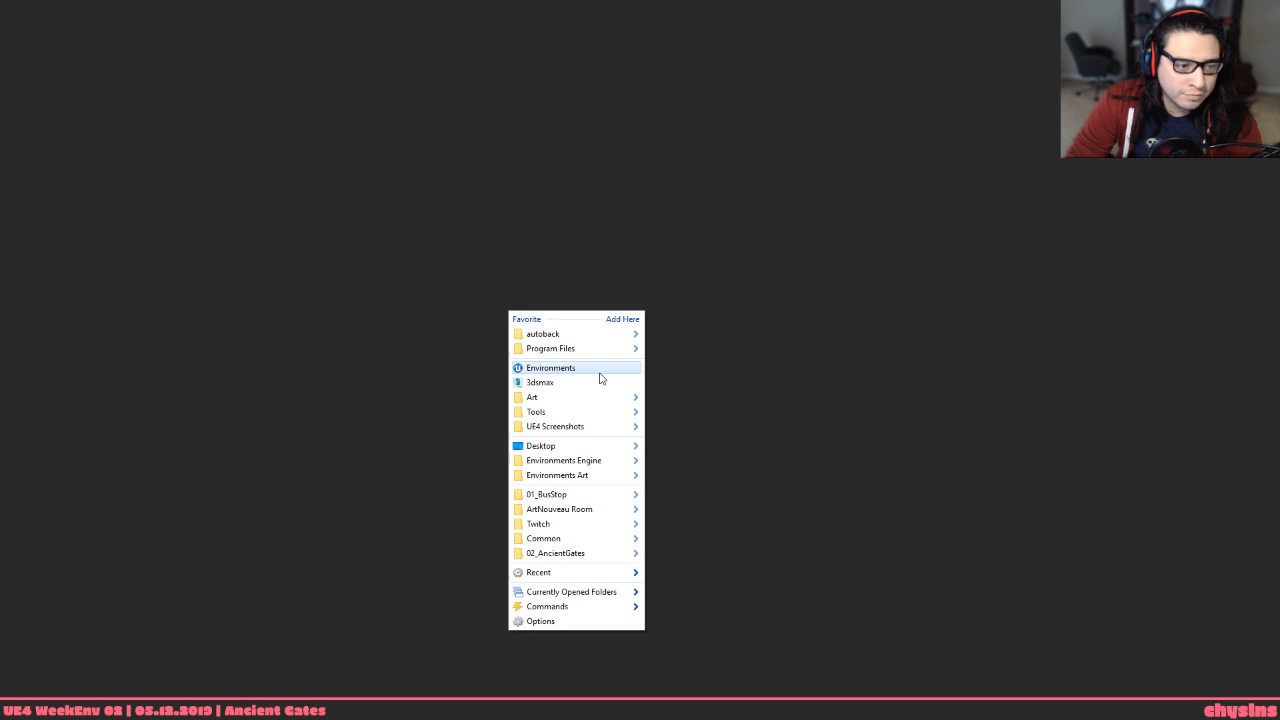
Launch the Environments project and open the recent level WE_AncientGates_P
left_click(599, 370)
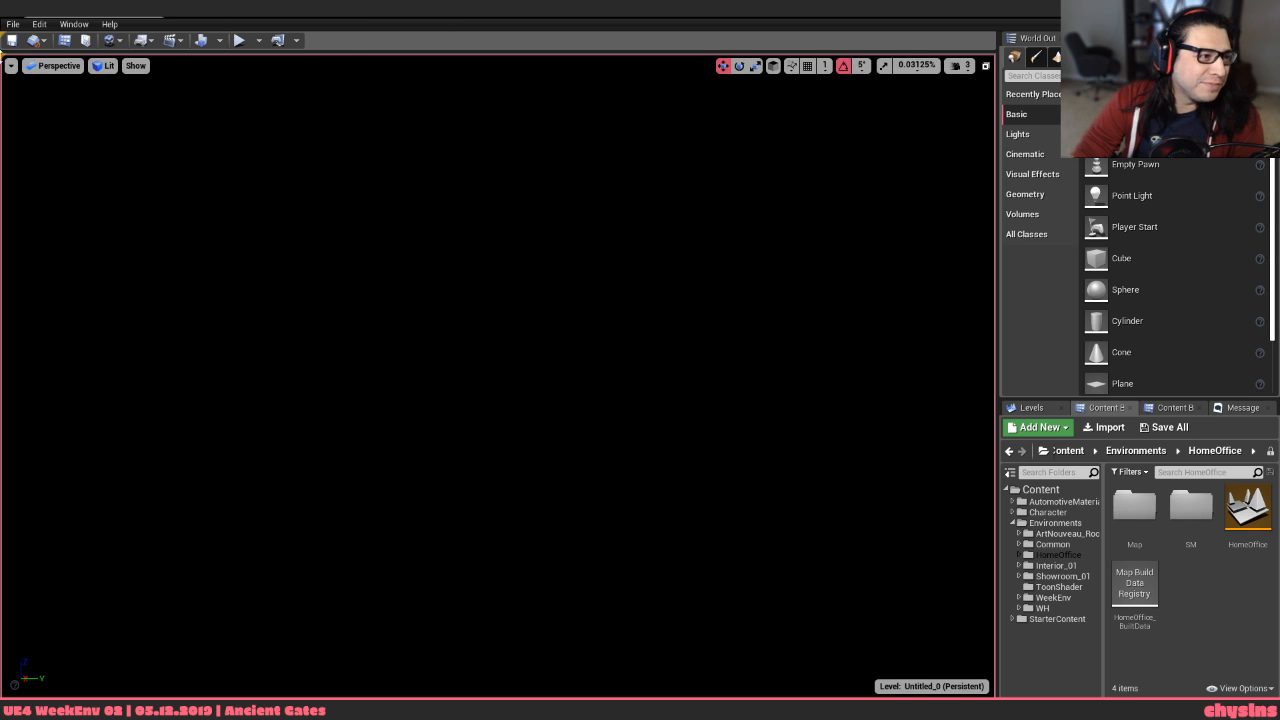
left_click(13, 24)
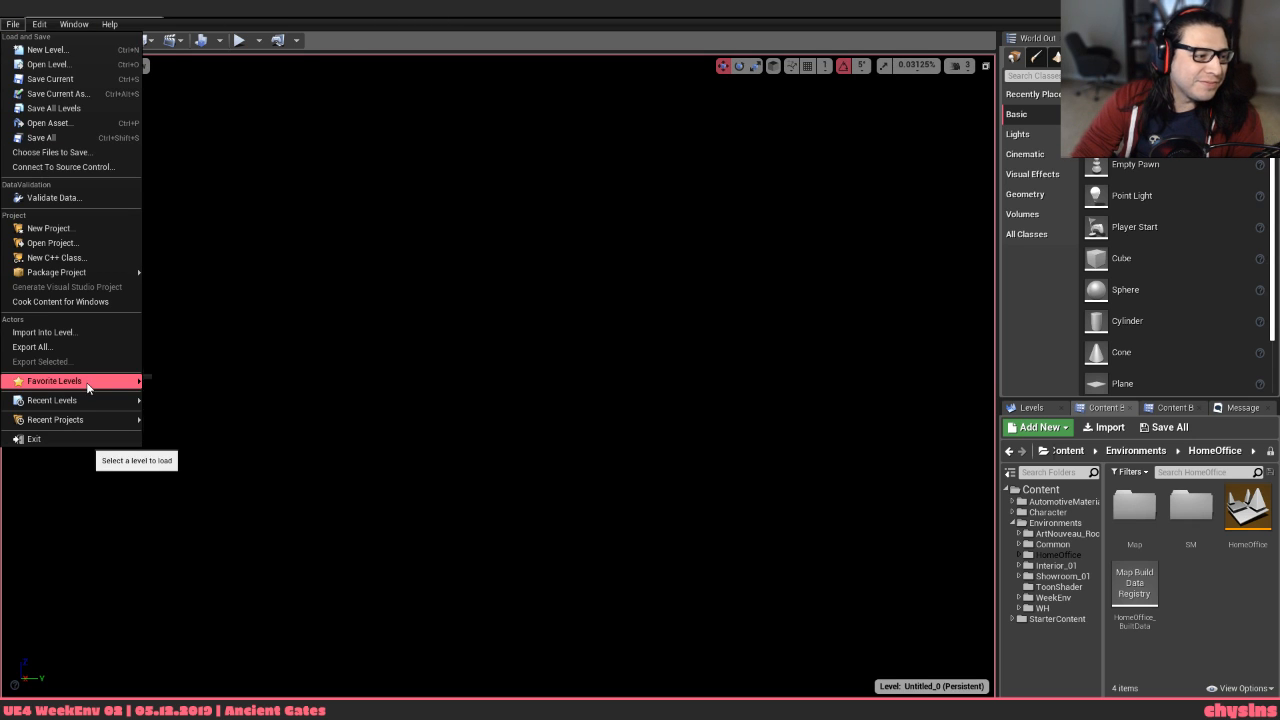
mouse_move(125, 419)
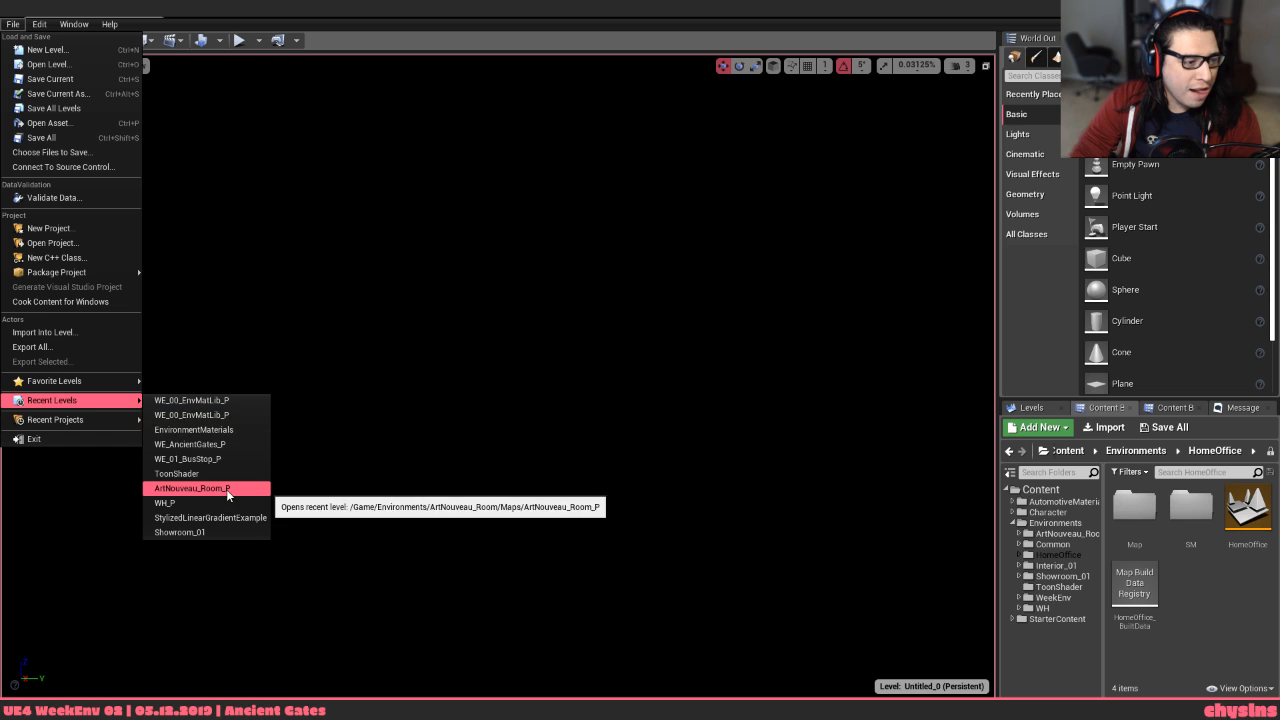
left_click(220, 445)
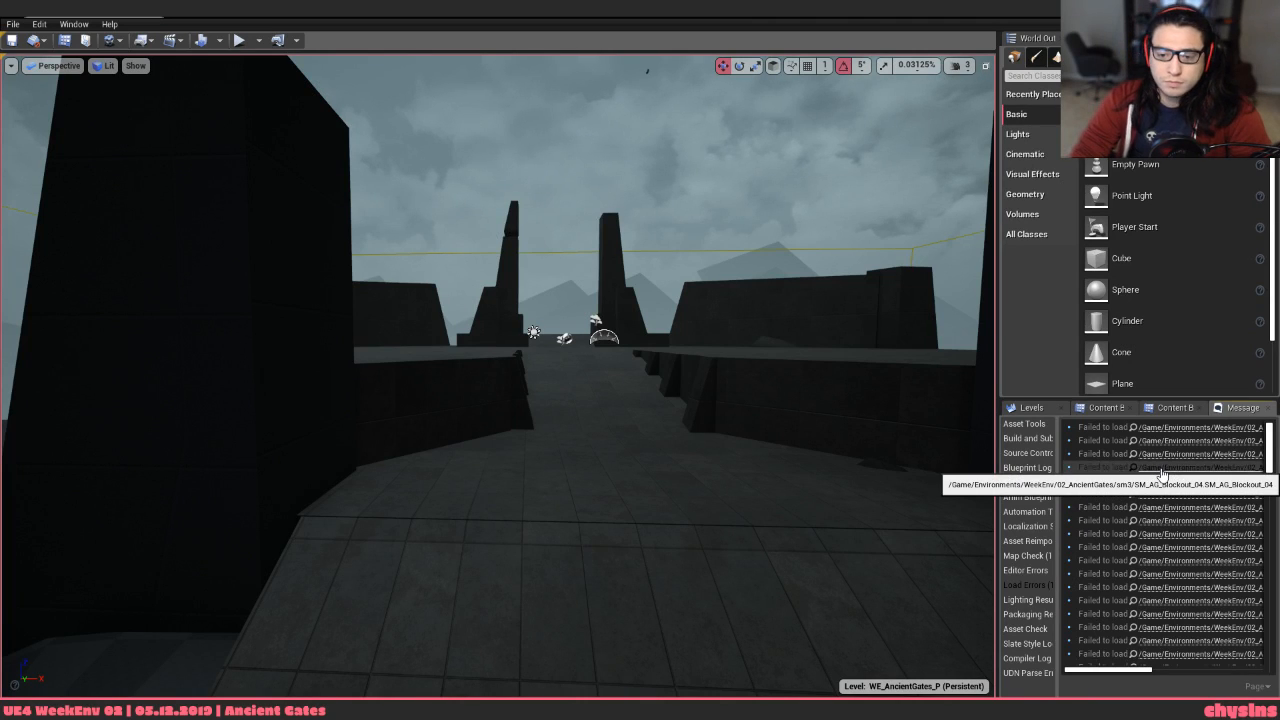
Inspect the load errors, jump to the referencing actor SM_AG_Blockout_187, and suppress further Hidden Actors warnings
left_click(1175, 408)
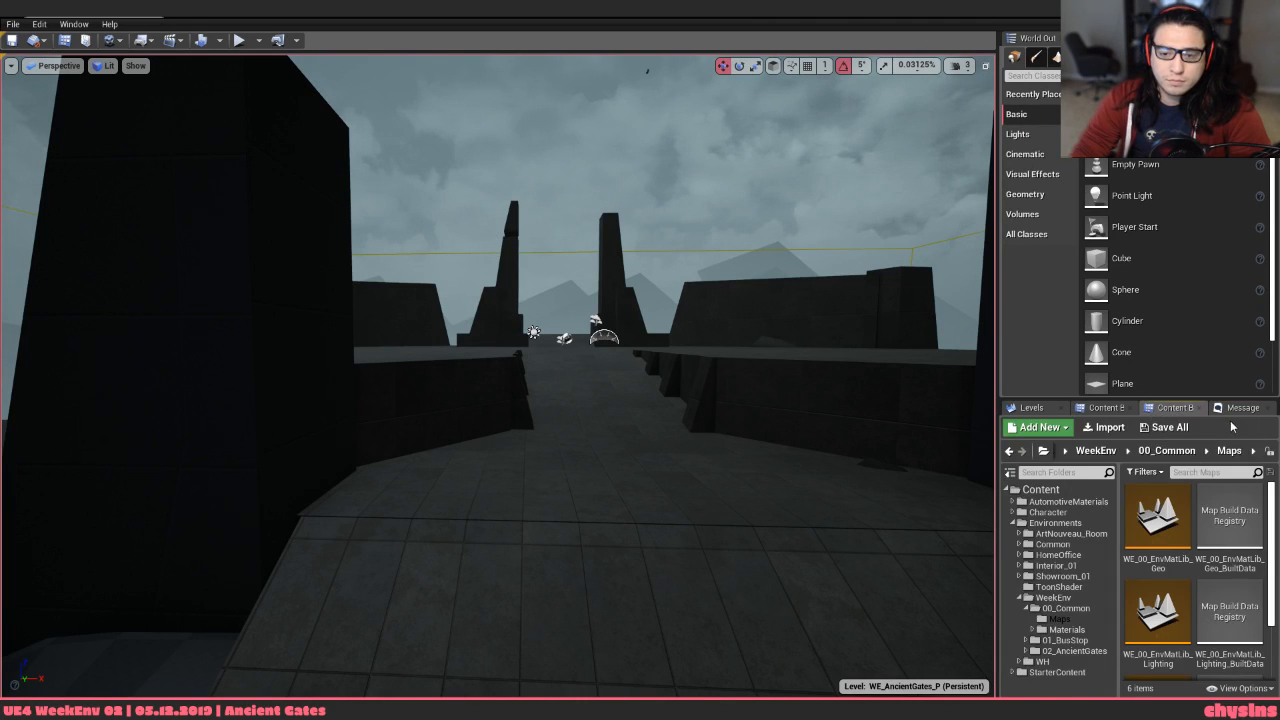
left_click(1243, 408)
left_click_drag(1122, 670, 1243, 675)
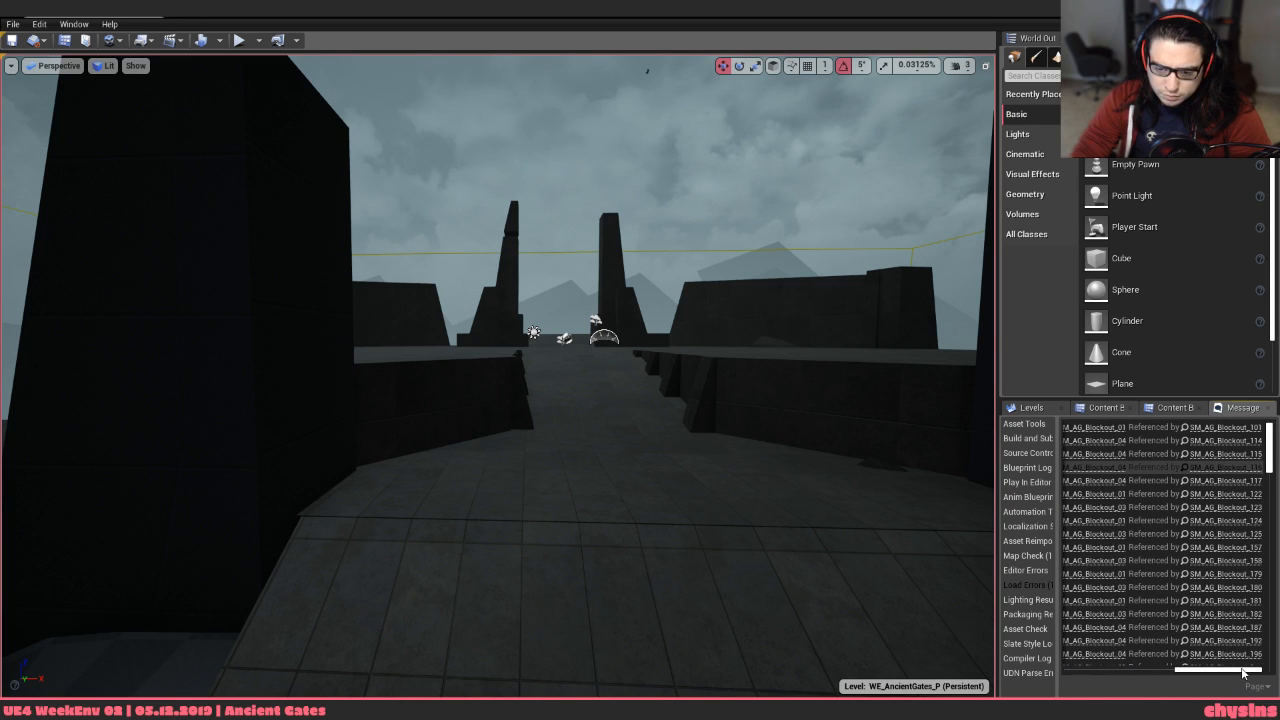
left_click(1228, 627)
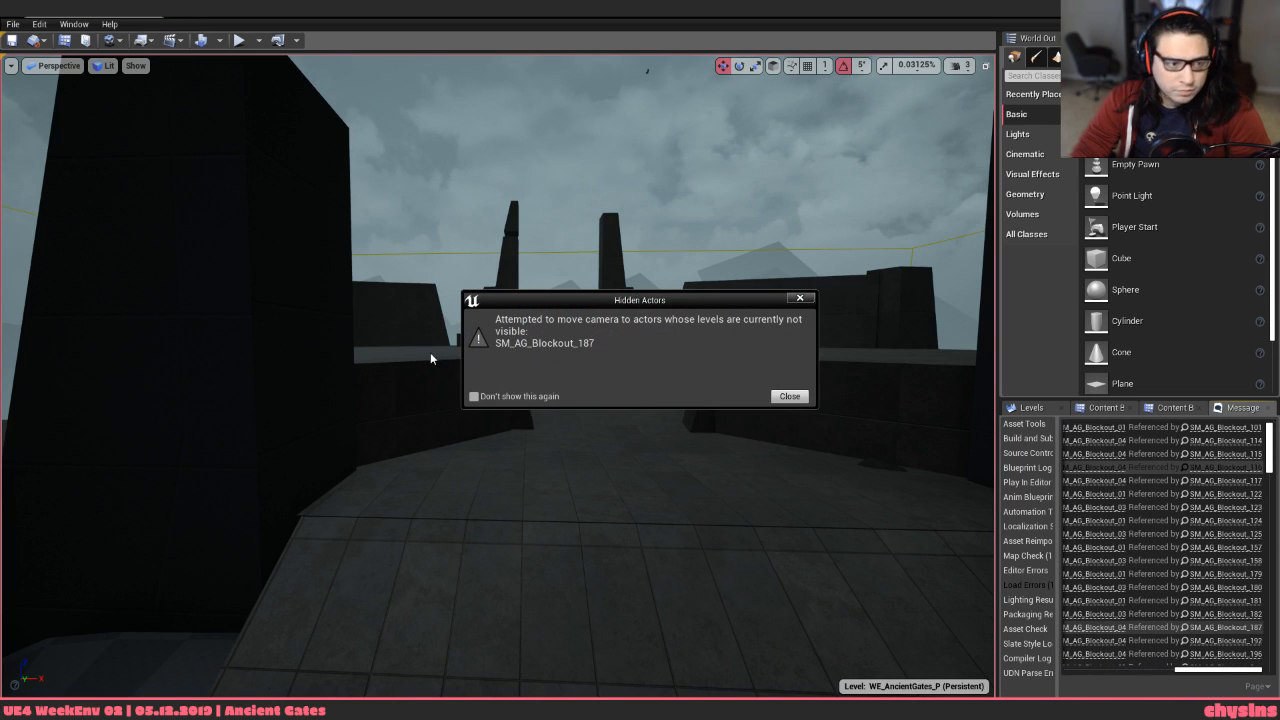
left_click(494, 398)
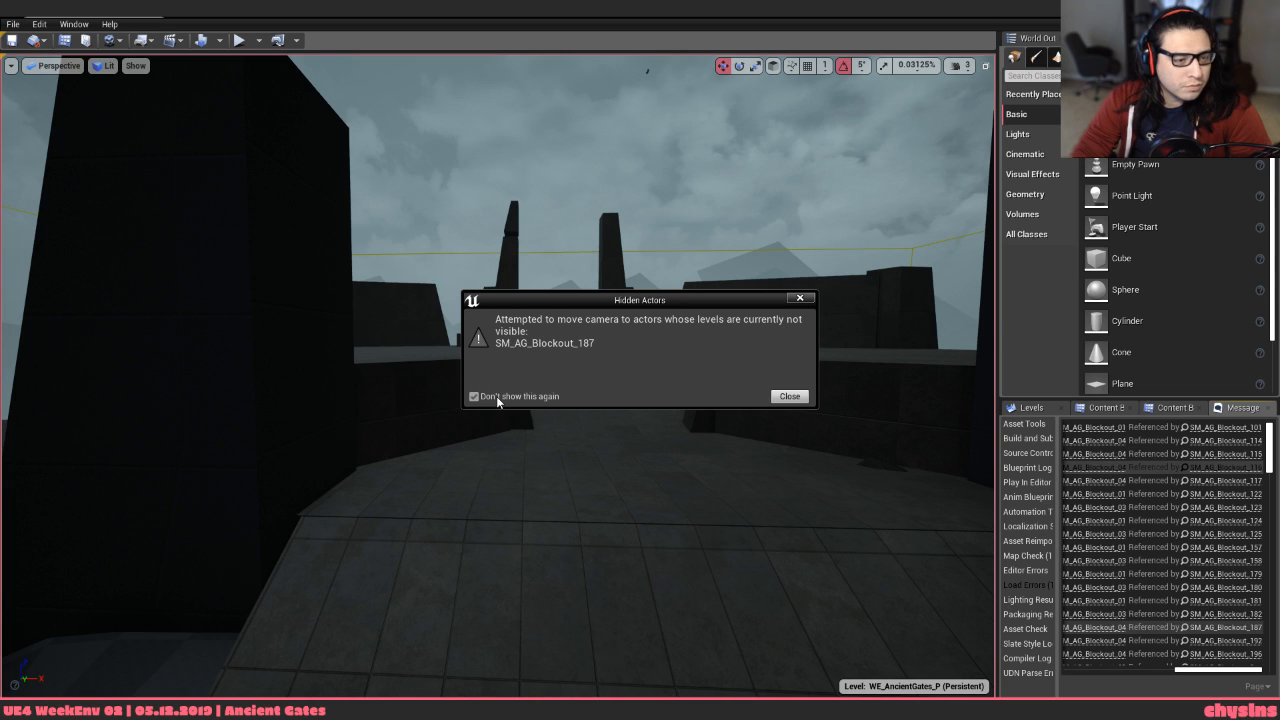
left_click(786, 399)
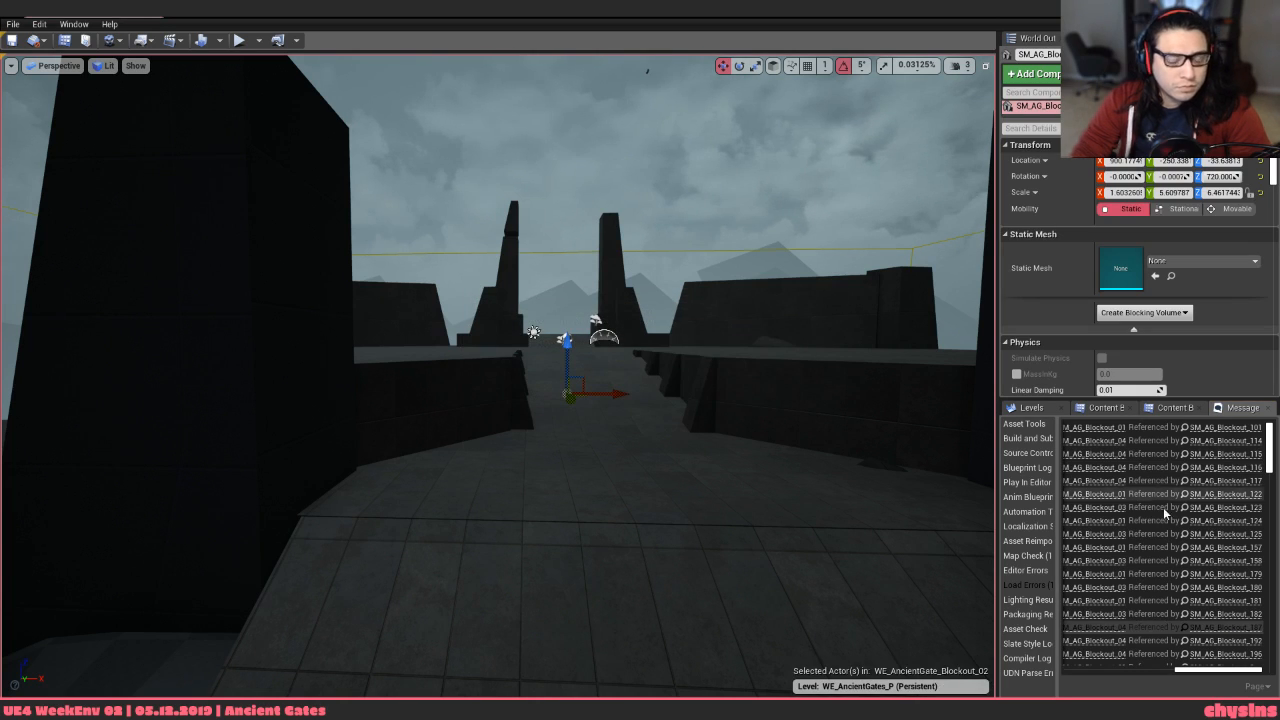
left_click_drag(1190, 670, 1079, 670)
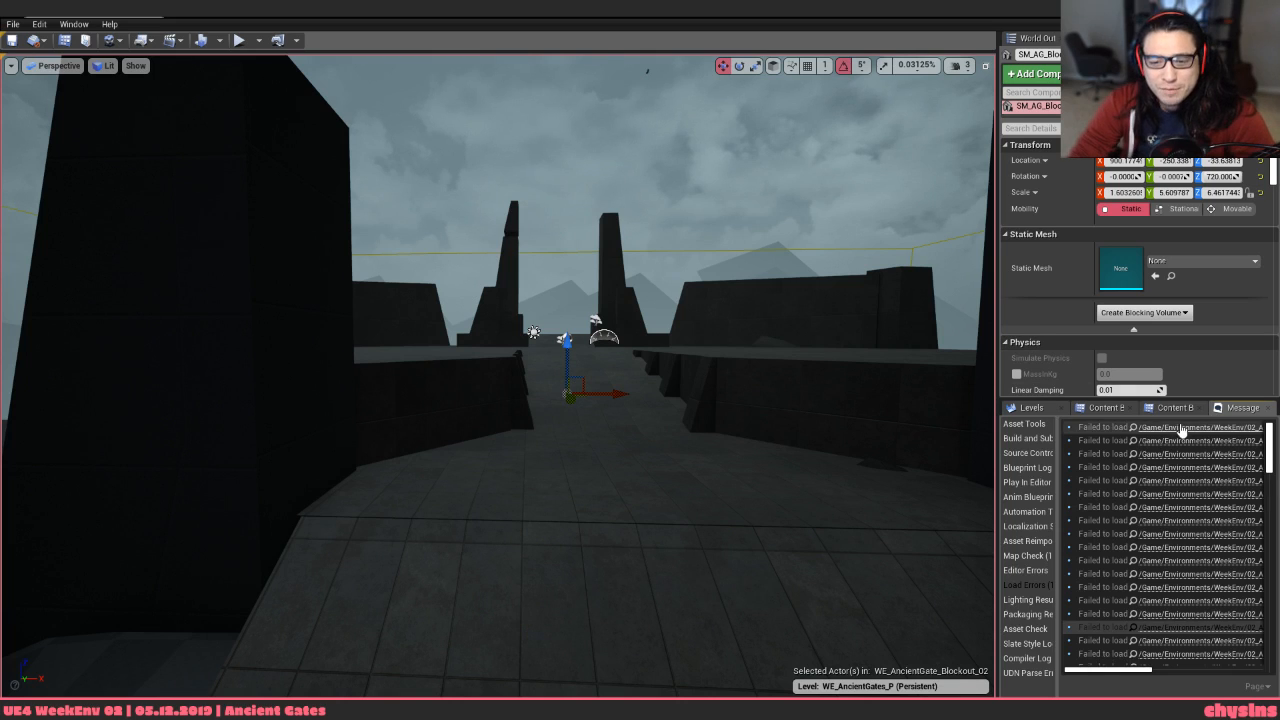
Show the Environments folder in Content Browser 1 and check the folder shown in the second Content Browser
left_click(1105, 408)
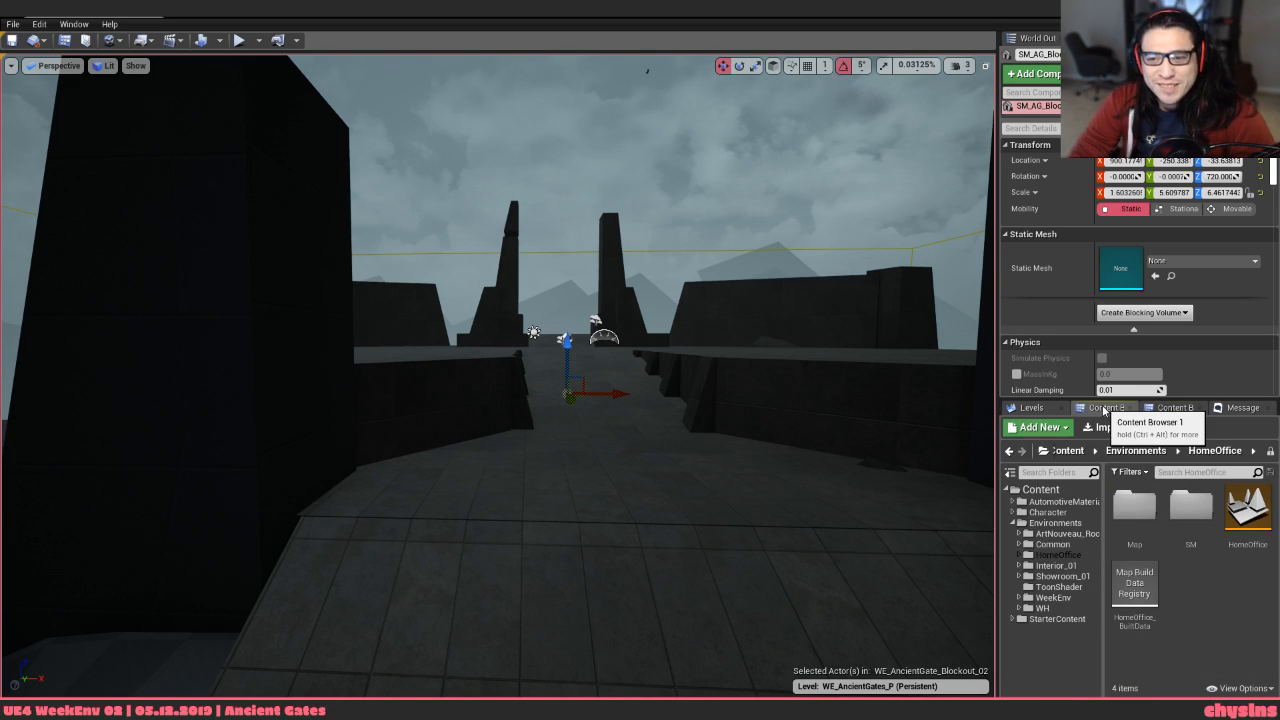
left_click(1052, 524)
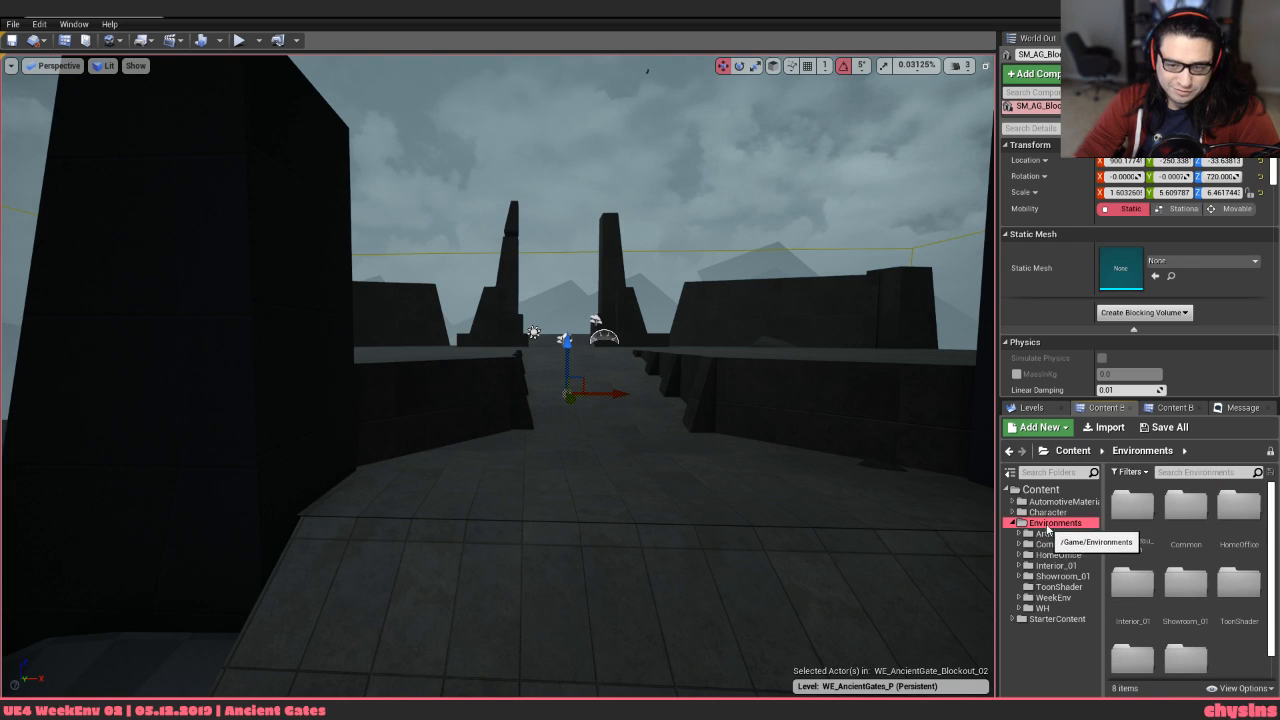
left_click(1173, 408)
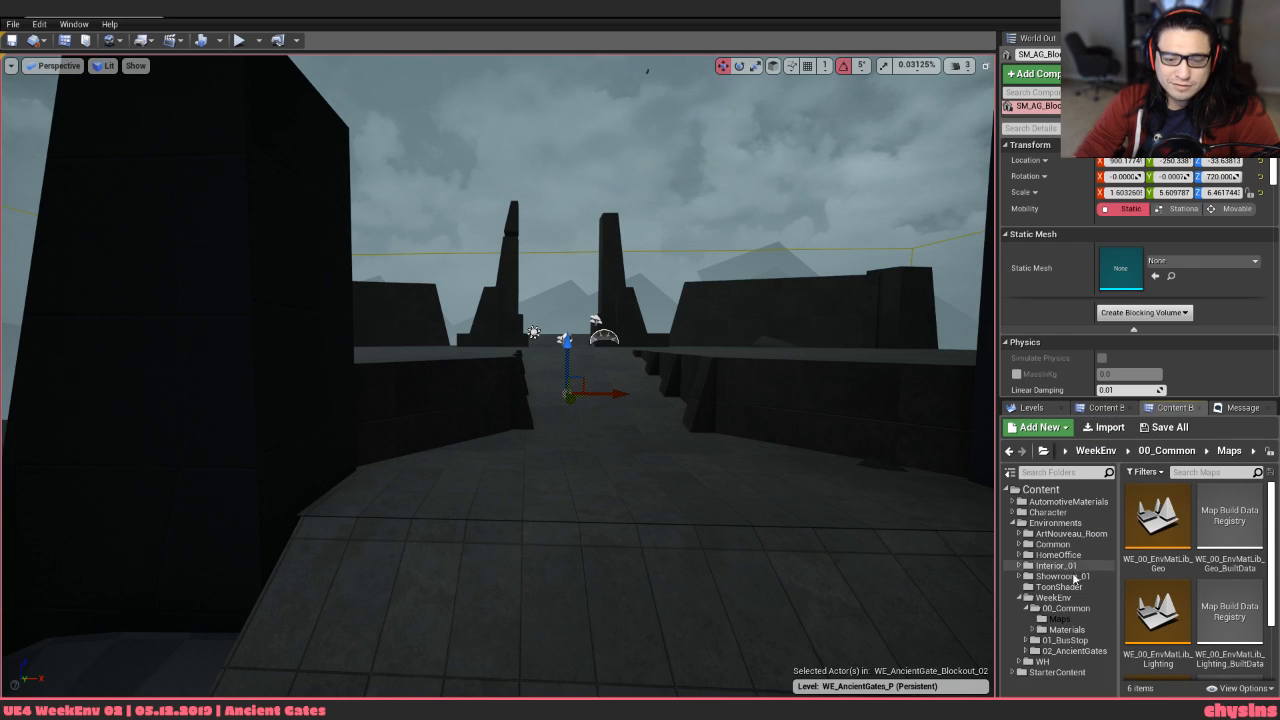
Remove the WE_AncientGate_Blockout_01 sublevel from the persistent level
left_click(1030, 408)
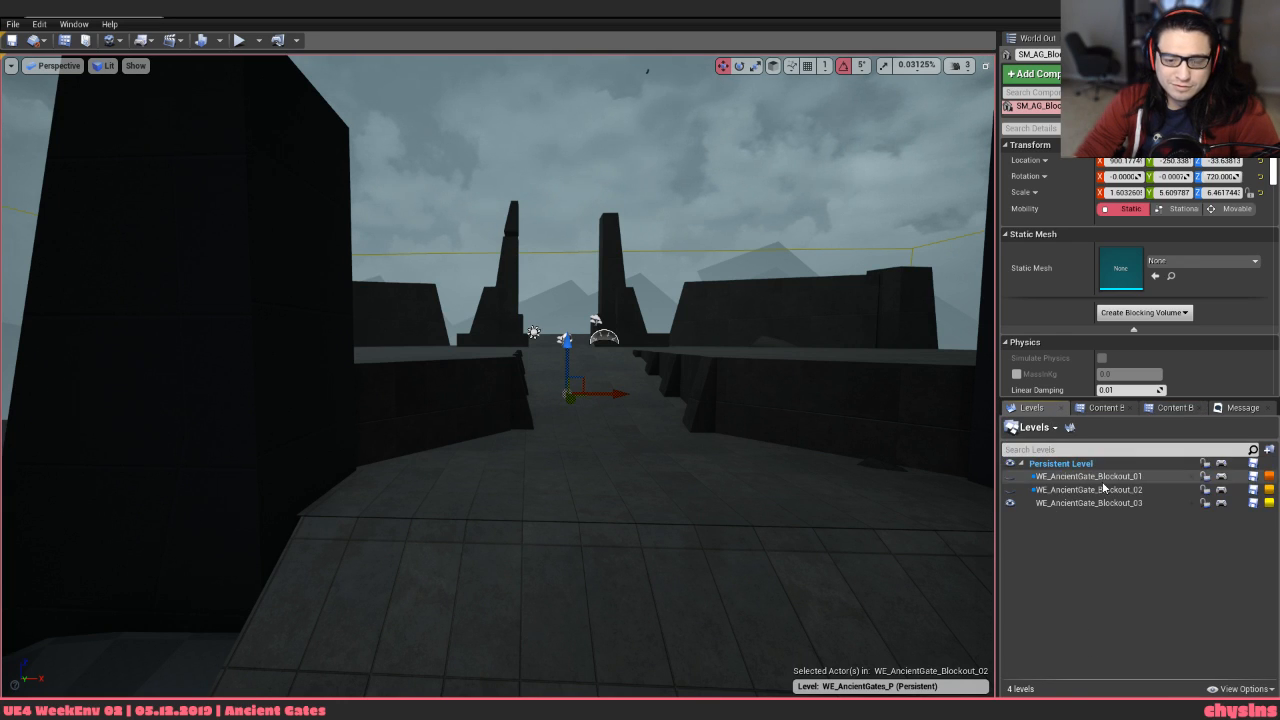
right_click(1104, 484)
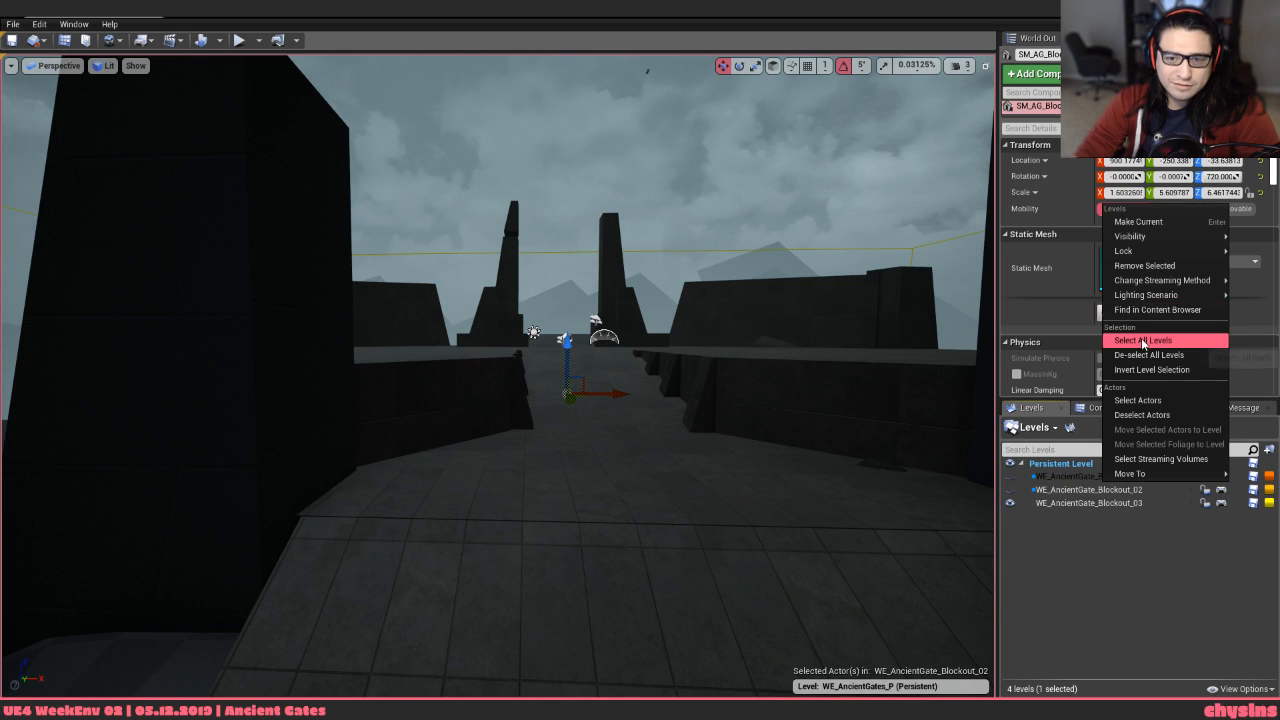
mouse_move(1145, 286)
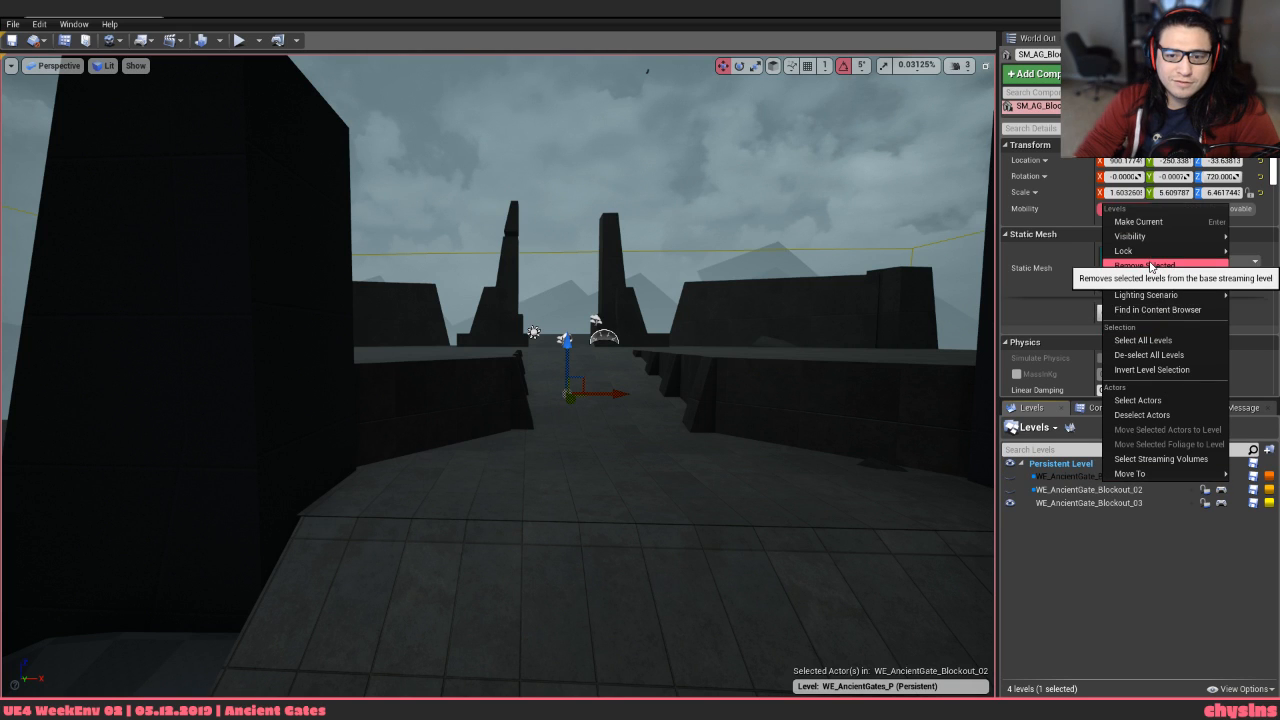
left_click(1144, 265)
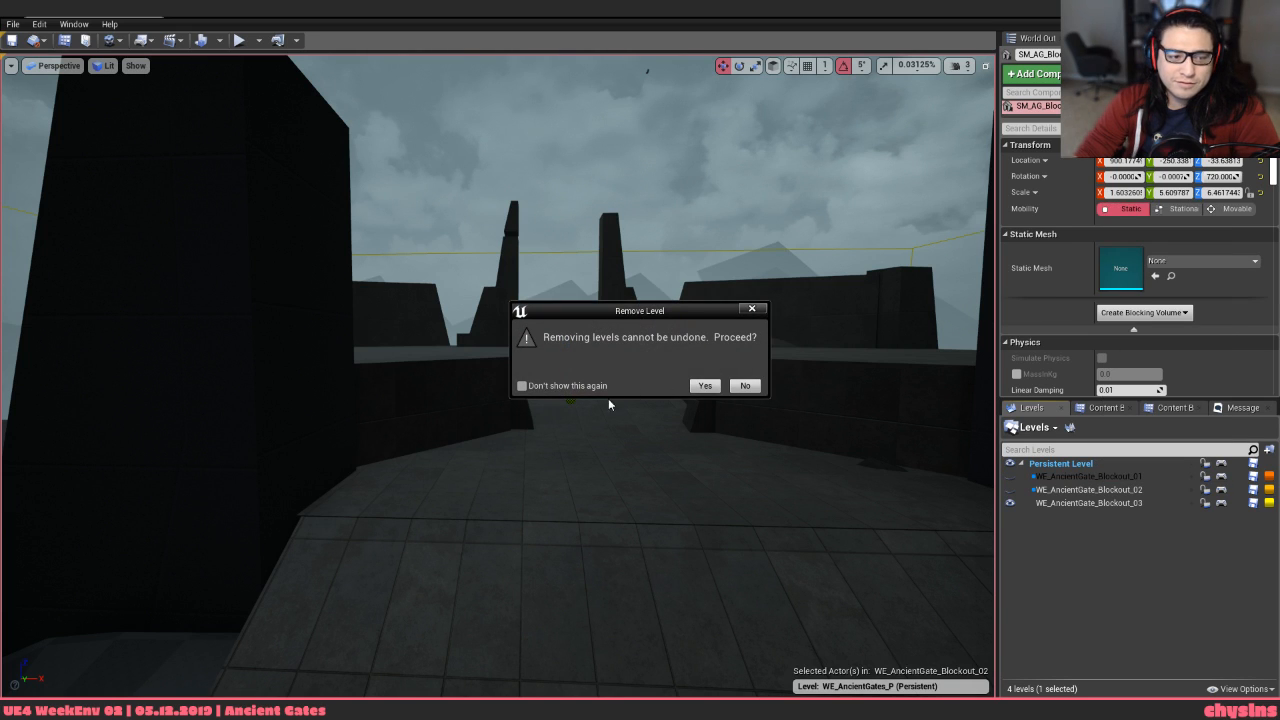
left_click(705, 387)
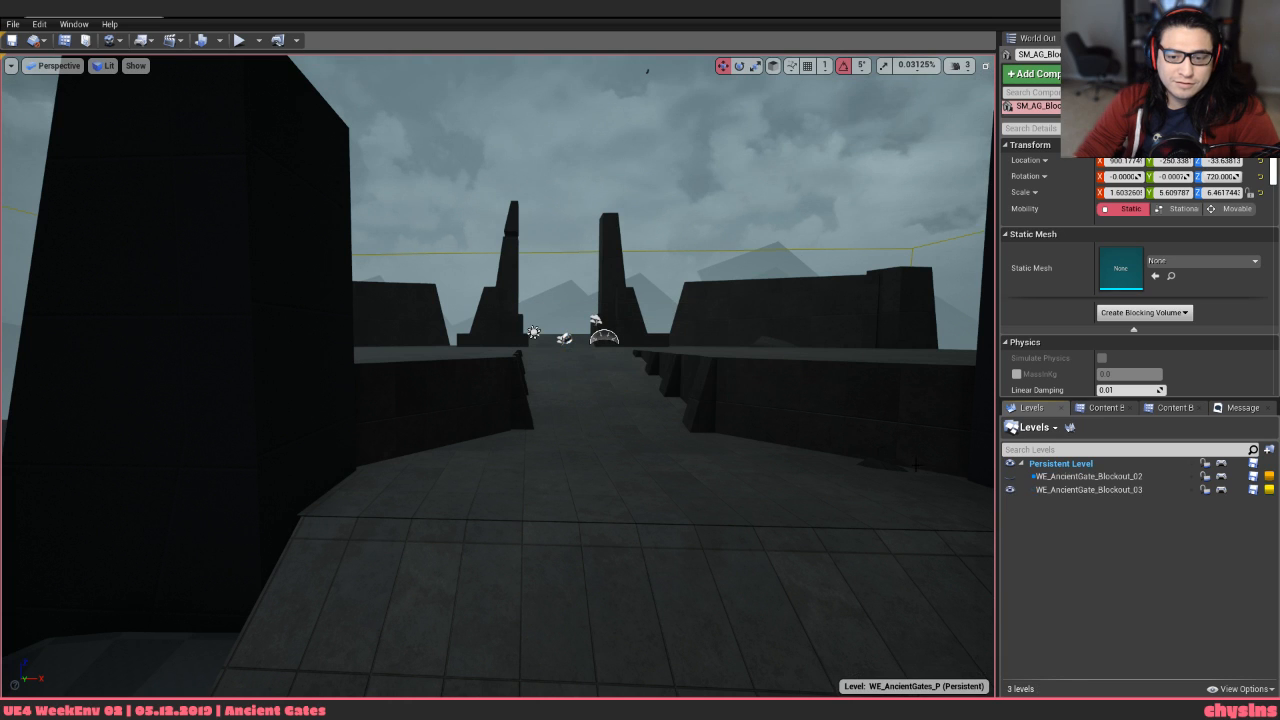
Remove the WE_AncientGate_Blockout_02 sublevel from the persistent level as well
right_click(1052, 477)
mouse_move(1071, 280)
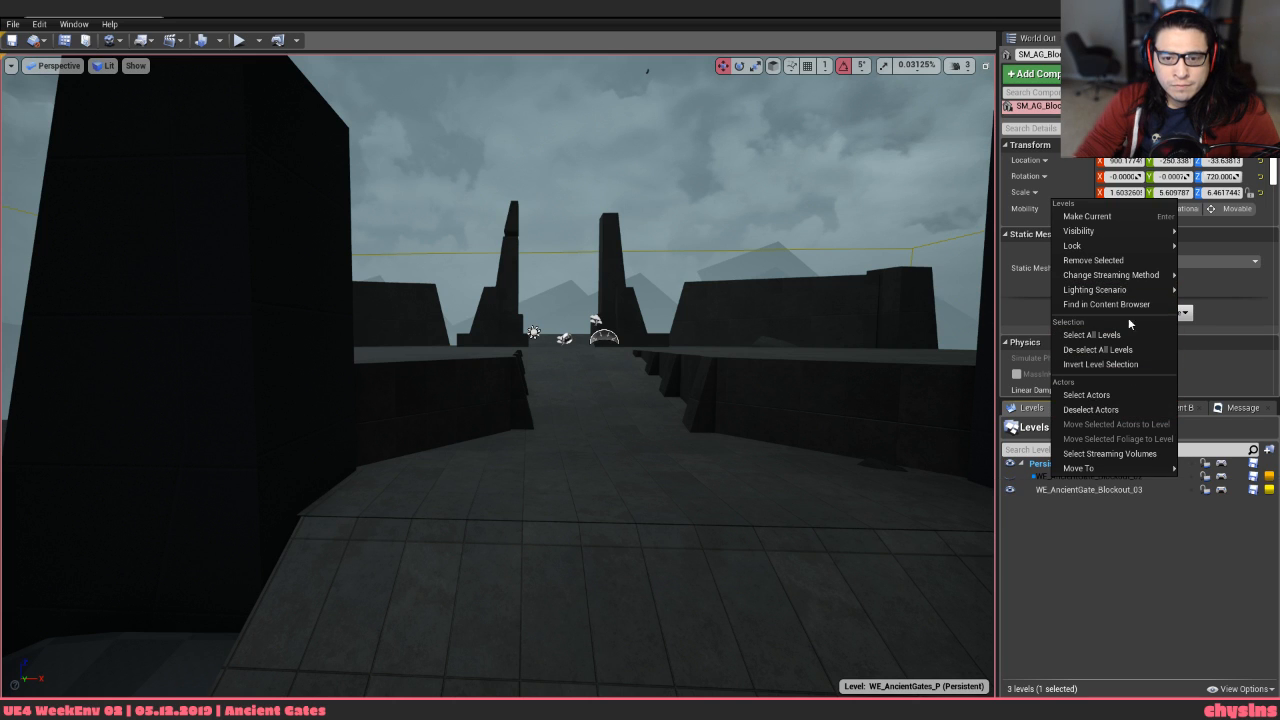
left_click(1093, 260)
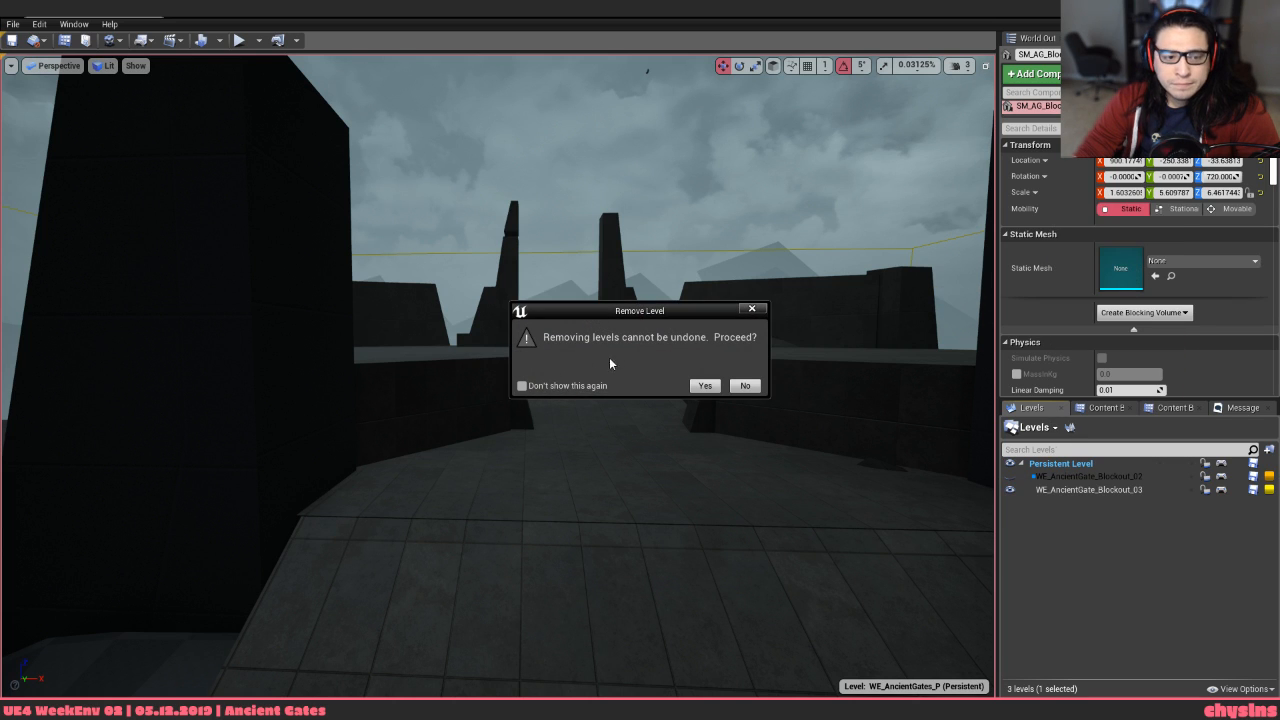
left_click(704, 386)
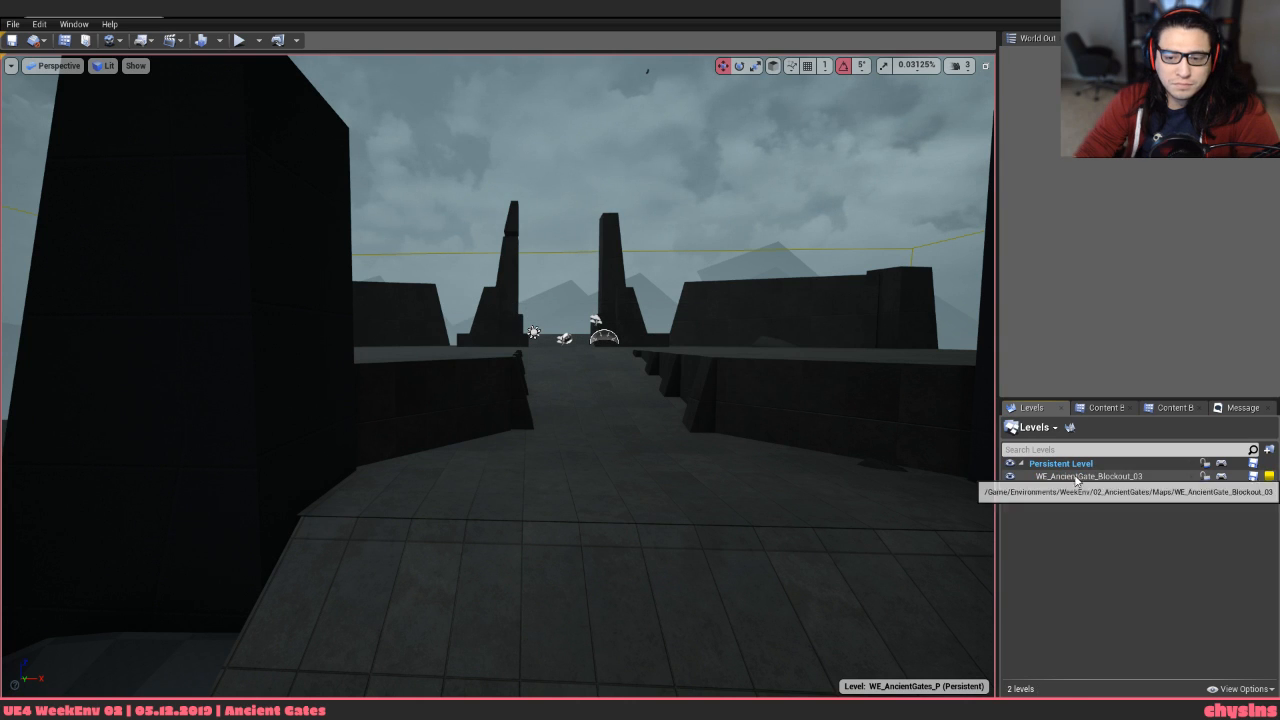
Run a Map Check on the level with only the WE_AncientGate_Blockout_03 sublevel left
left_click(1180, 477)
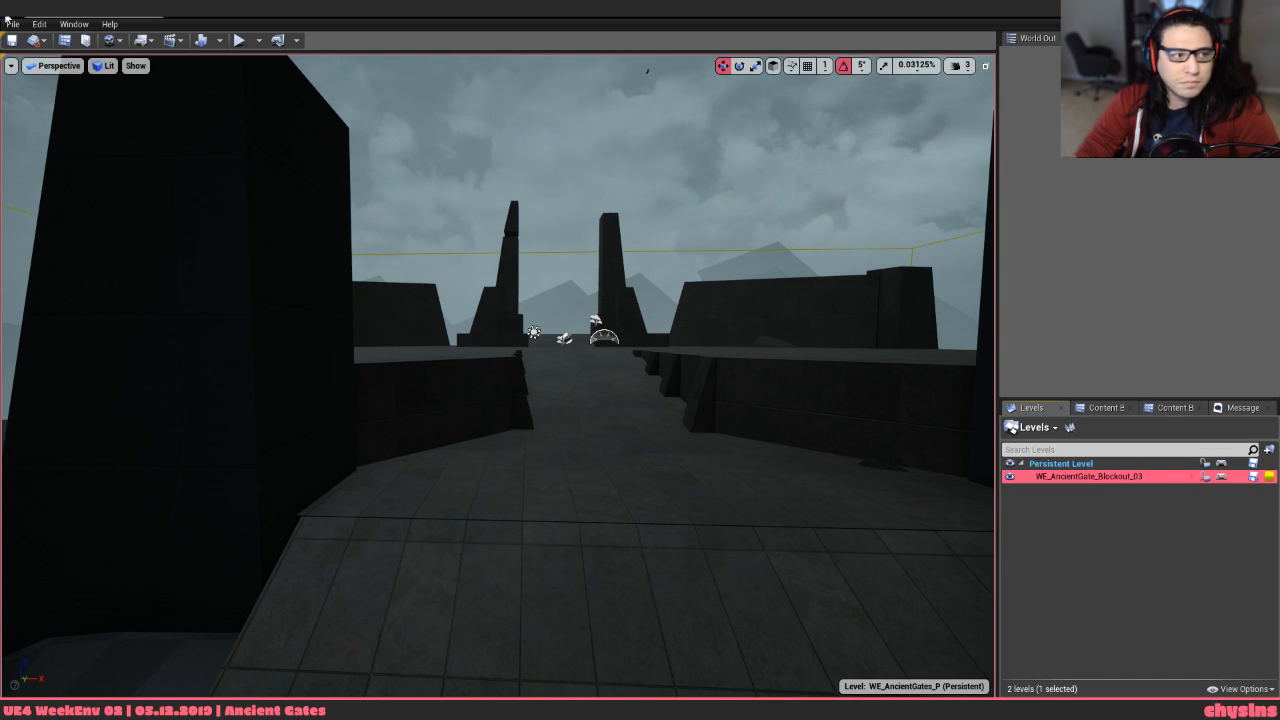
left_click(220, 40)
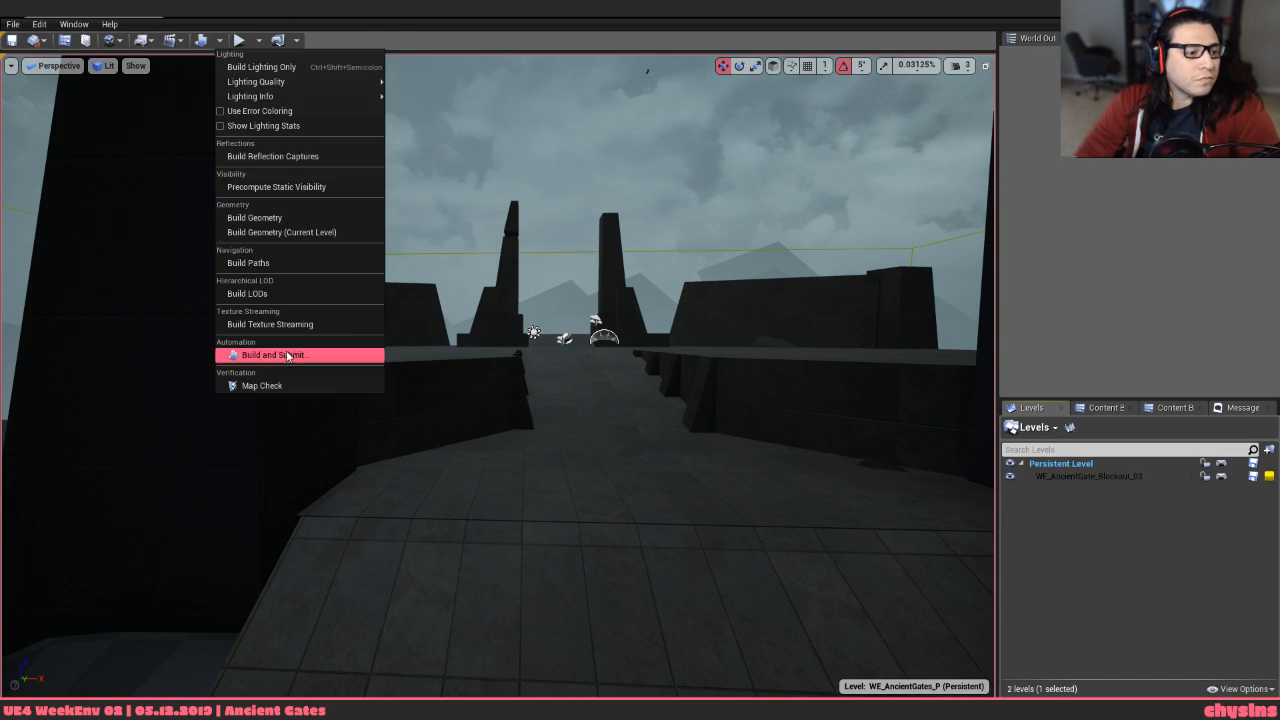
left_click(290, 385)
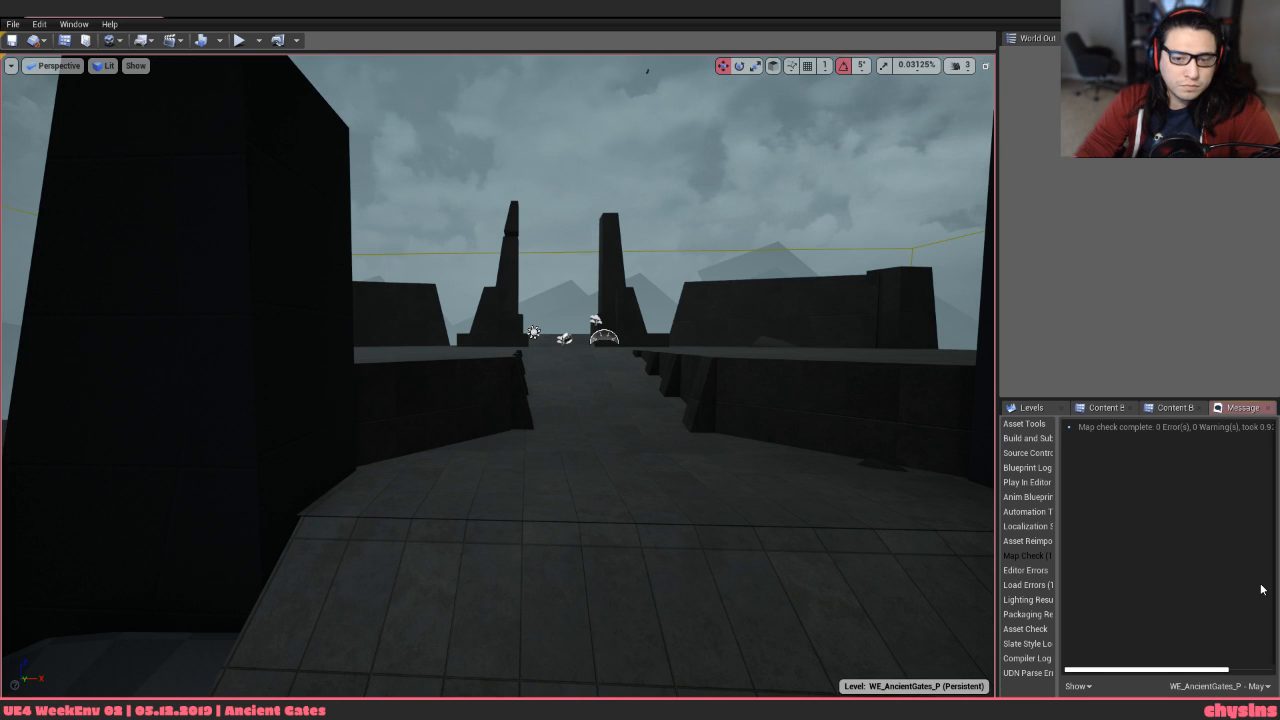
Open the WeekEnv/02_AncientGates/SM folder in Content Browser 1 and the 00_Common/Materials folder in the second Content Browser
left_click(1166, 409)
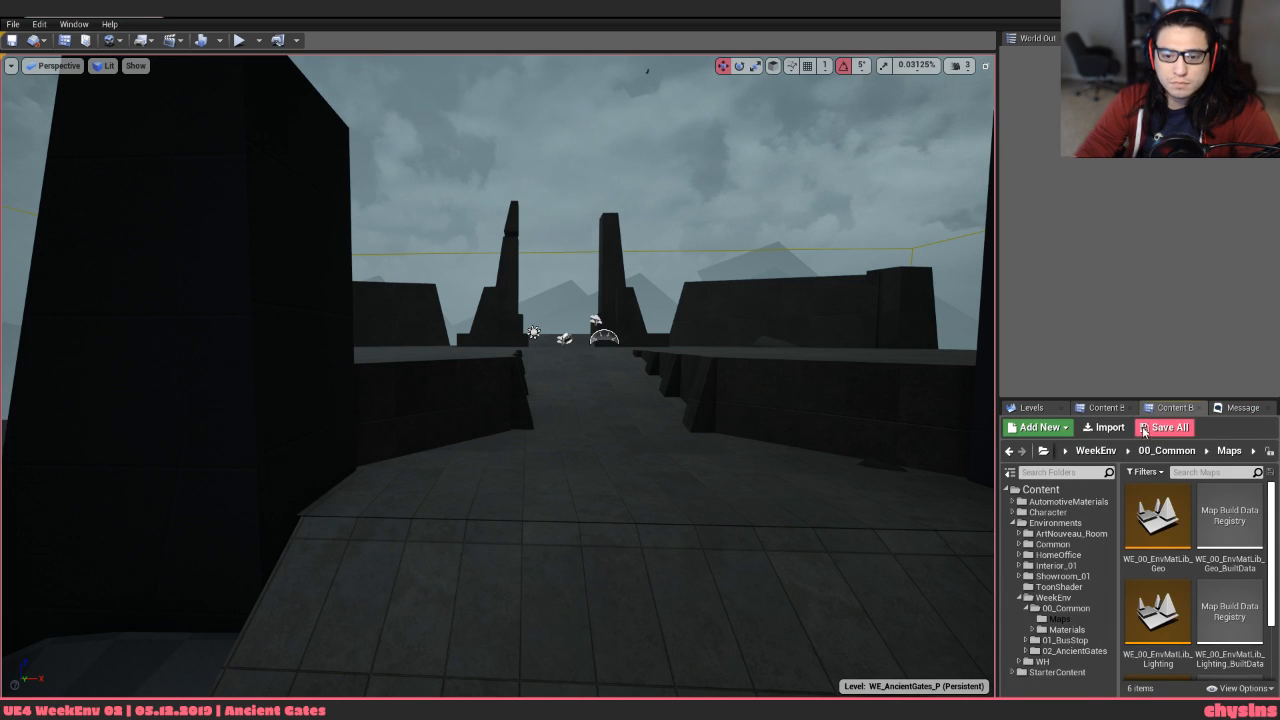
left_click(1100, 408)
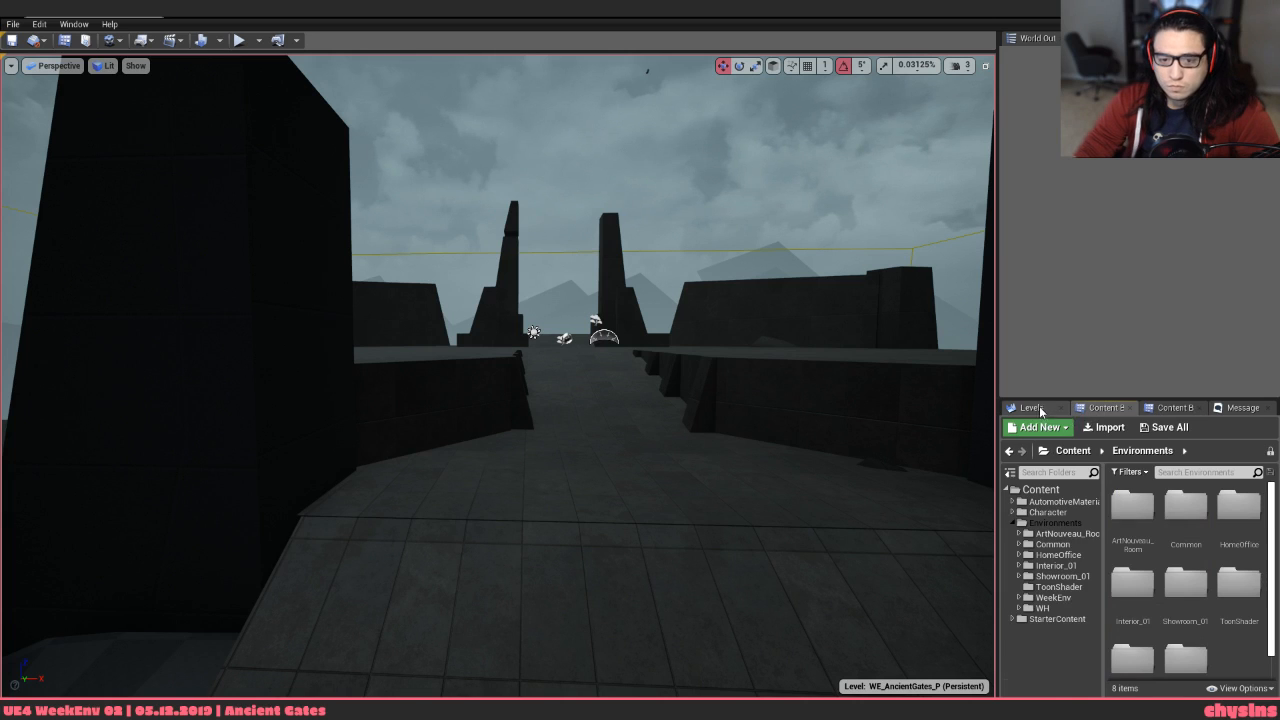
left_click(1040, 408)
left_click(1101, 410)
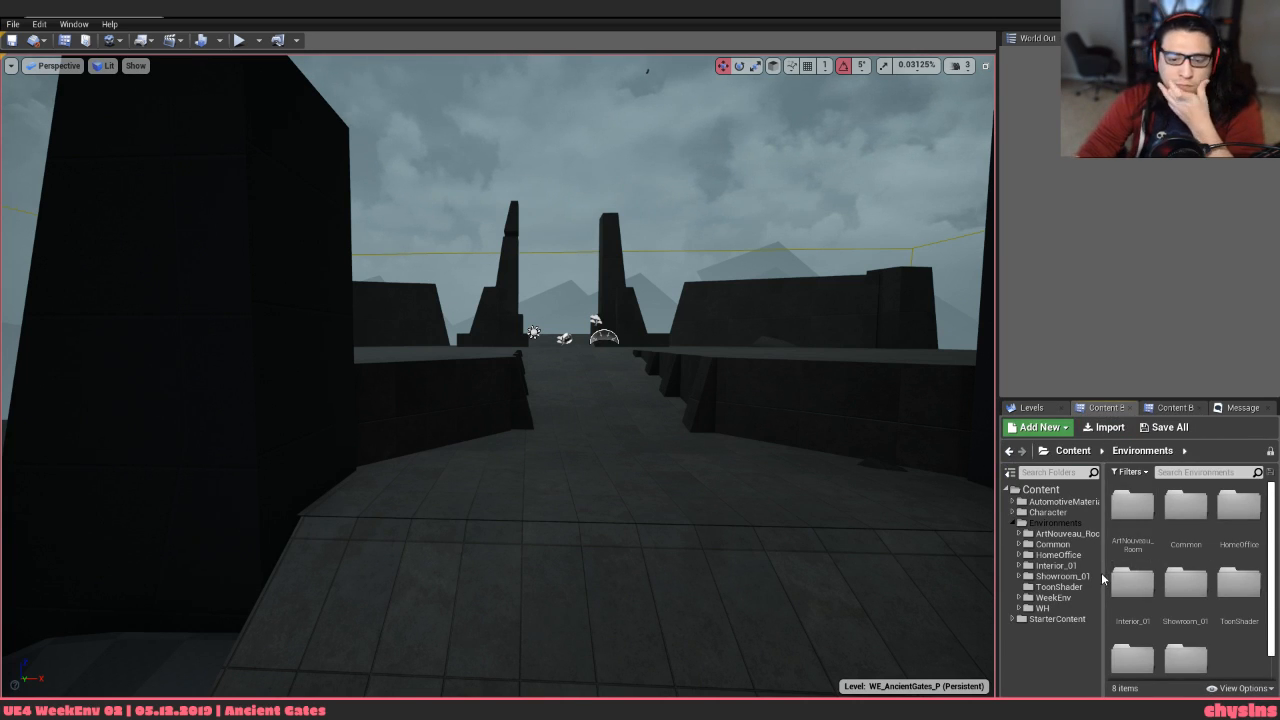
double_click(1061, 596)
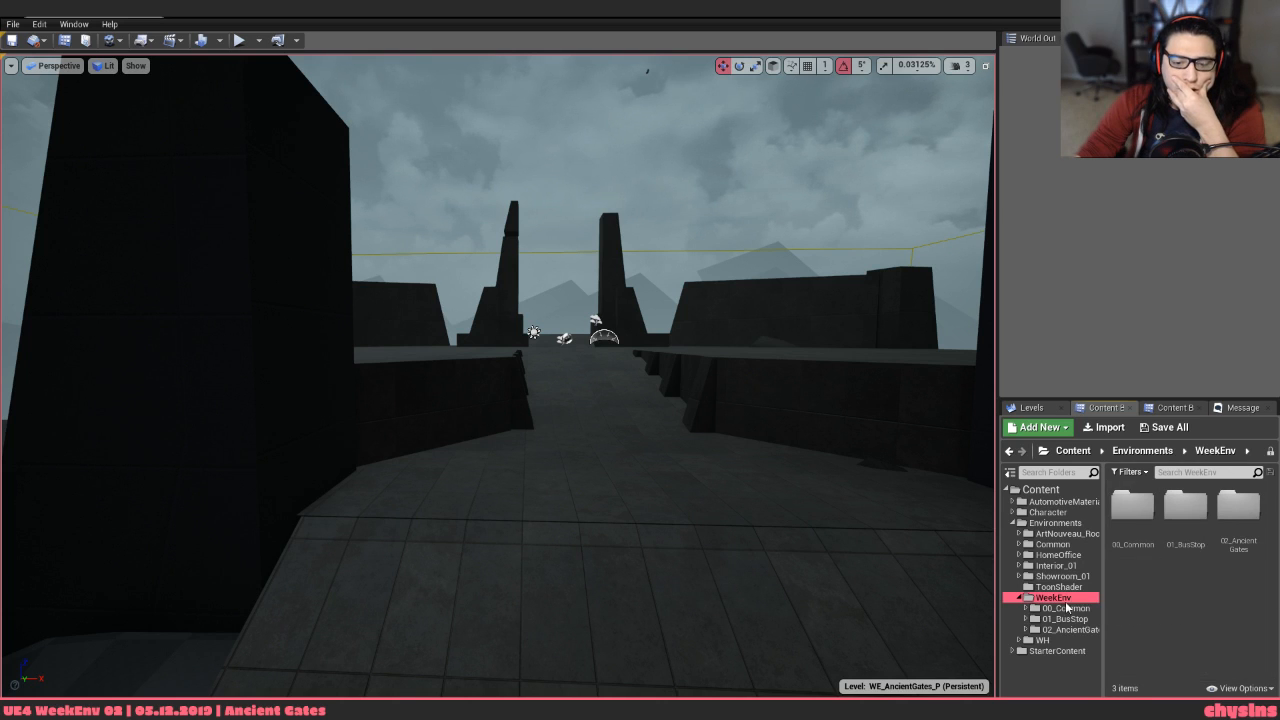
double_click(1068, 629)
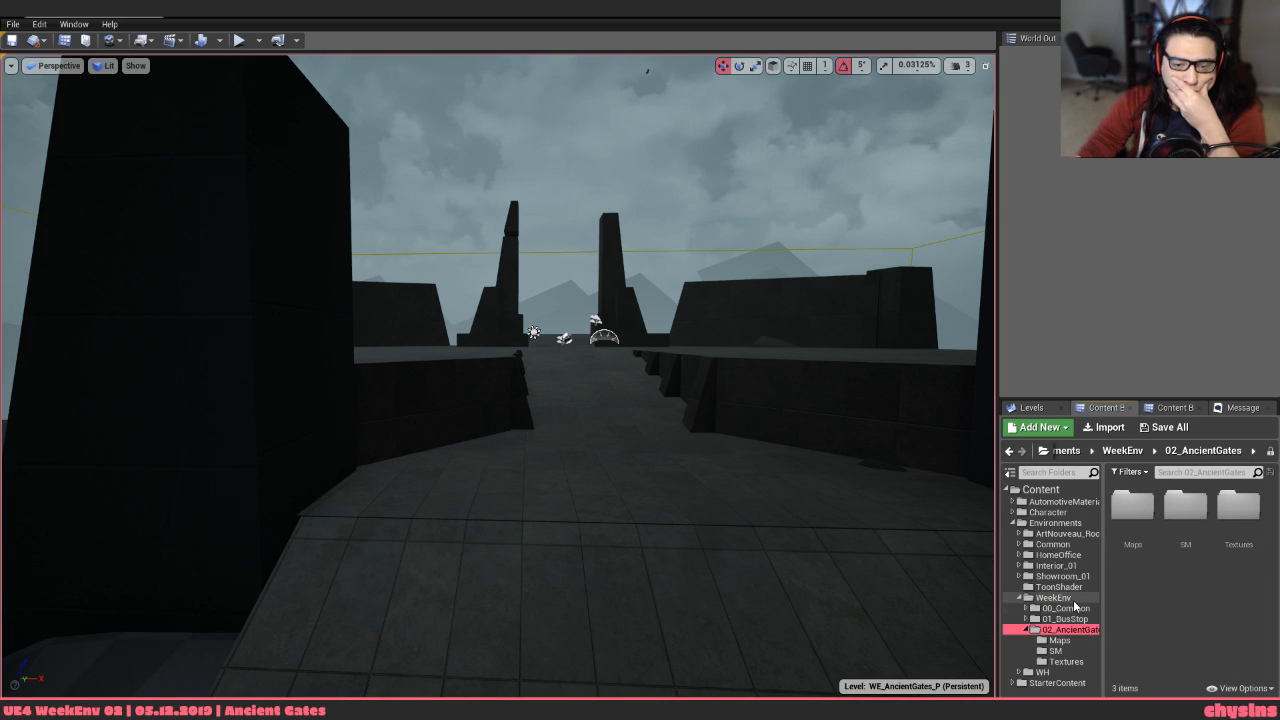
double_click(1187, 507)
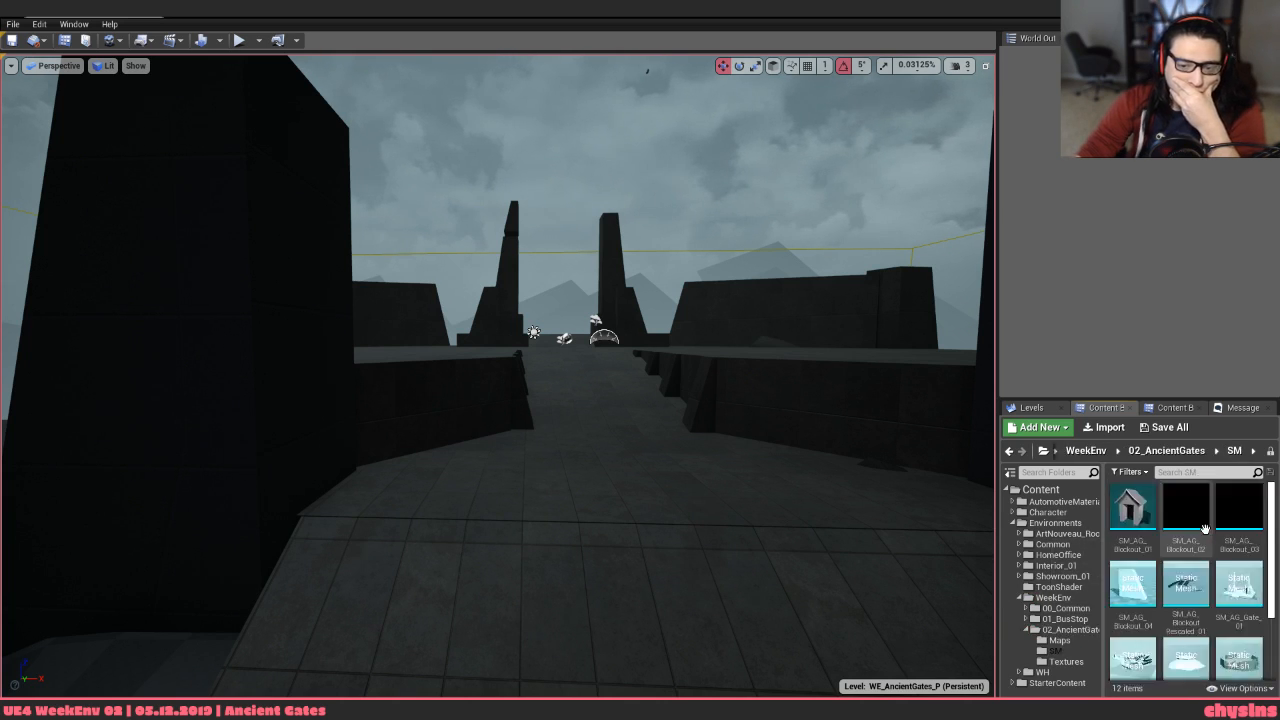
left_click(1172, 408)
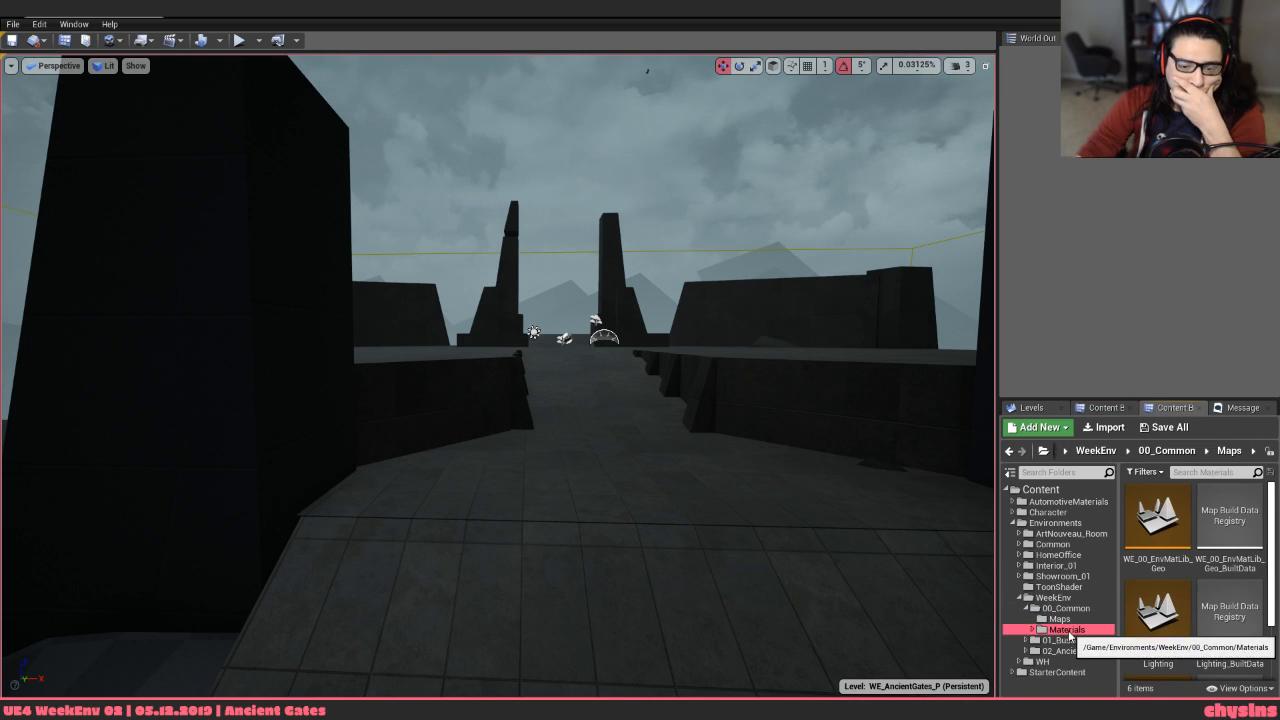
left_click(1063, 628)
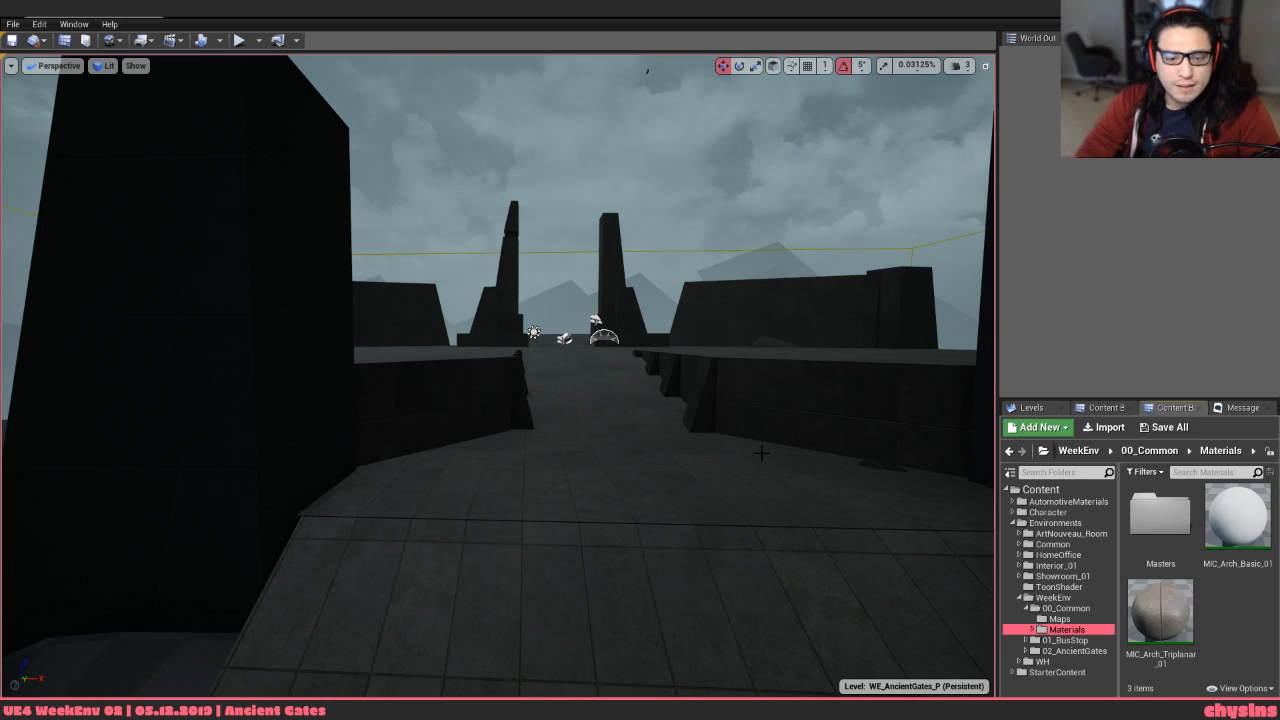
Fly the perspective camera up to the two gate pillars and frame them from a low angle
right_click_drag(762, 452, 820, 352)
key("w")
key("s")
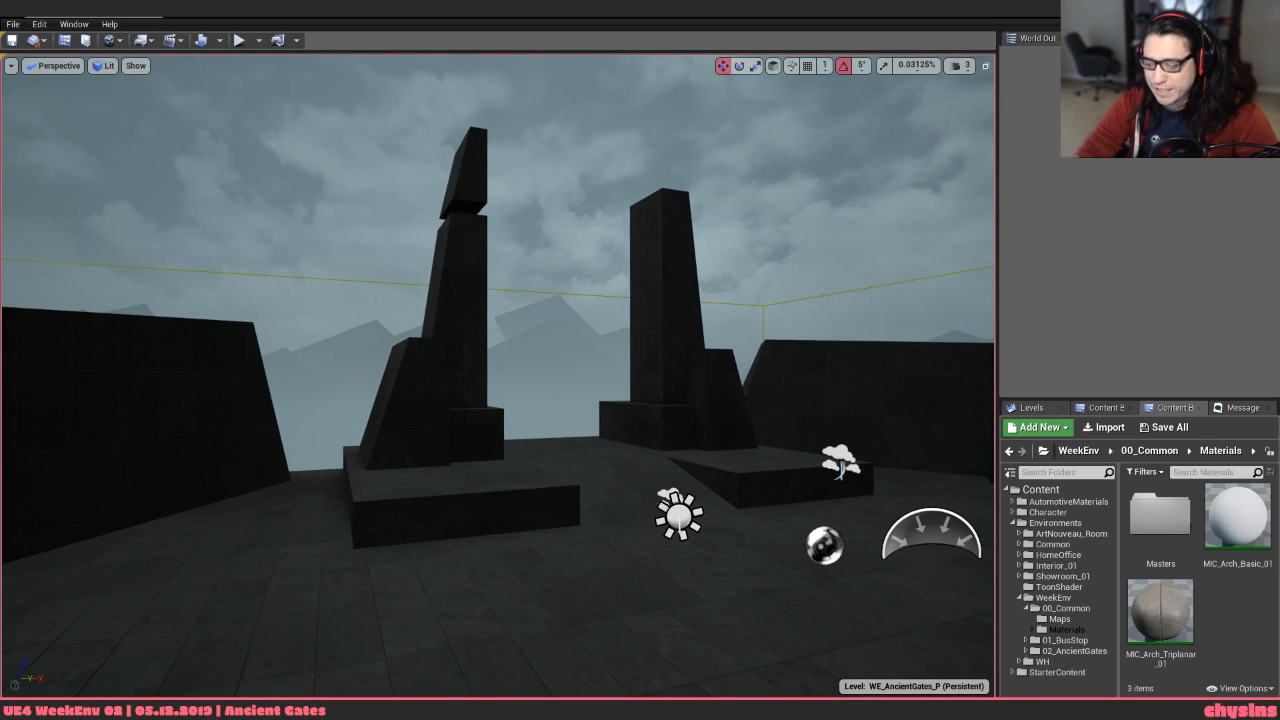
right_click_drag(820, 352, 808, 336)
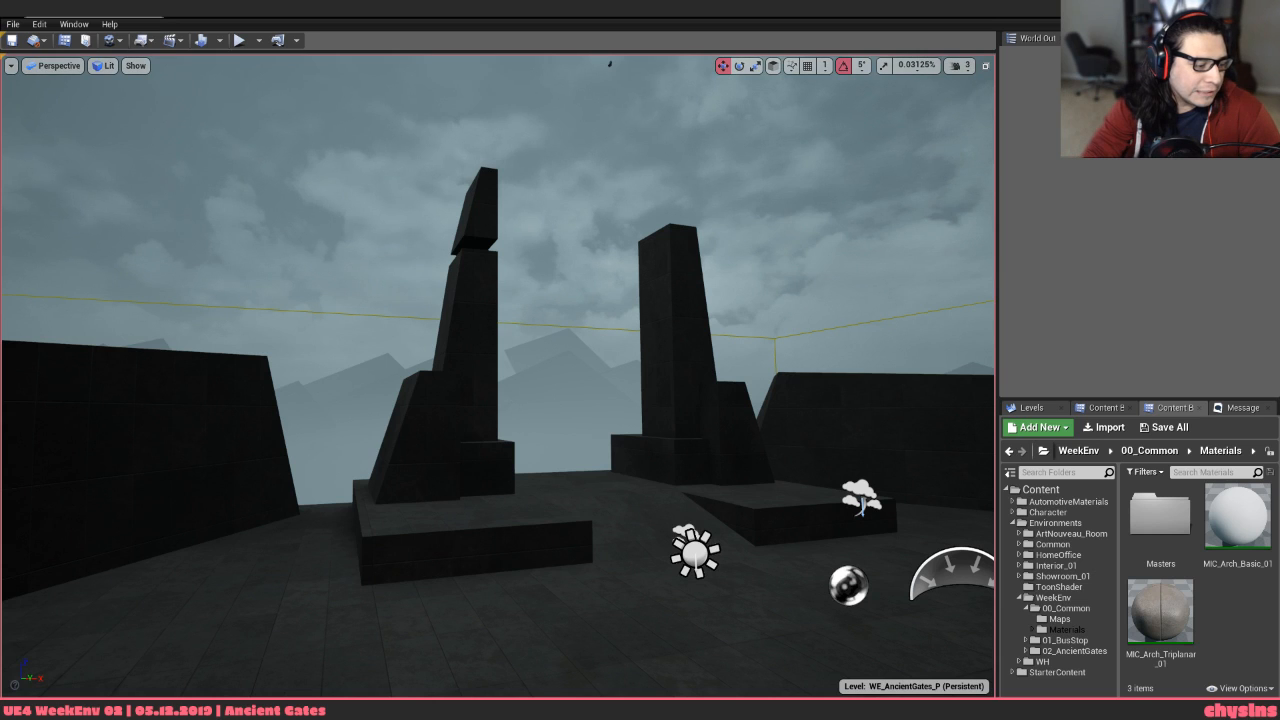
Open AncientGates_ToDoList.txt from the WeekEnv/02_AncientGates folder on disk, read through the planning and post-mortem notes, and close it
key("super+e")
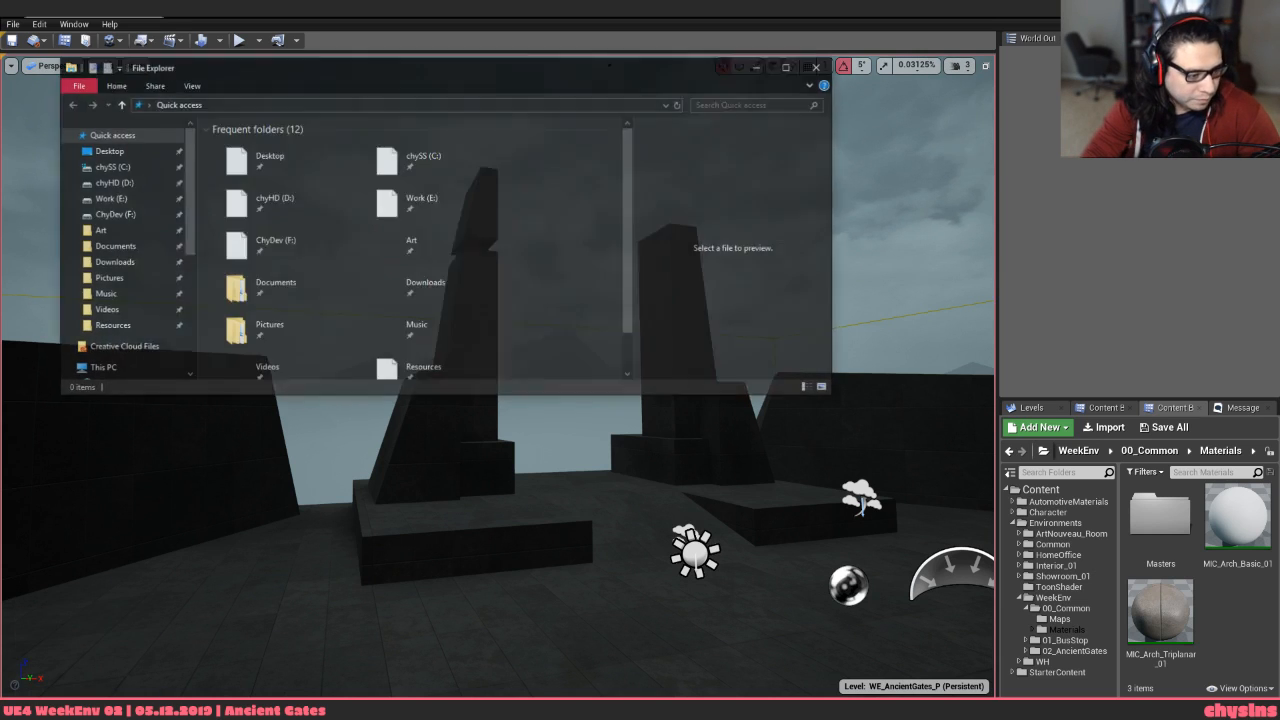
double_click(517, 218)
left_click(556, 460)
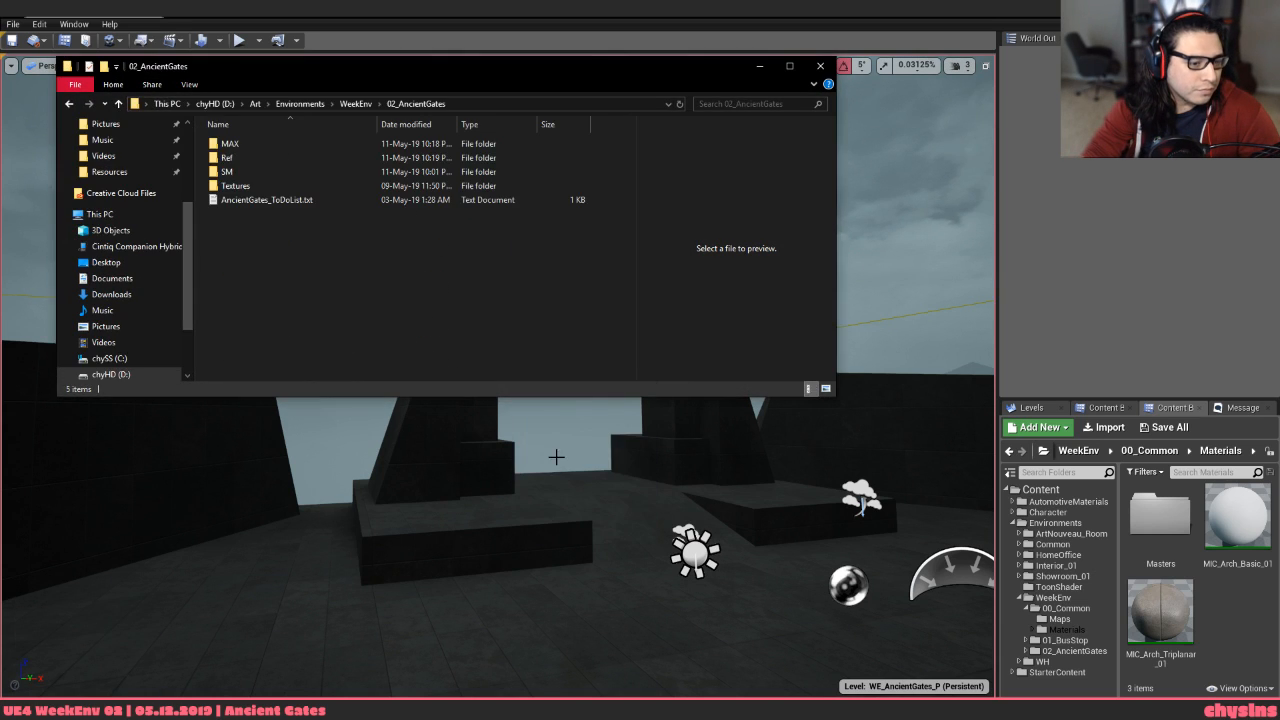
double_click(226, 201)
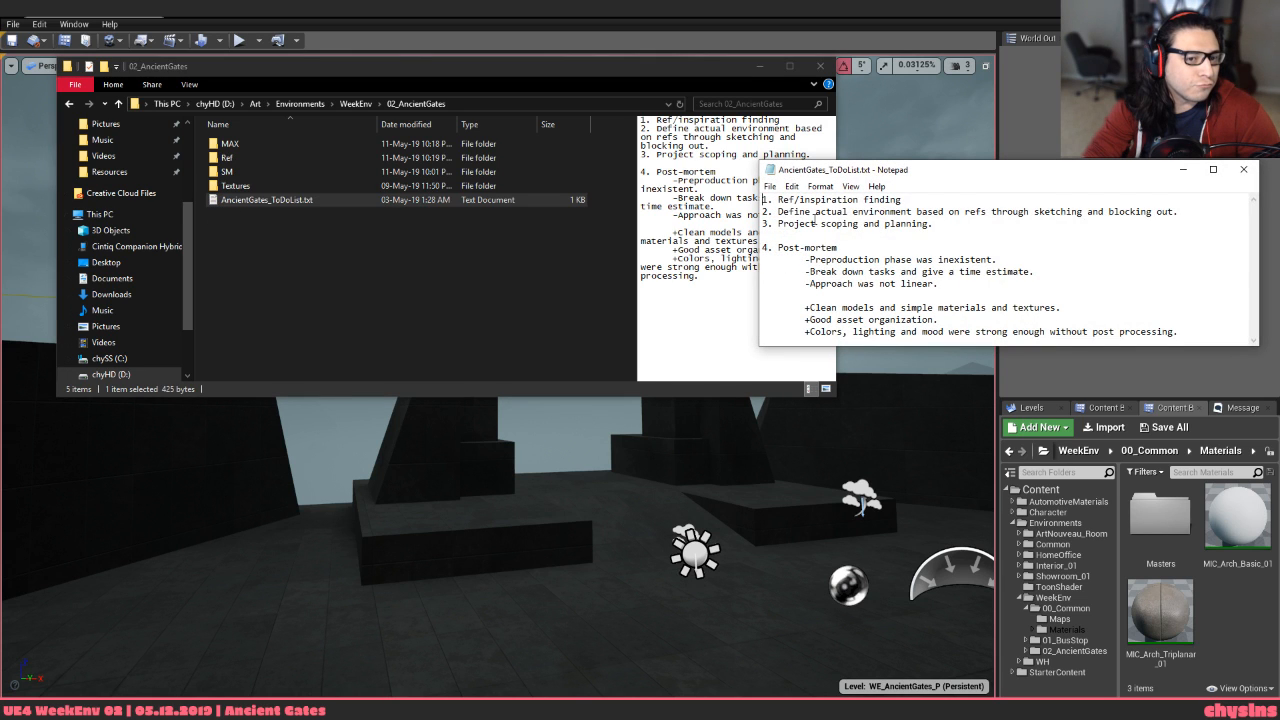
left_click_drag(812, 213, 873, 264)
left_click(871, 269)
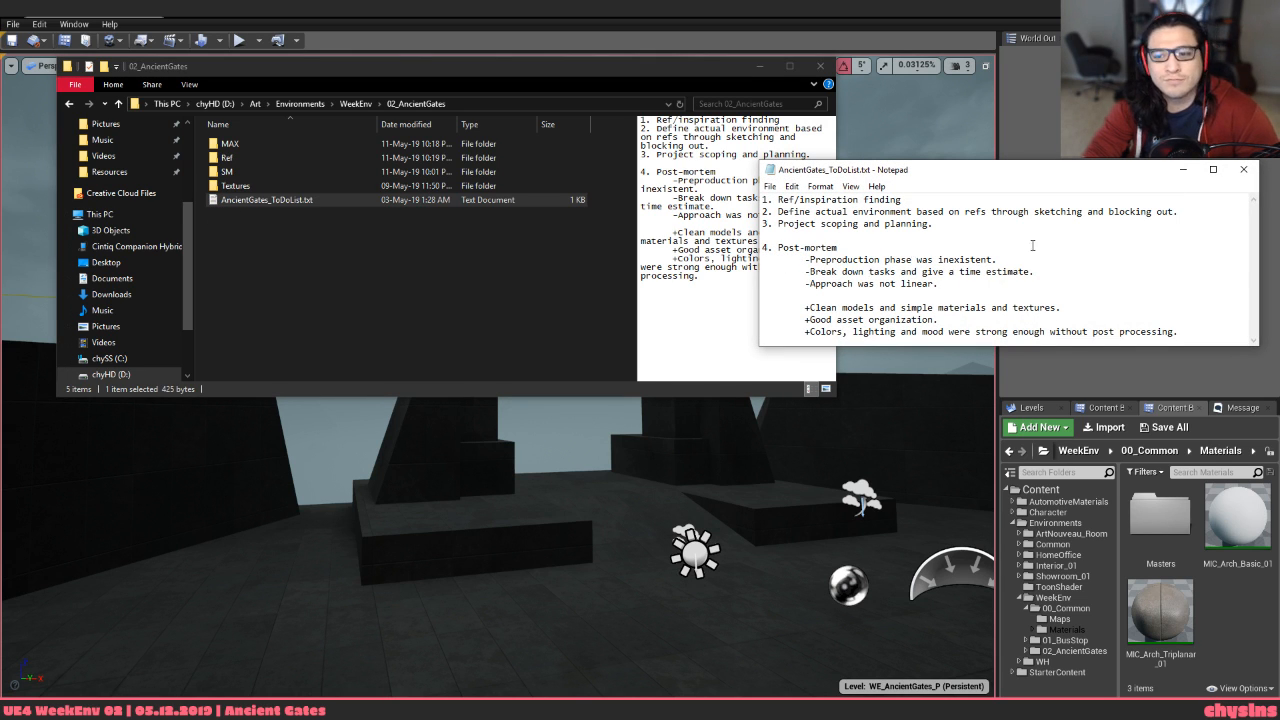
left_click(1245, 168)
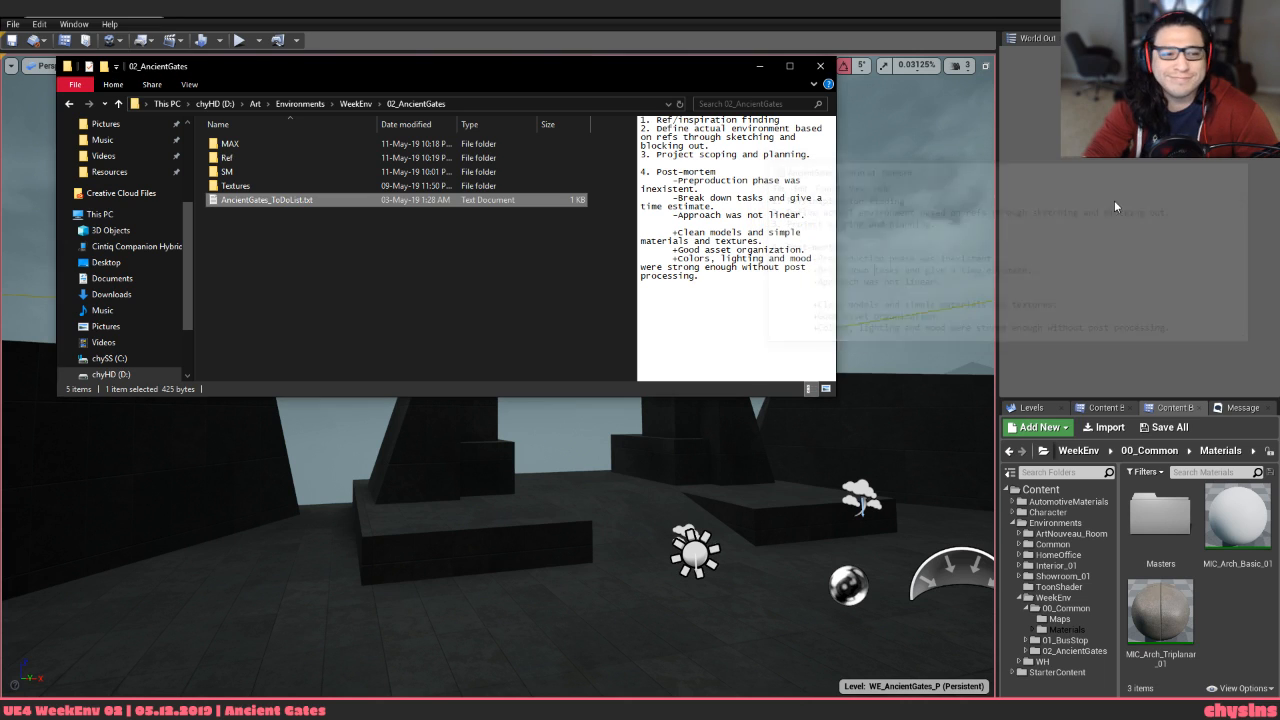
Open the AncientGatesBoard.pur reference board from the Ref folder in PureRef and examine the photos of ruined gates and columns
double_click(274, 157)
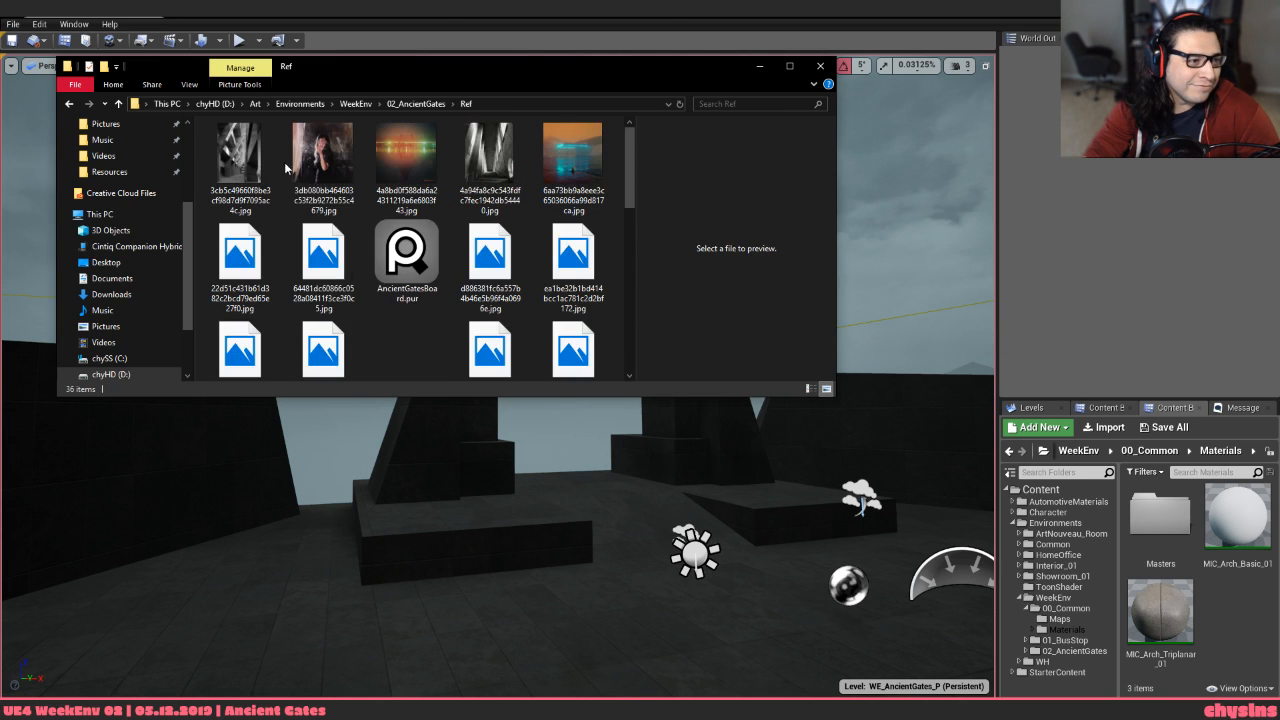
left_click(401, 251)
double_click(402, 246)
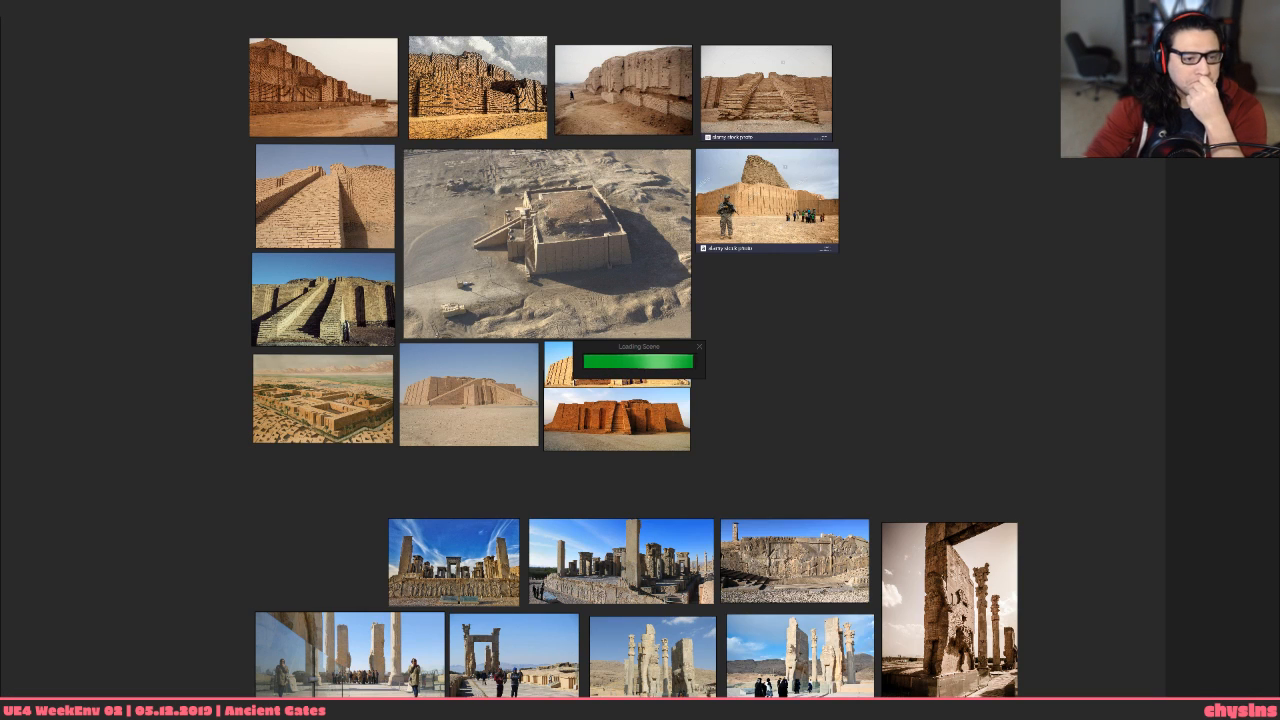
middle_click_drag(576, 614, 568, 415)
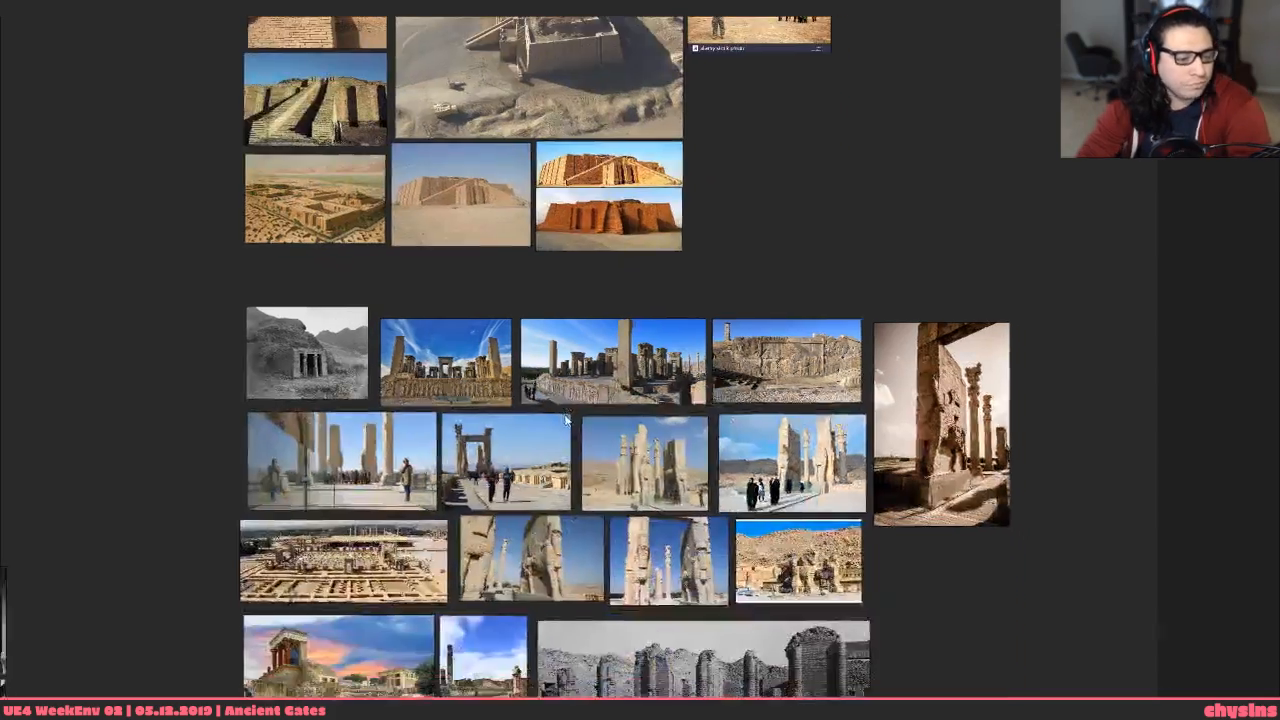
scroll(700, 446, "up", 4)
middle_click_drag(740, 566, 598, 217)
middle_click_drag(905, 410, 853, 578)
middle_click_drag(850, 400, 851, 520)
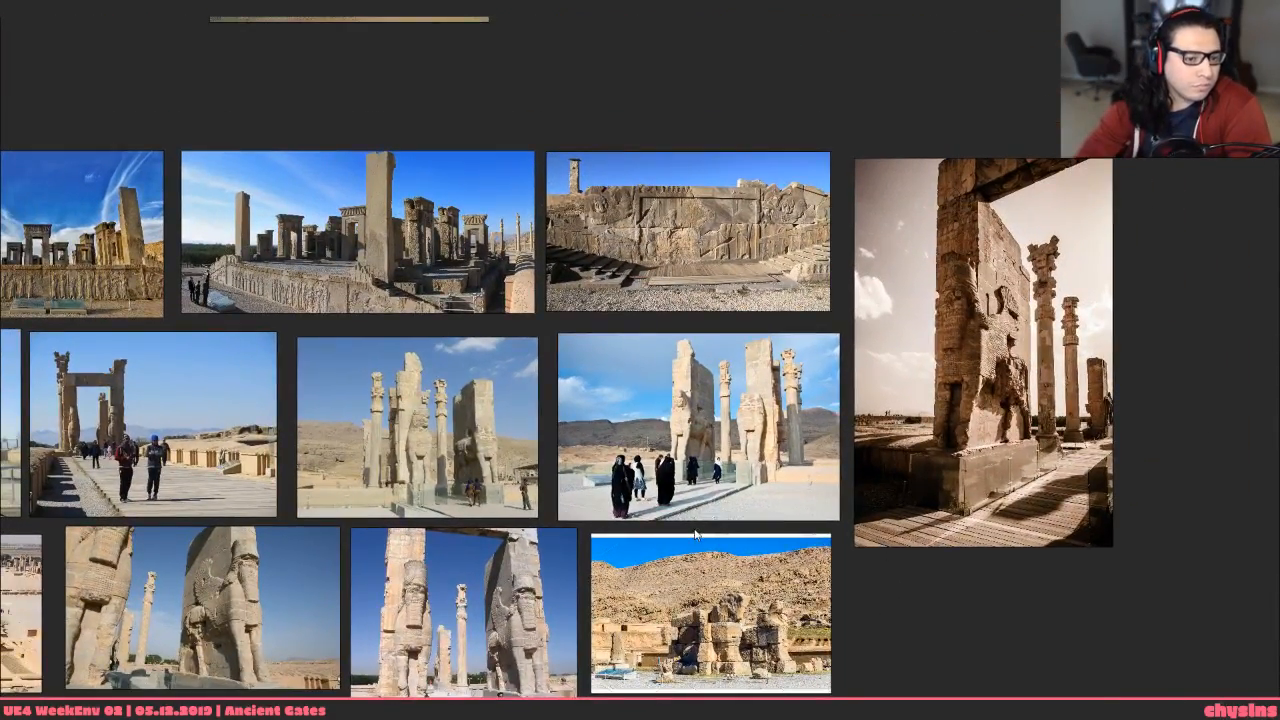
middle_click_drag(697, 535, 777, 591)
middle_click_drag(575, 596, 795, 597)
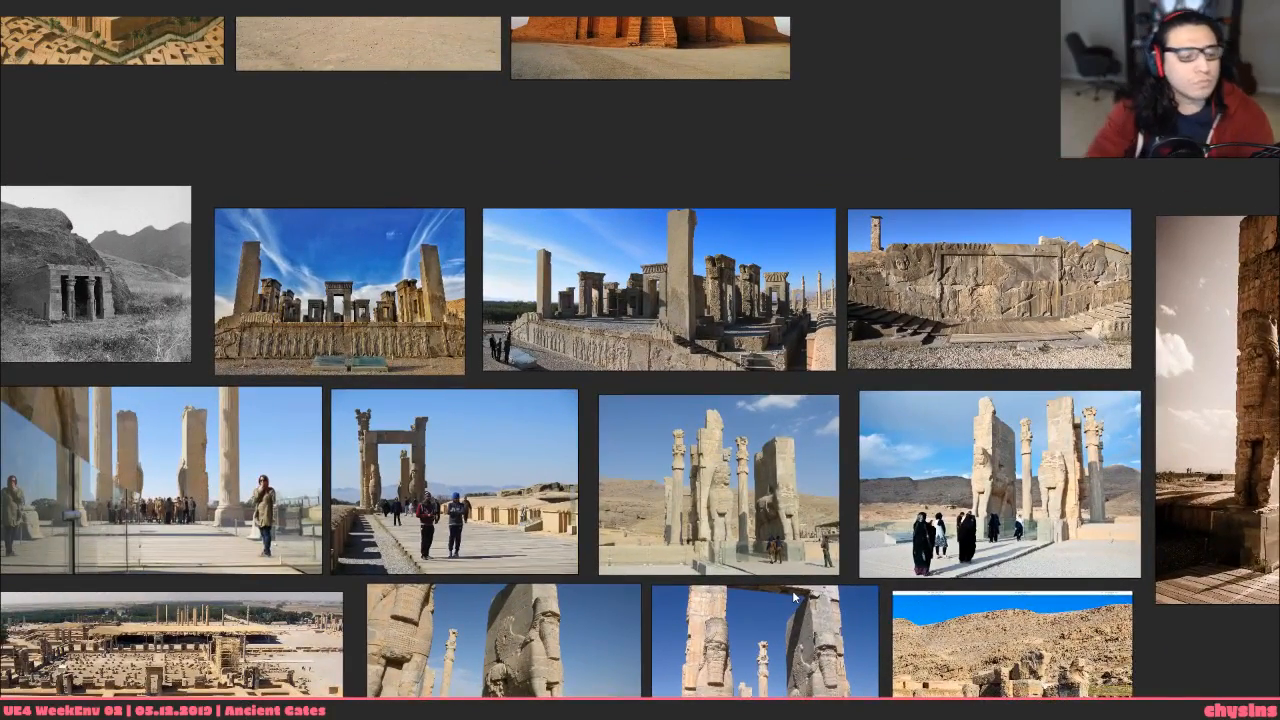
Examine the ziggurat references on the board, comparing their stairs, brick walls and overall shapes up close
middle_click_drag(309, 181, 396, 517)
middle_click_drag(480, 341, 519, 572)
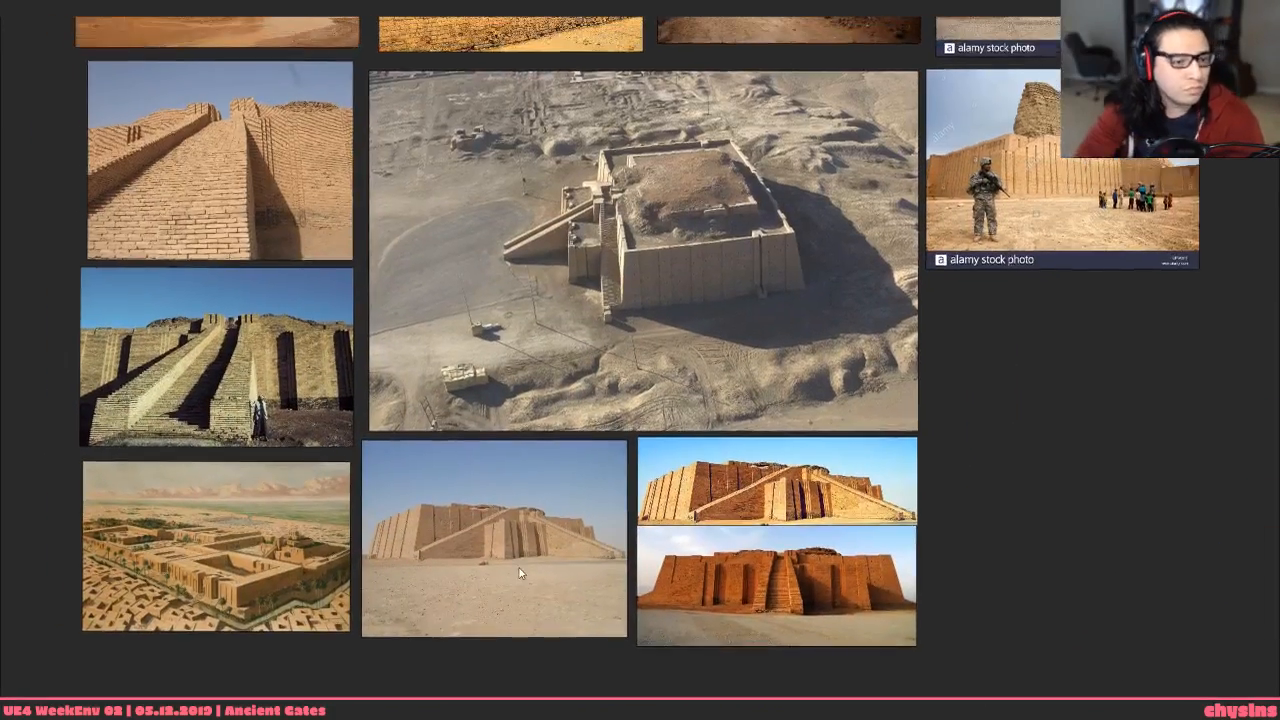
middle_click_drag(616, 375, 550, 481)
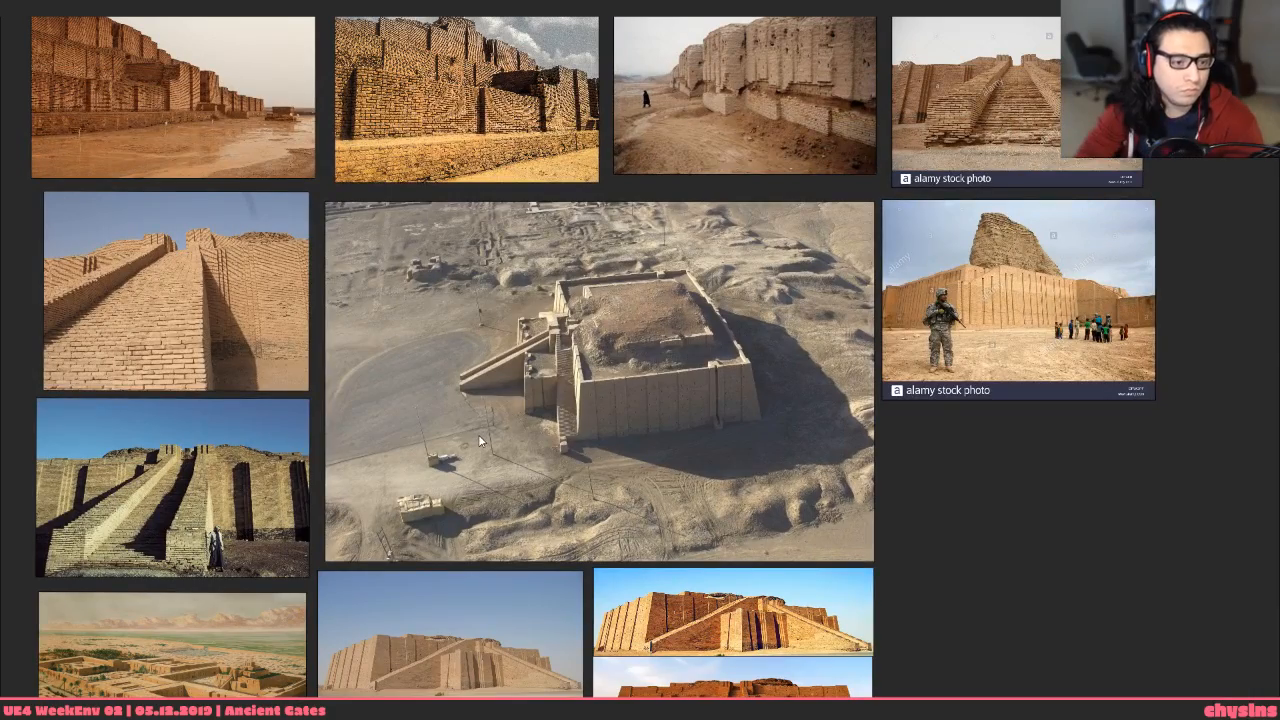
mouse_move(528, 398)
middle_mouse_down()
mouse_move(452, 446)
mouse_move(446, 534)
mouse_move(926, 439)
middle_mouse_up()
scroll(446, 534, "up", 1)
middle_click_drag(600, 438, 423, 261)
middle_click_drag(637, 379, 492, 128)
scroll(457, 419, "down", 1)
mouse_move(435, 692)
middle_mouse_down()
mouse_move(457, 419)
mouse_move(569, 405)
middle_mouse_up()
mouse_move(724, 336)
middle_mouse_down()
mouse_move(688, 362)
mouse_move(642, 445)
middle_mouse_up()
middle_click_drag(776, 496, 698, 512)
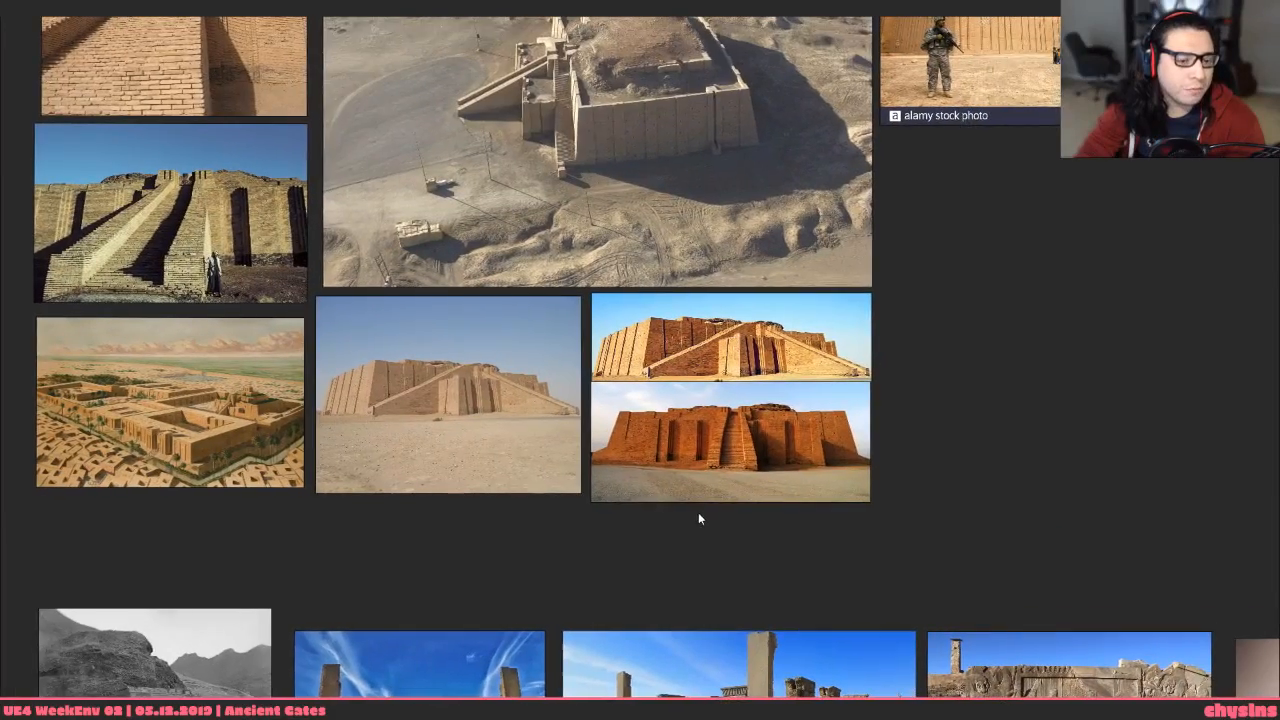
middle_click_drag(408, 556, 453, 547)
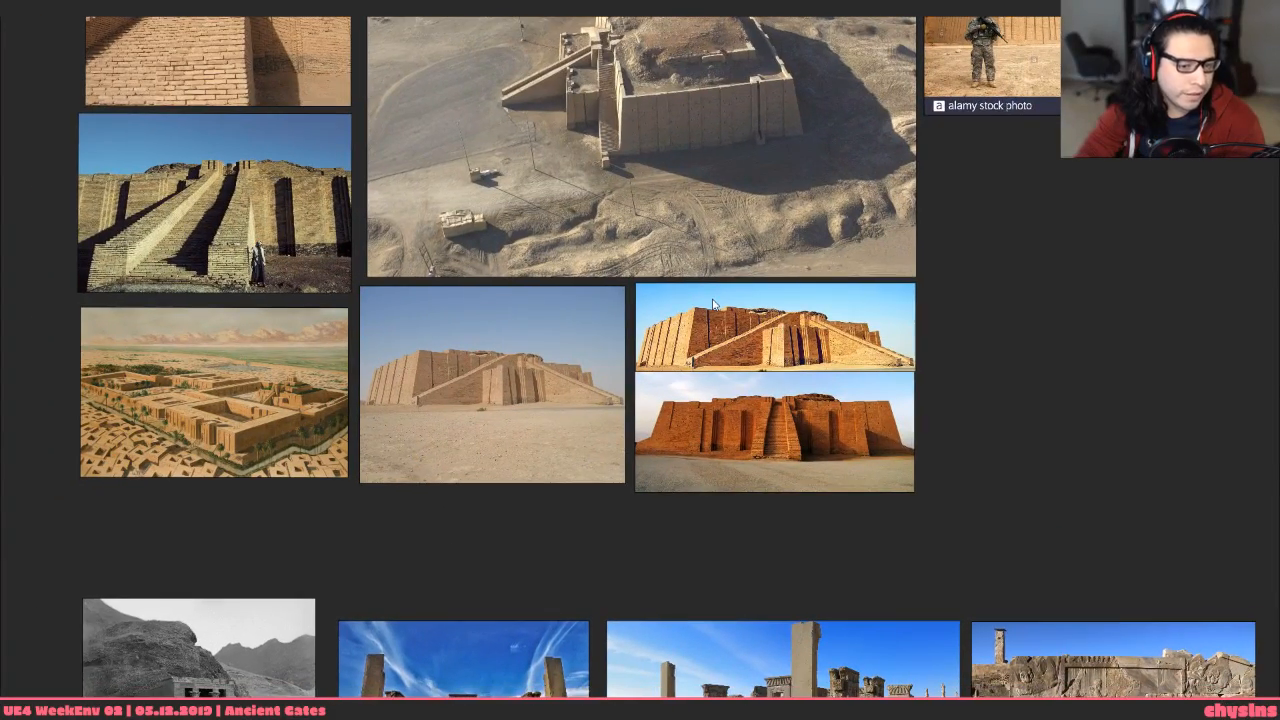
middle_click_drag(846, 361, 840, 381)
scroll(840, 383, "up", 4)
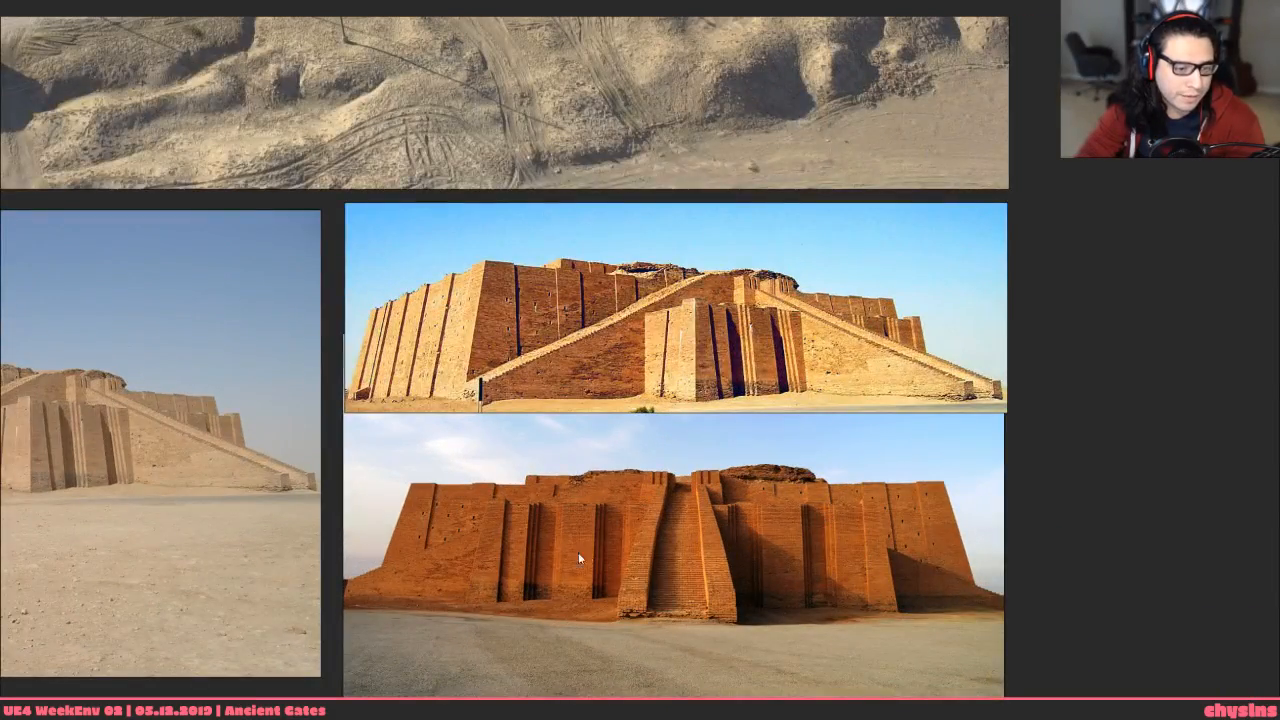
scroll(886, 258, "down", 3)
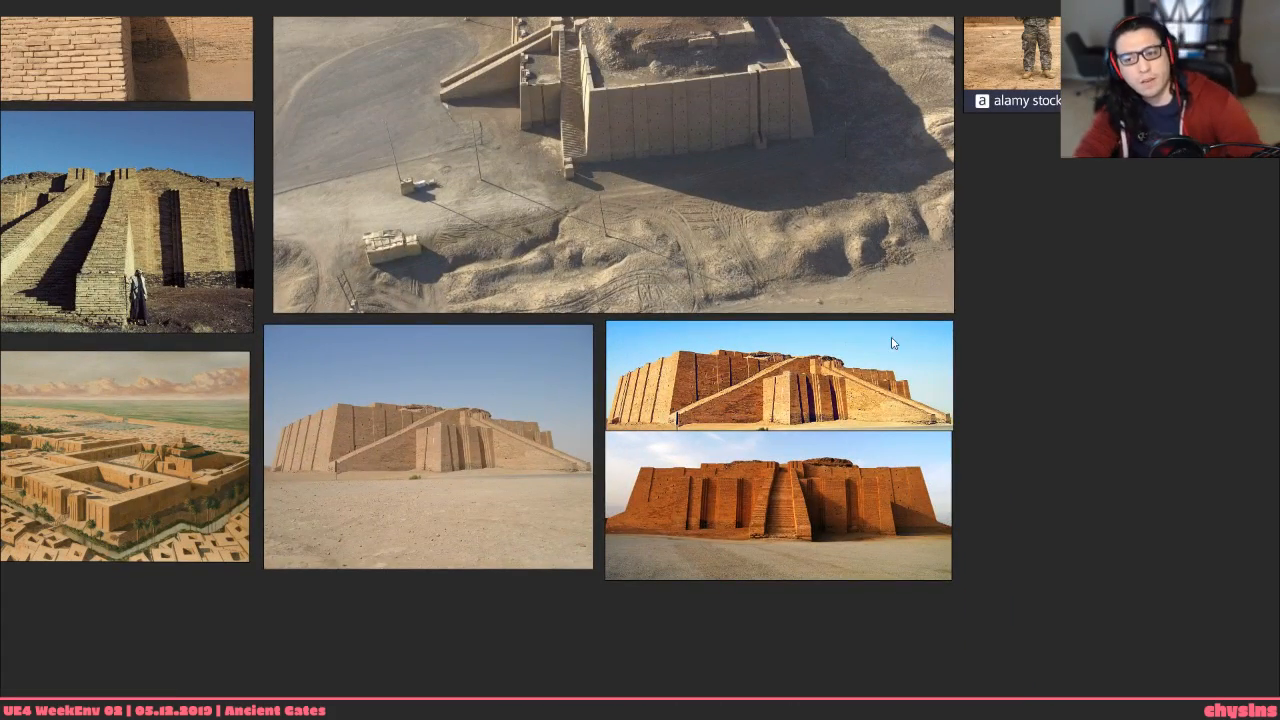
Switch back to the Unreal Editor and inspect the plateau from above with the SM_AG_PlateauPillars_01 mesh selected
key("alt+Tab")
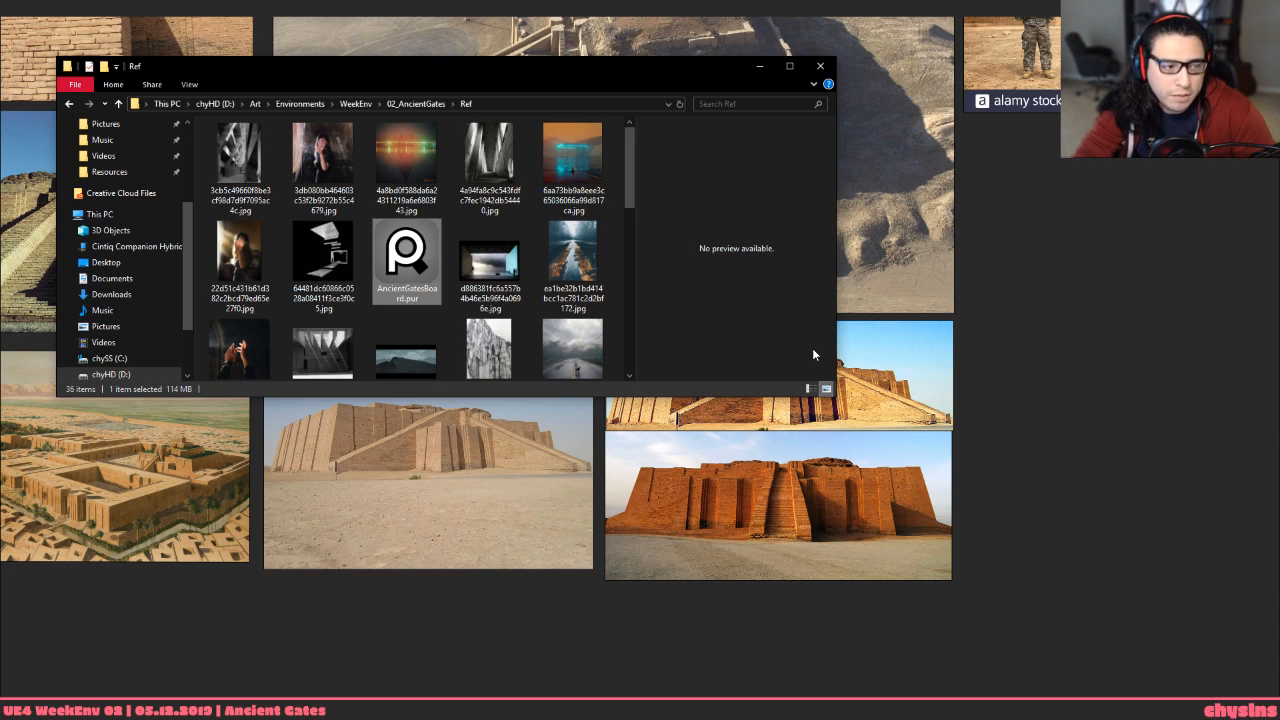
key("alt+Tab")
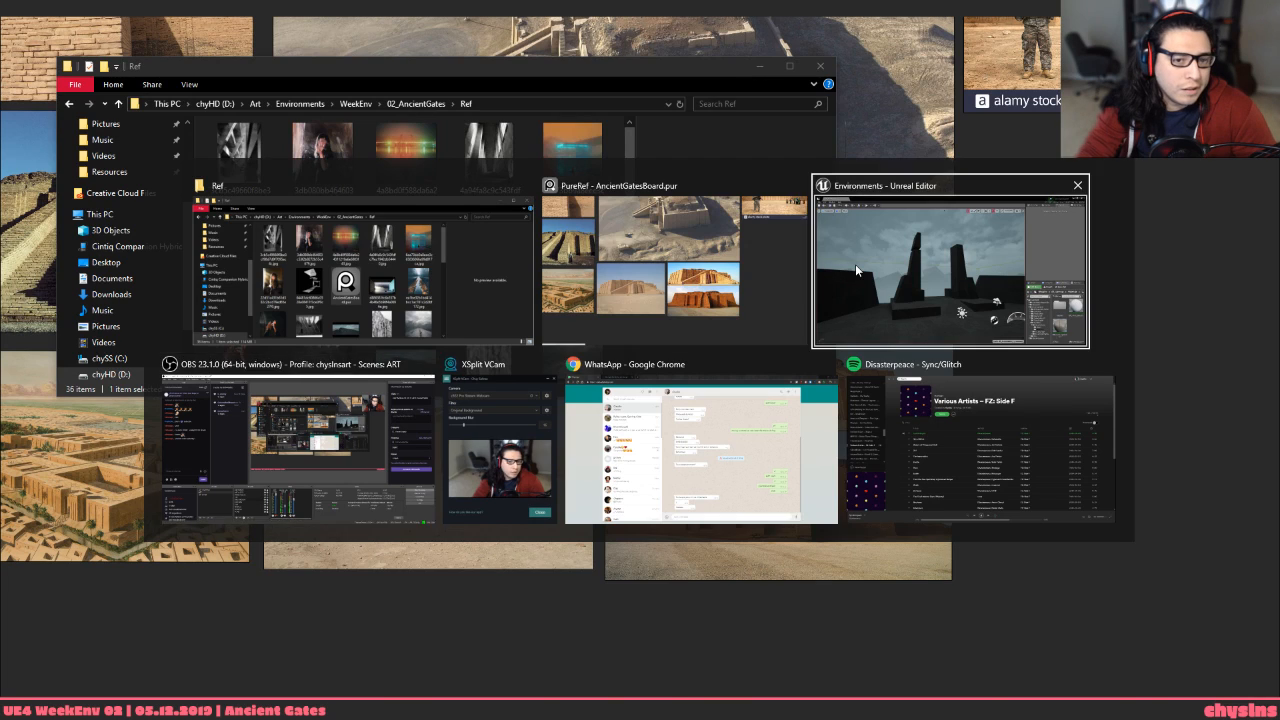
left_click(855, 264)
right_click_drag(666, 338, 546, 384)
right_click_drag(714, 186, 715, 186)
left_click(682, 392)
mouse_move(682, 392)
right_mouse_down()
mouse_move(650, 400)
mouse_move(649, 380)
mouse_move(646, 400)
mouse_move(658, 386)
mouse_move(617, 381)
right_mouse_up()
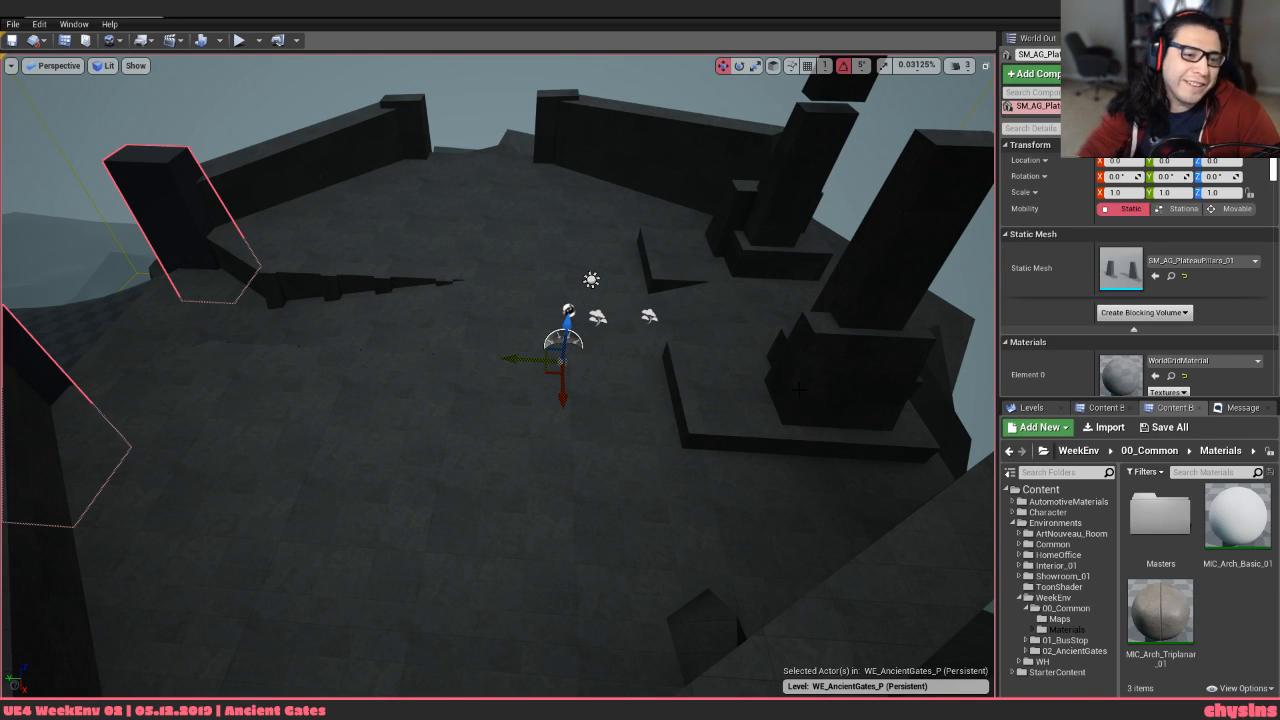
Move the SM_AG_Gate_01 mesh along the Y axis toward the plateau's centre, to a Y location of about -1551
right_click_drag(392, 310, 401, 357)
left_click(650, 345)
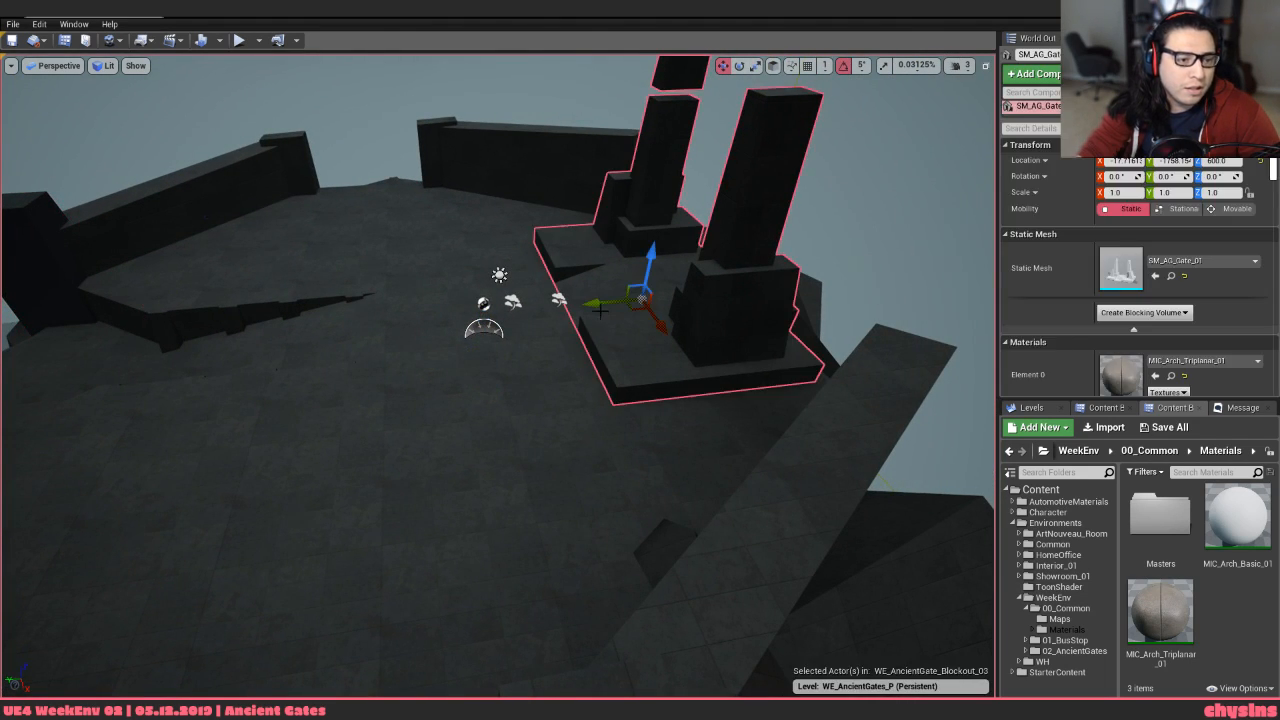
left_click_drag(598, 309, 592, 296, "shift")
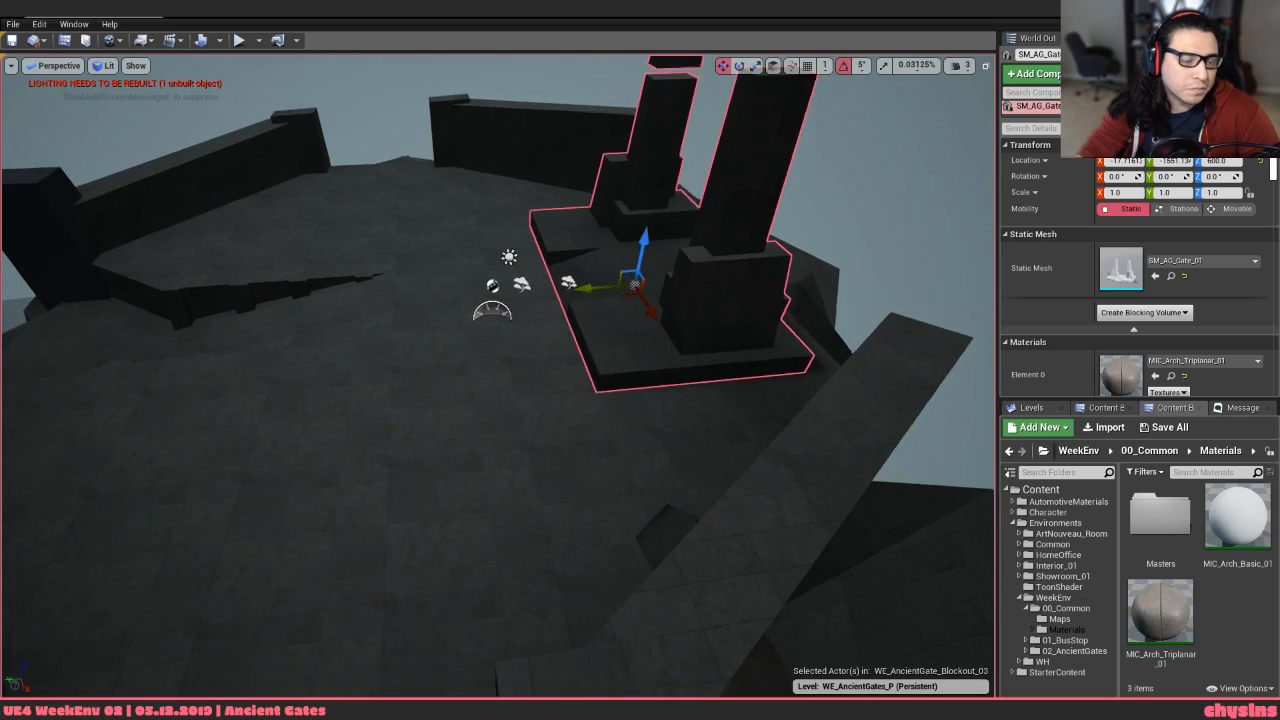
Check the blockout through the placed cameras CameraActor3, CameraActor1, the second CameraActor3 and CameraActor2, and clear the gate selection
right_click_drag(592, 296, 532, 228)
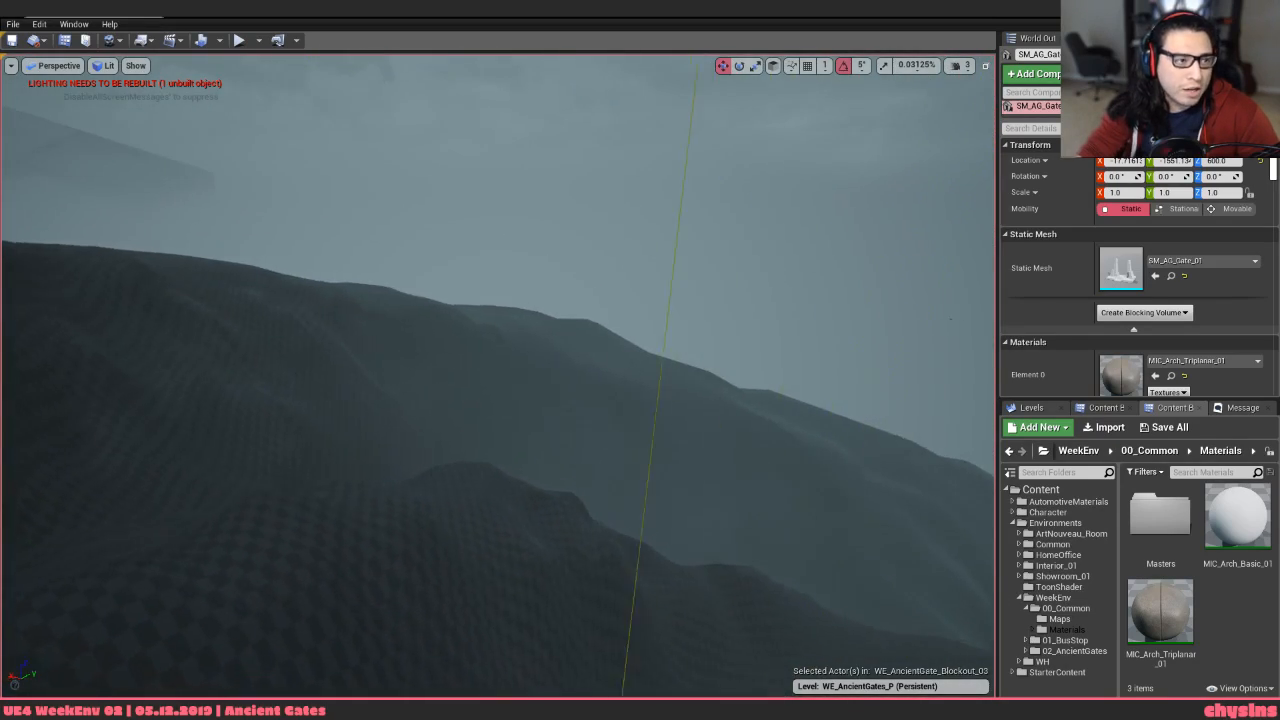
left_click(58, 65)
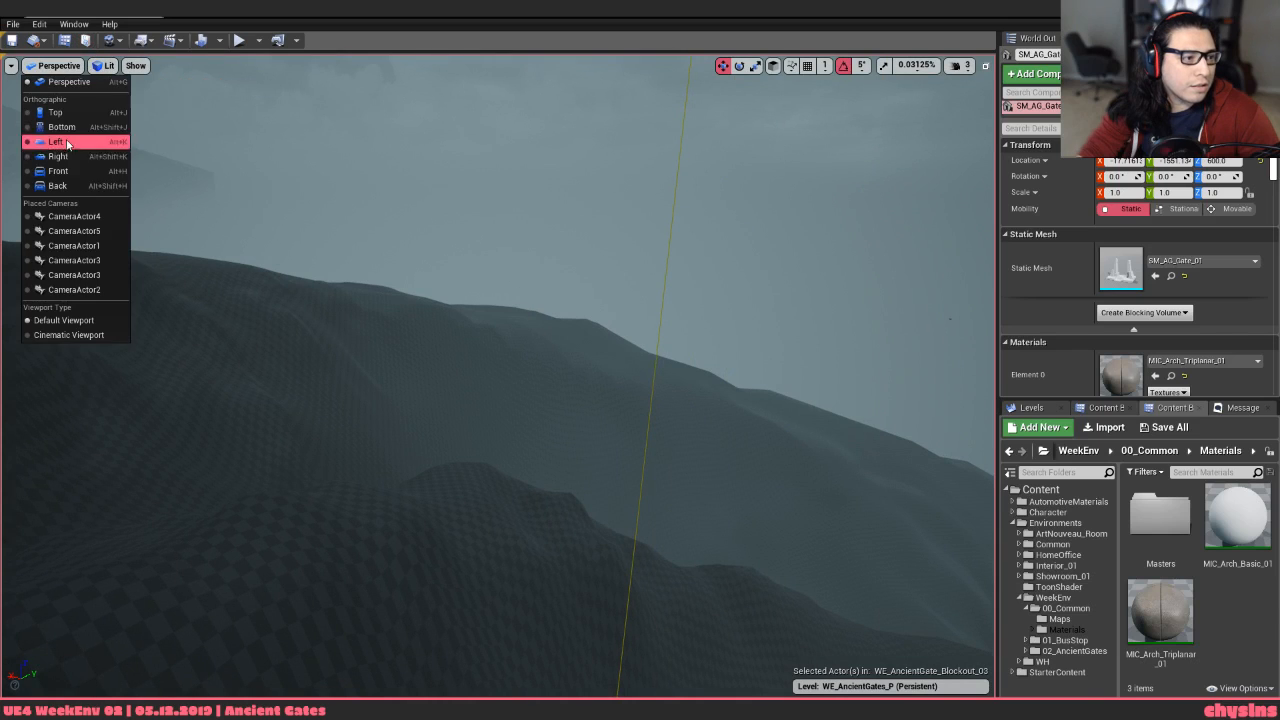
left_click(71, 258)
left_click(58, 65)
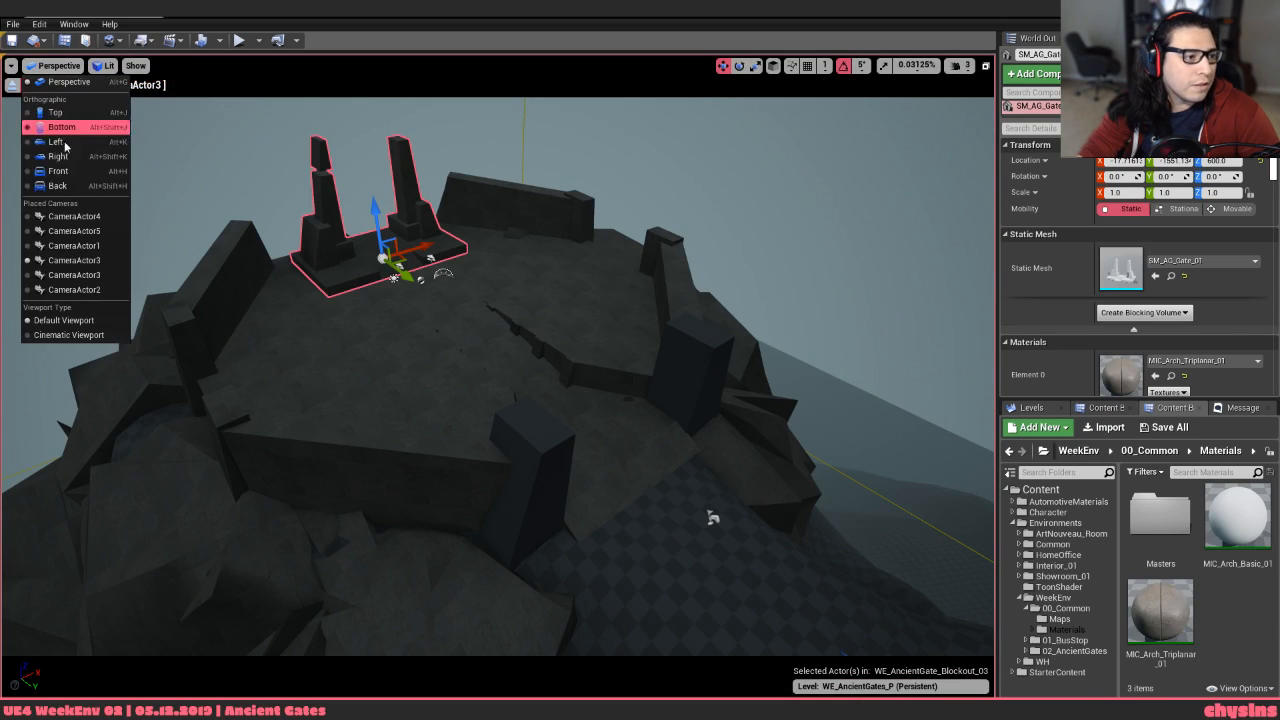
left_click(70, 245)
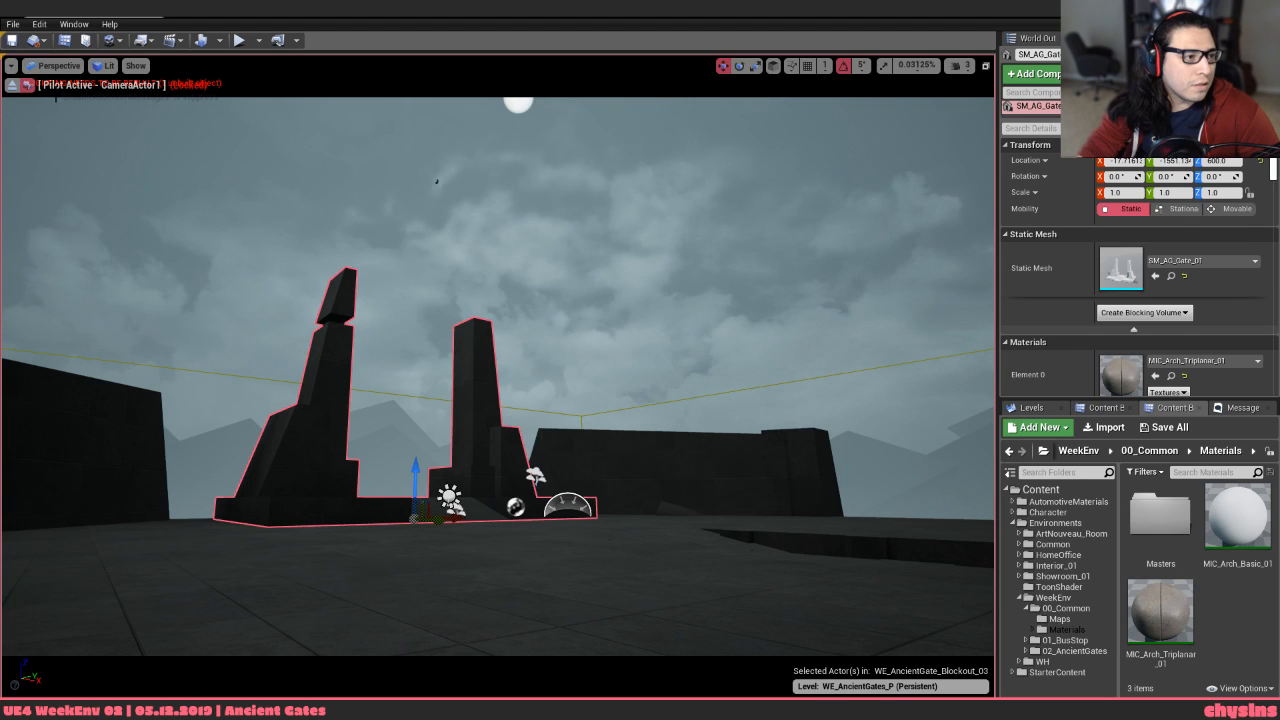
left_click(58, 65)
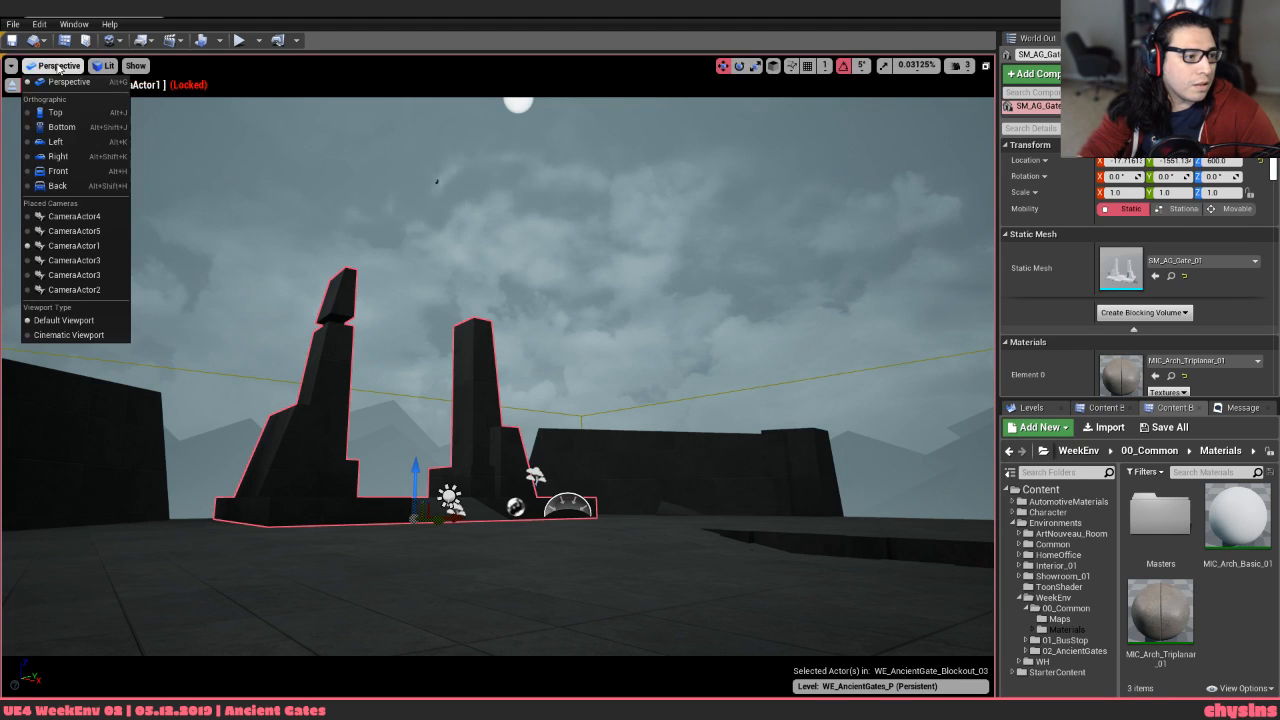
left_click(104, 274)
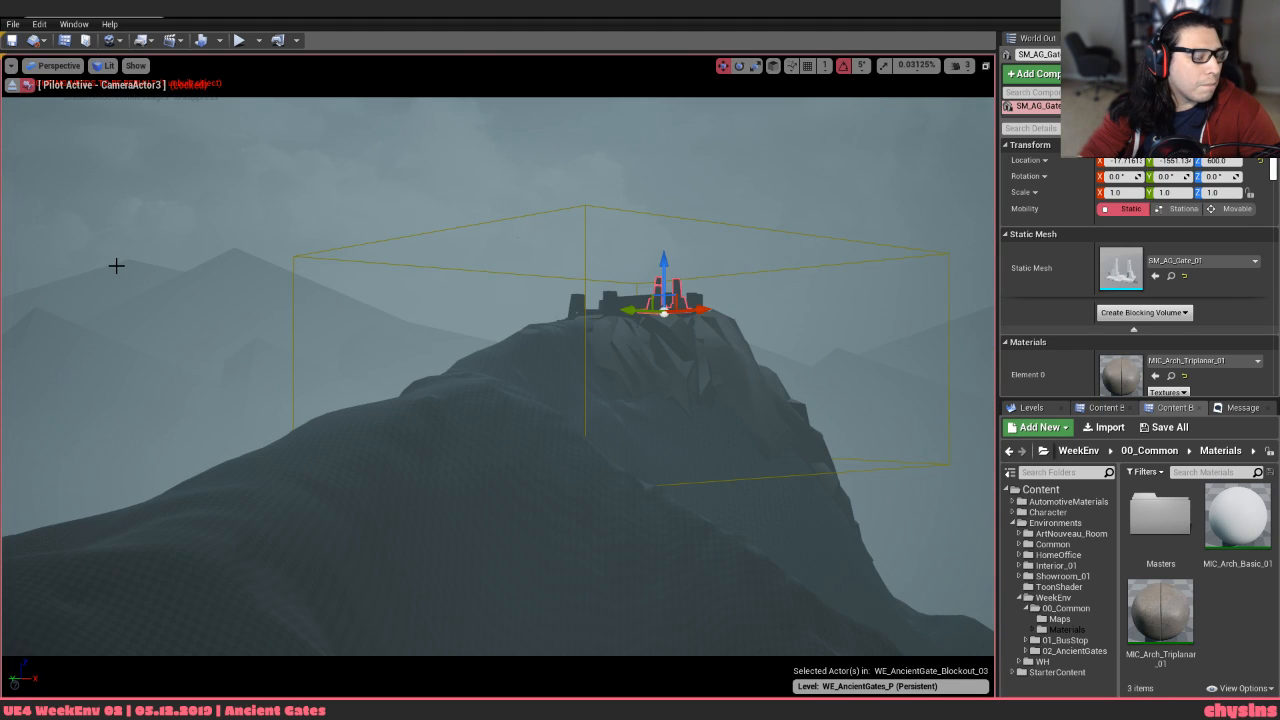
left_click(58, 65)
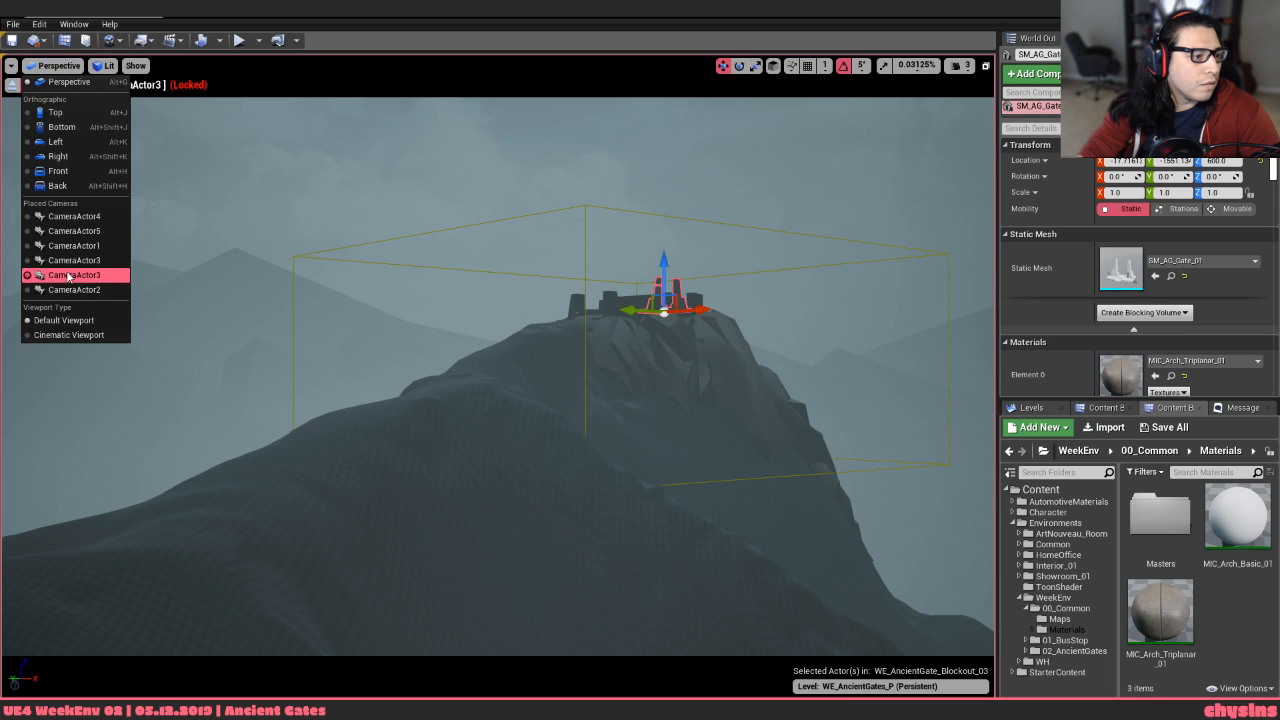
left_click(100, 274)
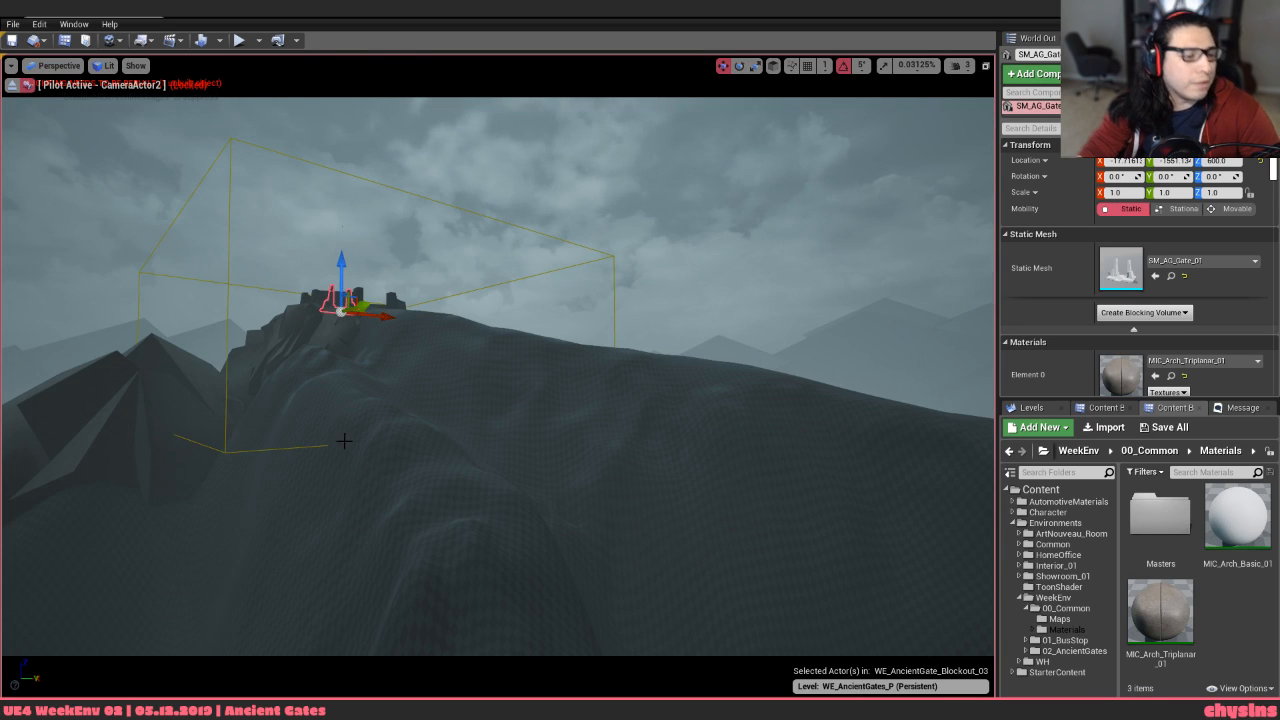
key("Escape")
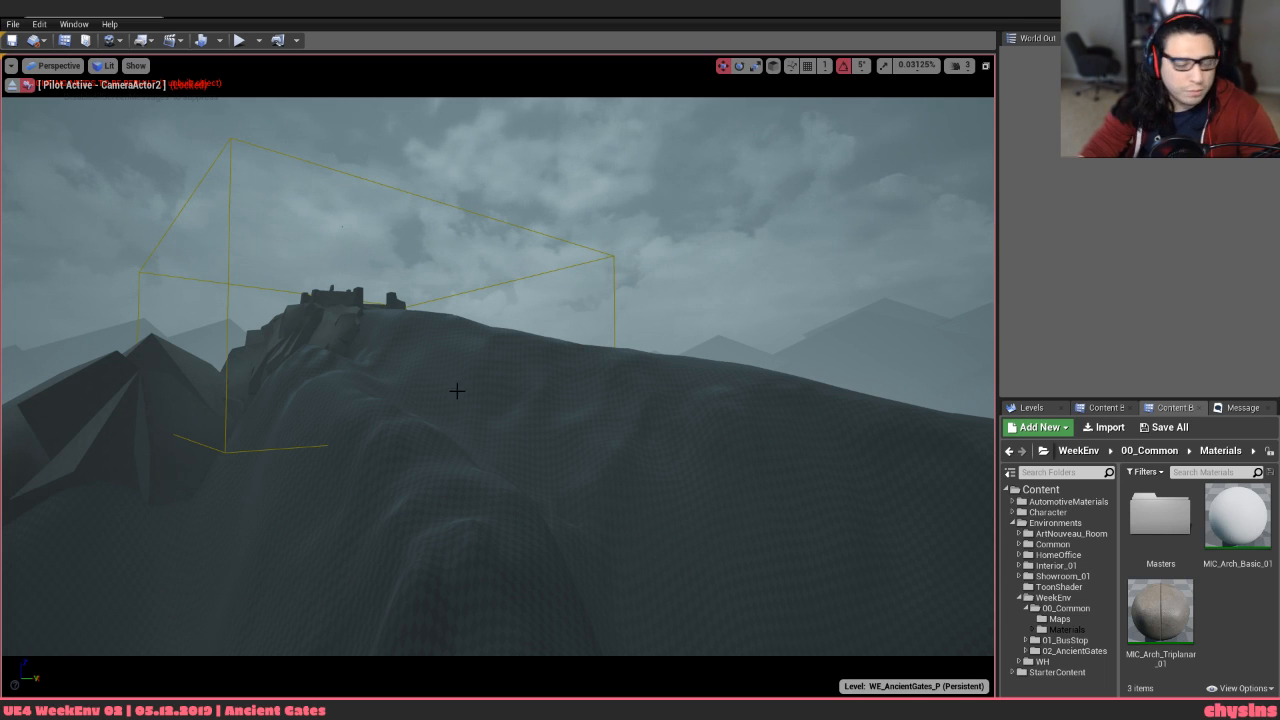
Stop piloting CameraActor2 and return to the free perspective view just behind it
left_click(59, 66)
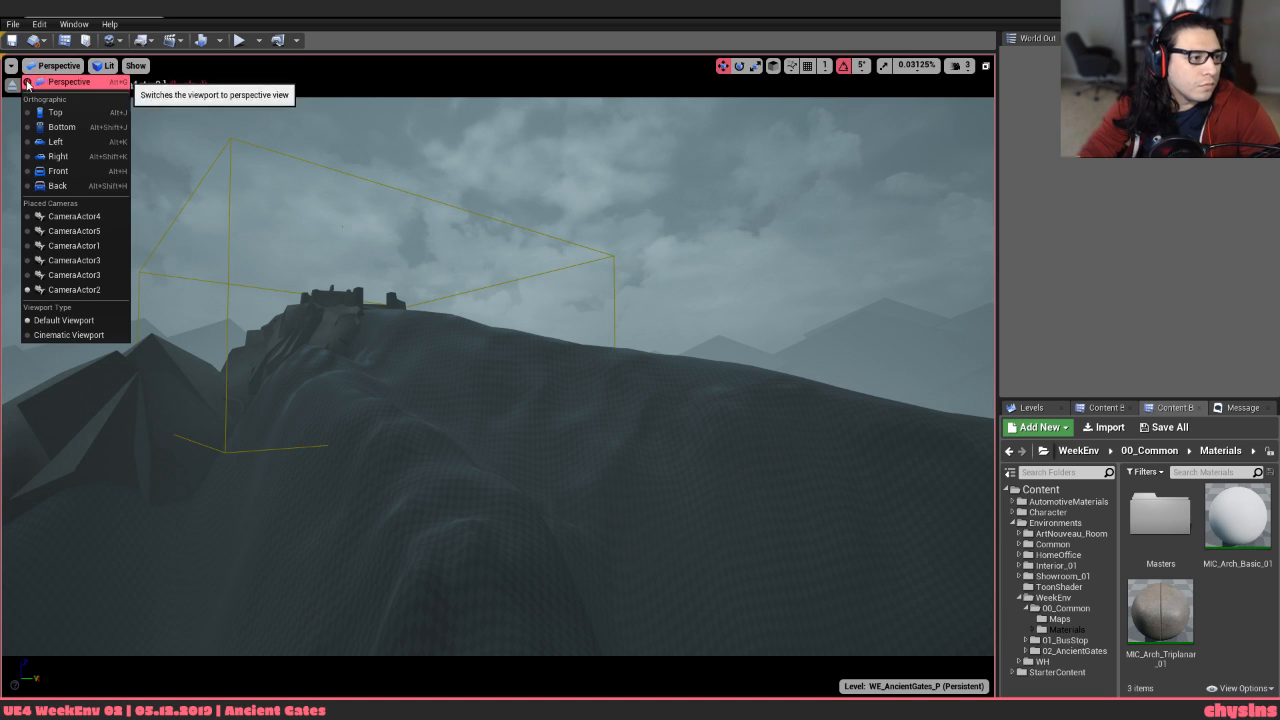
left_click(68, 81)
left_click(12, 85)
right_click_drag(590, 390, 598, 390)
key("s")
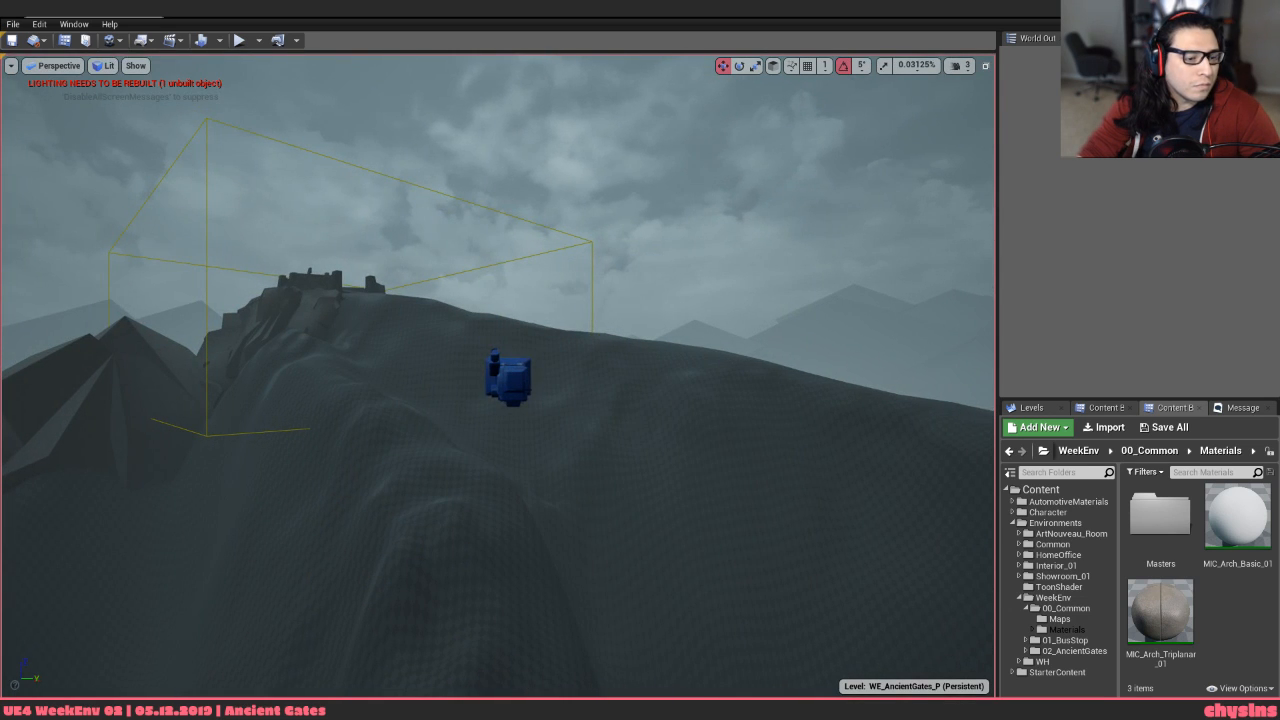
Rename the CameraActor2 camera on the slope to CameraActor5 and pilot the viewport through it
left_click(508, 377)
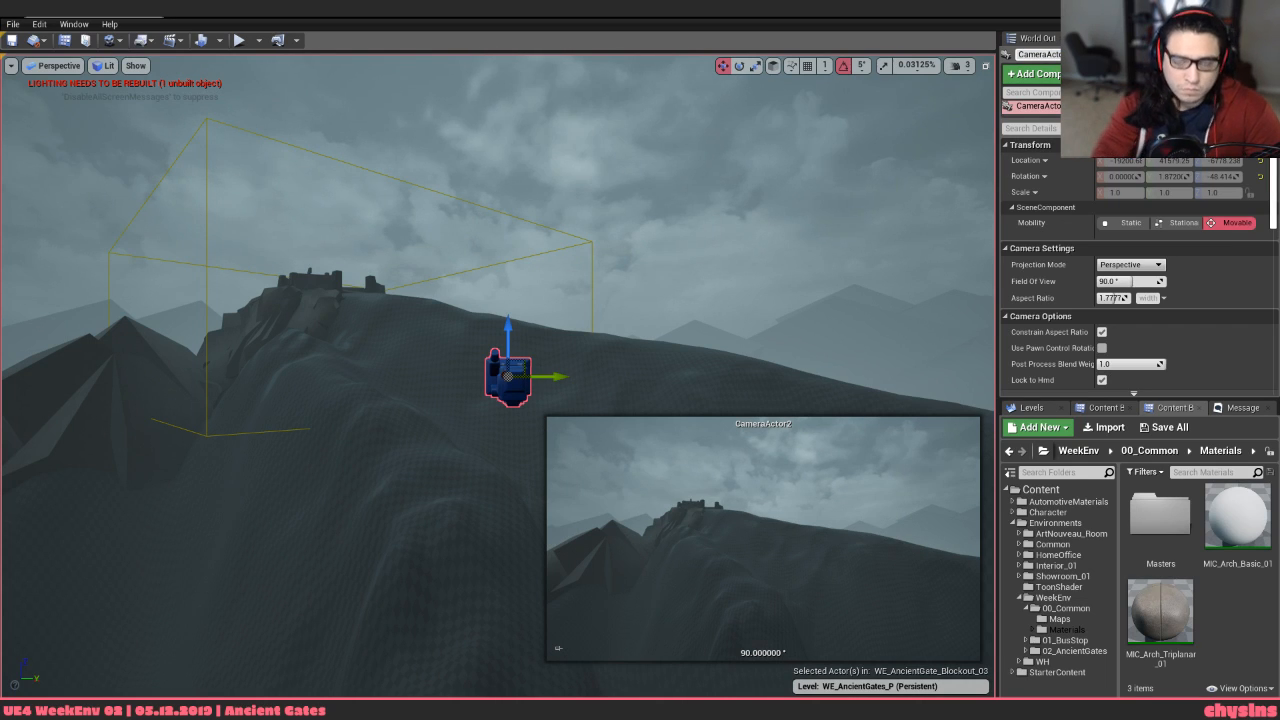
left_click(60, 66)
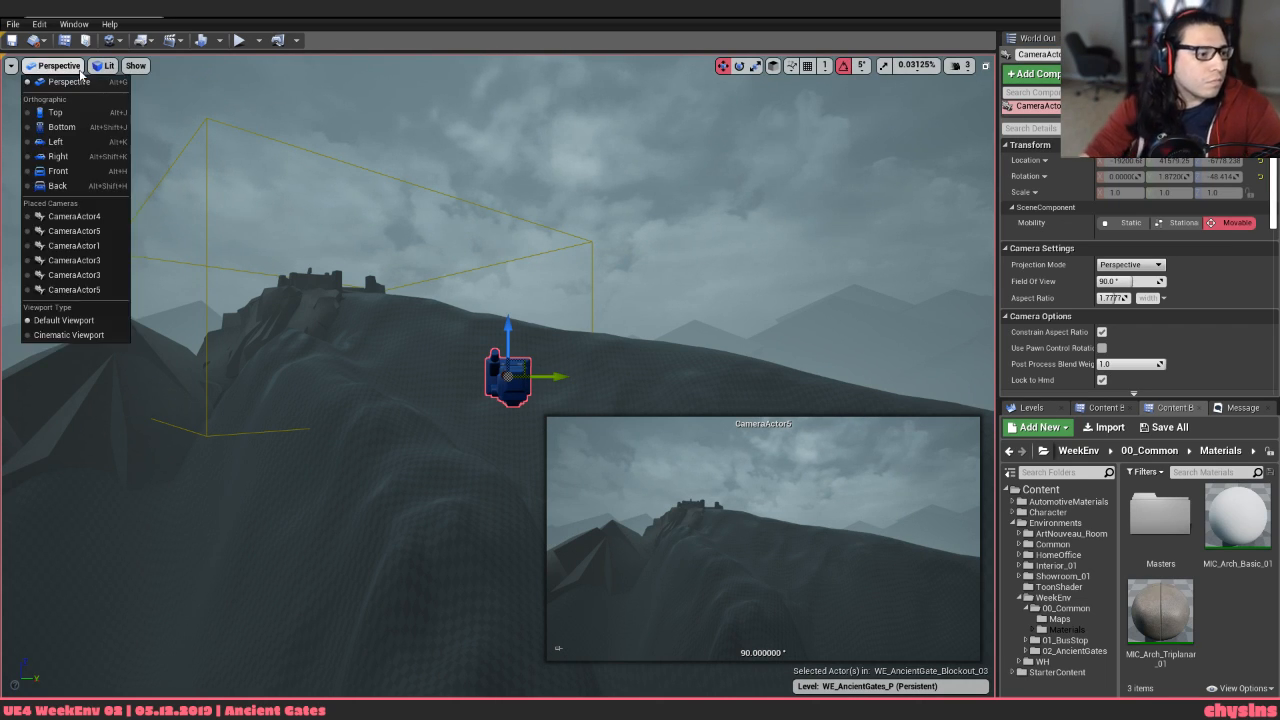
left_click(69, 290)
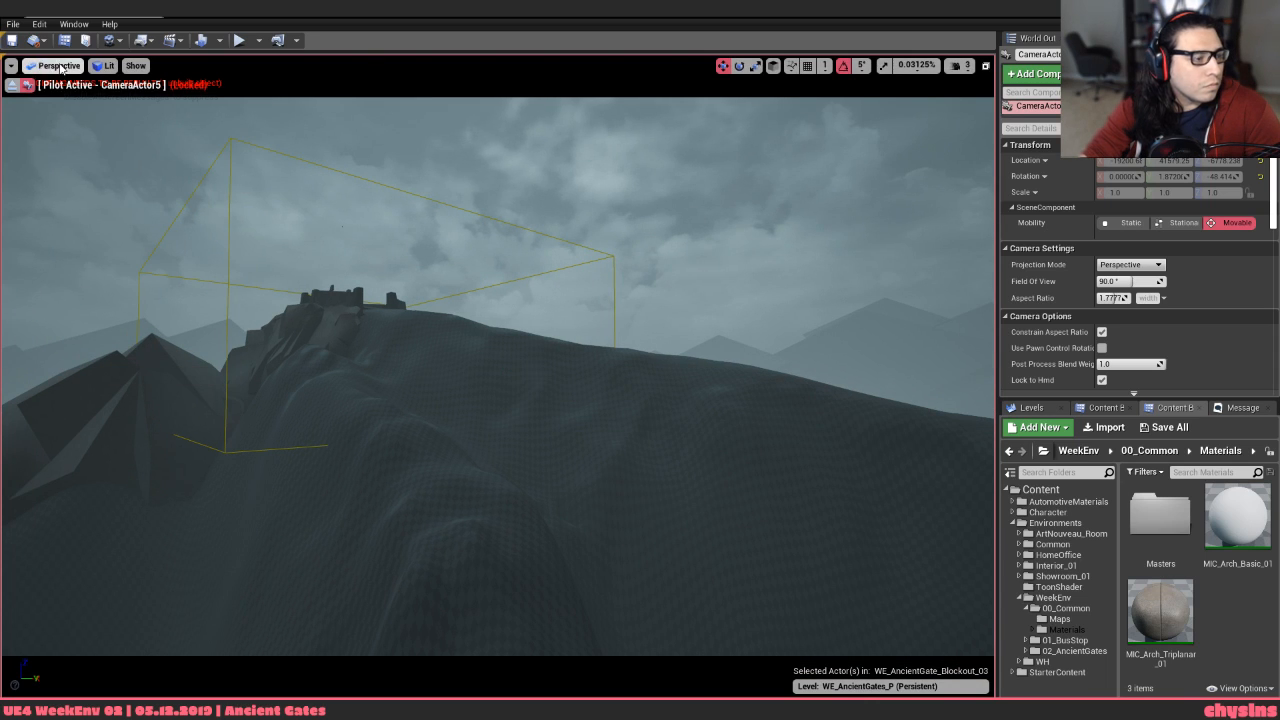
Check the blockout through CameraActor1 and the CameraActor3 camera that overlooks the plateau
left_click(60, 66)
left_click(66, 251)
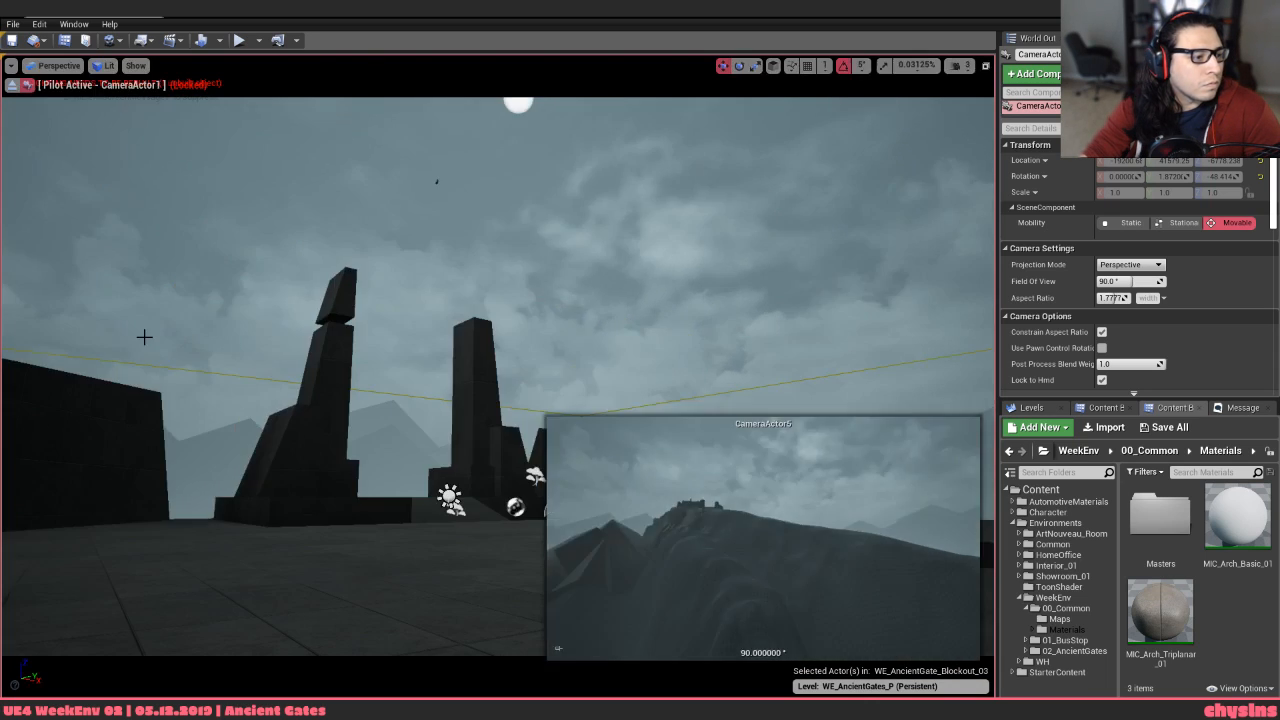
left_click(58, 66)
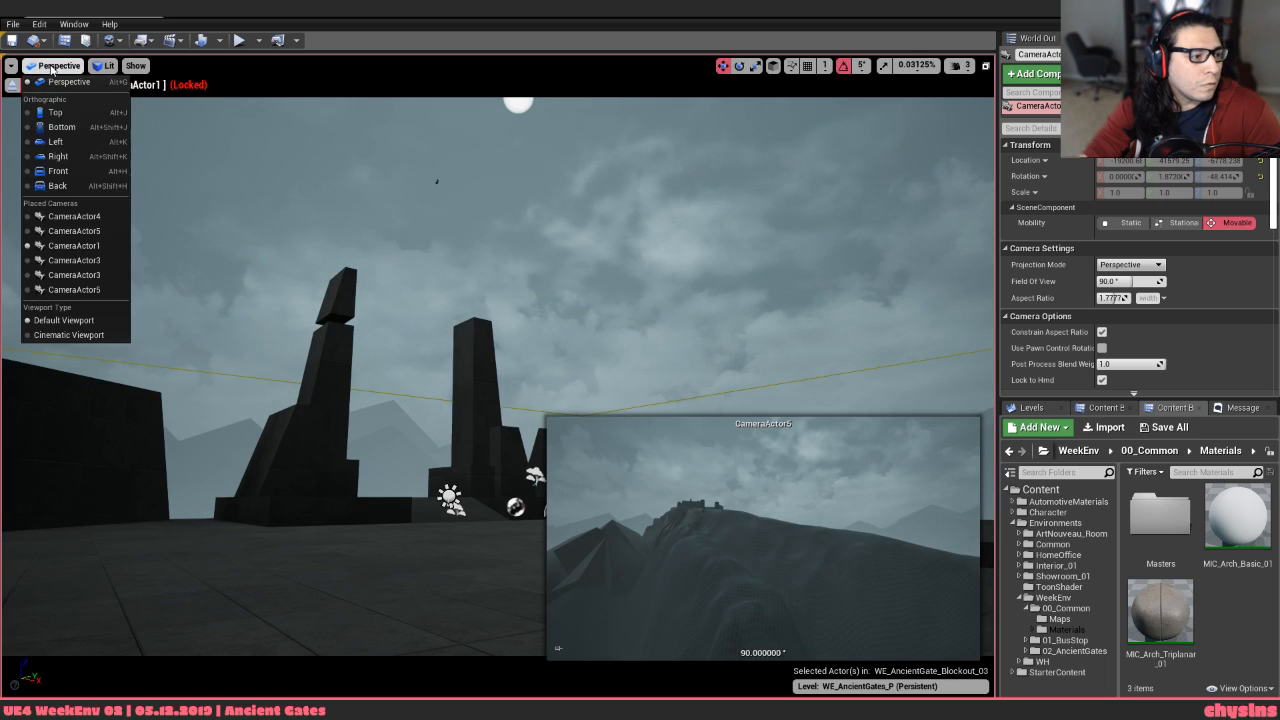
left_click(71, 262)
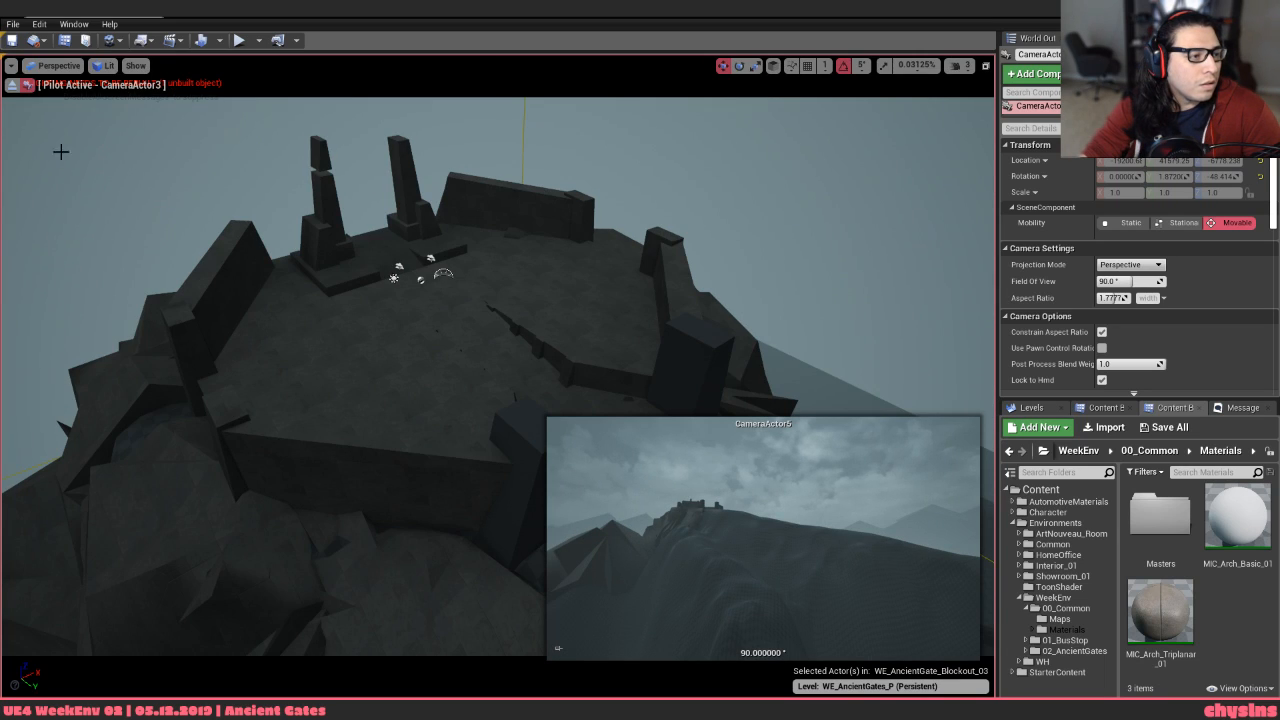
Look through the CameraActor5 camera on the slope, stop piloting it and rename it CameraActor6
left_click(60, 67)
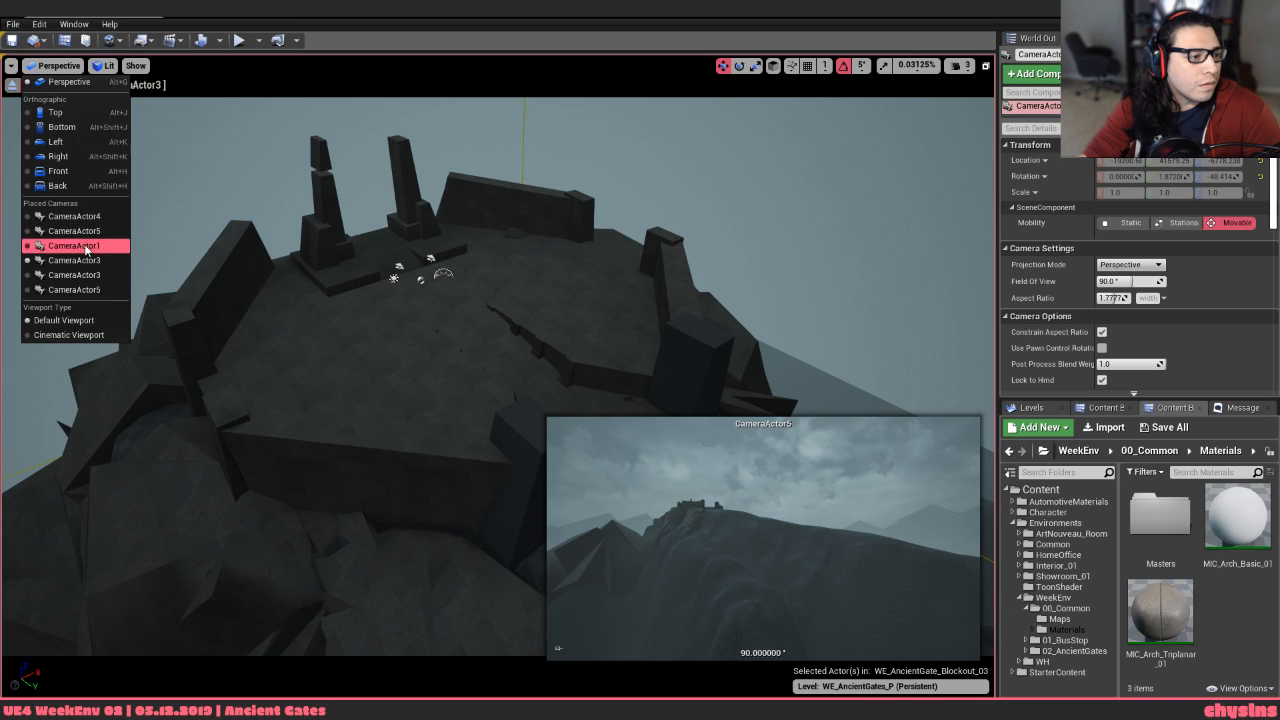
left_click(101, 295)
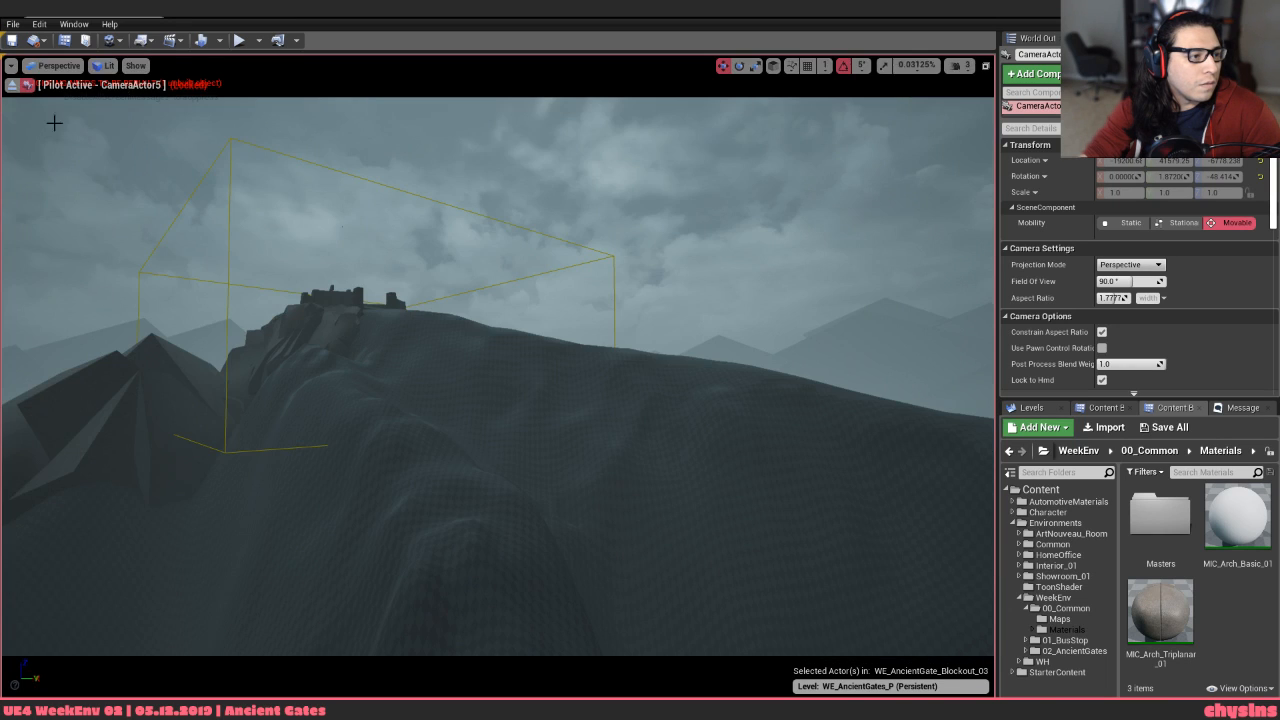
left_click(13, 85)
scroll(434, 406, "down", 3)
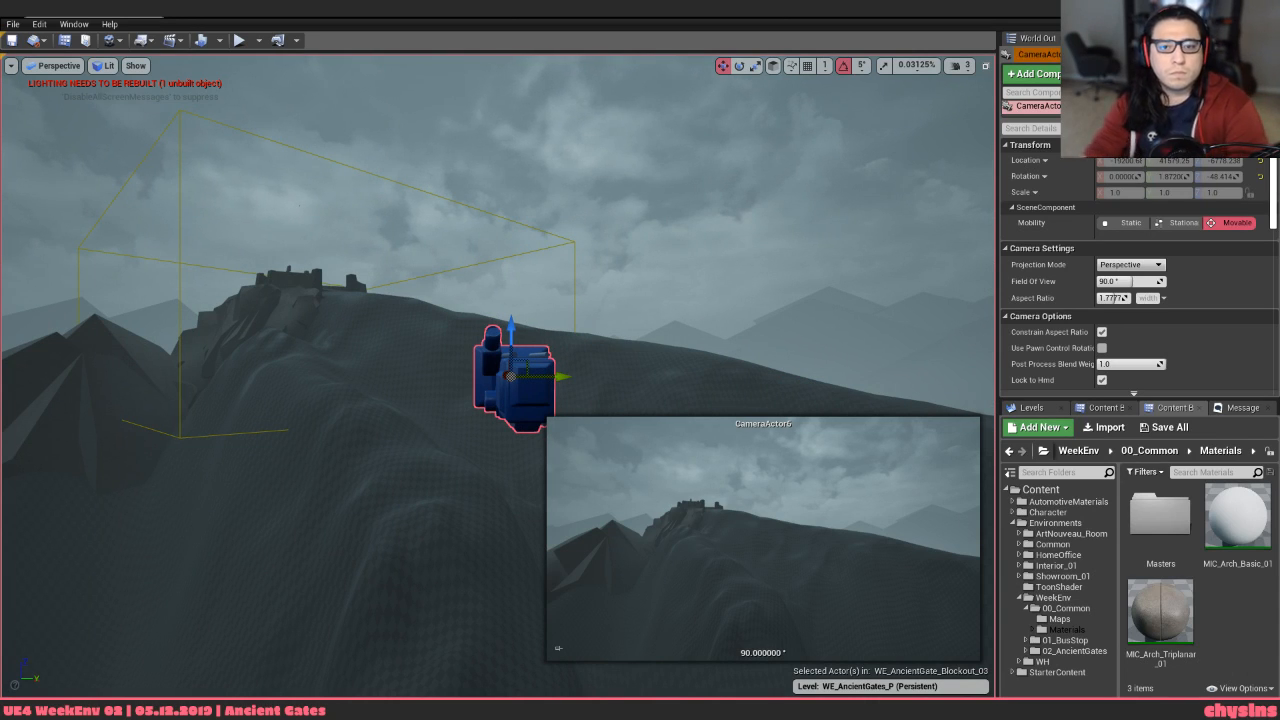
Review the level through CameraActor4, CameraActor1 and the CameraActor3 camera overlooking the plateau
left_click(55, 65)
left_click(87, 216)
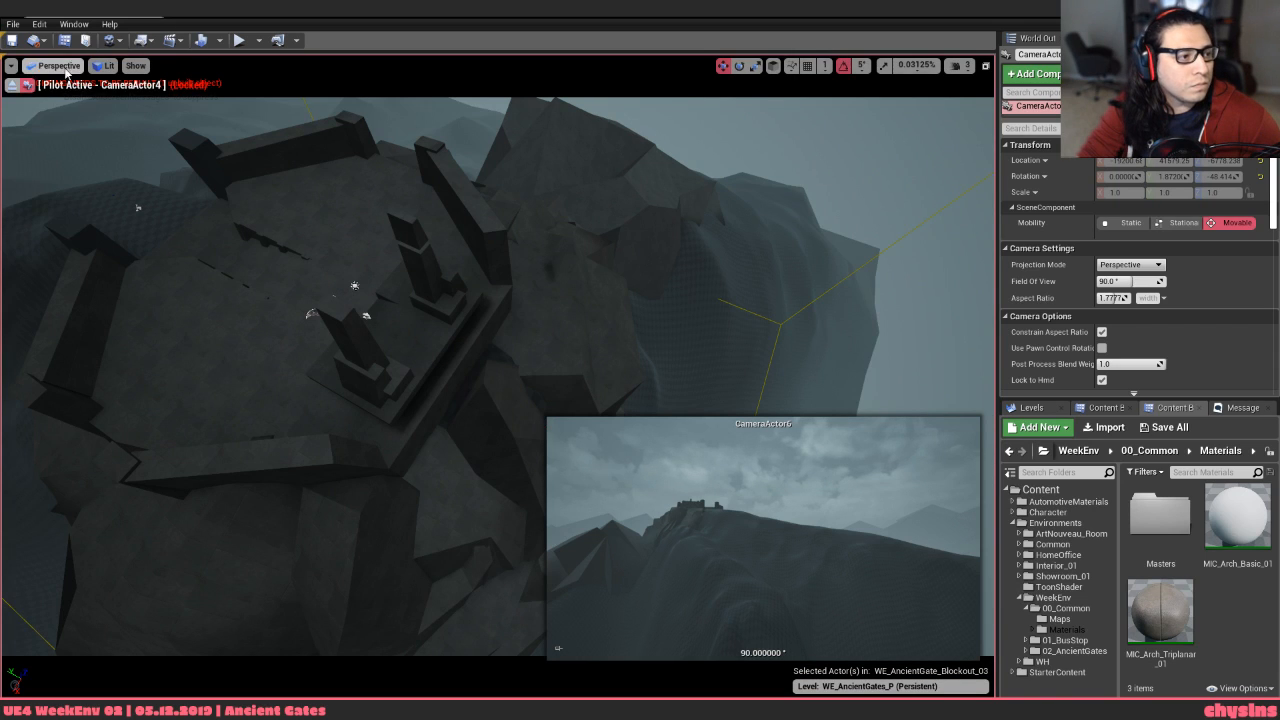
left_click(55, 65)
left_click(87, 246)
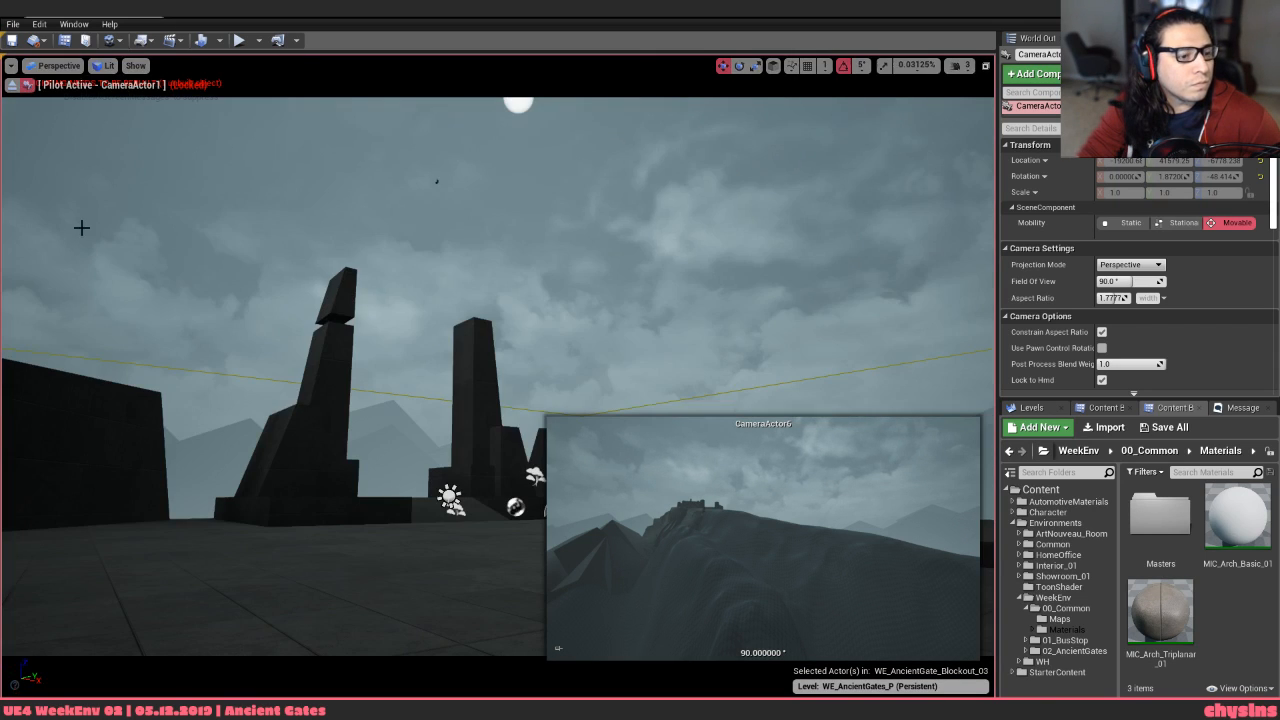
left_click(55, 65)
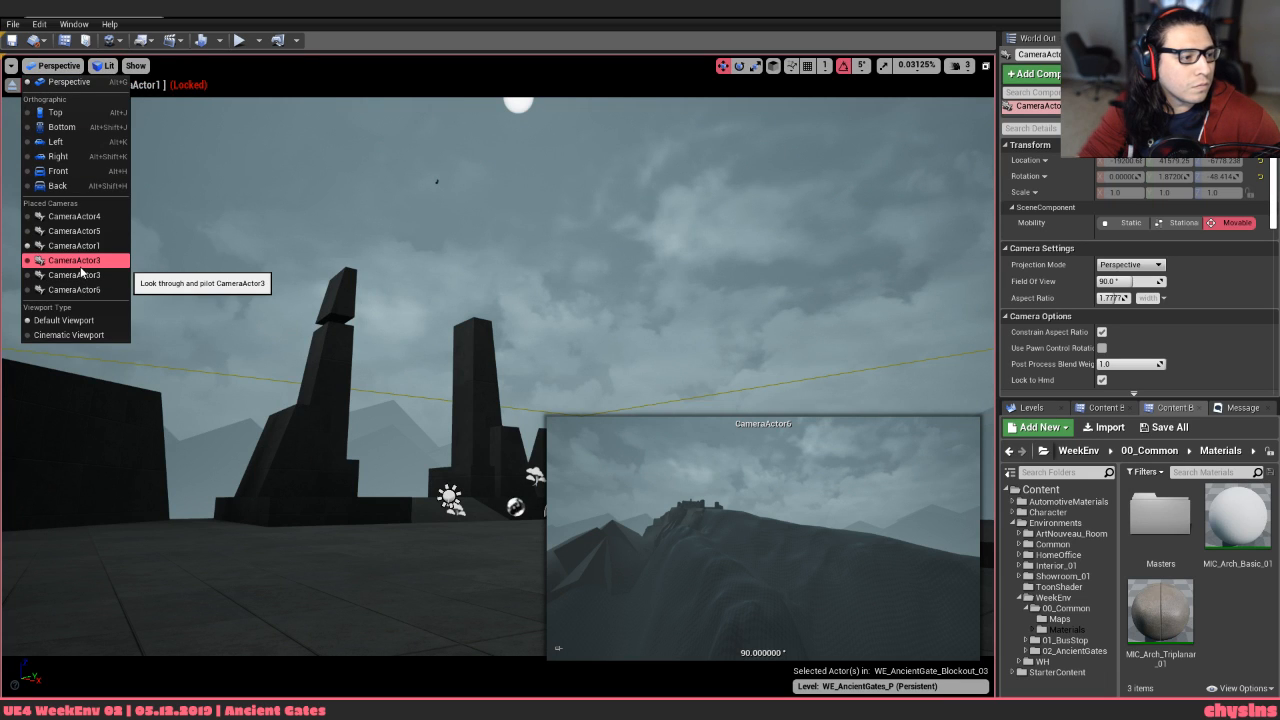
left_click(80, 262)
Pilot the distant CameraActor3 facing the mountain ridge, return to the free view, select that camera and rename it CameraActor2
left_click(55, 65)
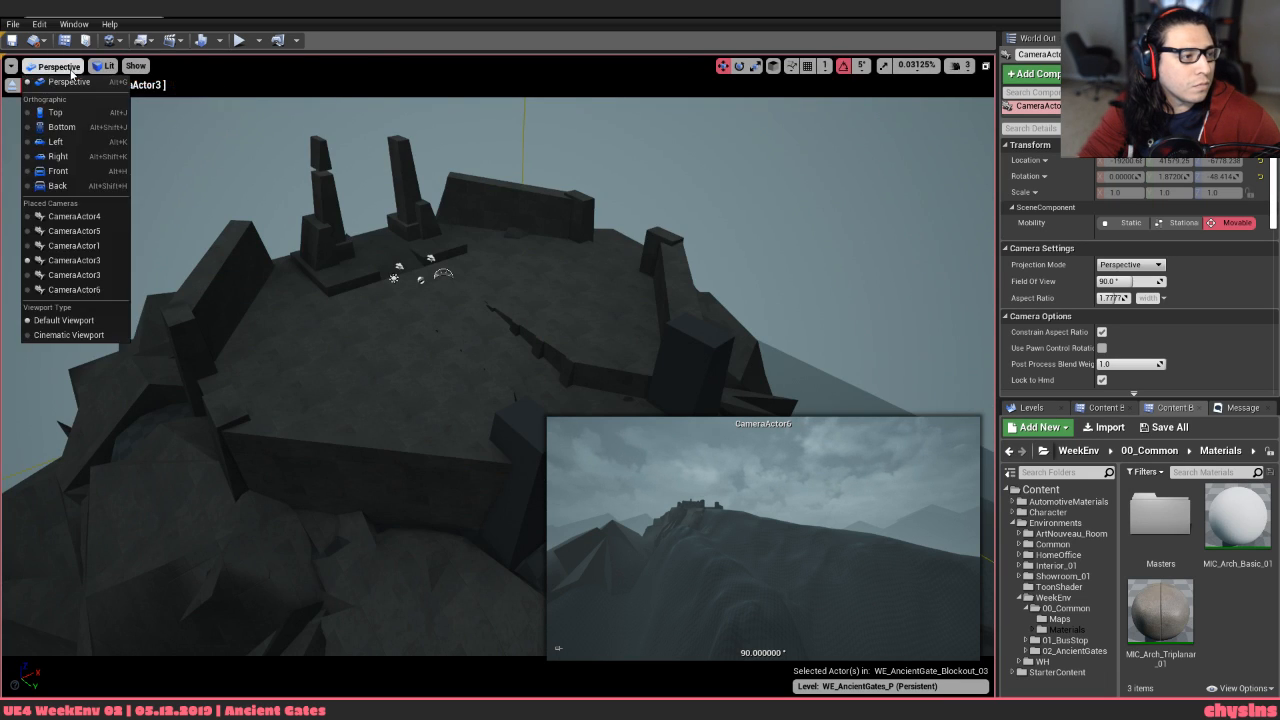
left_click(85, 268)
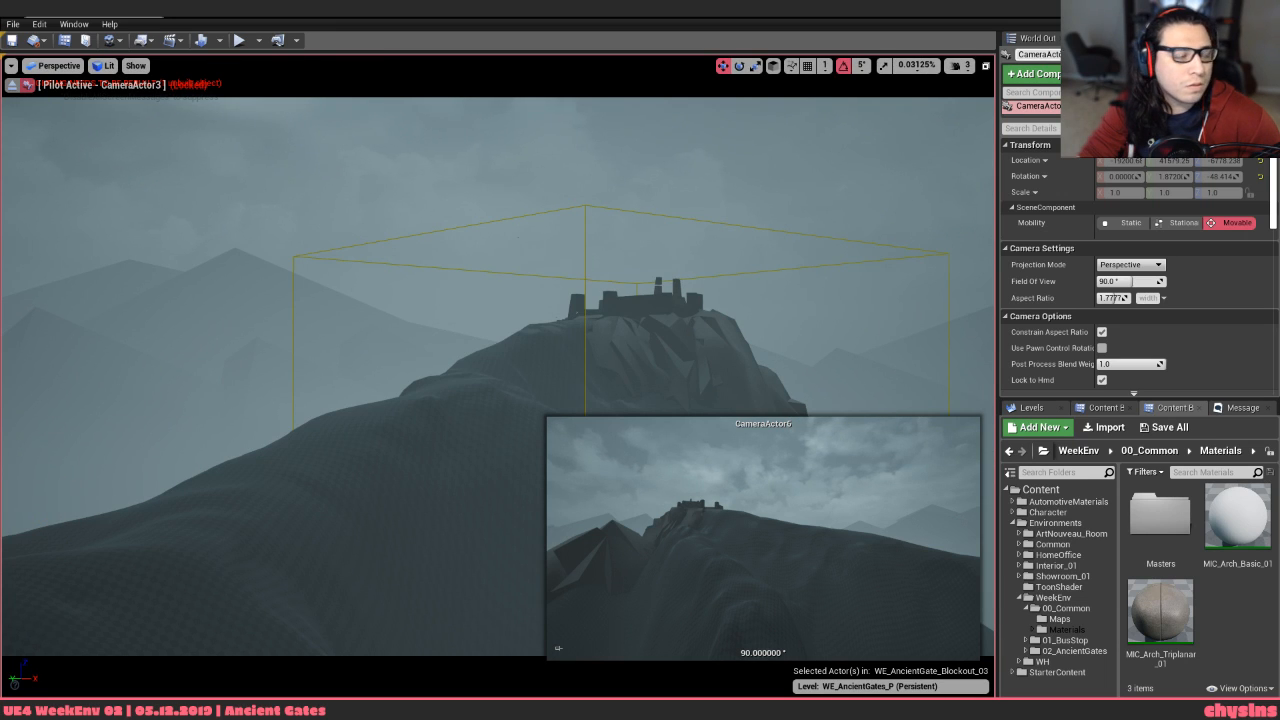
left_click(9, 85)
right_click_drag(236, 282, 249, 282)
key("s")
key("d")
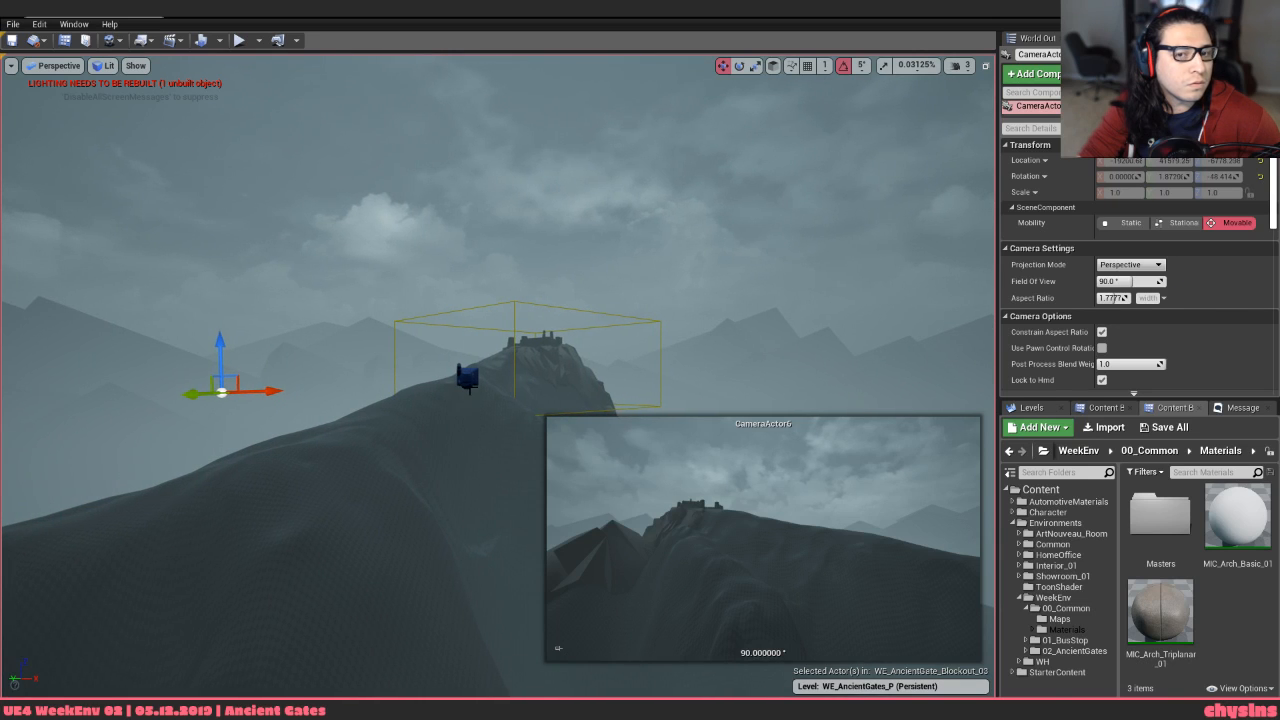
left_click(467, 376)
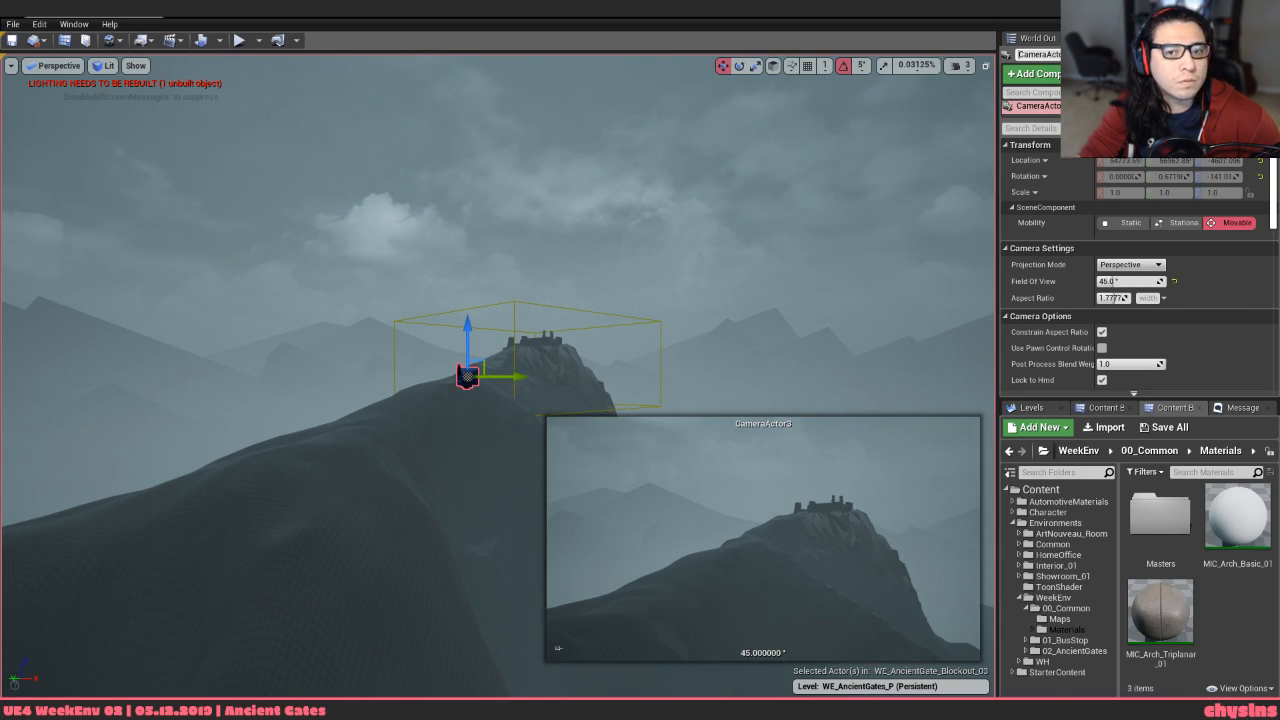
left_click(1074, 55)
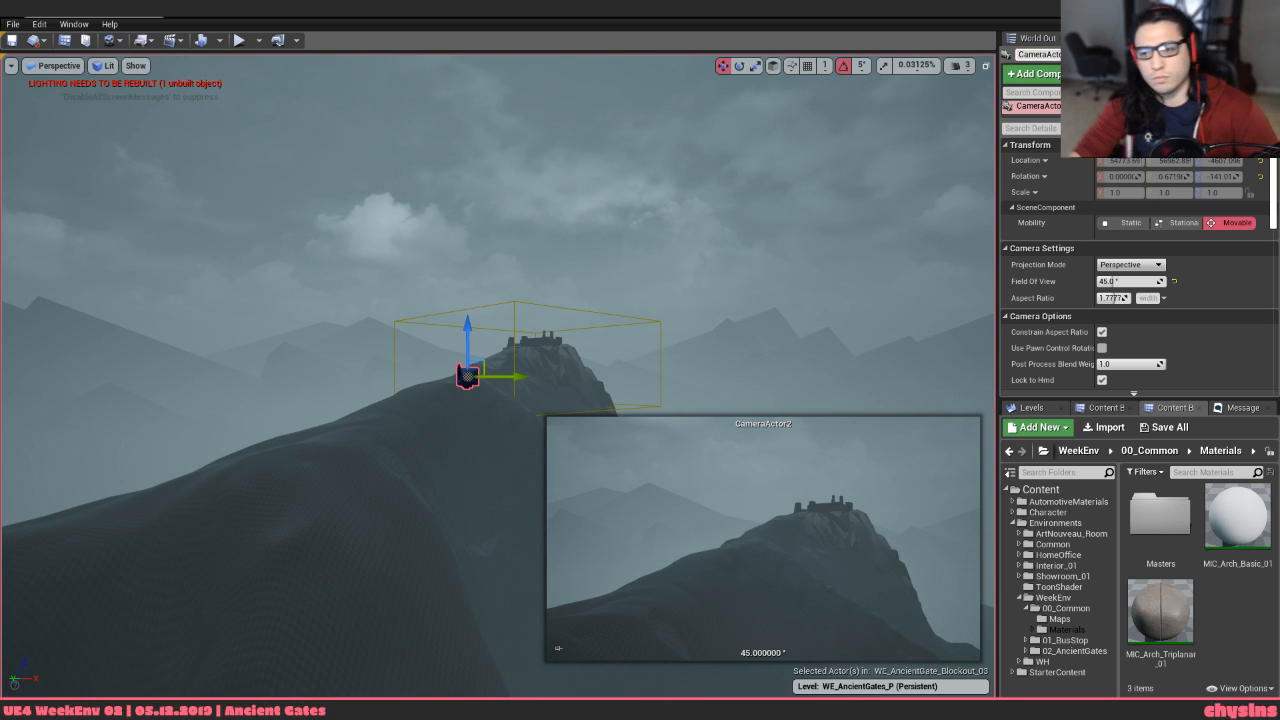
Check the placed camera views in turn through CameraActor1, CameraActor3, CameraActor2 and CameraActor6
left_click(57, 66)
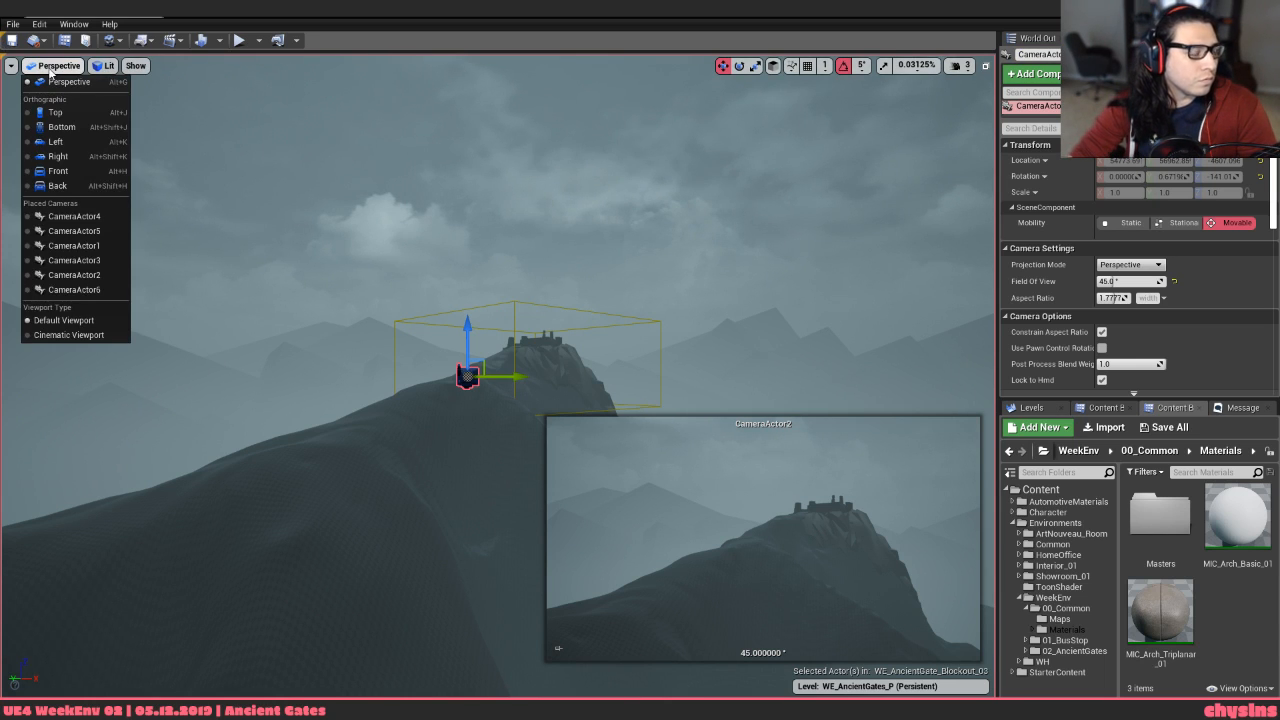
left_click(11, 66)
left_click(50, 66)
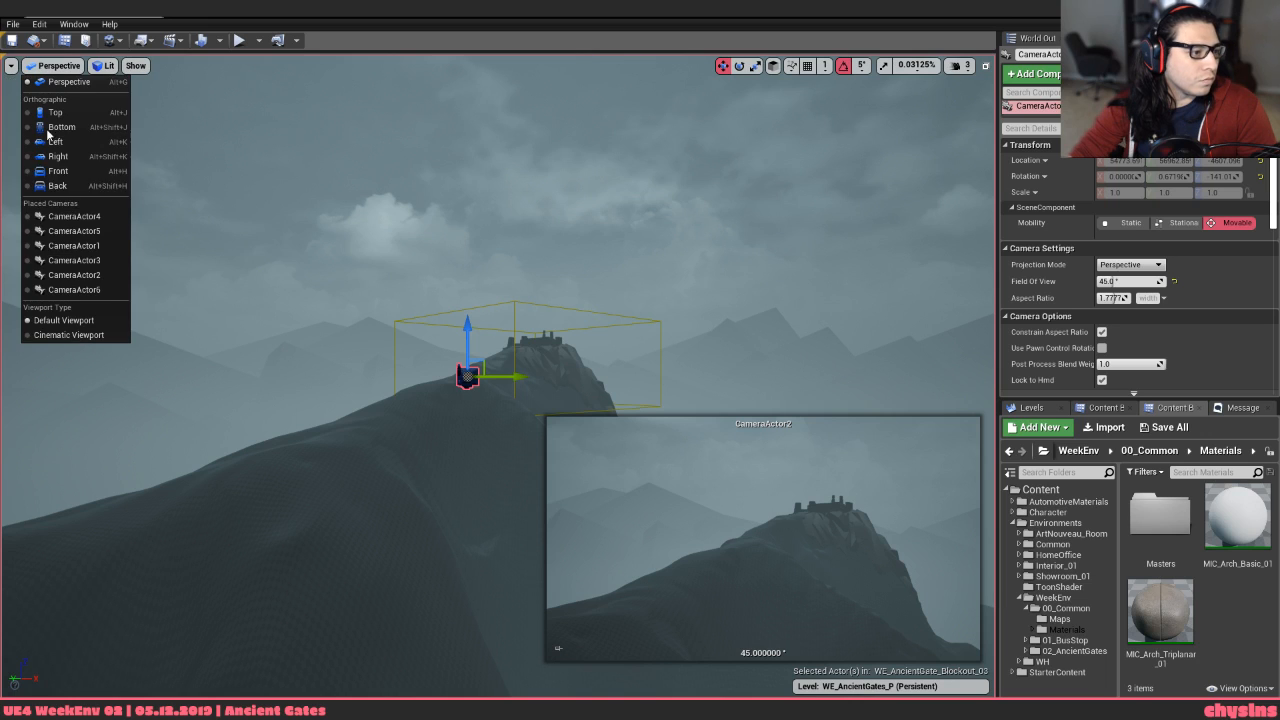
left_click(100, 246)
left_click(59, 70)
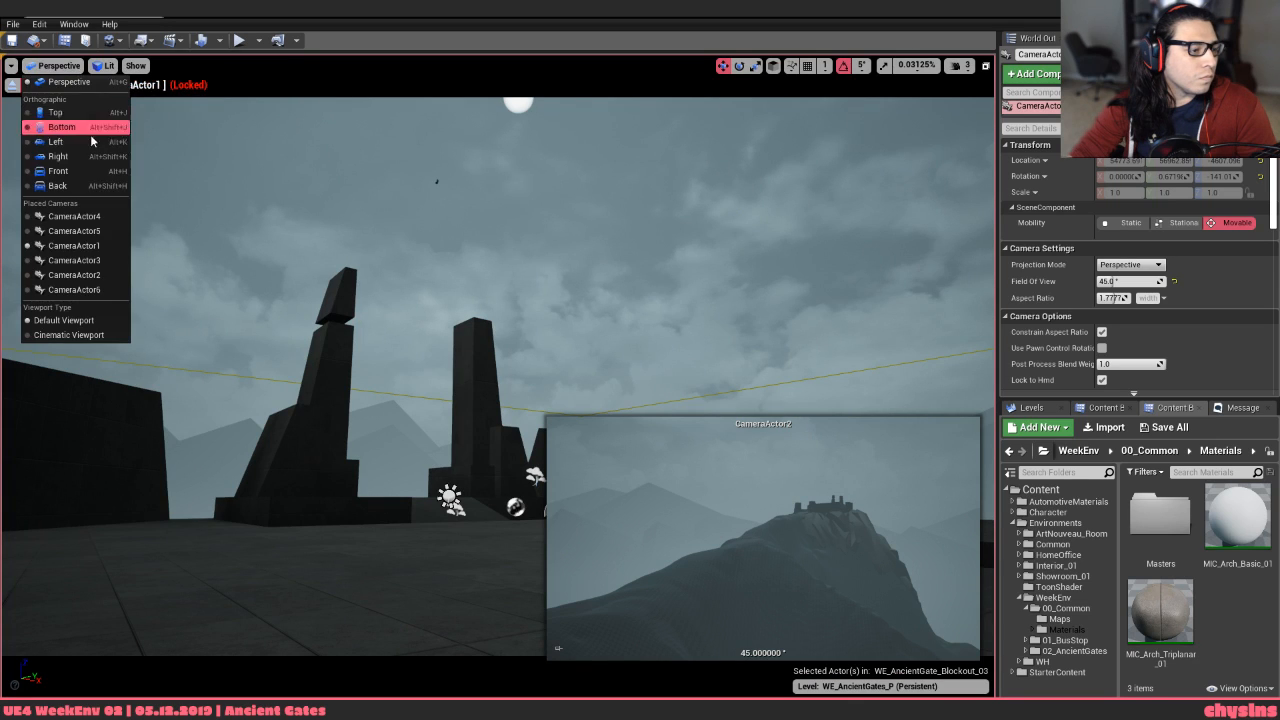
left_click(110, 260)
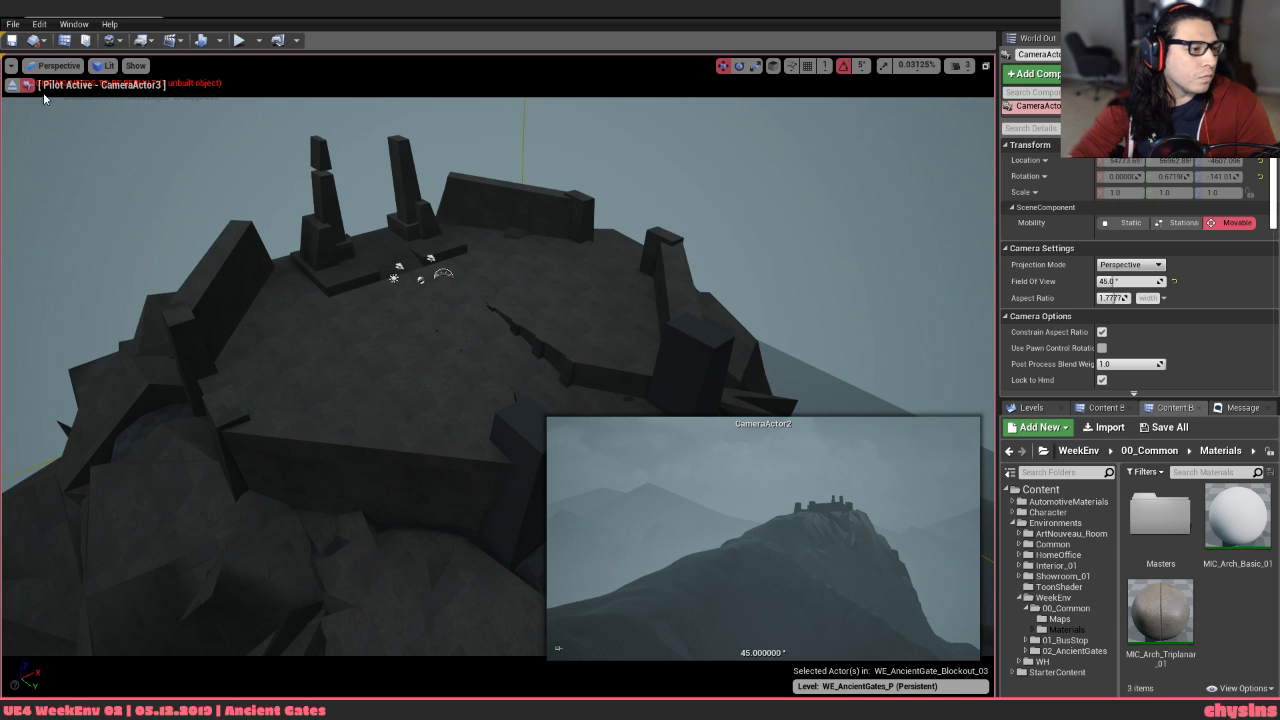
left_click(52, 66)
left_click(110, 273)
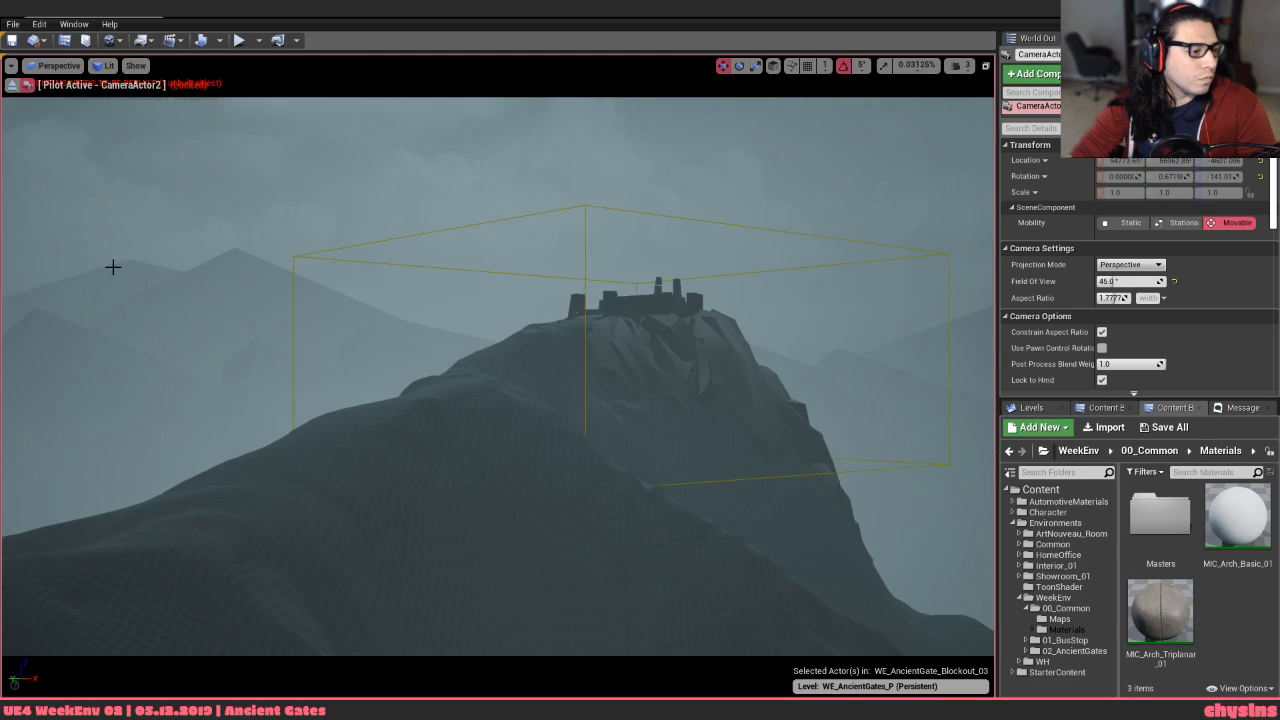
left_click(51, 69)
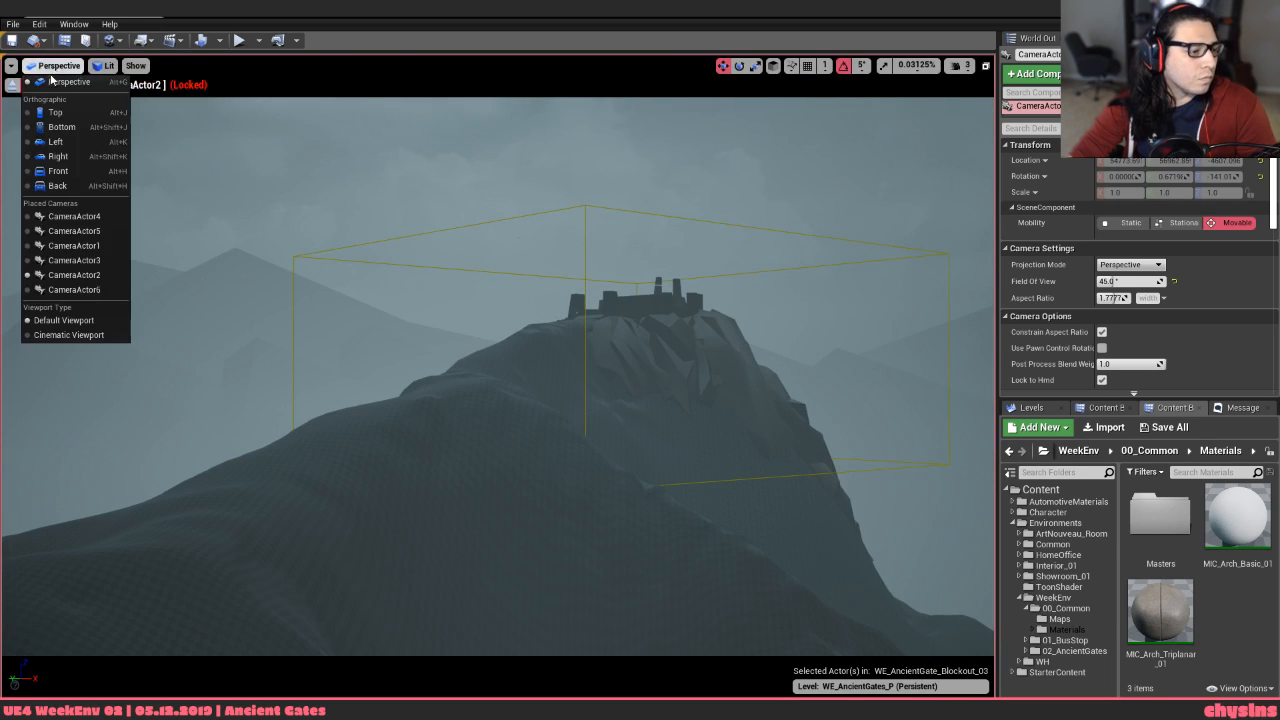
left_click(102, 290)
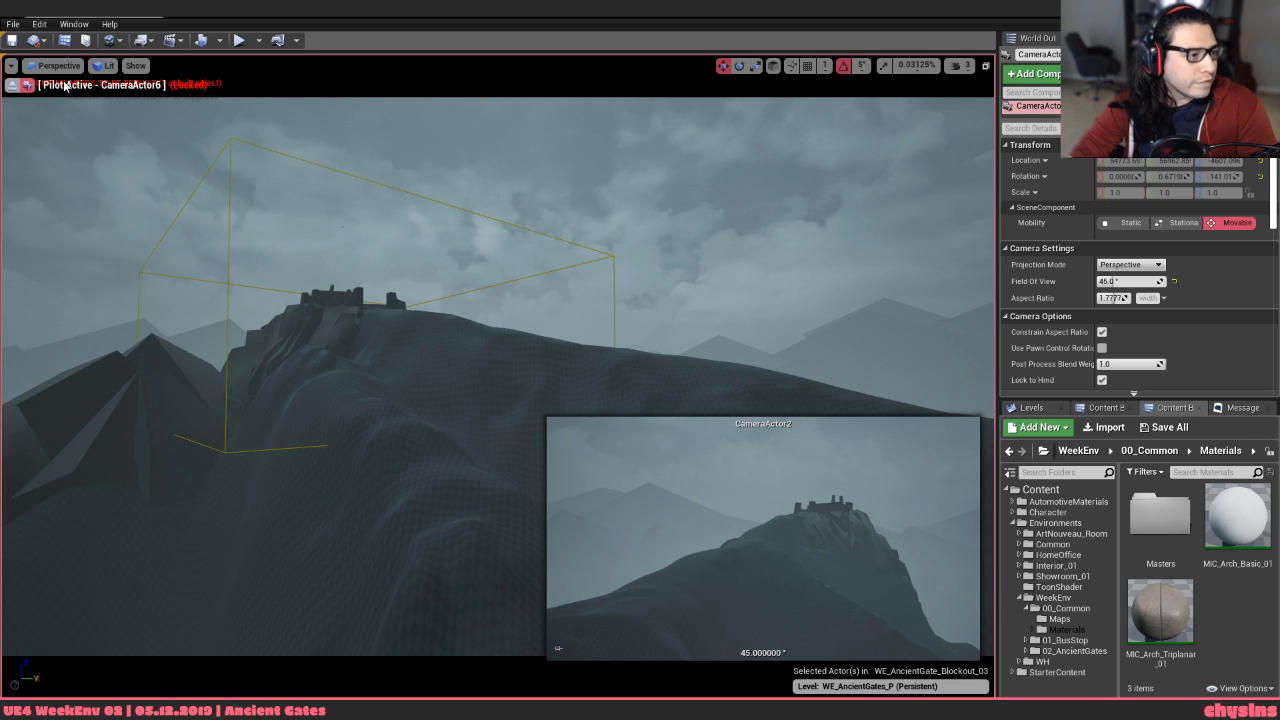
Compare the overhead view of CameraActor4 with the ground-level entrance view of CameraActor5
left_click(58, 66)
left_click(95, 229)
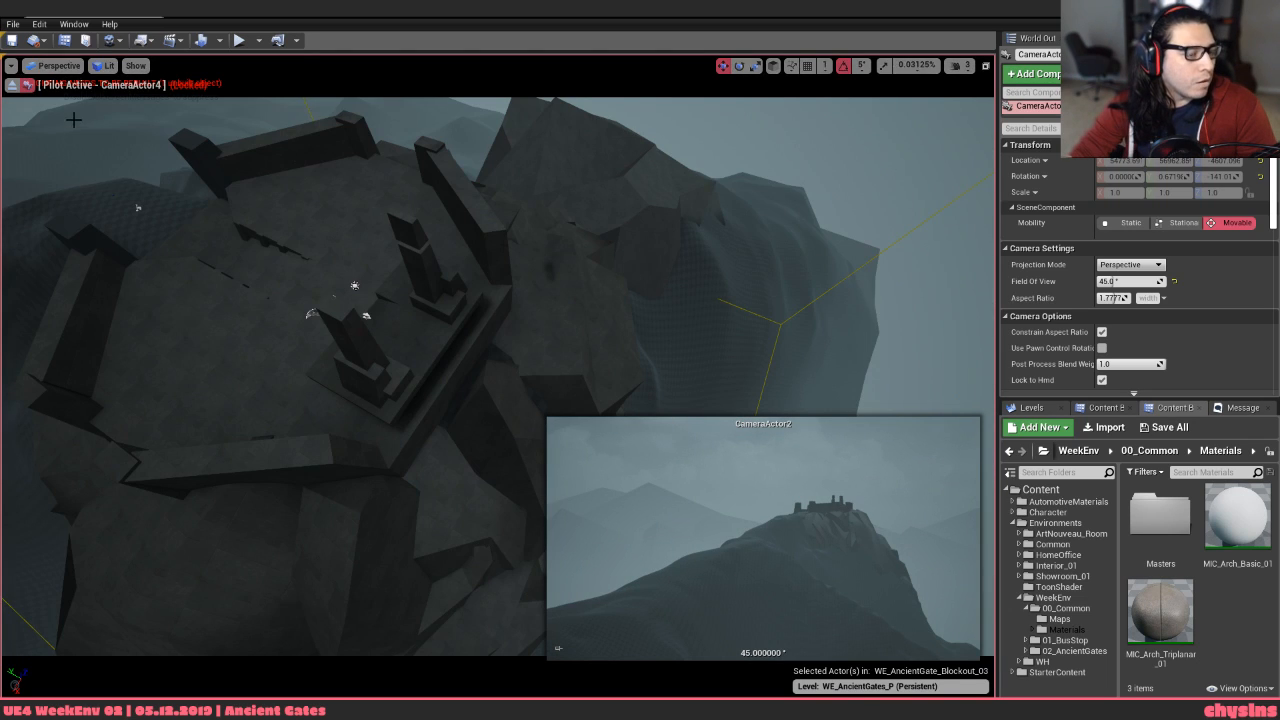
left_click(58, 66)
left_click(105, 233)
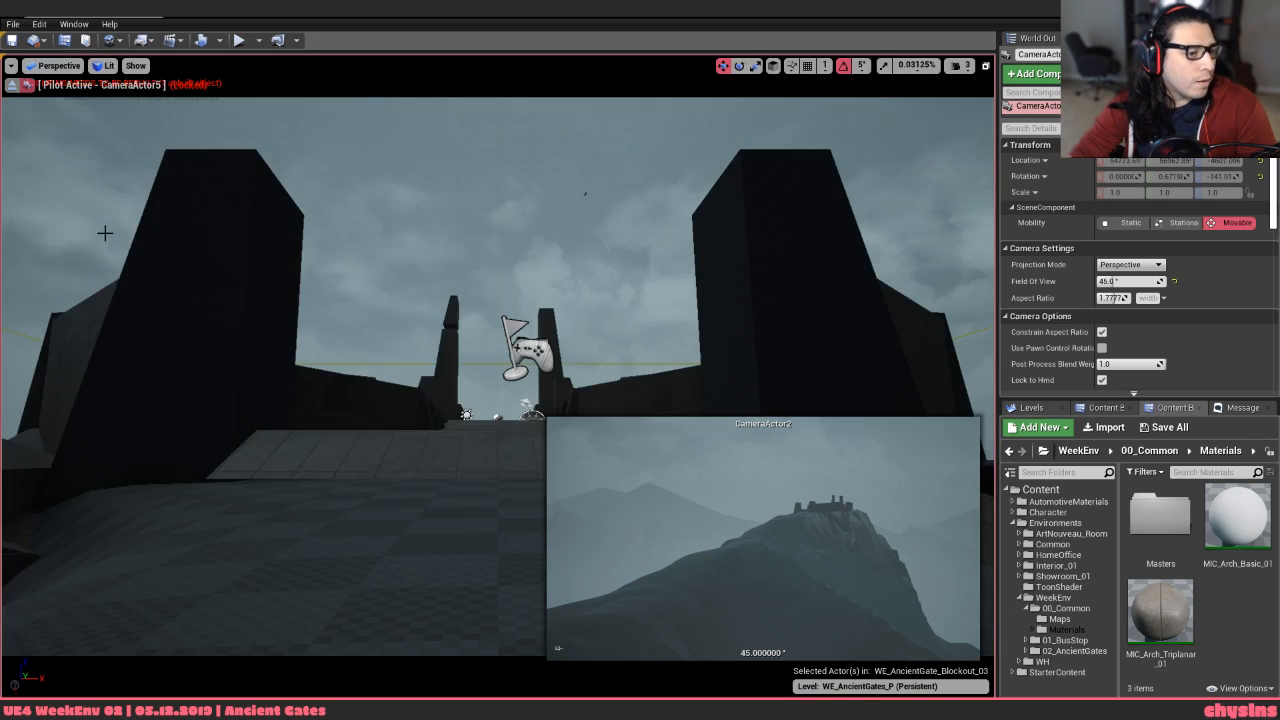
Look through CameraActor3 above the plateau, stop piloting it, select the camera from behind and rename it CameraActor5
left_click(58, 66)
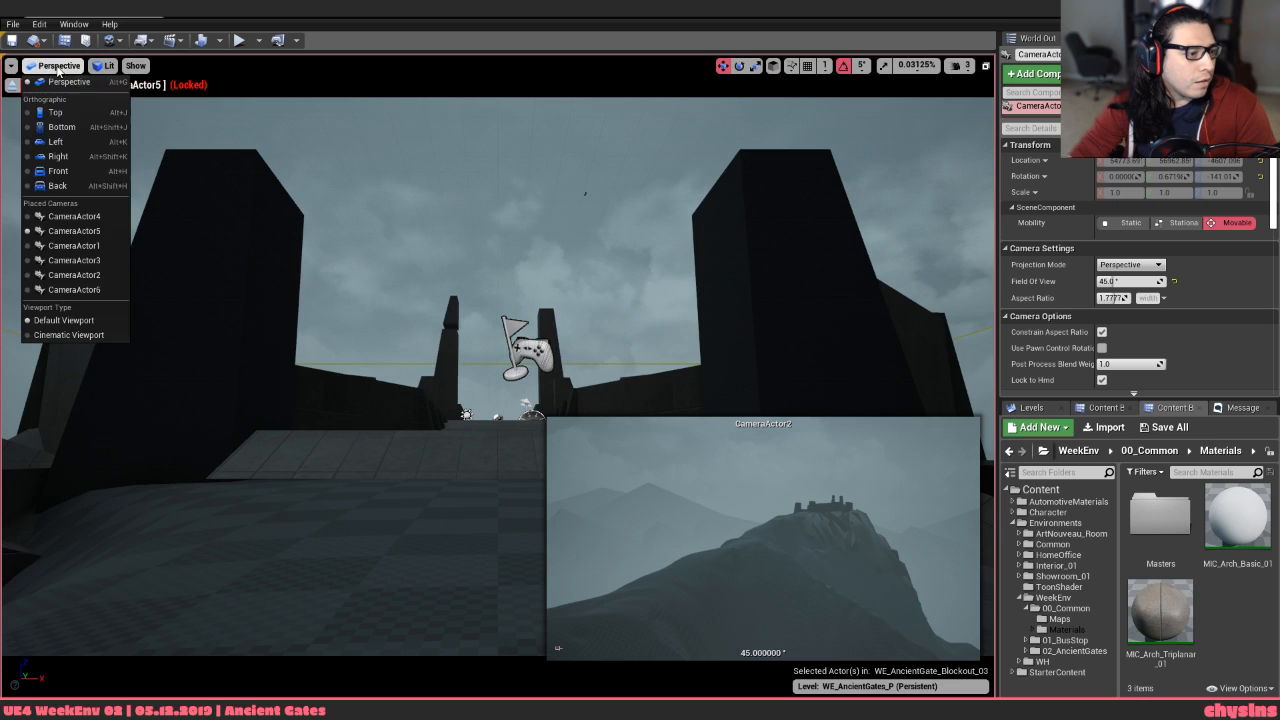
left_click(124, 261)
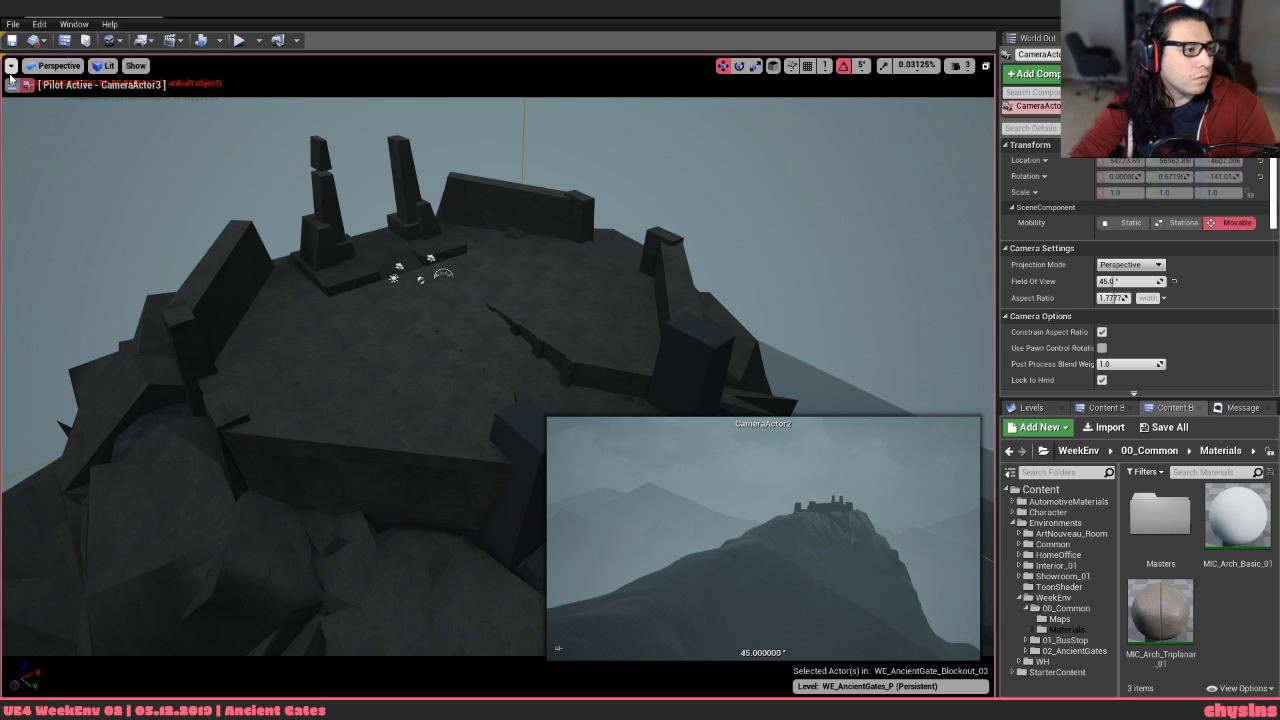
left_click(12, 84)
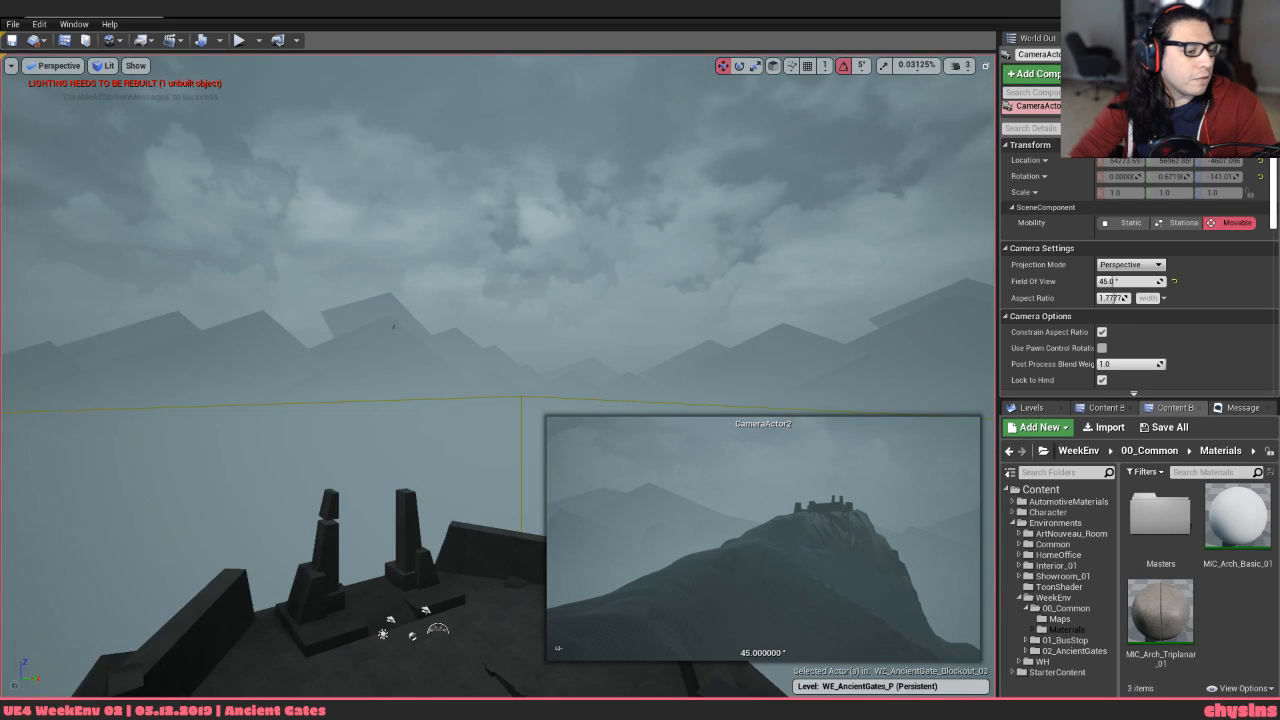
right_click_drag(329, 410, 335, 410)
key("s")
left_click(535, 243)
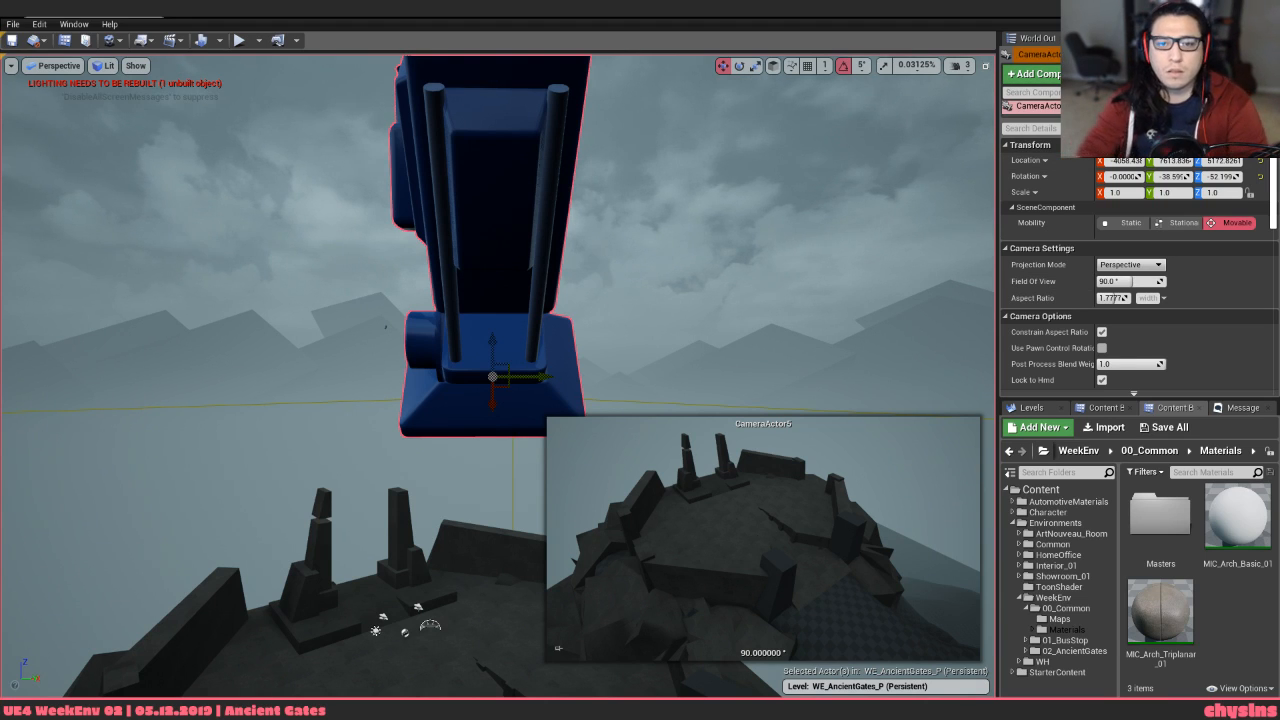
Compare the previews of CameraActor1, CameraActor2, CameraActor4 and both CameraActor5 cameras from the level's actor list
left_click(1036, 39)
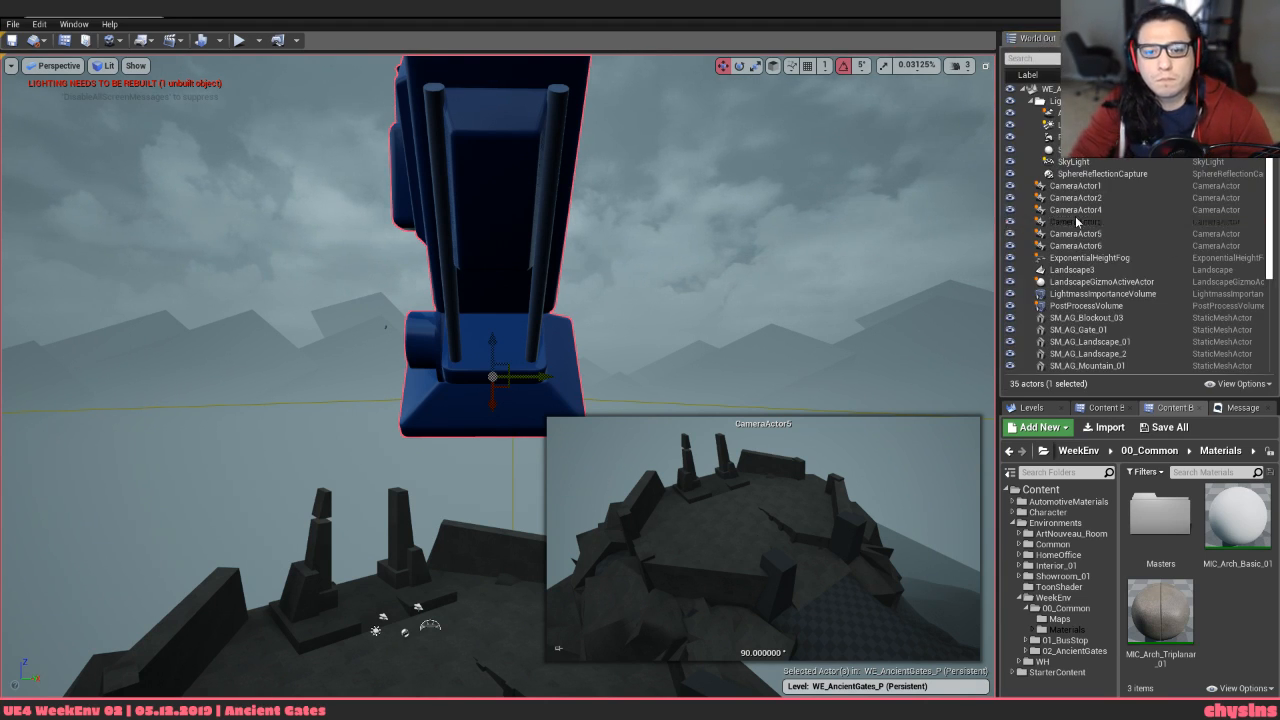
left_click(1093, 187)
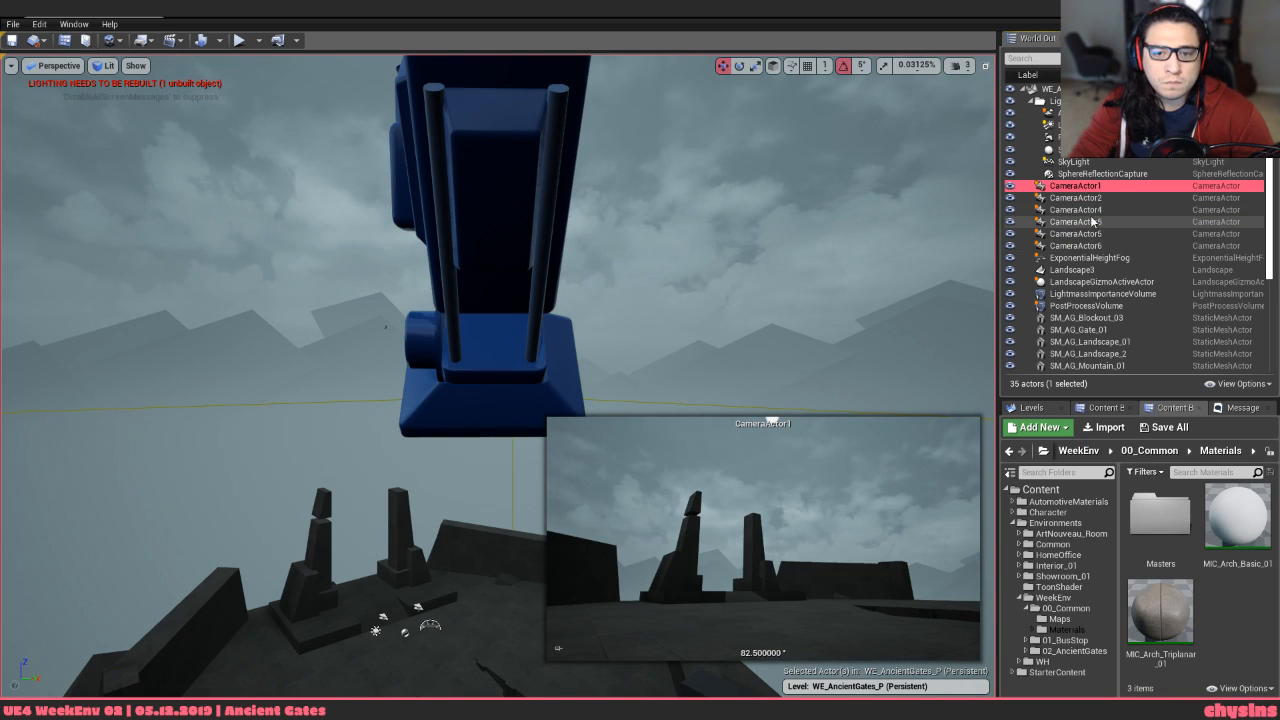
left_click(1097, 198)
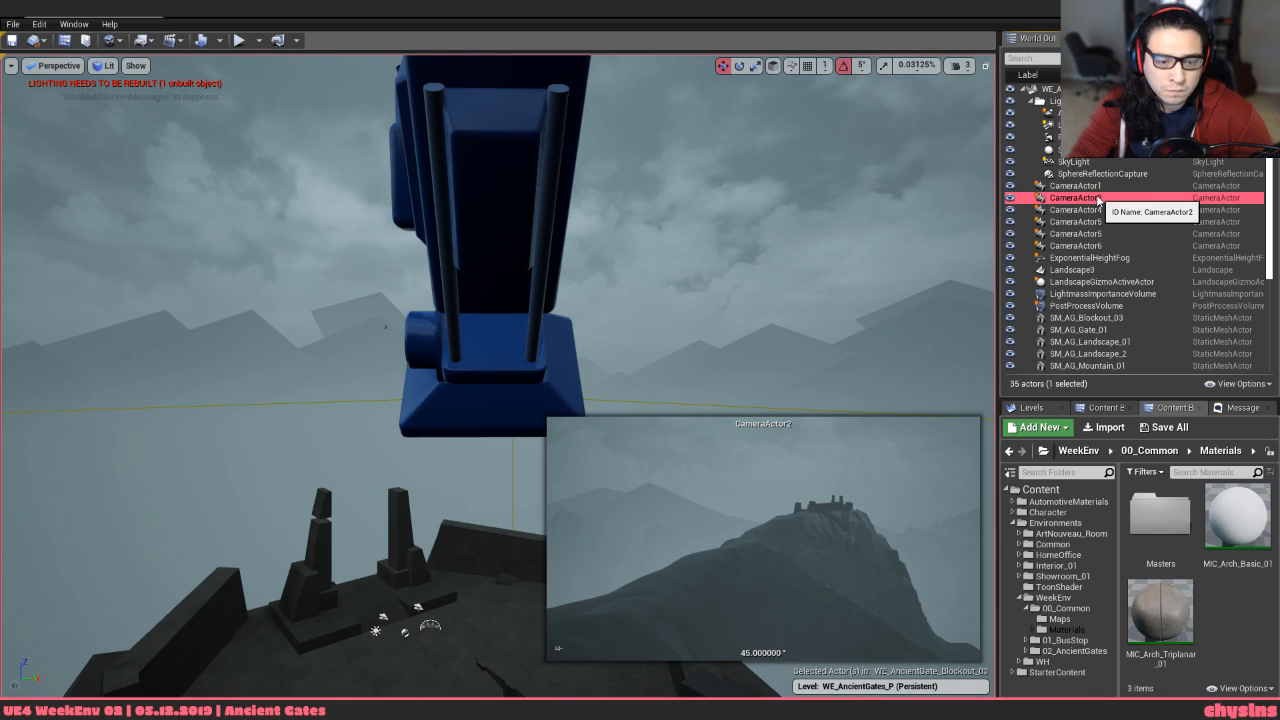
left_click(1114, 210)
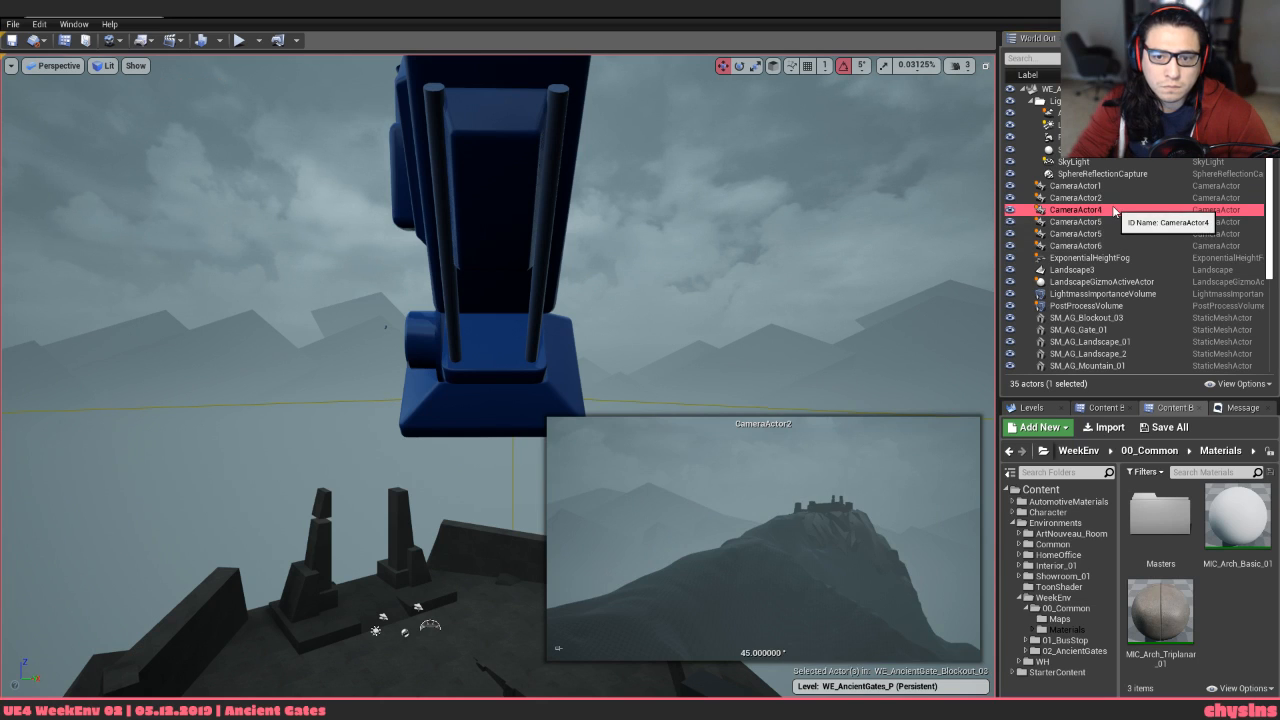
left_click(1117, 222)
left_click(1119, 234)
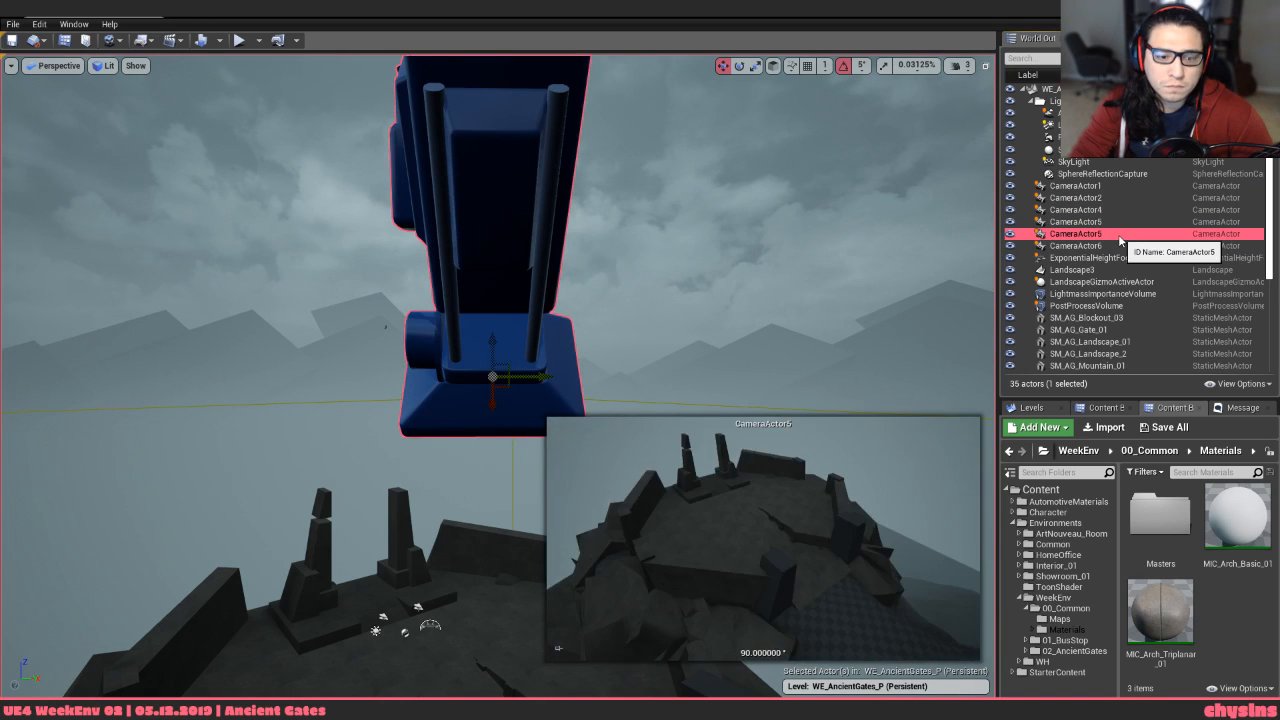
Rename the overhead CameraActor4 to CameraActor3, and select the CameraActor5 camera that faces the entrance at ground level
left_click(1117, 210)
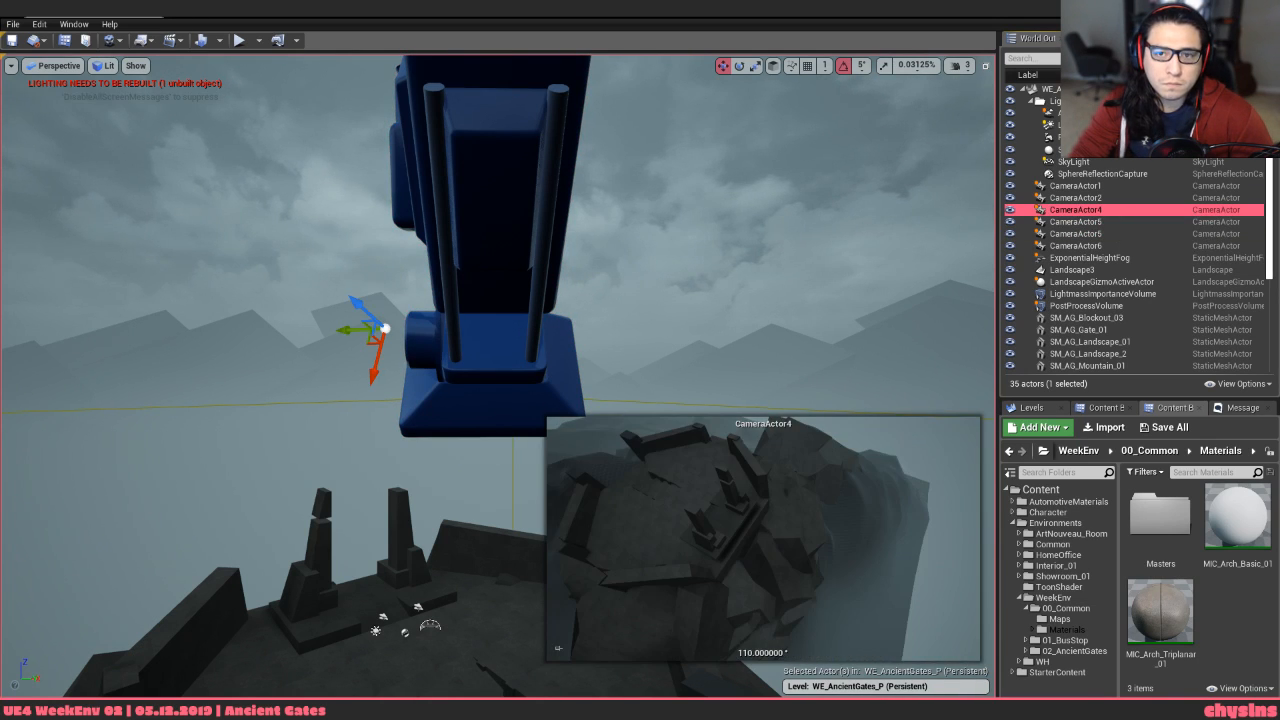
left_click(1103, 38)
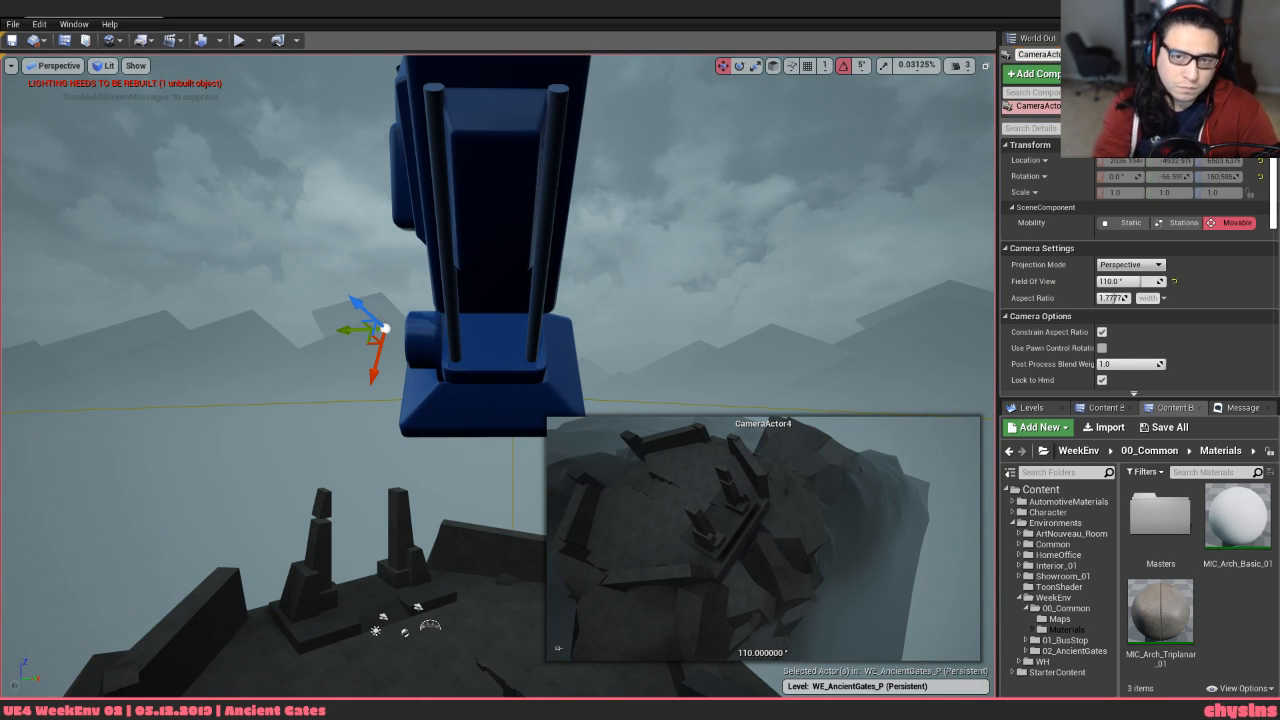
left_click(1040, 39)
left_click(1080, 222)
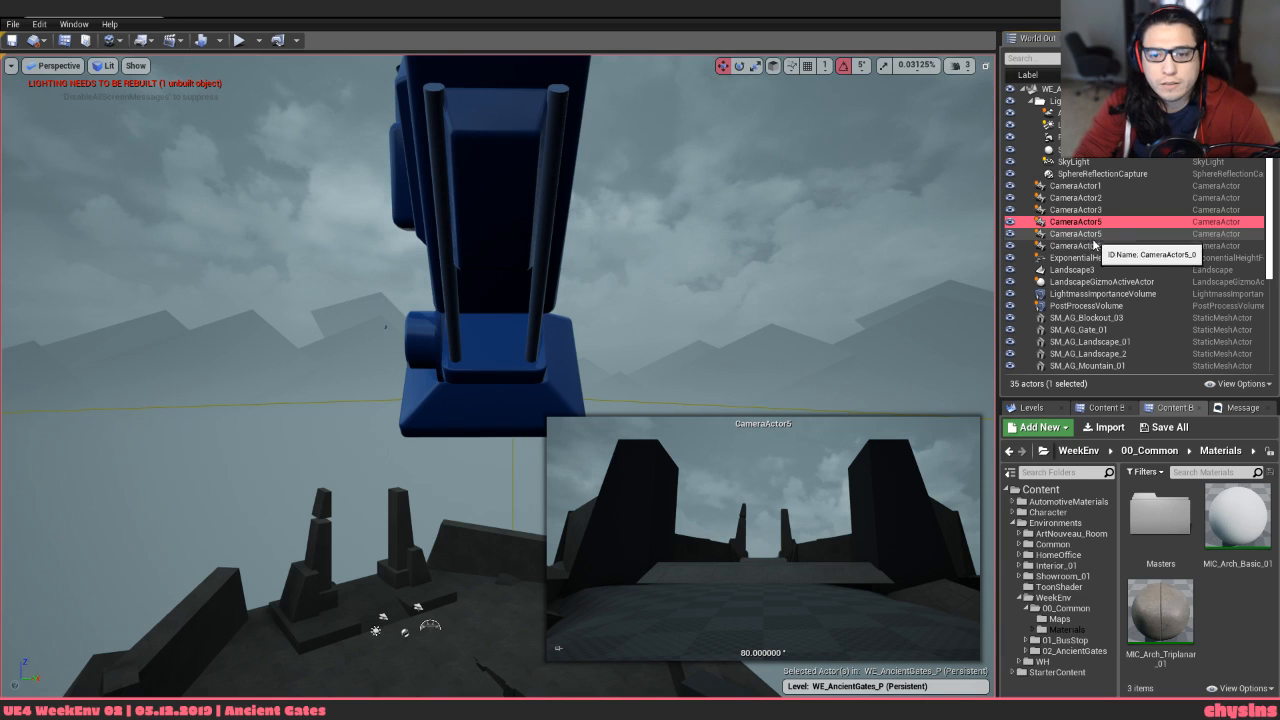
Compare the two cameras named CameraActor5 and rename the one facing the entrance at ground level to CameraActor4
left_click(1090, 233)
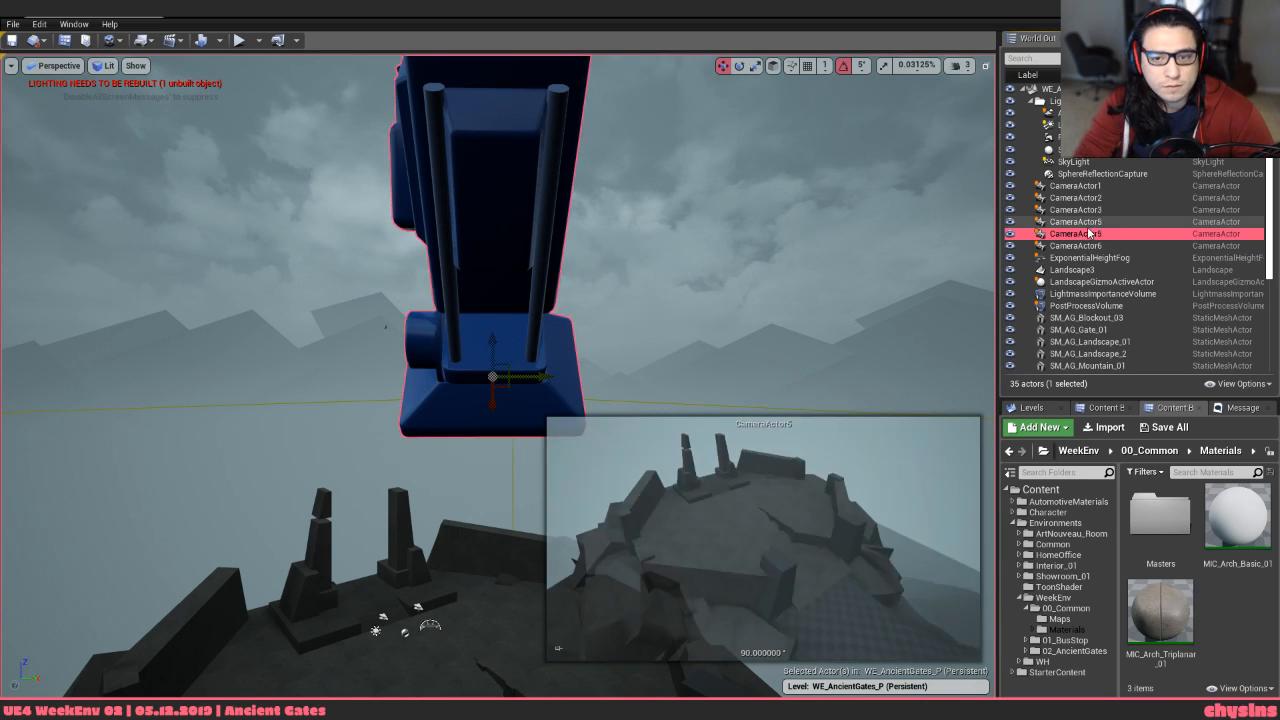
left_click(1082, 222)
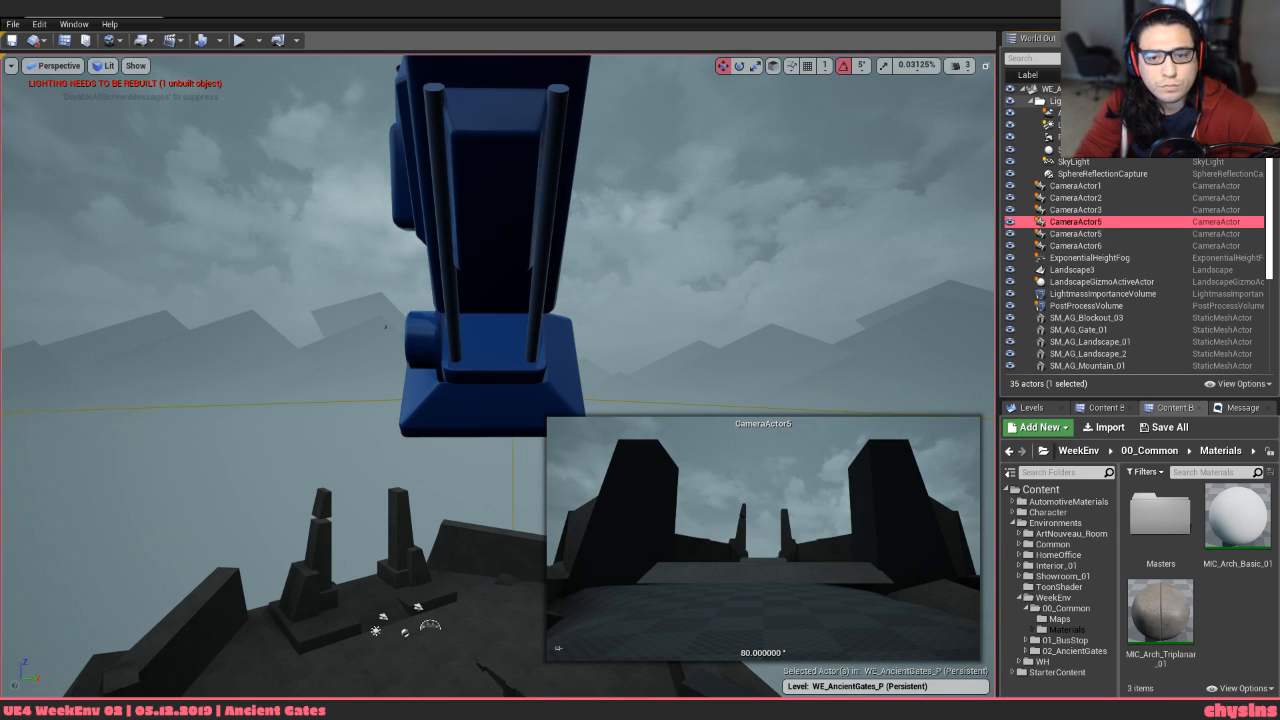
key("shift+1")
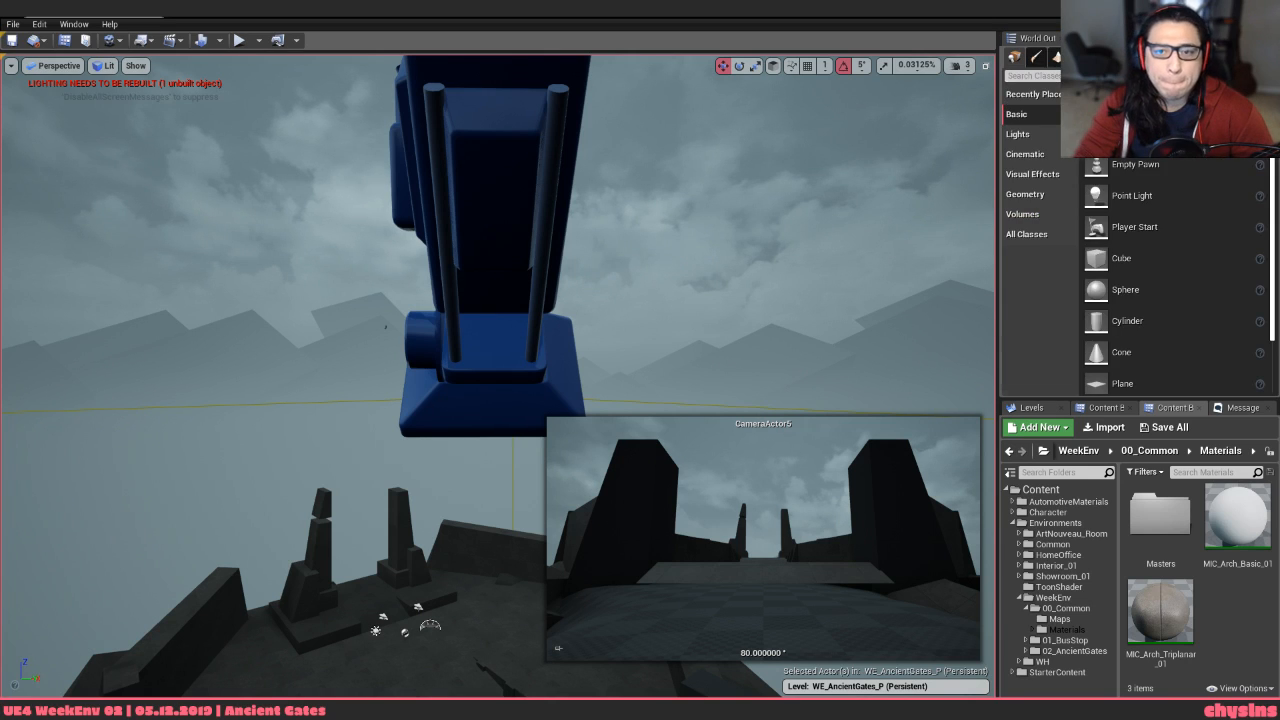
left_click(1110, 38)
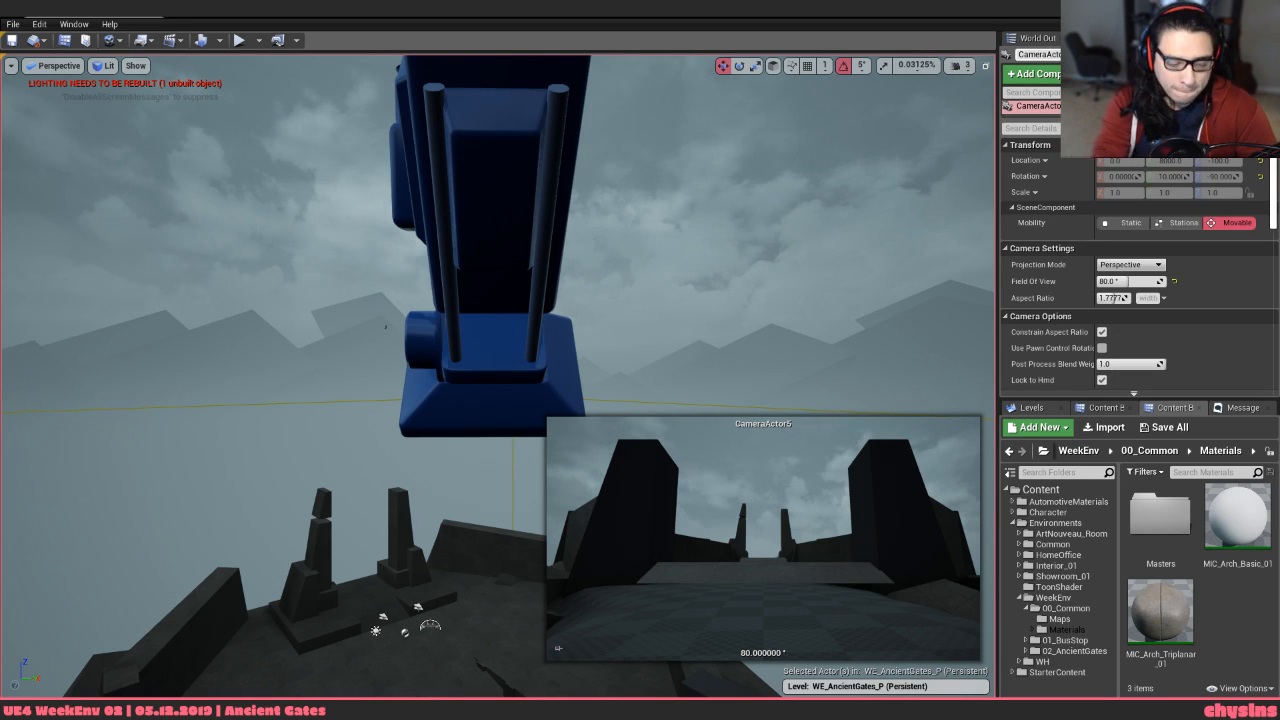
left_click(1037, 40)
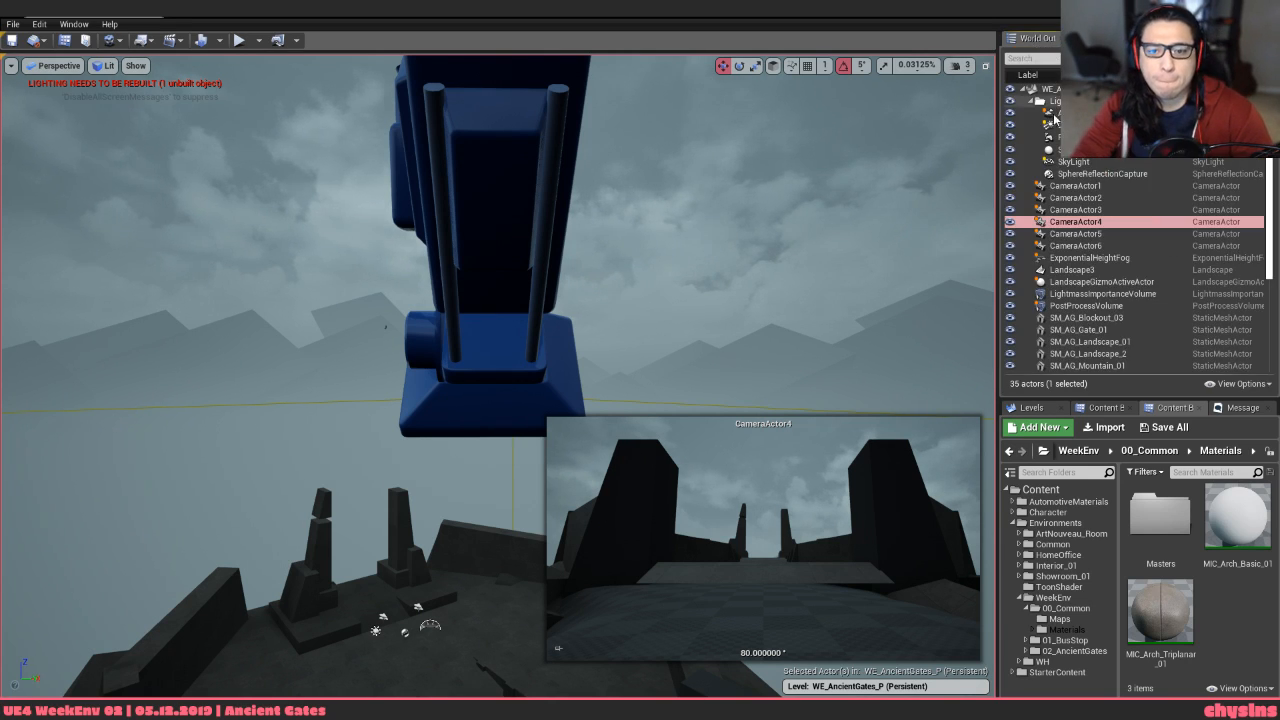
Check the previews of CameraActor1 through CameraActor6 in turn to verify the numbered camera order
left_click(1090, 234)
left_click(1100, 246)
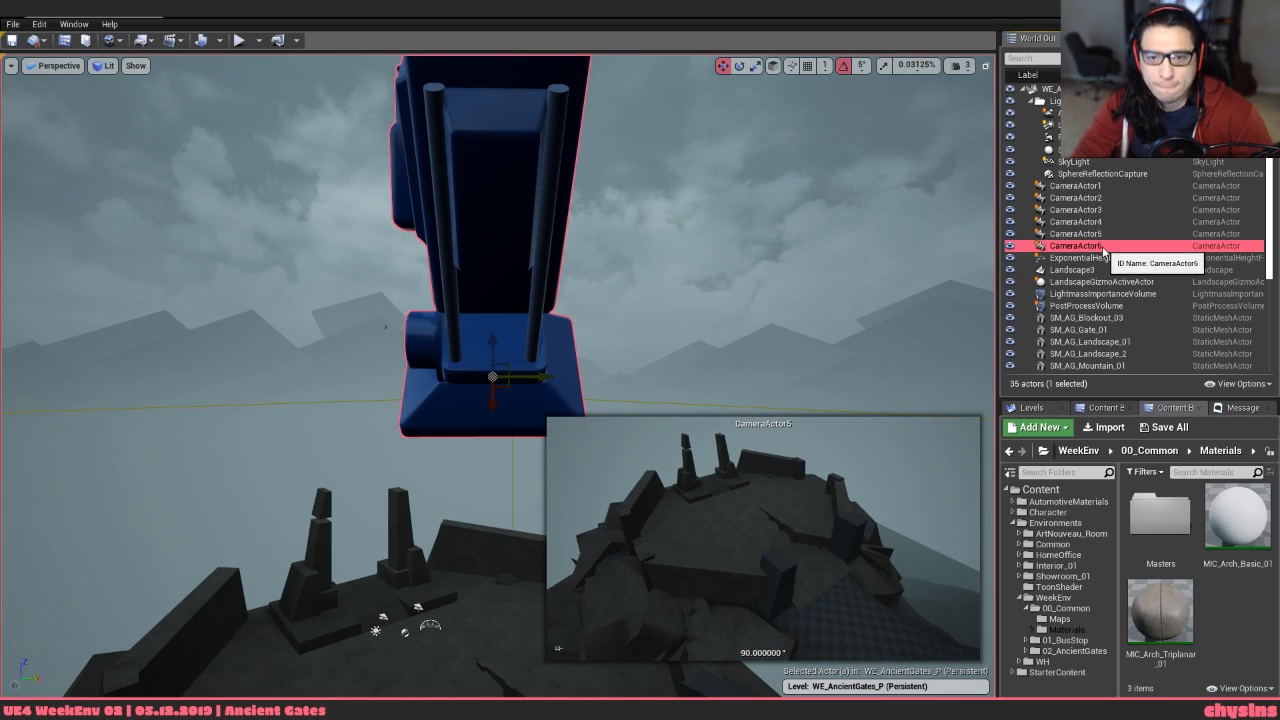
left_click(1078, 186)
left_click(1073, 198)
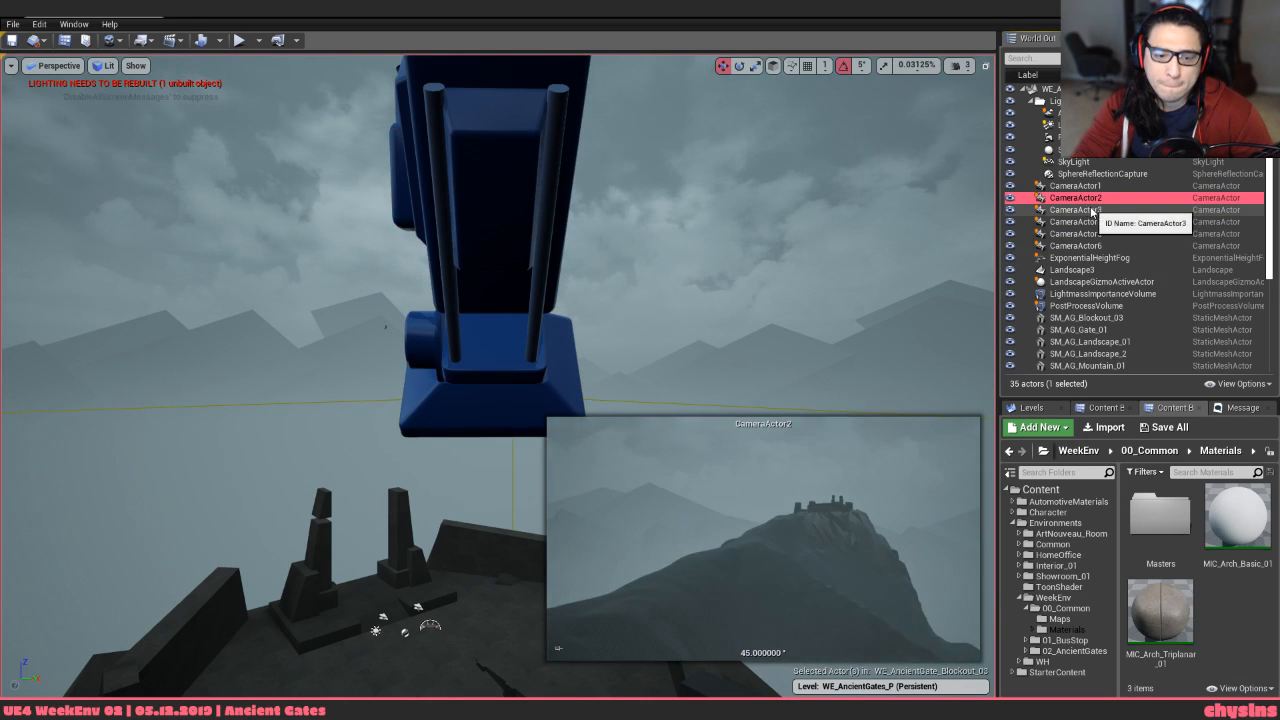
left_click(1078, 210)
left_click(1085, 222)
left_click(1097, 235)
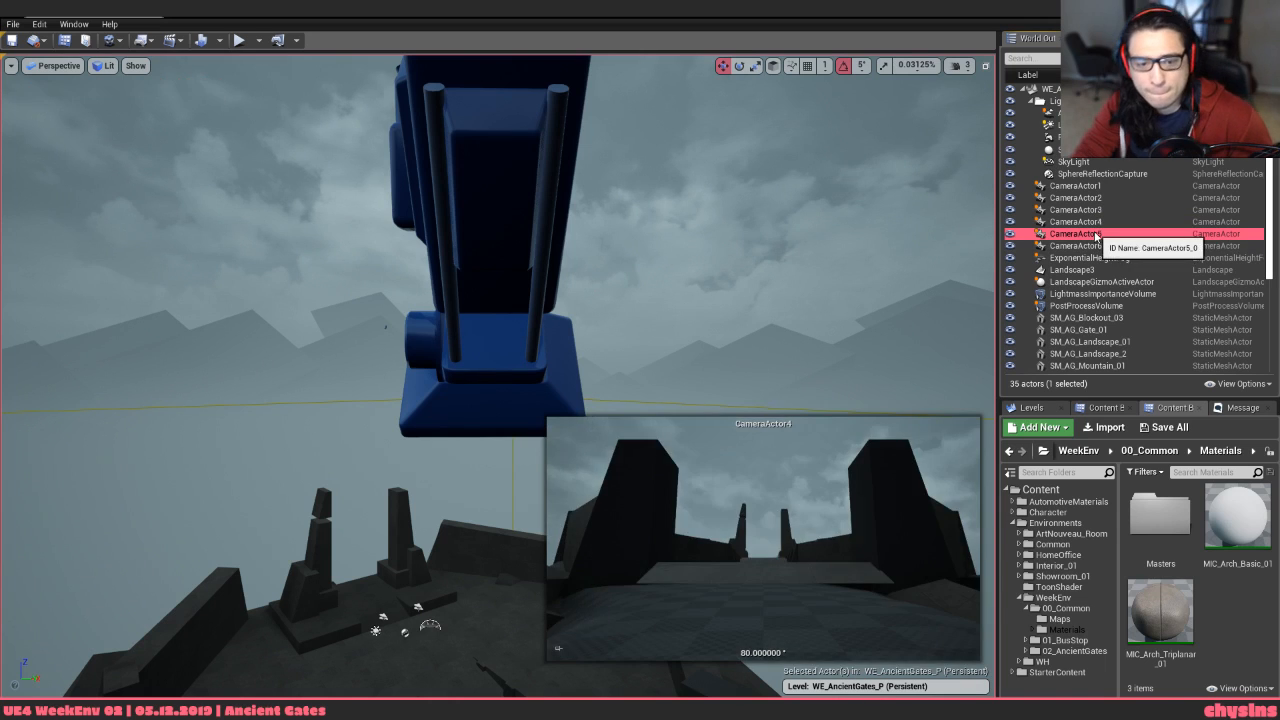
left_click(1097, 212)
left_click(1103, 222)
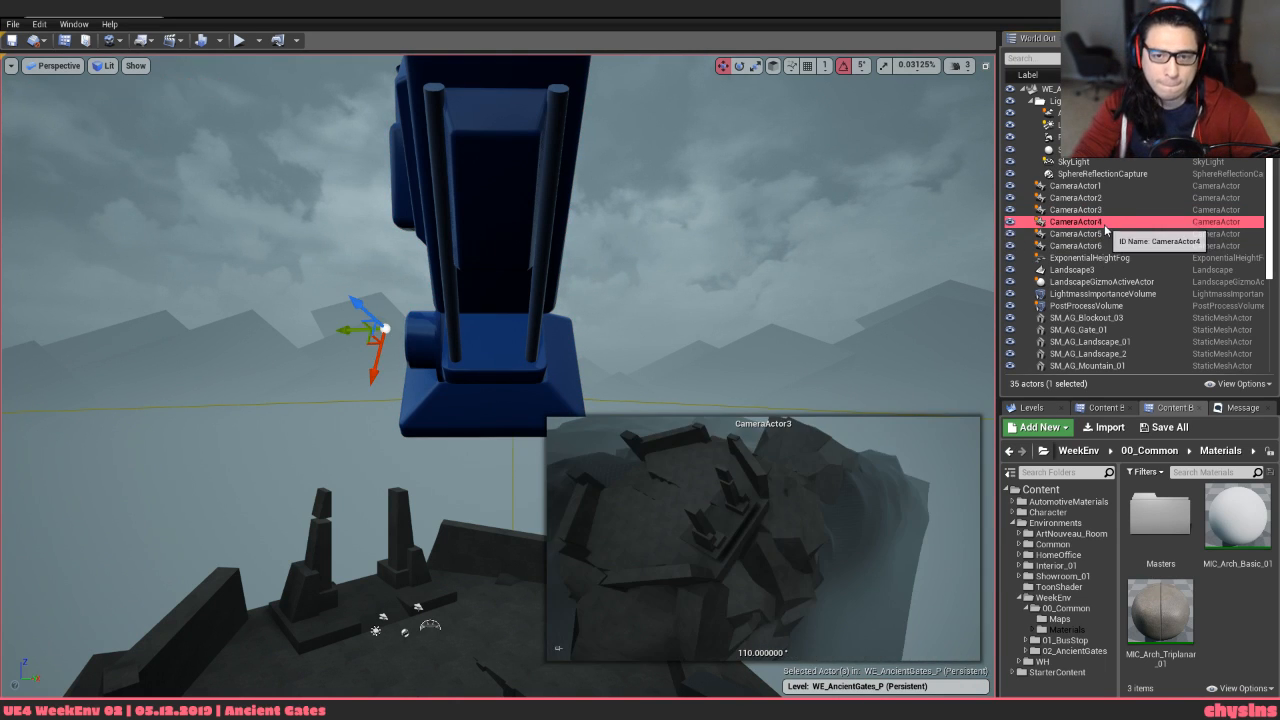
left_click(1120, 234)
left_click(1140, 246)
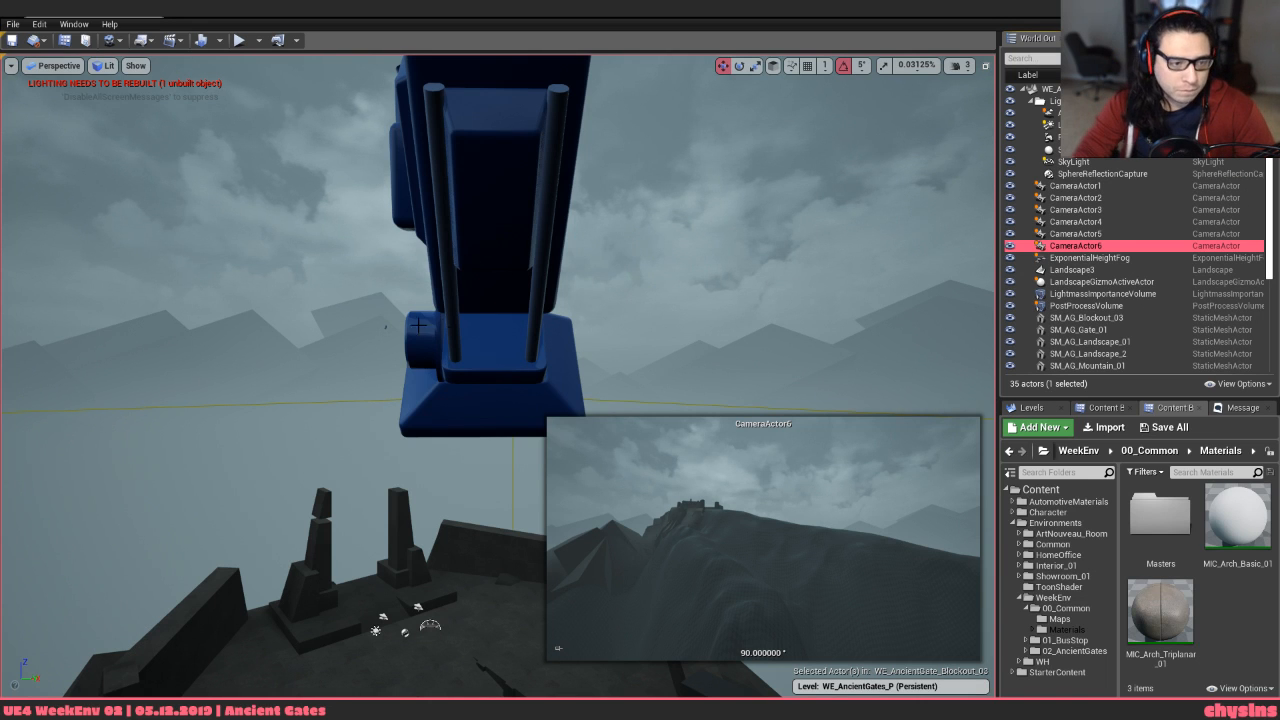
Select the Landscape3 terrain in the viewport and switch to Landscape editing mode
right_click_drag(487, 553, 561, 410)
key("w")
left_click(474, 539)
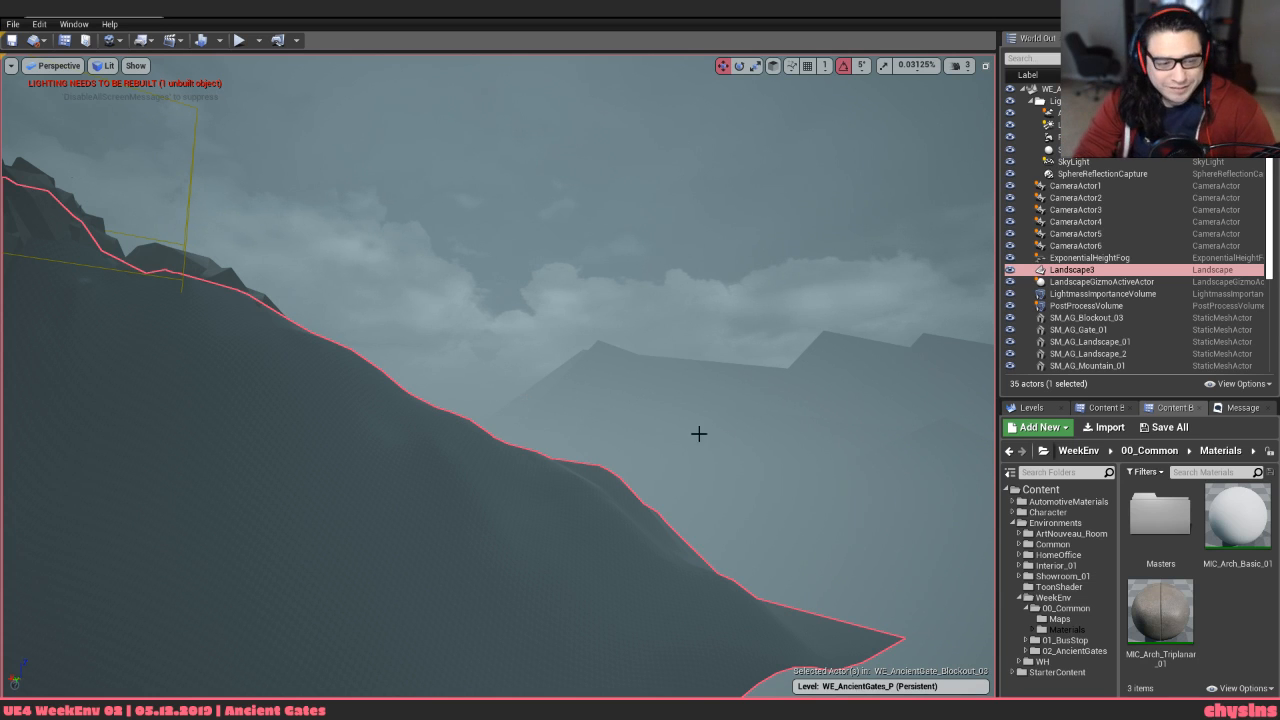
right_click_drag(699, 434, 800, 449)
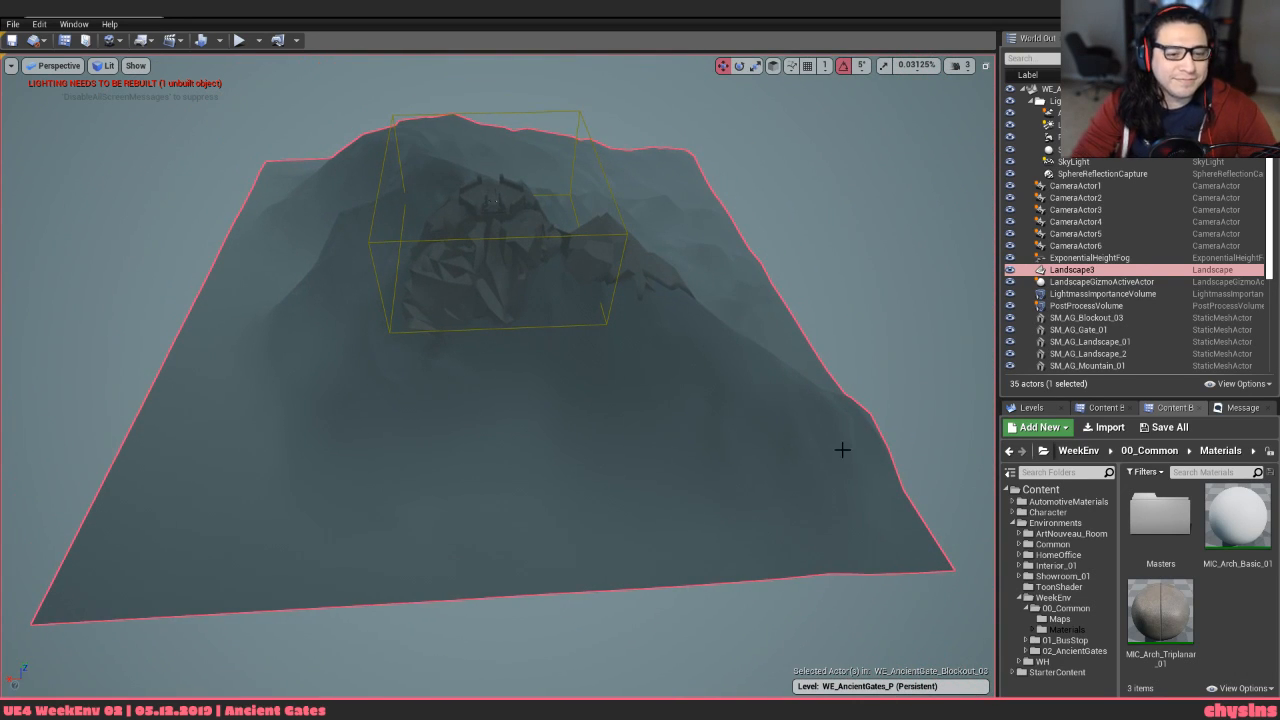
left_click(1115, 38)
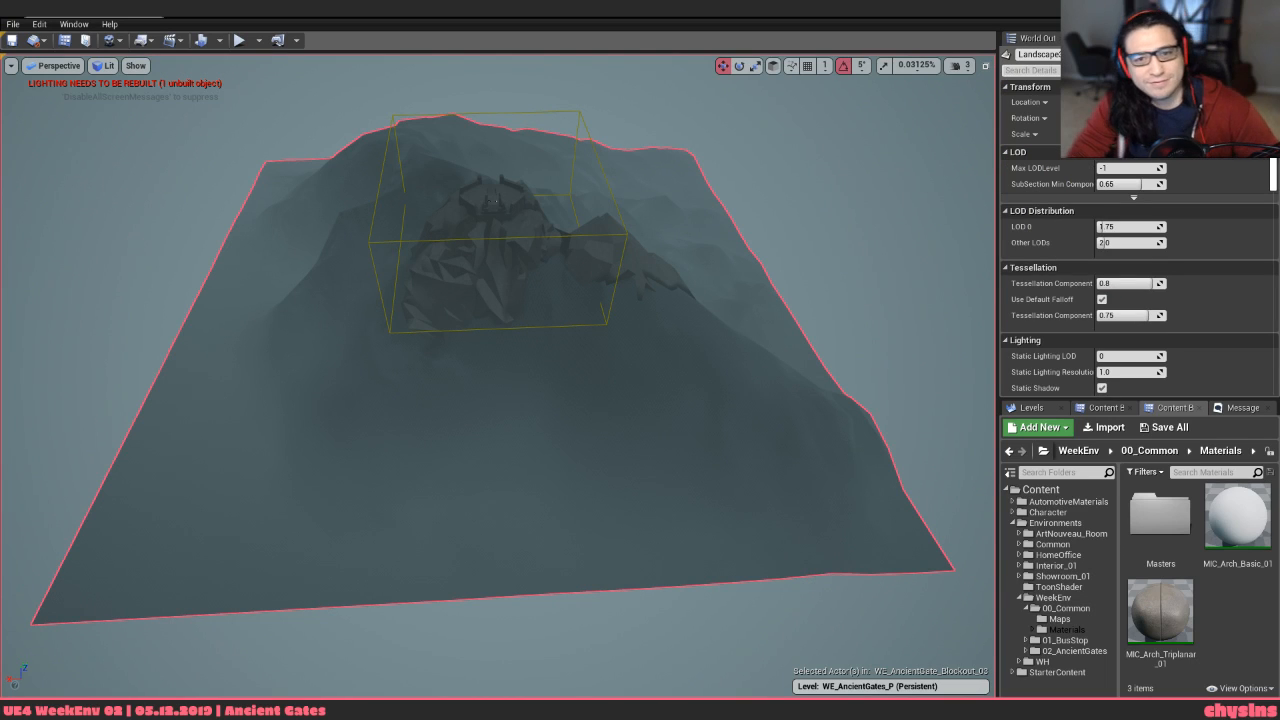
left_click(1175, 38)
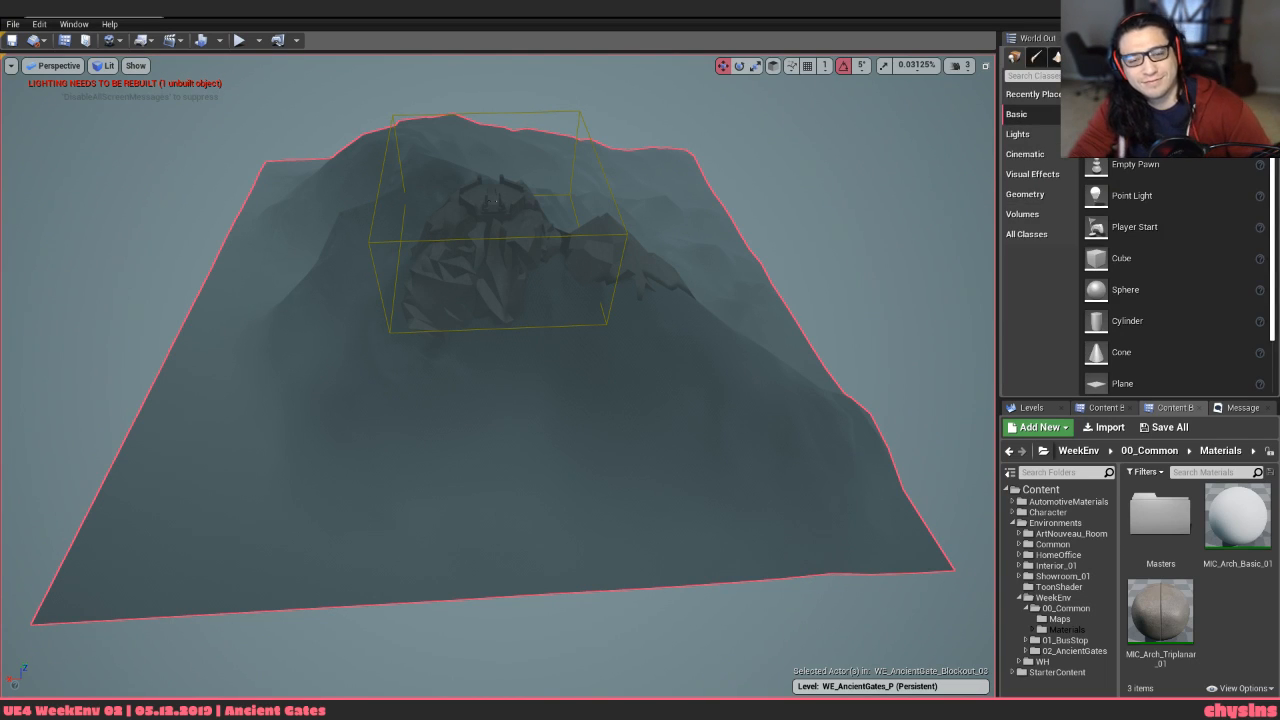
left_click(1026, 44)
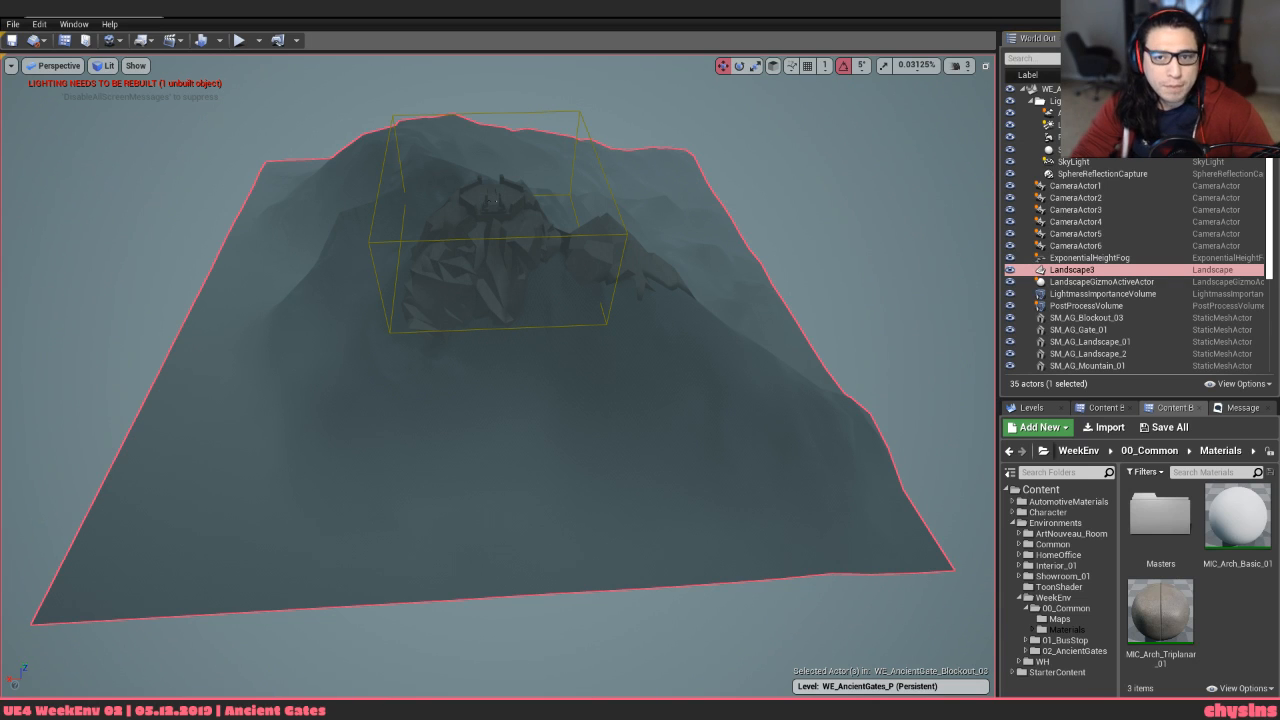
left_click(1175, 38)
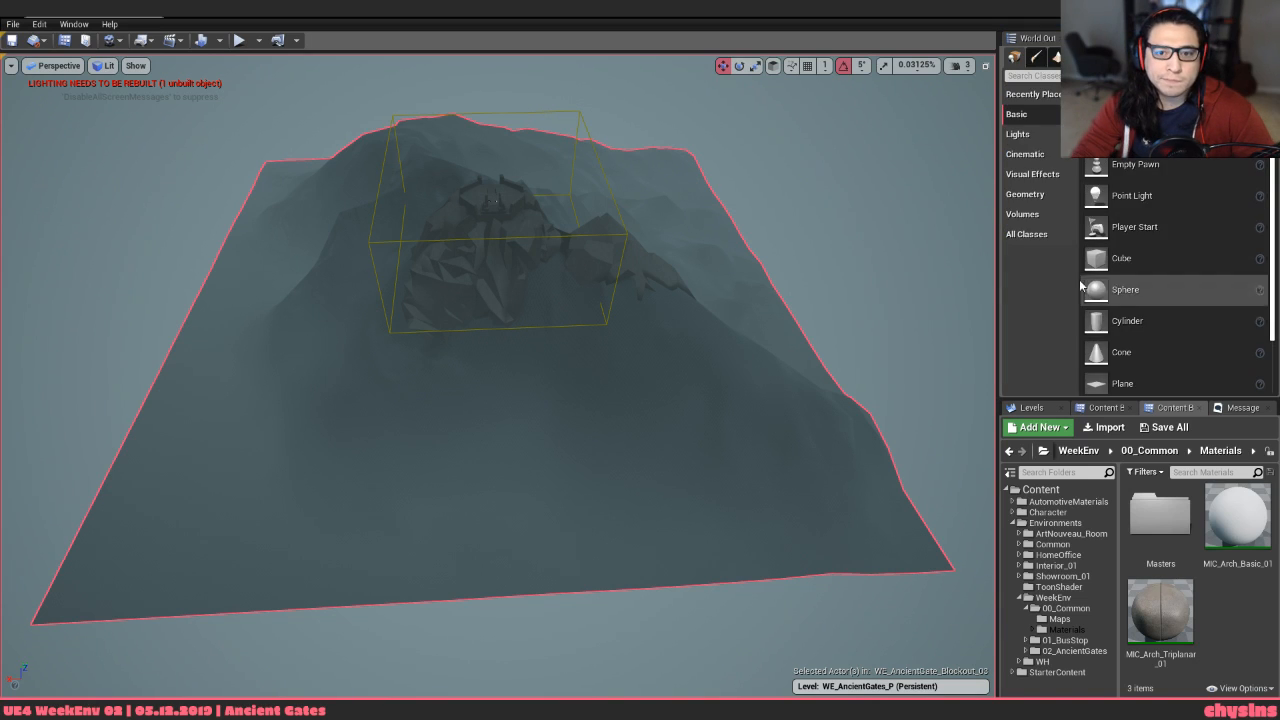
key("shift+3")
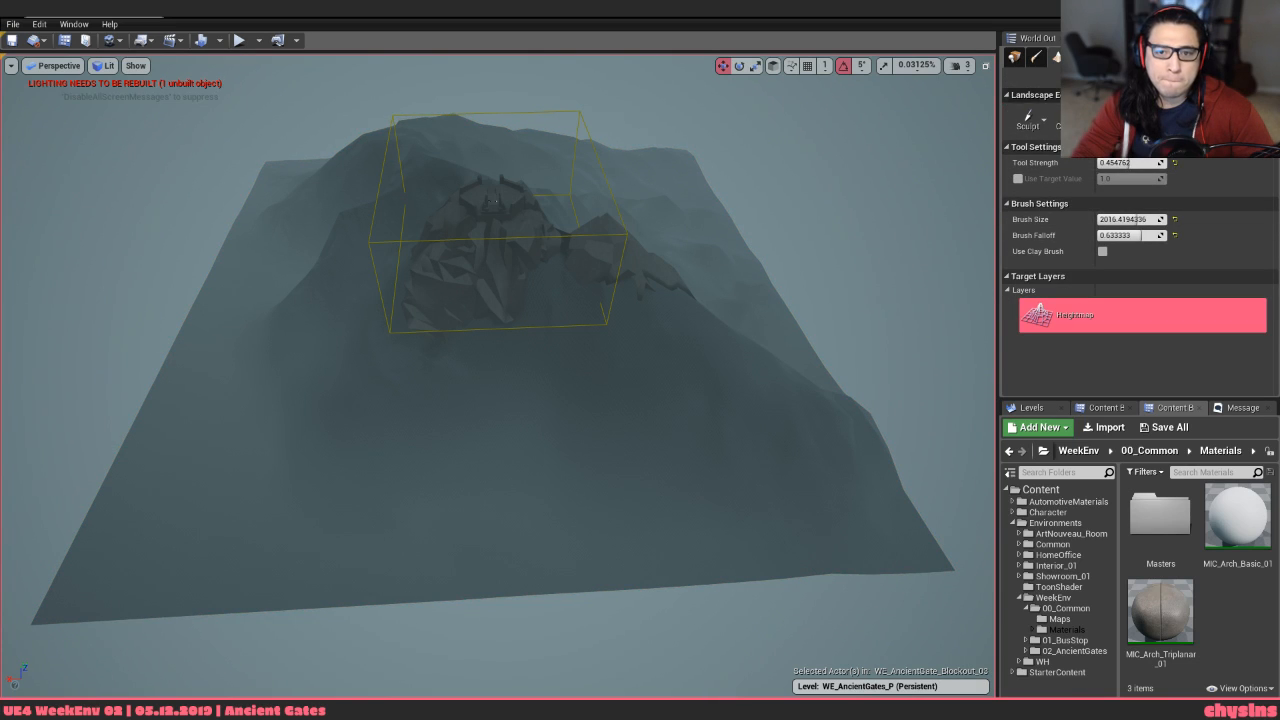
Select the component at the terrain's near outer corner and remove it with the landscape component Delete tool
left_click(1090, 76)
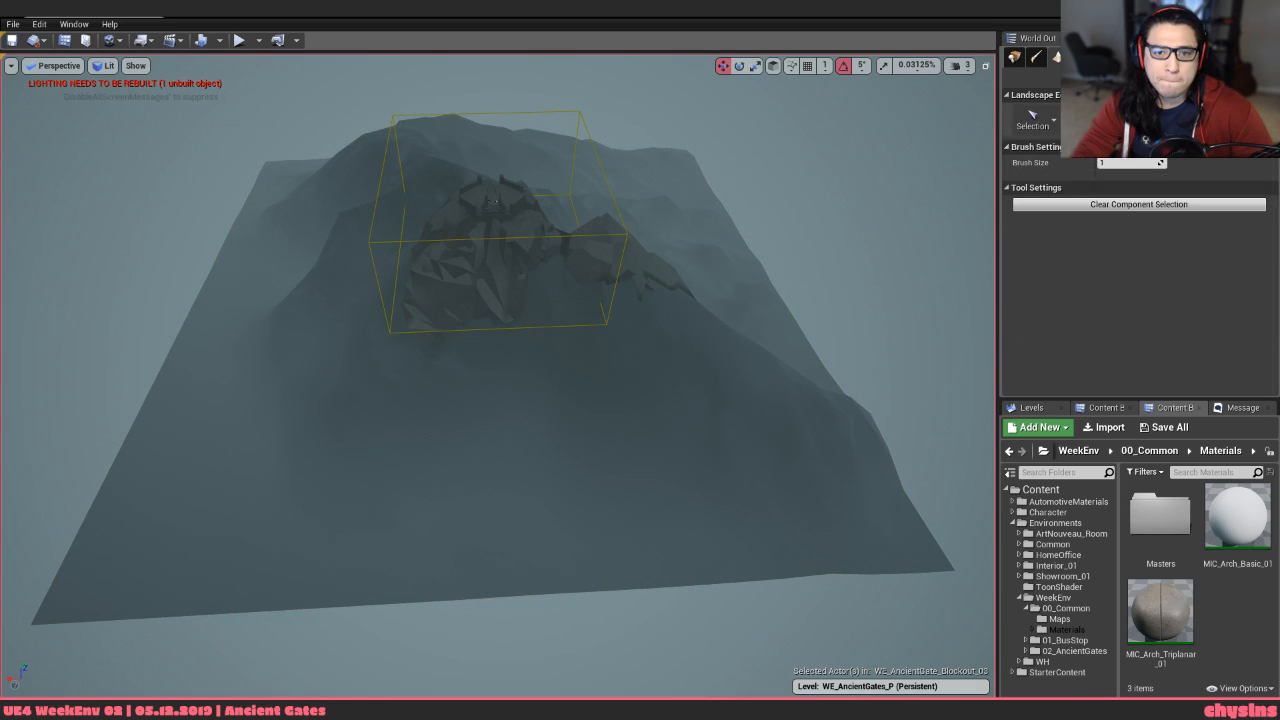
left_click(1036, 124)
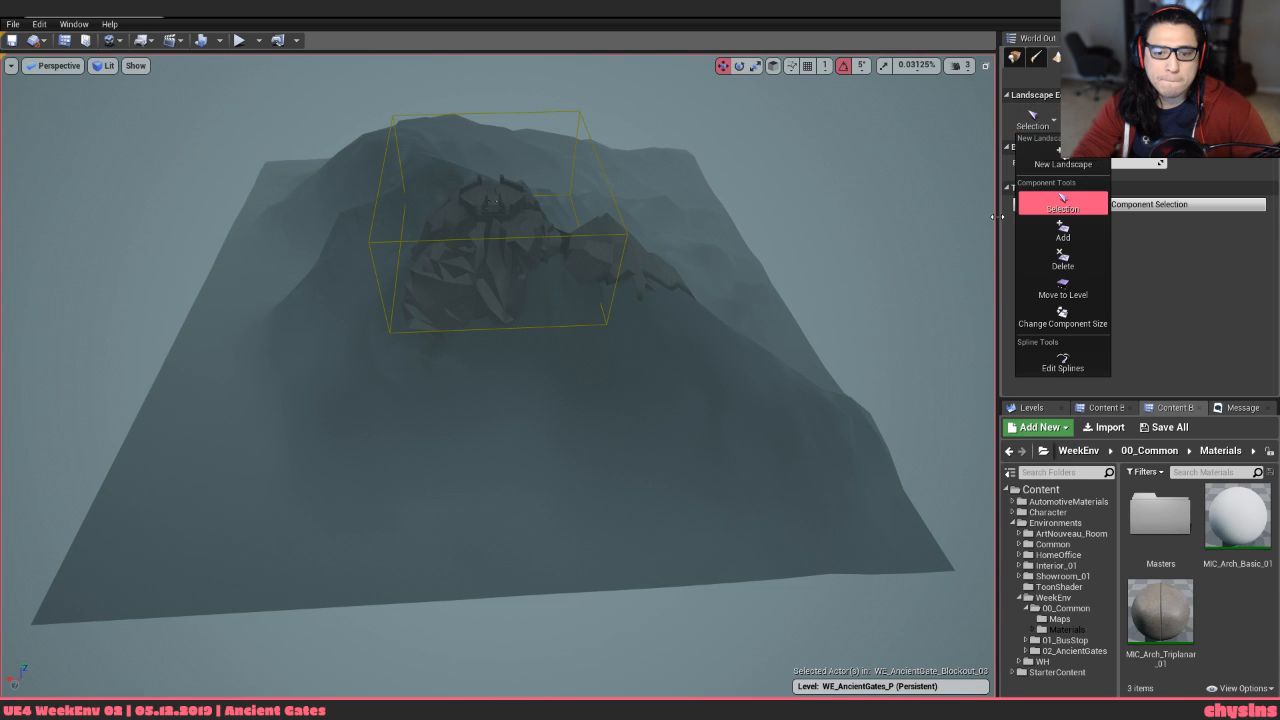
left_click(903, 549)
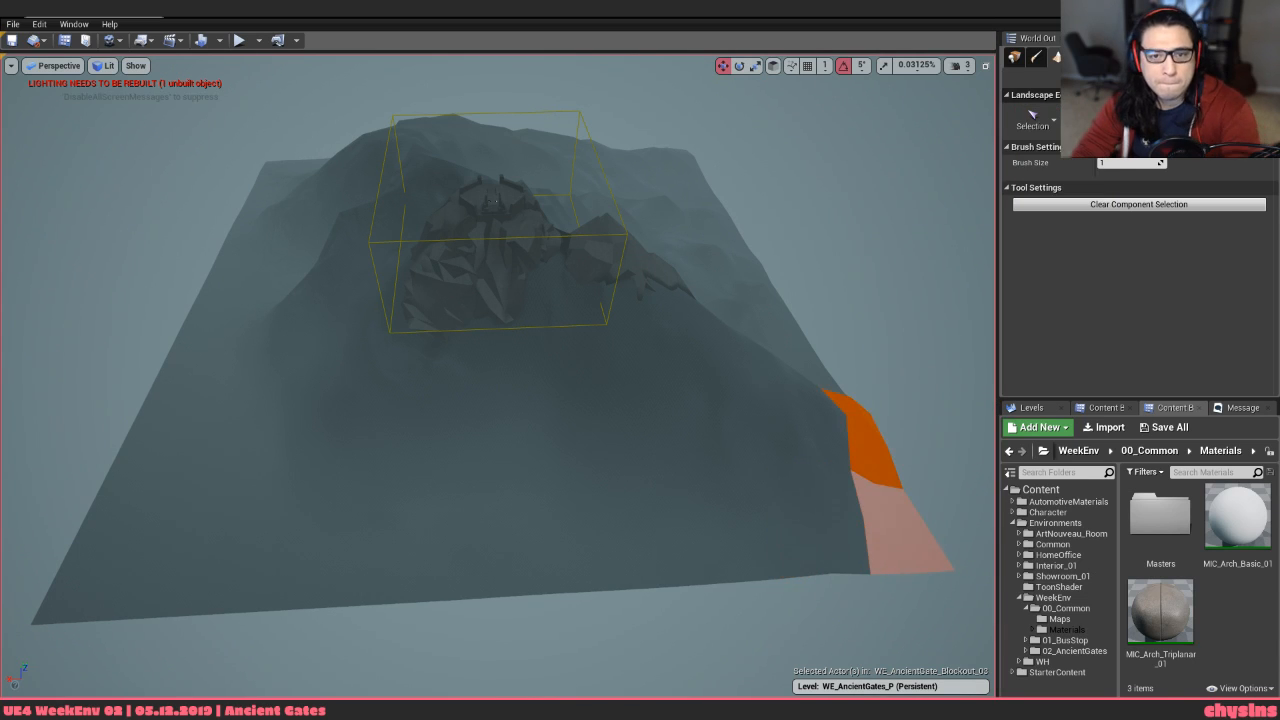
left_click(1044, 125)
left_click(1070, 268)
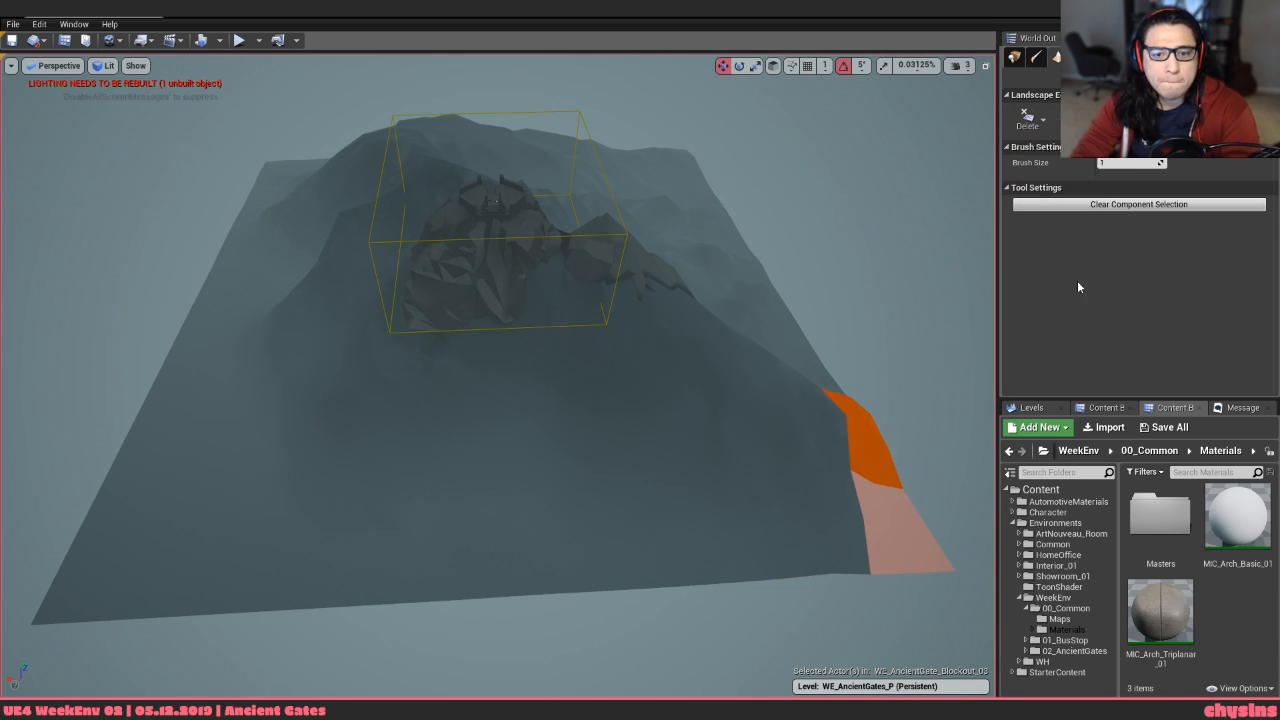
left_click(895, 530)
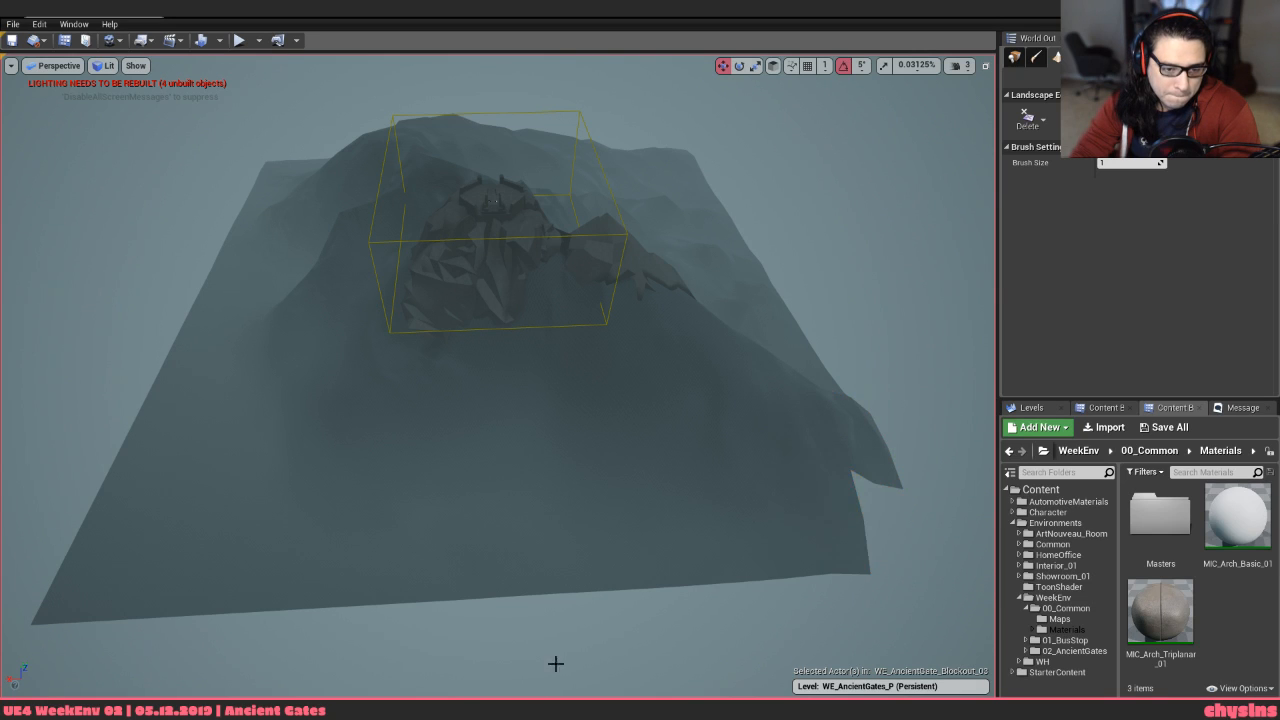
Delete the adjoining row of landscape components along the terrain's near edge, up to about its middle
left_click_drag(823, 514, 543, 558)
left_click(486, 560)
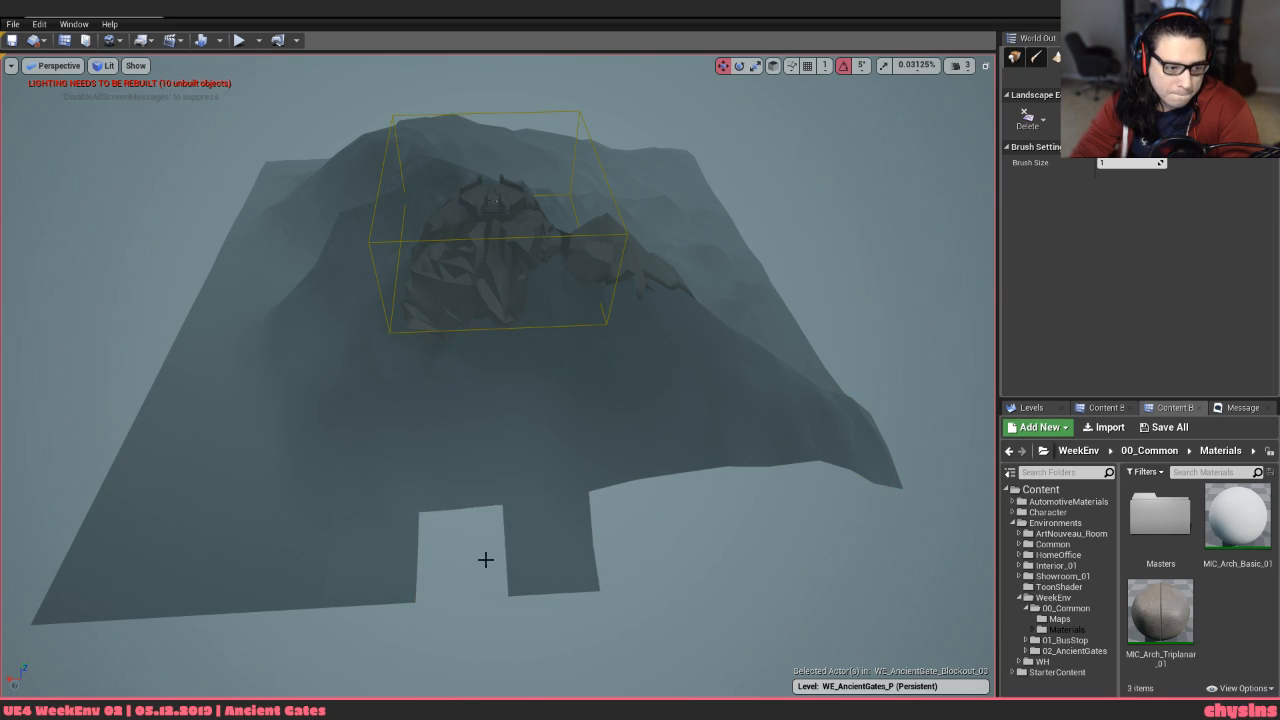
left_click(548, 558)
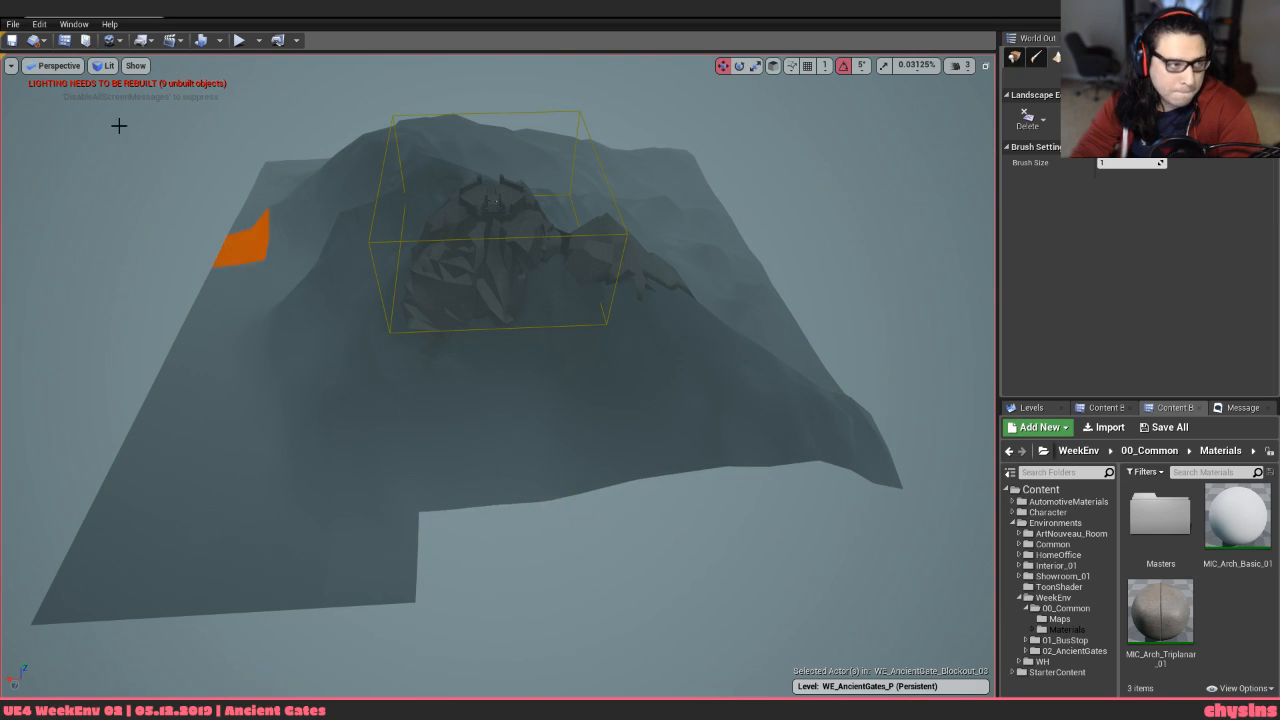
Look through CameraActor3 to check the trimmed terrain, stop piloting it and move back until the camera is in view
left_click(52, 65)
left_click(74, 216)
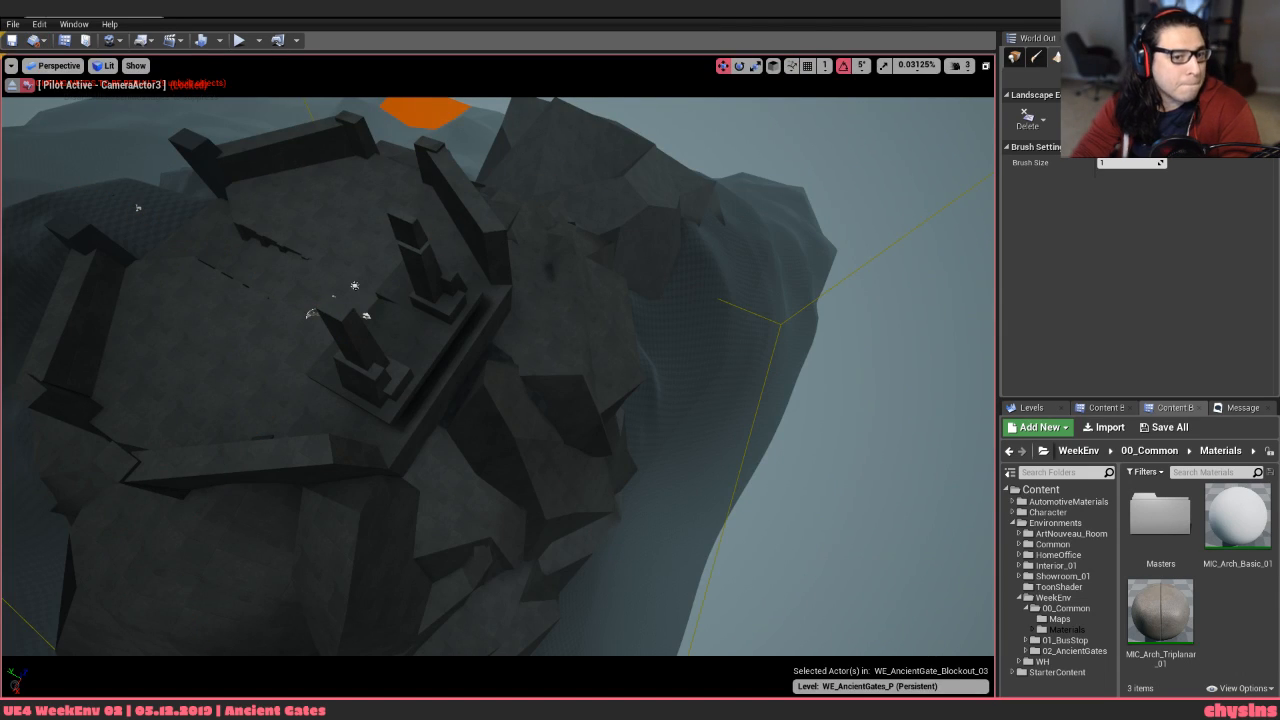
left_click(12, 85)
right_click_drag(591, 365, 626, 352)
key("q")
key("e")
key("w")
key("s")
key("e")
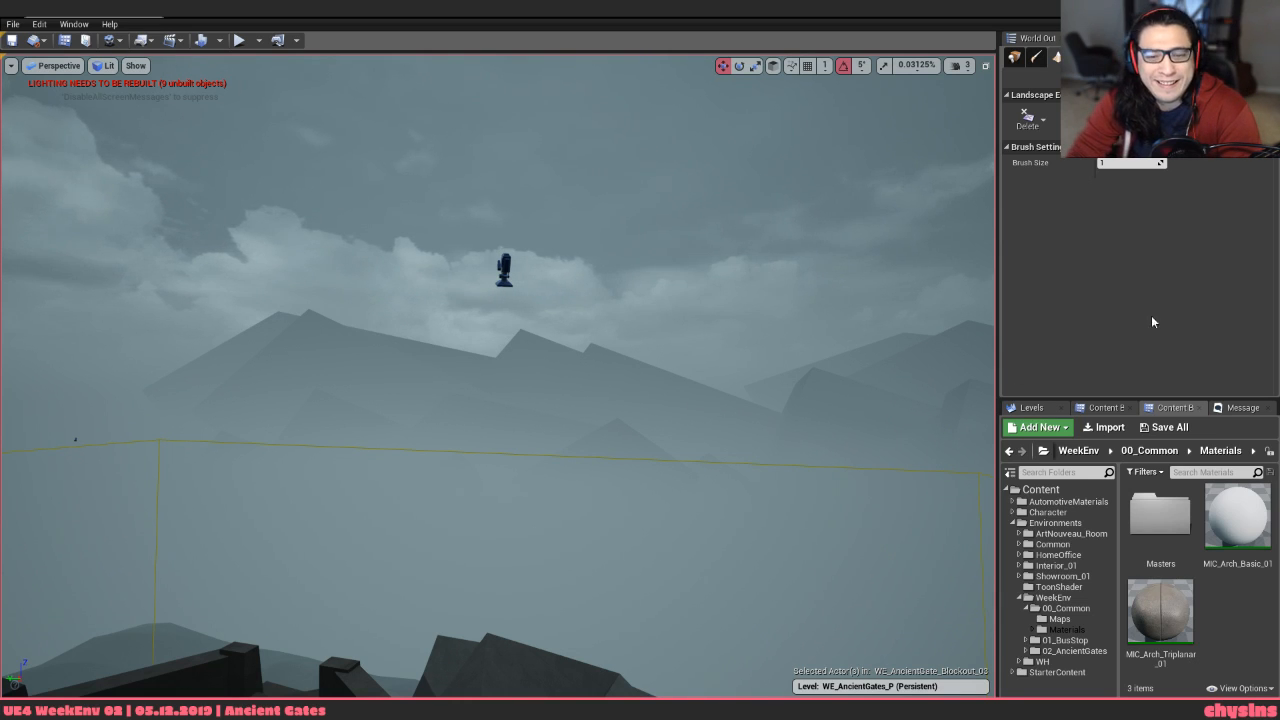
Leave Landscape mode for Place mode, select CameraActor3 in the viewport and pin its preview
left_click(1030, 120)
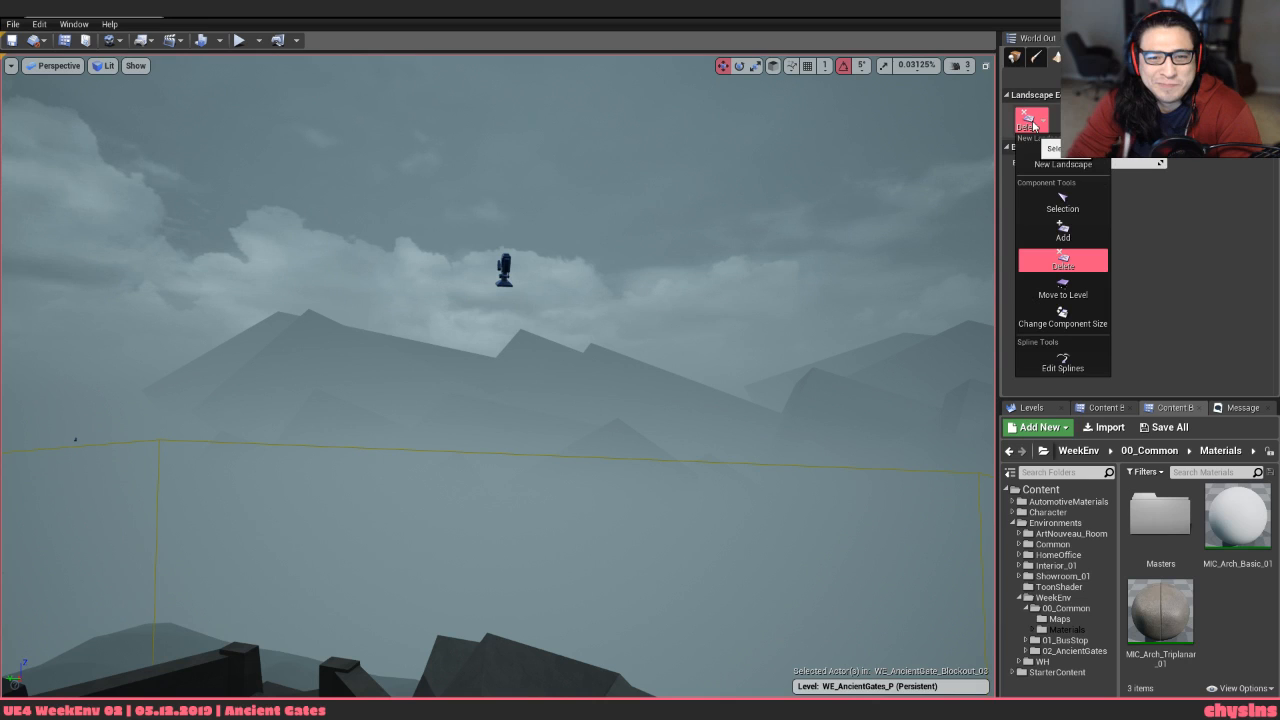
left_click(1018, 60)
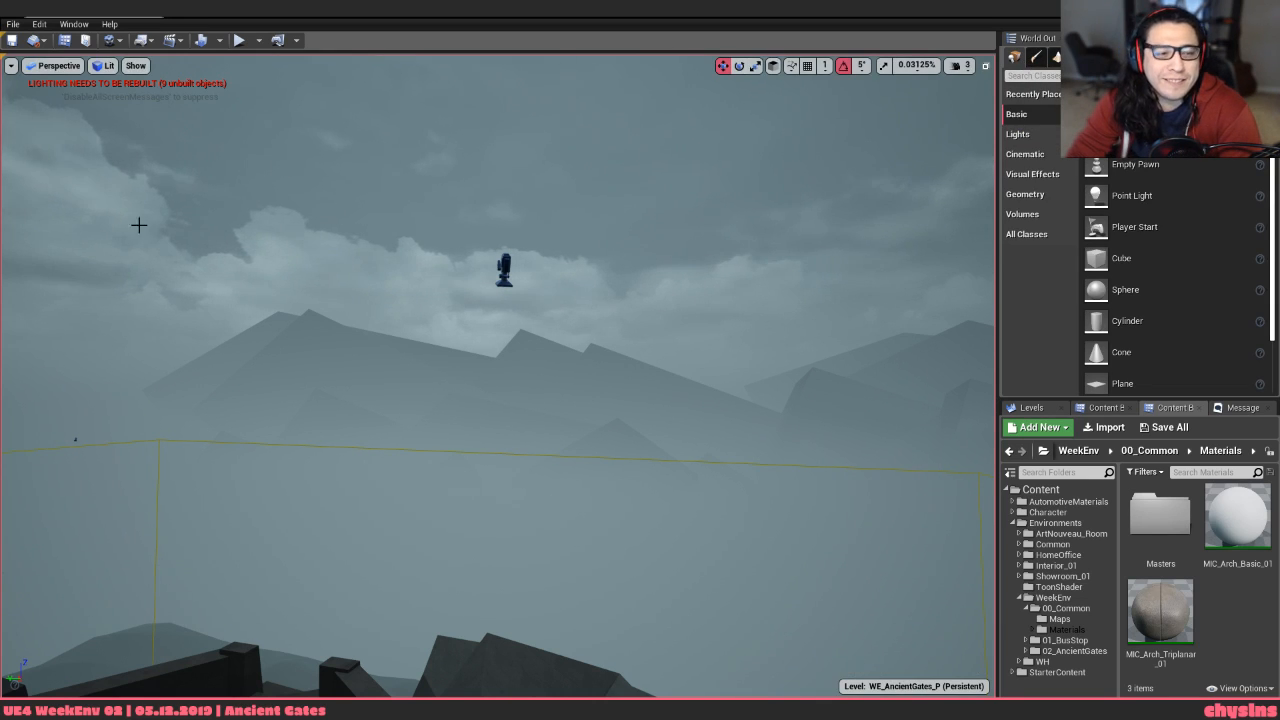
left_click(503, 268)
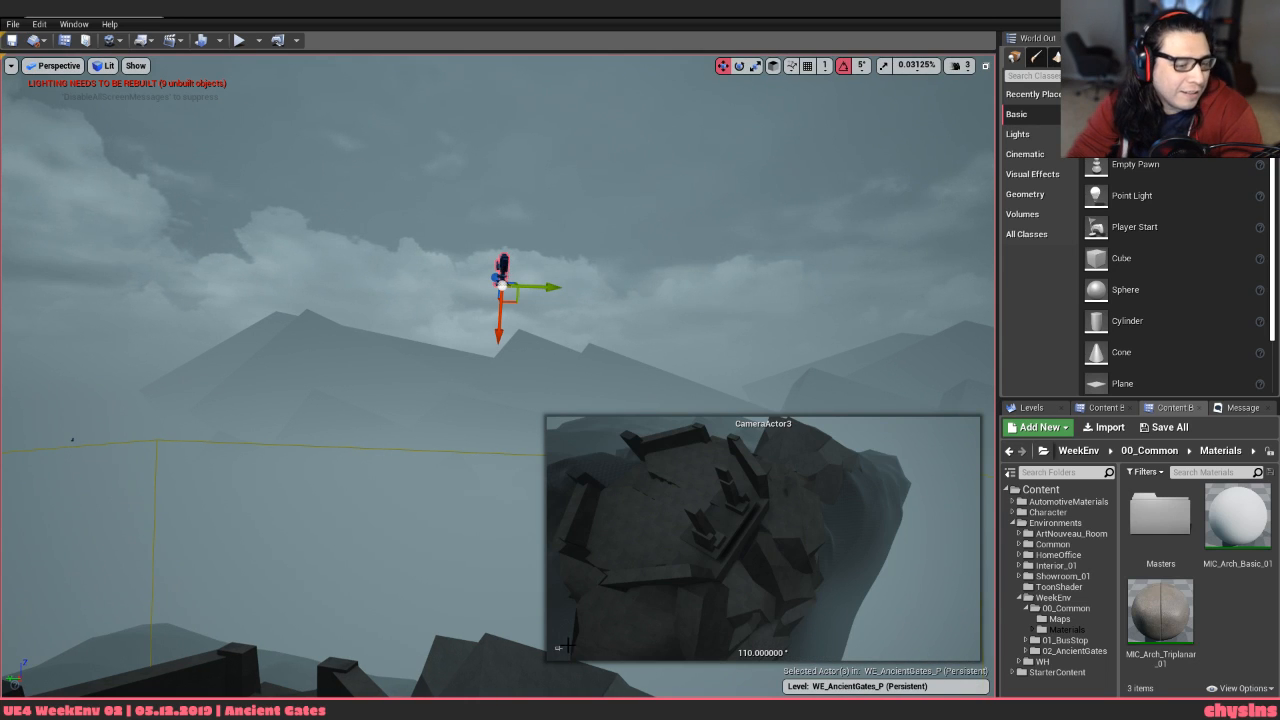
left_click(559, 648)
Delete the remaining landscape components along the terrain's near edge and the adjacent outer component behind them, keeping CameraActor3's preview pinned
right_click_drag(440, 540, 300, 660)
left_click(129, 543)
right_click_drag(129, 543, 110, 530)
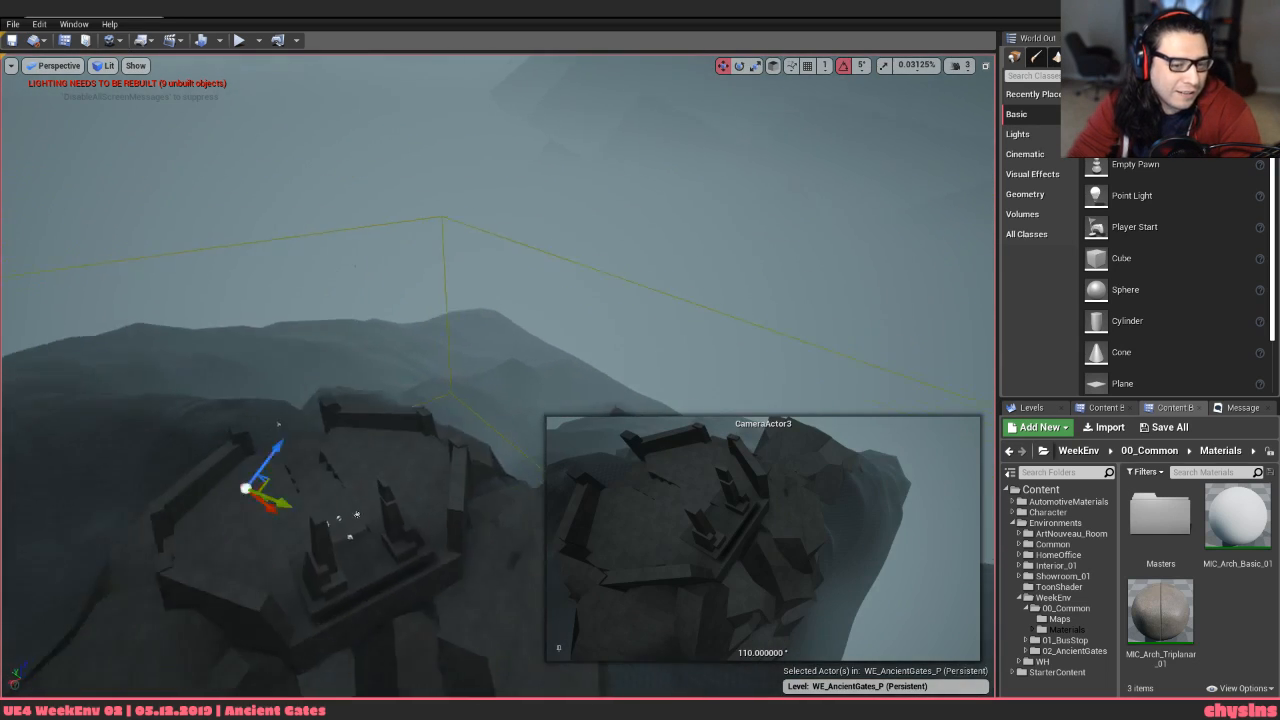
key("s")
right_click_drag(246, 488, 184, 603)
key("s")
key("w")
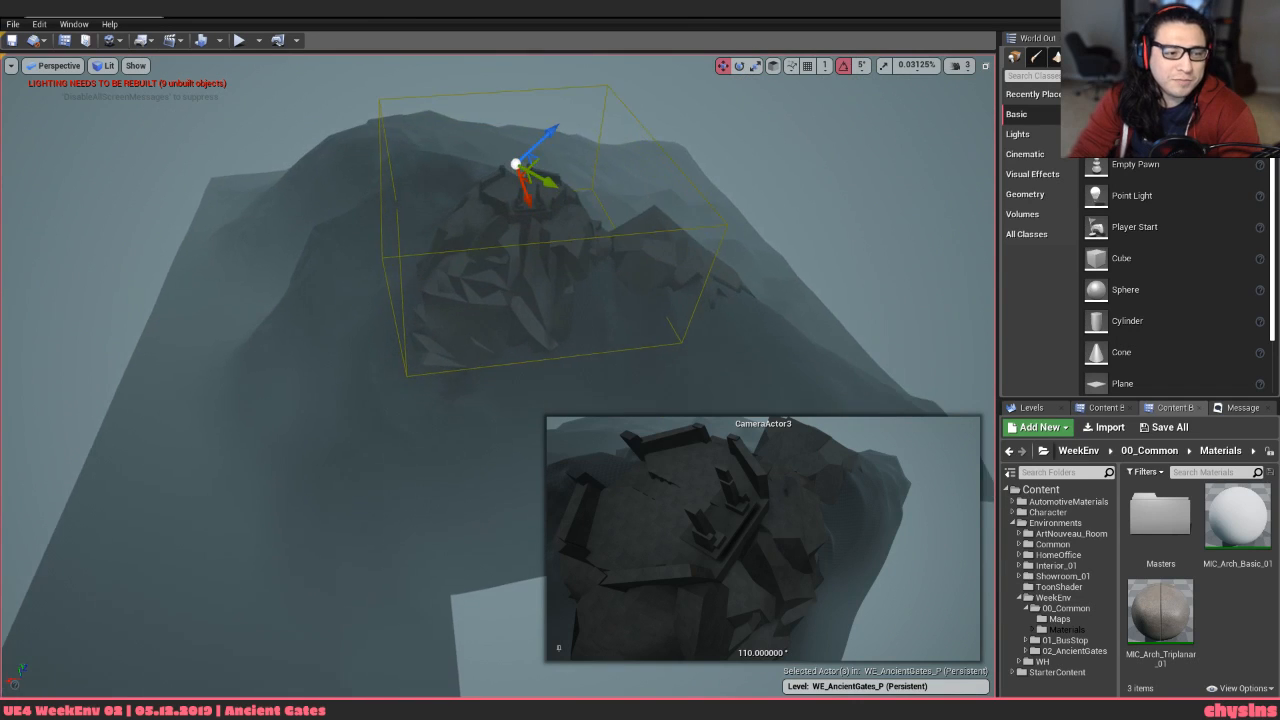
key("s")
right_click_drag(540, 479, 522, 542)
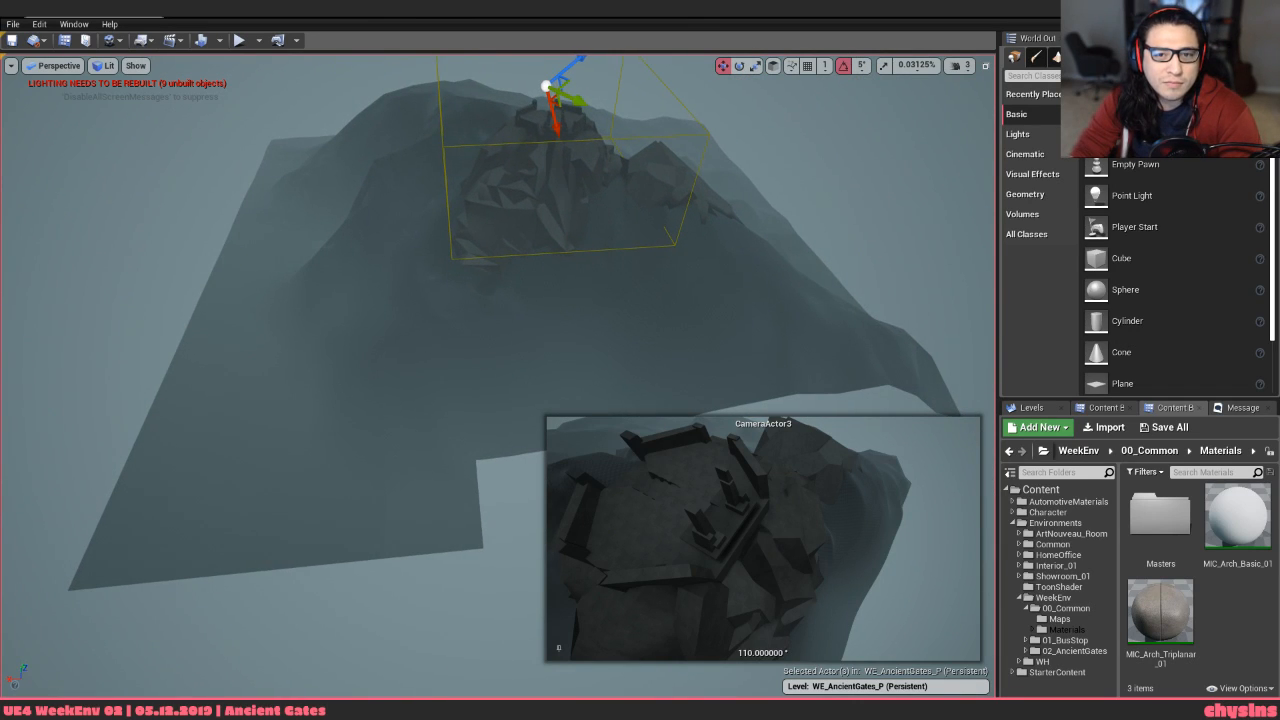
key("shift+3")
left_click(1044, 128)
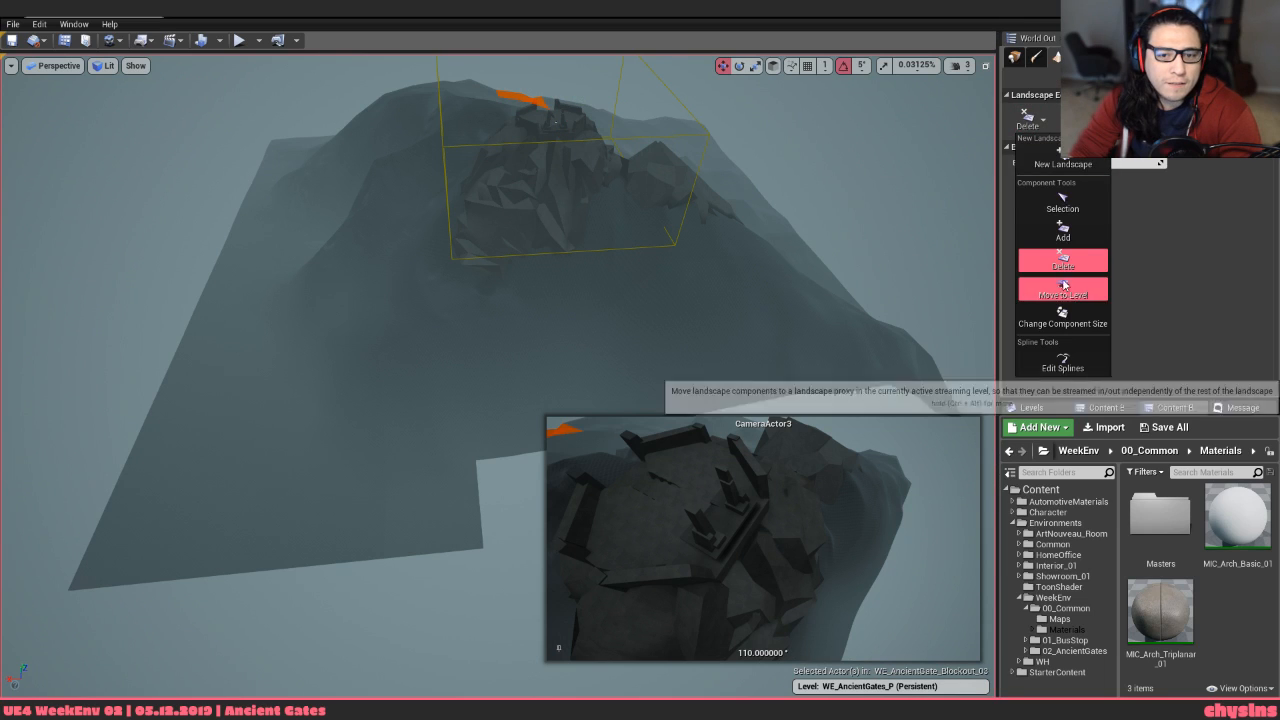
left_click(1066, 262)
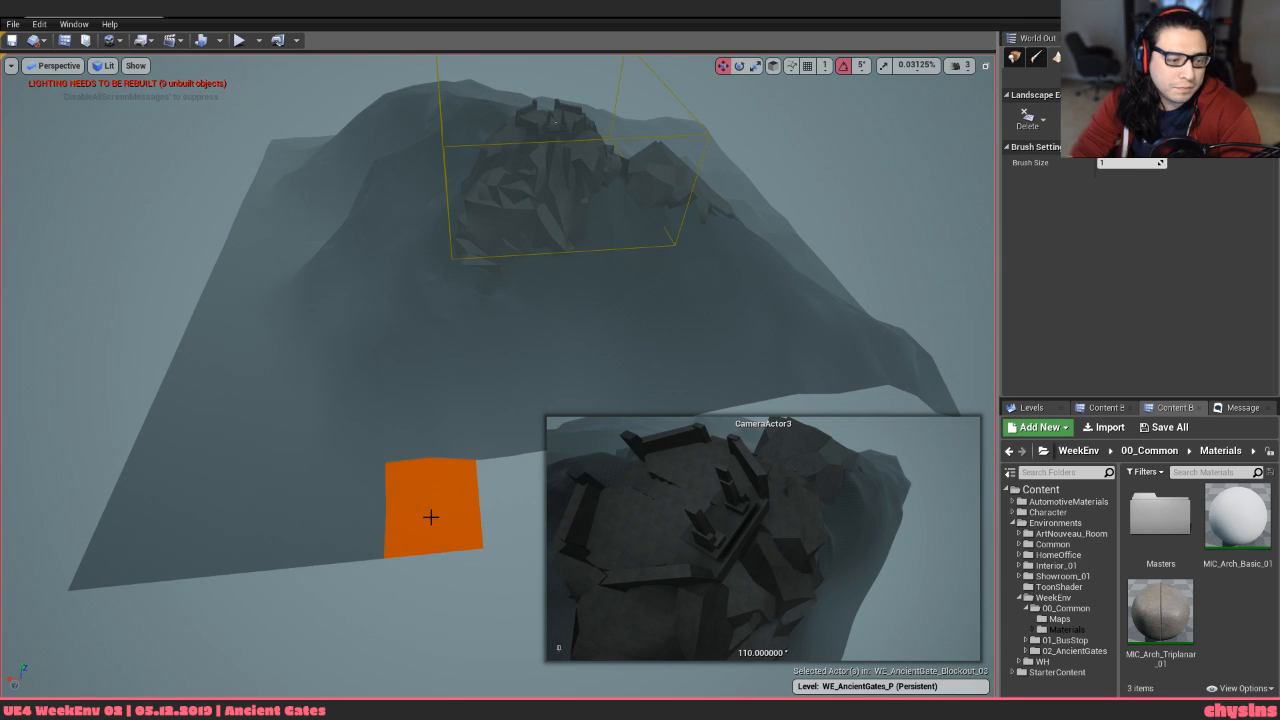
left_click(166, 534)
left_click(170, 469)
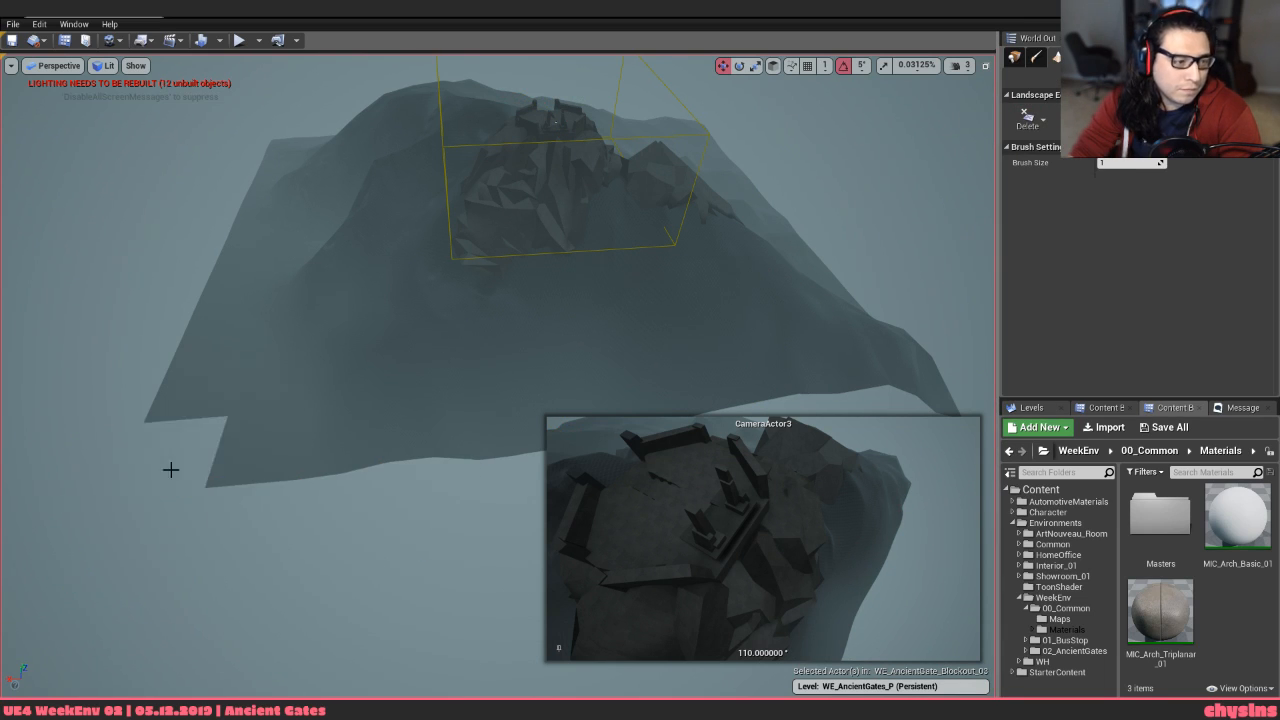
Delete the outermost landscape components along one side of the terrain and the adjoining outer row of components up to its corner
mouse_move(170, 469)
left_mouse_down()
mouse_move(189, 337)
mouse_move(228, 237)
left_mouse_up()
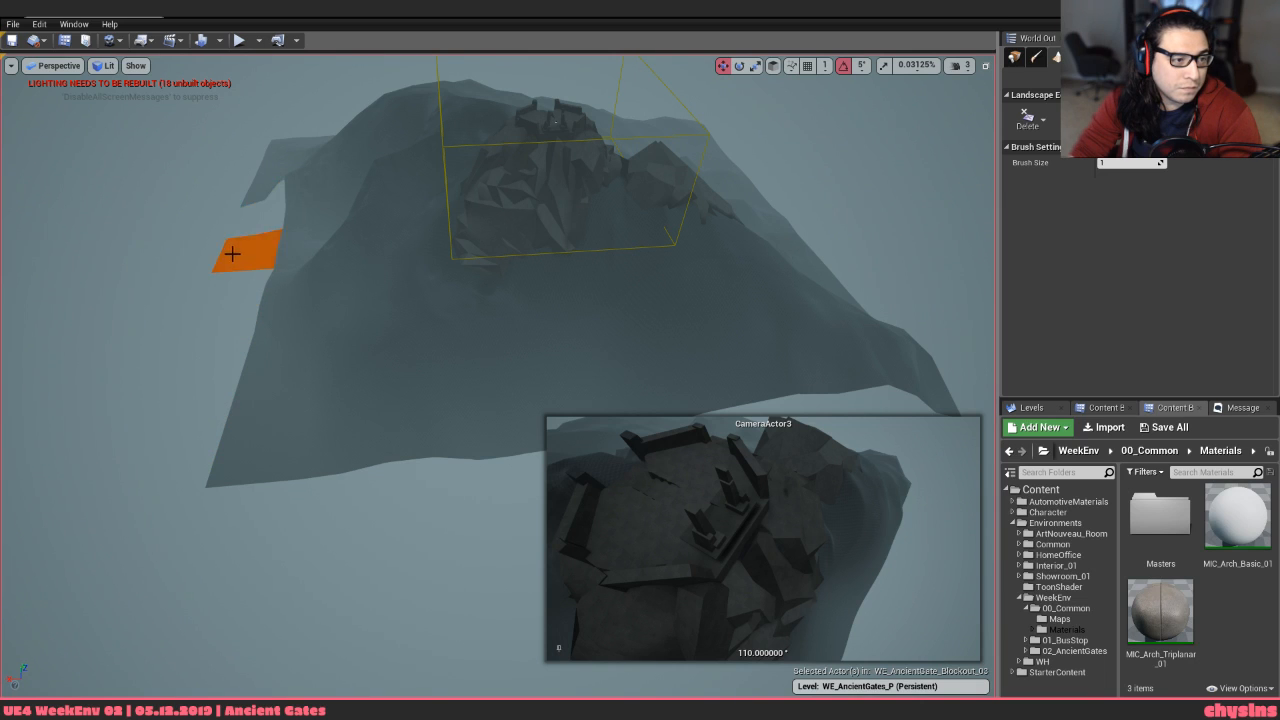
left_click(268, 150)
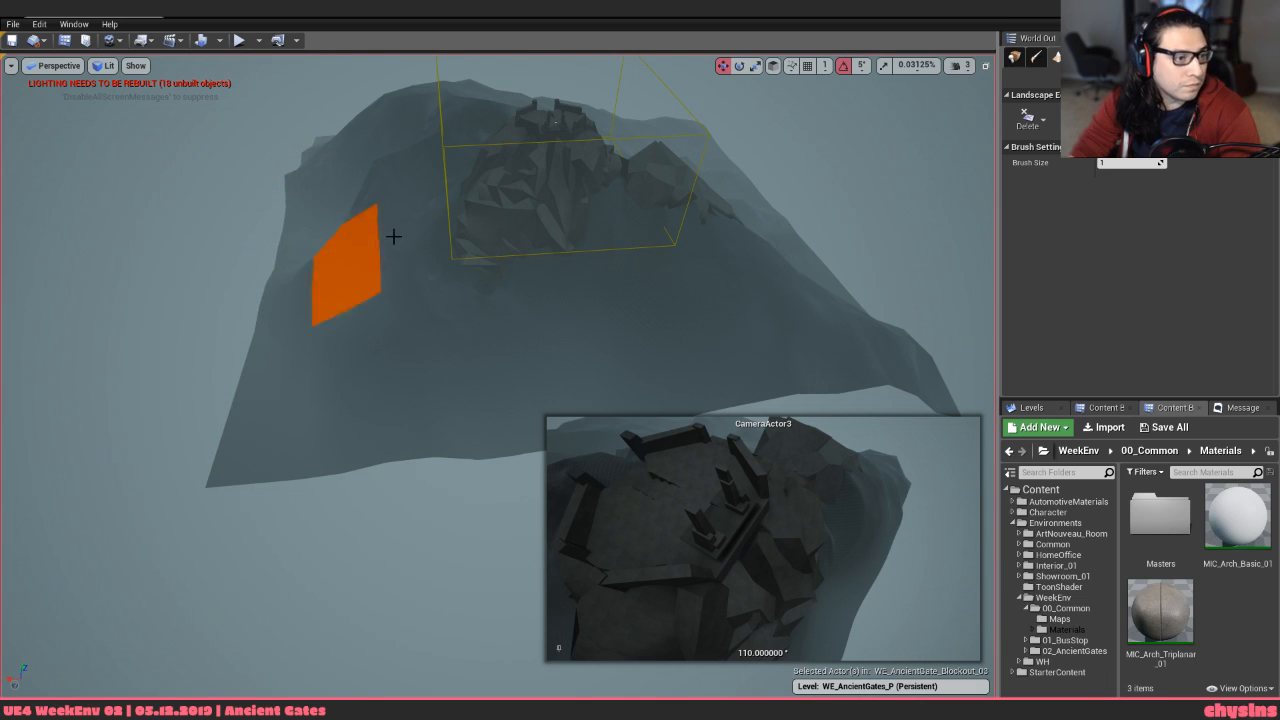
right_click_drag(735, 332, 643, 331)
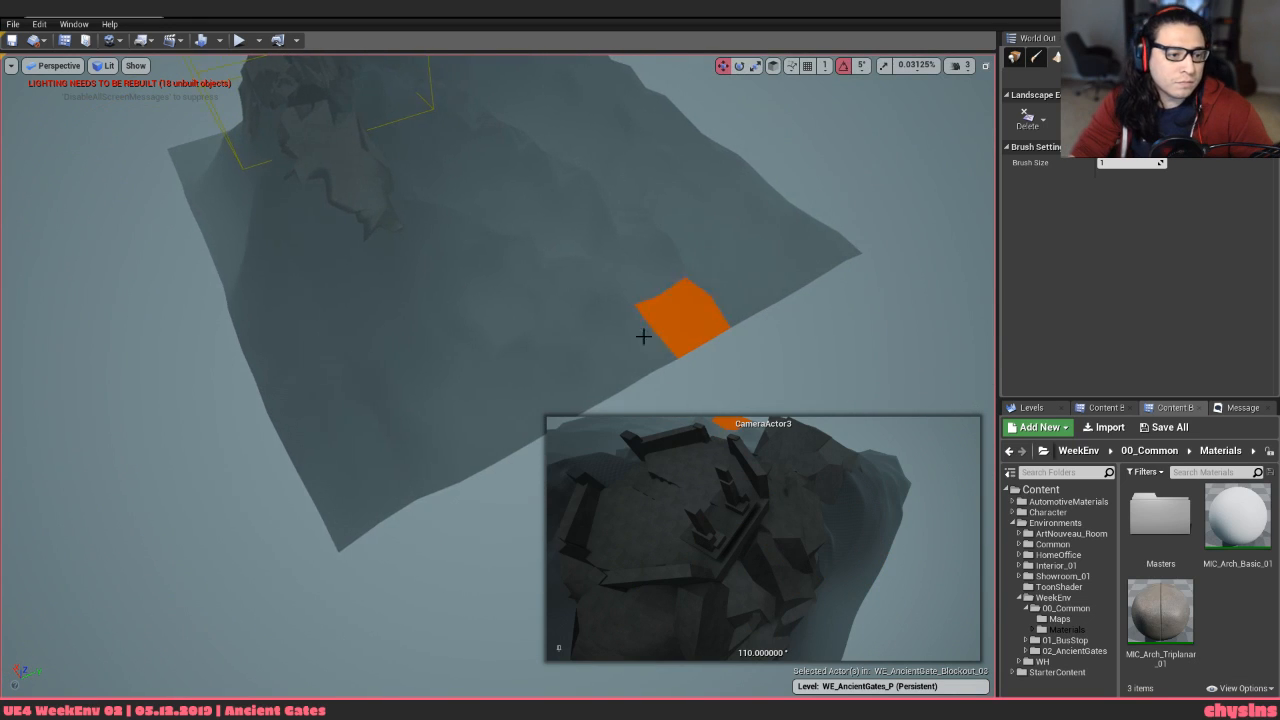
left_click(367, 499)
left_click(449, 414)
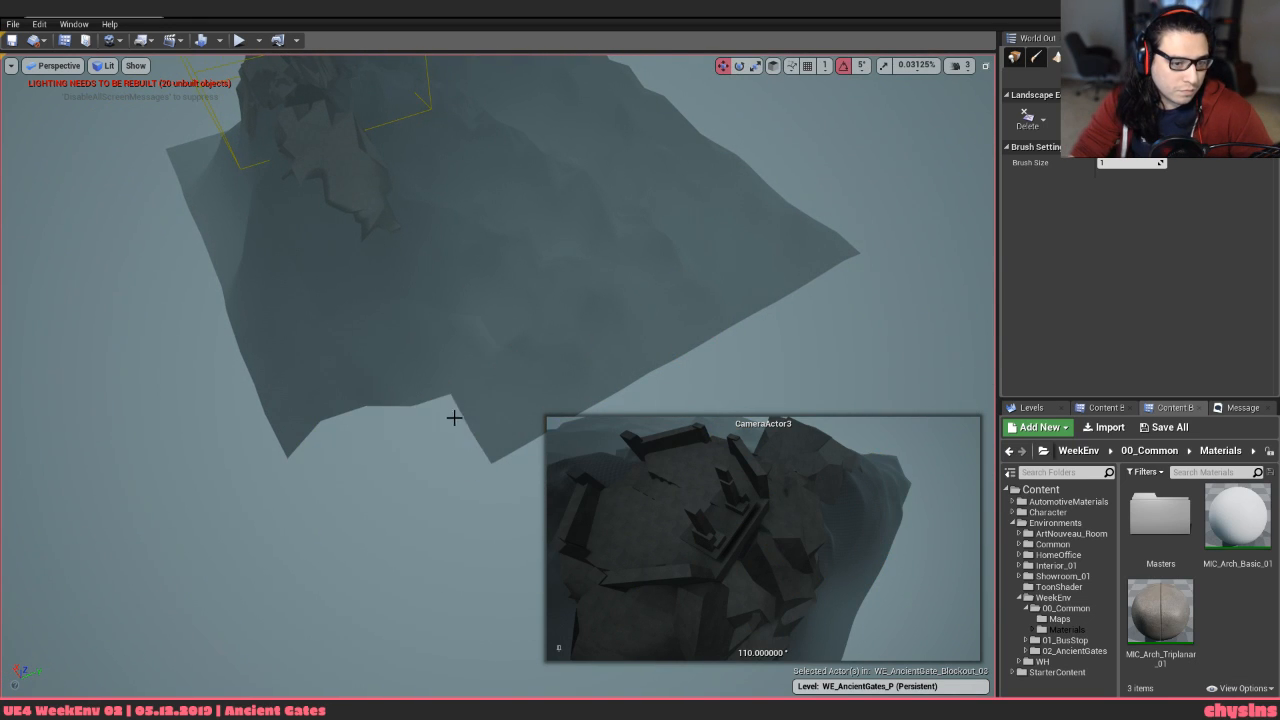
left_click(500, 408)
left_click(555, 383)
left_click(634, 332)
left_click(691, 304)
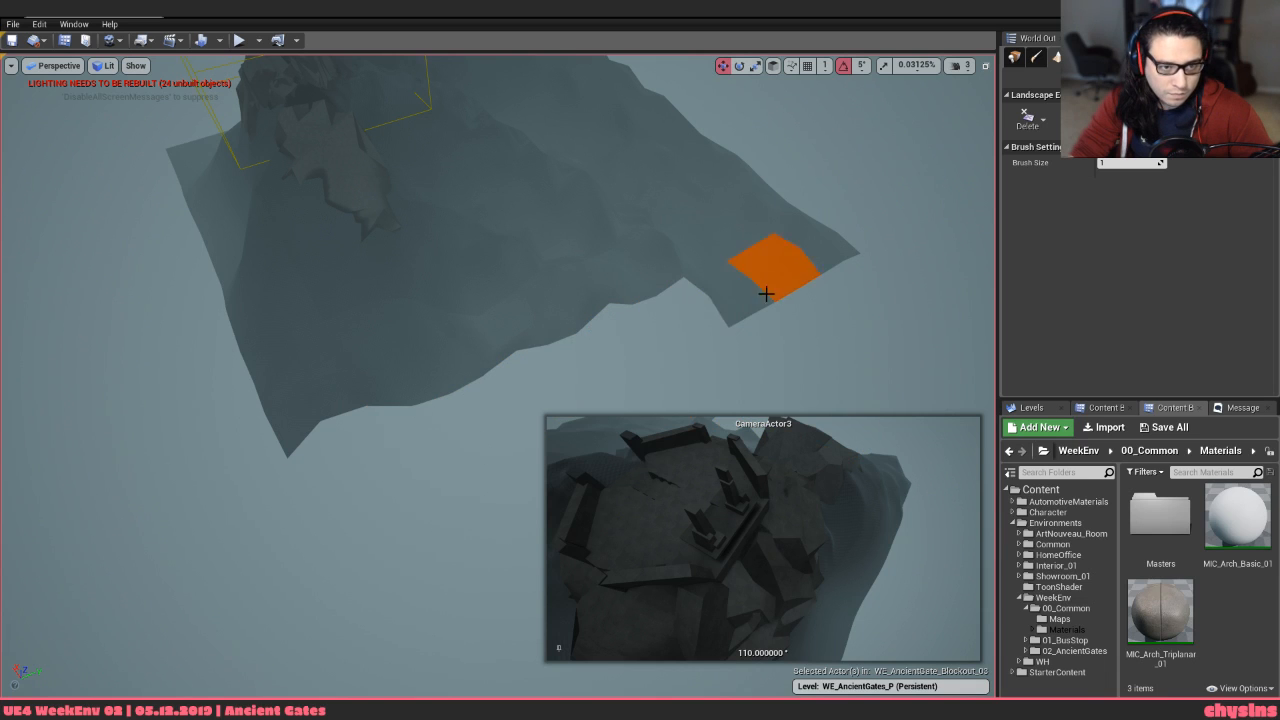
left_click(745, 296)
left_click(777, 275)
Examine the remaining outer landscape components in perspective and in the Top view, comparing them with CameraActor3's preview
right_click_drag(498, 376, 609, 373)
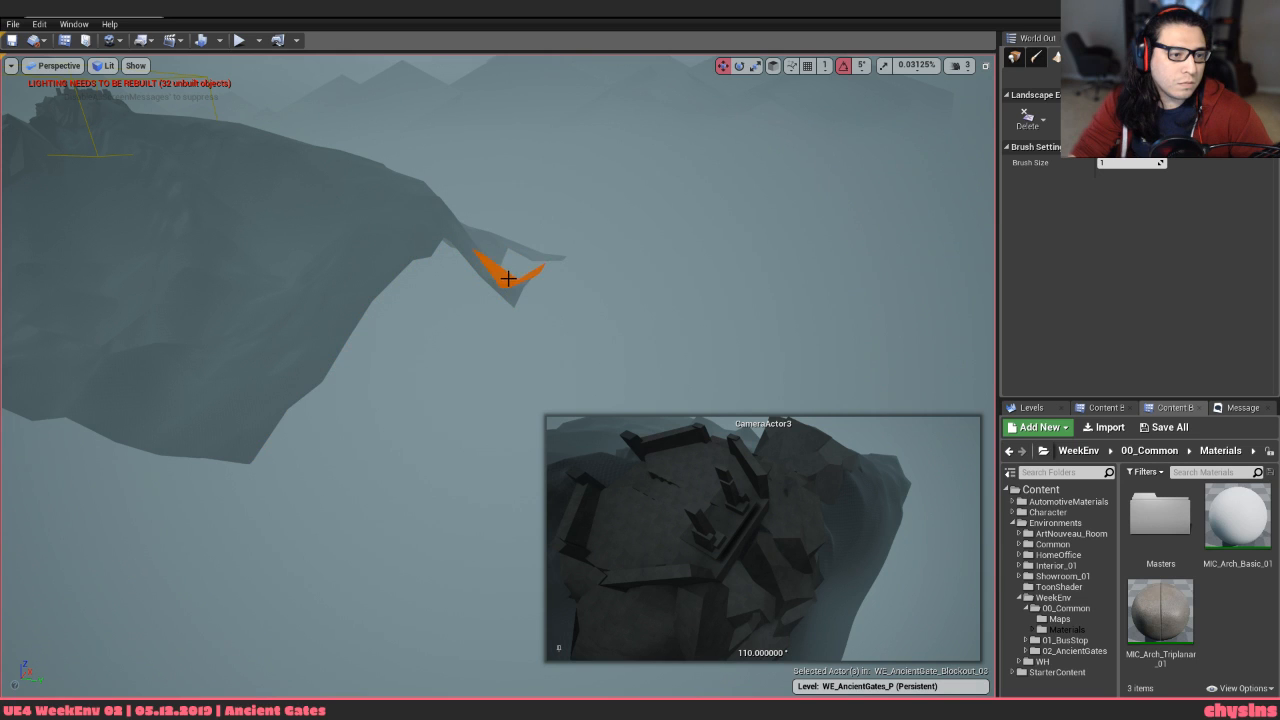
right_click_drag(520, 279, 480, 355)
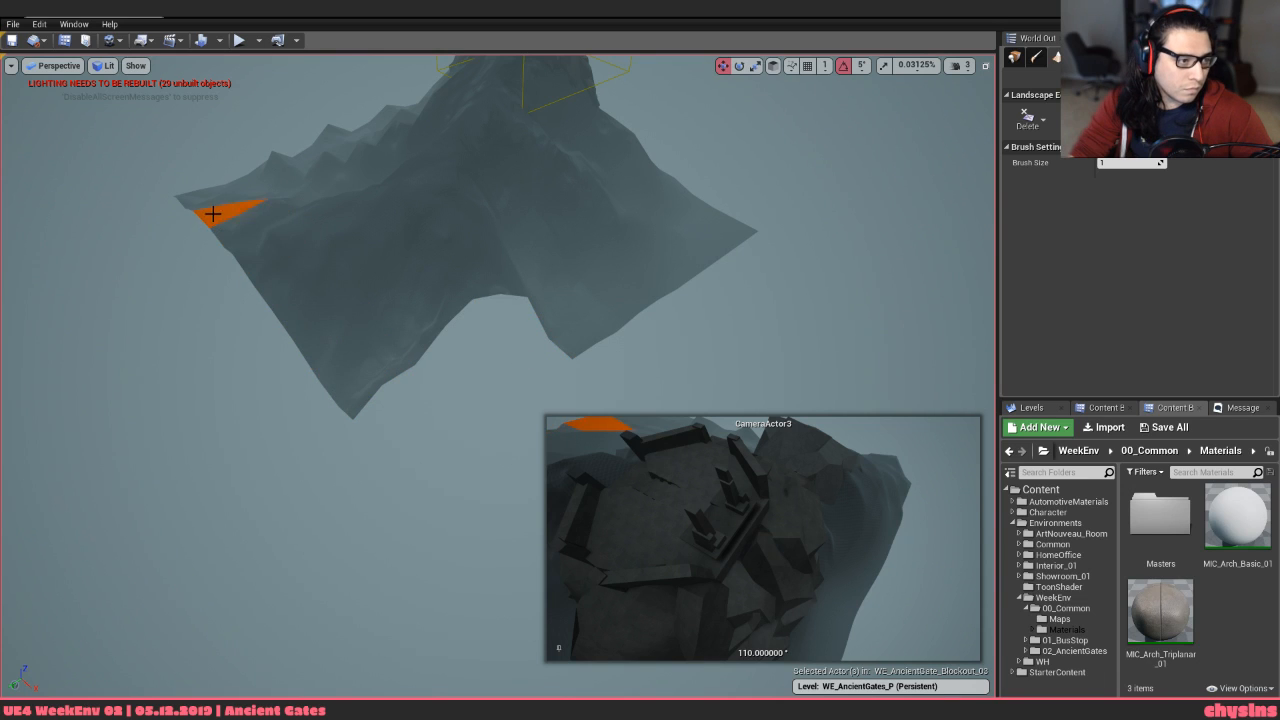
right_click_drag(345, 268, 570, 263)
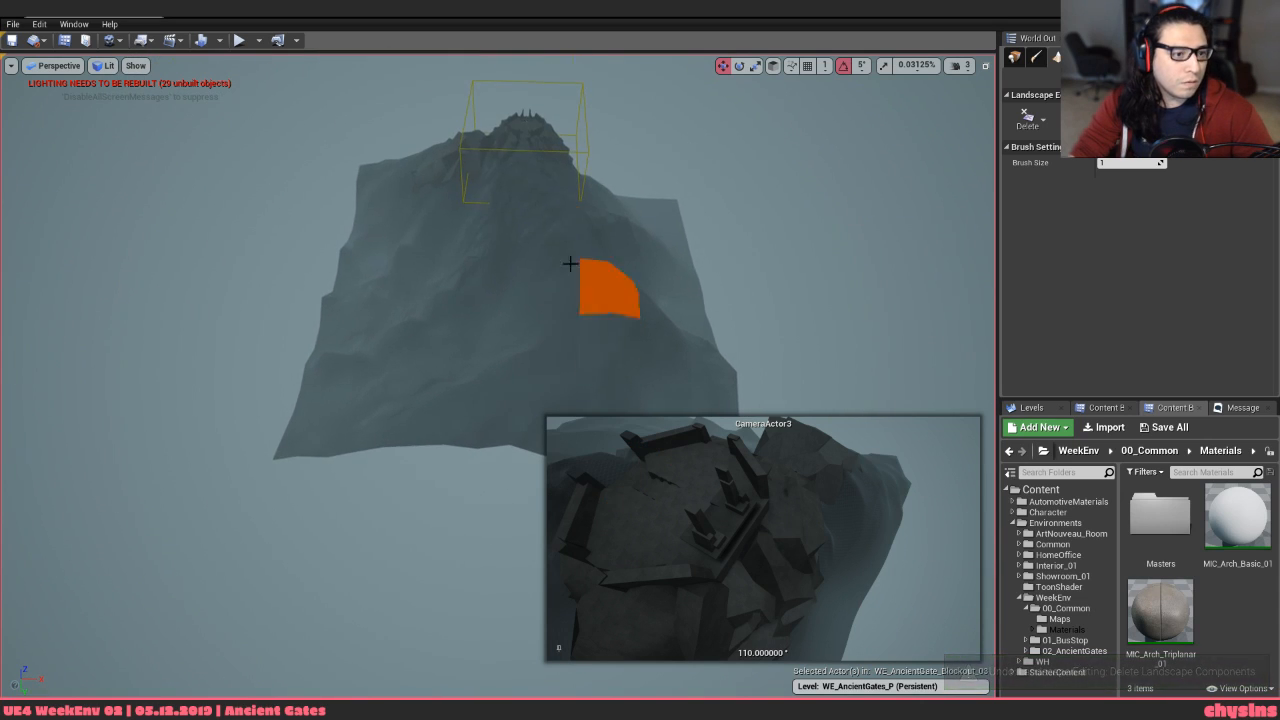
left_click(60, 65)
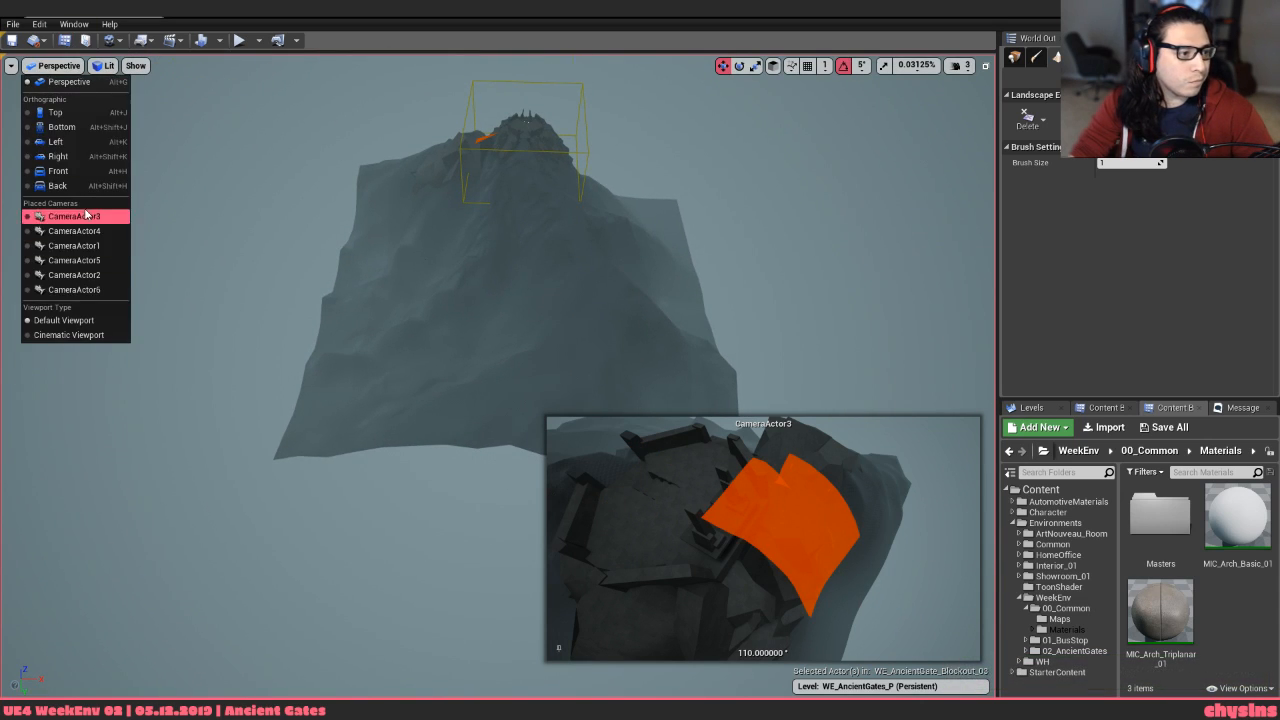
left_click(80, 116)
scroll(414, 246, "down", 4)
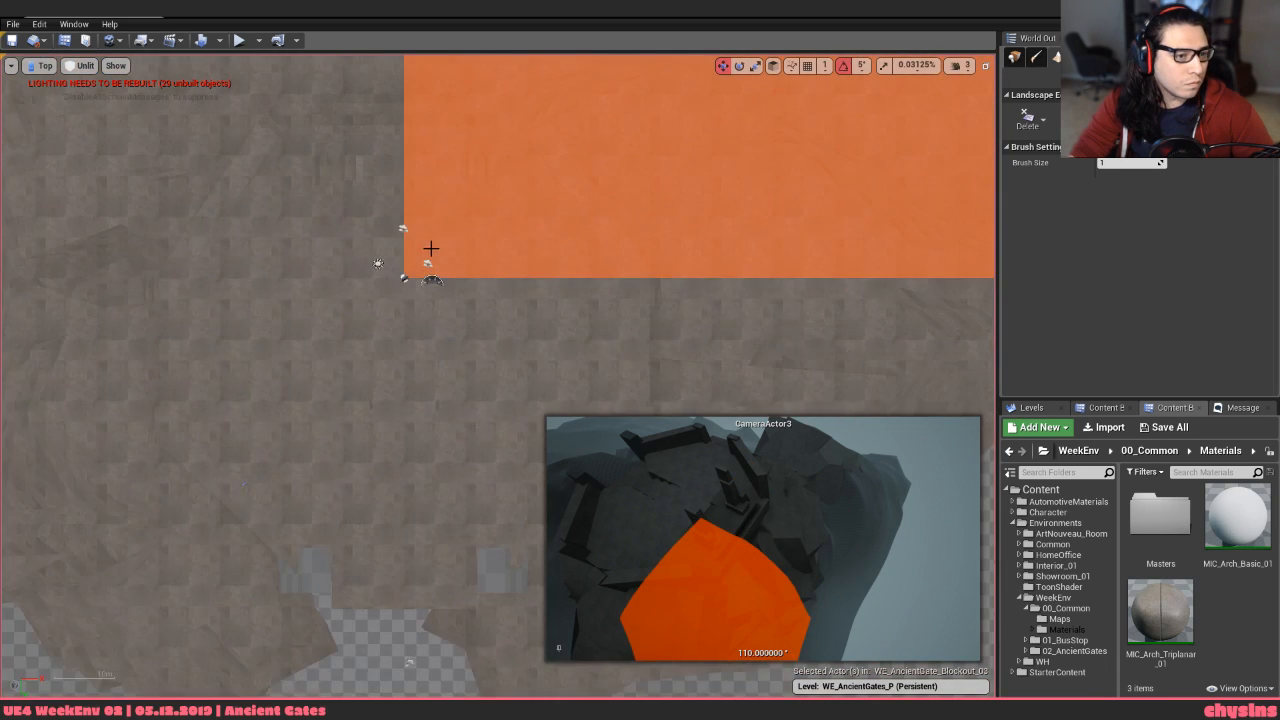
scroll(437, 270, "down", 6)
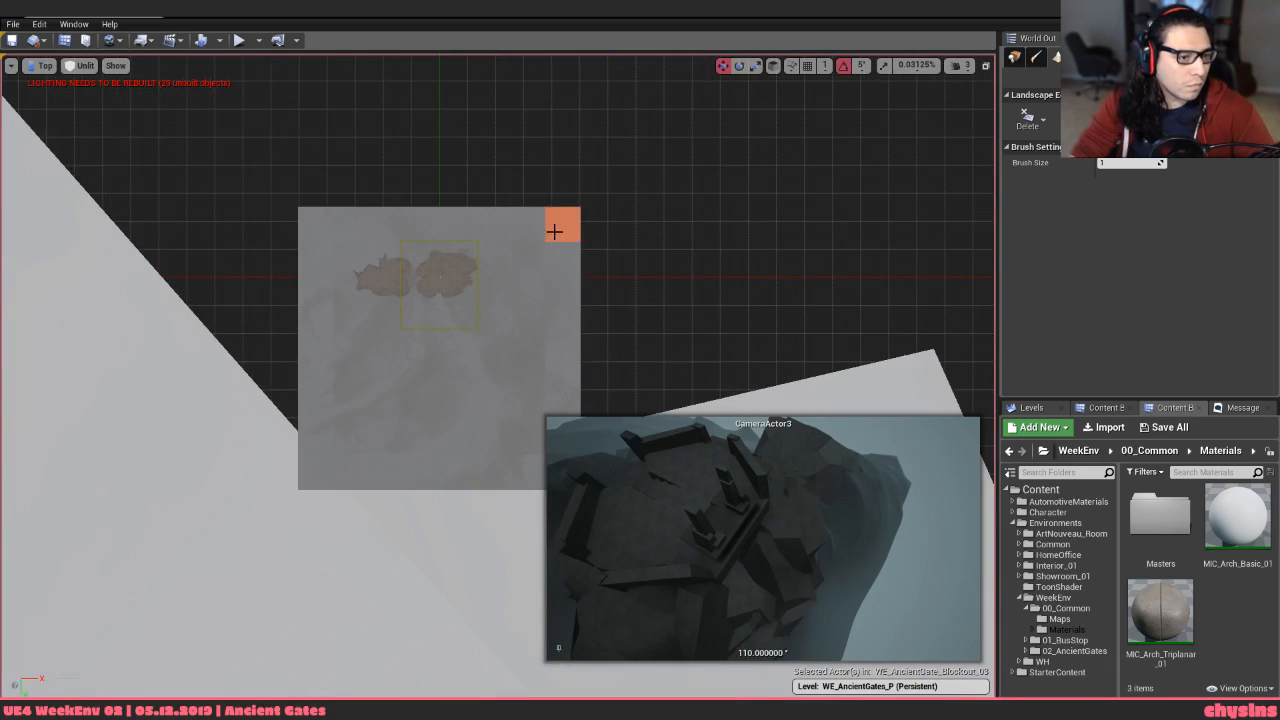
scroll(554, 231, "up", 2)
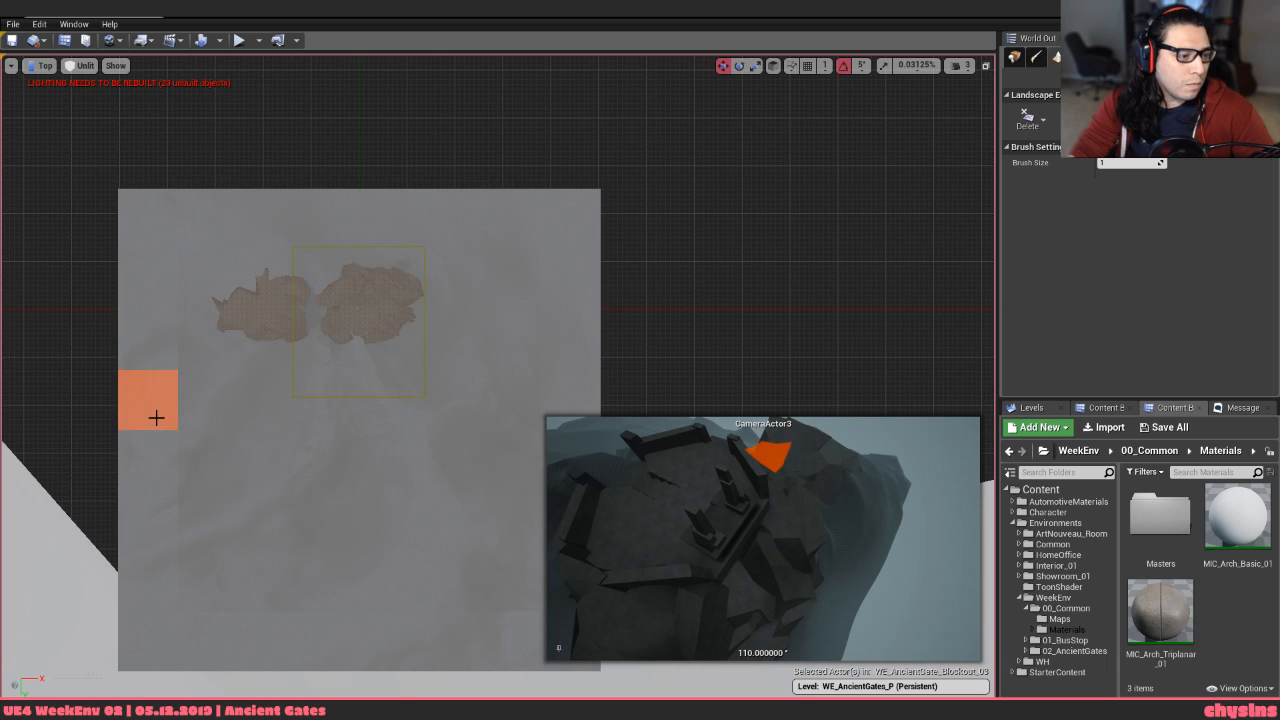
right_click_drag(187, 609, 167, 385)
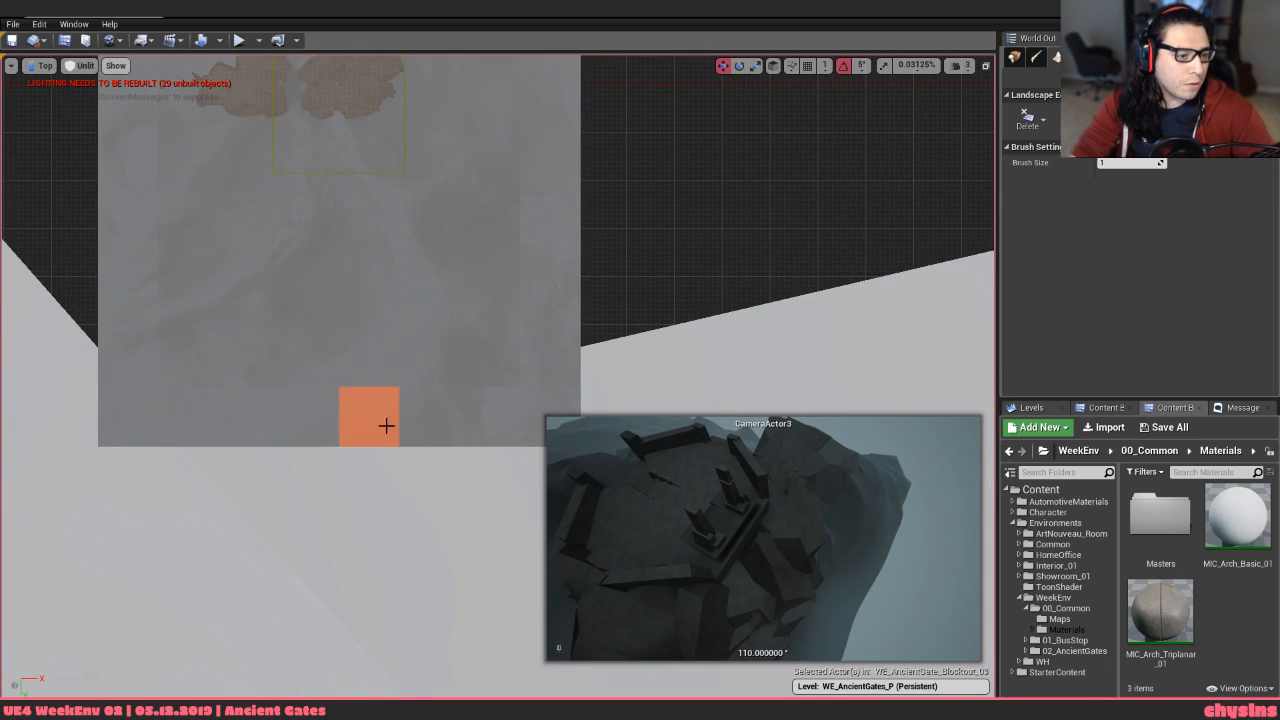
right_click_drag(558, 357, 477, 434)
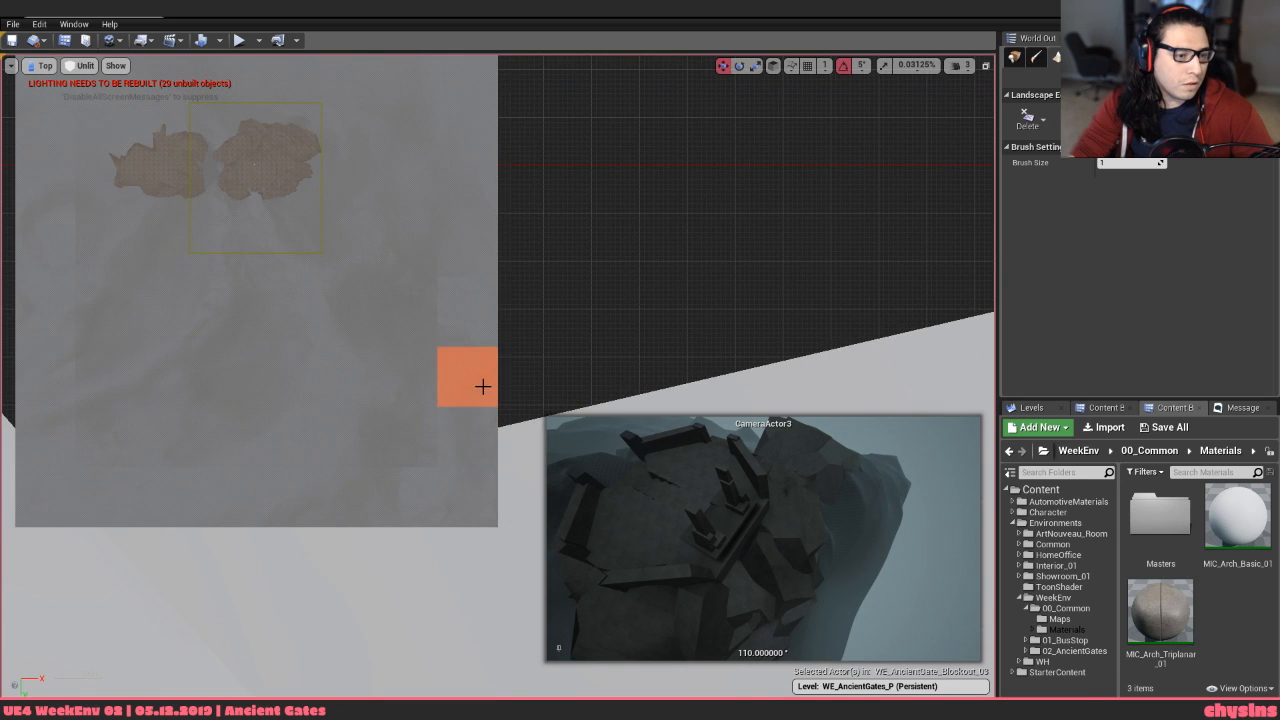
right_click_drag(469, 143, 462, 203)
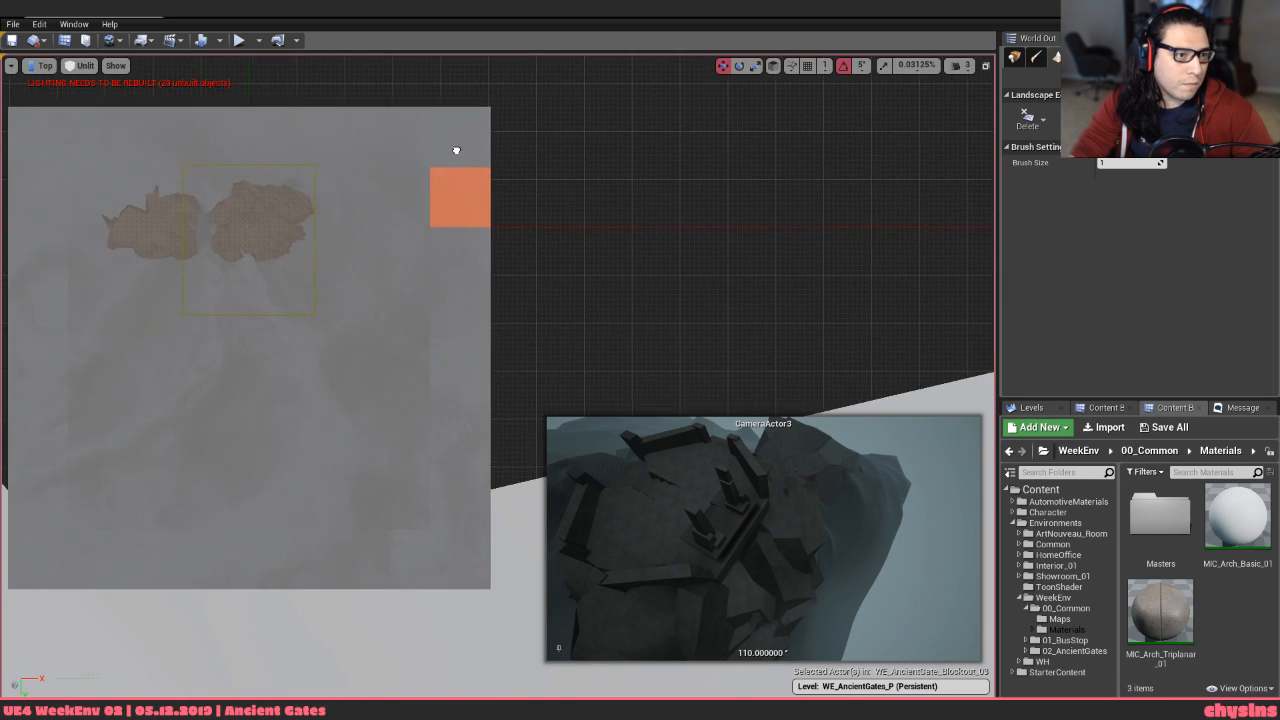
right_click_drag(523, 358, 462, 310)
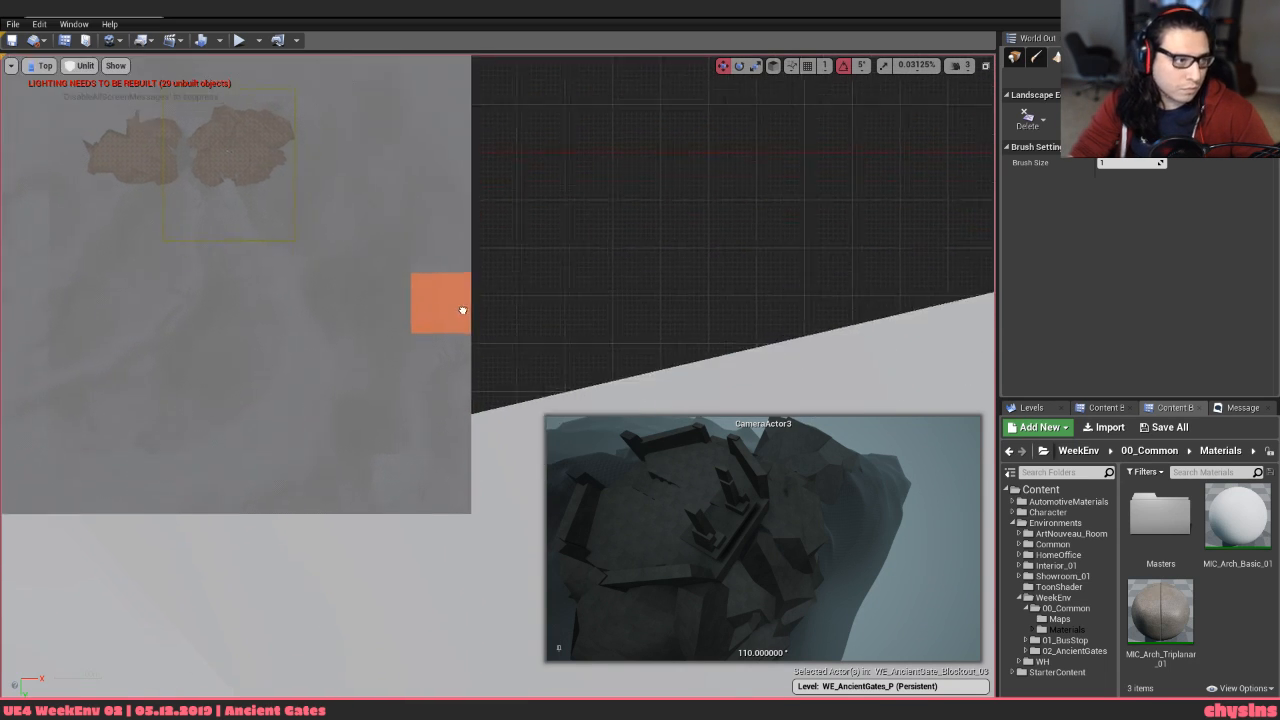
Return to the Perspective view and inspect the edges of the trimmed terrain from around the mountain
left_click(38, 66)
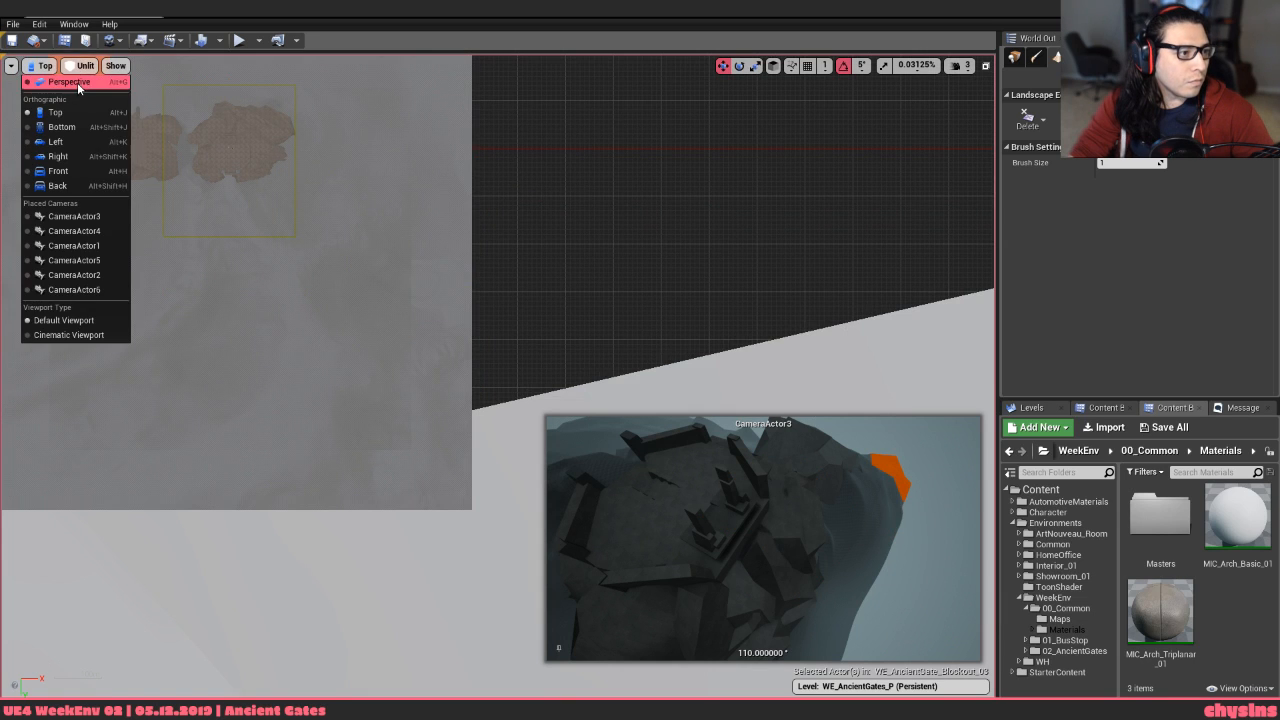
left_click(78, 86)
right_click_drag(232, 227, 345, 220)
key("w")
key("s")
key("s")
key("w")
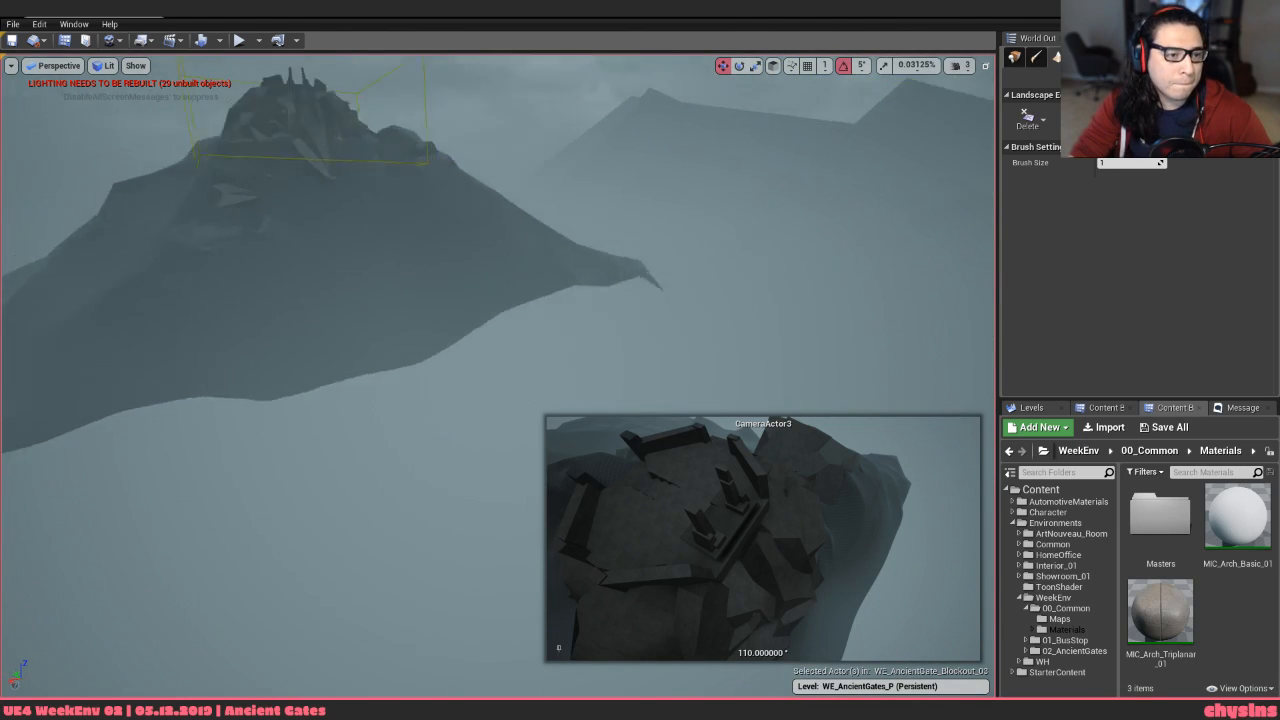
mouse_move(440, 338)
right_mouse_down()
mouse_move(440, 310)
mouse_move(455, 320)
mouse_move(440, 338)
mouse_move(345, 338)
mouse_move(295, 365)
mouse_move(250, 360)
right_mouse_up()
key("w")
key("s")
key("d")
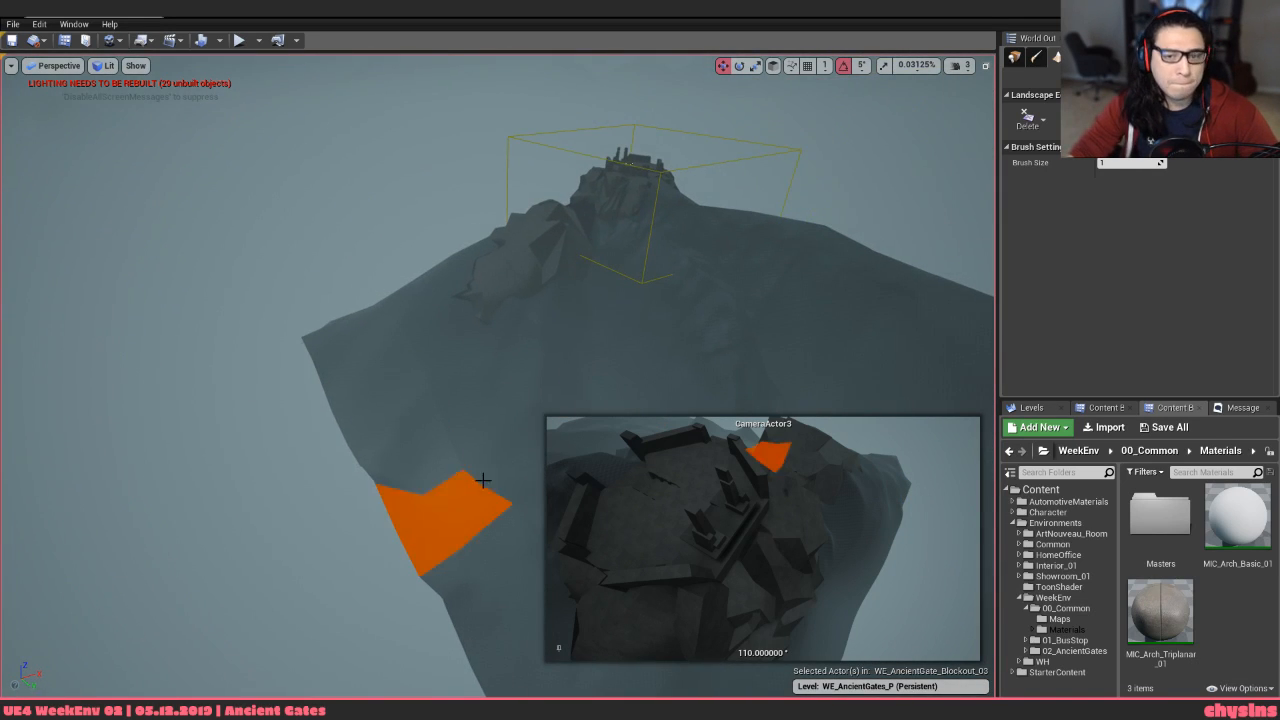
Set the landscape component tool to Selection and leave Landscape mode for Place mode
left_click(1038, 119)
left_click(1062, 205)
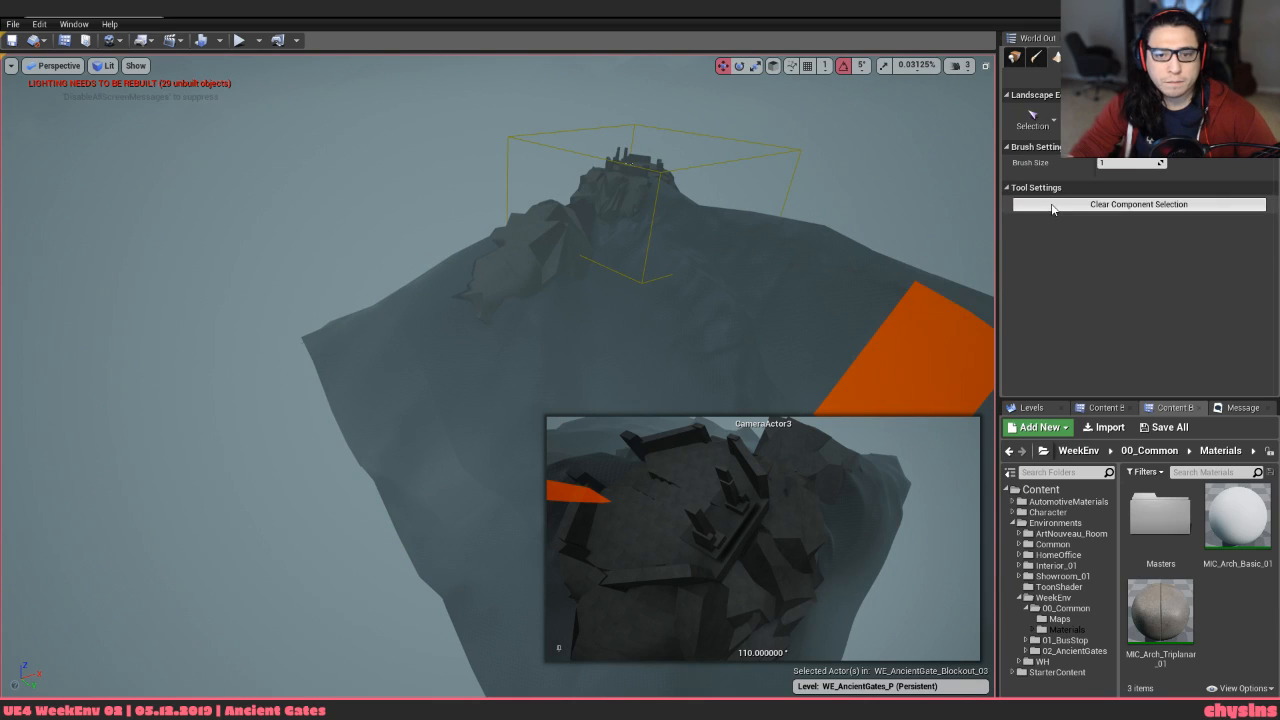
mouse_move(720, 280)
right_mouse_down()
mouse_move(705, 240)
mouse_move(745, 220)
mouse_move(735, 205)
mouse_move(715, 215)
mouse_move(725, 260)
mouse_move(775, 262)
mouse_move(740, 265)
mouse_move(745, 325)
mouse_move(735, 285)
mouse_move(700, 262)
mouse_move(540, 253)
right_mouse_up()
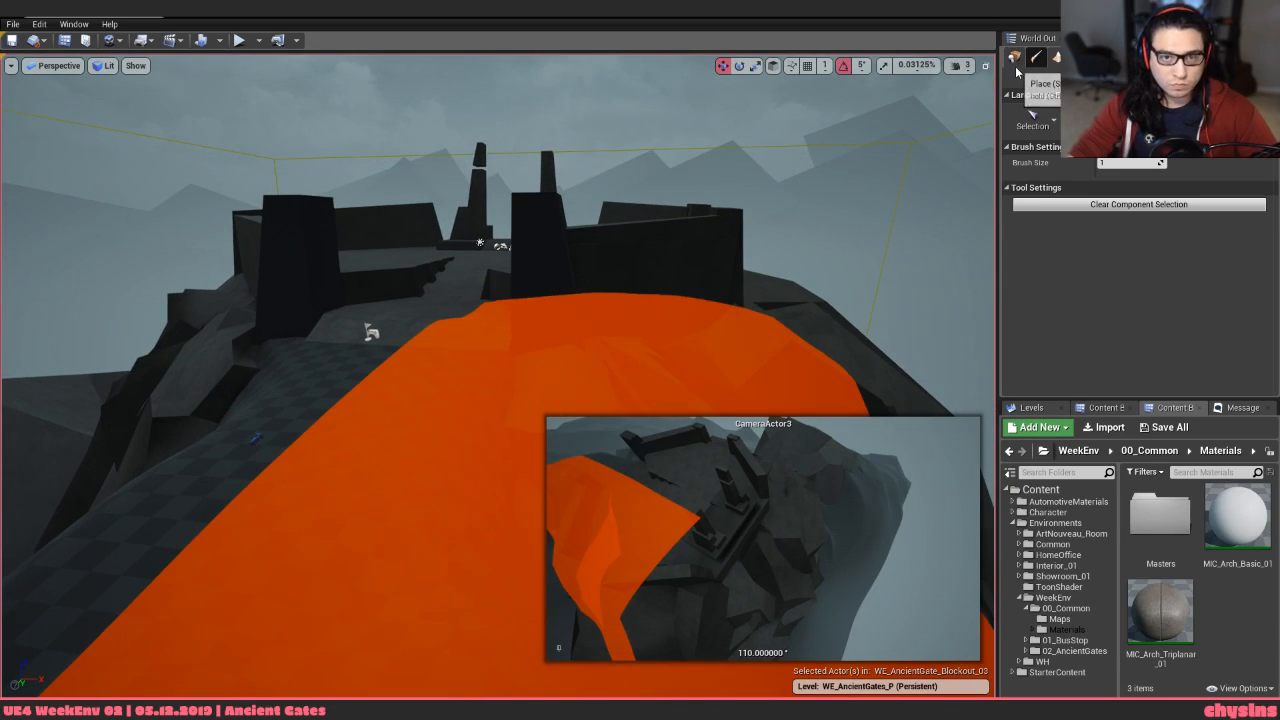
left_click(1014, 58)
mouse_move(500, 300)
right_mouse_down()
mouse_move(430, 300)
mouse_move(490, 300)
right_mouse_up()
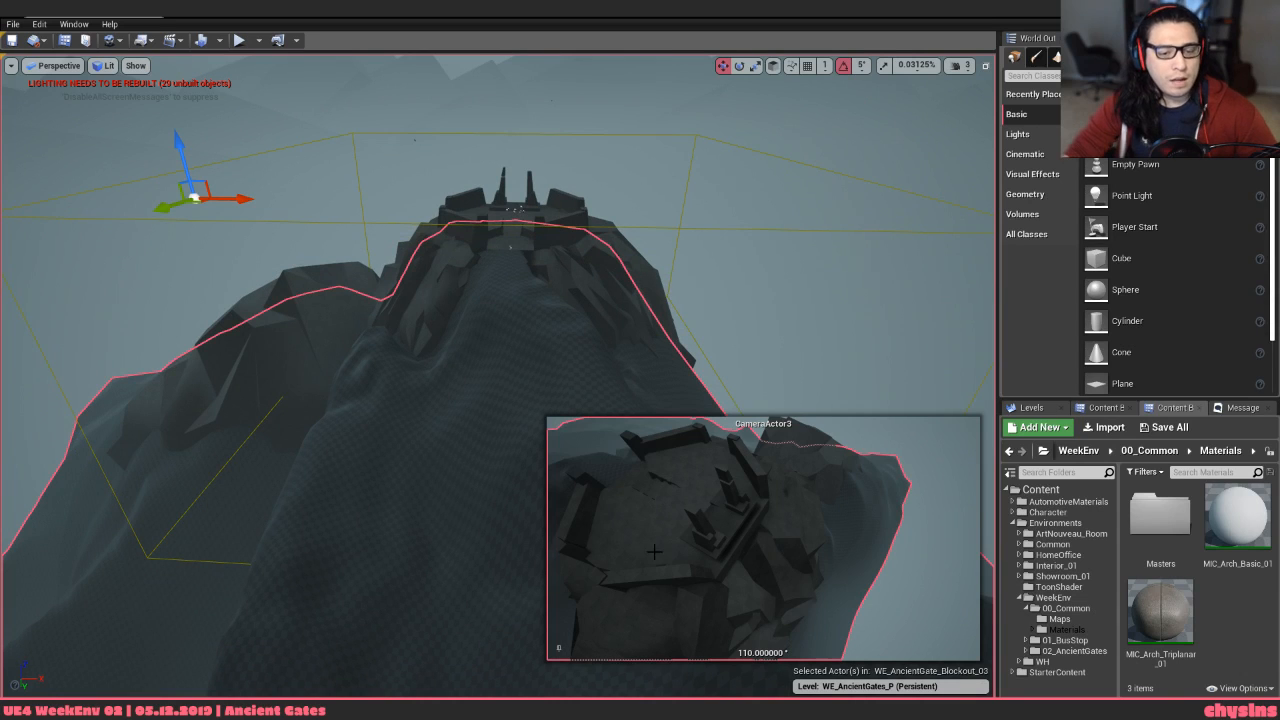
Select the jagged rock formation on the slope beside the gates, shift it along the Y axis and adjust its height
right_click_drag(966, 289, 1000, 292)
right_click_drag(420, 260, 393, 372)
left_click(375, 300)
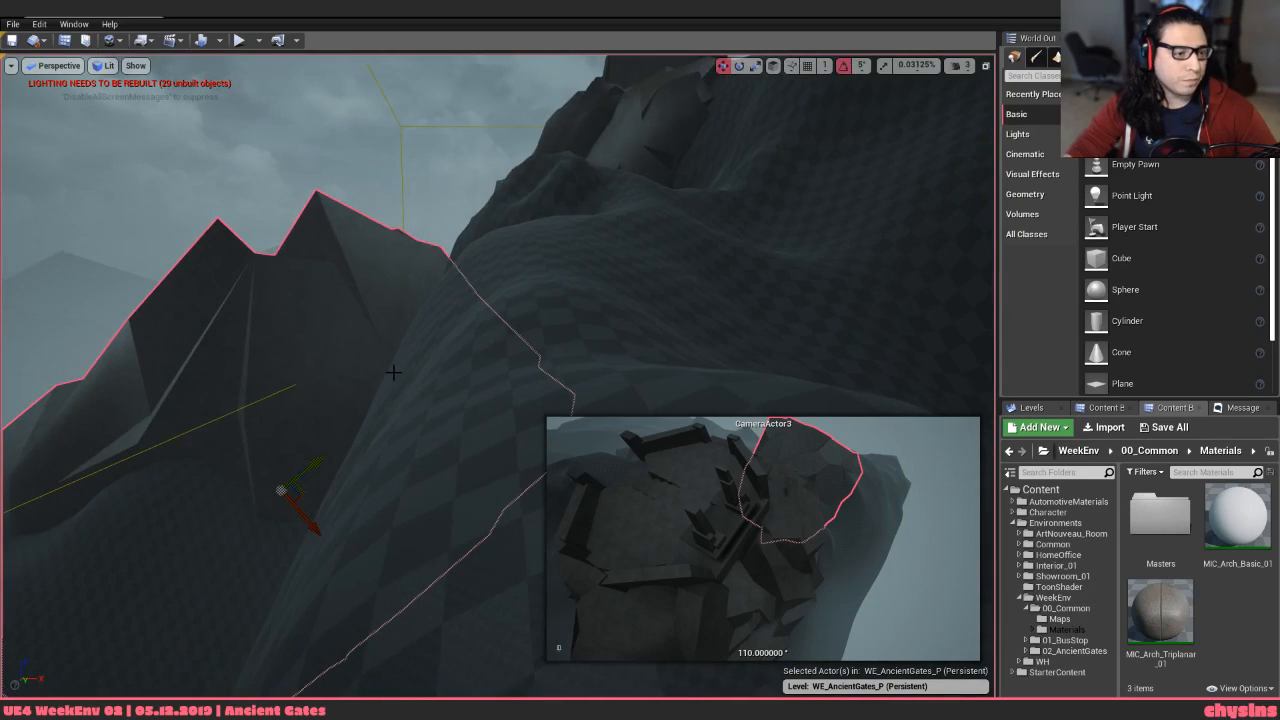
left_click_drag(313, 467, 309, 494)
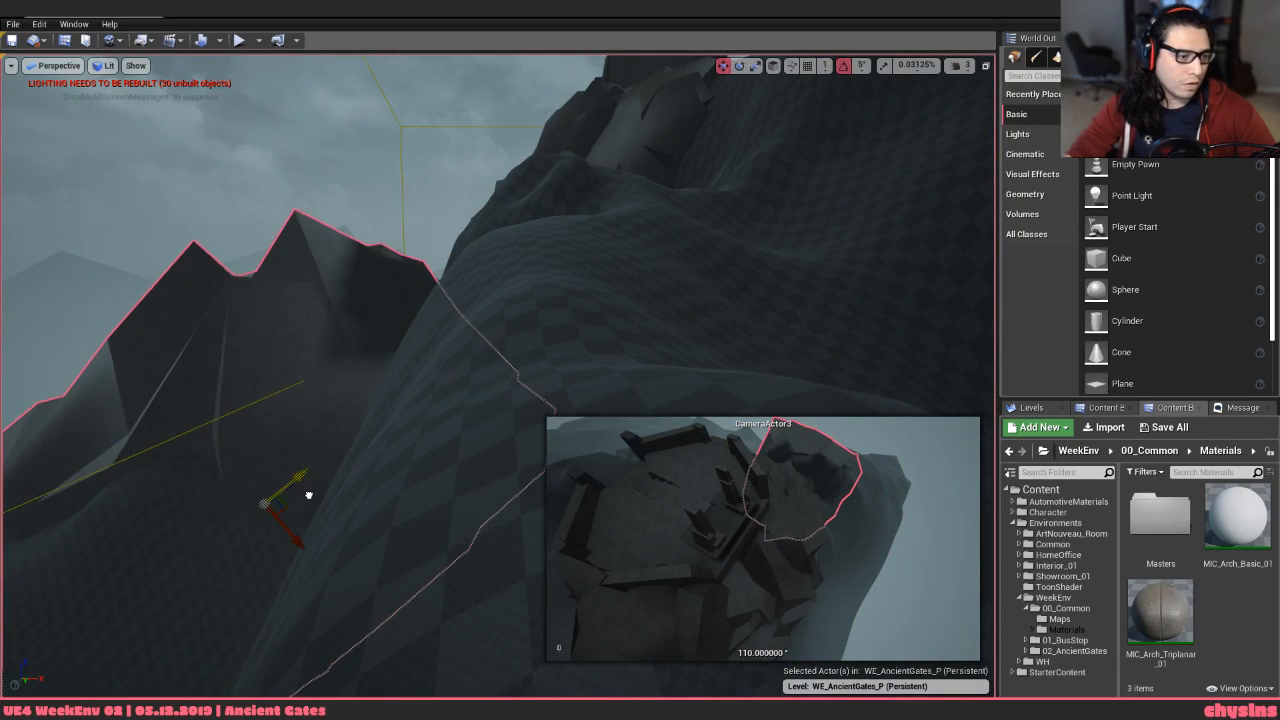
right_click_drag(309, 494, 362, 432)
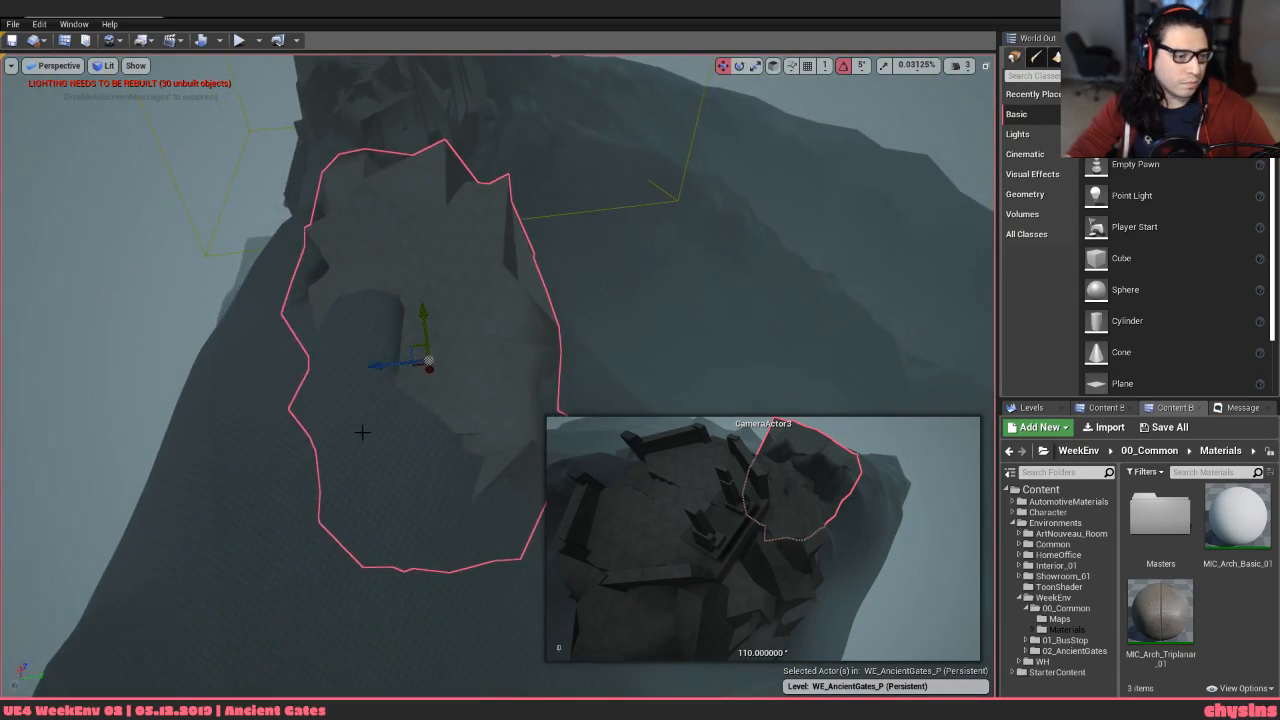
left_click_drag(380, 365, 320, 378)
right_click_drag(320, 378, 350, 300)
right_click_drag(428, 340, 450, 306)
key("Escape")
right_click_drag(495, 232, 552, 292)
Switch to File Explorer, look into the 02_AncientGates project folder and open the UE4 Screenshots folder
key("alt+Tab")
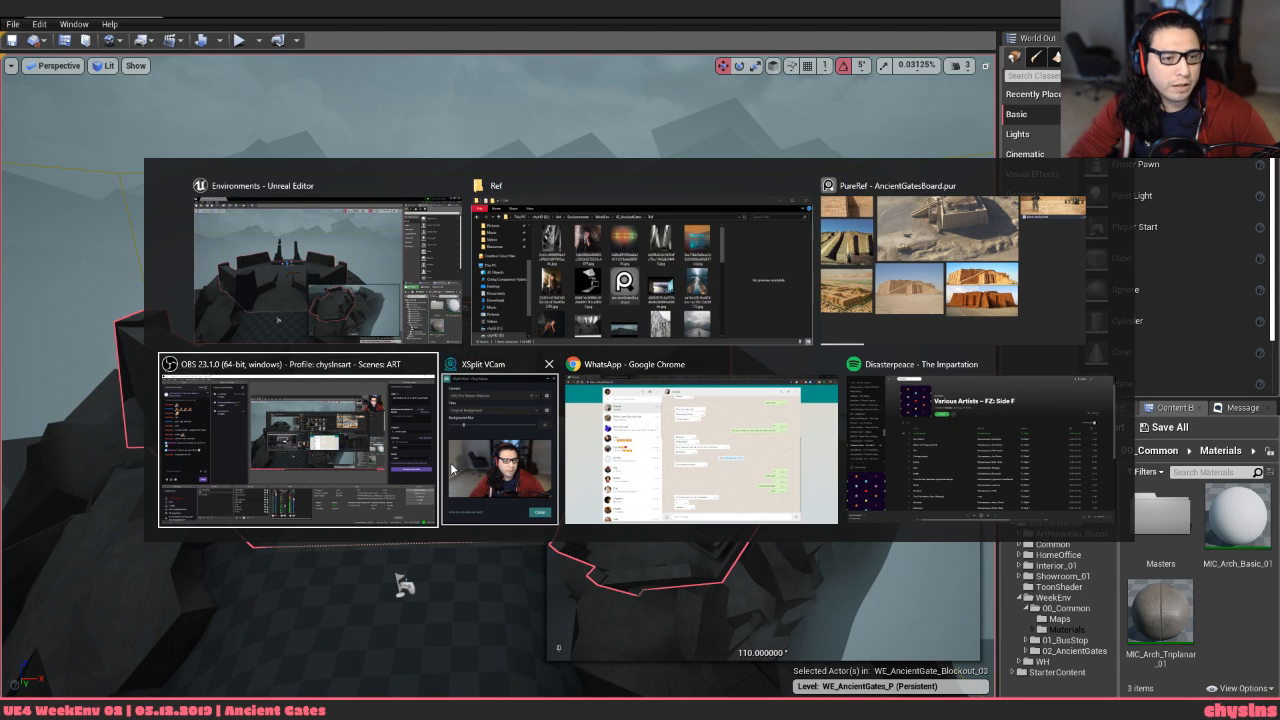
key("alt+shift+Tab")
double_click(684, 155)
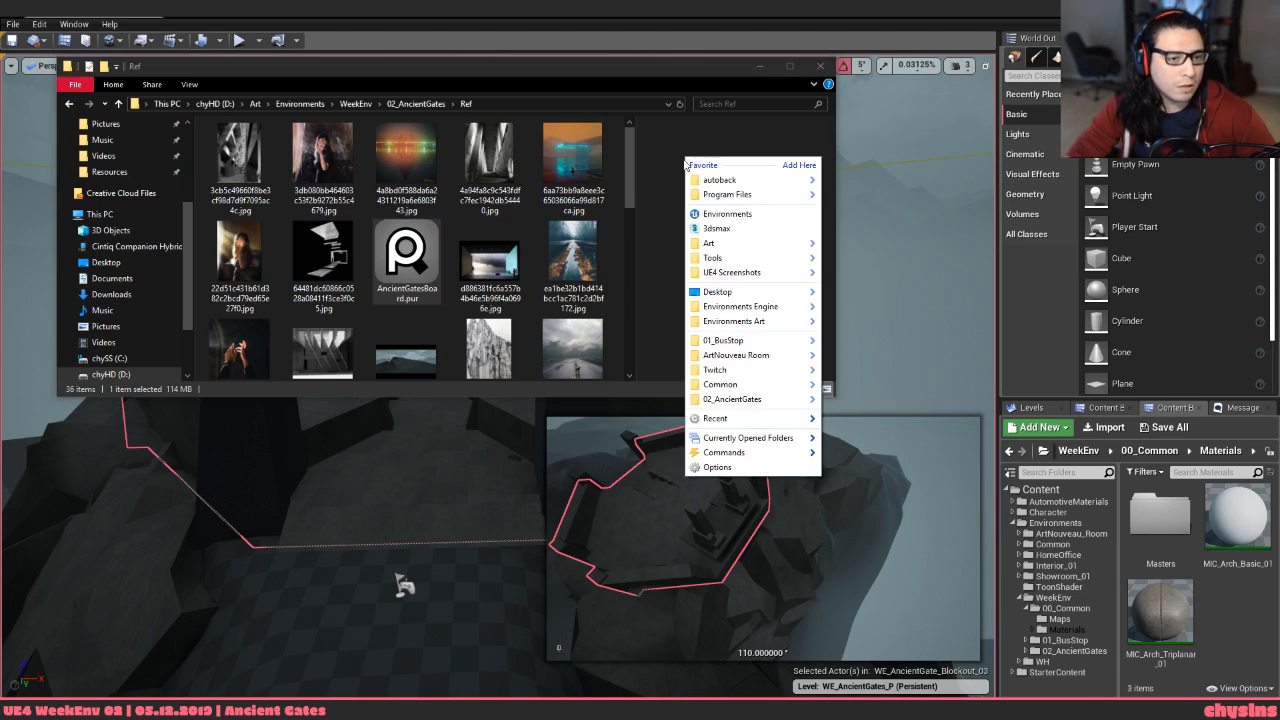
left_click(753, 401)
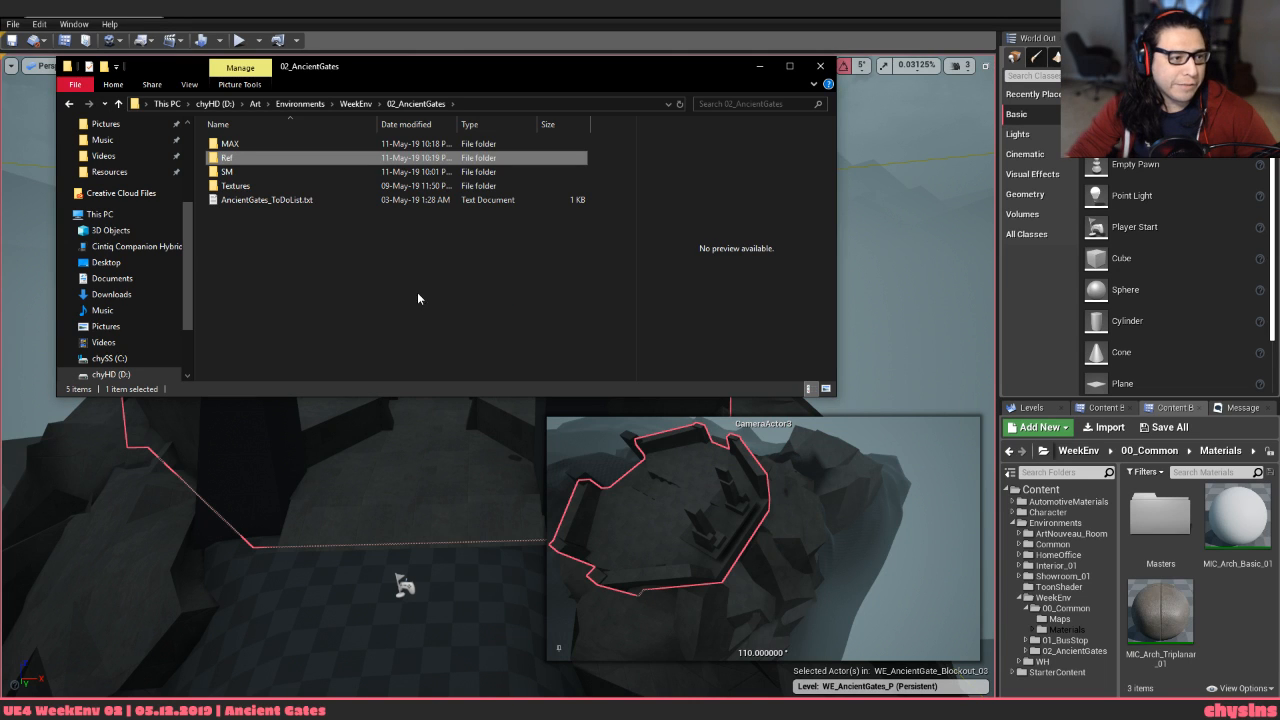
left_click(317, 188)
double_click(295, 295)
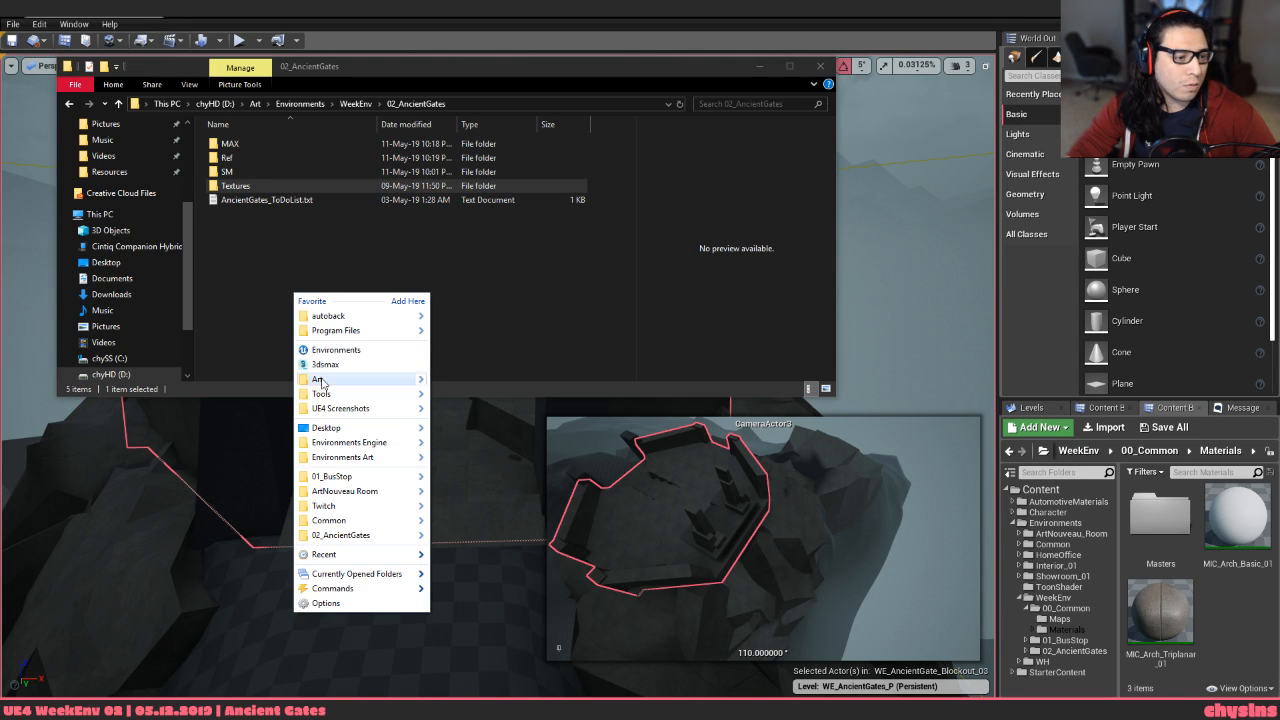
left_click(325, 409)
scroll(416, 267, "down", 15)
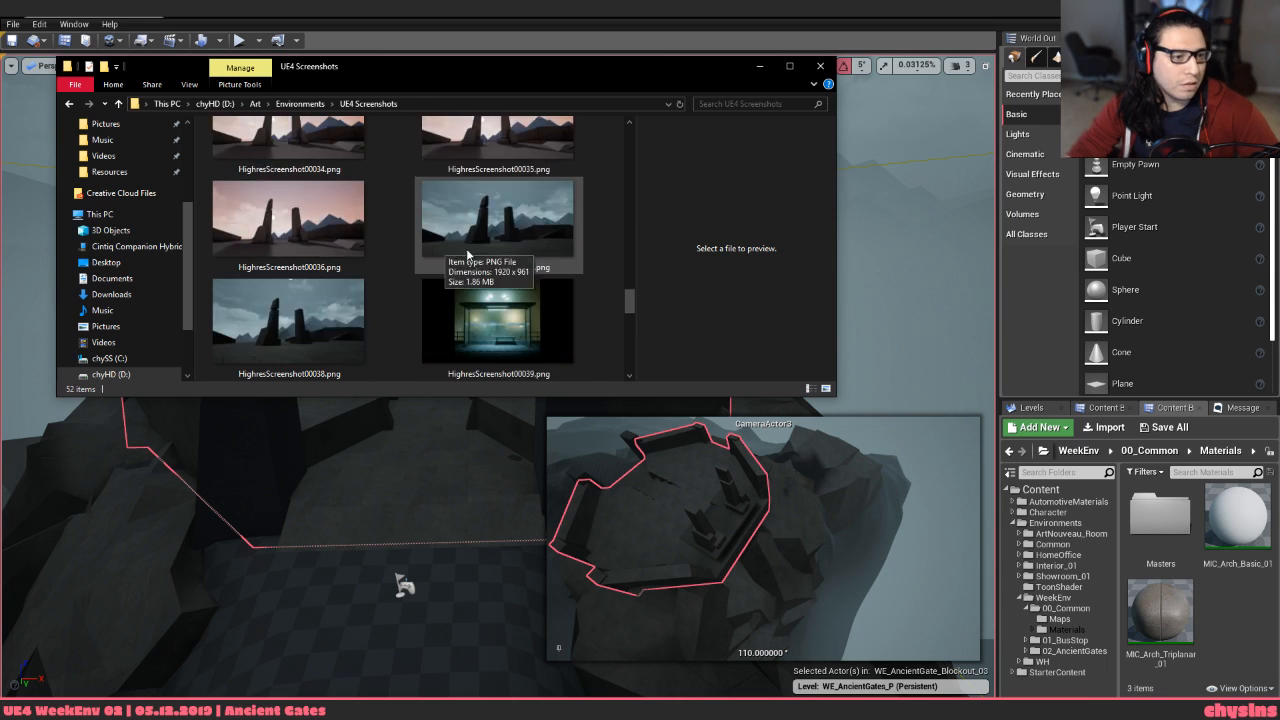
Browse the saved high-resolution screenshots, view HighresScreenshot00038.png at full size and switch back to Unreal Editor
key("Up")
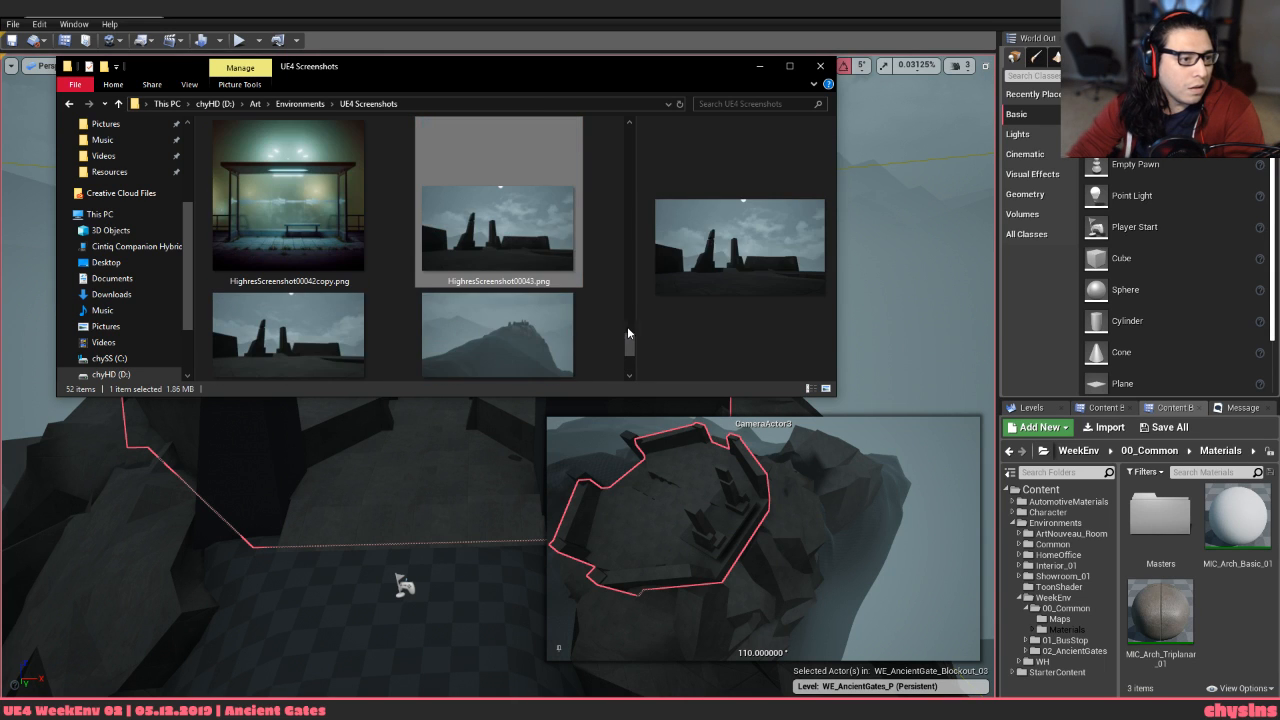
key("Down")
key("Left")
key("Down")
key("Right")
key("Up")
key("Up")
key("Up")
key("Up")
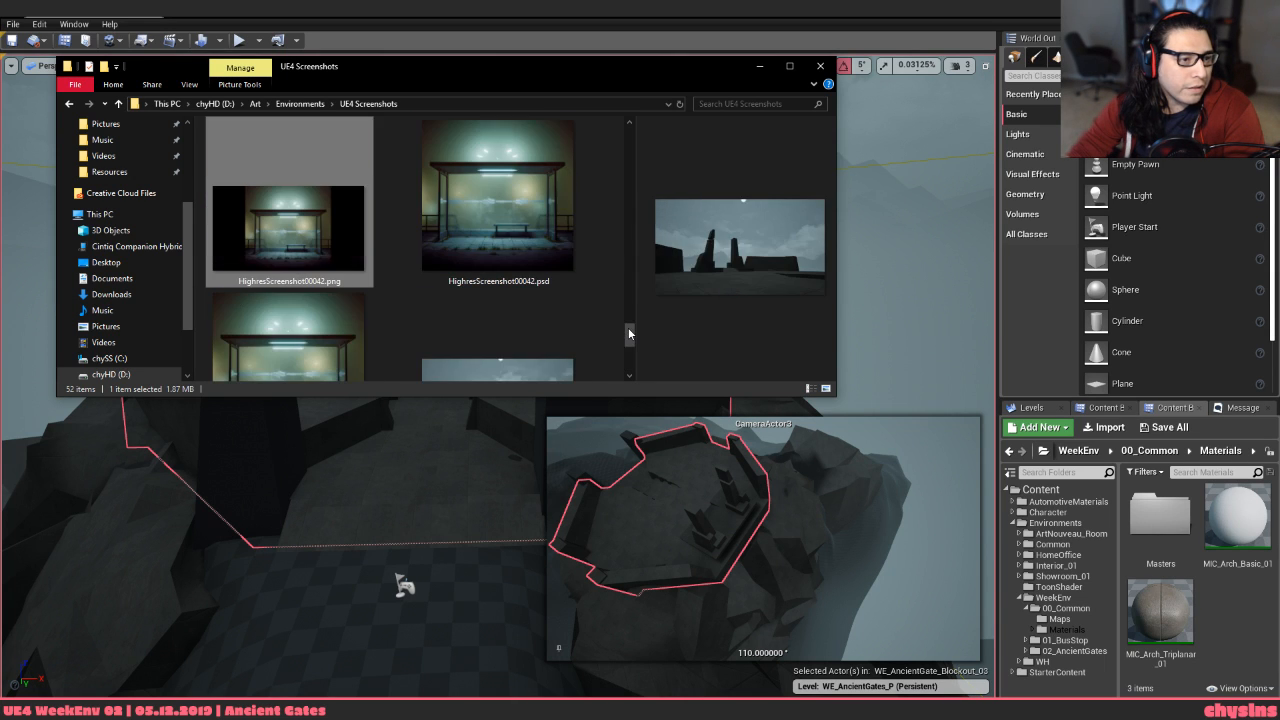
key("Left")
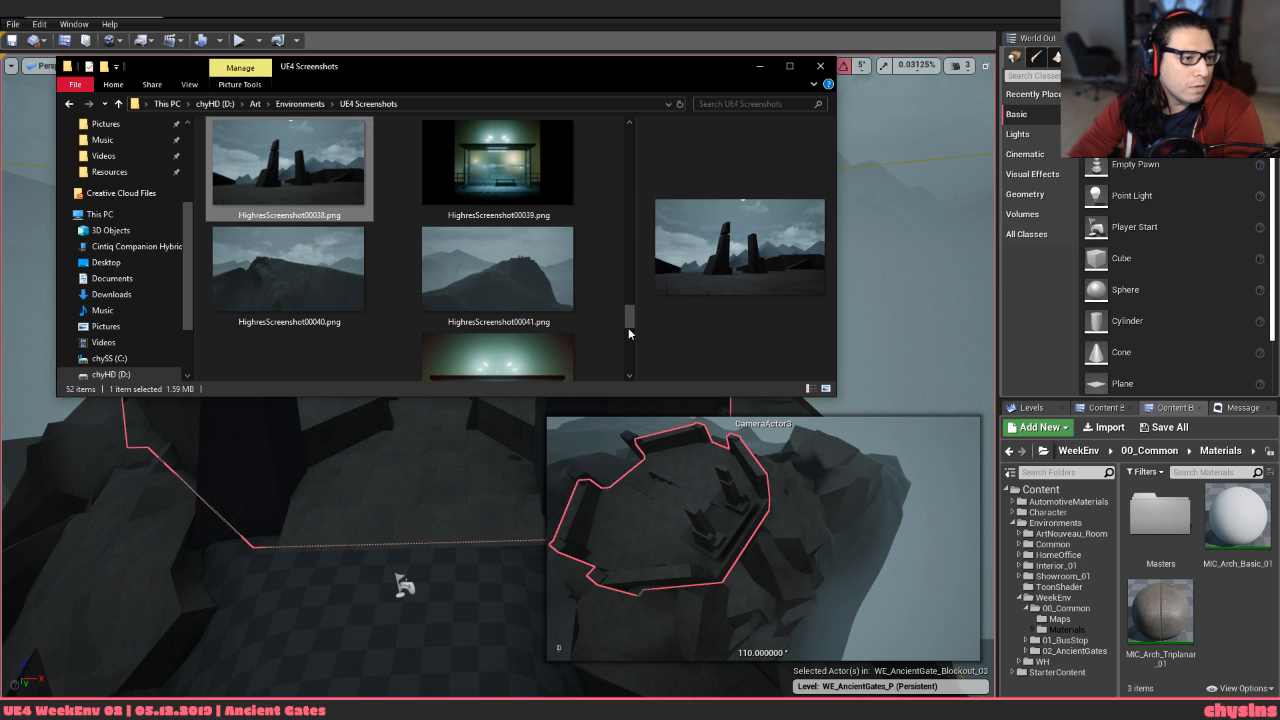
key("Return")
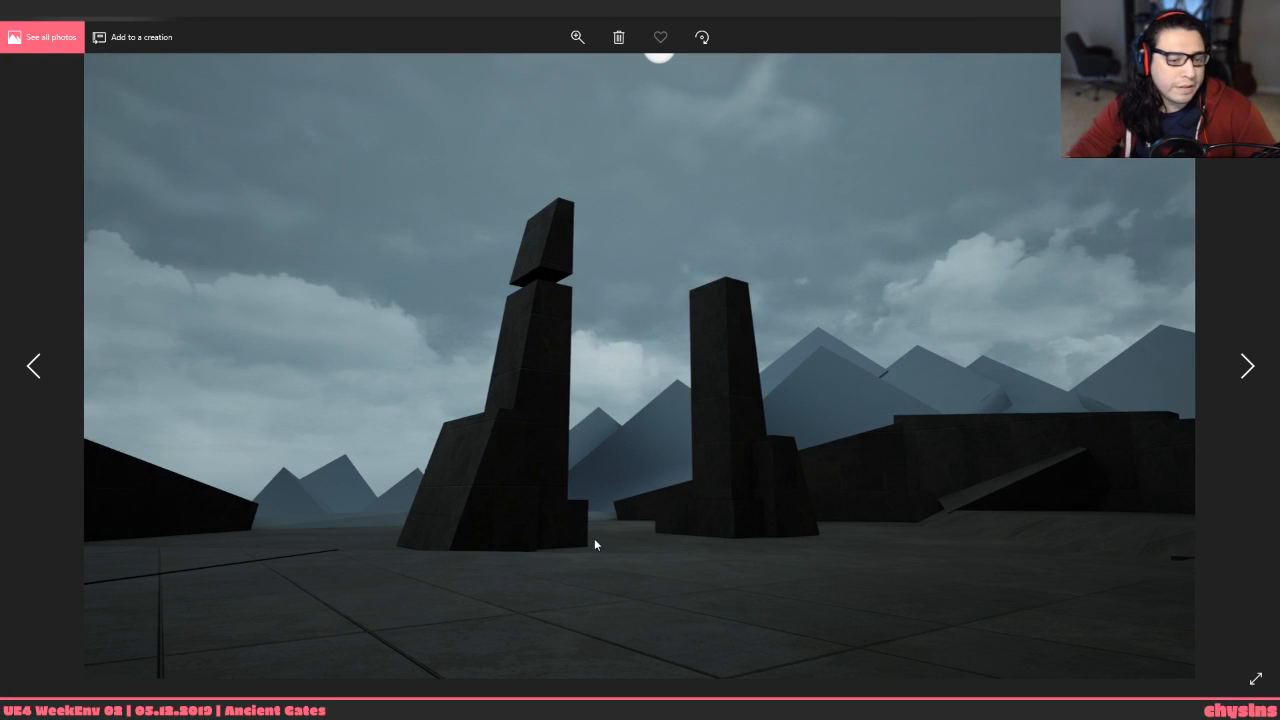
key("alt+Tab")
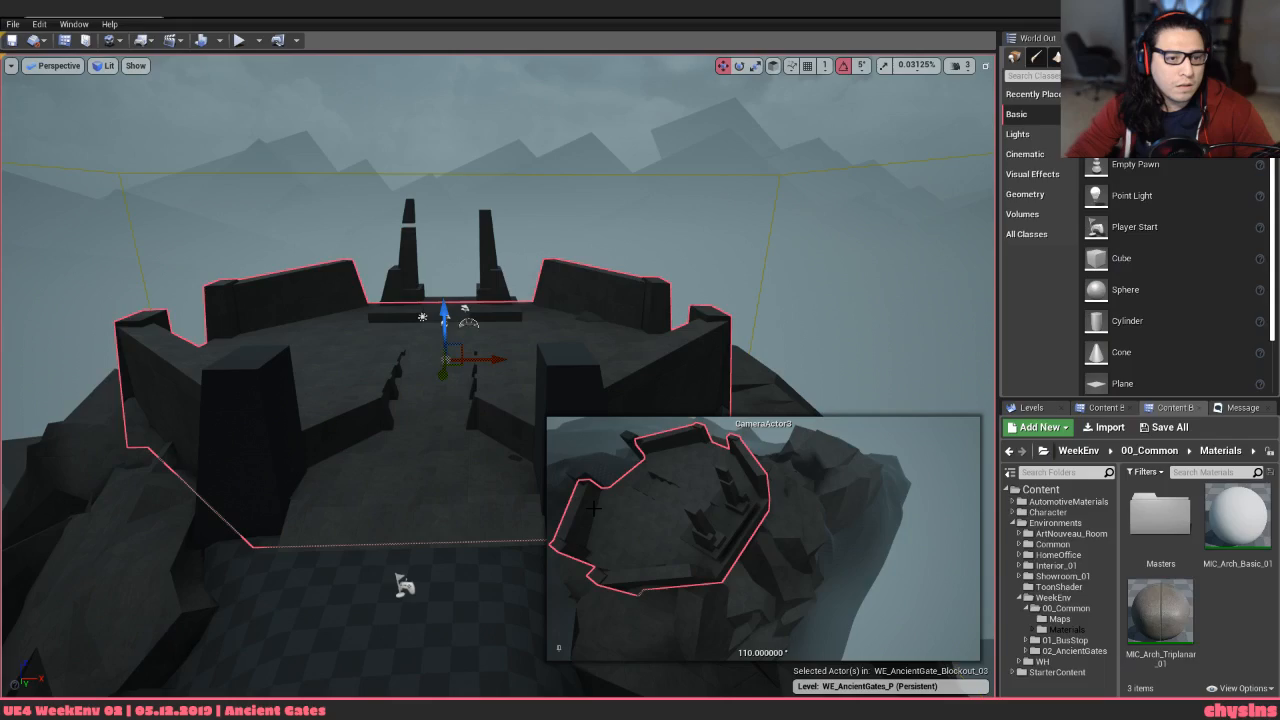
Examine the gates and plaza walls at ground level and compare the view with the saved gates screenshot in Photos
key("s")
right_click_drag(498, 376, 575, 350)
key("w")
key("s")
right_click_drag(498, 506, 540, 530)
key("w")
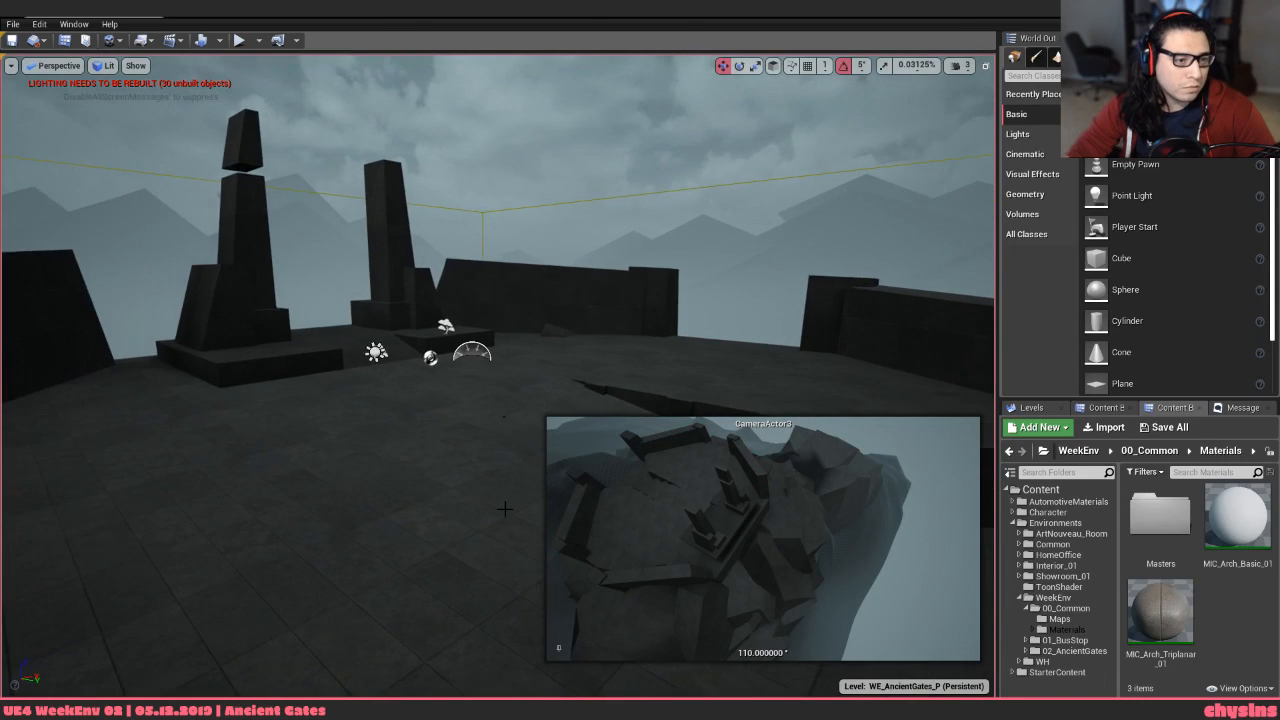
key("alt+Tab")
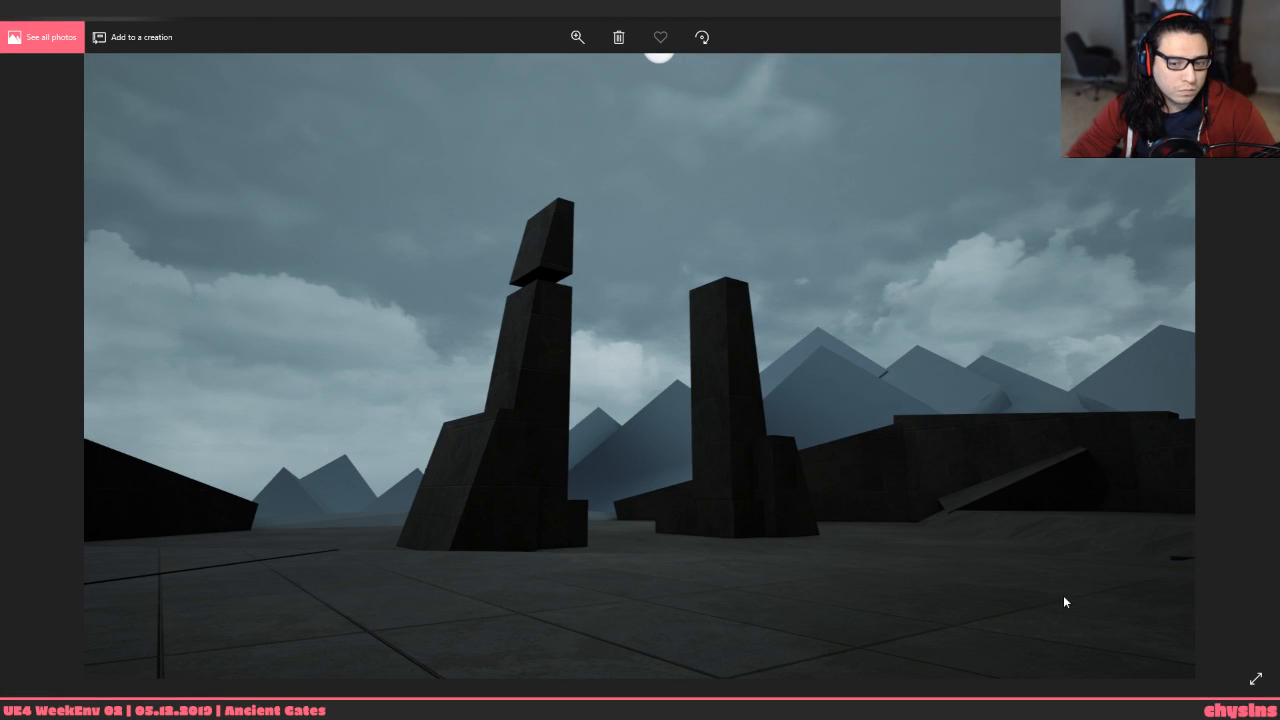
key("alt+Tab")
Inspect the plaza, its walls and the surrounding cliff from raised and distant viewpoints, and recheck the saved gates screenshot
key("s")
right_click_drag(950, 618, 848, 656)
key("s")
key("w")
key("s")
key("s")
key("w")
right_click_drag(302, 428, 294, 428)
key("d")
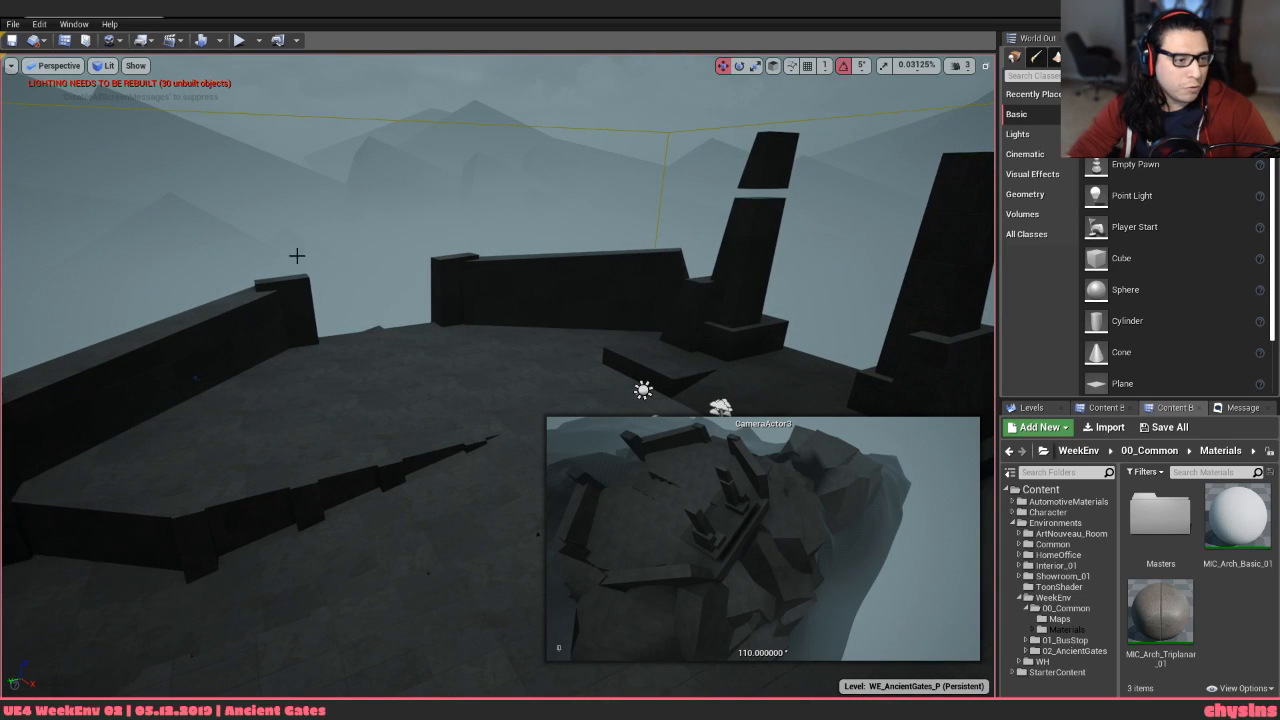
key("s")
right_click_drag(120, 388, 162, 374)
key("d")
key("w")
right_click_drag(340, 372, 340, 360)
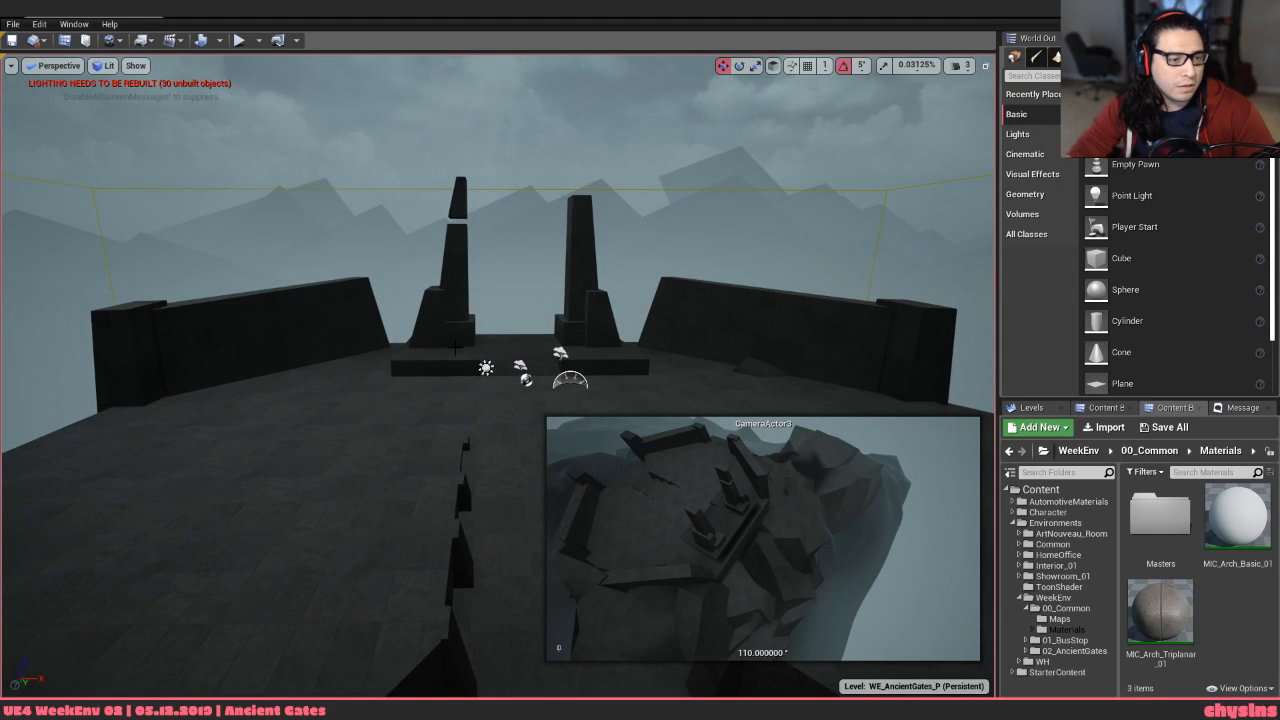
right_click_drag(508, 438, 390, 398)
key("d")
key("s")
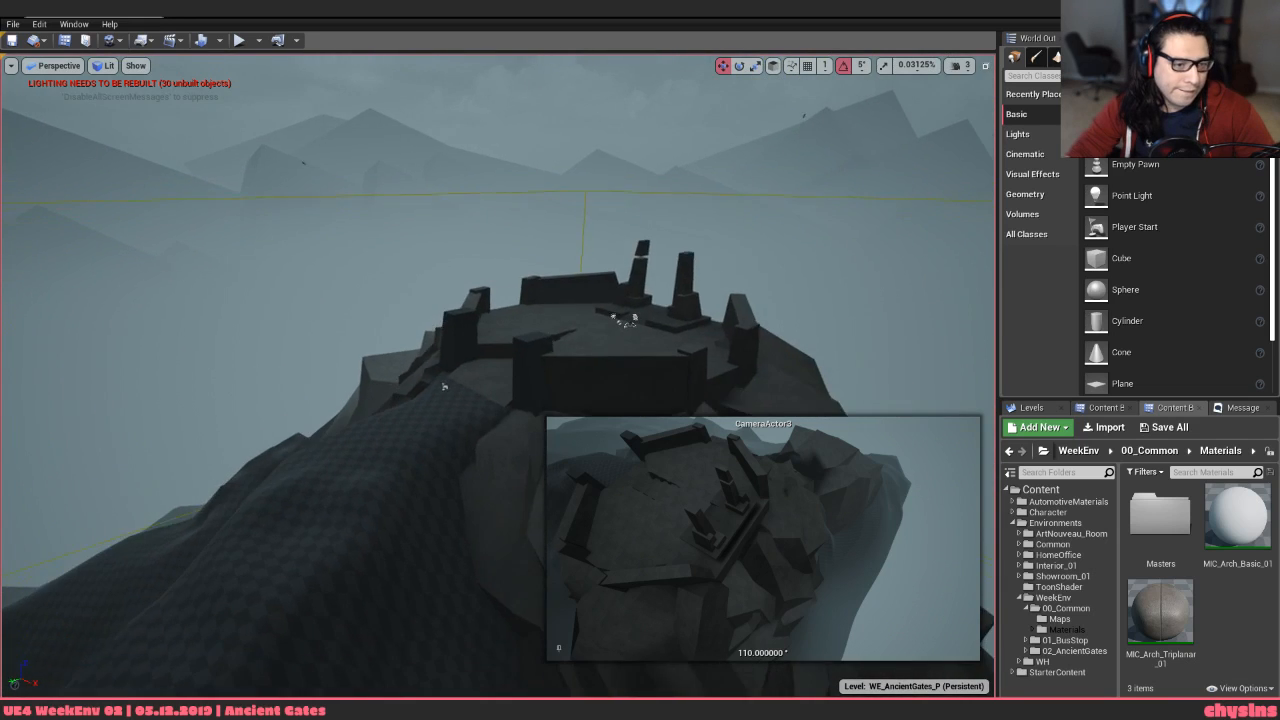
key("alt+Tab")
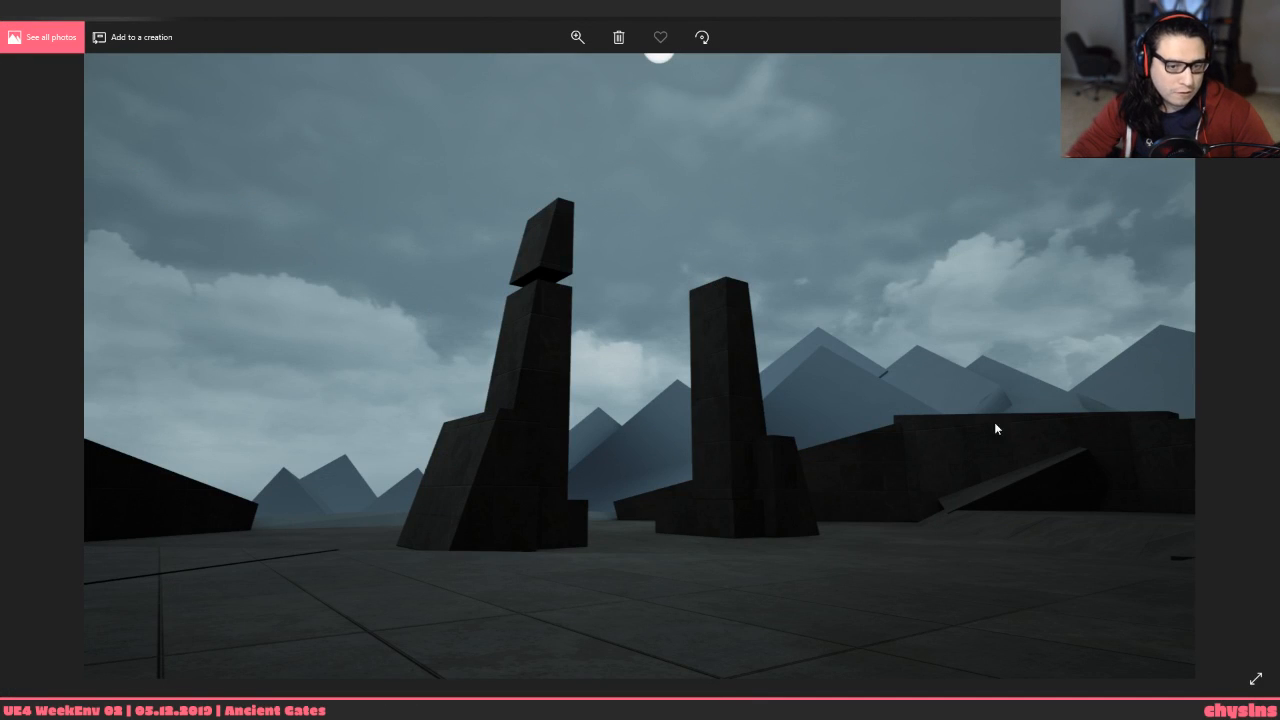
key("alt+Tab")
Return to the plaza entrance and unpin the CameraActor3 preview
key("w")
right_click_drag(390, 398, 392, 345)
key("a")
key("w")
key("s")
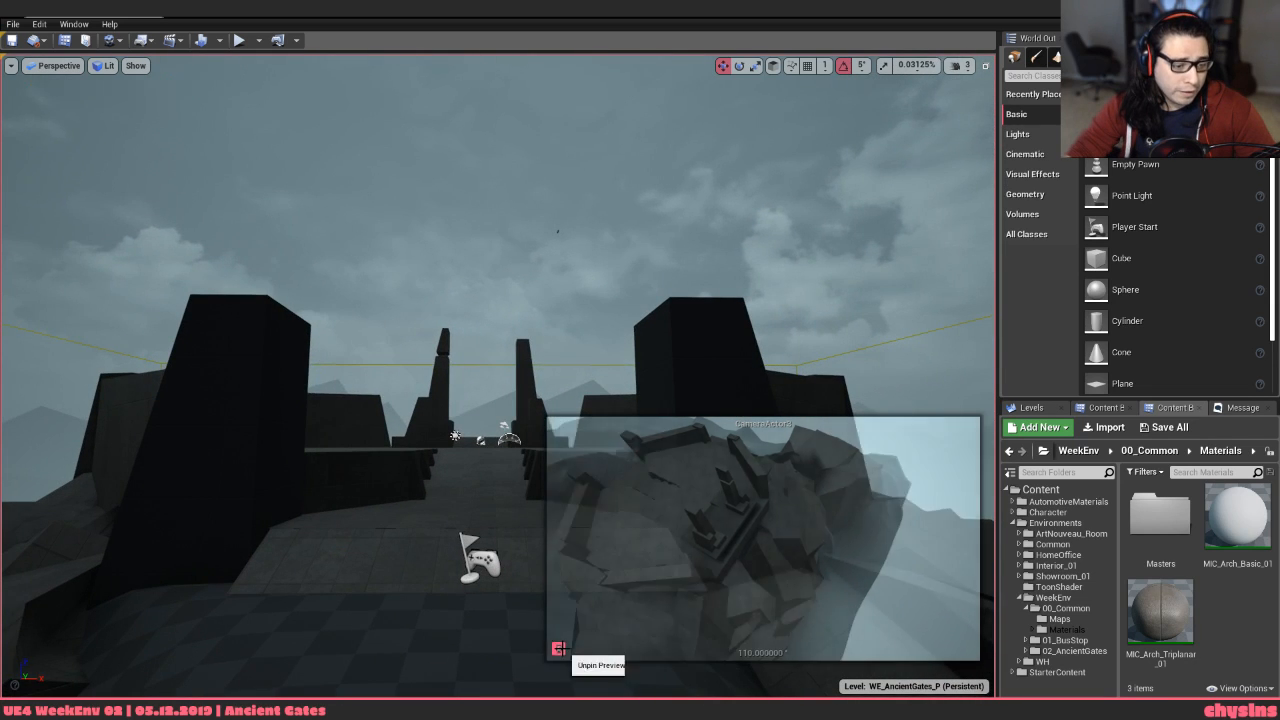
left_click(558, 648)
Examine the plaza floor crevices, side walls and gates up close, and the rocky cliff around them from above
right_click_drag(576, 579, 545, 562)
key("w")
key("s")
key("w")
key("e")
key("w")
key("s")
key("w")
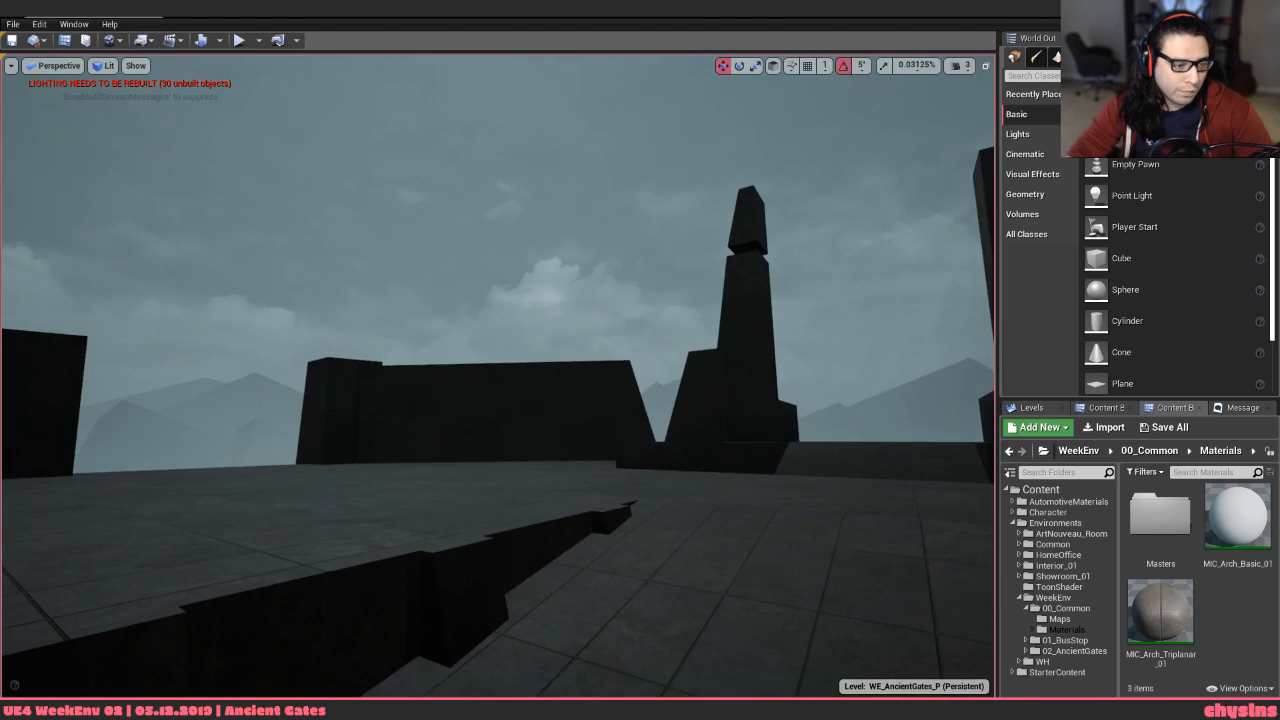
right_click_drag(545, 562, 580, 570)
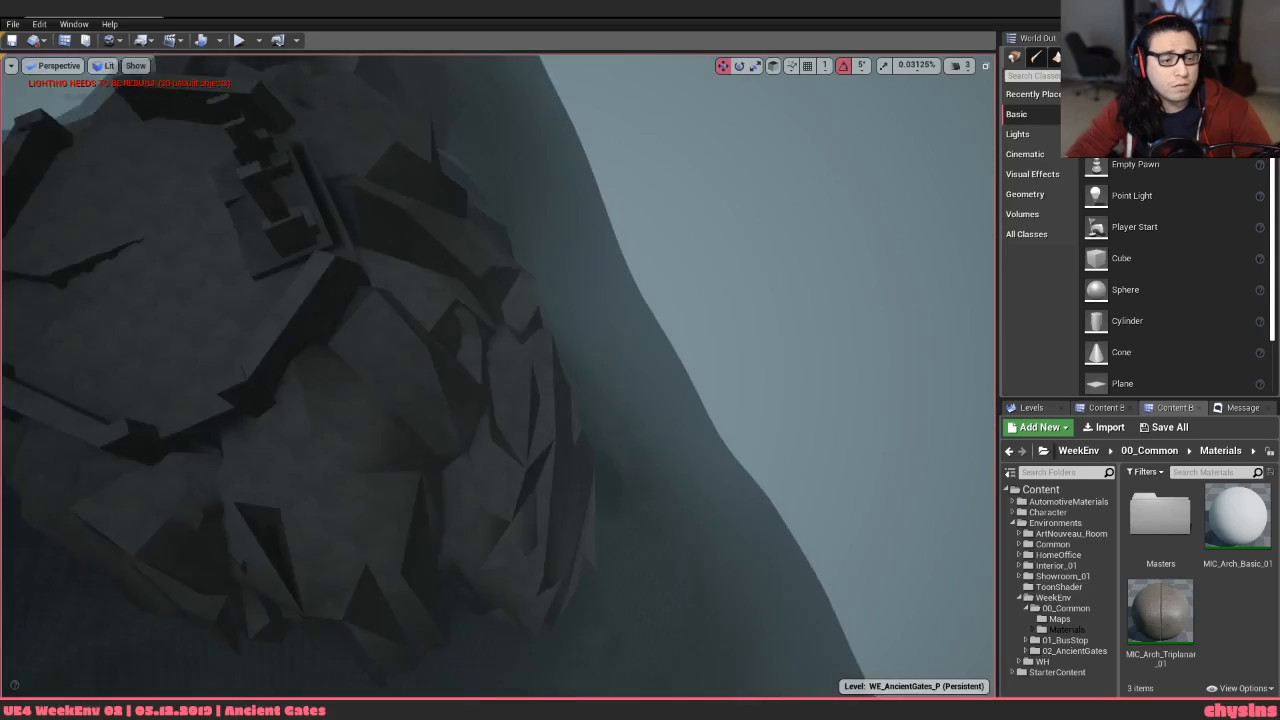
right_click_drag(498, 376, 584, 589)
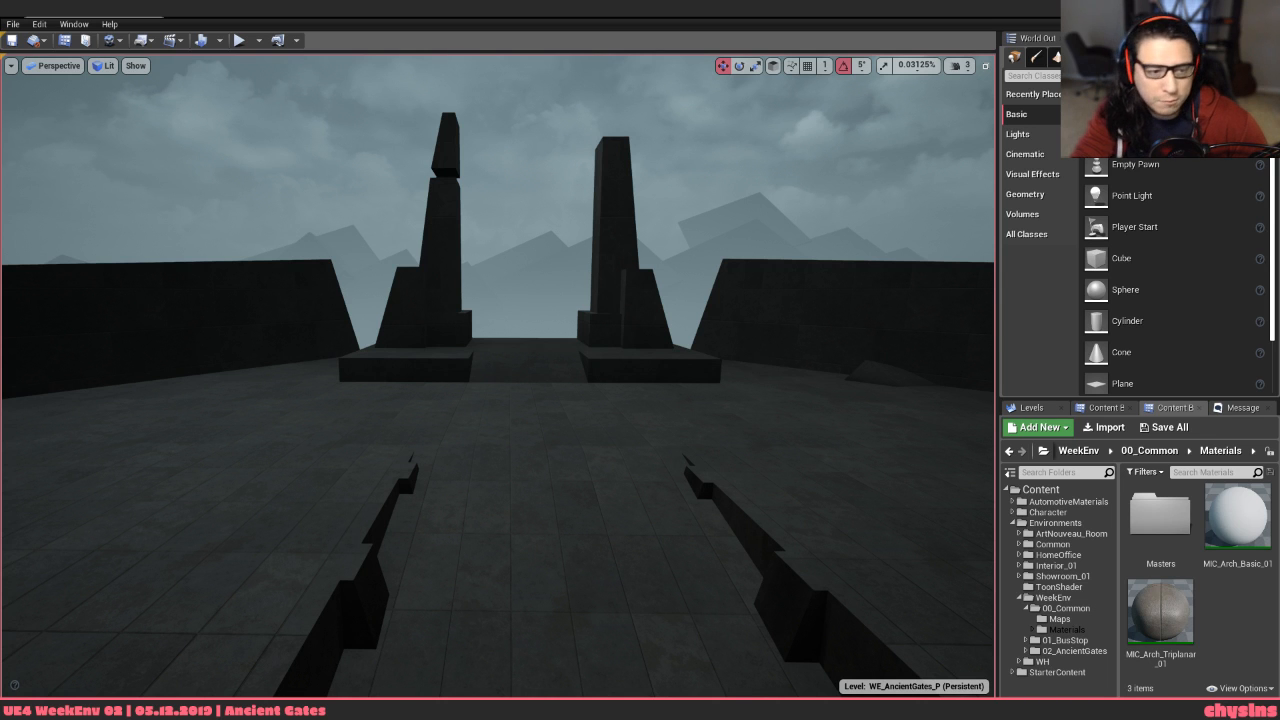
Examine the gate pillars and their platforms from the entrance side, plus the outer wall above the rock slope
mouse_move(498, 375)
right_mouse_down()
mouse_move(460, 440)
mouse_move(600, 420)
mouse_move(480, 380)
right_mouse_up()
key("s")
key("w")
key("s")
key("w")
mouse_move(740, 327)
right_mouse_down()
mouse_move(785, 327)
mouse_move(740, 327)
right_mouse_up()
key("a")
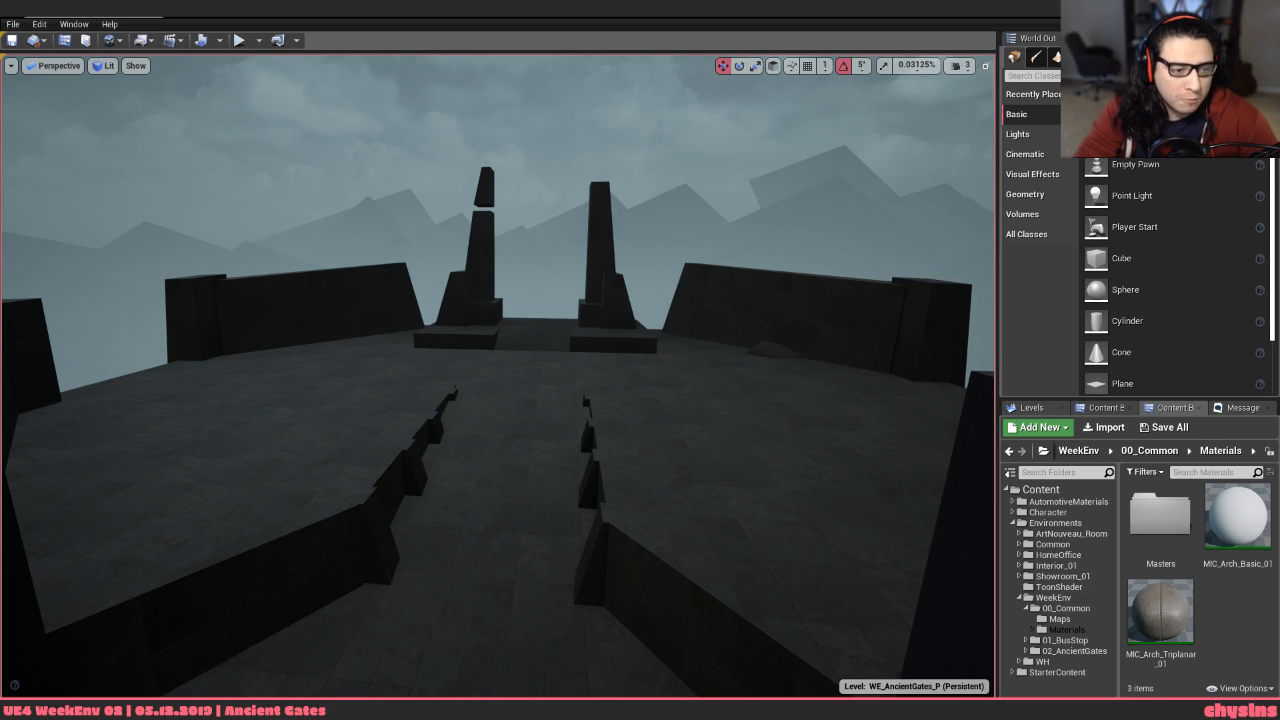
right_click_drag(498, 300, 550, 480)
key("s")
key("w")
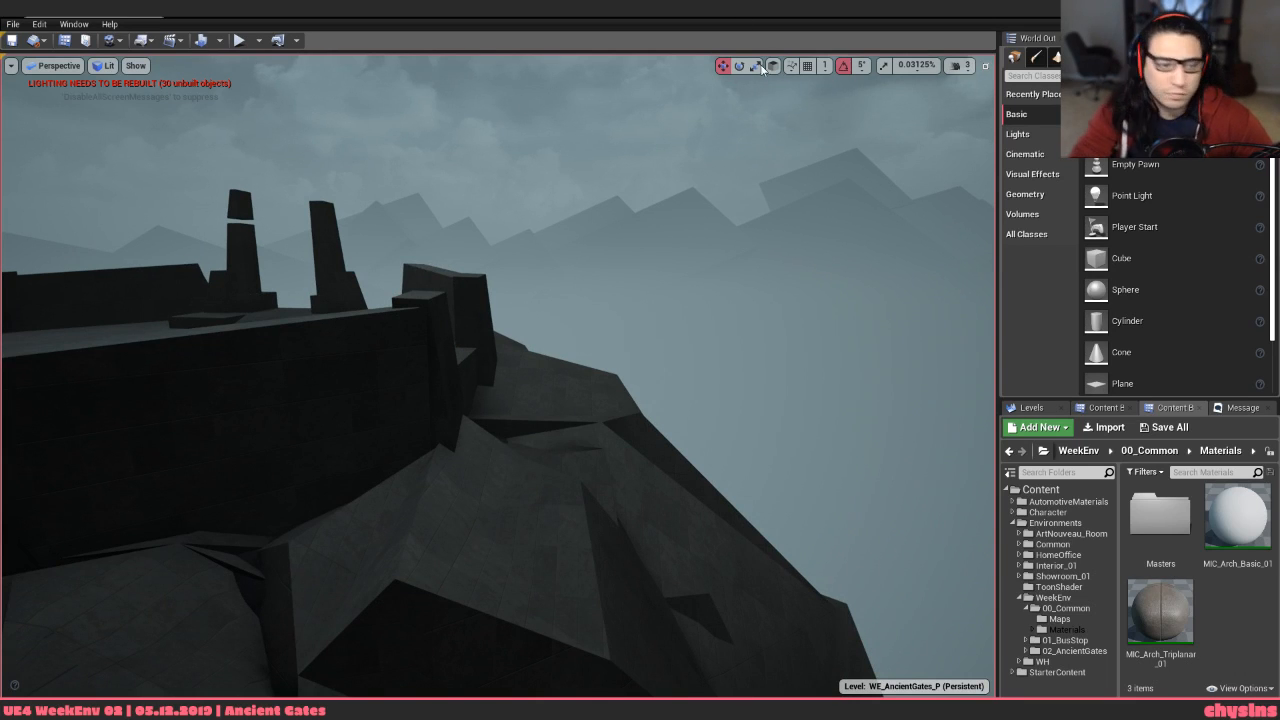
Select the rock formation on the slope beneath the outer plaza wall, shift it slightly and rotate it
right_click_drag(520, 330, 325, 340)
left_click(285, 430)
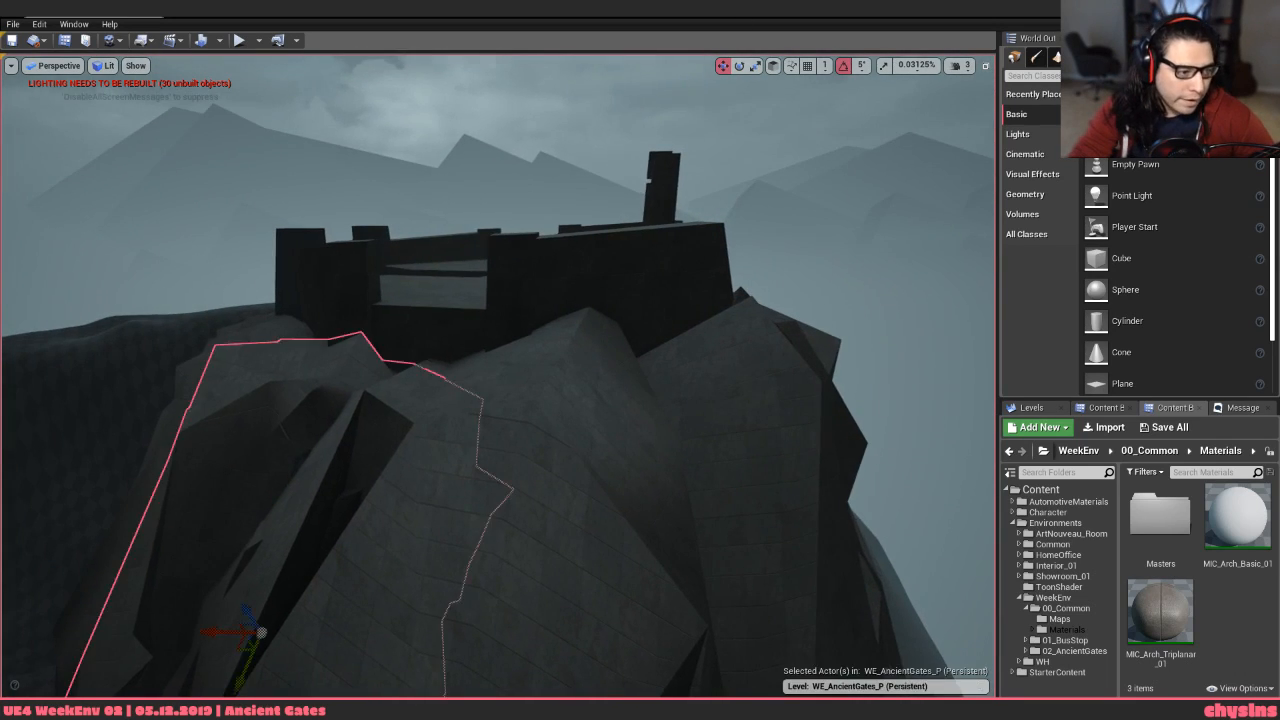
right_click_drag(500, 380, 472, 376)
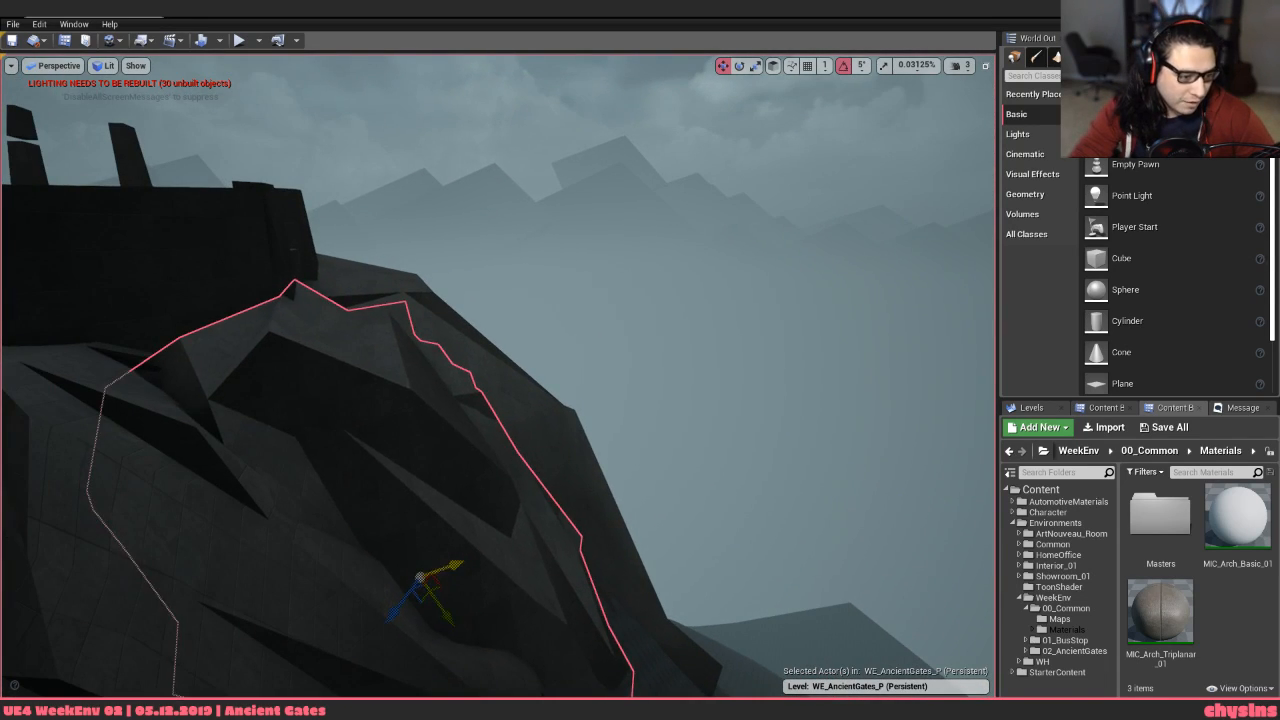
left_click_drag(449, 568, 440, 620)
key("e")
left_click_drag(469, 556, 445, 613)
key("w")
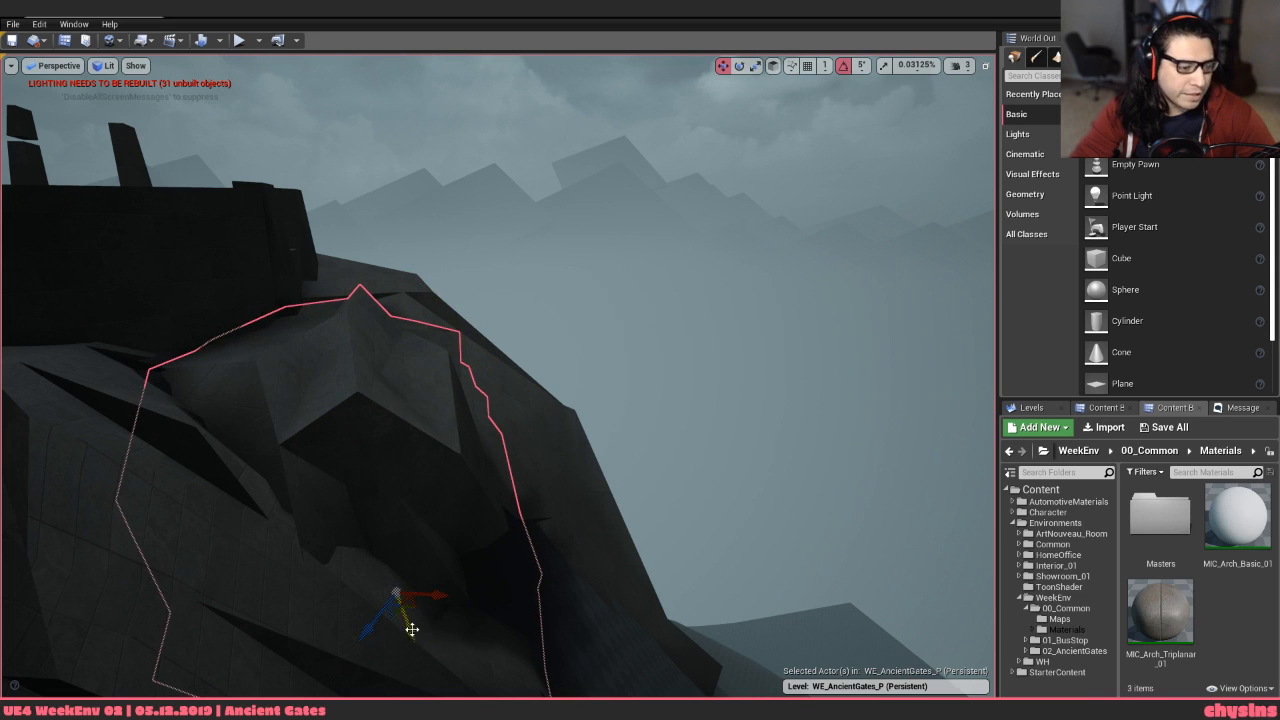
Shift the selected rock formation along its Y axis, slightly away from the plaza wall
right_click_drag(400, 620, 160, 635)
mouse_move(388, 585)
right_mouse_down()
mouse_move(430, 590)
mouse_move(400, 570)
mouse_move(420, 620)
mouse_move(382, 595)
right_mouse_up()
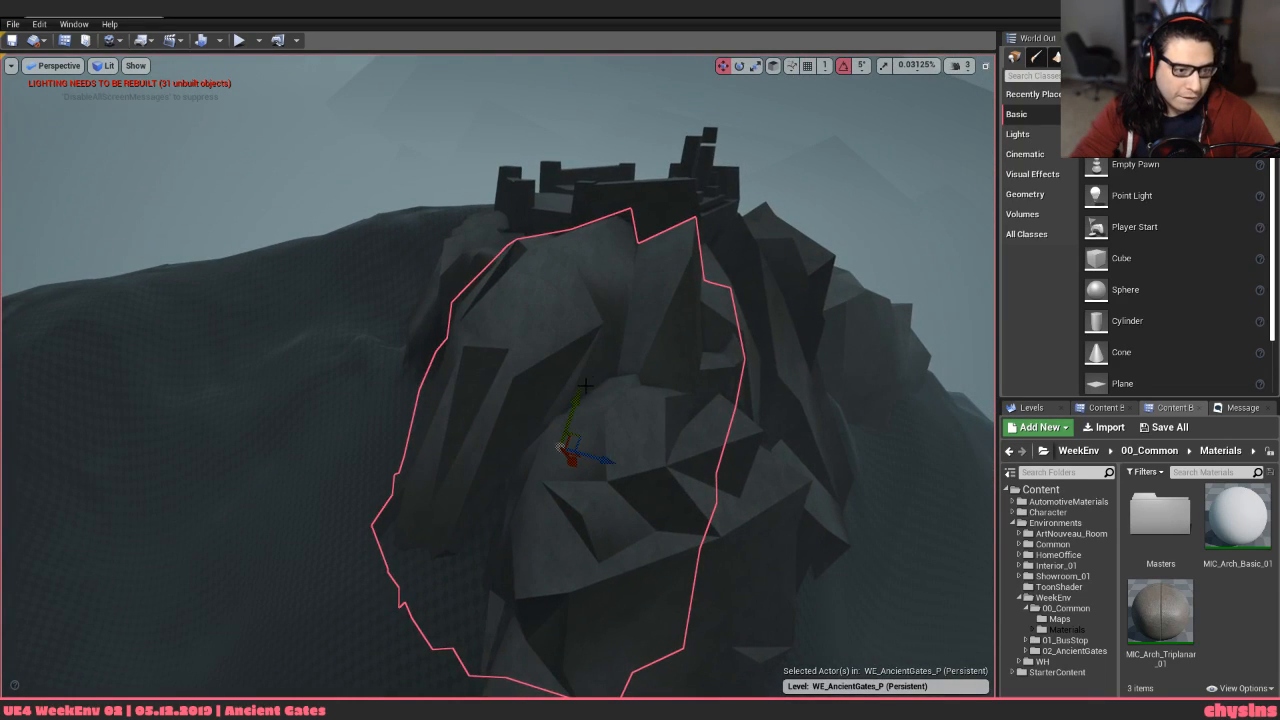
mouse_move(576, 397)
left_mouse_down()
mouse_move(566, 434)
mouse_move(566, 410)
left_mouse_up()
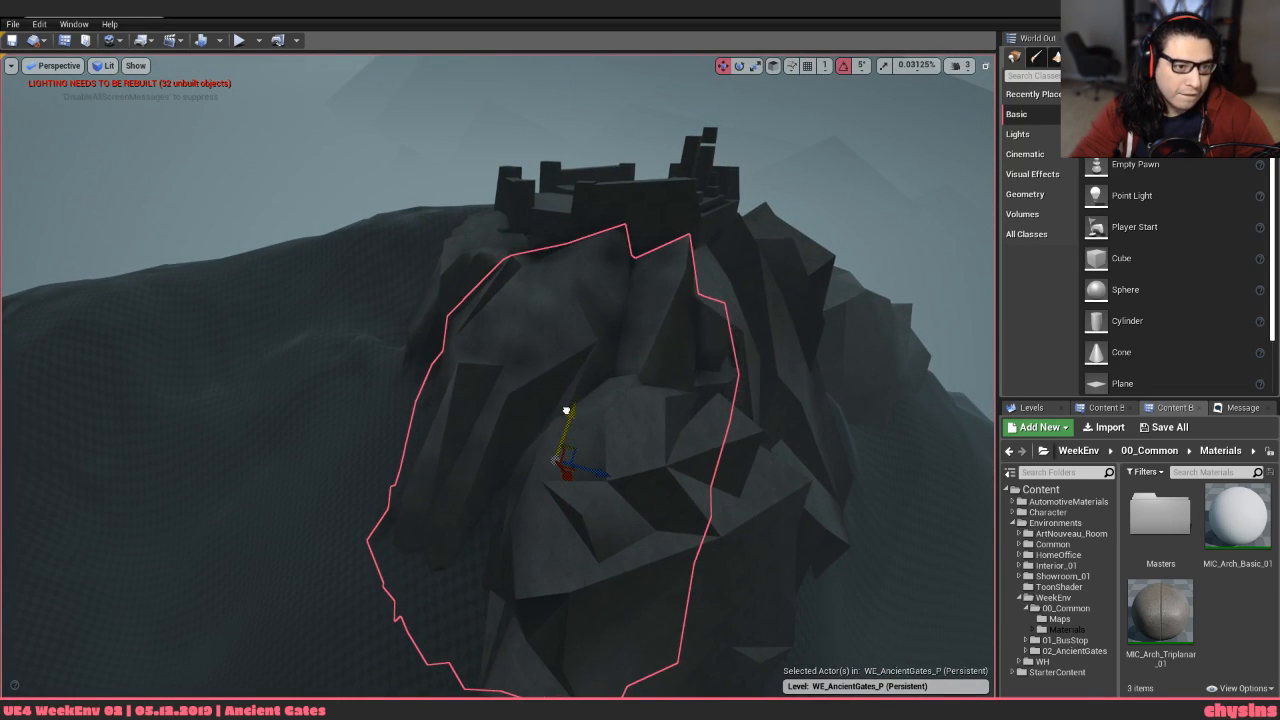
right_click_drag(566, 410, 624, 382)
Select and focus the plaza blockout mesh, and select the pair of large entrance pillars
left_click(535, 365)
key("f")
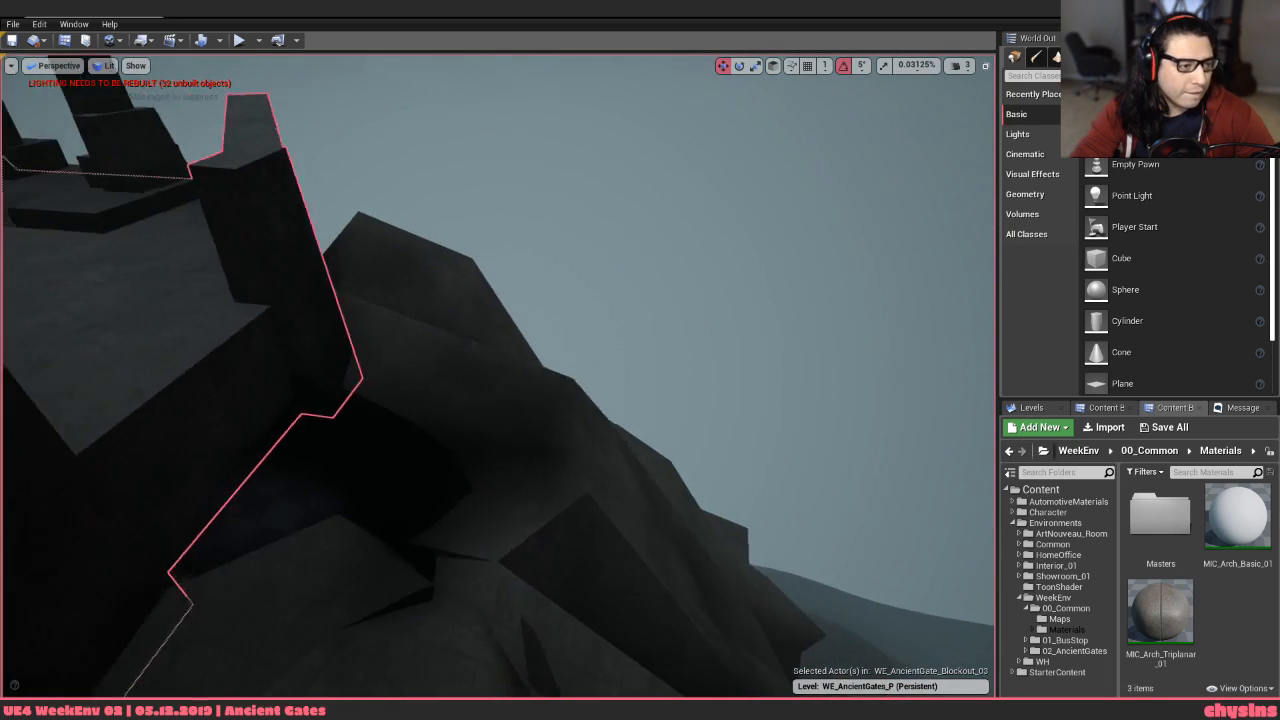
right_click_drag(535, 365, 530, 312)
mouse_move(475, 400)
right_mouse_down()
mouse_move(475, 435)
mouse_move(480, 400)
mouse_move(455, 397)
mouse_move(490, 412)
mouse_move(470, 420)
mouse_move(495, 400)
mouse_move(455, 403)
right_mouse_up()
left_click(475, 435)
Close the gates screenshot in Photos and switch to the AncientGatesBoard.pur reference board in PureRef
key("alt+Tab")
key("alt+Tab")
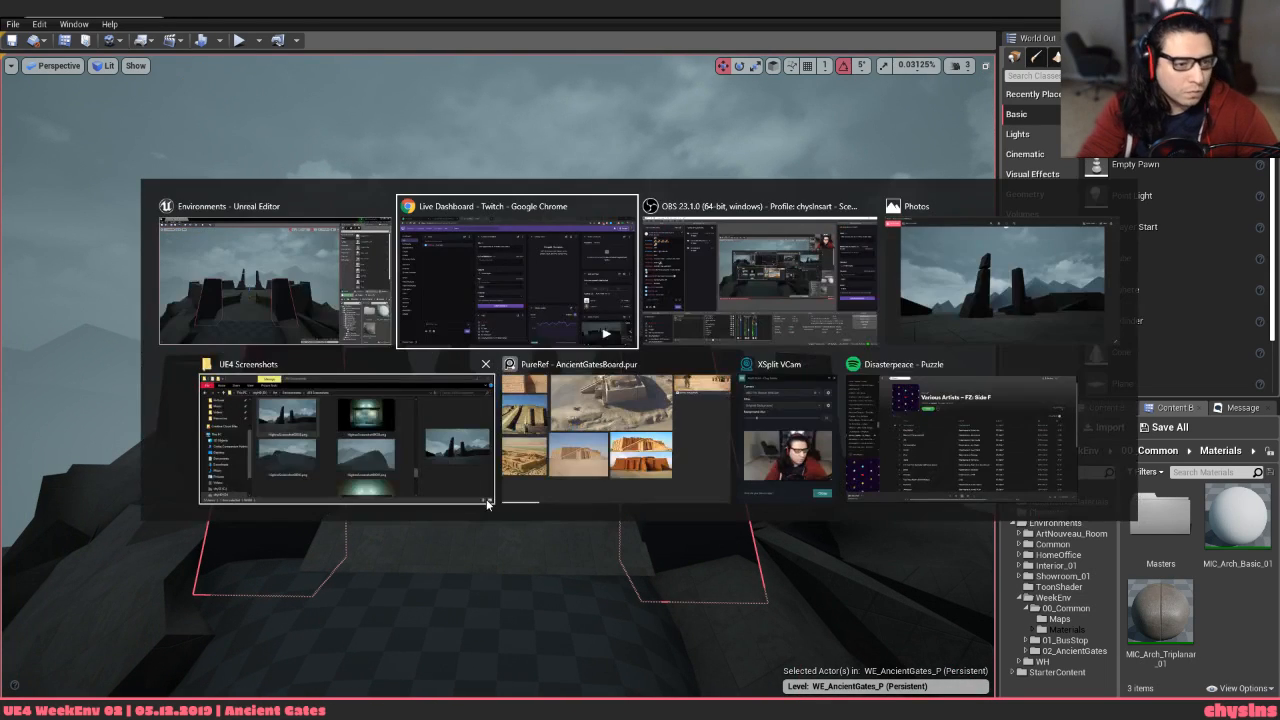
key("alt+Tab")
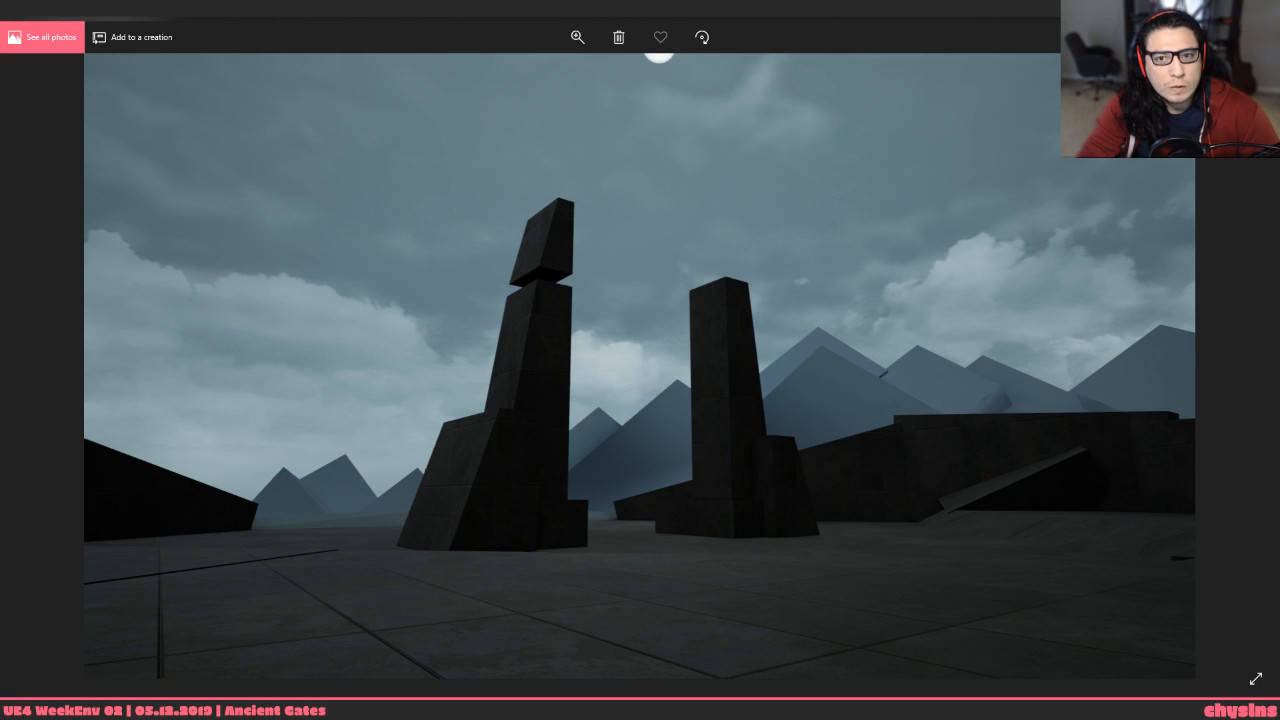
key("alt+F4")
key("alt+Tab")
key("alt+Tab")
key("alt+Tab")
key("alt+Tab")
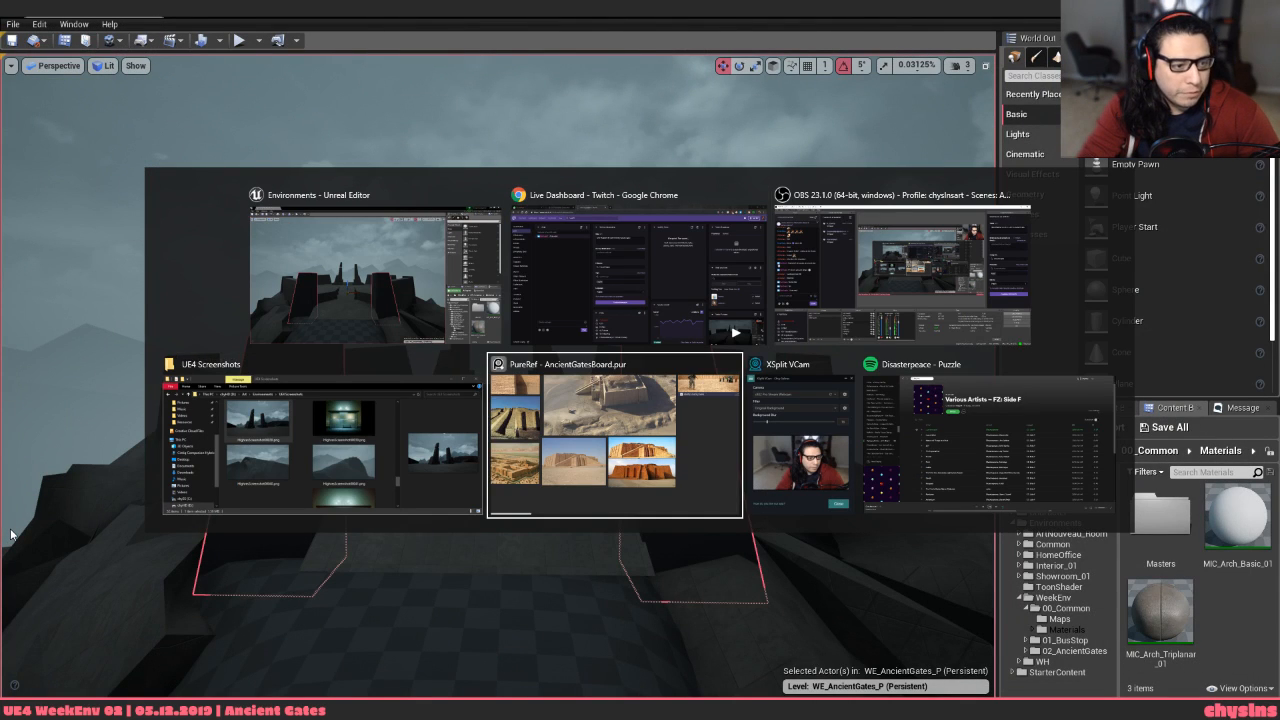
key("alt+shift+Tab")
key("alt+Tab")
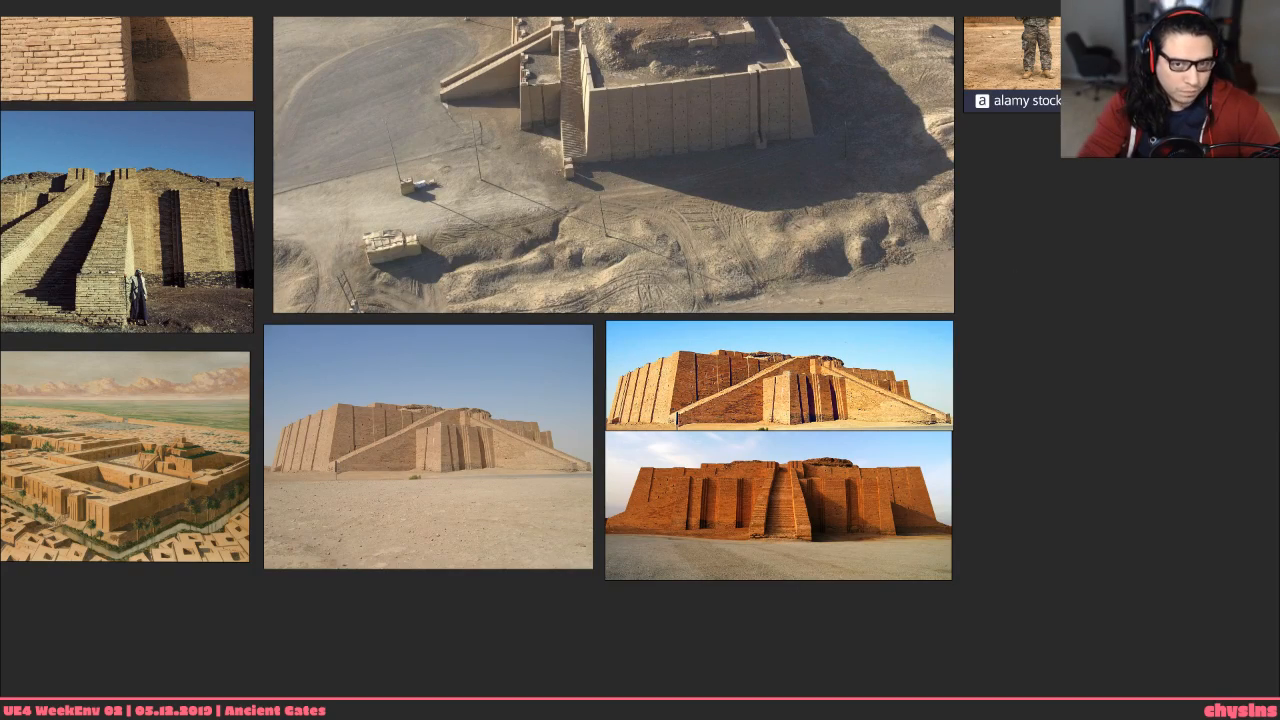
Look over the ziggurat reference photos and examine the buttressed brick walls in the orange ziggurat photo up close
middle_click_drag(1070, 215, 830, 615)
middle_click_drag(510, 490, 1000, 402)
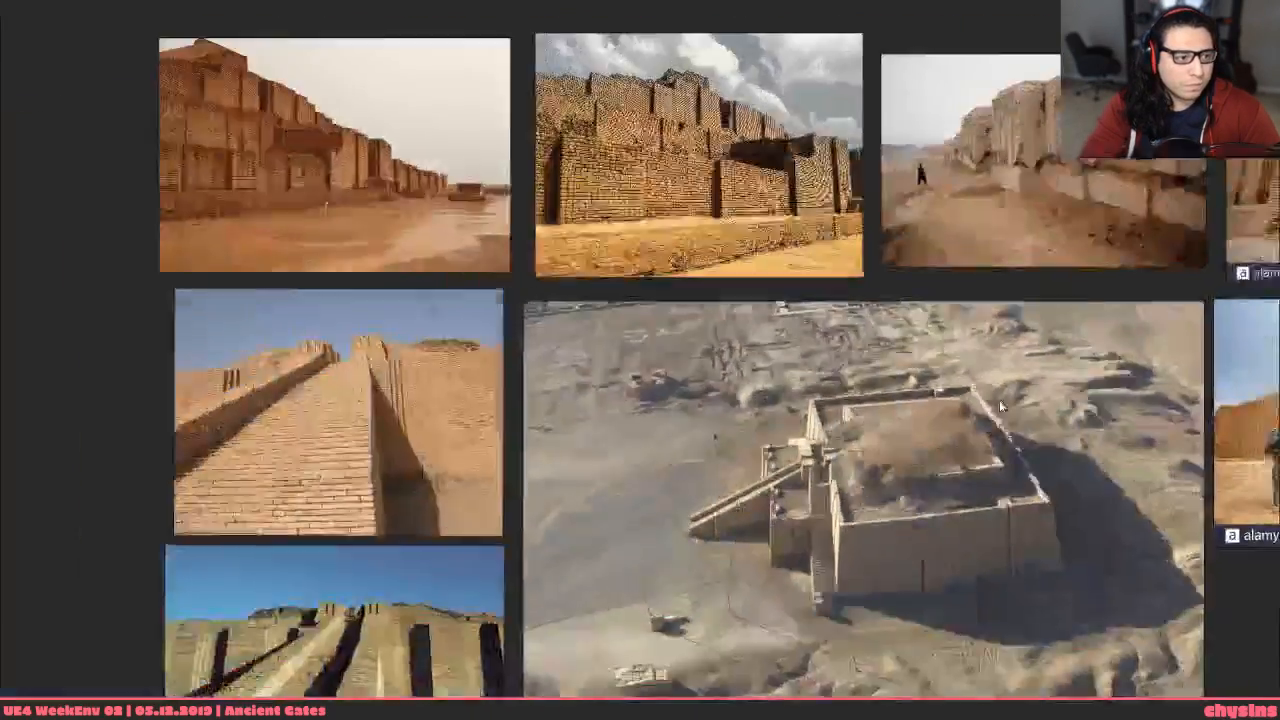
middle_click_drag(564, 544, 252, 300)
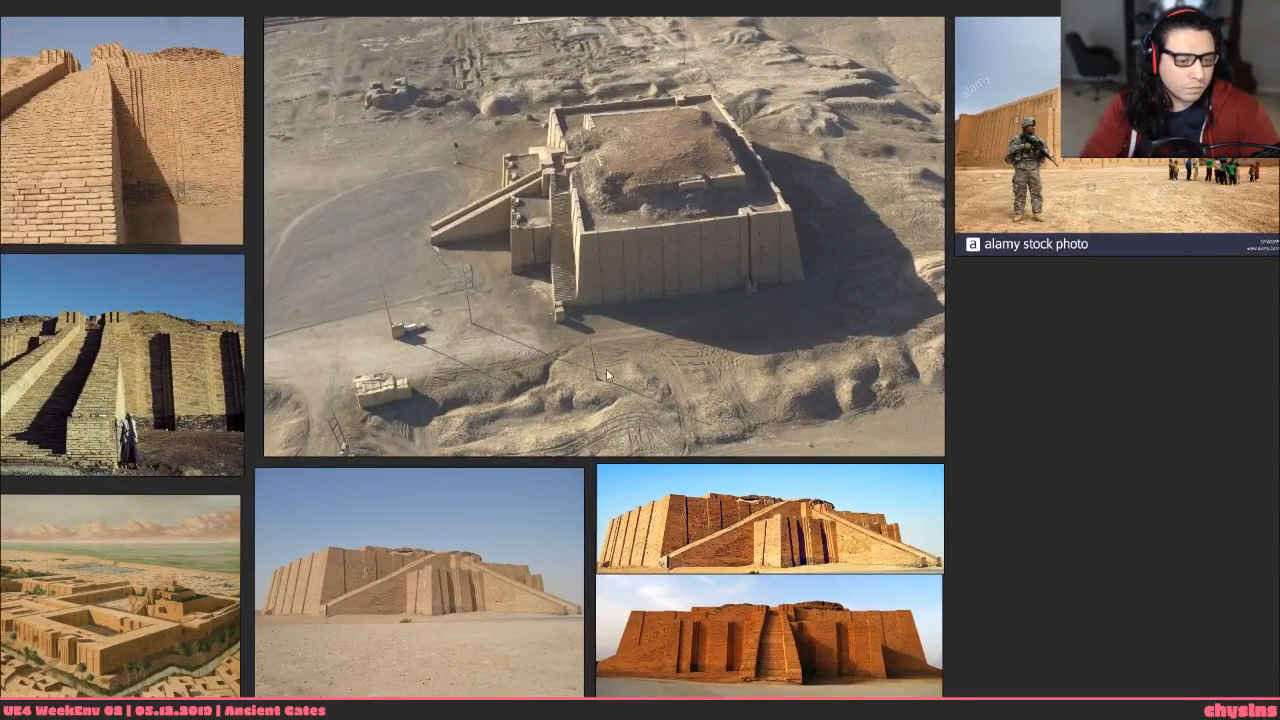
middle_click_drag(607, 371, 558, 145)
scroll(946, 464, "up", 7)
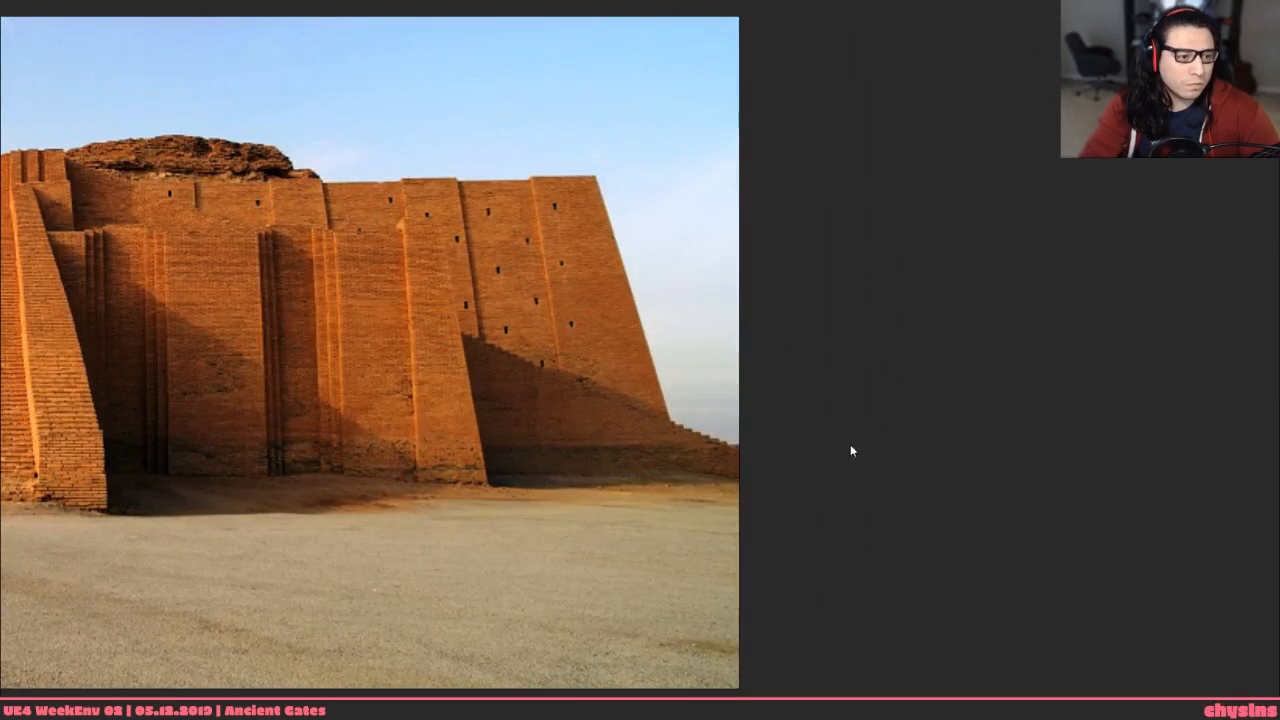
middle_click_drag(877, 428, 1001, 352)
middle_click_drag(625, 506, 730, 585)
scroll(664, 540, "up", 2)
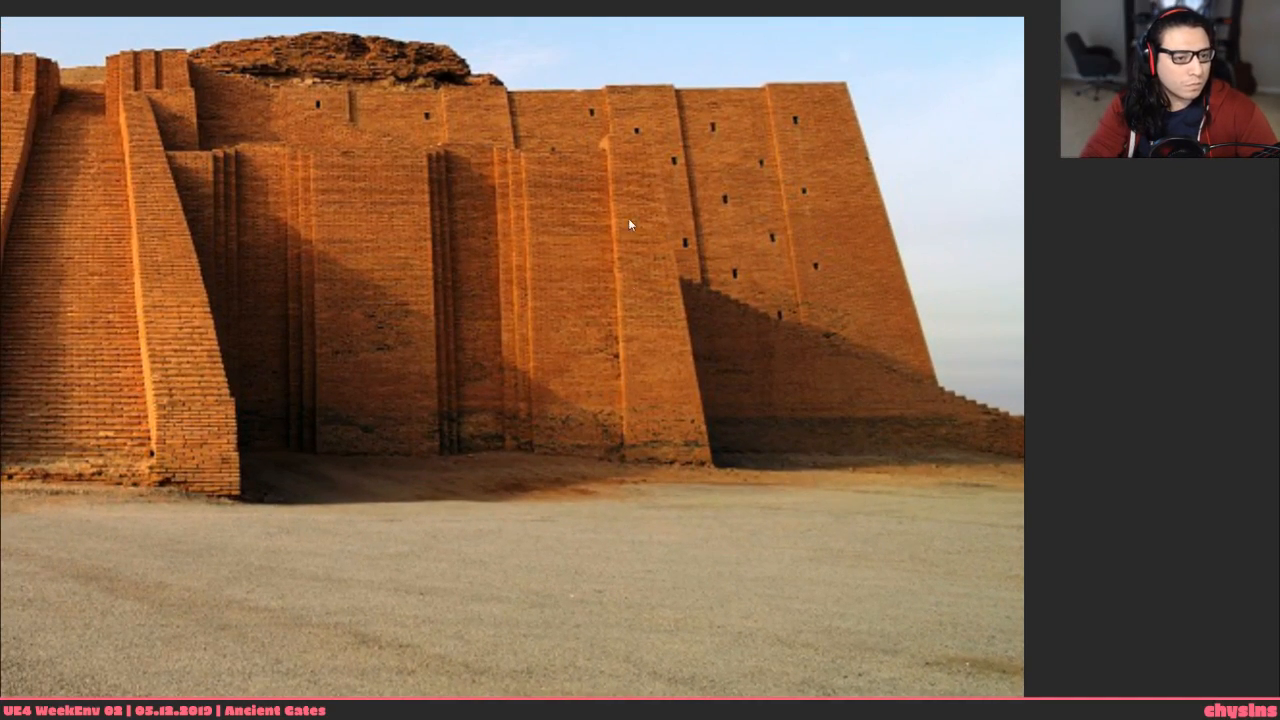
scroll(395, 410, "down", 2)
middle_click_drag(395, 410, 457, 466)
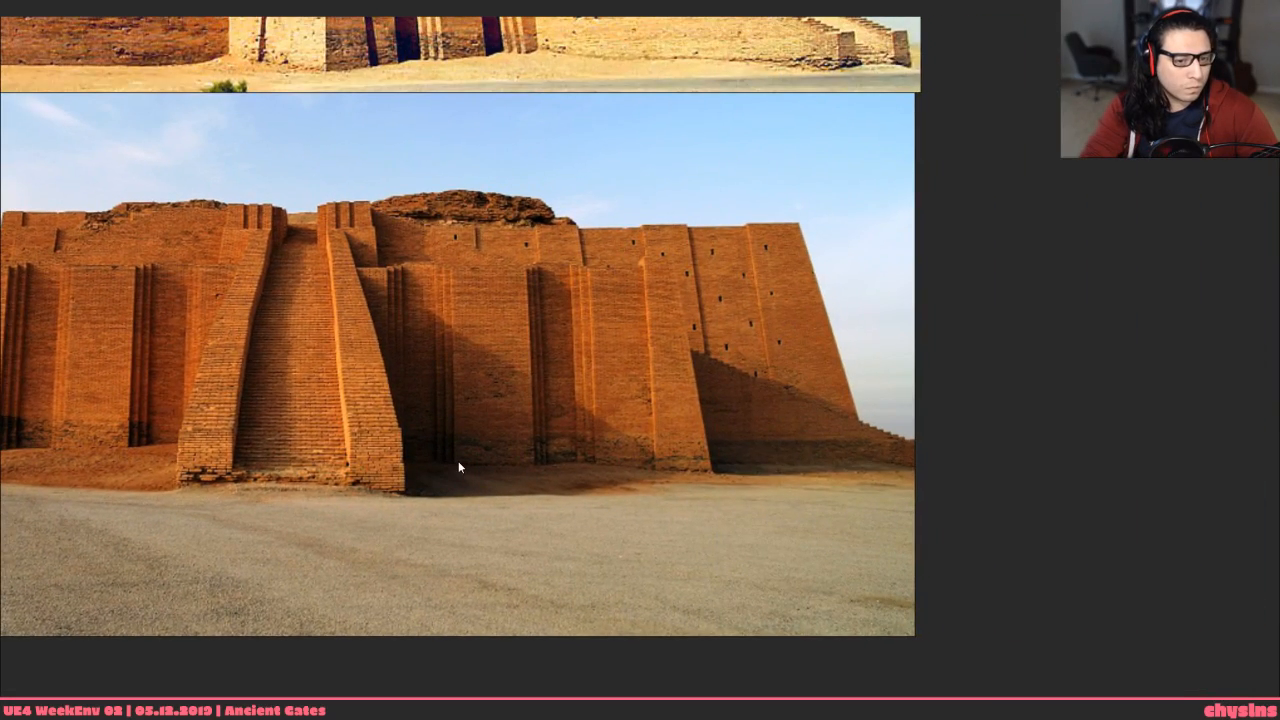
scroll(754, 404, "up", 2)
middle_click_drag(753, 399, 675, 401)
scroll(669, 480, "up", 2)
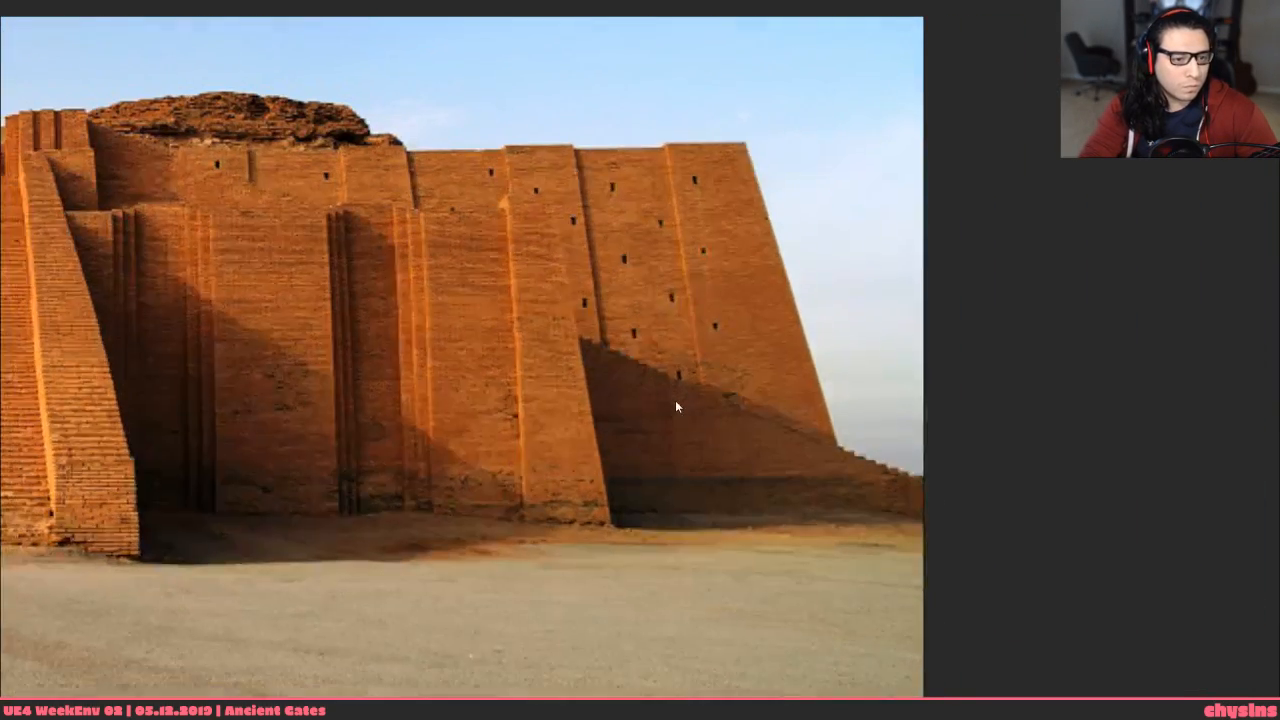
right_click(698, 321)
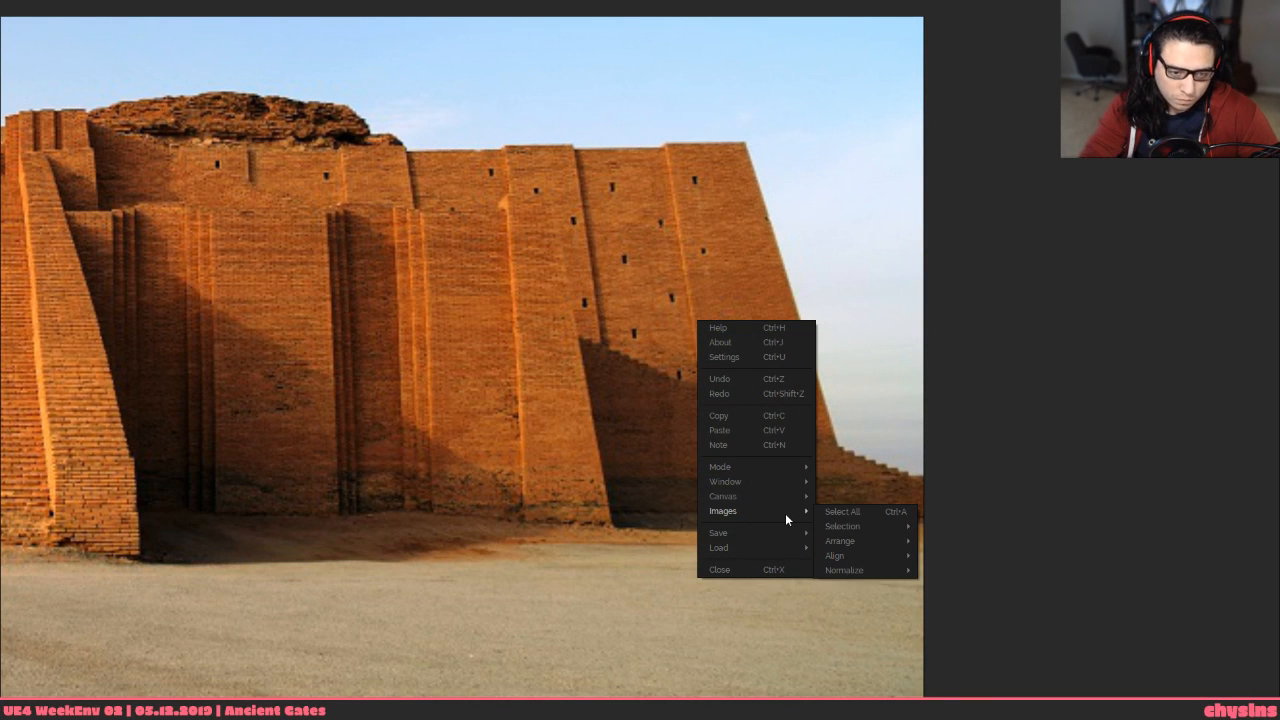
left_click(1150, 418)
Switch back to Unreal Editor and bring up the UE4 Screenshots folder in File Explorer
key("alt+Tab")
key("alt+Tab")
key("alt+Tab")
key("alt+Tab")
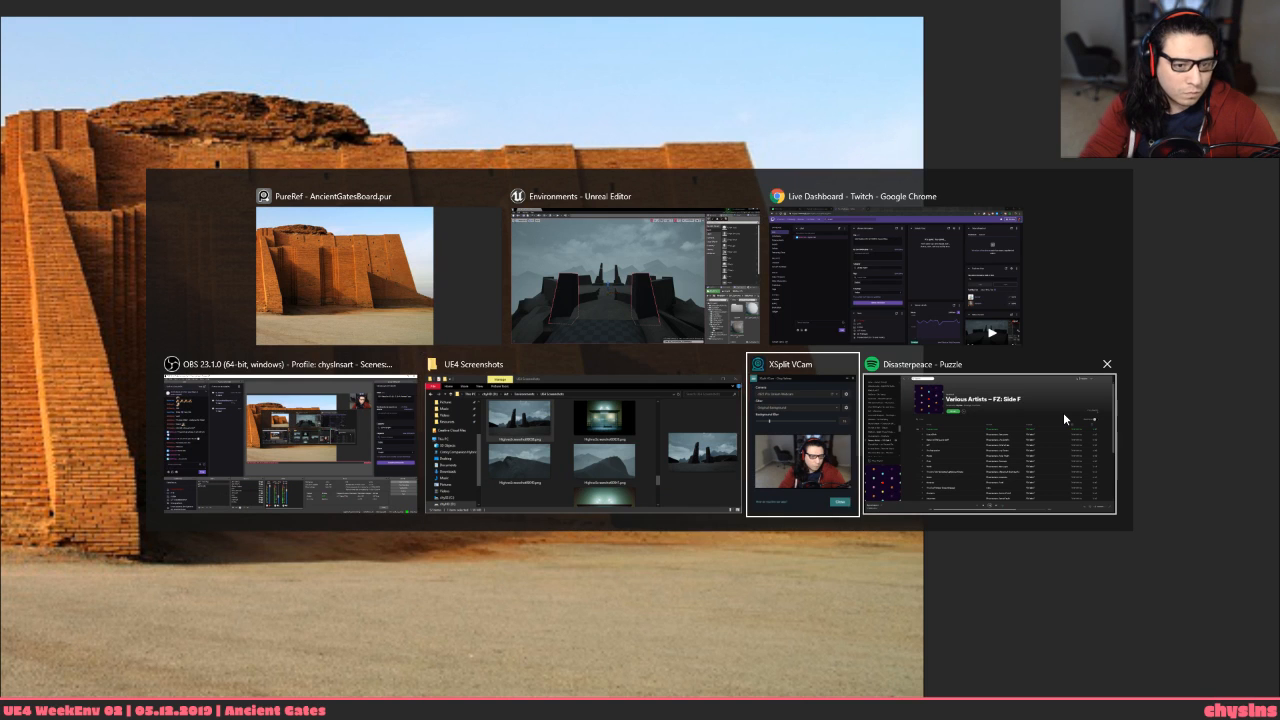
key("alt+shift+Tab")
key("alt+shift+Tab")
key("alt+shift+Tab")
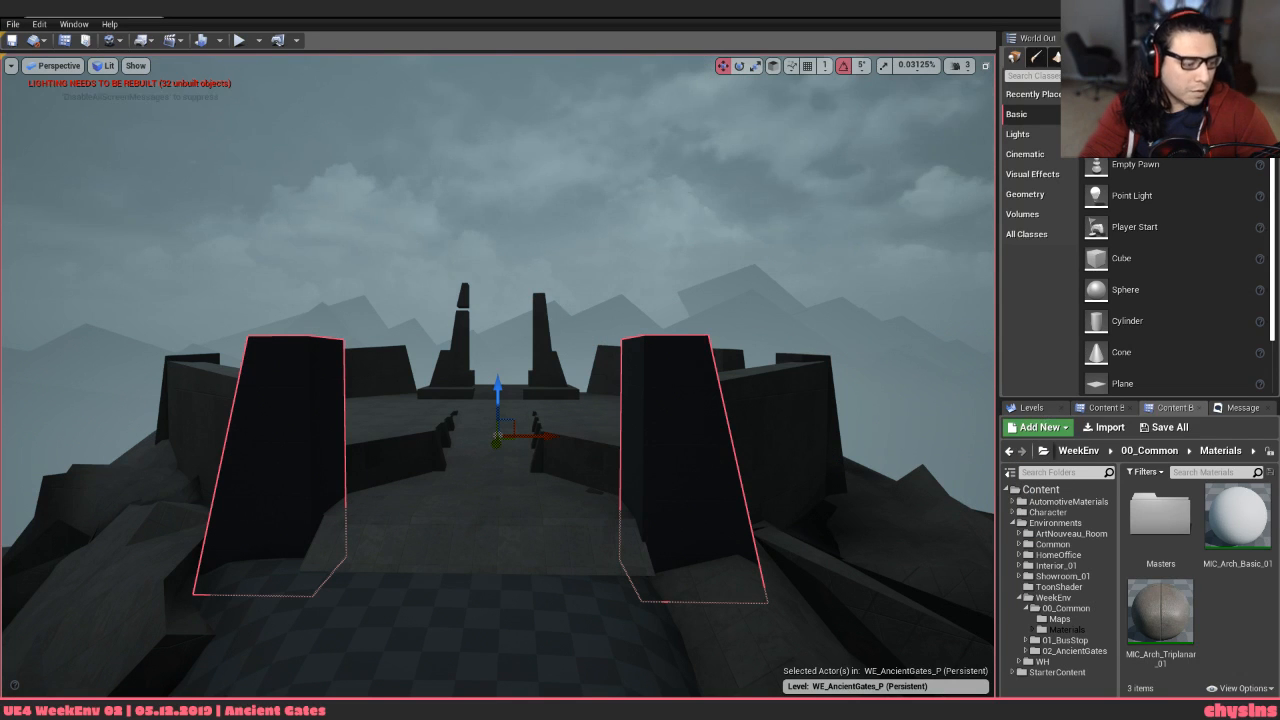
key("alt+Tab")
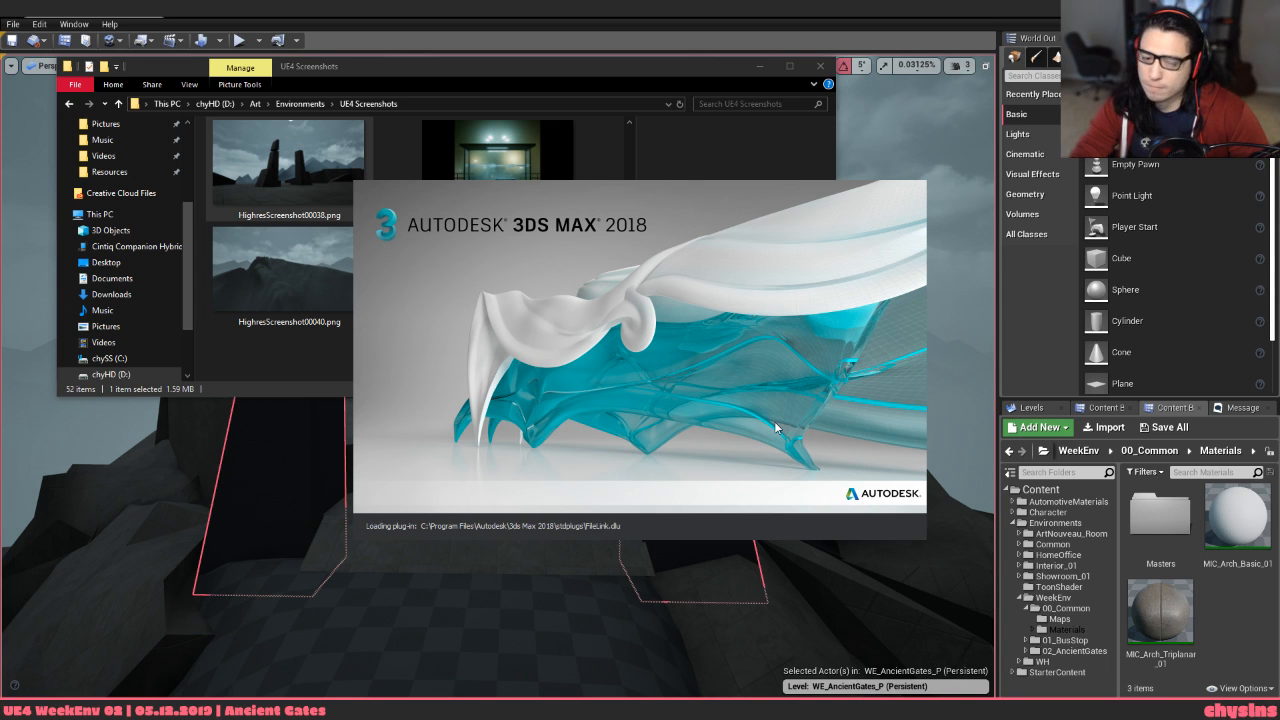
In Unreal Editor, look into the 02_AncientGates content folder, open its Textures subfolder and select T_WE_Concrete_01_ALB
double_click(1080, 651)
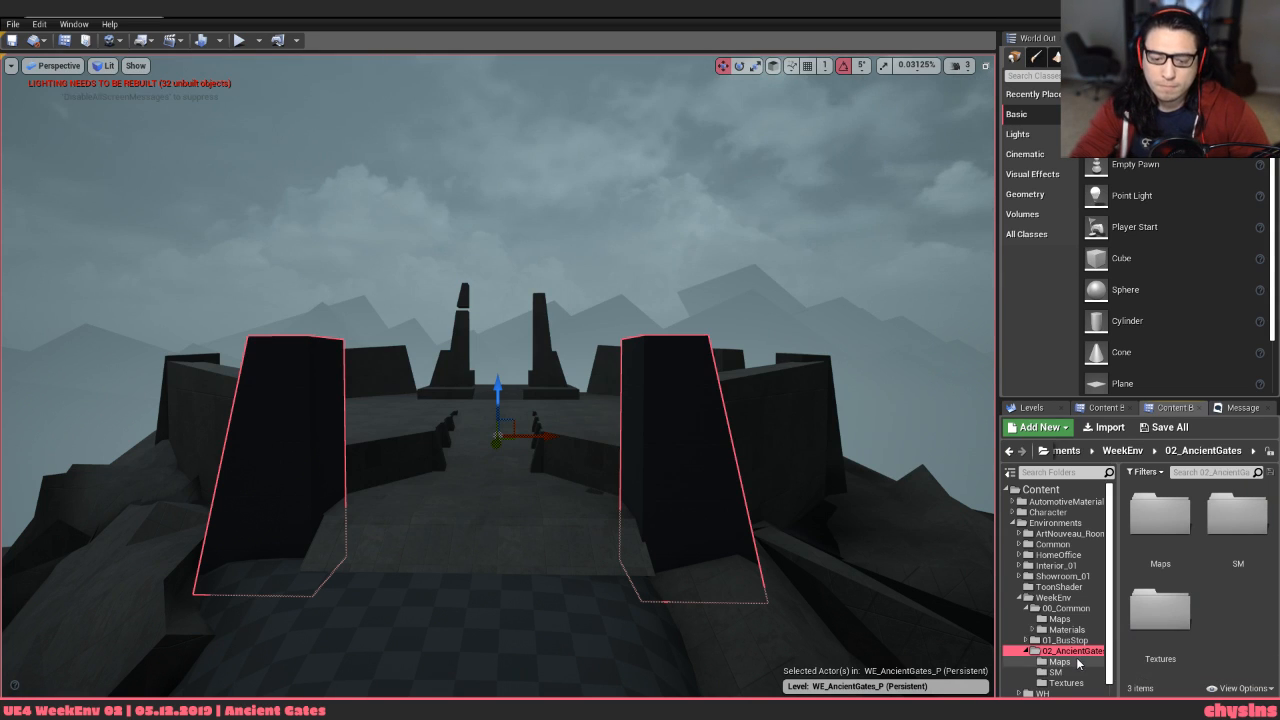
left_click(1056, 672)
left_click(1066, 682)
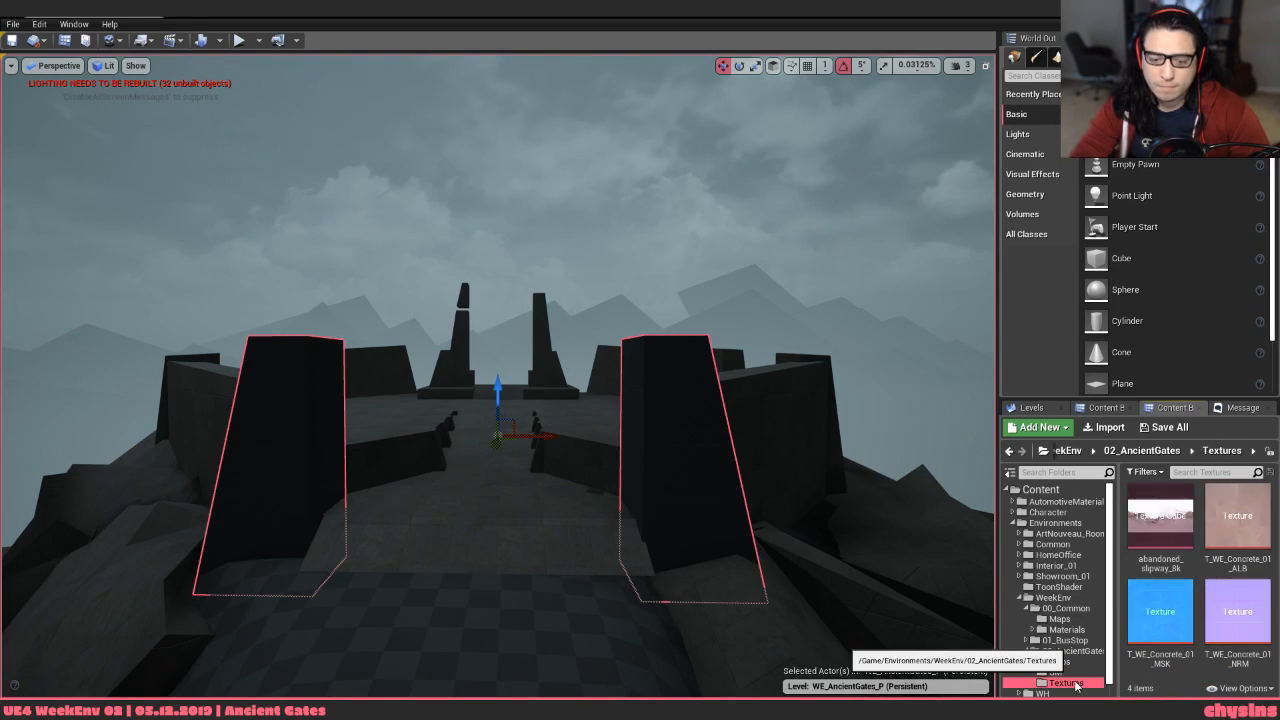
left_click(1239, 613)
left_click(1238, 529)
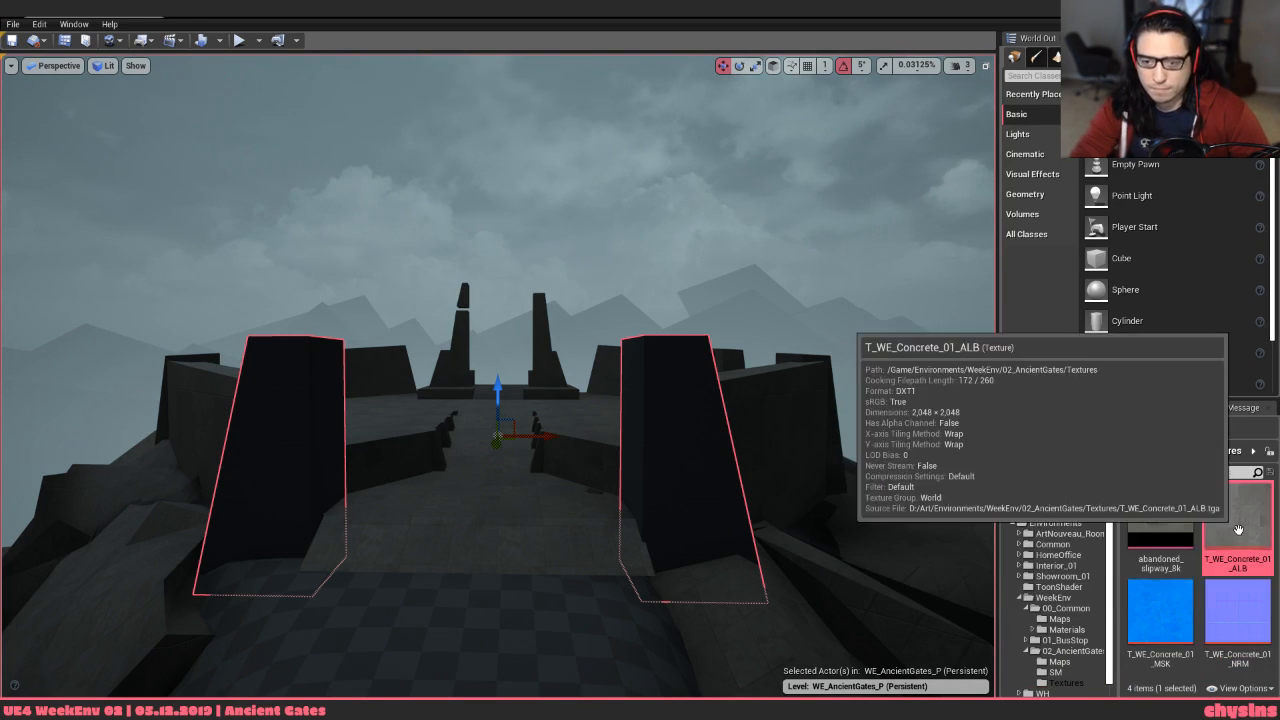
Check the abandoned_slipway_8k and T_WE_Concrete_01_MSK textures, ending with T_WE_Concrete_01_NRM selected
left_click(1168, 526)
left_click(1185, 609)
left_click(1243, 628)
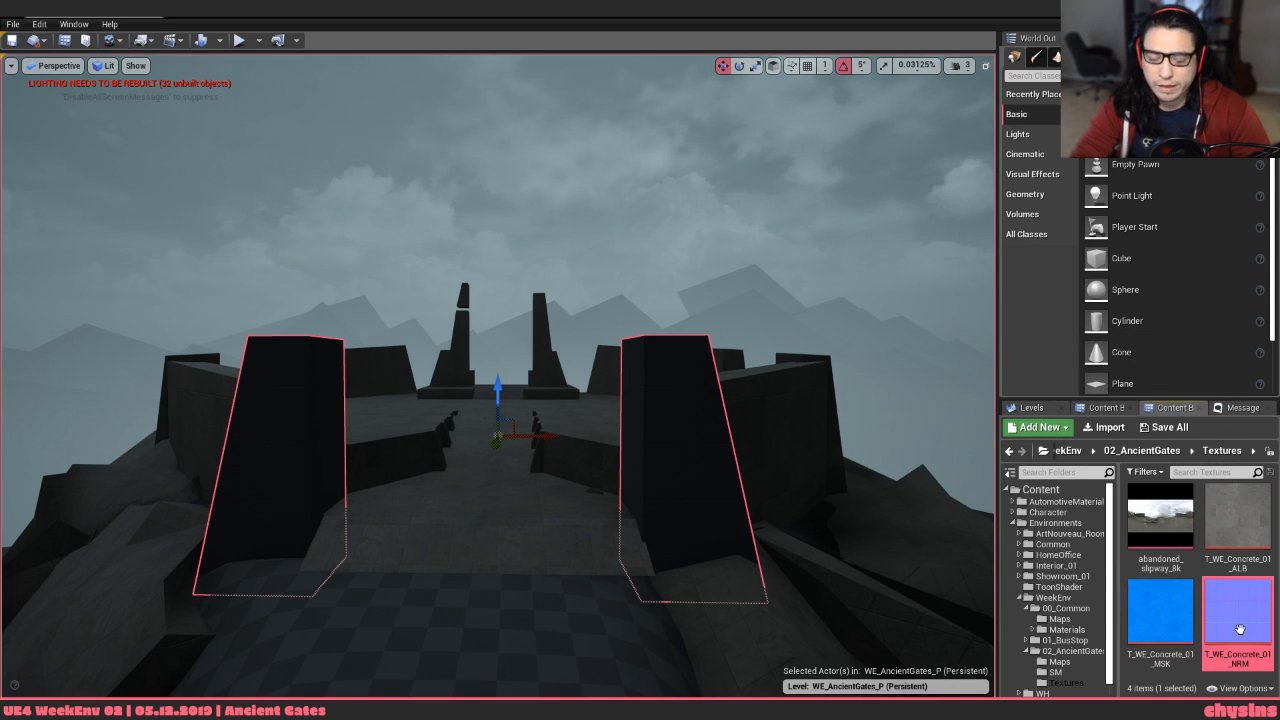
Browse the higher-numbered images in the UE4 Screenshots folder and return to the orange ziggurat photo in PureRef
key("alt+Tab")
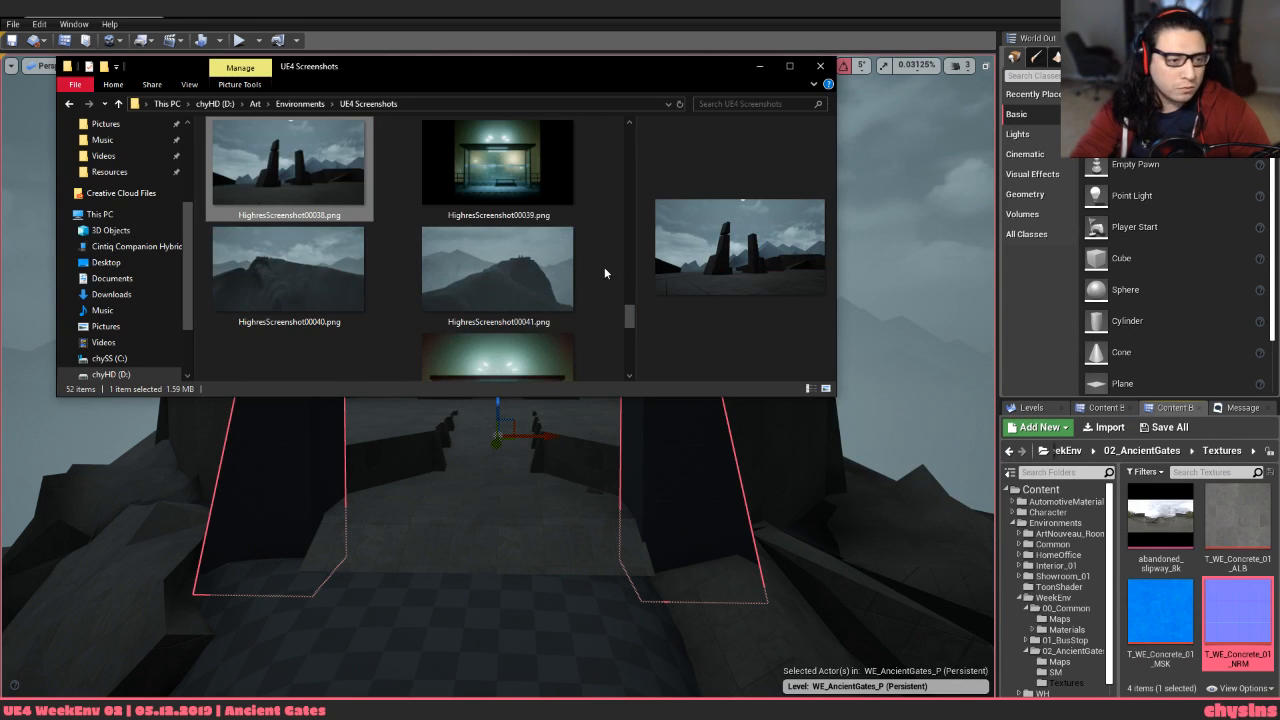
scroll(604, 267, "down", 5)
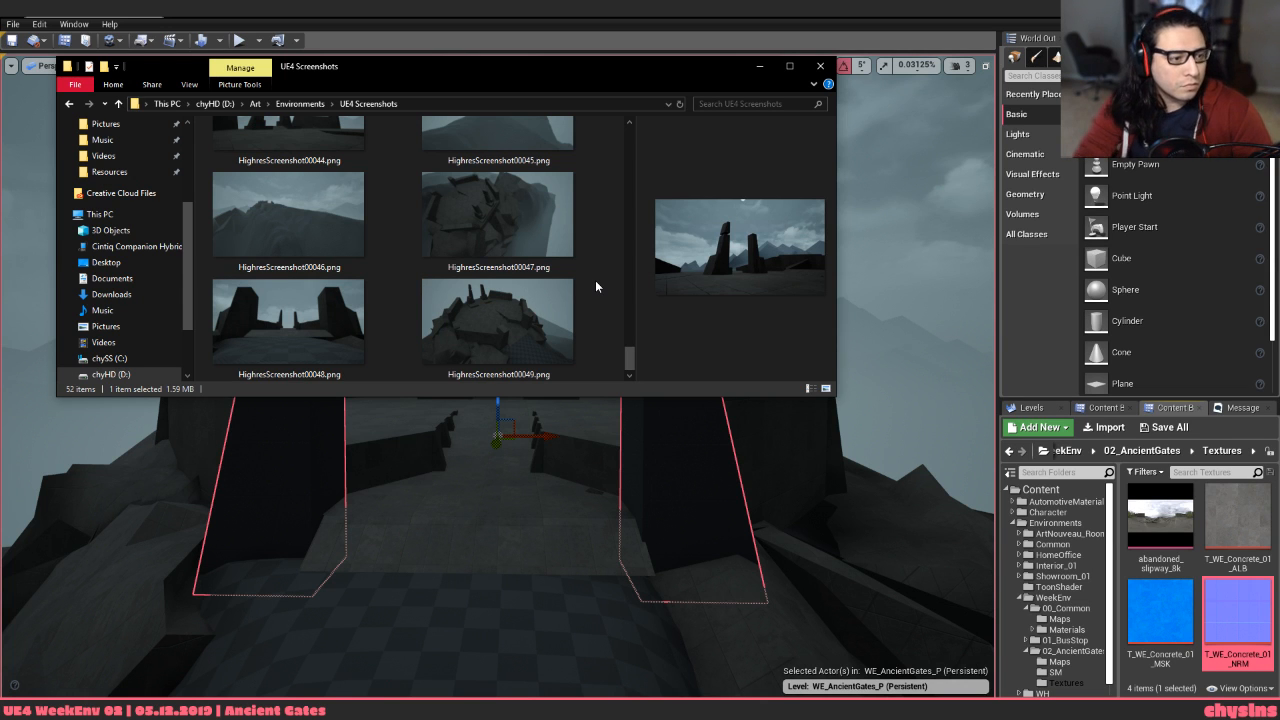
key("alt+Tab")
key("alt+Tab")
key("alt+Tab")
key("Tab")
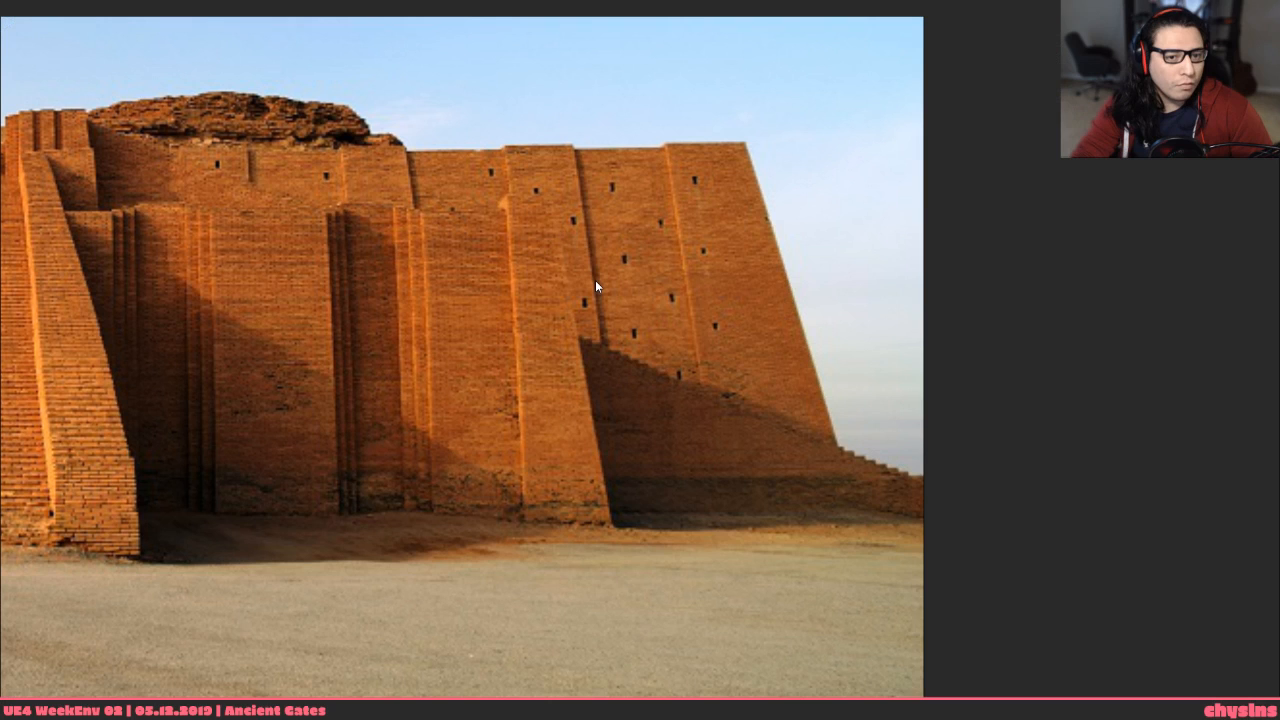
right_click(596, 287)
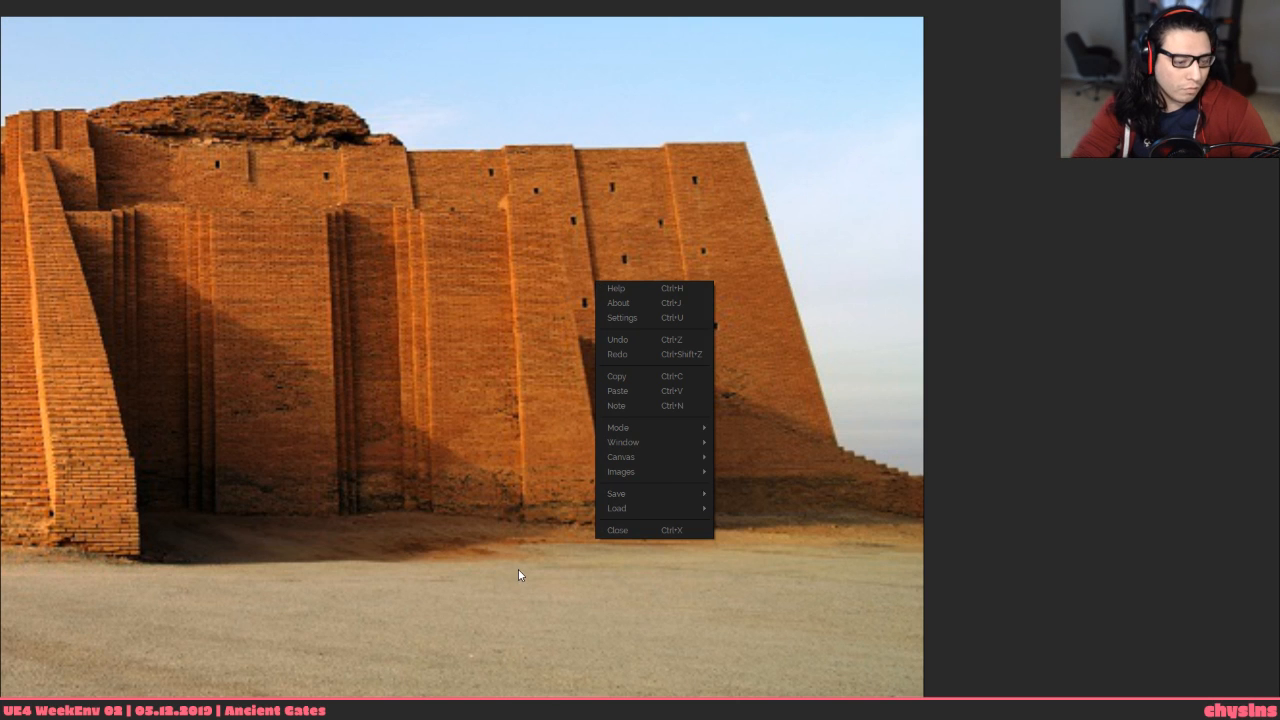
Switch to 3ds Max and open the recent scene MAX_AncientGates_01.max
key("alt+Tab")
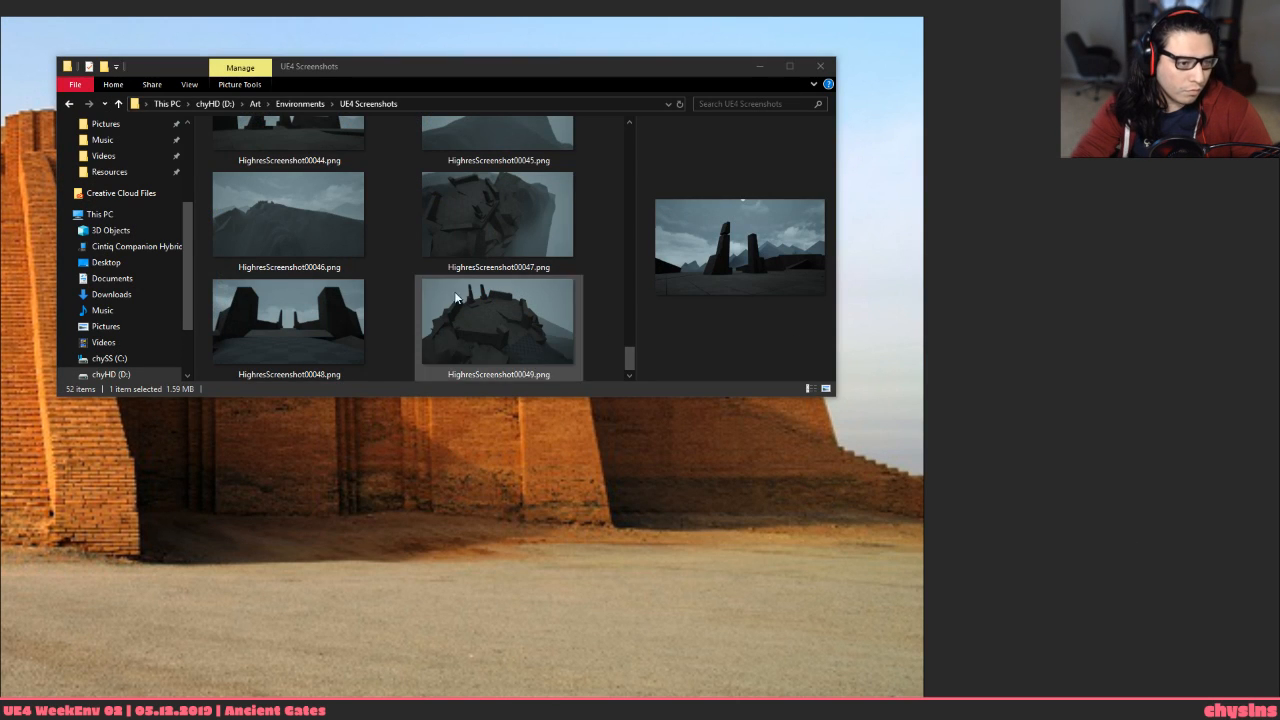
key("alt+Tab")
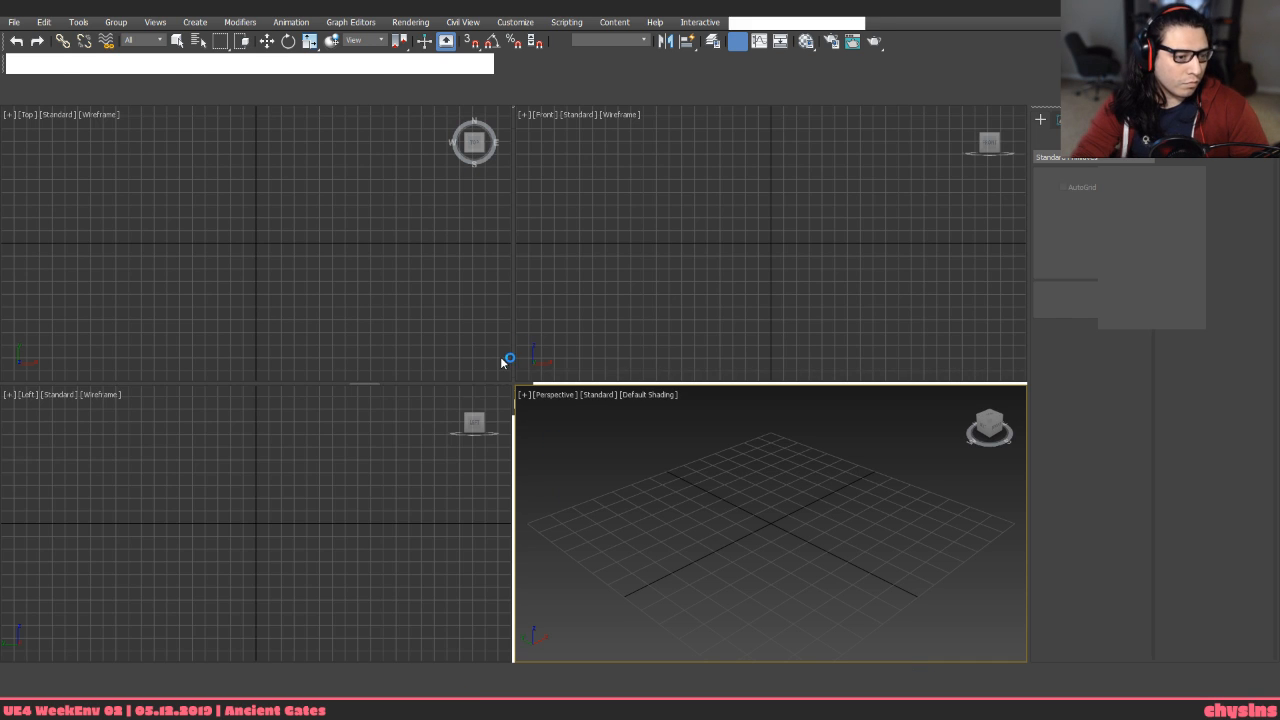
left_click(14, 22)
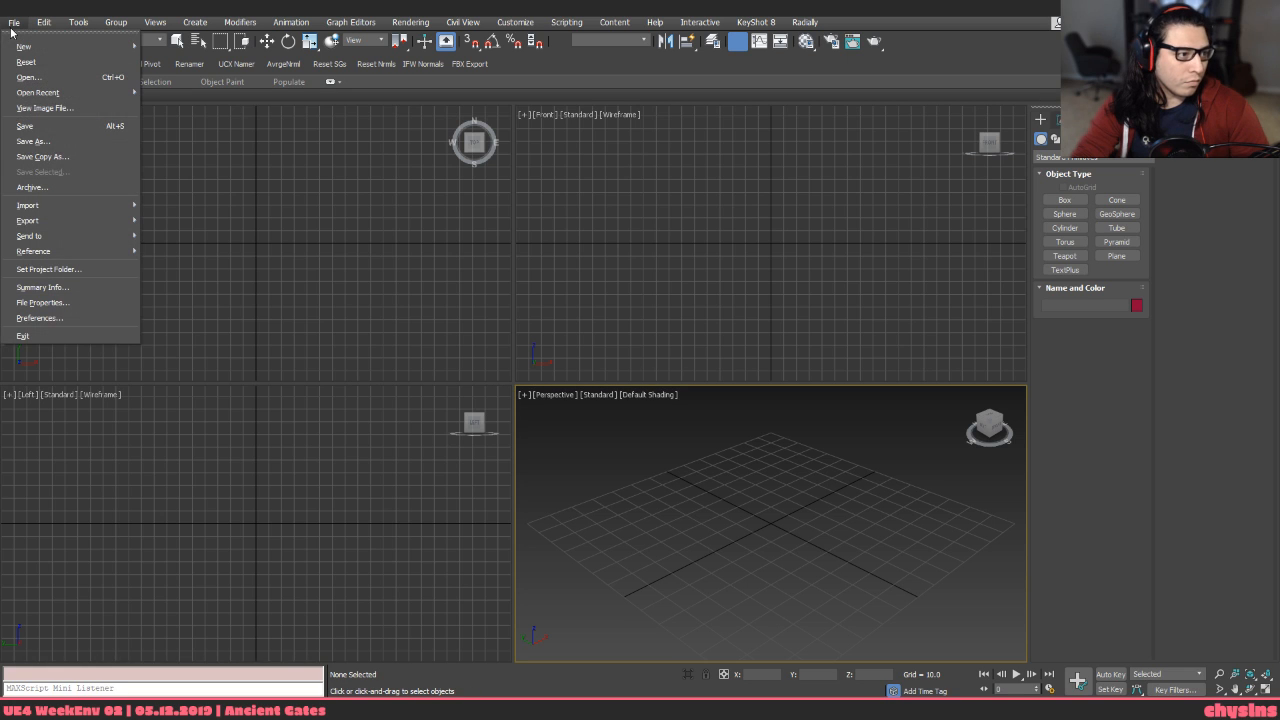
mouse_move(55, 93)
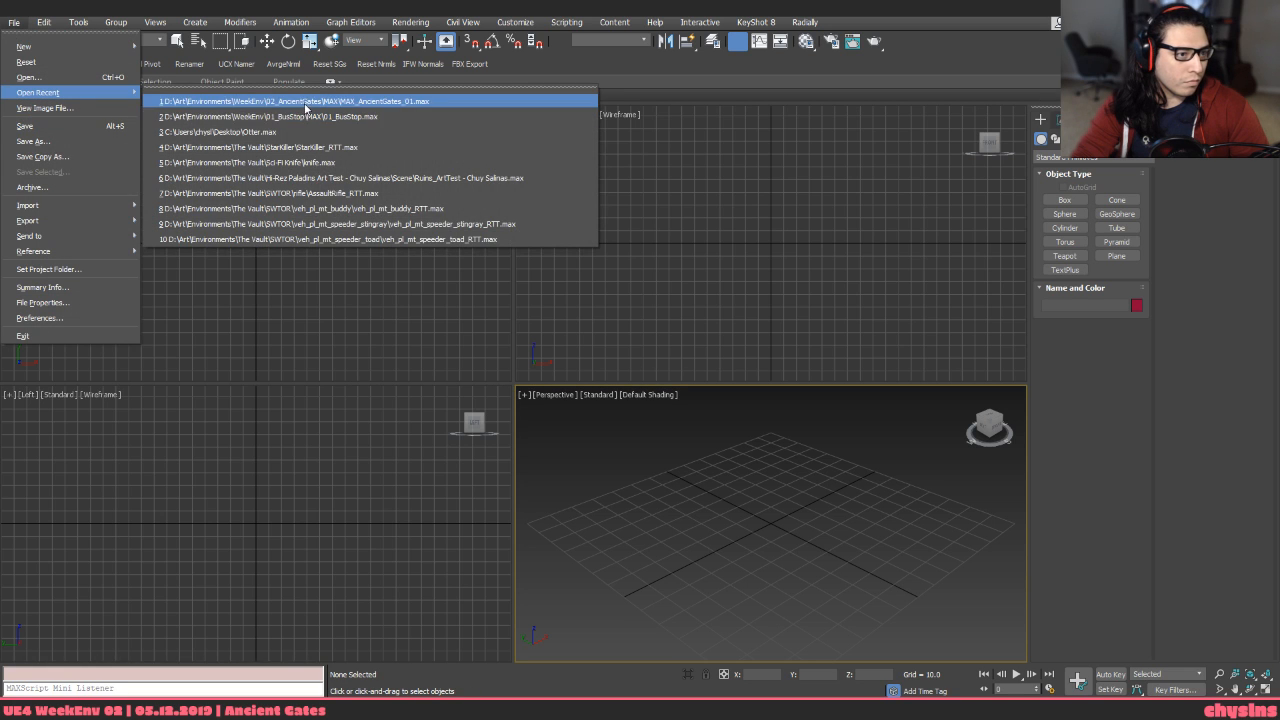
left_click(306, 102)
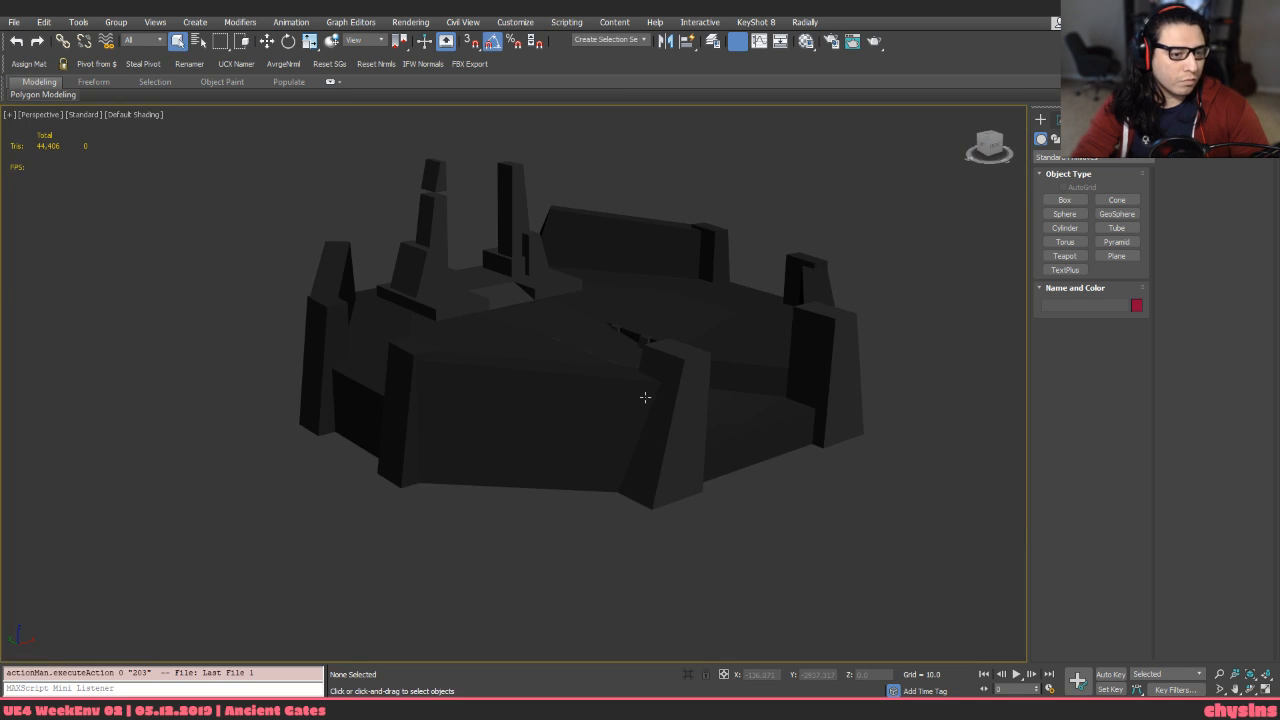
Show the gates model in the Front view, with its walls and the blue rock framed in the viewport
middle_click_drag(764, 335, 640, 335)
key("f")
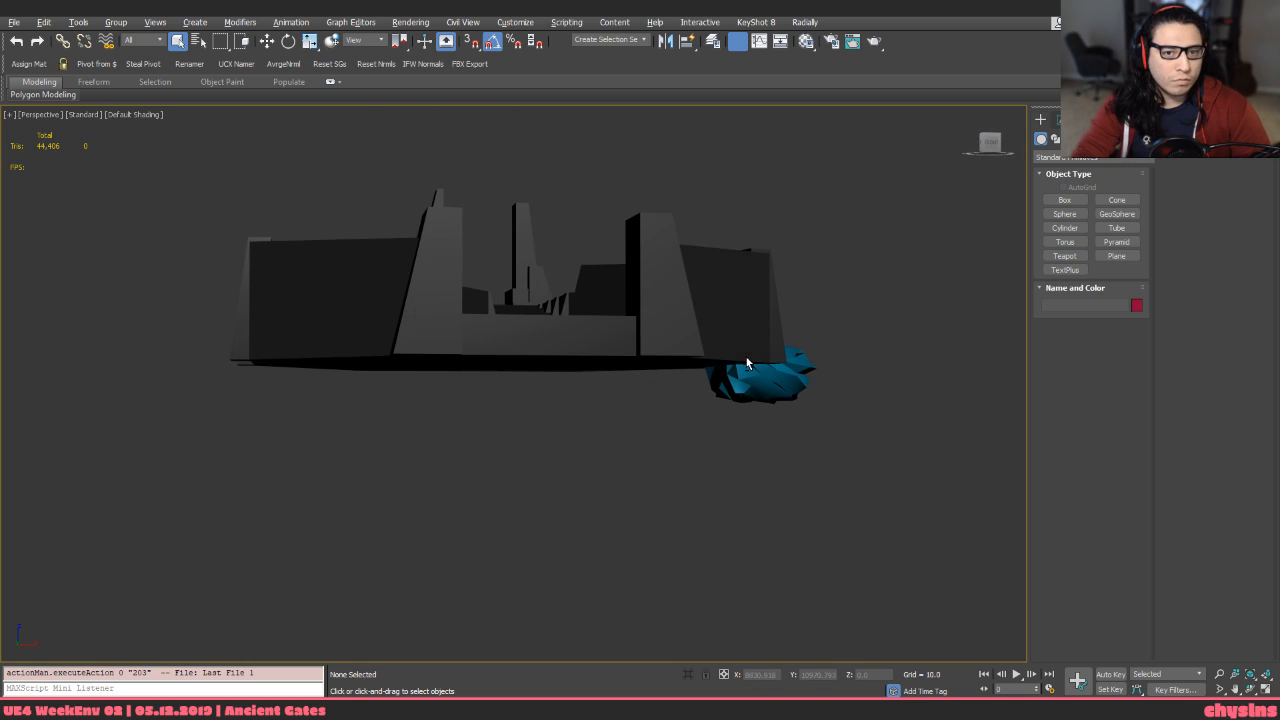
key("z")
middle_click_drag(740, 380, 640, 386)
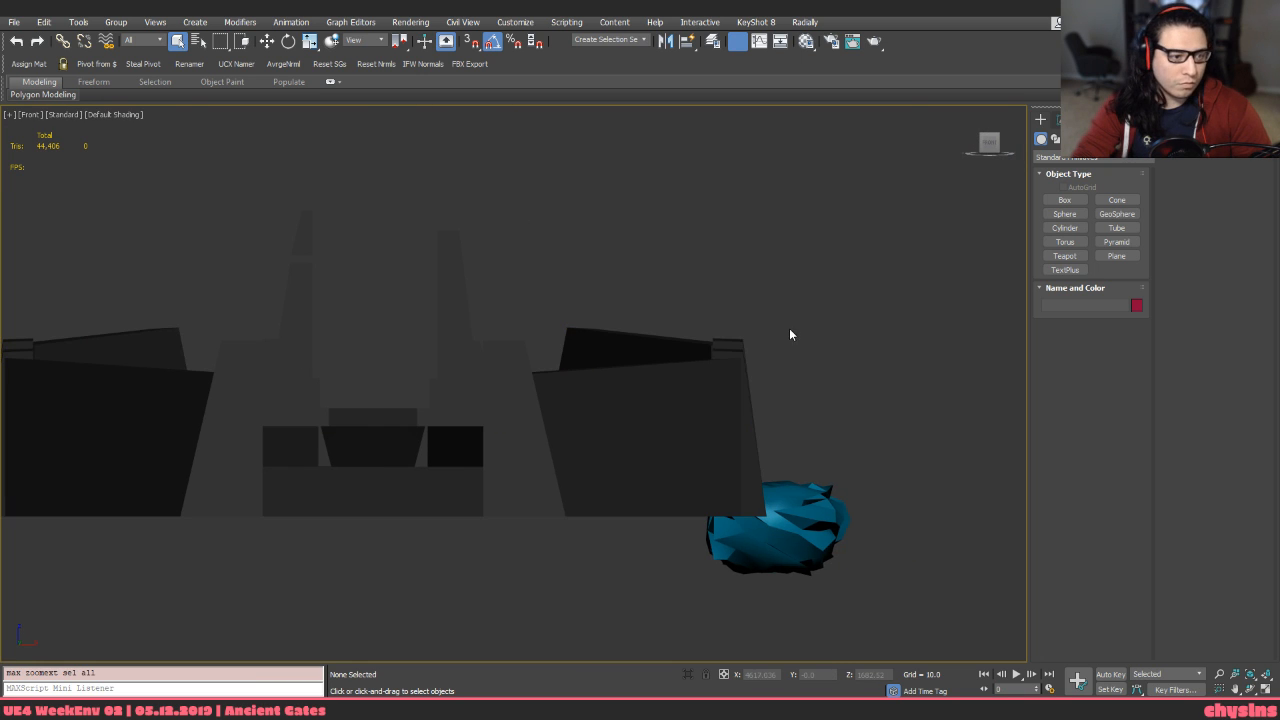
middle_click_drag(718, 360, 748, 368)
Switch to PureRef and set the reference board's window mode to Always On Top
key("alt+Tab")
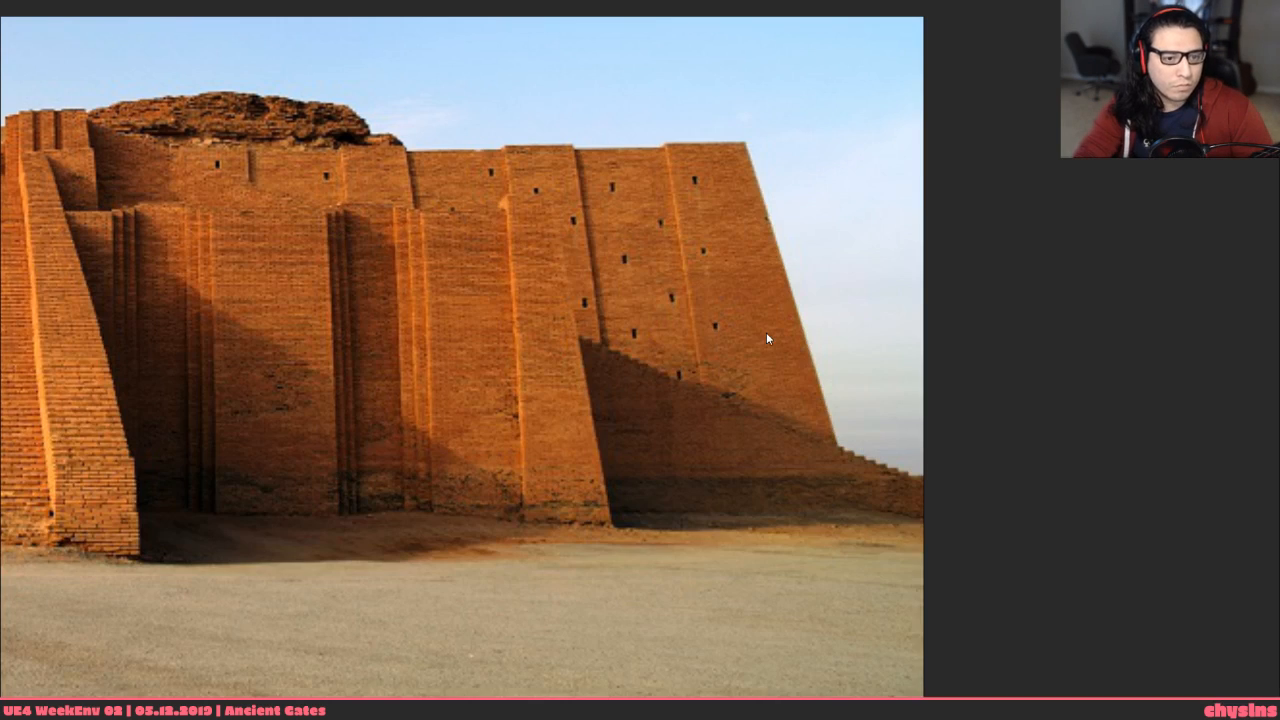
right_click(766, 334)
mouse_move(836, 479)
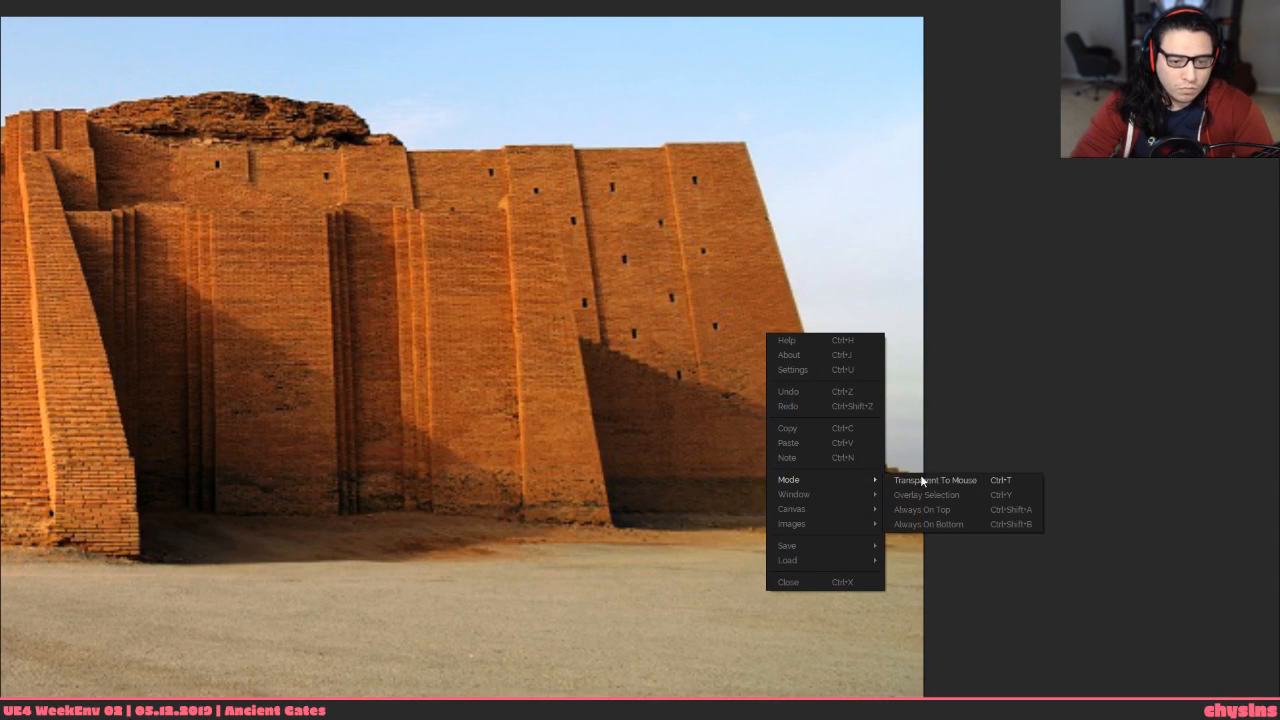
left_click(974, 509)
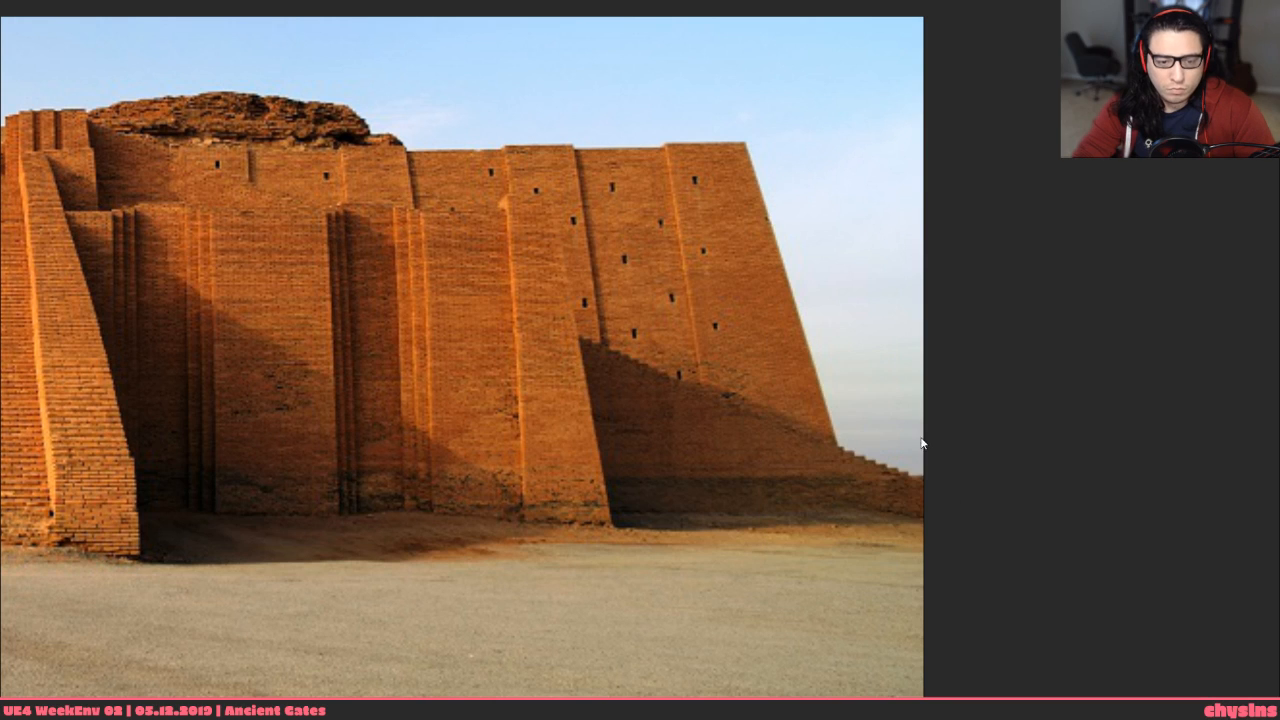
Bring up the PureRef settings and read through the whole list of general preferences
right_click(901, 355)
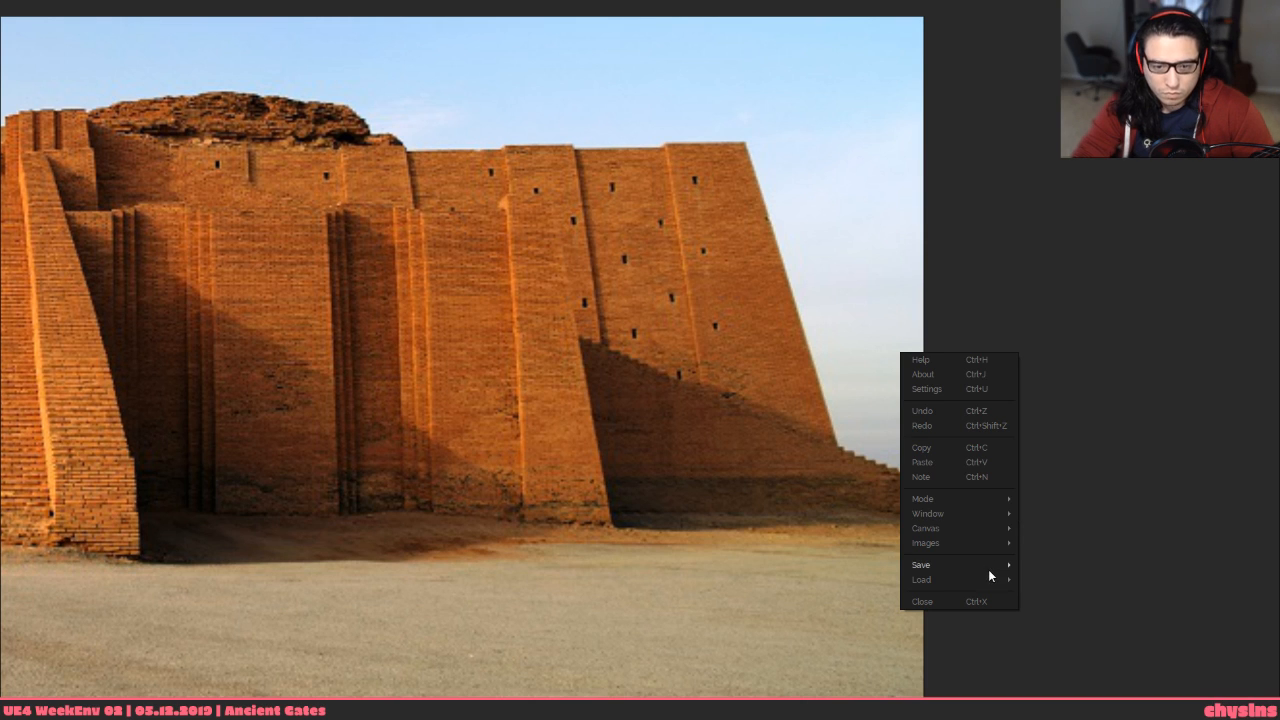
mouse_move(988, 542)
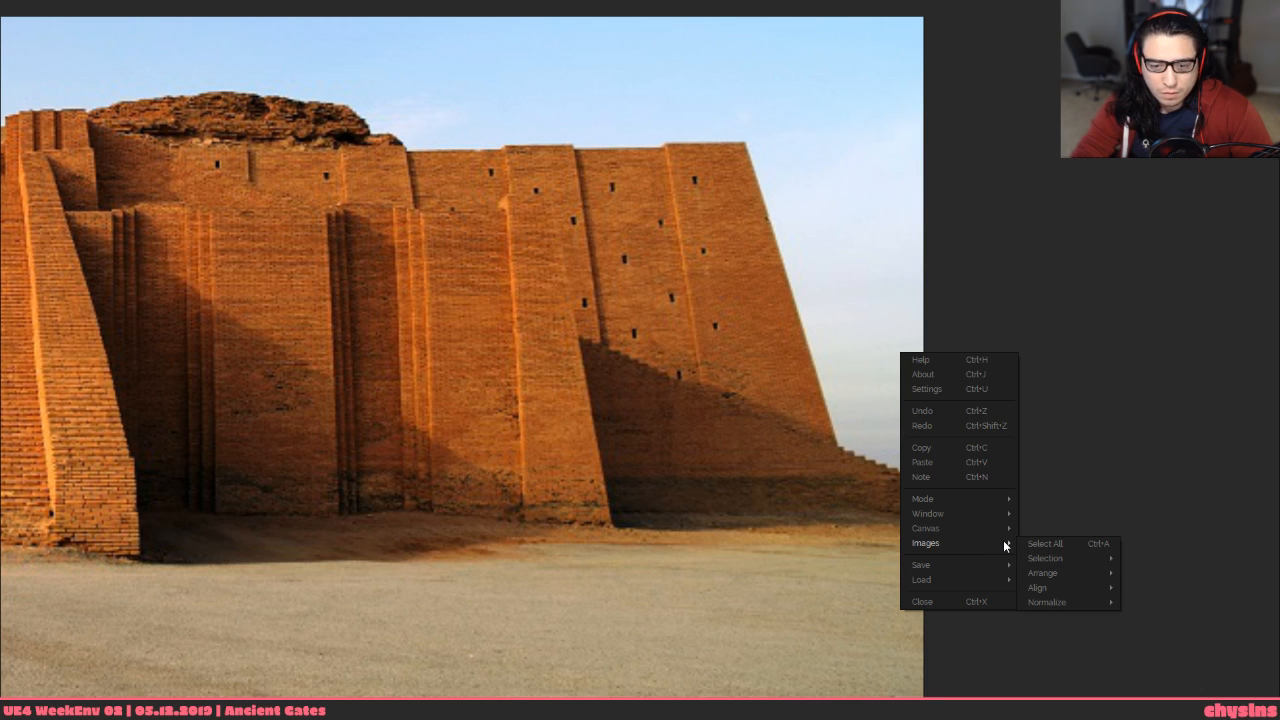
left_click(963, 389)
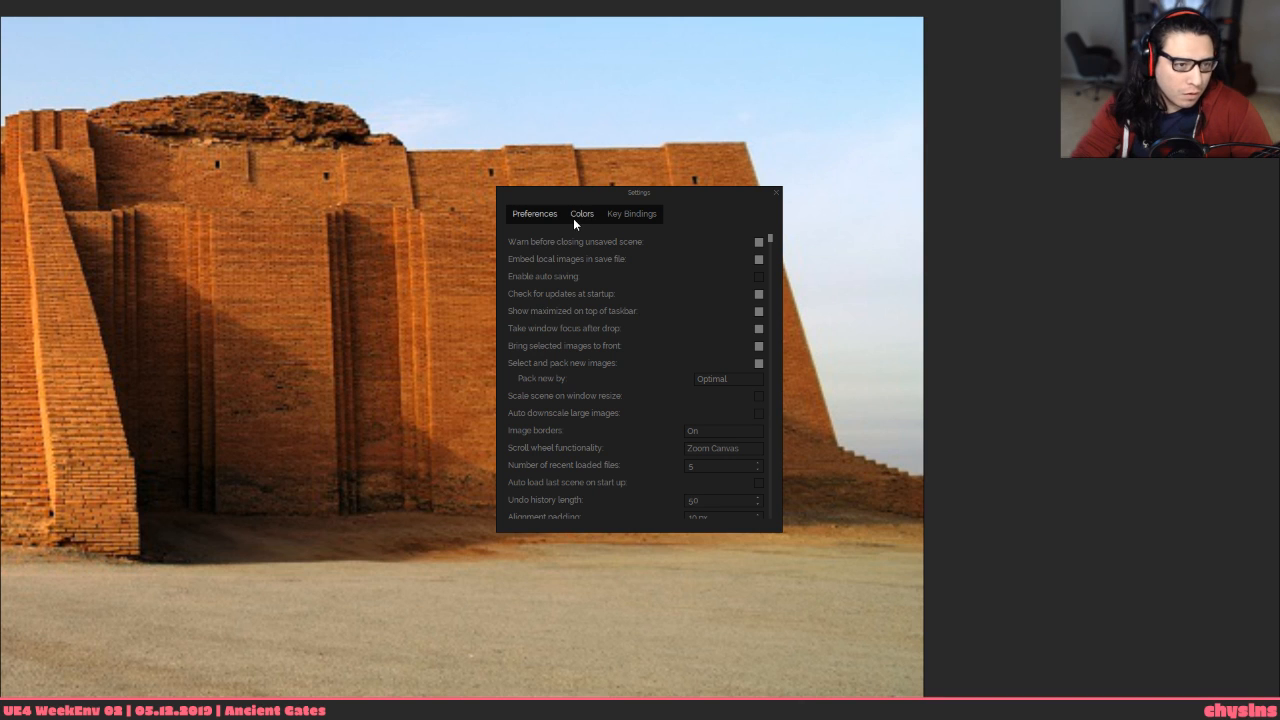
scroll(558, 356, "down", 1)
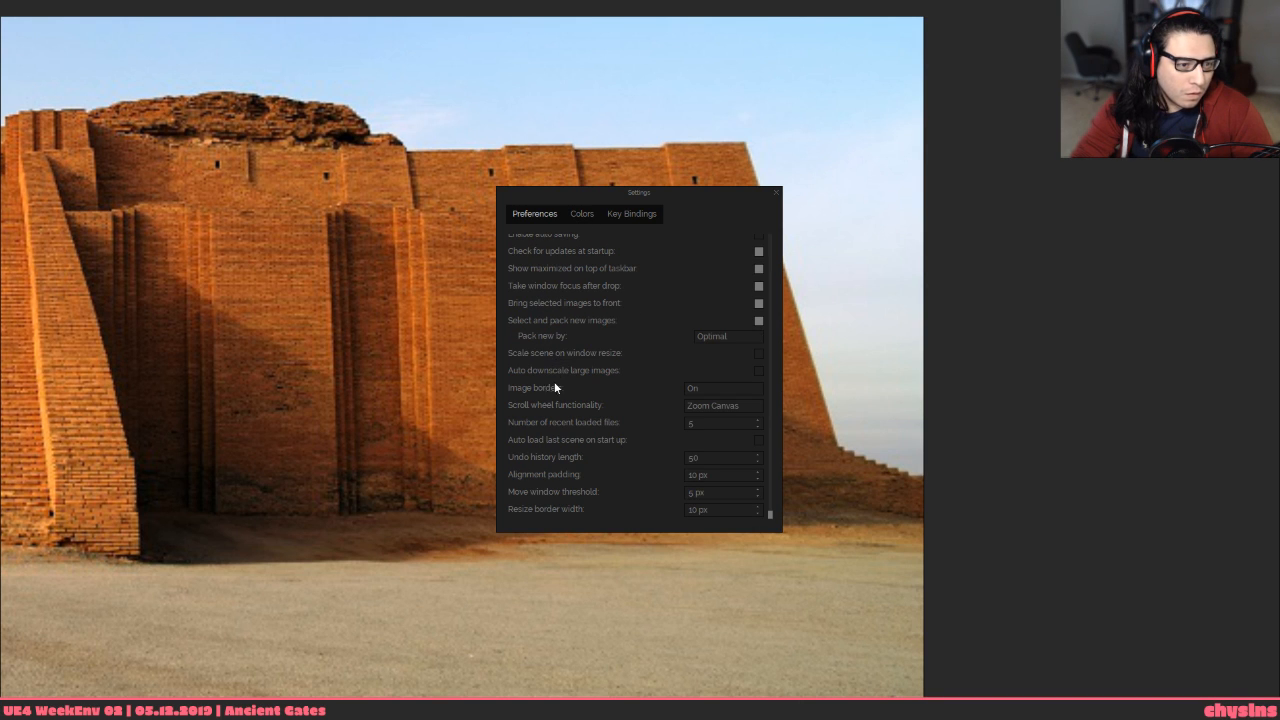
scroll(575, 294, "up", 1)
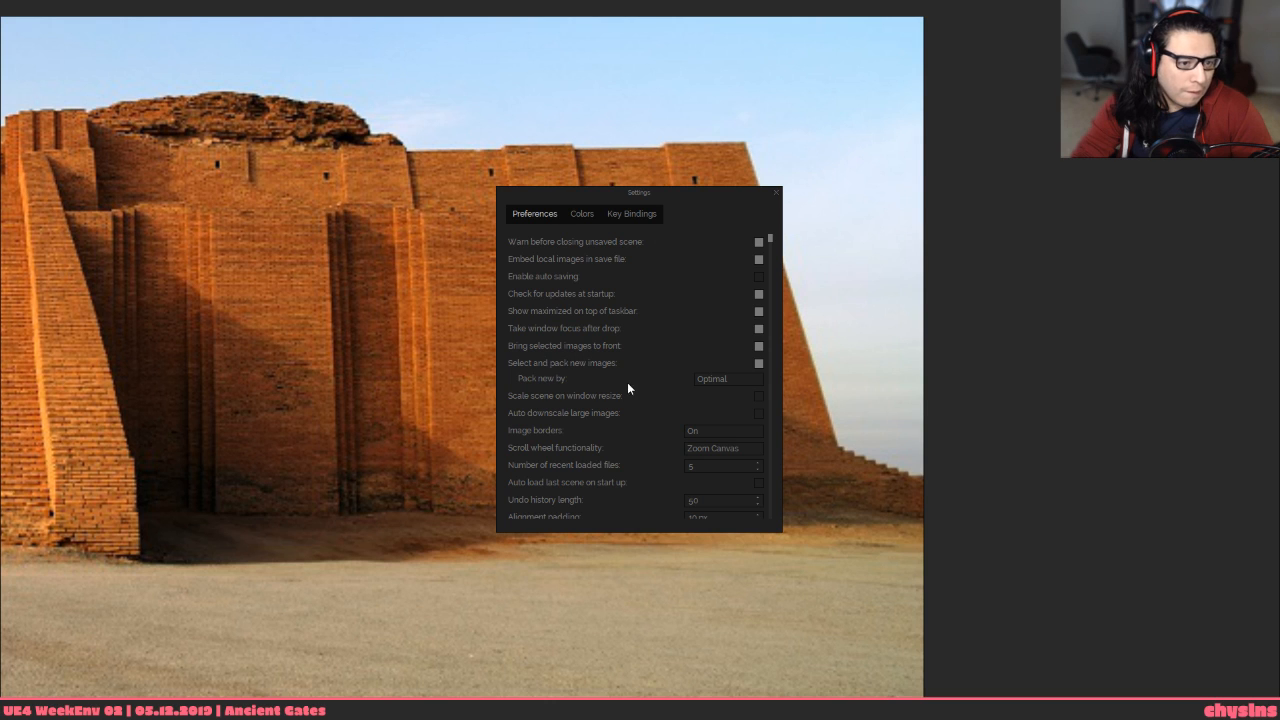
scroll(535, 420, "down", 1)
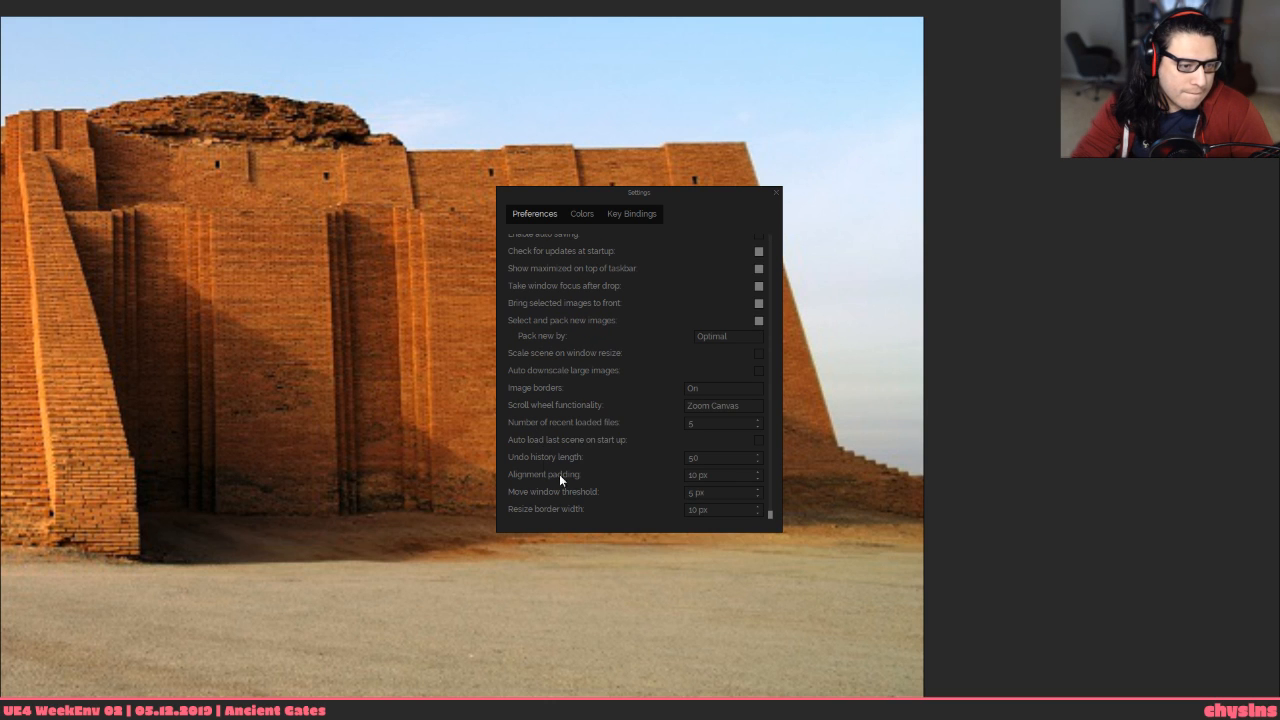
scroll(580, 312, "up", 1)
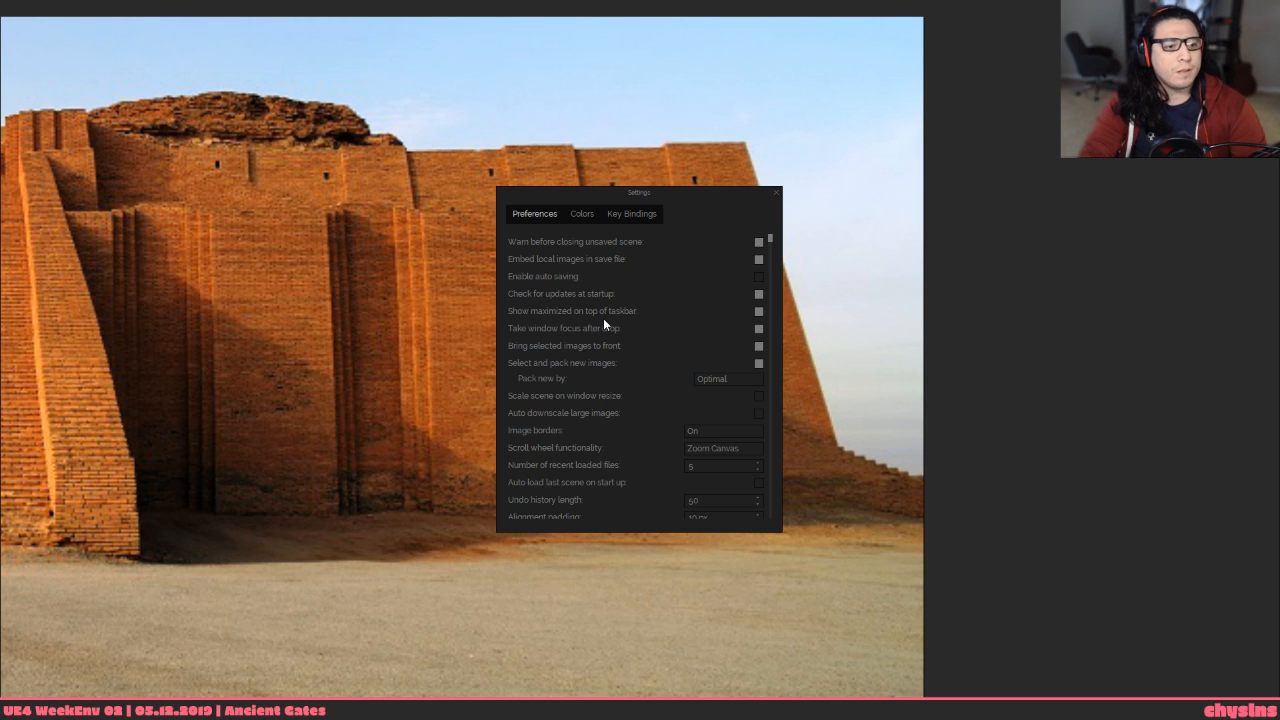
Look through the color settings and the Actions, Controls and System key bindings, and recheck the general preferences
left_click(598, 213)
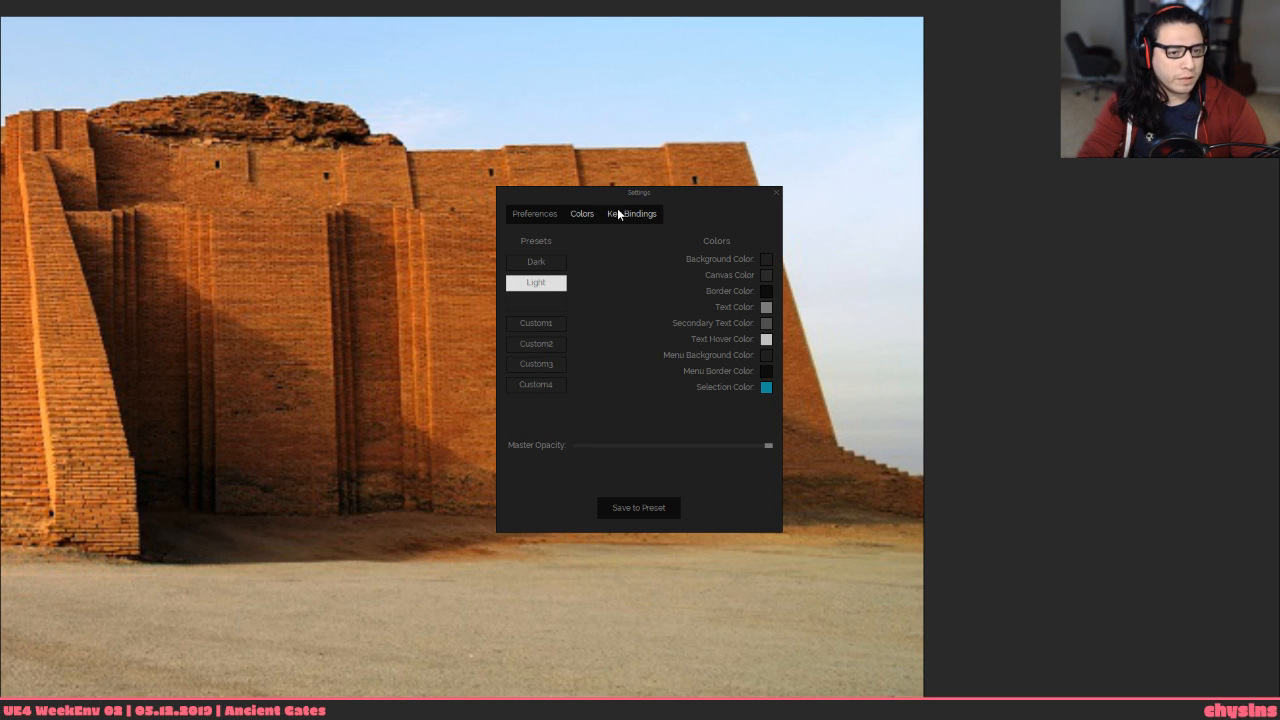
left_click(618, 213)
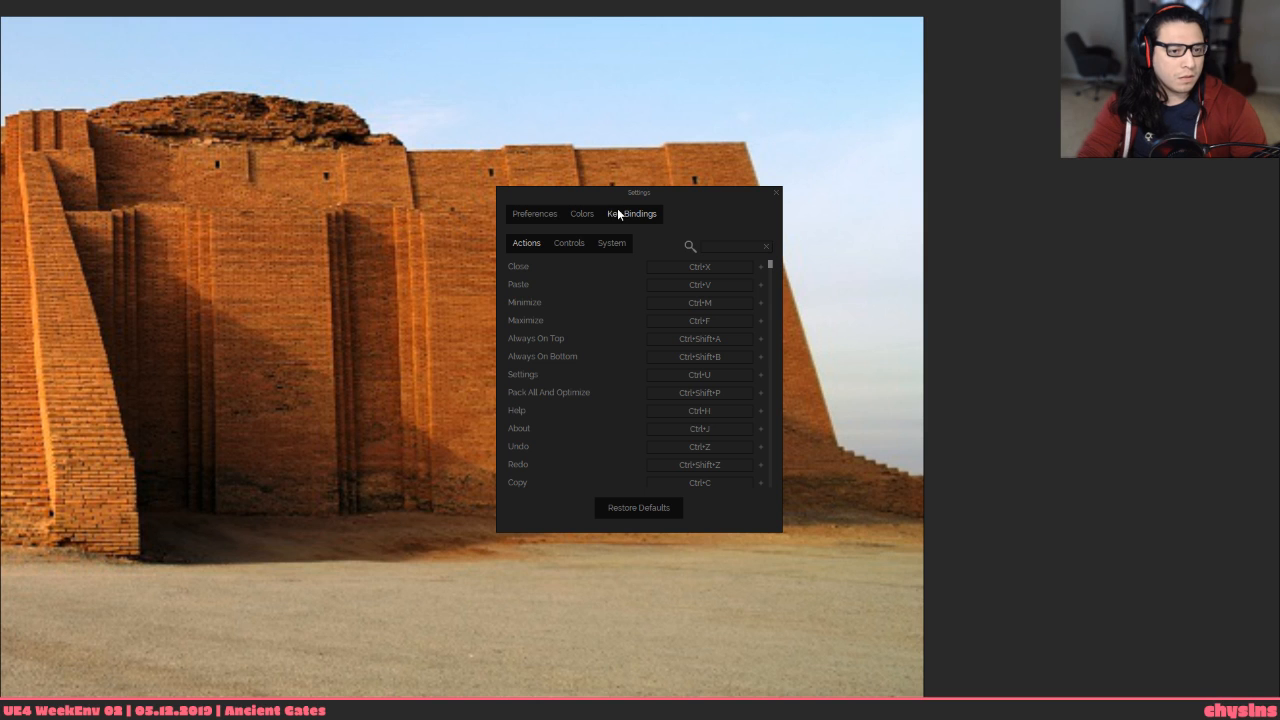
scroll(546, 408, "down", 4)
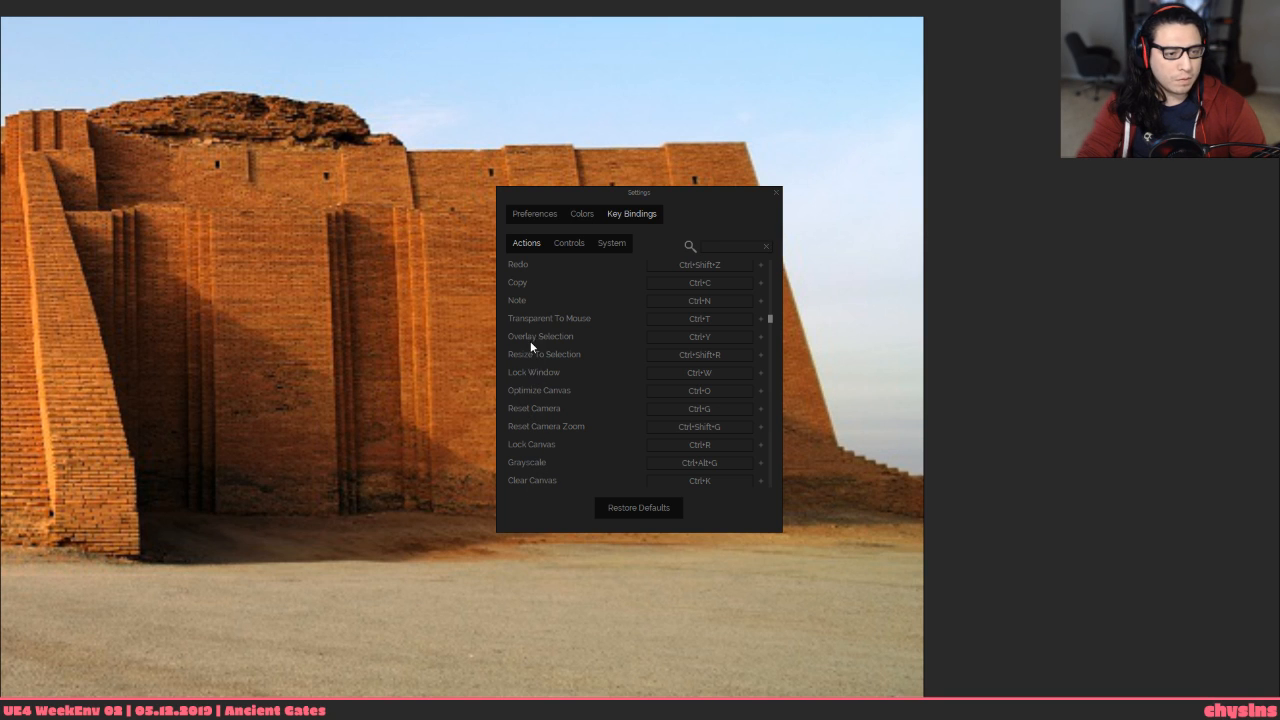
scroll(543, 358, "up", 4)
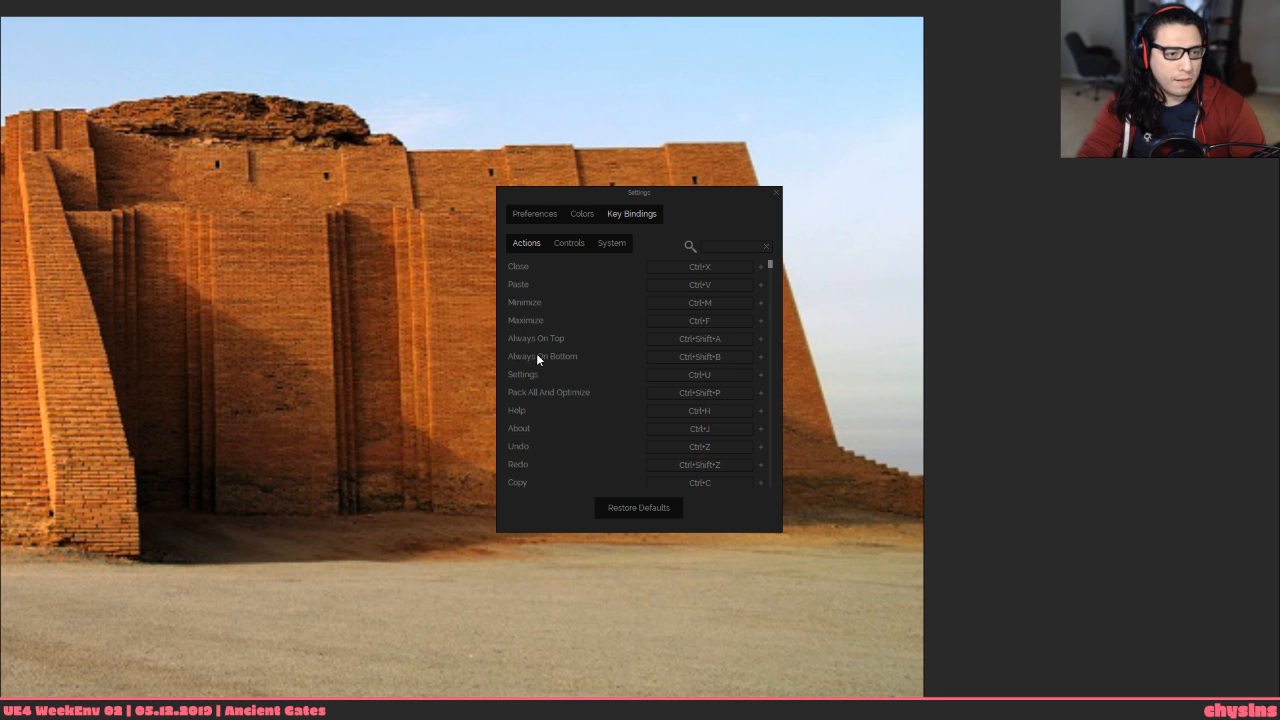
left_click(568, 242)
left_click(607, 244)
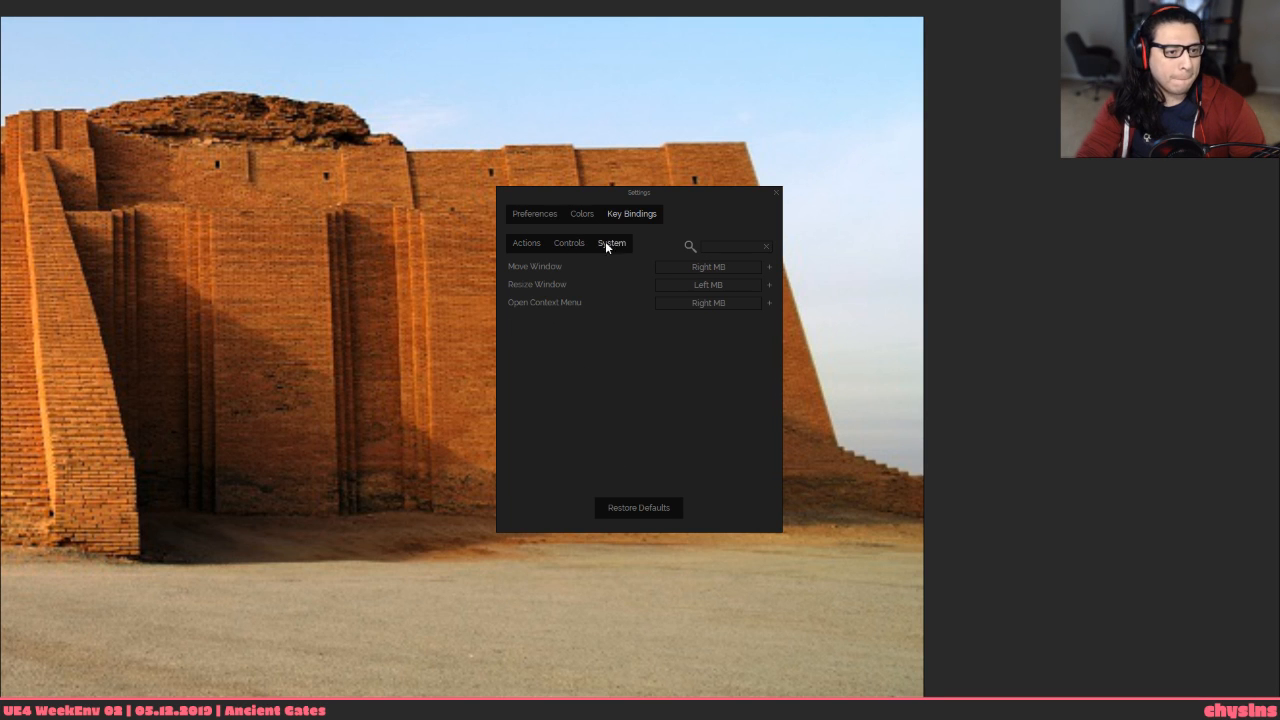
left_click(581, 243)
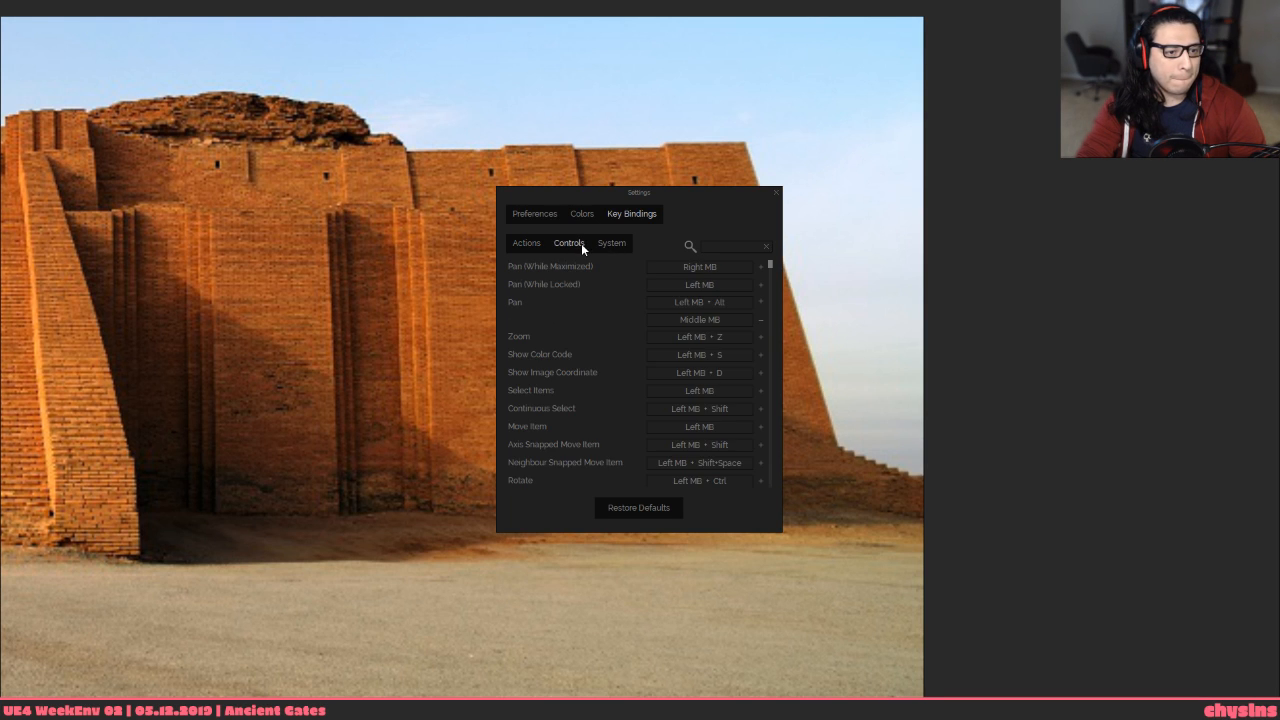
left_click(530, 245)
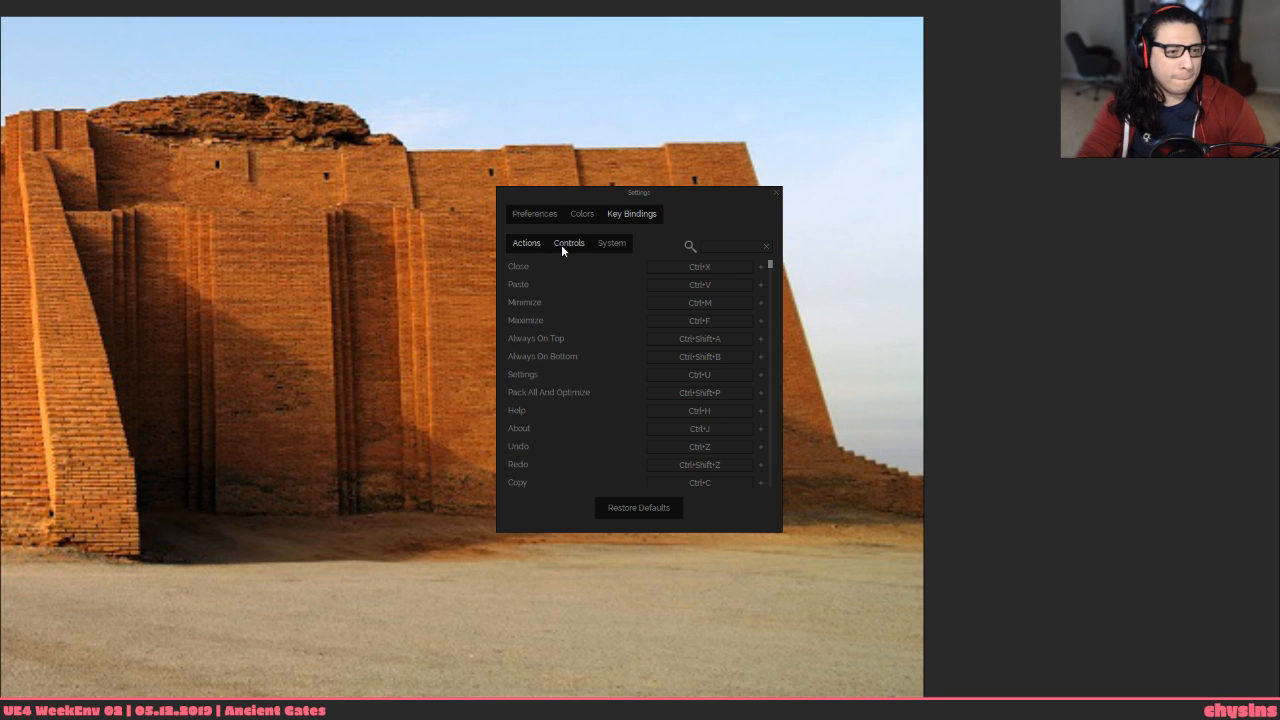
left_click(545, 214)
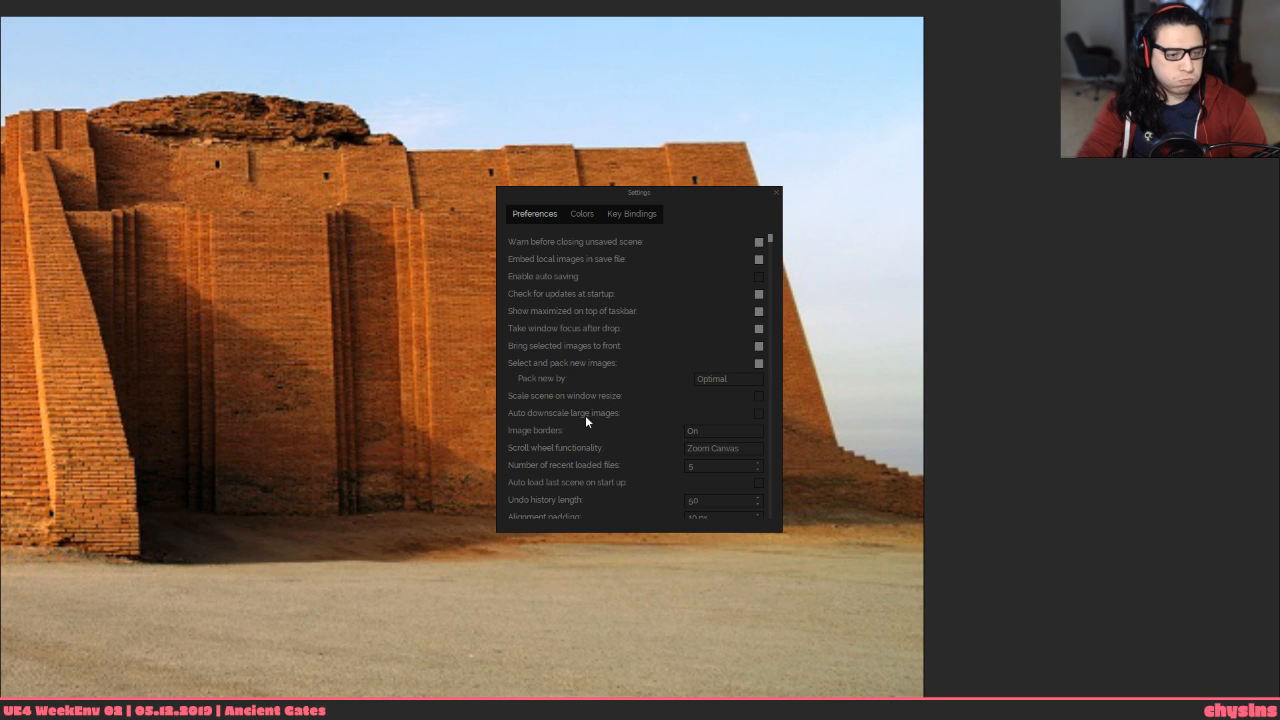
scroll(585, 472, "down", 2)
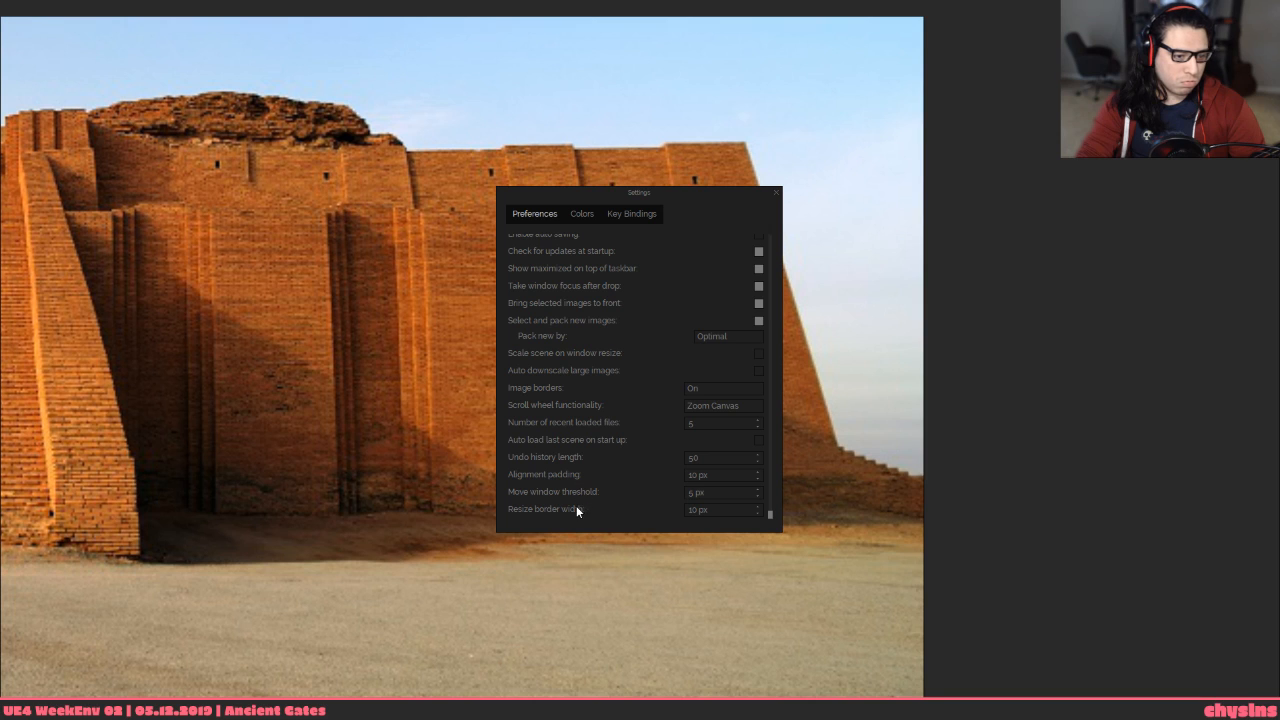
scroll(550, 337, "up", 2)
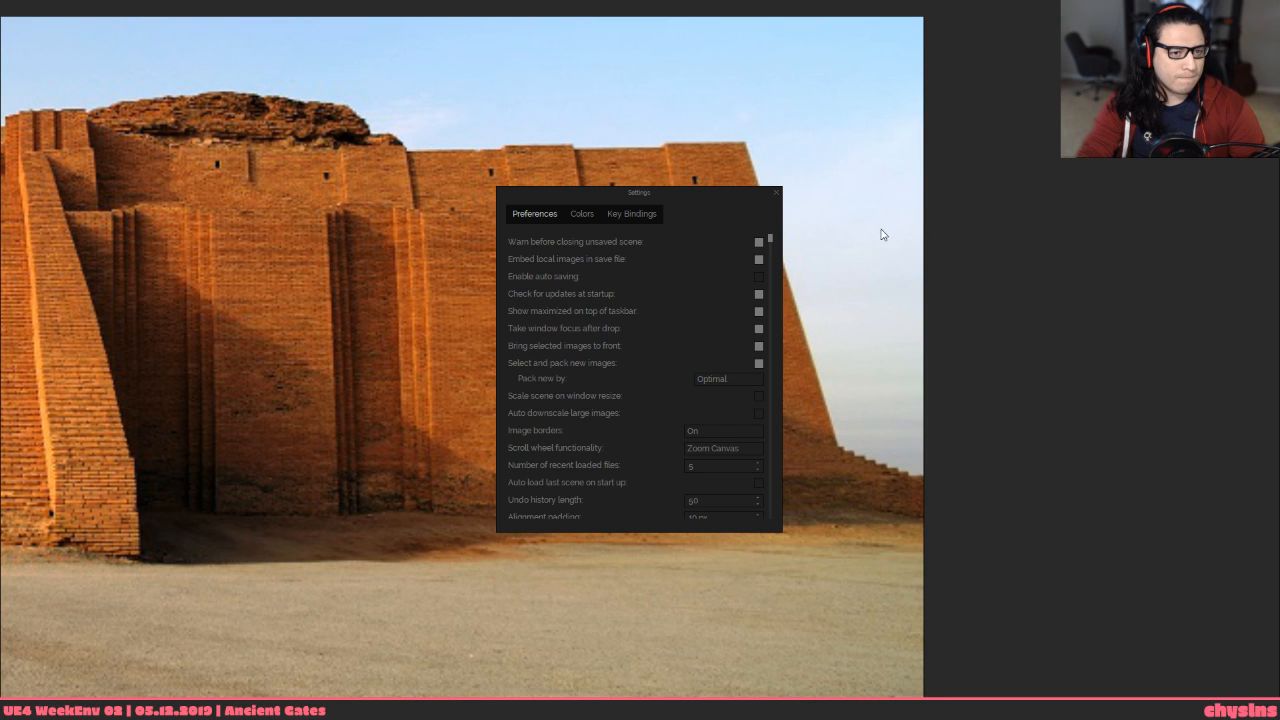
Lower the reference board's Master Opacity to near its low end so the model shows through, and close the settings
left_click(592, 216)
left_click(625, 220)
left_click(585, 217)
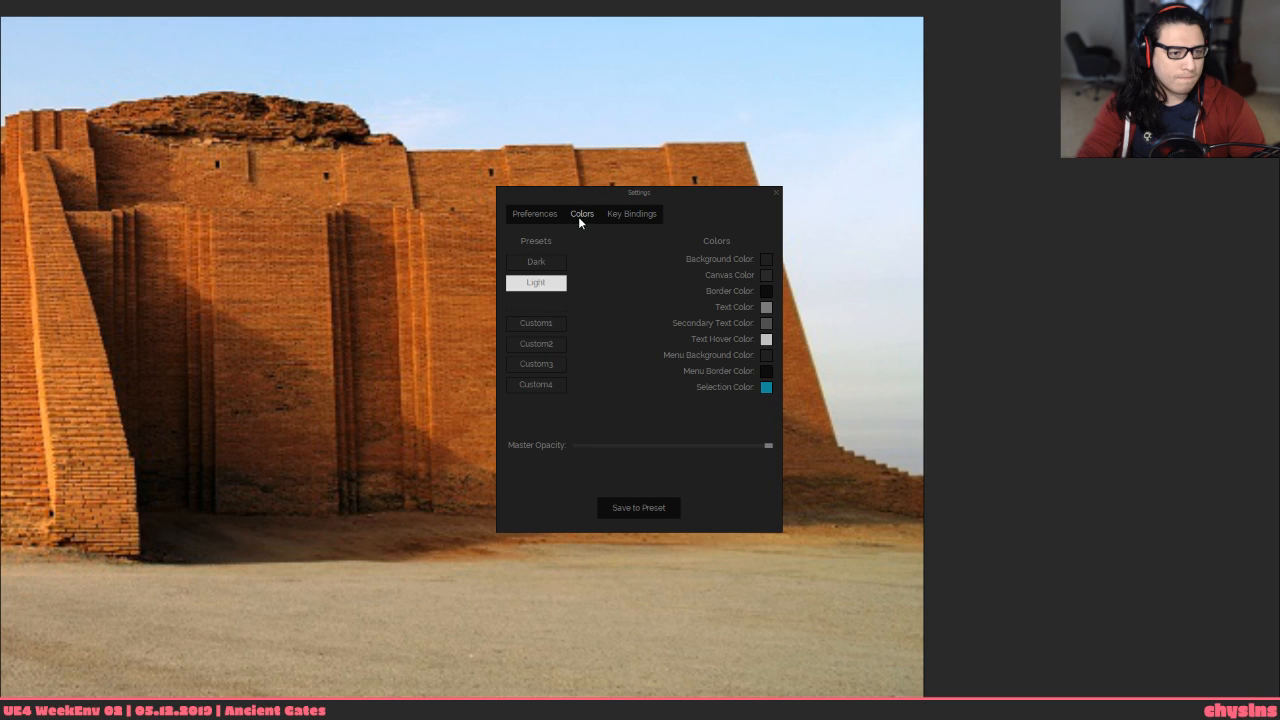
left_click_drag(770, 446, 609, 447)
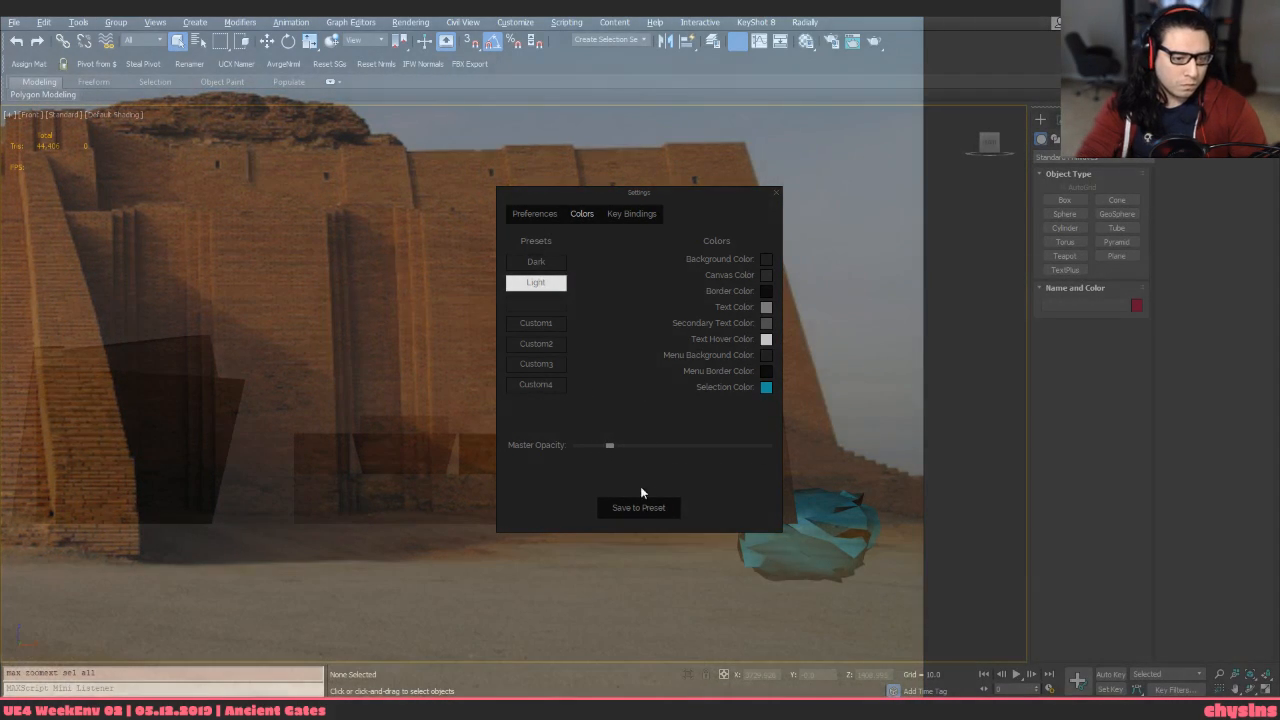
left_click(776, 193)
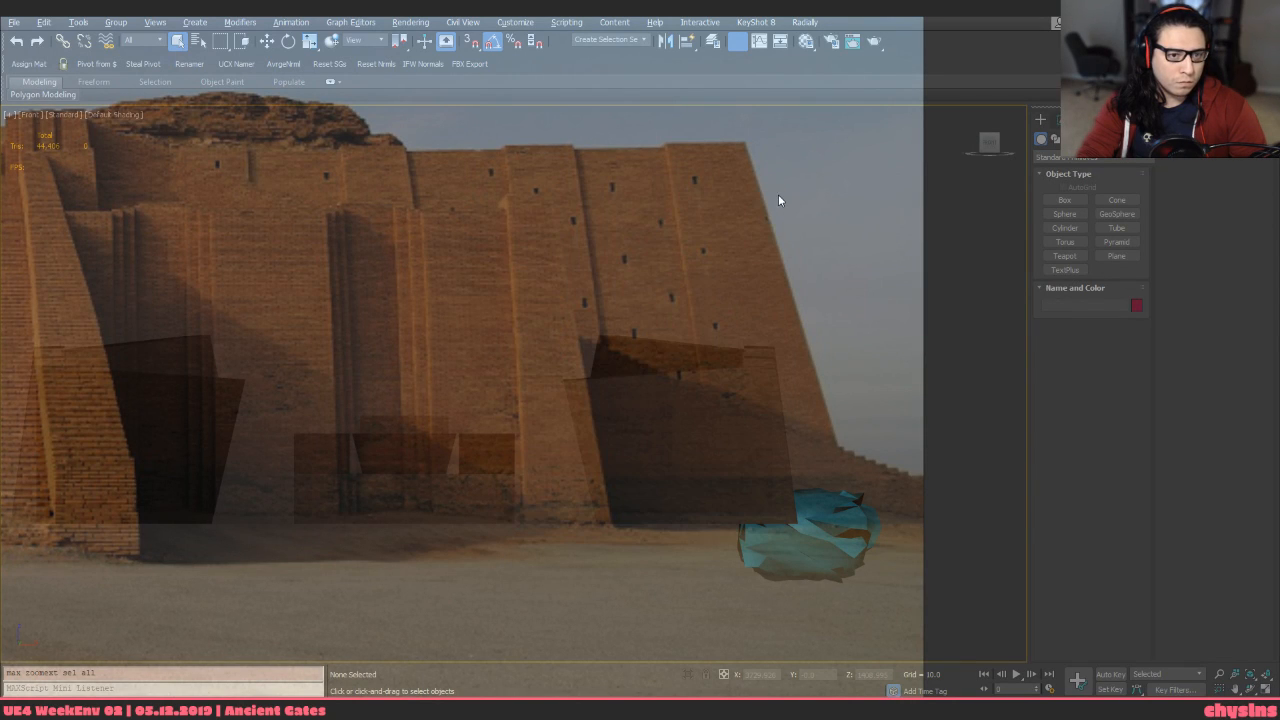
Shift the reference photo over the viewport until the ziggurat's sloped outer wall lines up near the model's outer tower
right_click(798, 196)
left_click(751, 363)
left_click_drag(783, 449, 852, 459)
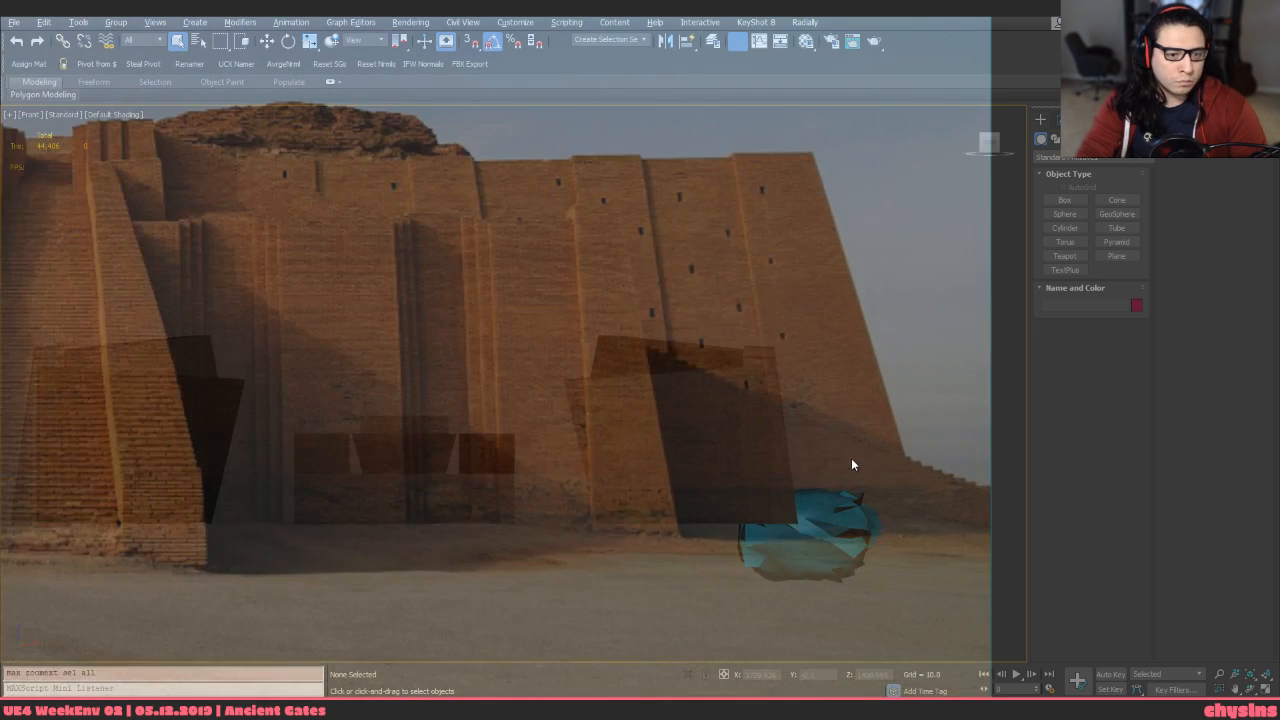
right_click(855, 406)
left_click(841, 338)
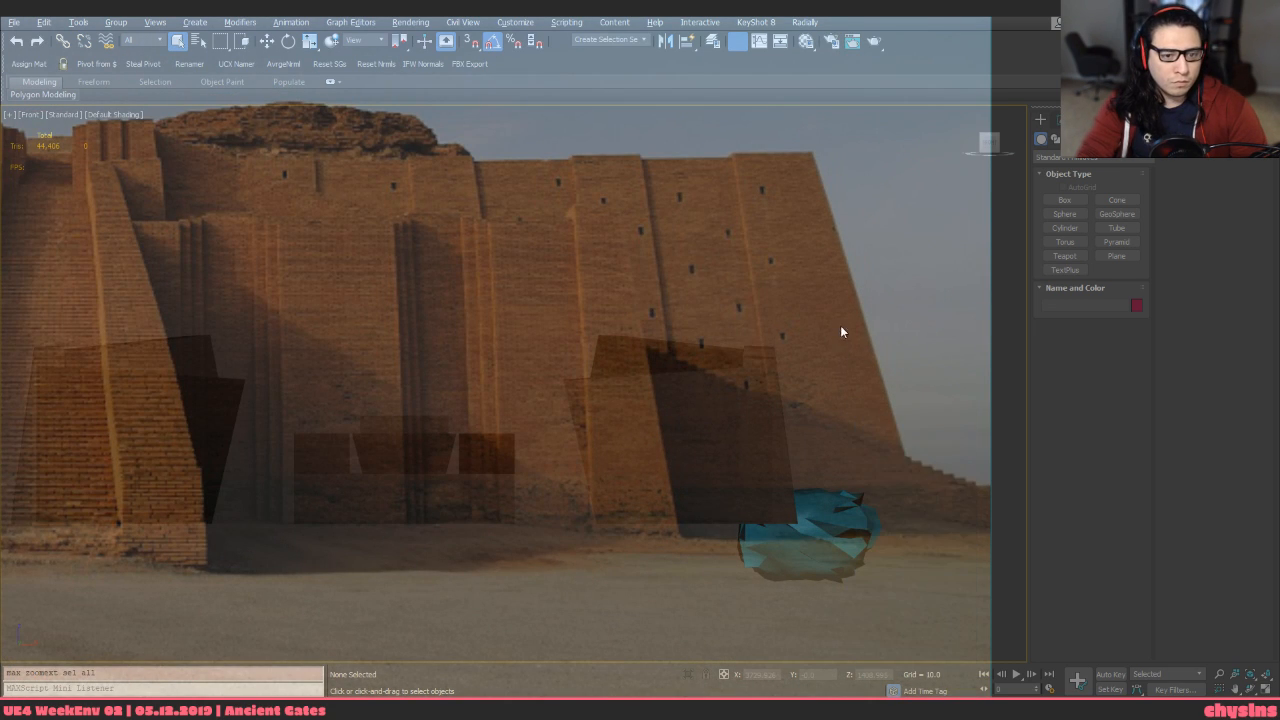
scroll(840, 325, "down", 2)
left_click_drag(840, 325, 629, 380)
scroll(657, 358, "up", 2)
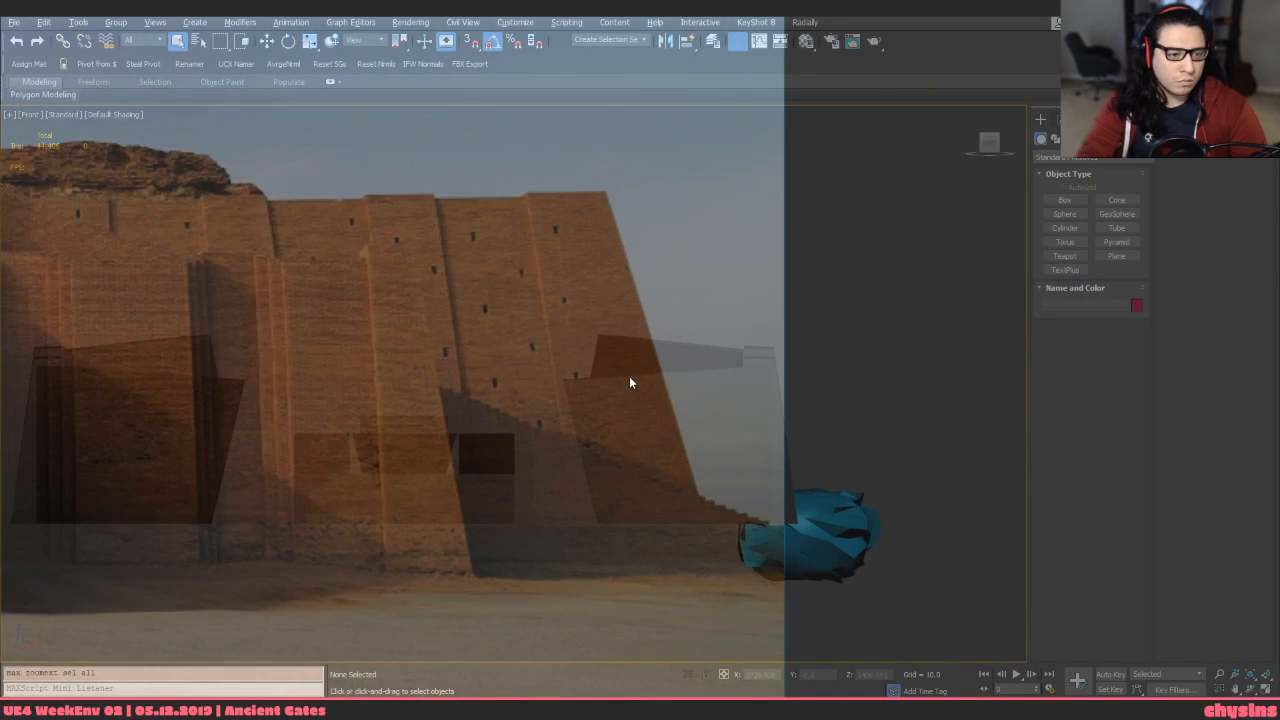
Set the reference board's mode to Transparent To Mouse, accepting the confirmation and choosing not to be shown it again
right_click(653, 364)
mouse_move(729, 512)
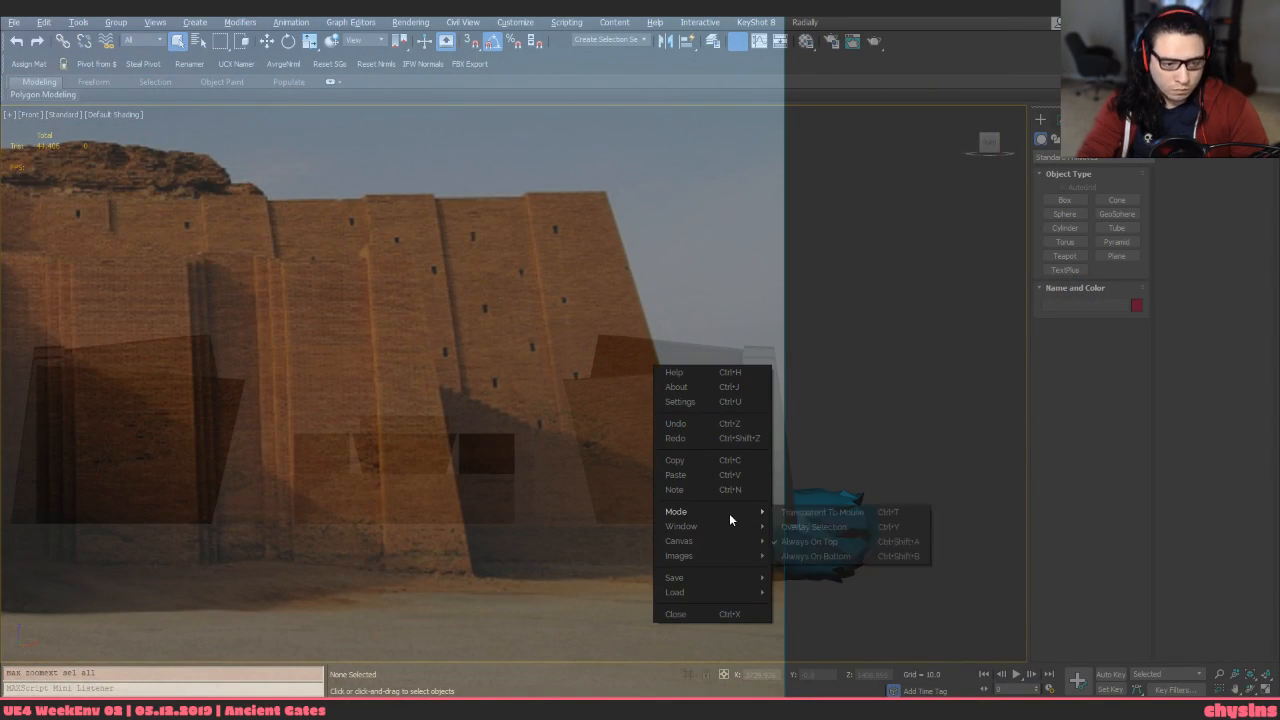
left_click(797, 512)
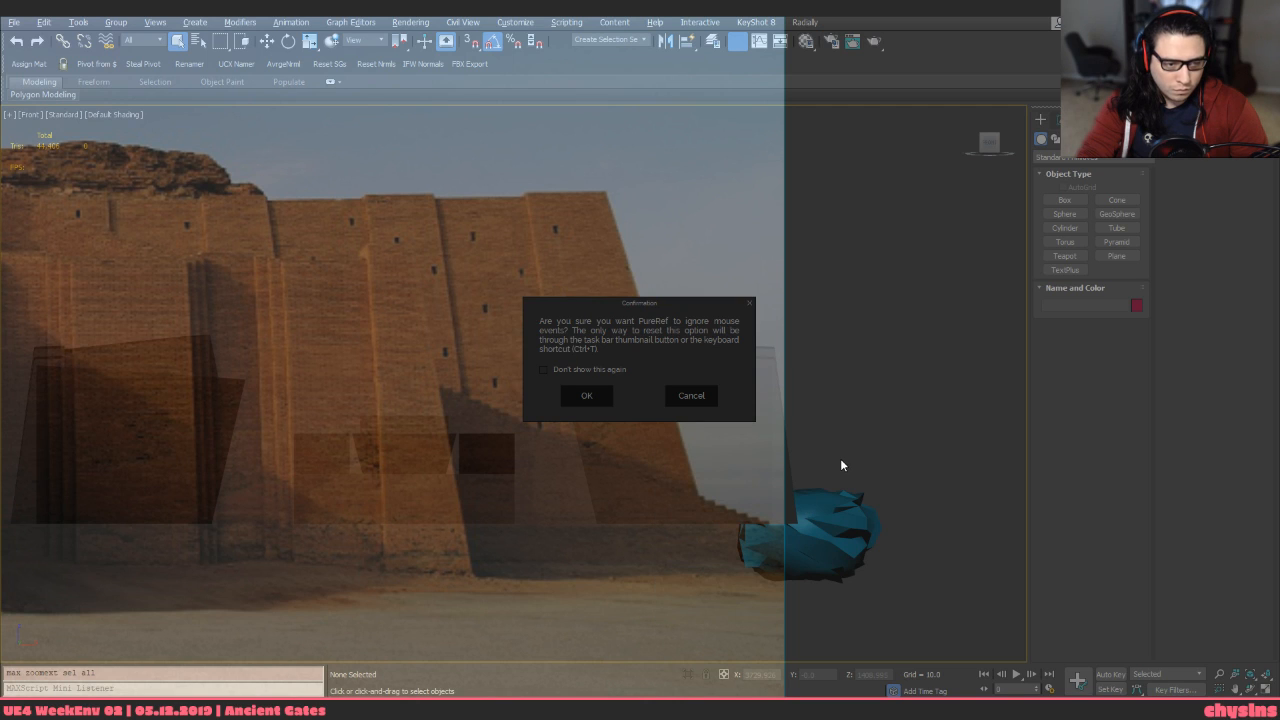
left_click(593, 373)
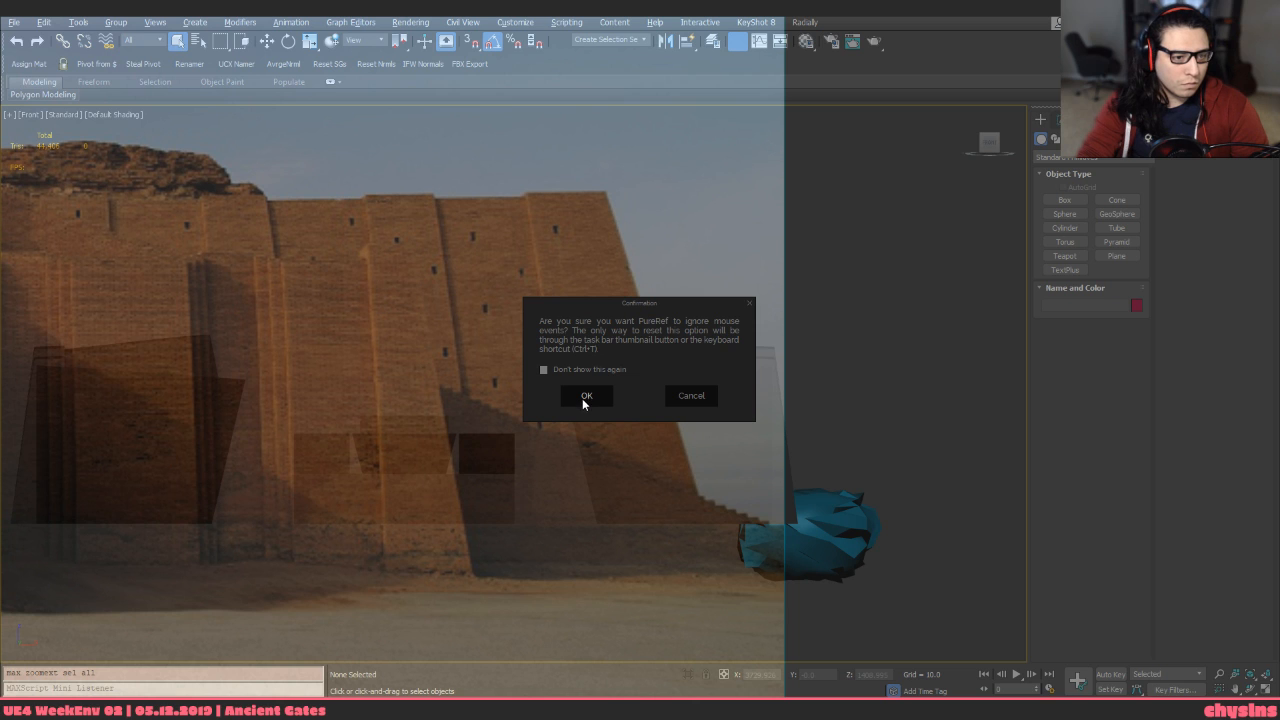
left_click(585, 396)
left_click(579, 401)
Draw a box about 4123 long, 2026 wide and 1161 high over the photo's outermost sloped buttress and open its parameters
middle_click_drag(799, 361, 822, 362)
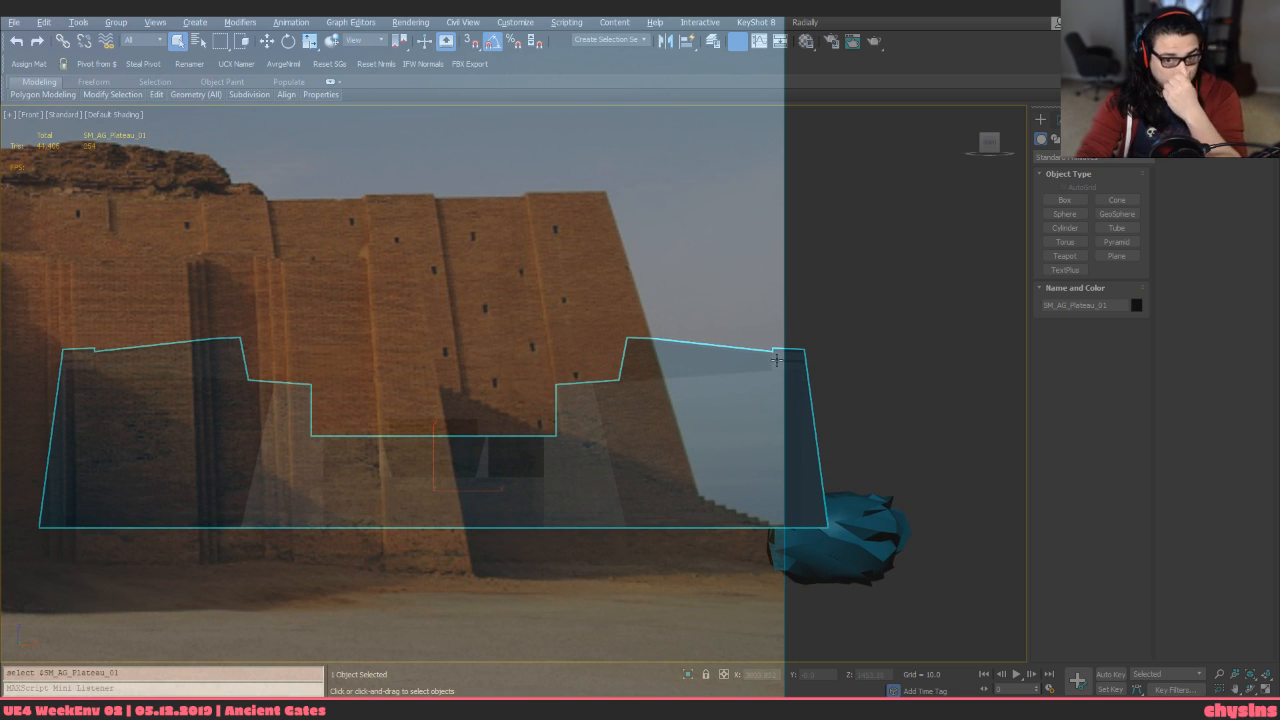
middle_click_drag(791, 300, 520, 425)
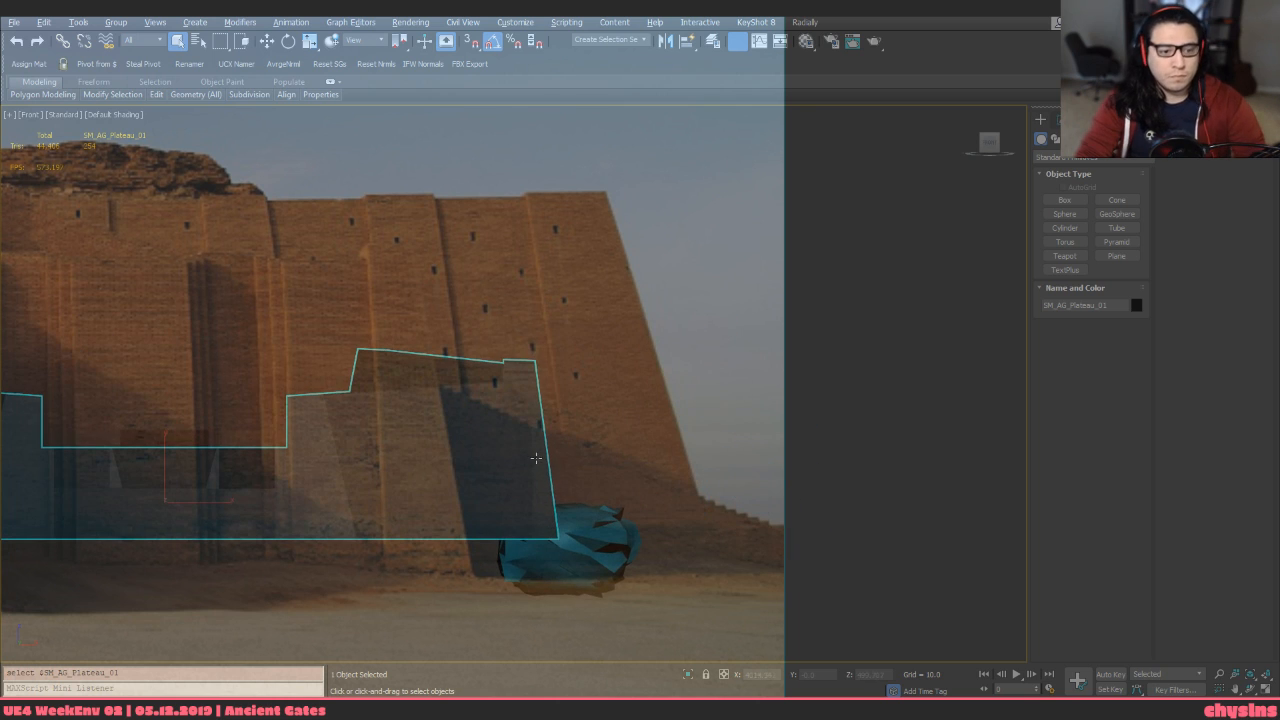
left_click(1065, 200)
left_click_drag(525, 197, 709, 569)
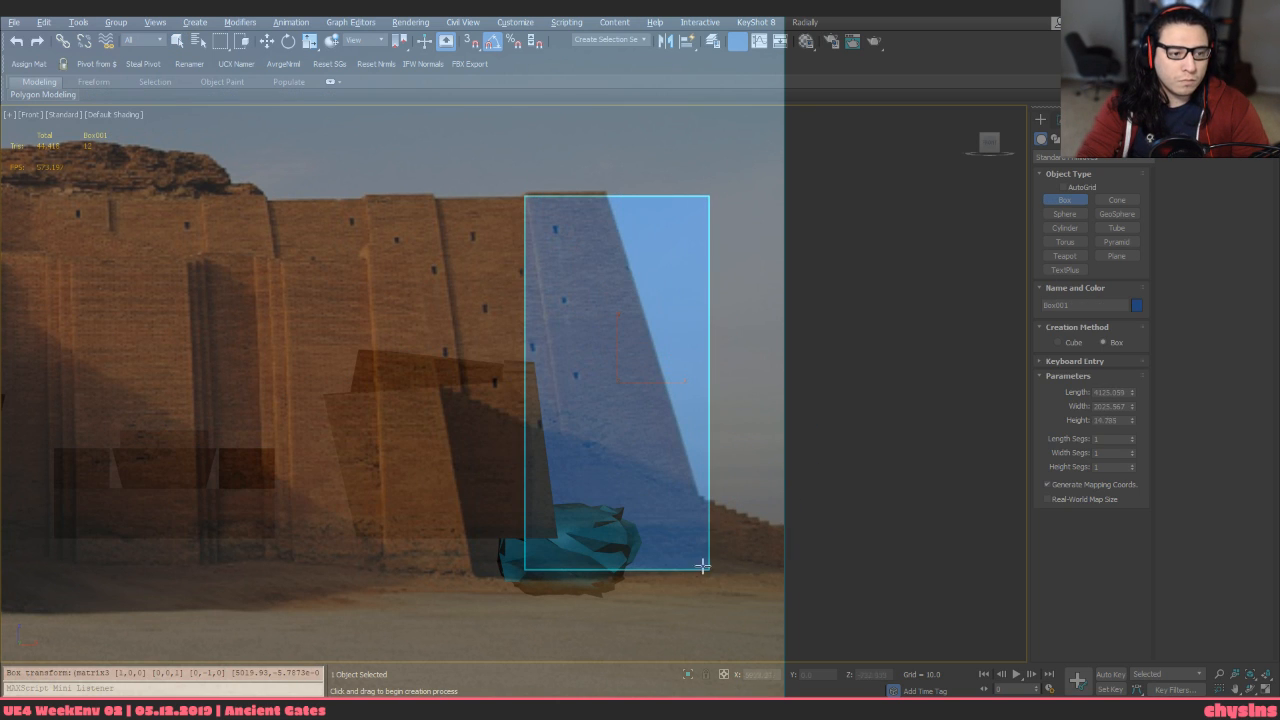
right_click(671, 463)
middle_click_drag(987, 249, 983, 249)
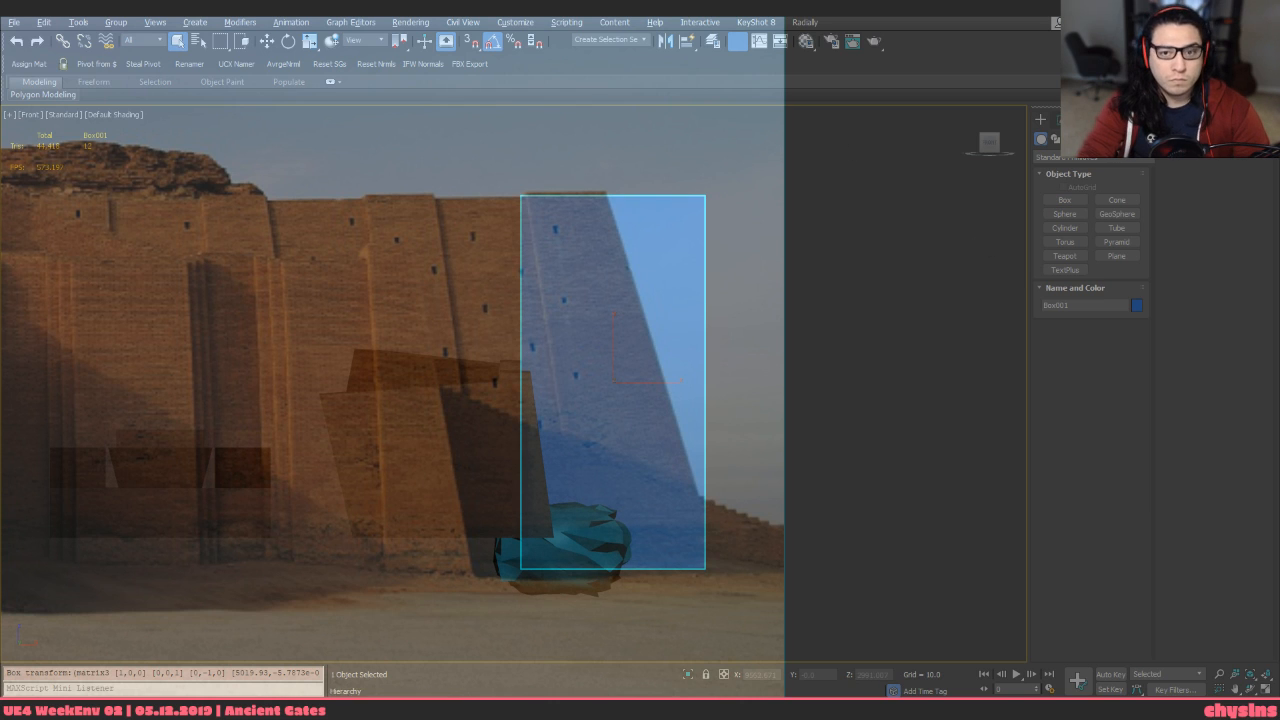
left_click(1061, 119)
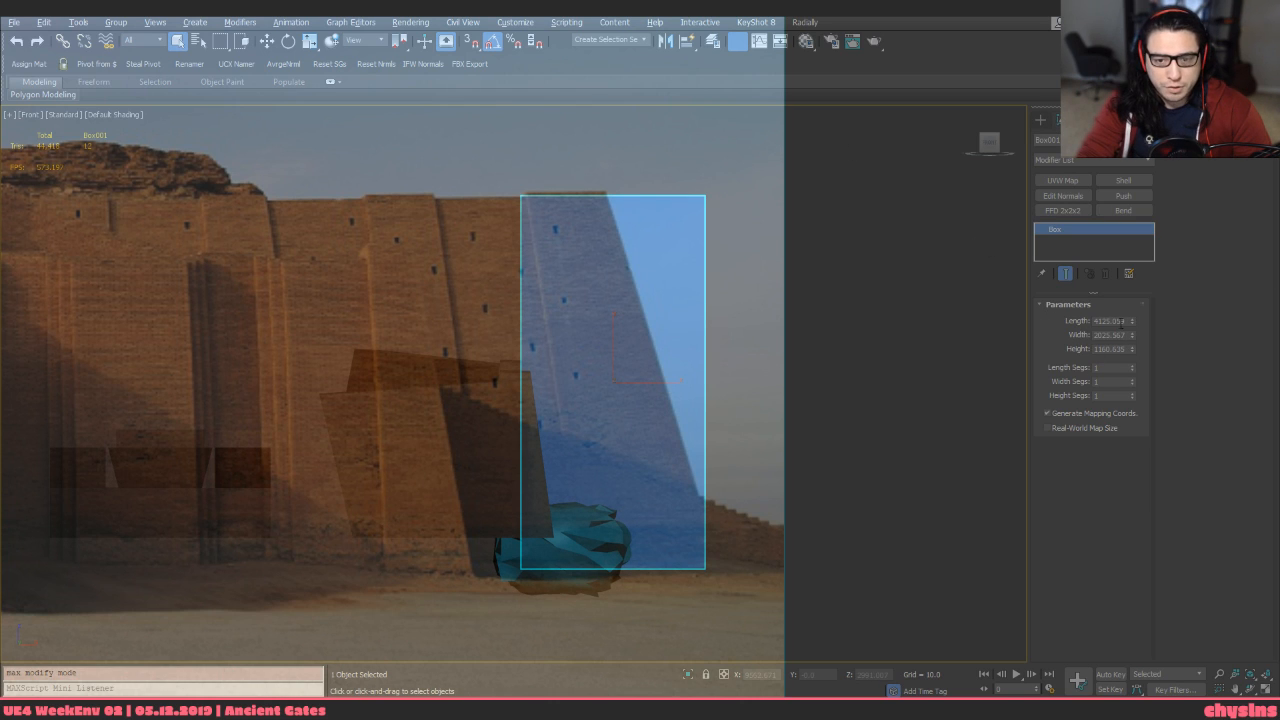
key("ctrl+z")
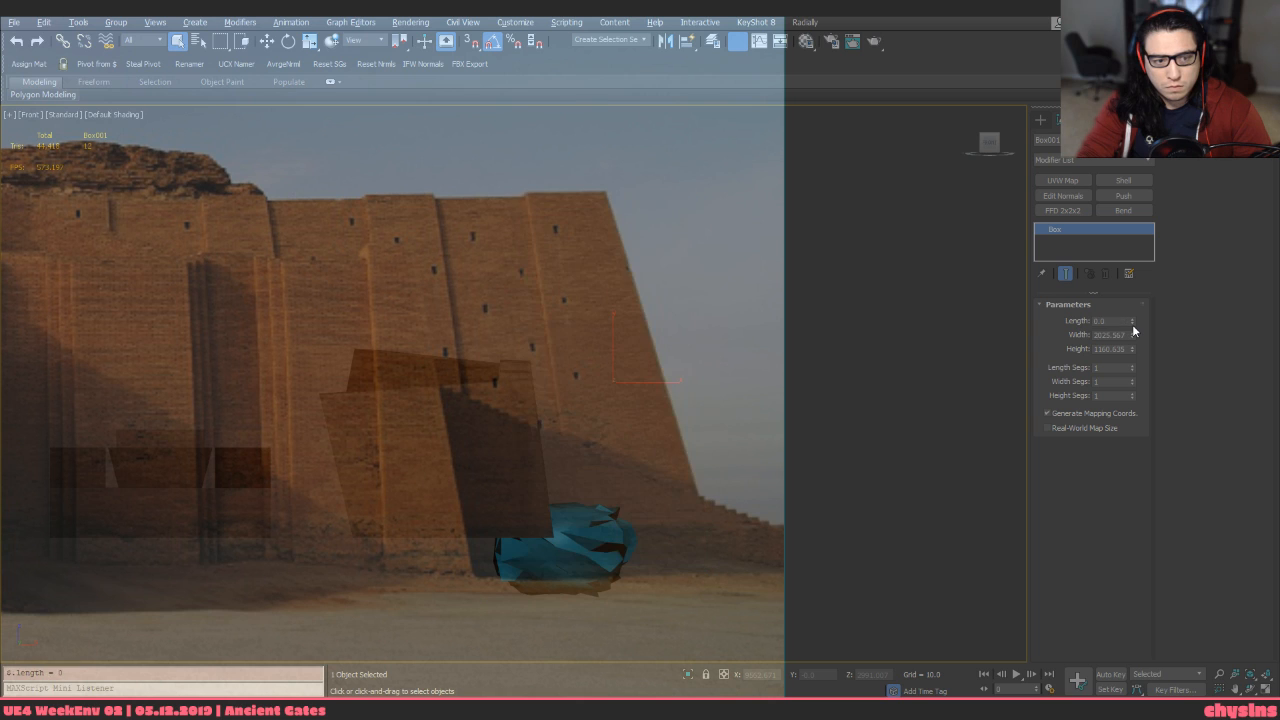
key("ctrl+y")
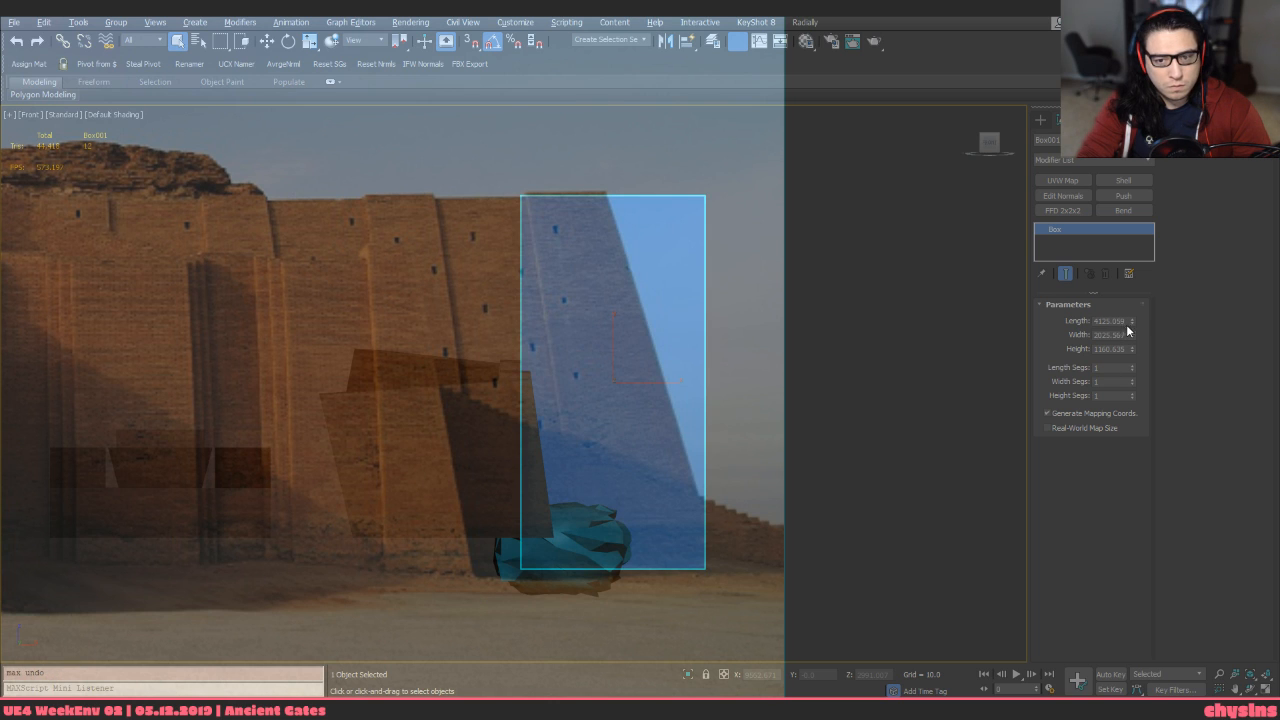
left_click_drag(1133, 318, 1135, 356)
right_click(1133, 336)
right_click(1135, 356)
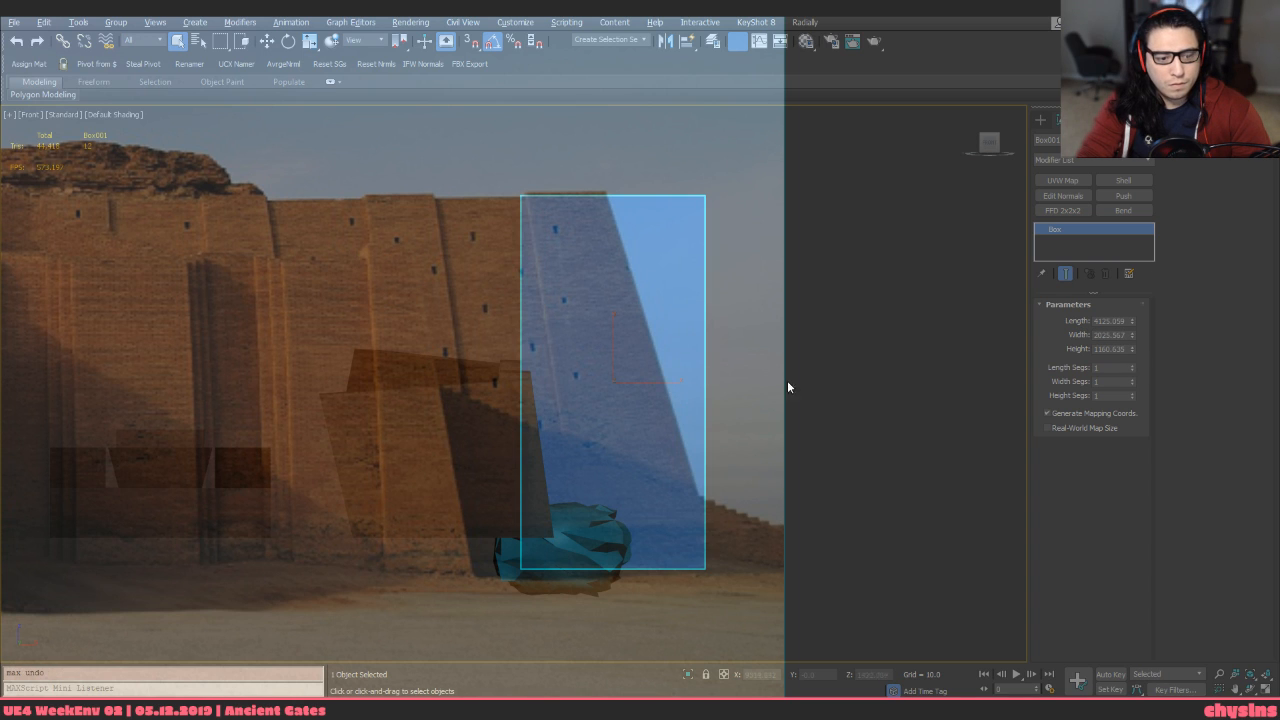
Nudge the box sideways to fit the buttress, and set its length to 4000 and width to 2000
key("w")
mouse_move(657, 381)
left_mouse_down()
mouse_move(509, 380)
mouse_move(678, 397)
mouse_move(666, 394)
left_mouse_up()
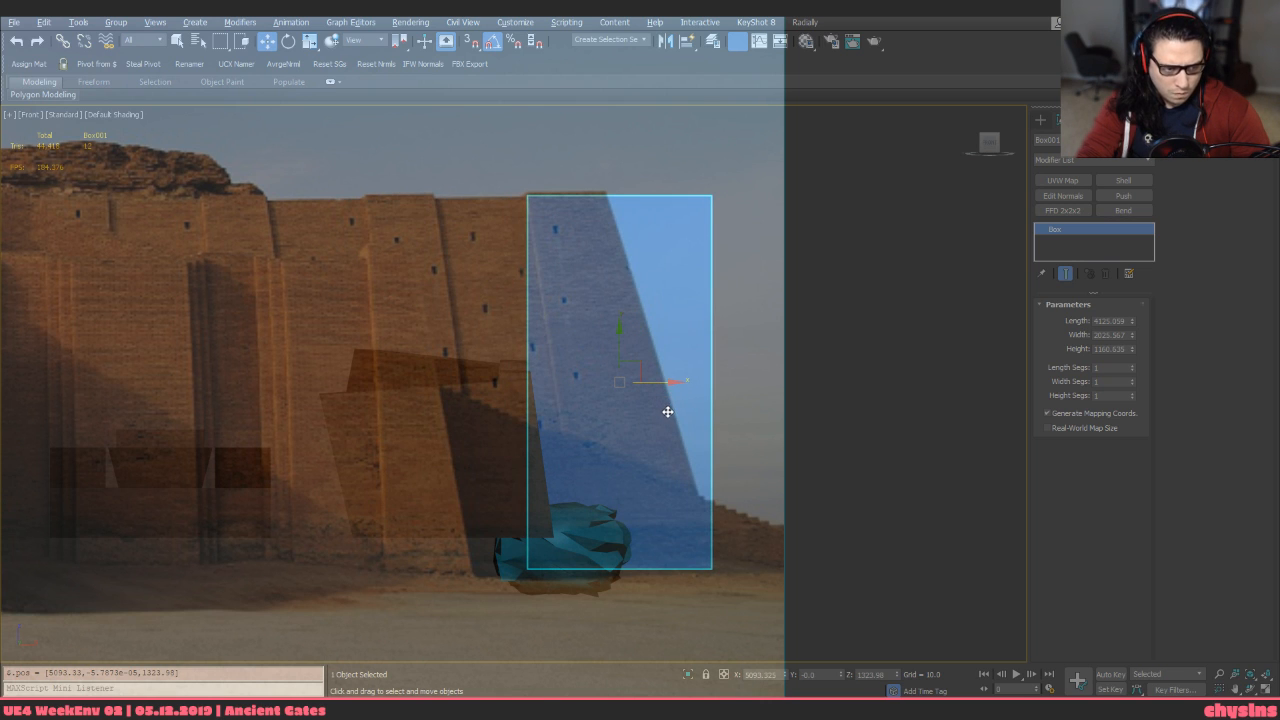
left_click_drag(1133, 338, 1142, 340)
double_click(1116, 320)
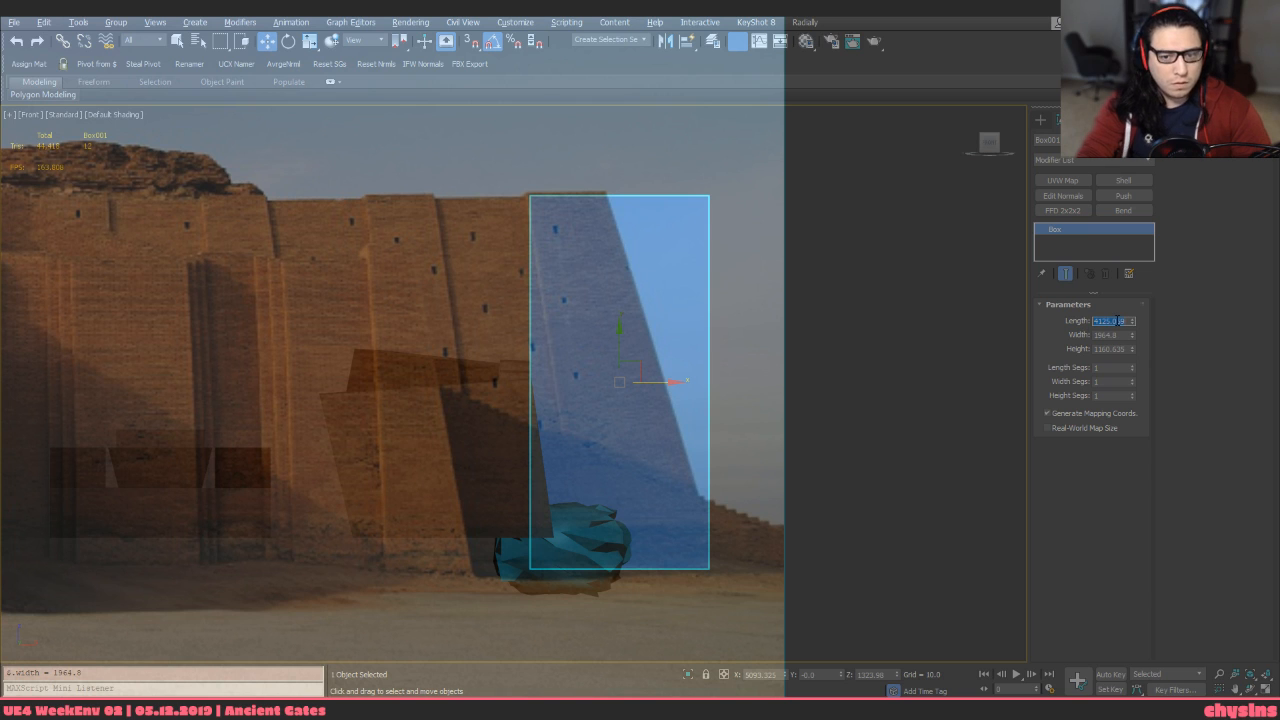
type("4400")
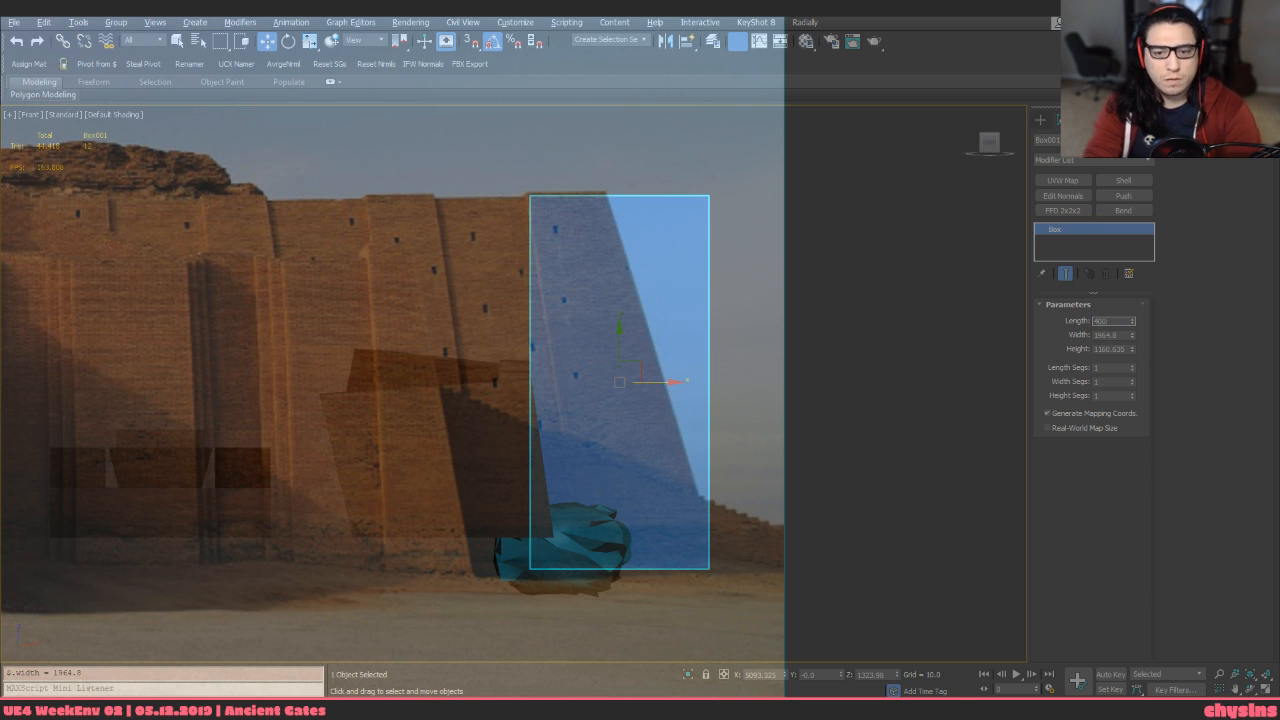
key("Tab")
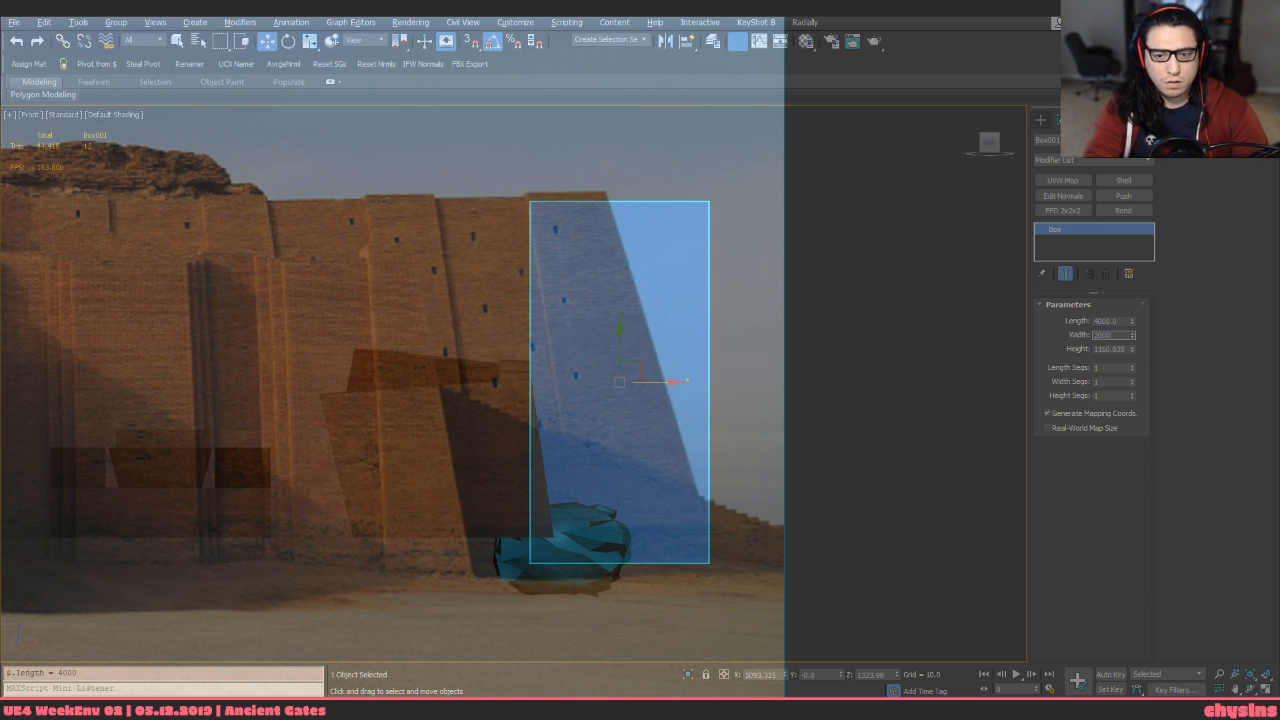
type("2000")
key("Return")
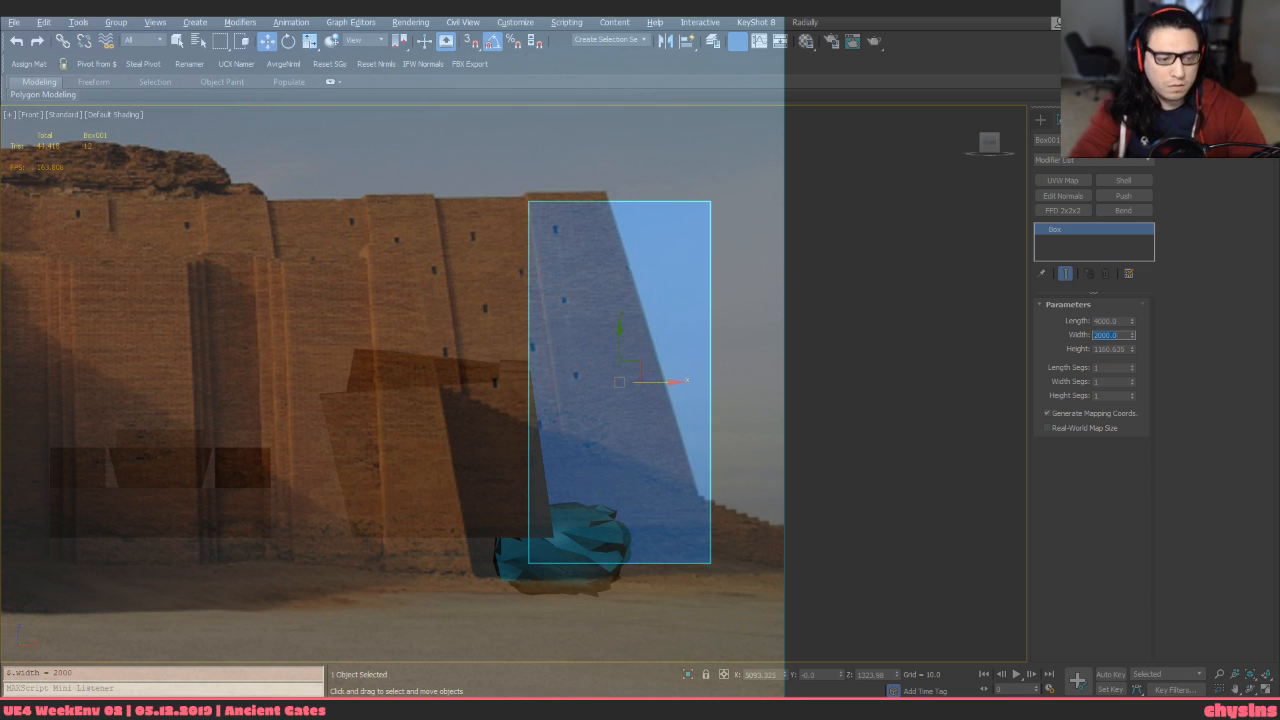
Raise the box to meet the photographed wall's upper edge and set its height to 2000
left_click_drag(623, 326, 618, 319)
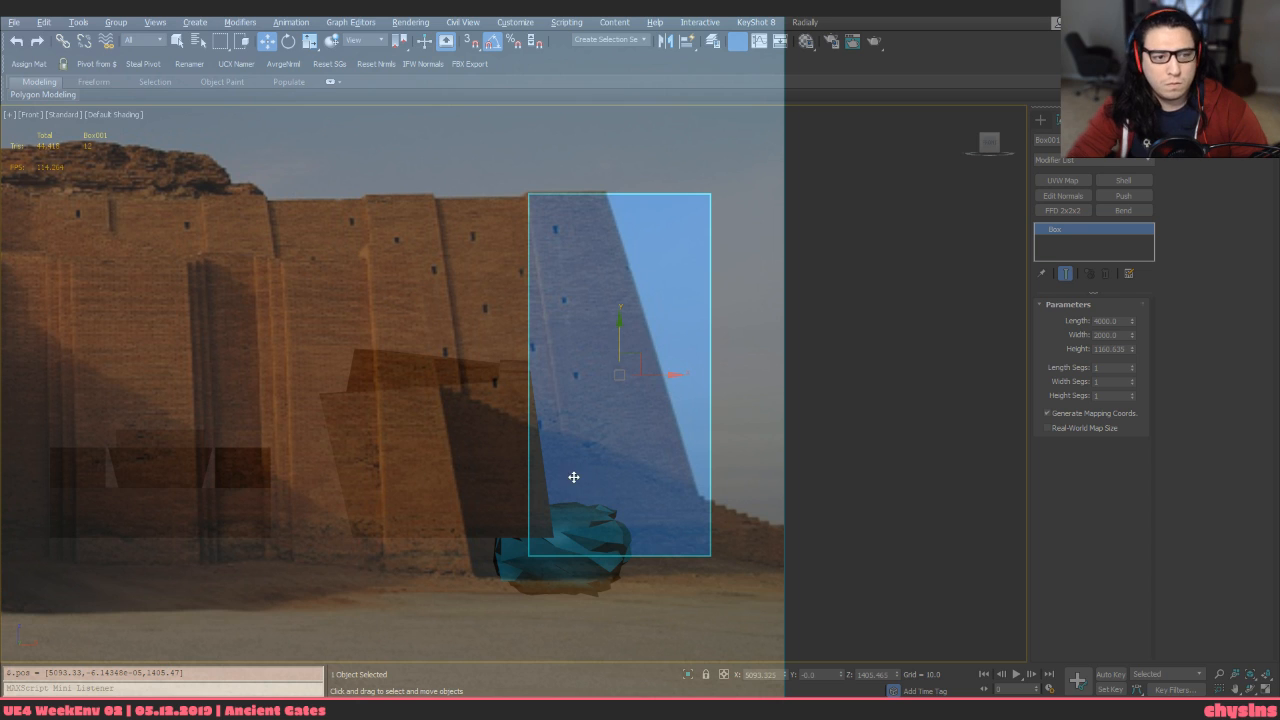
left_click_drag(580, 482, 588, 484)
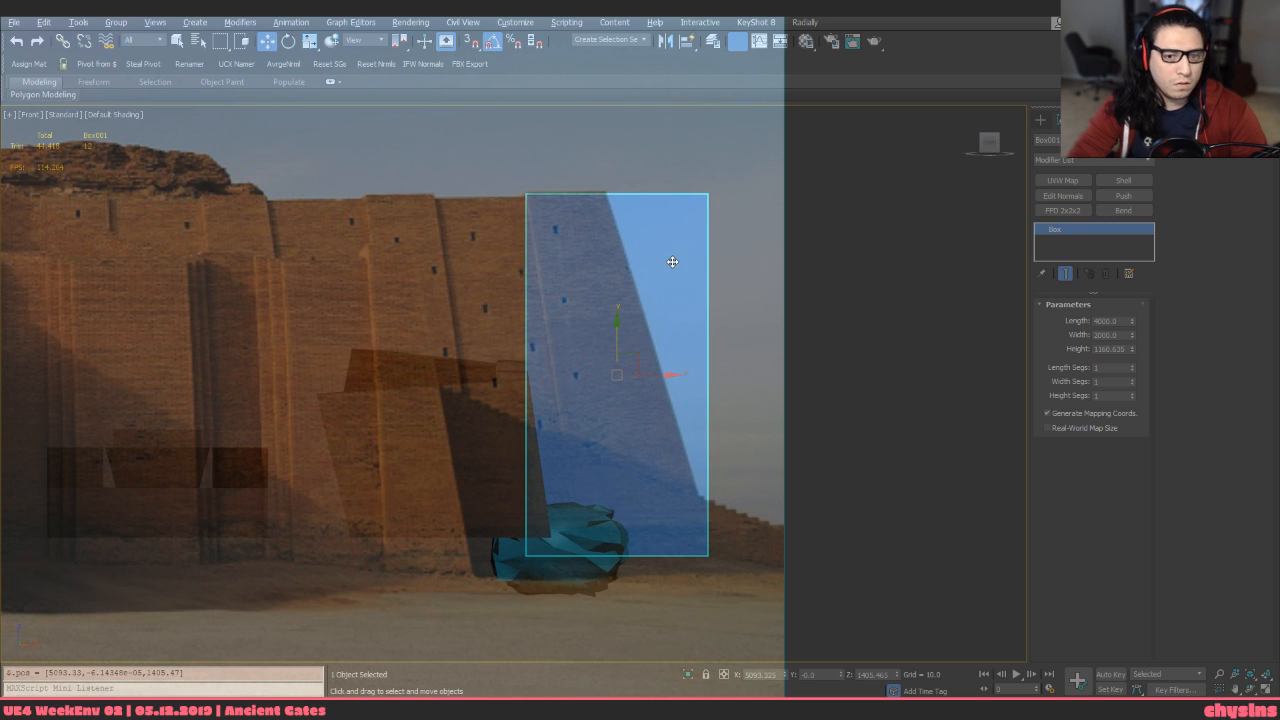
double_click(1110, 348)
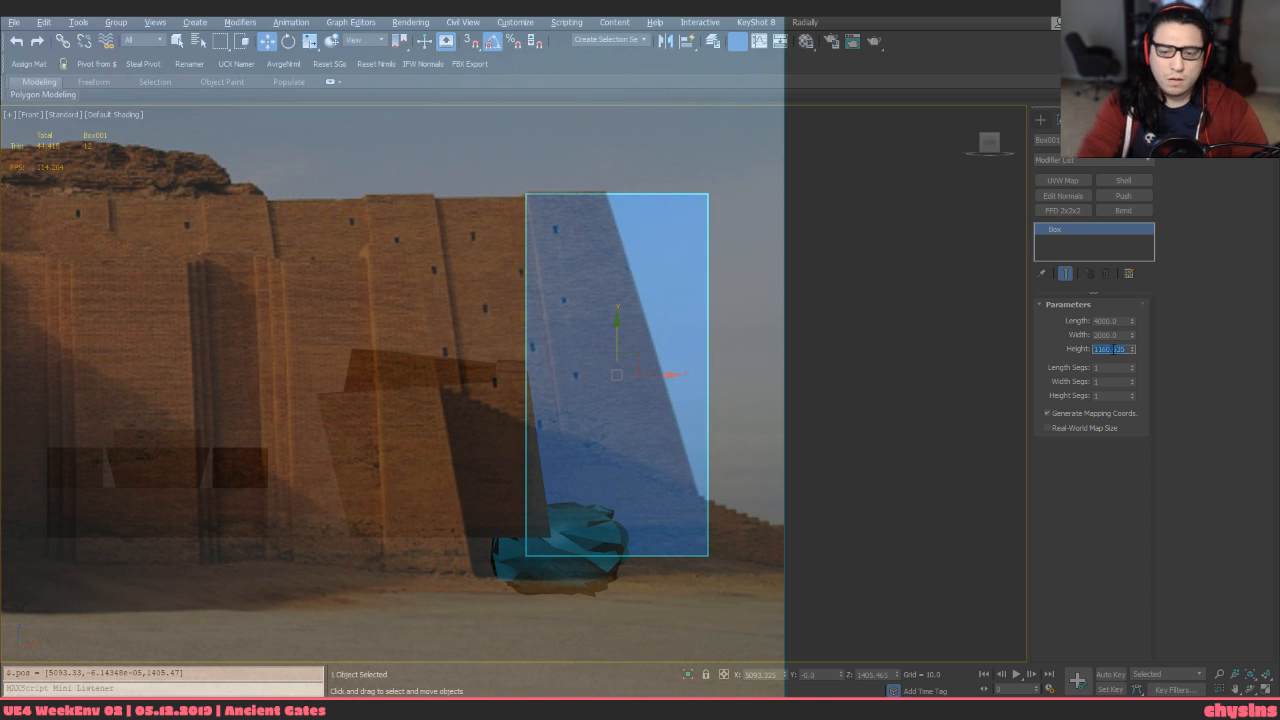
type("2000")
key("Return")
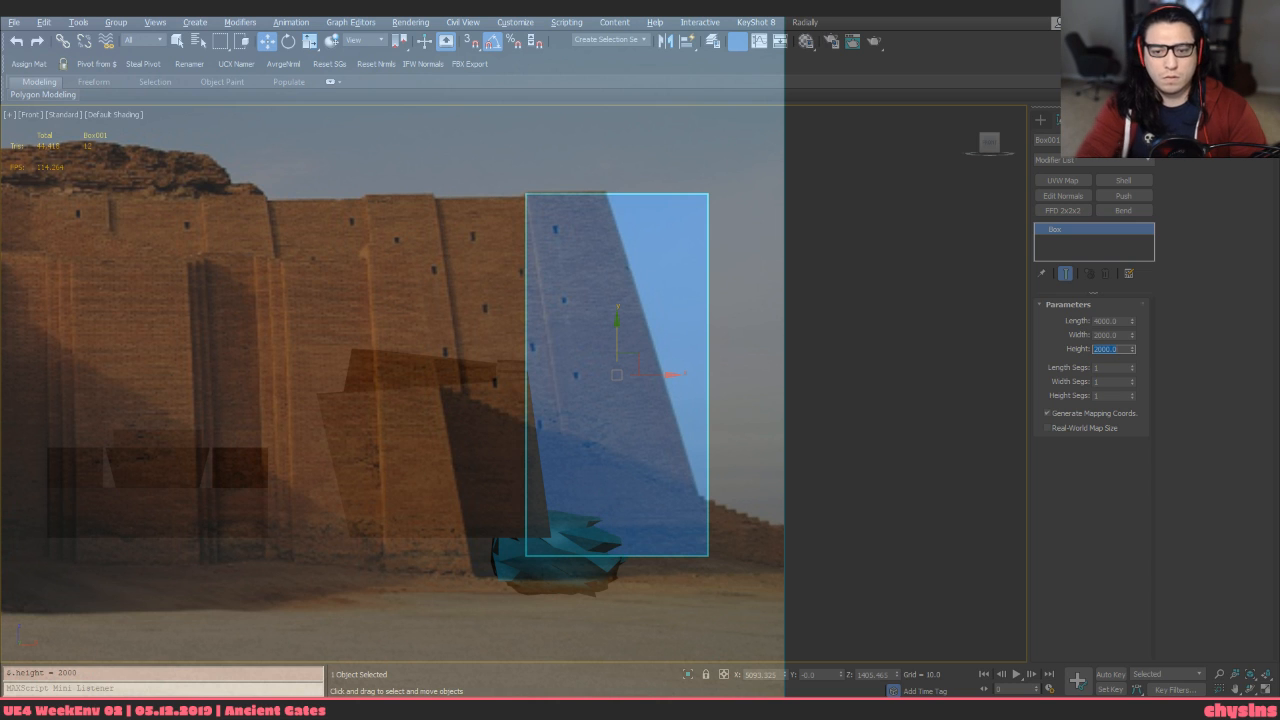
Convert the box to an Editable Poly and connect the ring of its horizontal edges with a vertical loop down the middle
left_click(817, 484)
left_click(663, 307)
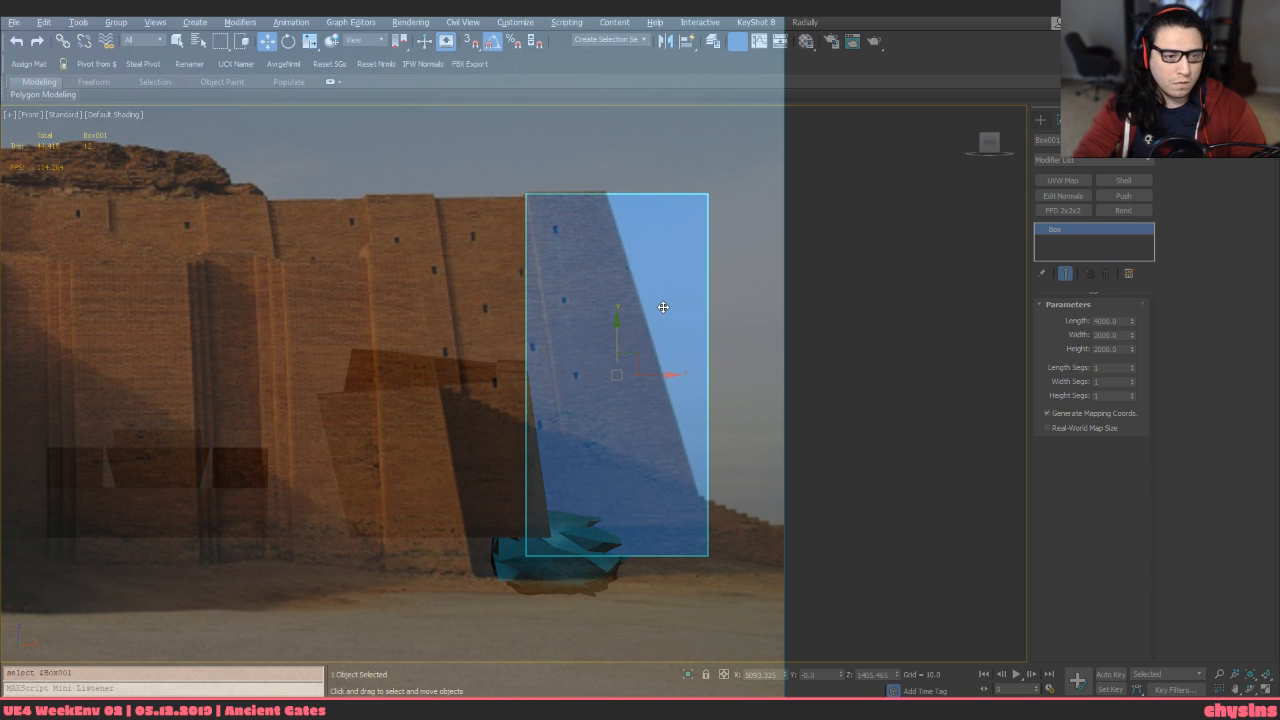
key("ctrl+e")
key("2")
left_click_drag(663, 307, 629, 117)
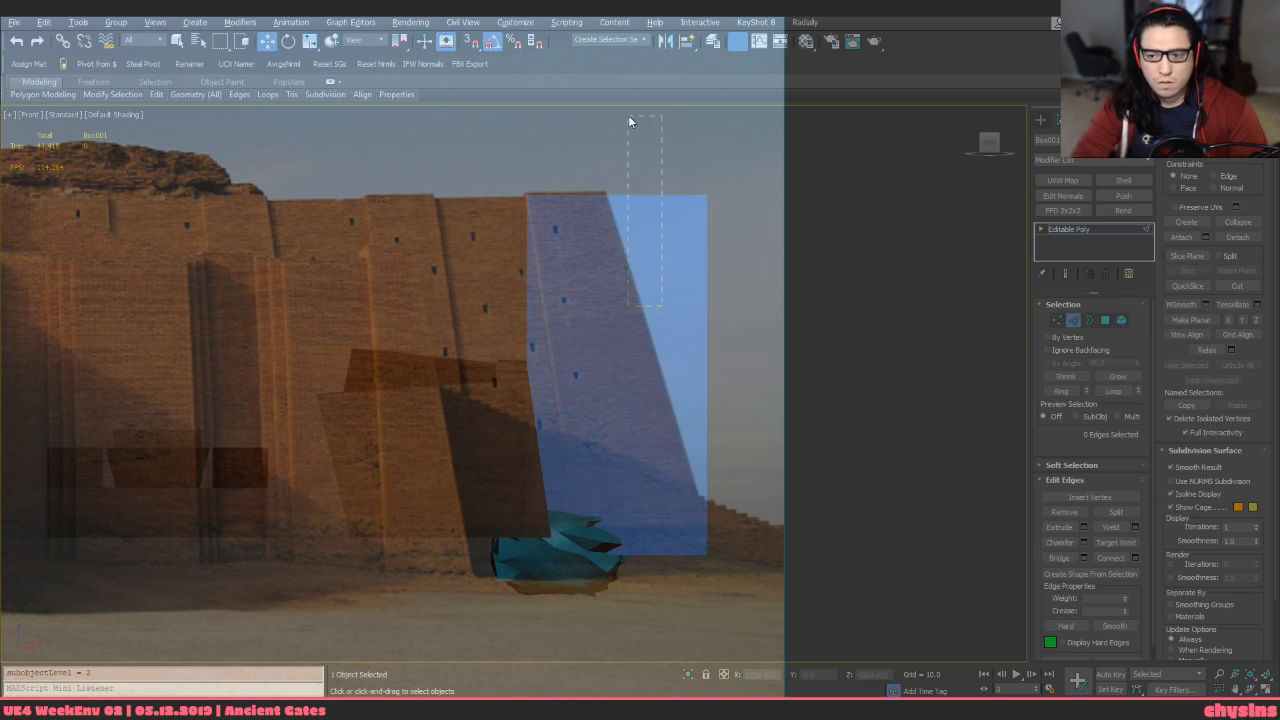
key("alt+r")
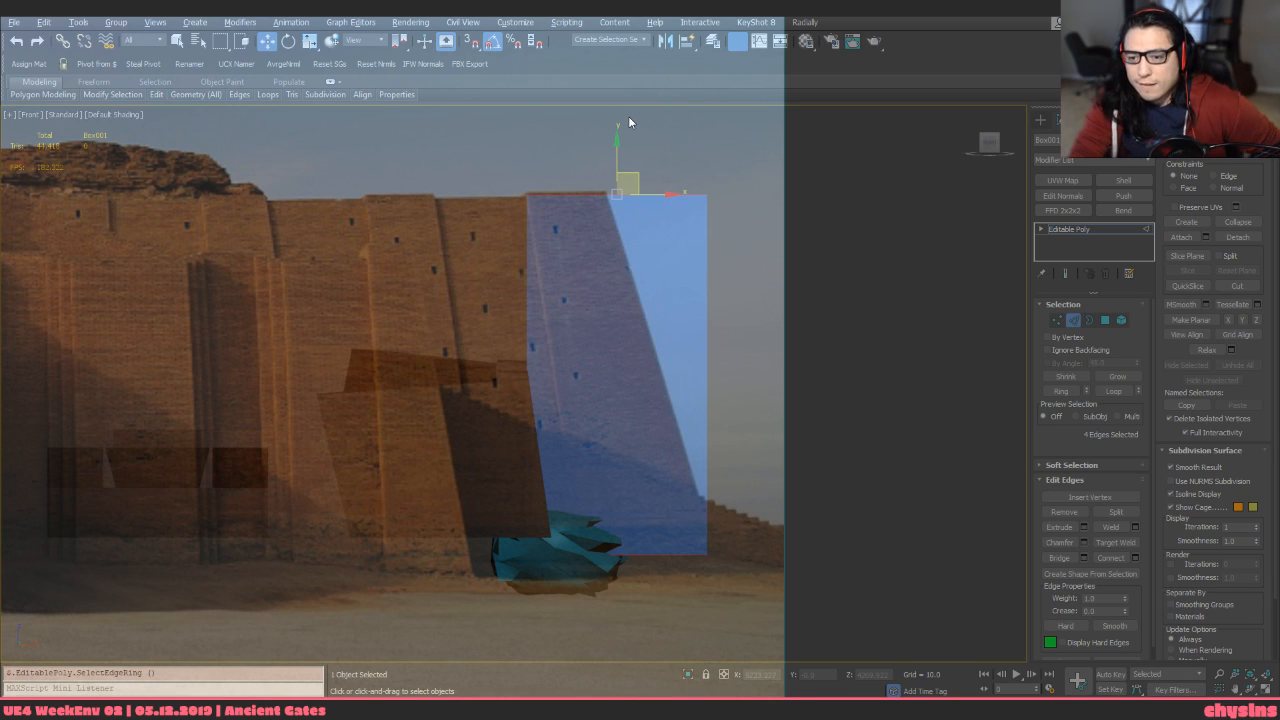
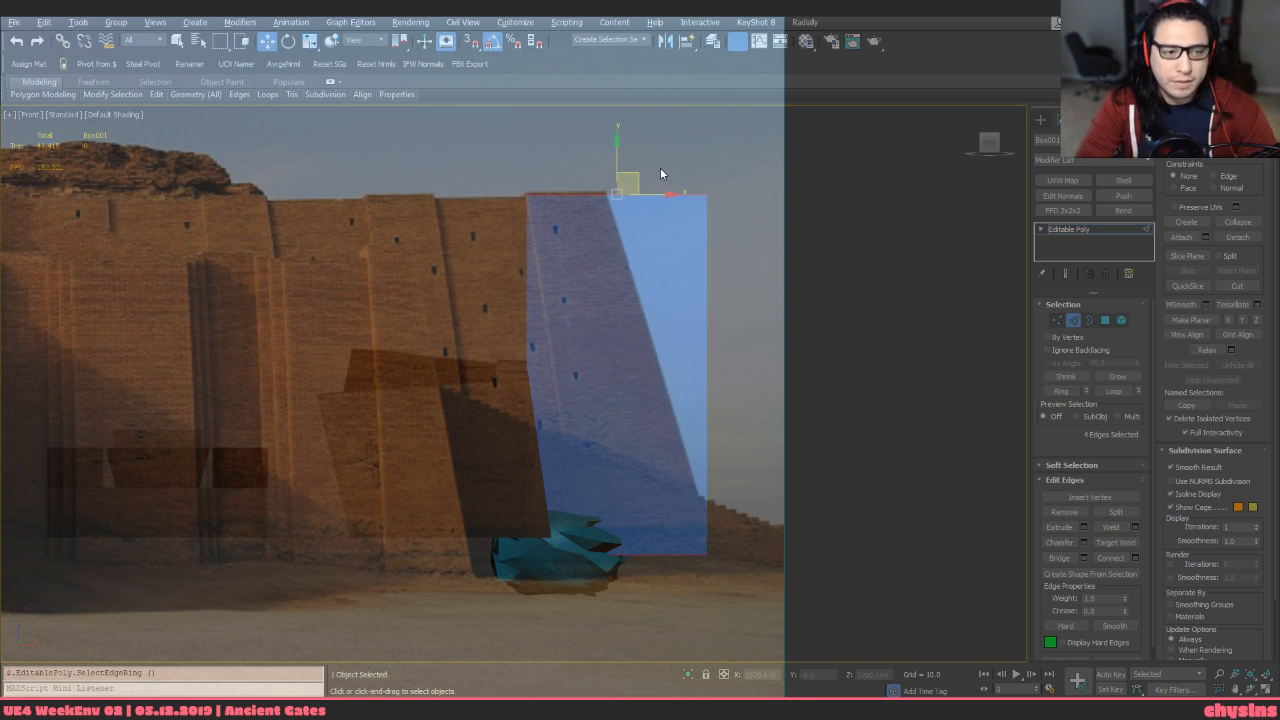
key("ctrl+shift+e")
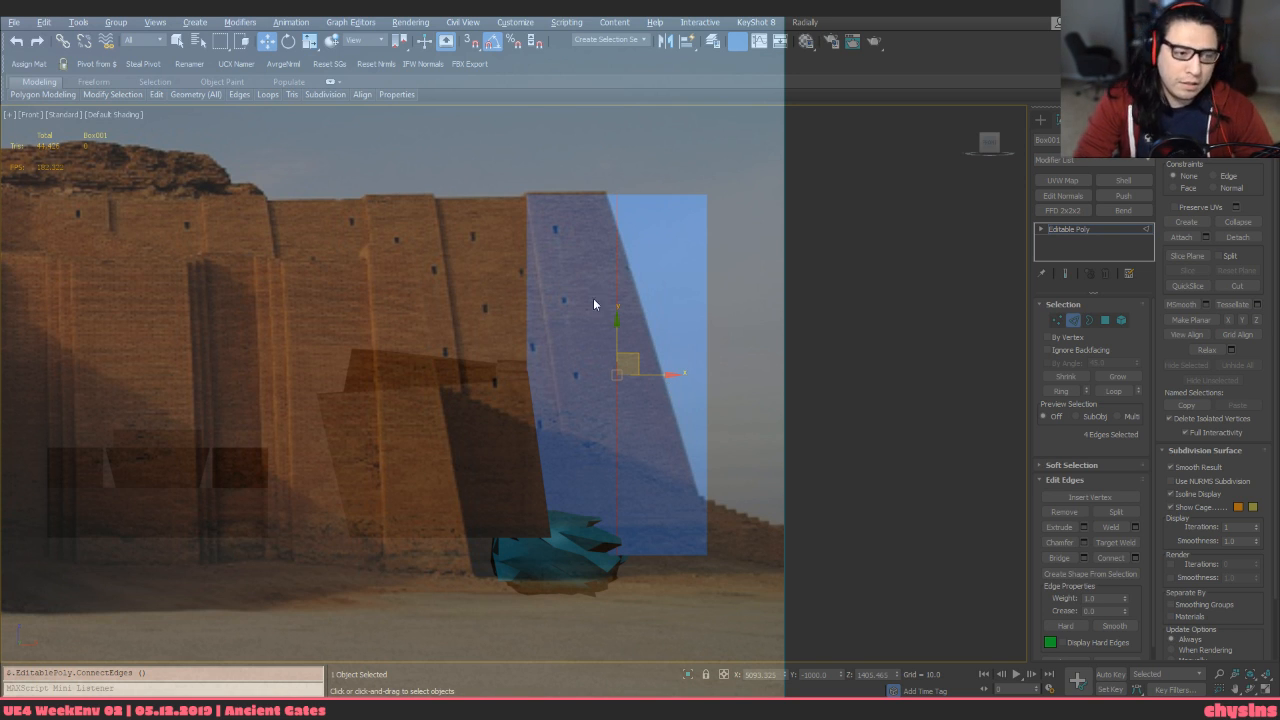
Add another vertical edge loop halfway between the box's middle loop and its inner side, checking it in wireframe
left_click(576, 118)
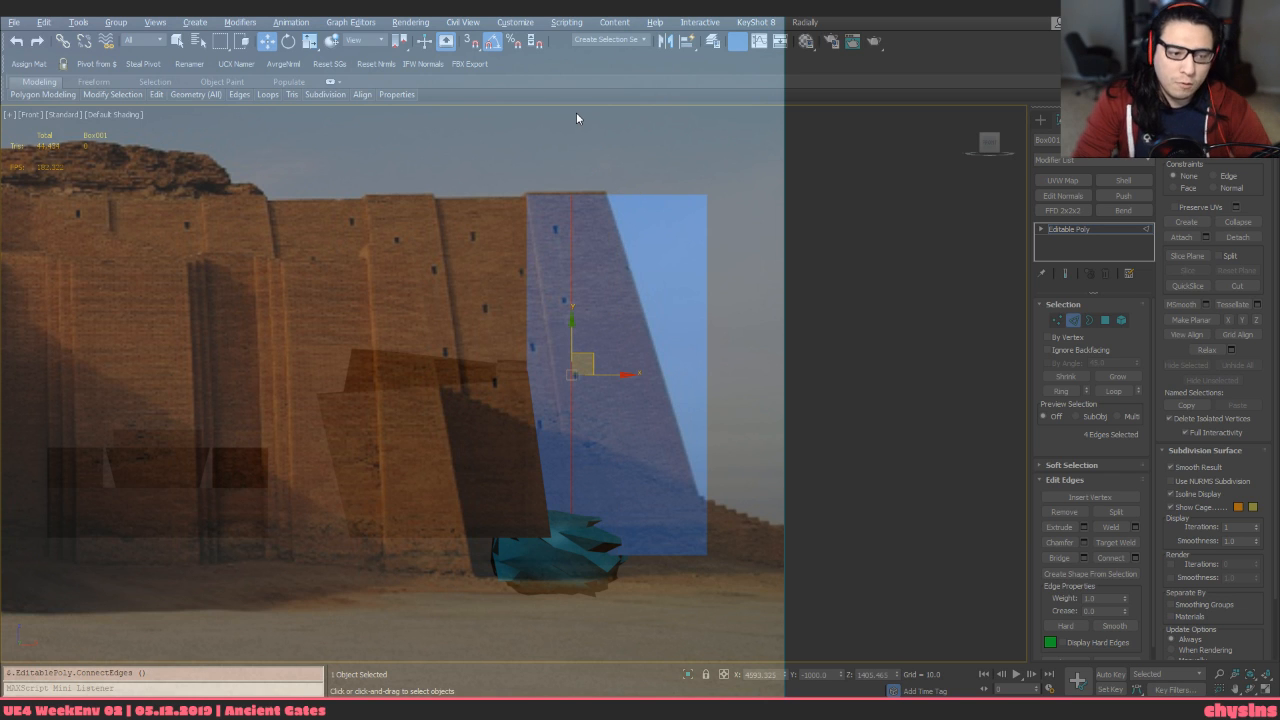
key("F3")
key("F3")
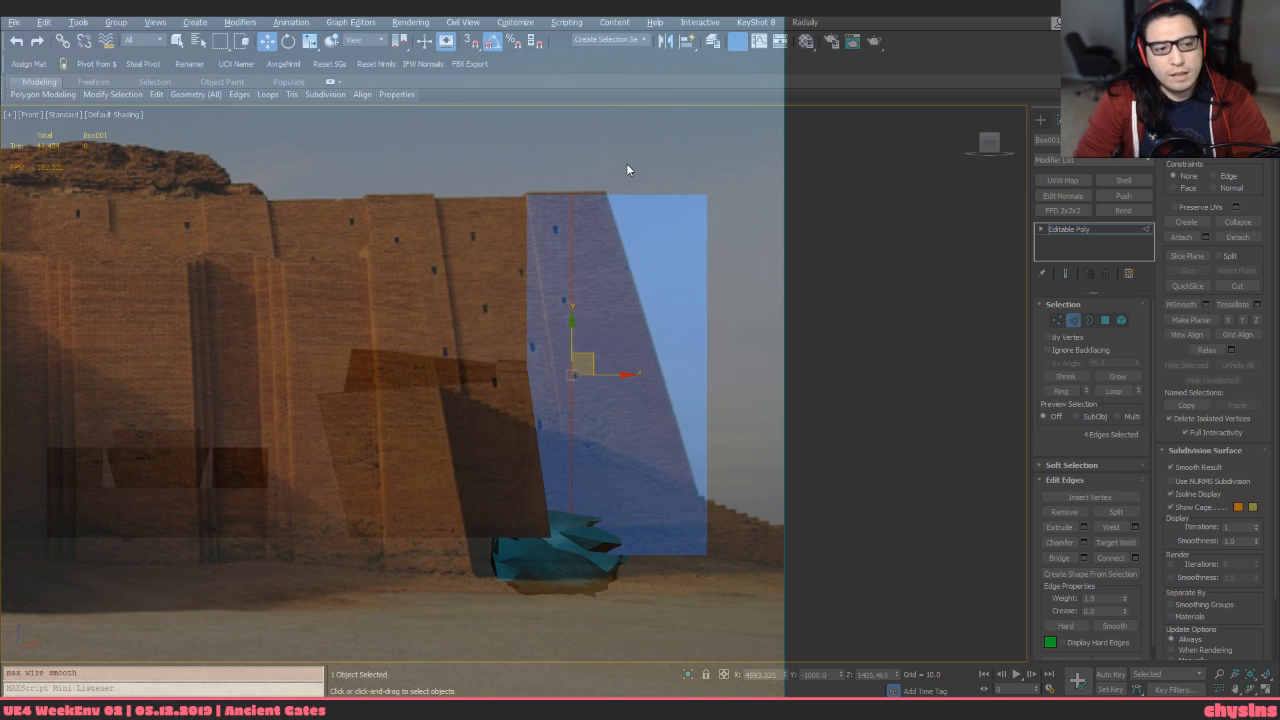
Connect the middle loop's upper vertices to the box's lower outer corner vertices with diagonal edges along the photographed slope
key("1")
left_click_drag(646, 173, 603, 209)
left_click_drag(736, 532, 677, 568, "ctrl")
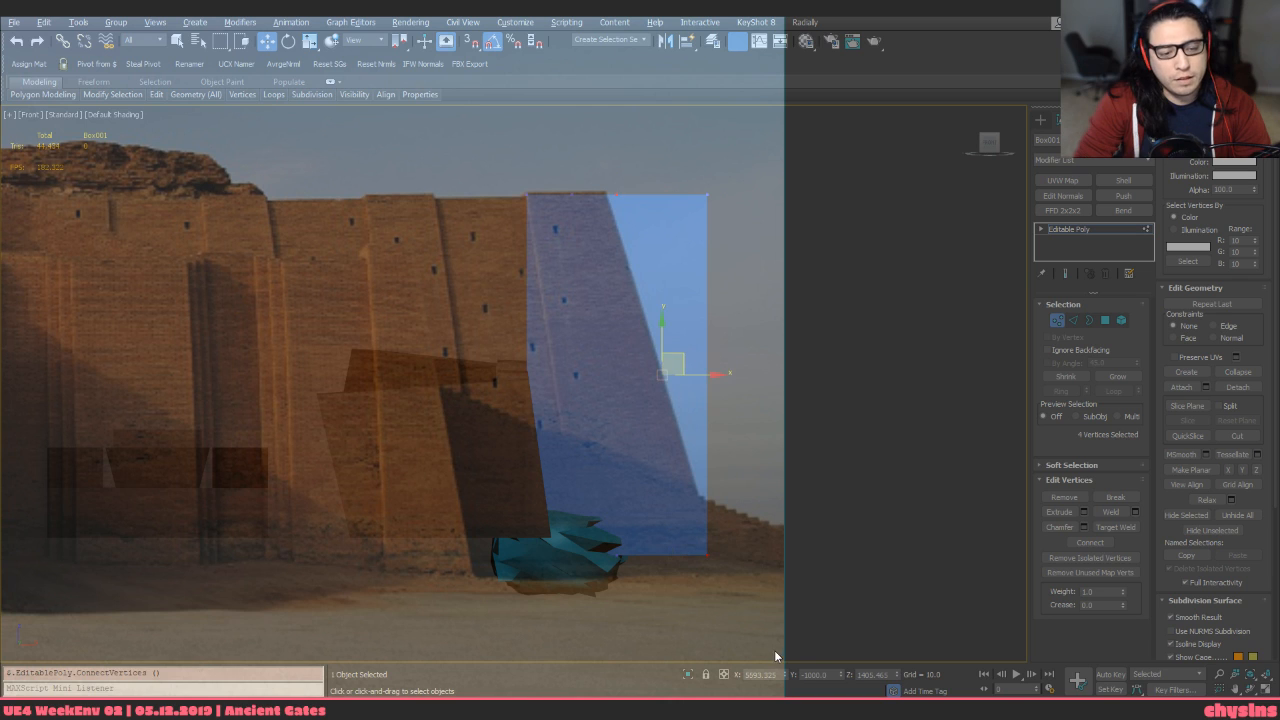
key("F3")
key("F3")
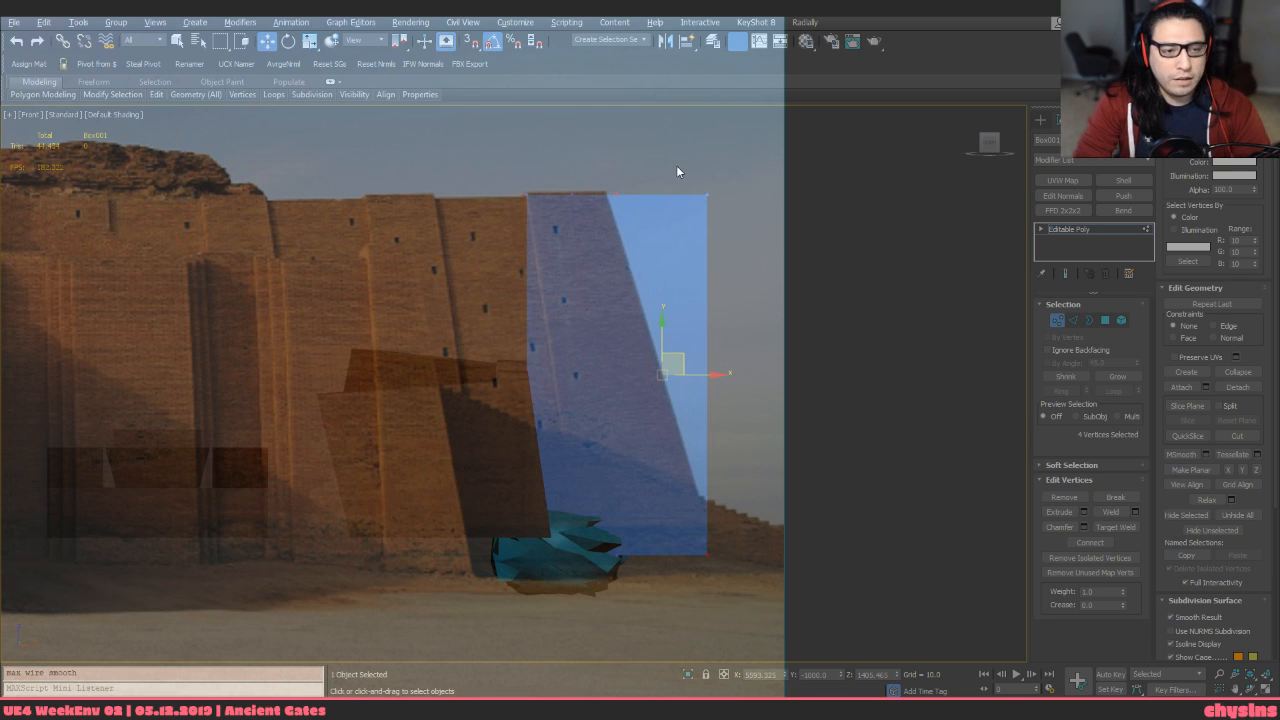
Switch the viewport to wireframe and remove the box's middle vertical edge loop
key("F3")
key("2")
left_click(619, 296)
key("ctrl+BackSpace")
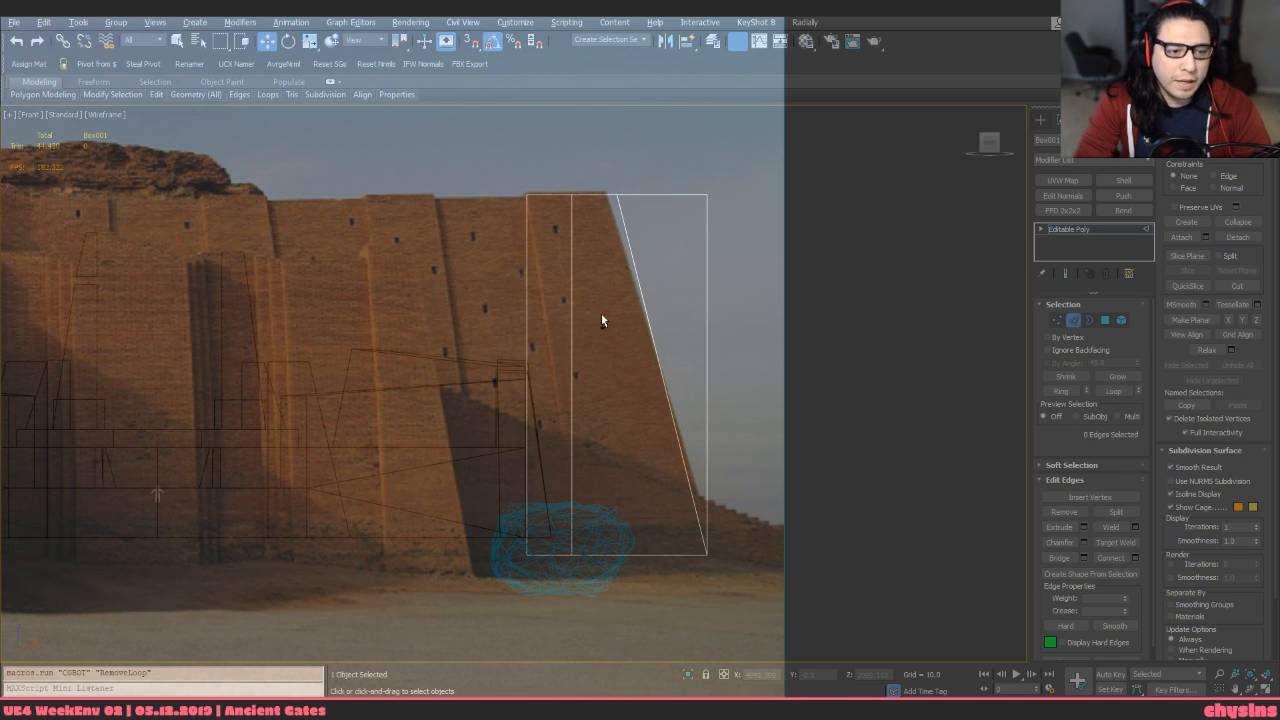
Try to connect the box's upper inner corner vertices to the remaining vertical loop's lower vertices with diagonal edges
key("1")
left_click_drag(508, 120, 556, 240)
left_click_drag(550, 511, 608, 605, "ctrl")
key("ctrl+shift+e")
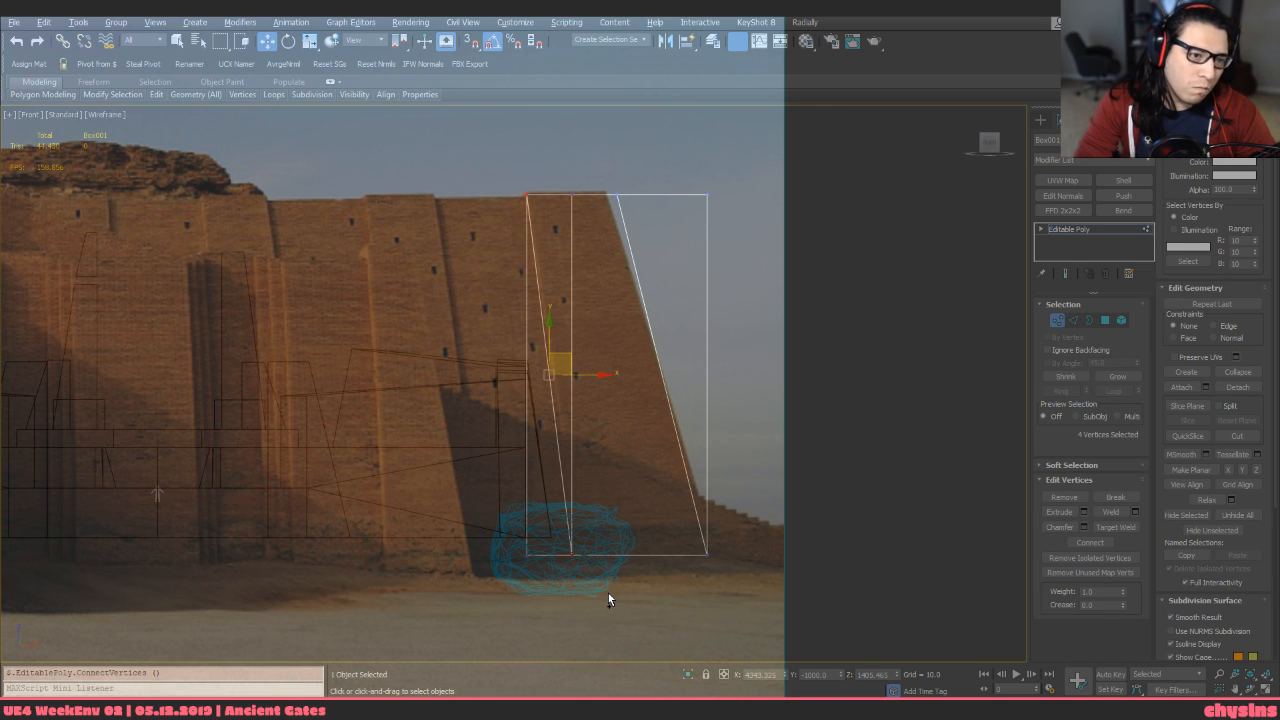
key("ctrl+z")
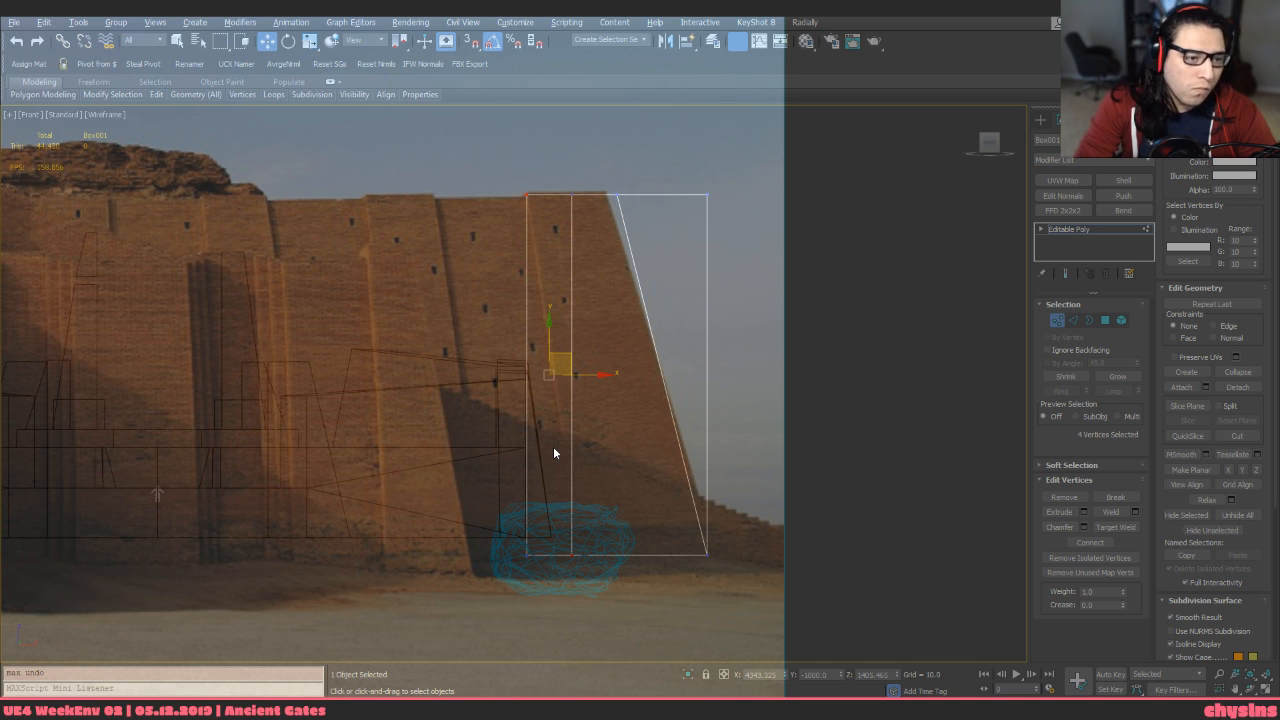
Connect the box's upper inner corner vertices to the remaining loop's lower vertices diagonally and remove that vertical loop
key("ctrl+shift+e")
key("2")
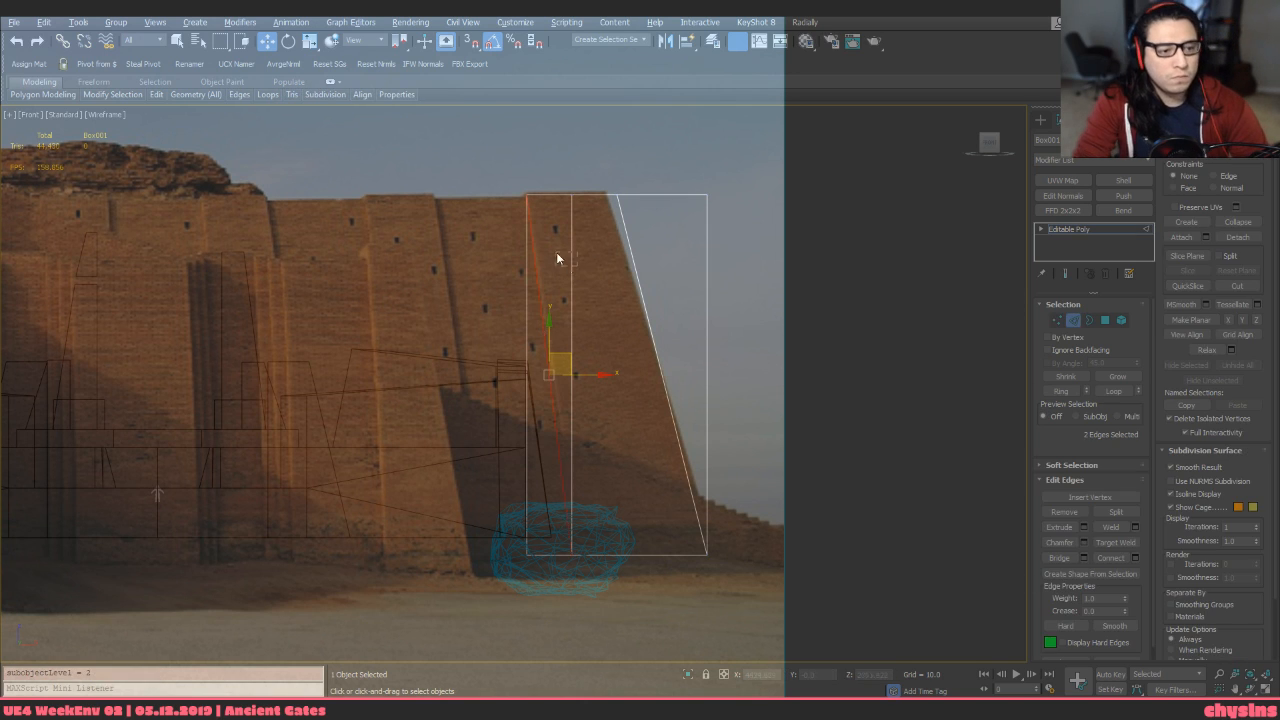
left_click(571, 246)
left_click_drag(542, 360, 521, 360)
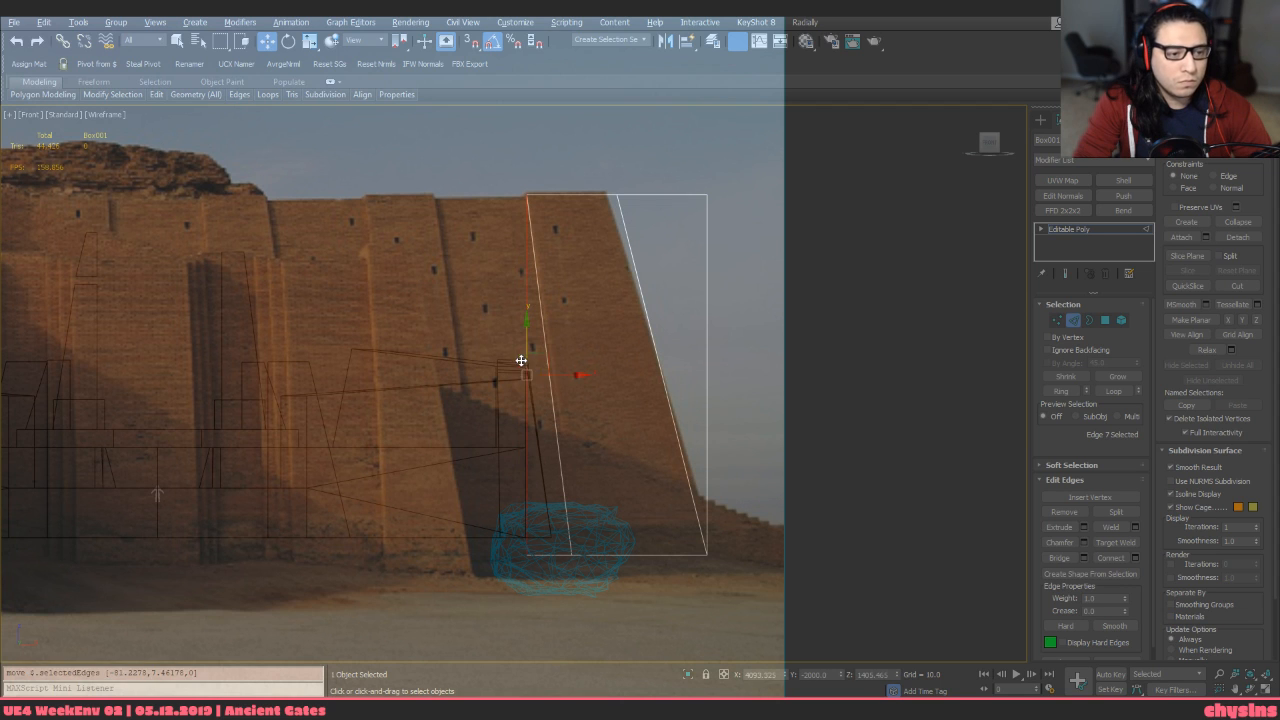
Remove the box's inner vertical and lower inner corner edges outside the new diagonal, leaving a sloped inner side
key("alt+l")
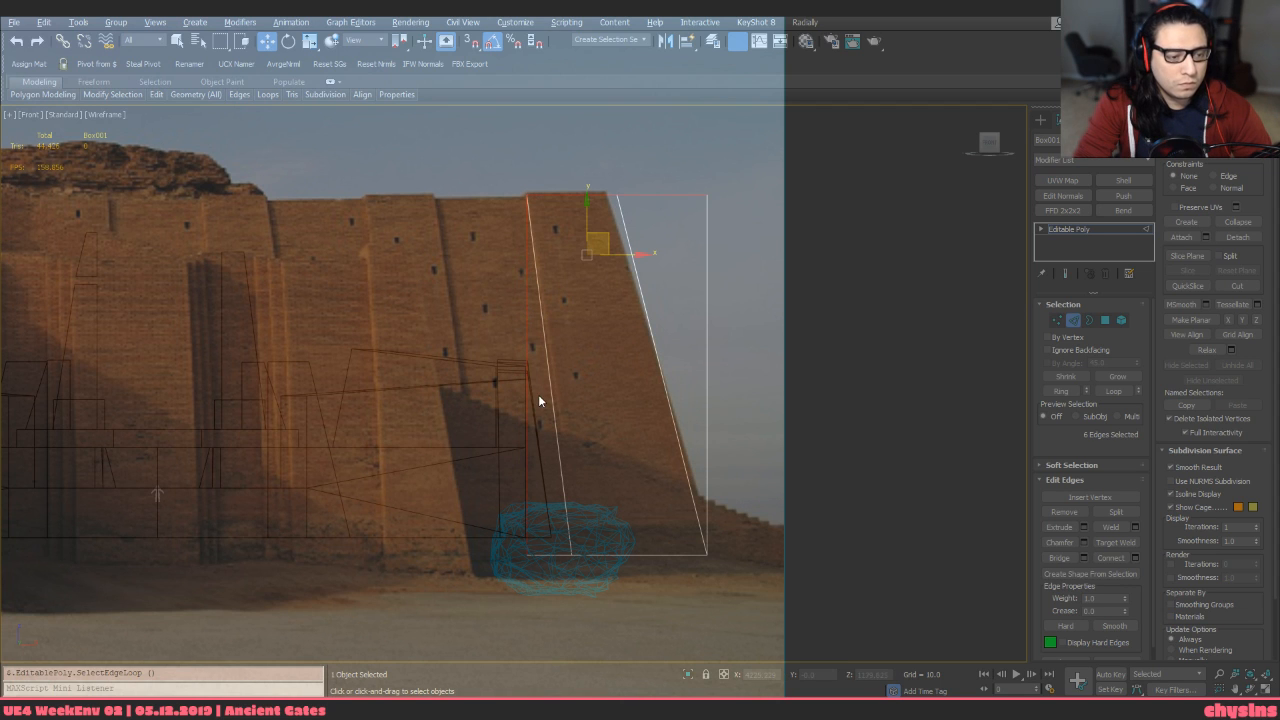
key("2")
key("2")
mouse_move(539, 533)
left_mouse_down()
mouse_move(515, 560)
mouse_move(558, 556)
left_mouse_up()
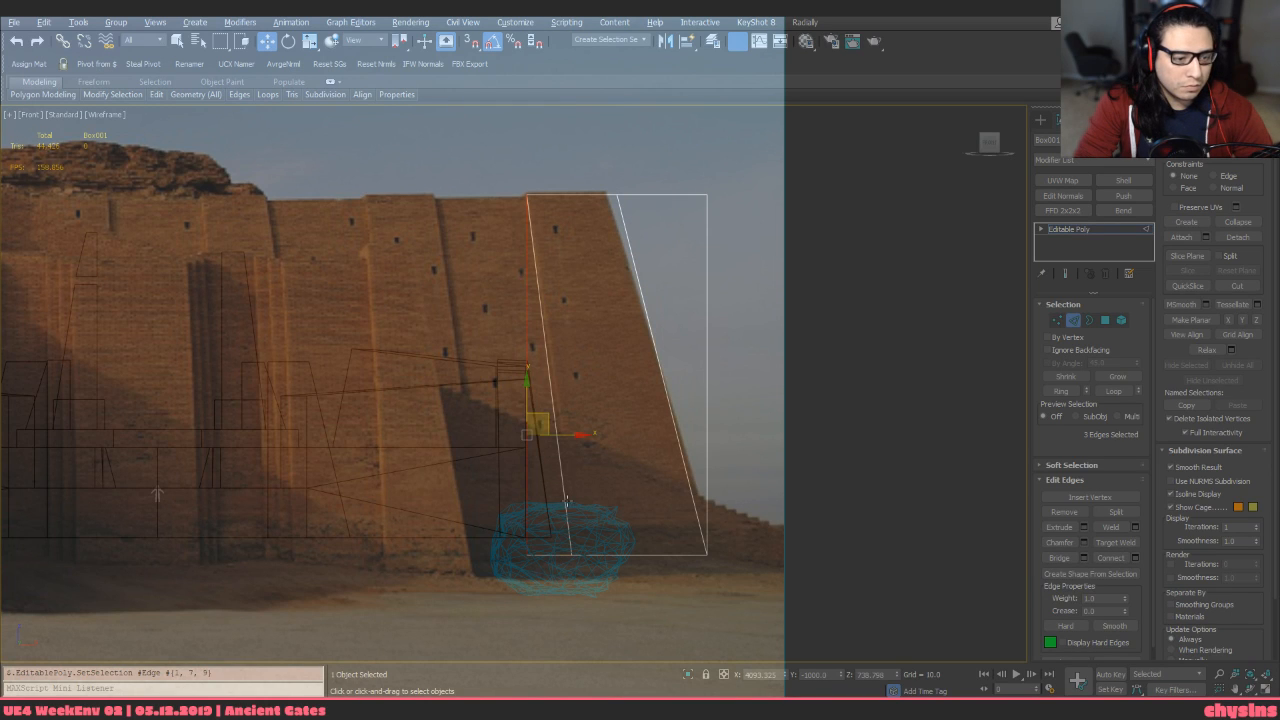
key("BackSpace")
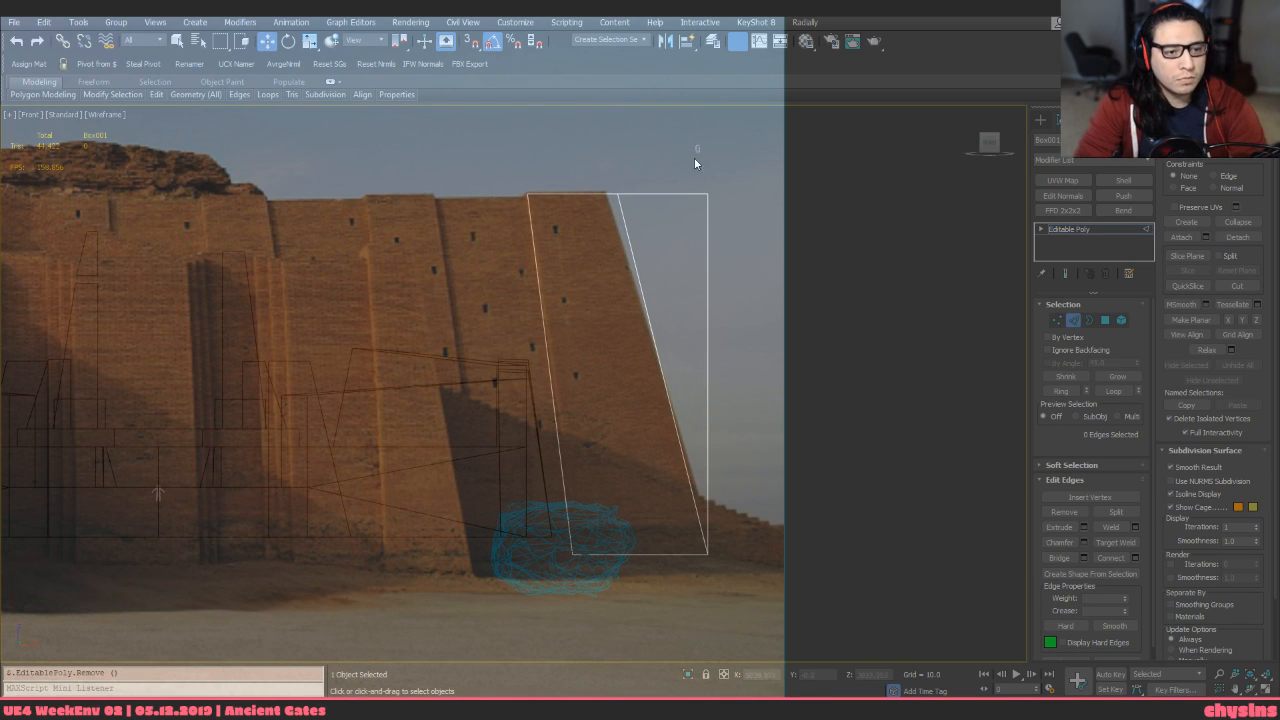
Remove the edges around the box's upper outer corner so the outer side follows the photographed slope
left_click_drag(694, 157, 724, 214)
left_click_drag(690, 264, 724, 290, "alt")
left_click_drag(664, 208, 634, 160, "alt")
key("BackSpace")
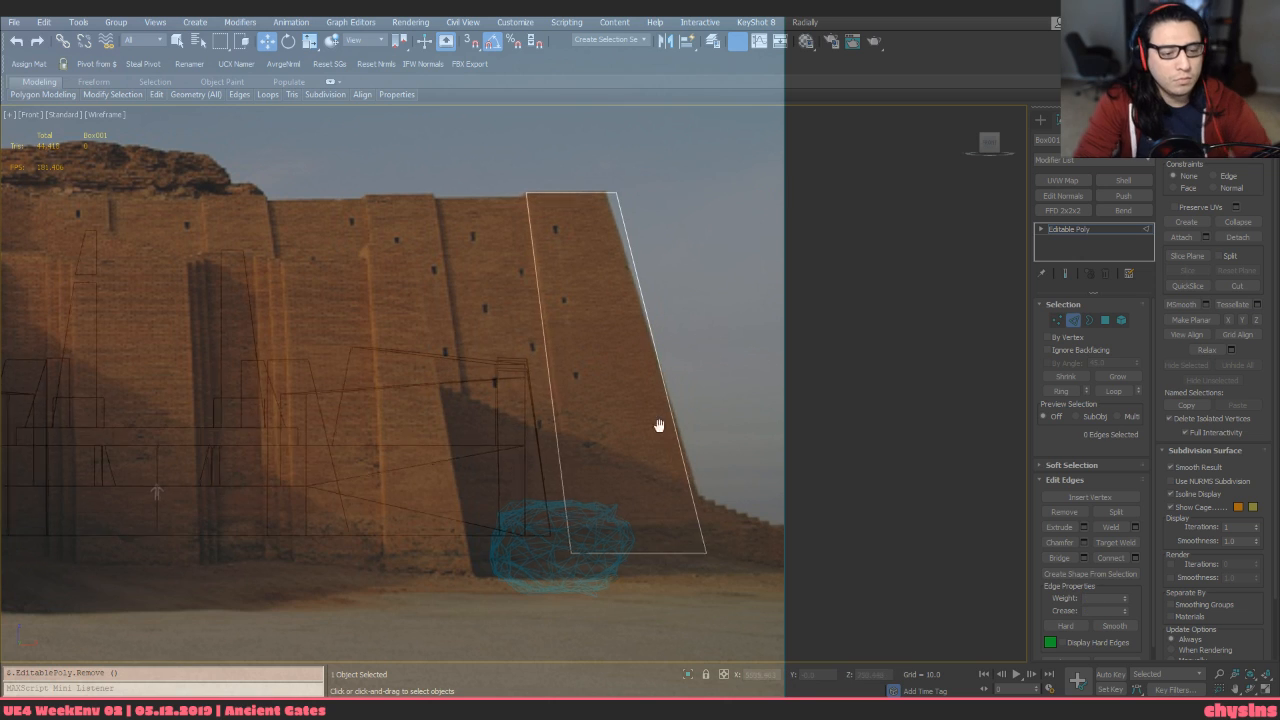
Set the buttress's pivot to the centre of its four bottom vertices and inspect the object in a perspective view
middle_click_drag(660, 423, 666, 406)
key("1")
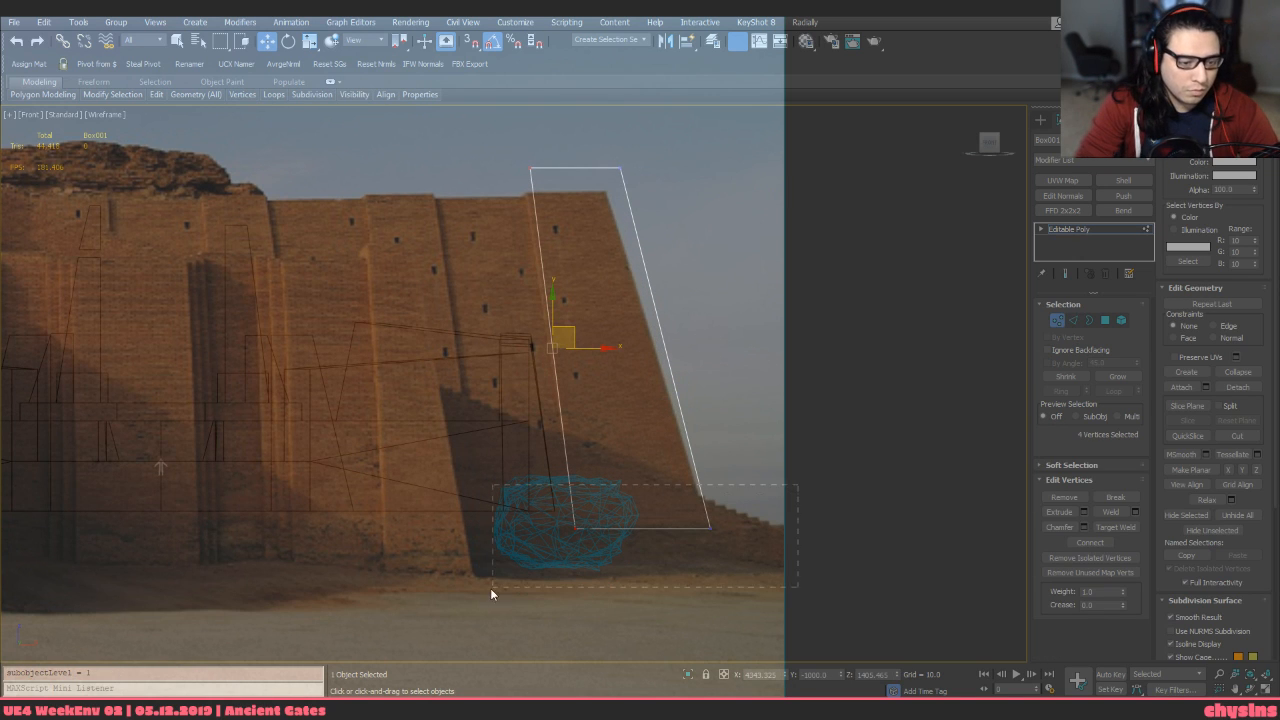
left_click_drag(490, 590, 742, 490)
key("w")
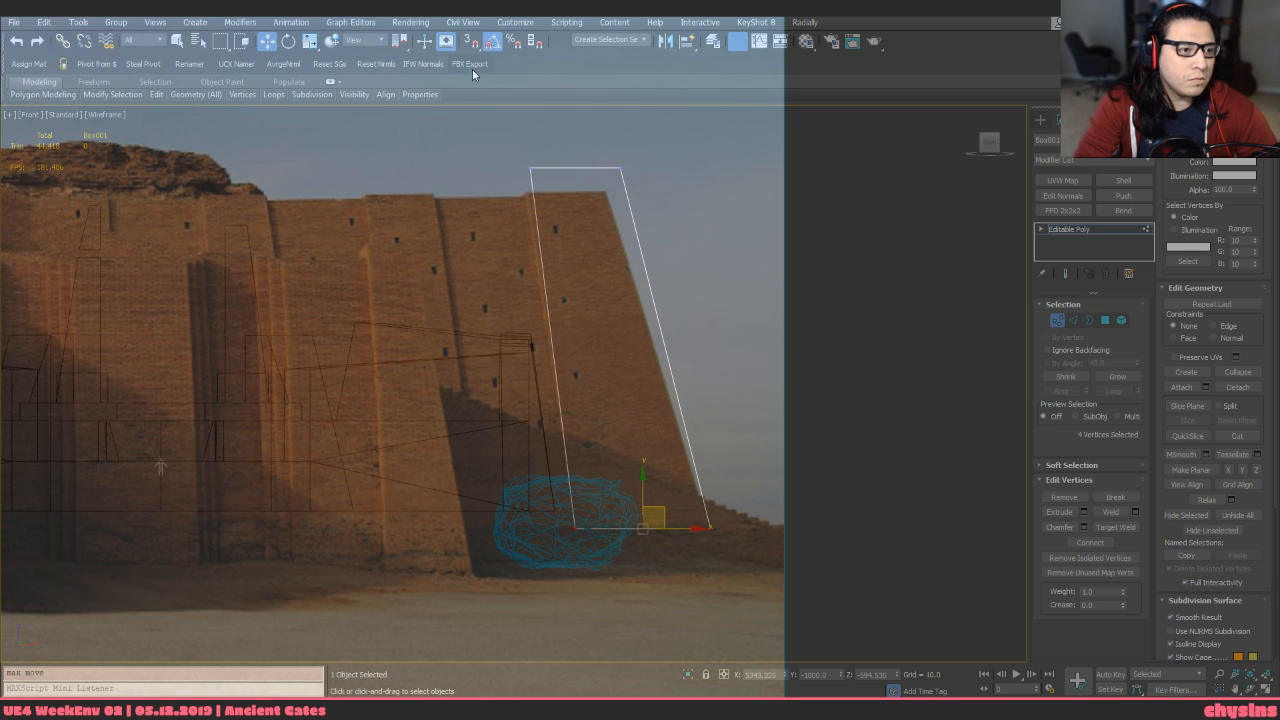
left_click(108, 64)
middle_click_drag(424, 356, 440, 388)
key("1")
middle_click_drag(560, 440, 546, 441)
left_click(604, 508)
key("w")
middle_click_drag(609, 555, 602, 553)
key("p")
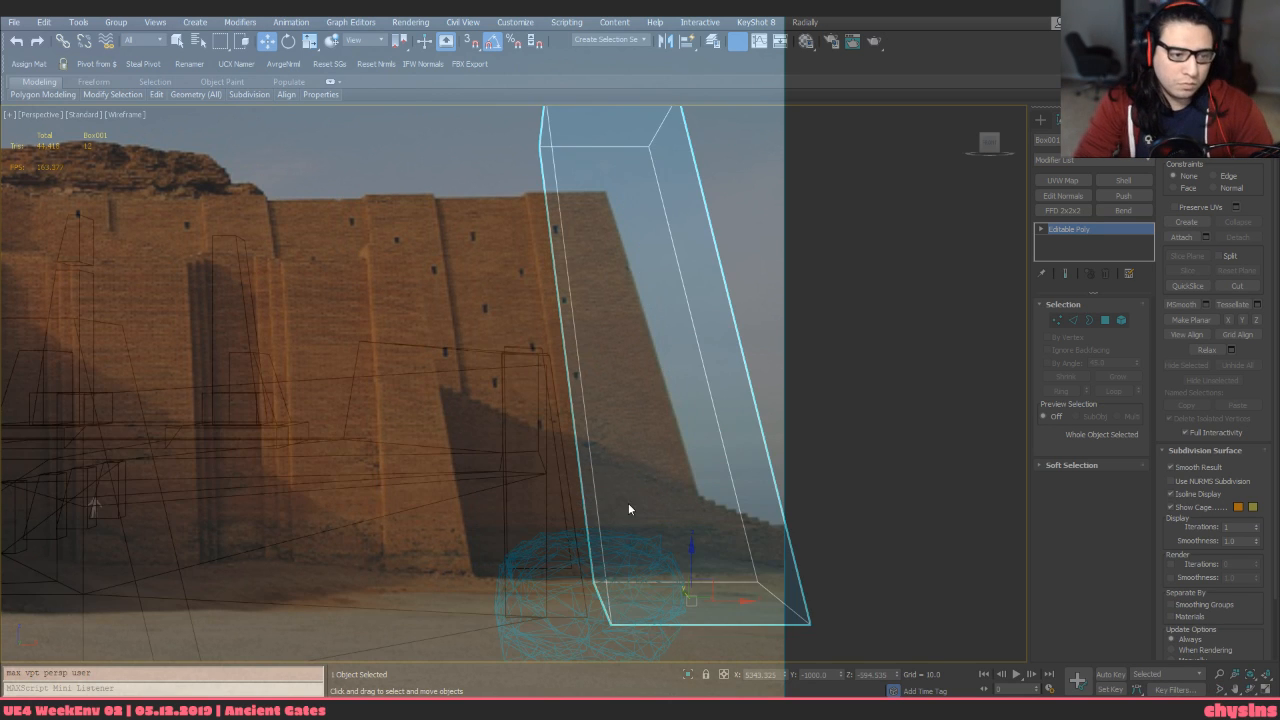
middle_click_drag(628, 507, 502, 476, "alt")
Switch to PureRef and raise the master opacity in its color settings to the maximum
key("alt+Tab")
key("alt+Tab")
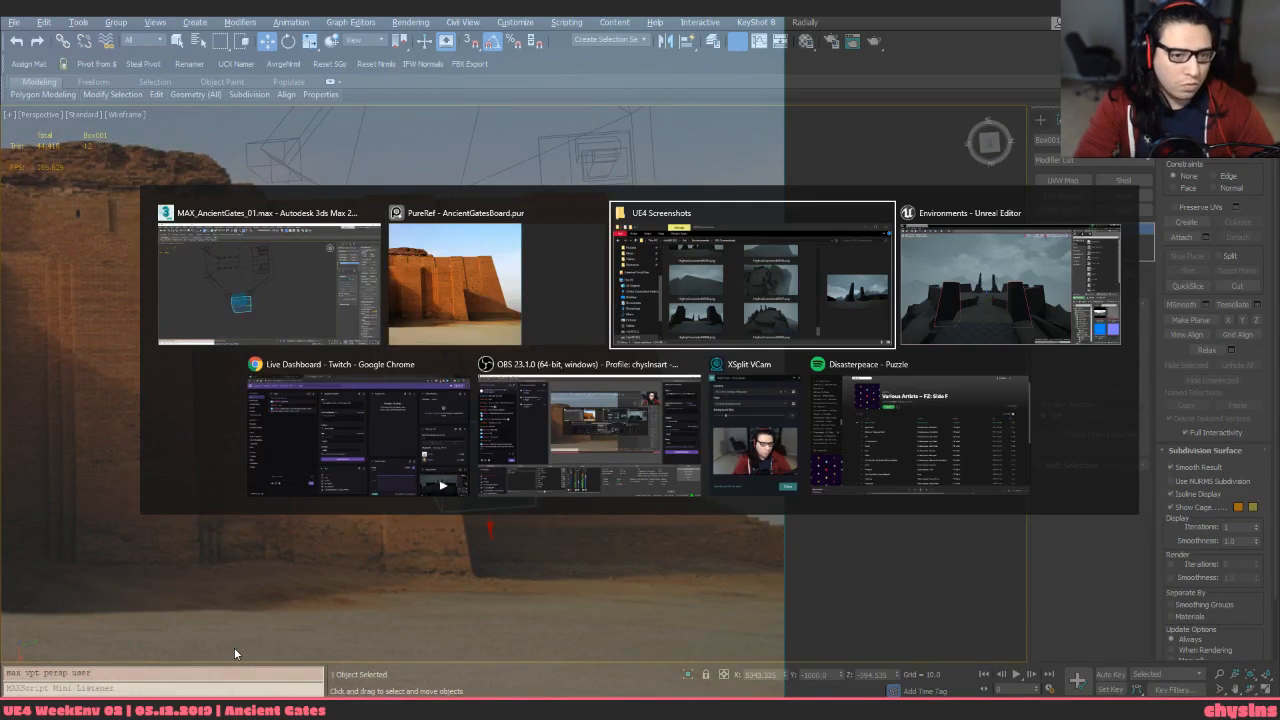
key("alt+shift+Tab")
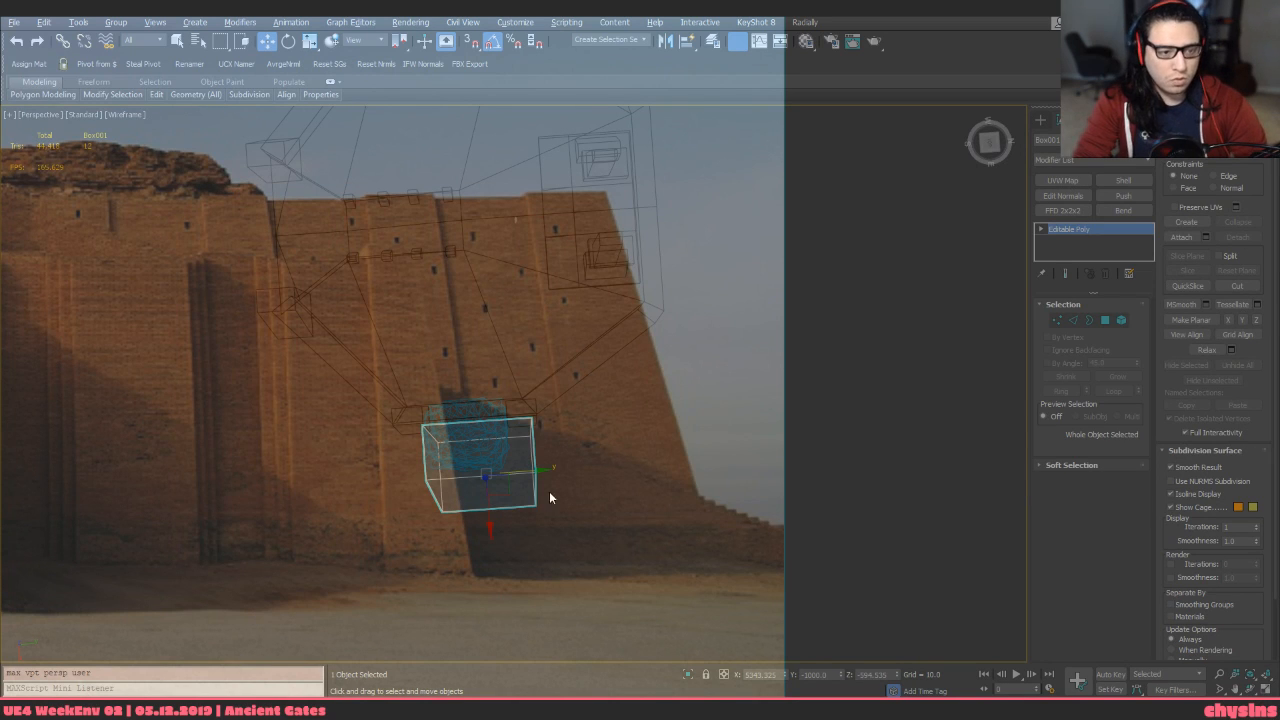
right_click(671, 417)
mouse_move(713, 562)
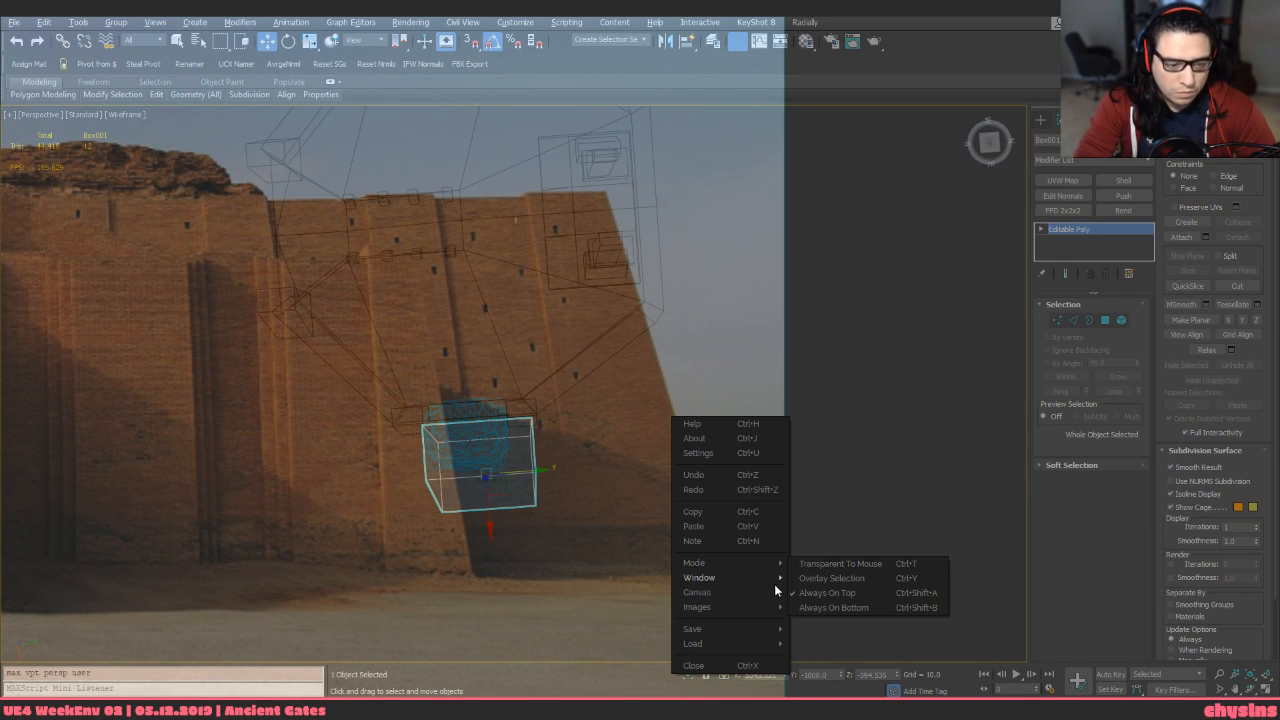
mouse_move(781, 578)
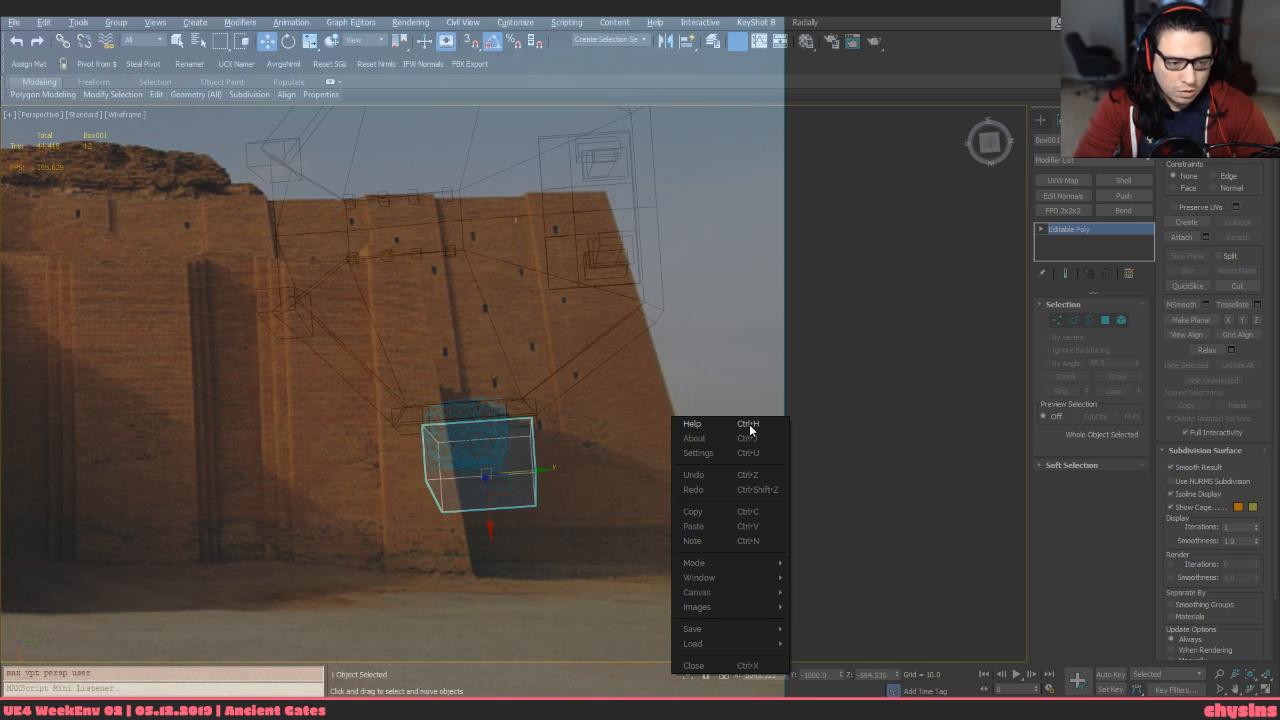
left_click(742, 452)
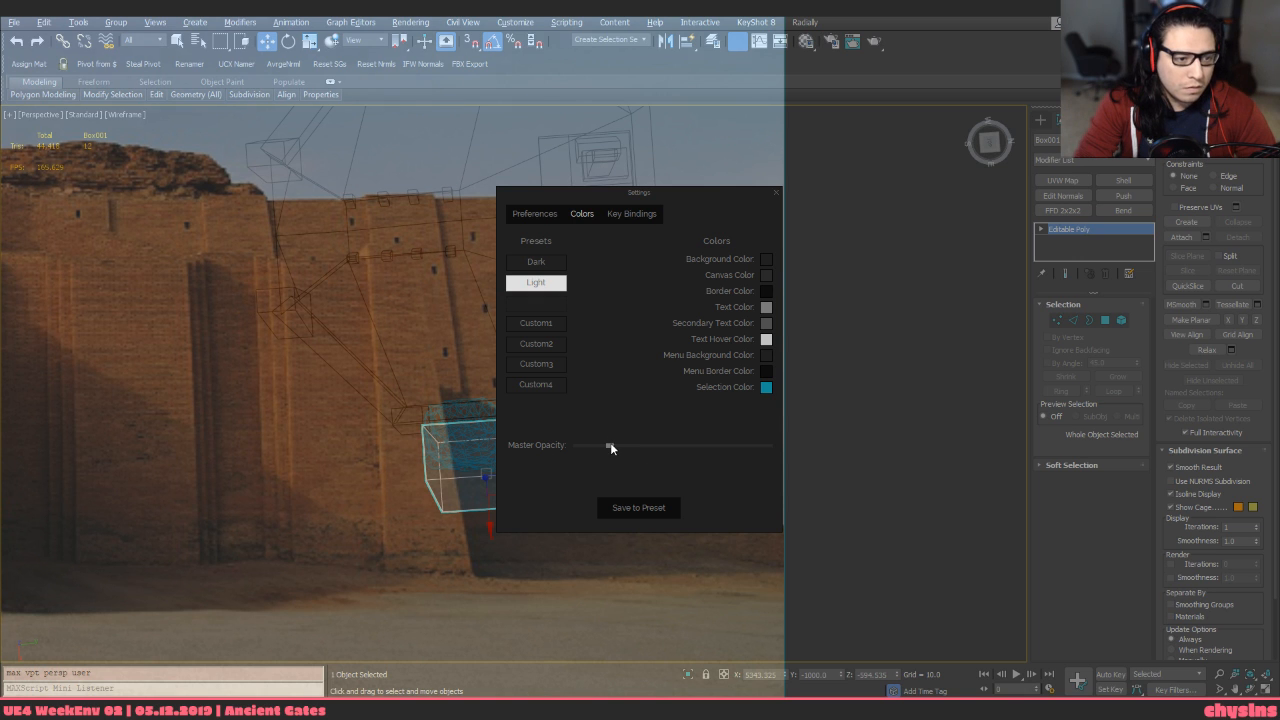
left_click_drag(610, 446, 813, 457)
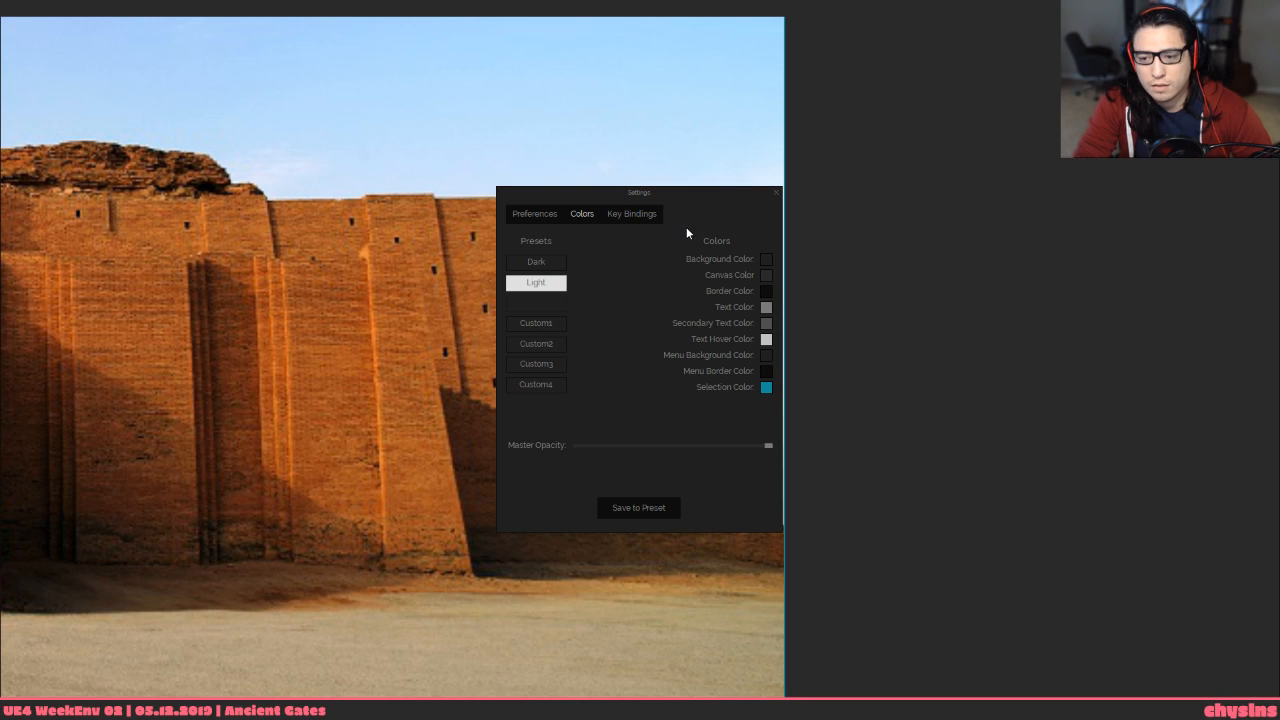
Examine the action key bindings for the master opacity shortcuts, closing the settings when done
left_click(640, 214)
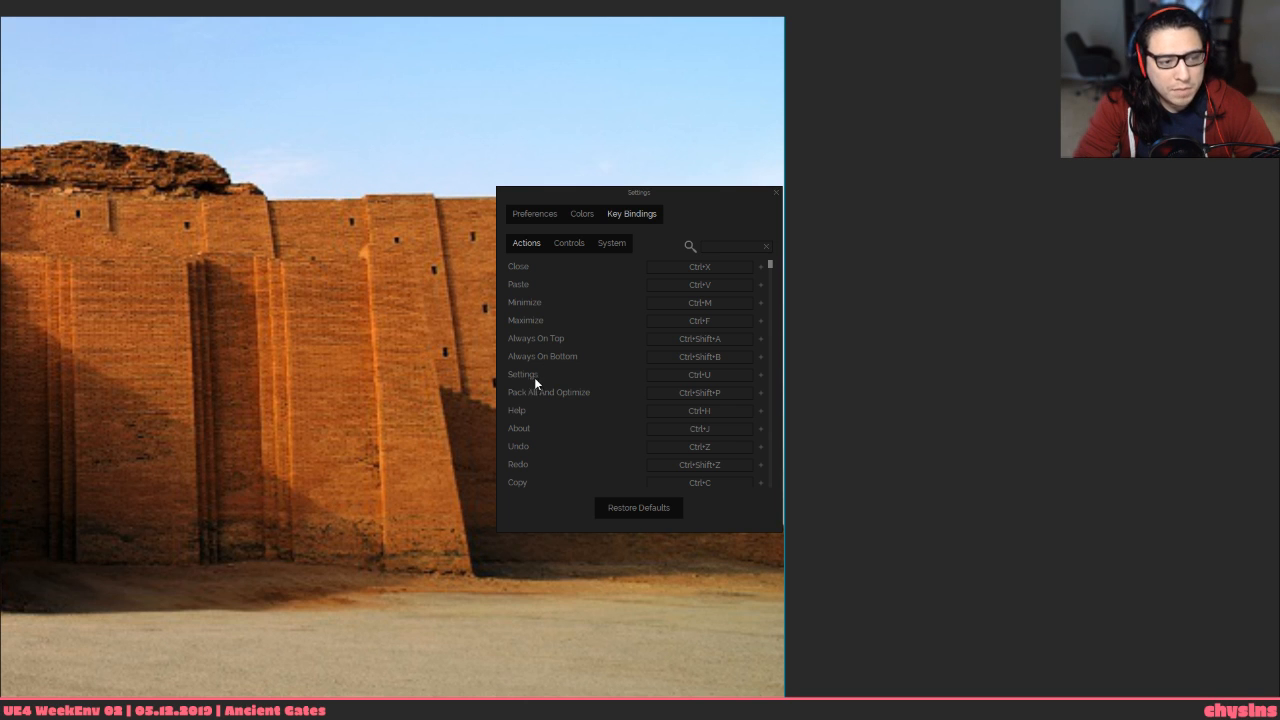
scroll(556, 376, "down", 3)
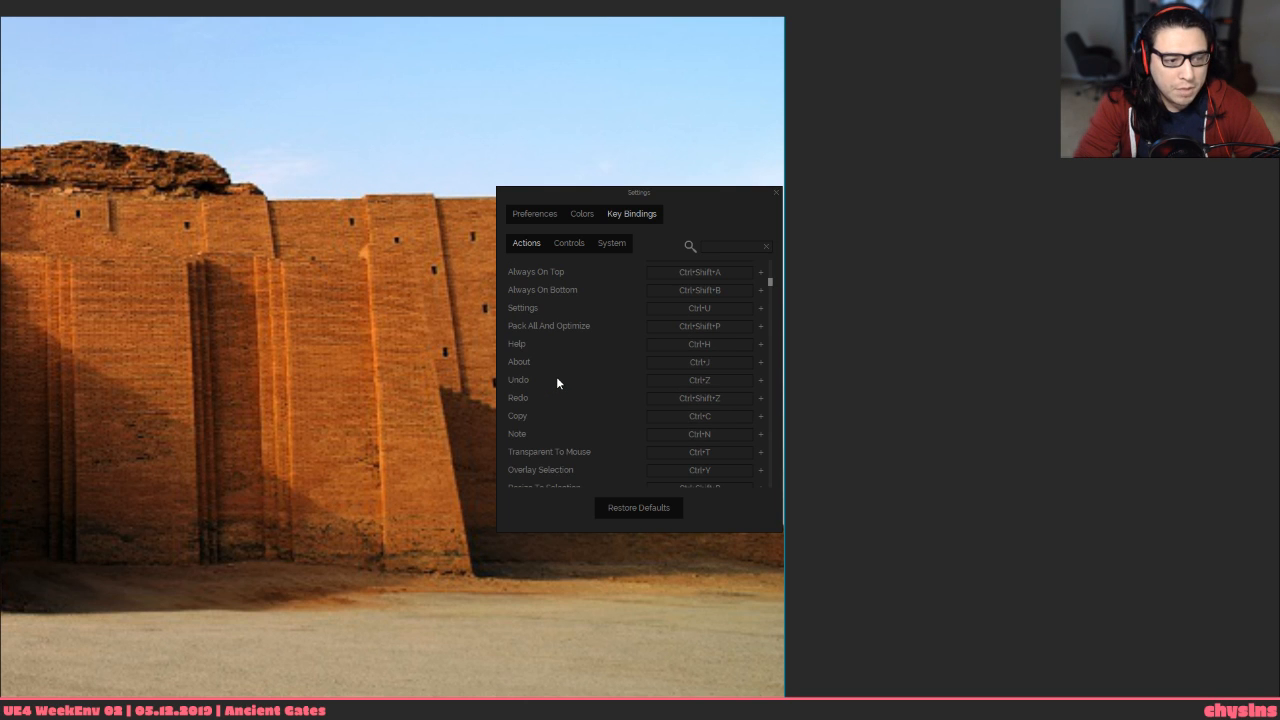
scroll(557, 383, "down", 2)
scroll(552, 419, "down", 2)
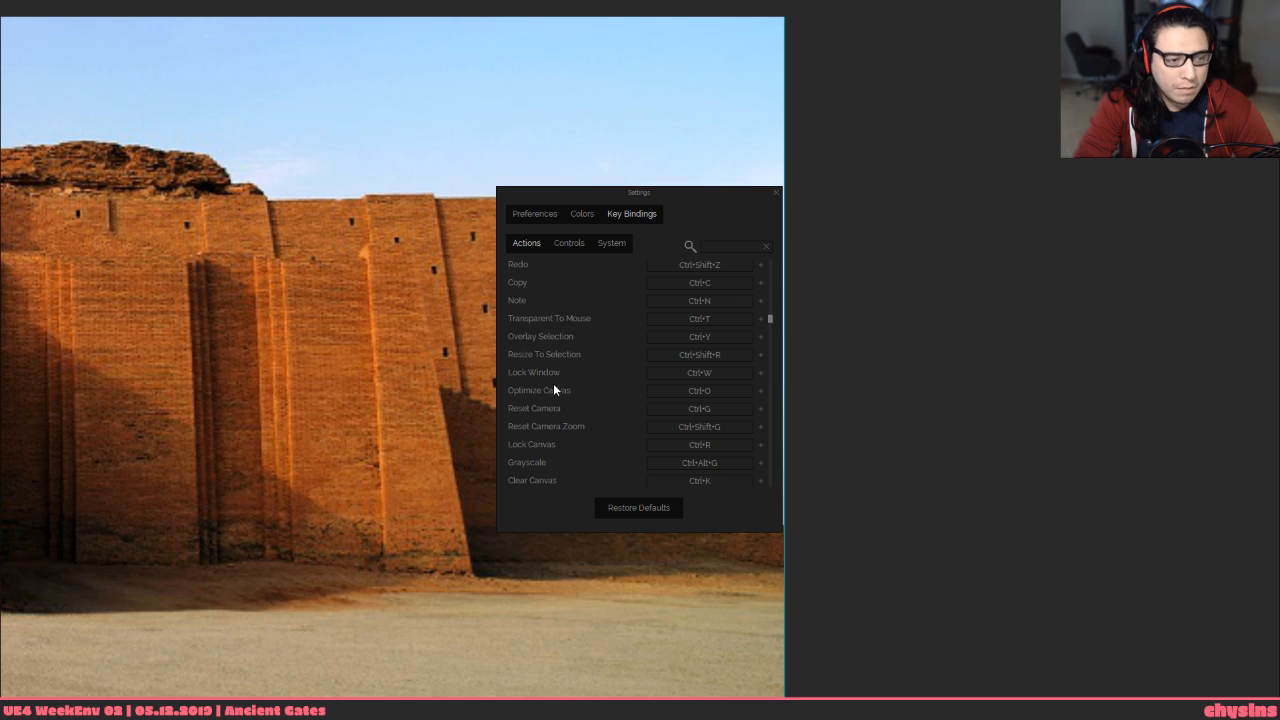
scroll(550, 392, "down", 2)
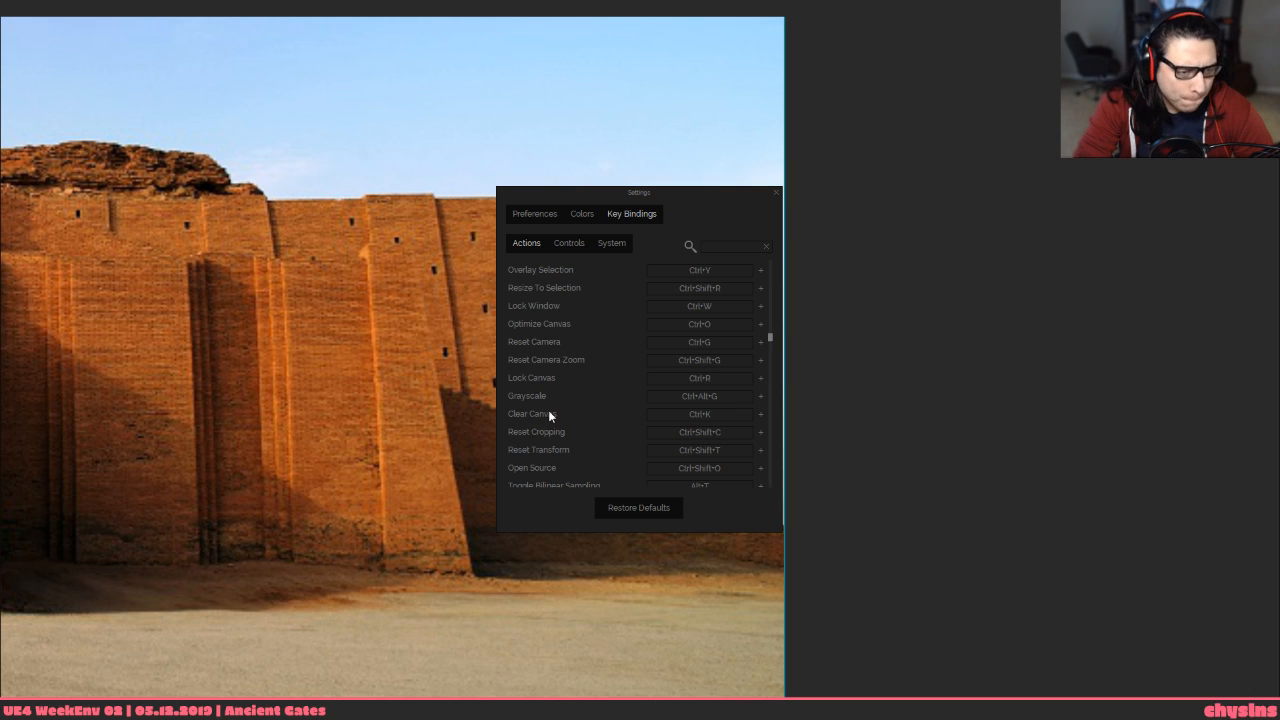
scroll(553, 466, "down", 2)
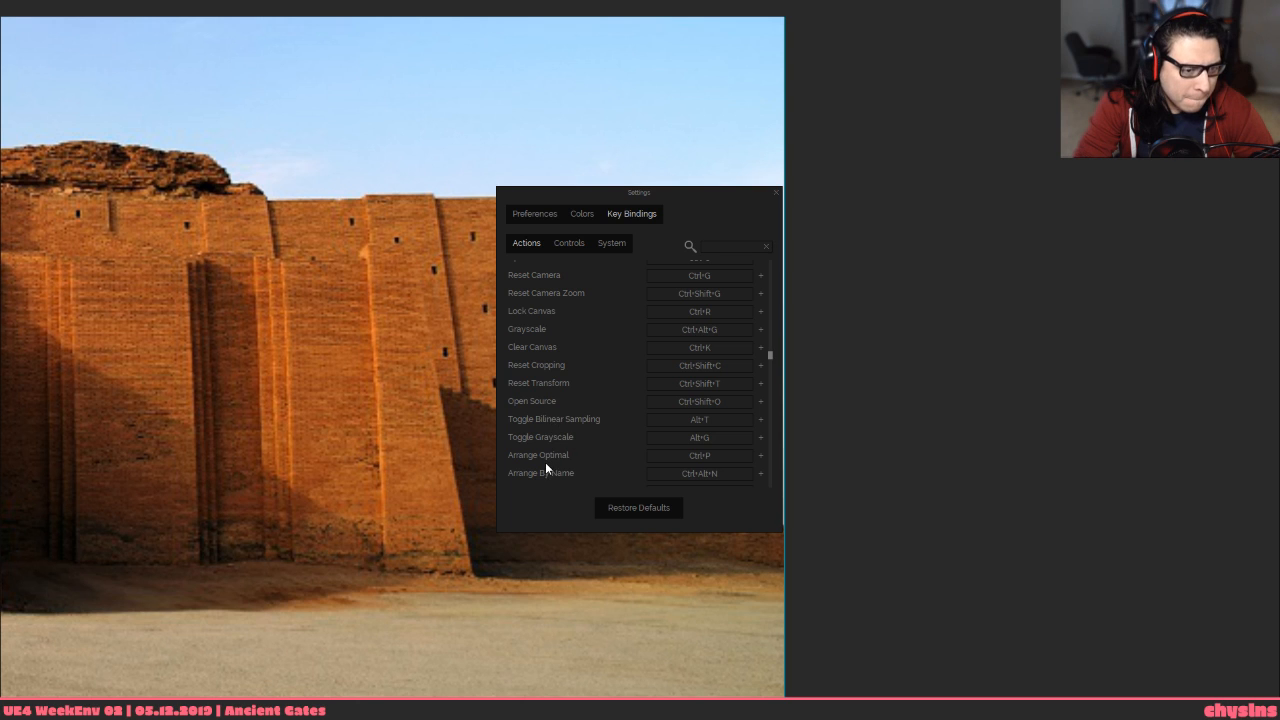
scroll(545, 466, "down", 6)
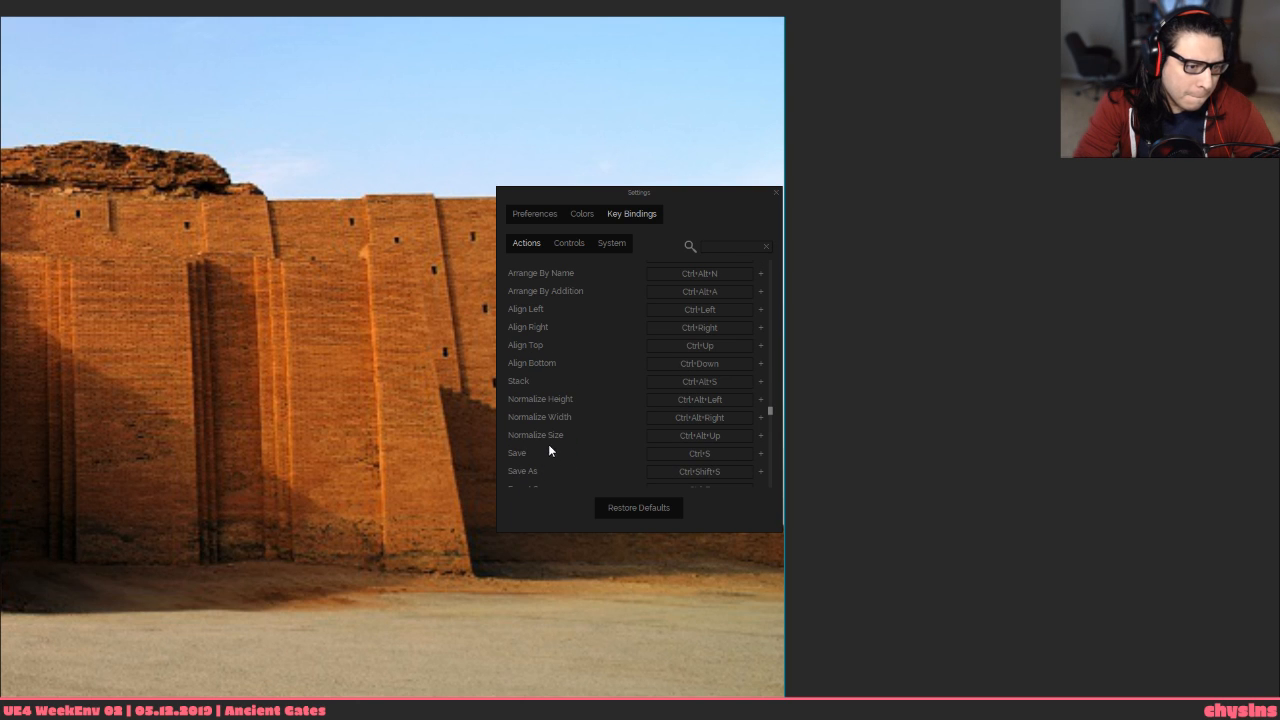
scroll(550, 440, "down", 6)
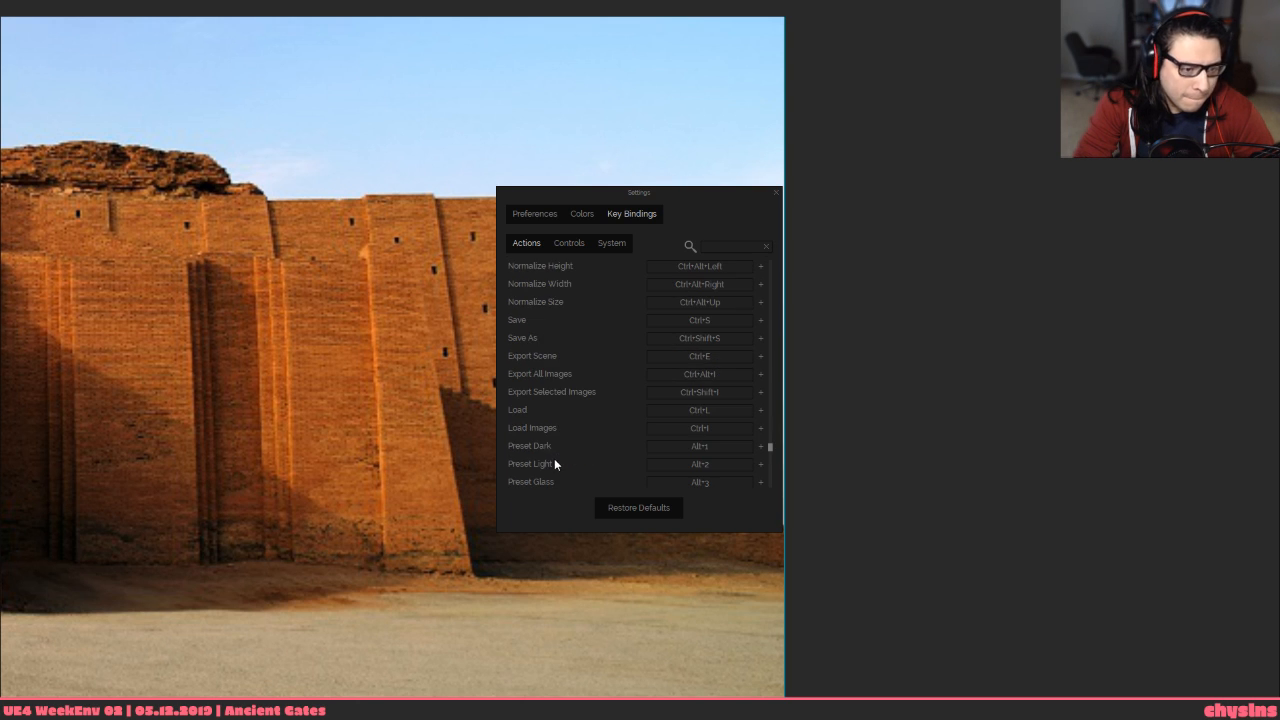
scroll(540, 370, "down", 2)
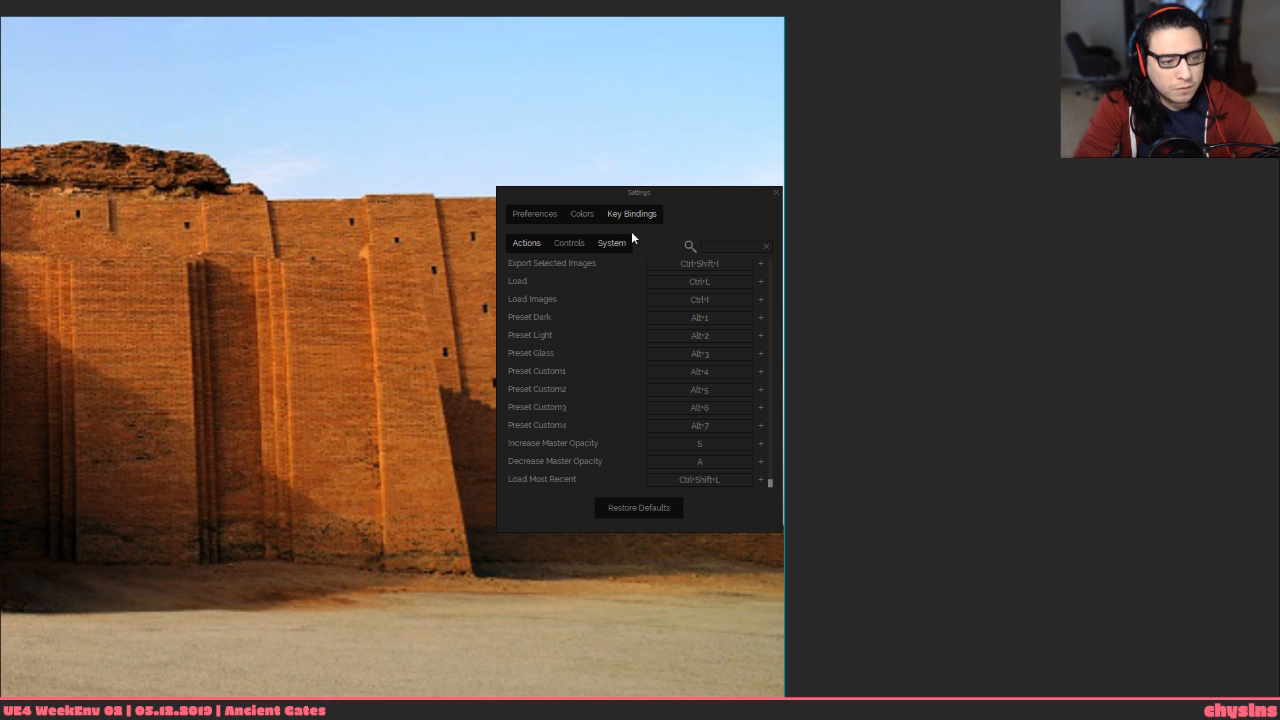
left_click(776, 191)
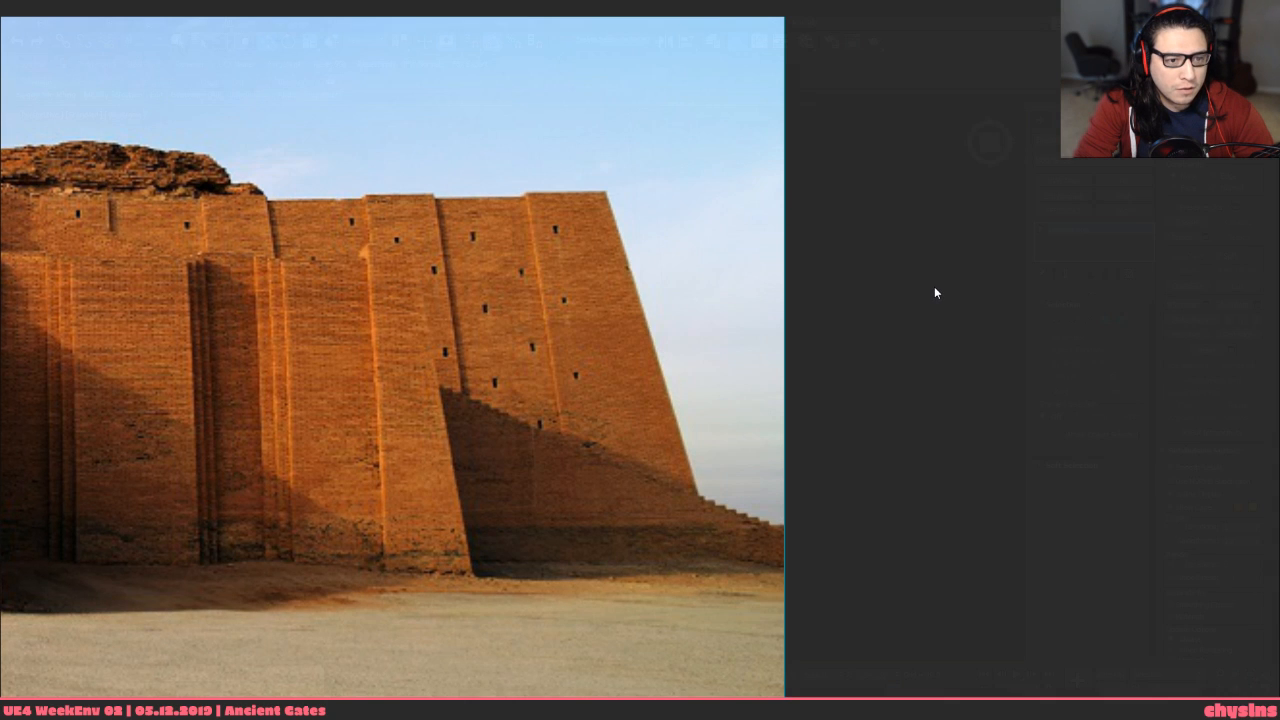
Reposition the frontal ziggurat photo directly below the side-stair ziggurat photo and bring the upper photo in front
scroll(933, 288, "down", 2, "ctrl+alt")
scroll(932, 291, "up", 3, "ctrl+alt")
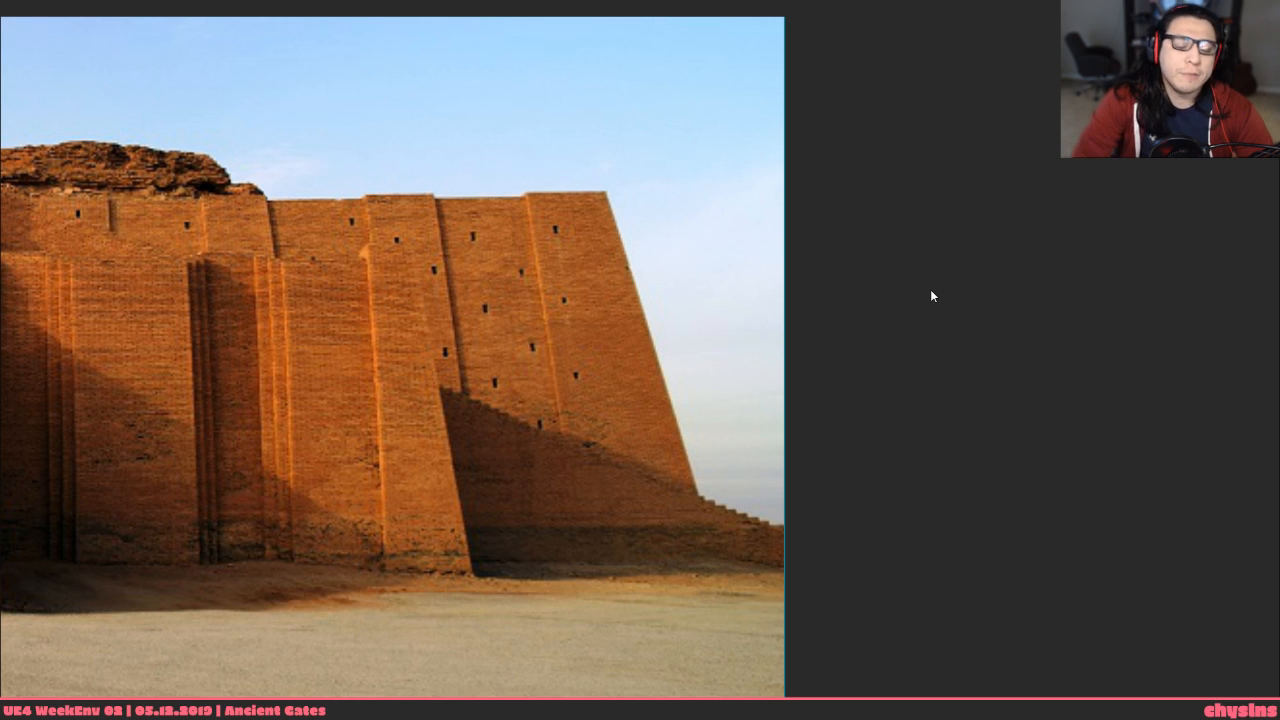
scroll(931, 291, "down", 3)
scroll(930, 293, "down", 2)
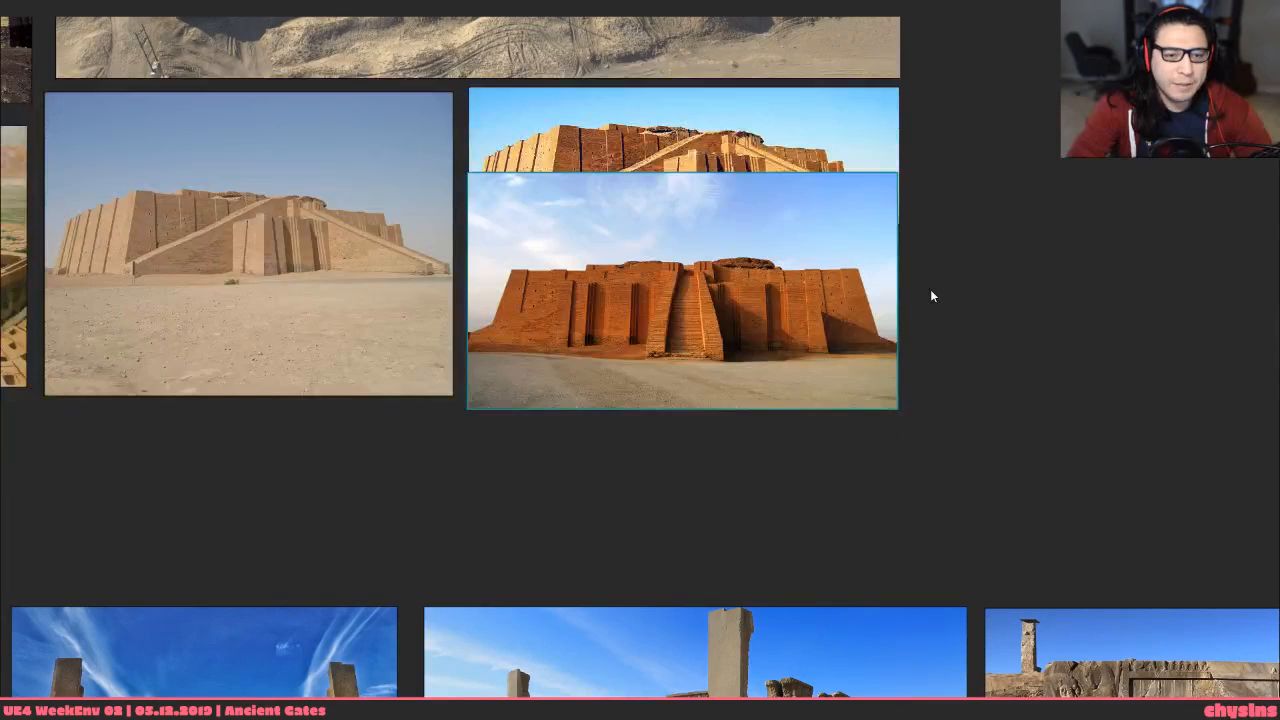
left_click_drag(742, 347, 743, 399)
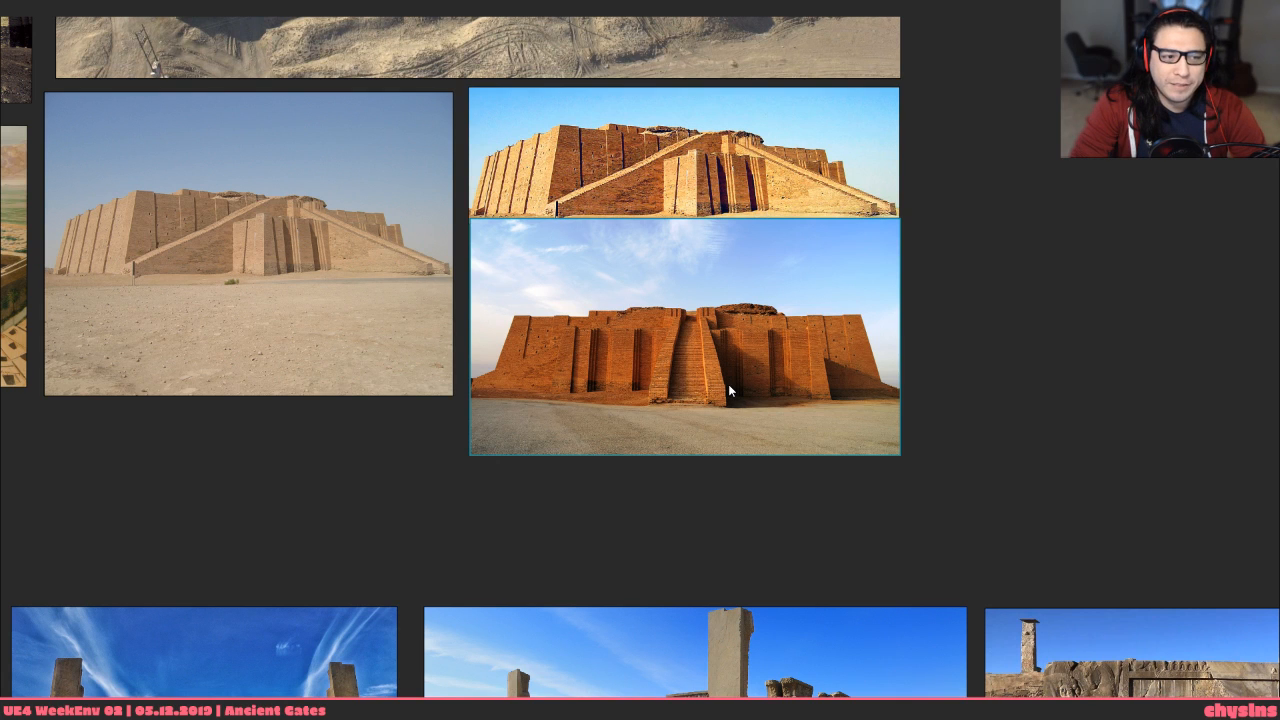
left_click_drag(728, 384, 724, 380)
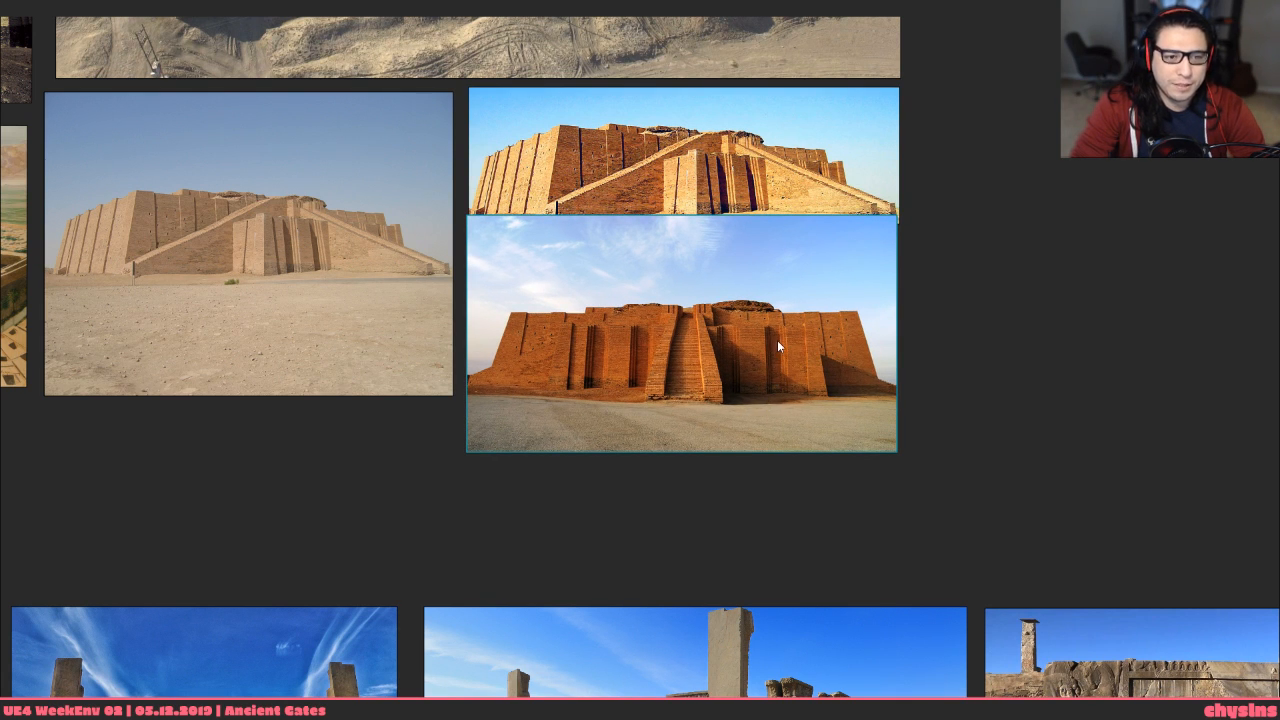
left_click_drag(778, 343, 780, 293)
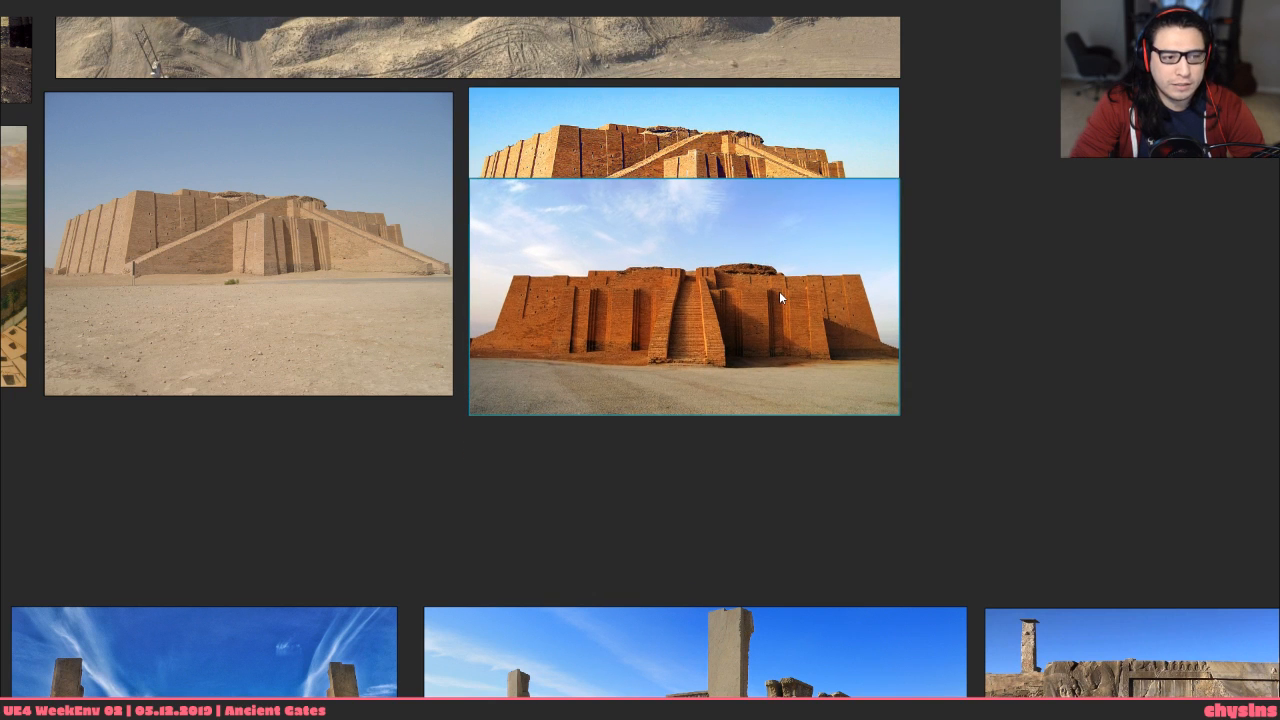
left_click(797, 151)
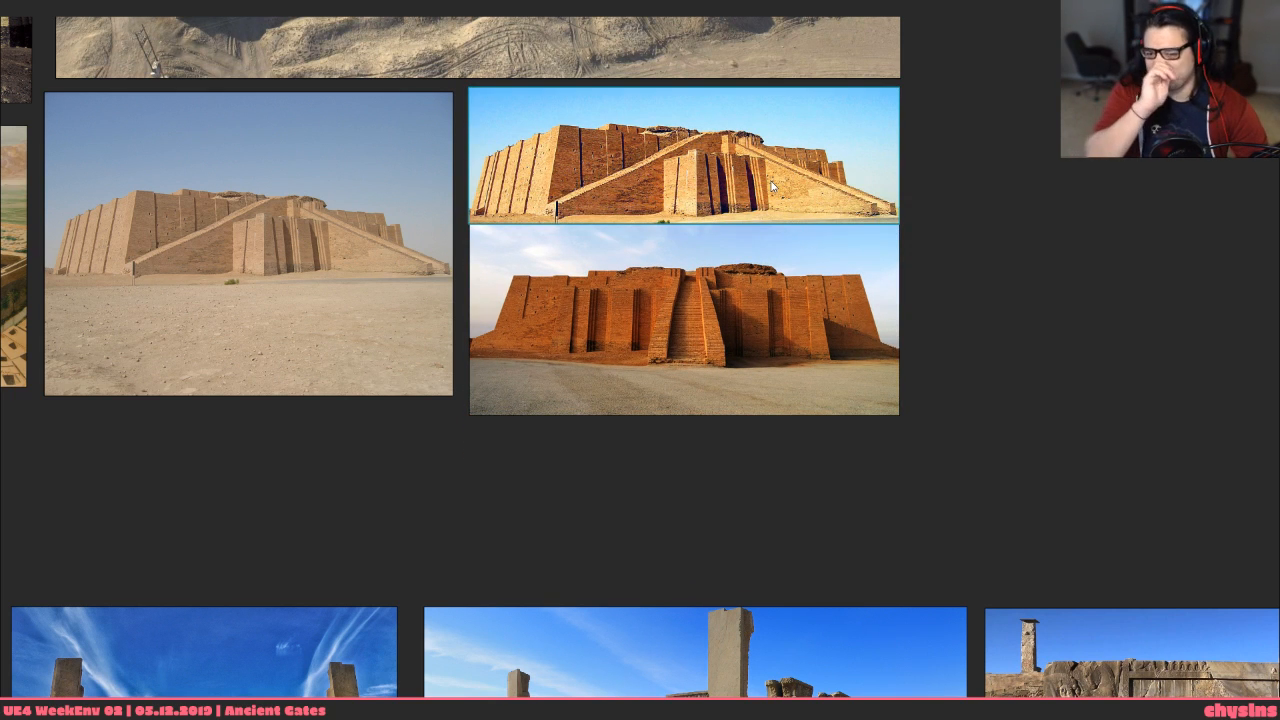
left_click(970, 388)
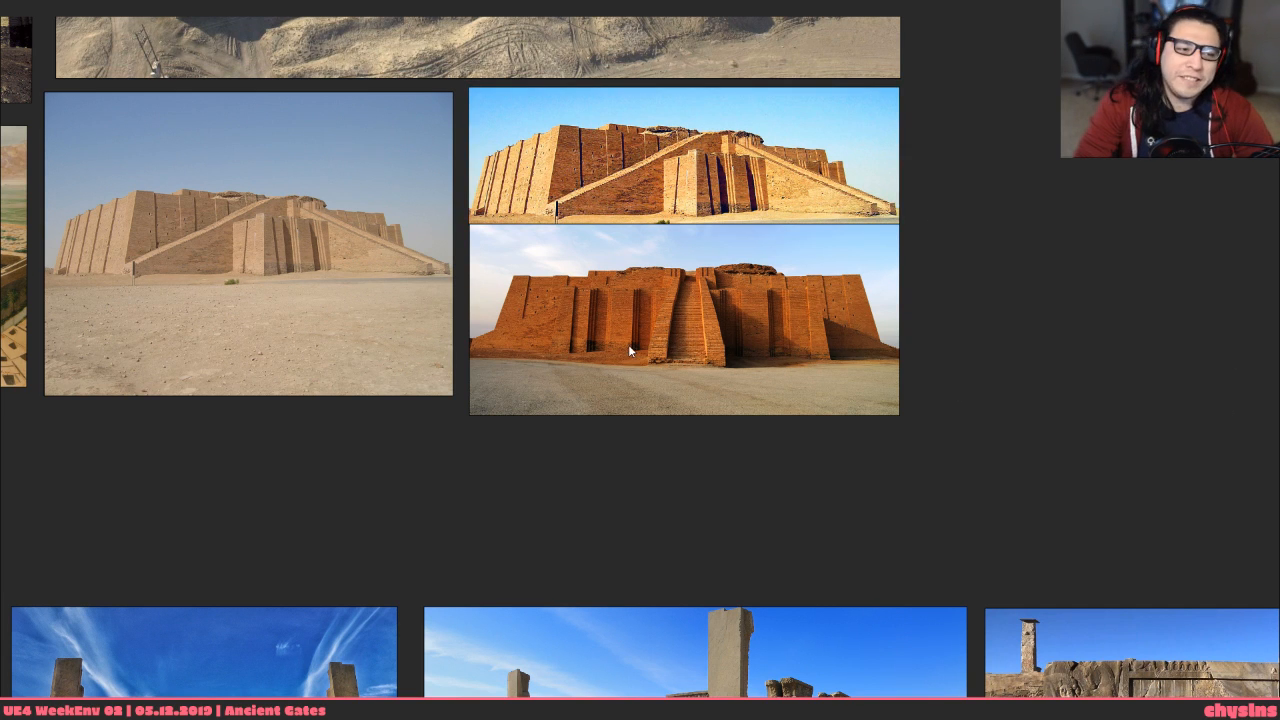
Nudge the frontal ziggurat photo slightly upward and layer it behind the side-stair photo above it
left_click_drag(612, 344, 608, 349)
left_click_drag(608, 349, 609, 339)
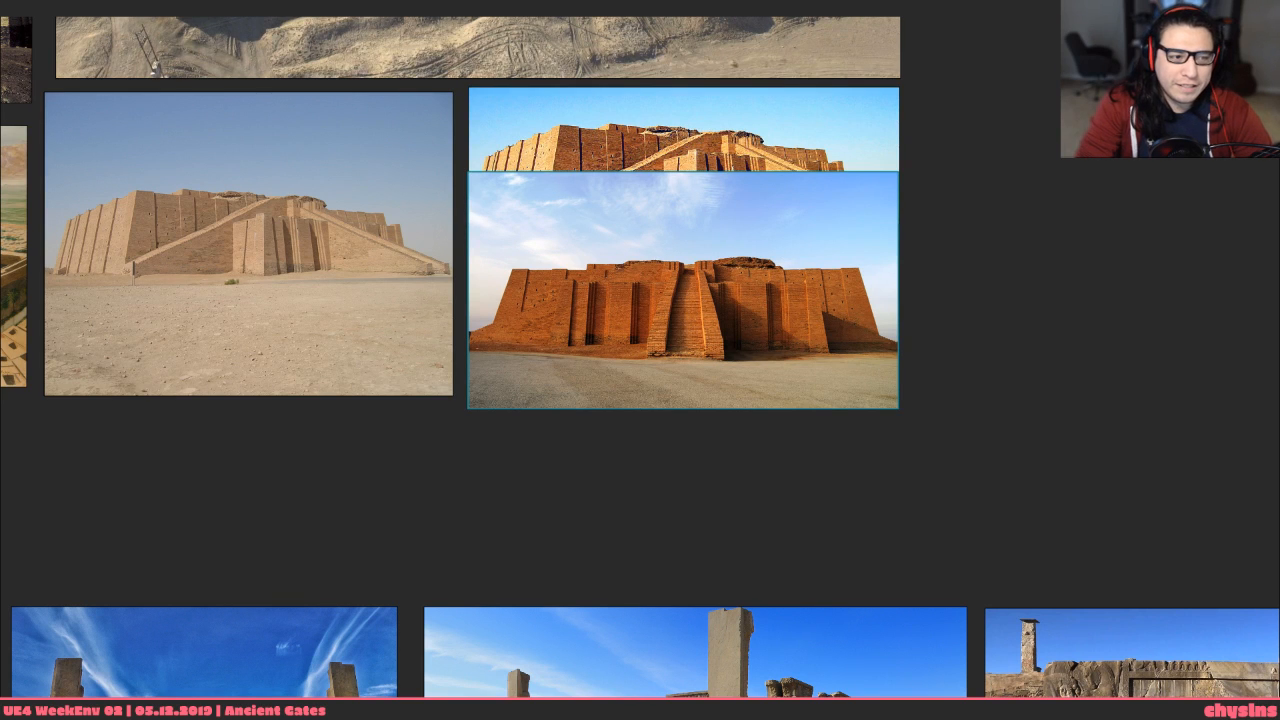
left_click(809, 137)
left_click(829, 263)
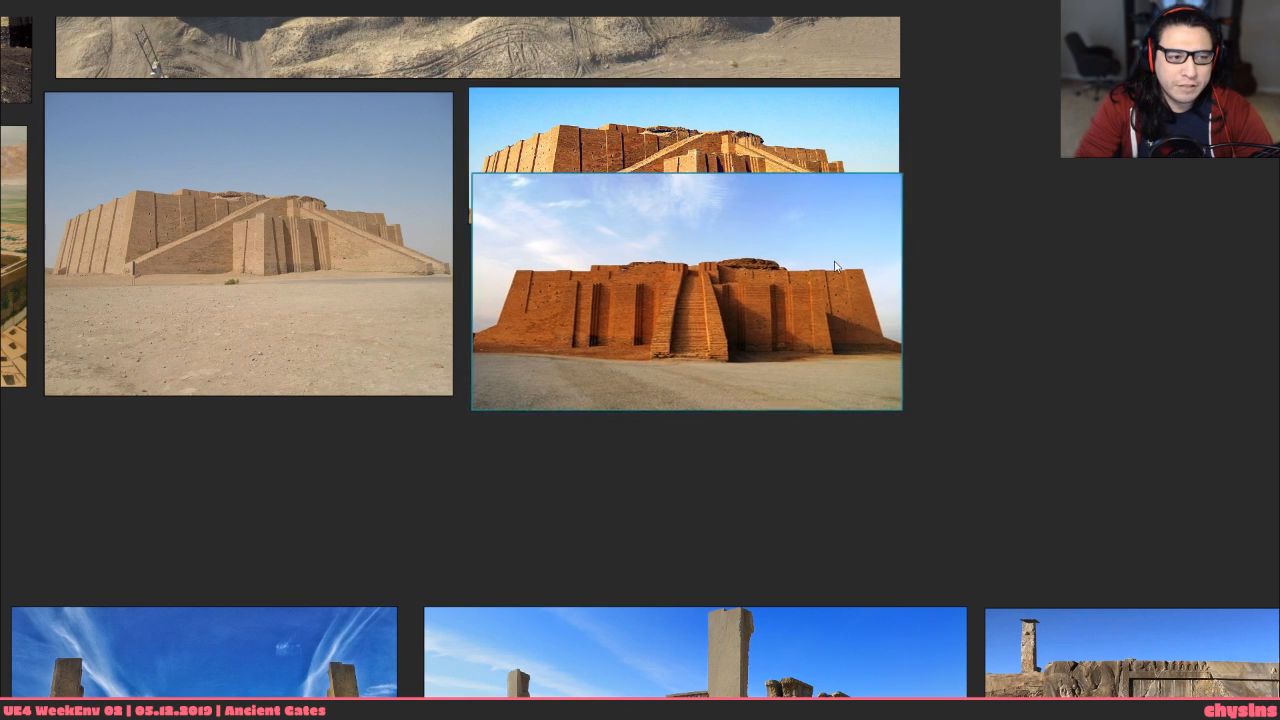
left_click(898, 153)
left_click(931, 228)
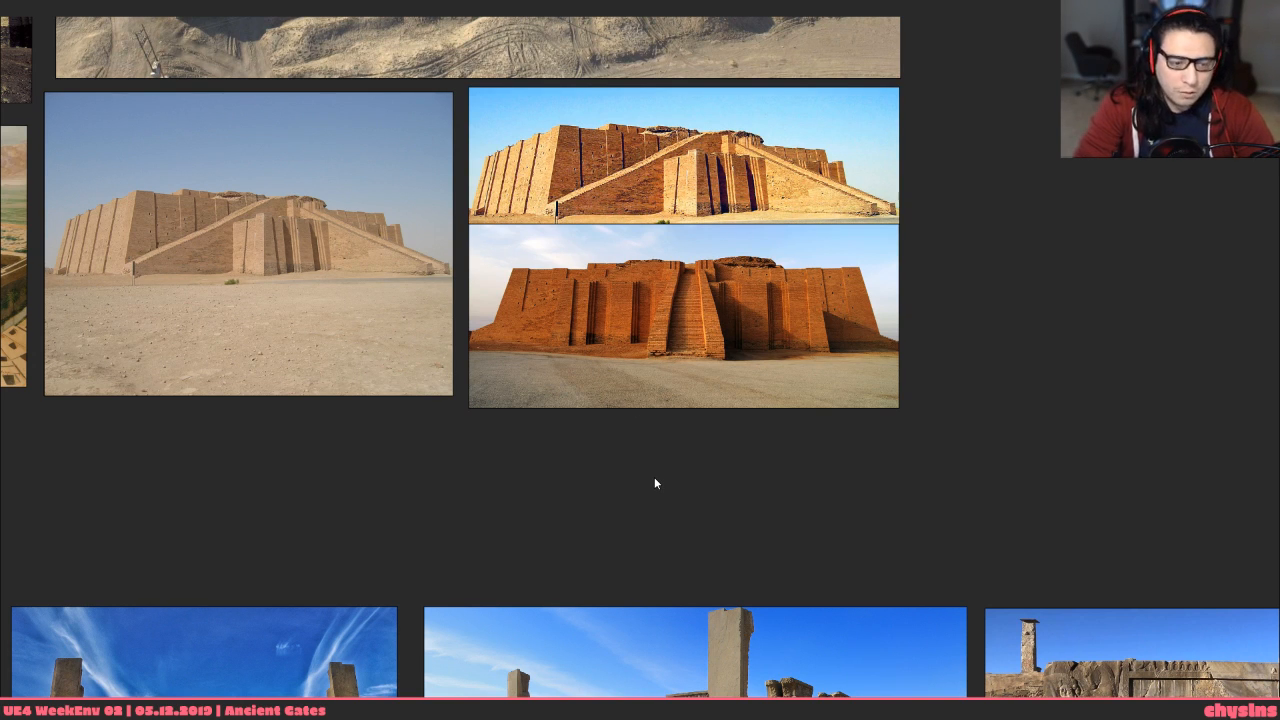
scroll(655, 476, "down", 5)
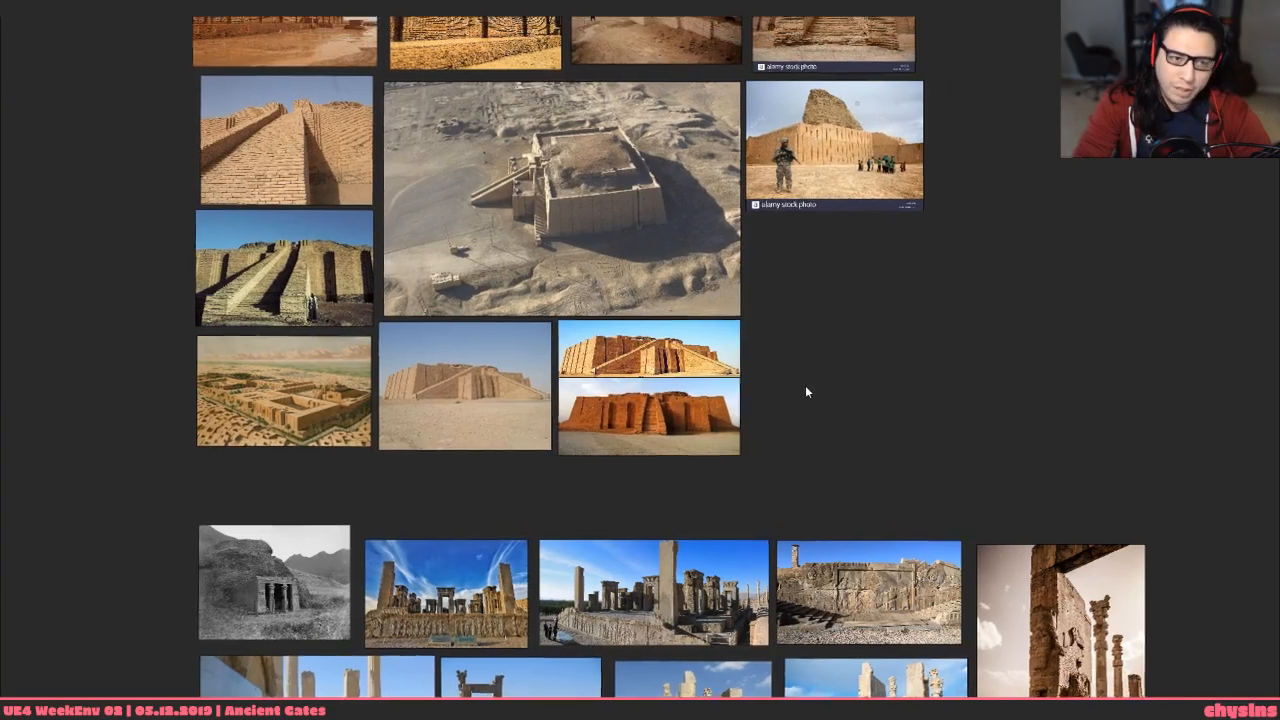
Turn off the reference board's Always On Top mode and switch to 3ds Max
middle_click_drag(806, 387, 1046, 519)
scroll(781, 574, "up", 3)
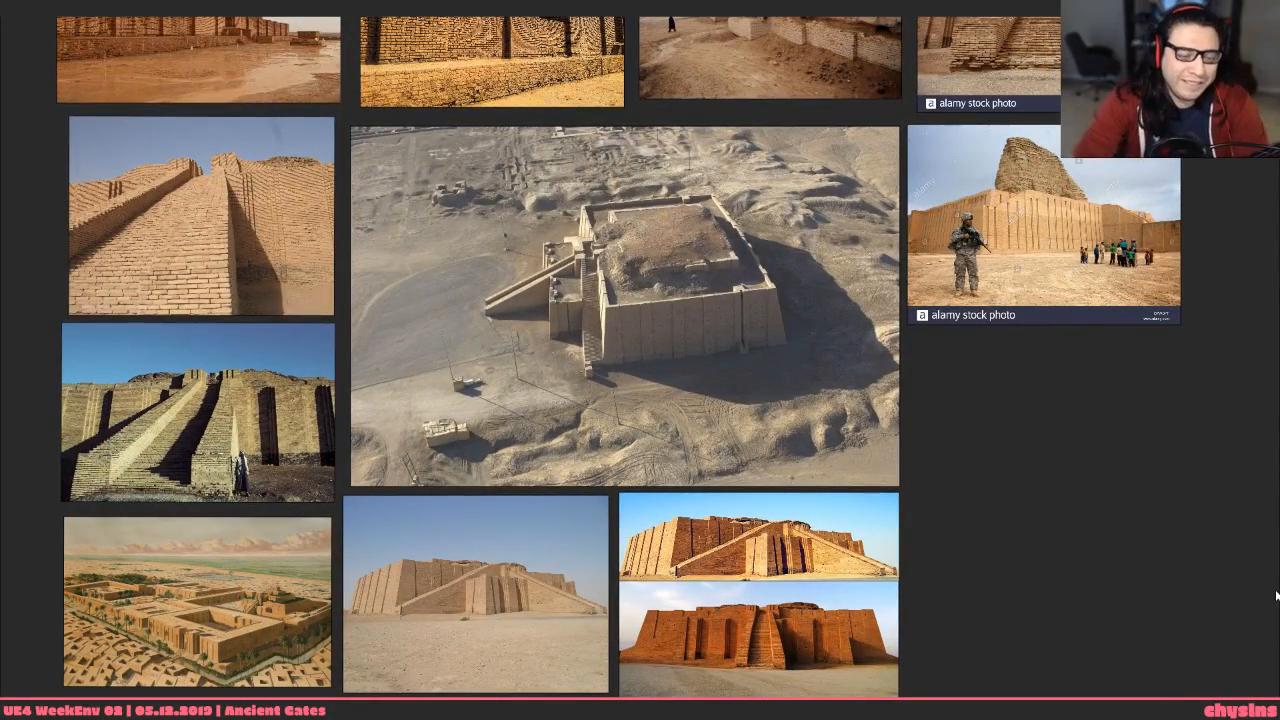
key("alt+Tab")
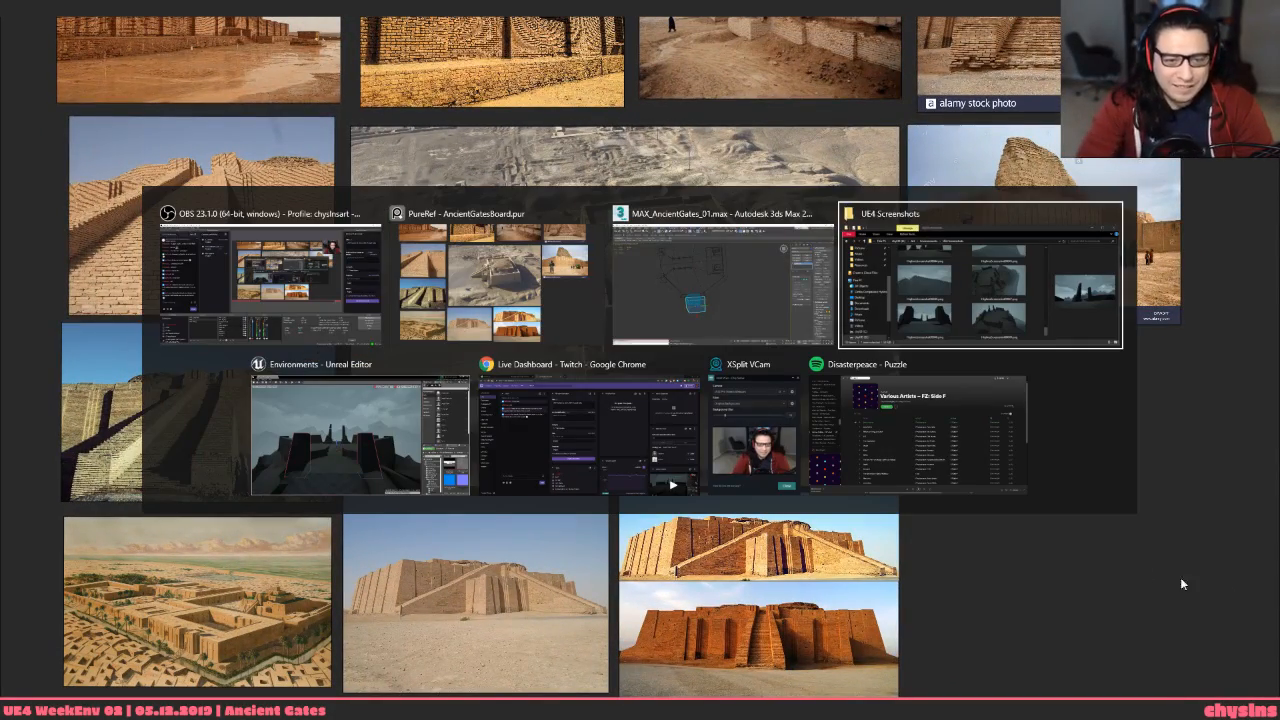
key("alt+shift+Tab")
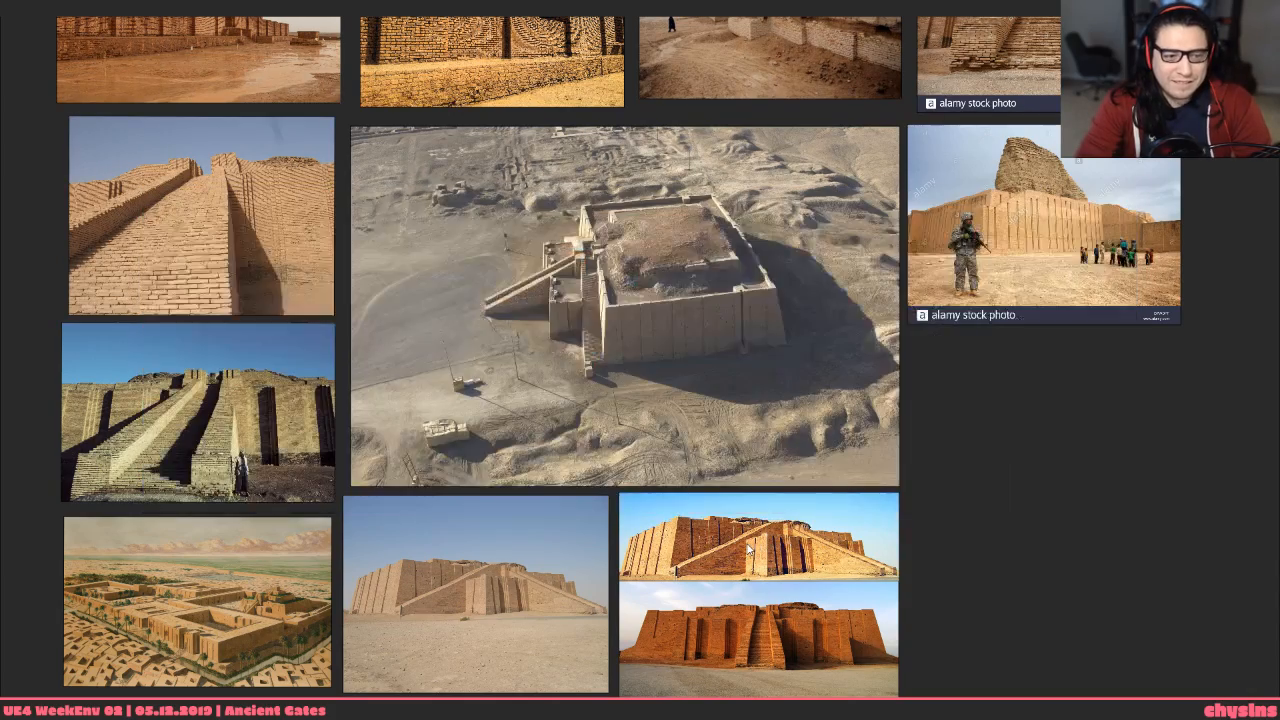
middle_click_drag(942, 378, 919, 486)
key("alt+Tab")
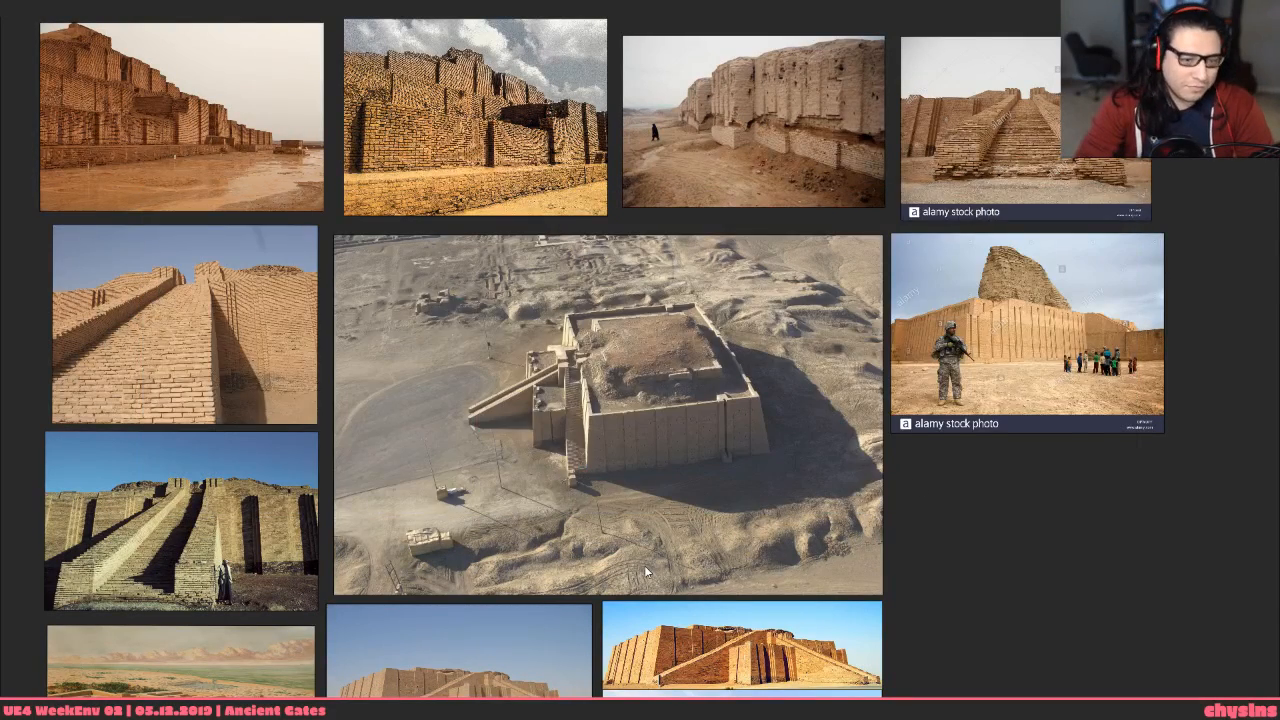
key("alt+Tab")
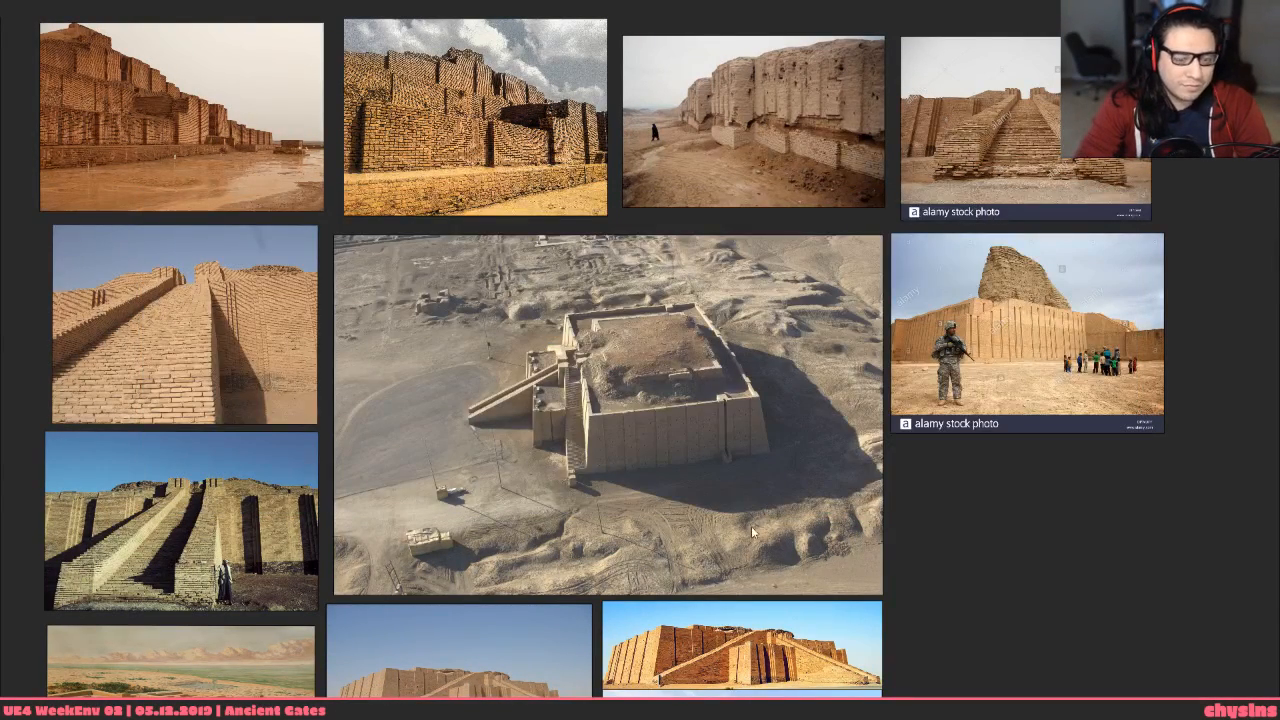
right_click(968, 493)
mouse_move(1012, 383)
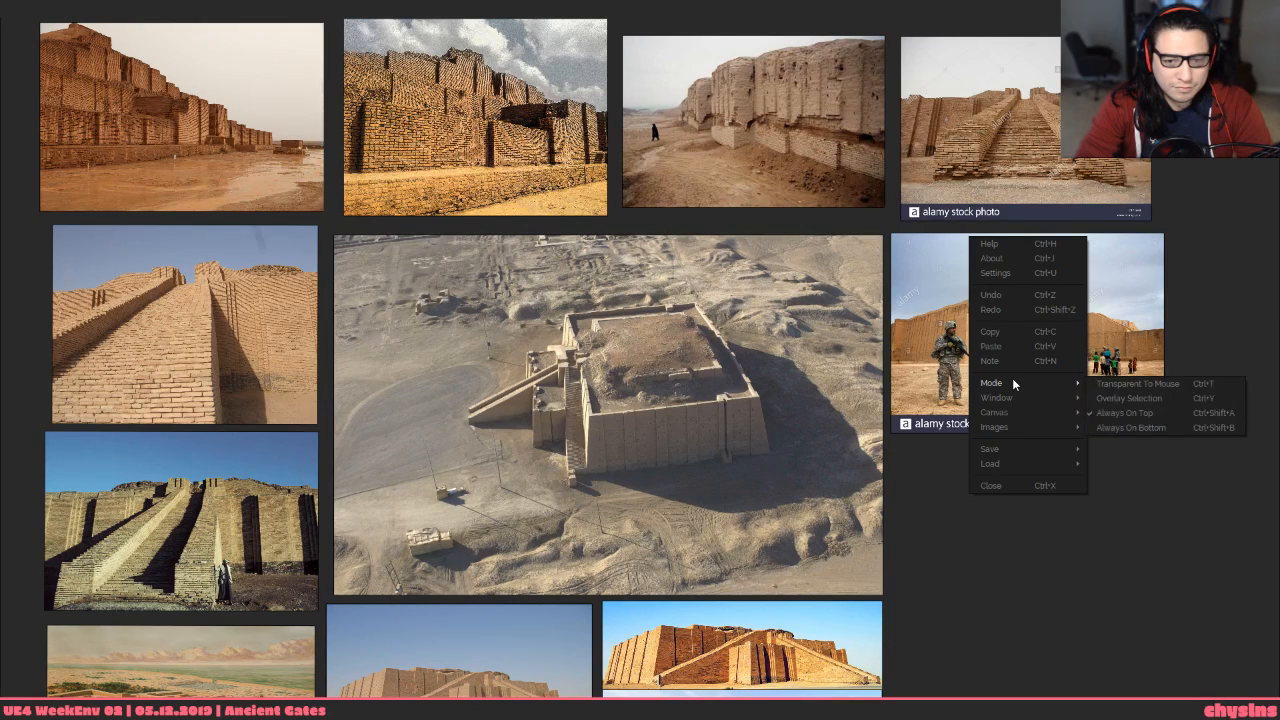
left_click(1128, 470)
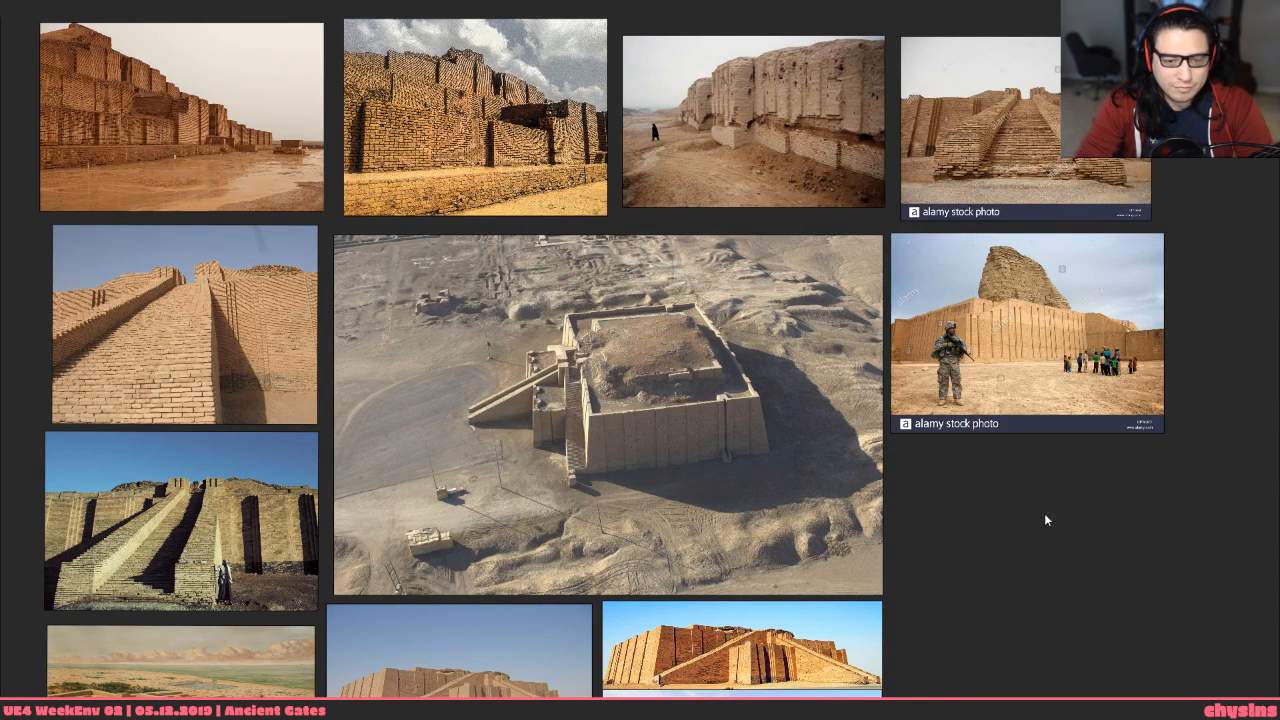
key("alt+Tab")
Select all polygons of the sloped buttress box, apply Auto Smooth, and return to object level in shaded display
middle_click_drag(566, 529, 651, 575)
mouse_move(651, 575)
middle_mouse_down("alt")
mouse_move(616, 547)
mouse_move(656, 202)
middle_mouse_up("alt")
key("v")
key("t")
key("z")
scroll(624, 550, "down", 5)
key("F3")
key("F3")
key("4")
left_click_drag(454, 120, 828, 587)
mouse_move(828, 587)
middle_mouse_down()
mouse_move(866, 604)
mouse_move(800, 578)
middle_mouse_up()
key("alt+s")
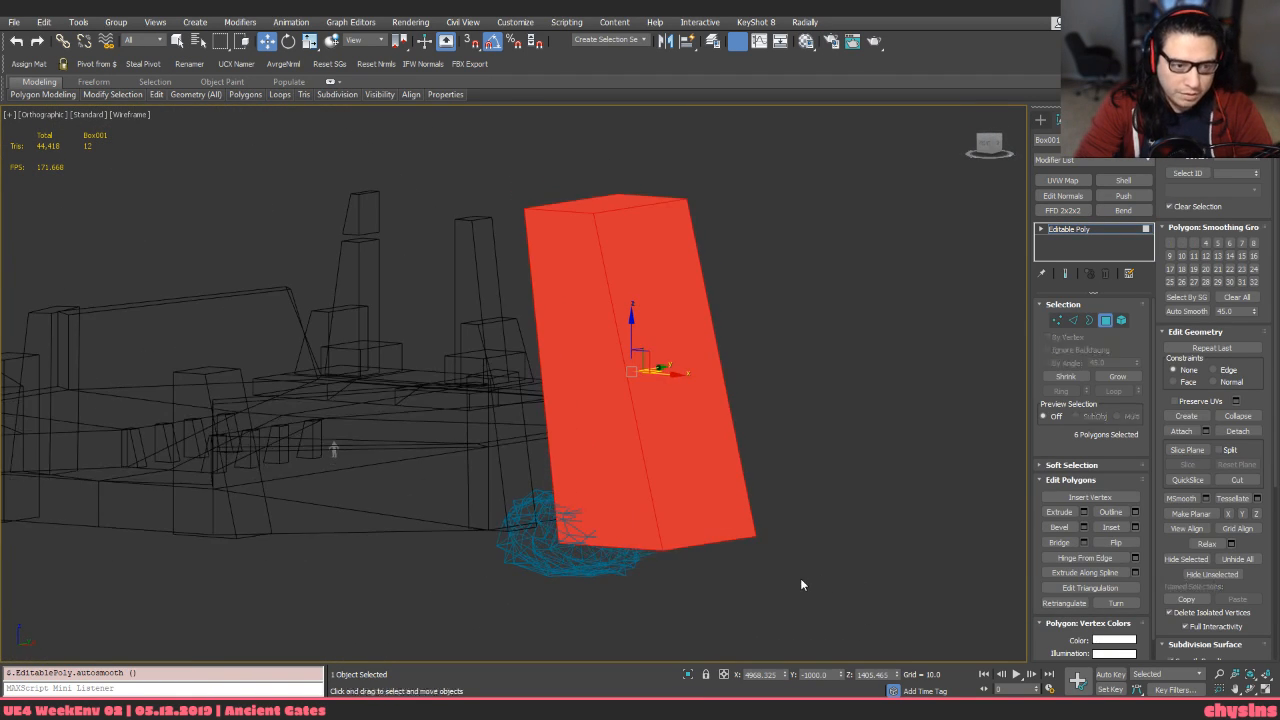
key("F3")
key("4")
Scale the buttress box uniformly to 50% with percent snap enabled
mouse_move(757, 523)
middle_mouse_down("alt")
mouse_move(709, 524)
mouse_move(657, 548)
mouse_move(657, 508)
mouse_move(677, 537)
middle_mouse_up("alt")
key("r")
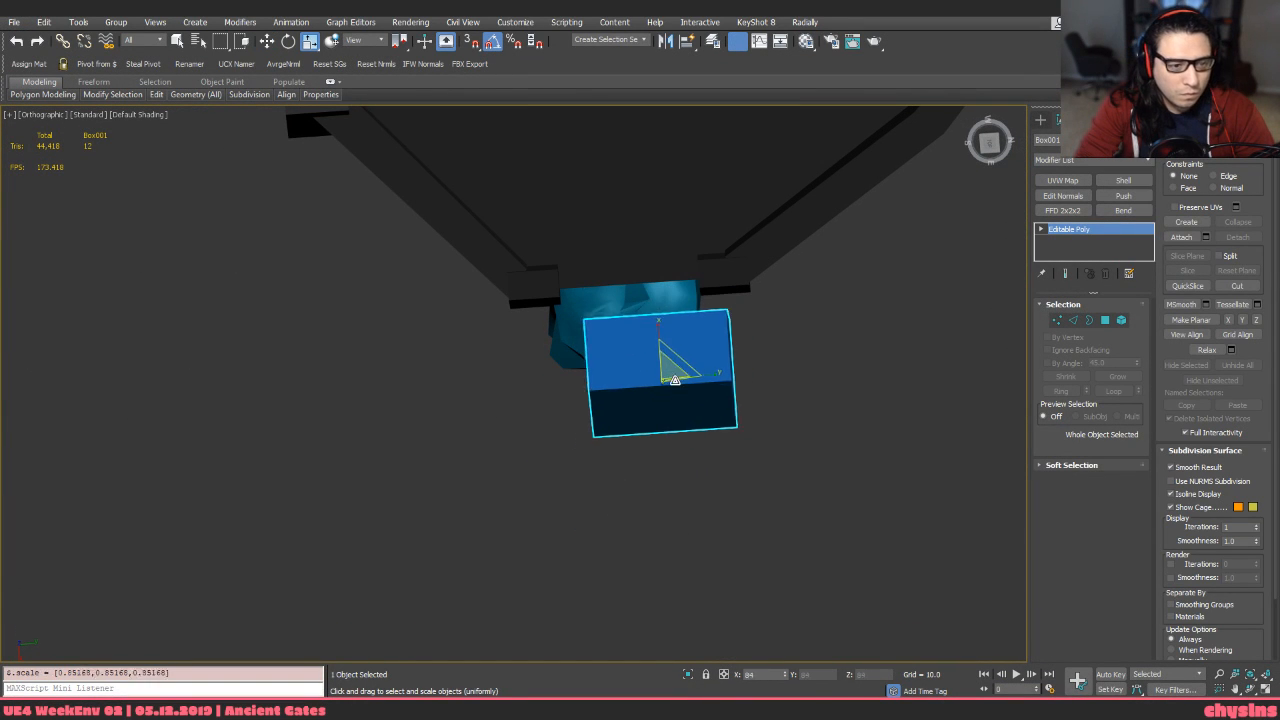
key("ctrl+shift+p")
left_click_drag(668, 367, 681, 424)
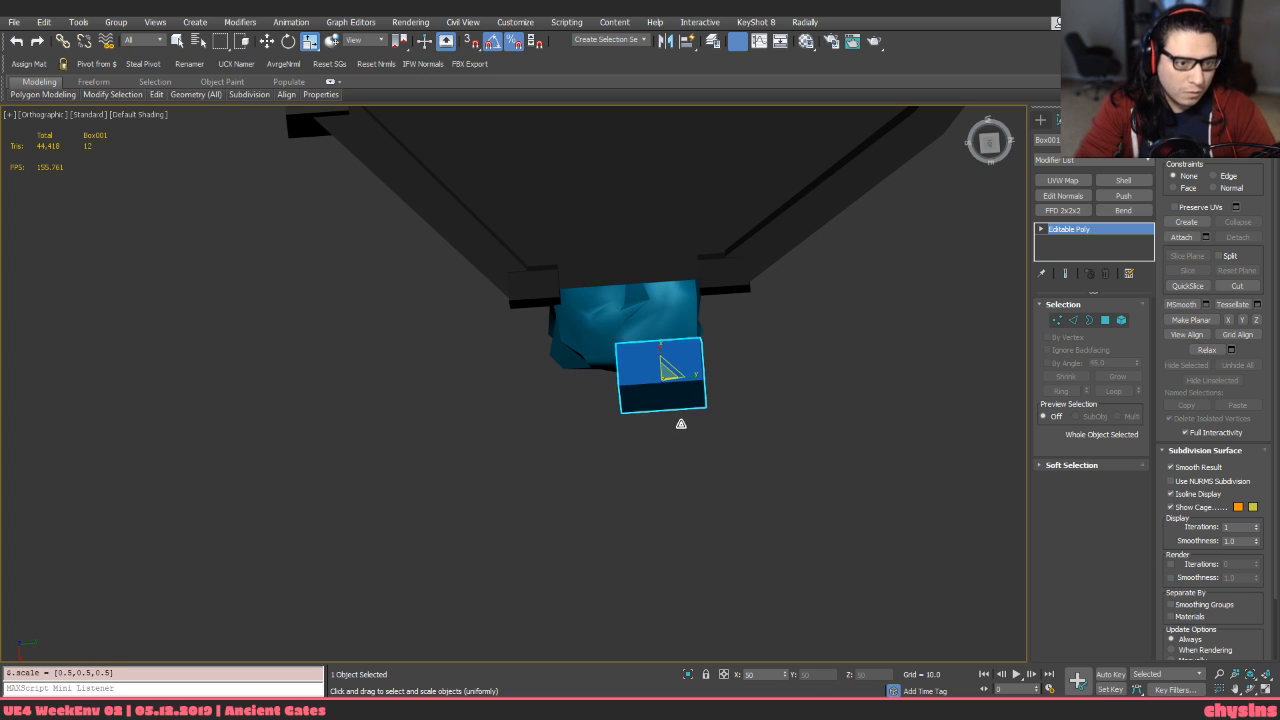
middle_click_drag(680, 440, 665, 342, "alt")
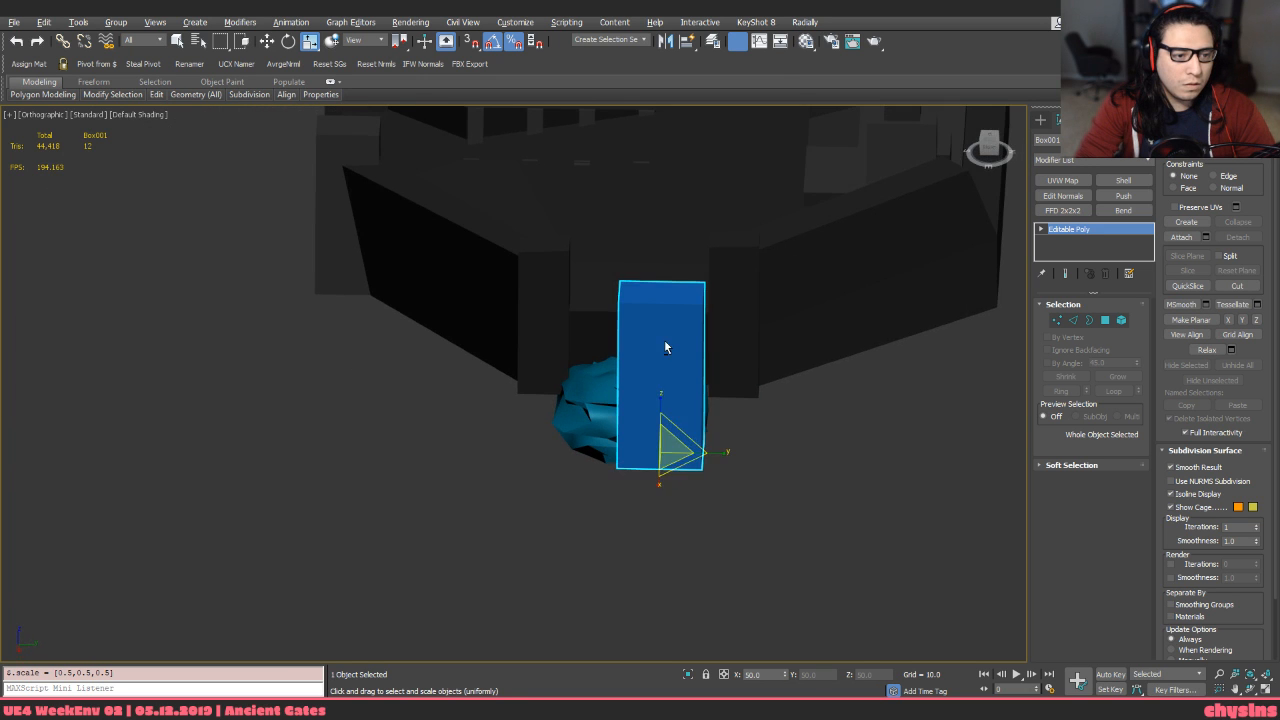
Move the buttress beside the plateau's front-right pillar and snap its base to the pillar's base at Z -400
key("w")
left_click_drag(672, 460, 359, 299)
middle_click_drag(337, 363, 560, 493, "alt")
middle_click_drag(420, 374, 457, 417, "alt")
scroll(457, 417, "up", 2)
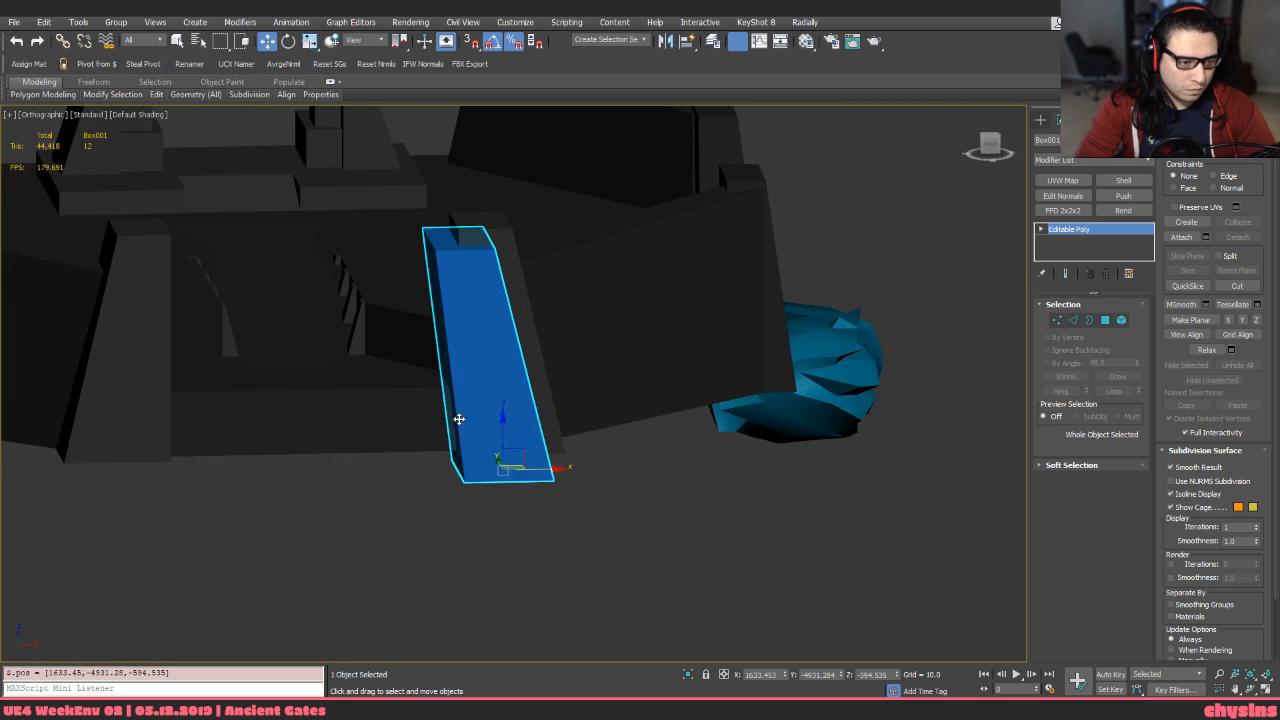
scroll(488, 452, "up", 2)
key("s")
left_click_drag(500, 446, 588, 454)
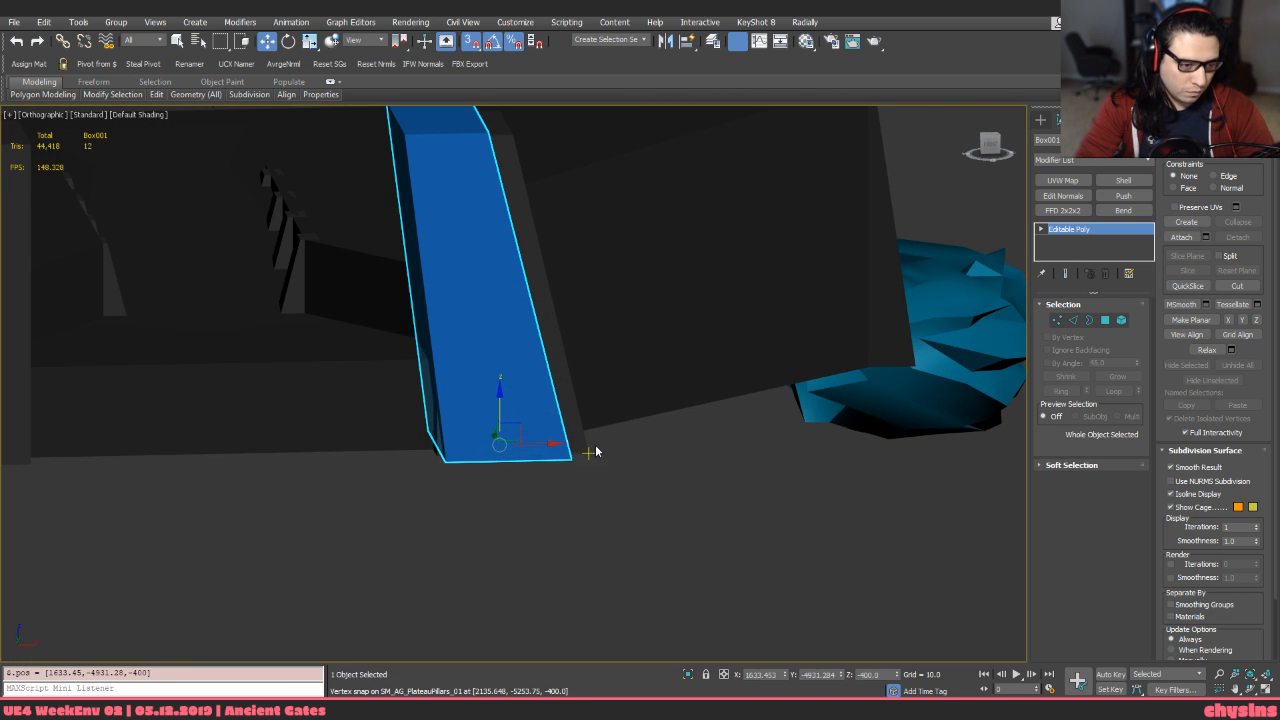
mouse_move(587, 440)
middle_mouse_down("alt")
mouse_move(571, 375)
mouse_move(563, 491)
middle_mouse_up("alt")
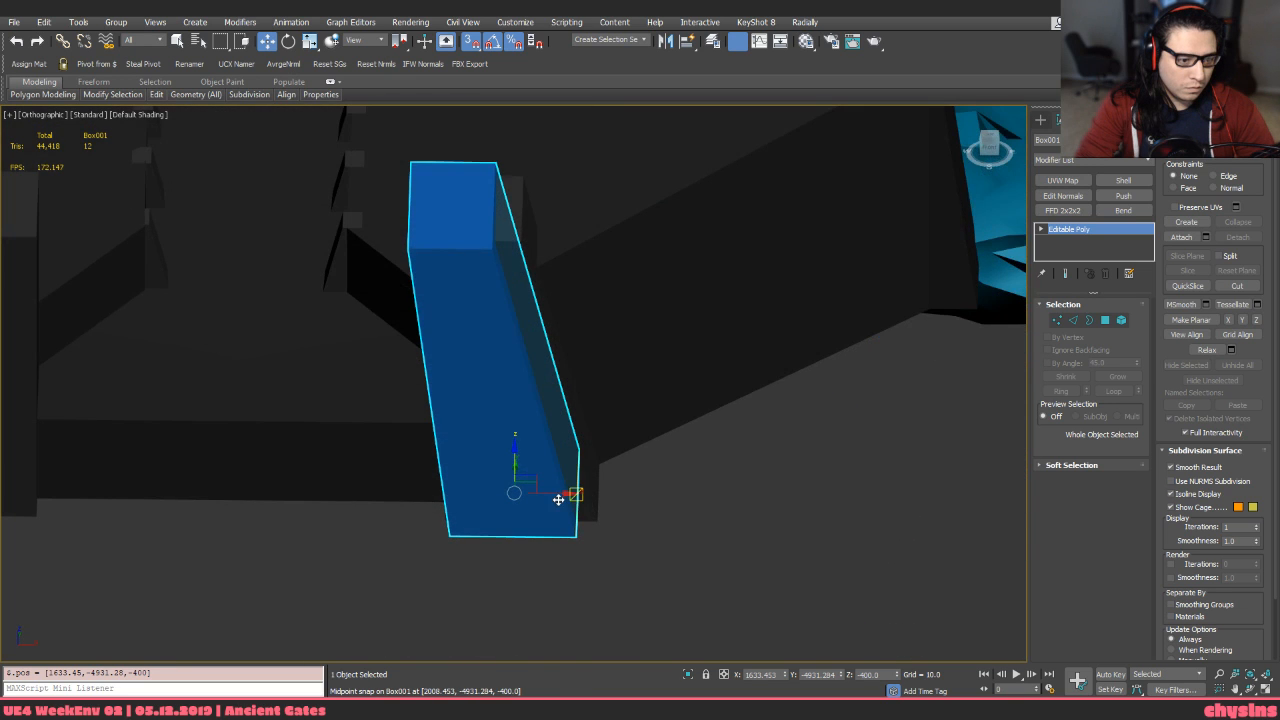
Display edged faces, turn off snapping, and set the buttress's X position to 1600
key("F3")
left_click_drag(555, 497, 510, 506)
key("F3")
key("F3")
key("F3")
key("s")
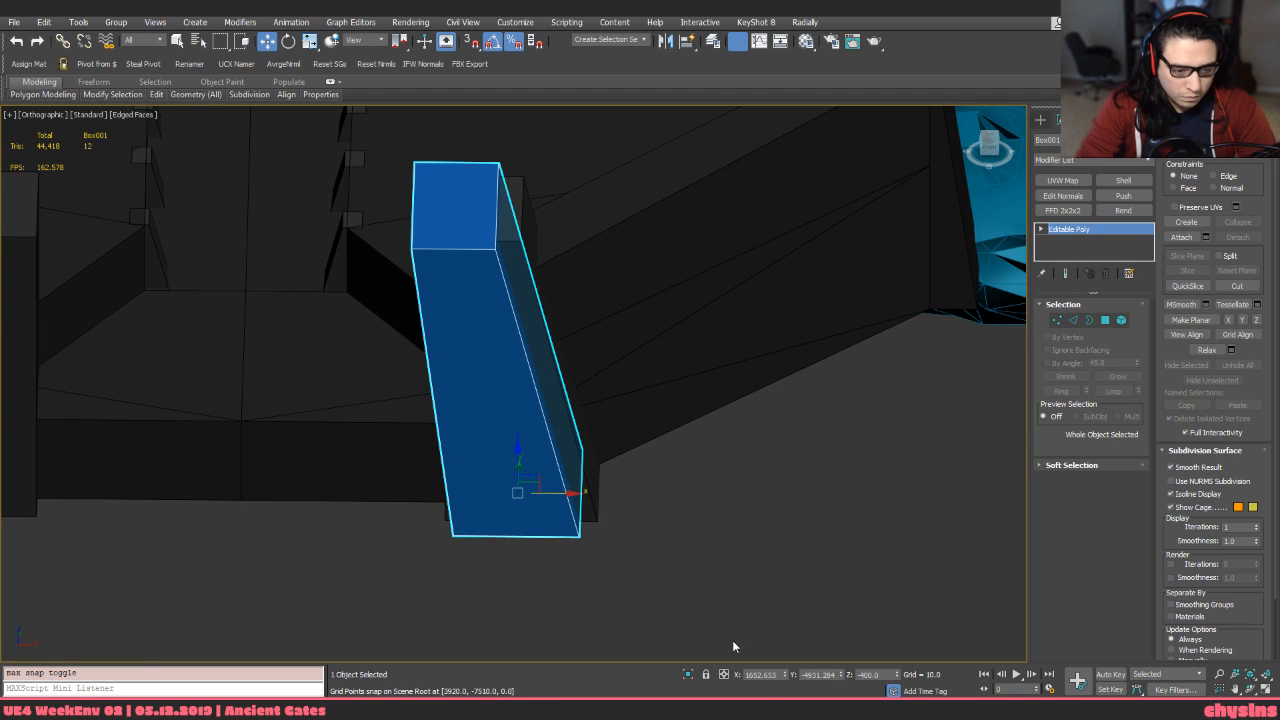
double_click(762, 674)
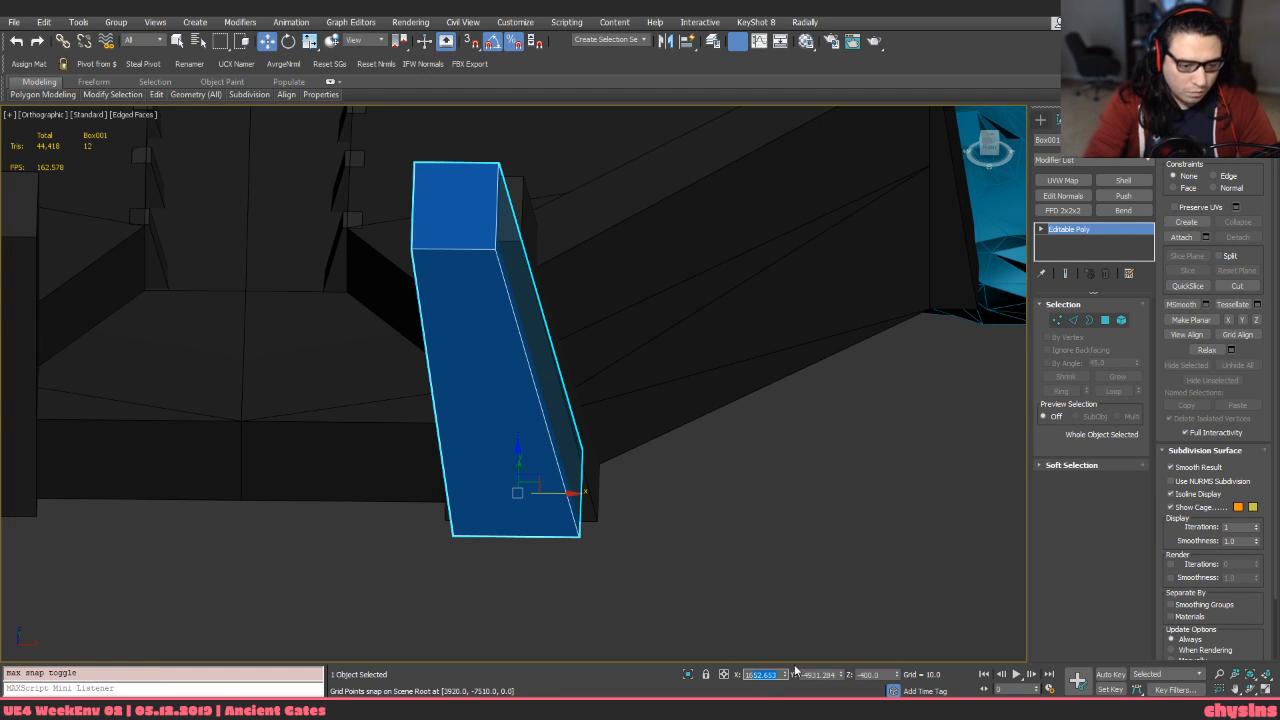
type("1600")
key("Return")
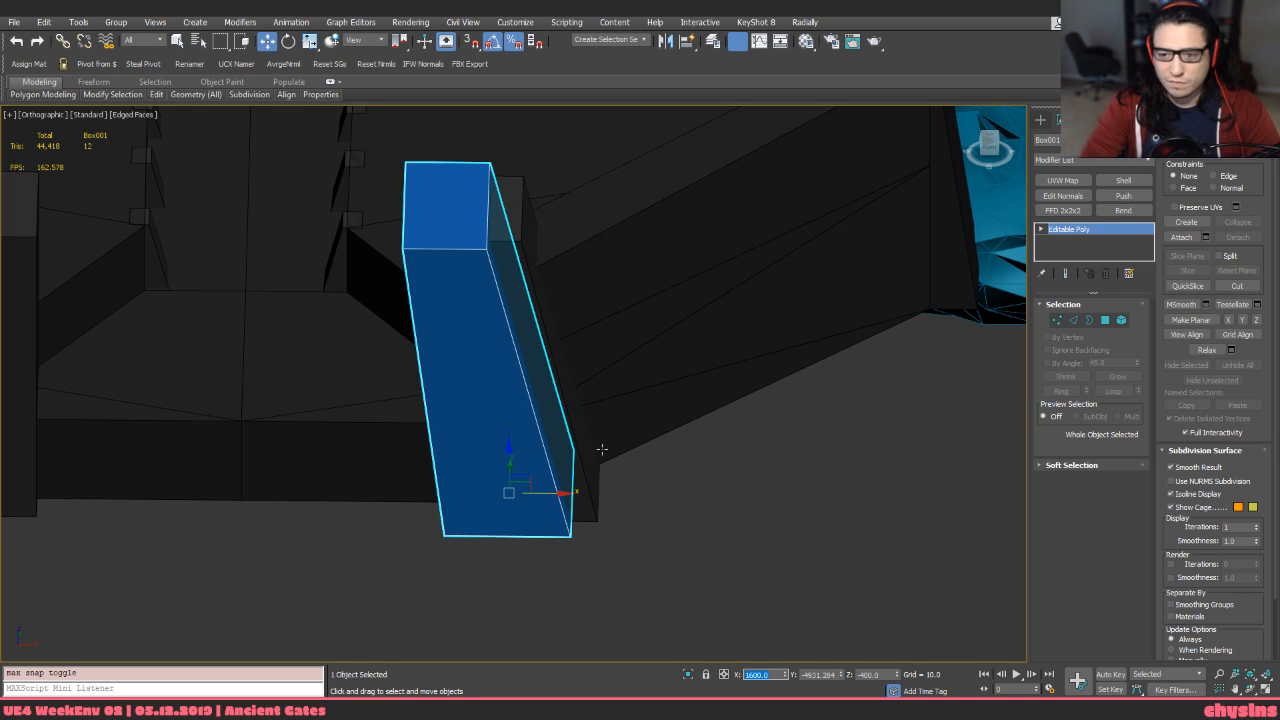
Set the buttress's Y position to -5000
middle_click_drag(531, 466, 604, 468)
scroll(604, 468, "up", 2)
middle_click_drag(606, 474, 782, 617, "alt")
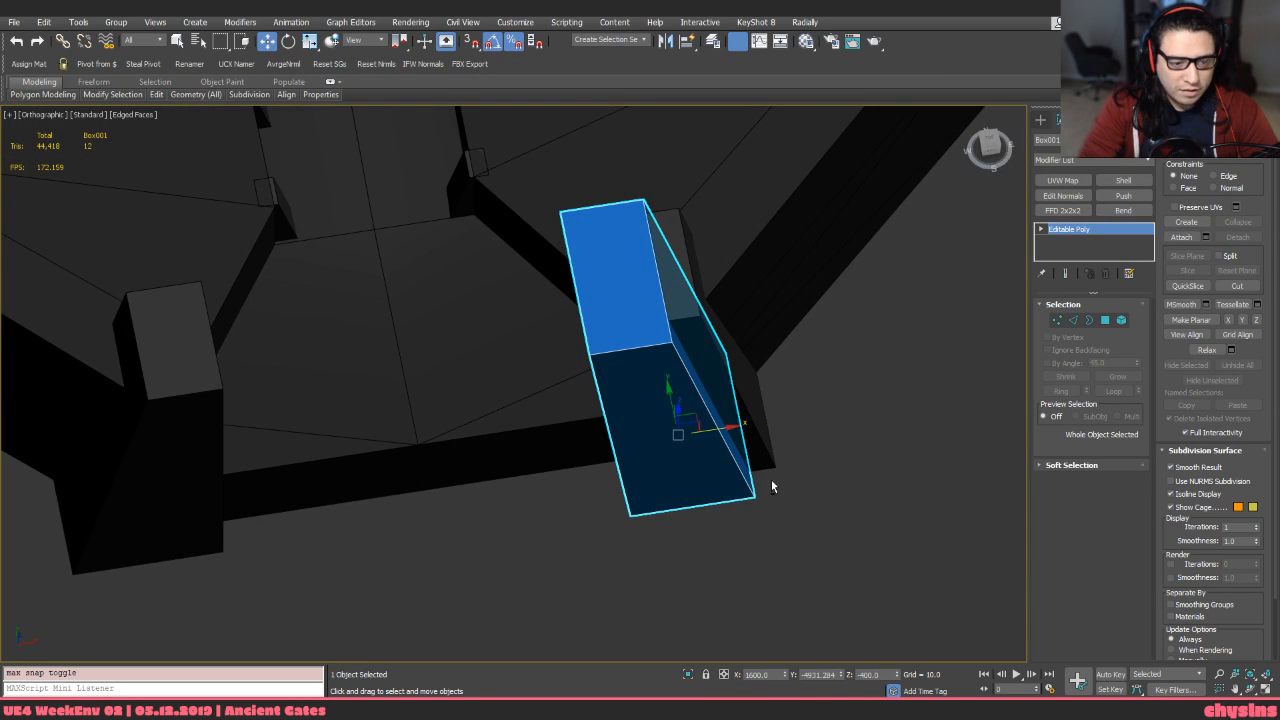
middle_click_drag(771, 486, 802, 492, "alt")
middle_click_drag(1062, 516, 705, 570, "alt")
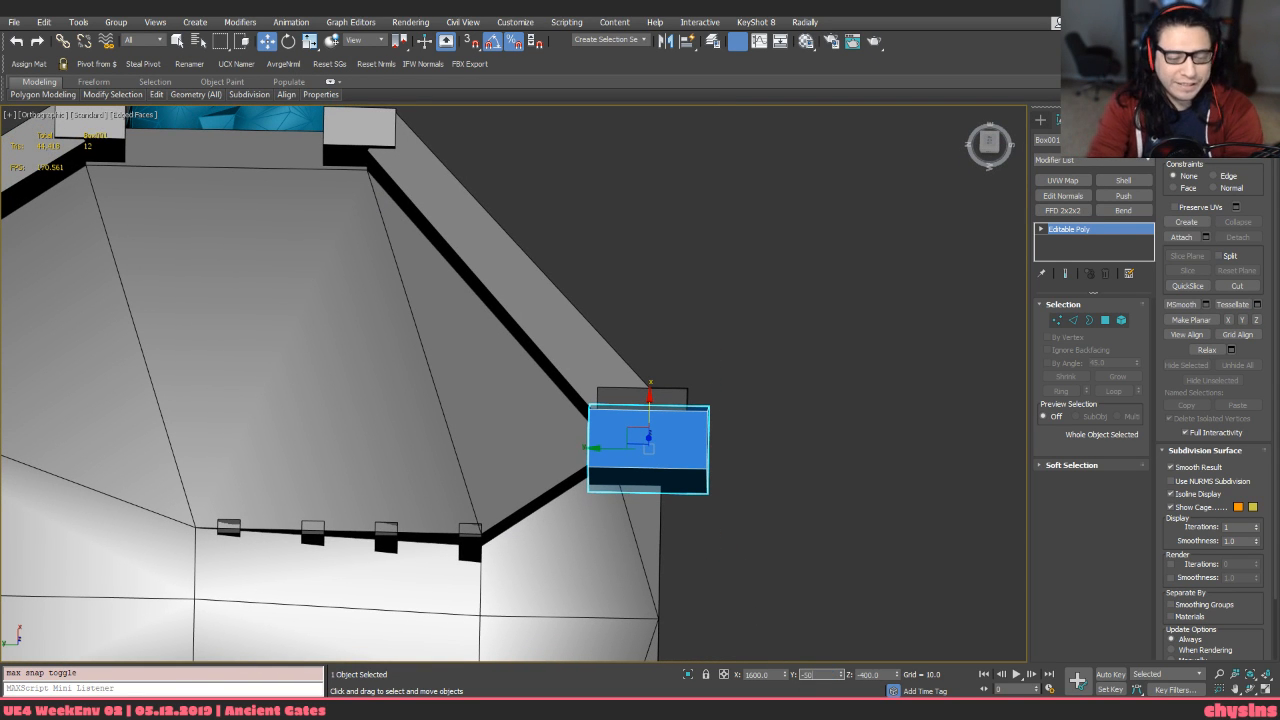
key("Return")
Examine the buttress's placement against the front pillars from above and in perspective
middle_click_drag(497, 425, 705, 352, "alt")
key("t")
key("z")
scroll(671, 417, "down", 2)
middle_click_drag(671, 417, 757, 423)
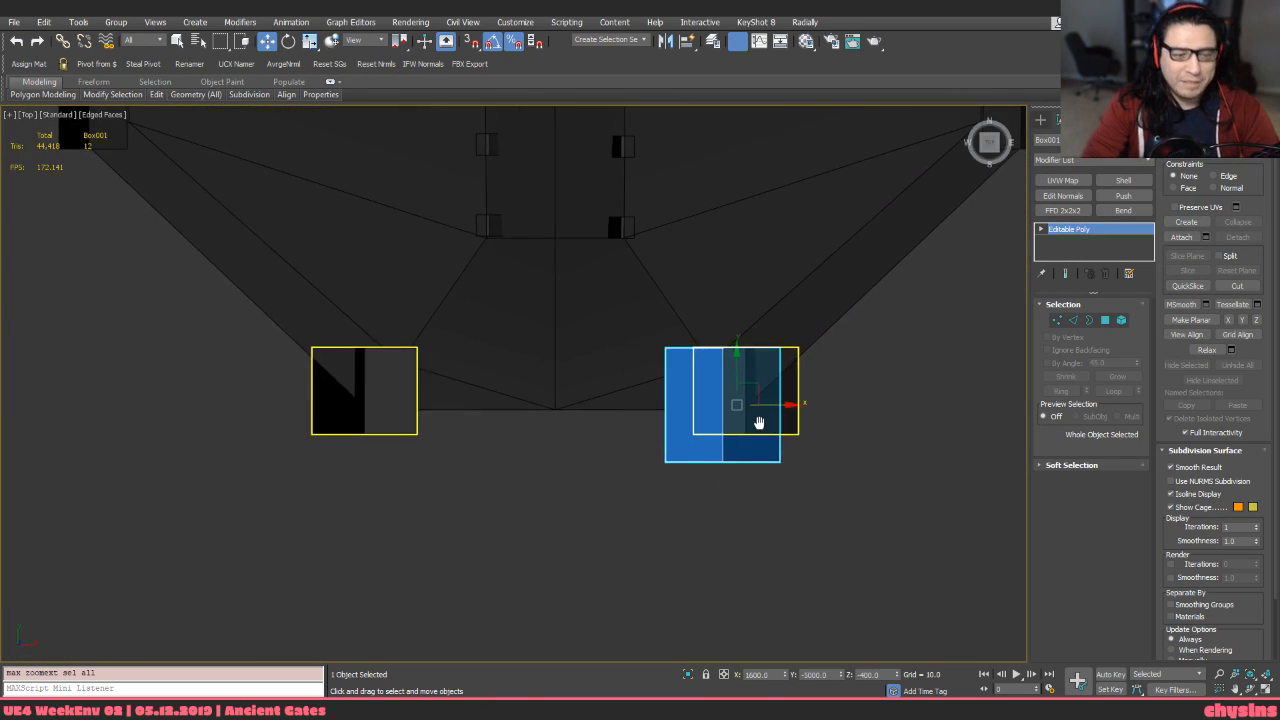
middle_click_drag(741, 482, 738, 453, "alt")
key("p")
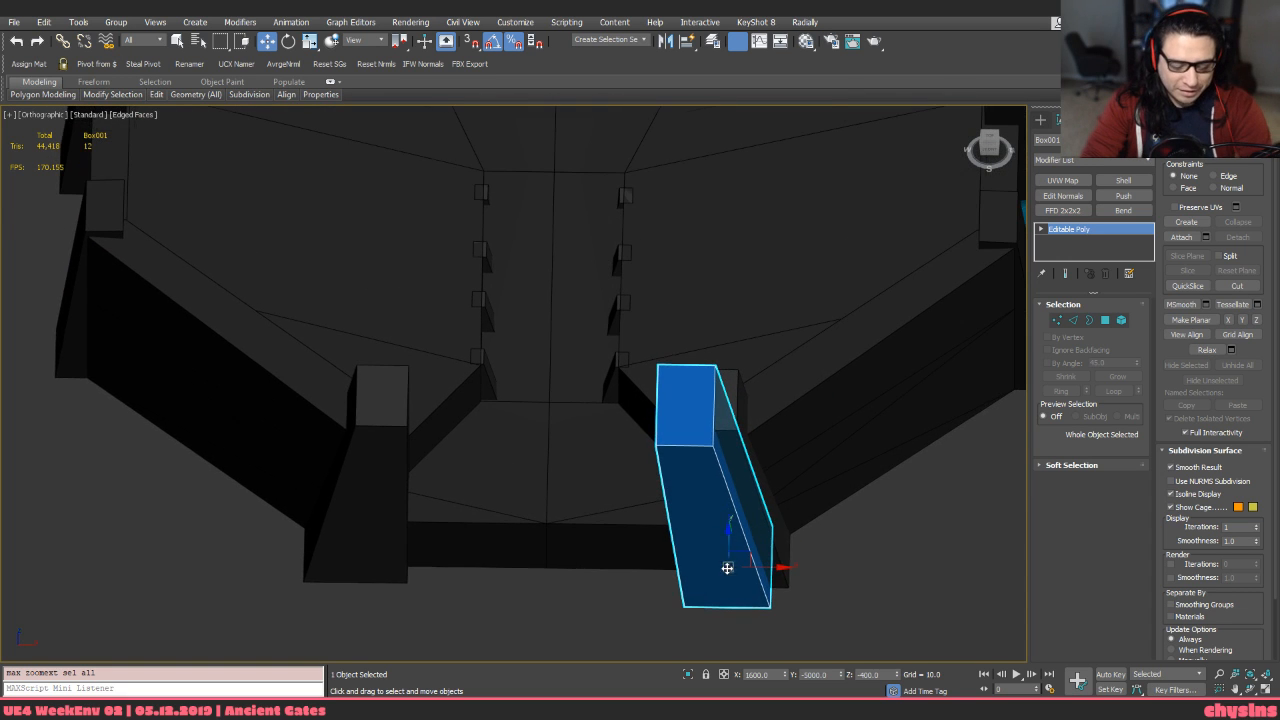
middle_click_drag(737, 529, 854, 457, "alt")
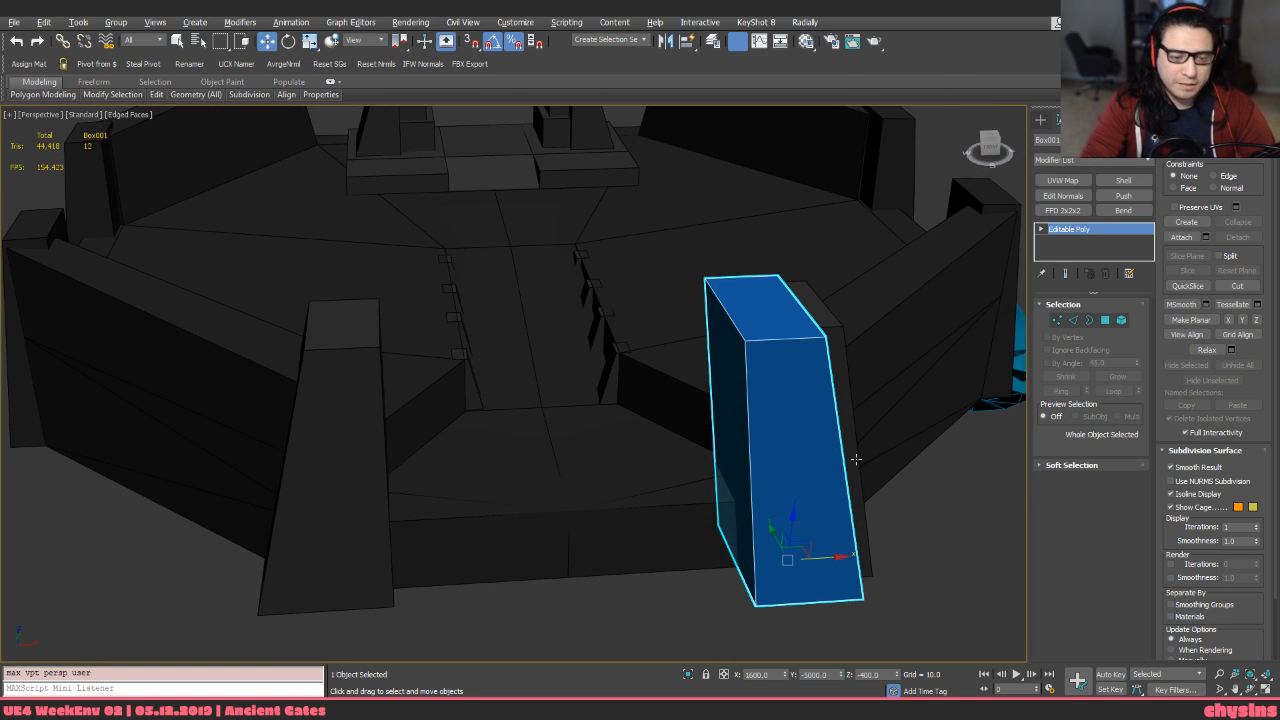
middle_click_drag(843, 523, 831, 456, "alt")
scroll(837, 459, "down", 3)
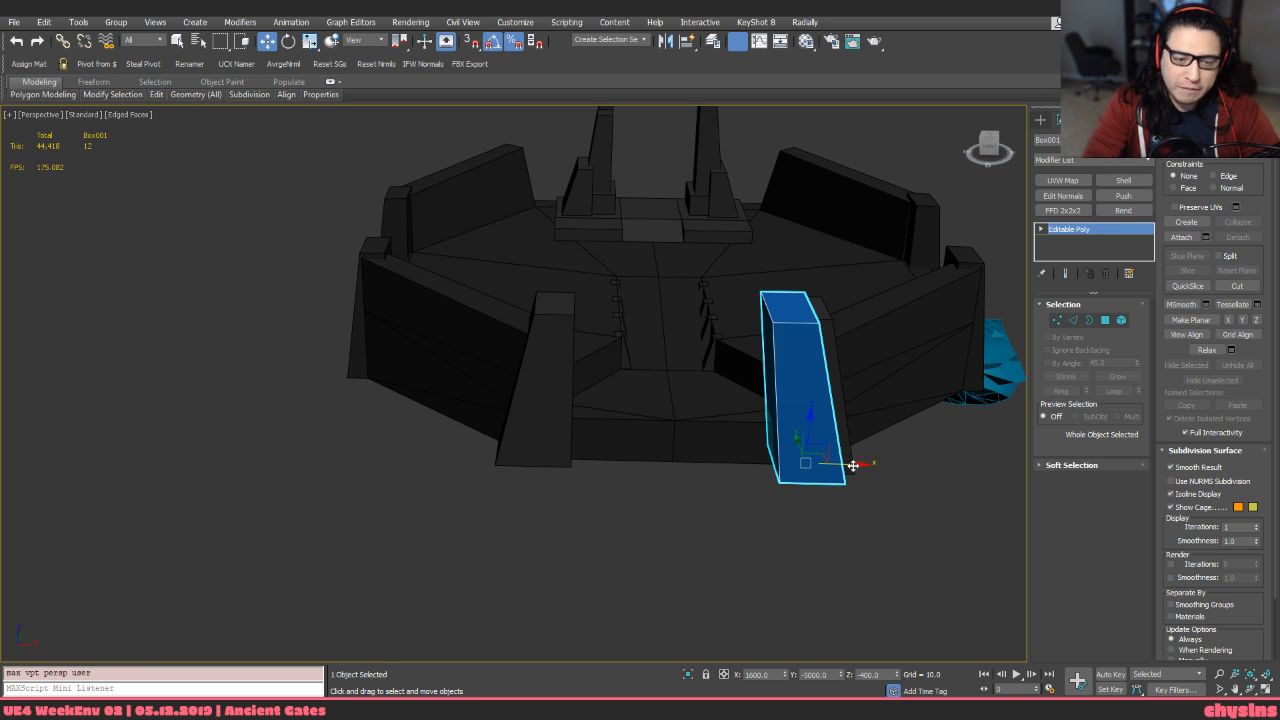
Mirror the buttress with an X-axis Symmetry modifier, snapping the mirror plane to the plateau's centre at X 0
left_click_drag(852, 465, 790, 500)
key("ctrl+z")
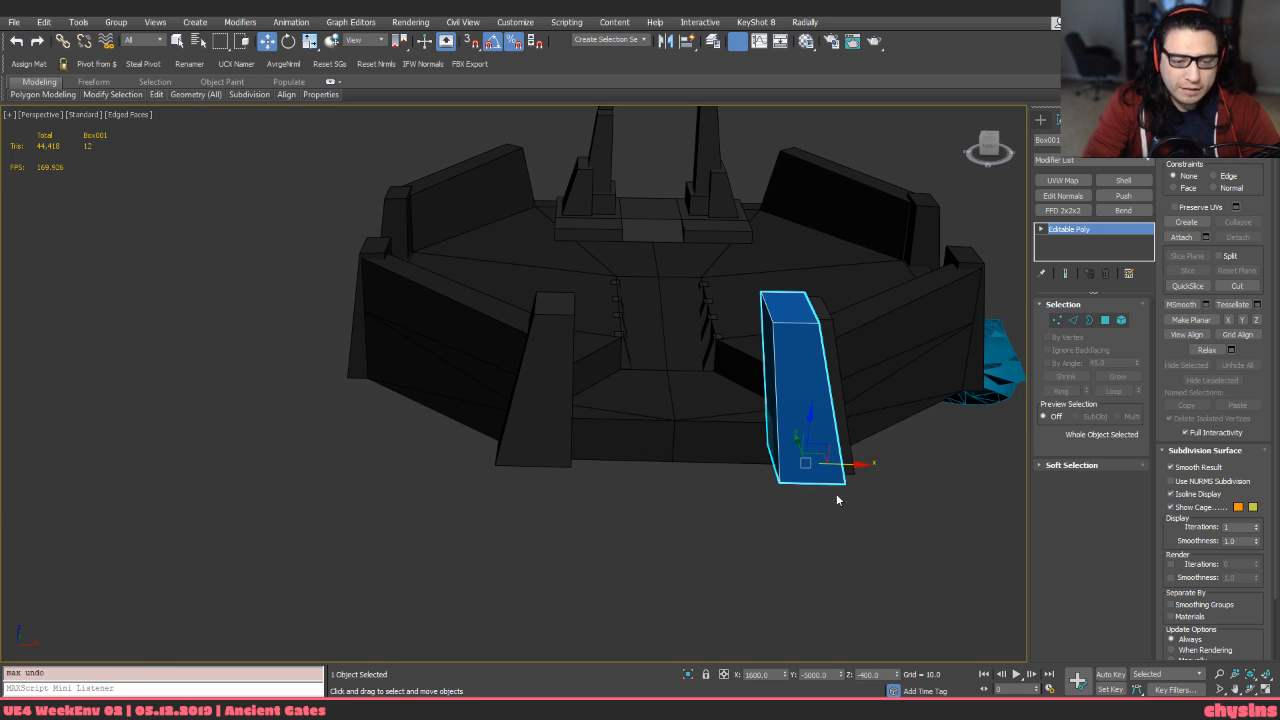
middle_click_drag(866, 466, 860, 468)
key("alt+s")
key("1")
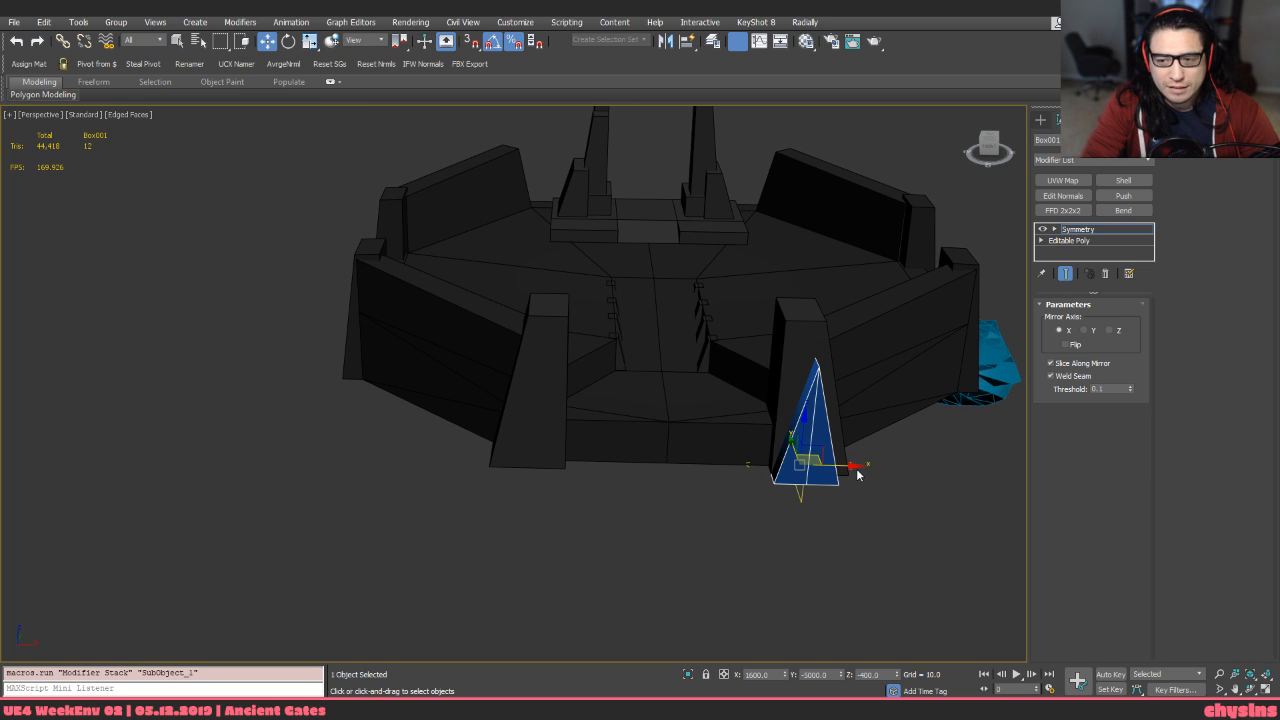
left_click_drag(844, 465, 668, 476)
key("s")
key("s")
middle_click_drag(791, 490, 740, 605, "alt")
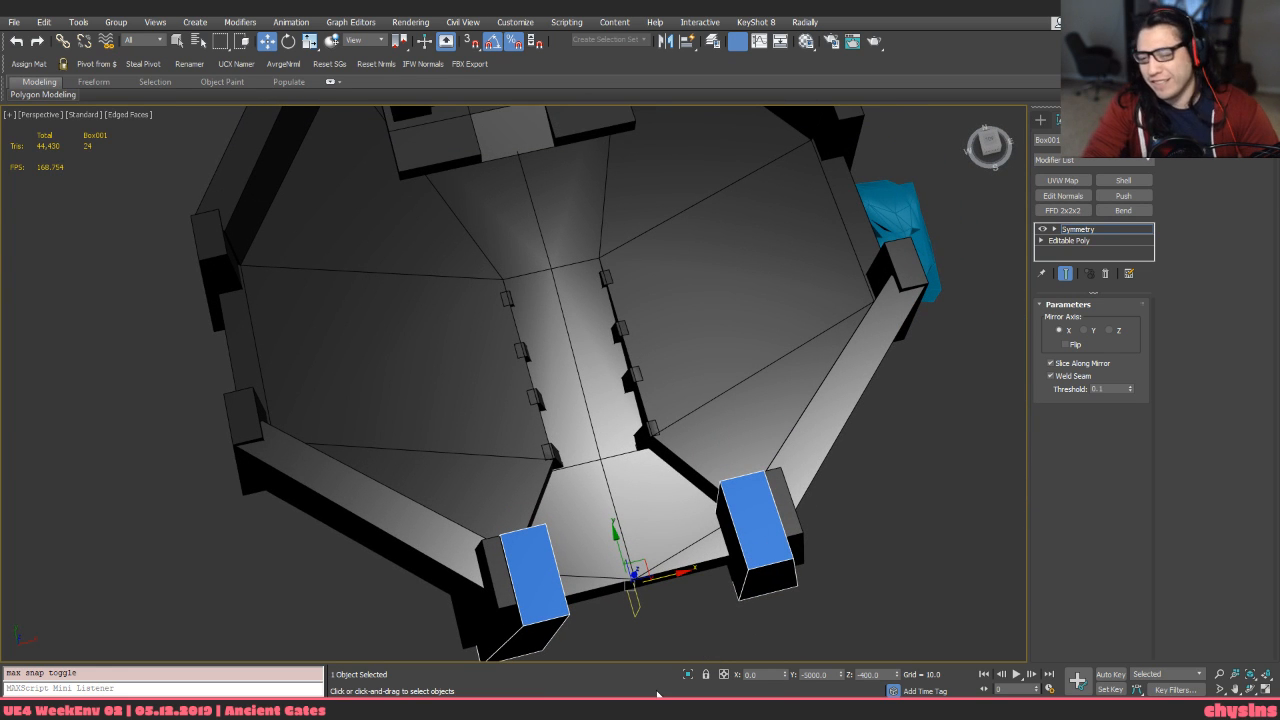
middle_click_drag(652, 456, 557, 457, "alt")
key("r")
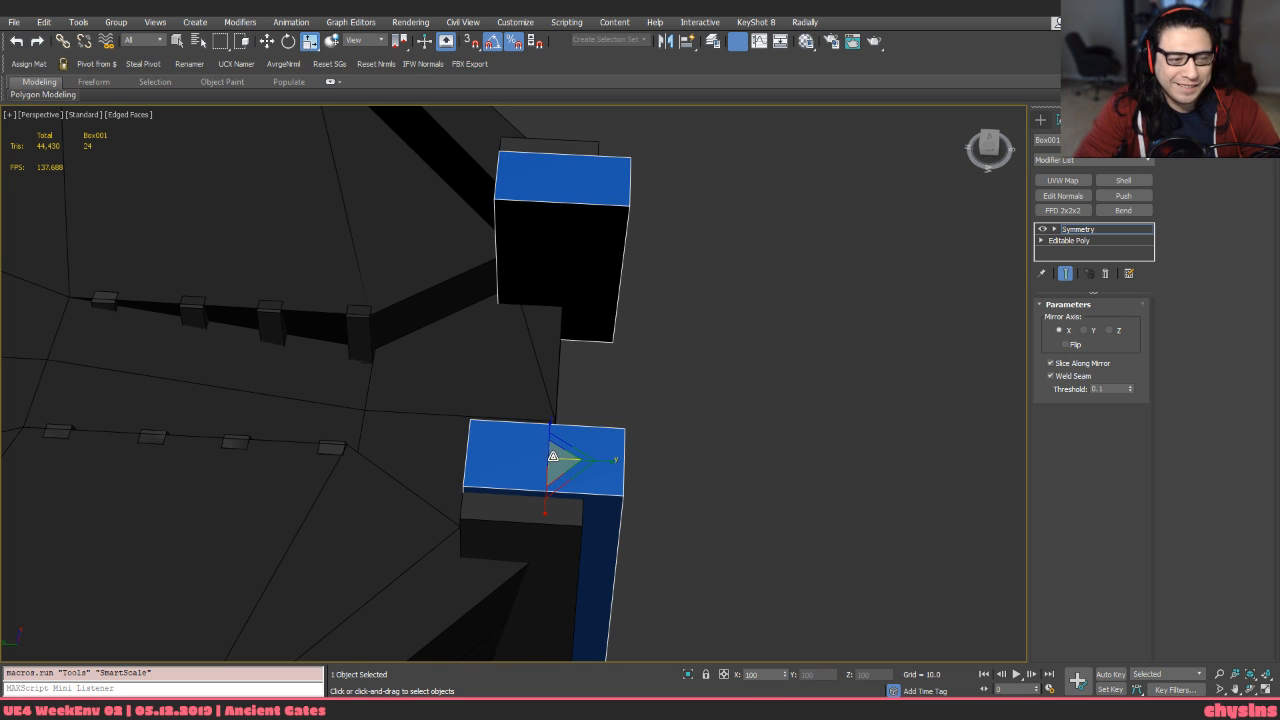
key("ctrl+shift+p")
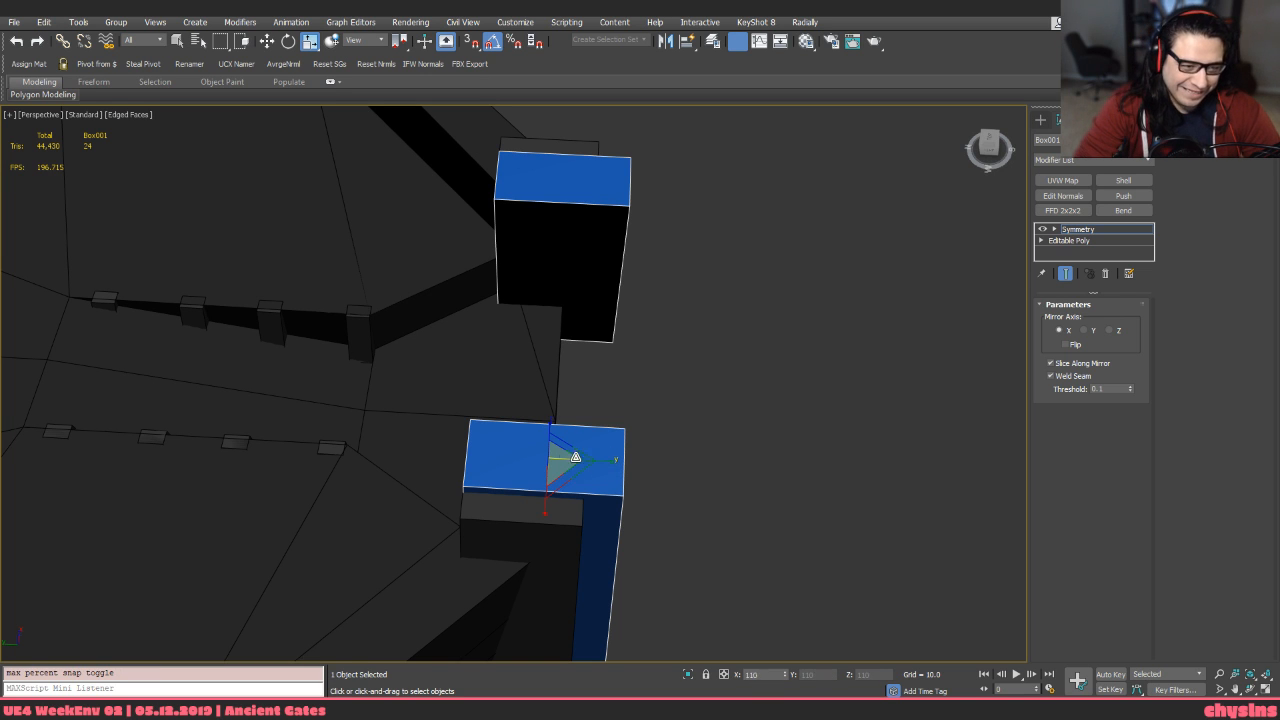
middle_click_drag(852, 371, 693, 354, "alt")
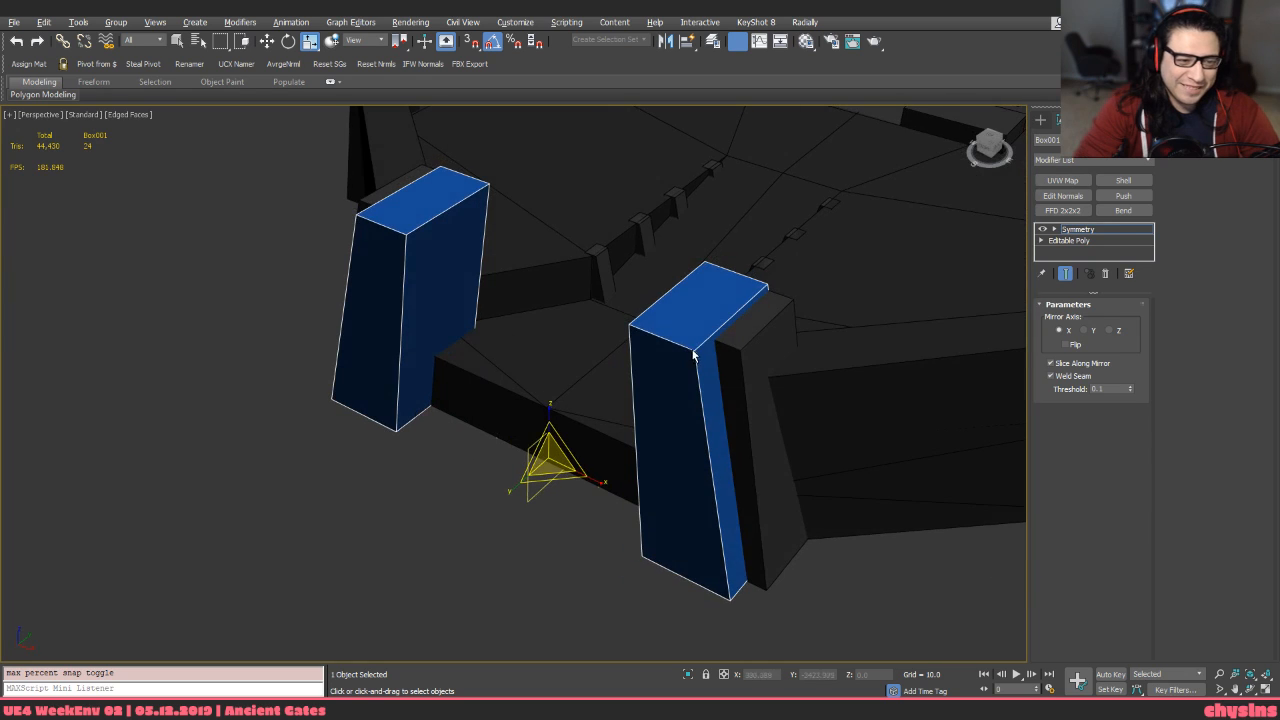
left_click(1100, 241)
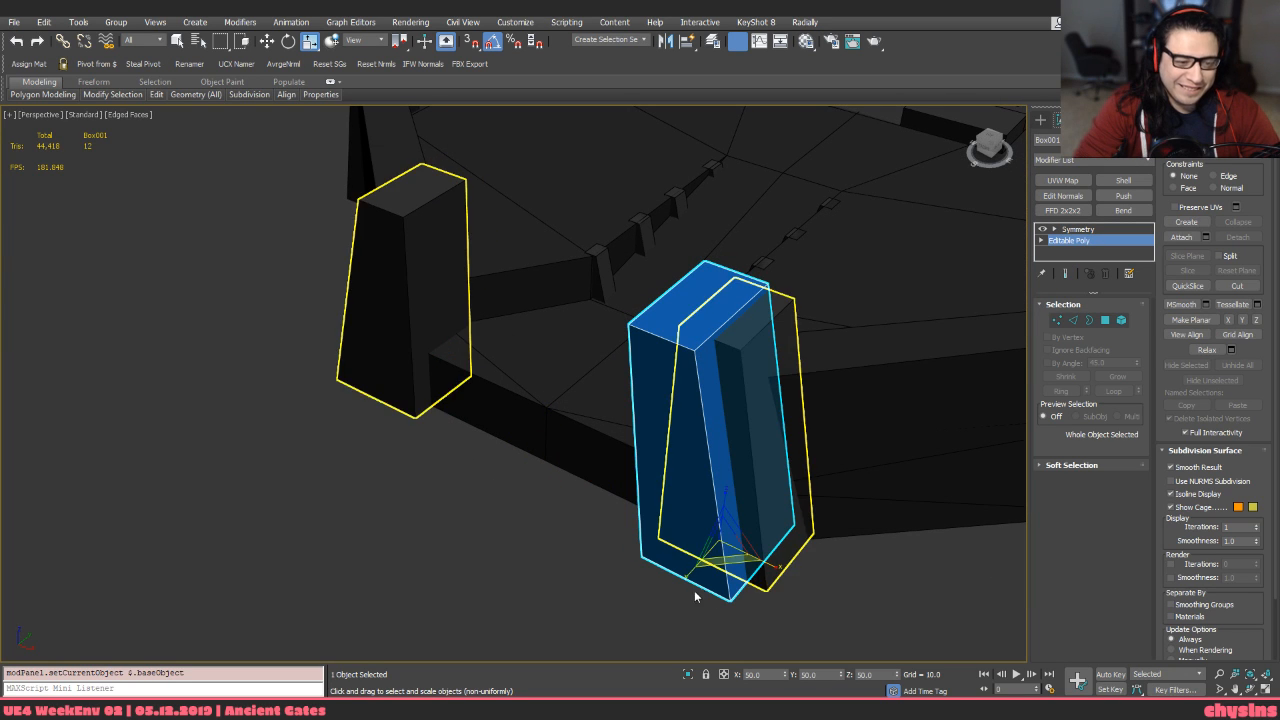
left_click_drag(744, 533, 744, 530)
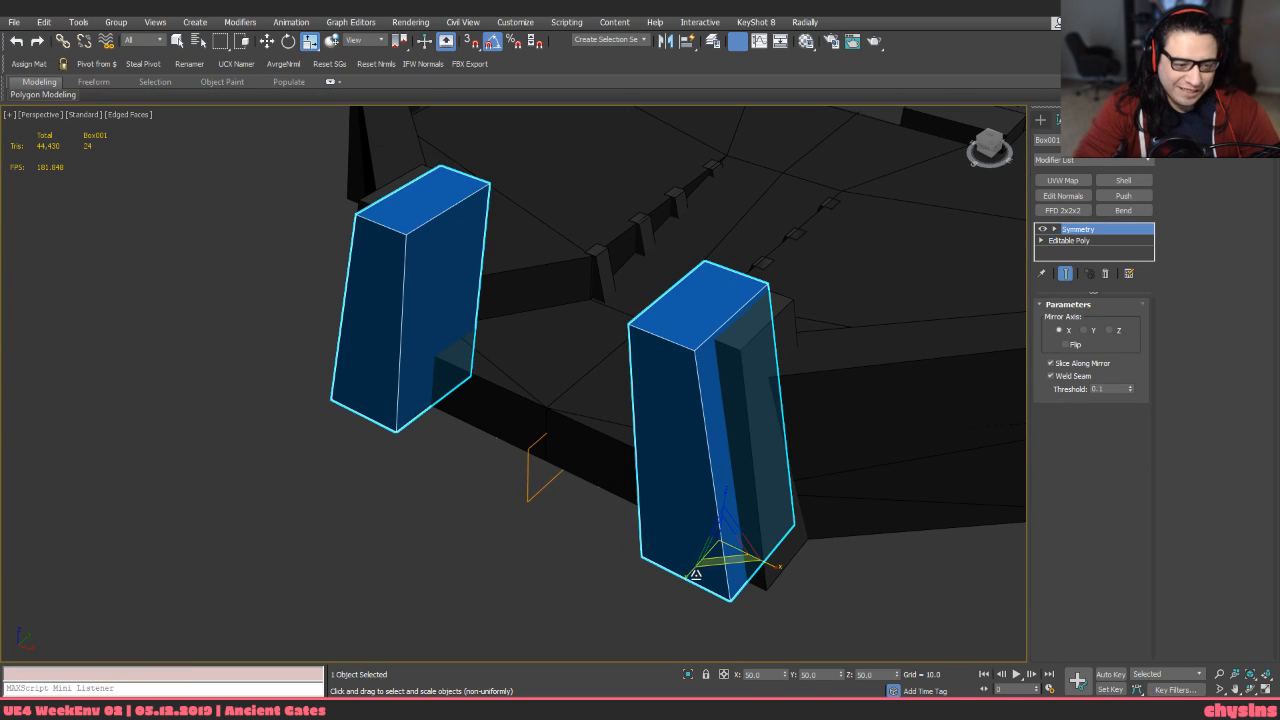
left_click_drag(687, 577, 689, 575)
key("ctrl+z")
Try the mirrored buttress pair farther back on the plateau at a Y position of -4000
middle_click_drag(689, 575, 565, 640, "alt")
key("w")
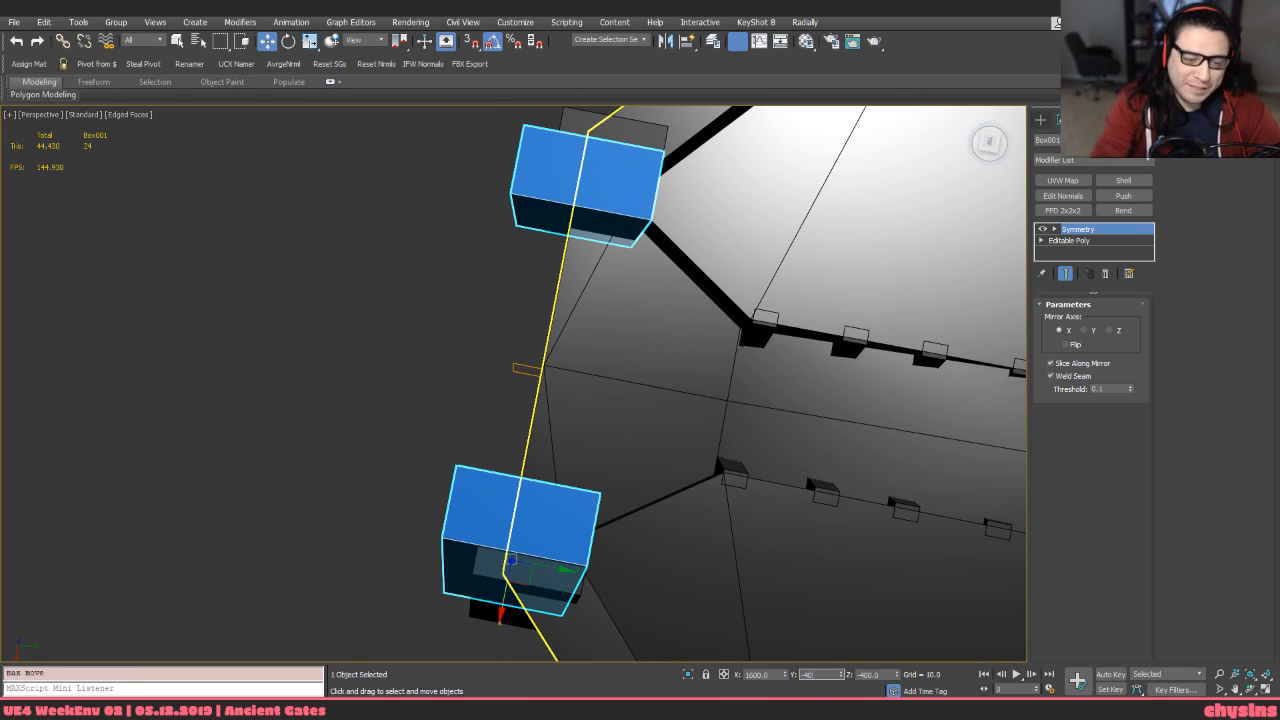
key("Return")
middle_click_drag(667, 474, 764, 577, "alt")
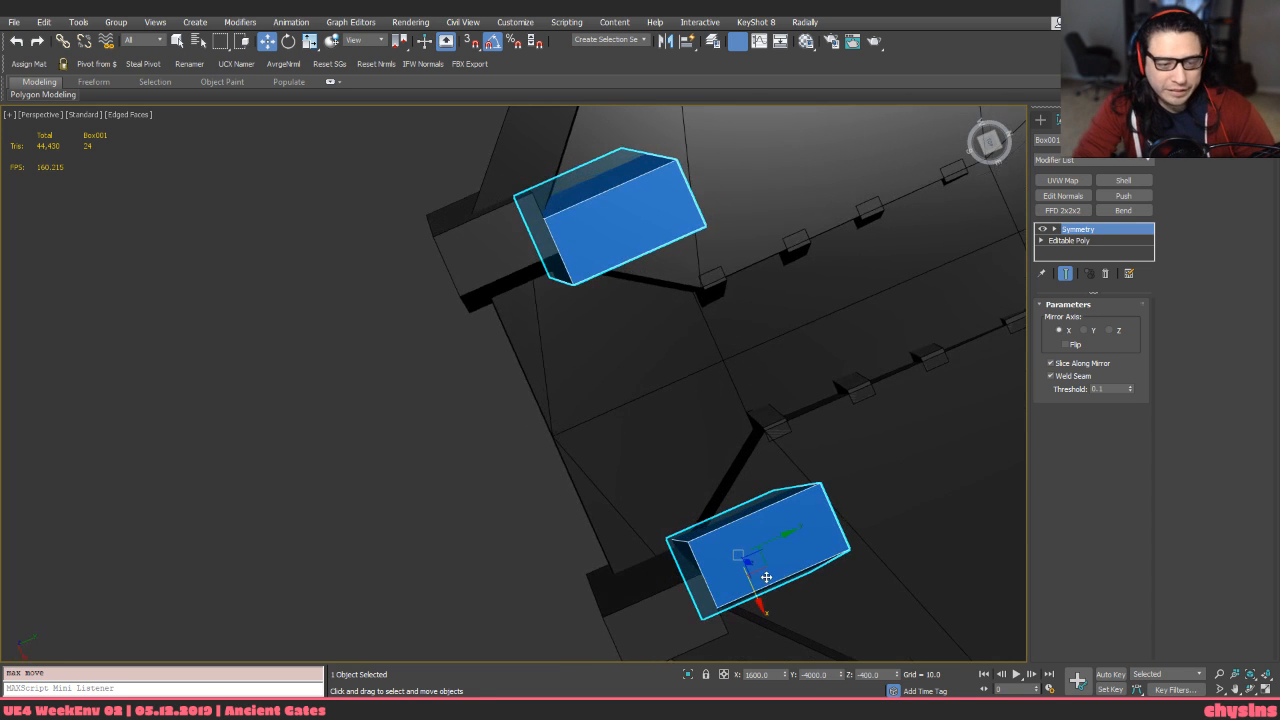
Shift the buttress pair forward along Y and set its Y position to -4500
left_click_drag(770, 545, 688, 590)
middle_click_drag(688, 590, 734, 540, "alt")
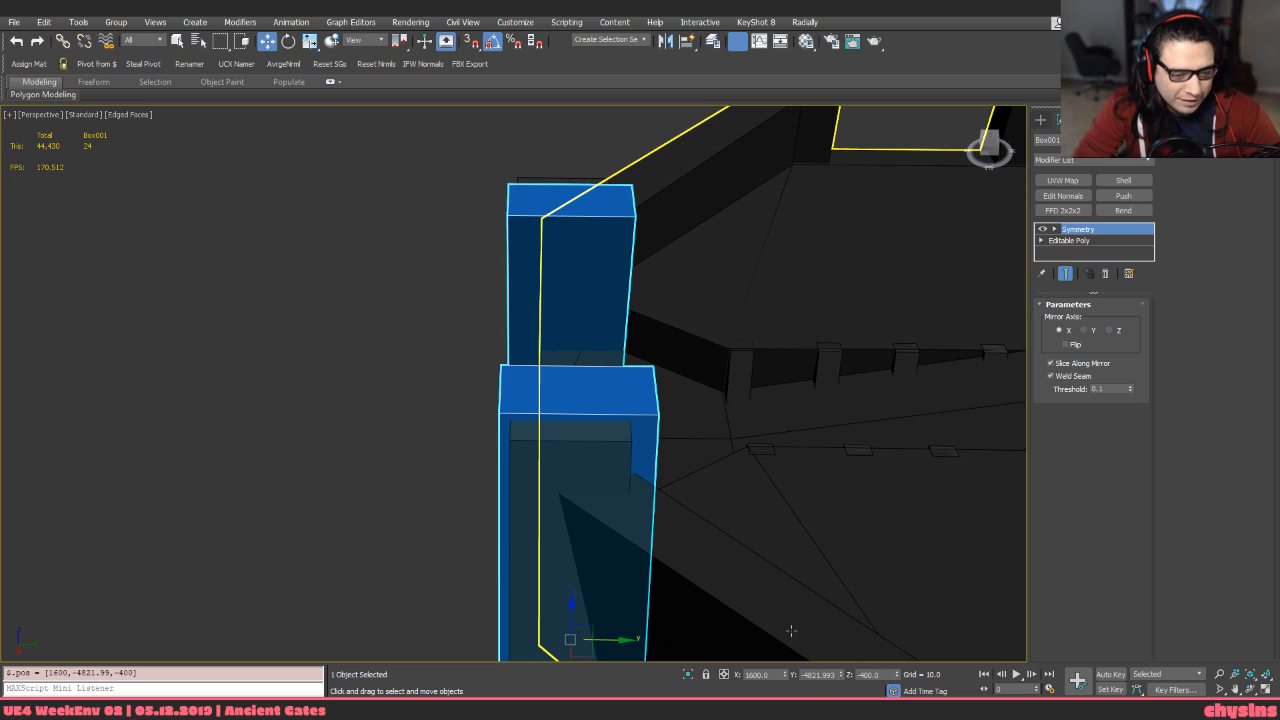
double_click(805, 674)
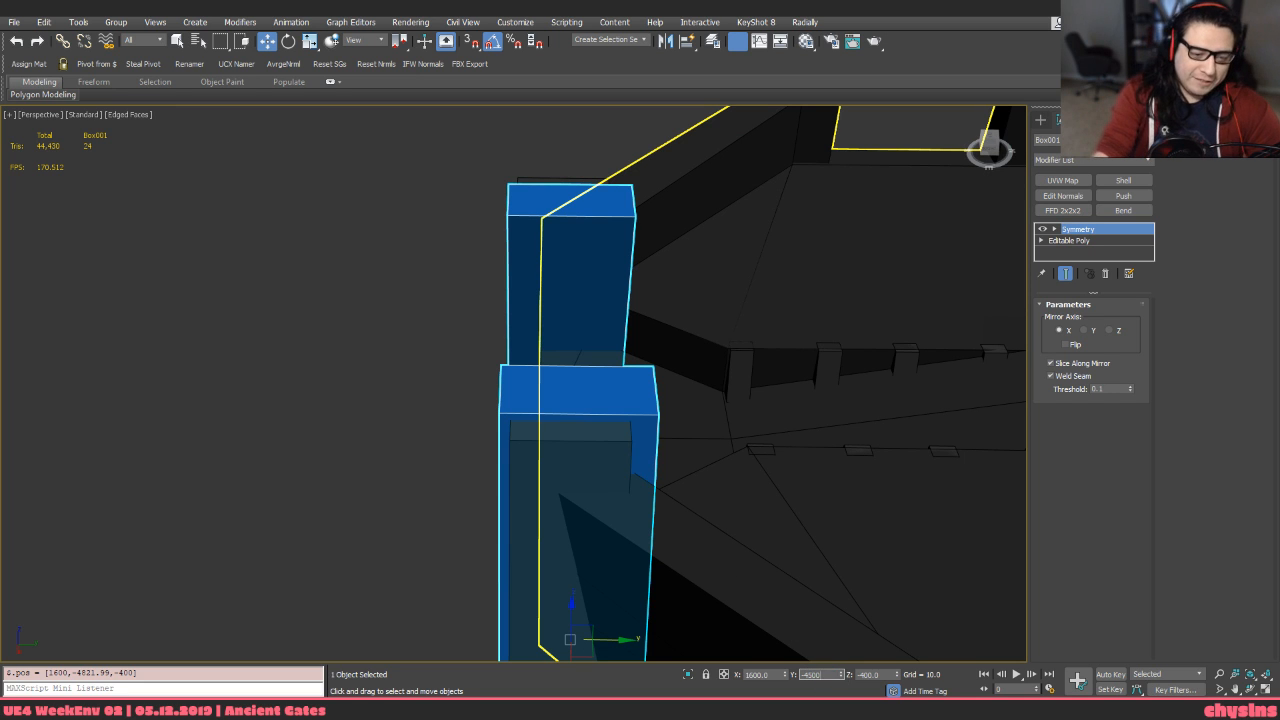
key("Return")
middle_click_drag(512, 437, 700, 437, "alt")
key("F3")
key("F3")
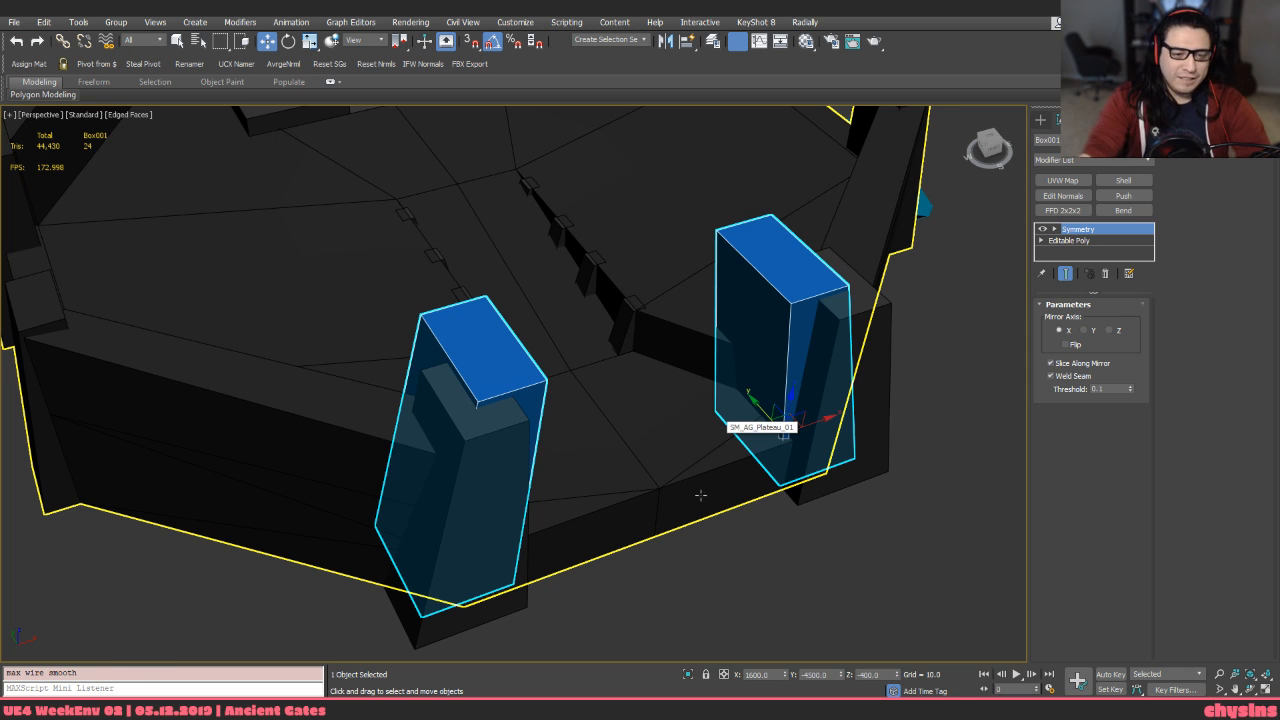
Turn off the edged faces display and set the buttress pair's Y position to -5000
key("F4")
mouse_move(700, 494)
middle_mouse_down("alt")
mouse_move(565, 525)
mouse_move(520, 480)
mouse_move(484, 513)
mouse_move(749, 571)
mouse_move(626, 449)
mouse_move(660, 394)
mouse_move(691, 409)
mouse_move(692, 380)
mouse_move(700, 430)
mouse_move(632, 442)
mouse_move(689, 478)
mouse_move(659, 517)
mouse_move(606, 423)
mouse_move(617, 434)
mouse_move(580, 417)
mouse_move(658, 463)
mouse_move(643, 466)
middle_mouse_up("alt")
key("F3")
key("F3")
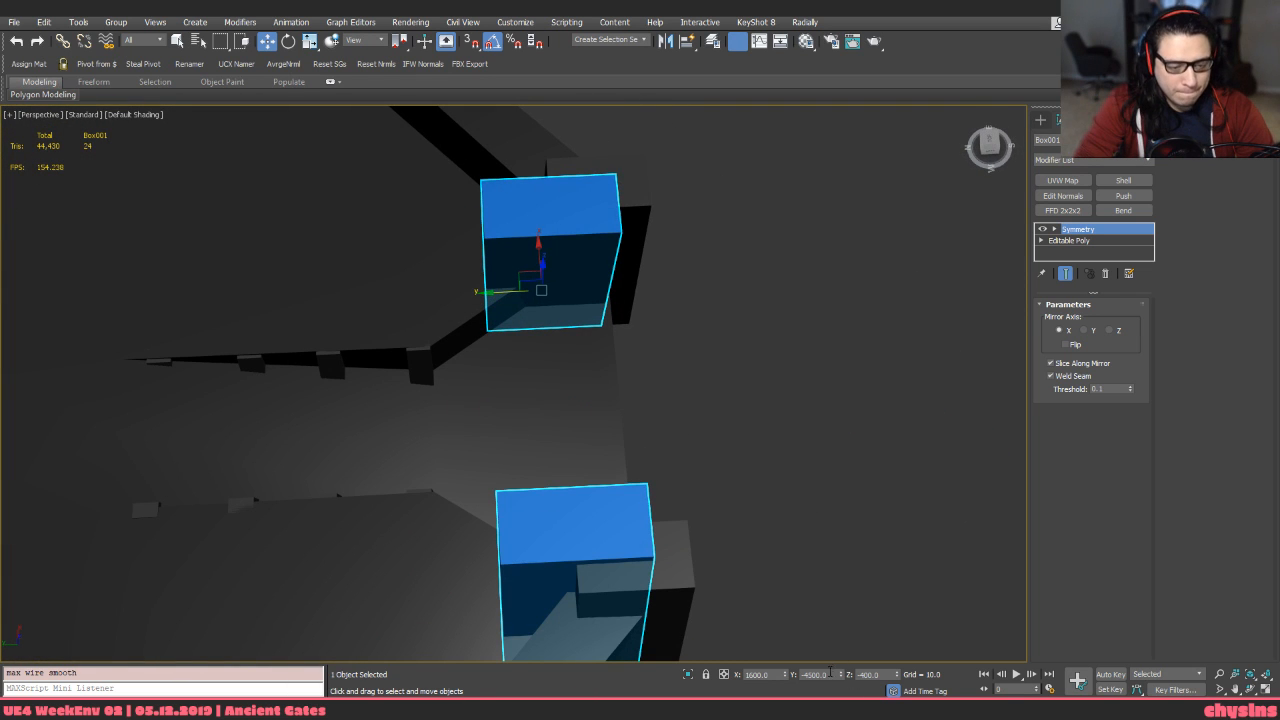
double_click(812, 674)
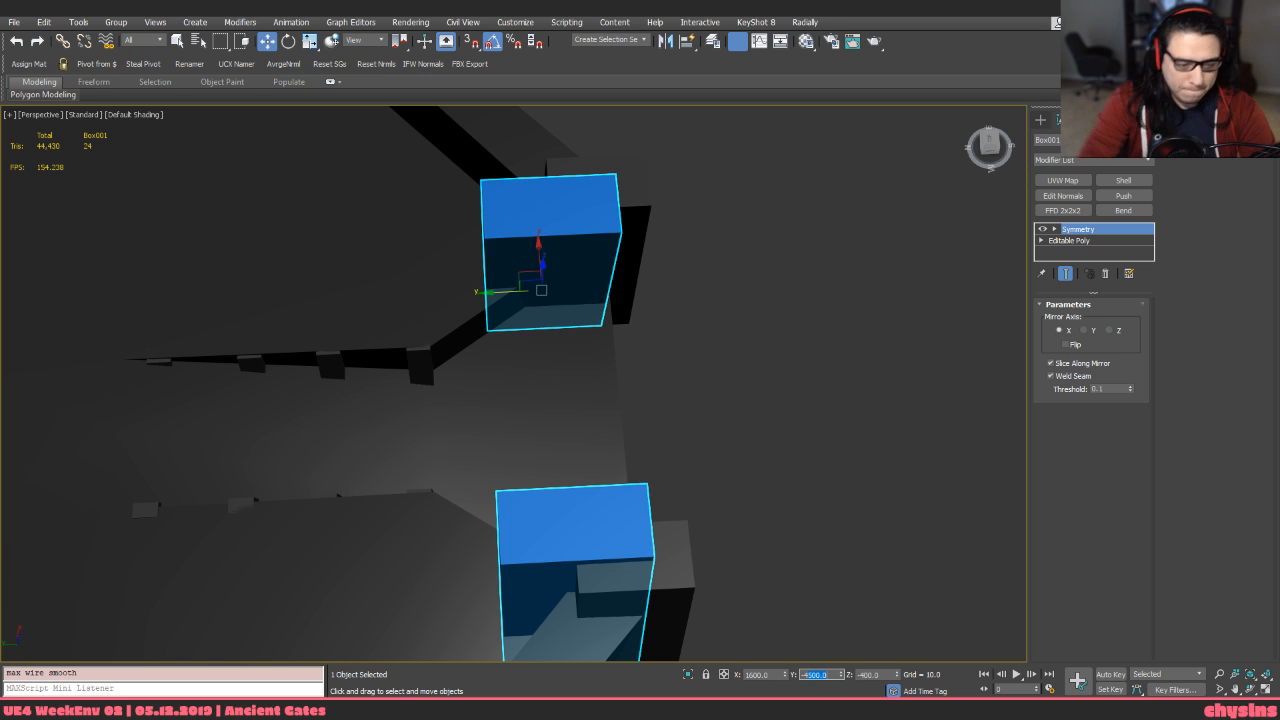
key("Return")
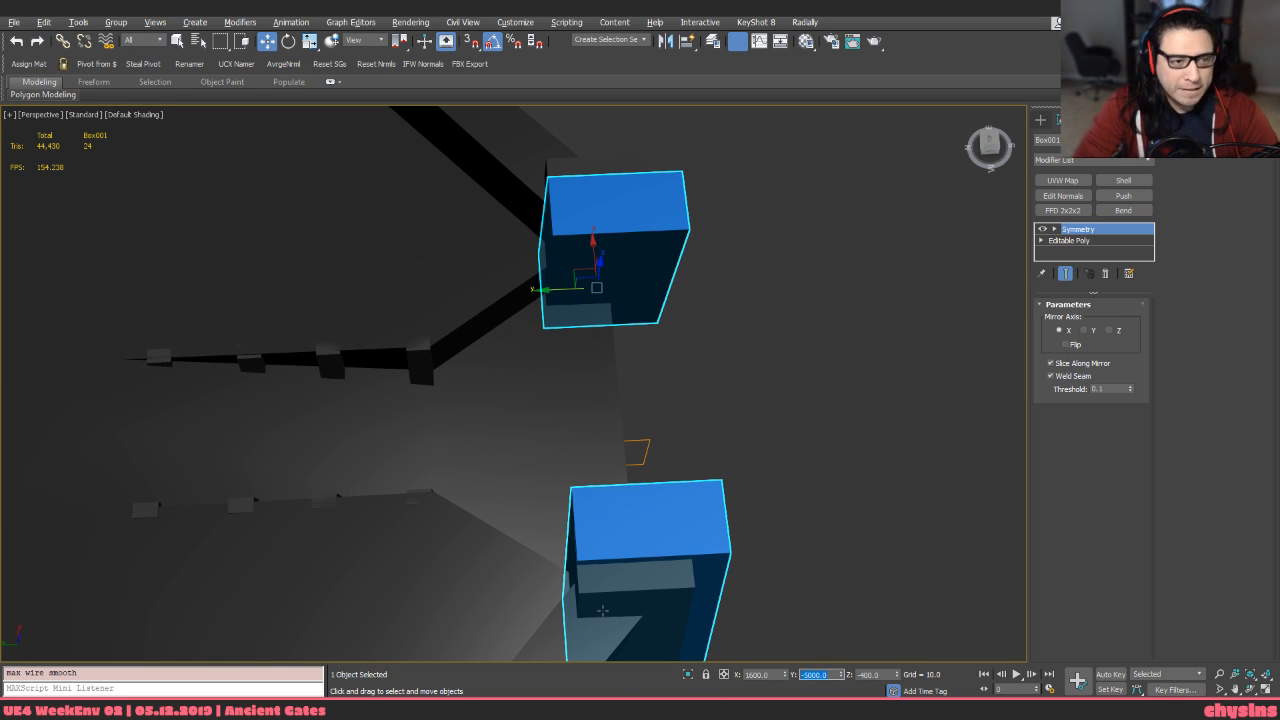
Collapse the Symmetry modifier on the buttress pair into a single Editable Poly
middle_click_drag(628, 612, 509, 595, "alt")
key("alt+c")
middle_click_drag(575, 526, 354, 437, "alt")
Clone one buttress as an element, vertex-snapping the copy onto the plateau's side corner beside the blue rock
key("5")
left_click(549, 517)
key("s")
left_click_drag(354, 437, 692, 584)
key("ctrl+z")
mouse_move(353, 437)
left_mouse_down()
mouse_move(560, 530)
mouse_move(671, 543)
mouse_move(648, 557)
left_mouse_up()
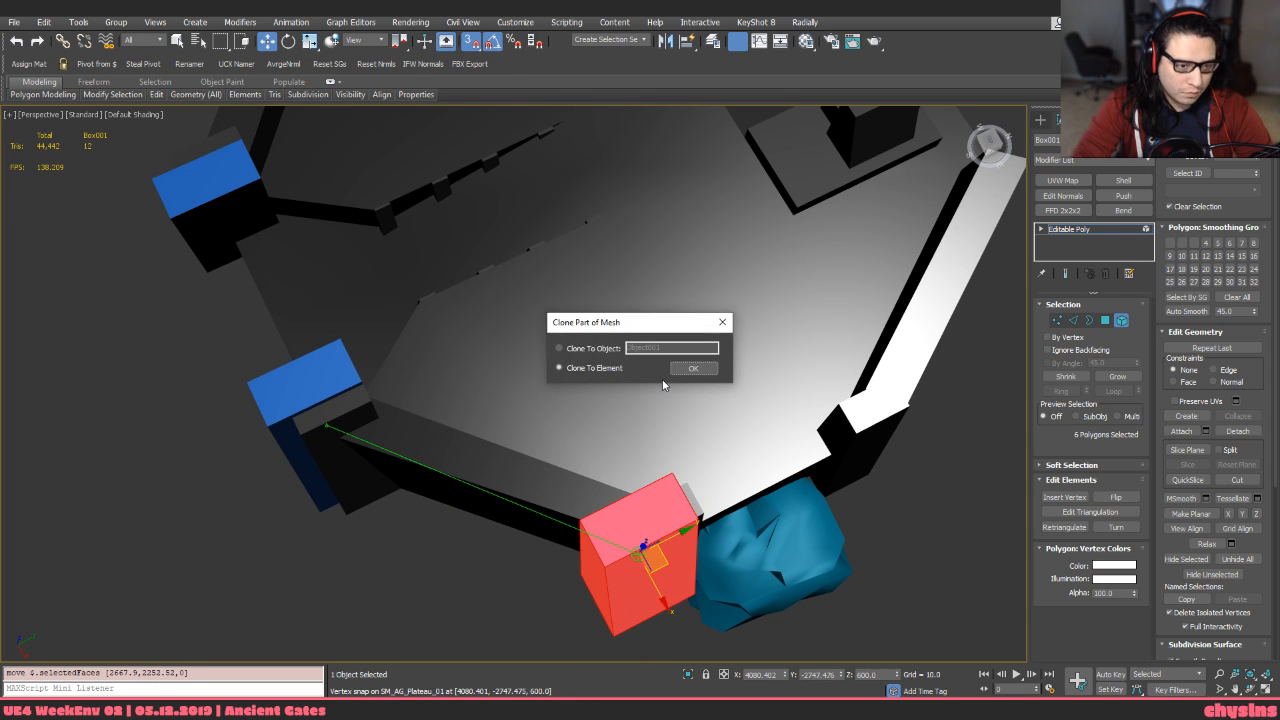
left_click(682, 371)
key("s")
Set the cloned buttress element's position to X 4000 and Y -2500
mouse_move(592, 606)
middle_mouse_down("alt")
mouse_move(629, 620)
mouse_move(699, 581)
mouse_move(702, 496)
middle_mouse_up("alt")
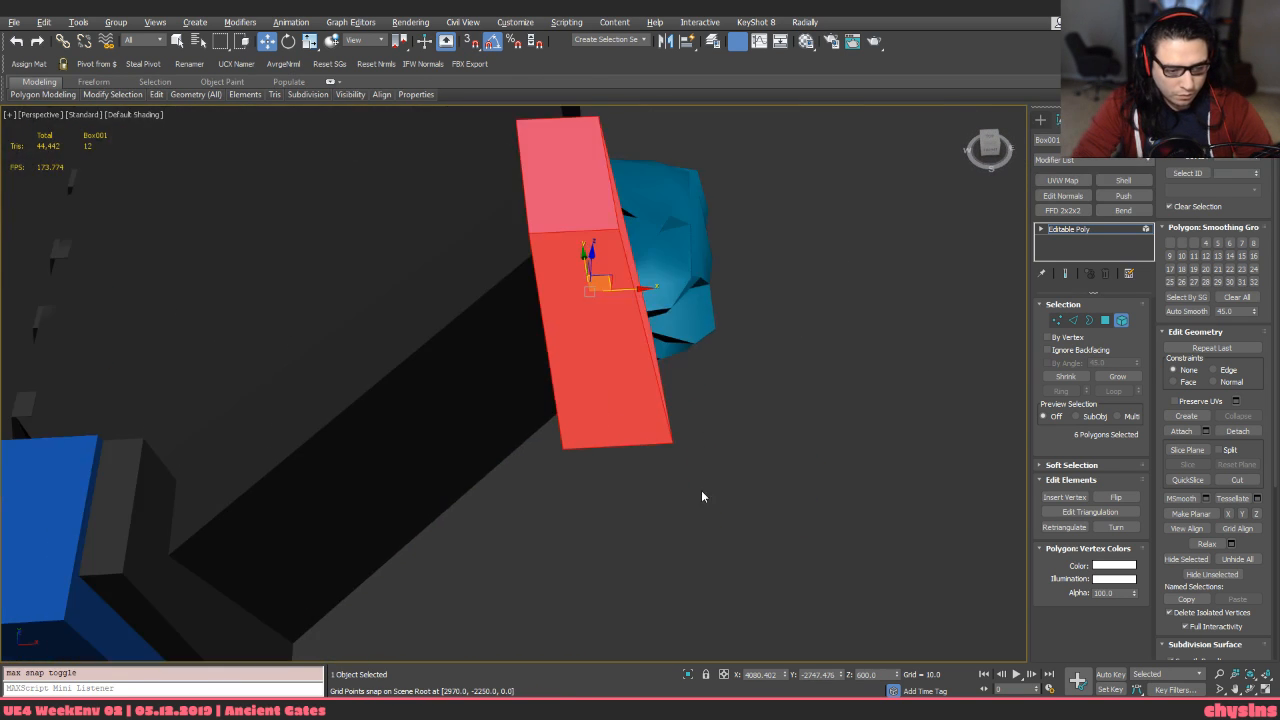
double_click(760, 674)
type("400")
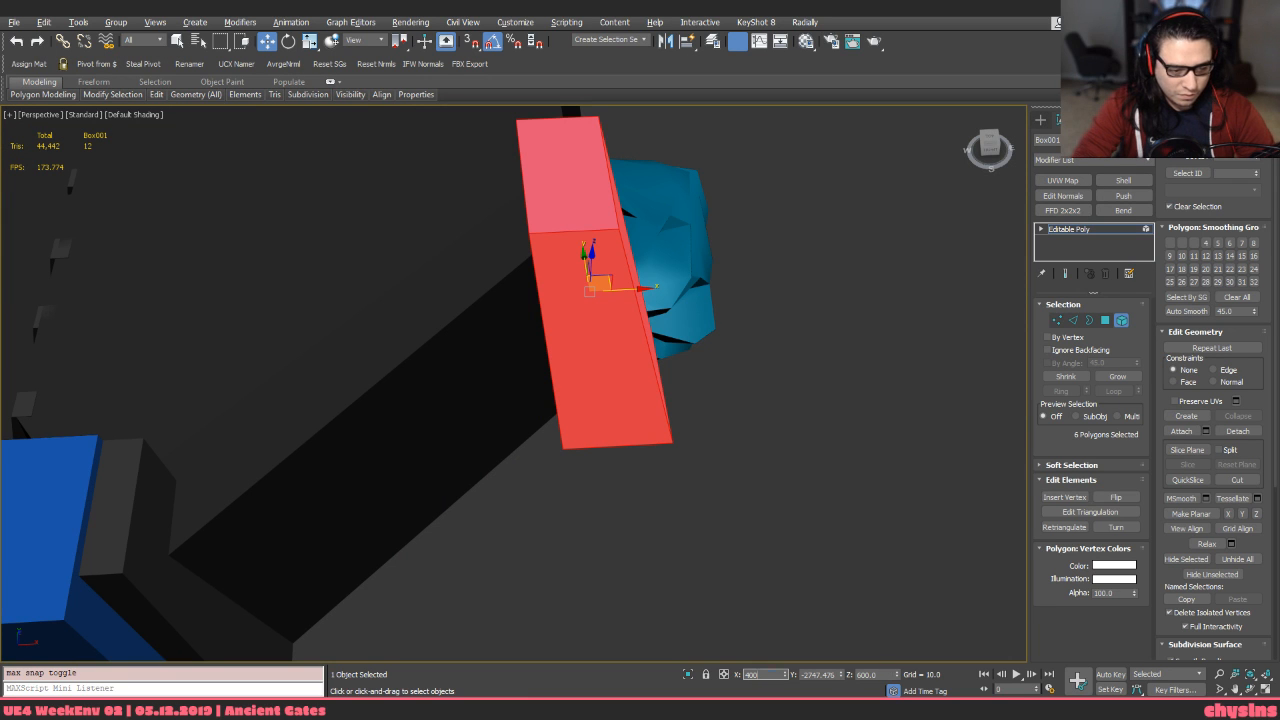
type("0")
key("Return")
middle_click_drag(600, 452, 572, 378, "alt")
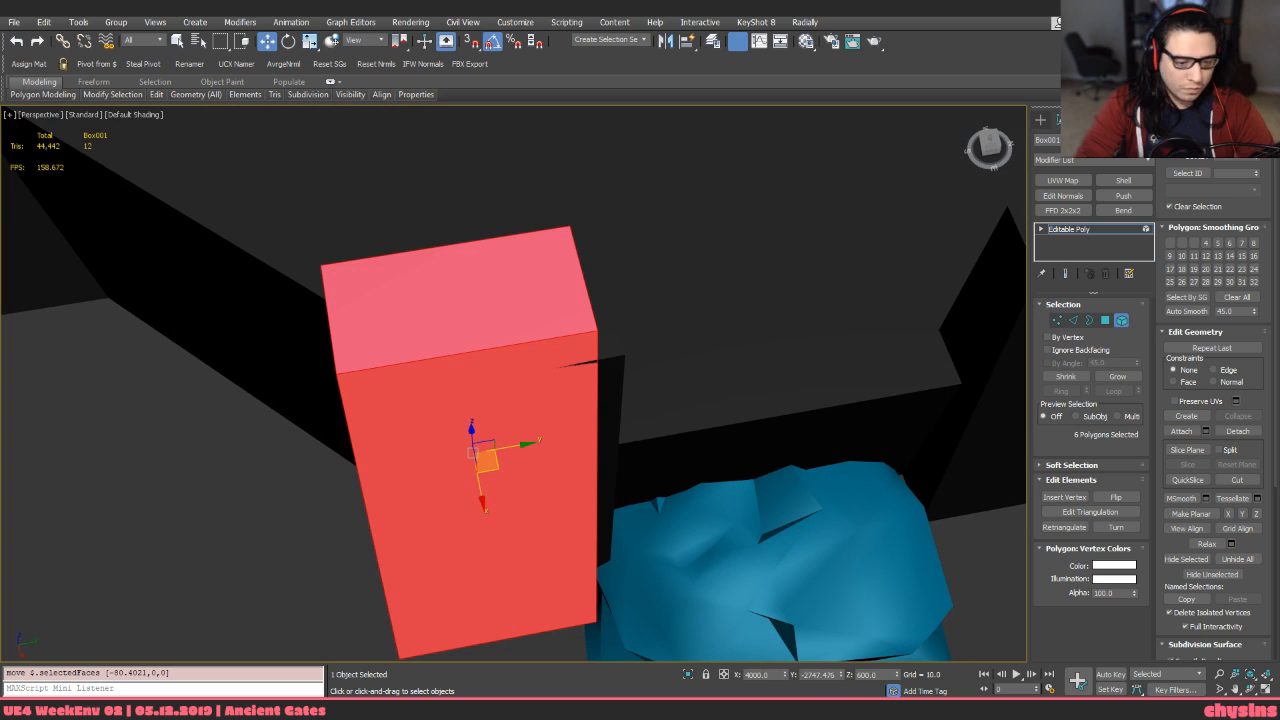
double_click(820, 674)
type("-2500")
key("Return")
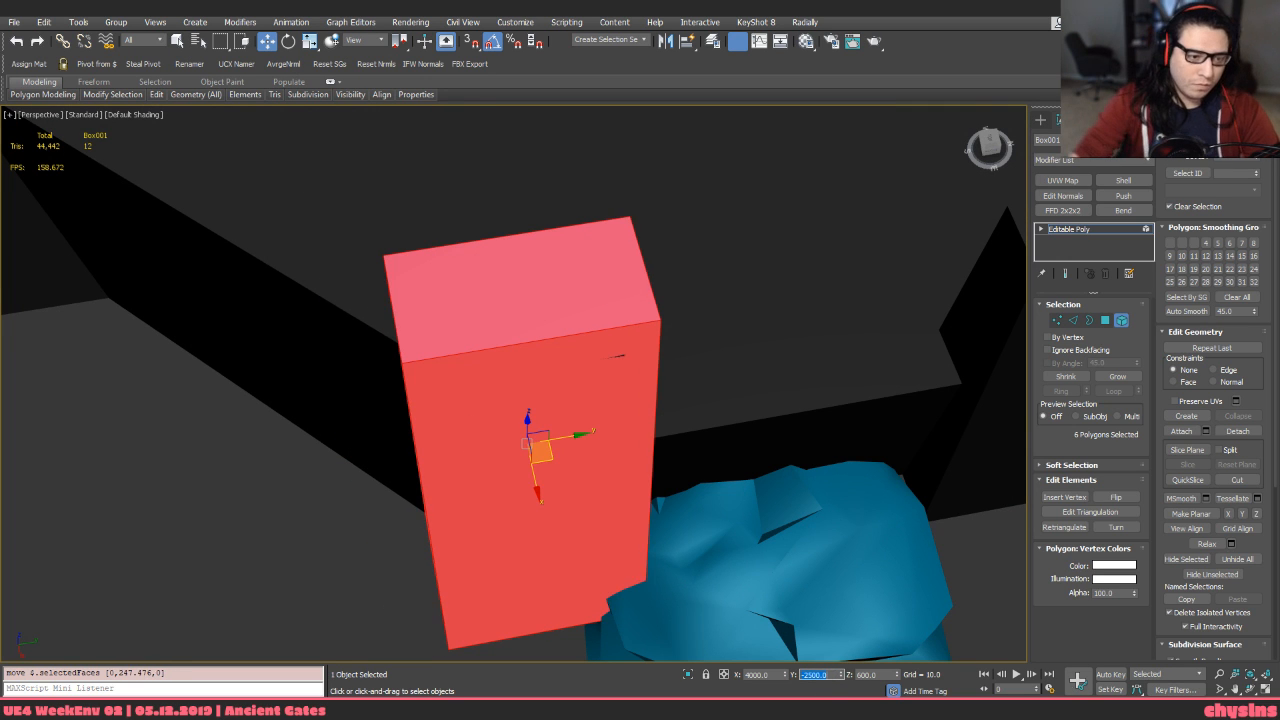
Clone the selected pillar along Y as an element and set the copy's Y position to 0
mouse_move(676, 320)
middle_mouse_down("alt")
mouse_move(654, 480)
mouse_move(646, 431)
mouse_move(717, 423)
mouse_move(641, 432)
mouse_move(626, 466)
mouse_move(542, 432)
middle_mouse_up("alt")
key("alt+x")
scroll(641, 432, "down", 5)
left_click_drag(541, 413, 771, 397, "shift")
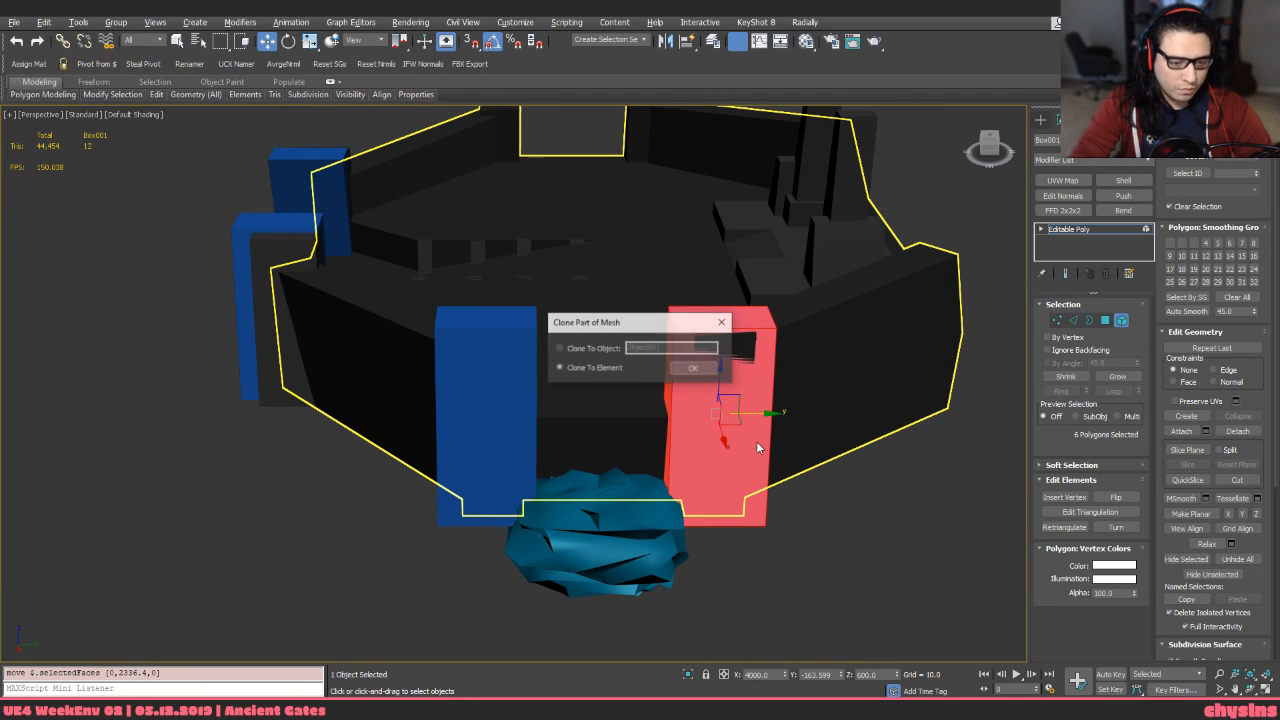
left_click(694, 369)
double_click(811, 675)
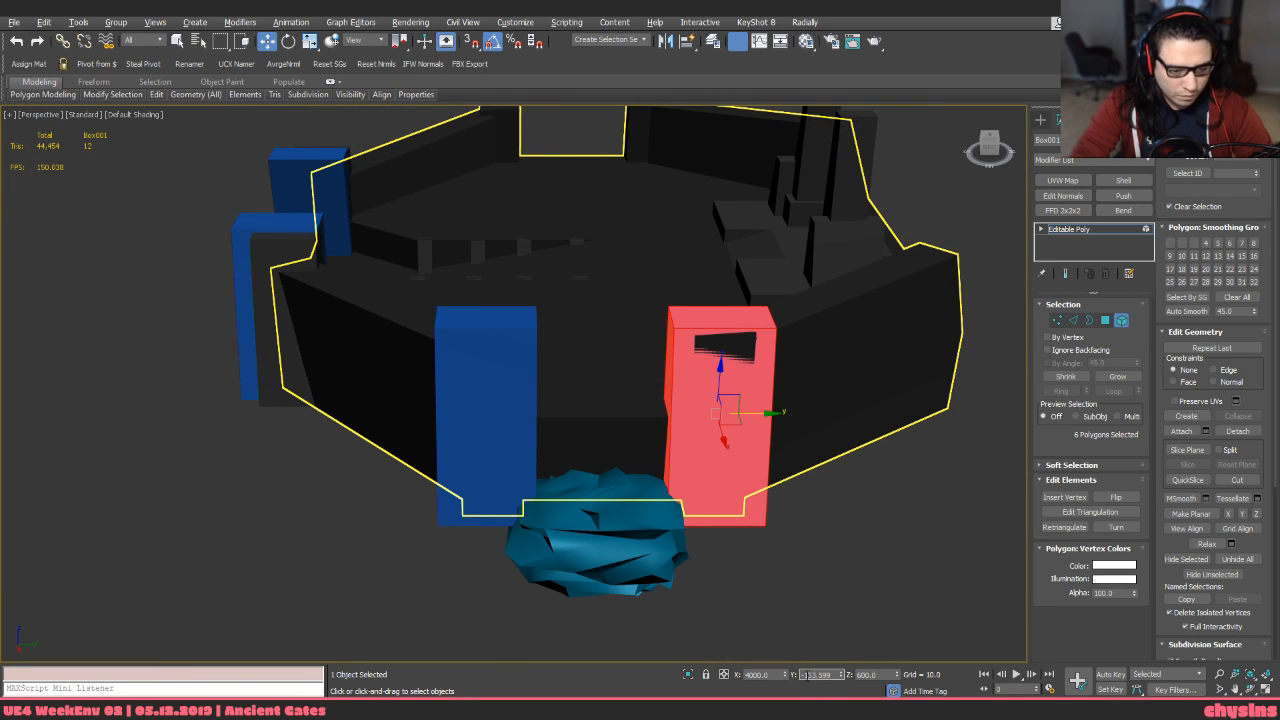
type("-1")
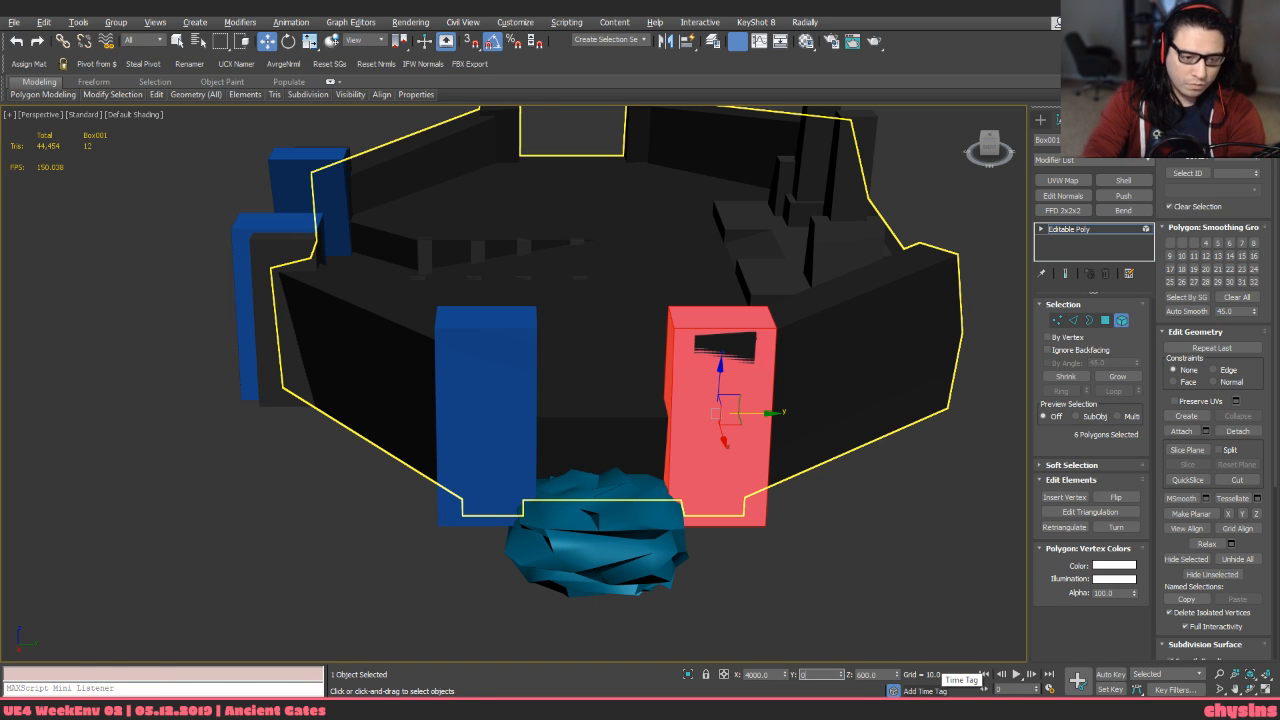
key("Return")
Clone the new pillar as an element, rotated about 90 degrees around the vertical axis
middle_click_drag(627, 216, 616, 220)
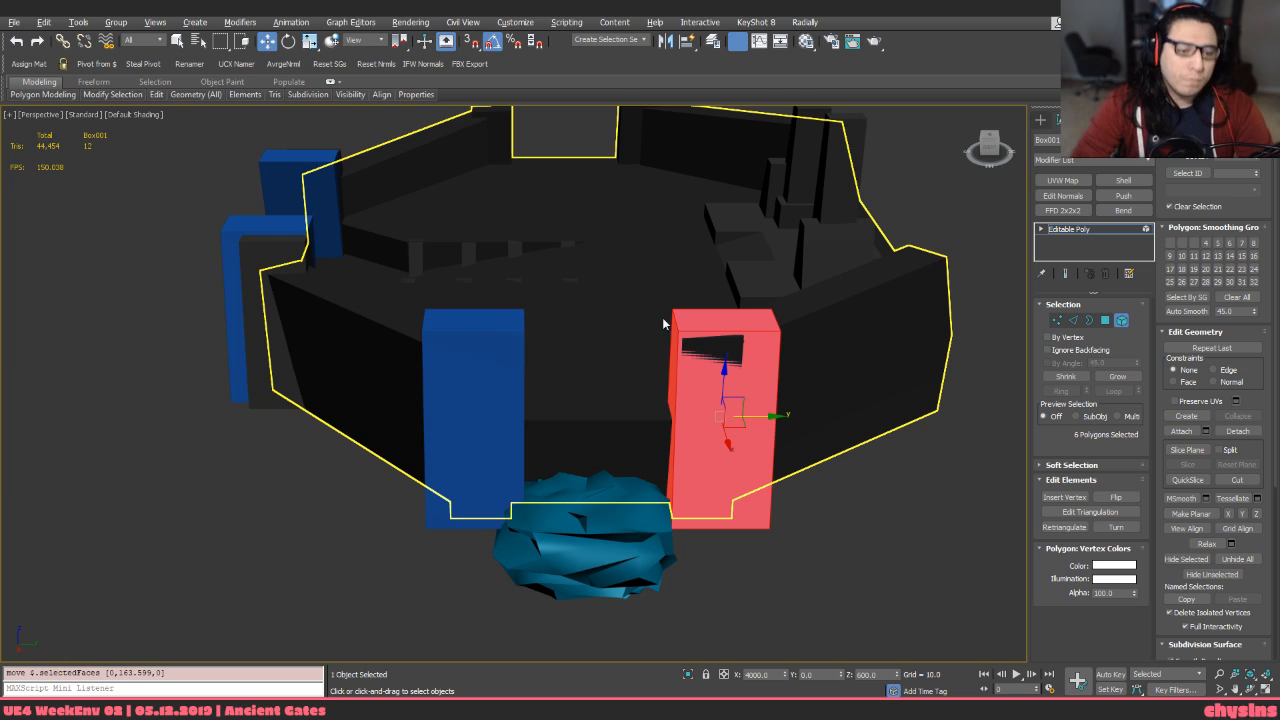
middle_click_drag(662, 317, 711, 546, "alt")
scroll(754, 451, "up", 10)
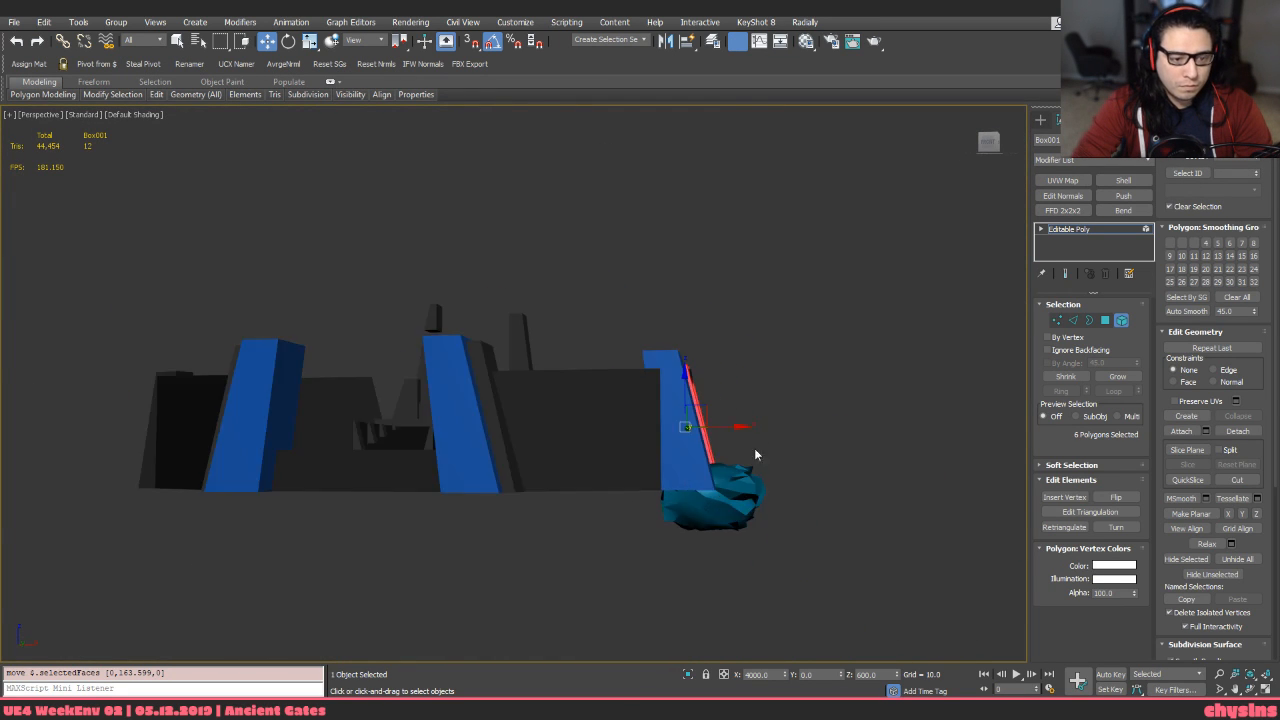
middle_click_drag(745, 465, 830, 385)
left_click(580, 401)
scroll(580, 401, "down", 5)
middle_click_drag(580, 401, 483, 463, "alt")
scroll(516, 498, "down", 5)
left_click(466, 457)
key("e")
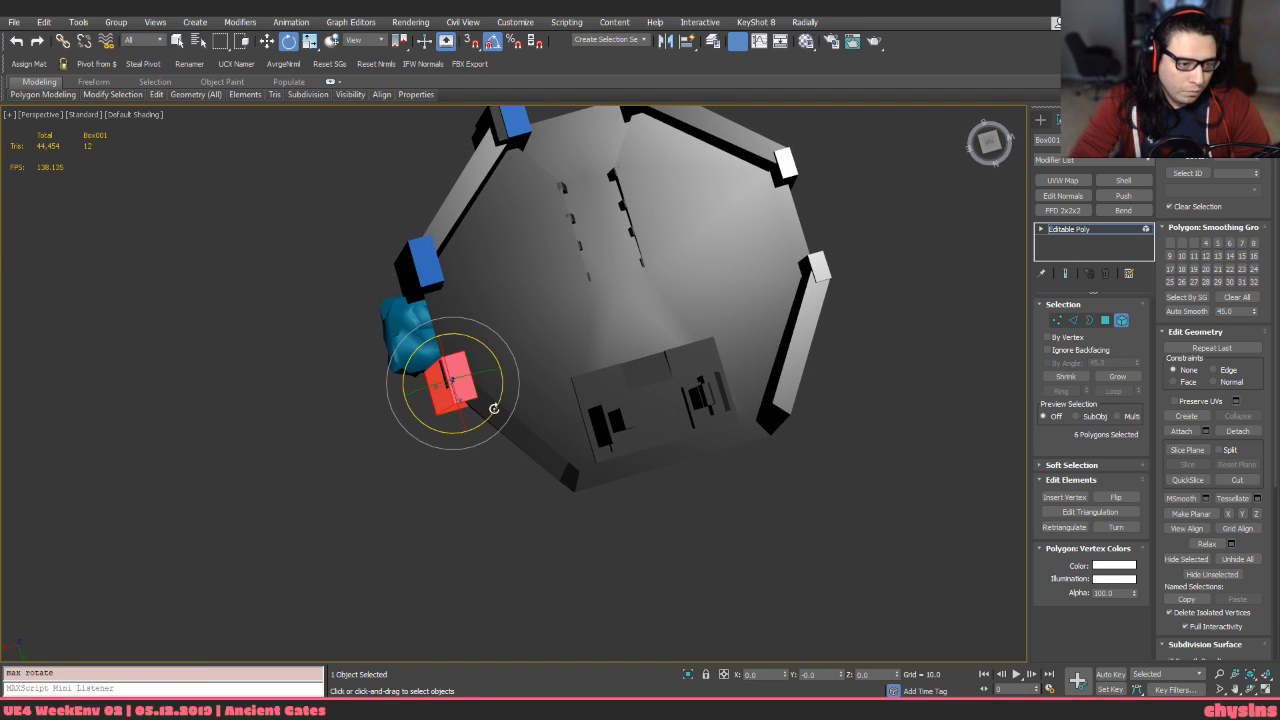
mouse_move(491, 406)
left_mouse_down()
mouse_move(541, 346)
mouse_move(556, 365)
left_mouse_up()
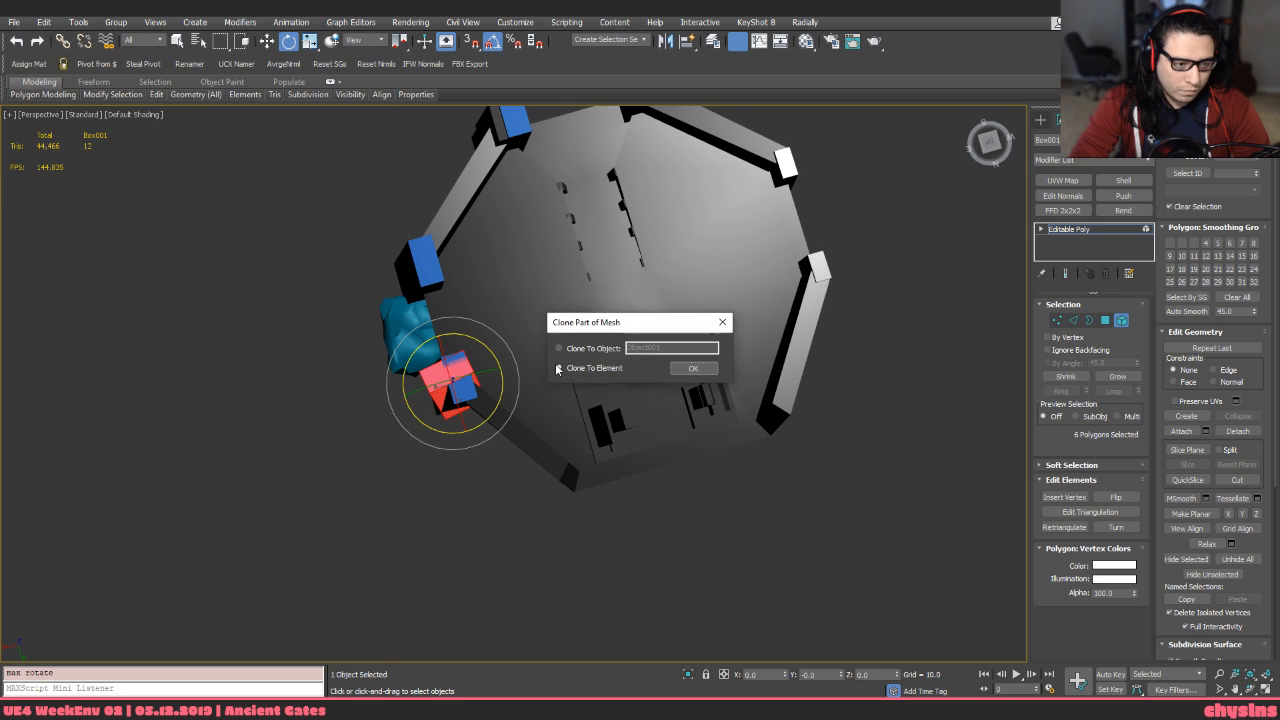
left_click(710, 366)
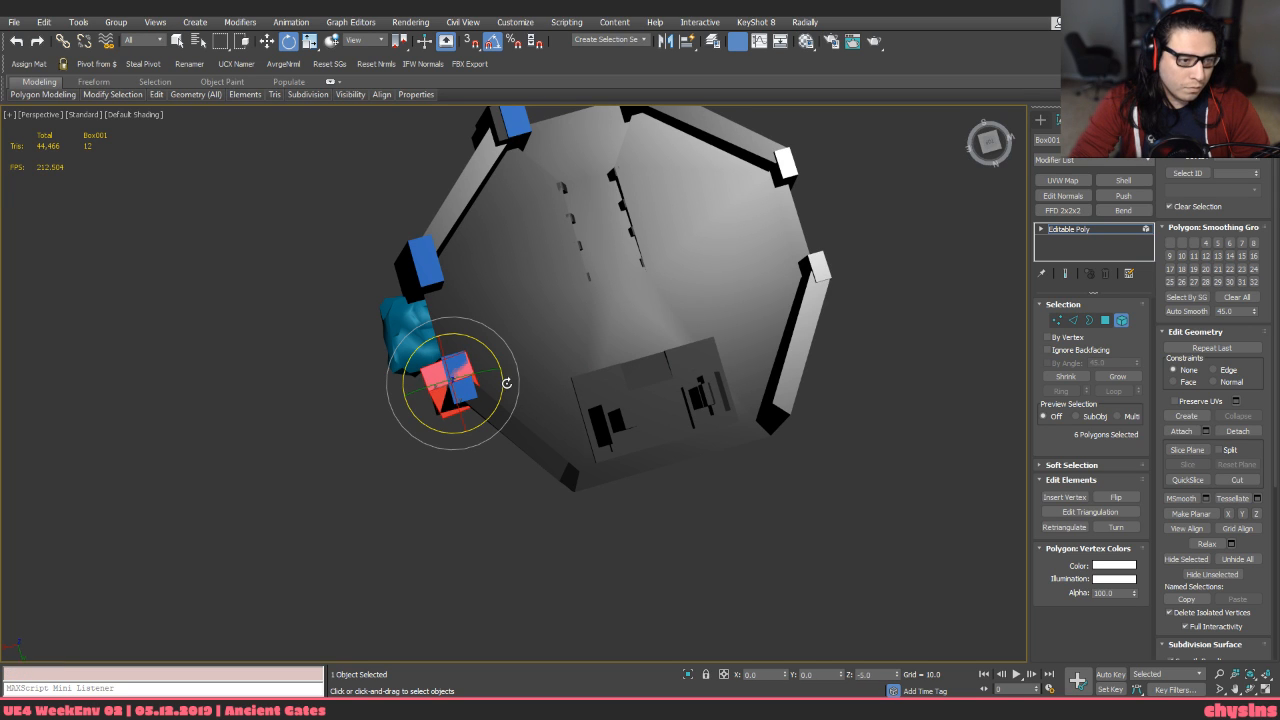
Move the rotated pillar copy to the plateau wall's back corner, on the same side as the other pillars
key("w")
left_click_drag(438, 410, 590, 538)
middle_click_drag(590, 538, 631, 462, "alt")
scroll(657, 557, "up", 4)
middle_click_drag(657, 557, 722, 396)
middle_click_drag(722, 396, 737, 545, "alt")
key("F3")
scroll(612, 378, "up", 2)
mouse_move(612, 378)
middle_mouse_down()
mouse_move(597, 406)
mouse_move(654, 400)
mouse_move(628, 407)
mouse_move(614, 479)
mouse_move(663, 443)
middle_mouse_up()
scroll(654, 400, "down", 2)
key("F3")
scroll(643, 438, "up", 3)
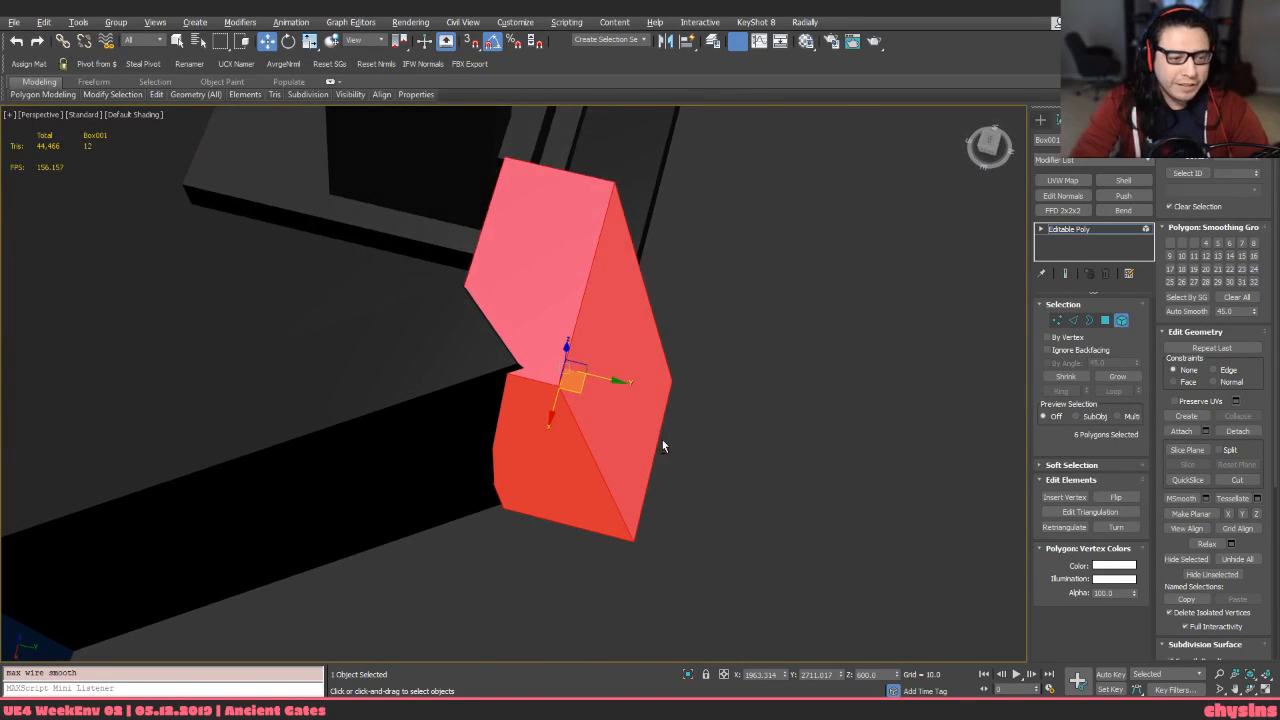
left_click_drag(609, 383, 626, 412)
middle_click_drag(625, 412, 603, 526, "alt")
Snap the midpoint of the pillar's bottom edge to the plateau's corner vertex along Y
key("F3")
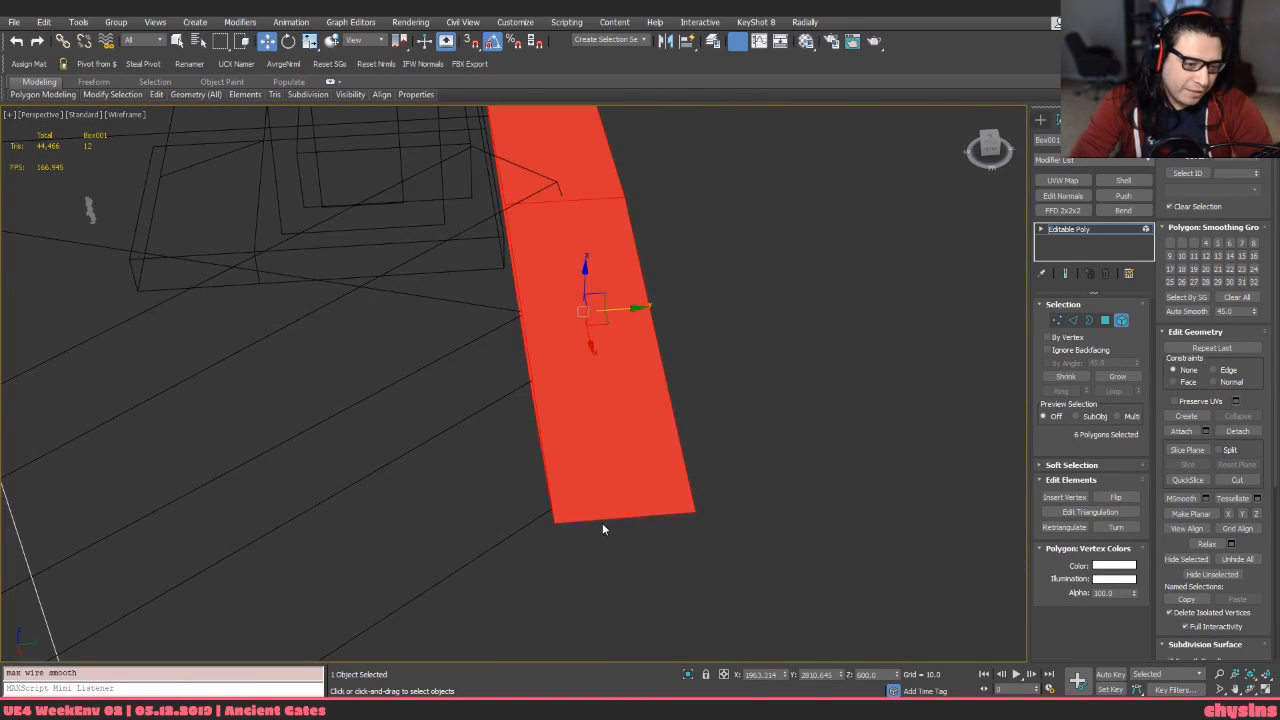
key("F2")
key("s")
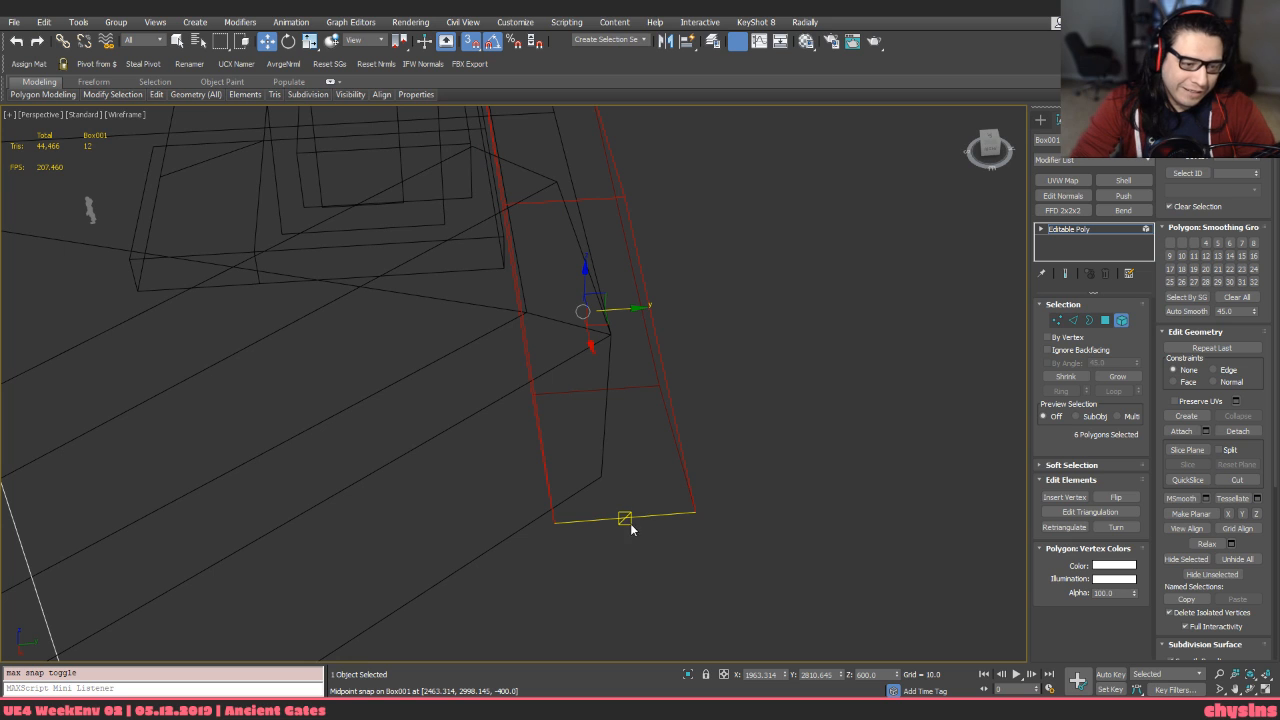
left_click_drag(623, 520, 604, 477)
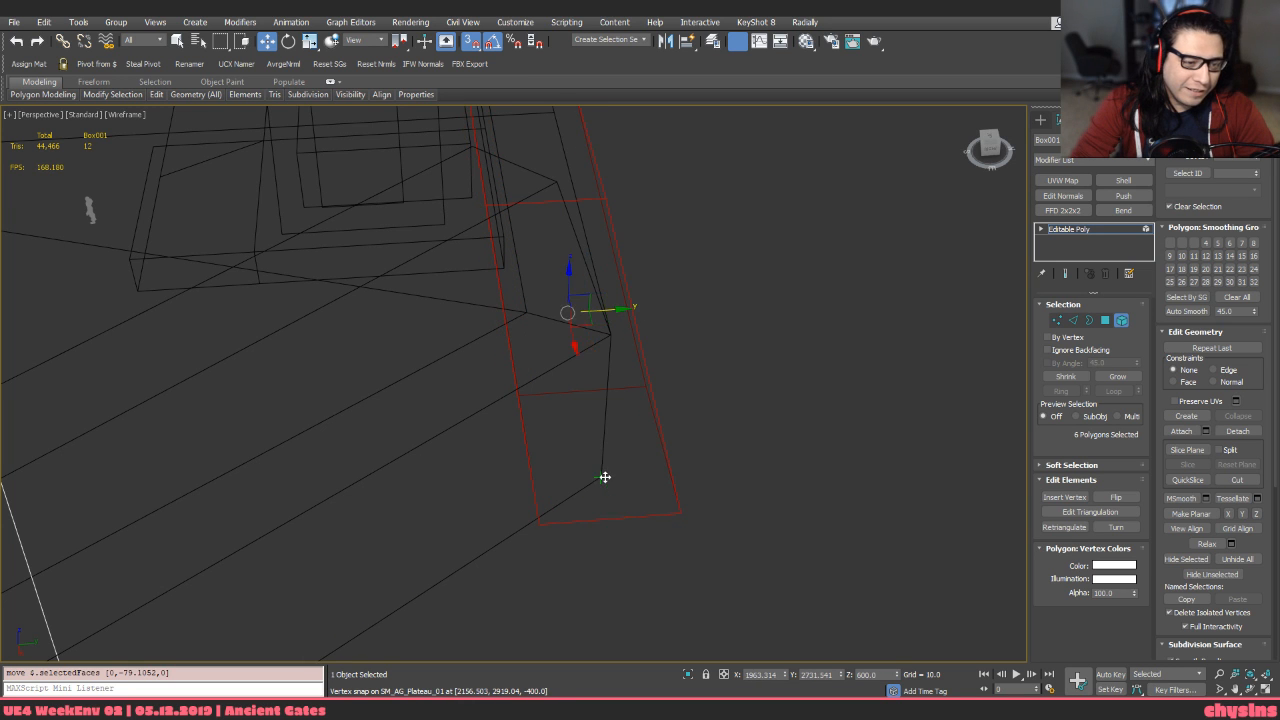
key("s")
Align the pillar along X with the plateau's corner vertex using snapping, and switch snapping off
mouse_move(604, 477)
middle_mouse_down("alt")
mouse_move(589, 466)
mouse_move(589, 492)
mouse_move(586, 480)
mouse_move(406, 509)
mouse_move(621, 429)
mouse_move(674, 374)
mouse_move(649, 360)
mouse_move(539, 367)
middle_mouse_up("alt")
key("F3")
key("s")
mouse_move(539, 367)
left_mouse_down()
mouse_move(586, 363)
mouse_move(586, 351)
left_mouse_up()
key("ctrl+z")
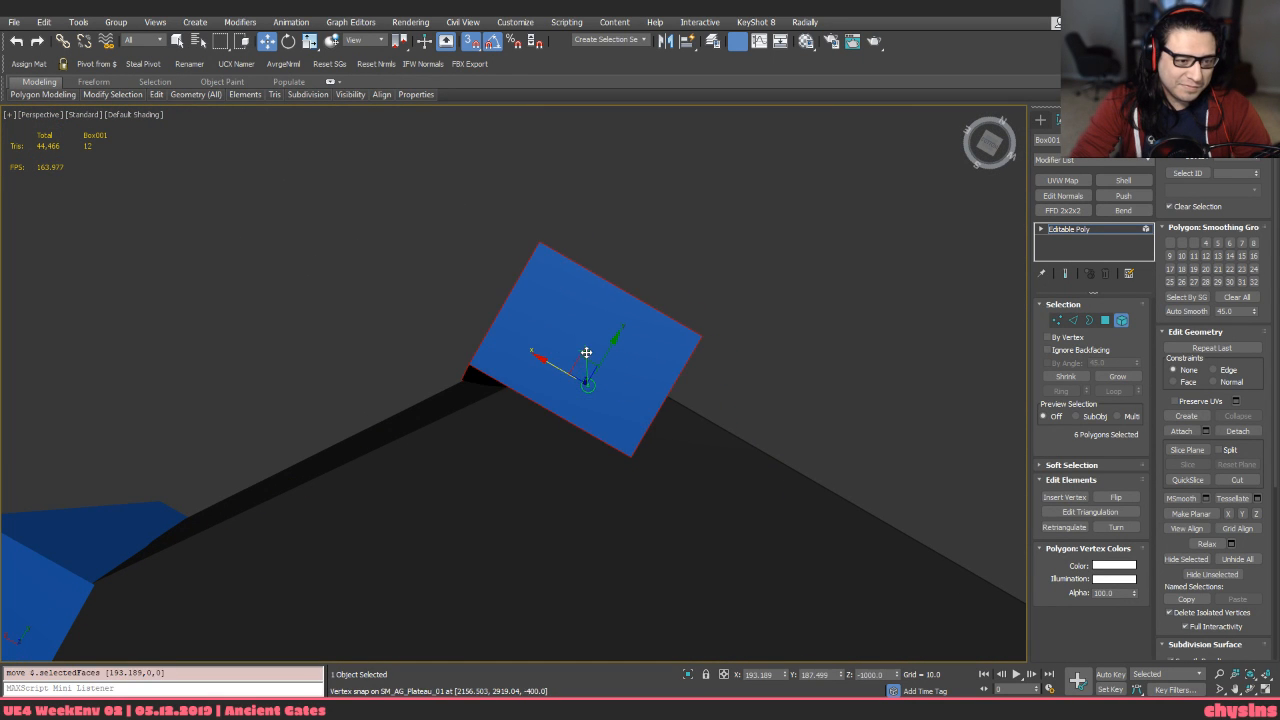
key("F3")
middle_click_drag(569, 349, 551, 374, "alt")
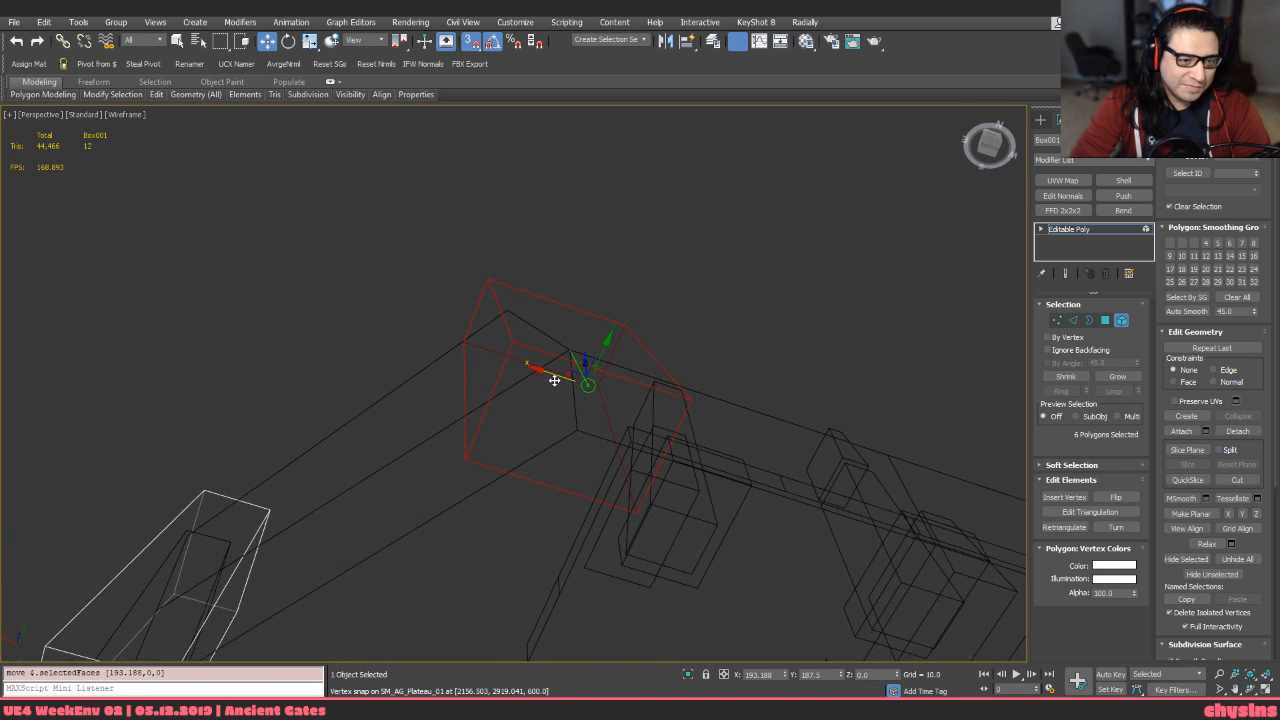
key("F3")
mouse_move(583, 428)
middle_mouse_down("alt")
mouse_move(551, 594)
mouse_move(526, 520)
mouse_move(583, 407)
mouse_move(600, 330)
mouse_move(689, 351)
mouse_move(552, 463)
mouse_move(682, 516)
mouse_move(680, 340)
middle_mouse_up("alt")
key("s")
scroll(682, 516, "down", 3)
middle_click_drag(680, 340, 625, 342, "alt")
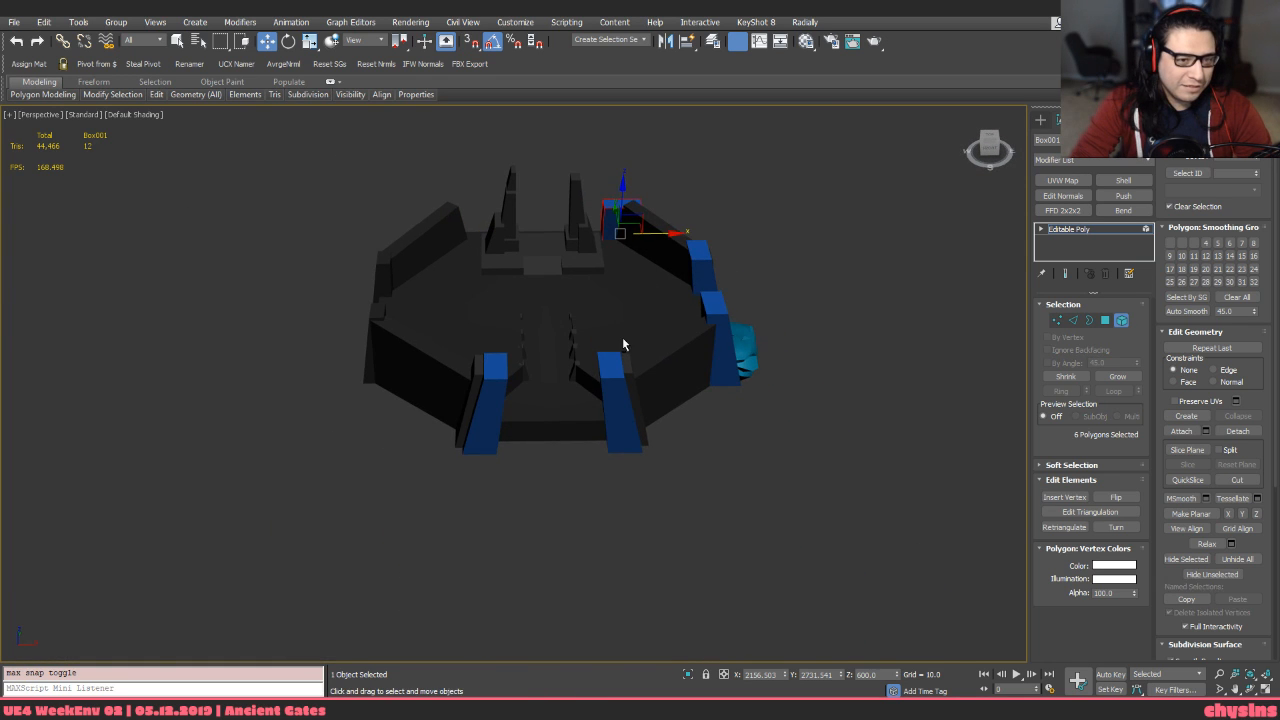
Mirror the pillars across X to the plateau's other side with Symmetry and collapse the result to Editable Poly
key("5")
key("alt+s")
key("1")
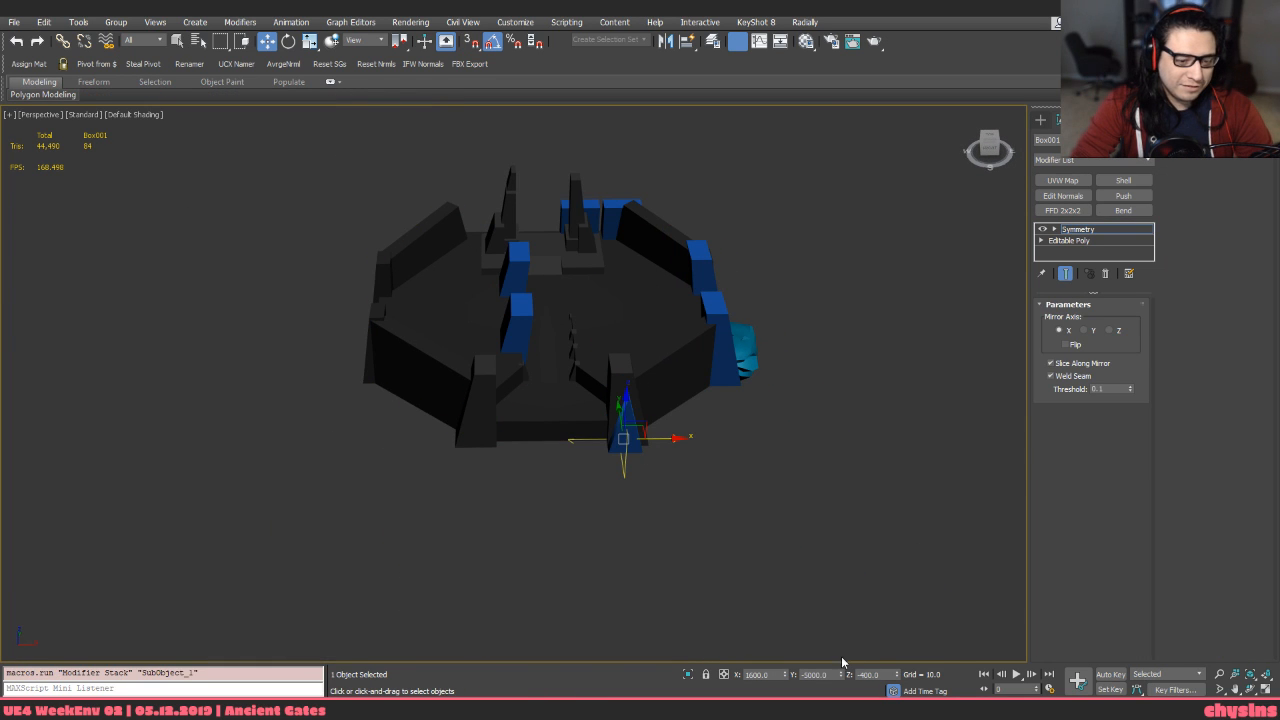
middle_click_drag(689, 536, 544, 376, "alt")
key("alt+c")
Check the mirrored pillars' placement around the plateau from above and in perspective
key("t")
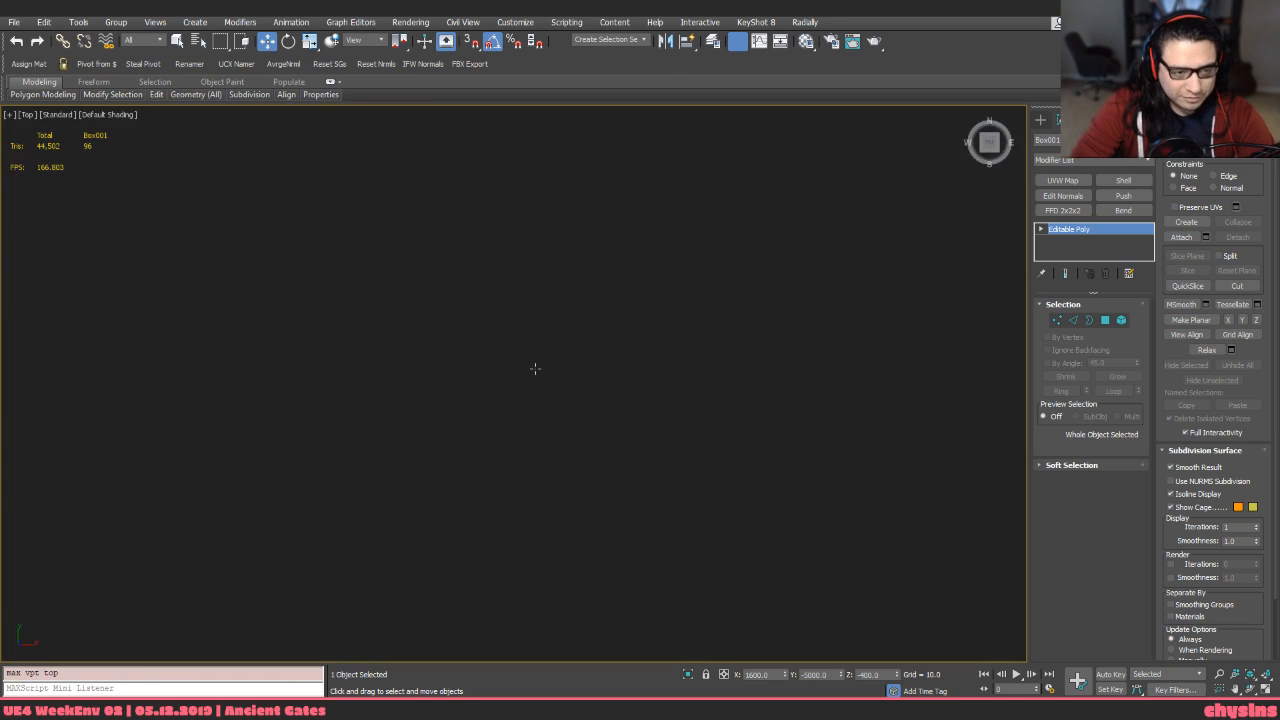
key("z")
middle_click_drag(640, 222, 640, 317)
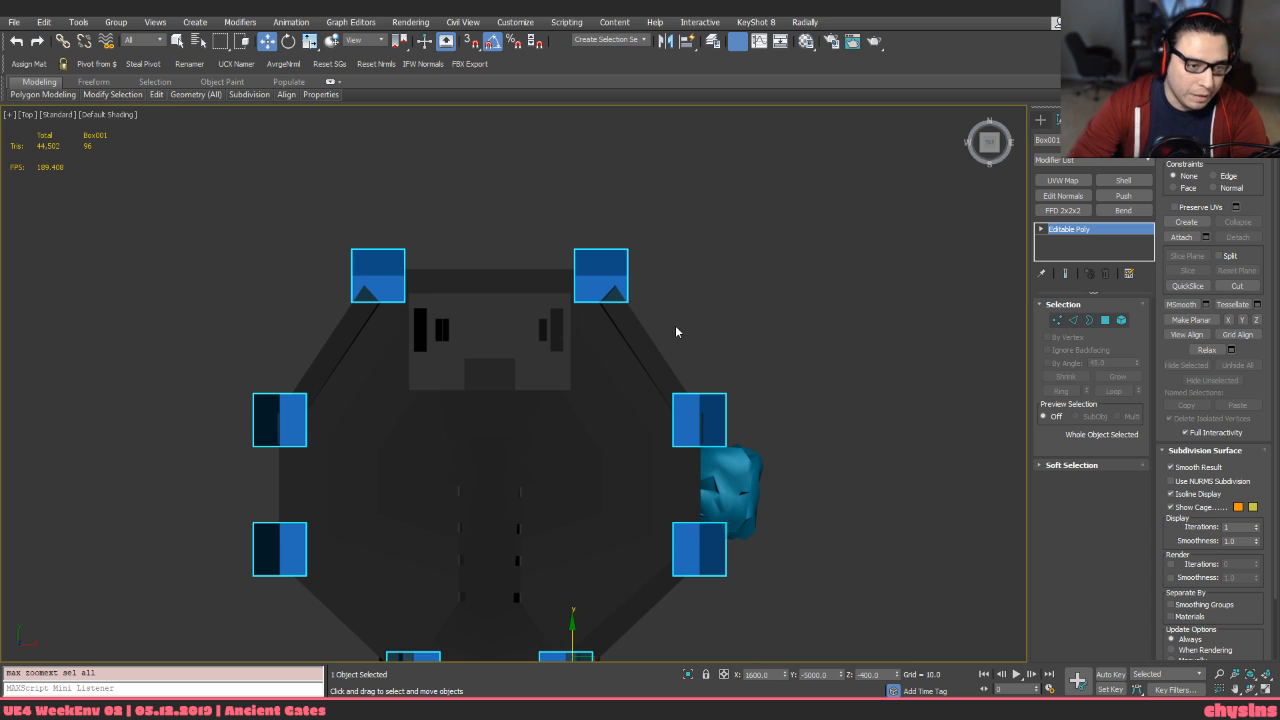
middle_click_drag(677, 331, 700, 289)
key("p")
middle_click_drag(630, 363, 397, 250, "alt")
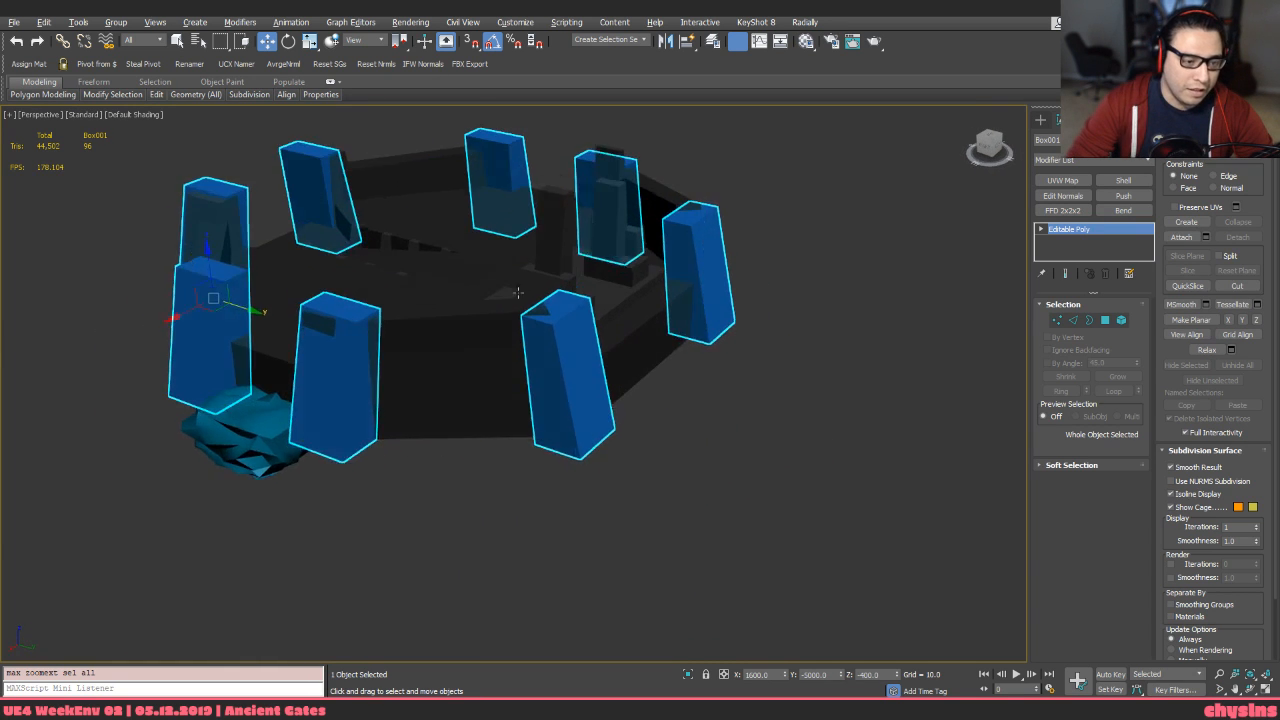
Try to narrow the two pillars beside the rock to 79% along Y
key("5")
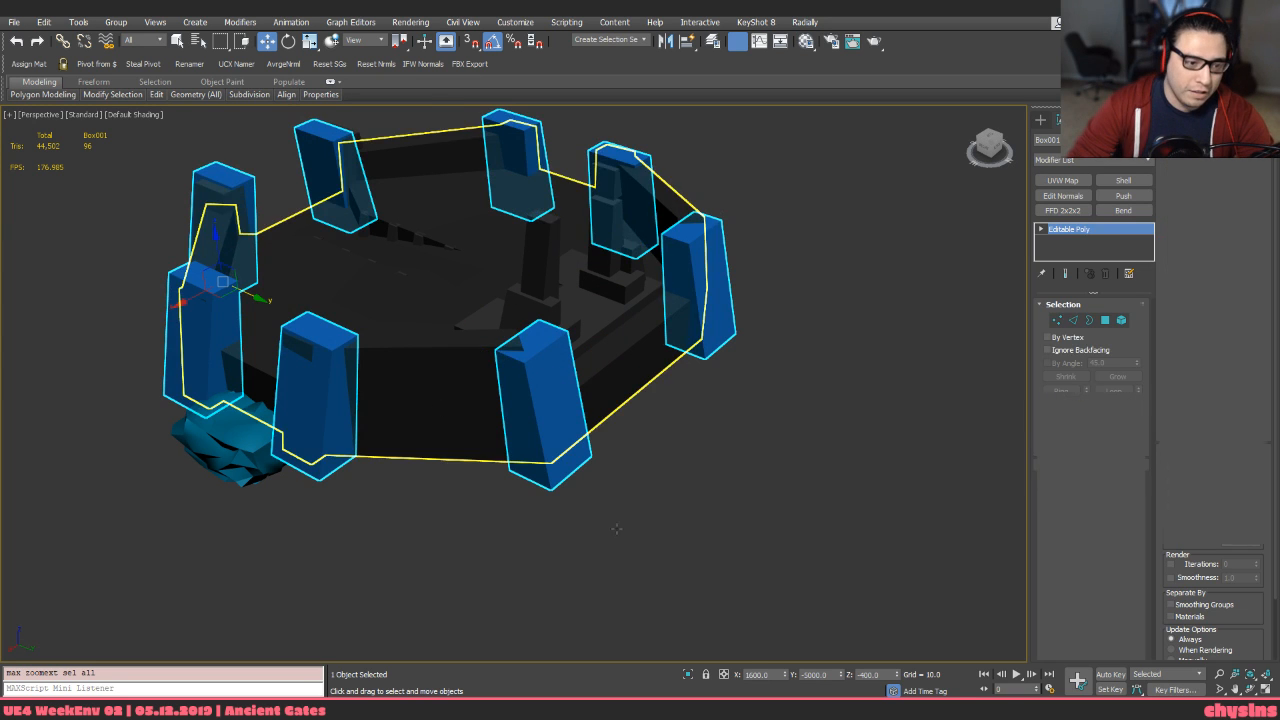
left_click_drag(529, 409, 503, 512, "alt")
middle_click_drag(503, 512, 600, 310)
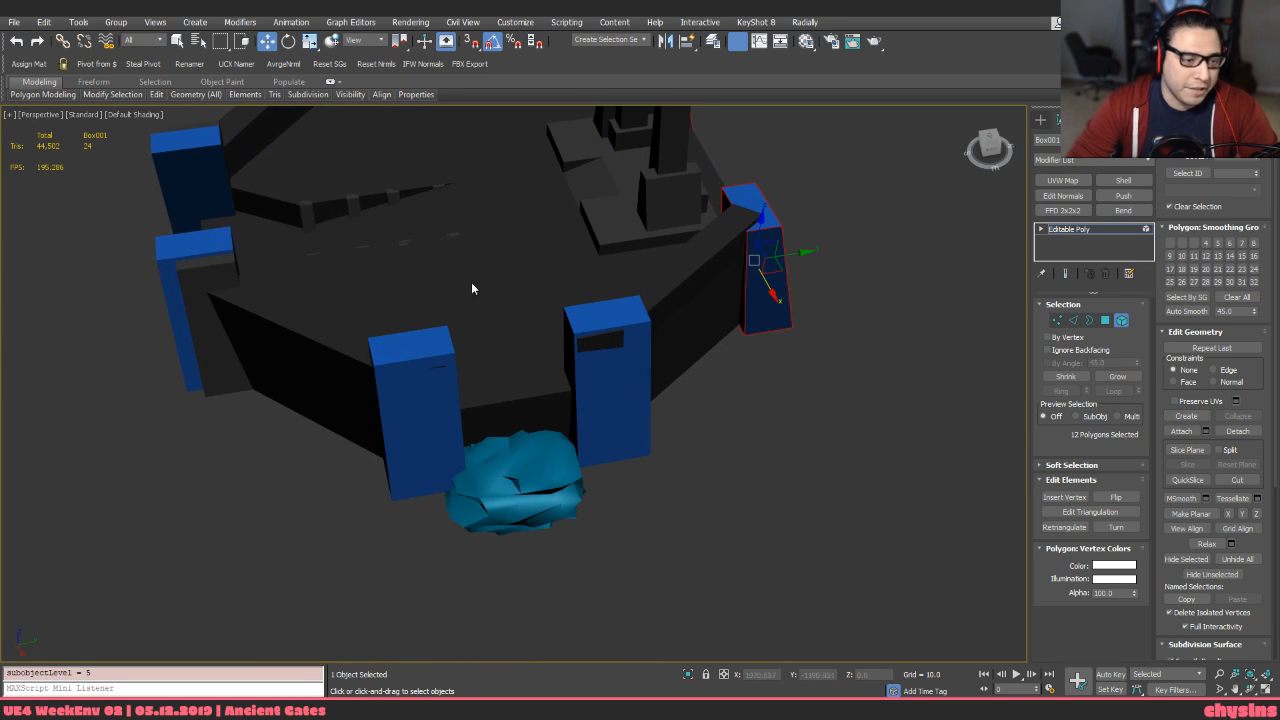
left_click_drag(443, 283, 588, 435)
mouse_move(588, 435)
middle_mouse_down("alt")
mouse_move(568, 551)
mouse_move(597, 400)
mouse_move(657, 357)
mouse_move(548, 426)
mouse_move(580, 436)
mouse_move(575, 452)
mouse_move(615, 476)
mouse_move(569, 404)
mouse_move(556, 405)
middle_mouse_up("alt")
scroll(580, 434, "up", 3)
key("F3")
key("F3")
key("F3")
key("r")
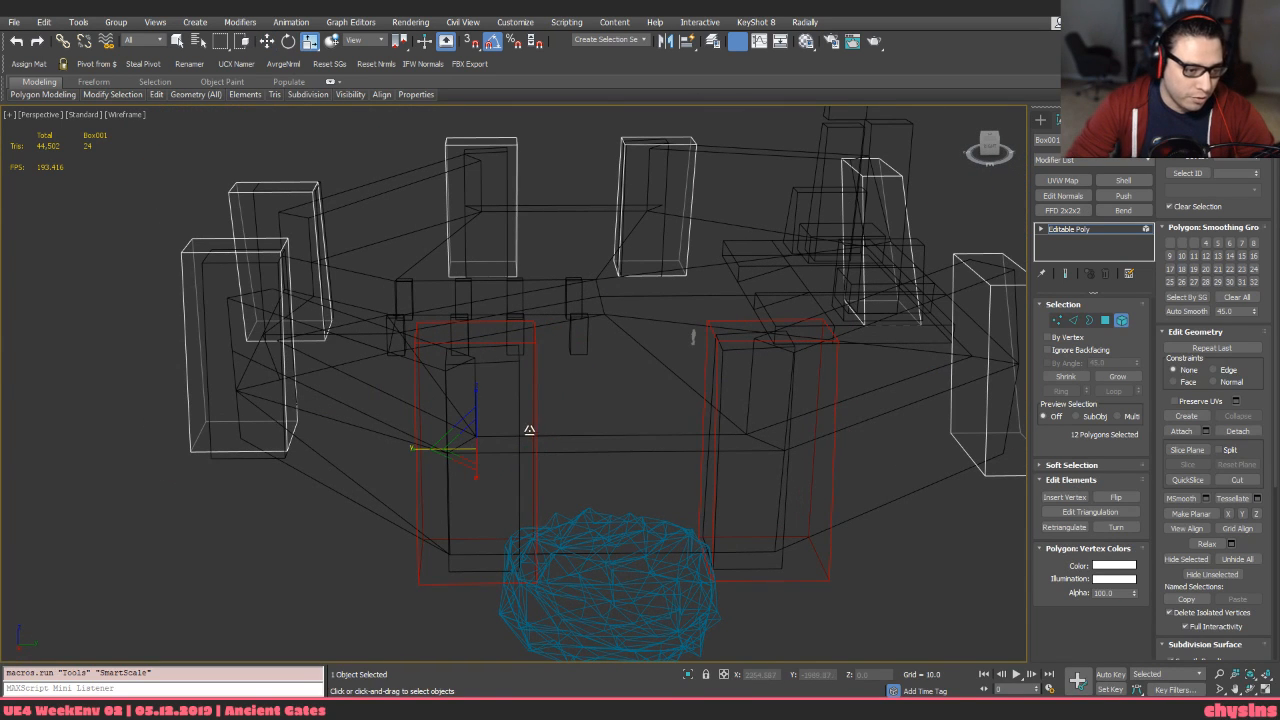
left_click_drag(412, 449, 426, 449)
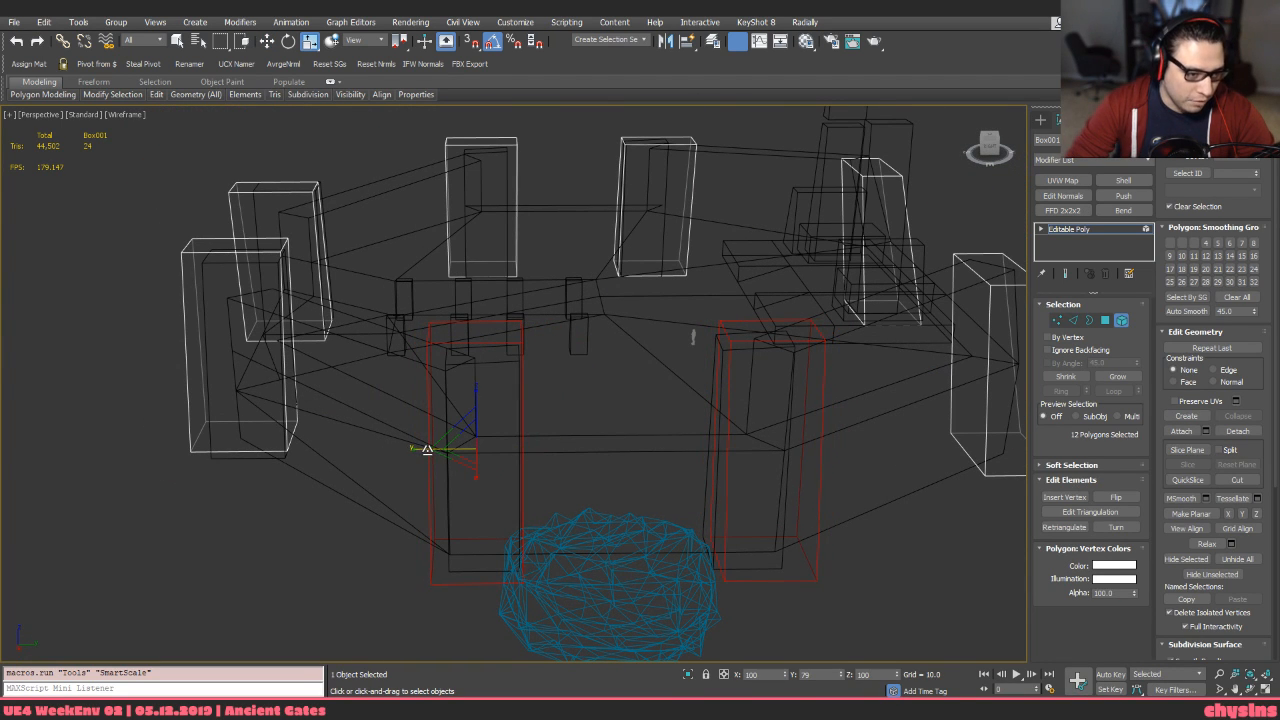
key("F3")
key("ctrl+z")
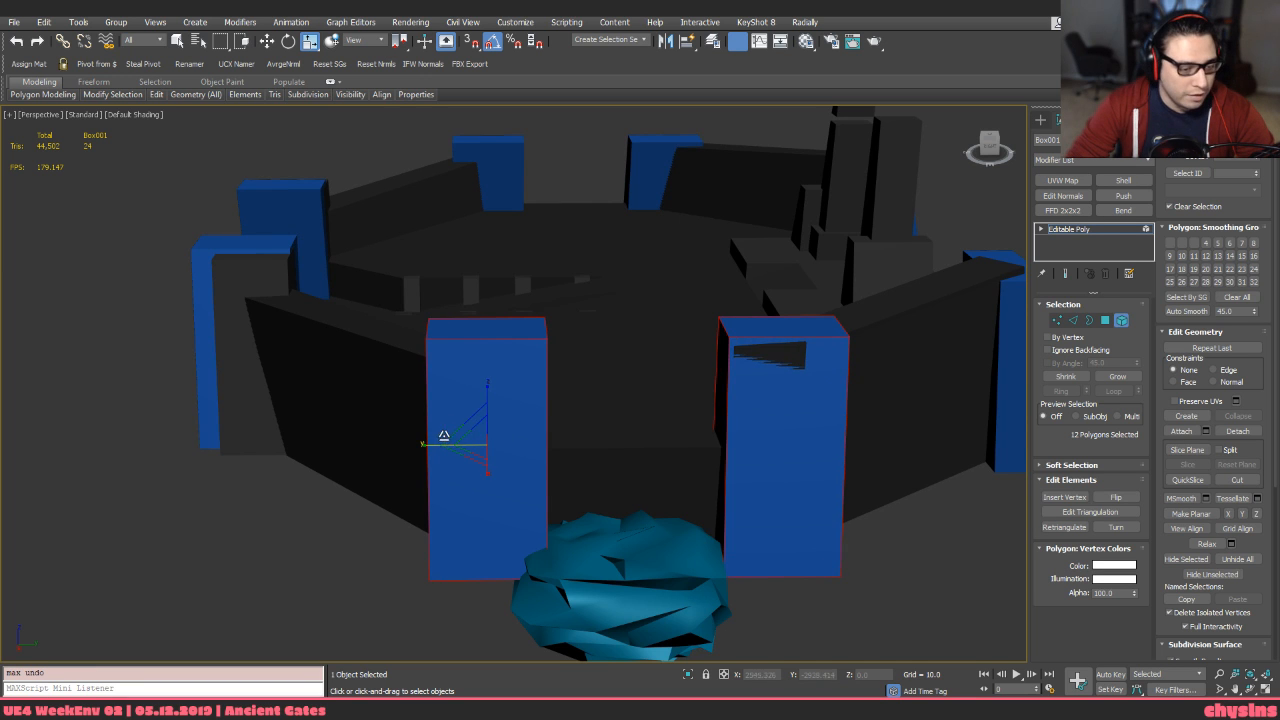
Try to move the rotated back pillar inward at the plateau corner in the top view
middle_click_drag(443, 437, 449, 452, "alt")
middle_click_drag(681, 463, 625, 455)
middle_click_drag(611, 454, 551, 384, "alt")
left_click(782, 432)
middle_click_drag(782, 432, 590, 474, "alt")
key("q")
mouse_move(590, 474)
middle_mouse_down("alt")
mouse_move(613, 545)
mouse_move(568, 473)
mouse_move(569, 494)
mouse_move(603, 208)
mouse_move(596, 221)
middle_mouse_up("alt")
scroll(570, 471, "up", 4)
key("F3")
key("F3")
key("t")
key("z")
scroll(567, 489, "down", 6)
scroll(604, 258, "down", 2)
key("w")
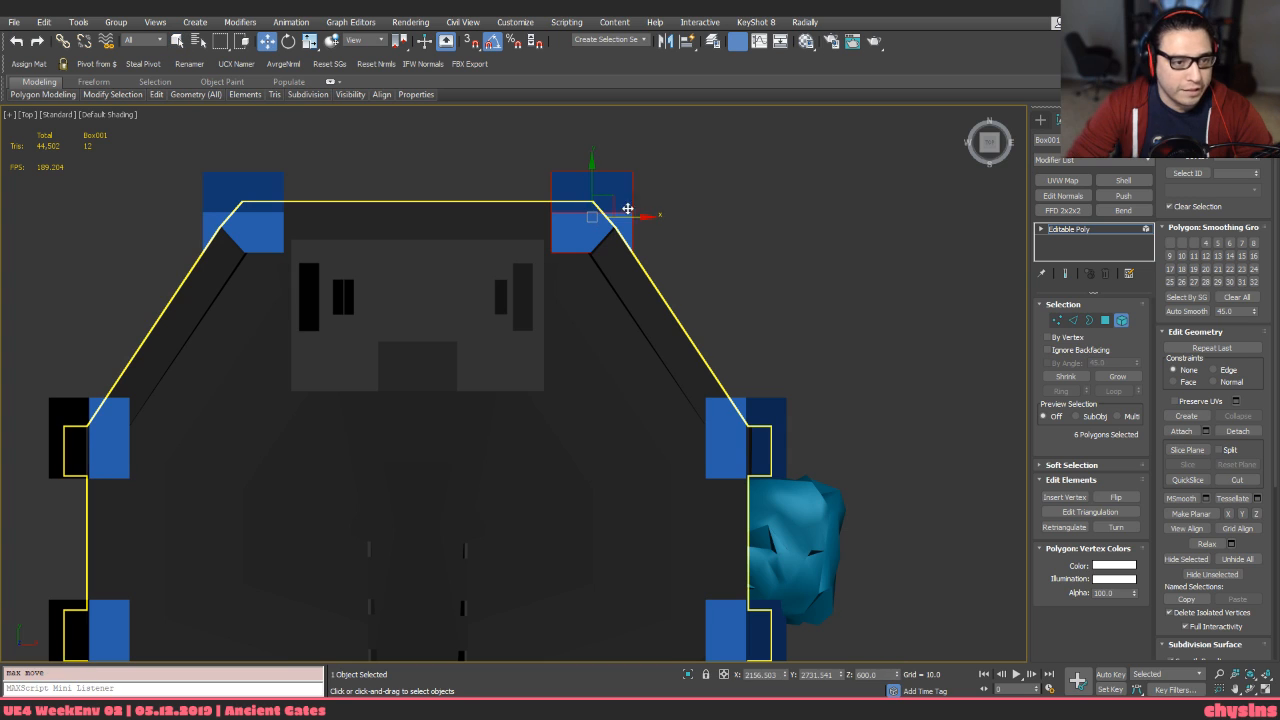
left_click_drag(622, 226, 591, 243)
key("ctrl+z")
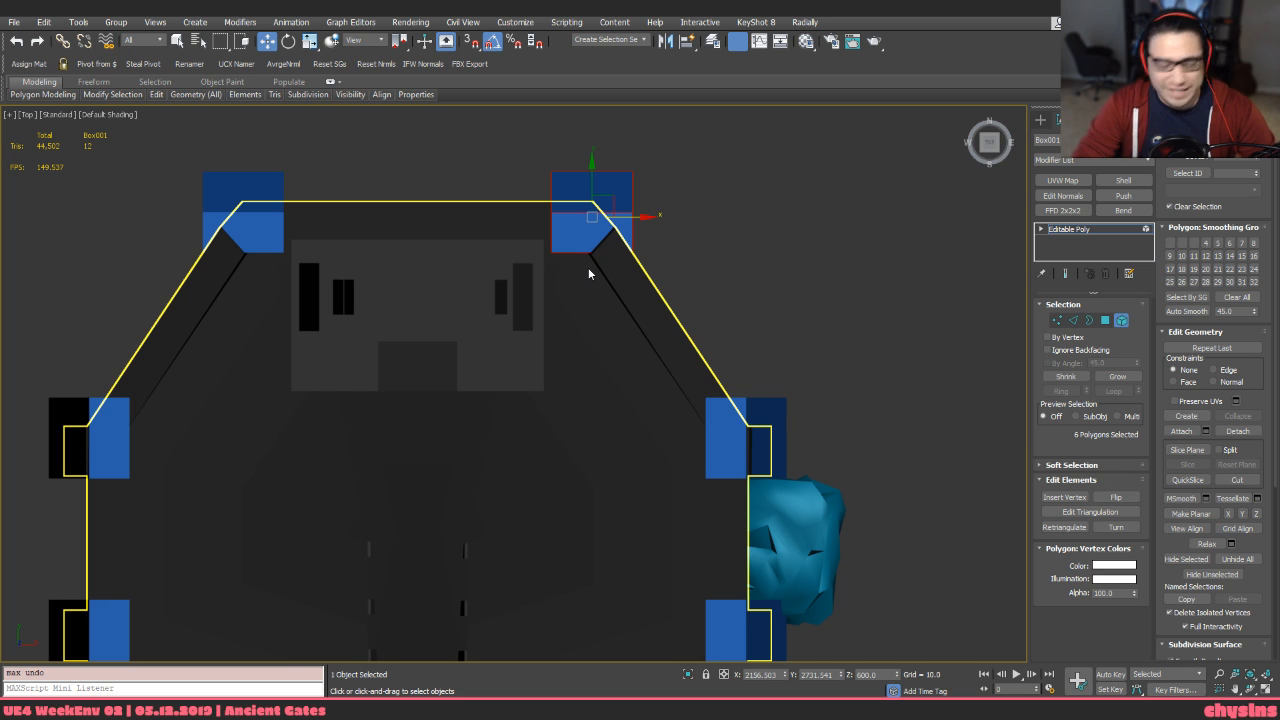
Leave element editing and move the pillar object's pivot to the world origin
middle_click_drag(494, 431, 601, 260)
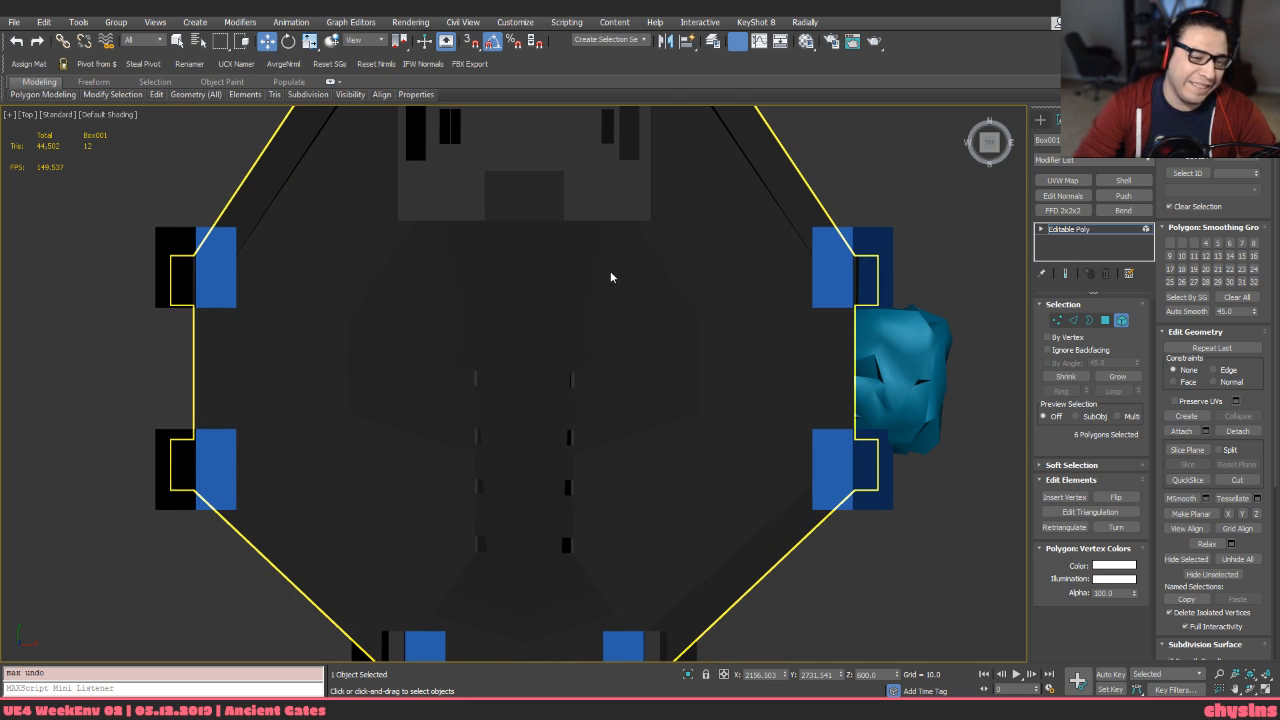
scroll(746, 333, "down", 4)
key("5")
middle_click_drag(726, 355, 729, 266)
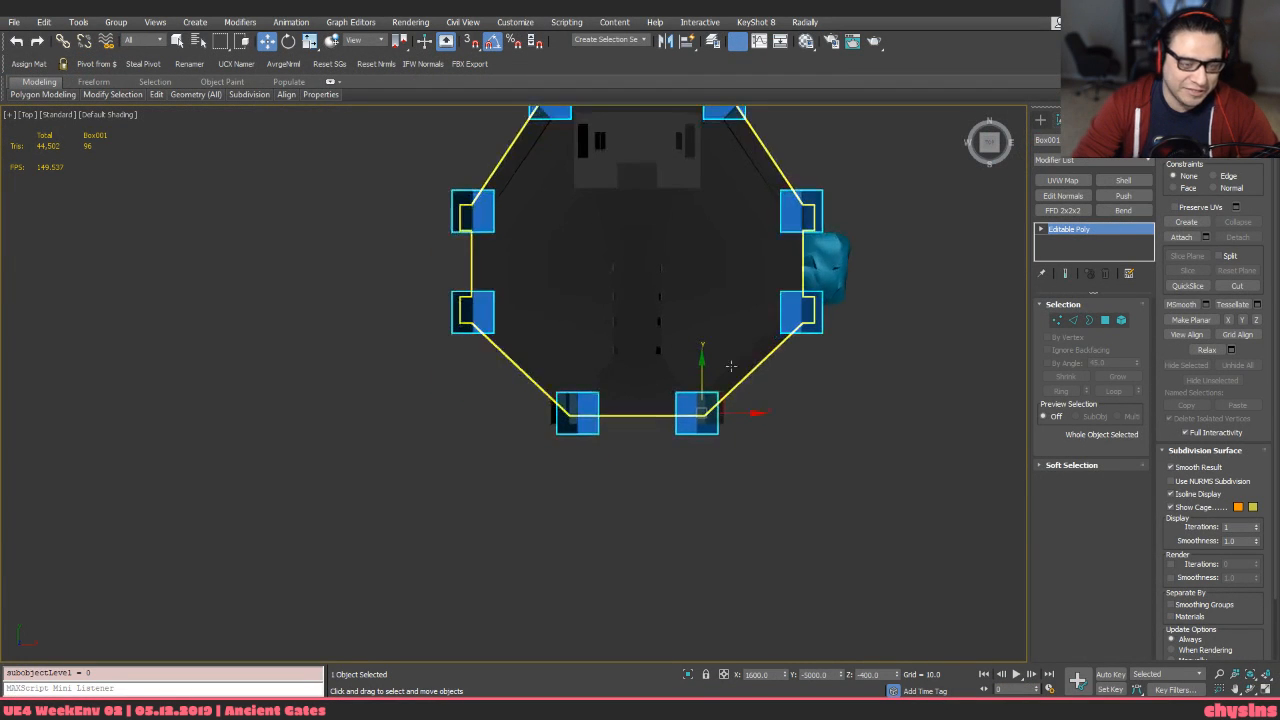
key("ctrl+alt+c")
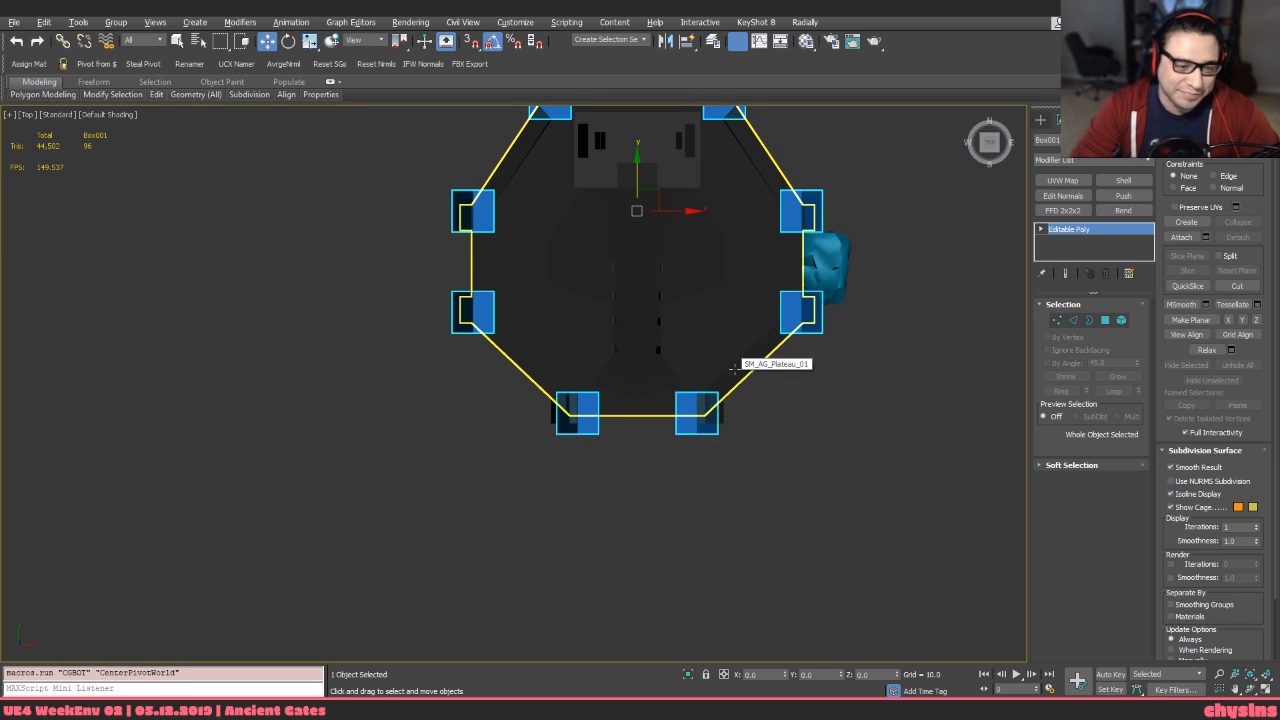
middle_click_drag(748, 384, 758, 396)
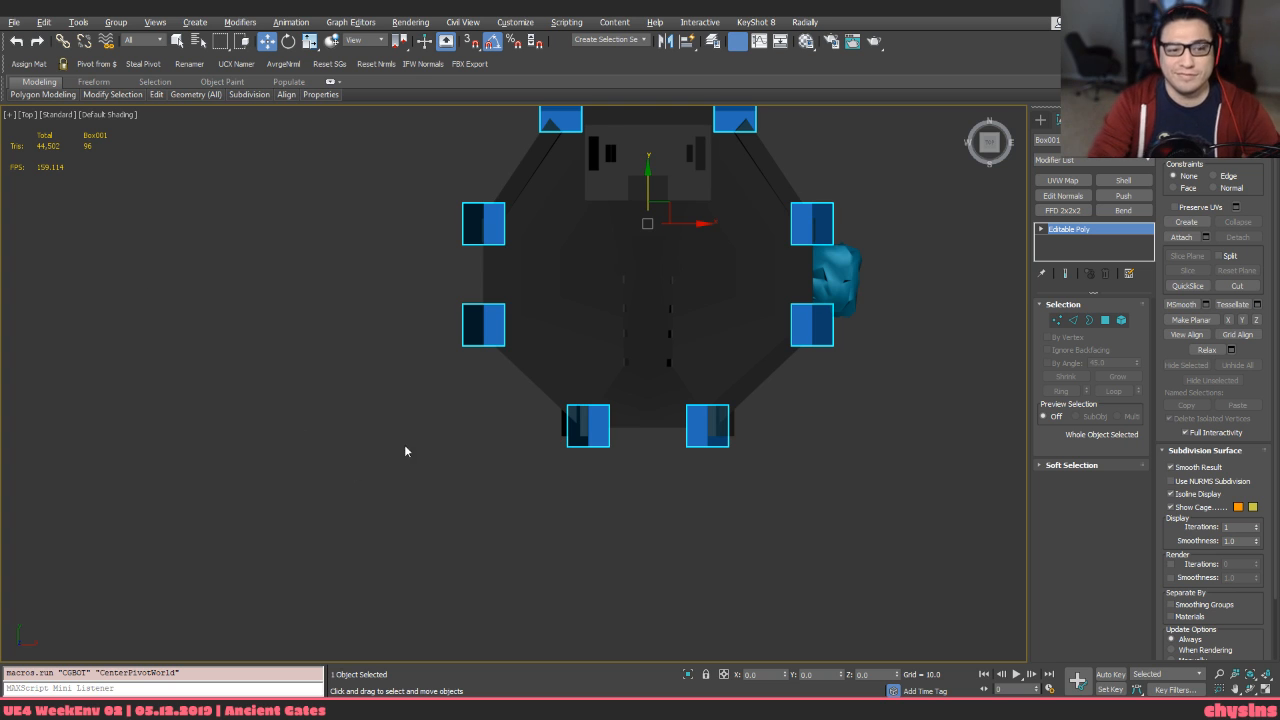
Try to scale one front pillar element to 50% along Y with percent snapping on
middle_click_drag(405, 451, 706, 572, "alt")
middle_click_drag(706, 572, 646, 531)
scroll(655, 538, "up", 5)
key("5")
left_click(670, 455)
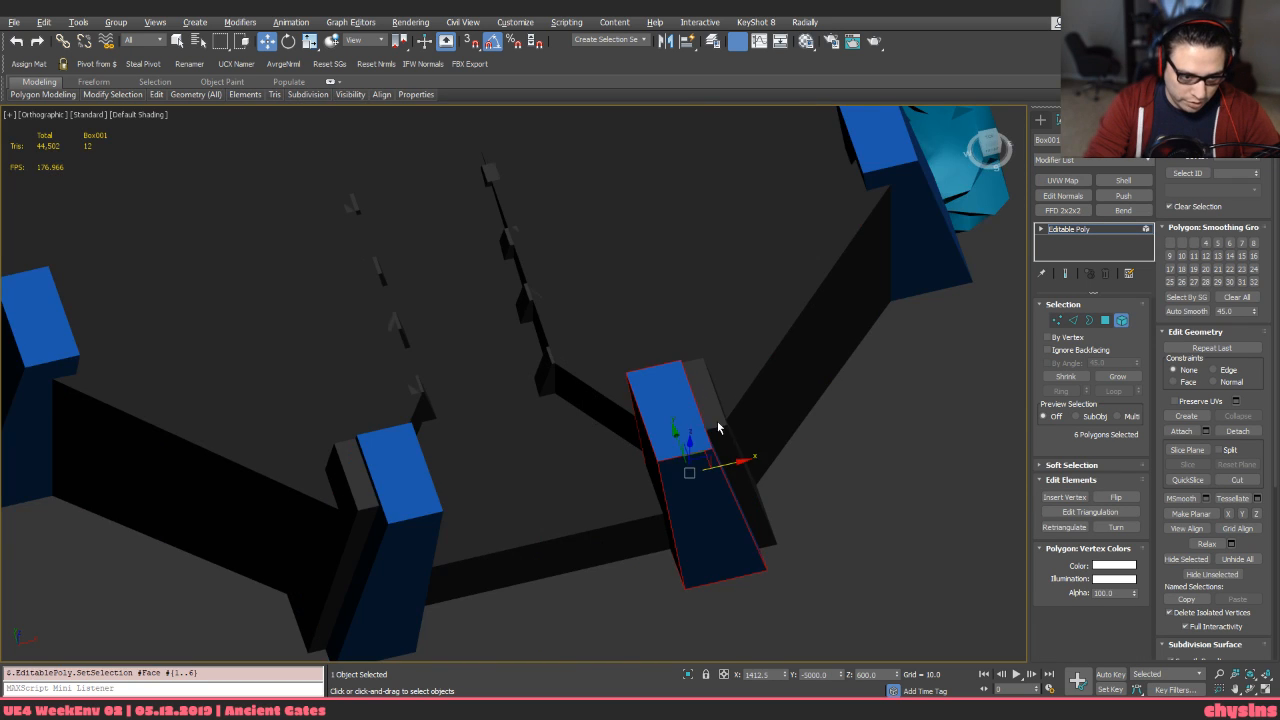
middle_click_drag(717, 421, 786, 441, "alt")
key("r")
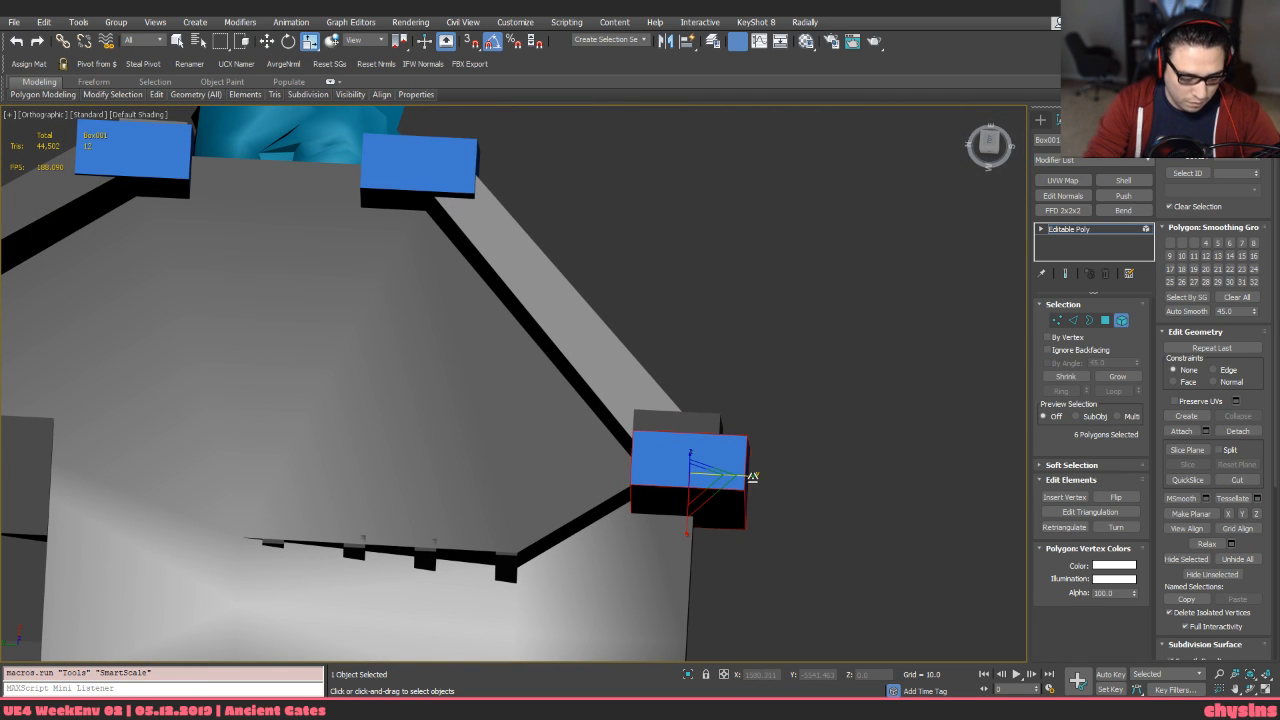
key("ctrl+shift+p")
left_click_drag(755, 477, 733, 475)
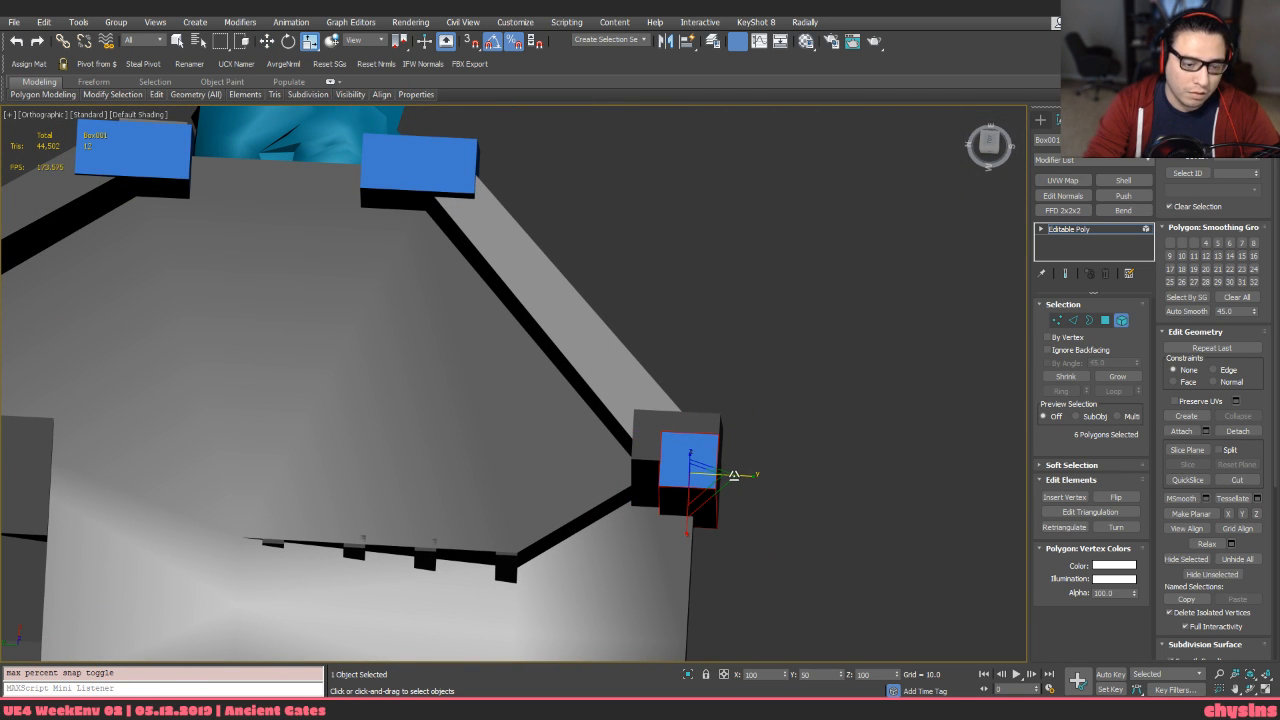
Set the percent snap increment to 25% and scale the front pillar element to 75% along Y
middle_click_drag(733, 475, 666, 388, "alt")
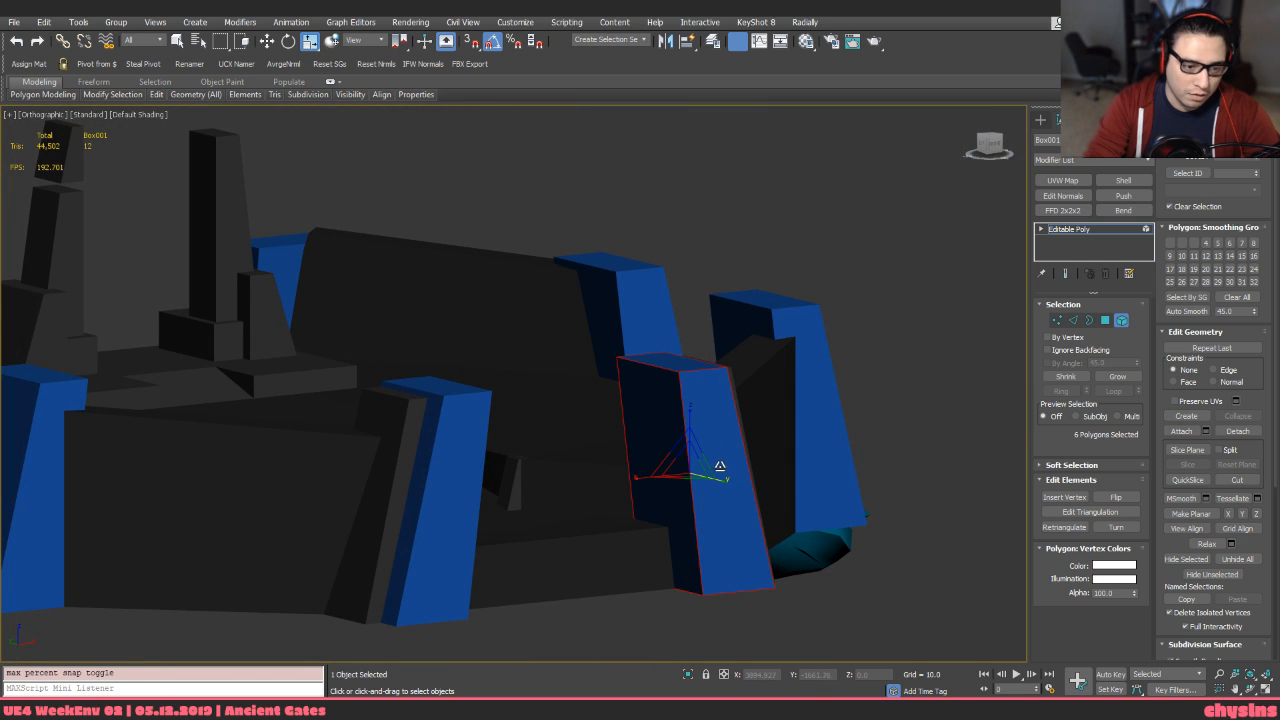
middle_click_drag(720, 466, 772, 500, "alt")
right_click(493, 41)
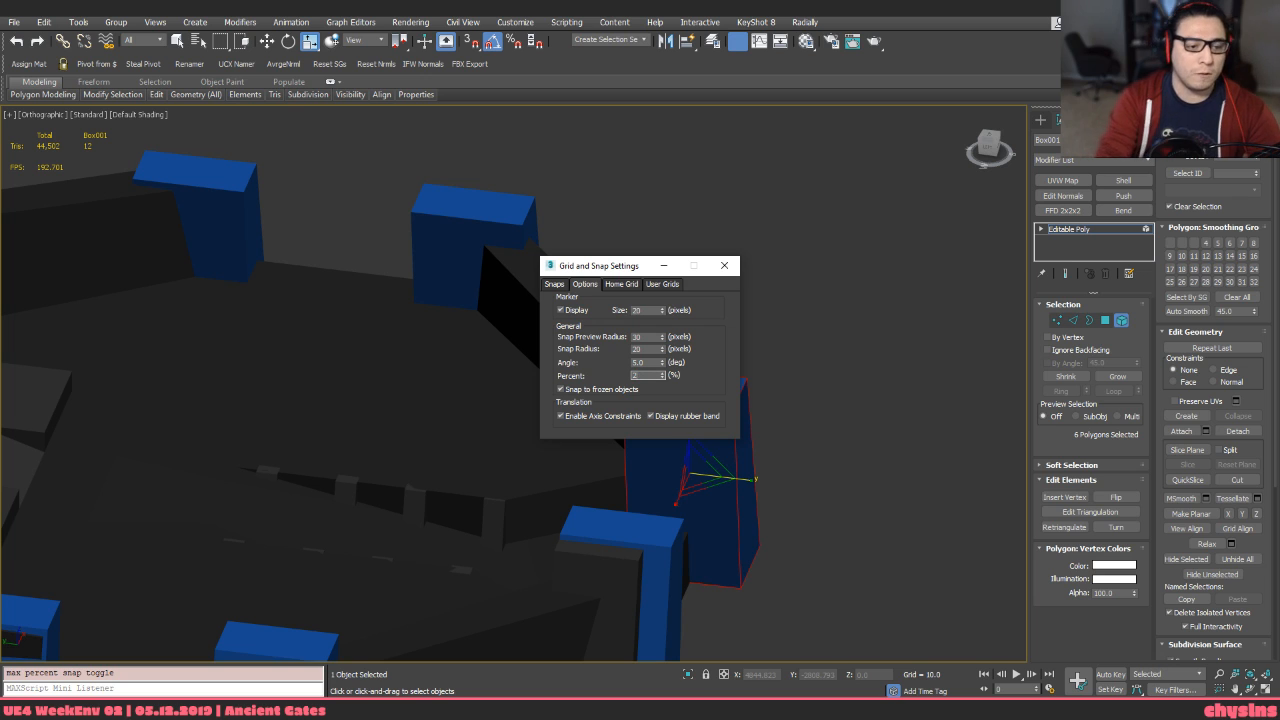
left_click_drag(600, 271, 894, 239)
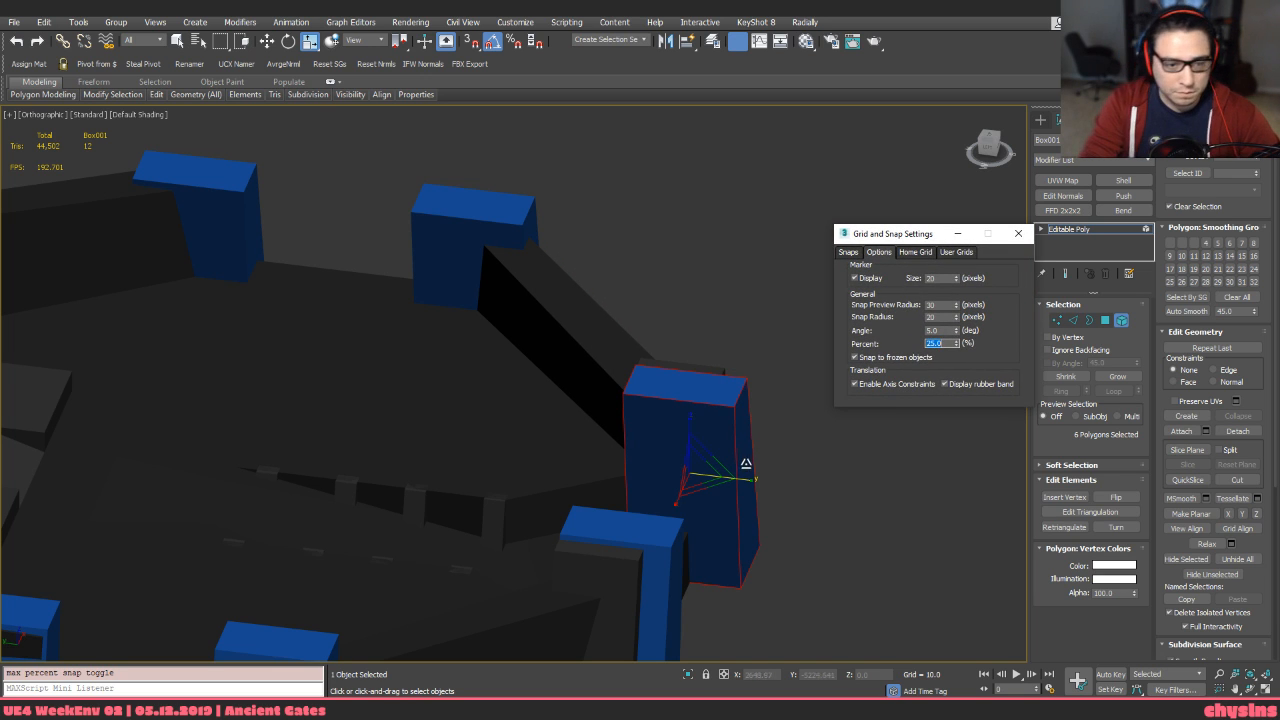
middle_click_drag(745, 463, 757, 487)
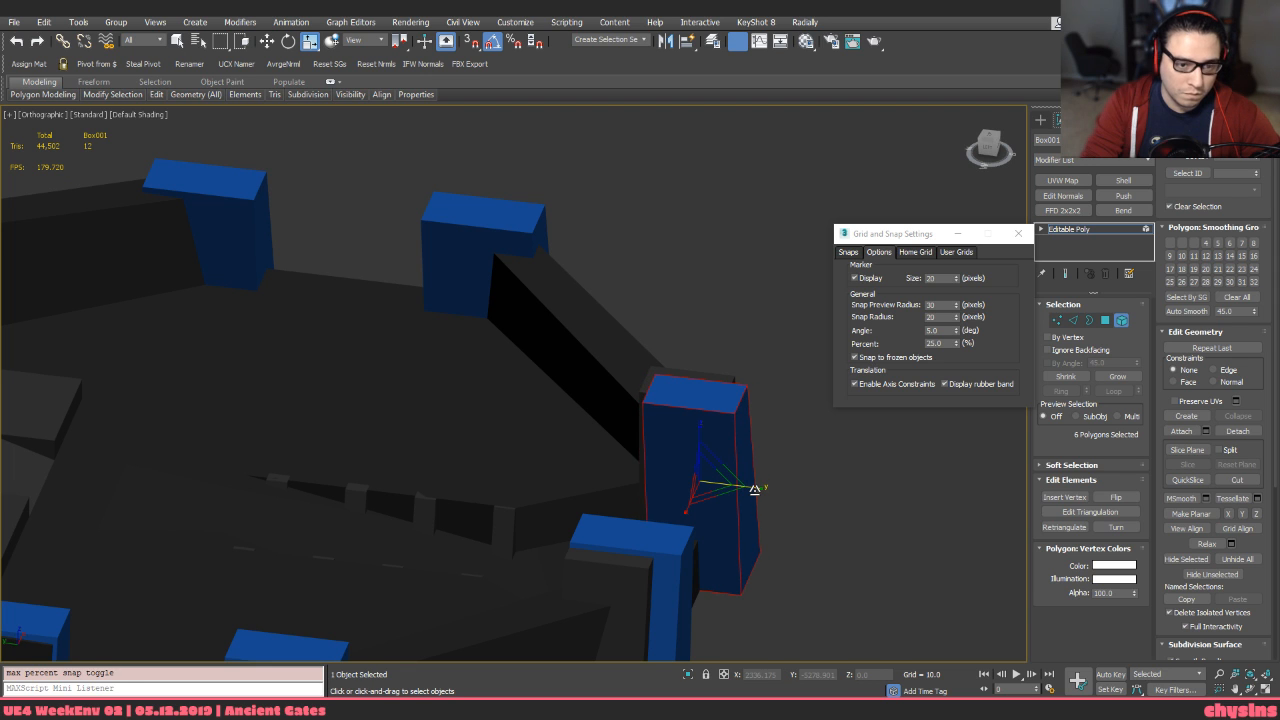
key("shift+ctrl+p")
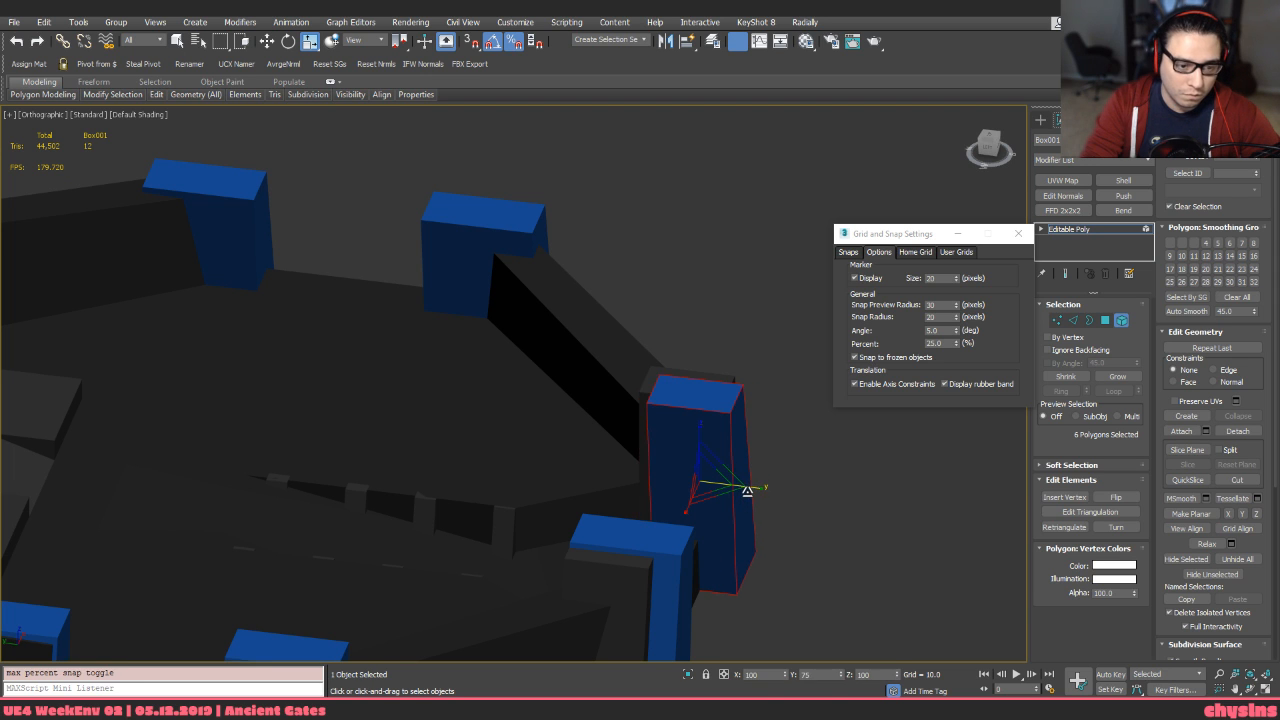
Move the narrowed front pillar element to an X position of 1400
middle_click_drag(762, 456, 535, 644, "alt")
key("w")
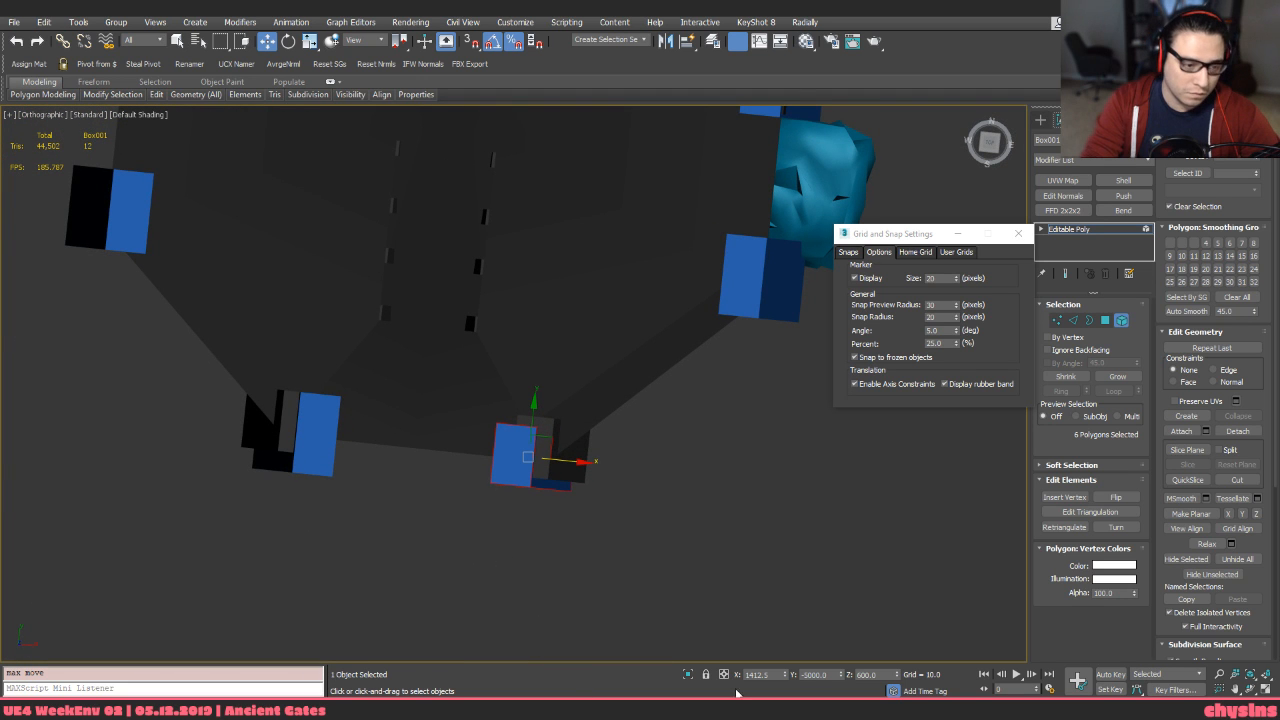
middle_click_drag(746, 642, 639, 413, "alt")
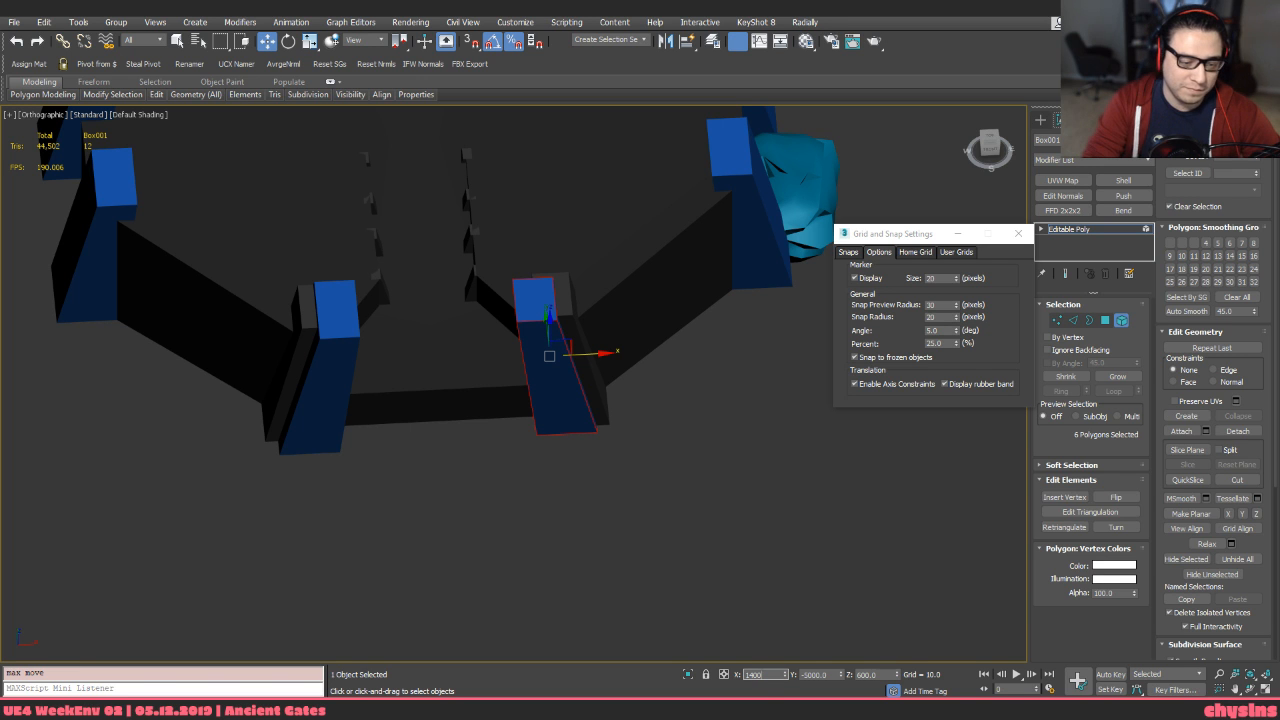
key("Return")
middle_click_drag(808, 421, 796, 458)
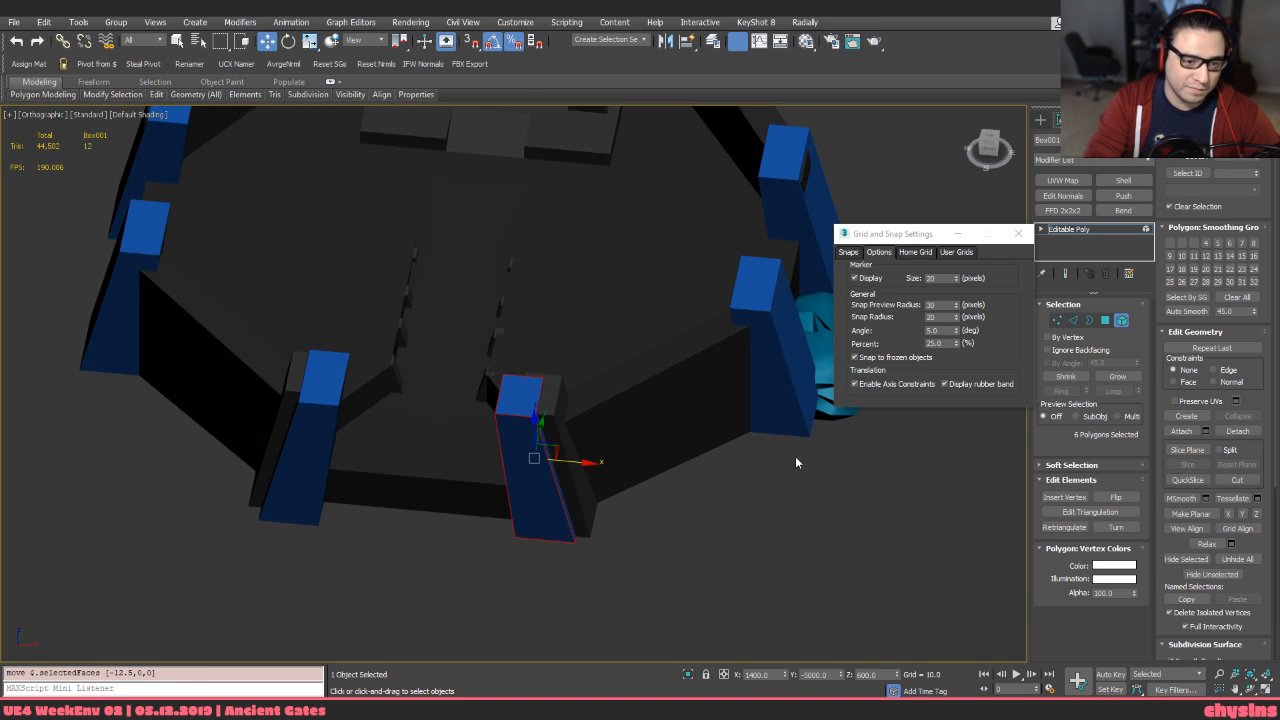
Narrow the two side pillar elements beside the rock to 75% along Y
left_click(800, 384)
middle_click_drag(743, 412, 571, 423)
key("r")
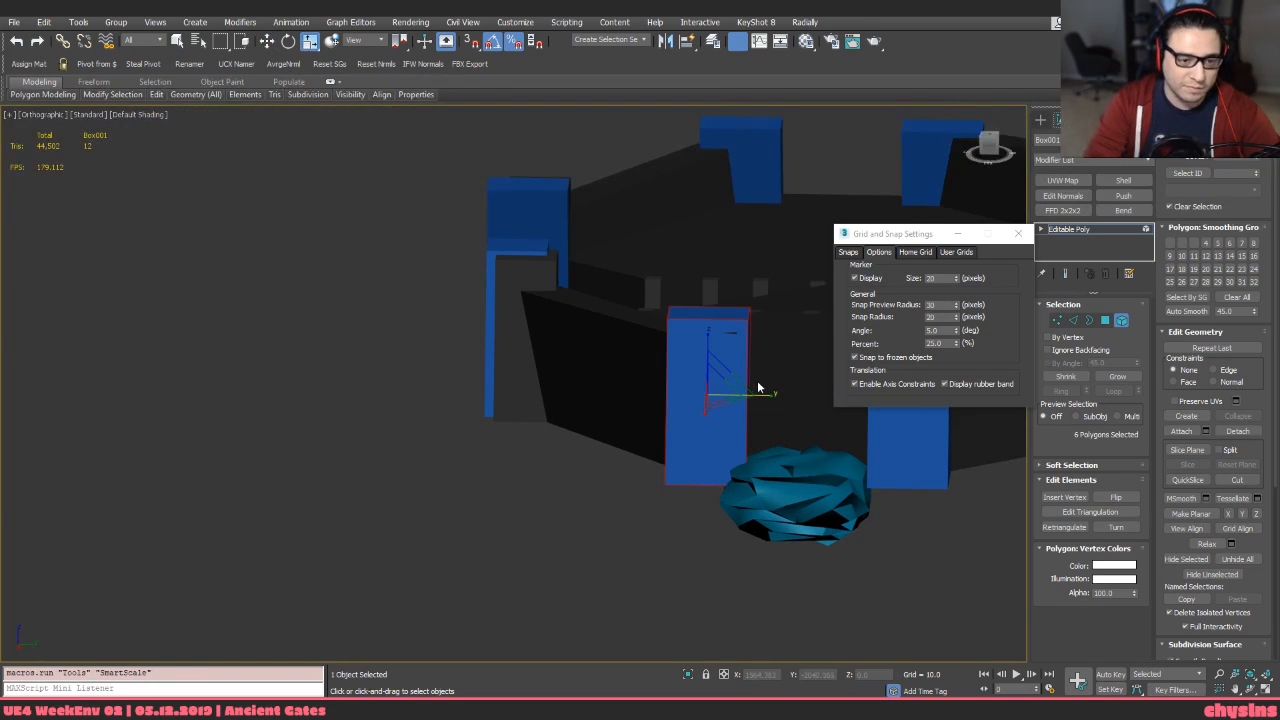
left_click_drag(776, 394, 759, 402)
middle_click_drag(762, 428, 617, 474)
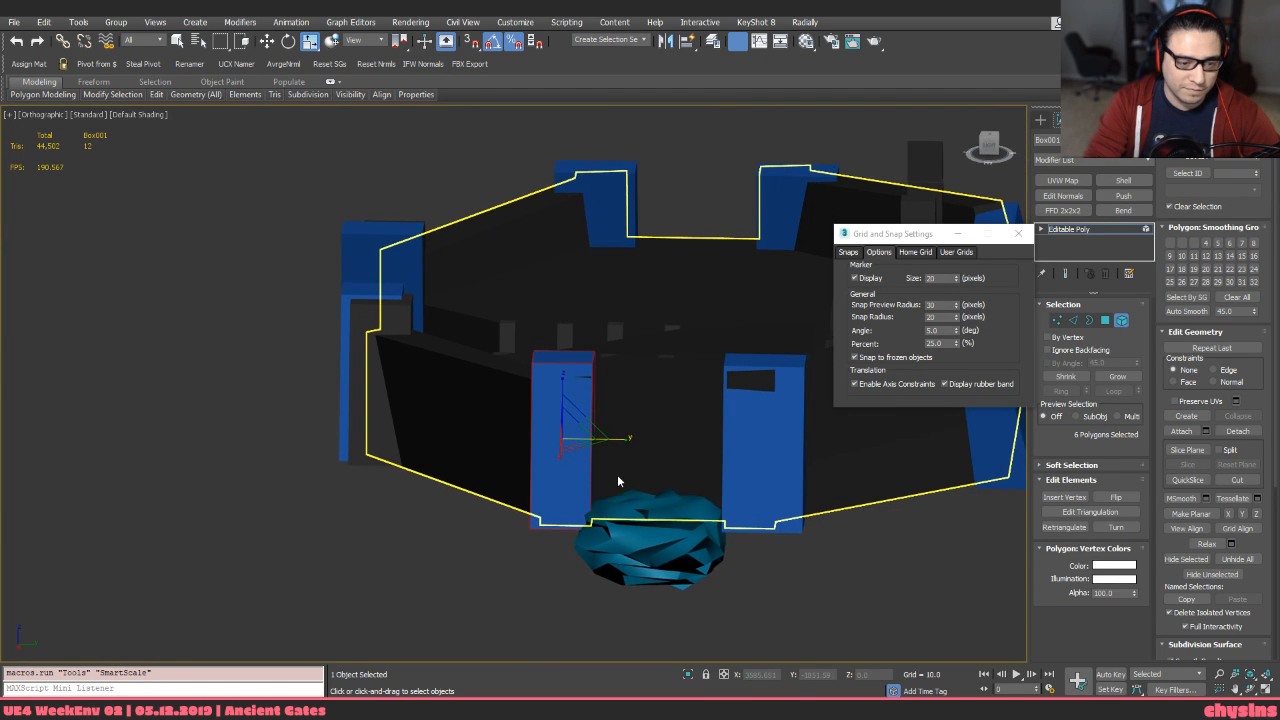
key("w")
left_click(745, 497)
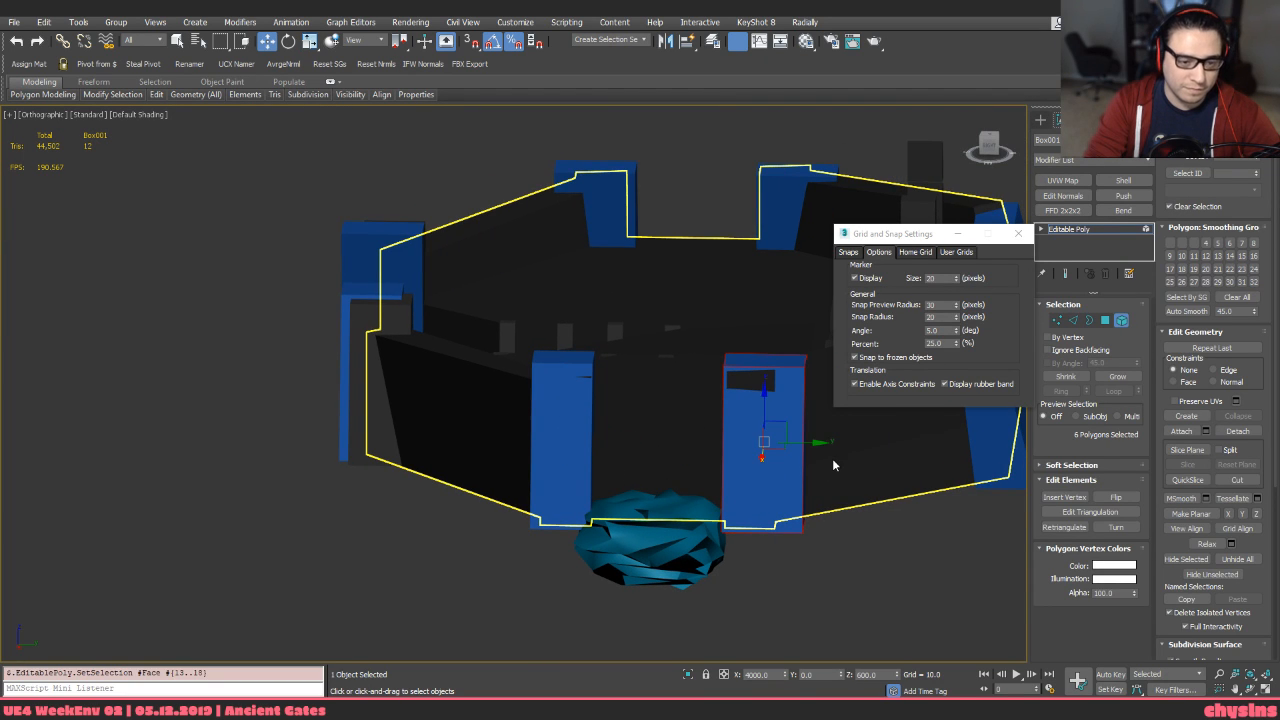
key("r")
Try to narrow the back corner pillar element to 75% along X and rotate it about its vertical axis
middle_click_drag(766, 434, 570, 491, "alt")
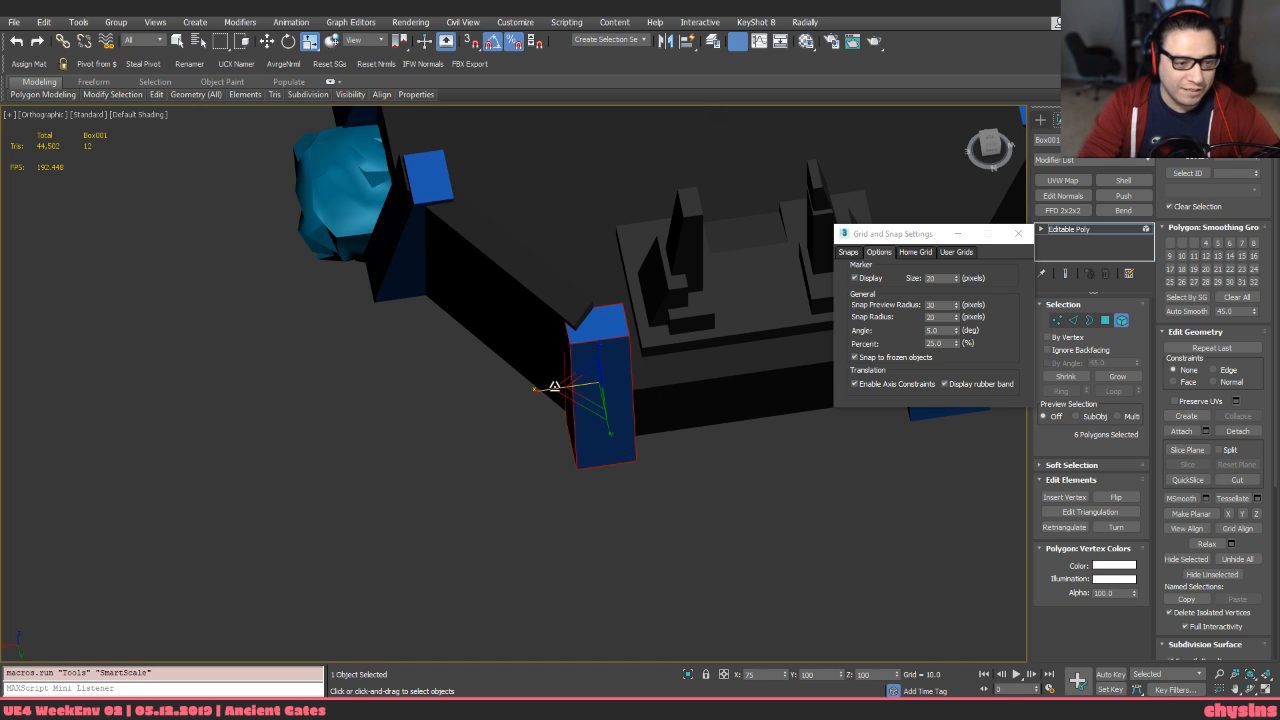
key("e")
left_click_drag(592, 426, 561, 426)
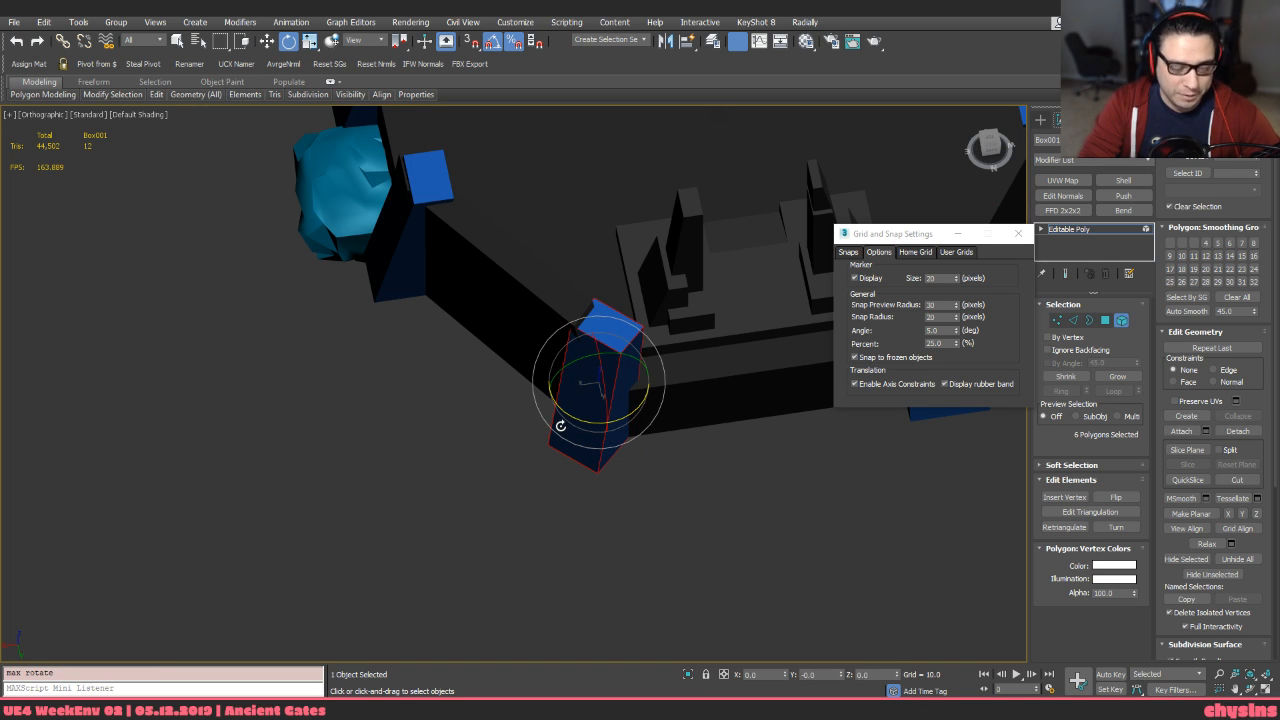
Delete every pillar element except the front one and the two side ones on the rock's side of the plateau
middle_click_drag(561, 426, 738, 419, "alt")
key("Delete")
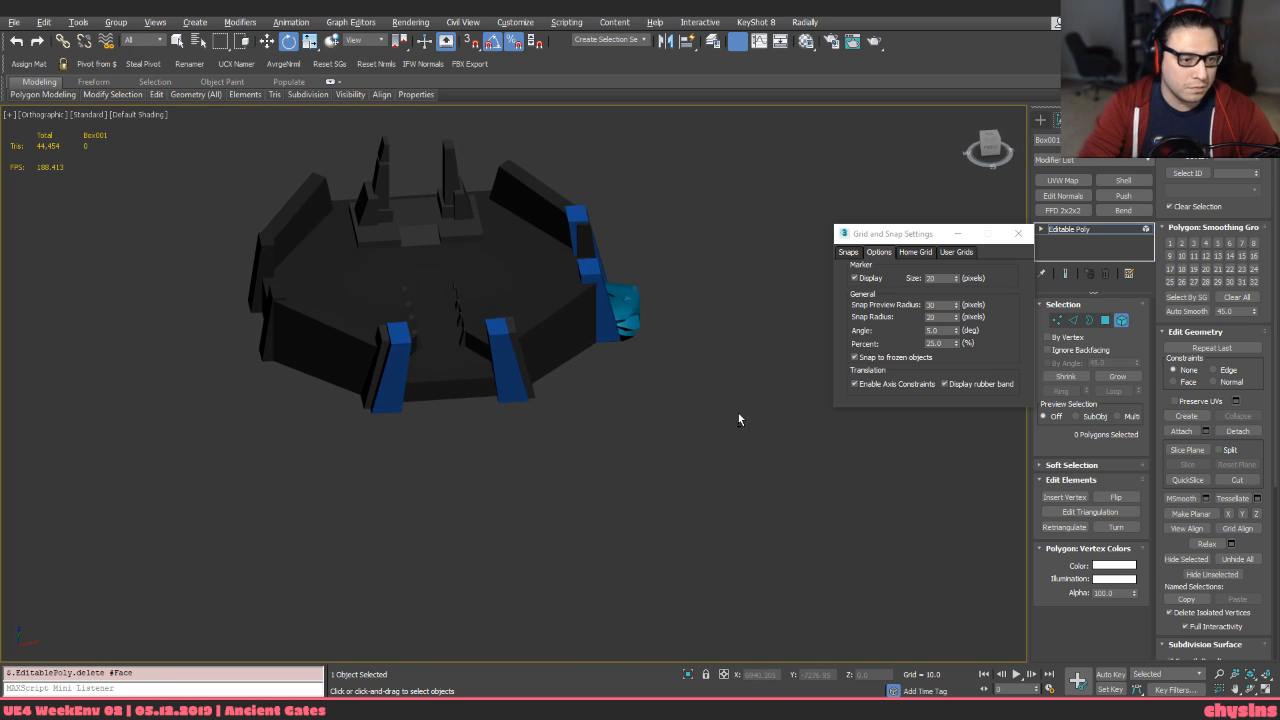
left_click(391, 347)
middle_click_drag(405, 354, 416, 325)
key("Delete")
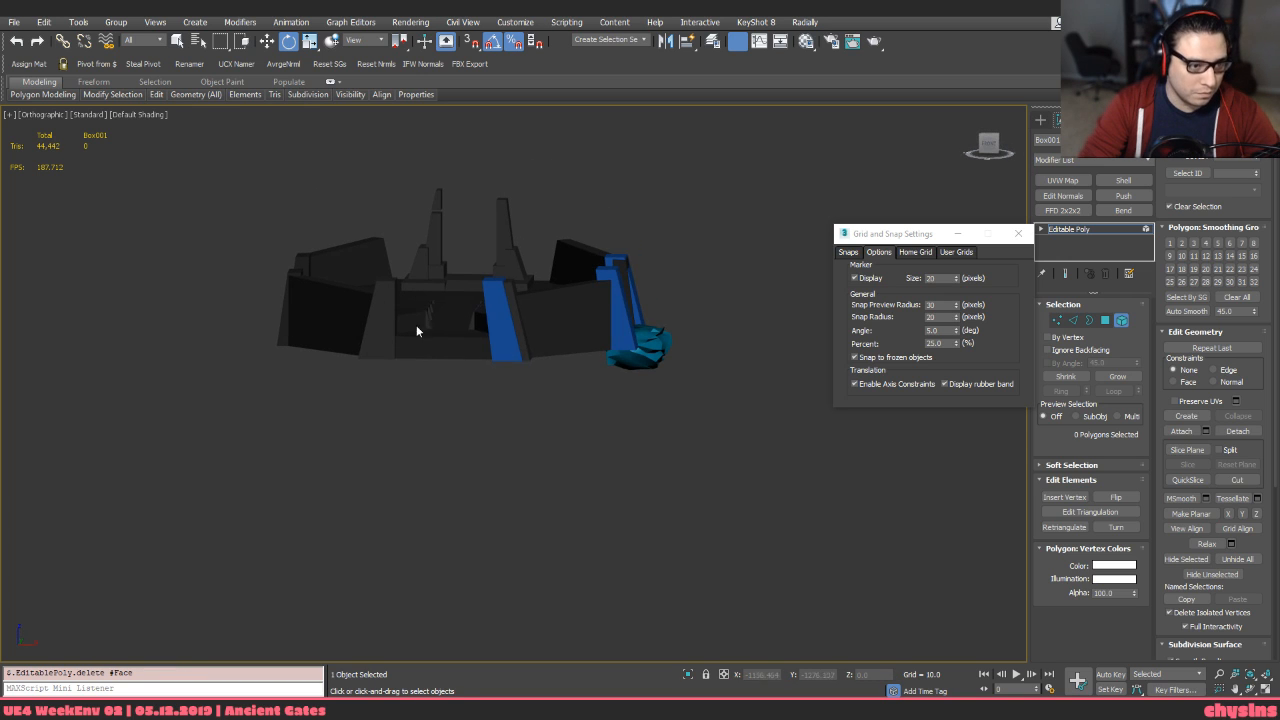
Delete the old SM_AG_PlateauPillars_01 object and rename the new pillar object Box001 as SM_AG_PlateauPillars_01
key("5")
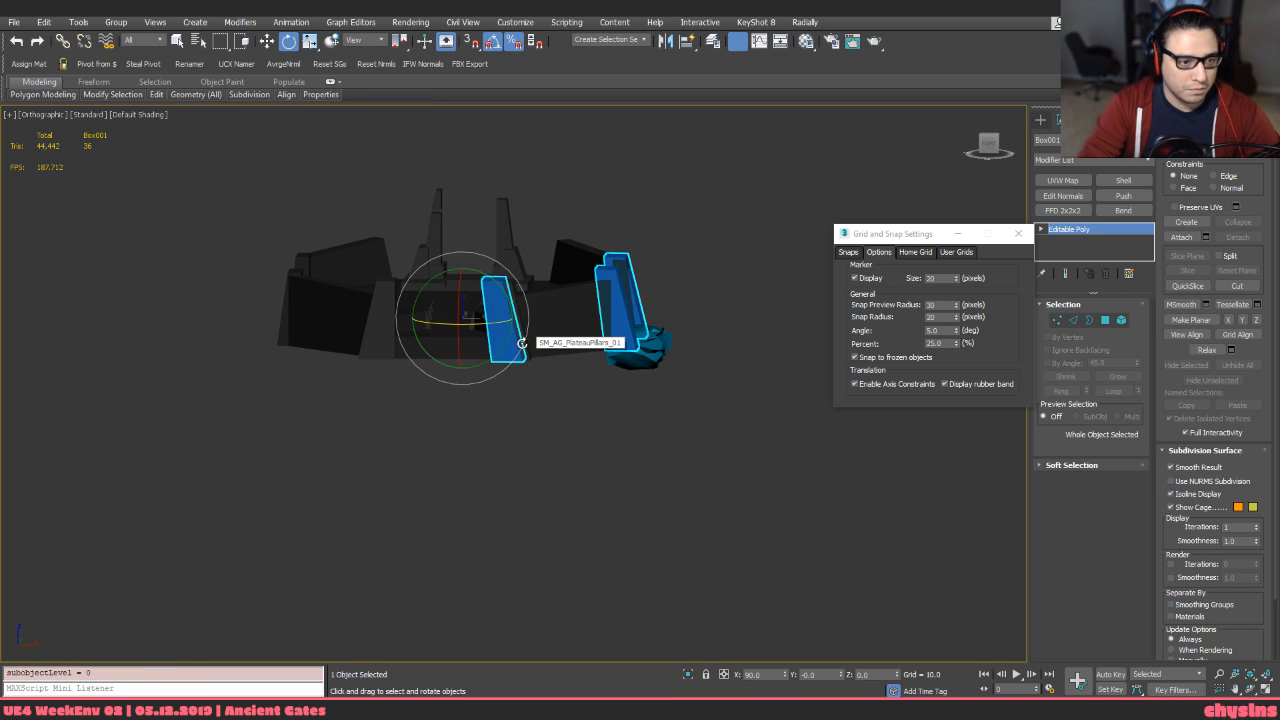
left_click(518, 345)
key("w")
middle_click_drag(518, 345, 613, 428)
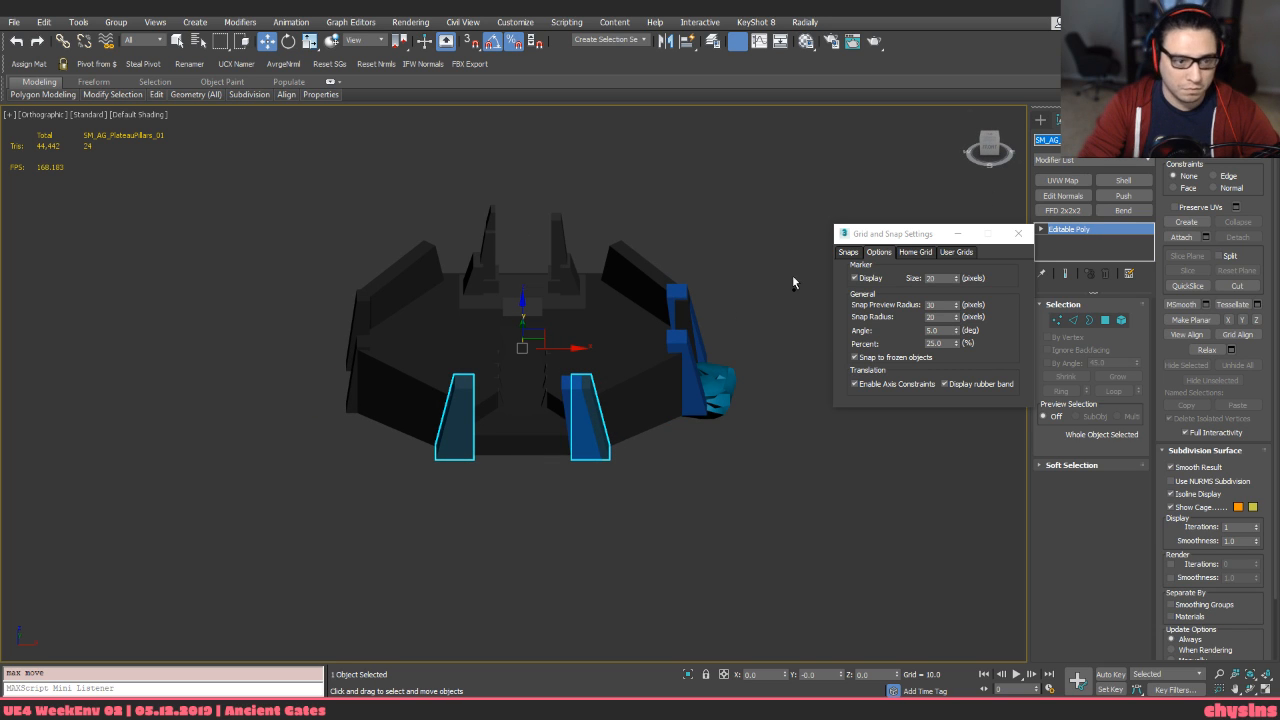
left_click(589, 398)
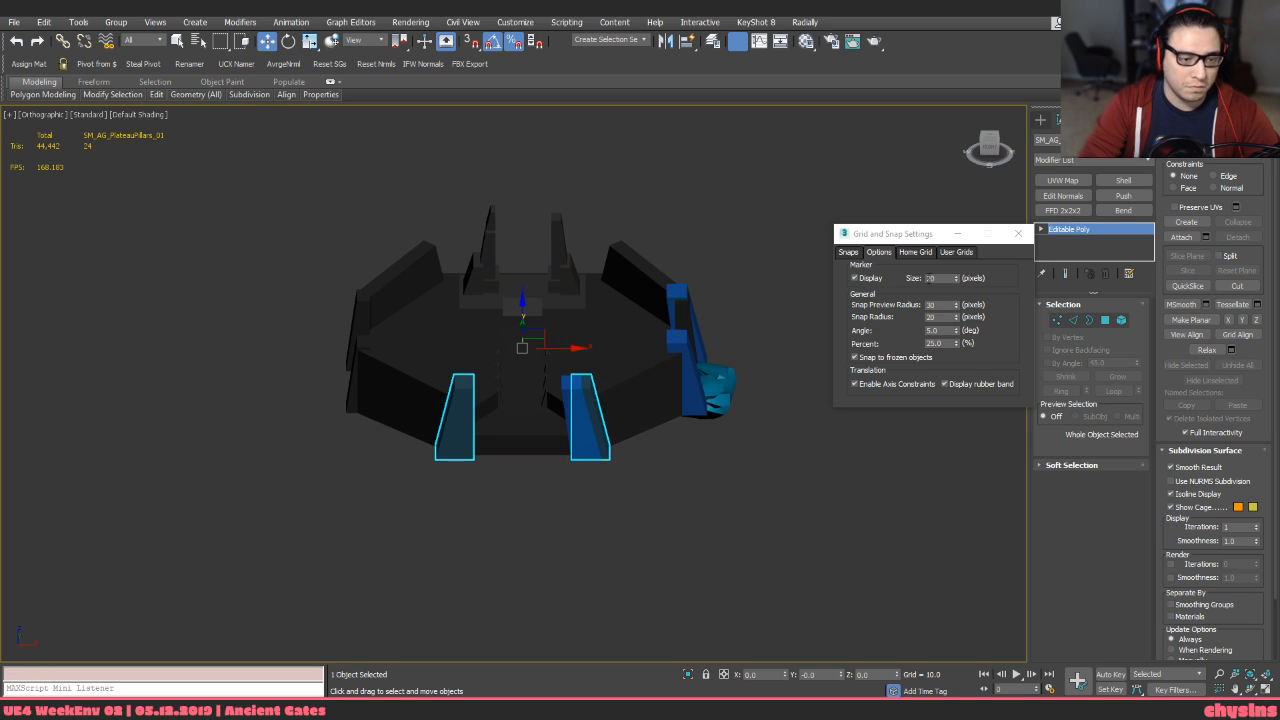
left_click(944, 148)
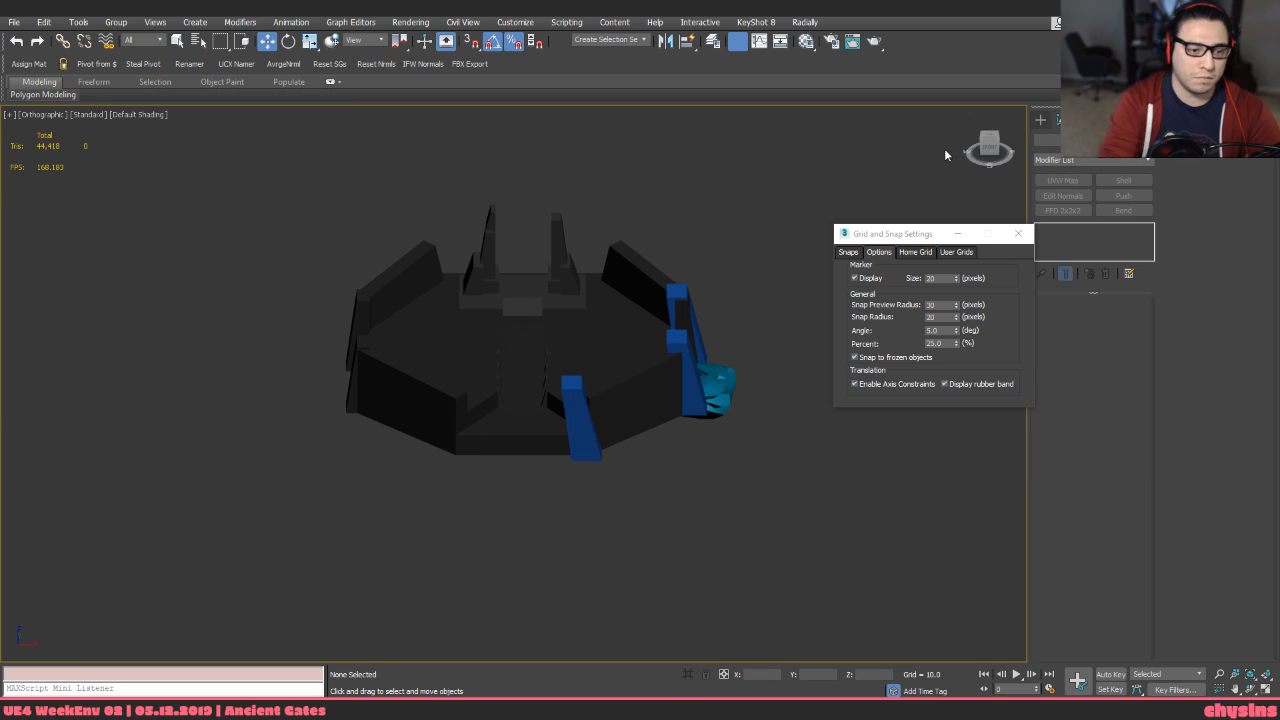
left_click(570, 440)
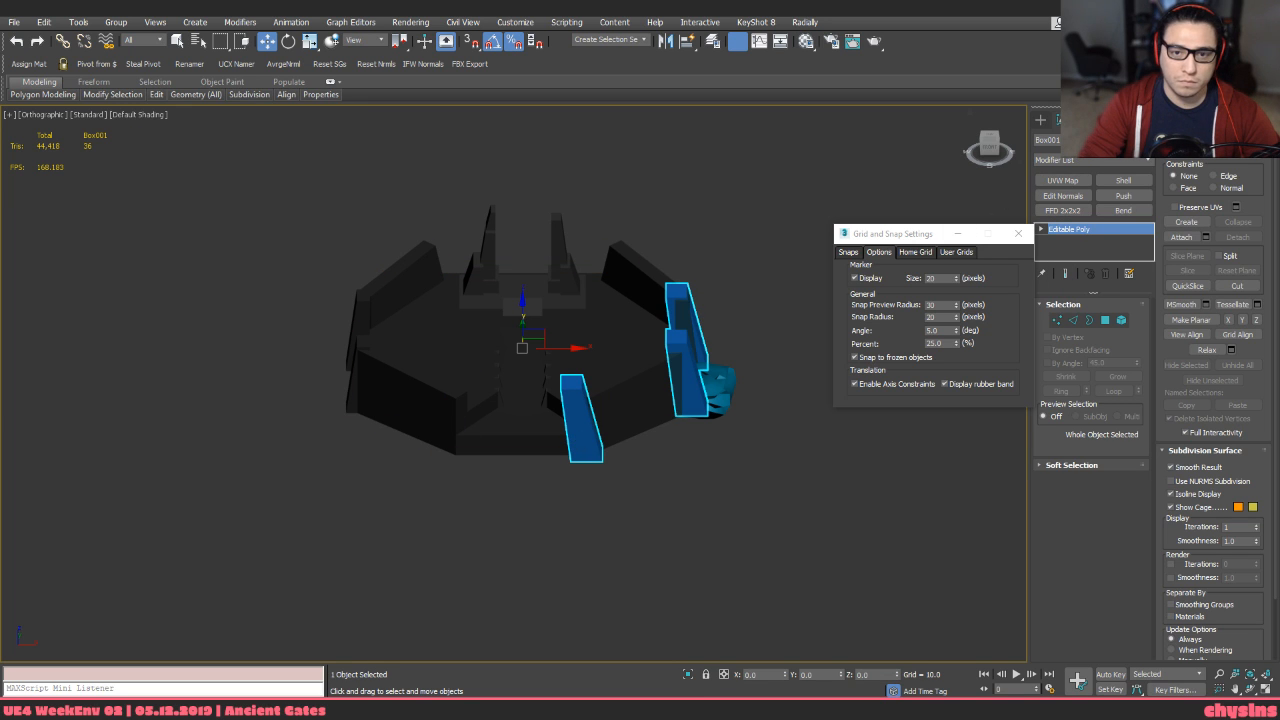
key("Return")
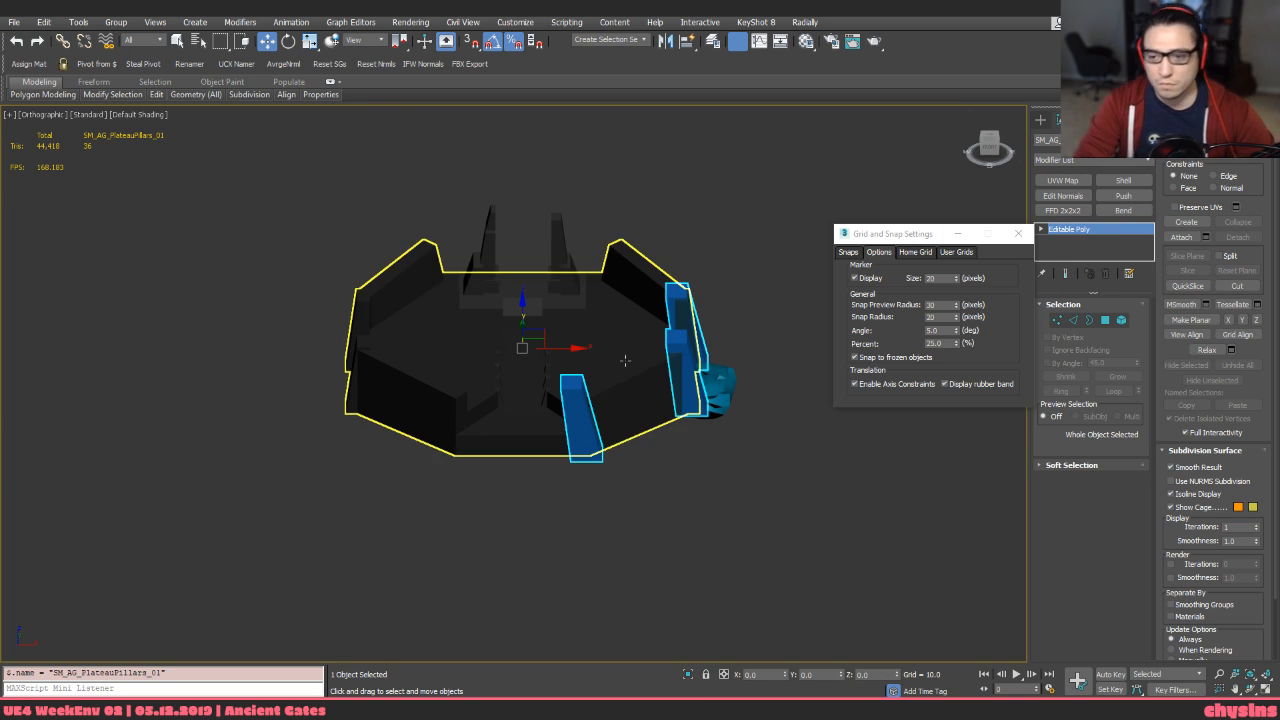
Try to clone the front pillar element to the plateau corner beside the rock
middle_click_drag(662, 379, 668, 419)
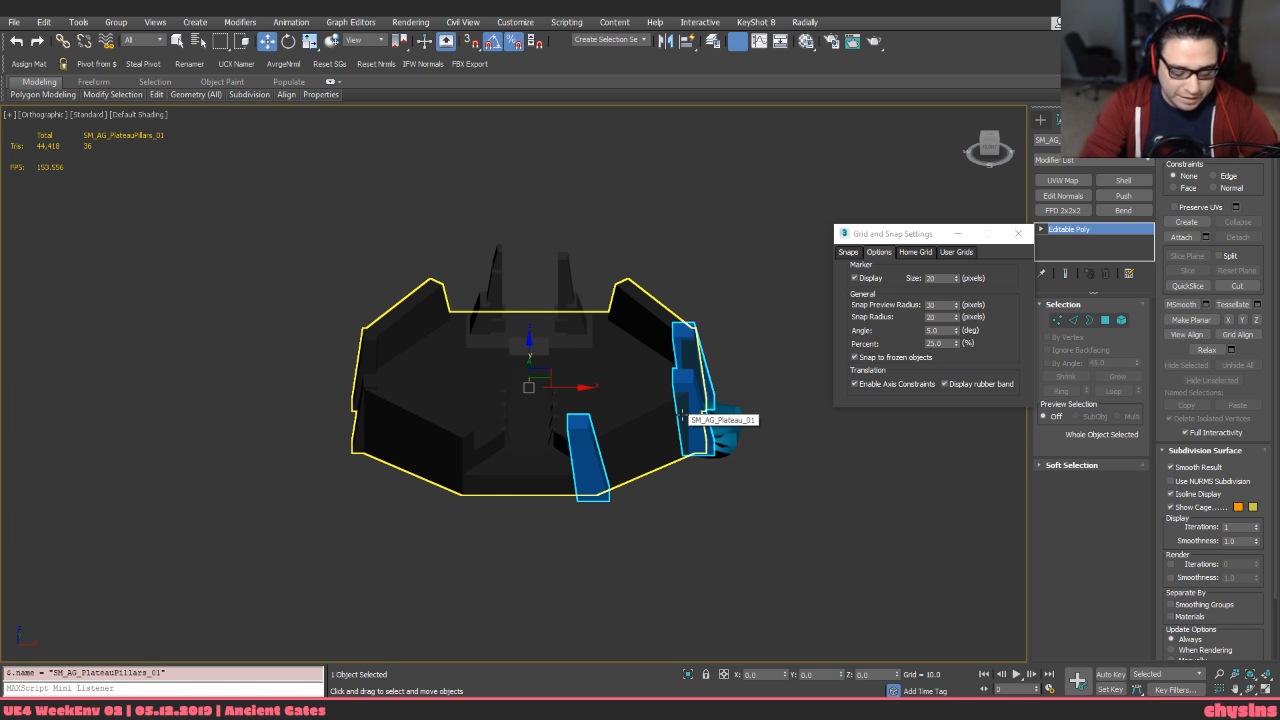
key("p")
key("z")
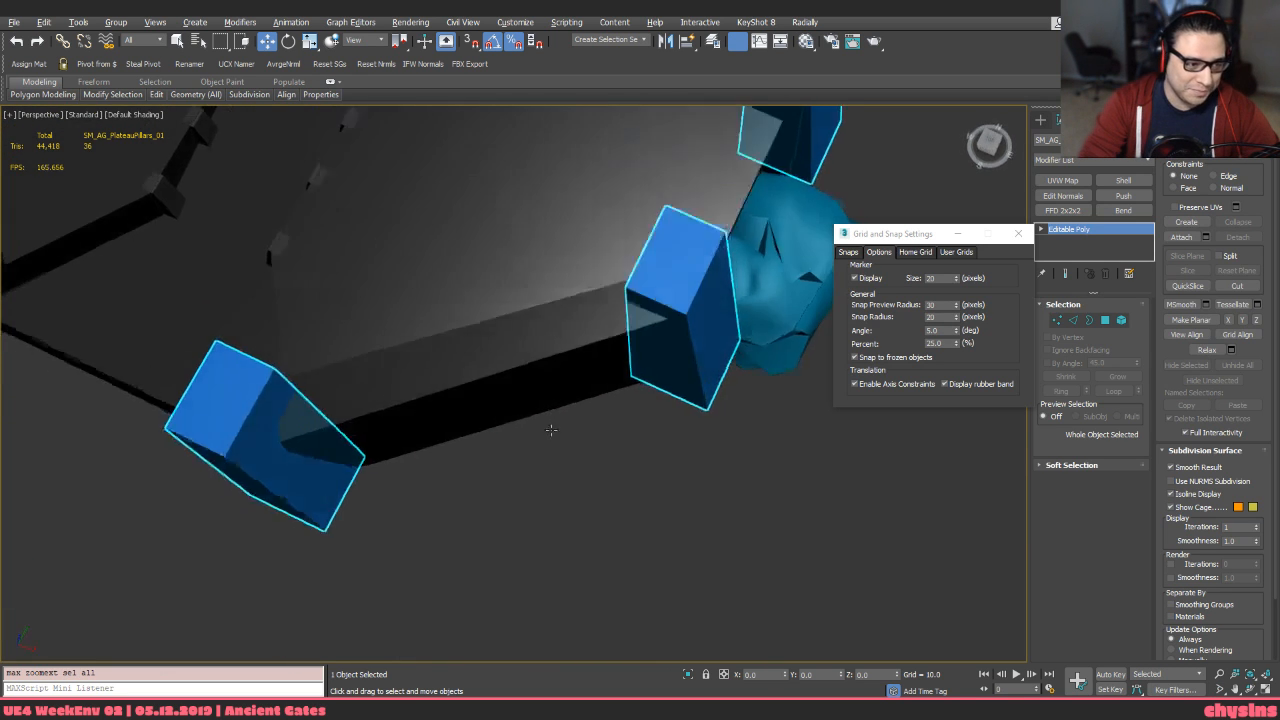
middle_click_drag(551, 430, 310, 524, "alt")
key("5")
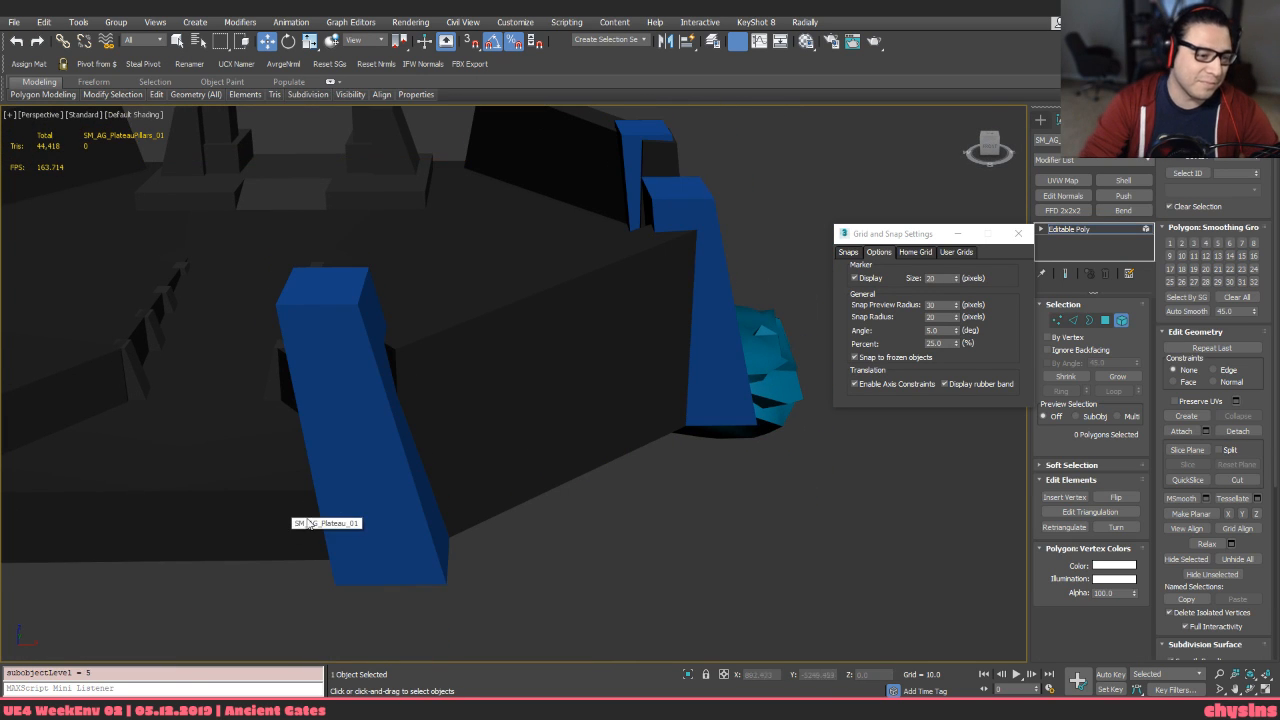
left_click(310, 524)
middle_click_drag(417, 429, 409, 443, "alt")
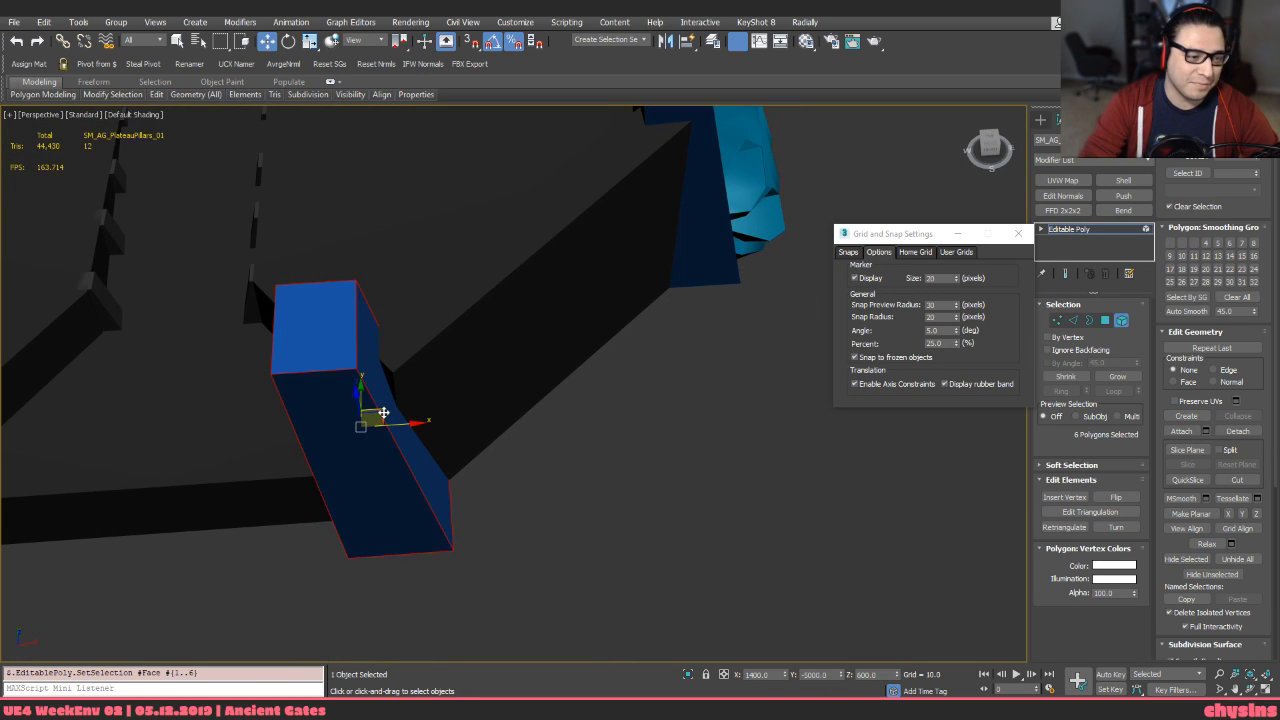
mouse_move(383, 412)
left_mouse_down("shift")
mouse_move(700, 120)
mouse_move(714, 166)
mouse_move(700, 170)
left_mouse_up("shift")
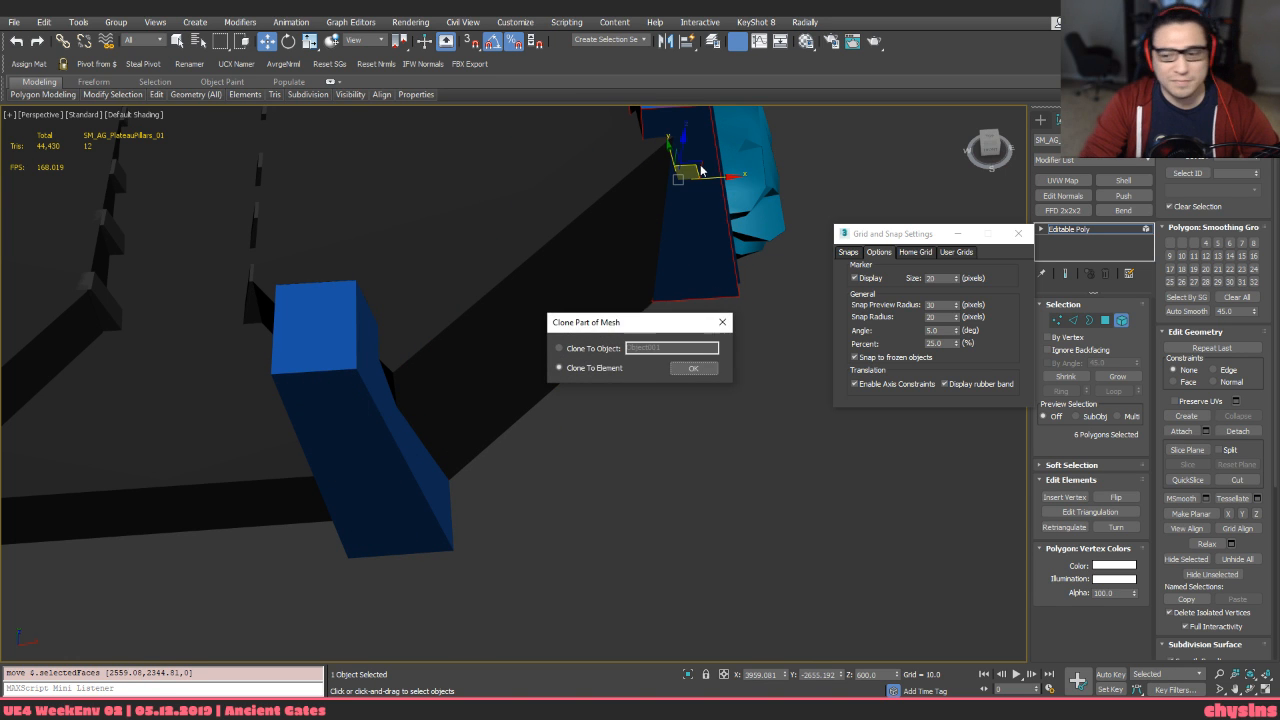
left_click(694, 370)
mouse_move(694, 370)
middle_mouse_down("alt")
mouse_move(651, 409)
mouse_move(641, 322)
middle_mouse_up("alt")
key("Delete")
Delete the two leftover pillar elements near the rock from the SM_AG_Plateau_01 mesh, picking them in wireframe display
scroll(663, 406, "down", 4)
middle_click_drag(606, 389, 654, 374)
key("5")
left_click(776, 336)
key("F3")
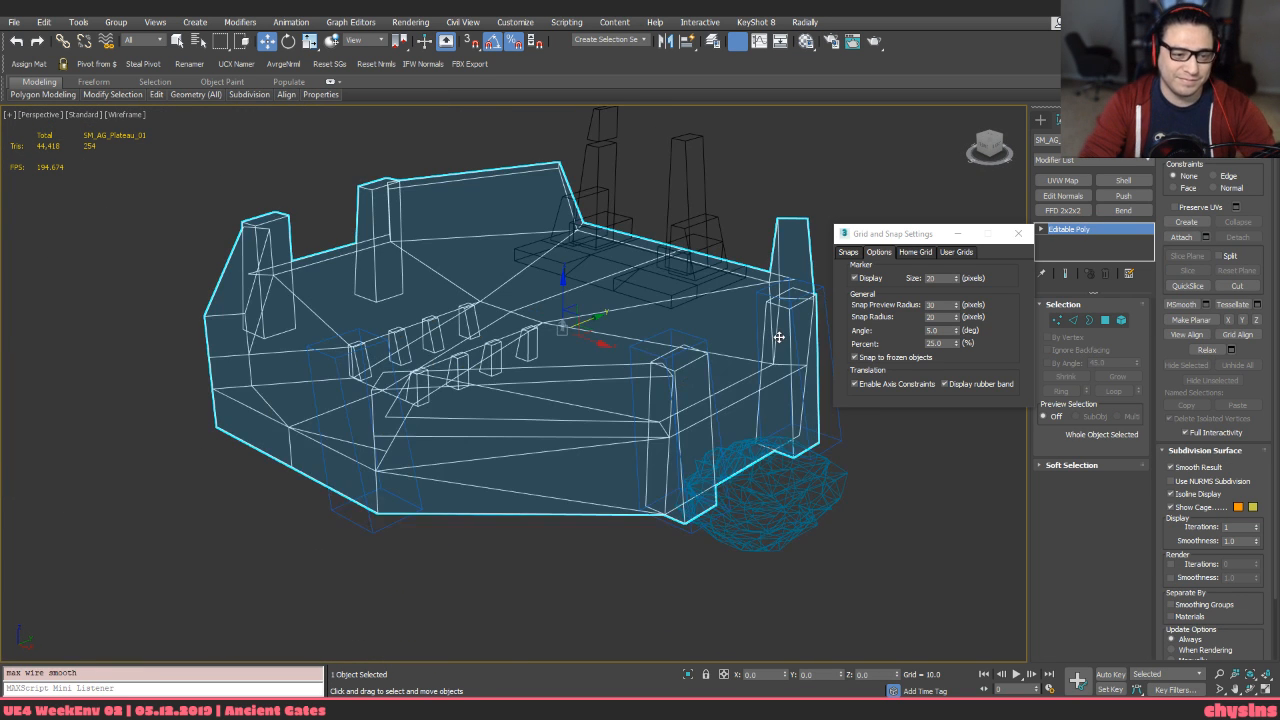
key("5")
left_click(671, 384)
key("Delete")
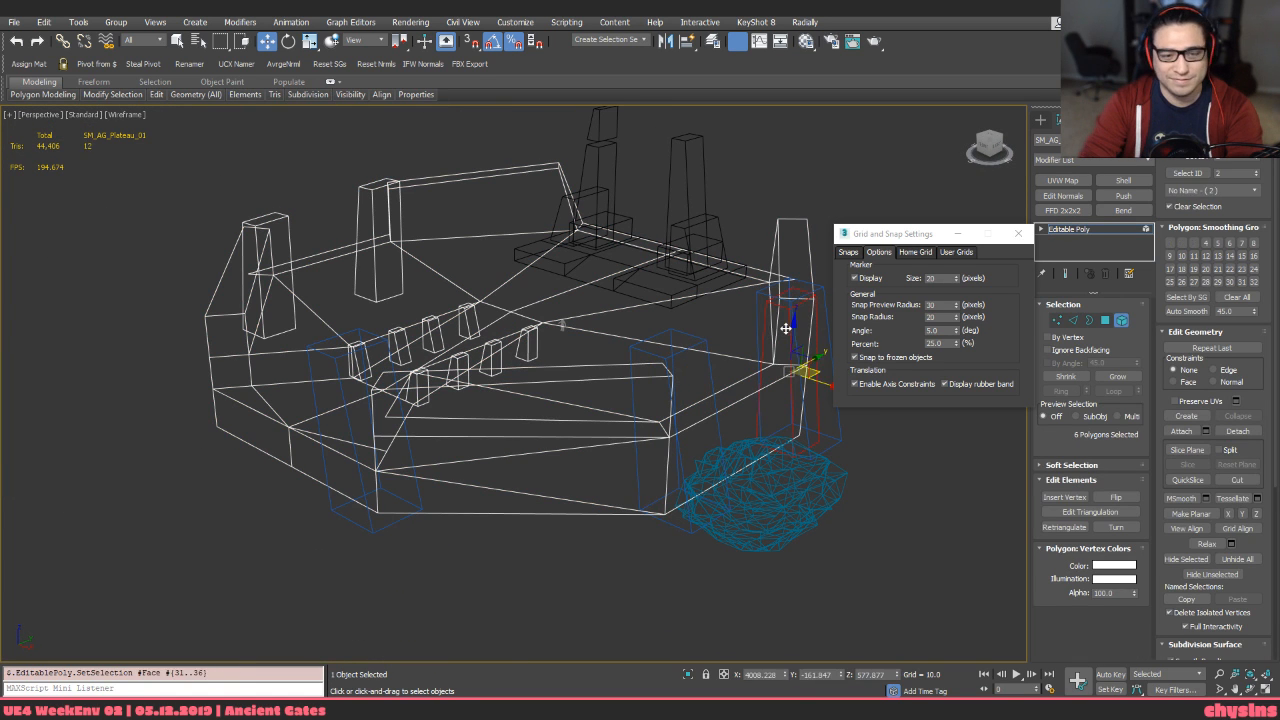
middle_click_drag(786, 320, 523, 489, "alt")
key("F3")
Mirror the pillar object across X with a Symmetry modifier and reset its transform
key("z")
key("5")
left_click(592, 428)
key("alt+s")
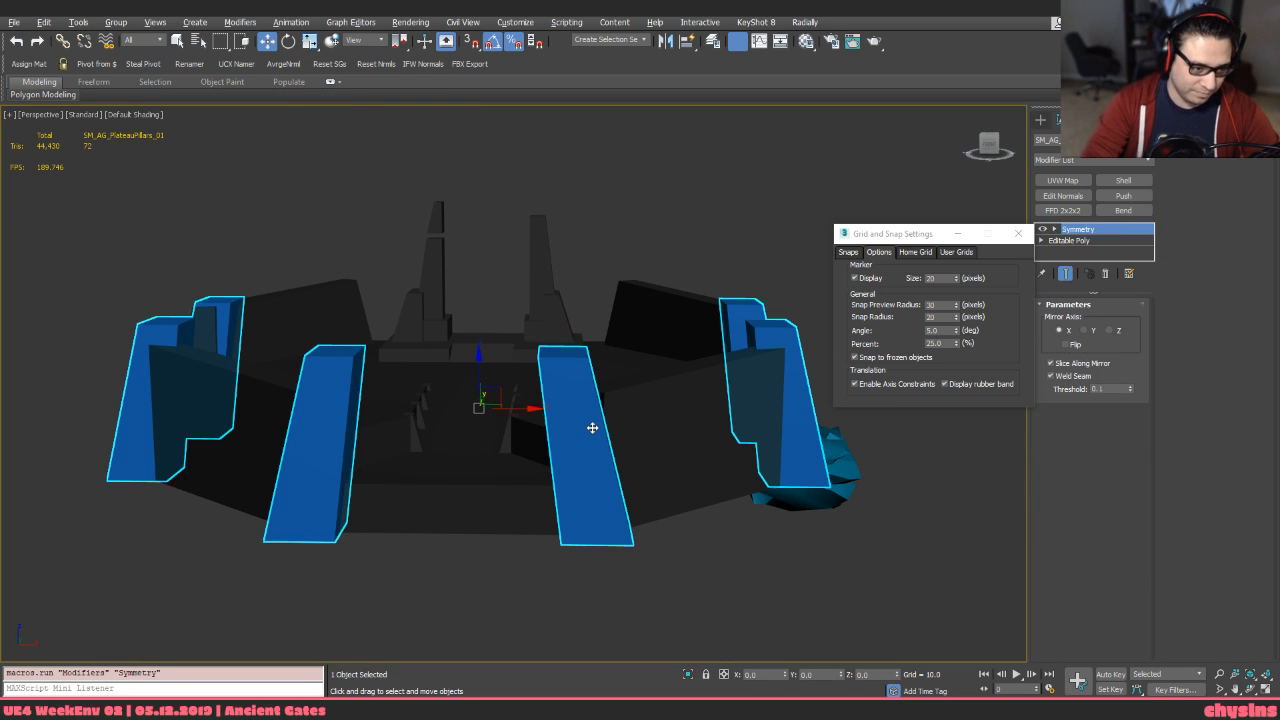
key("alt+x")
middle_click_drag(531, 319, 548, 310, "alt")
Add an Unwrap UVW modifier to the pillars on map channel 2 and select all their UV shells
key("alt+u")
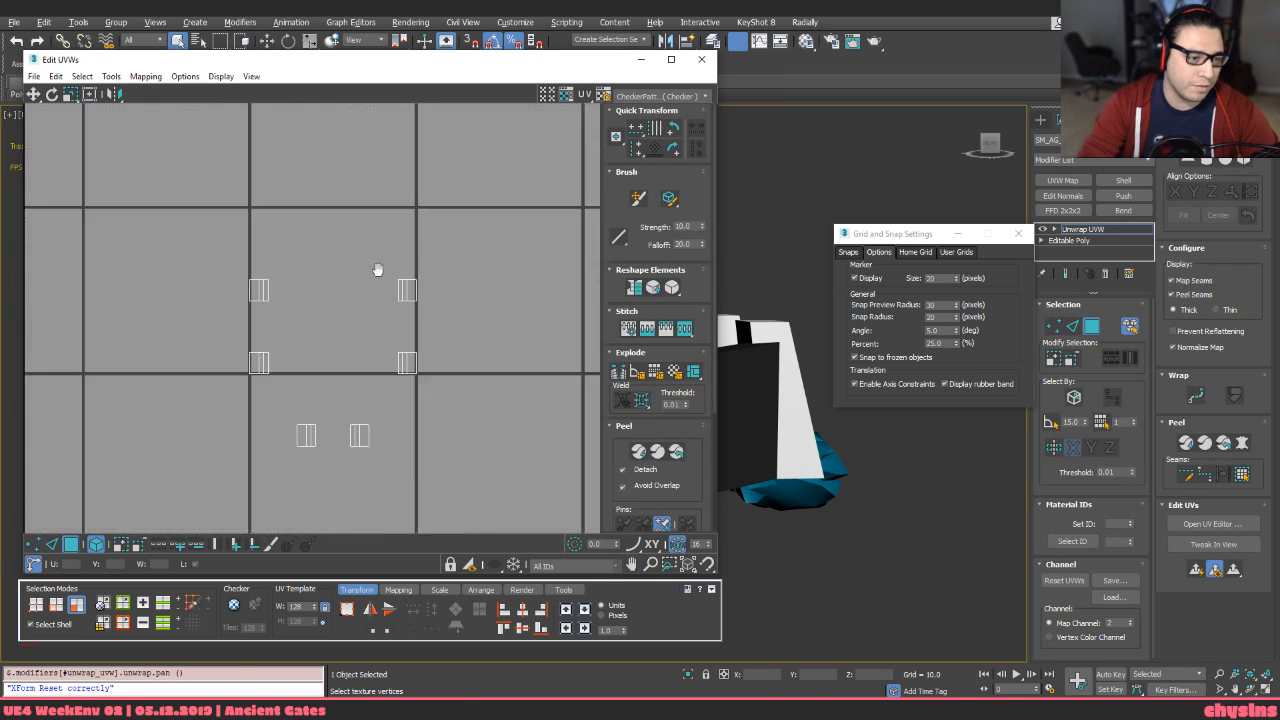
scroll(378, 270, "down", 2)
left_click_drag(477, 219, 197, 462)
middle_click_drag(407, 225, 378, 272)
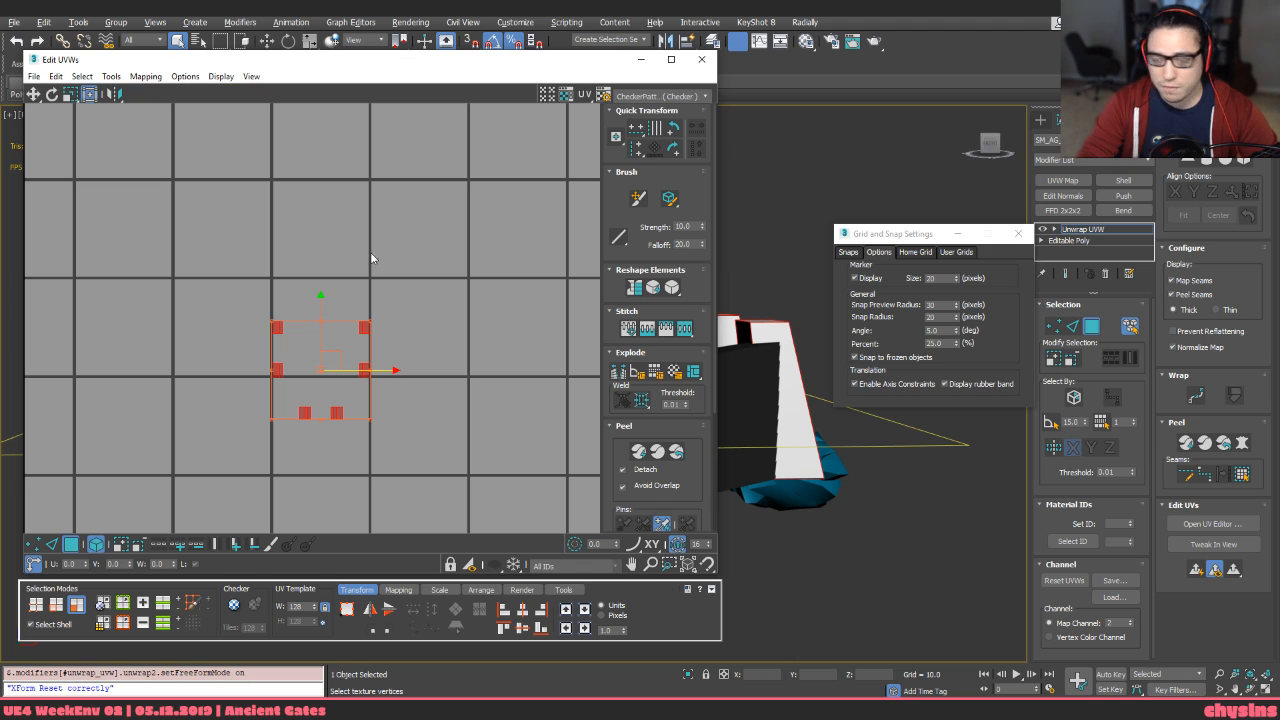
left_click(436, 307)
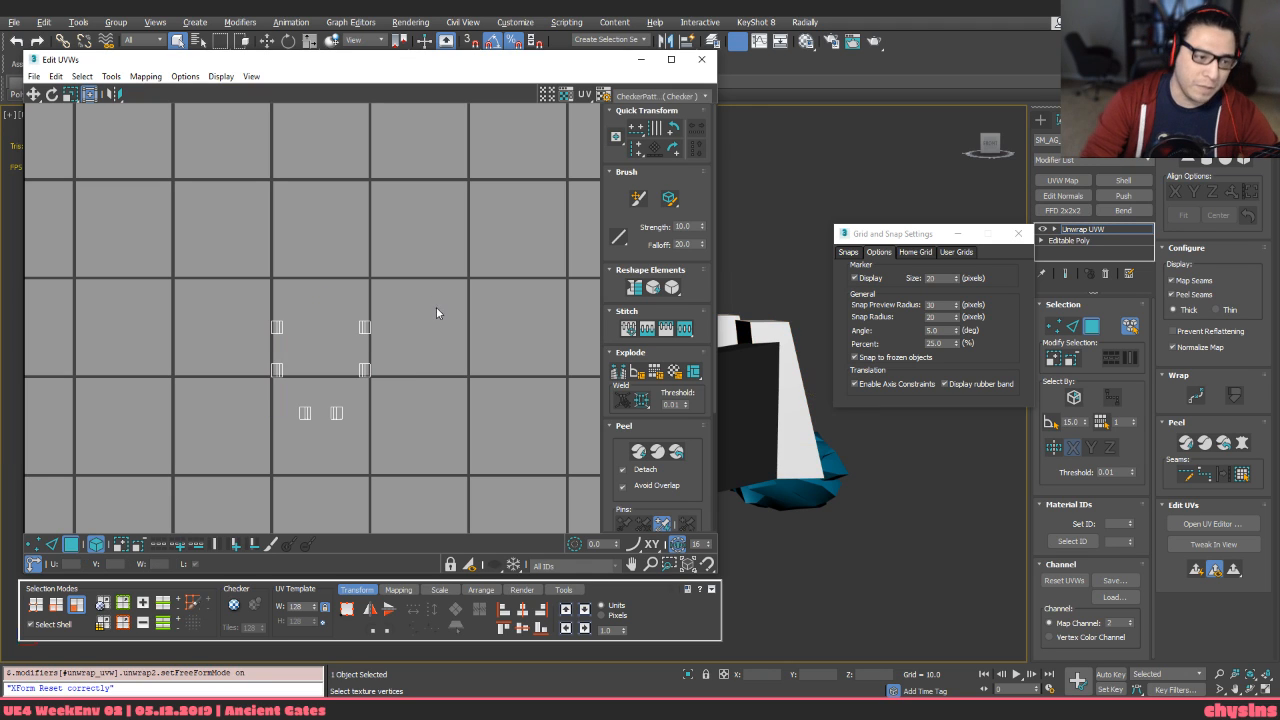
left_click_drag(436, 271, 150, 482)
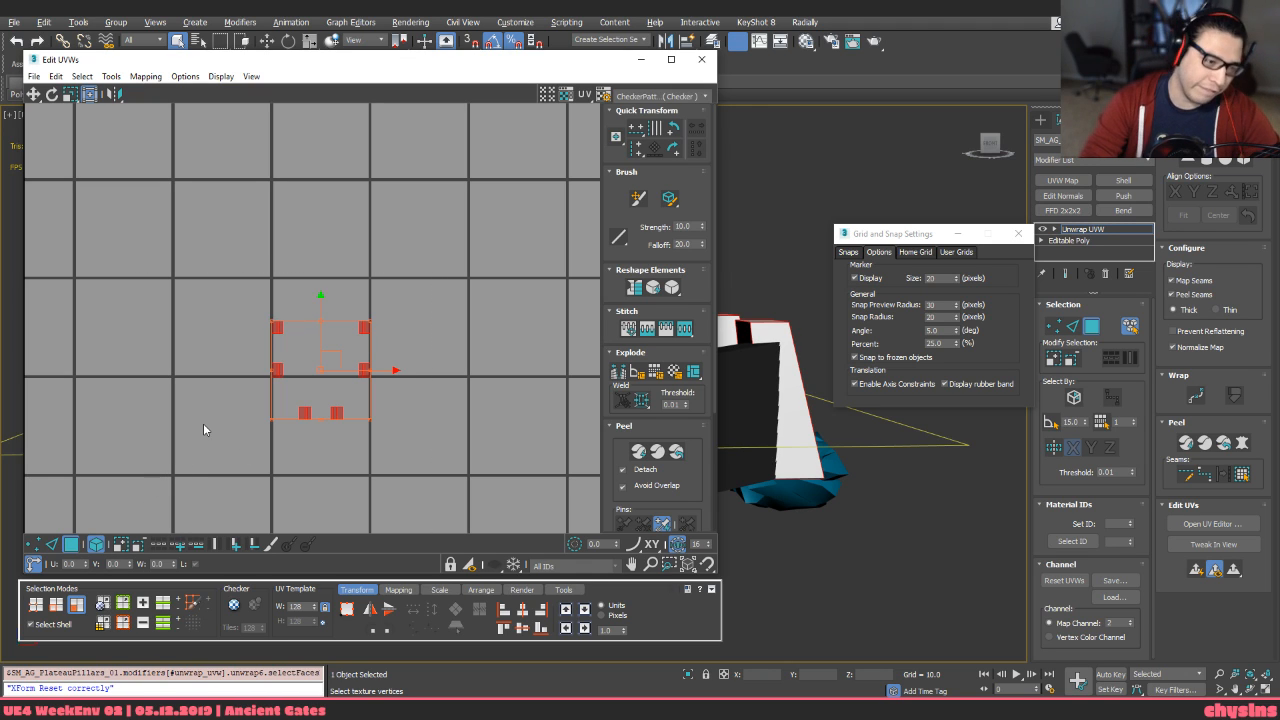
Lay the pillar faces out as separate UV shells packed into the UV tile, and undo the stray shift
left_click(1187, 163)
middle_click_drag(339, 220, 353, 170)
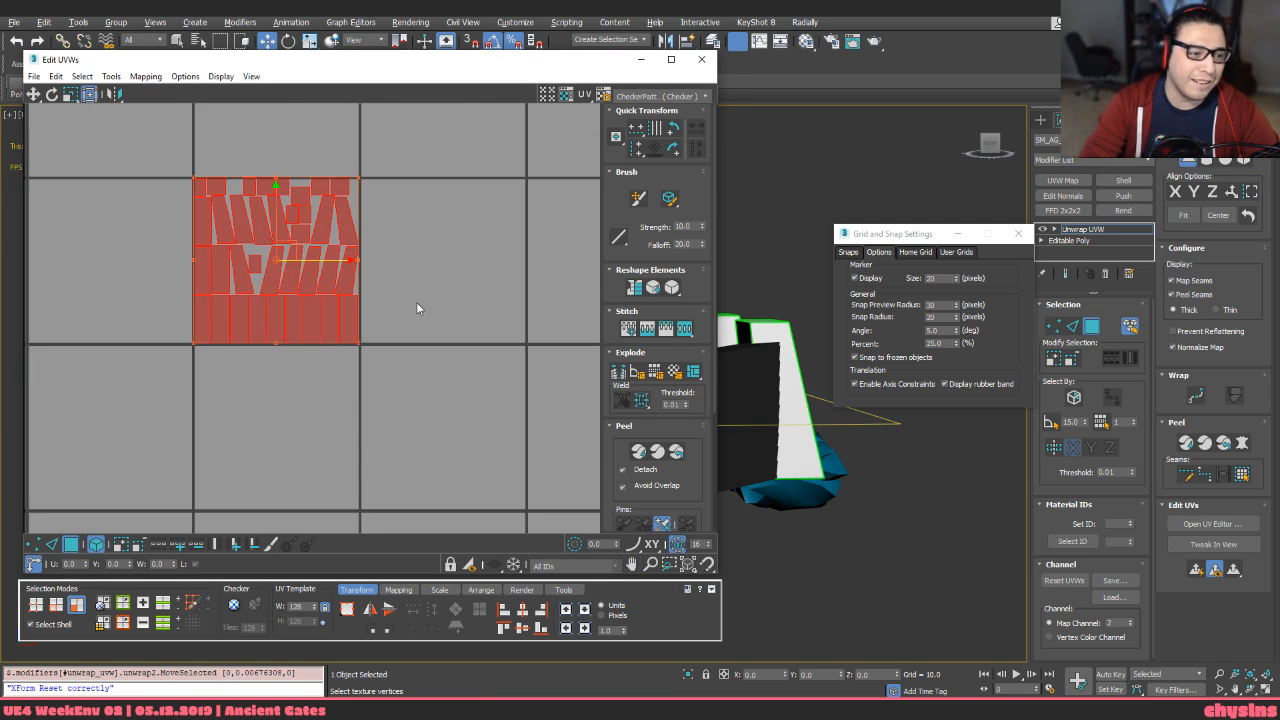
key("ctrl+z")
scroll(512, 338, "up", 1)
left_click_drag(555, 330, 600, 336)
right_click(598, 336)
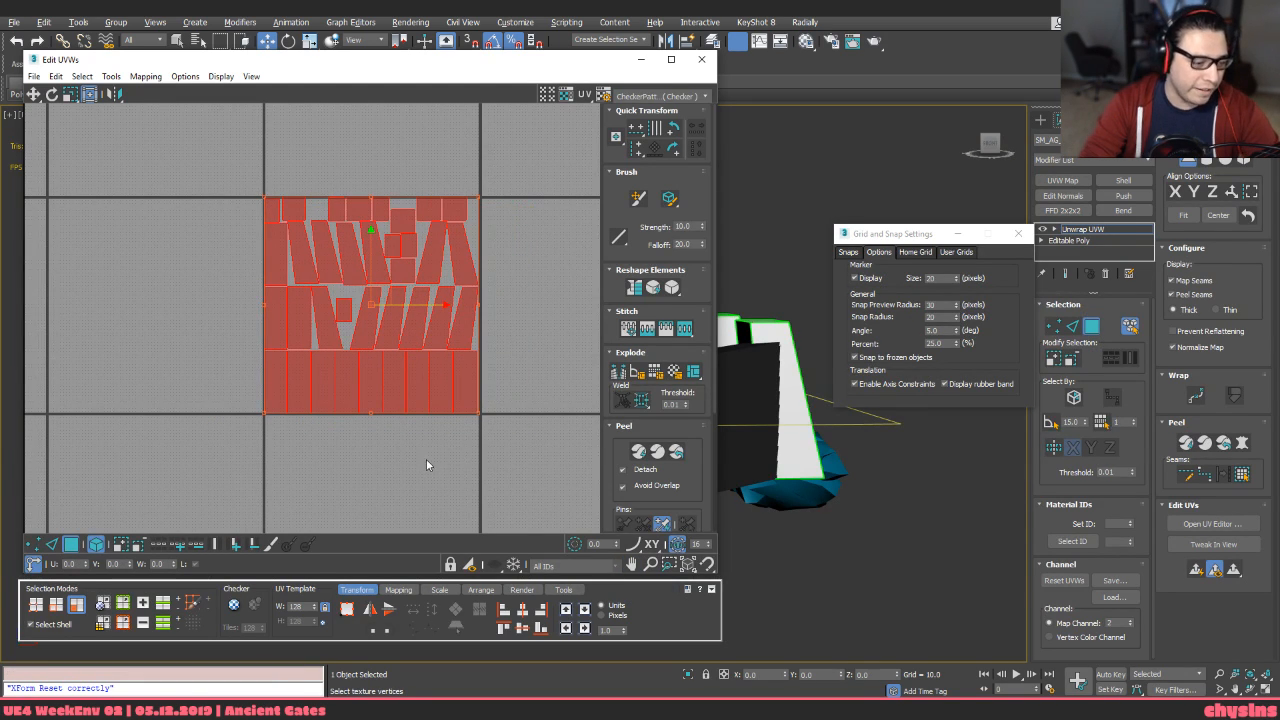
Straighten all the selected pillar UV shells into rectangular shapes
key("5")
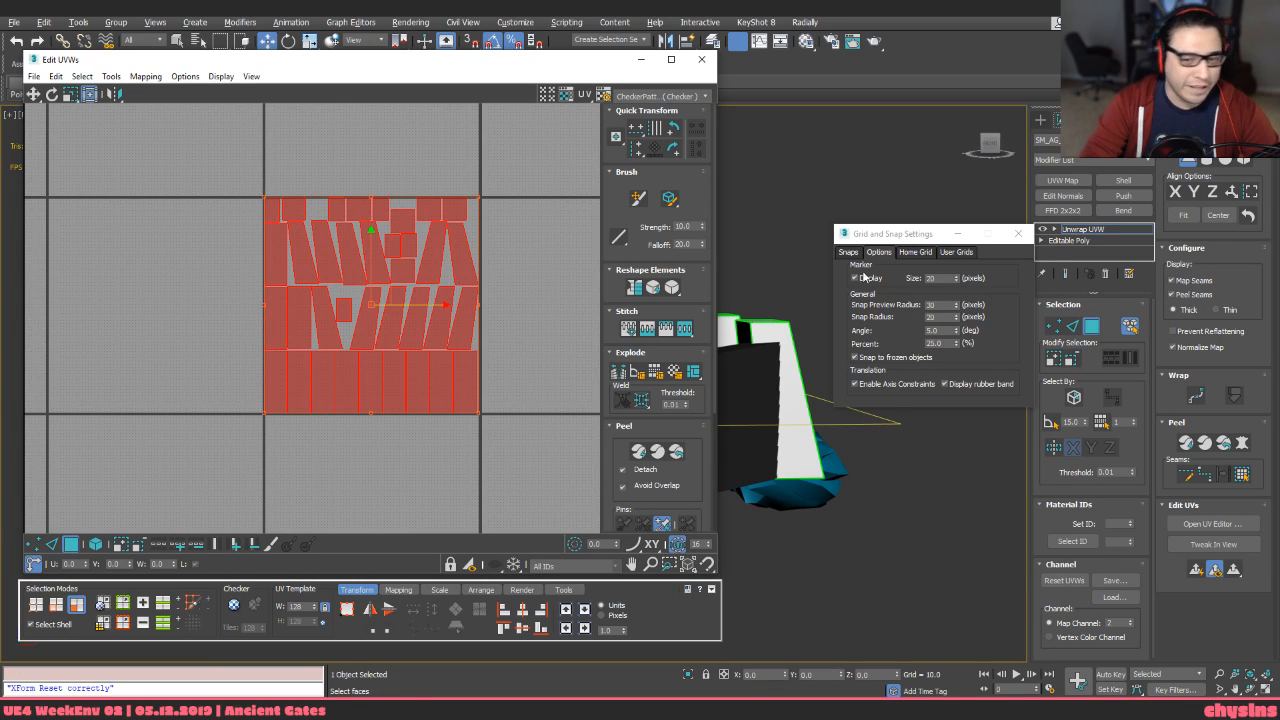
left_click(1137, 327)
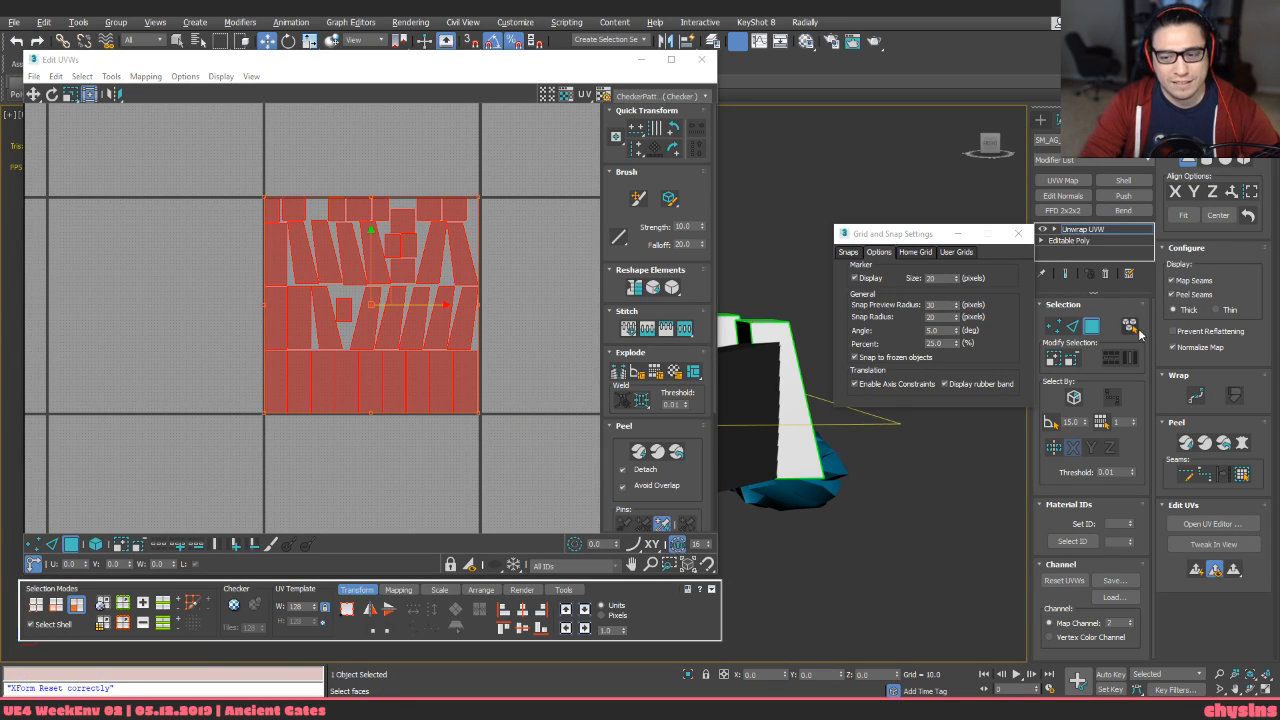
left_click(429, 318)
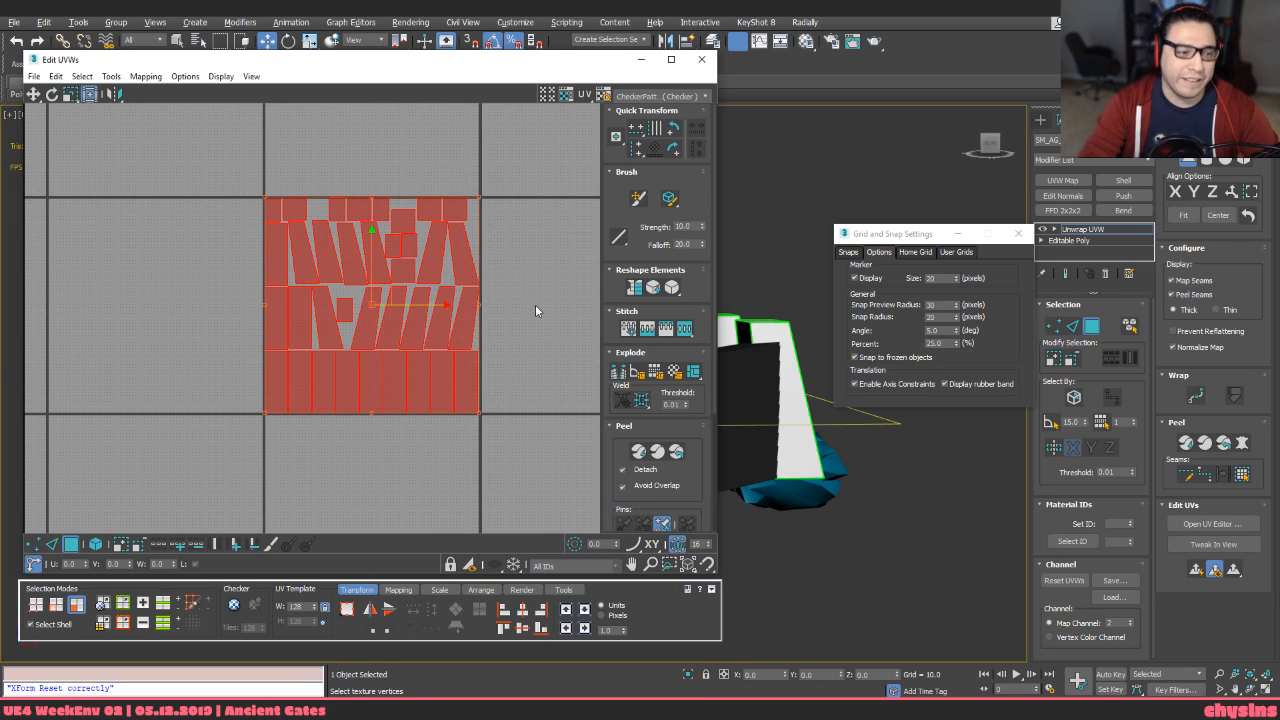
key("w")
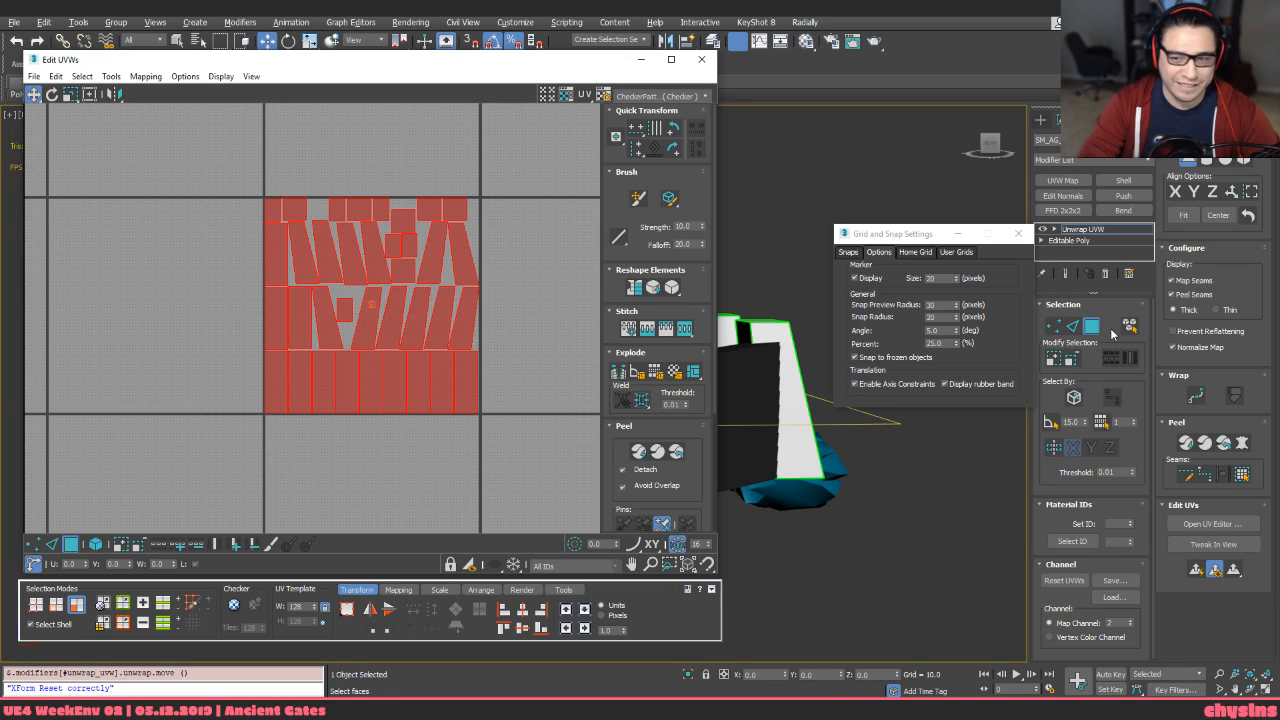
scroll(423, 251, "down", 3)
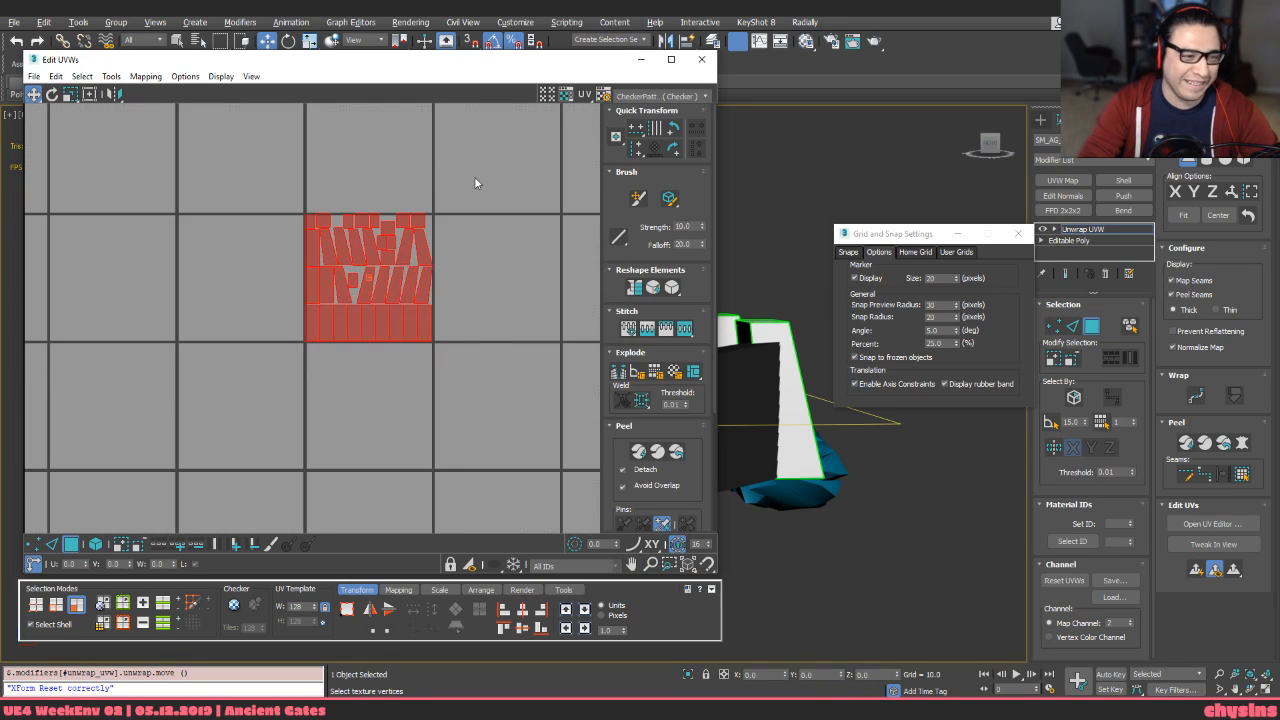
middle_click_drag(383, 268, 359, 267)
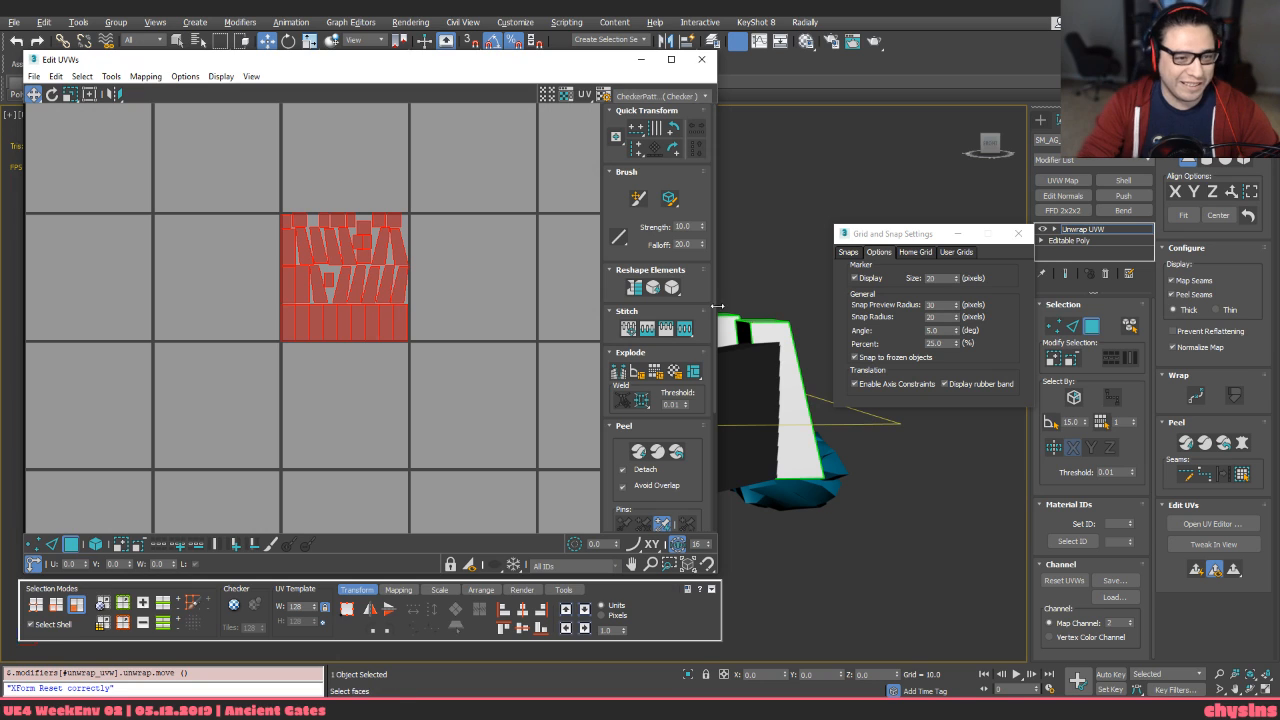
left_click(635, 289)
scroll(348, 270, "up", 4)
middle_click_drag(348, 270, 276, 339)
Try relaxing the straightened shells by polygon angles with 100 iterations and an amount of 0.1, and undo it
key("shift+r")
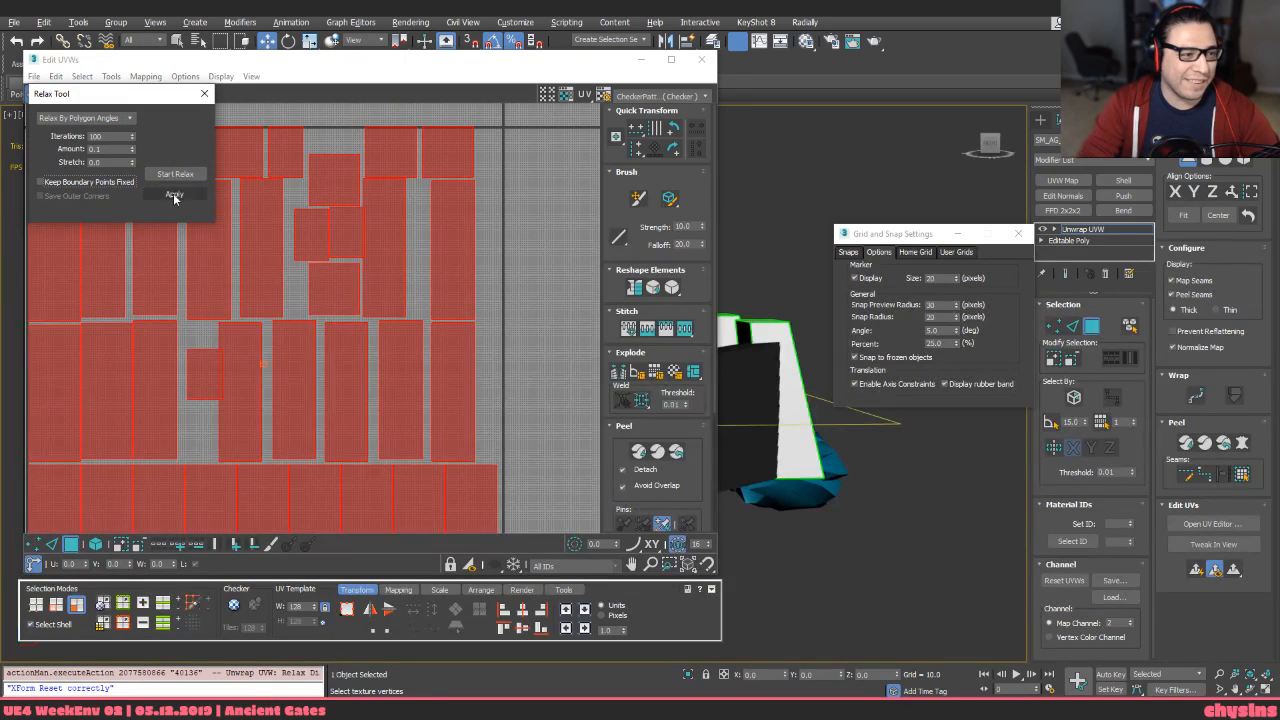
left_click(173, 193)
middle_click_drag(351, 358, 391, 366)
key("ctrl+z")
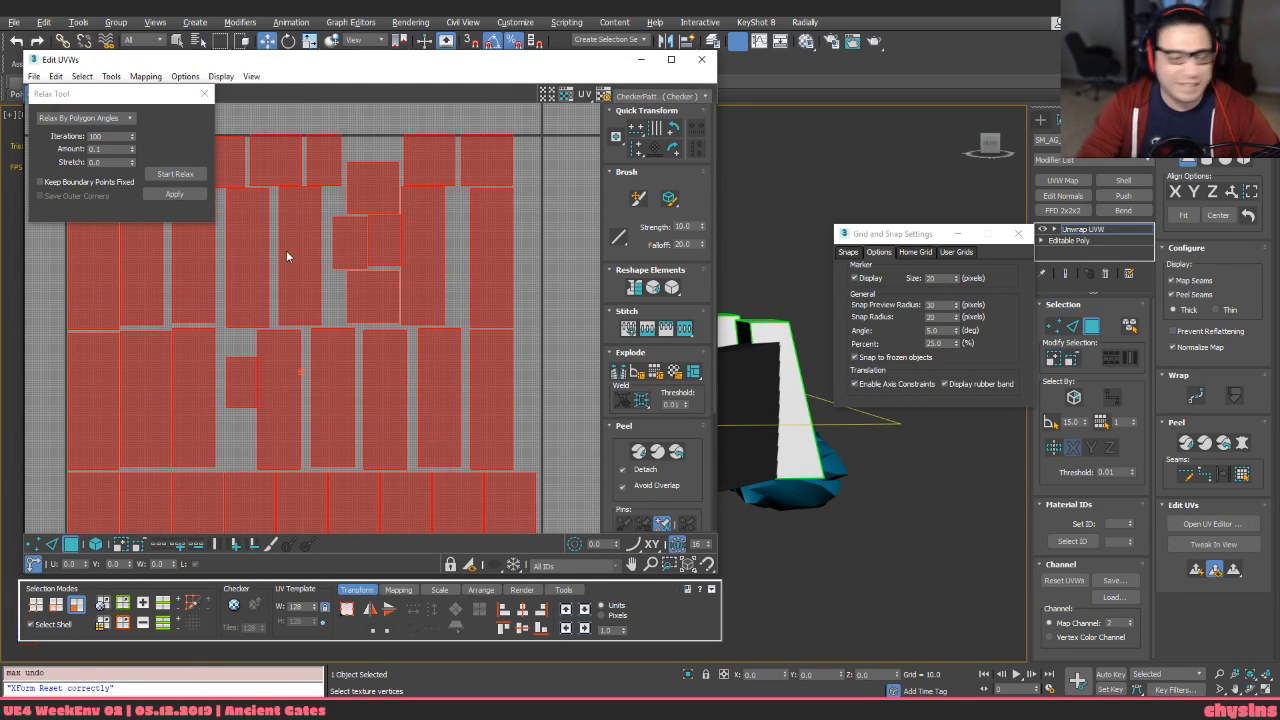
middle_click_drag(286, 256, 309, 277)
scroll(316, 298, "down", 3)
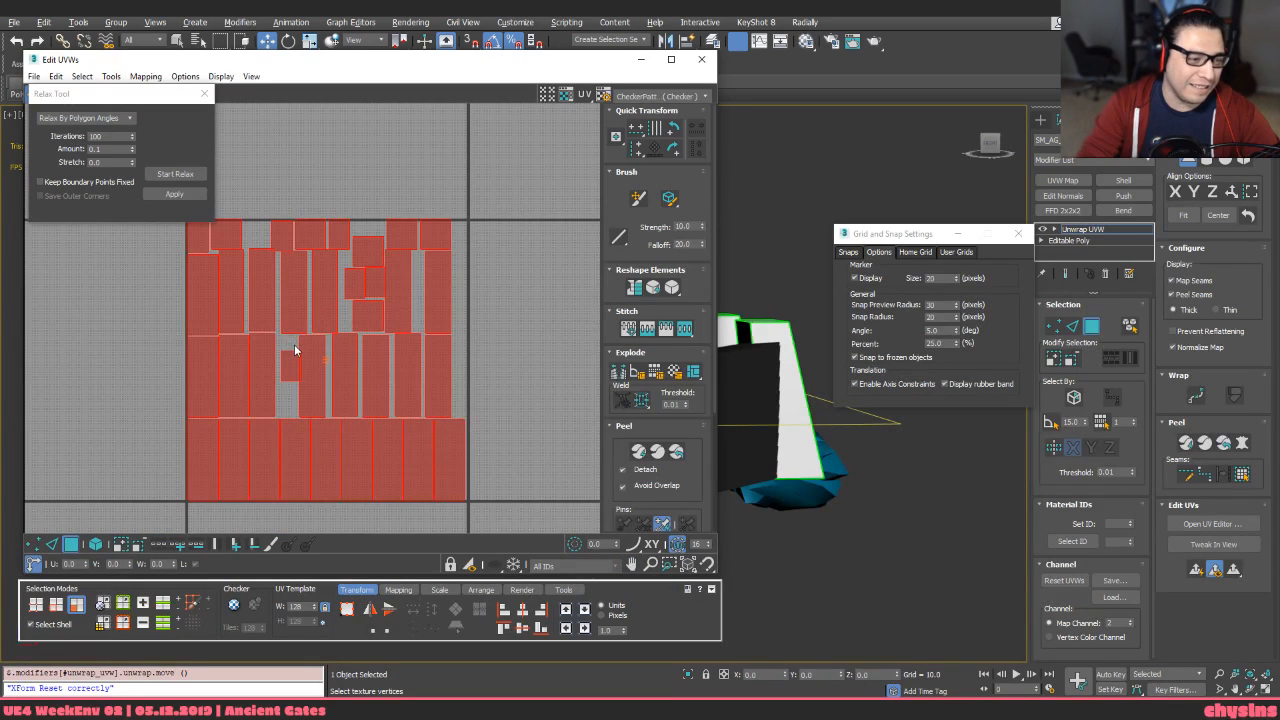
middle_click_drag(294, 344, 327, 261)
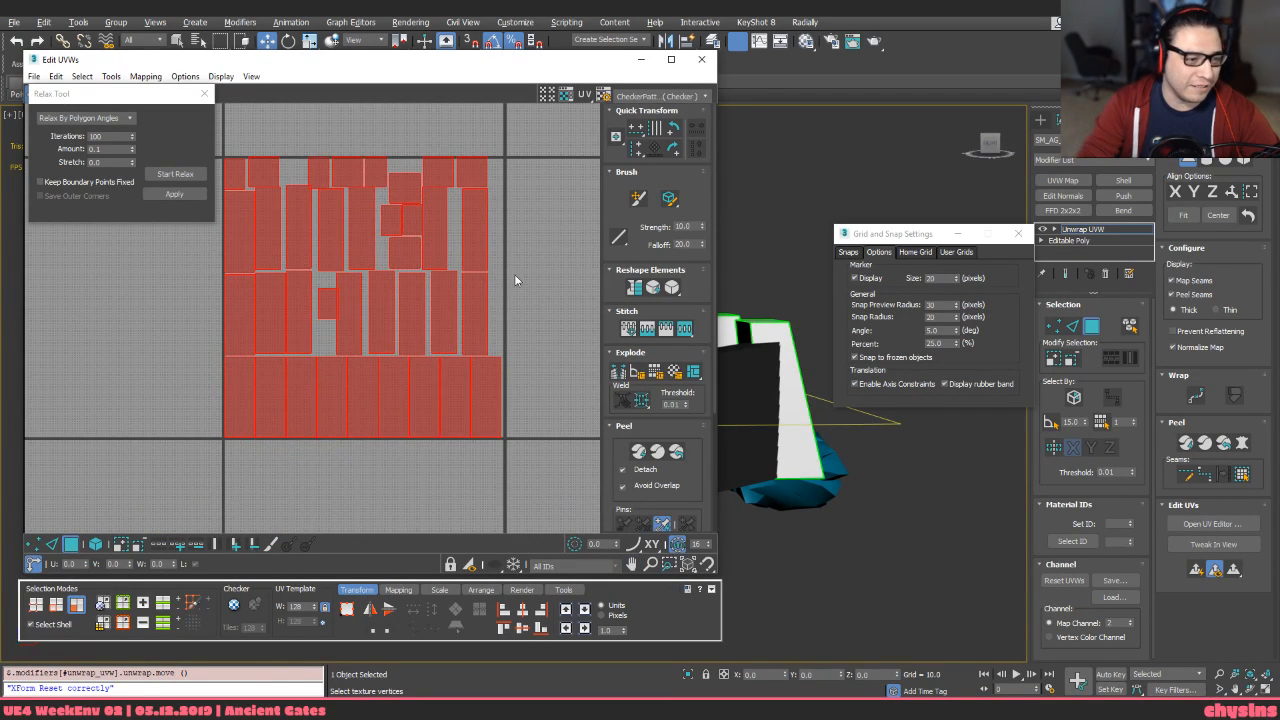
Rotate the UV shells 90 degrees clockwise and collapse the pillar object to an Editable Poly
key("r")
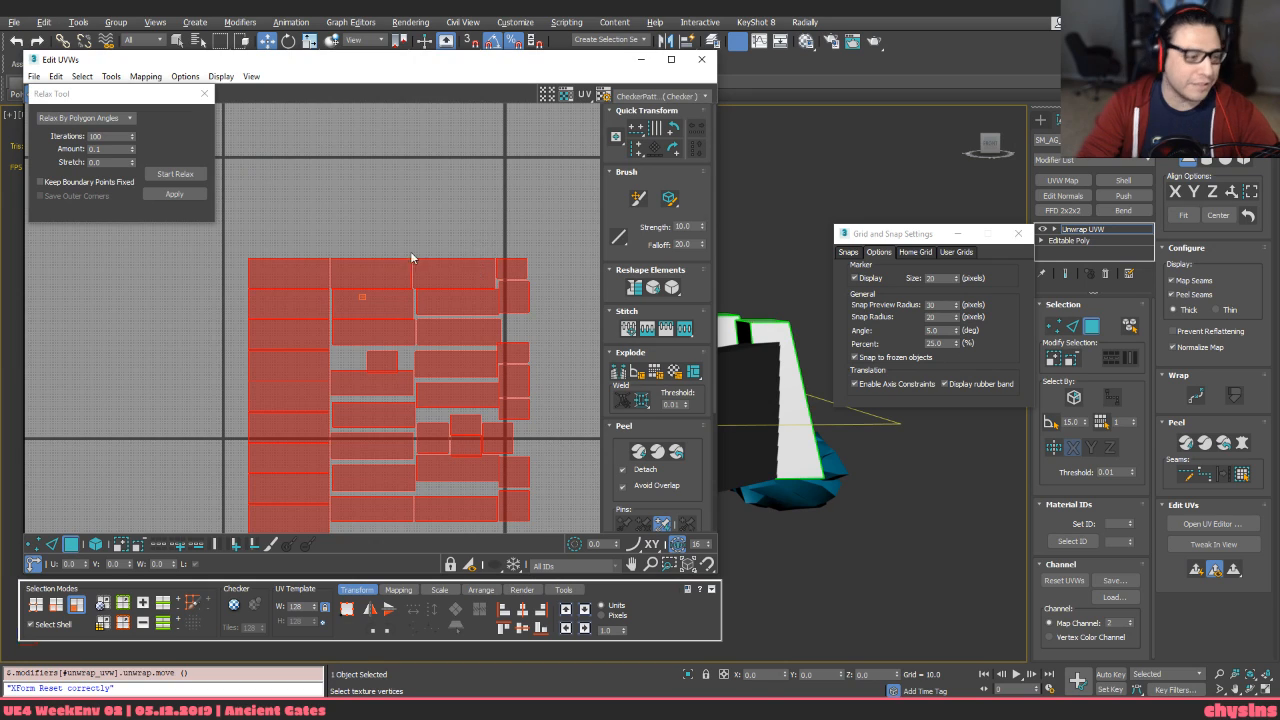
middle_click_drag(368, 298, 359, 284)
scroll(424, 228, "down", 3)
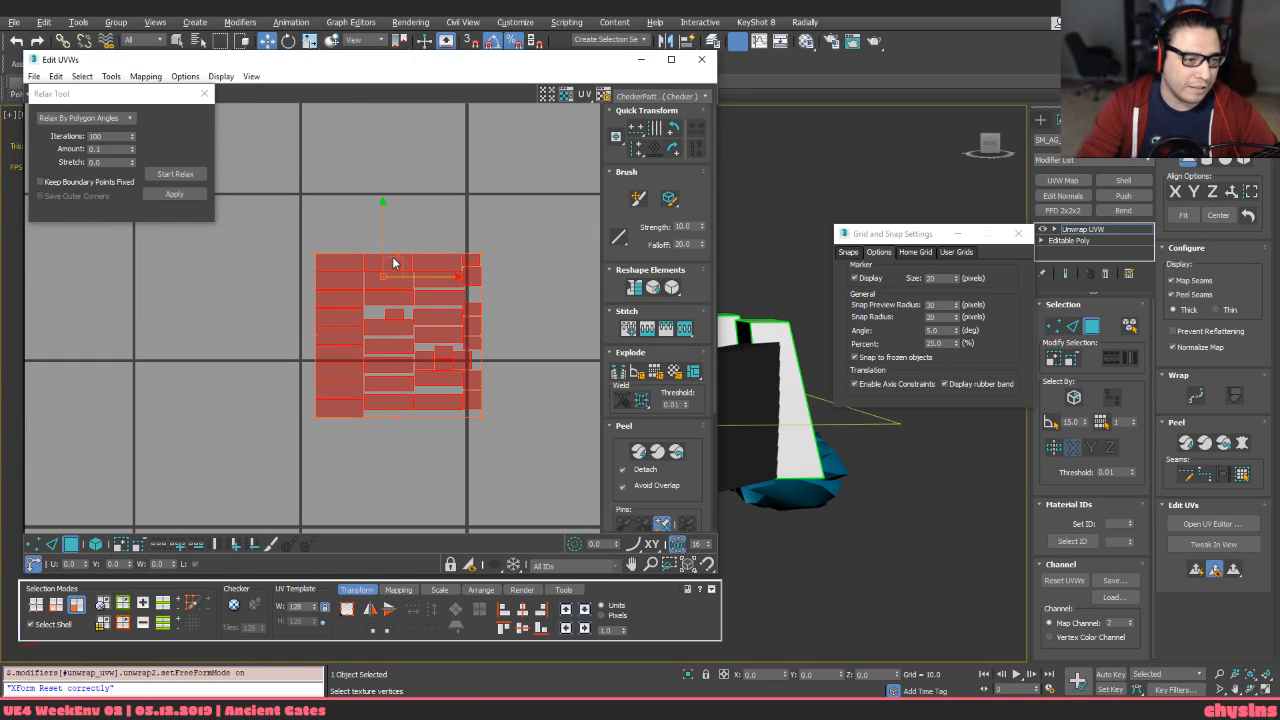
key("ctrl+alt+p")
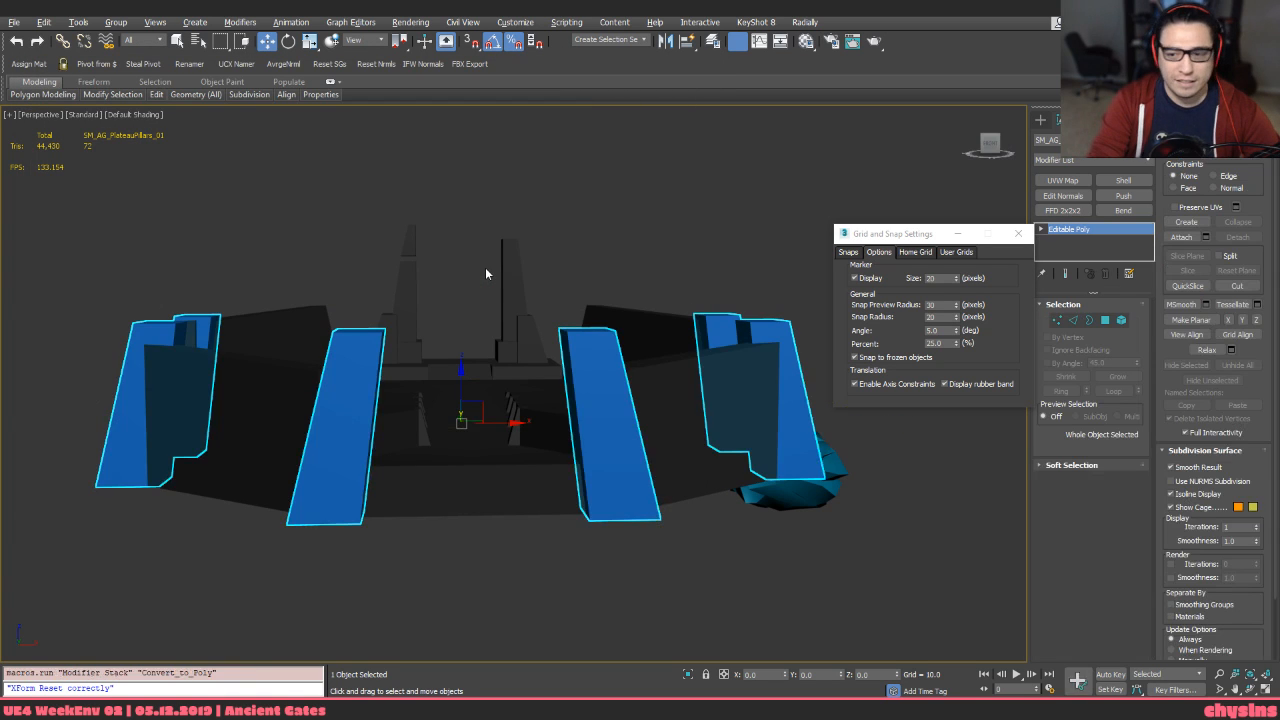
Add a new Unwrap UVW modifier to the pillars and shift all the shells upward towards the UV tile
key("ctrl+u")
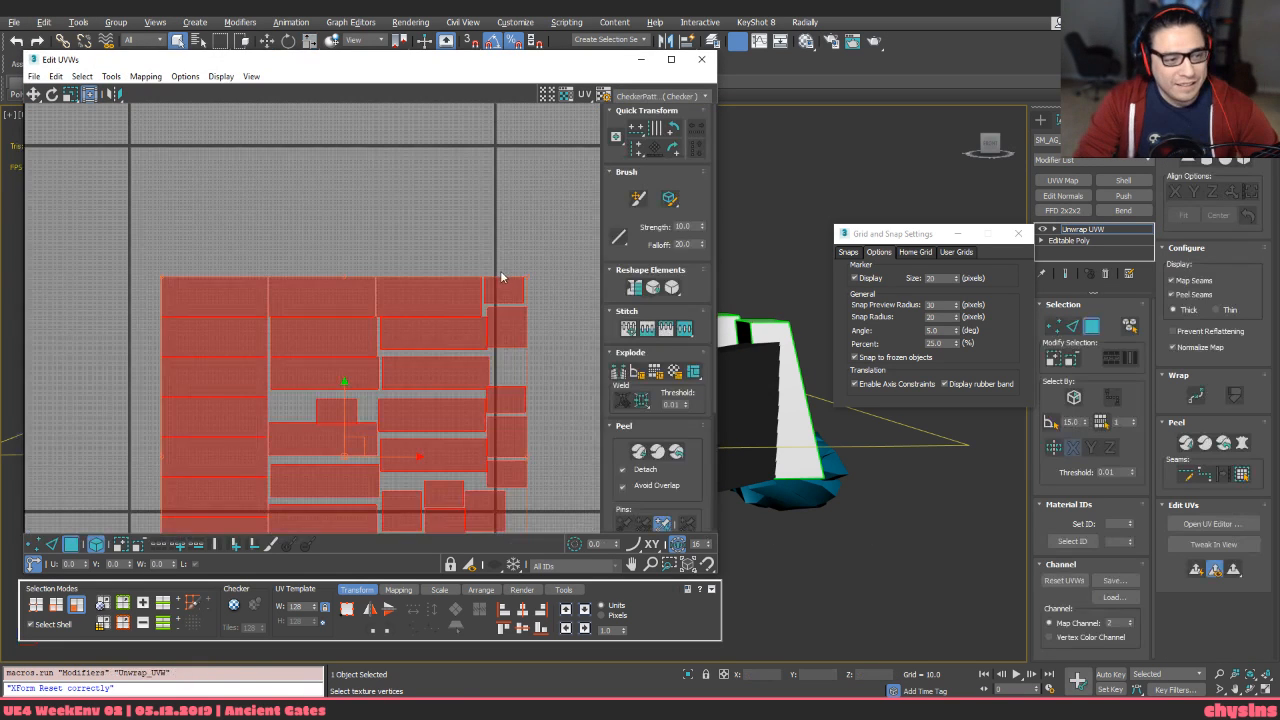
middle_click_drag(503, 275, 494, 162)
left_click(344, 333)
left_click_drag(351, 332, 332, 169)
scroll(316, 236, "down", 2)
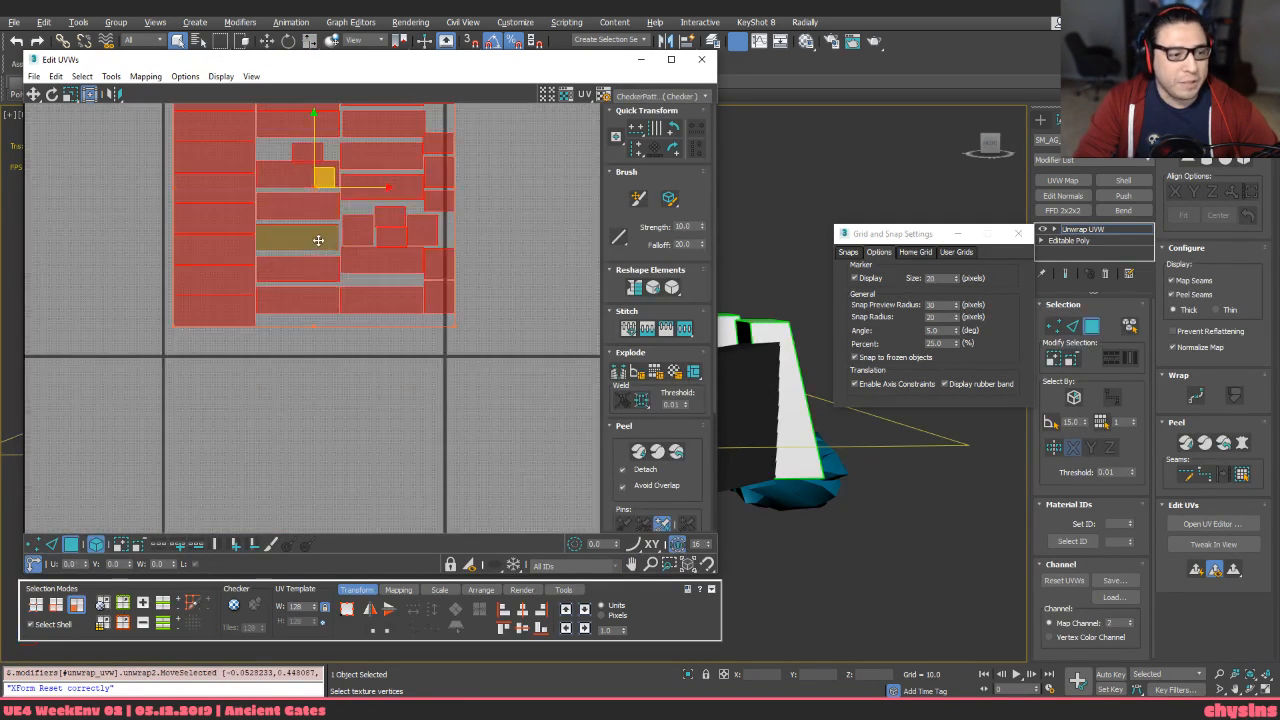
middle_click_drag(317, 240, 328, 346)
Try a continuous relax by polygon angles on the rotated shells, and undo it
key("alt+r")
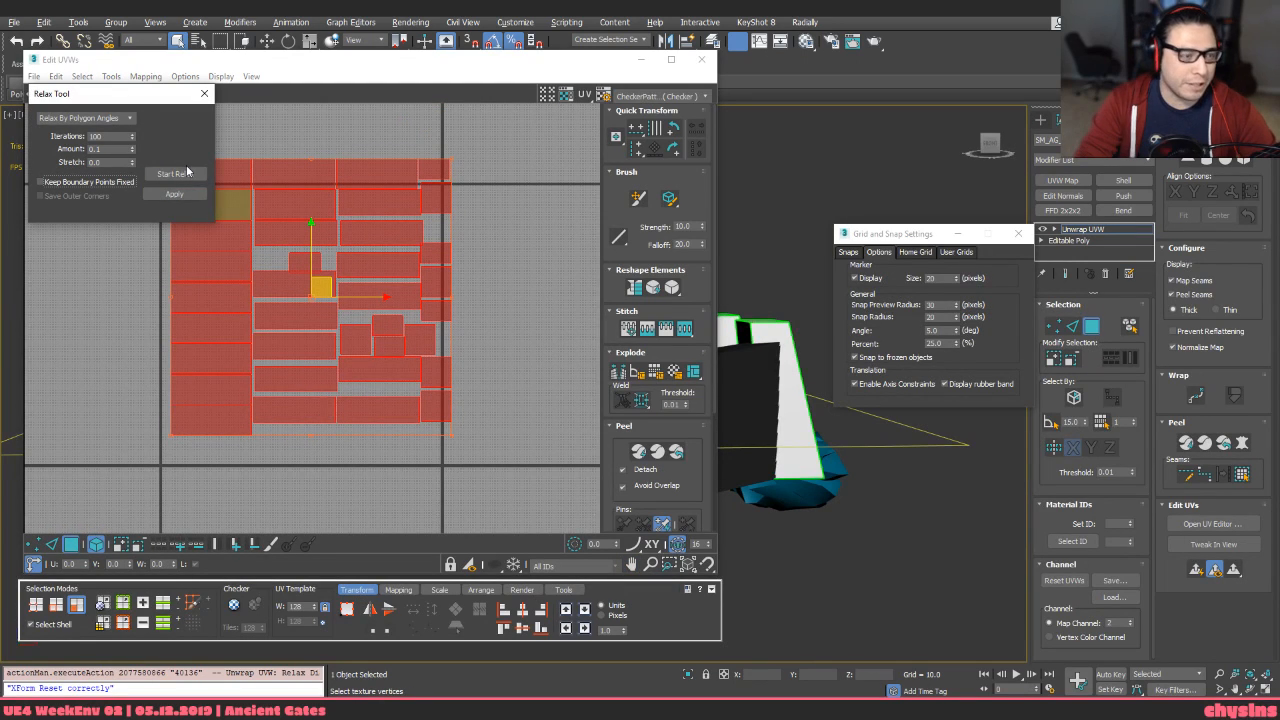
left_click(173, 174)
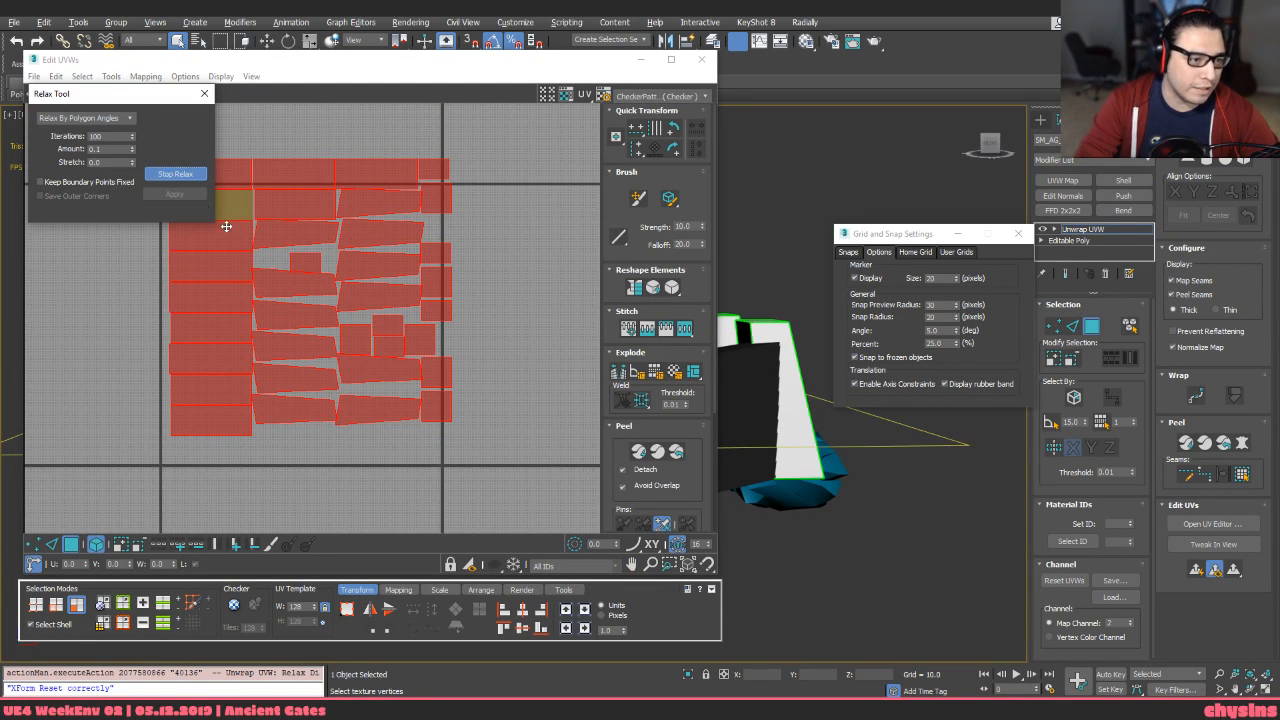
middle_click_drag(300, 271, 336, 283)
key("ctrl+z")
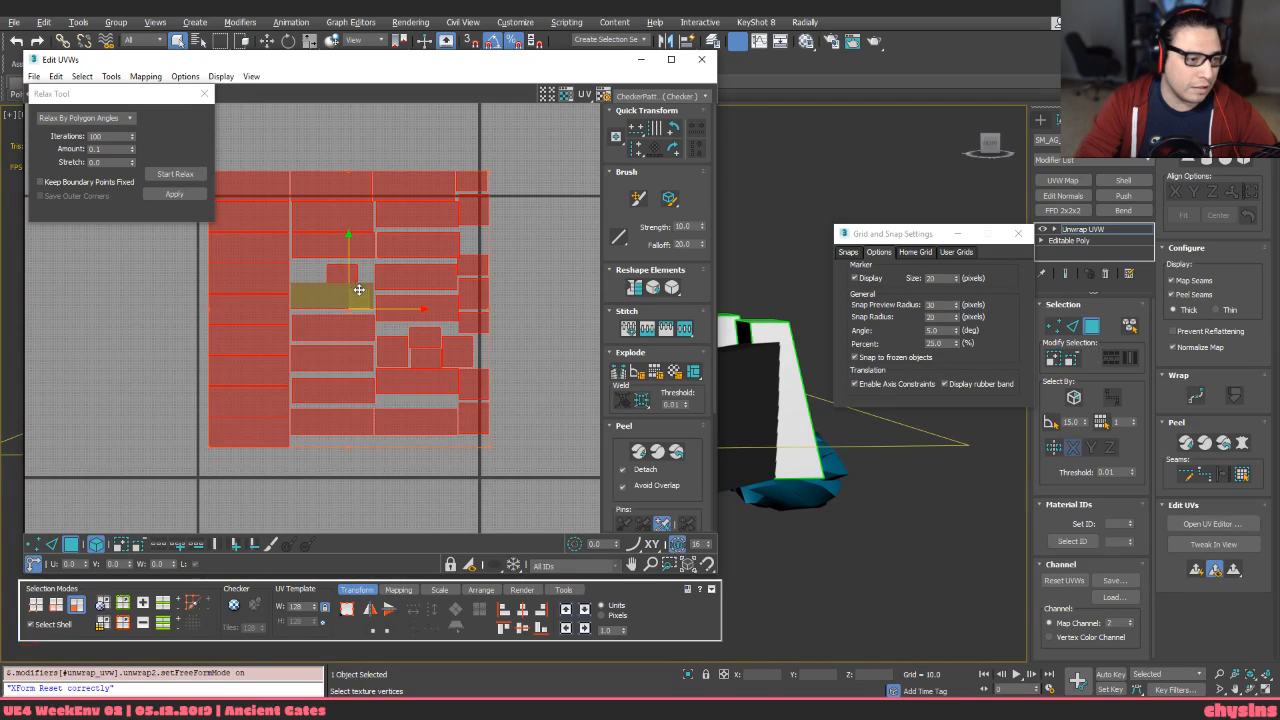
Move the whole group of UV shells until it sits inside the UV tile's borders
left_click_drag(363, 294, 352, 316)
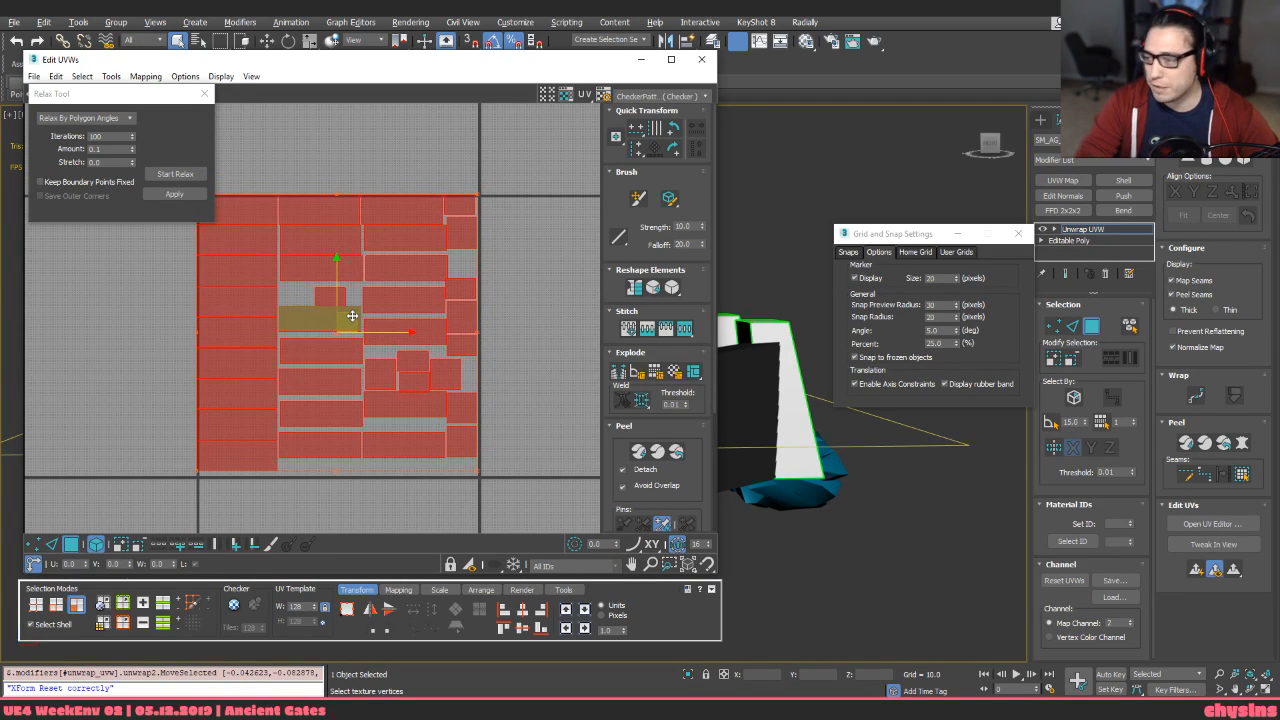
left_click(351, 310)
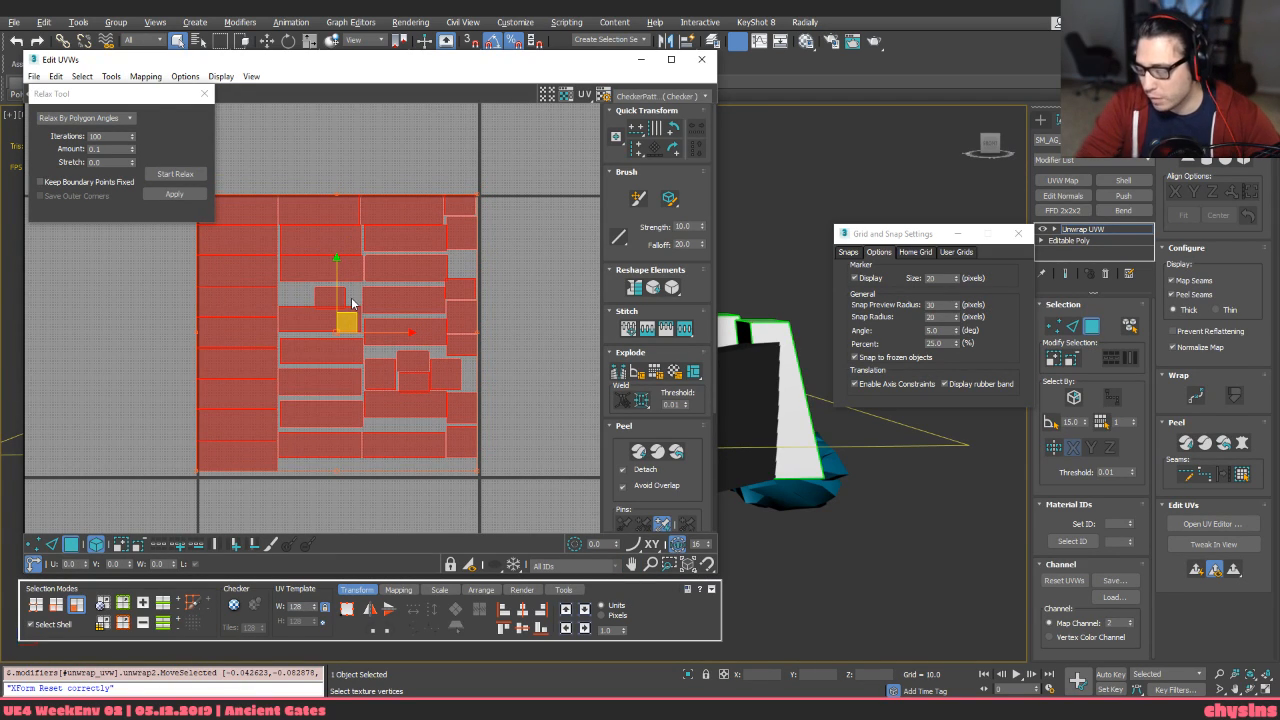
left_click(336, 320)
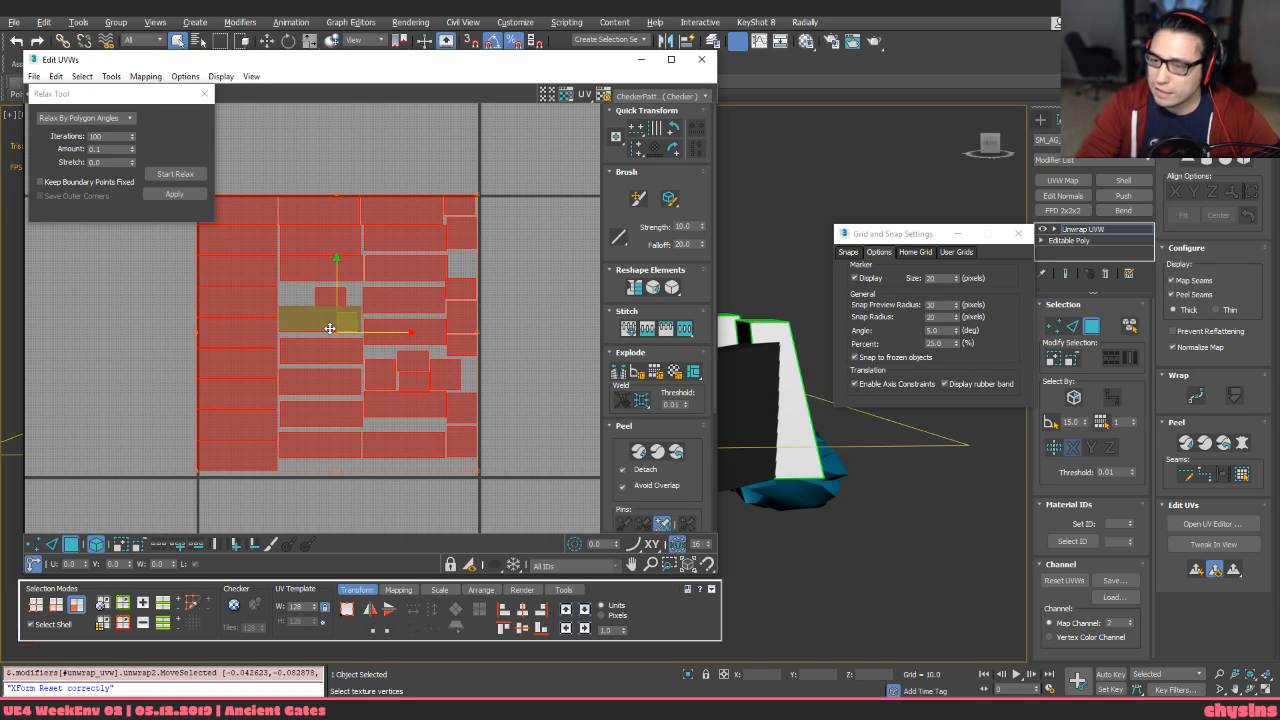
middle_click_drag(313, 328, 321, 352)
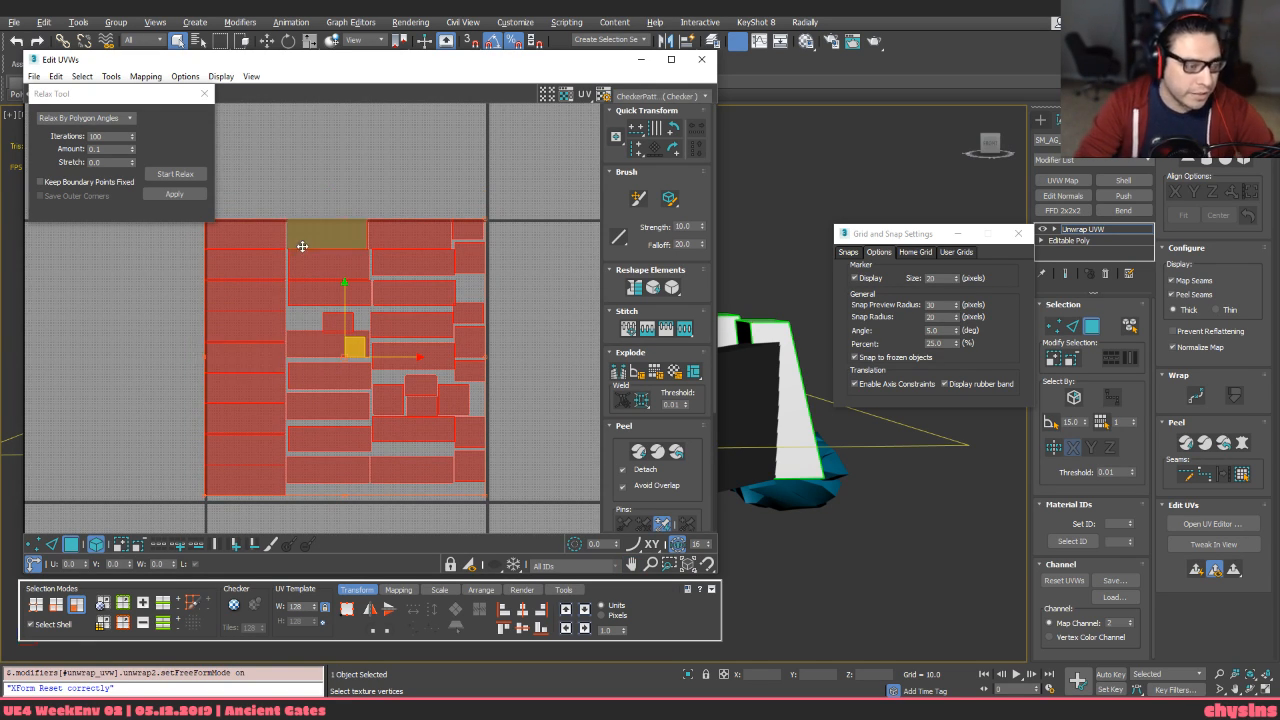
left_click_drag(241, 359, 244, 362)
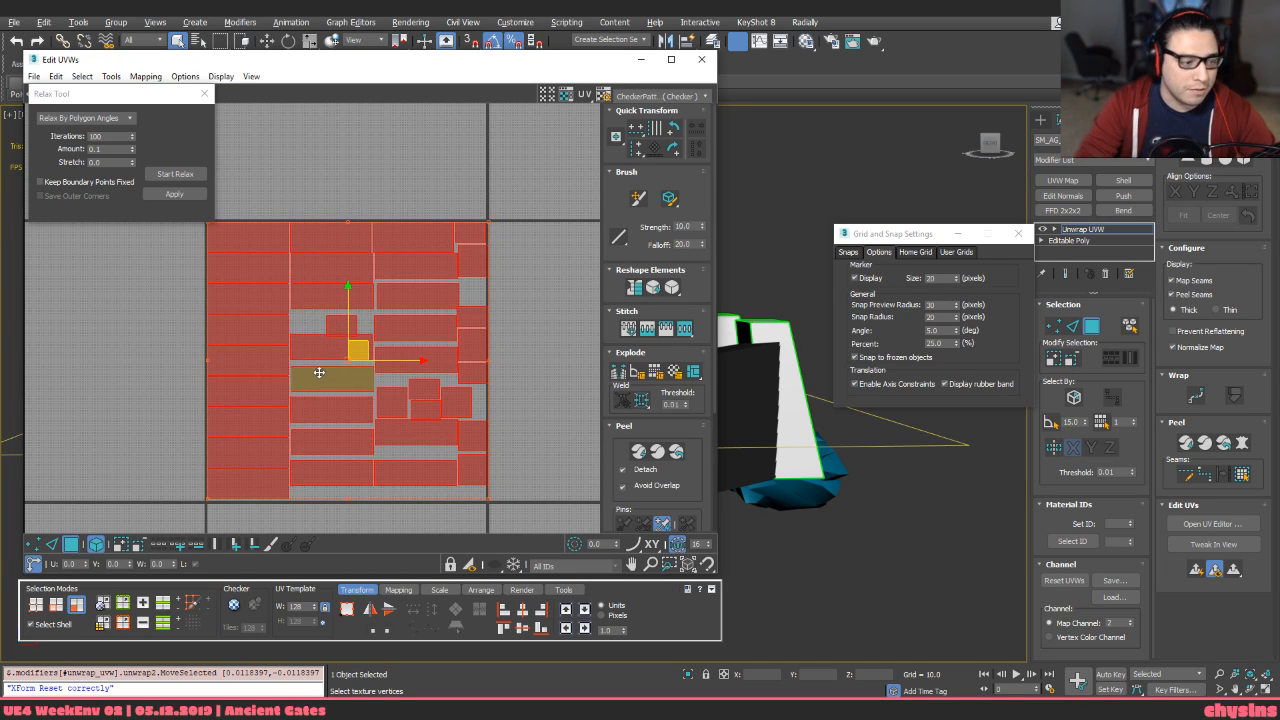
middle_click_drag(303, 396, 318, 348)
scroll(315, 352, "down", 2)
middle_click_drag(260, 304, 325, 329)
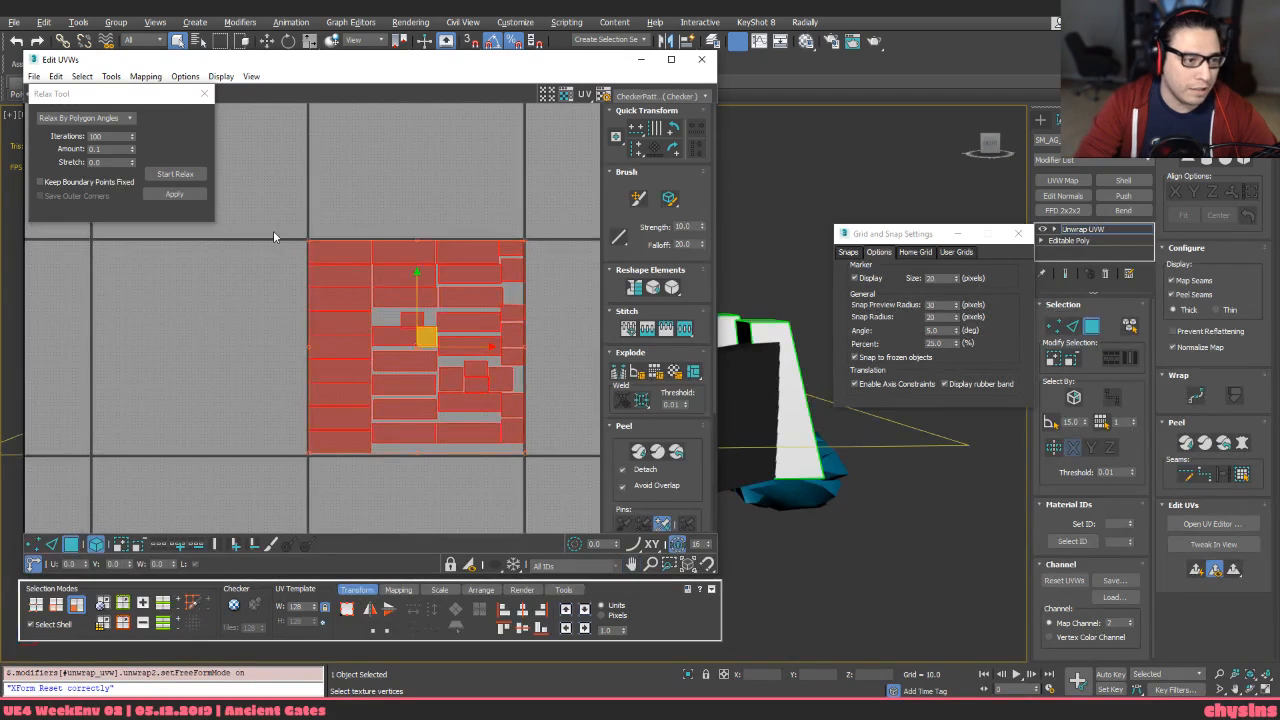
Pack all the pillar shells into the UV tile with rescaling and a padding of 2
left_click_drag(270, 210, 567, 484)
middle_click_drag(556, 475, 537, 459)
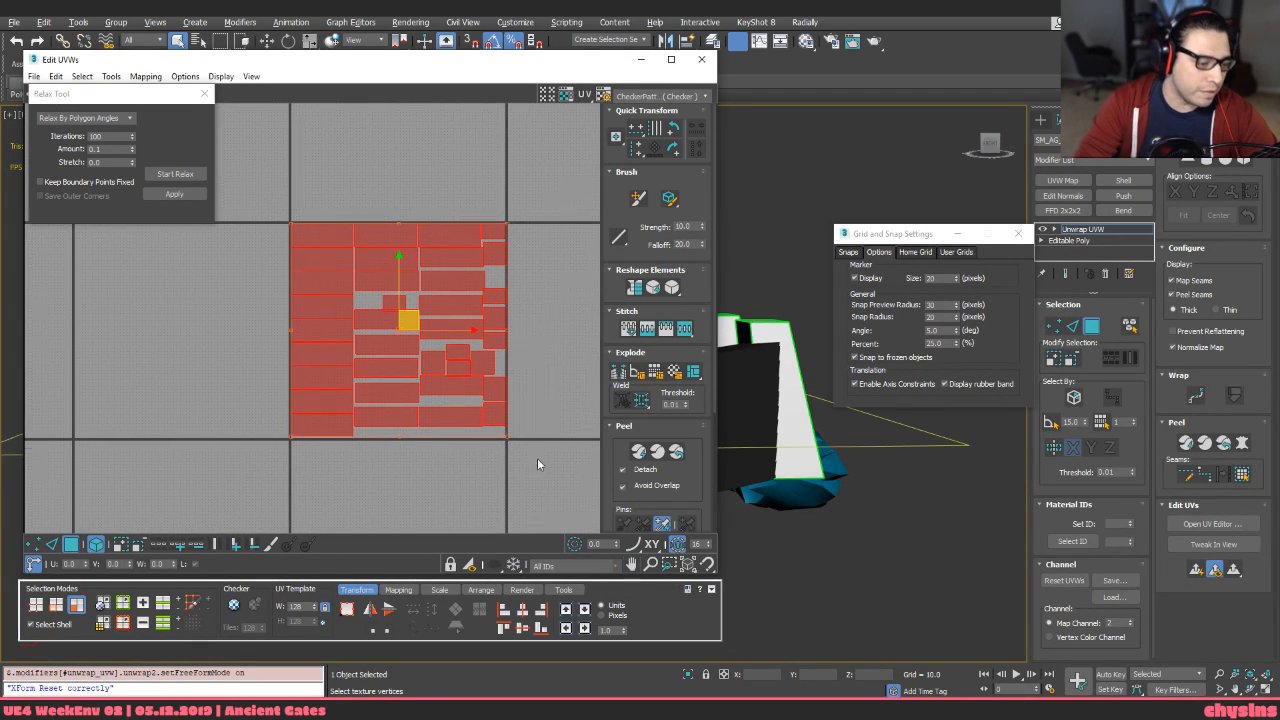
left_click(440, 590)
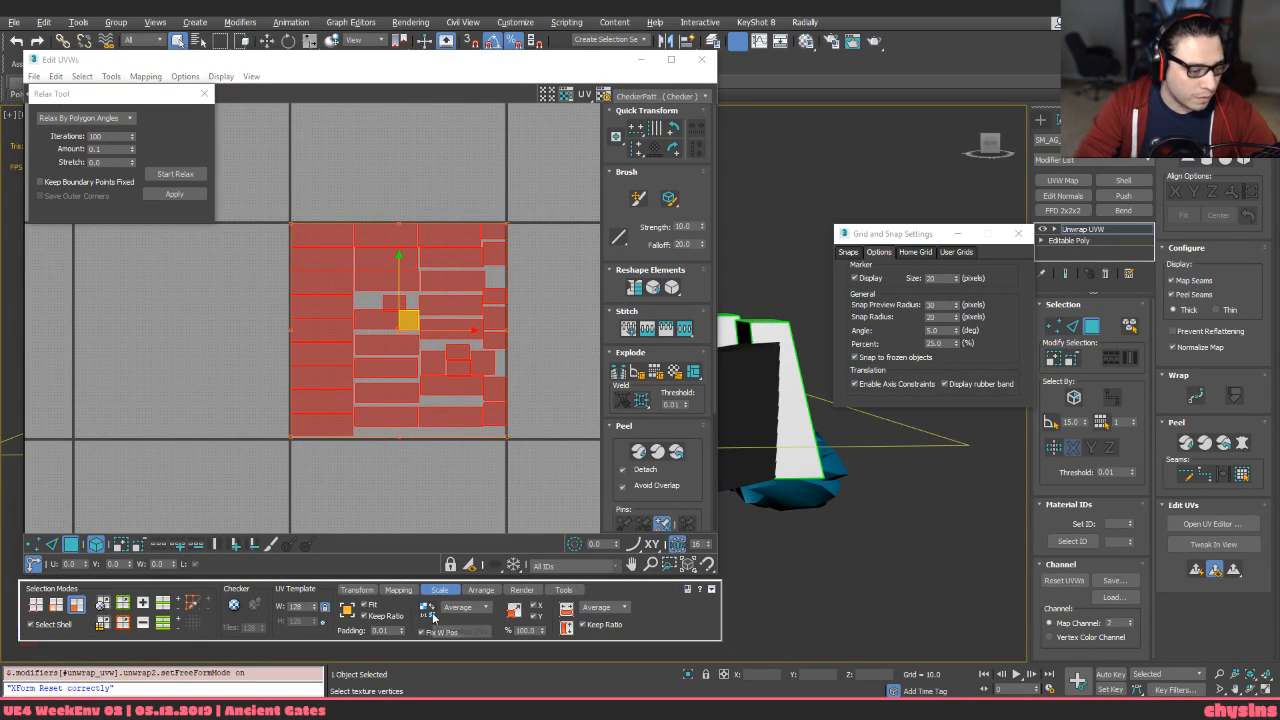
left_click(480, 590)
left_click(347, 610)
left_click(492, 484)
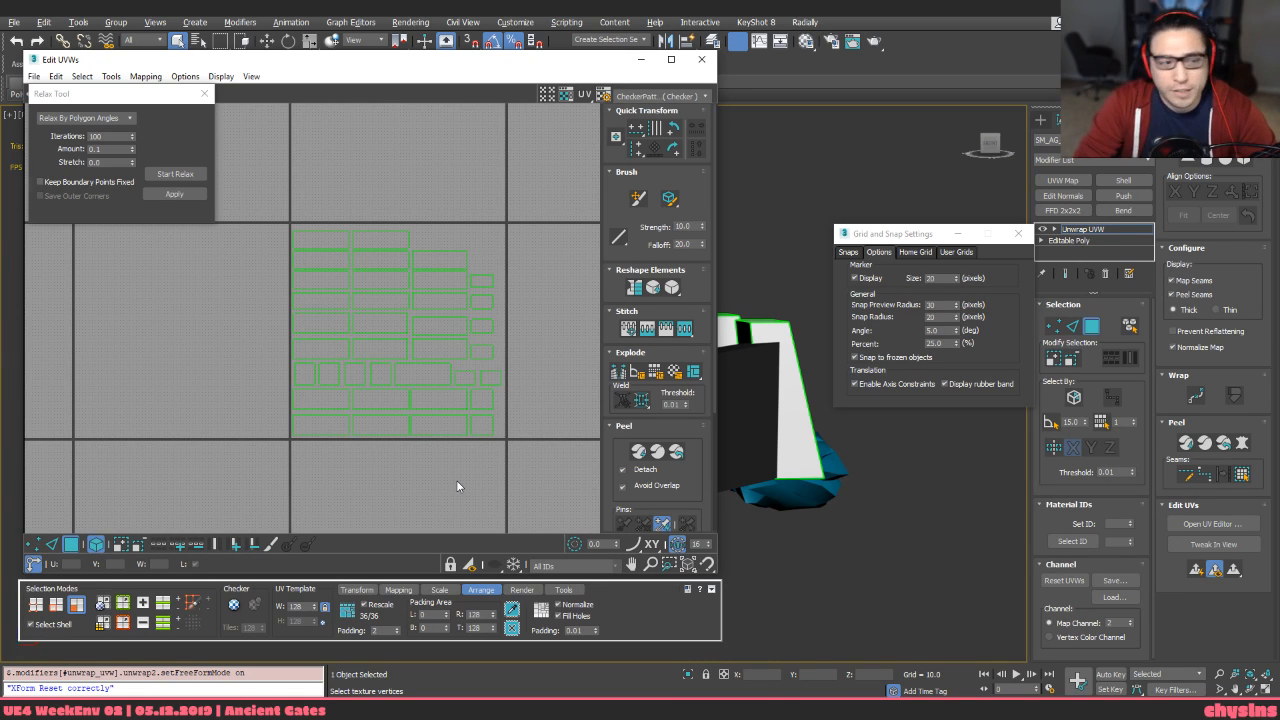
Select all the packed UV shells for a check and collapse the pillars' Unwrap UVW modifier into an Editable Poly
scroll(545, 358, "up", 2)
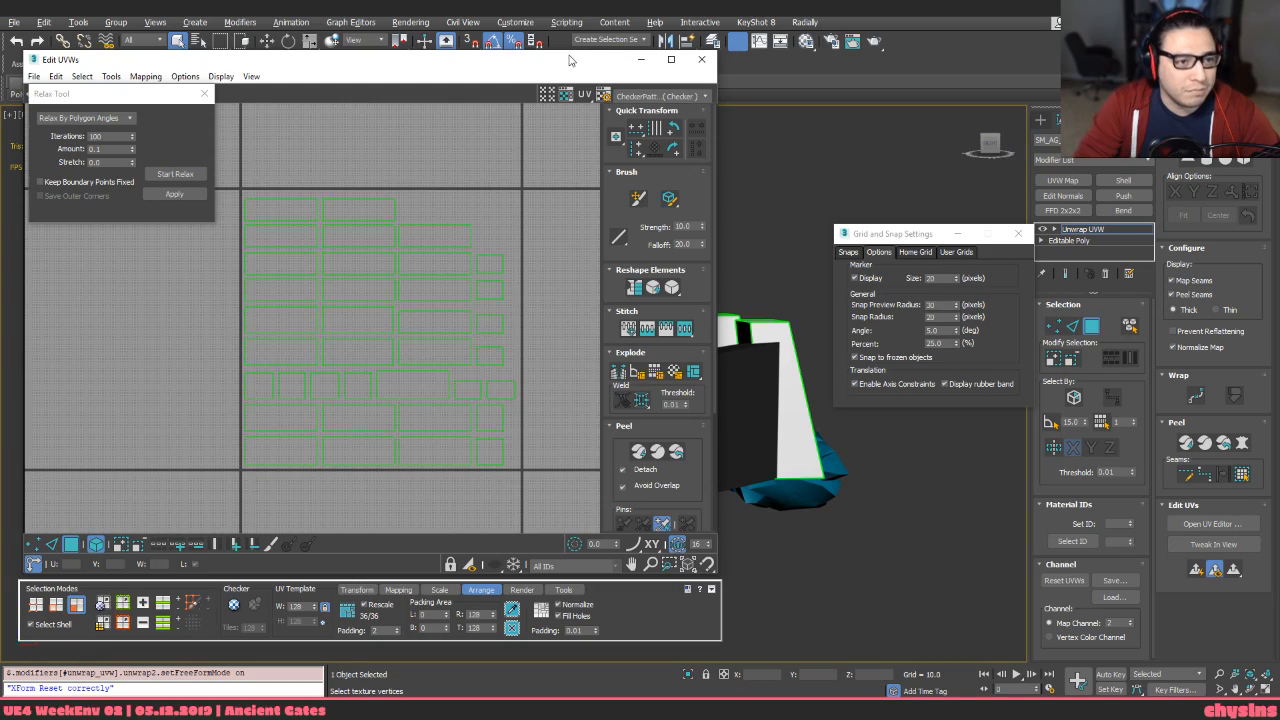
left_click_drag(569, 60, 643, 63)
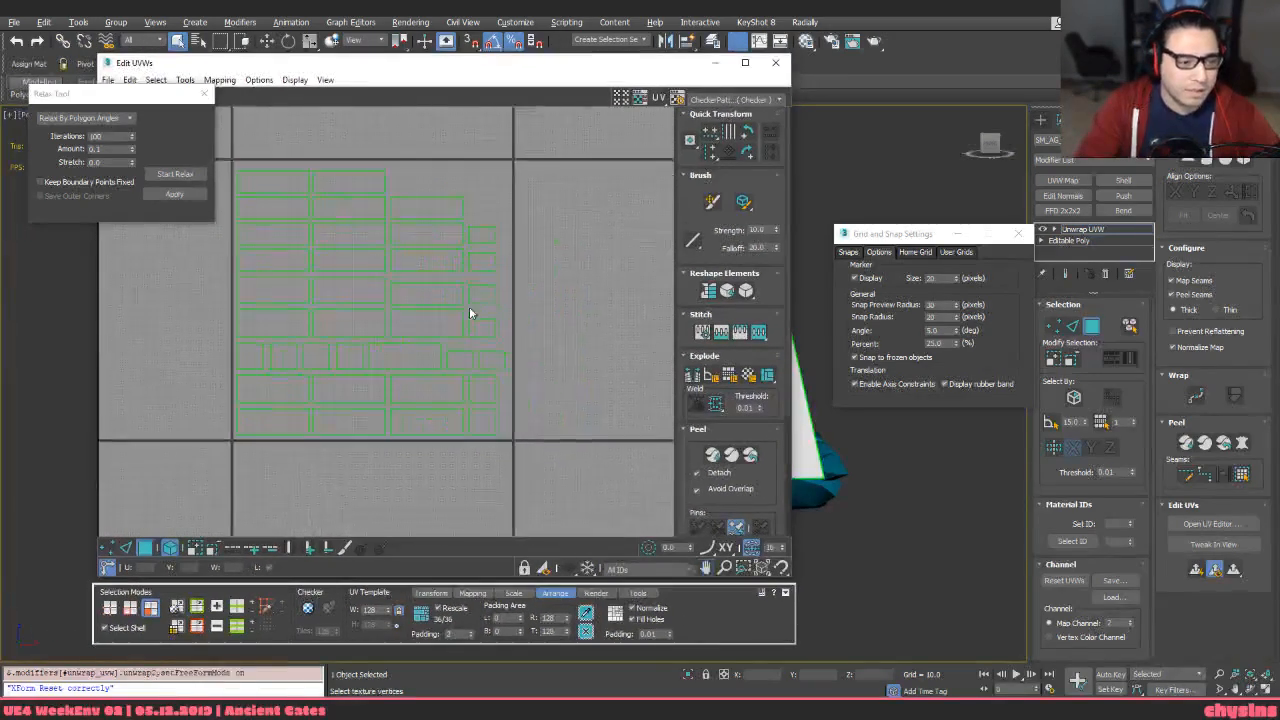
middle_click_drag(469, 306, 522, 387)
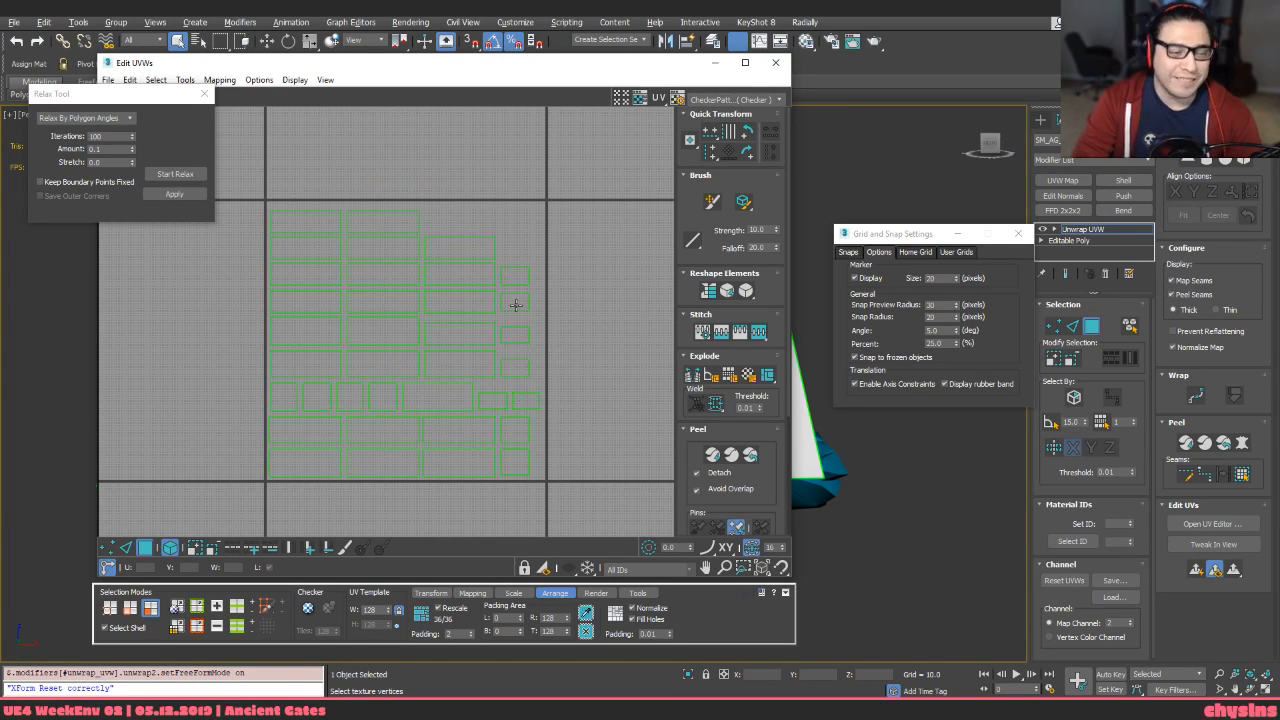
left_click_drag(556, 176, 187, 565)
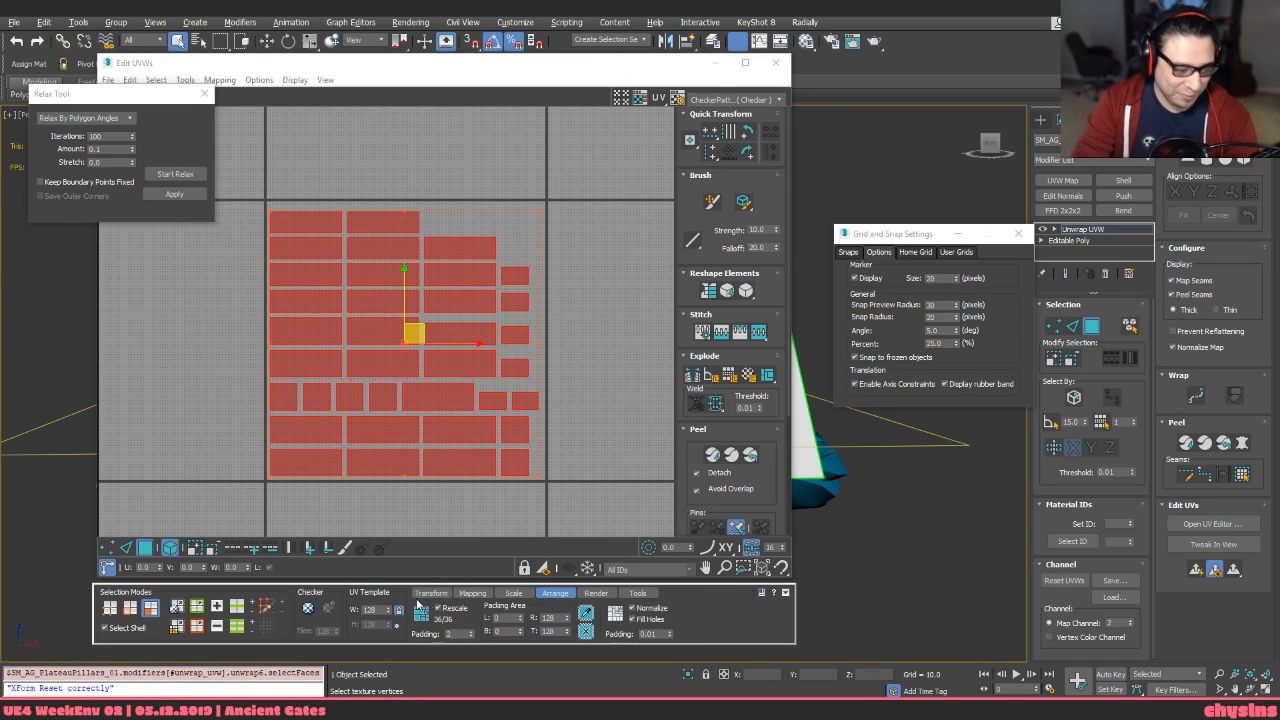
left_click(581, 429)
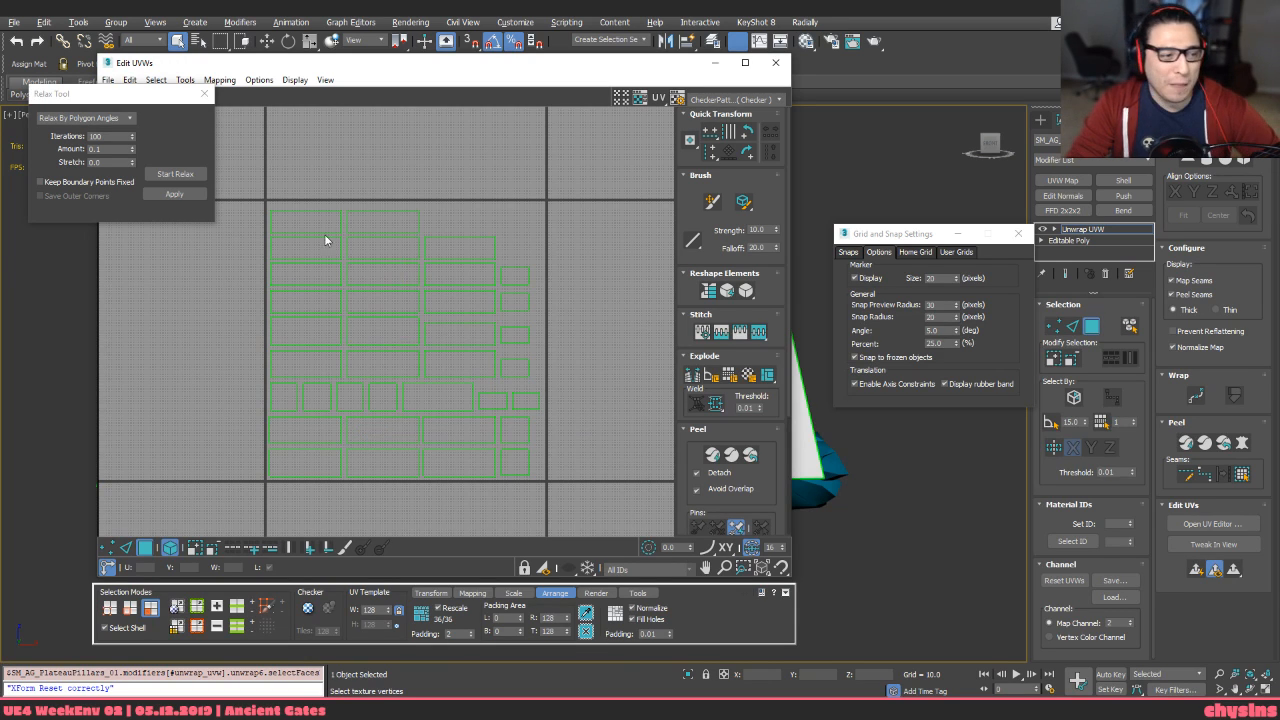
left_click_drag(497, 500, 581, 503)
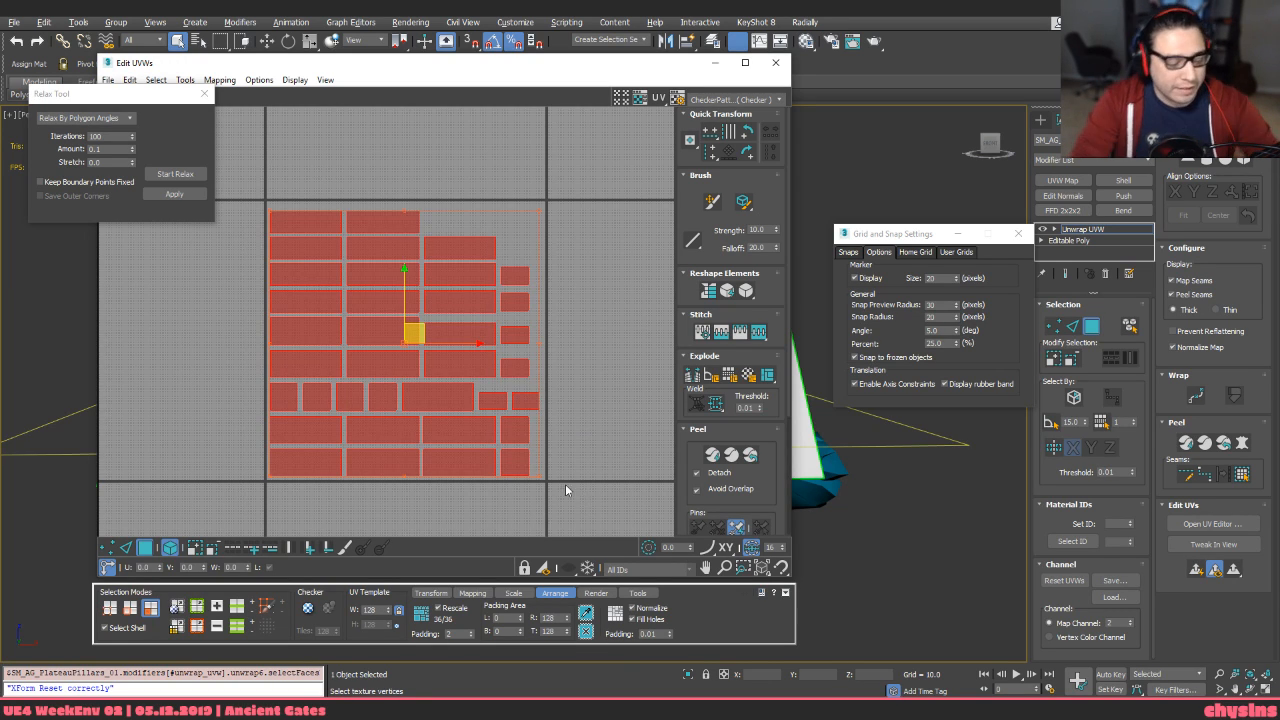
middle_click_drag(592, 462, 588, 458)
left_click_drag(577, 483, 266, 166)
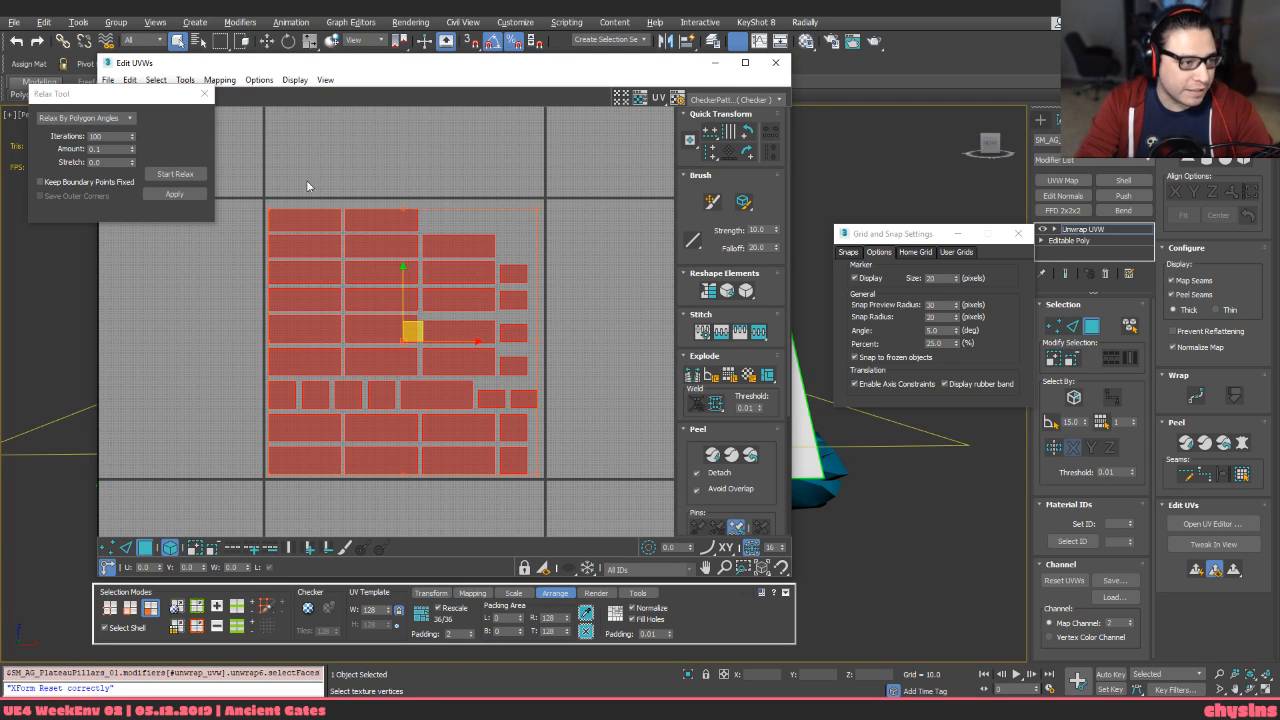
left_click_drag(362, 78, 391, 49)
key("ctrl+e")
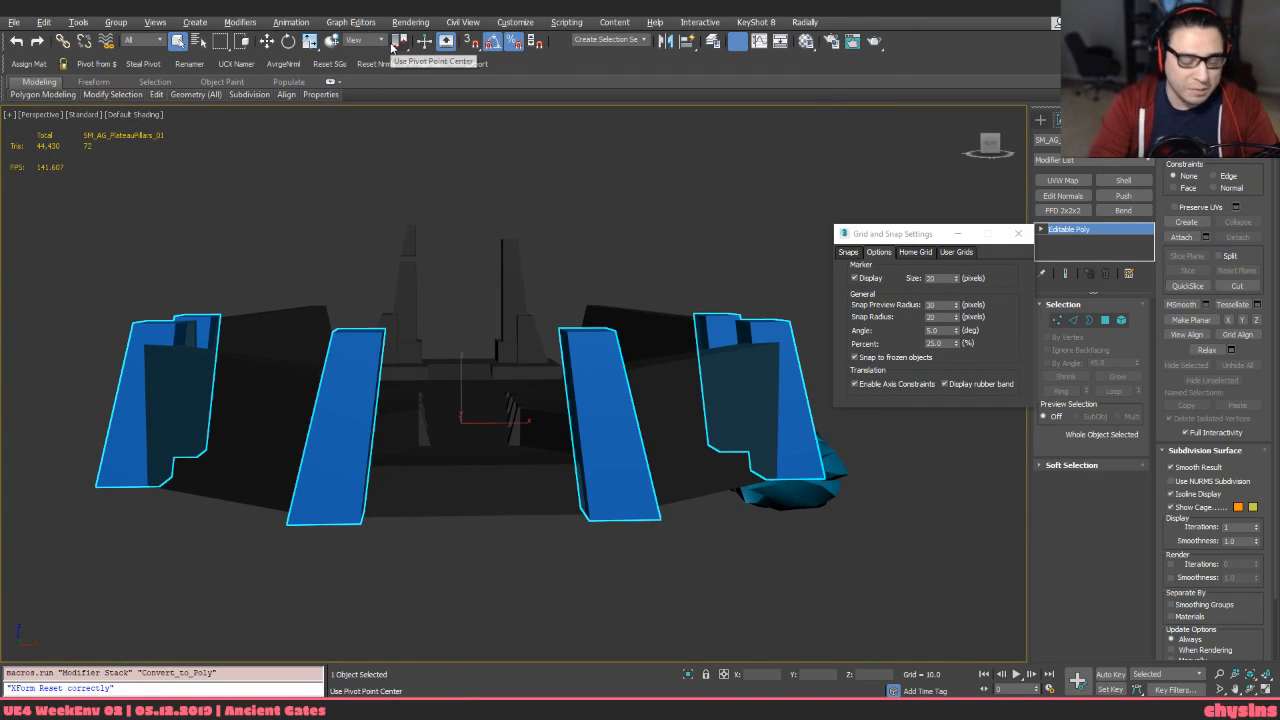
Add an Unwrap UVW modifier to the pillars, move the UVs to map channel 1, and collapse it into the Editable Poly
key("ctrl+u")
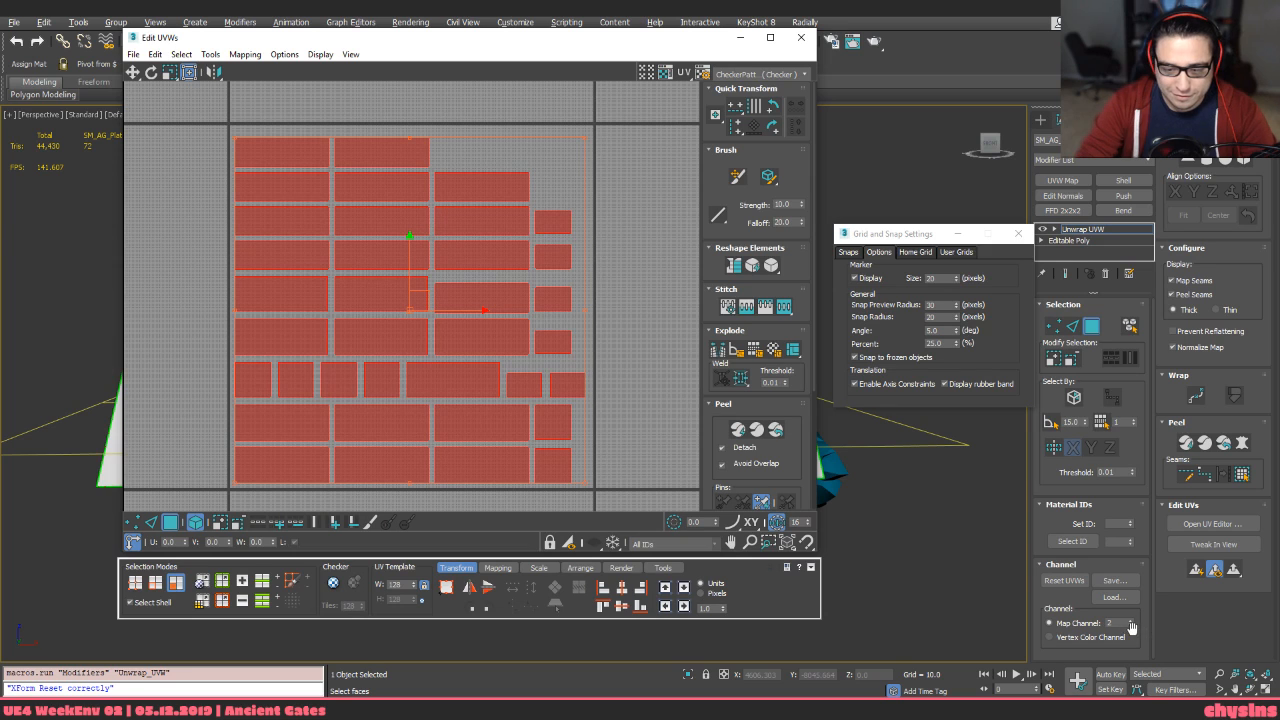
left_click(1131, 627)
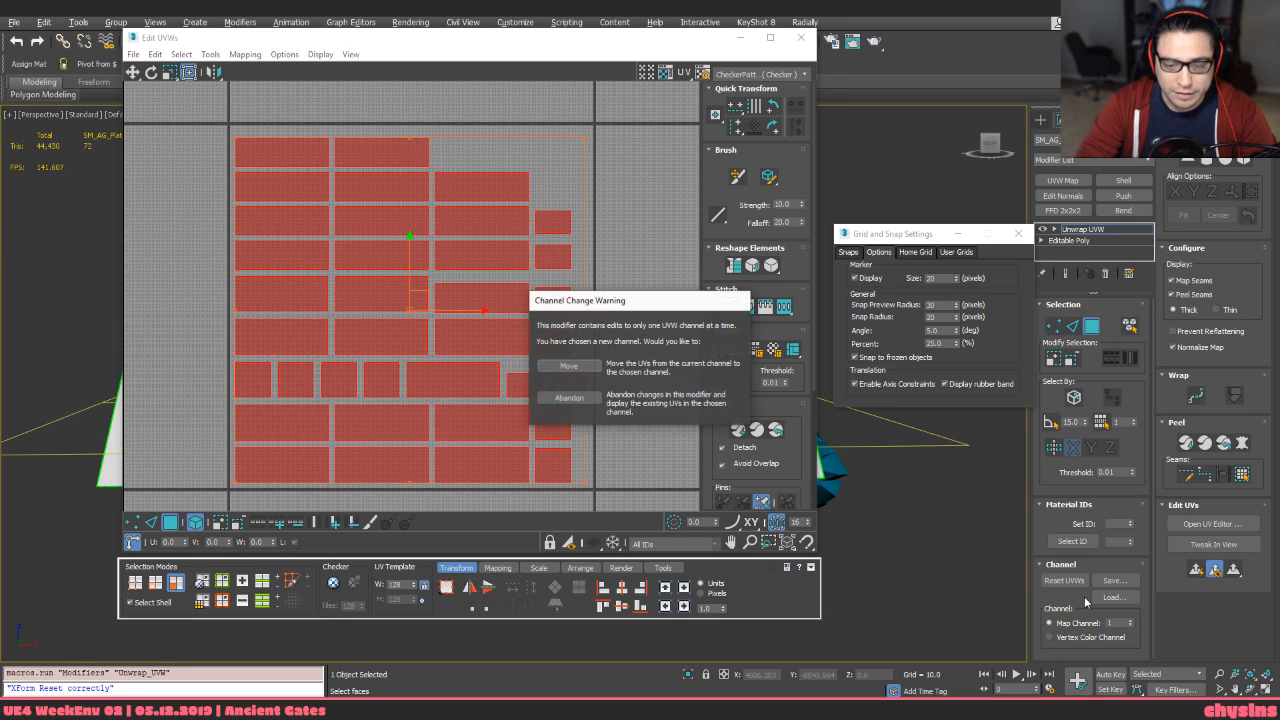
left_click(564, 367)
left_click(564, 363)
key("shift+x")
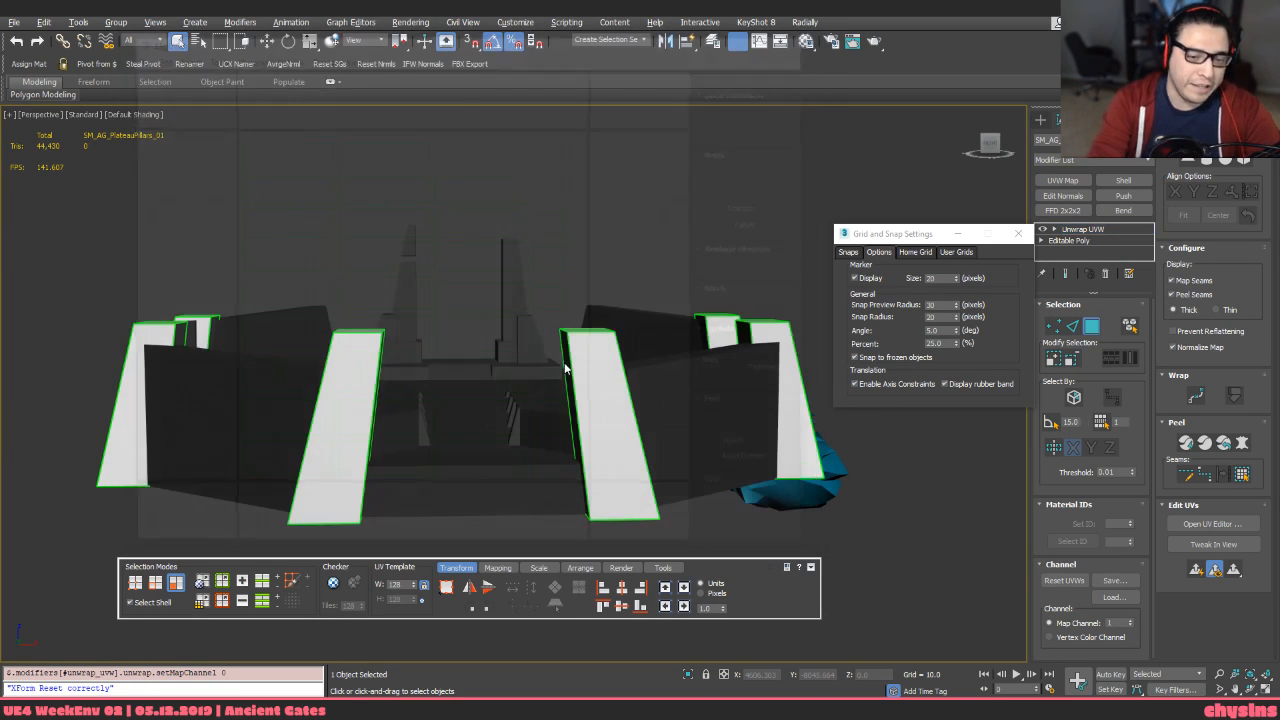
middle_click_drag(564, 363, 699, 386, "alt")
key("w")
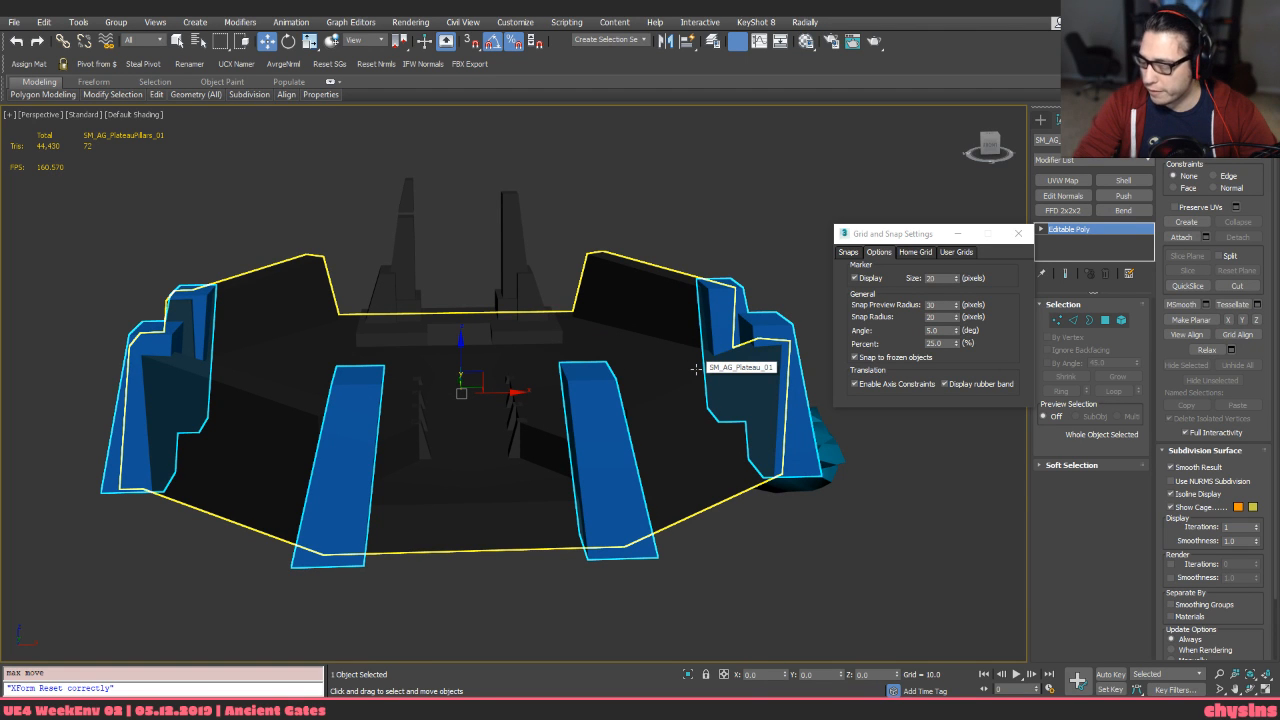
Inspect the pillars' fit around the plateau walls from above and from the side, clearing the selection
middle_click_drag(696, 369, 521, 383, "alt")
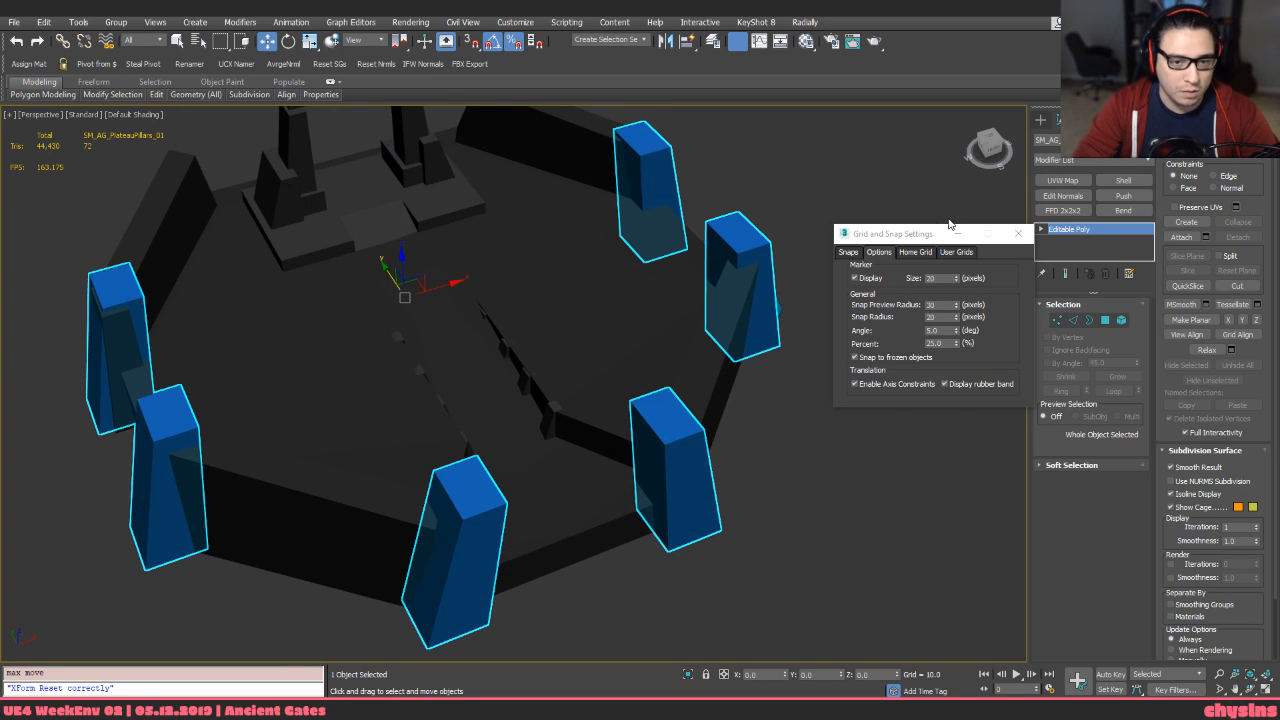
left_click_drag(929, 232, 914, 167)
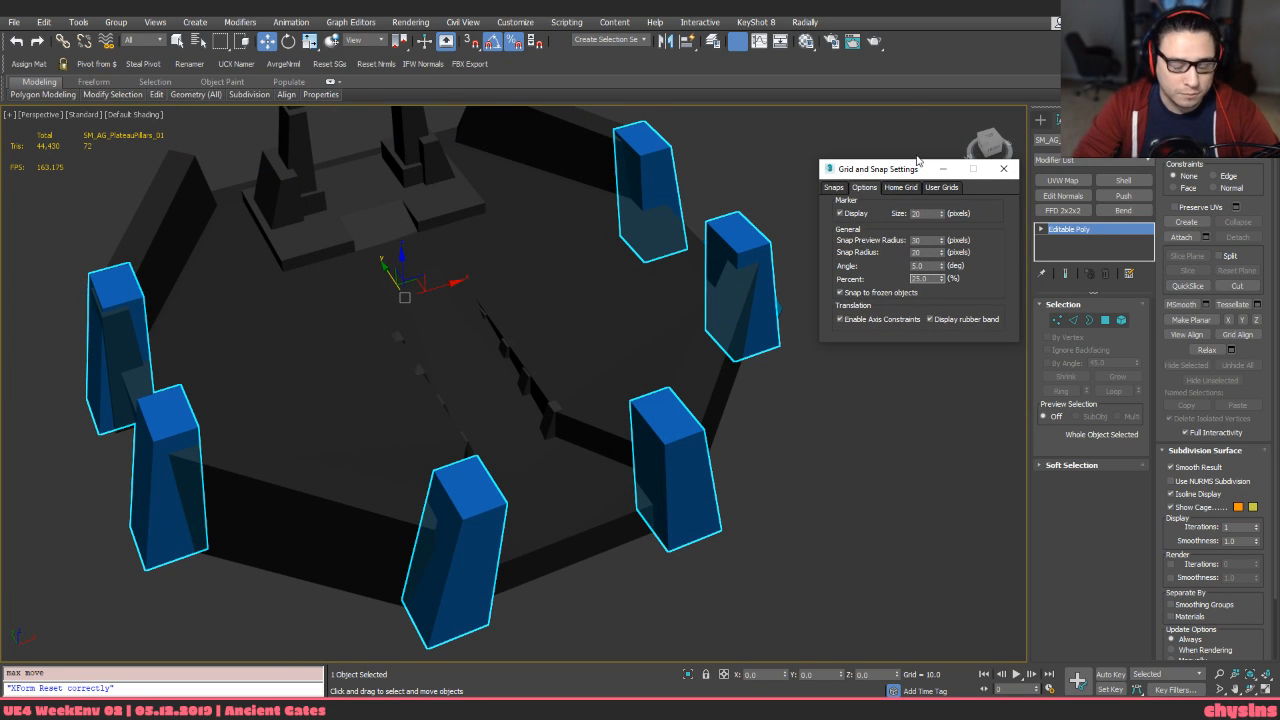
middle_click_drag(588, 268, 596, 309, "alt")
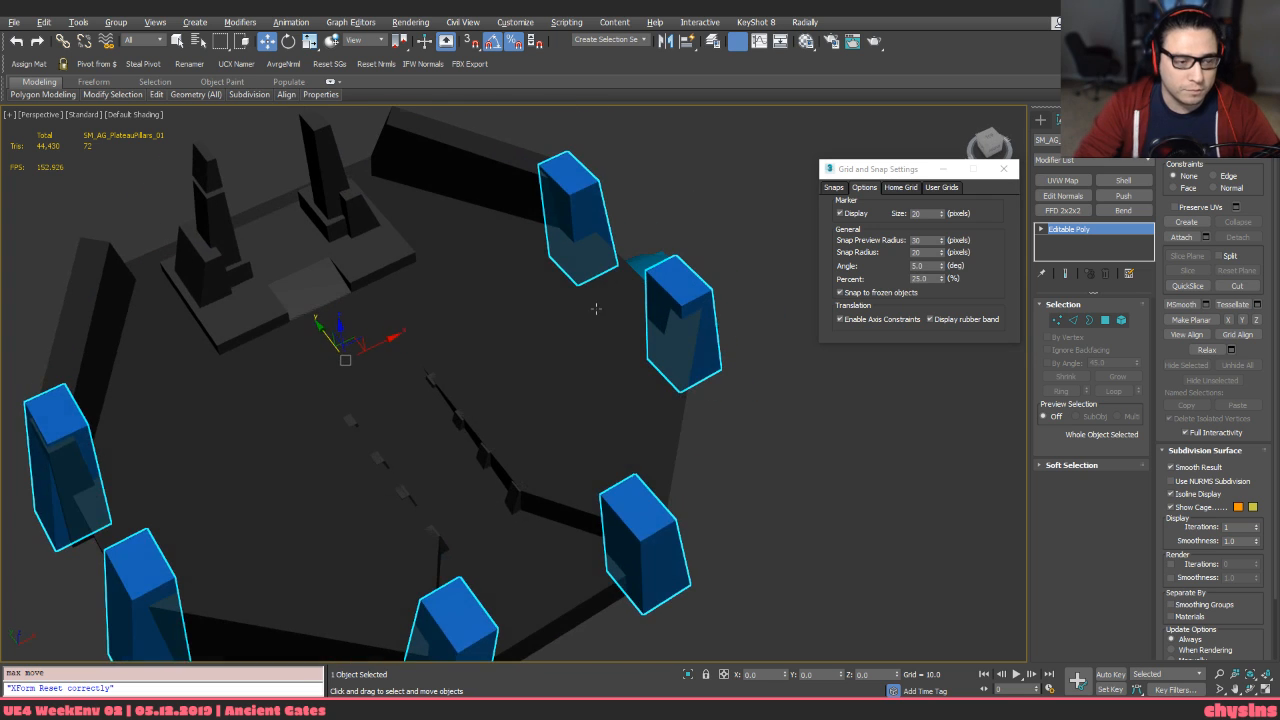
left_click(649, 224)
left_click(565, 209)
left_click(657, 197)
left_click(588, 212)
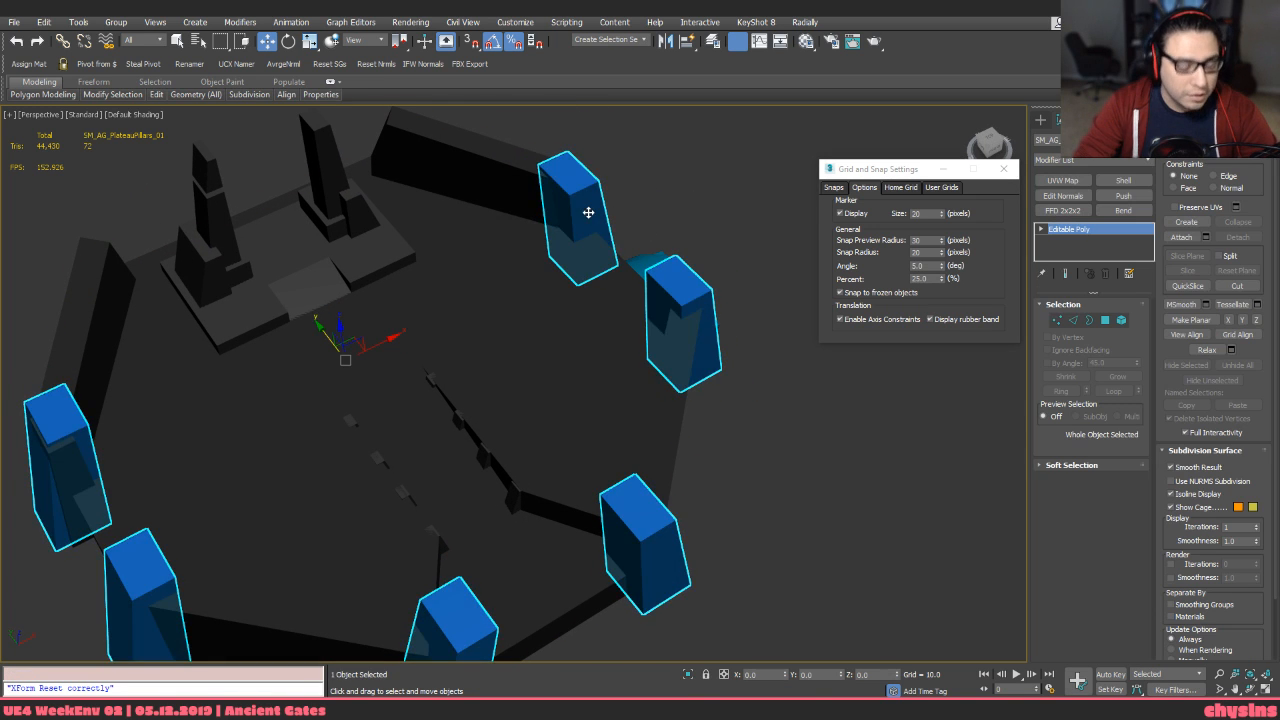
middle_click_drag(588, 212, 654, 216, "alt")
scroll(654, 216, "up", 4)
left_click(576, 256)
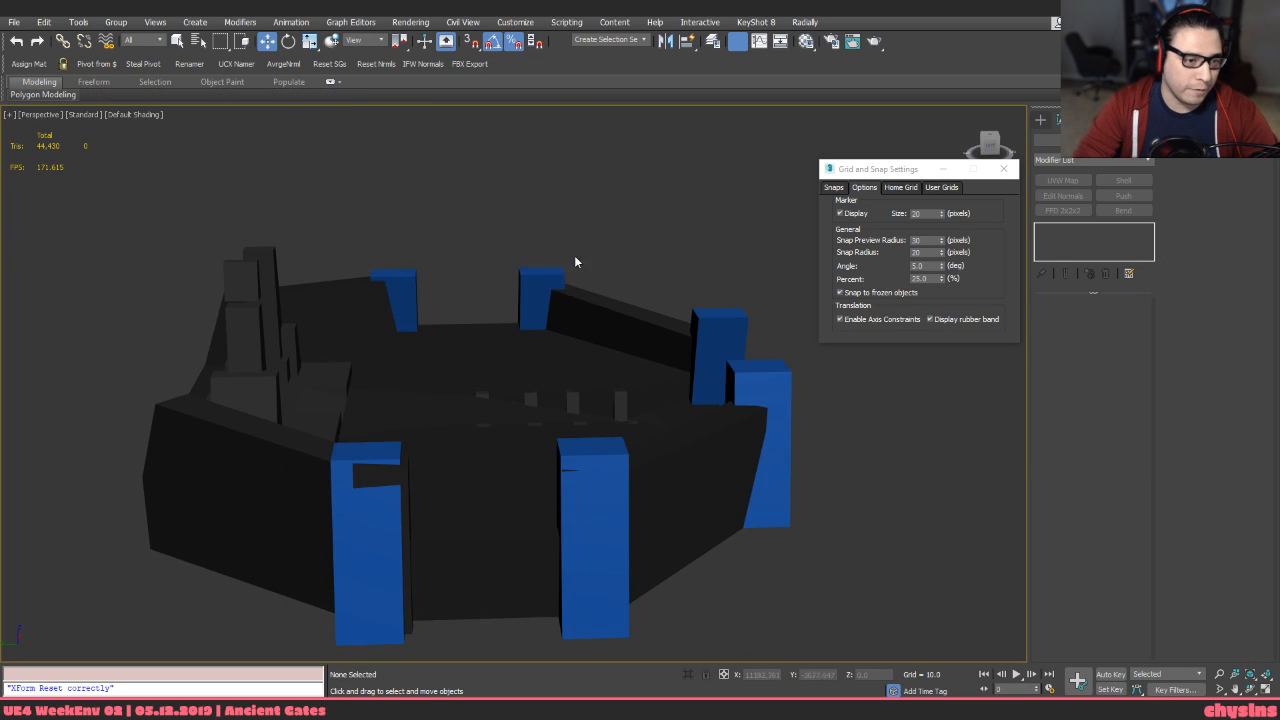
Unwrap the corner pillars again, move their UVs to map channel 2, and collapse the modifier into the Editable Poly
left_click(544, 282)
key("w")
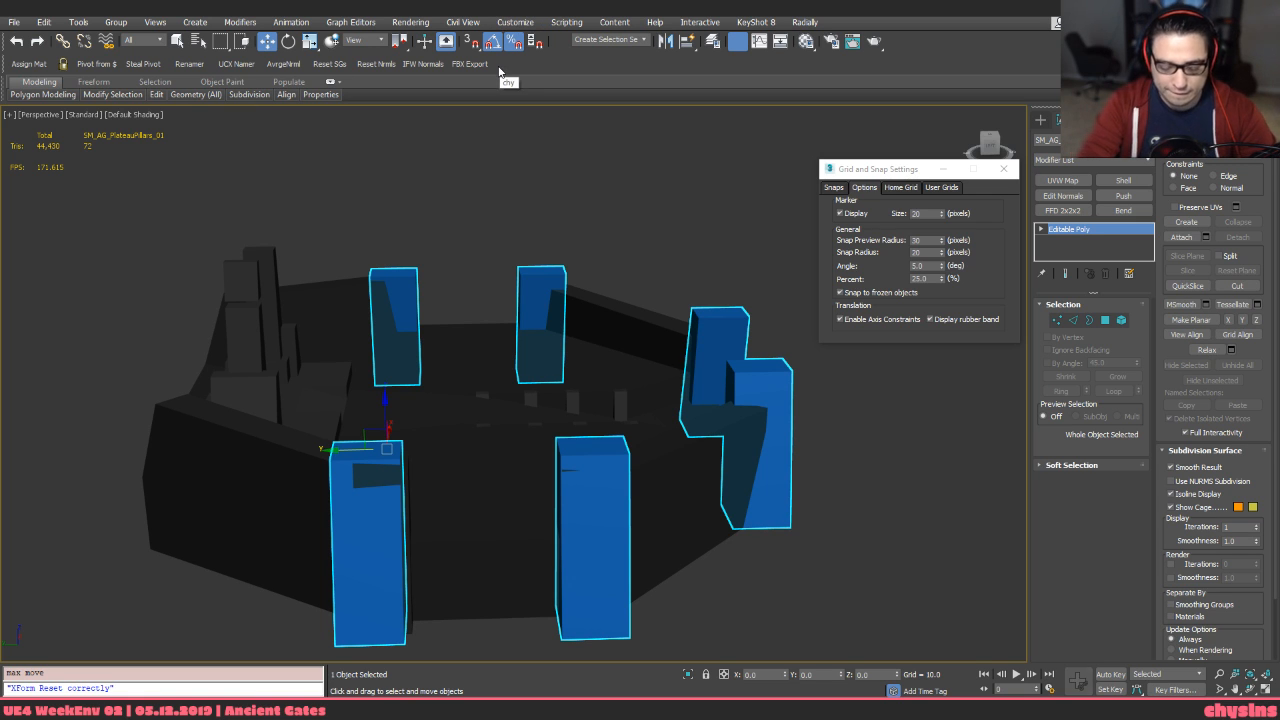
key("ctrl+u")
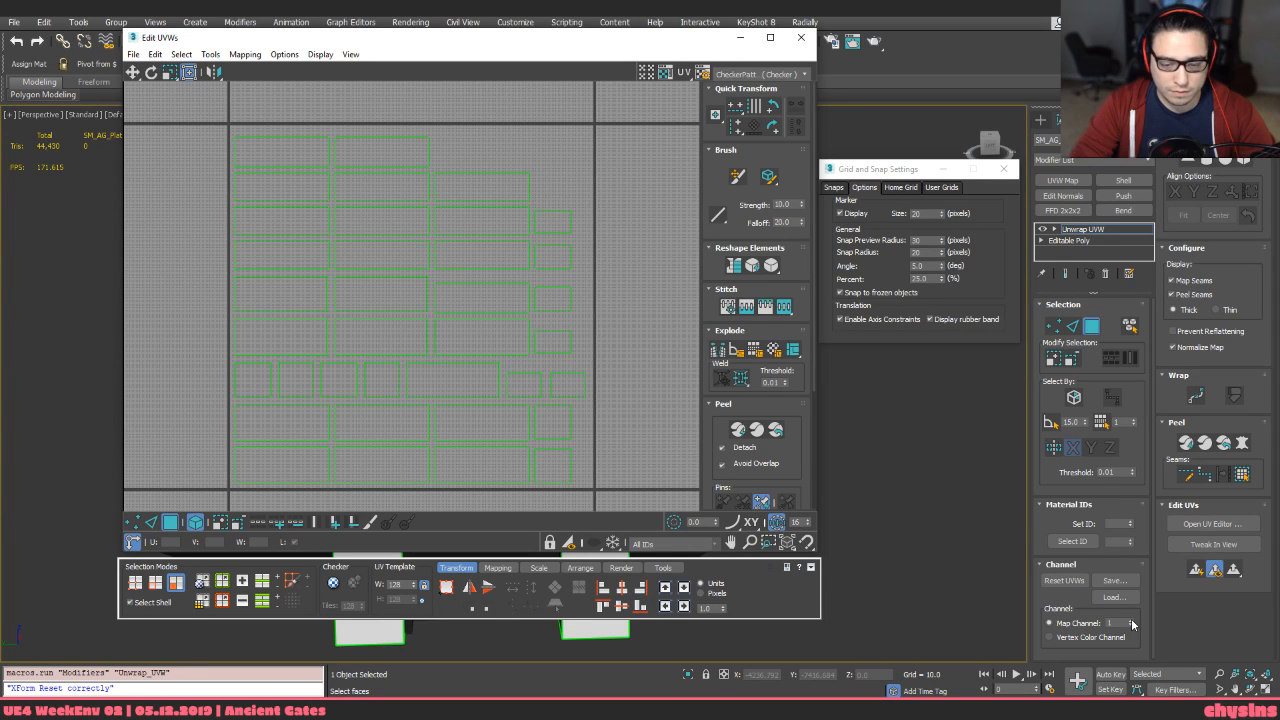
left_click(1132, 623)
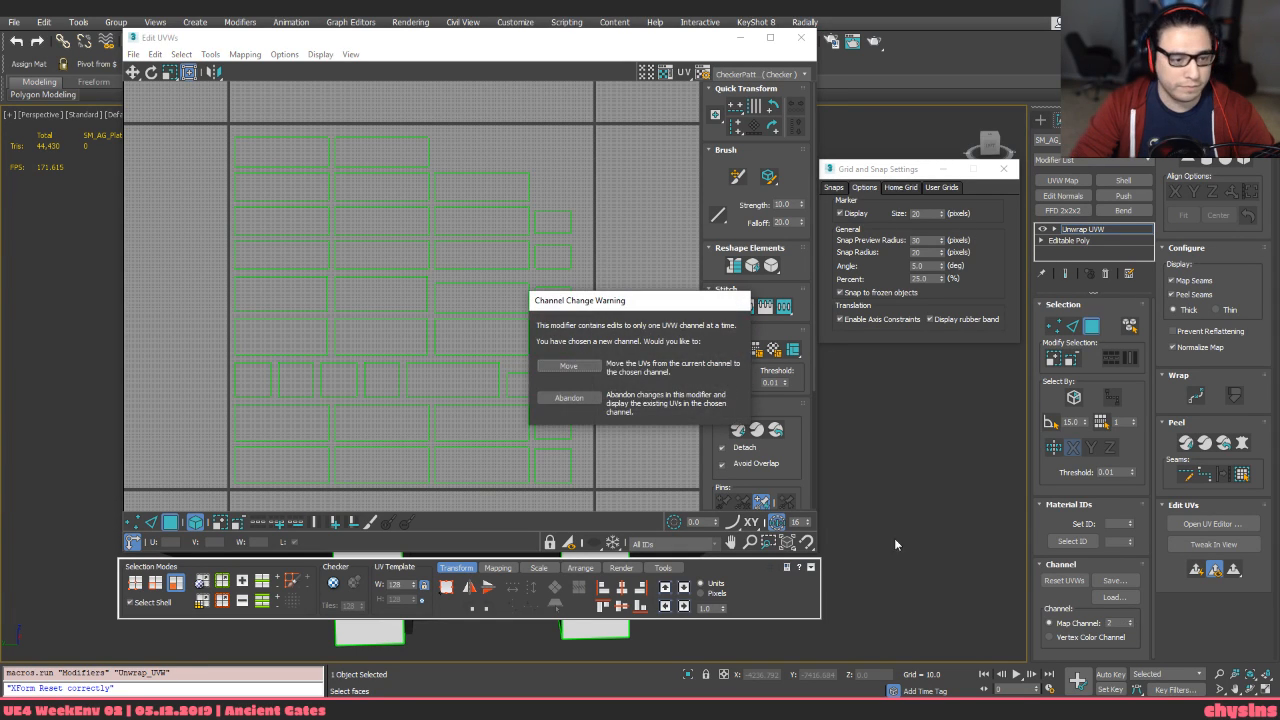
left_click(571, 367)
key("alt+c")
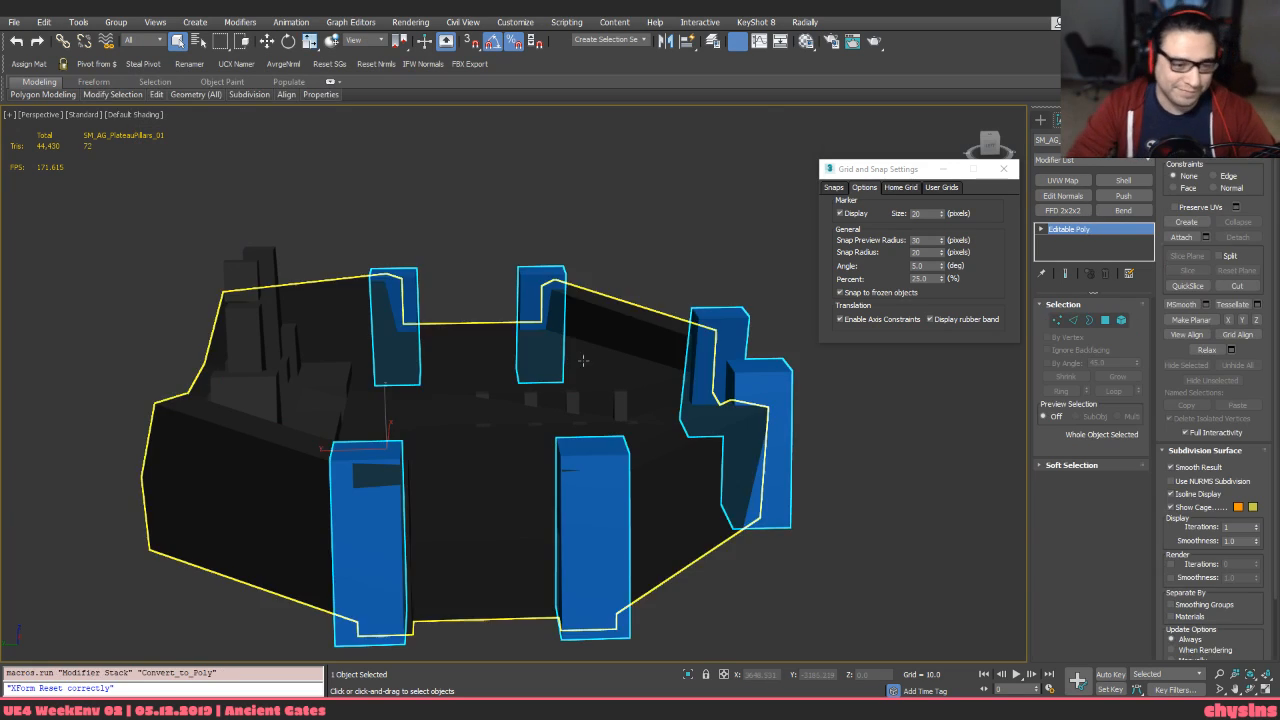
Export the pillars as SM_AG_PlateauPillars_01.fbx with the UE4 FBX Exporter, keeping the existing FBX options
middle_click_drag(581, 368, 513, 389, "alt")
key("w")
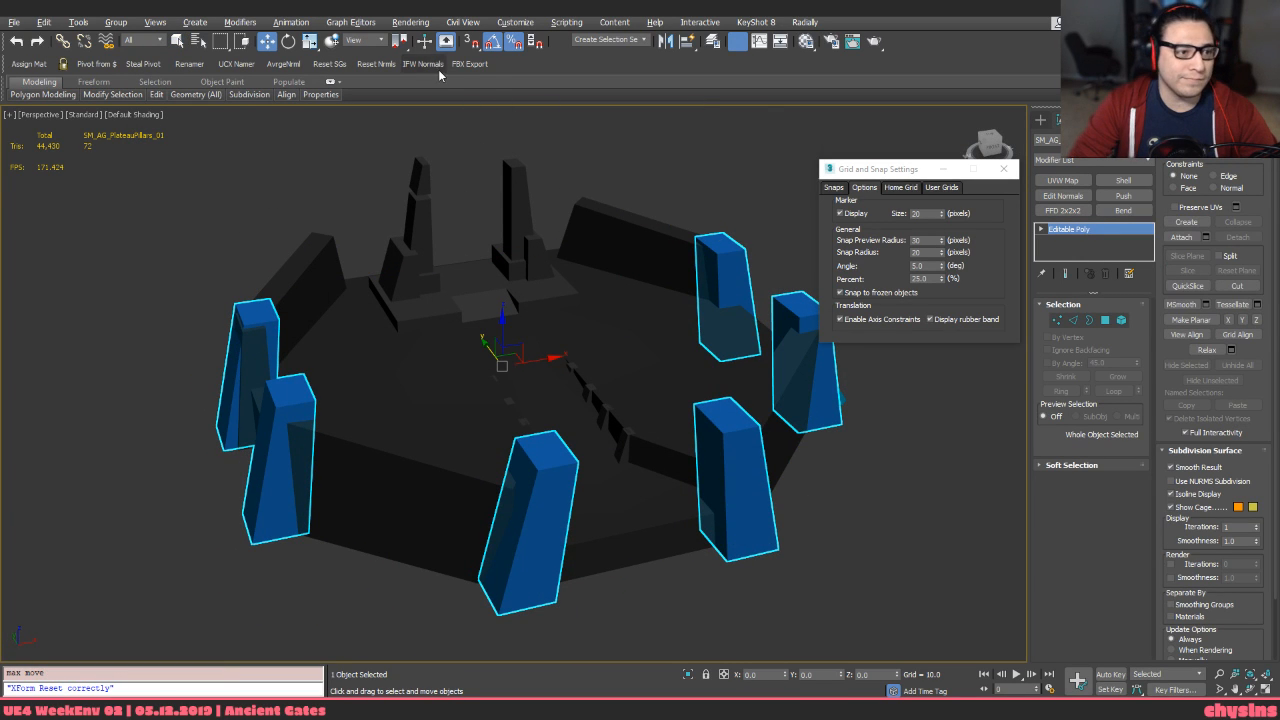
left_click(469, 63)
left_click(639, 524)
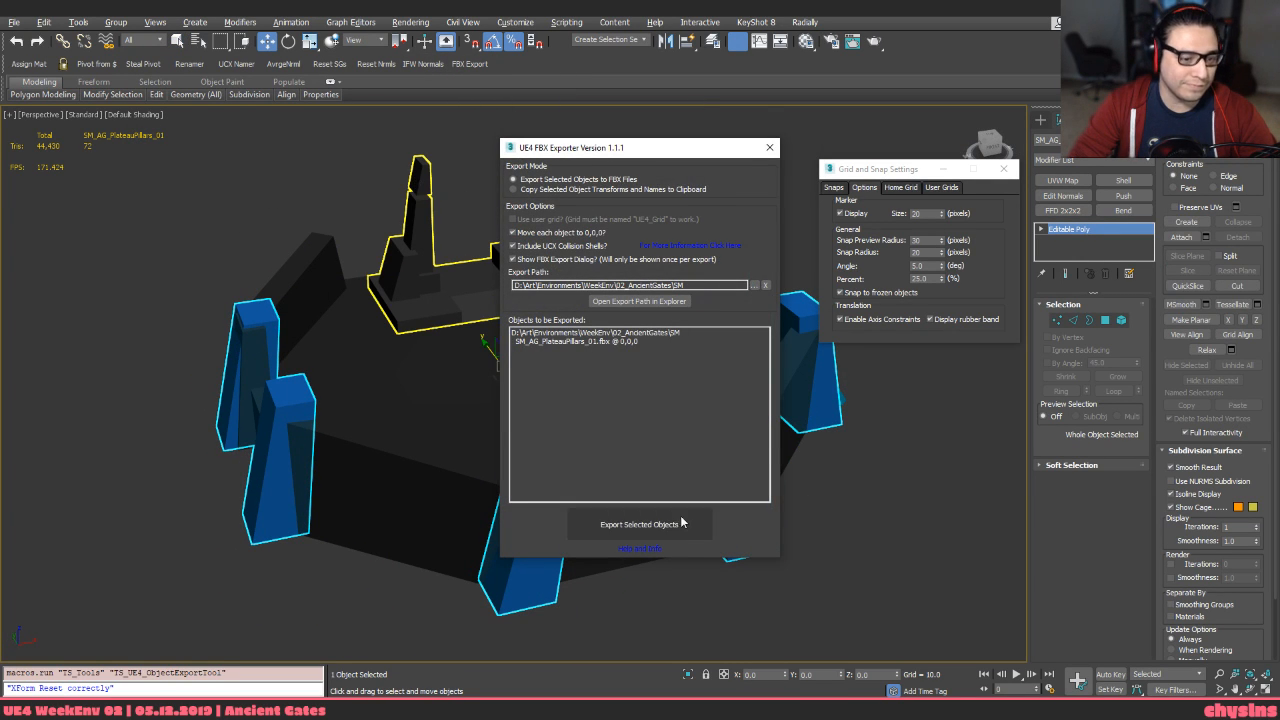
left_click(690, 407)
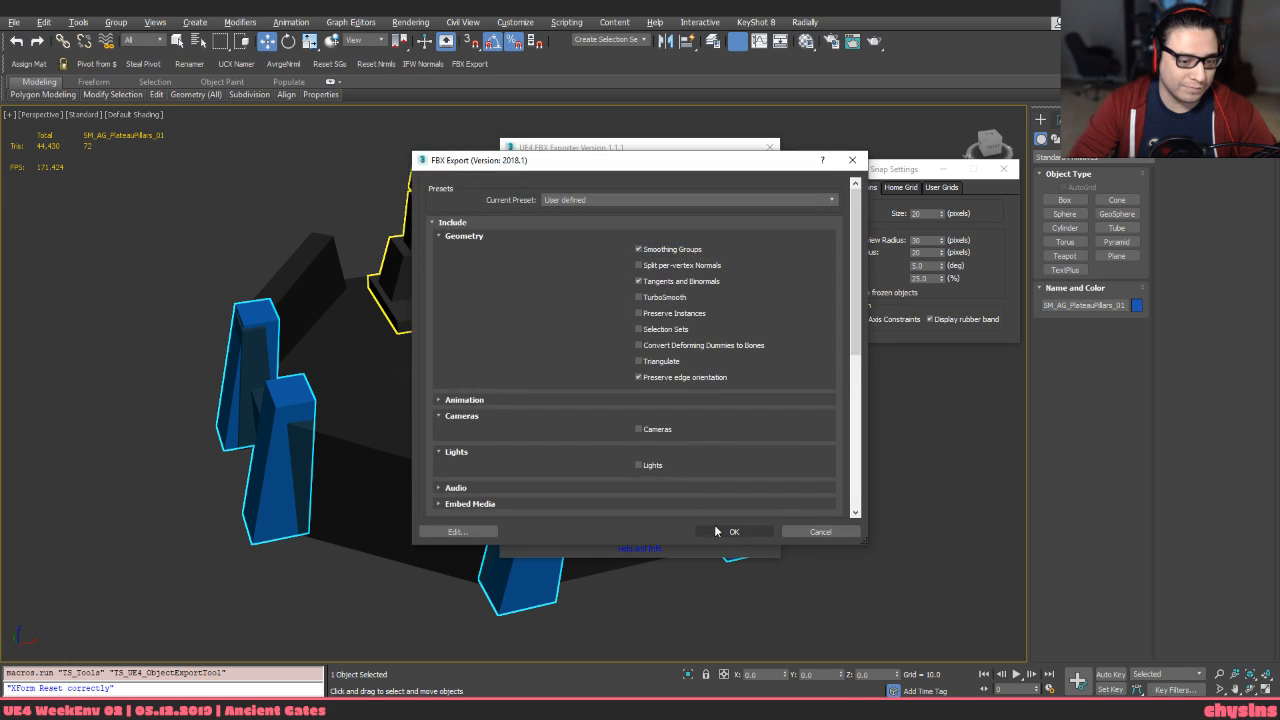
left_click(728, 531)
Export the octagonal plateau as SM_AG_Plateau_01.fbx with the same FBX options
left_click(490, 485)
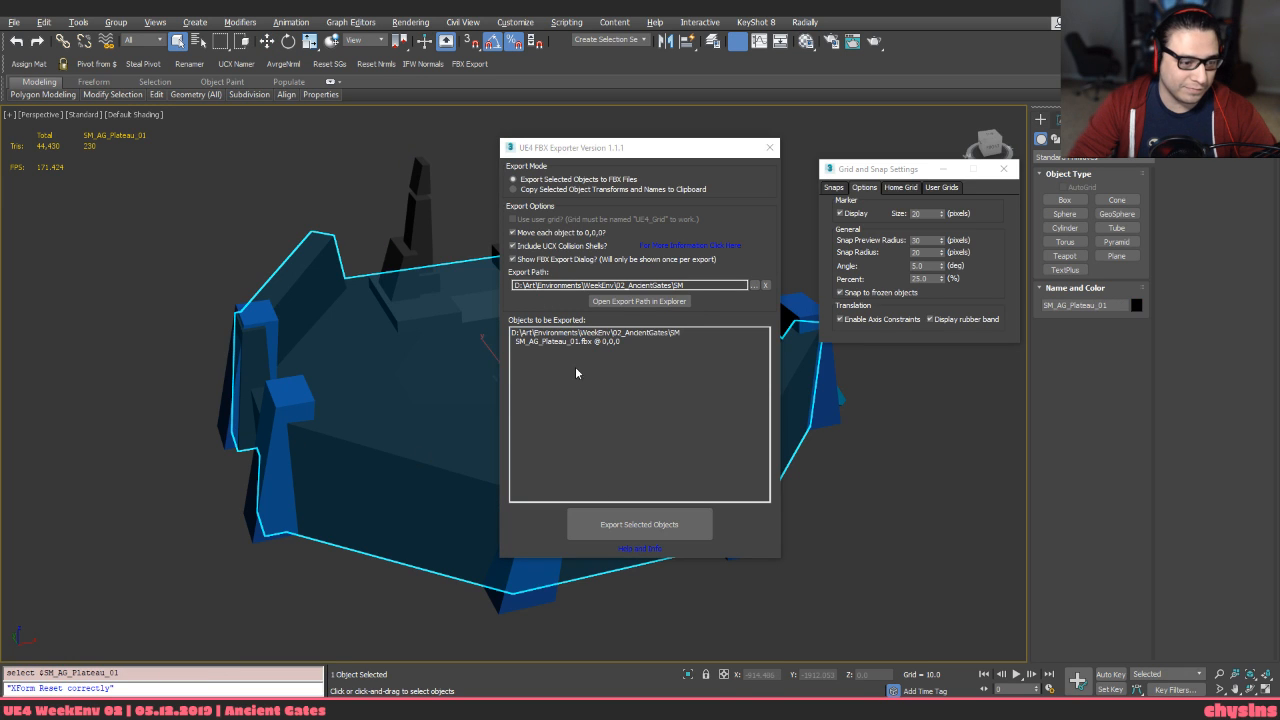
left_click(692, 515)
left_click(690, 406)
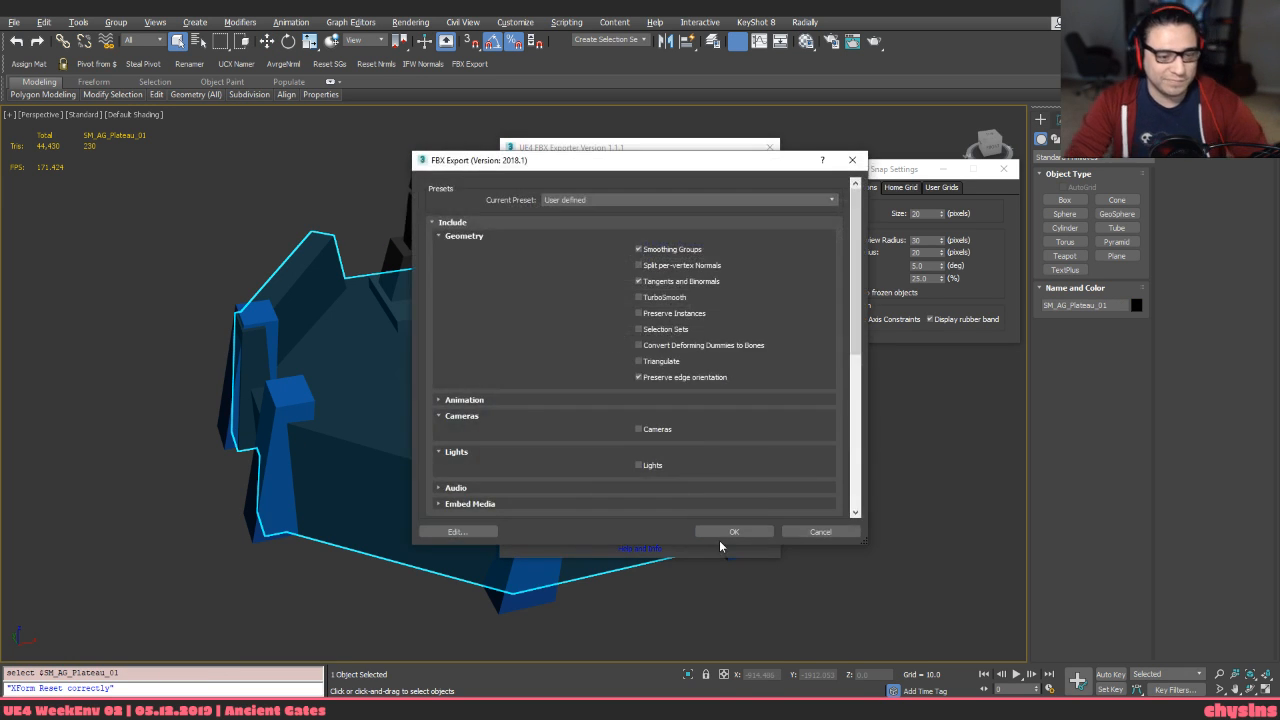
left_click(727, 531)
Switch to Unreal Editor and reimport the SM_AG_PlateauPillars_01 static mesh, resetting its material conflict to the FBX
key("alt+Tab")
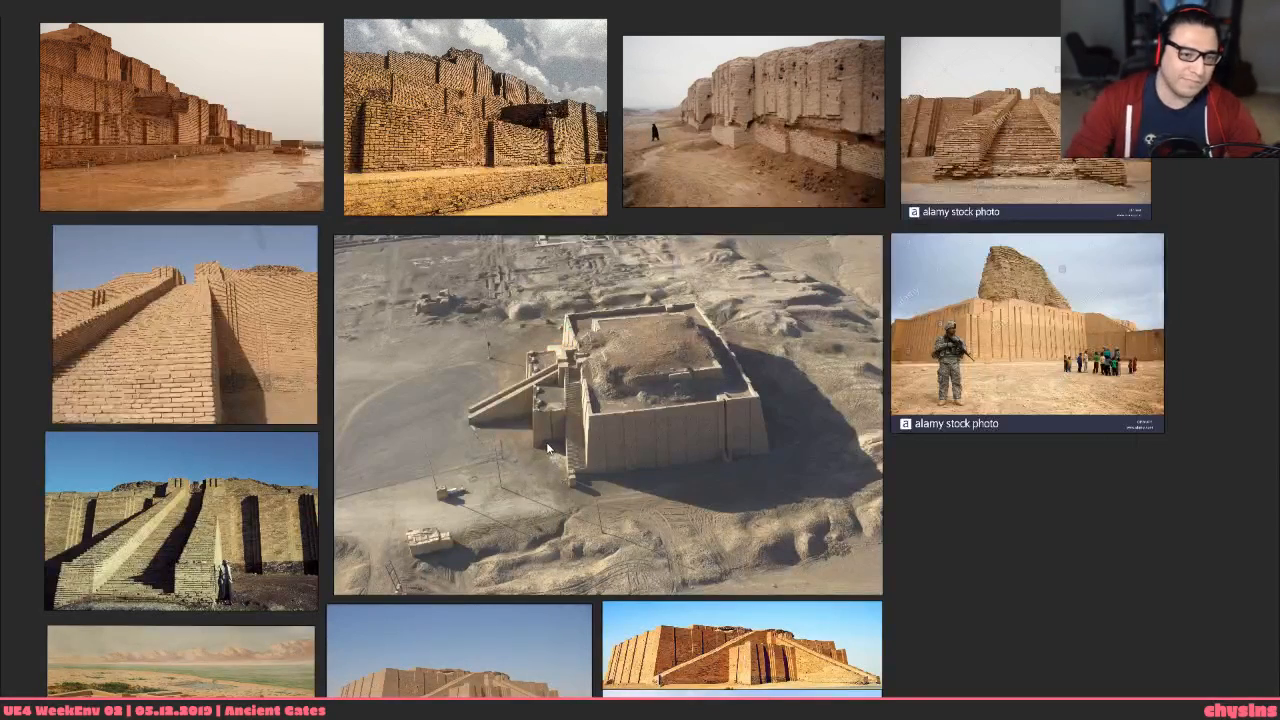
key("alt+Tab")
key("alt+Tab")
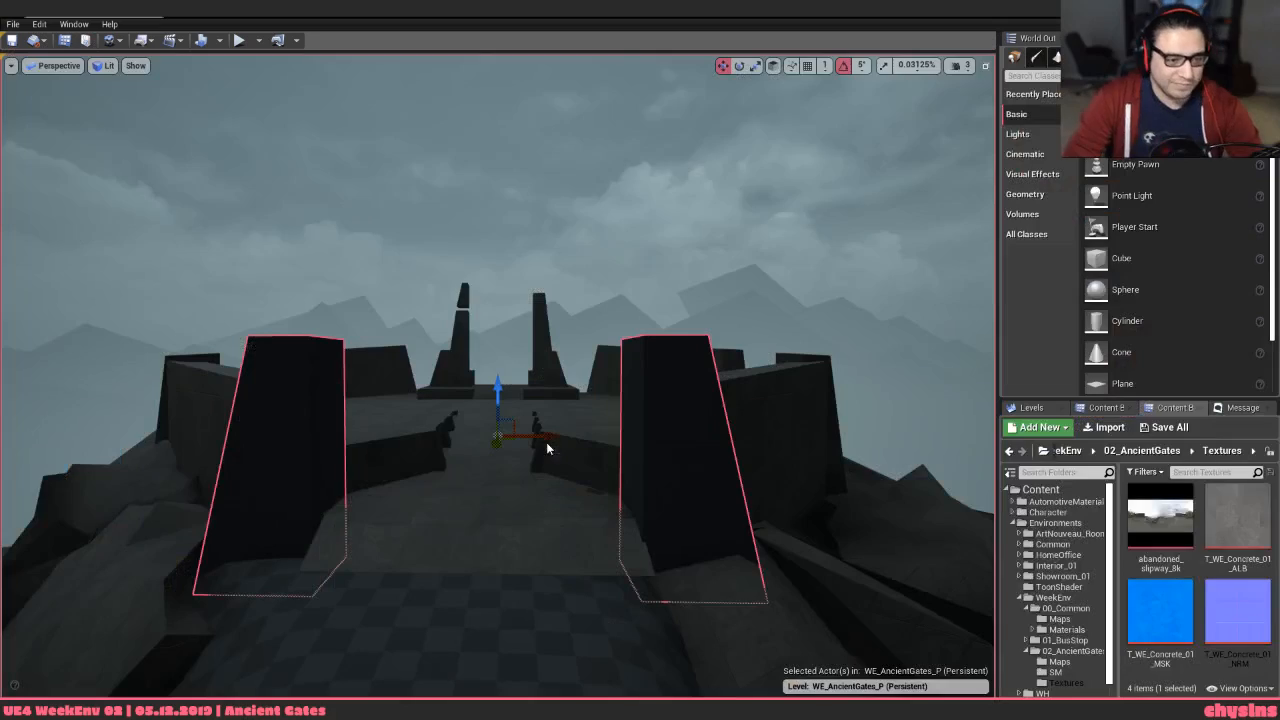
key("ctrl+b")
right_click(1226, 563)
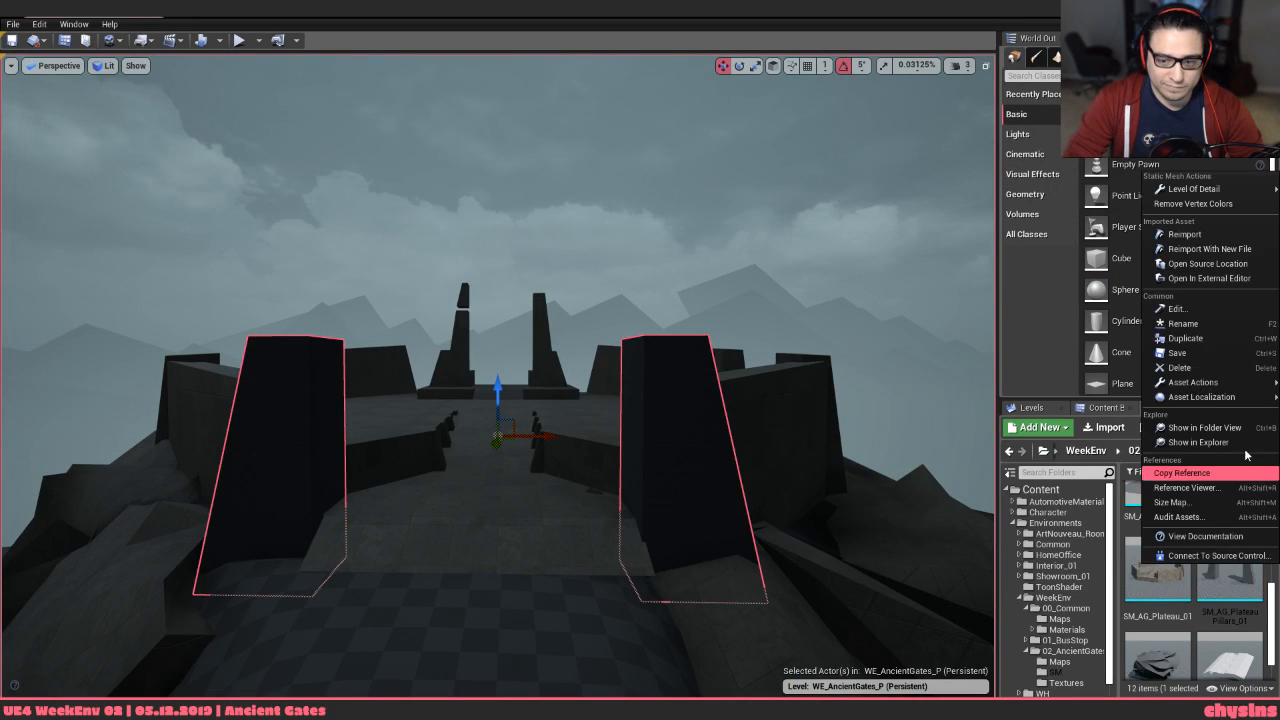
left_click(1185, 234)
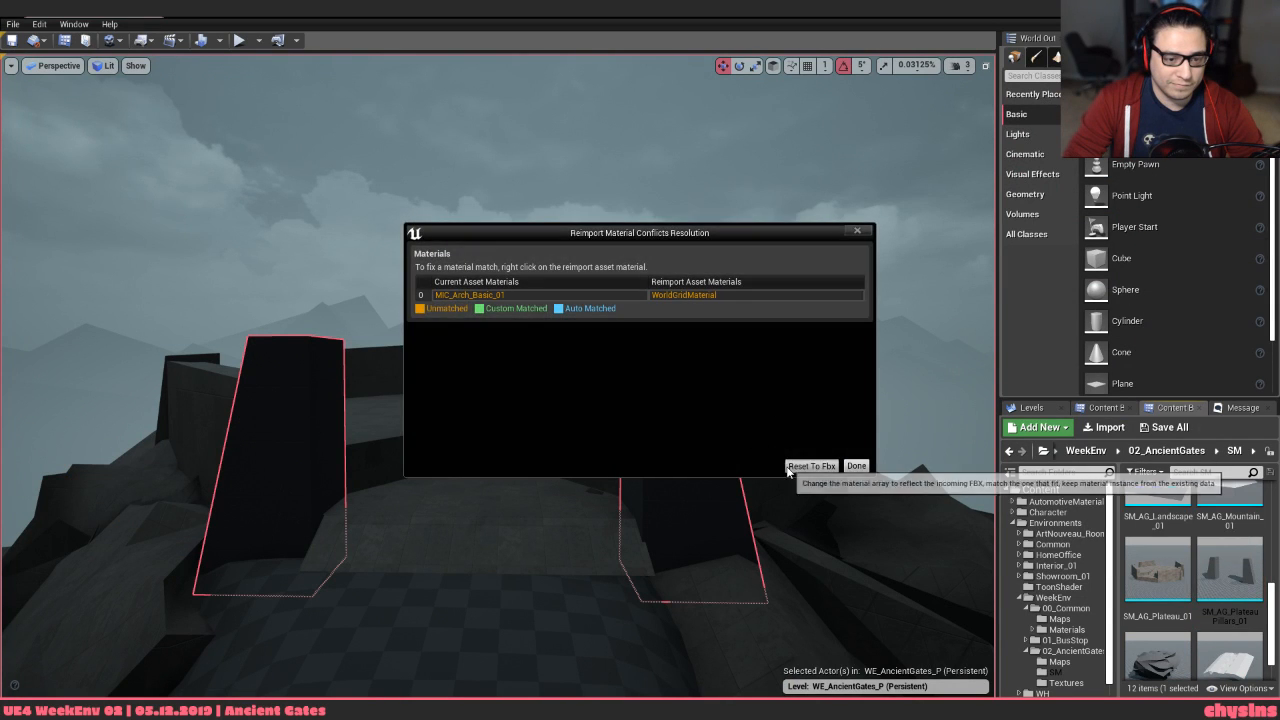
left_click(790, 467)
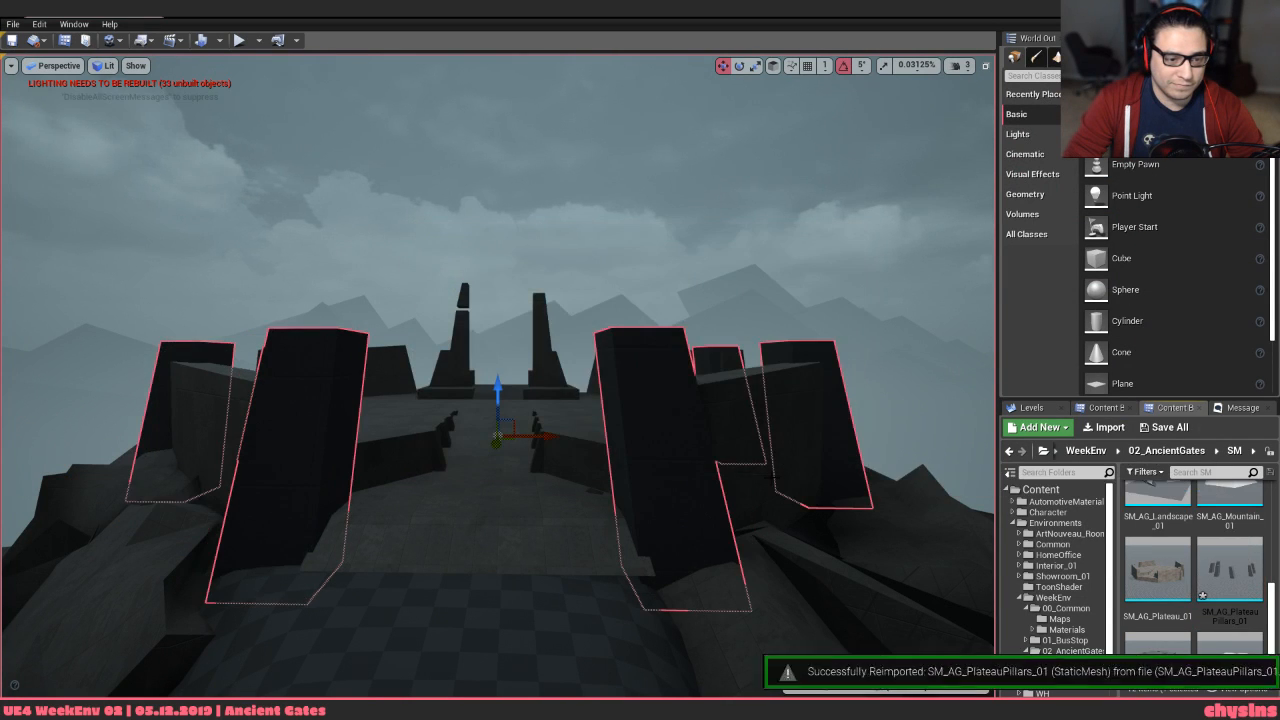
Reimport the SM_AG_Plateau_01 static mesh and deselect the plateau in the level
right_click(1165, 568)
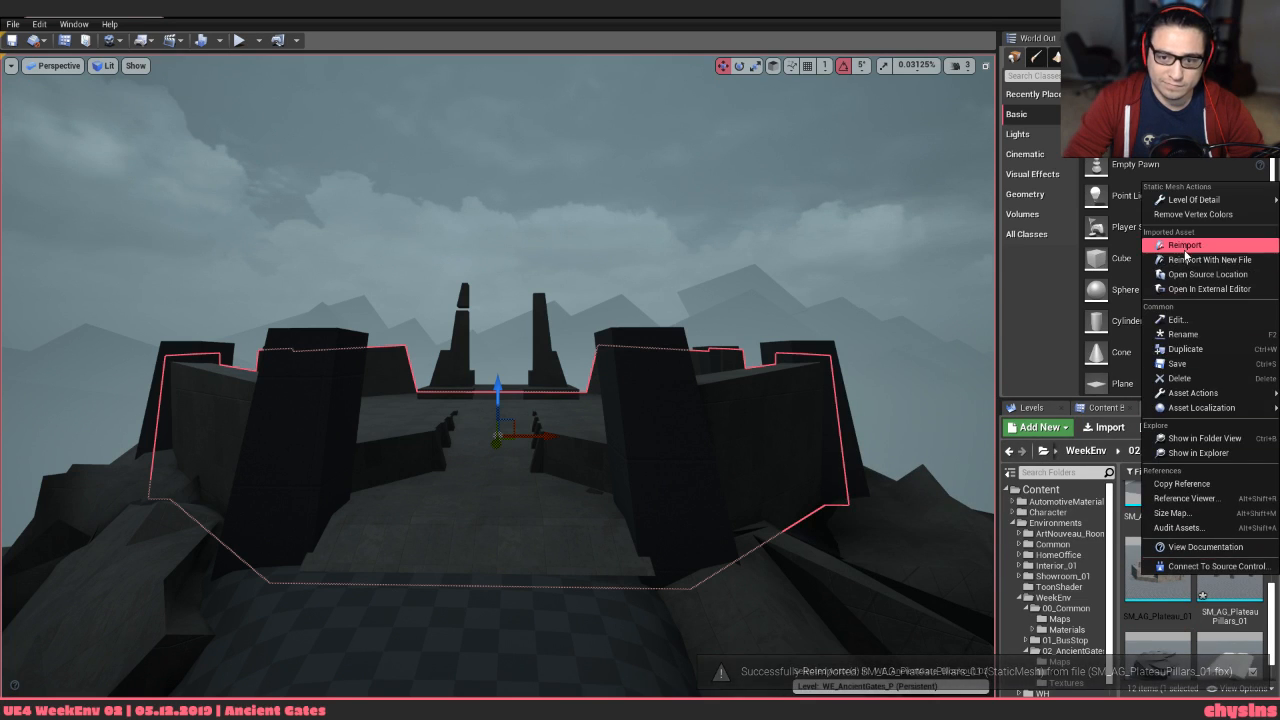
left_click(1185, 248)
key("w")
right_click_drag(932, 390, 938, 356)
key("w")
key("s")
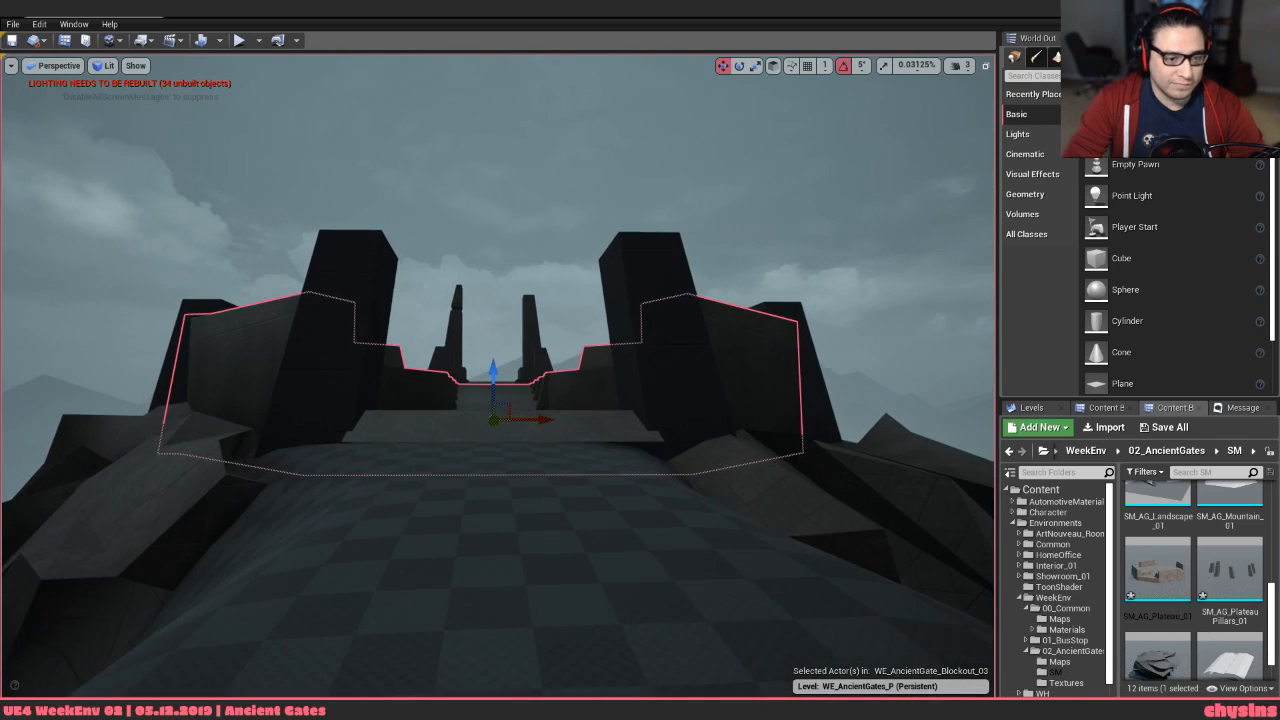
key("Escape")
Examine the reimported pillars and plateau from the approach path, between the front pillars, and at different heights
right_click_drag(560, 448, 546, 418)
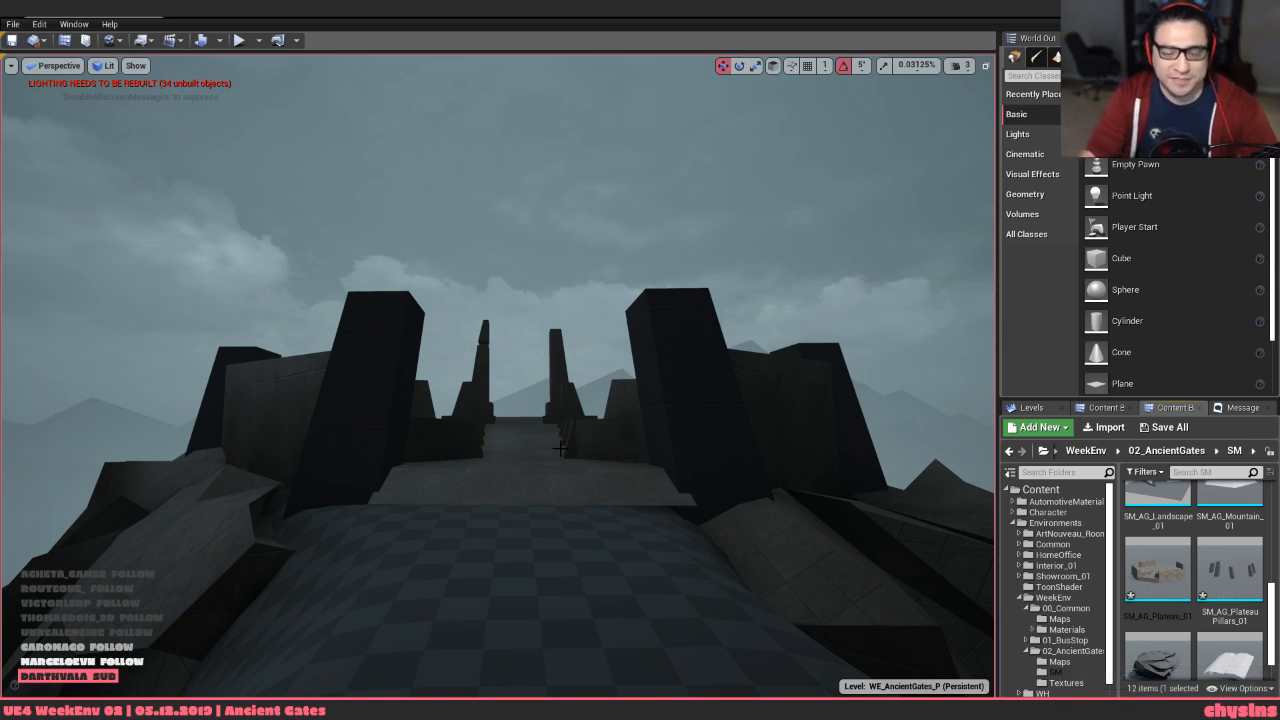
right_click_drag(538, 246, 538, 246)
key("w")
key("e")
right_click_drag(681, 530, 681, 530)
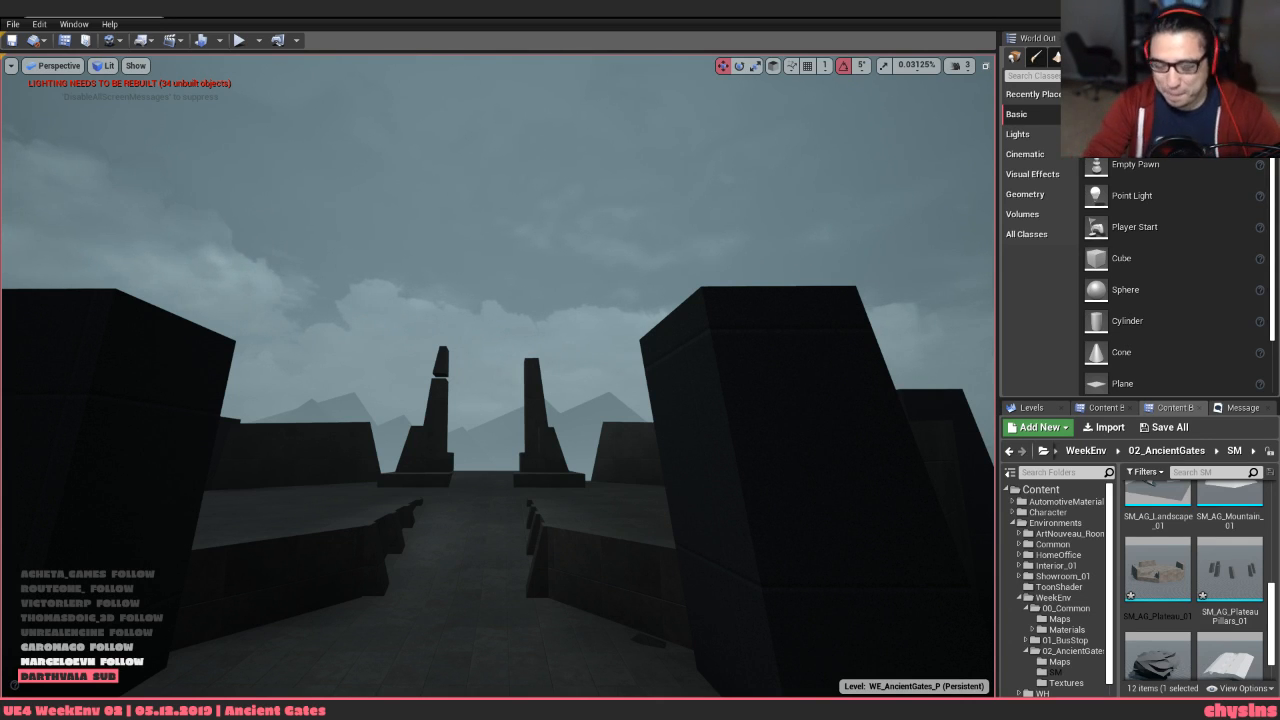
key("w")
right_click_drag(681, 530, 985, 590)
right_click_drag(640, 540, 905, 532)
key("w")
key("s")
right_click_drag(576, 537, 576, 537)
key("q")
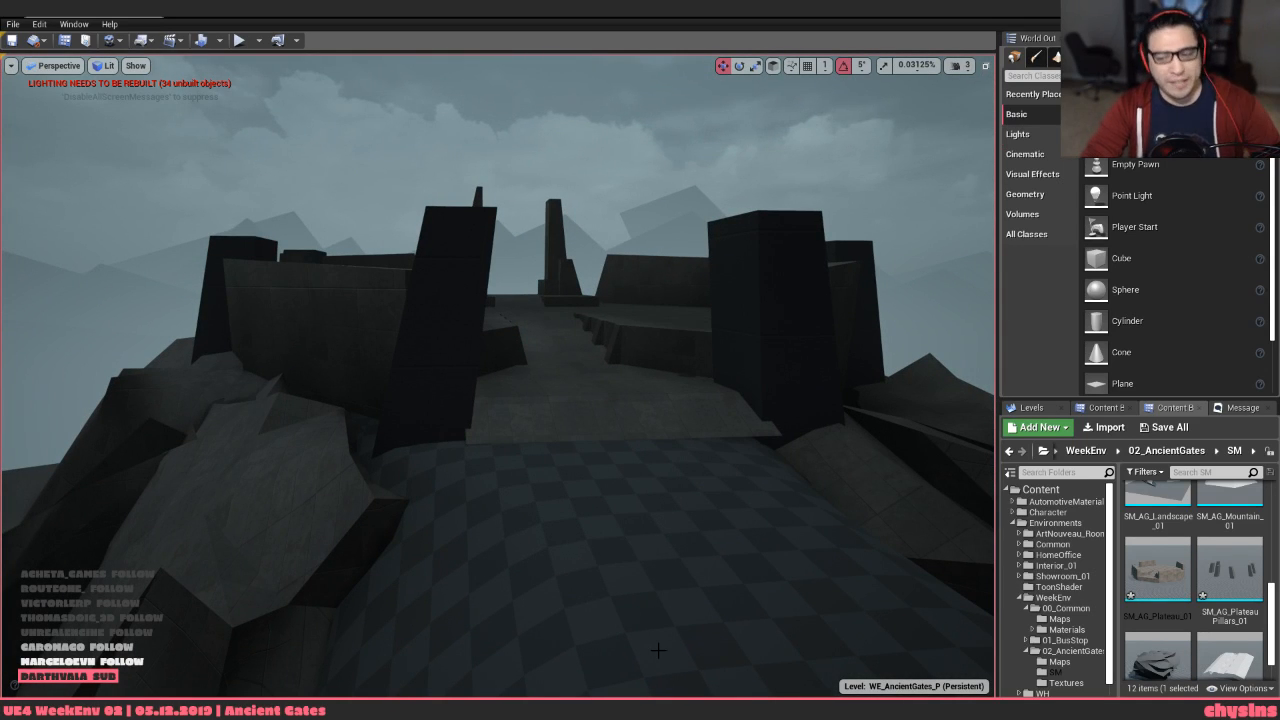
right_click_drag(666, 633, 539, 557)
key("d")
key("s")
key("s")
key("q")
key("s")
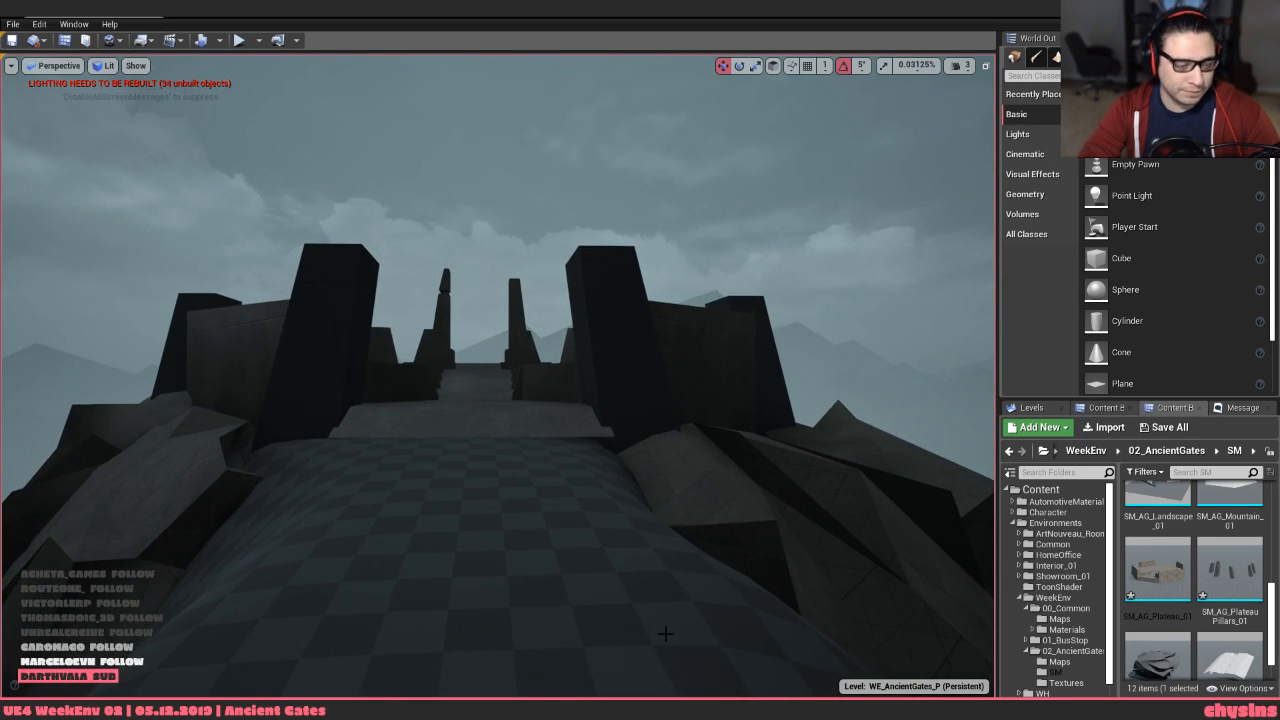
key("s")
mouse_move(666, 632)
right_mouse_down()
mouse_move(648, 622)
mouse_move(668, 621)
right_mouse_up()
key("w")
key("e")
key("q")
key("s")
key("w")
key("s")
key("q")
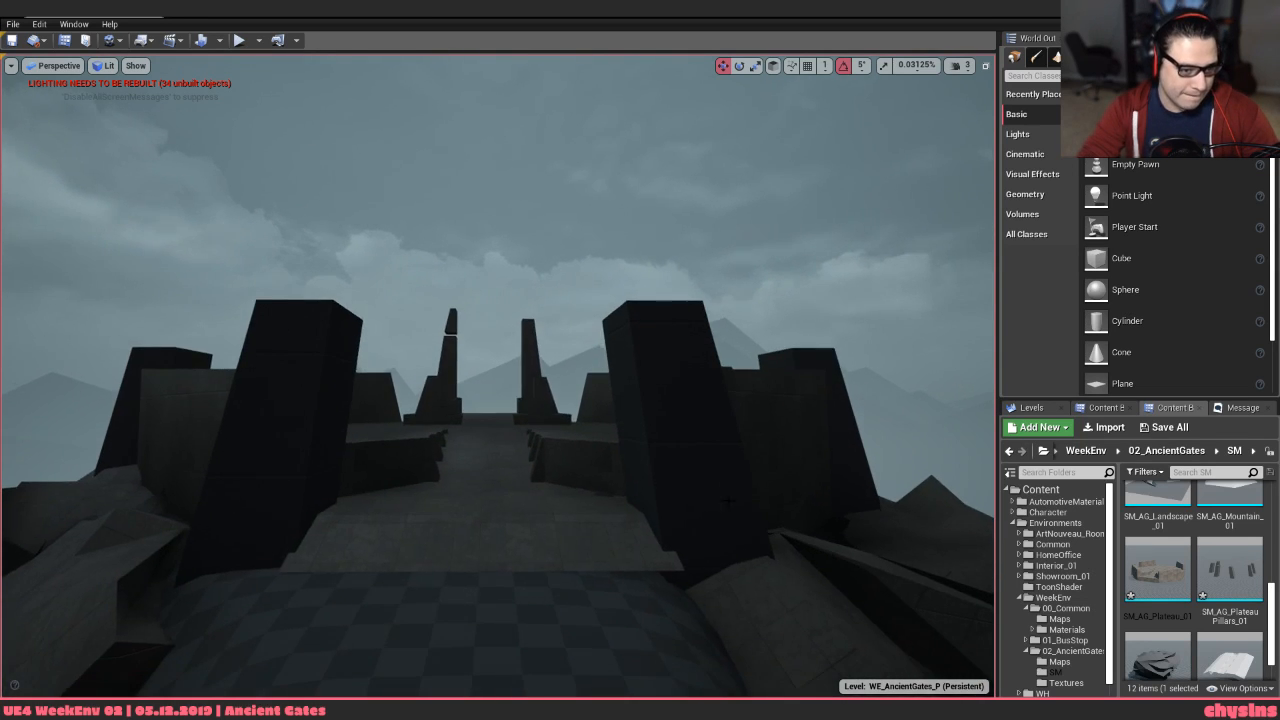
Locate the plateau's MIC_Arch_Triplanar_01 material in the project content and assign it to the pillars' material Element 0
left_click(704, 416)
left_click(732, 410)
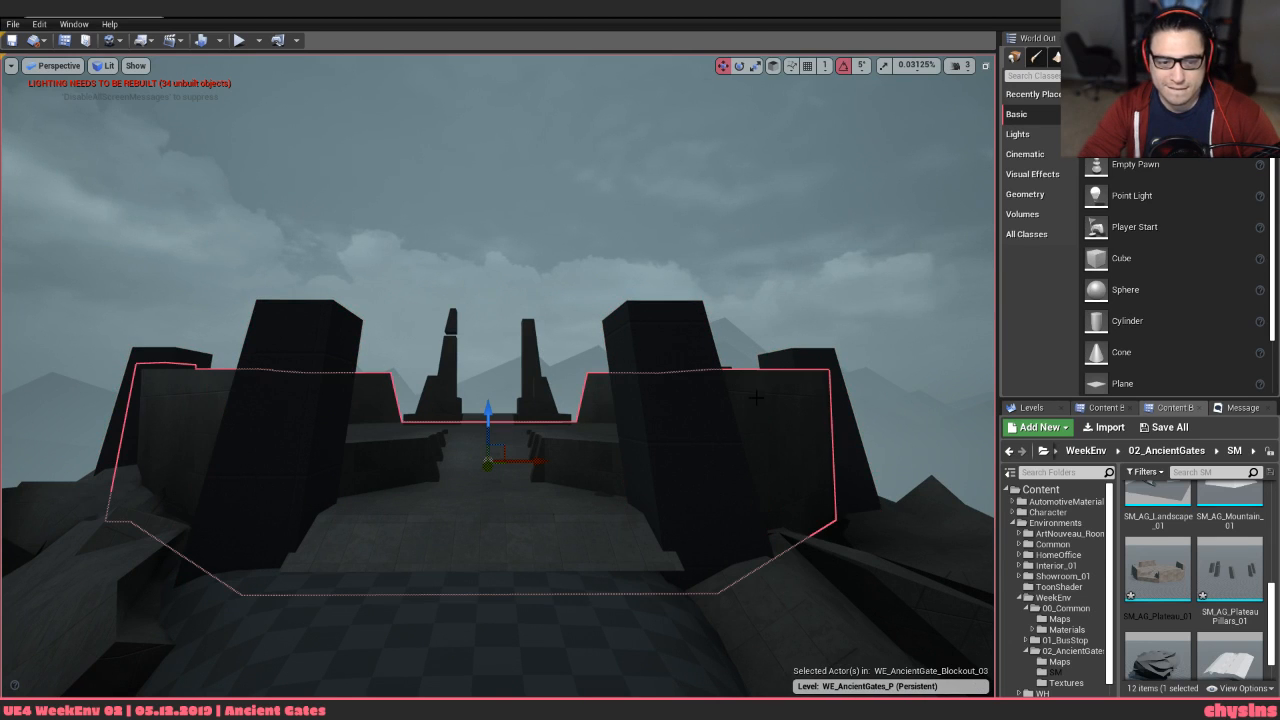
left_click(1158, 567)
left_click(1105, 38)
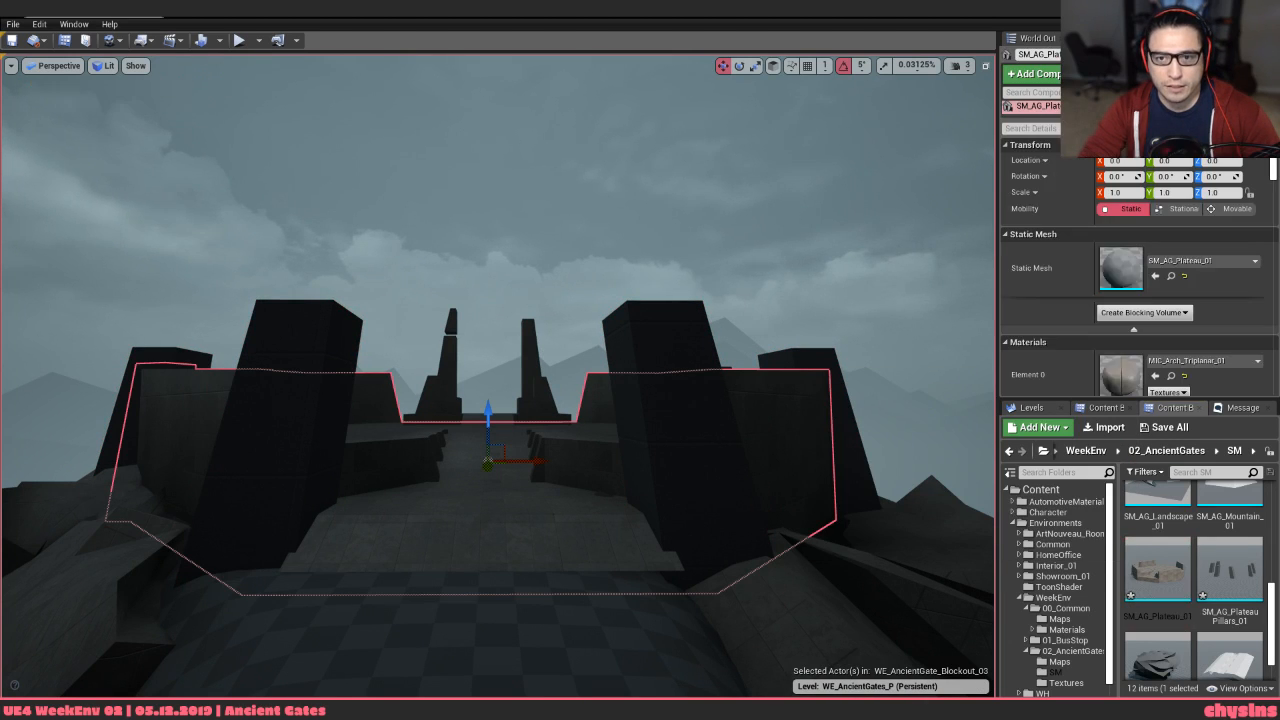
left_click(1171, 375)
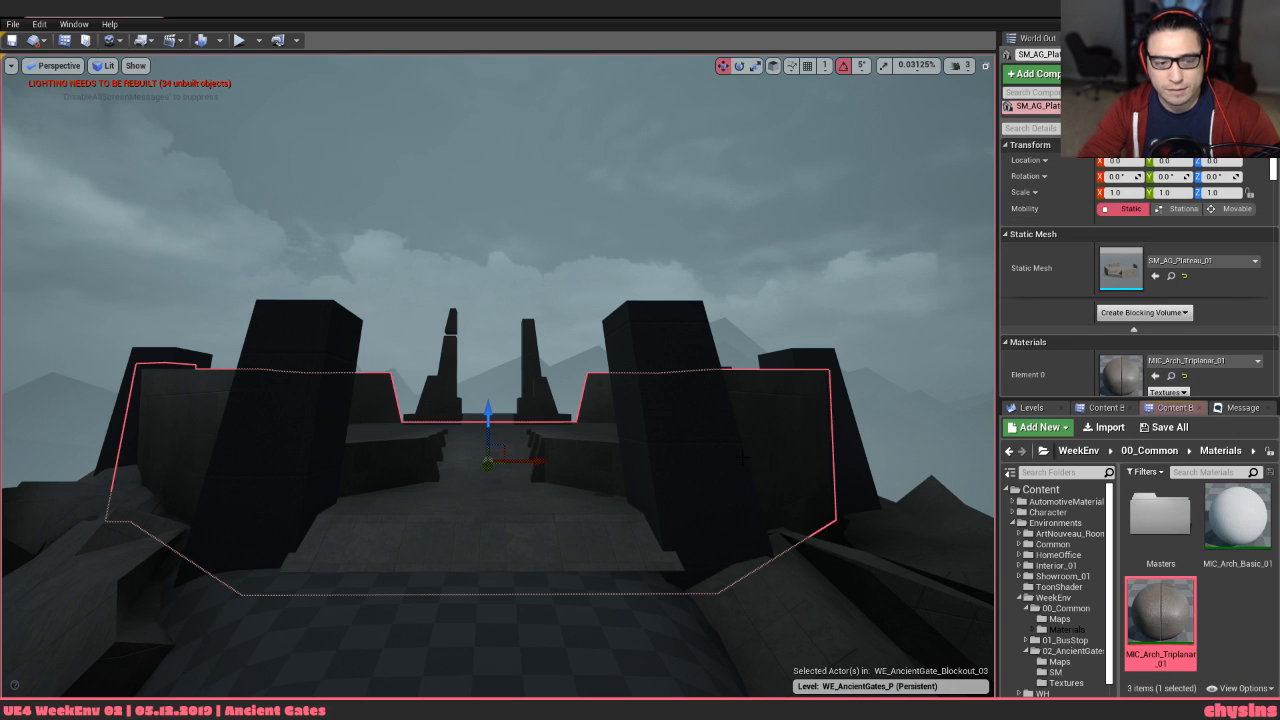
left_click(659, 342)
left_click_drag(1163, 624, 1129, 380)
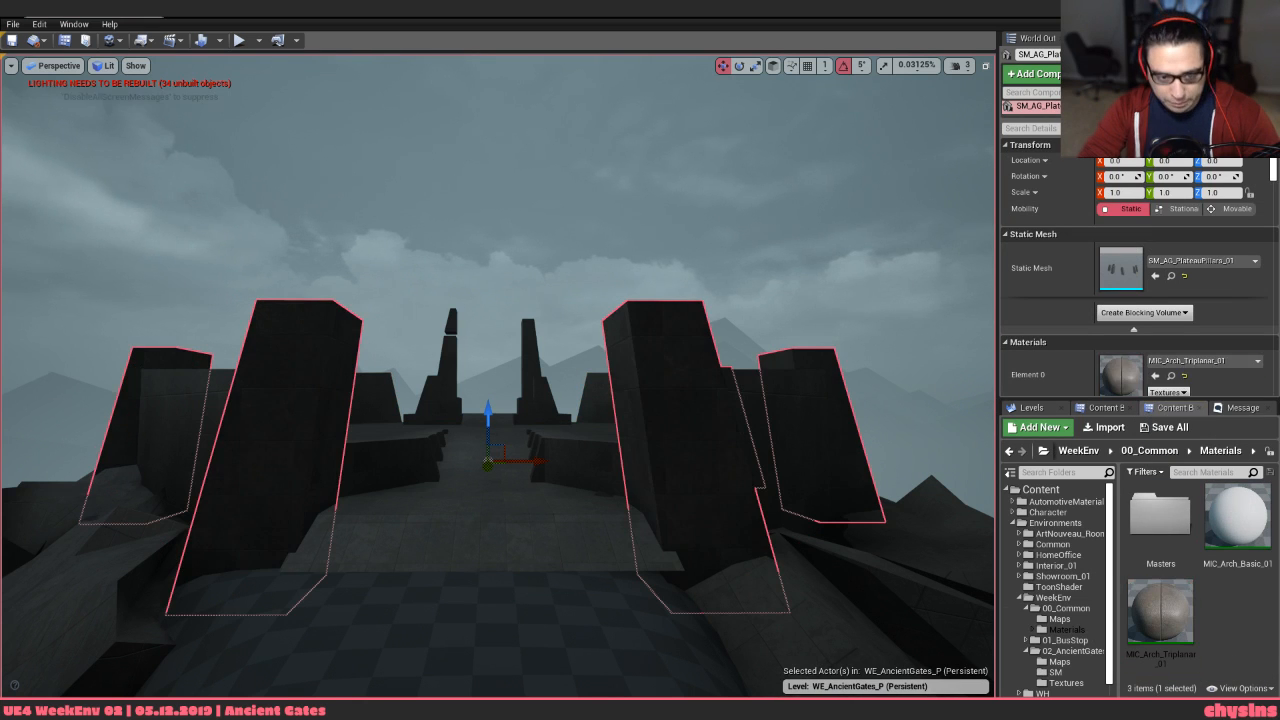
Deselect the pillars, view them from the approach path, and start a play session in the level
right_click_drag(660, 380, 516, 386)
key("Escape")
key("w")
key("s")
key("q")
key("w")
key("s")
key("alt+p")
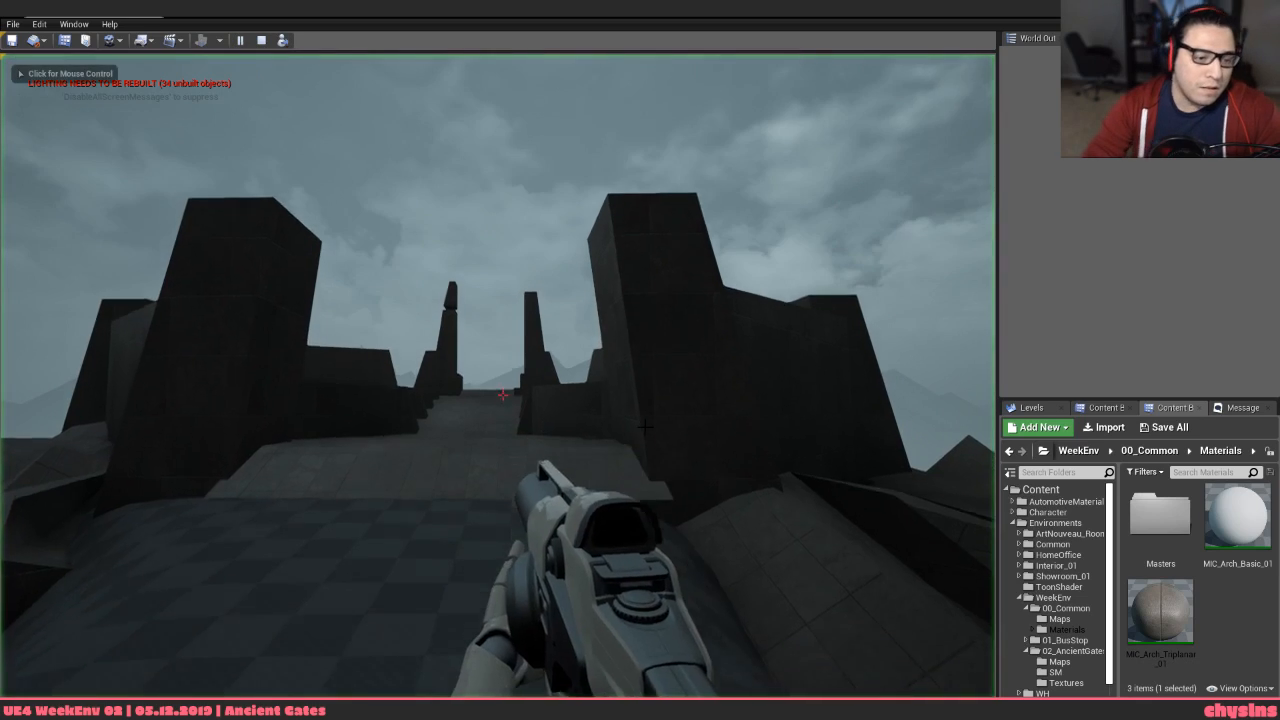
Walk up the path, between the pillars, and along the plateau walls to examine their scale and material, and end the play session
key("w")
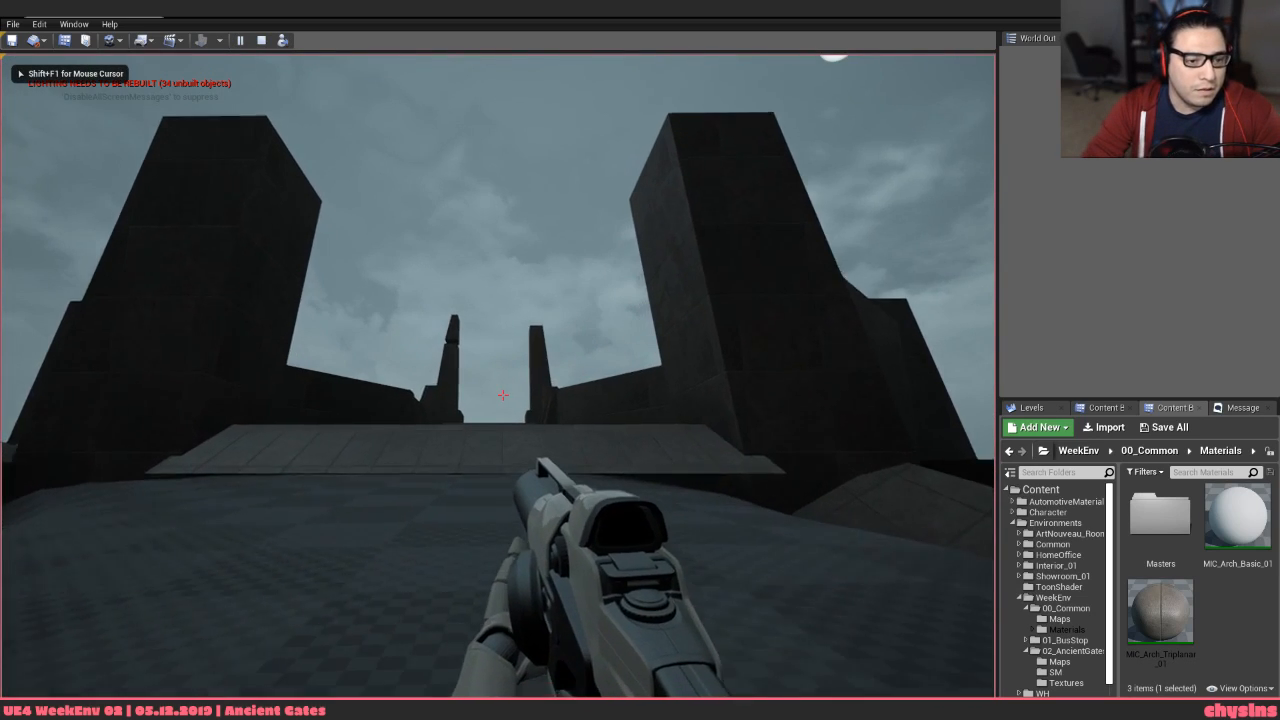
key("w")
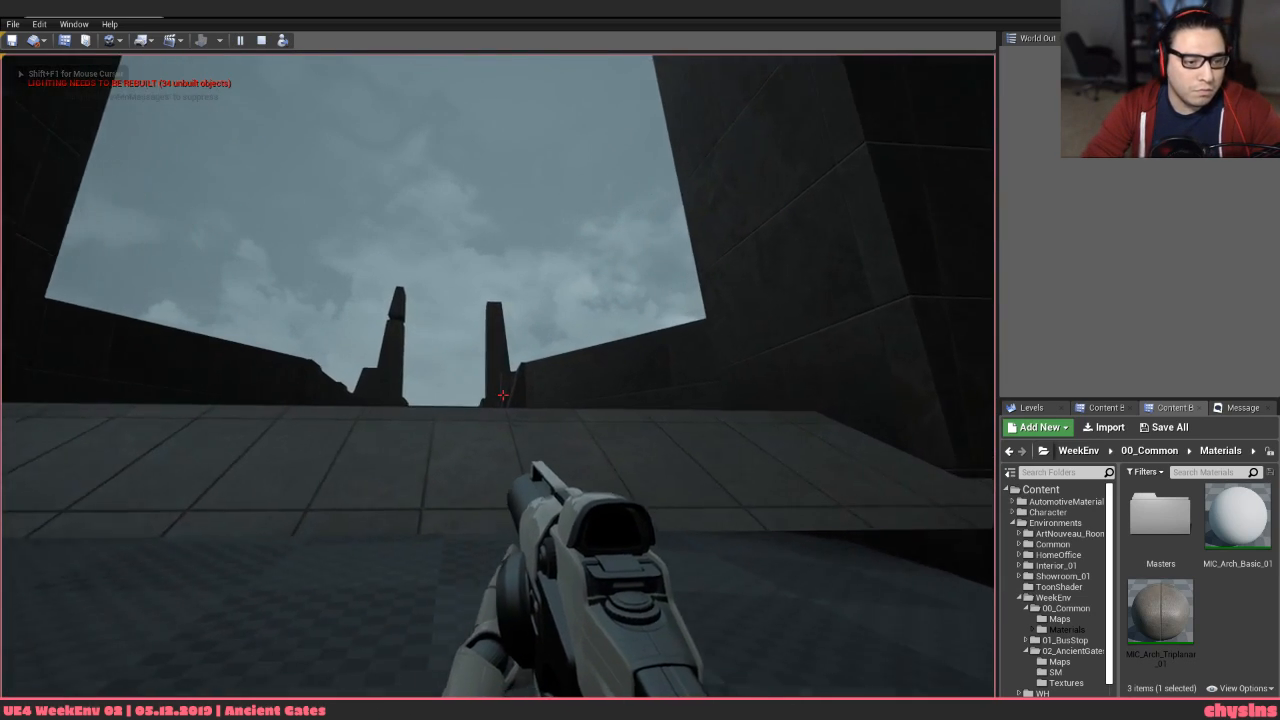
key("w")
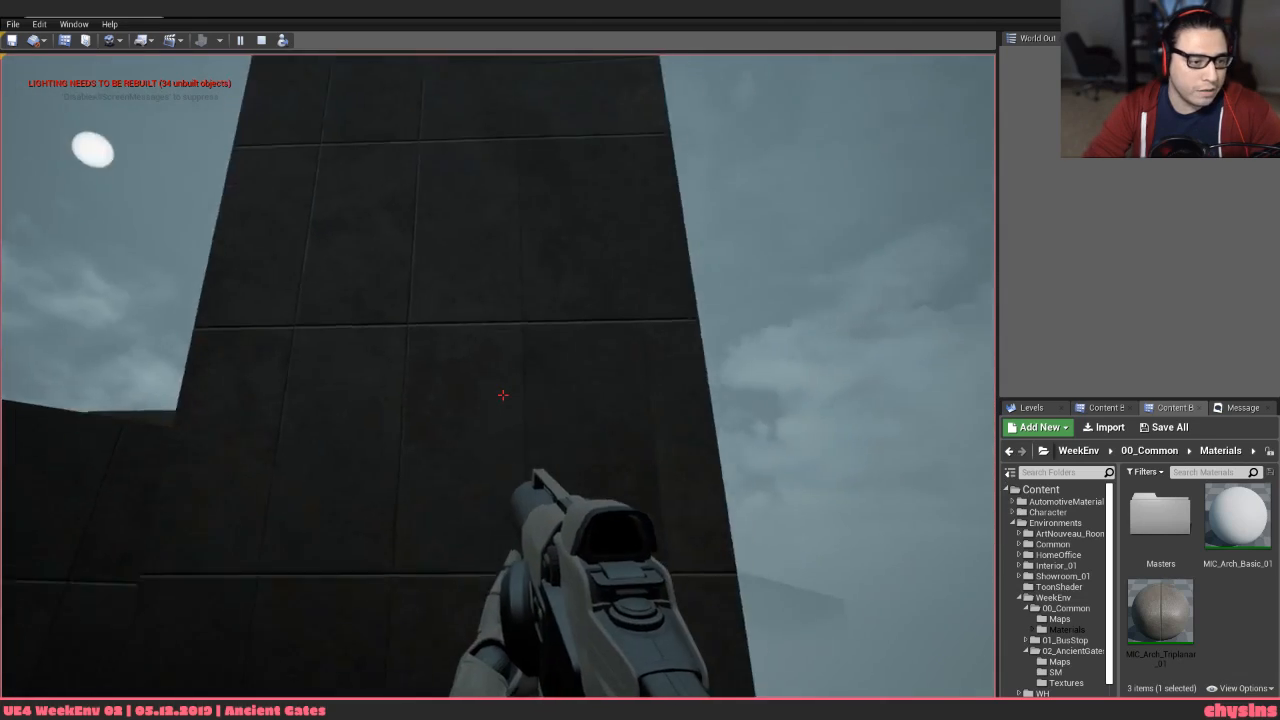
key("w")
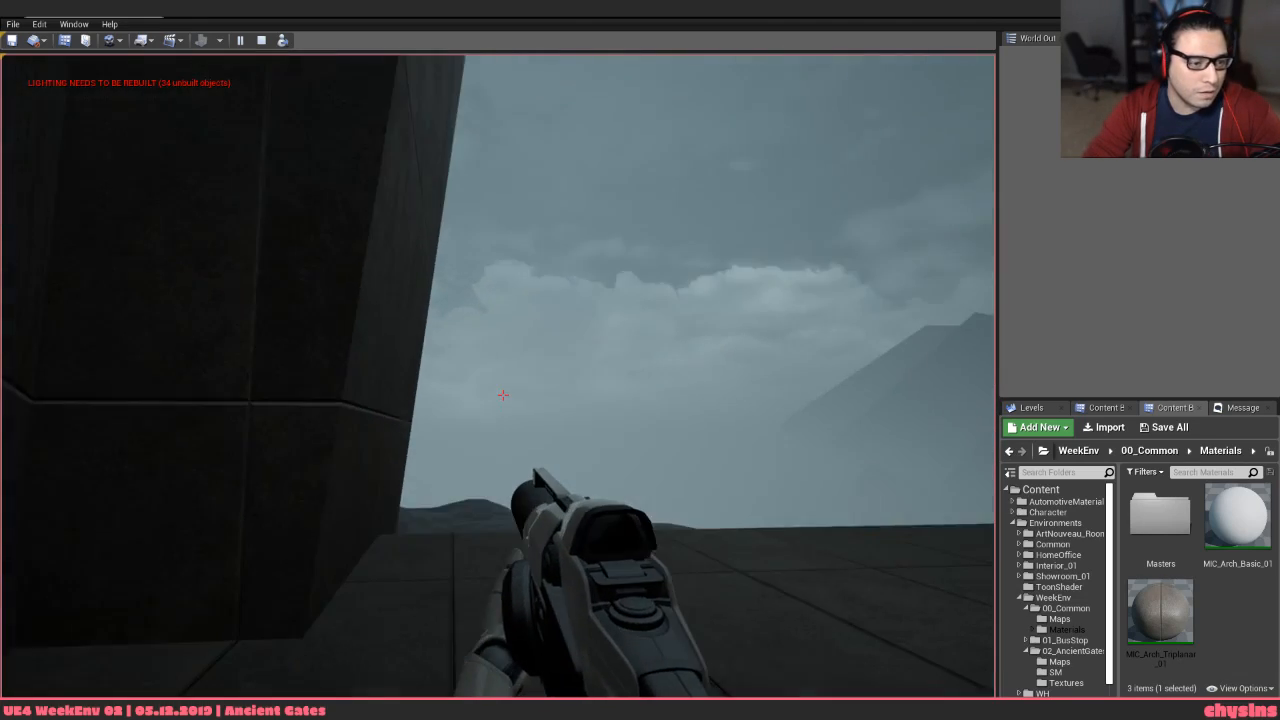
key("w")
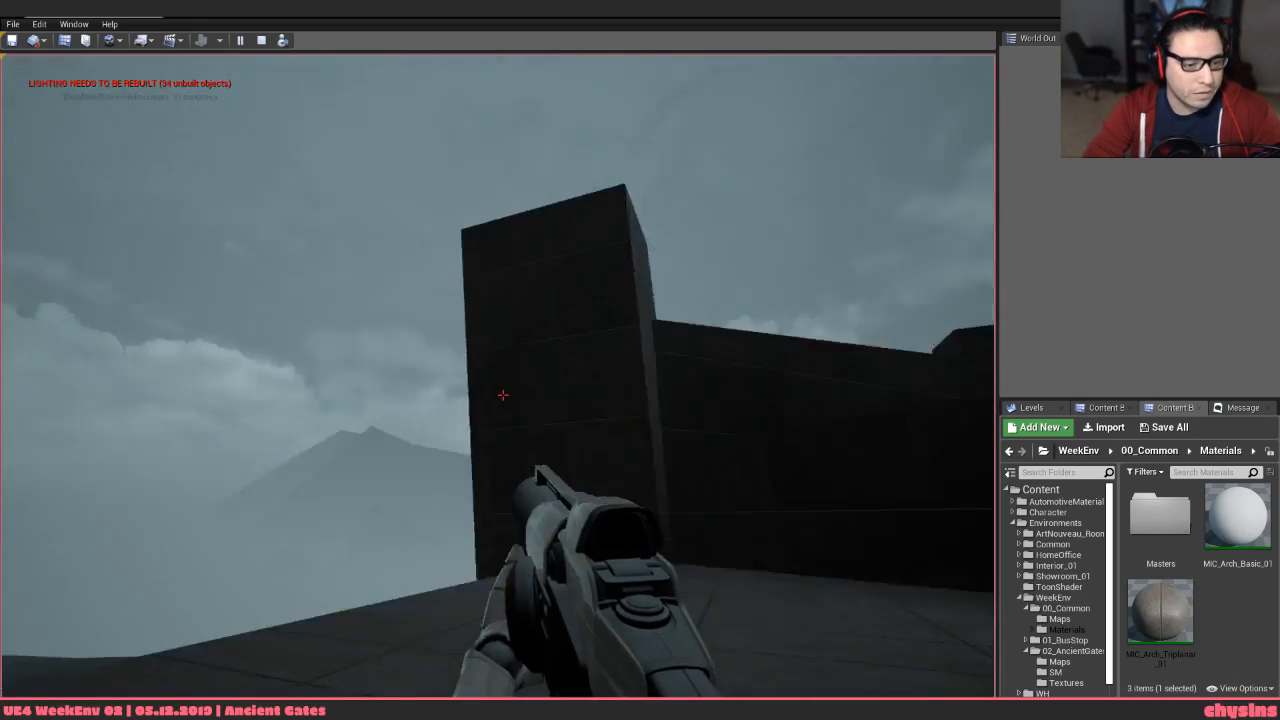
key("w")
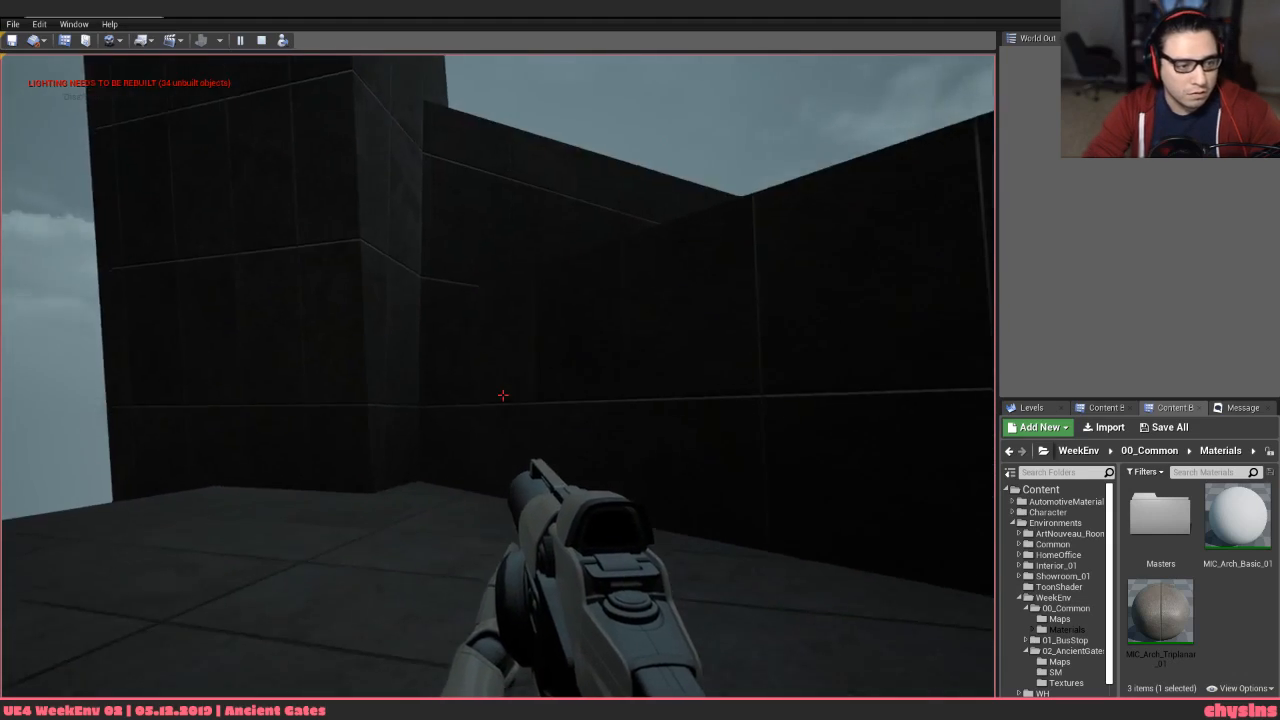
key("w")
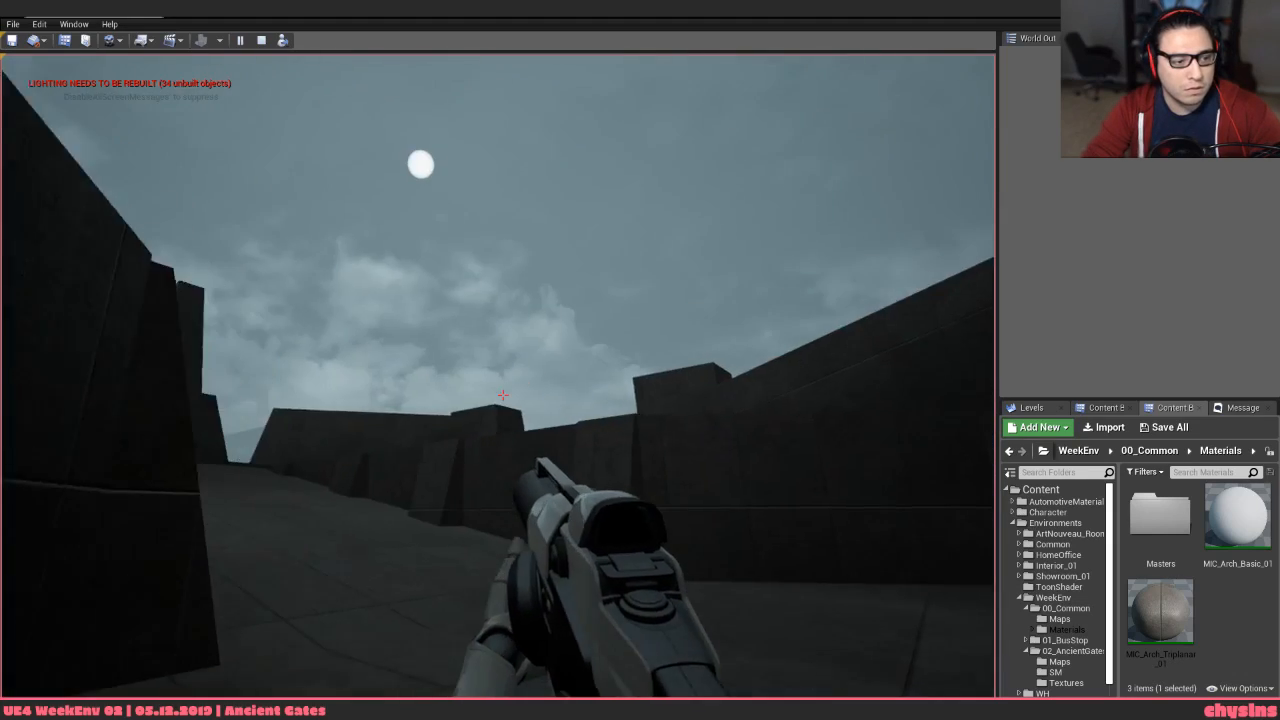
key("w")
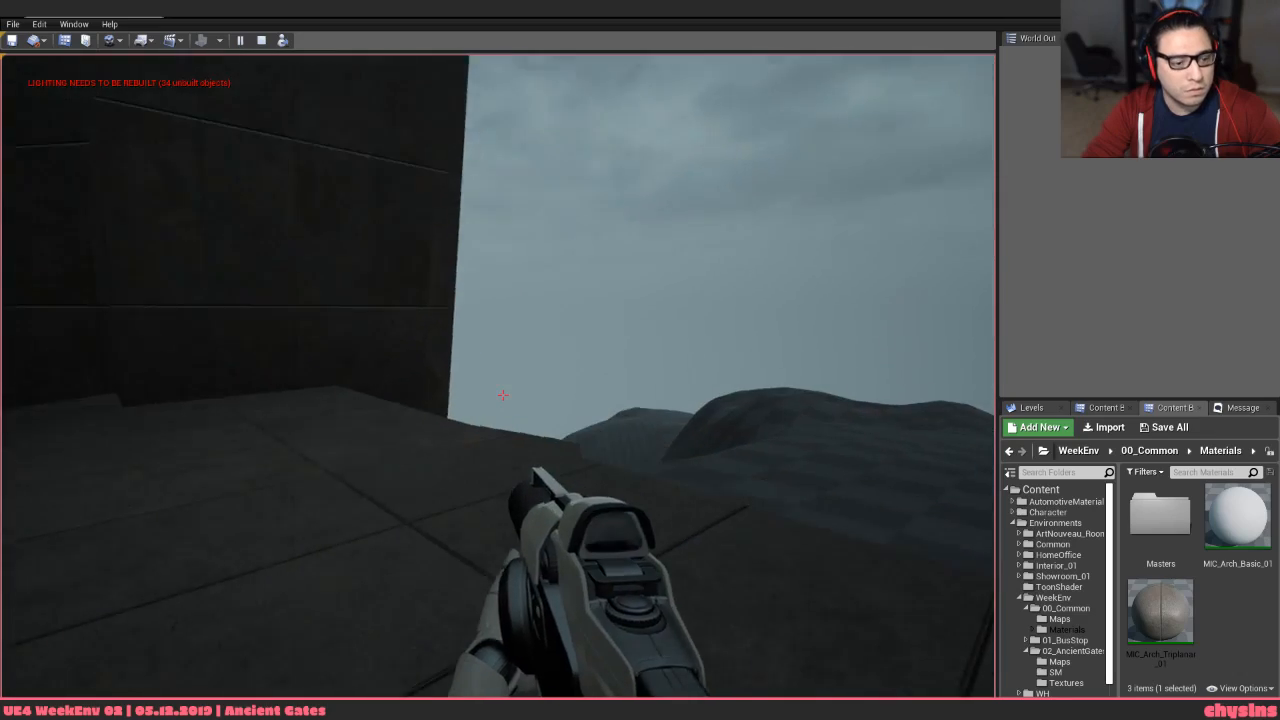
key("w")
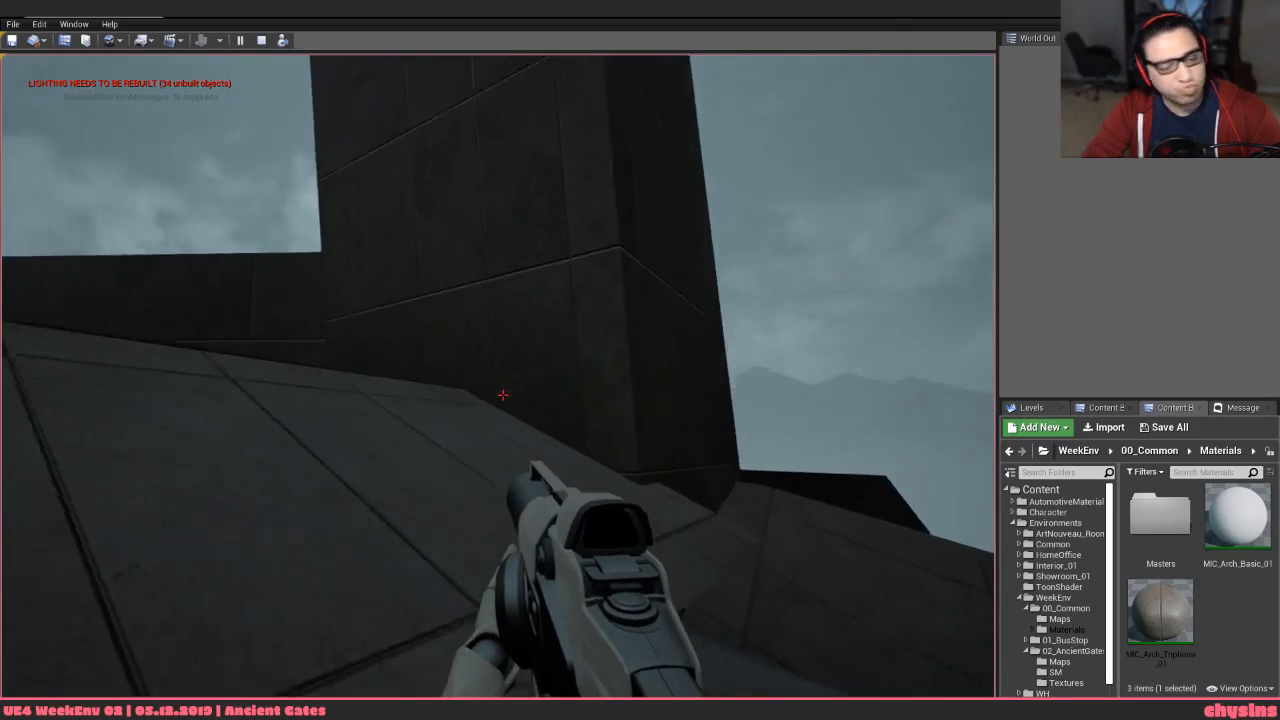
key("w")
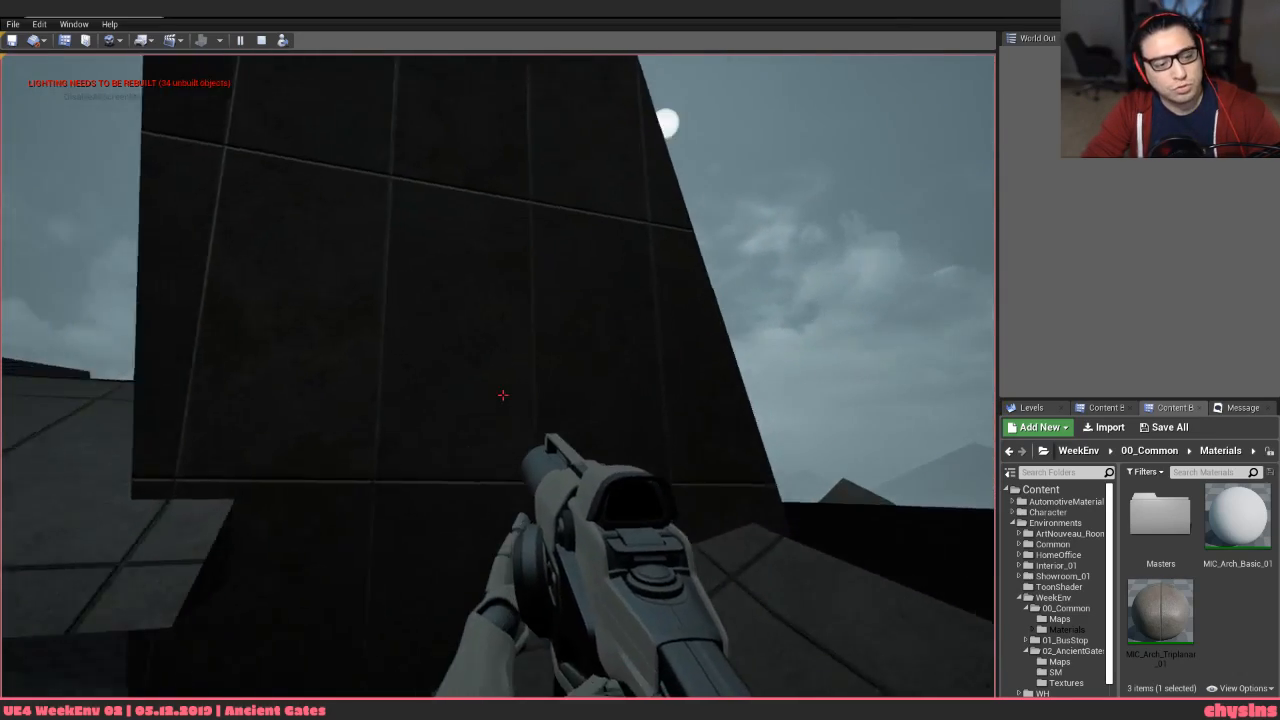
key("w")
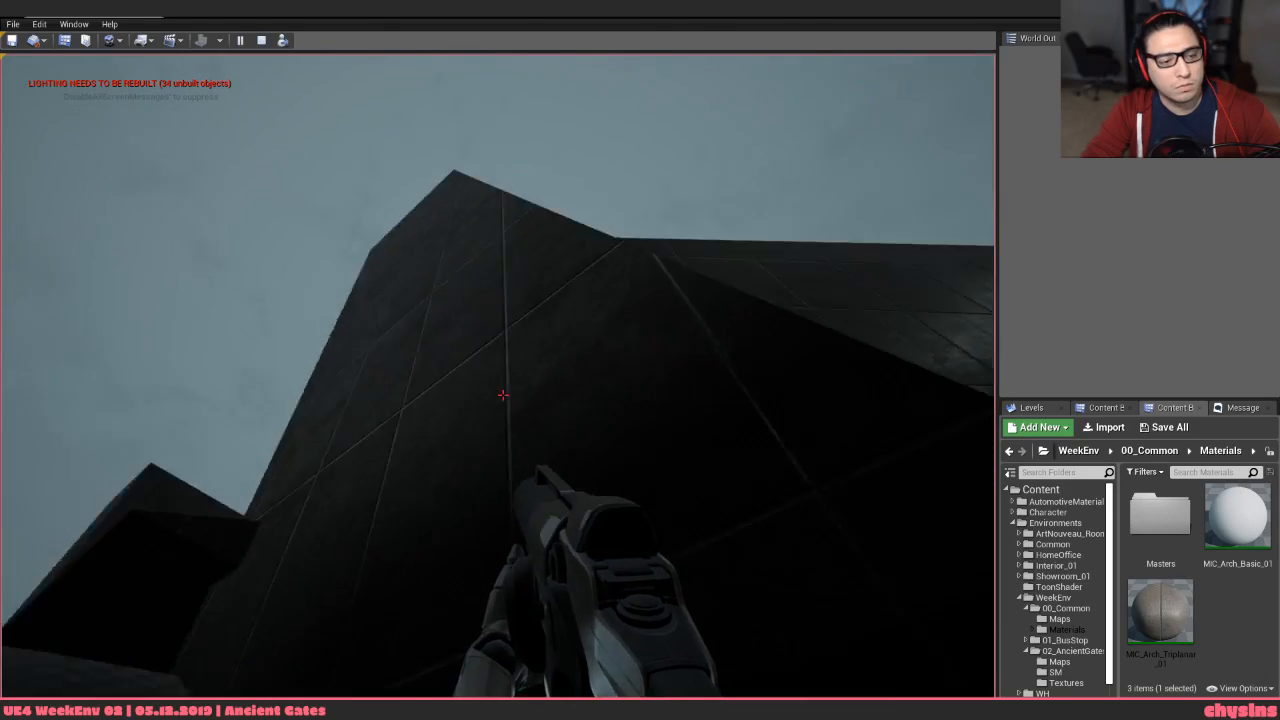
key("w")
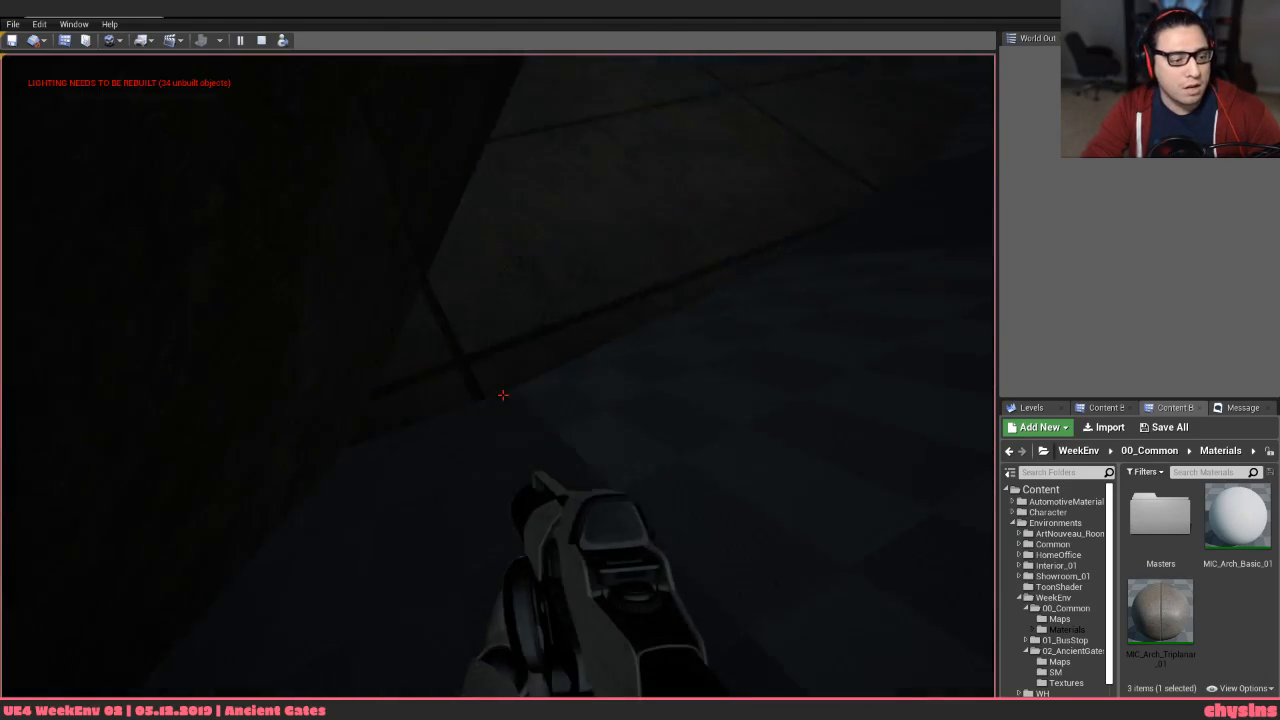
key("Escape")
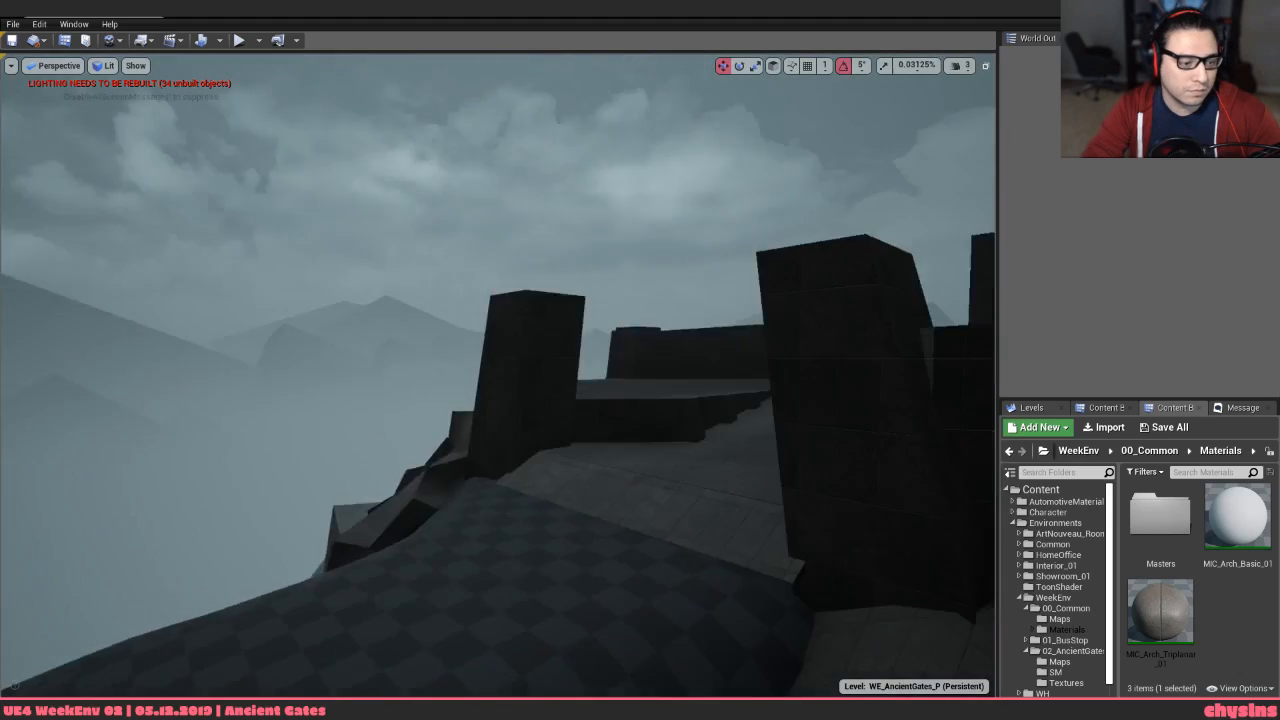
Examine the front pillars and plateau from above the approach path, and switch to 3ds Max
key("s")
right_click_drag(498, 375, 572, 416)
key("w")
key("e")
key("q")
key("alt+Tab")
key("alt+Tab")
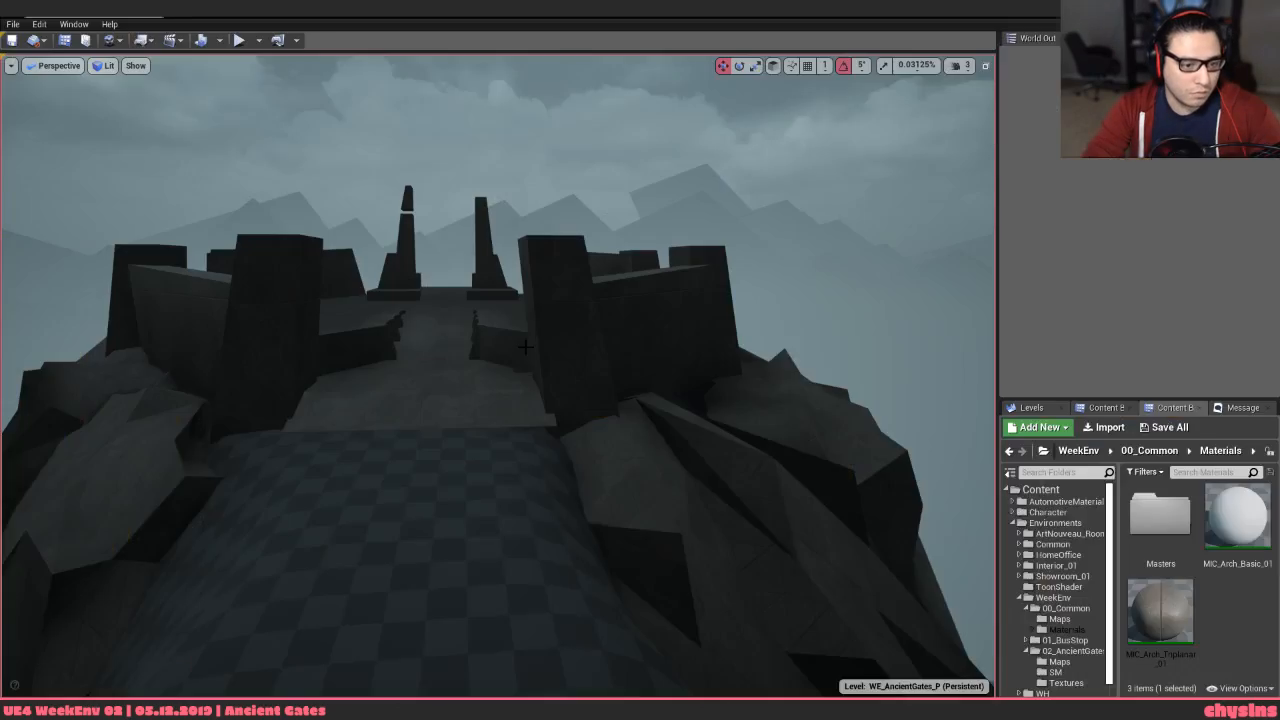
key("alt+Tab")
key("alt+Tab")
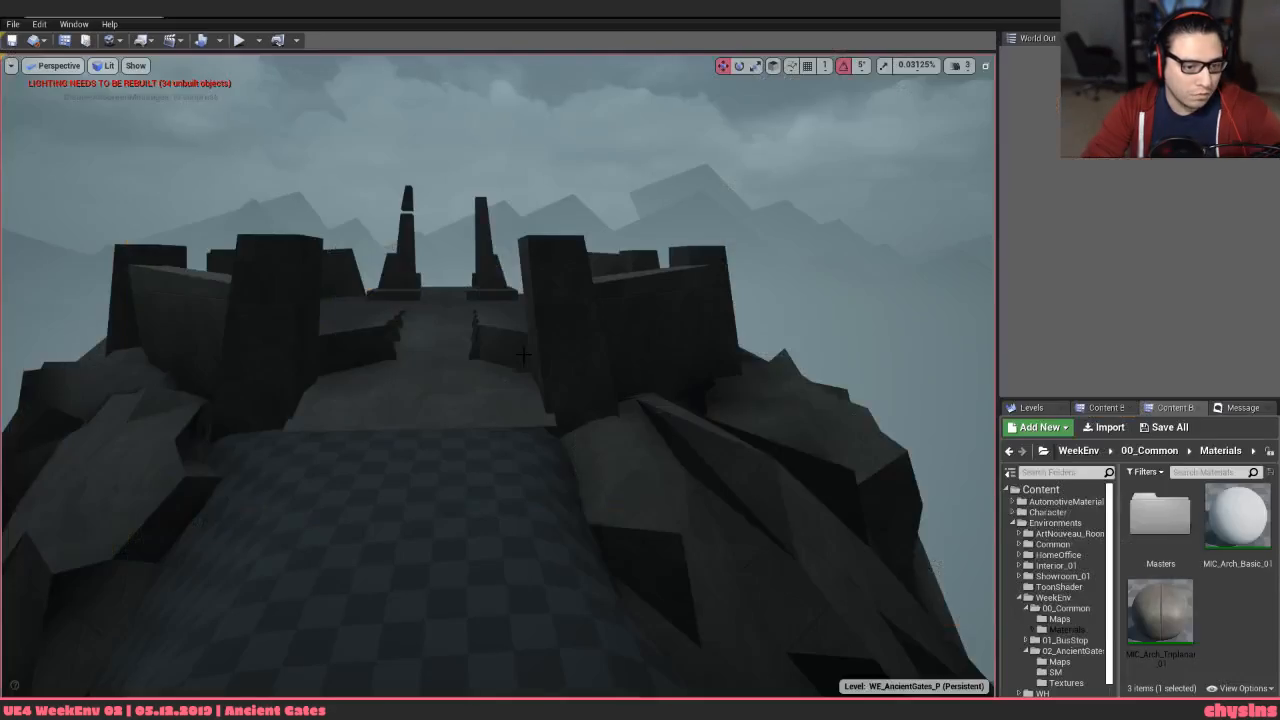
key("alt+Tab")
key("alt+Tab")
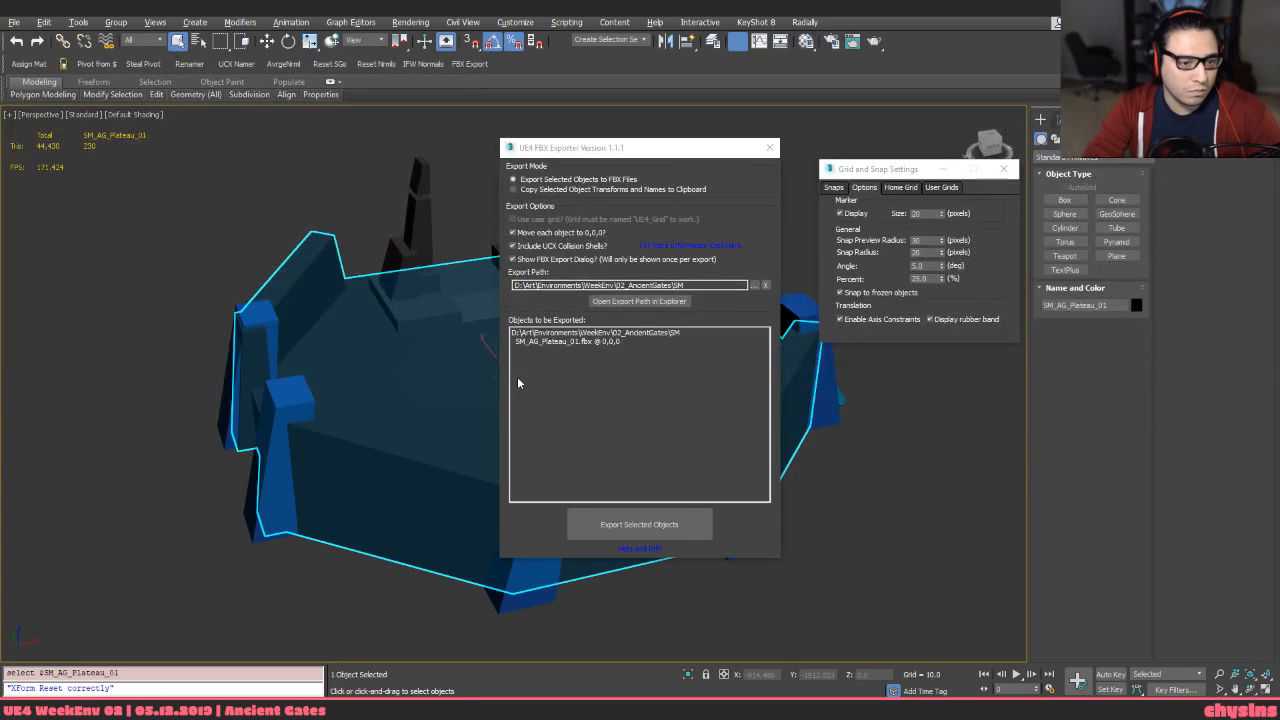
Move the FBX exporter window clear of the model, select the pillars mesh with edged faces shown, and enter edge editing
left_click_drag(630, 153, 140, 216)
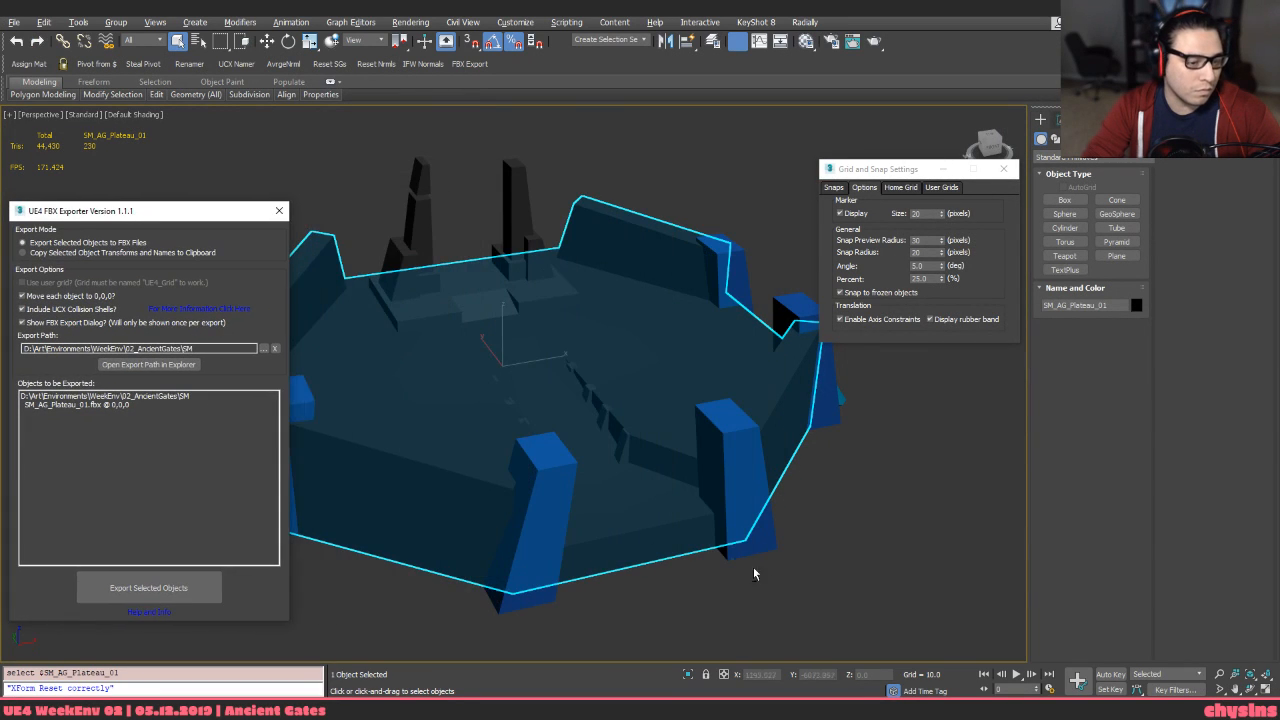
middle_click_drag(755, 572, 628, 376, "alt")
left_click(628, 376)
key("F4")
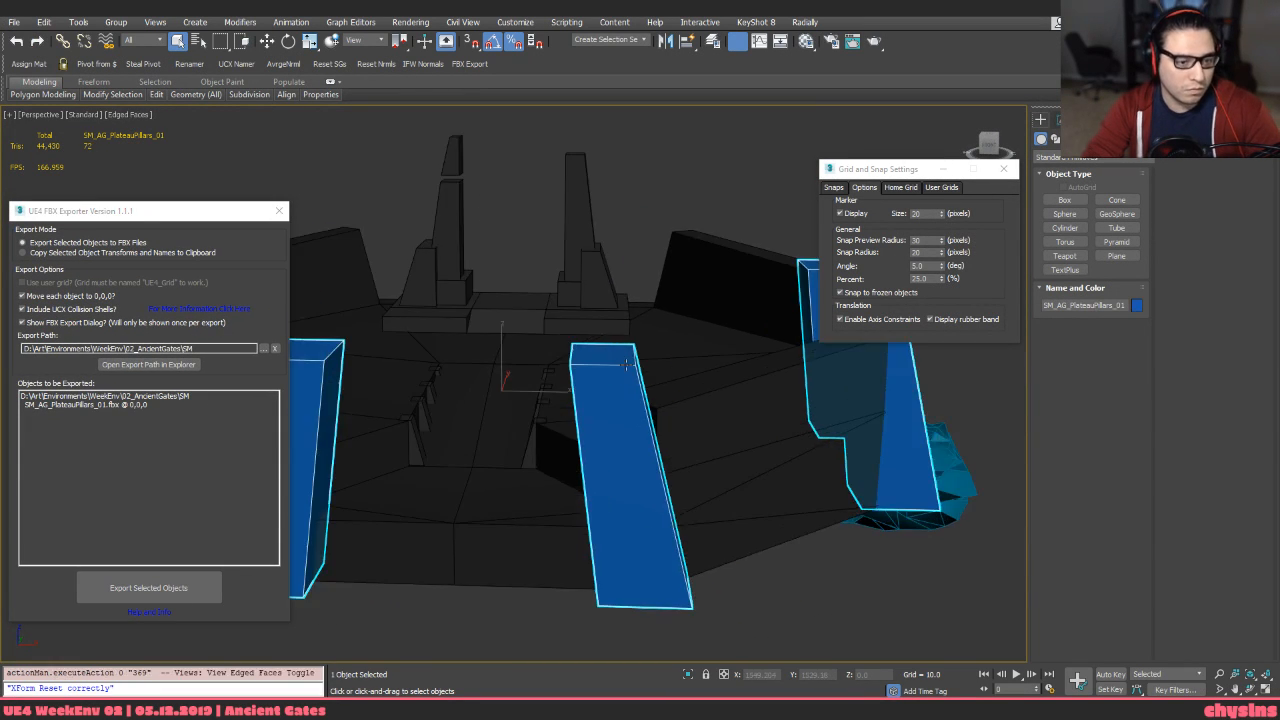
scroll(632, 366, "up", 4)
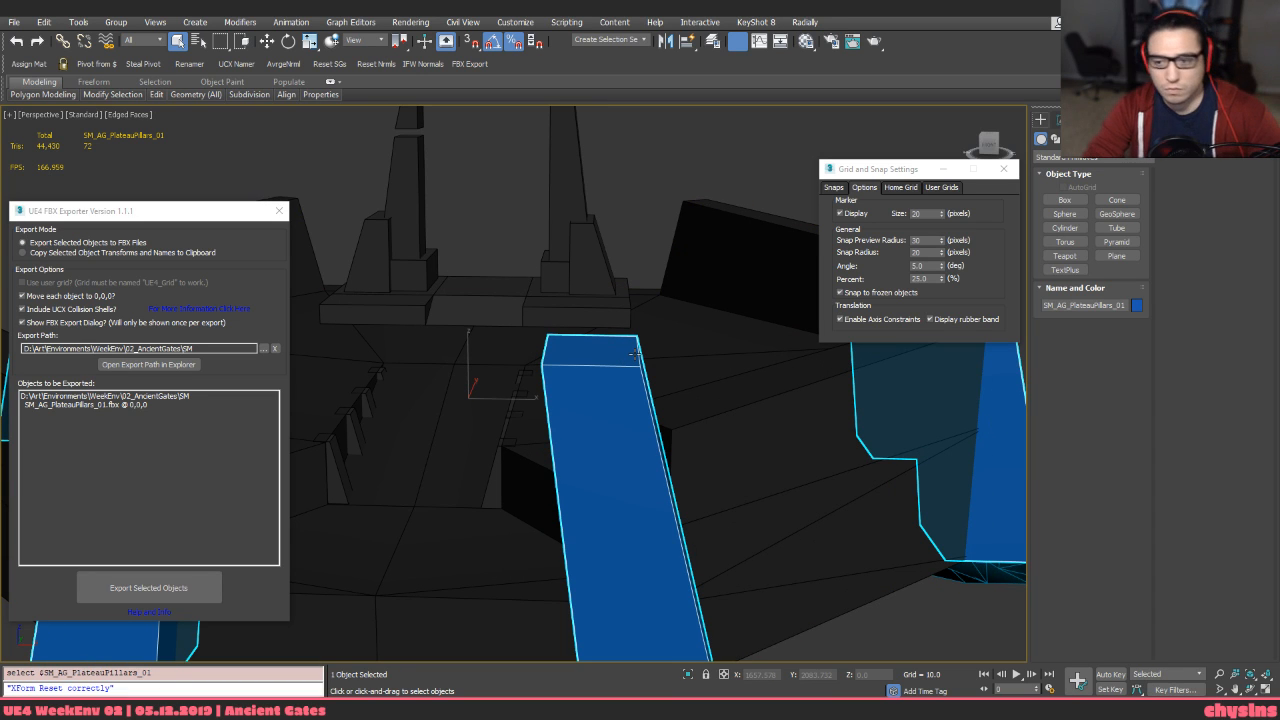
key("2")
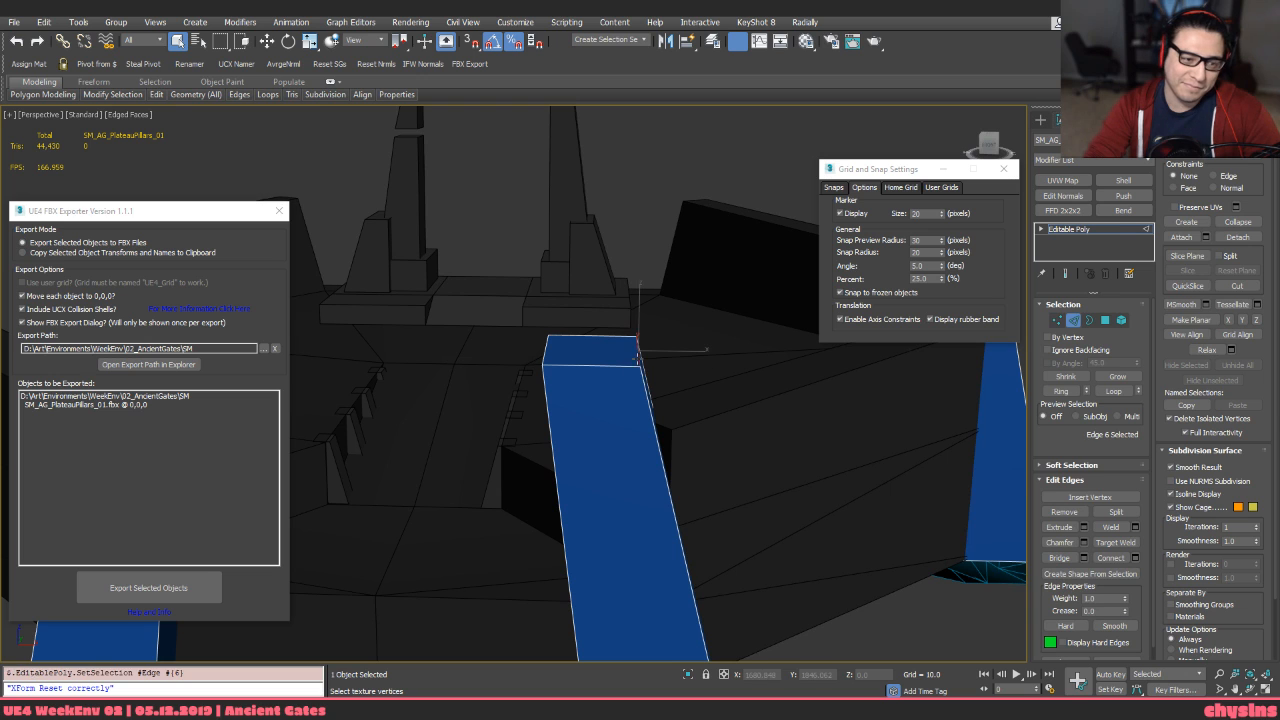
Try to narrow the front pillar by moving its side edges along X, and undo the last edge move
key("w")
middle_click_drag(637, 357, 660, 375, "alt")
left_click_drag(672, 341, 543, 357)
middle_click_drag(543, 357, 617, 312, "alt")
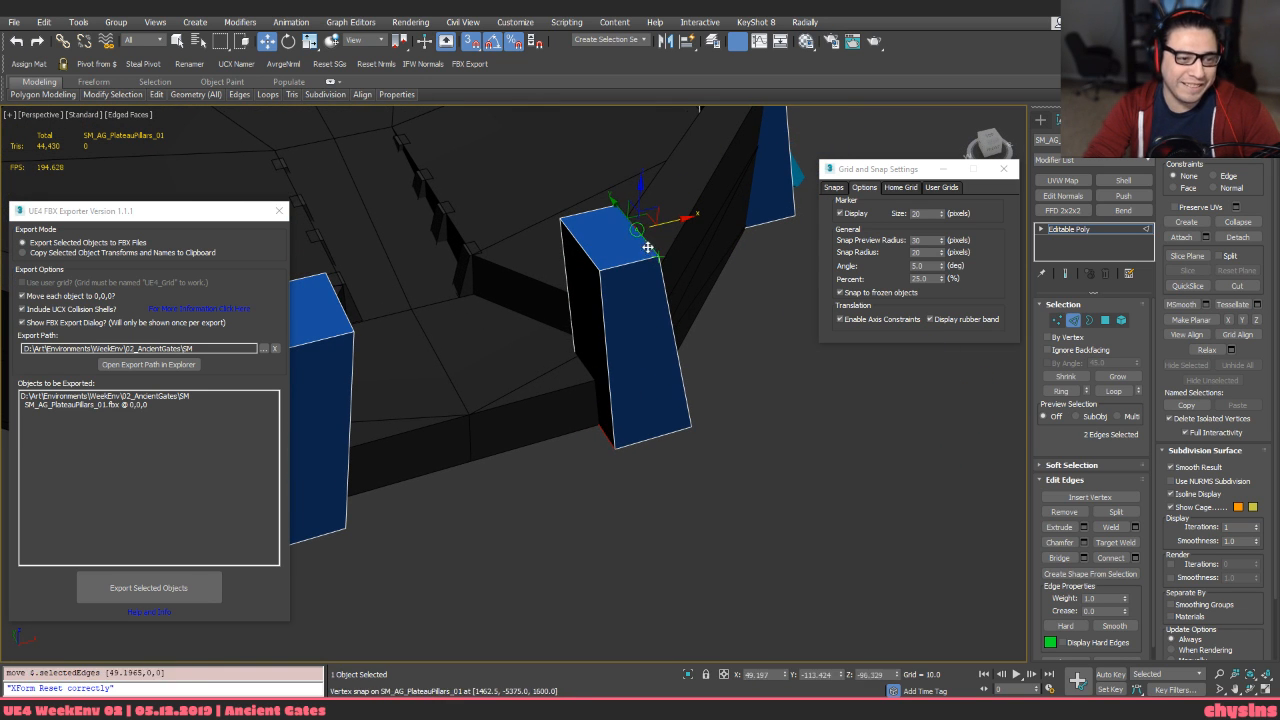
left_click_drag(648, 247, 629, 264)
mouse_move(625, 267)
middle_mouse_down("alt")
mouse_move(583, 229)
mouse_move(591, 220)
mouse_move(615, 265)
middle_mouse_up("alt")
key("ctrl+z")
Try to snap the front pillar's inner top edge to the middle of its top, 250 units along X
left_click_drag(669, 341, 477, 540)
mouse_move(618, 232)
middle_mouse_down("alt")
mouse_move(606, 222)
mouse_move(580, 235)
middle_mouse_up("alt")
scroll(560, 217, "up", 4)
left_click_drag(541, 213, 593, 208)
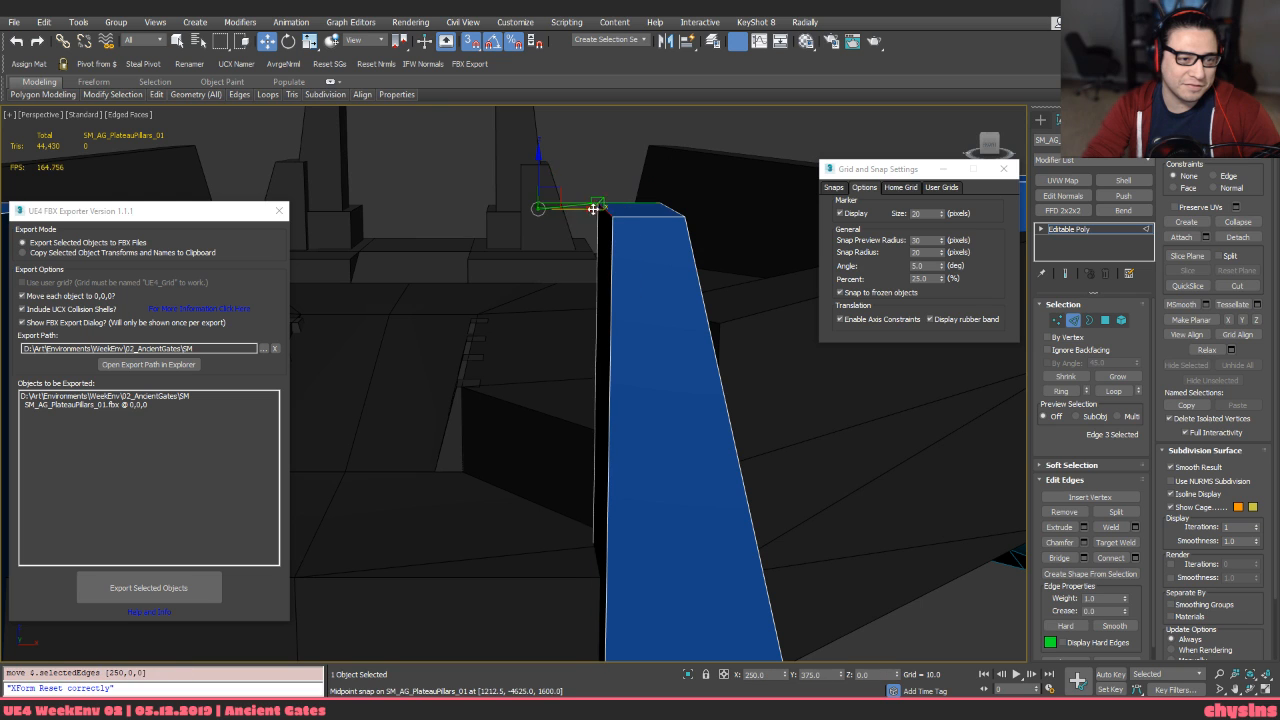
scroll(615, 217, "down", 5)
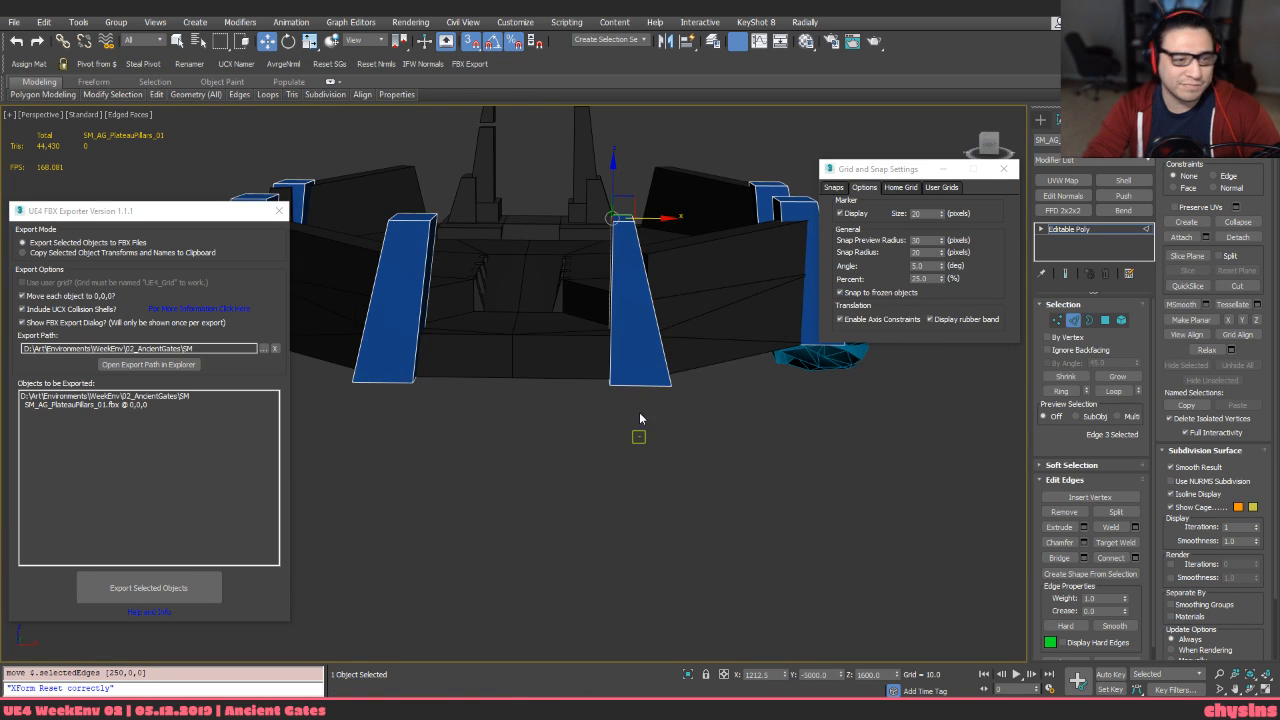
middle_click_drag(640, 419, 649, 297, "alt")
scroll(646, 281, "up", 5)
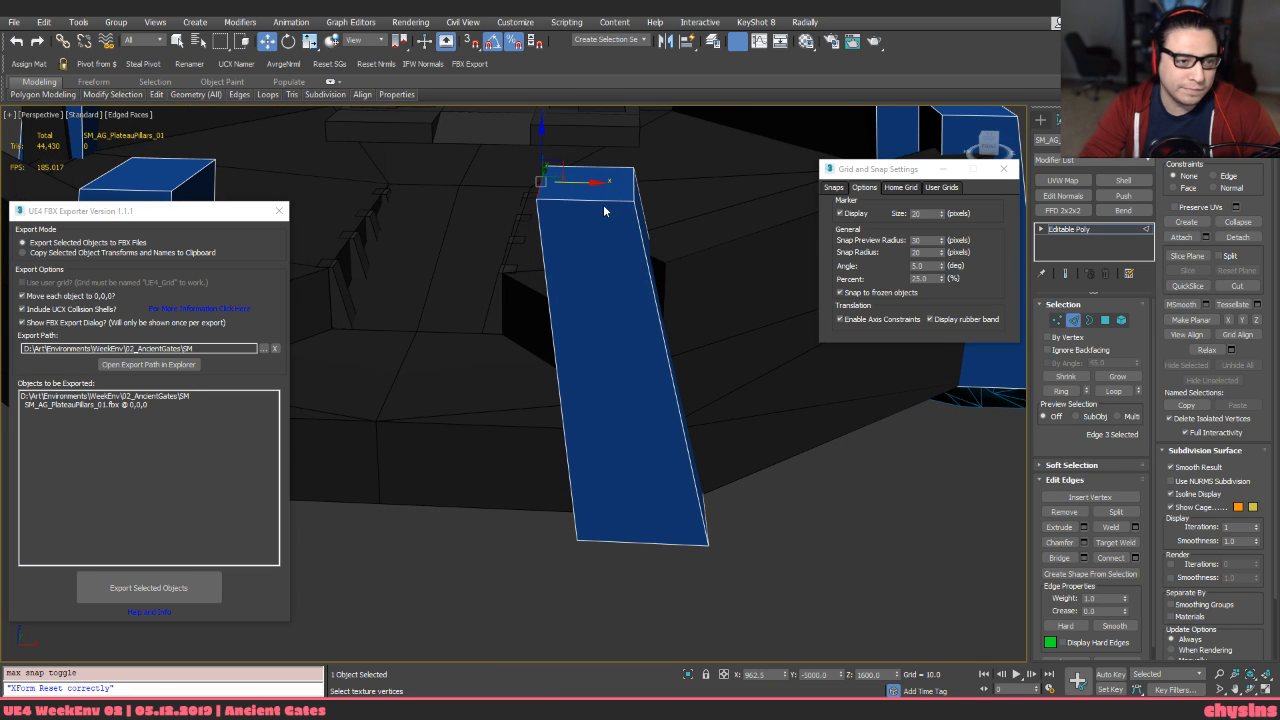
Try dividing the front pillar's top with two connecting edges between its front and back edges, and undo the changes
left_click(603, 205)
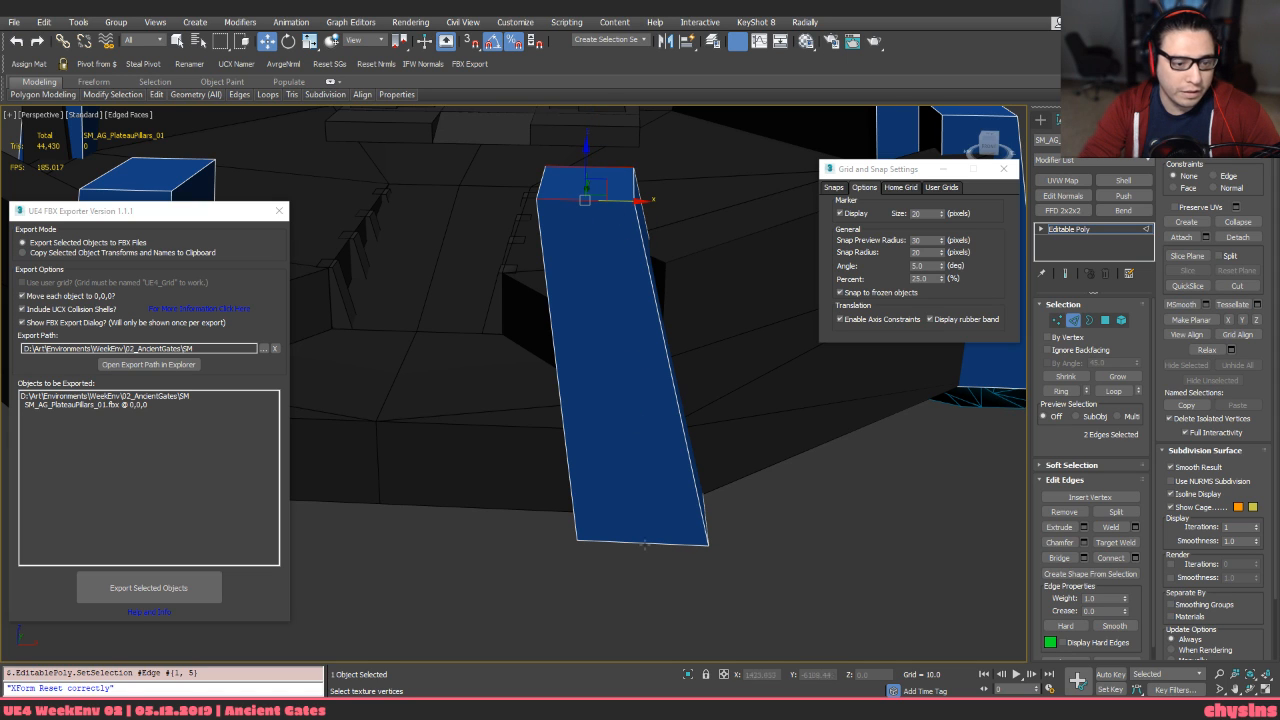
middle_click_drag(545, 167, 544, 202)
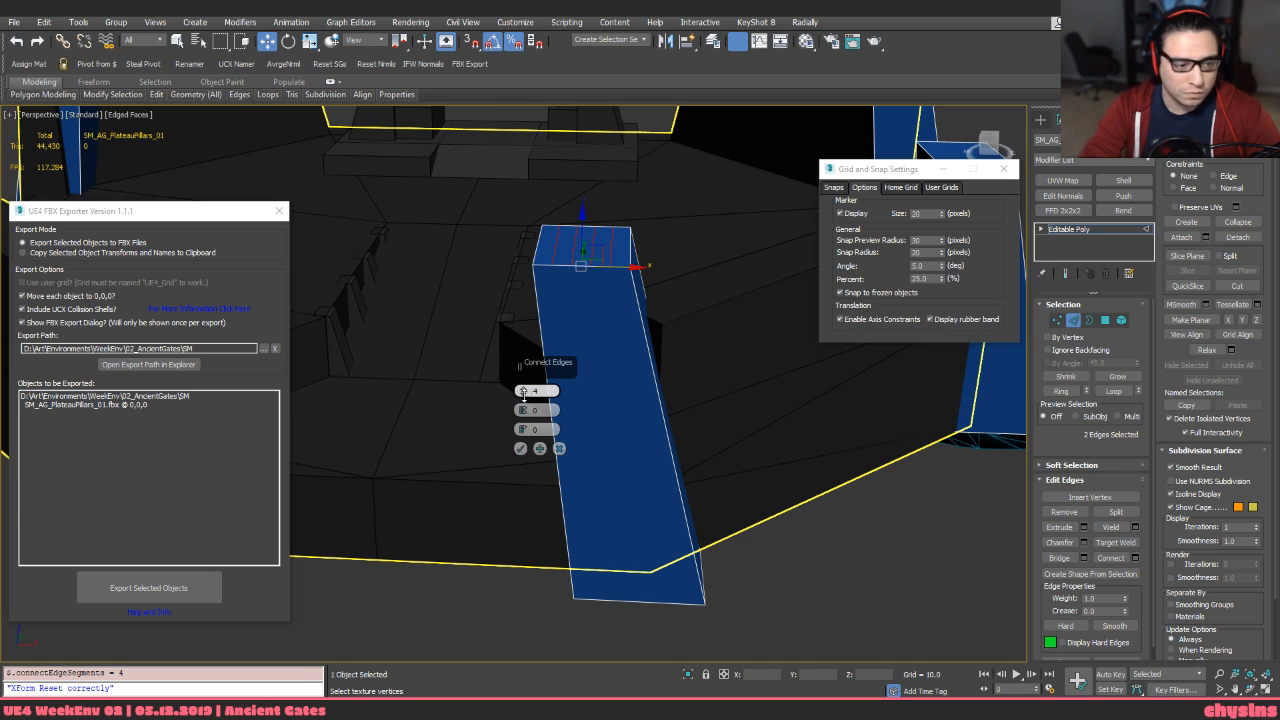
middle_click_drag(590, 340, 555, 376, "alt")
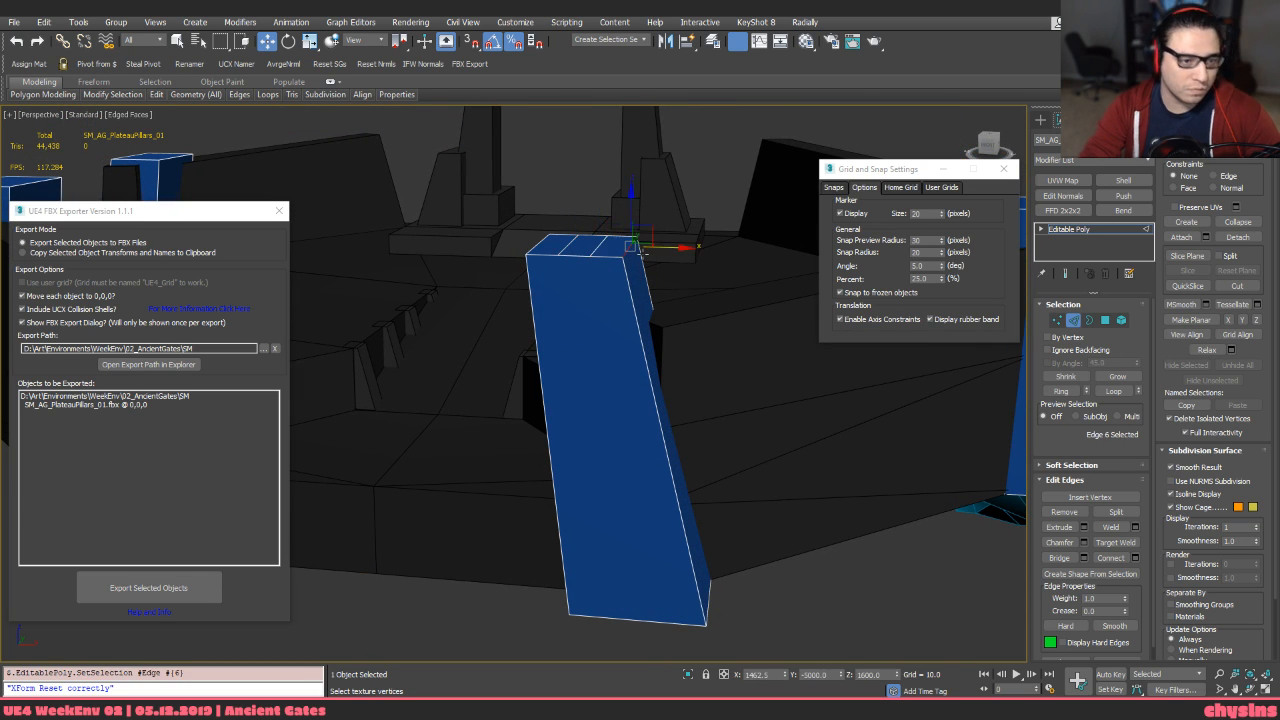
key("BackSpace")
middle_click_drag(641, 308, 611, 295, "alt")
key("ctrl+z")
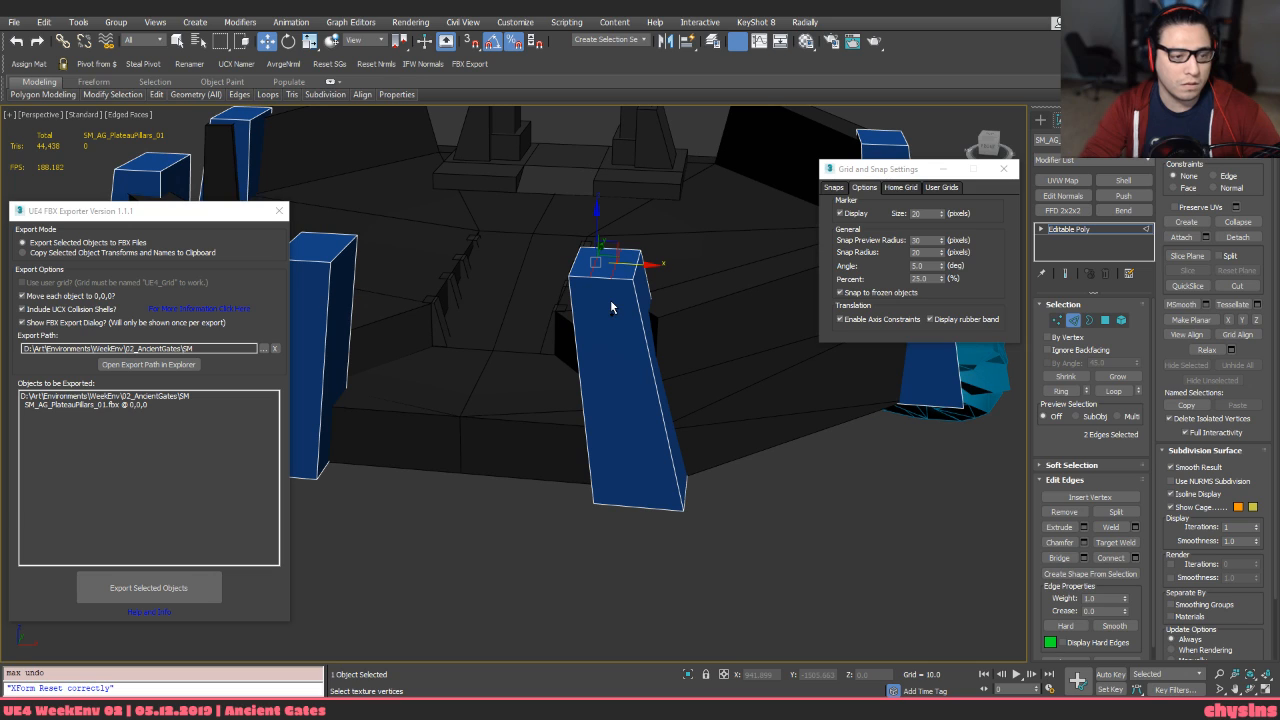
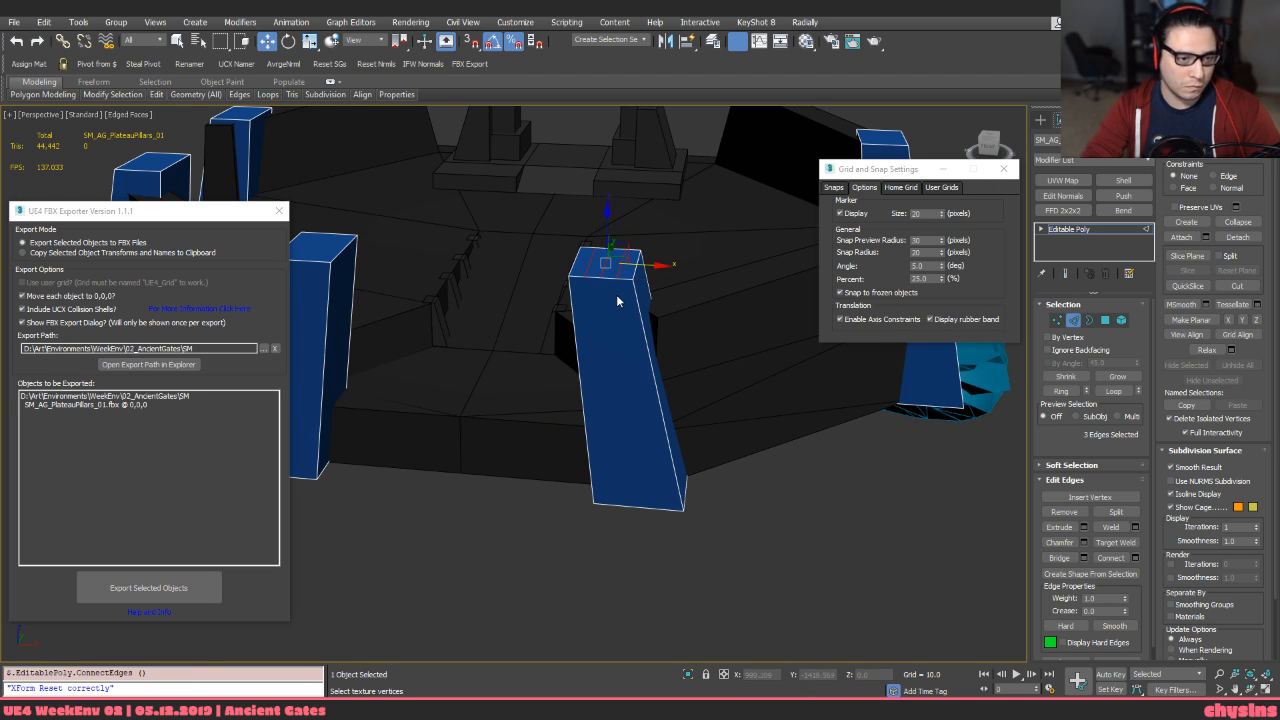
Narrow the front pillar's top by a quarter using three connecting edges as snap guides, and remove the guide edges
key("BackSpace")
middle_click_drag(643, 290, 633, 230, "alt")
scroll(625, 240, "up", 5)
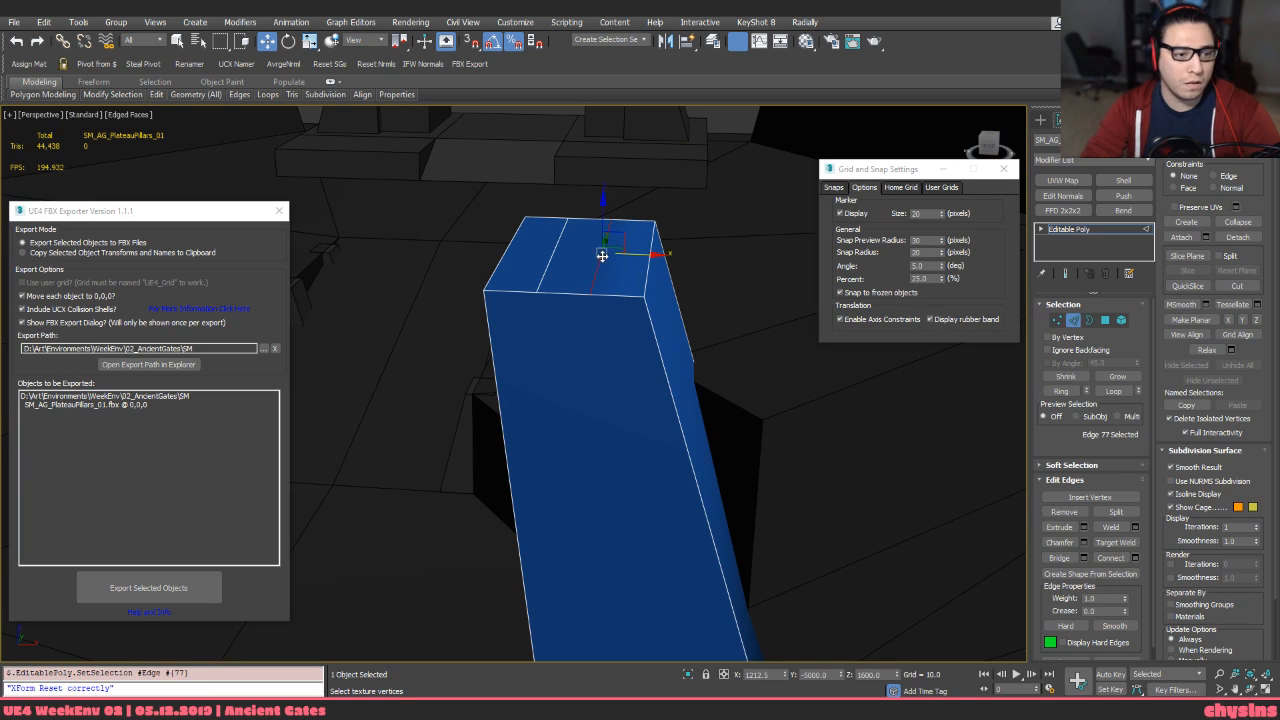
key("BackSpace")
scroll(577, 291, "down", 6)
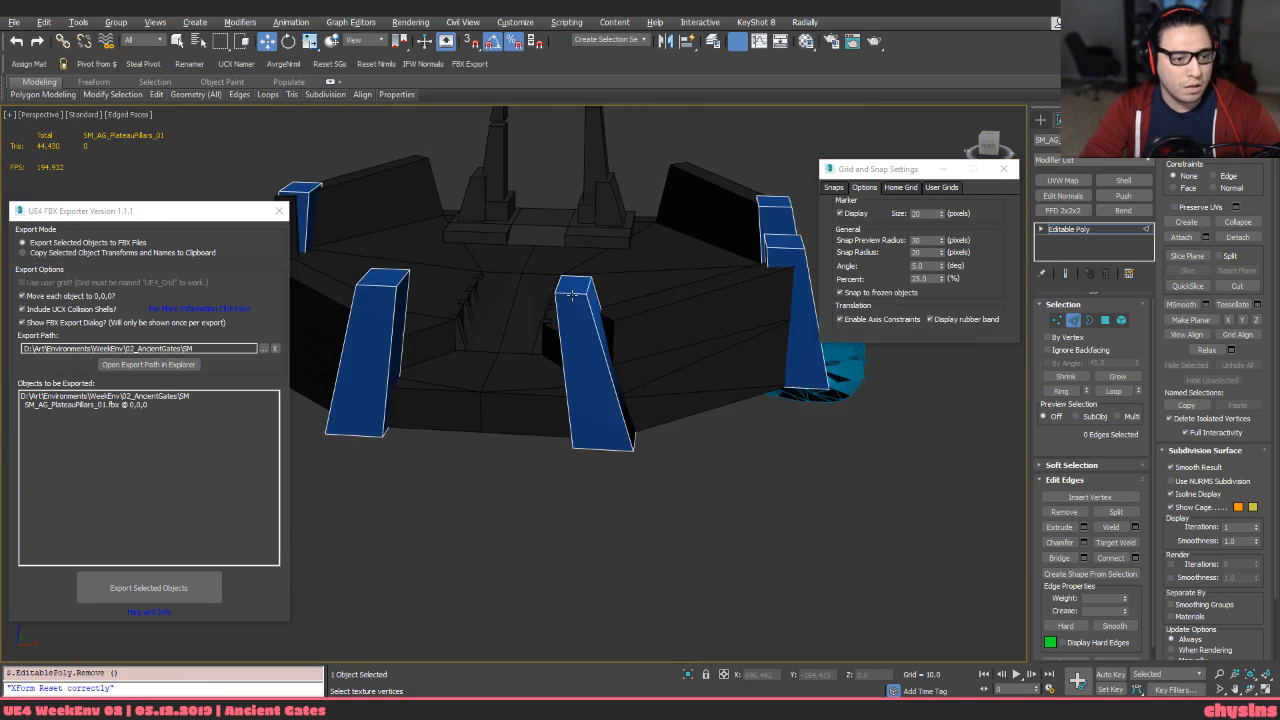
Clone the narrowed front pillar as an element within the mesh and vertex-snap the copy onto the neighbouring corner pillar's position
middle_click_drag(577, 291, 534, 393, "alt")
key("5")
left_click(523, 410)
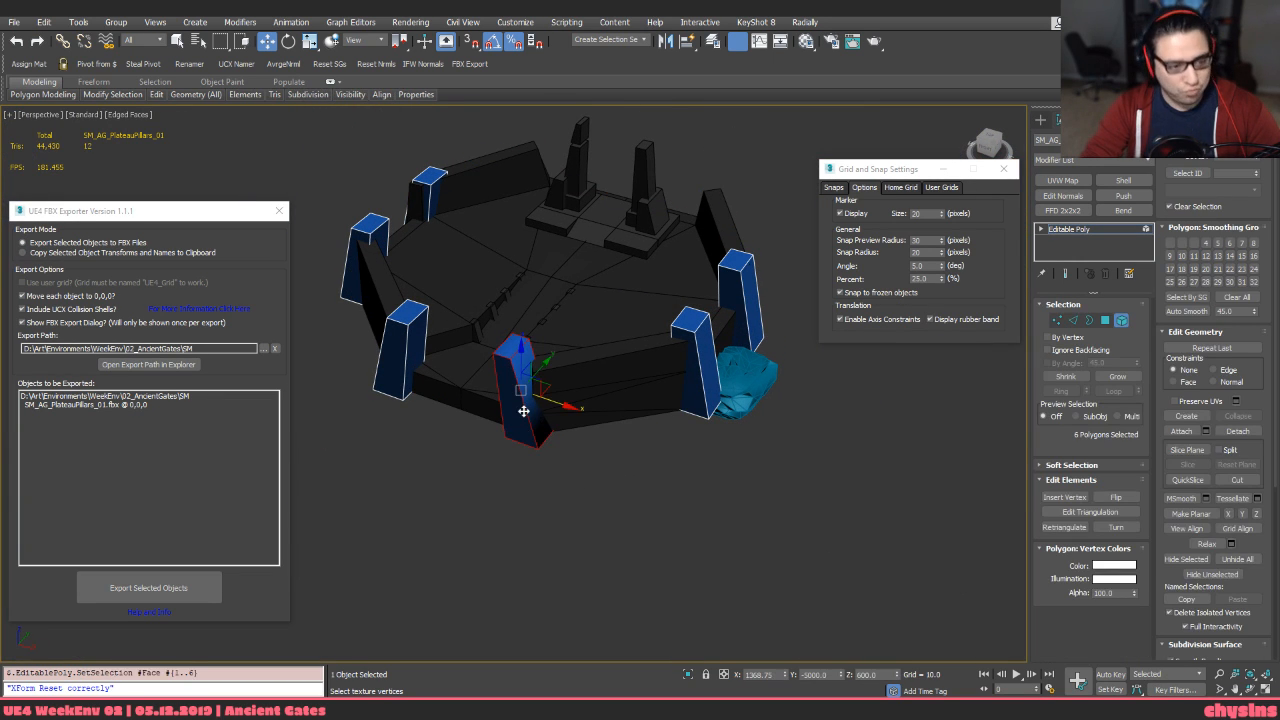
left_click_drag(655, 367, 661, 367, "shift")
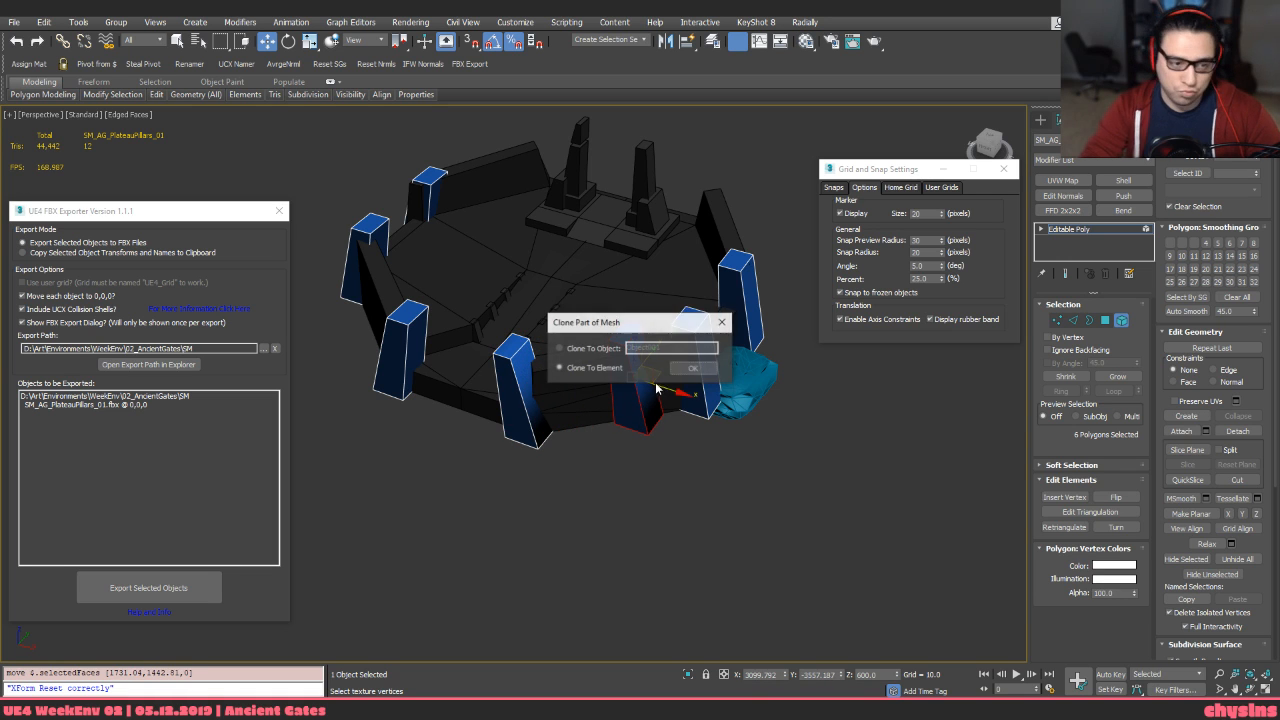
left_click(694, 370)
scroll(672, 407, "up", 4)
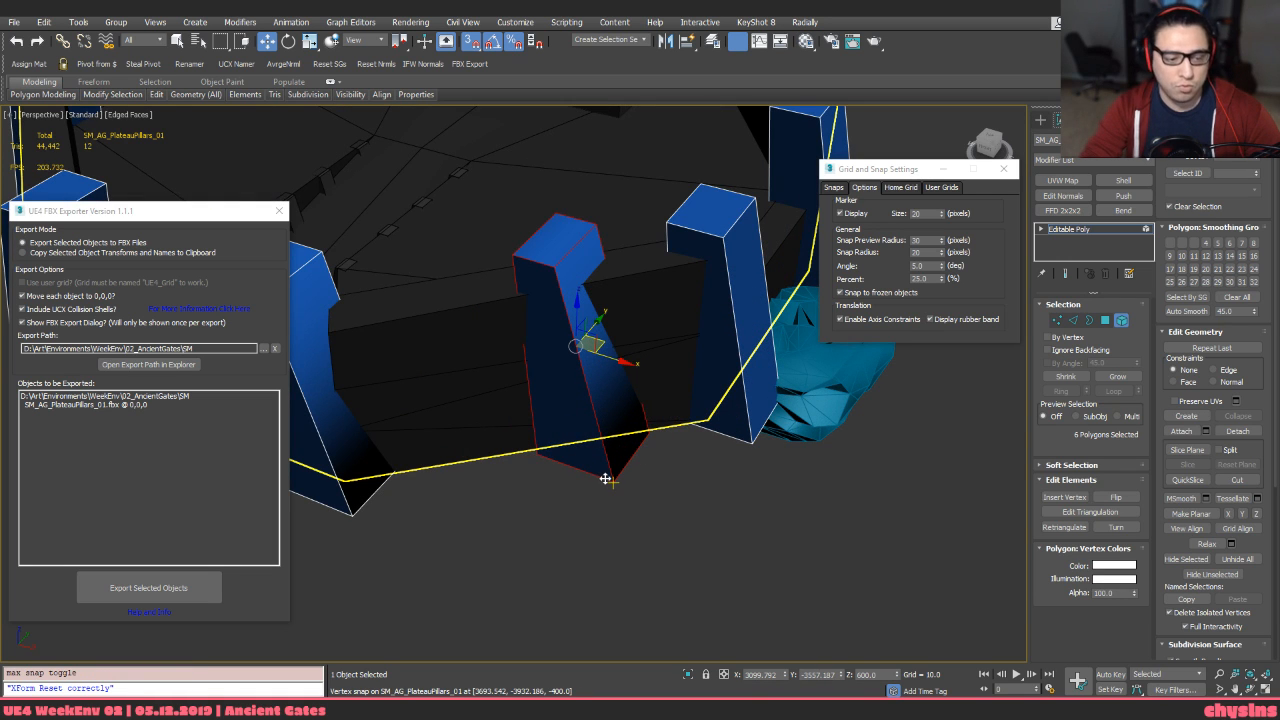
left_click_drag(618, 478, 745, 447)
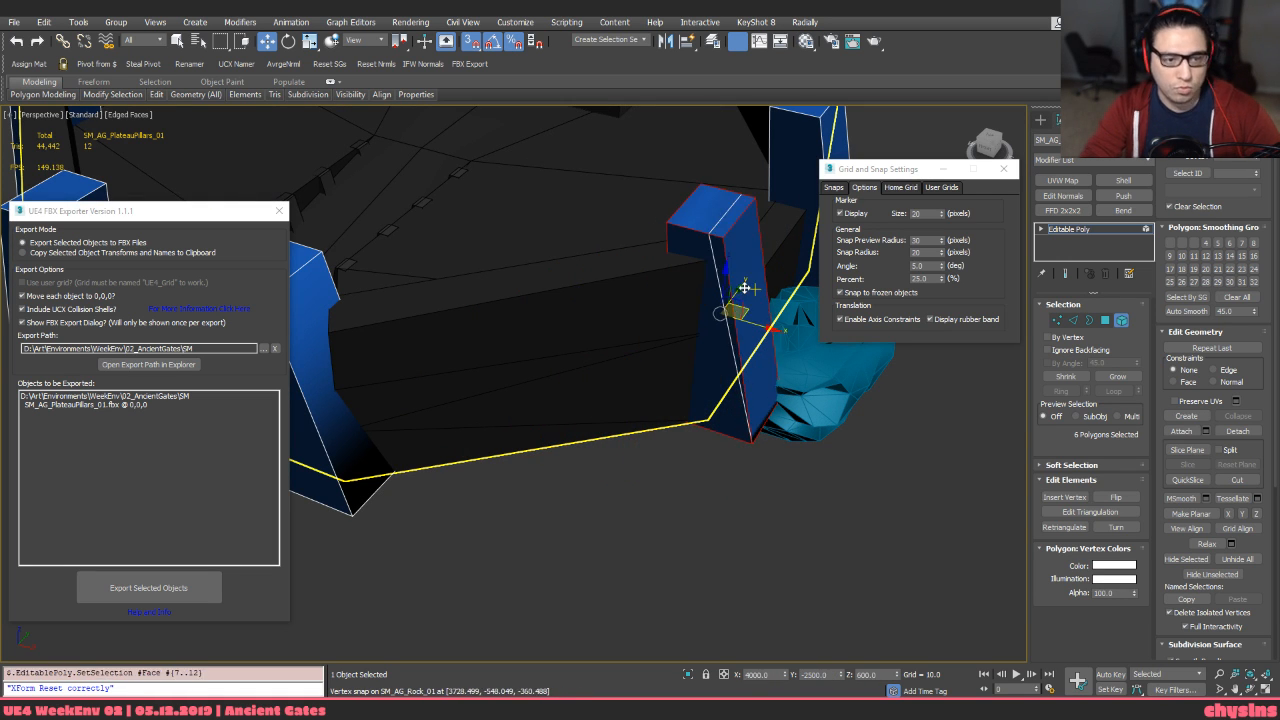
Clone the narrowed pillar as an element 2500 units along Y onto the next corner, and delete the old pillar there
middle_click_drag(745, 288, 622, 490, "alt")
left_click(622, 490)
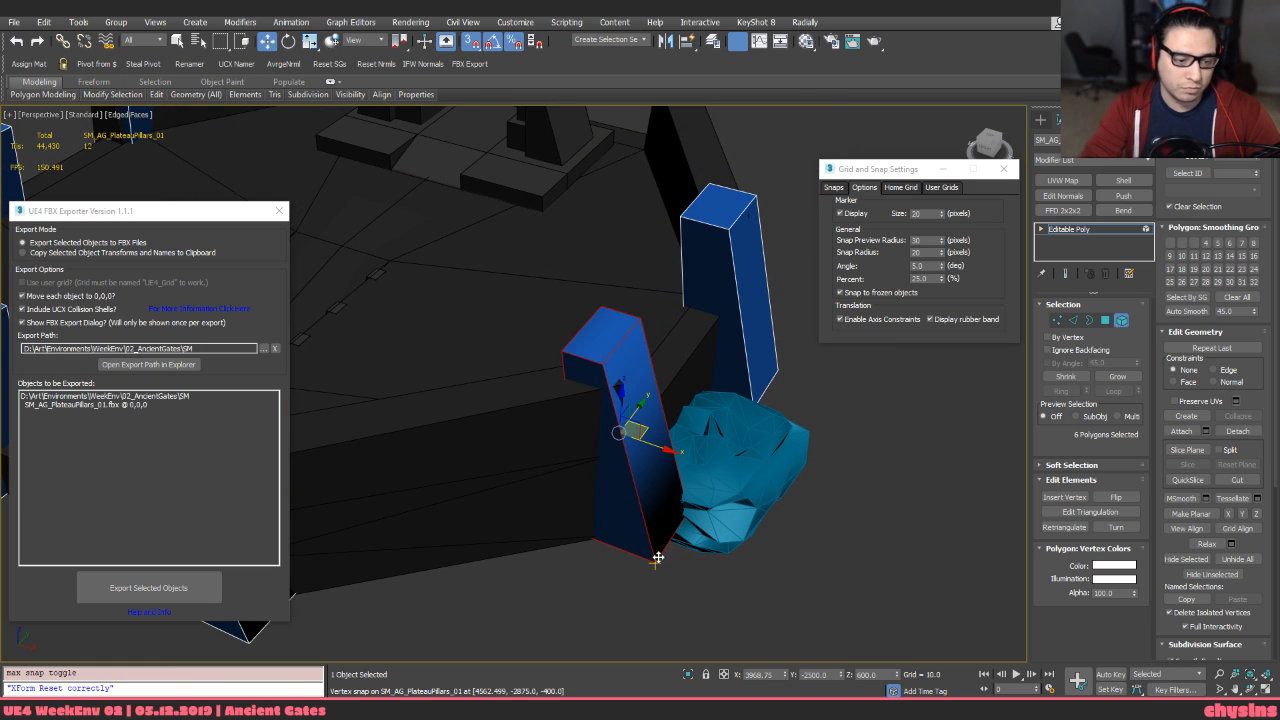
left_click_drag(655, 558, 694, 463)
key("ctrl+z")
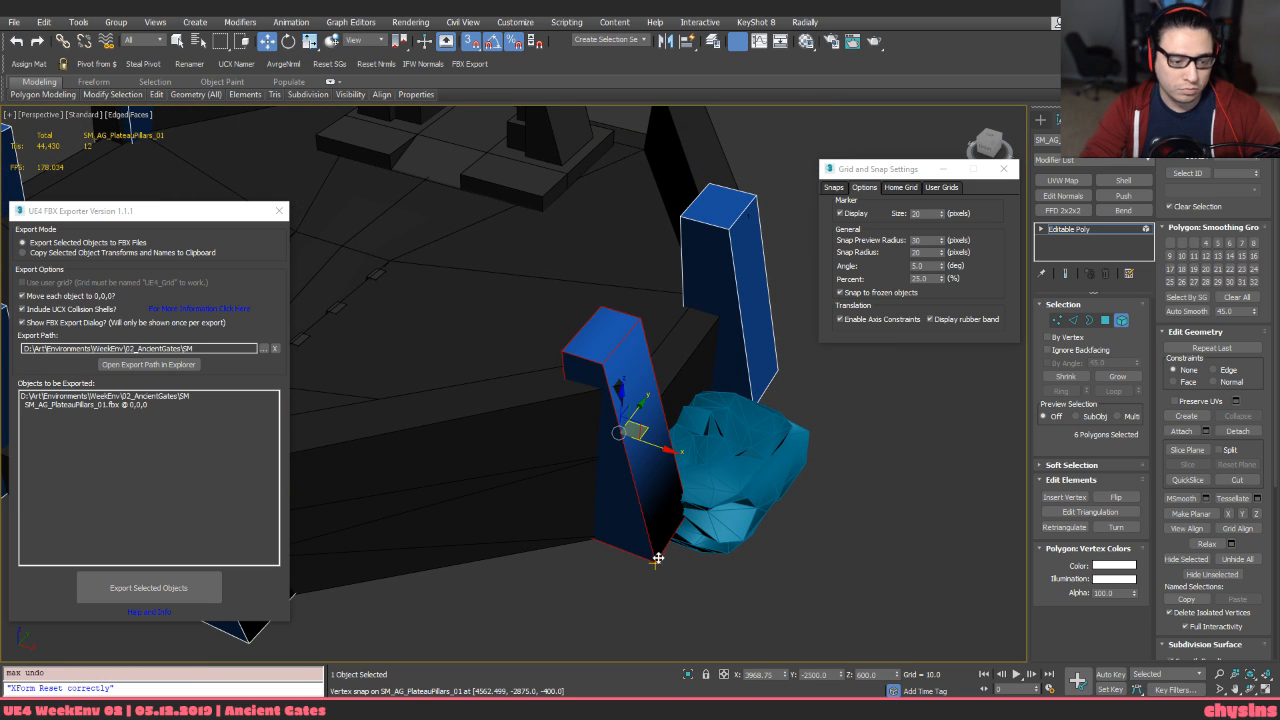
left_click_drag(658, 558, 770, 383)
middle_click_drag(768, 389, 706, 420, "alt")
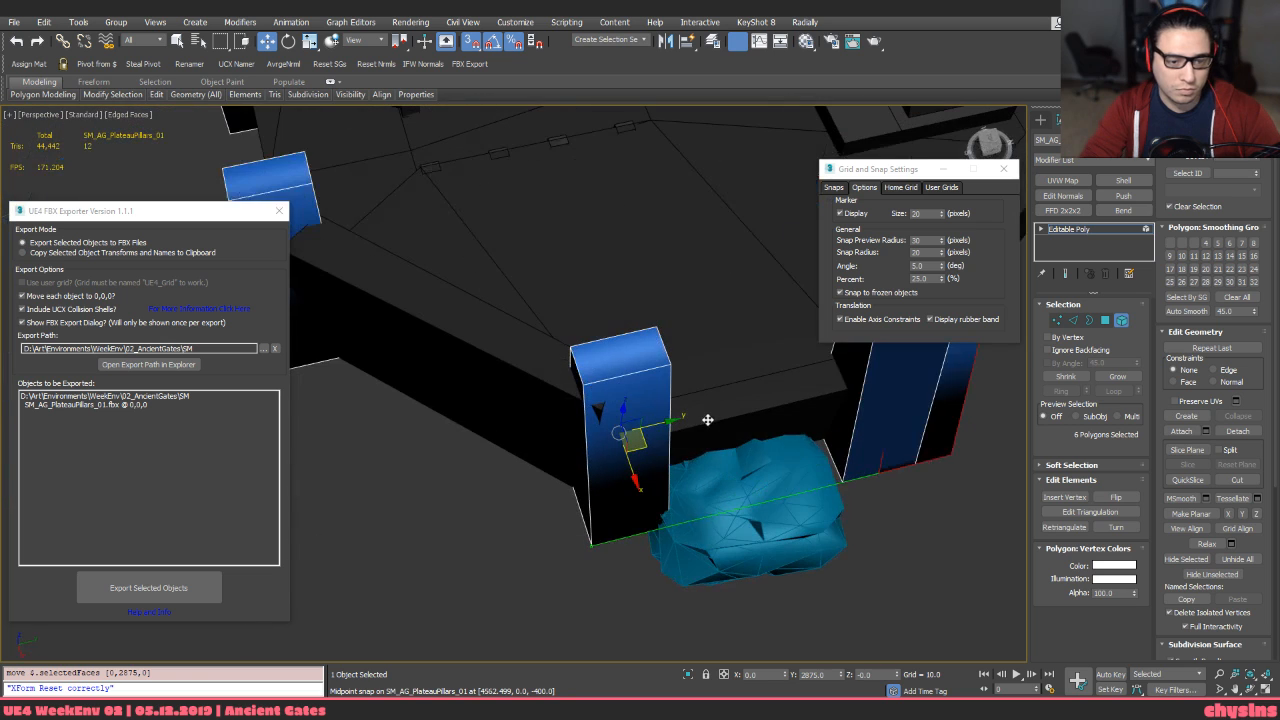
left_click_drag(706, 420, 845, 484)
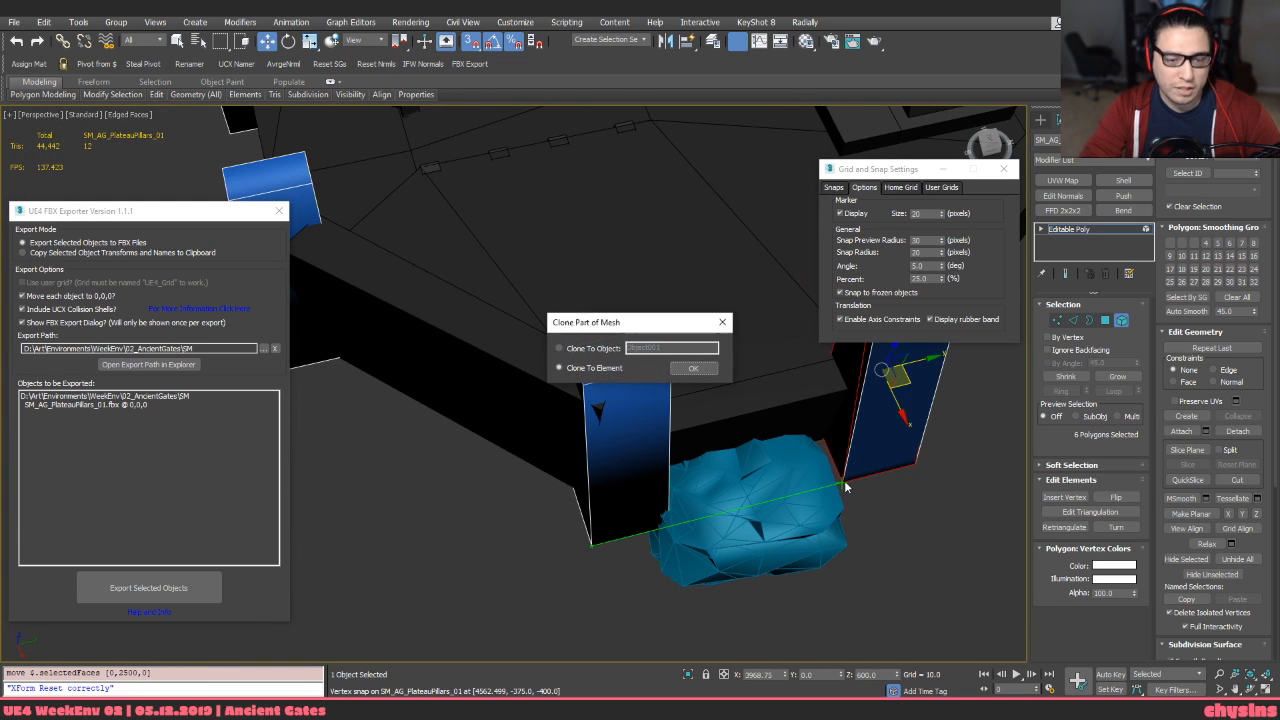
left_click(706, 370)
mouse_move(712, 377)
middle_mouse_down("alt")
mouse_move(591, 452)
mouse_move(714, 351)
middle_mouse_up("alt")
key("Delete")
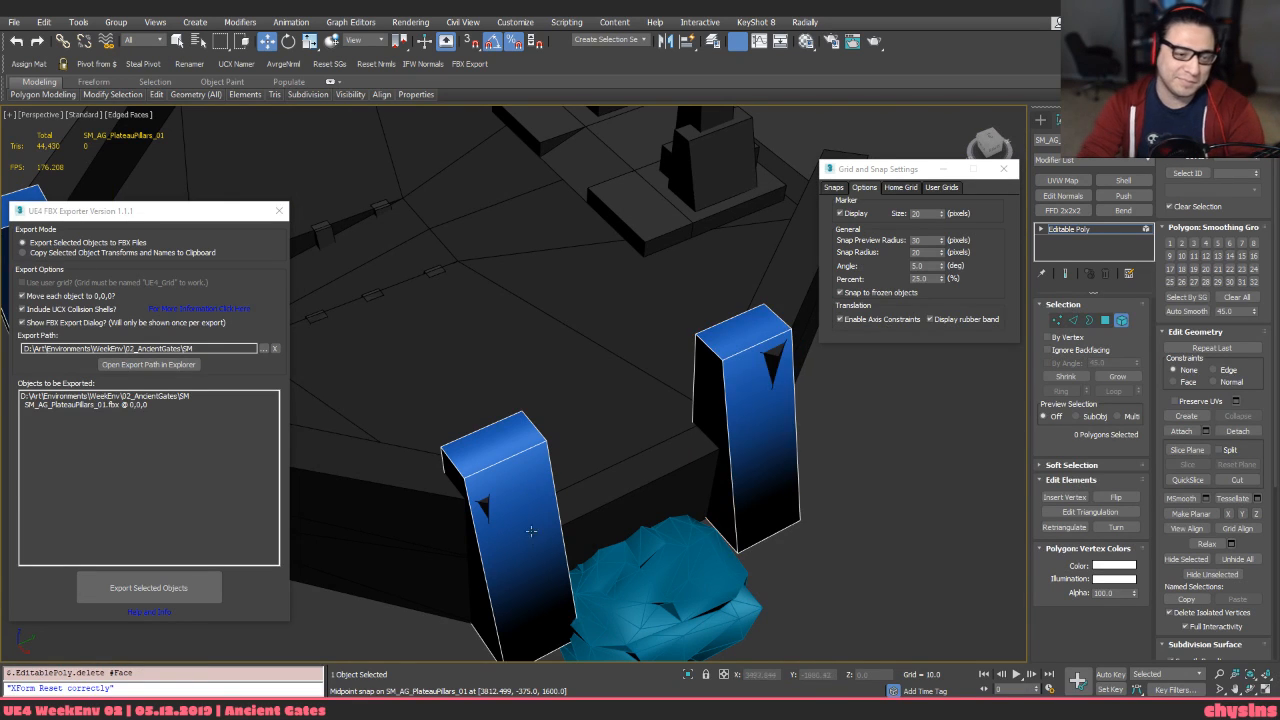
Mirror the pillar mesh across the X axis with a Symmetry modifier and collapse it to an editable poly
scroll(531, 531, "down", 5)
middle_click_drag(551, 502, 640, 470, "alt")
left_click_drag(499, 301, 665, 540)
middle_click_drag(665, 540, 613, 418, "alt")
key("alt+s")
left_click(658, 382)
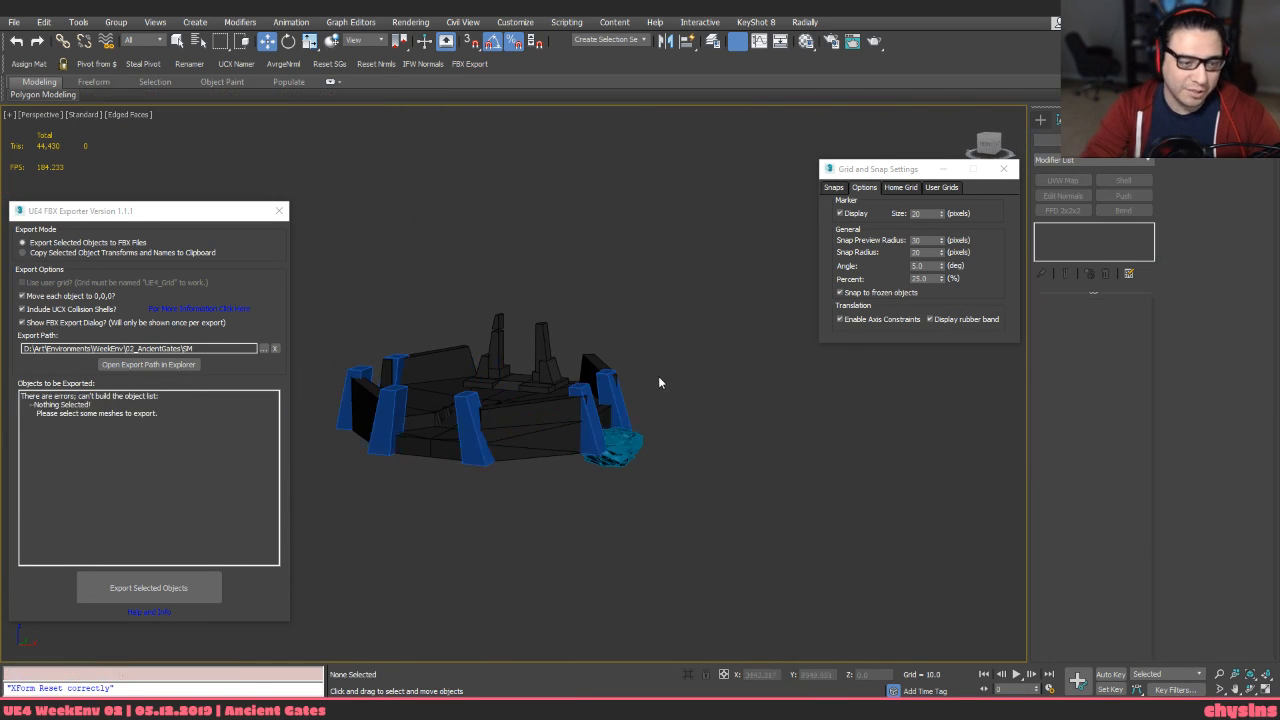
left_click(607, 386)
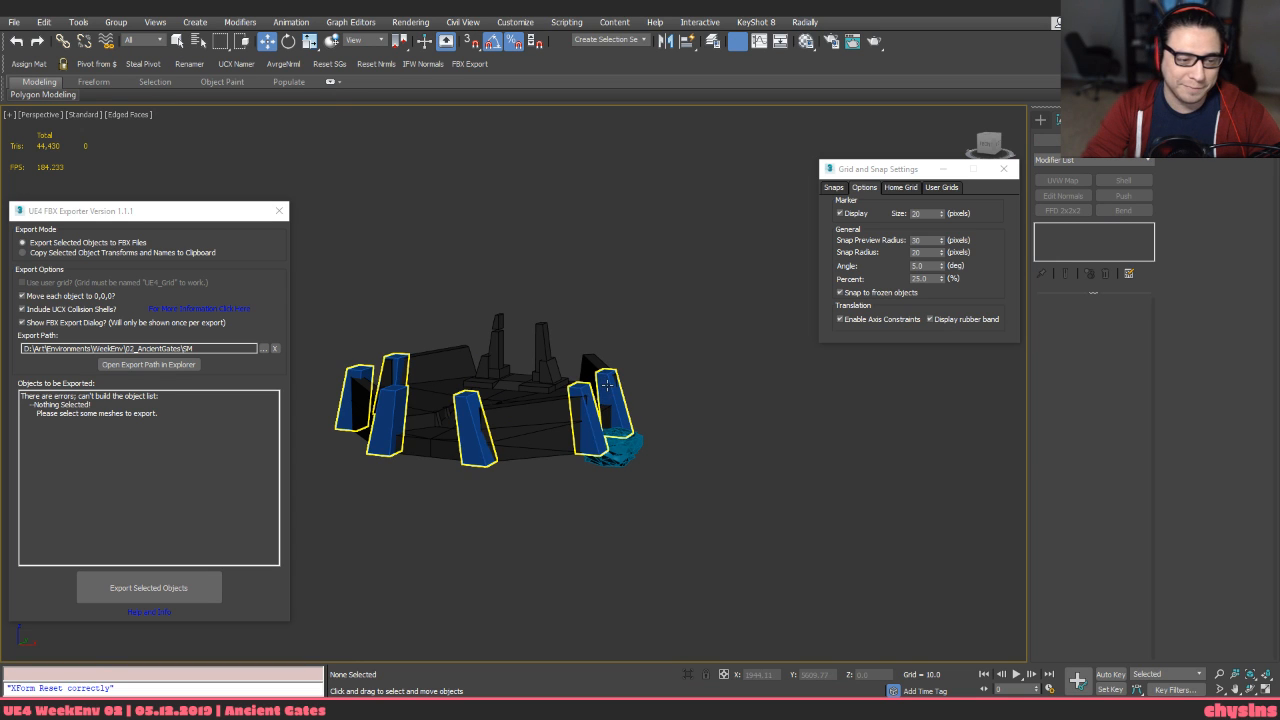
key("shift+s")
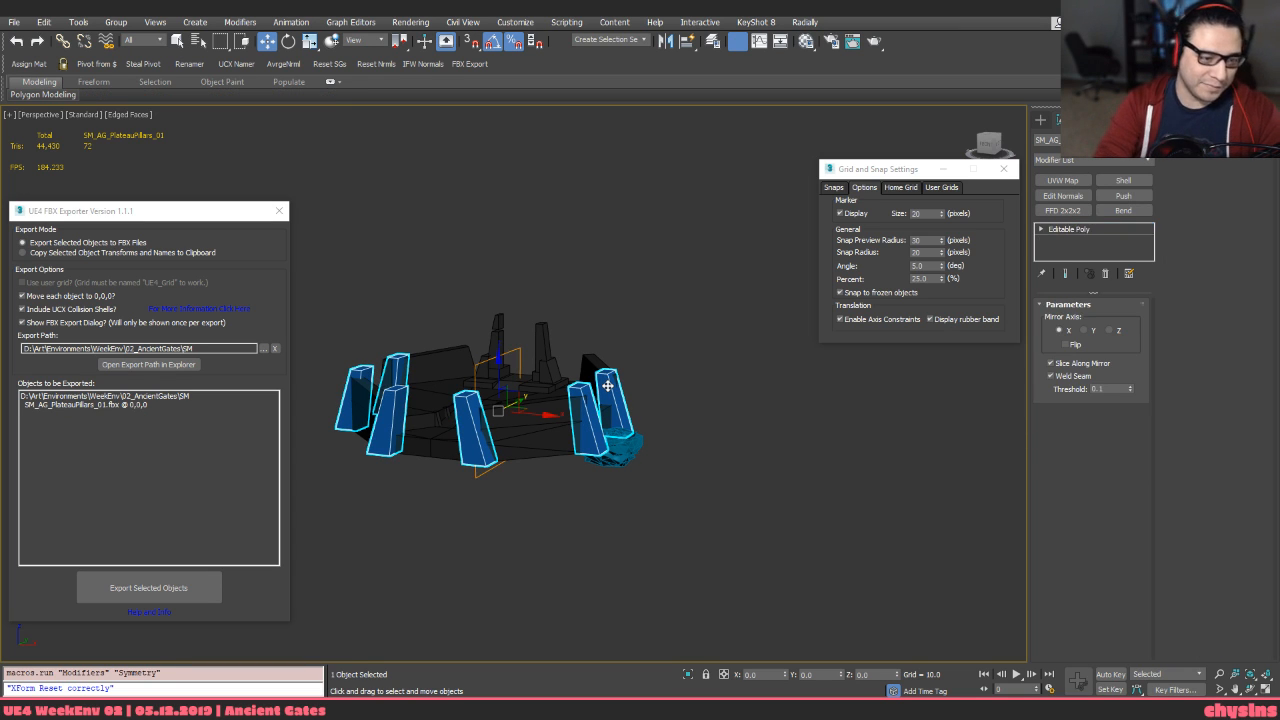
middle_click_drag(677, 441, 603, 491, "alt")
Auto-smooth all the pillar elements
key("5")
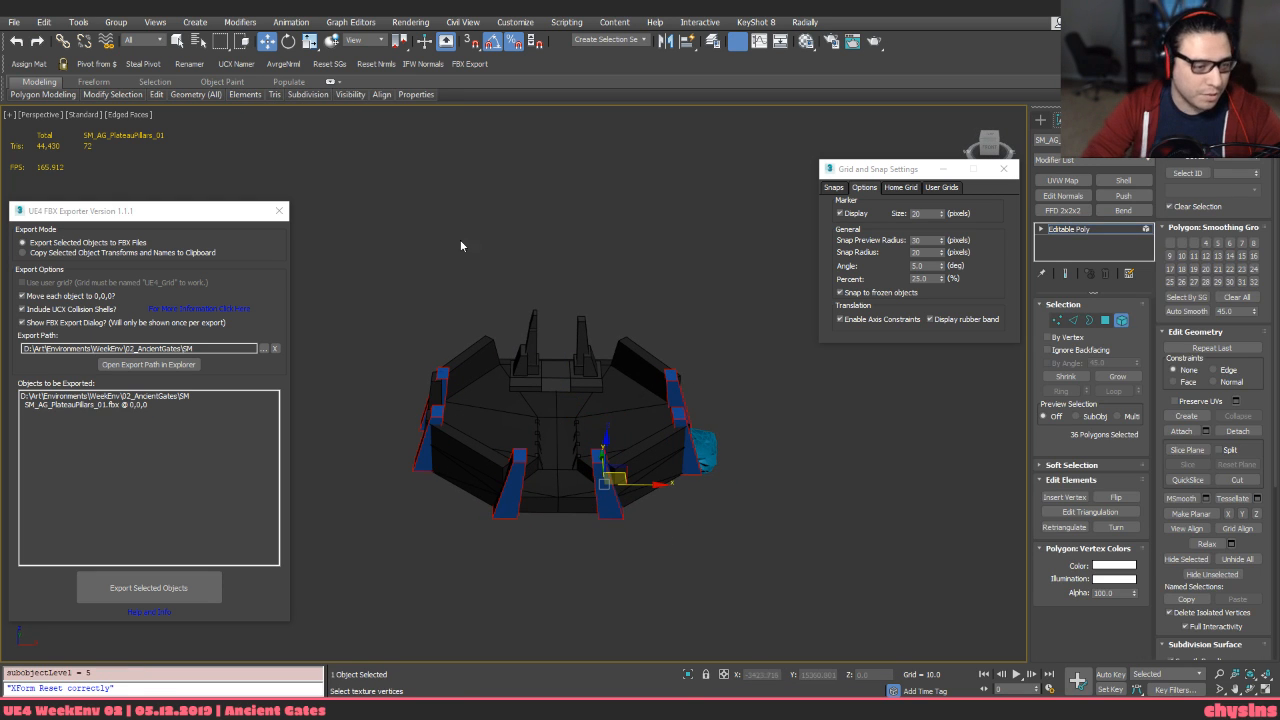
left_click_drag(374, 295, 767, 623)
middle_click_drag(745, 475, 743, 490)
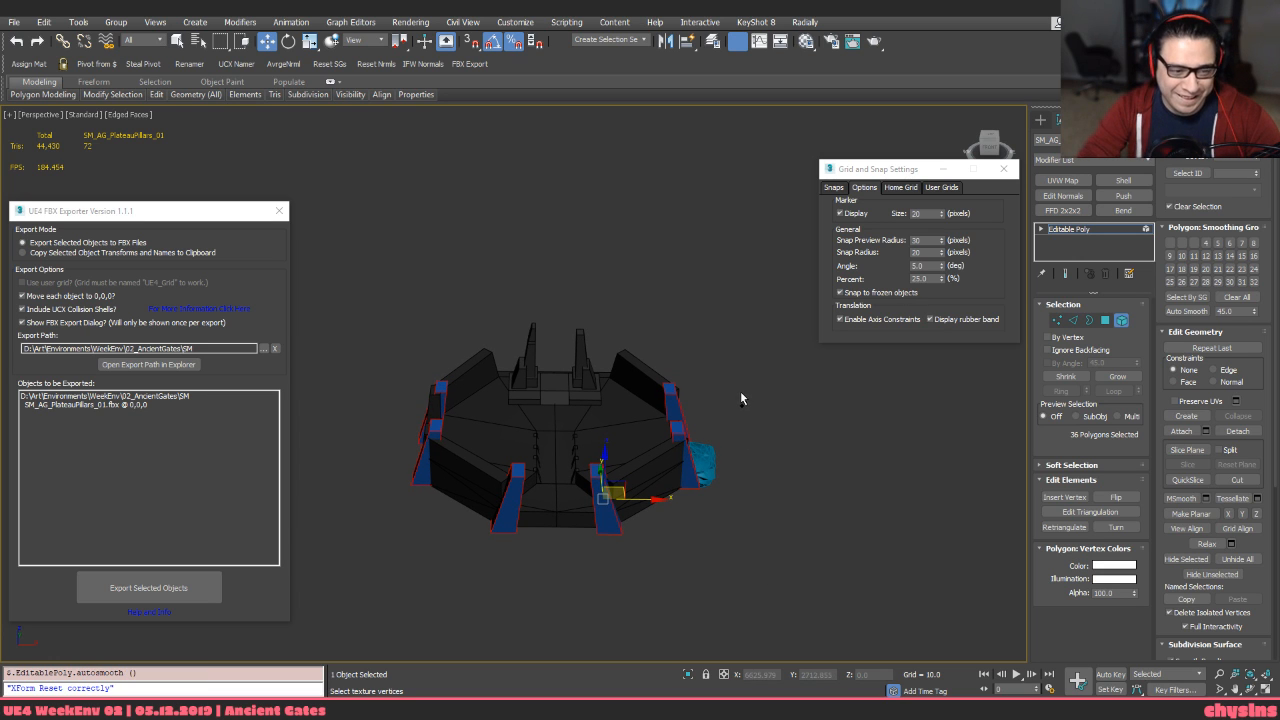
middle_click_drag(740, 398, 716, 342, "alt")
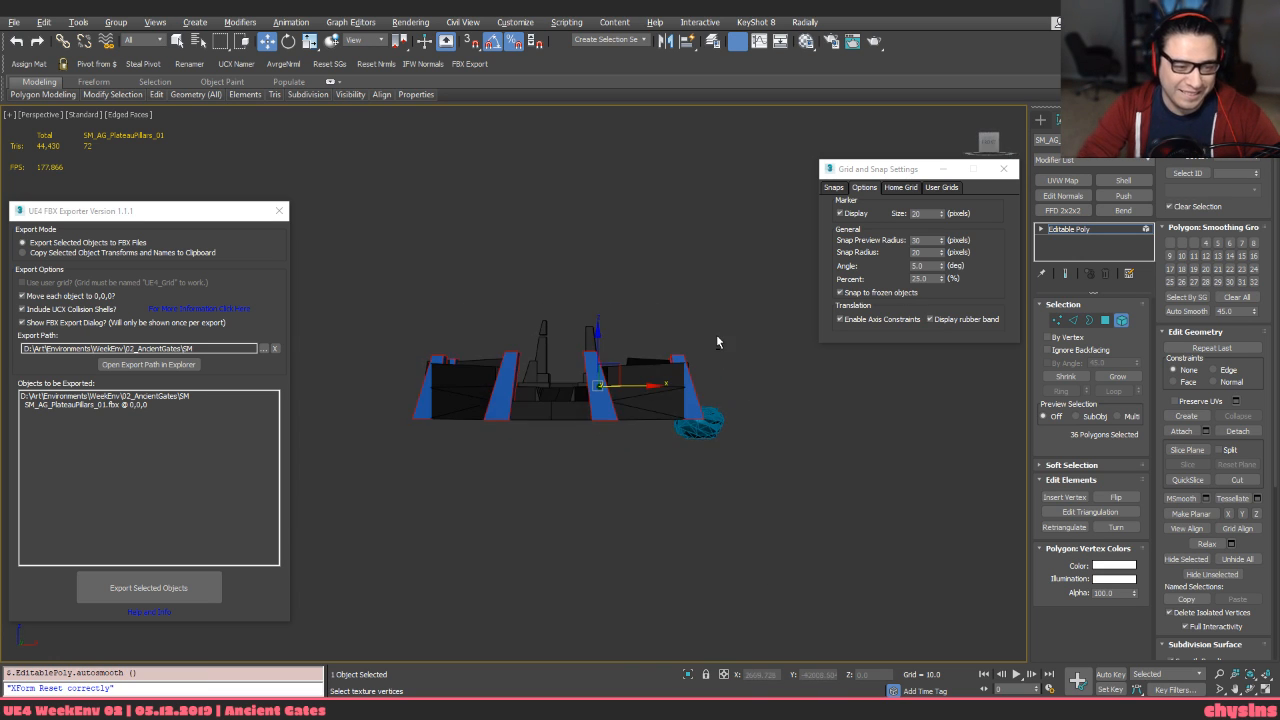
key("5")
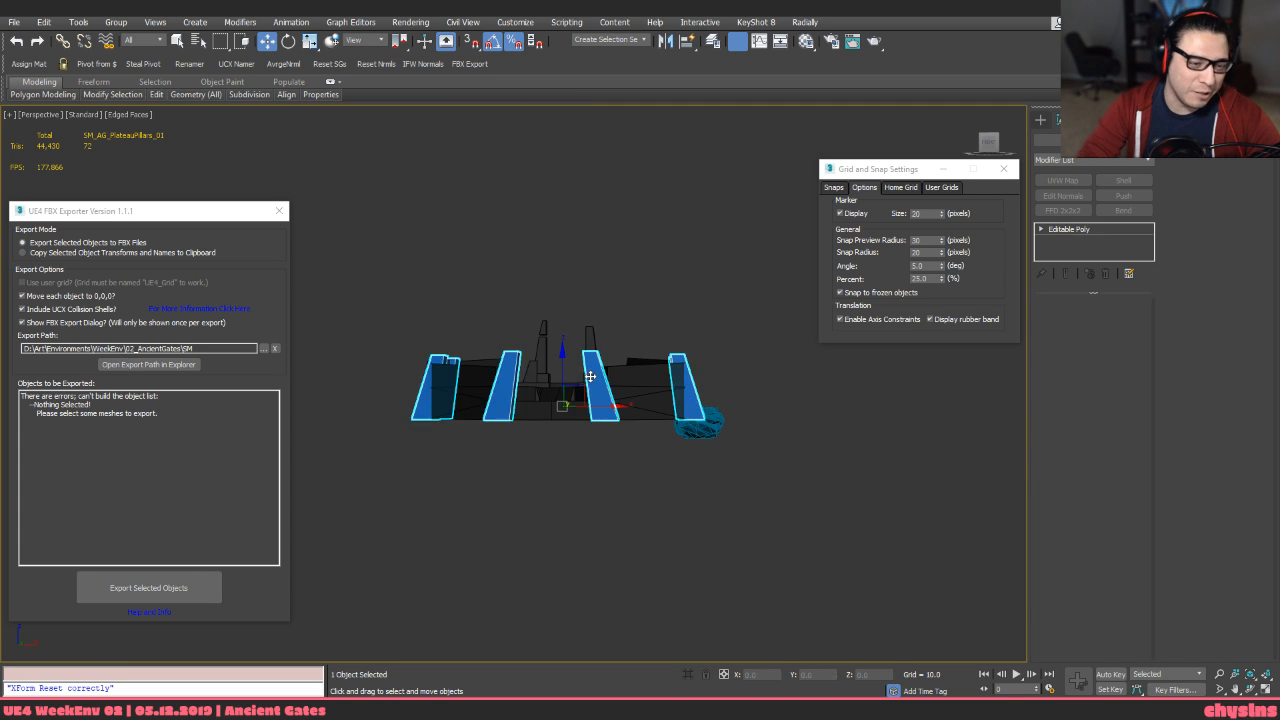
middle_click_drag(570, 373, 748, 443, "alt")
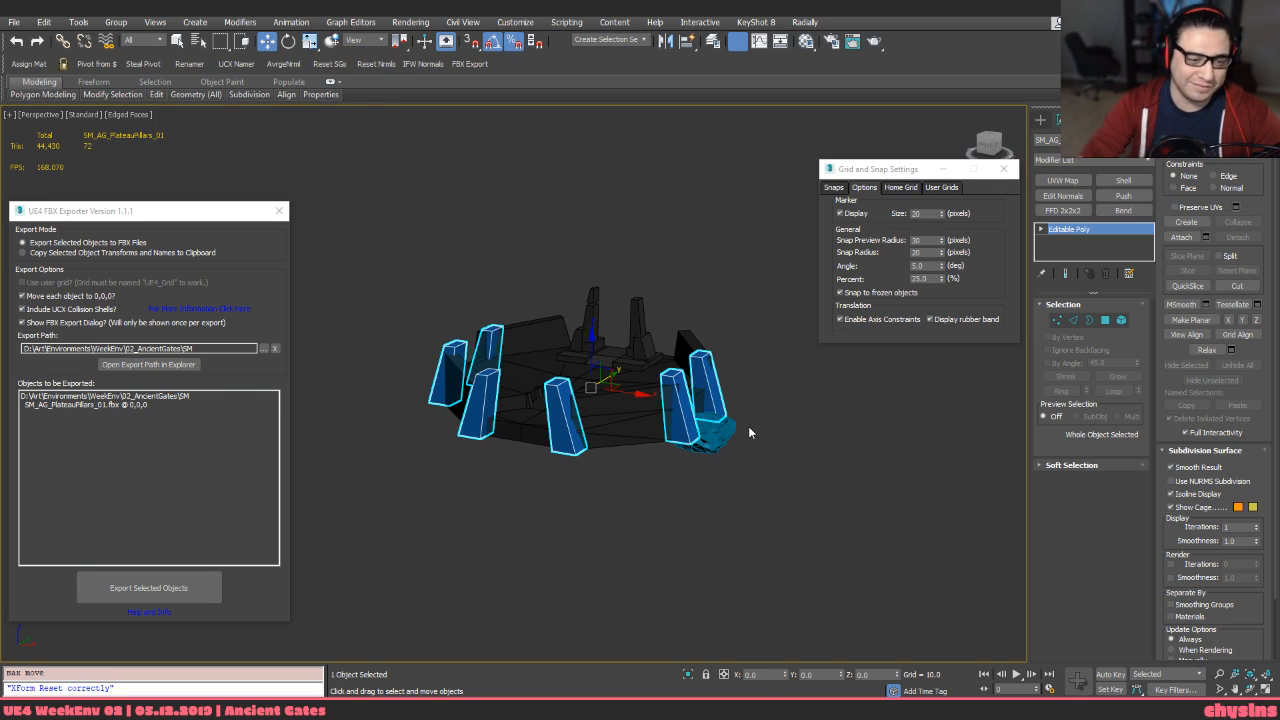
Unwrap the pillars' UVs on map channel 2 and straighten the slanted lower edge of the middle tapered shell
key("ctrl+u")
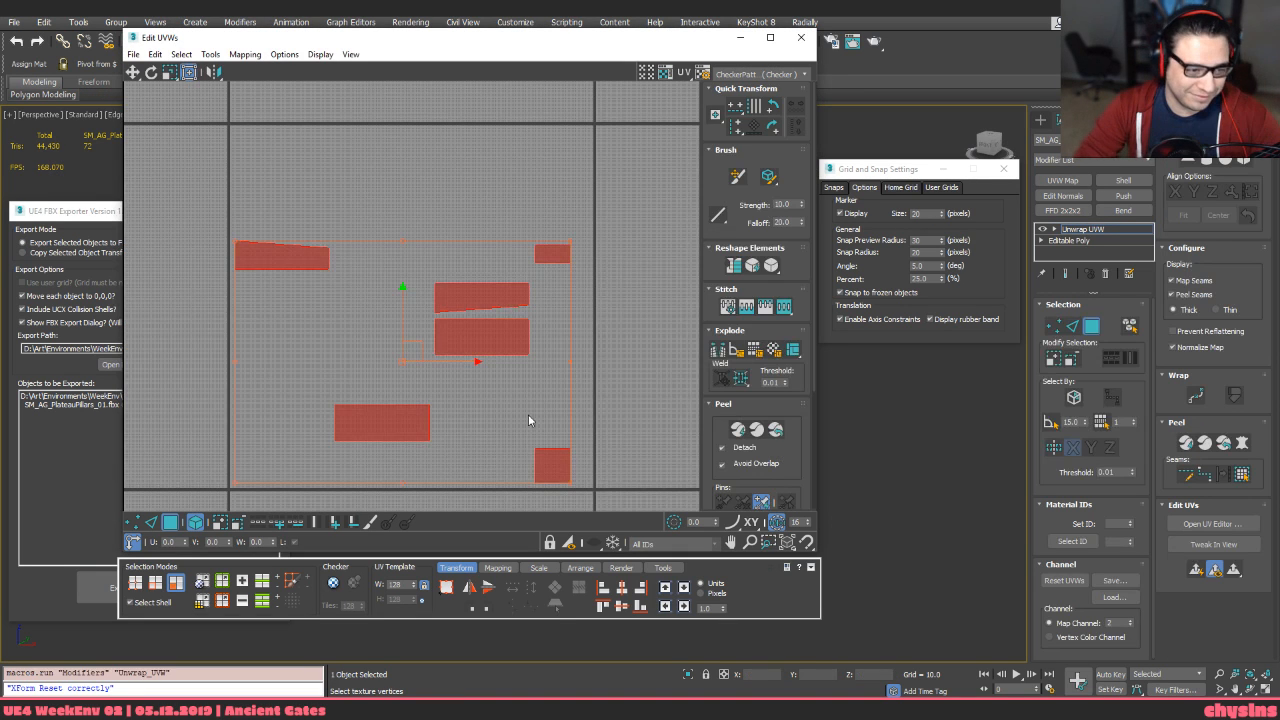
scroll(528, 414, "down", 2)
middle_click_drag(532, 402, 536, 395)
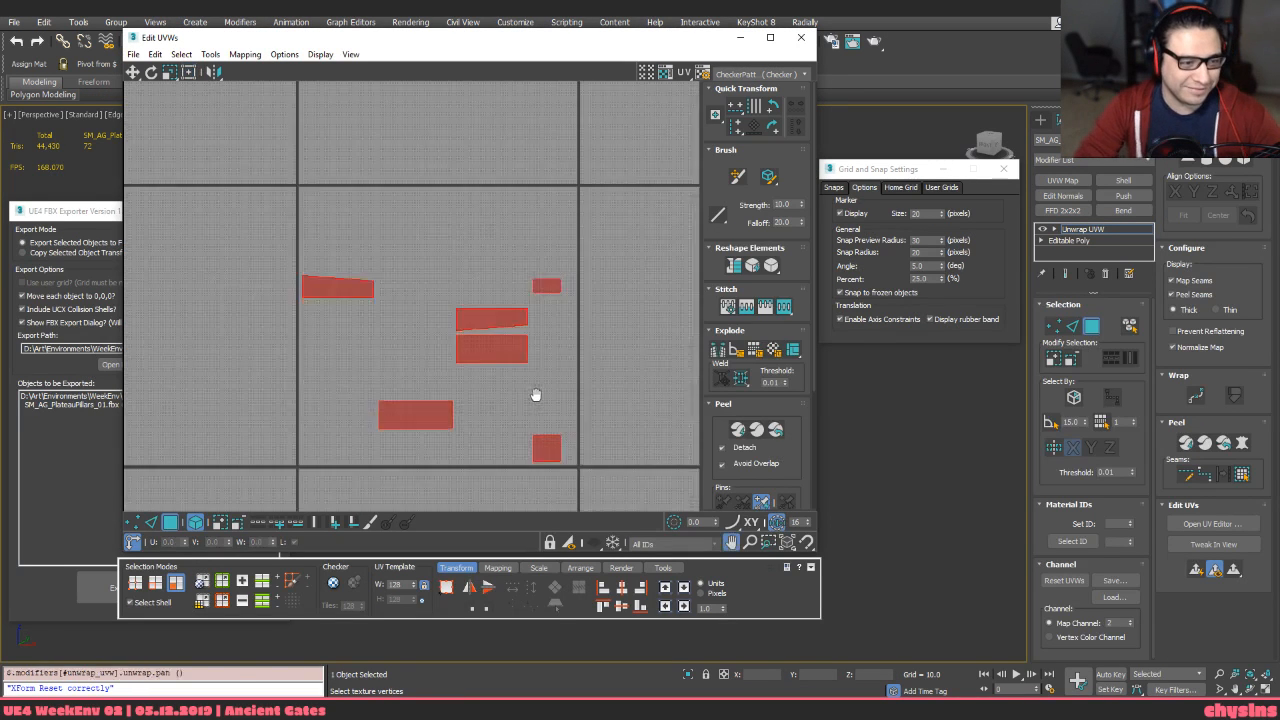
key("2")
scroll(614, 286, "down", 2)
scroll(541, 341, "up", 8)
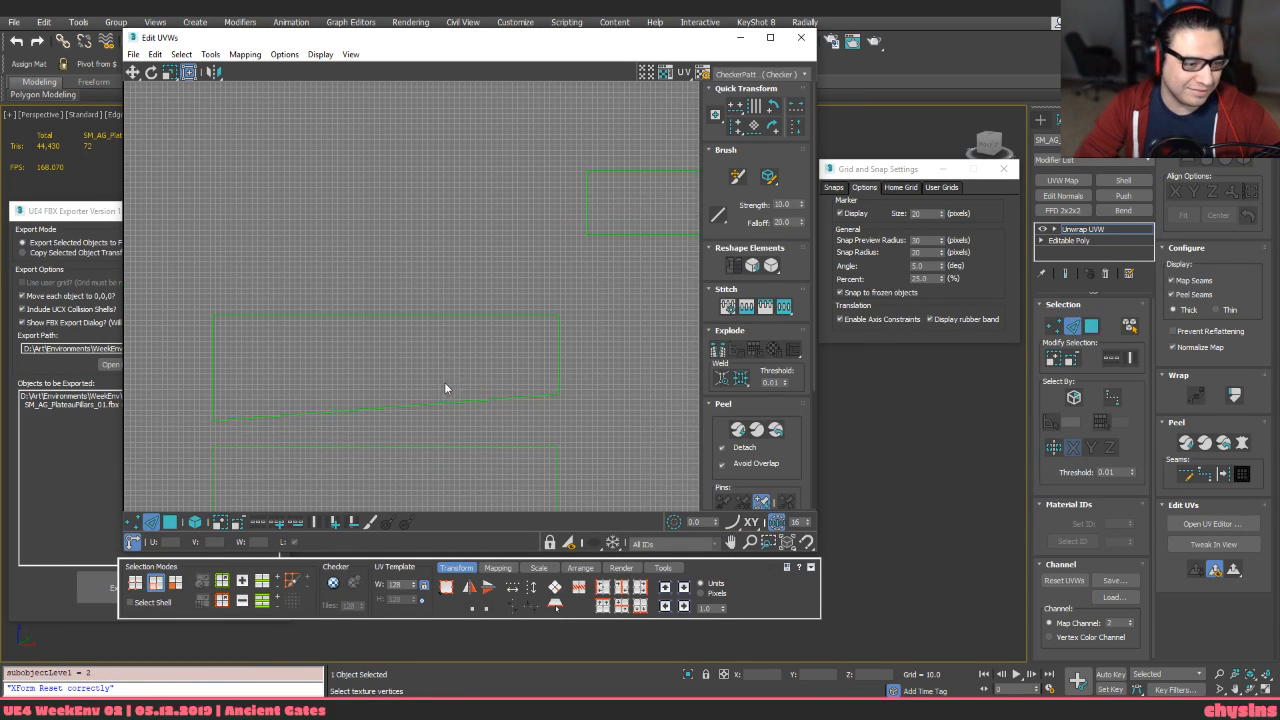
left_click_drag(446, 388, 468, 425)
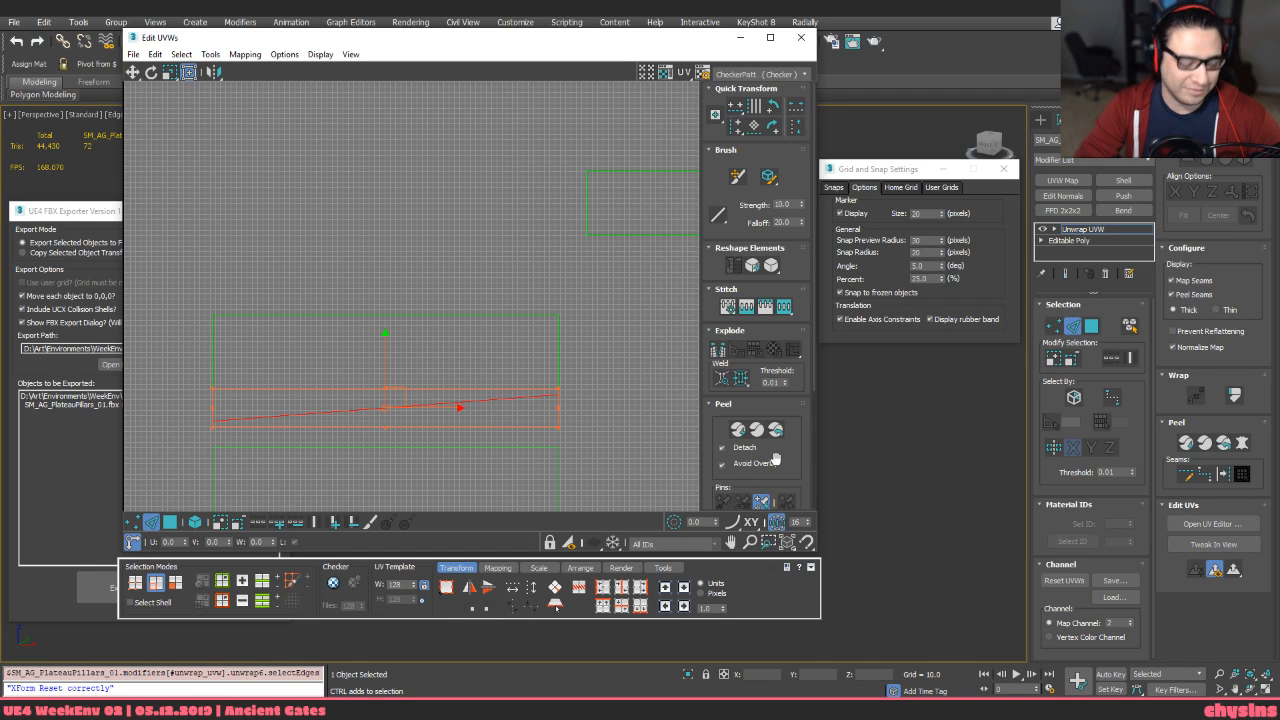
key("3")
Straighten the slanted upper edge of the other tapered UV shell so that it runs horizontally
scroll(526, 335, "down", 5)
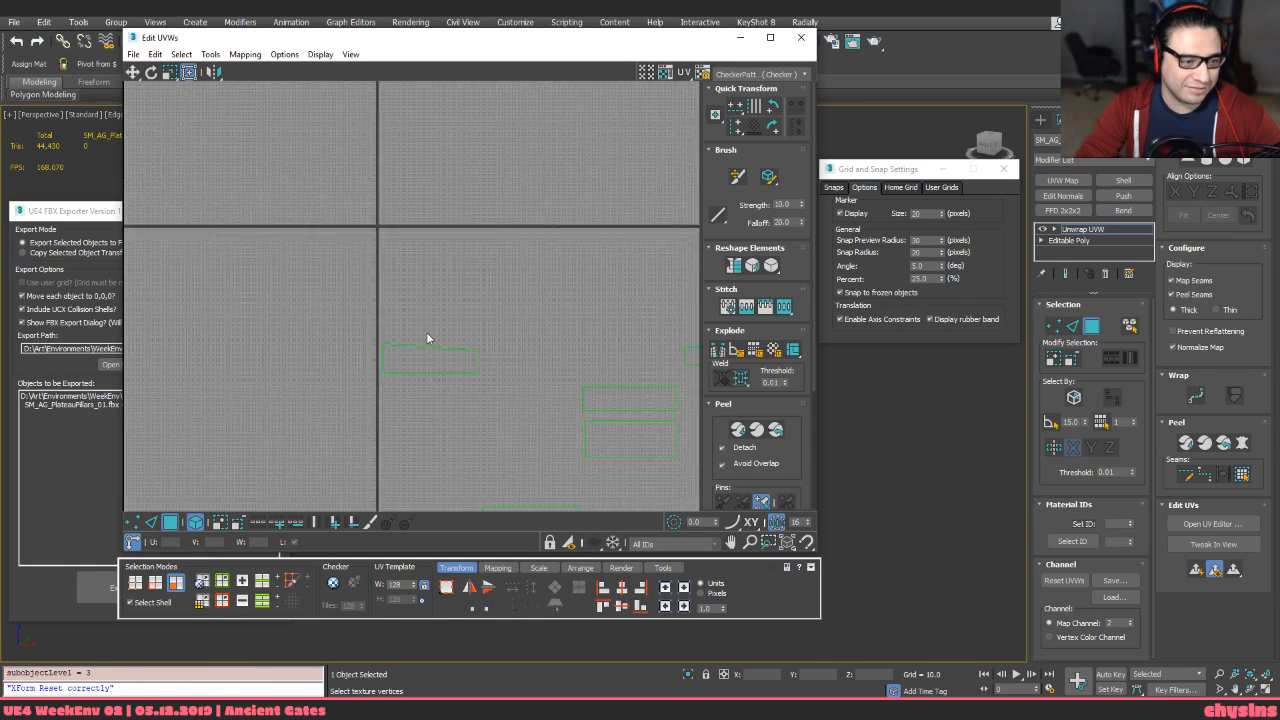
scroll(426, 338, "up", 2)
key("2")
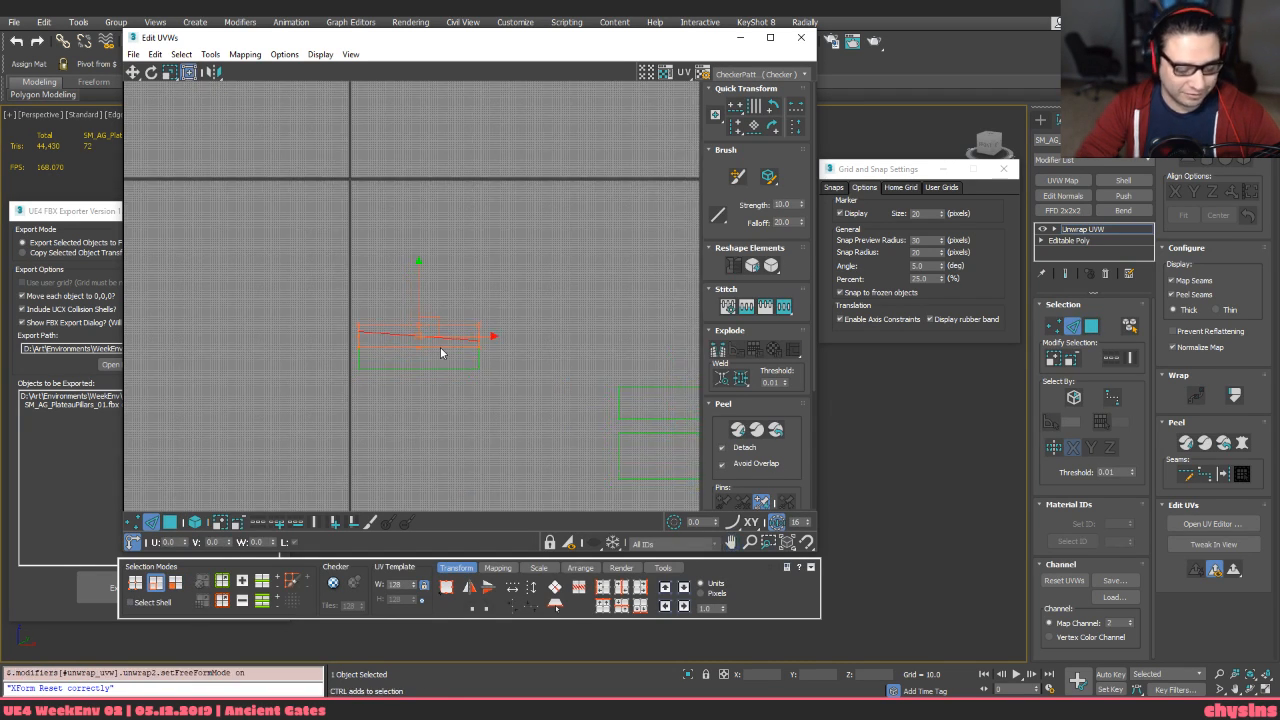
scroll(440, 347, "down", 6)
key("3")
key("5")
key("3")
key("5")
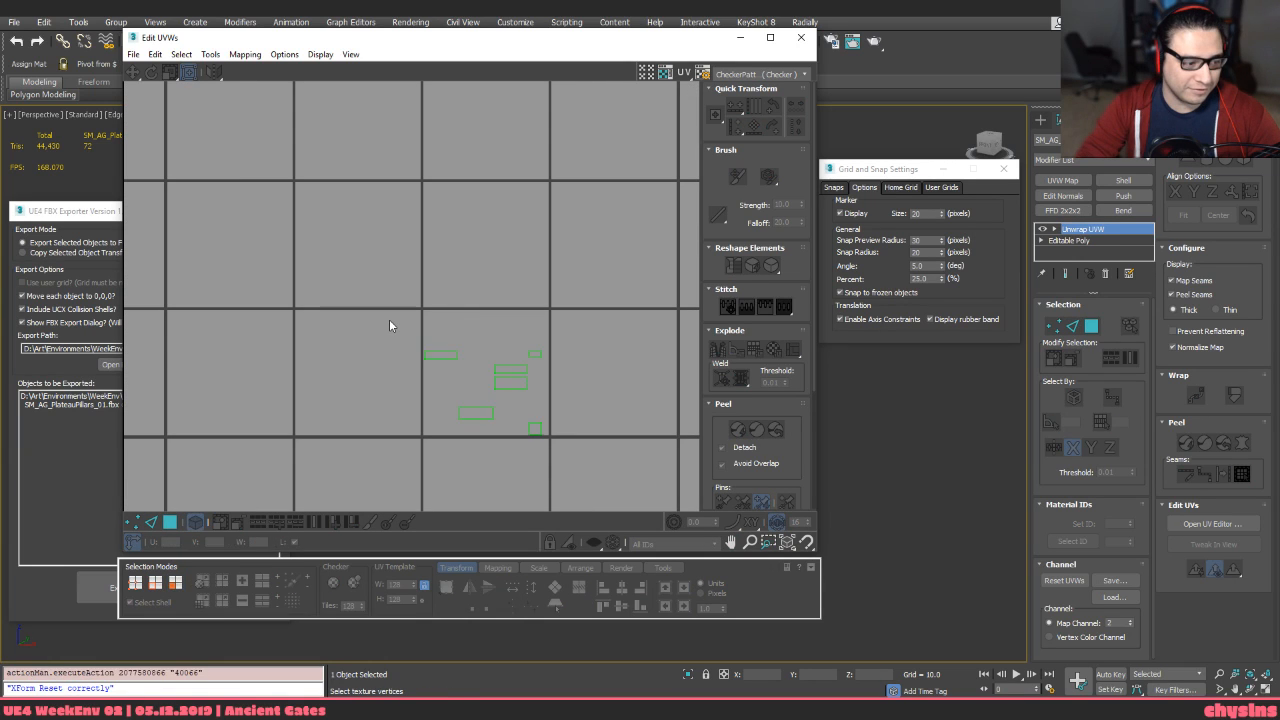
Pack all the pillar UV shells into the UV tile with rescaling and padding 2, and collapse the unwrap to an editable poly
key("3")
left_click_drag(361, 305, 585, 512)
left_click(538, 568)
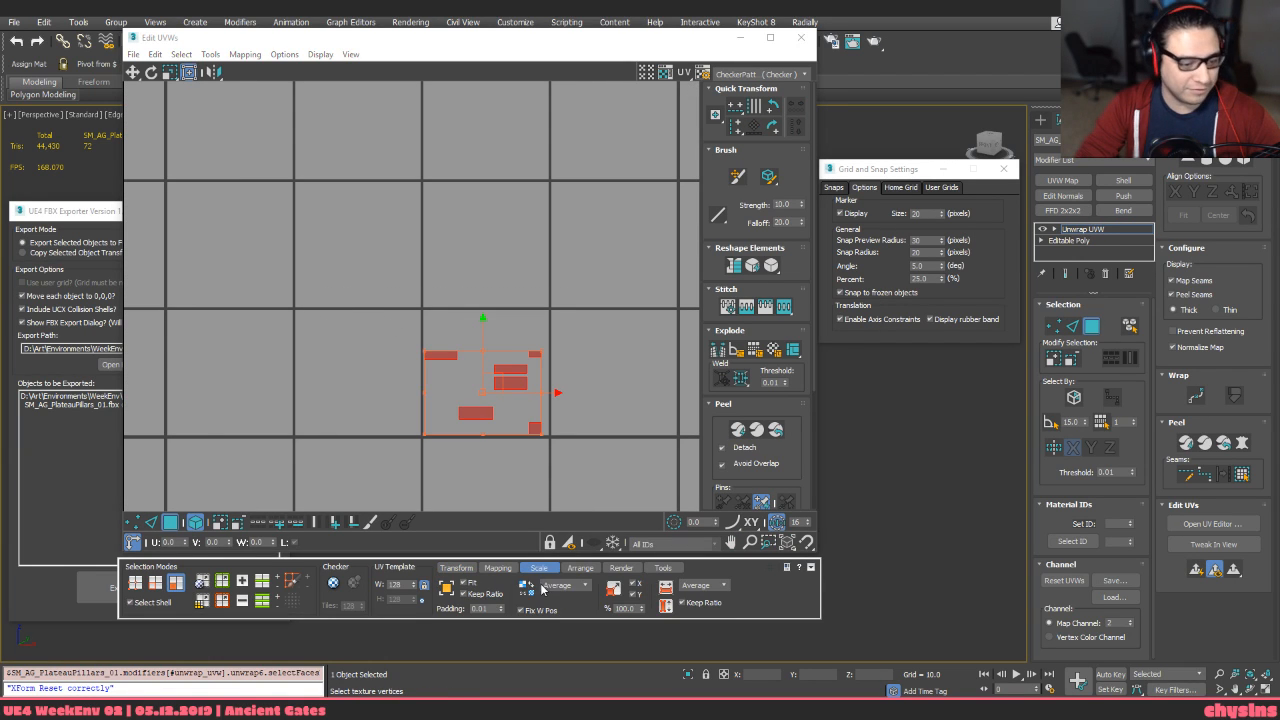
left_click(579, 568)
left_click(445, 593)
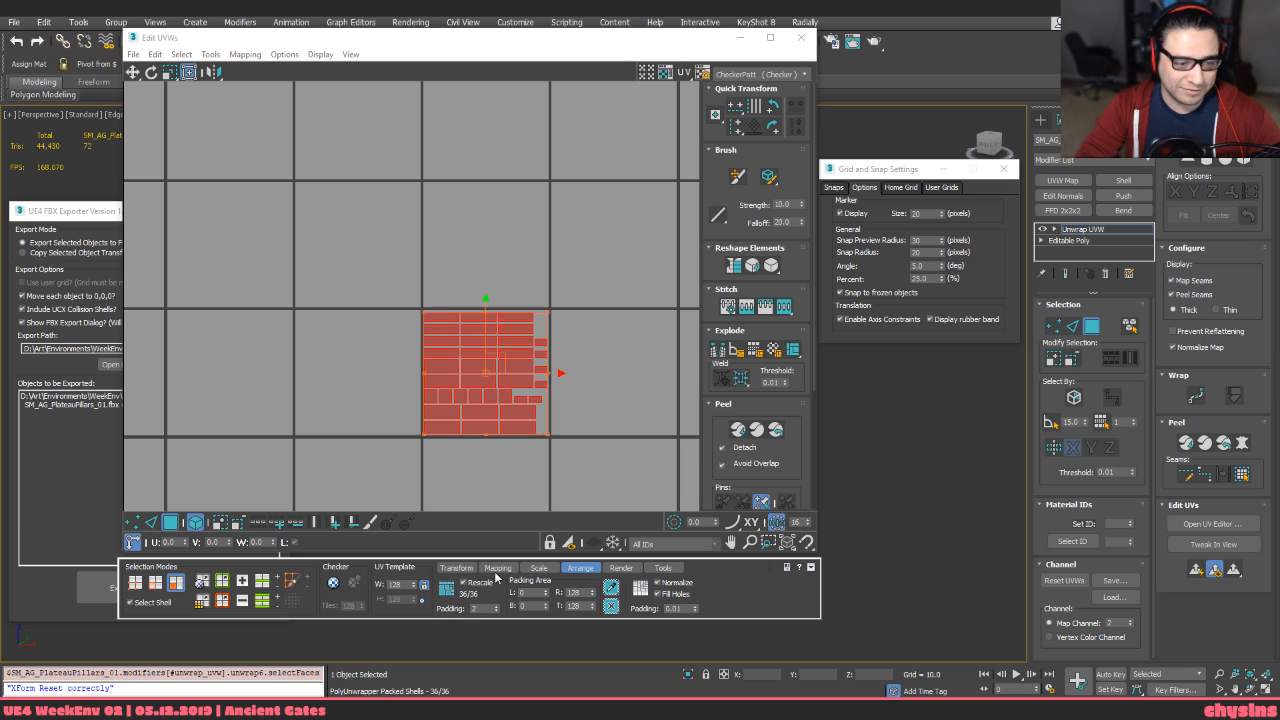
left_click(609, 433)
key("alt+c")
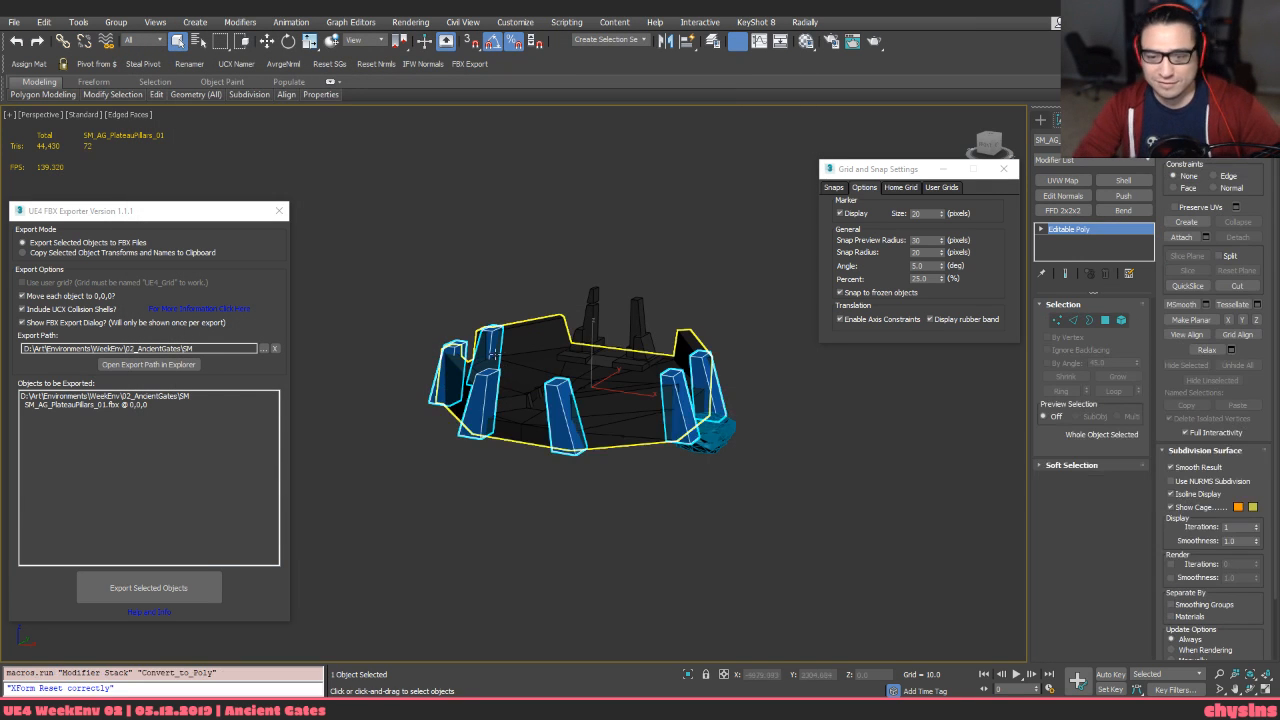
Export the SM_AG_PlateauPillars_01 mesh to FBX, replacing the existing file
key("w")
middle_click_drag(510, 504, 596, 556, "alt")
left_click(596, 556)
left_click(580, 456)
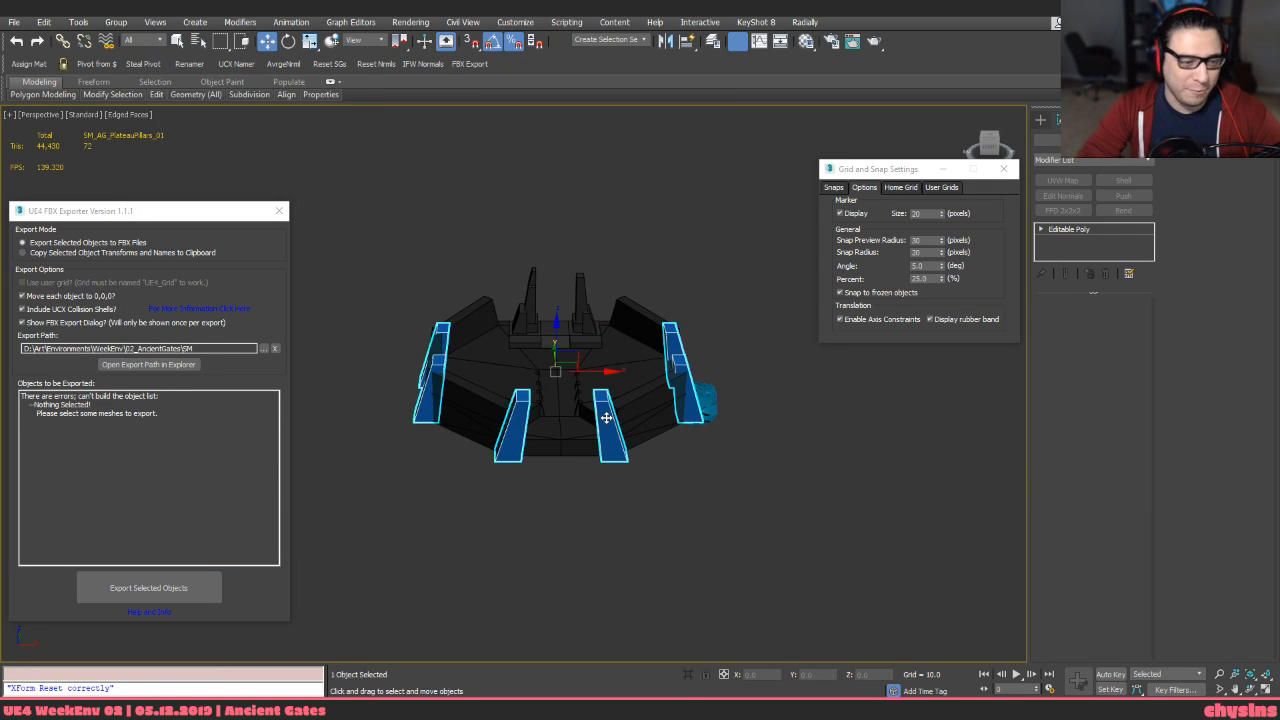
left_click(173, 578)
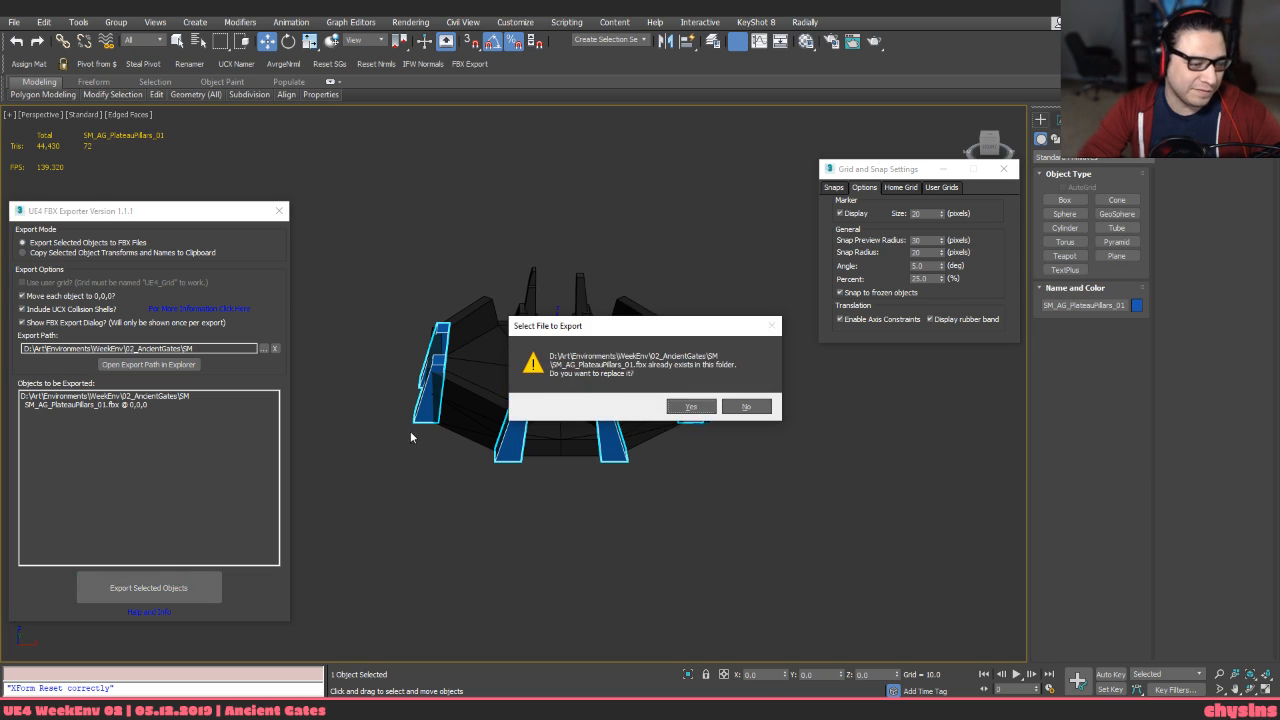
left_click(745, 406)
left_click(732, 532)
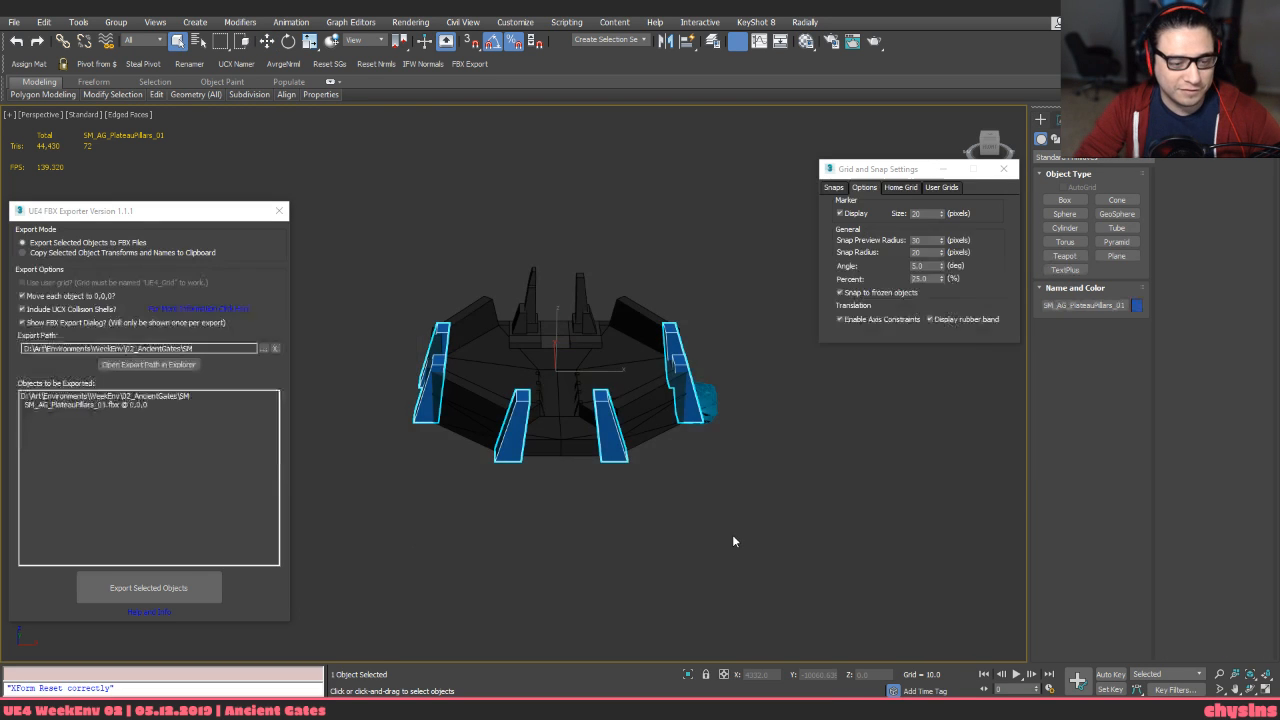
Switch to Unreal and reimport the SM_AG_PlateauPillars_01 static mesh
key("alt+Tab")
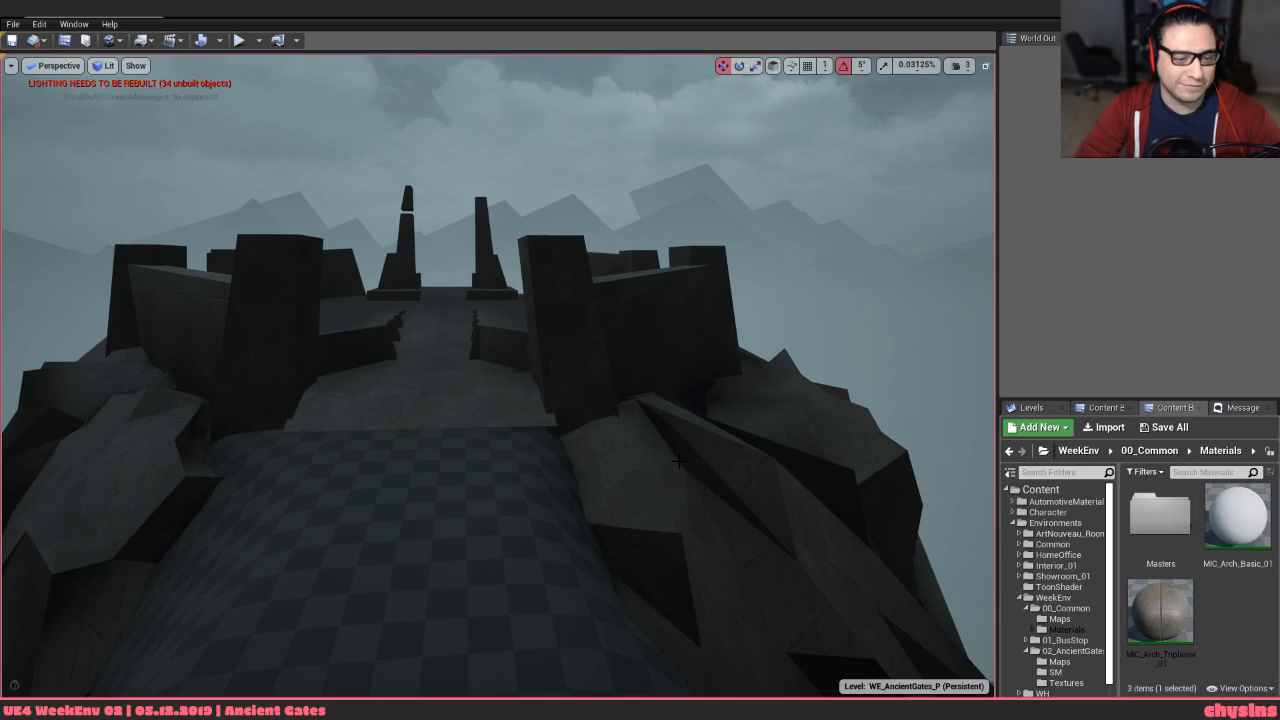
left_click(545, 284)
key("ctrl+b")
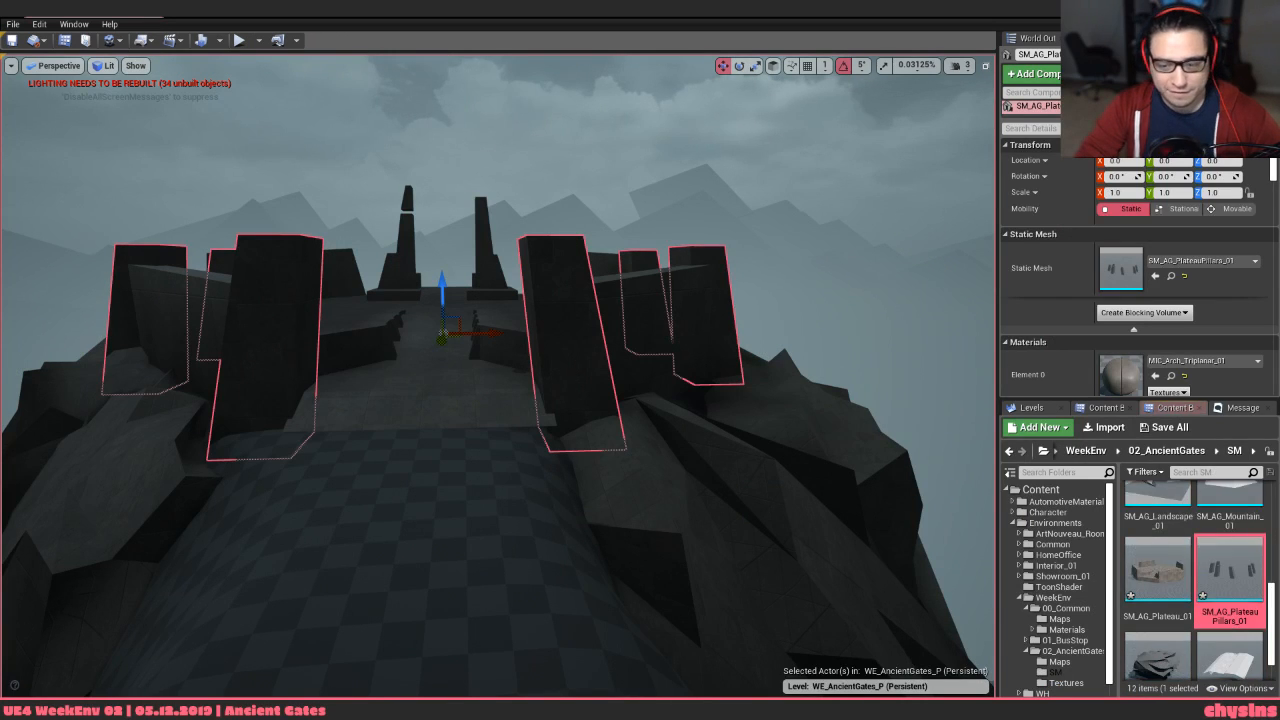
right_click(1230, 575)
left_click(1184, 246)
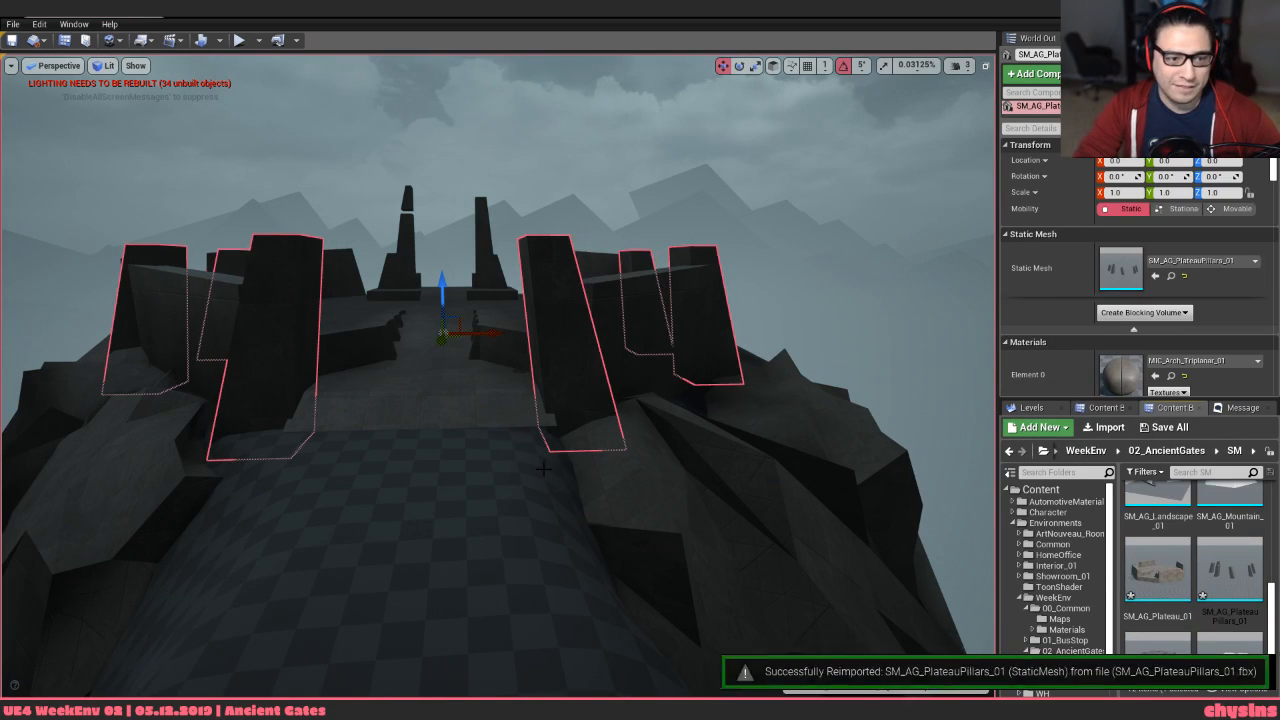
Examine the narrowed corner pillars on the plateau from the distant mountain slope and from the entrance path
key("s")
right_click_drag(498, 375, 486, 334)
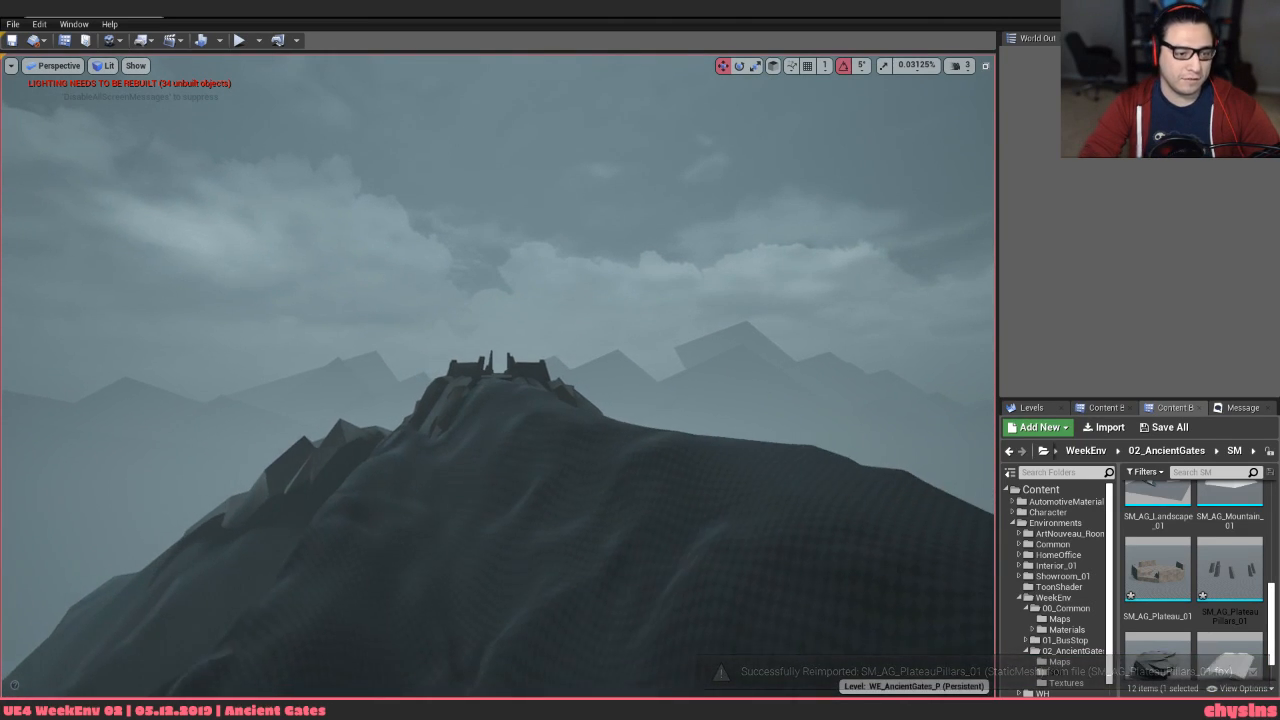
key("d")
key("w")
key("w")
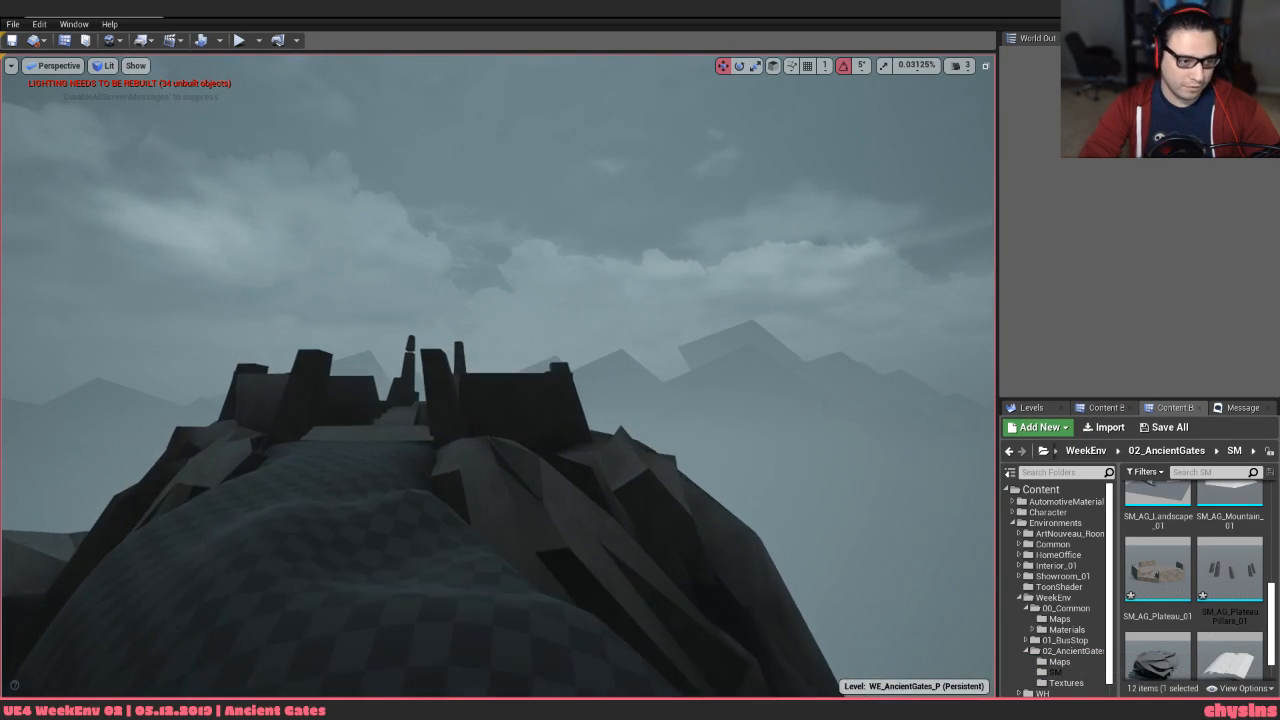
key("s")
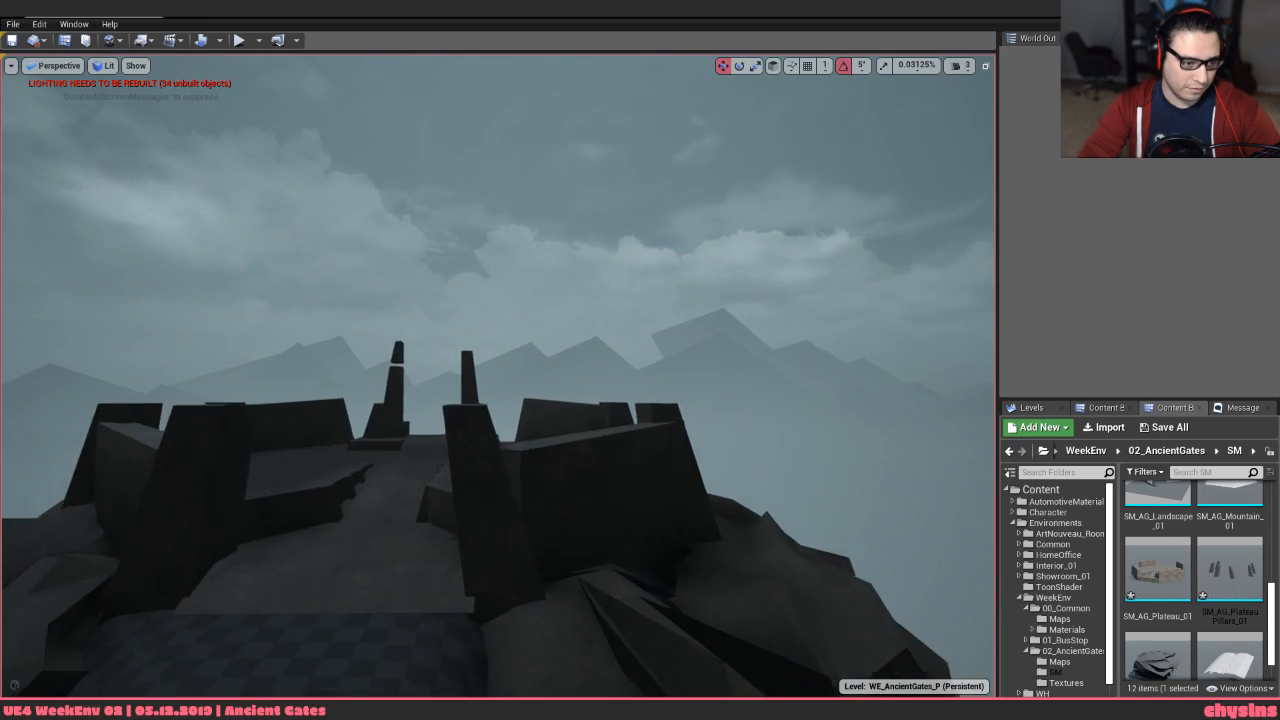
key("w")
mouse_move(498, 375)
right_mouse_down()
mouse_move(490, 492)
mouse_move(478, 420)
mouse_move(350, 440)
mouse_move(220, 436)
mouse_move(540, 345)
mouse_move(560, 325)
mouse_move(570, 220)
mouse_move(600, 205)
mouse_move(530, 280)
mouse_move(582, 284)
mouse_move(488, 375)
mouse_move(472, 370)
mouse_move(475, 385)
mouse_move(446, 392)
mouse_move(468, 350)
mouse_move(456, 349)
mouse_move(505, 370)
right_mouse_up()
key("e")
key("s")
key("d")
key("w")
key("s")
key("w")
key("s")
key("a")
key("d")
key("w")
key("s")
key("w")
key("w")
key("s")
right_click_drag(539, 490, 529, 488)
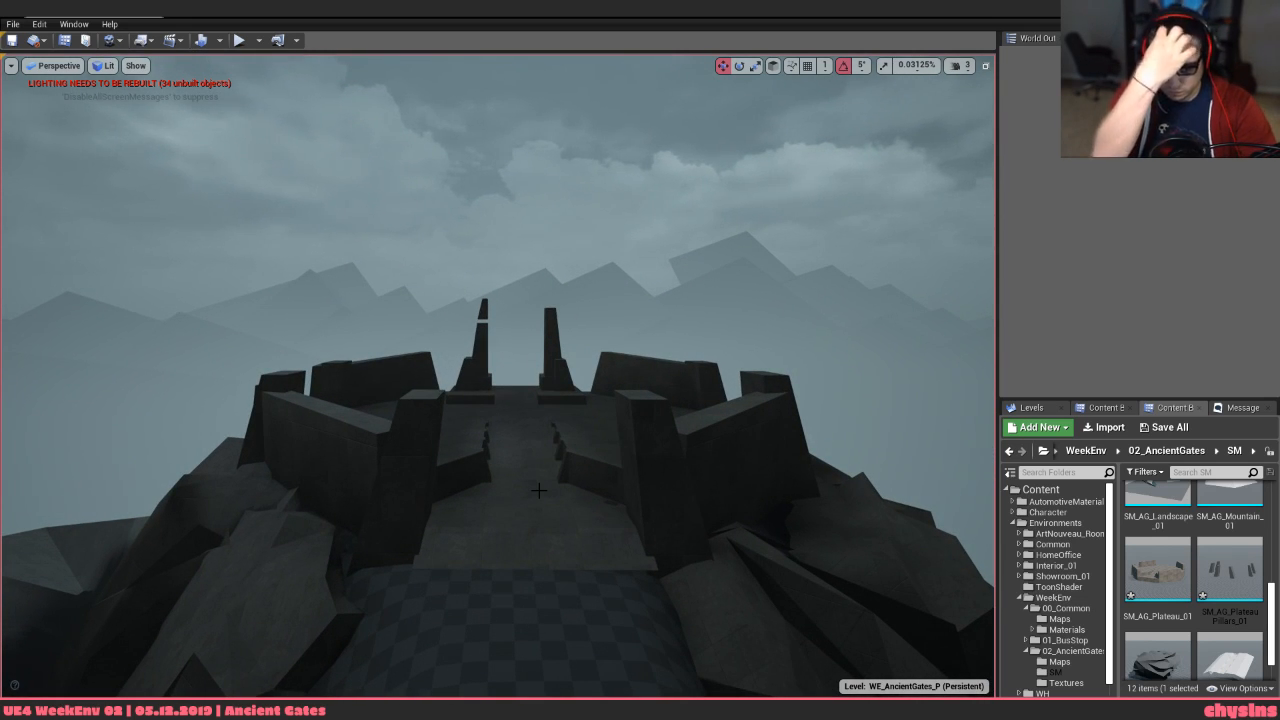
key("q")
right_click_drag(539, 490, 532, 486)
key("d")
Switch back to 3ds Max, select the SM_AG_Plateau_01 mesh and frame it
key("alt+Tab")
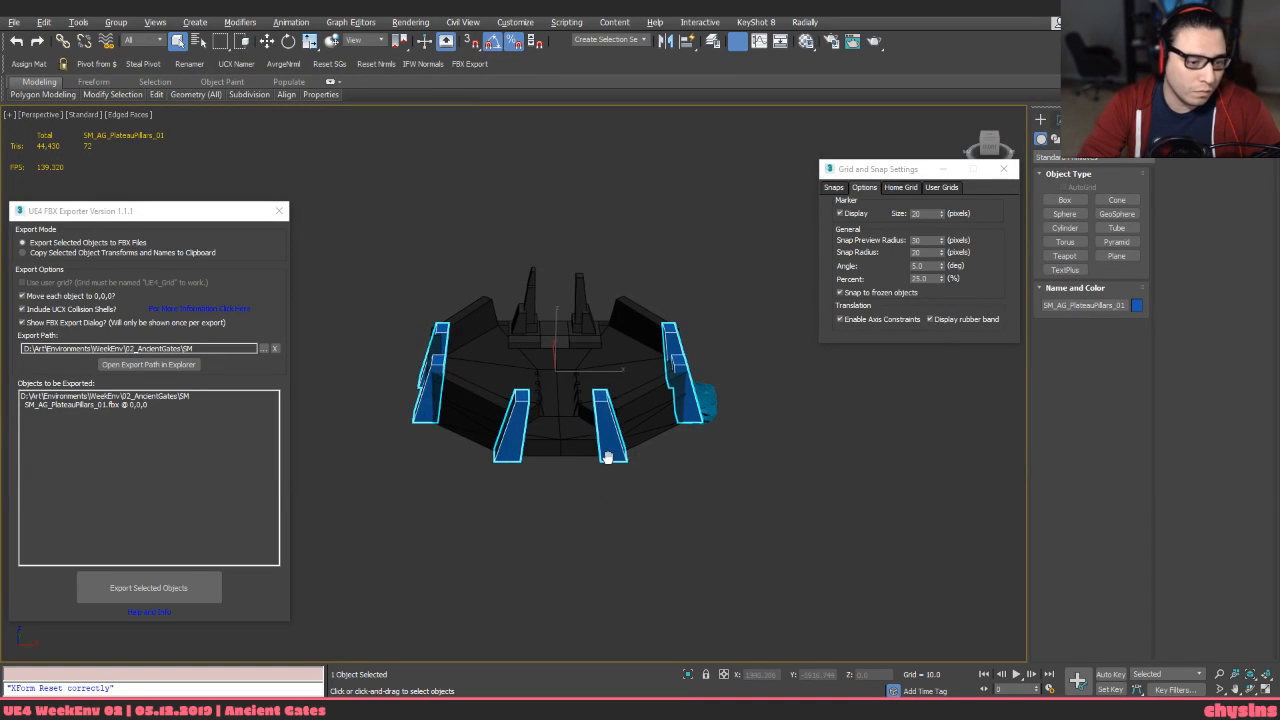
scroll(608, 453, "up", 5)
left_click(509, 443)
middle_click_drag(608, 451, 540, 440, "alt")
scroll(509, 443, "down", 3)
middle_click_drag(540, 440, 768, 470)
scroll(812, 482, "up", 4)
key("z")
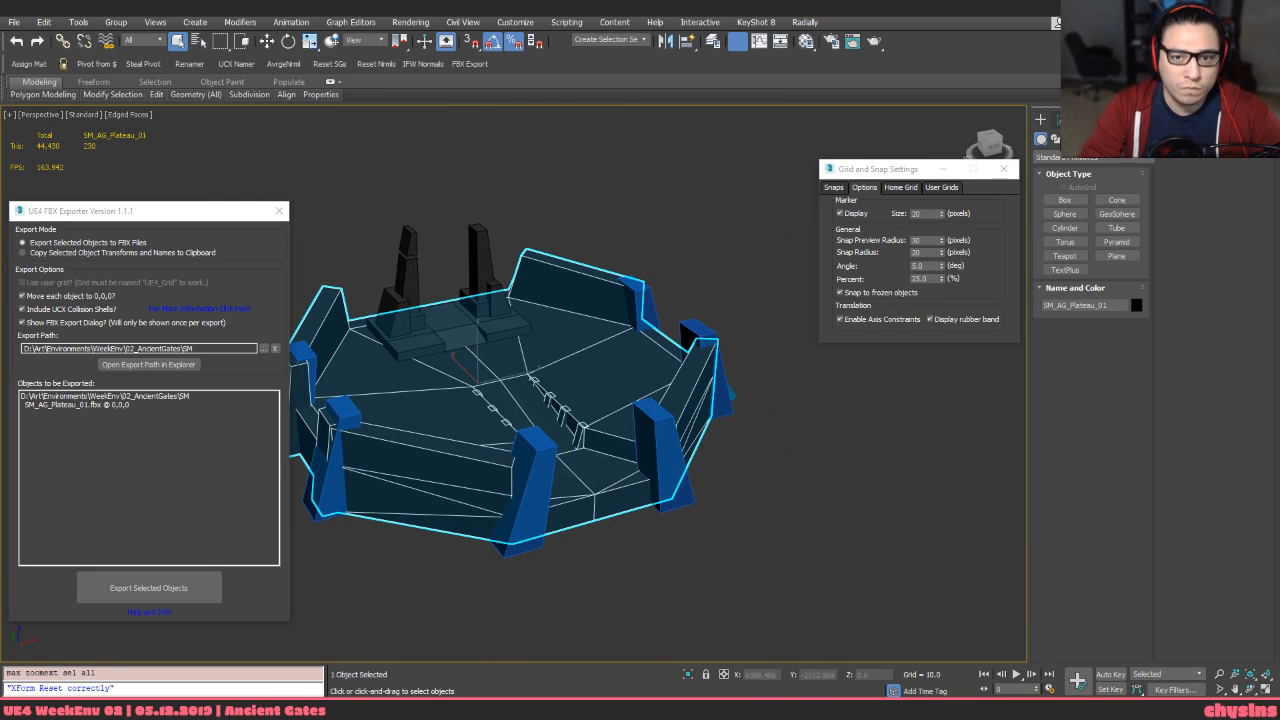
Set the geometry creation category to Stairs
left_click(1062, 120)
left_click(1042, 124)
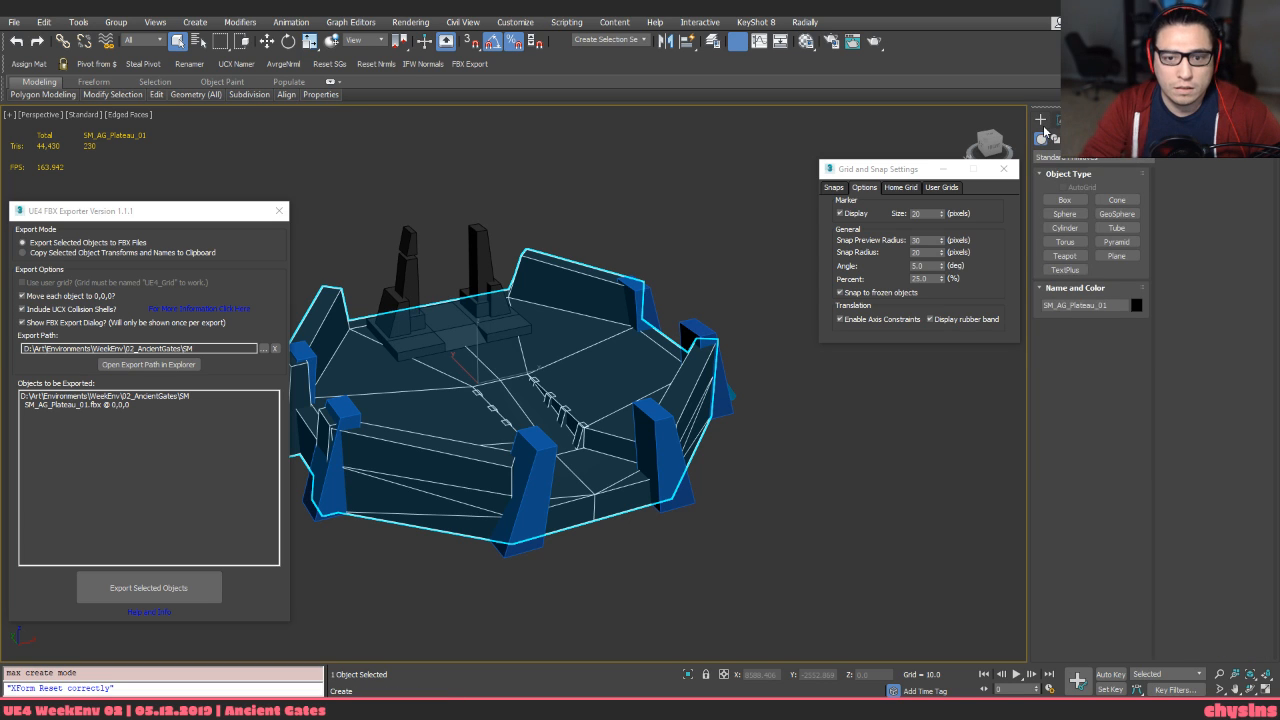
left_click(1069, 158)
left_click(1227, 205)
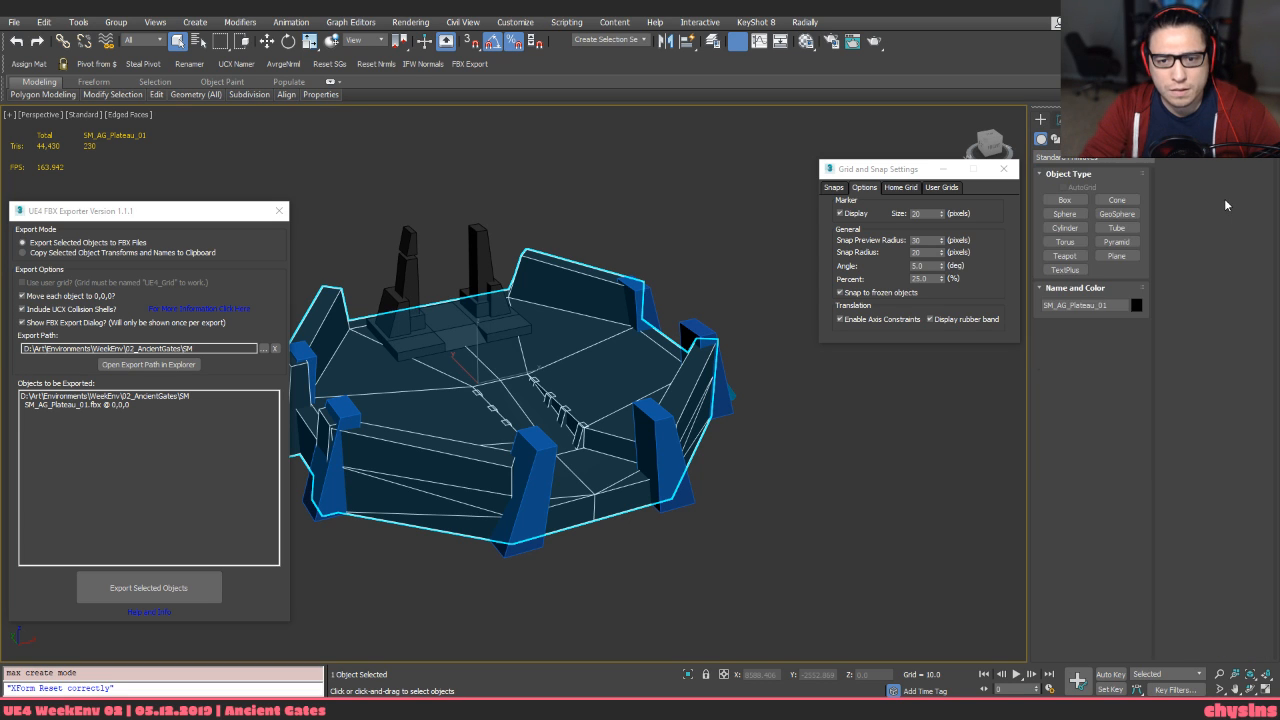
left_click(1076, 160)
left_click(1076, 160)
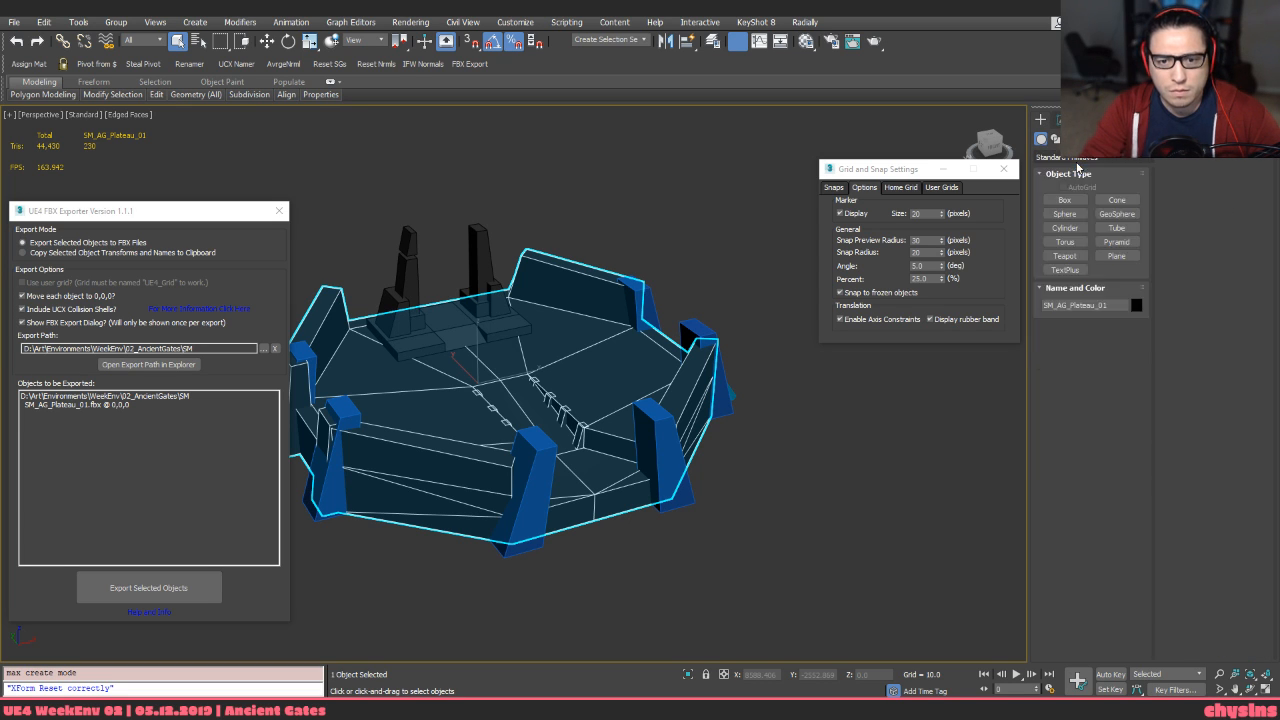
left_click(1068, 159)
left_click(1068, 160)
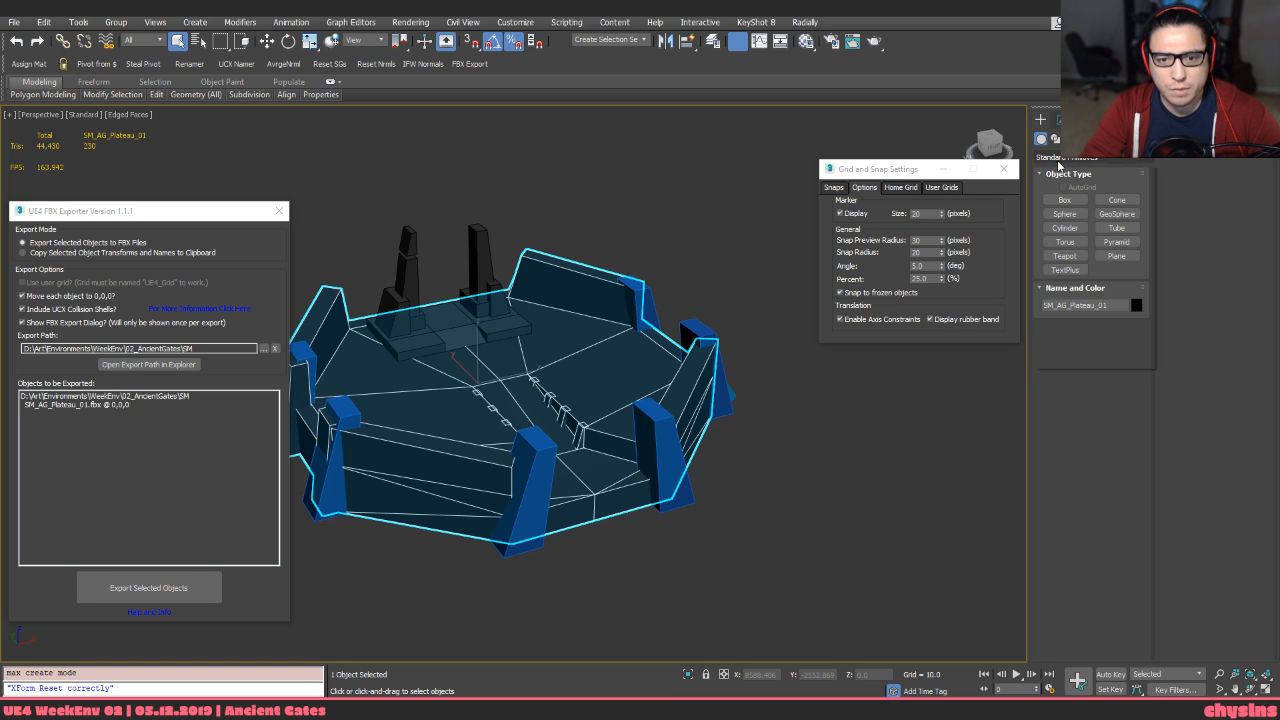
left_click(1060, 166)
left_click(1066, 331)
left_click(1058, 158)
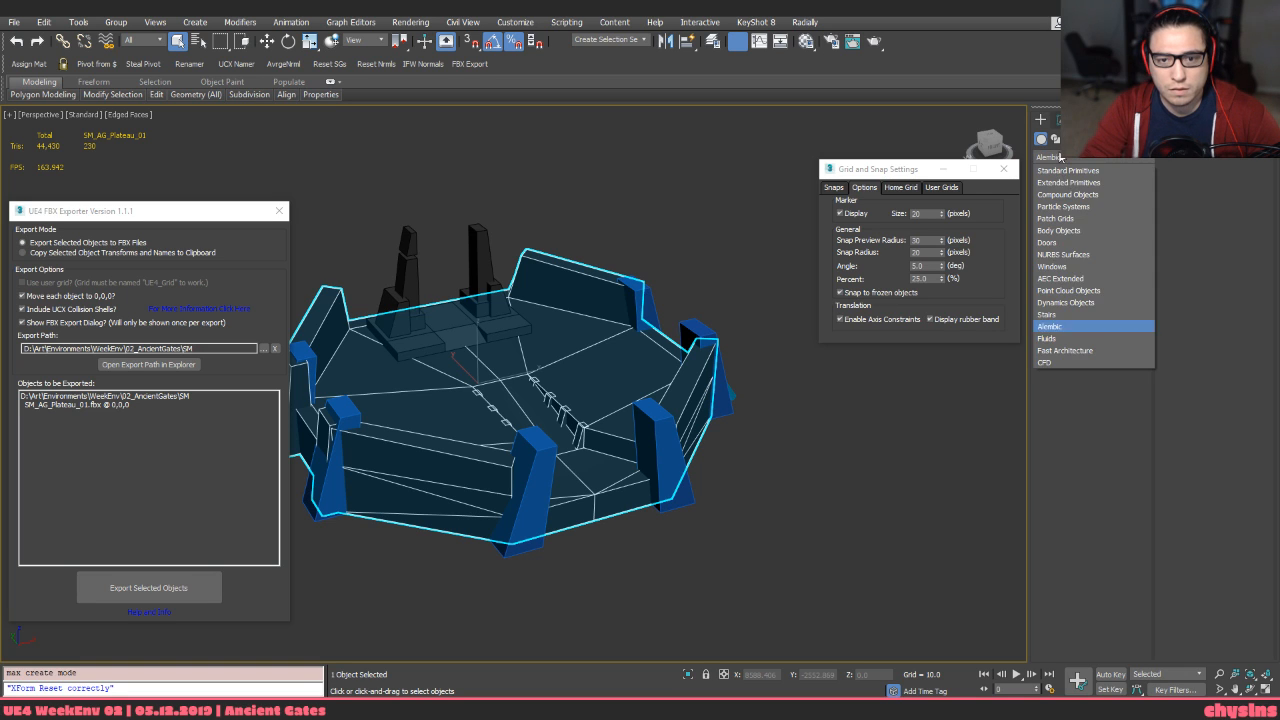
left_click(1053, 314)
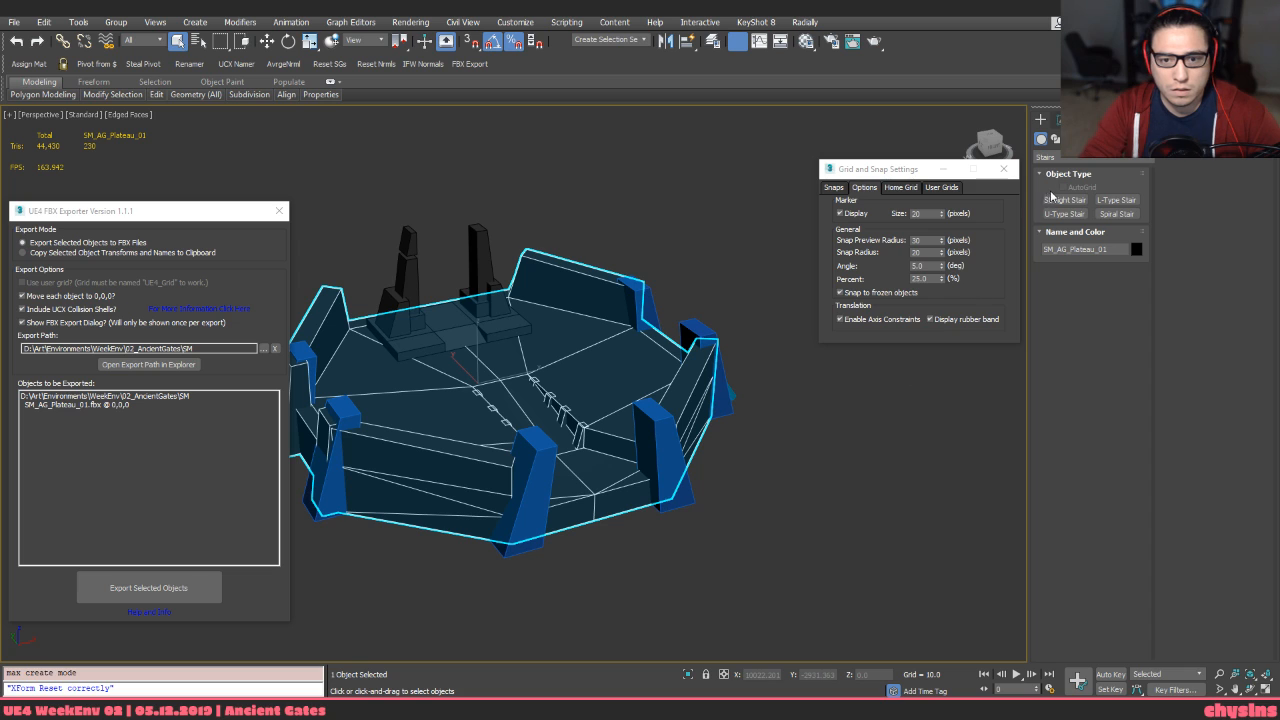
Try a freehand straight stair outside the plateau's front edge, about 1534 long, 2453 wide and 1200 high, and delete it
left_click_drag(628, 530, 667, 579)
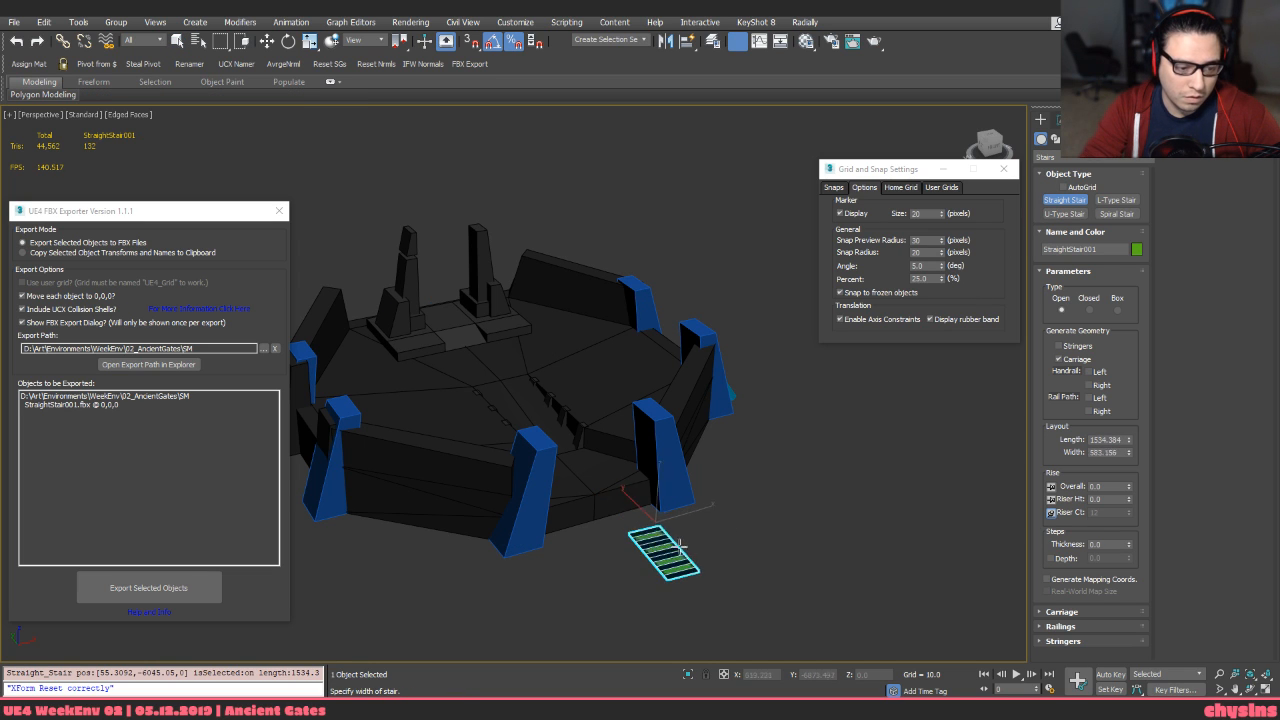
left_click(764, 519)
left_click(766, 446)
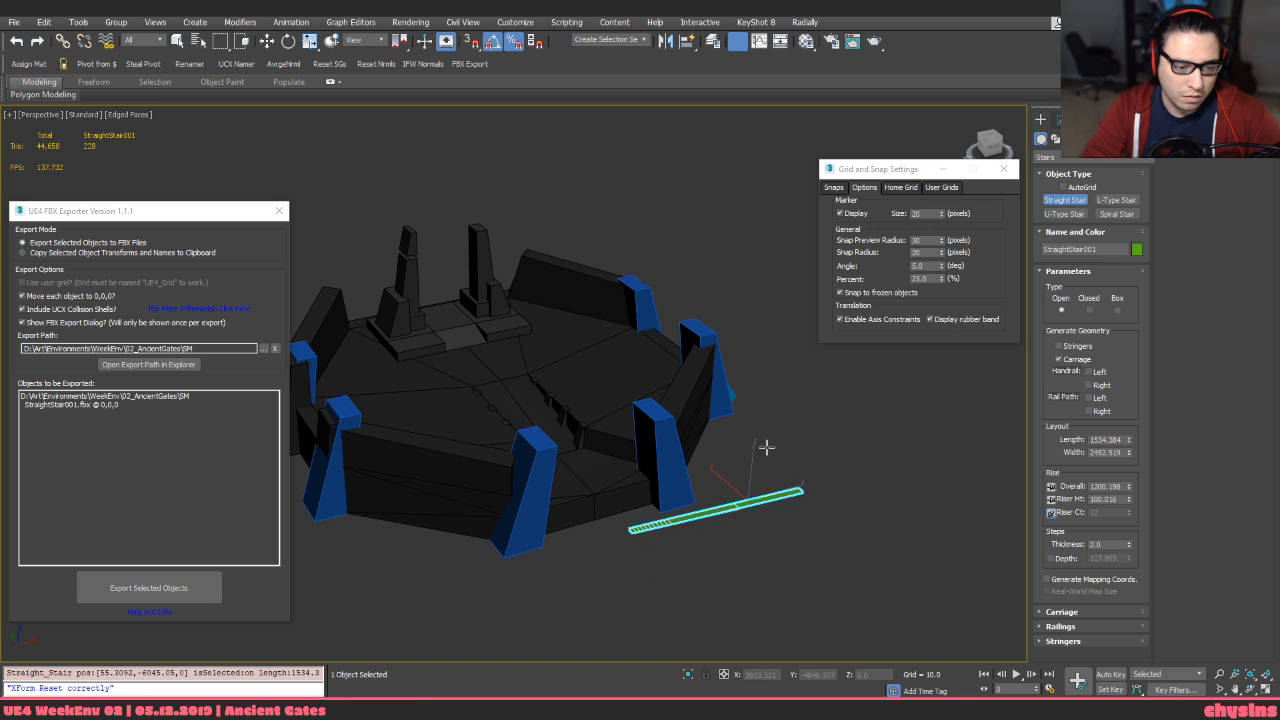
right_click(766, 446)
middle_click_drag(697, 471, 687, 489)
key("t")
key("z")
scroll(676, 522, "down", 5)
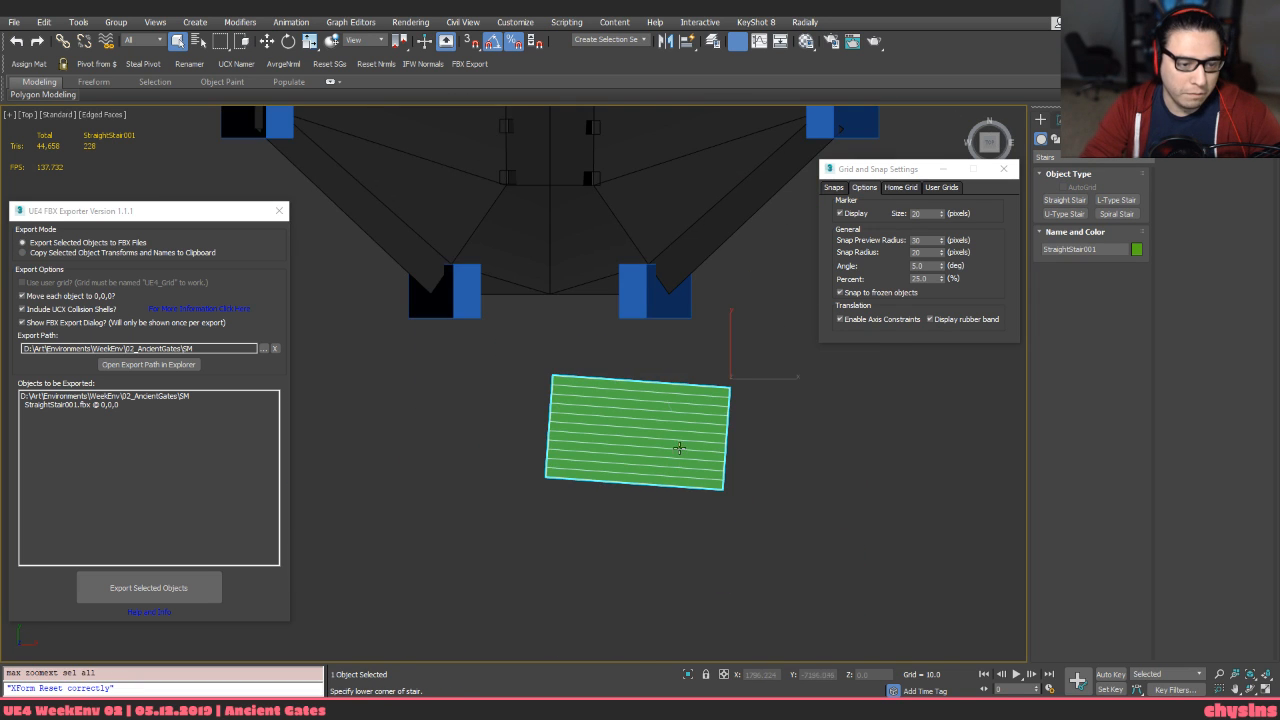
key("e")
middle_click_drag(665, 427, 745, 497, "alt")
left_click_drag(745, 497, 637, 506)
middle_click_drag(637, 506, 702, 461, "alt")
key("t")
key("z")
scroll(642, 491, "down", 3)
scroll(636, 440, "down", 2)
key("Delete")
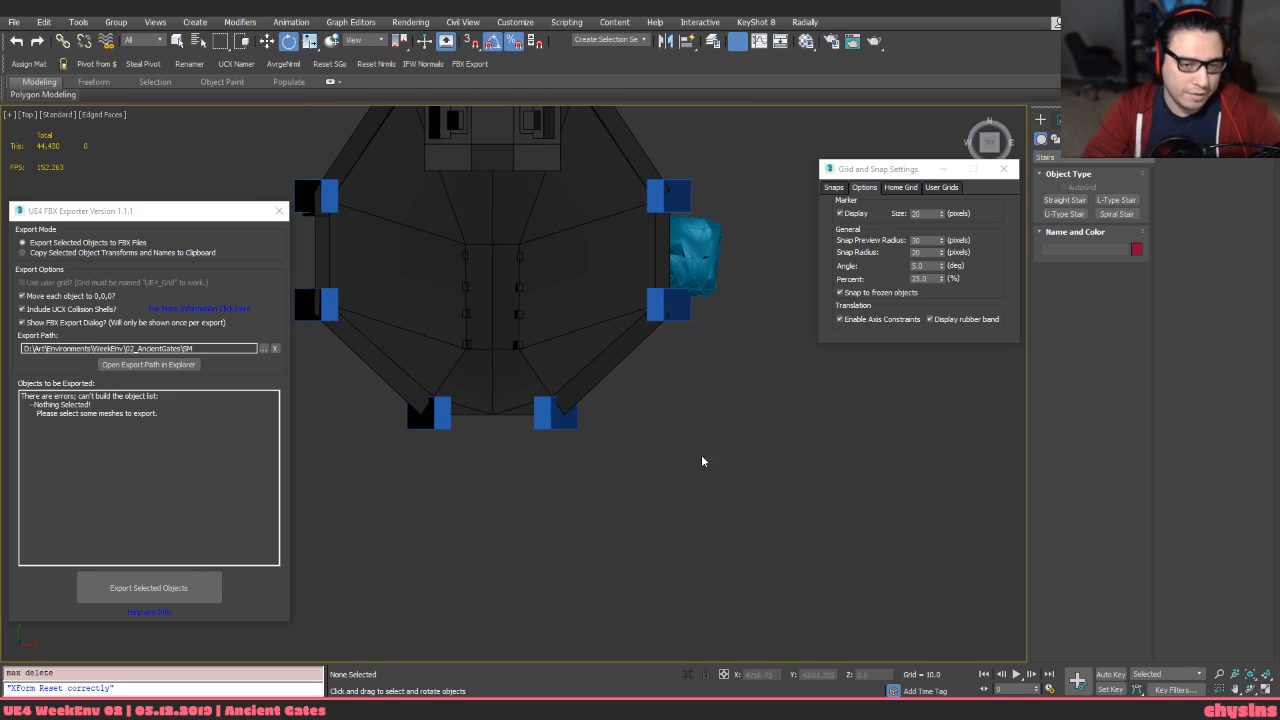
Try to draw a straight stair snapped to grid points along the plateau's centre line, and delete it
middle_click_drag(764, 415, 830, 400)
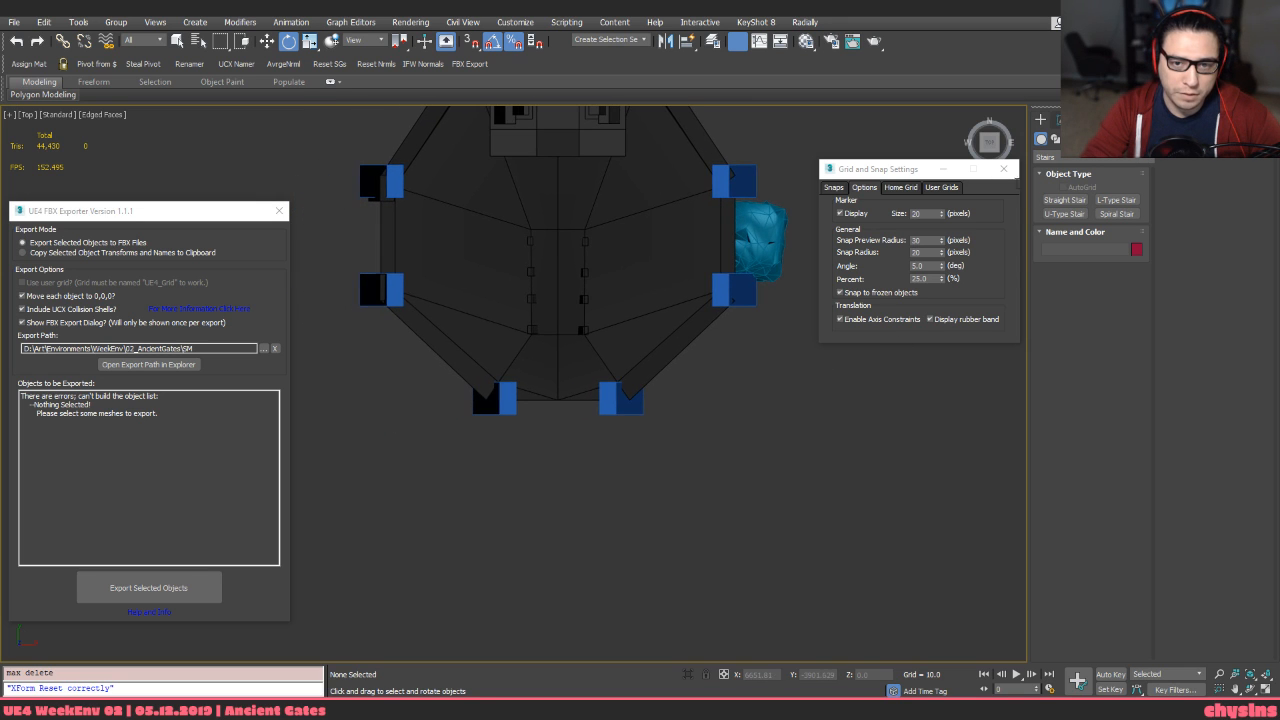
left_click(1048, 203)
scroll(440, 490, "up", 3)
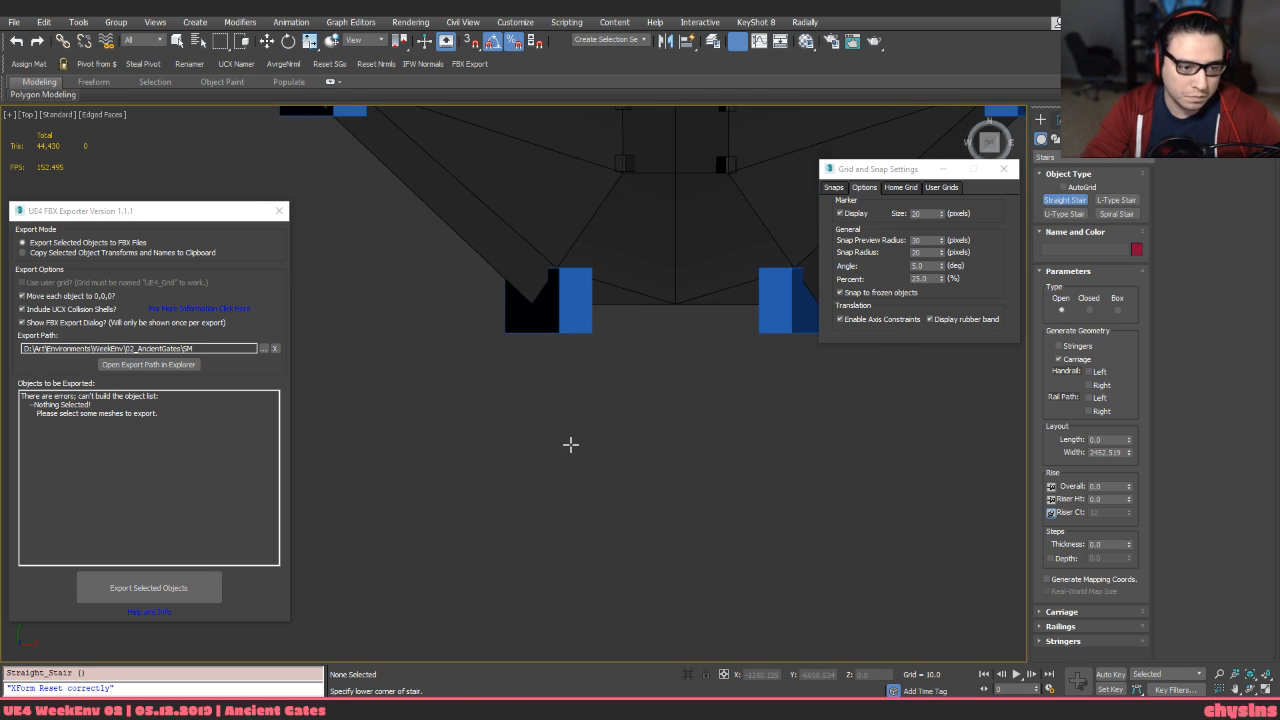
key("g")
scroll(665, 418, "up", 5)
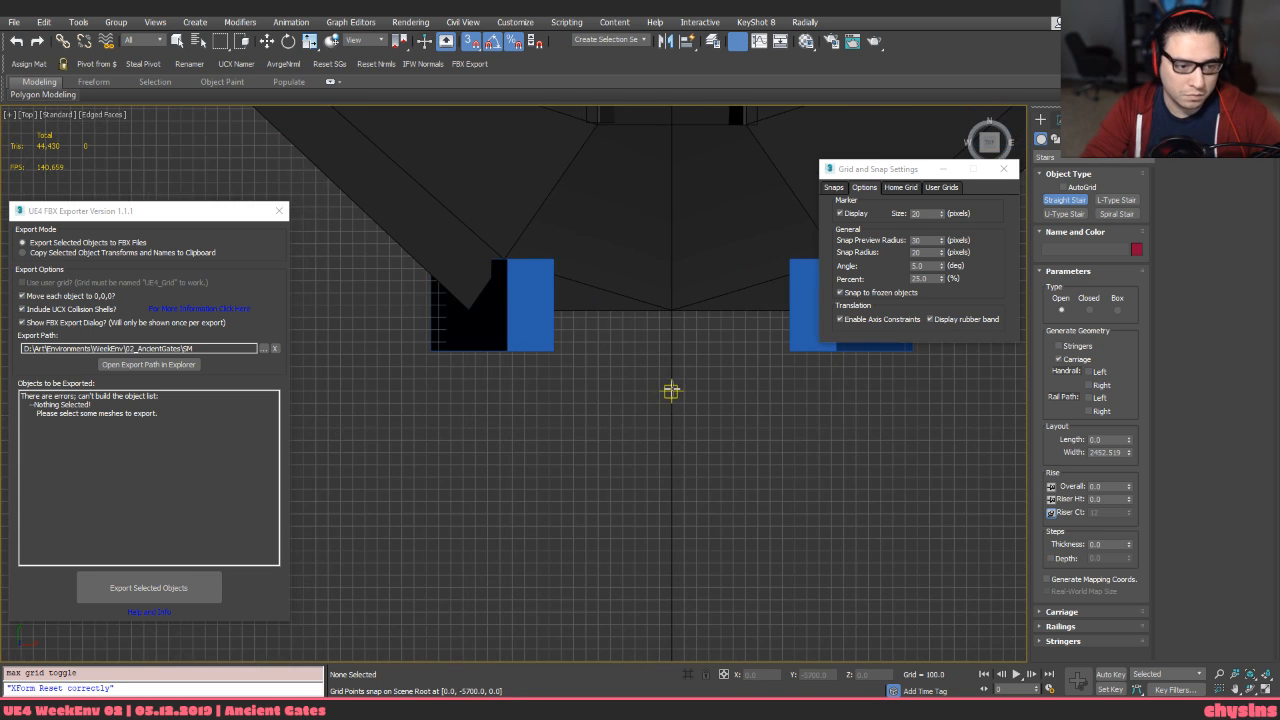
left_click(672, 442)
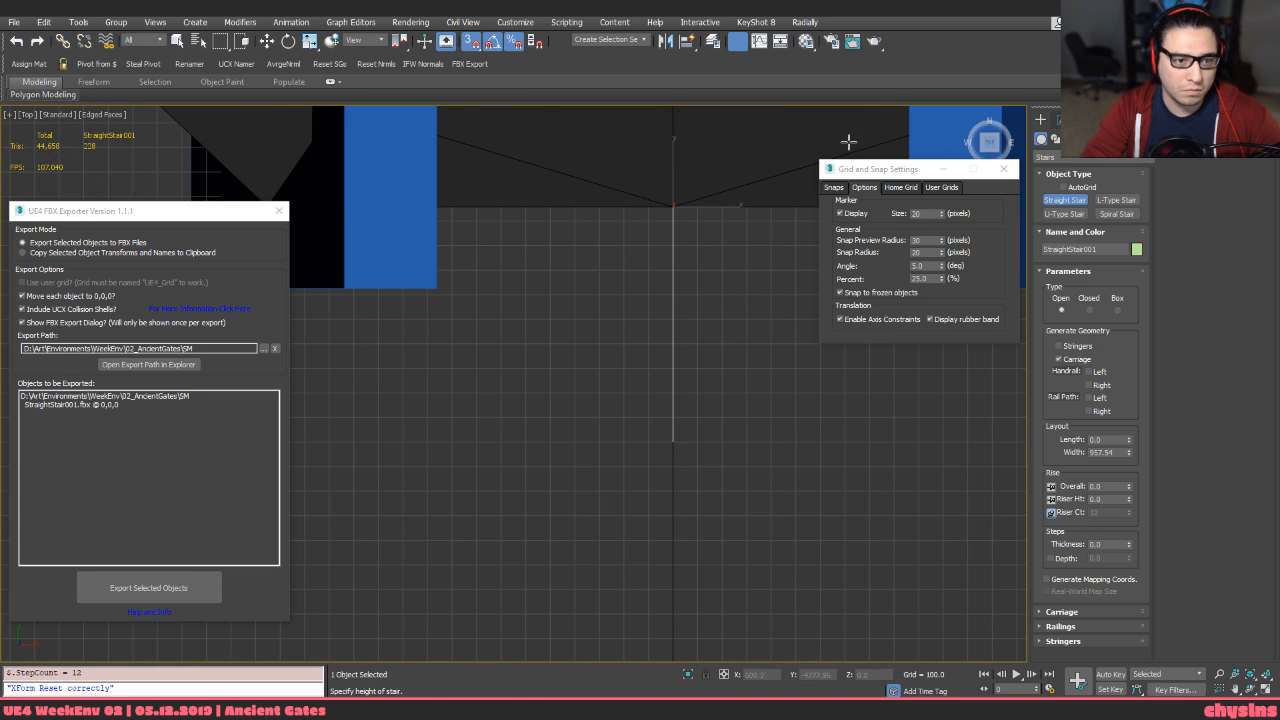
key("e")
middle_click_drag(720, 366, 636, 290, "alt")
scroll(704, 340, "up", 5)
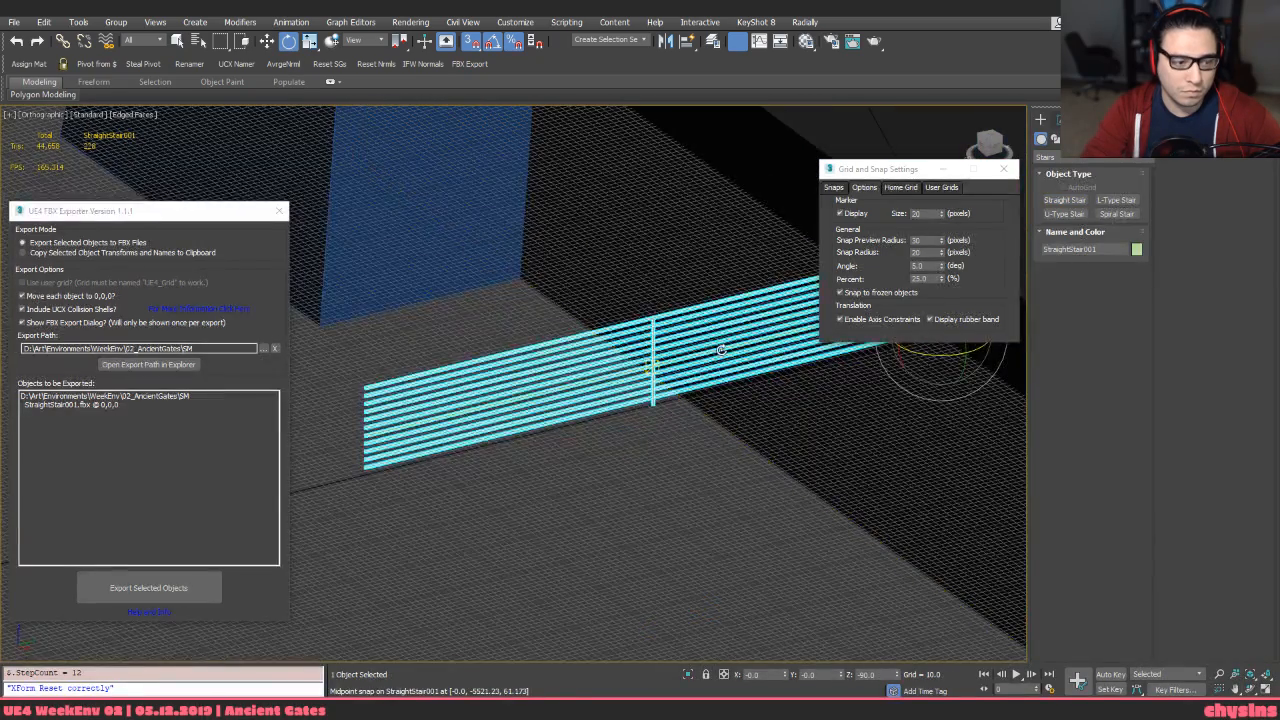
scroll(712, 350, "up", 4)
scroll(700, 344, "down", 6)
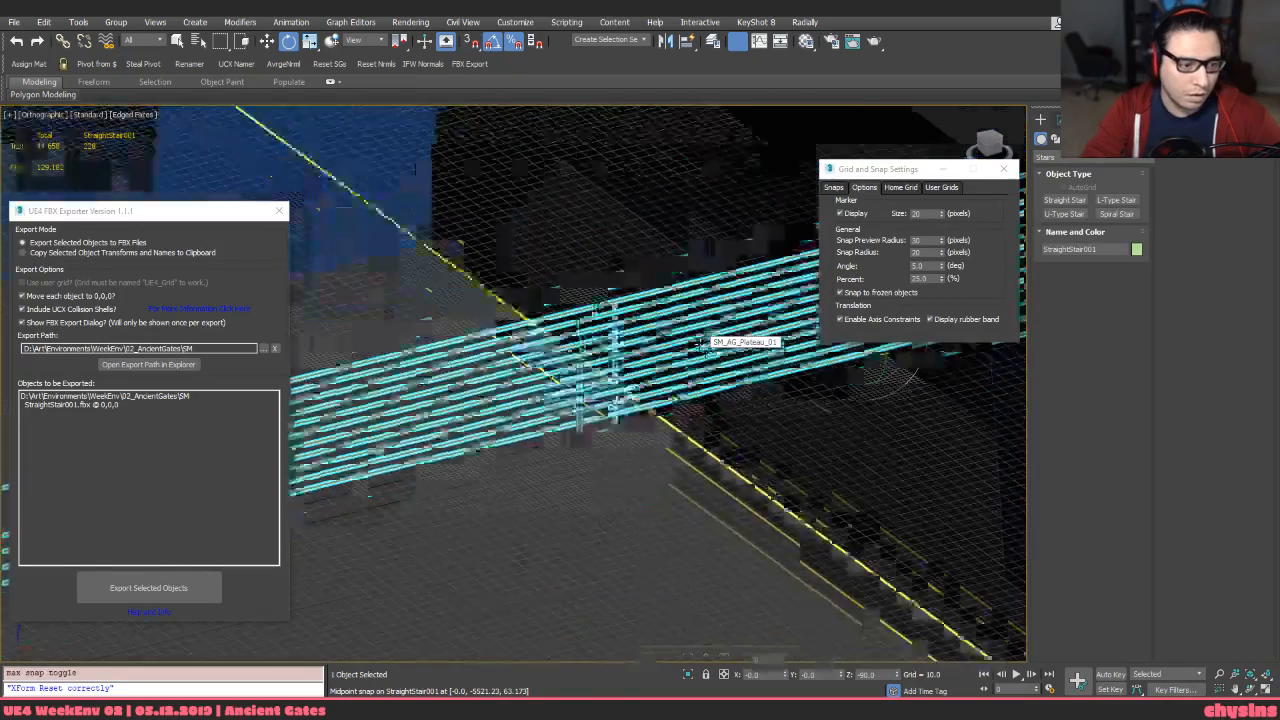
key("Delete")
key("v")
key("t")
key("z")
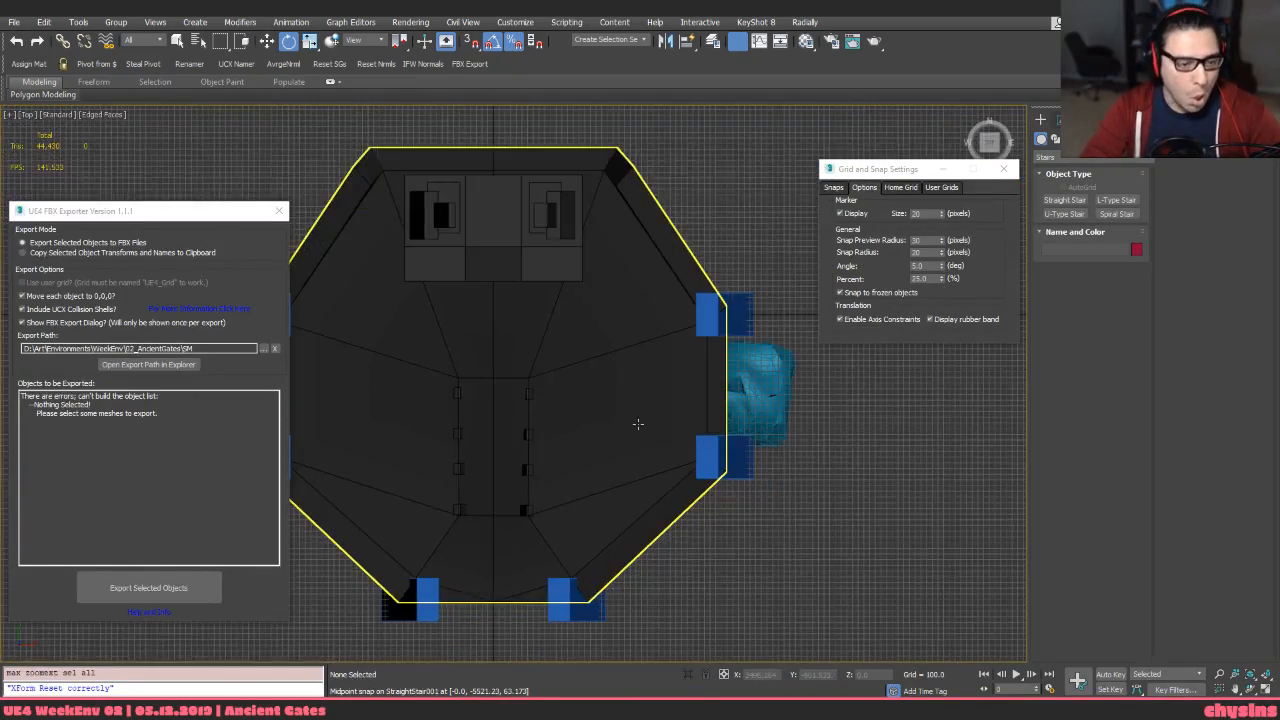
Try a grid-snapped straight stair from a point just in front of one entrance pillar, and delete it
scroll(530, 398, "up", 6)
scroll(530, 399, "up", 3)
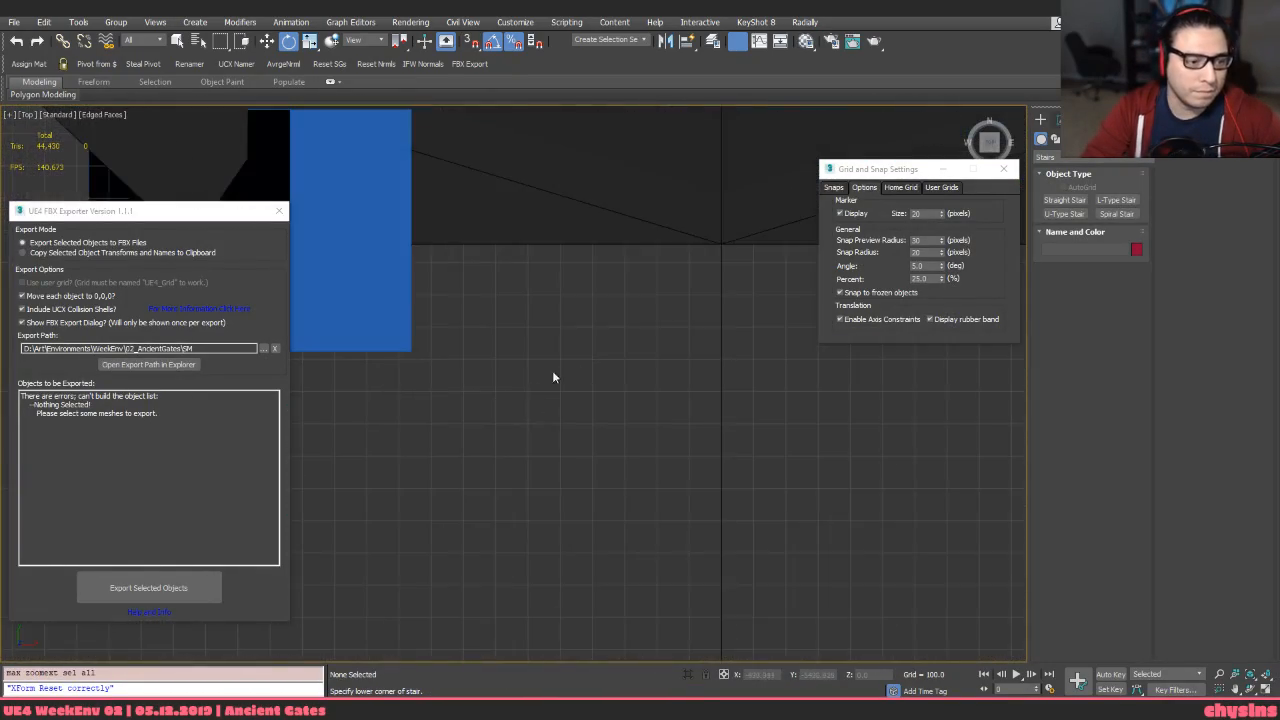
scroll(551, 374, "down", 3)
middle_click_drag(551, 380, 506, 377)
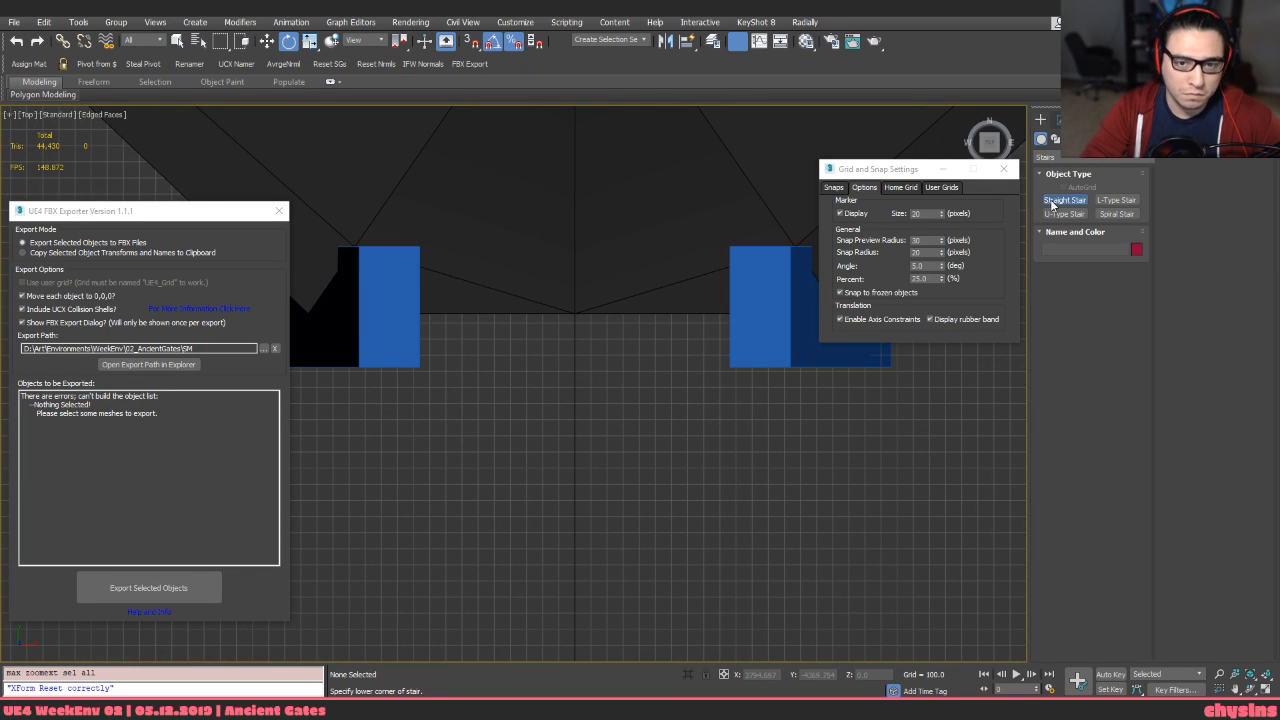
left_click(1052, 202)
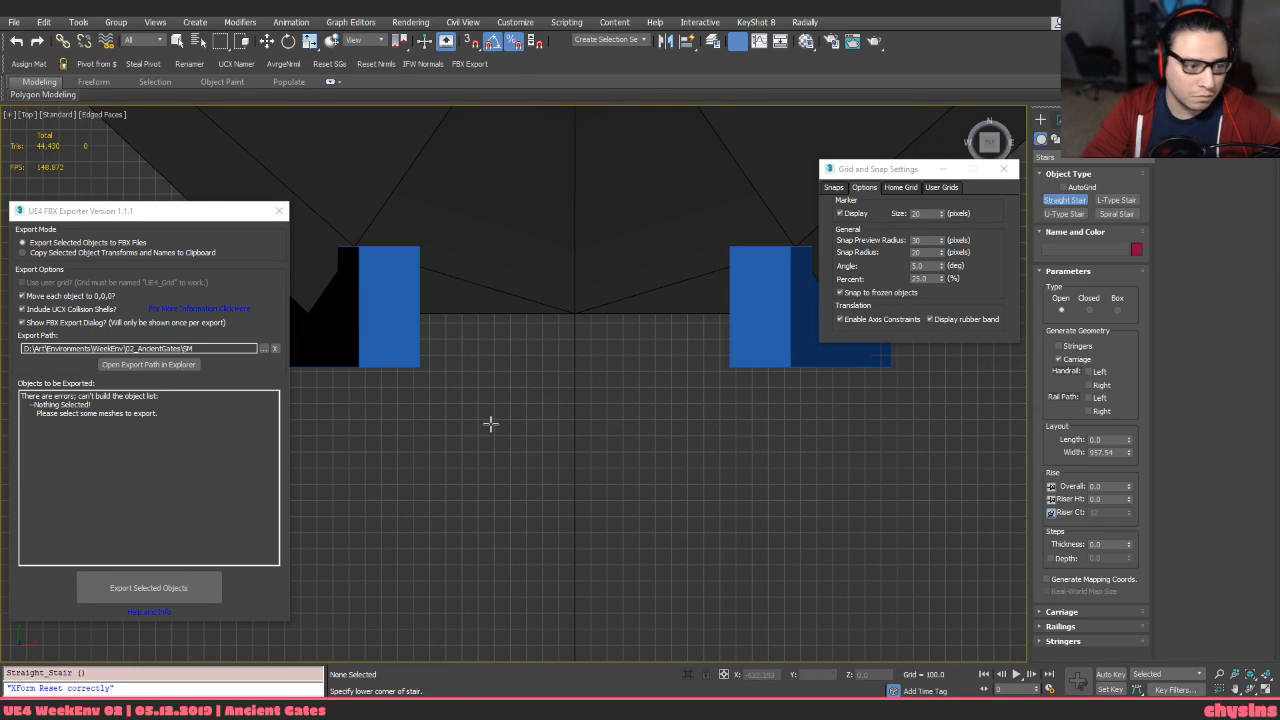
left_click(413, 404)
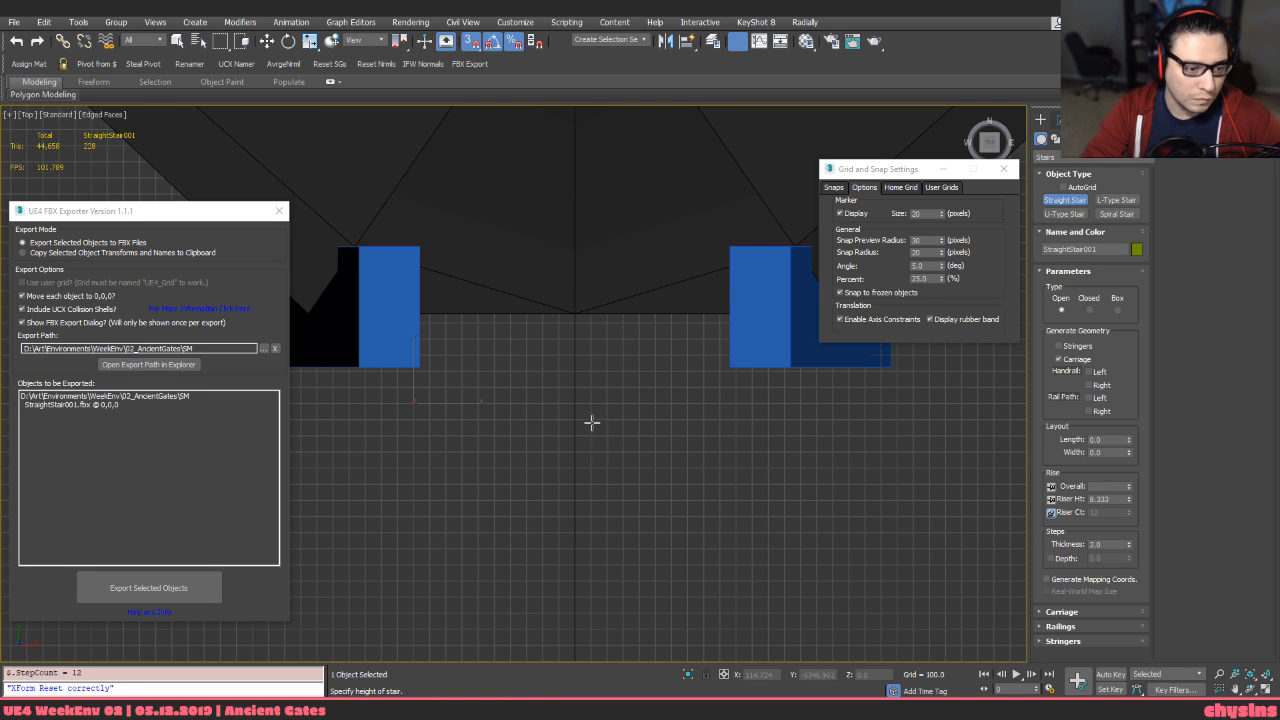
middle_click_drag(592, 422, 556, 418, "alt")
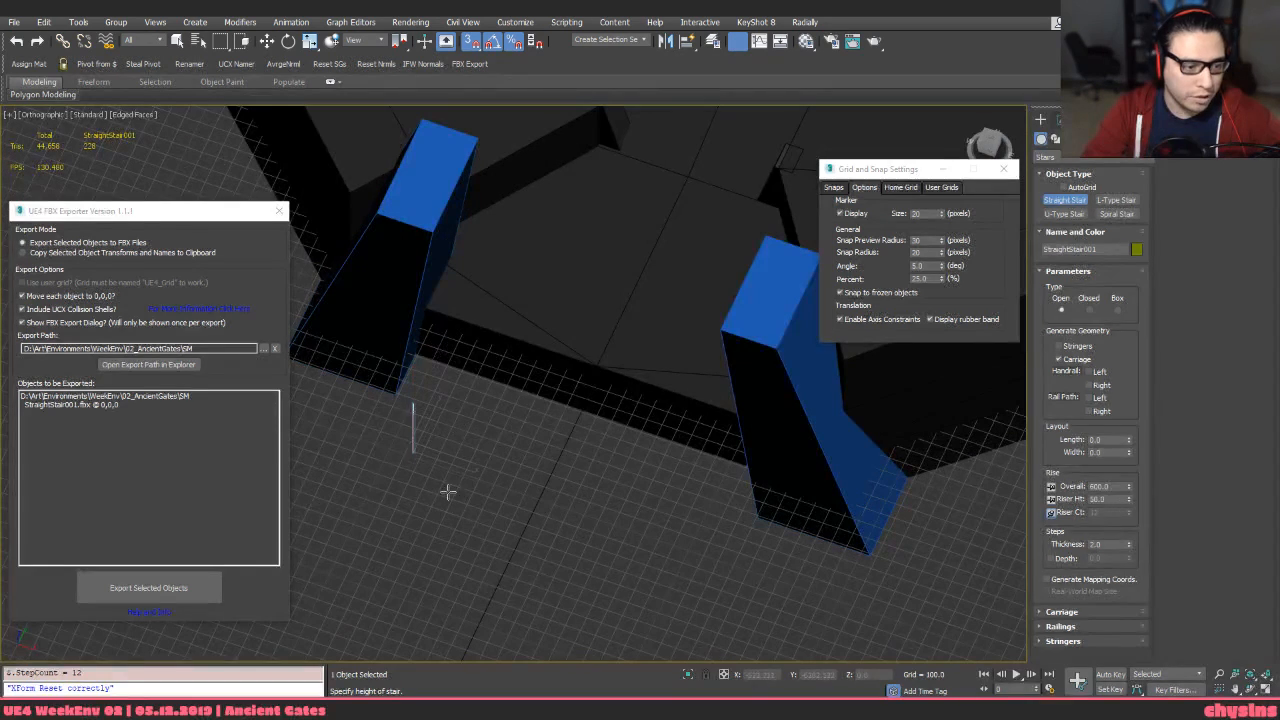
key("e")
key("Delete")
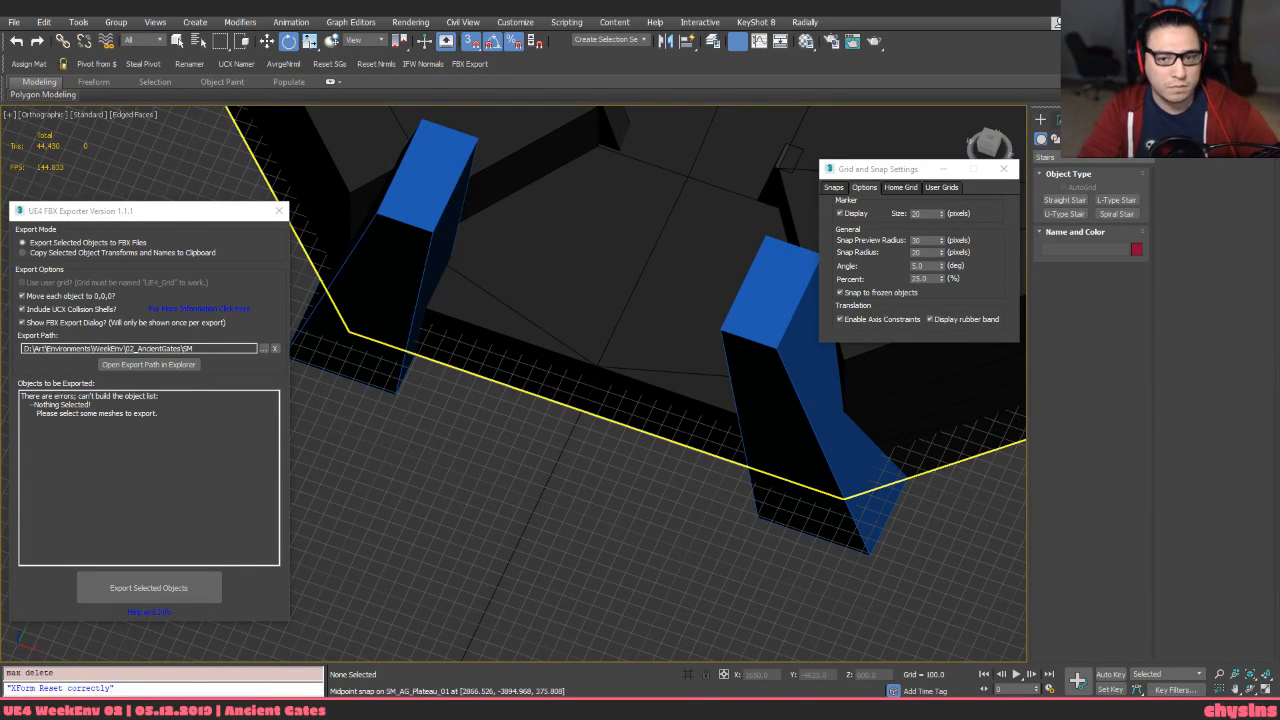
Try another snapped straight stair, 800 wide, on the ground before the entrance in the angled view, and delete it
left_click(1071, 202)
left_click(457, 487)
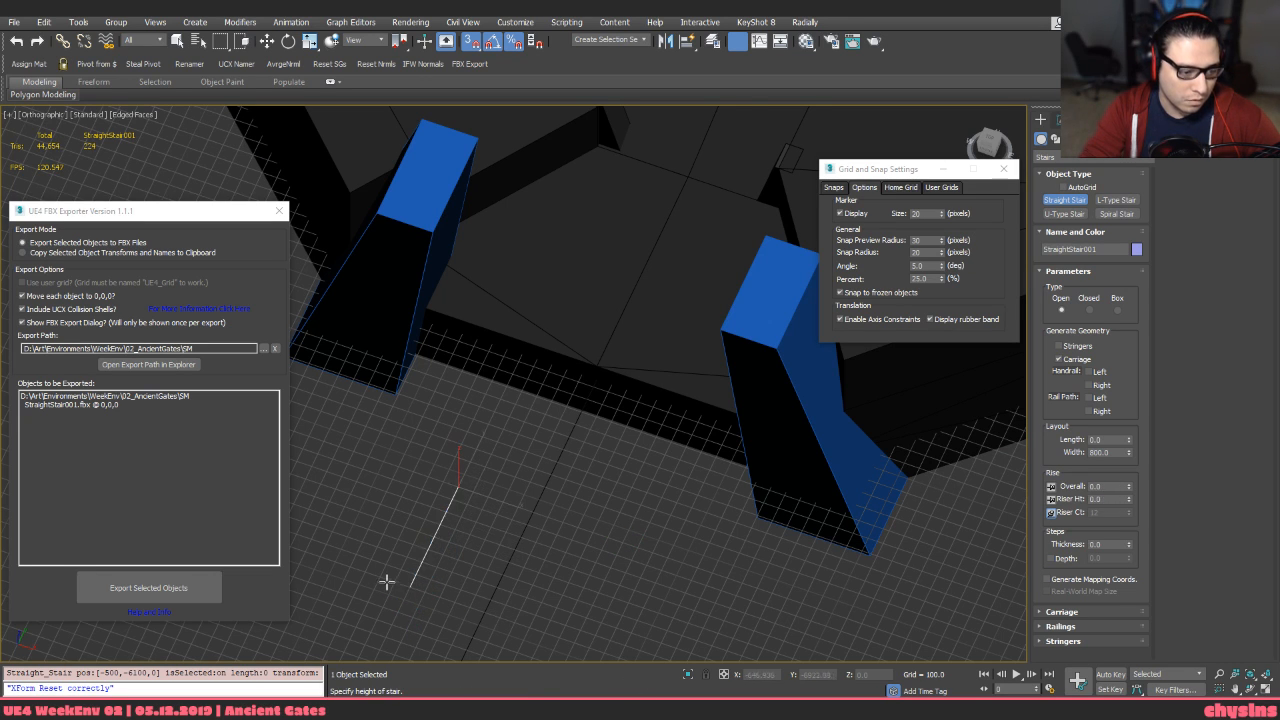
left_click(368, 500)
key("e")
middle_click_drag(440, 520, 490, 549, "alt")
scroll(490, 549, "up", 4)
key("Delete")
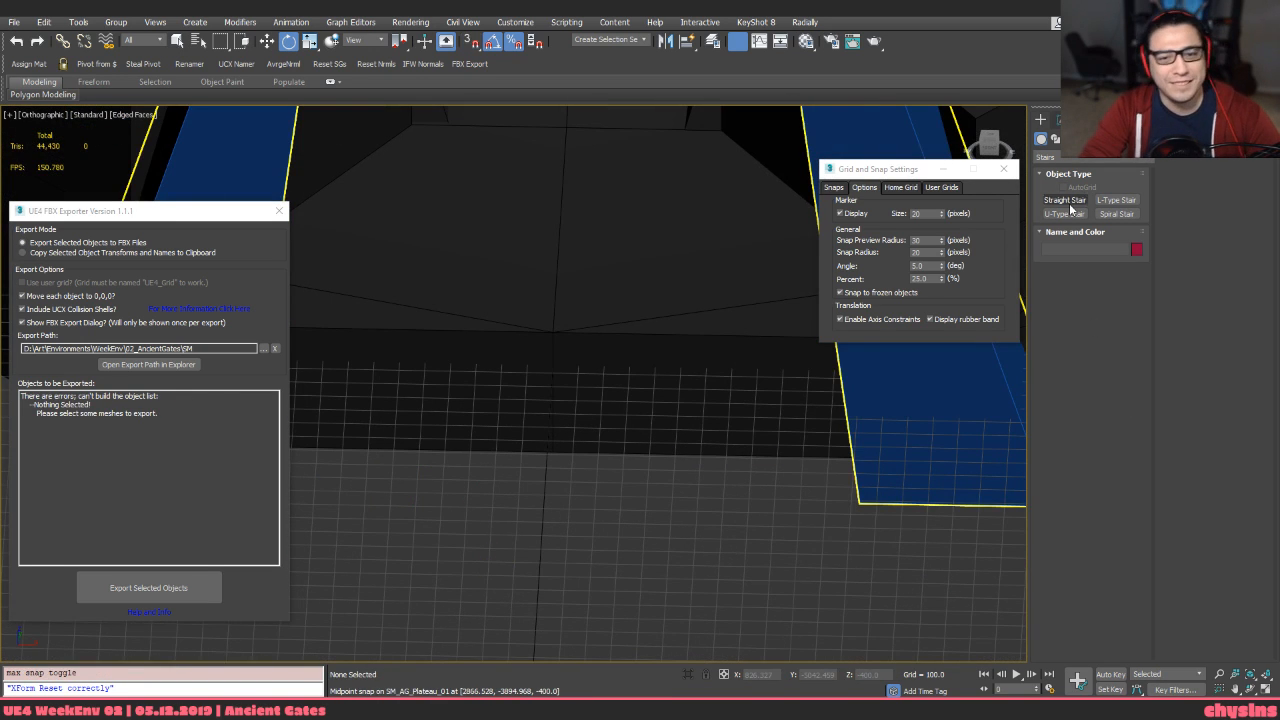
Draw a straight stair without snapping in front of the entrance, about 2075 long, 933 wide and 1071 high
left_click(1065, 200)
left_click_drag(358, 565, 828, 487)
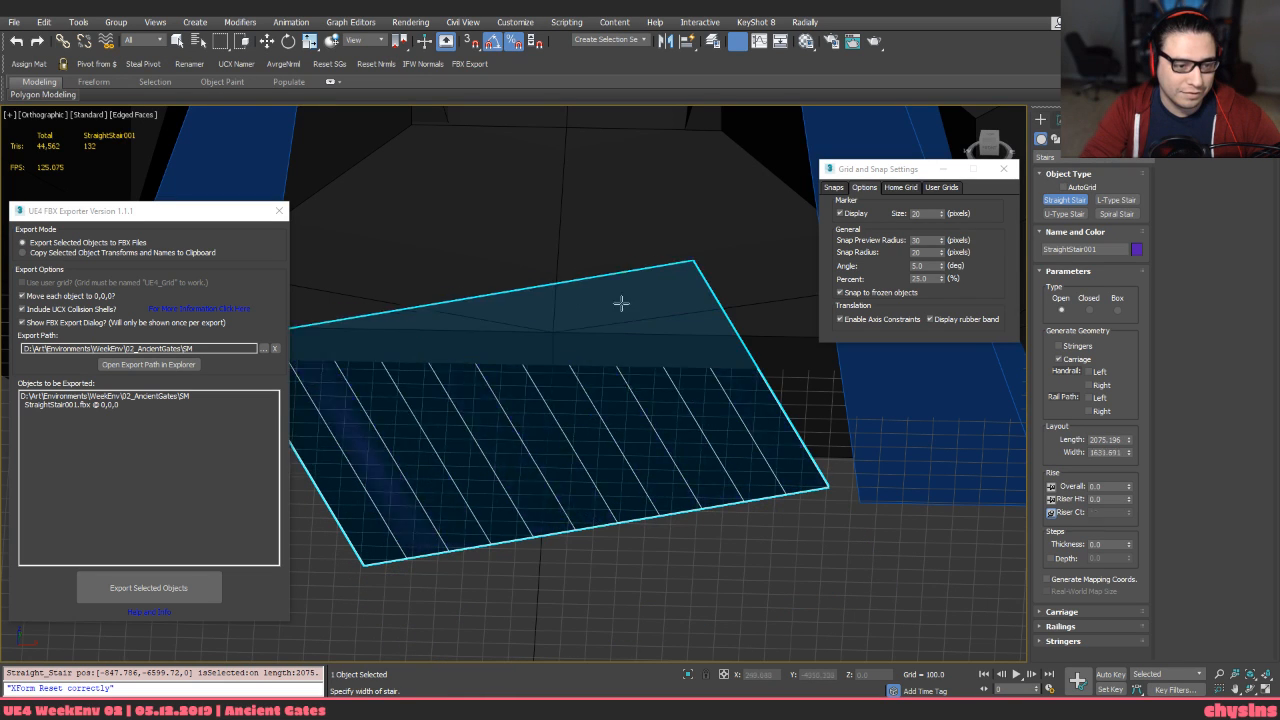
left_click(618, 388)
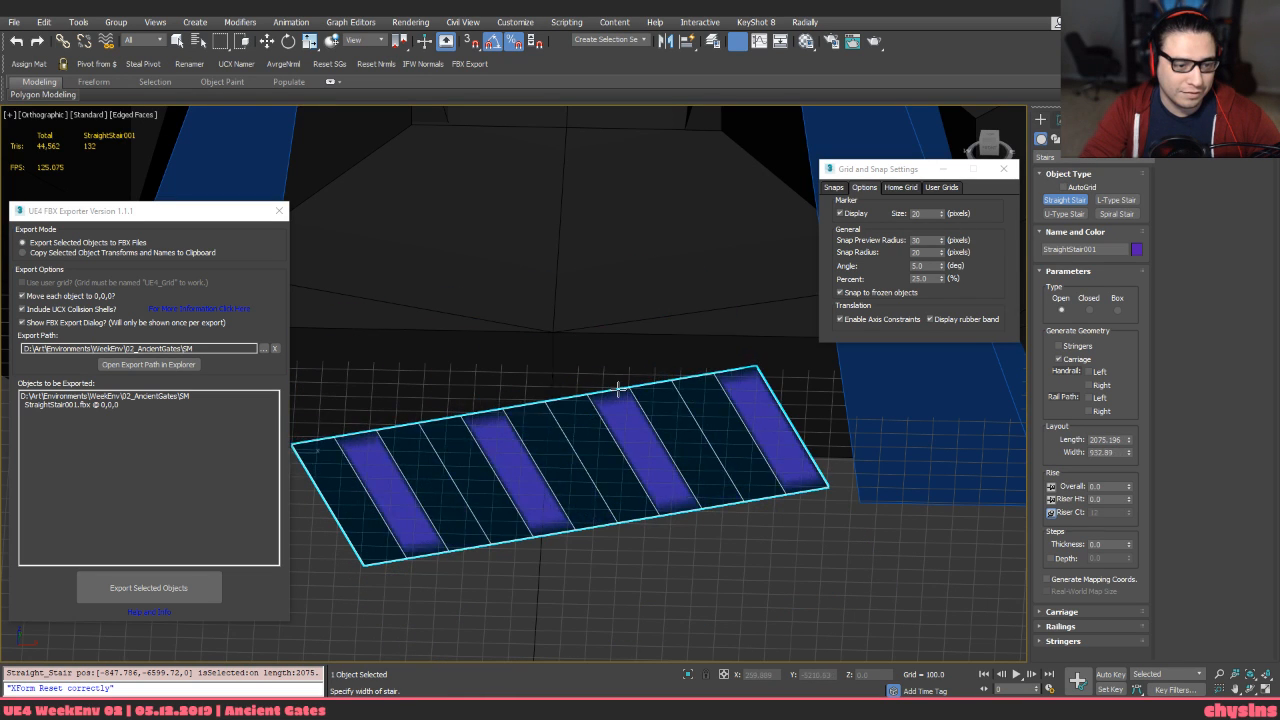
left_click(477, 114)
key("e")
scroll(514, 420, "down", 4)
key("t")
key("z")
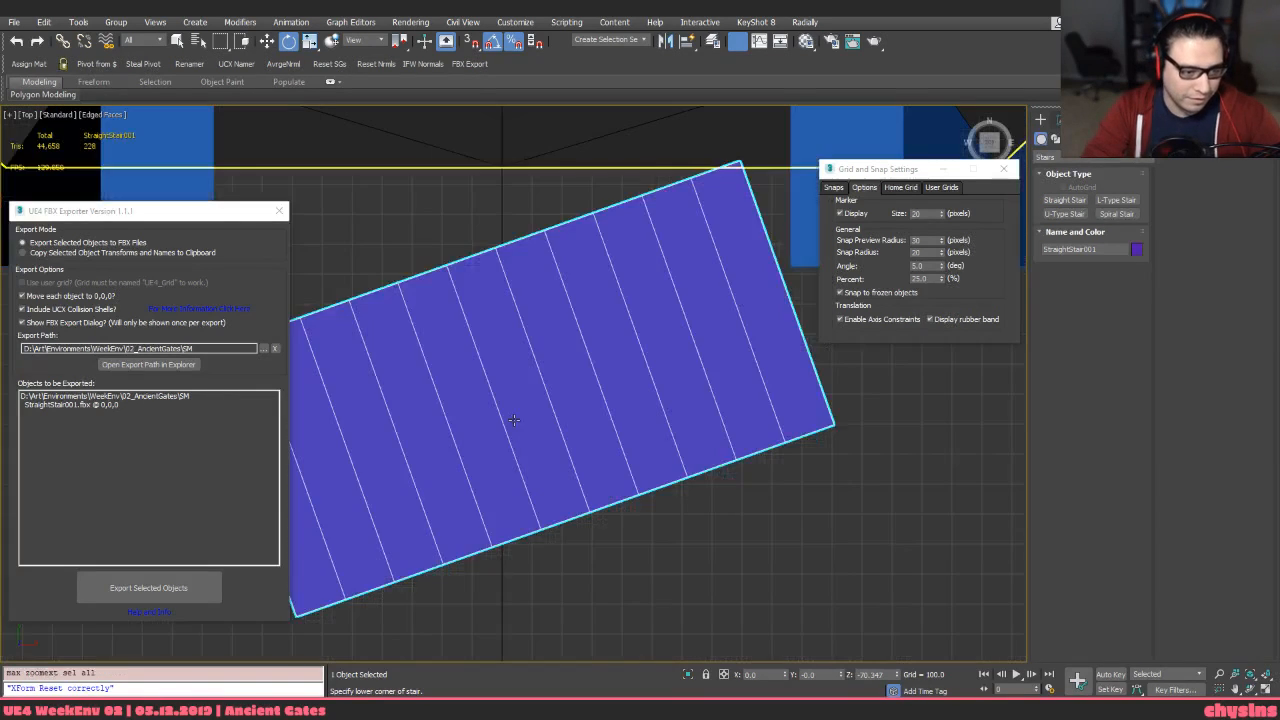
Rotate the stair 70° about Z toward the plateau and move it between the two entrance pillars
scroll(565, 488, "down", 3)
key("w")
key("e")
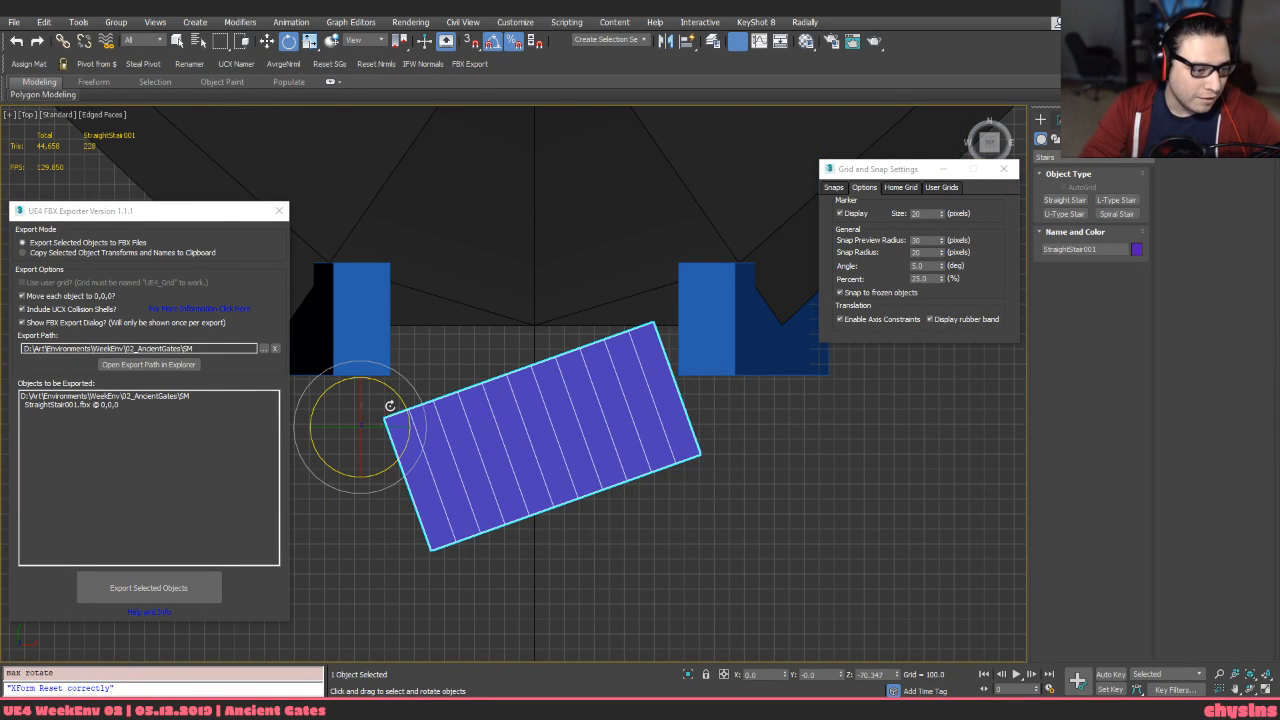
left_click_drag(390, 405, 384, 350)
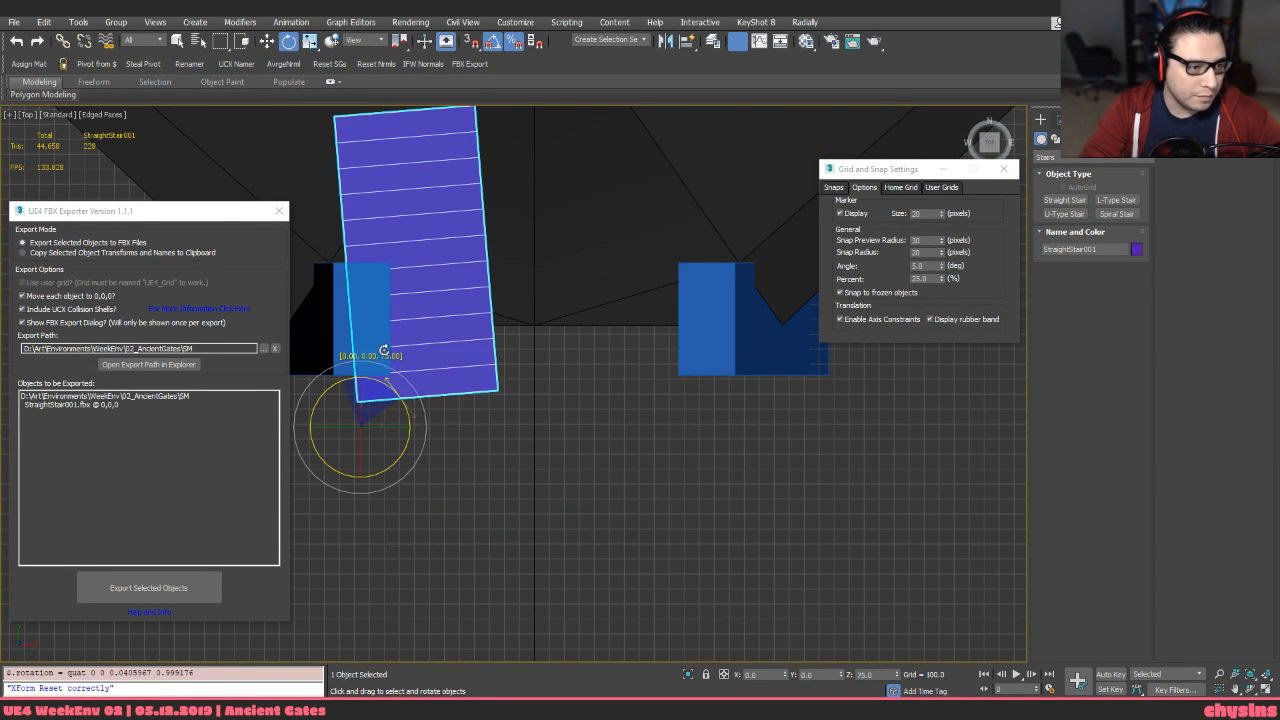
right_click(384, 350)
key("w")
left_click_drag(384, 405, 473, 478)
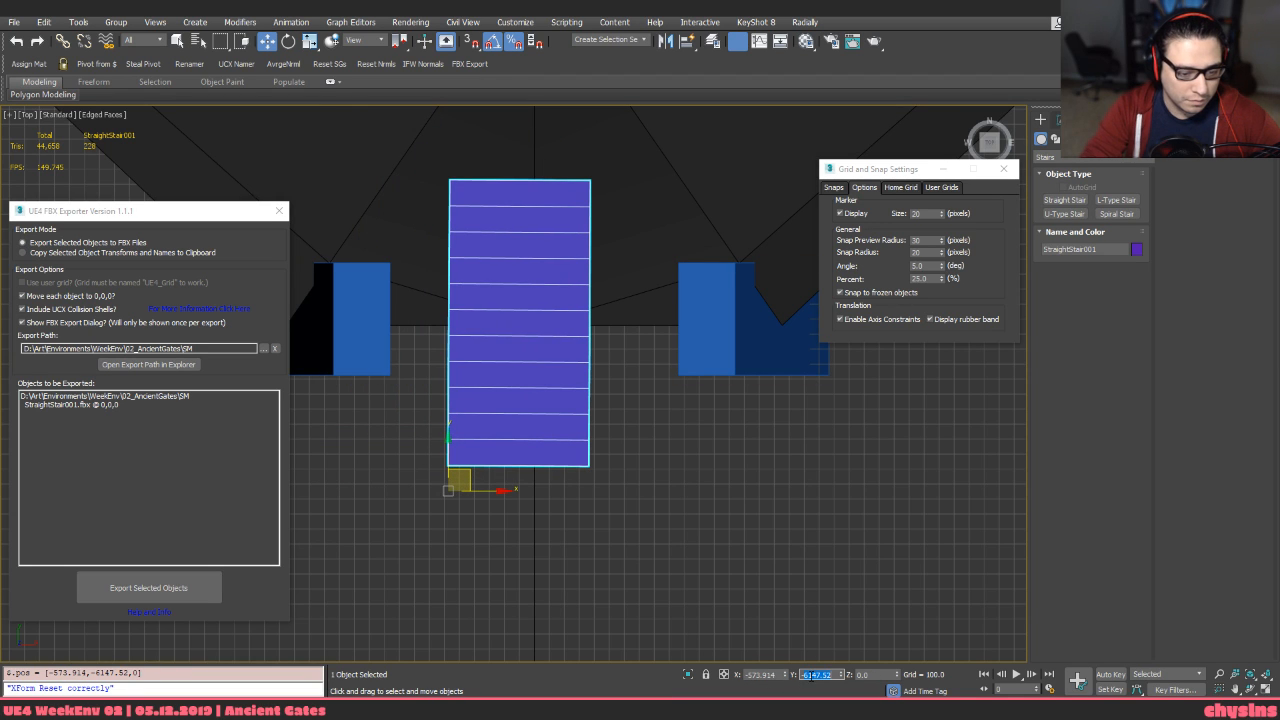
Align the stair squarely with the plateau by setting its Z rotation to 0
key("Return")
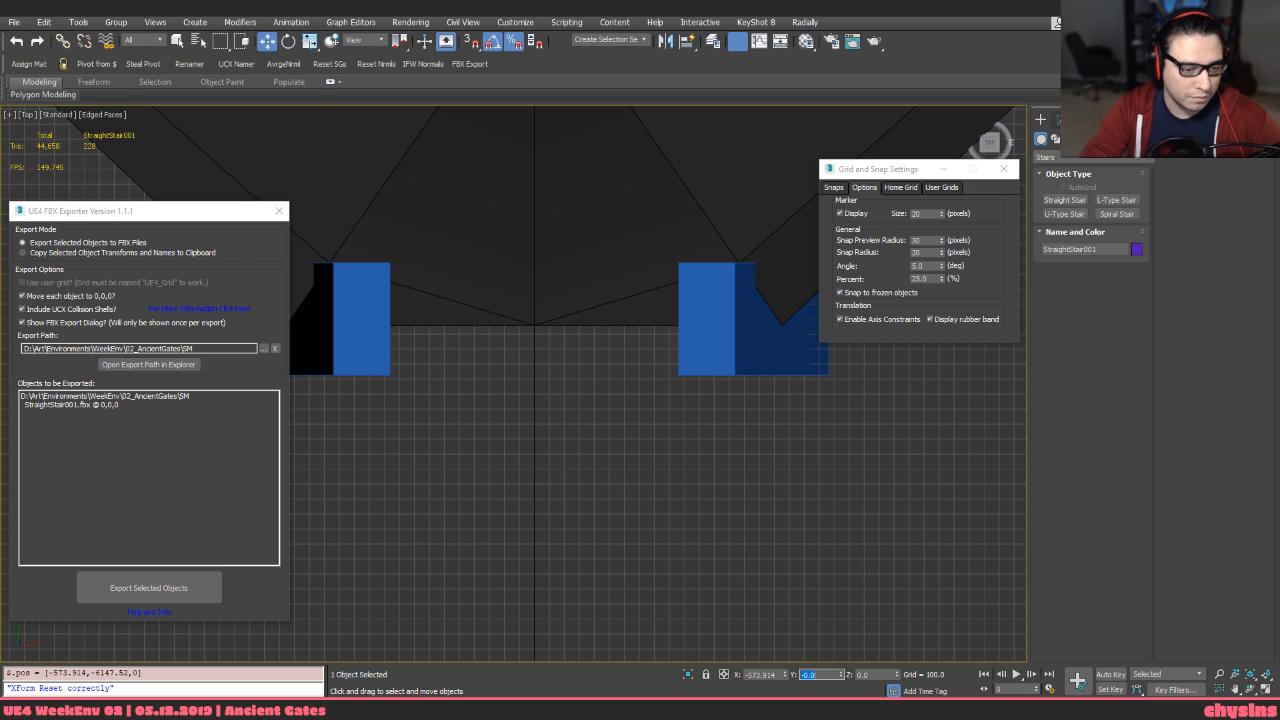
scroll(586, 489, "up", 2)
key("e")
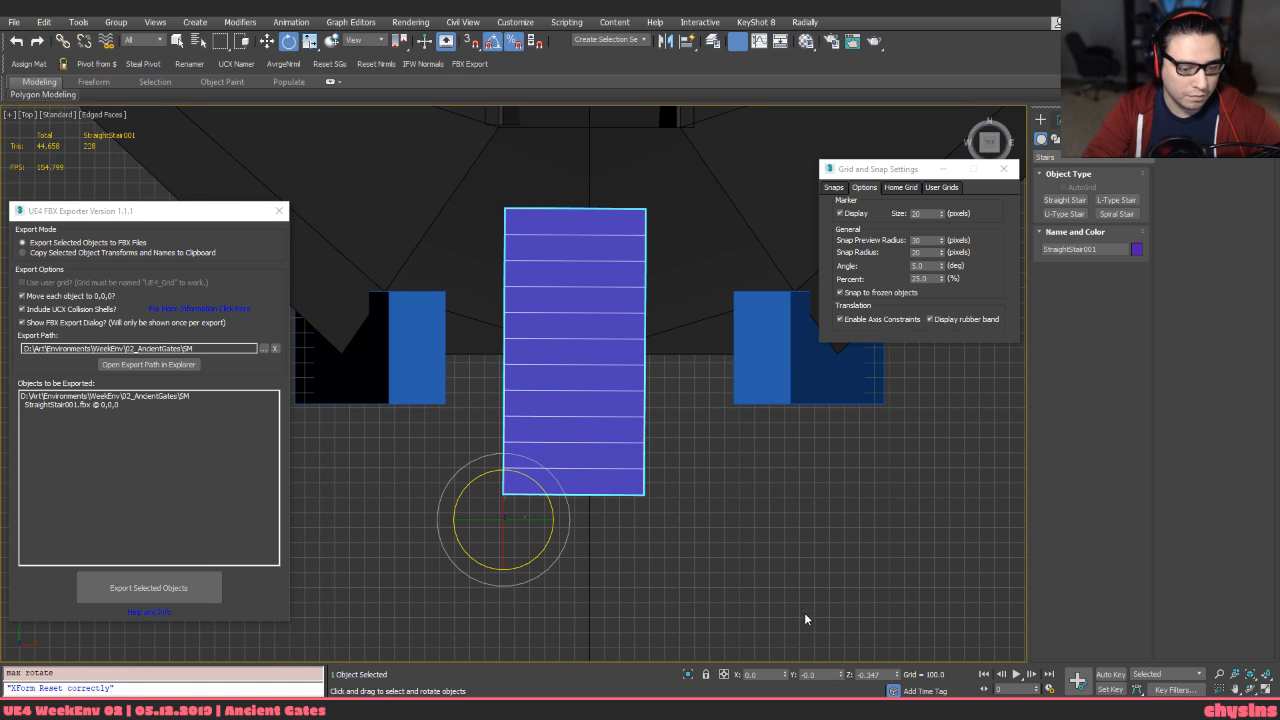
key("Return")
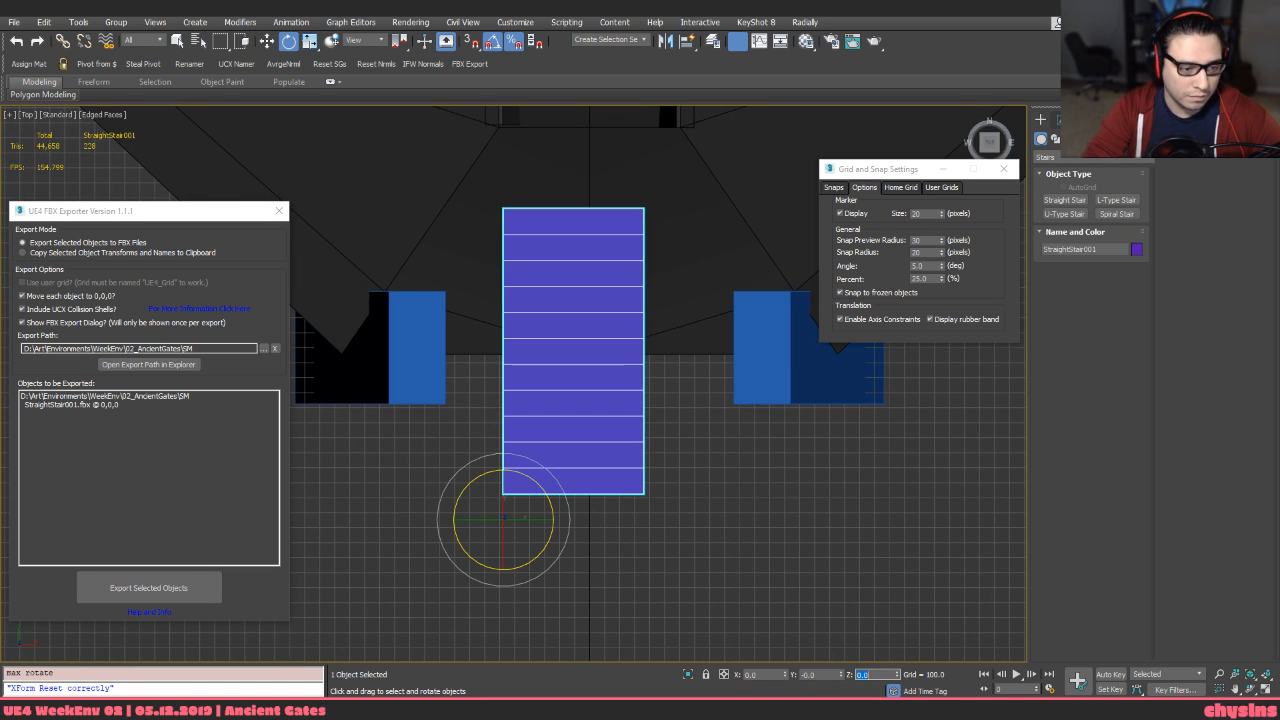
Try the stair with stringers and without the carriage, and restore both options
middle_click_drag(778, 558, 792, 549)
scroll(534, 489, "up", 1)
key("w")
scroll(598, 560, "down", 3)
middle_click_drag(597, 569, 562, 476, "alt")
scroll(562, 476, "up", 3)
left_click(1057, 119)
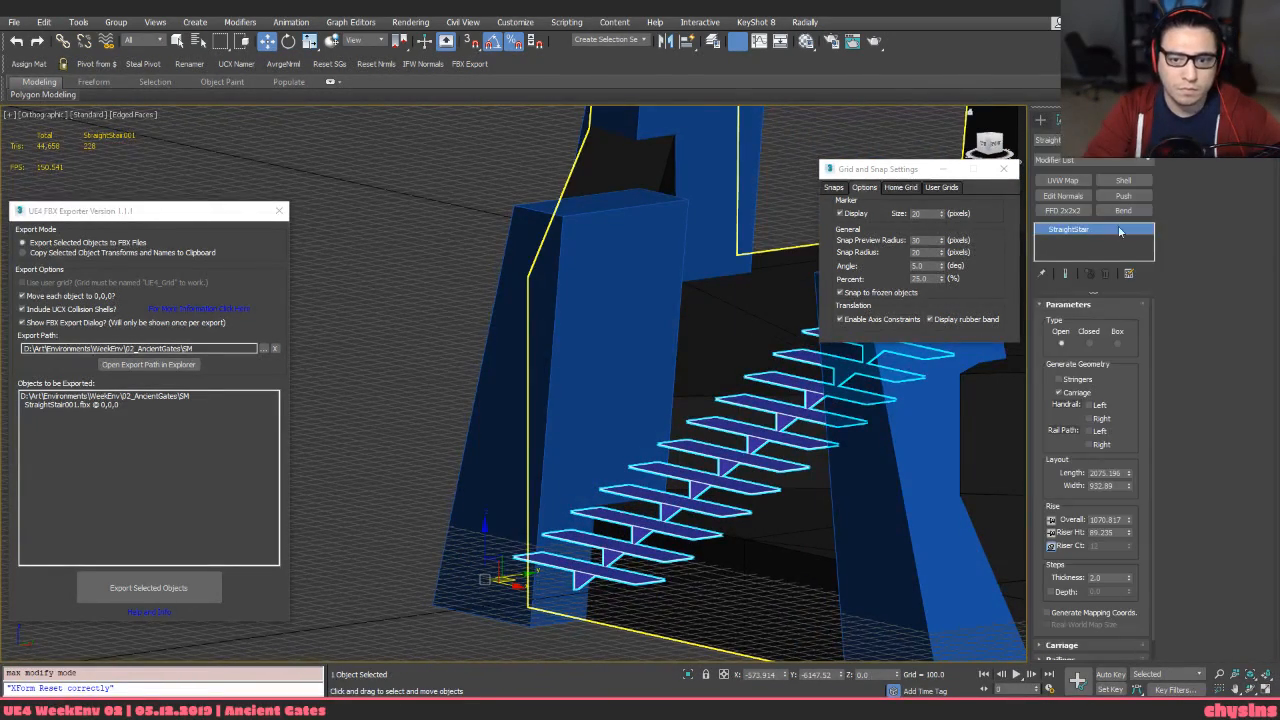
left_click(1058, 379)
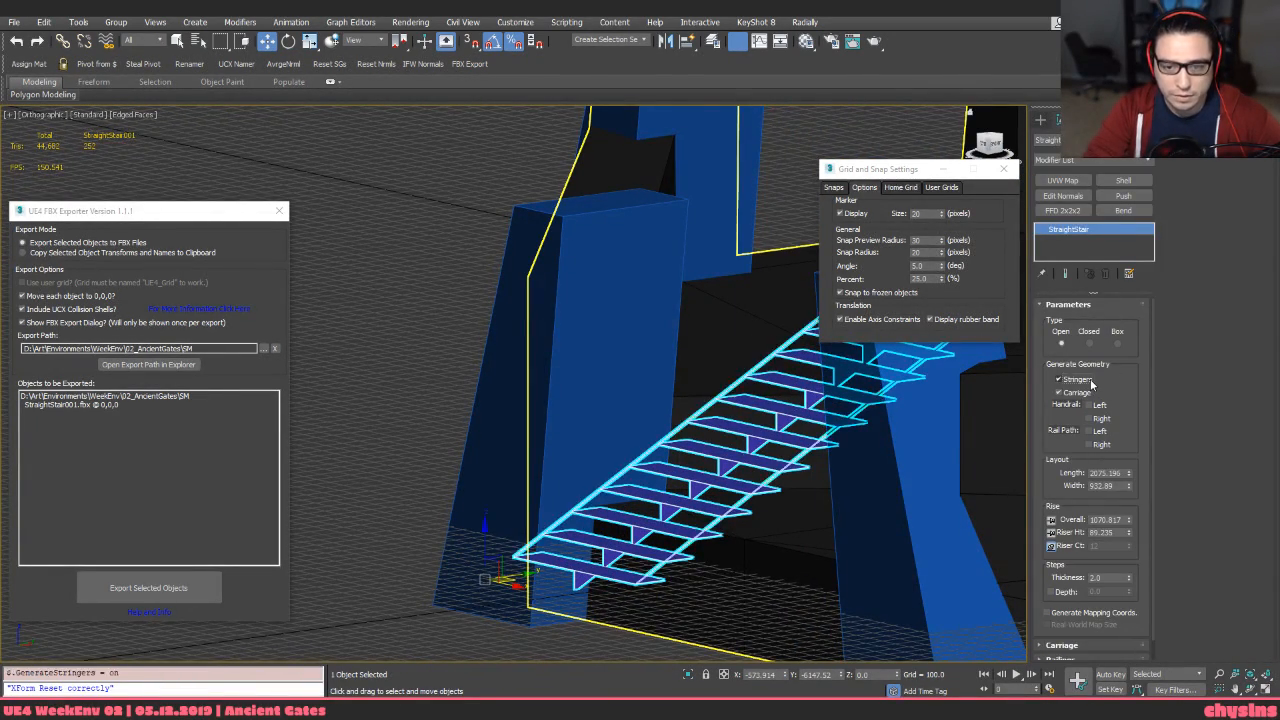
left_click(1058, 392)
left_click(1084, 393)
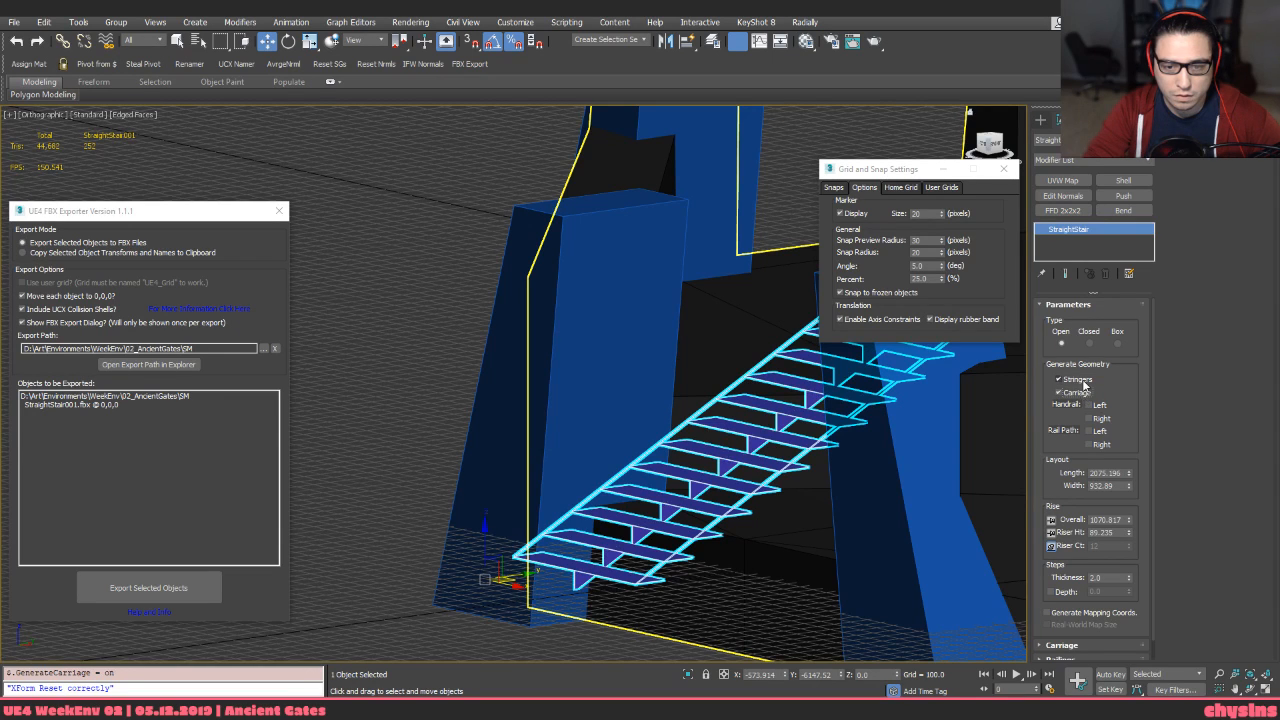
left_click(1084, 380)
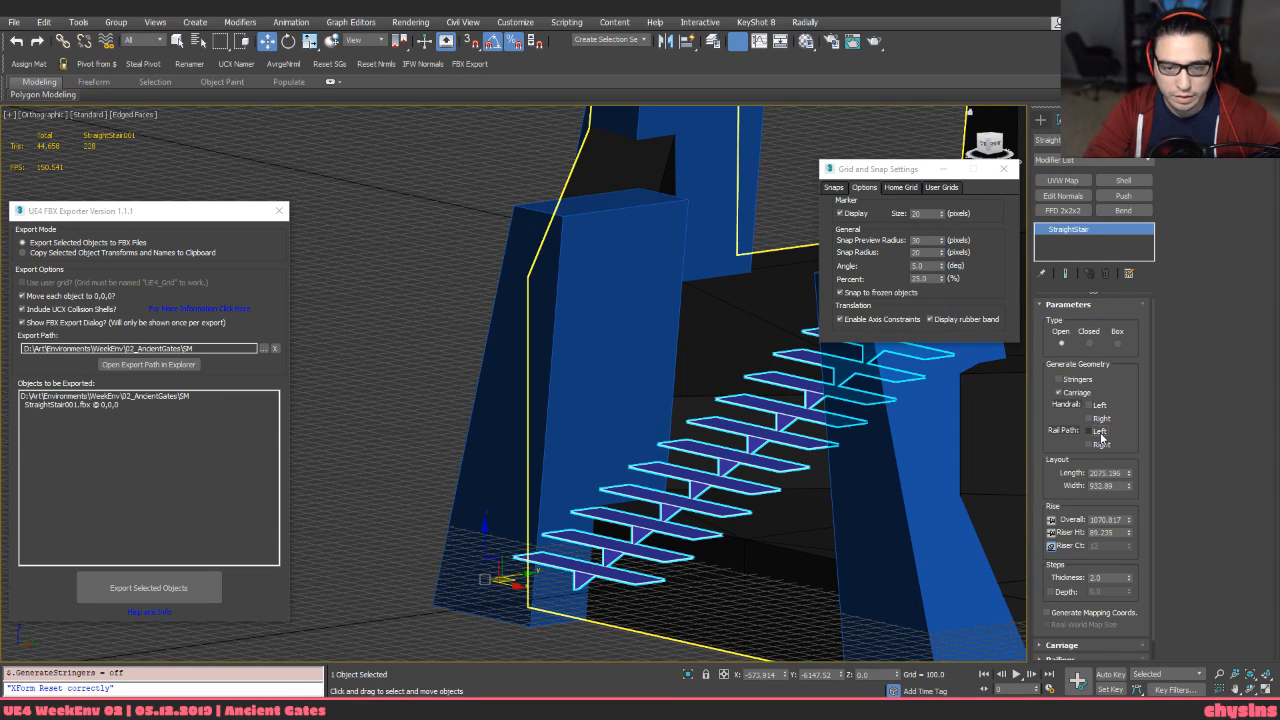
Make the stair a Box type with a riser height of about 83.9 and a length of about 934
scroll(1097, 384, "down", 1)
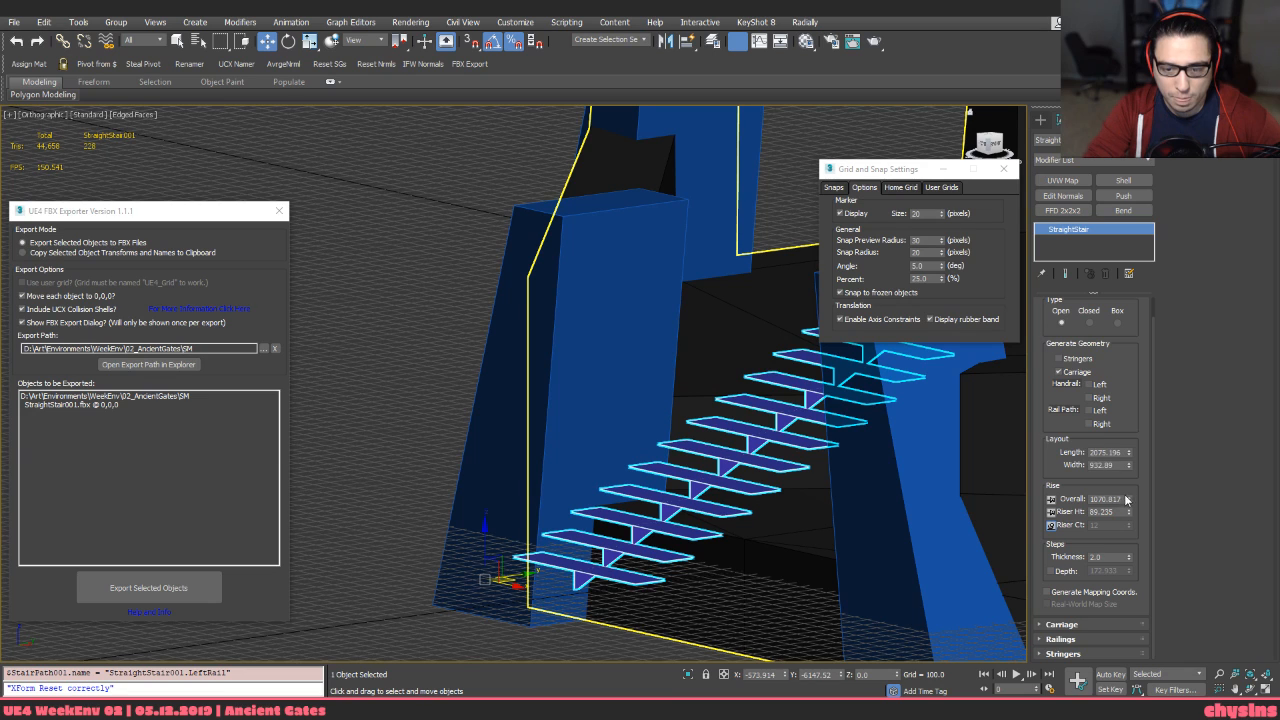
mouse_move(1129, 512)
left_mouse_down()
mouse_move(1135, 472)
mouse_move(1138, 515)
left_mouse_up()
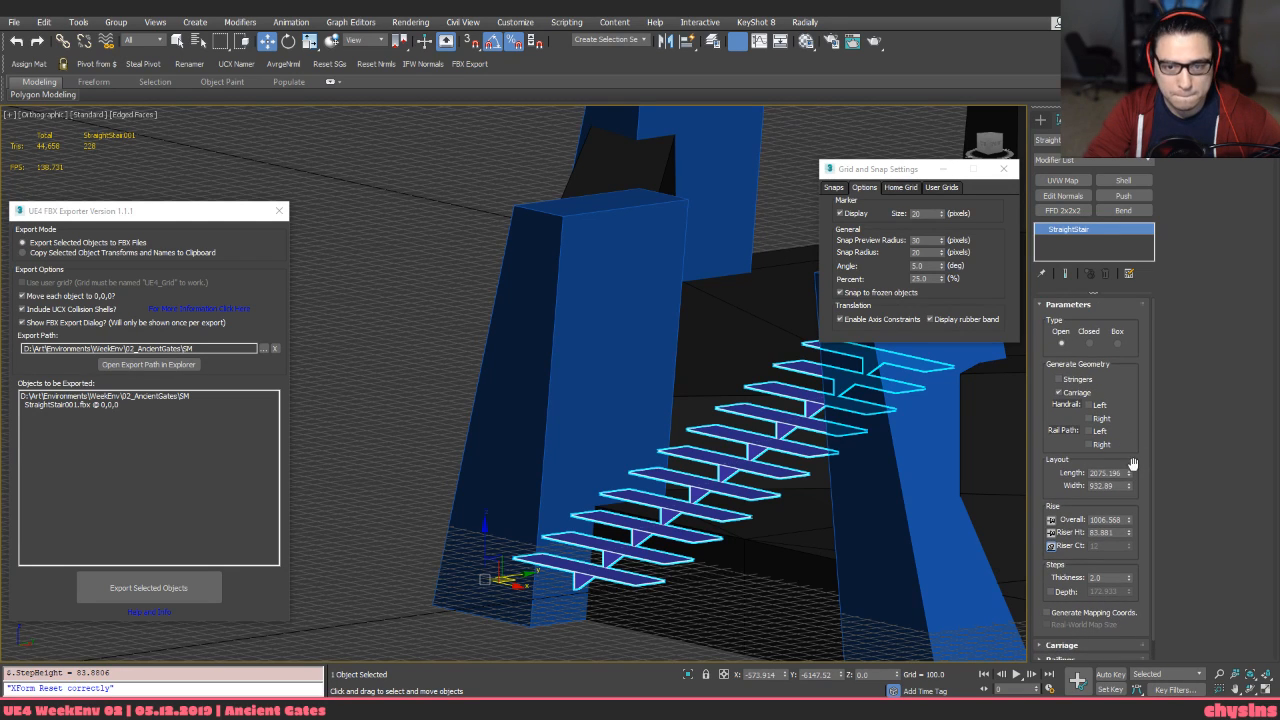
left_click(1089, 343)
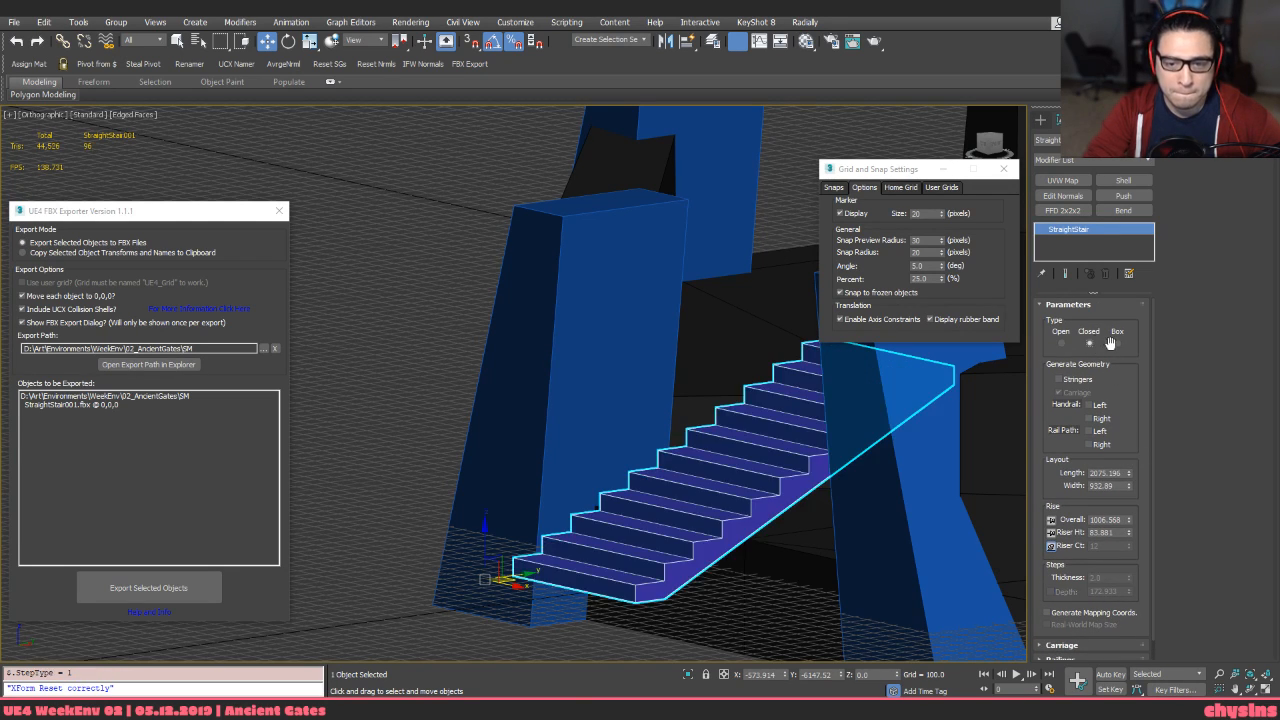
left_click(1117, 343)
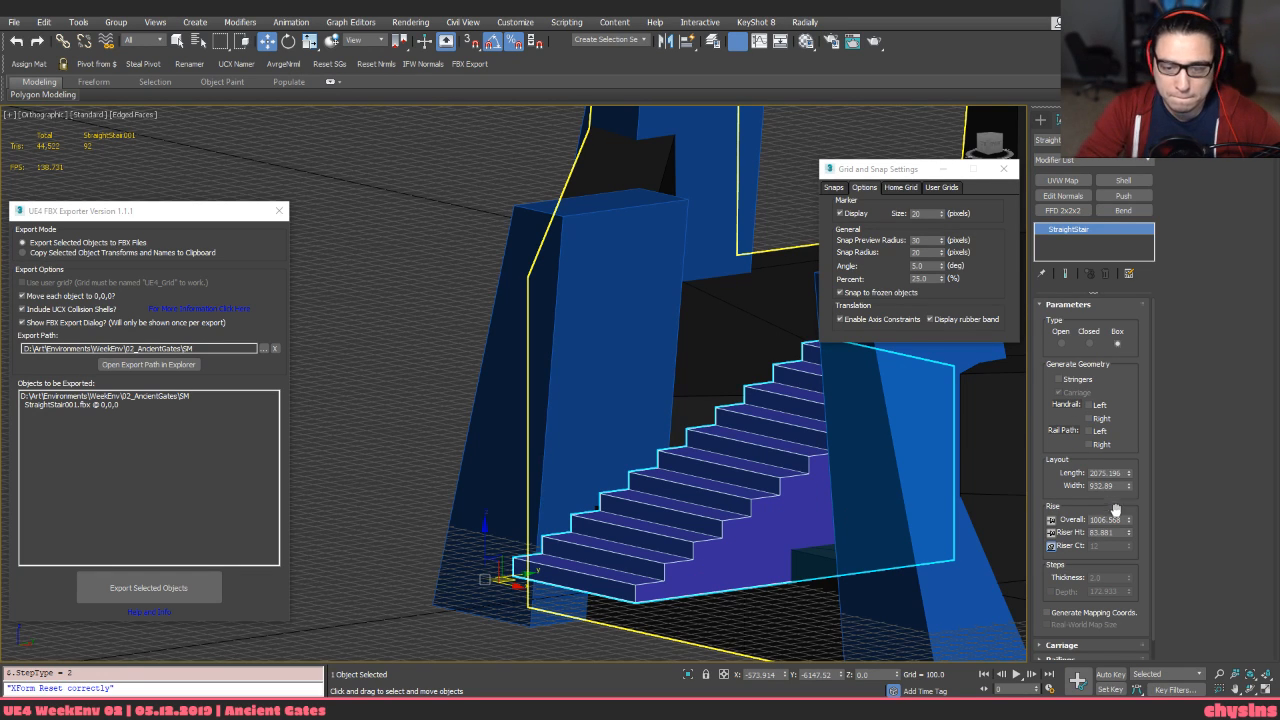
left_click_drag(1129, 476, 1128, 513)
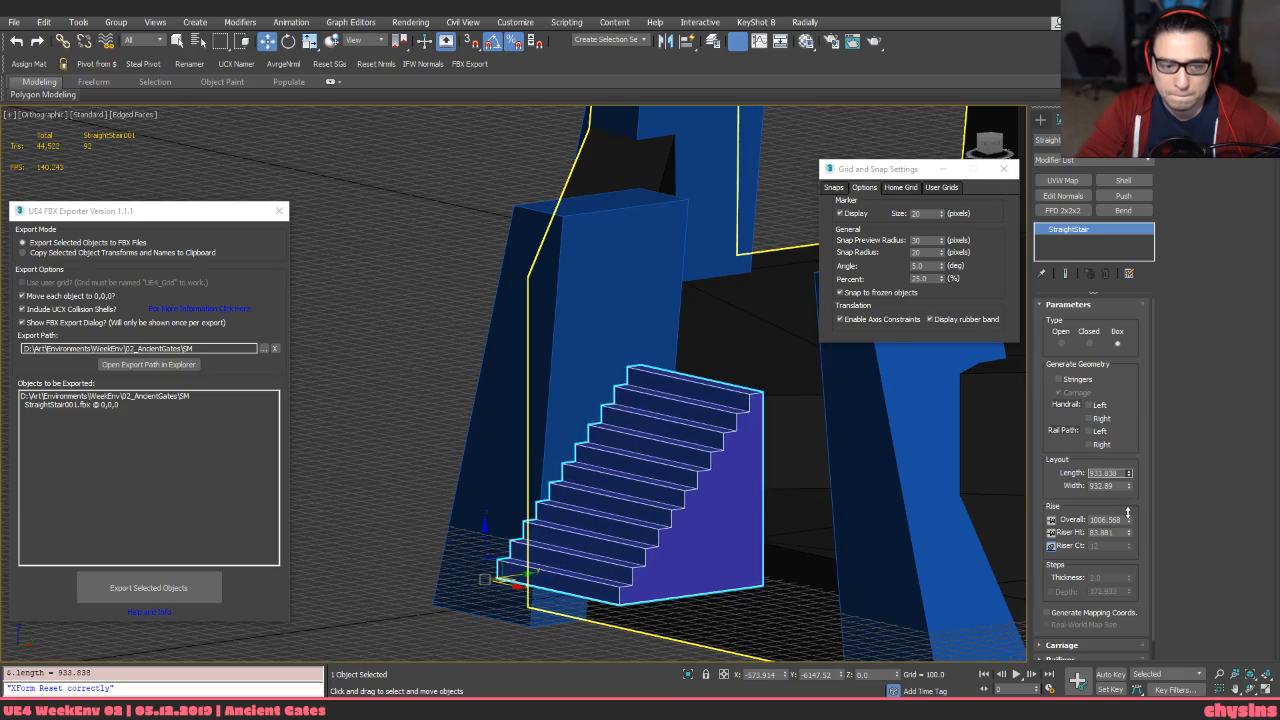
Lower the stair with vertex snapping to the base level of the plateau at Z -400
middle_click_drag(816, 519, 727, 252)
scroll(727, 252, "down", 3)
middle_click_drag(722, 298, 727, 273, "alt")
key("s")
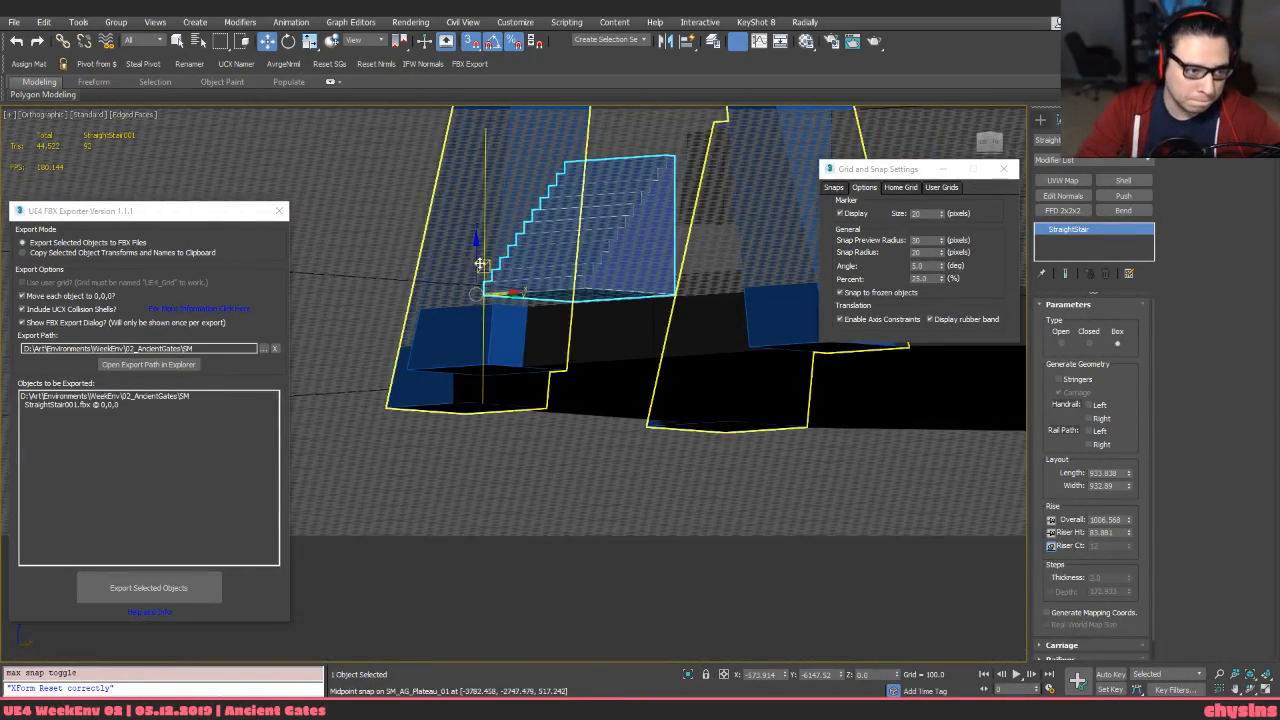
left_click_drag(565, 299, 658, 359)
key("s")
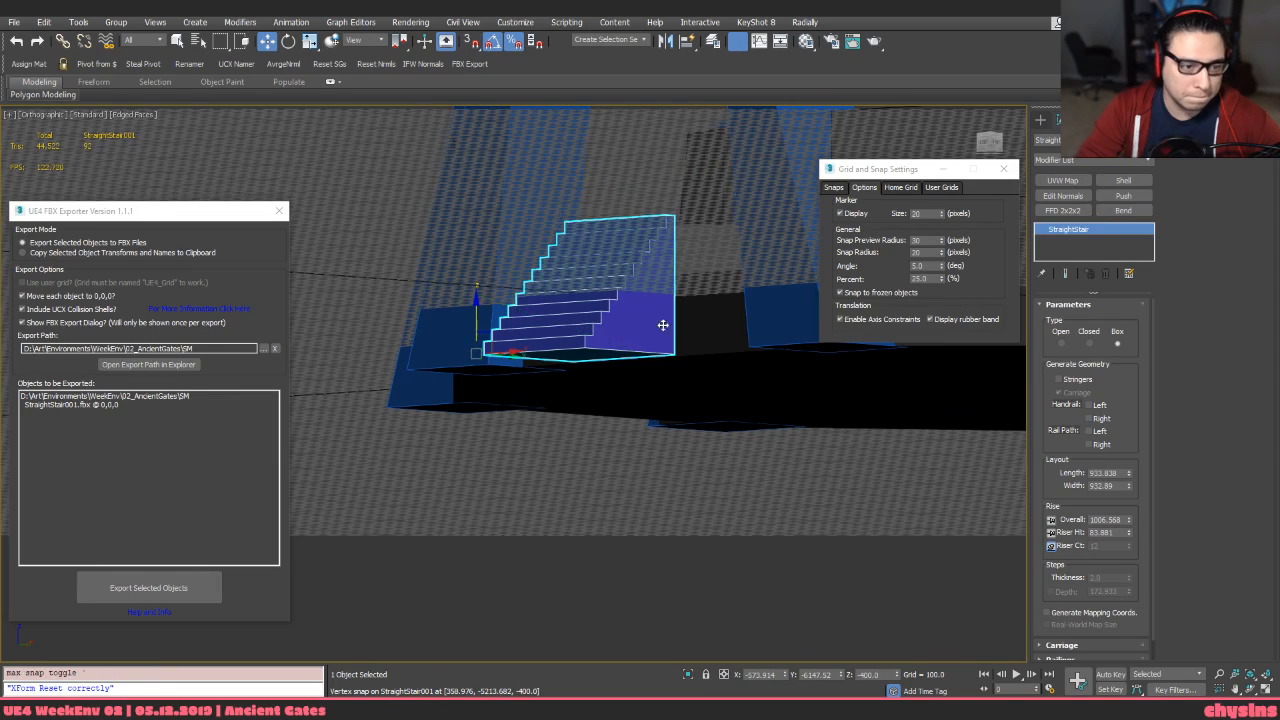
Widen the stair to about 1782 and snap it along X to the plateau's centre line at X 0
middle_click_drag(663, 326, 667, 376, "alt")
scroll(667, 380, "up", 5)
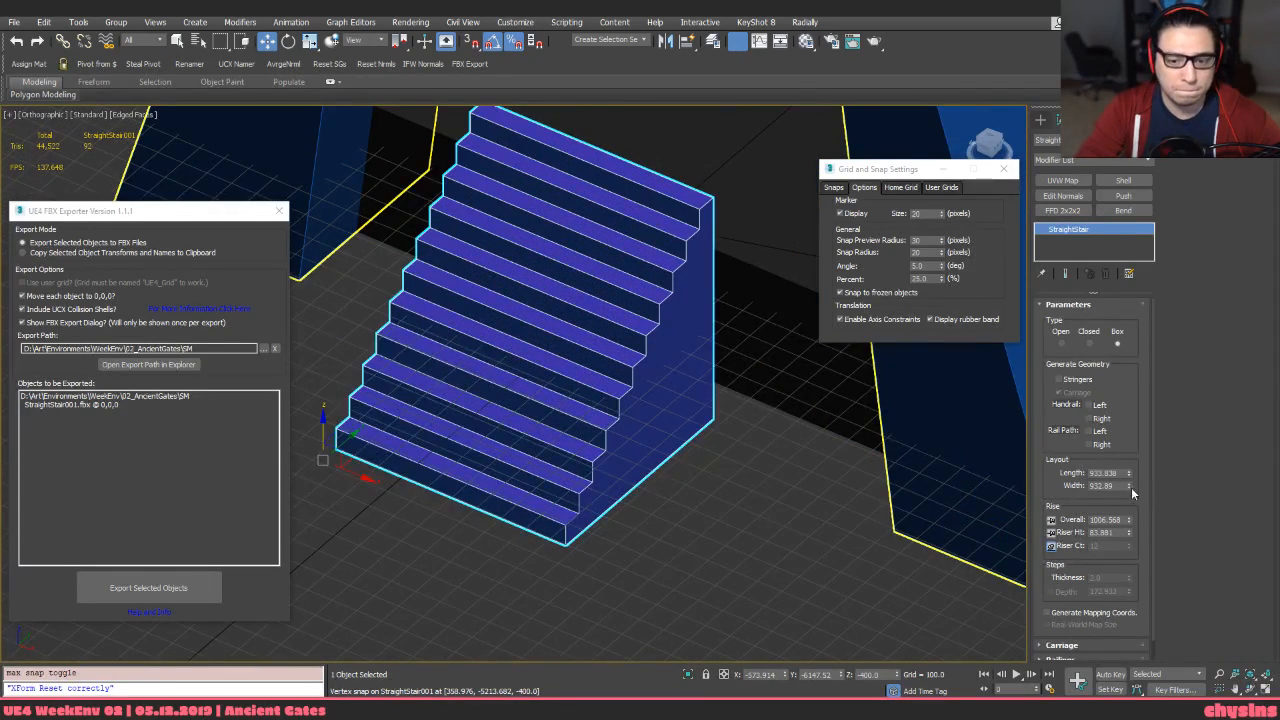
left_click_drag(1129, 482, 1121, 425)
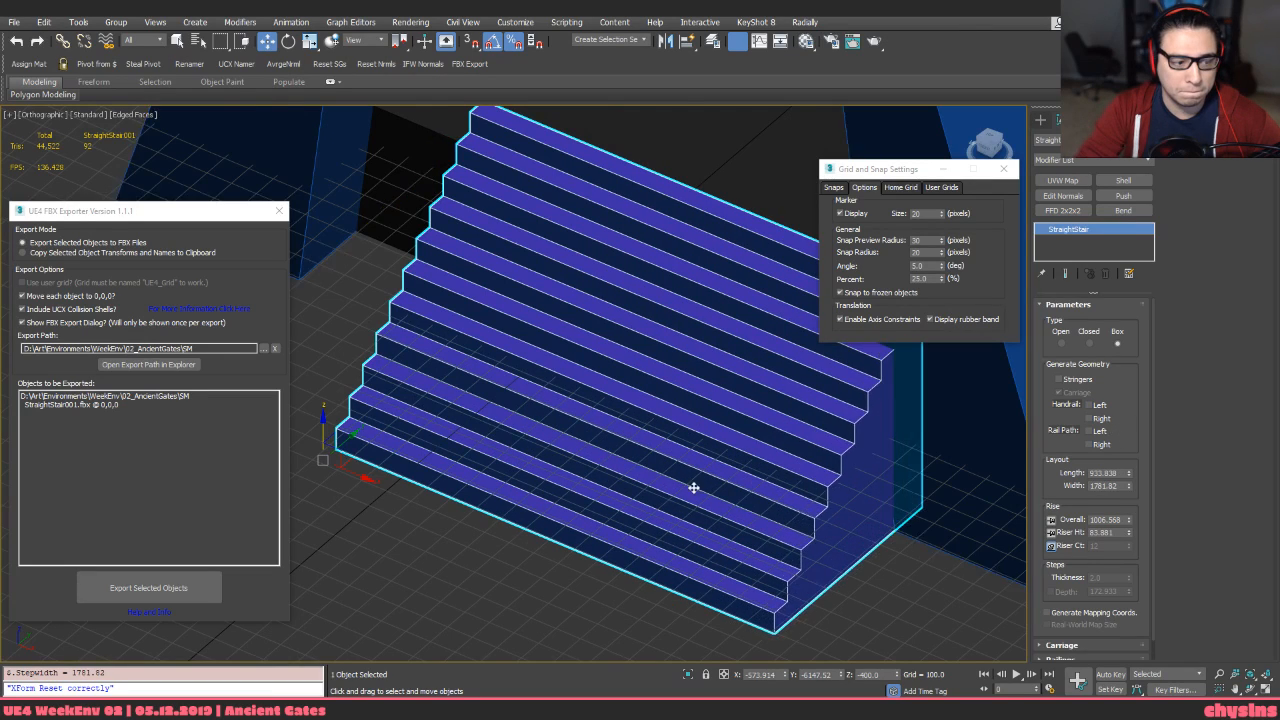
middle_click_drag(691, 489, 485, 586, "alt")
left_click_drag(384, 566, 507, 565)
key("s")
middle_click_drag(526, 582, 600, 465, "alt")
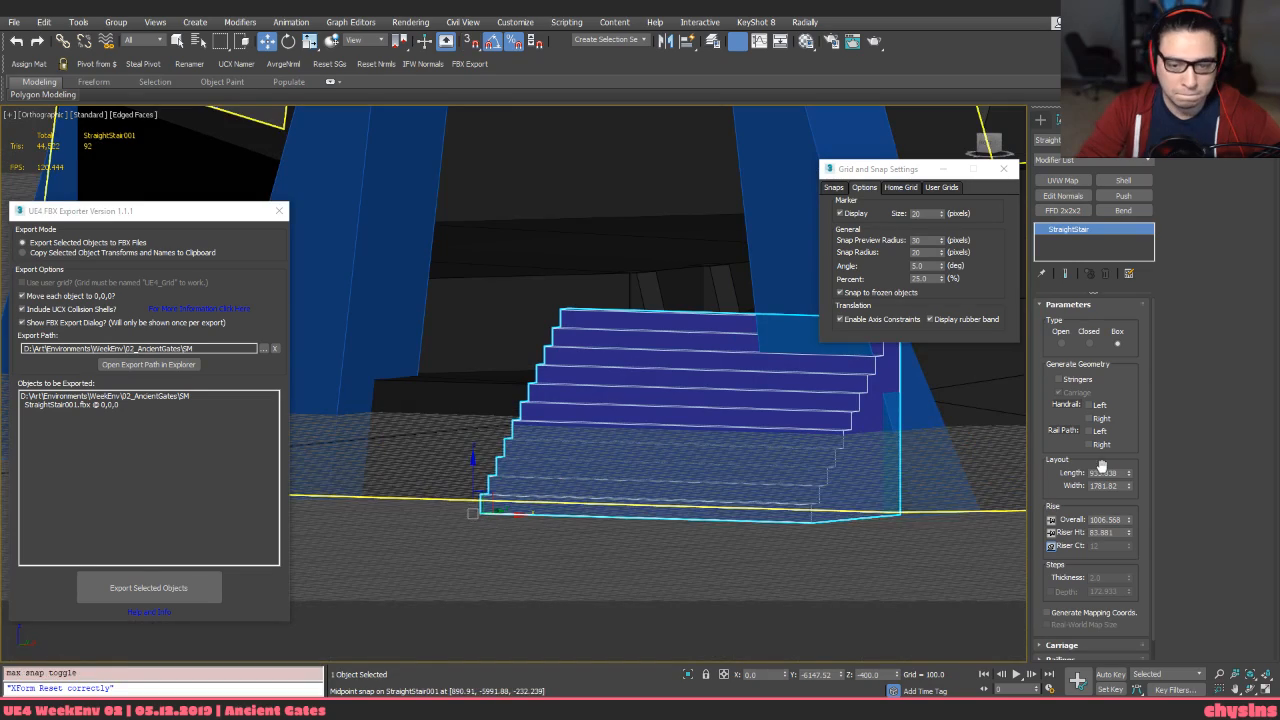
Set the stair's width to 1200
left_click_drag(1132, 487, 1135, 515)
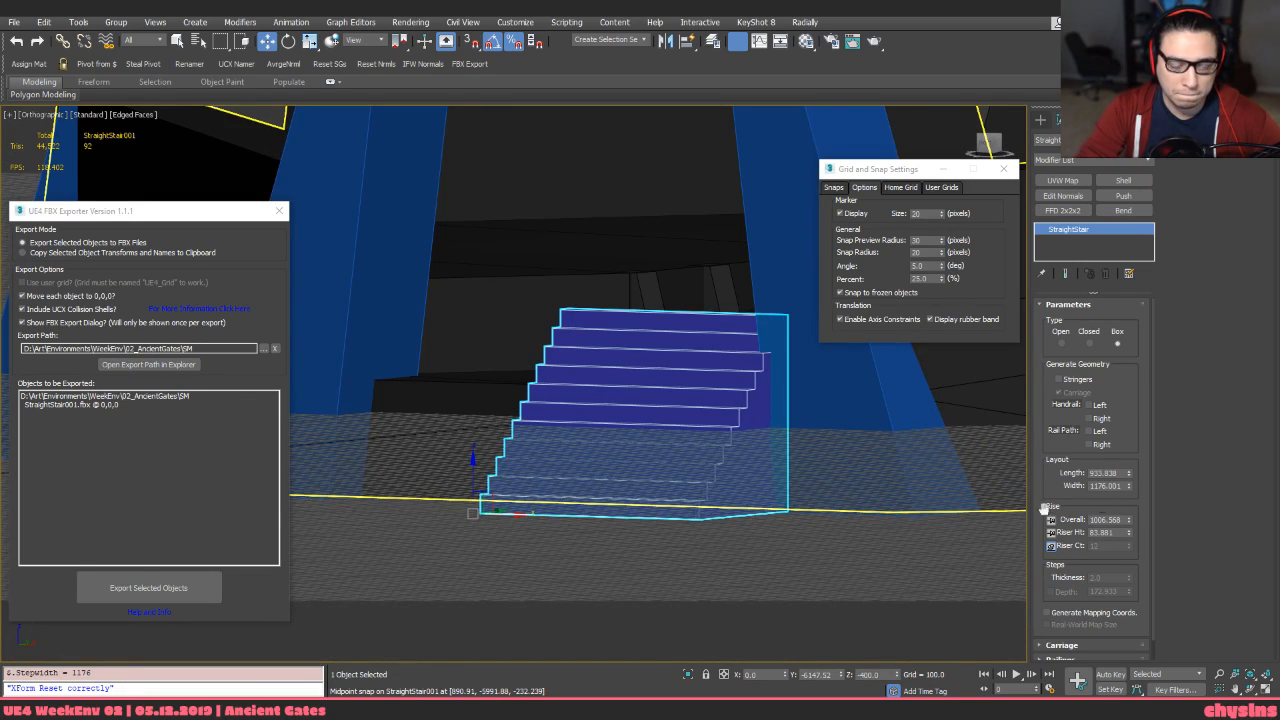
middle_click_drag(880, 480, 836, 590, "alt")
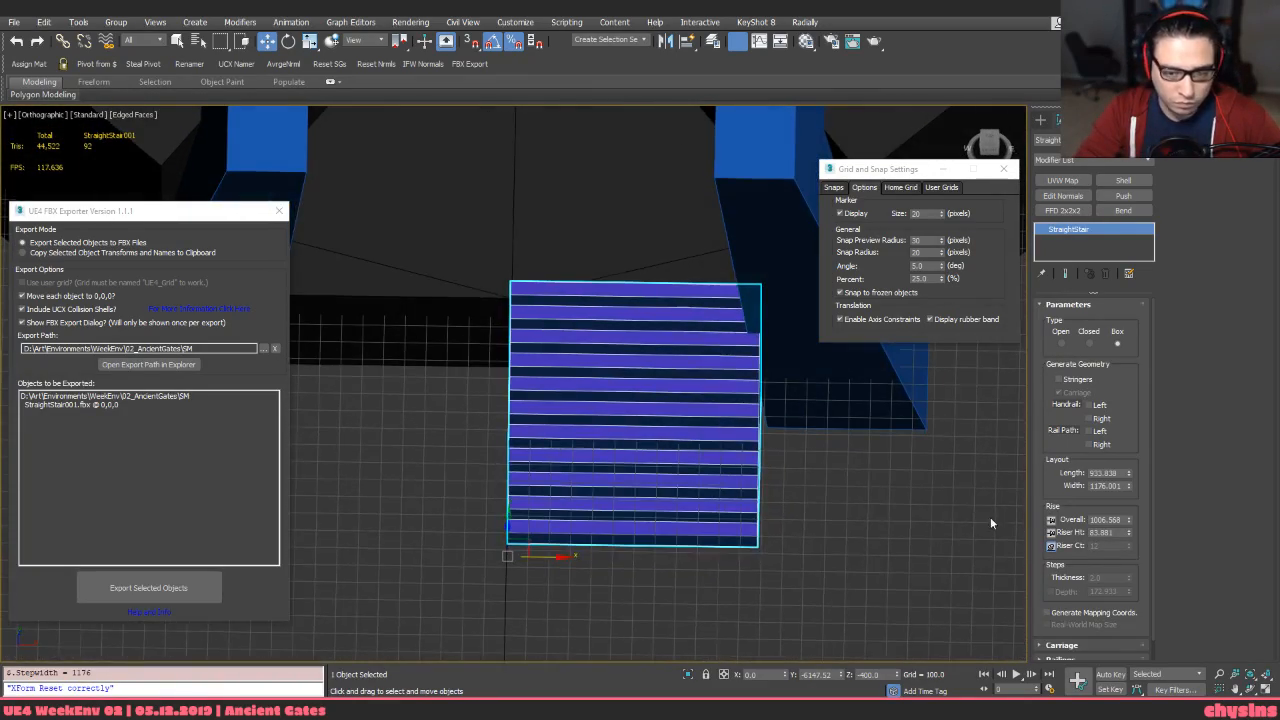
left_click_drag(1101, 486, 1089, 486)
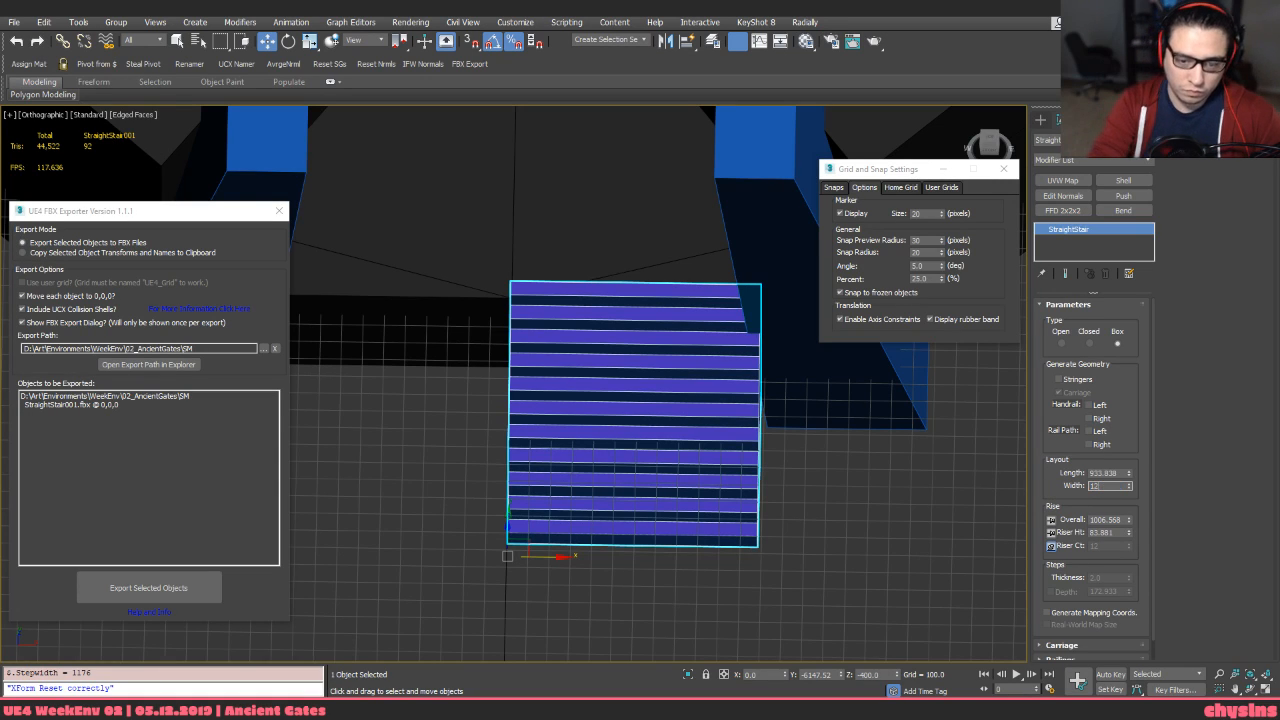
key("Return")
mouse_move(968, 478)
middle_mouse_down("alt")
mouse_move(961, 406)
mouse_move(979, 377)
mouse_move(971, 442)
mouse_move(986, 452)
mouse_move(949, 479)
middle_mouse_up("alt")
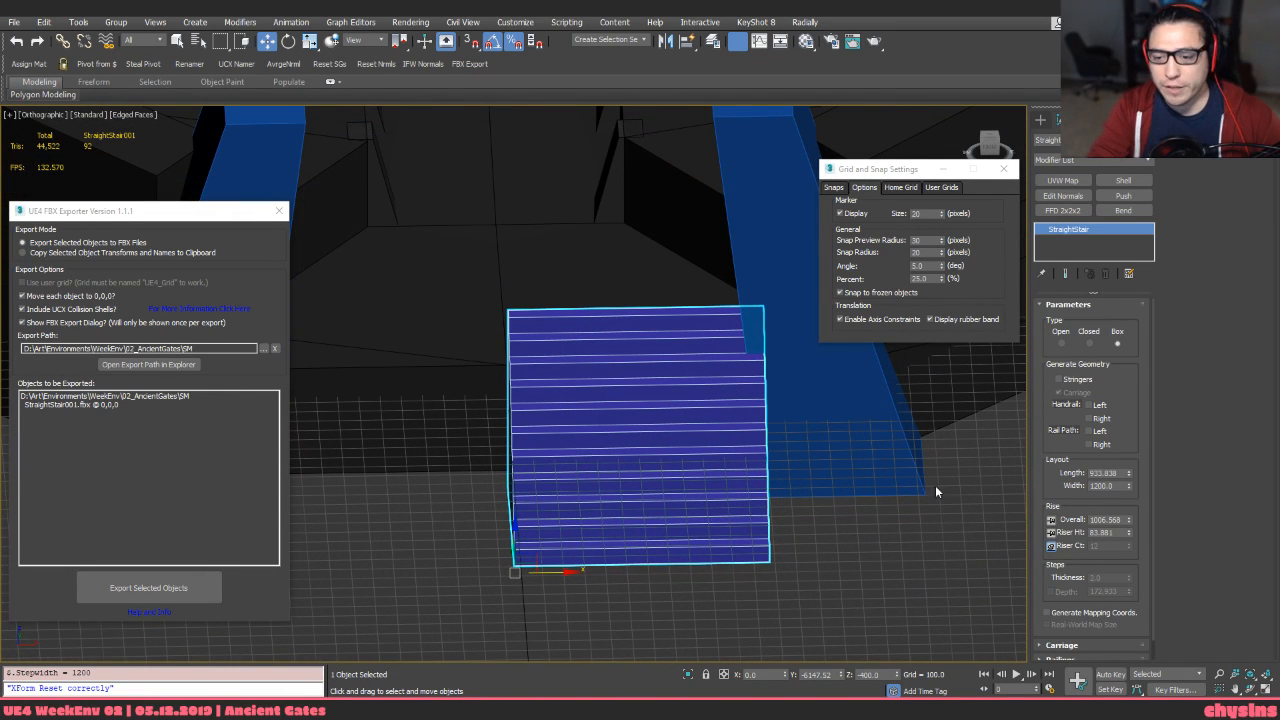
Snap the stair's back edge to the plateau's front edge along Y in the top view
middle_click_drag(852, 515, 671, 427, "alt")
key("t")
key("z")
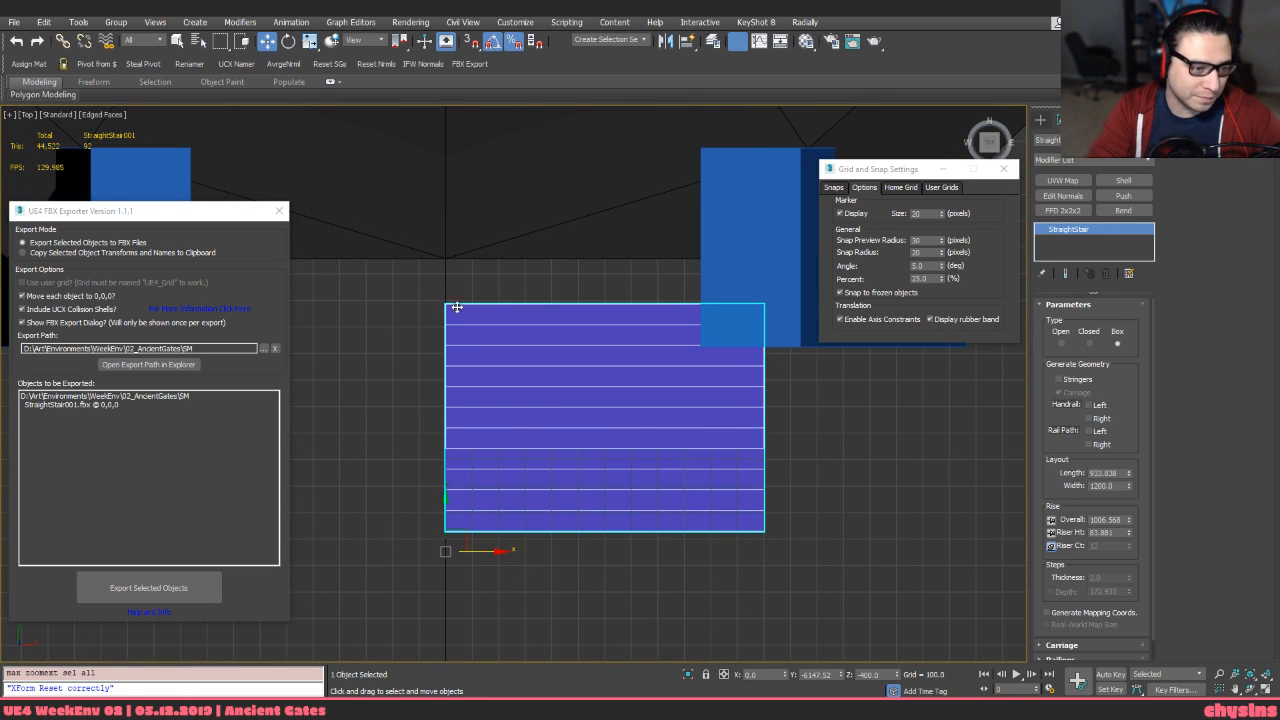
key("s")
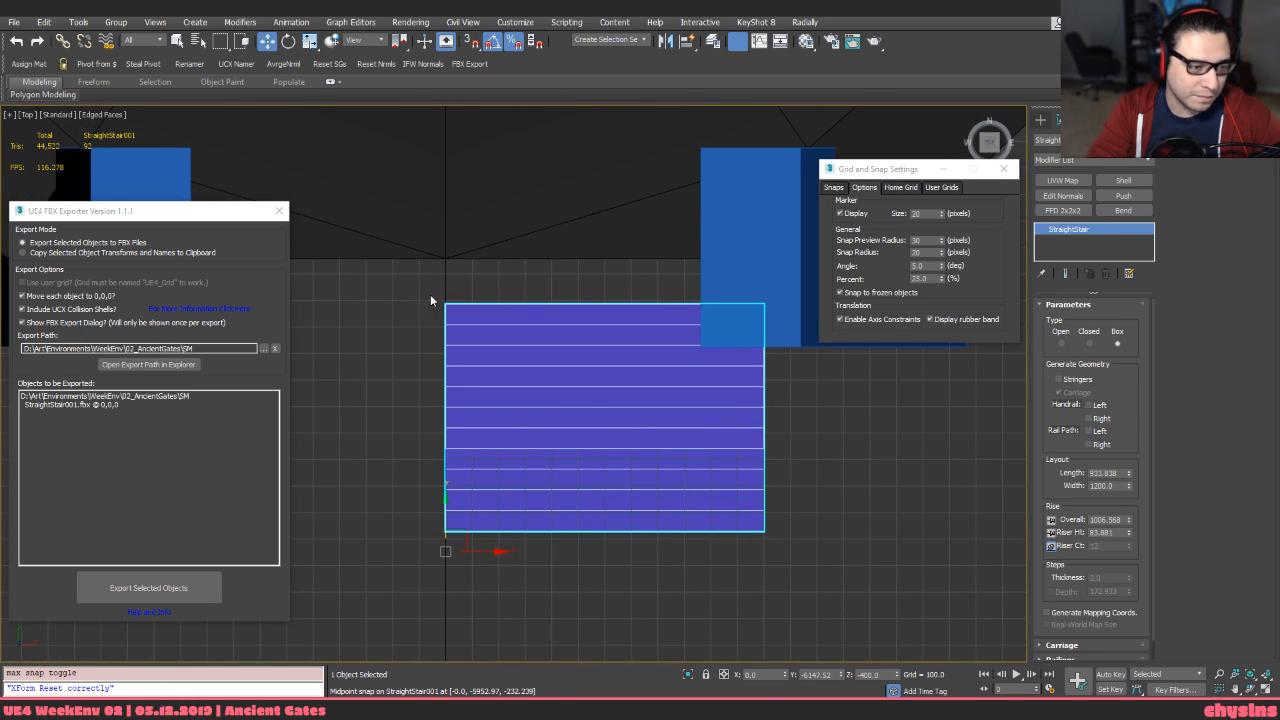
left_click_drag(447, 306, 446, 254)
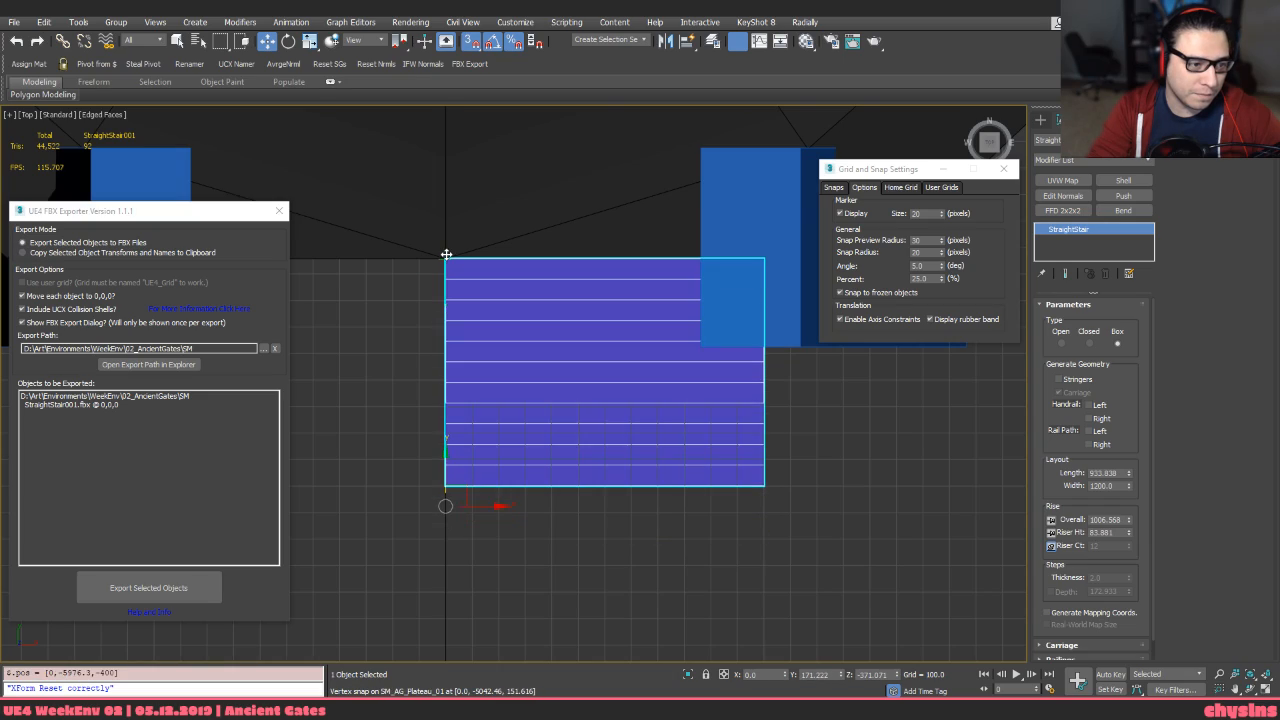
Reduce the stair's overall rise to about 565, bringing its top close to the plateau floor
middle_click_drag(534, 357, 640, 309, "alt")
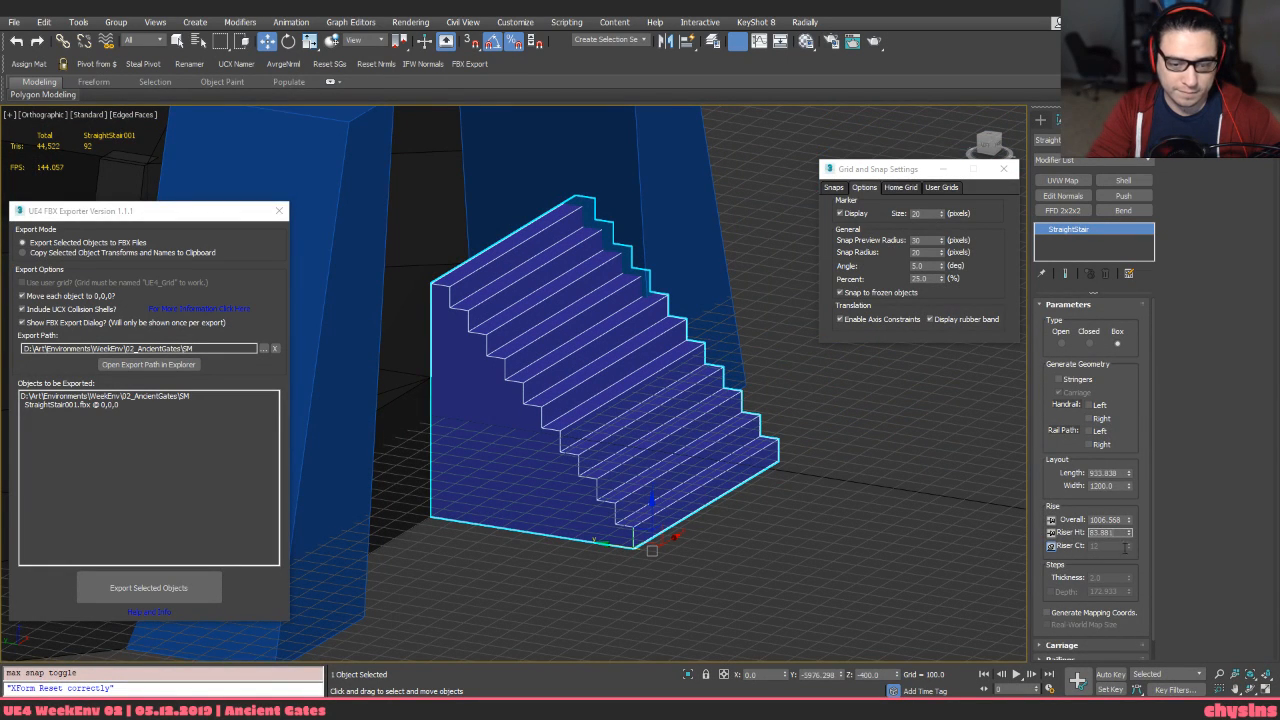
left_click_drag(1128, 532, 1128, 578)
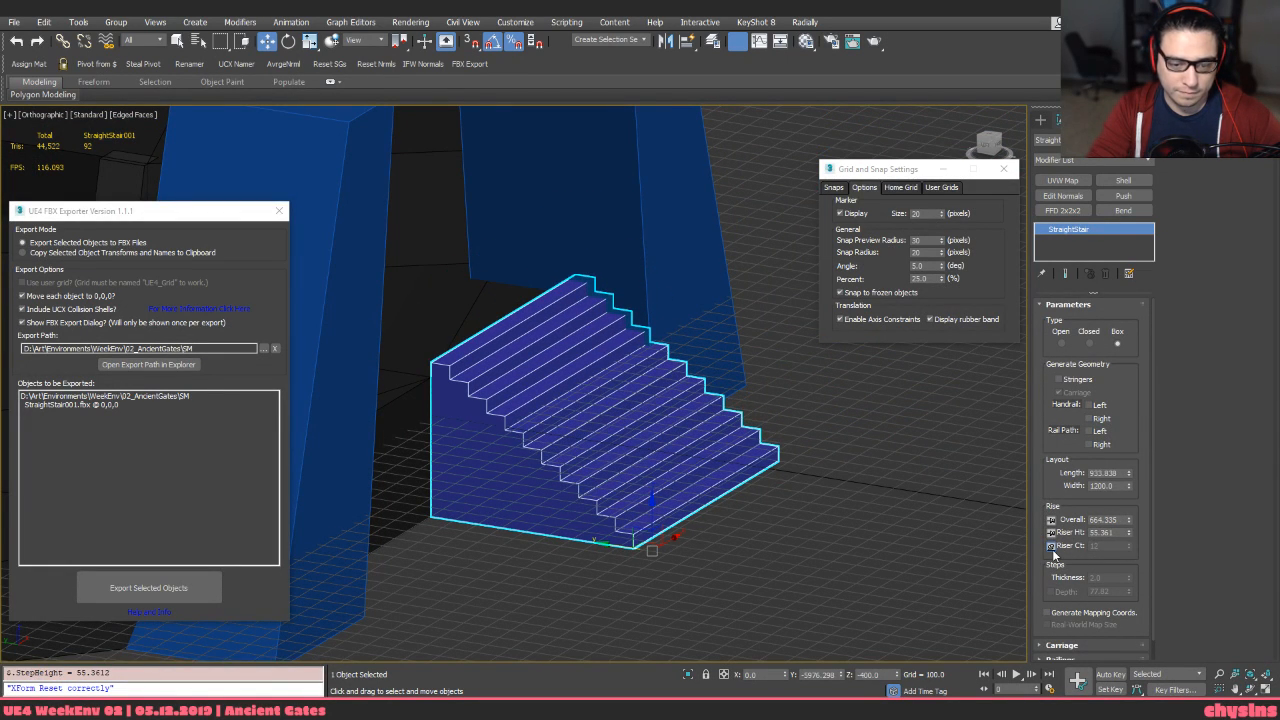
left_click(1052, 549)
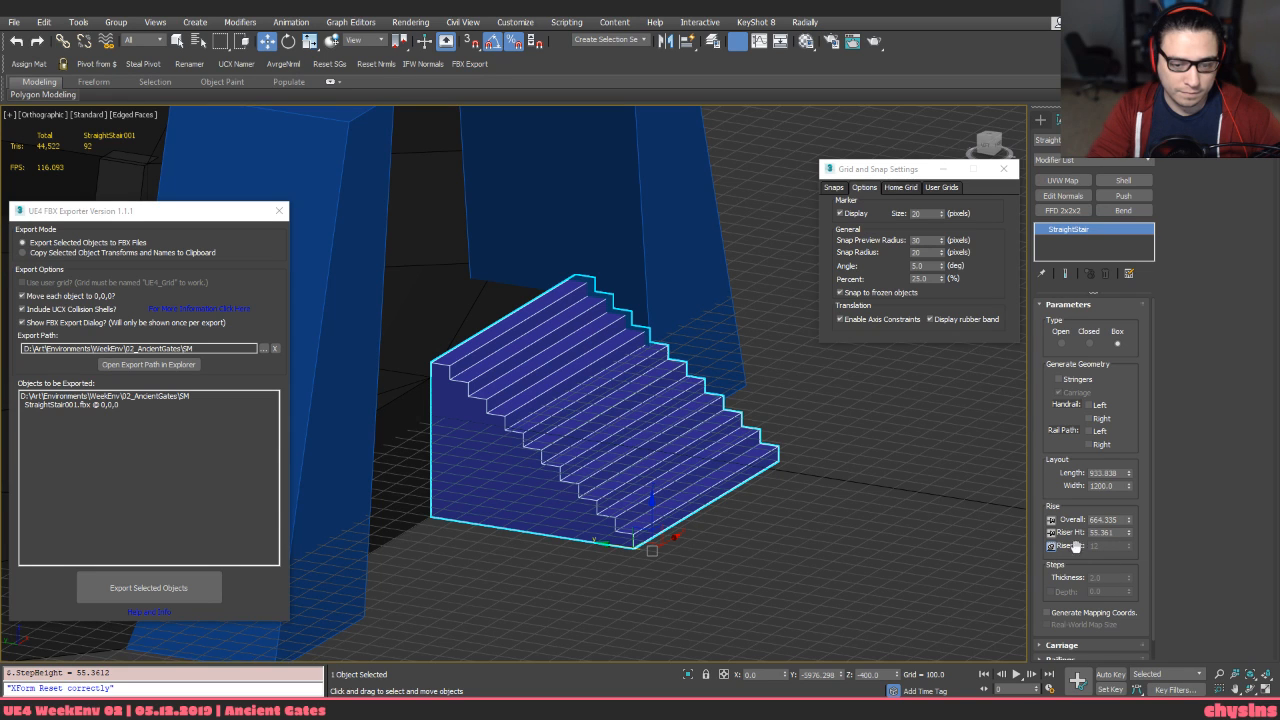
left_click(1053, 548)
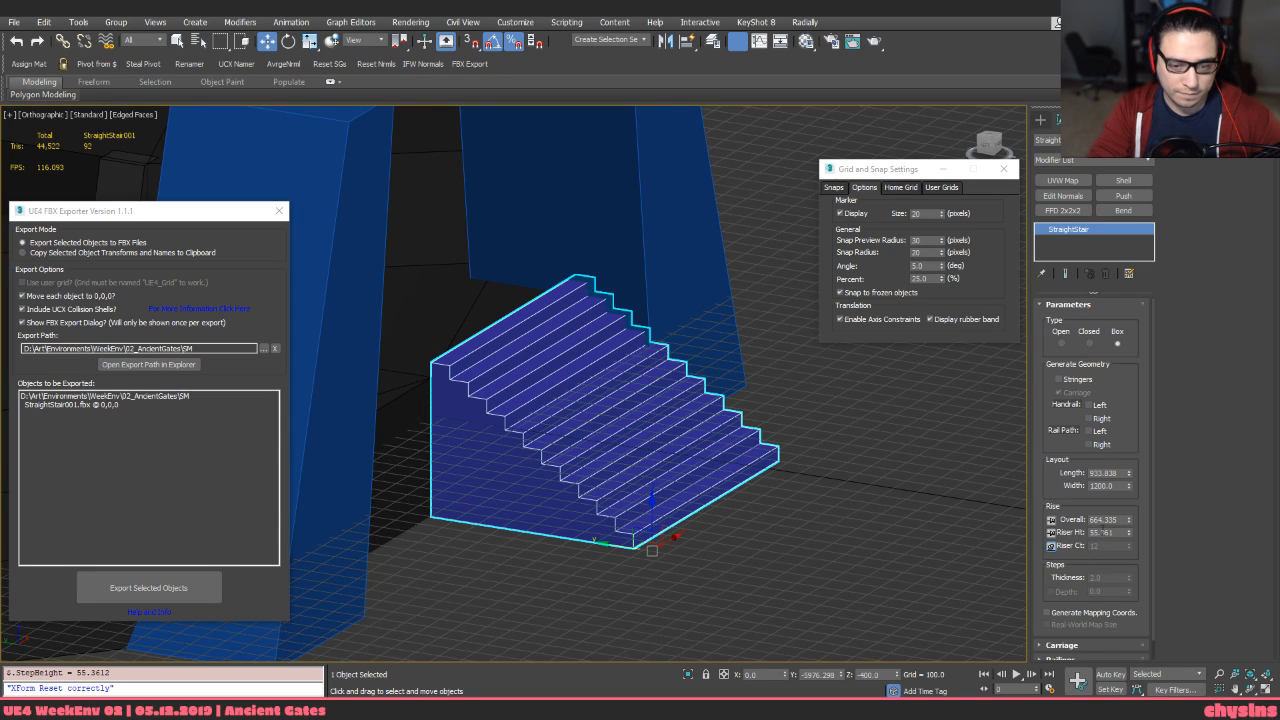
mouse_move(1129, 519)
left_mouse_down()
mouse_move(1129, 549)
mouse_move(1120, 531)
left_mouse_up()
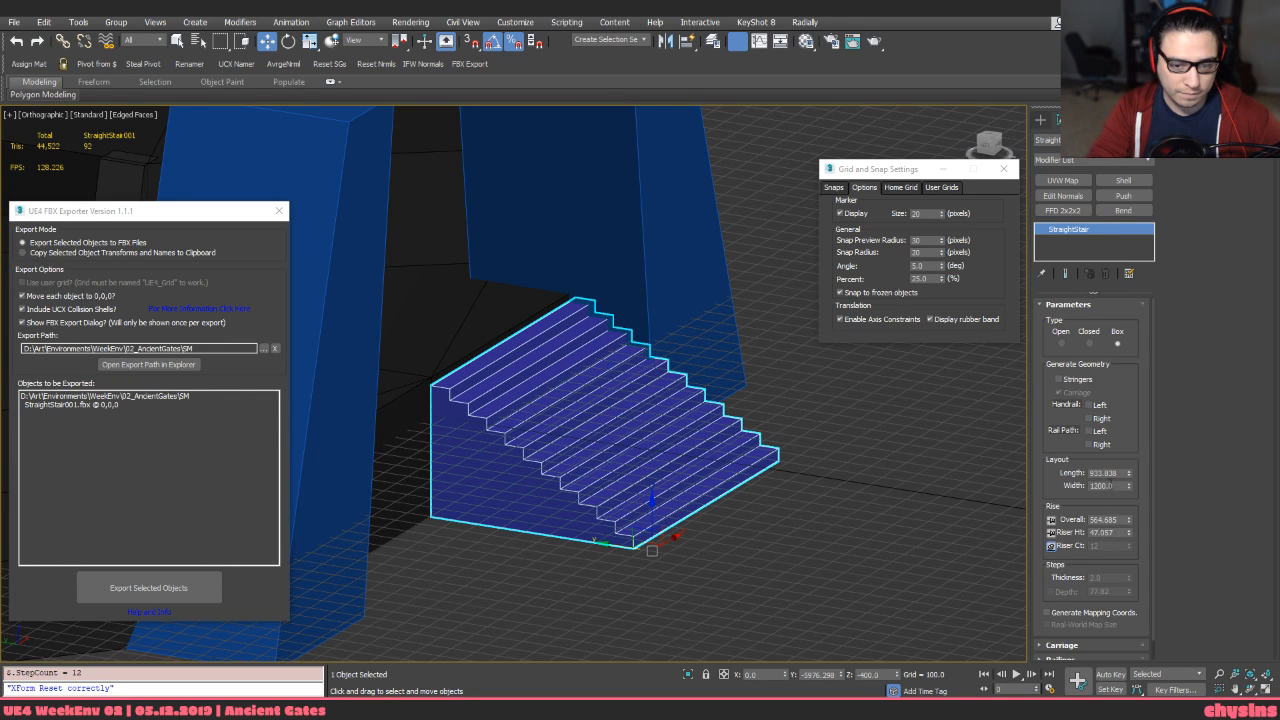
Start vertex editing on the plateau mesh and select the floor vertex above the stair's upper back corner
scroll(385, 390, "up", 4)
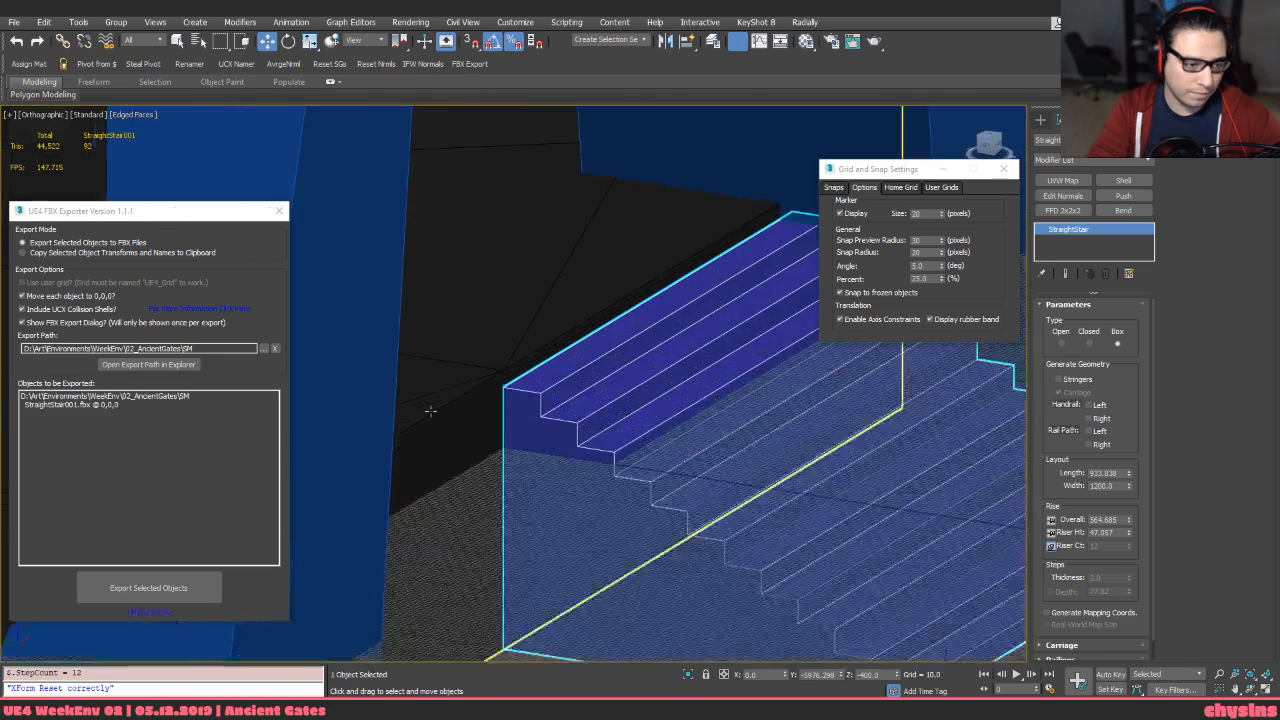
left_click_drag(458, 413, 457, 374, "alt")
scroll(485, 376, "up", 3)
middle_click_drag(521, 380, 523, 400, "alt")
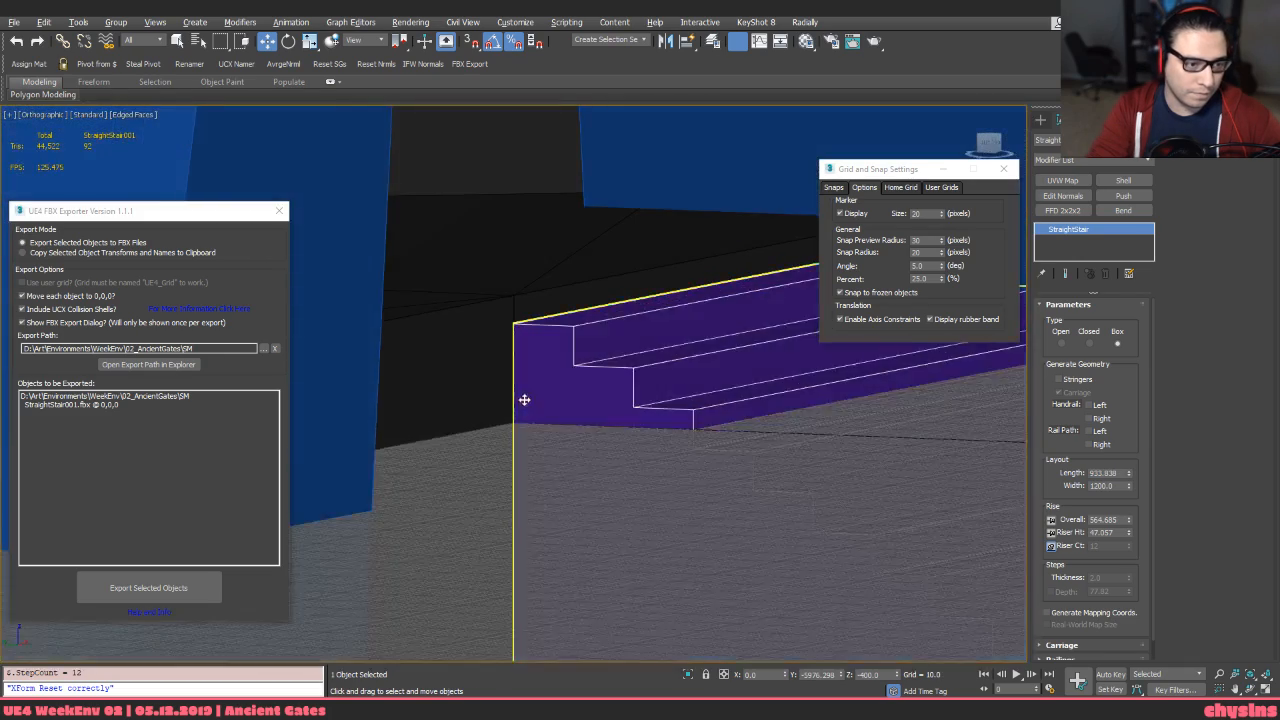
left_click(523, 298)
key("1")
left_click(511, 295)
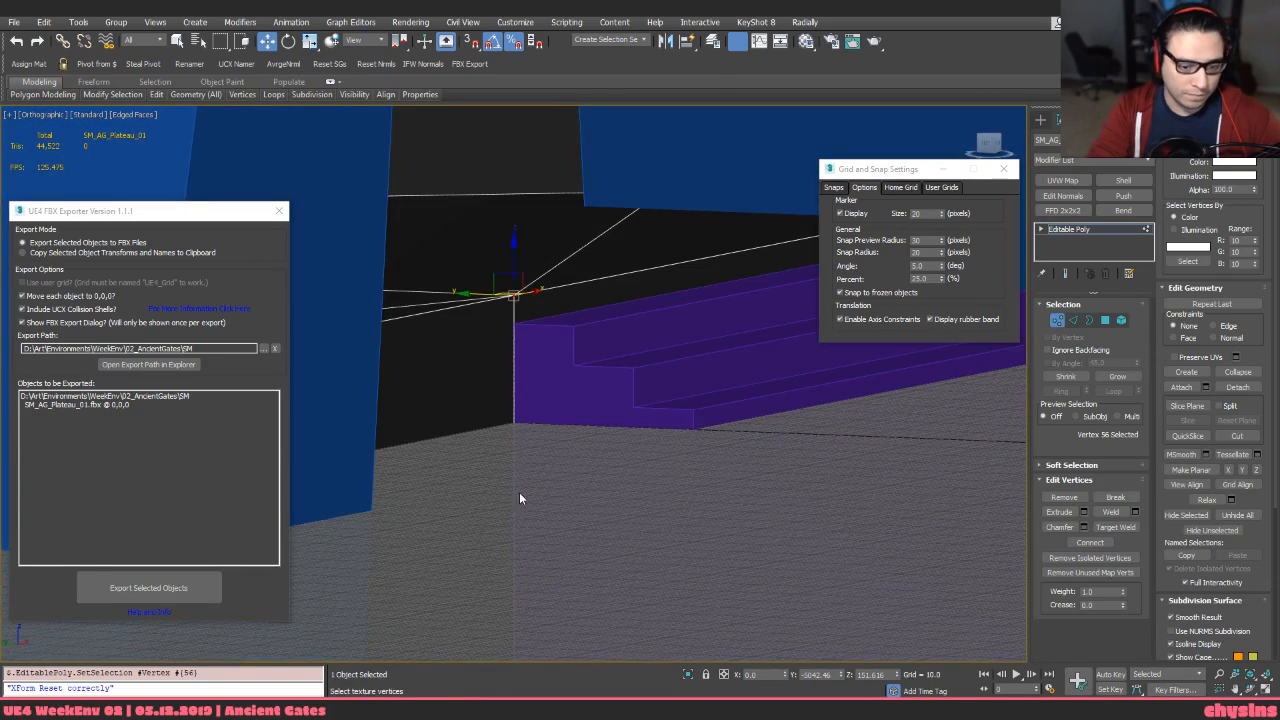
Select the row of entrance-floor vertices on the plateau in the front view and set their Z height to 150
middle_click_drag(519, 494, 641, 343)
scroll(502, 351, "down", 4)
key("F3")
scroll(480, 375, "down", 3)
key("f")
key("z")
scroll(520, 362, "down", 3)
left_click_drag(580, 363, 800, 378)
key("F3")
key("F3")
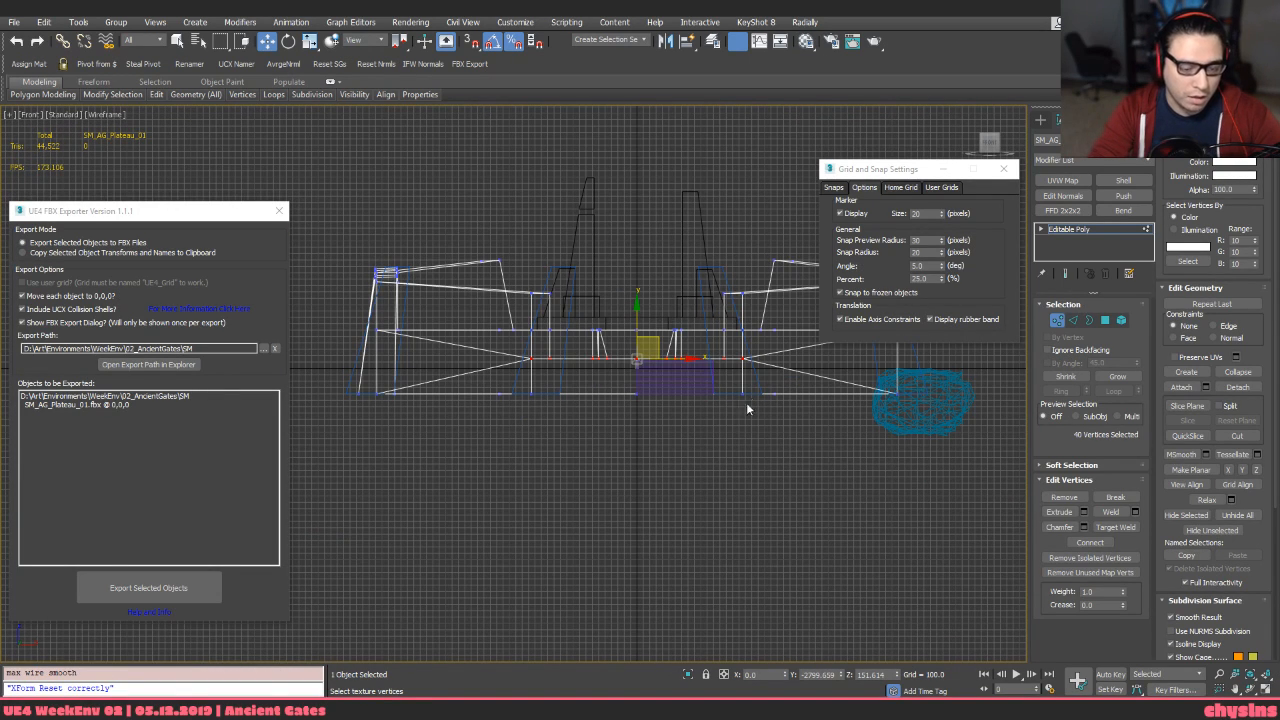
key("F3")
left_click_drag(867, 675, 922, 659)
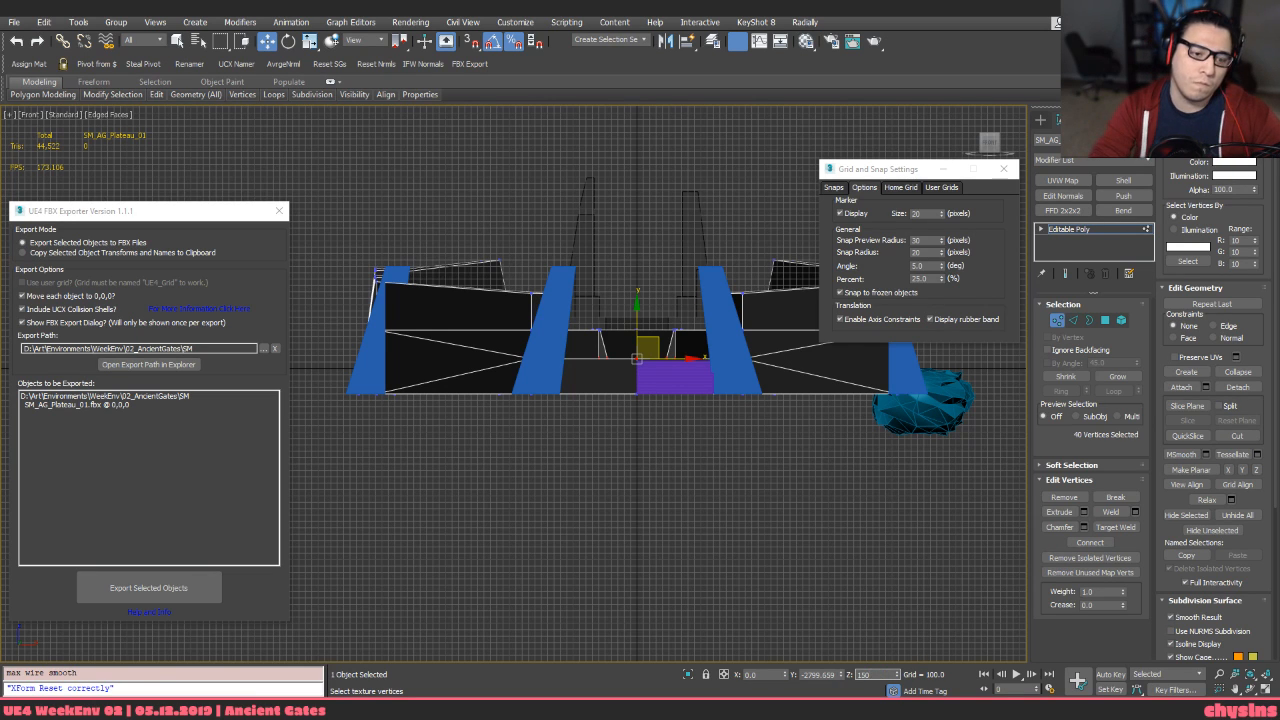
type("0")
key("Return")
Set the stair's overall rise to 575
scroll(664, 394, "up", 5)
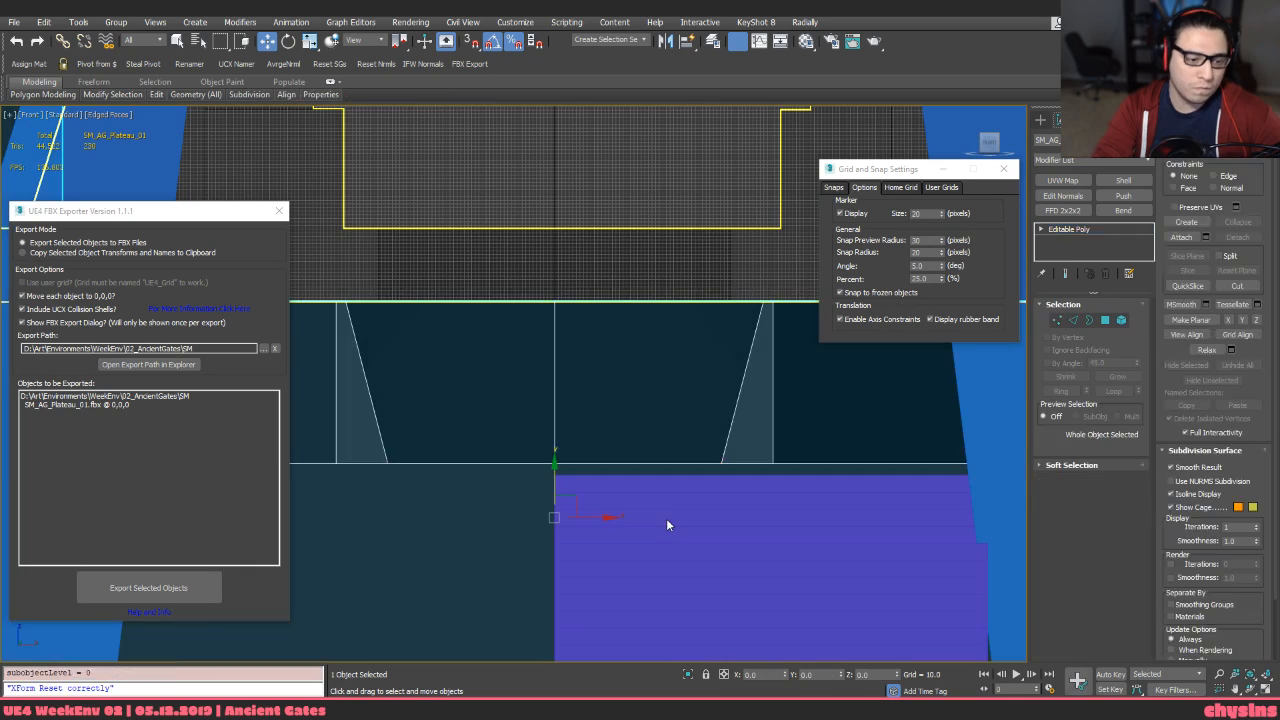
left_click(668, 525)
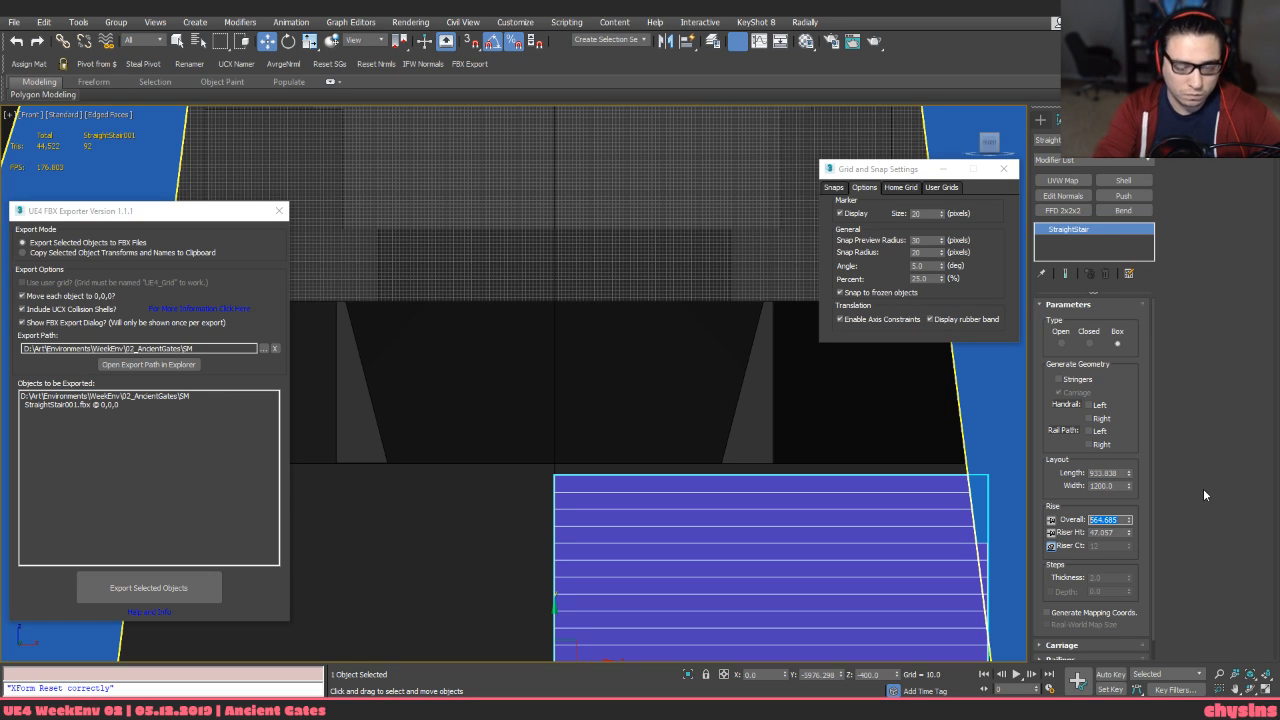
type("575")
key("Return")
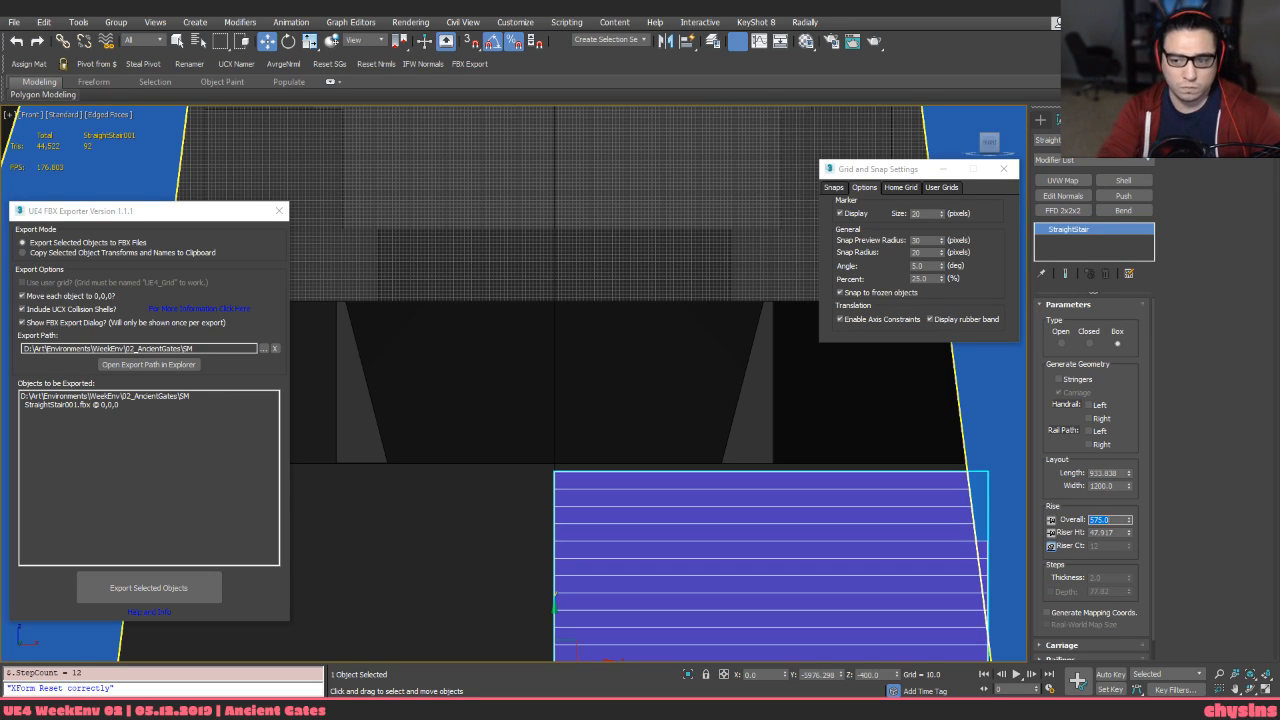
Check the Z heights of the plateau's bottom vertices and of its entrance-floor vertex row in the front view
scroll(588, 491, "down", 5)
left_click(474, 466)
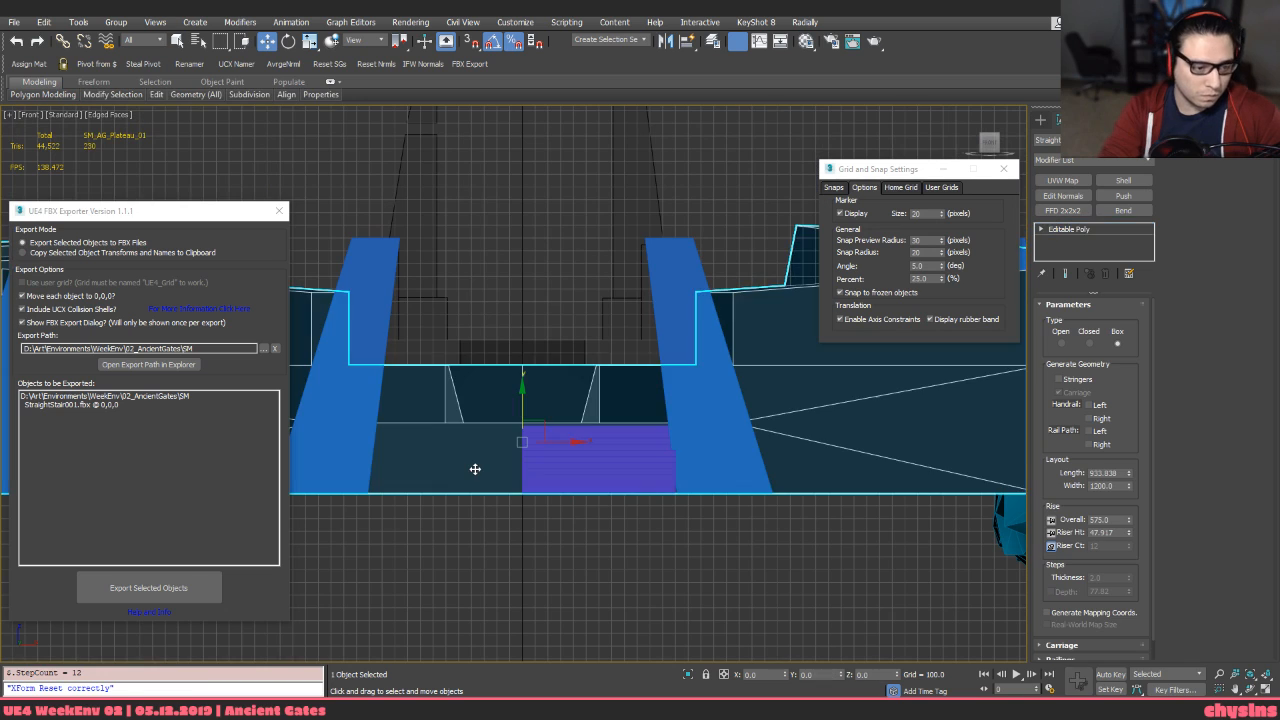
key("1")
key("F3")
left_click_drag(505, 475, 604, 573)
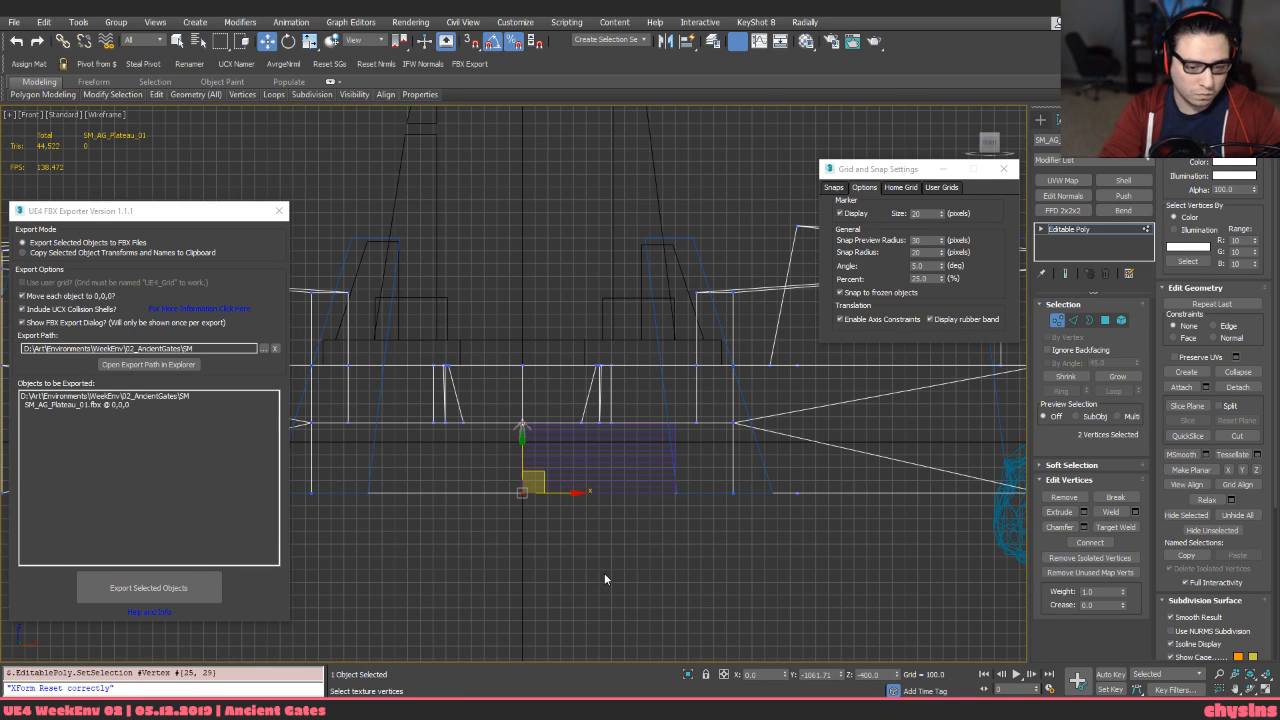
key("F3")
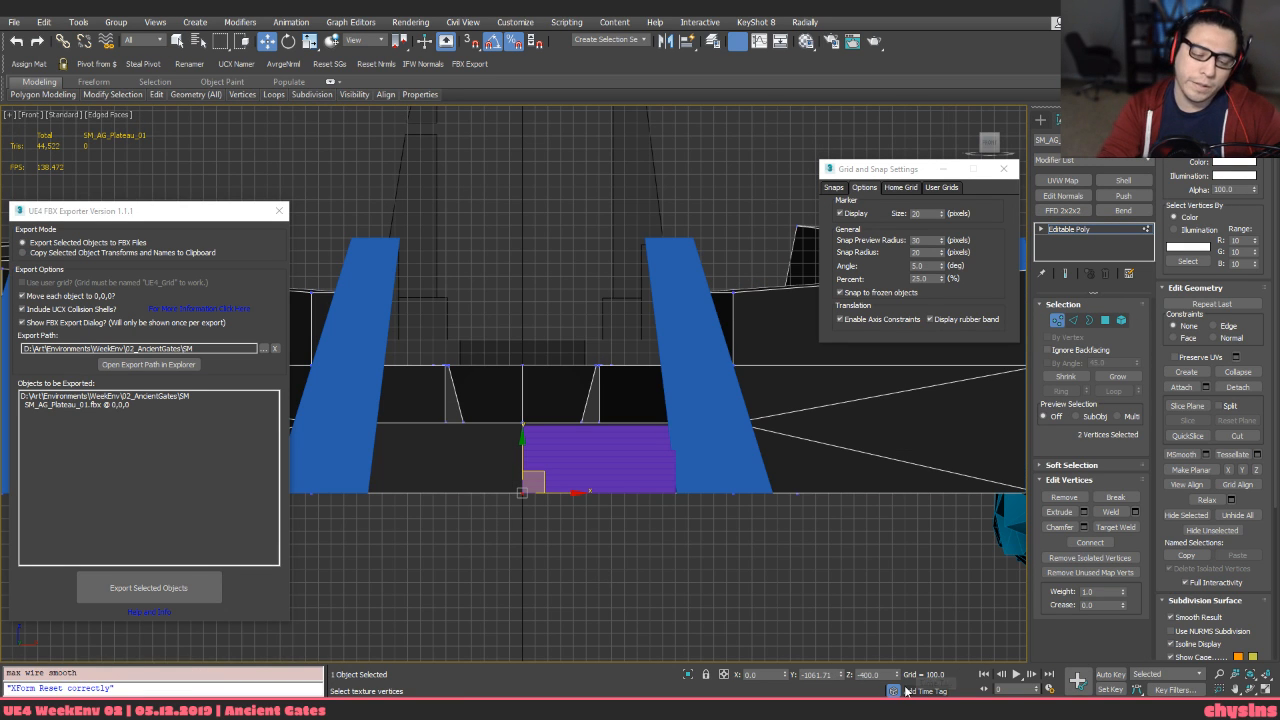
middle_click_drag(664, 428, 774, 445)
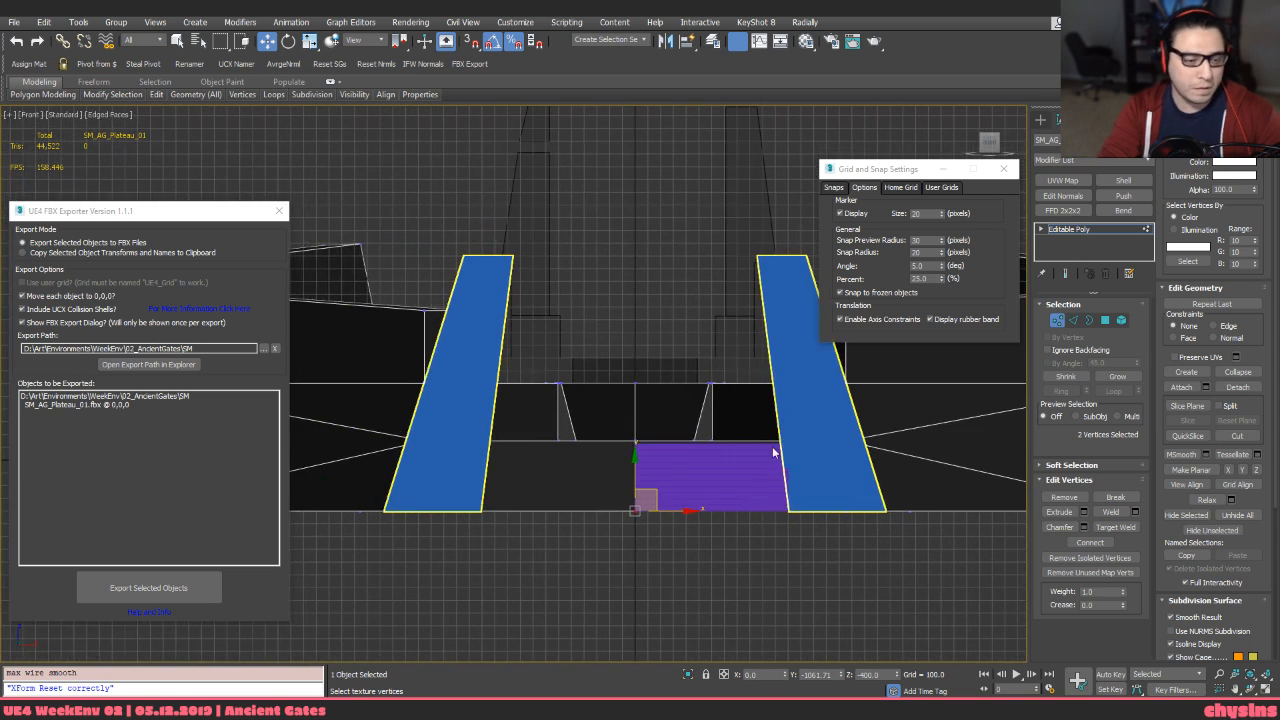
key("F3")
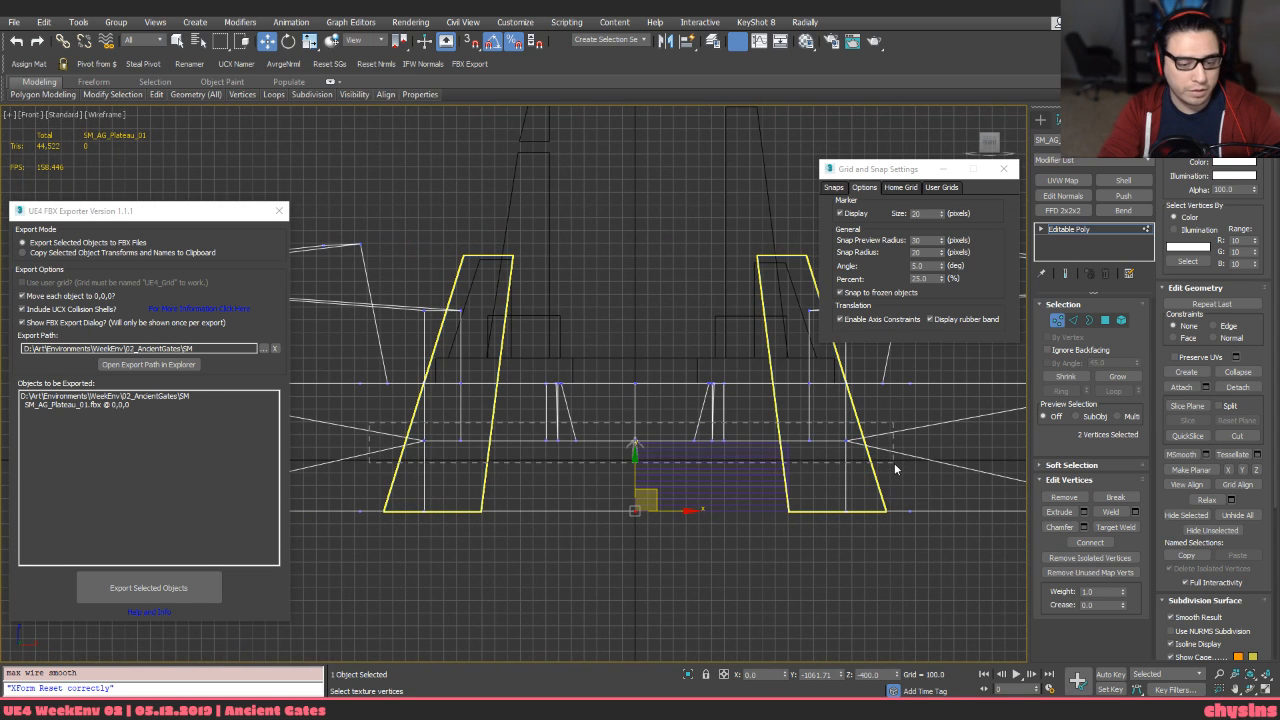
left_click_drag(369, 422, 894, 463)
key("F3")
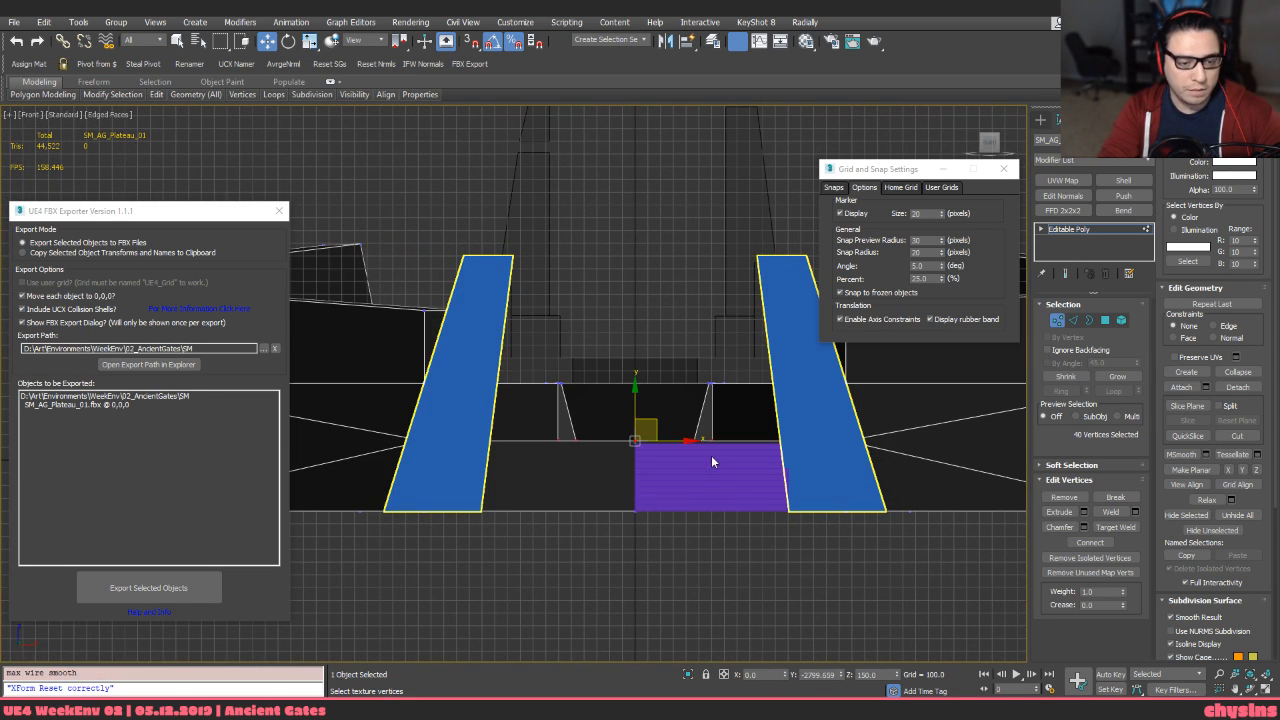
Select the straight stair between the pillars and set its overall rise to 500
left_click(710, 455)
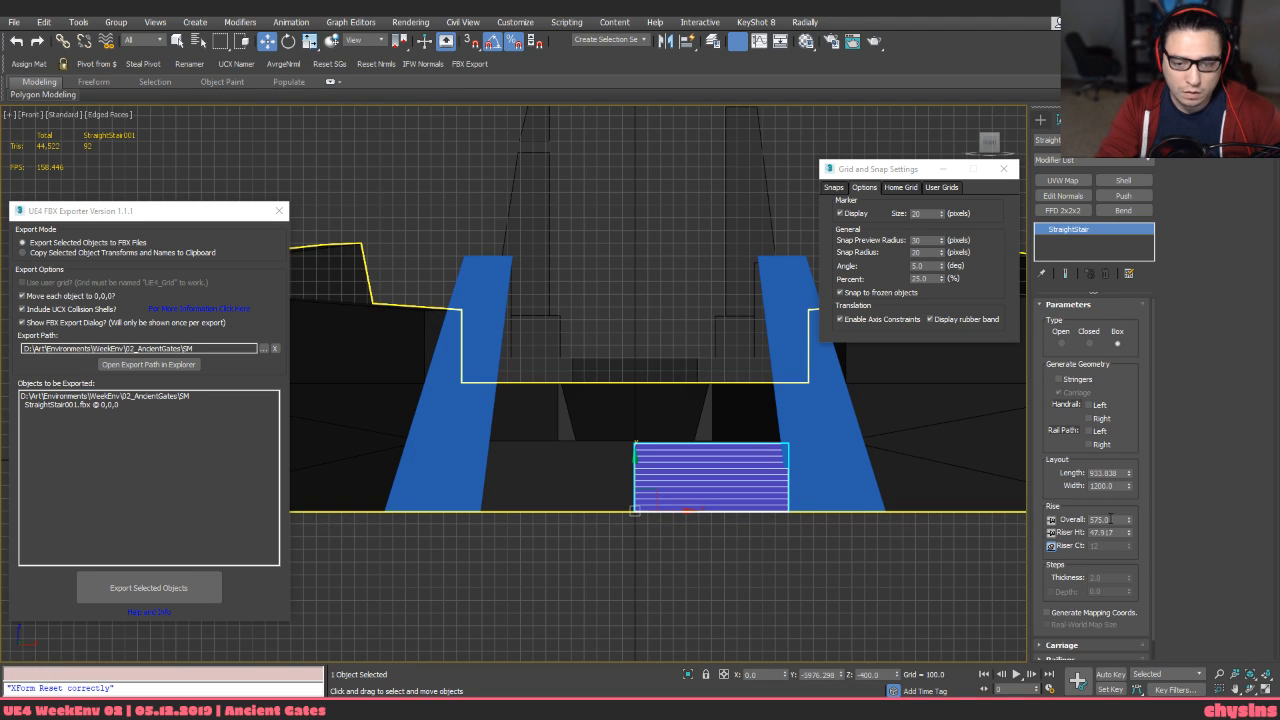
double_click(1100, 519)
type("500")
key("Return")
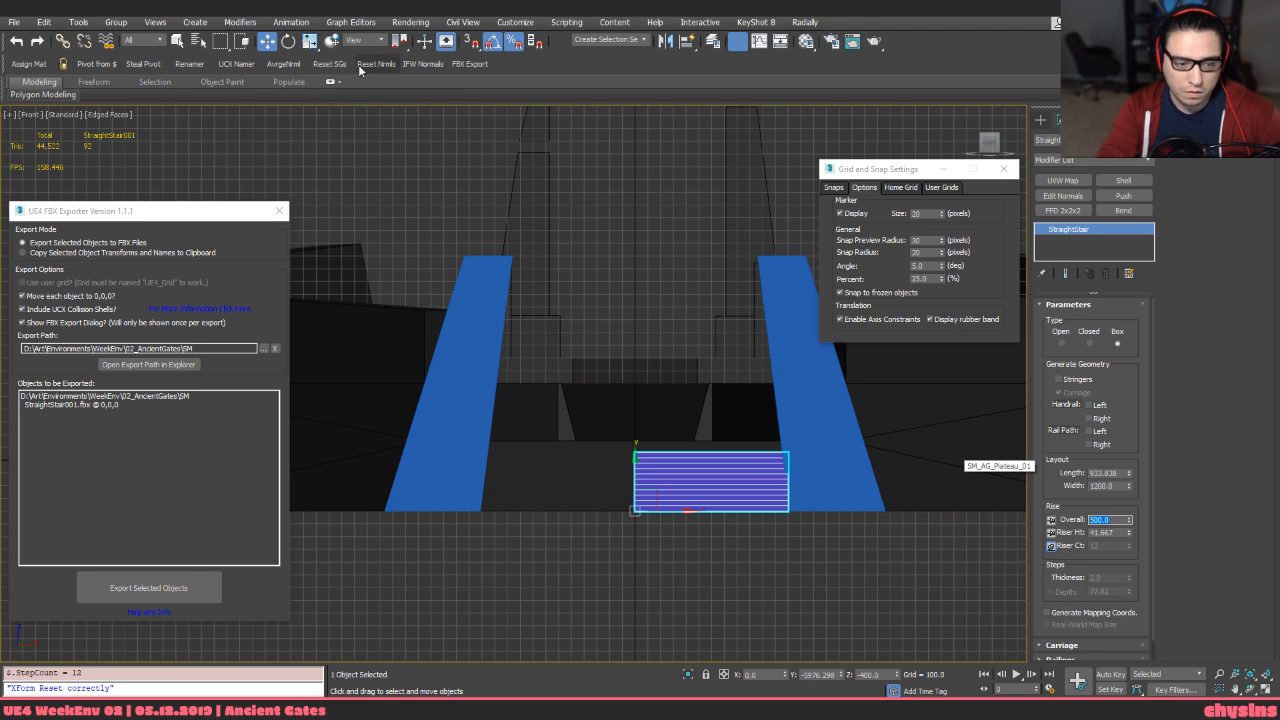
scroll(537, 519, "up", 5)
scroll(719, 421, "down", 5)
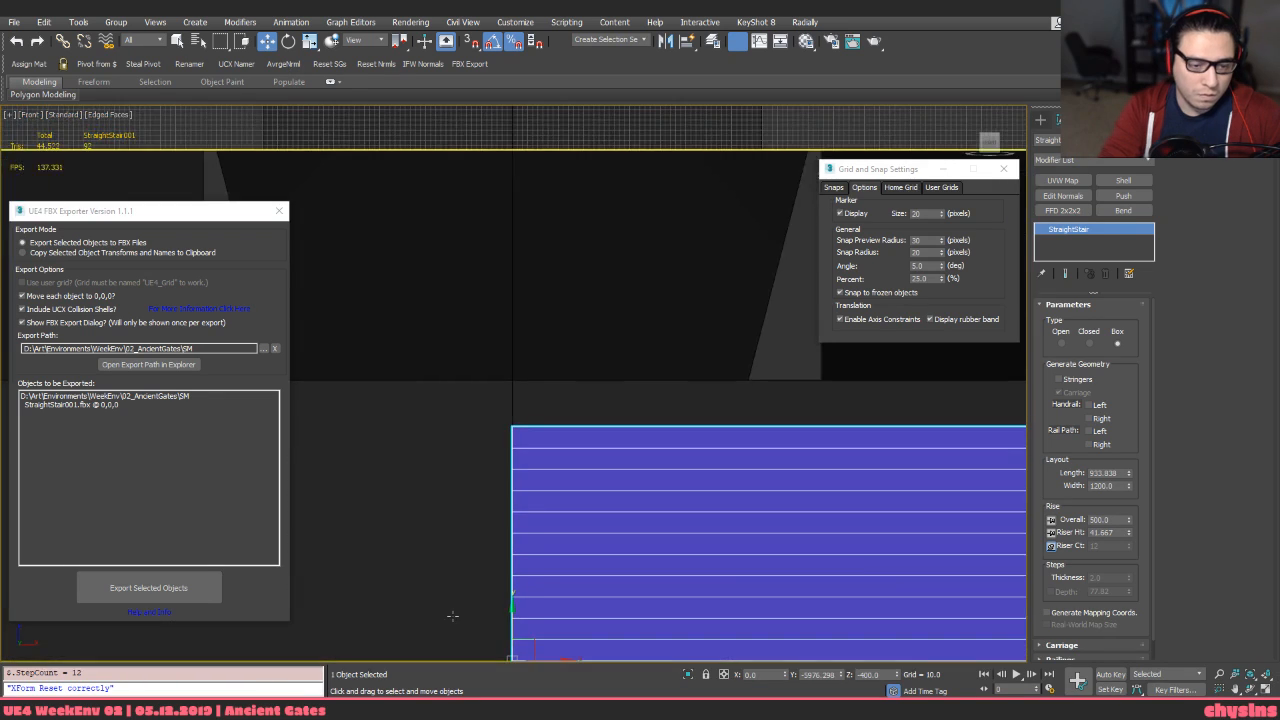
Reselect the stair in the perspective view and raise its riser height to about 50.83
left_click(570, 513)
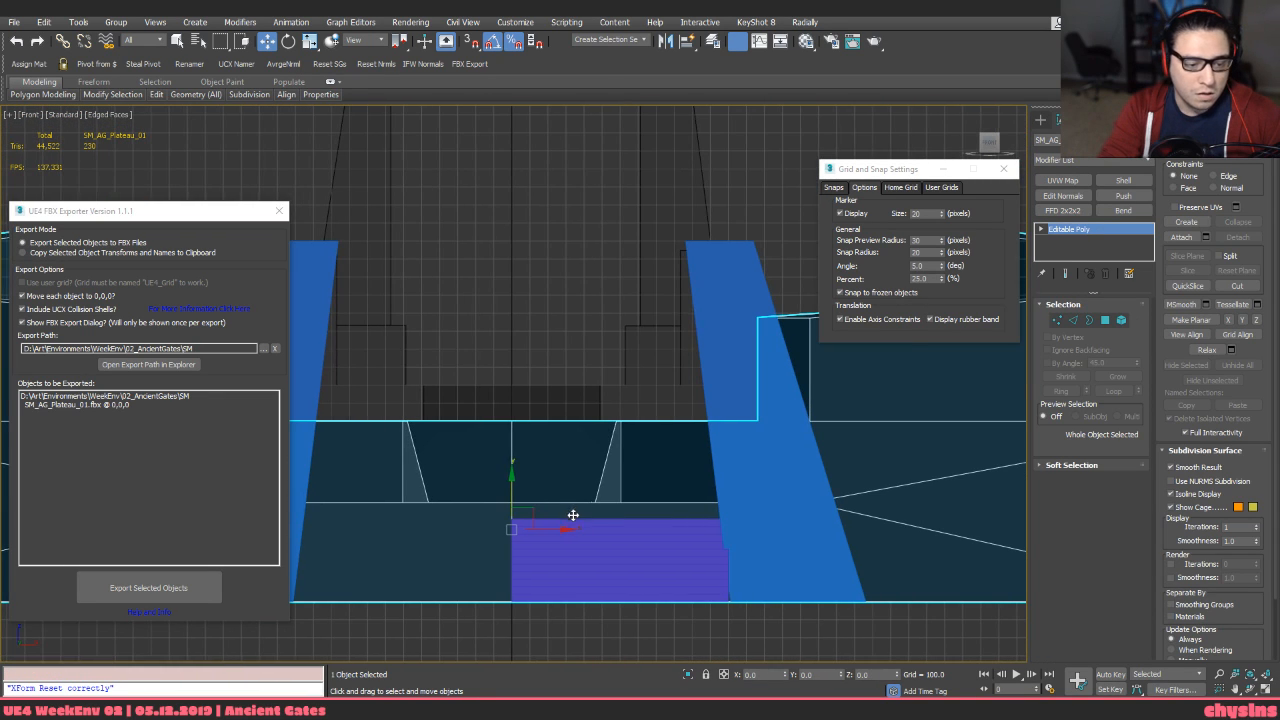
key("p")
scroll(584, 514, "down", 4)
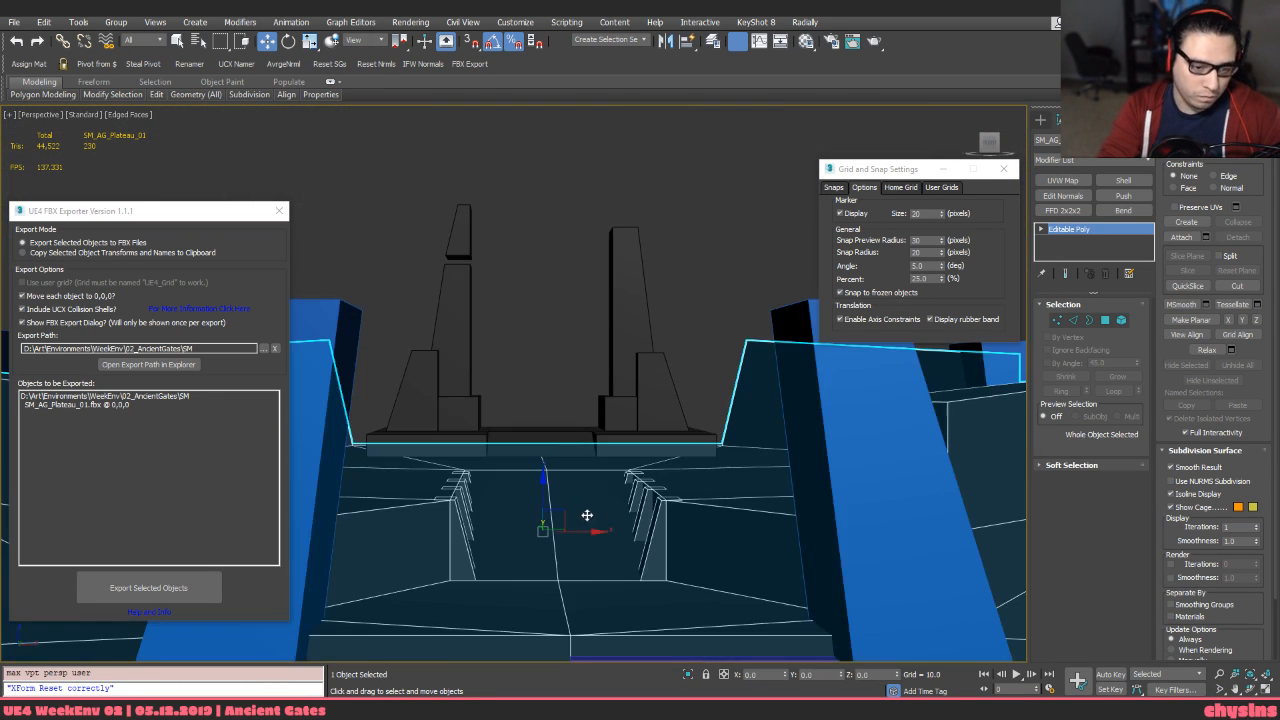
middle_click_drag(586, 514, 717, 294)
scroll(653, 414, "up", 4)
left_click(652, 414)
scroll(714, 225, "up", 3)
scroll(671, 363, "down", 5)
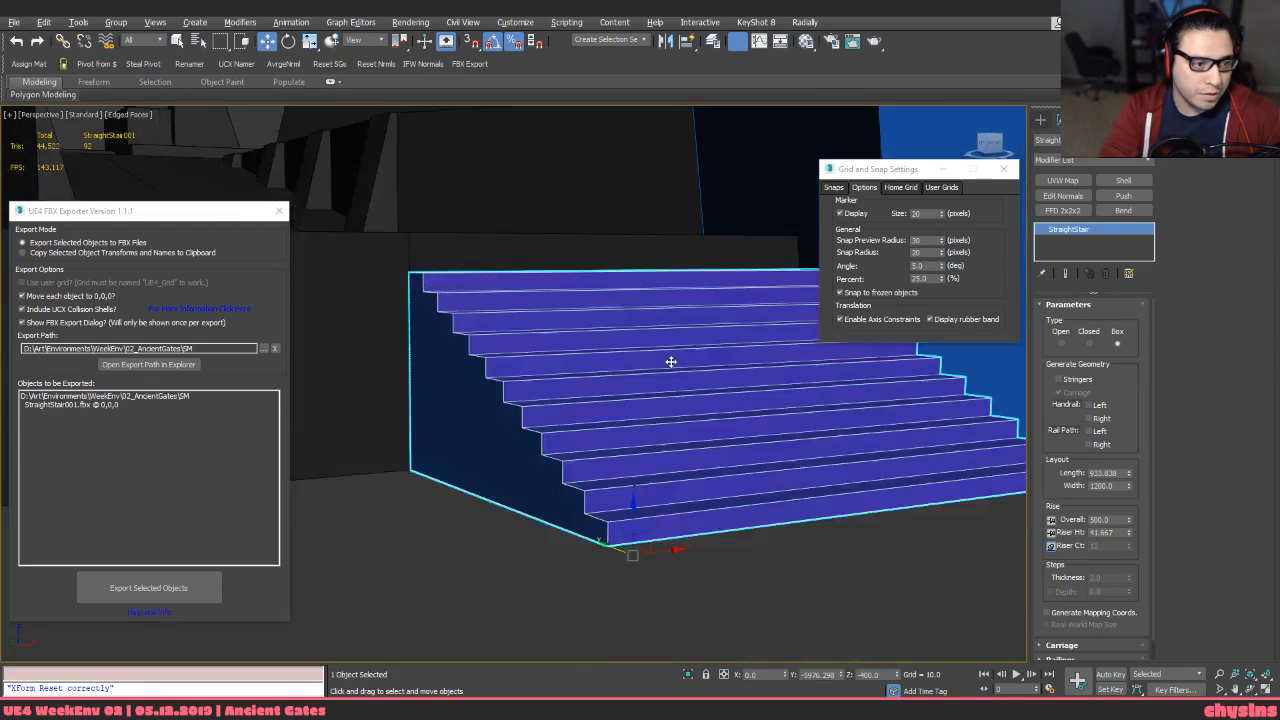
scroll(654, 397, "up", 2)
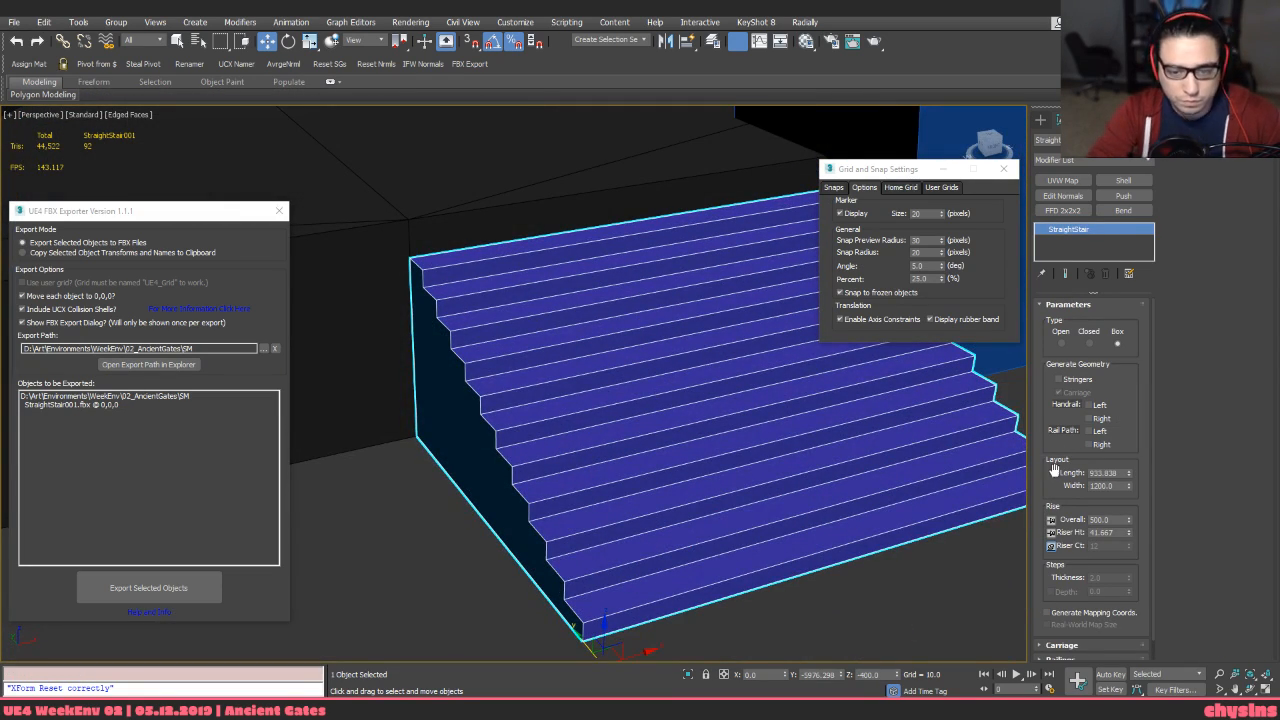
left_click_drag(1128, 533, 1128, 515)
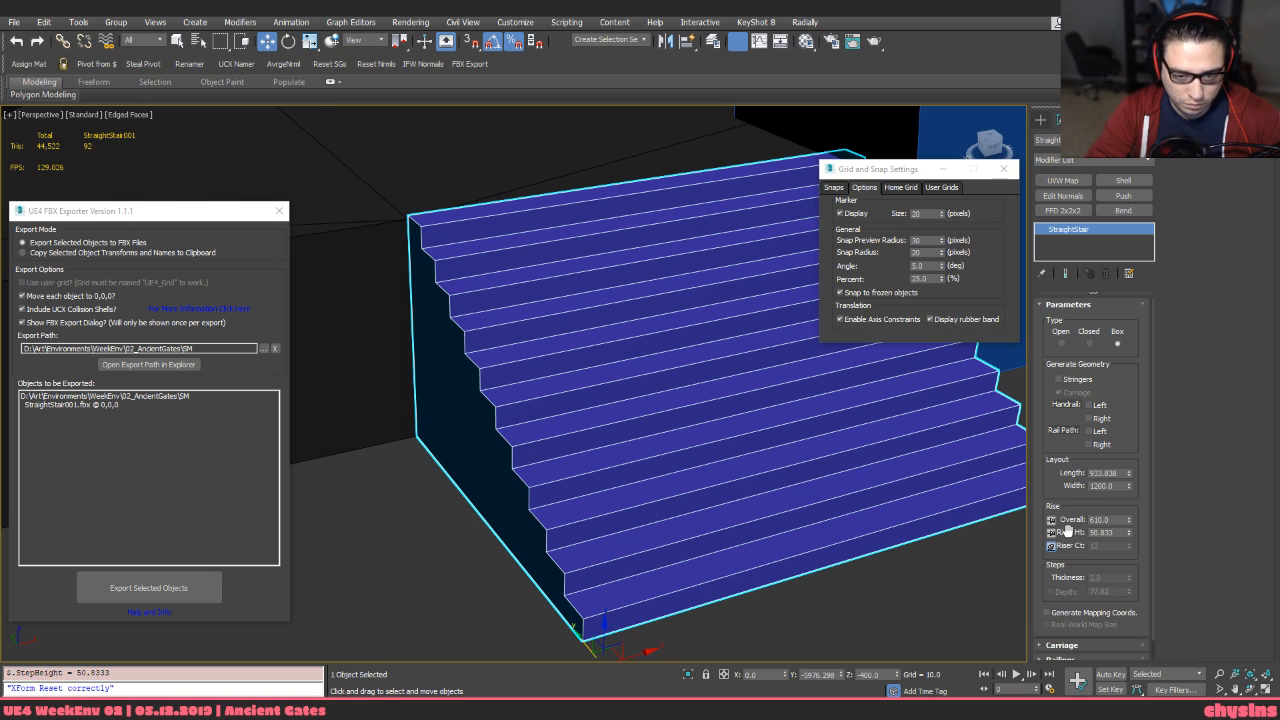
Set the stair's riser height to 30 and lock it so the riser count becomes adjustable
left_click_drag(1118, 533, 1069, 527)
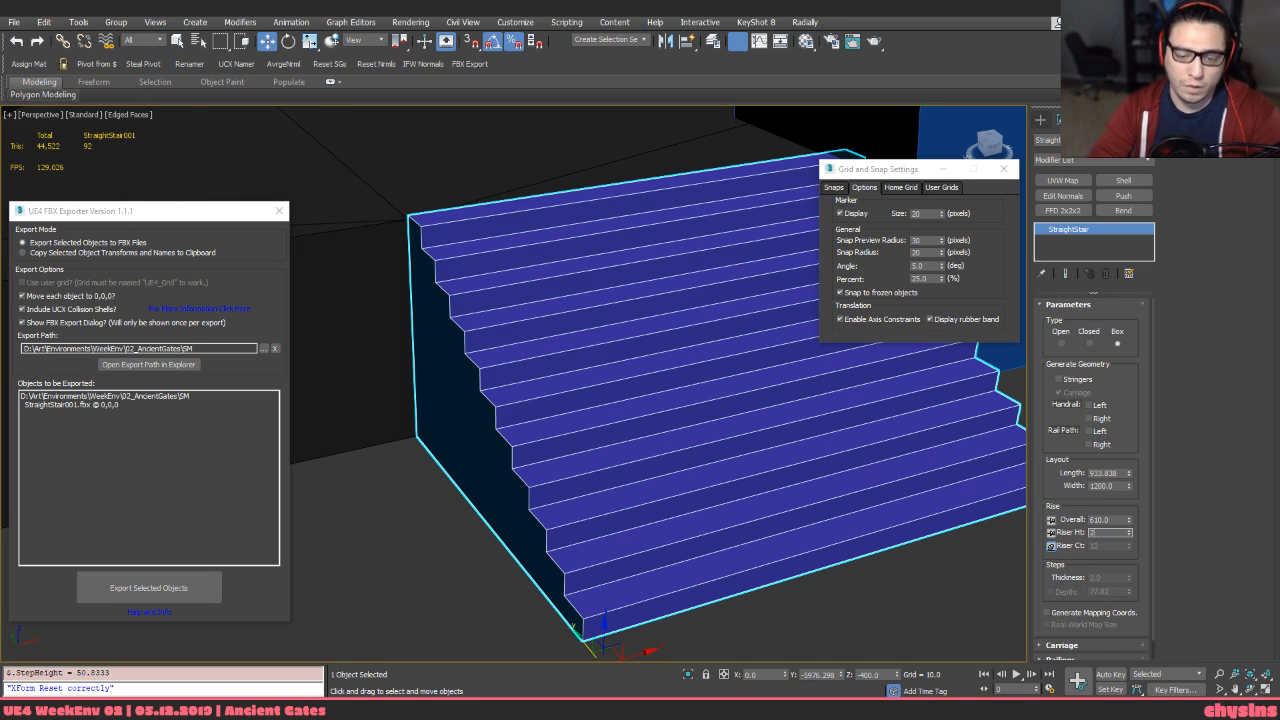
type("30")
key("Return")
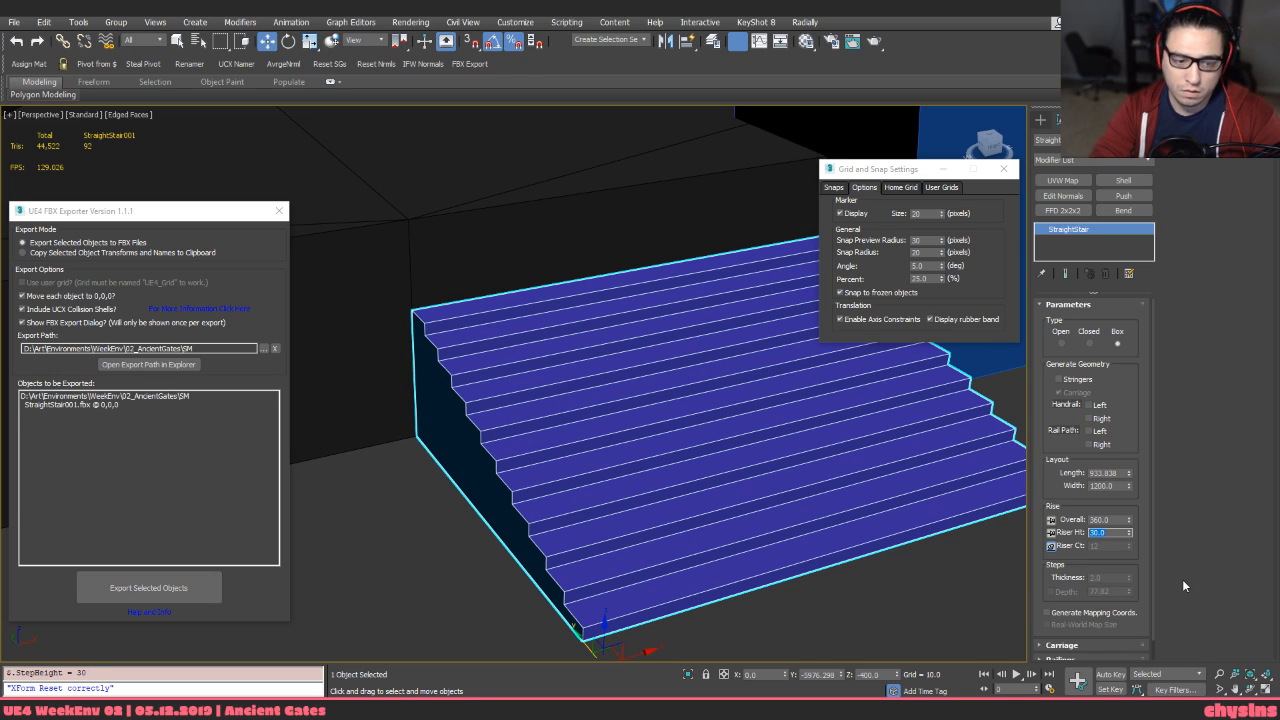
left_click(1051, 545)
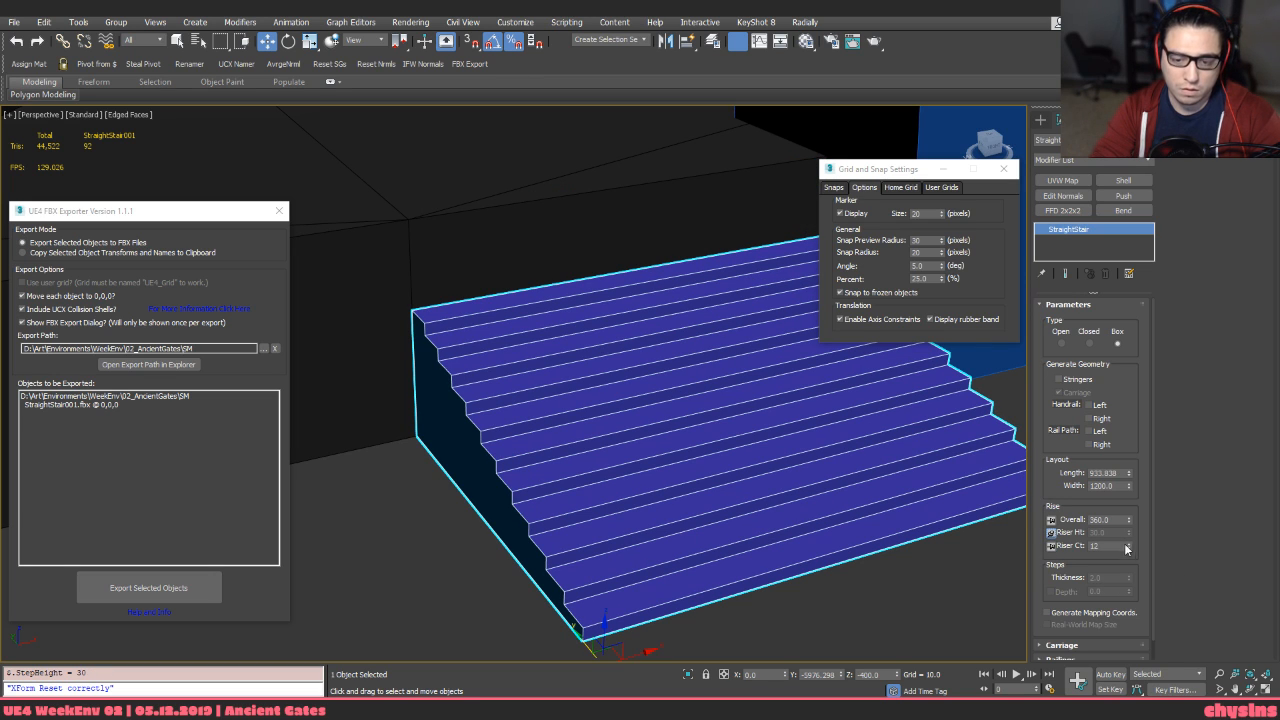
Raise the stair's riser count to 20 while comparing its top with the plateau floor
left_click(1129, 543)
left_click(1129, 543)
left_click(1129, 543)
left_click(1129, 543)
left_click(1129, 543)
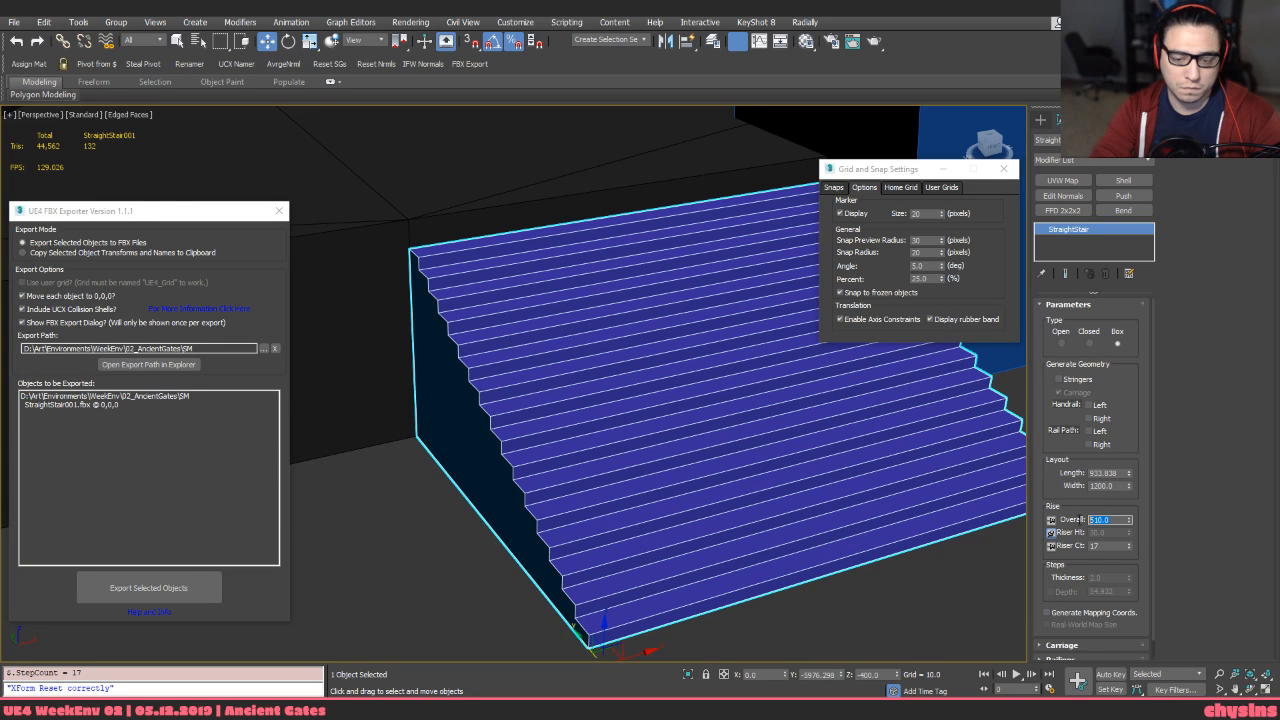
key("Return")
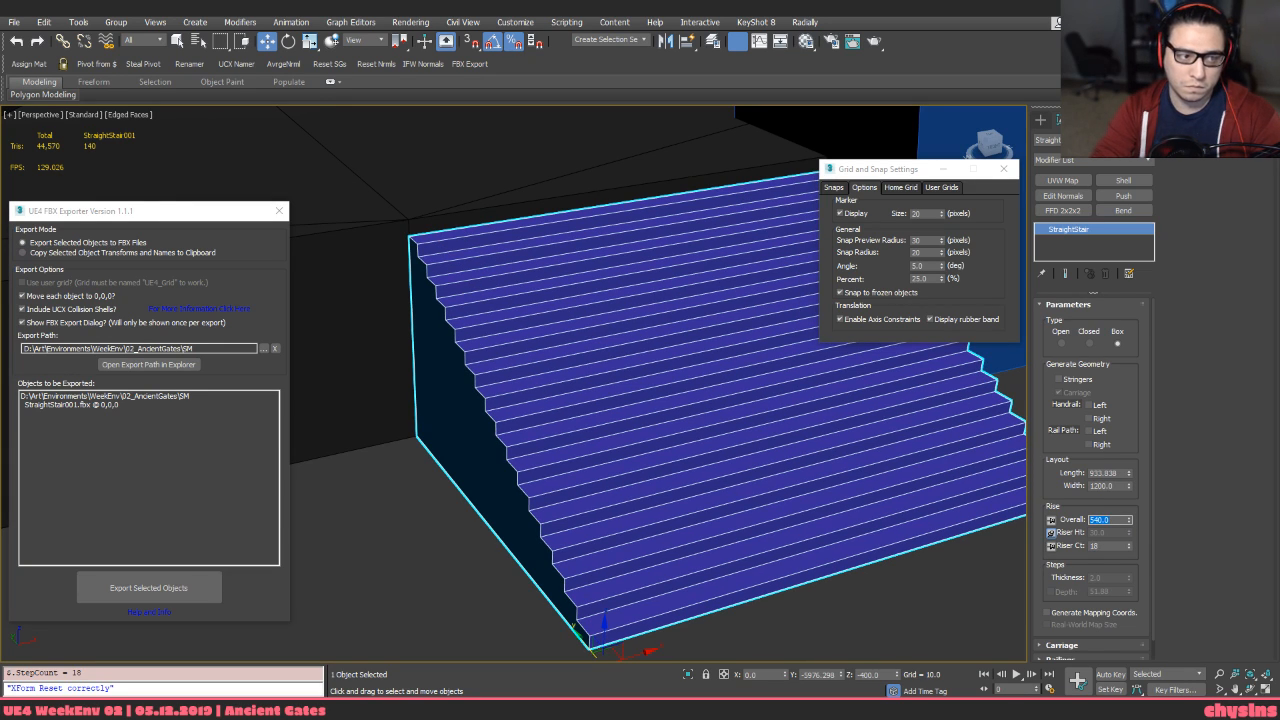
left_click(1128, 543)
left_click(1128, 543)
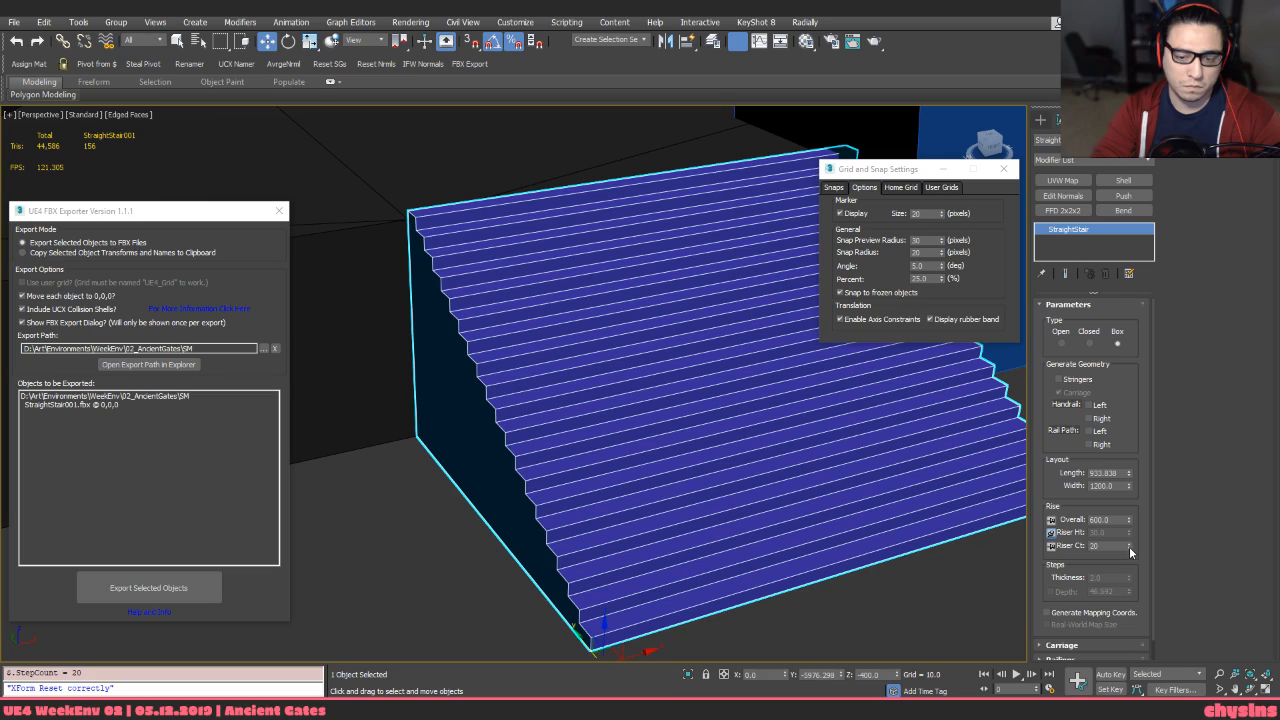
left_click(1130, 548)
middle_click_drag(708, 241, 628, 356)
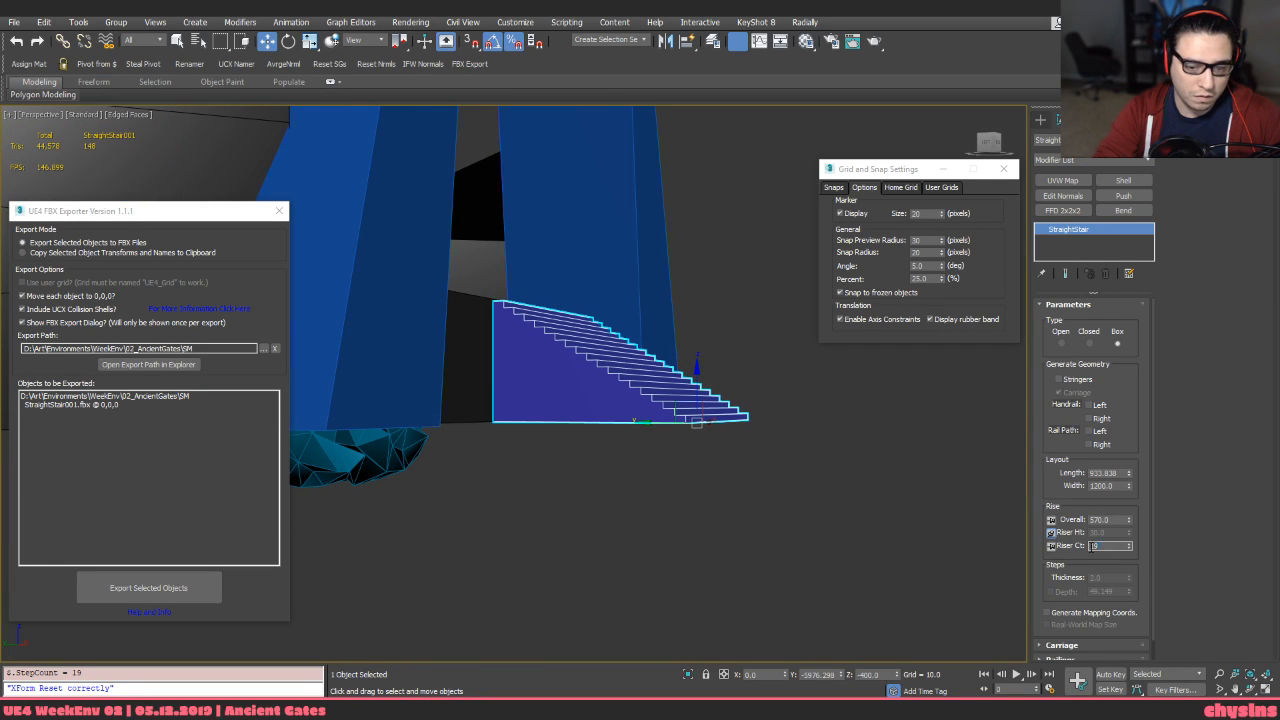
type("20")
key("Return")
Set the stair's overall rise to 550 with the riser height kept locked
middle_click_drag(943, 481, 792, 390, "alt")
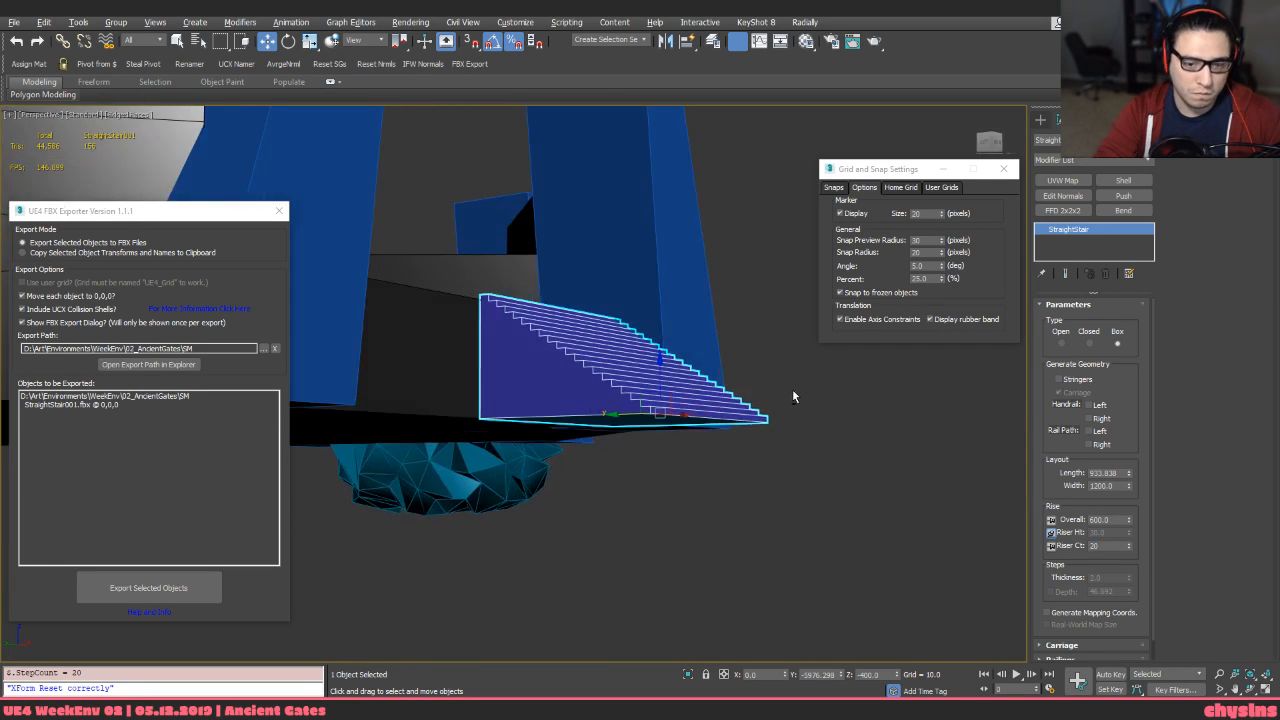
left_click_drag(1119, 521, 1034, 513)
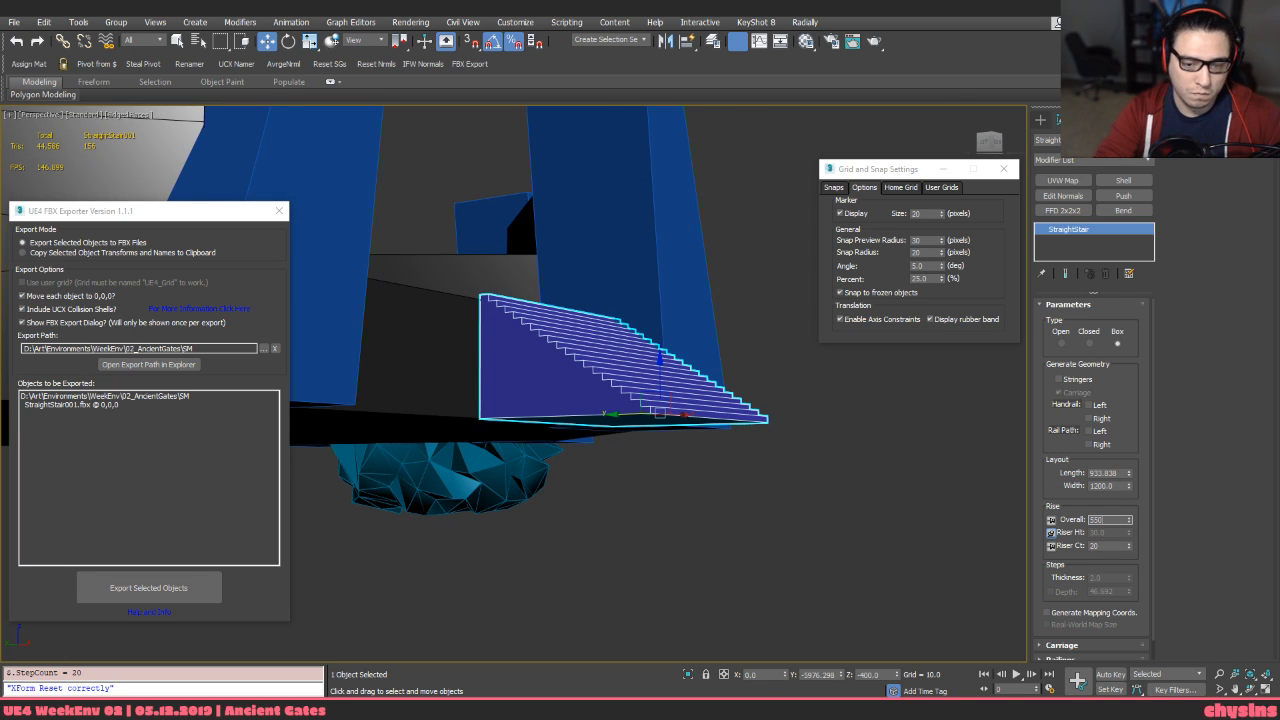
key("Return")
middle_click_drag(537, 374, 501, 349, "alt")
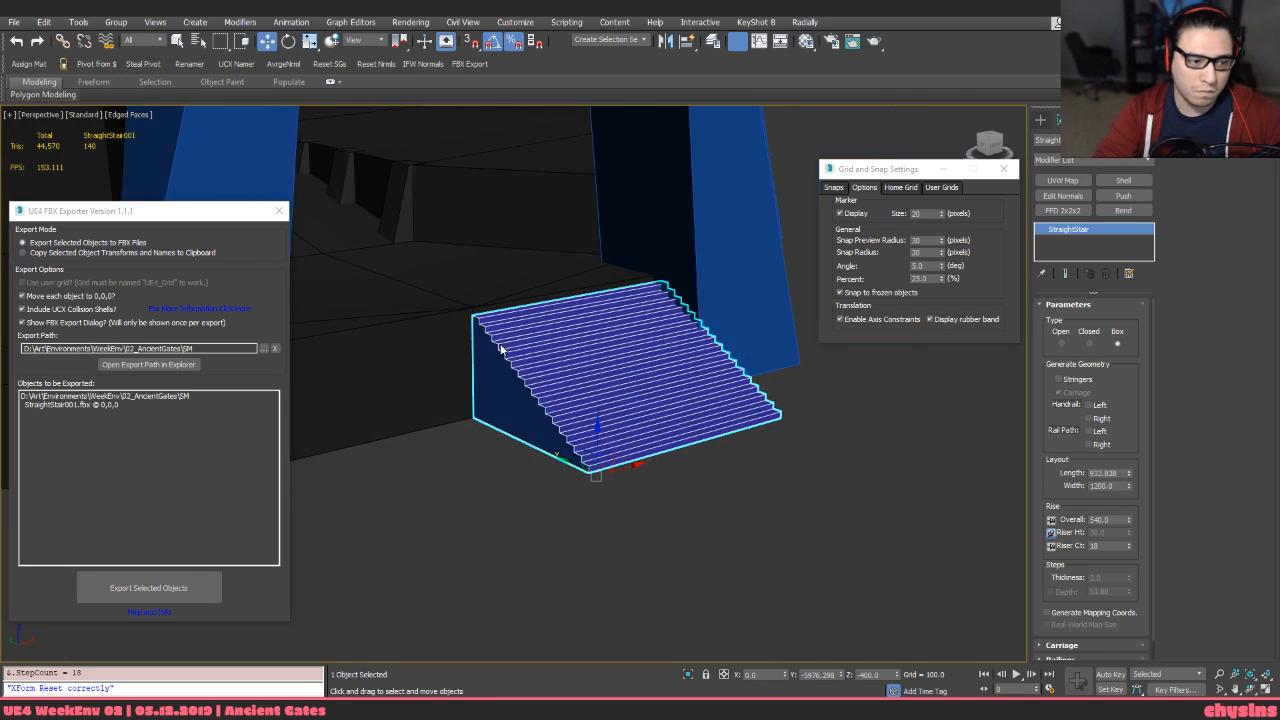
Lock the stair's riser count and set its riser height to 20
scroll(500, 348, "up", 2)
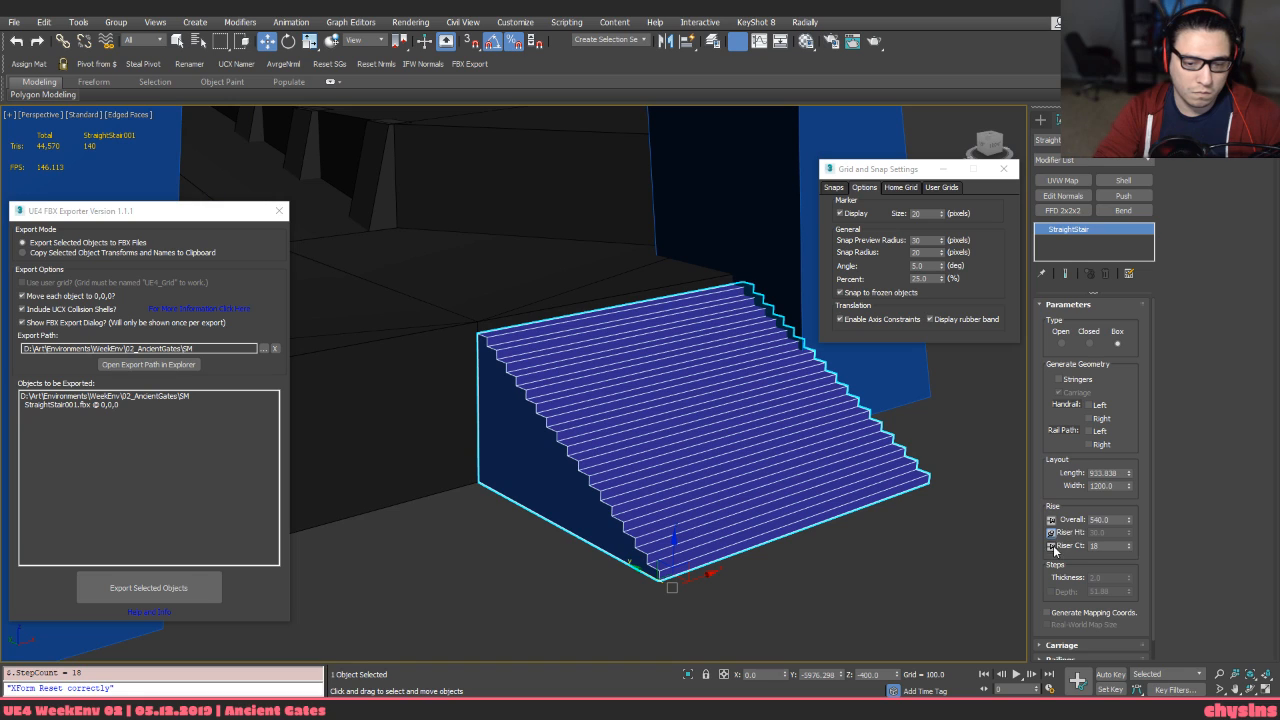
left_click(1051, 545)
type("20")
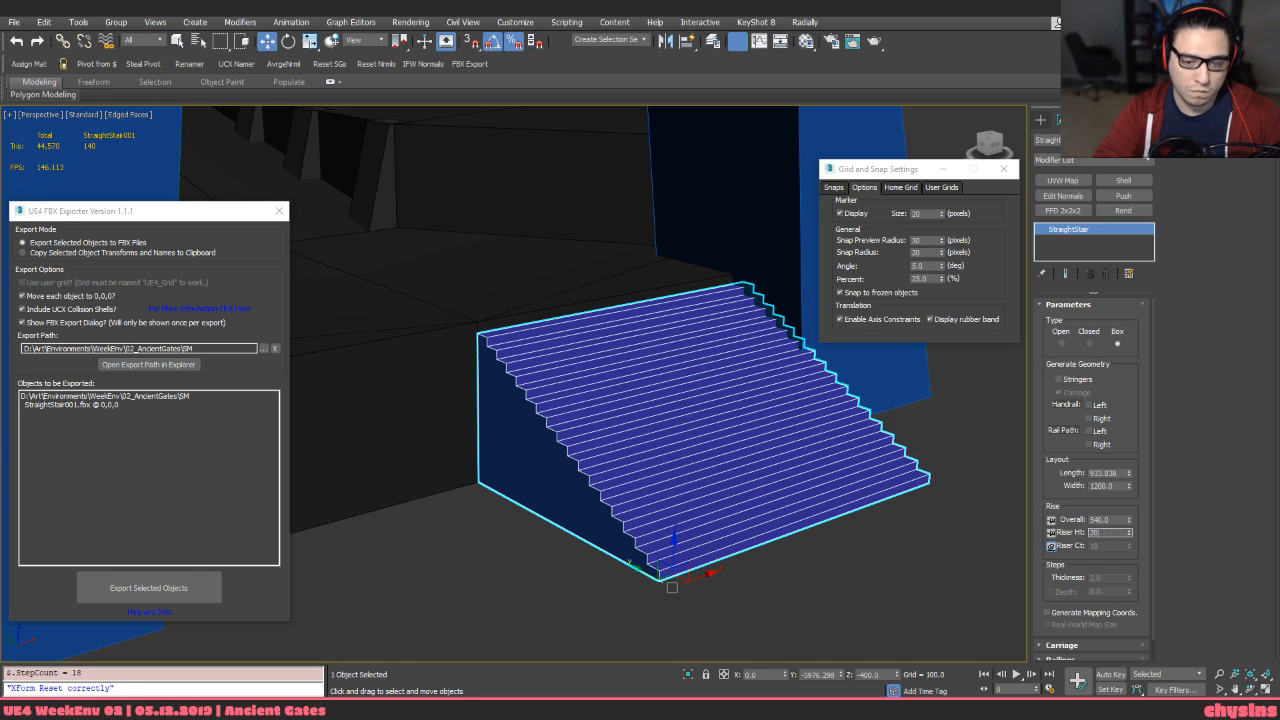
key("Return")
Lock the riser height and raise the riser count to 28, checking the stair's top against the plateau floor
left_click(1051, 533)
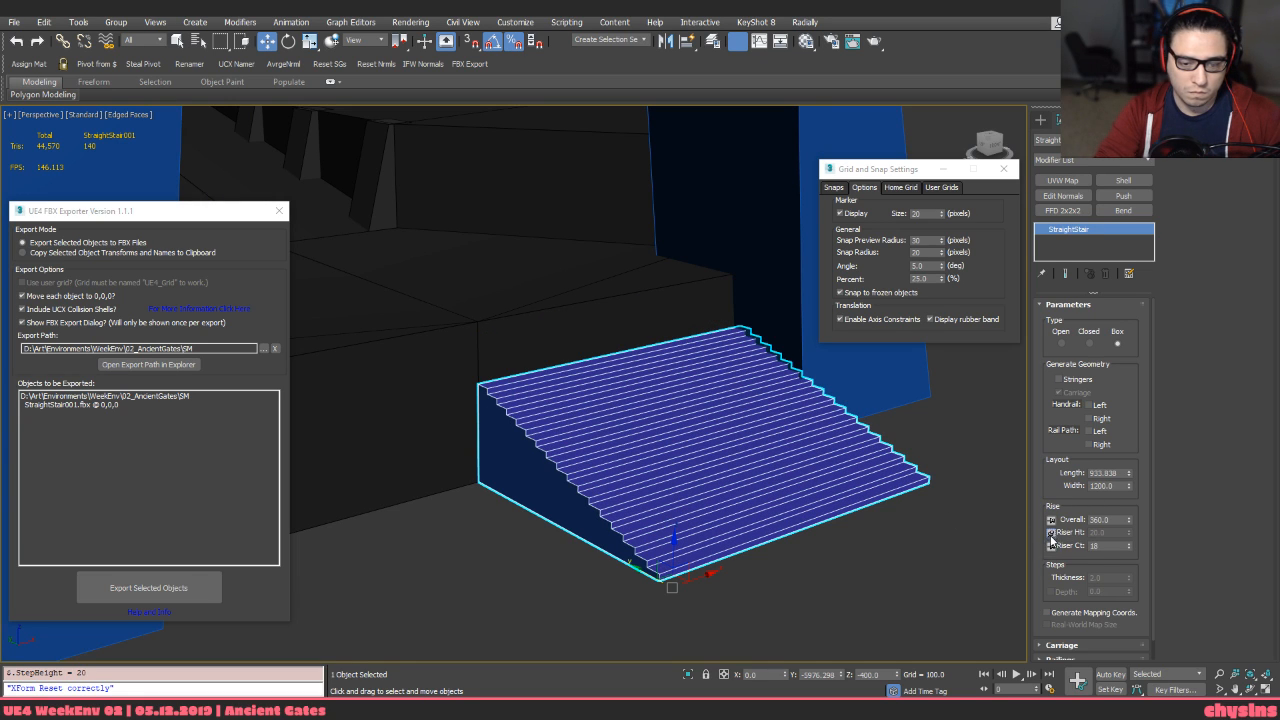
left_click_drag(1130, 545, 1129, 542)
scroll(495, 337, "up", 6)
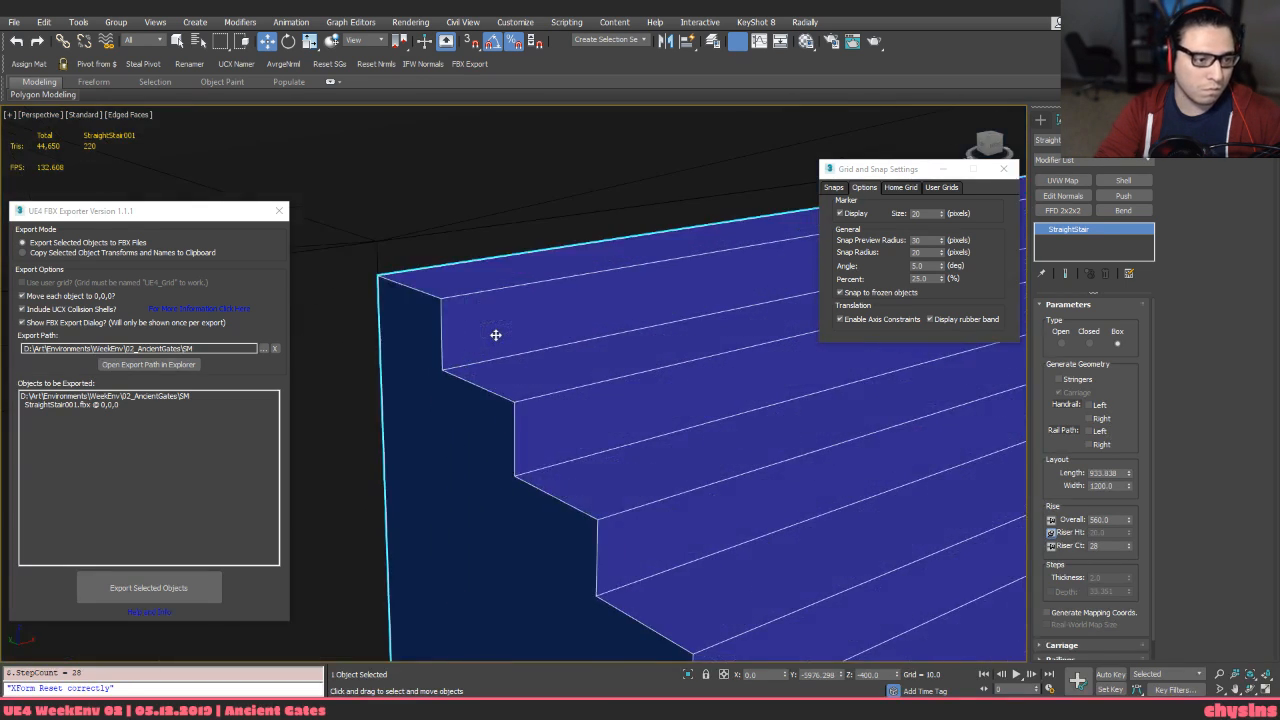
scroll(495, 337, "down", 6)
middle_click_drag(531, 314, 672, 405, "alt")
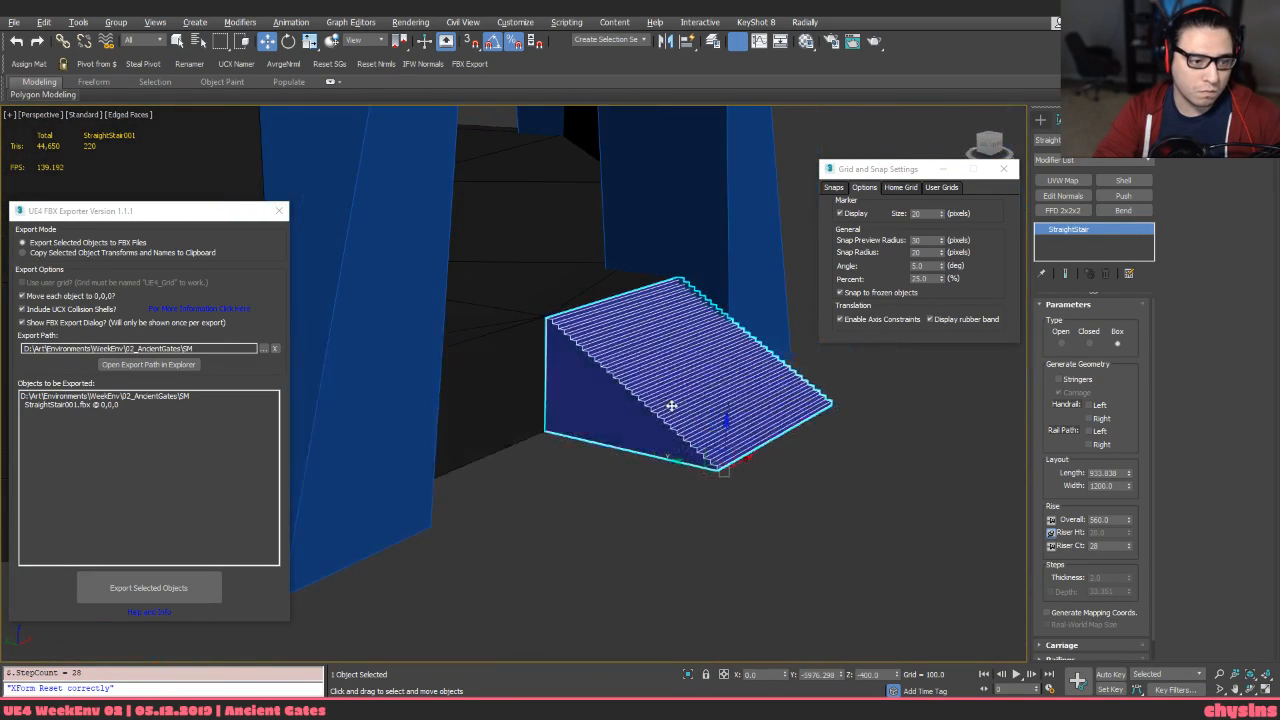
scroll(597, 323, "up", 8)
scroll(671, 327, "down", 8)
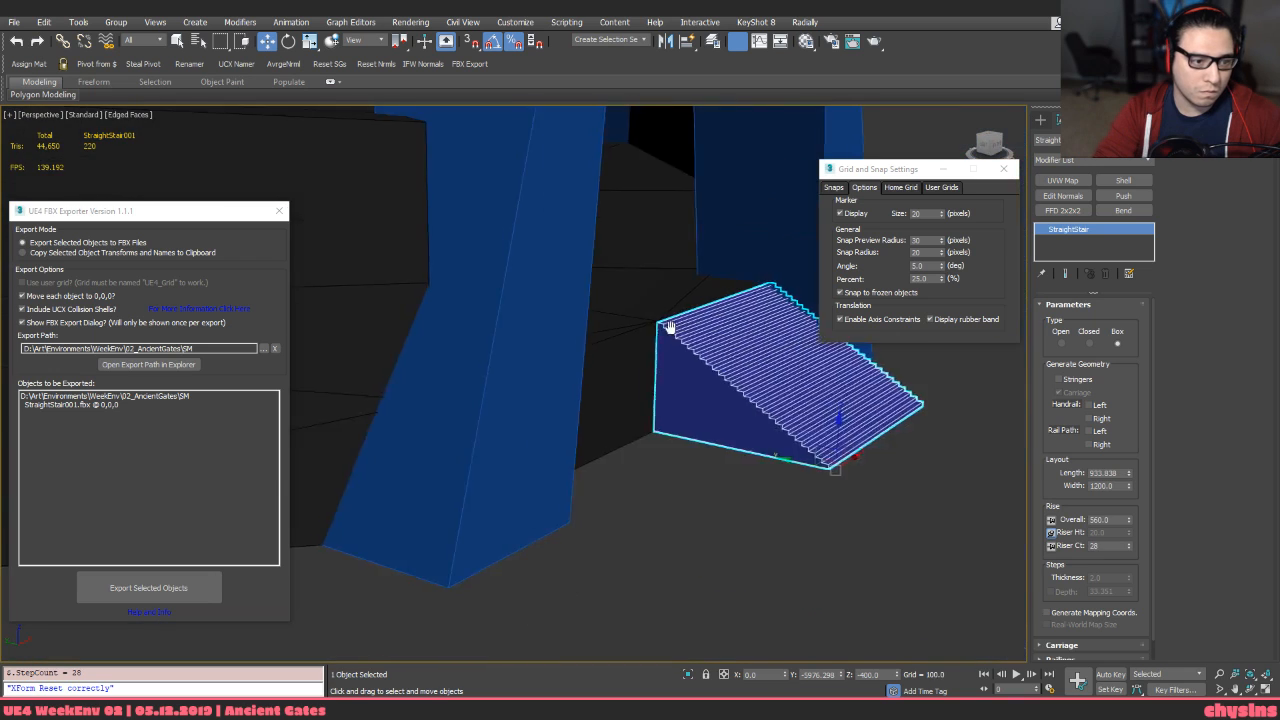
Snap the stair's base vertically to the bottom vertex of the neighbouring pillar, with snapping enabled only for this move
middle_click_drag(669, 326, 610, 205)
middle_click_drag(629, 318, 639, 277, "alt")
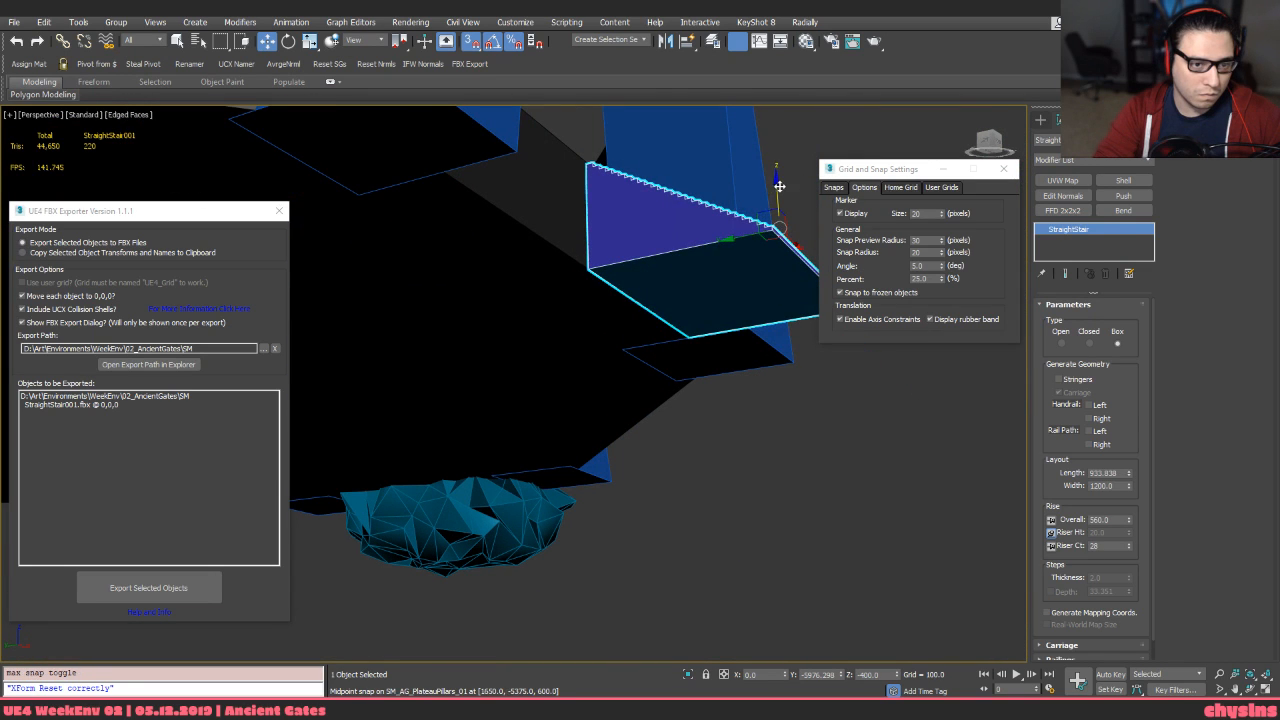
left_click_drag(777, 229, 748, 327)
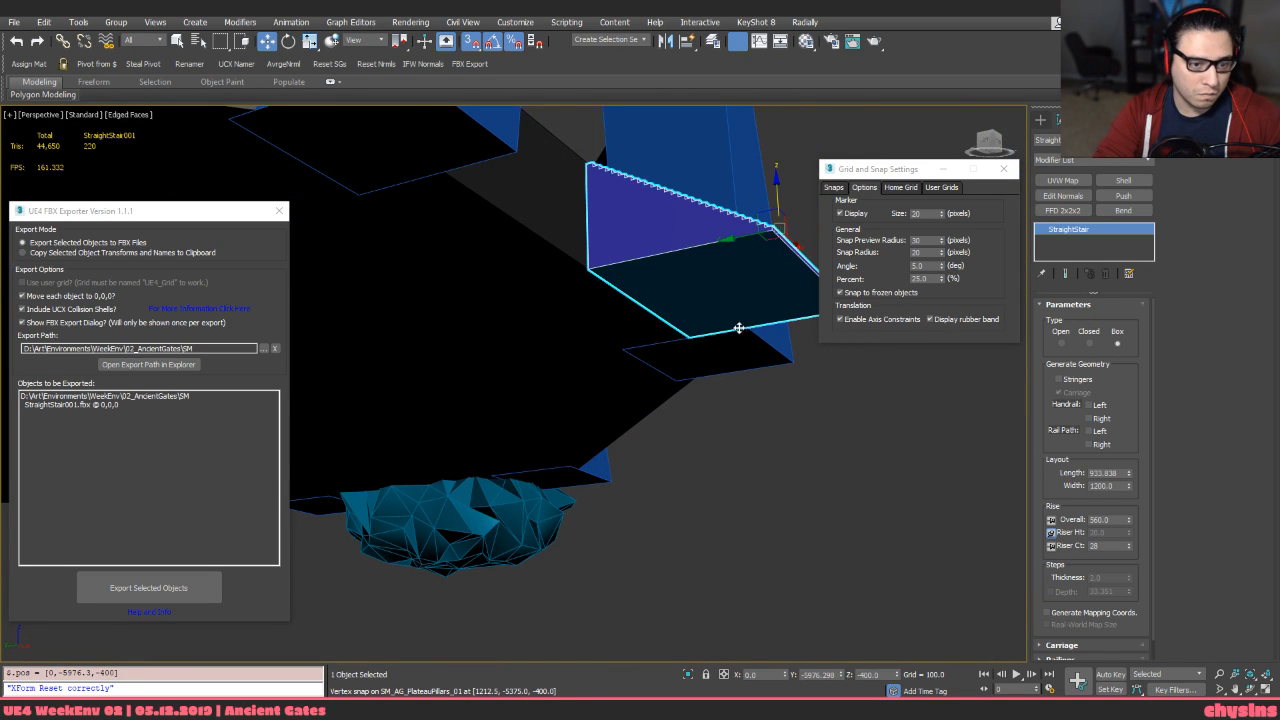
key("s")
middle_click_drag(737, 328, 692, 402, "alt")
key("r")
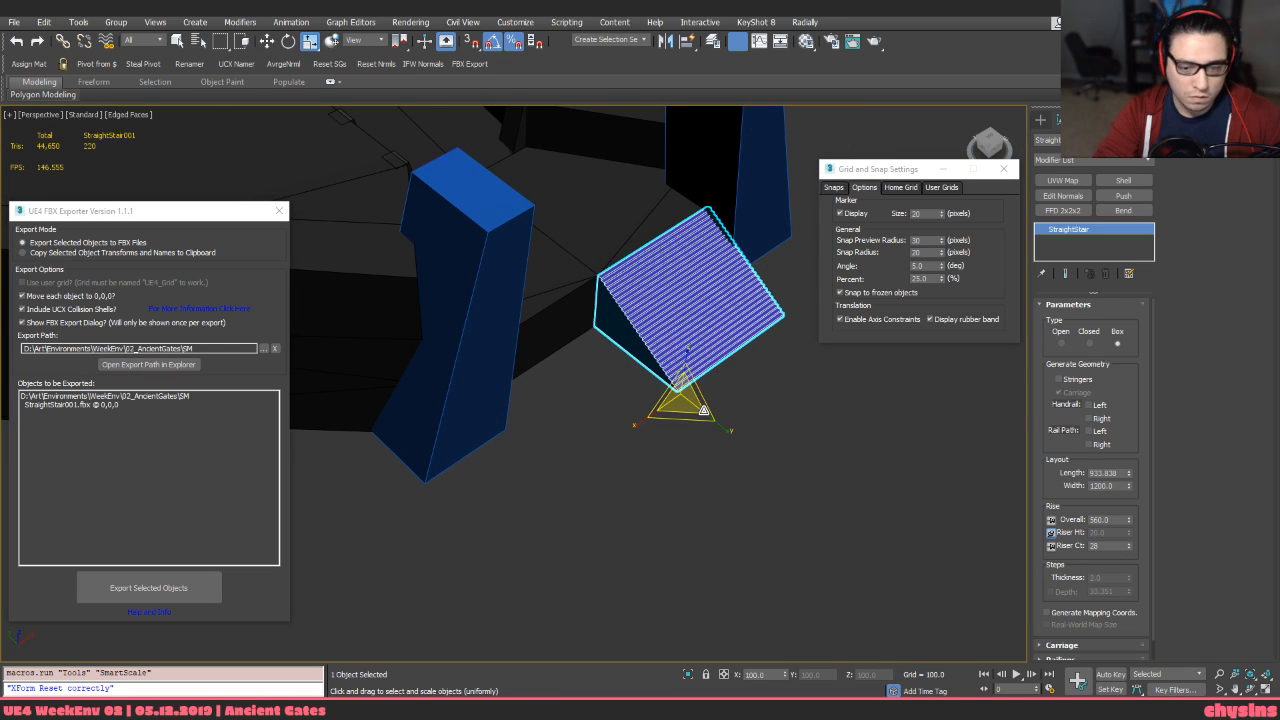
key("w")
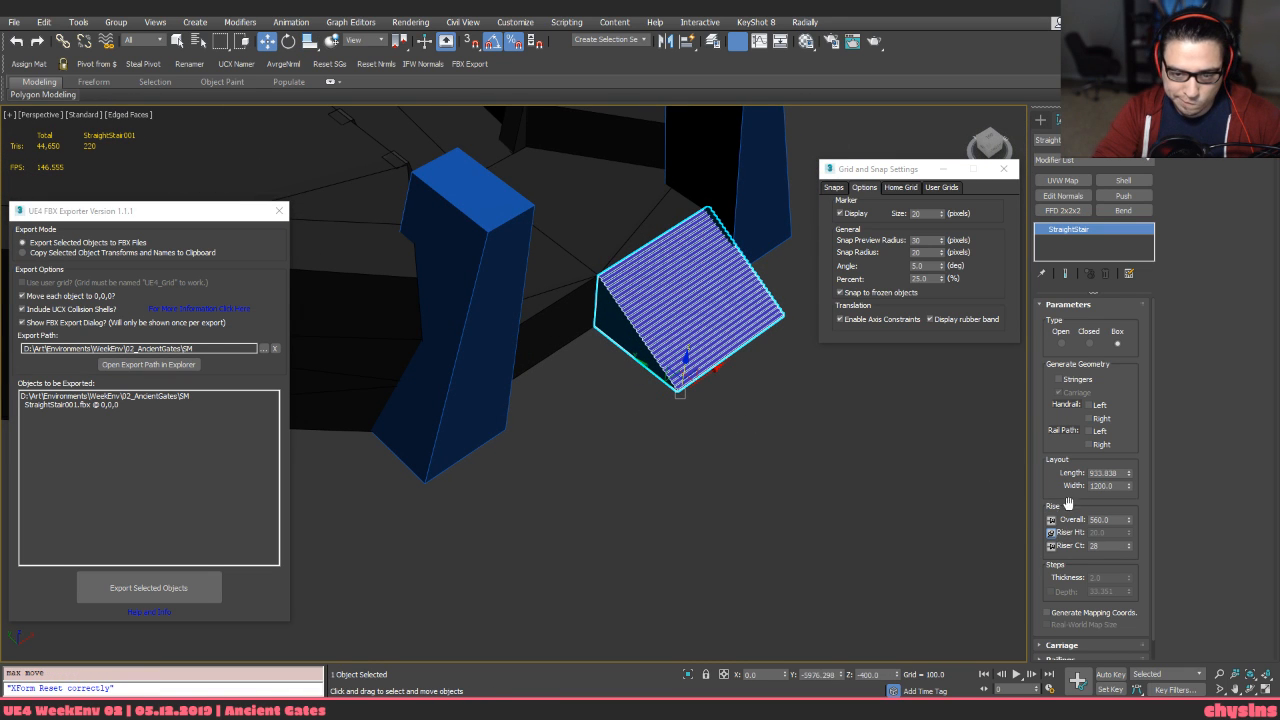
scroll(1080, 598, "down", 1)
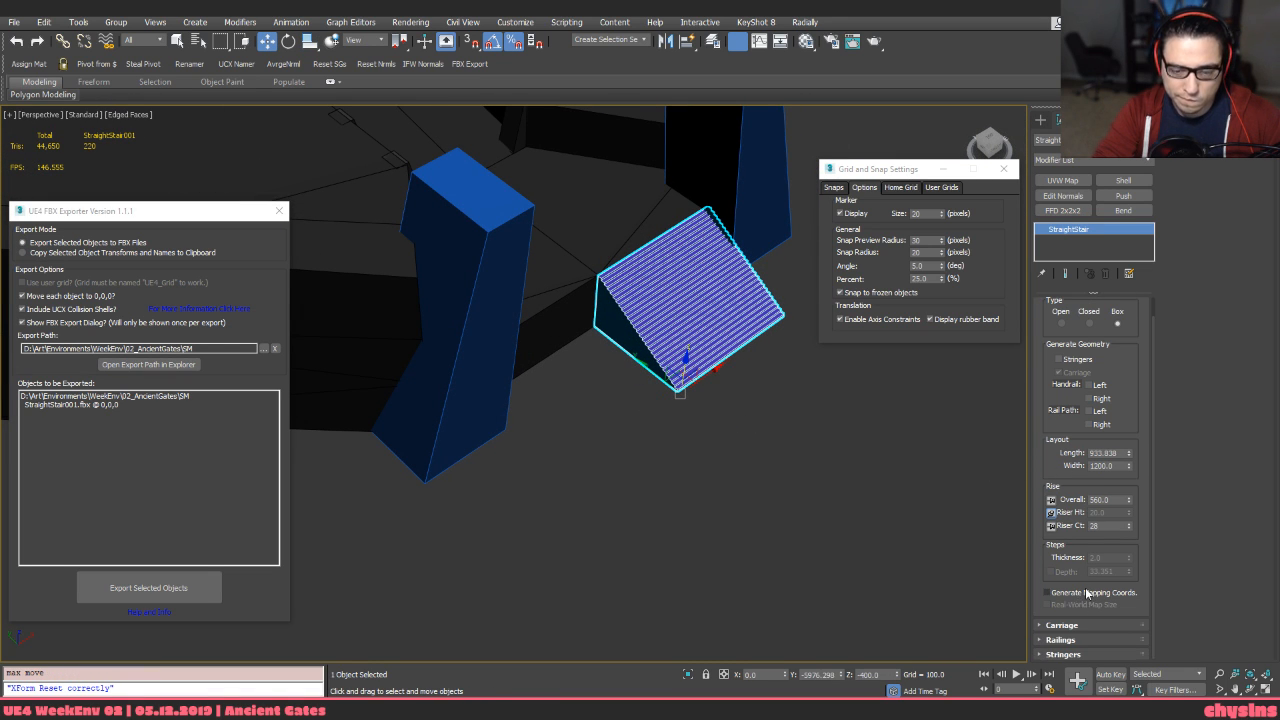
Try scaling the stair along a single axis and undo the trial changes
scroll(1087, 593, "down", 1)
key("r")
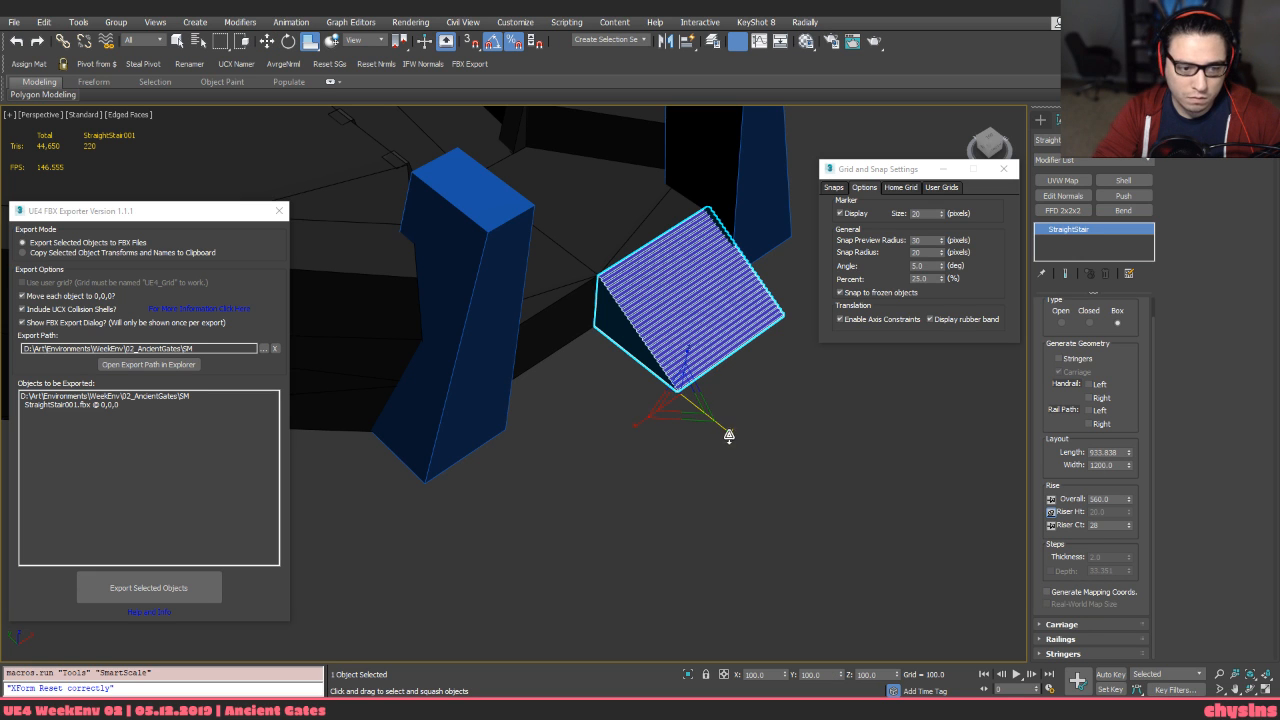
left_click_drag(729, 436, 754, 446)
key("ctrl+z")
key("r")
key("r")
middle_click_drag(706, 378, 730, 342, "alt")
key("alt+Tab")
key("w")
mouse_move(569, 397)
right_mouse_down()
mouse_move(540, 398)
mouse_move(592, 452)
mouse_move(556, 362)
mouse_move(566, 394)
mouse_move(574, 364)
mouse_move(566, 395)
right_mouse_up()
left_click(570, 392)
key("s")
key("alt+Tab")
middle_click_drag(561, 427, 677, 445, "alt")
key("ctrl+z")
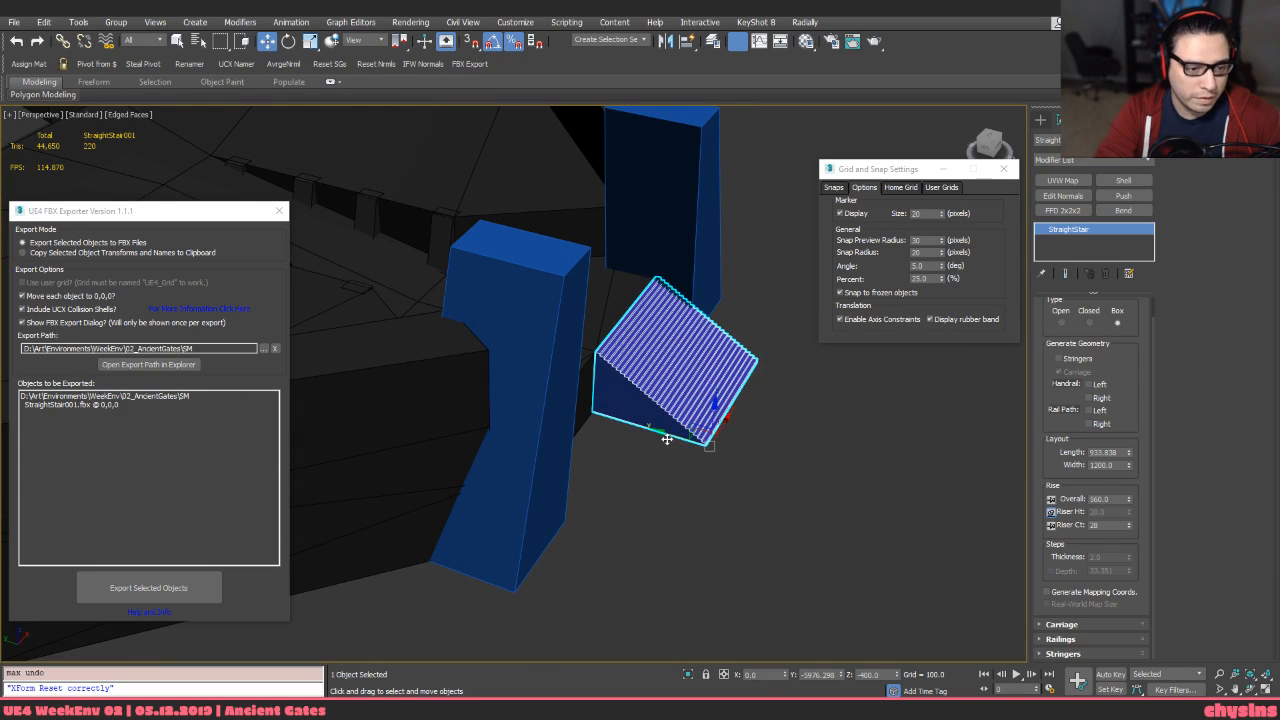
Move the stair away from the plateau and scale it to 200% along Y to lengthen its run
left_click_drag(667, 439, 777, 517)
key("r")
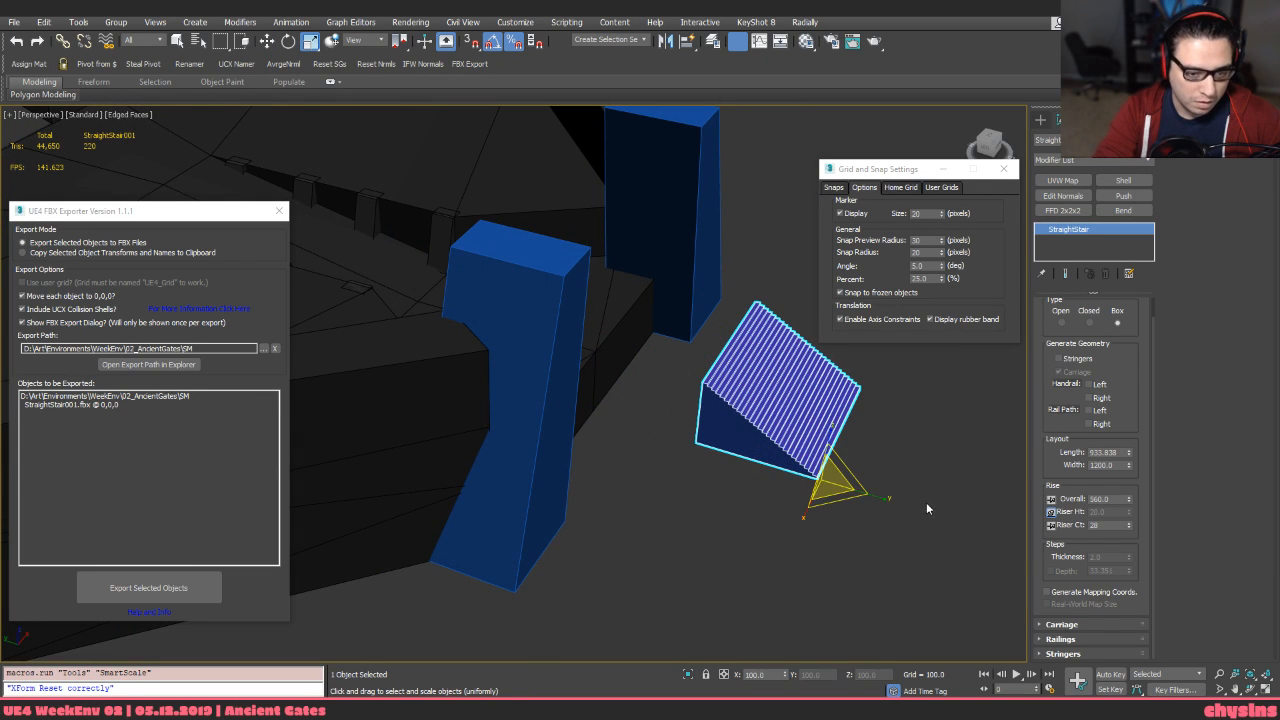
left_click_drag(881, 498, 926, 513)
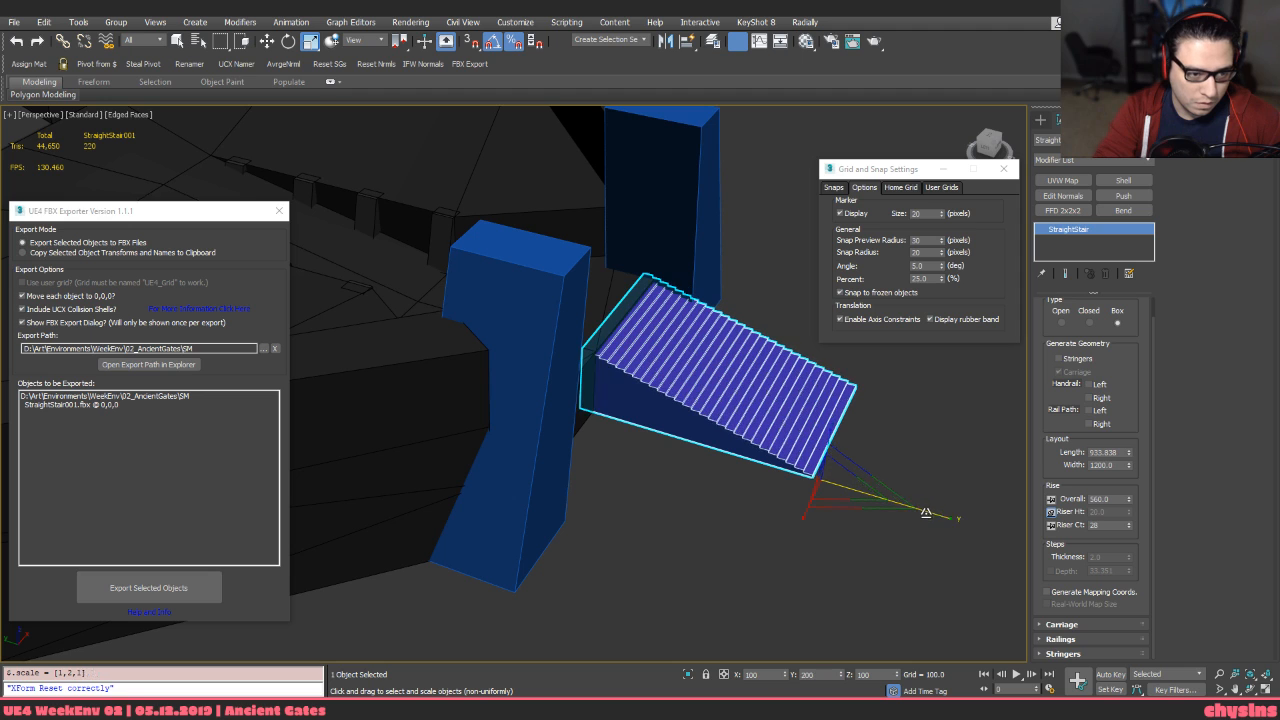
Move the stair back along Y and snap its upper end to the plateau's edge vertex
key("w")
left_click_drag(781, 467, 843, 487)
scroll(650, 382, "up", 5)
key("s")
left_click_drag(637, 356, 489, 303)
scroll(522, 315, "down", 3)
middle_click_drag(522, 315, 457, 397, "alt")
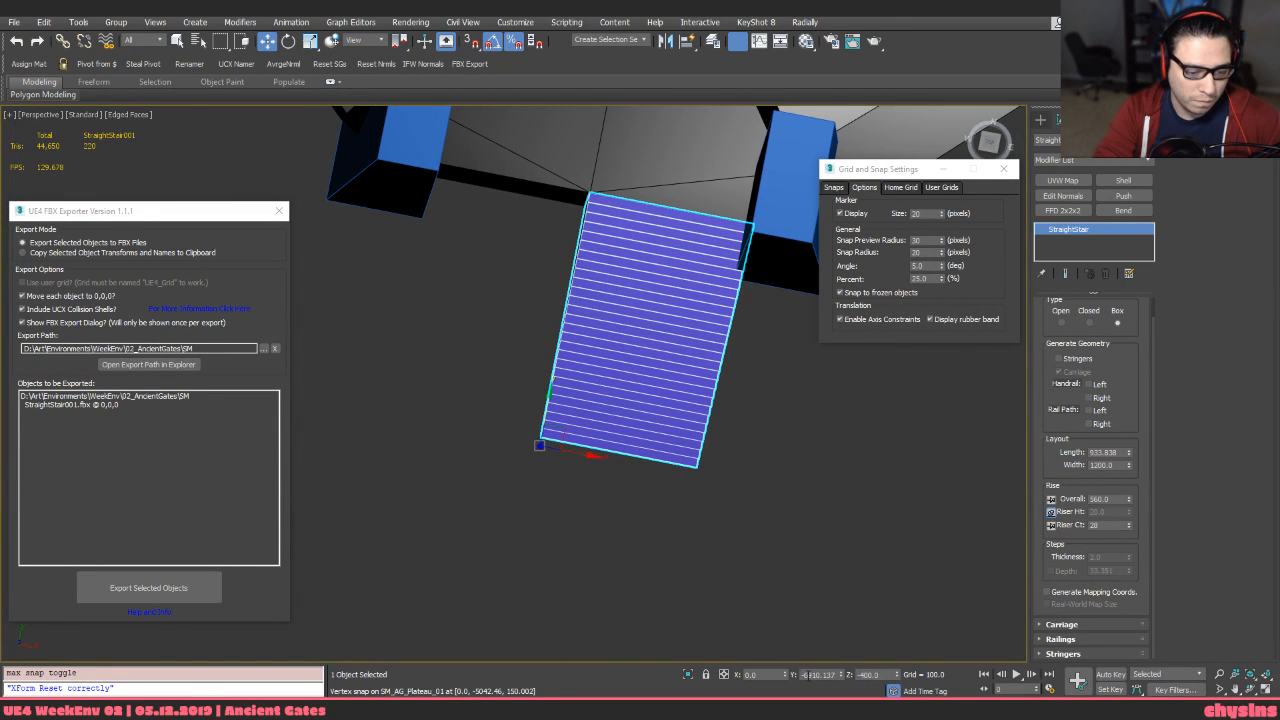
Set the stair's Y position to -7000 and convert the stair to an editable poly
type("-69")
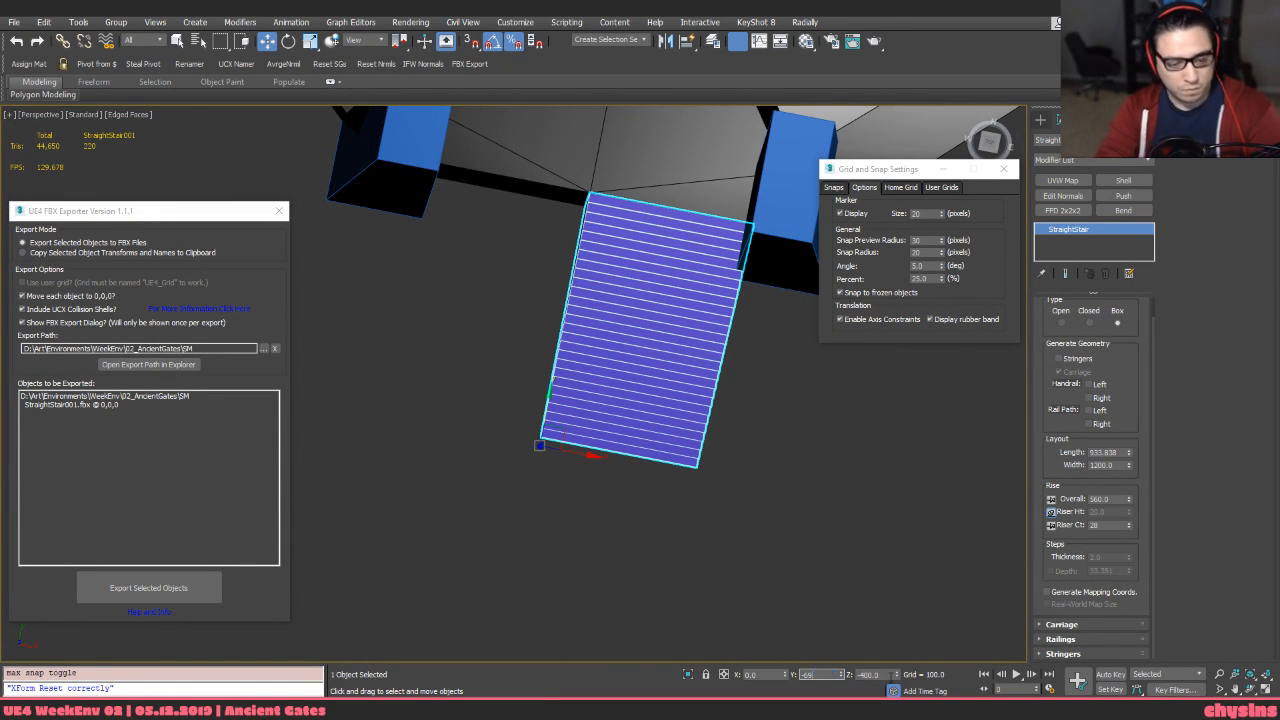
key("Return")
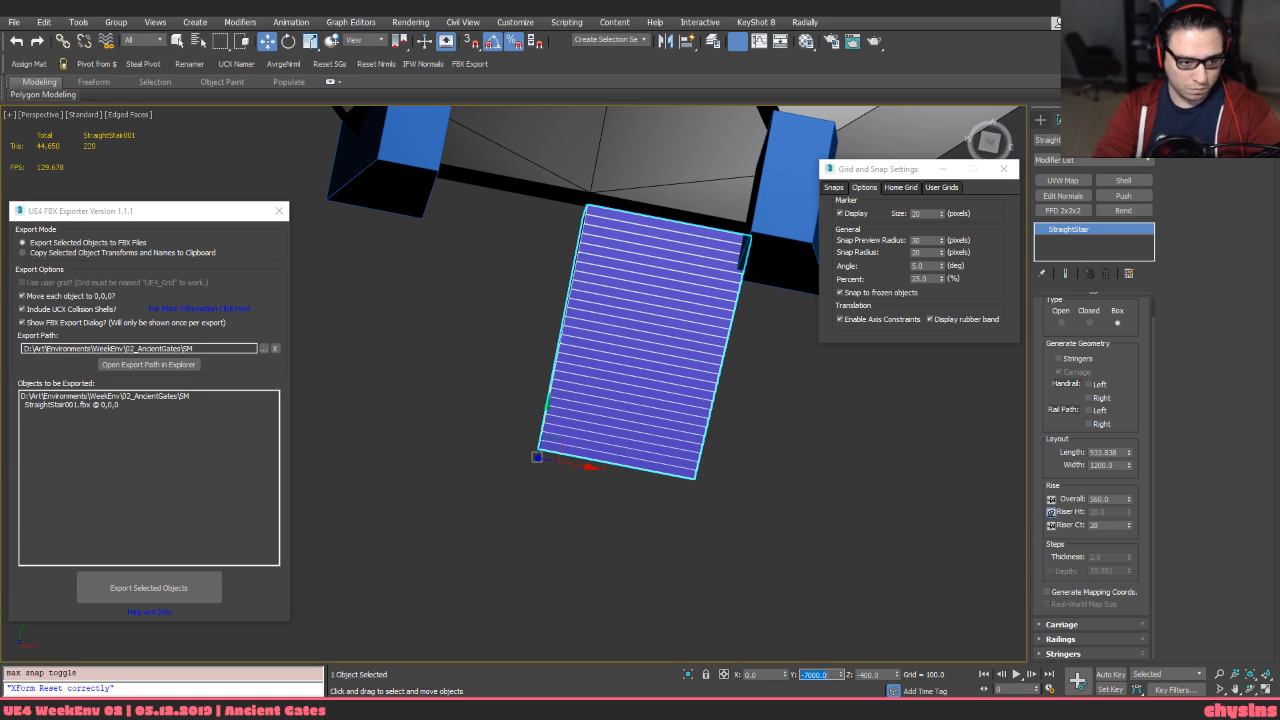
middle_click_drag(706, 608, 628, 392, "alt")
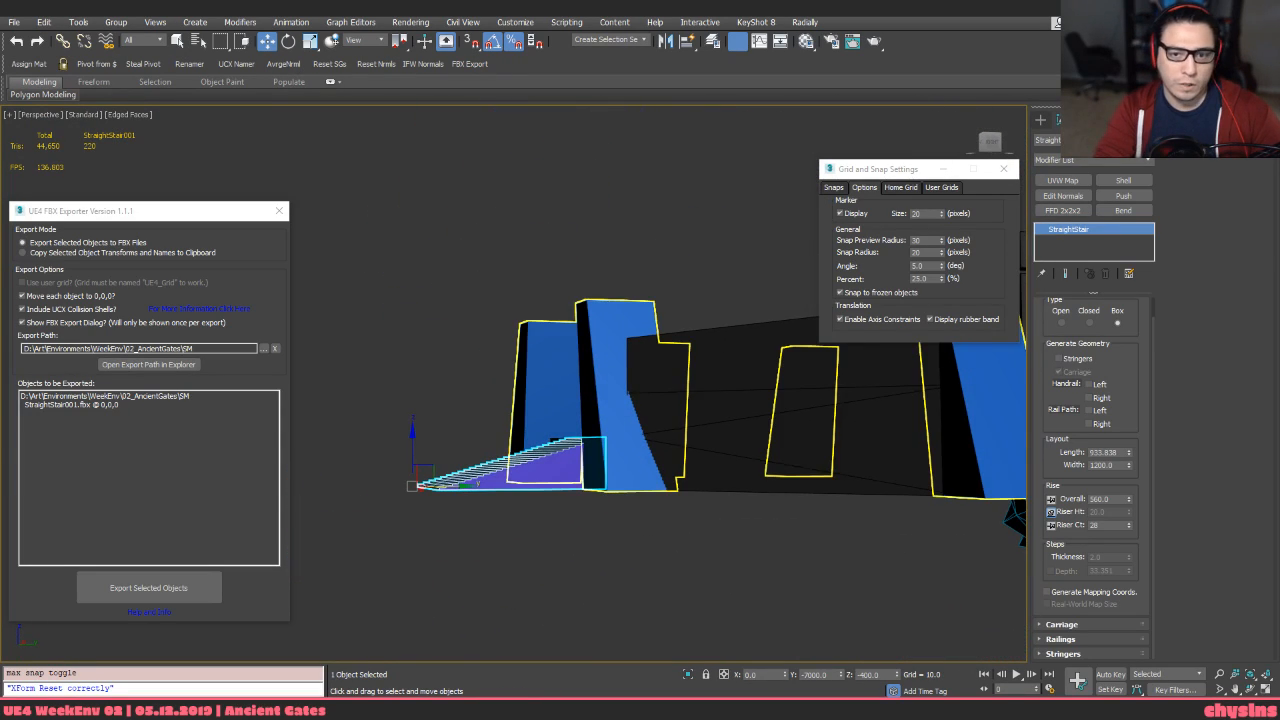
middle_click_drag(1129, 165, 530, 392, "alt")
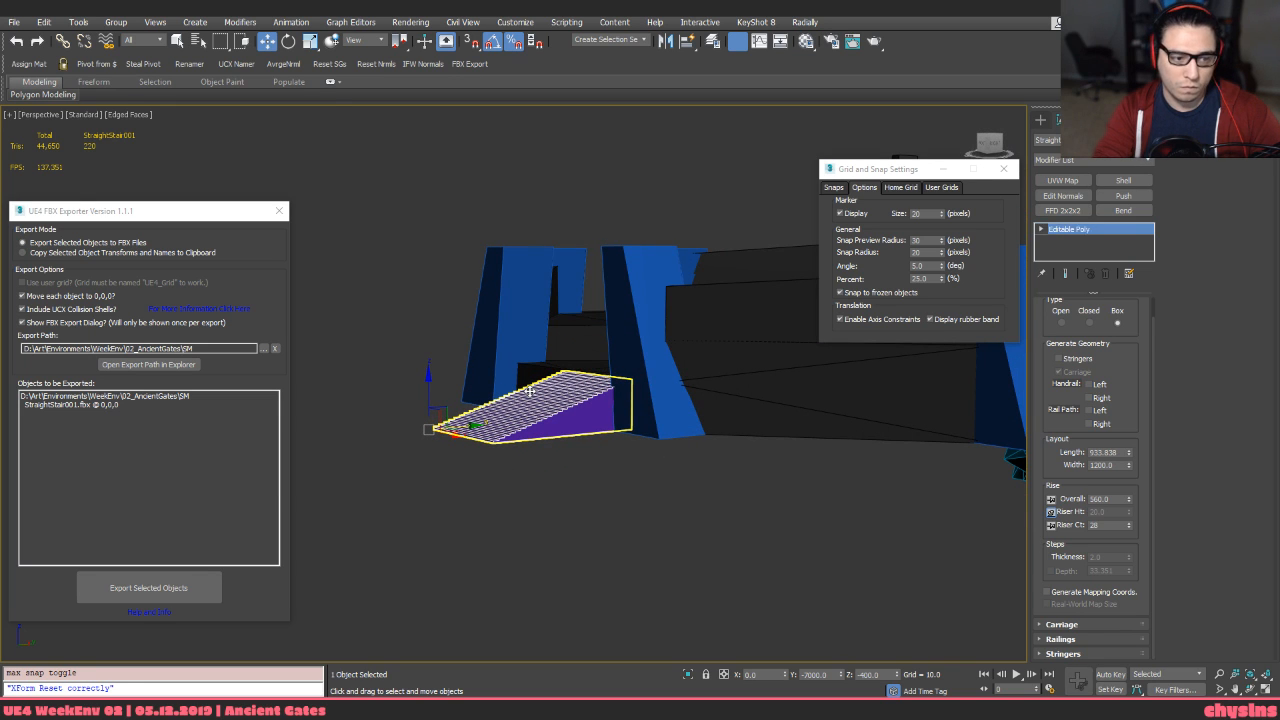
Add an FFD 2x2x2 modifier to the stair and snap its upper lattice points vertically to the plateau floor's edge vertex
left_click(1062, 210)
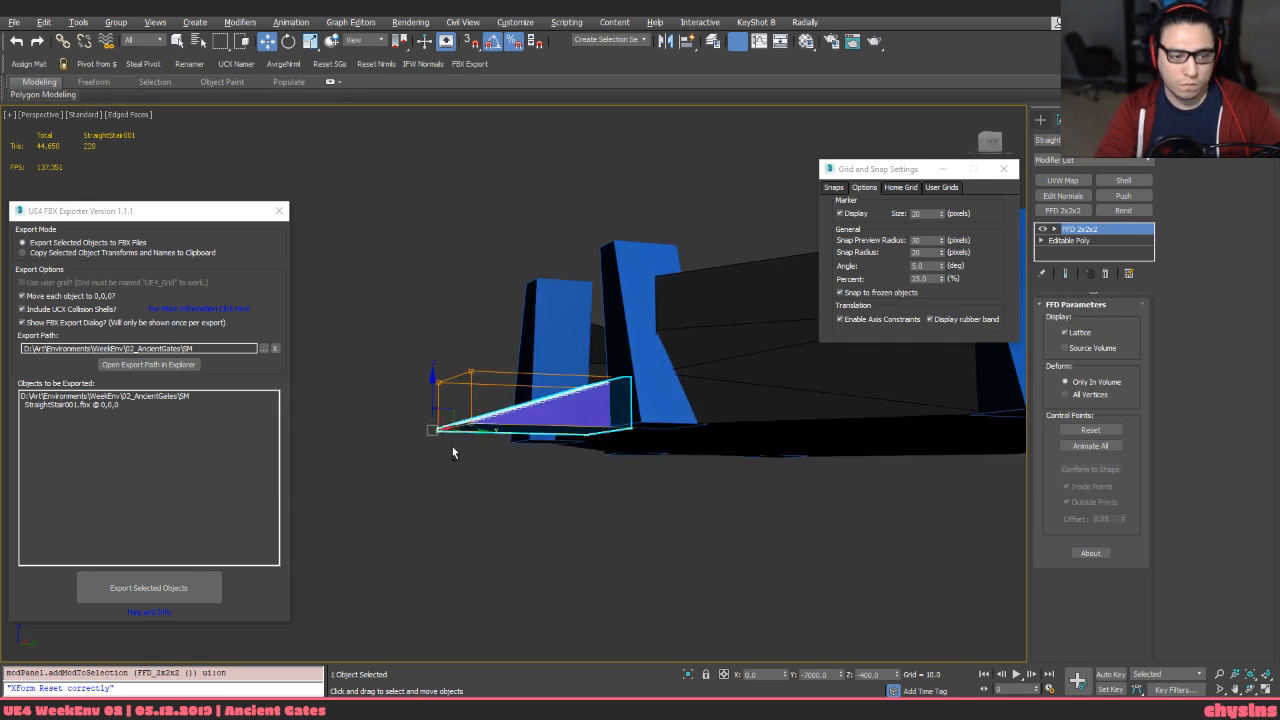
key("F3")
key("F3")
scroll(630, 392, "up", 10)
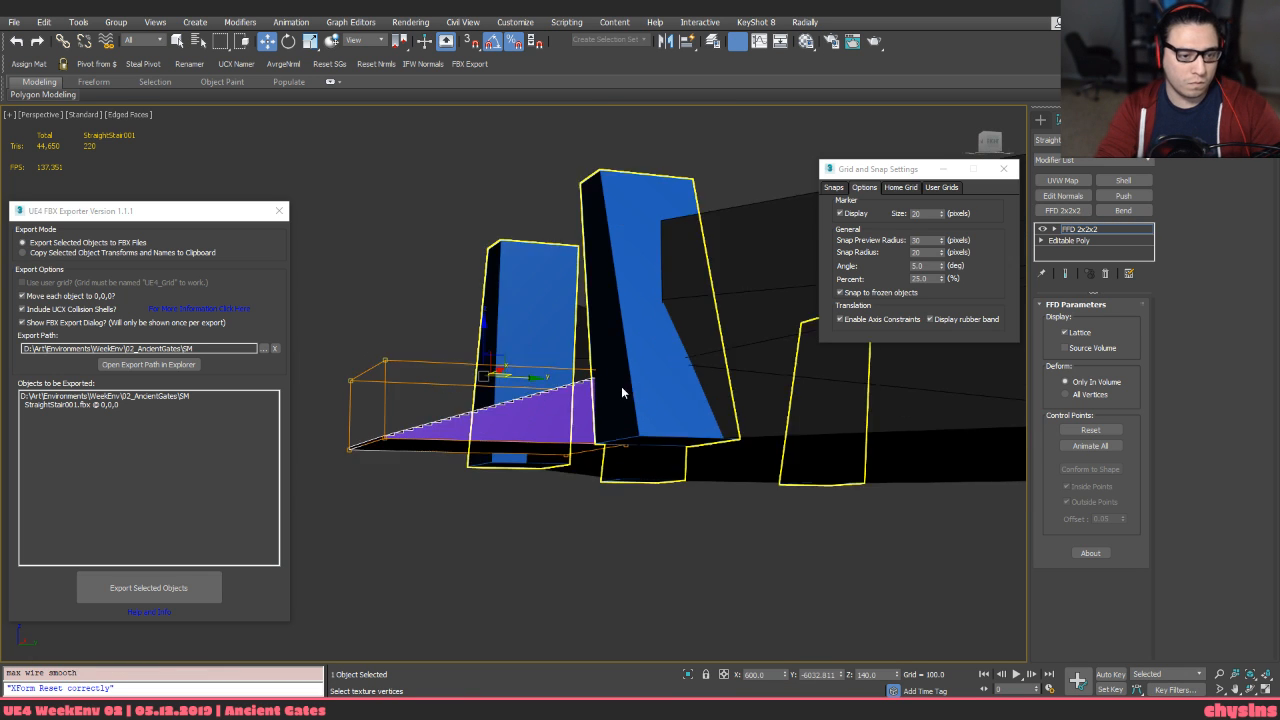
scroll(680, 394, "up", 3)
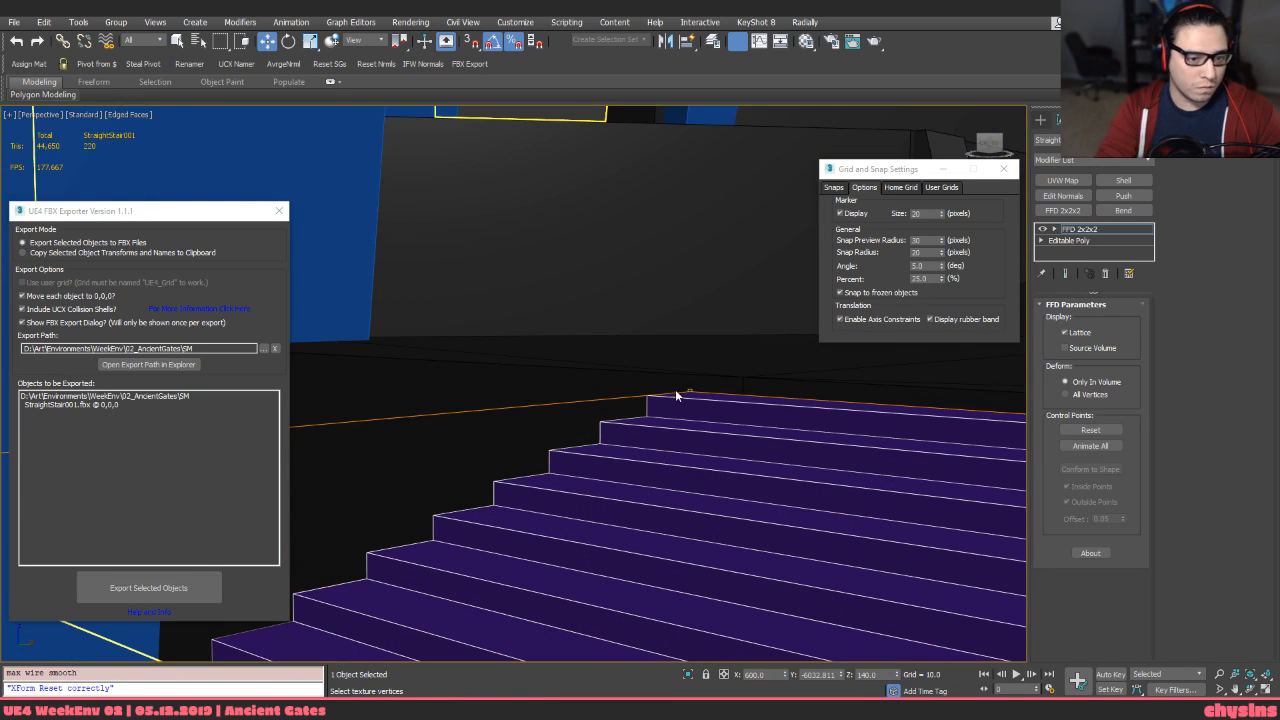
key("s")
left_click_drag(691, 391, 747, 386)
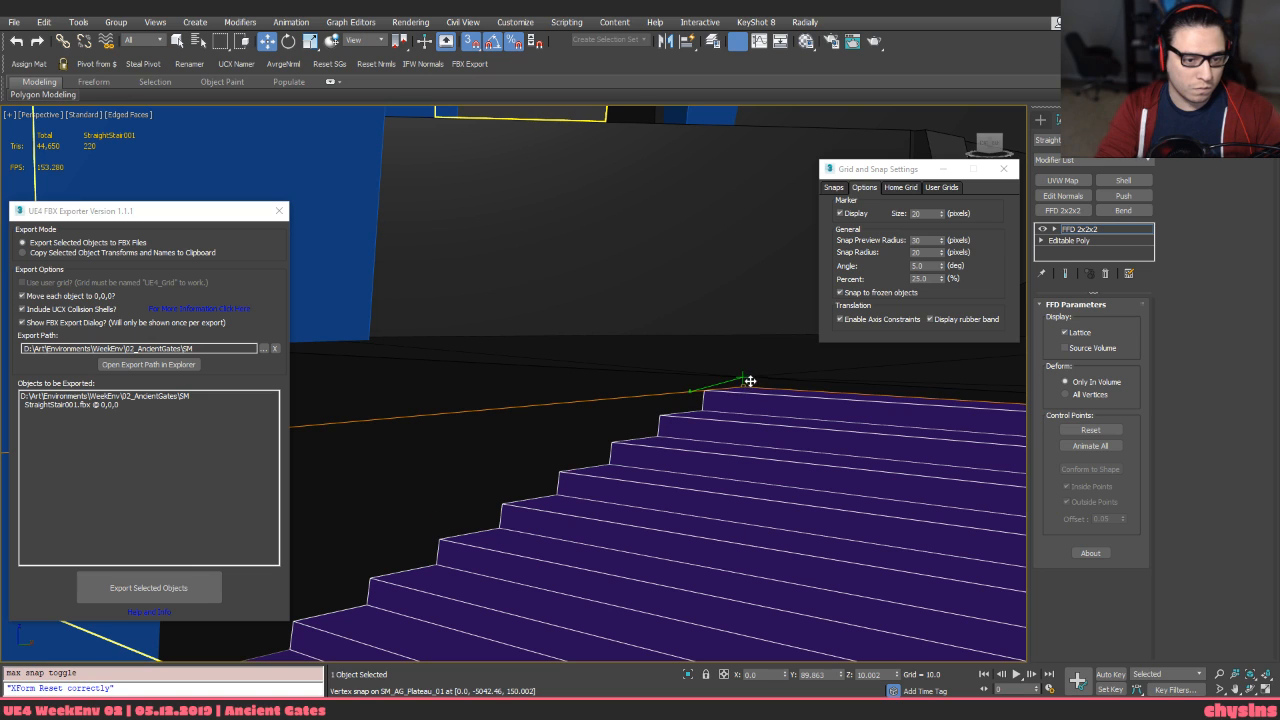
scroll(750, 381, "down", 10)
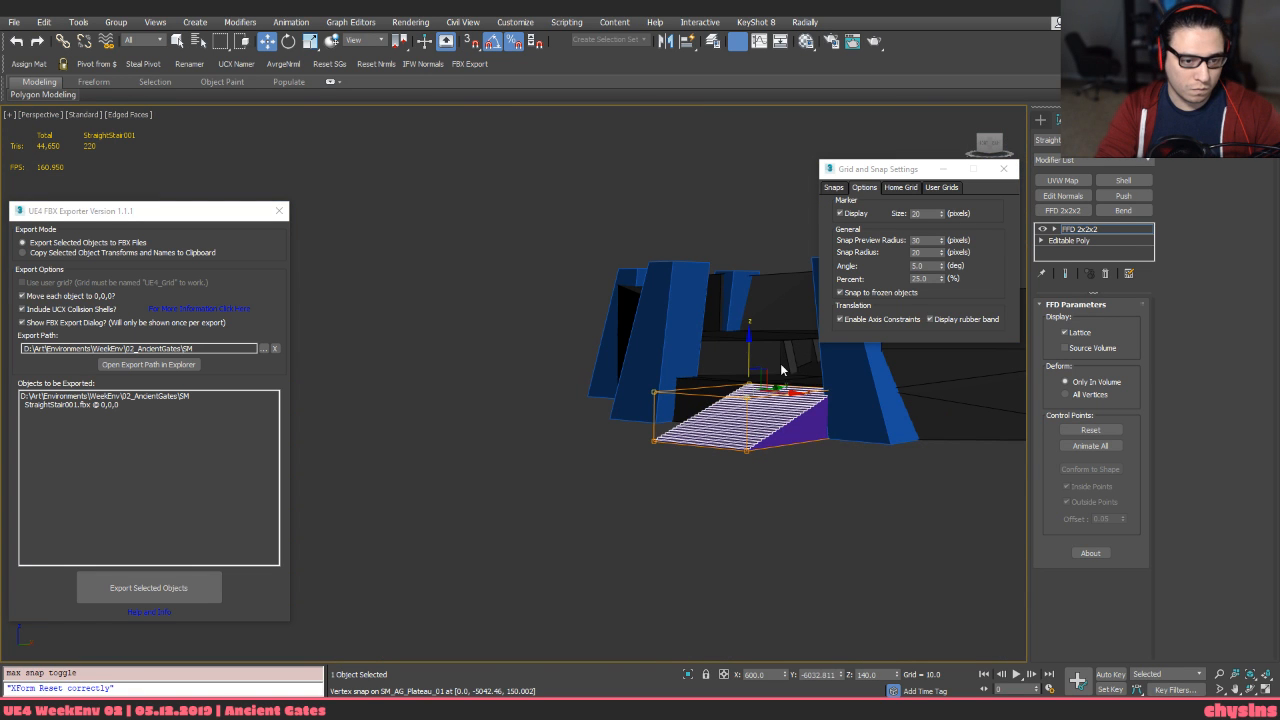
scroll(782, 371, "up", 10)
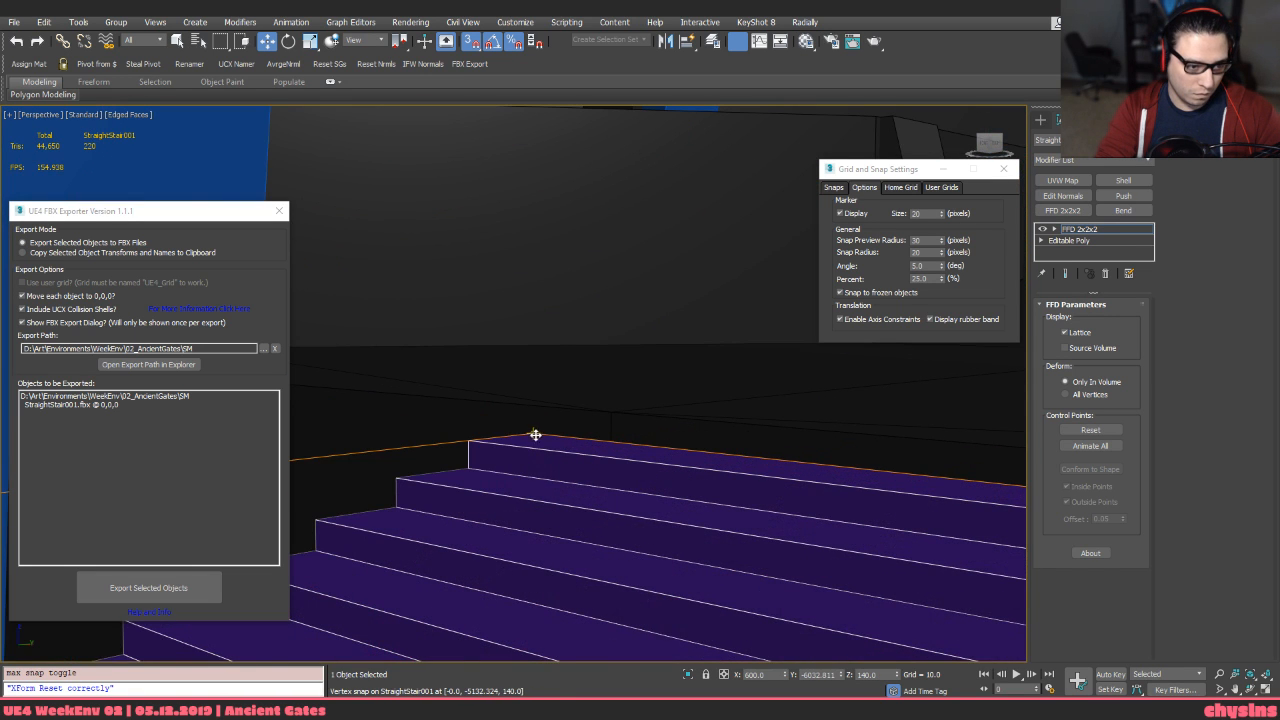
left_click_drag(535, 435, 620, 411)
scroll(606, 410, "down", 10)
middle_click_drag(612, 416, 665, 437, "alt")
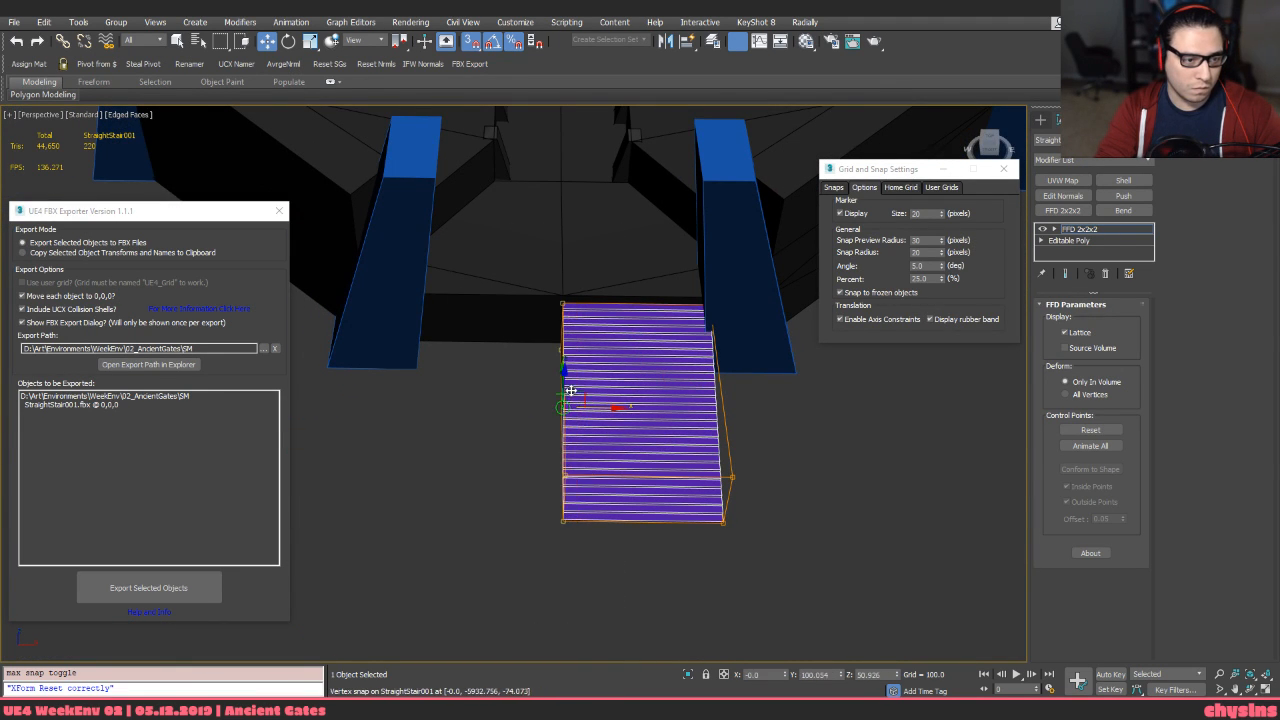
Move the lattice points on the stair's centre-line side outward along X to widen it symmetrically, and collapse the FFD into an editable poly
left_click_drag(764, 545, 820, 617)
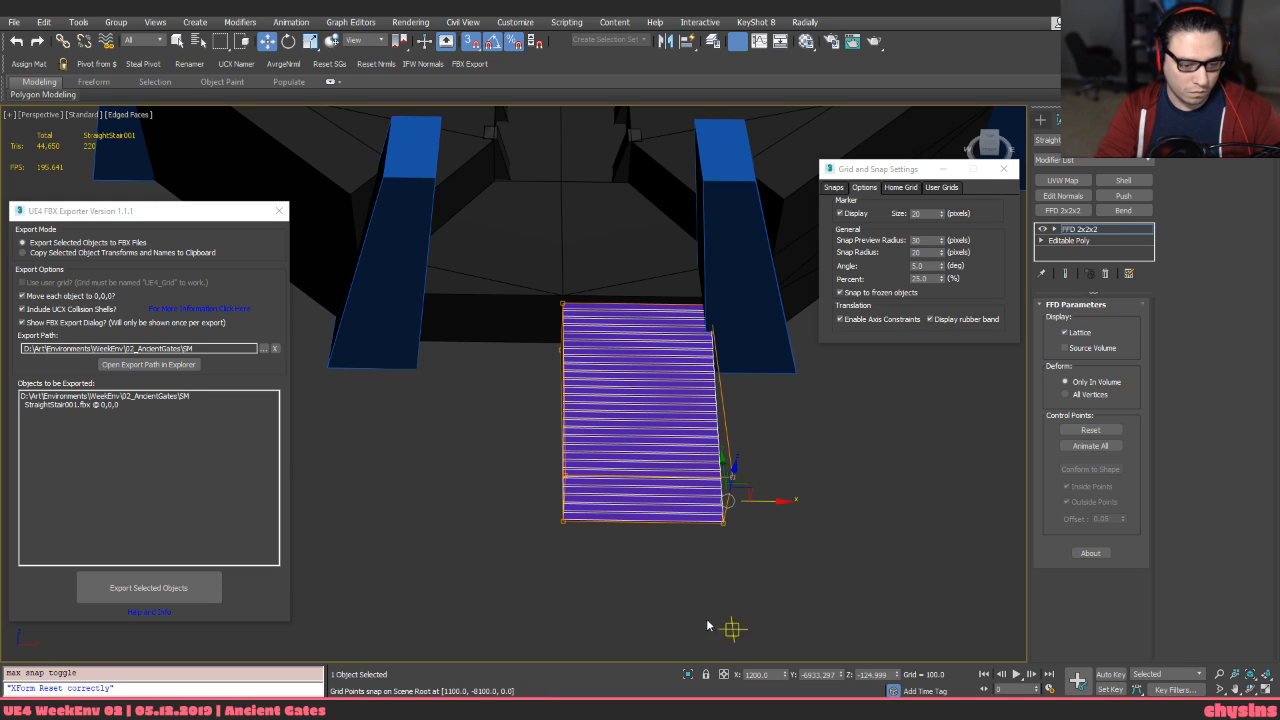
left_click_drag(636, 563, 642, 418)
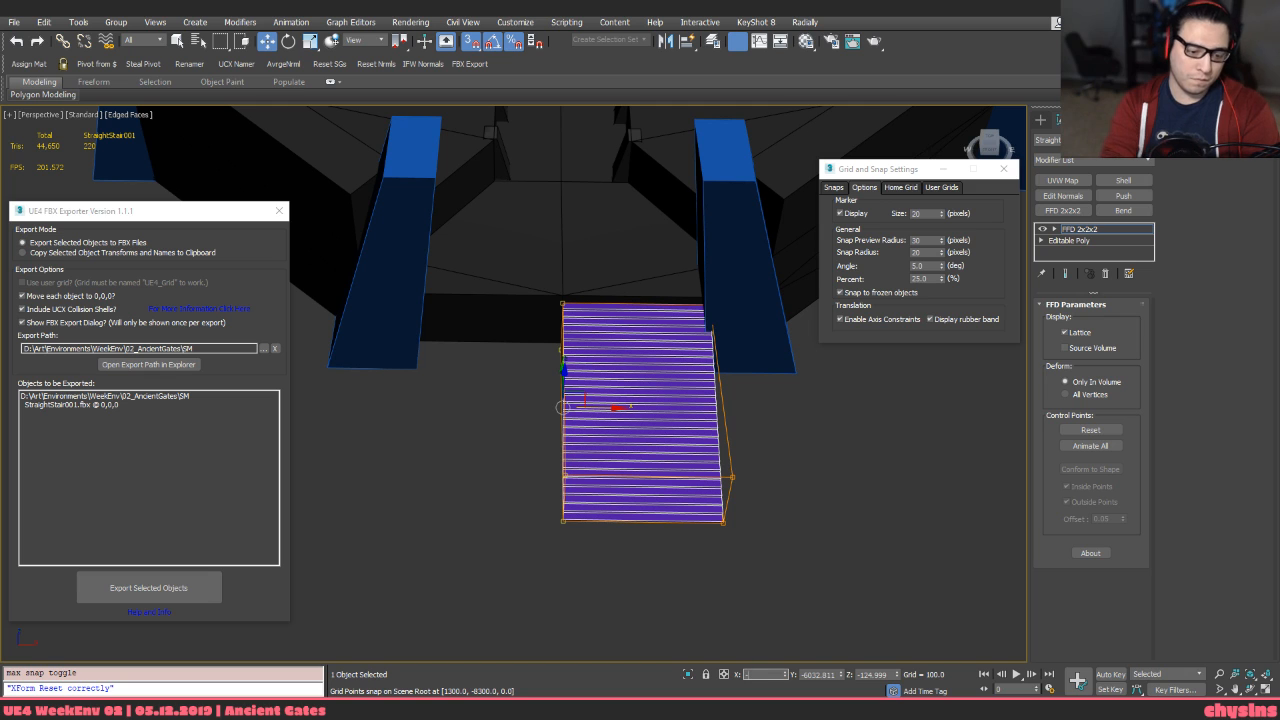
type("0")
key("Return")
middle_click_drag(721, 509, 775, 508, "alt")
key("1")
key("ctrl+e")
scroll(654, 509, "up", 2)
key("z")
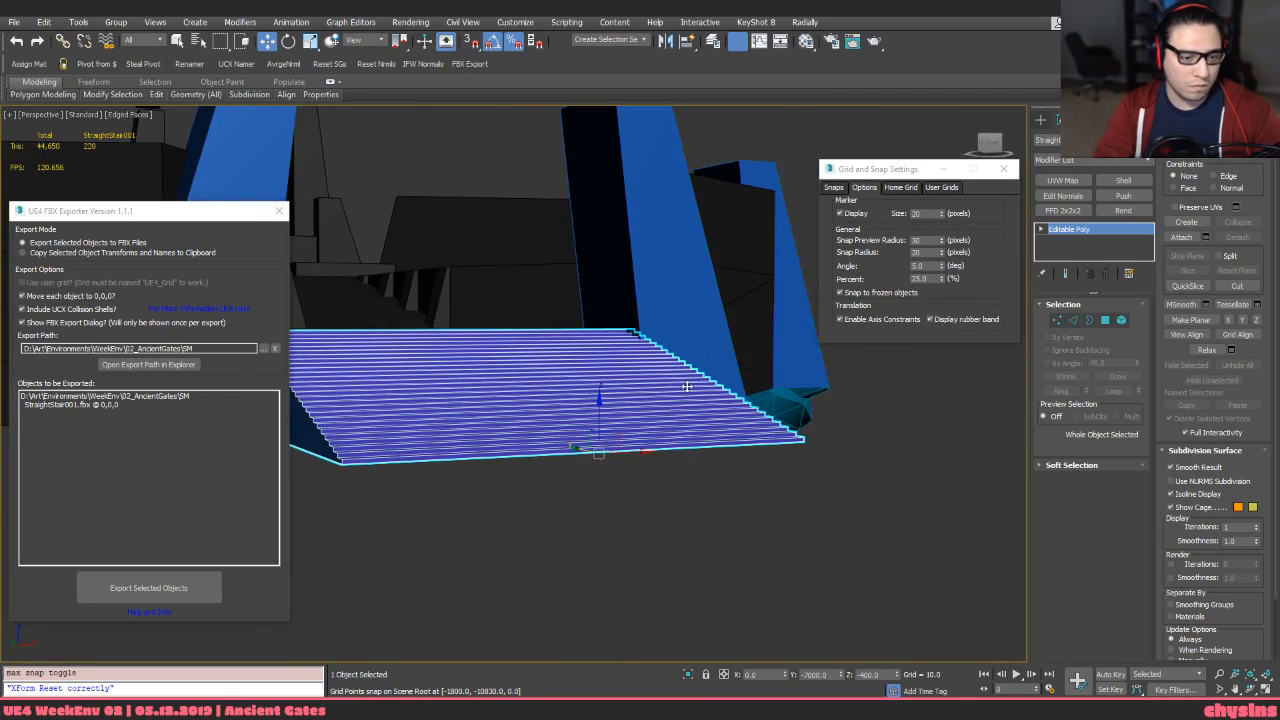
Connect the ring of long step edges to add a centre edge line running up the whole stair
middle_click_drag(687, 386, 809, 494, "alt")
scroll(663, 480, "up", 2)
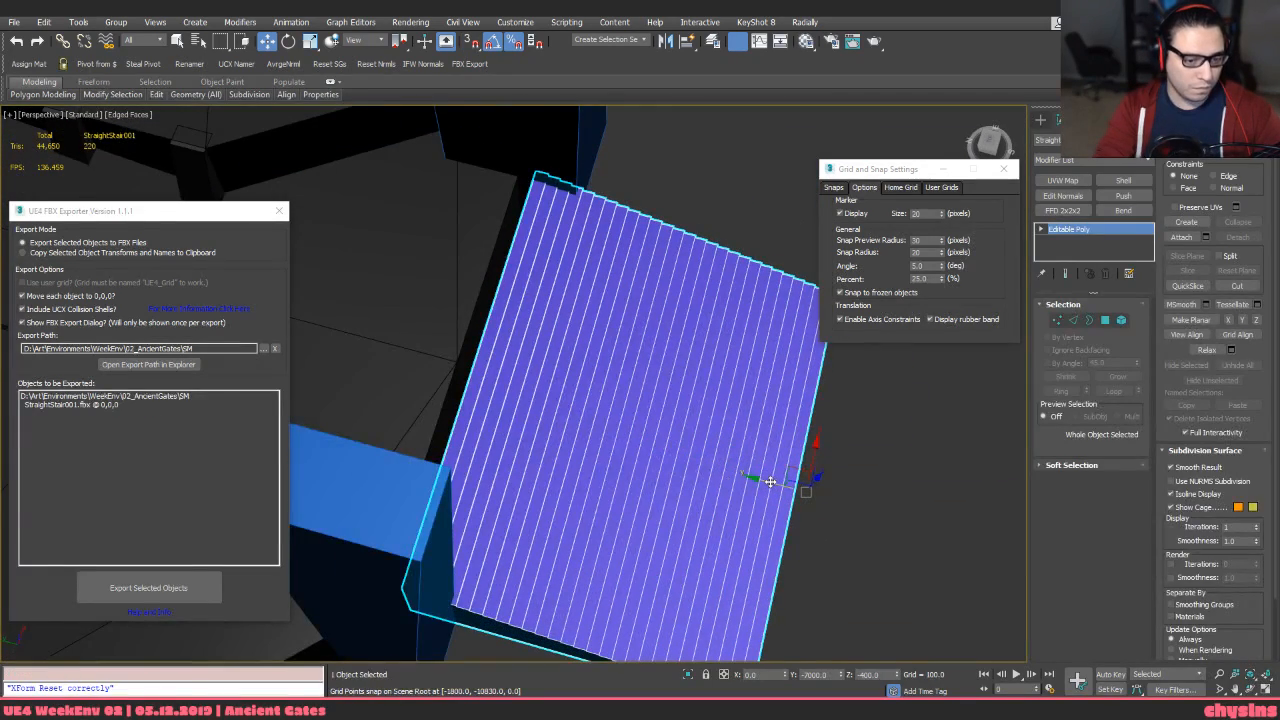
middle_click_drag(326, 345, 367, 362)
key("2")
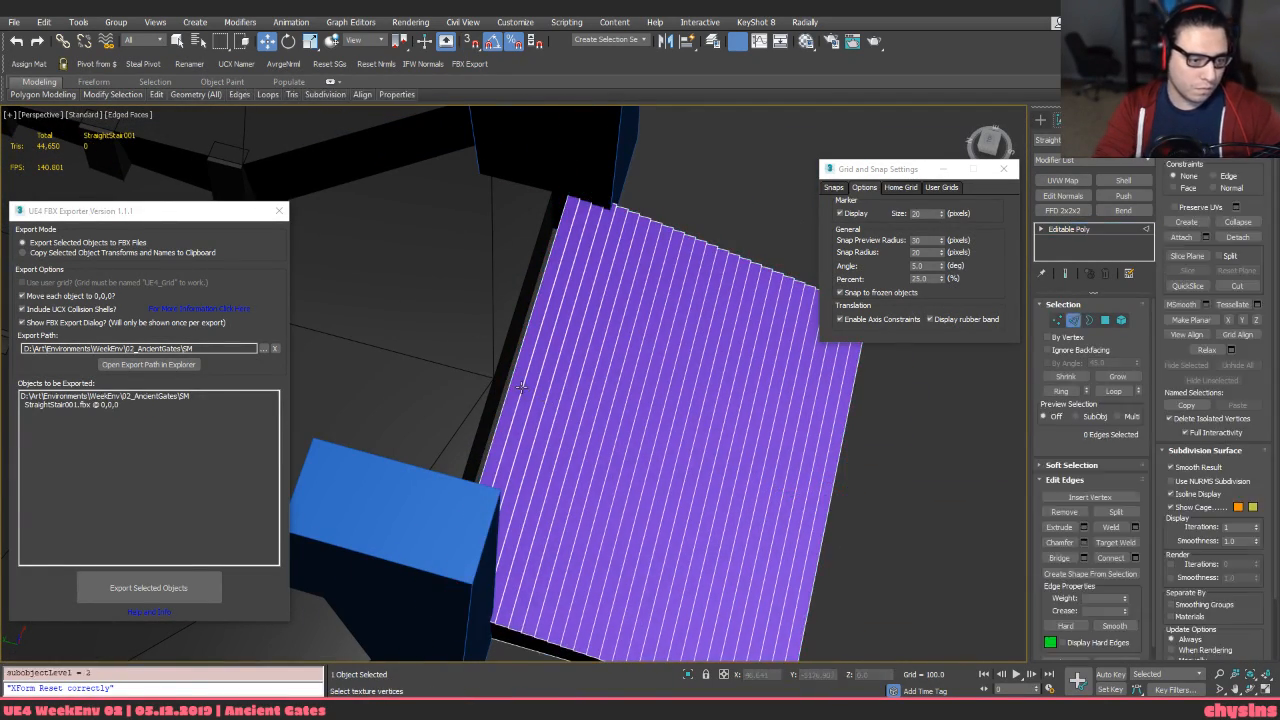
left_click(522, 386)
key("alt+r")
key("ctrl+shift+e")
key("2")
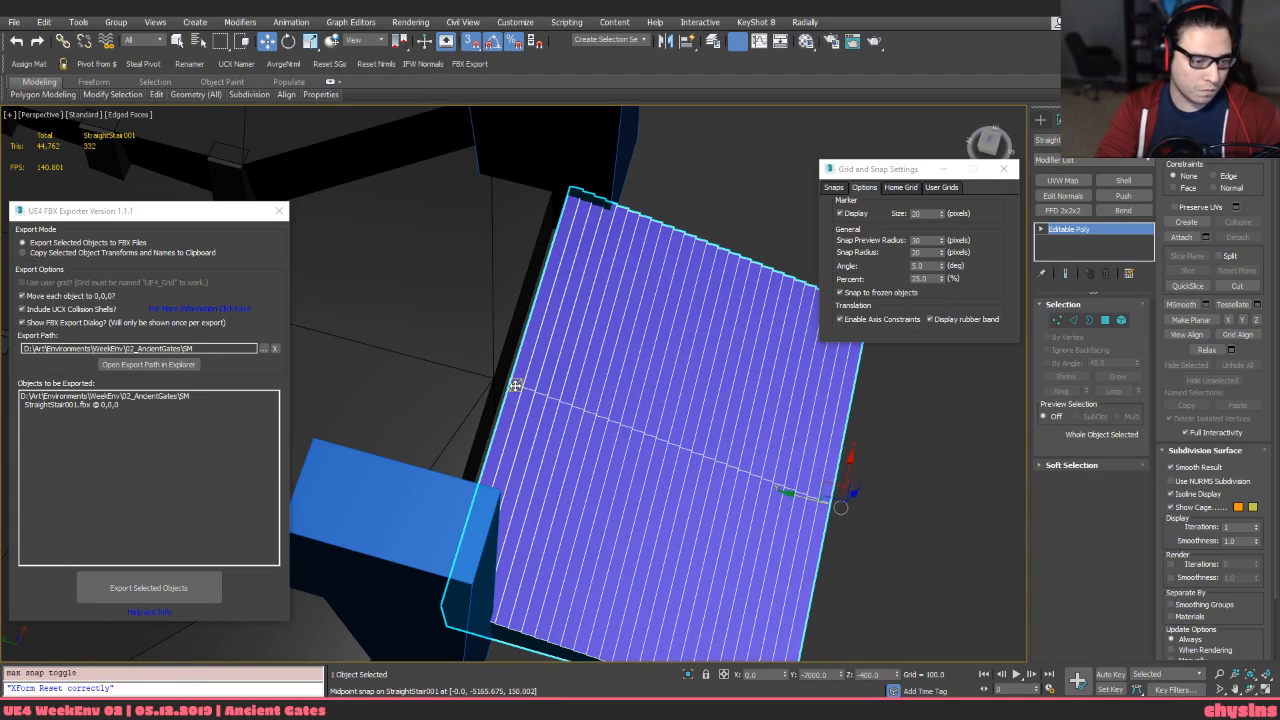
Snap the midpoint of the stair's top edge to the plateau's edge vertex, with snapping enabled only for this move
key("s")
scroll(515, 385, "up", 5)
left_click_drag(505, 381, 447, 363)
key("s")
scroll(486, 412, "down", 6)
Try a rounded Y position for the stair, inspect its joint with the plateau, and undo the change
middle_click_drag(486, 414, 404, 365, "alt")
middle_click_drag(745, 560, 566, 509, "alt")
left_click(568, 510)
left_click(573, 491)
key("w")
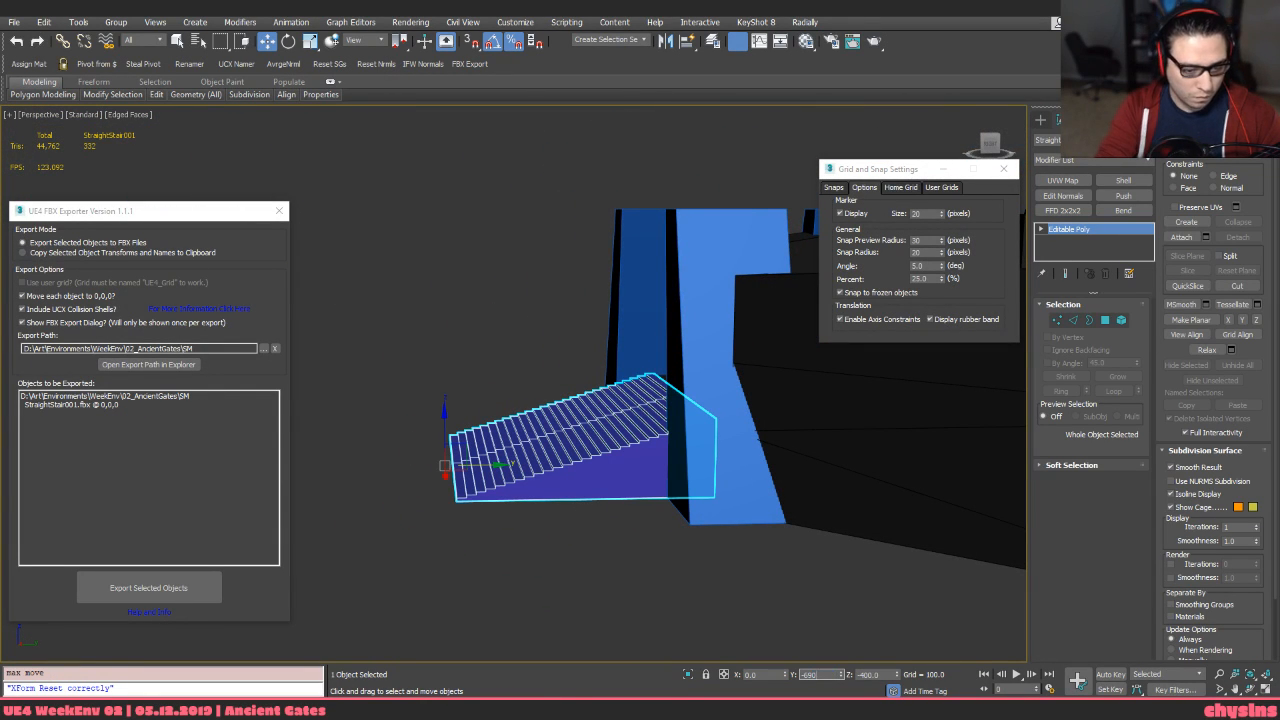
key("Return")
middle_click_drag(720, 450, 639, 370, "alt")
scroll(639, 370, "up", 4)
middle_click_drag(604, 505, 614, 509, "alt")
key("ctrl+z")
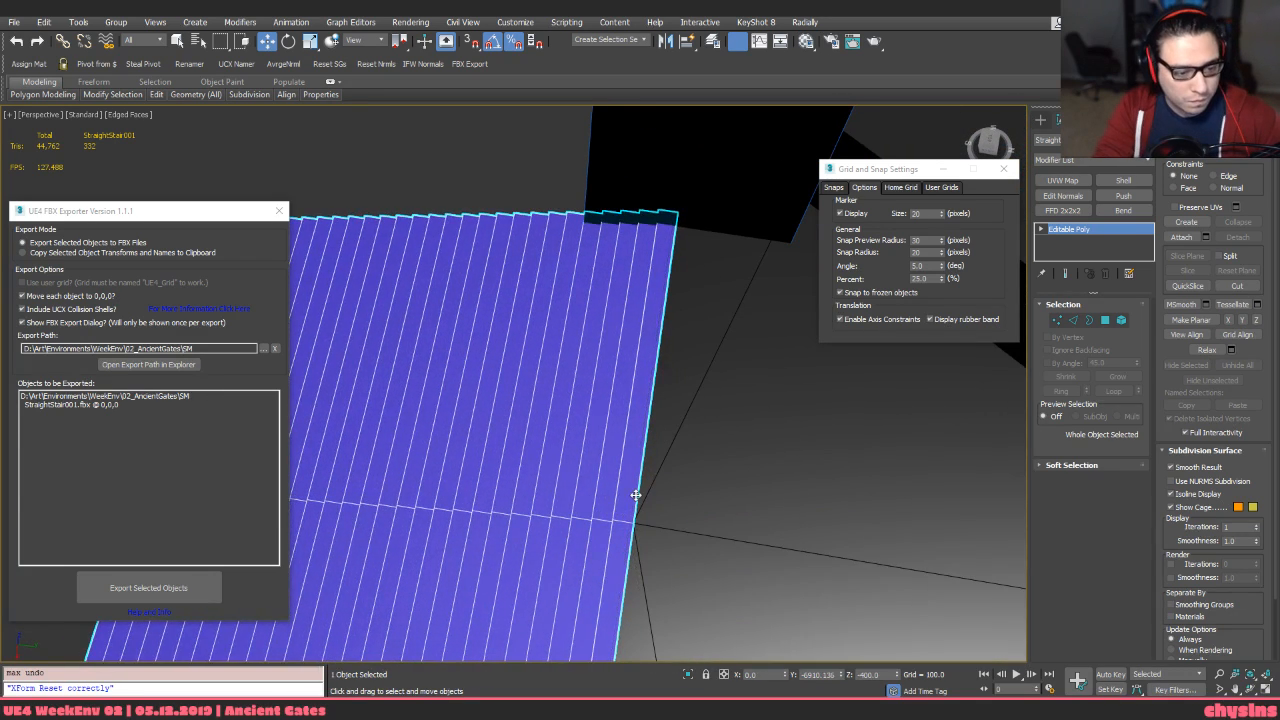
Undo the stair's snapped move to the plateau edge
key("ctrl+z")
middle_click_drag(615, 462, 585, 315)
scroll(638, 350, "down", 3)
key("ctrl+z")
key("ctrl+z")
Add an FFD 2x2x2 modifier and snap the stair's back lattice points along Y to the plateau's edge vertex
left_click(1064, 210)
key("F3")
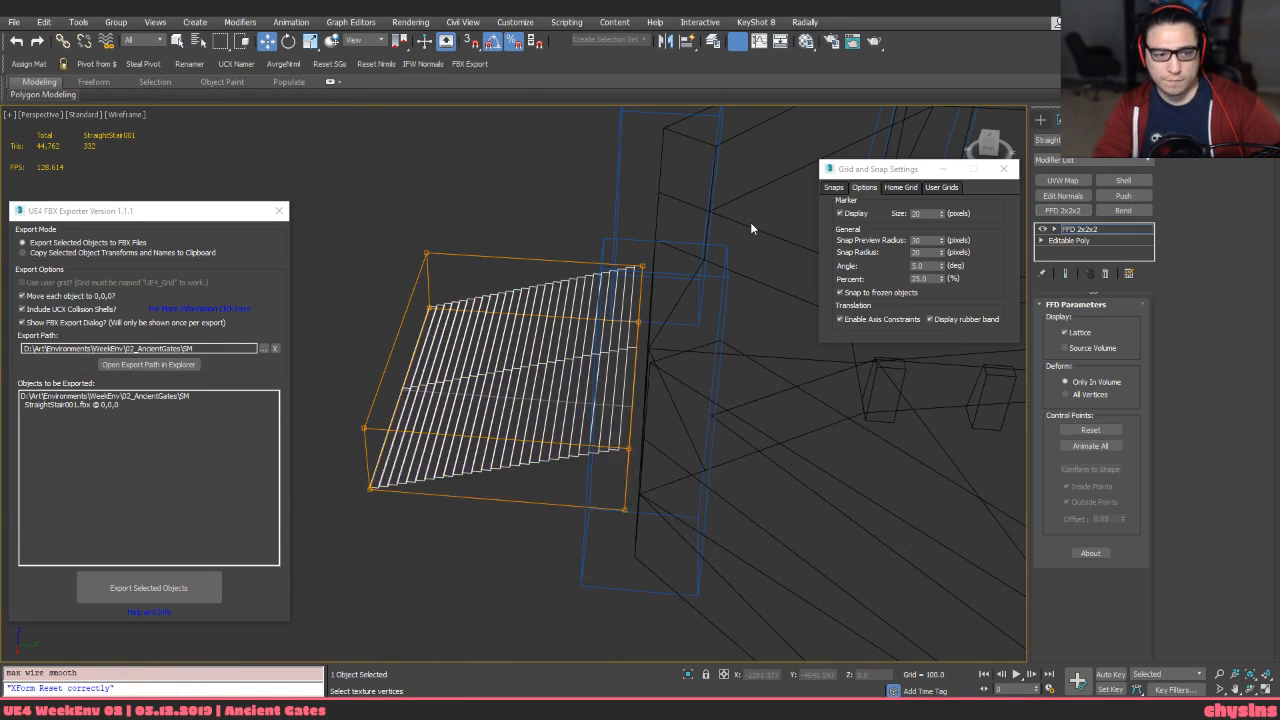
key("F3")
scroll(631, 249, "up", 4)
key("s")
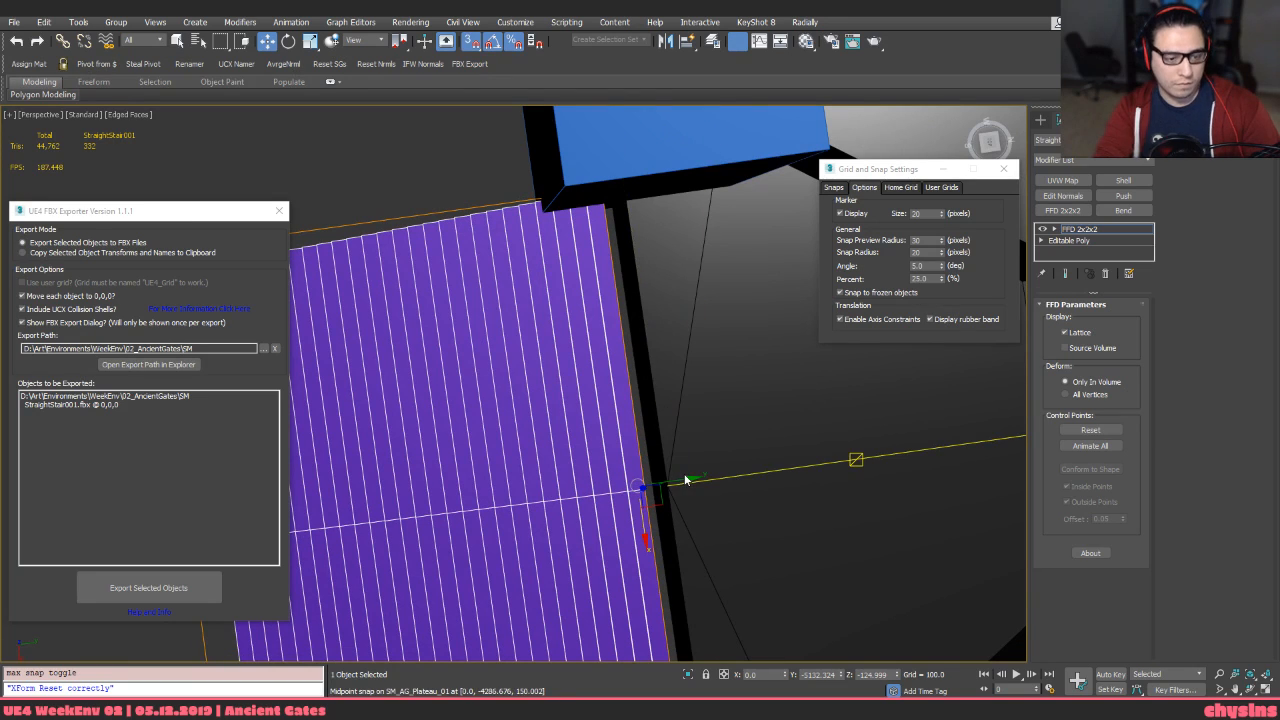
key("ctrl+z")
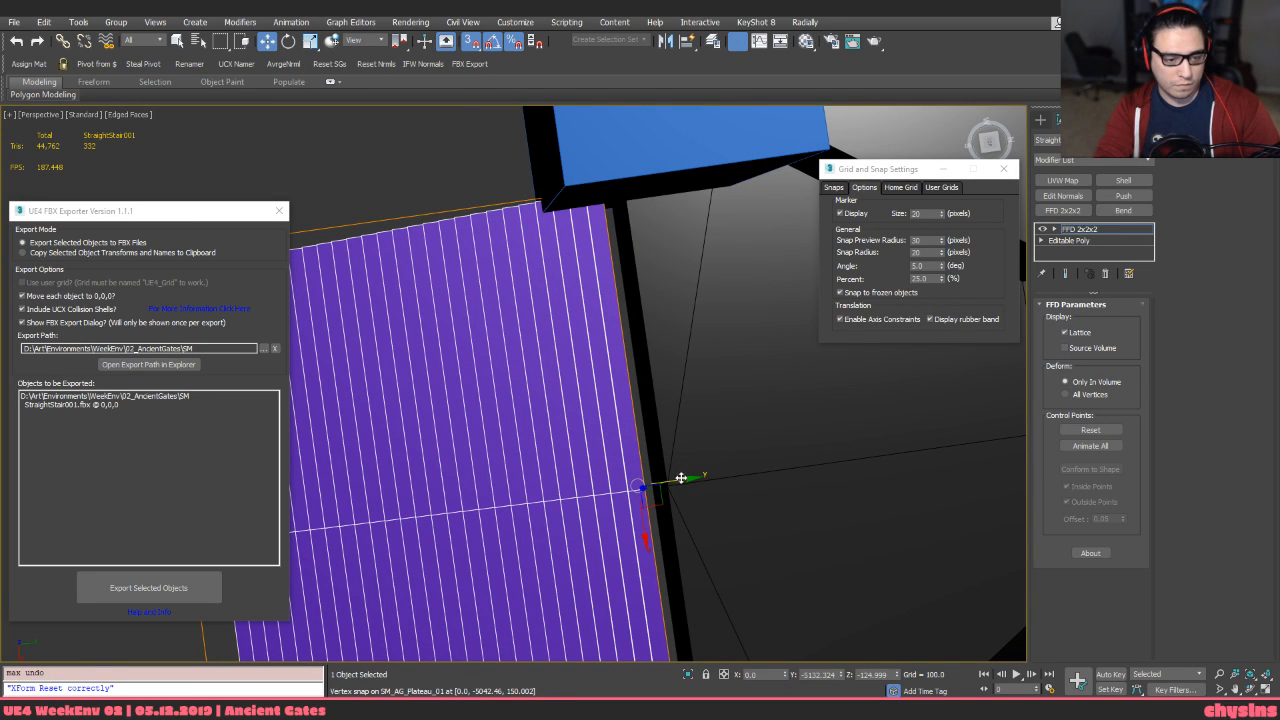
left_click_drag(681, 478, 669, 489)
scroll(669, 489, "down", 4)
key("s")
Collapse the stair's FFD into an editable poly, frame the stair and turn off the edged-faces display
middle_click_drag(669, 489, 618, 470, "alt")
left_click(789, 354)
key("z")
key("F4")
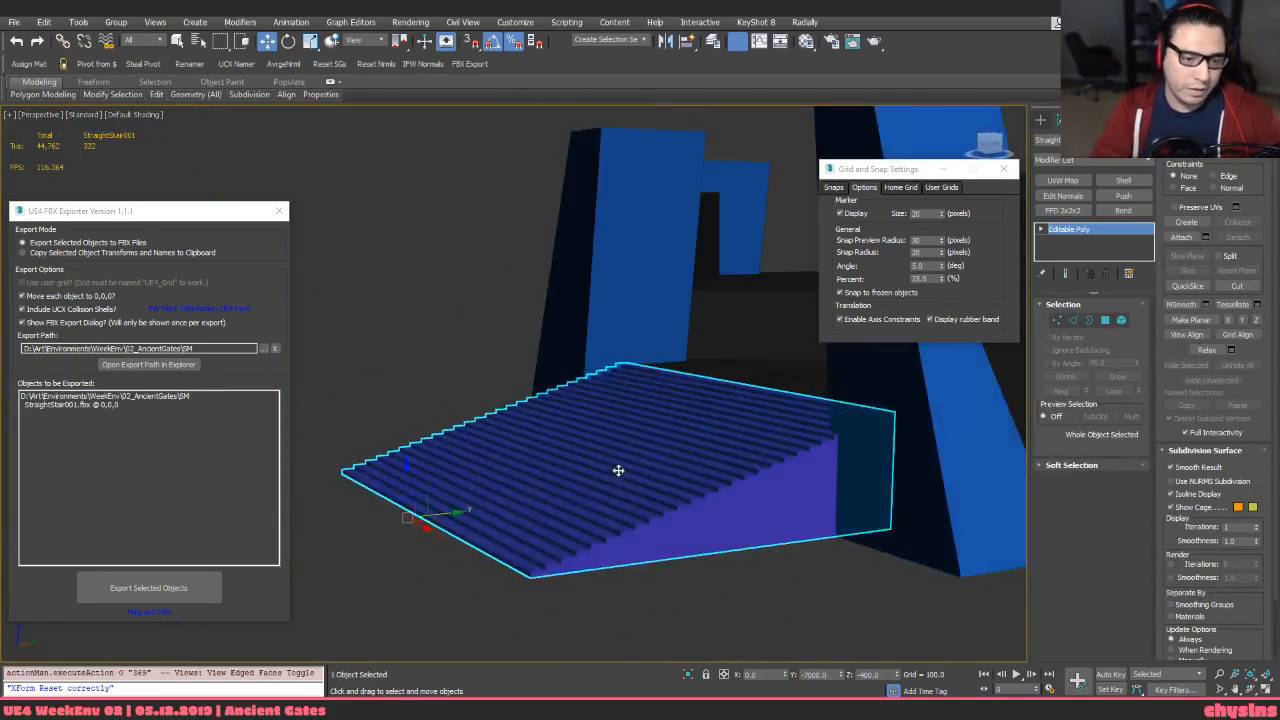
Copy the plateau pillars' name and rename the stair as SM_AG_PlateauPillars_01
left_click(896, 385)
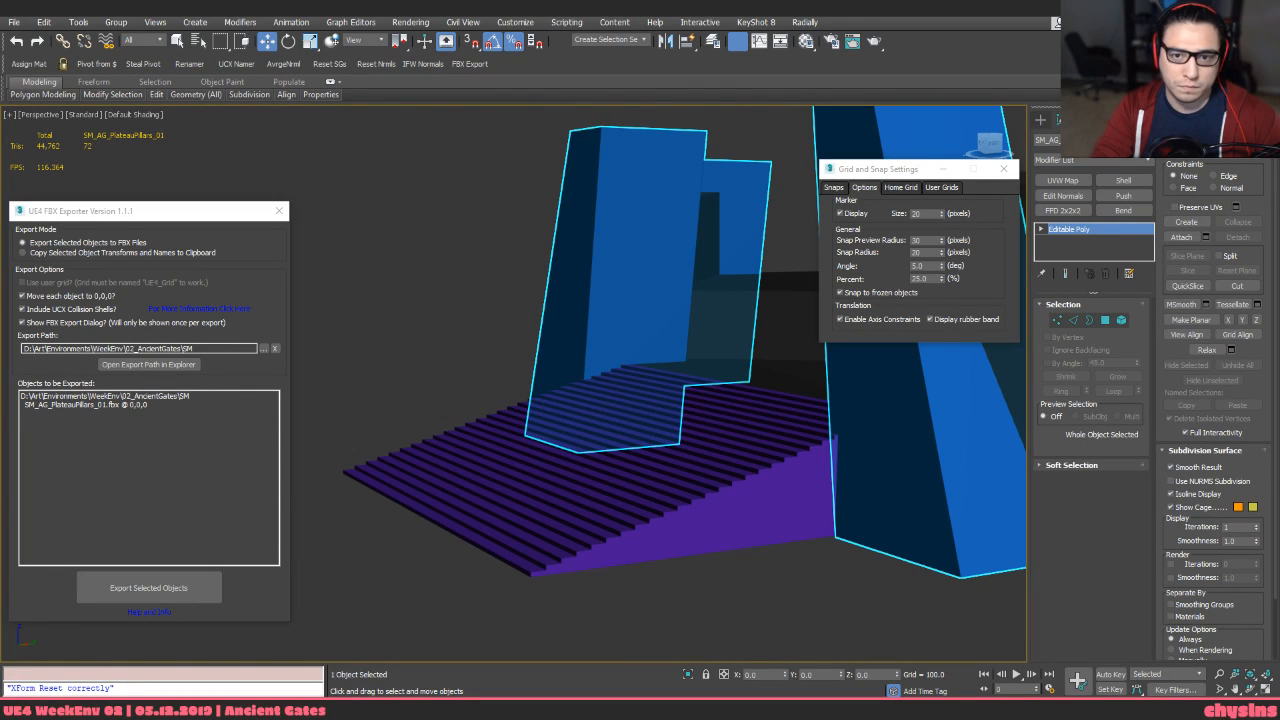
left_click(800, 450)
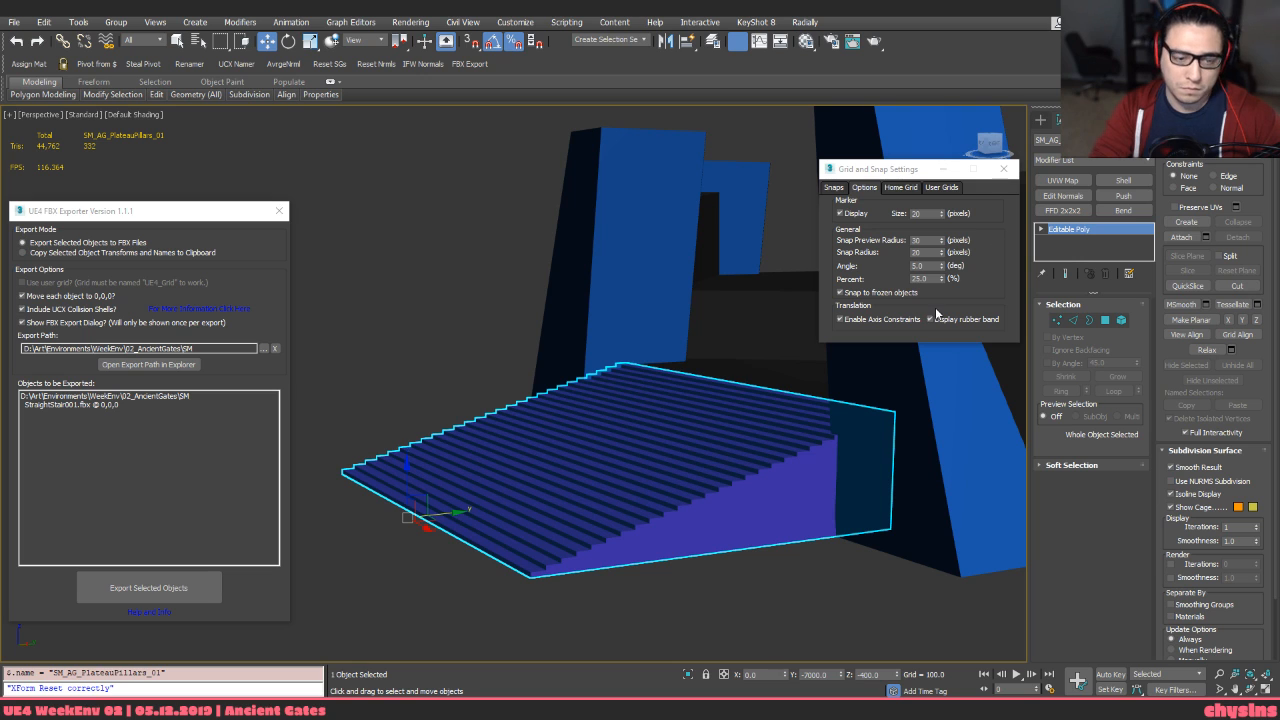
middle_click_drag(830, 452, 868, 432, "alt")
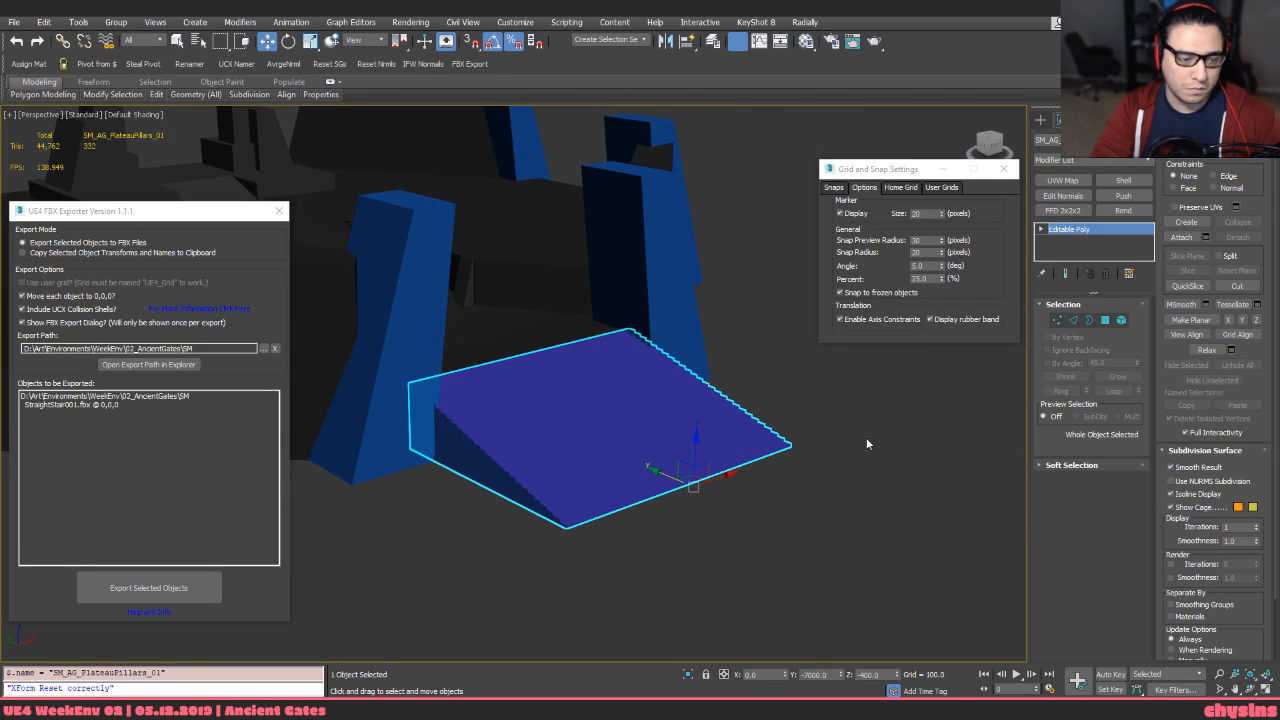
Give the stair the same pivot as the plateau pillars using Steal Pivot
left_click(660, 292)
left_click(620, 428)
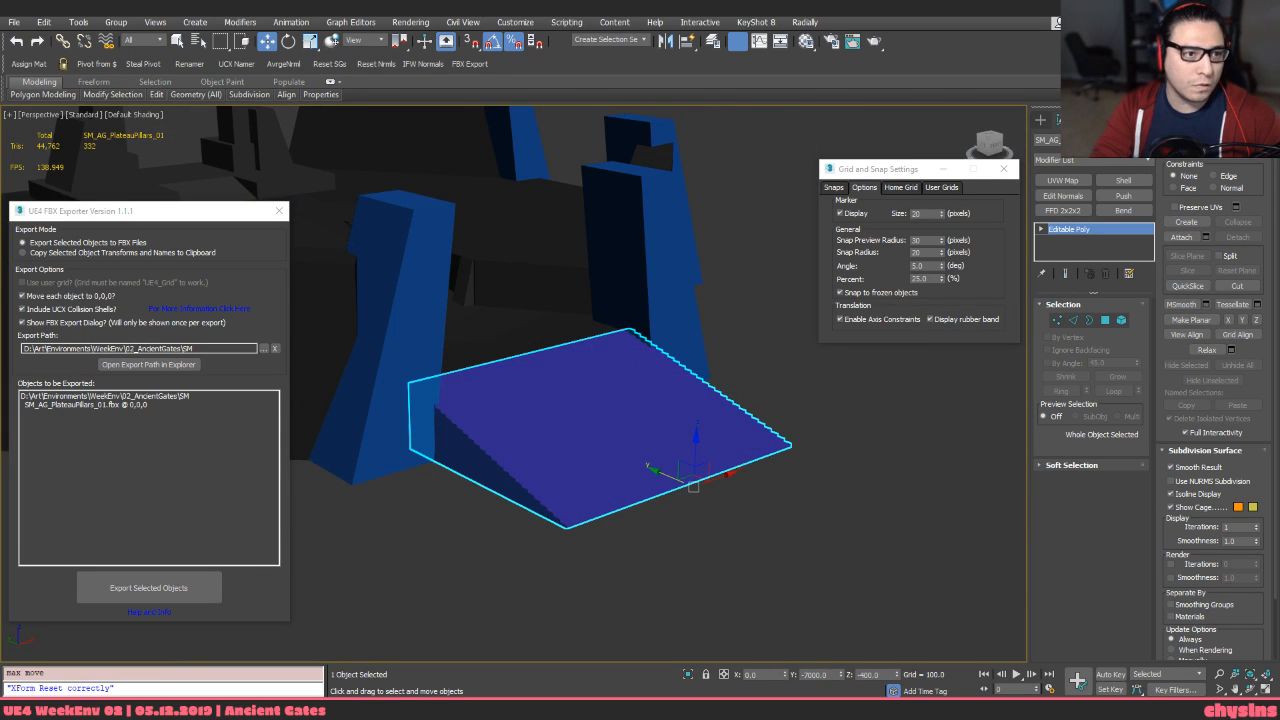
left_click(141, 70)
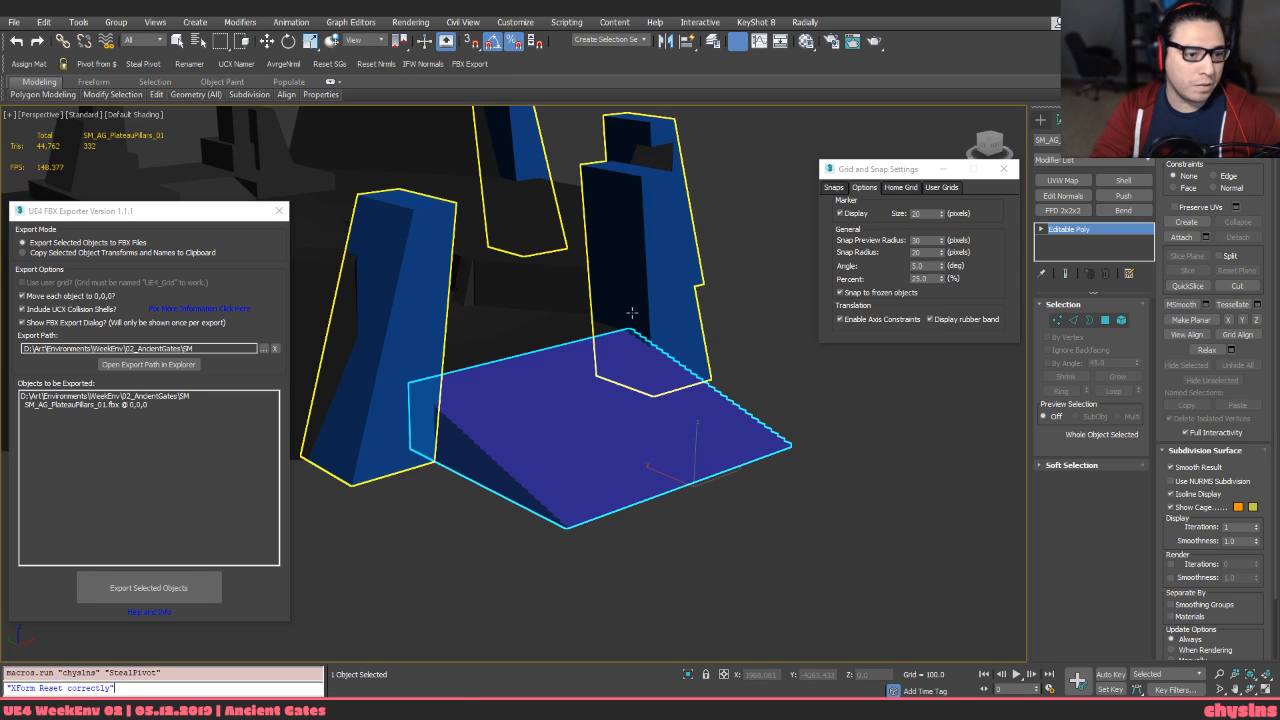
left_click(631, 312)
middle_click_drag(733, 389, 769, 403)
left_click(769, 403)
left_click(656, 455)
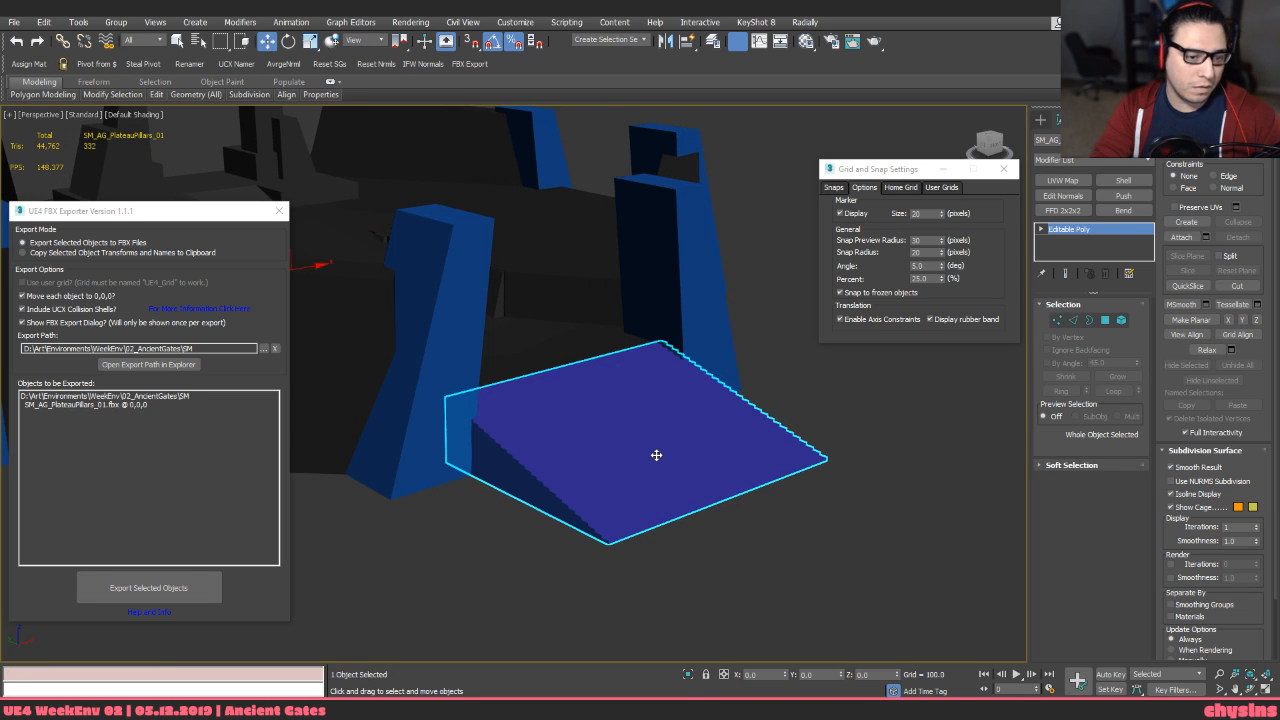
Reset the stair's XForm and apply Auto Smooth to all of its elements
key("ctrl+shift+x")
key("5")
left_click_drag(877, 611, 756, 478)
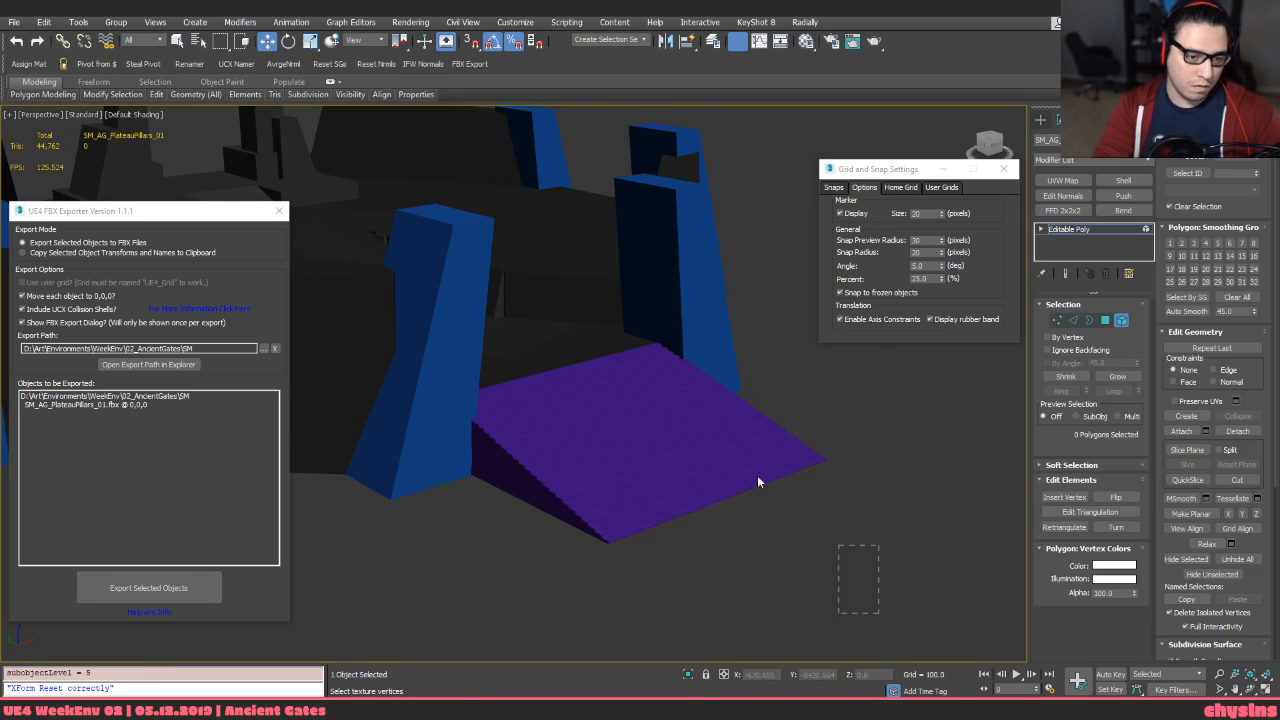
middle_click_drag(752, 482, 789, 510)
key("5")
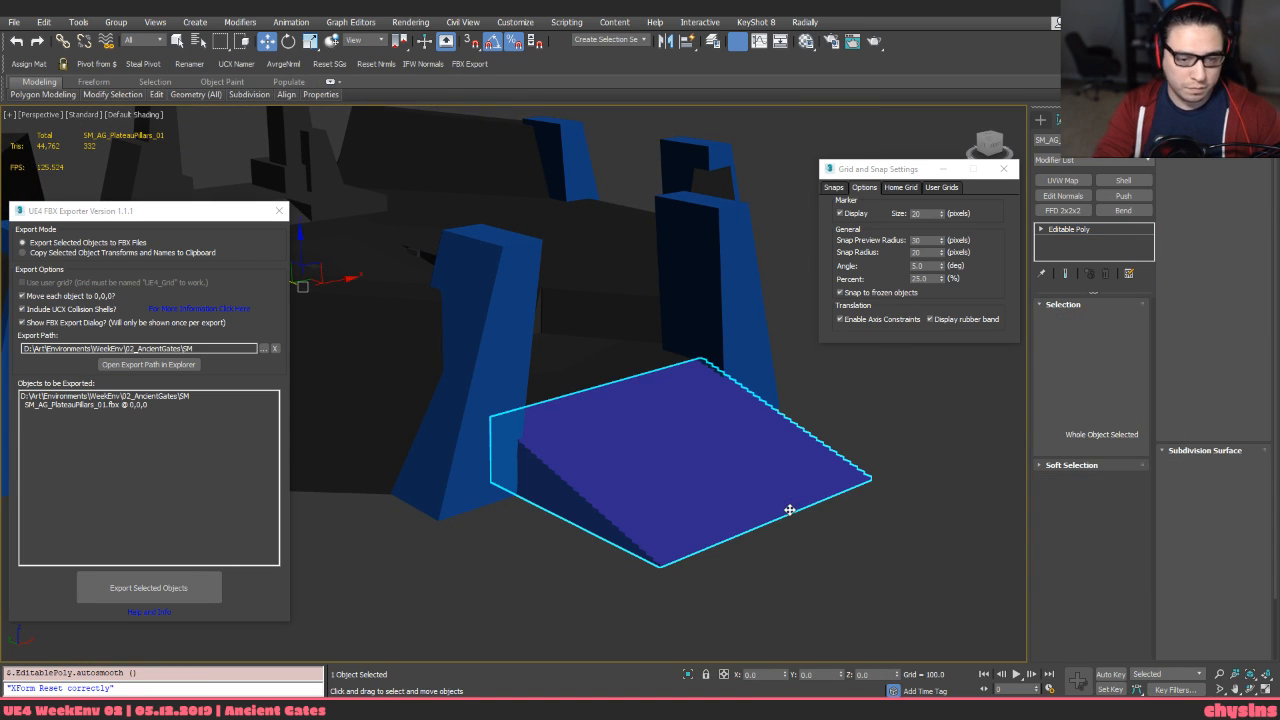
Add an Unwrap UVW modifier to the stair, flatten all its UVs by smoothing group and frame the layout
key("ctrl+shift+u")
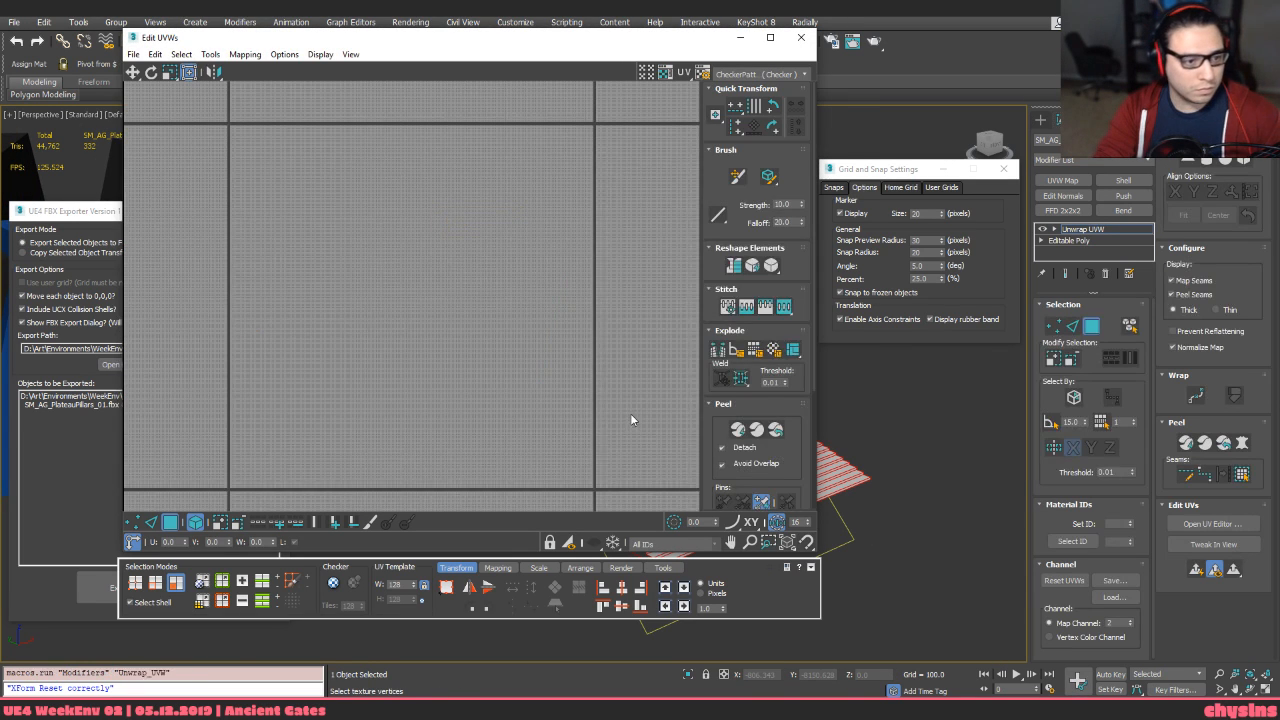
scroll(499, 384, "down", 4)
scroll(499, 384, "down", 4)
scroll(995, 562, "down", 8)
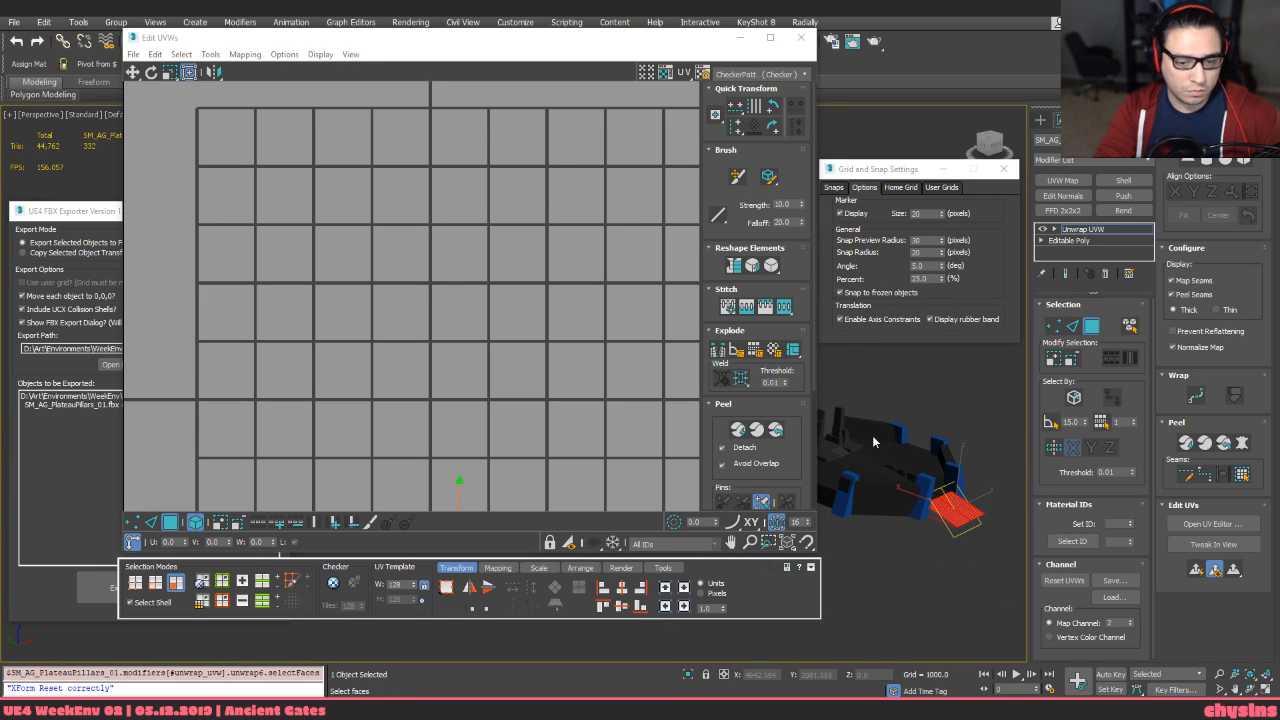
left_click(755, 356)
key("z")
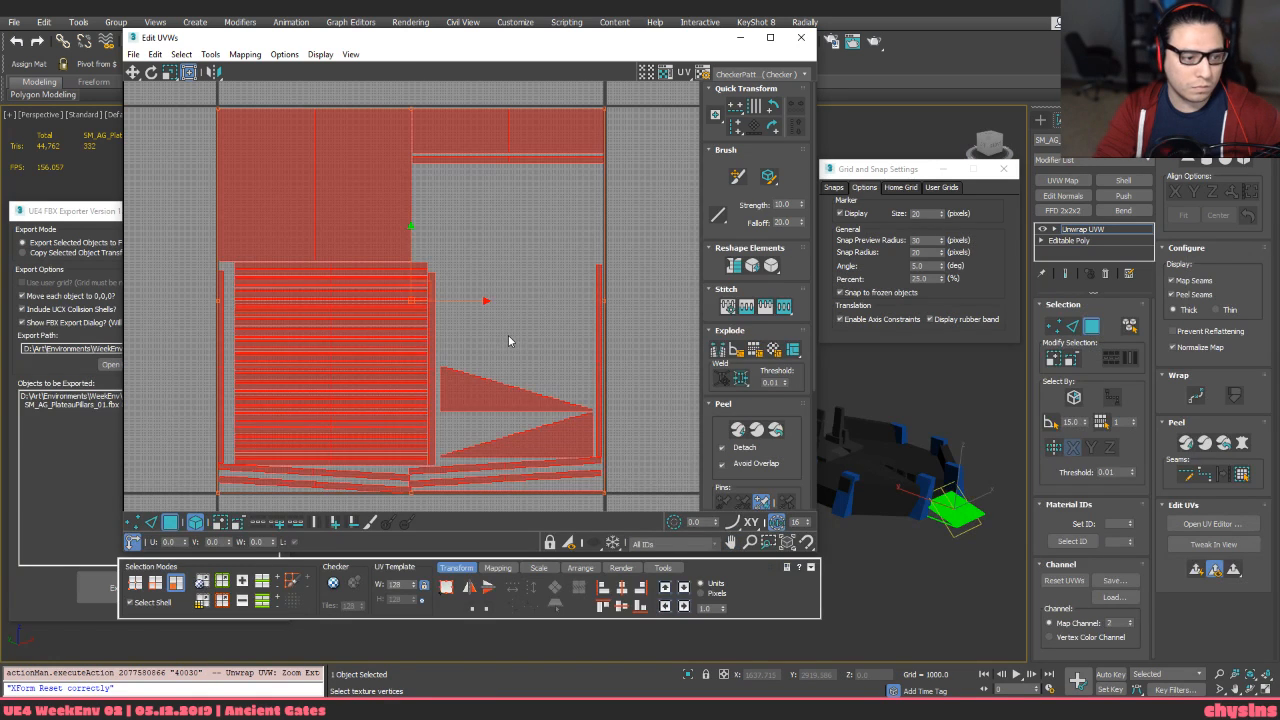
Straighten the slanted UV strips at the layout's lower right and select the matching slanted strips at the lower left
scroll(486, 479, "up", 7)
left_click(540, 504)
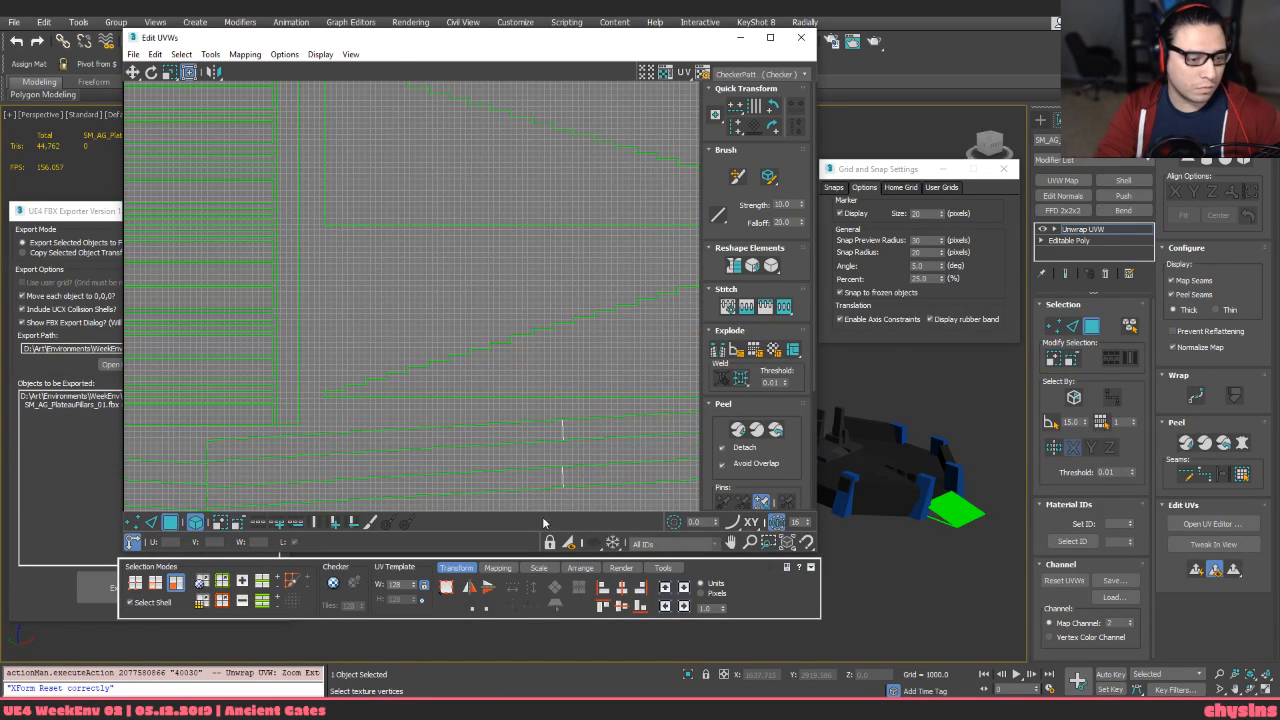
left_click(488, 423)
scroll(612, 377, "down", 3)
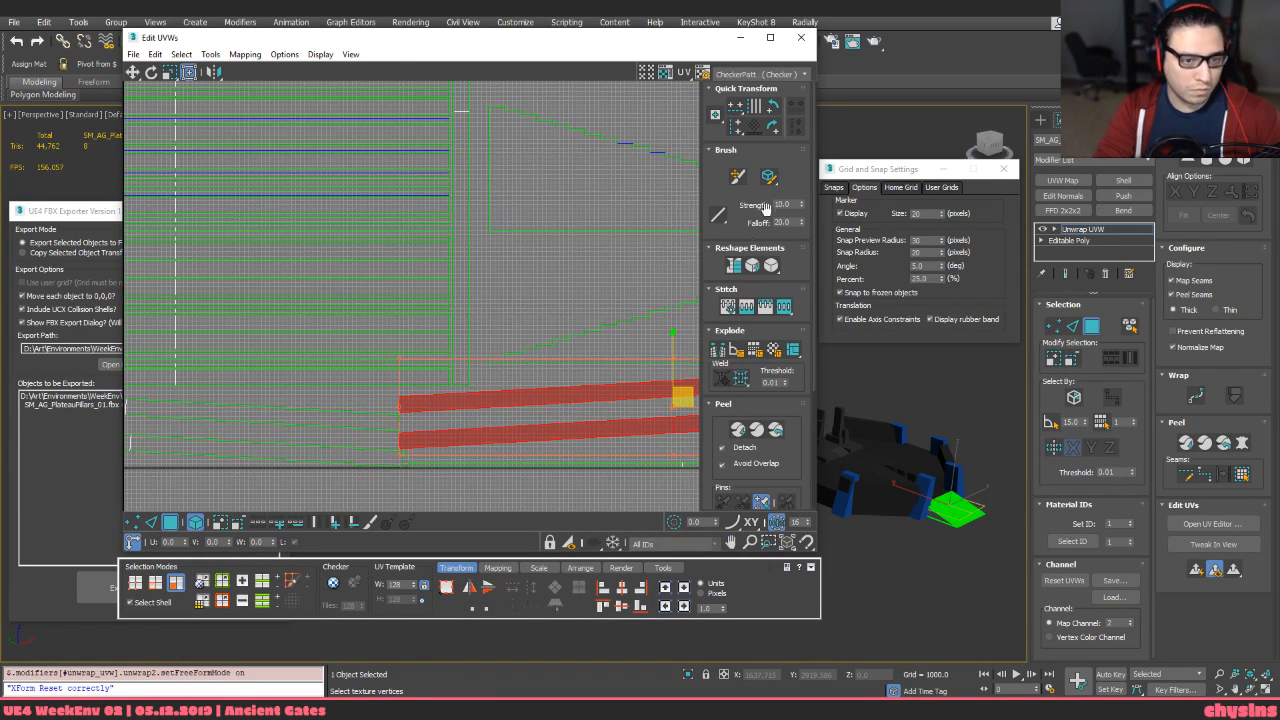
left_click(734, 266)
middle_click_drag(240, 465, 398, 441)
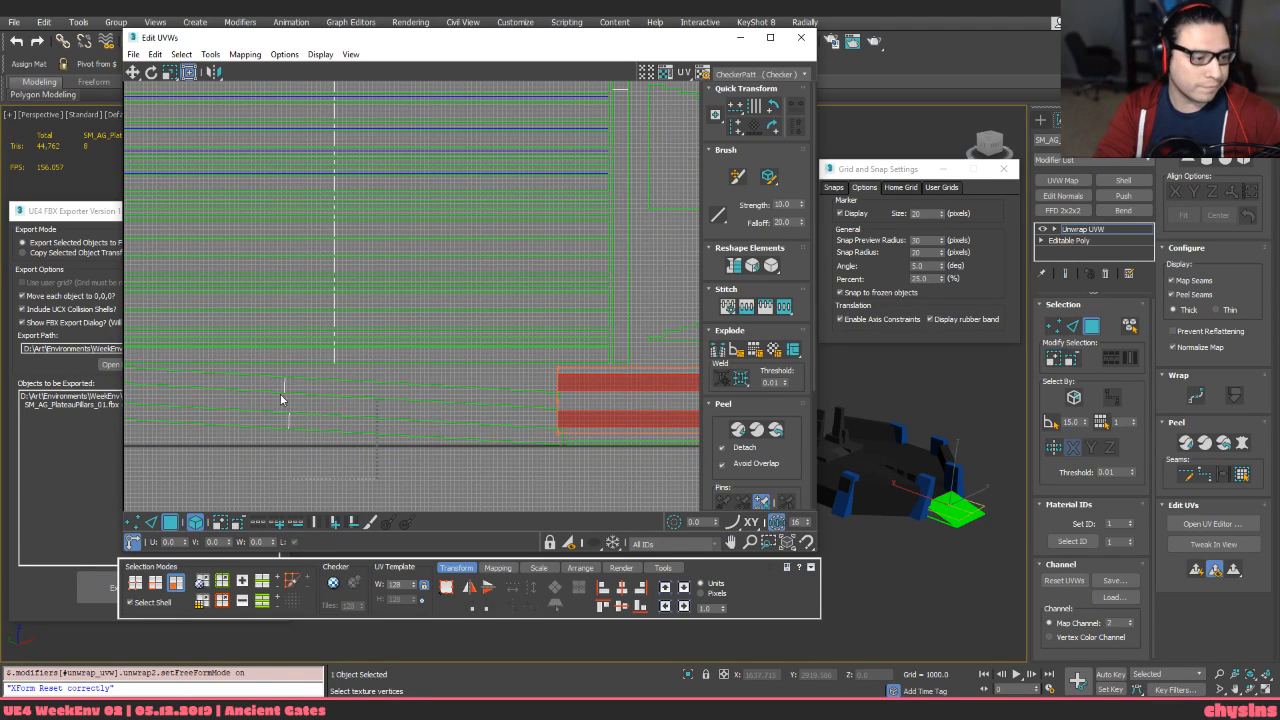
key("ctrl+z")
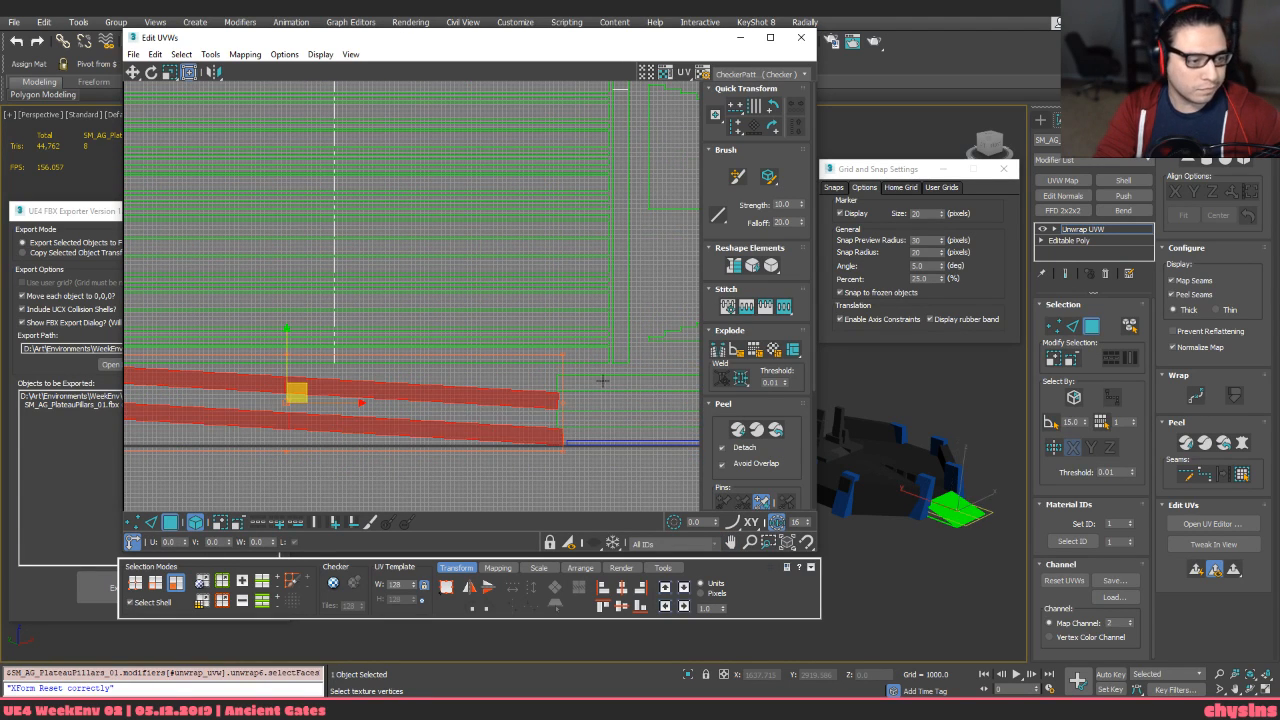
left_click(745, 354)
scroll(486, 488, "down", 4)
key("ctrl+z")
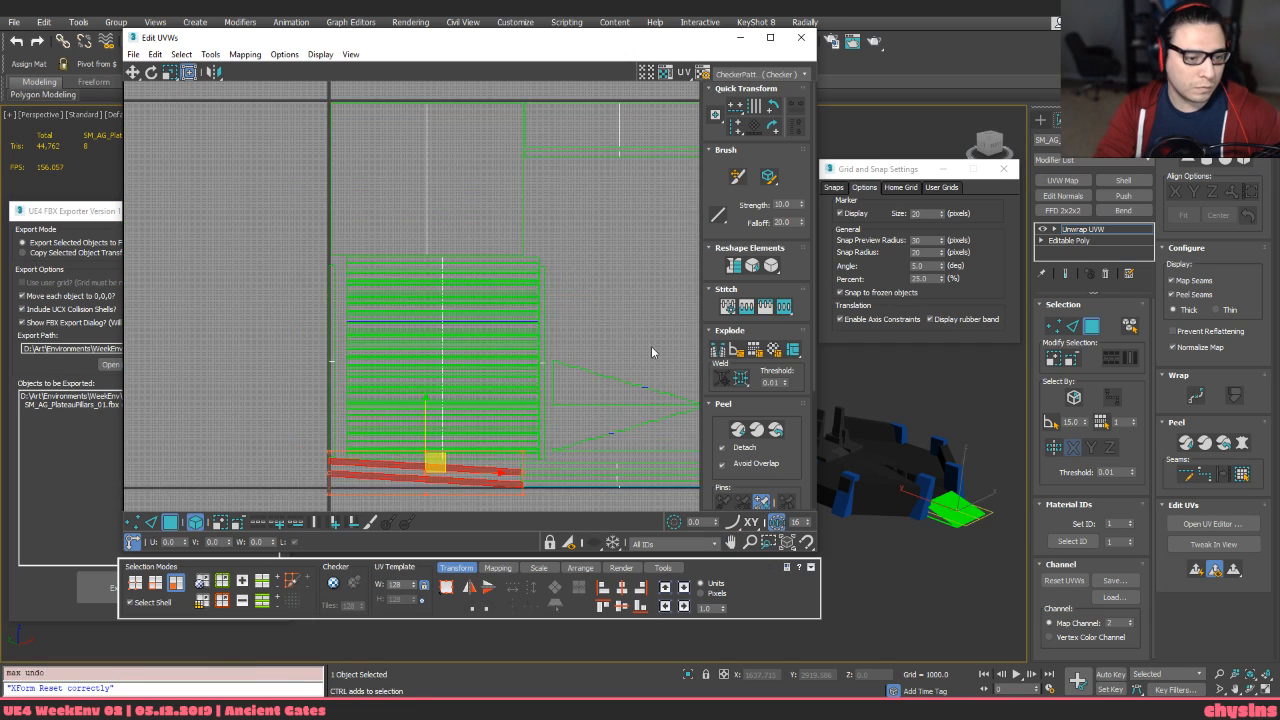
left_click(753, 357)
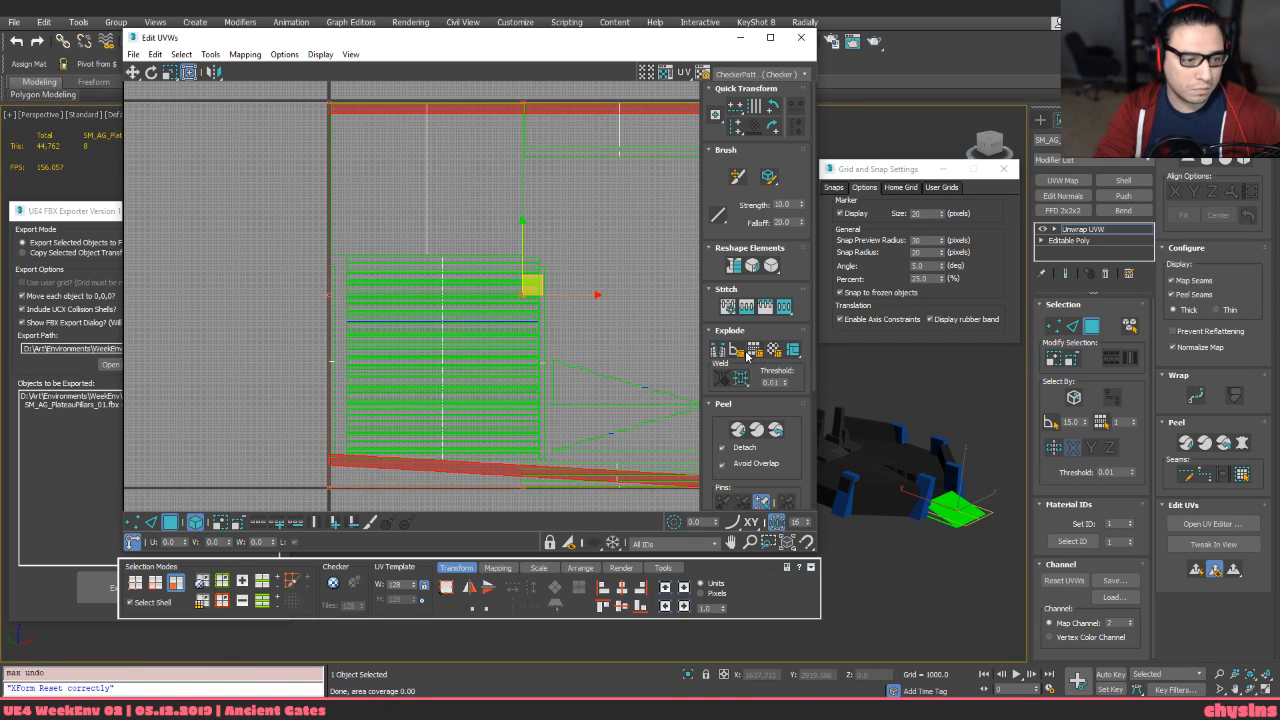
scroll(471, 408, "down", 3)
key("ctrl+z")
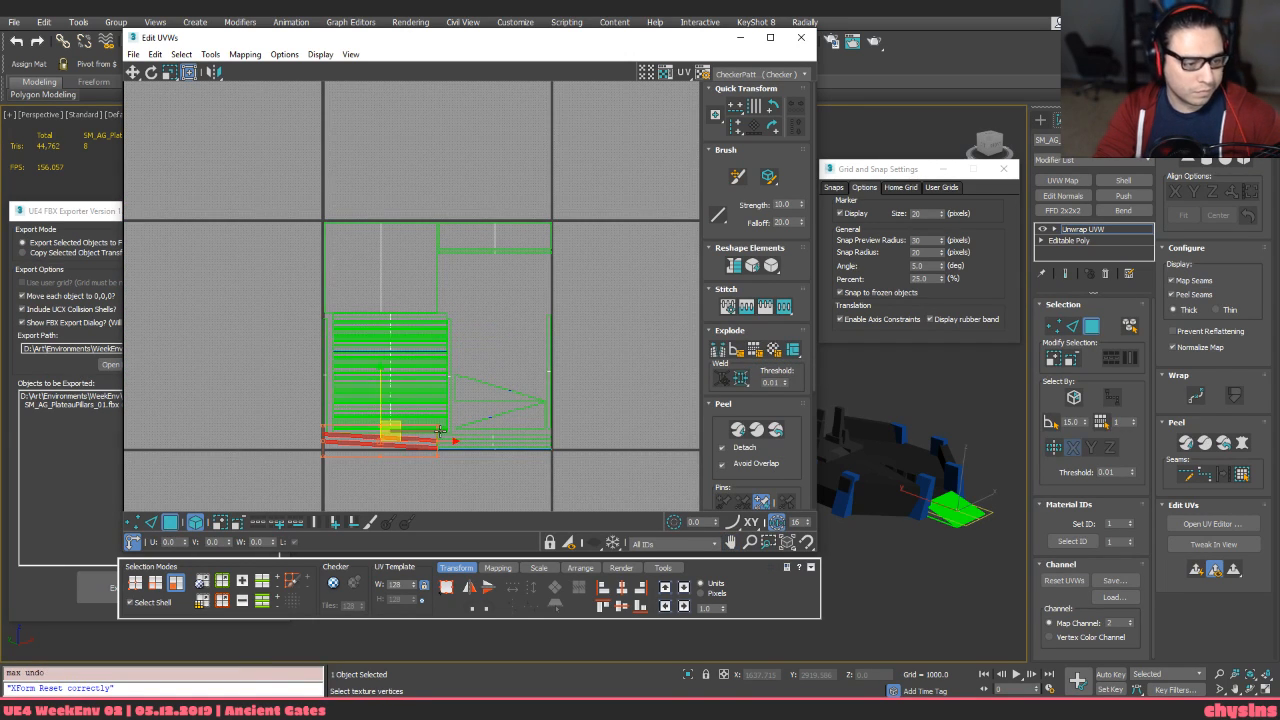
Straighten the selected slanted UV strips at the layout's lower left
left_click(732, 267)
scroll(590, 422, "up", 5)
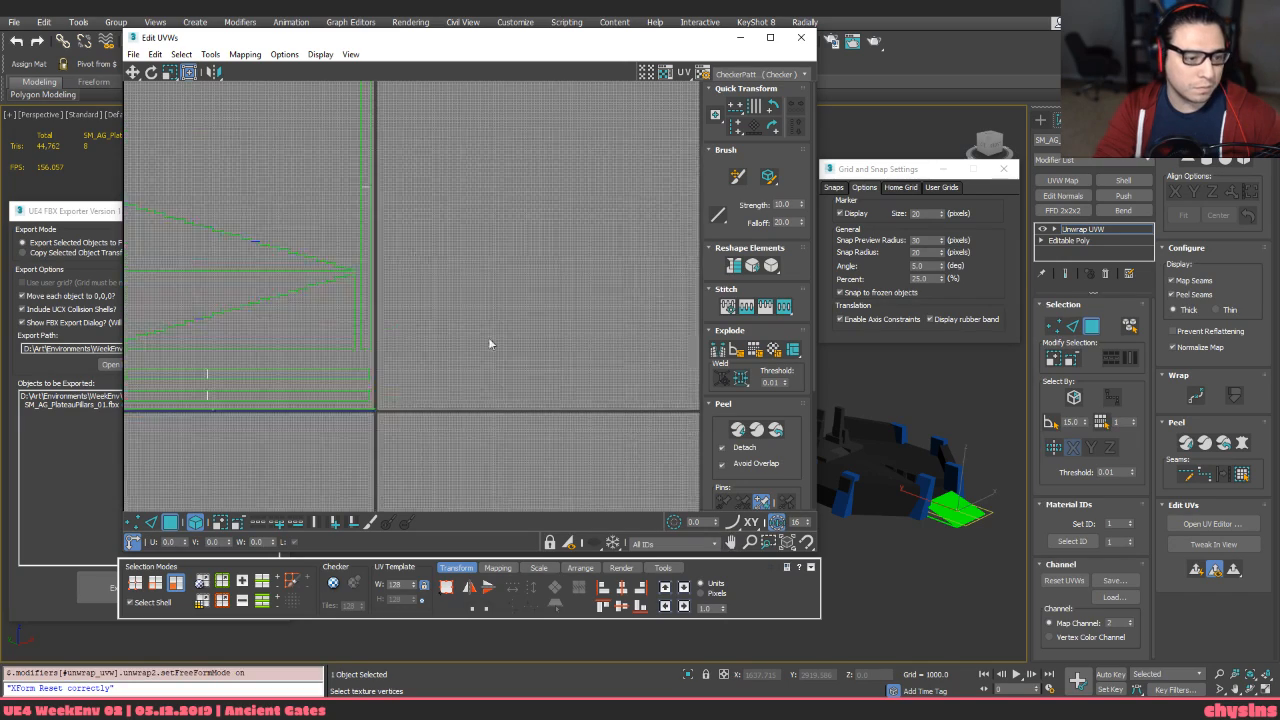
Examine the stairs' UV shells one by one, checking the step strips and the shells crossing the UV tile's edges
middle_click_drag(488, 337, 554, 421)
left_click(431, 256)
key("r")
middle_click_drag(366, 291, 659, 396)
scroll(655, 395, "down", 4)
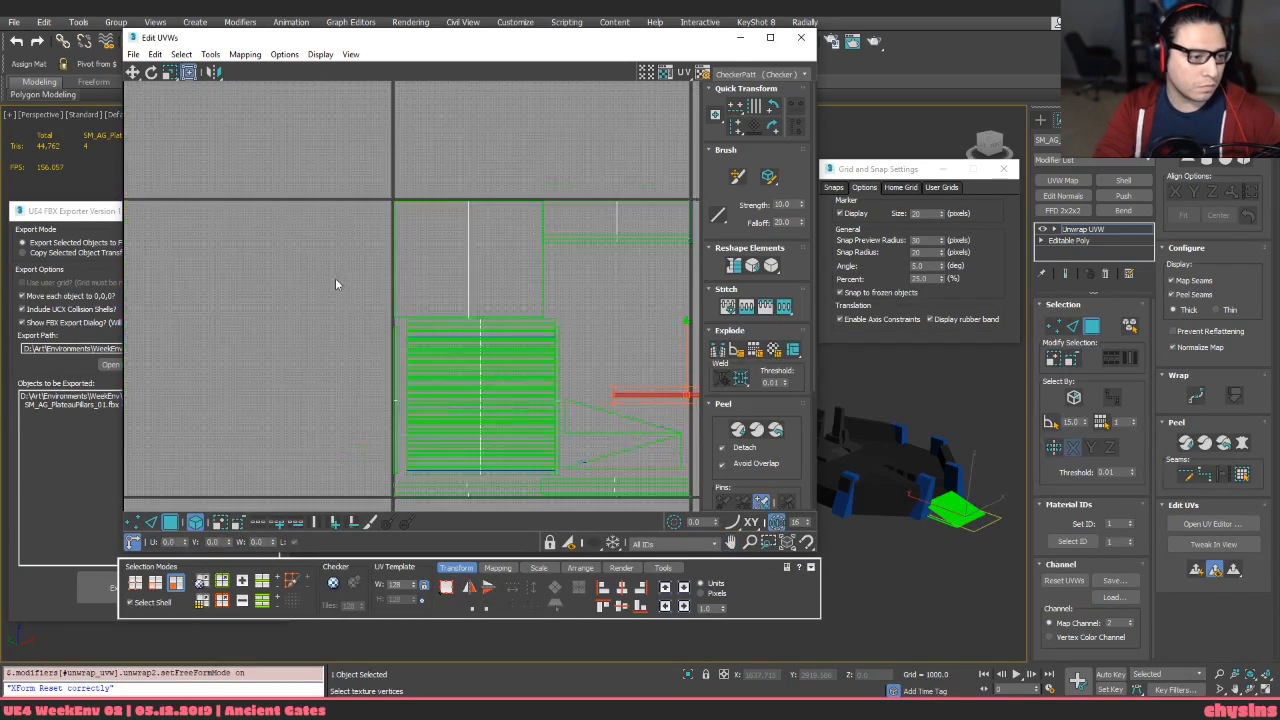
scroll(335, 290, "up", 4)
left_click_drag(430, 488, 428, 490)
key("r")
middle_click_drag(440, 474, 343, 369)
scroll(350, 370, "down", 3)
middle_click_drag(399, 339, 397, 357)
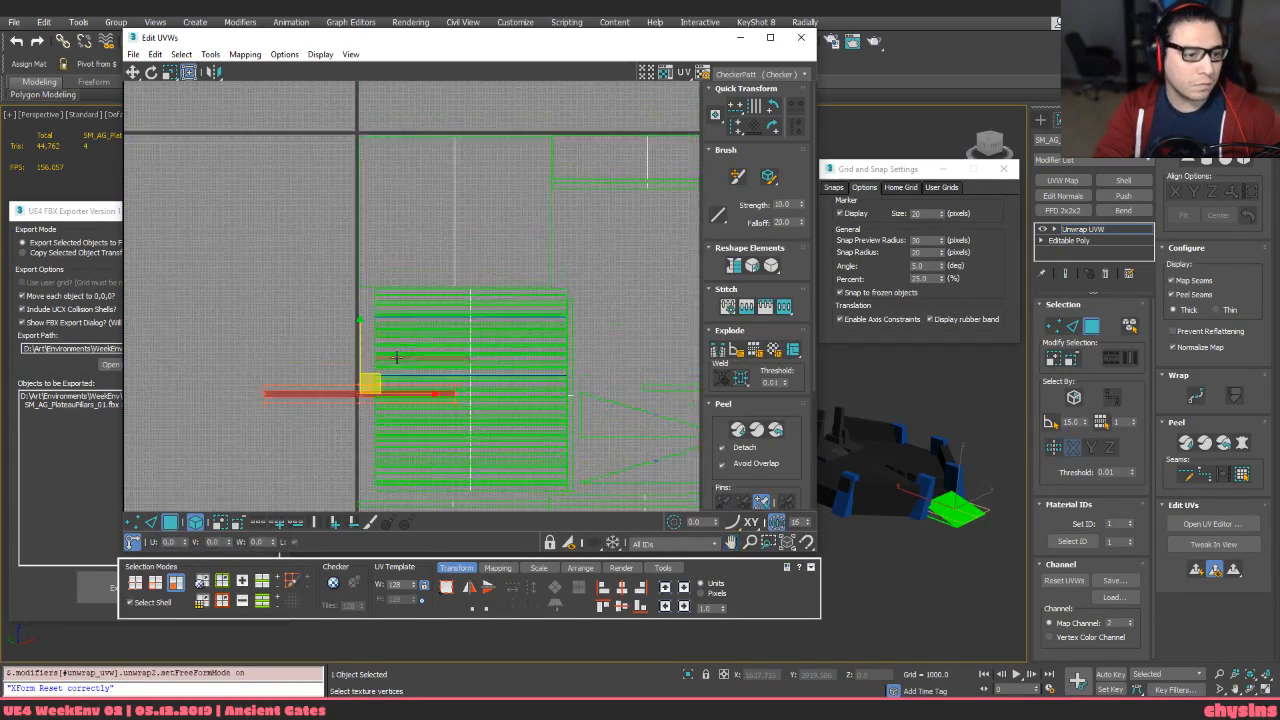
left_click(575, 344)
key("r")
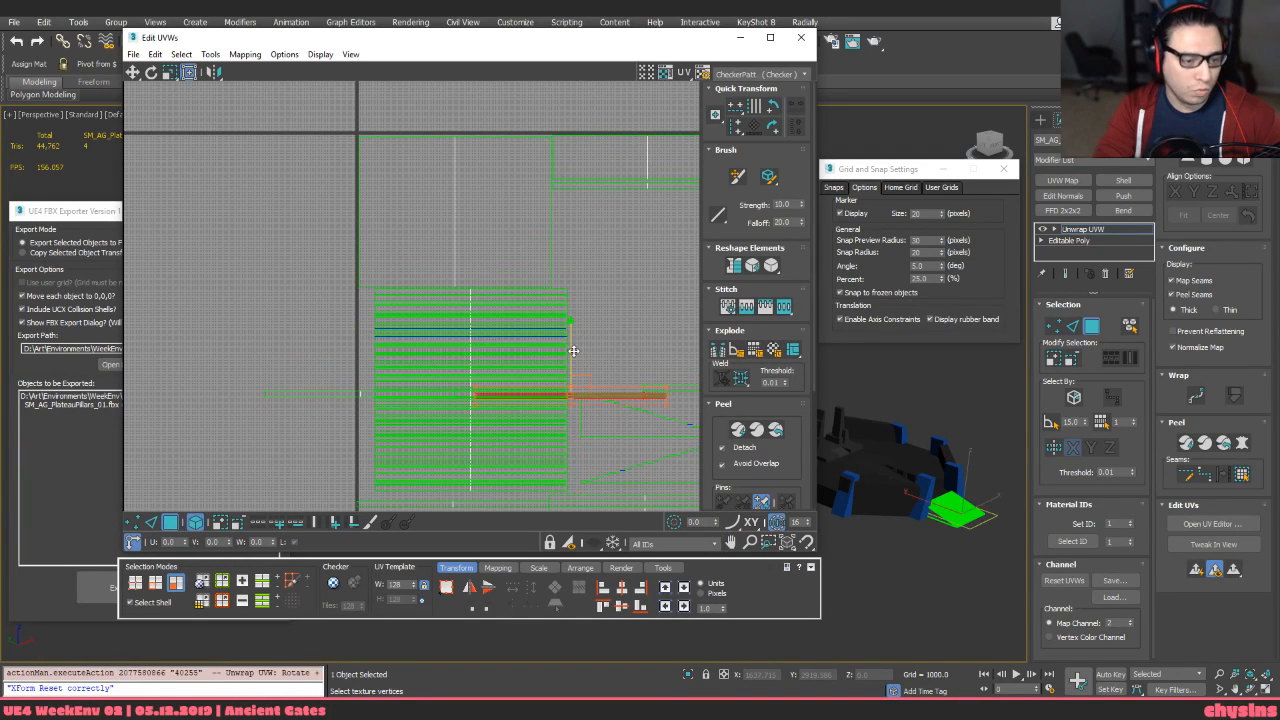
middle_click_drag(611, 359, 523, 323)
scroll(518, 300, "down", 3)
scroll(427, 305, "up", 6)
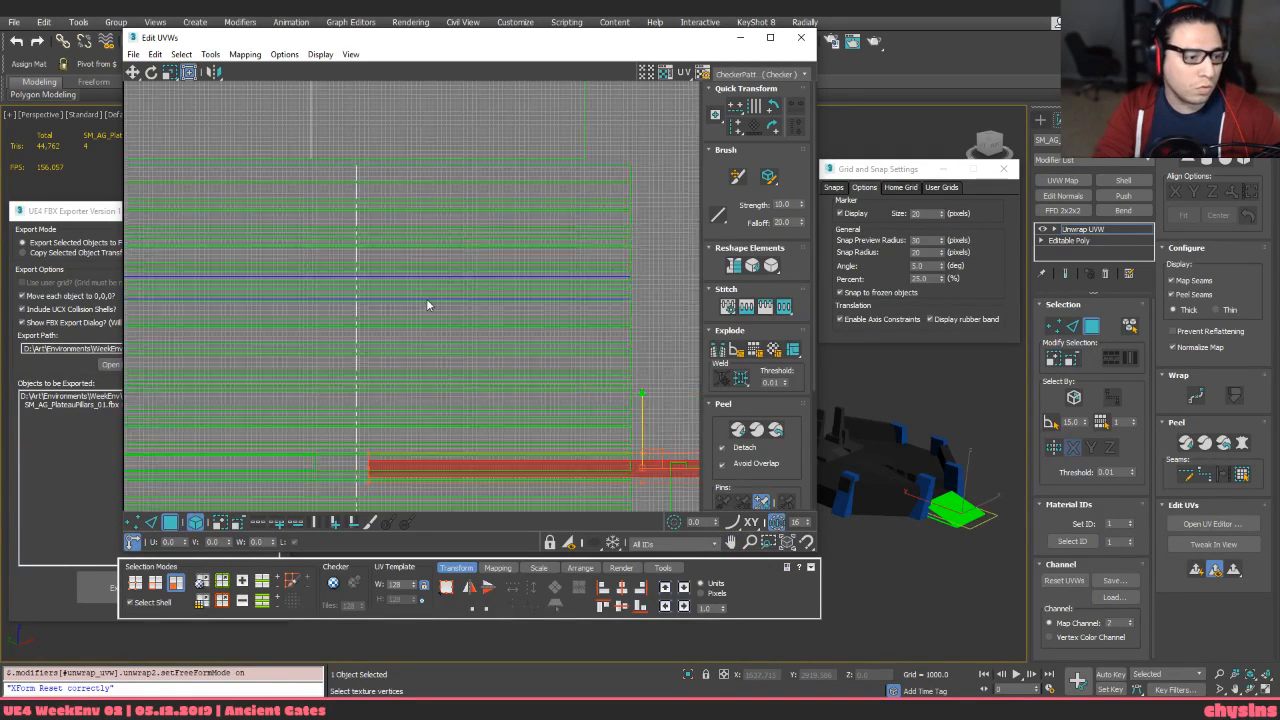
left_click(627, 281)
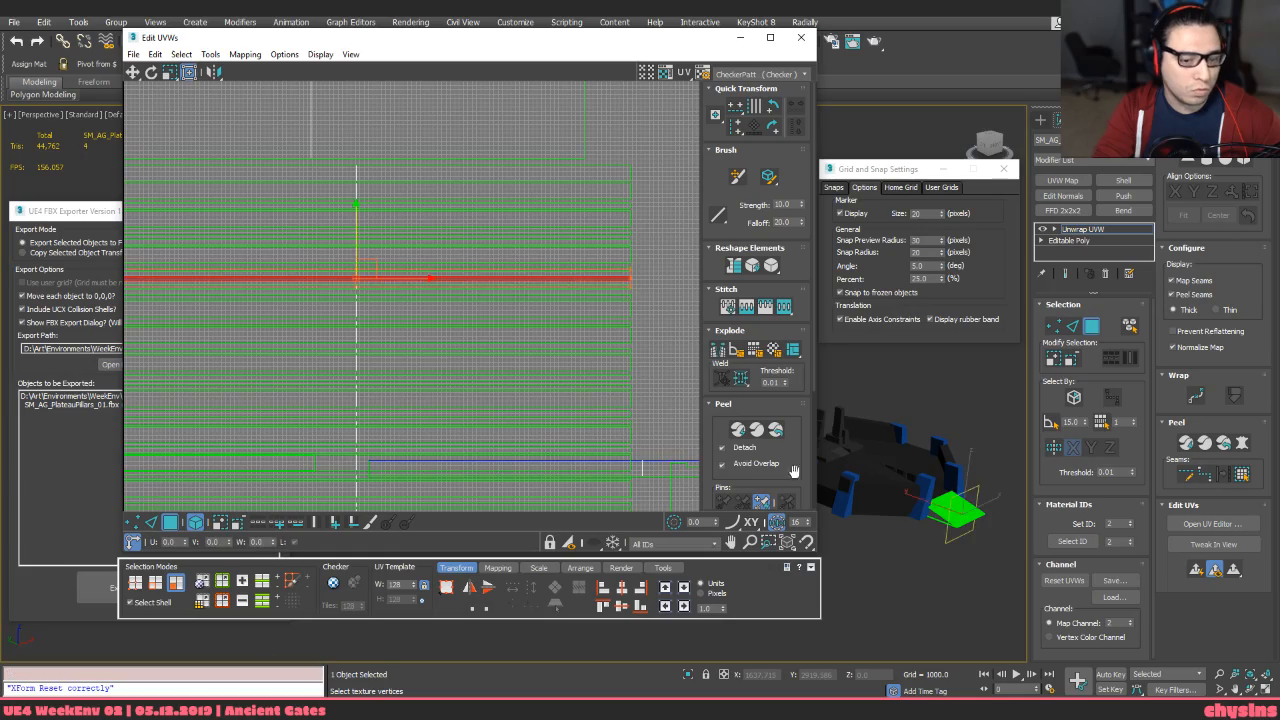
Move the UV editor aside and inspect the stair mesh in the viewport, toggling the shading of the selected faces
key("z")
left_click_drag(582, 43, 1279, 113)
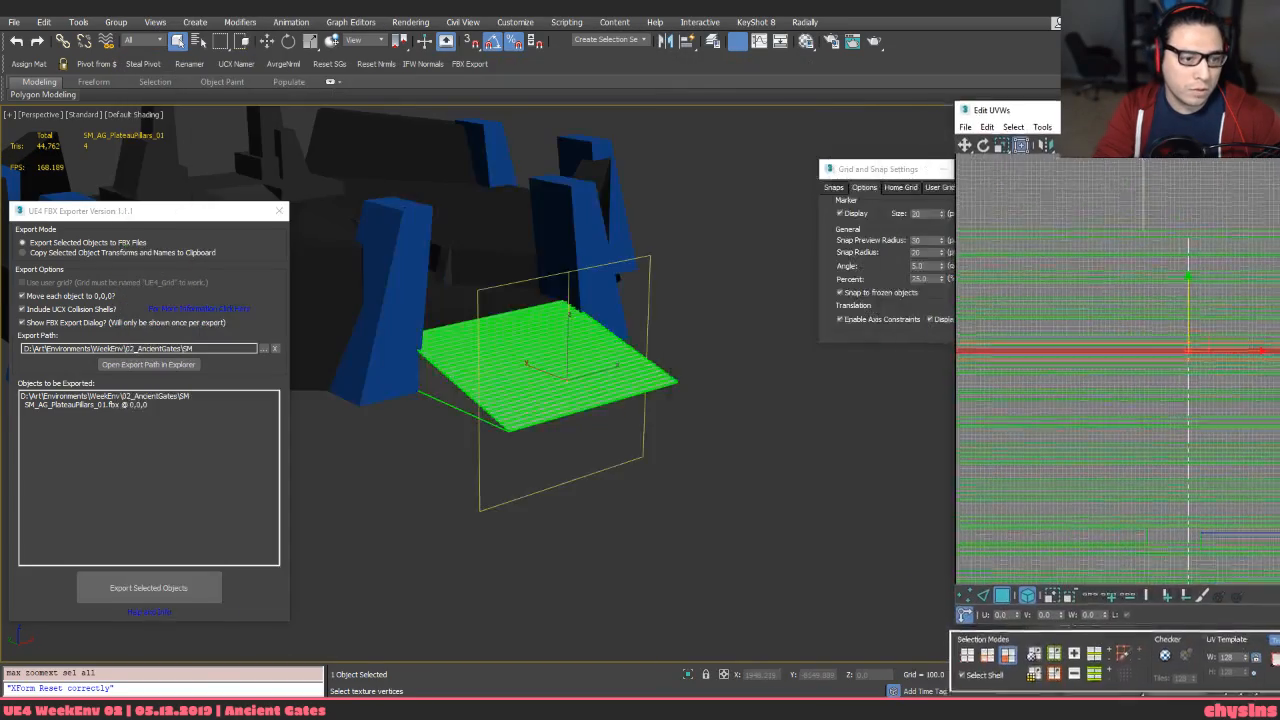
mouse_move(590, 405)
middle_mouse_down("alt")
mouse_move(578, 434)
mouse_move(657, 411)
mouse_move(577, 423)
middle_mouse_up("alt")
scroll(578, 434, "up", 6)
key("F2")
key("F2")
middle_click_drag(723, 433, 735, 395, "alt")
scroll(761, 458, "down", 5)
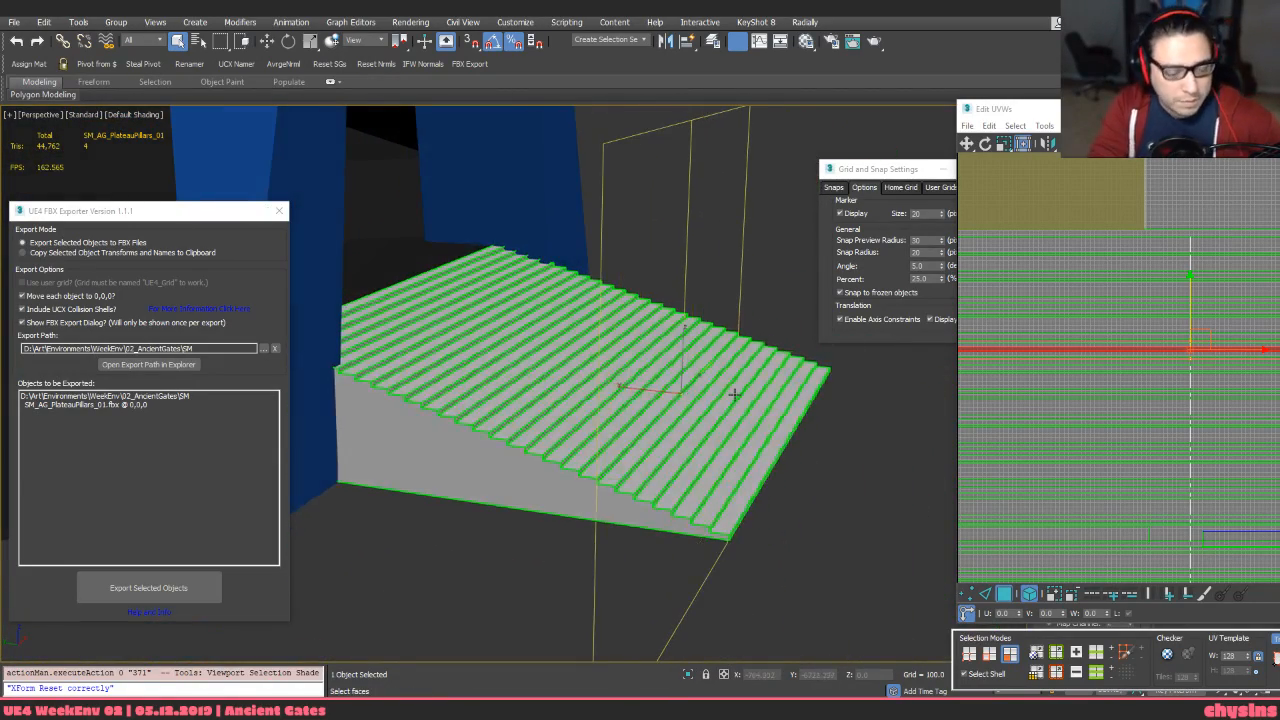
Bring the UV editor back beside the stairs, select all UV shells and pack them into the UV tile with rescaling
middle_click_drag(1040, 294, 1034, 286)
left_click_drag(1010, 108, 32, 94)
scroll(406, 358, "down", 5)
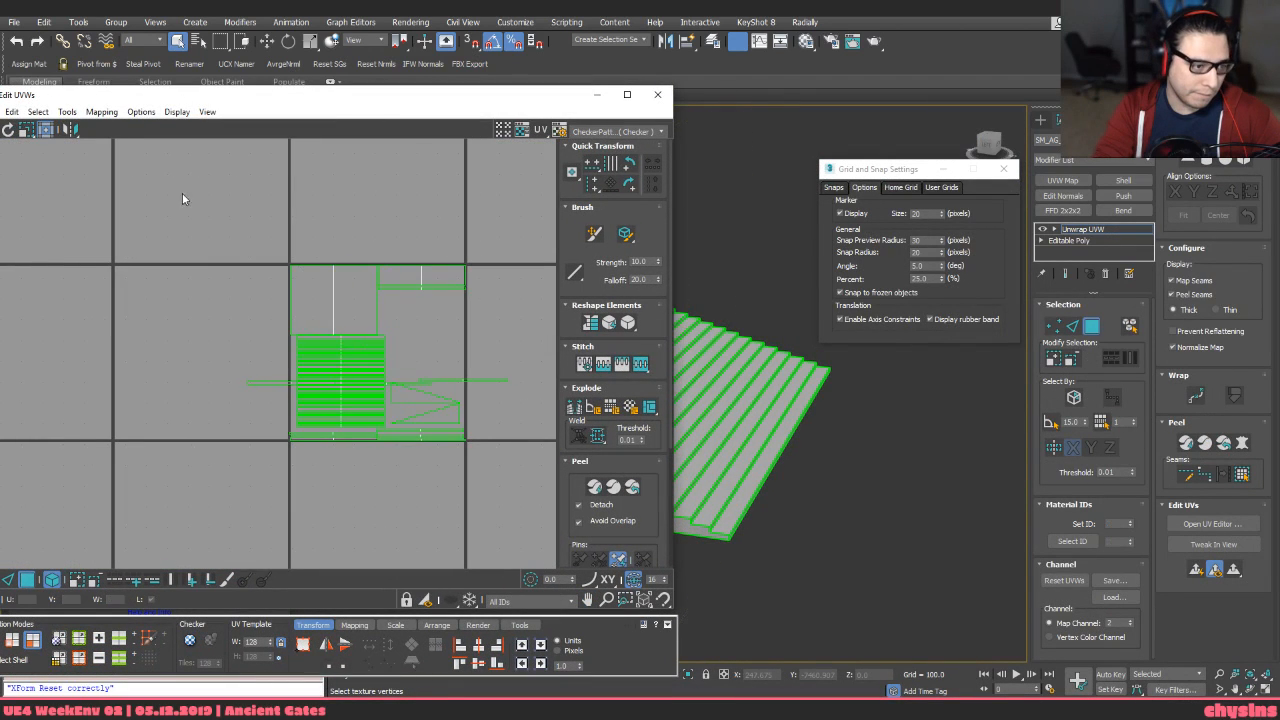
left_click_drag(183, 197, 585, 513)
left_click(395, 625)
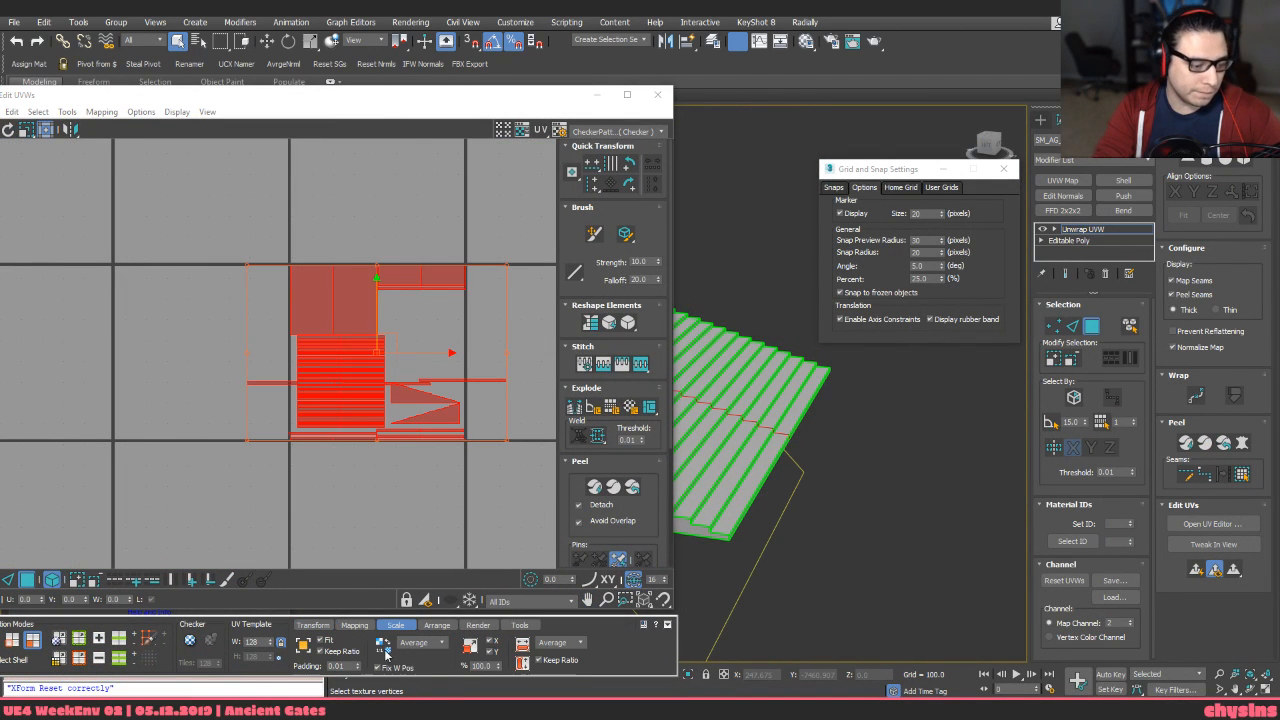
left_click(437, 625)
left_click(303, 653)
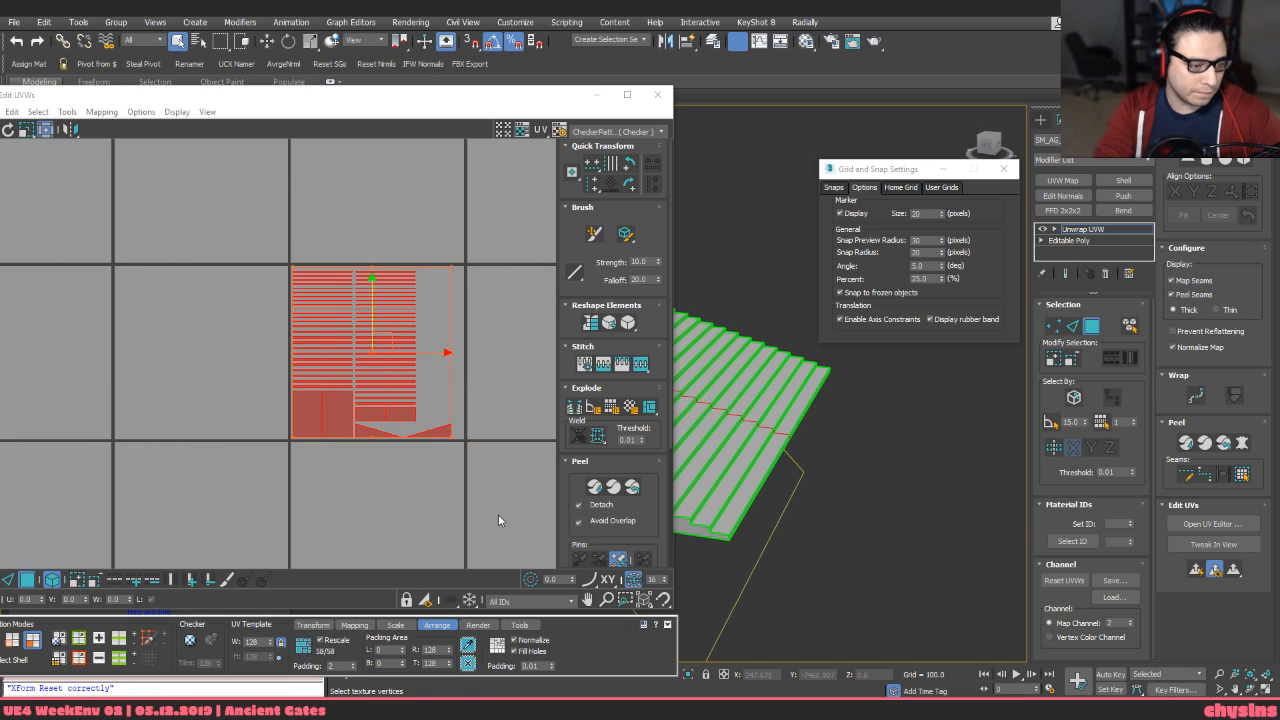
Rotate the two triangular side shells of the stairs so they stand upright
scroll(417, 406, "up", 4)
left_click_drag(434, 466, 291, 512)
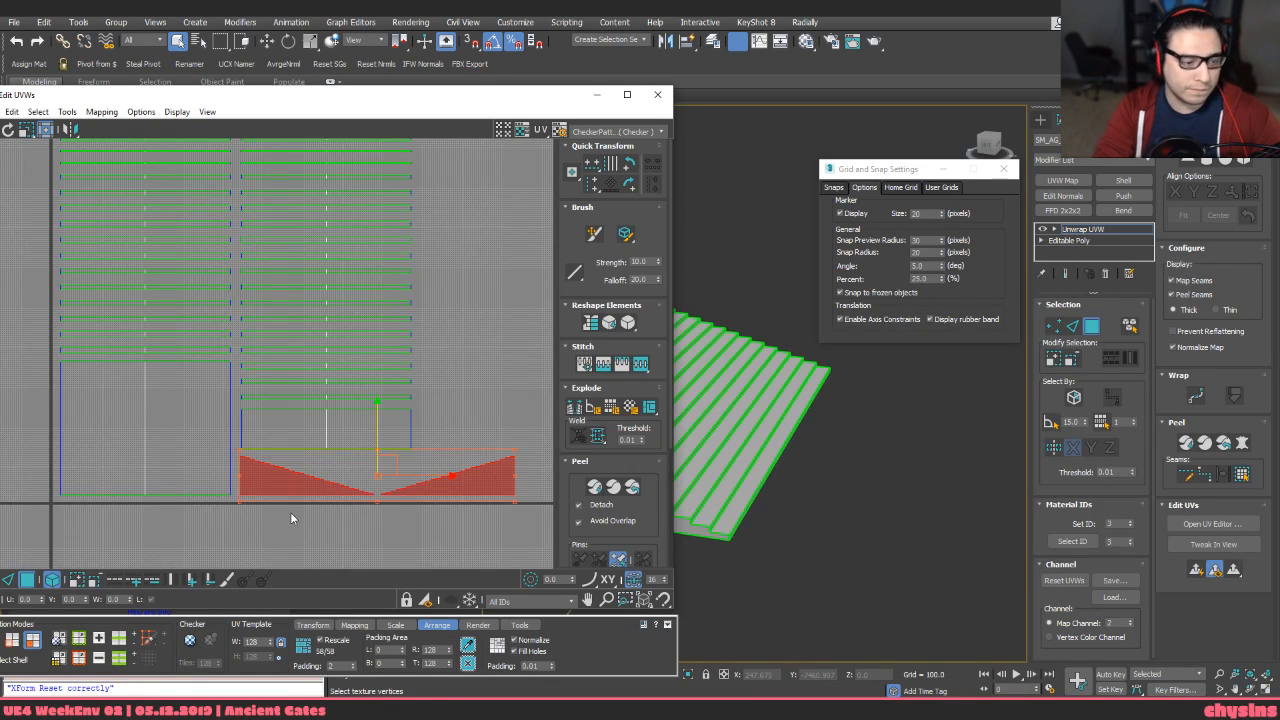
key("ctrl+r")
Select all UV shells and repack them with the rotated triangles, then clear the selection
scroll(291, 512, "up", 1)
middle_click_drag(322, 505, 325, 516)
scroll(325, 516, "down", 5)
scroll(170, 243, "down", 1)
left_click_drag(170, 243, 364, 500)
left_click(303, 651)
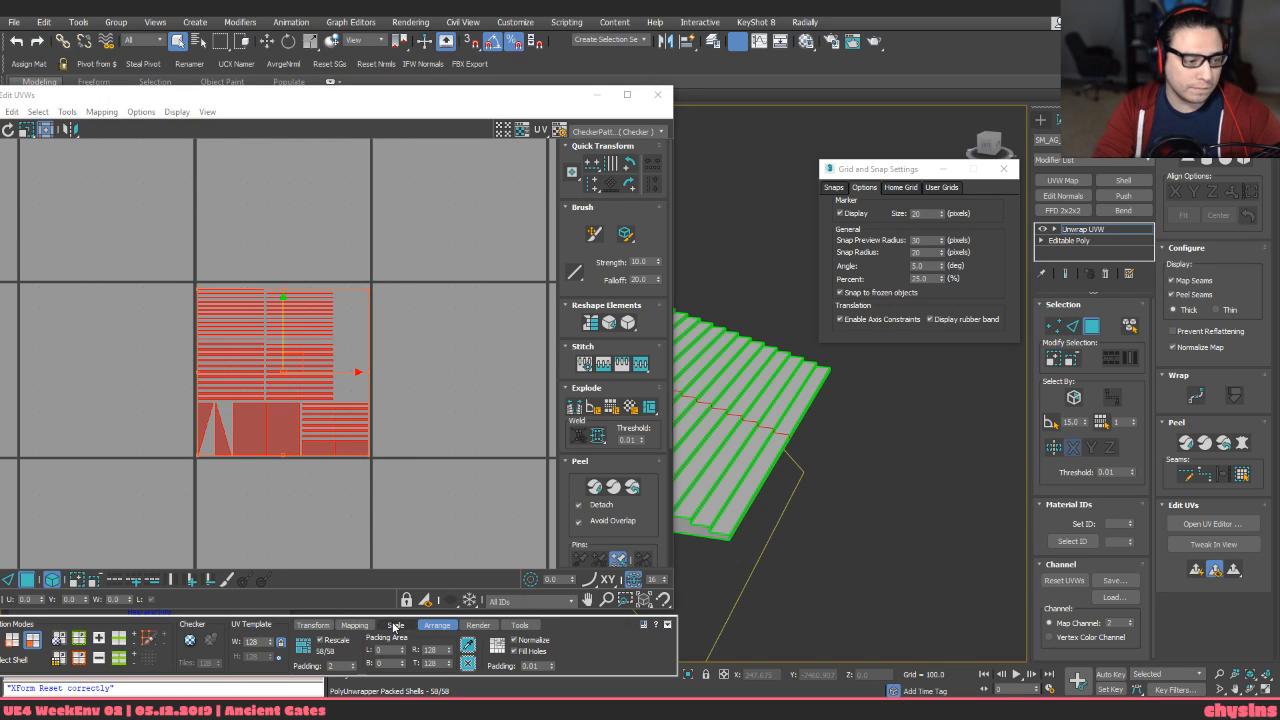
left_click(396, 625)
left_click(437, 625)
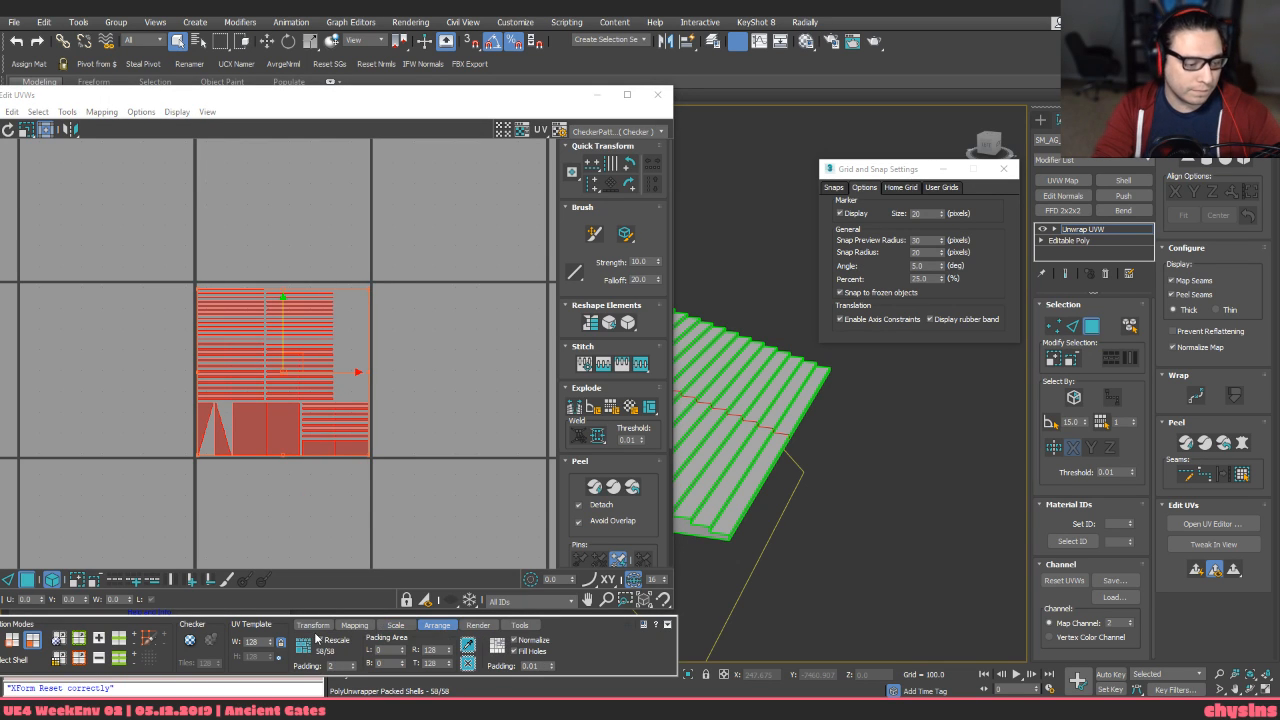
left_click(410, 508)
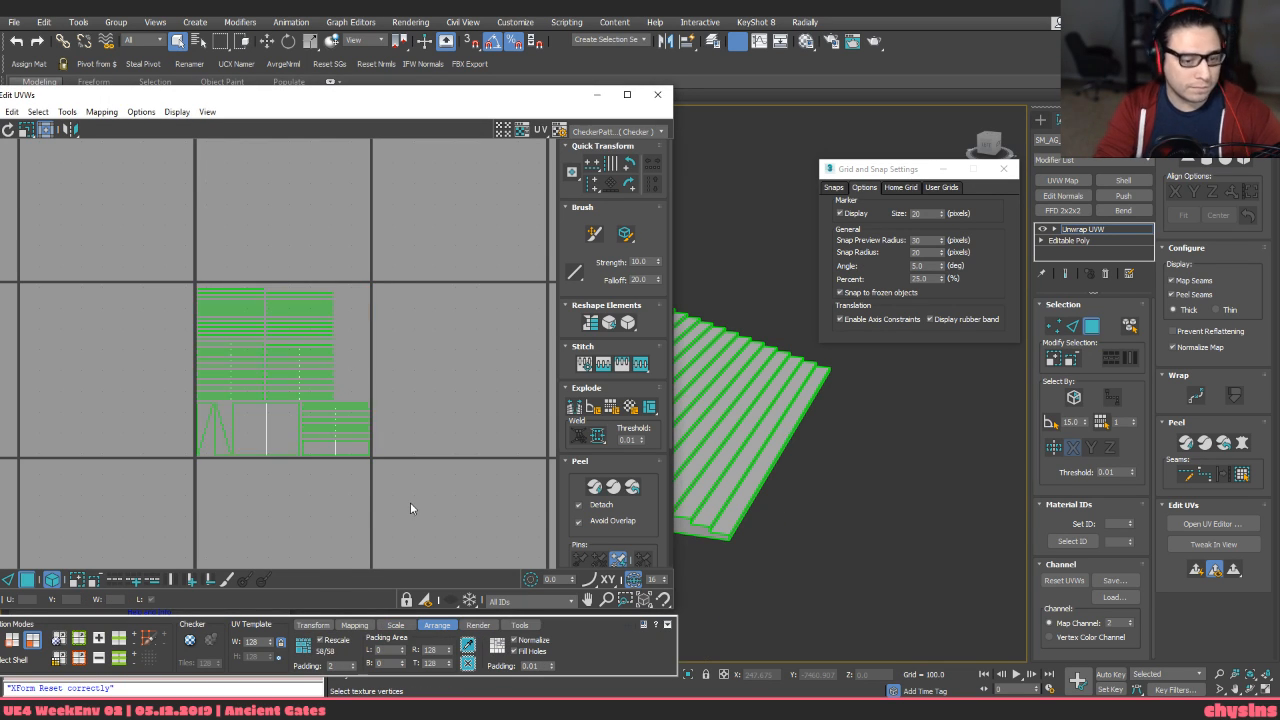
Select the underside face of the stairs and scale its UV shell uniformly to 25%
scroll(728, 491, "down", 3)
middle_click_drag(728, 491, 826, 422)
left_click(826, 422)
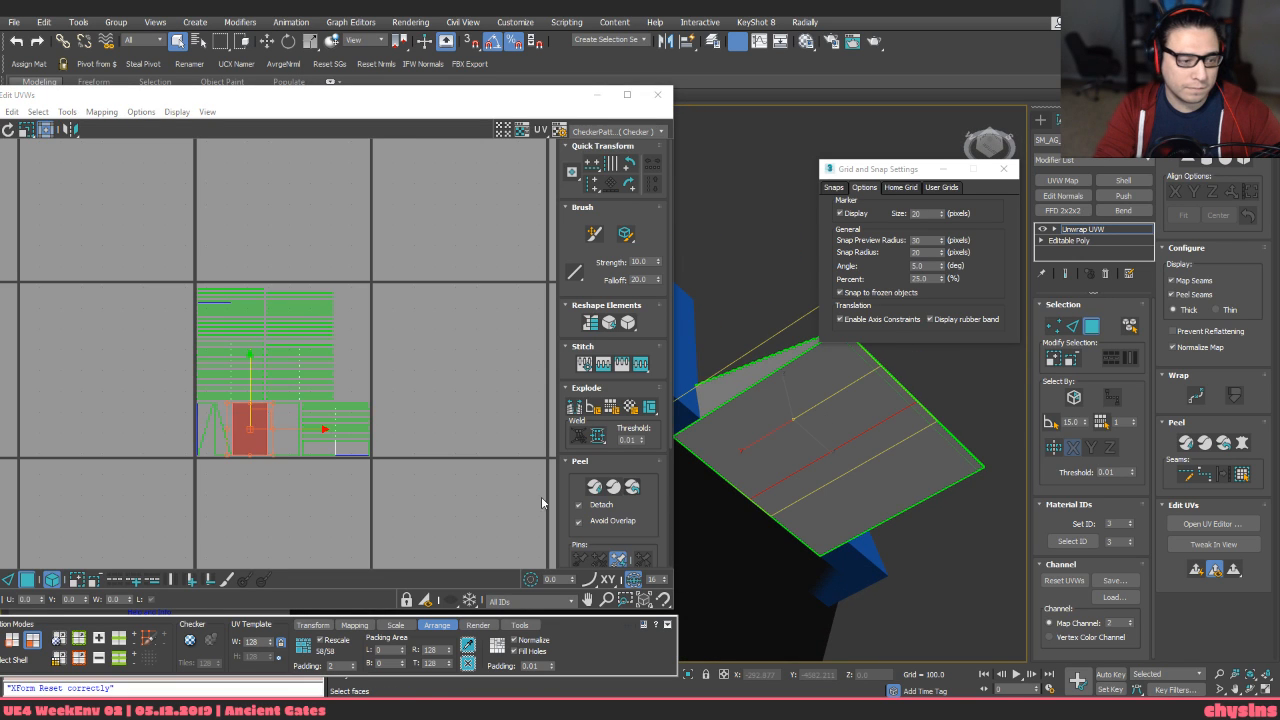
scroll(262, 432, "up", 3)
left_click(260, 440)
key("r")
left_click_drag(295, 401, 288, 498)
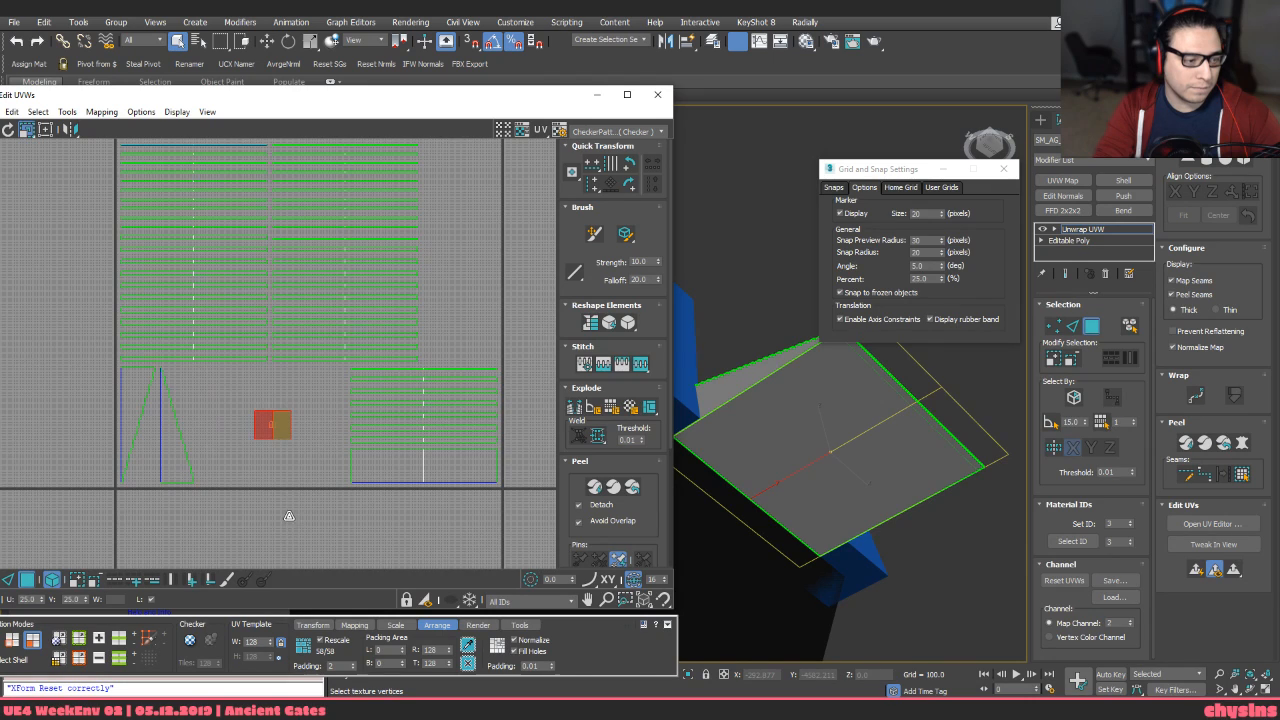
Repack all UV shells into the tile around the reduced underside shell
scroll(289, 510, "down", 4)
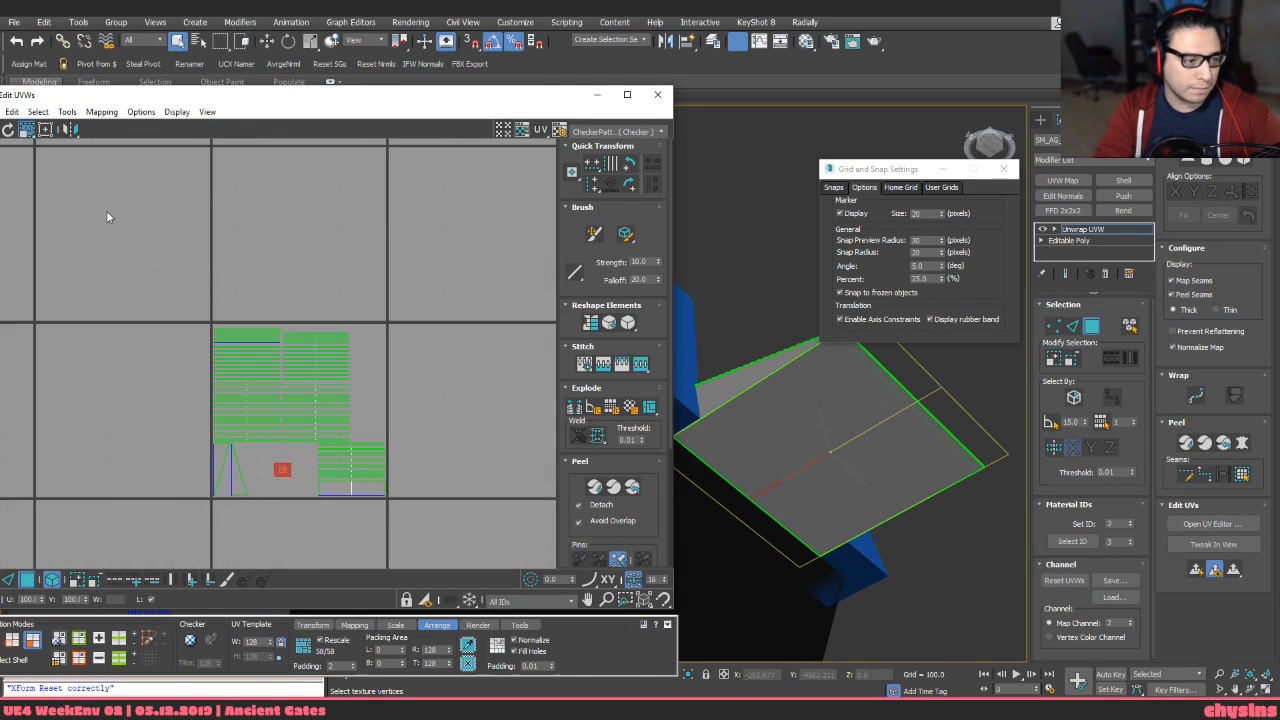
key("ctrl+a")
left_click(303, 645)
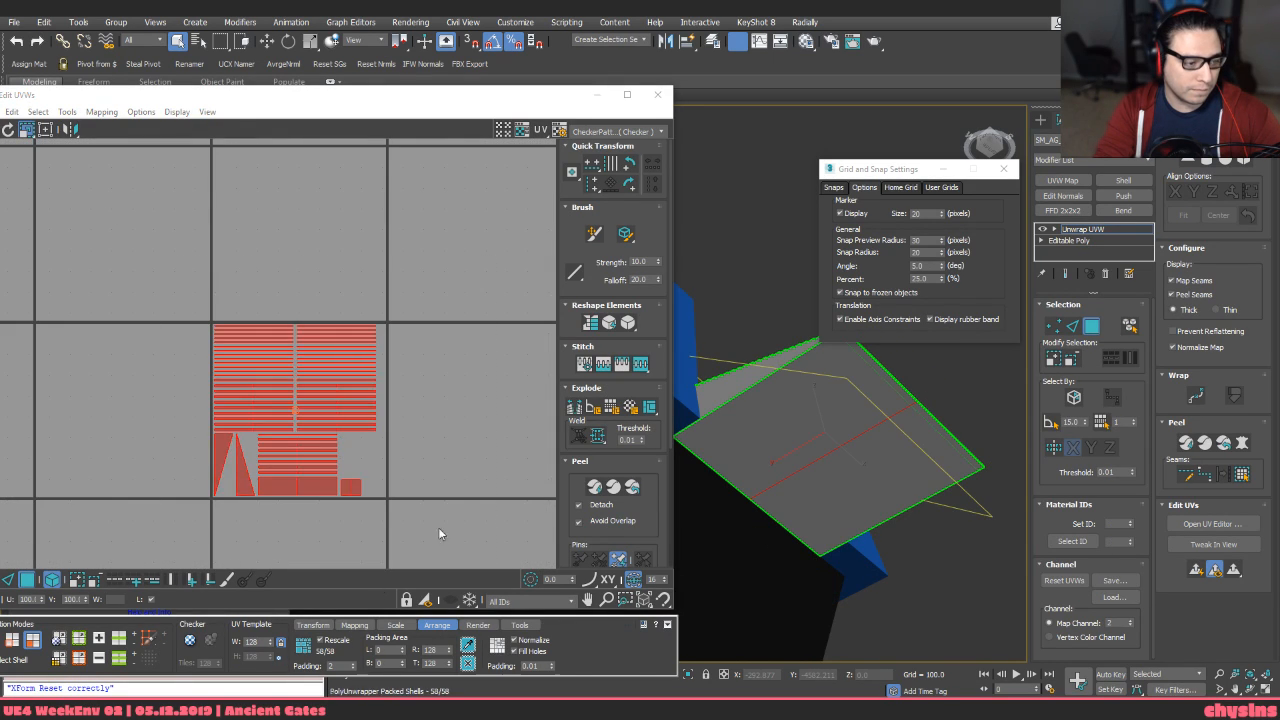
Change the unwrap to map channel 1, moving the current UVs there, and convert the stairs to an Editable Poly
left_click(482, 438)
key("ctrl+e")
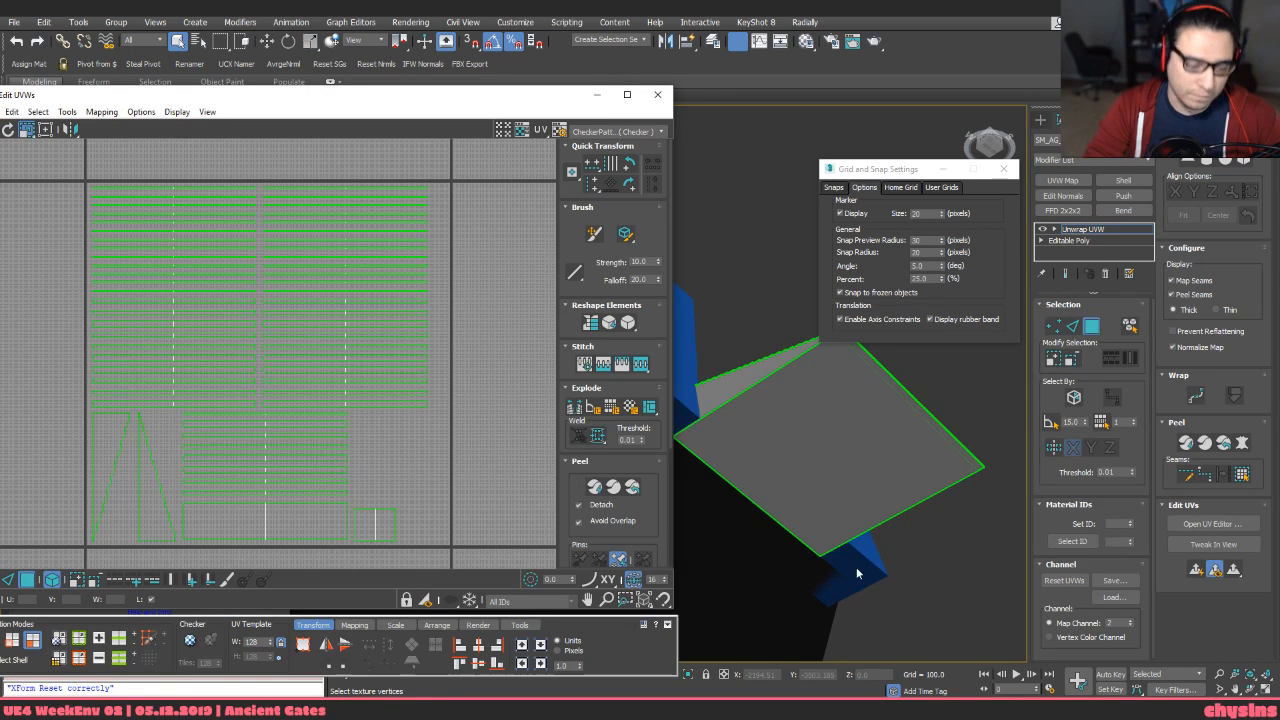
left_click(1129, 627)
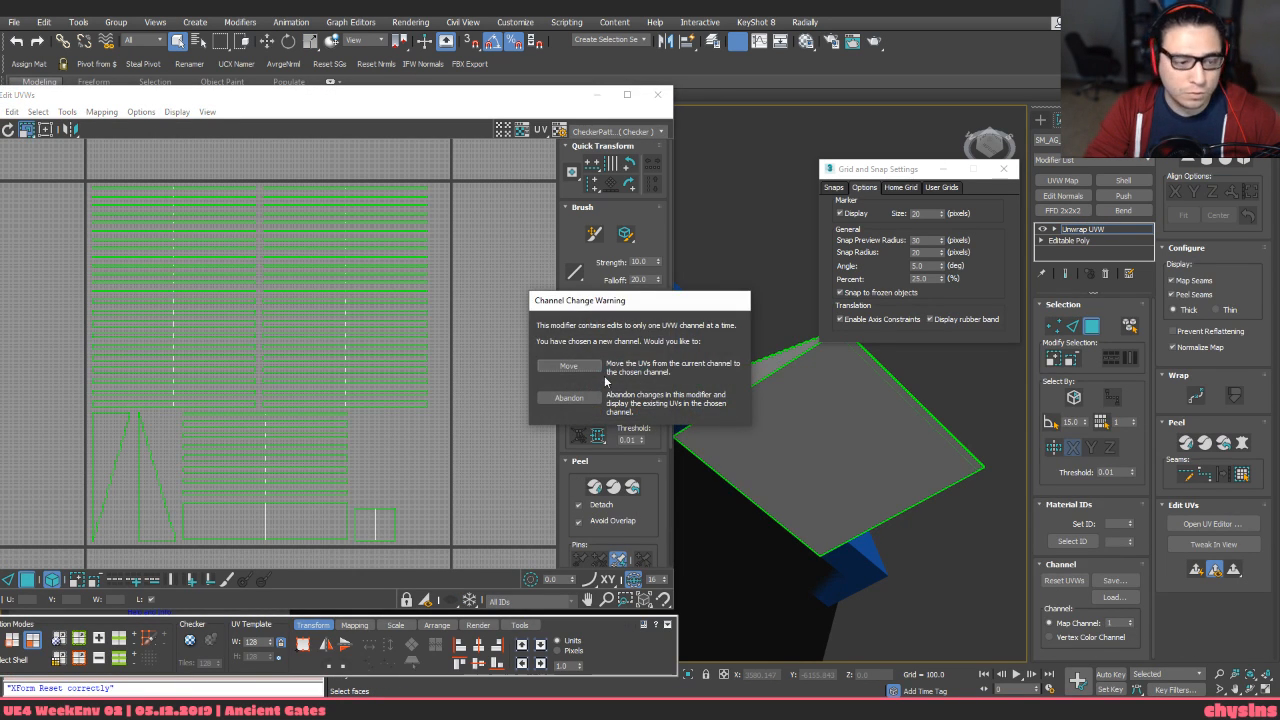
left_click(590, 368)
key("ctrl+e")
middle_click_drag(585, 396, 530, 526, "alt")
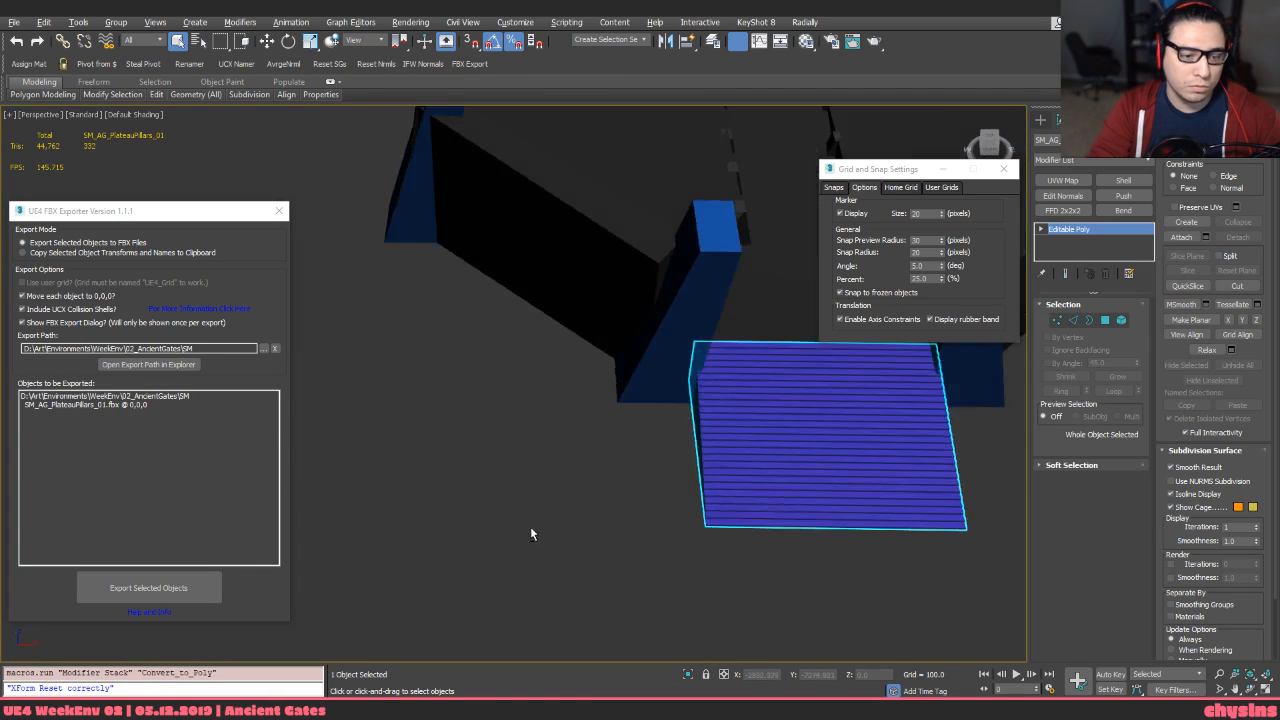
Inspect the stairs from several angles against the neighbouring pillars, including the shading with and without edges
scroll(573, 470, "down", 3)
middle_click_drag(573, 470, 451, 415)
key("w")
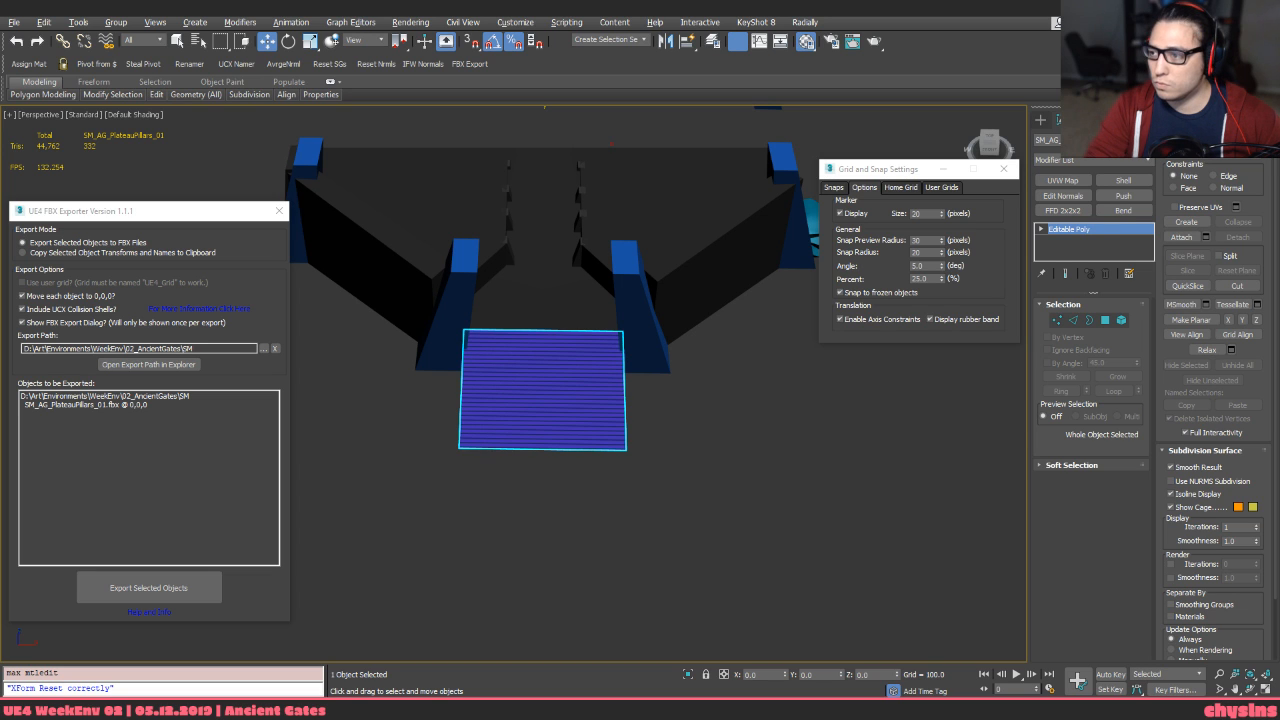
middle_click_drag(547, 408, 557, 448, "alt")
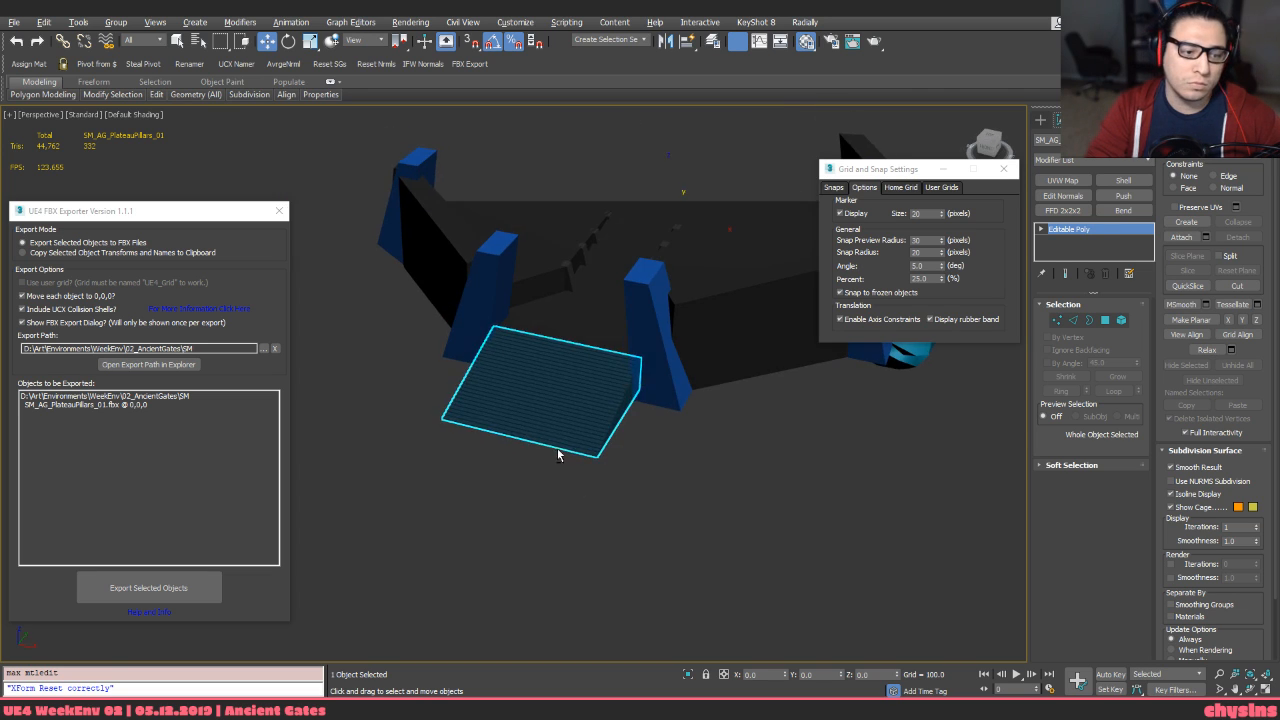
left_click(648, 489)
key("F4")
key("F4")
scroll(638, 487, "up", 4)
left_click(556, 345)
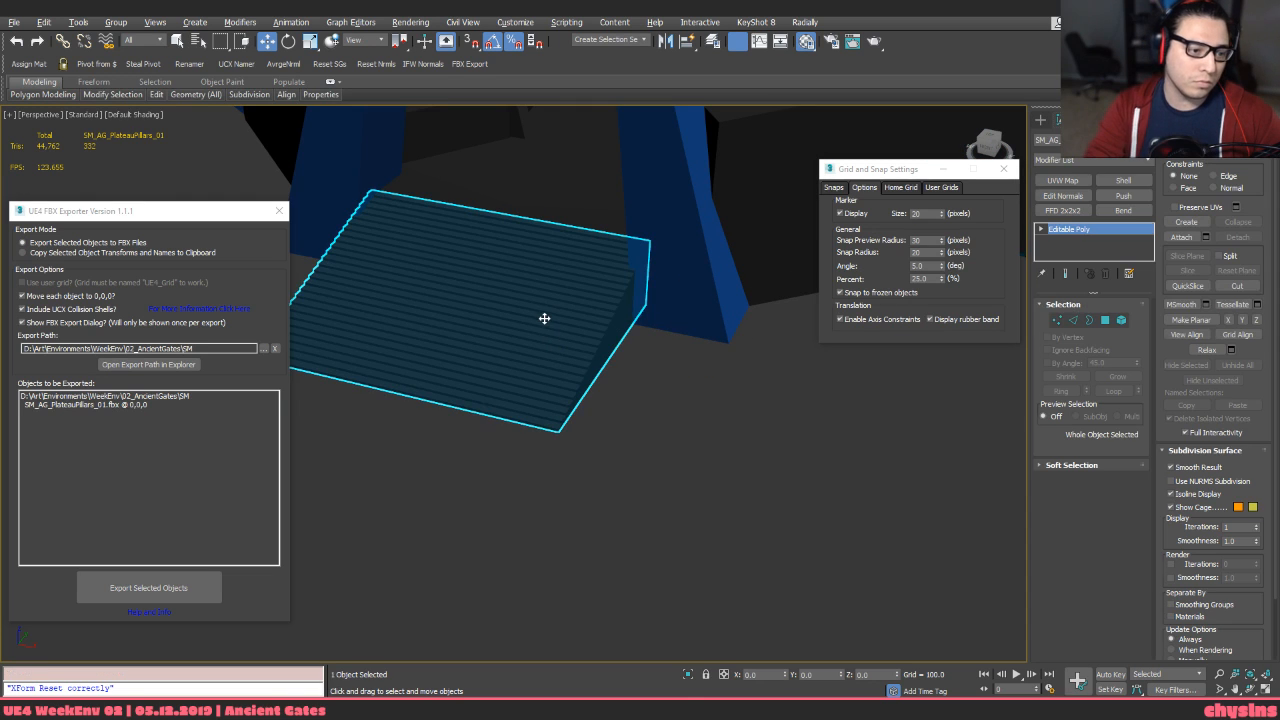
Export the selected stairs as SM_AG_PlateauPillars_01.fbx, replacing the existing file and accepting the current FBX export options
left_click(171, 587)
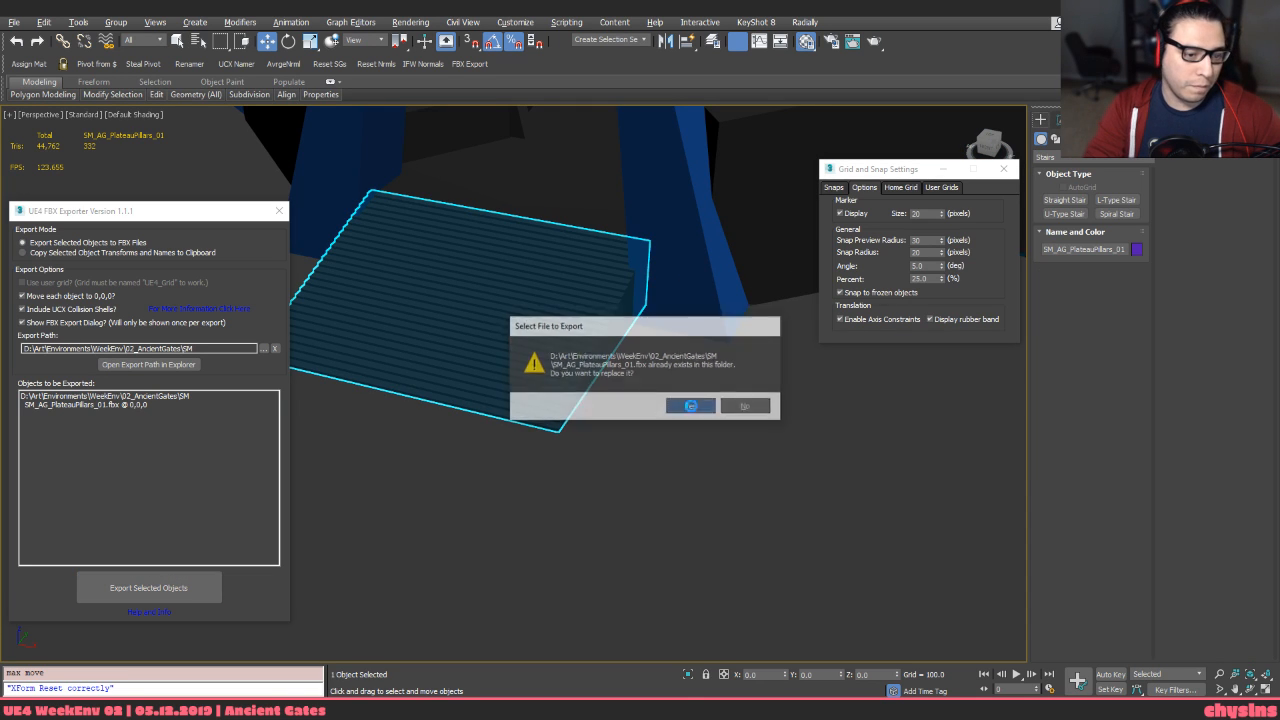
left_click(686, 406)
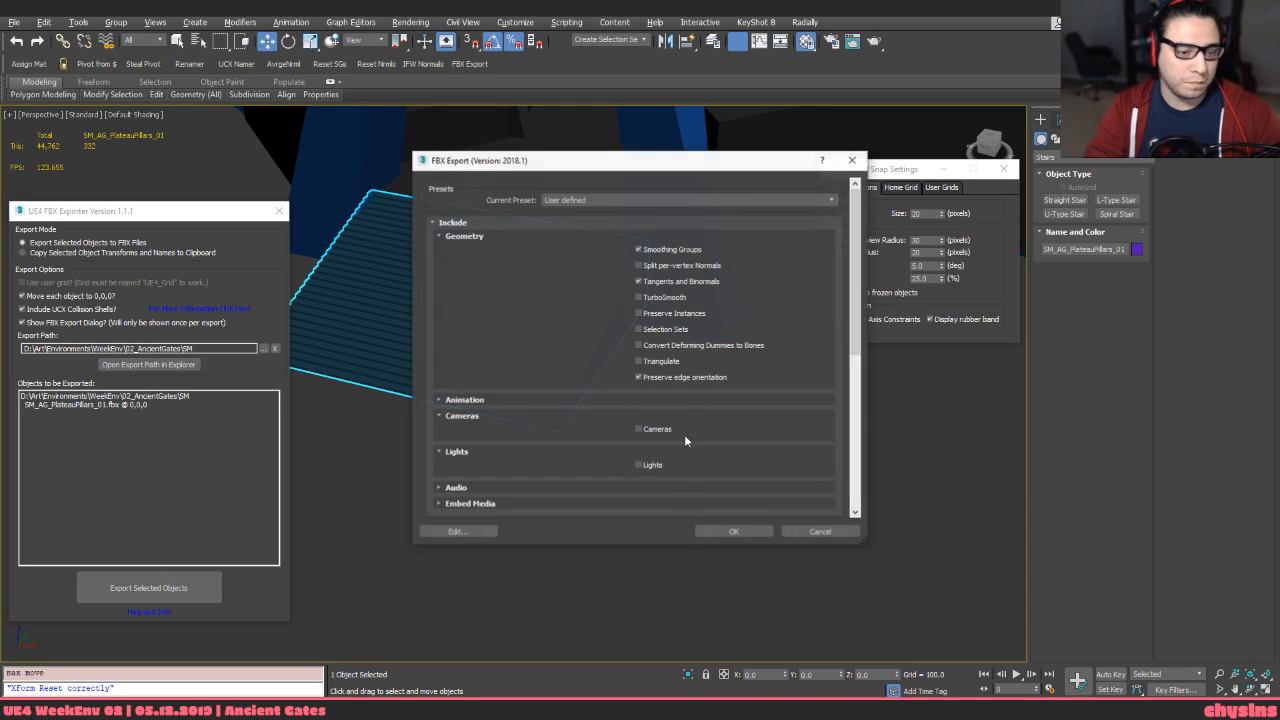
left_click(711, 531)
Switch to Unreal Editor, focus on the ramp between the front pillars, and locate the pillars' static mesh asset in the content browser
key("alt+Tab")
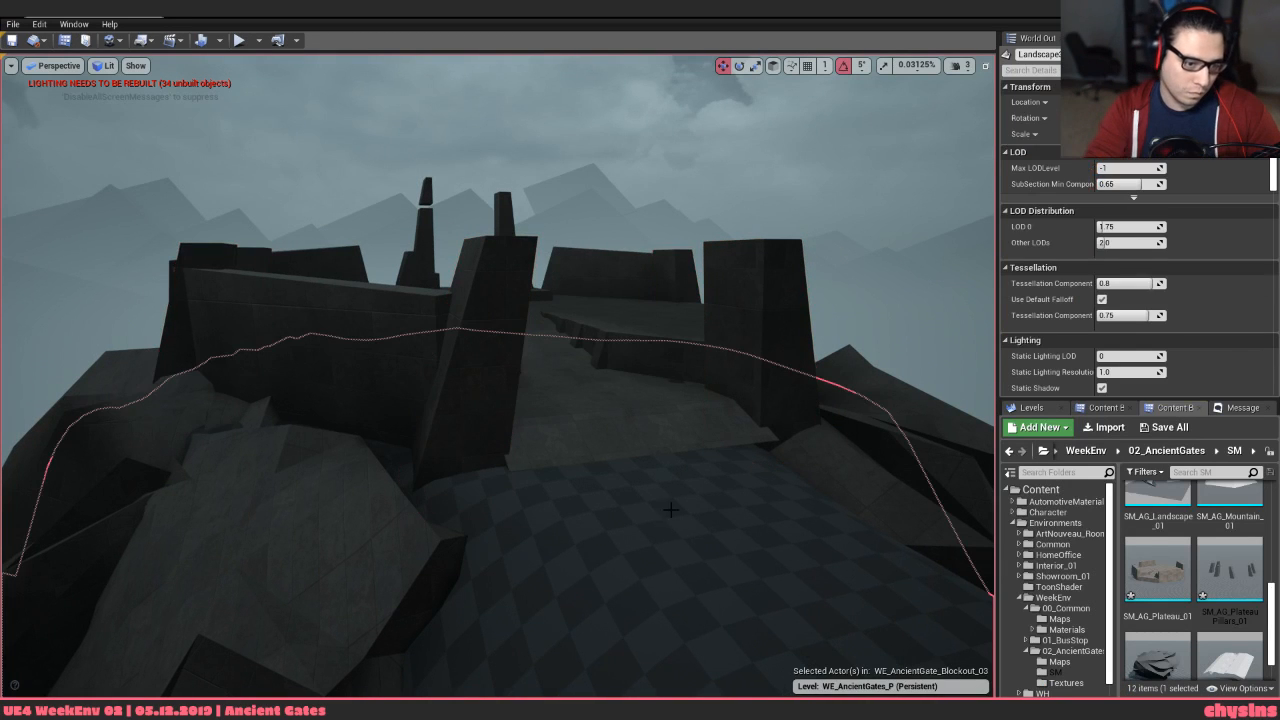
left_click(665, 447)
key("f")
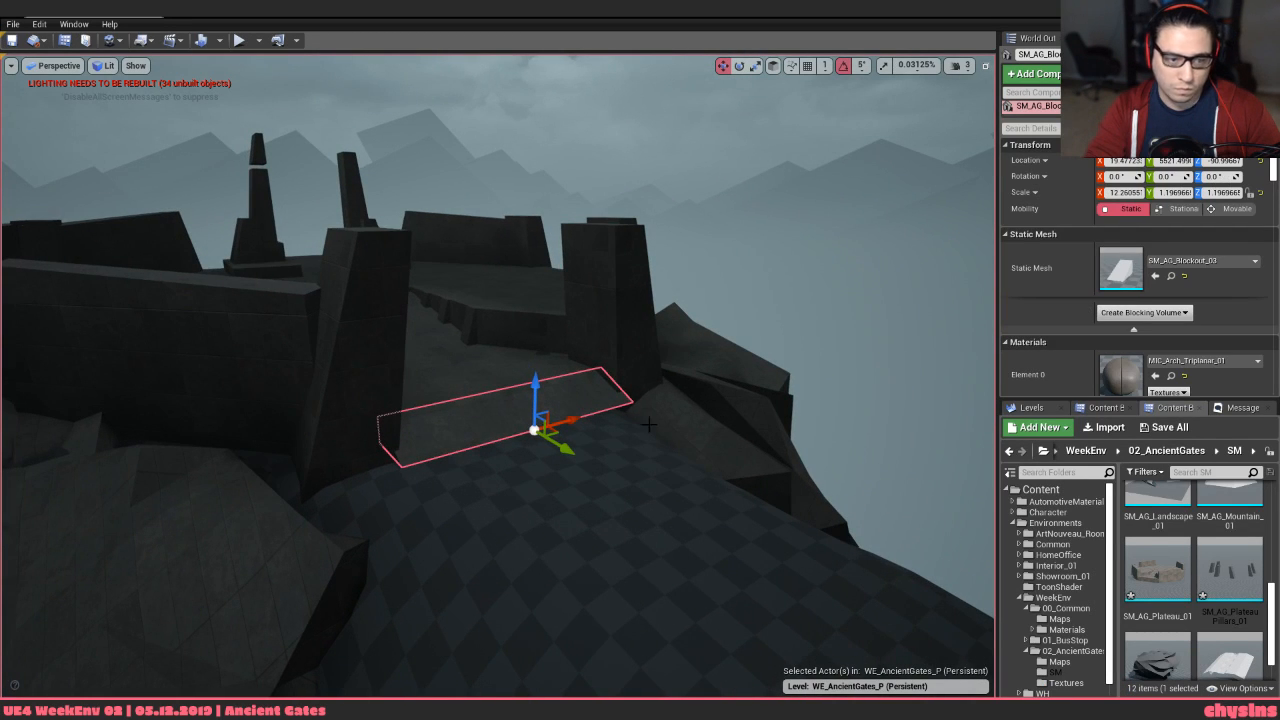
left_click(536, 358)
left_click(600, 335)
key("ctrl+b")
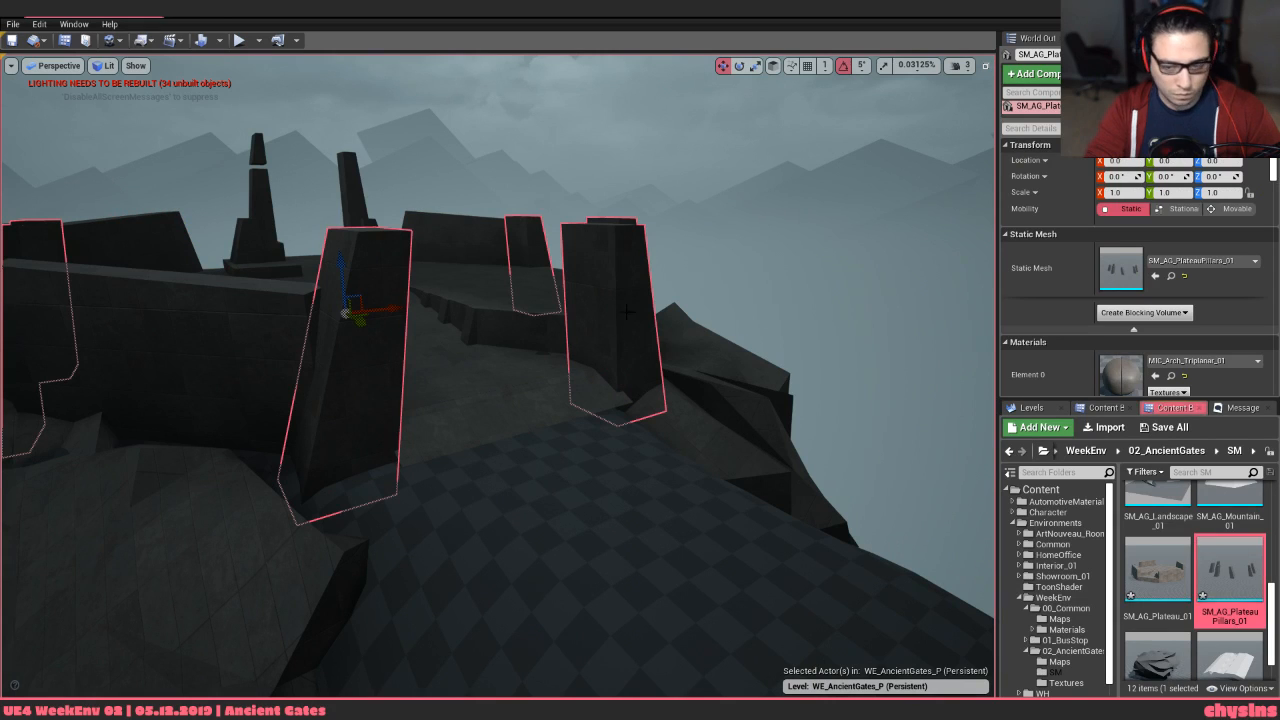
Try to import SM_AG_PlateauPillars_01.fbx from the 02_AncientGates SM folder, declining to overwrite the existing asset
left_click(1105, 427)
middle_click(302, 150)
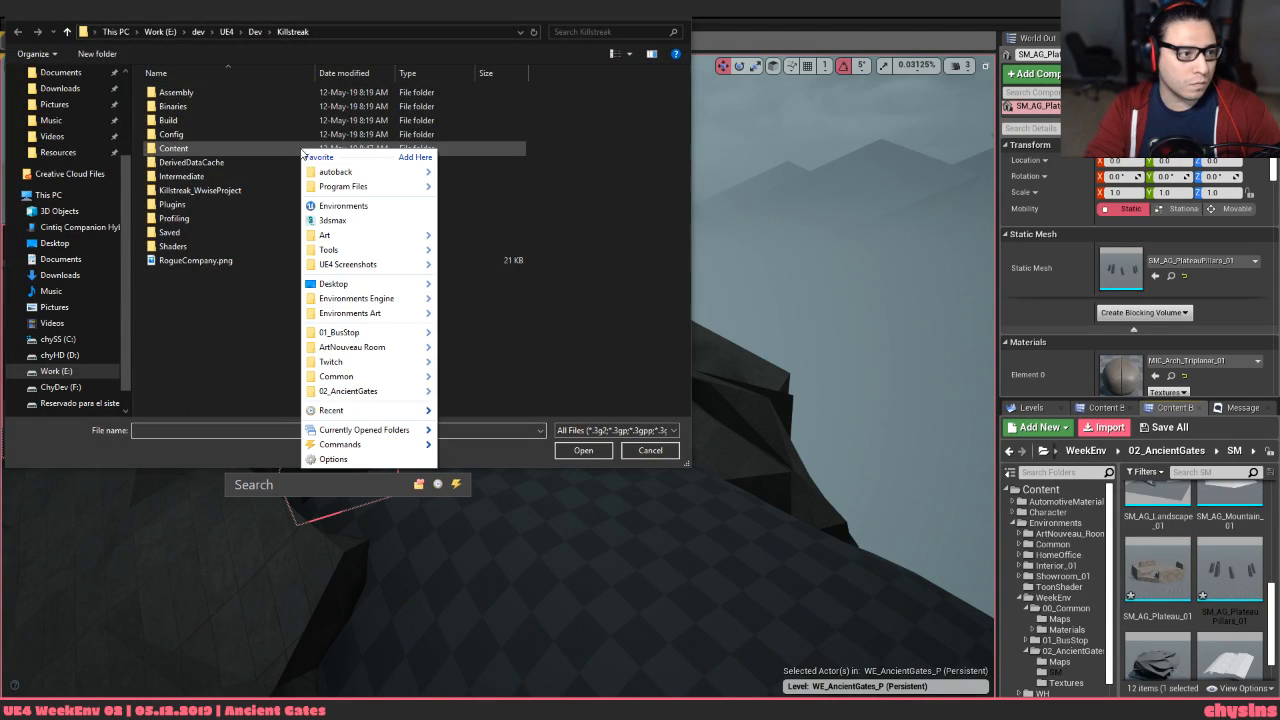
left_click(330, 392)
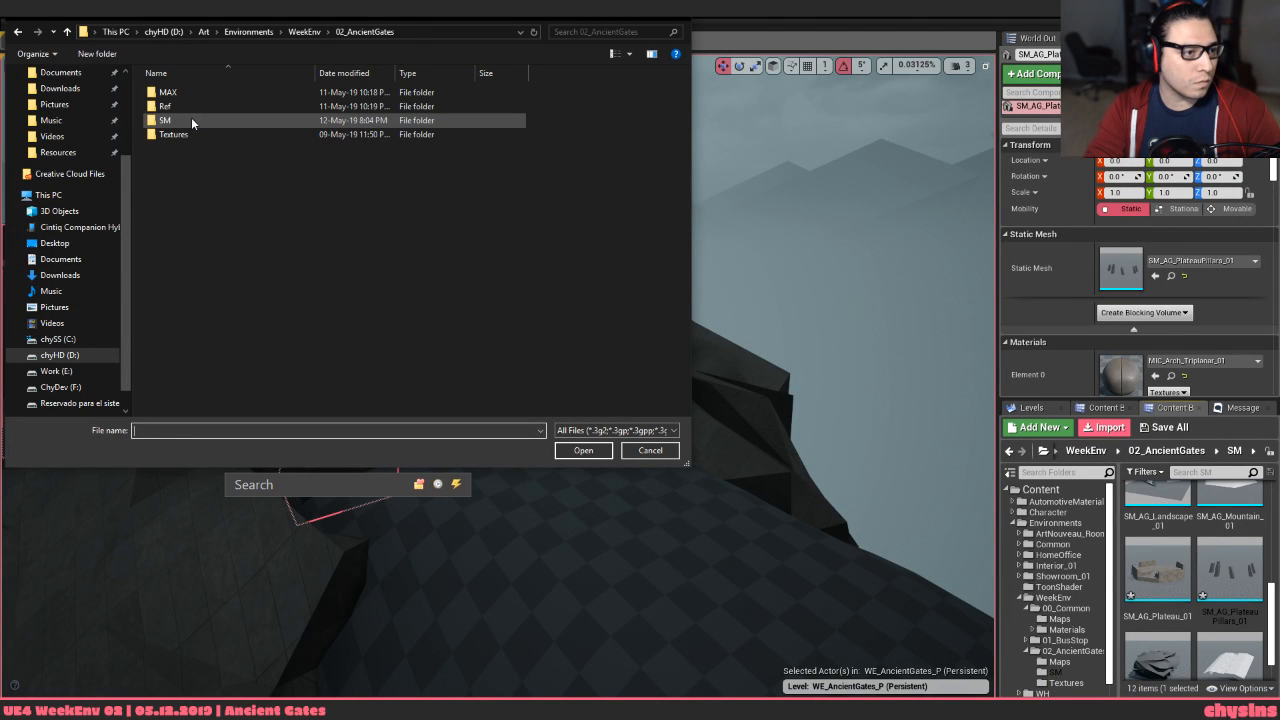
double_click(191, 118)
double_click(200, 92)
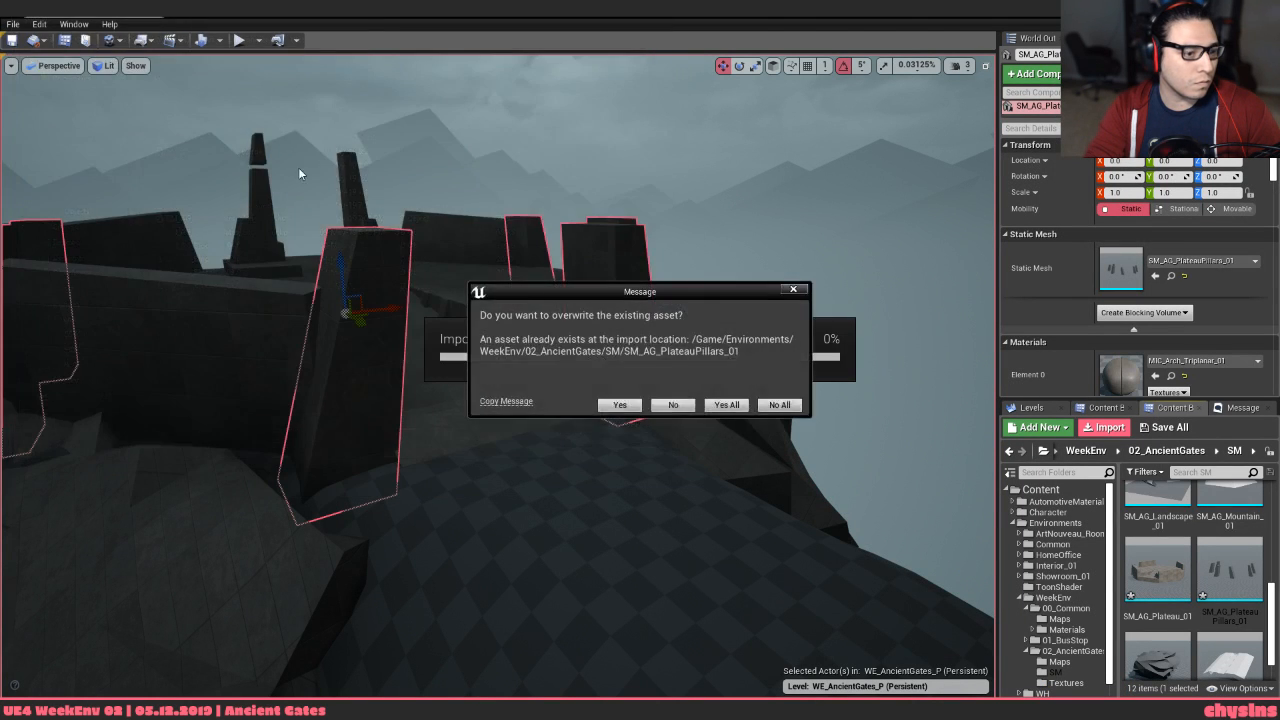
left_click(662, 408)
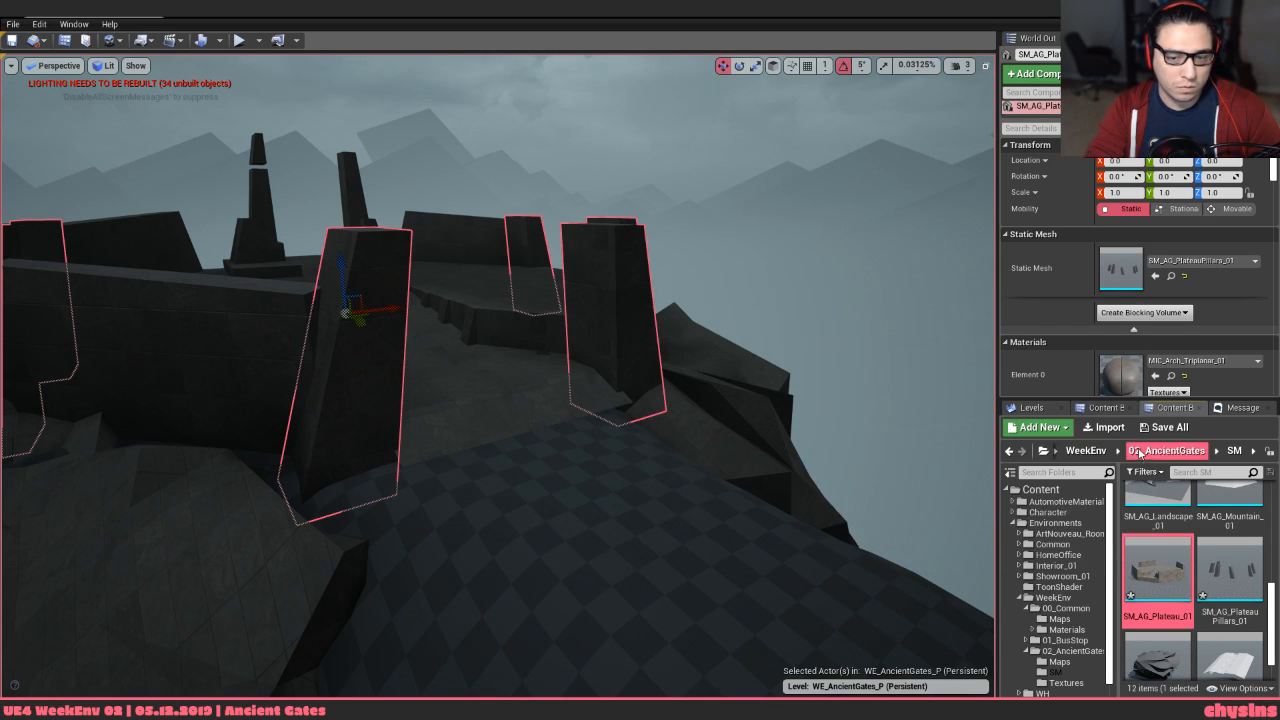
Start an import from the 02_AncientGates SM folder and check its newest FBX files against the export list in 3ds Max
left_click(1109, 427)
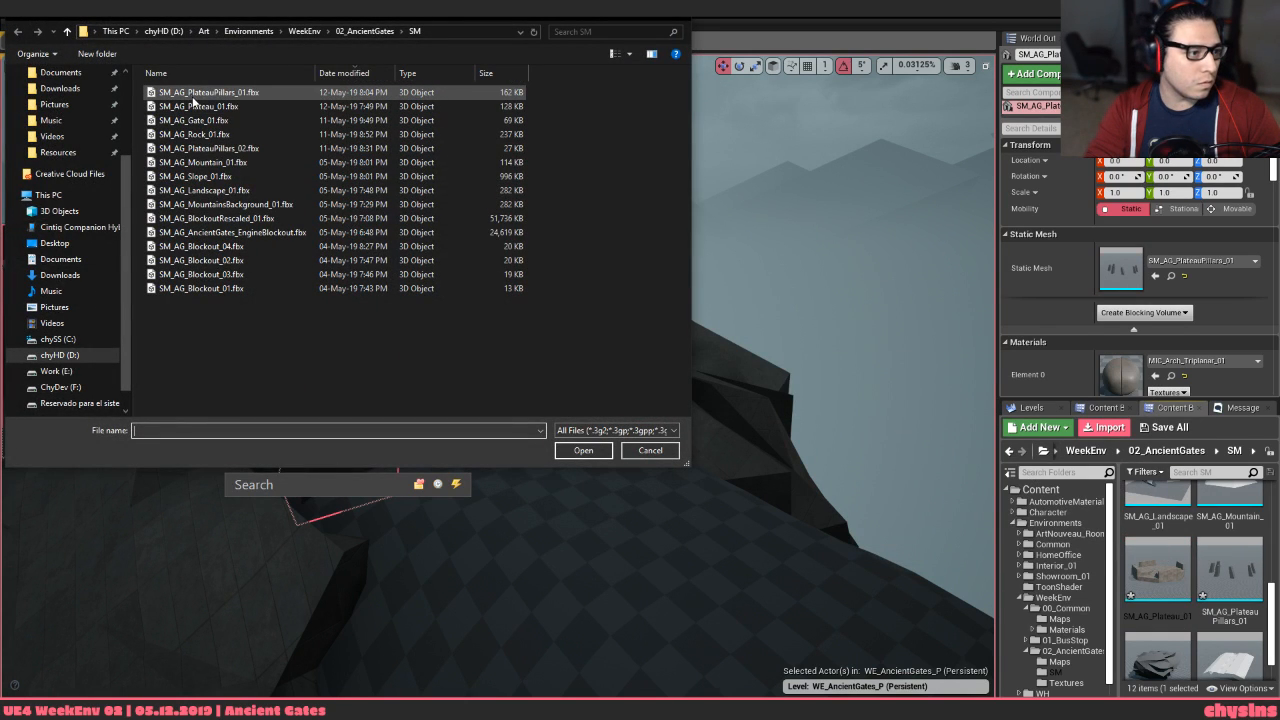
left_click(354, 74)
left_click(354, 74)
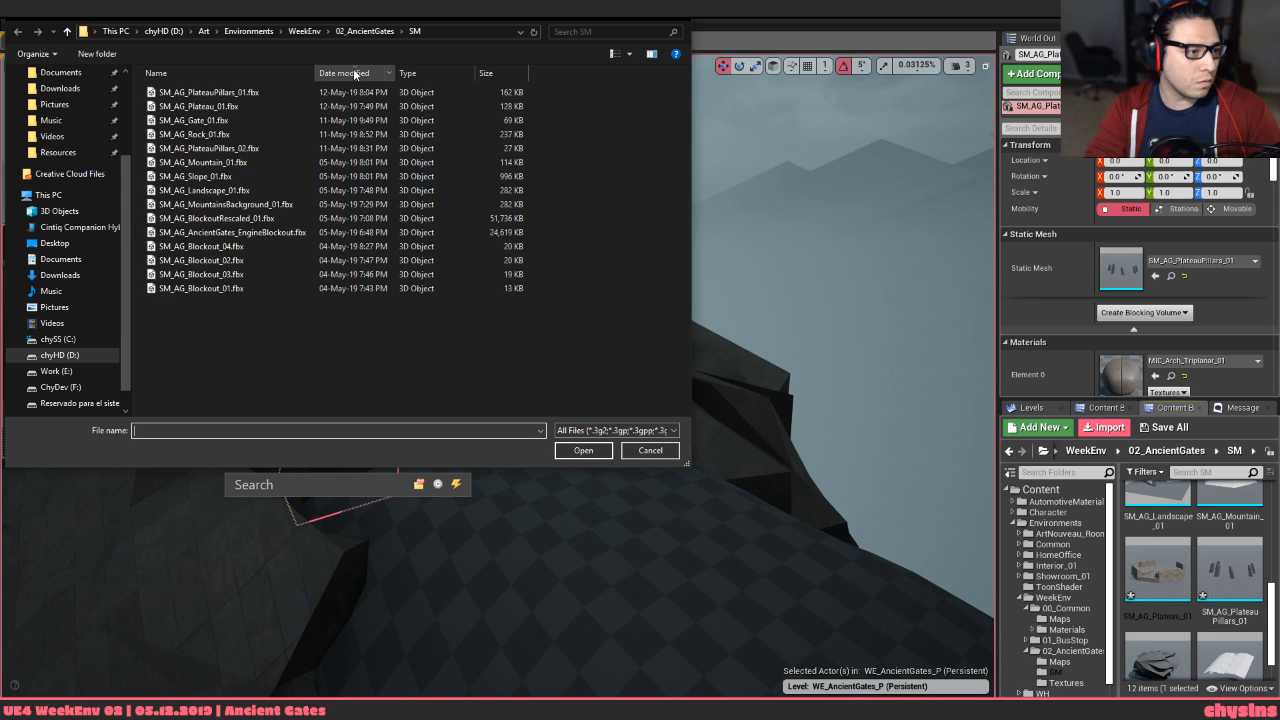
key("alt+Tab")
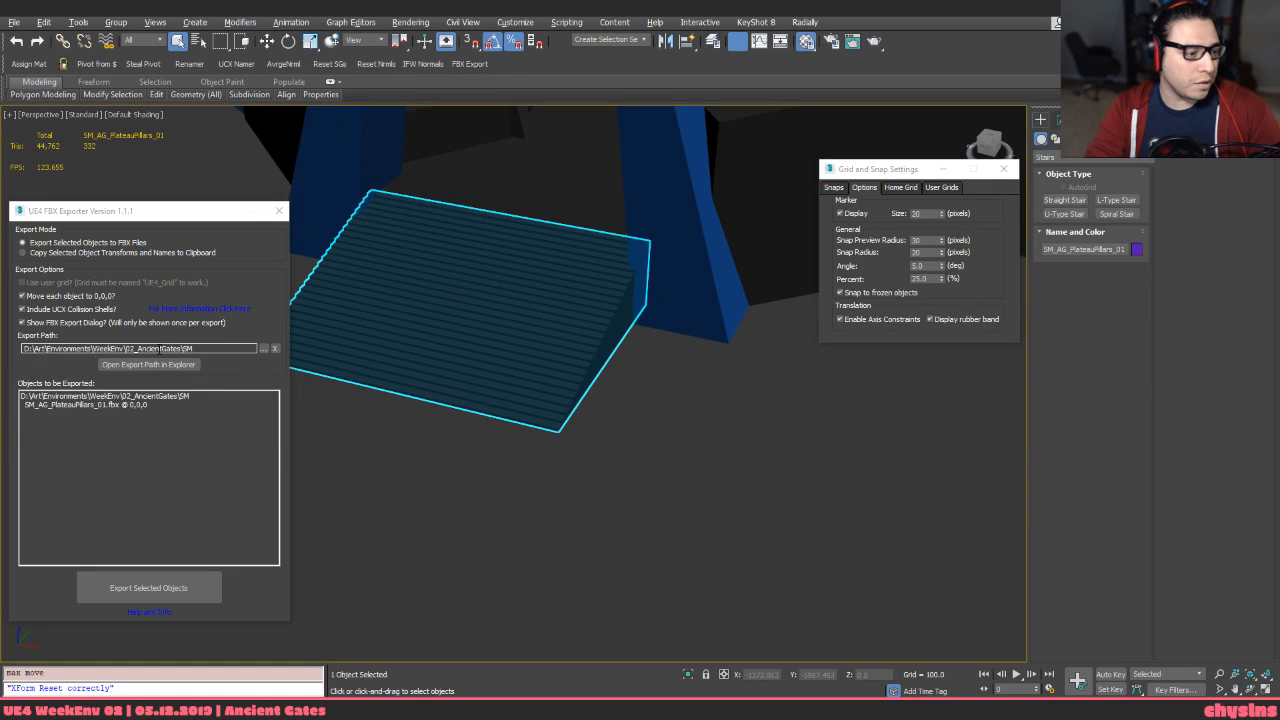
key("alt+Tab")
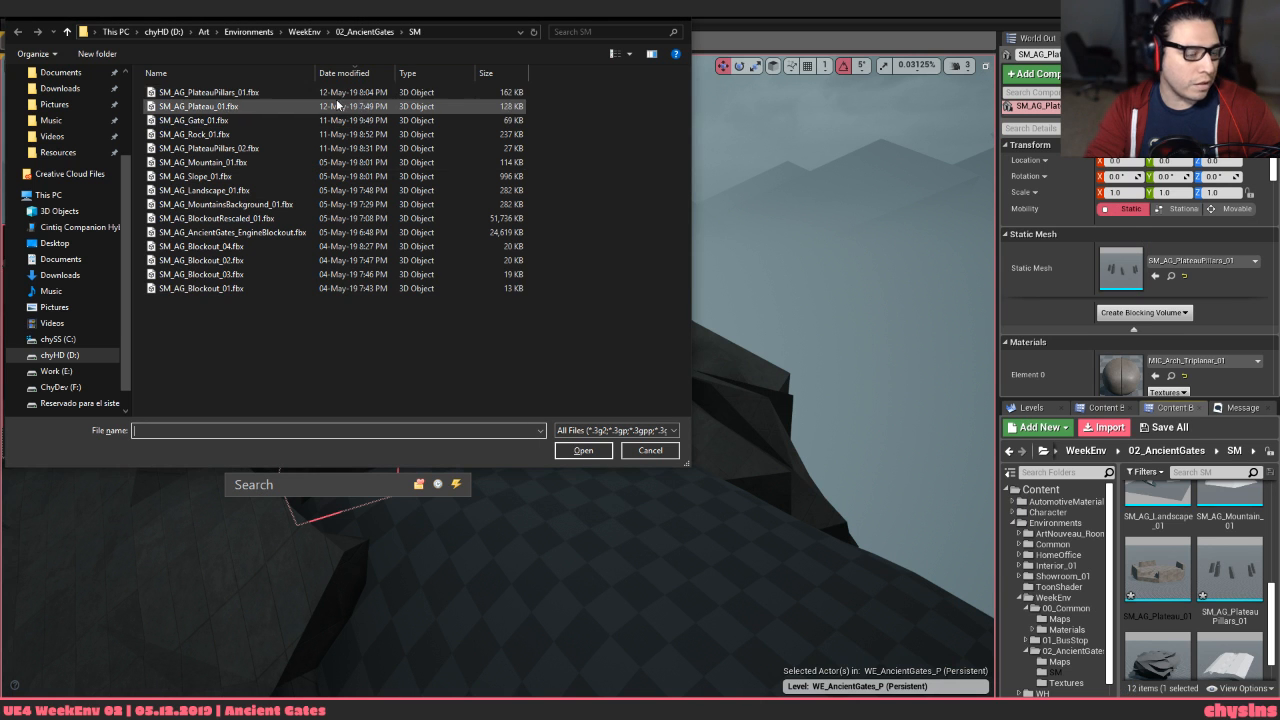
In 3ds Max, rename the stairs object to SM_AG_Stairs_01 and export it as FBX with the current options
key("alt+Tab")
left_click(660, 387)
left_click(558, 347)
left_click(1062, 119)
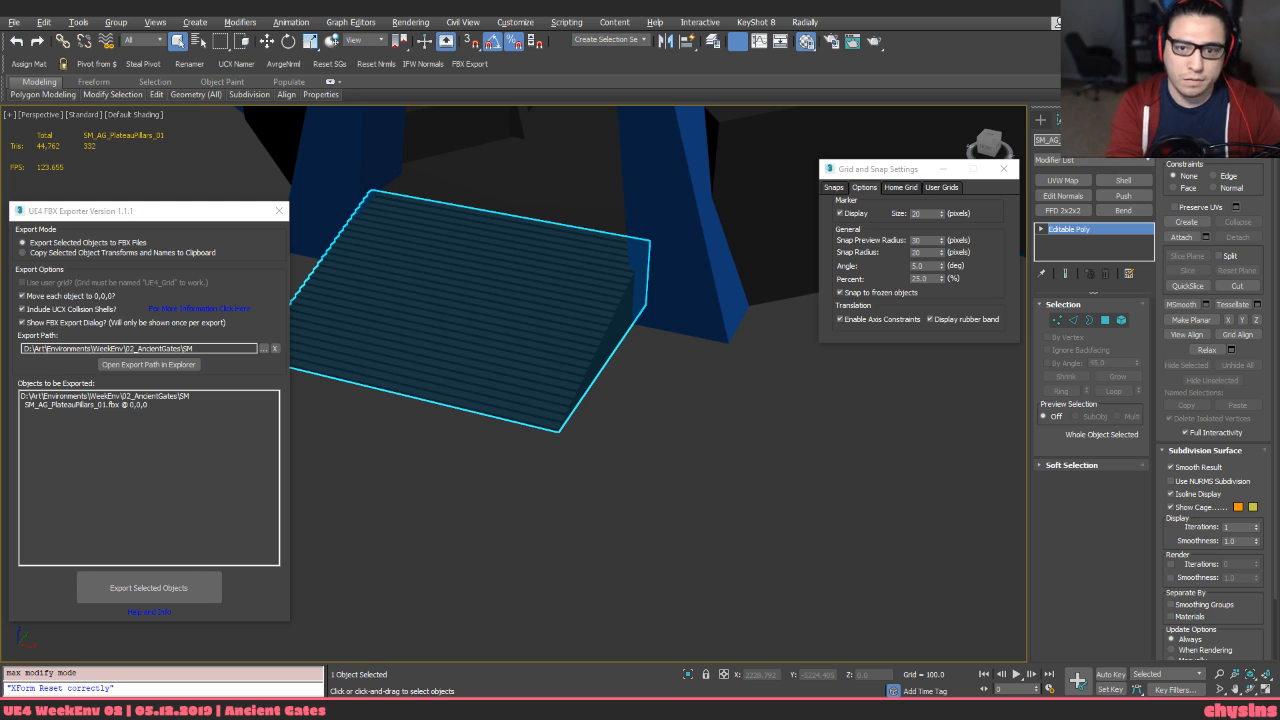
left_click(770, 551)
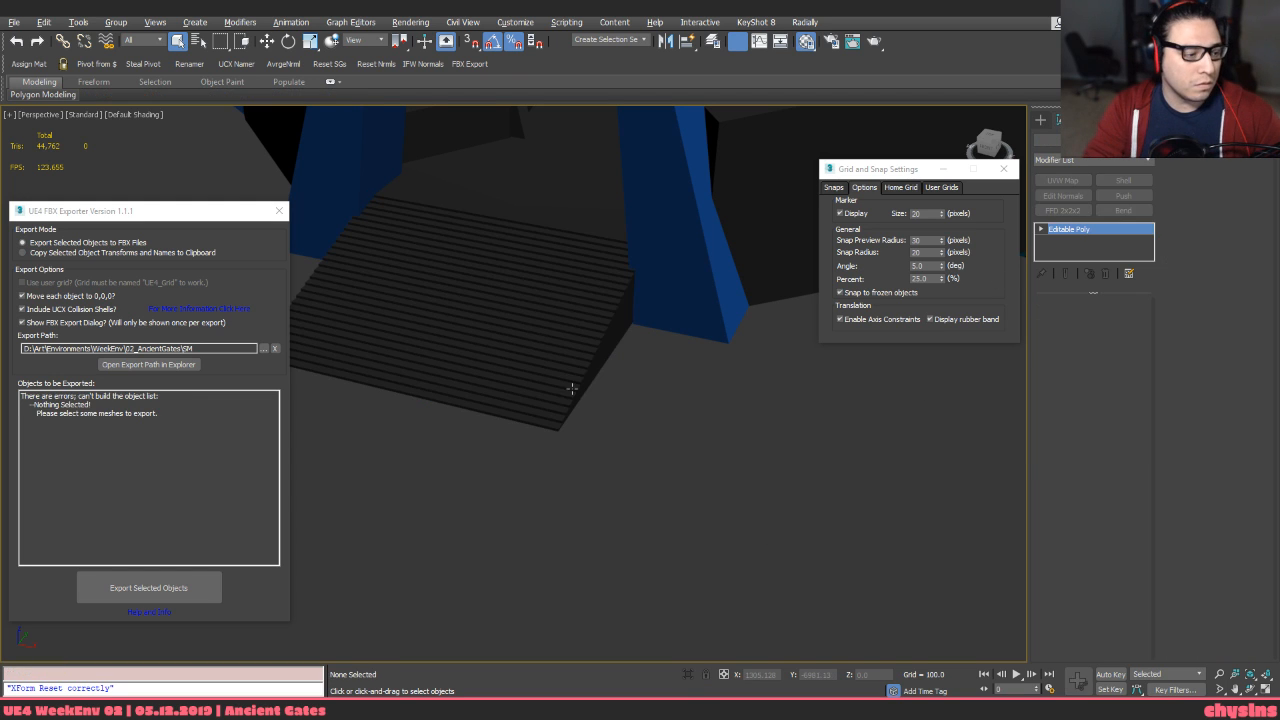
left_click(571, 386)
left_click(188, 588)
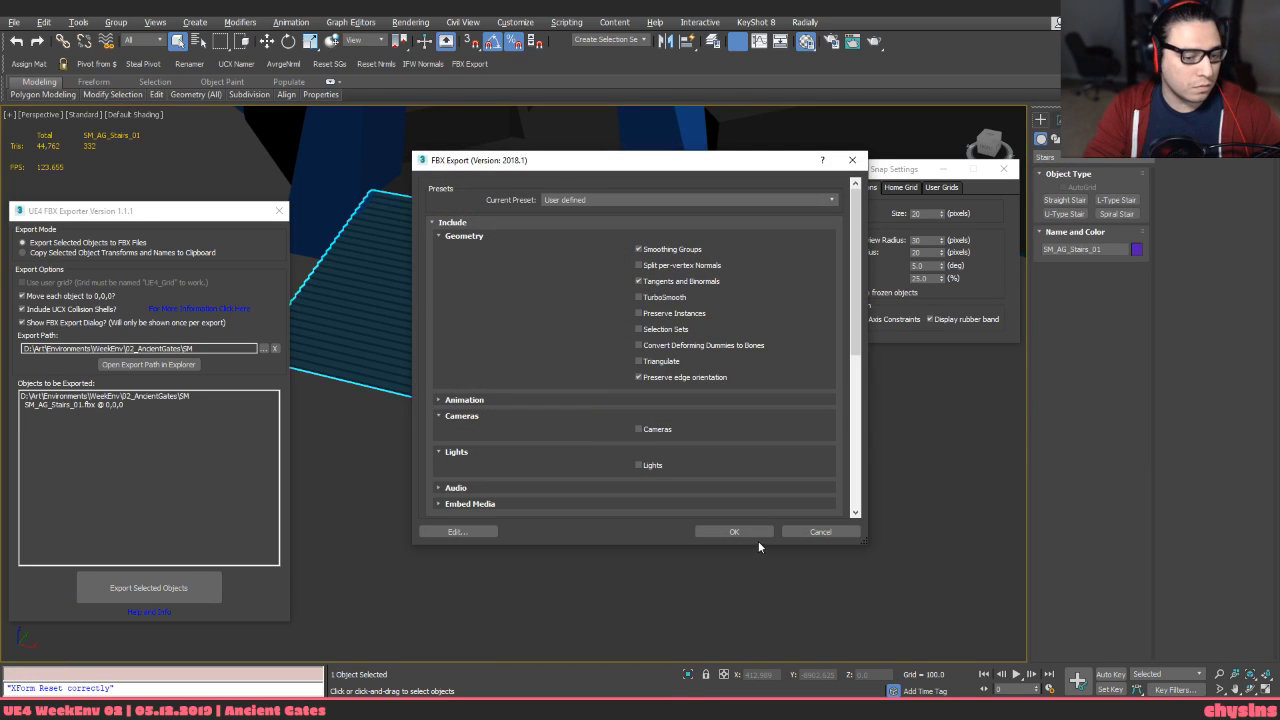
left_click(756, 534)
Switch to Unreal Editor and import SM_AG_Stairs_01.fbx into the SM folder with the current import options
key("alt+Tab")
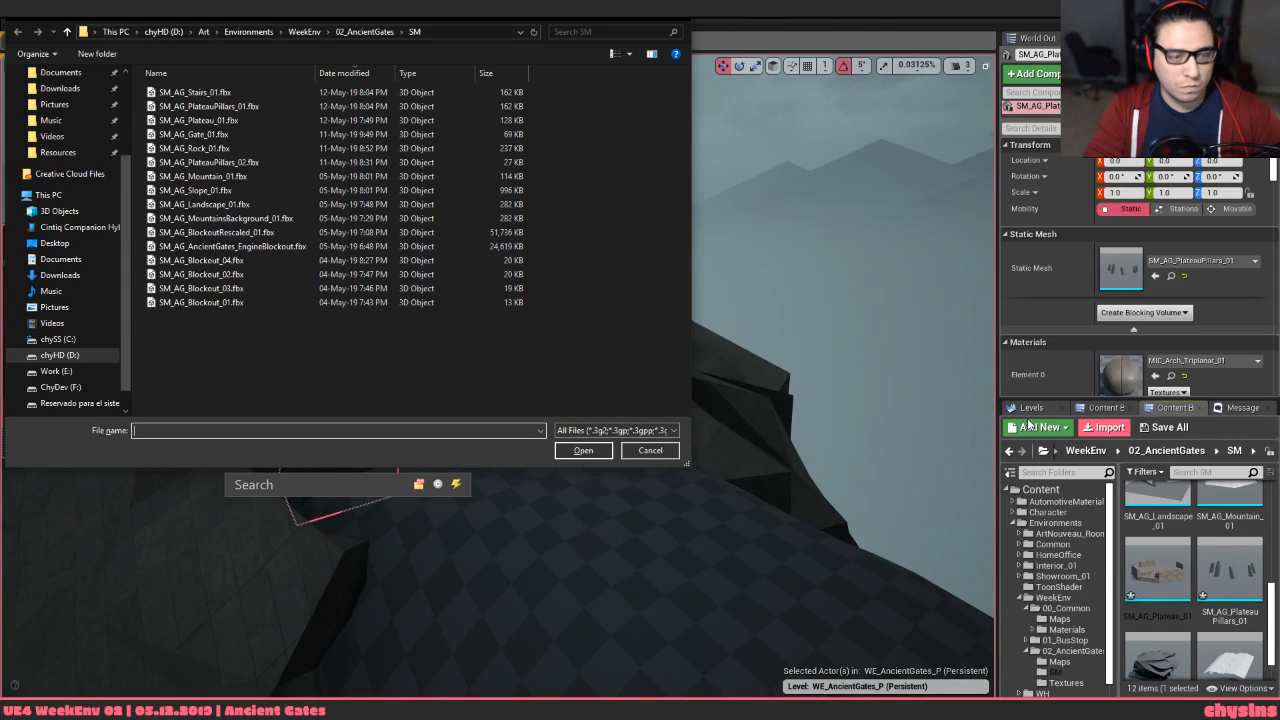
double_click(215, 93)
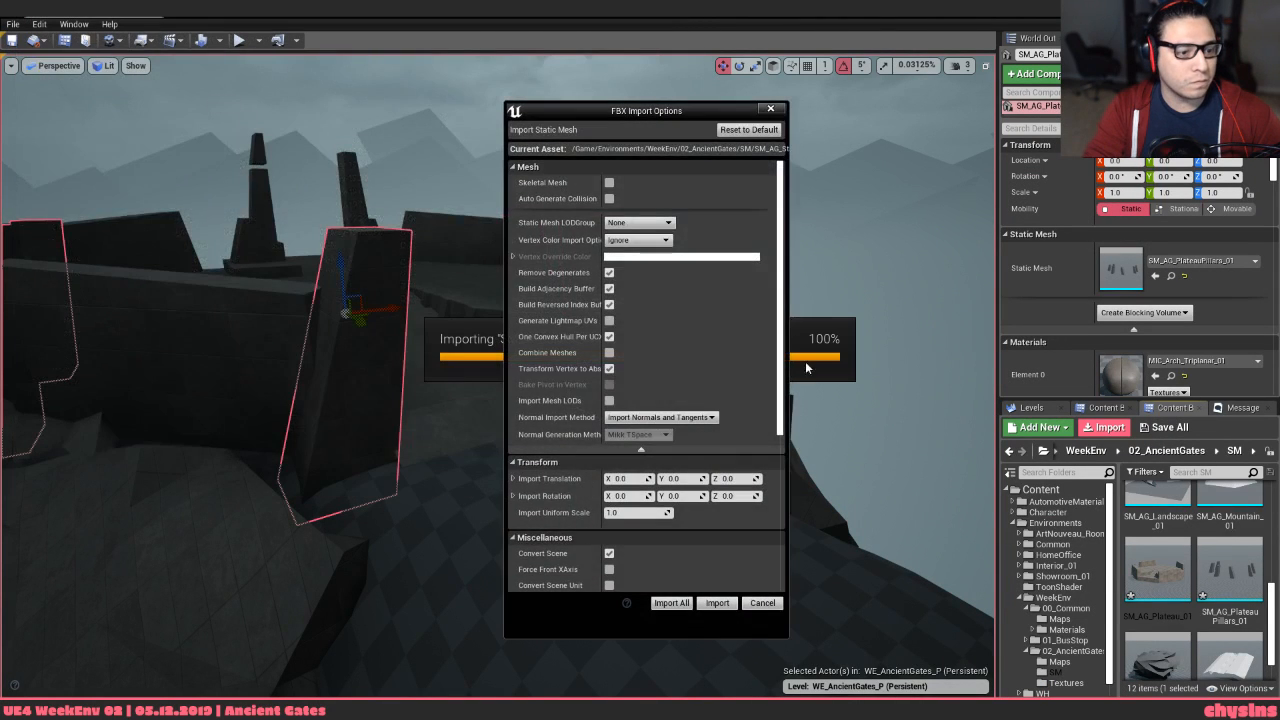
left_click(671, 603)
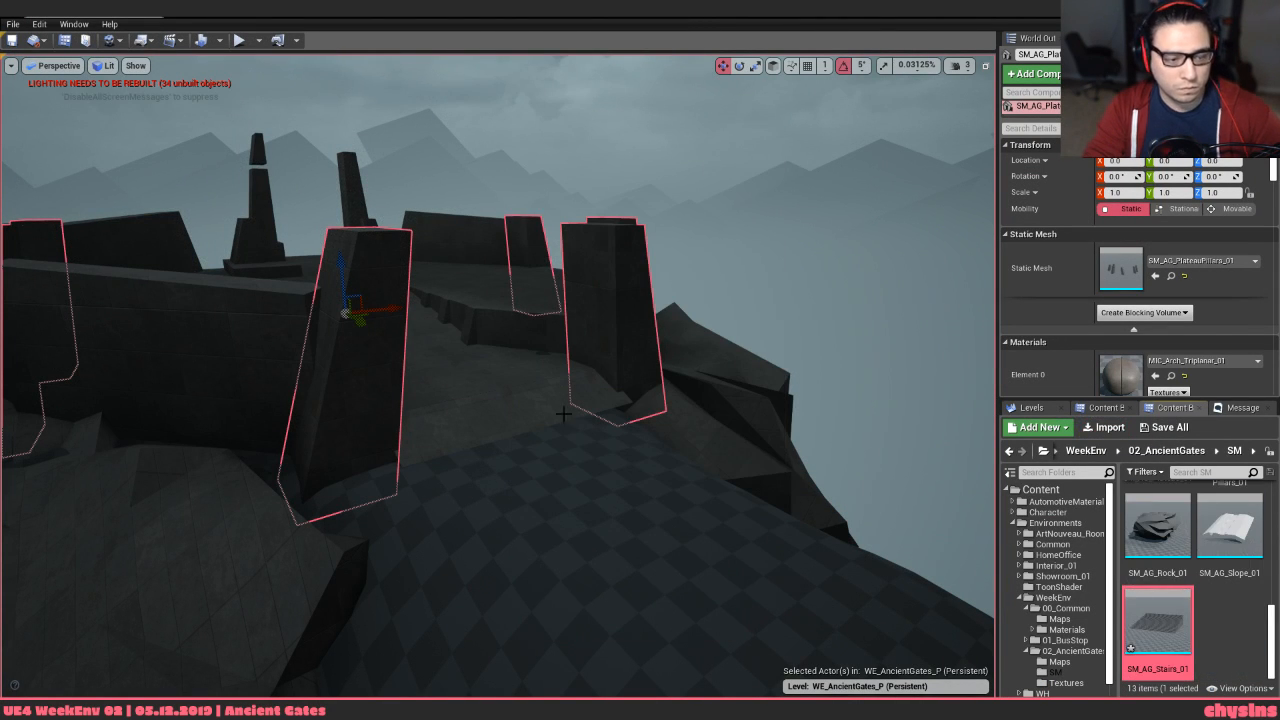
Delete the old ramp between the front pillars and place SM_AG_Stairs_01 in the level at location 0, 0, 0
left_click(556, 404)
key("Delete")
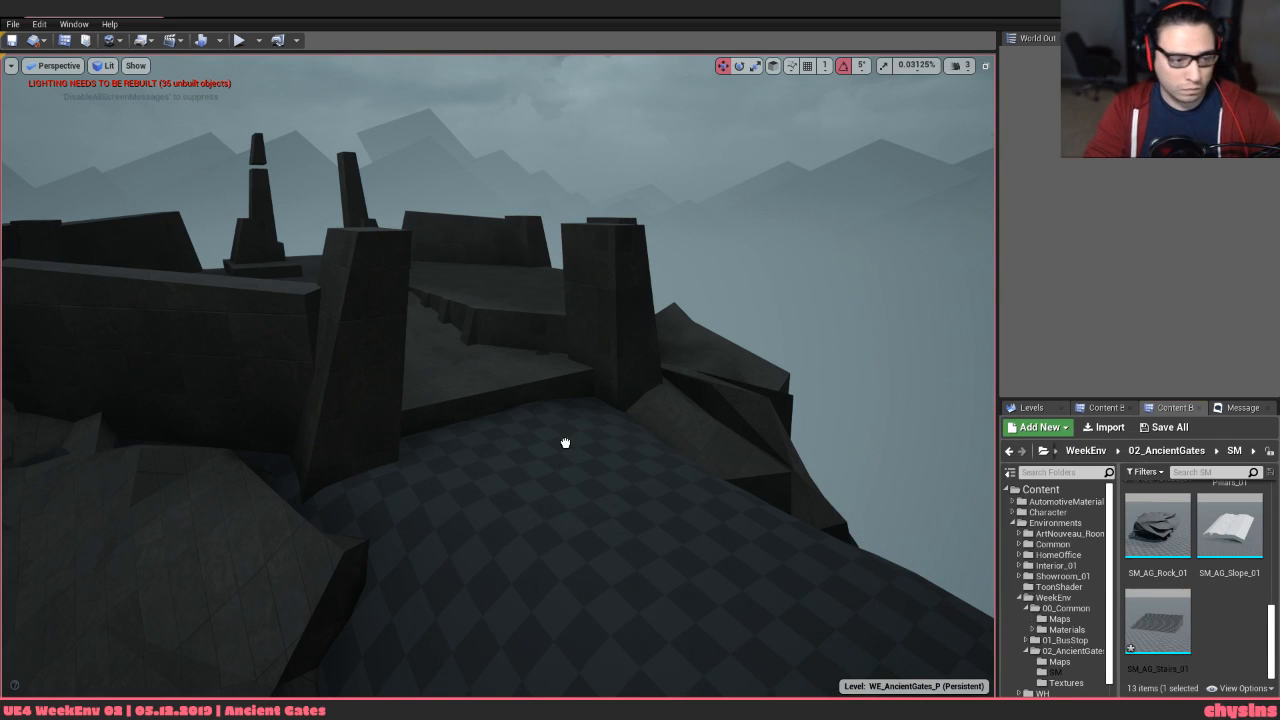
left_click_drag(565, 443, 566, 441)
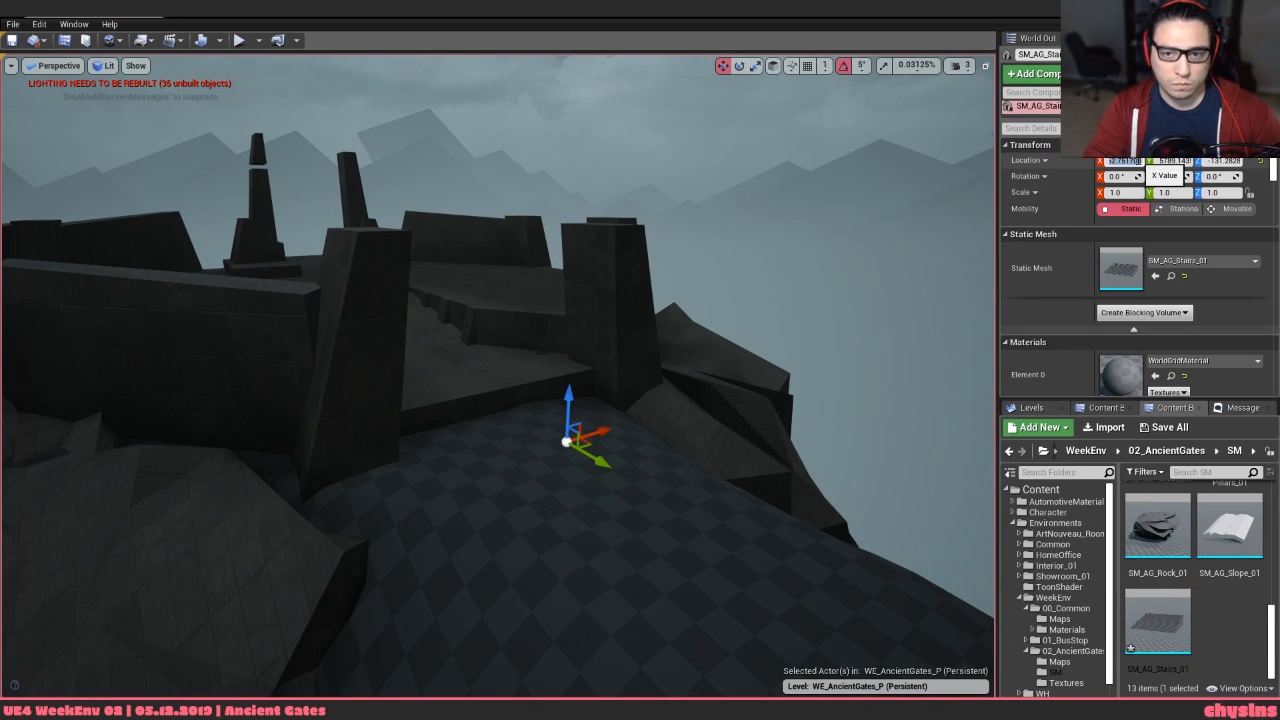
key("Tab")
type("0")
key("Tab")
type("0")
key("Return")
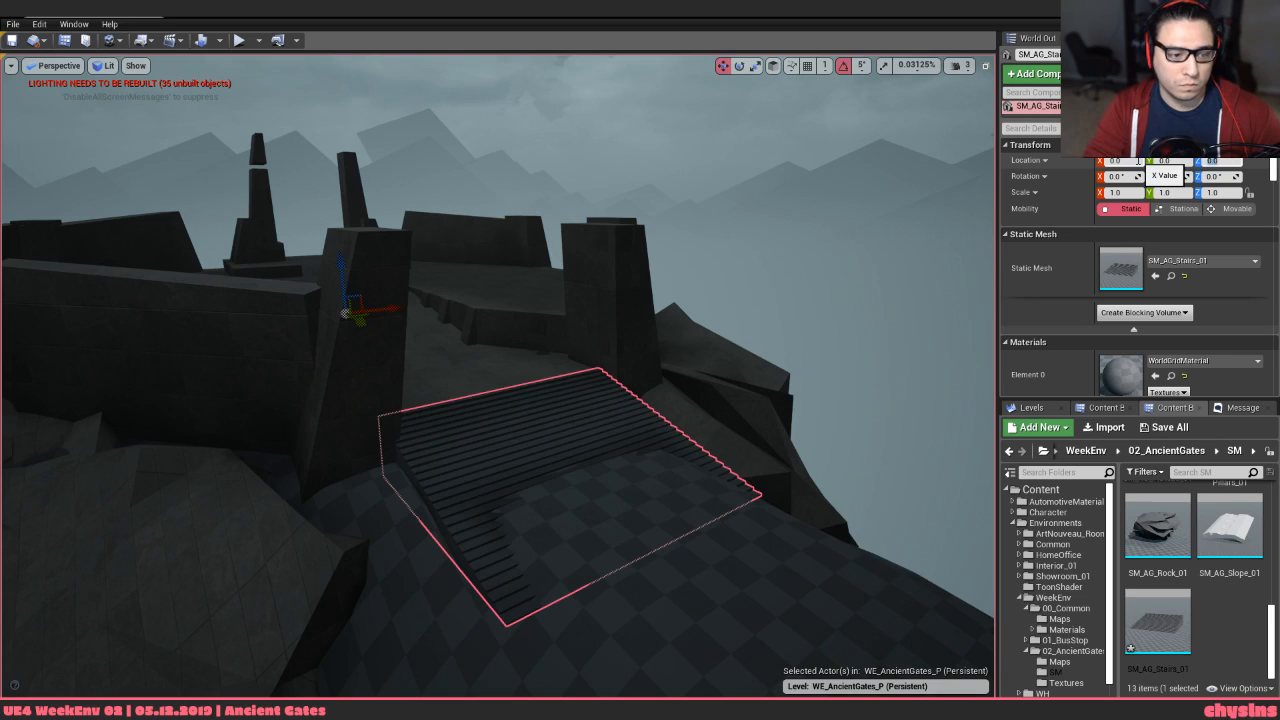
Play the level in the viewport and walk up to and around the new stairs to test them, then stop playing
right_click_drag(708, 448, 650, 442)
key("Escape")
key("alt+p")
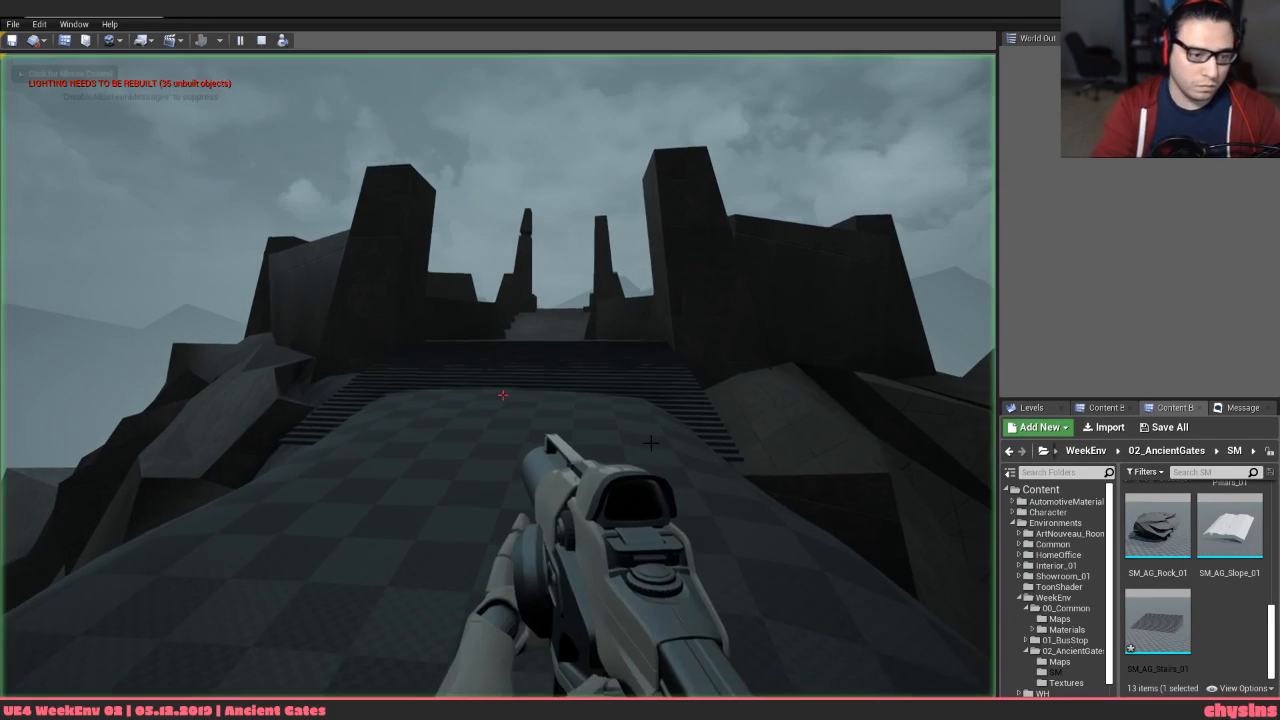
left_click(630, 448)
key("w")
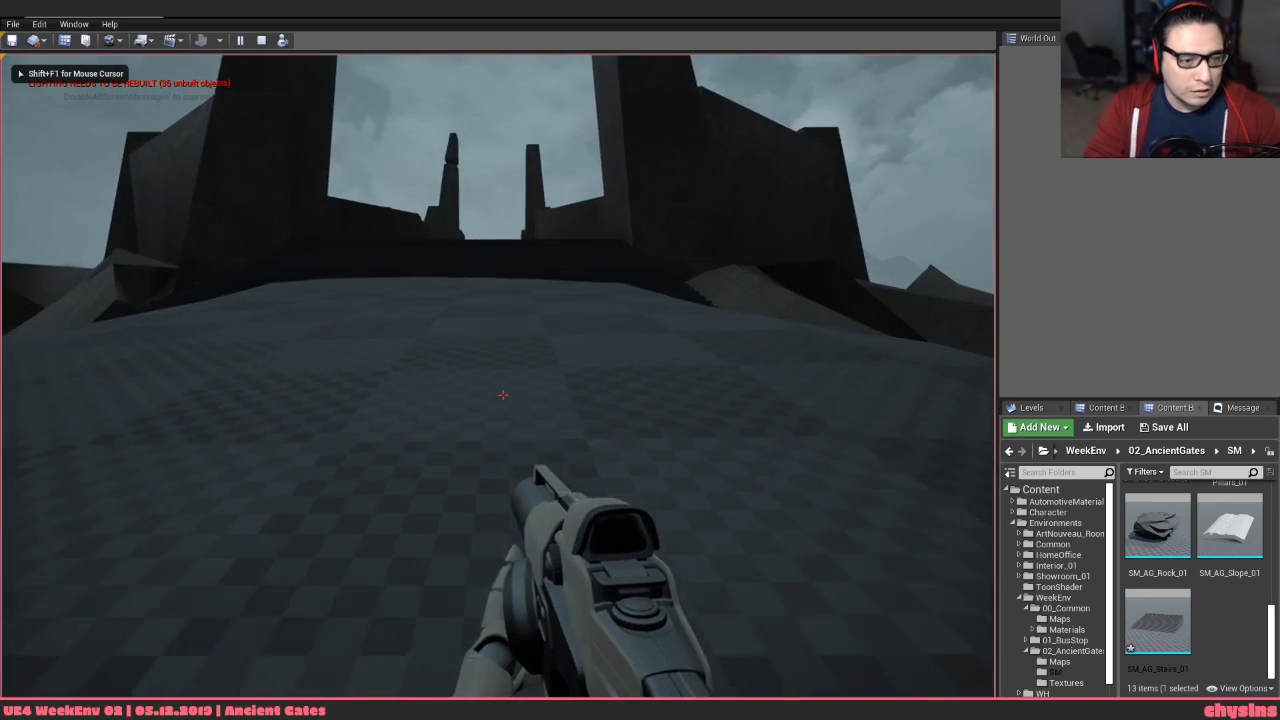
key("w")
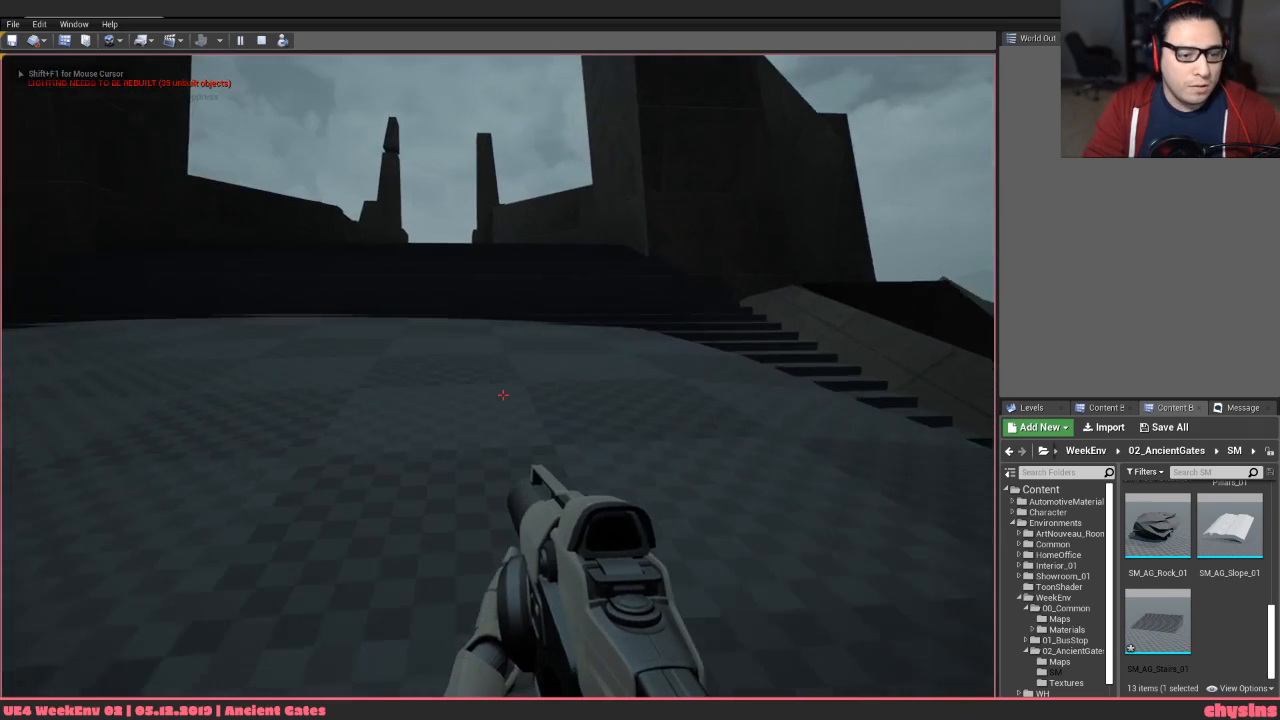
key("w")
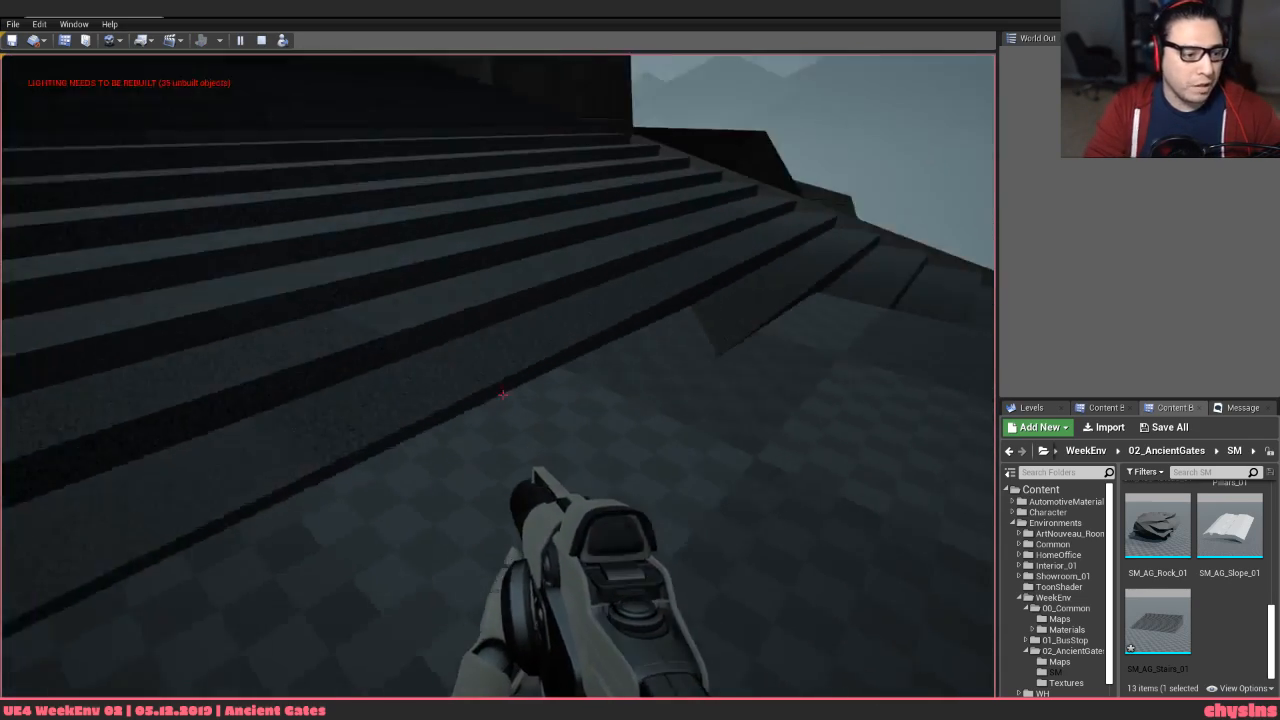
key("w")
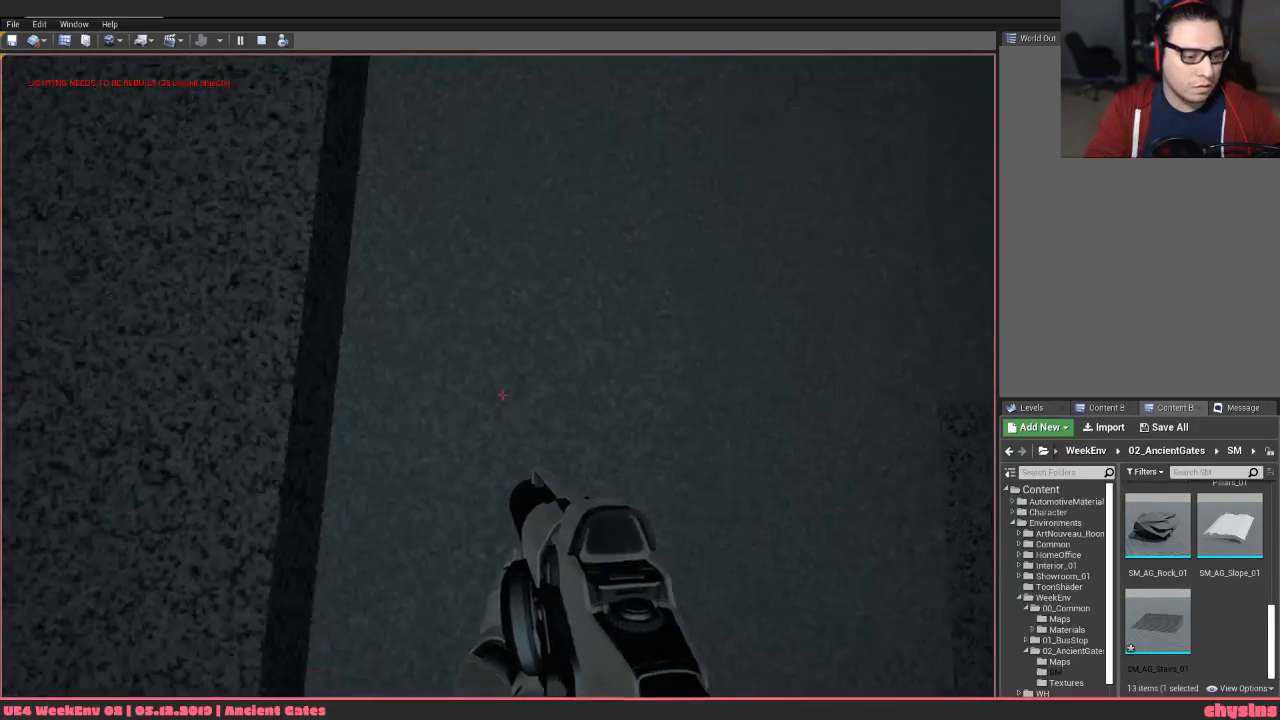
key("w")
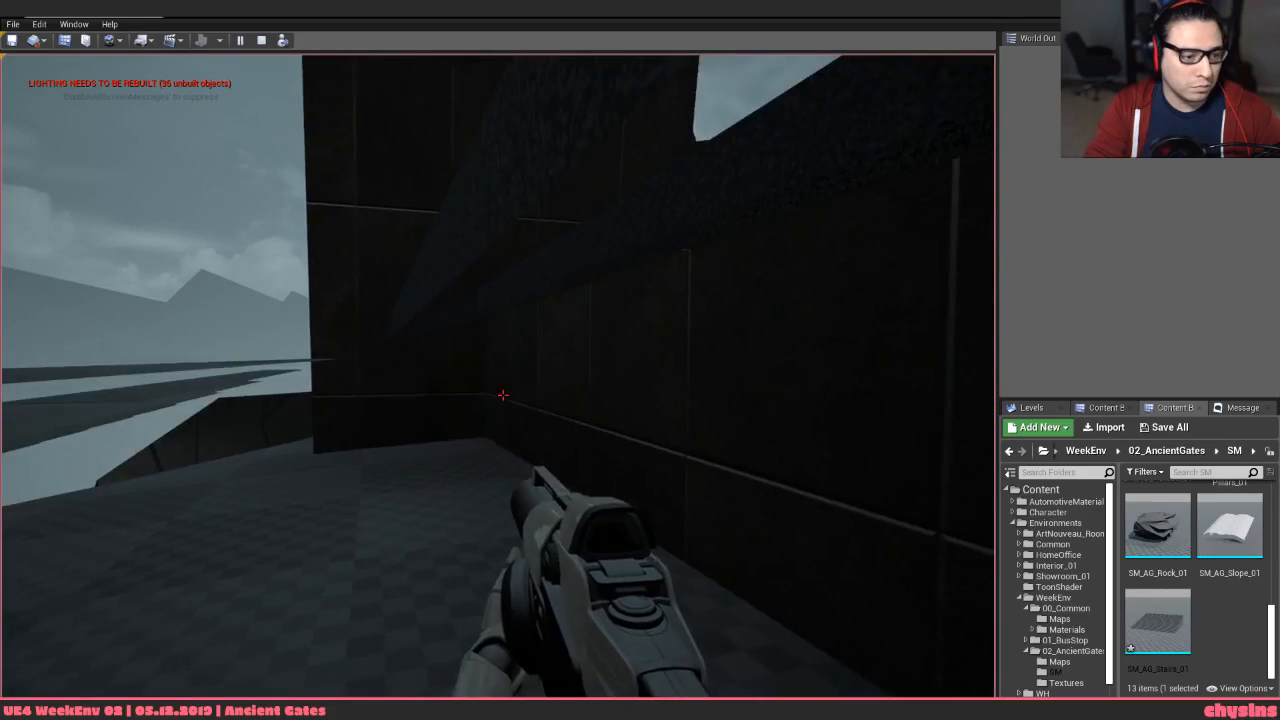
key("Escape")
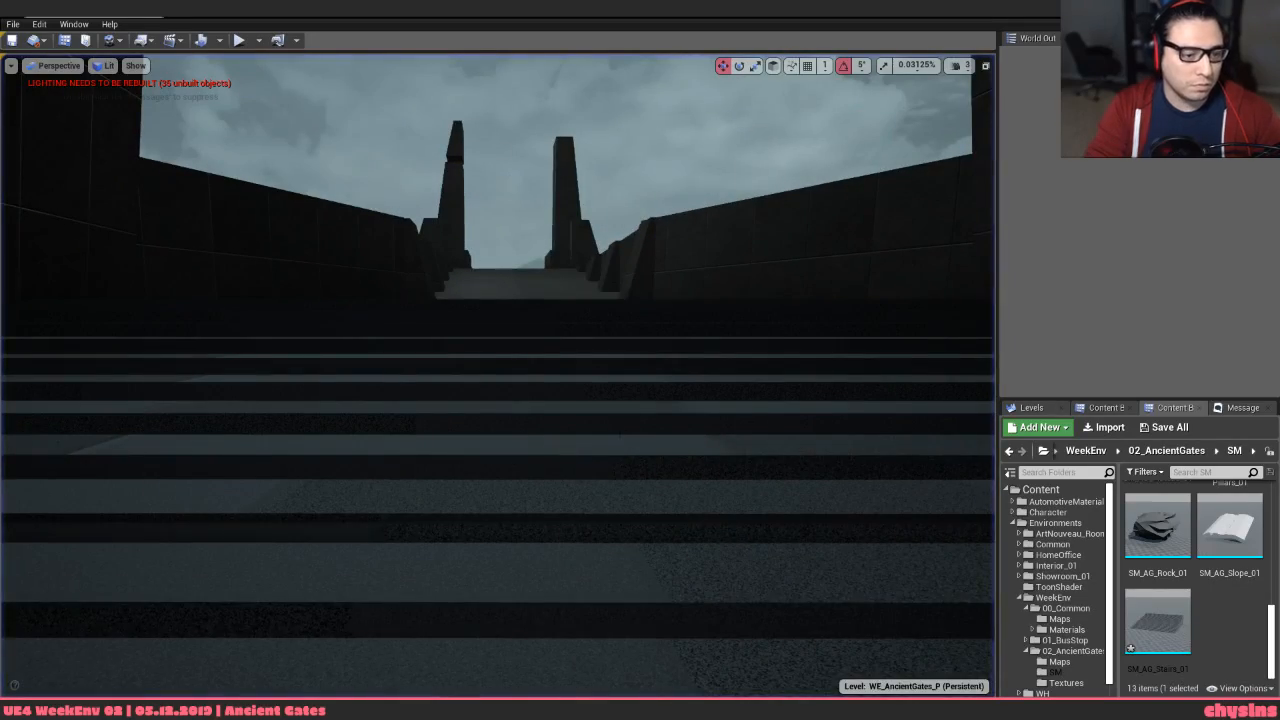
Open the stairs' static mesh asset for editing from the level and switch back to 3ds Max
left_click(620, 434)
key("ctrl+e")
key("alt+Tab")
key("alt+Tab")
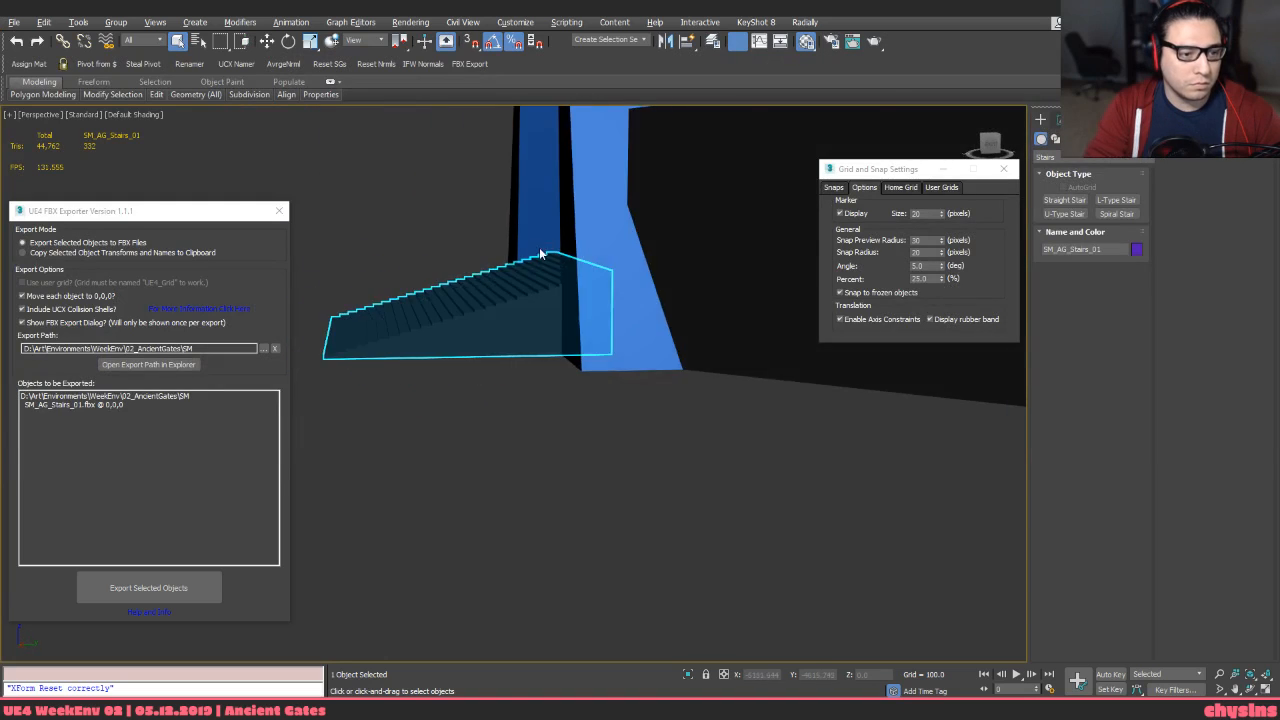
Select the side polygon of SM_AG_Stairs_01 and clone it as an element offset along Y from the original
middle_click_drag(540, 253, 672, 295)
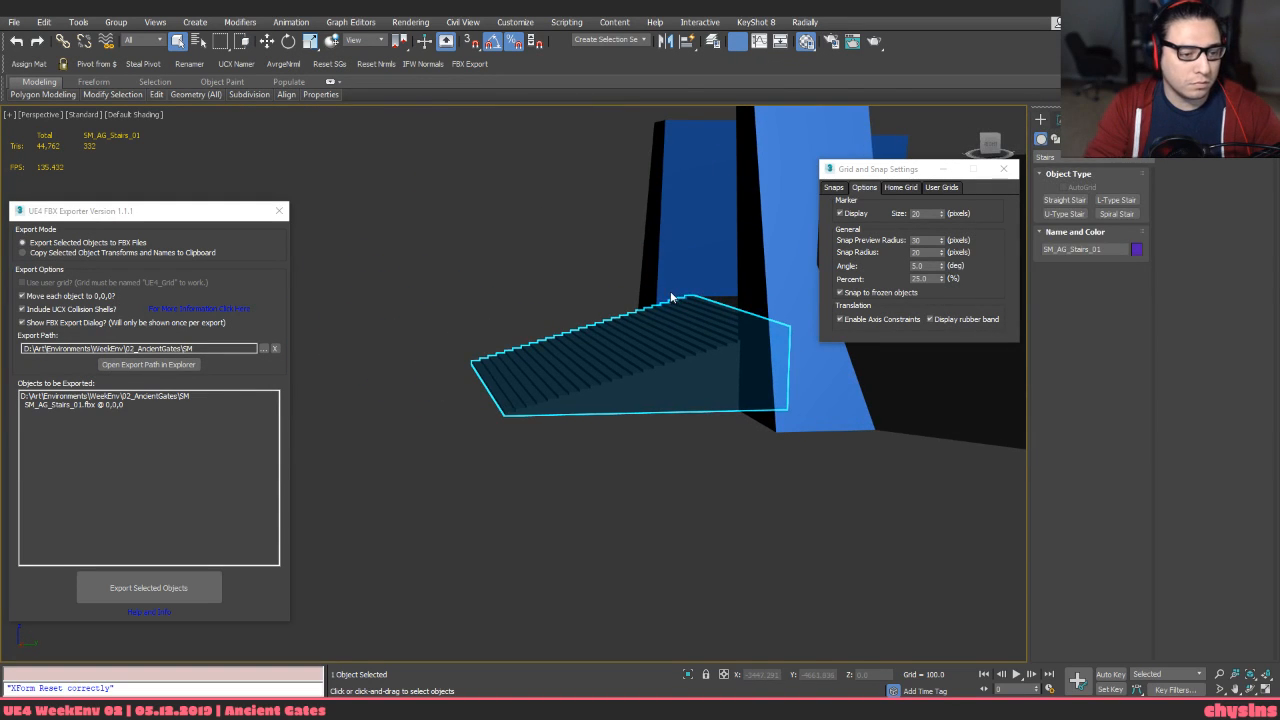
key("4")
key("F3")
left_click(692, 345)
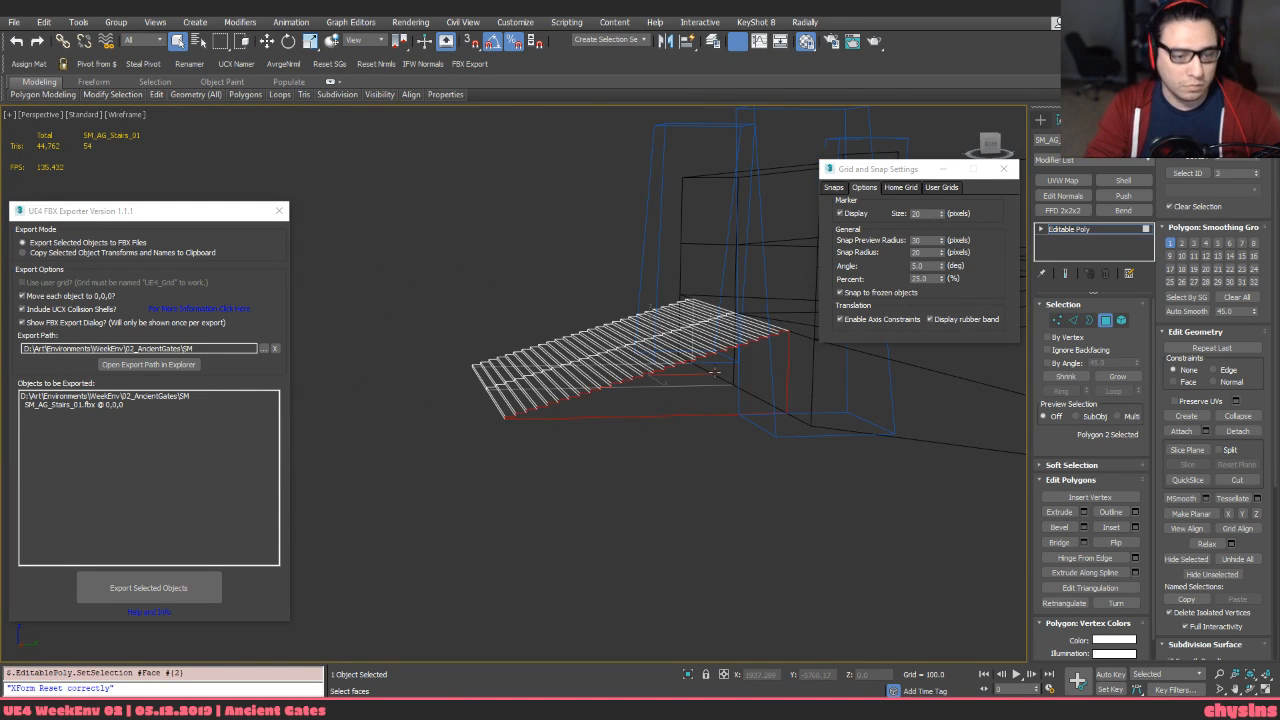
middle_click_drag(692, 345, 779, 380, "alt")
left_click_drag(687, 389, 805, 437, "shift")
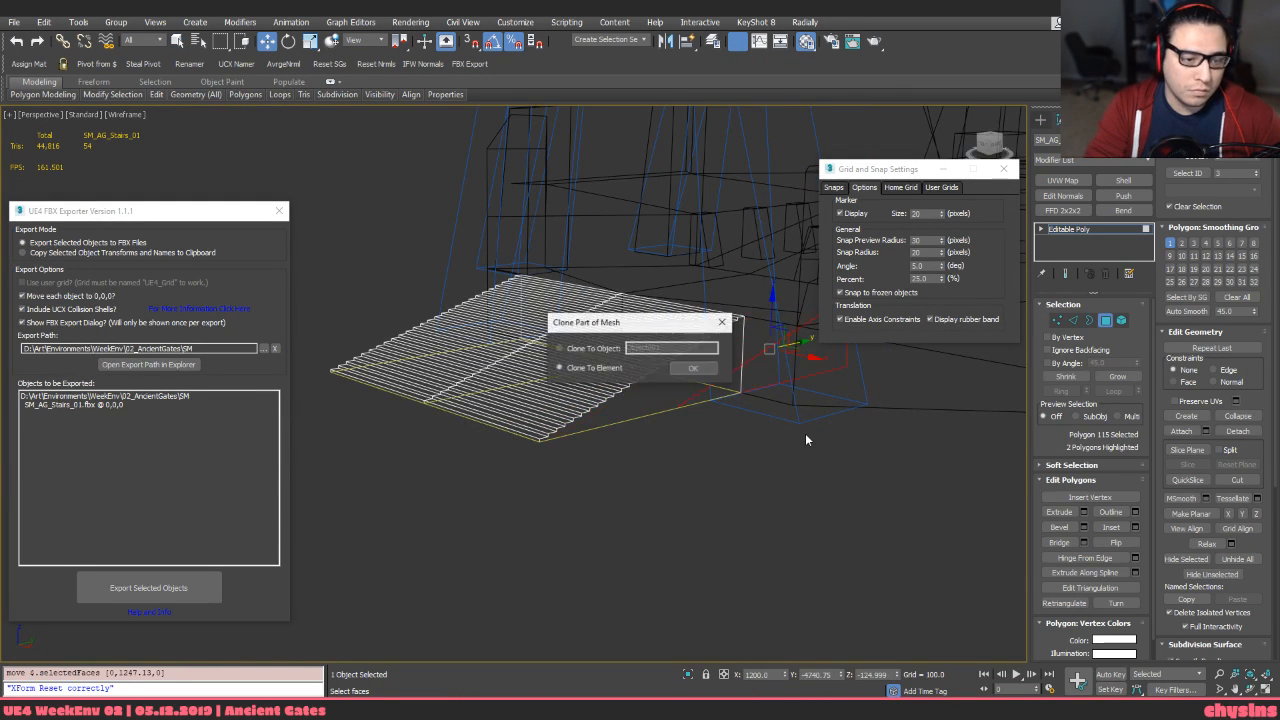
left_click(693, 368)
Move the cloned side polygon clear of the stairs, detach it as Object001, and select the detached object
middle_click_drag(693, 368, 801, 350, "alt")
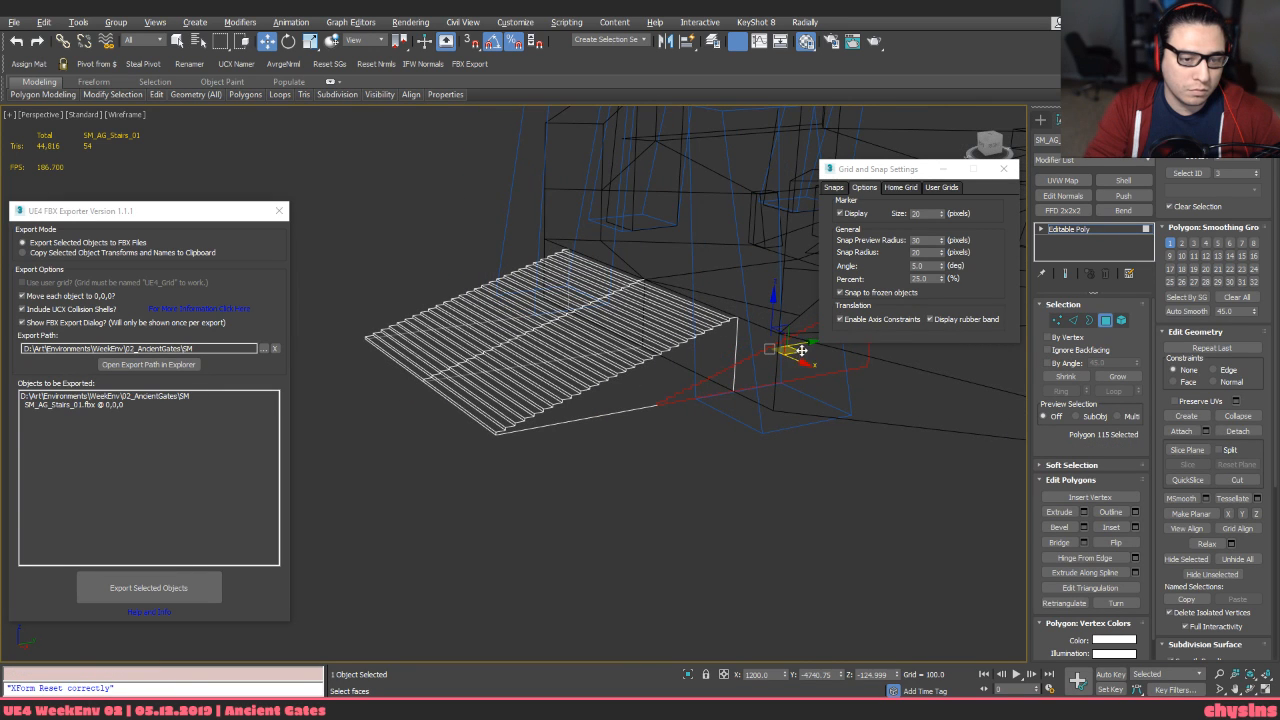
key("alt+d")
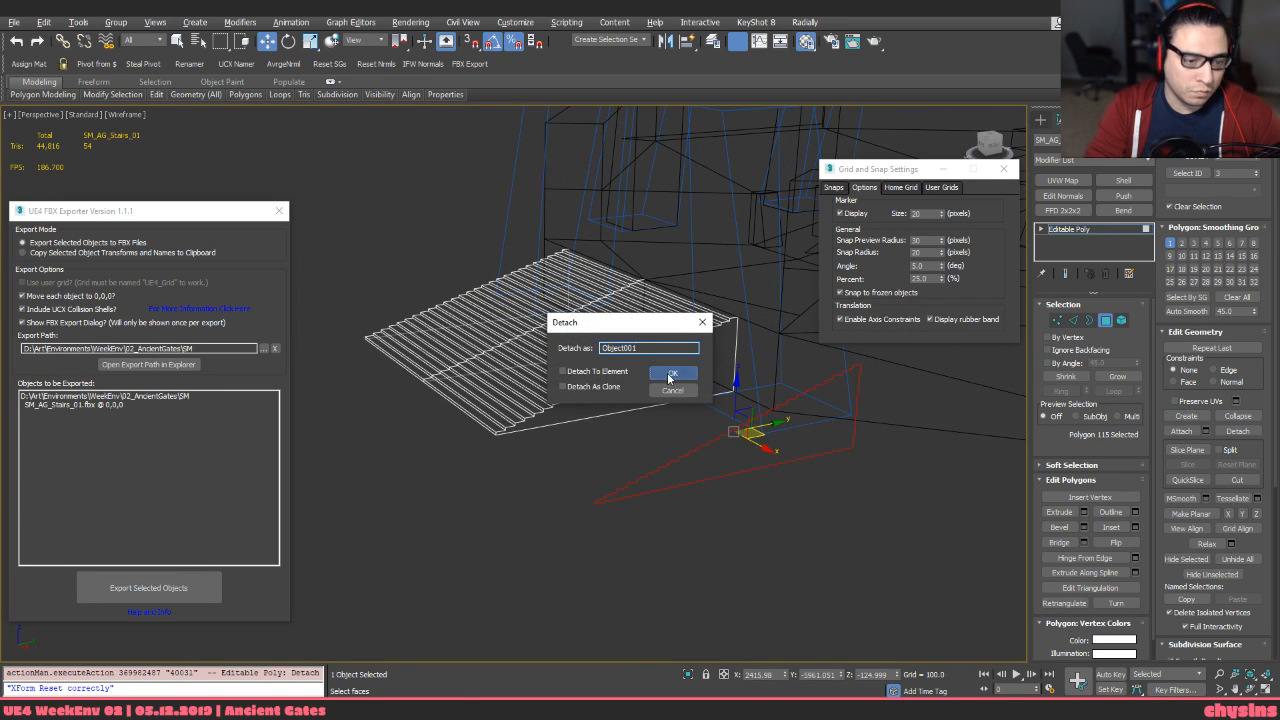
left_click(670, 377)
key("4")
left_click(704, 447)
key("F3")
Select the intermediate step vertices along Object001's slope and remove them, keeping only the end corners so the profile becomes a straight ramp
middle_click_drag(798, 371, 760, 377)
scroll(766, 382, "up", 4)
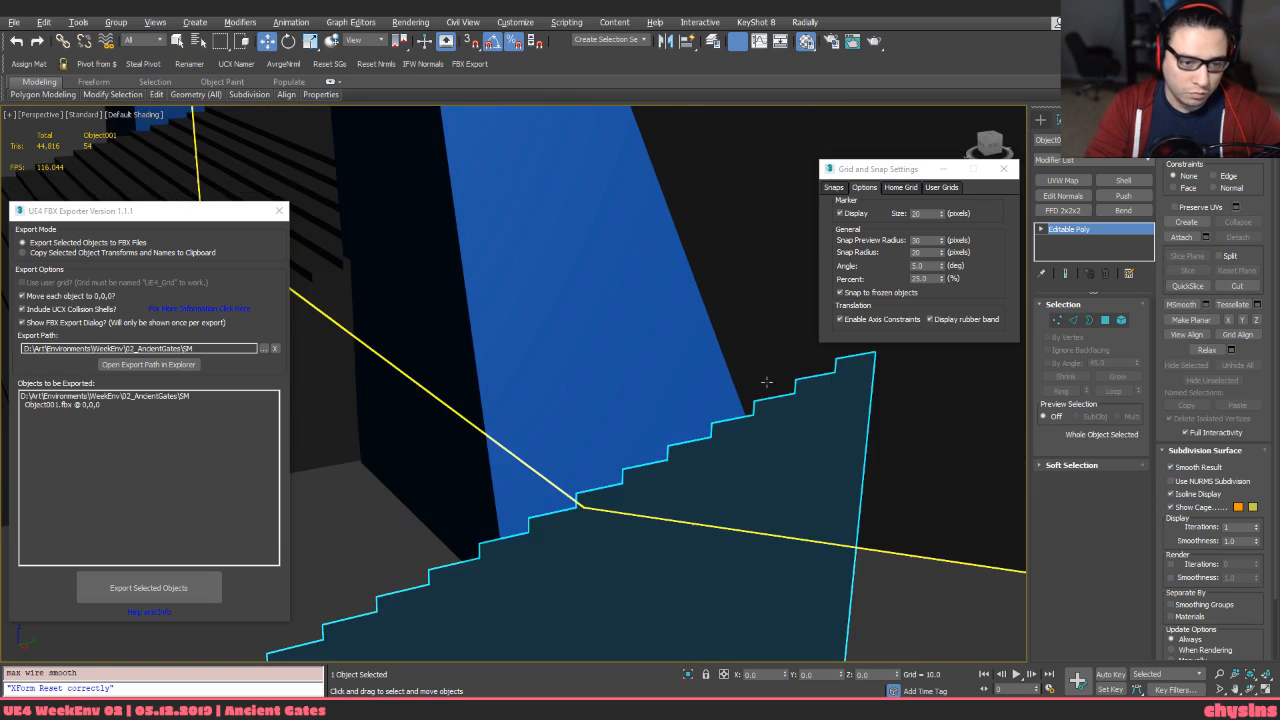
key("1")
scroll(780, 437, "down", 5)
middle_click_drag(780, 437, 764, 455, "alt")
scroll(437, 597, "up", 4)
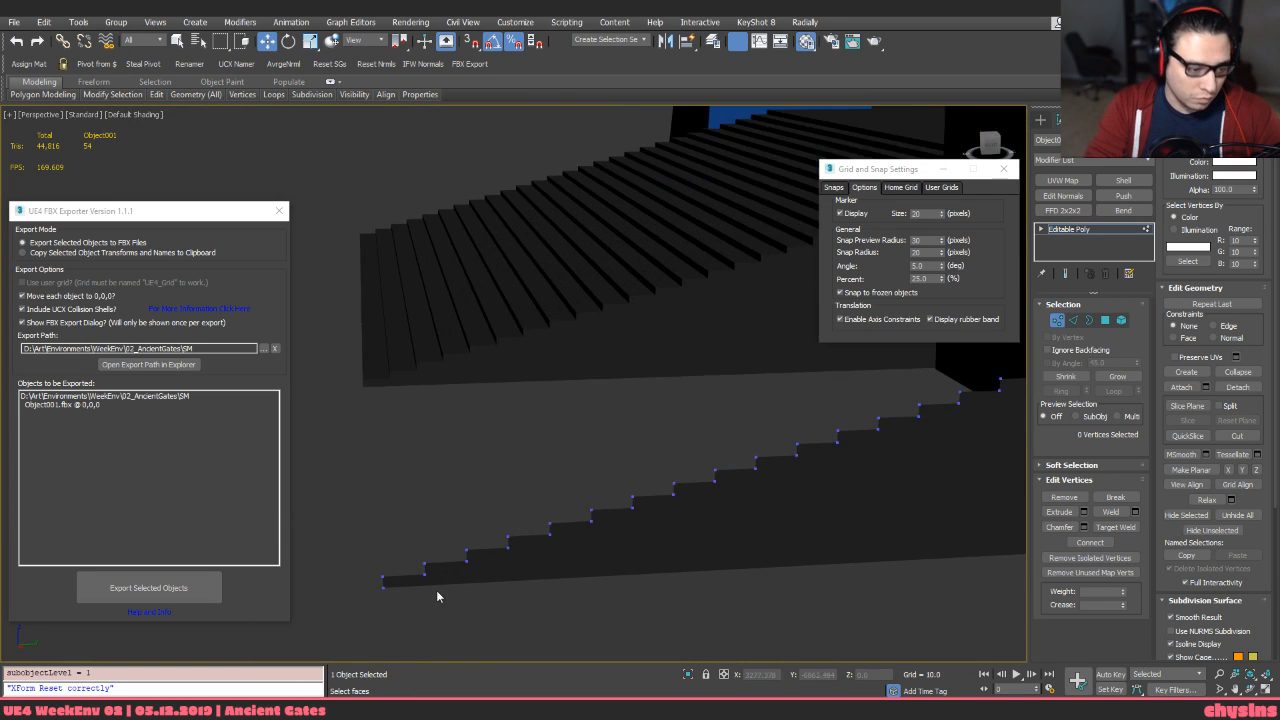
scroll(436, 595, "up", 2)
left_click_drag(547, 578, 548, 580)
scroll(580, 523, "down", 4)
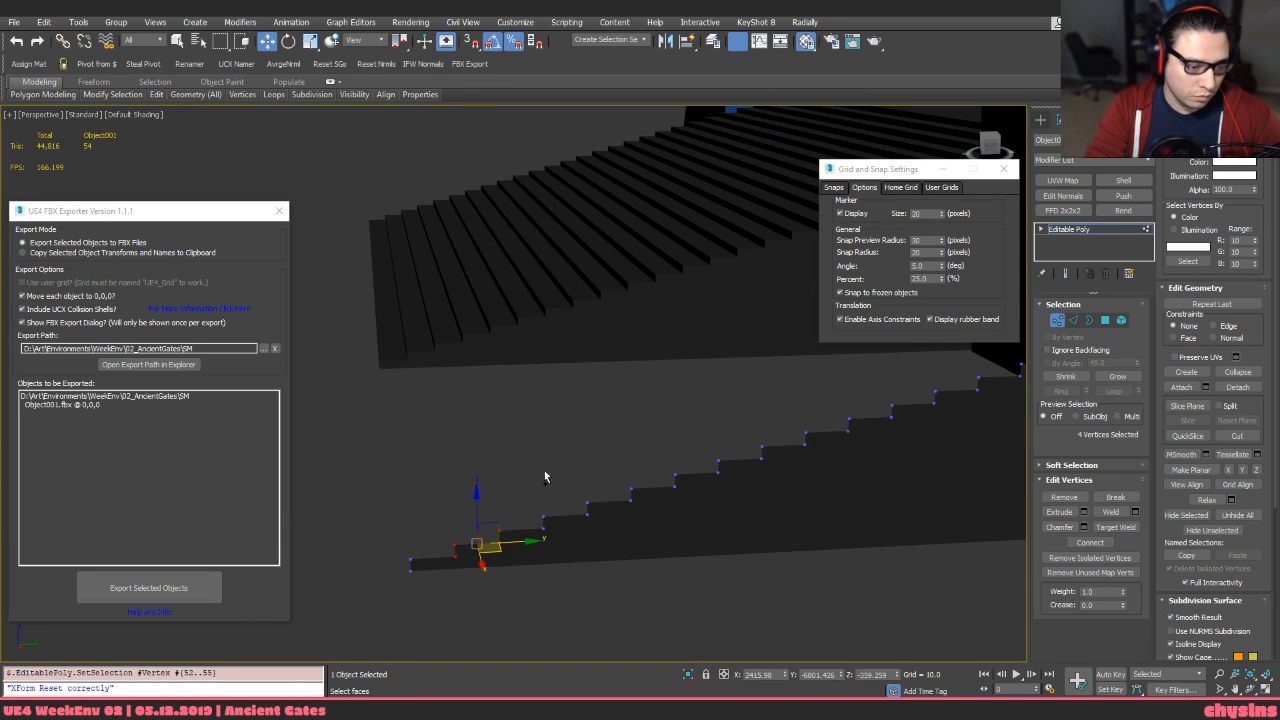
middle_click_drag(543, 477, 673, 463, "alt")
left_click_drag(682, 432, 866, 503, "ctrl")
middle_click_drag(860, 503, 600, 569)
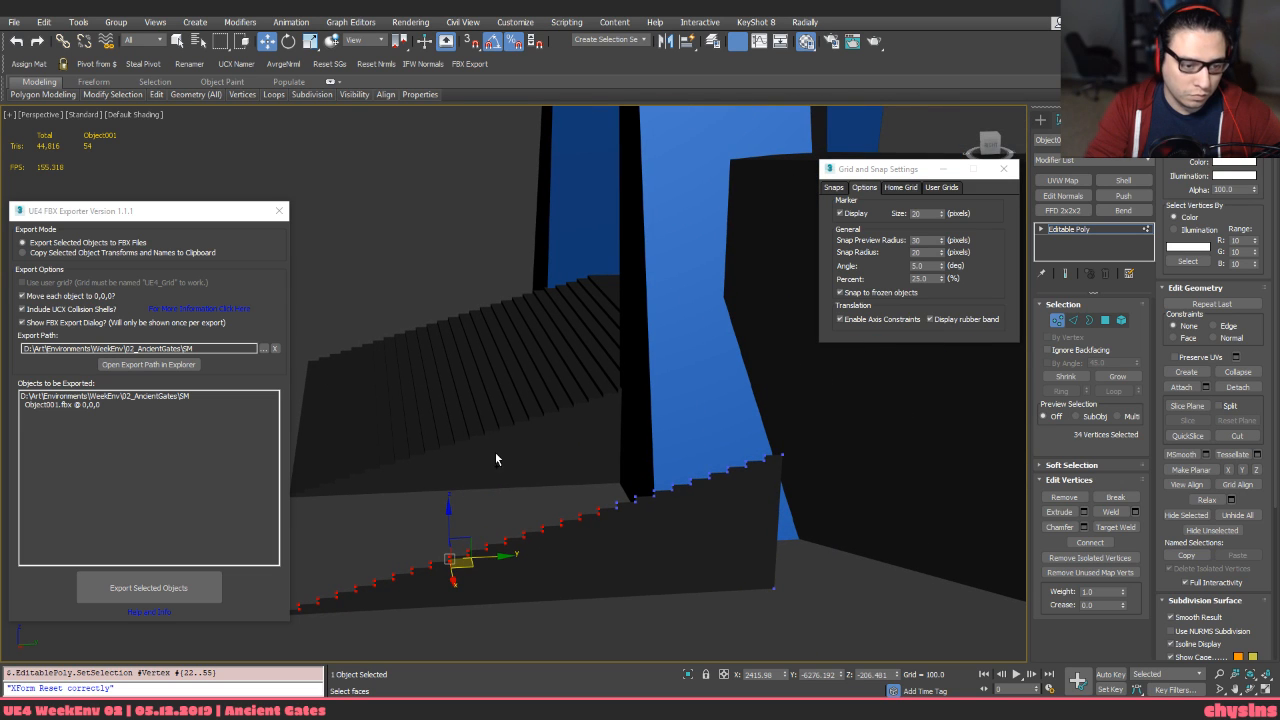
left_click_drag(755, 548, 755, 548, "ctrl")
scroll(765, 480, "up", 4)
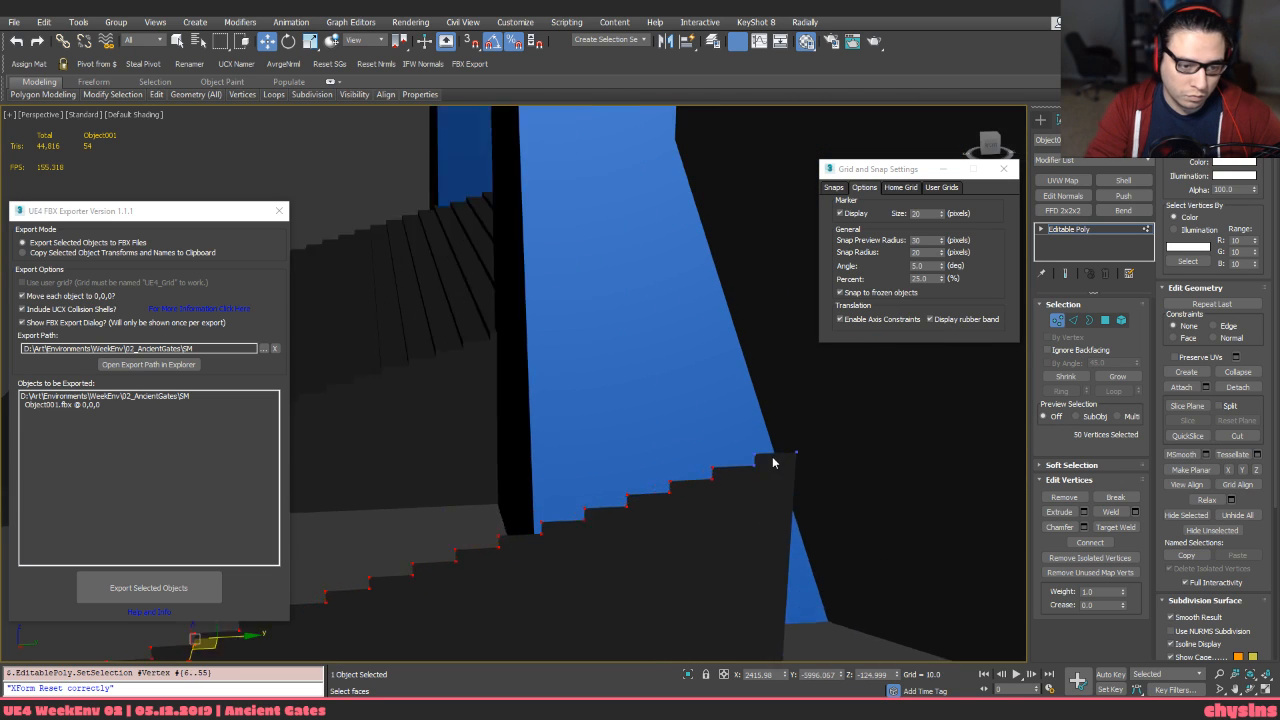
key("BackSpace")
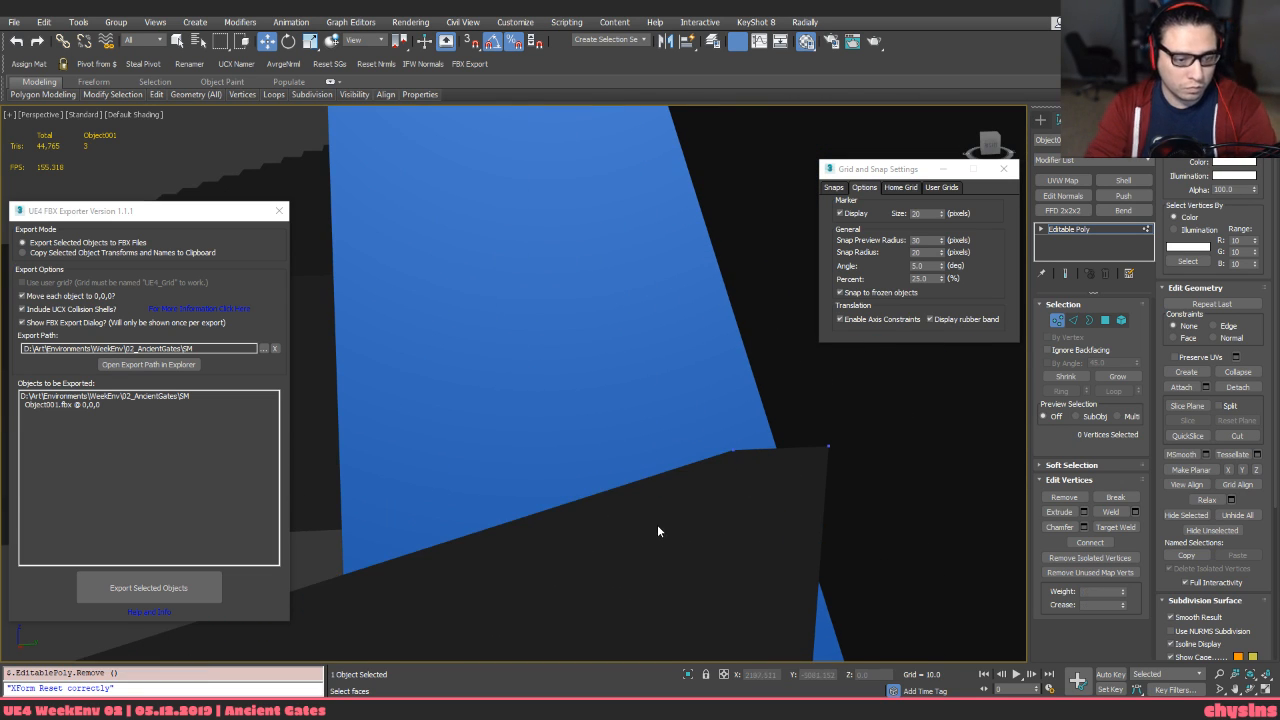
Select the open border of the Object001 ramp profile and snap-move it flush against the matching side of the stairs
middle_click_drag(657, 524, 688, 451, "alt")
key("3")
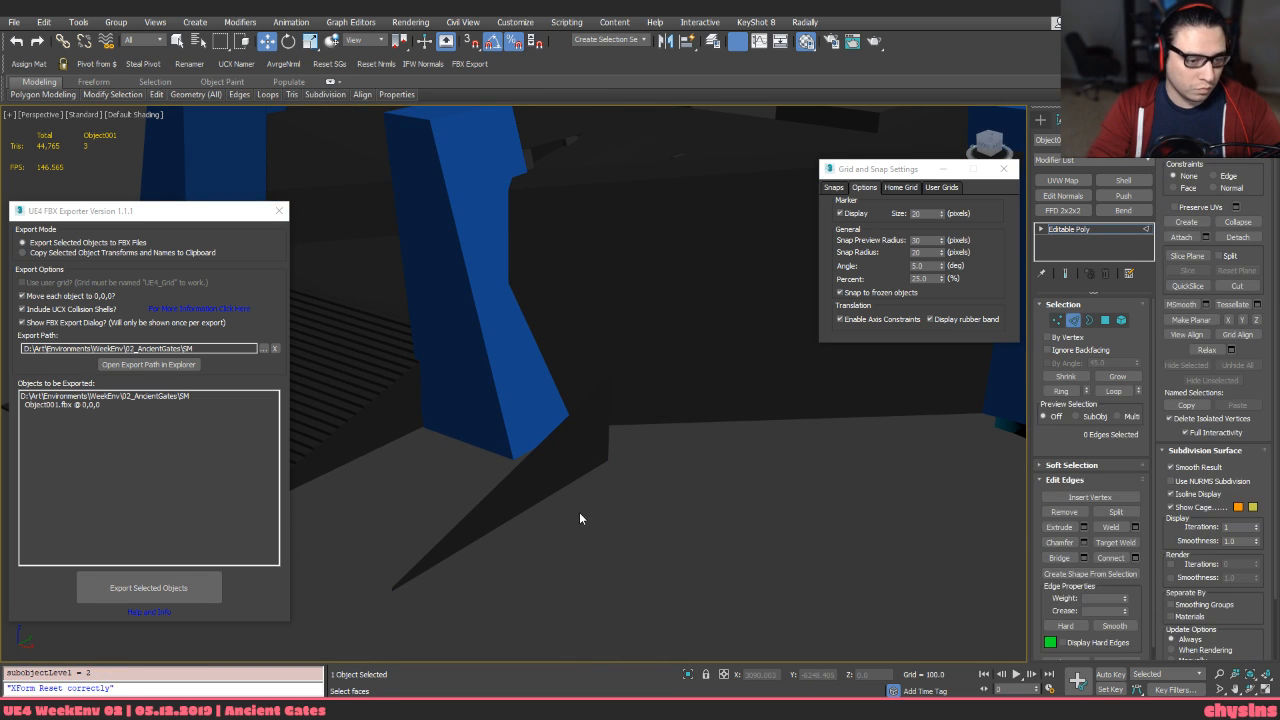
left_click_drag(598, 540, 531, 460)
middle_click_drag(531, 460, 763, 370, "alt")
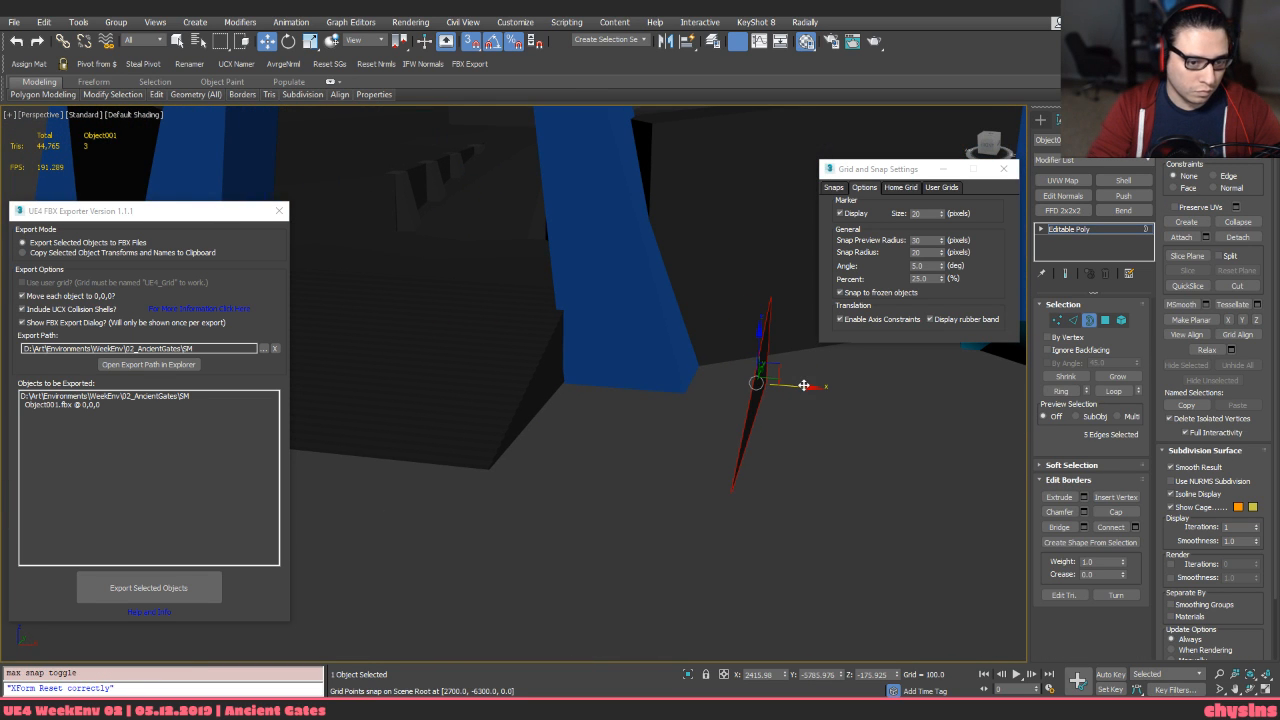
left_click_drag(803, 385, 499, 477)
mouse_move(499, 470)
middle_mouse_down("alt")
mouse_move(520, 406)
mouse_move(543, 423)
mouse_move(677, 377)
mouse_move(630, 387)
middle_mouse_up("alt")
key("F3")
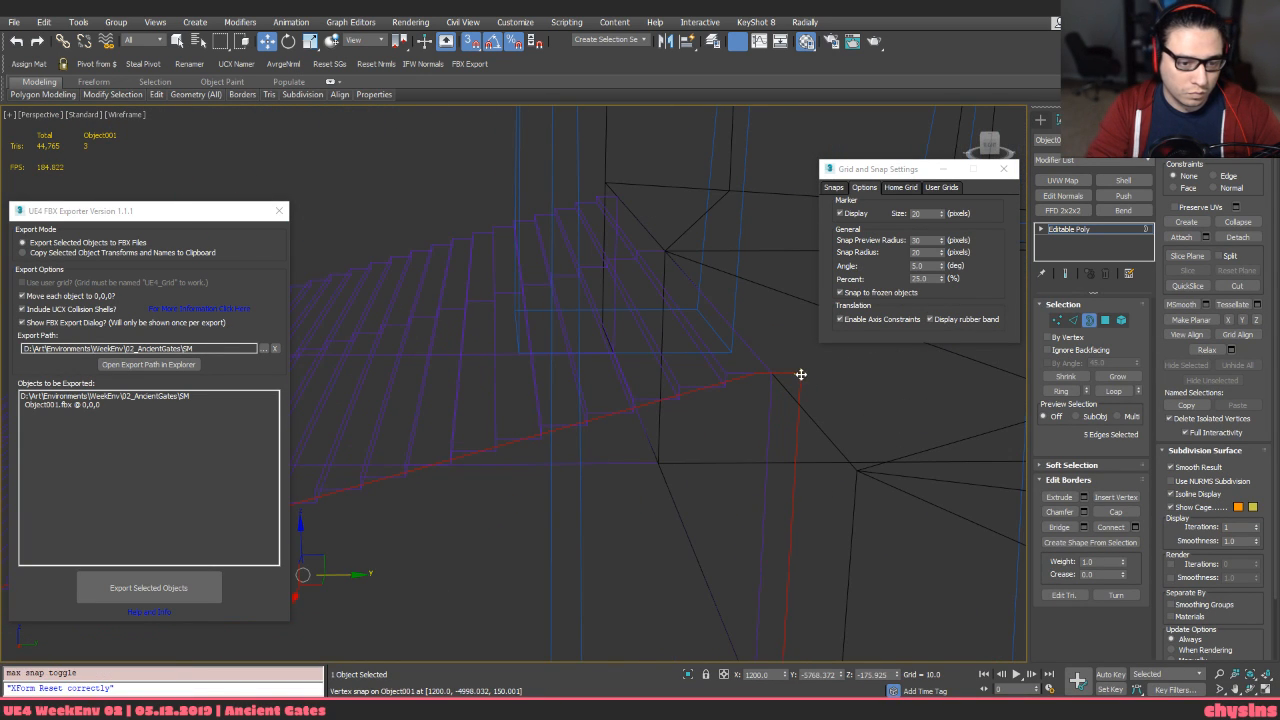
left_click_drag(805, 374, 719, 415)
middle_click_drag(719, 415, 616, 486, "alt")
key("s")
key("3")
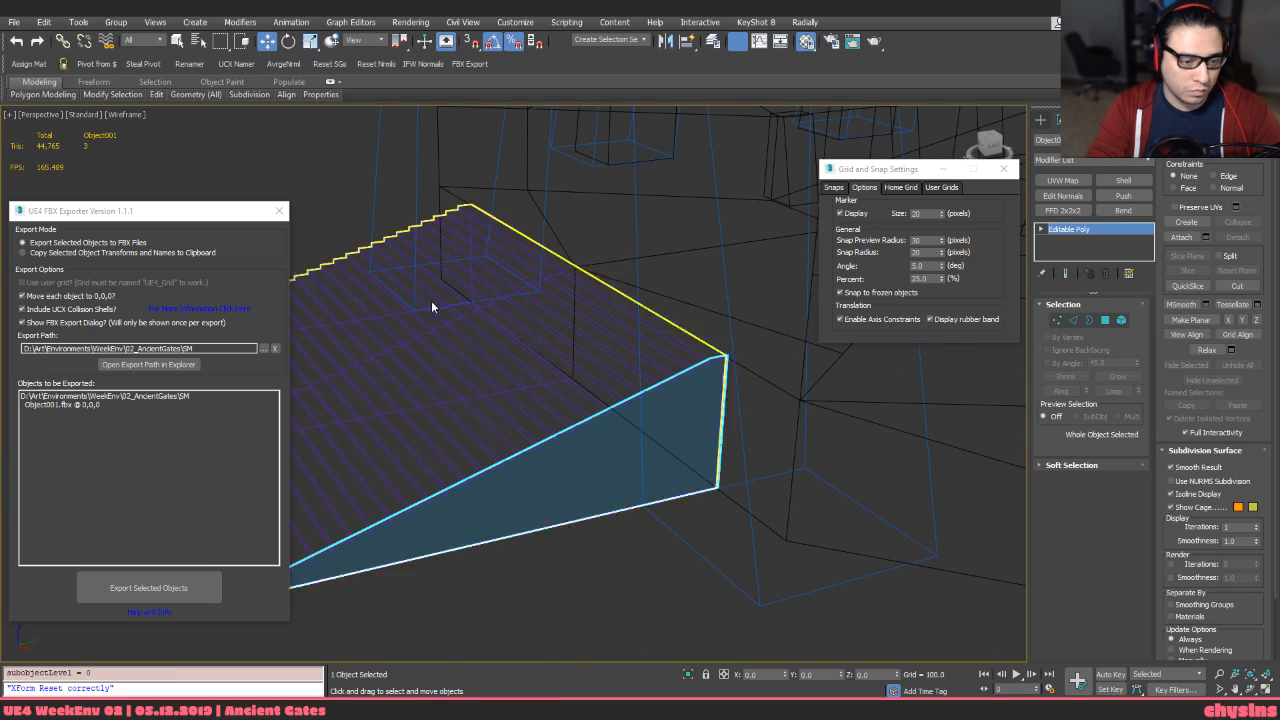
Extrude Object001's open border across the stairs and snap it to the corner vertex on the stairs' opposite side
key("3")
mouse_move(564, 571)
middle_mouse_down("alt")
mouse_move(632, 516)
mouse_move(818, 479)
middle_mouse_up("alt")
key("F3")
scroll(820, 450, "down", 2)
left_click_drag(820, 450, 513, 474, "shift")
middle_click_drag(513, 474, 460, 450, "alt")
middle_click_drag(460, 450, 582, 328)
scroll(582, 328, "down", 2)
key("s")
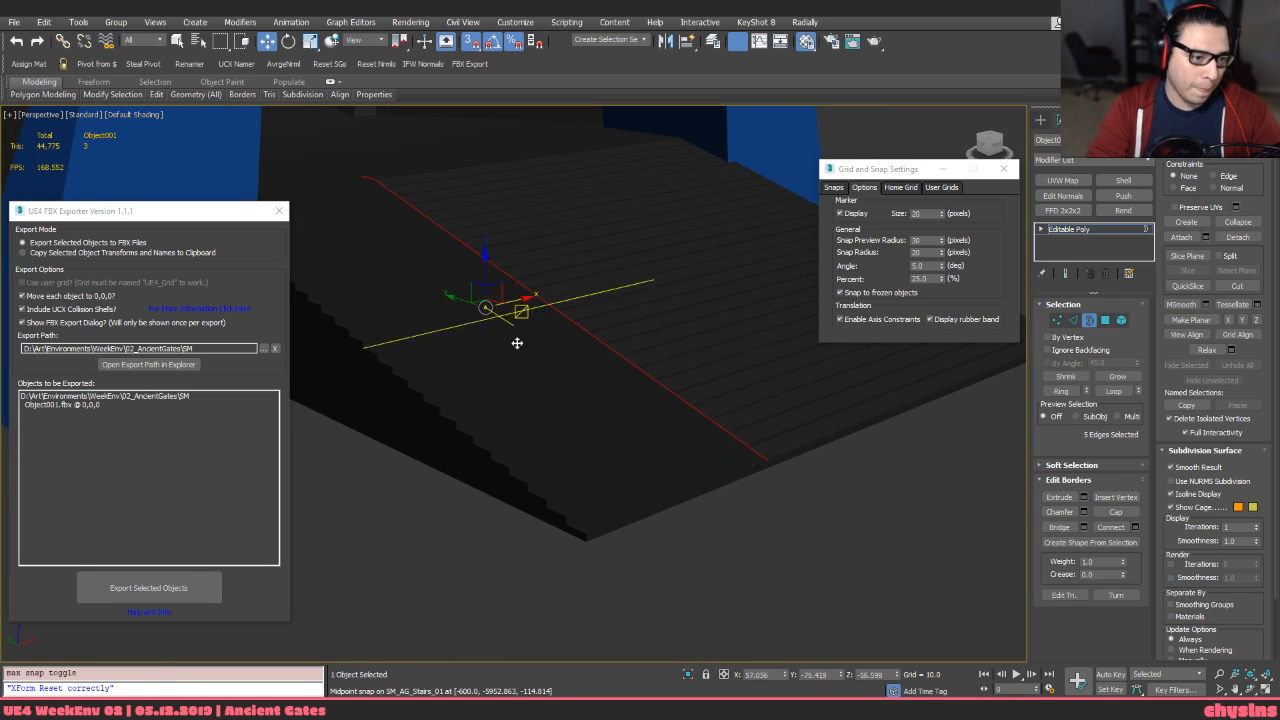
left_click_drag(517, 343, 567, 535)
Cap the open border on the ramp's far side, return to object level and turn snapping off
key("3")
key("3")
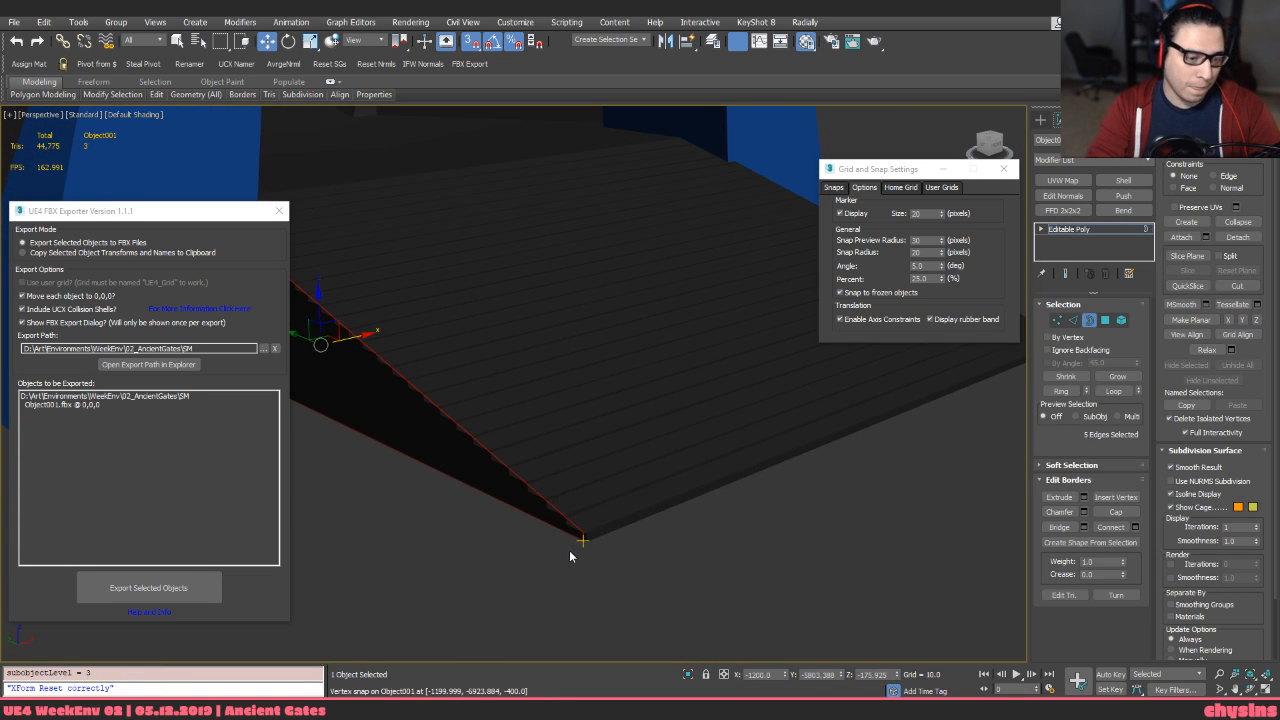
middle_click_drag(602, 537, 553, 529, "alt")
key("3")
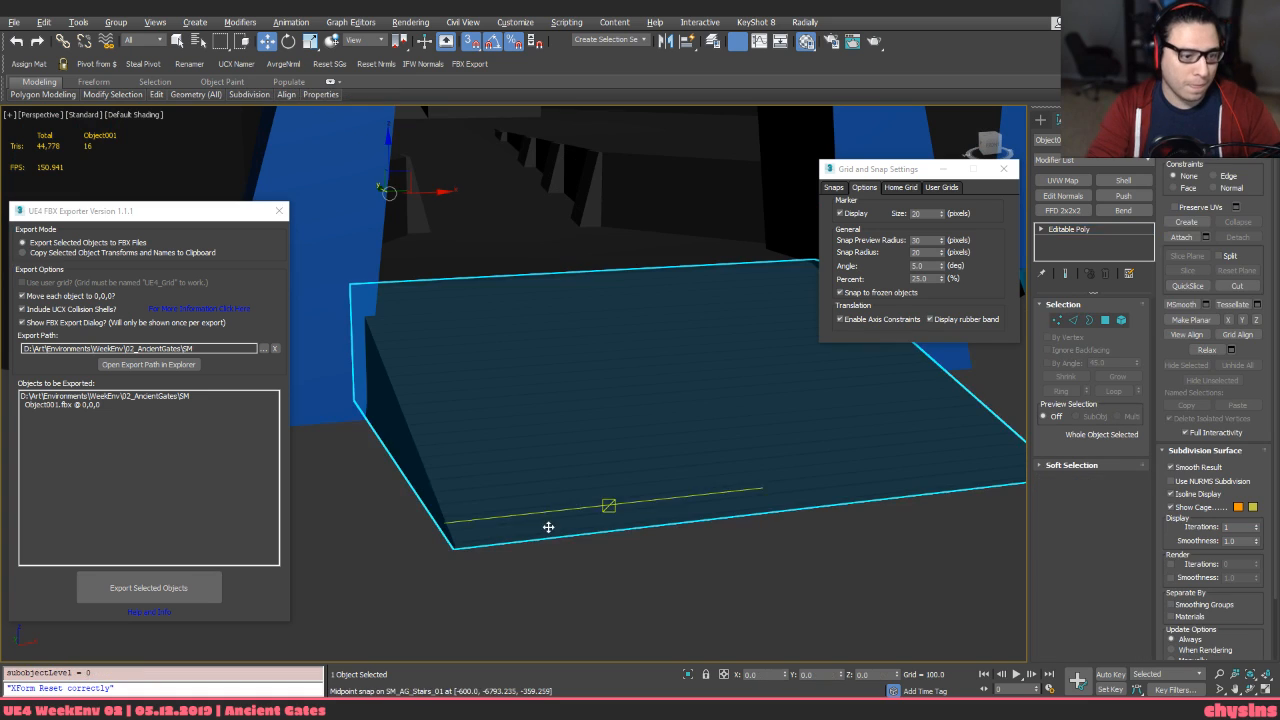
key("s")
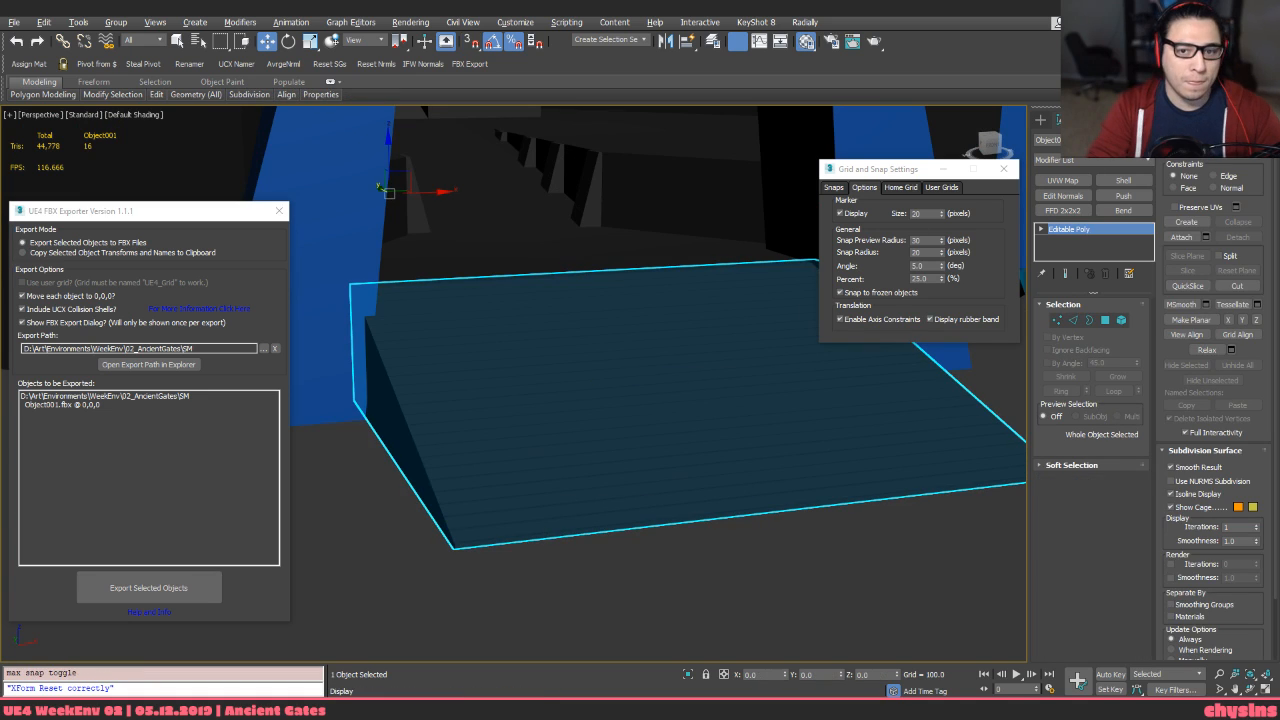
Reuse the stairs' object name to rename the ramp UCX_SM_AG_Stairs_01_01, making it their collision mesh, and clear the selection
left_click(598, 506)
left_click(541, 423)
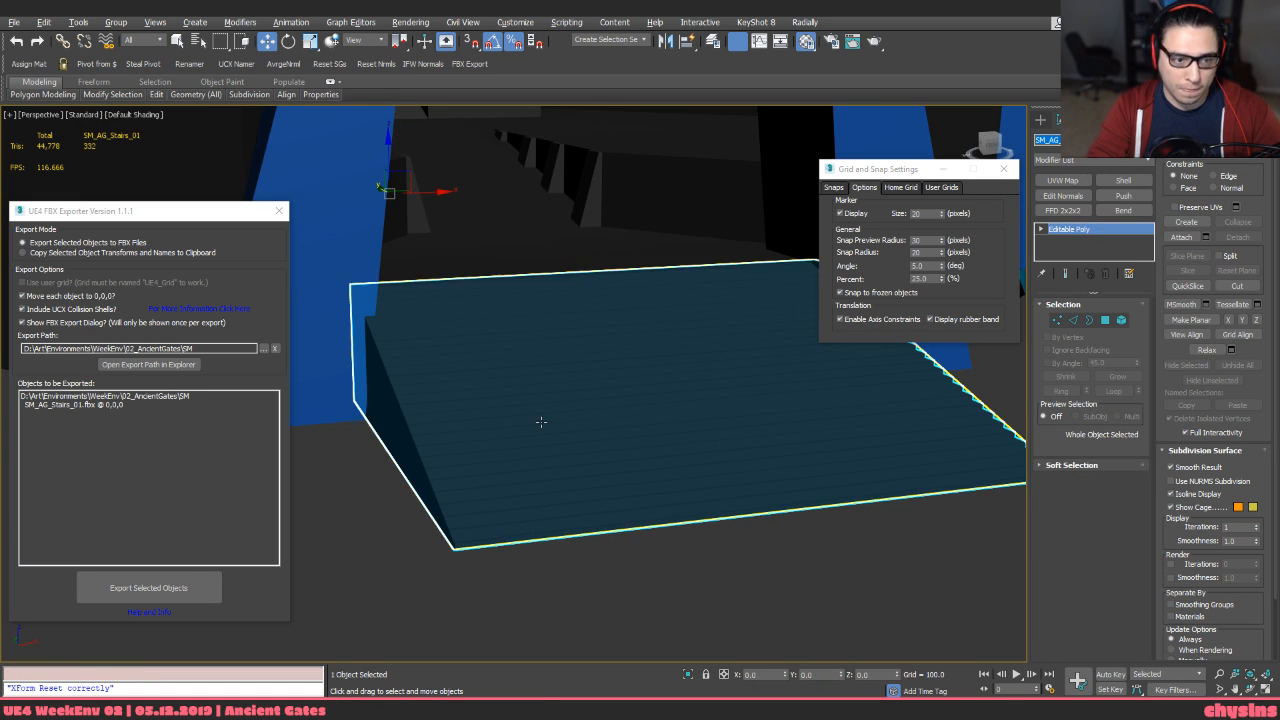
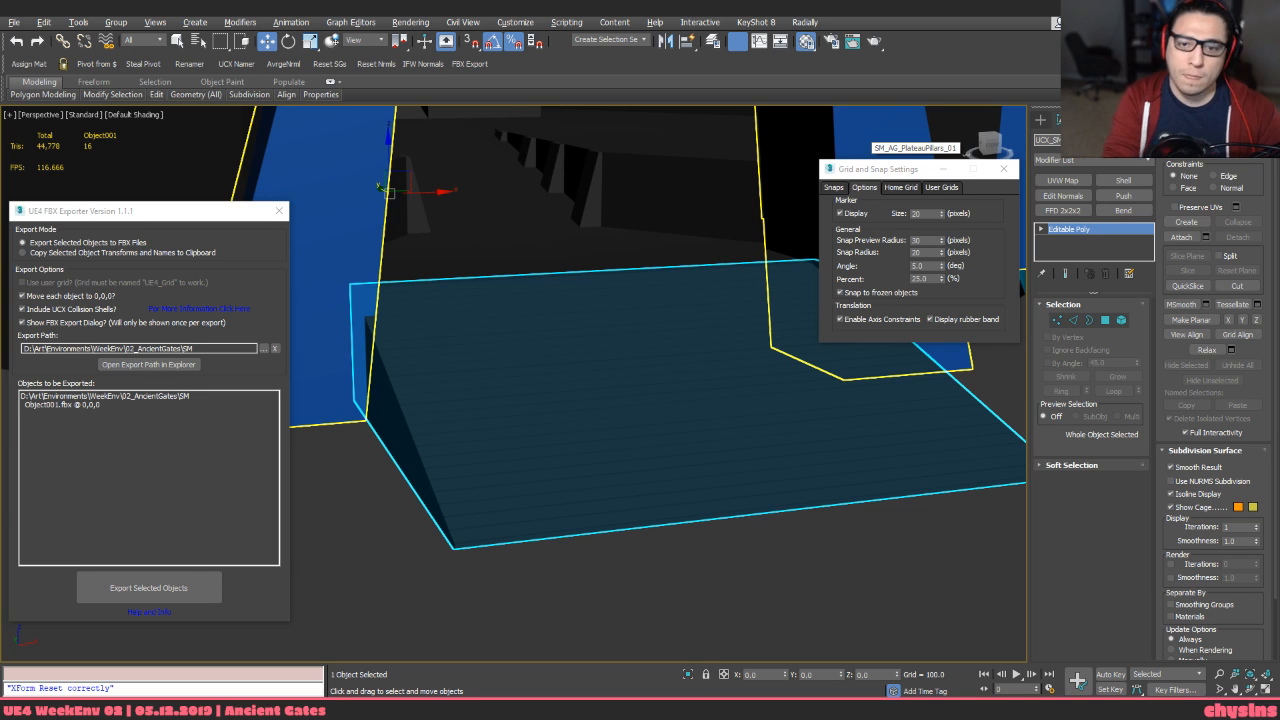
left_click(563, 560)
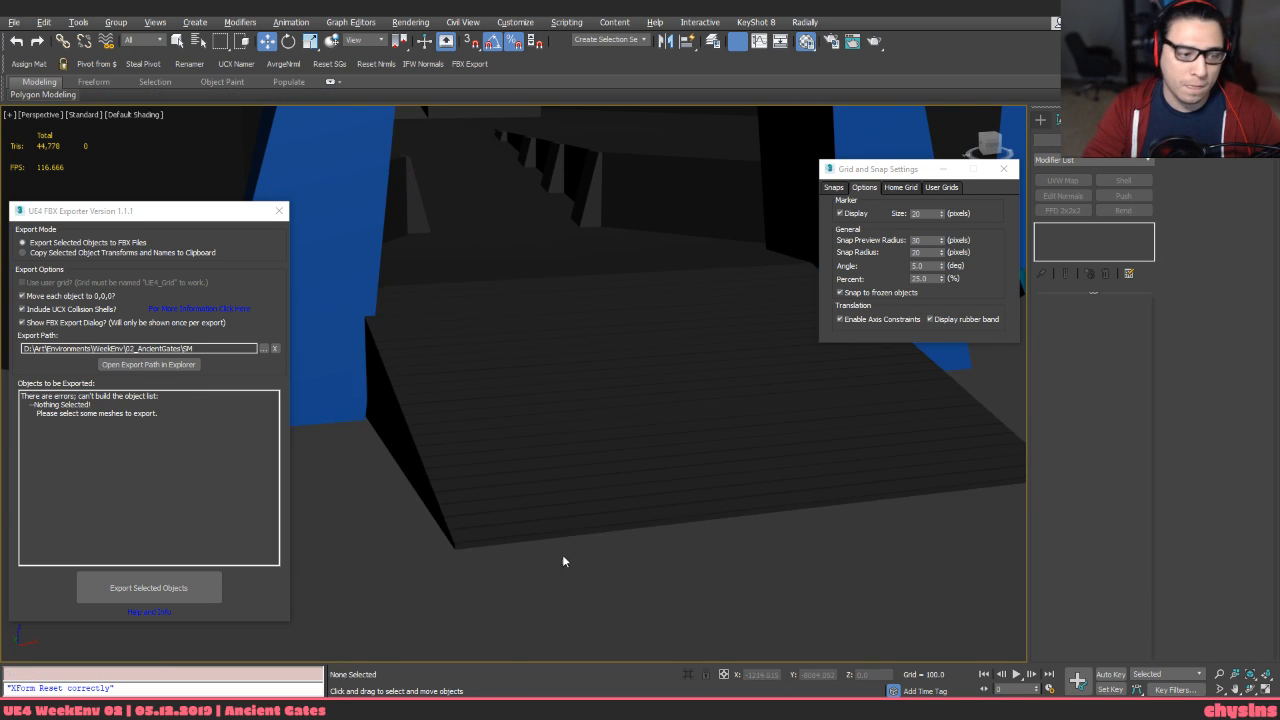
Export SM_AG_Stairs_01 with its UCX collision mesh to FBX, replacing the existing SM_AG_Stairs_01.fbx
left_click(551, 503)
left_click(554, 501)
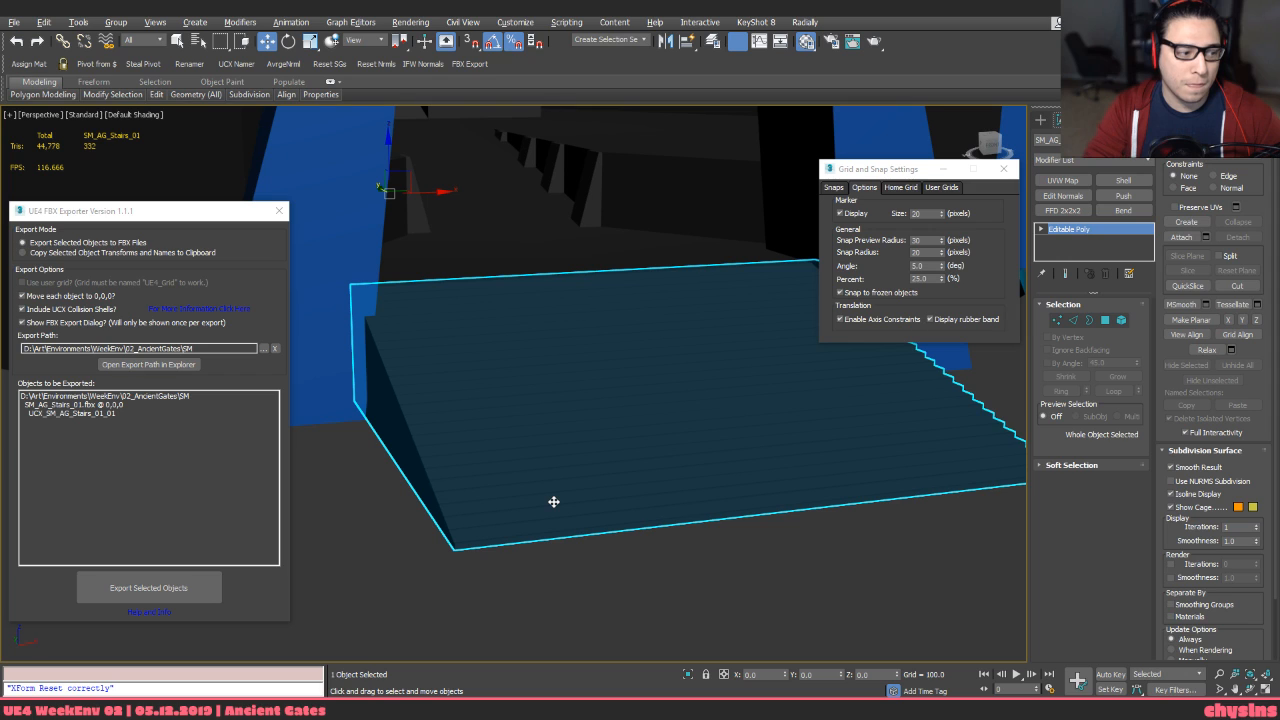
left_click(554, 502)
left_click(554, 502)
key("w")
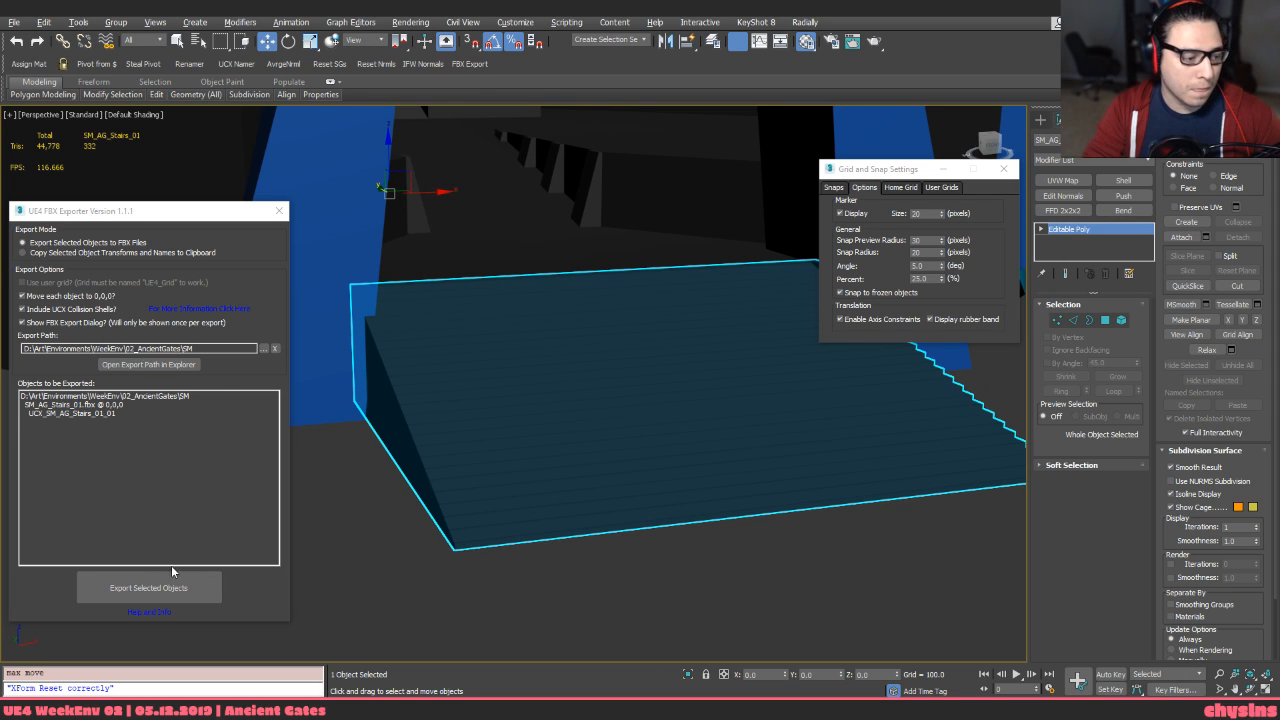
left_click(160, 587)
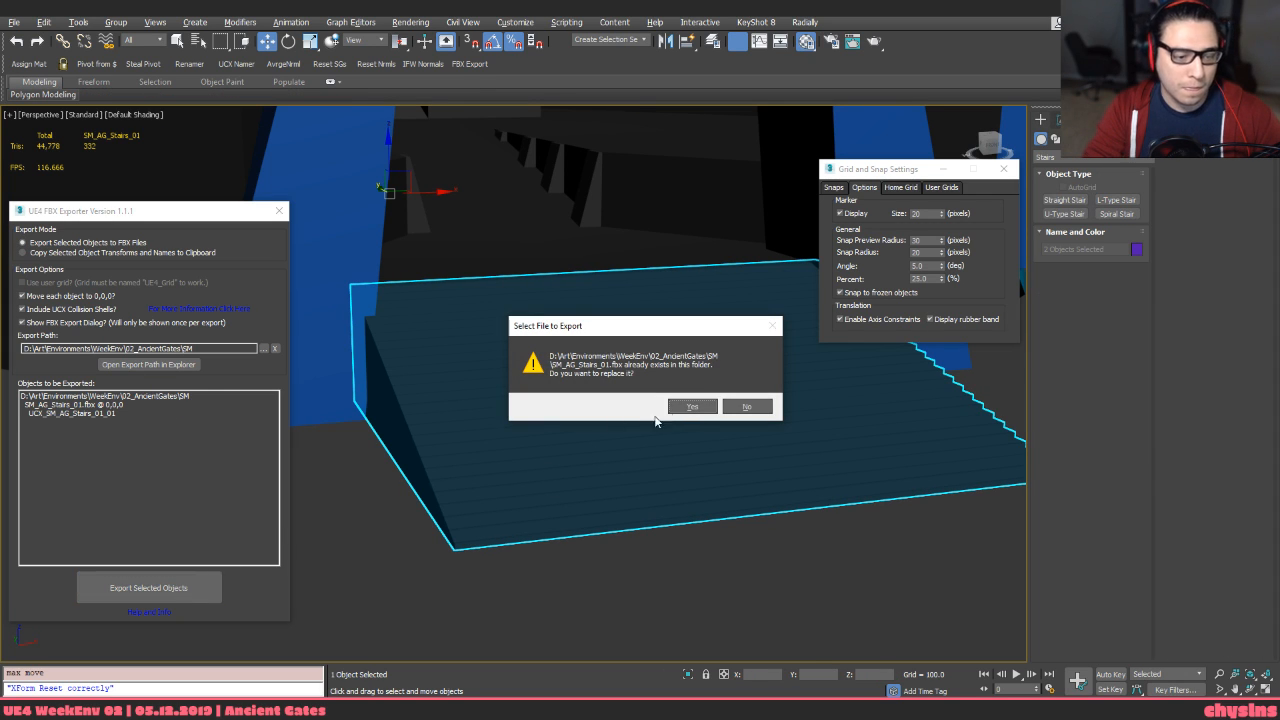
left_click(693, 407)
left_click(734, 533)
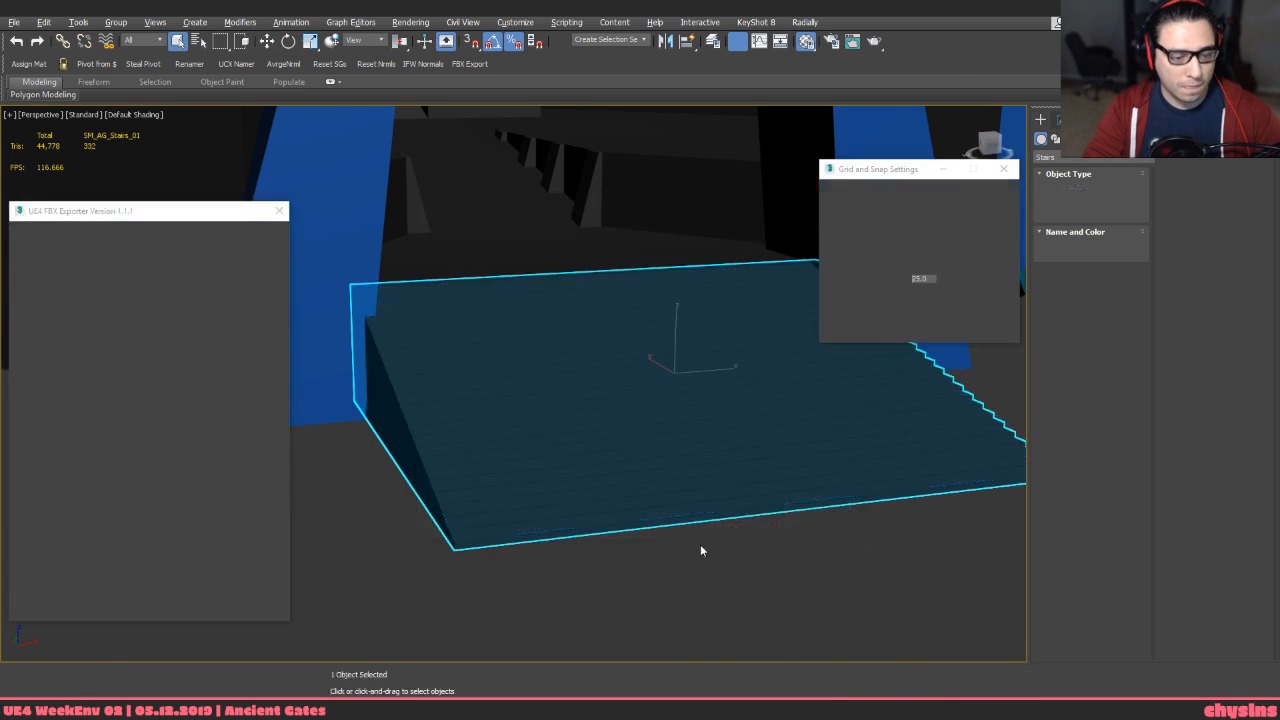
Hide the UCX collision ramp and keep the stepped stairs mesh visible
key("alt+h")
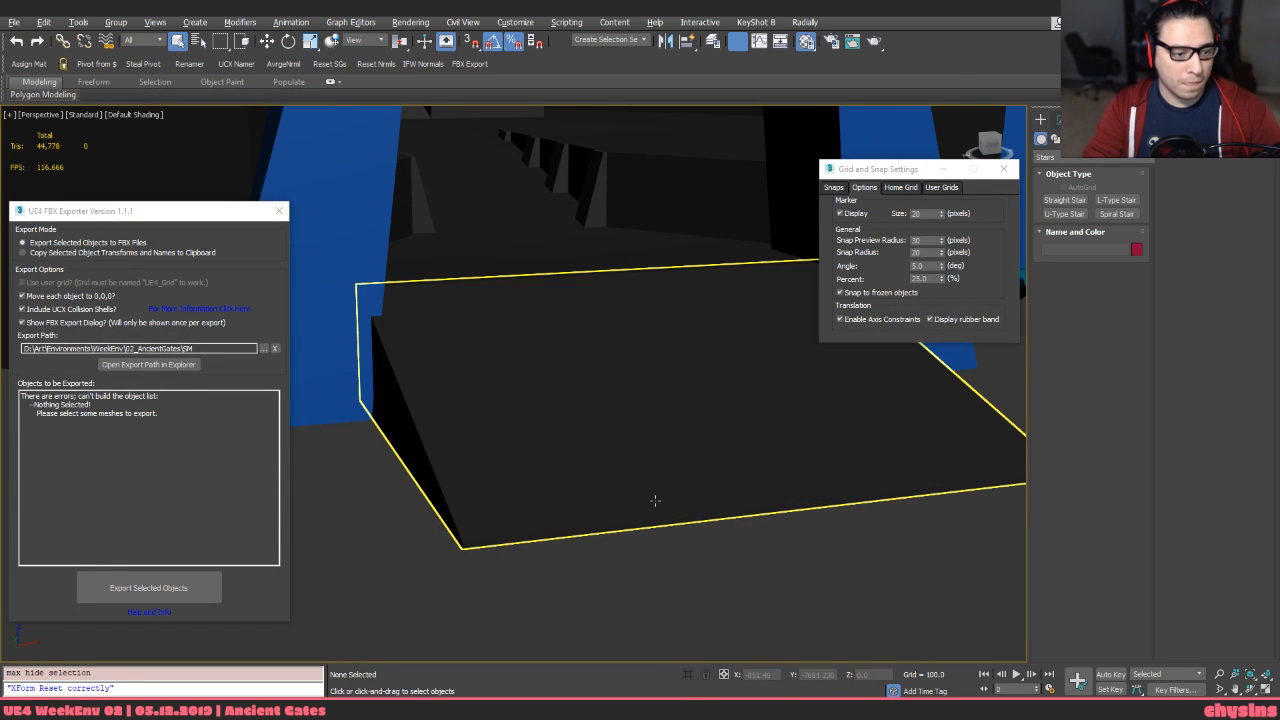
left_click(655, 500)
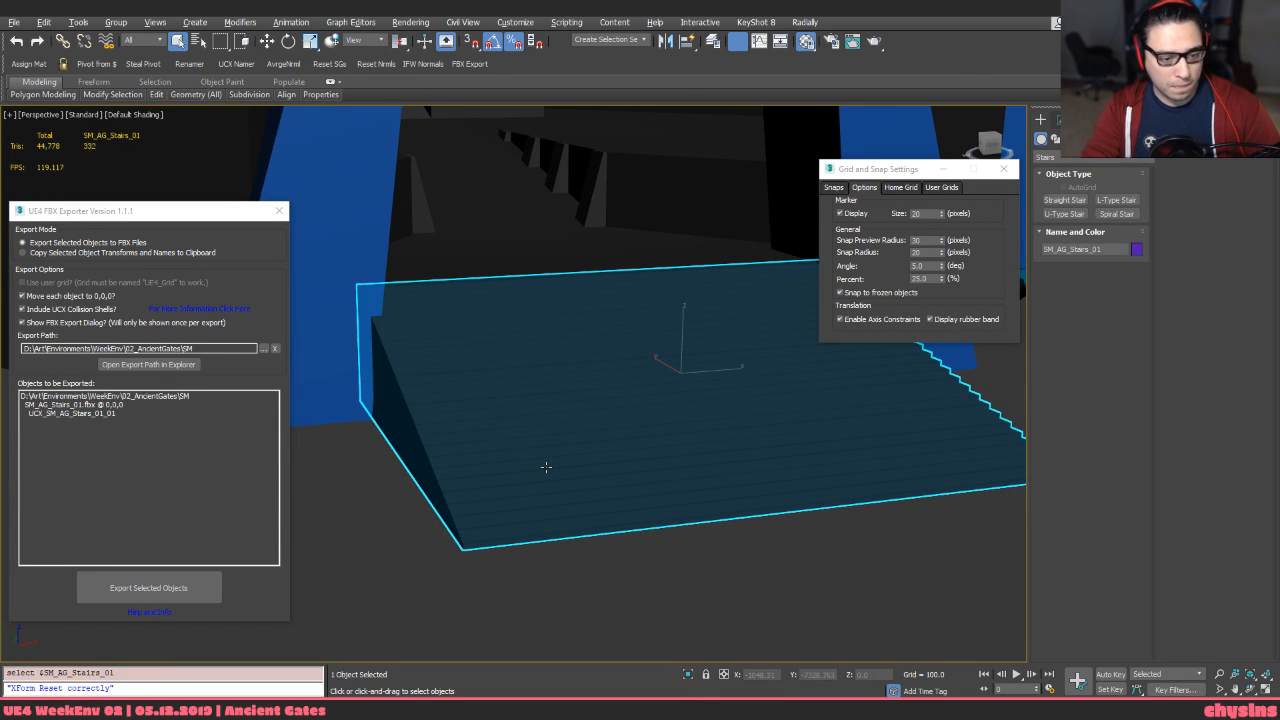
key("alt+h")
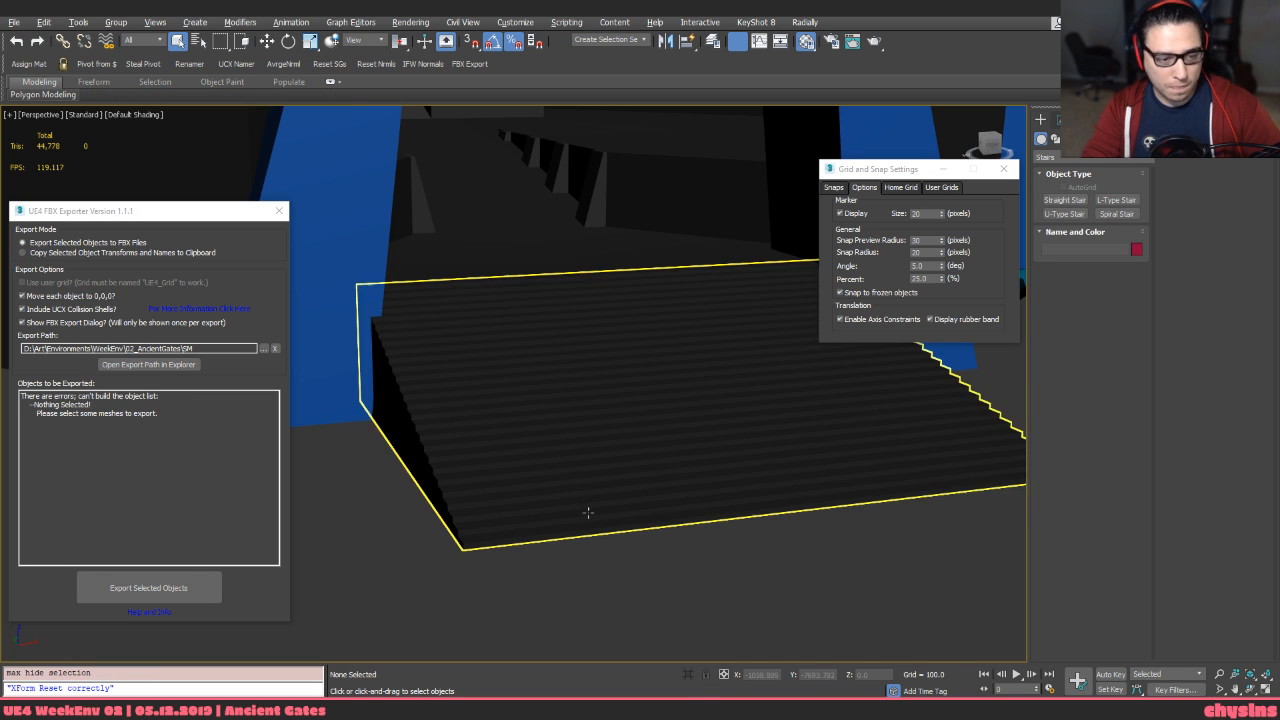
Switch to Unreal's static mesh editor, reimport SM_AG_Stairs_01 and close the mesh editor
key("alt+Tab")
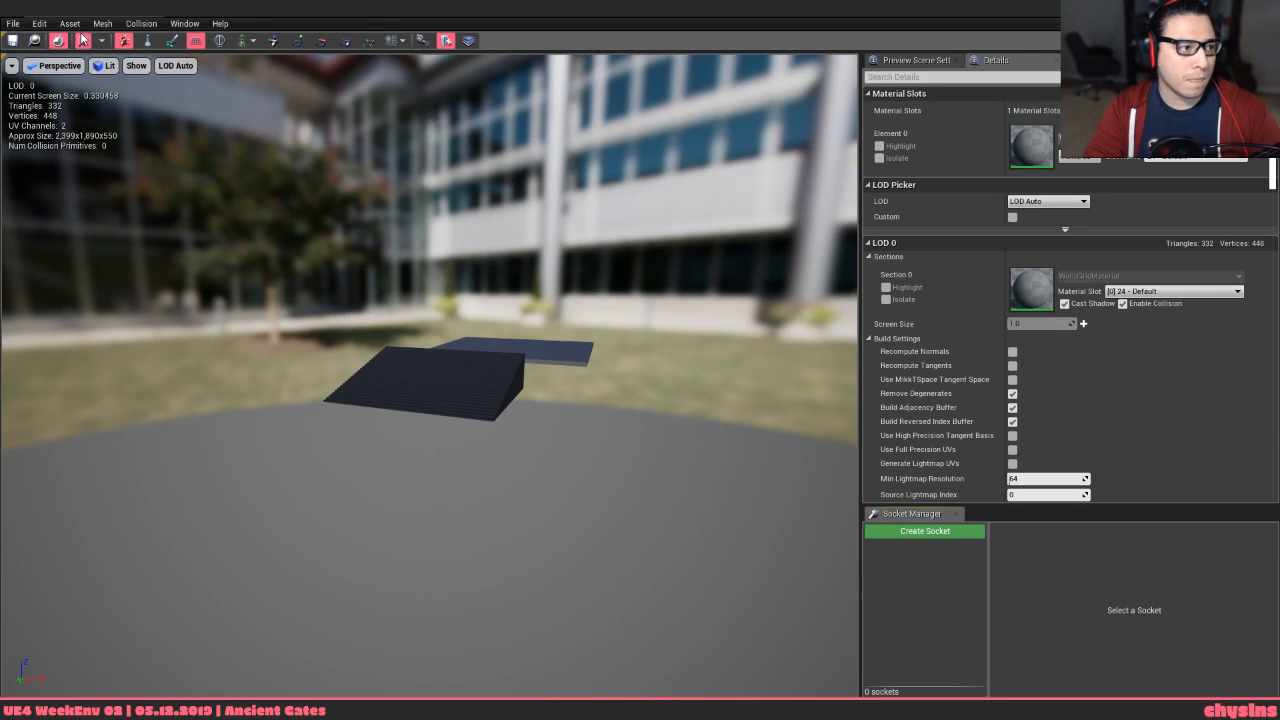
left_click(83, 41)
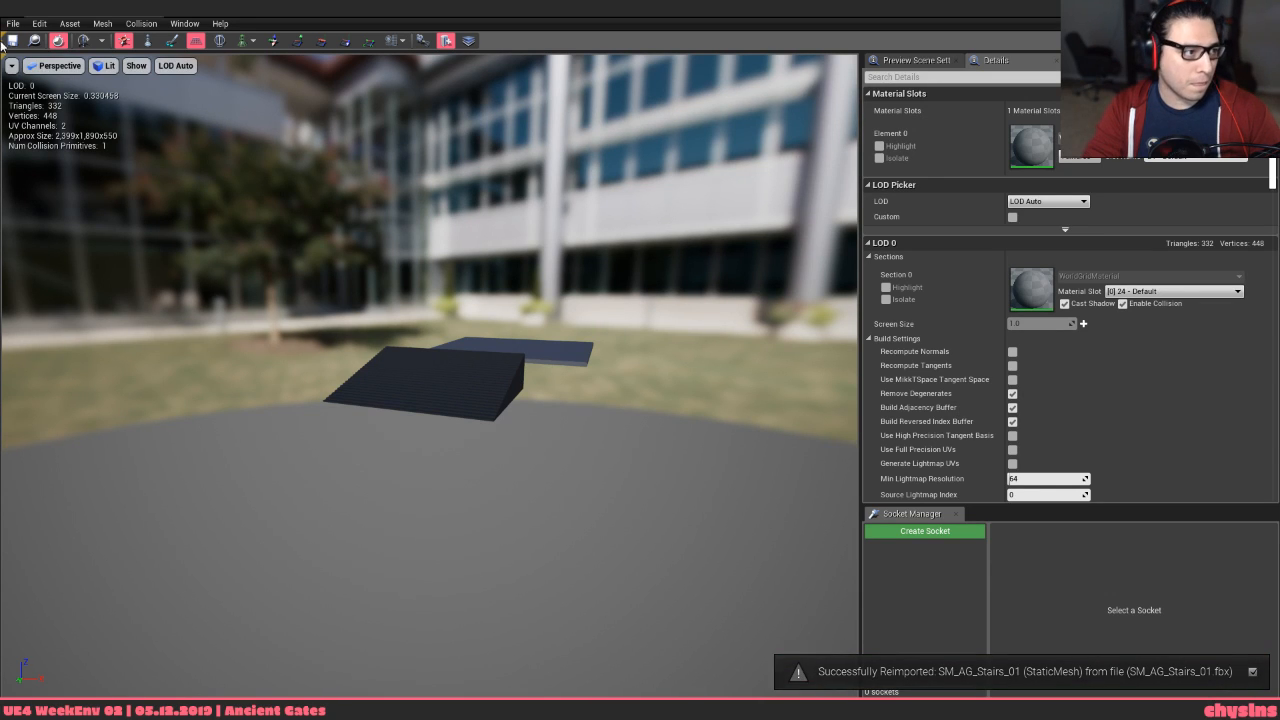
middle_click(61, 10)
Play the level and walk up and across the stairs to test the new ramp collision and scale, then stop playing
right_click_drag(430, 300, 415, 345)
key("alt+p")
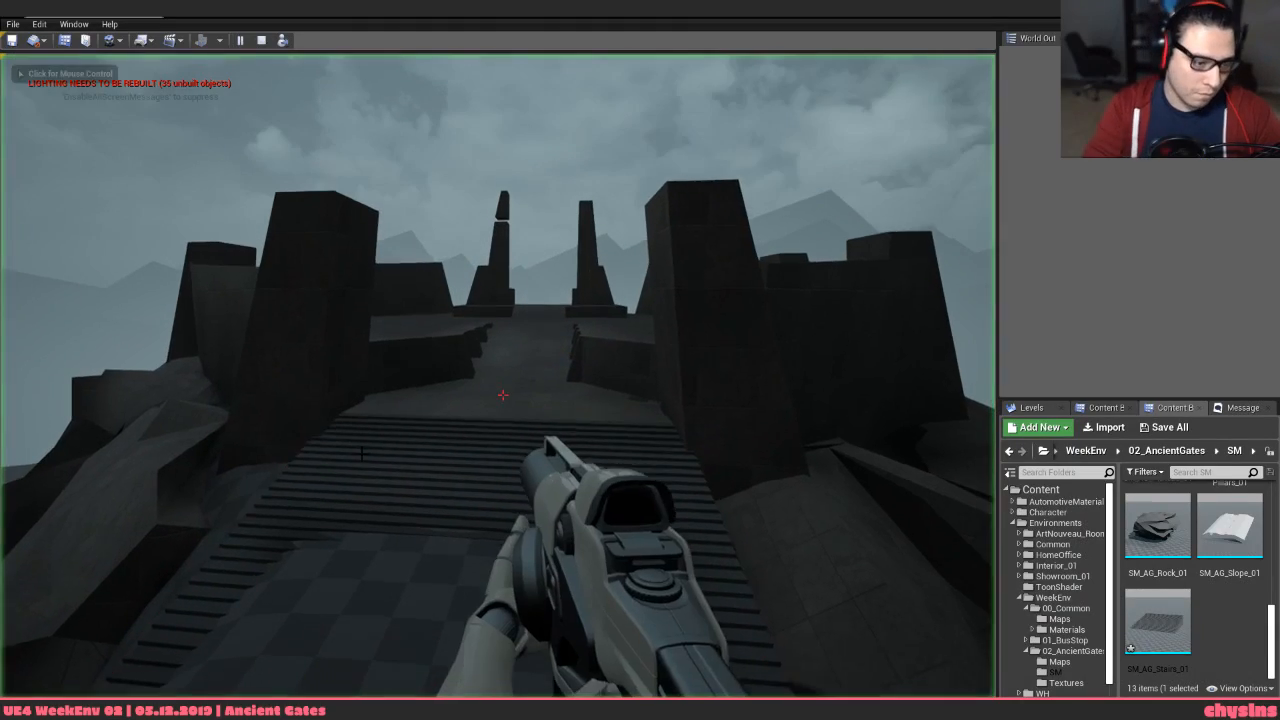
key("w")
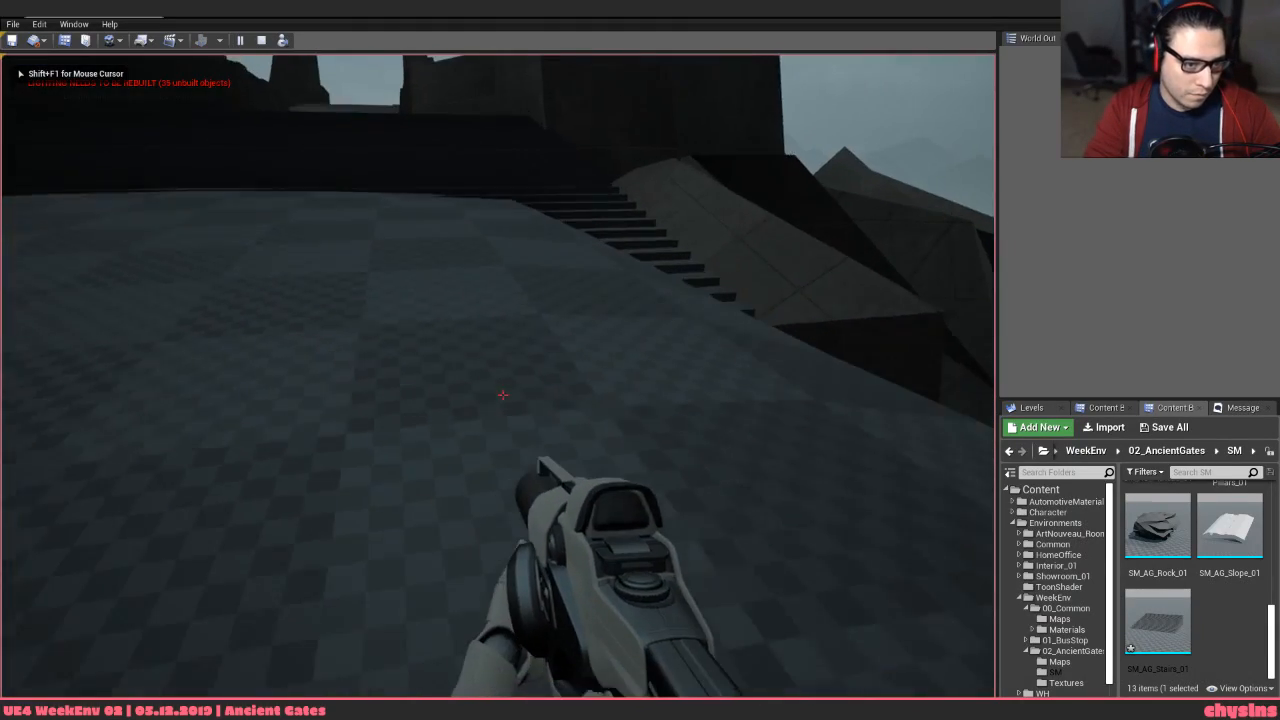
key("w")
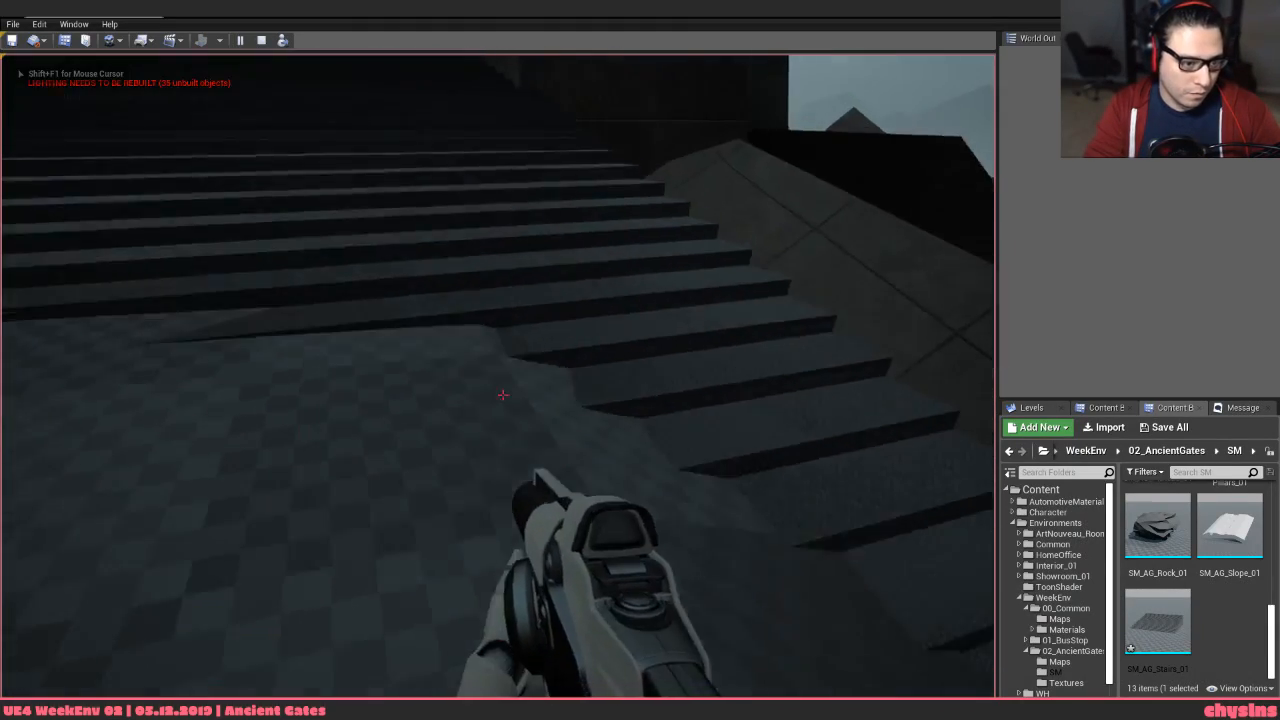
key("w")
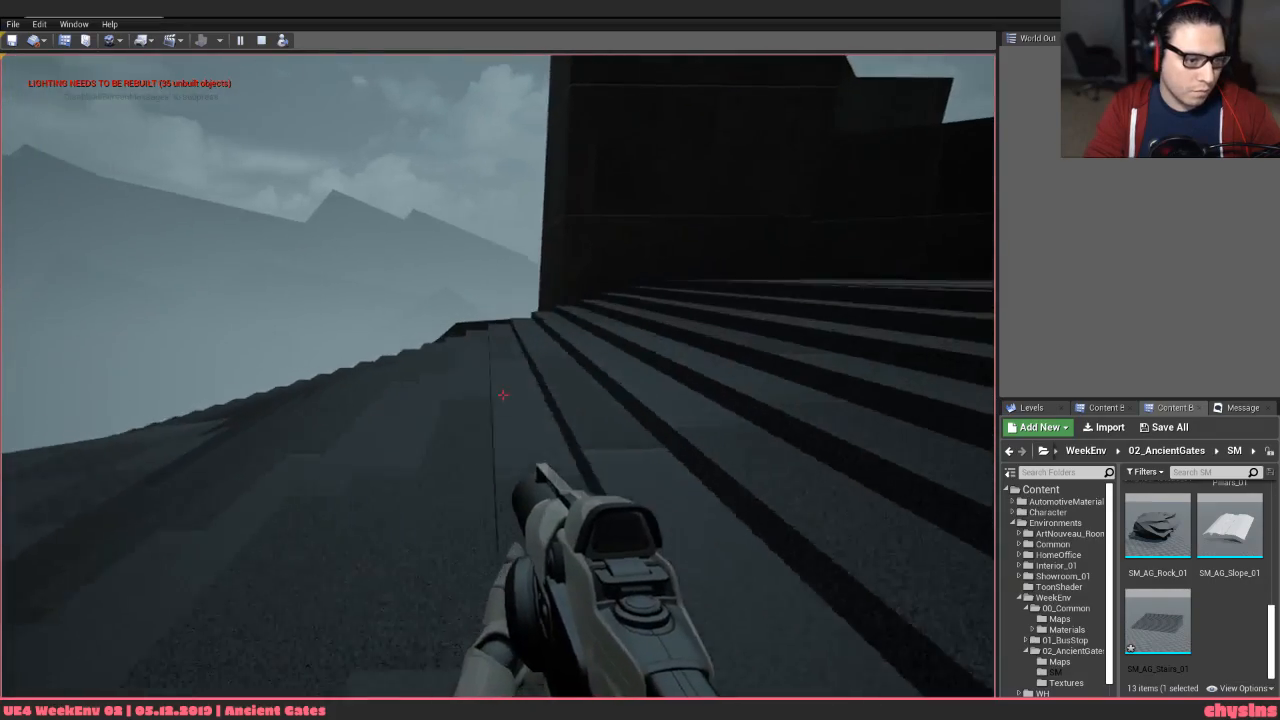
key("w")
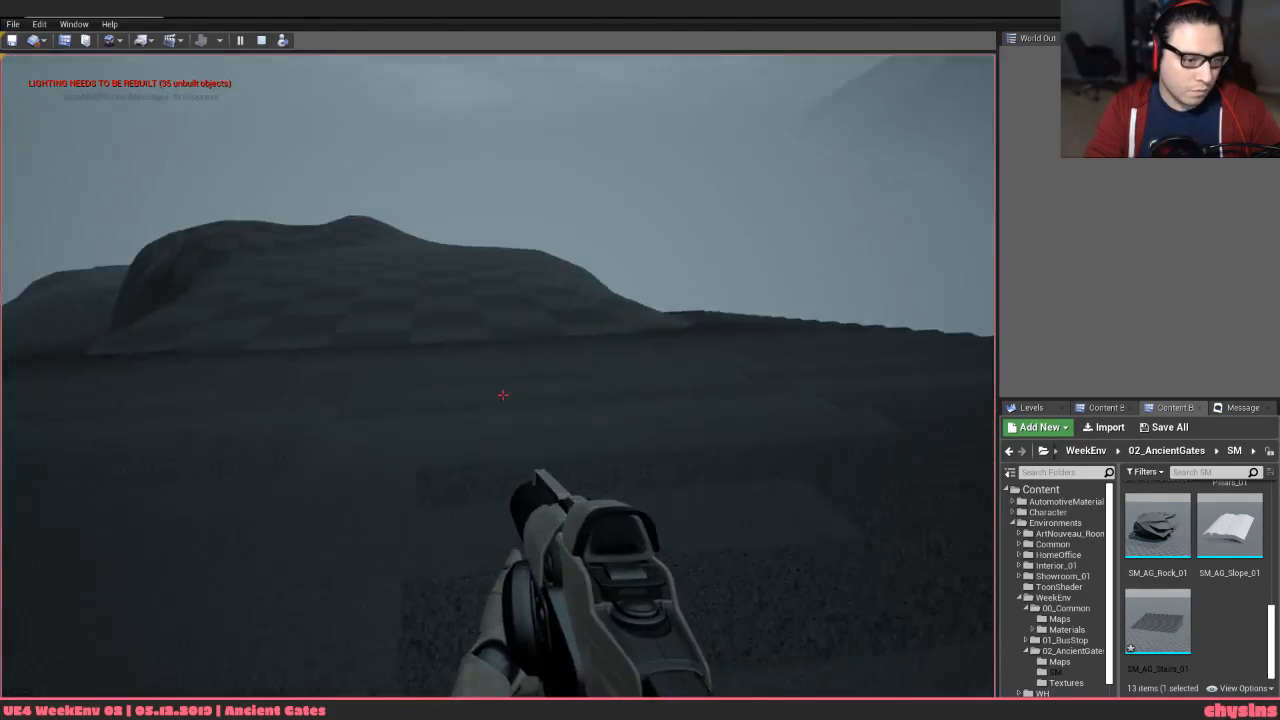
key("w")
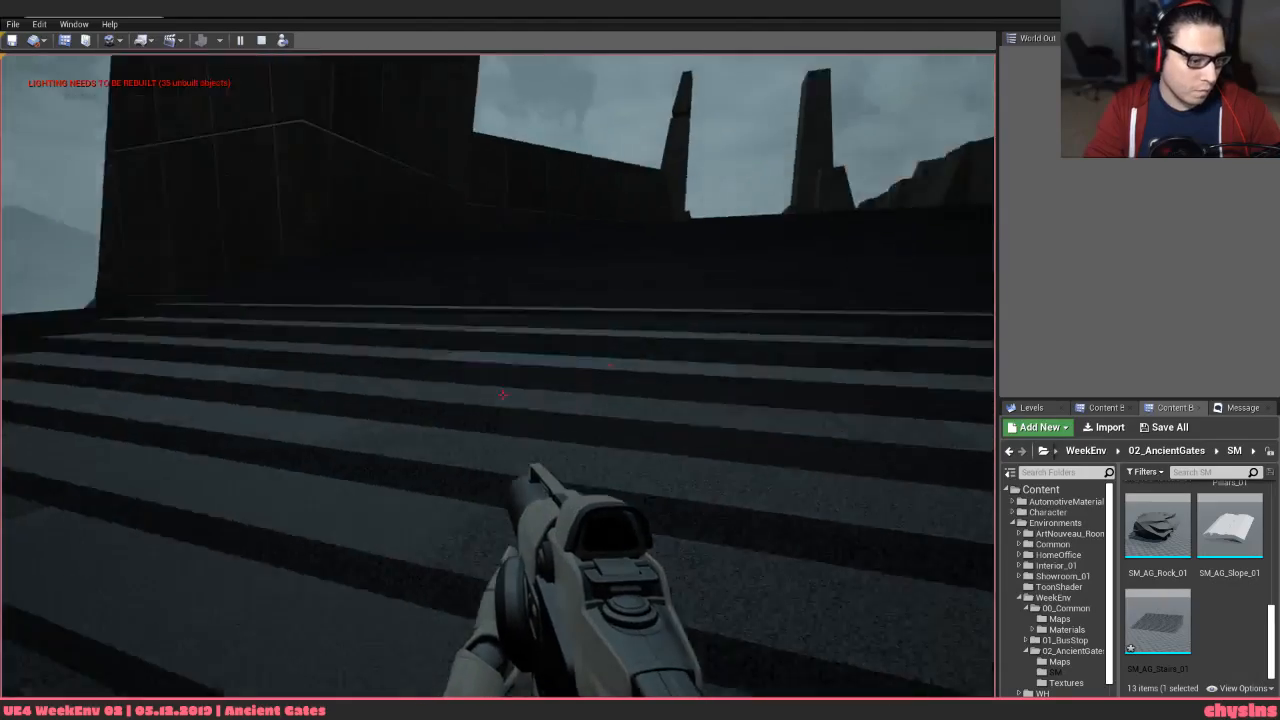
key("w")
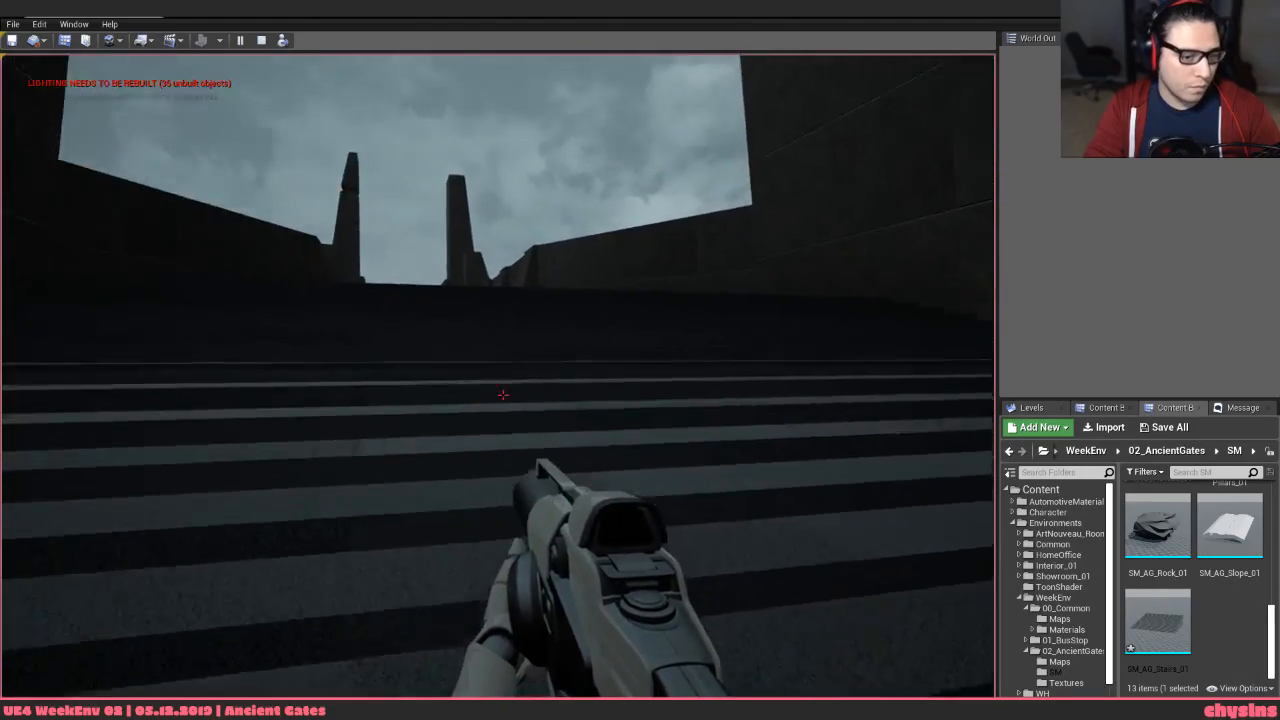
key("w")
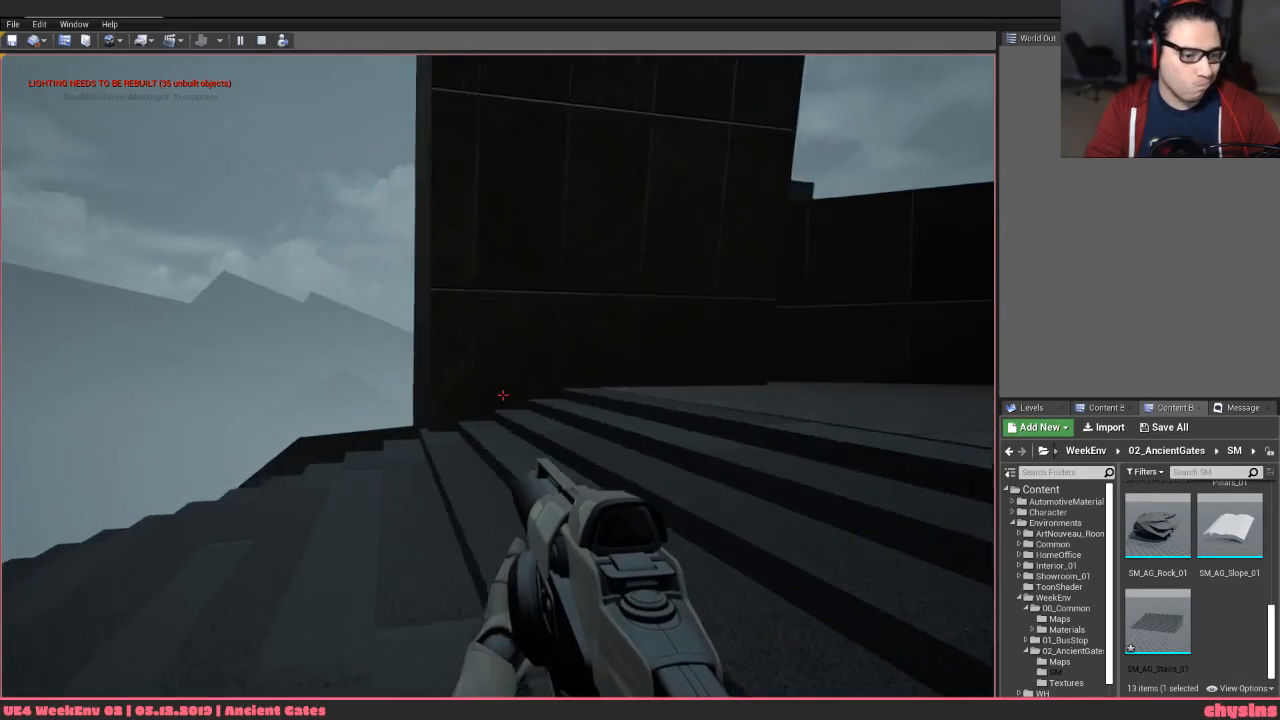
key("w")
key("d")
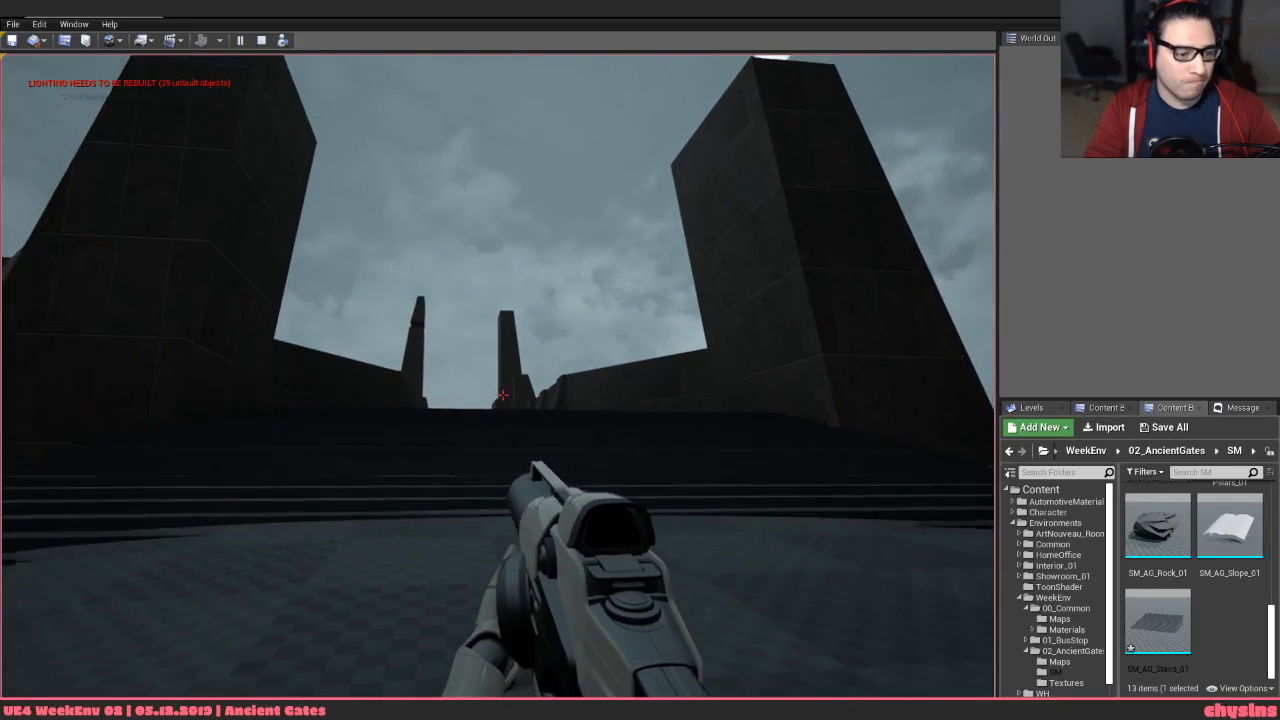
key("s")
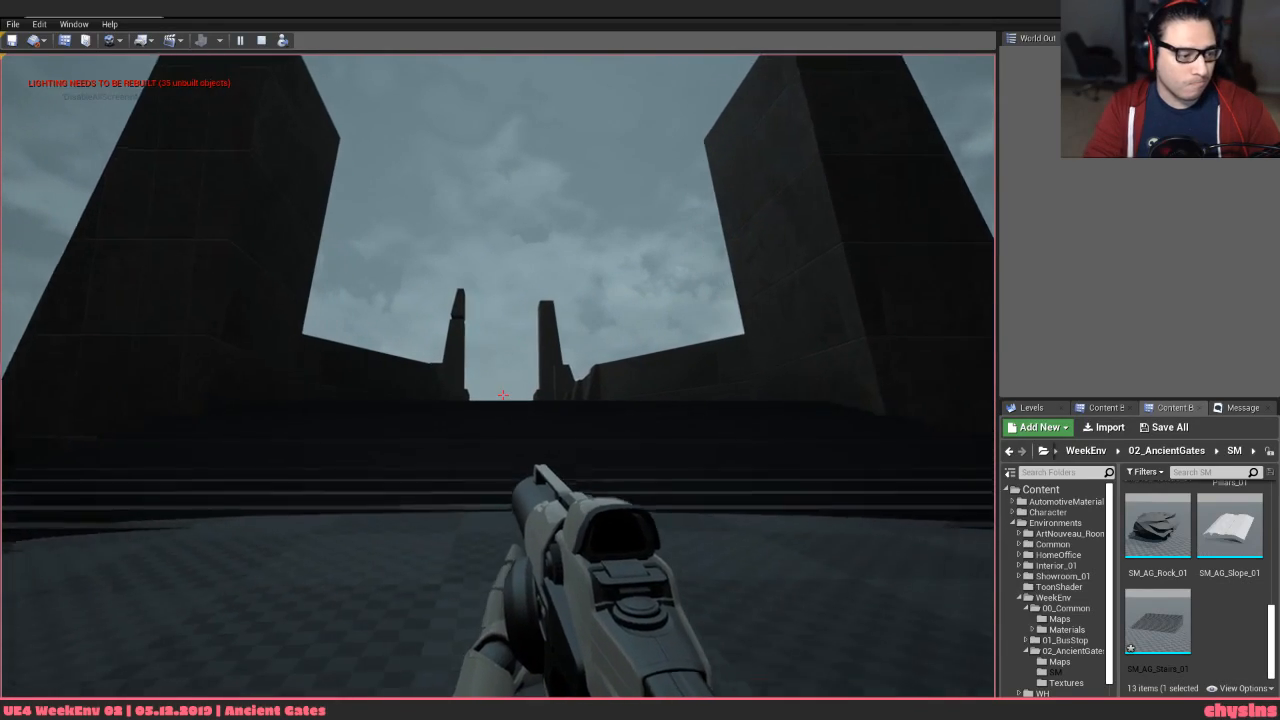
key("w")
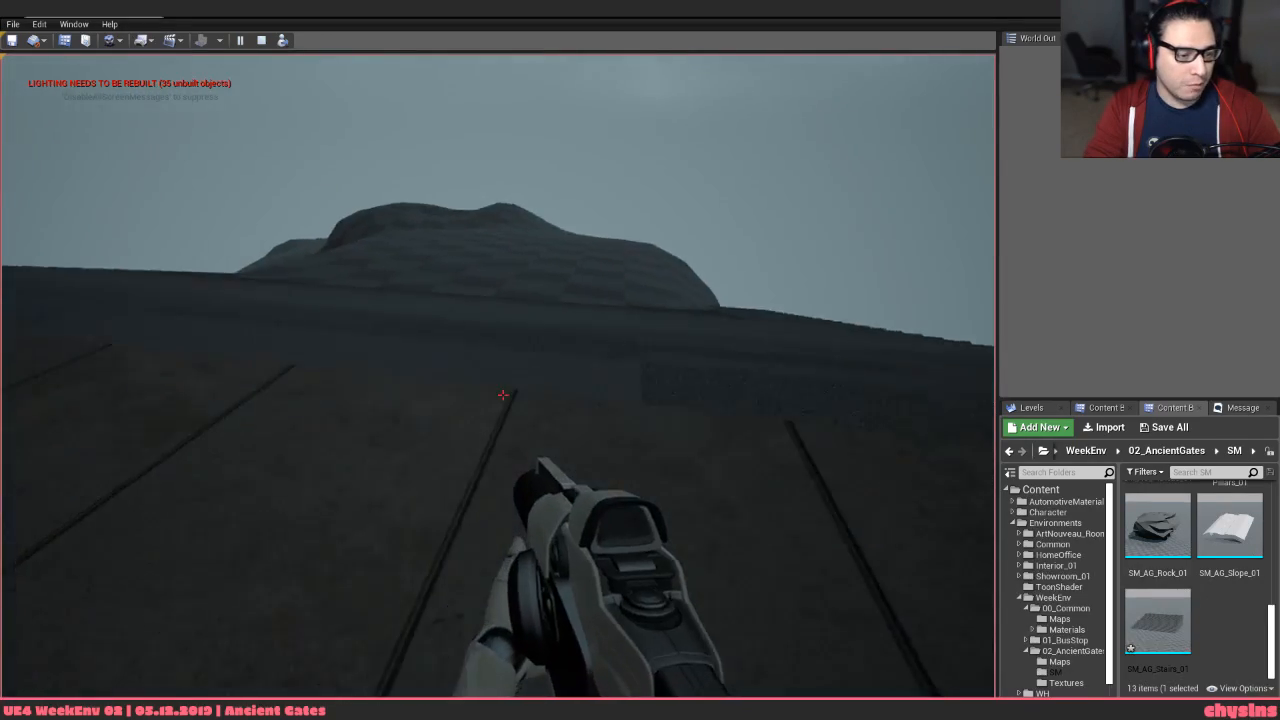
key("Escape")
Select the stairs in the level and narrow them along X to a scale of about 0.69
right_click_drag(421, 494, 385, 610)
key("s")
left_click(421, 494)
key("s")
key("w")
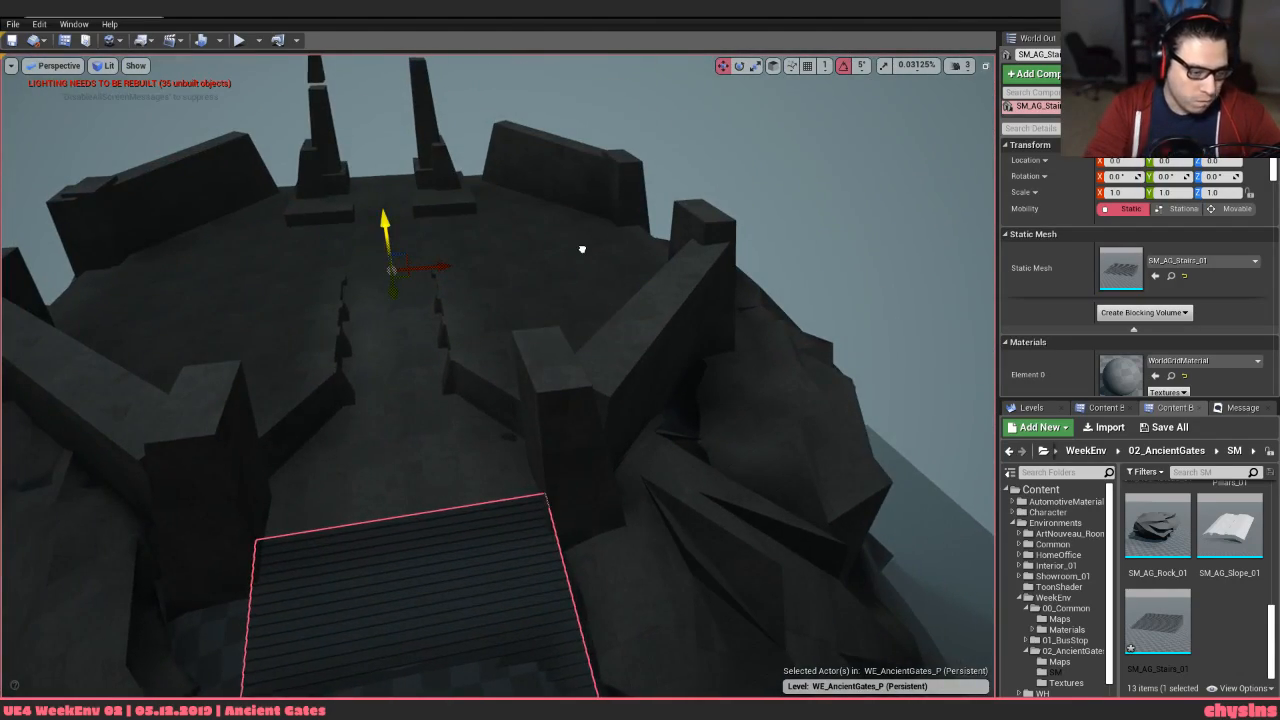
key("s")
right_click_drag(407, 489, 380, 570)
key("r")
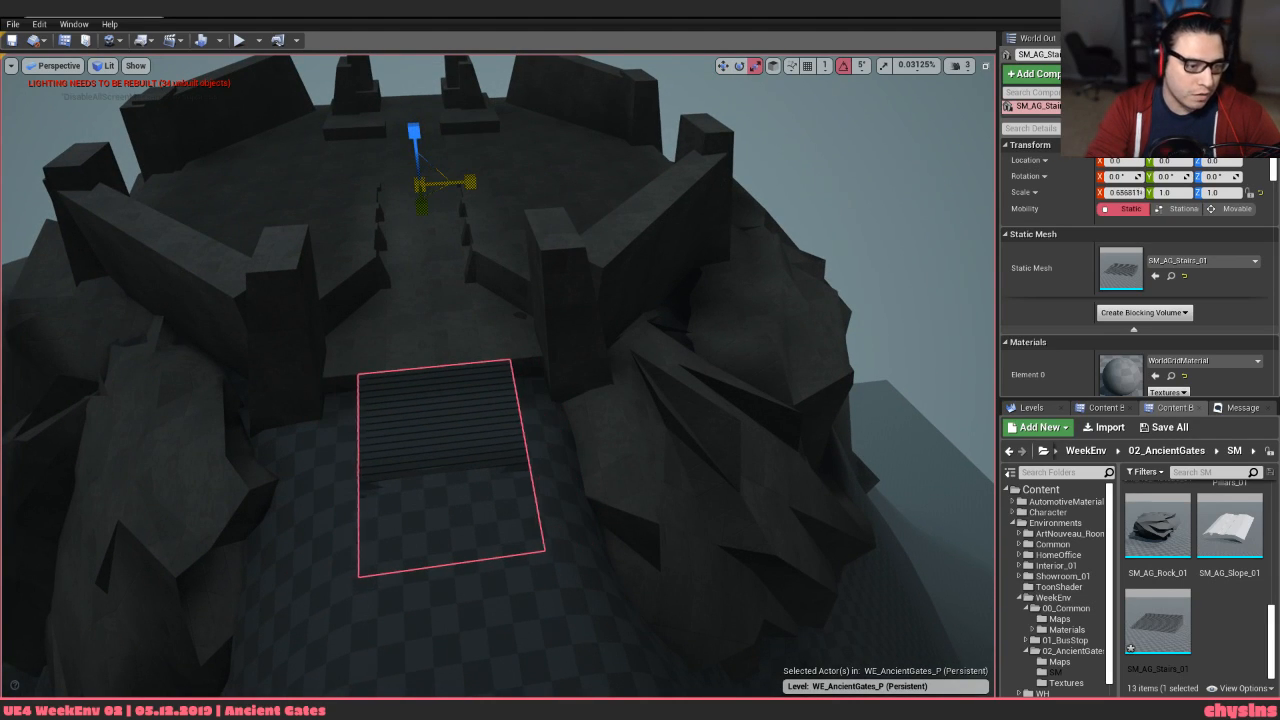
Select the SM_AG_PlateauPillars_01 actor and scale it down along X to about 0.62, bringing the pillars closer together
key("w")
right_click_drag(483, 336, 483, 290)
key("s")
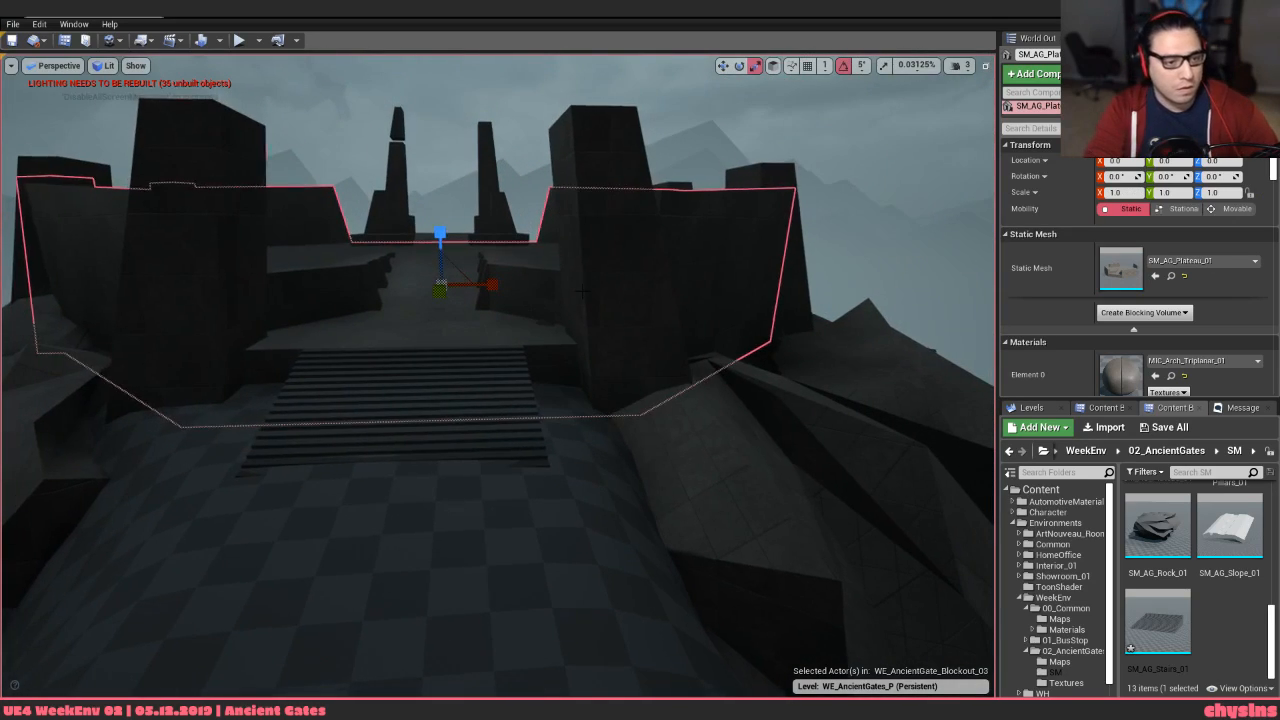
left_click(588, 262)
left_click_drag(491, 289, 460, 291)
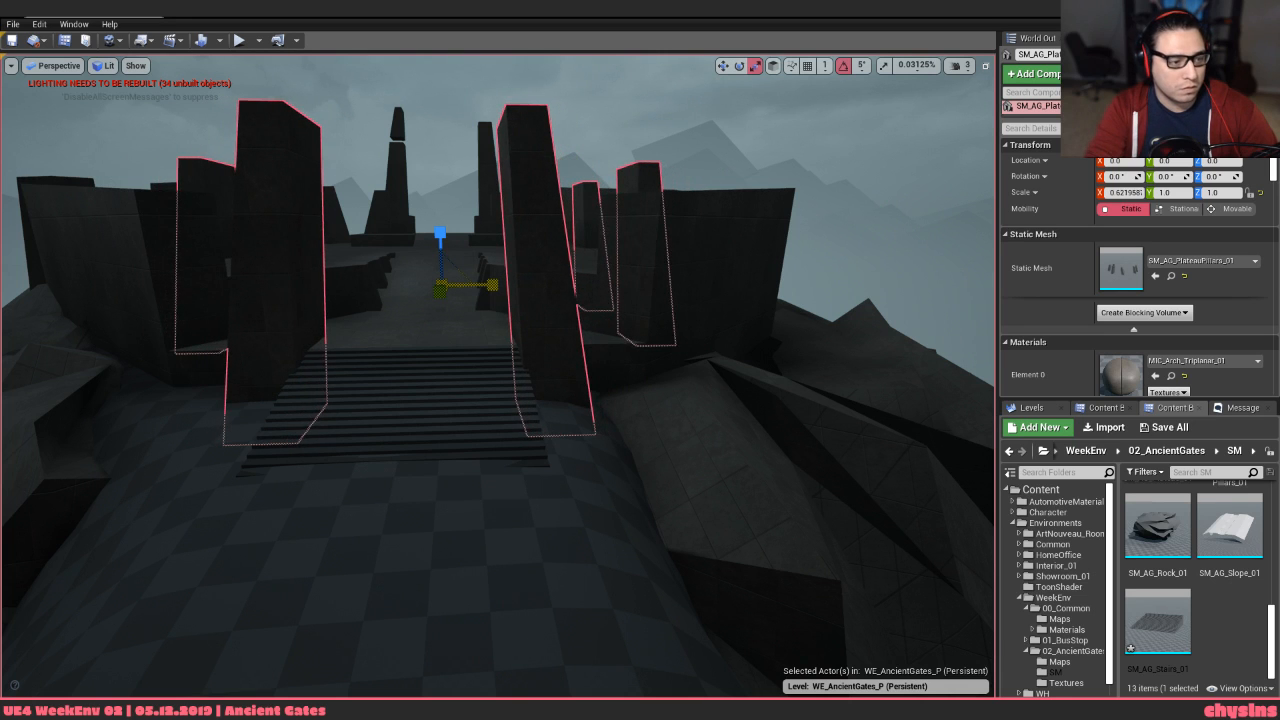
Select the SM_AG_Stairs_01 actor in the level and set its X scale to 0.75
key("Escape")
key("s")
right_click_drag(483, 329, 612, 270)
key("q")
key("w")
key("s")
key("a")
key("1")
key("s")
left_click(548, 336)
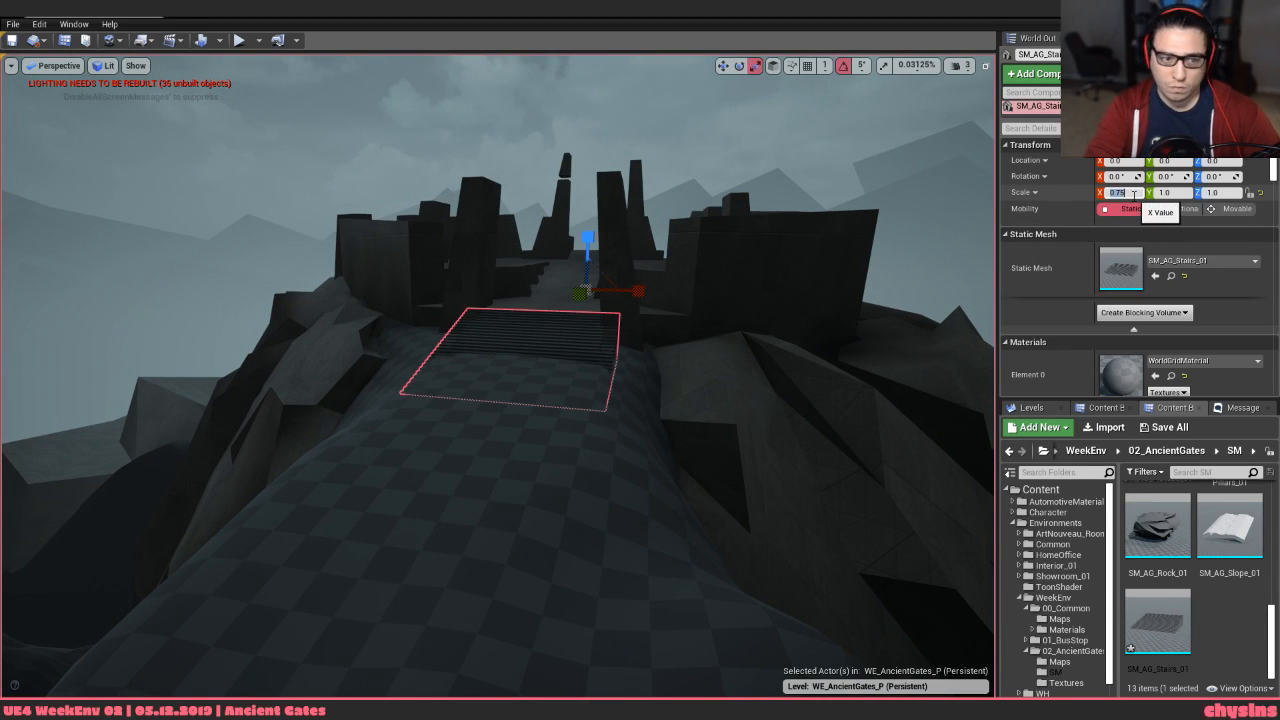
Select the SM_AG_PlateauPillars_01 actor, set its X scale to 0.75 and clear the selection
key("w")
right_click_drag(313, 314, 441, 293)
left_click(441, 293)
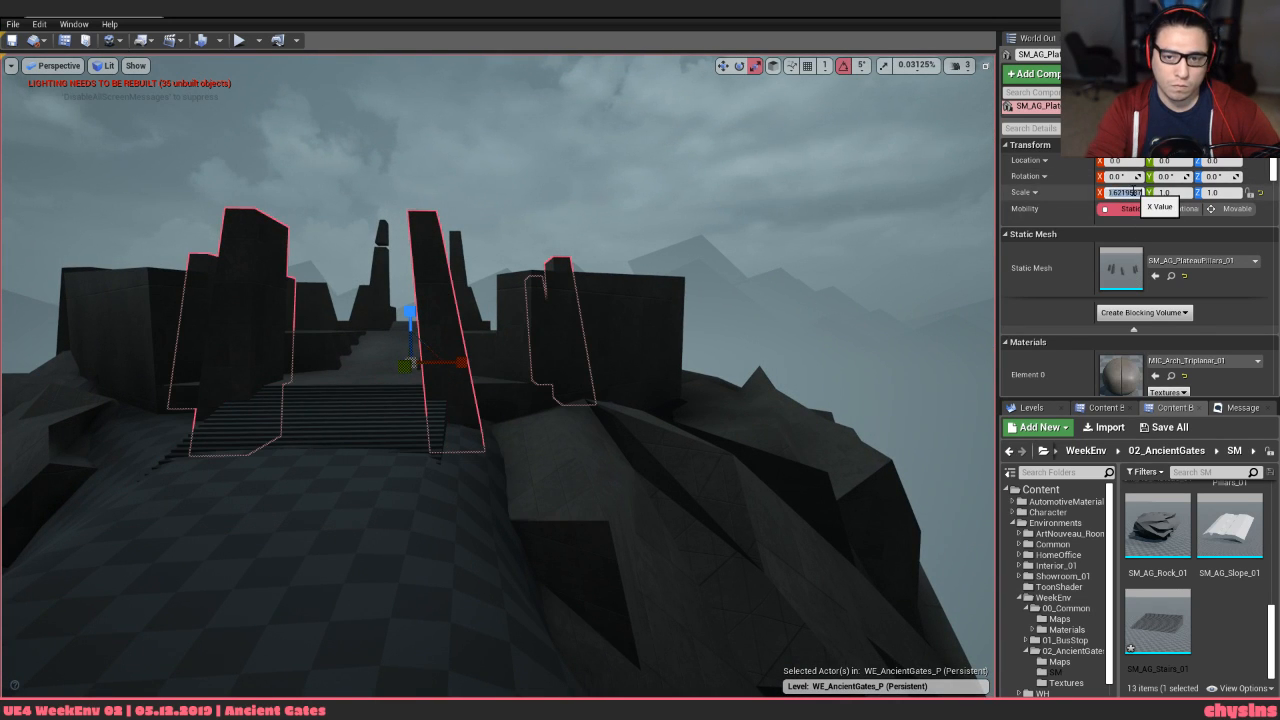
key("Return")
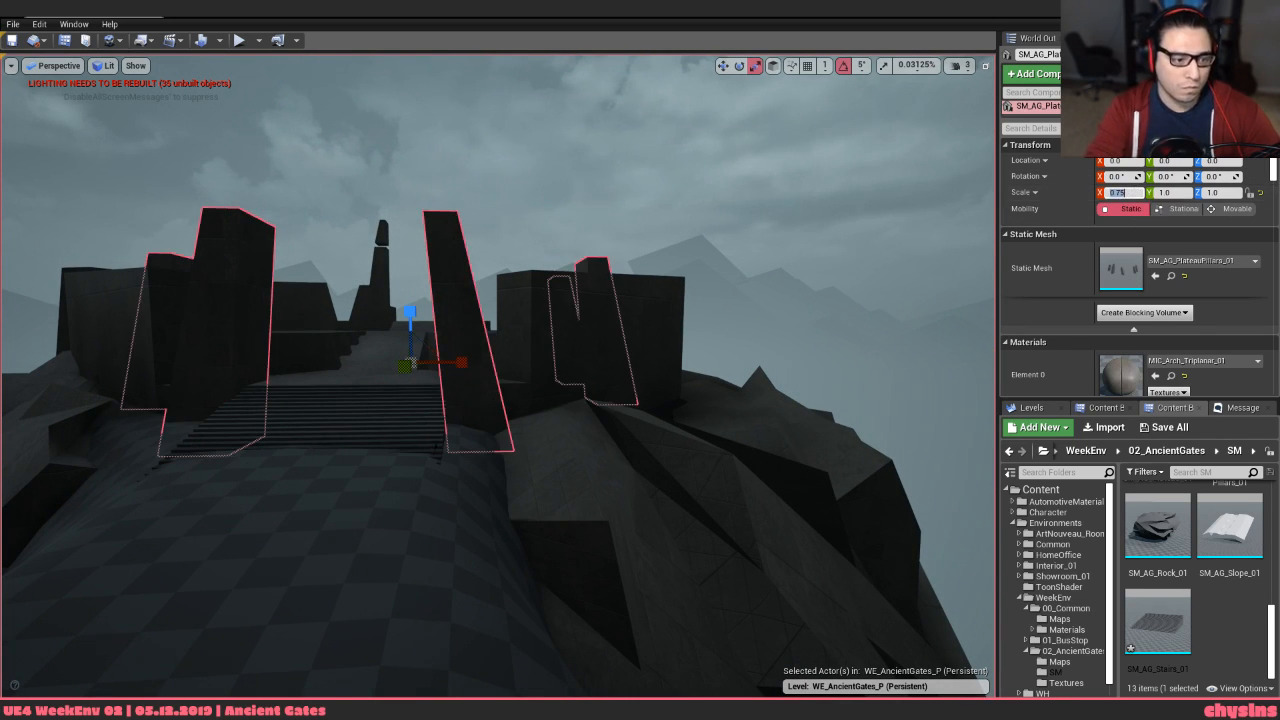
key("Escape")
Play the level, walk up the stairs between the pillars and across the plateau, then stop playing and view the plateau from above
right_click_drag(600, 280, 525, 262)
middle_click_drag(466, 440, 440, 464)
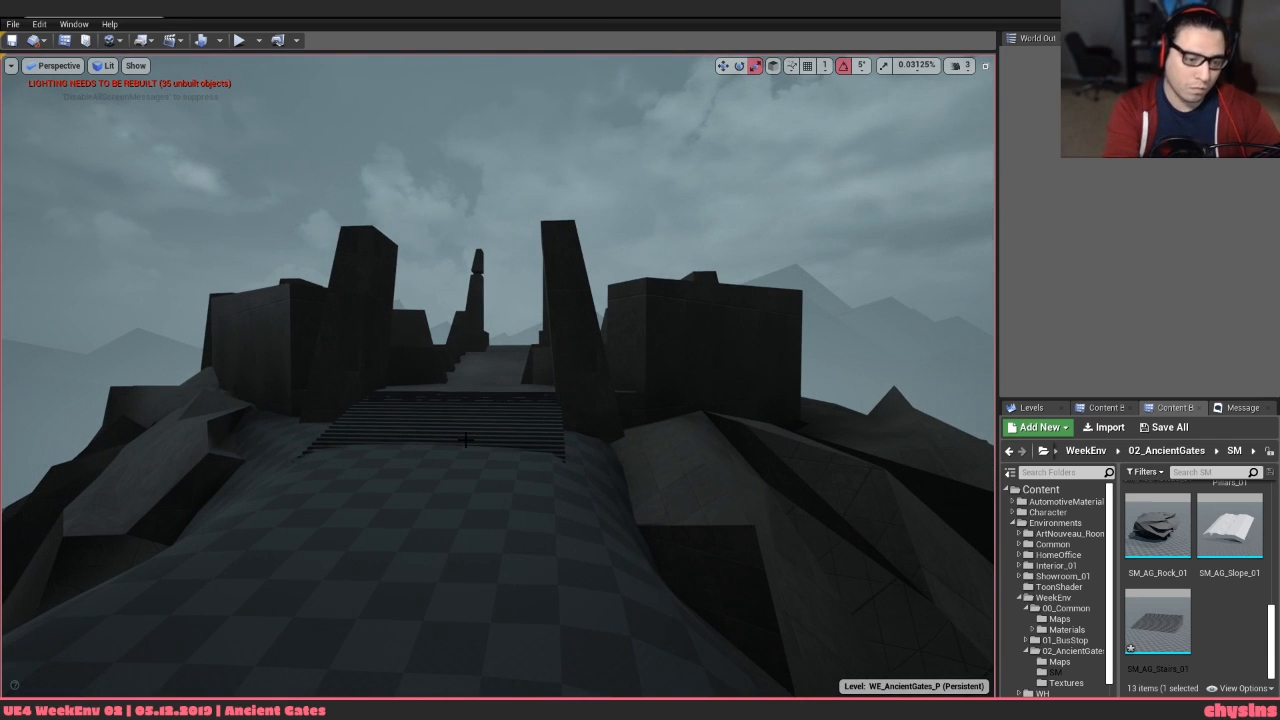
key("alt+p")
left_click(466, 440)
key("w")
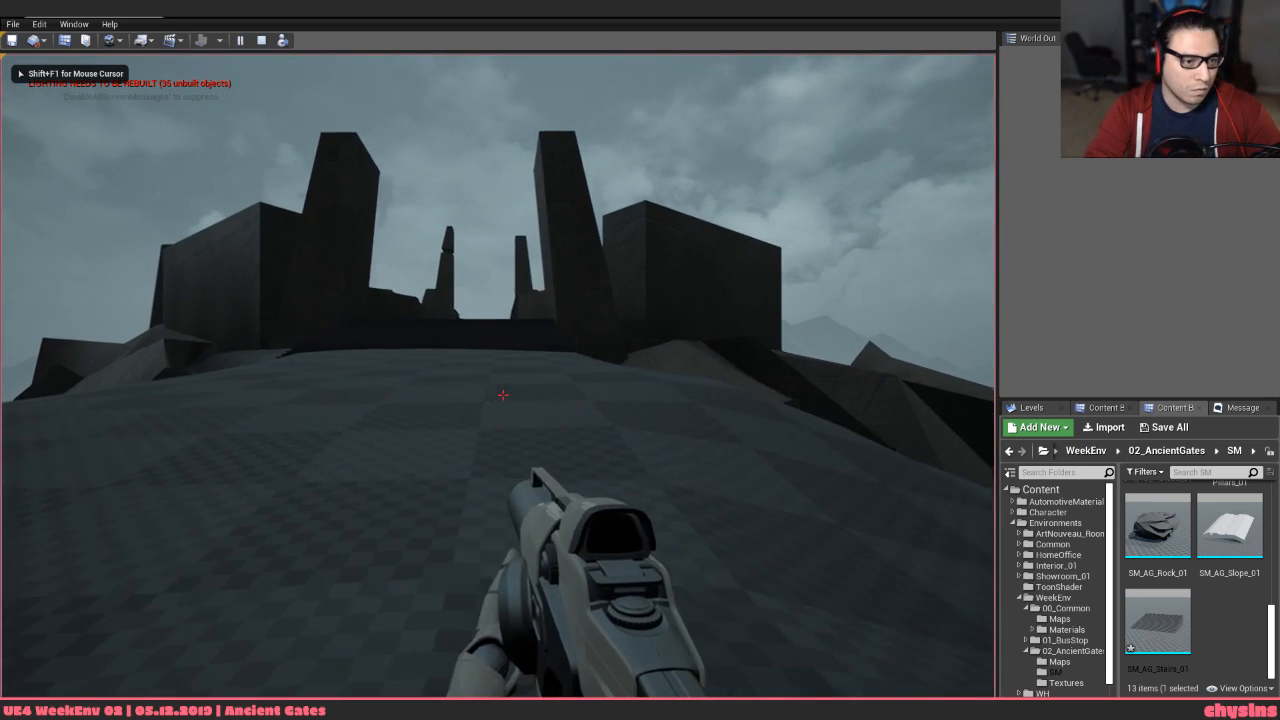
key("w")
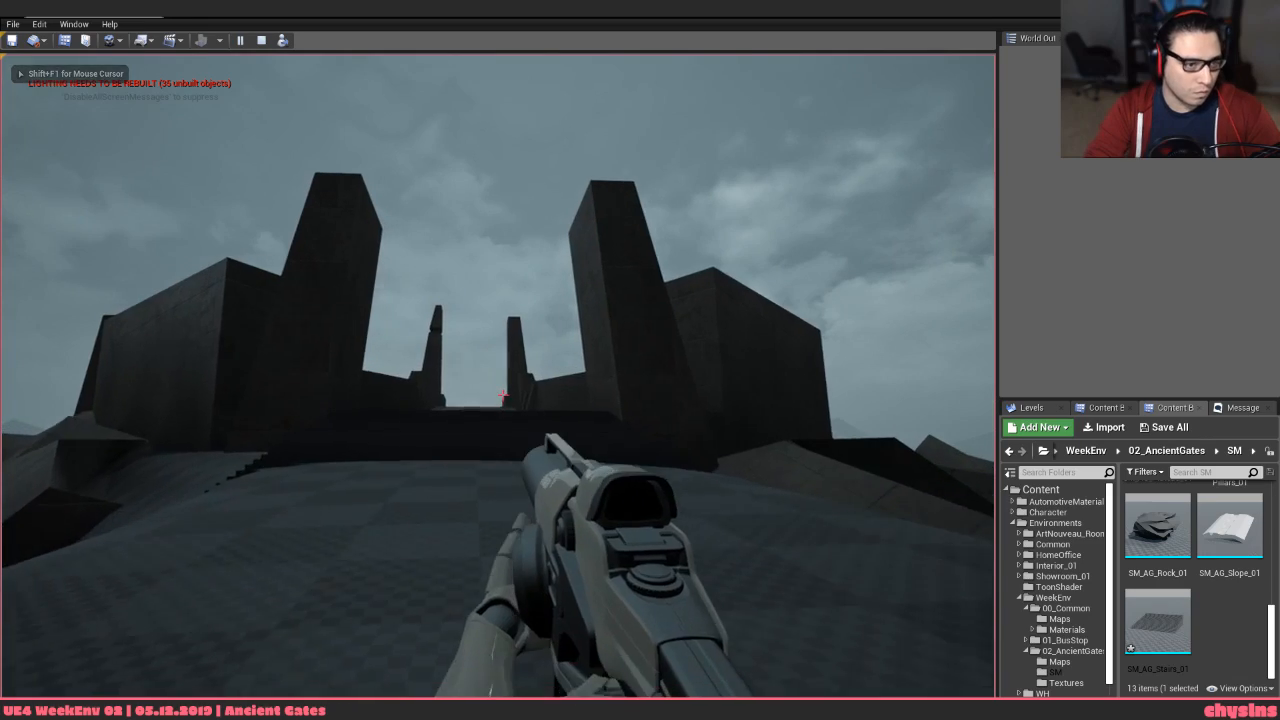
key("w")
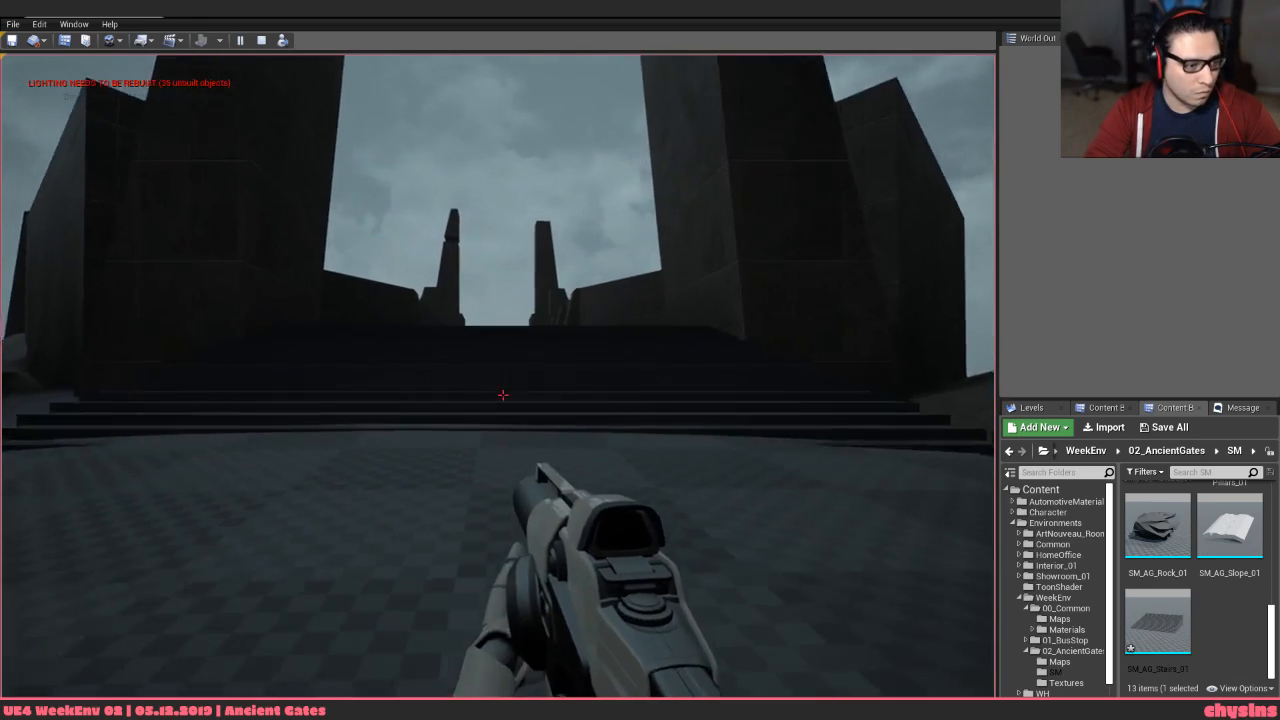
key("w")
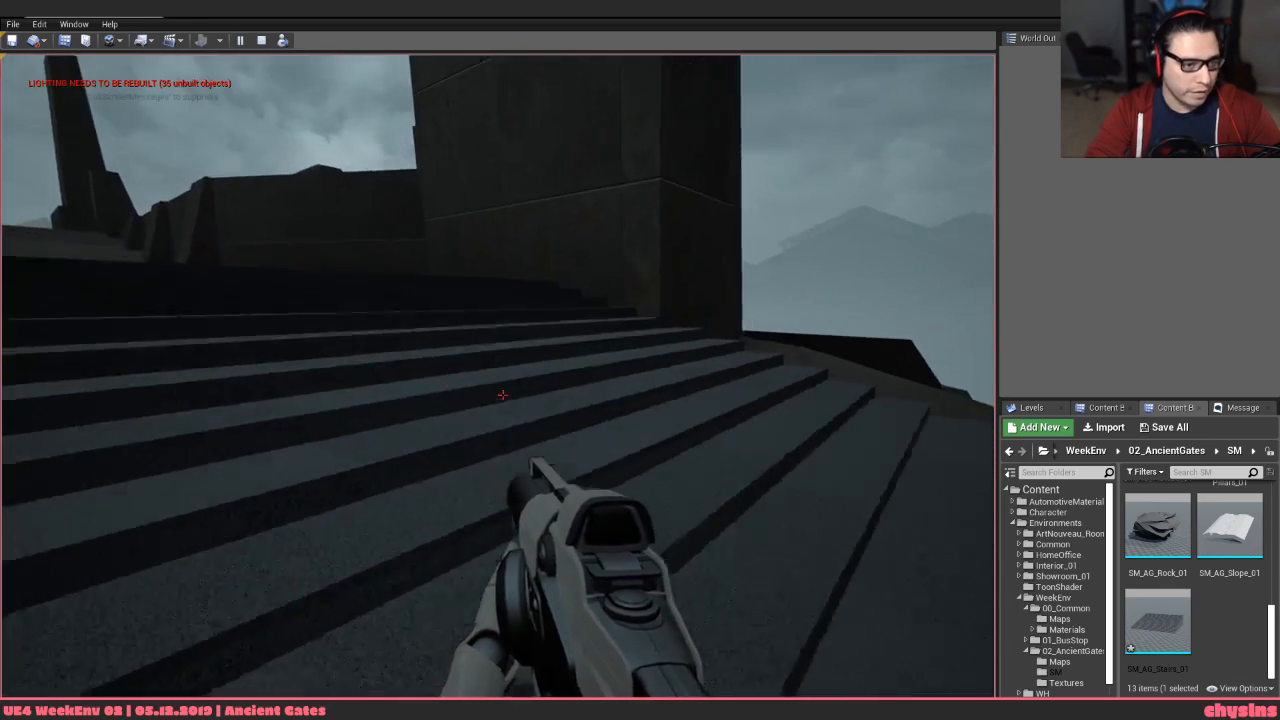
key("w")
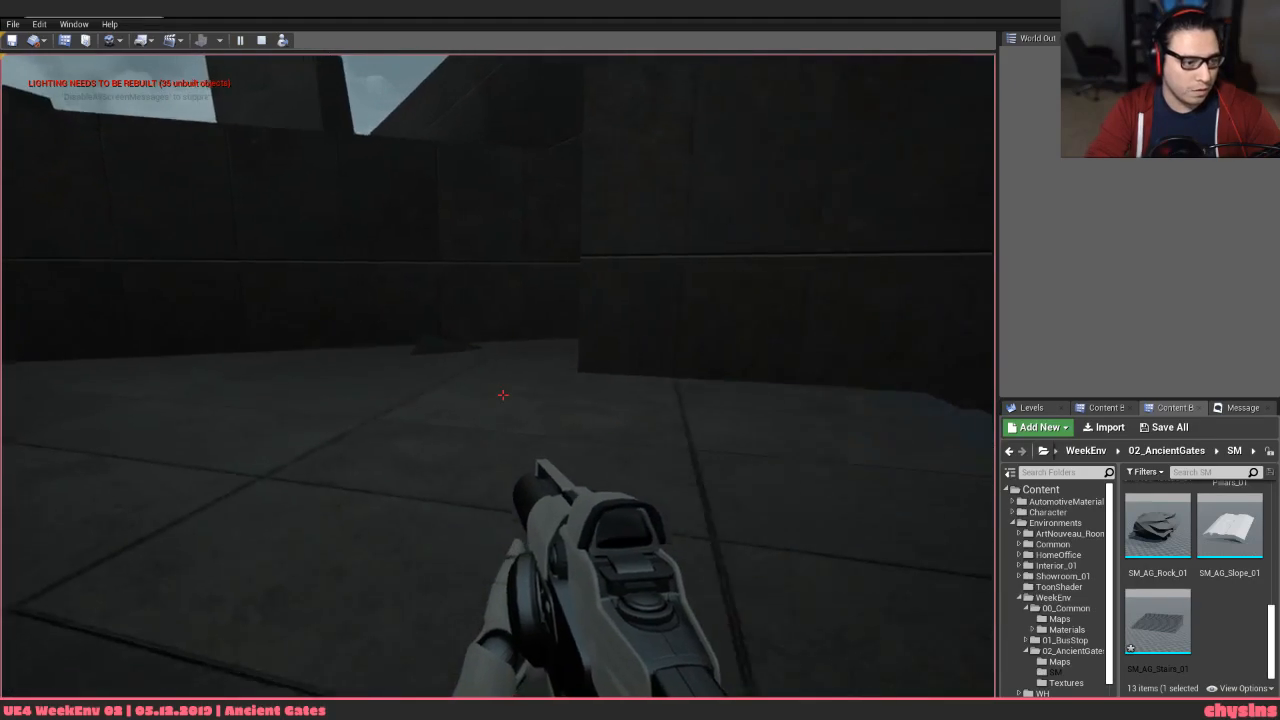
key("w")
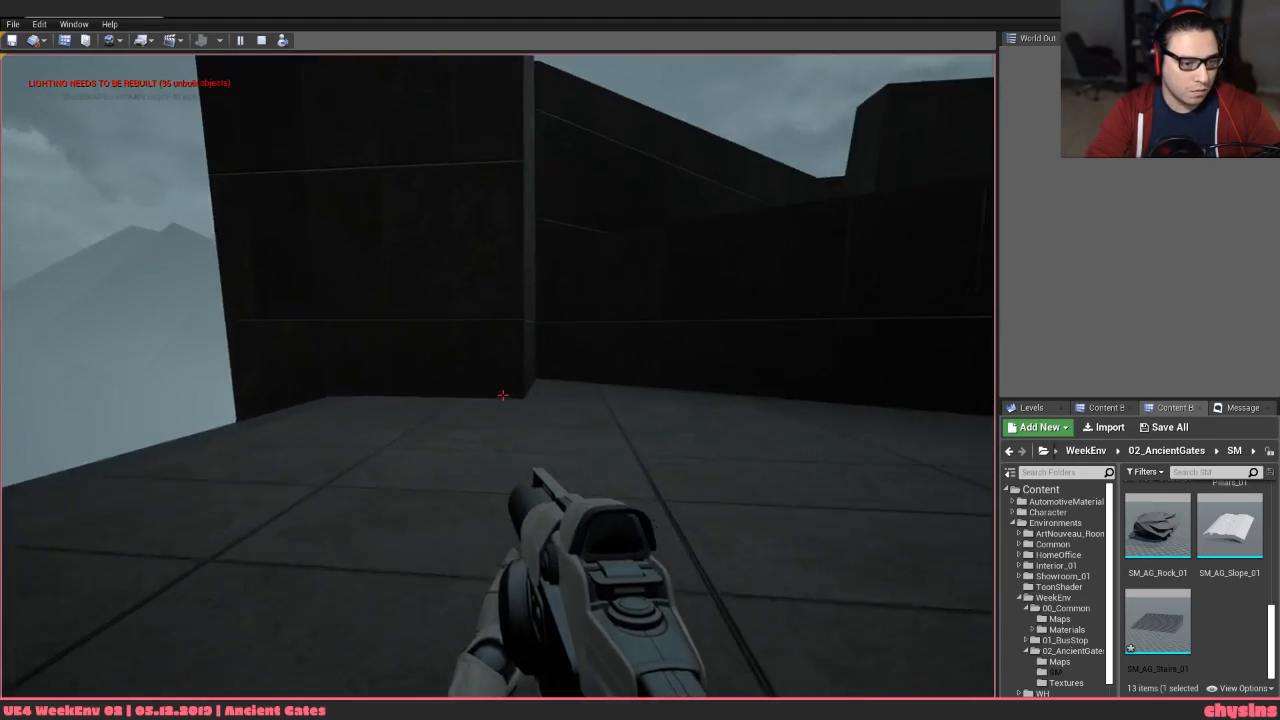
key("w")
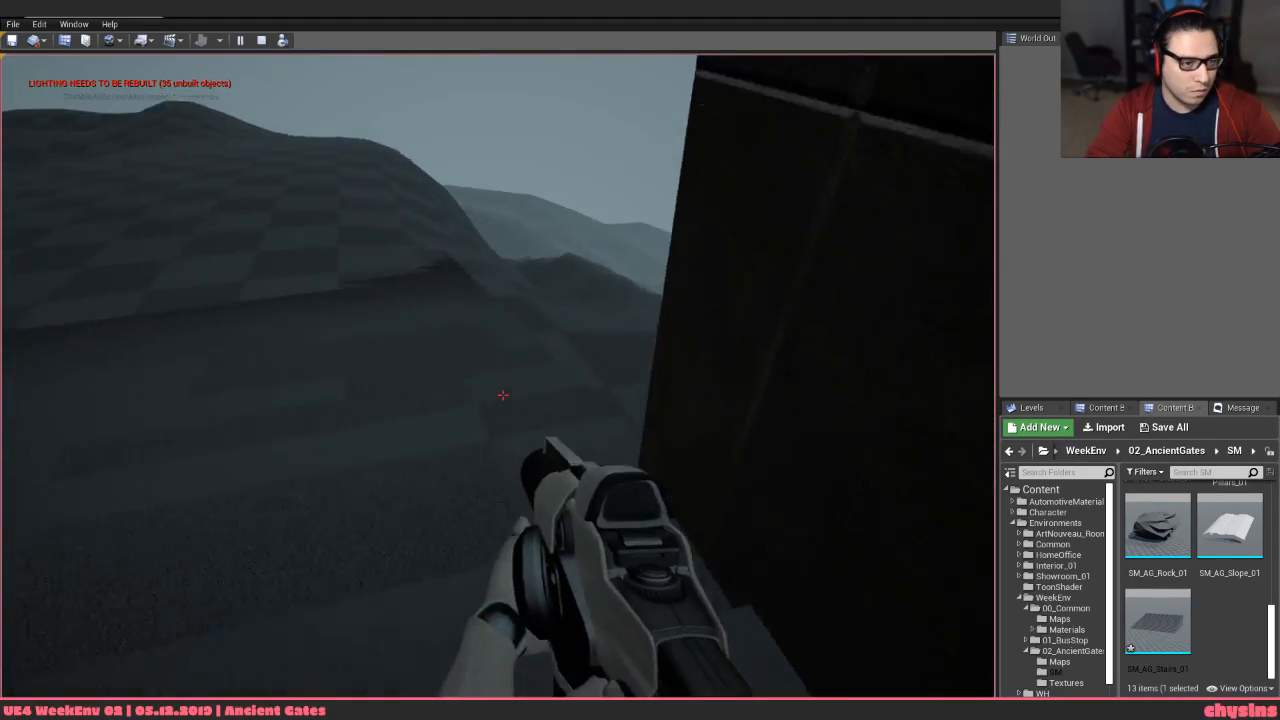
key("w")
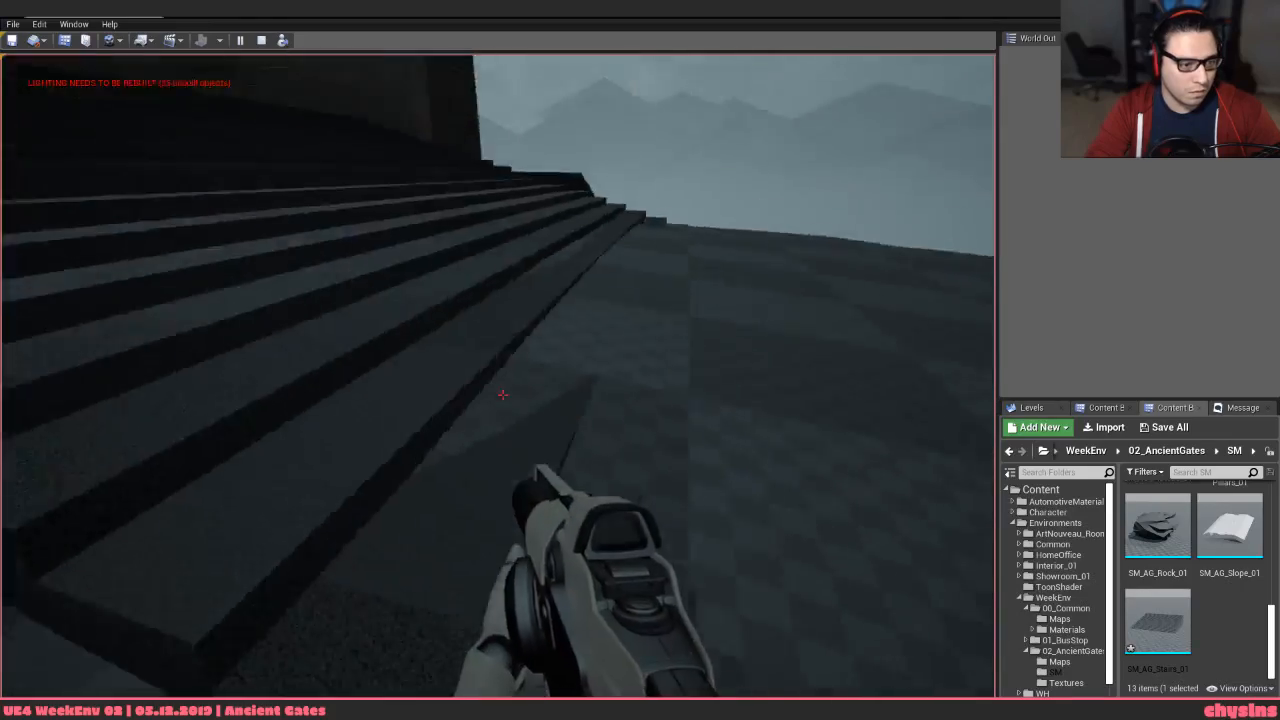
key("w")
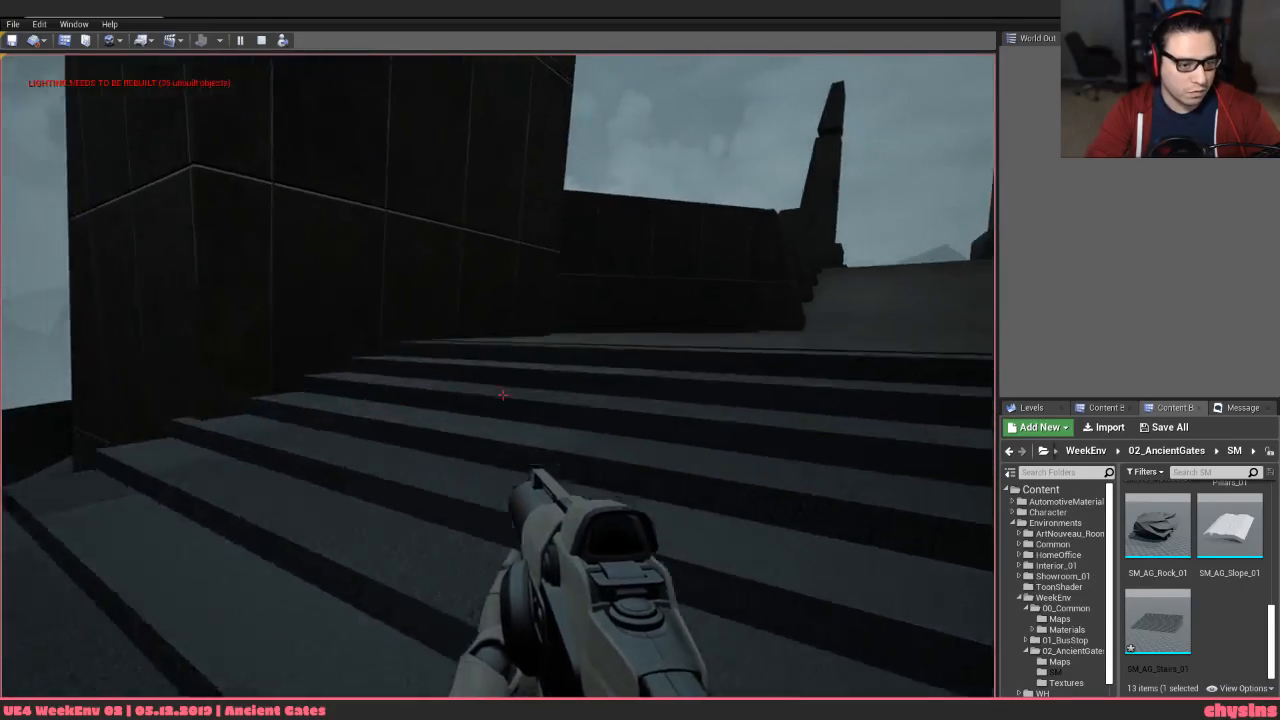
key("w")
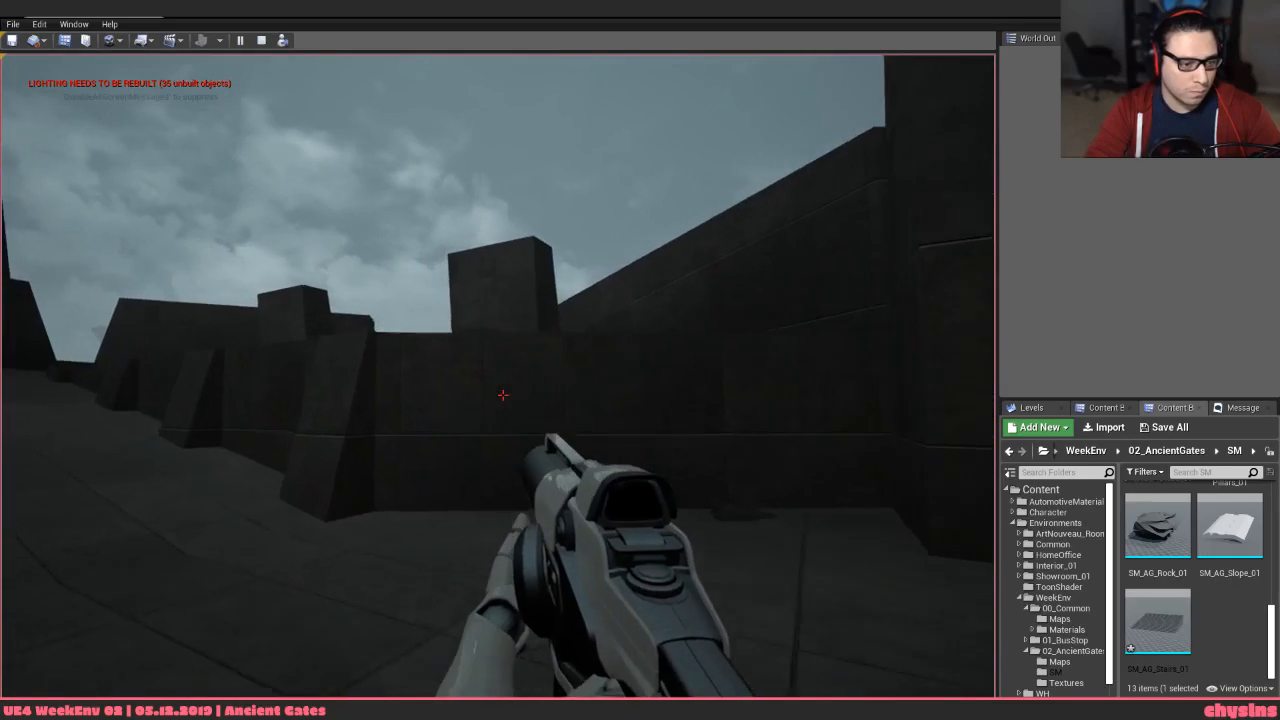
key("w")
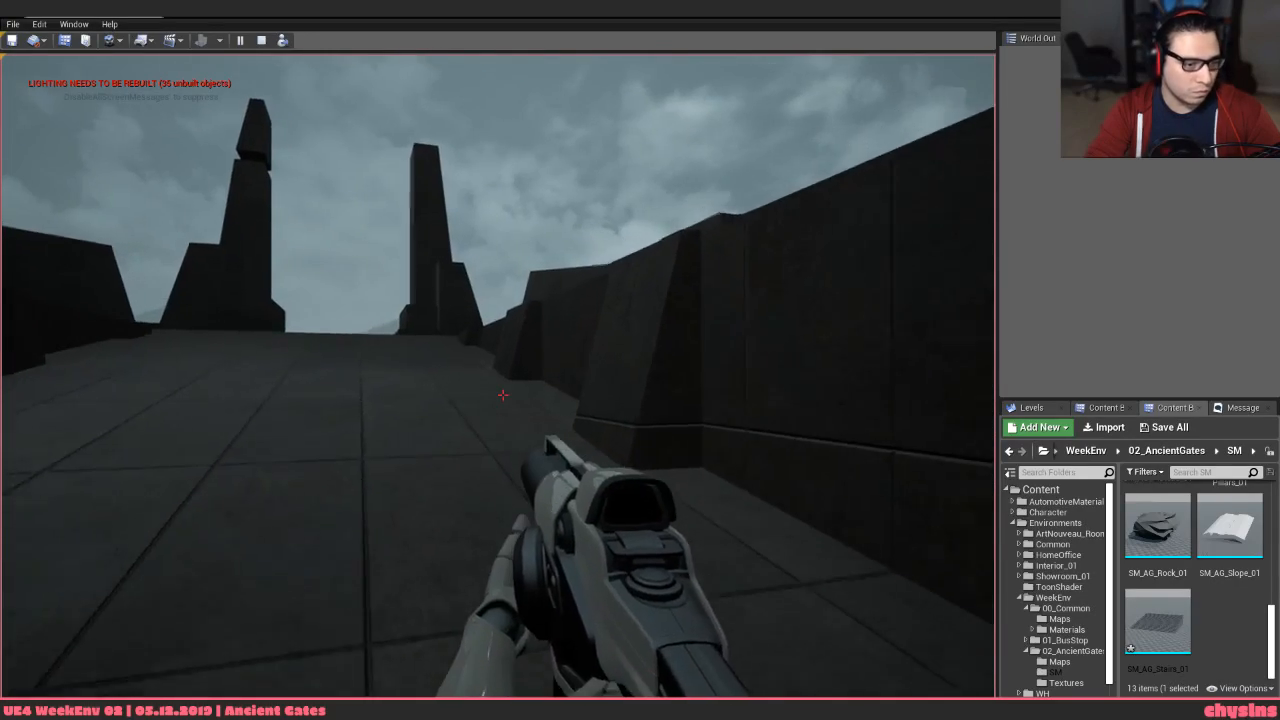
key("w")
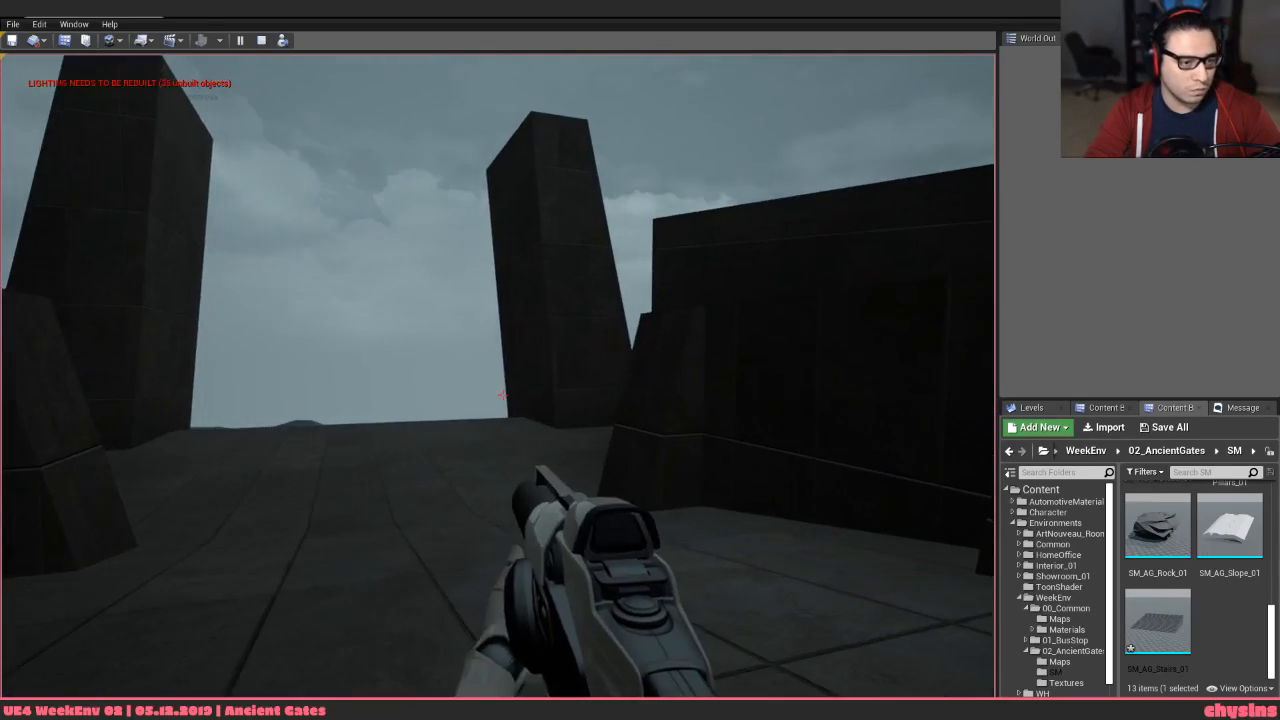
key("Escape")
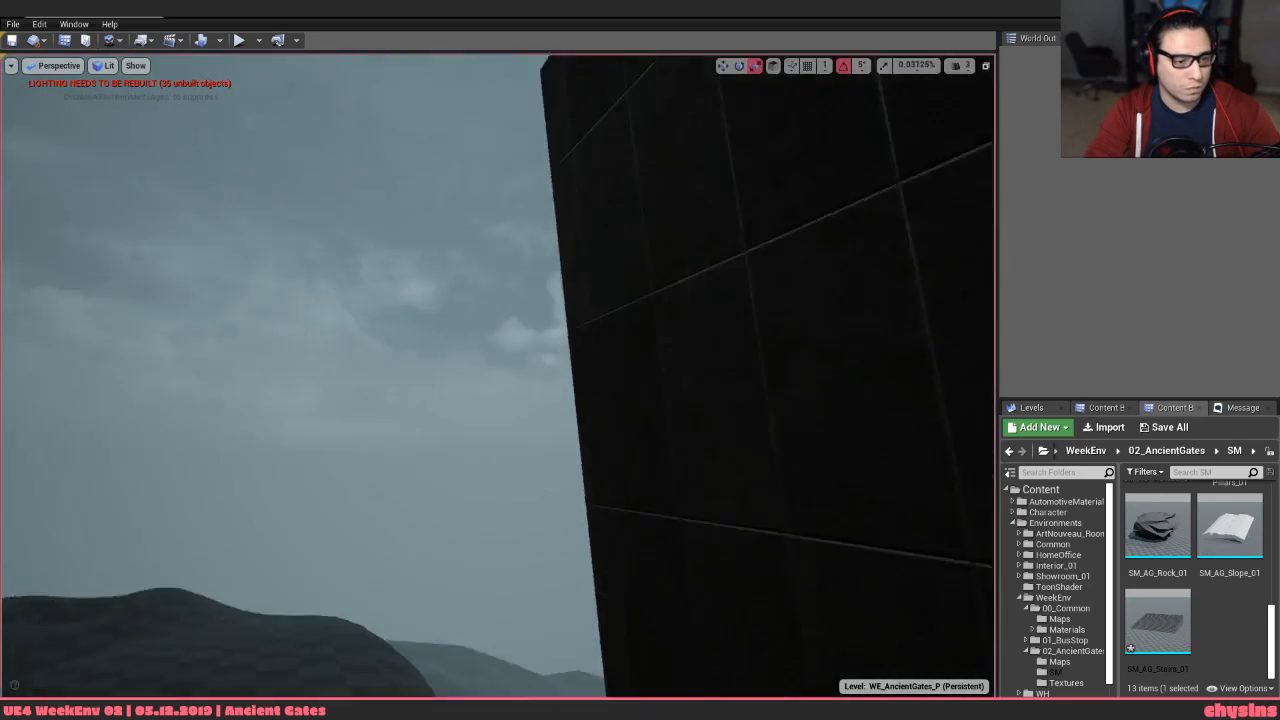
key("s")
right_click_drag(498, 376, 482, 340)
key("w")
key("s")
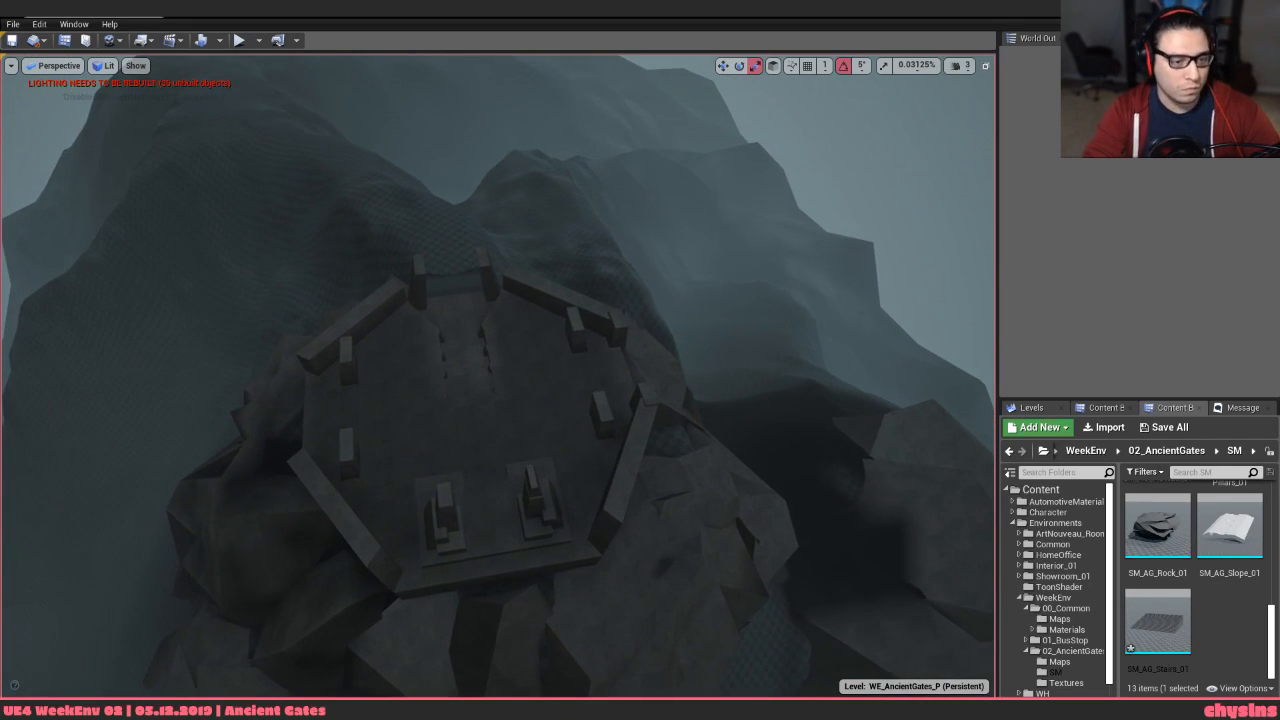
Switch to 3ds Max, select SM_AG_Stairs_01 and scale it to 75% along X
key("alt+Tab")
scroll(484, 401, "down", 3)
middle_click_drag(525, 388, 675, 432)
left_click(492, 408)
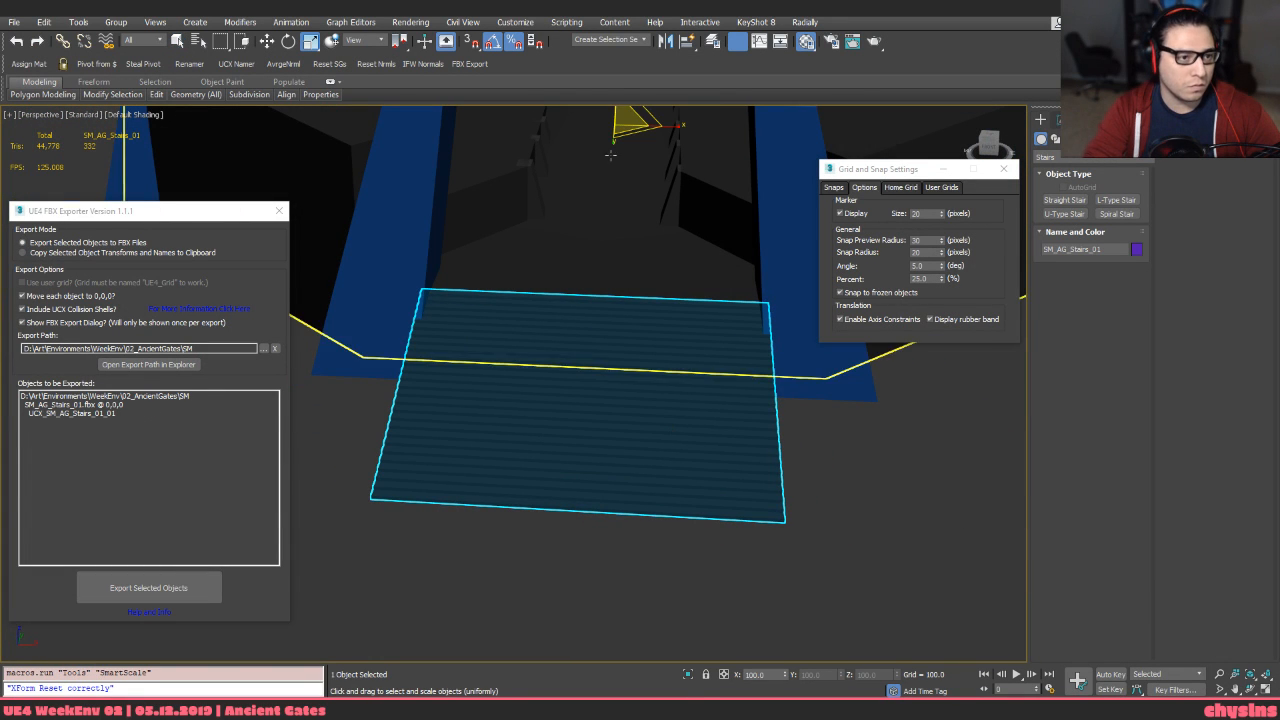
left_click_drag(675, 128, 662, 125)
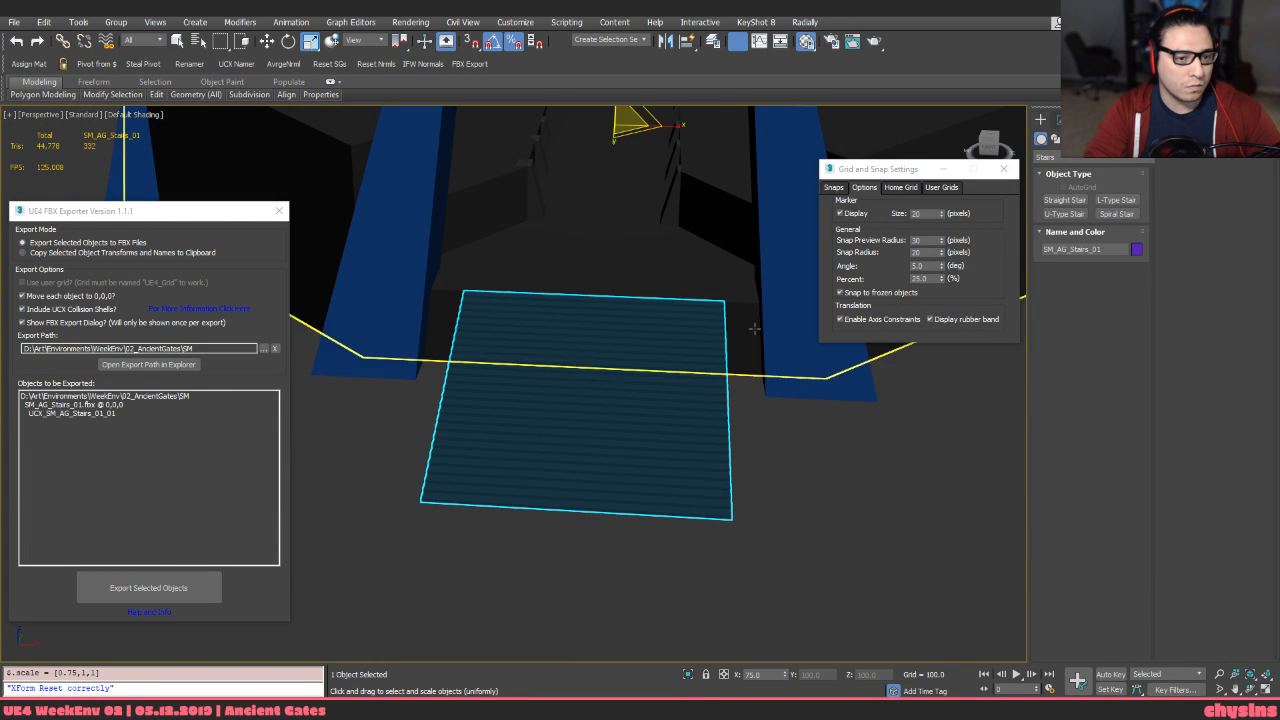
Select SM_AG_PlateauPillars_01, enter vertex editing and select the eight vertices of the front pillar on the stairs' positive X side
middle_click_drag(762, 415, 702, 478)
left_click(734, 423)
middle_click_drag(734, 423, 696, 503, "alt")
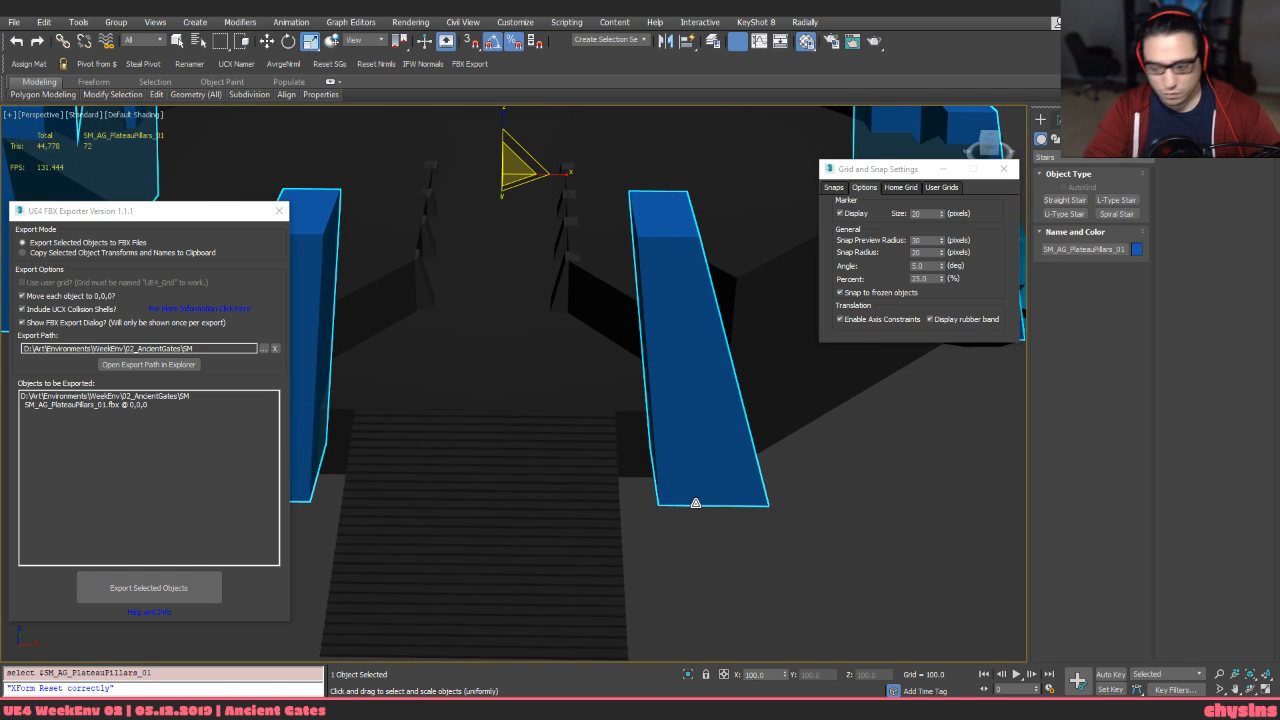
key("1")
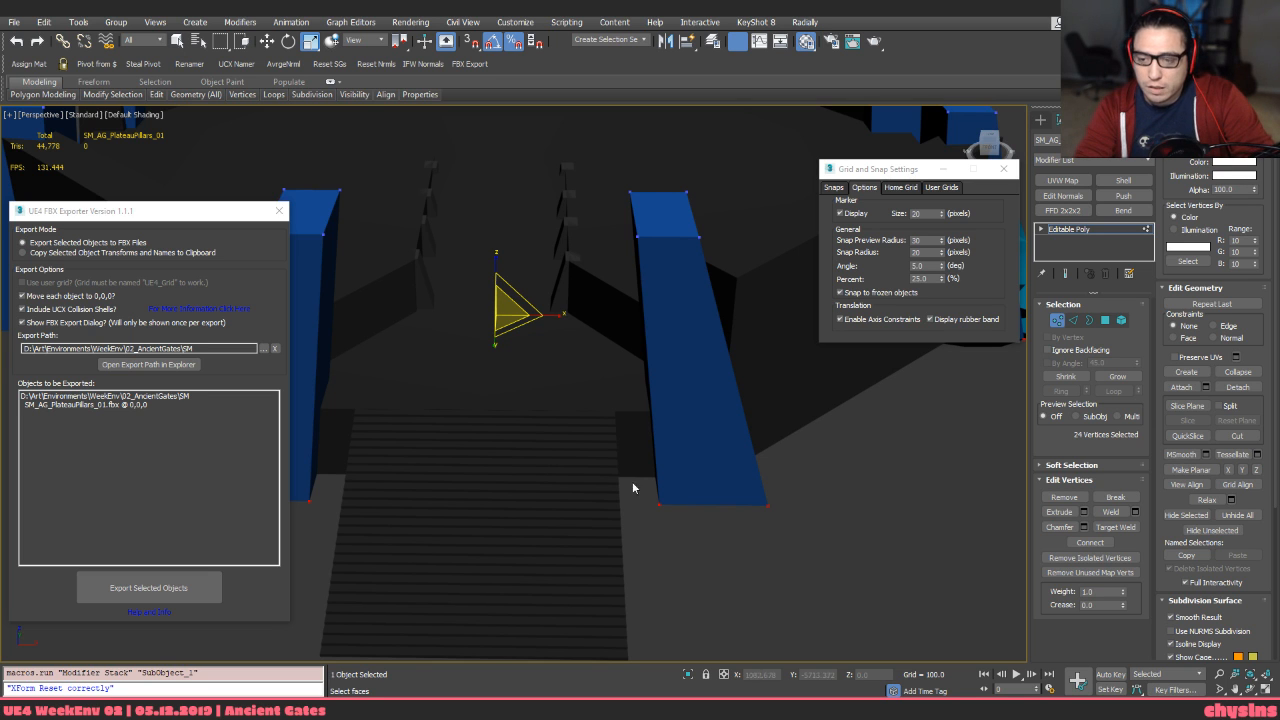
middle_click_drag(618, 374, 657, 449)
key("F3")
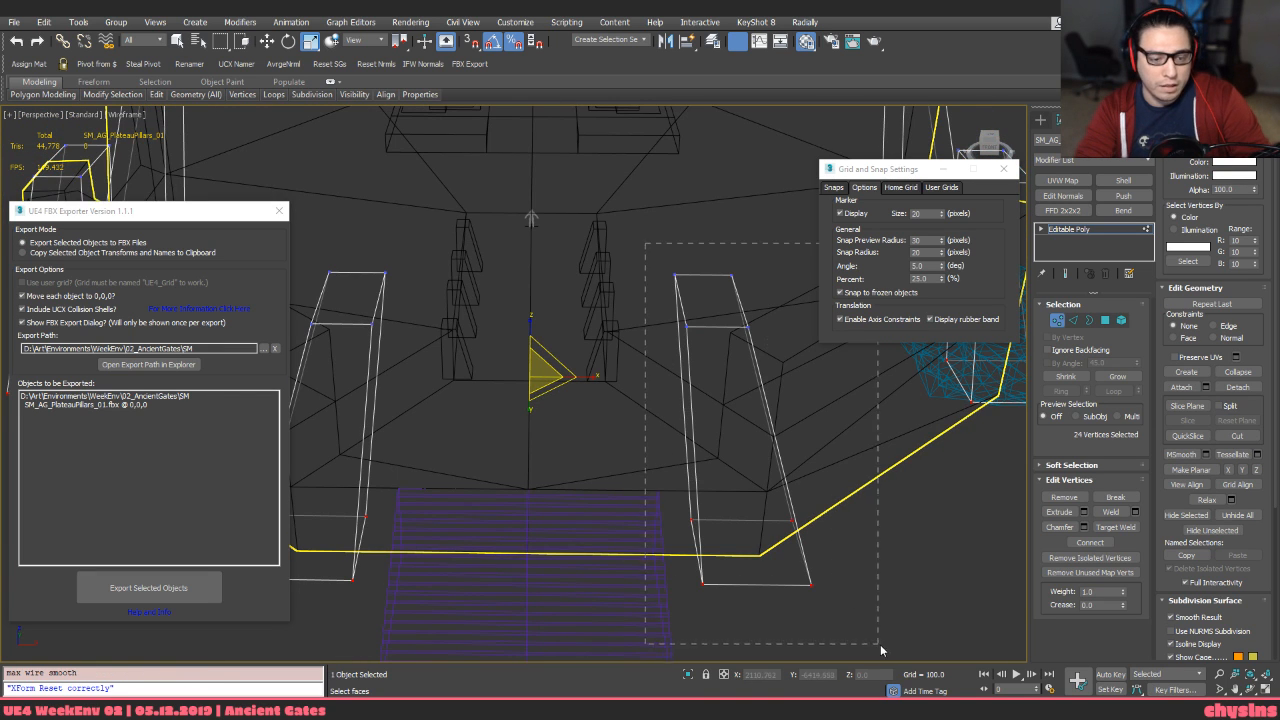
key("F3")
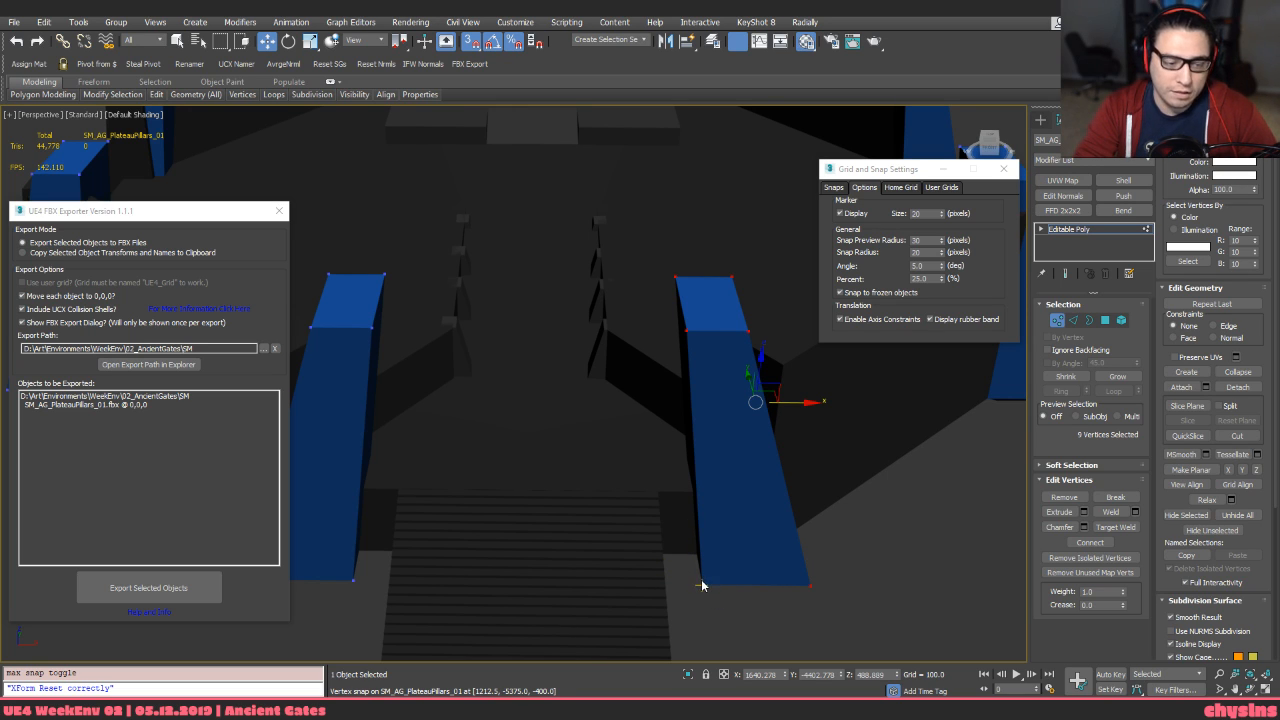
Slide the selected front pillar inward along X with snapping, lining its inner base corner up with the stairs' side edge at about X 1010
left_click_drag(703, 587, 669, 503)
scroll(670, 502, "up", 3)
key("ctrl+z")
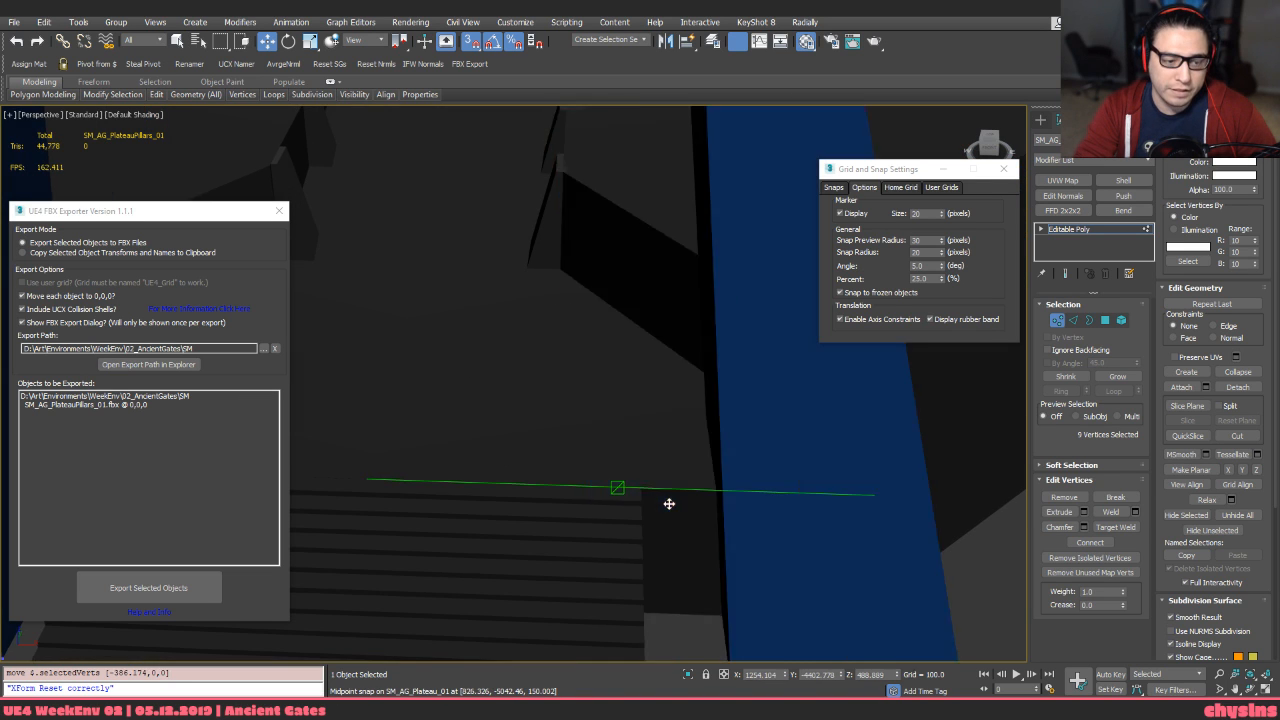
scroll(669, 503, "down", 4)
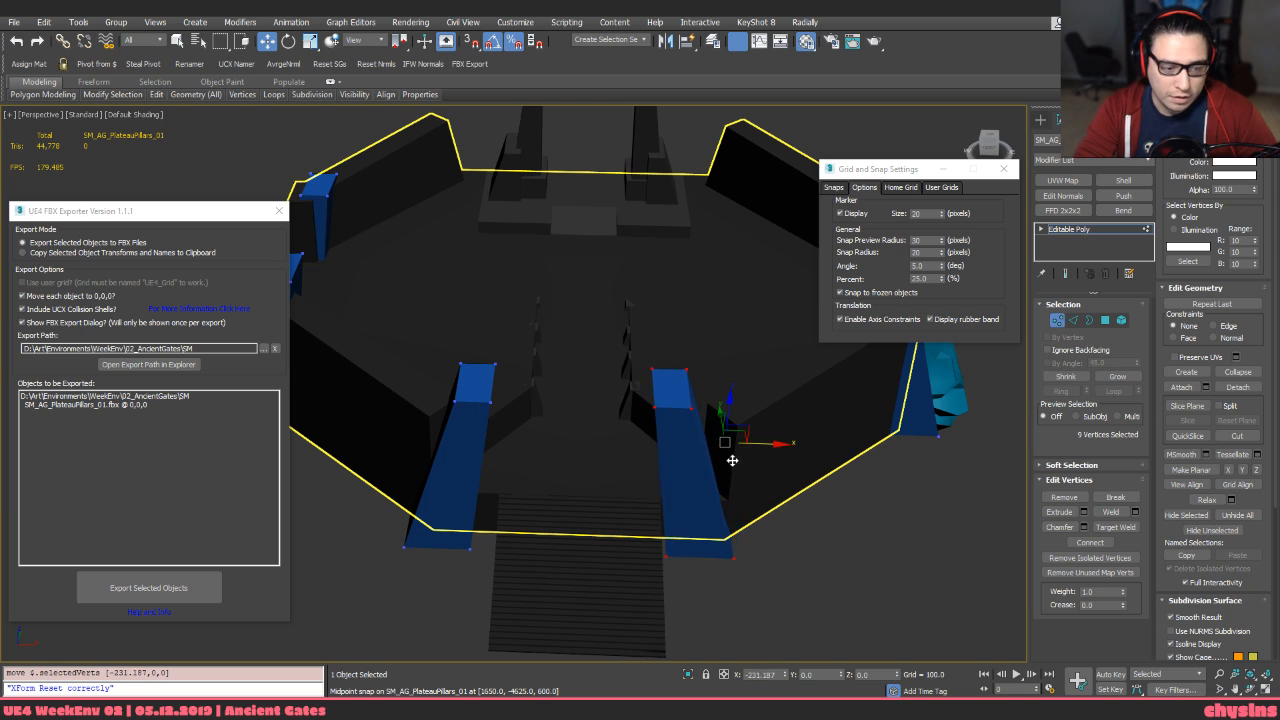
scroll(658, 557, "up", 5)
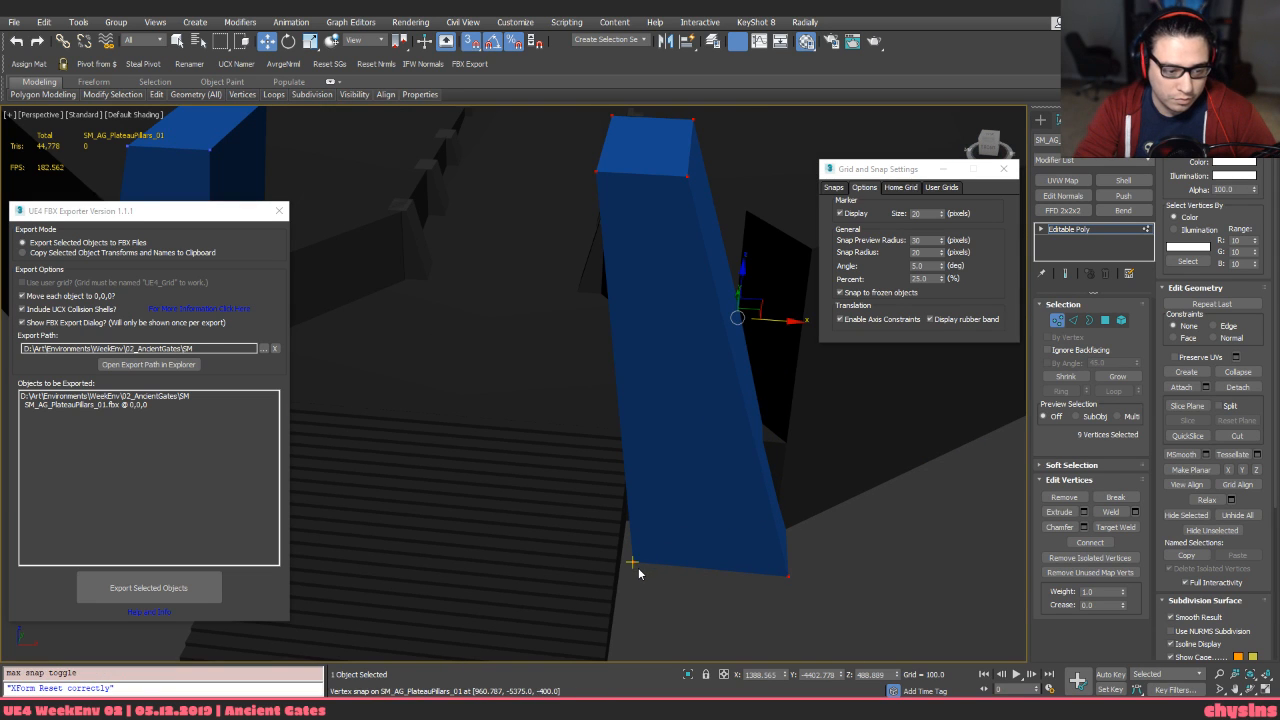
left_click_drag(634, 563, 633, 580)
middle_click_drag(633, 580, 649, 371)
left_click_drag(649, 371, 668, 280)
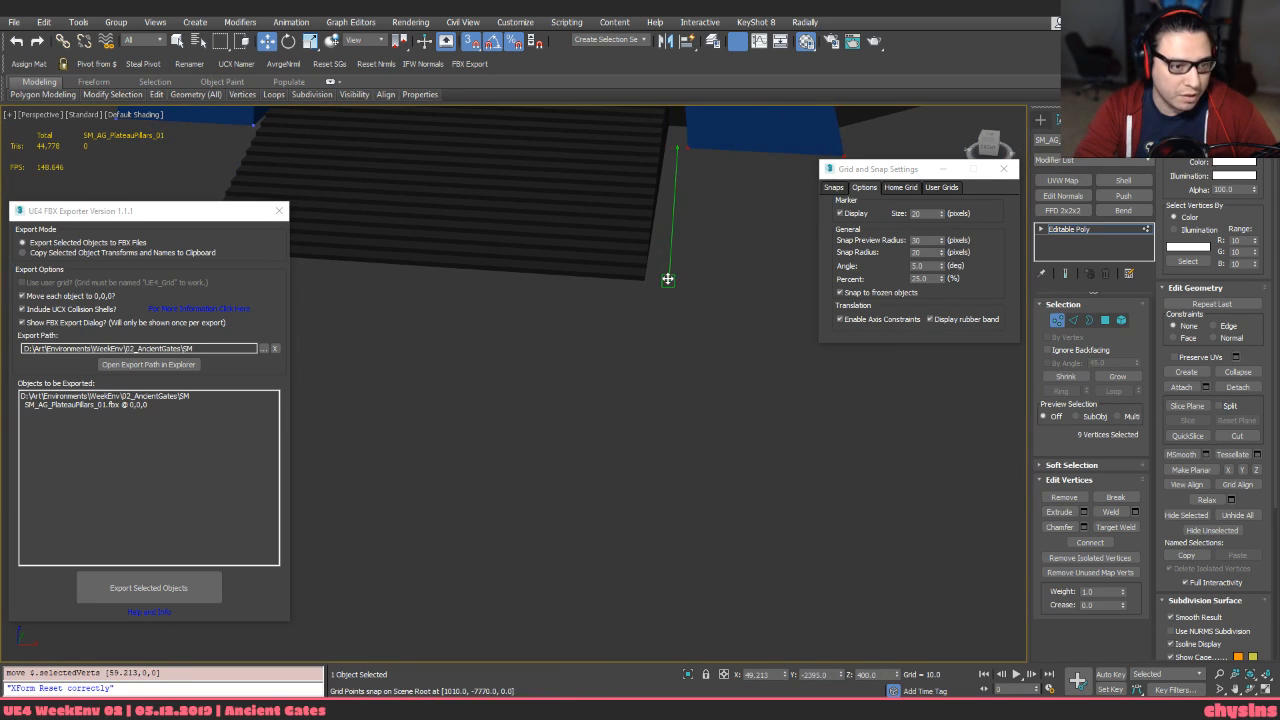
Select the opposite front pillar's vertices, snap-move them inward along X to the stairs' other side edge, and leave vertex editing
scroll(689, 357, "down", 5)
middle_click_drag(659, 248, 685, 229)
scroll(590, 372, "up", 3)
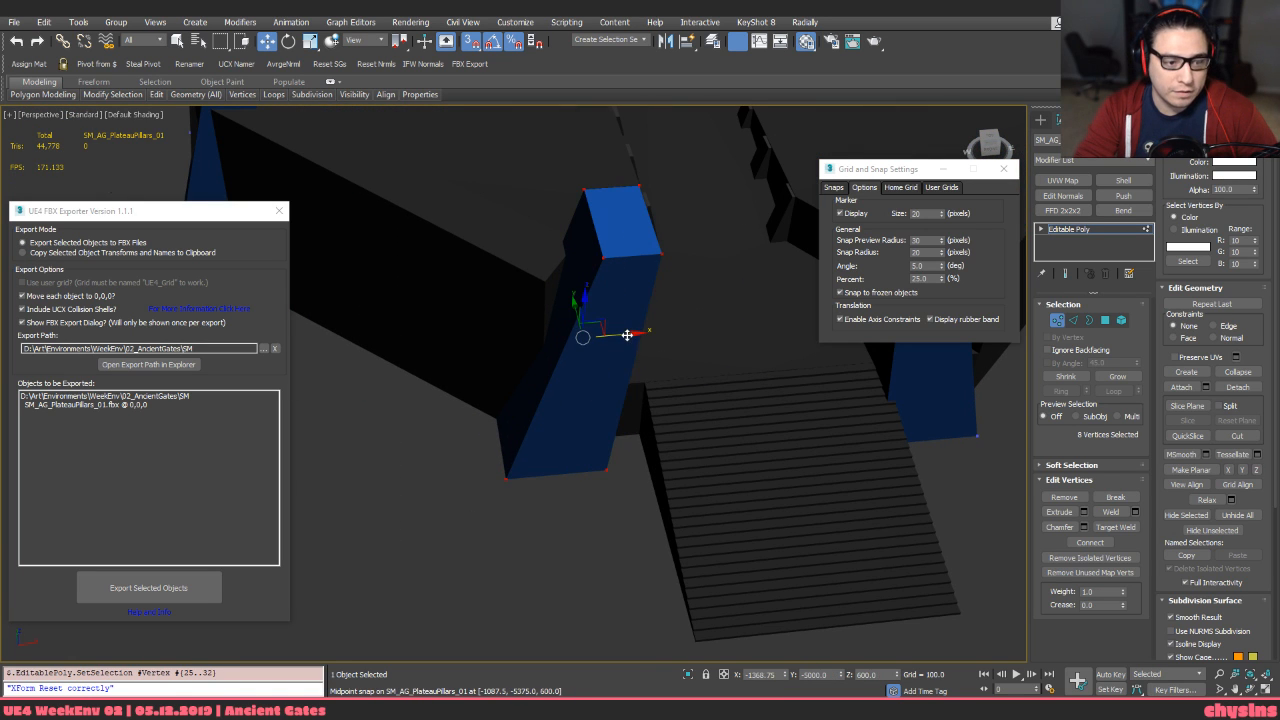
left_click_drag(627, 335, 631, 343)
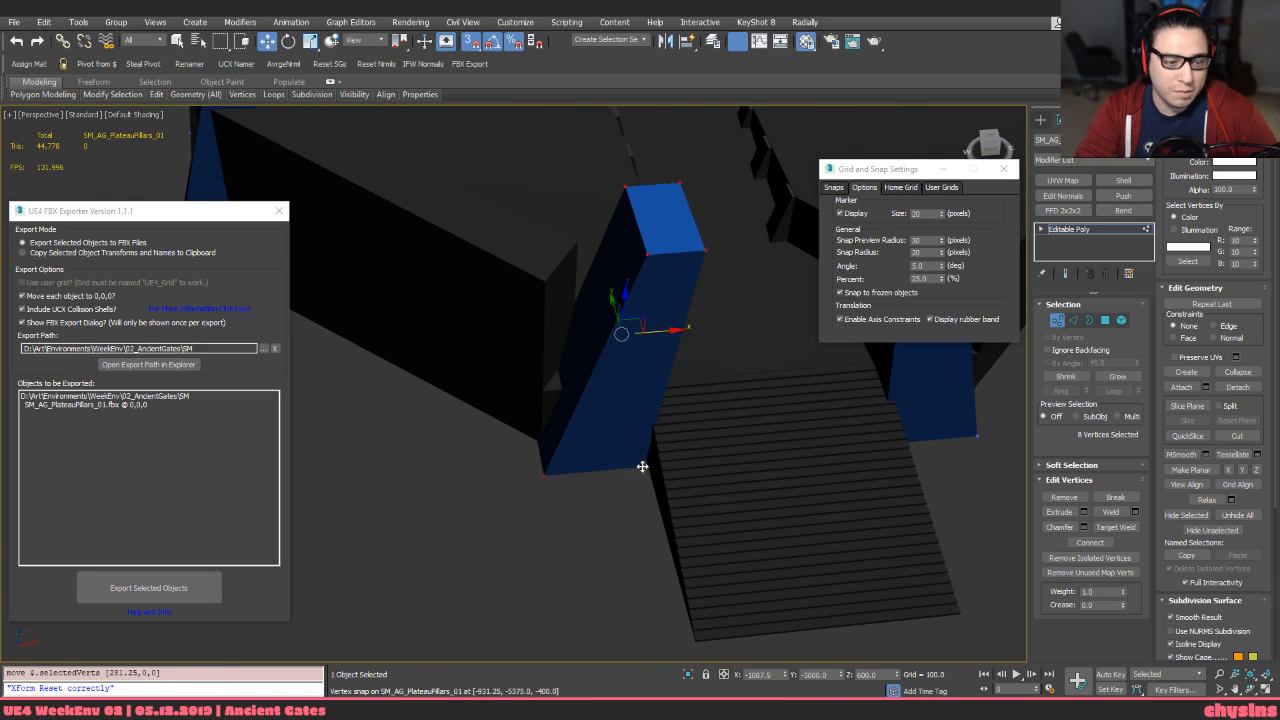
left_click_drag(642, 466, 693, 645)
middle_click_drag(693, 622, 688, 550, "alt")
key("s")
scroll(651, 556, "down", 3)
key("1")
left_click(843, 600)
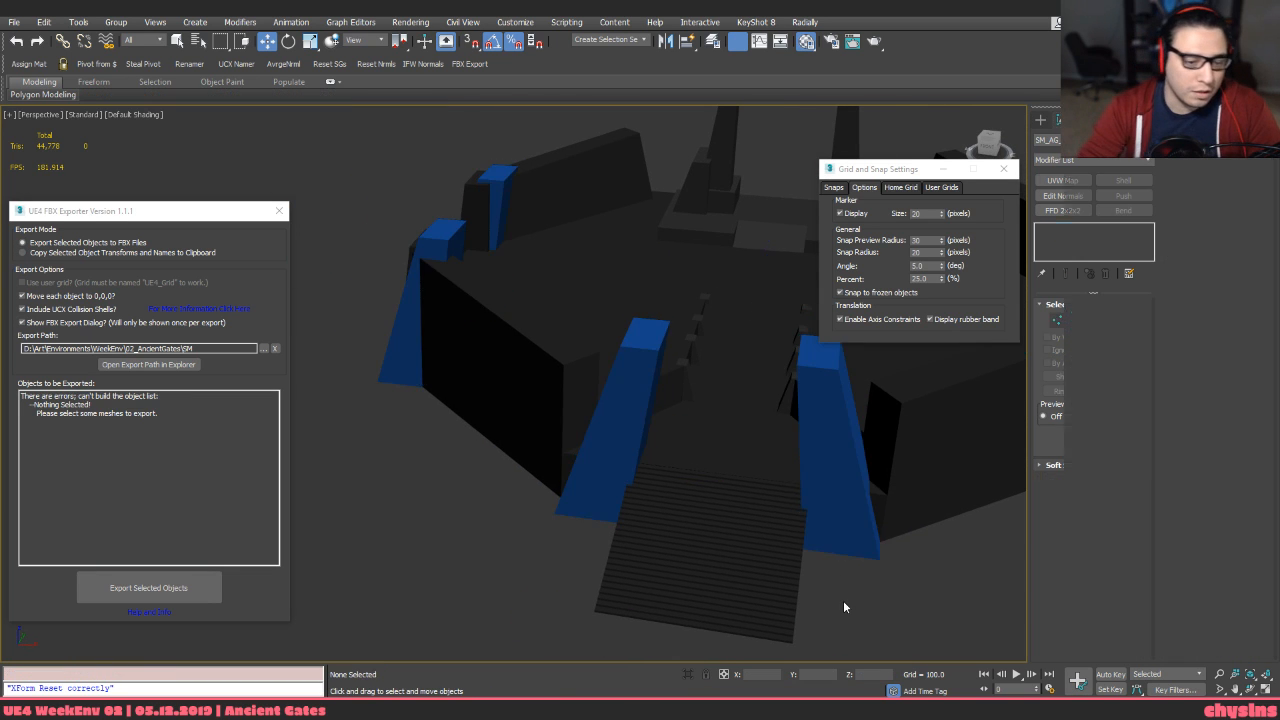
Select SM_AG_PlateauPillars_01 and SM_AG_Stairs_01 together and export both as FBX files, accepting the current FBX export settings
middle_click_drag(843, 606, 797, 612, "alt")
middle_click_drag(872, 470, 576, 500, "alt")
left_click(723, 514)
left_click(576, 500)
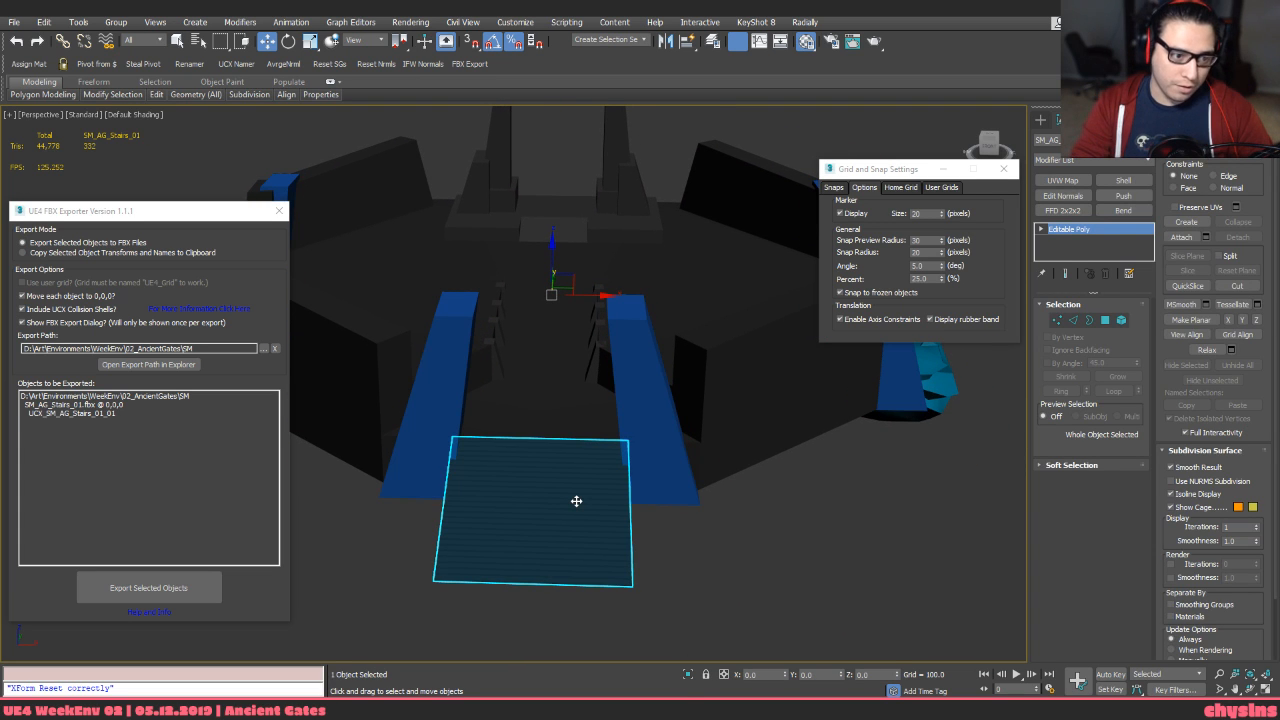
left_click(631, 406)
middle_click_drag(631, 406, 589, 538, "alt")
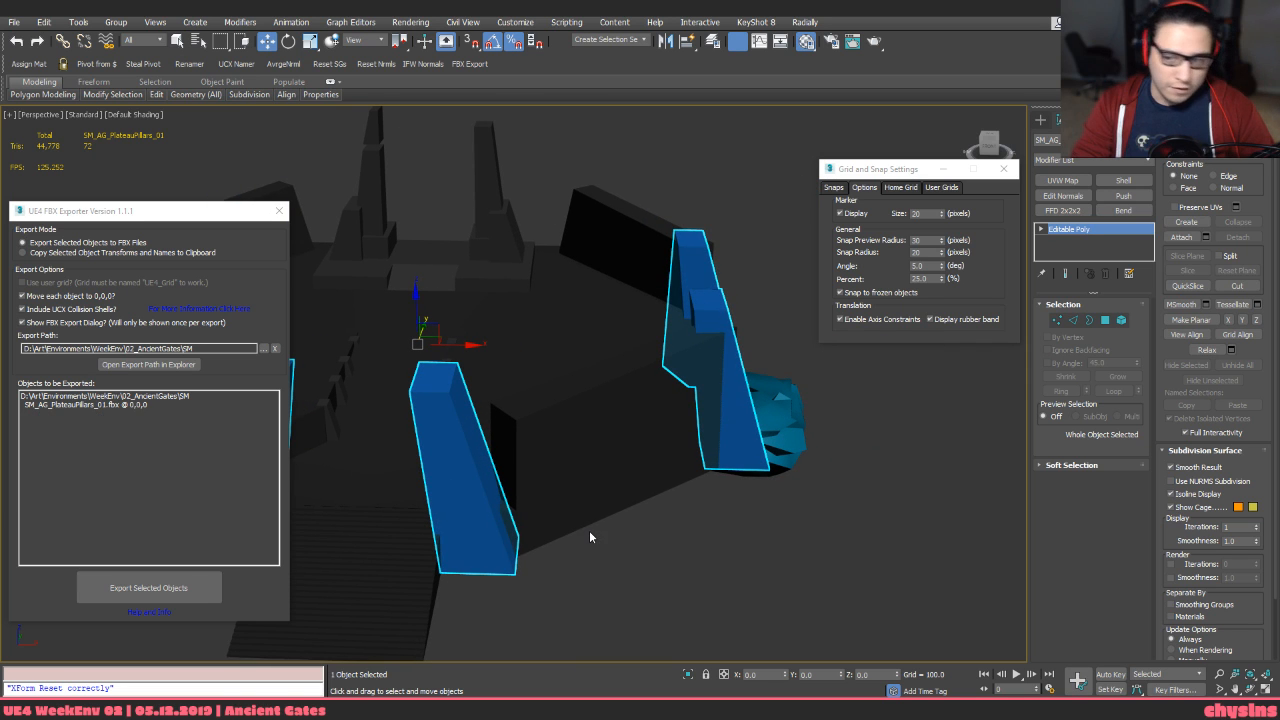
left_click(377, 551, "ctrl")
middle_click_drag(514, 561, 705, 506)
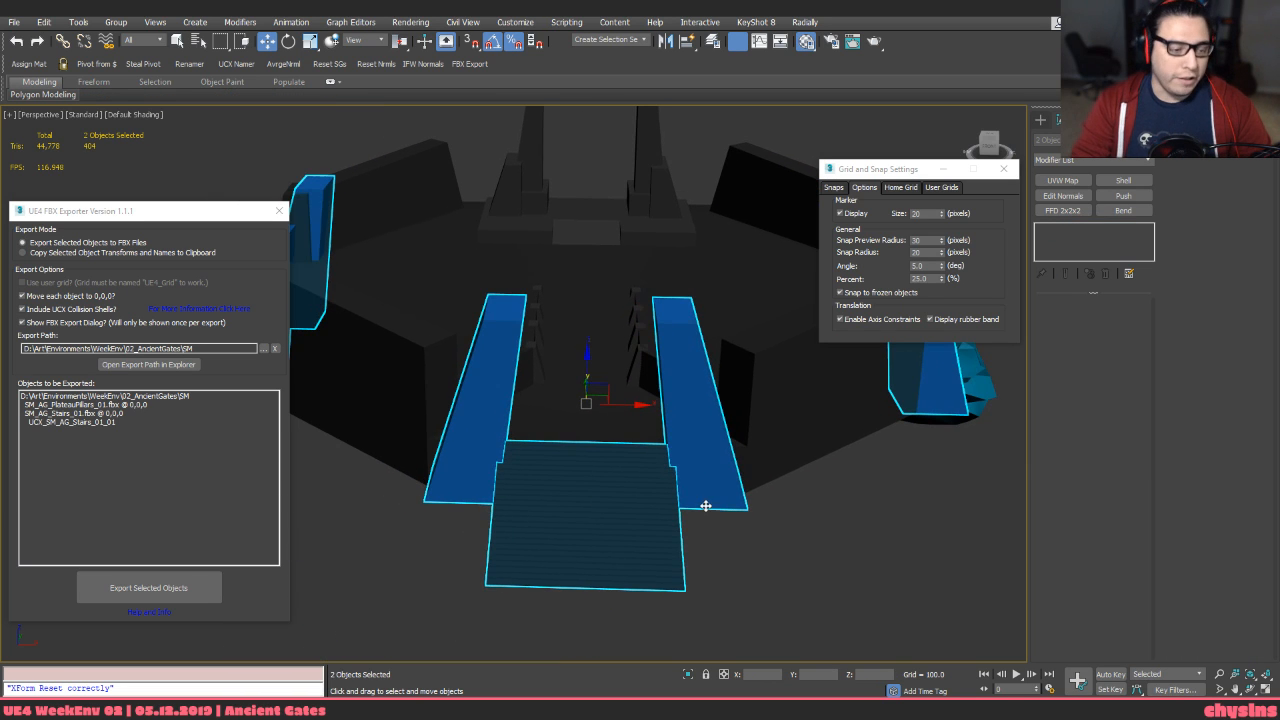
left_click(190, 580)
left_click(689, 410)
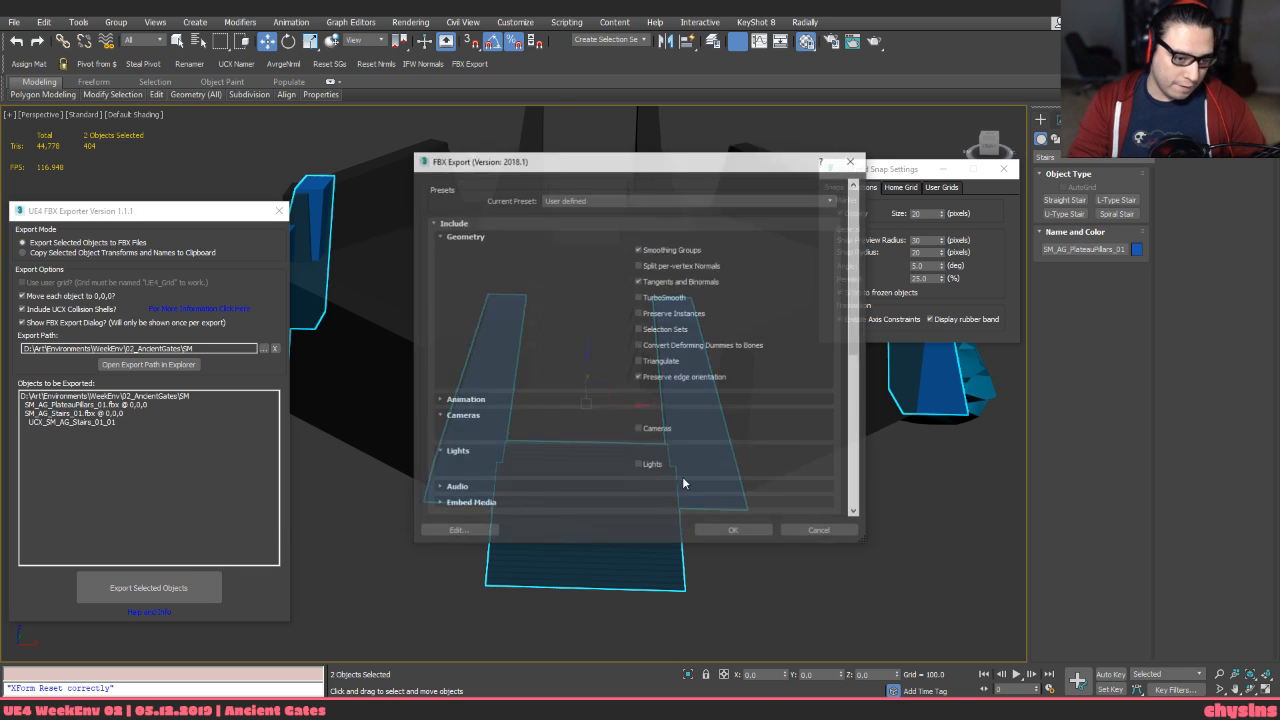
left_click(717, 524)
Switch to Unreal, select the pillars and stairs in the level, locate their assets and reimport both meshes
key("alt+Tab")
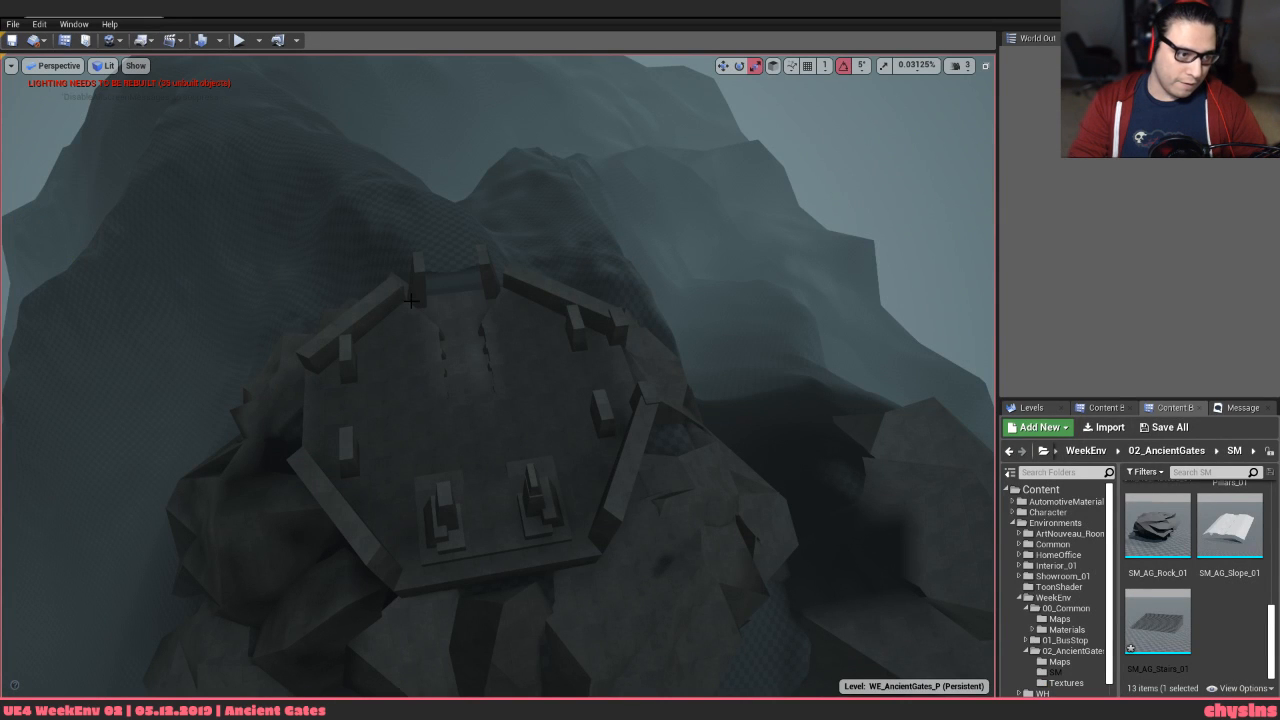
left_click(410, 300)
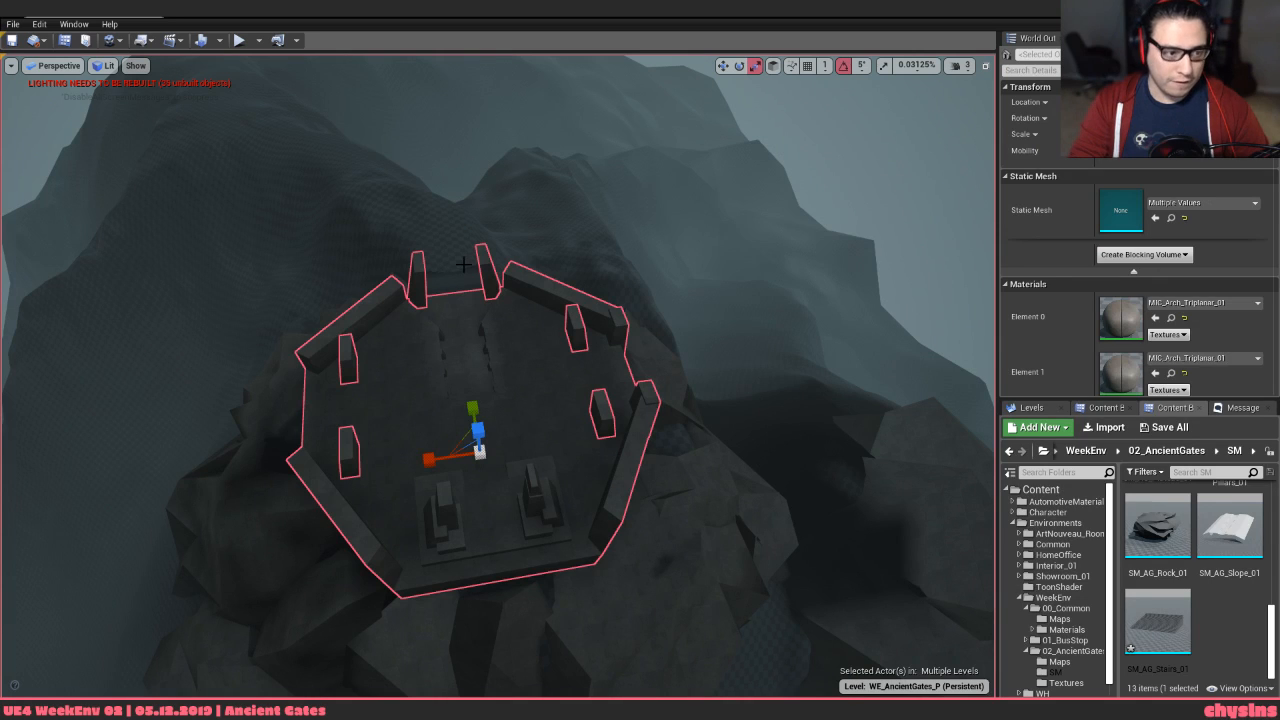
key("ctrl+z")
left_click(471, 289, "ctrl")
key("ctrl+b")
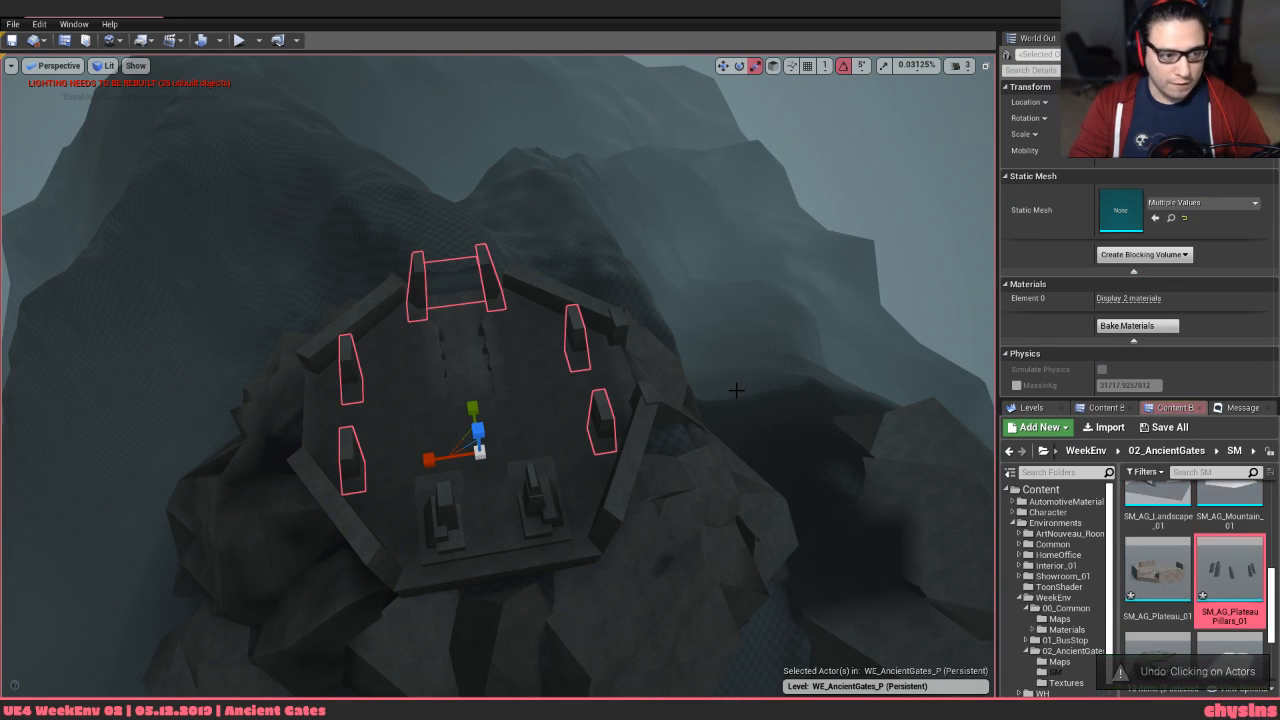
right_click(1182, 587)
left_click(1185, 246)
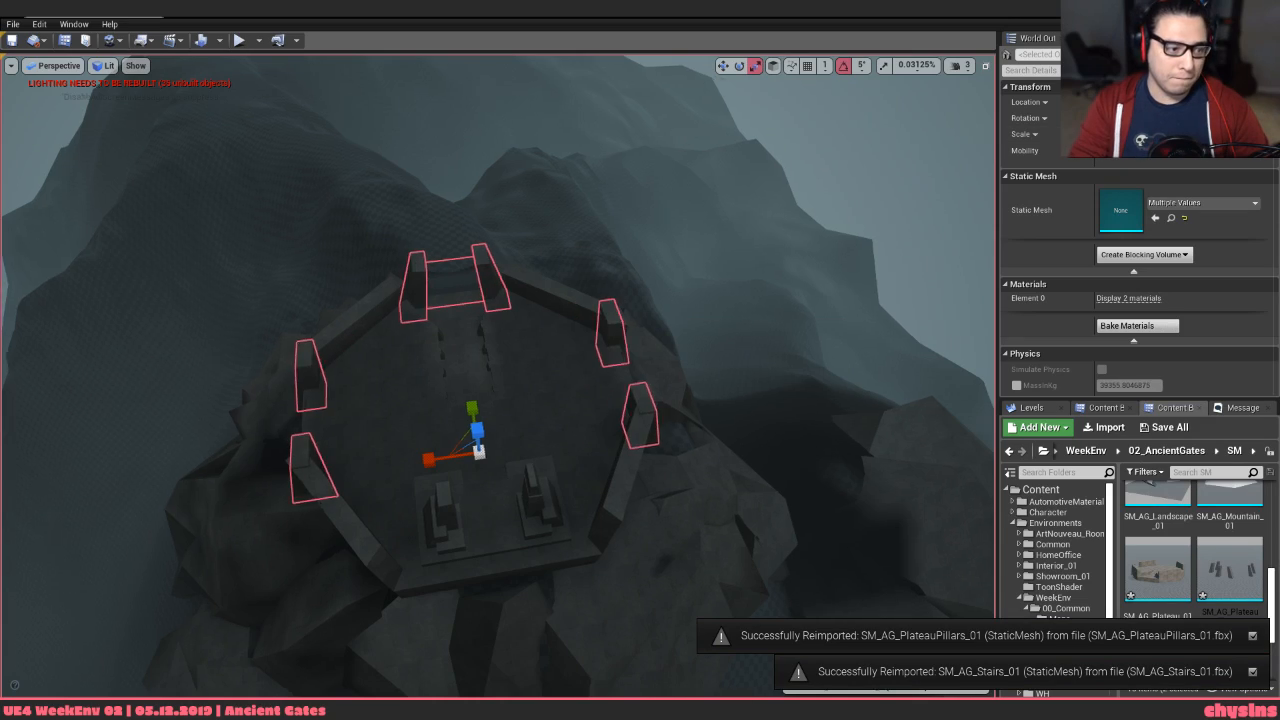
Play the level and walk up to the narrowed stairs to examine their width and the framing of the front pillars
right_click_drag(480, 400, 835, 285)
key("Escape")
key("alt+p")
key("w")
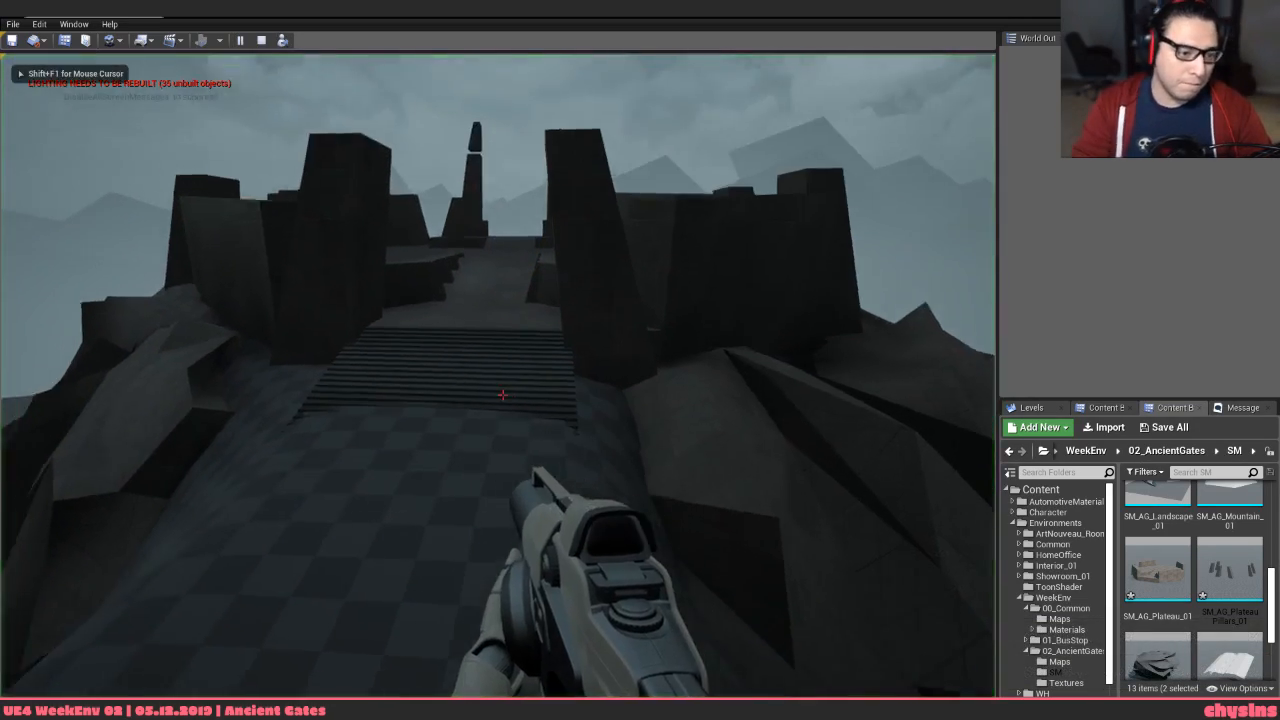
key("w")
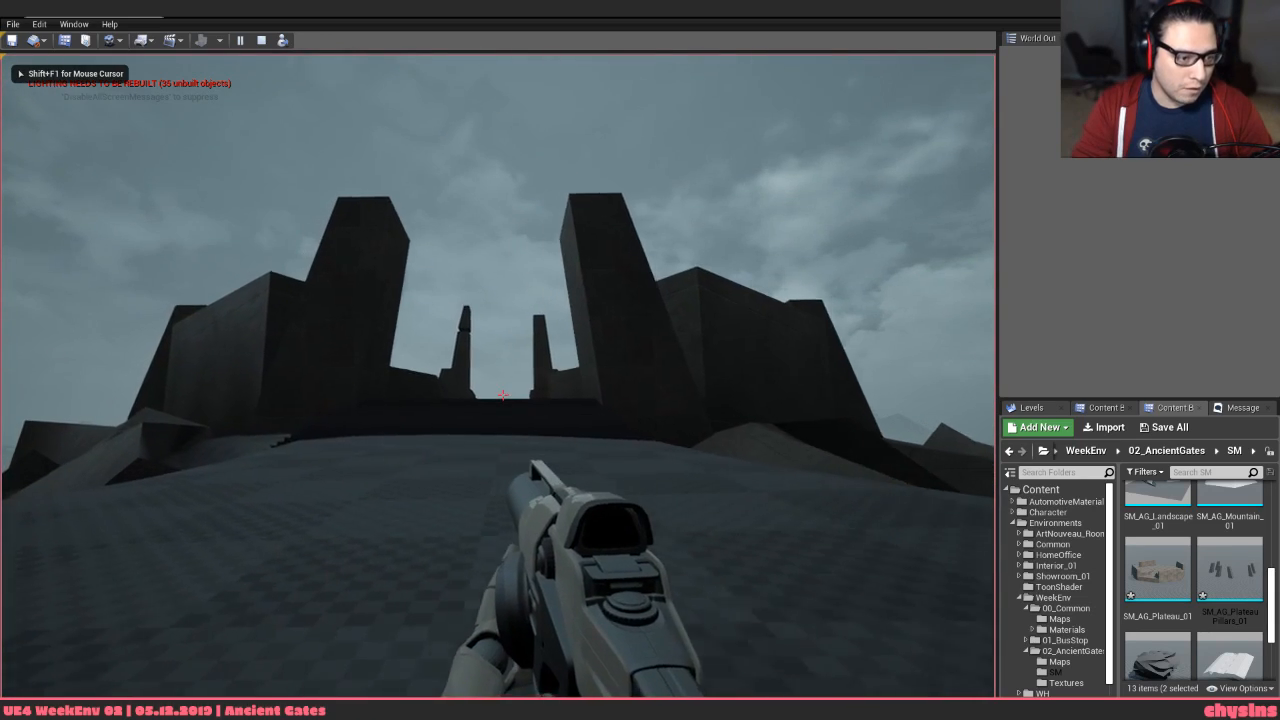
key("w")
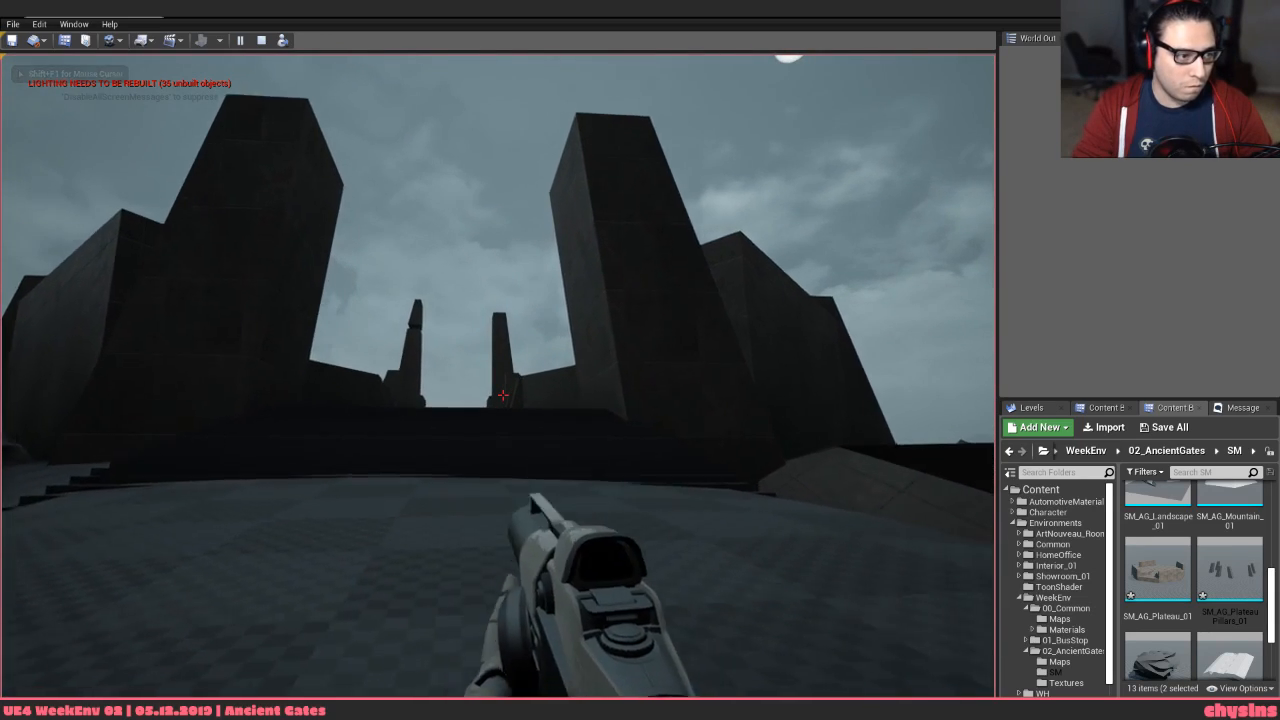
key("w")
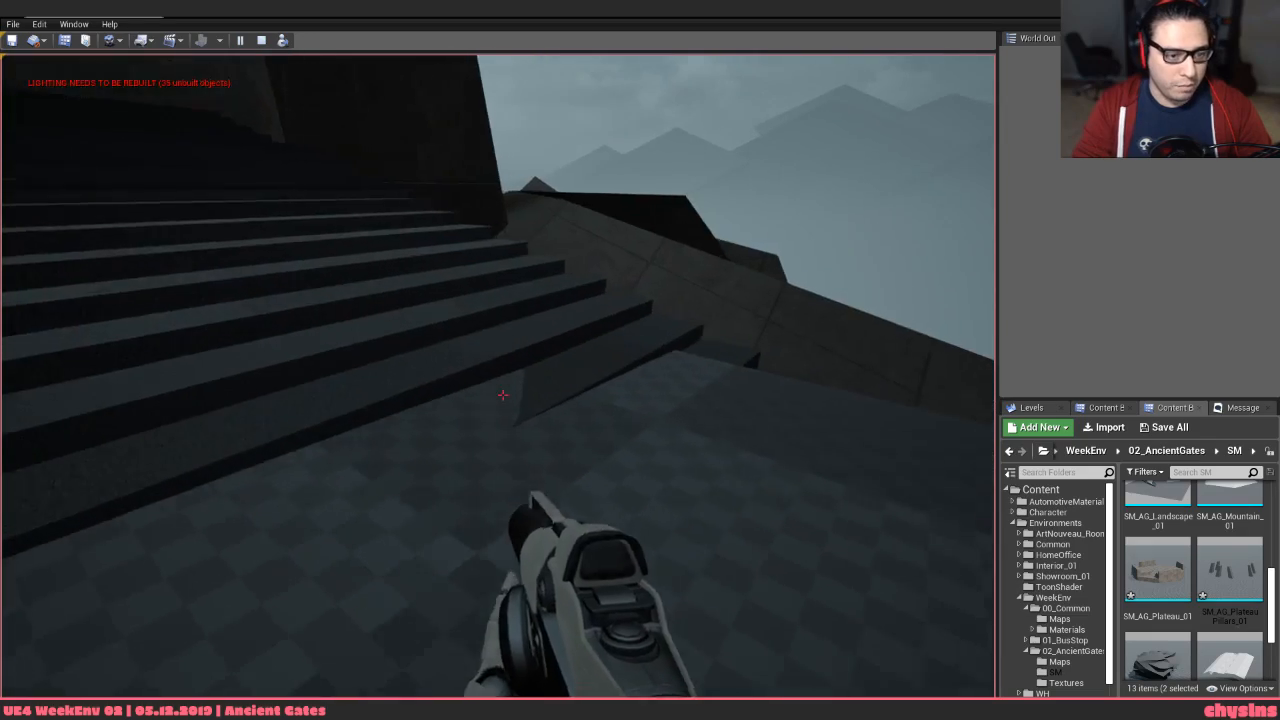
key("w")
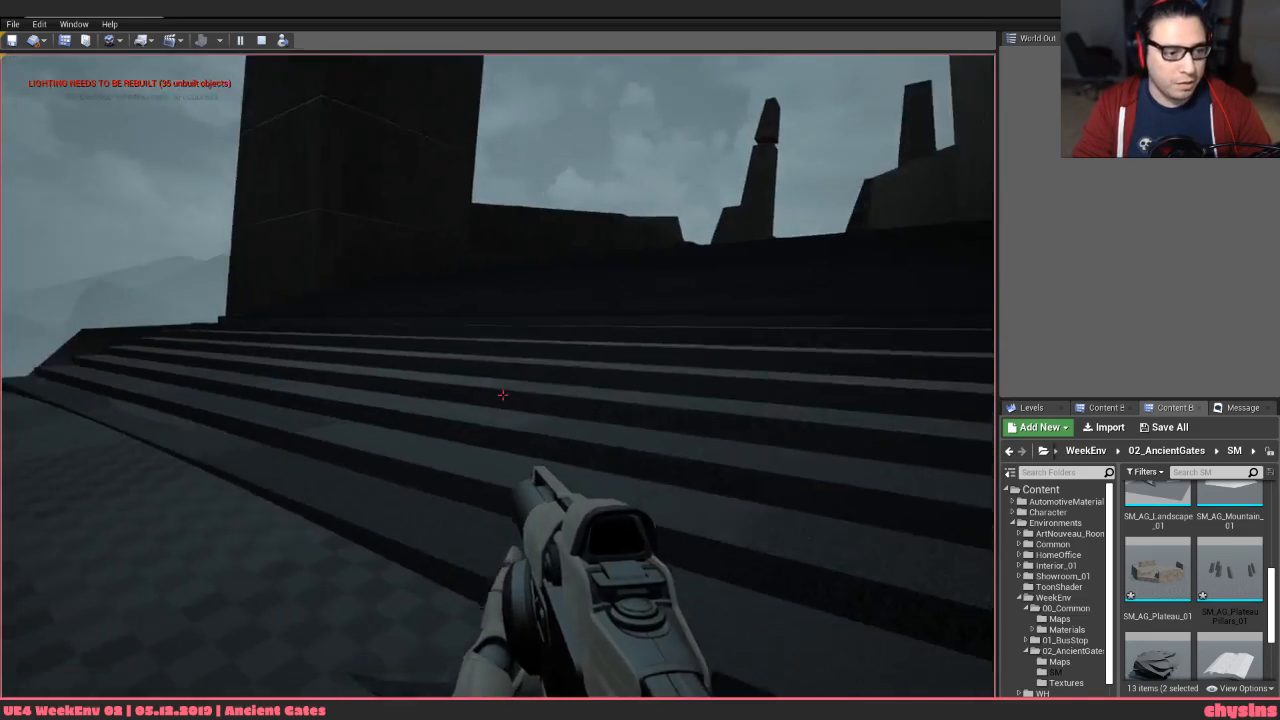
key("w")
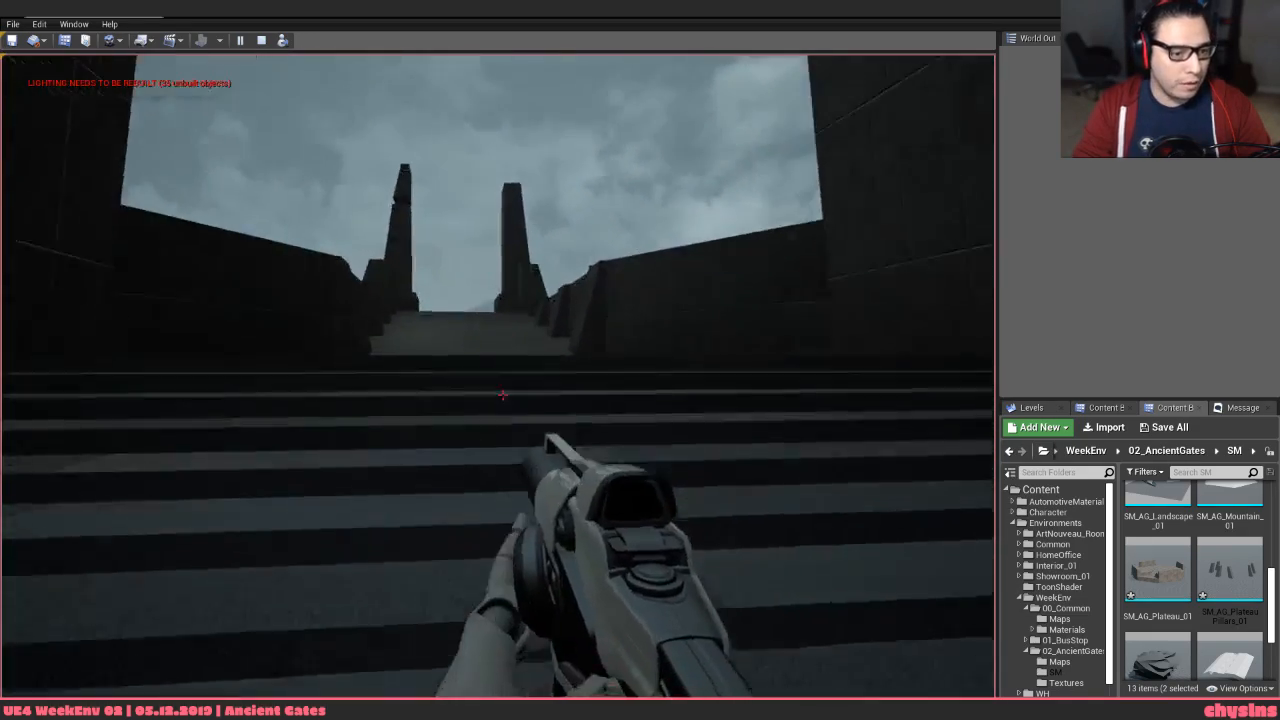
key("w")
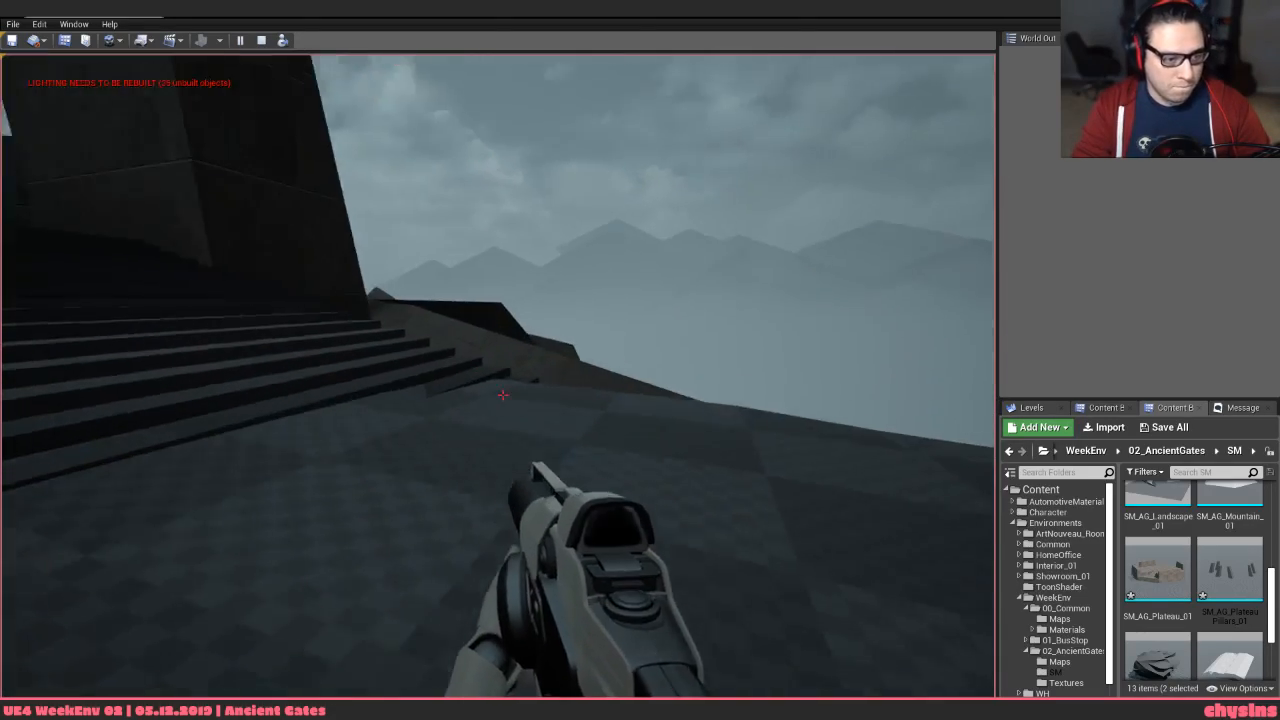
Walk along both side edges of the stairs, firing test shots towards the front pillars, and stop the play session
key("w")
left_click(503, 395)
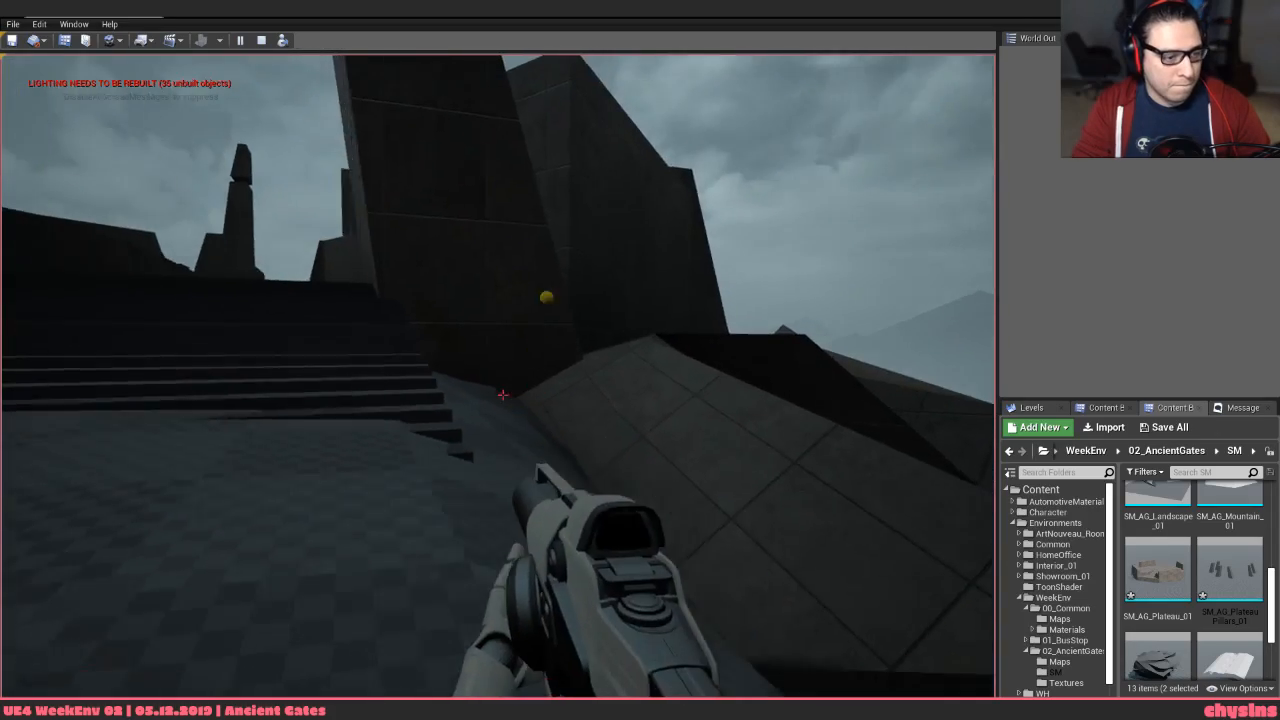
left_click(503, 395)
key("w")
left_click(503, 395)
left_click(503, 395)
left_click(503, 395)
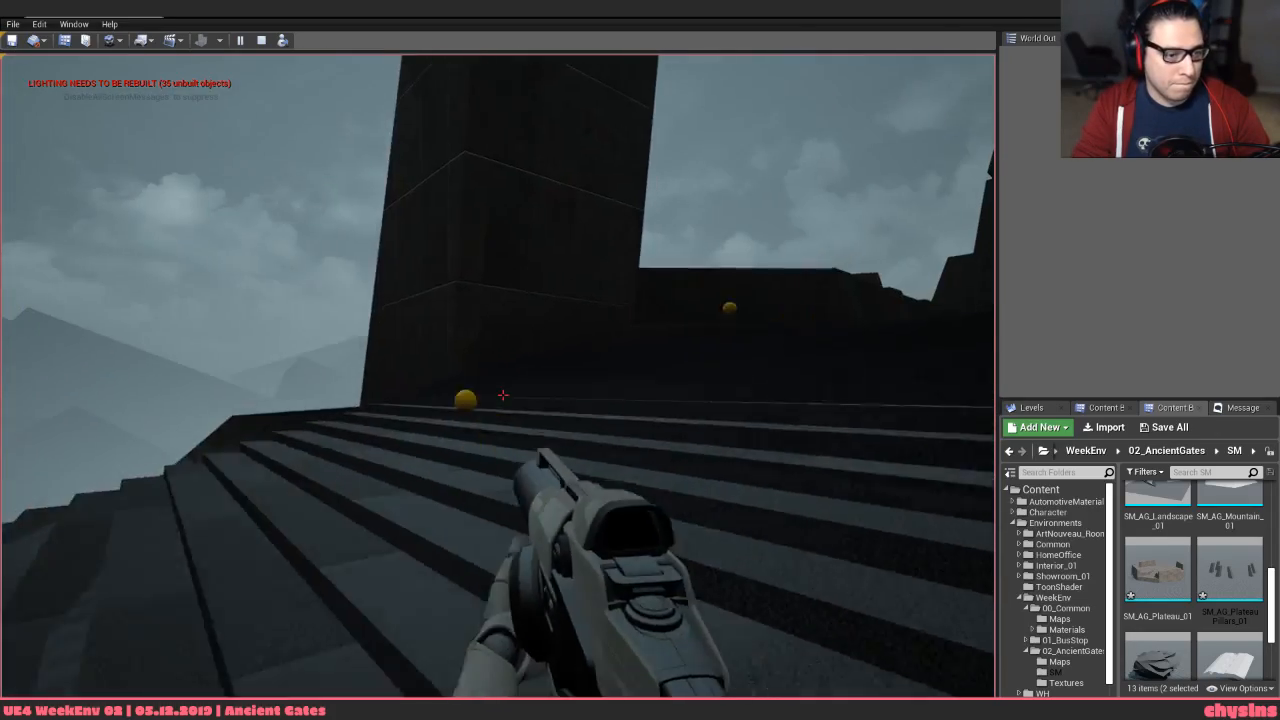
left_click(503, 395)
key("w")
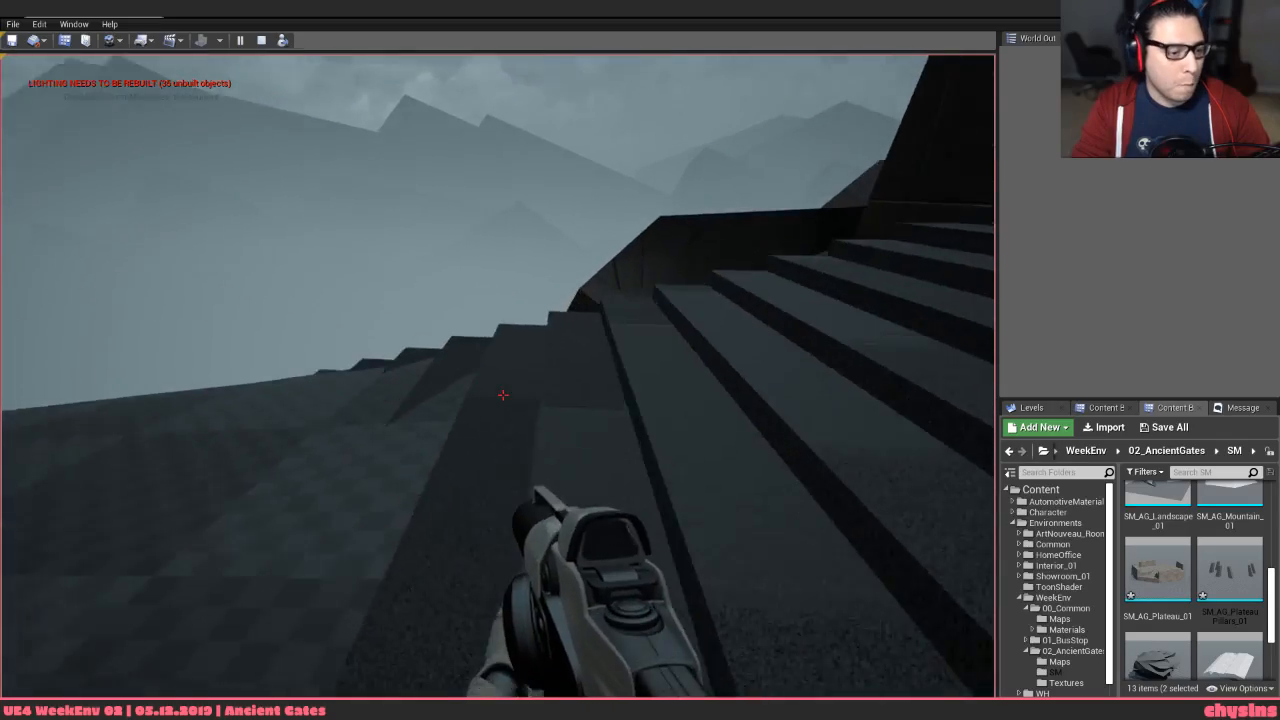
key("w")
key("w")
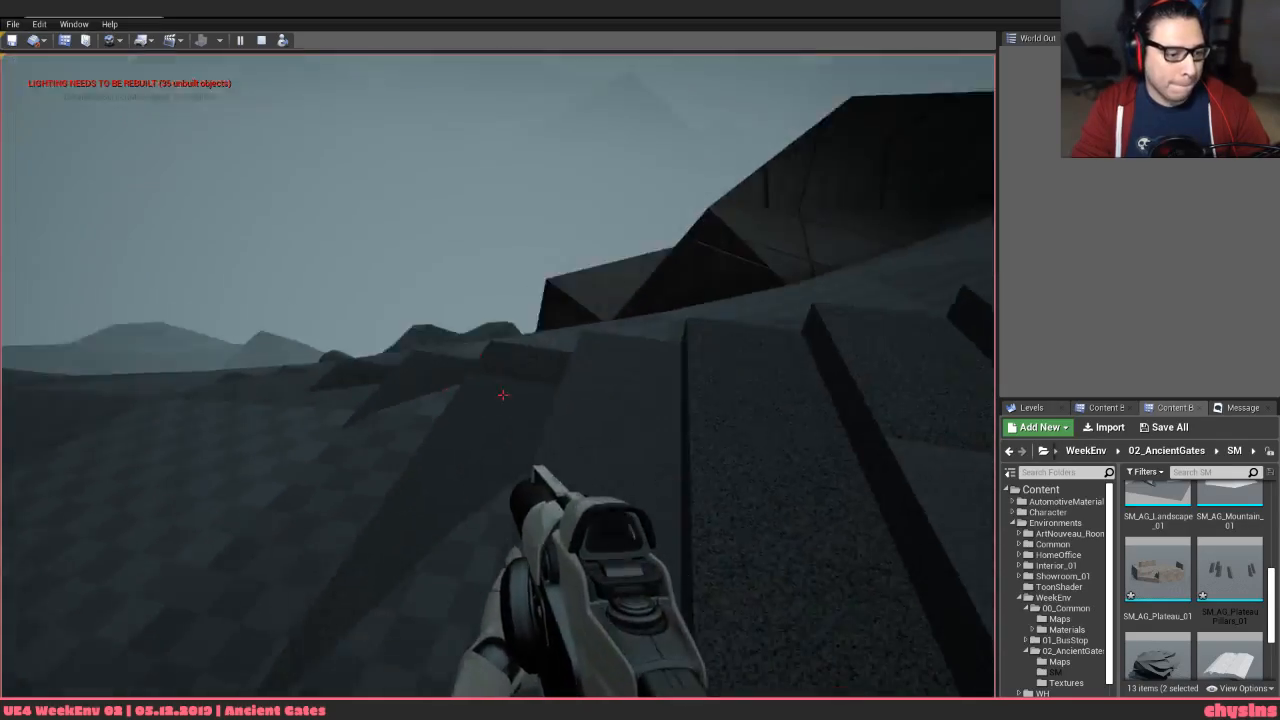
key("Escape")
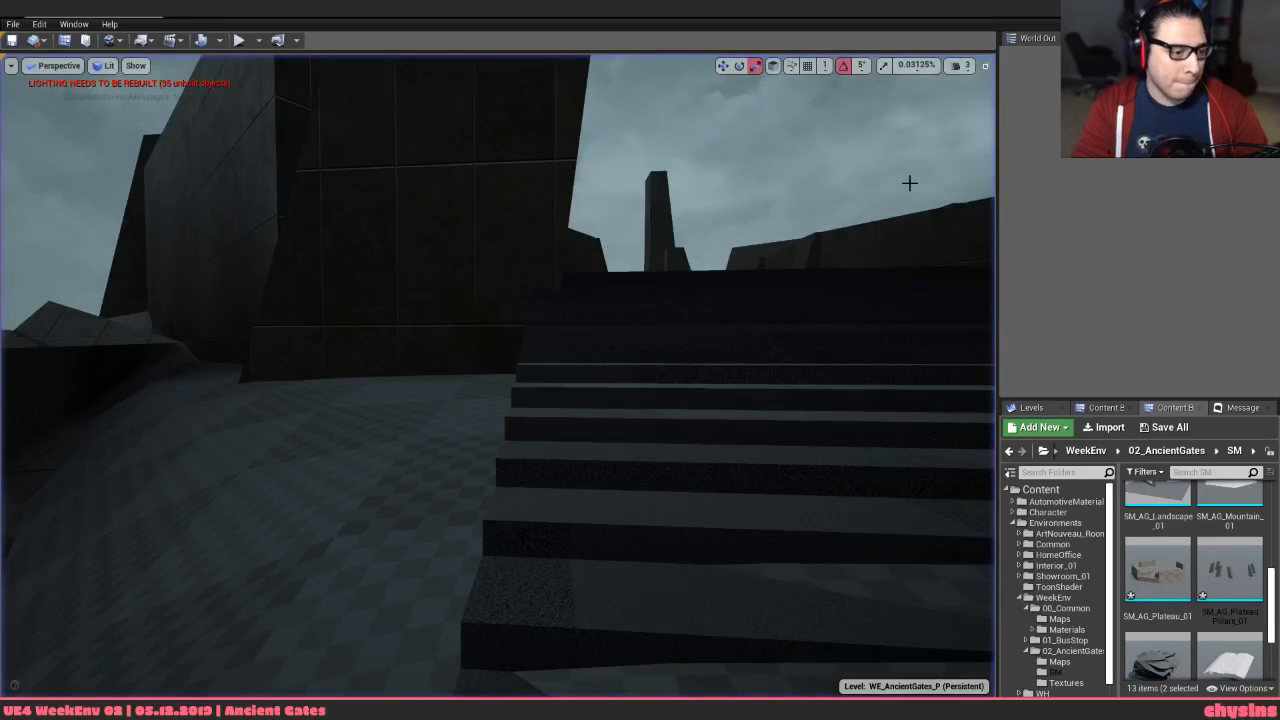
Select the large SM_AG_Rock_01 beside the path below the stairs and place a duplicate on the path's opposite side
key("s")
right_click_drag(909, 183, 884, 258)
left_click(704, 508)
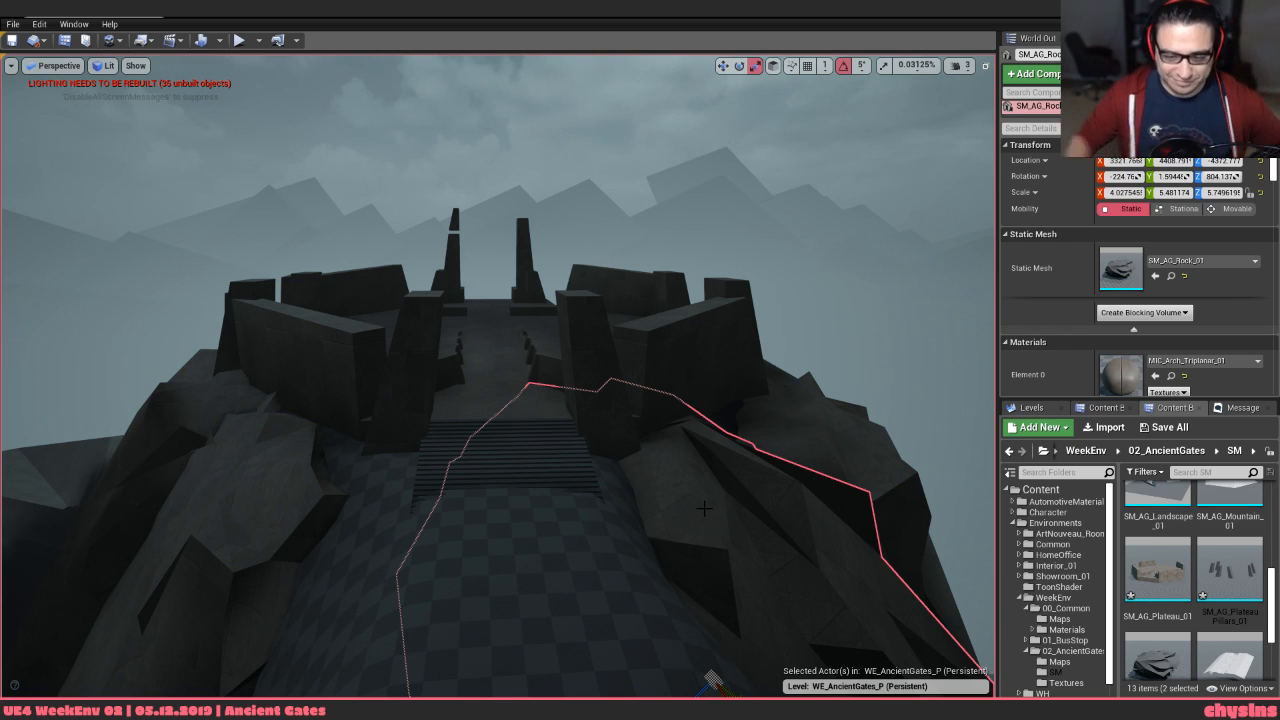
right_click_drag(470, 163, 468, 235)
key("Escape")
key("ctrl+z")
key("w")
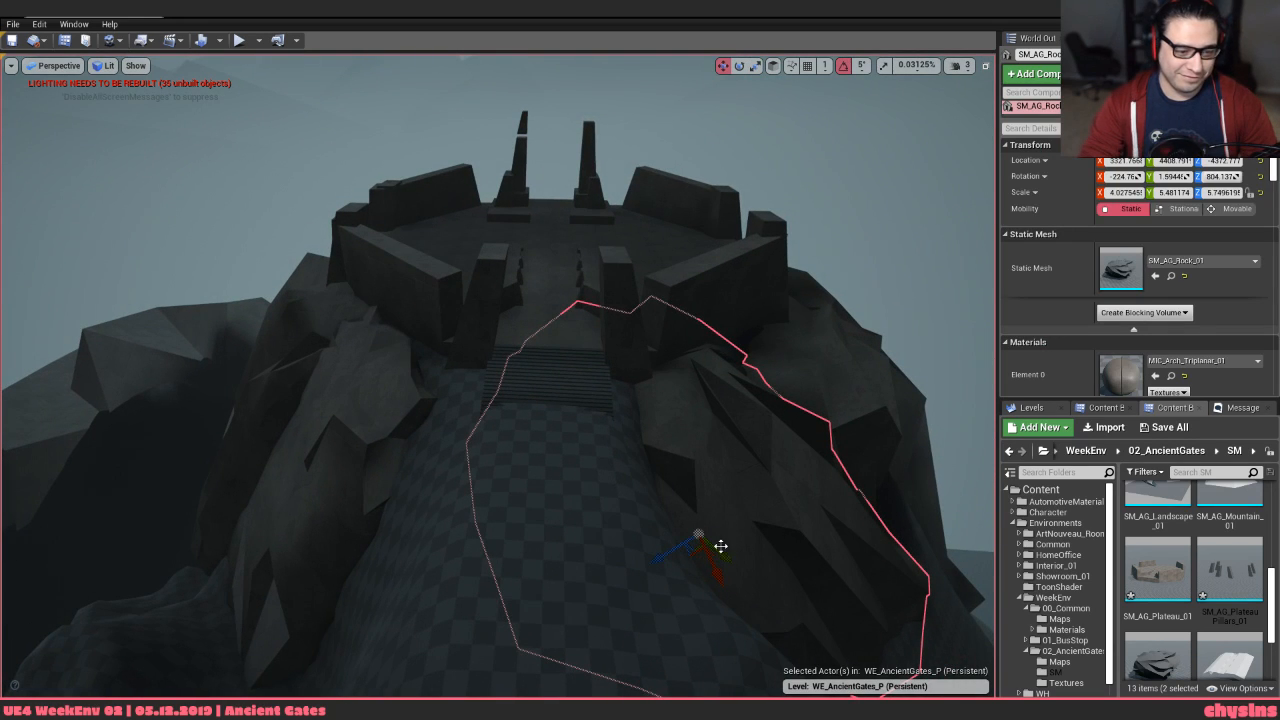
left_click_drag(710, 550, 437, 500)
Scale the duplicated rock down to about 2.26, 3.07, 3.22 and turn its X rotation to about -325°
key("e")
key("r")
key("e")
mouse_move(434, 426)
left_mouse_down()
mouse_move(343, 452)
mouse_move(391, 420)
mouse_move(371, 423)
mouse_move(416, 421)
left_mouse_up()
Slide the duplicated rock outward from the path to about X -2712, Y 5754, Z -2106
key("w")
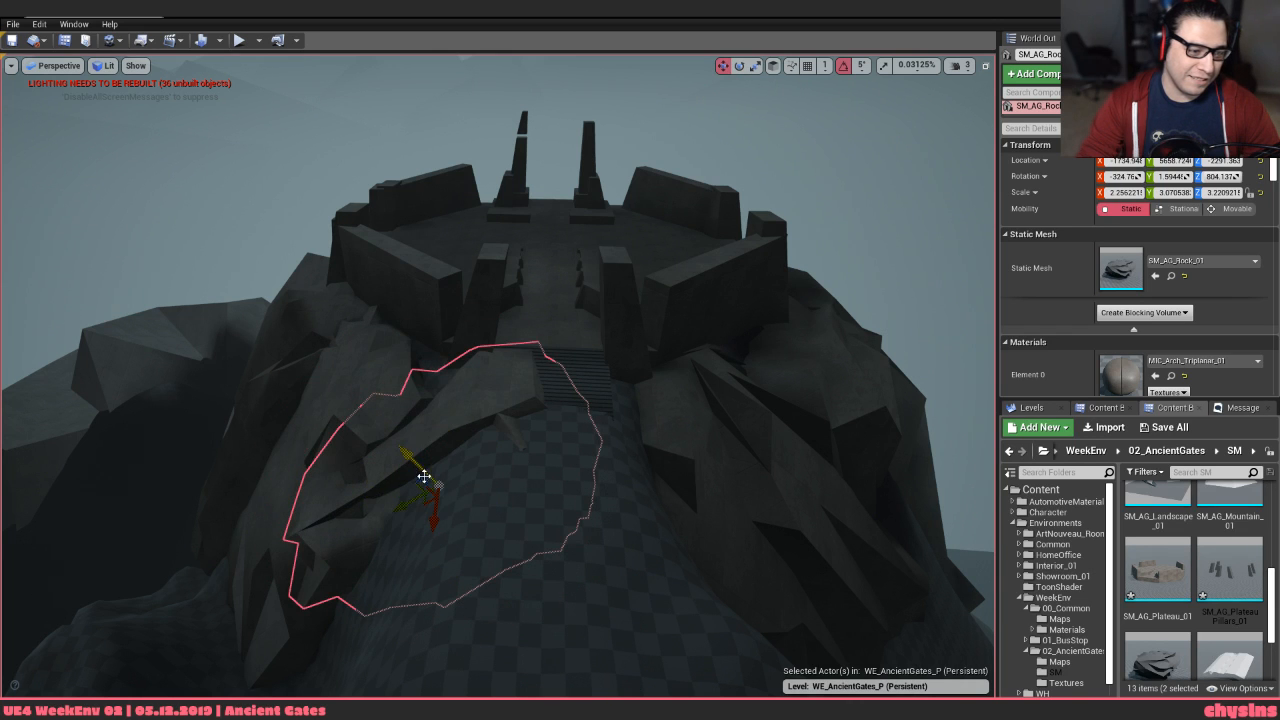
left_click_drag(411, 483, 351, 474)
right_click_drag(351, 474, 340, 470)
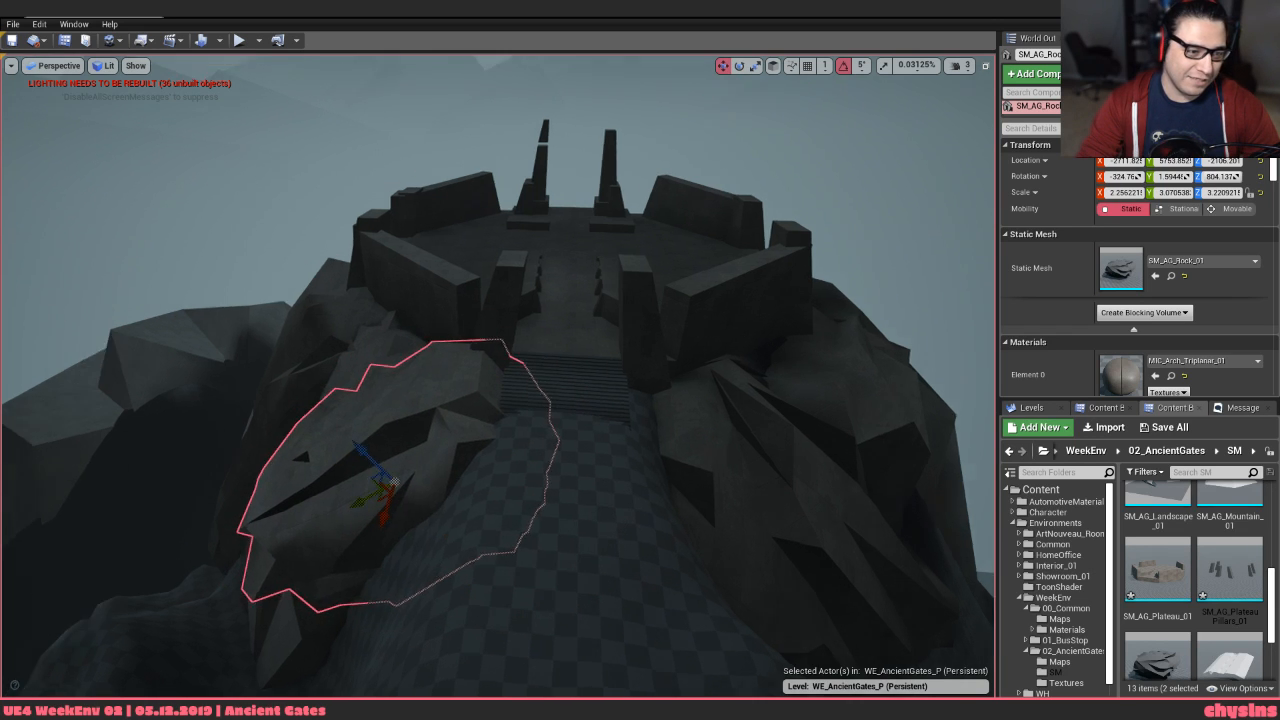
Scale the rock down to about 1.55, 2.10, 2.21 and move it beside the stairs at about X -2022, Y 5458, Z -1607
key("w")
mouse_move(395, 508)
right_mouse_down()
mouse_move(390, 470)
mouse_move(360, 485)
mouse_move(385, 508)
right_mouse_up()
key("e")
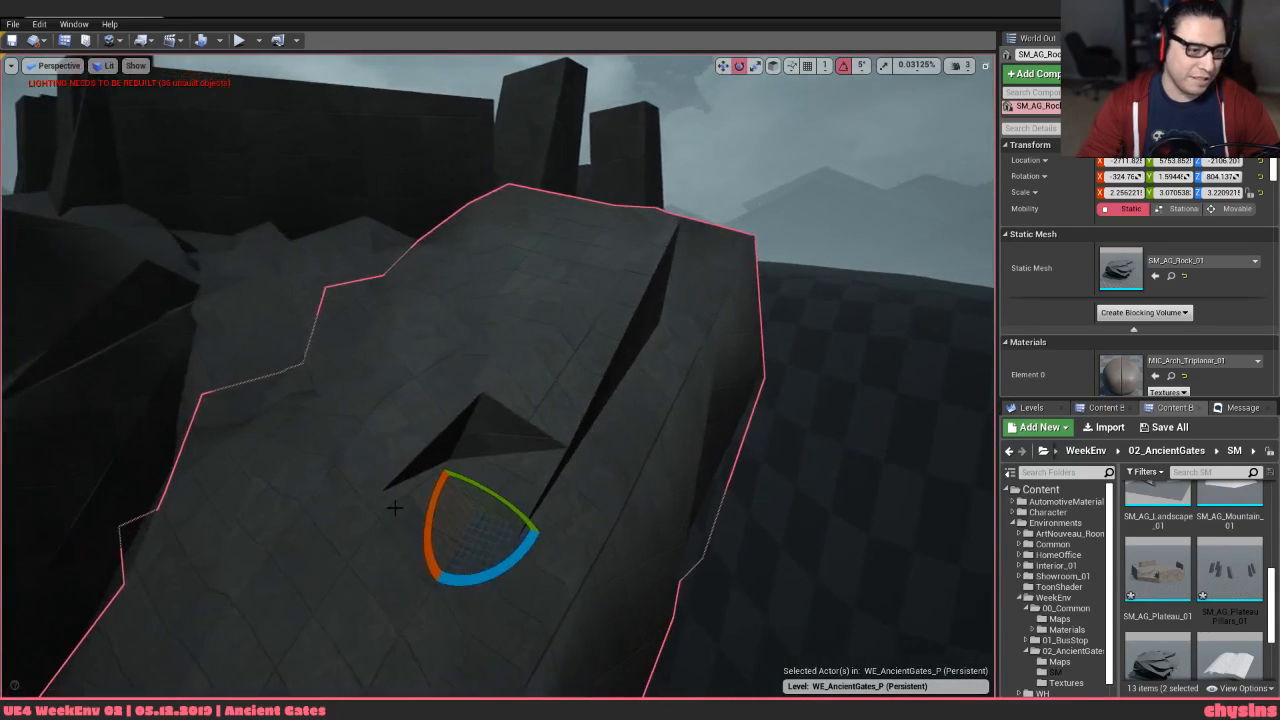
key("r")
left_click_drag(470, 521, 512, 435)
right_click_drag(512, 435, 559, 464)
Rotate the rock to about -355°, 35°, 725° and raise it against the front pillar at about X -1546, Y 5520, Z -1015
key("e")
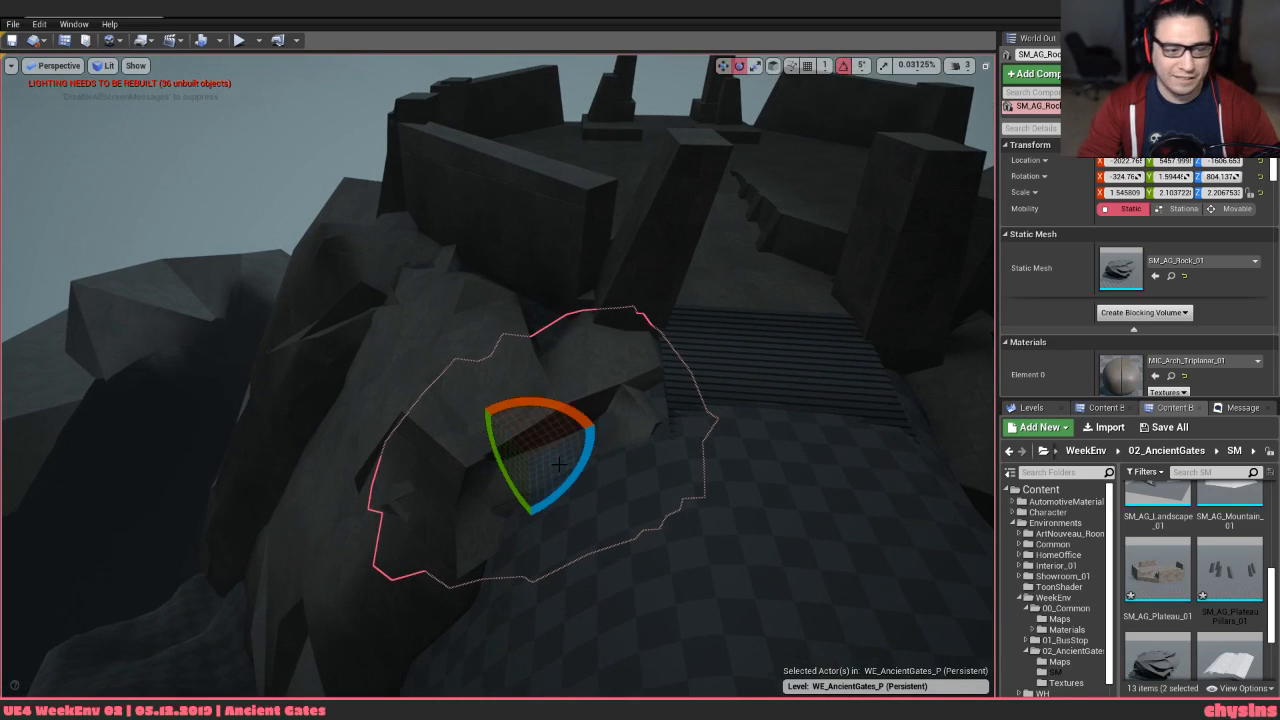
left_click_drag(531, 515, 588, 408)
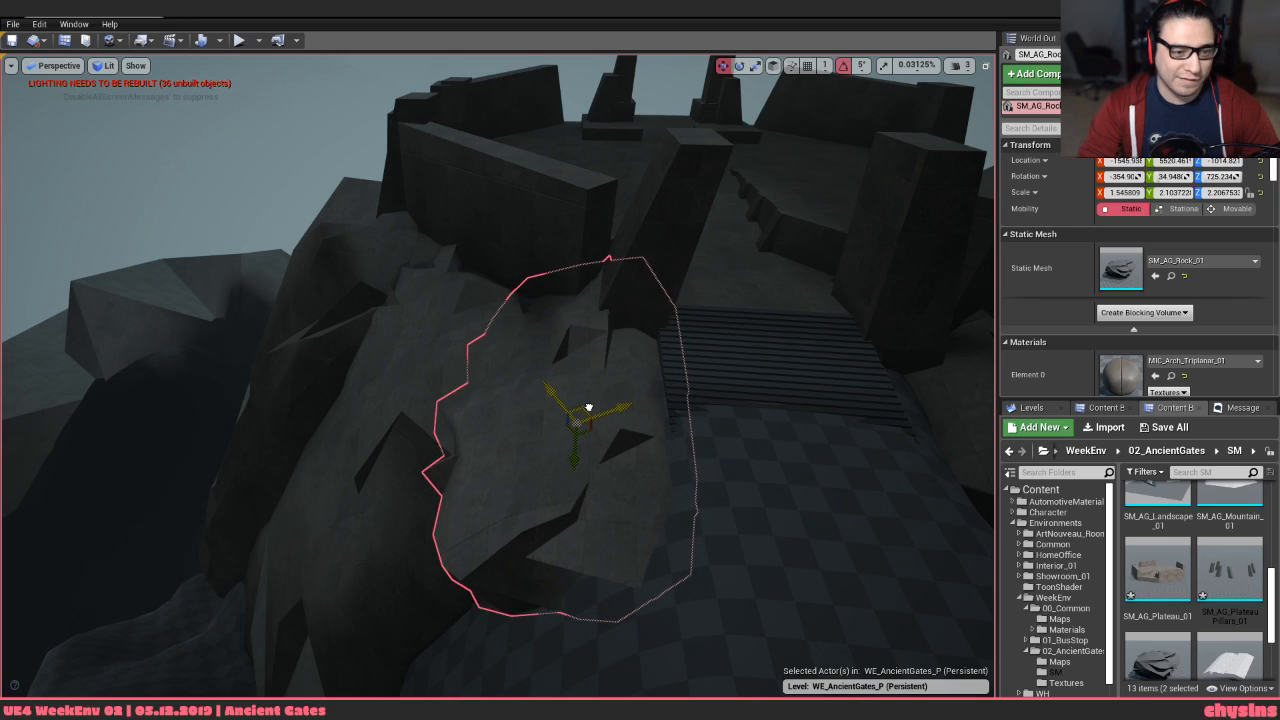
right_click_drag(590, 410, 492, 418)
key("Escape")
Reselect the rock beside the stairs, rotate it to about -365°, -35°, 545° and shift it outward to about X -1700
left_click(510, 505)
key("e")
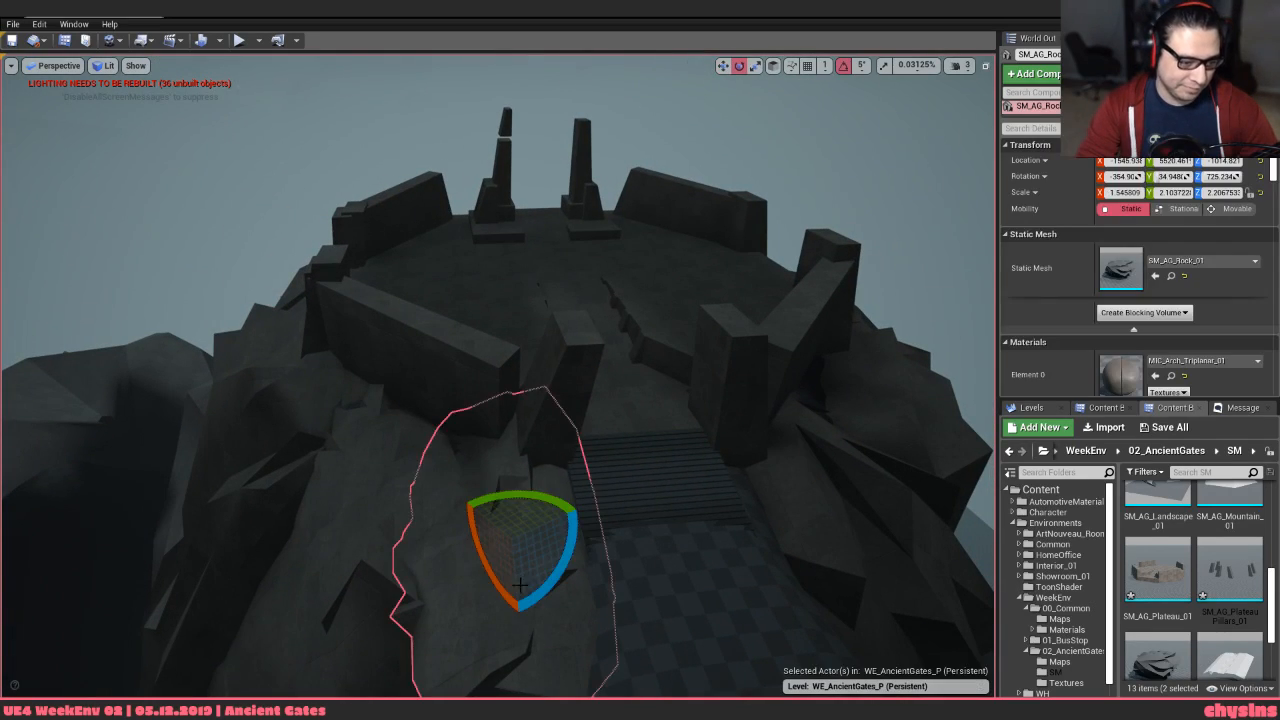
left_click_drag(566, 556, 430, 595)
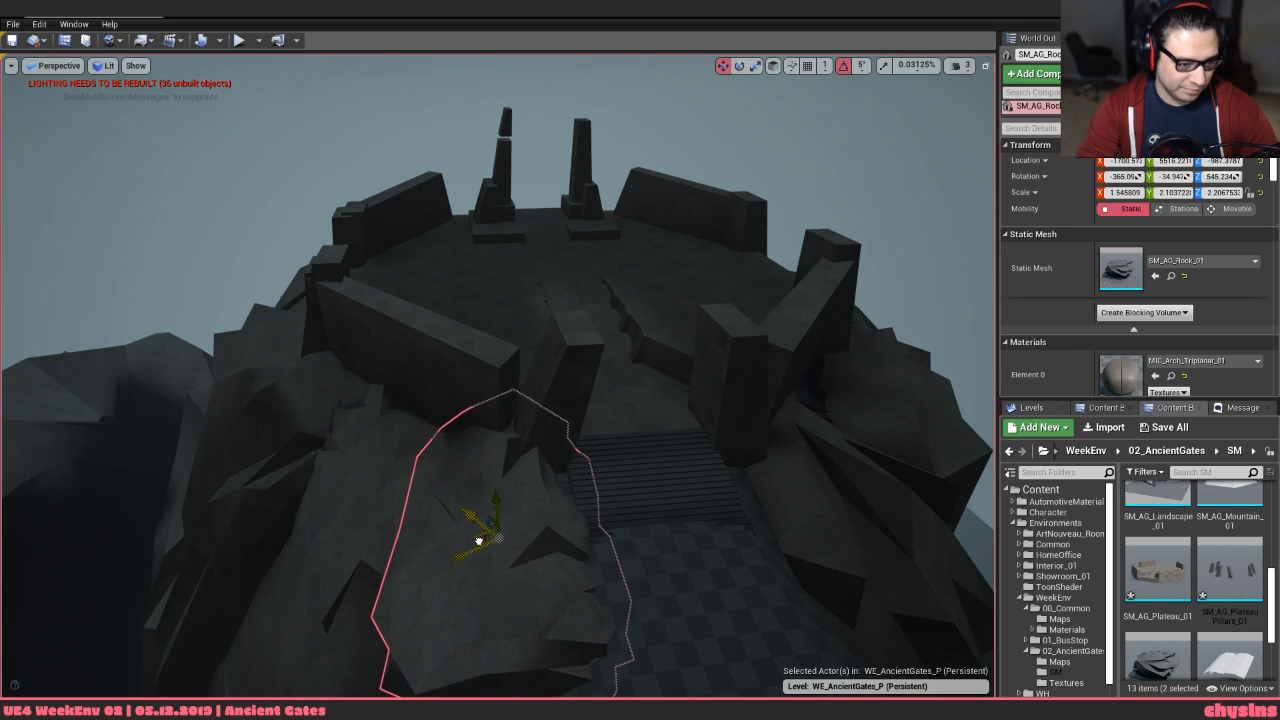
Pull the rock away from the front pillar to about Y 5779, Z -1094 and rotate it to about -370°, -55°, 551°
left_click_drag(499, 513, 499, 538)
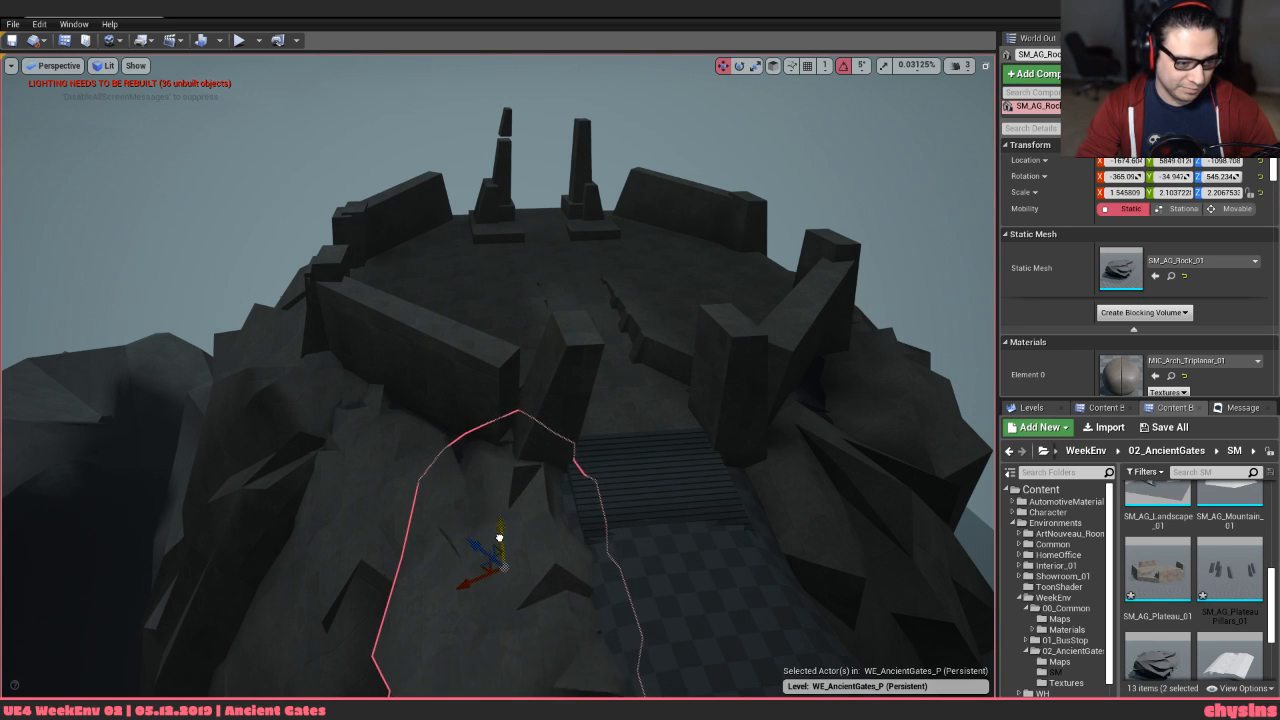
left_click_drag(438, 600, 465, 607)
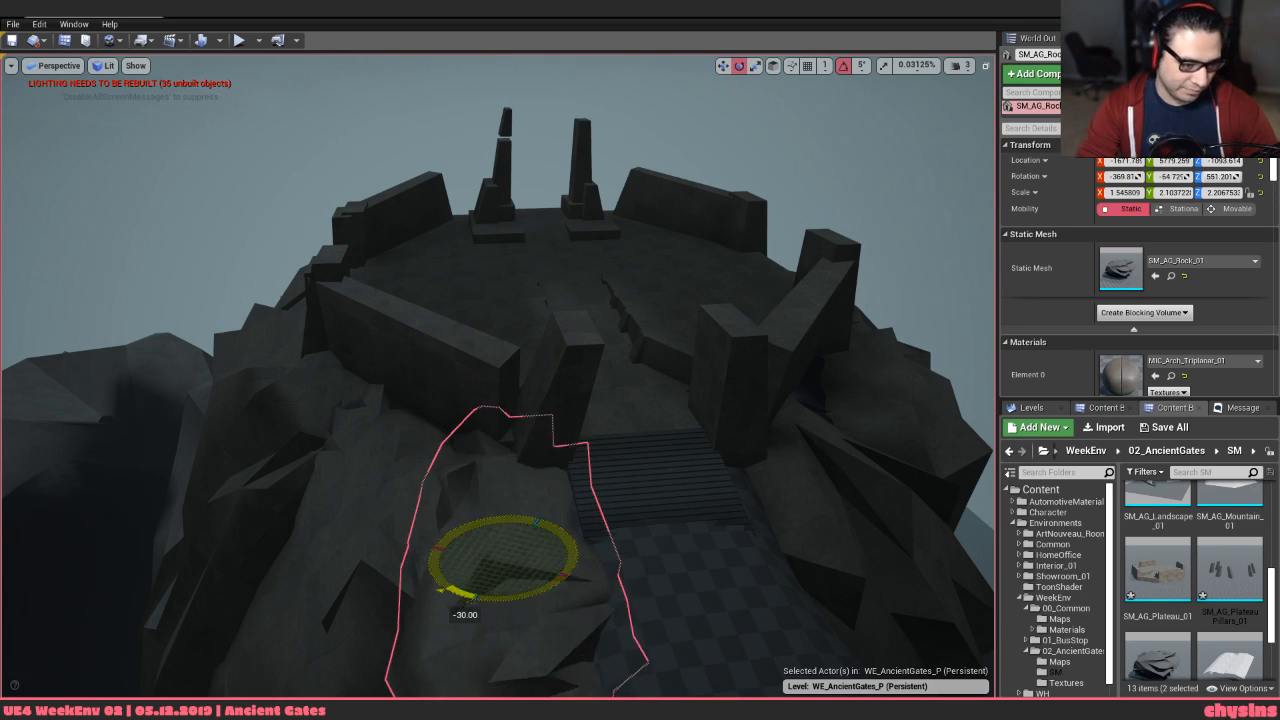
right_click_drag(465, 600, 530, 522)
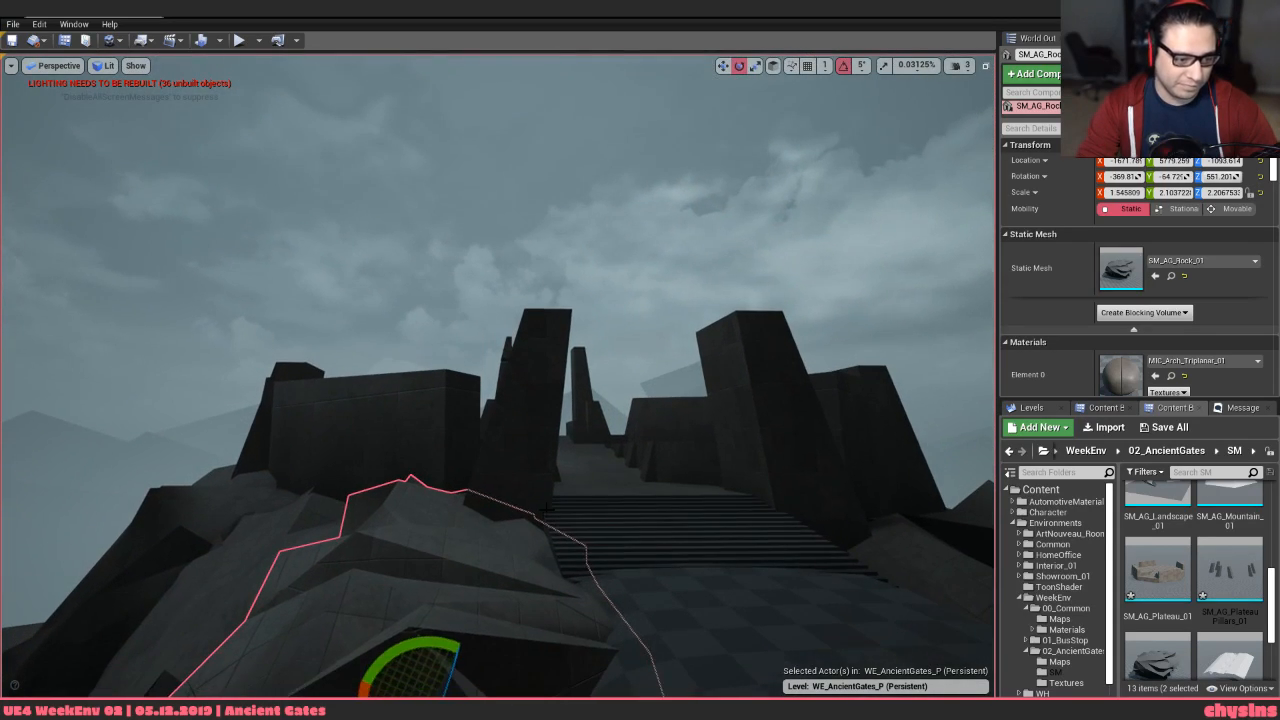
Nudge the rock slightly to about X -1674, Y 5779, Z -1098, judging its fit from path level
key("w")
right_click_drag(444, 638, 455, 608)
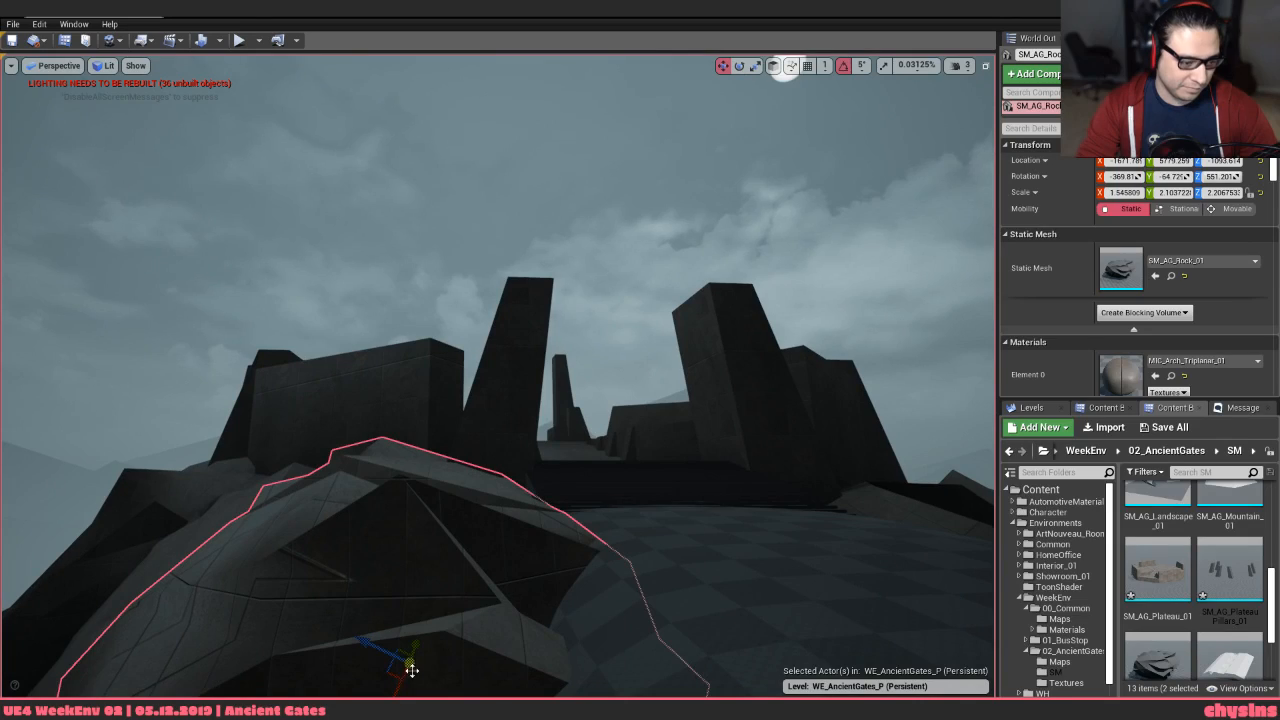
right_click_drag(412, 671, 394, 704)
mouse_move(431, 611)
left_mouse_down()
mouse_move(437, 626)
mouse_move(444, 606)
left_mouse_up()
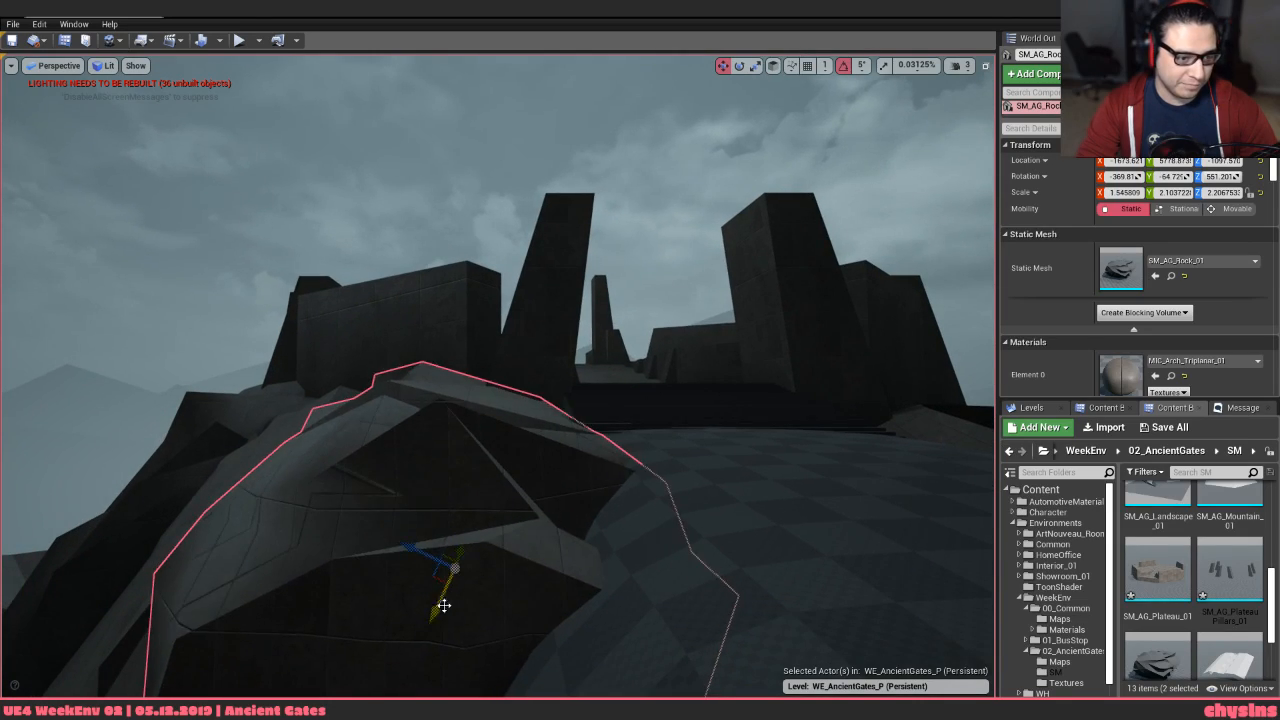
Rotate the rock to about -380°, -63°, 574° so it sits along the path's edge
right_click_drag(444, 606, 450, 531)
key("e")
left_click_drag(325, 528, 378, 466)
key("w")
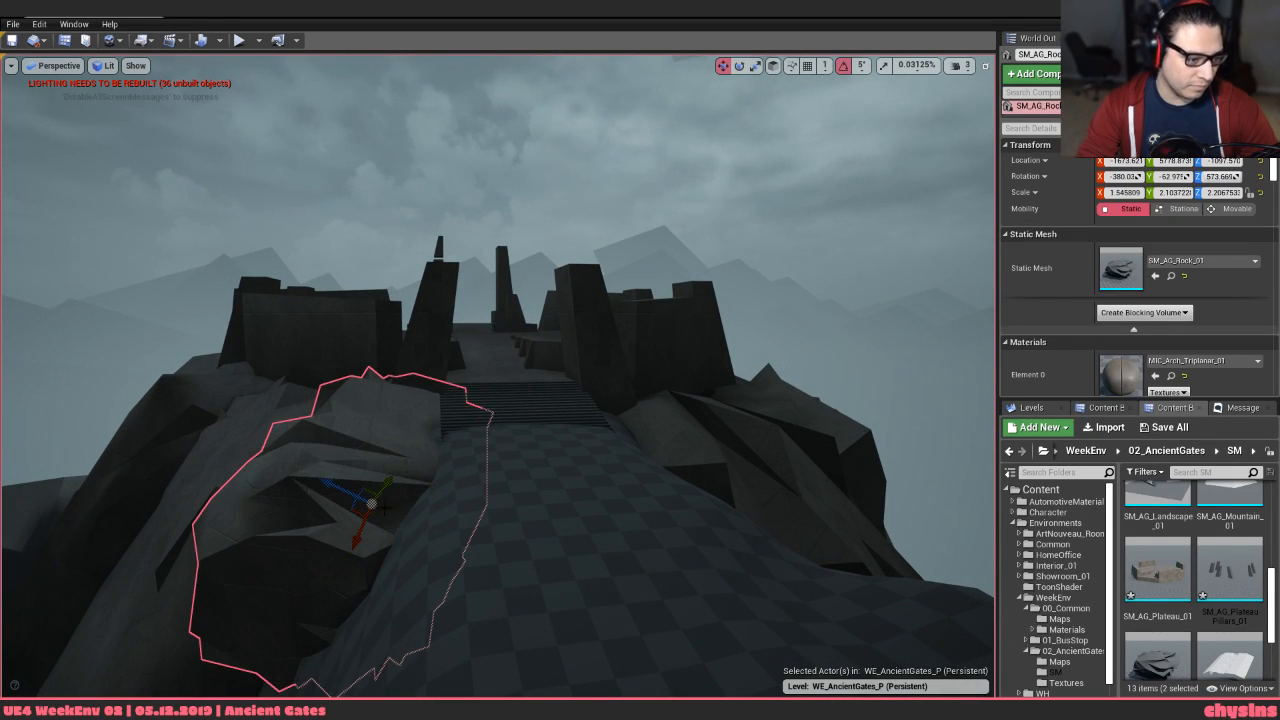
Lower the rock beside the path to about Z -1145 and rotate it to about -407°, -52°, 605°
left_click_drag(365, 528, 358, 538)
key("Escape")
right_click_drag(358, 538, 391, 387)
key("w")
left_click(391, 387)
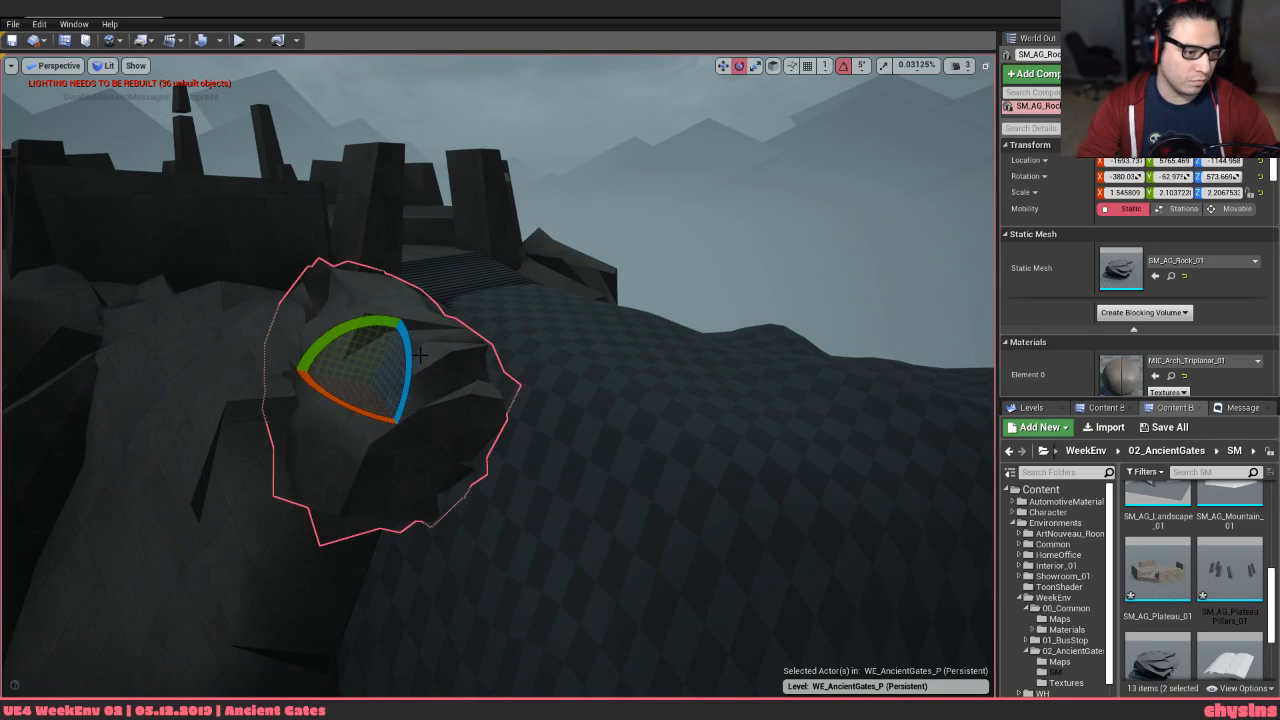
left_click_drag(419, 353, 328, 449)
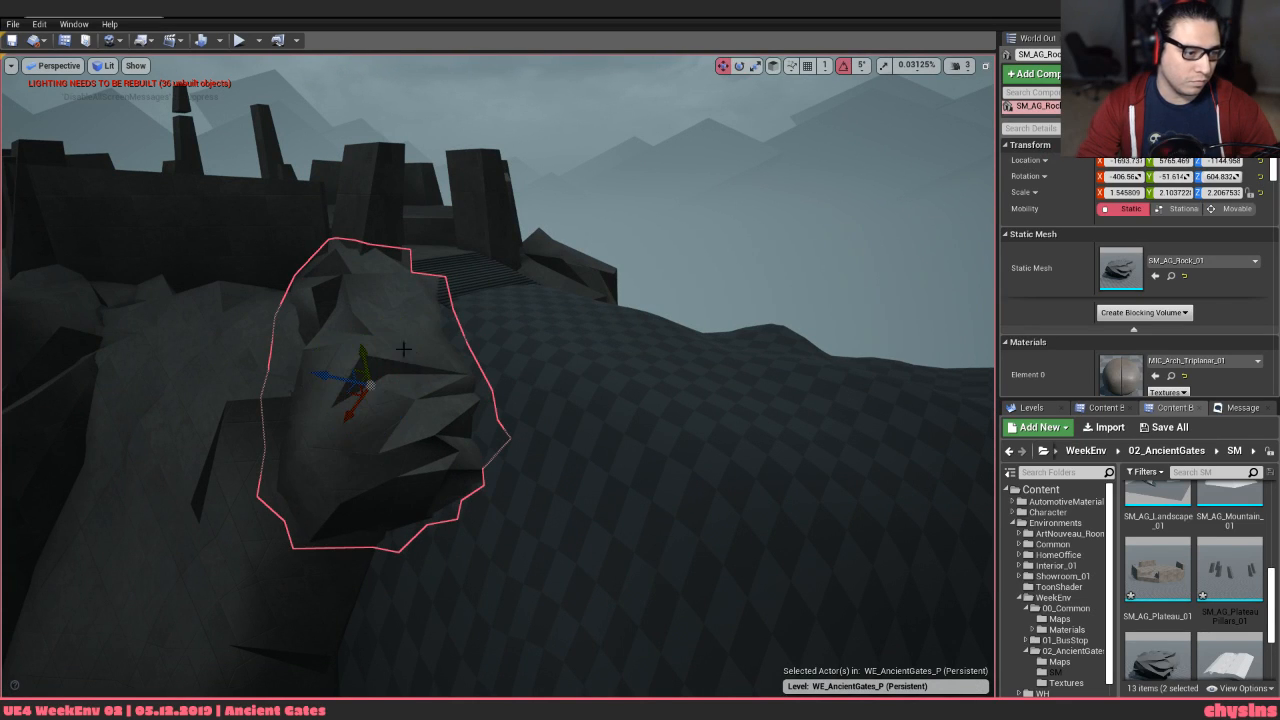
Move the rock to about X -1638, Y 6066, Z -1470 and rotate it to about -399°, -44°, 595°
left_click_drag(360, 407, 355, 435)
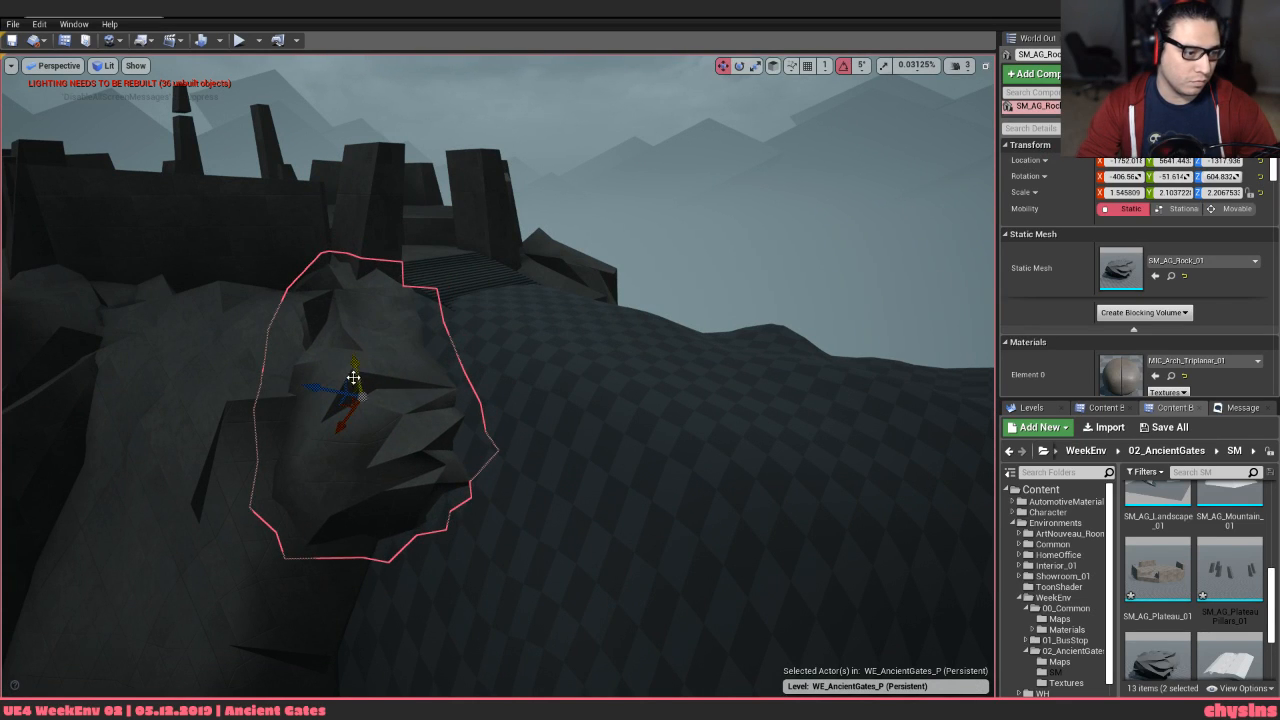
left_click_drag(353, 377, 374, 434)
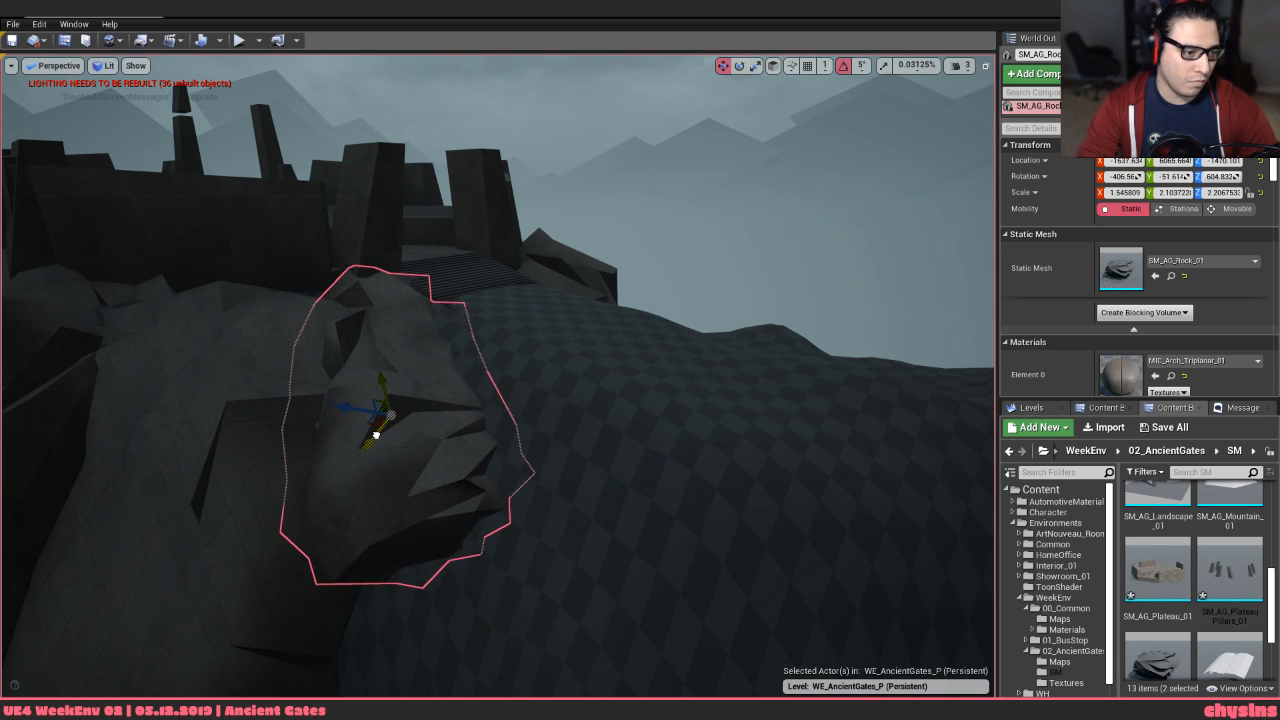
right_click_drag(338, 404, 338, 404)
key("e")
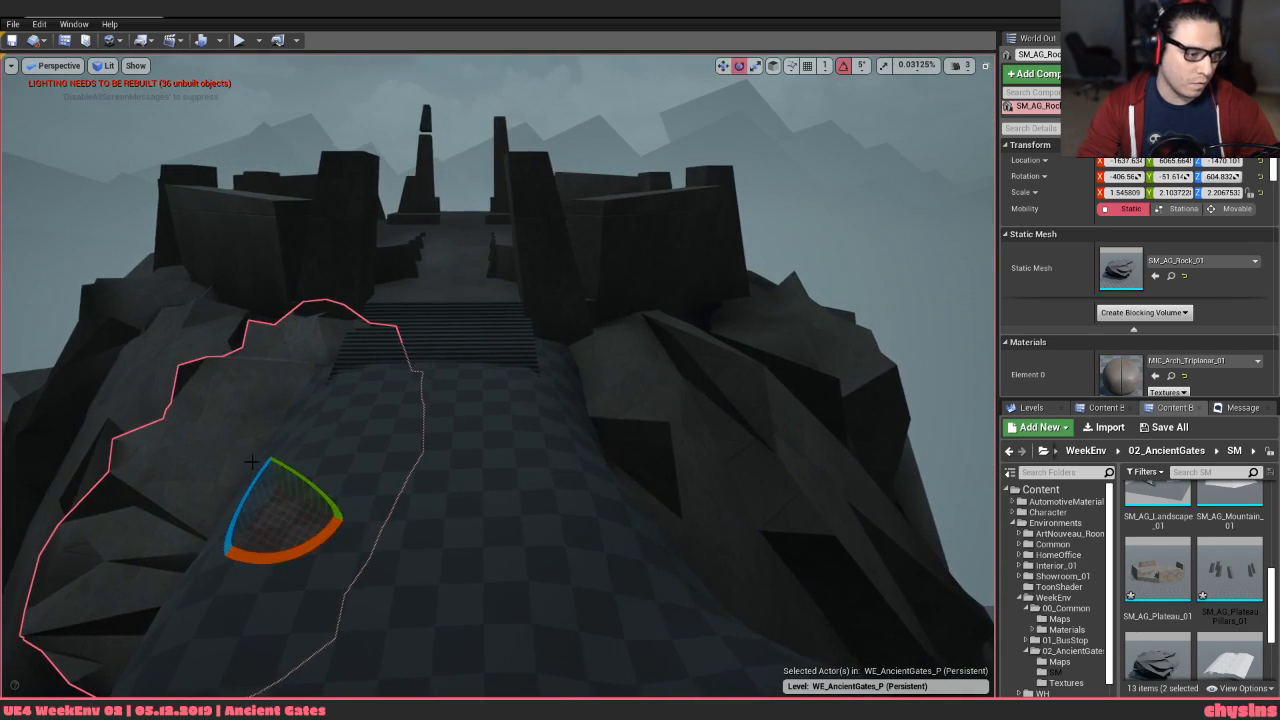
left_click_drag(290, 540, 245, 548)
left_click_drag(300, 486, 316, 490)
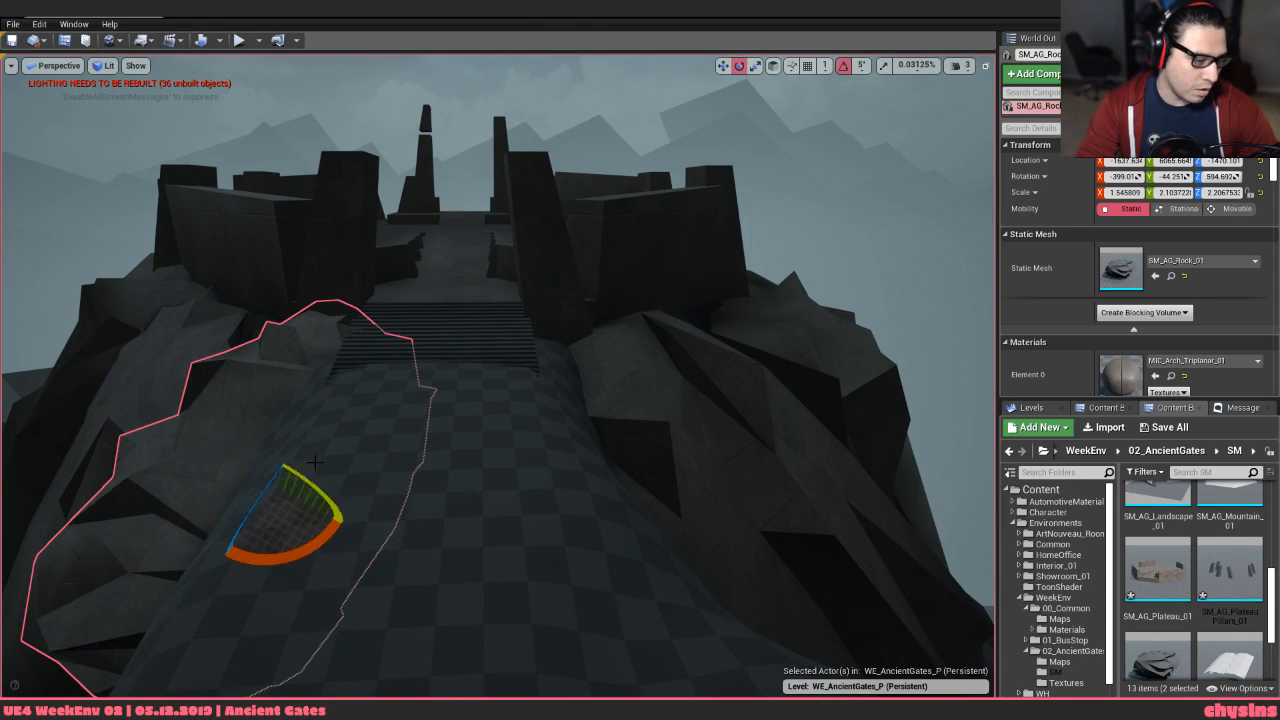
Turn the rock to about -404° on X and shift it to about X -1651, Y 6198, Z -1414
mouse_move(316, 490)
right_mouse_down()
mouse_move(356, 488)
mouse_move(306, 492)
mouse_move(316, 500)
right_mouse_up()
right_click_drag(445, 406, 408, 408)
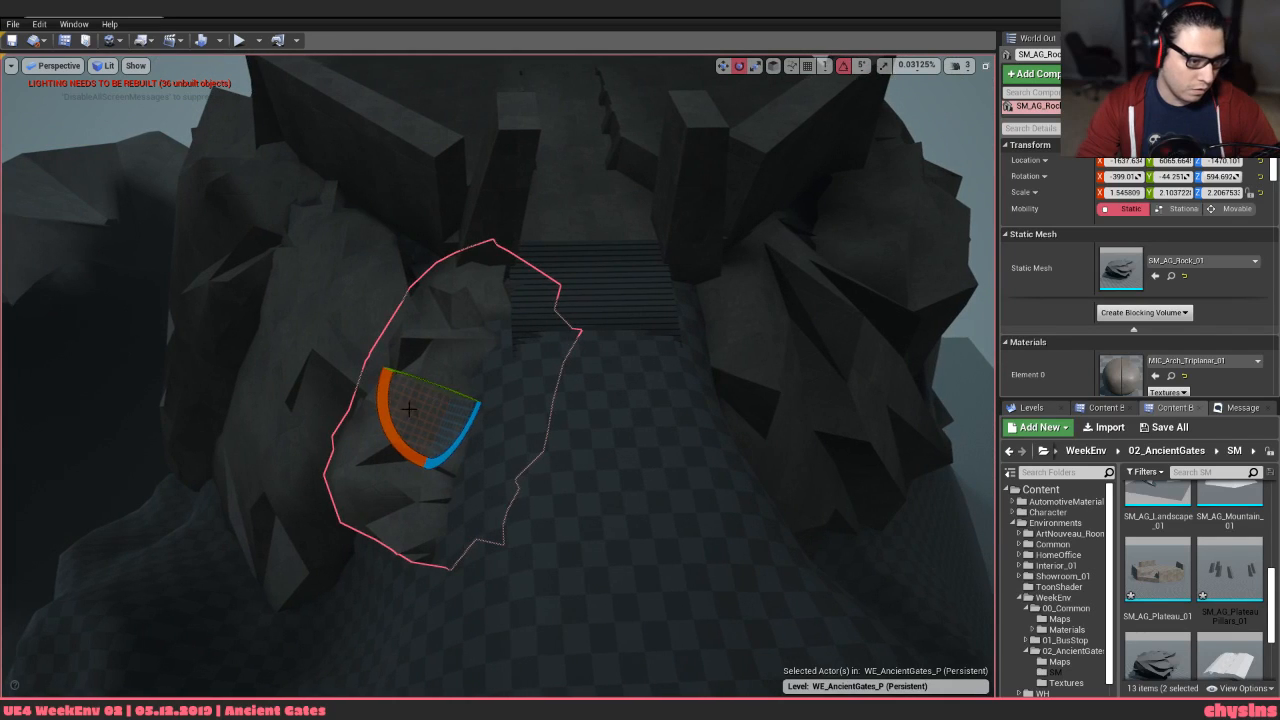
left_click_drag(378, 366, 380, 370)
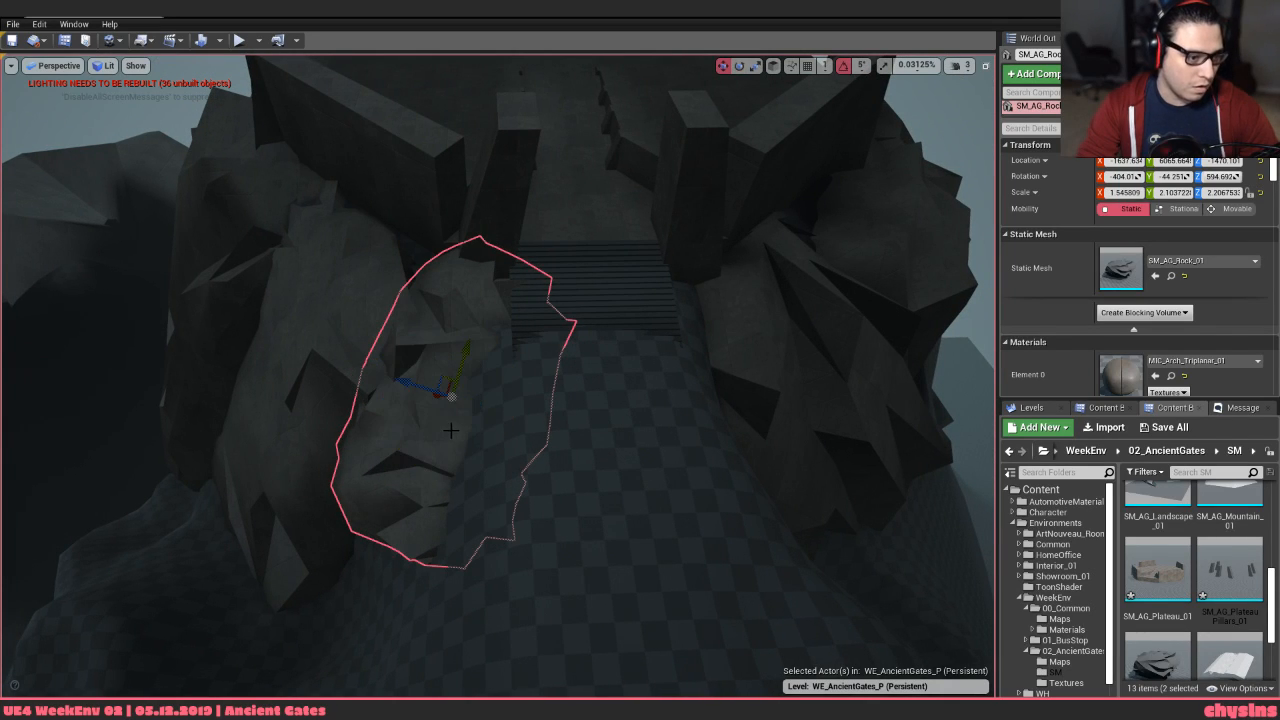
left_click_drag(466, 358, 464, 364)
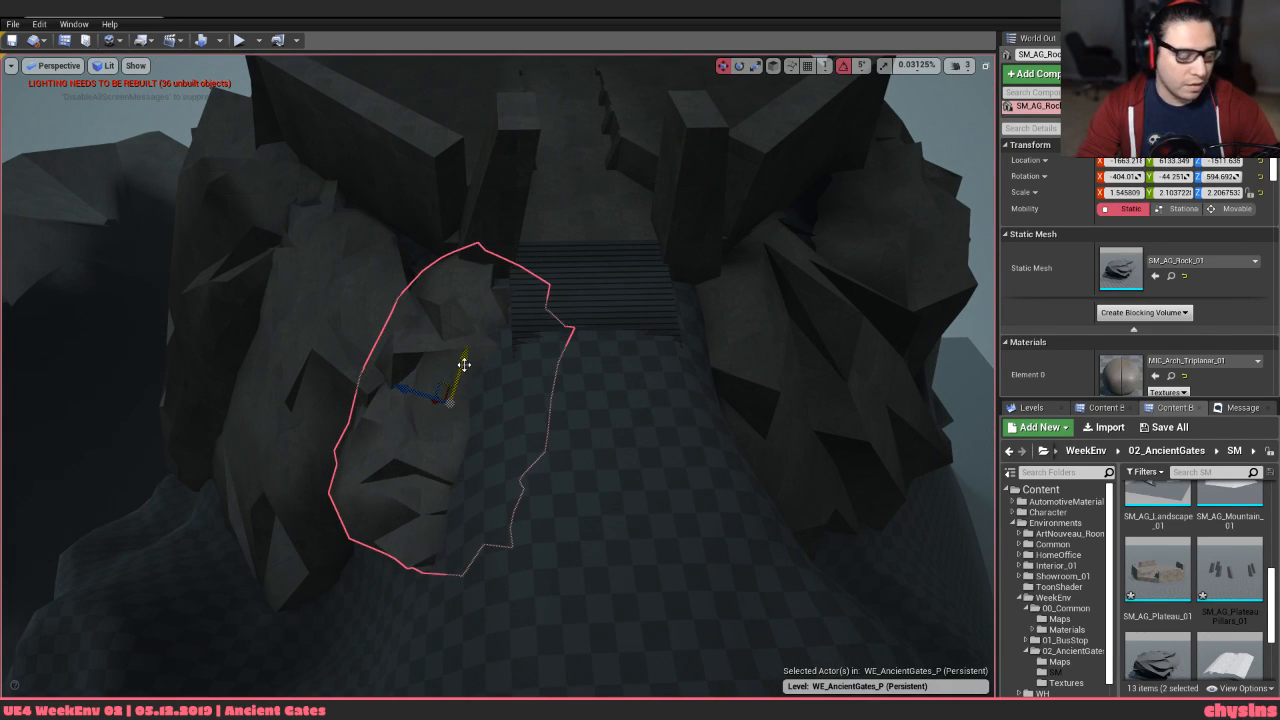
mouse_move(508, 448)
right_mouse_down()
mouse_move(502, 385)
mouse_move(525, 380)
mouse_move(509, 447)
right_mouse_up()
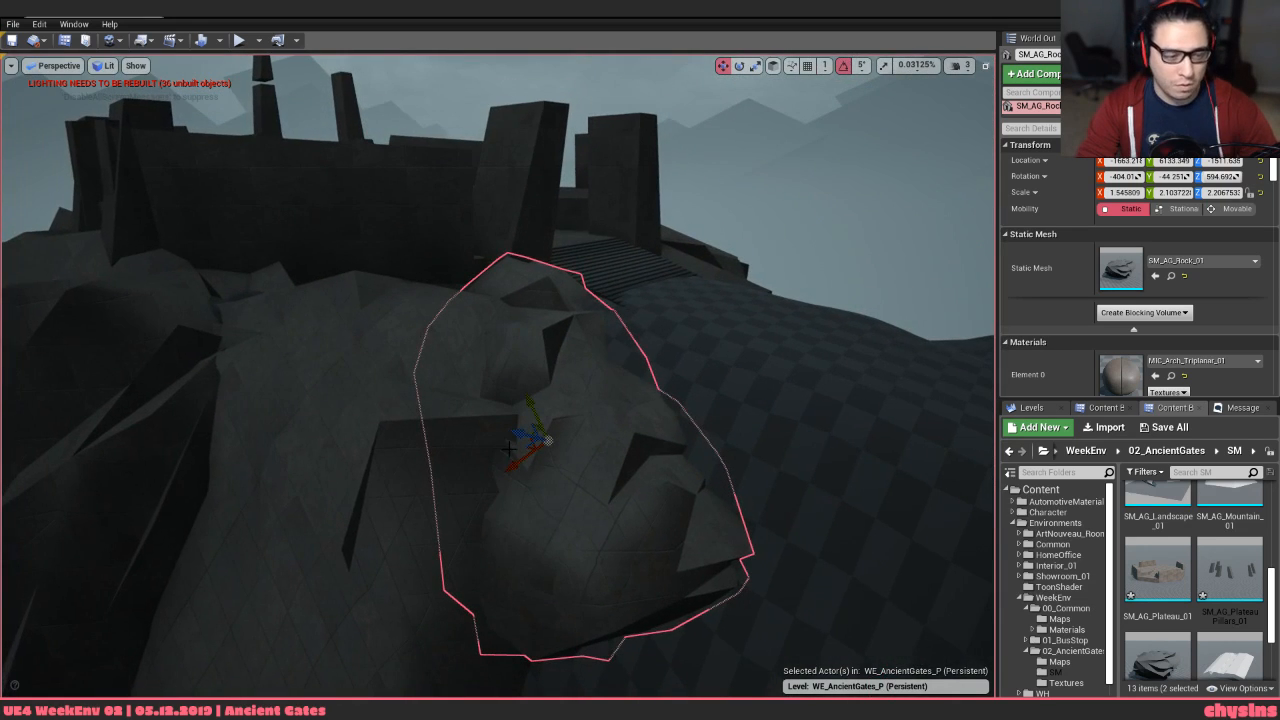
left_click_drag(529, 444, 535, 437)
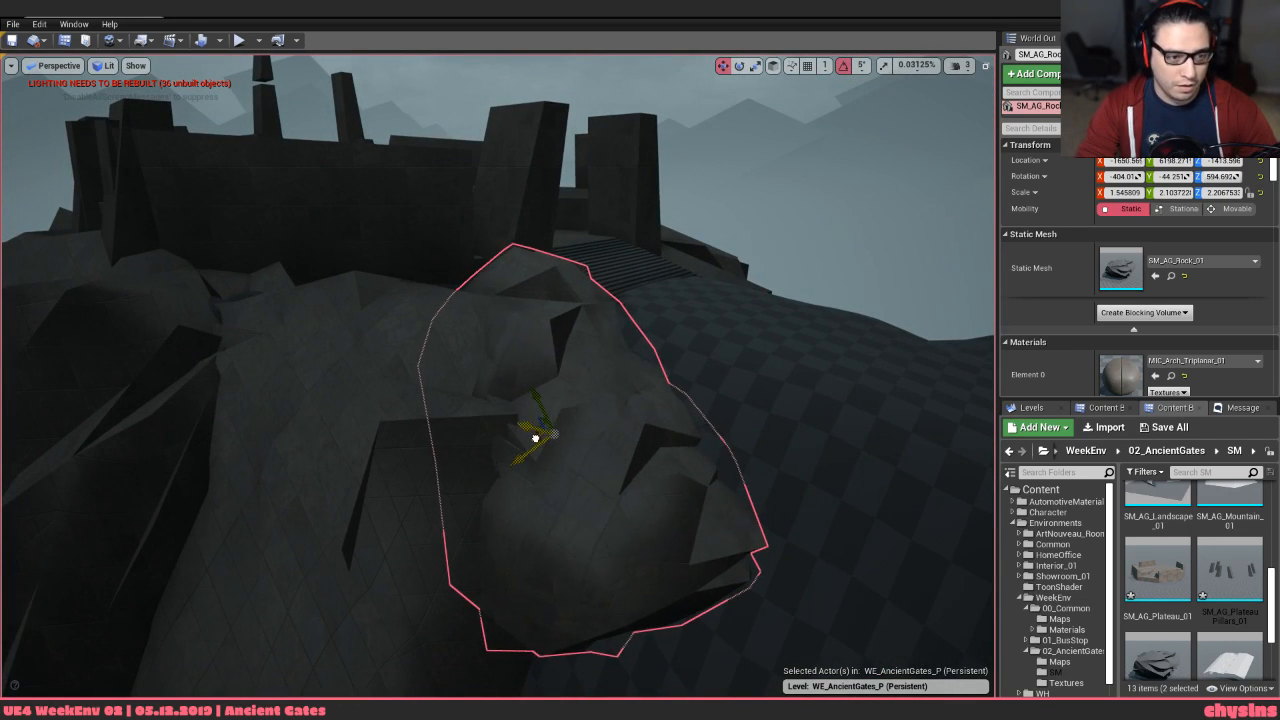
Nudge the rock to about X -1704, Y 6193, Z -1390, rotate it to about -505°, 29°, 759° and deselect it
right_click_drag(539, 437, 565, 380)
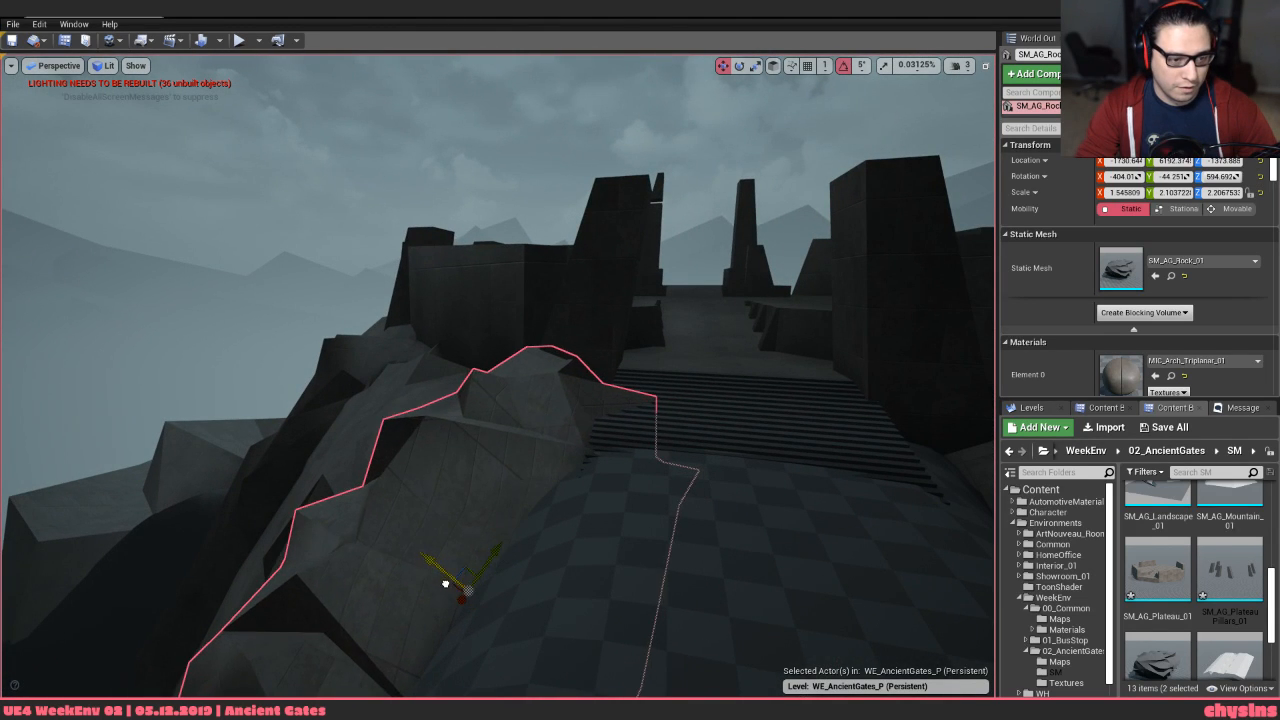
left_click_drag(463, 610, 522, 600)
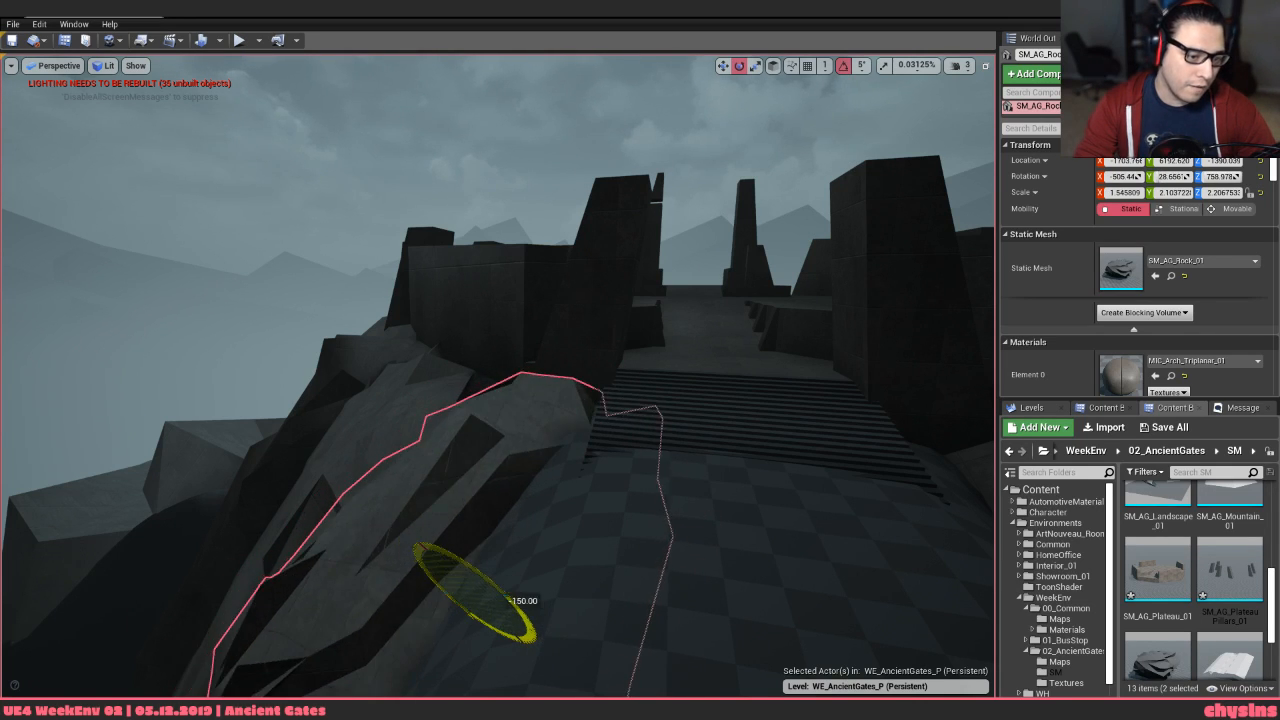
right_click_drag(522, 600, 520, 570)
key("Escape")
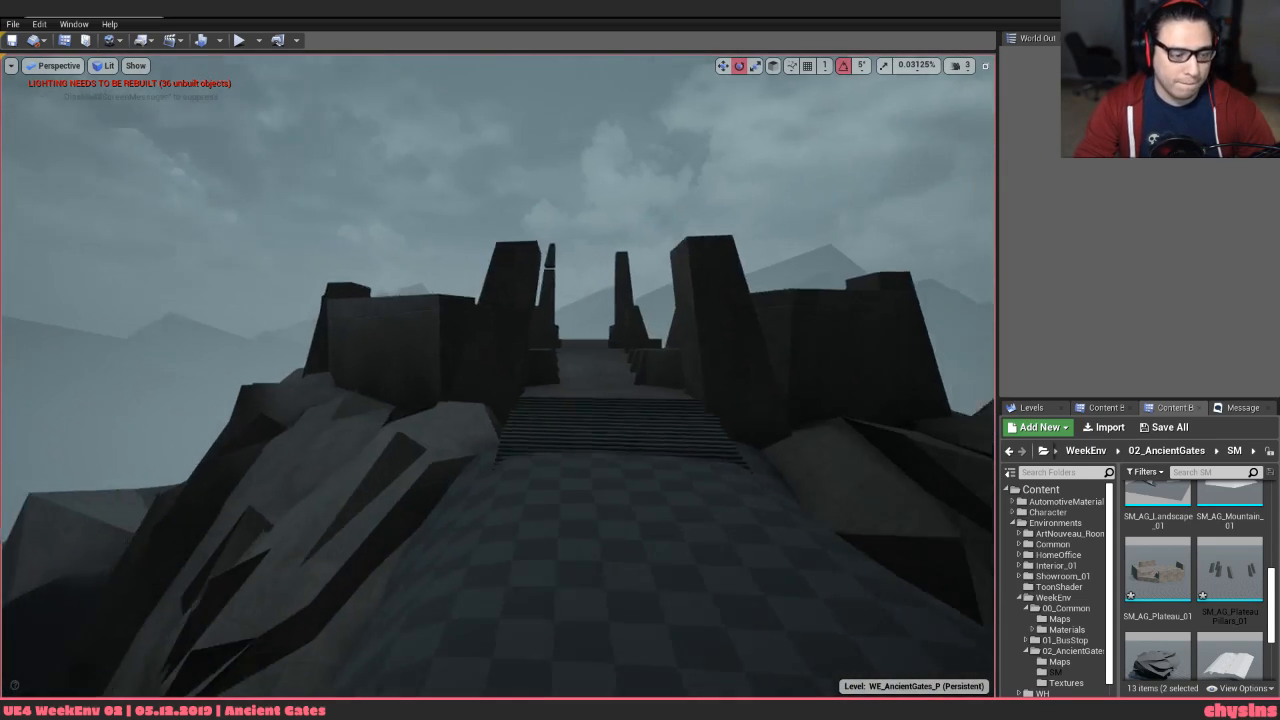
mouse_move(441, 426)
right_mouse_down()
mouse_move(448, 462)
mouse_move(424, 464)
mouse_move(452, 450)
mouse_move(441, 426)
right_mouse_up()
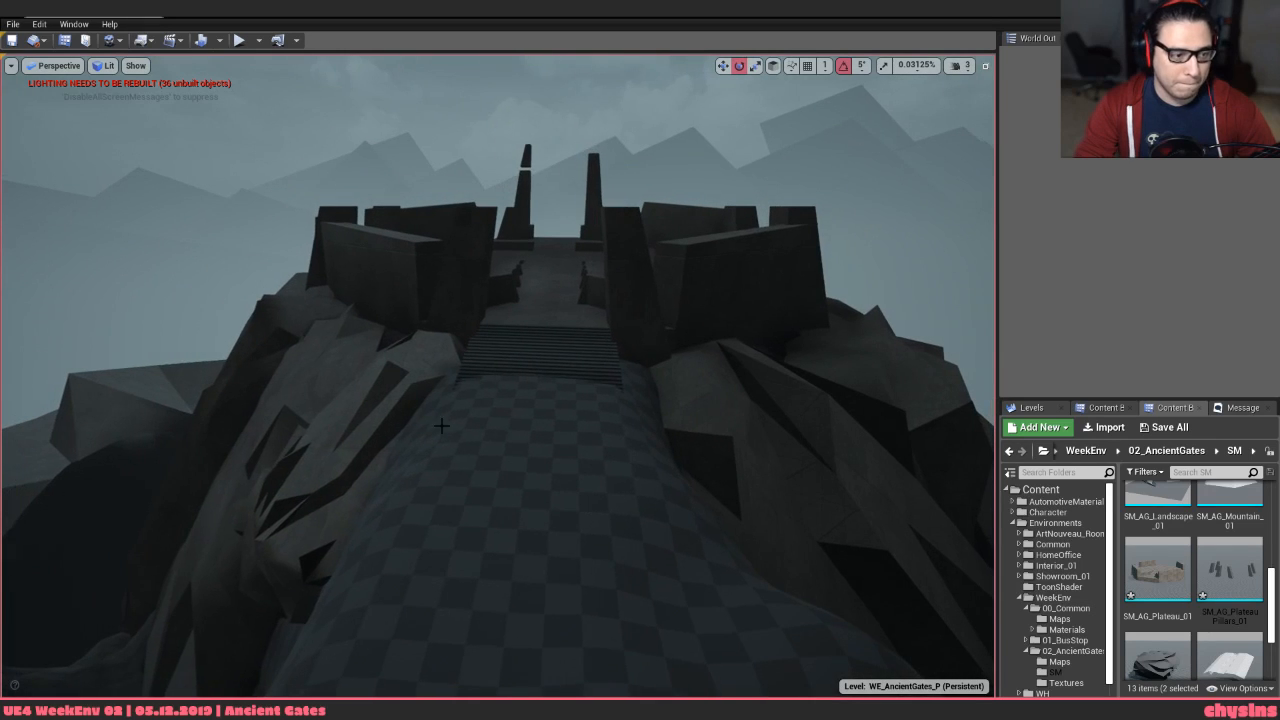
Duplicate the rock beside the stairs and place the copy at about X -723, Y 6986, Z -700, rotated to about -415°, 53°, 512°
left_click(402, 426)
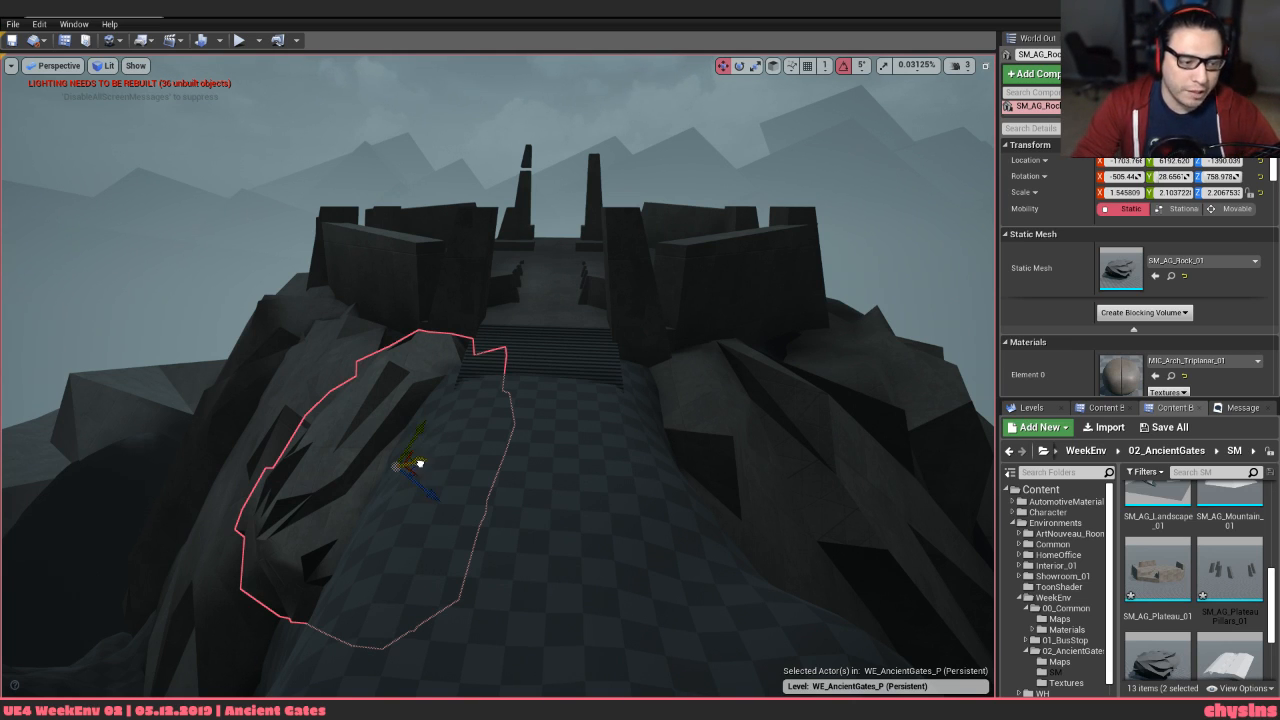
left_click_drag(420, 463, 388, 403)
key("e")
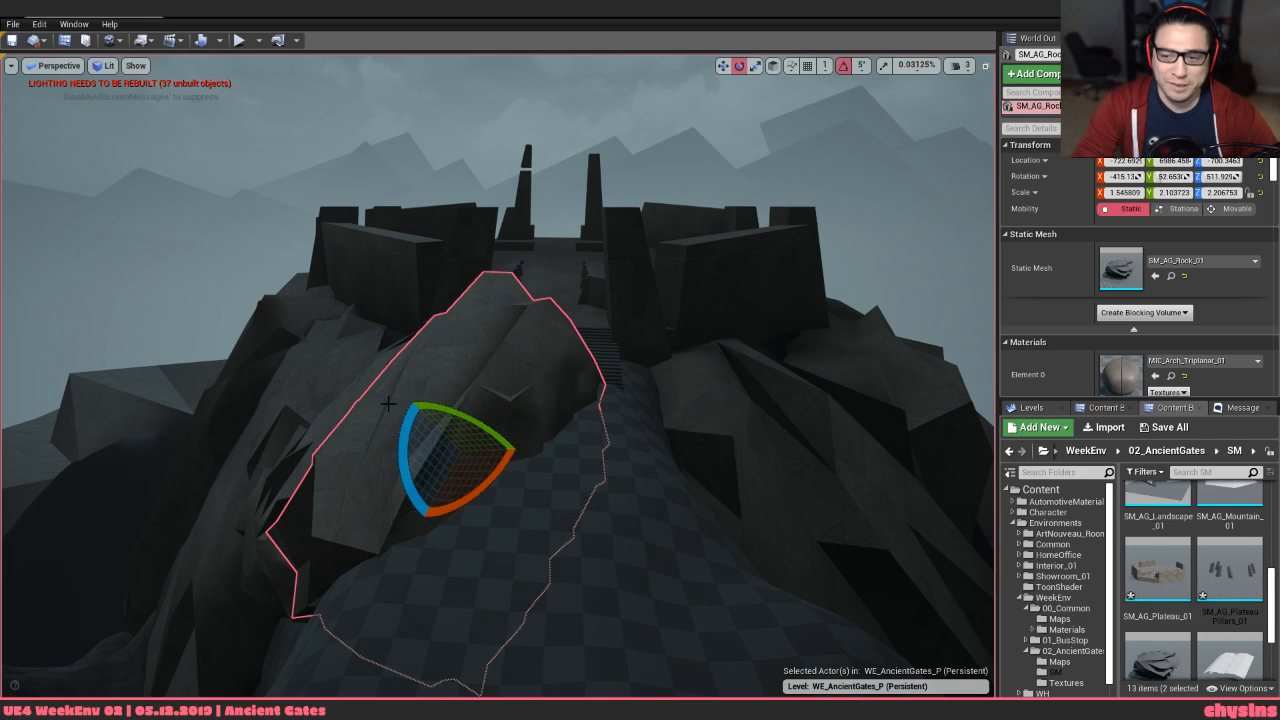
right_click_drag(416, 412, 402, 397)
key("w")
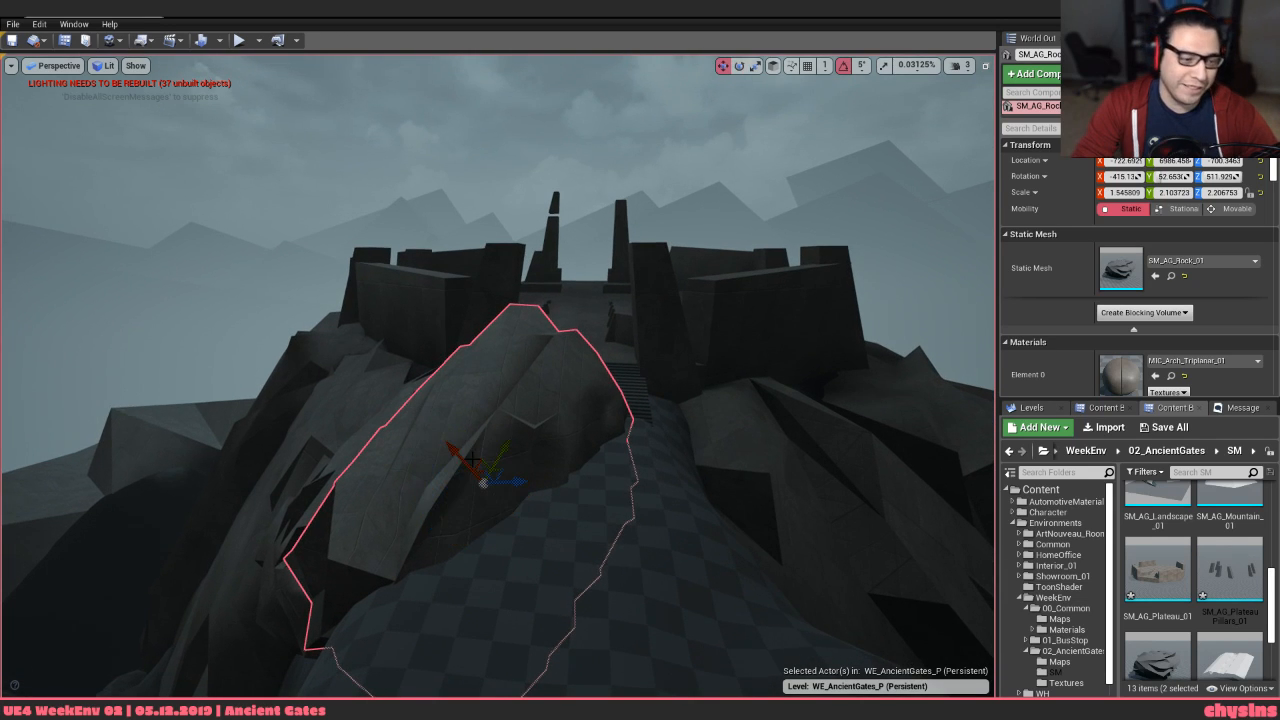
Move the copied rock across the path to about X 1595, Y 6024, Z -964 and rotate it to about -188°, 74°, 550°
left_click_drag(464, 458, 634, 553)
left_click_drag(588, 510, 654, 343)
key("e")
key("w")
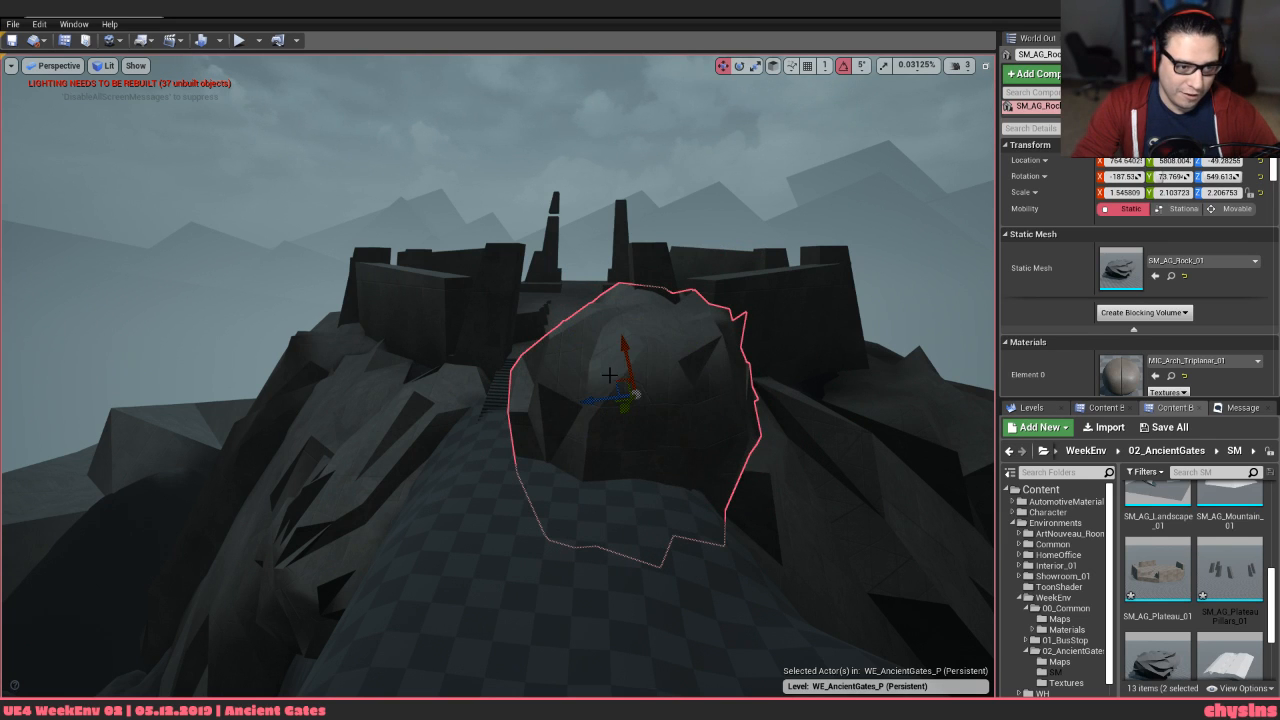
left_click_drag(617, 387, 689, 466)
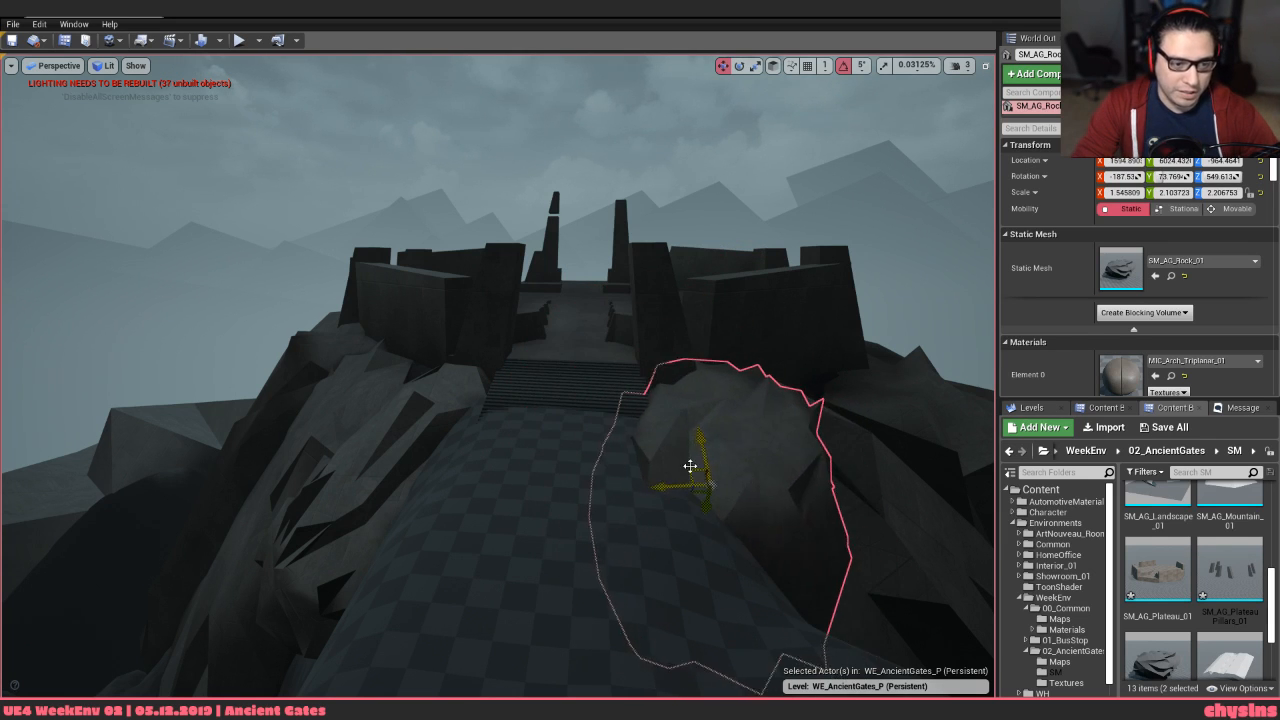
Shift the copied rock to about X 1697, Y 5964, Z -1240 and rotate it to about -211°, 67°, 509°
key("w")
right_click_drag(689, 466, 740, 470)
key("s")
right_click_drag(660, 434, 683, 434)
key("e")
mouse_move(488, 300)
right_mouse_down()
mouse_move(455, 302)
mouse_move(491, 306)
right_mouse_up()
left_click_drag(502, 305, 523, 343)
right_click_drag(530, 332, 530, 358)
right_click_drag(557, 488, 628, 430)
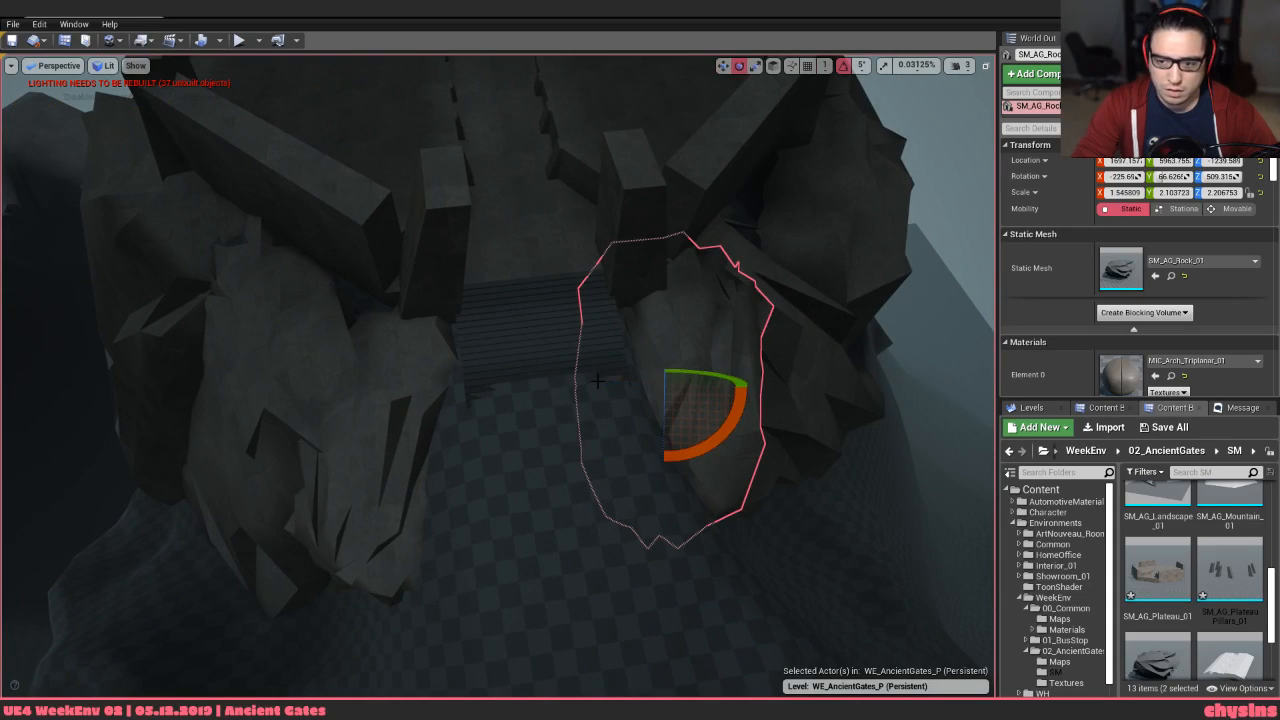
left_click_drag(722, 439, 738, 418)
Pull the copied rock against the stairs' side at about X 1461, Y 5997, Z -1122 and deselect it
right_click_drag(738, 418, 722, 345)
key("w")
key("s")
key("w")
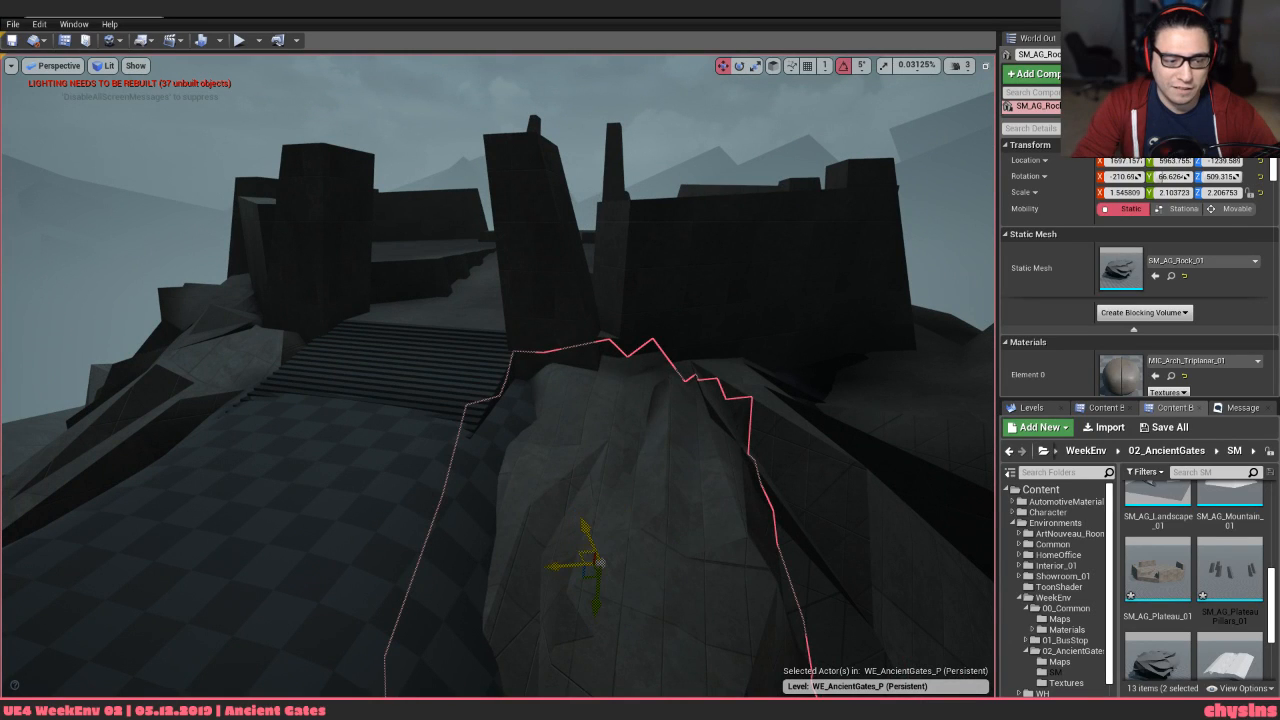
left_click_drag(600, 562, 550, 534)
key("Escape")
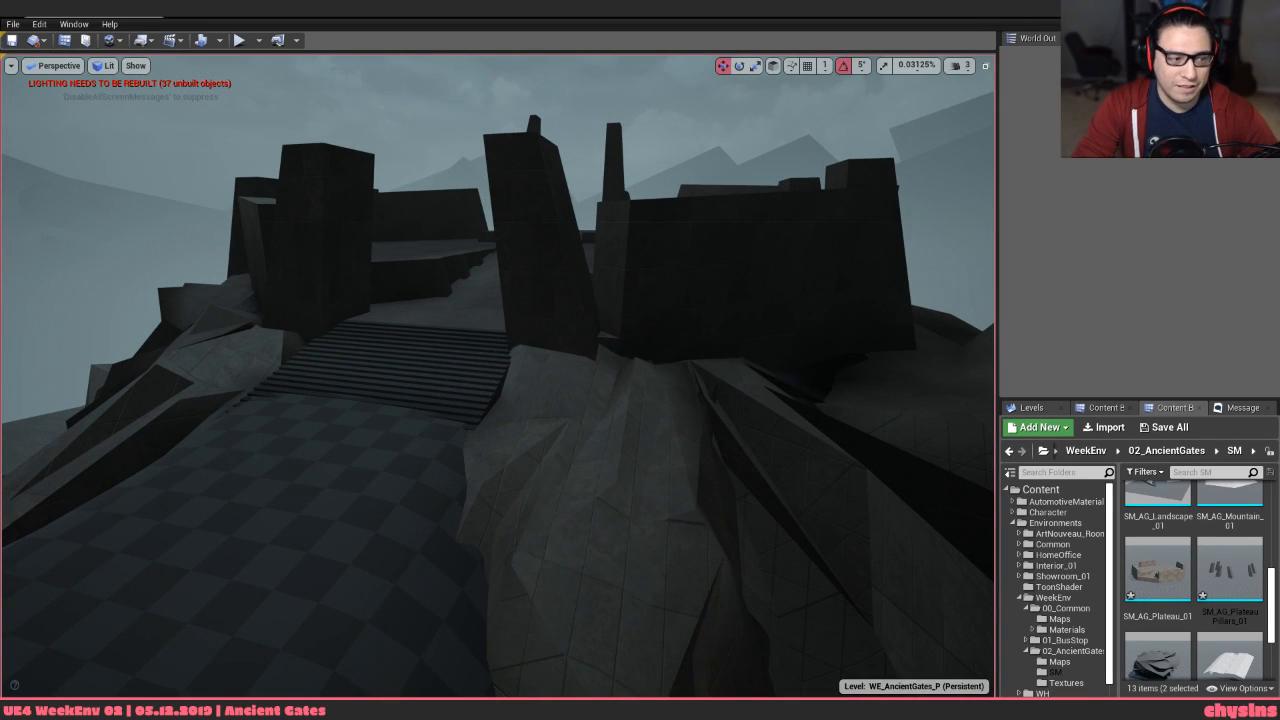
Examine how the copied rock meets the stairs and the front pillar from up close
key("d")
right_click_drag(553, 531, 506, 510)
key("a")
key("d")
key("w")
key("e")
key("w")
key("s")
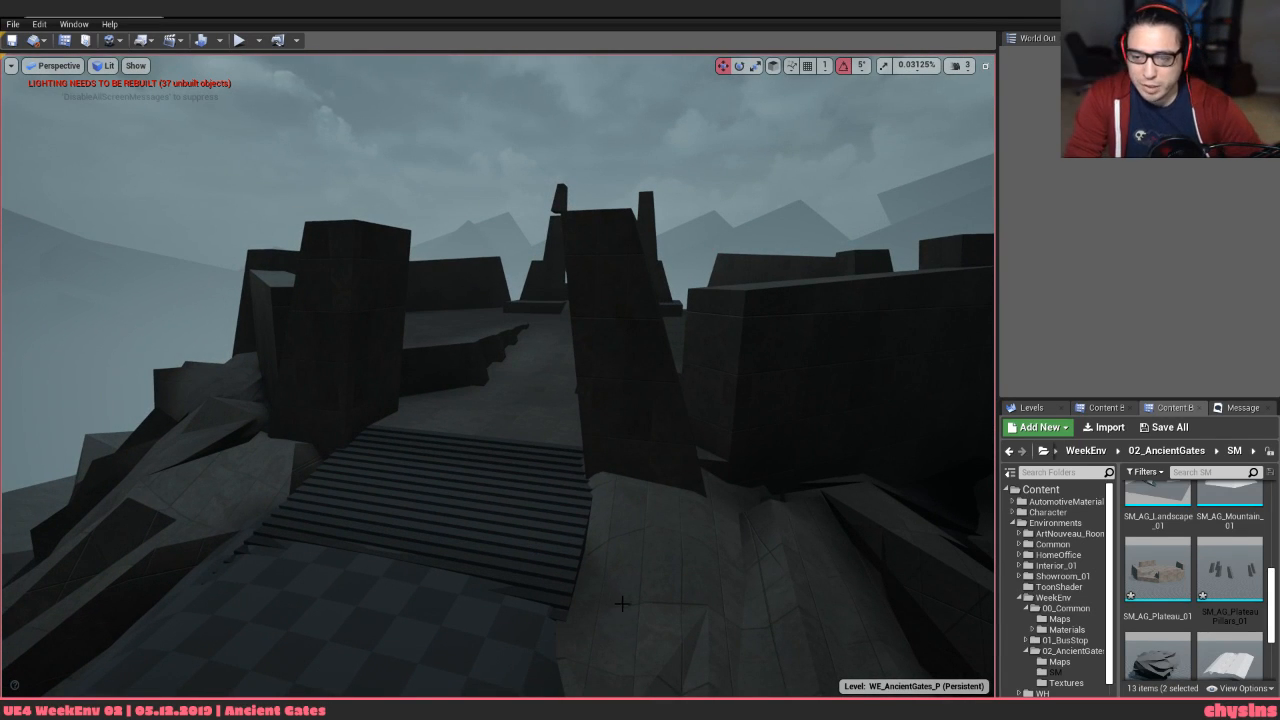
Reselect the copied rock and rotate it to about -200°, 69°, 521° against the path's slope
left_click(652, 610)
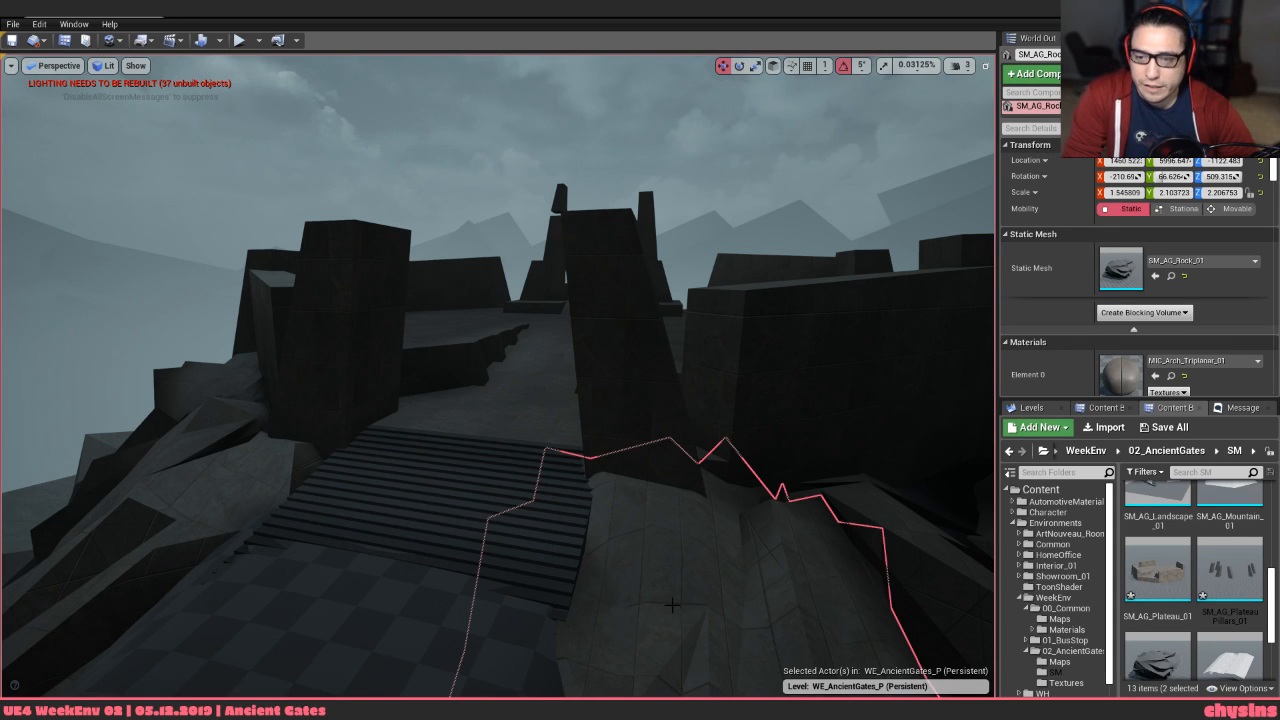
key("e")
key("d")
right_click_drag(723, 571, 673, 615)
key("s")
key("w")
key("s")
key("q")
key("s")
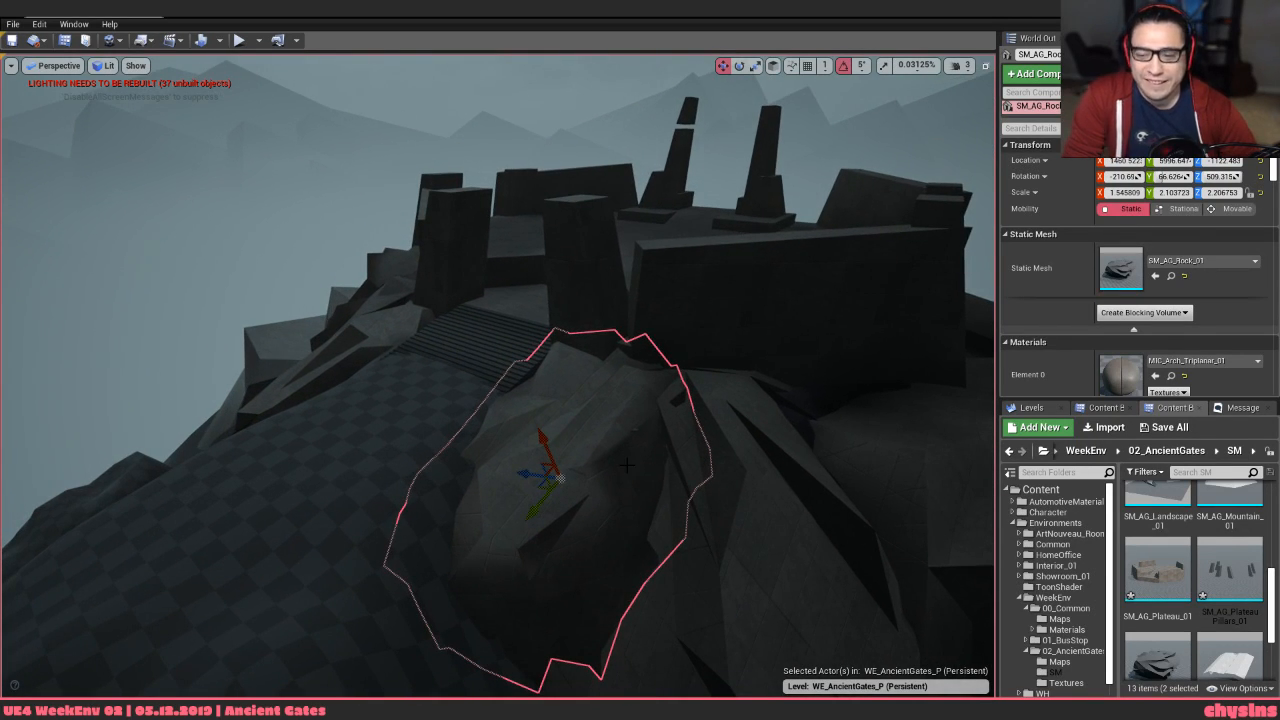
right_click_drag(631, 464, 655, 391)
key("e")
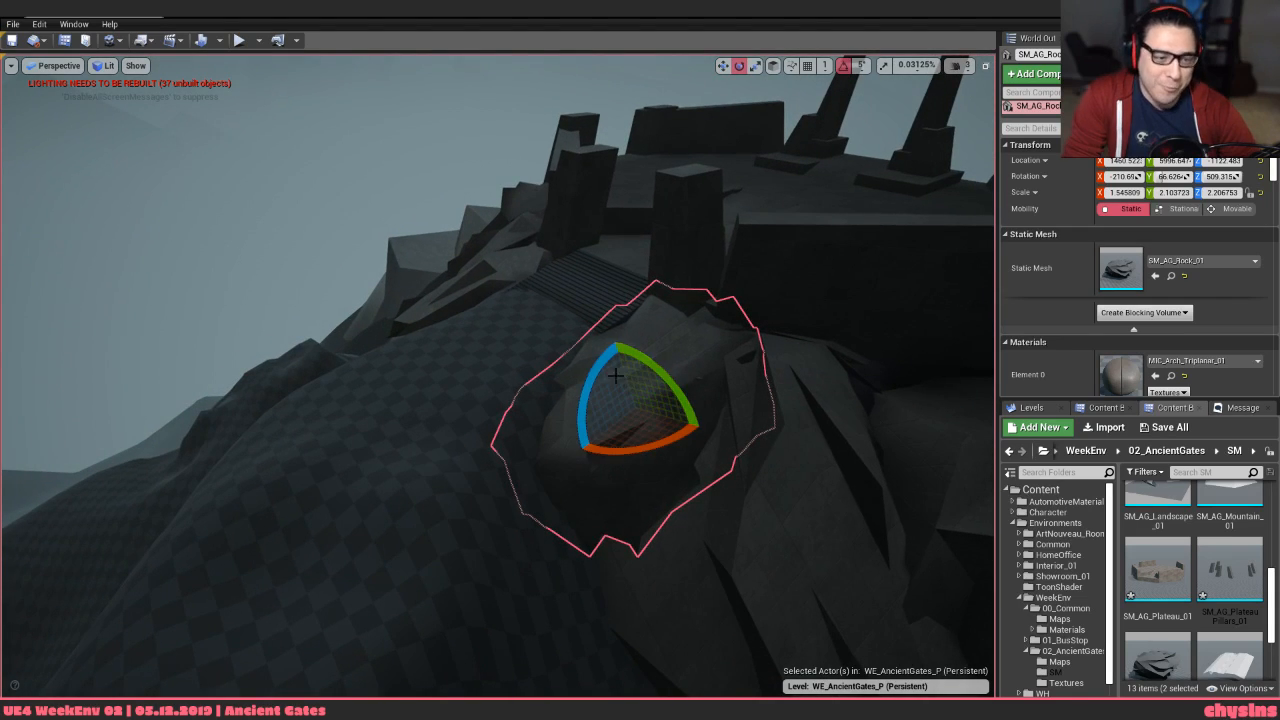
left_click_drag(595, 376, 614, 349)
Examine the copied rock's fit along the path from path level and from its outer side
key("a")
right_click_drag(614, 349, 677, 403)
key("s")
key("w")
key("d")
key("w")
key("a")
key("s")
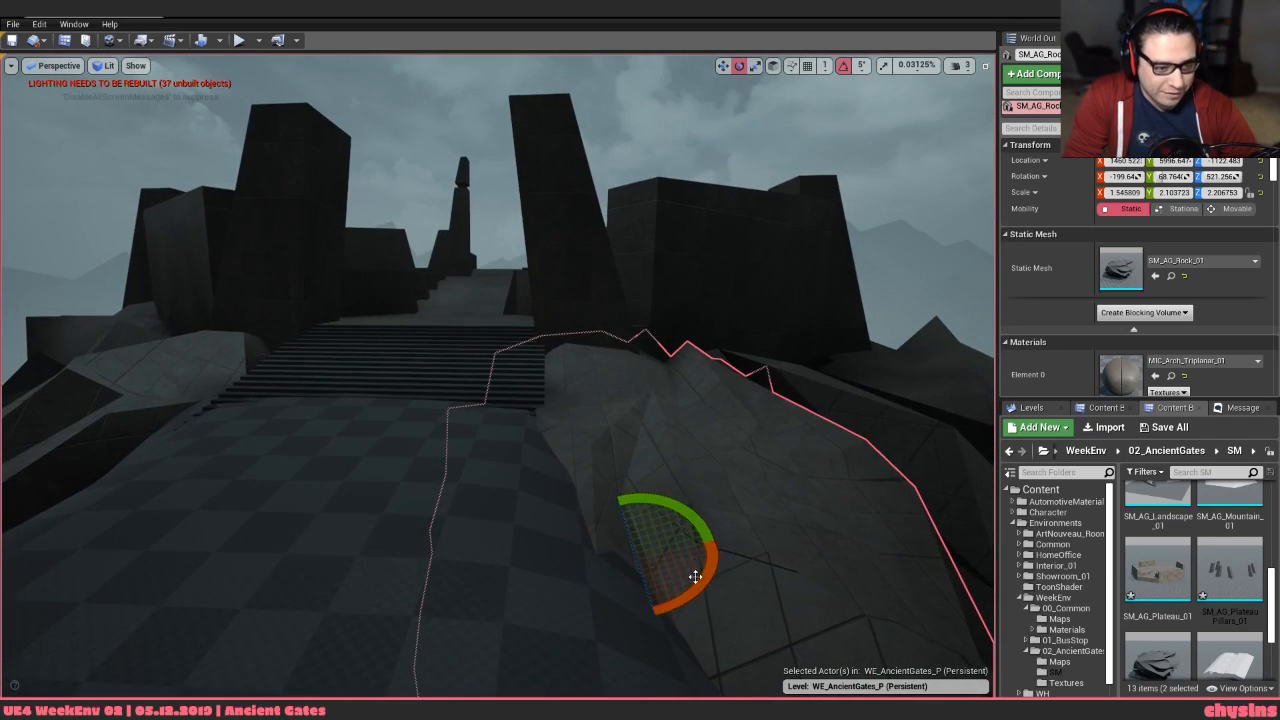
left_click_drag(698, 579, 707, 572)
key("d")
right_click_drag(707, 549, 610, 518)
key("s")
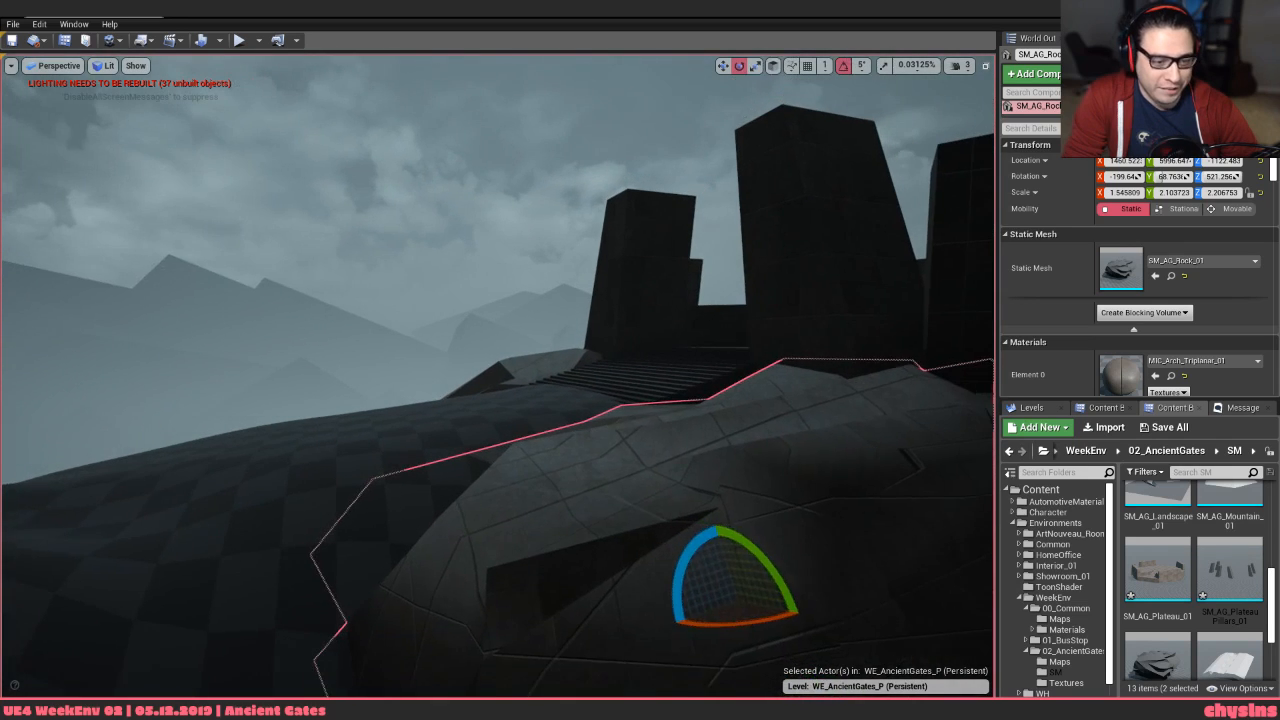
Turn the copied rock slightly to about -195° on X, keeping its position beside the stairs
left_click_drag(697, 546, 697, 547)
right_click_drag(697, 547, 750, 563)
key("a")
right_click_drag(600, 540, 631, 527)
key("Escape")
left_click(572, 438)
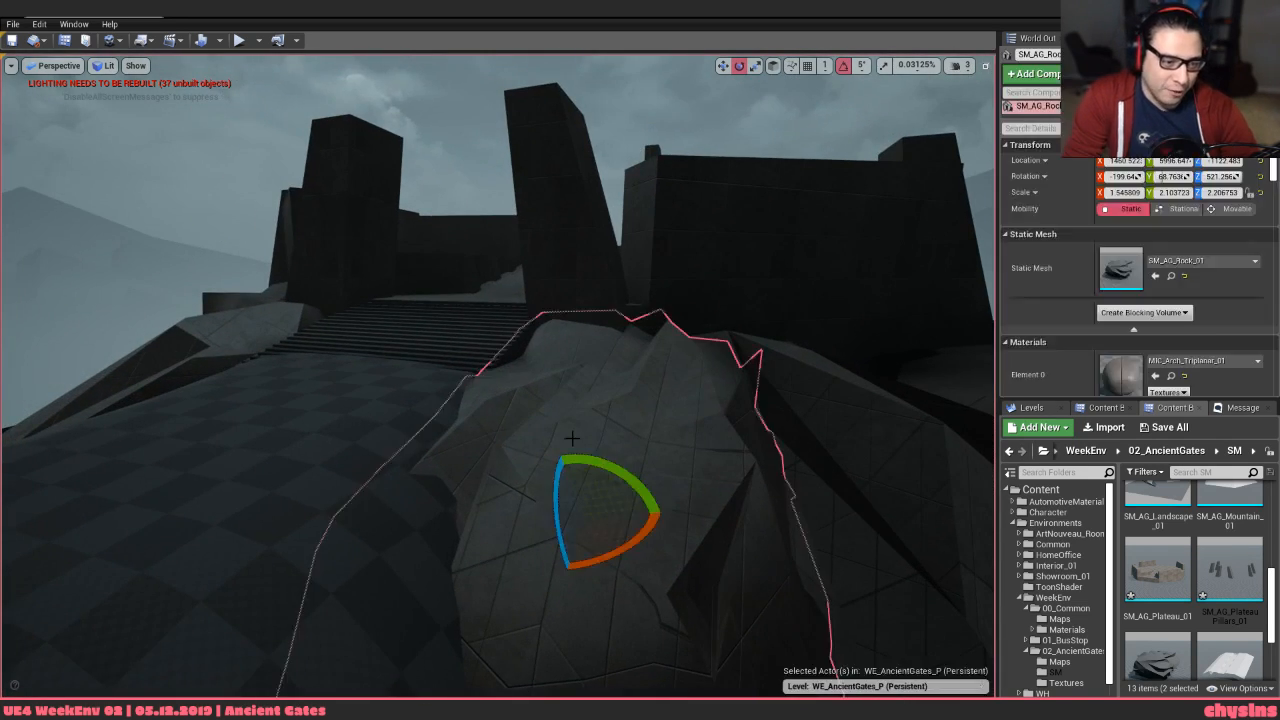
left_click_drag(517, 531, 518, 531)
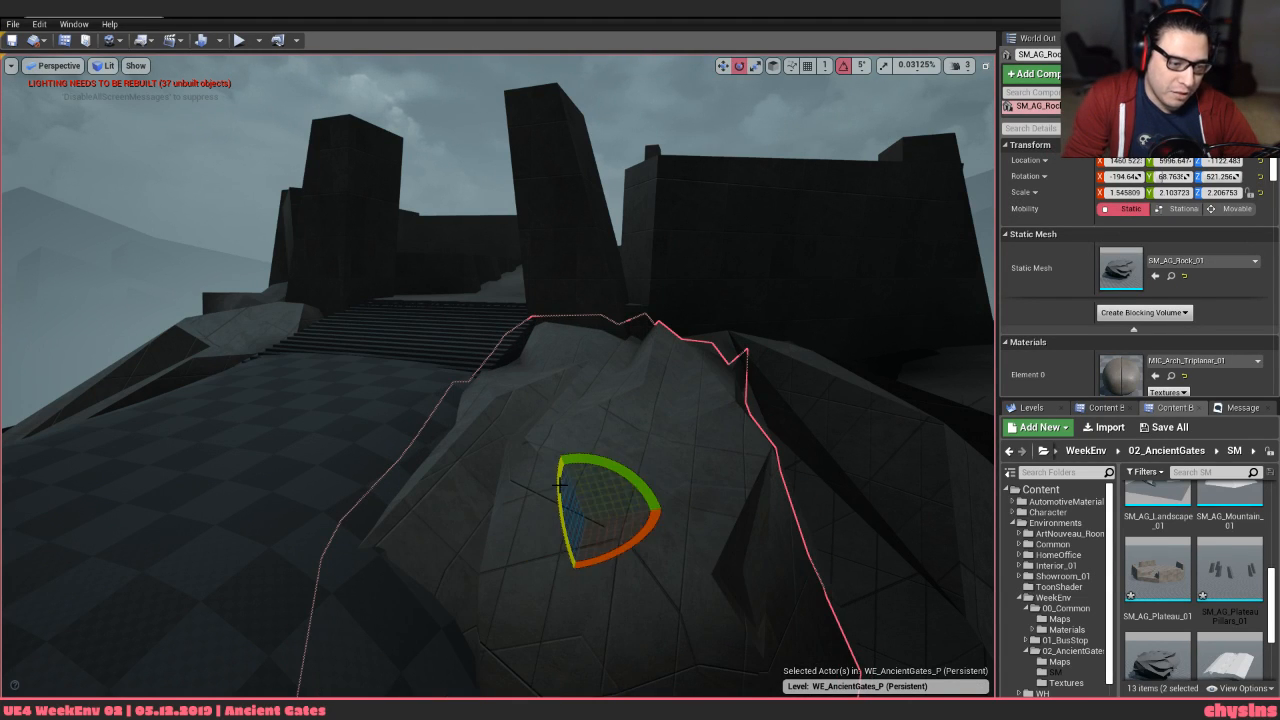
Spin the copied rock to about -359°, 66°, 1078° so a different face lines the path
mouse_move(560, 485)
left_mouse_down()
mouse_move(551, 437)
mouse_move(571, 606)
mouse_move(606, 600)
mouse_move(617, 616)
mouse_move(569, 594)
mouse_move(559, 429)
mouse_move(560, 493)
left_mouse_up()
mouse_move(629, 489)
right_mouse_down()
mouse_move(568, 487)
mouse_move(640, 480)
right_mouse_up()
left_click_drag(590, 456, 592, 422)
mouse_move(581, 440)
right_mouse_down()
mouse_move(630, 442)
mouse_move(581, 440)
right_mouse_up()
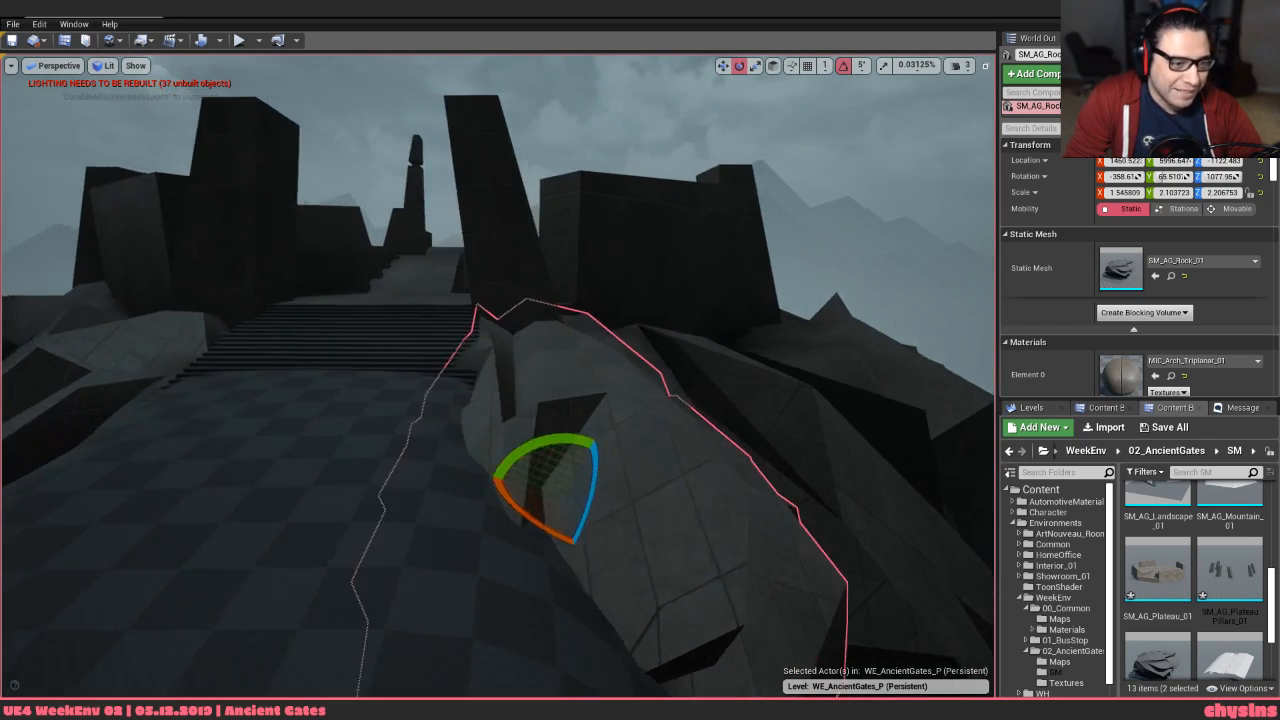
Sink the copied rock to about Z -1188, rotate it to about -348°, 65°, 1090° and deselect it
key("w")
mouse_move(562, 487)
left_mouse_down()
mouse_move(580, 508)
mouse_move(563, 514)
mouse_move(560, 495)
mouse_move(592, 436)
mouse_move(570, 505)
mouse_move(574, 492)
left_mouse_up()
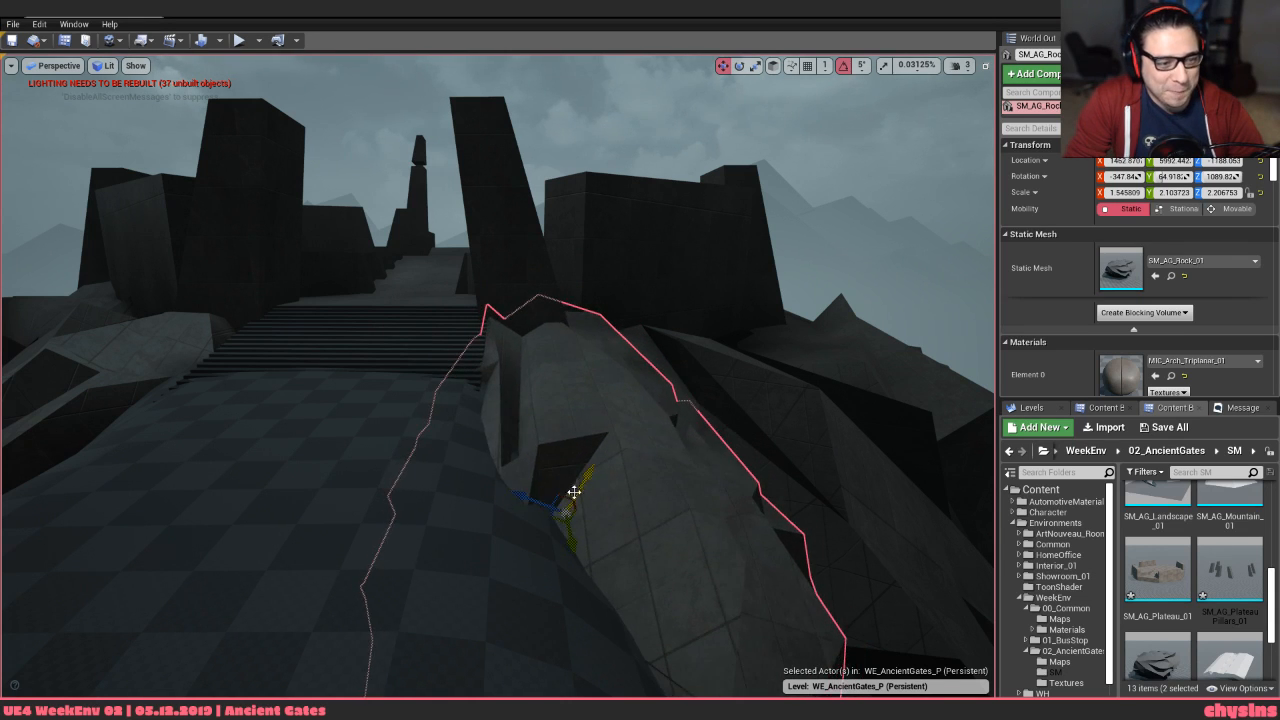
right_click_drag(574, 492, 556, 490)
key("Escape")
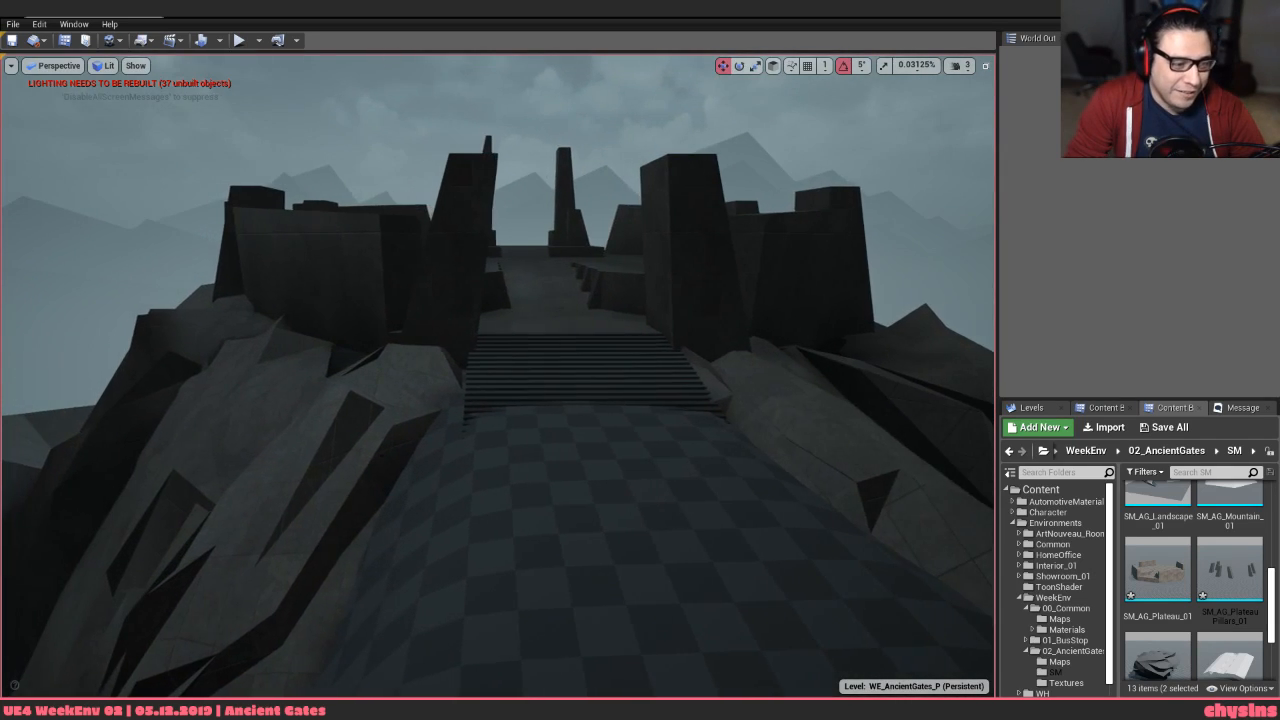
Select the original rock on the opposite side, move it to about X -1528, Y 6269, Z -1249 and rotate to about -520°, 45°, 734°
left_click(368, 448)
right_click_drag(368, 448, 368, 452)
key("e")
left_click_drag(399, 413, 434, 371)
key("w")
key("e")
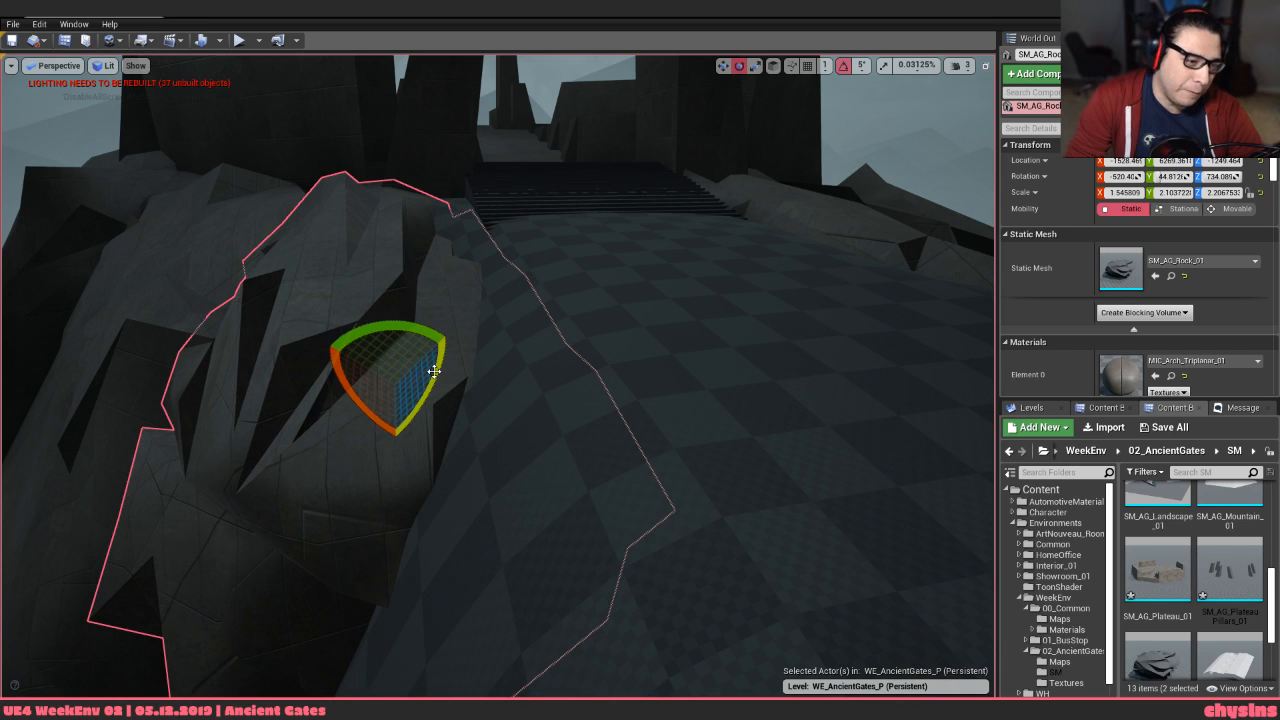
Adjust the rotation and position of the selected rock beside the stairs so it lines the path, and deselect it
right_click_drag(425, 368, 425, 354)
left_click_drag(484, 400, 515, 342)
key("e")
key("w")
key("e")
left_click_drag(500, 396, 484, 437)
key("w")
key("Escape")
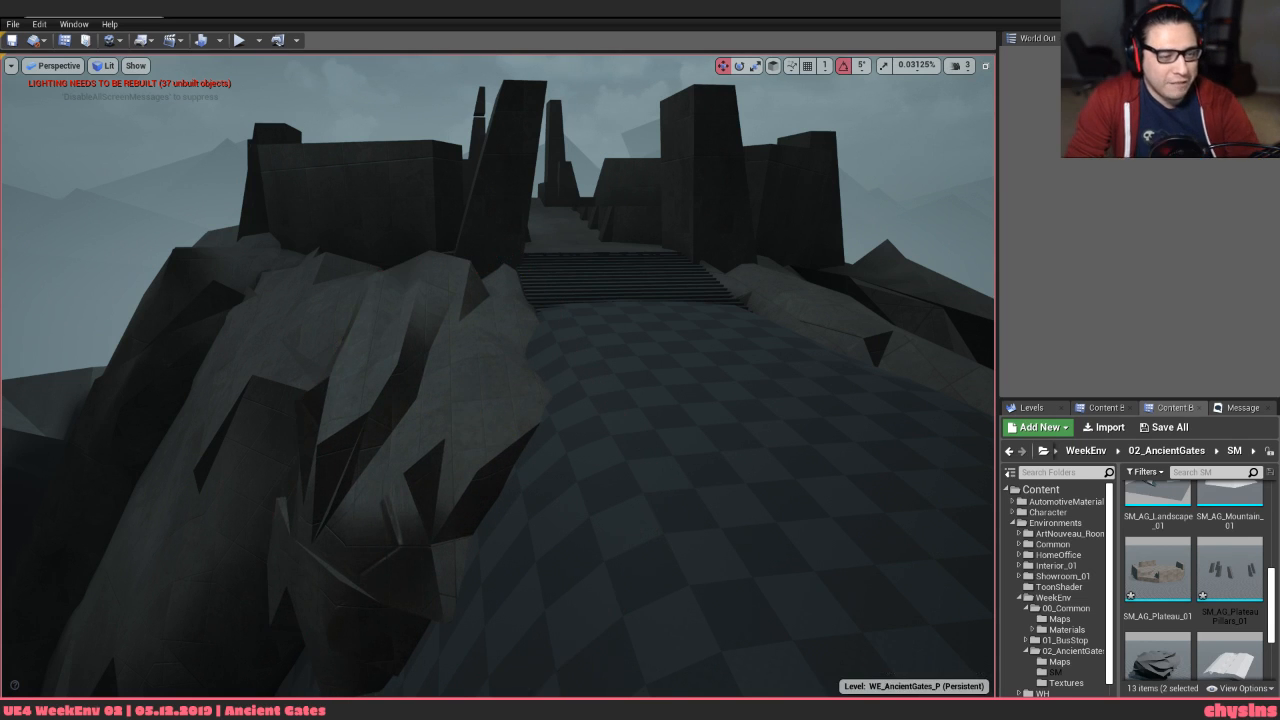
Select the large cliff rock below the plateau wall beside the stairs and rotate it to about -220° on X
key("d")
right_click_drag(537, 455, 526, 431)
key("w")
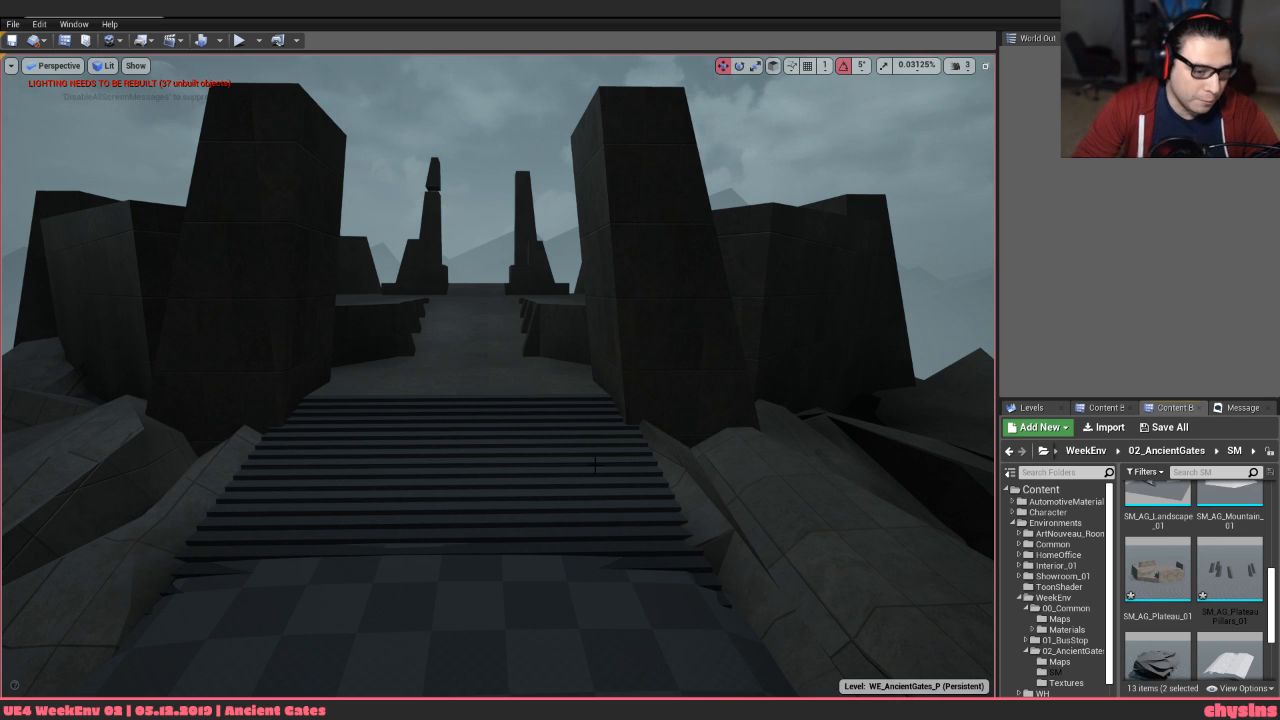
key("s")
right_click_drag(595, 465, 590, 540)
key("d")
key("w")
key("d")
key("s")
left_click(500, 480)
right_click_drag(500, 480, 504, 490)
key("s")
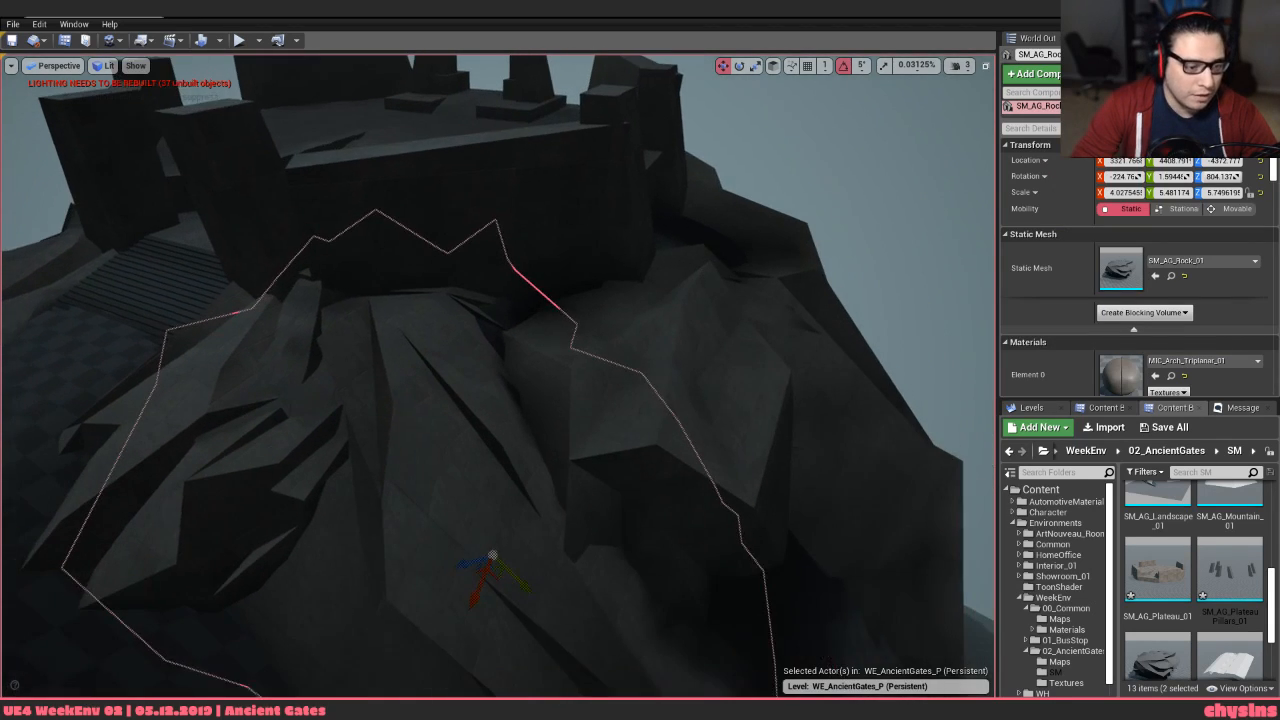
key("e")
key("w")
key("e")
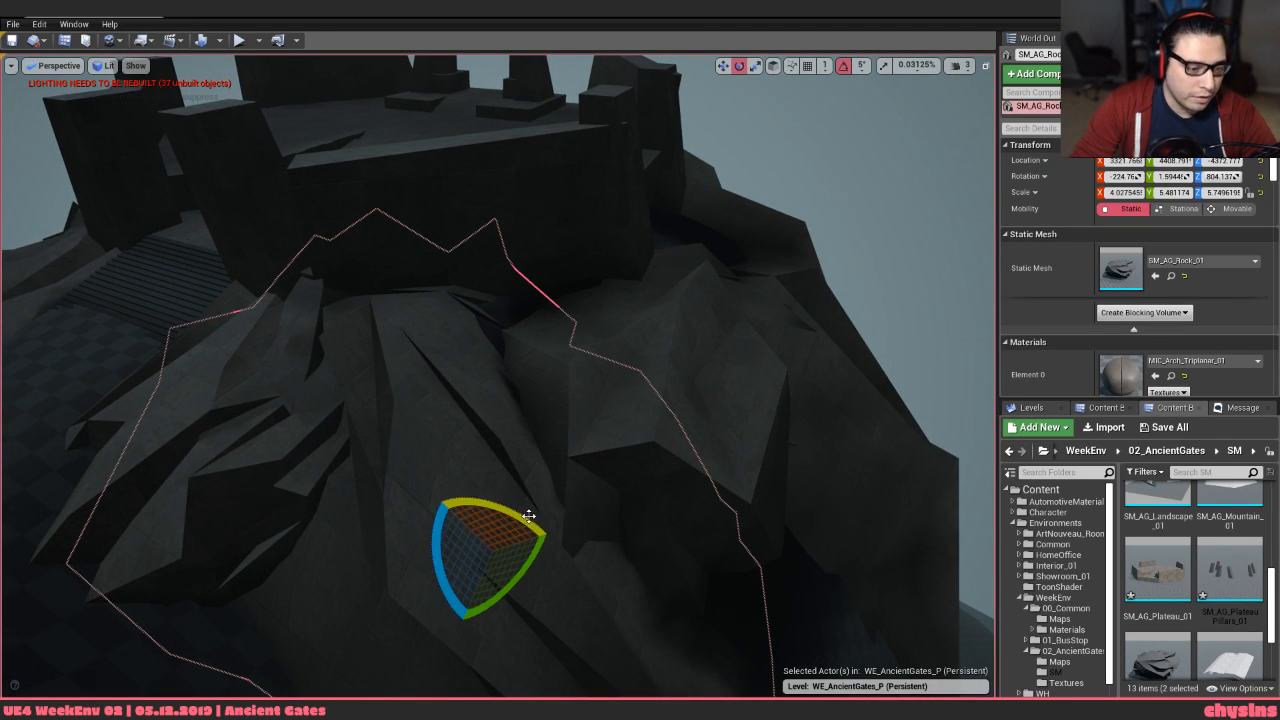
left_click_drag(528, 515, 531, 525)
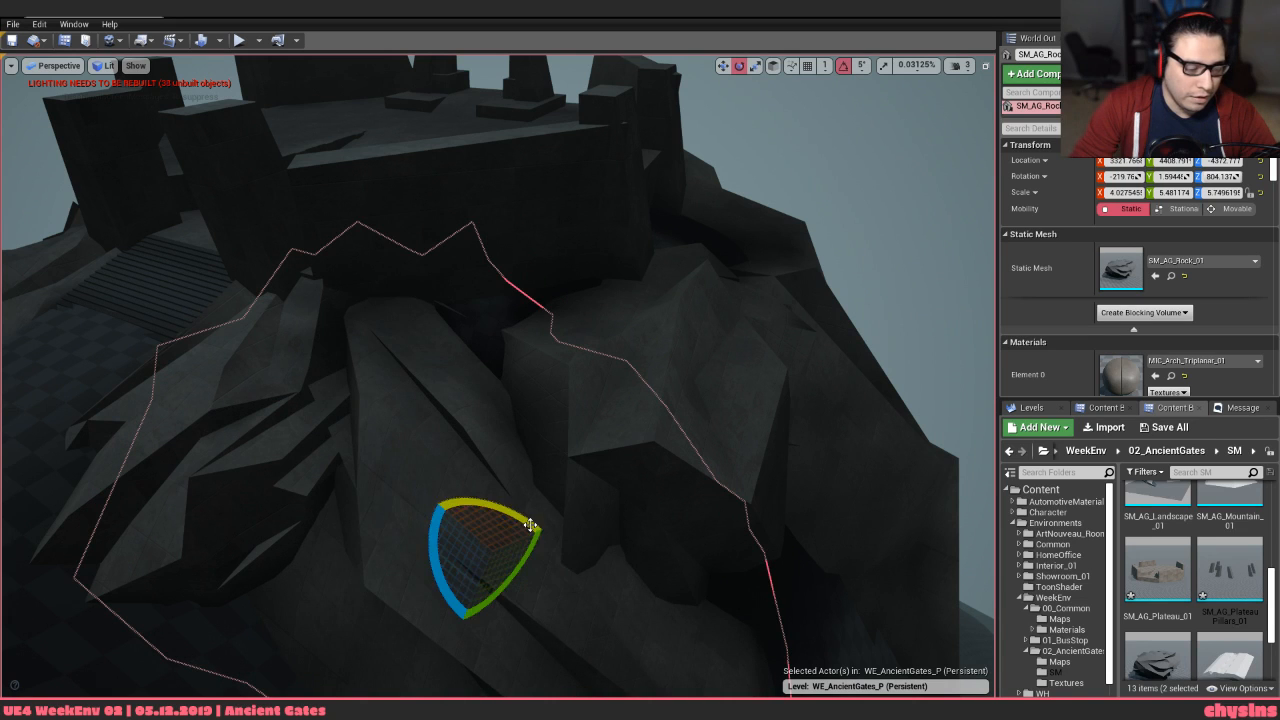
Move the large cliff rock to about X 3188, Y 5084, Z -4186 and rotate it to about -209°, 28°, 842°
left_click_drag(452, 577, 462, 604)
key("w")
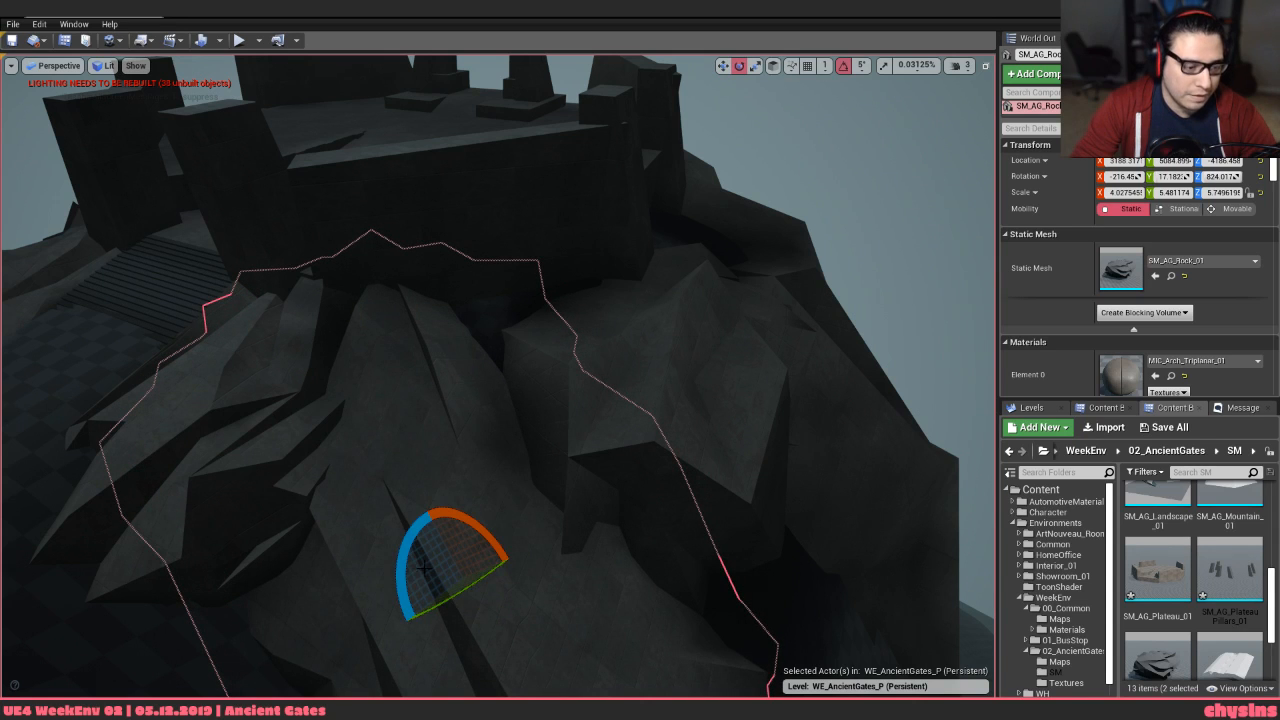
mouse_move(411, 551)
left_mouse_down()
mouse_move(405, 610)
mouse_move(421, 549)
left_mouse_up()
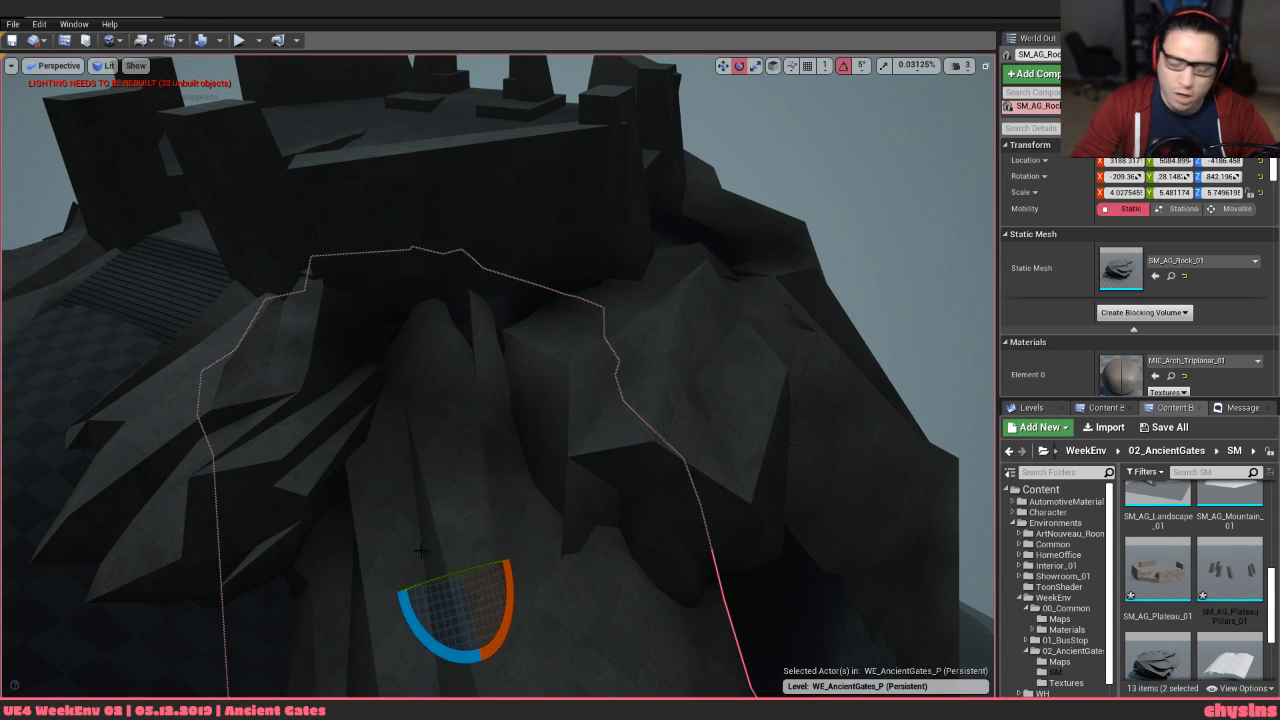
Raise the large cliff rock against the plateau to about X 3418, Y 5053, Z -3907 and deselect it
right_click(440, 553)
right_click(427, 566)
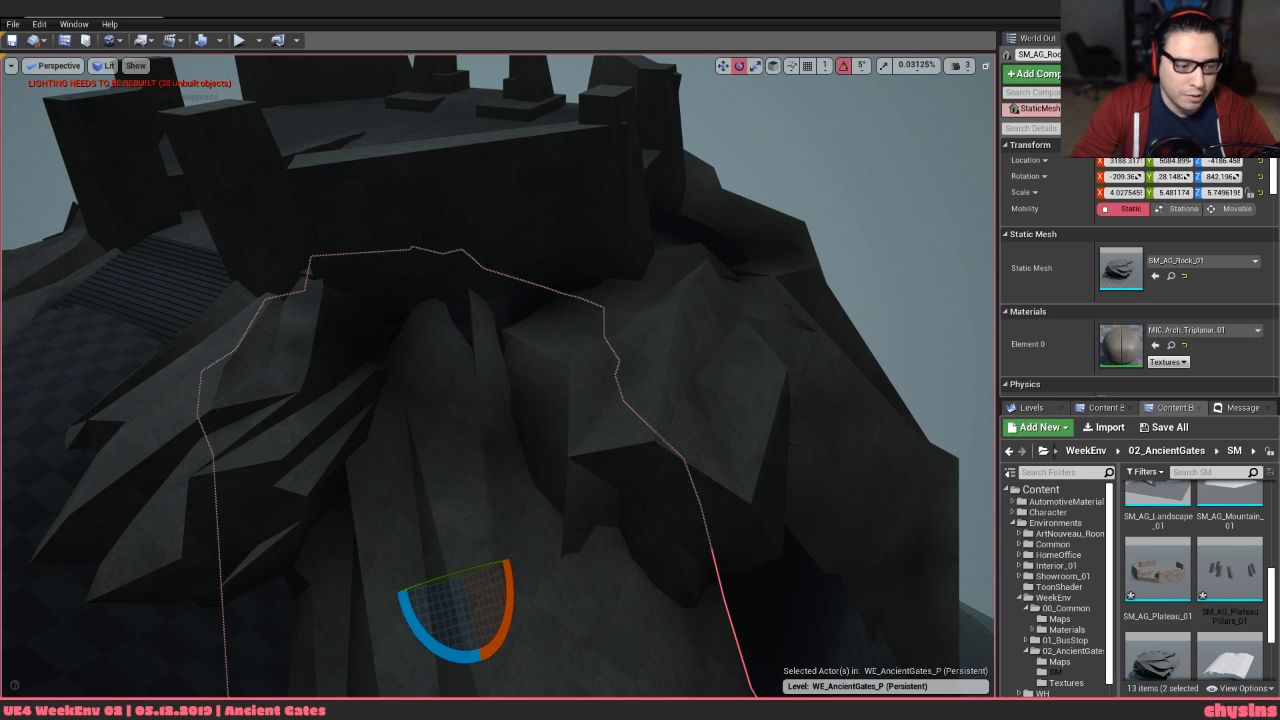
mouse_move(427, 566)
right_mouse_down()
mouse_move(410, 564)
mouse_move(443, 564)
right_mouse_up()
key("w")
left_click_drag(481, 494, 489, 501)
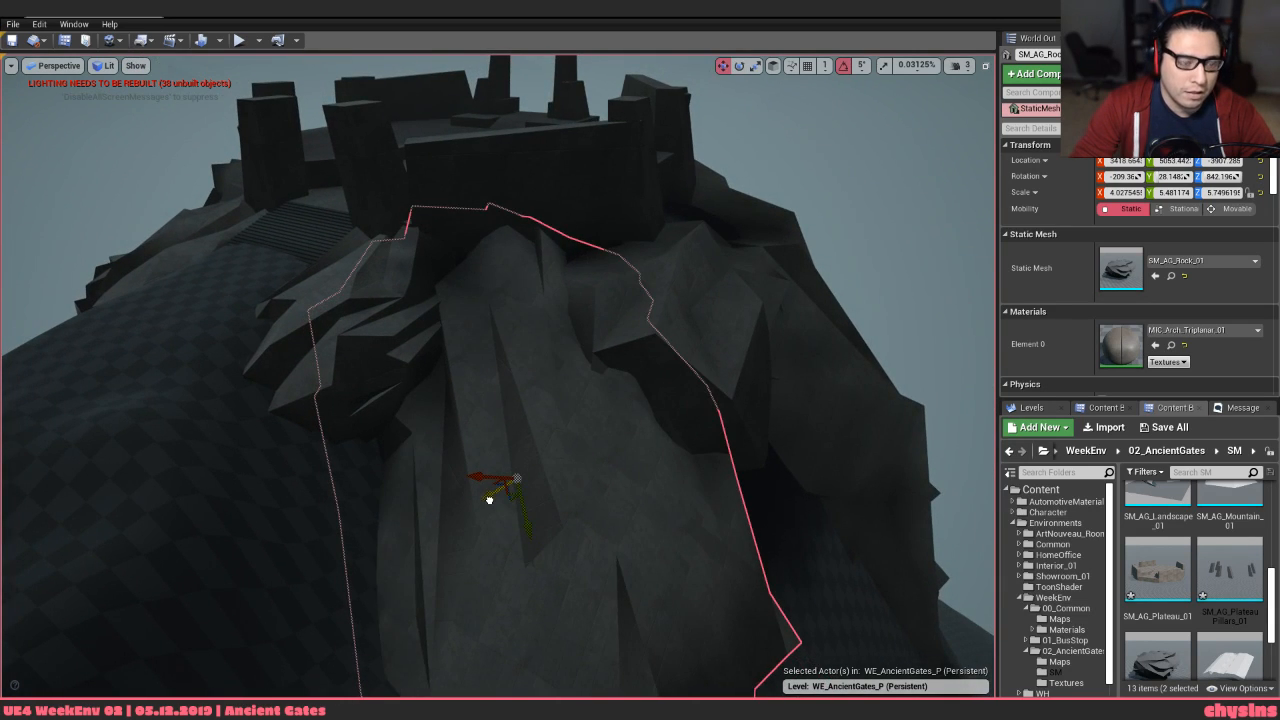
right_click_drag(489, 501, 518, 465)
right_click_drag(503, 515, 503, 515)
key("Escape")
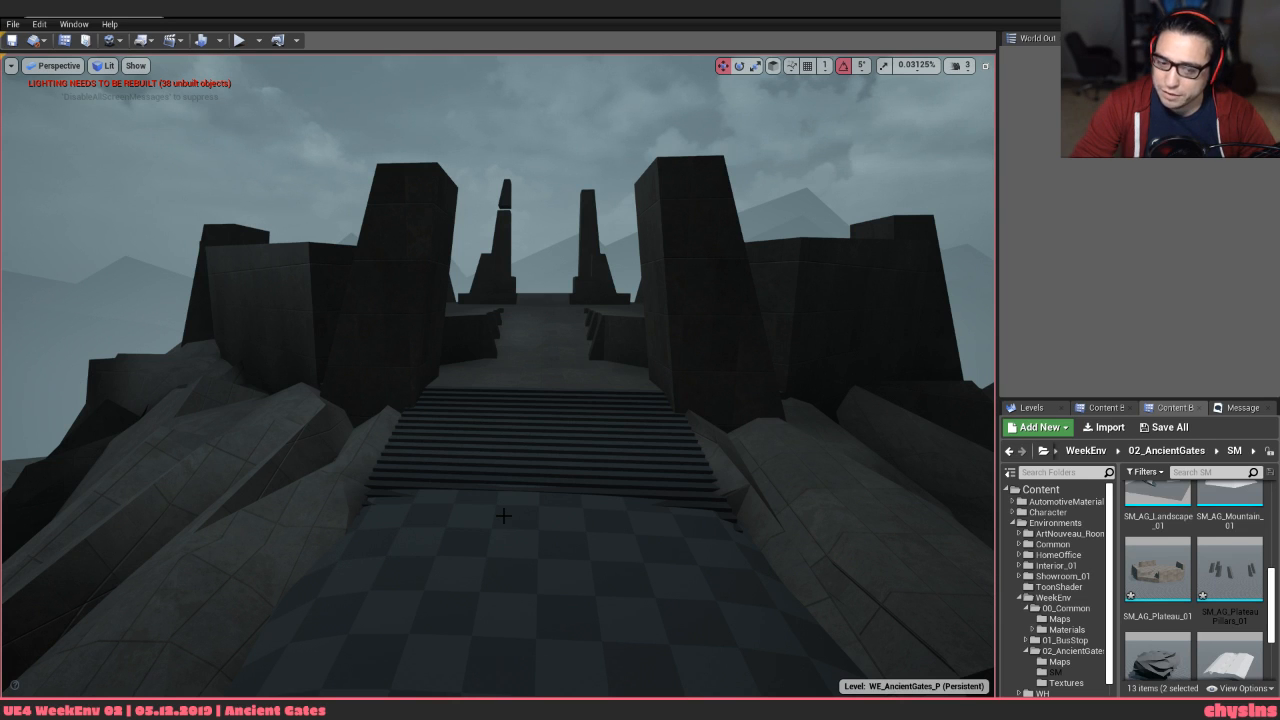
left_click(706, 490)
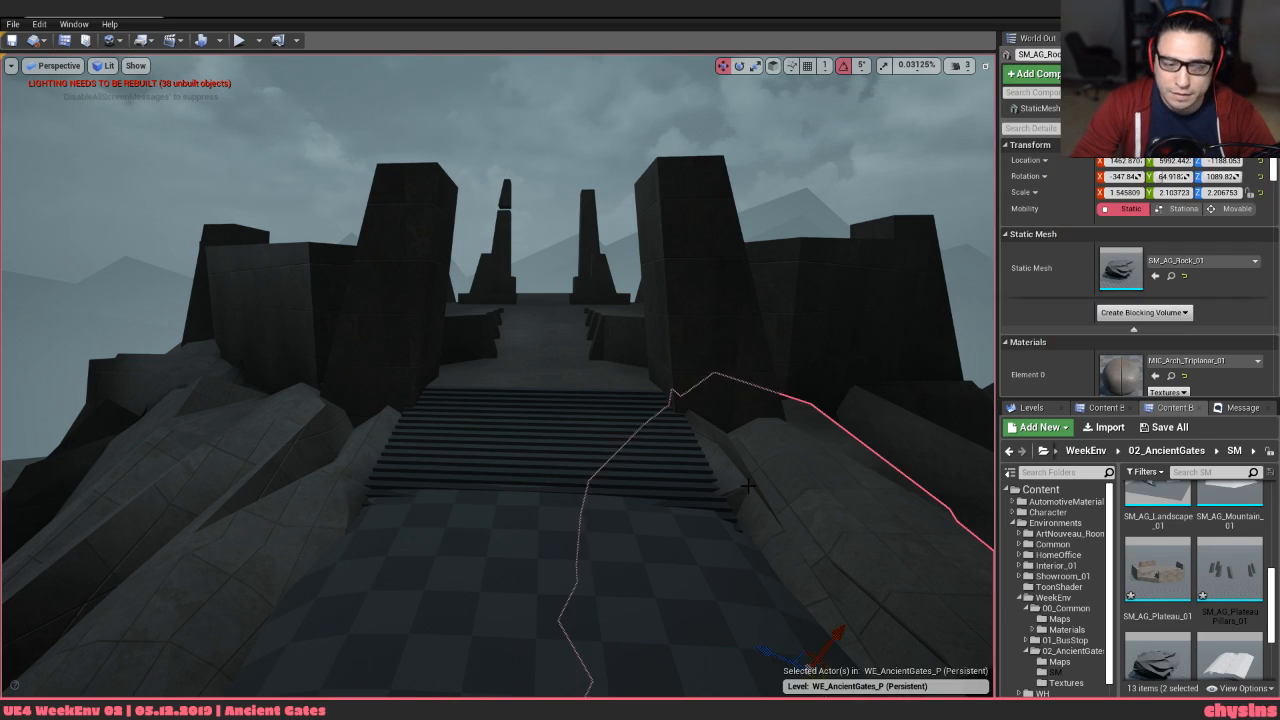
mouse_move(706, 490)
right_mouse_down()
mouse_move(692, 490)
mouse_move(780, 490)
mouse_move(730, 490)
right_mouse_up()
key("Escape")
Play the level from the path and walk up to the stairs, checking how the rocks meet the steps
key("alt+p")
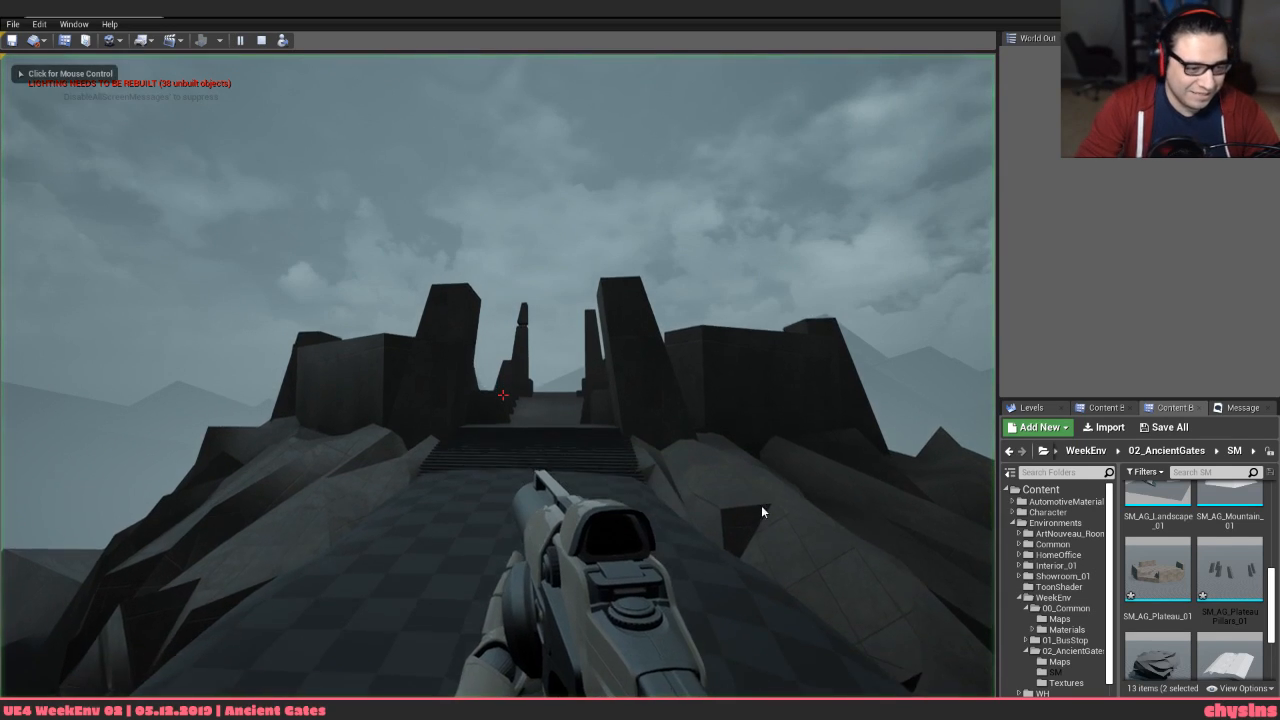
key("w")
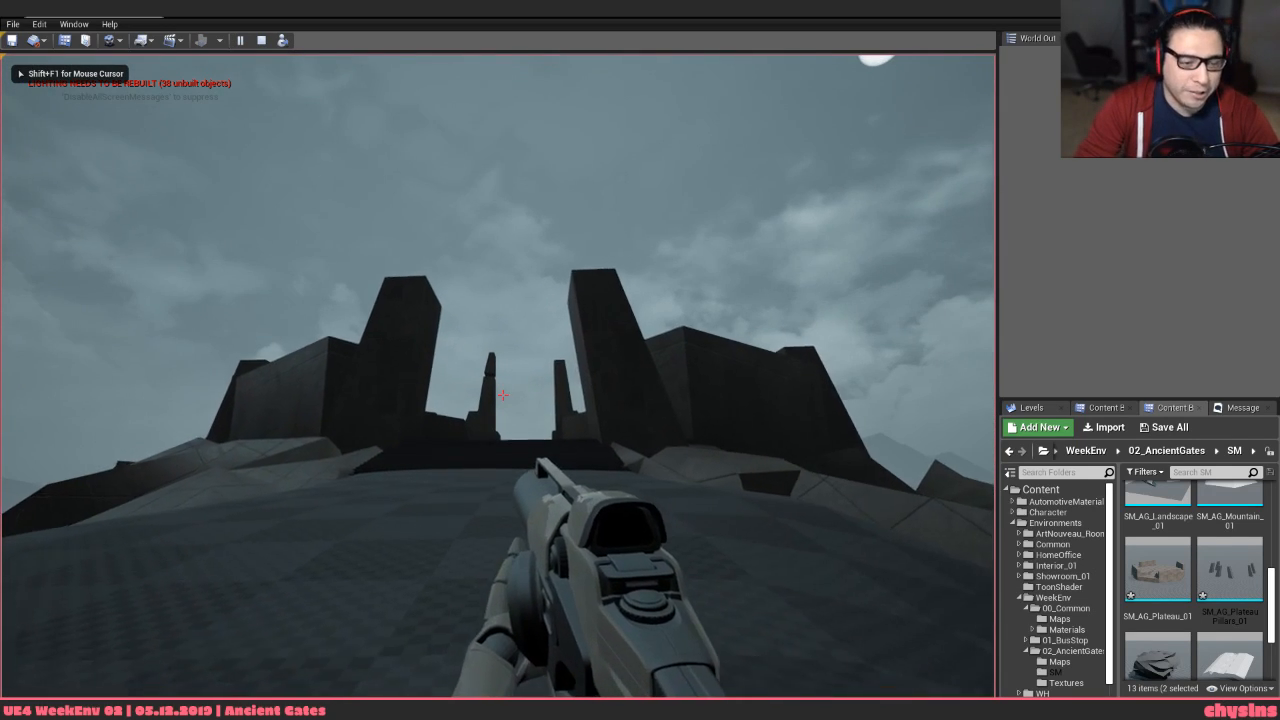
key("w")
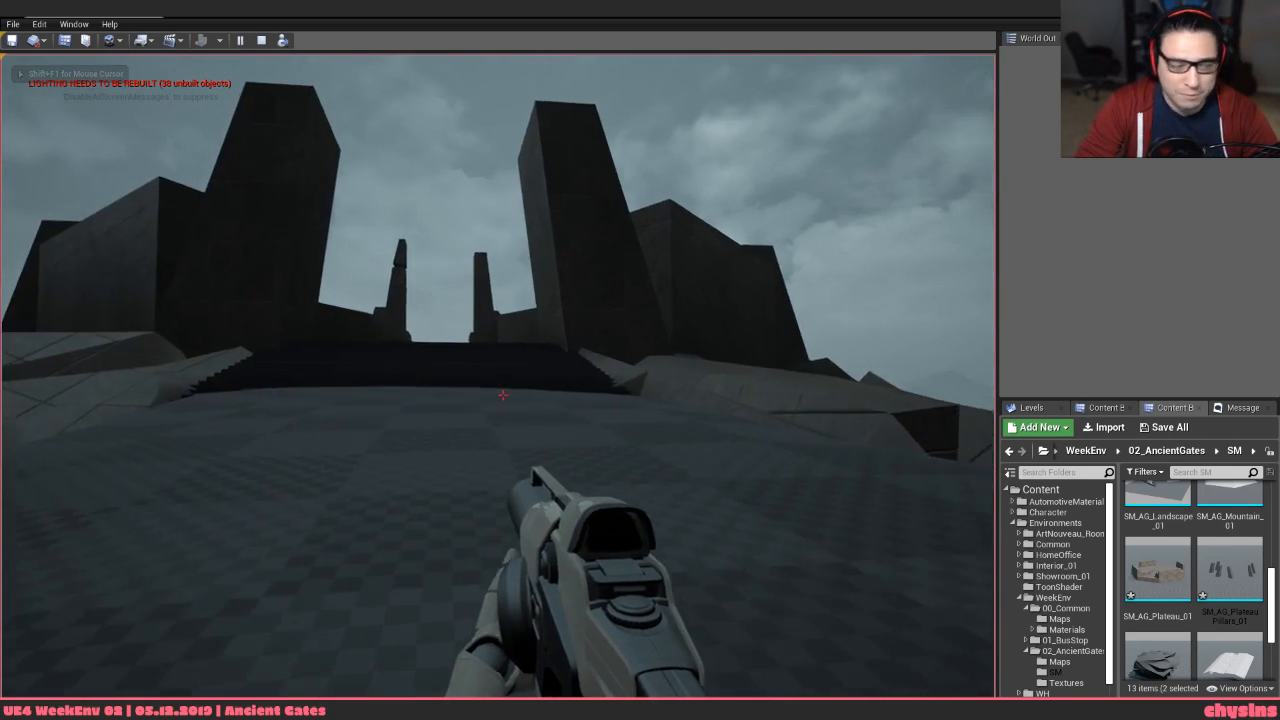
key("w")
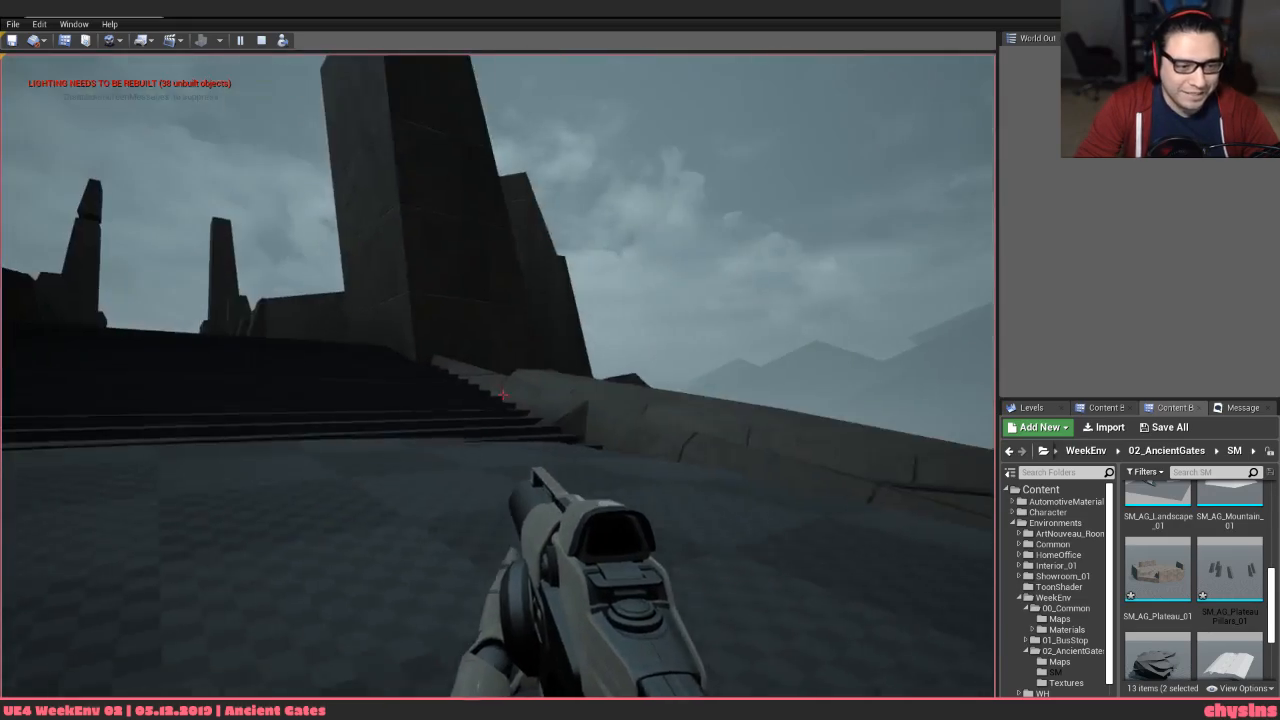
key("w")
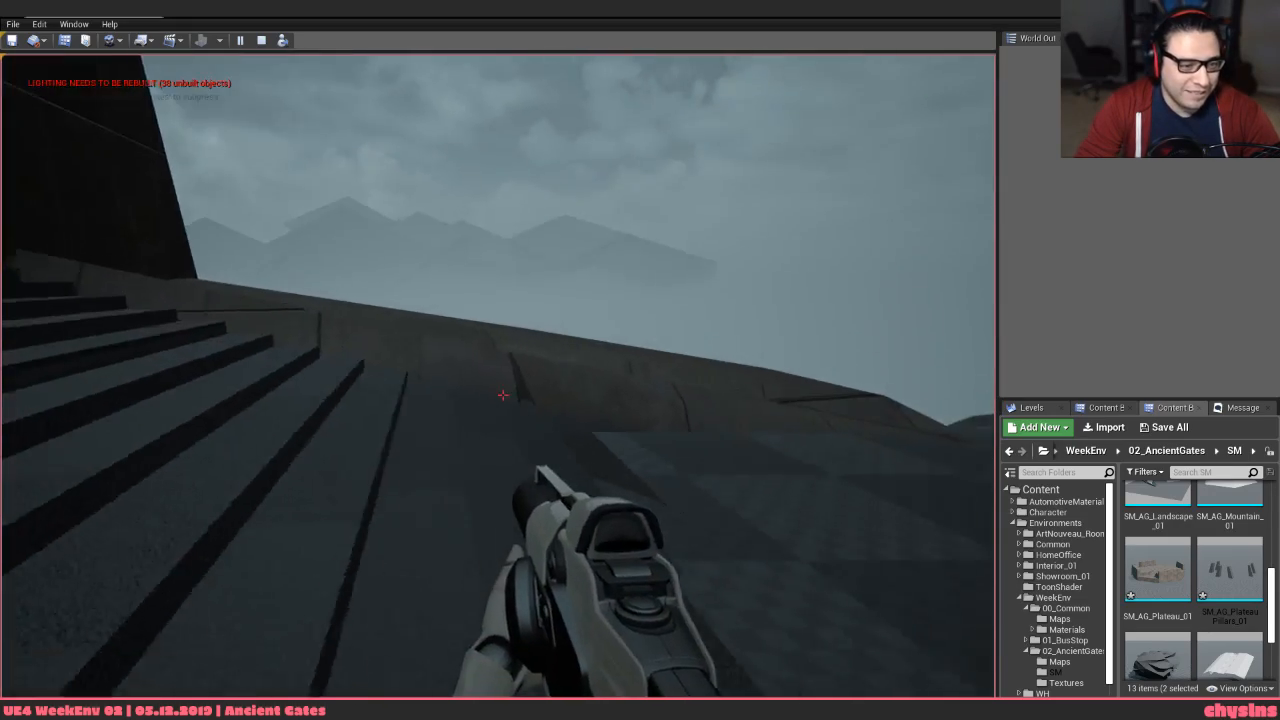
key("w")
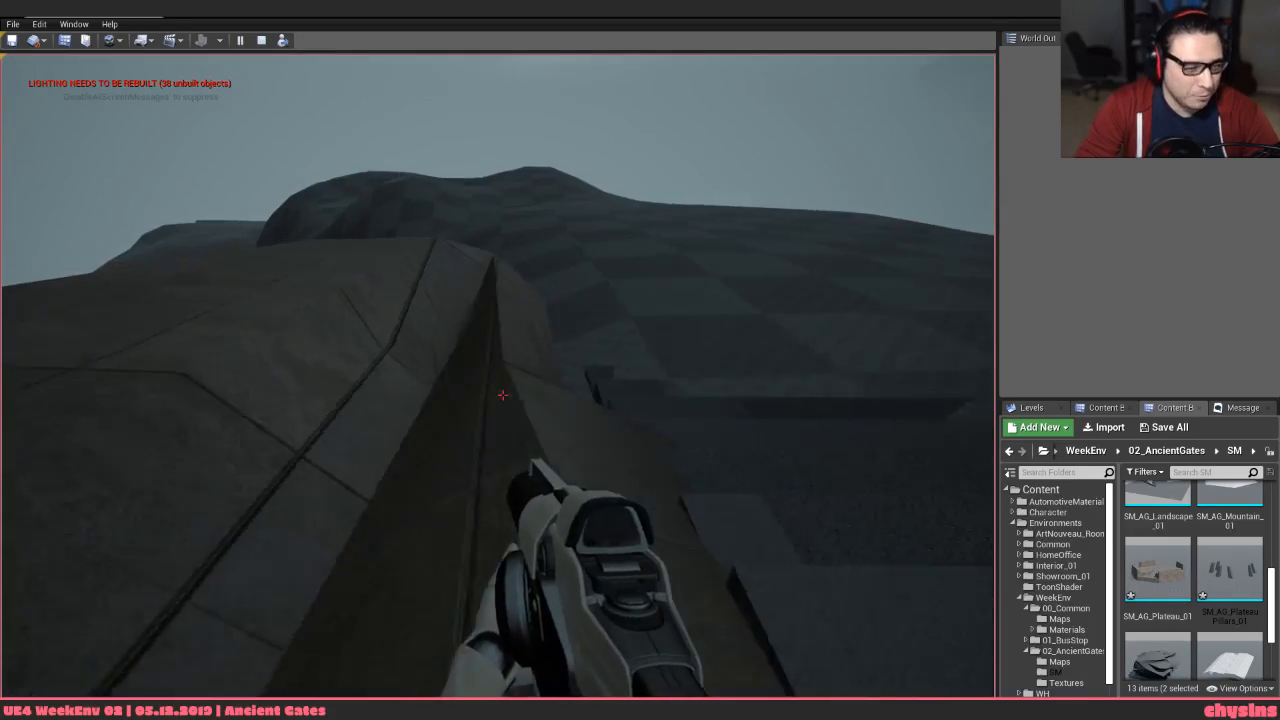
key("w")
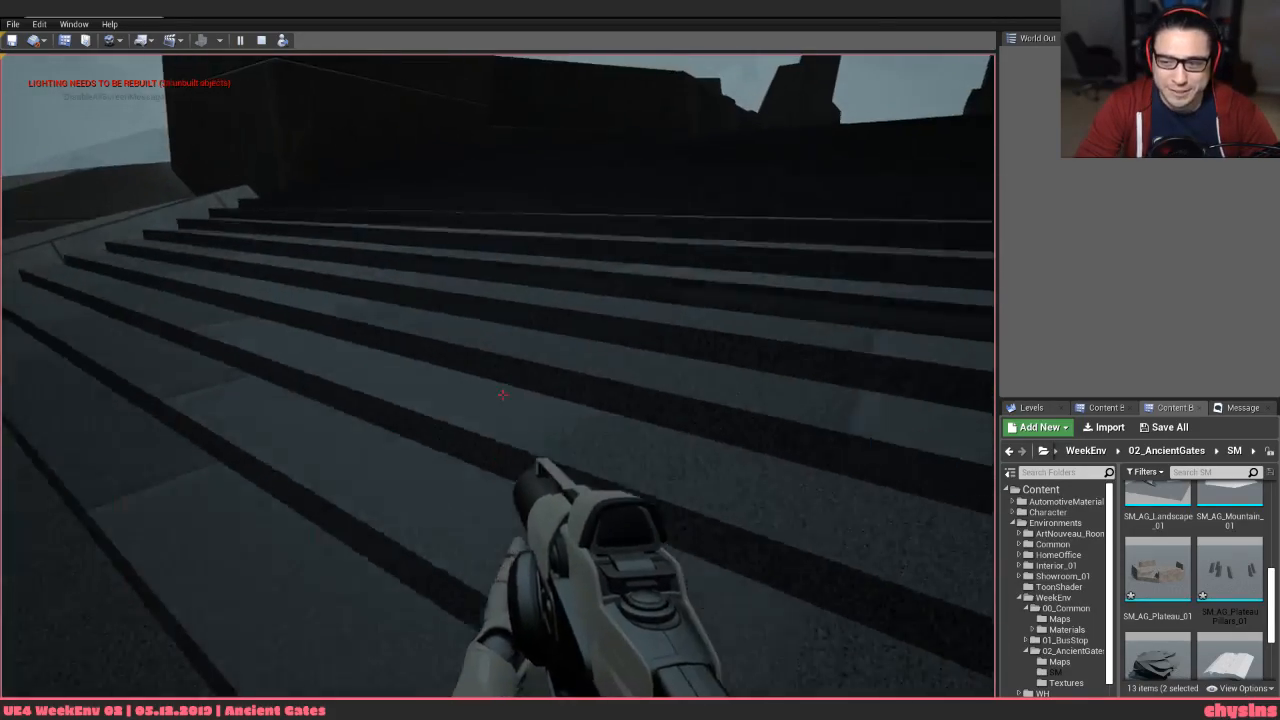
Walk from the top of the stairs along the paved path between the walls and past the pillars
key("w")
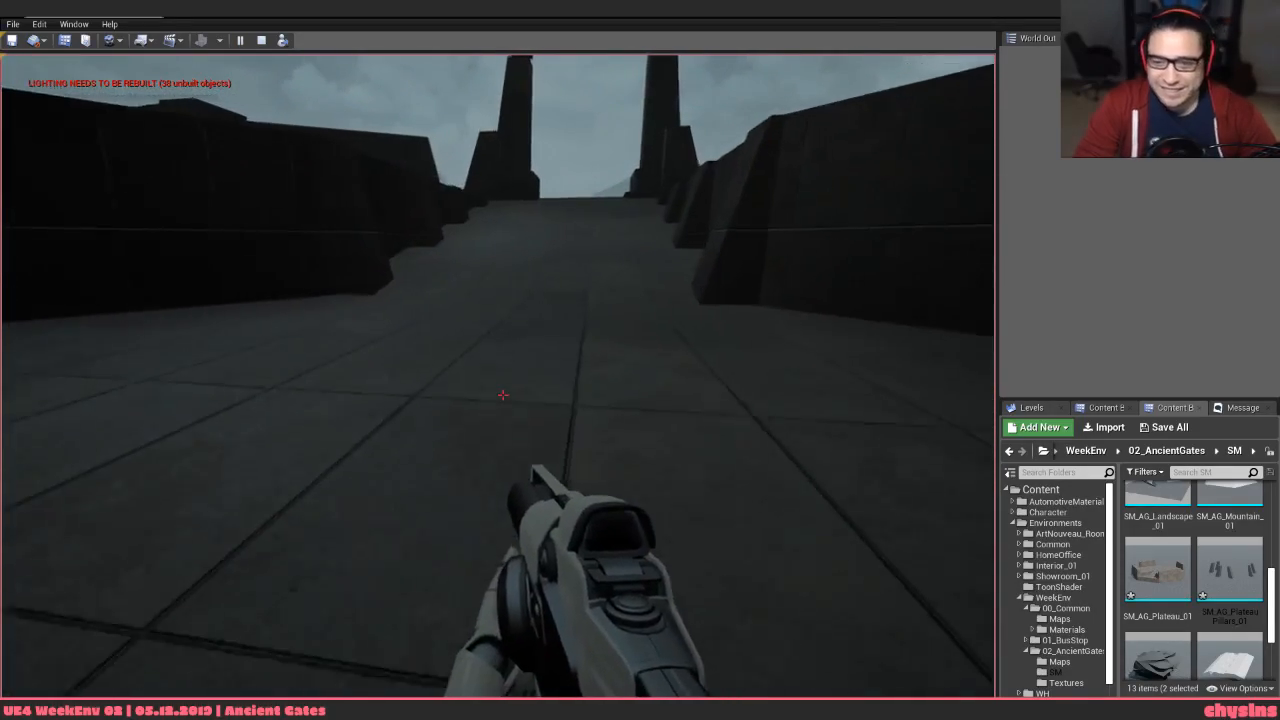
key("w")
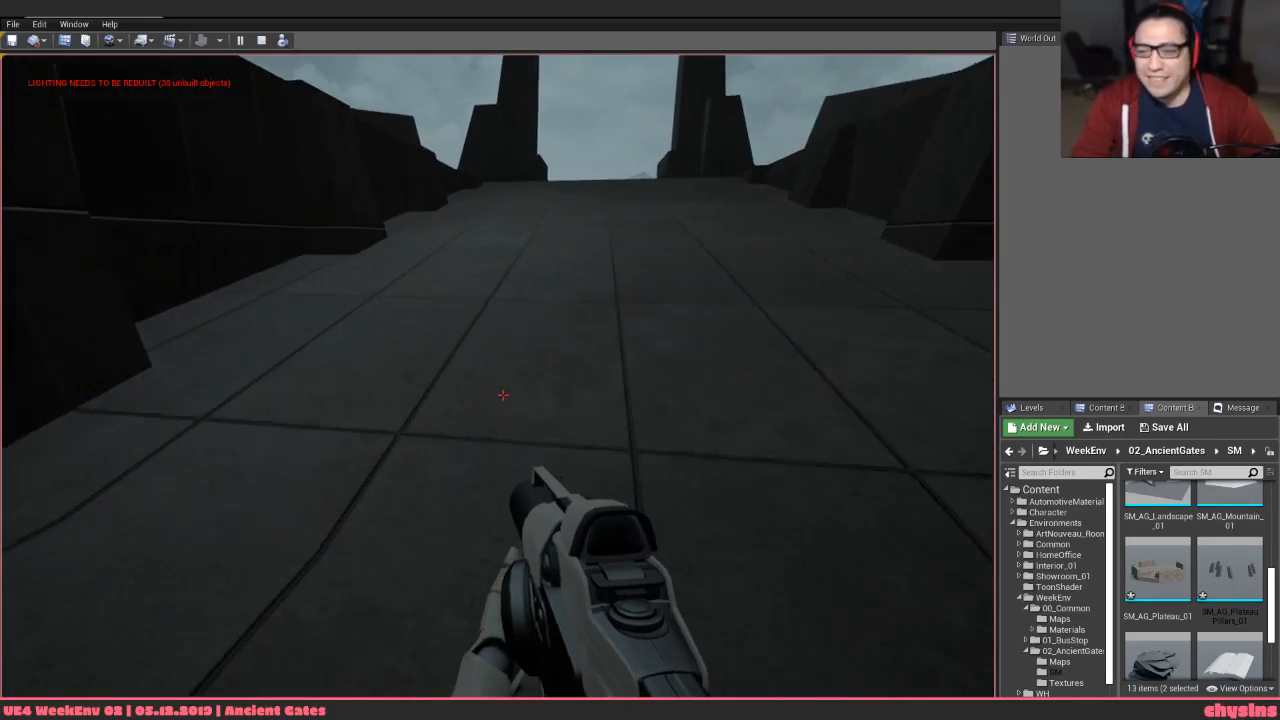
key("w")
key("w")
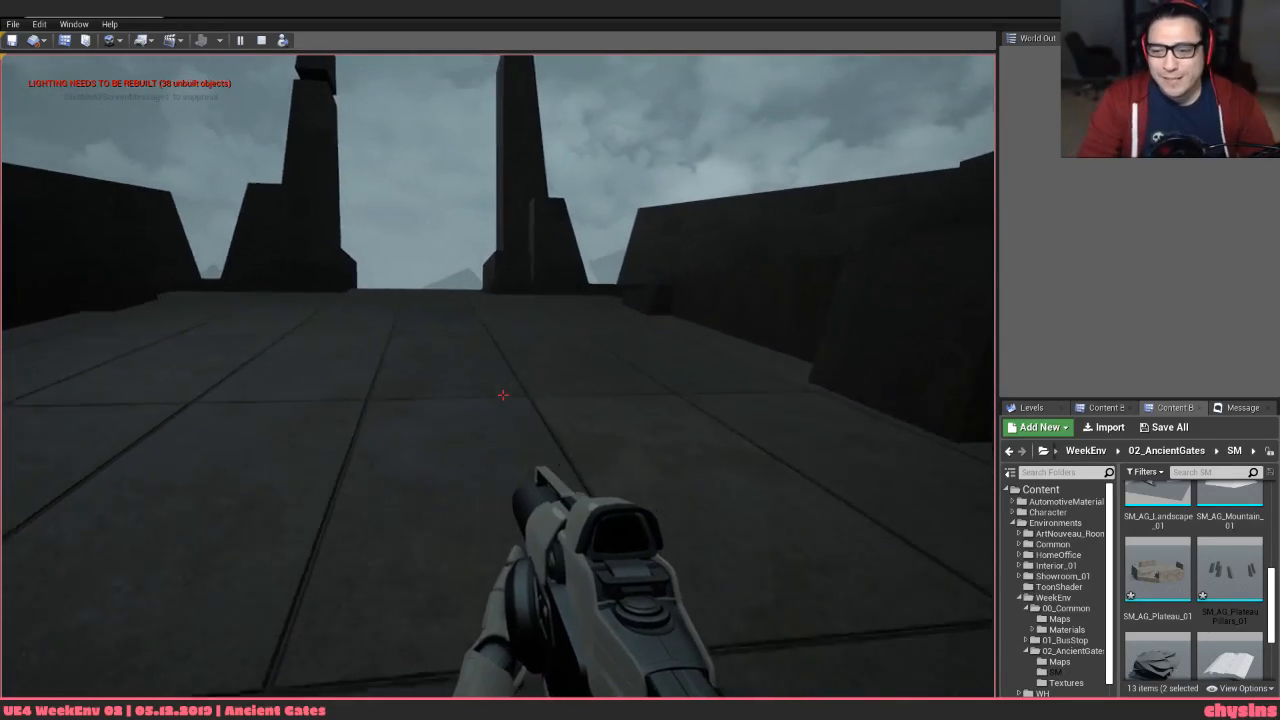
key("w")
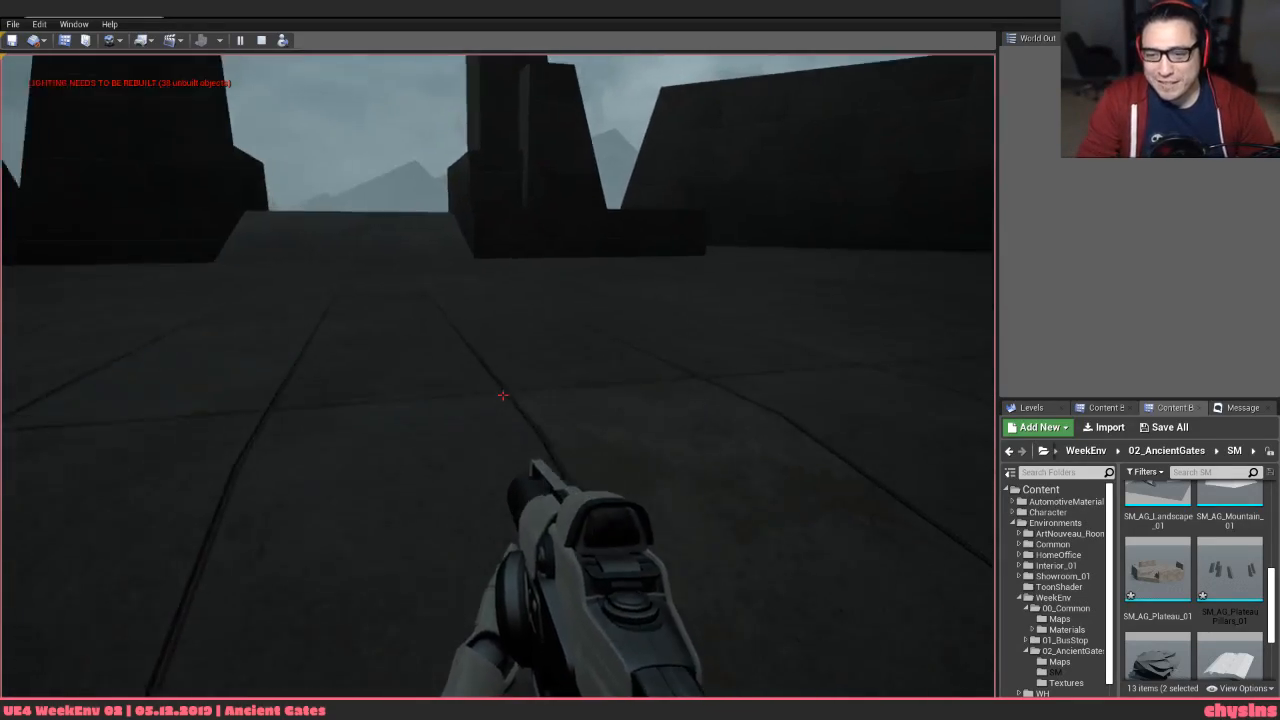
key("w")
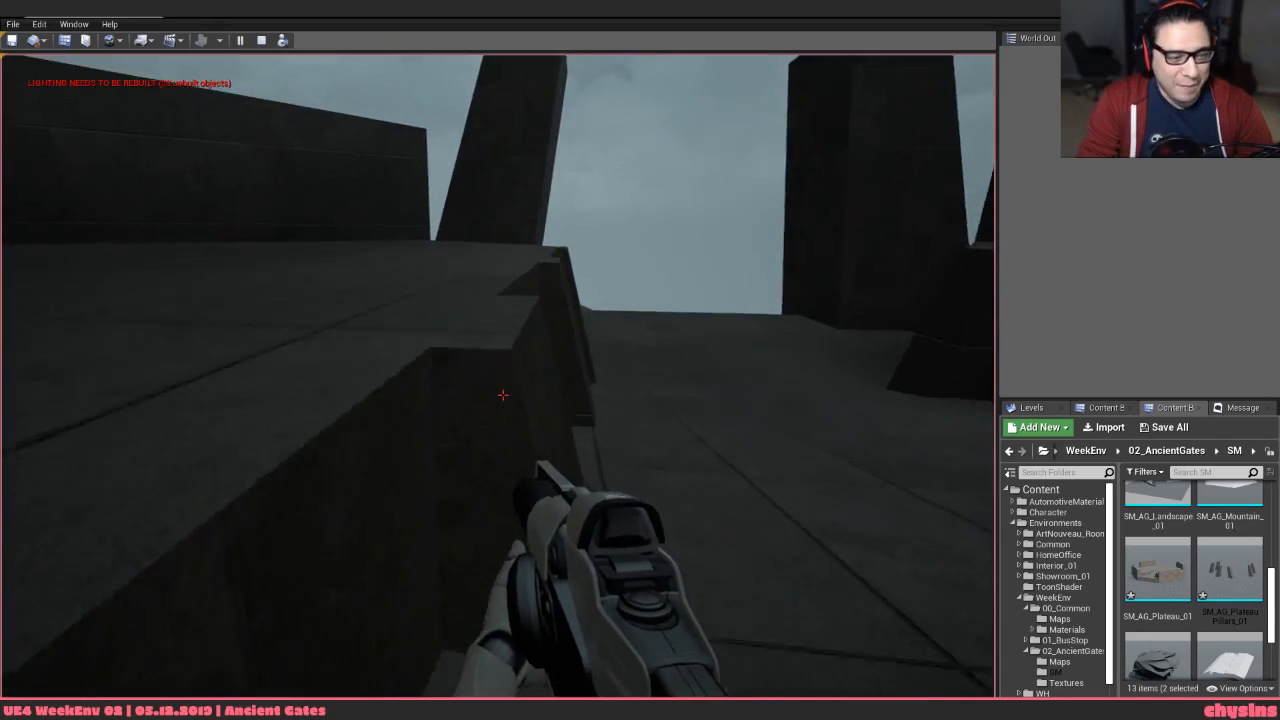
key("w")
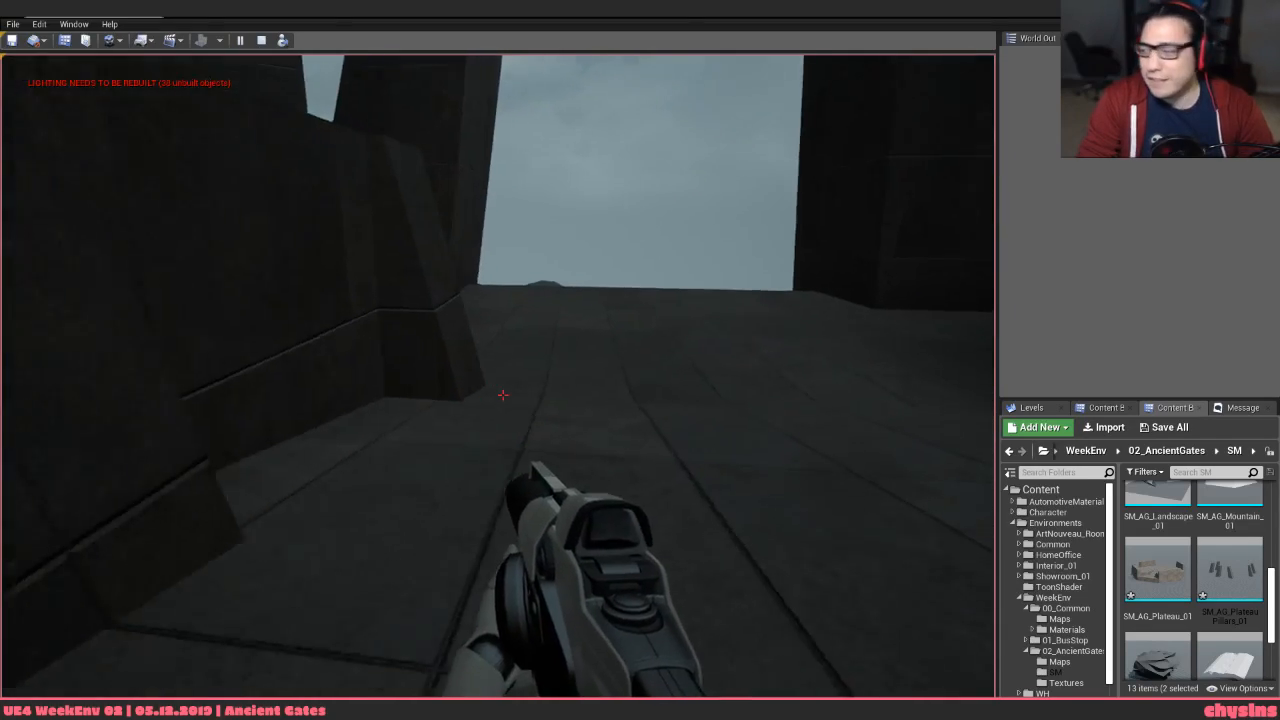
Walk out beside the walls to check the rocks and terrain at the plateau's edge, and end the play session
key("w")
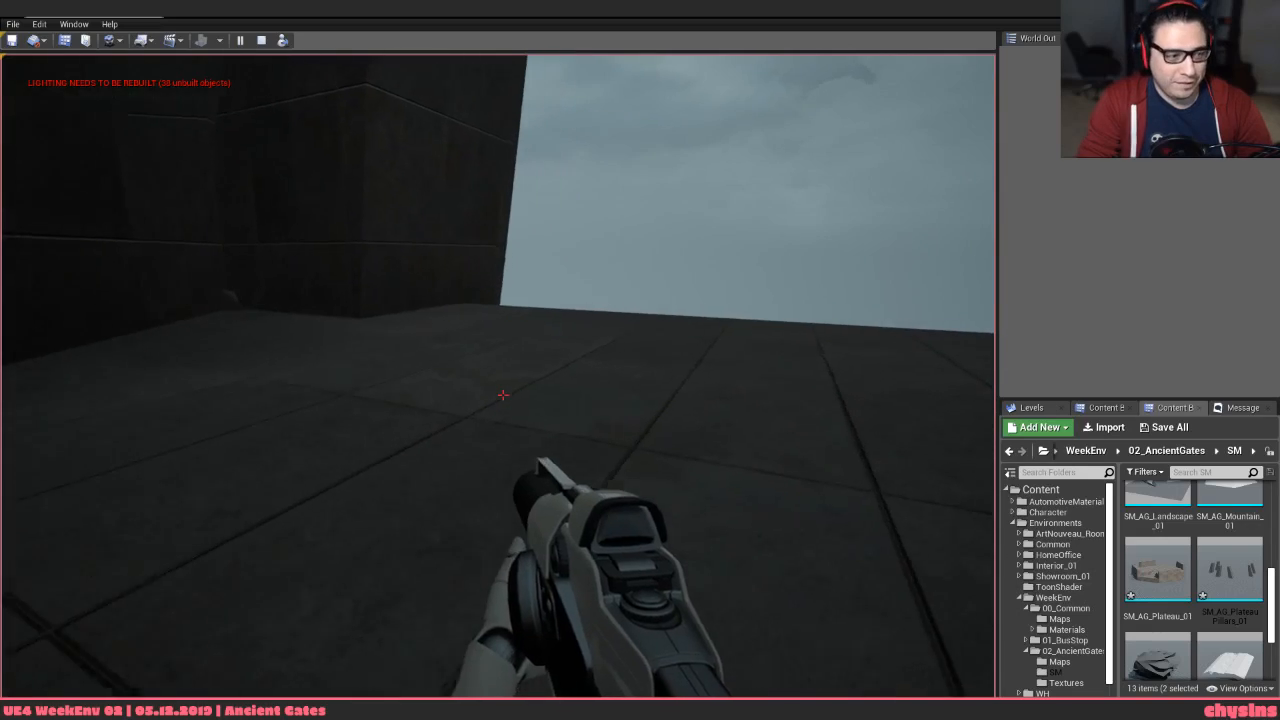
key("w")
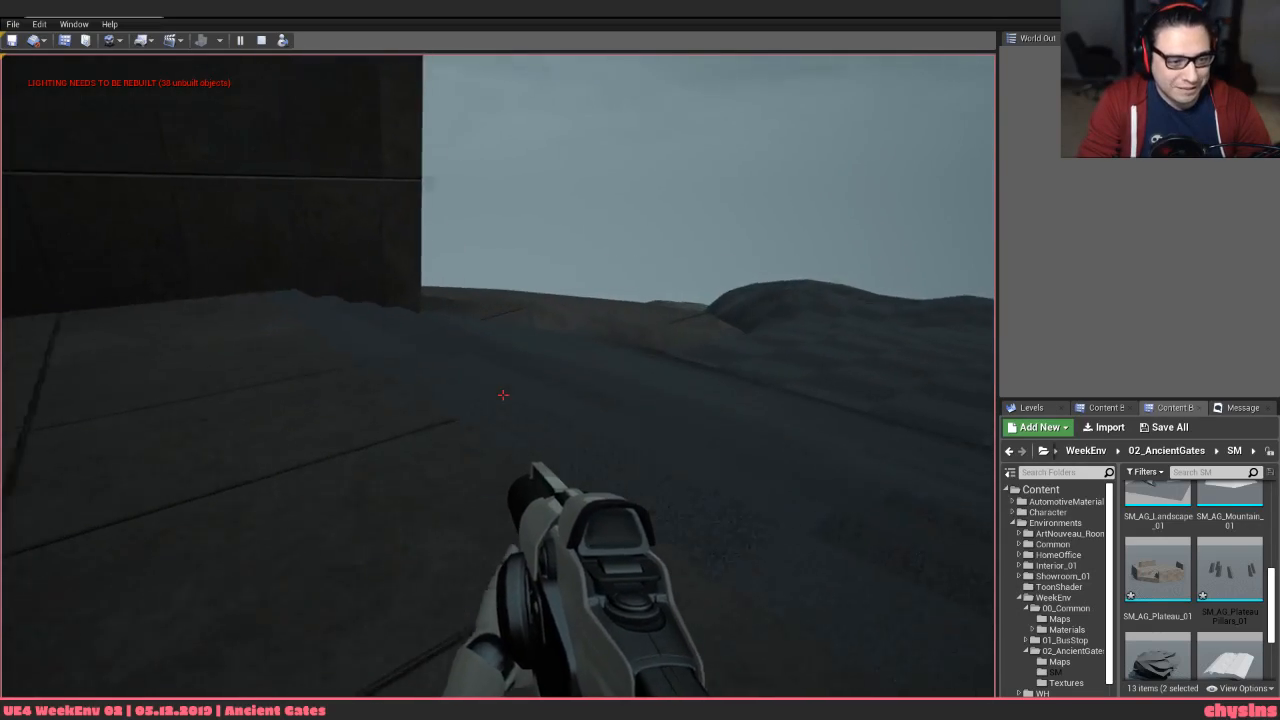
key("w")
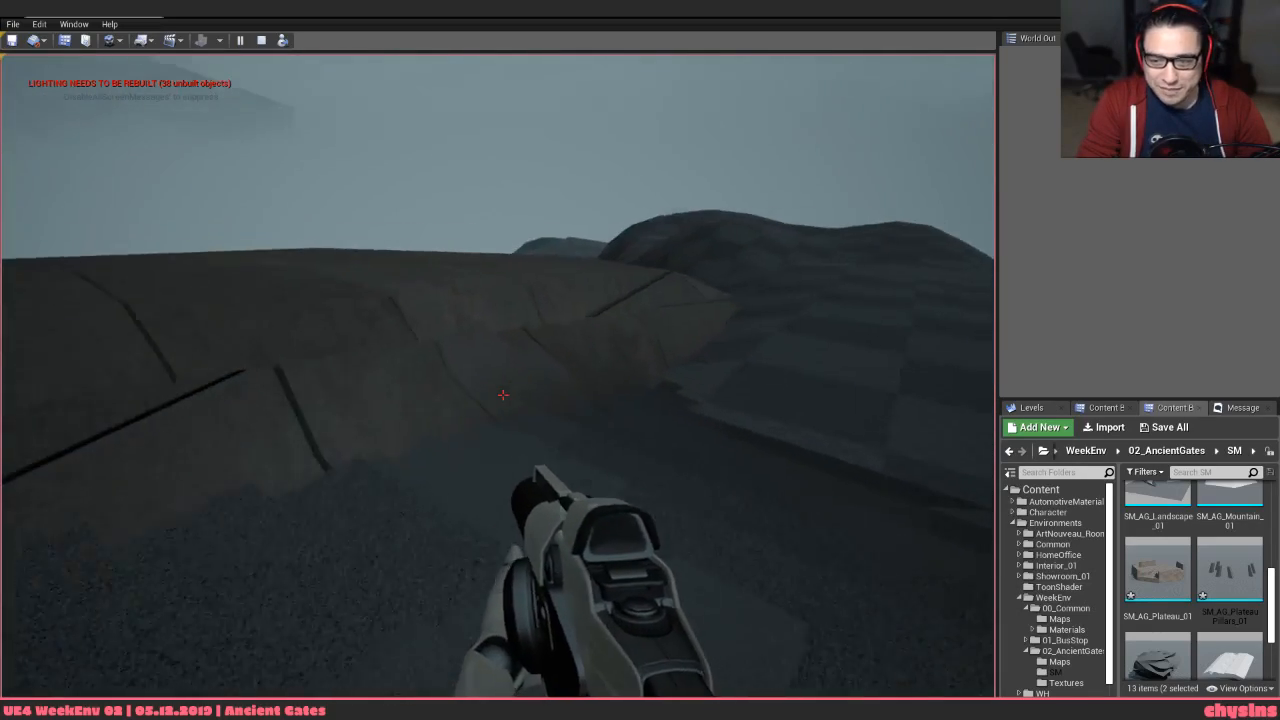
key("w")
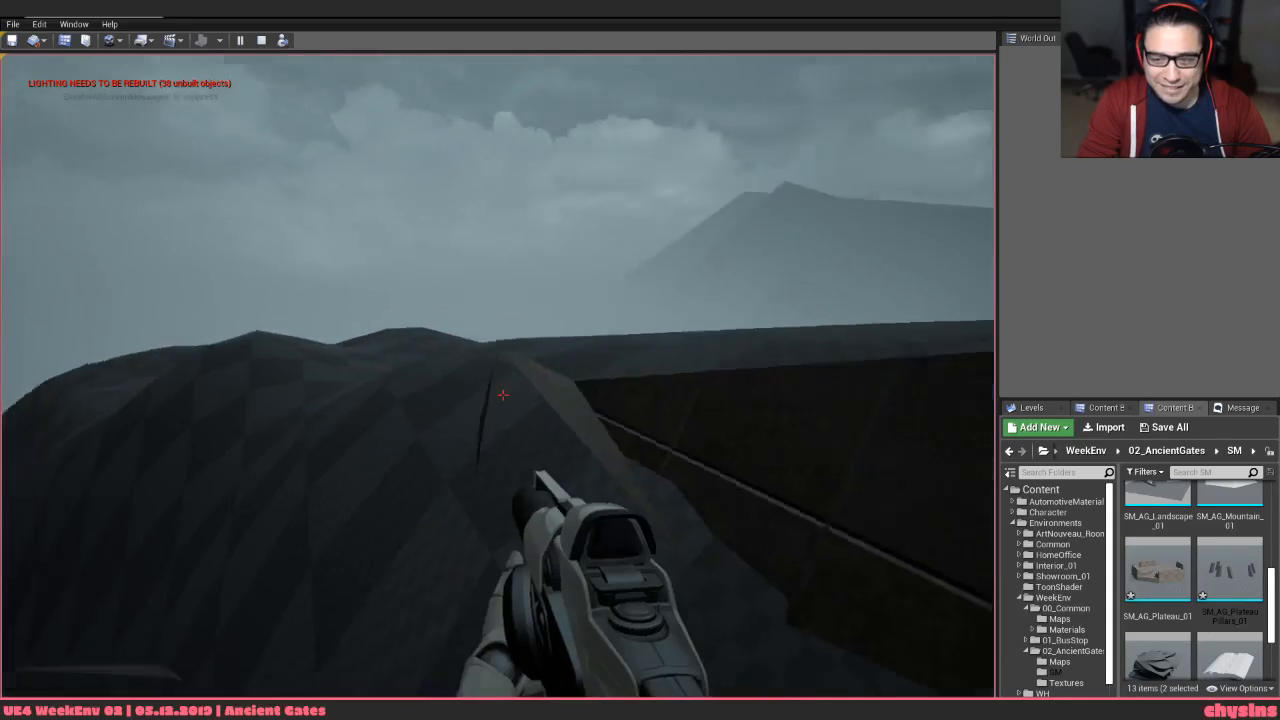
key("Escape")
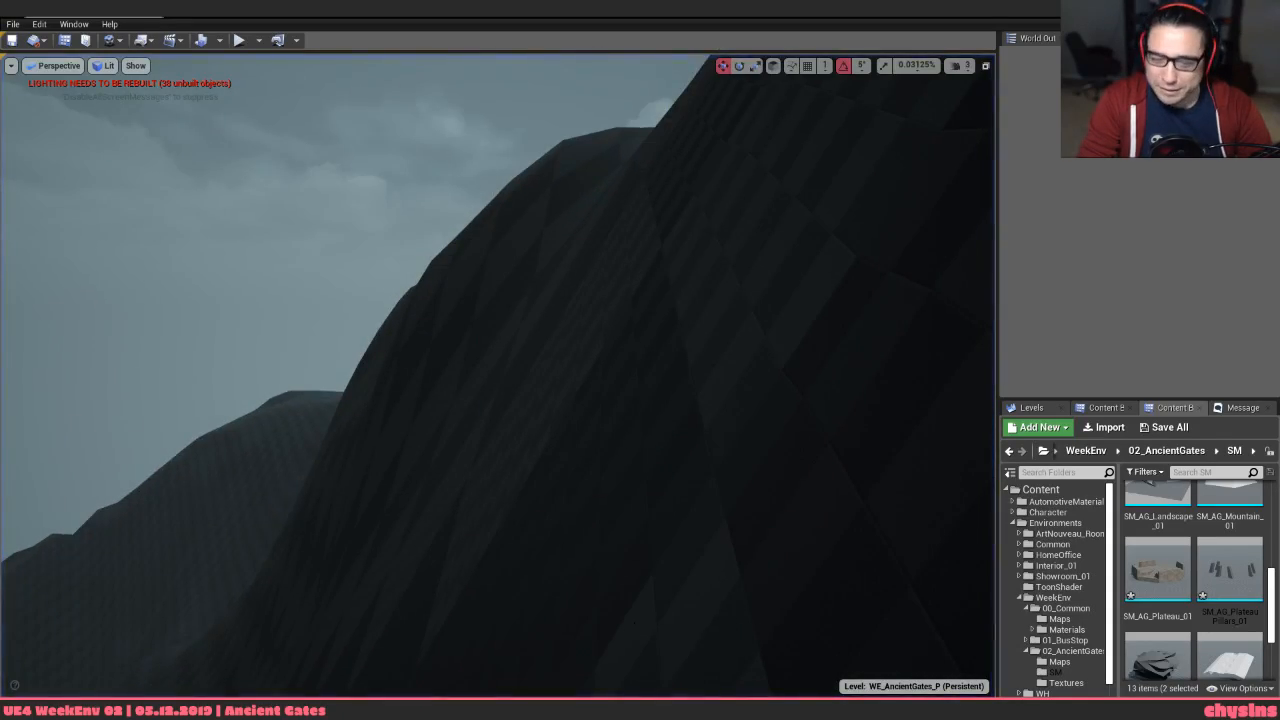
Return to the path in front of the stairs and start playing the level from there
key("w")
right_click_drag(773, 592, 974, 577)
key("w")
key("s")
key("alt+p")
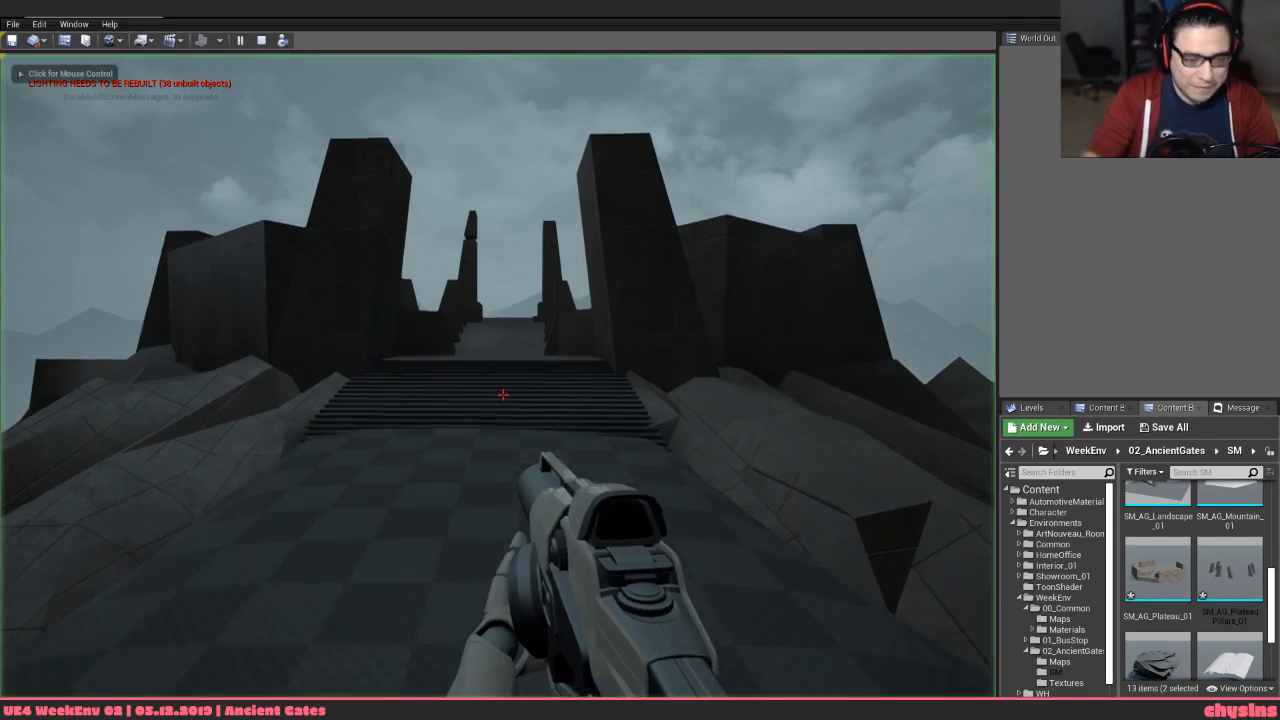
left_click(554, 656)
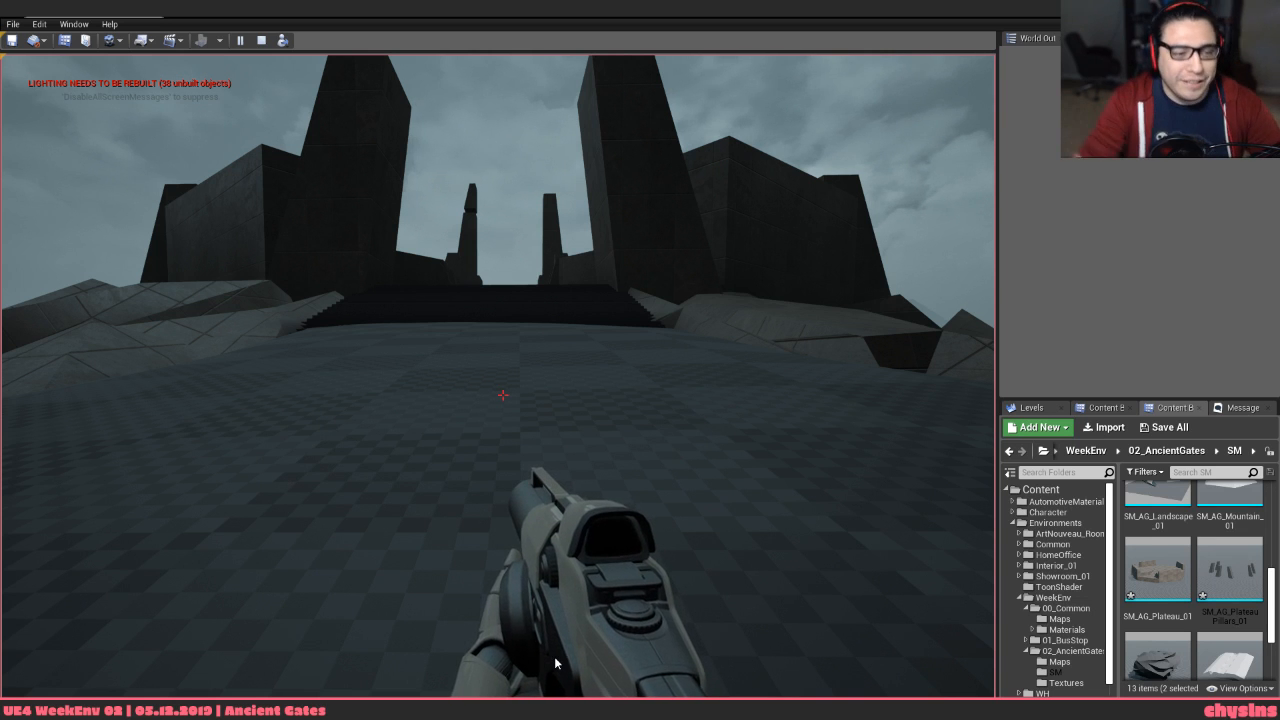
Walk up the stairs in play mode, checking the rocks and wall ends beside the steps, and end the play session
left_click(63, 661)
key("w")
key("w")
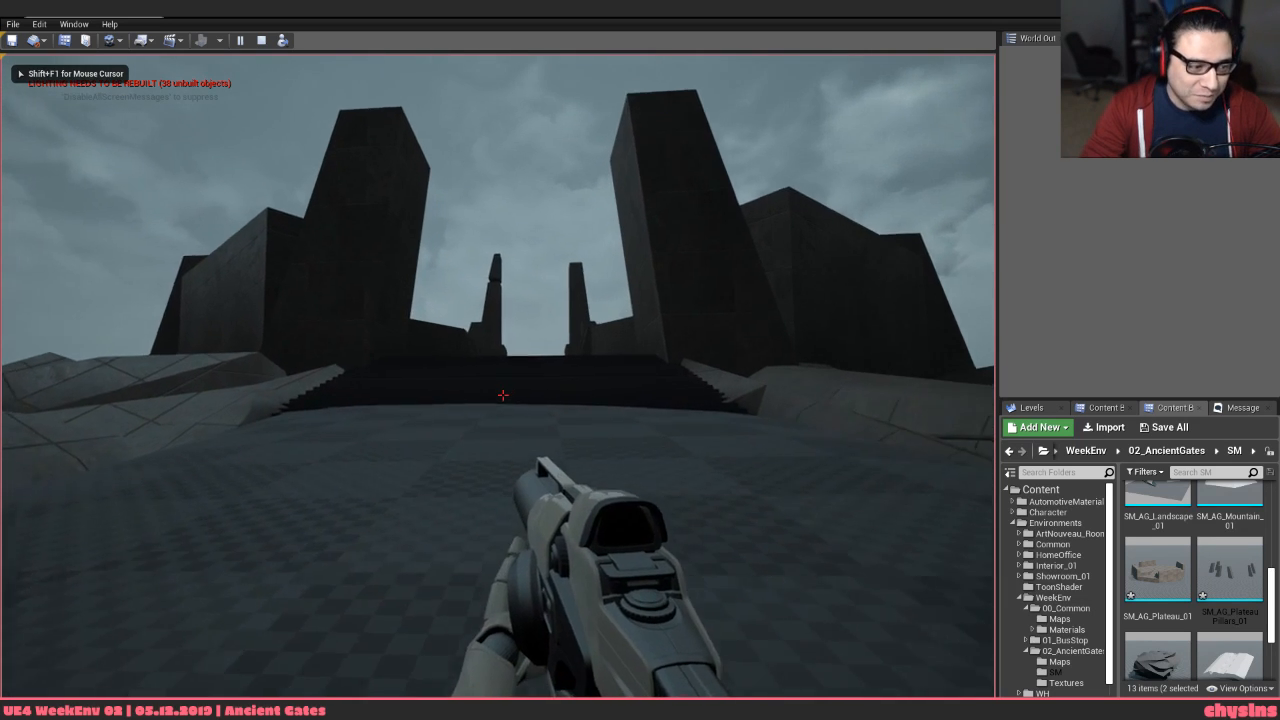
key("w")
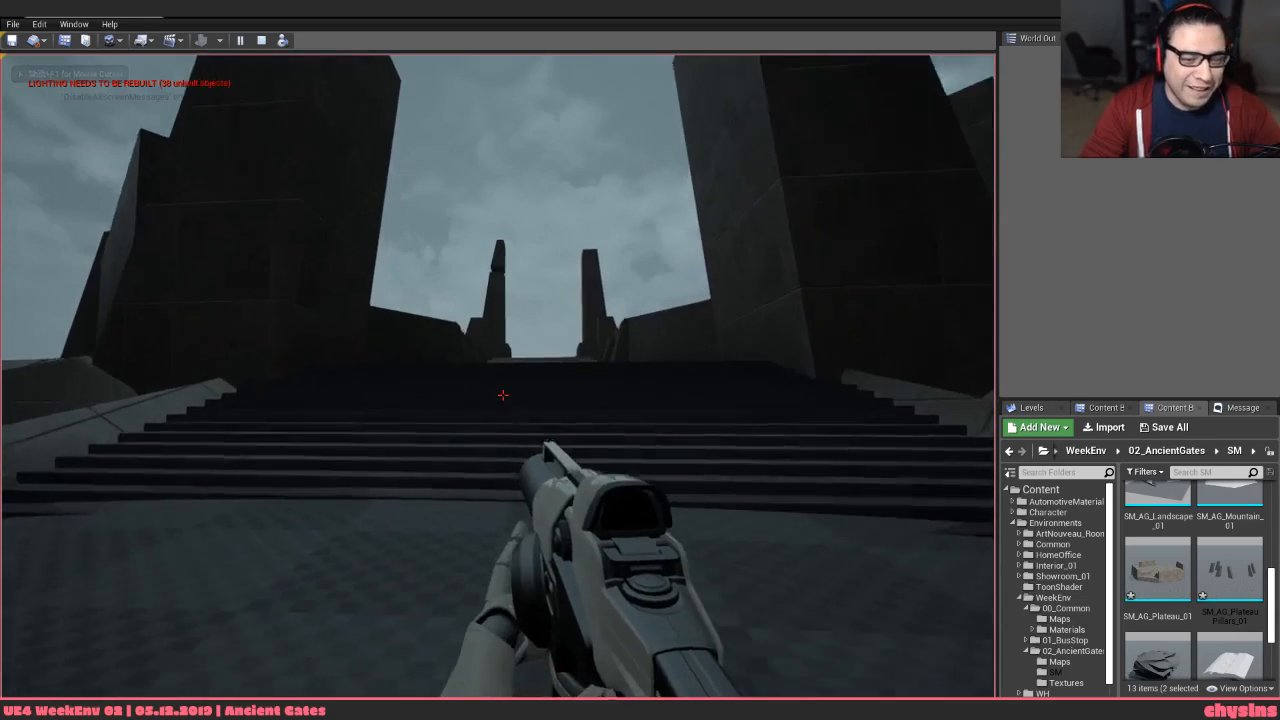
key("w")
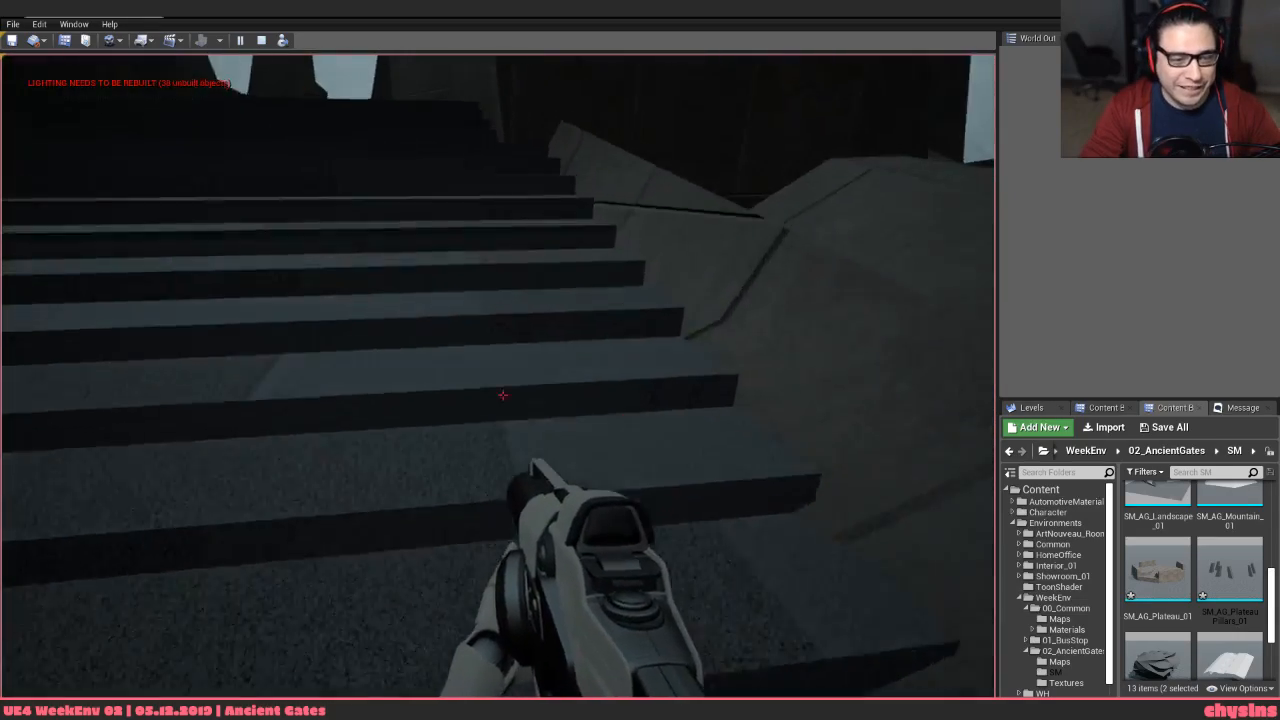
key("w")
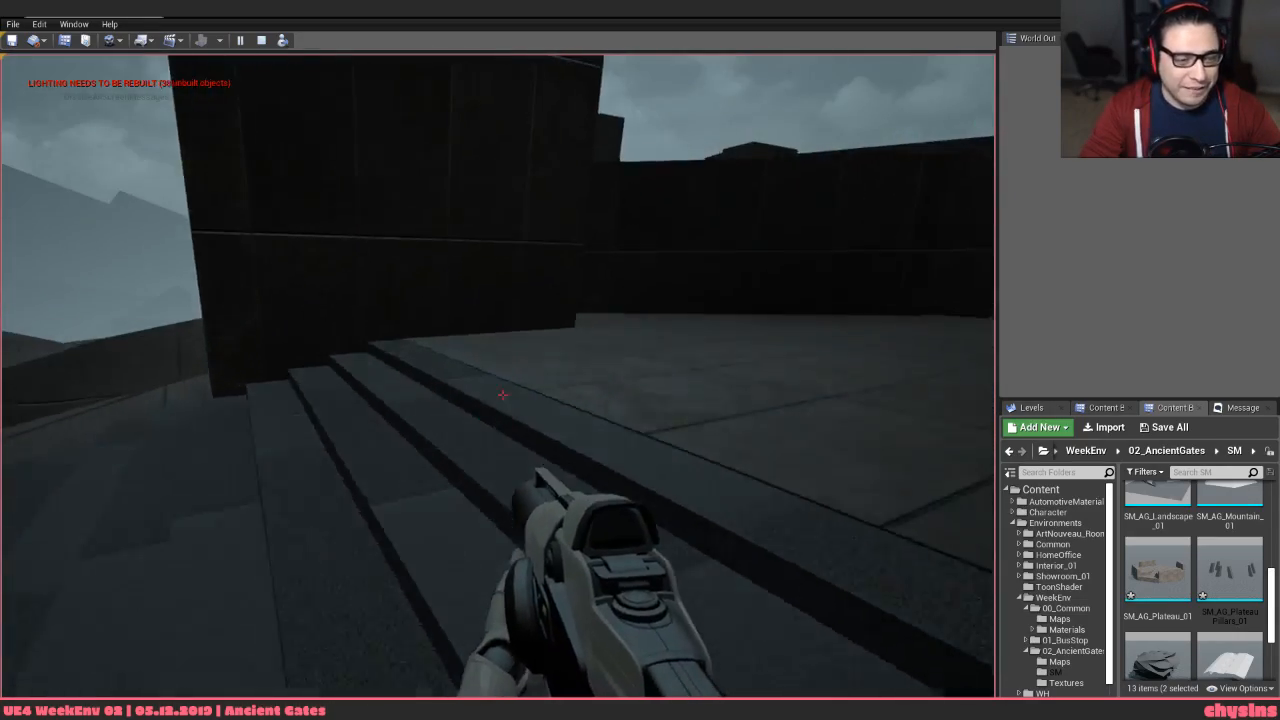
key("w")
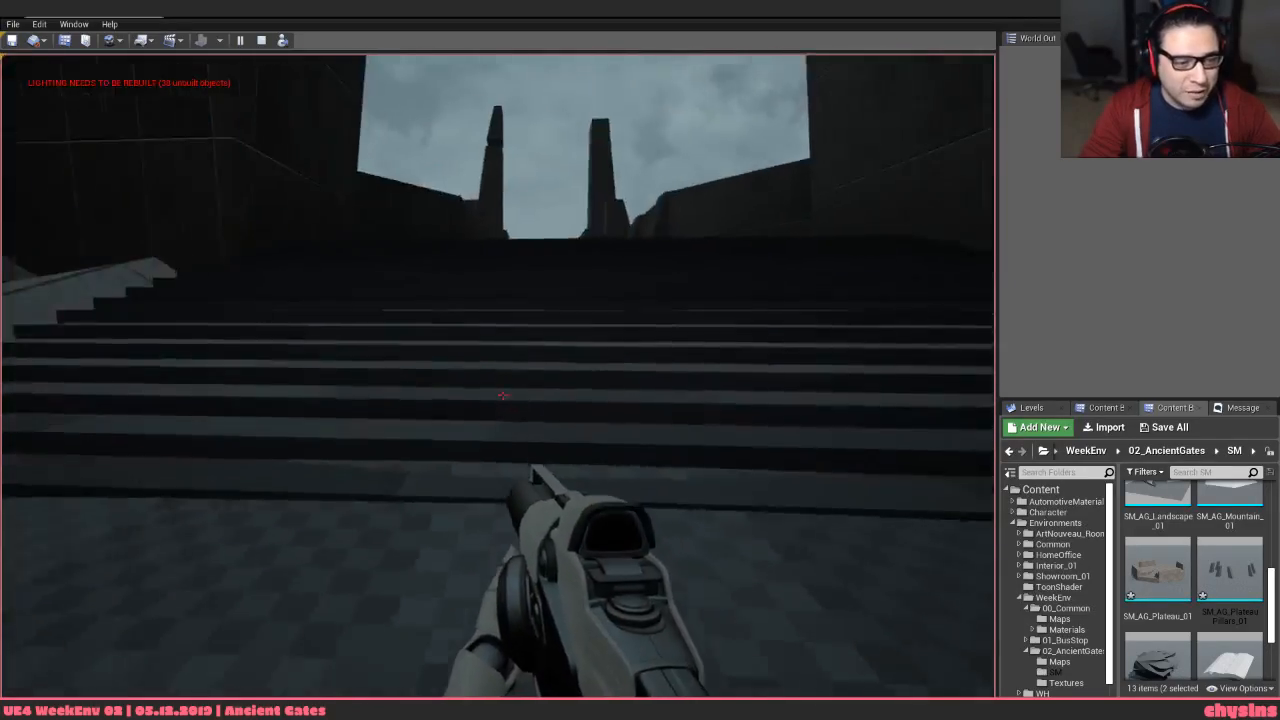
key("Escape")
Examine the stairs and gate pillars up close, and the walled plateau from above
key("s")
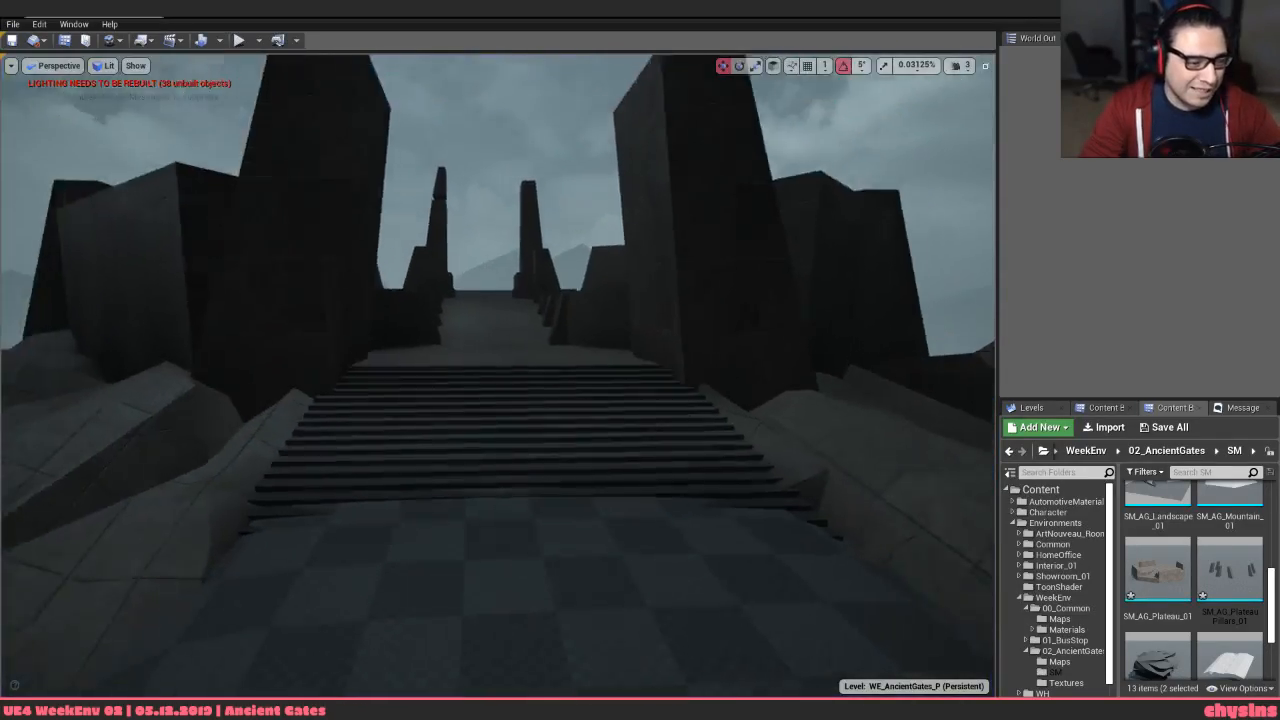
key("w")
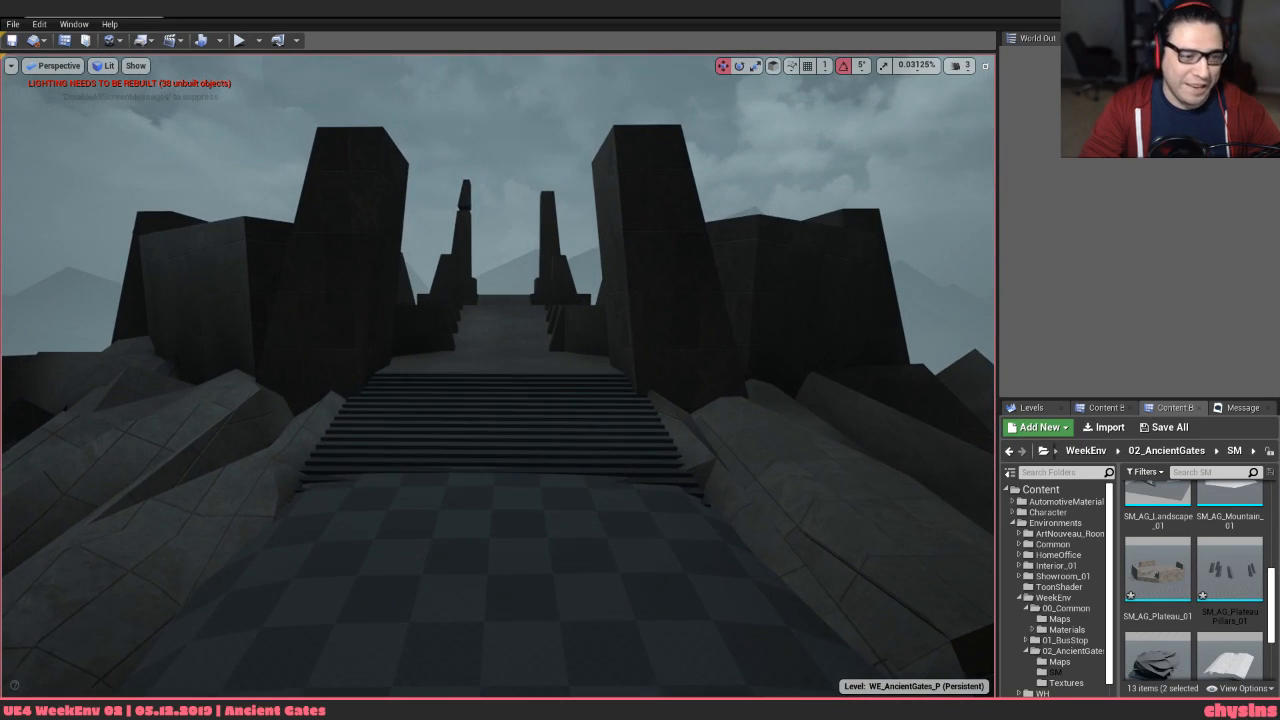
key("w")
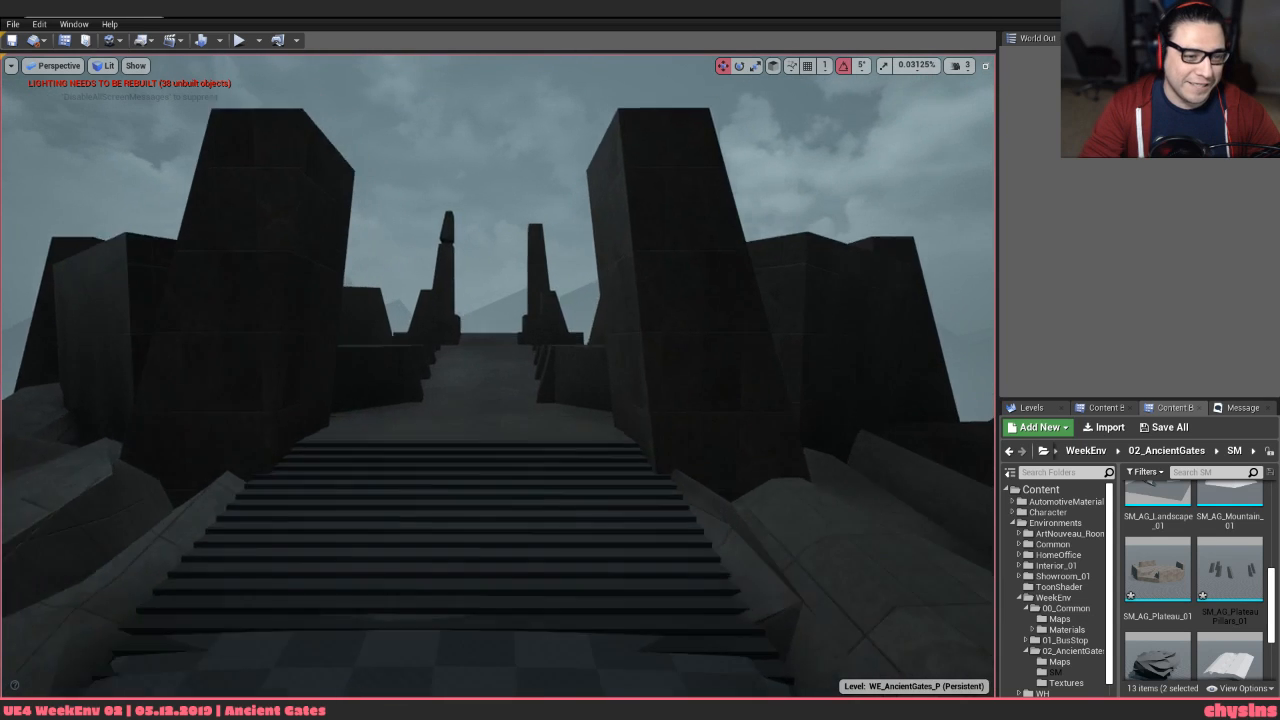
key("e")
key("s")
key("w")
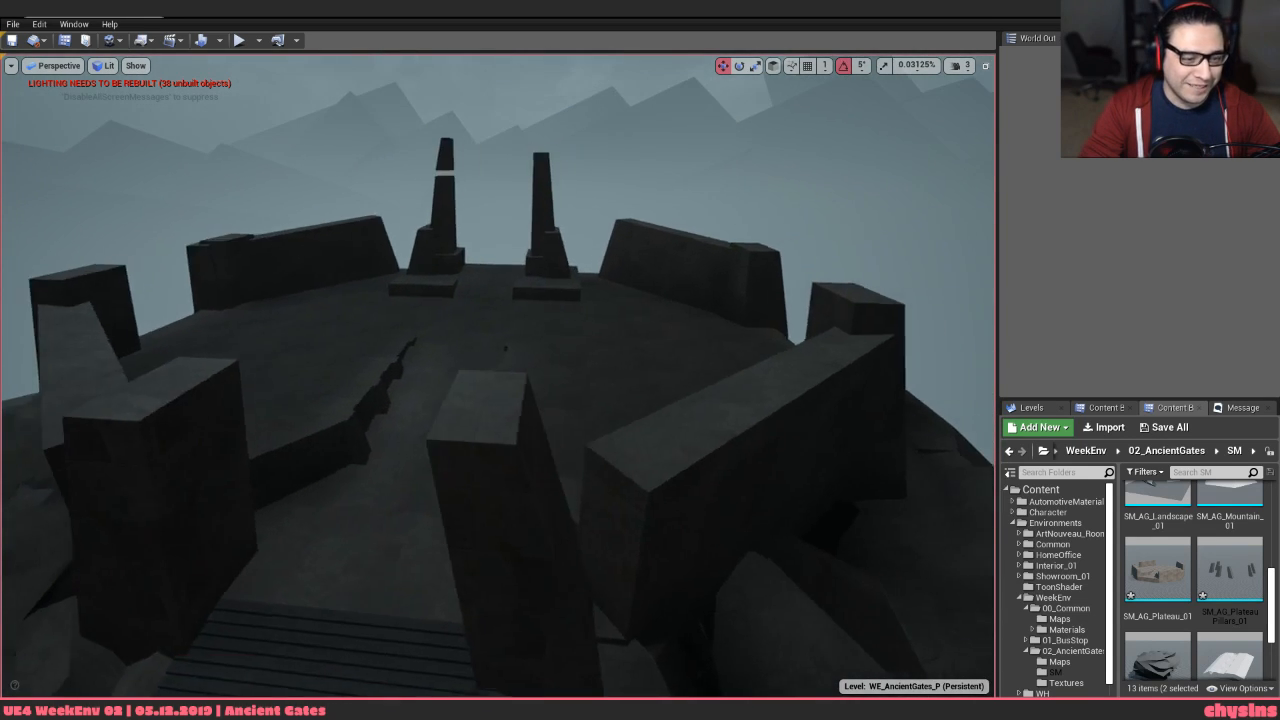
Look over the whole plateau, its walls and surrounding cliff rocks from high above the path
key("e")
key("d")
right_click_drag(366, 482, 366, 540)
key("d")
right_click_drag(366, 482, 410, 516)
key("s")
key("s")
key("w")
key("s")
key("a")
key("w")
key("s")
key("e")
key("a")
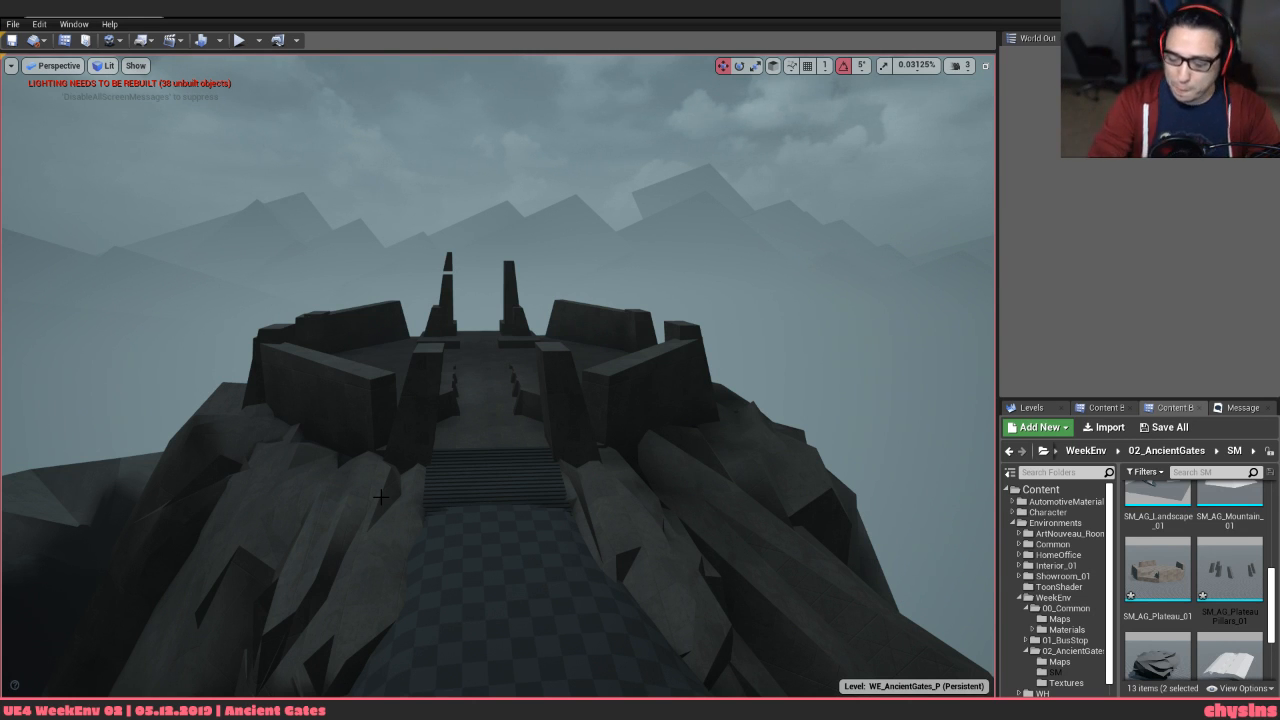
Compare the approach to the gate from several heights along the checkered path
mouse_move(498, 376)
right_mouse_down()
mouse_move(480, 330)
mouse_move(498, 322)
mouse_move(498, 378)
right_mouse_up()
key("w")
key("s")
key("q")
key("e")
key("w")
key("s")
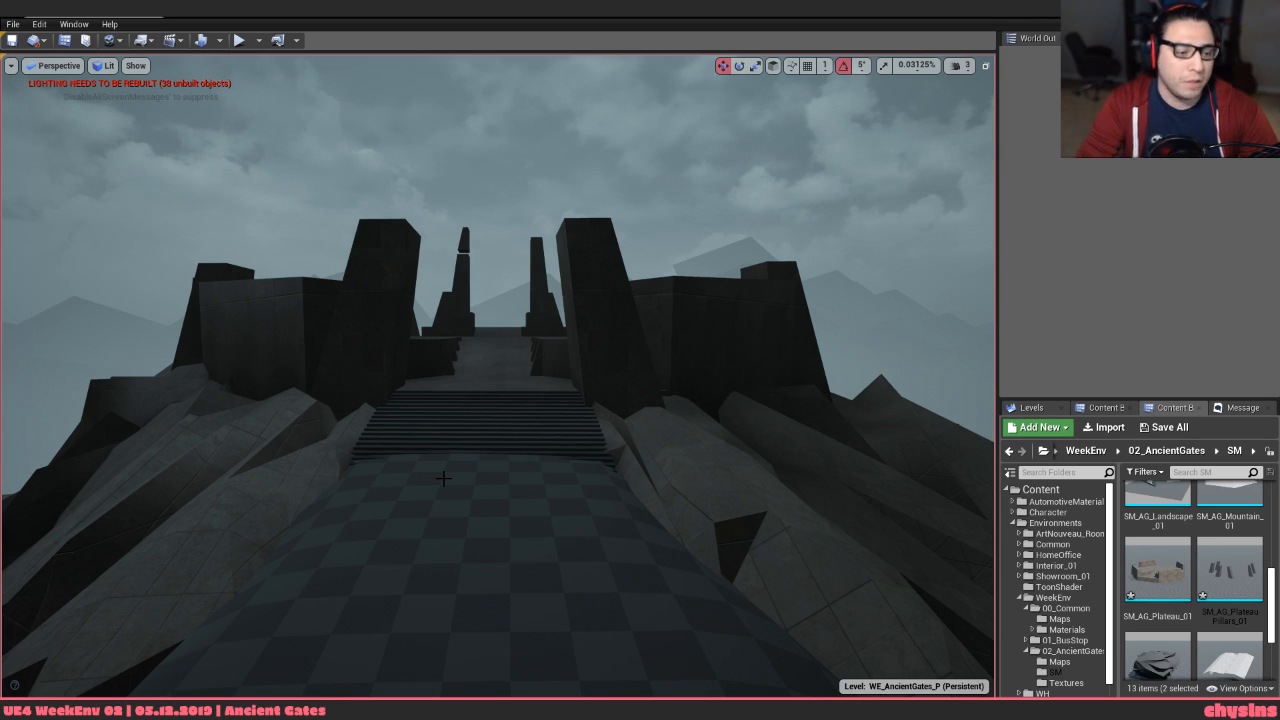
key("w")
right_click_drag(443, 478, 461, 433)
key("s")
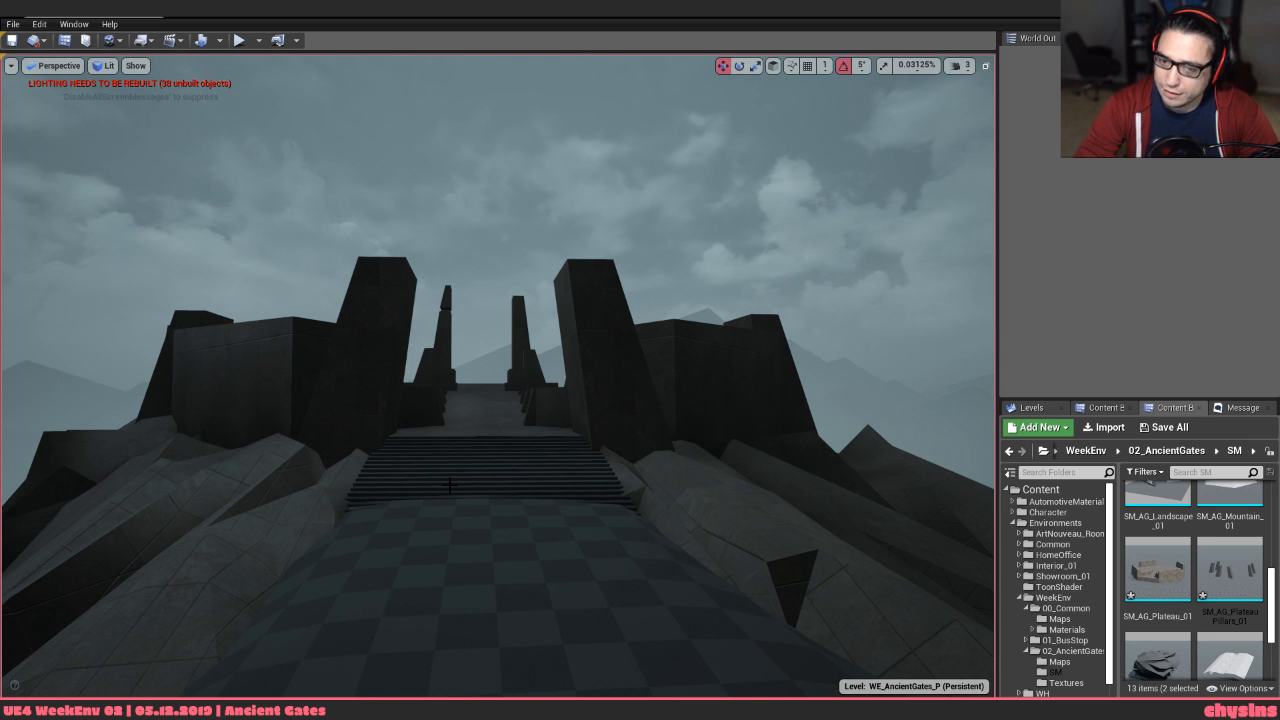
Fly around the plateau to study the gate, its walls and the paved path from several sides
key("d")
right_click_drag(480, 400, 492, 296)
key("a")
key("w")
key("d")
key("s")
key("w")
key("a")
key("d")
key("w")
key("d")
key("w")
key("e")
key("d")
key("s")
key("a")
key("s")
key("q")
key("d")
key("w")
key("s")
key("d")
Switch to 3ds Max, clear the selection and inspect SM_AG_Stairs_01 up close
key("alt+Tab")
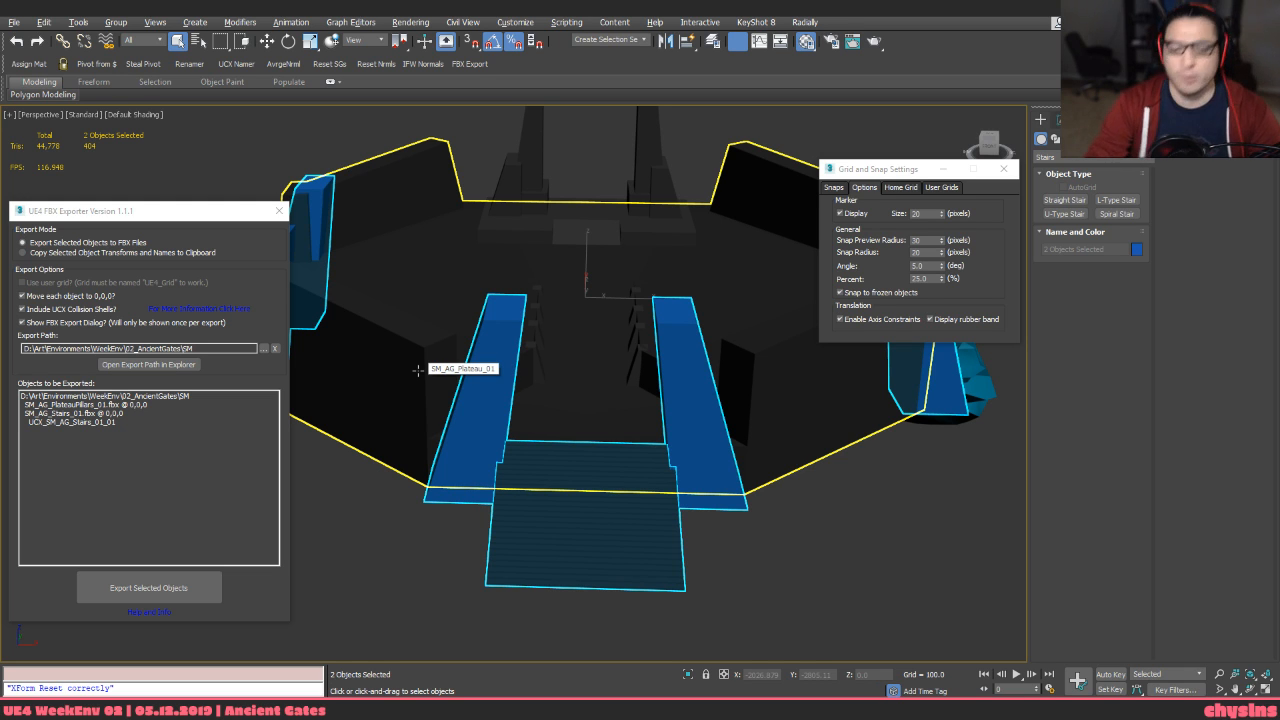
left_click(712, 488)
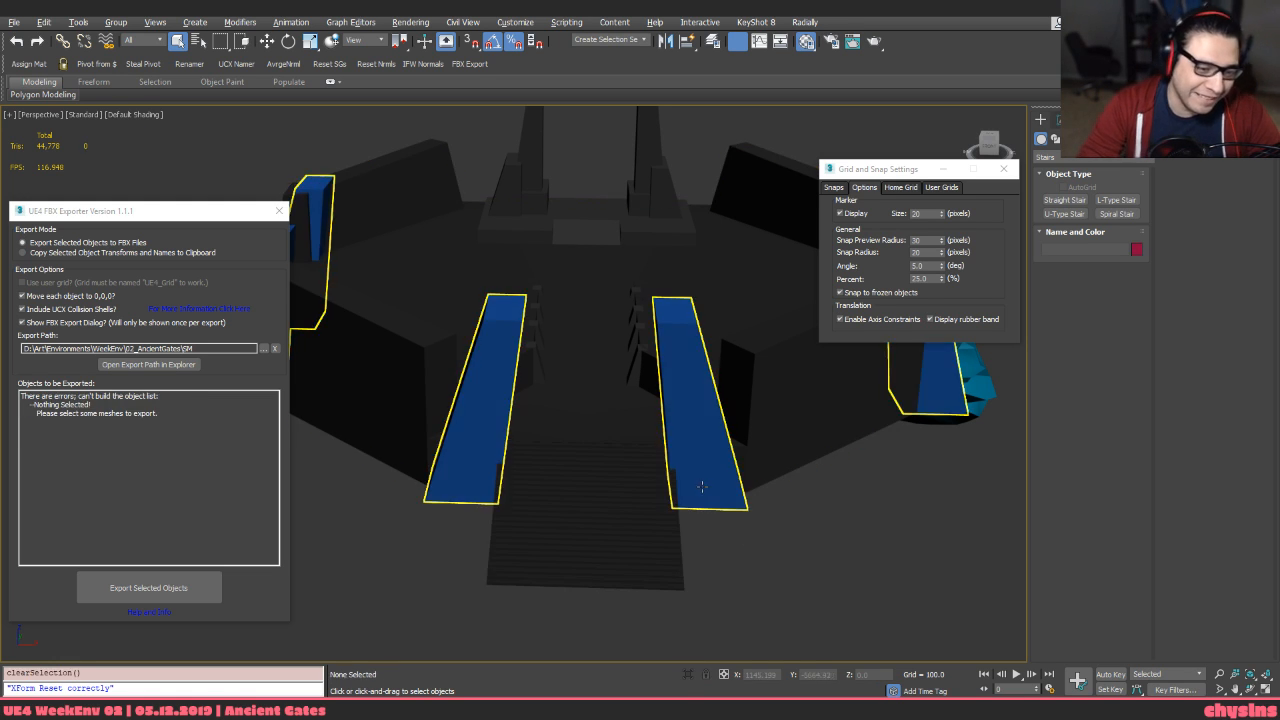
middle_click_drag(712, 488, 700, 501, "alt")
left_click(700, 501)
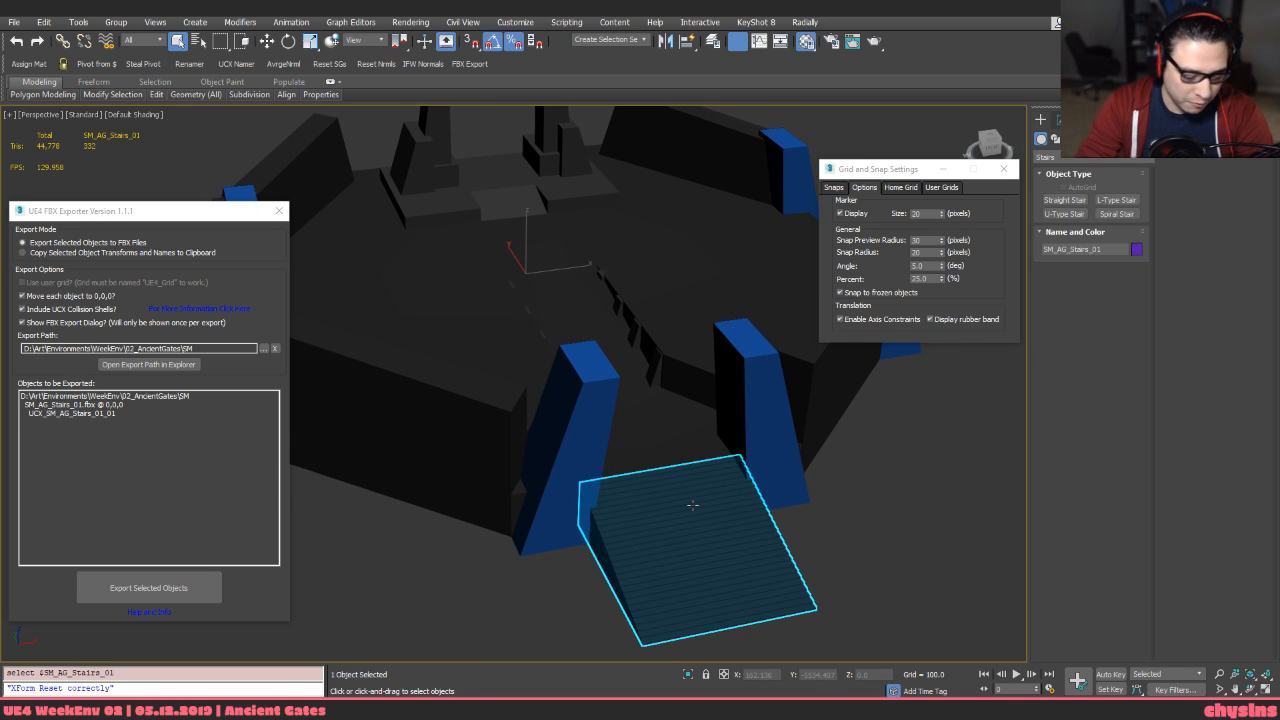
key("z")
scroll(706, 477, "down", 3)
middle_click_drag(674, 466, 729, 446, "alt")
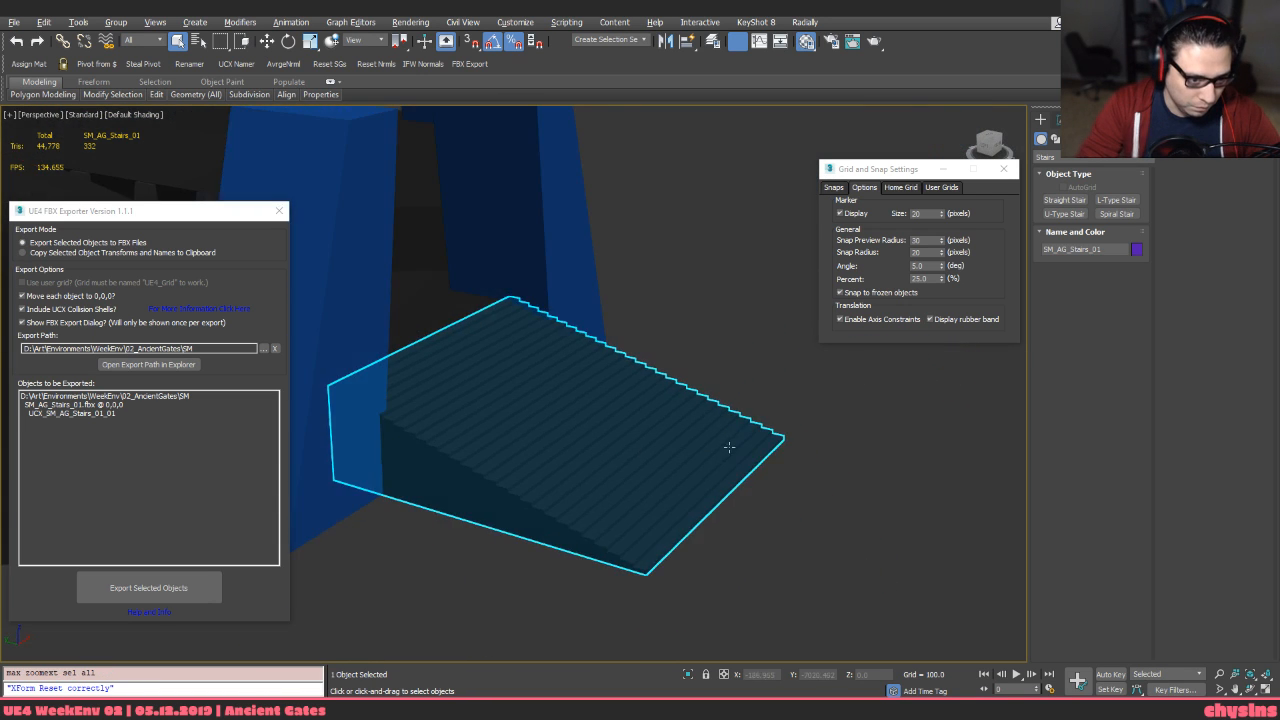
scroll(743, 399, "up", 3)
Select the plateau mesh SM_AG_Plateau_01 in place of the stairs
left_click(648, 399)
scroll(727, 416, "down", 3)
middle_click_drag(600, 350, 637, 489)
left_click(660, 440)
scroll(637, 480, "down", 2)
middle_click_drag(645, 425, 609, 434)
scroll(609, 434, "down", 3)
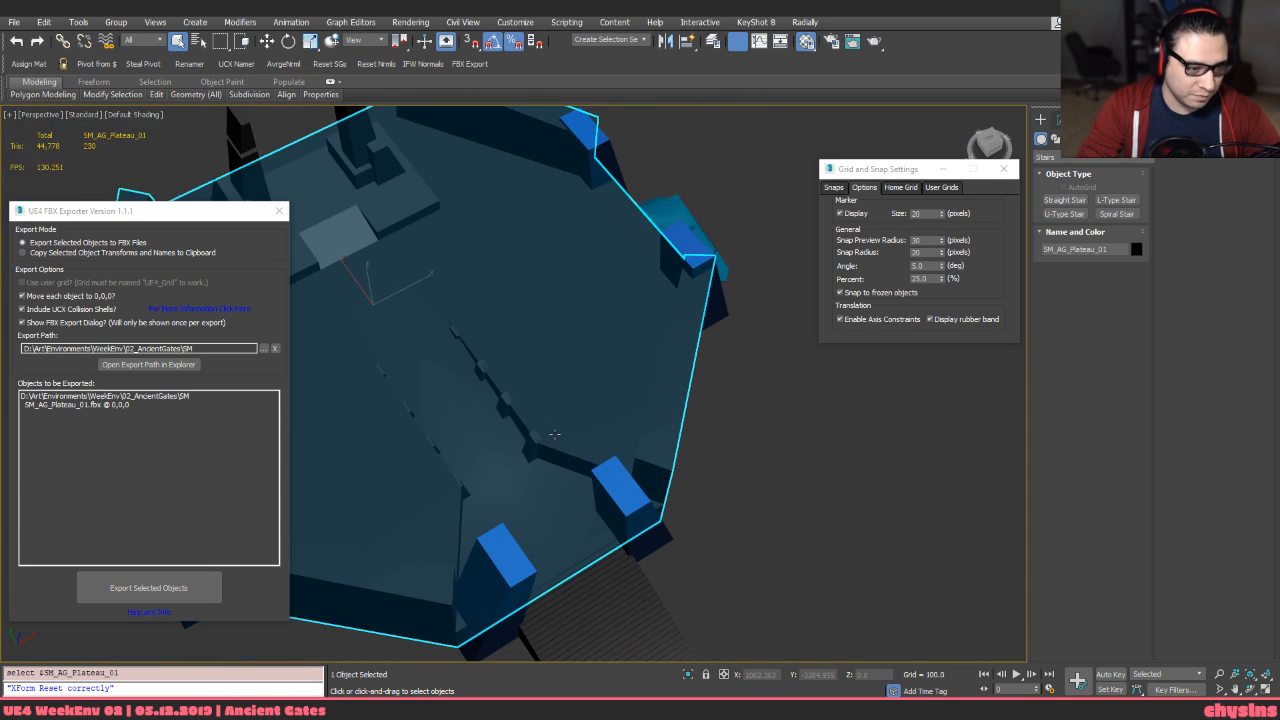
Delete the two surplus block elements of the plateau mesh next to its outer side pillars
key("5")
scroll(530, 442, "up", 3)
middle_click_drag(498, 434, 556, 464)
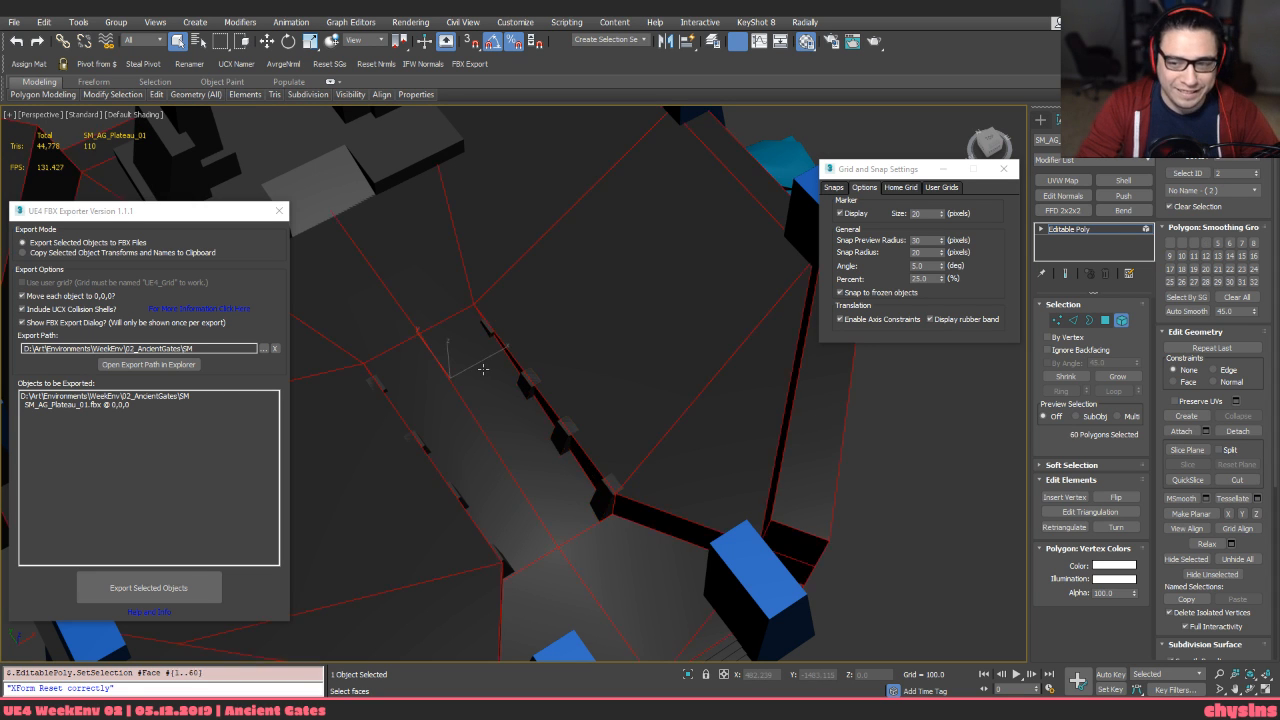
scroll(483, 369, "down", 3)
mouse_move(483, 369)
middle_mouse_down()
mouse_move(480, 414)
mouse_move(477, 404)
mouse_move(537, 421)
mouse_move(571, 406)
mouse_move(583, 440)
mouse_move(543, 409)
mouse_move(573, 431)
mouse_move(673, 437)
middle_mouse_up()
key("F3")
key("ctrl+i")
key("F3")
scroll(583, 446, "down", 3)
scroll(543, 409, "up", 5)
key("F3")
middle_click_drag(490, 402, 651, 360)
key("F3")
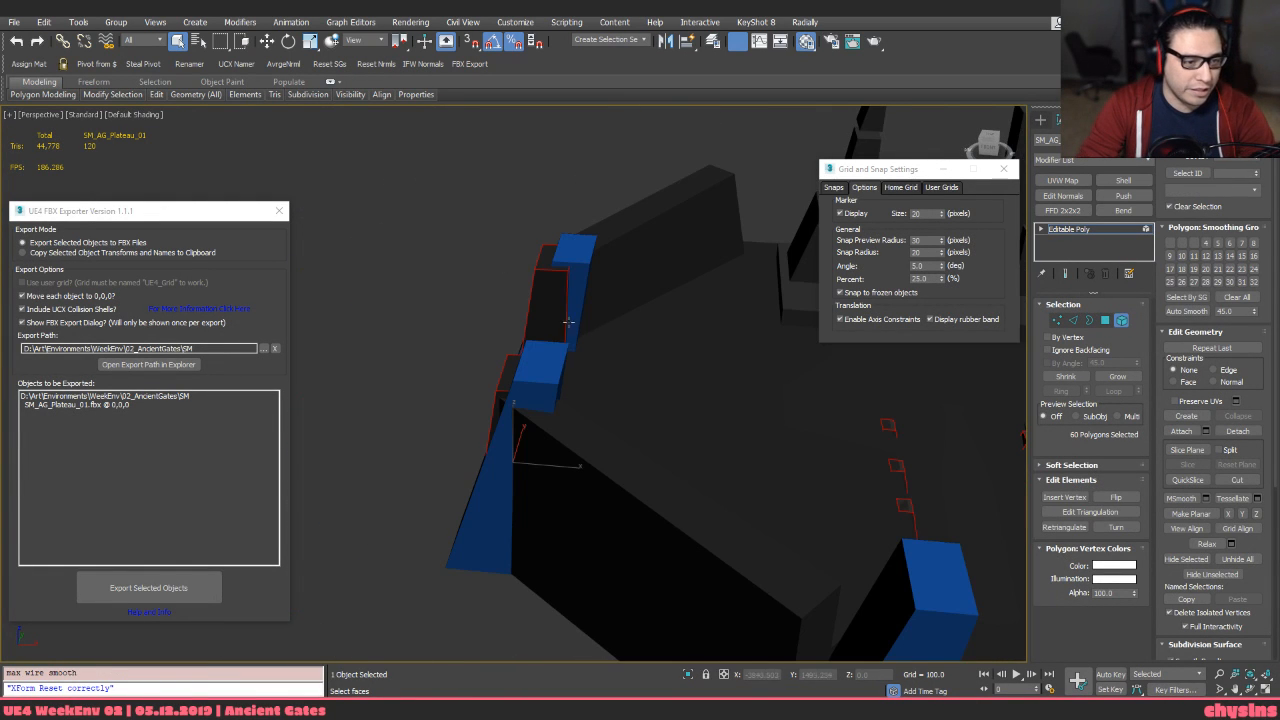
key("Delete")
left_click(507, 374)
key("Delete")
Detach the small blocks lining both sides of the plateau path from SM_AG_Plateau_01 as a separate object
middle_click_drag(507, 374, 662, 275, "alt")
scroll(540, 371, "down", 5)
key("F3")
left_click(640, 378)
key("F3")
key("ctrl+i")
key("F3")
scroll(587, 340, "up", 3)
mouse_move(587, 340)
middle_mouse_down()
mouse_move(532, 411)
mouse_move(600, 392)
mouse_move(563, 449)
mouse_move(565, 490)
mouse_move(594, 428)
mouse_move(611, 423)
mouse_move(629, 336)
mouse_move(660, 344)
mouse_move(668, 391)
middle_mouse_up()
key("F3")
scroll(601, 384, "up", 6)
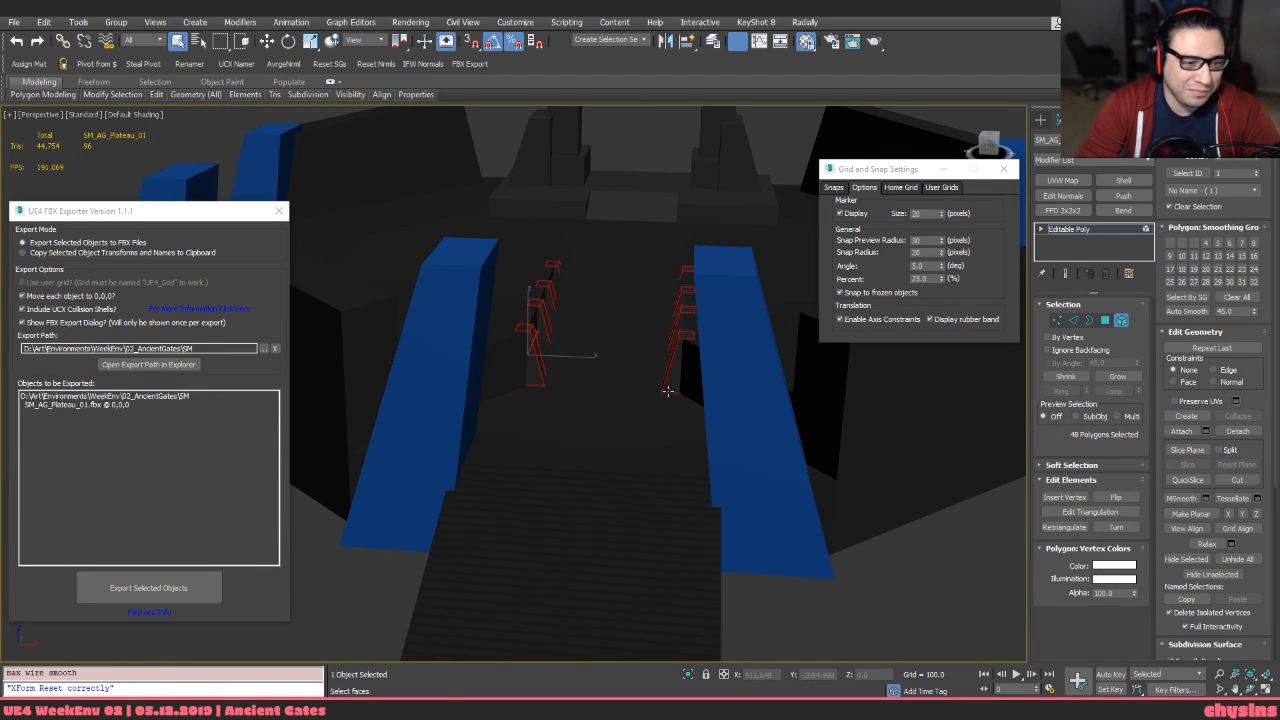
key("5")
key("5")
key("alt+d")
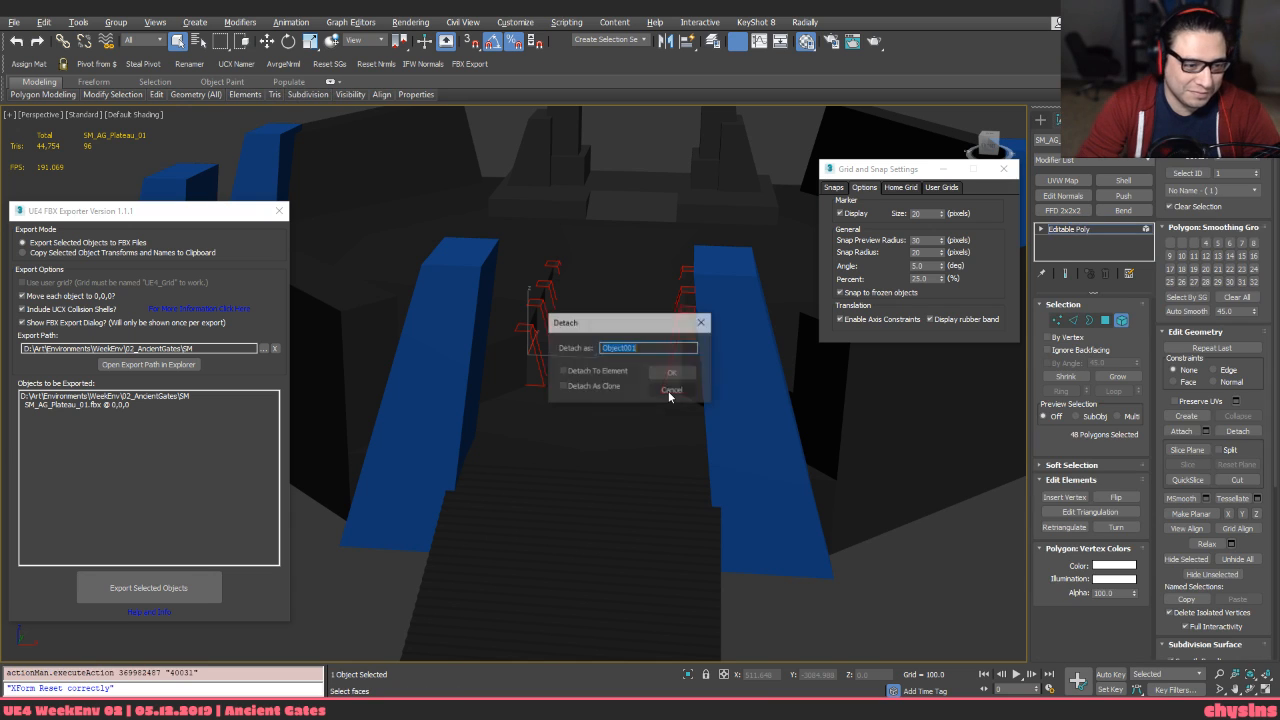
left_click(671, 372)
Clone a gate pillar beside the stairs as an element of SM_AG_PlateauPillars_01, placing it at about X -501, Y -3286
left_click(709, 425)
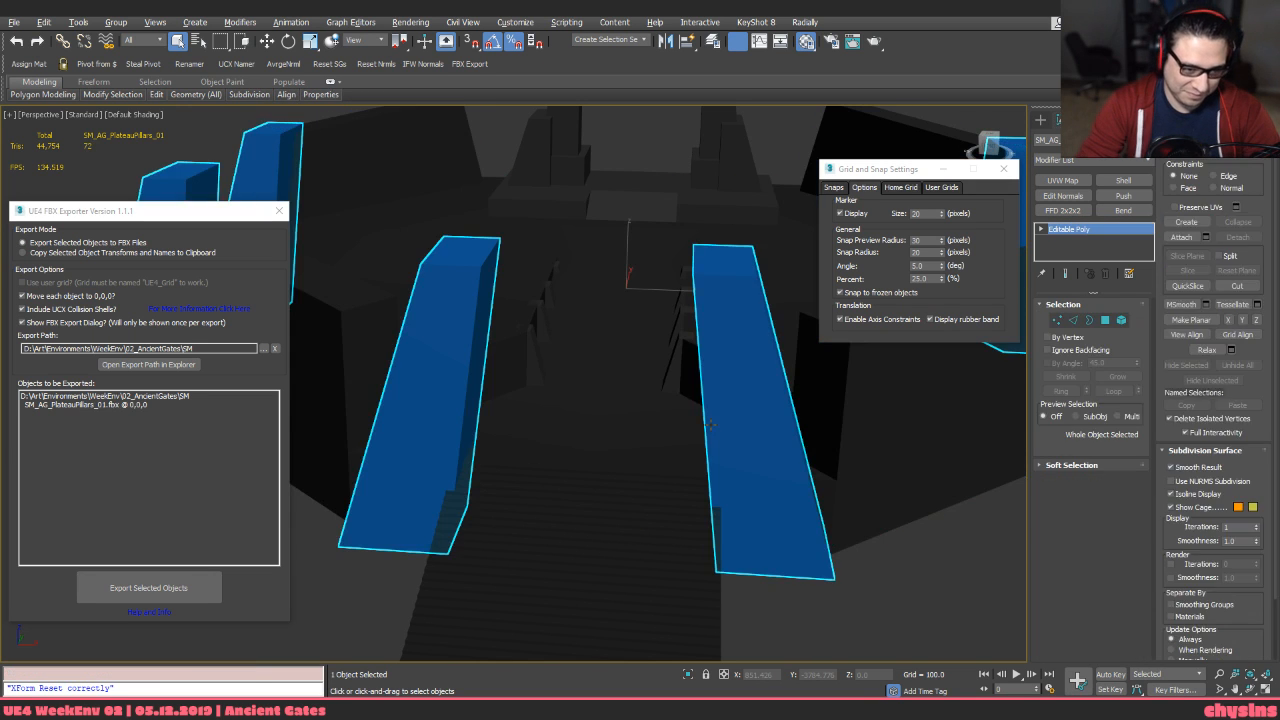
key("5")
left_click(713, 425)
middle_click_drag(713, 425, 661, 480, "alt")
key("w")
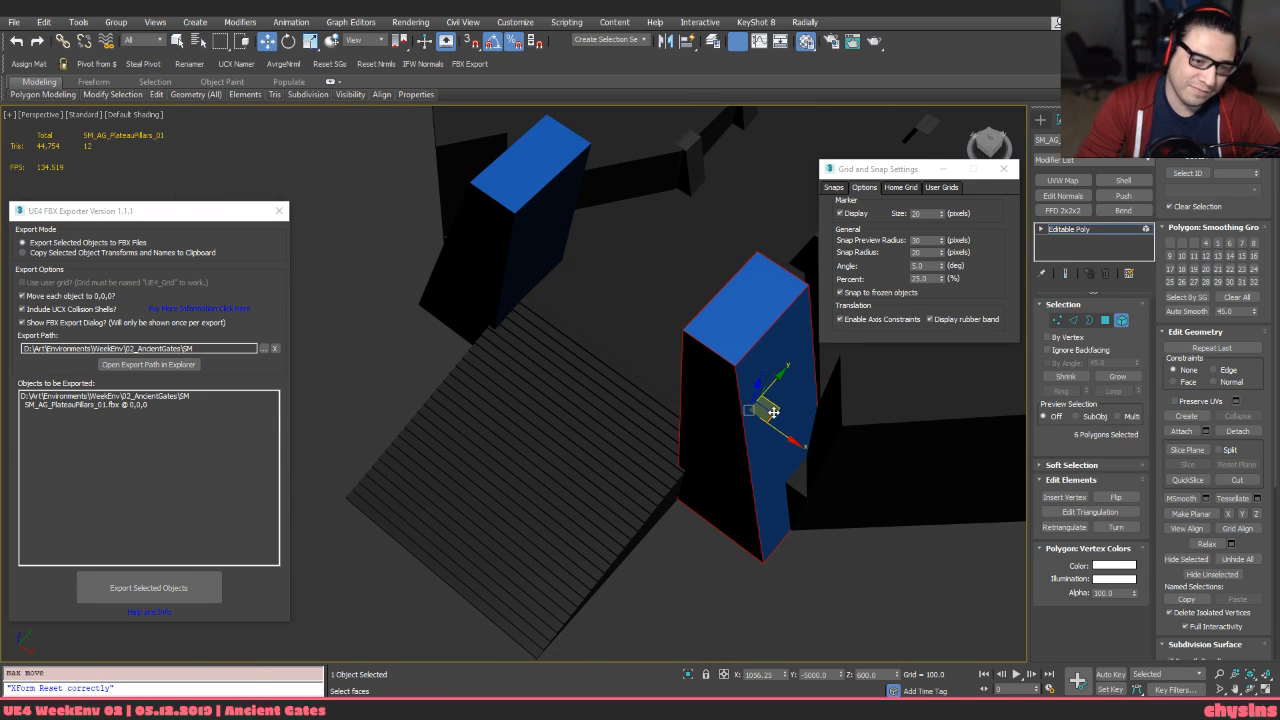
mouse_move(773, 411)
left_mouse_down("shift")
mouse_move(777, 206)
mouse_move(723, 134)
mouse_move(740, 148)
left_mouse_up("shift")
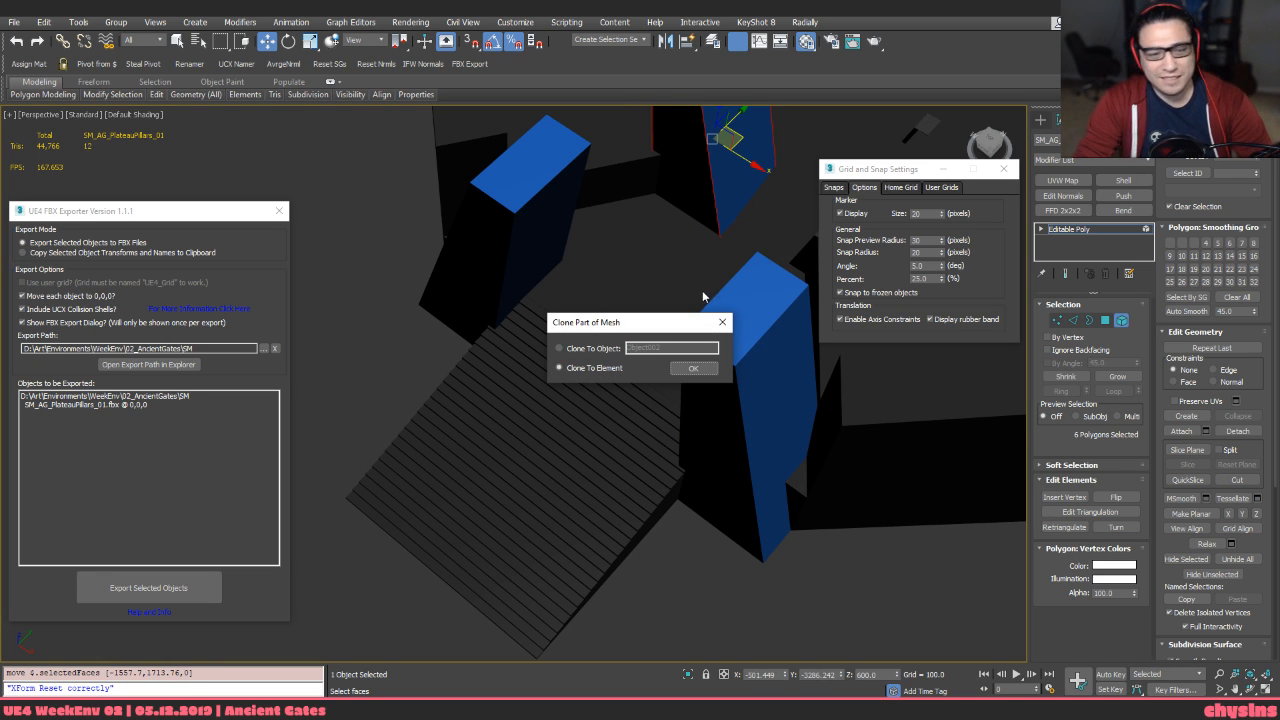
left_click(709, 367)
Raise the cloned pillar above the plateau floor to about Z 1163
mouse_move(760, 306)
middle_mouse_down()
mouse_move(706, 377)
mouse_move(745, 343)
mouse_move(719, 421)
mouse_move(715, 357)
middle_mouse_up()
scroll(710, 375, "down", 3)
scroll(662, 442, "up", 5)
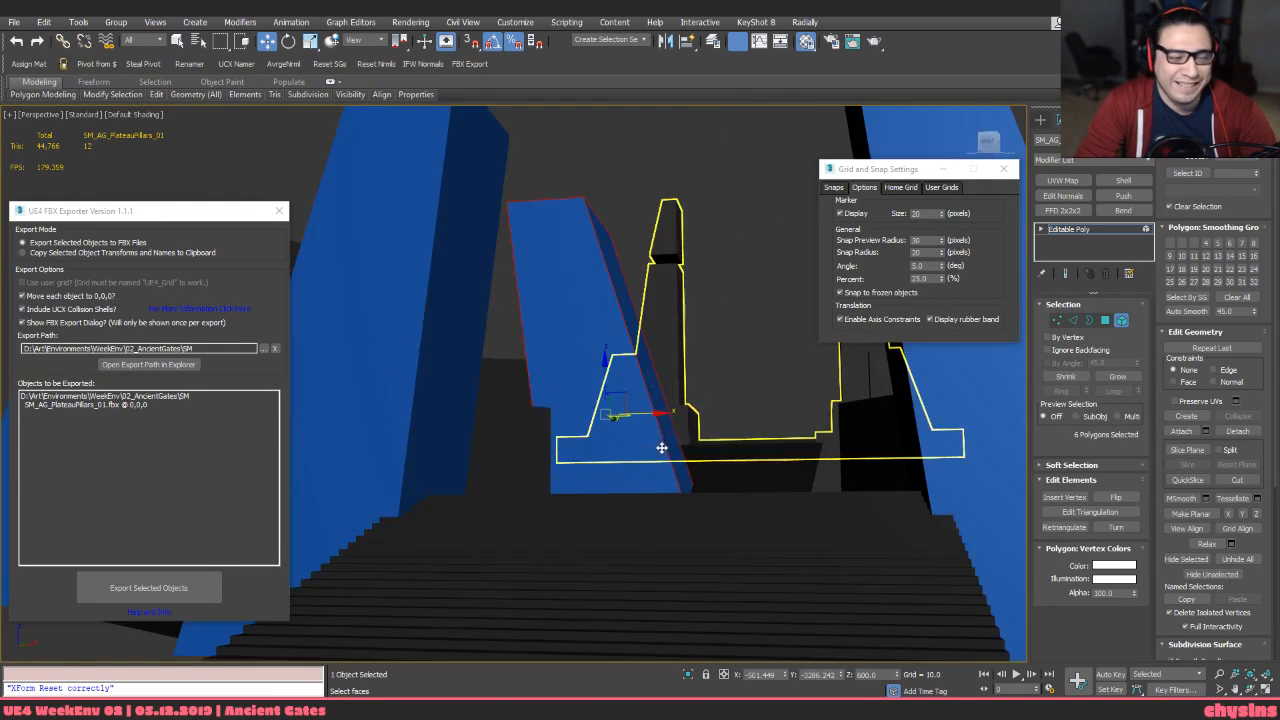
key("F3")
key("F3")
scroll(645, 372, "down", 3)
left_click_drag(581, 364, 578, 318)
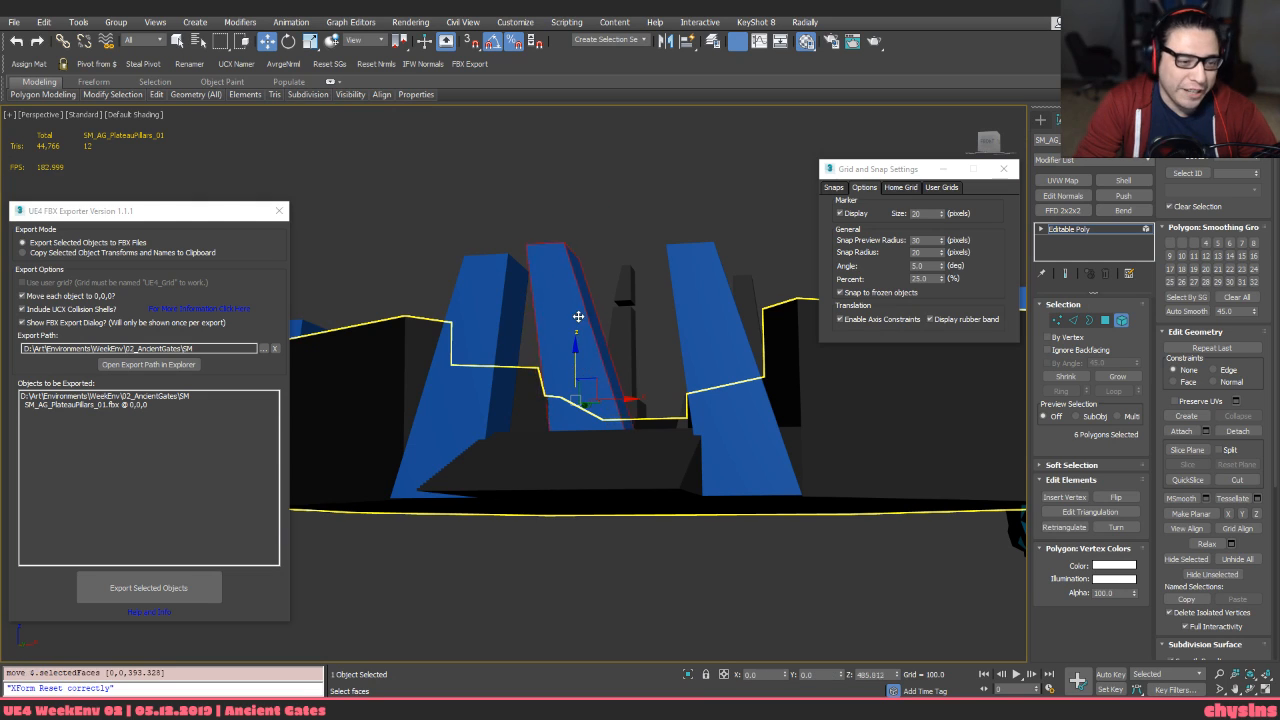
scroll(577, 345, "up", 4)
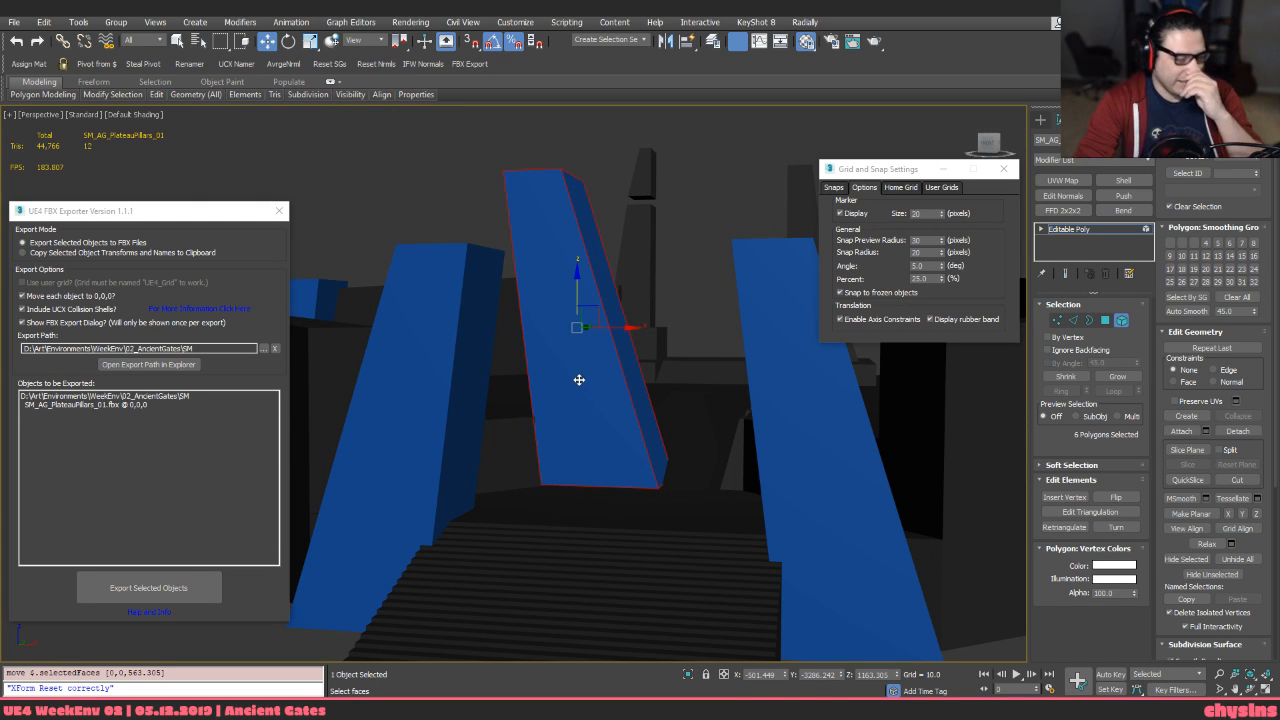
Lower the cloned pillar with snapping to about Z 1150 so its base meets the plateau floor
middle_click_drag(594, 438, 600, 434)
key("F3")
scroll(649, 497, "up", 6)
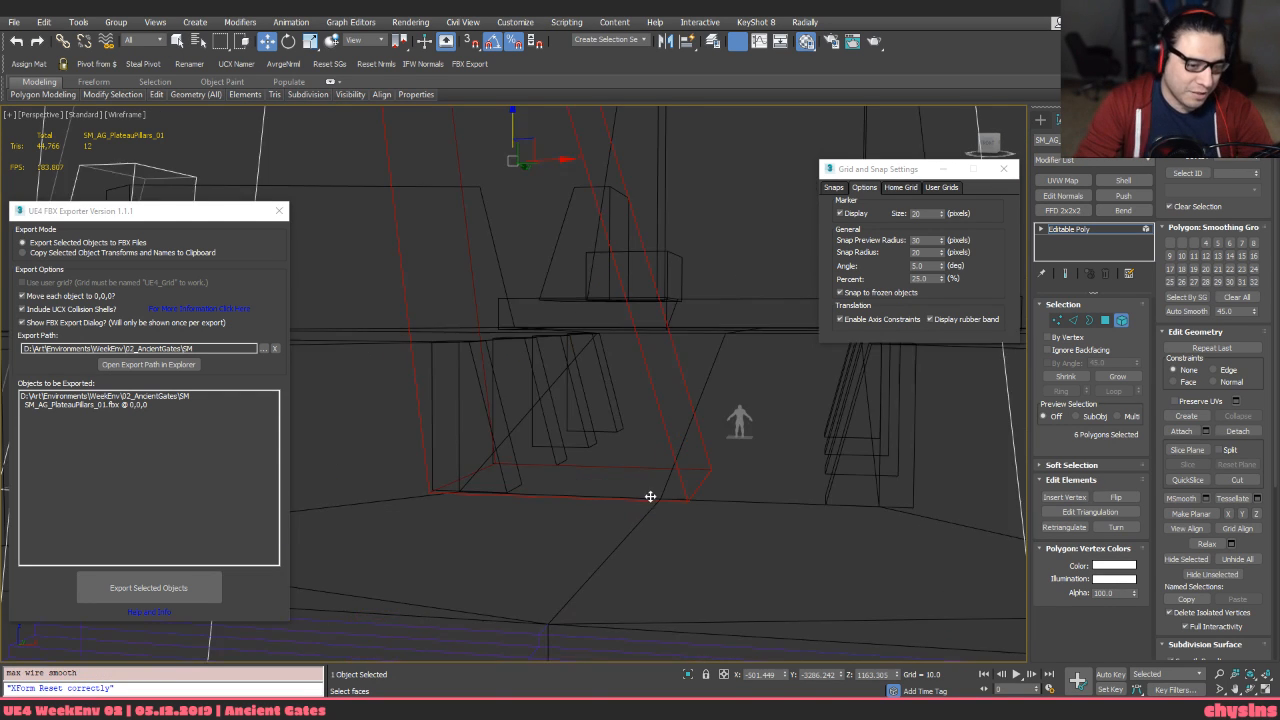
key("s")
mouse_move(703, 521)
left_mouse_down()
mouse_move(840, 511)
mouse_move(866, 531)
mouse_move(676, 519)
mouse_move(690, 515)
left_mouse_up()
key("s")
scroll(691, 514, "down", 3)
key("F3")
Detach the cloned pillar from SM_AG_PlateauPillars_01 as its own object and center its pivot
mouse_move(691, 514)
middle_mouse_down("alt")
mouse_move(571, 431)
mouse_move(598, 447)
mouse_move(771, 451)
mouse_move(653, 420)
middle_mouse_up("alt")
scroll(671, 512, "down", 3)
key("r")
key("alt+d")
left_click(671, 390)
key("alt+d")
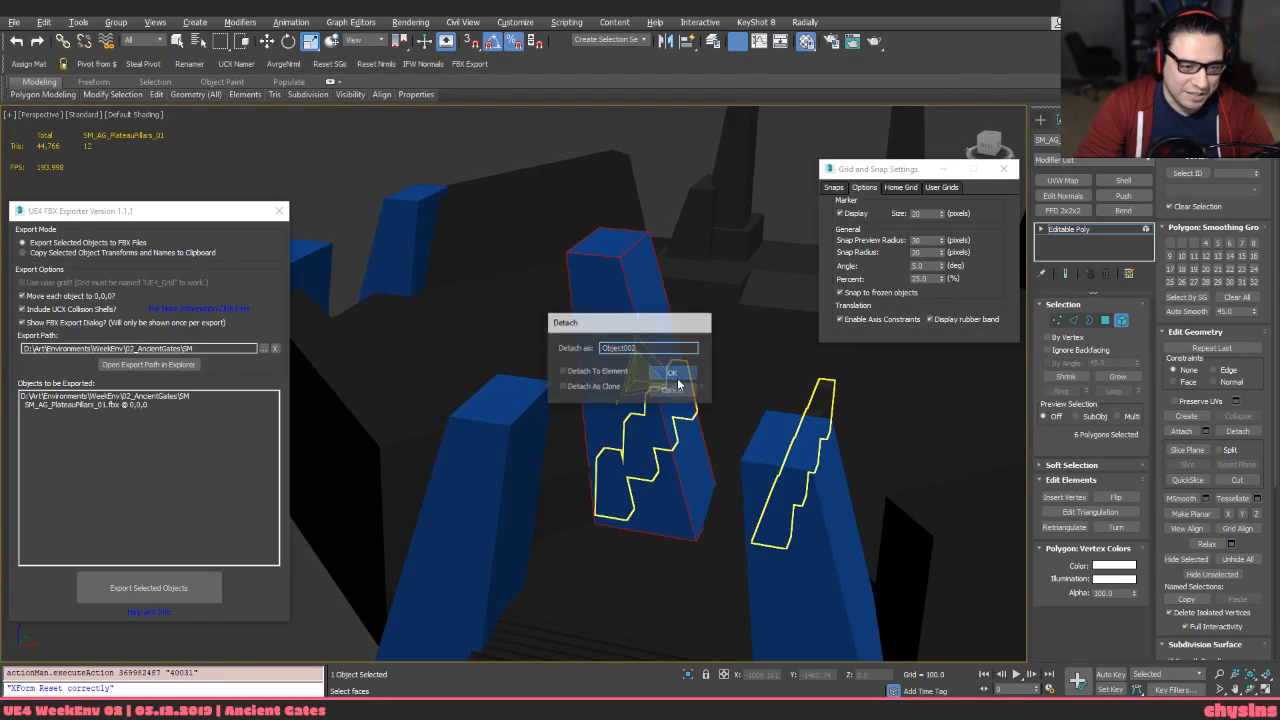
left_click(672, 372)
key("w")
left_click(649, 385)
key("alt+c")
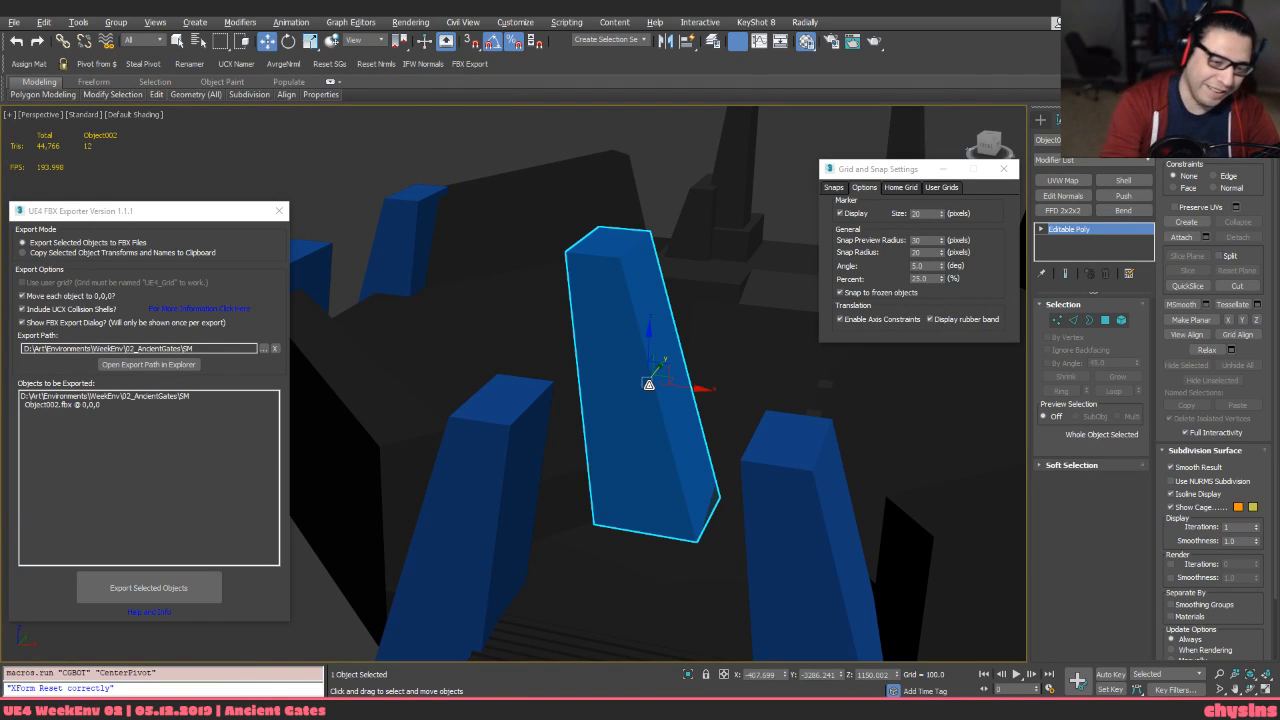
Set the detached pillar's pivot to its bottom polygon
middle_click_drag(649, 385, 791, 440, "alt")
key("1")
key("F3")
left_click_drag(572, 485, 758, 556)
key("F3")
middle_click_drag(700, 528, 726, 509, "alt")
key("F3")
key("4")
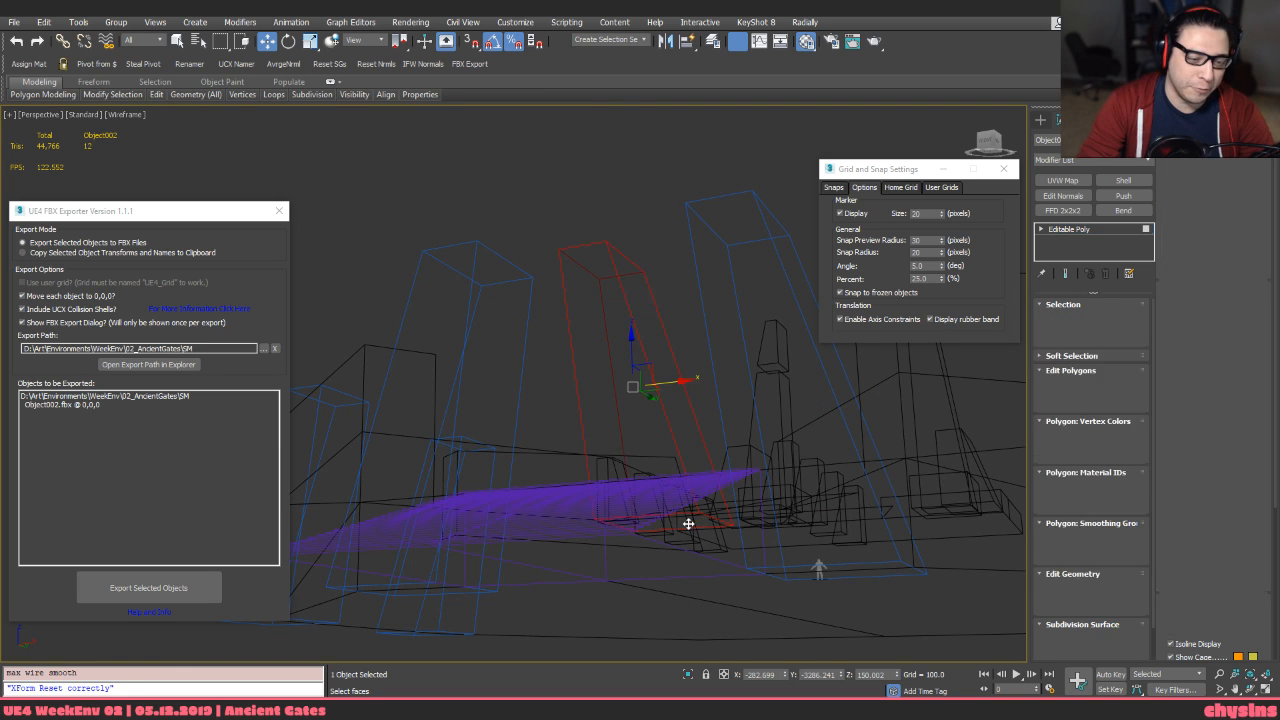
left_click(688, 523)
key("F3")
middle_click_drag(734, 425, 748, 458, "alt")
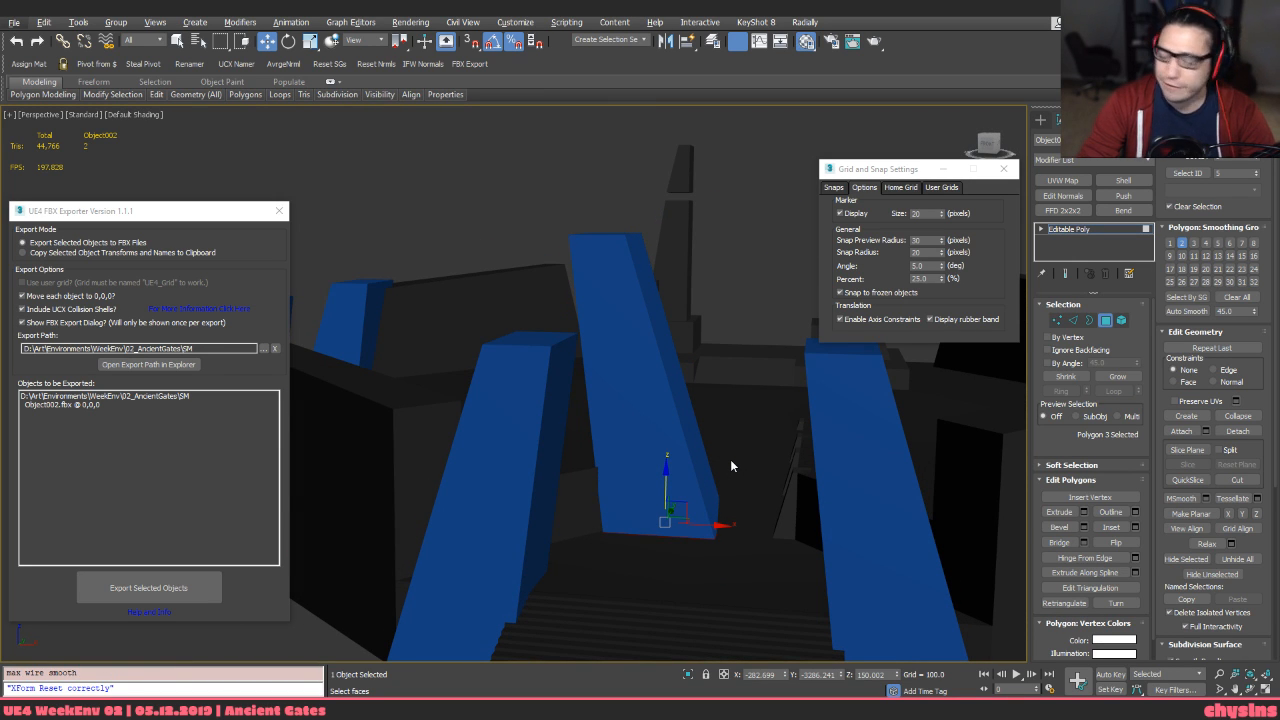
middle_click_drag(731, 461, 666, 337, "alt")
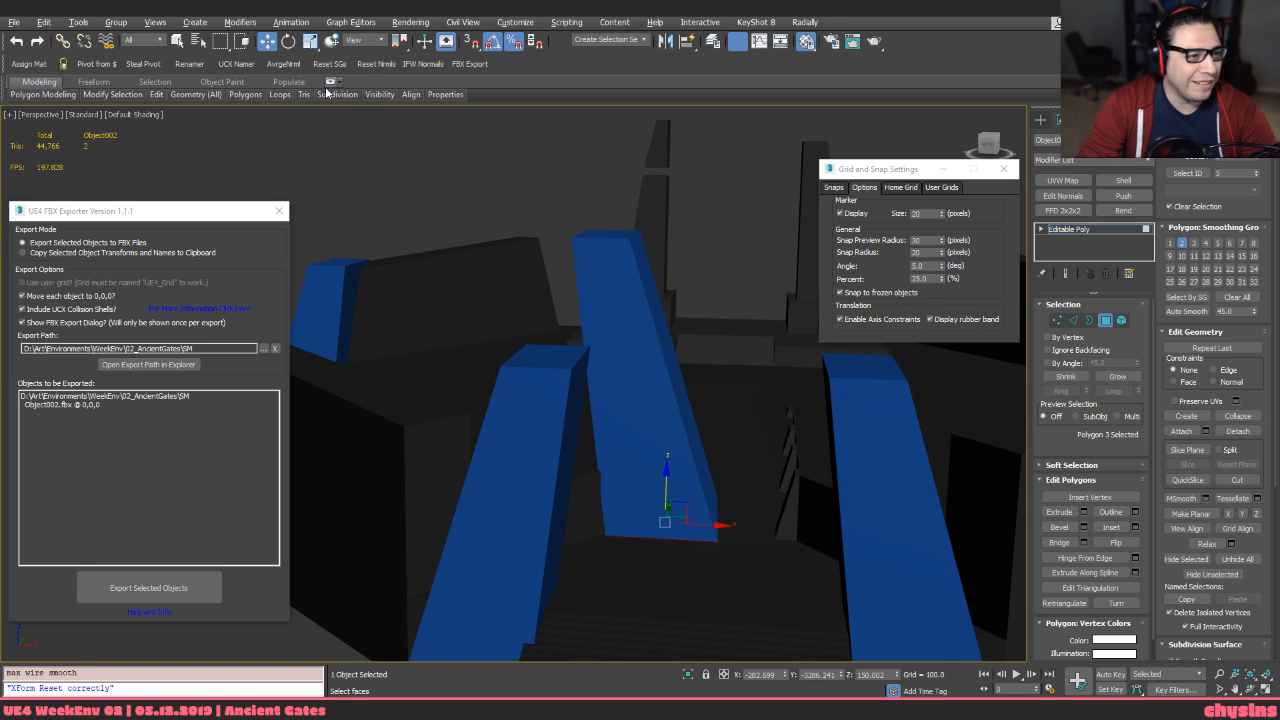
middle_click_drag(677, 330, 660, 395, "alt")
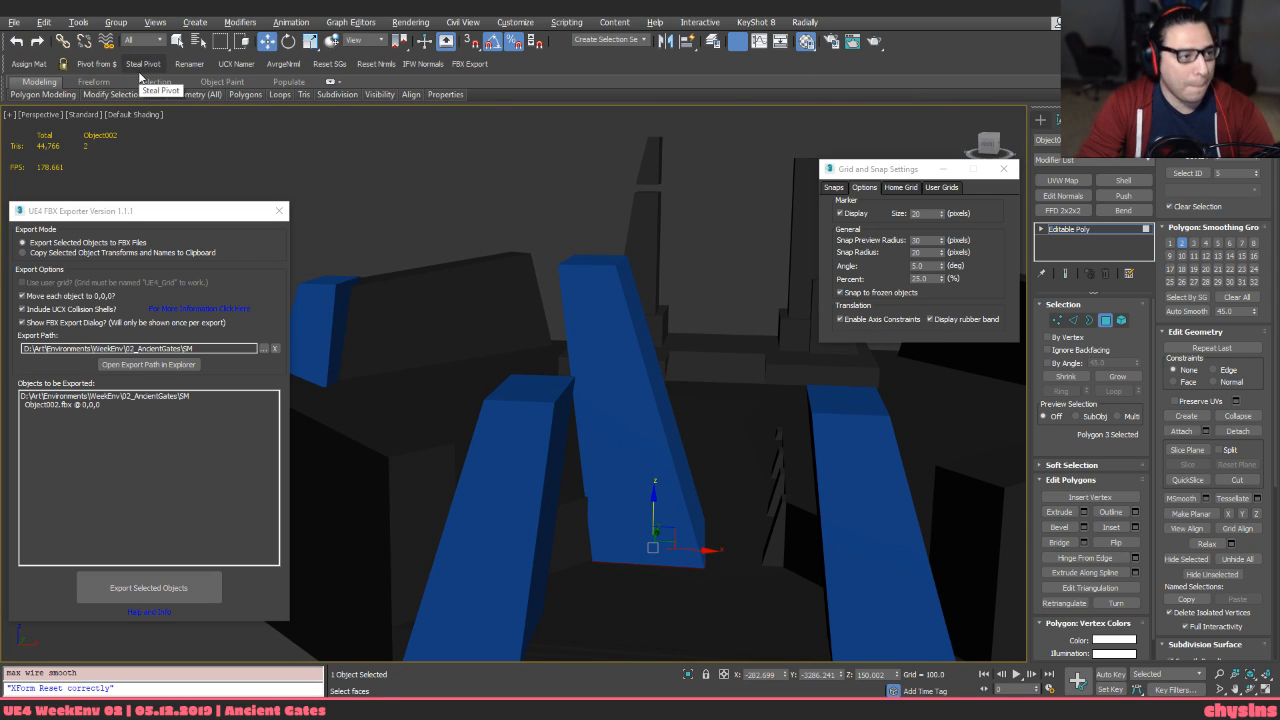
left_click(104, 68)
Leave polygon editing and scale the detached pillar uniformly to 25 percent
middle_click_drag(406, 232, 613, 439, "alt")
key("4")
scroll(633, 500, "up", 3)
key("r")
left_click_drag(631, 500, 641, 632)
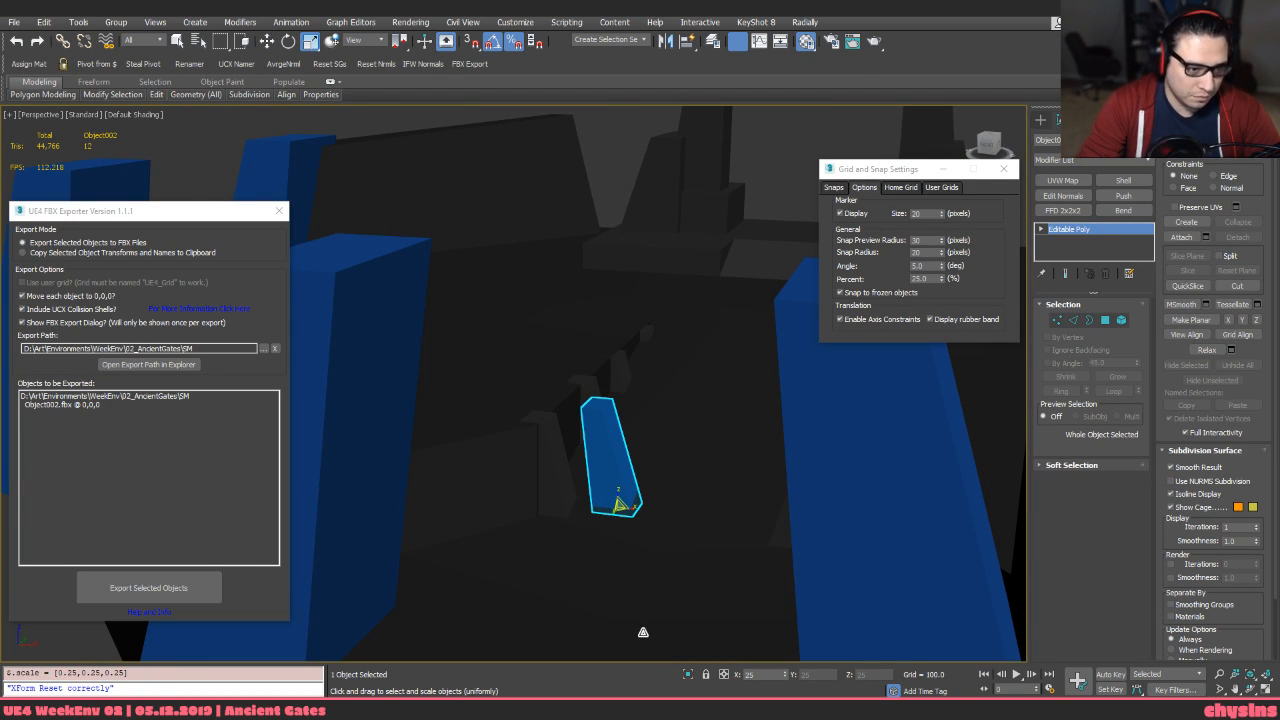
Move the scaled pillar onto the path's first side block, at about X -484, Y -3438
key("w")
scroll(615, 446, "up", 5)
middle_click_drag(615, 446, 664, 545, "alt")
left_click_drag(621, 575, 546, 503)
middle_click_drag(546, 503, 607, 483, "alt")
left_click_drag(580, 528, 554, 512)
middle_click_drag(554, 512, 516, 512, "alt")
key("F3")
left_click_drag(541, 522, 593, 514)
scroll(474, 526, "up", 5)
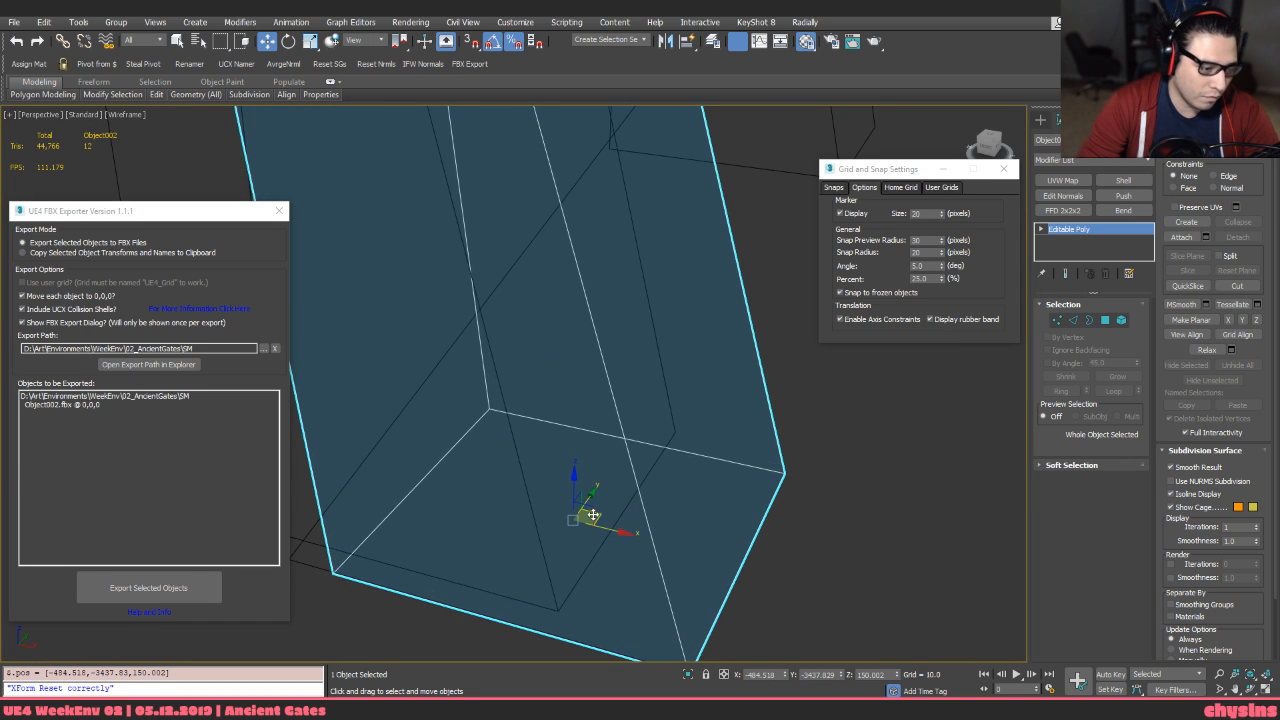
middle_click_drag(514, 541, 583, 504)
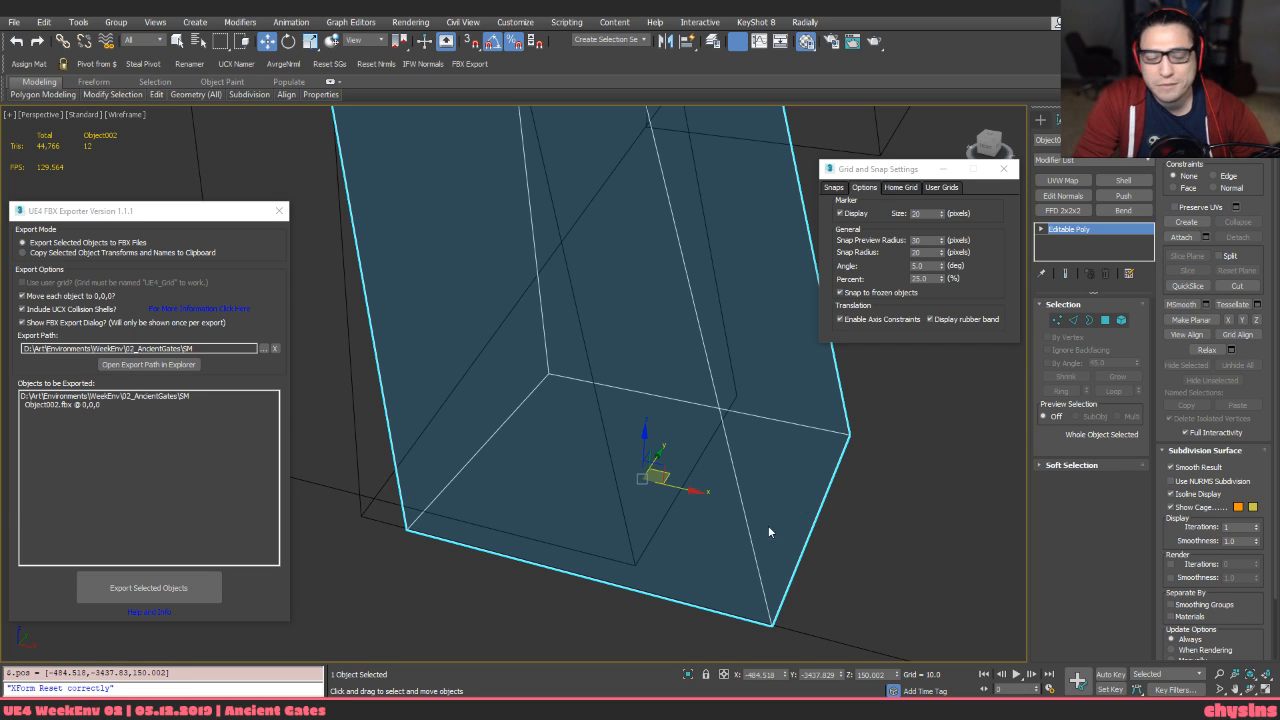
Snap the small pillar's base corner to the side block's base corner, placing it at about X -512, Y -3437
left_click_drag(749, 535, 751, 556)
key("s")
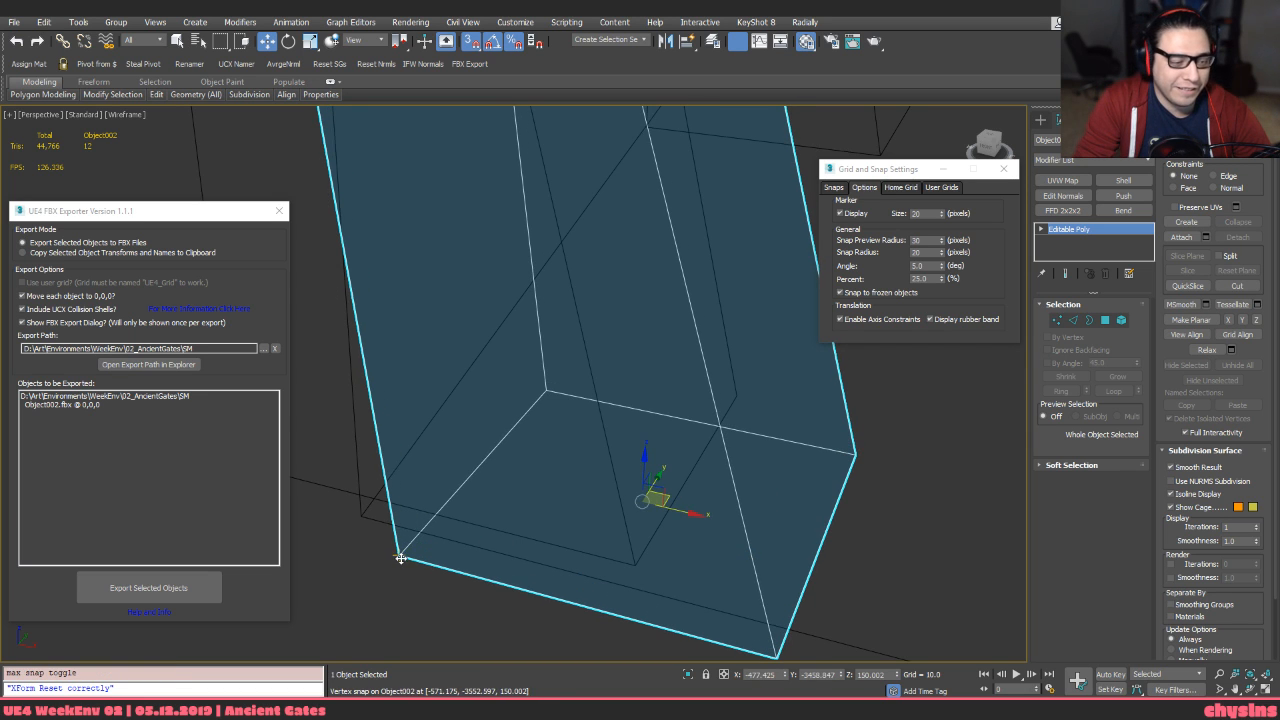
left_click_drag(400, 558, 364, 518)
key("s")
key("F3")
mouse_move(411, 496)
middle_mouse_down()
mouse_move(449, 549)
mouse_move(563, 551)
mouse_move(457, 509)
mouse_move(461, 481)
mouse_move(486, 494)
mouse_move(466, 514)
mouse_move(482, 551)
mouse_move(500, 463)
mouse_move(470, 510)
mouse_move(470, 480)
mouse_move(487, 441)
middle_mouse_up()
Clone the small pillar as a copy about 549 units along Y, near the path's second side block
scroll(481, 556, "down", 4)
key("F3")
key("F3")
key("F3")
key("F3")
key("s")
scroll(518, 476, "down", 3)
key("F3")
key("F3")
key("s")
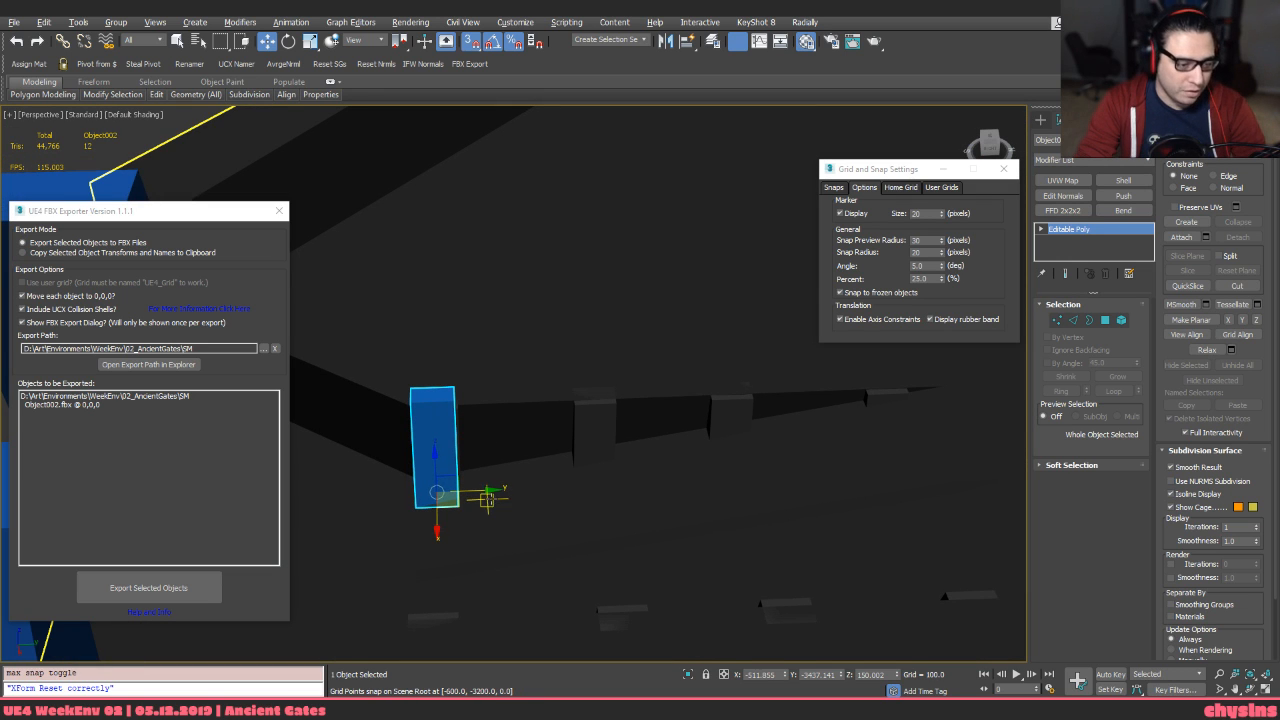
mouse_move(486, 489)
left_mouse_down("shift")
mouse_move(569, 494)
mouse_move(601, 512)
left_mouse_up("shift")
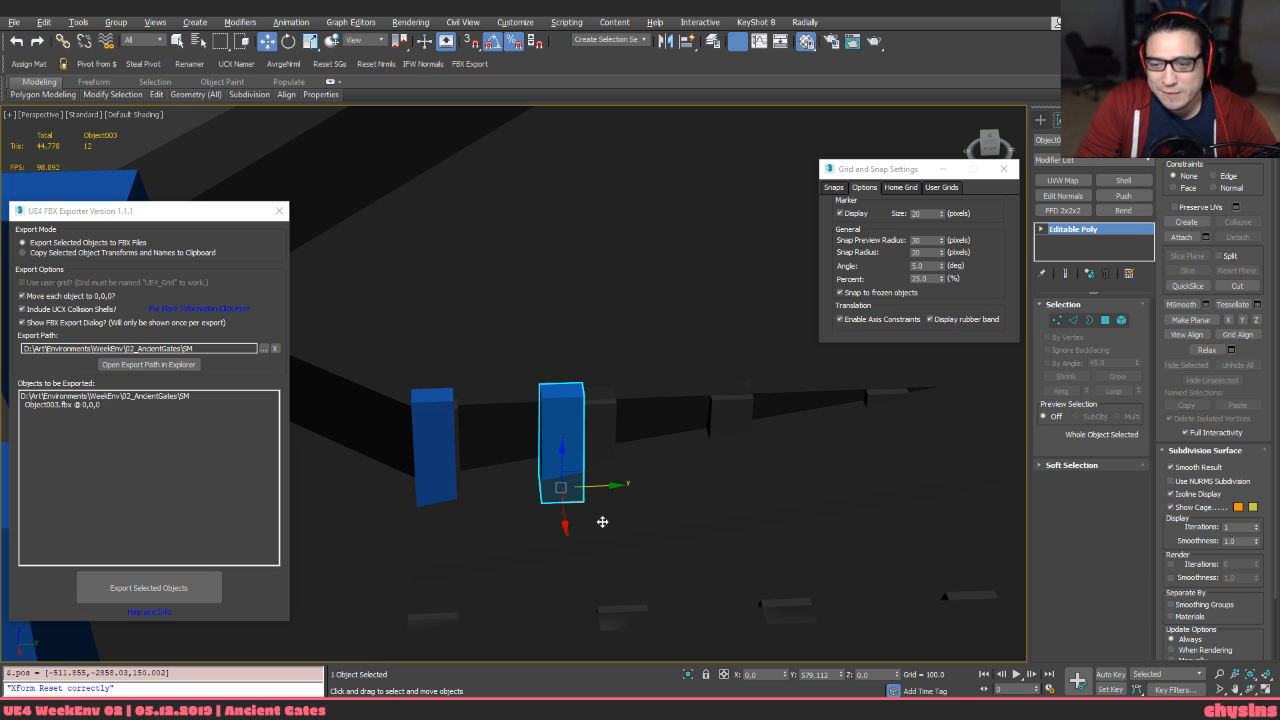
mouse_move(602, 521)
left_mouse_down("shift")
mouse_move(582, 538)
mouse_move(594, 538)
left_mouse_up("shift")
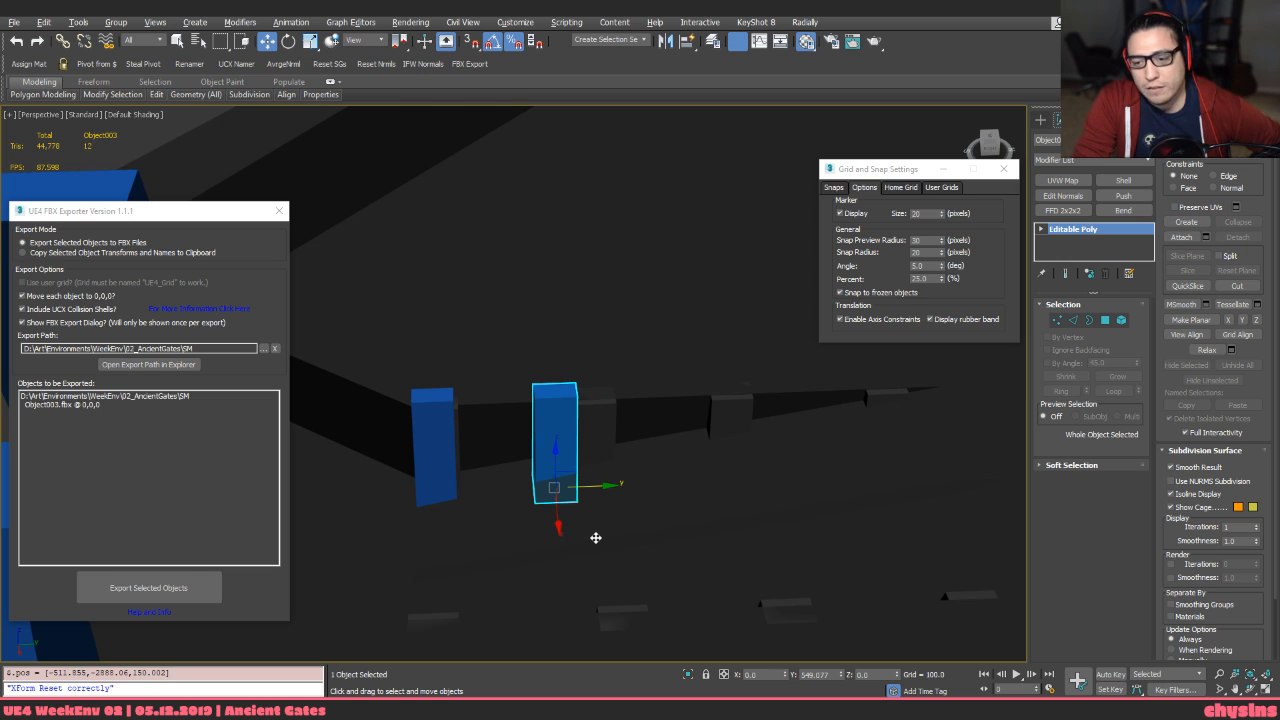
left_click_drag(595, 537, 595, 537, "shift")
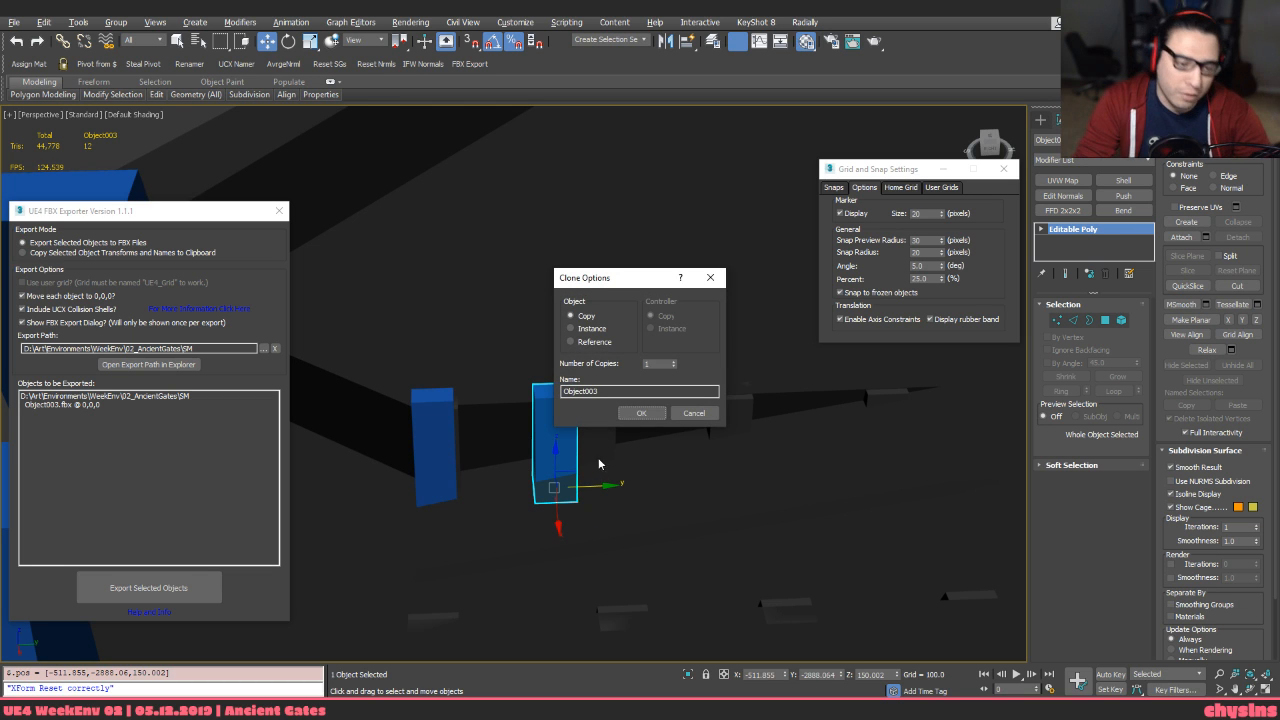
left_click(624, 418)
Try snapping the cloned pillar beside the second side block at about Y -2896, and delete the clone
mouse_move(568, 451)
middle_mouse_down()
mouse_move(551, 460)
mouse_move(553, 496)
middle_mouse_up()
scroll(552, 462, "up", 3)
key("F3")
key("F3")
left_click_drag(552, 476, 546, 500)
key("ctrl+z")
middle_click_drag(546, 500, 516, 517, "alt")
scroll(532, 421, "up", 3)
scroll(532, 421, "up", 2)
key("s")
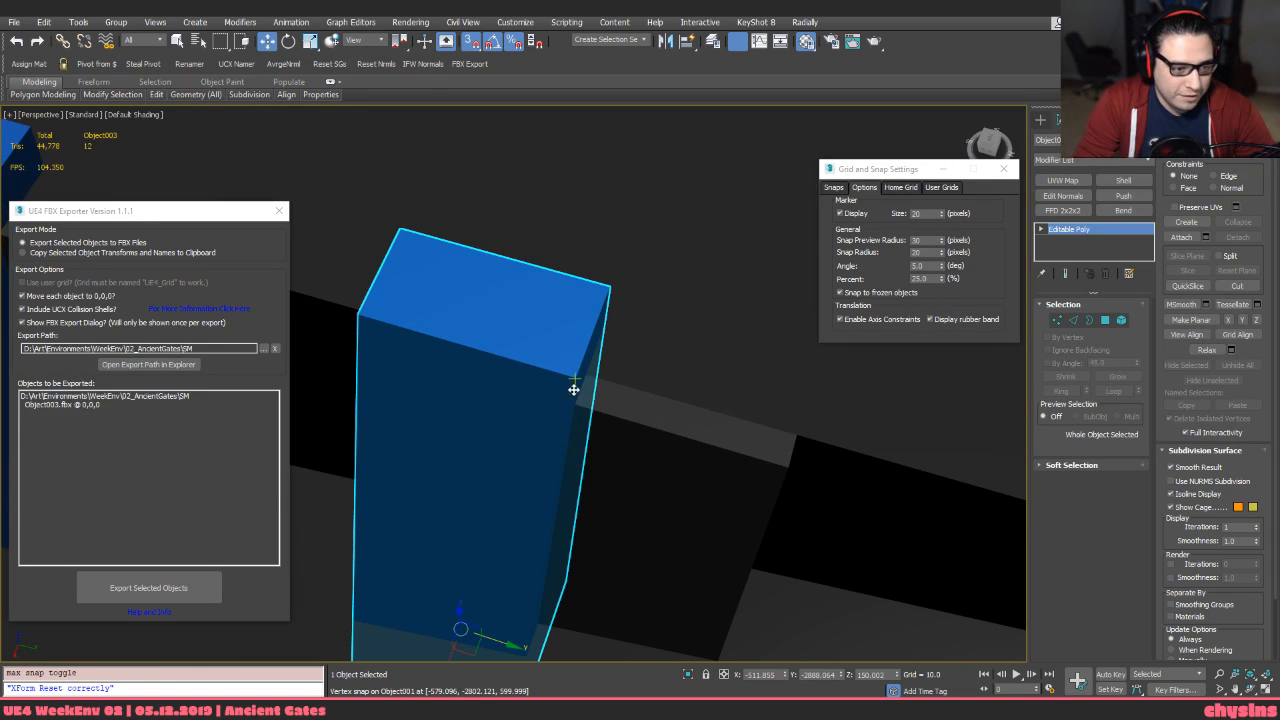
mouse_move(572, 386)
left_mouse_down()
mouse_move(540, 391)
mouse_move(560, 397)
left_mouse_up()
scroll(562, 397, "down", 5)
middle_click_drag(564, 398, 580, 411)
key("s")
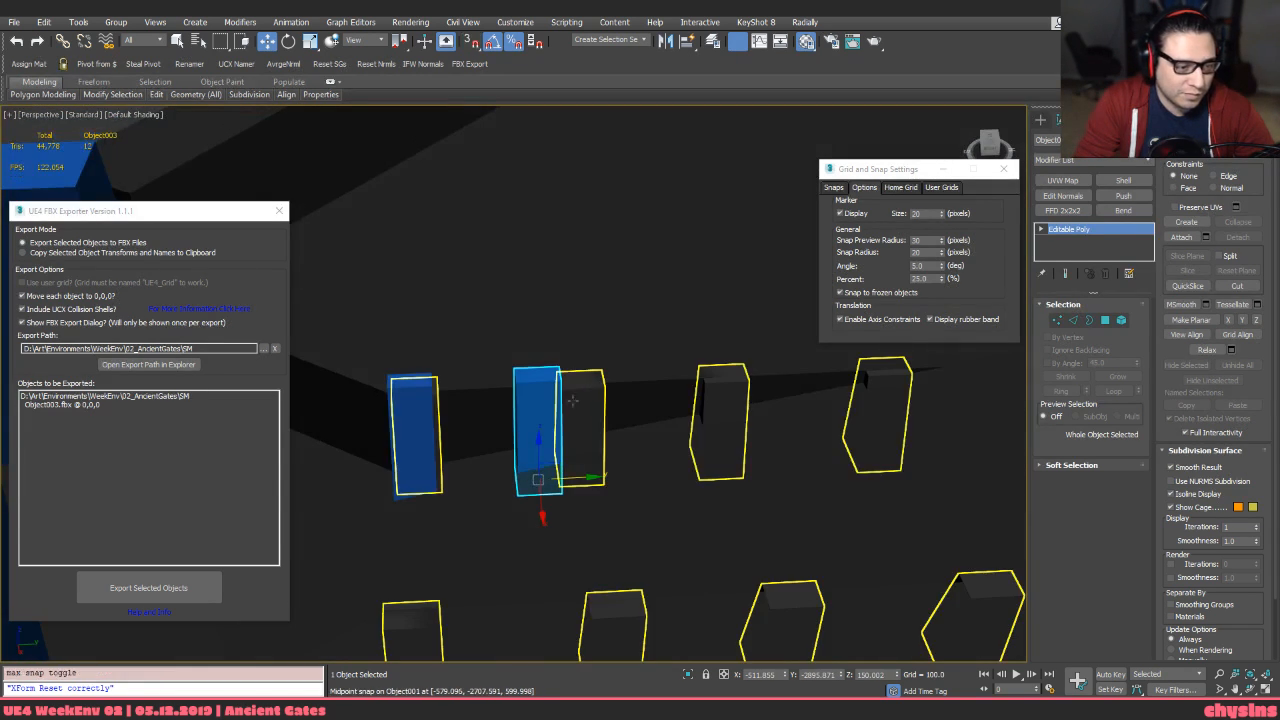
left_click_drag(537, 430, 522, 432)
key("Delete")
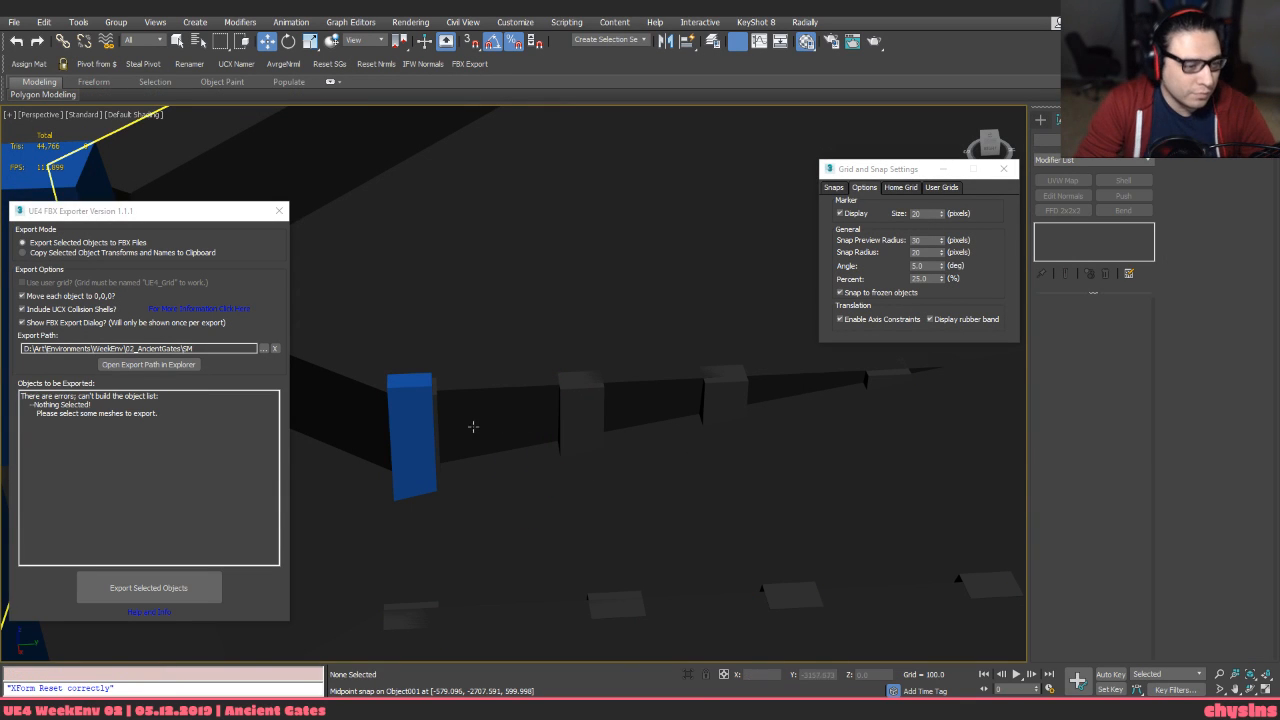
Move the remaining small pillar along Y to about -10328, into the empty area beyond the stairs in top view
left_click(424, 437)
key("w")
mouse_move(495, 474)
middle_mouse_down()
mouse_move(493, 491)
mouse_move(508, 484)
mouse_move(515, 368)
mouse_move(526, 386)
middle_mouse_up()
key("t")
key("F3")
scroll(490, 487, "down", 7)
key("F3")
key("F3")
scroll(514, 368, "down", 3)
key("F3")
key("F3")
scroll(535, 359, "down", 2)
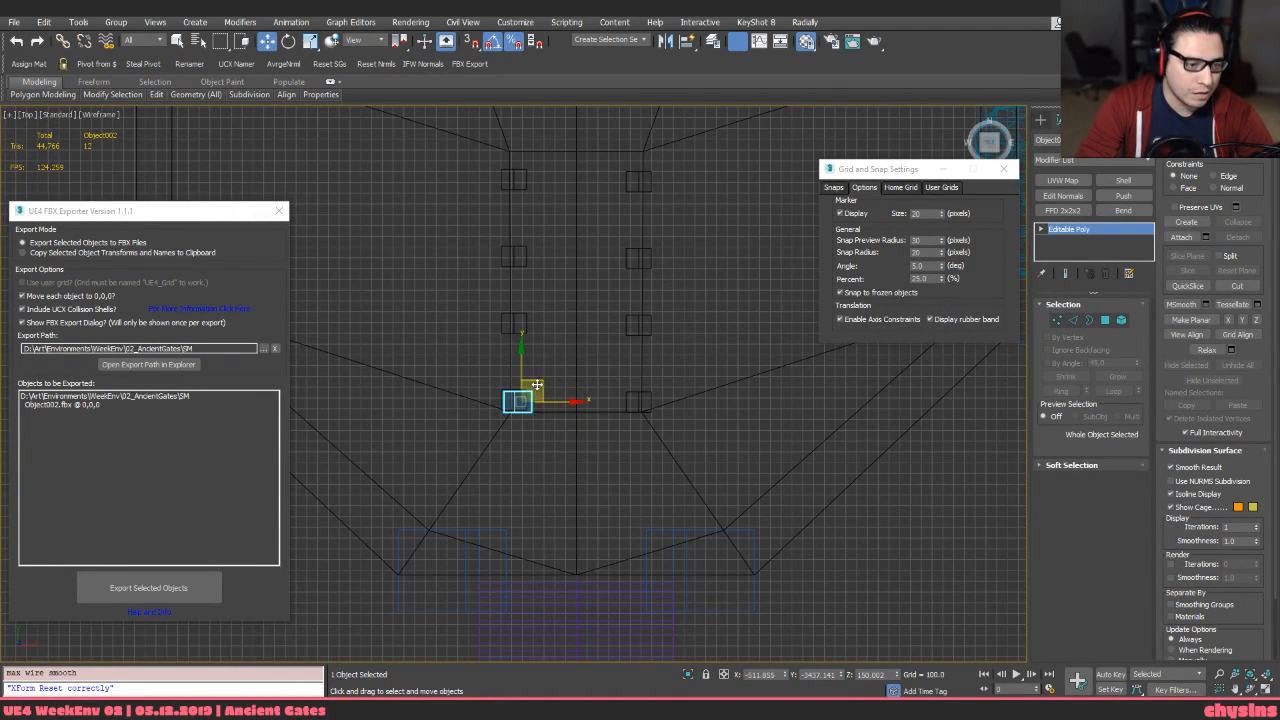
key("s")
scroll(535, 382, "down", 4)
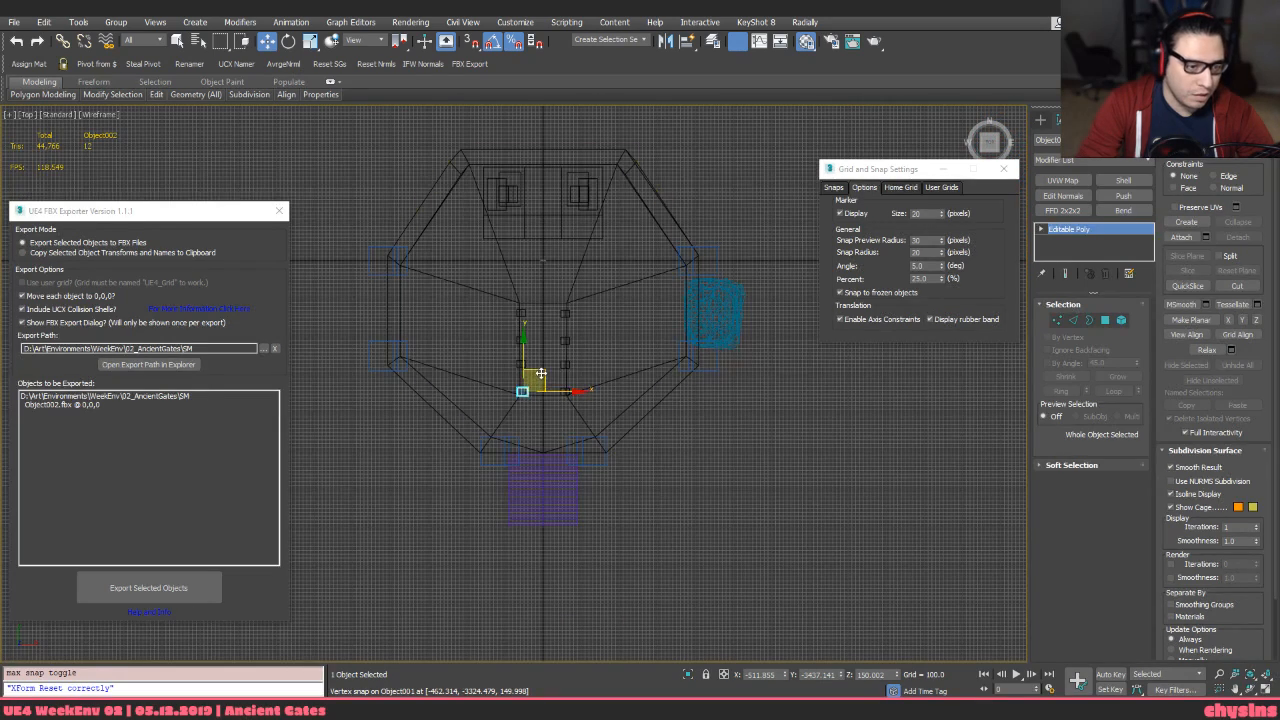
left_click_drag(525, 366, 490, 628)
middle_click_drag(483, 626, 557, 284)
scroll(560, 286, "up", 6)
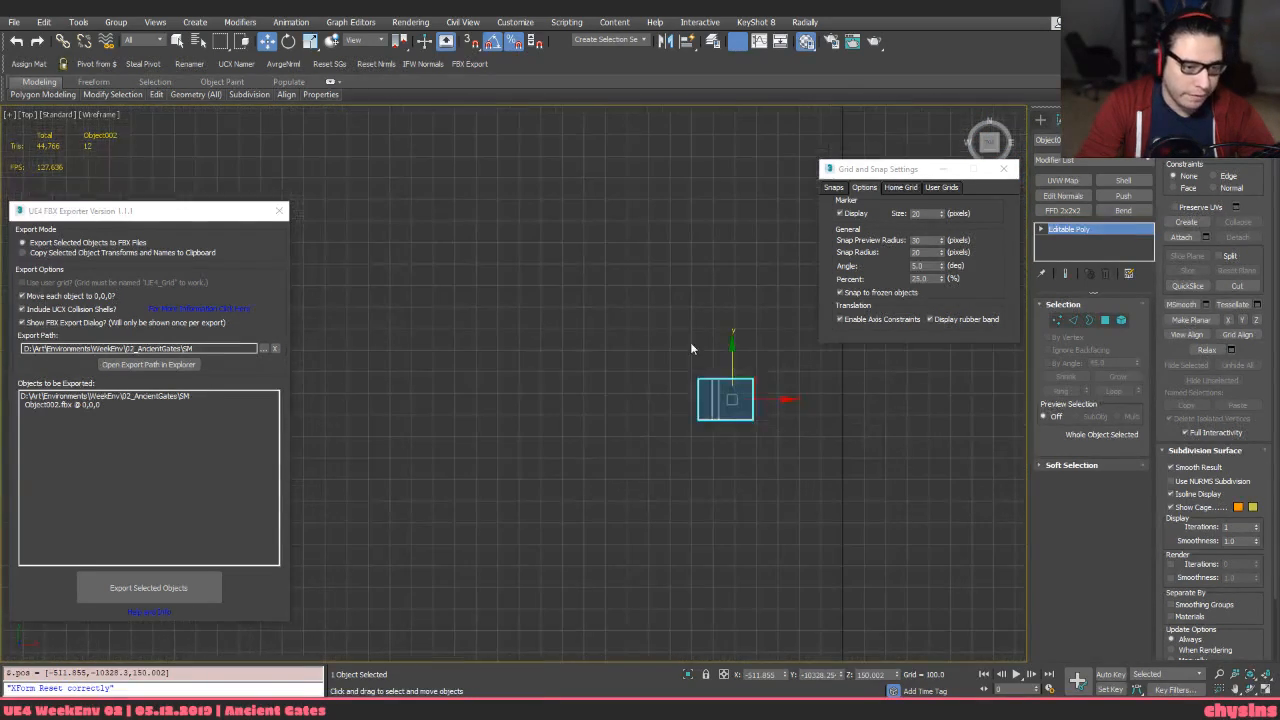
Snap the small pillar to the grid at Y -10300
middle_click_drag(710, 358, 593, 388)
key("s")
left_click_drag(611, 396, 619, 418)
middle_click_drag(629, 409, 619, 463)
key("s")
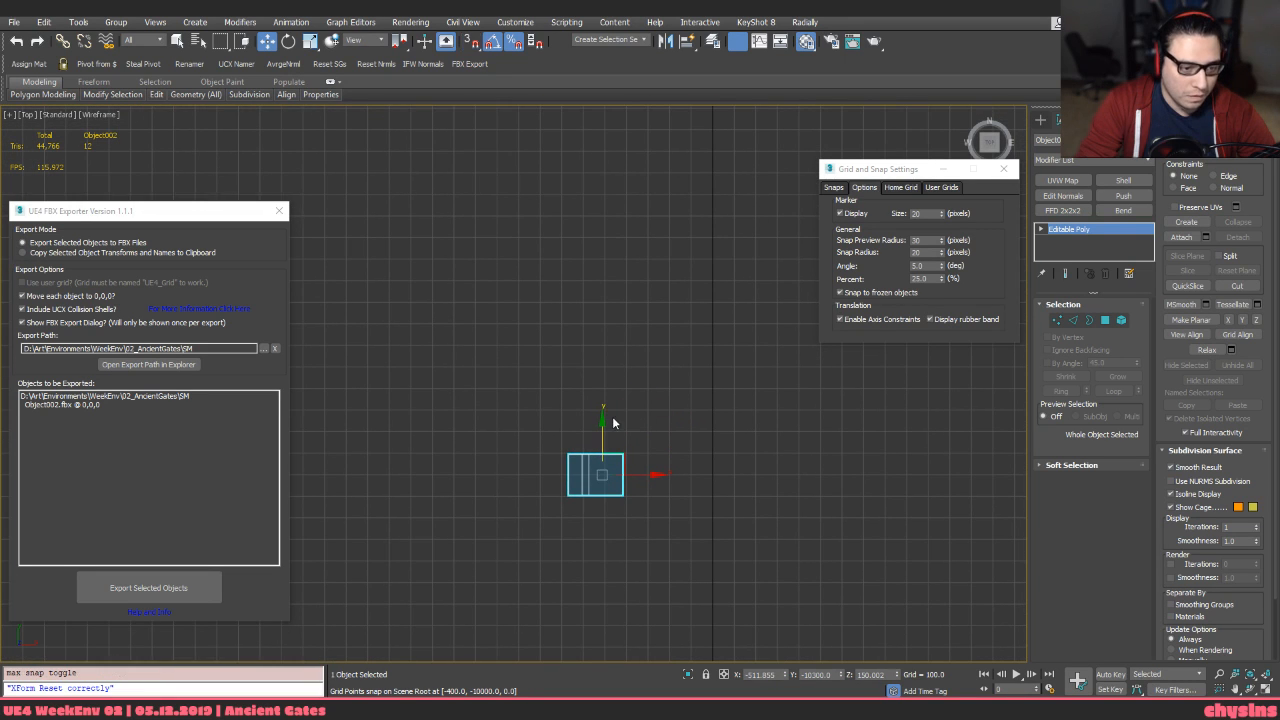
left_click_drag(602, 443, 603, 387, "shift")
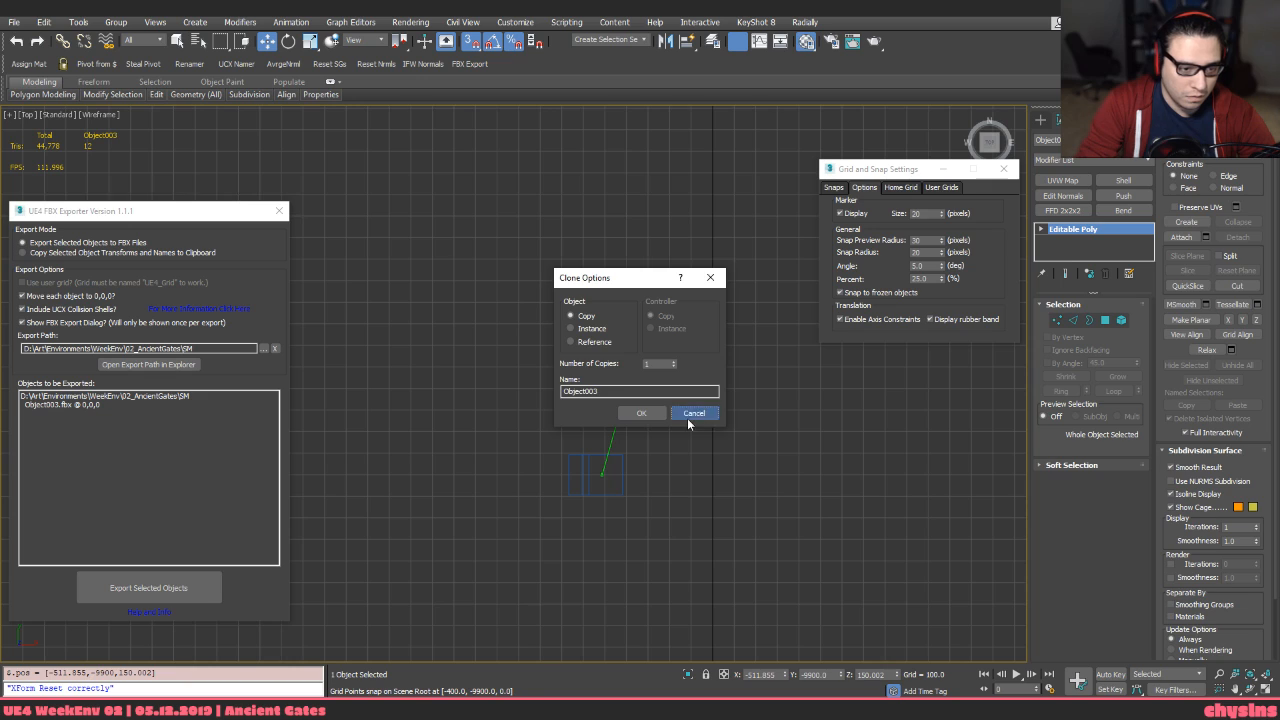
left_click(688, 416)
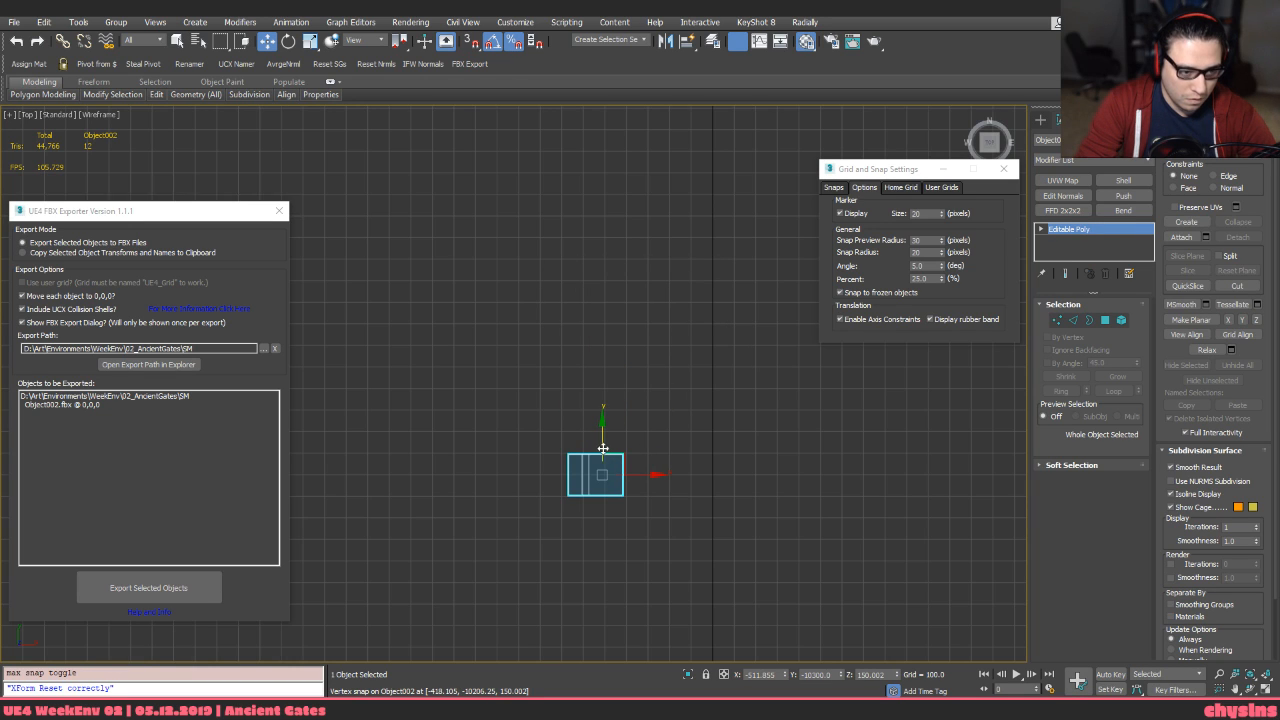
mouse_move(603, 448)
left_mouse_down()
mouse_move(602, 410)
mouse_move(601, 444)
left_mouse_up()
key("ctrl+z")
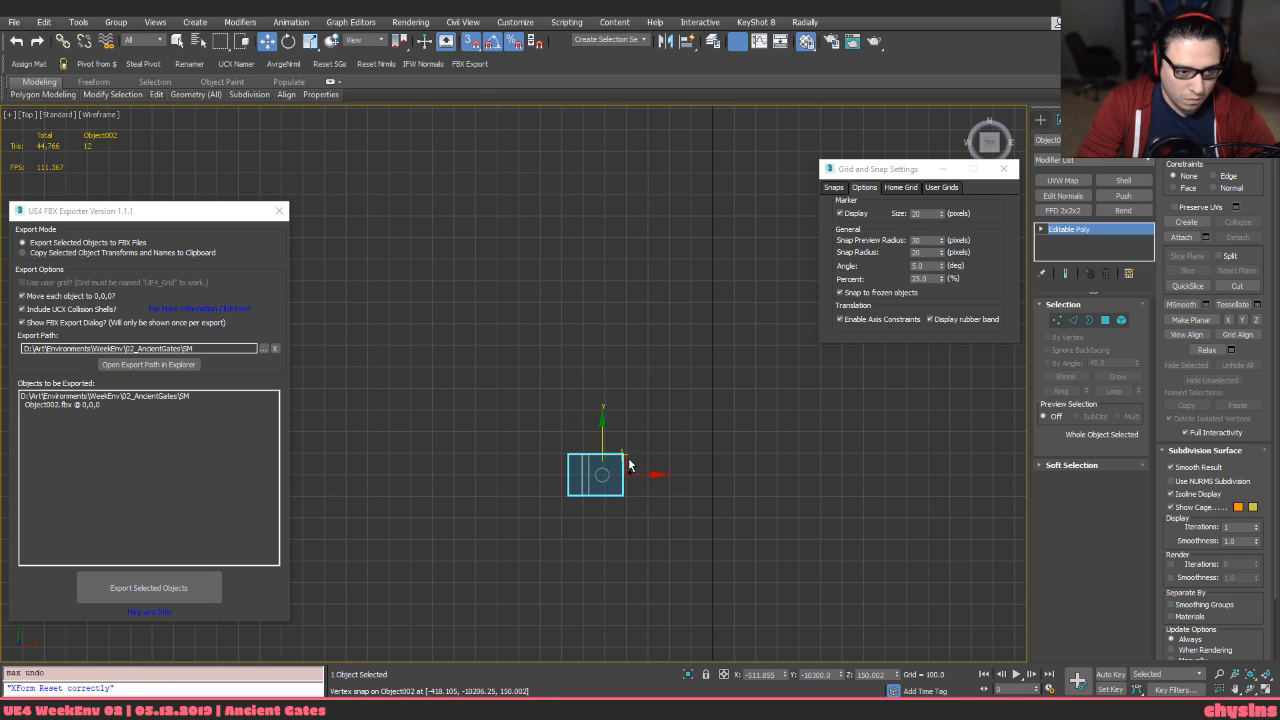
left_click(597, 431)
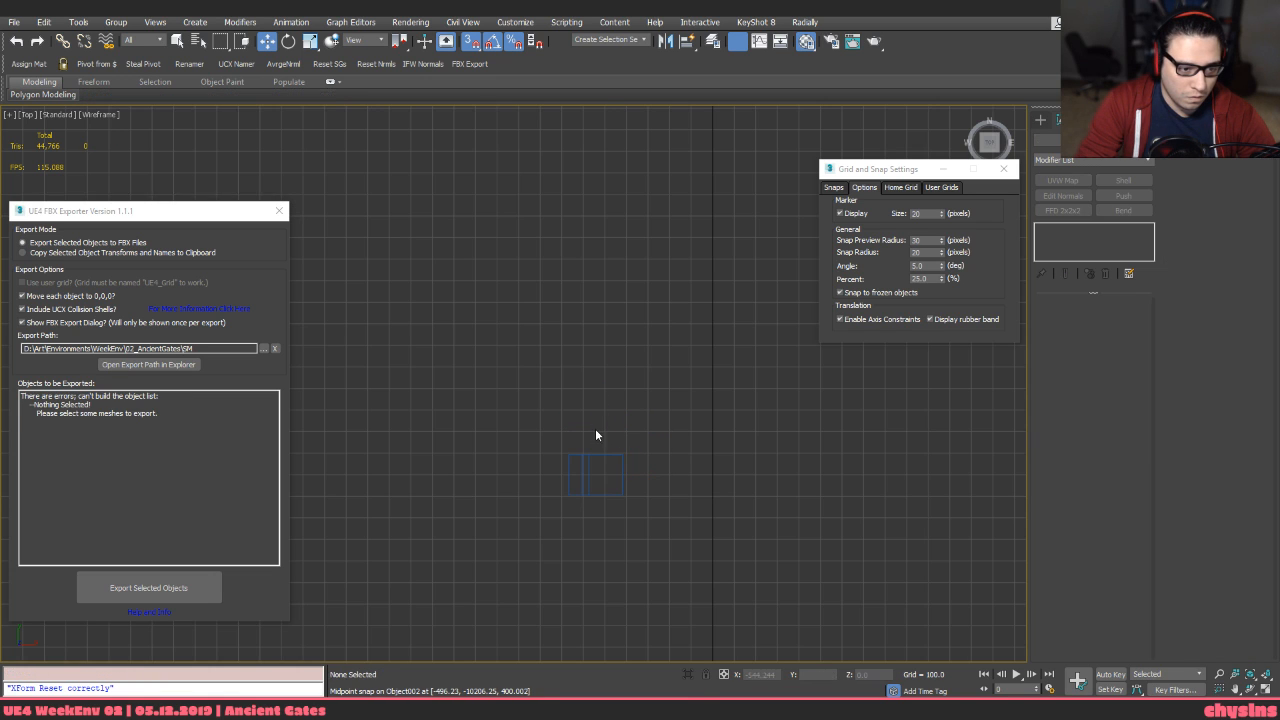
key("ctrl+z")
Clone the small pillar along Y as four copies spaced 600 units apart
left_click_drag(603, 446, 602, 346, "shift")
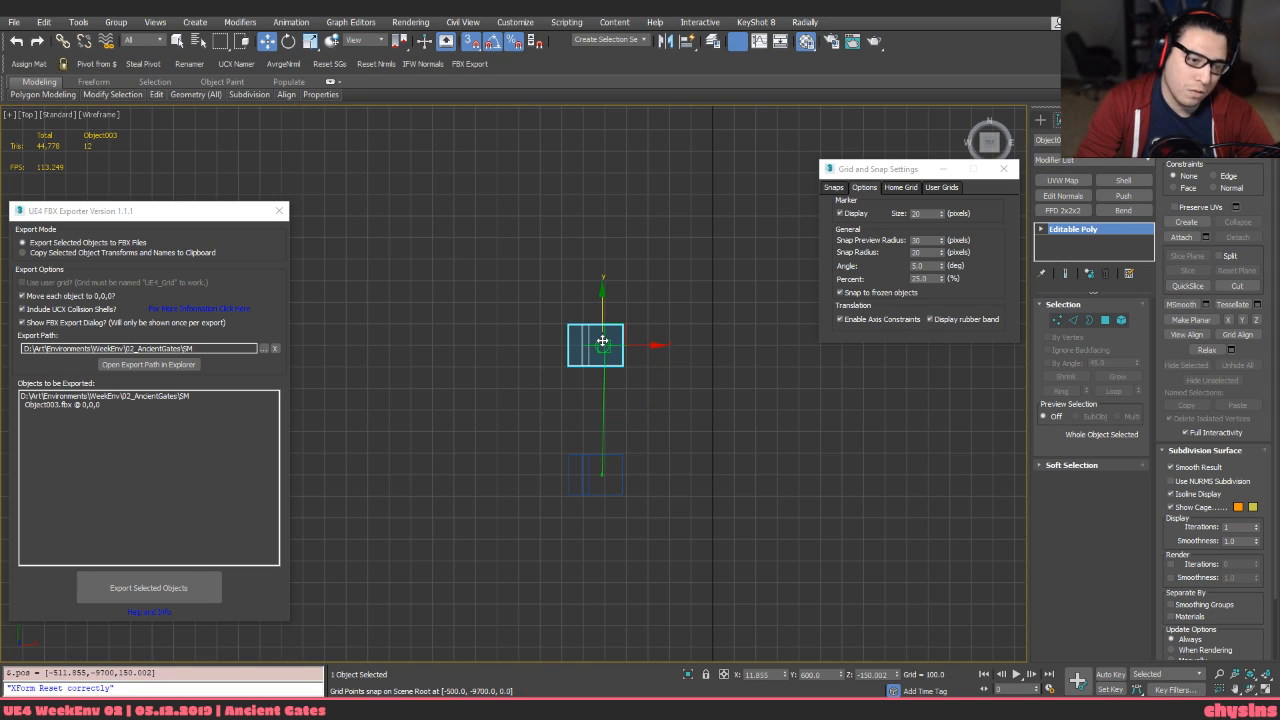
left_click_drag(602, 341, 604, 345, "shift")
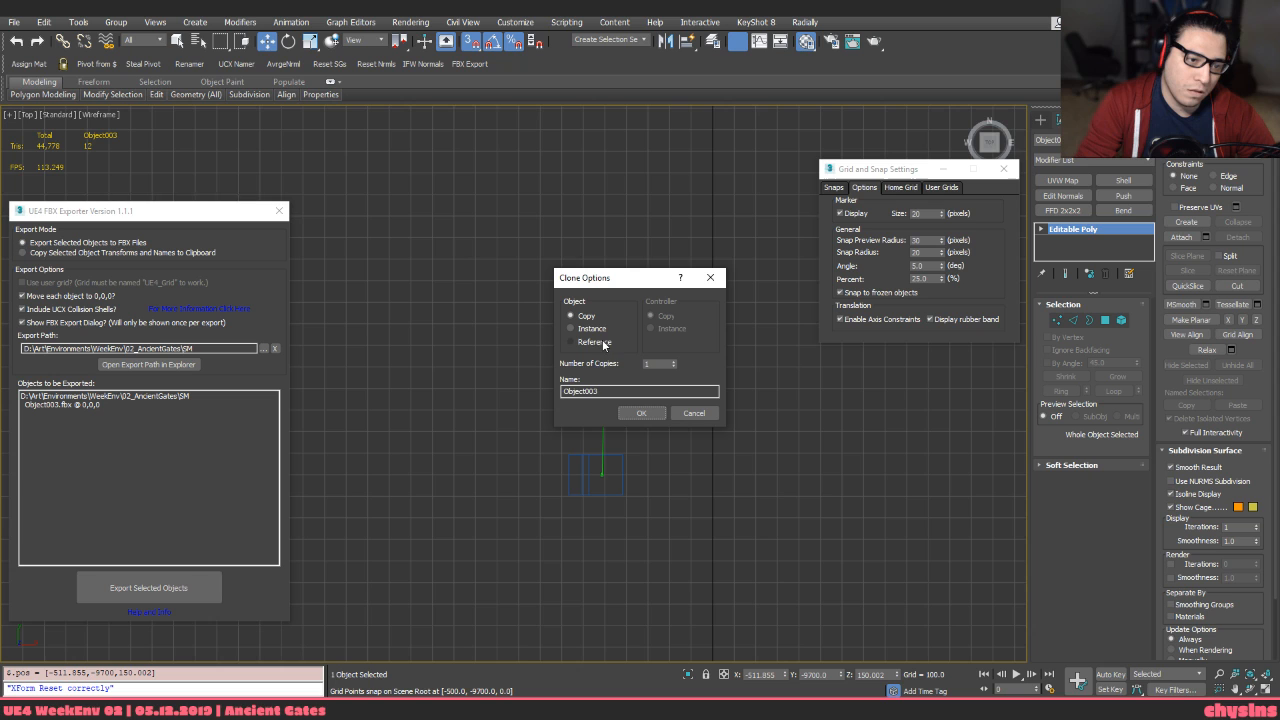
left_click(674, 361)
left_click(674, 361)
left_click(645, 413)
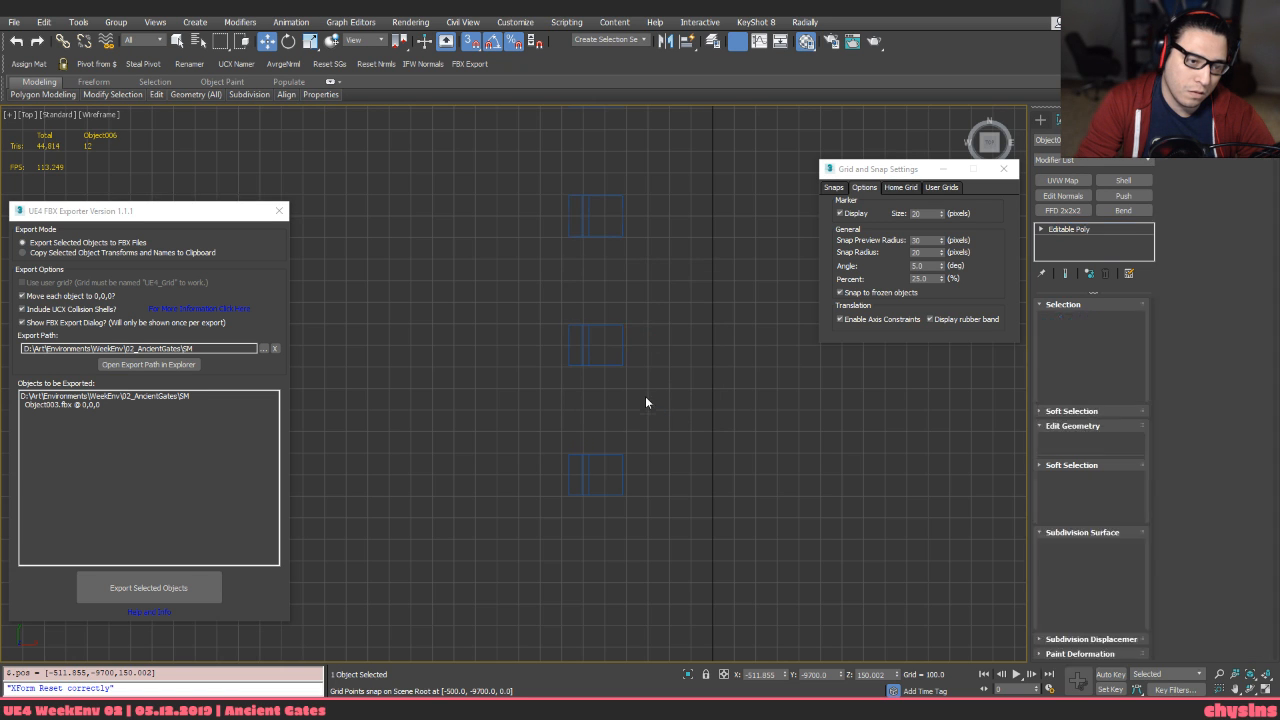
Compare the spacing of the new pillar row with the side blocks along the plateau path
scroll(645, 400, "down", 7)
middle_click_drag(660, 311, 651, 469)
key("s")
scroll(632, 183, "up", 8)
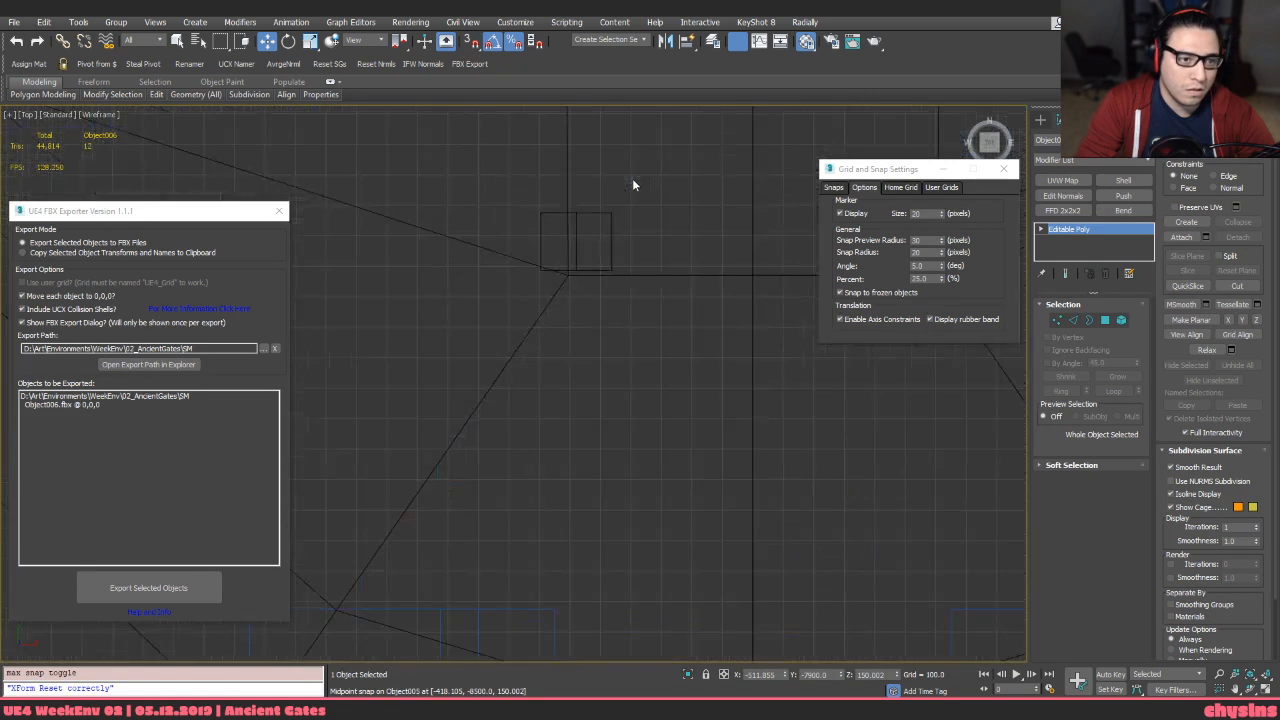
middle_click_drag(632, 185, 628, 292)
scroll(602, 324, "down", 2)
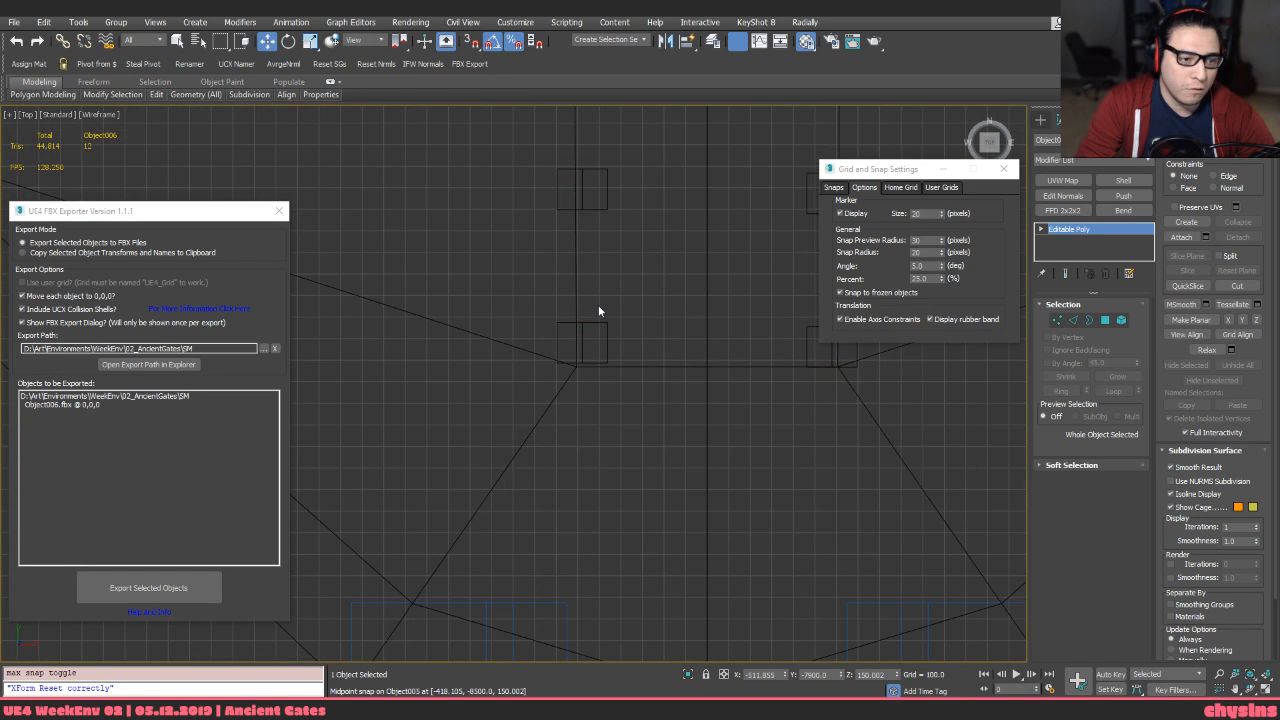
scroll(604, 243, "down", 8)
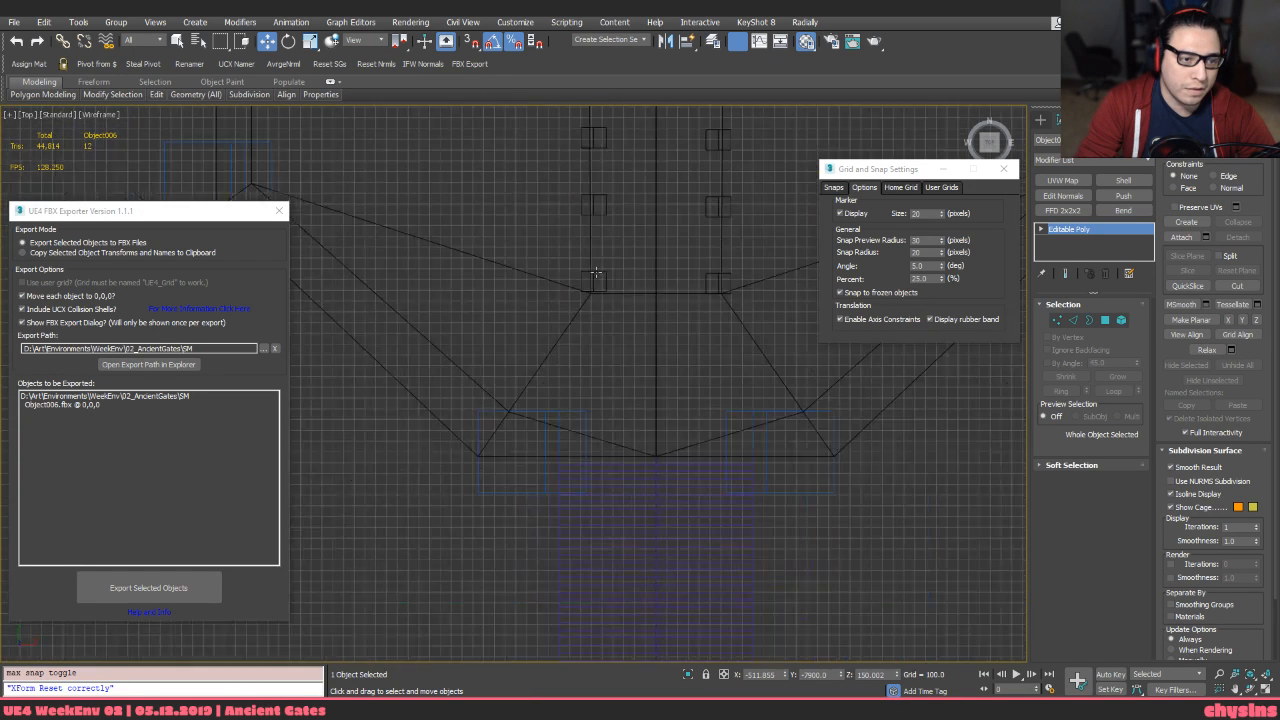
scroll(566, 540, "up", 8)
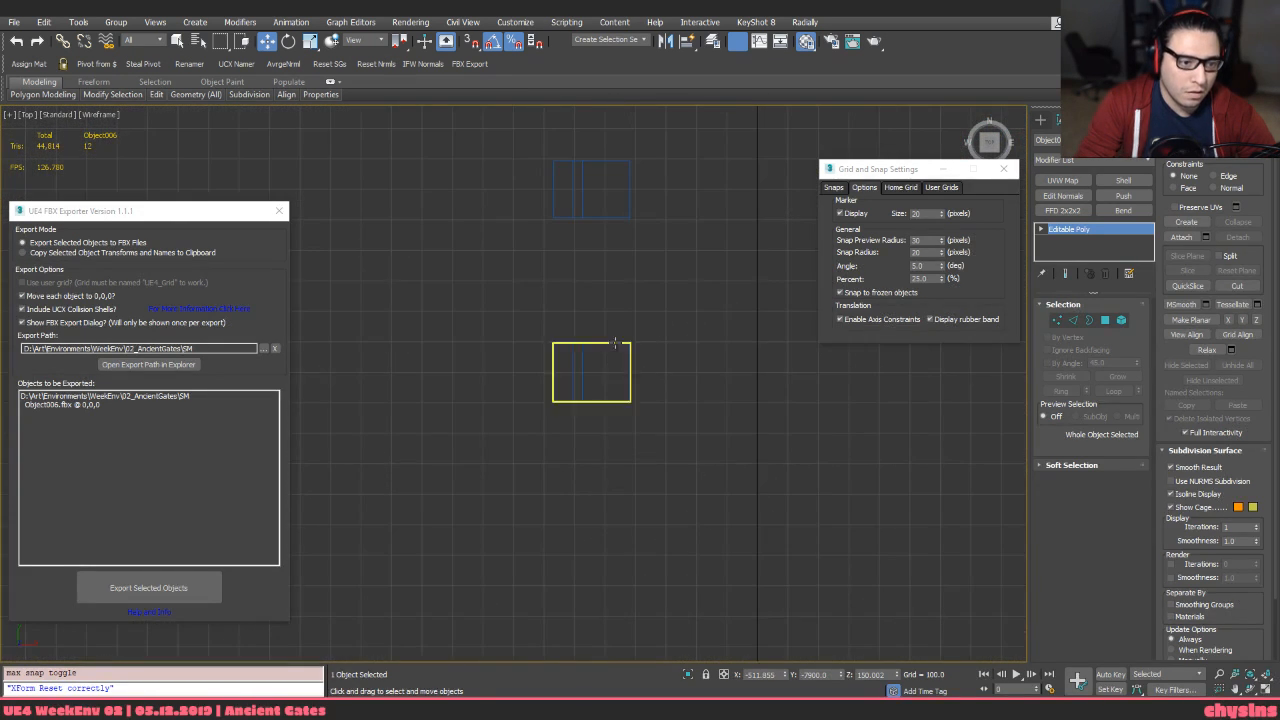
scroll(617, 180, "down", 8)
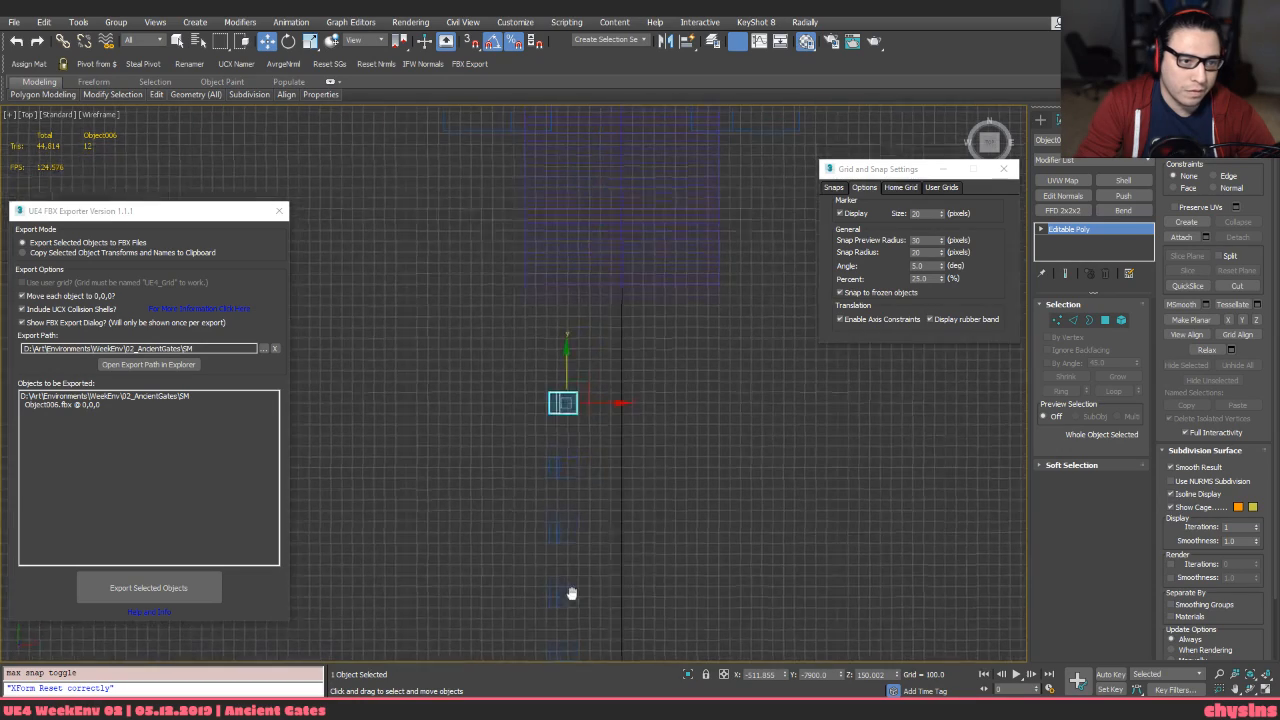
scroll(583, 497, "up", 8)
middle_click_drag(594, 154, 593, 201)
scroll(593, 201, "up", 4)
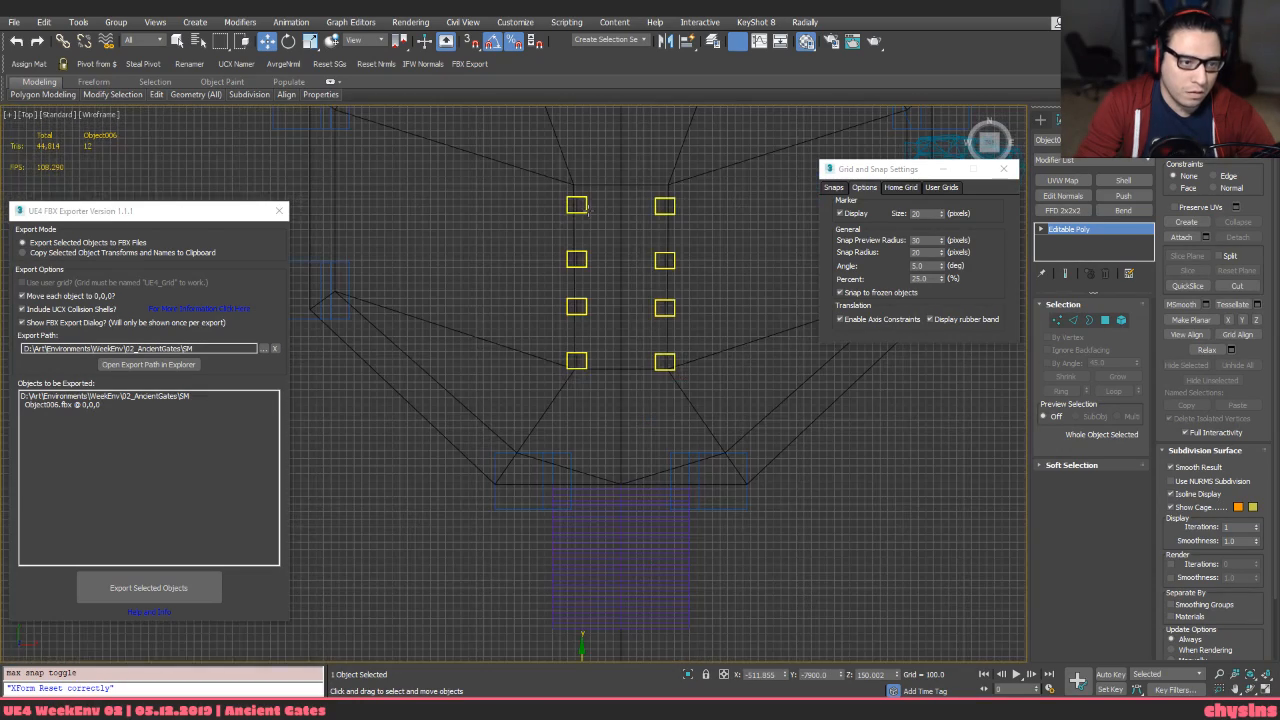
scroll(492, 342, "down", 4)
middle_click_drag(490, 345, 500, 194)
scroll(549, 379, "up", 2)
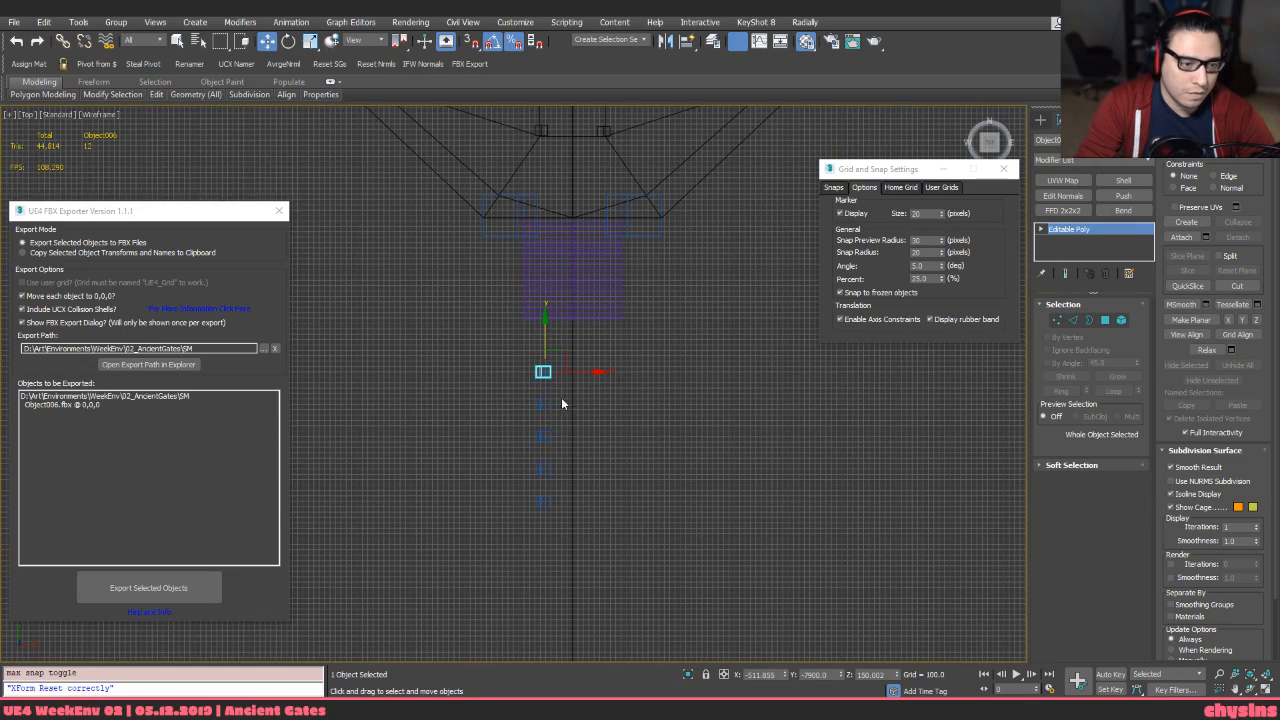
Move the row of five small pillars about 7102 units along Y onto the plateau beside the path's side blocks
left_click_drag(536, 538, 536, 538)
middle_click_drag(546, 502, 549, 565)
left_click_drag(550, 472, 560, 90)
scroll(556, 282, "up", 10)
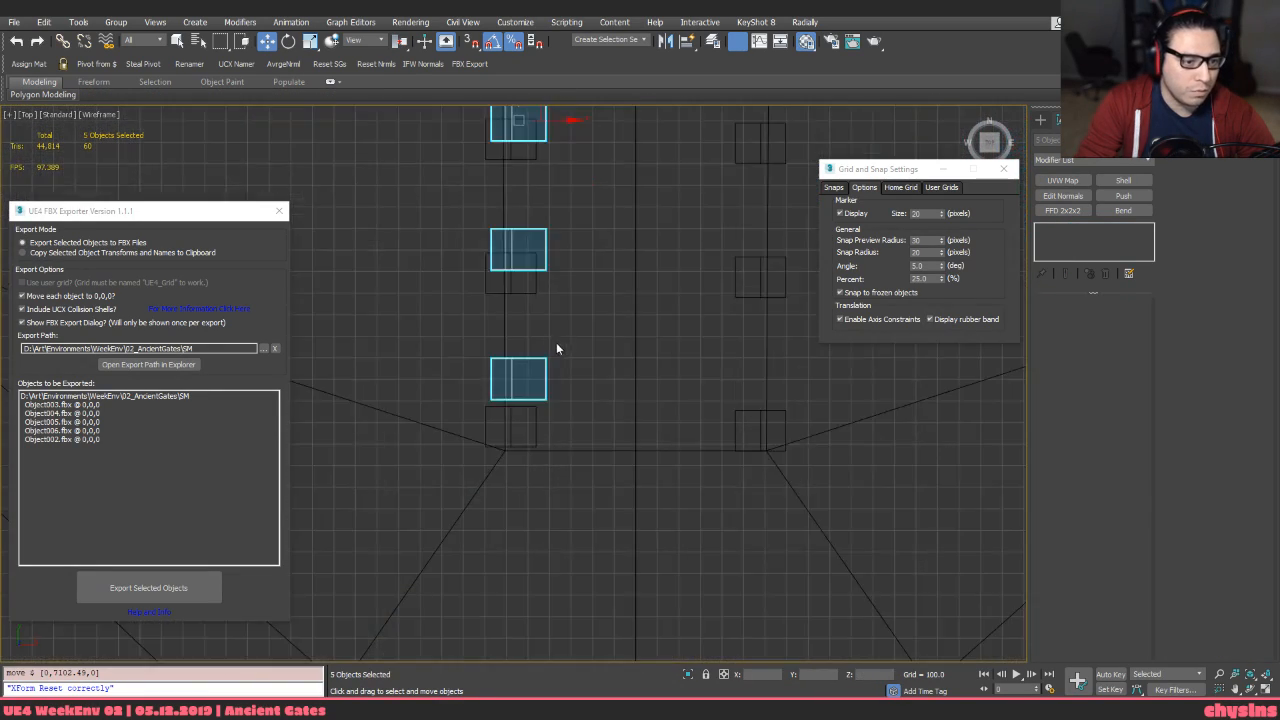
Snap the end pillar of the row along Y to the plateau vertex at the near end of the path
mouse_move(546, 374)
left_mouse_down()
mouse_move(543, 471)
mouse_move(481, 491)
left_mouse_up()
key("s")
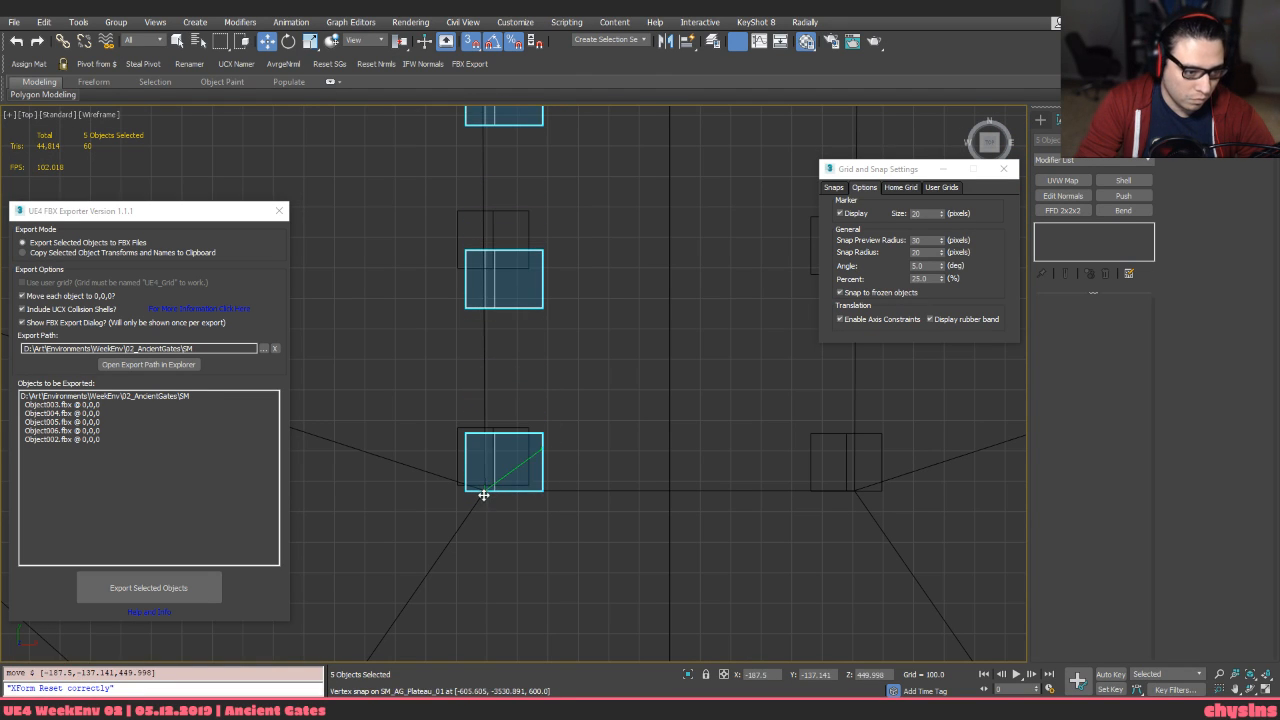
key("s")
scroll(544, 340, "down", 3)
middle_click_drag(544, 340, 537, 456)
key("F3")
scroll(546, 246, "up", 1)
mouse_move(546, 246)
middle_mouse_down()
mouse_move(540, 389)
mouse_move(551, 306)
middle_mouse_up()
key("F3")
scroll(547, 285, "up", 2)
scroll(546, 286, "down", 2)
key("F3")
key("t")
key("F3")
middle_click_drag(546, 481, 557, 325)
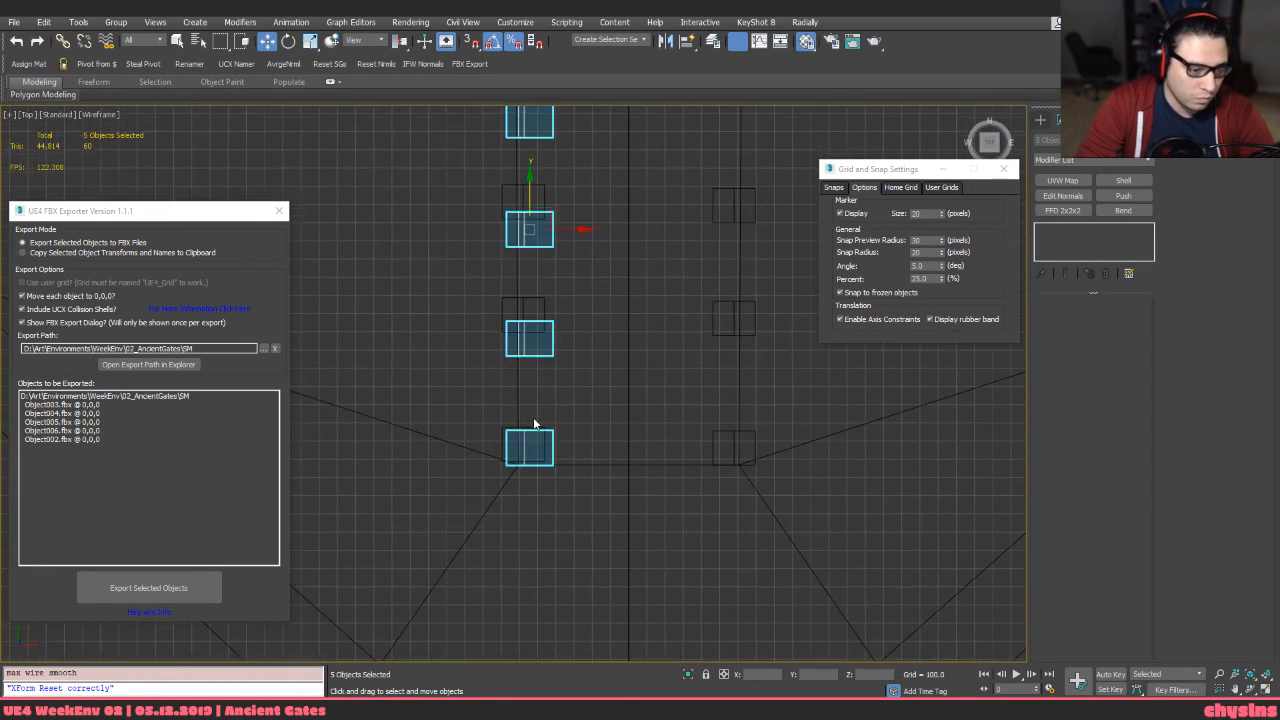
scroll(560, 460, "up", 5)
scroll(580, 455, "down", 4)
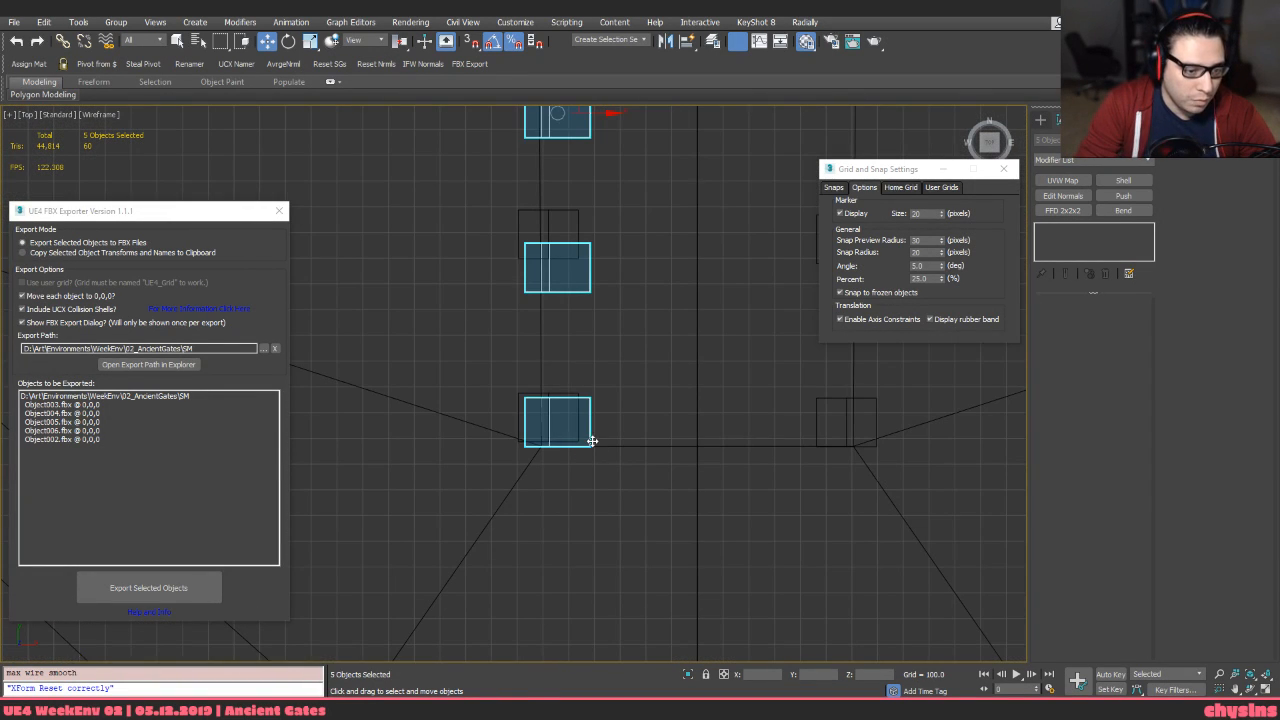
Snap the pillar row along Y to the grid line at -3500
key("s")
left_click_drag(589, 434, 377, 444)
scroll(611, 440, "up", 4)
scroll(542, 444, "down", 4)
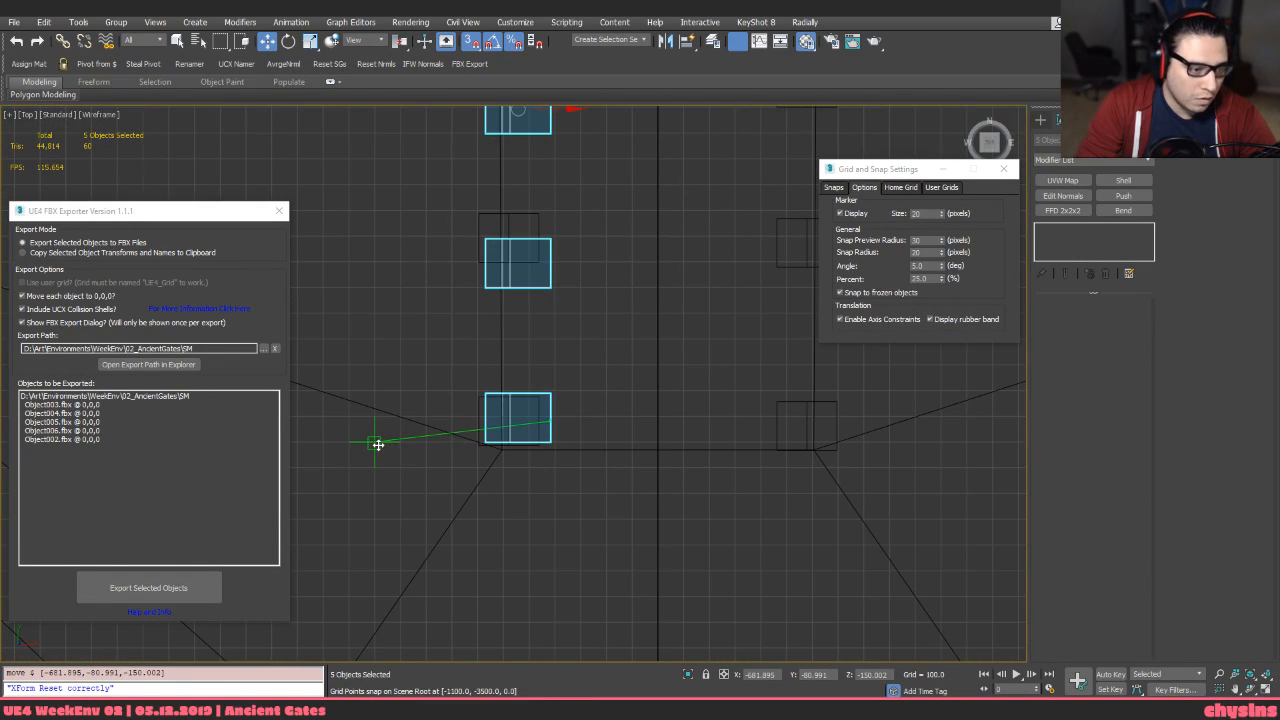
key("s")
Examine how the pillar row sits against the old side blocks in top view and in a shaded angled view
middle_click_drag(570, 316, 579, 682)
scroll(606, 286, "down", 2)
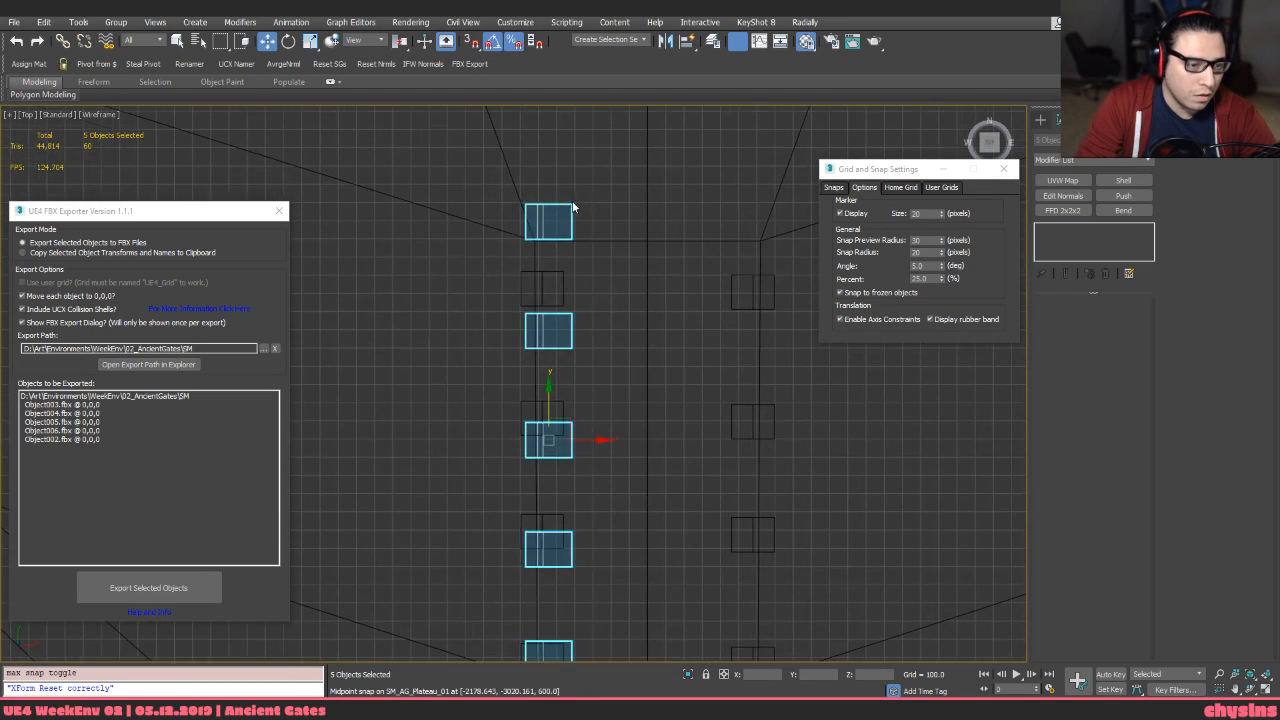
scroll(573, 207, "up", 4)
key("s")
key("F3")
scroll(606, 364, "down", 5)
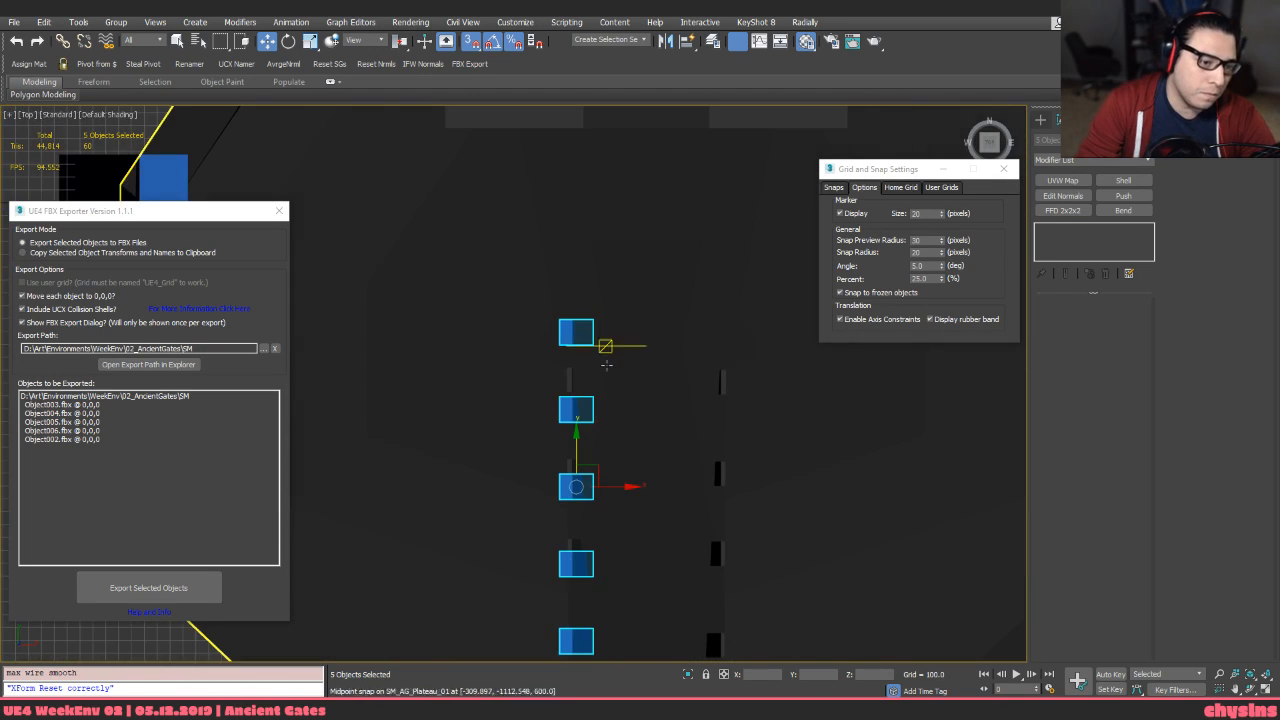
key("s")
mouse_move(606, 364)
middle_mouse_down("alt")
mouse_move(600, 350)
mouse_move(543, 366)
mouse_move(560, 380)
mouse_move(478, 510)
mouse_move(608, 491)
middle_mouse_up("alt")
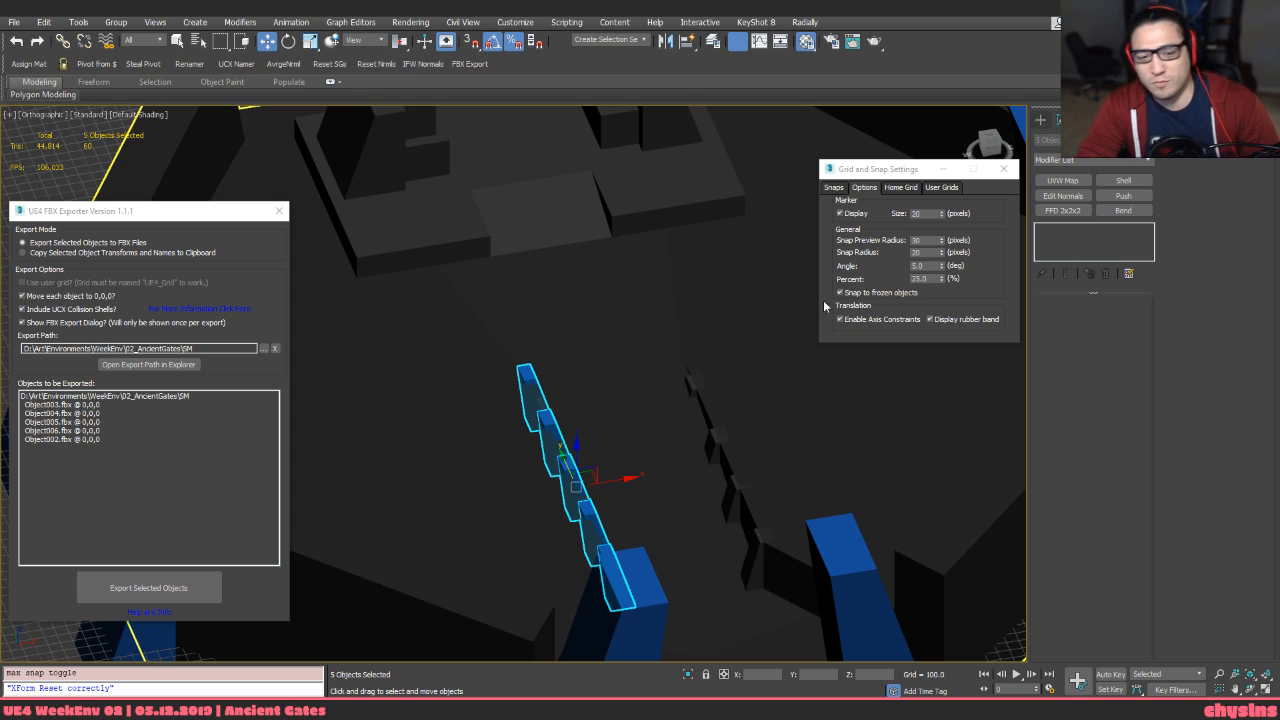
middle_click_drag(685, 382, 570, 300)
scroll(575, 290, "up", 3)
Attach the other four small pillars to the pillar at the far end of the row
key("q")
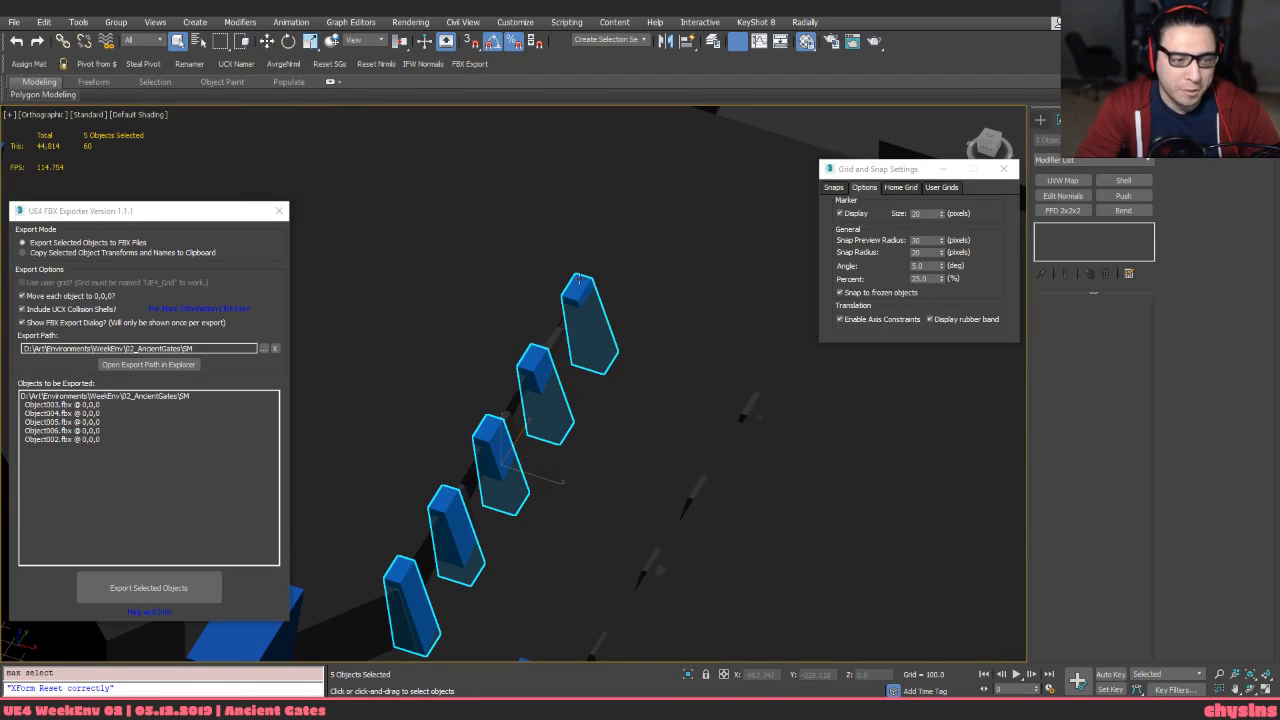
left_click(579, 288)
key("alt+a")
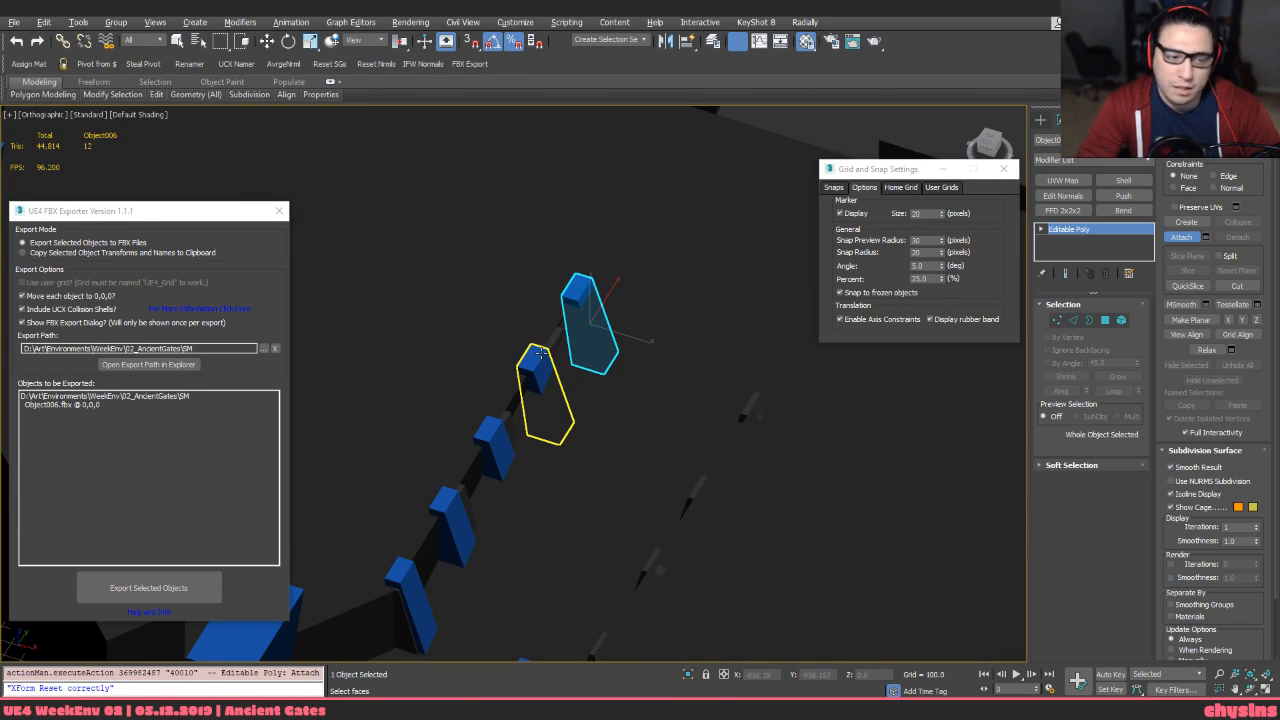
left_click(540, 360)
left_click(491, 440)
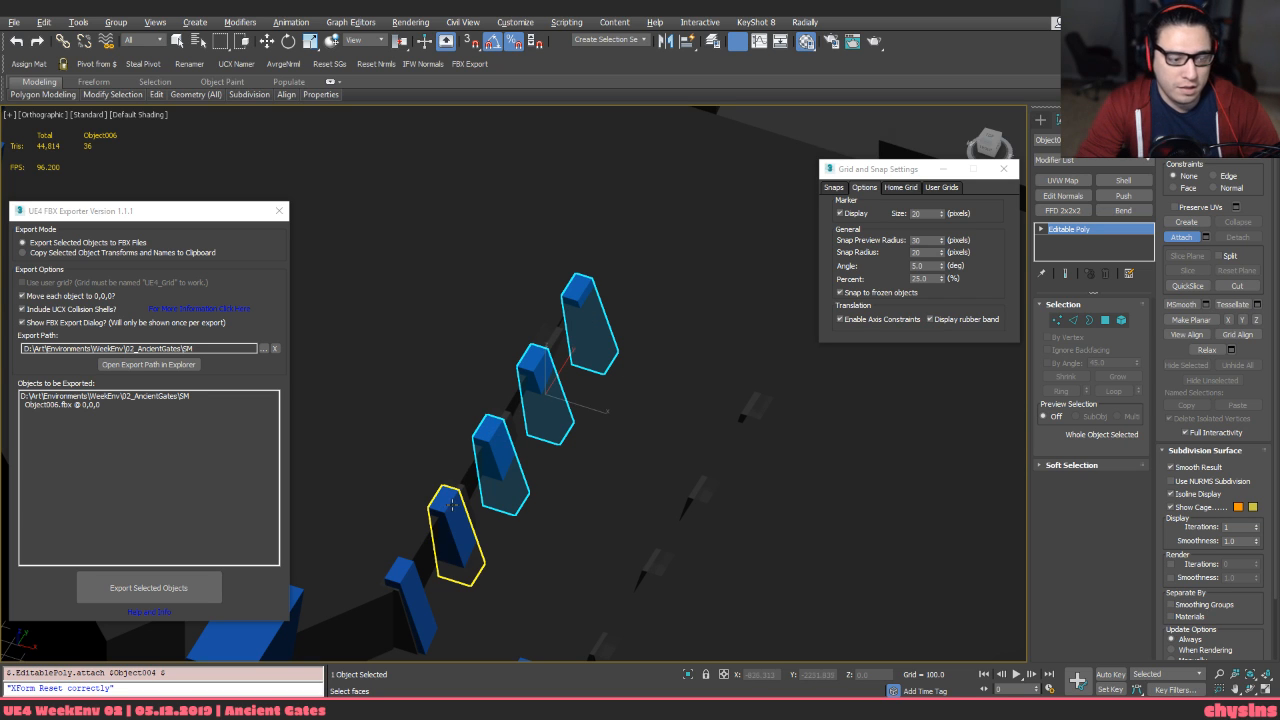
left_click(428, 555)
left_click(410, 576)
Place the row's pivot at the world origin and mirror the row across the path with a flipped X-axis Symmetry modifier
key("w")
middle_click_drag(410, 576, 560, 324)
key("ctrl+shift+c")
key("alt+s")
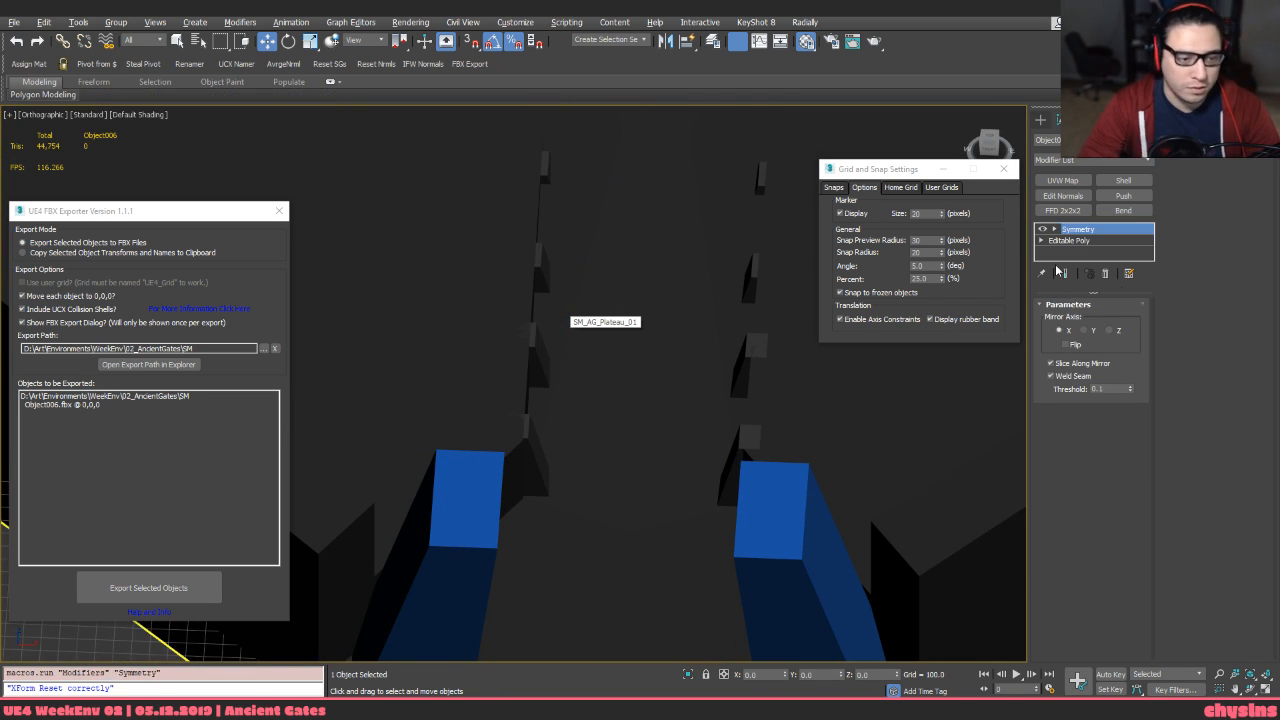
middle_click_drag(911, 415, 806, 444)
scroll(852, 424, "down", 4)
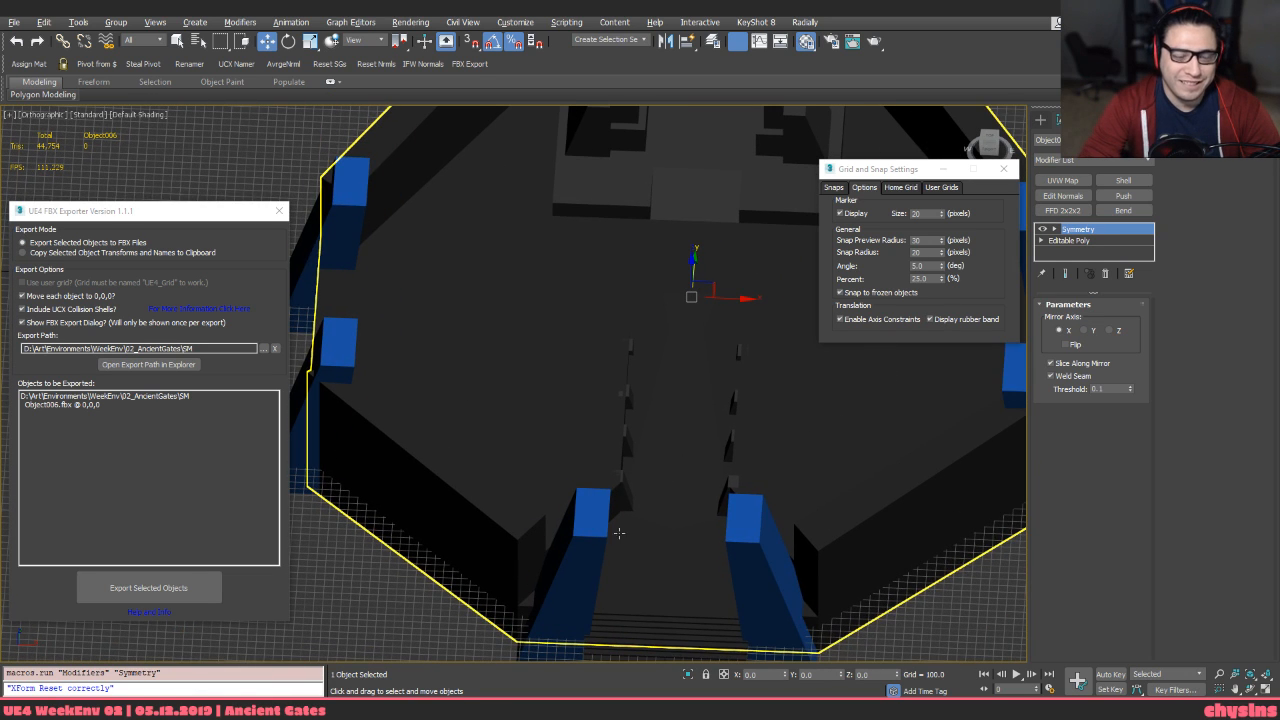
left_click(665, 630)
left_click(781, 496)
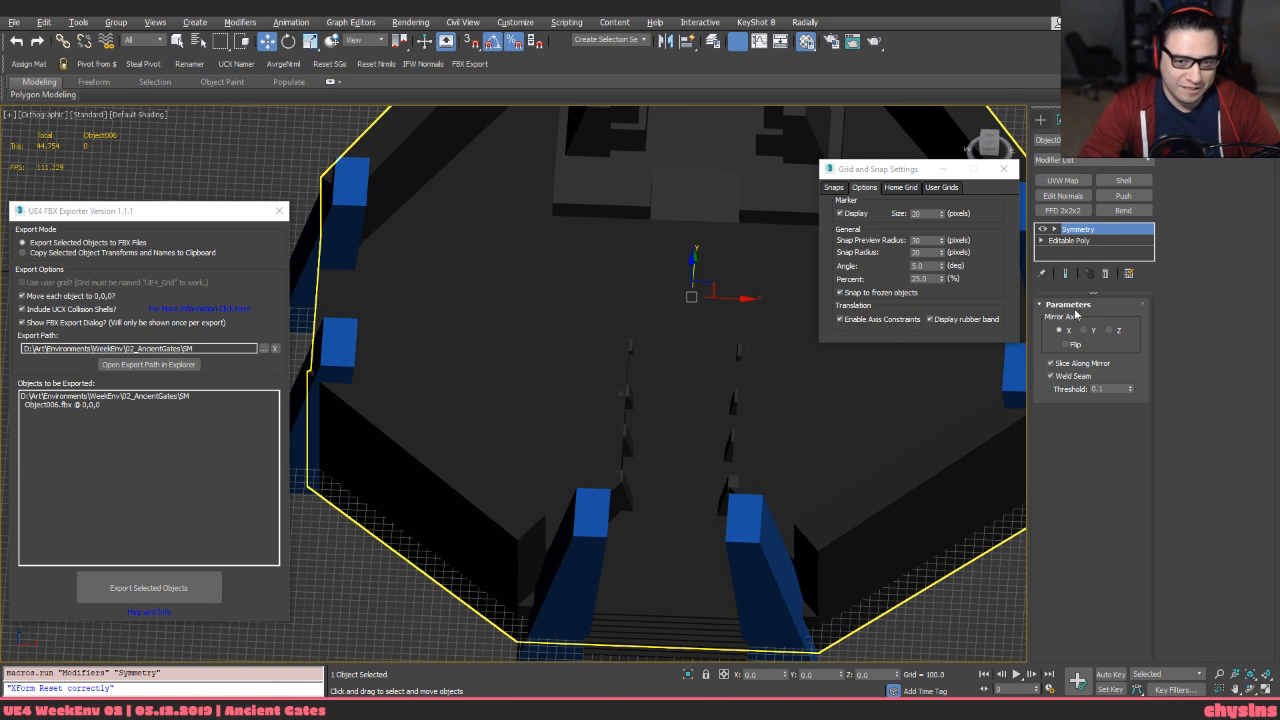
left_click(1066, 344)
mouse_move(866, 434)
middle_mouse_down("alt")
mouse_move(839, 531)
mouse_move(799, 527)
middle_mouse_up("alt")
key("F3")
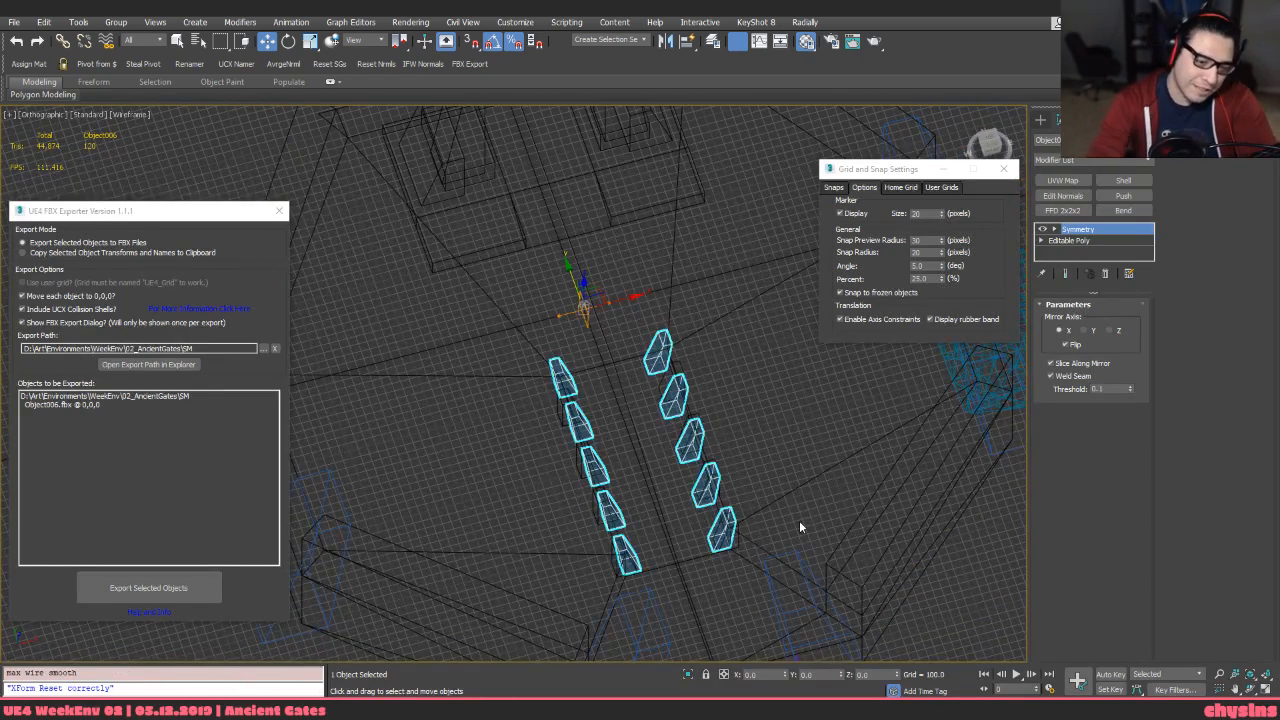
Collapse the mirrored pillar rows to an Editable Poly and select all their polygons
key("F3")
key("alt+c")
key("F3")
key("F3")
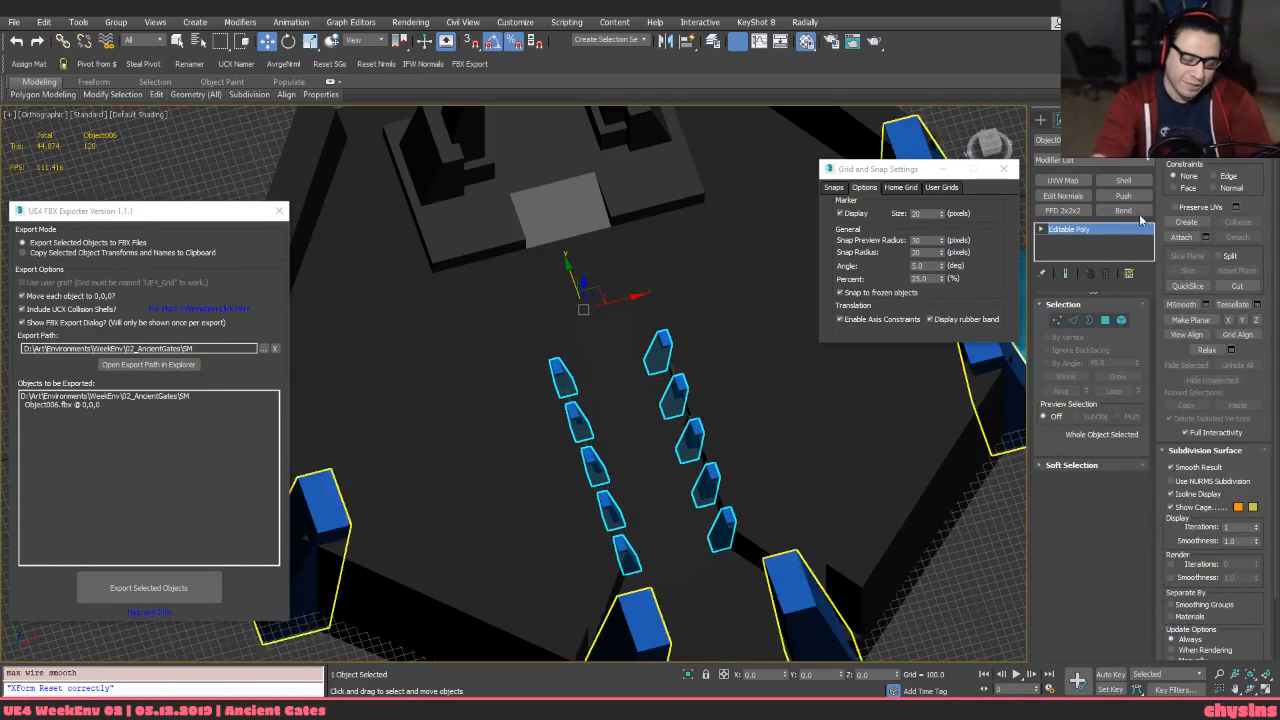
key("4")
key("F3")
left_click_drag(424, 238, 895, 638)
key("F3")
mouse_move(783, 415)
middle_mouse_down()
mouse_move(750, 398)
mouse_move(603, 478)
mouse_move(540, 450)
middle_mouse_up()
key("4")
Rename the small pillars object to SM_AG_PlateauPillars_02, based on the large pillars' name
key("F4")
key("w")
mouse_move(618, 410)
middle_mouse_down()
mouse_move(648, 458)
mouse_move(642, 445)
mouse_move(681, 462)
mouse_move(686, 441)
middle_mouse_up()
scroll(650, 458, "up", 5)
key("F4")
left_click(655, 426, "ctrl")
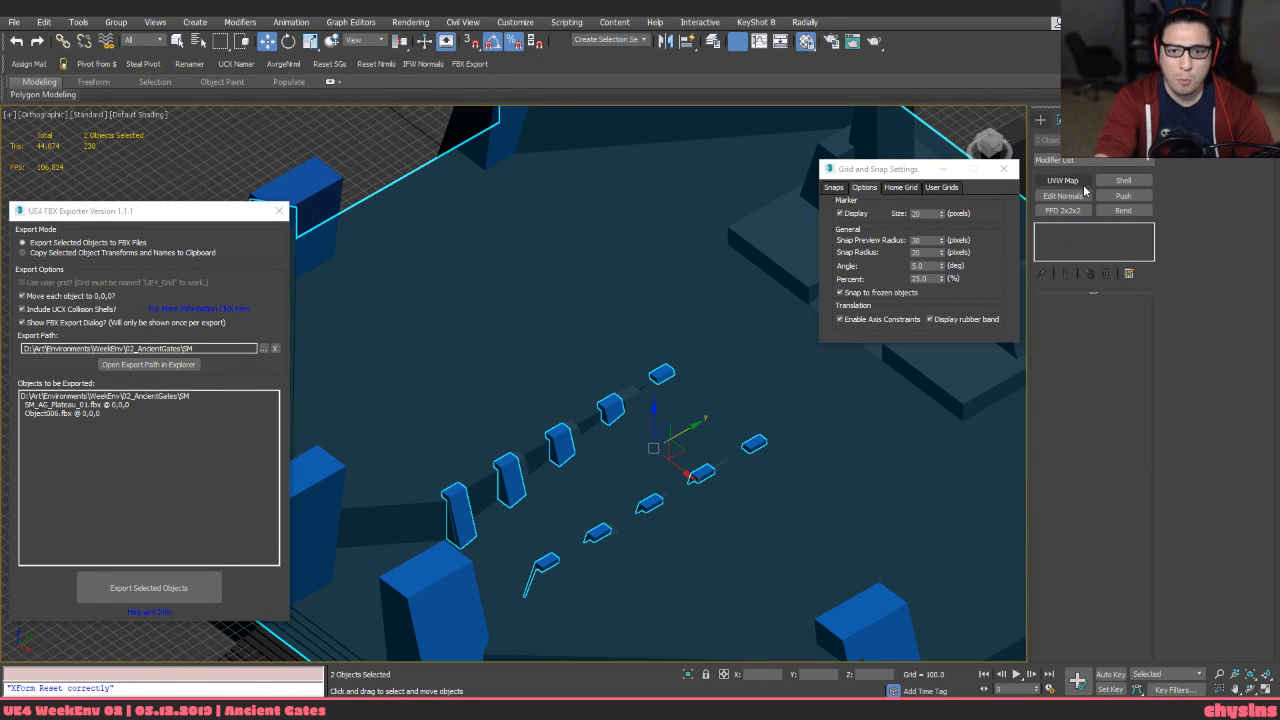
left_click(616, 408)
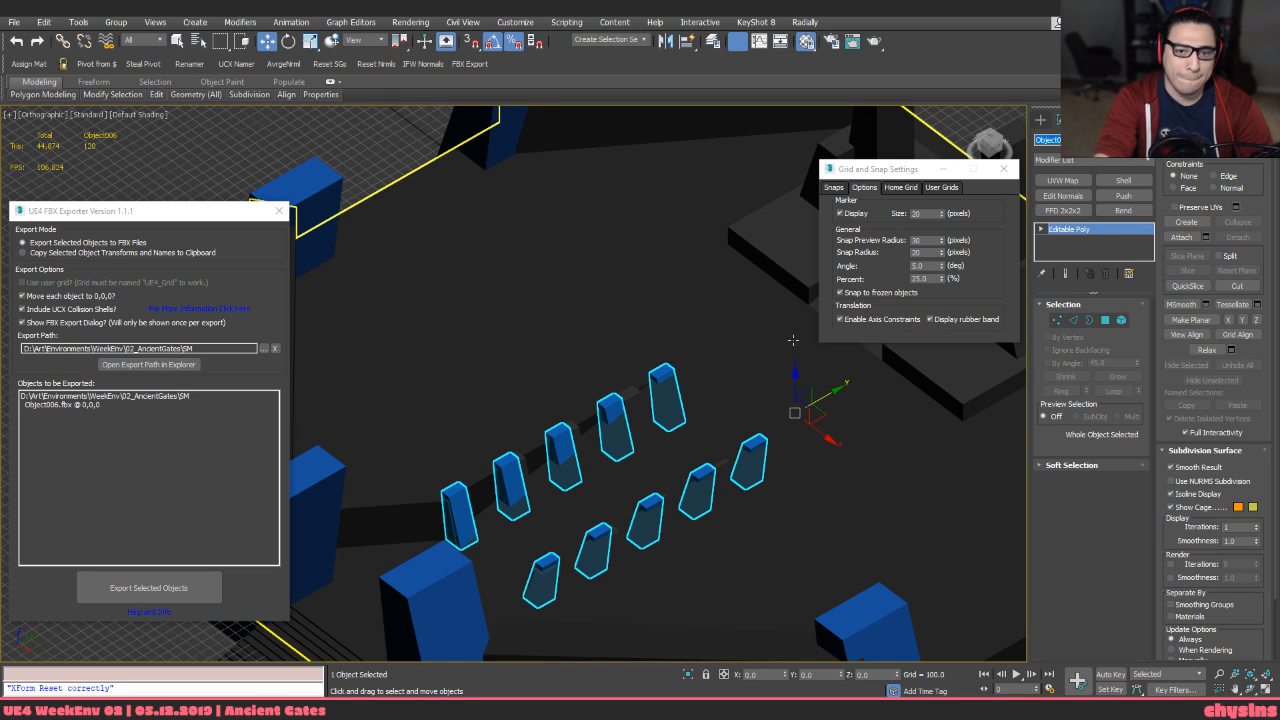
left_click(736, 365)
middle_click_drag(489, 505, 529, 434)
left_click(455, 516)
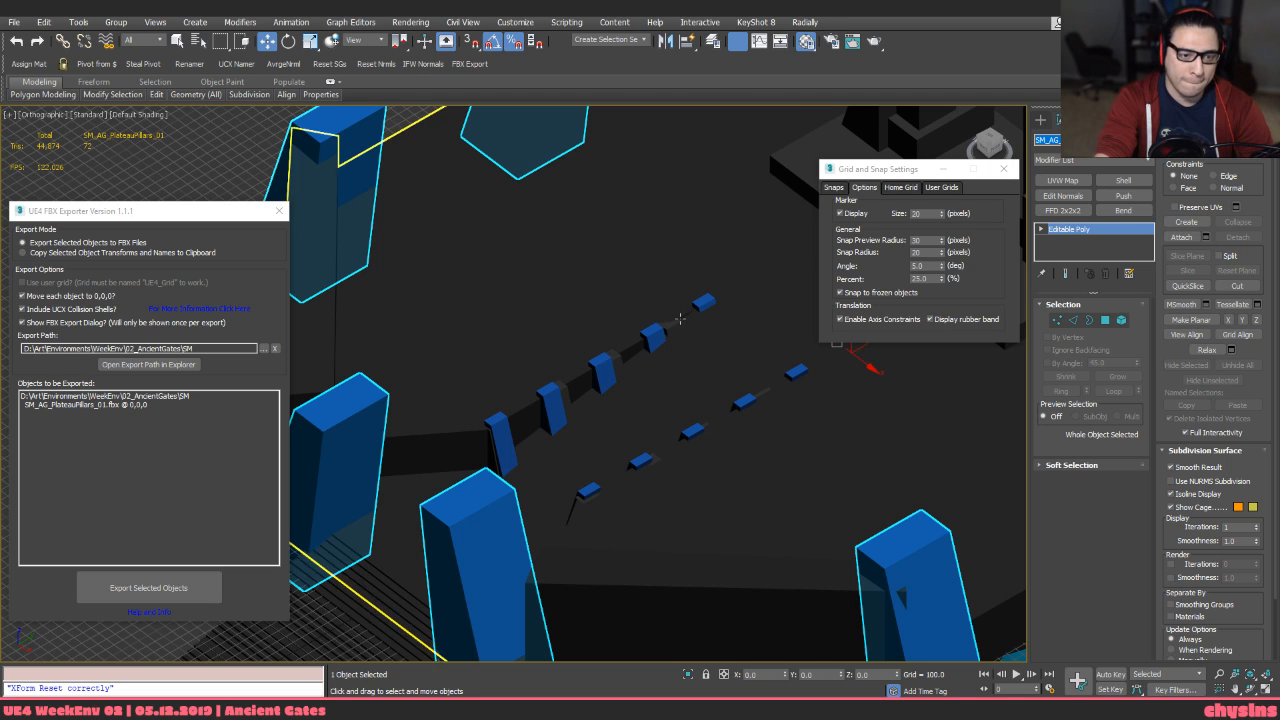
left_click(657, 338)
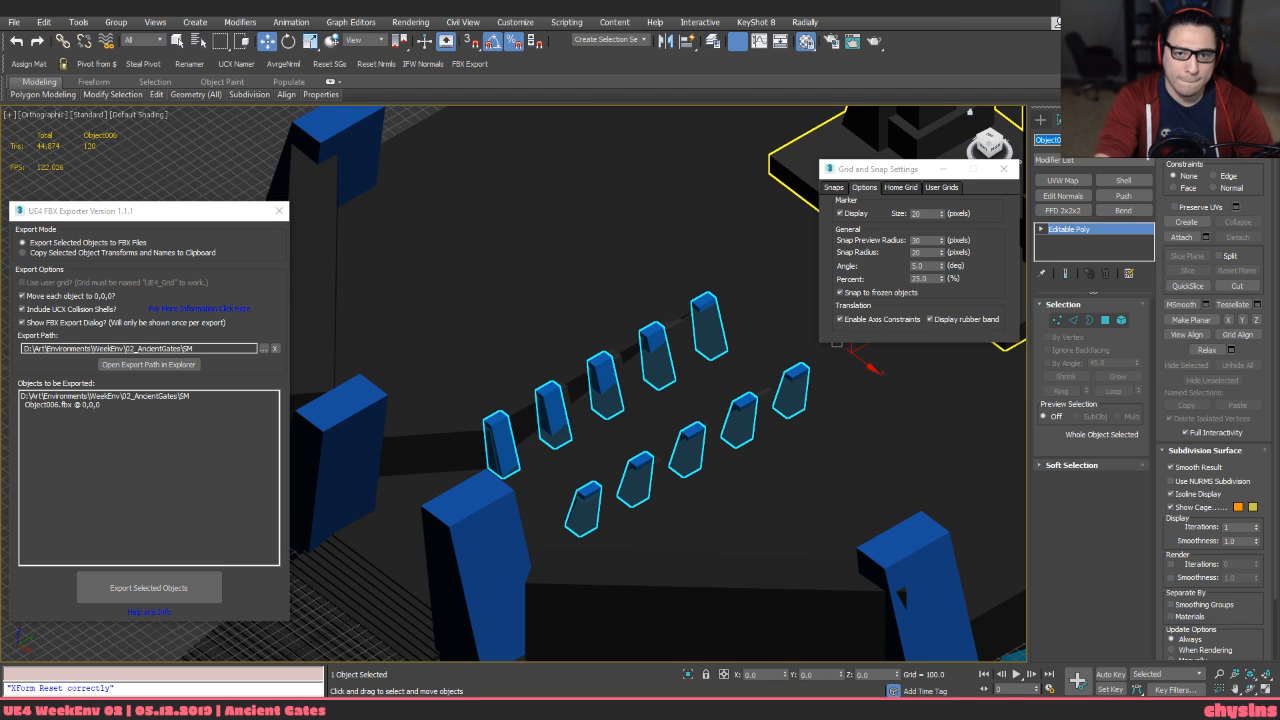
key("Return")
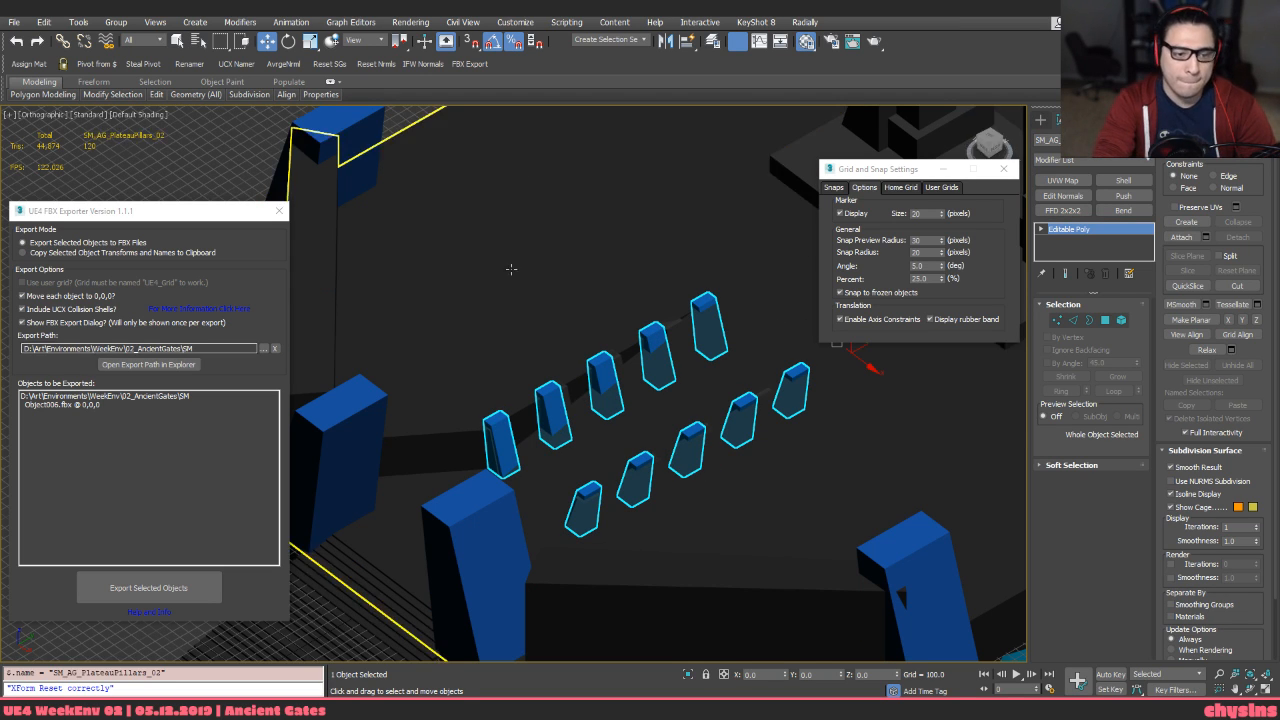
Export the plateau as SM_AG_Plateau_01.fbx with the current FBX settings, replacing the existing file
left_click(512, 268)
left_click(197, 596)
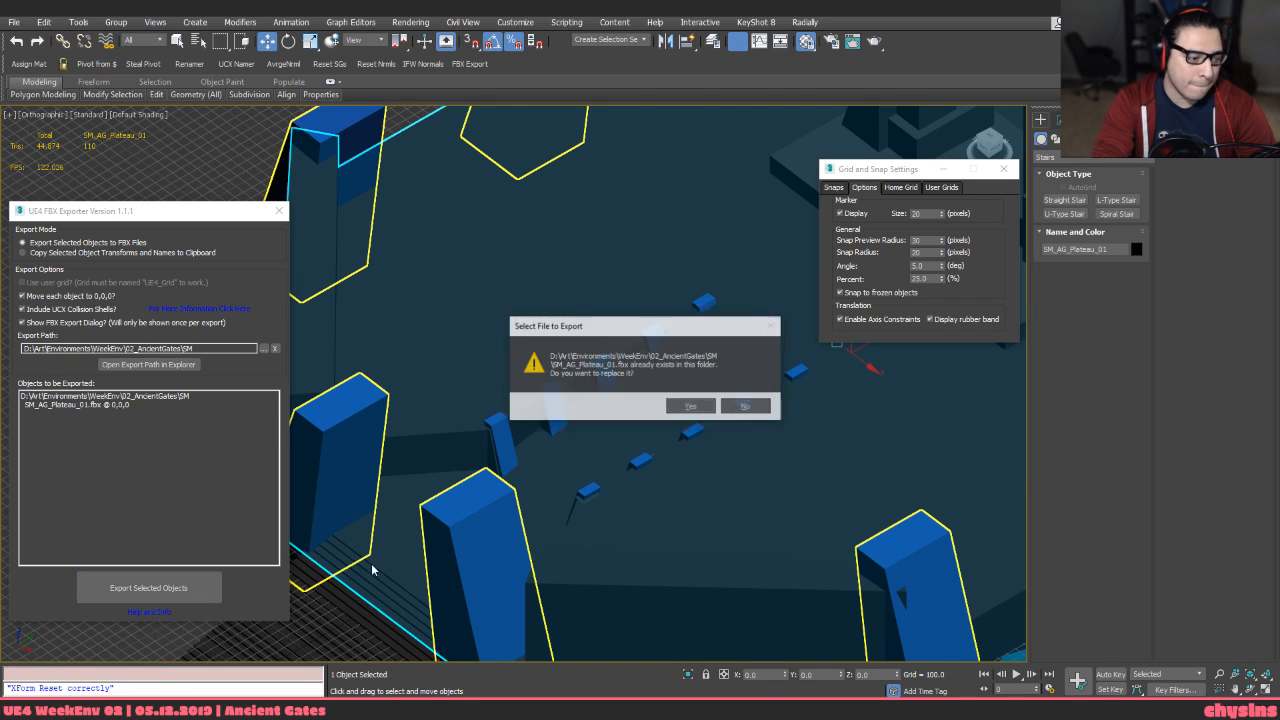
left_click(688, 405)
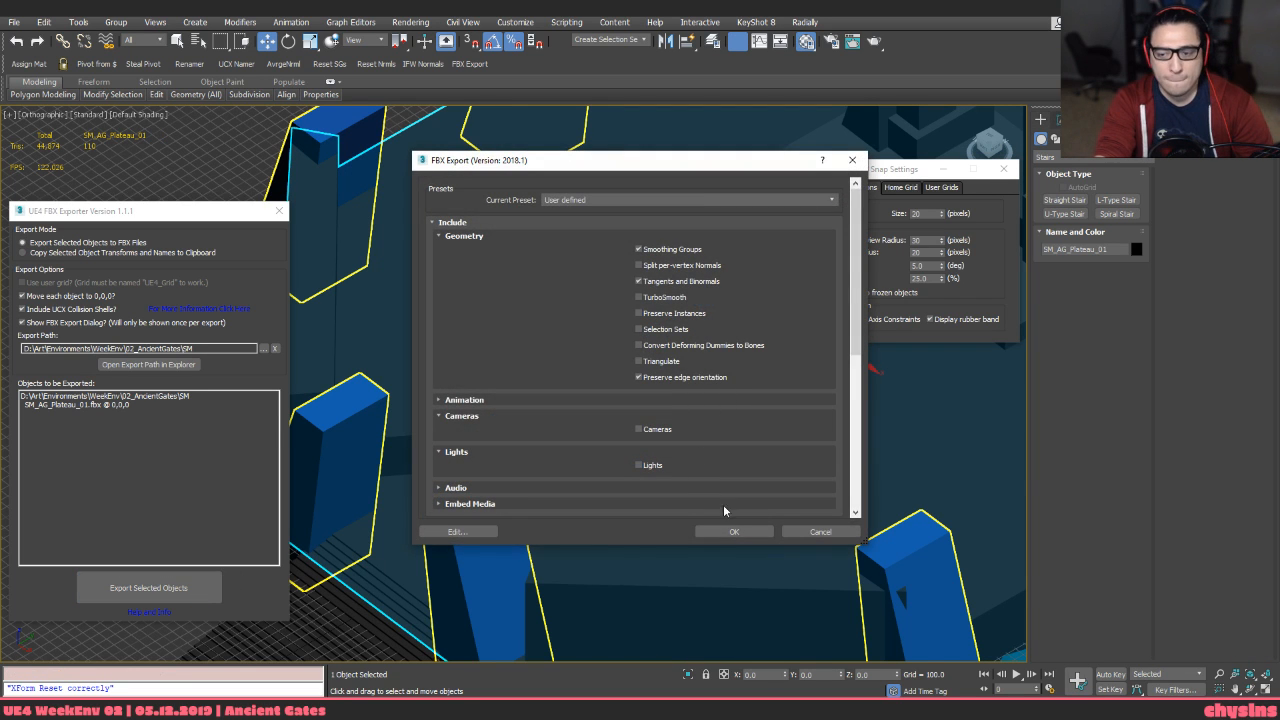
left_click(734, 531)
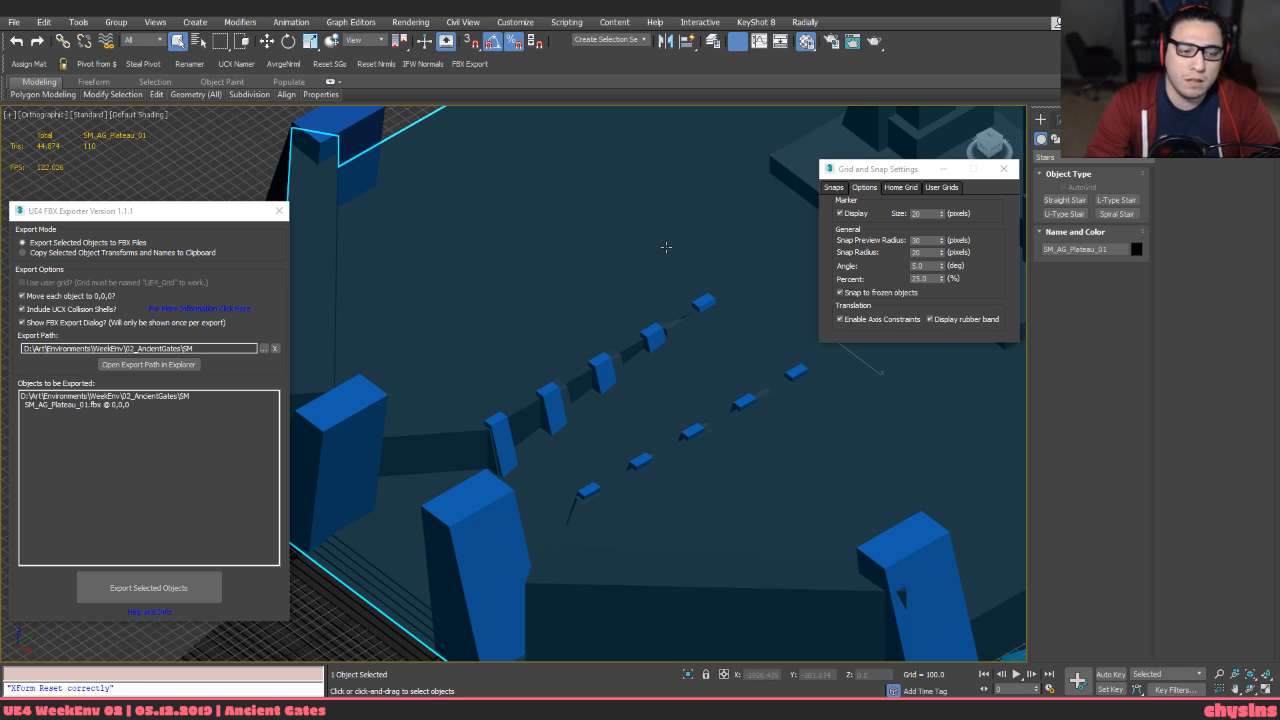
Select the small pillars object SM_AG_PlateauPillars_02 and show its modifier stack
left_click(606, 374)
left_click(606, 374)
middle_click_drag(606, 374, 648, 443, "alt")
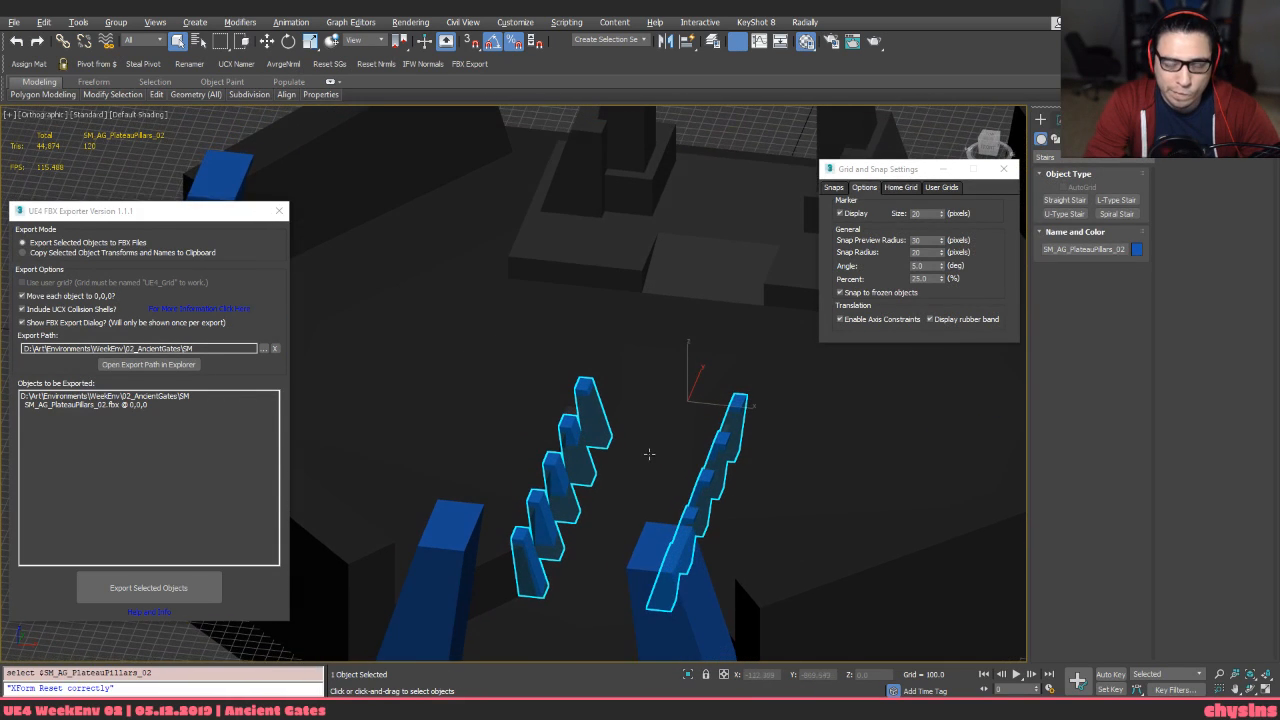
key("w")
left_click(680, 401)
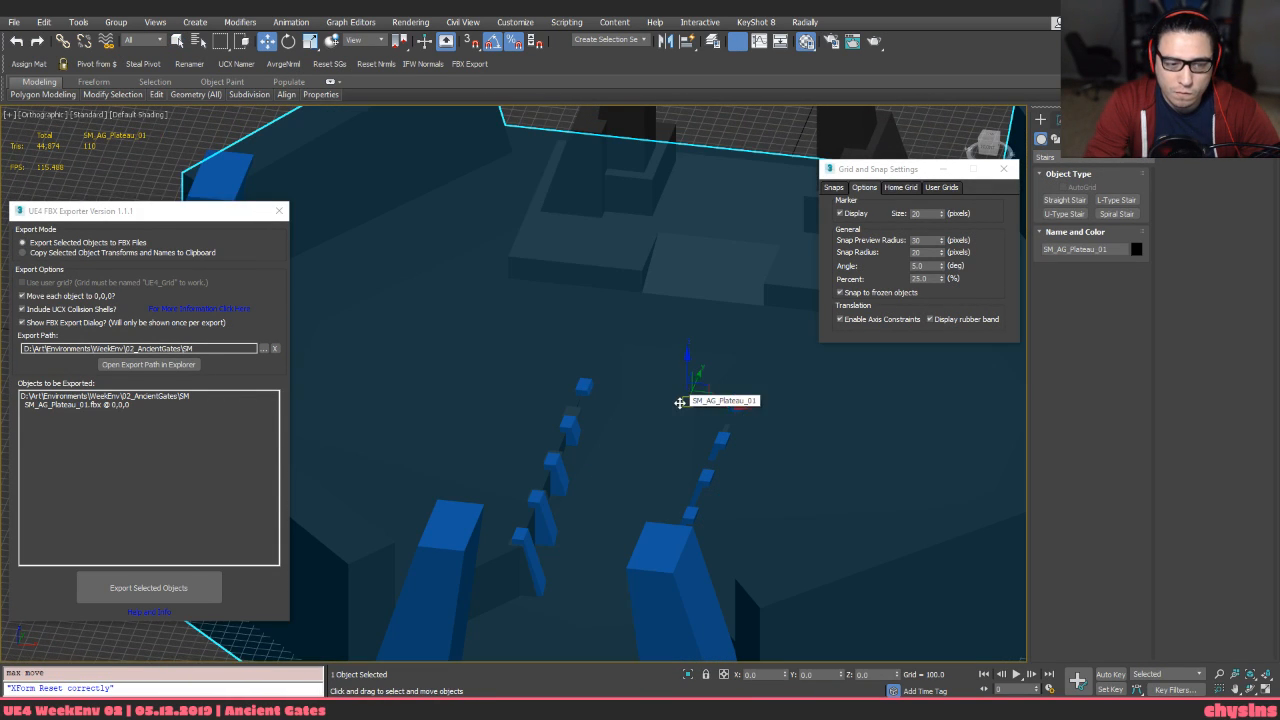
left_click(594, 389)
left_click(1057, 121)
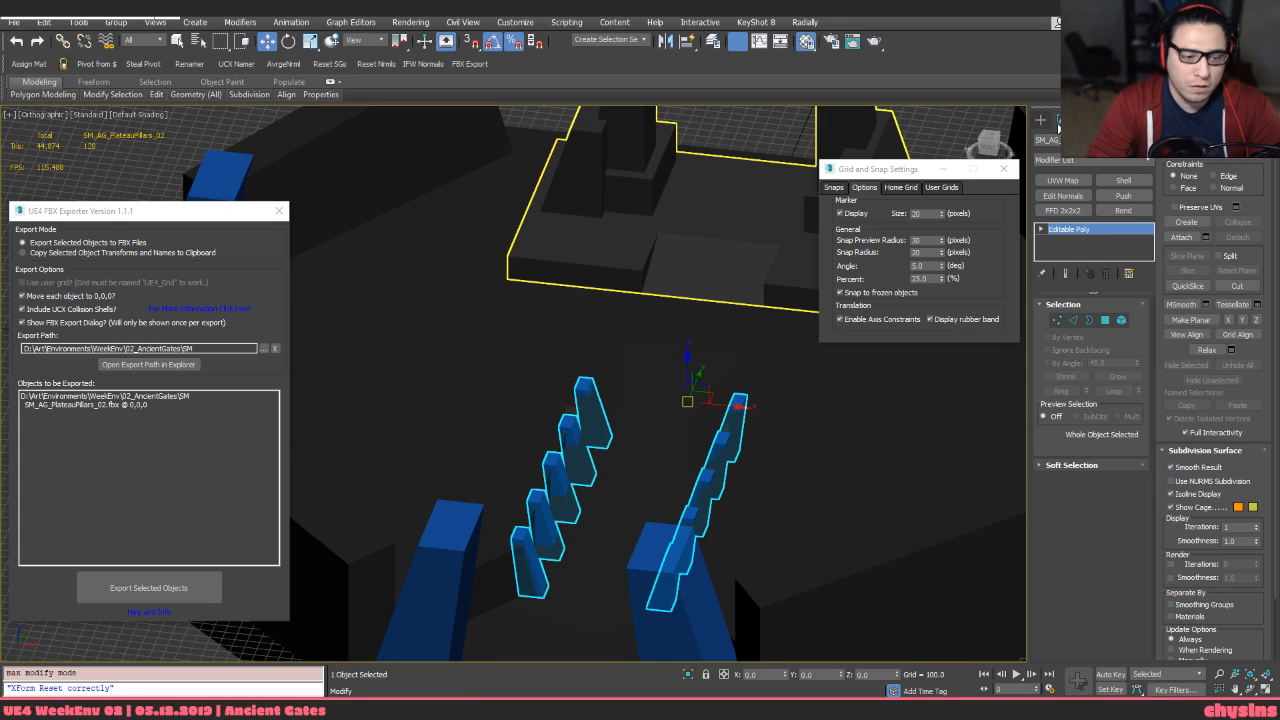
key("ctrl+u")
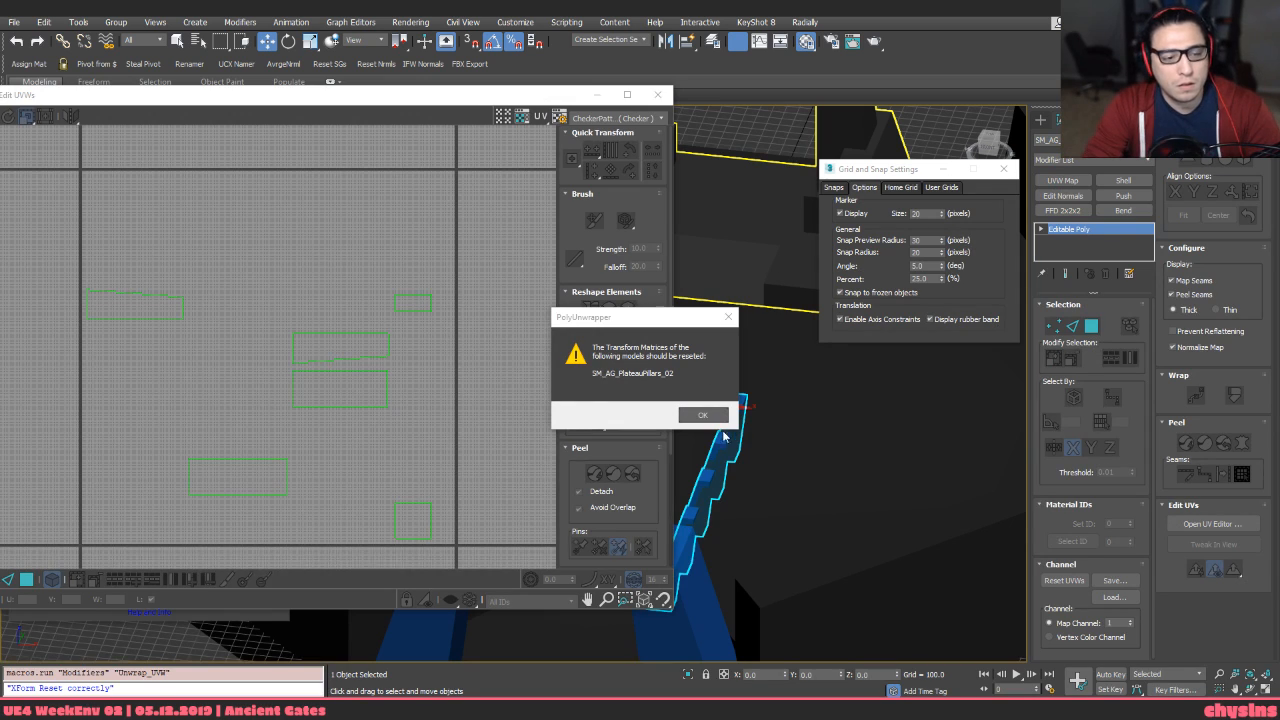
left_click(708, 414)
key("ctrl+z")
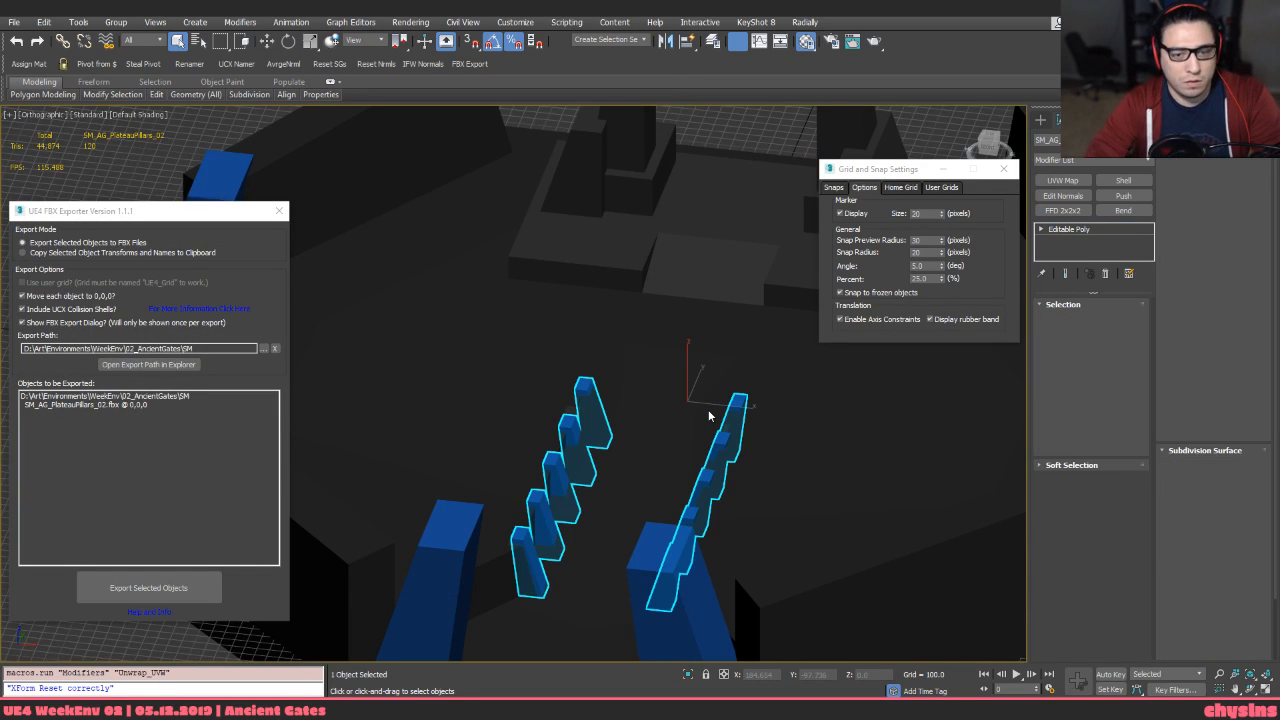
Apply an Unwrap UVW modifier to the small pillars and select all UV shells in the UV editor
key("ctrl+u")
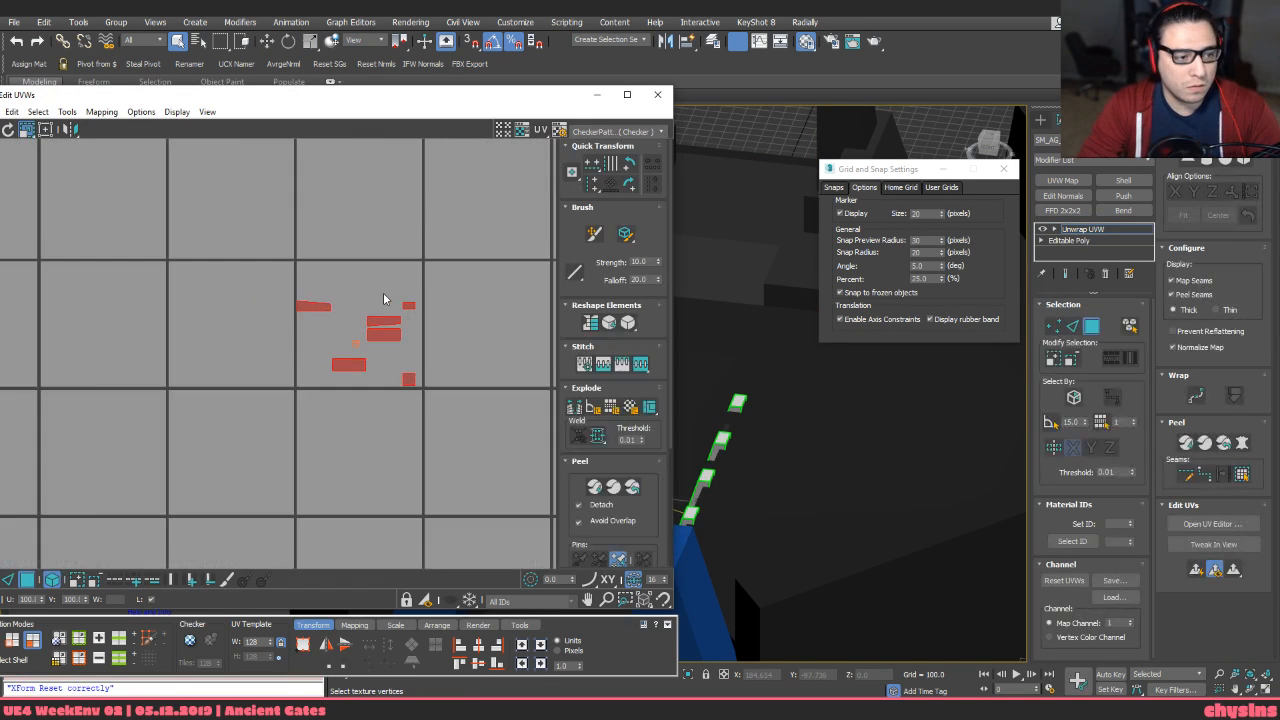
scroll(382, 292, "down", 1)
left_click_drag(303, 238, 452, 441)
scroll(395, 340, "up", 3)
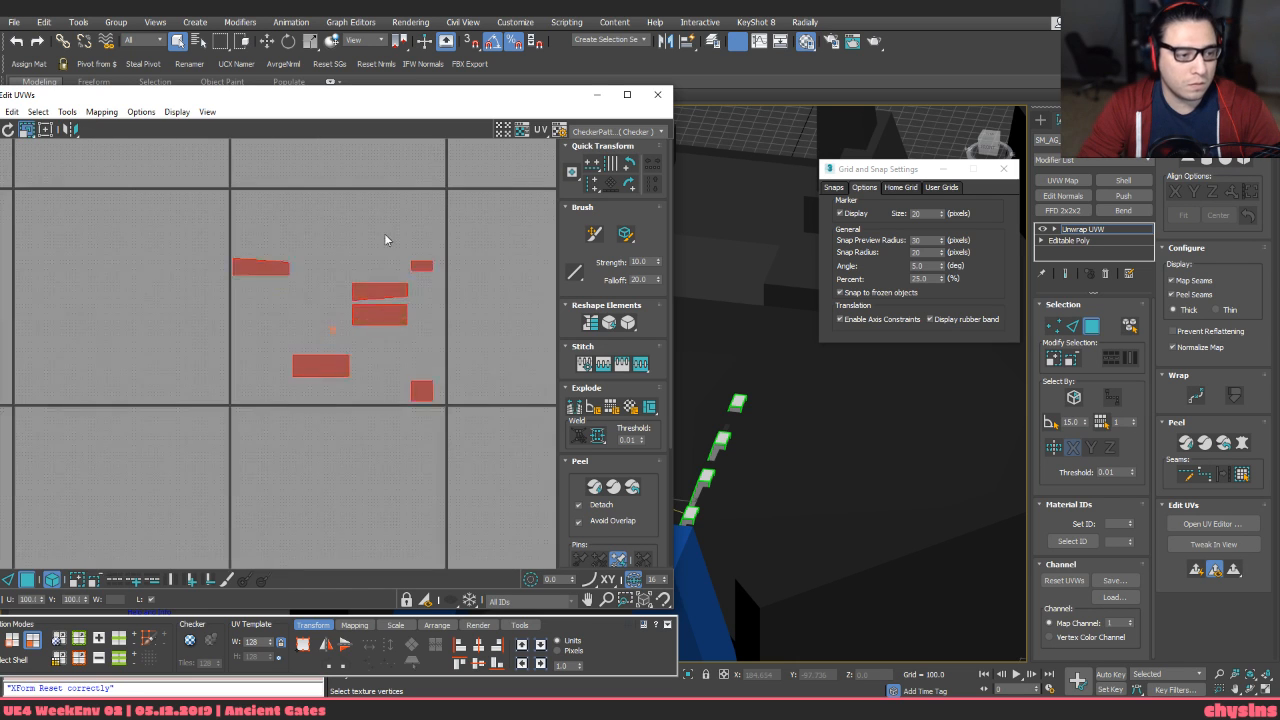
middle_click_drag(384, 233, 374, 290)
scroll(278, 291, "up", 3)
Straighten the slanted long edges of the two tapered side UV shells horizontally
key("2")
left_click_drag(234, 308, 224, 392)
middle_click_drag(340, 343, 332, 344)
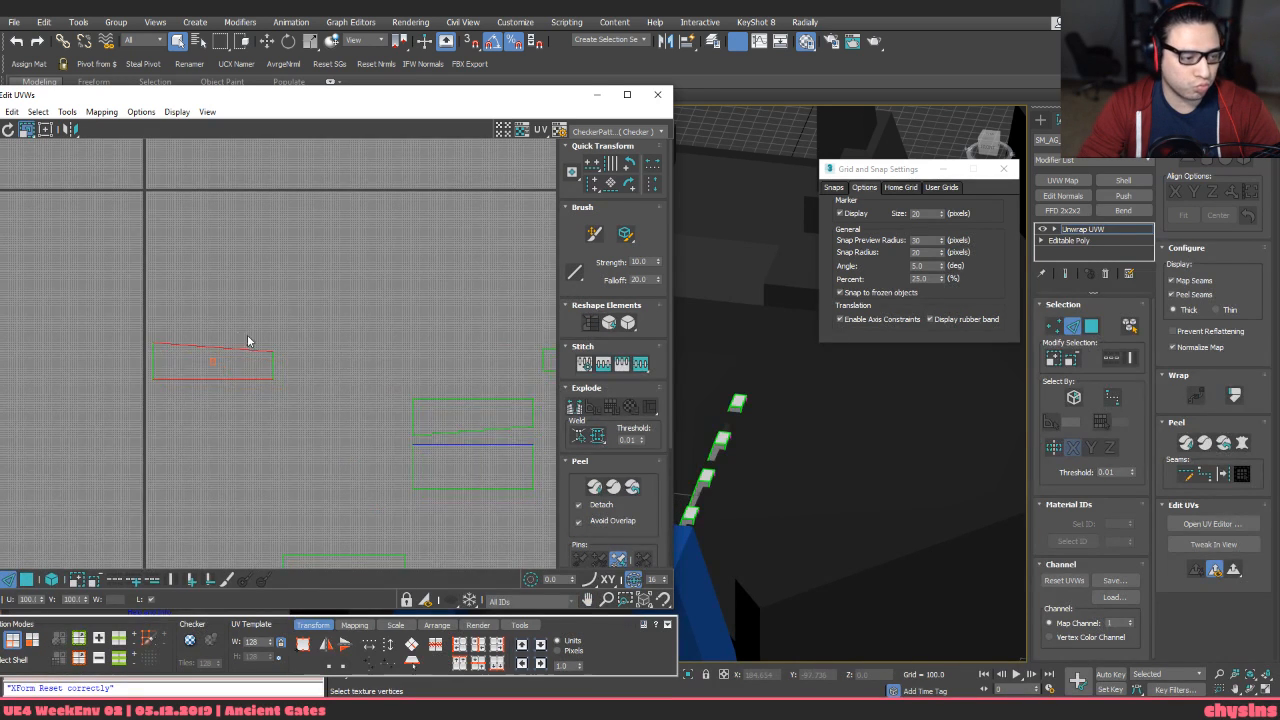
left_click(250, 347)
scroll(283, 342, "down", 1)
key("shift+h")
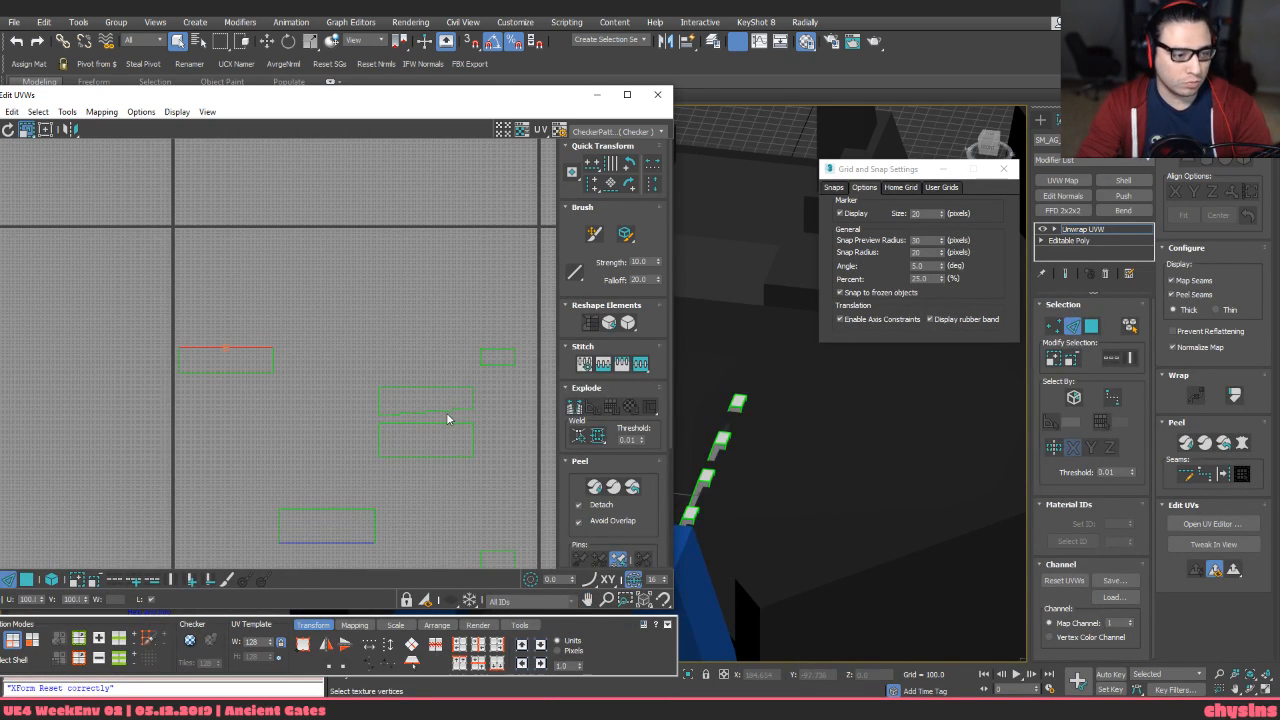
left_click(447, 413)
key("shift+h")
Reposition the Edit UVWs window and select all the UV shells of the small pillars
scroll(449, 408, "down", 2)
middle_click_drag(446, 393, 420, 366)
key("3")
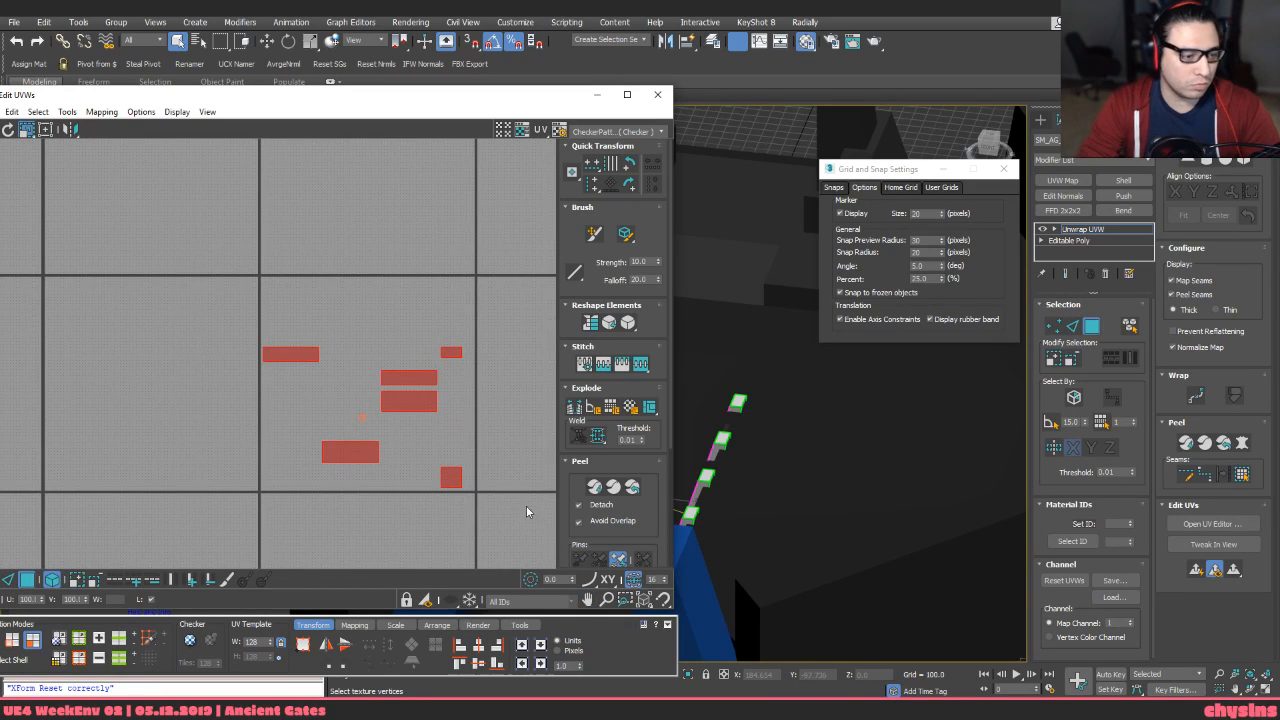
middle_click_drag(468, 266, 464, 258)
left_click_drag(487, 95, 529, 50)
left_click(471, 379)
left_click_drag(518, 243, 237, 490)
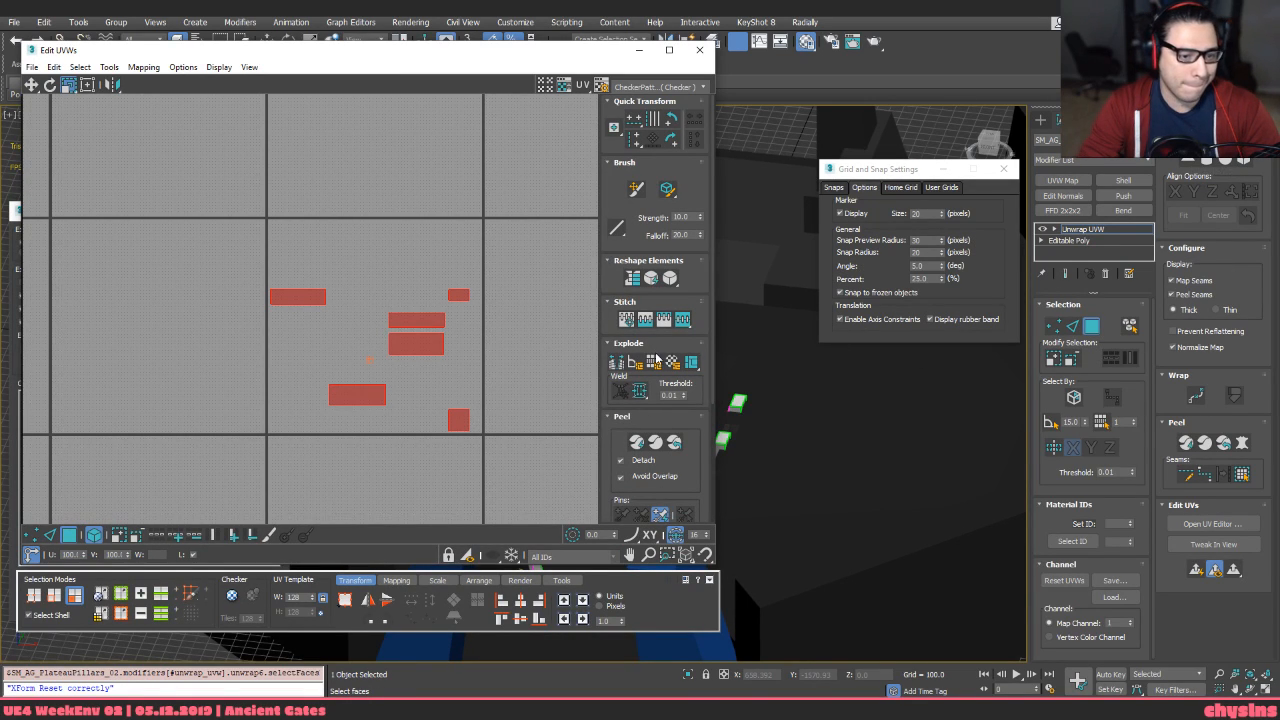
Pack the selected UV shells of the small pillars and convert the object to an Editable Poly
left_click(437, 581)
left_click(472, 584)
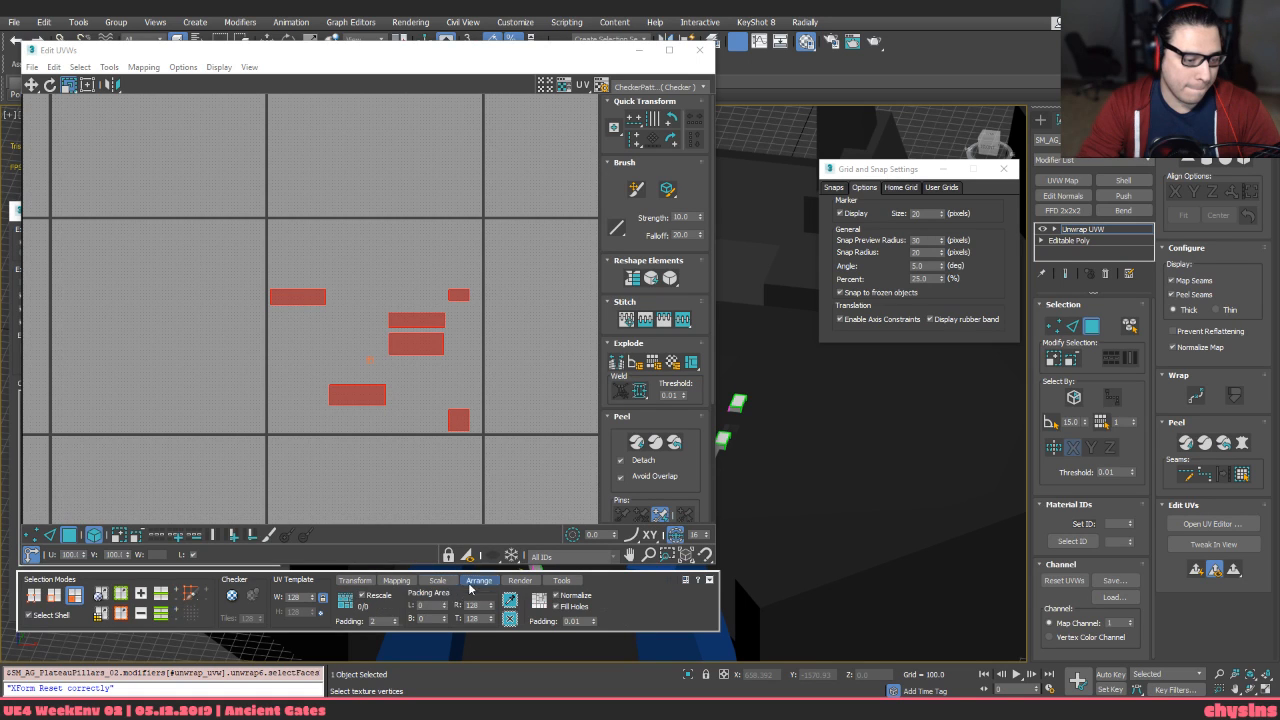
left_click(345, 600)
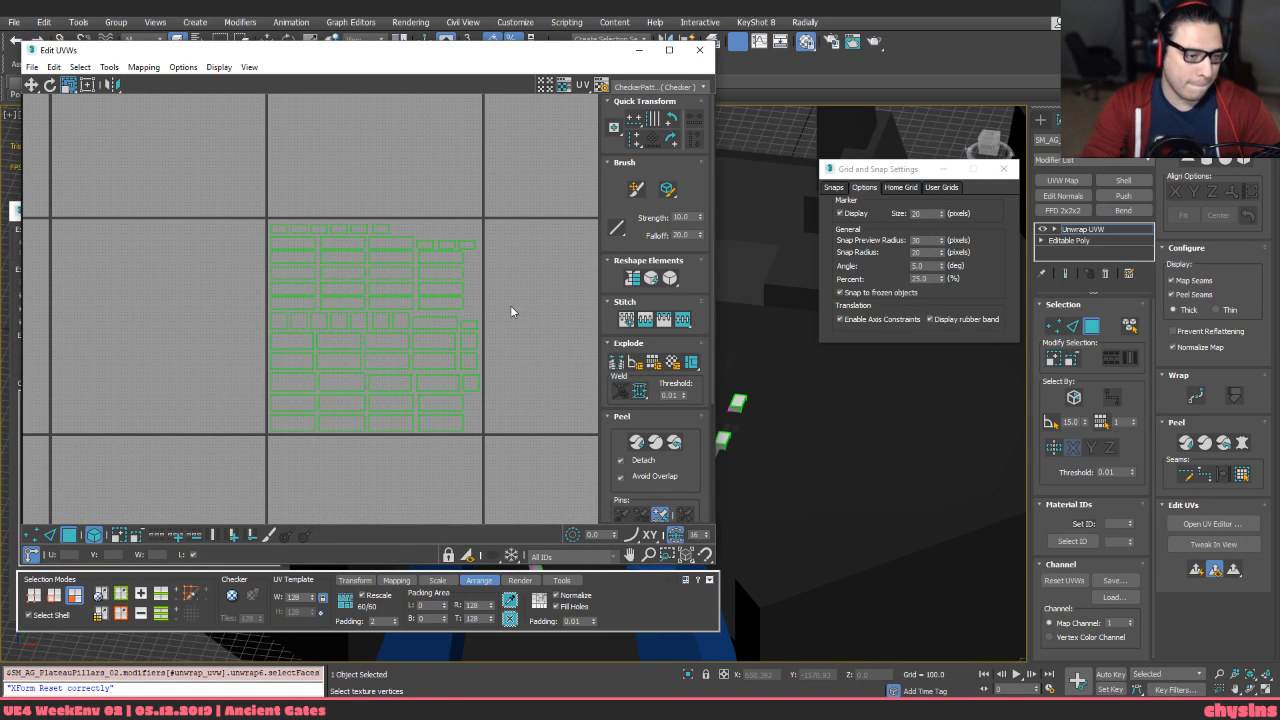
key("alt+c")
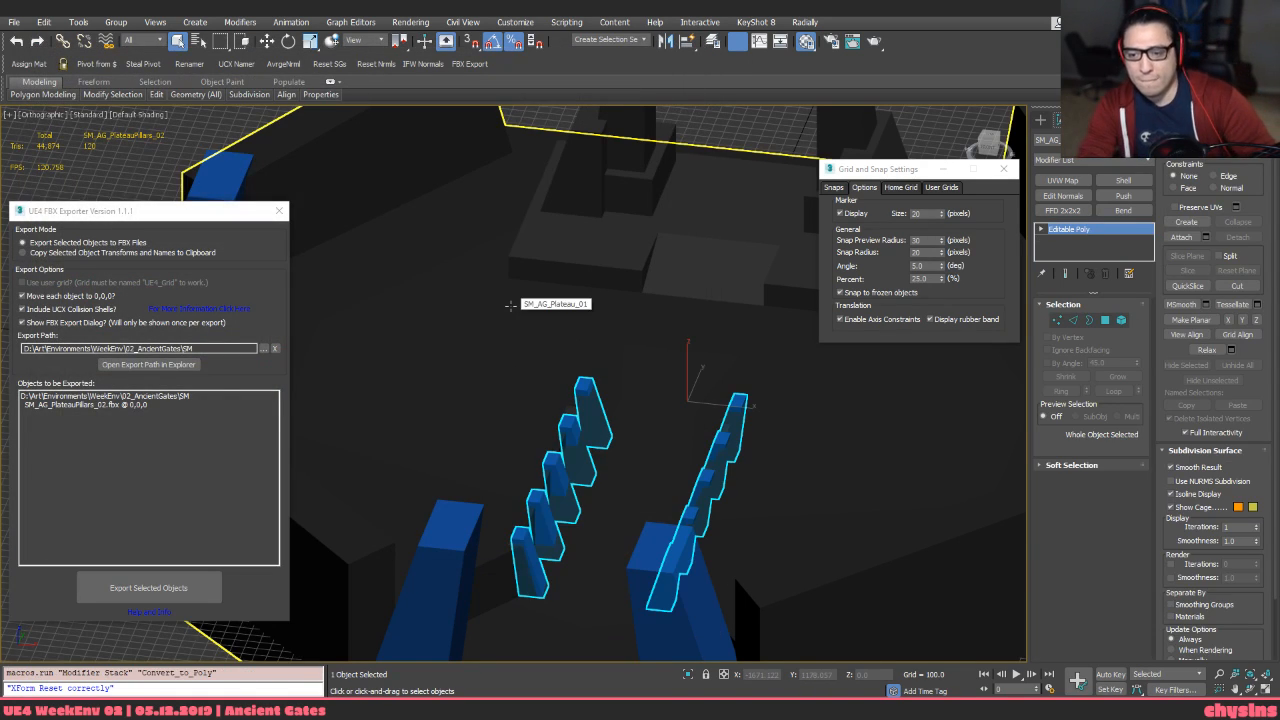
Apply a new Unwrap UVW modifier to the small pillars and select all the packed UV shells
key("alt+u")
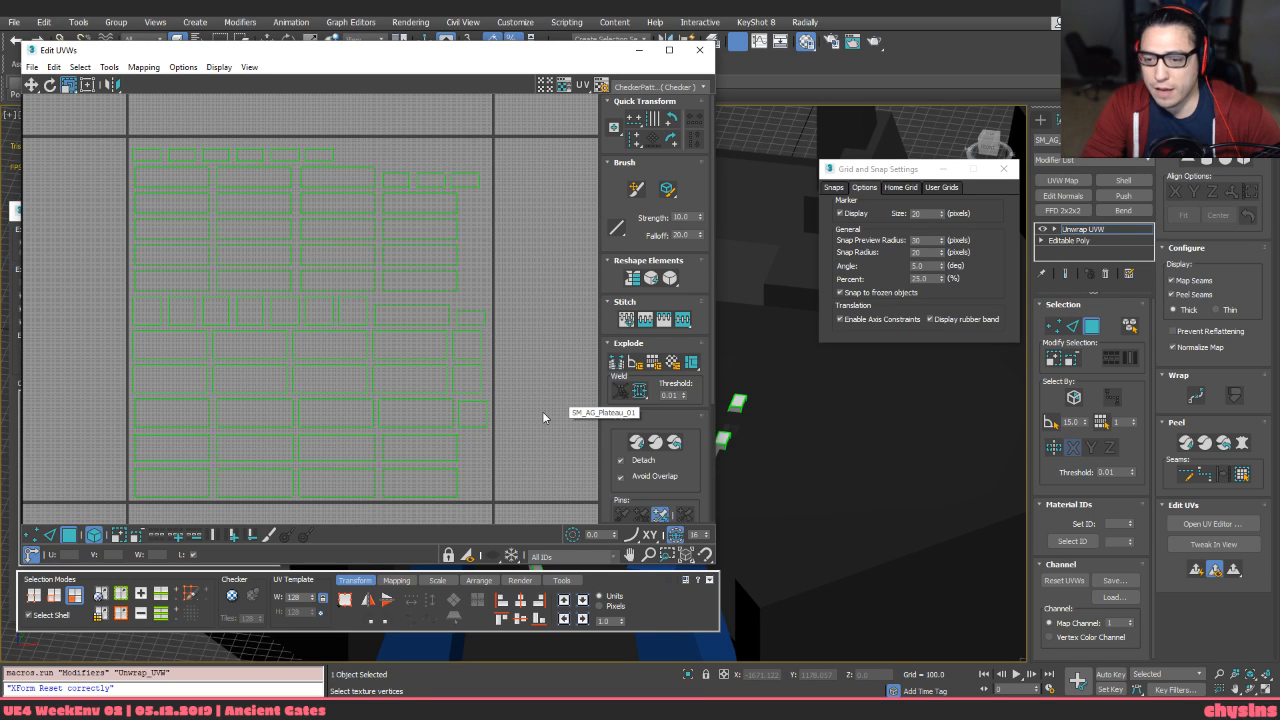
middle_click_drag(459, 341, 488, 369)
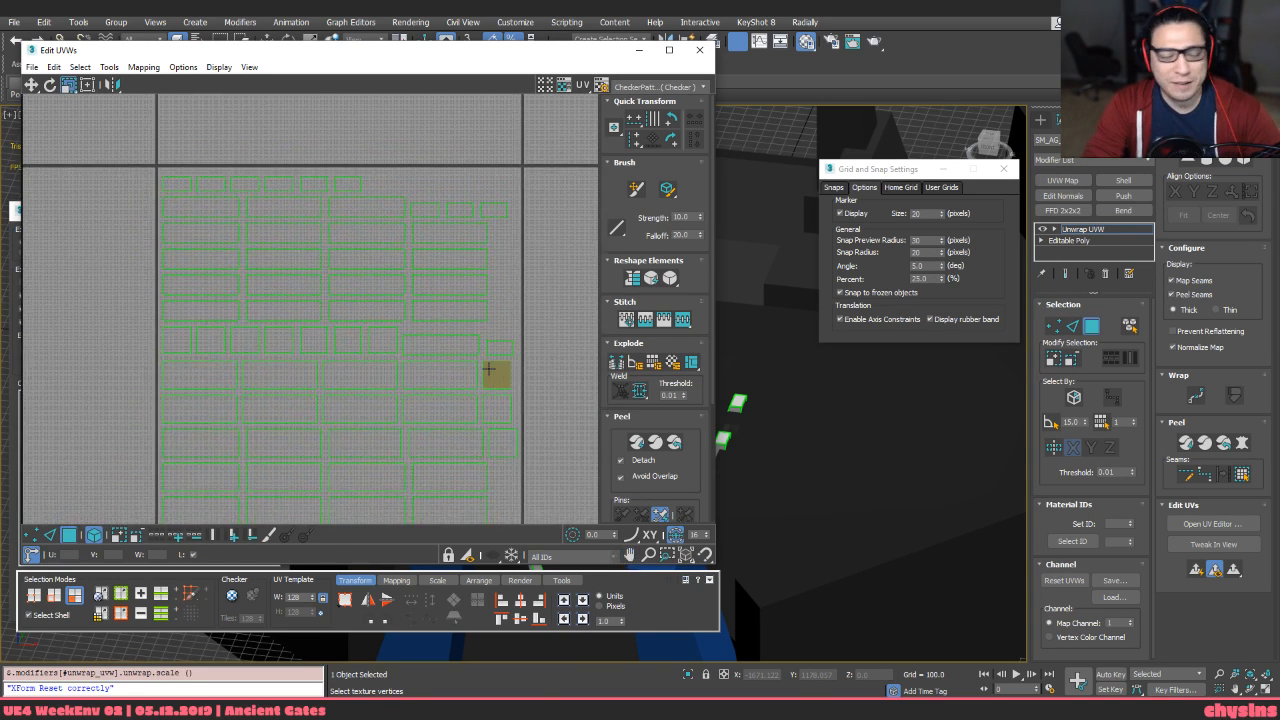
scroll(488, 369, "down", 3)
middle_click_drag(546, 283, 509, 137)
key("ctrl+a")
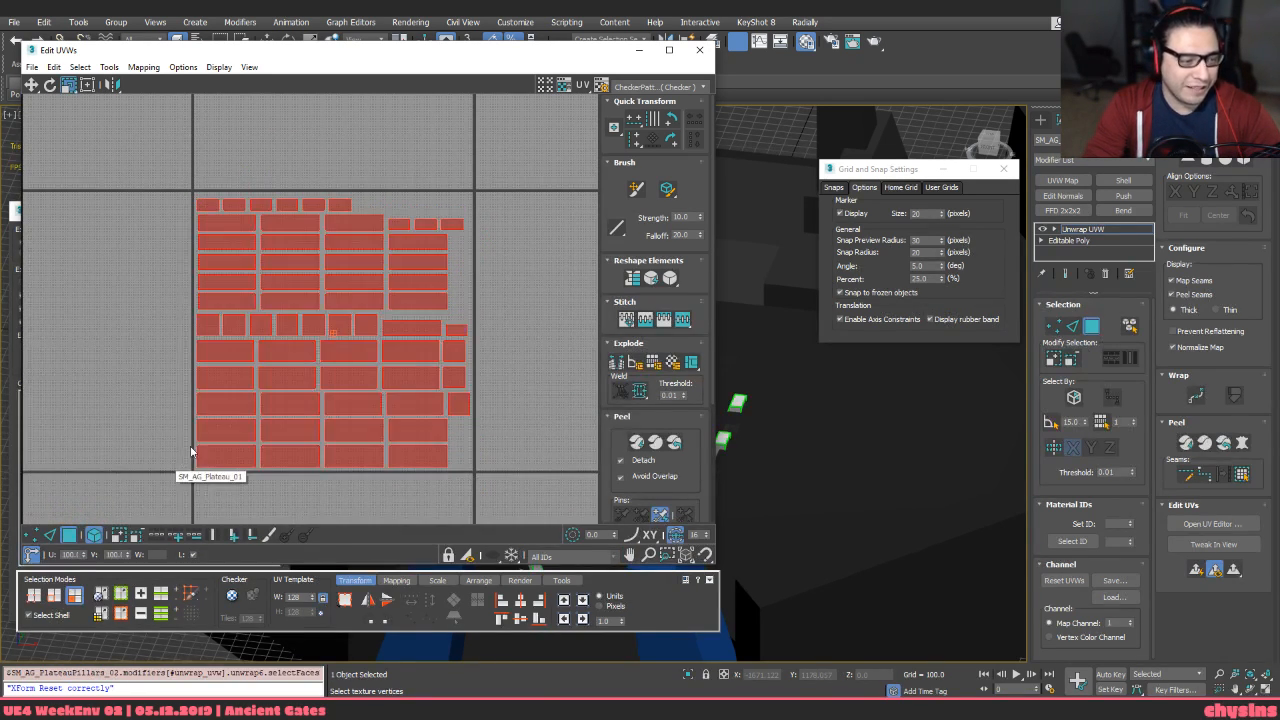
middle_click_drag(191, 479, 190, 478)
left_click_drag(490, 216, 509, 179)
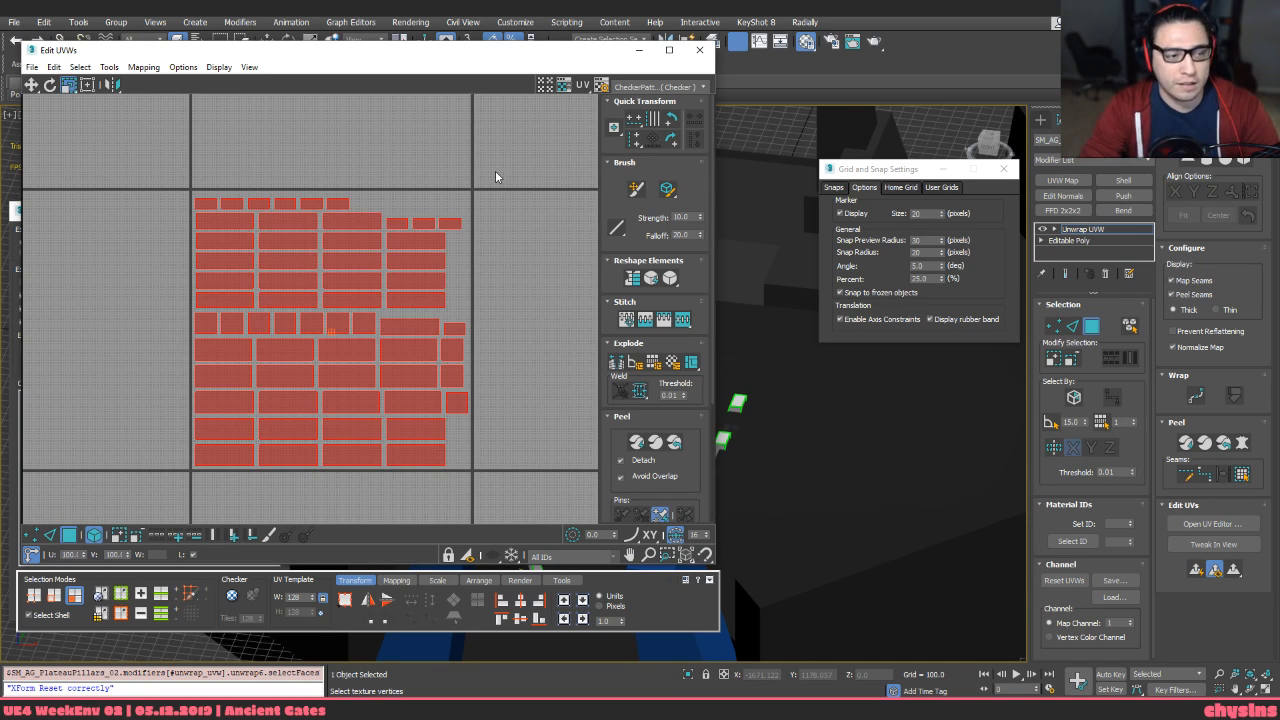
Try relaxing all the UV shells by polygon angles with the Relax Tool, and undo the relax
left_click(496, 173)
scroll(507, 373, "up", 3)
middle_click_drag(480, 321, 494, 360)
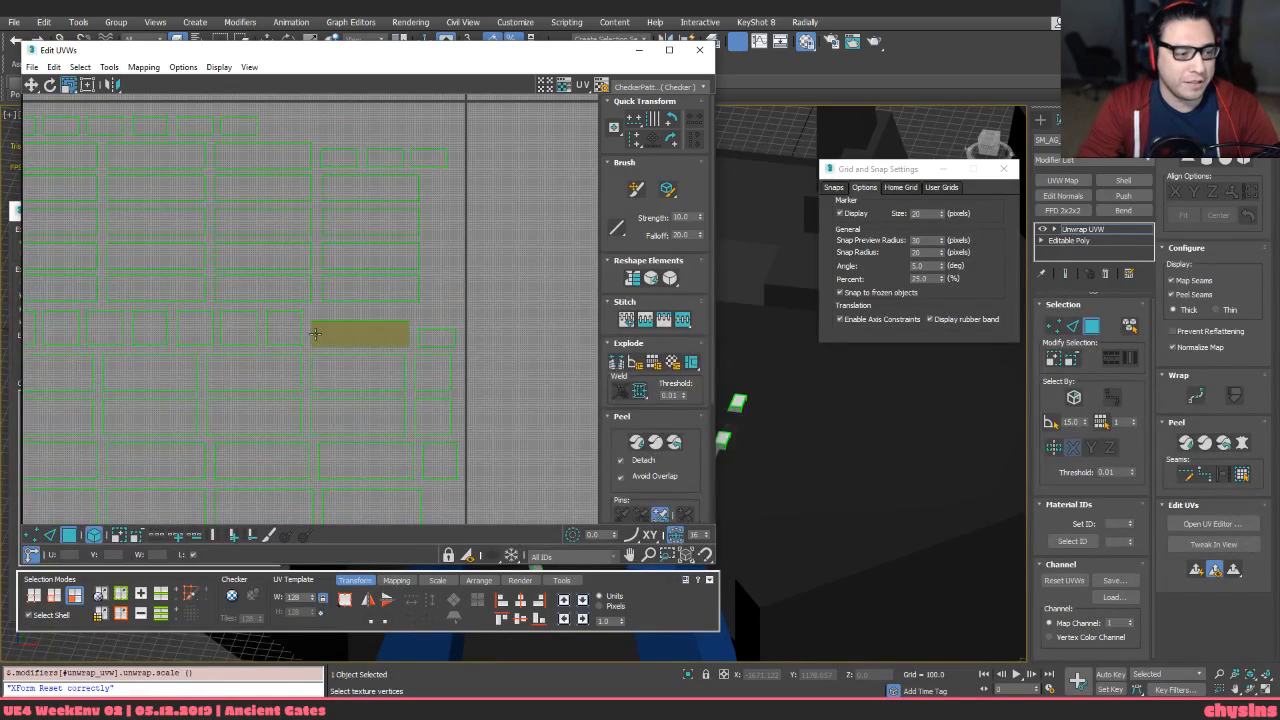
scroll(355, 316, "down", 3)
middle_click_drag(356, 316, 423, 289)
key("ctrl+a")
left_click(150, 450)
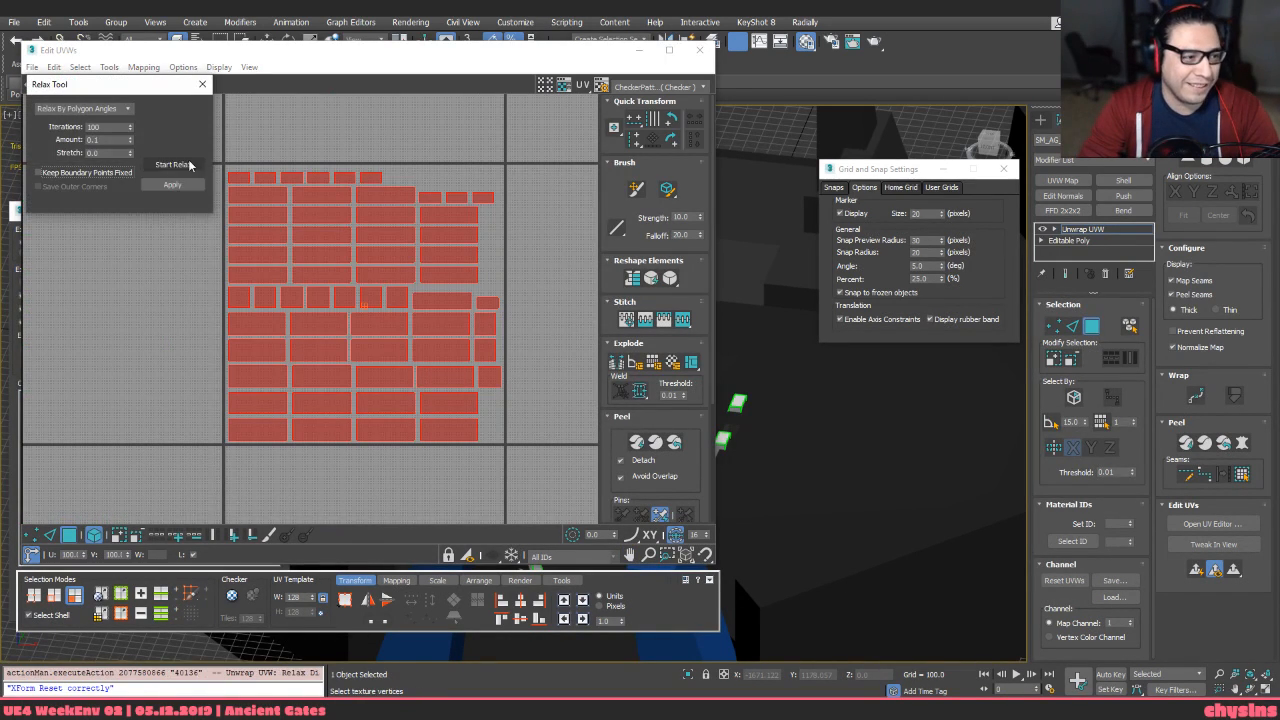
left_click(172, 186)
middle_click_drag(273, 239, 251, 249)
key("ctrl+z")
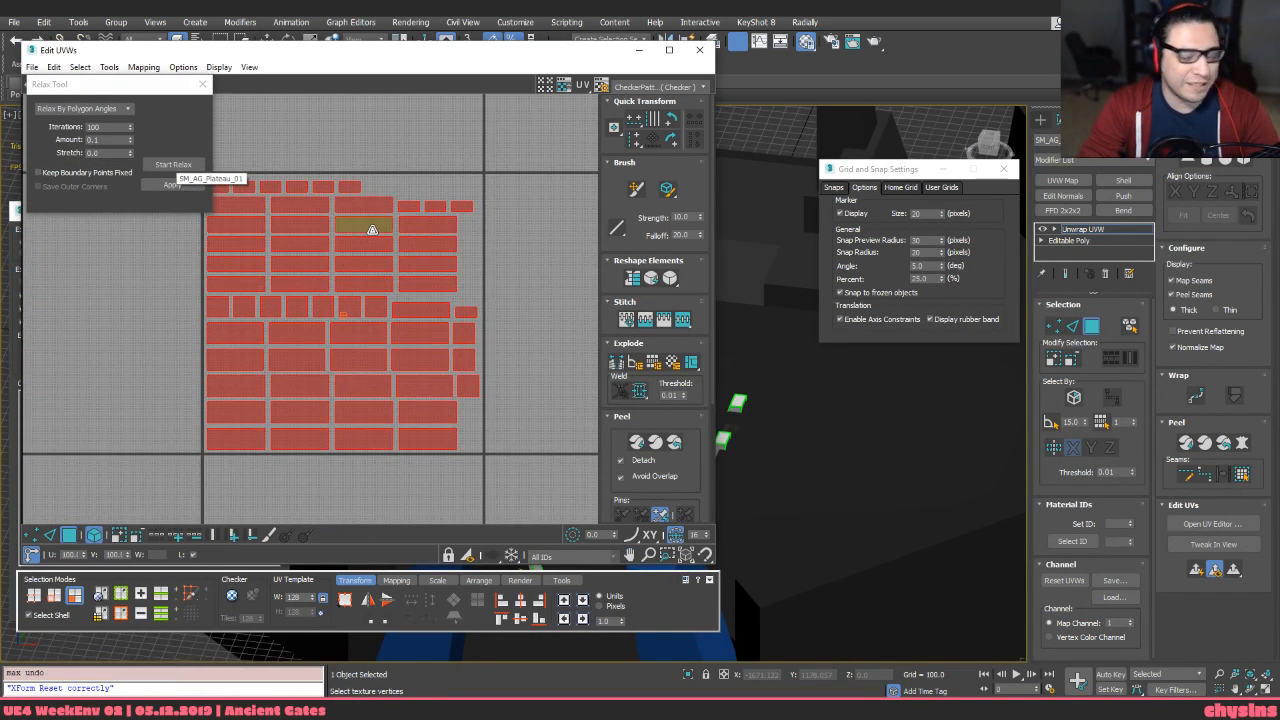
Move the Relax Tool dialog clear of the UV layout and relax all the UV shells by polygon angles
key("r")
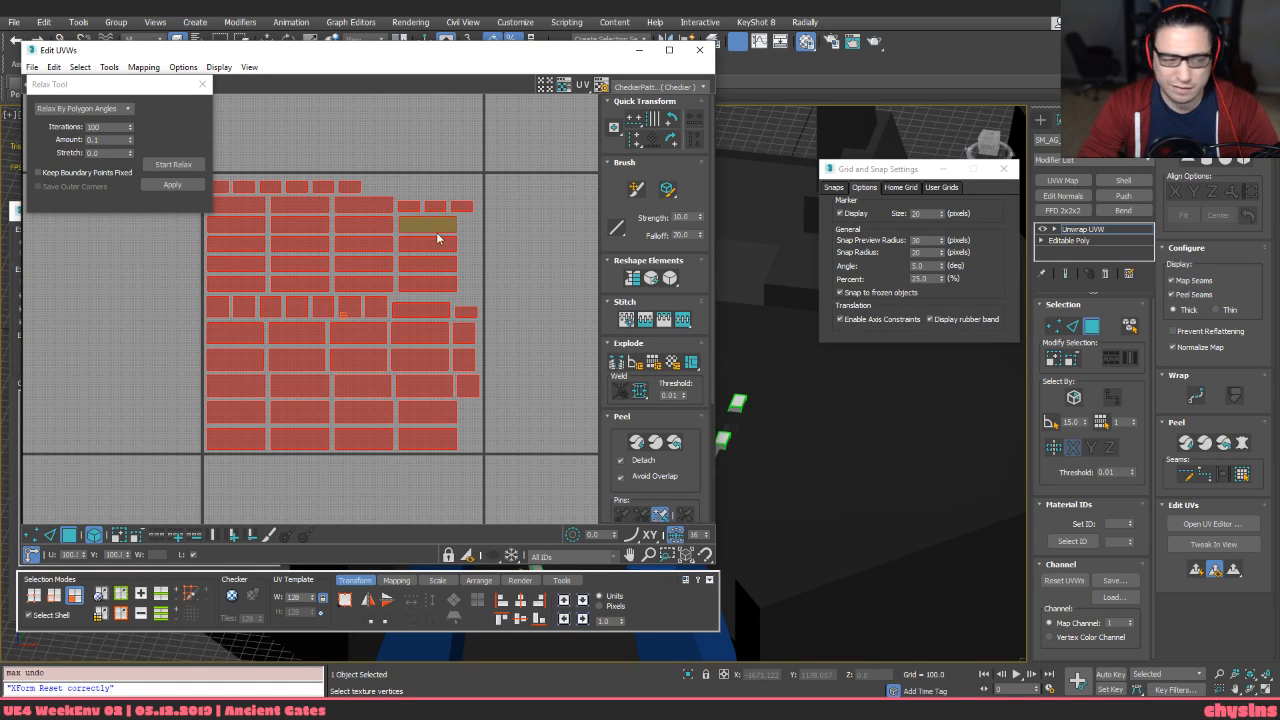
middle_click_drag(441, 248, 569, 196)
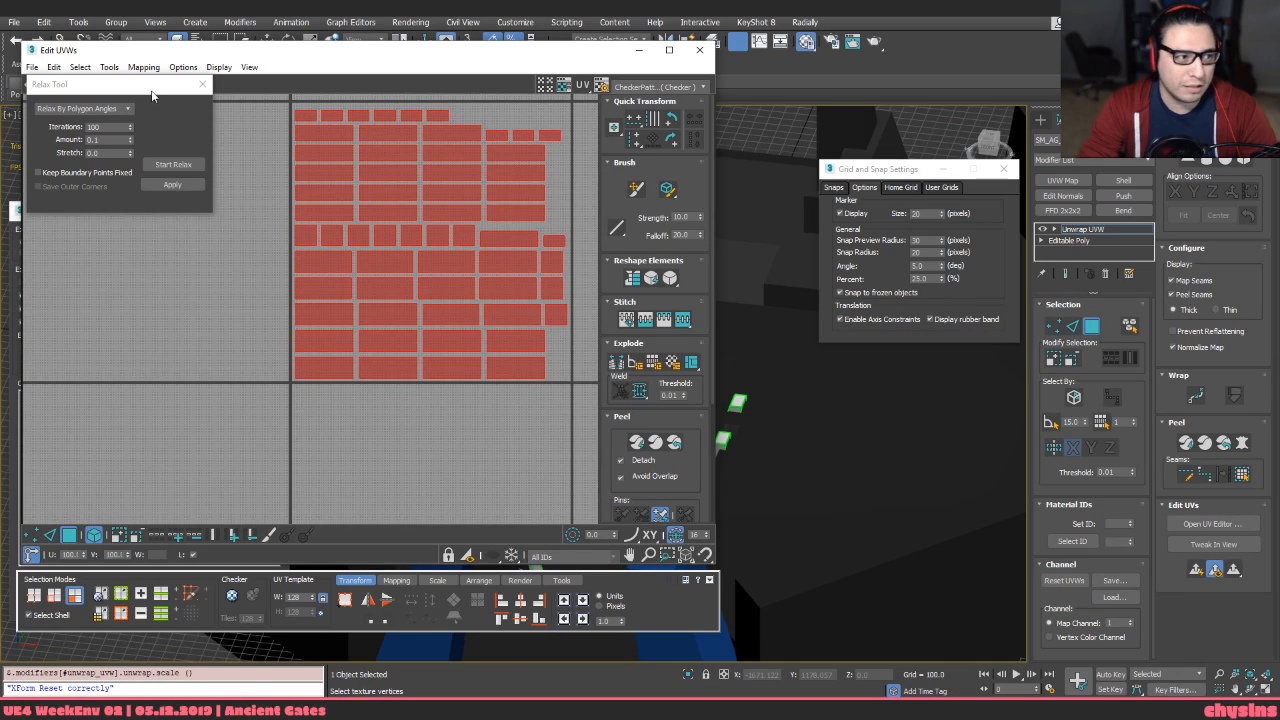
left_click_drag(150, 92, 155, 130)
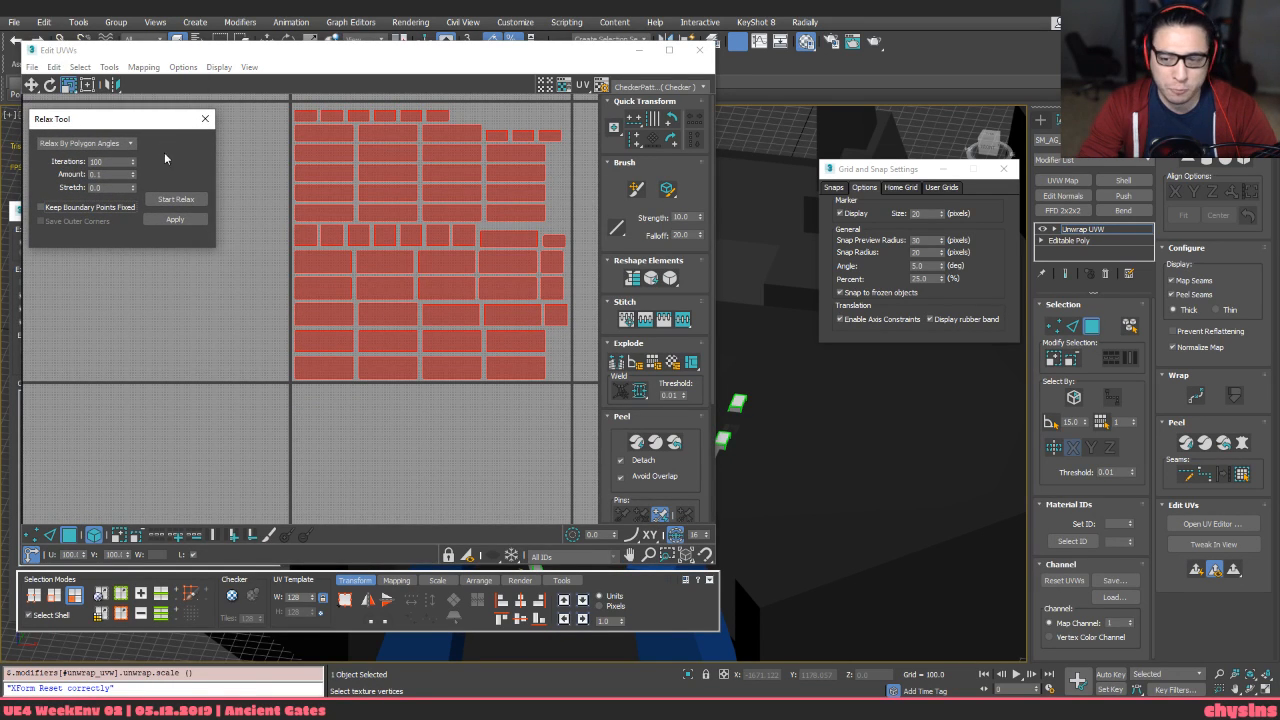
middle_click_drag(164, 152, 146, 199)
left_click_drag(252, 138, 586, 459)
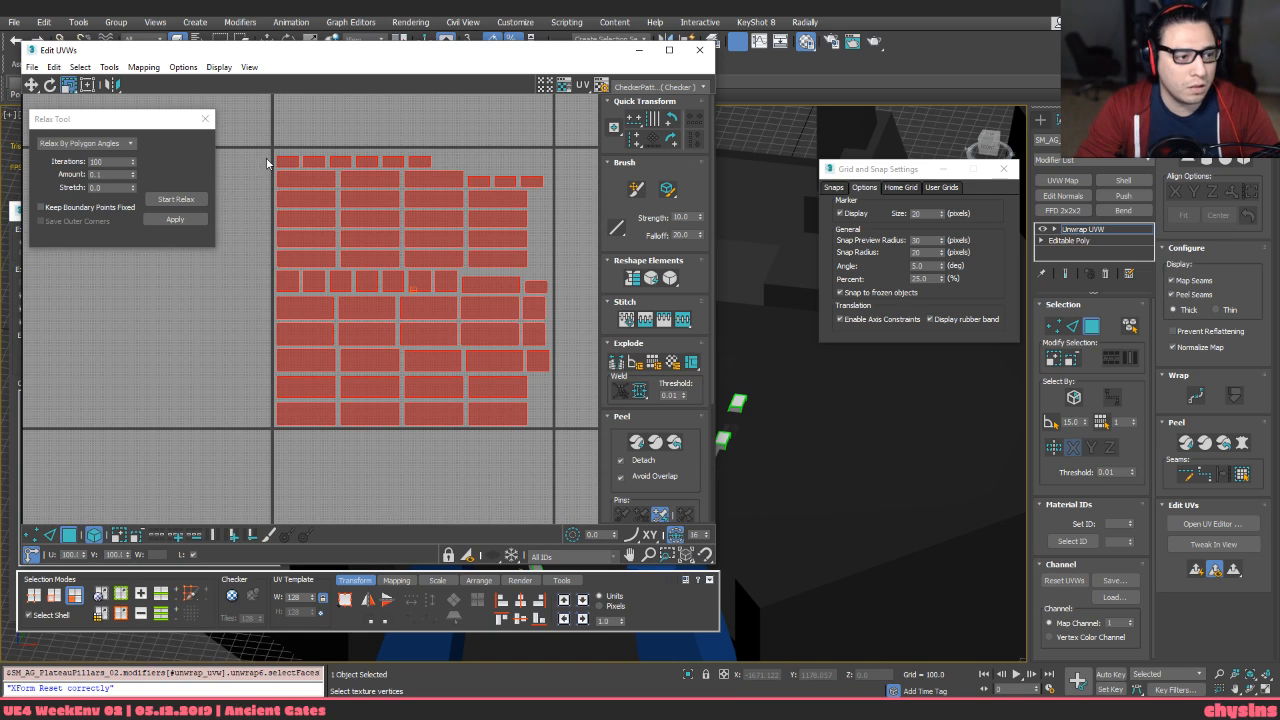
left_click(175, 219)
middle_click_drag(440, 271, 436, 271)
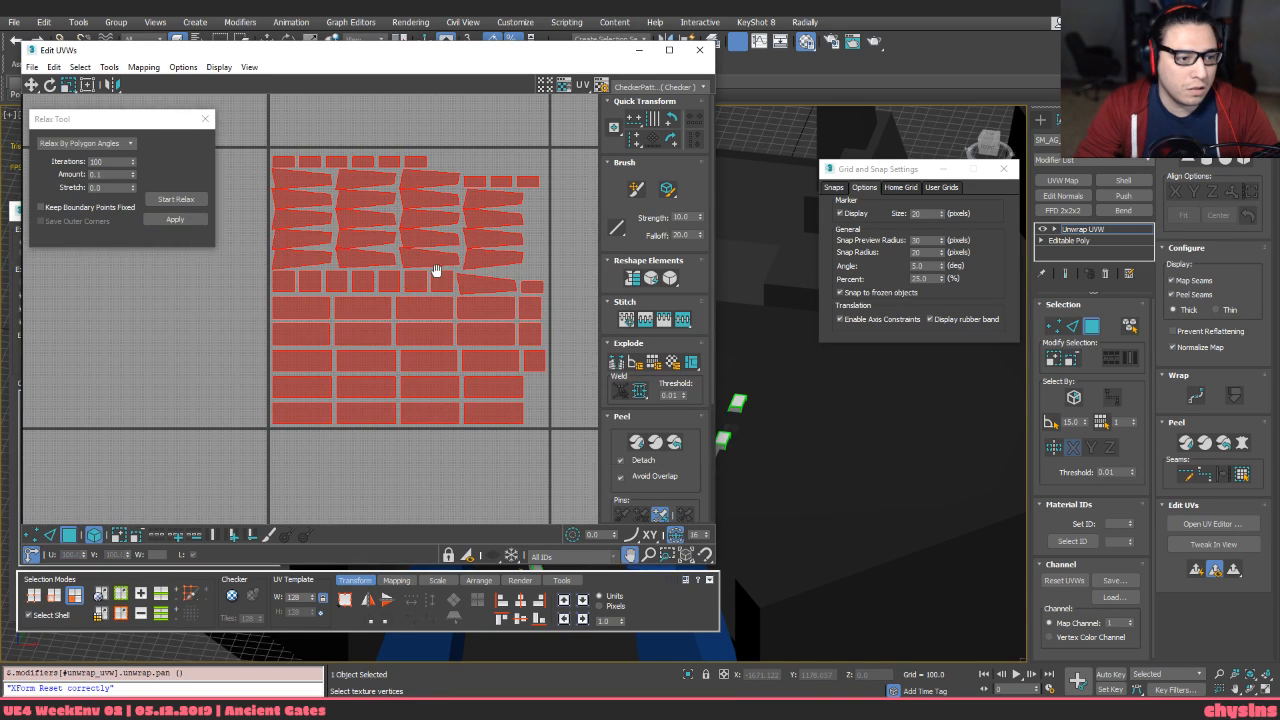
Select the tapered UV shells in all four columns of the upper block of the layout
scroll(510, 282, "up", 4)
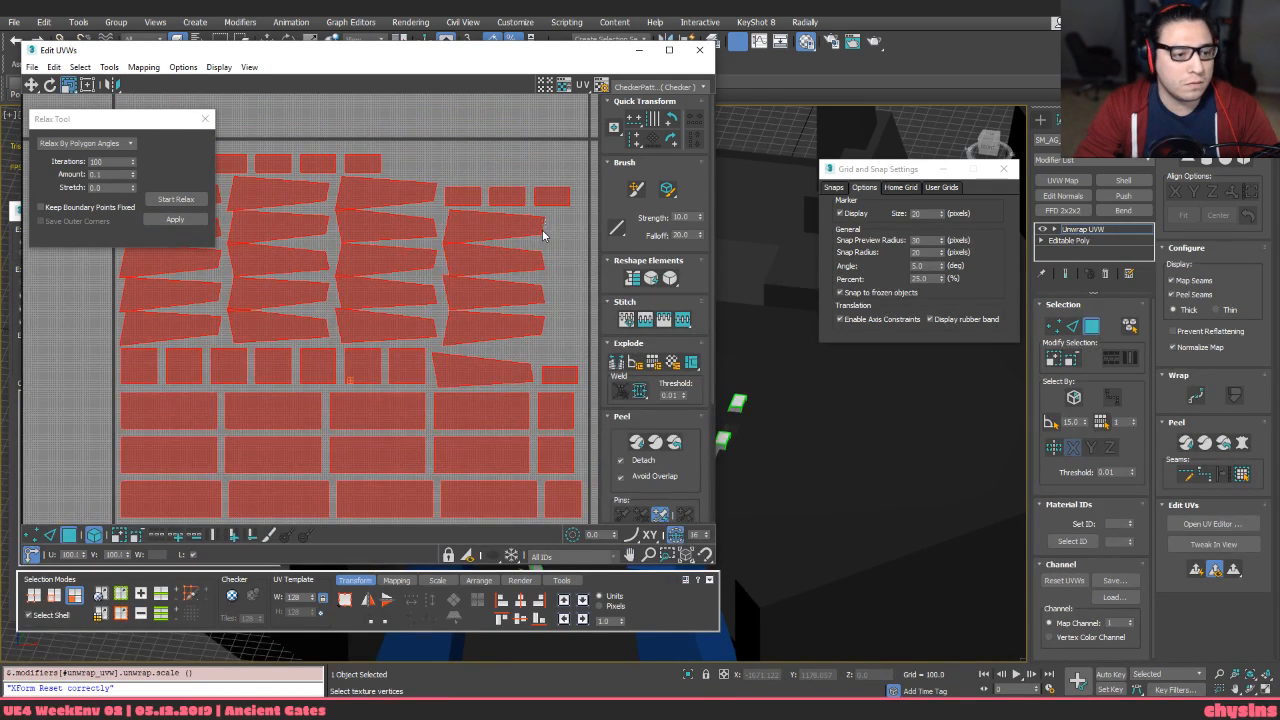
left_click(543, 235)
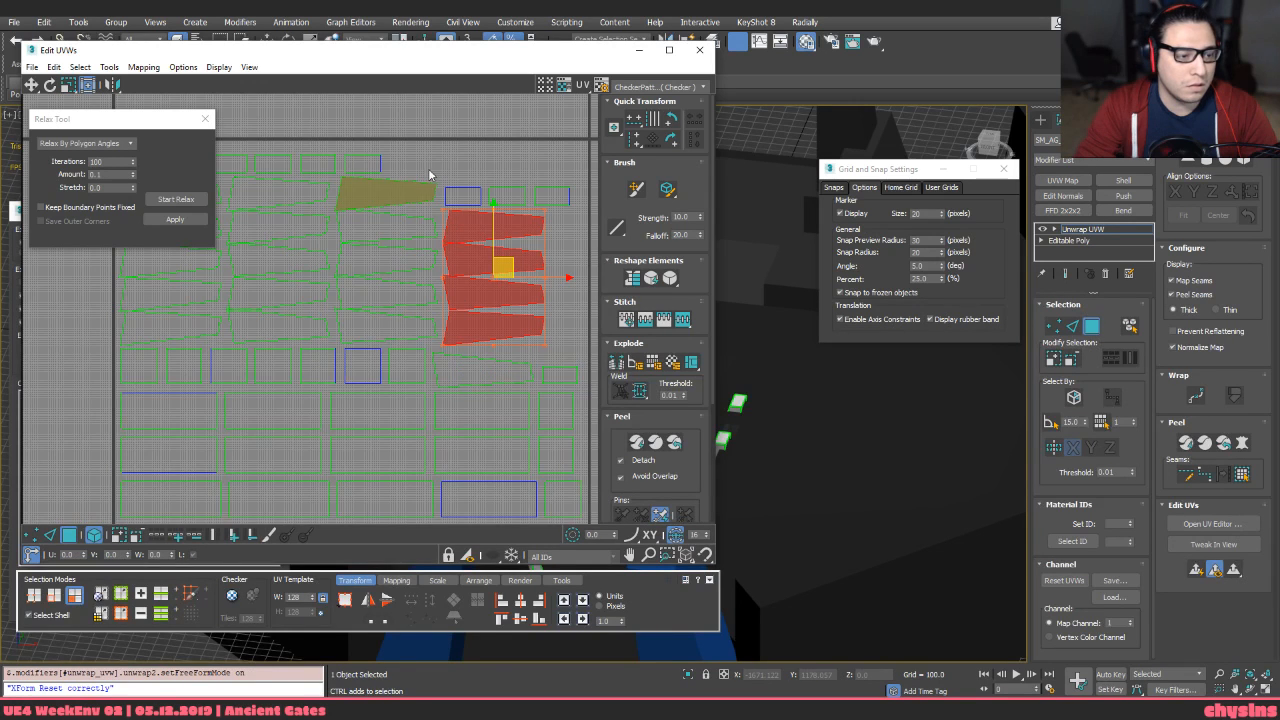
left_click_drag(429, 170, 406, 311, "ctrl")
scroll(372, 311, "down", 2)
middle_click_drag(354, 304, 453, 335)
left_click_drag(254, 247, 455, 362, "ctrl")
middle_click_drag(455, 362, 375, 350)
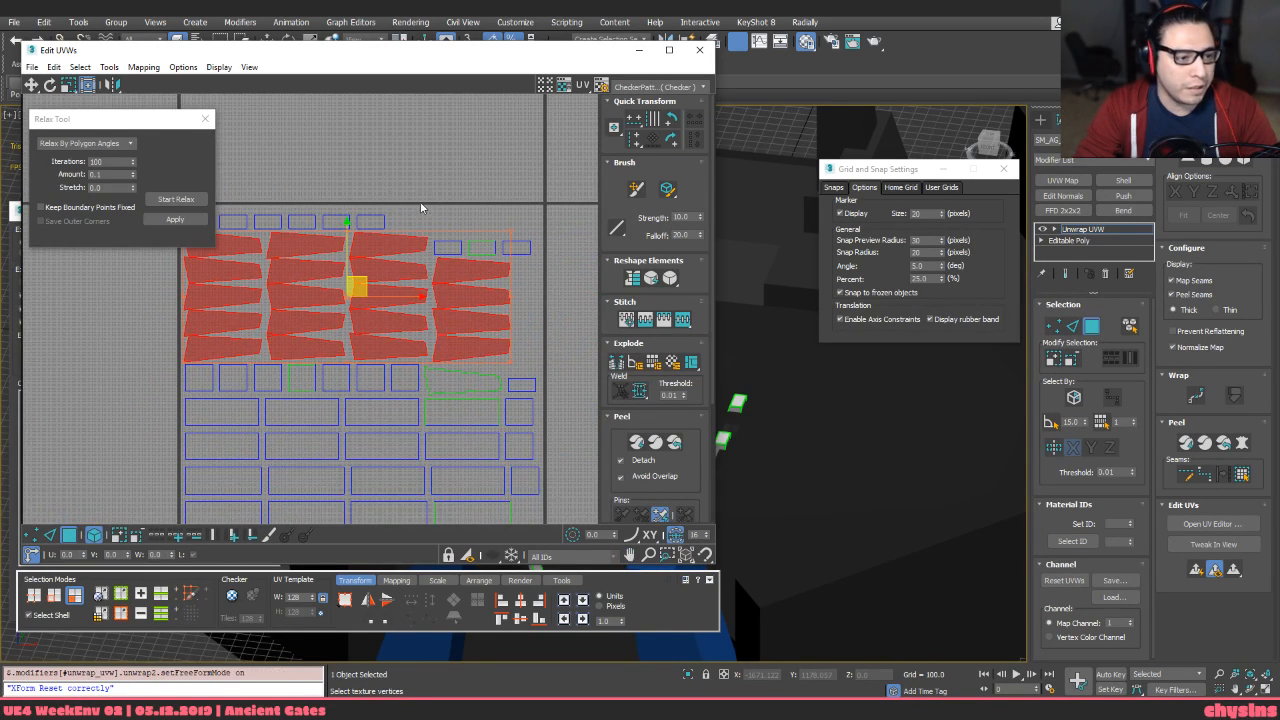
Add the lone tapered shell below the block to the selection, leaving out the rectangular shell beneath it
middle_click_drag(421, 208, 403, 195)
middle_click_drag(477, 321, 463, 314)
scroll(459, 345, "up", 3)
left_click(426, 402, "ctrl")
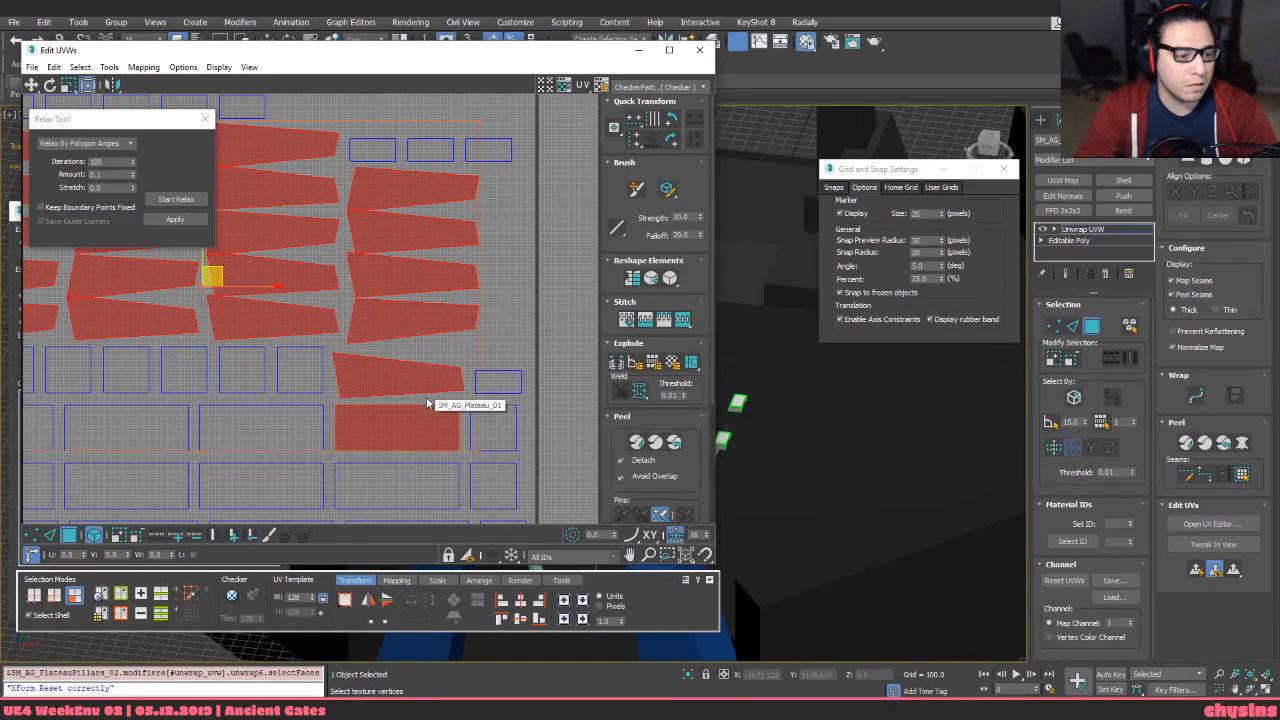
left_click(394, 429, "alt")
middle_click_drag(394, 429, 460, 424)
scroll(462, 415, "down", 2)
middle_click_drag(472, 374, 431, 390)
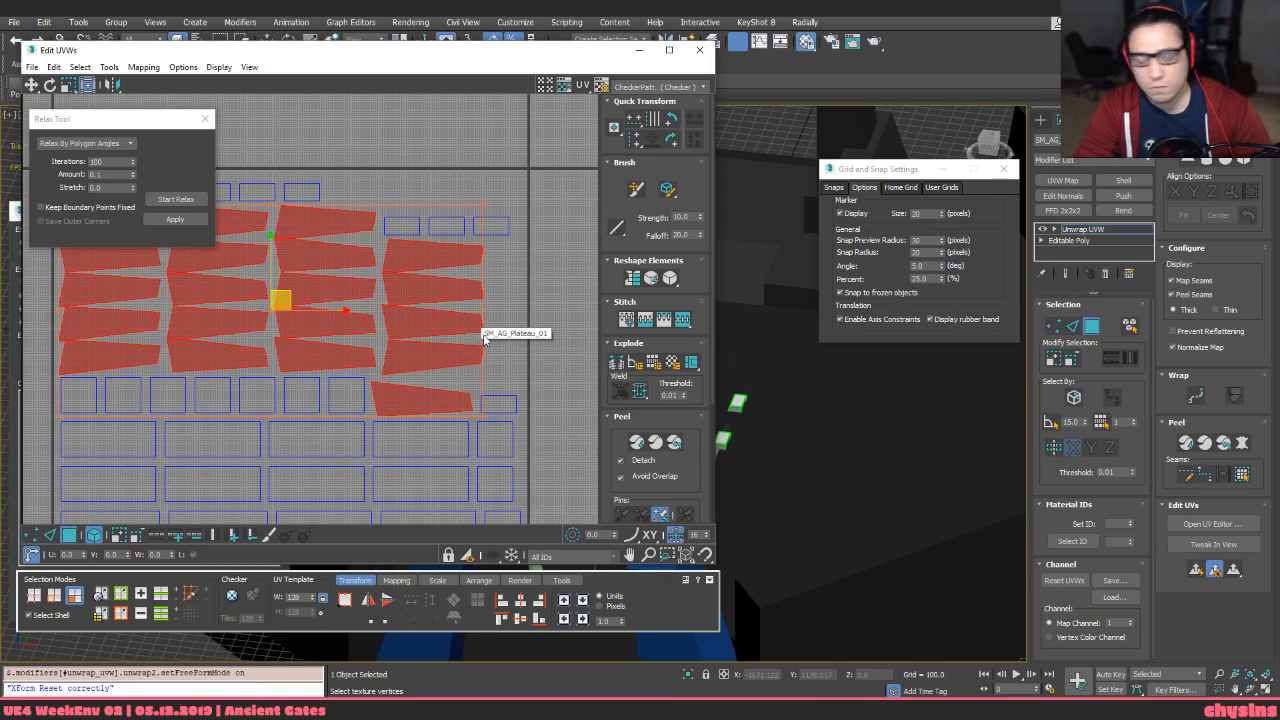
Straighten the selected tapered UV shells into rectangles and clear the selection
scroll(482, 350, "down", 1)
mouse_move(486, 354)
middle_mouse_down()
mouse_move(523, 346)
mouse_move(535, 305)
mouse_move(476, 349)
middle_mouse_up()
scroll(512, 355, "down", 1)
scroll(534, 305, "down", 1)
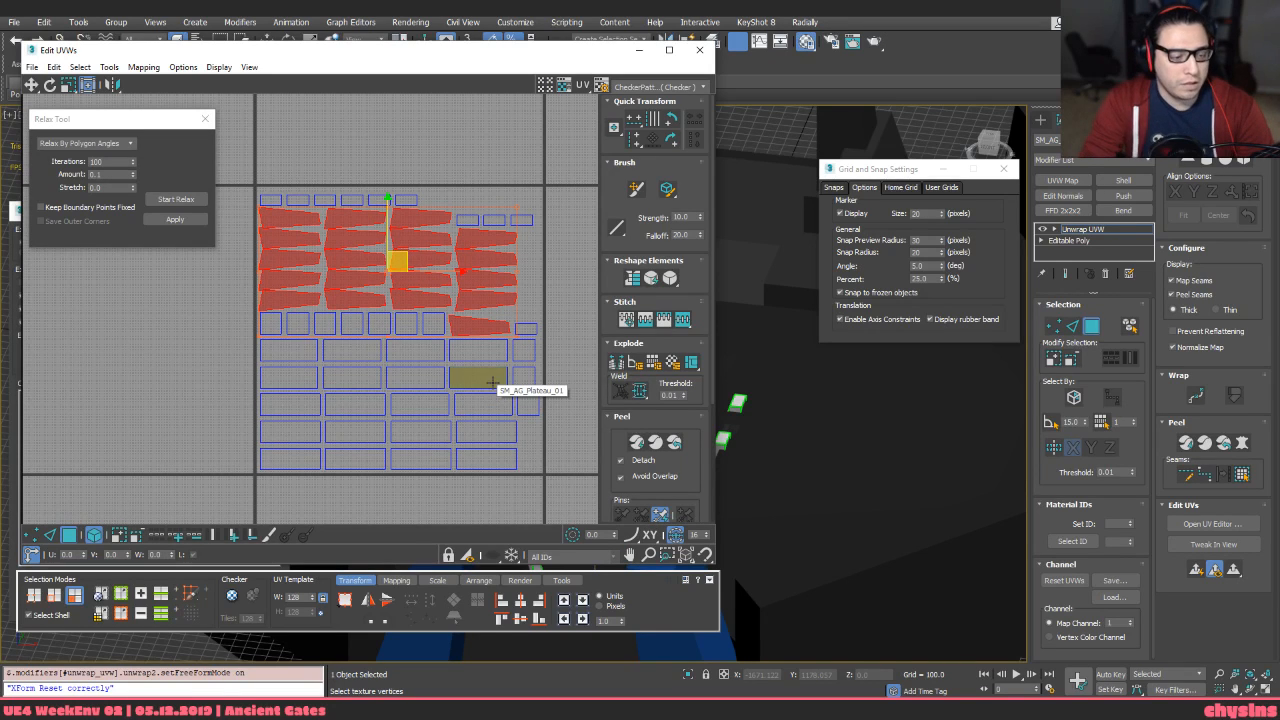
left_click(628, 284)
middle_click_drag(544, 269, 511, 265)
left_click(541, 269)
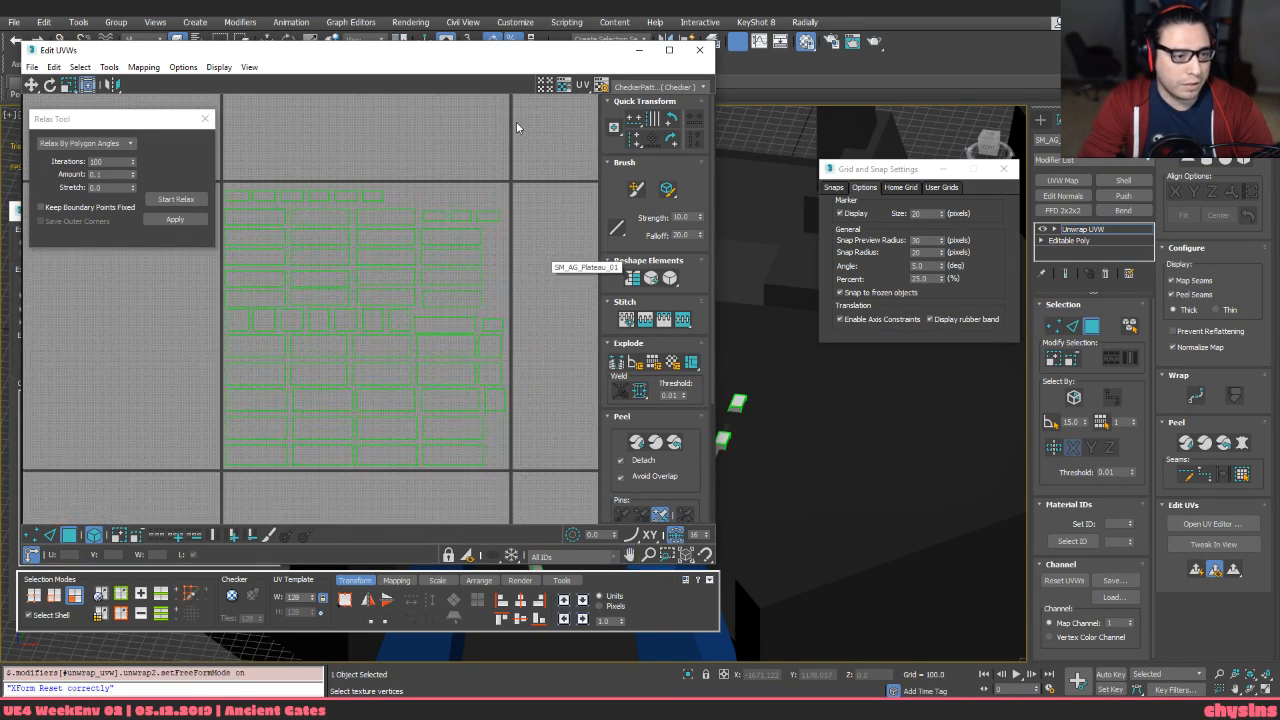
Select all the UV shells of the small pillars and repack them with Rescale enabled and a padding of 2
left_click_drag(178, 477, 204, 484)
middle_click_drag(321, 349, 317, 348)
key("w")
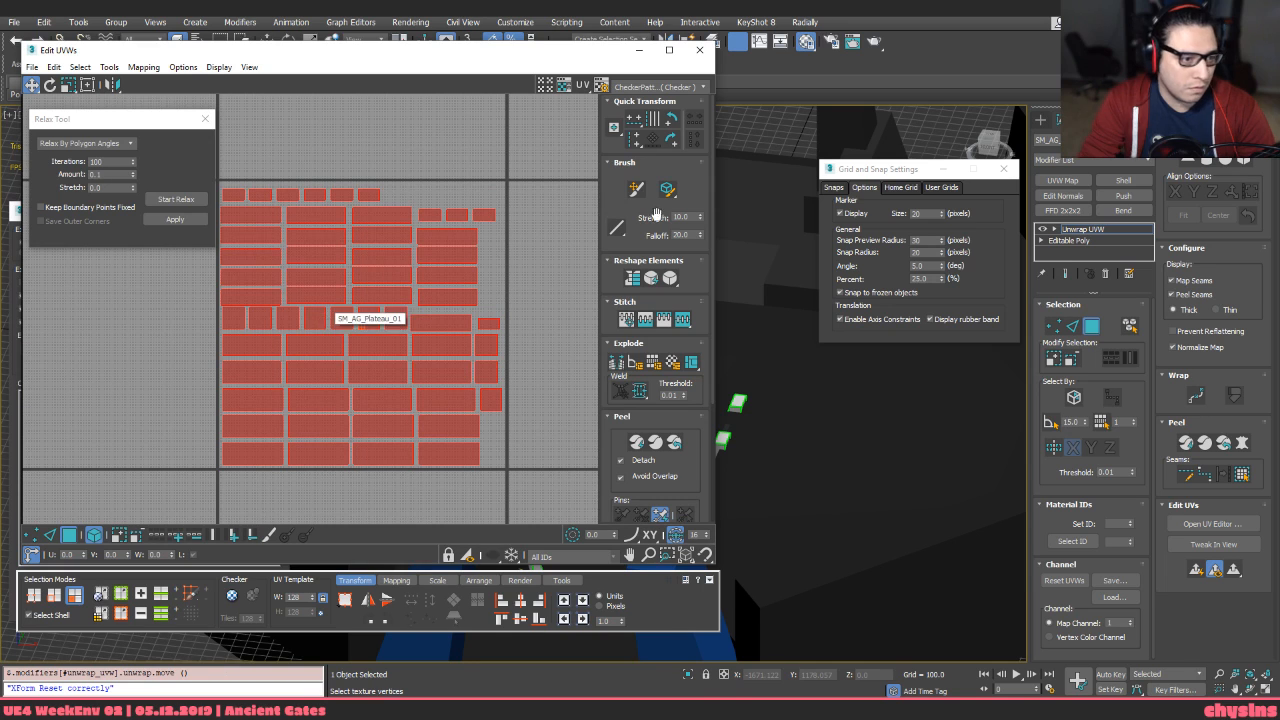
middle_click_drag(431, 318, 491, 251)
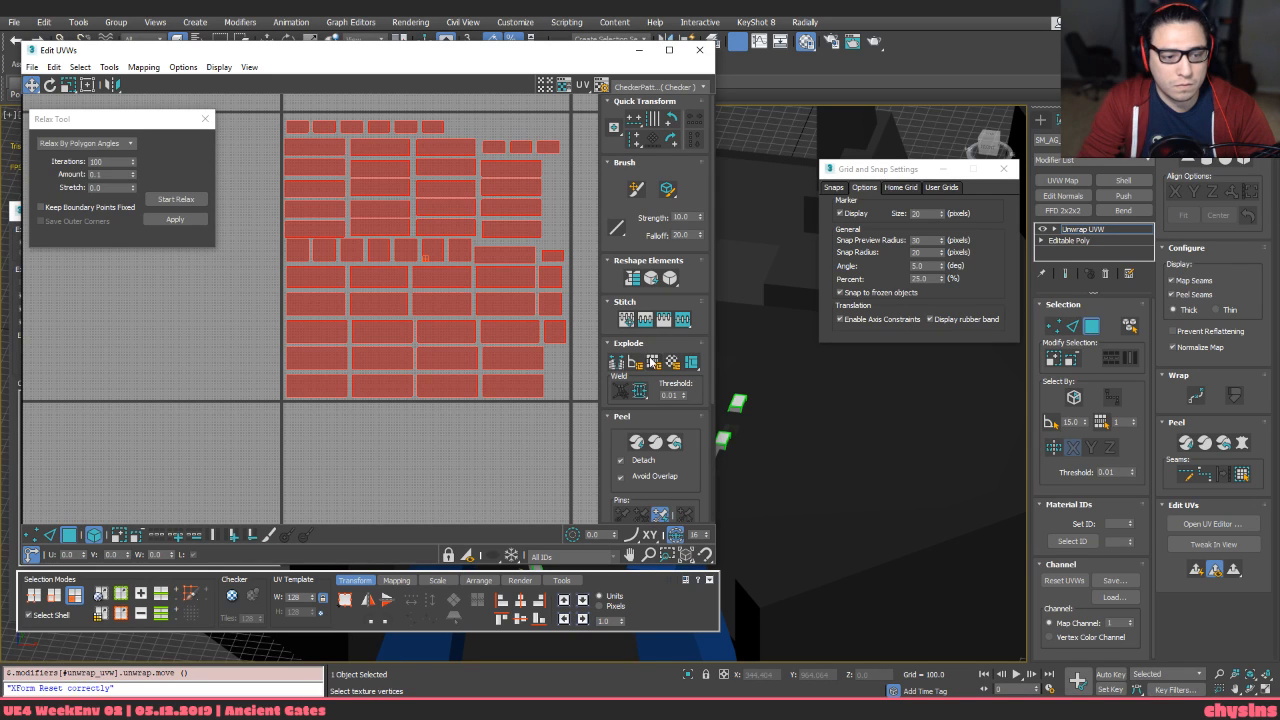
middle_click_drag(506, 458, 512, 460)
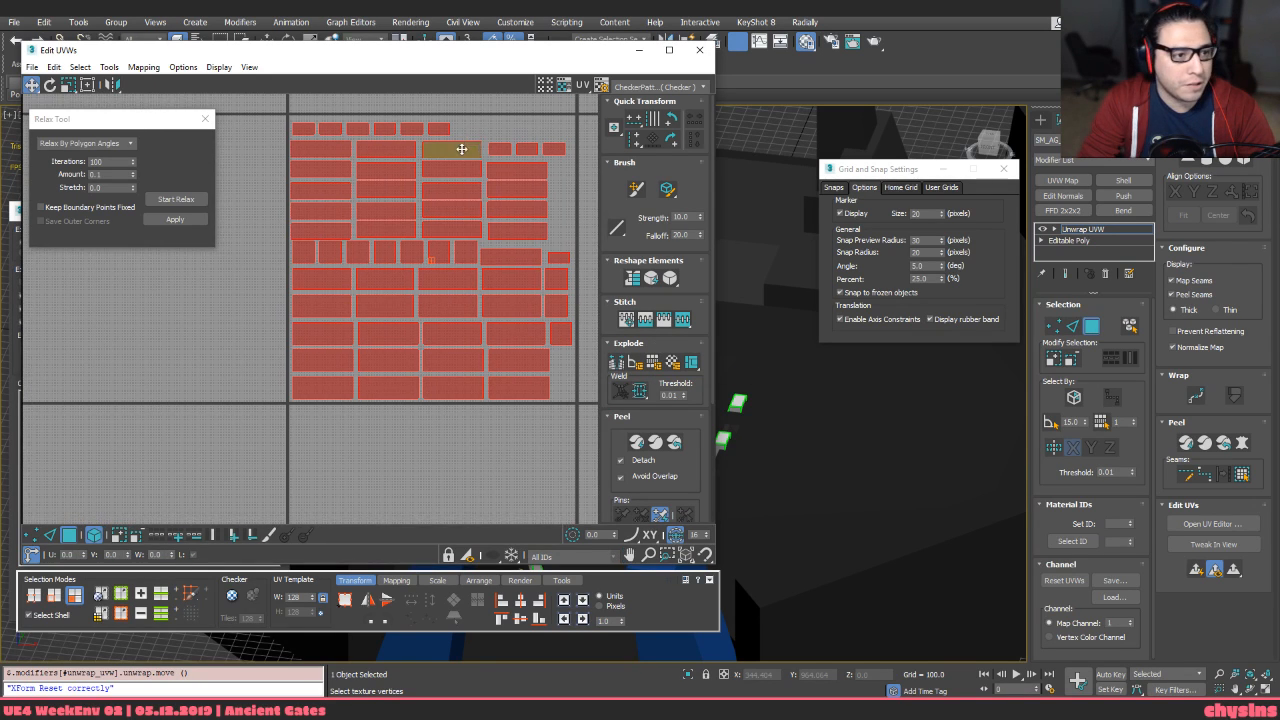
middle_click_drag(461, 149, 409, 237)
middle_click_drag(295, 134, 304, 107)
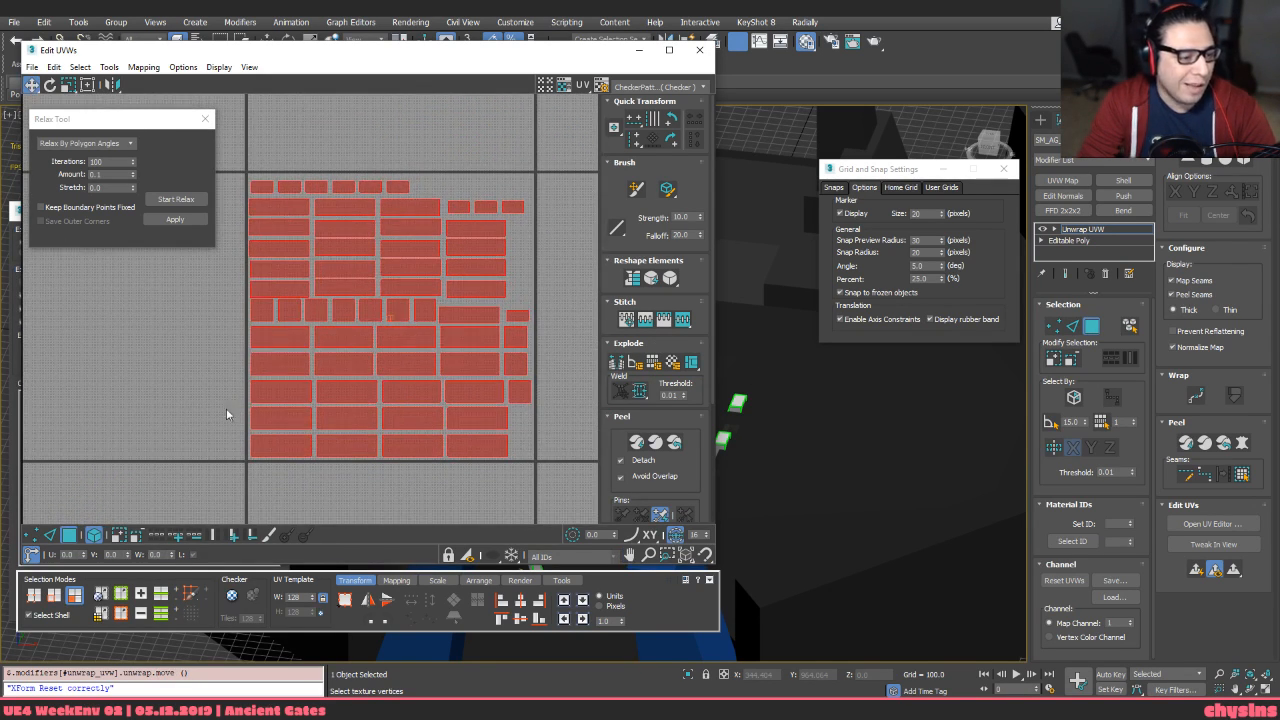
left_click(435, 581)
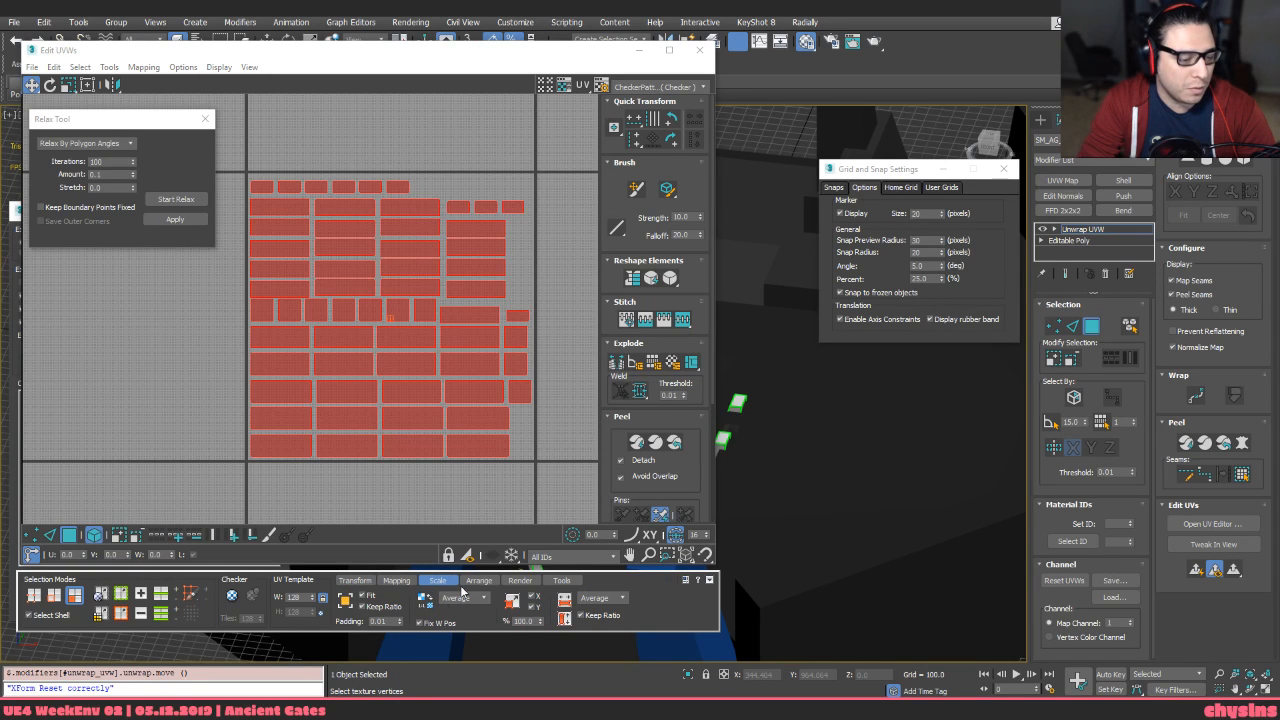
left_click(478, 580)
left_click(346, 600)
left_click(503, 504)
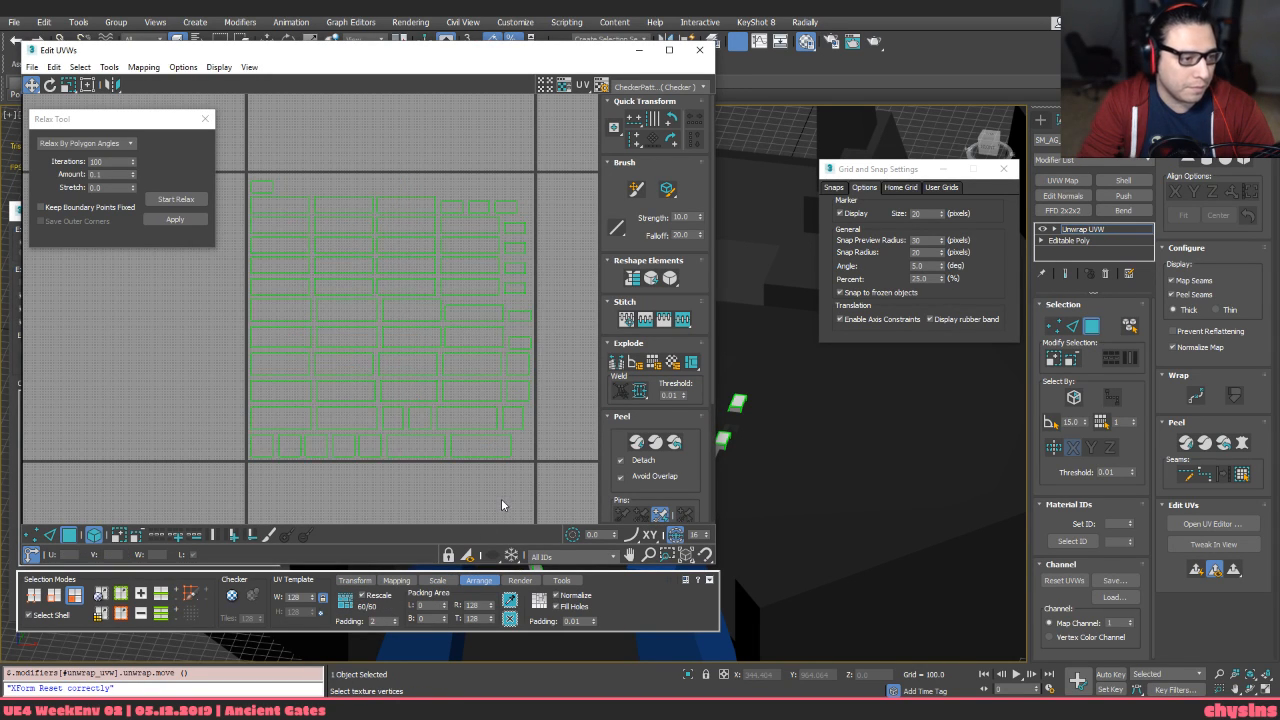
Collapse the Unwrap UVW modifier on the small pillars into the editable poly
key("alt+c")
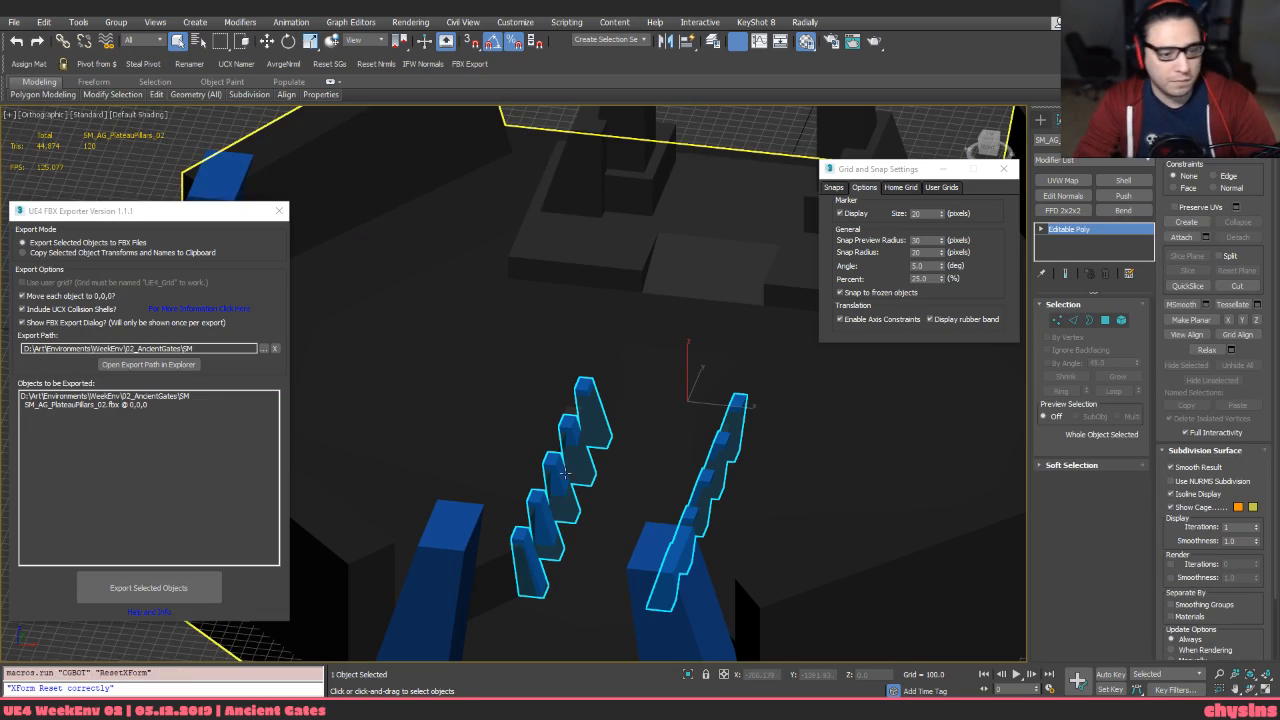
key("w")
middle_click_drag(661, 488, 681, 411)
key("p")
key("z")
scroll(704, 446, "down", 4)
scroll(737, 466, "down", 4)
scroll(680, 415, "down", 3)
middle_click_drag(743, 460, 702, 443)
Delete the duplicate pillar mesh Object001 that overlaps SM_AG_PlateauPillars_02 and select the remaining pillars
left_click(914, 600)
left_click(710, 396)
middle_click_drag(710, 396, 758, 414, "alt")
left_click(635, 342)
middle_click_drag(634, 350, 627, 378, "alt")
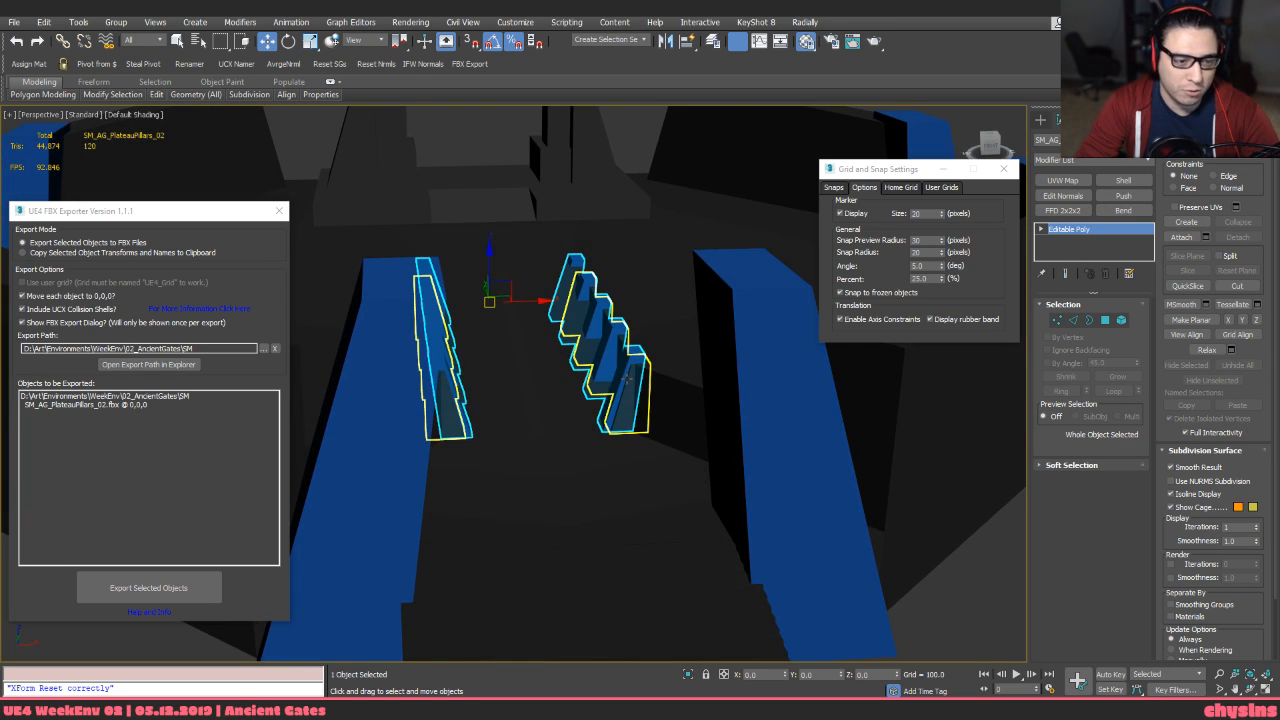
key("F3")
left_click(627, 381)
key("F3")
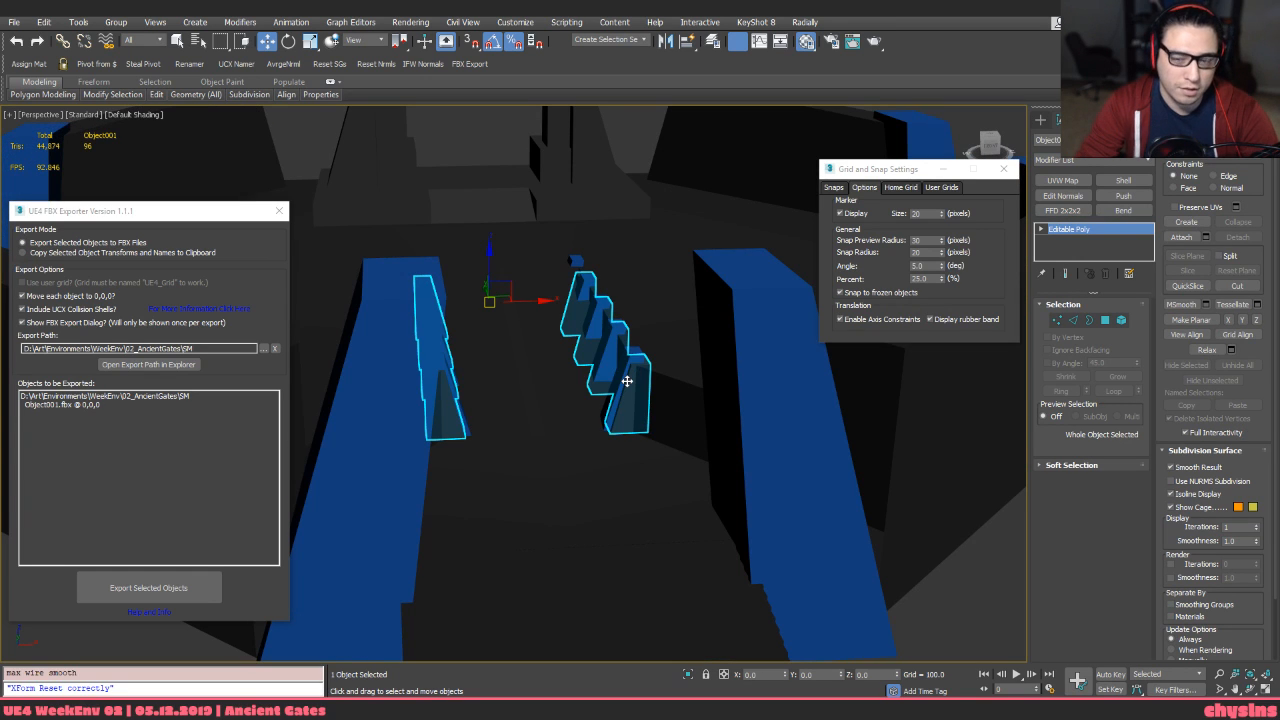
left_click(627, 381)
Examine the vertices and edges of the two pillar rows in wireframe and shaded display
middle_click_drag(627, 378, 502, 481, "alt")
key("F4")
key("1")
key("F3")
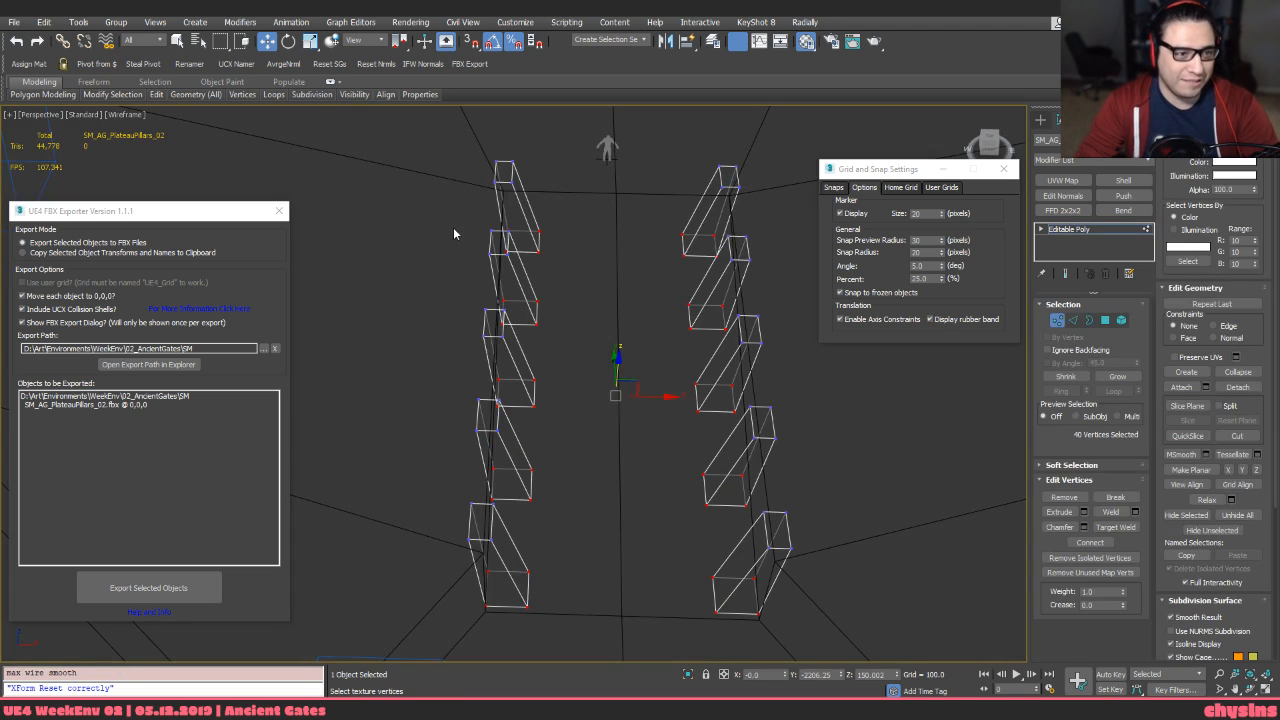
key("F3")
middle_click_drag(564, 640, 503, 551, "alt")
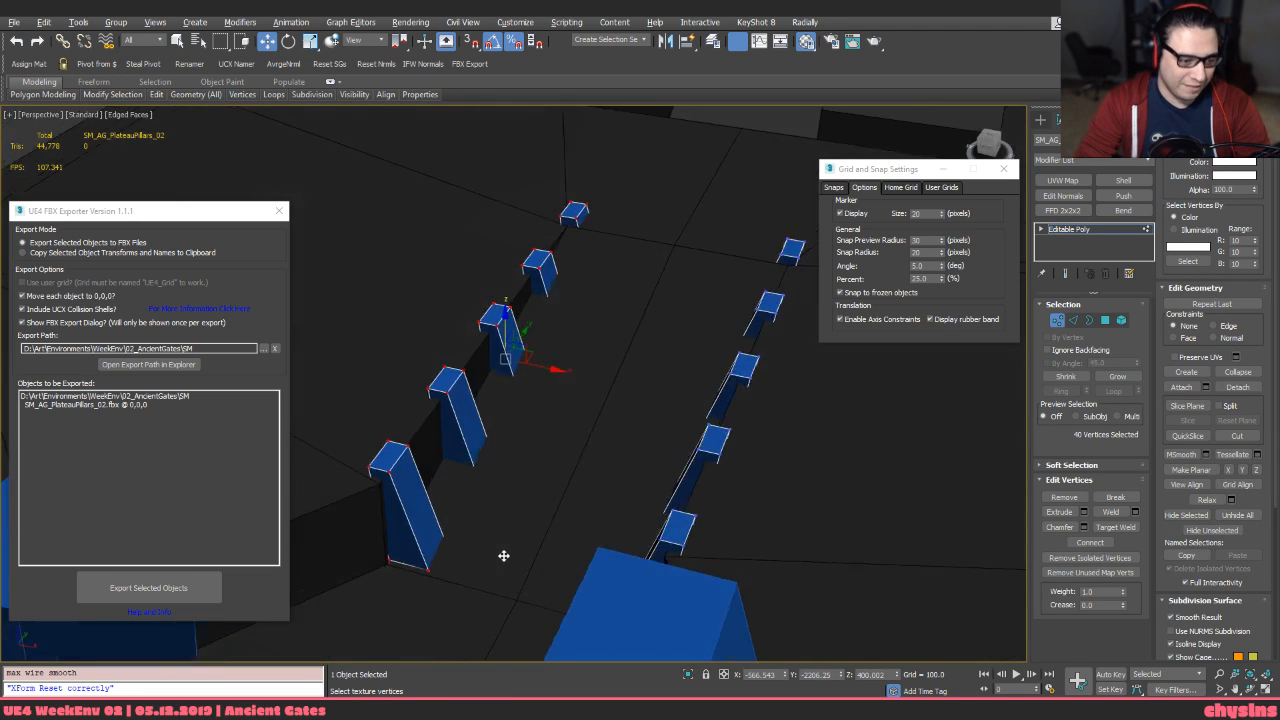
scroll(504, 545, "up", 3)
key("1")
middle_click_drag(577, 346, 604, 352, "alt")
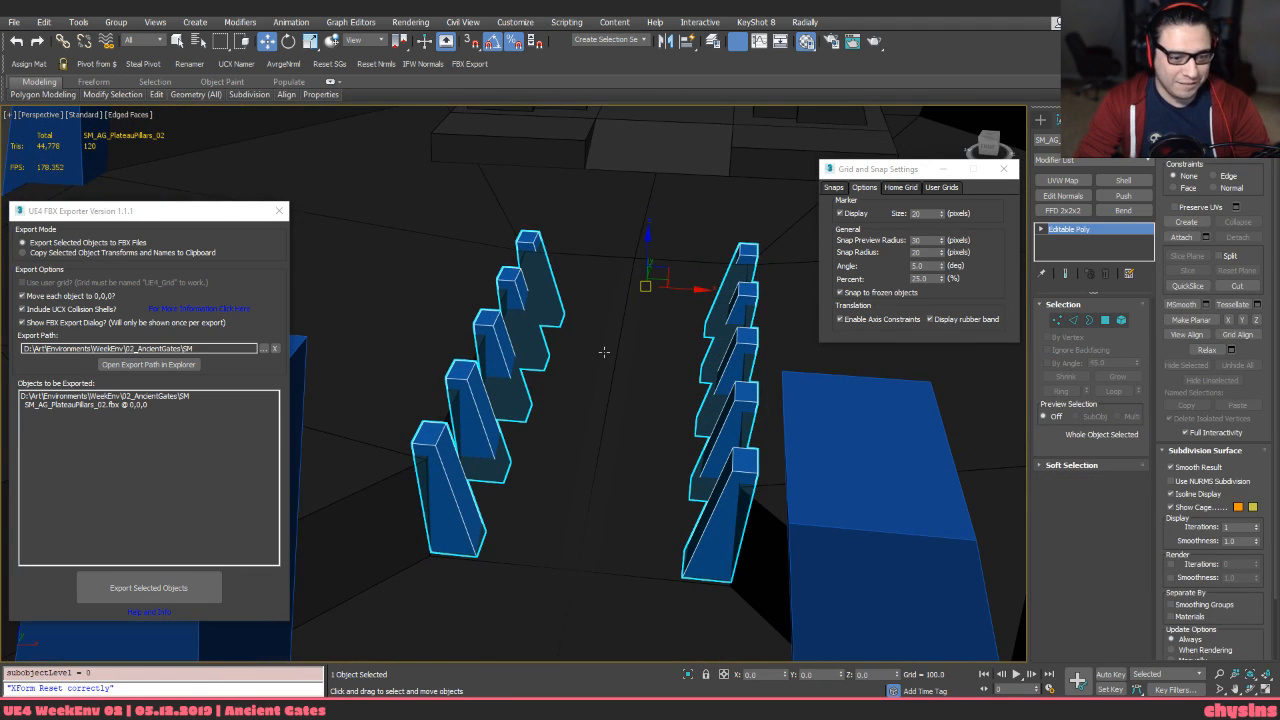
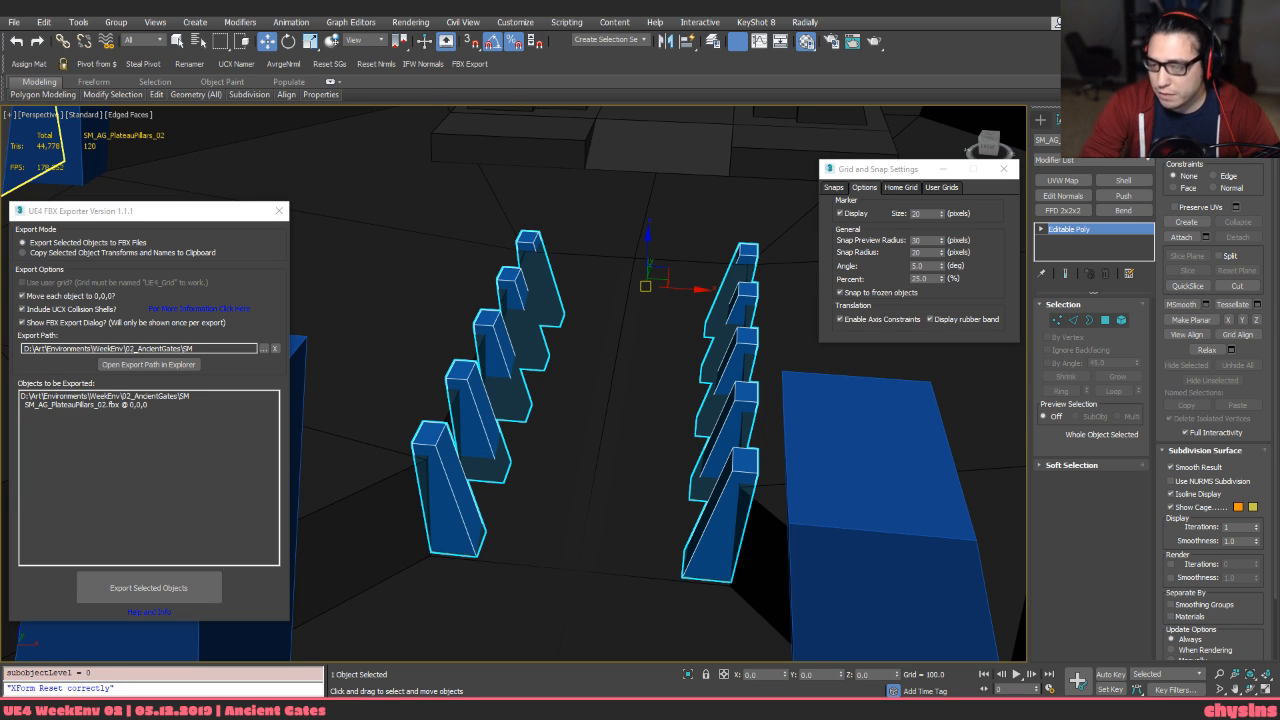
Examine how the two rows of small pillars sit on the plateau and reselect them
middle_click_drag(999, 524, 800, 540, "alt")
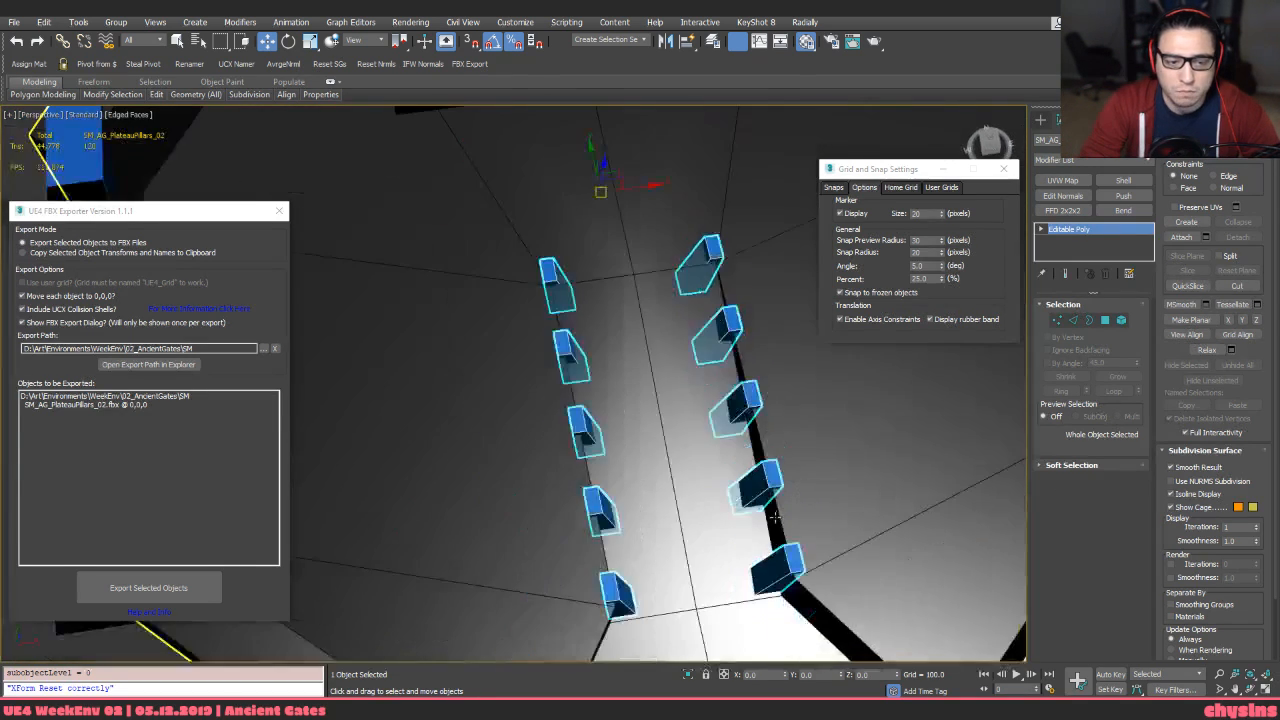
scroll(770, 520, "down", 4)
middle_click_drag(720, 500, 833, 515, "alt")
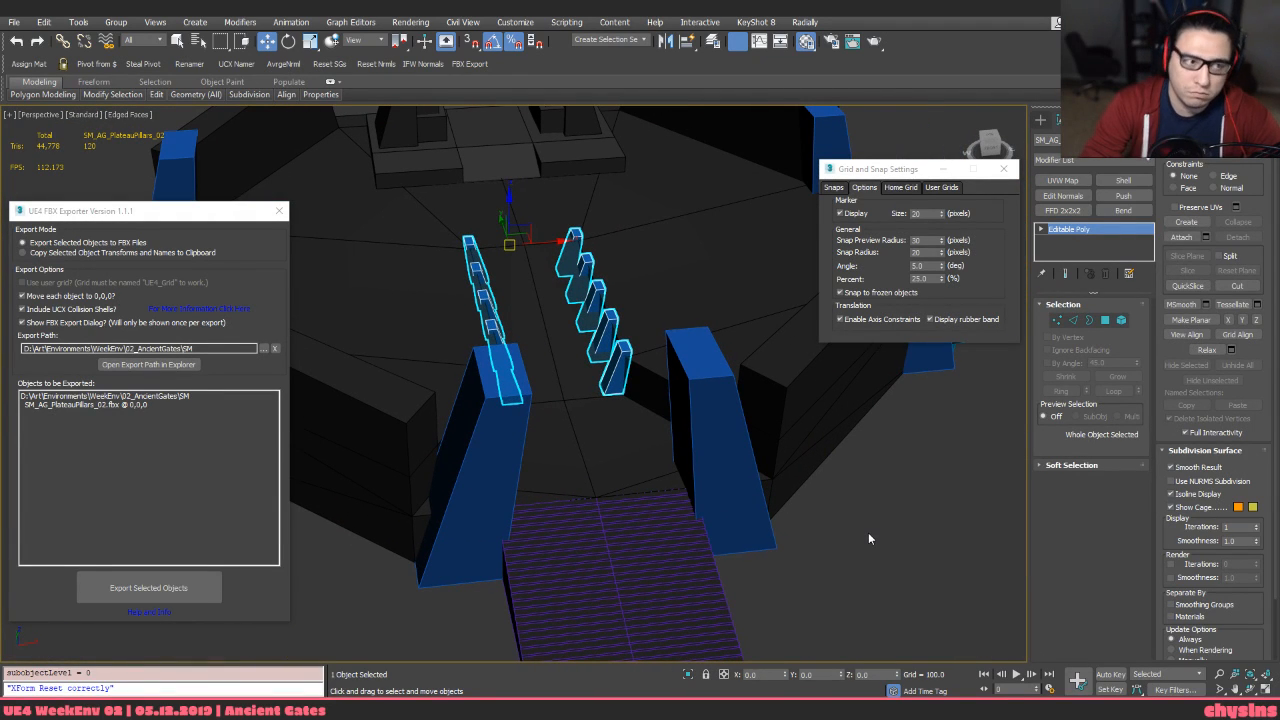
left_click(869, 535)
left_click(603, 342)
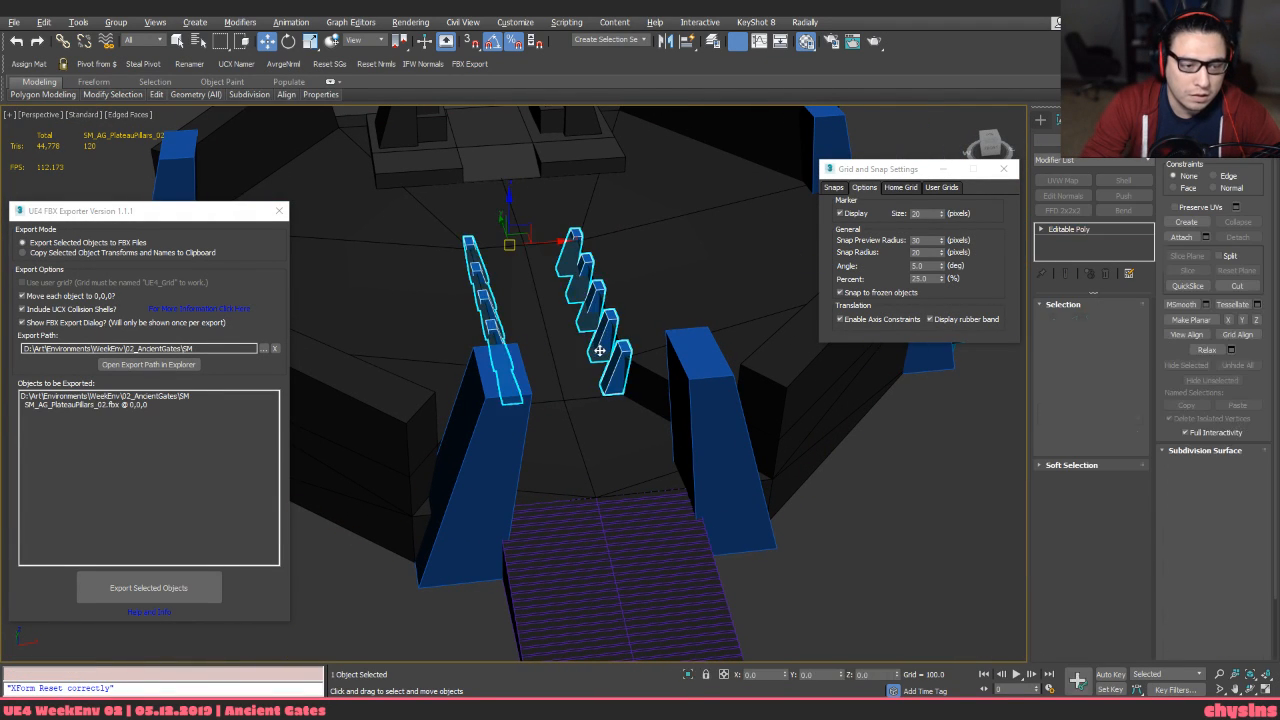
middle_click_drag(602, 346, 676, 392, "alt")
key("w")
left_click(822, 537)
left_click(600, 340)
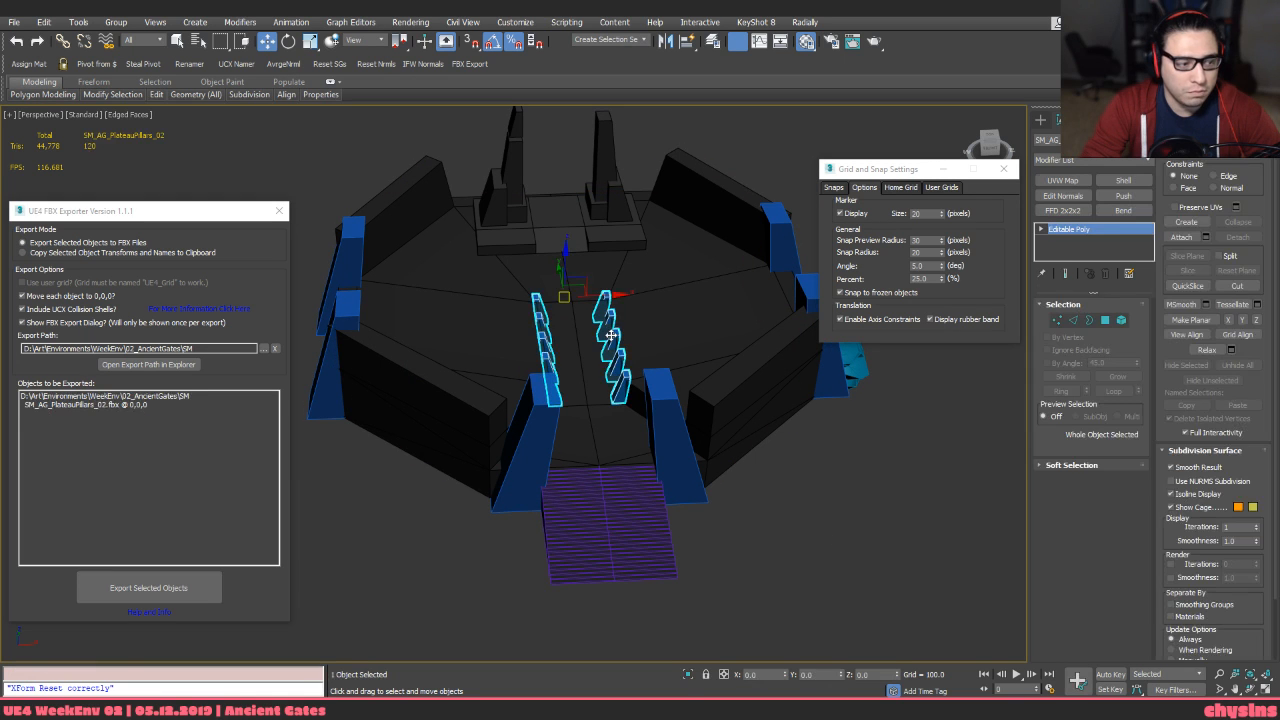
key("w")
Export the selected pillars as SM_AG_PlateauPillars_02.fbx, replacing the existing file and keeping the current FBX options
left_click(171, 586)
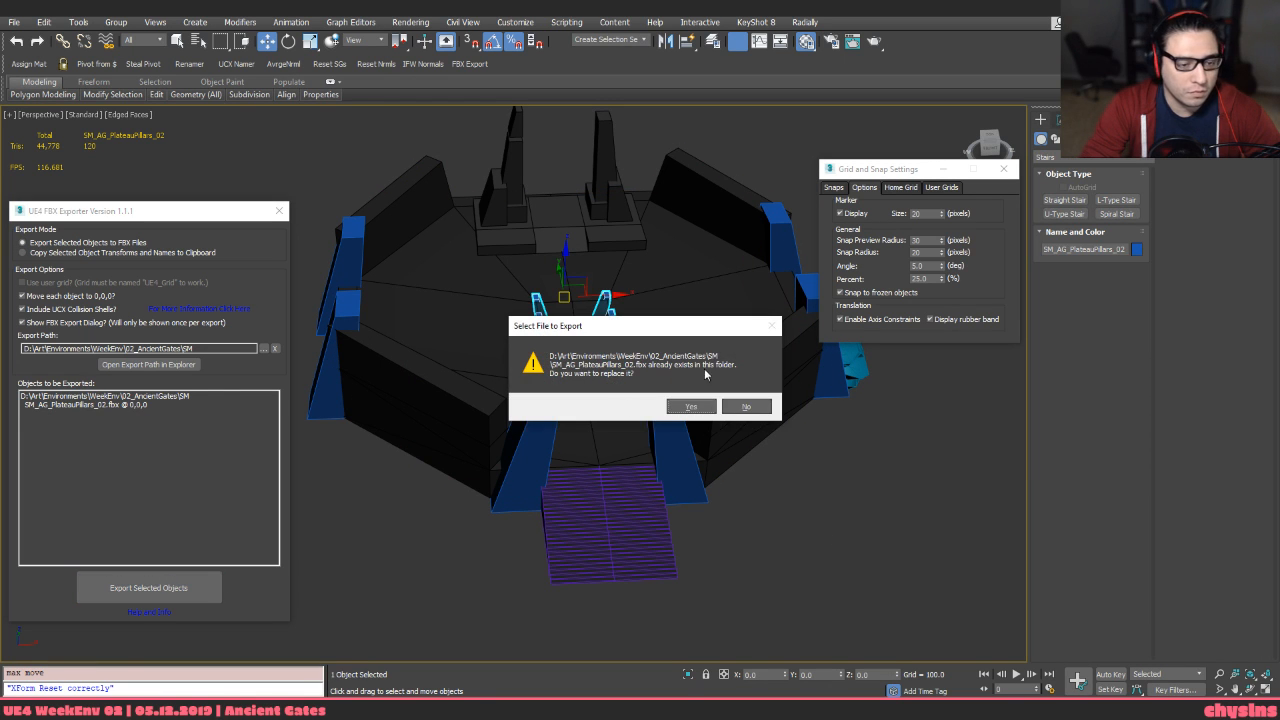
left_click(679, 405)
key("alt+Tab")
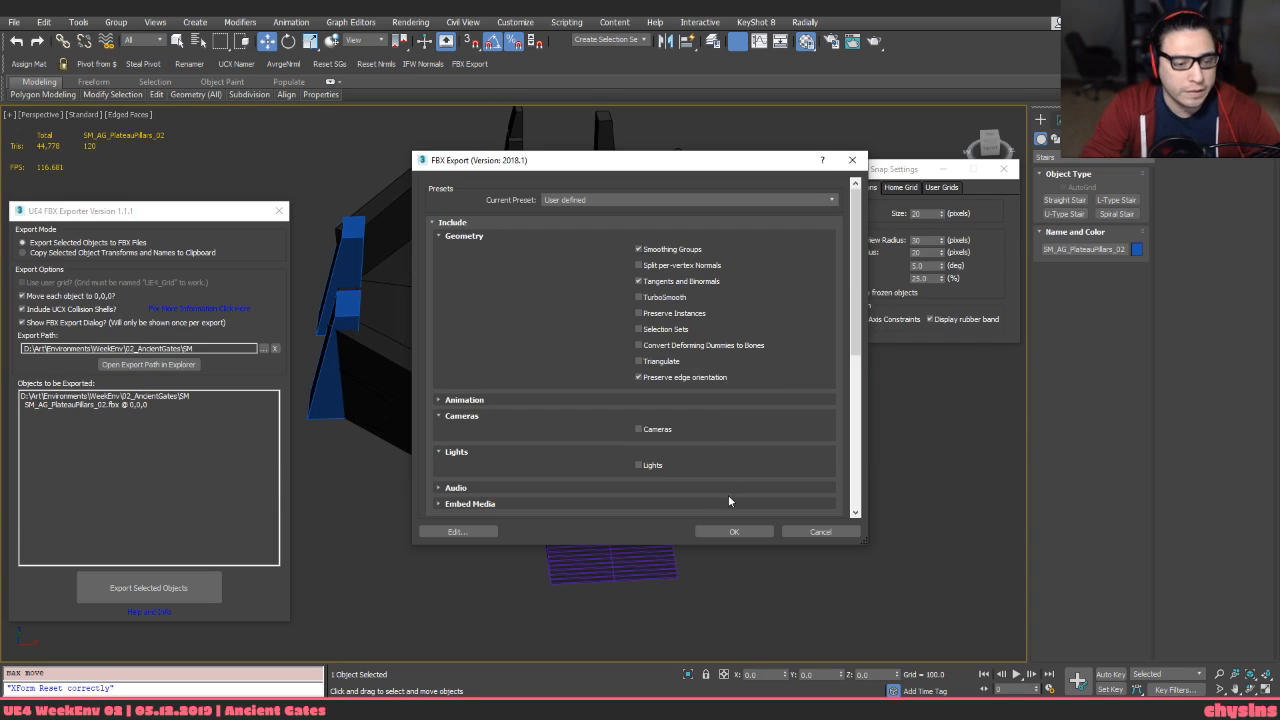
left_click(734, 531)
Switch to Unreal Editor and reimport the SM_AG_Plateau_01 static mesh
key("alt+Tab")
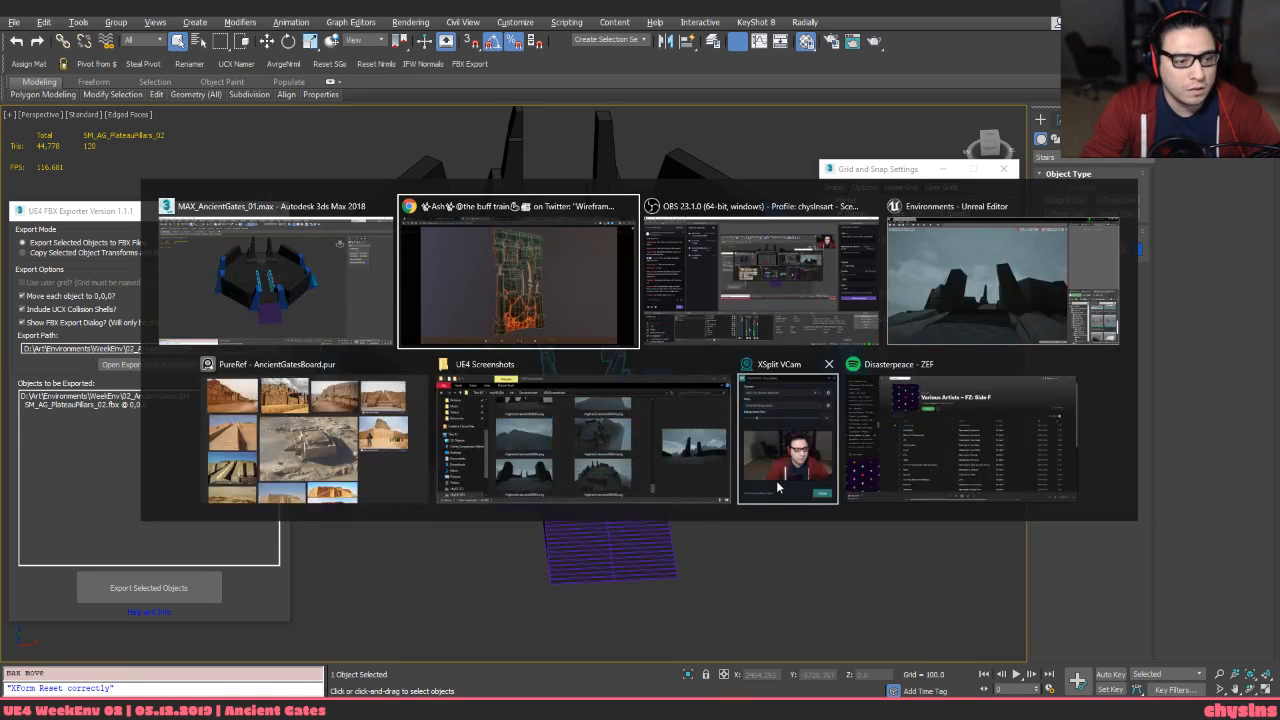
key("Tab")
key("Tab")
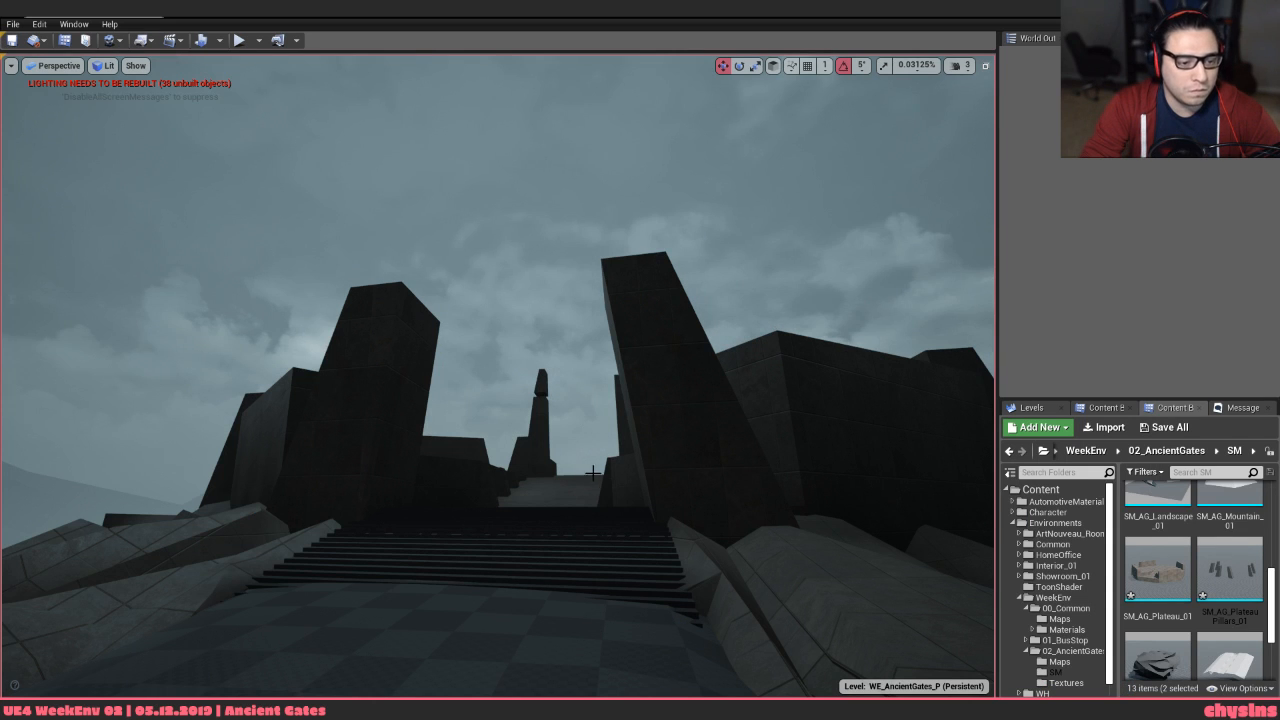
key("e")
right_click_drag(600, 491, 601, 497)
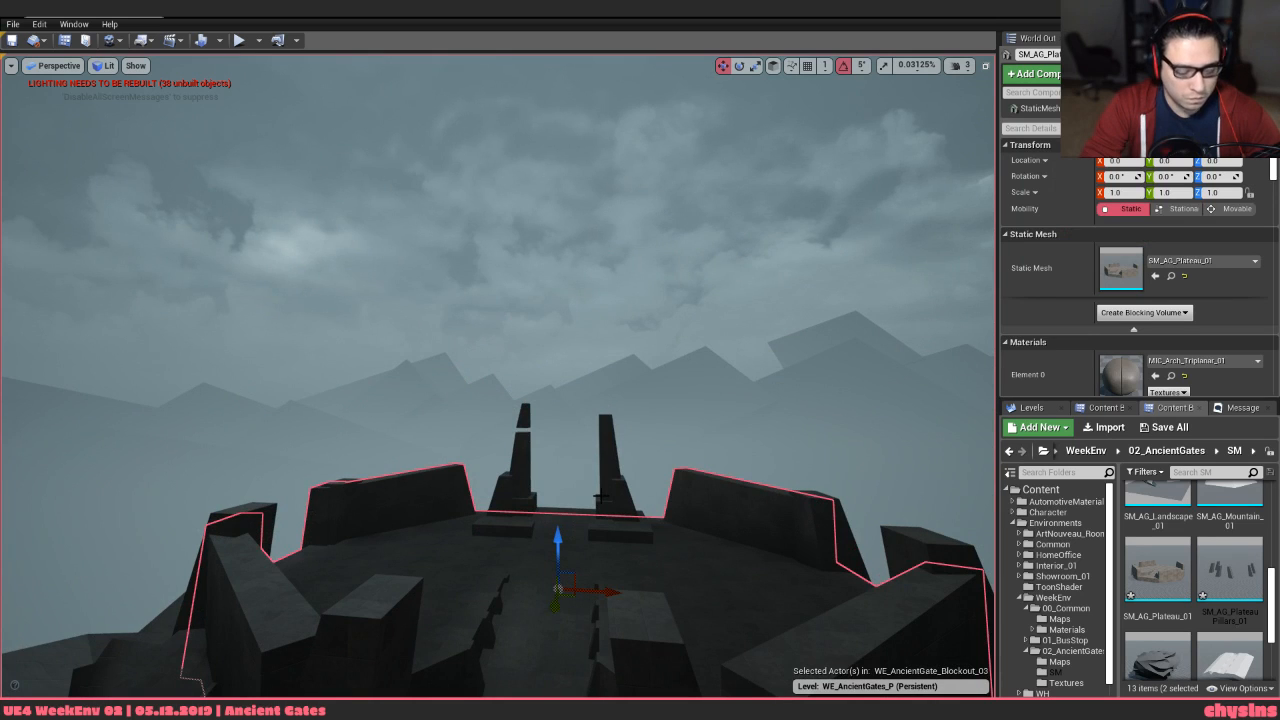
right_click(1155, 560)
left_click(1159, 233)
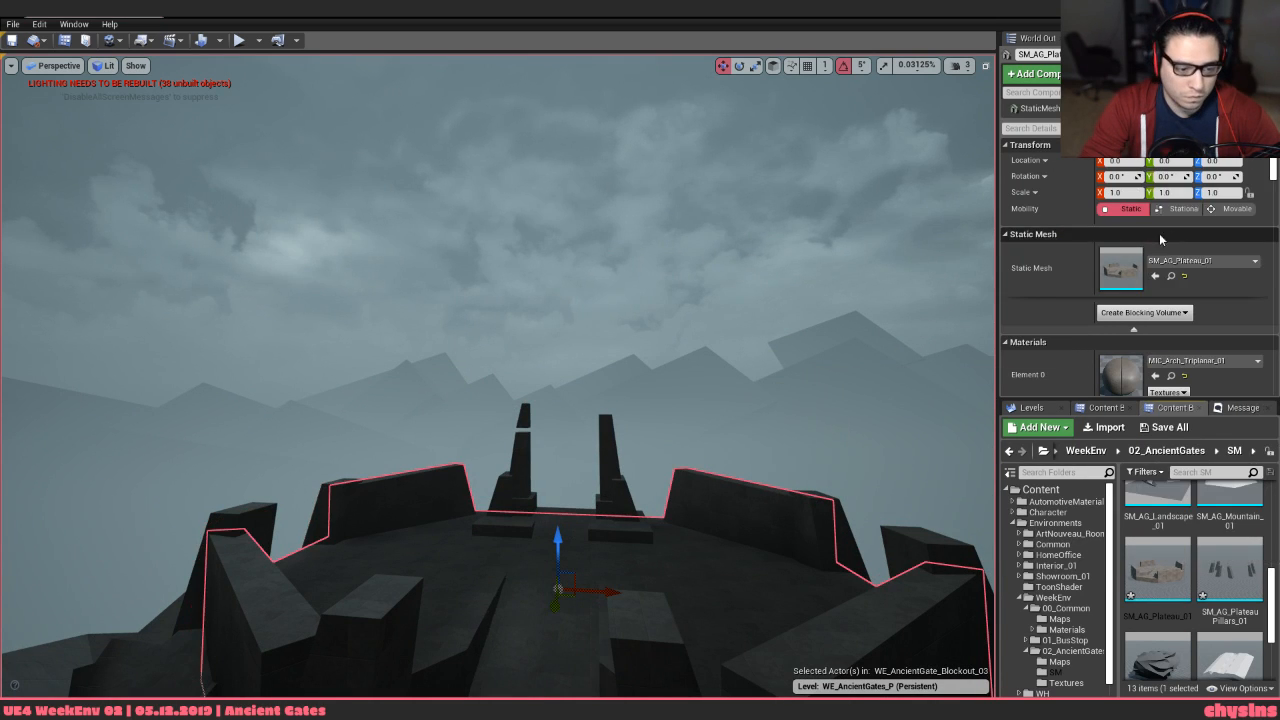
Import SM_AG_PlateauPillars_02.fbx into the SM folder with the current FBX import options
left_click(1108, 428)
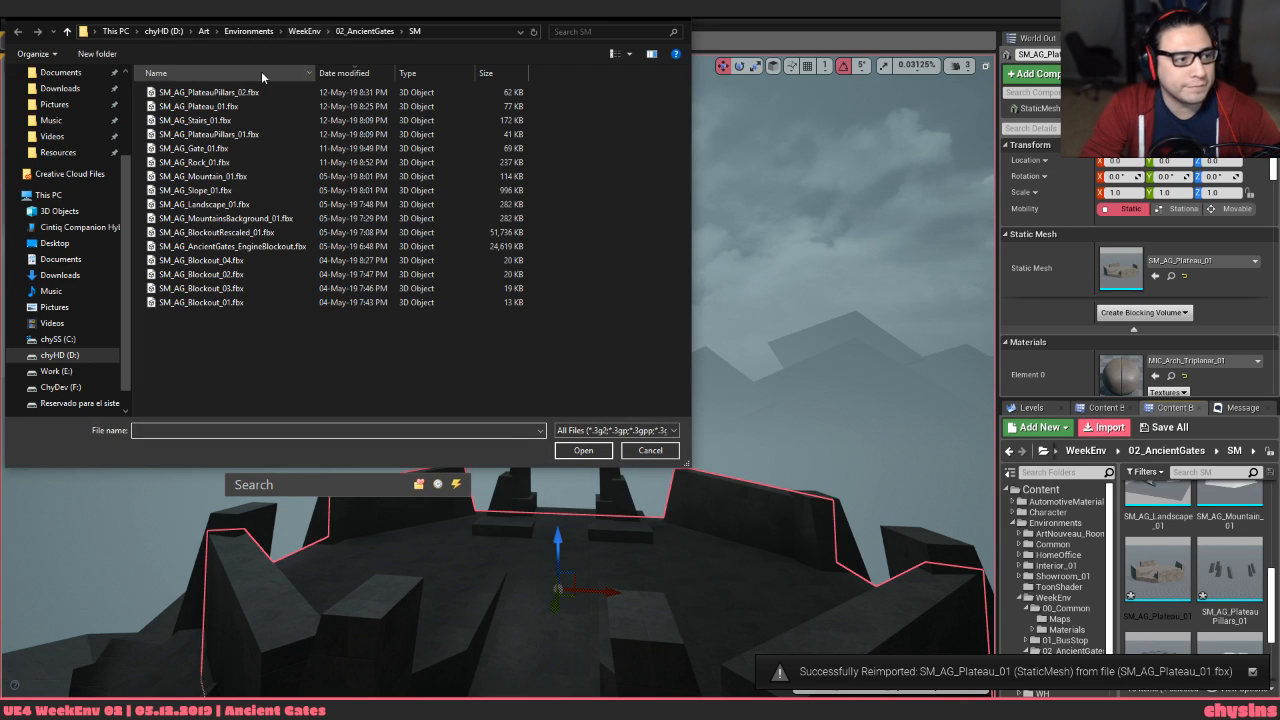
double_click(237, 92)
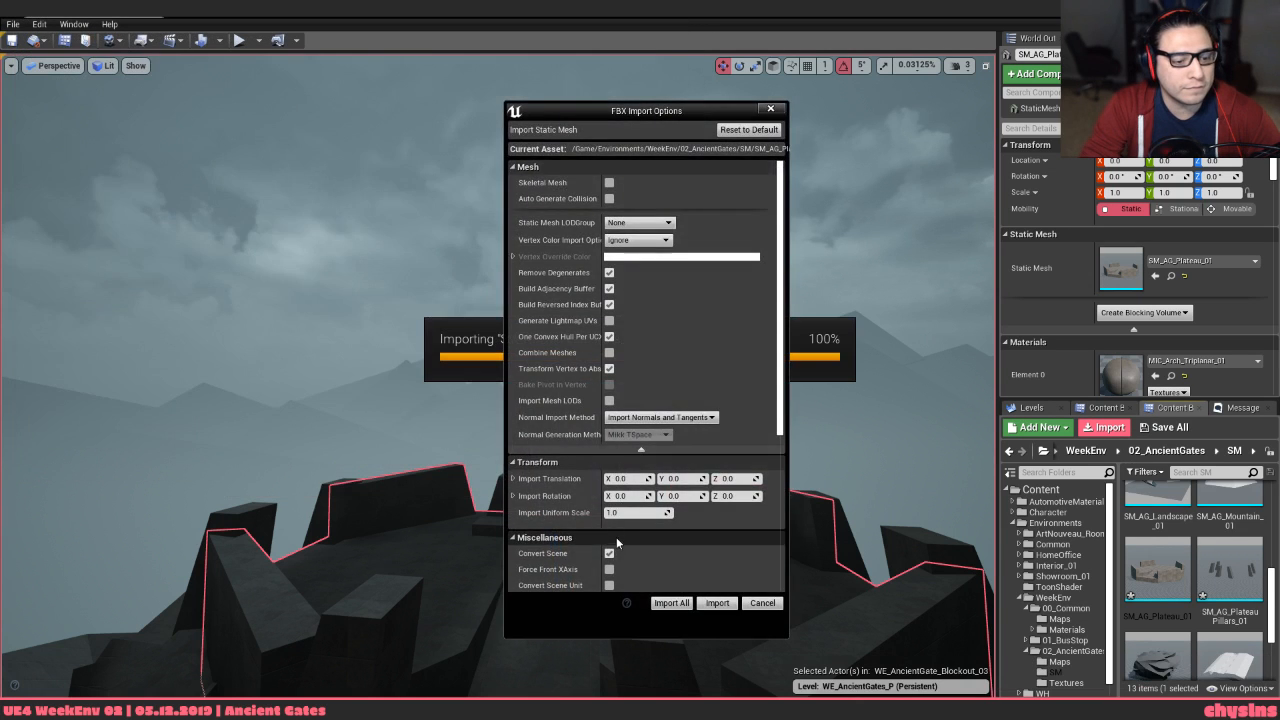
left_click(682, 603)
Place SM_AG_PlateauPillars_02 in the level and set its location to 0, 0, 0
left_click_drag(1154, 590, 588, 551)
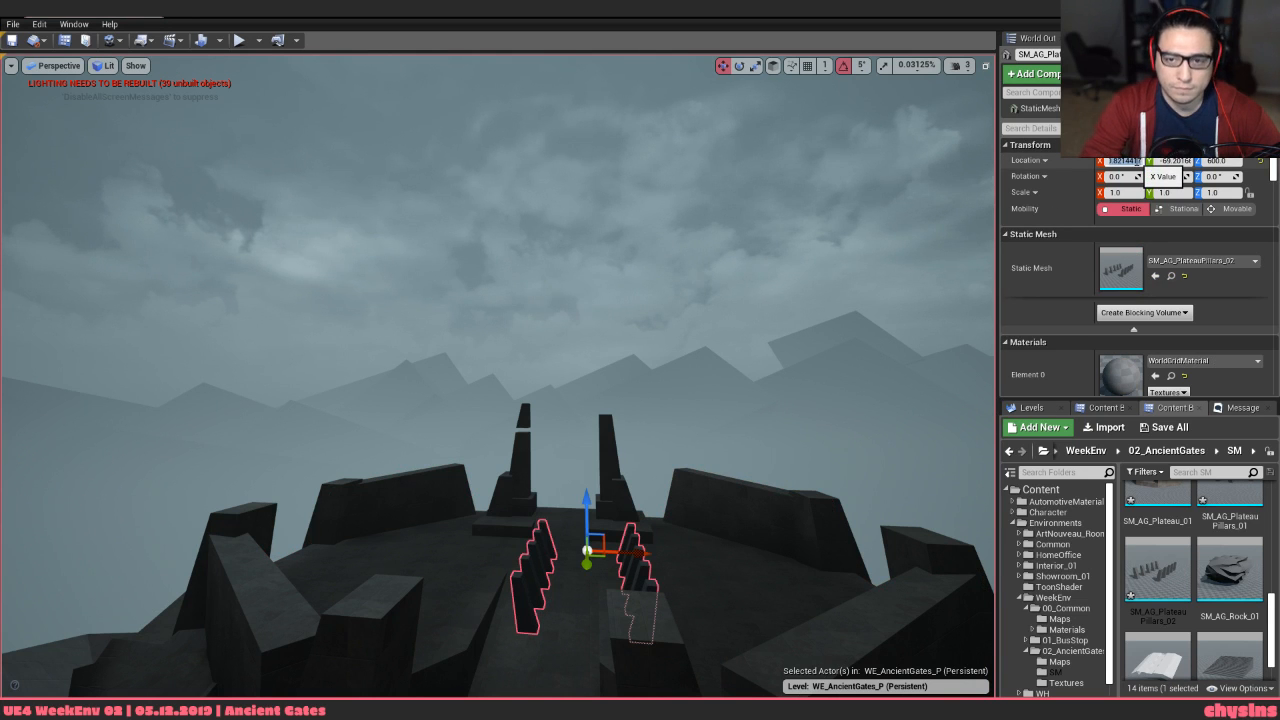
type("0")
key("Tab")
type("0")
key("Tab")
type("0")
key("Return")
key("Escape")
Examine the placed pillars and plateau walls from ground level, checking them against the PureRef reference board
right_click_drag(521, 570, 548, 570)
key("w")
right_click_drag(396, 607, 396, 607)
key("alt+Tab")
key("alt+Tab")
key("alt+Tab")
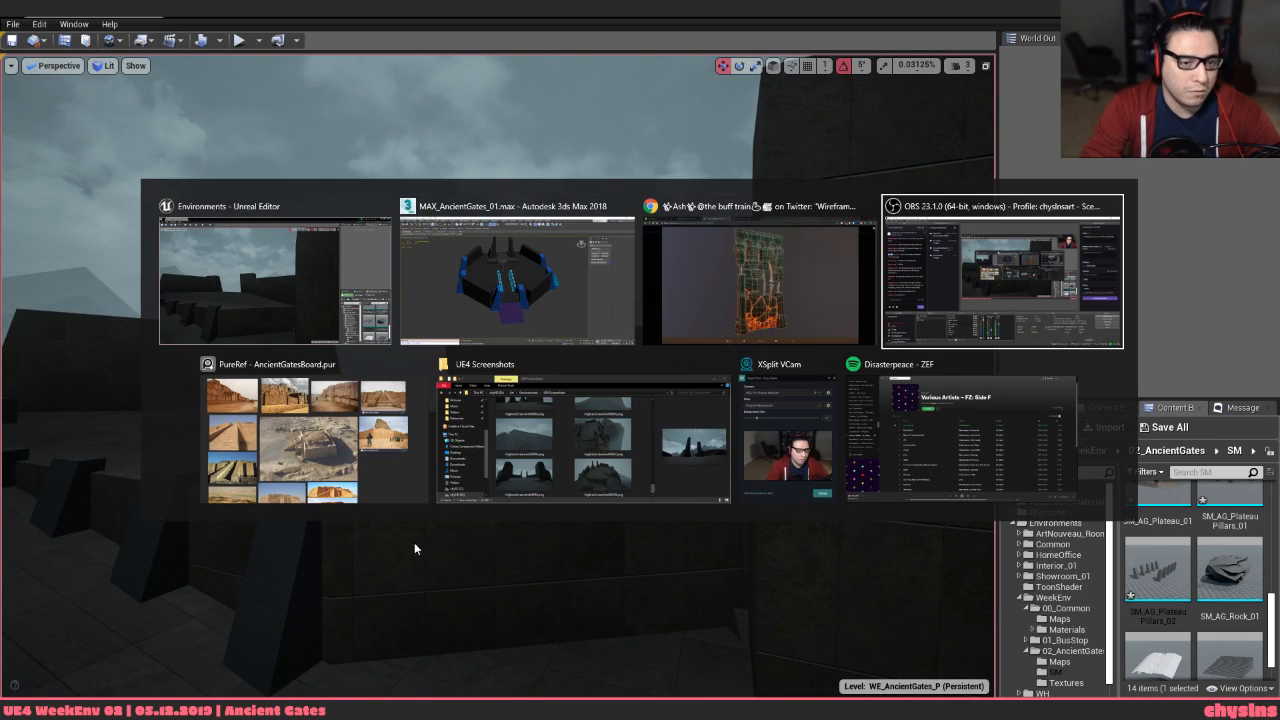
key("alt+Tab")
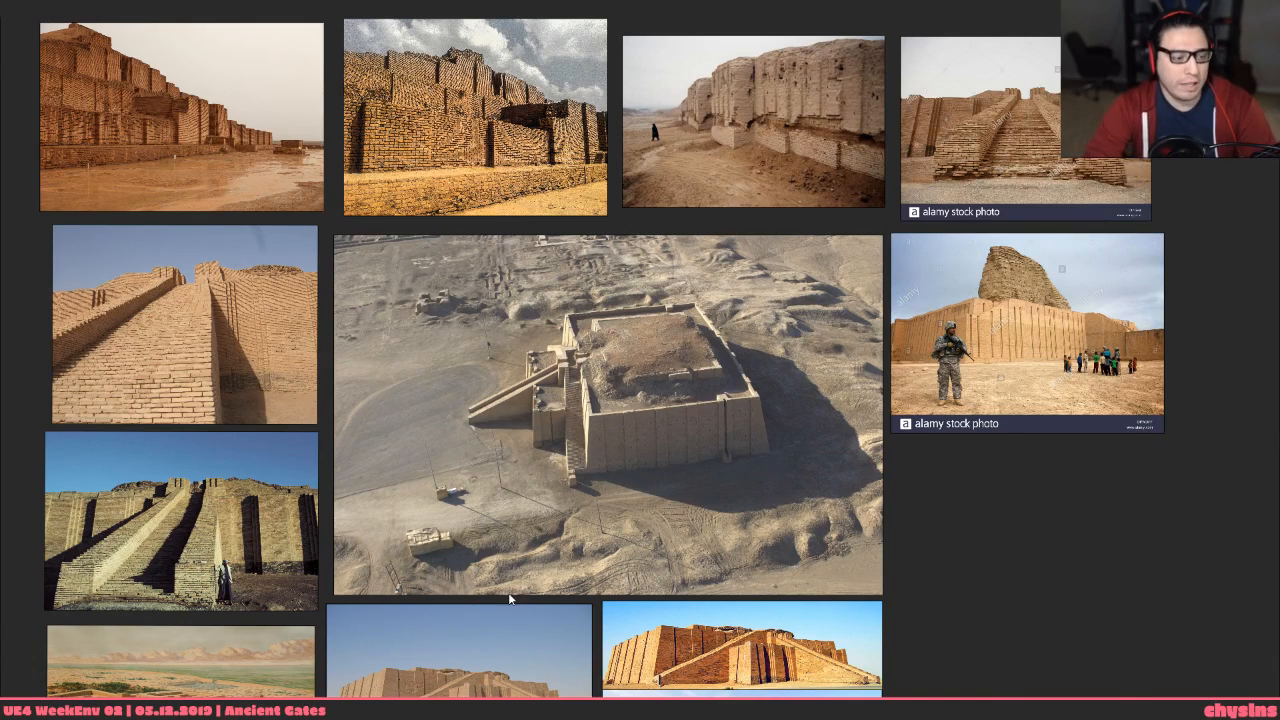
key("alt+Tab")
right_click_drag(508, 592, 508, 592)
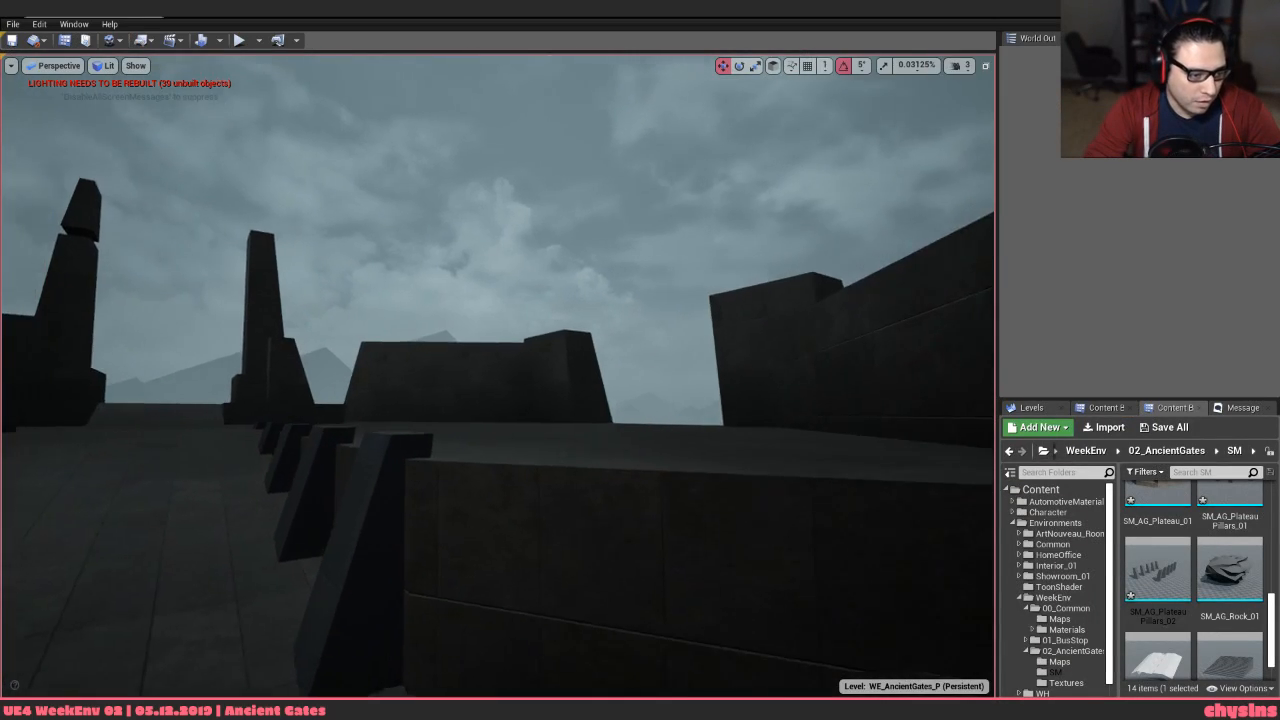
right_click_drag(338, 453, 338, 453)
Switch to the PureRef board and examine the corners and vertical buttresses on the ziggurat wall photos
key("alt+Tab")
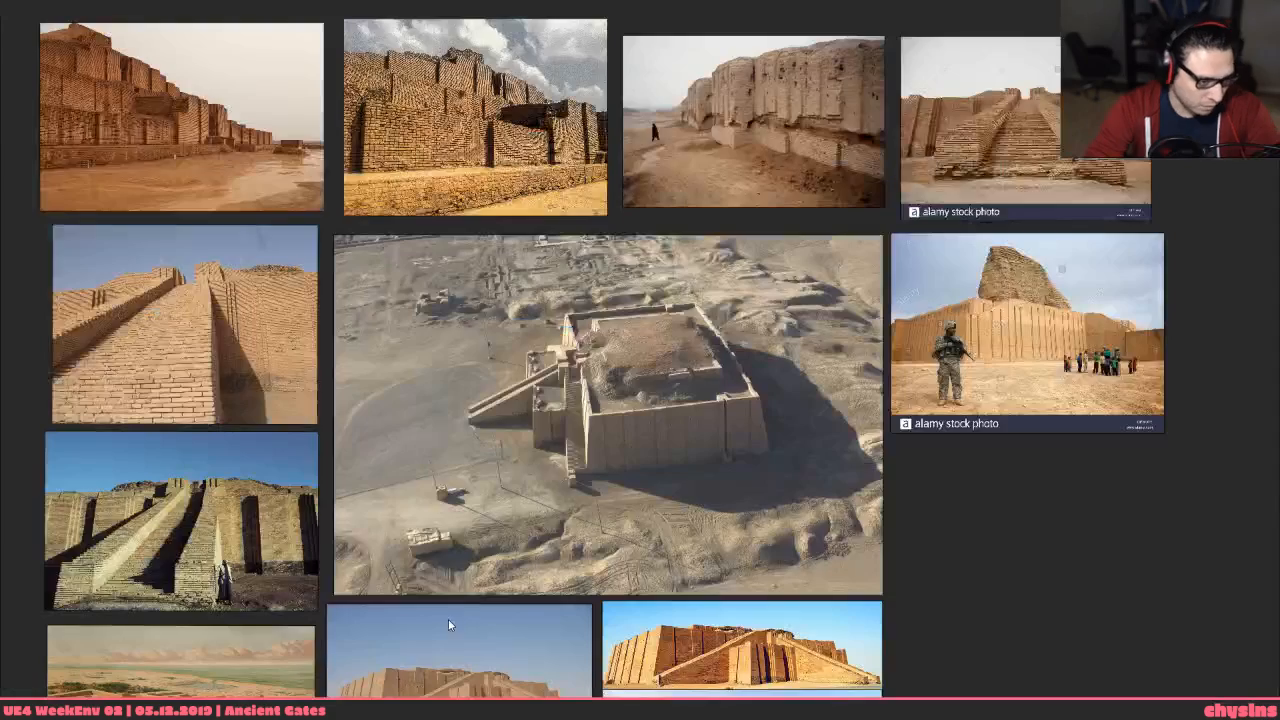
scroll(455, 670, "up", 8)
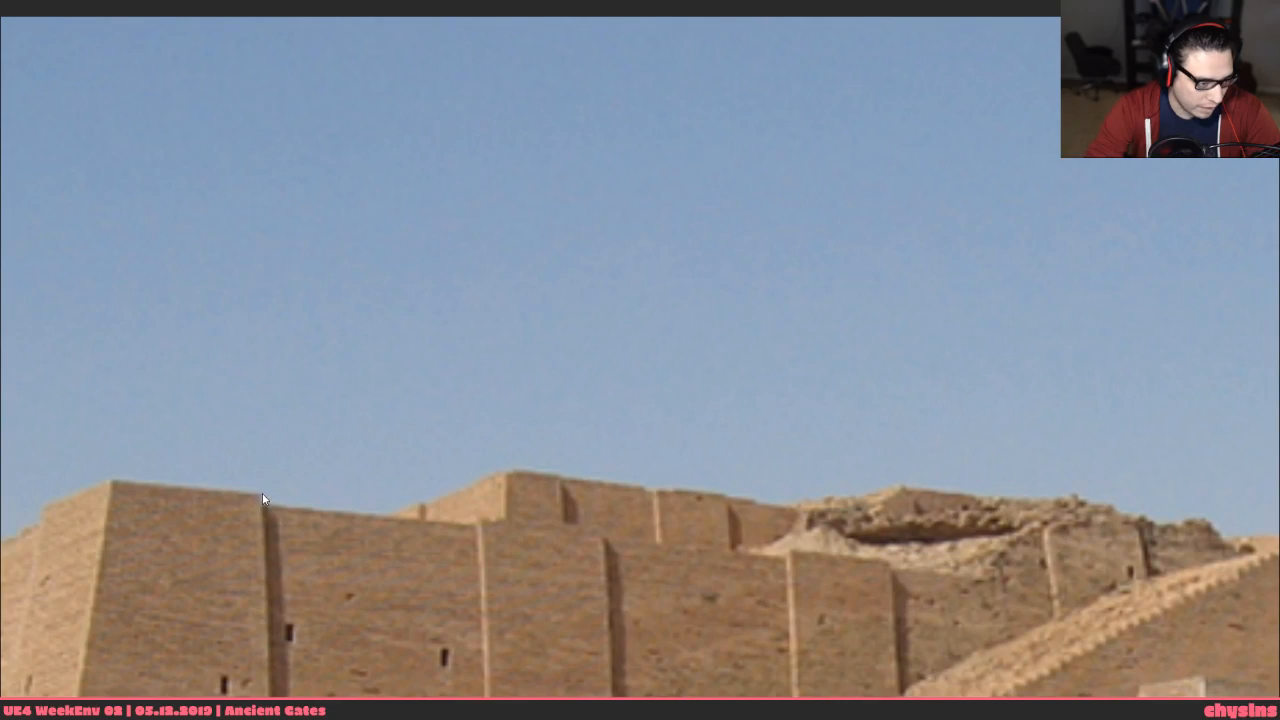
scroll(740, 451, "down", 6)
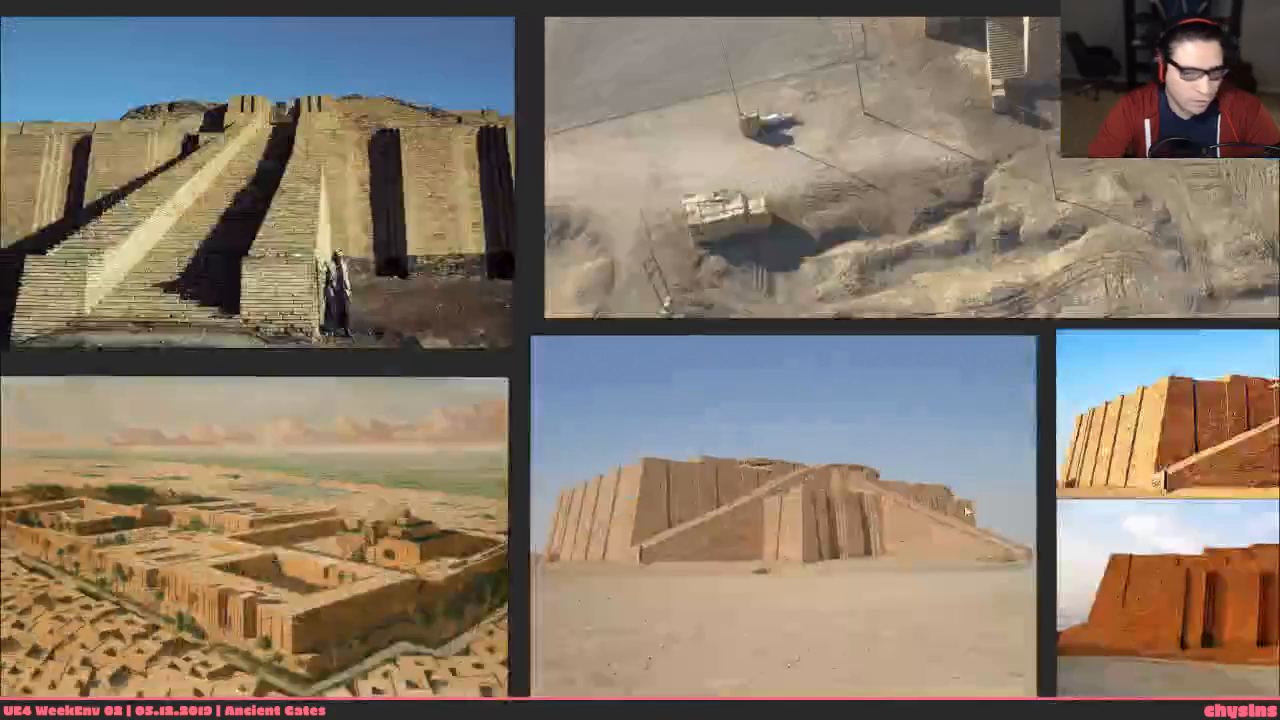
scroll(791, 541, "up", 4)
scroll(791, 534, "up", 3)
middle_click_drag(430, 504, 475, 496)
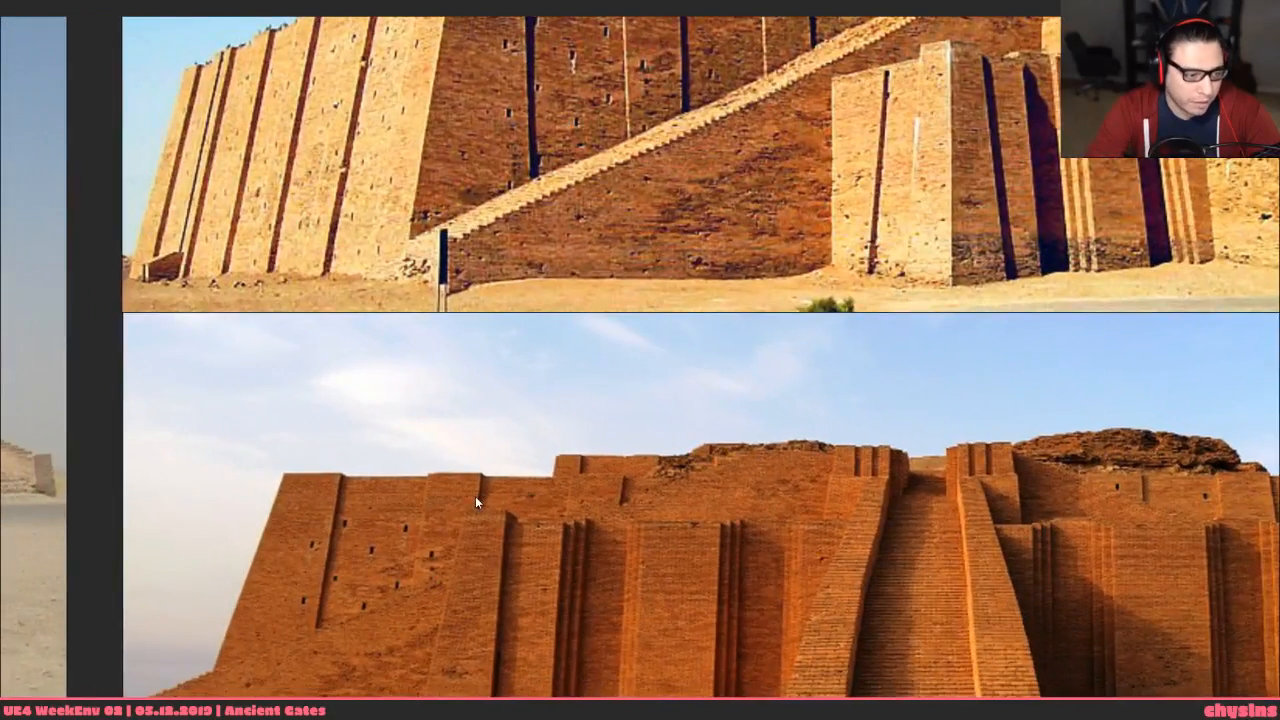
scroll(598, 125, "down", 2)
middle_click_drag(598, 125, 587, 320)
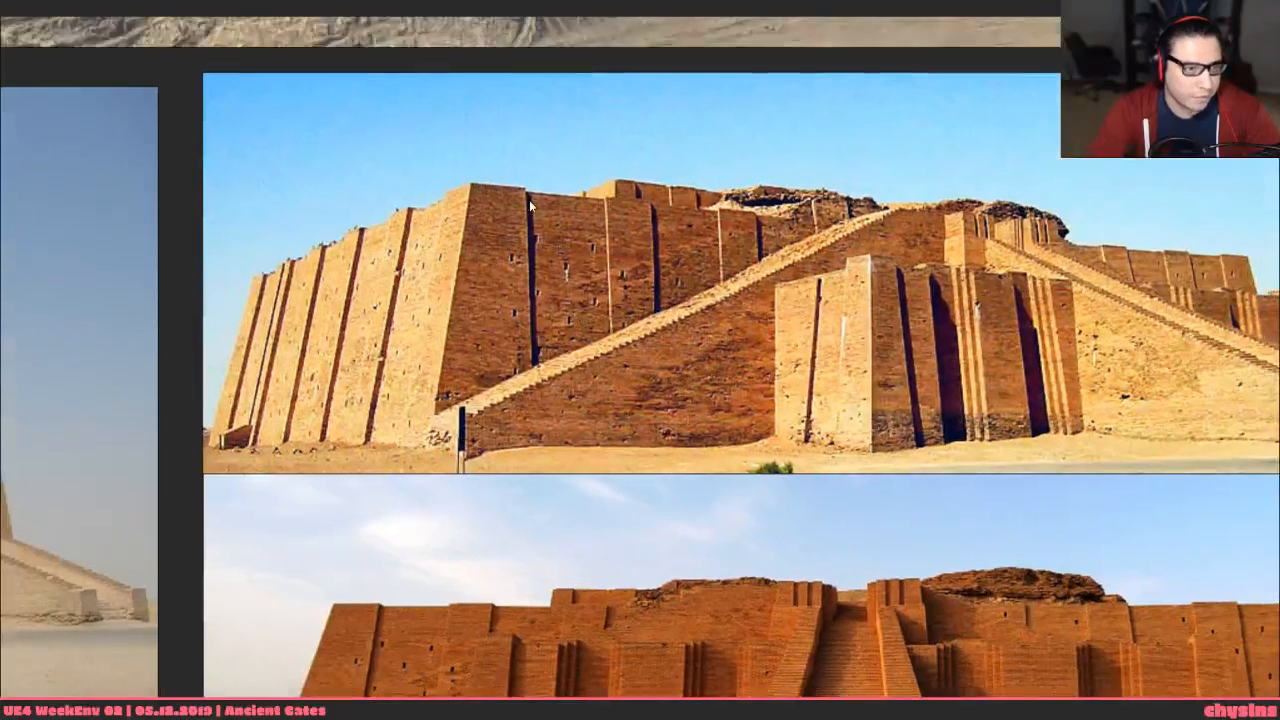
middle_click_drag(496, 182, 524, 436)
middle_click_drag(569, 215, 613, 460)
scroll(613, 460, "down", 2)
Examine the wall tops, corner and buttress spacing in the aerial ziggurat photo
middle_click_drag(506, 256, 495, 446)
scroll(535, 150, "up", 6)
scroll(612, 182, "down", 2)
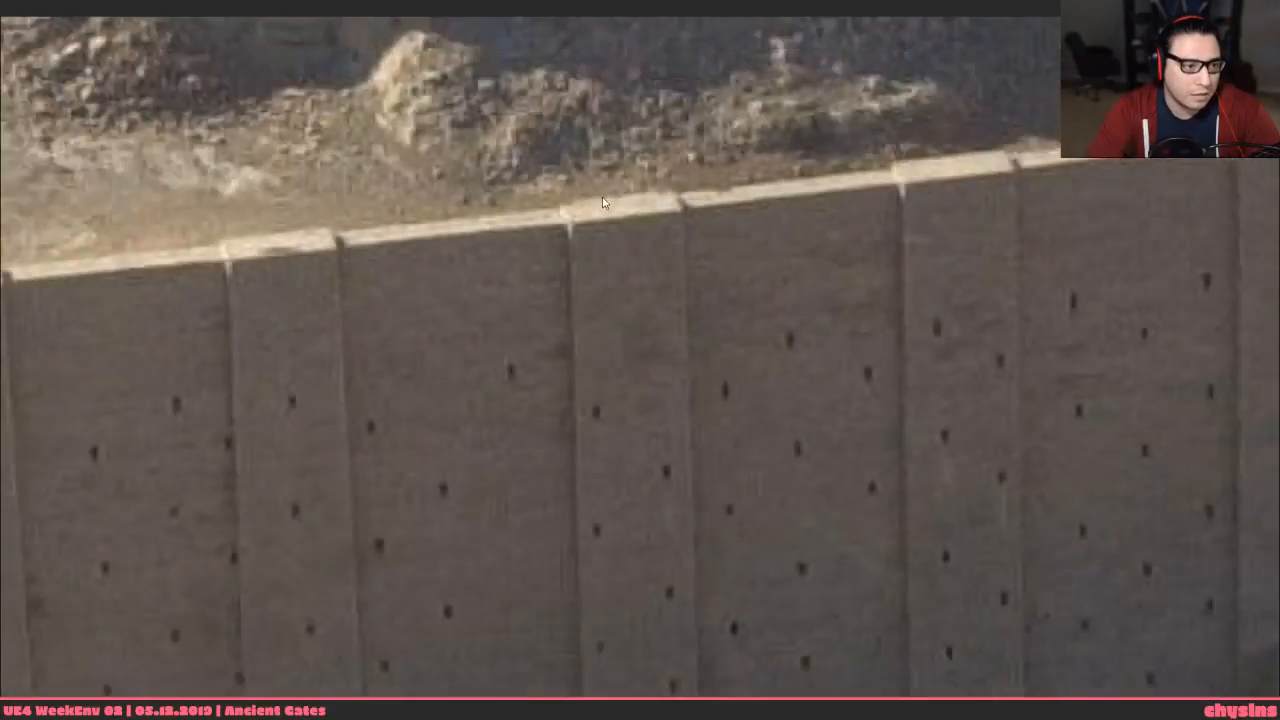
middle_click_drag(610, 197, 832, 307)
middle_click_drag(352, 439, 446, 453)
scroll(447, 459, "up", 1)
middle_click_drag(403, 392, 560, 415)
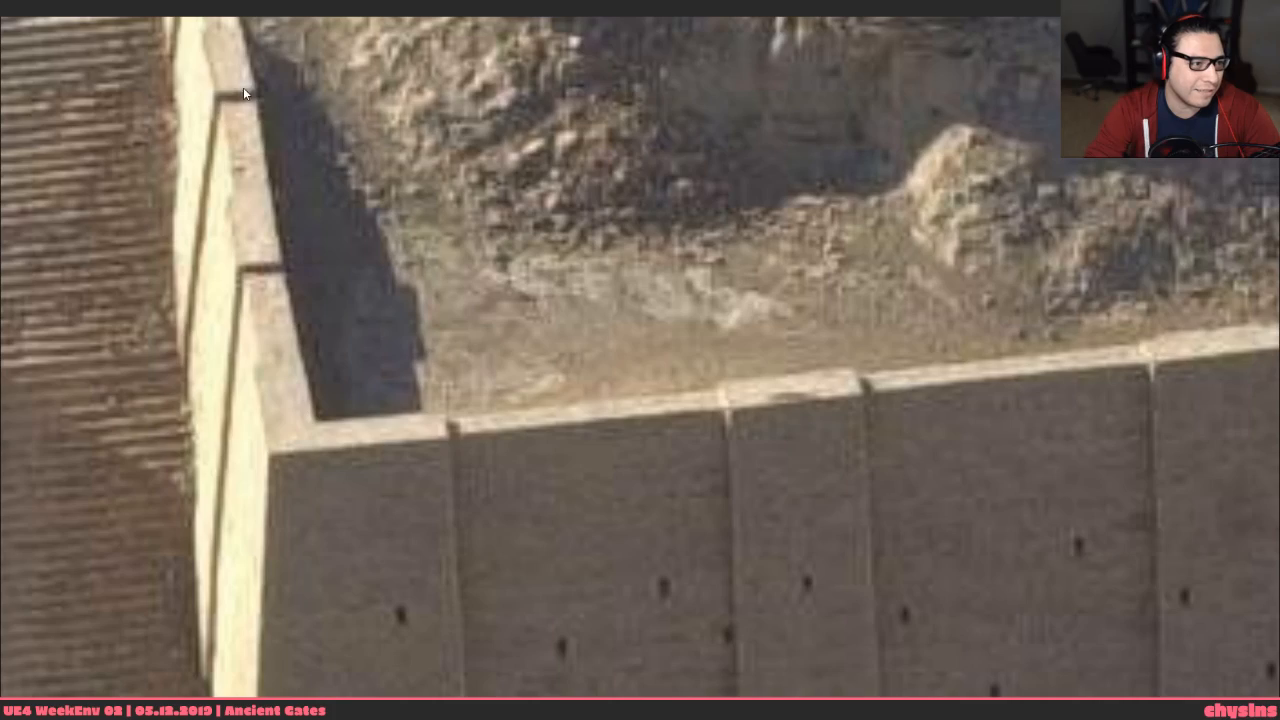
Examine the weathered brick wall and front staircase photos in the reference board's upper row
scroll(235, 82, "down", 5)
middle_click_drag(769, 217, 696, 641)
scroll(878, 401, "down", 3)
scroll(872, 401, "down", 5)
middle_click_drag(843, 198, 689, 318)
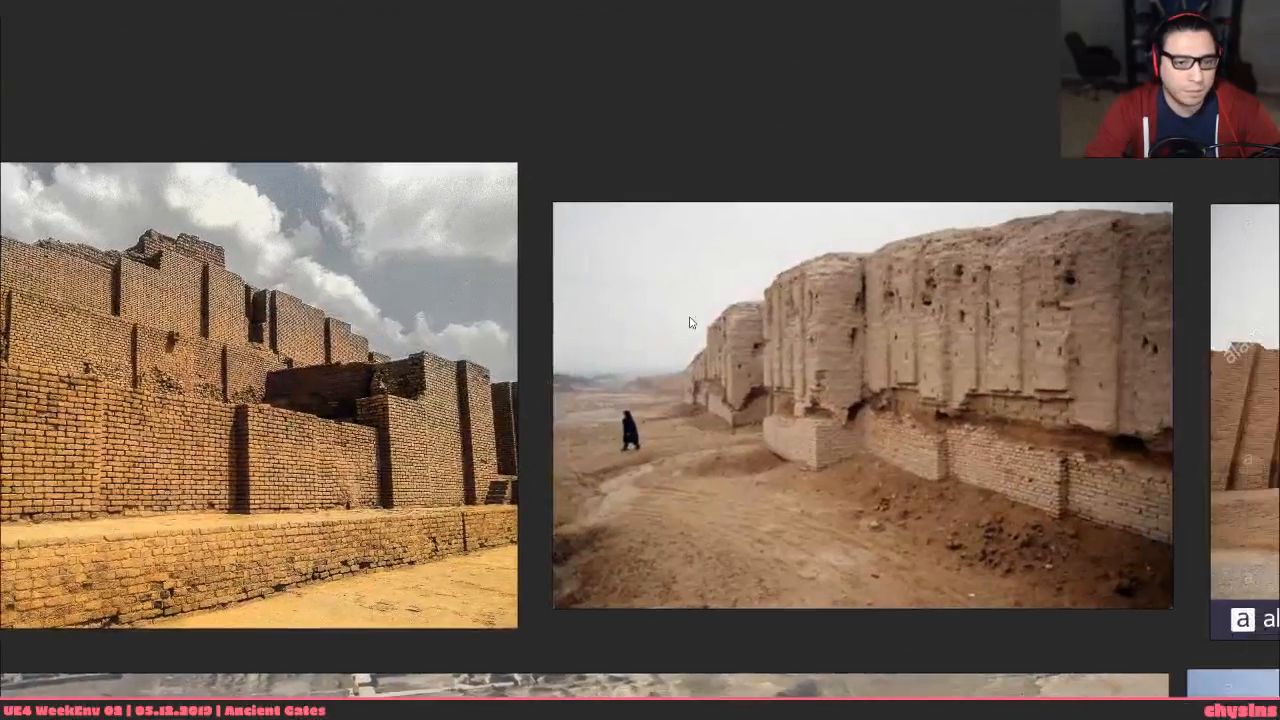
middle_click_drag(872, 334, 547, 345)
middle_click_drag(1075, 410, 671, 293)
scroll(651, 327, "up", 5)
scroll(625, 337, "down", 5)
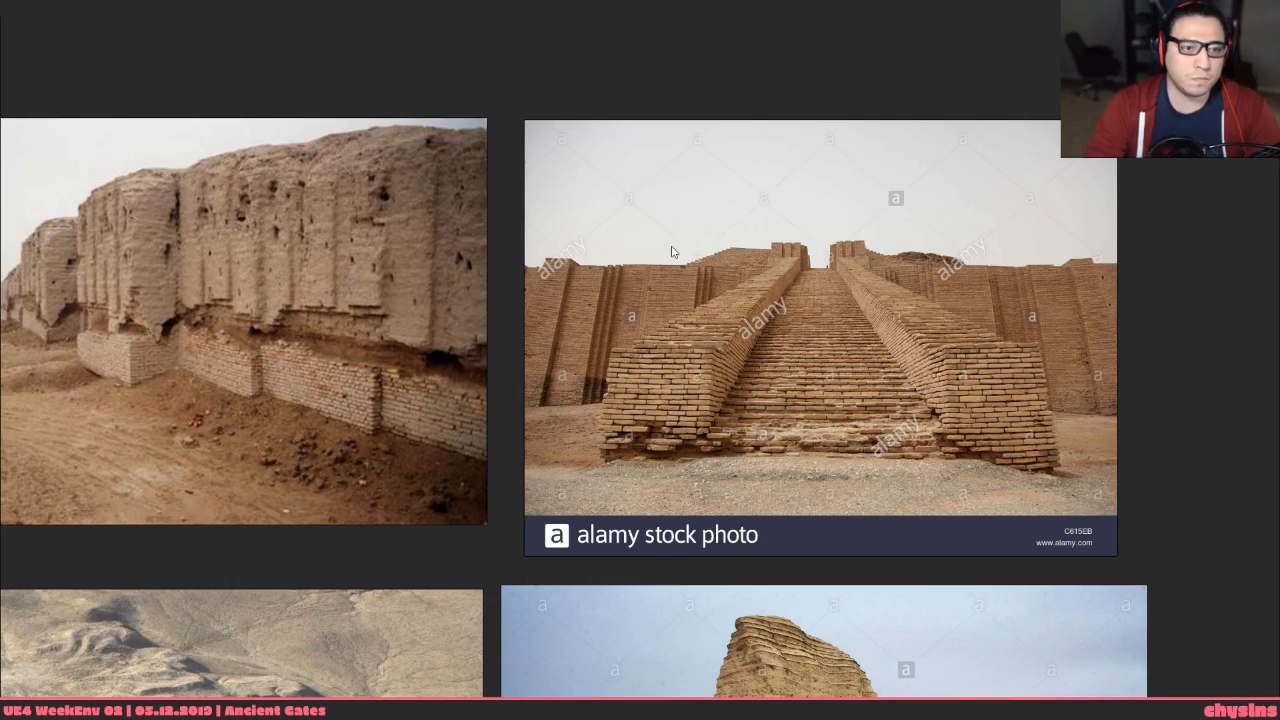
Survey the whole reference board and examine the close-up photo of the brick ramp and adjoining wall
scroll(665, 269, "down", 8)
middle_click_drag(265, 318, 520, 322)
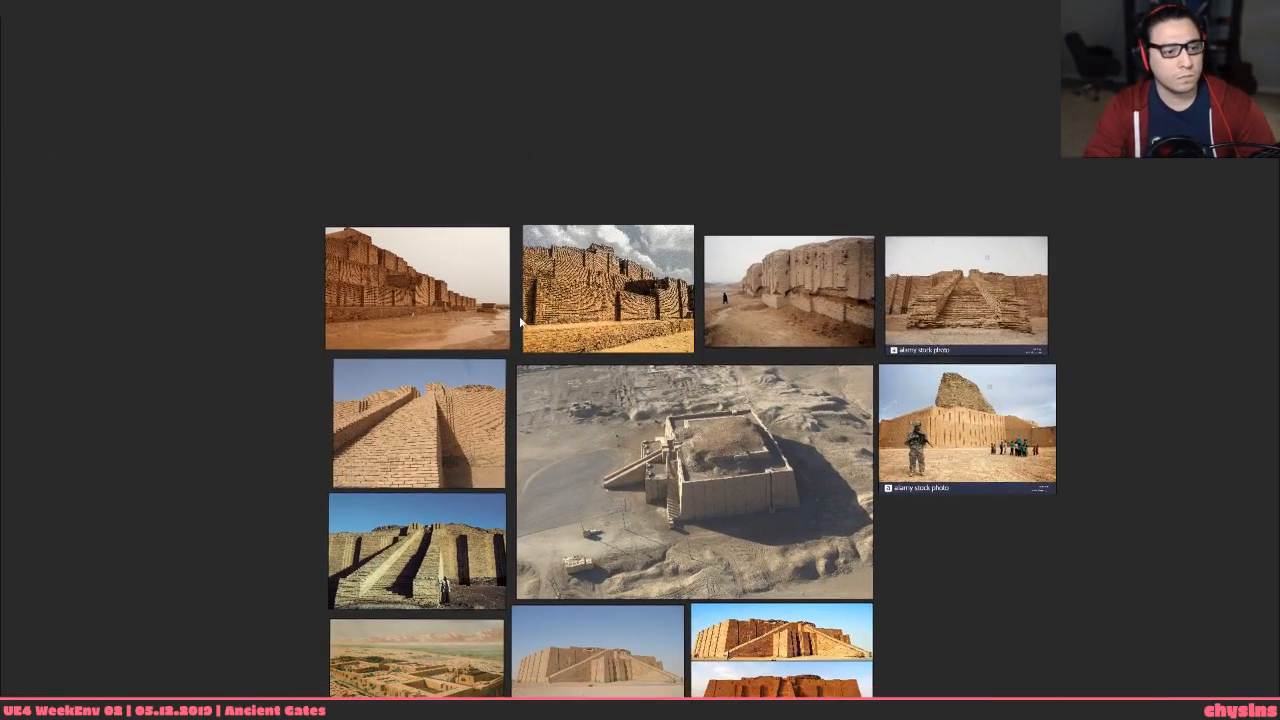
scroll(373, 336, "up", 5)
scroll(370, 352, "down", 4)
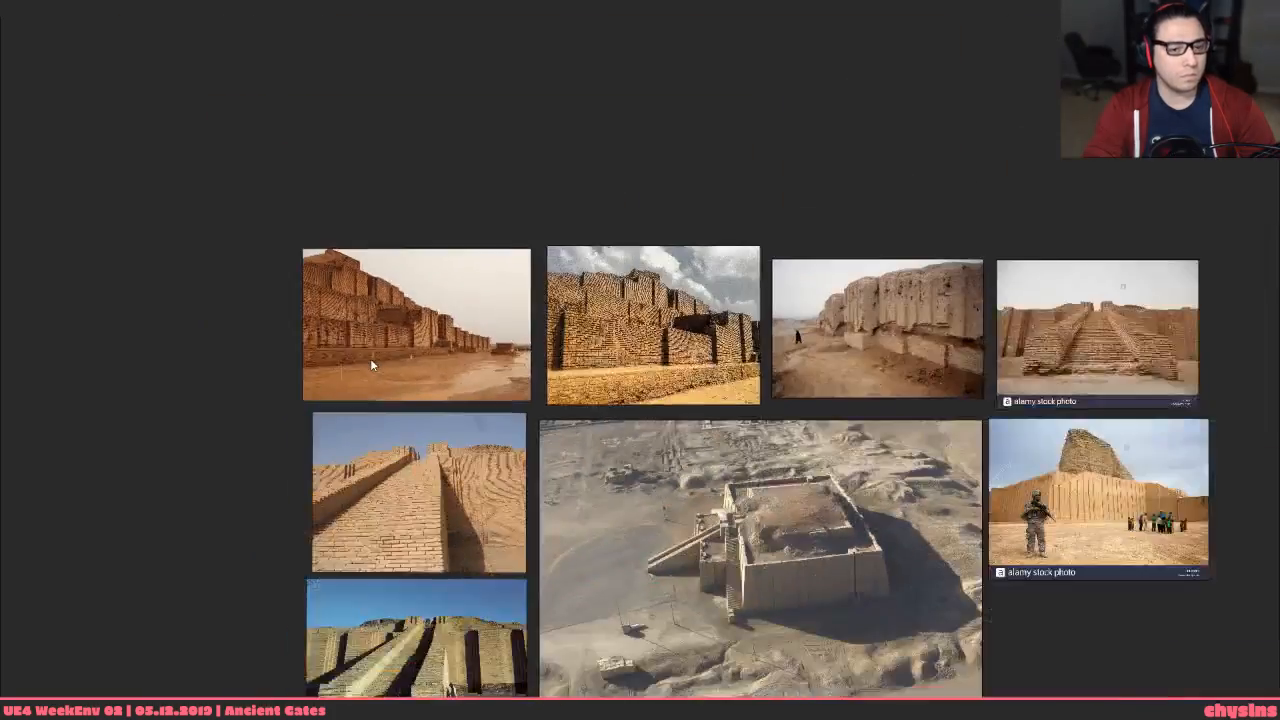
scroll(370, 358, "up", 1)
scroll(435, 408, "up", 4)
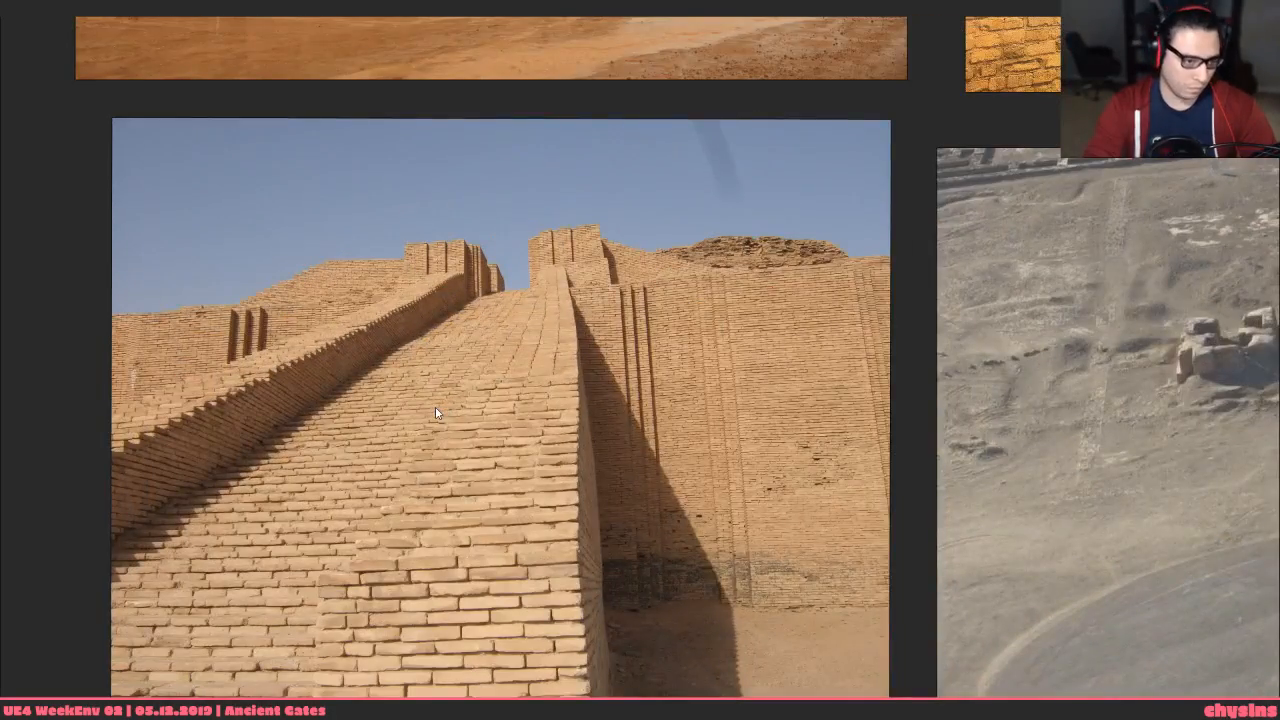
Examine the ramps, stepped side walls and vertical recesses in the ziggurat staircase photo with the standing figure
scroll(435, 408, "down", 5)
middle_click_drag(435, 408, 418, 142)
scroll(505, 255, "up", 4)
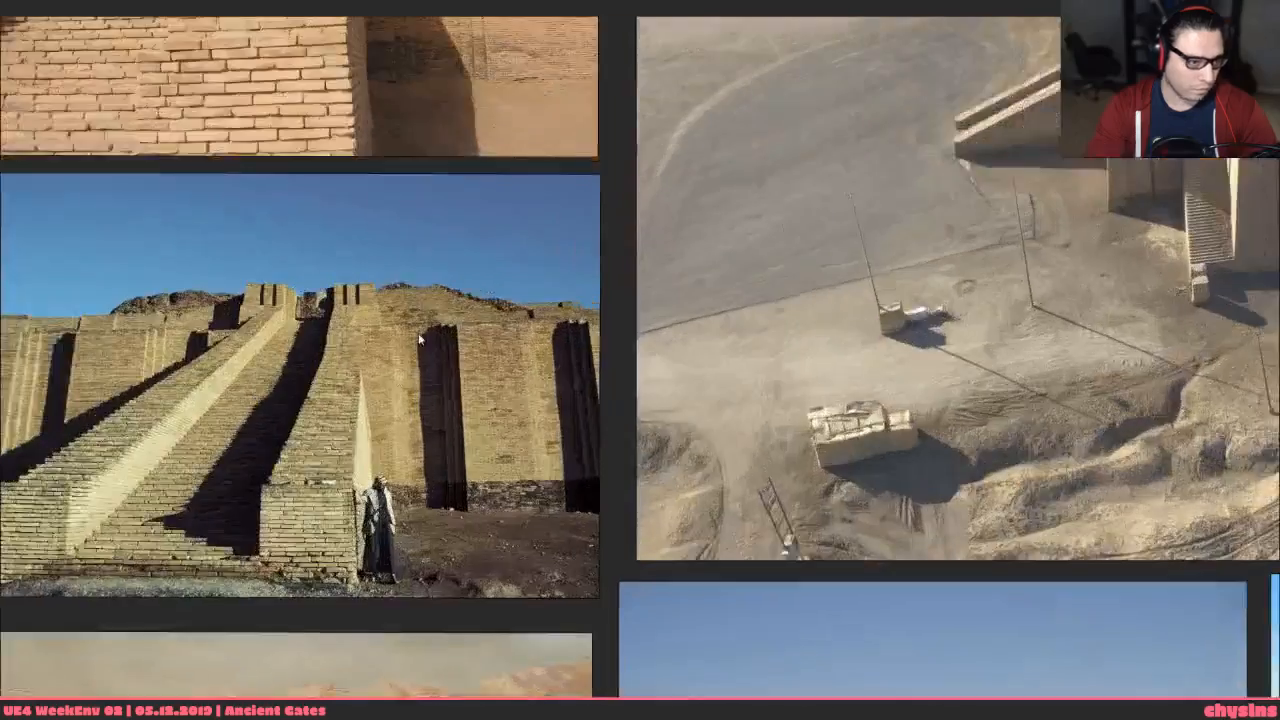
scroll(419, 340, "up", 3)
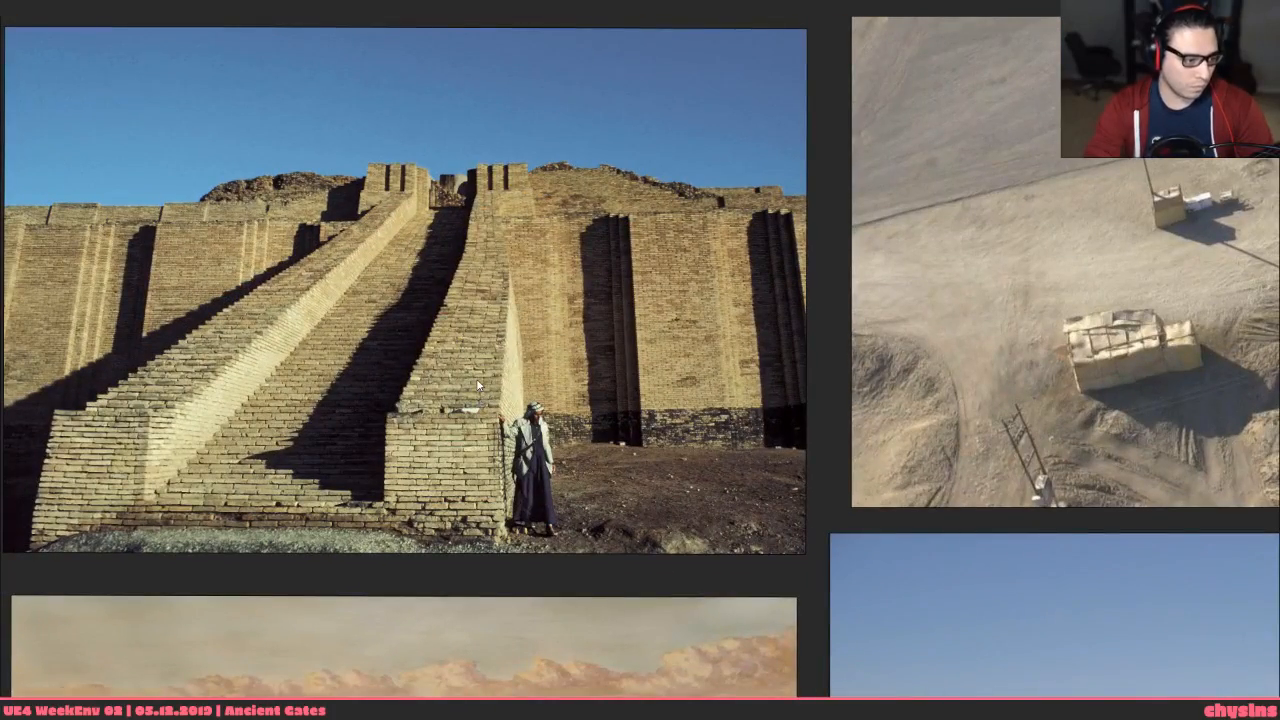
scroll(468, 386, "down", 2)
middle_click_drag(467, 387, 487, 307)
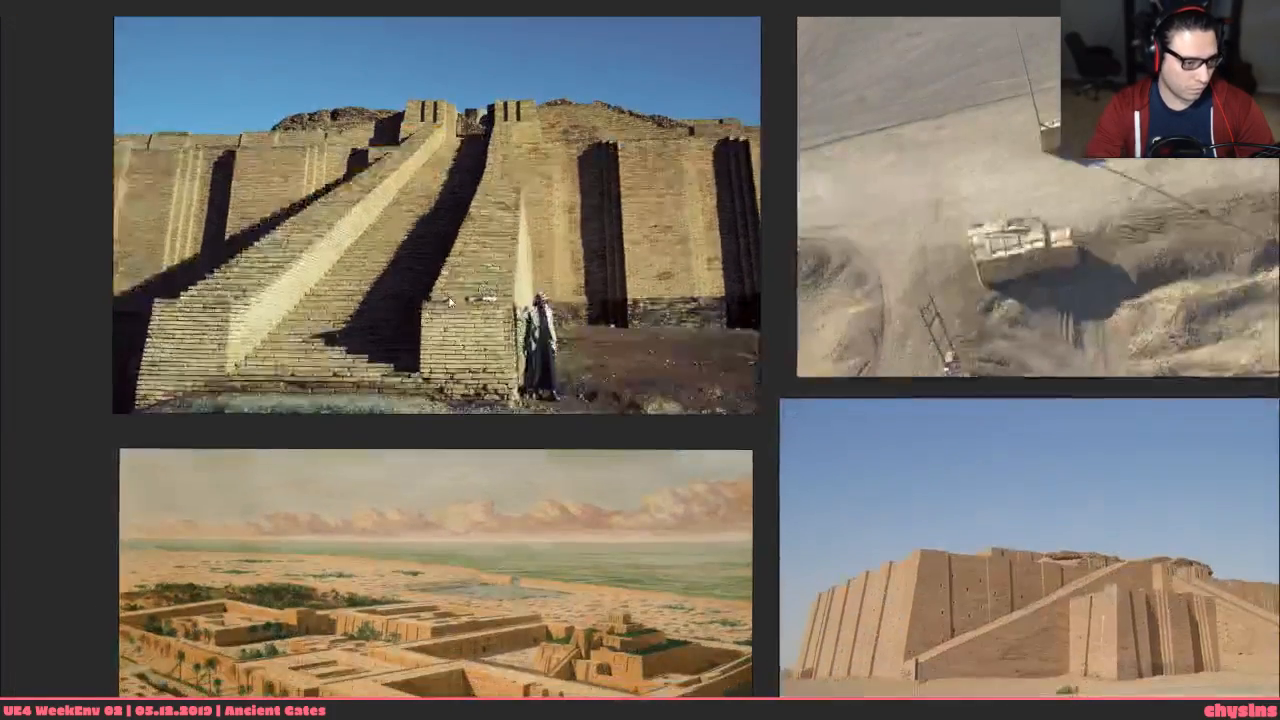
Examine the painted aerial reconstruction of the walled city, including its gate towers, courtyard walls and outer corner
scroll(475, 172, "down", 1)
middle_click_drag(474, 545, 471, 264)
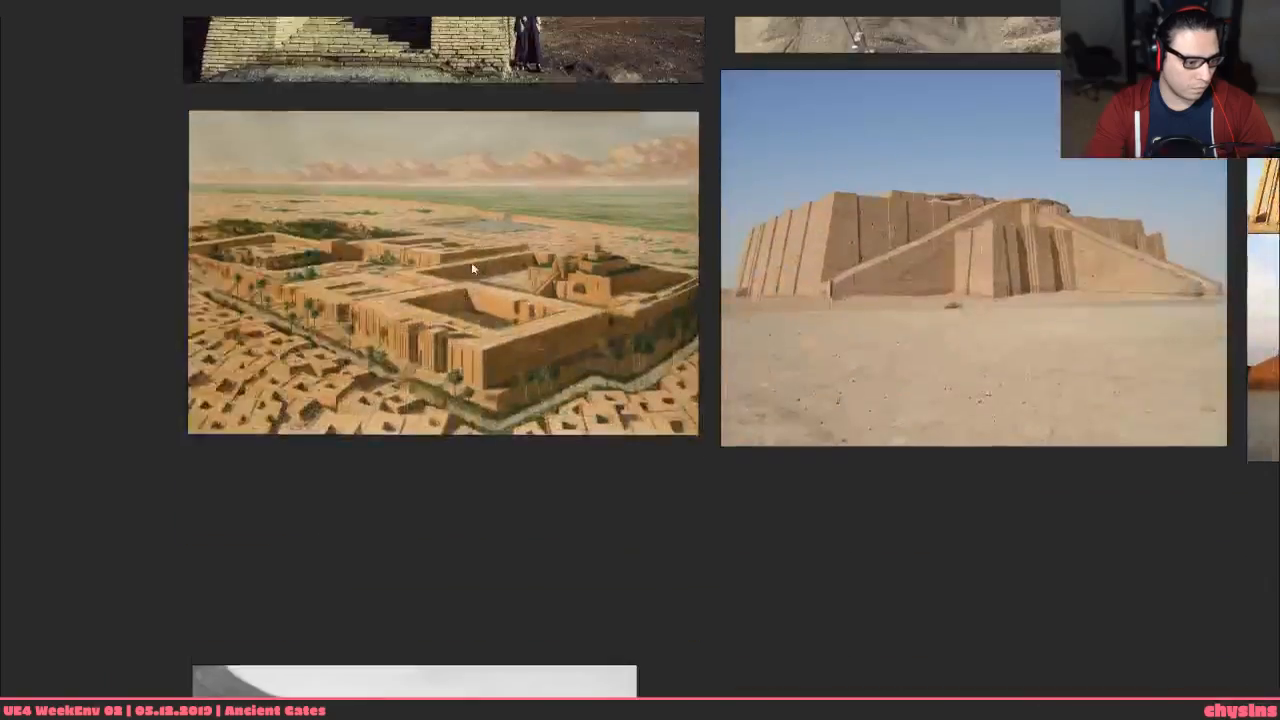
scroll(470, 336, "up", 5)
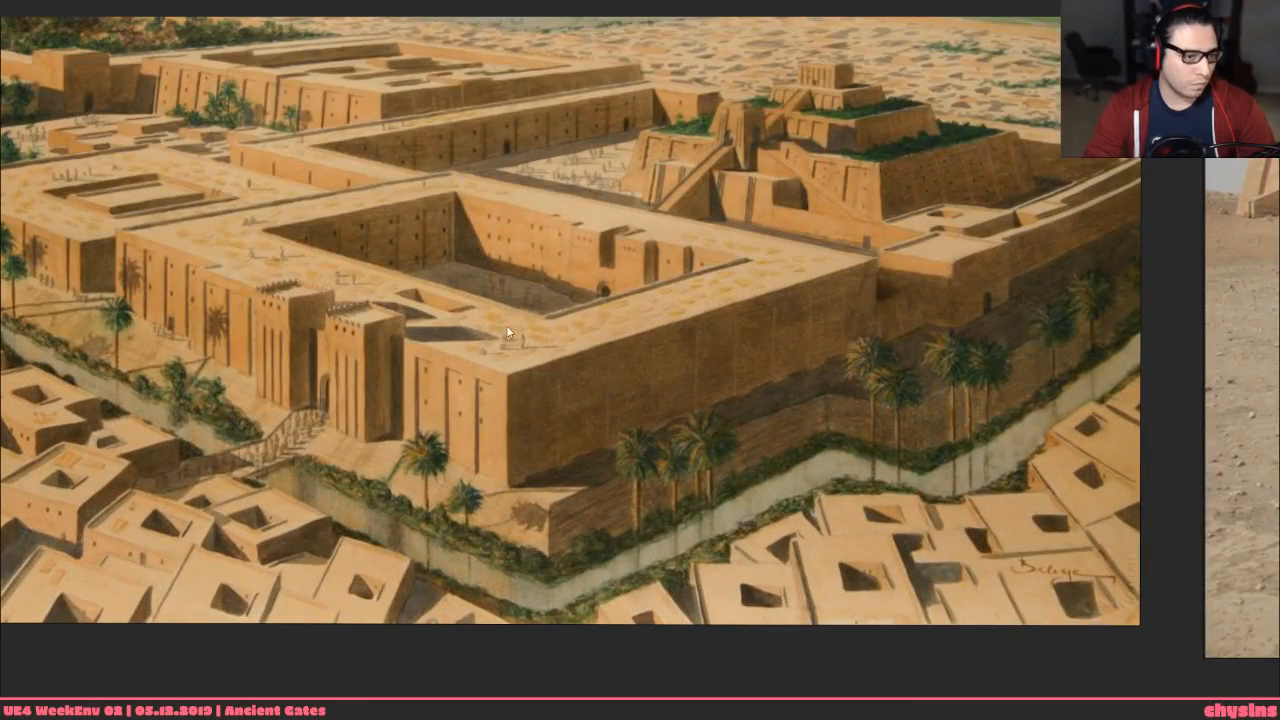
middle_click_drag(920, 275, 491, 102)
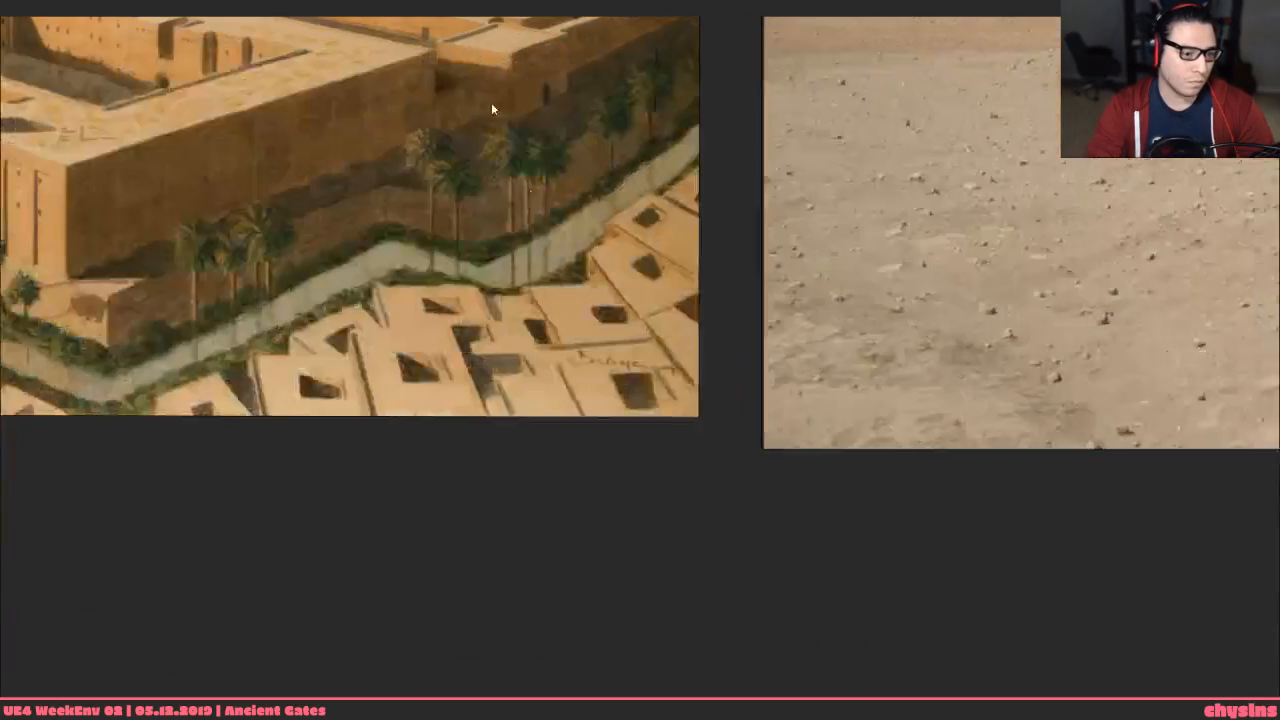
Examine the sloped walls and central buttressed block in the wide ziggurat photo, and survey the whole reference board
scroll(622, 330, "down", 3)
middle_click_drag(946, 269, 786, 382)
middle_click_drag(948, 293, 746, 431)
scroll(588, 342, "up", 2)
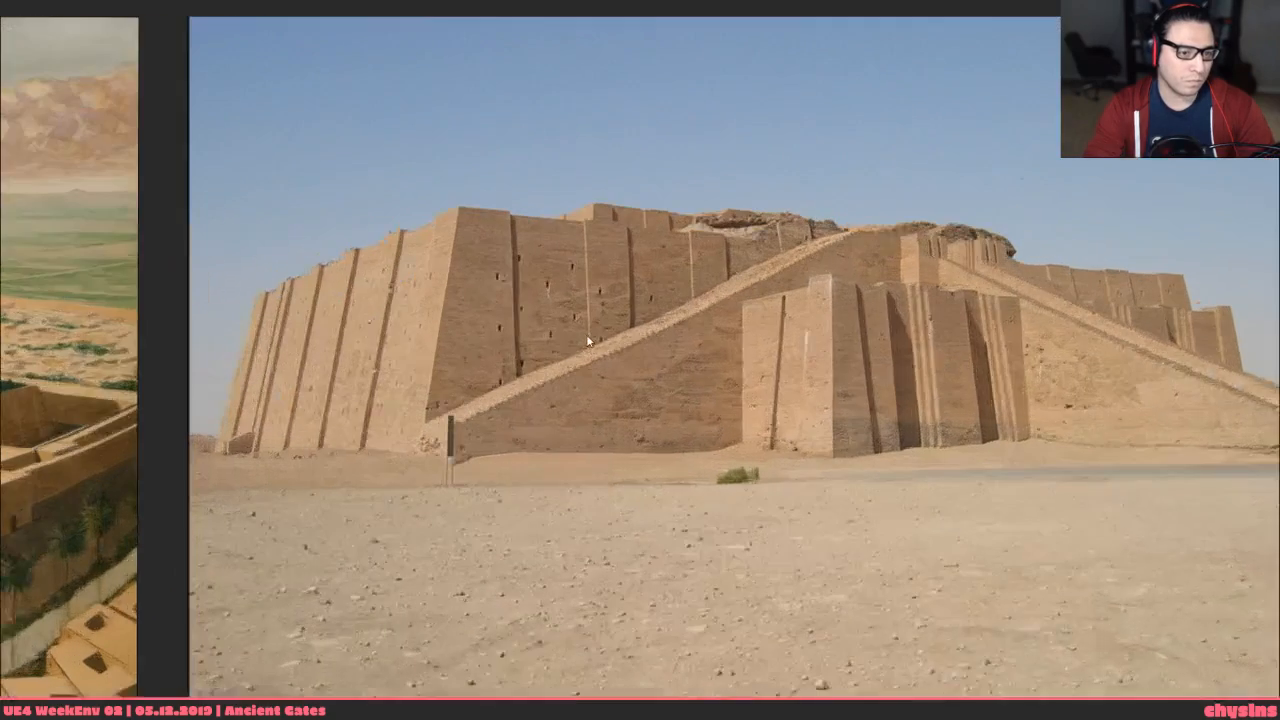
scroll(1053, 312, "up", 3)
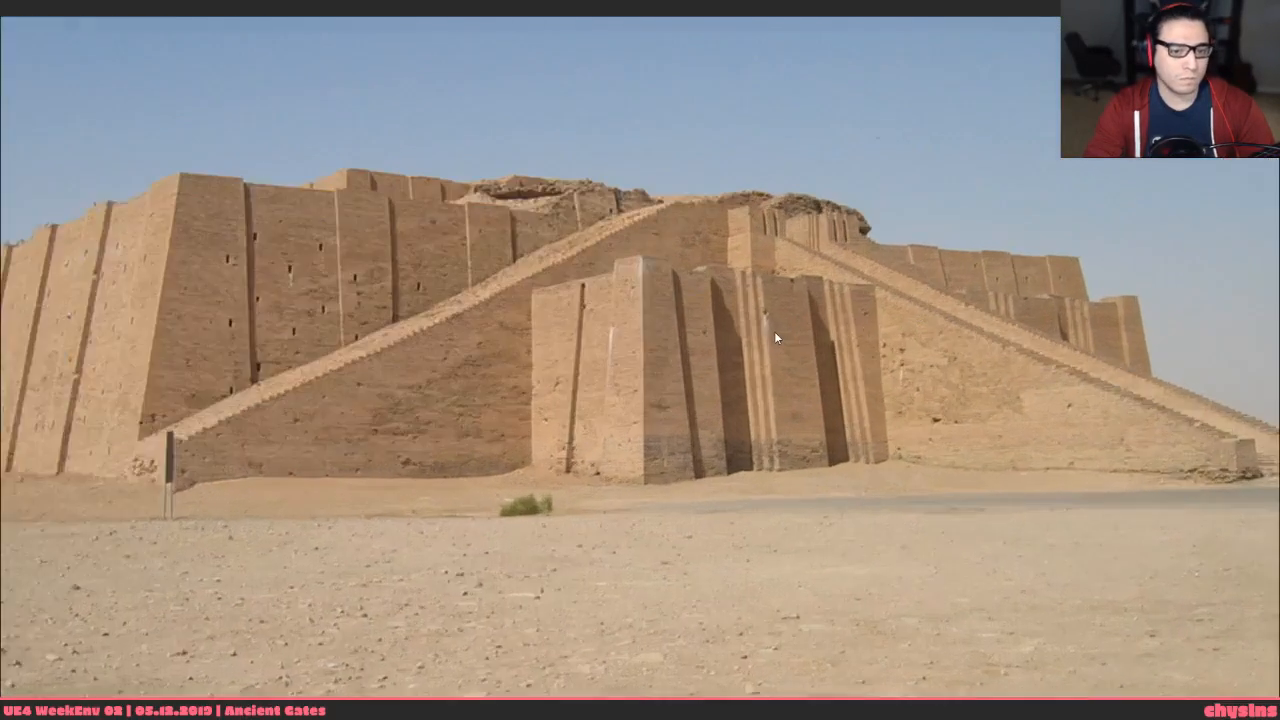
scroll(765, 333, "up", 4)
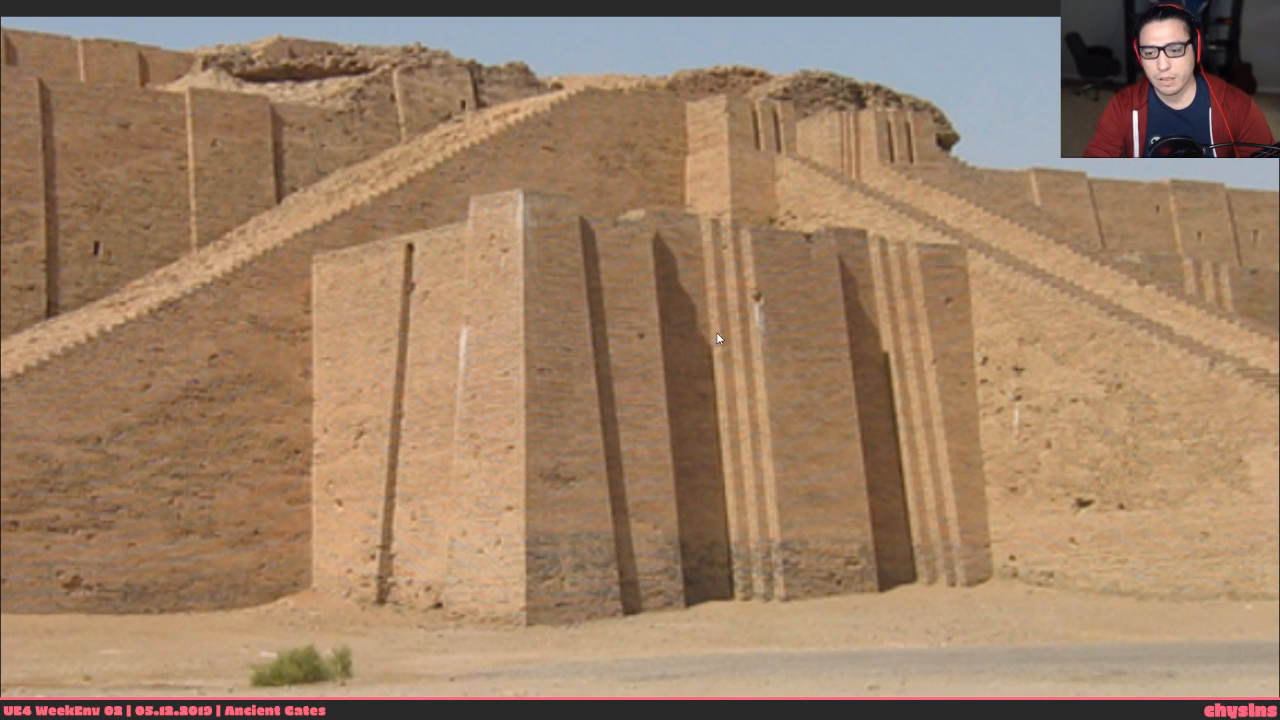
scroll(716, 332, "down", 5)
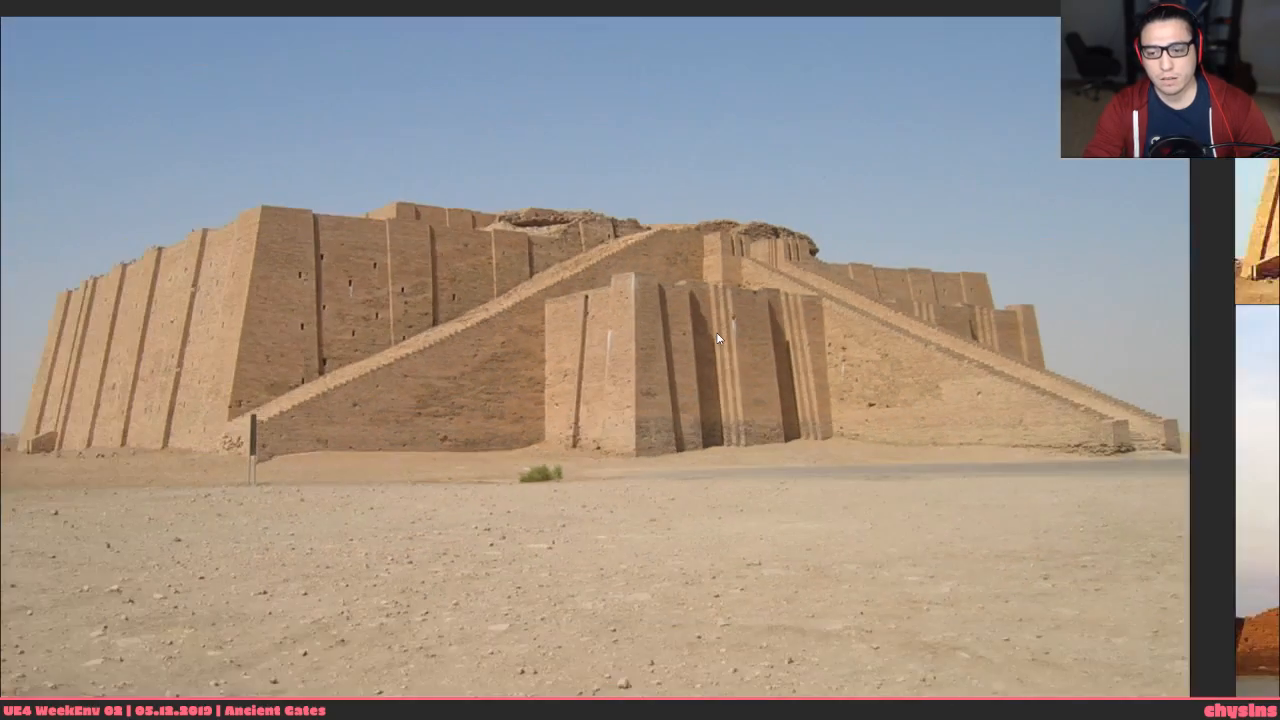
scroll(716, 332, "down", 5)
scroll(719, 338, "down", 10)
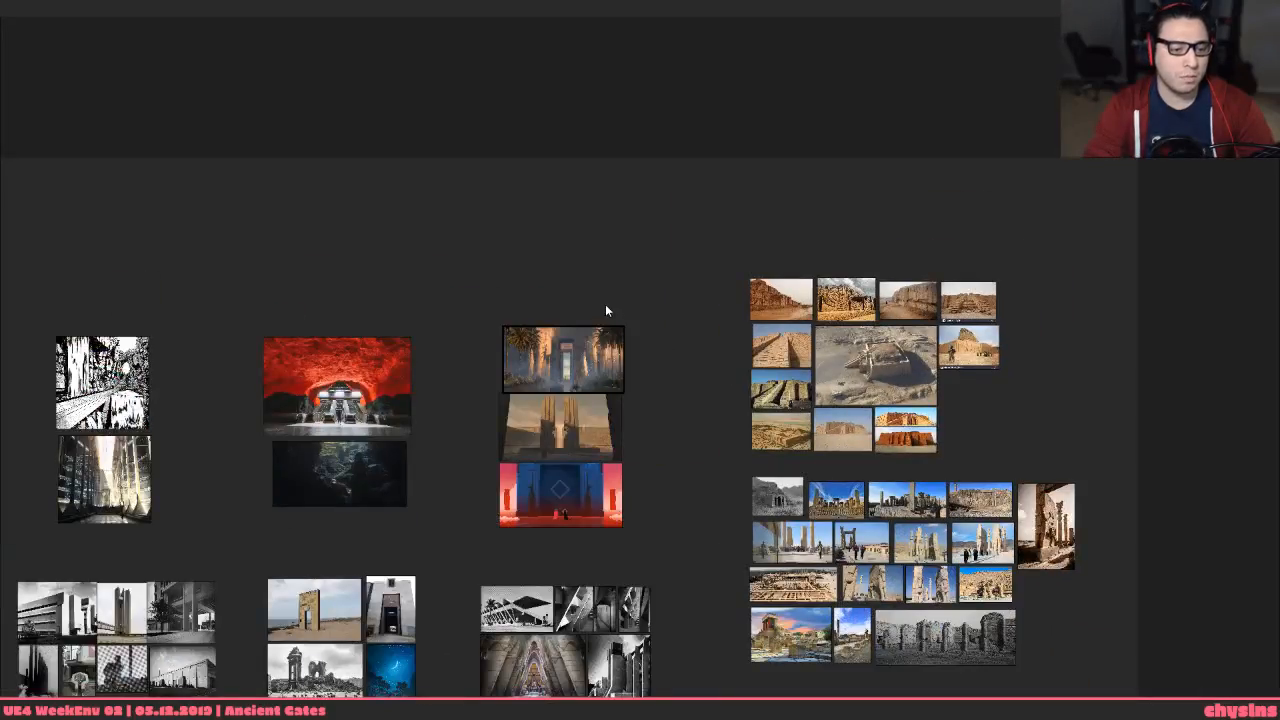
middle_click_drag(605, 310, 686, 106)
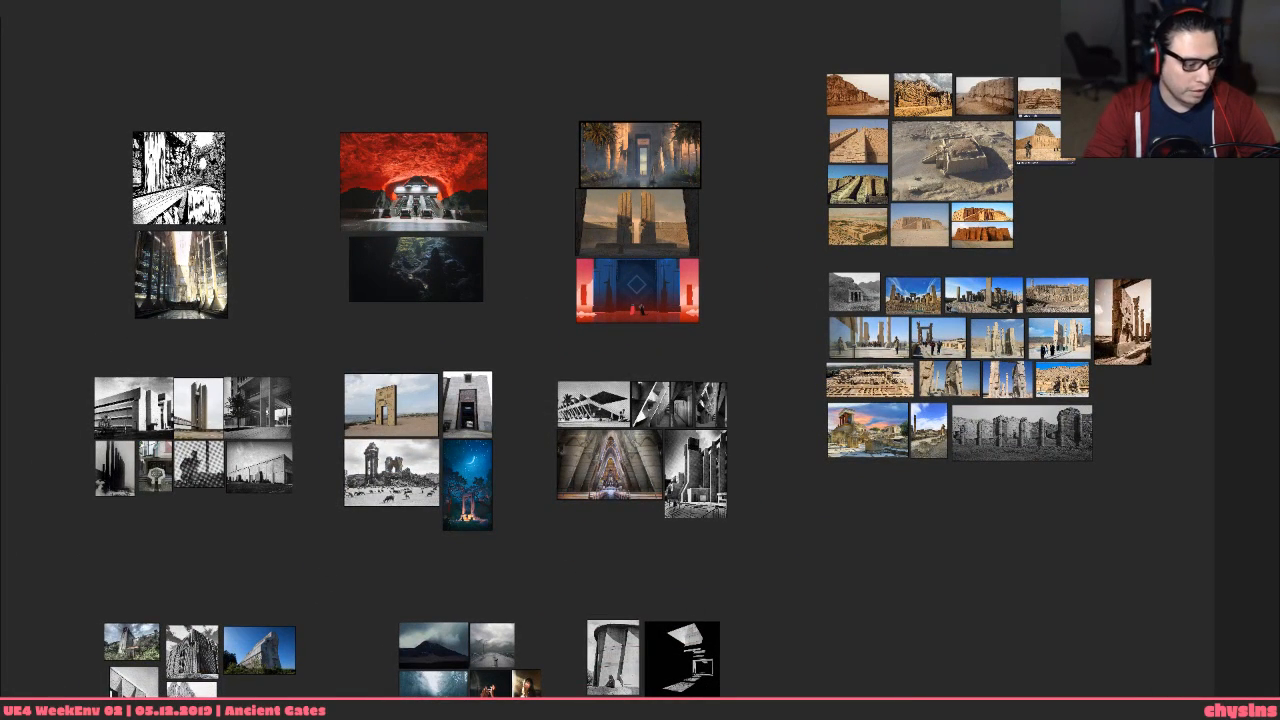
Open a second, empty PureRef window, take it out of maximized mode and shrink it over the middle of the existing board
key("super")
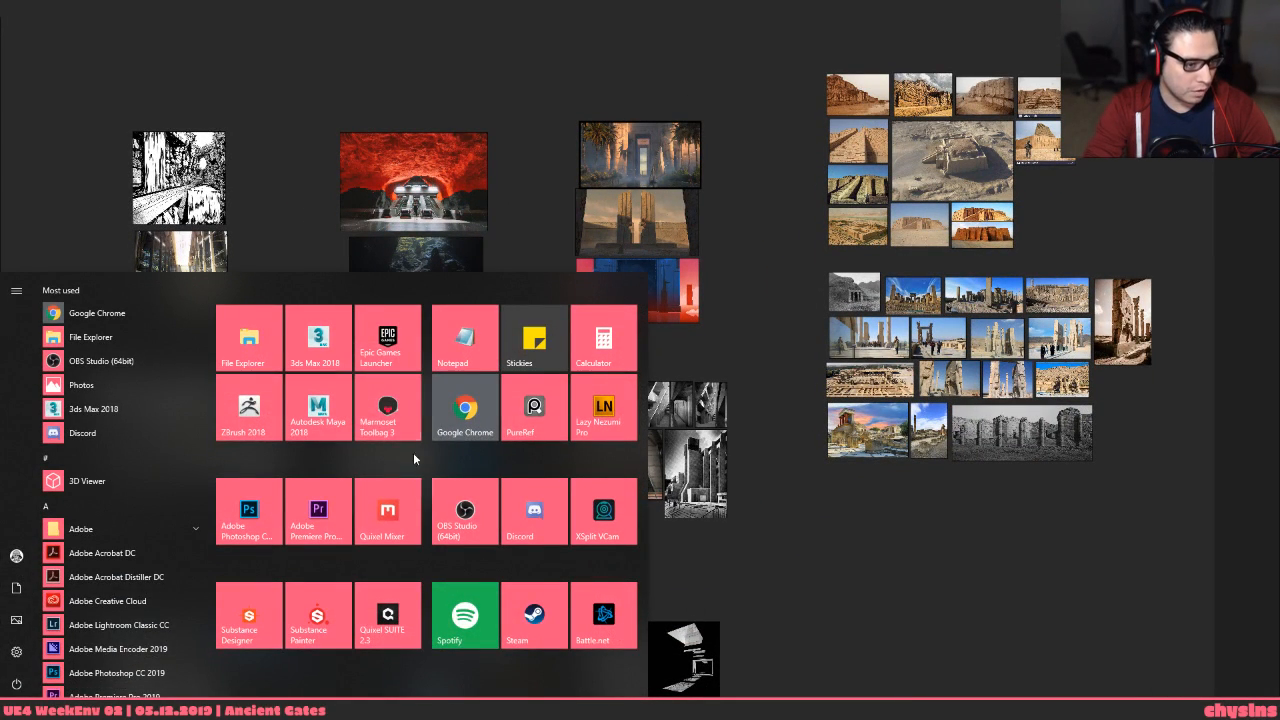
left_click(534, 412)
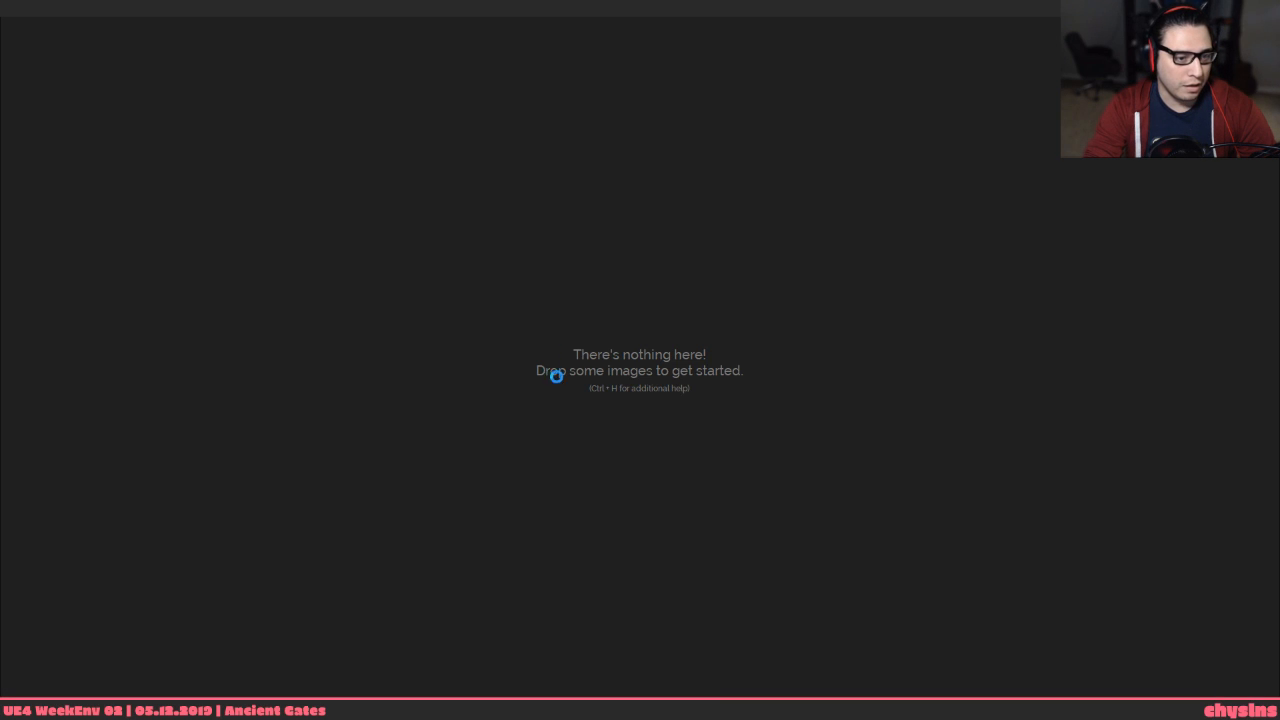
right_click(587, 335)
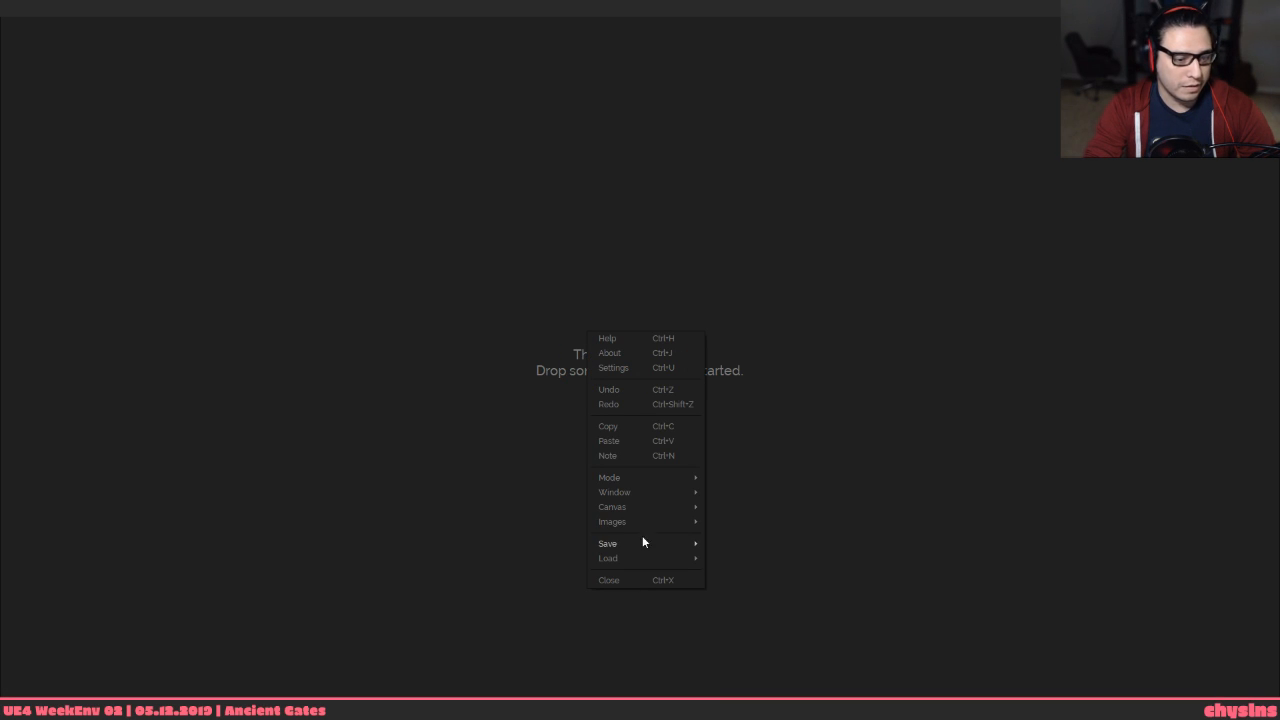
mouse_move(688, 510)
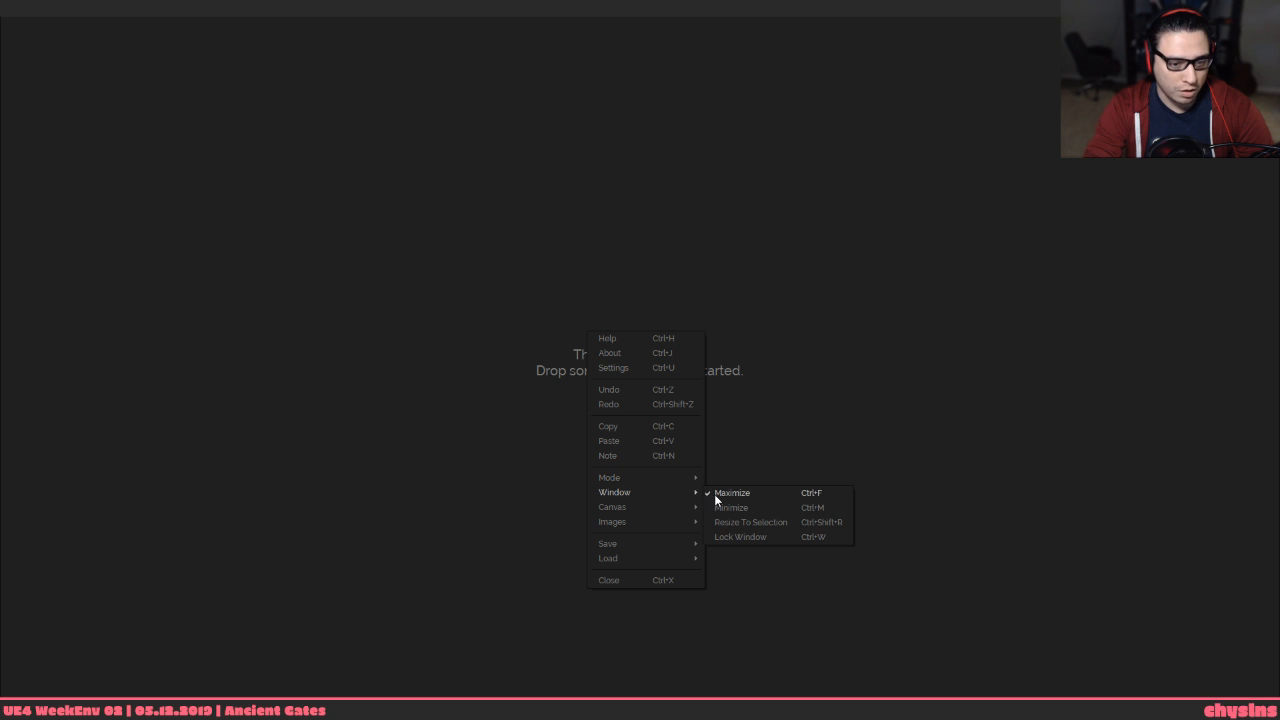
left_click(716, 494)
right_click_drag(1040, 203, 891, 301)
left_click_drag(1212, 31, 848, 284)
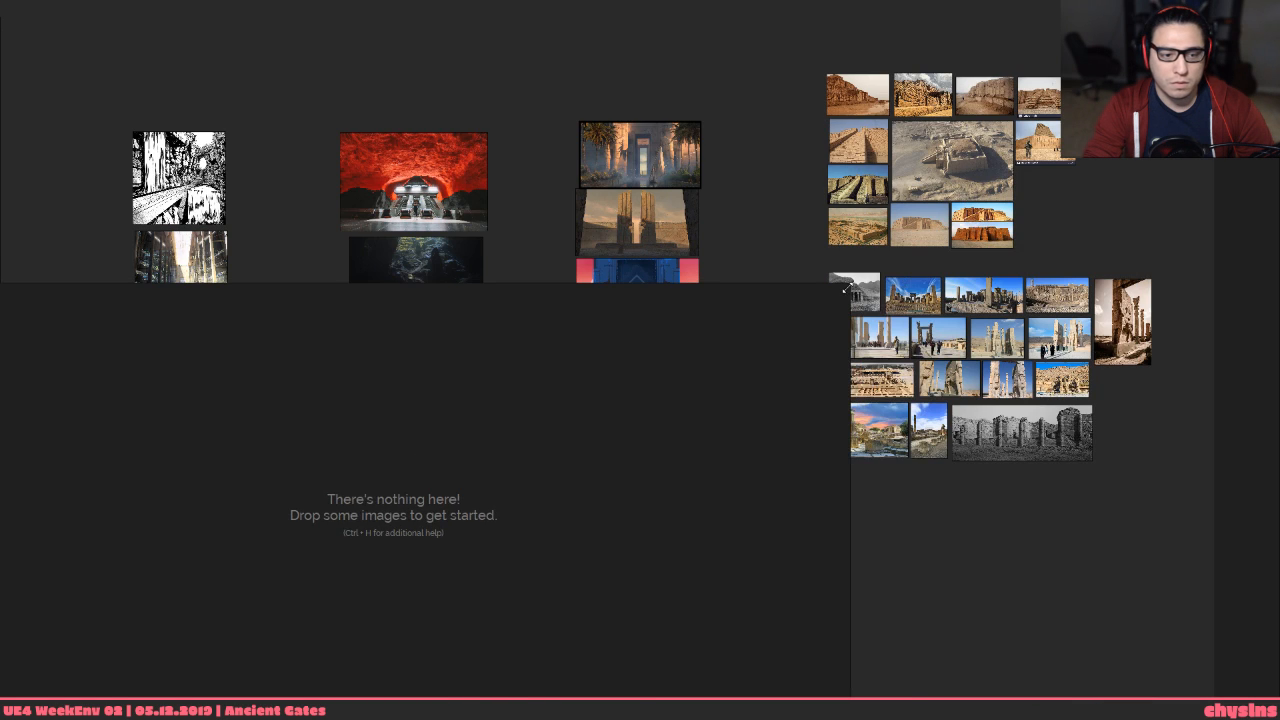
right_click_drag(501, 529, 752, 379)
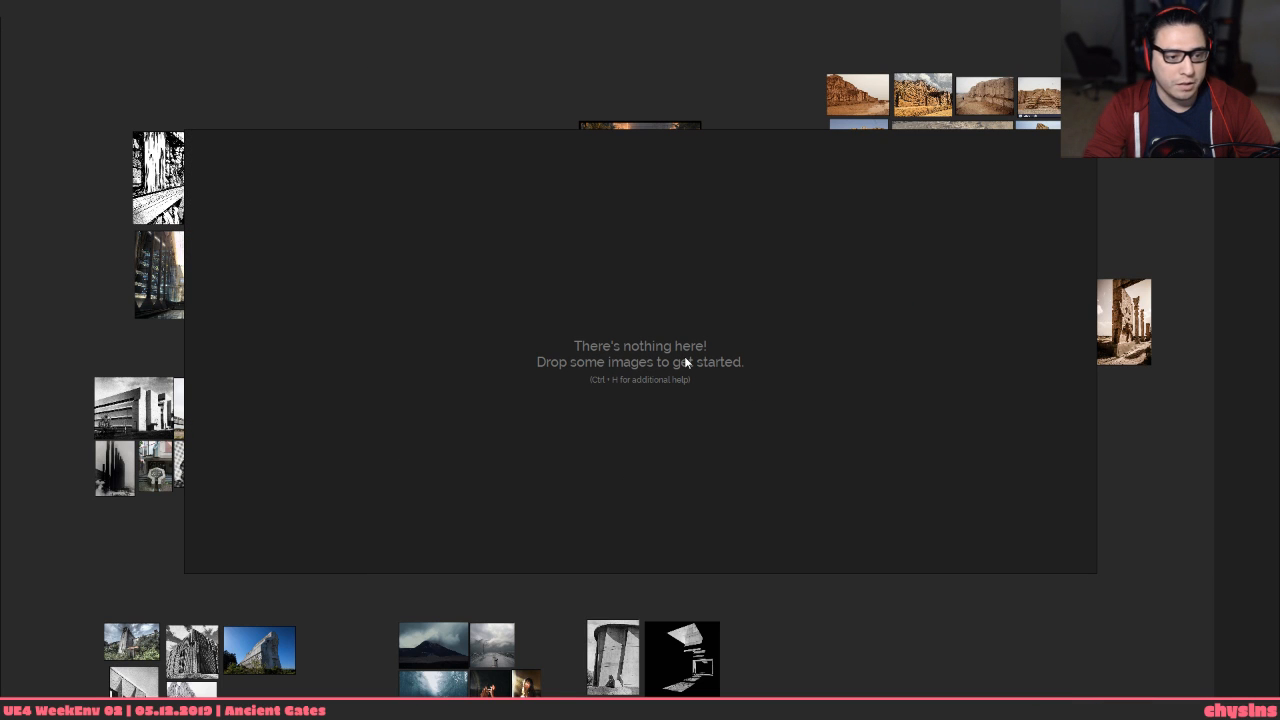
Add HighresScreenshot00046.png through HighresScreenshot00049.png from the UE4 Screenshots folder to the empty PureRef board
key("alt+Tab")
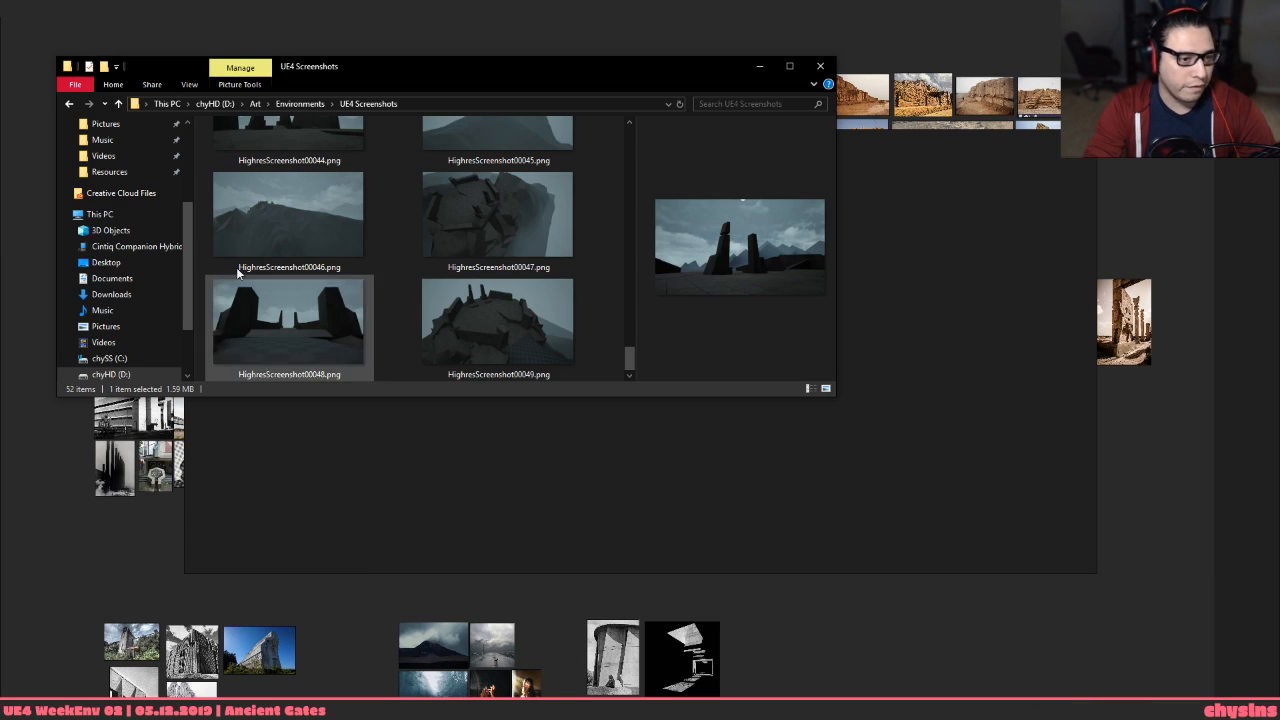
left_click(309, 247)
left_click(503, 322, "shift")
left_click_drag(502, 316, 734, 593)
scroll(700, 334, "down", 5)
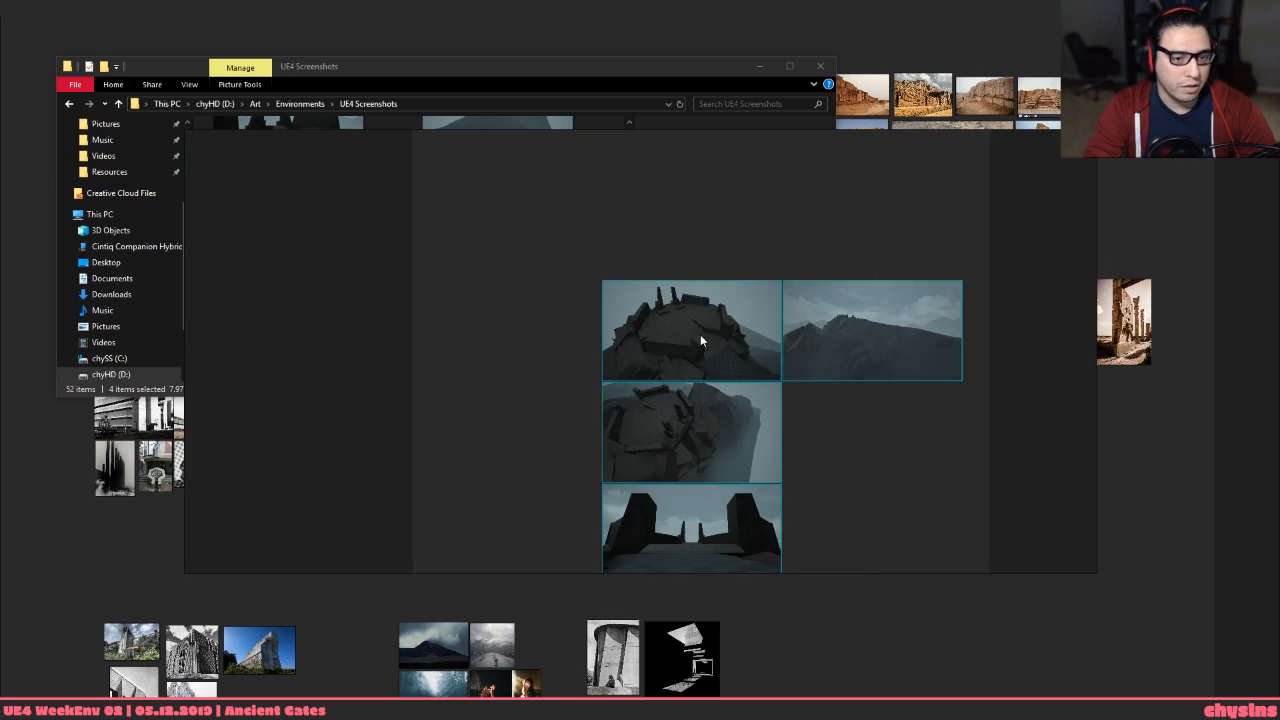
Arrange the four screenshots in two rows of two, placing the gate view beside the close-up rock view
left_click_drag(549, 530, 708, 437)
left_click_drag(647, 483, 738, 395)
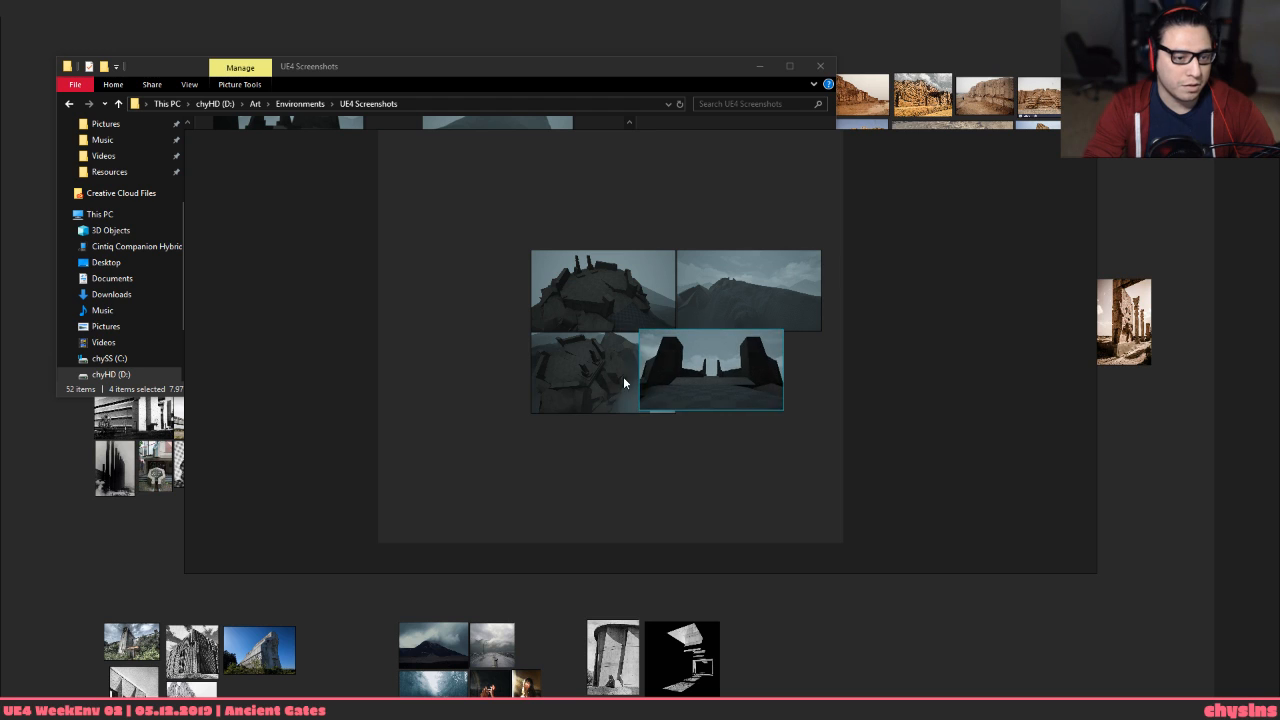
left_click_drag(623, 378, 557, 378)
left_click_drag(613, 261, 567, 249)
left_click_drag(743, 277, 690, 262)
left_click(719, 379)
left_click_drag(718, 378, 683, 395)
left_click_drag(578, 377, 544, 353)
Rotate the close-up rock screenshot a quarter turn, undo a trial rotation of the gate screenshot and scale that one down slightly
left_click_drag(547, 354, 551, 412, "ctrl")
left_click_drag(644, 393, 594, 375)
left_click_drag(671, 375, 838, 377)
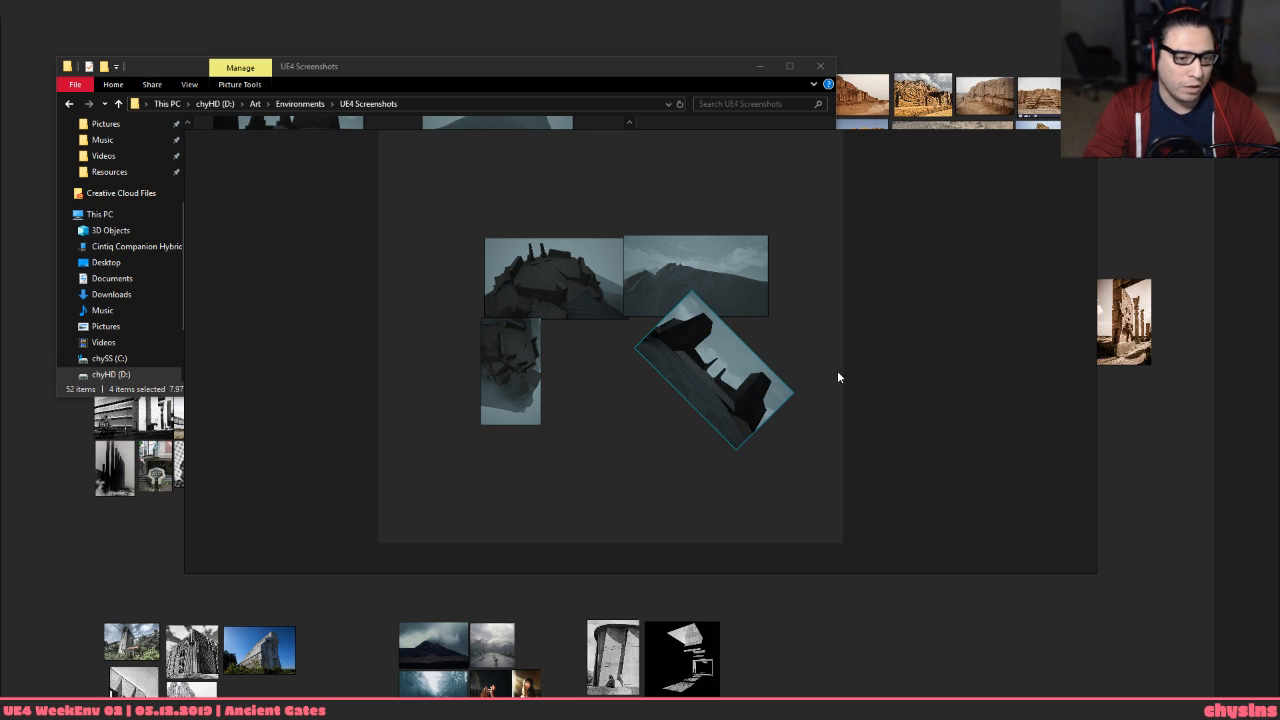
key("ctrl+z")
left_click_drag(788, 339, 730, 373, "ctrl+alt")
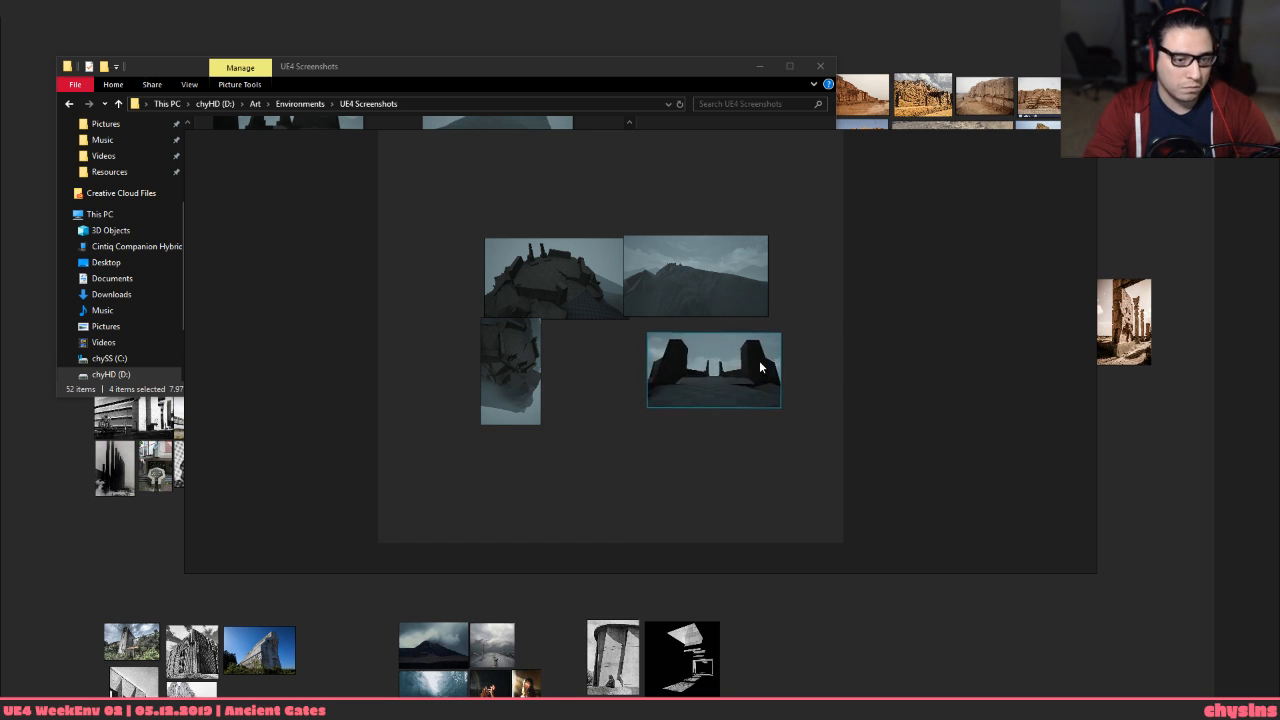
Separate the mountain ridge screenshot from its neighbour, and try flipping it horizontally
left_click_drag(749, 294, 837, 301)
key("ctrl+z")
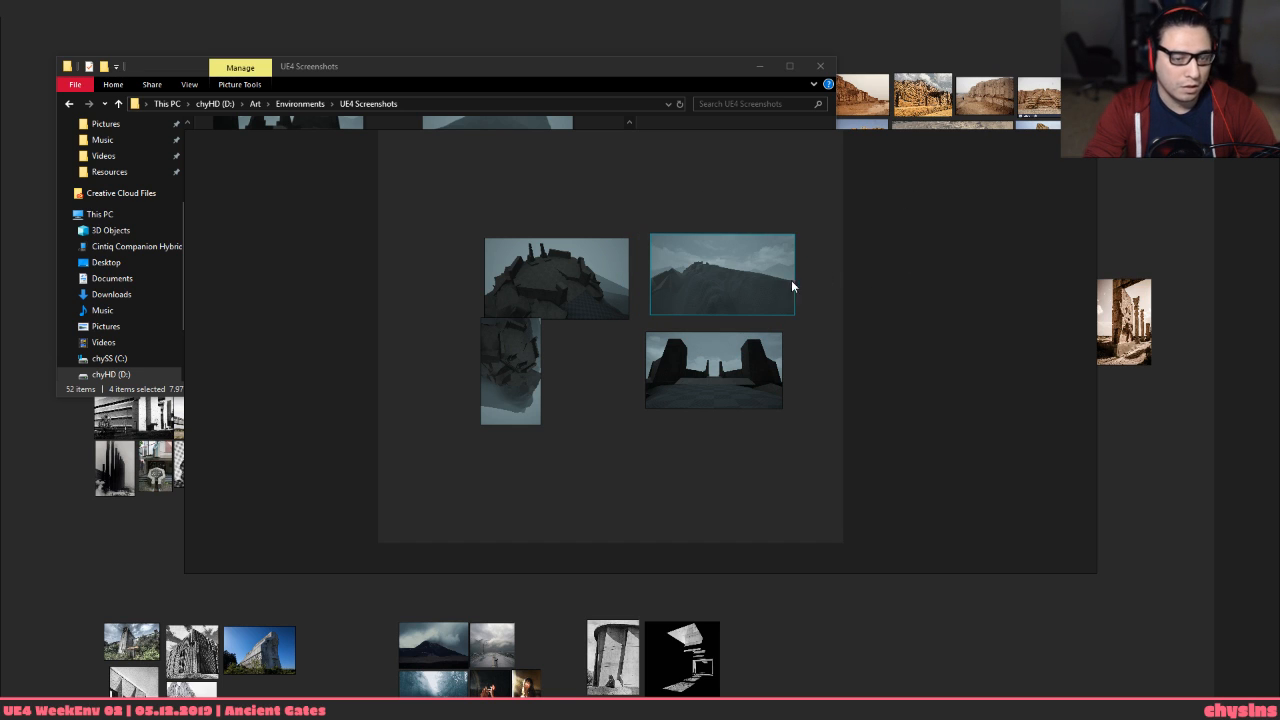
left_click_drag(794, 283, 781, 287, "ctrl+shift")
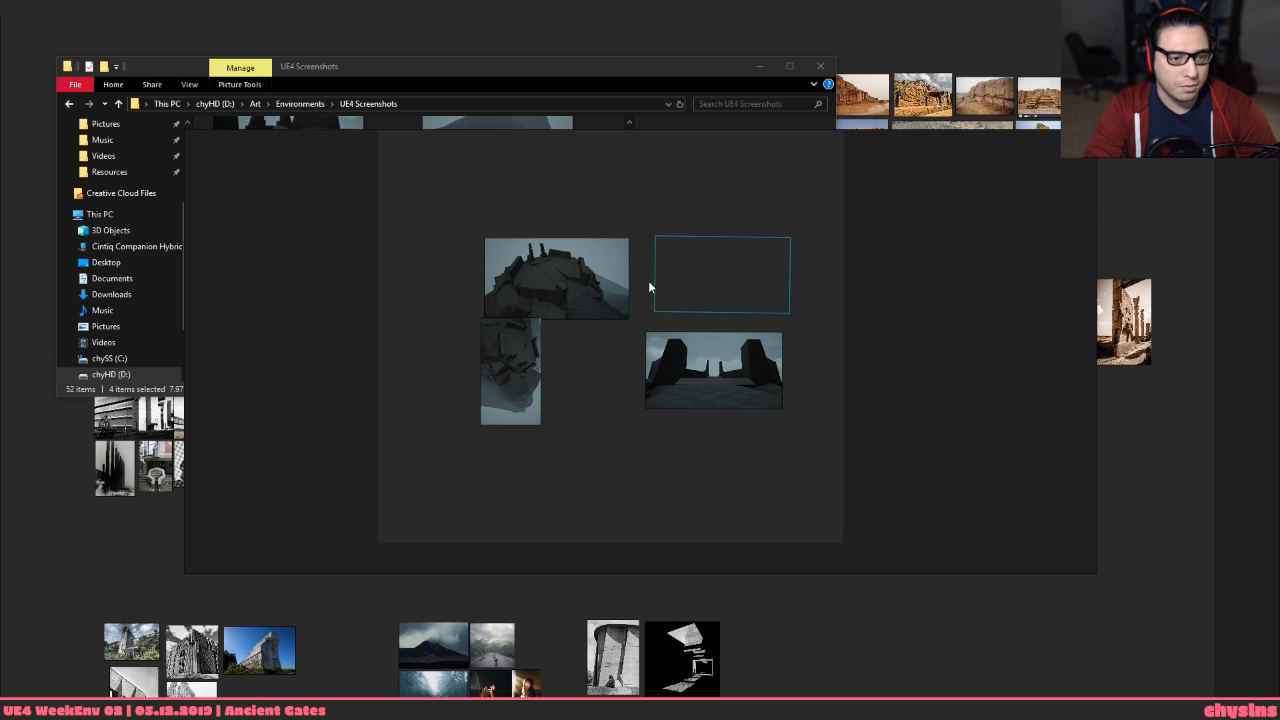
left_click_drag(649, 287, 865, 297, "ctrl+shift")
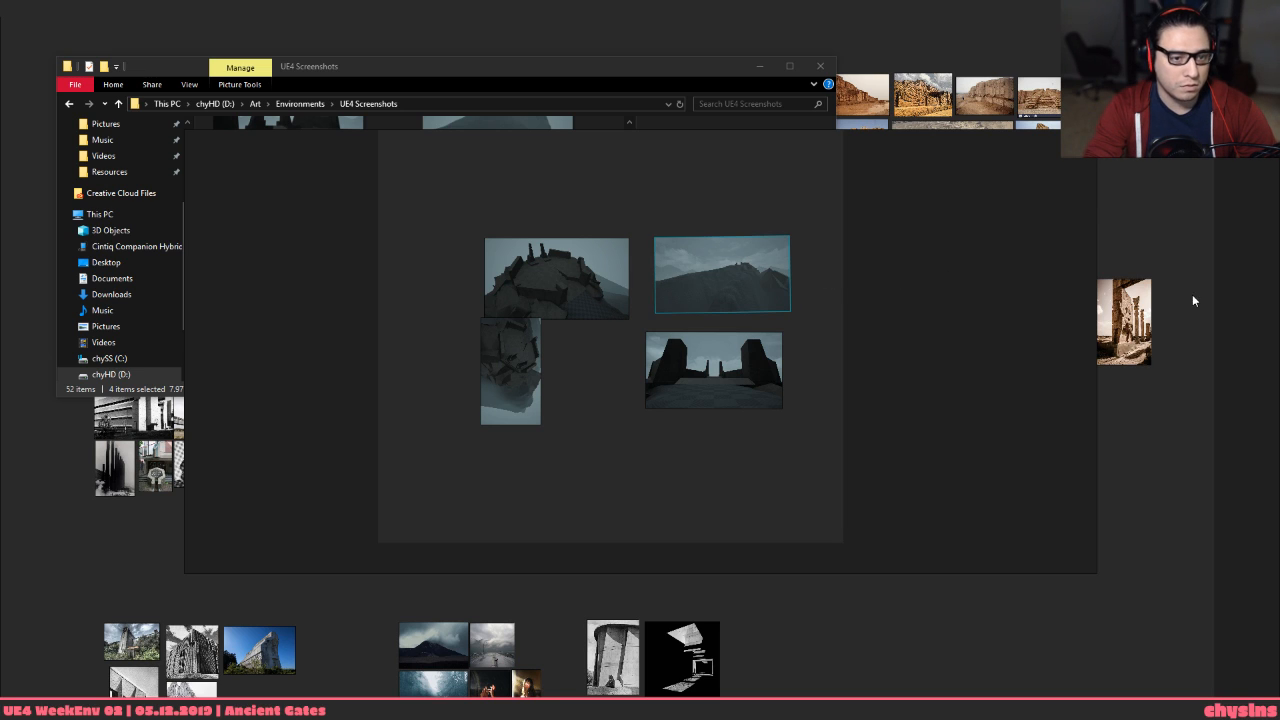
left_click(852, 314)
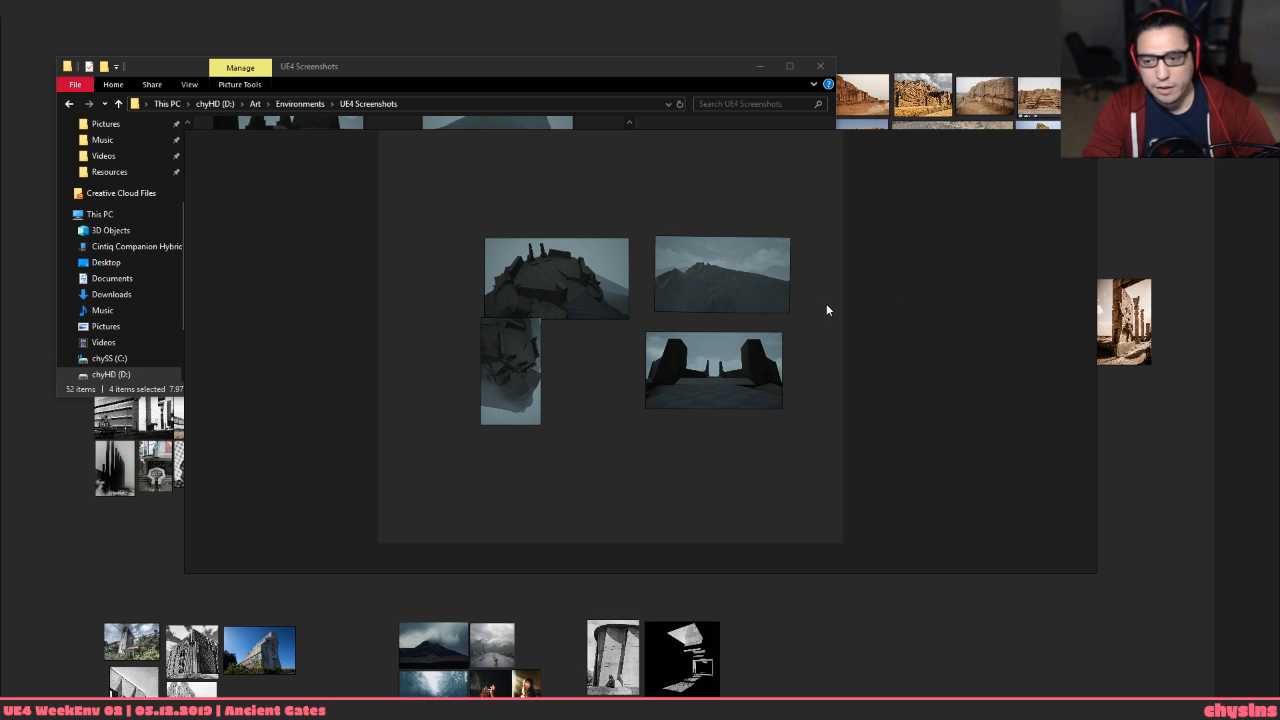
middle_click_drag(814, 311, 854, 317)
scroll(807, 336, "up", 2)
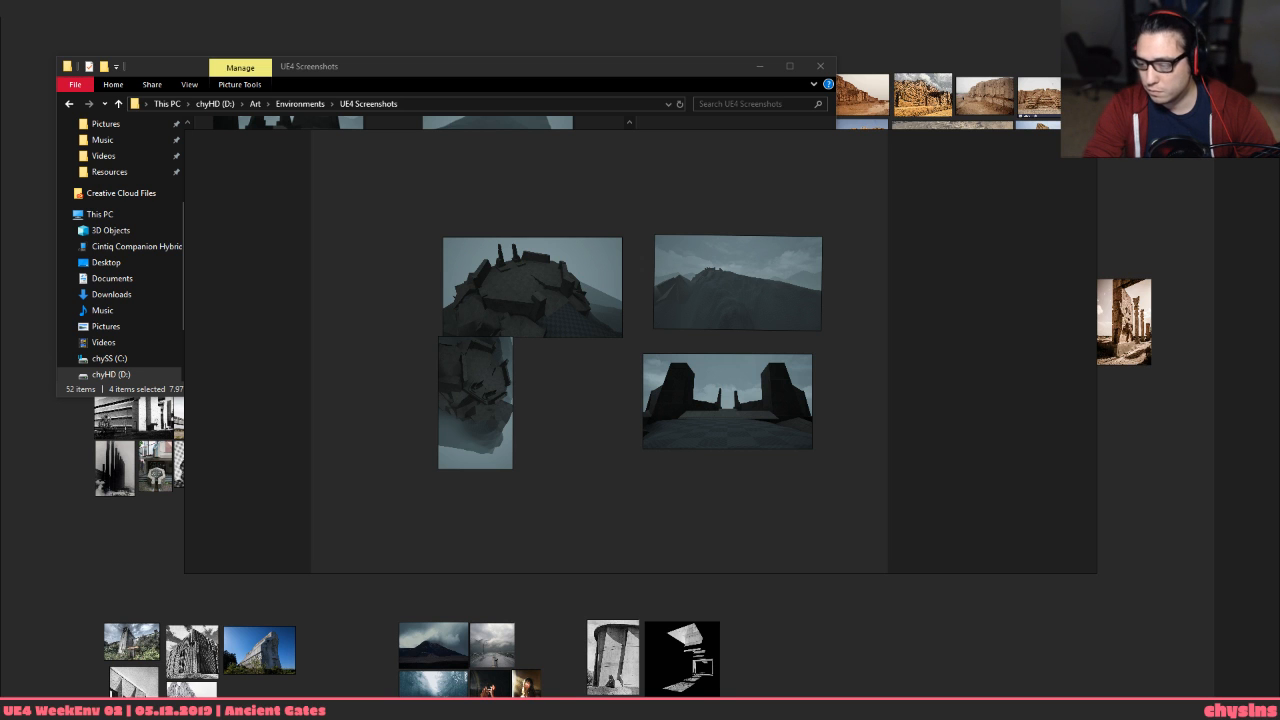
Switch to Google Chrome, open the official PureRef website through a search for "pureref" and select its web address
left_click_drag(1100, 690, 430, 8)
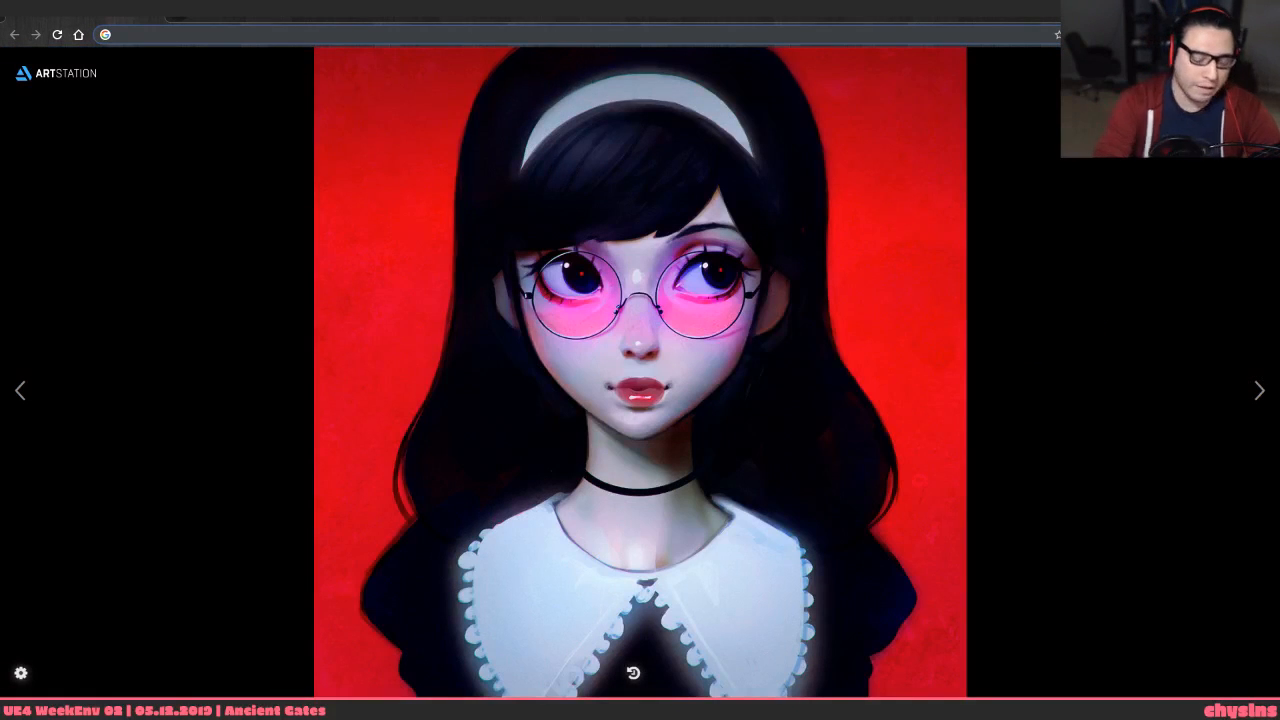
type("put")
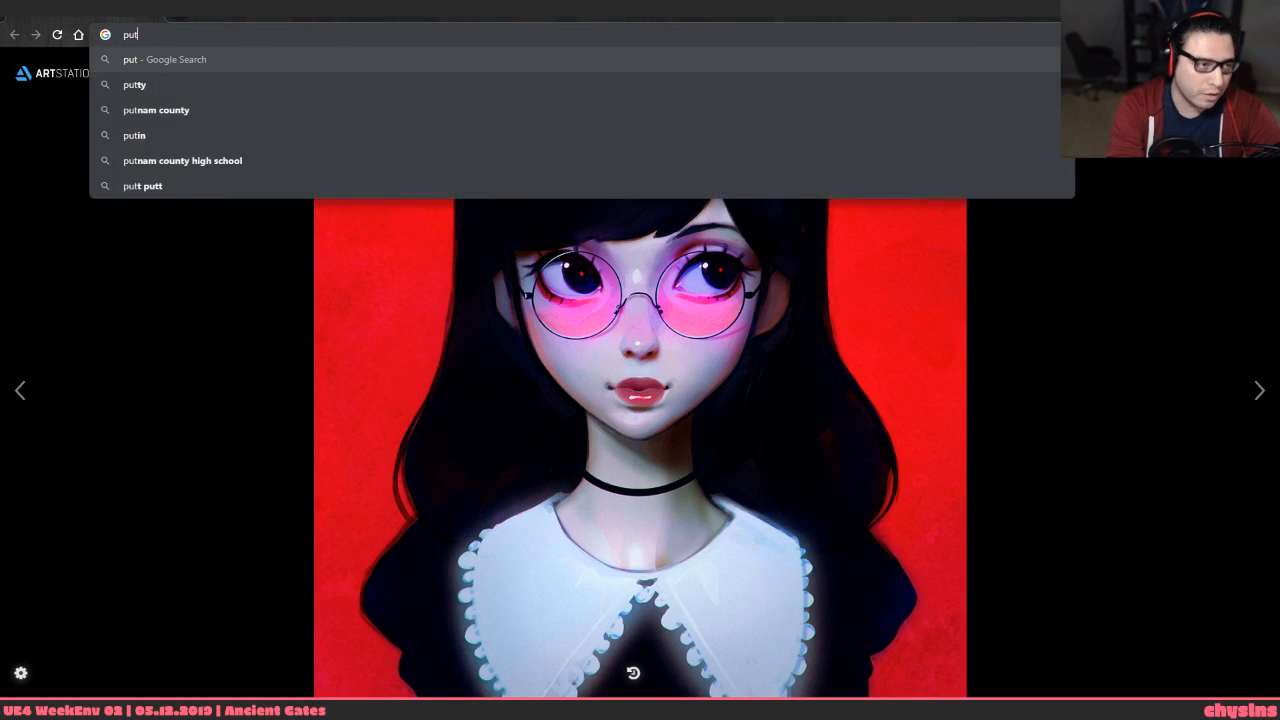
key("BackSpace")
key("BackSpace")
key("BackSpace")
type("k")
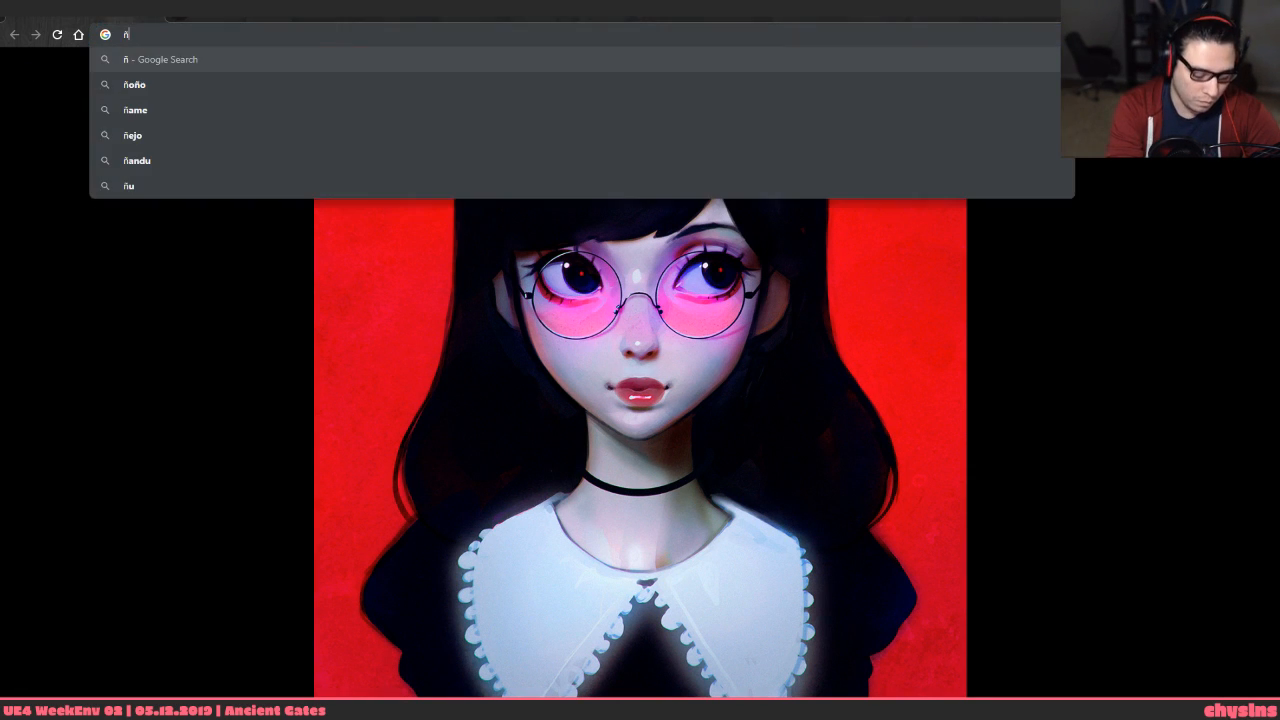
key("BackSpace")
type("pureref")
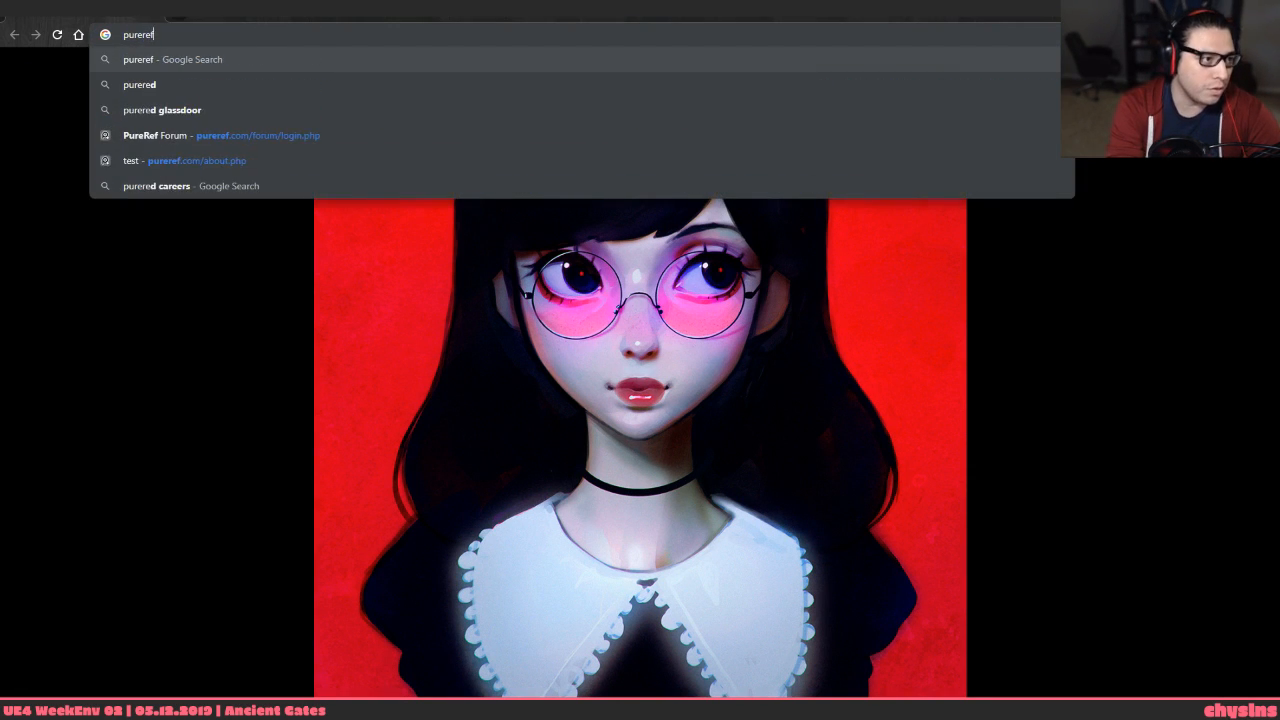
key("Return")
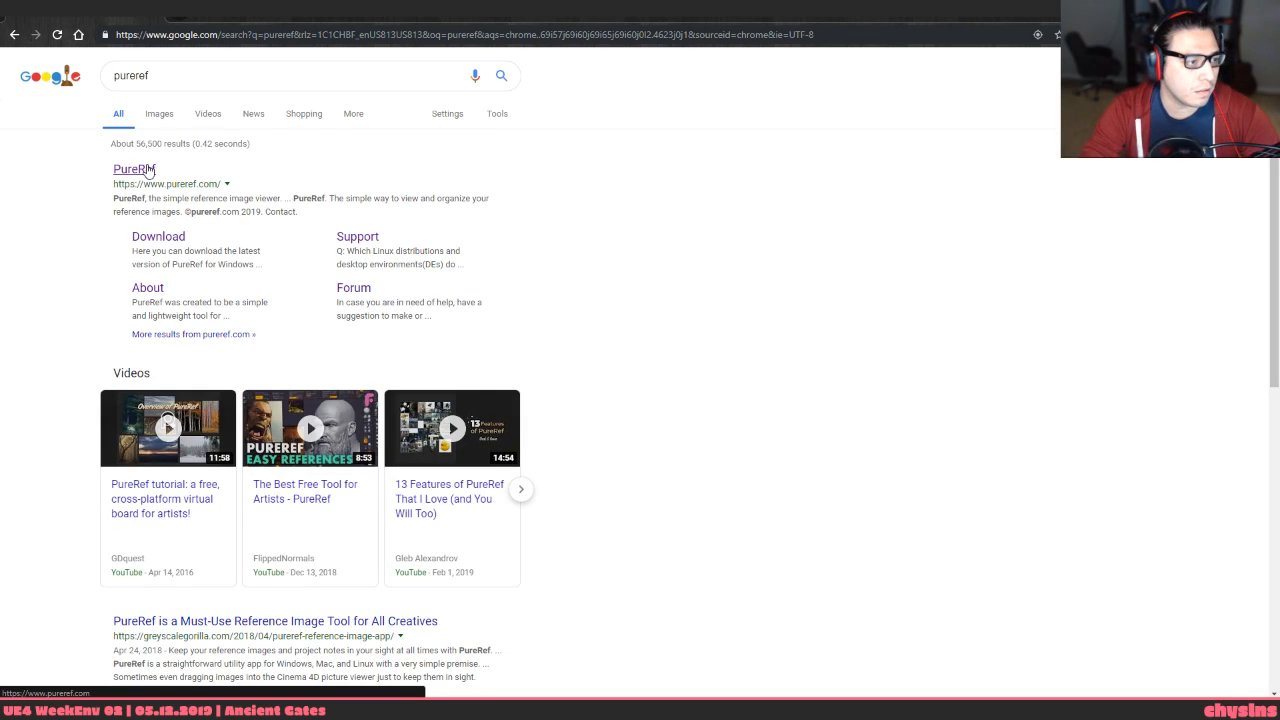
left_click(148, 170)
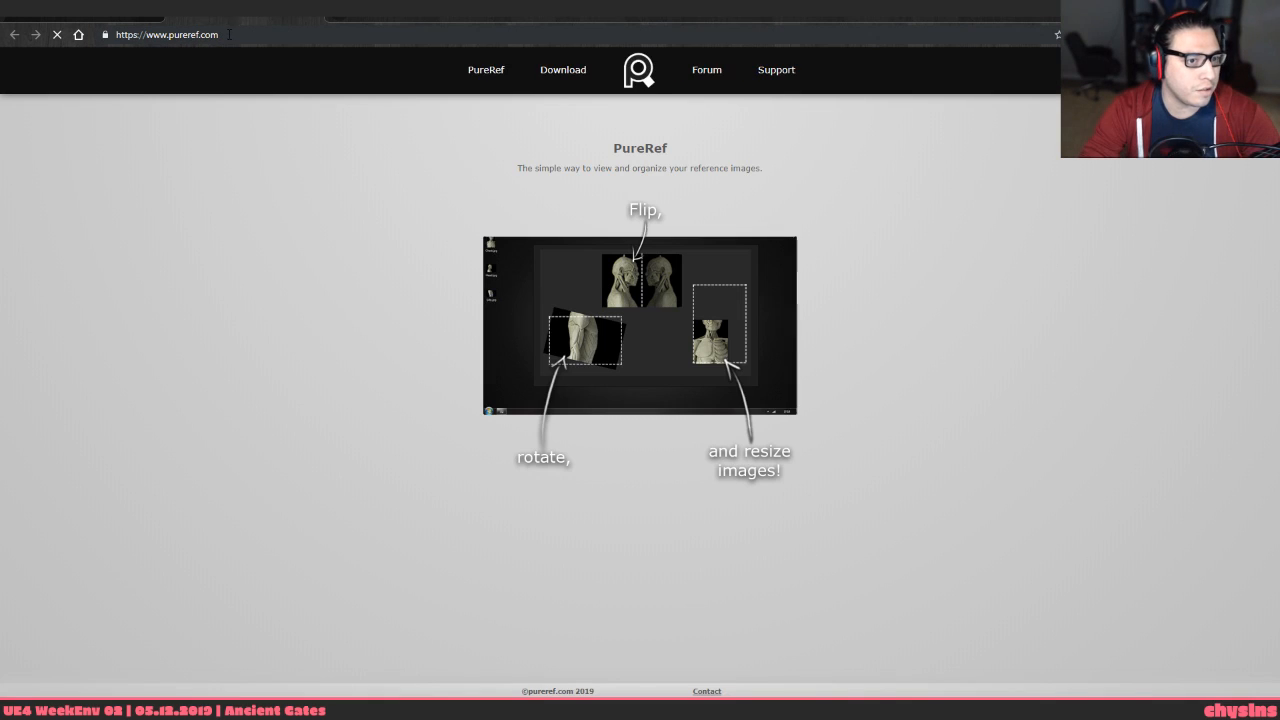
left_click(221, 36)
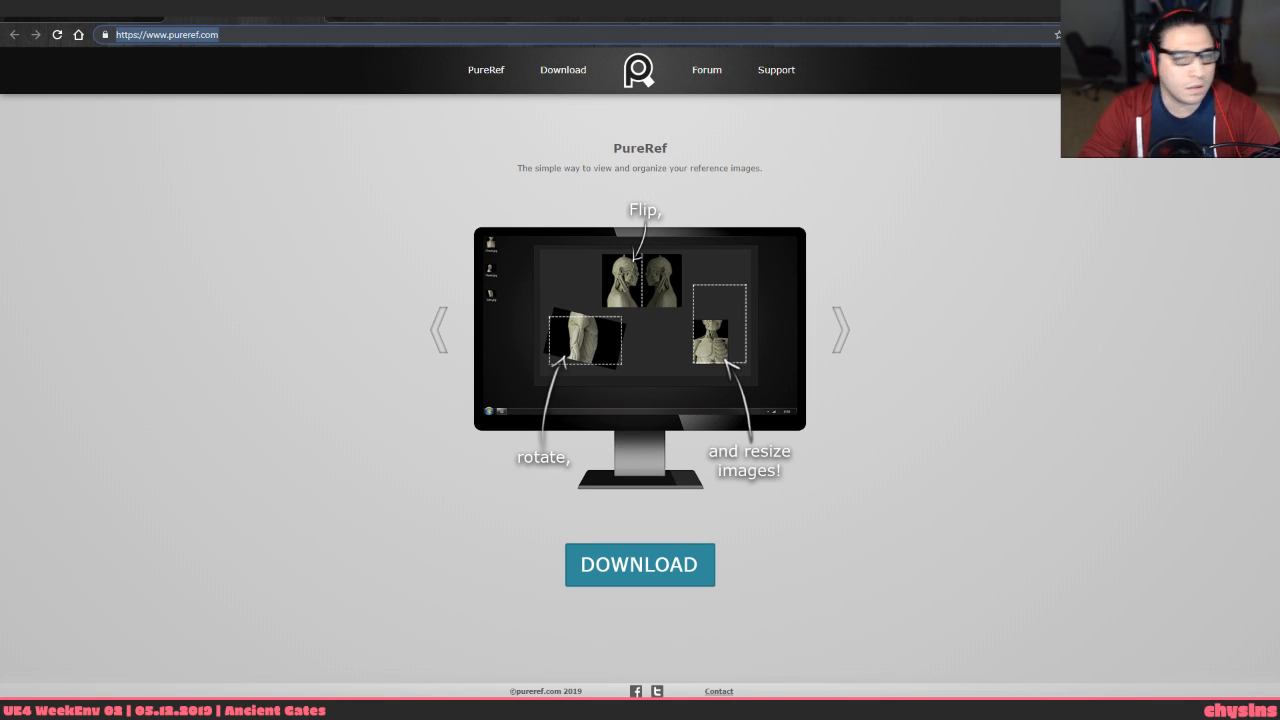
Open the PureRef download page, set the price to 0 € and highlight the message about supporting future development
left_click(563, 72)
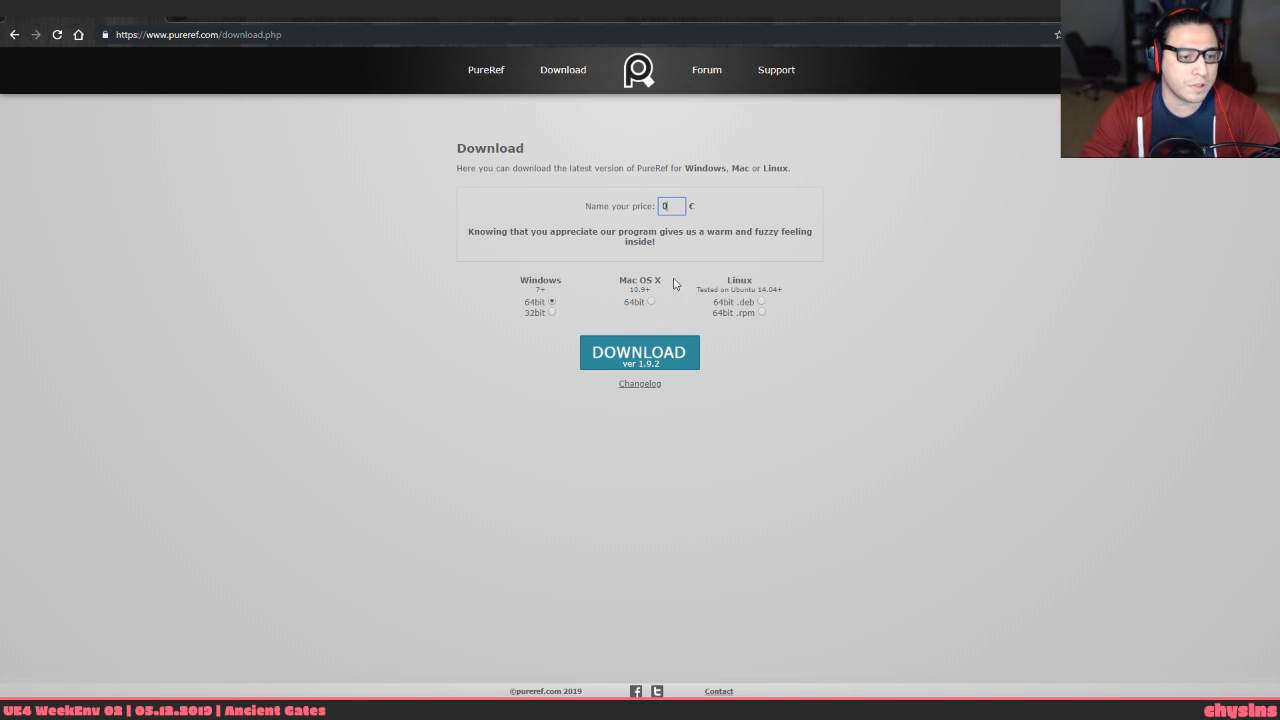
left_click(625, 207)
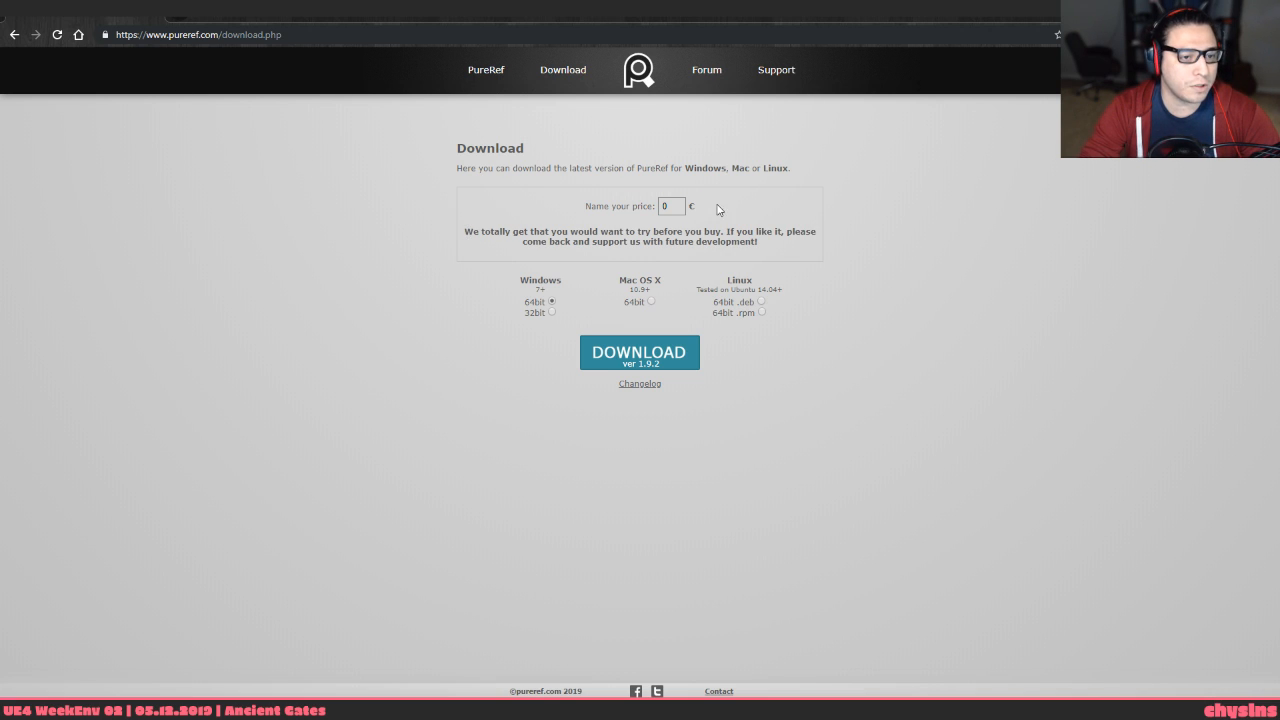
left_click_drag(719, 210, 734, 230)
left_click(757, 234)
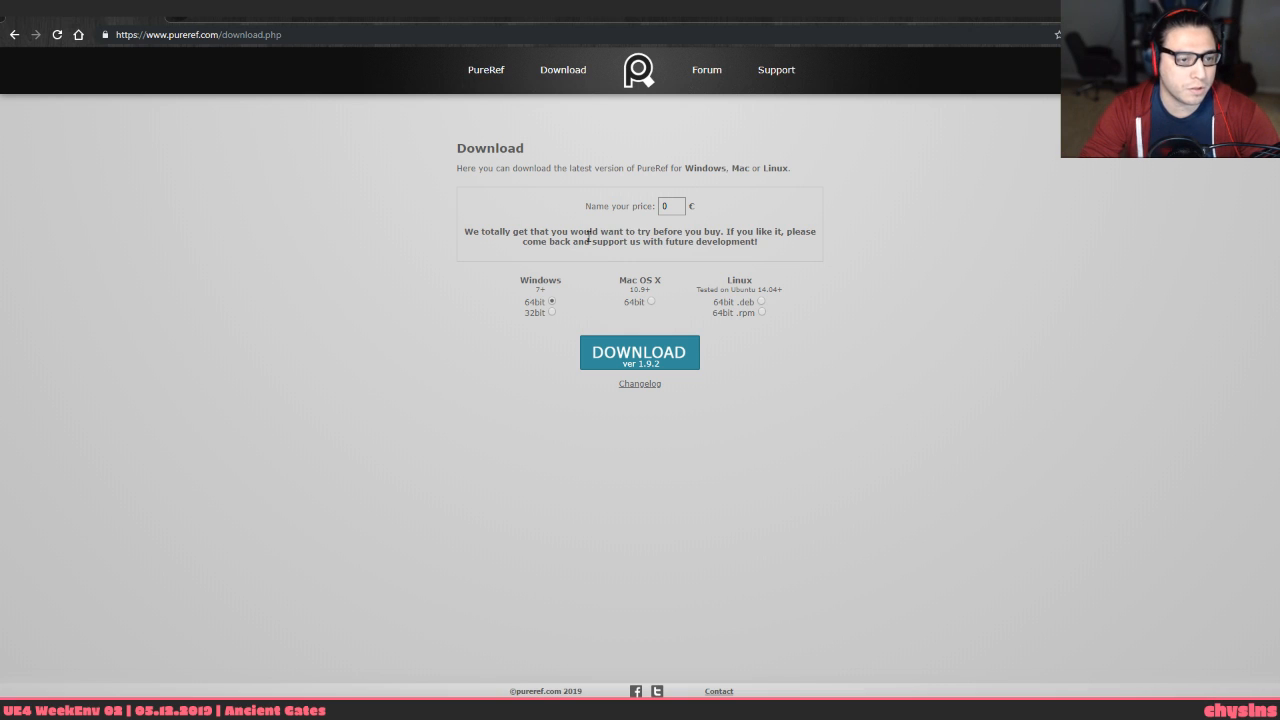
left_click_drag(589, 236, 636, 262)
left_click(757, 246)
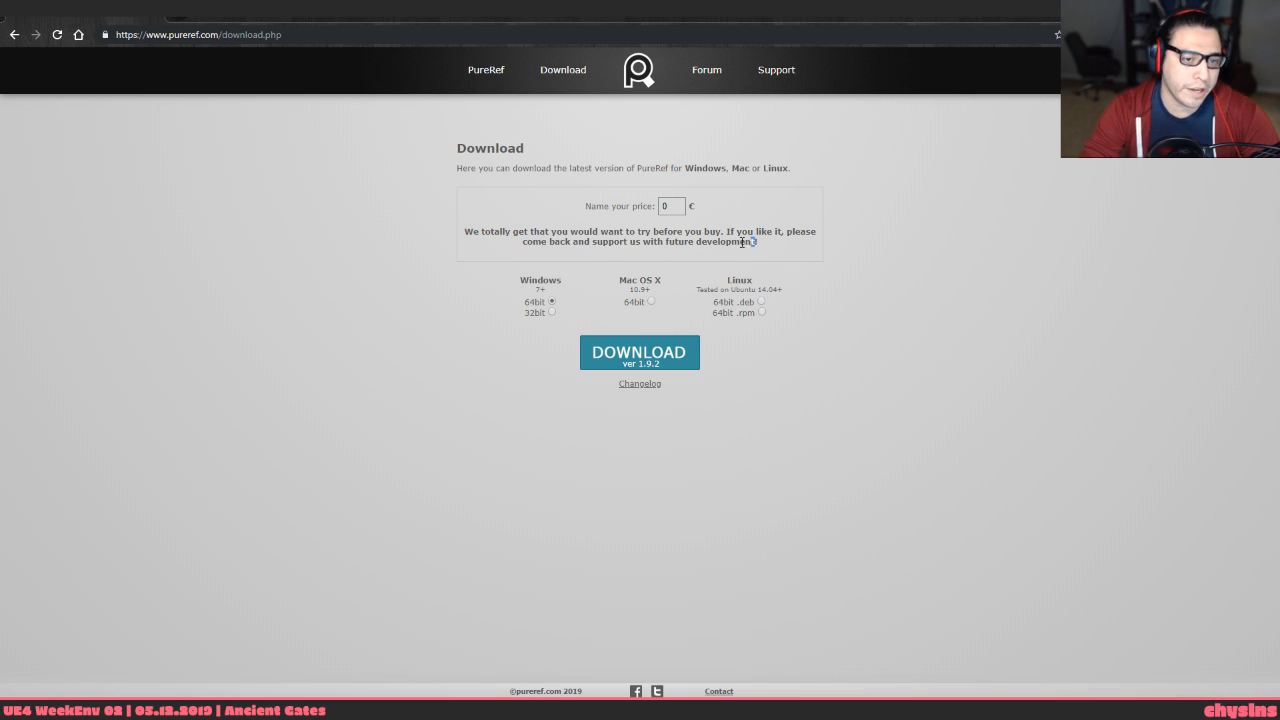
left_click_drag(742, 242, 541, 232)
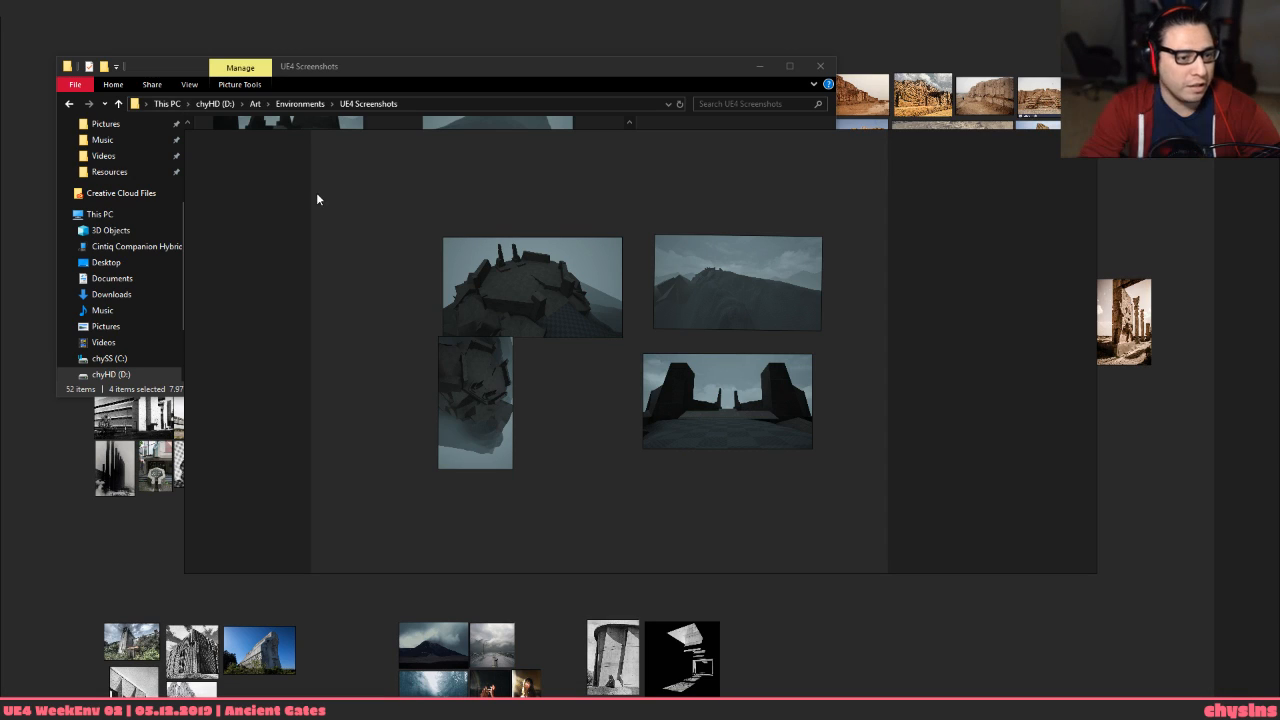
Return to the PureRef screenshot board, reset the close-up rock image's rotation and arrange the four images in a tight two-by-two grid
left_click_drag(451, 427, 624, 340)
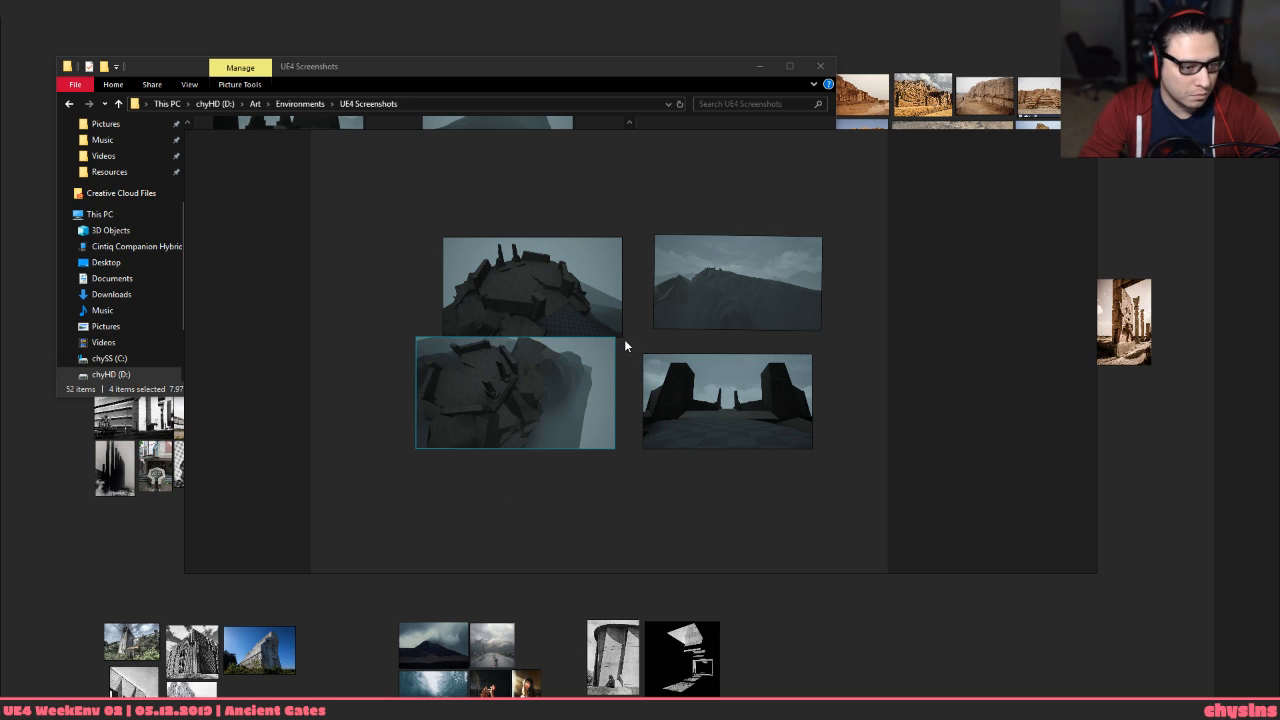
mouse_move(588, 384)
left_mouse_down()
mouse_move(608, 400)
mouse_move(588, 406)
mouse_move(598, 390)
left_mouse_up()
left_click_drag(676, 399, 666, 388)
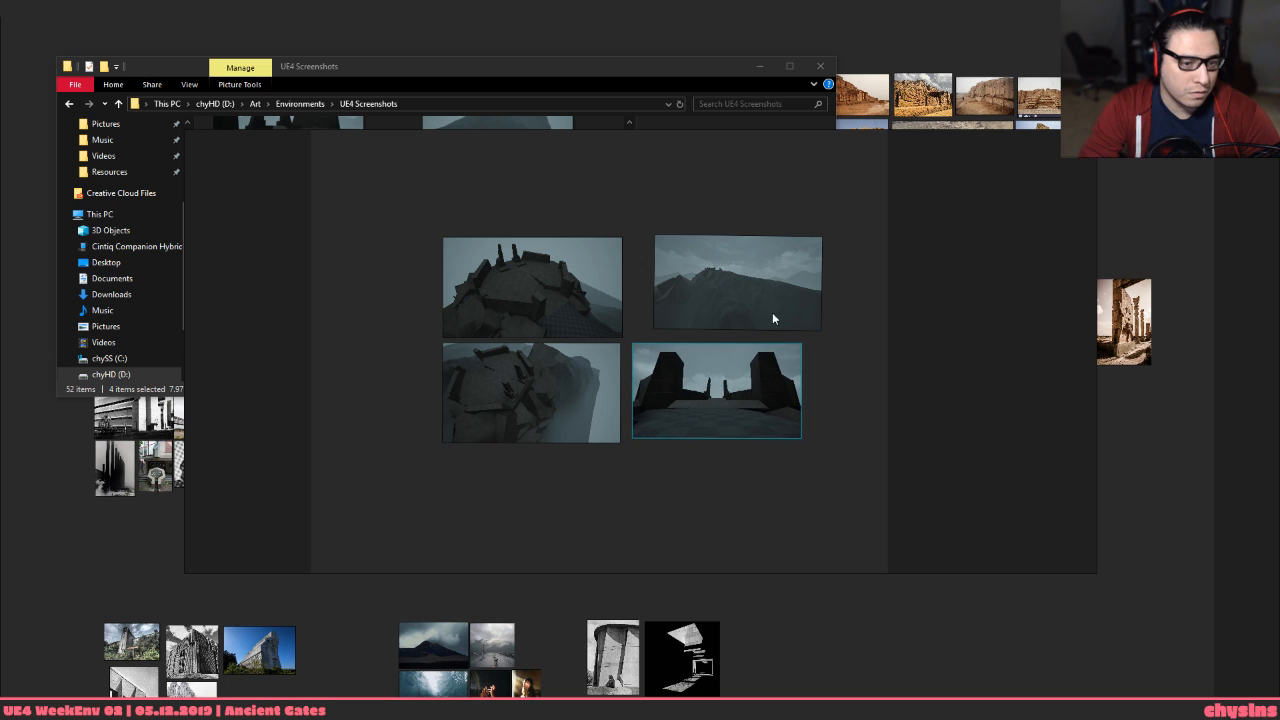
left_click_drag(772, 314, 750, 316)
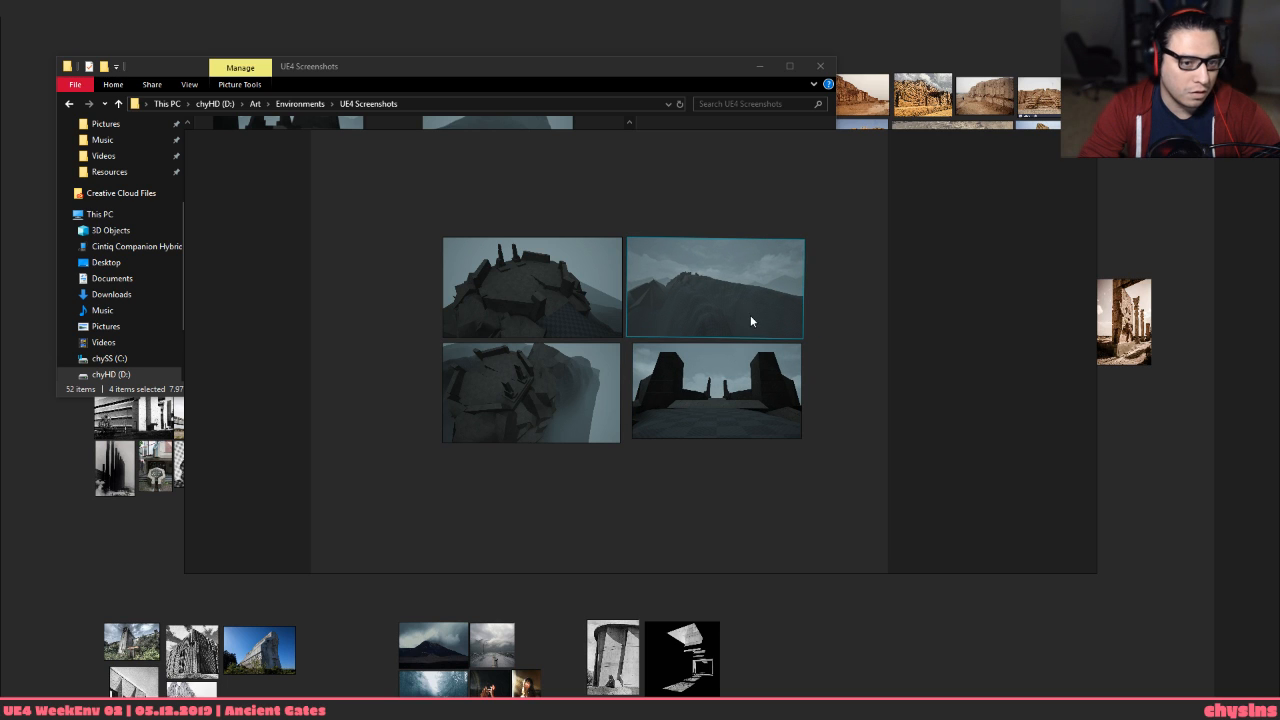
Select all four screenshots together and view the group at several zoom levels
right_click(837, 206)
left_click(758, 225)
scroll(750, 235, "down", 3)
left_click_drag(797, 203, 473, 475)
scroll(660, 380, "down", 5)
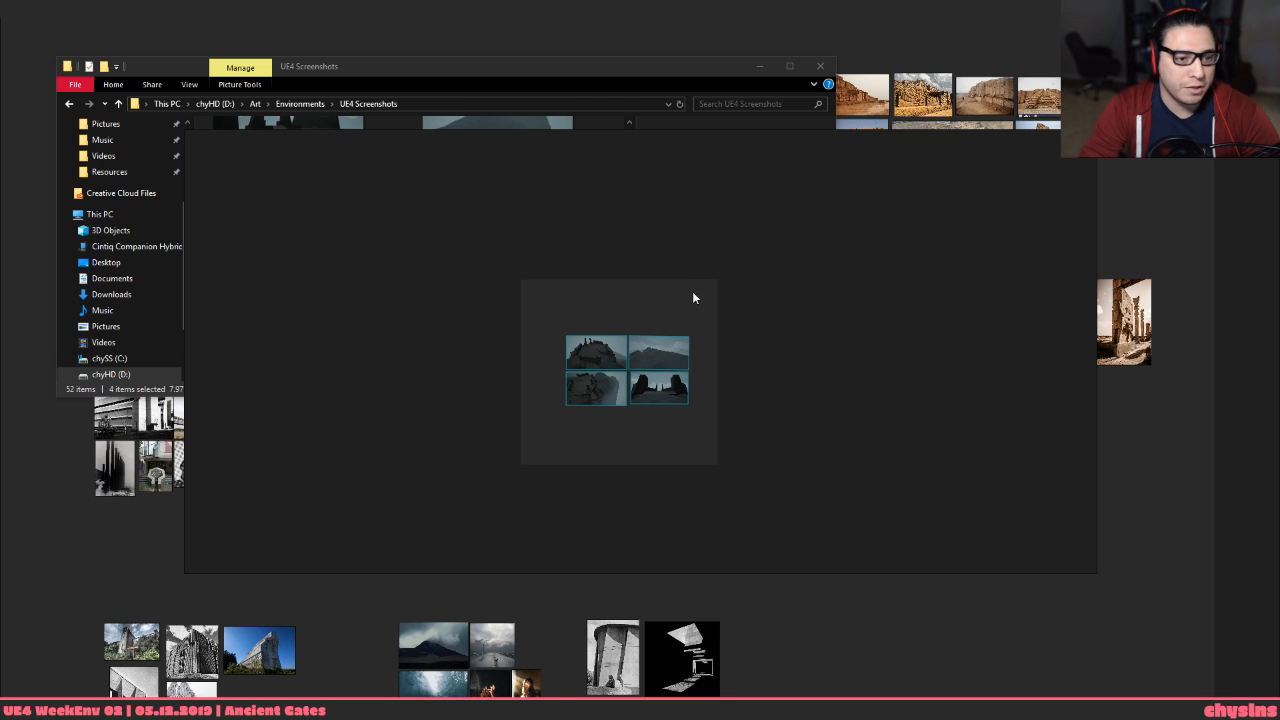
scroll(687, 350, "up", 5)
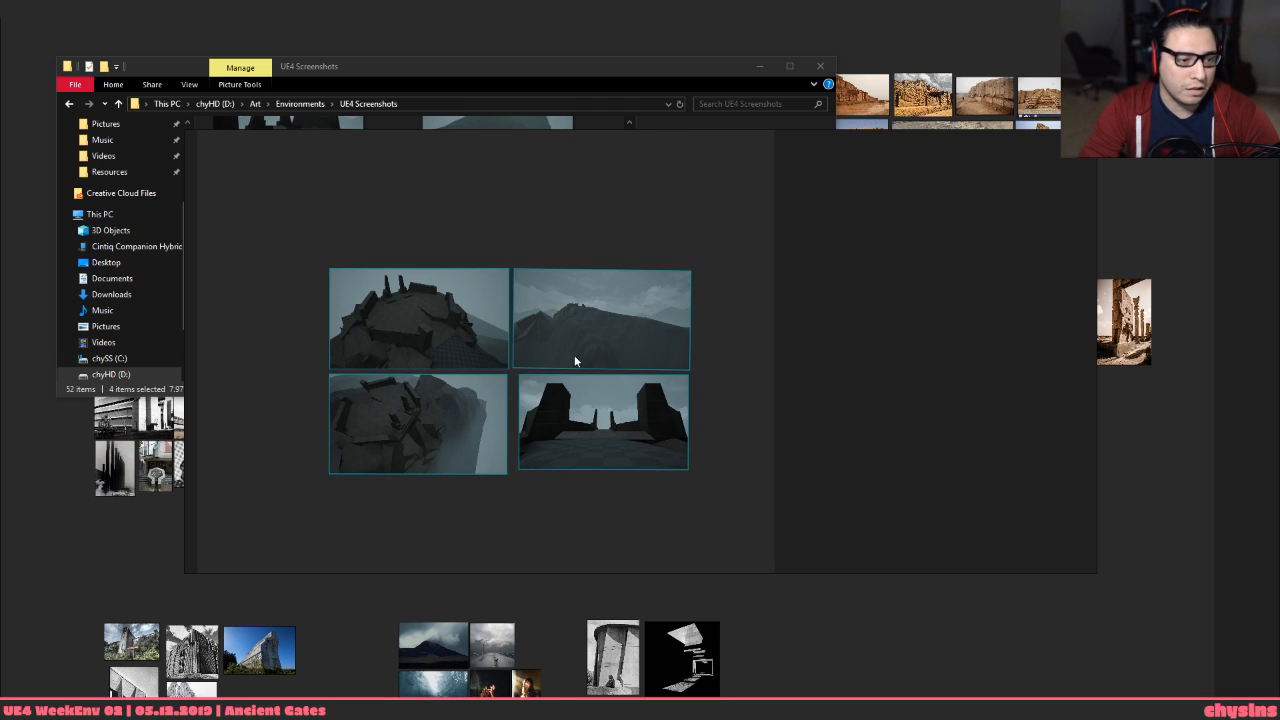
scroll(753, 328, "down", 3)
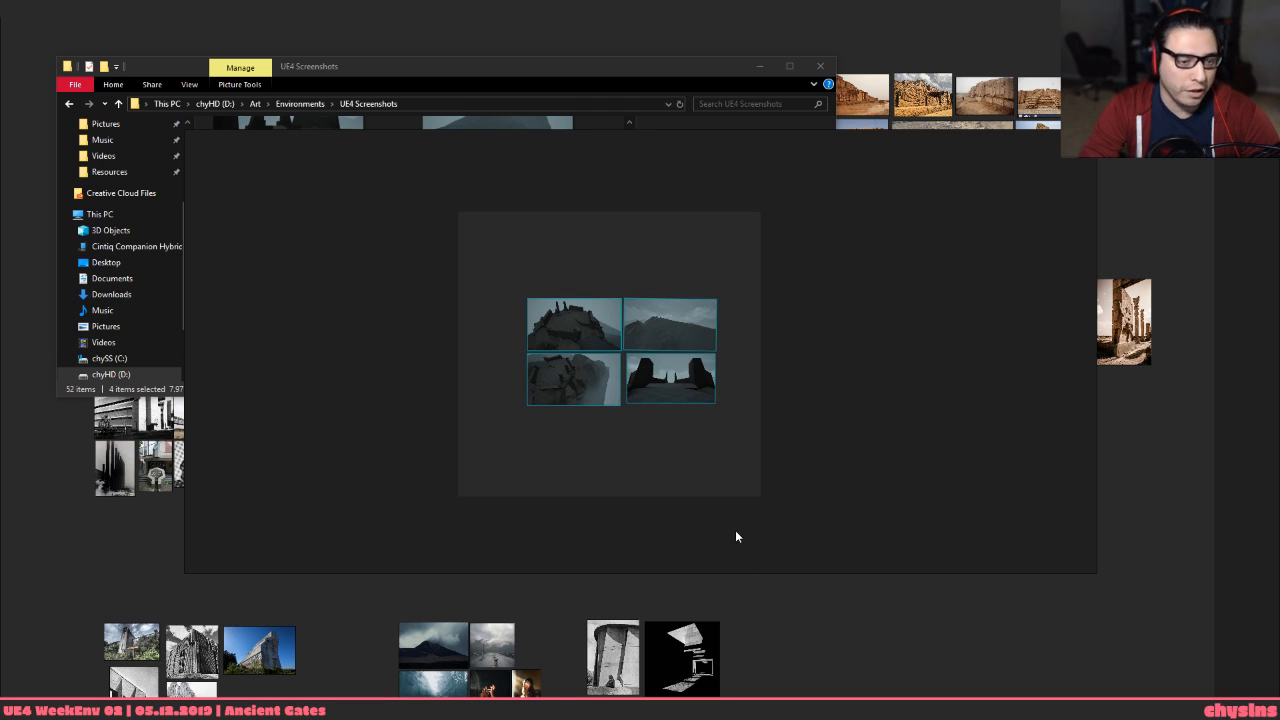
scroll(720, 405, "up", 2)
Close the four-screenshot demo board and return to the main Ancient Gates reference board
right_click(756, 401)
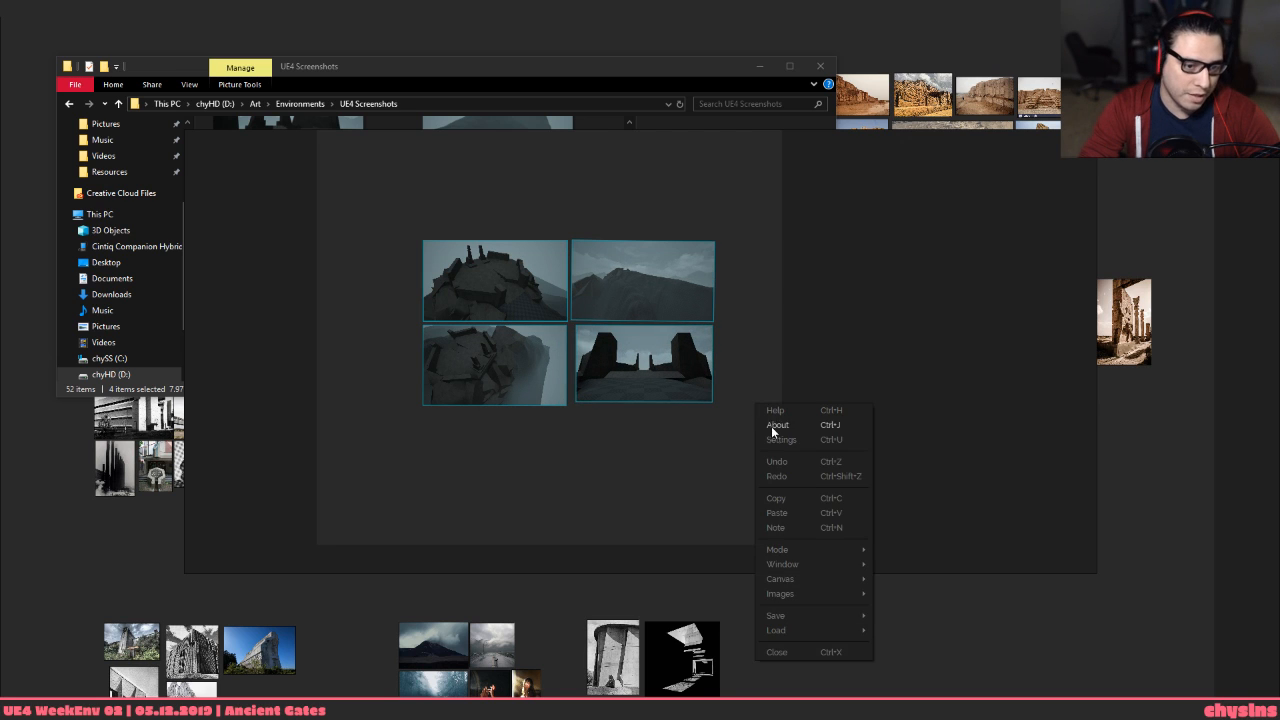
left_click(706, 527)
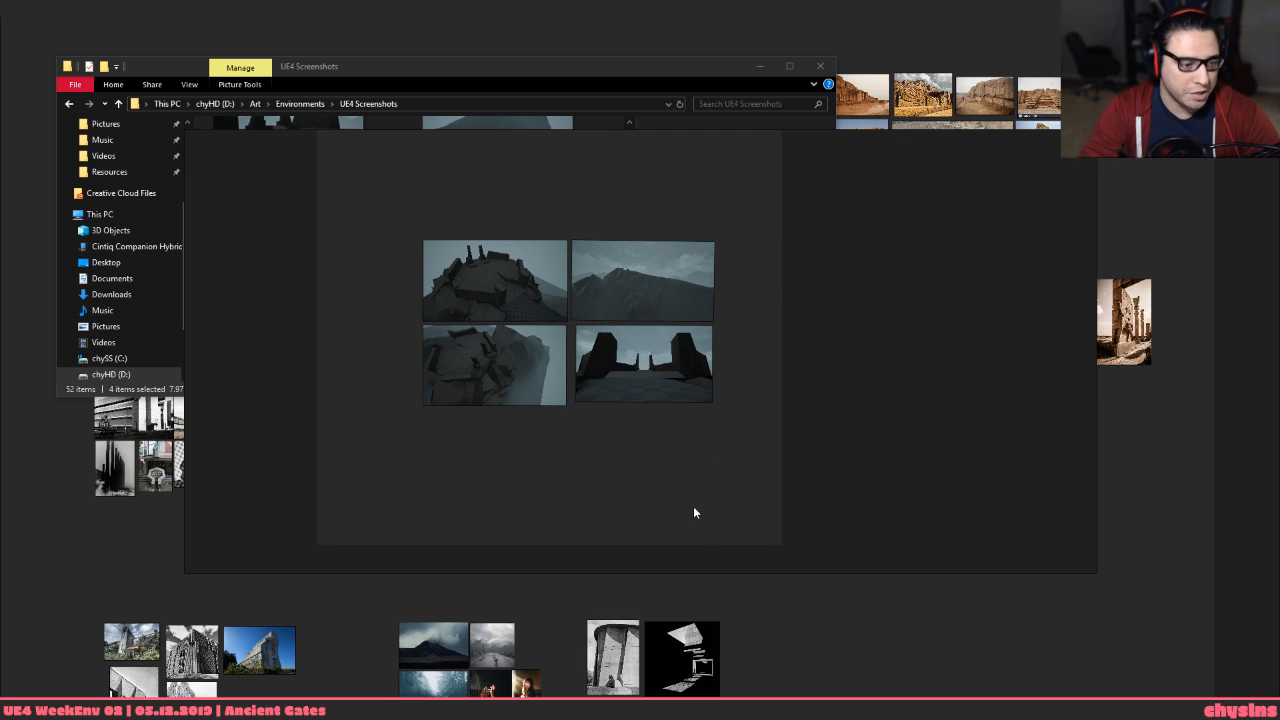
right_click(675, 518)
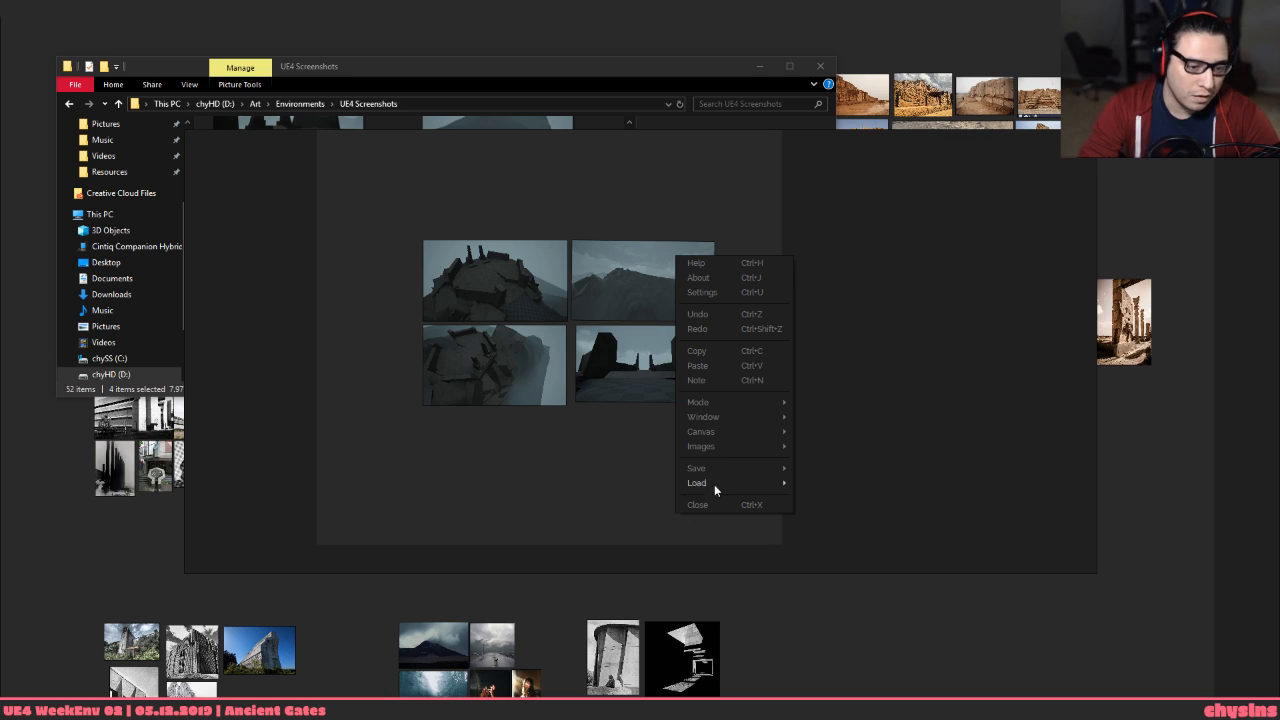
left_click(713, 506)
scroll(780, 464, "down", 4)
left_click(766, 450)
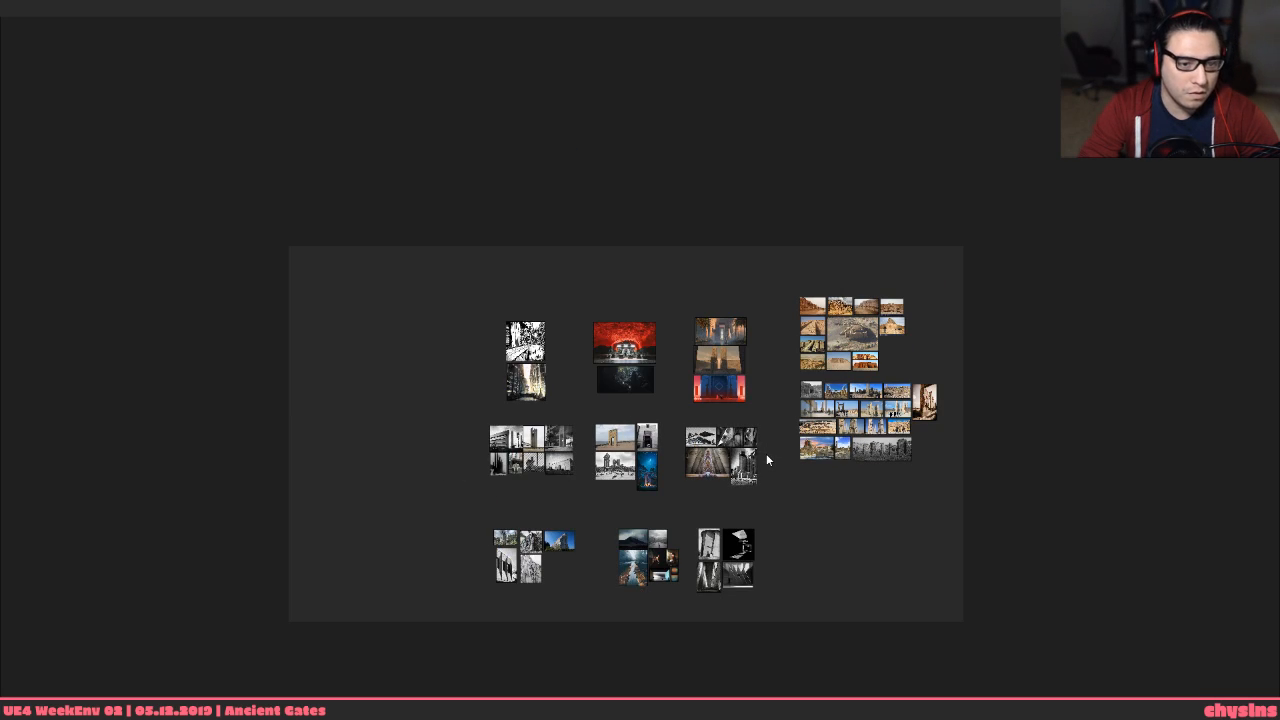
Examine the reference groups across the board, going in close on the brickwork in the ziggurat photos
scroll(766, 456, "down", 1)
scroll(767, 459, "up", 3)
middle_click_drag(760, 469, 724, 392)
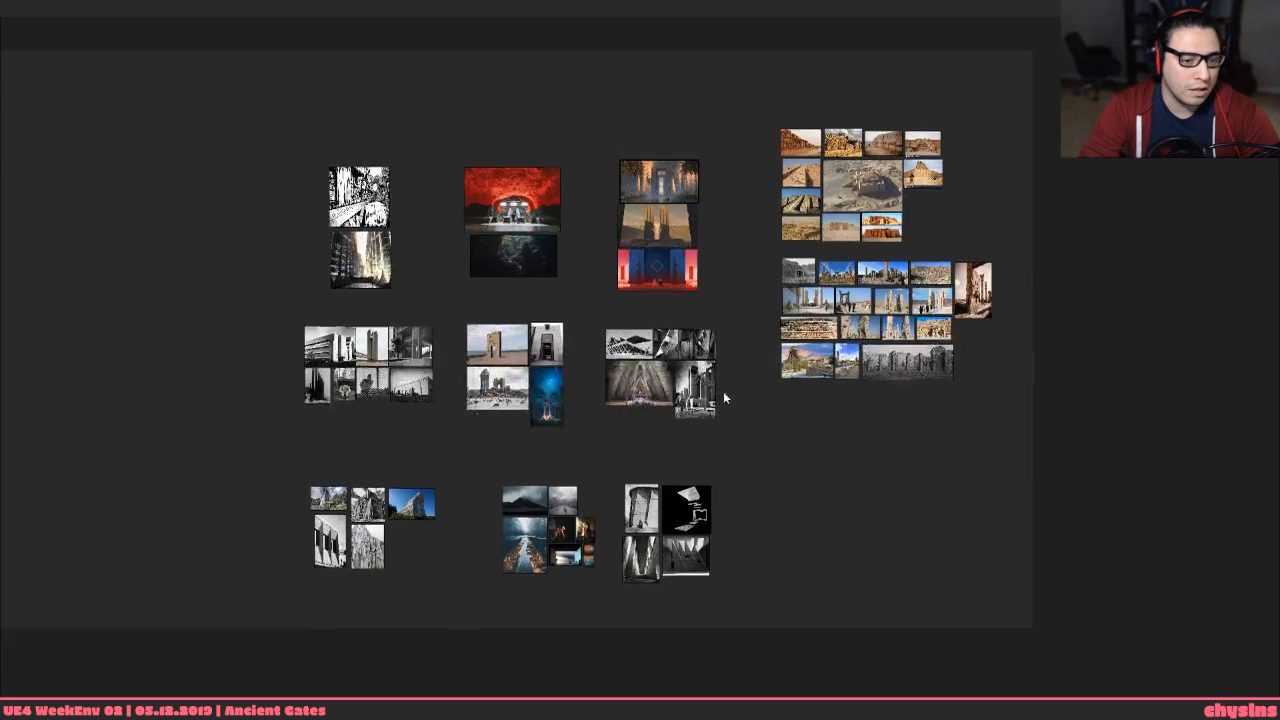
scroll(709, 377, "up", 8)
middle_click_drag(602, 379, 1108, 312)
scroll(1108, 312, "down", 2)
middle_click_drag(24, 482, 1090, 490)
middle_click_drag(200, 452, 958, 294)
scroll(855, 443, "up", 8)
scroll(861, 445, "down", 9)
middle_click_drag(727, 453, 975, 495)
scroll(980, 505, "down", 7)
middle_click_drag(1196, 329, 611, 477)
middle_click_drag(930, 460, 633, 432)
middle_click_drag(735, 249, 564, 340)
scroll(682, 438, "down", 4)
mouse_move(623, 265)
middle_mouse_down()
mouse_move(682, 438)
mouse_move(545, 467)
middle_mouse_up()
middle_click_drag(825, 173, 746, 243)
scroll(747, 245, "up", 12)
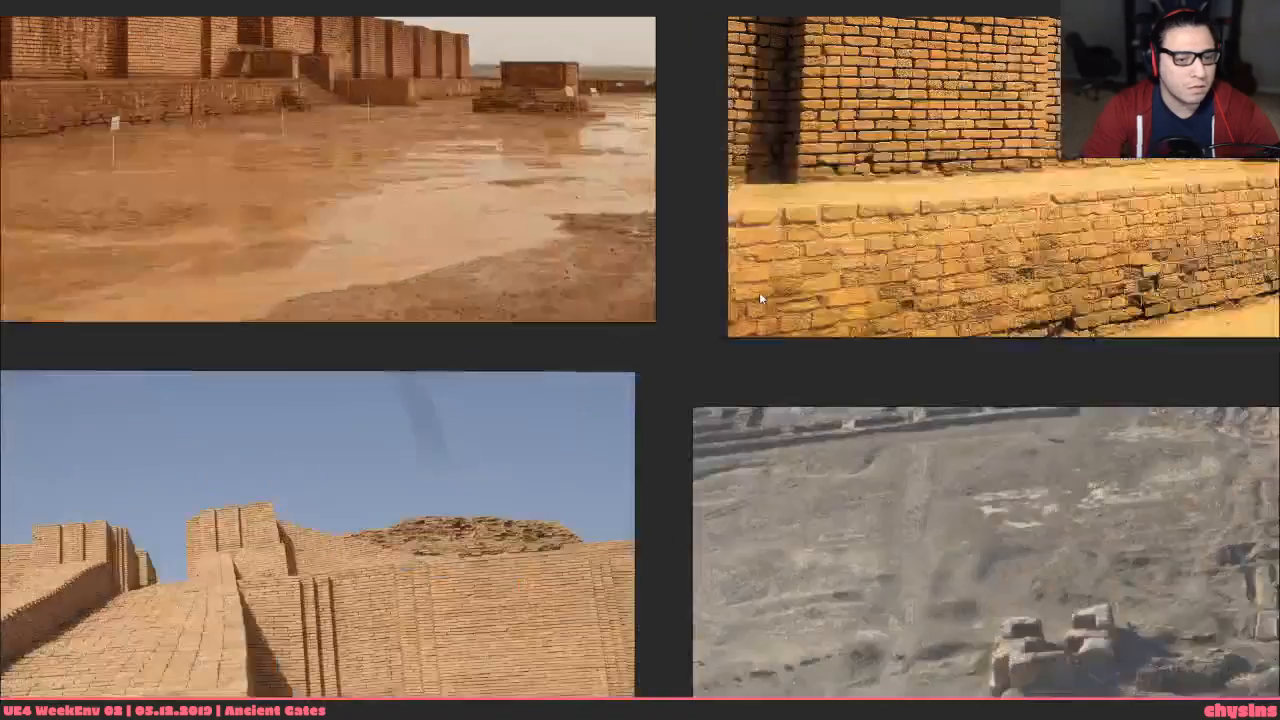
scroll(759, 292, "down", 12)
scroll(512, 459, "up", 6)
scroll(512, 460, "down", 2)
mouse_move(232, 577)
middle_mouse_down()
mouse_move(667, 405)
mouse_move(1030, 168)
middle_mouse_up()
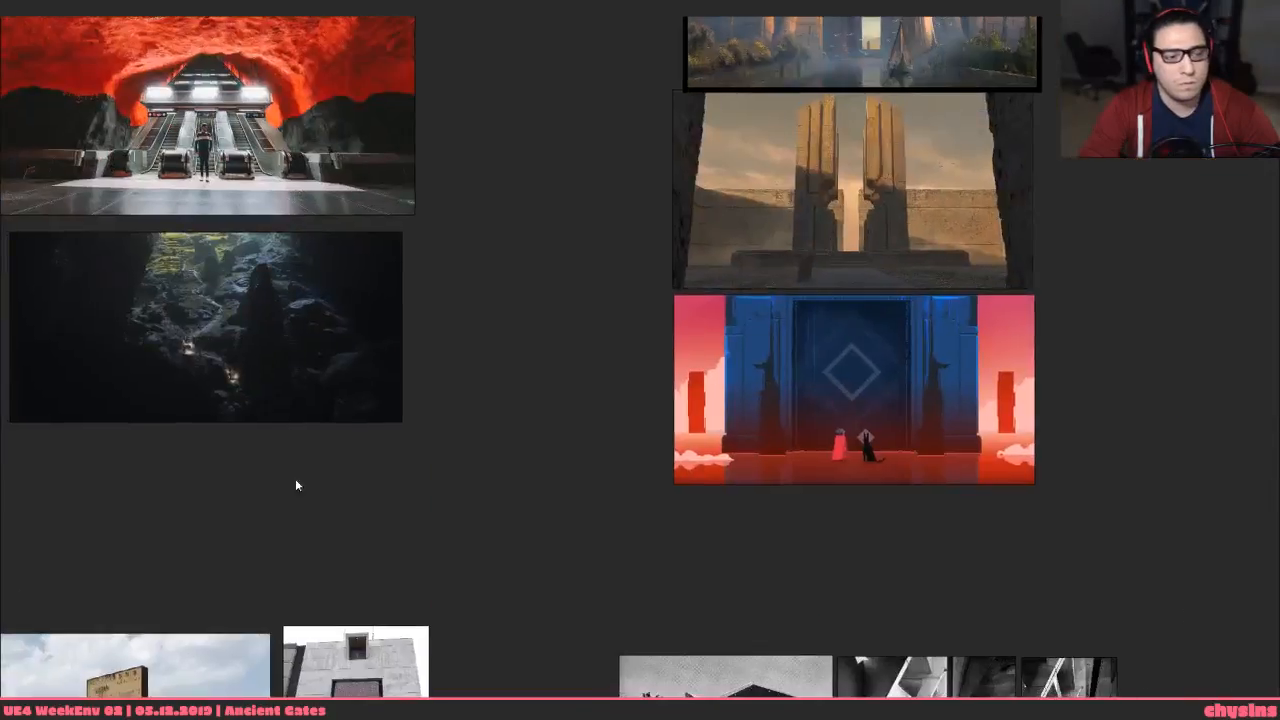
Inspect the red escalator cavern, dark cave, ink canyon and tall hall images above the building photos
middle_click_drag(295, 480, 752, 493)
middle_click_drag(323, 423, 729, 432)
middle_click_drag(591, 376, 676, 502)
scroll(587, 420, "up", 6)
middle_click_drag(587, 421, 521, 374)
scroll(611, 488, "down", 6)
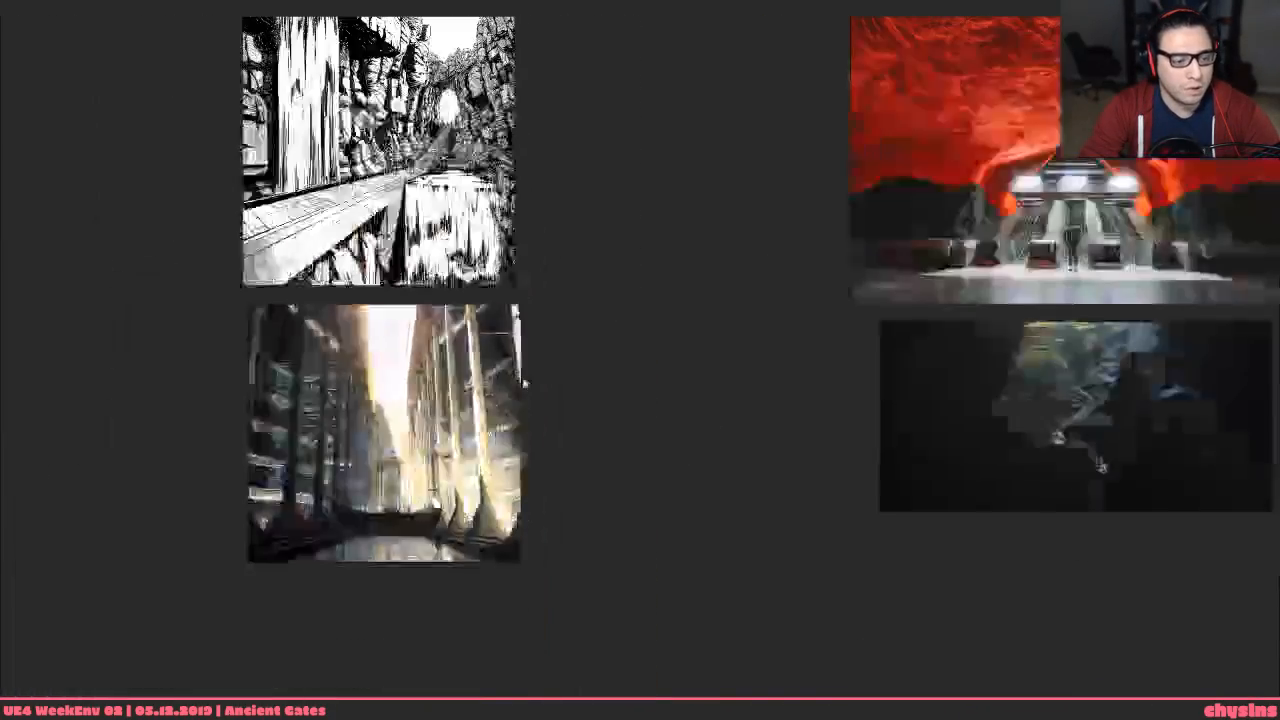
middle_click_drag(603, 513, 466, 120)
scroll(592, 285, "down", 2)
middle_click_drag(606, 394, 704, 341)
Select the group of mostly black-and-white concrete building photos and shift it slightly up and to the left
left_click_drag(705, 322, 300, 518)
left_click_drag(655, 452, 627, 439)
middle_click_drag(627, 439, 413, 440)
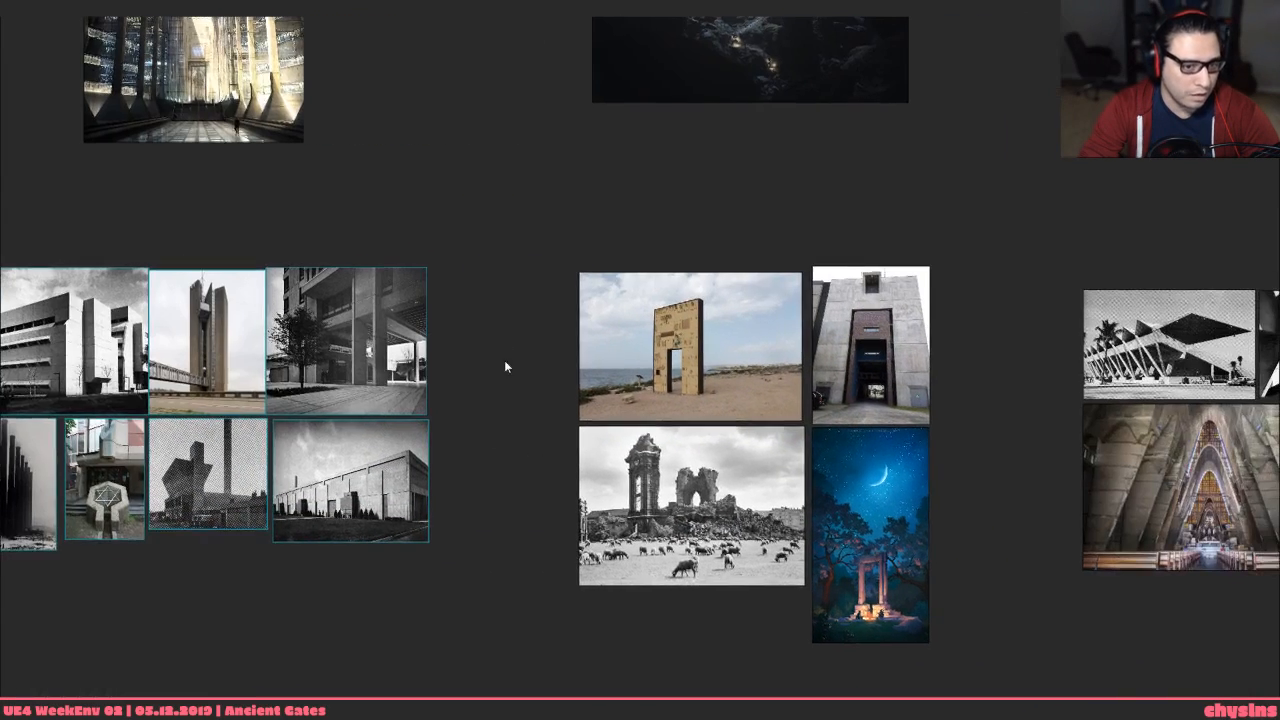
Select the freestanding sandstone gate and ruined church photos, clear the selection and look over the neighbouring architecture groups
left_click_drag(520, 349, 758, 494)
middle_click_drag(786, 397, 441, 324)
scroll(737, 357, "up", 3)
scroll(697, 316, "down", 1)
scroll(697, 316, "down", 1)
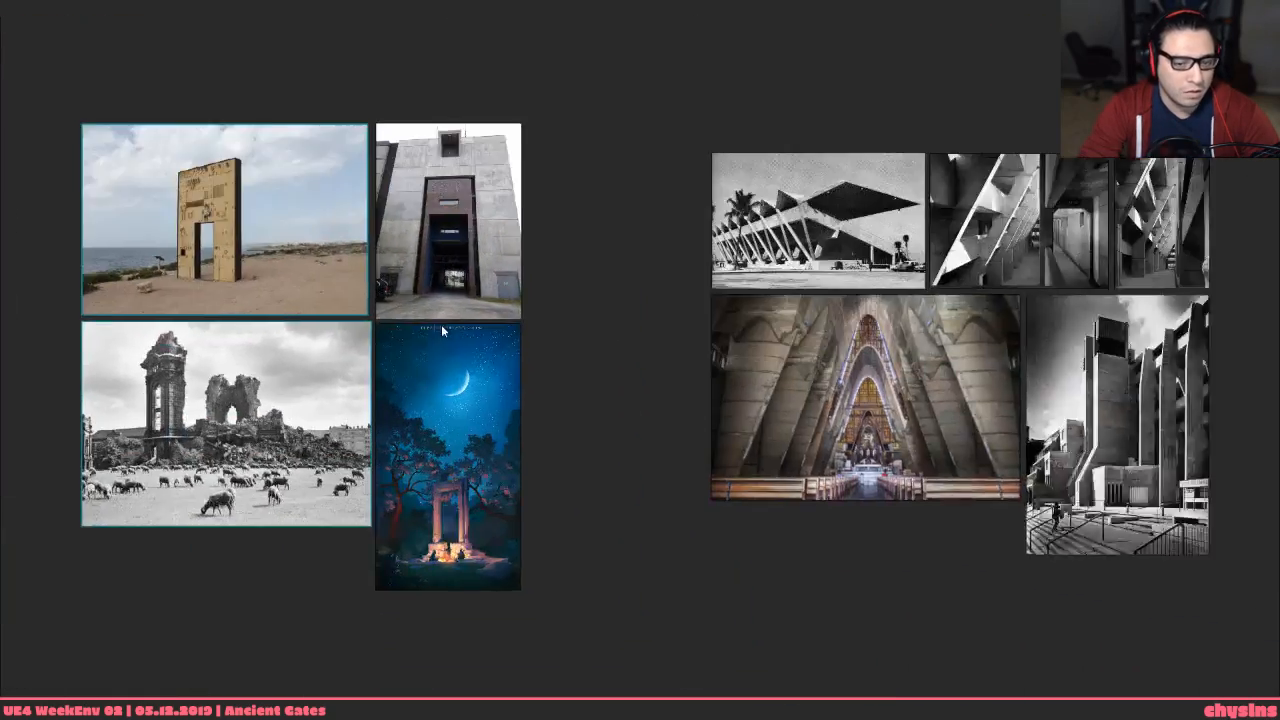
scroll(441, 324, "down", 1)
middle_click_drag(616, 399, 541, 427)
left_click(541, 427)
scroll(841, 364, "down", 1)
middle_click_drag(970, 323, 509, 362)
scroll(891, 397, "down", 1)
scroll(713, 234, "down", 1)
middle_click_drag(698, 335, 747, 164)
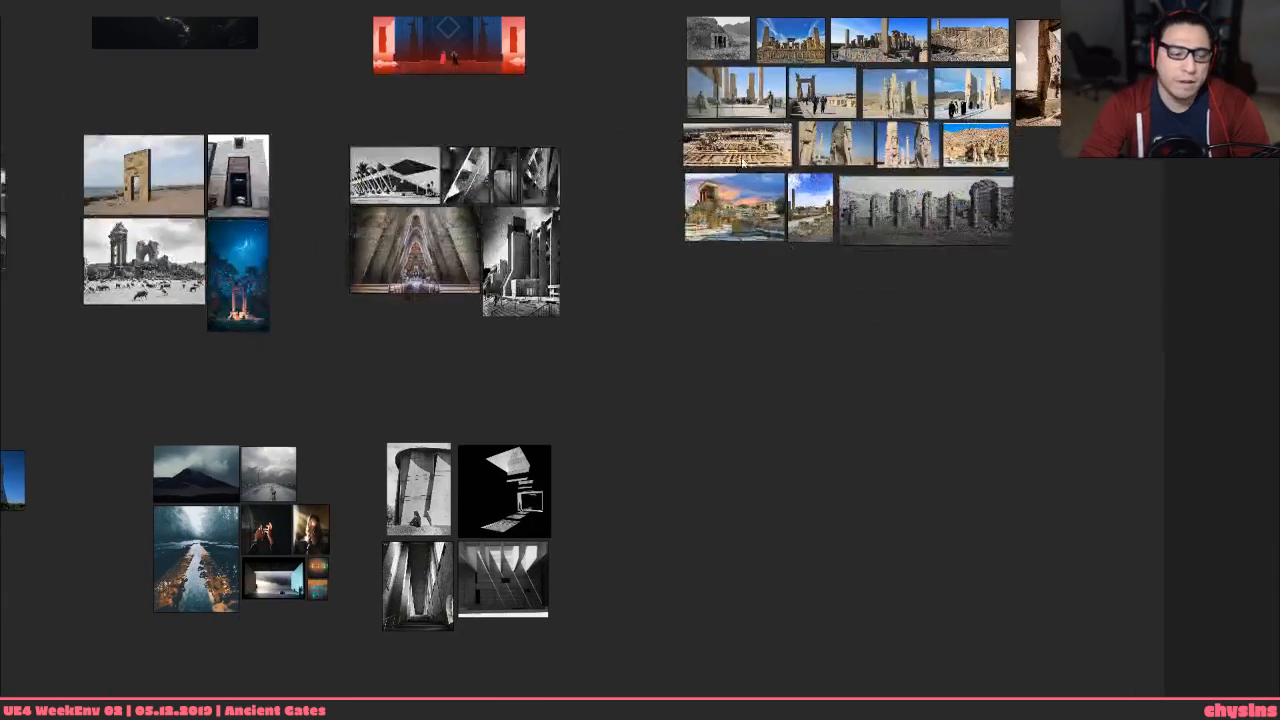
middle_click_drag(624, 246, 878, 173)
Move the four-photo light-and-shadow group to the right and nudge the moody landscape group slightly up and left
left_click_drag(784, 332, 622, 642)
left_click_drag(642, 546, 707, 531)
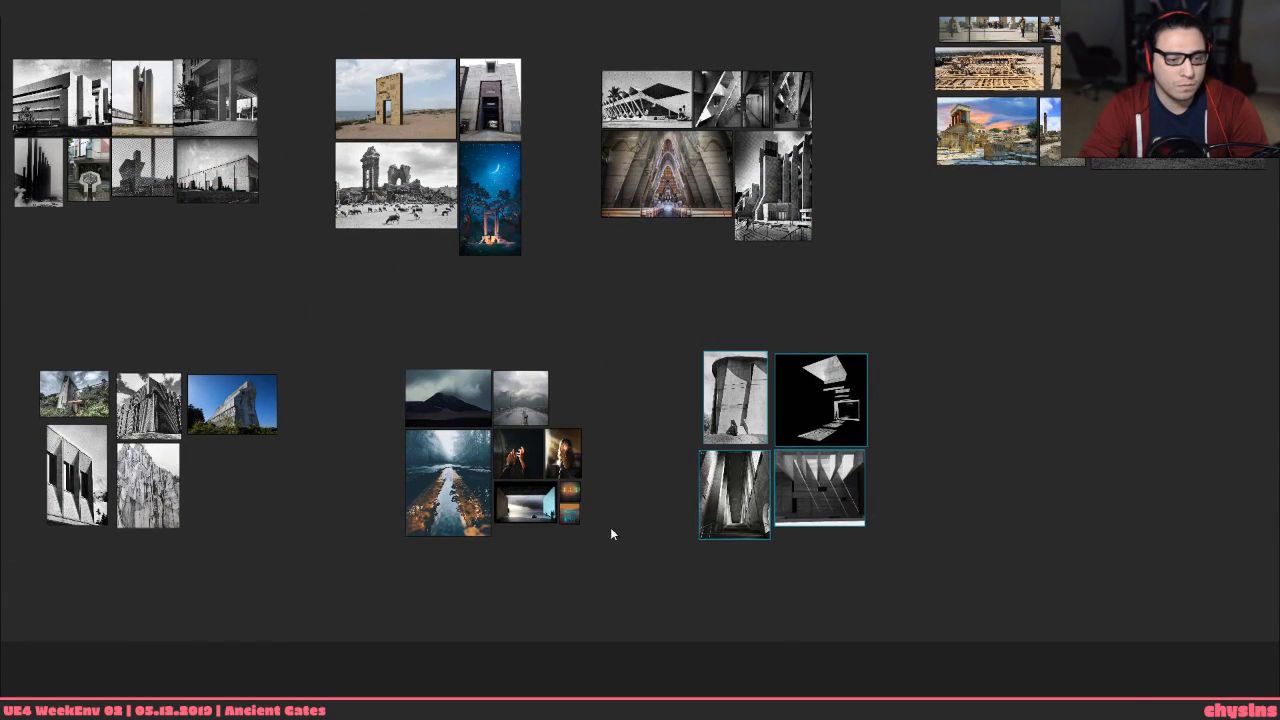
left_click_drag(629, 277, 419, 582)
left_click_drag(479, 485, 471, 476)
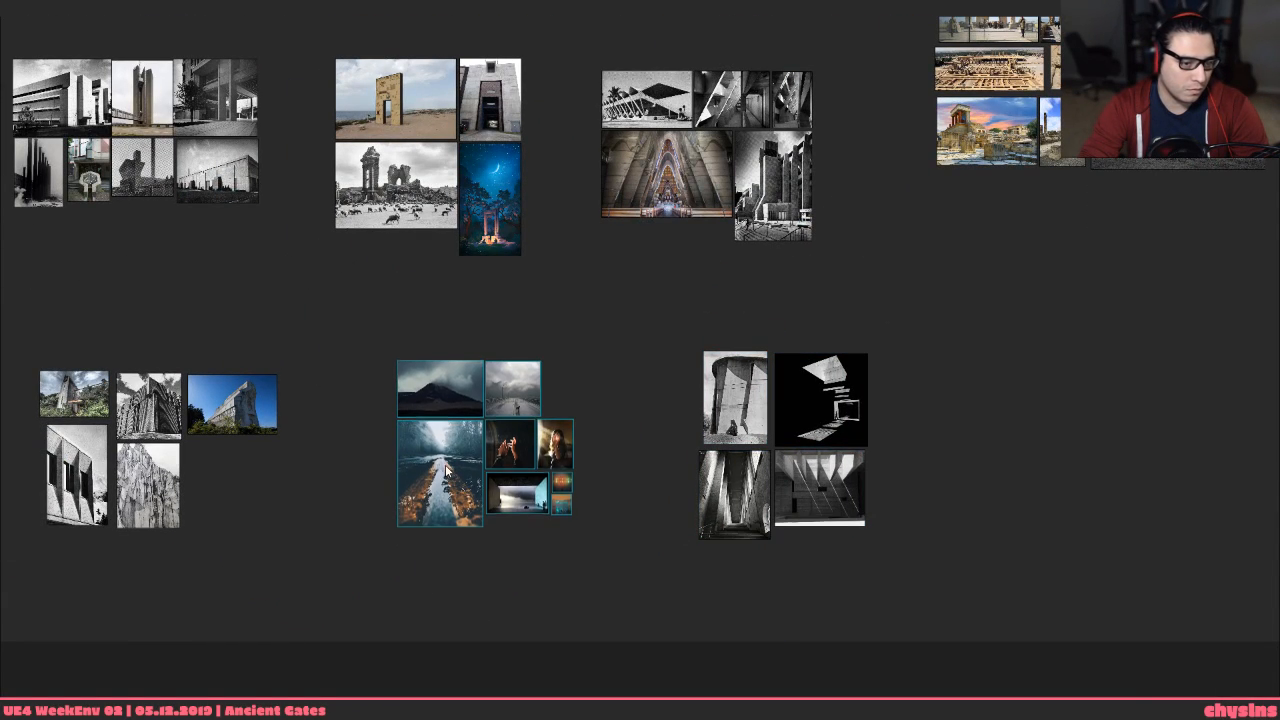
Move the five-photo concrete tower group up and left, and shift the moody landscape group in the same direction
middle_click_drag(335, 412, 653, 350)
left_click_drag(657, 293, 400, 430)
left_click_drag(469, 315, 413, 244)
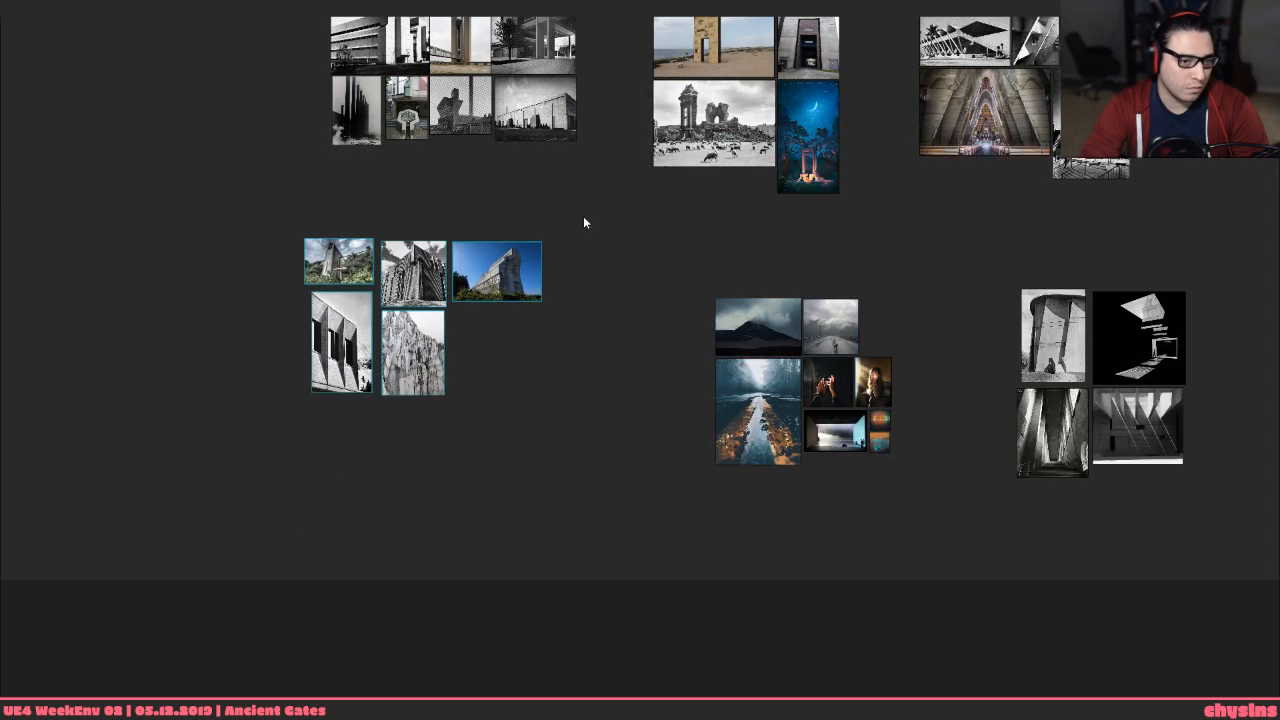
middle_click_drag(583, 216, 503, 314)
left_click_drag(617, 400, 866, 609)
left_click_drag(719, 422, 679, 374)
middle_click_drag(817, 328, 697, 406)
left_click_drag(819, 471, 856, 534)
Select the ziggurat and ancient column ruin groups together, move them down and clear the selection
scroll(861, 436, "down", 3)
middle_click_drag(961, 217, 698, 374)
left_click_drag(705, 157, 1081, 529)
left_click_drag(783, 372, 775, 429)
middle_click_drag(852, 597, 790, 444)
left_click(790, 444)
Bring the ziggurat photo group into close view and close the UE4 Screenshots folder window
middle_click_drag(806, 250, 746, 455)
scroll(746, 455, "up", 7)
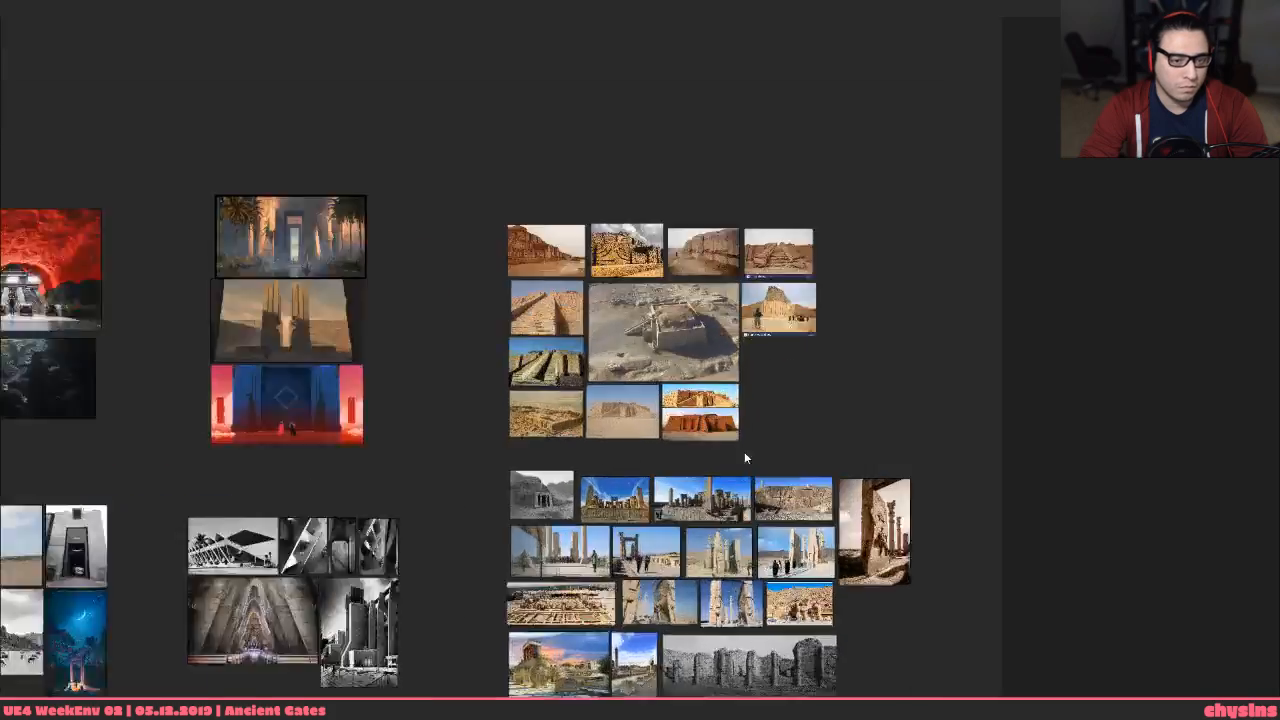
middle_click_drag(836, 312, 880, 689)
scroll(857, 640, "up", 1)
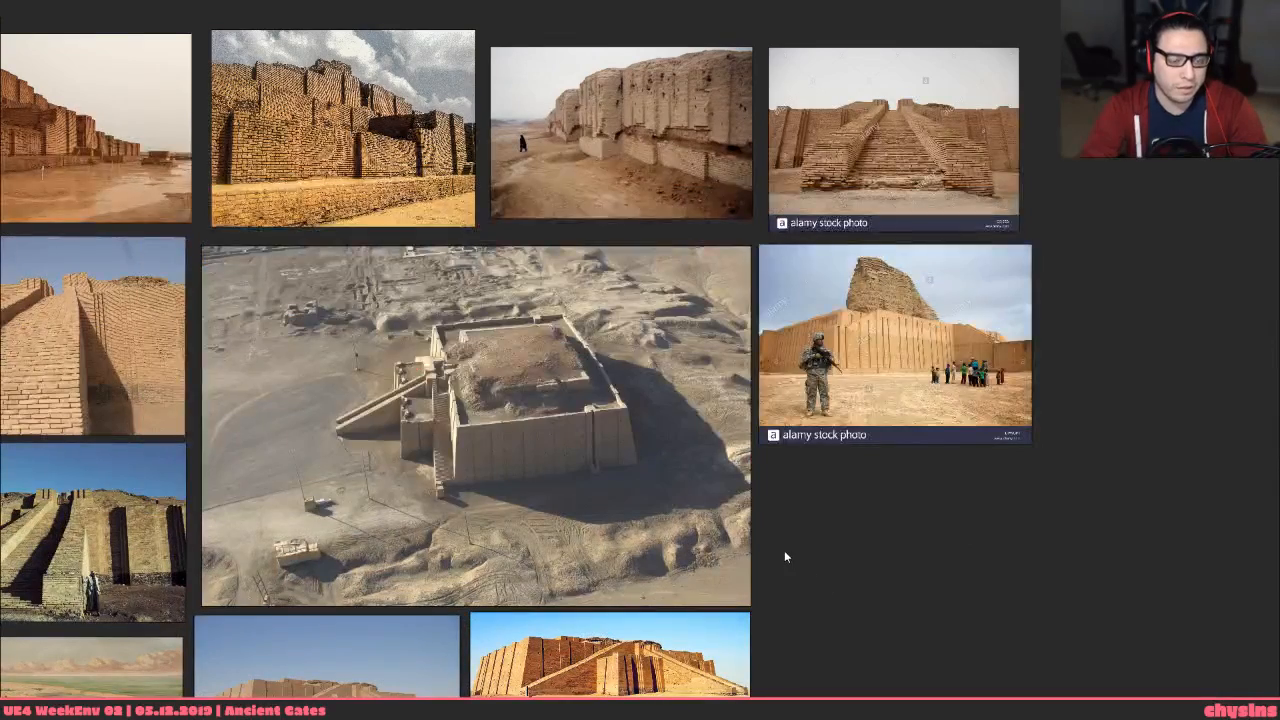
key("alt+Tab")
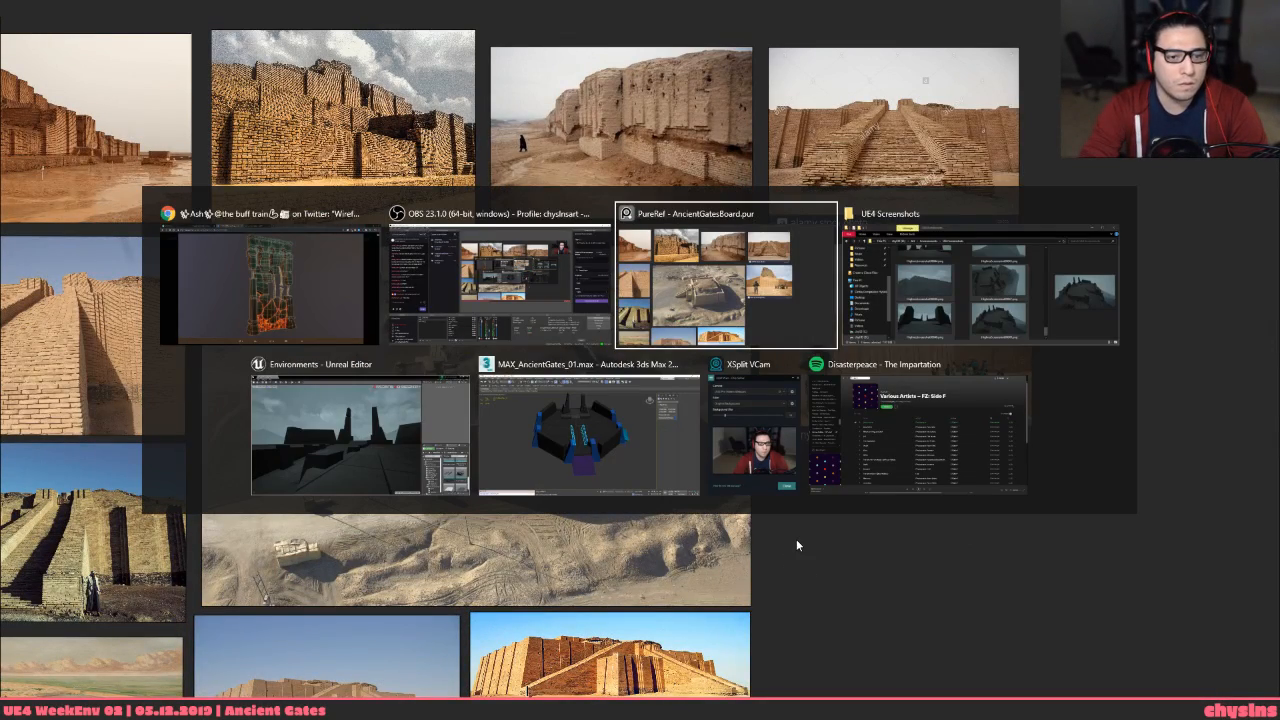
key("alt+Tab")
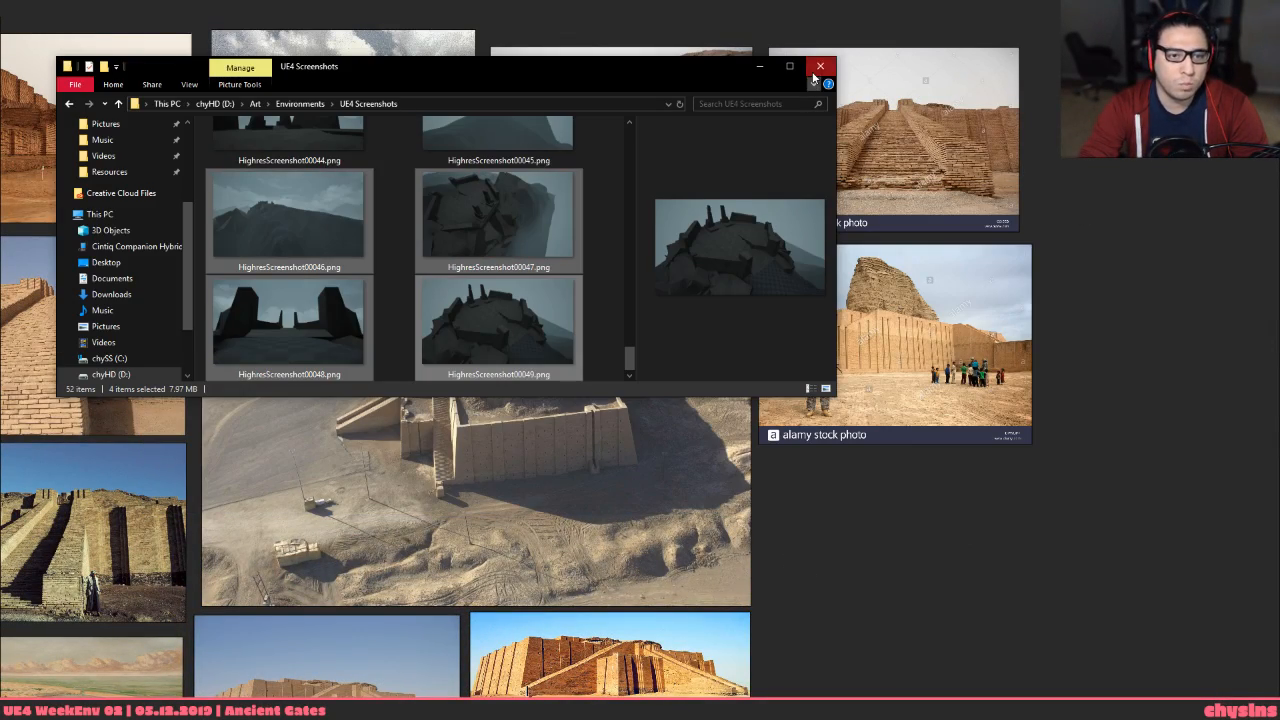
left_click(818, 69)
Examine the stepped buttresses, recessed wall grooves and central staircase in the red-brick ziggurat photo
key("alt+Tab")
key("alt+Tab")
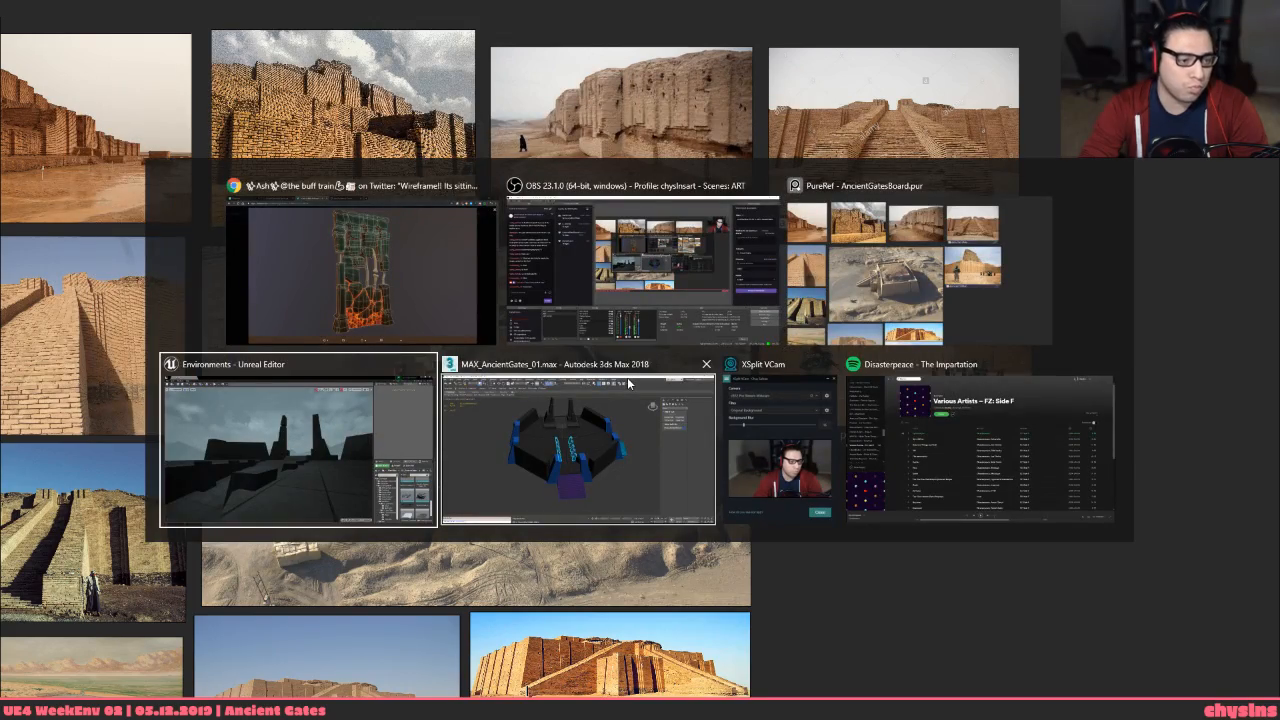
key("alt+Tab")
key("alt+shift+Tab")
key("alt+shift+Tab")
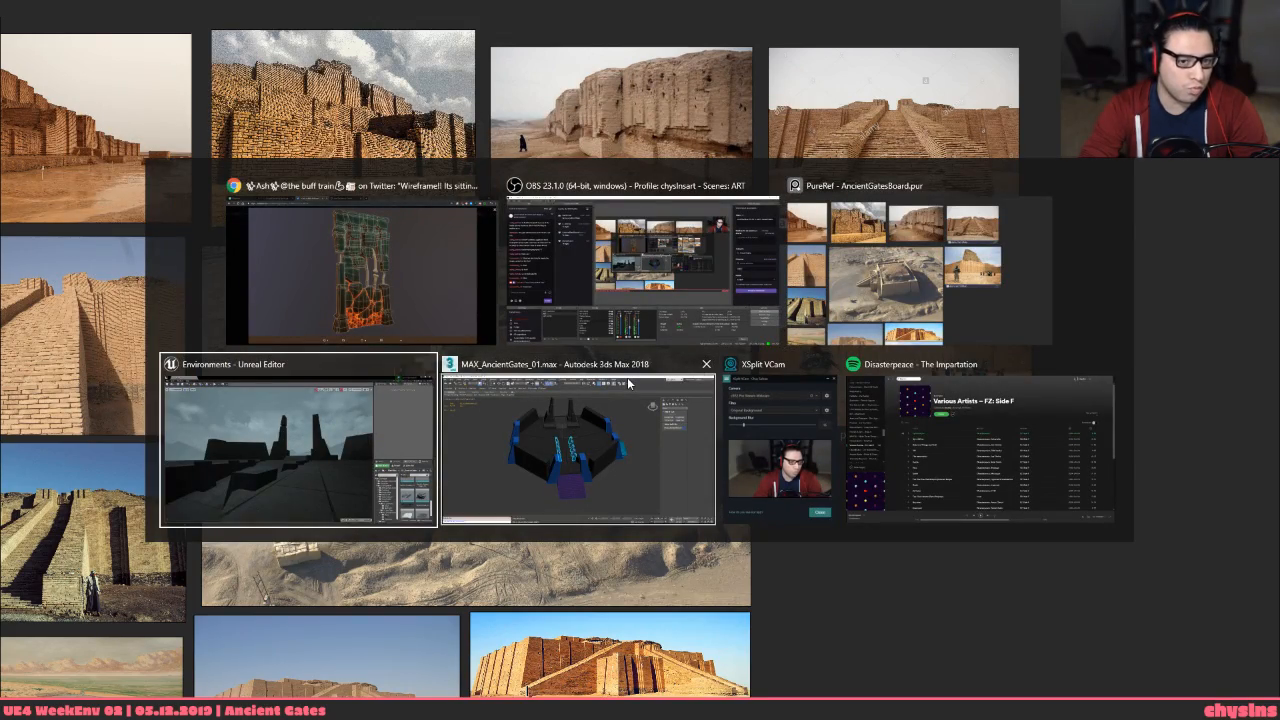
scroll(536, 417, "down", 2)
middle_click_drag(536, 417, 636, 285)
scroll(622, 538, "up", 3)
middle_click_drag(622, 538, 604, 478)
scroll(604, 477, "up", 5)
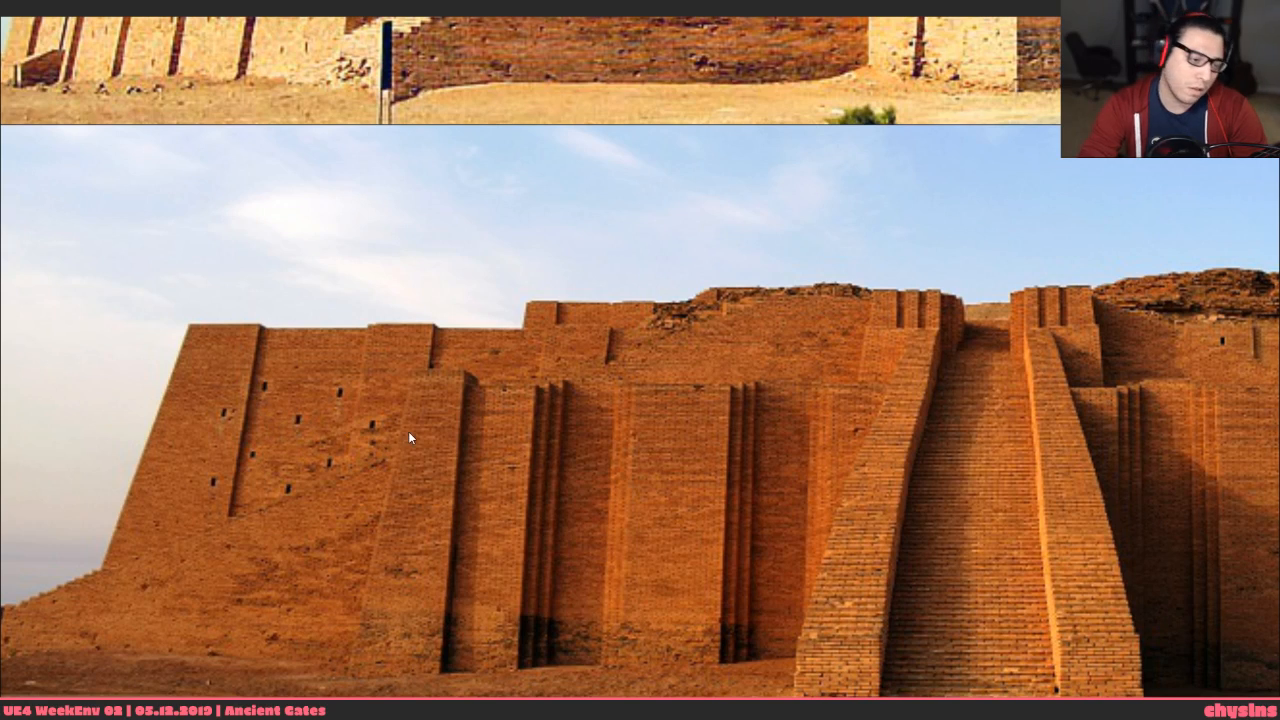
Switch to Unreal Editor and view the ancient gates from in front of the entrance stairs
key("alt+Tab")
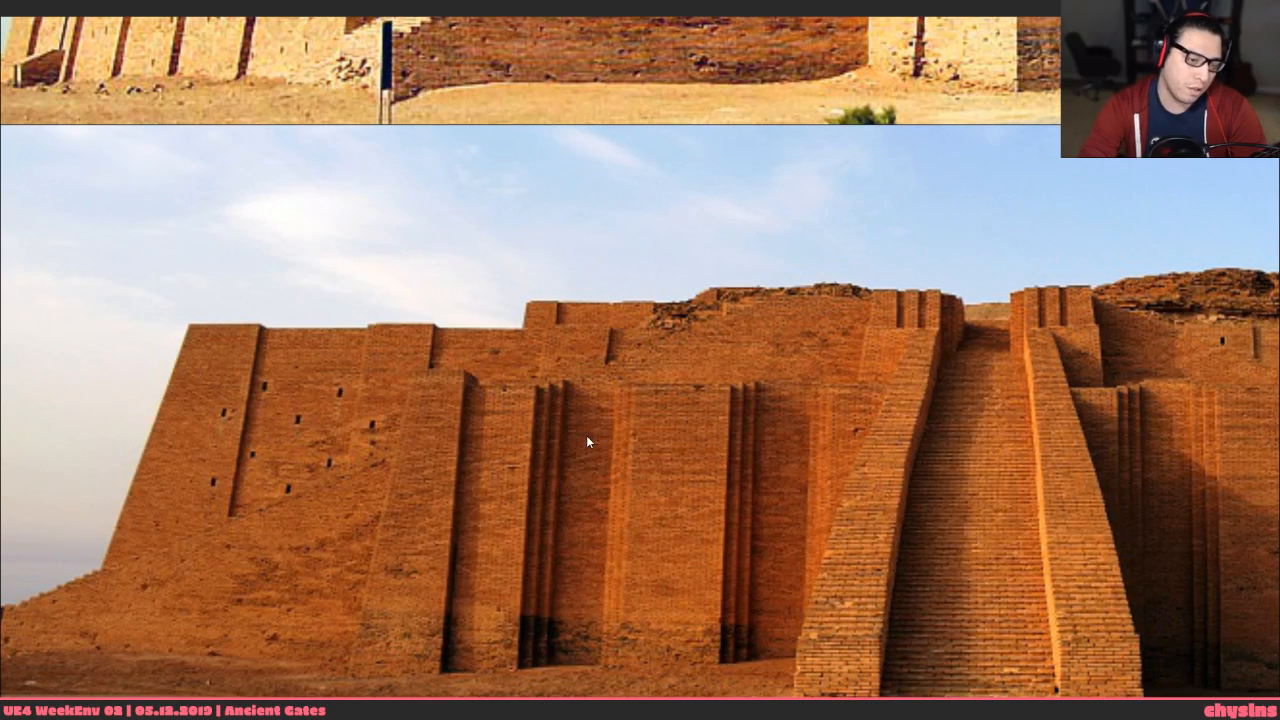
key("alt+Tab")
key("alt+Tab")
key("alt+Tab")
key("alt+Tab")
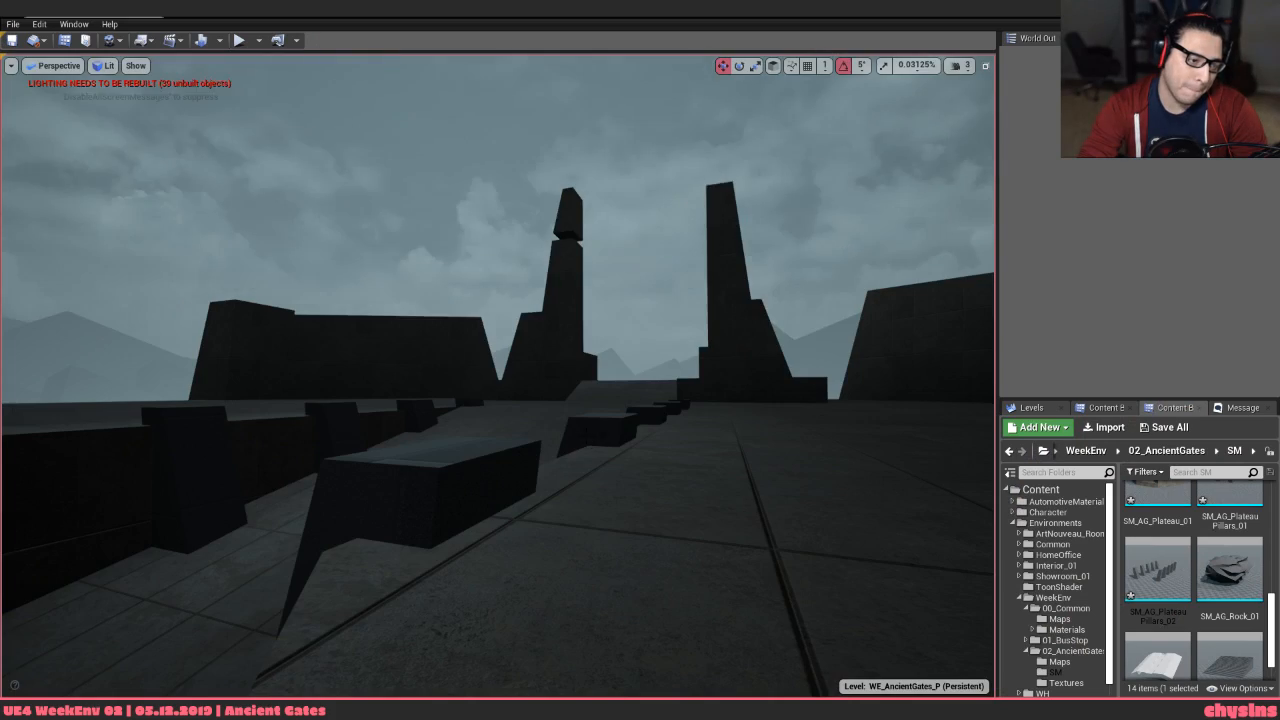
key("s")
right_click_drag(586, 435, 635, 405)
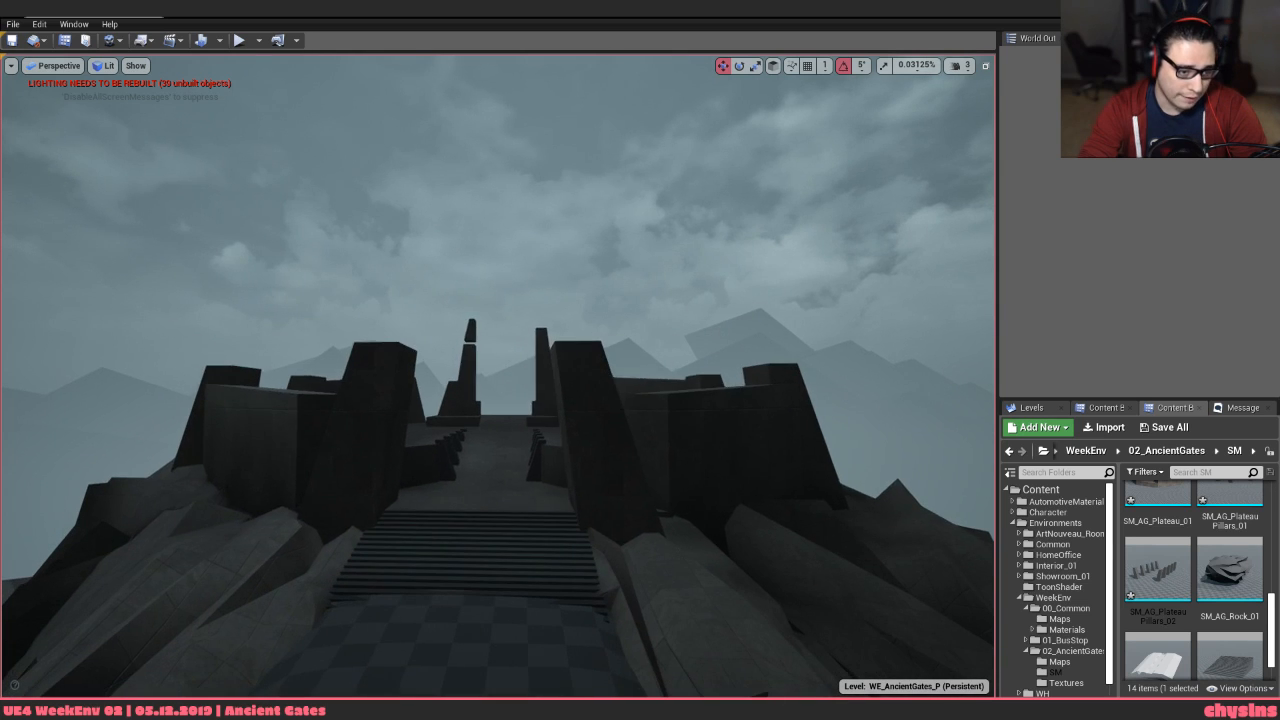
Switch to 3ds Max, select the SM_AG_Plateau_01 mesh, isolate it and start editing its polygons
key("alt+Tab")
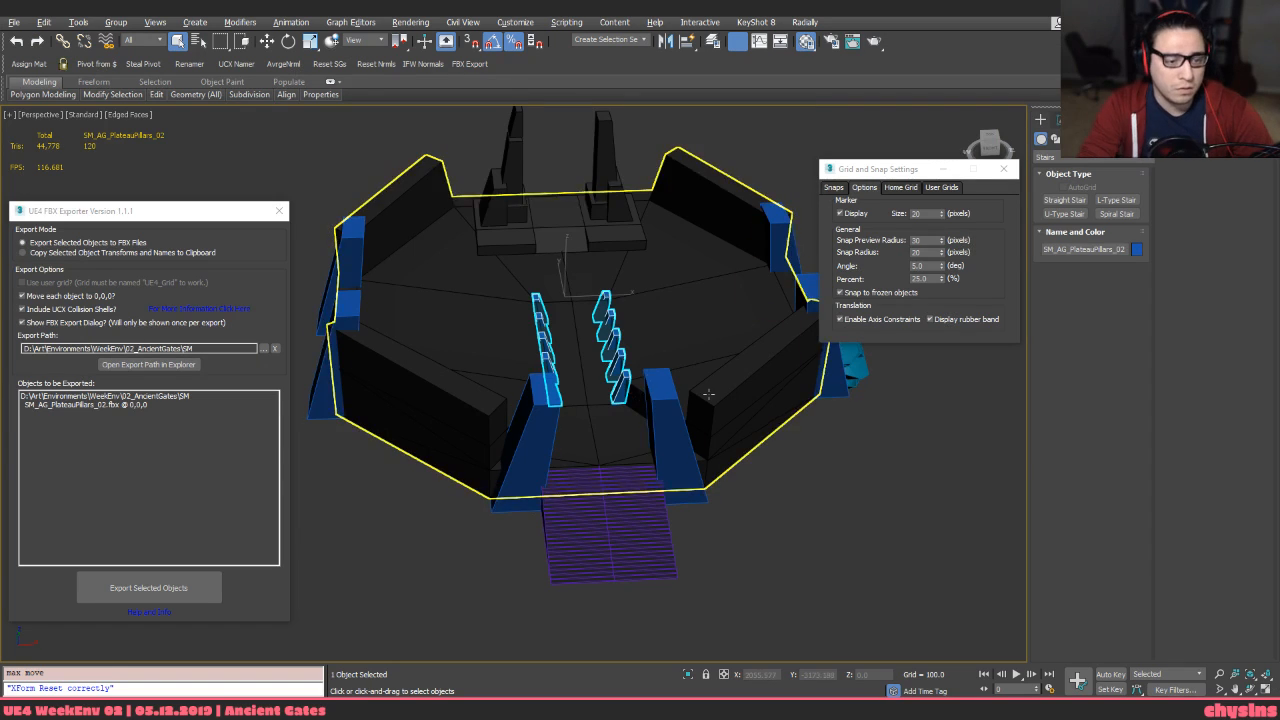
left_click(638, 398)
middle_click_drag(638, 398, 680, 420, "alt")
key("5")
left_click(688, 675)
left_click(1106, 322)
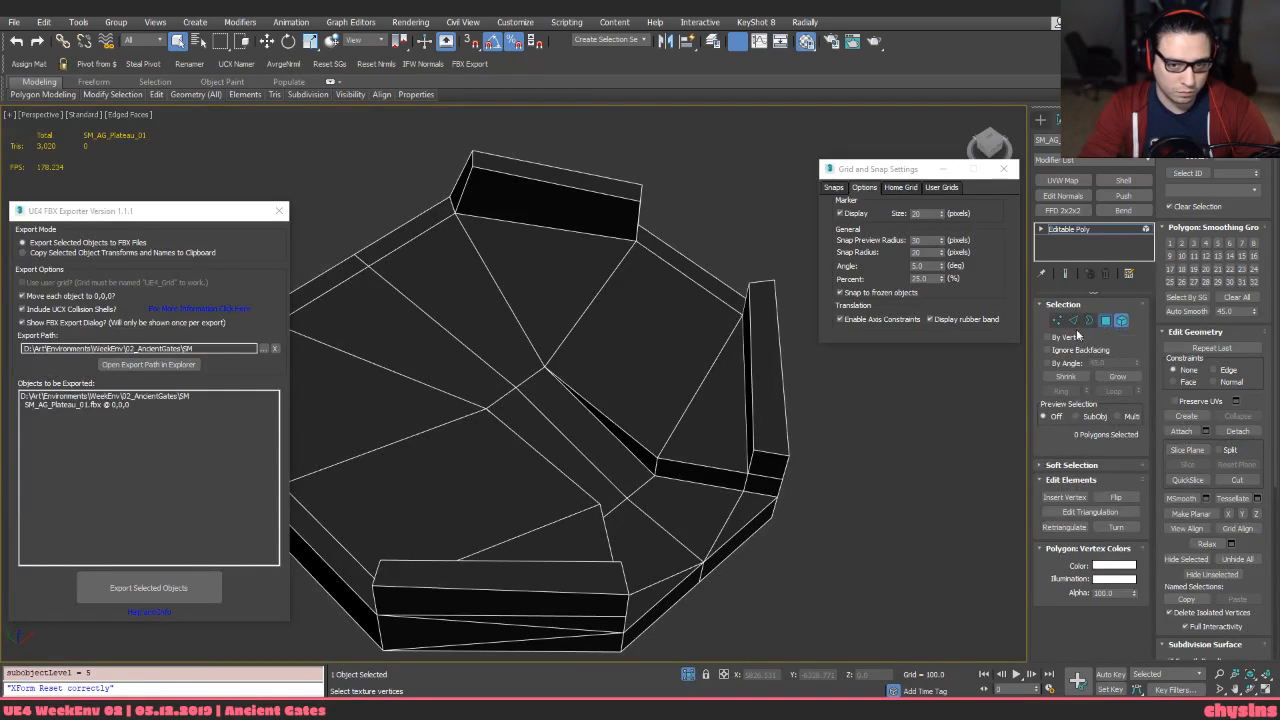
Select the polygons of the sunken walkway and the front entrance floor
left_click(604, 495)
left_click(627, 483, "ctrl")
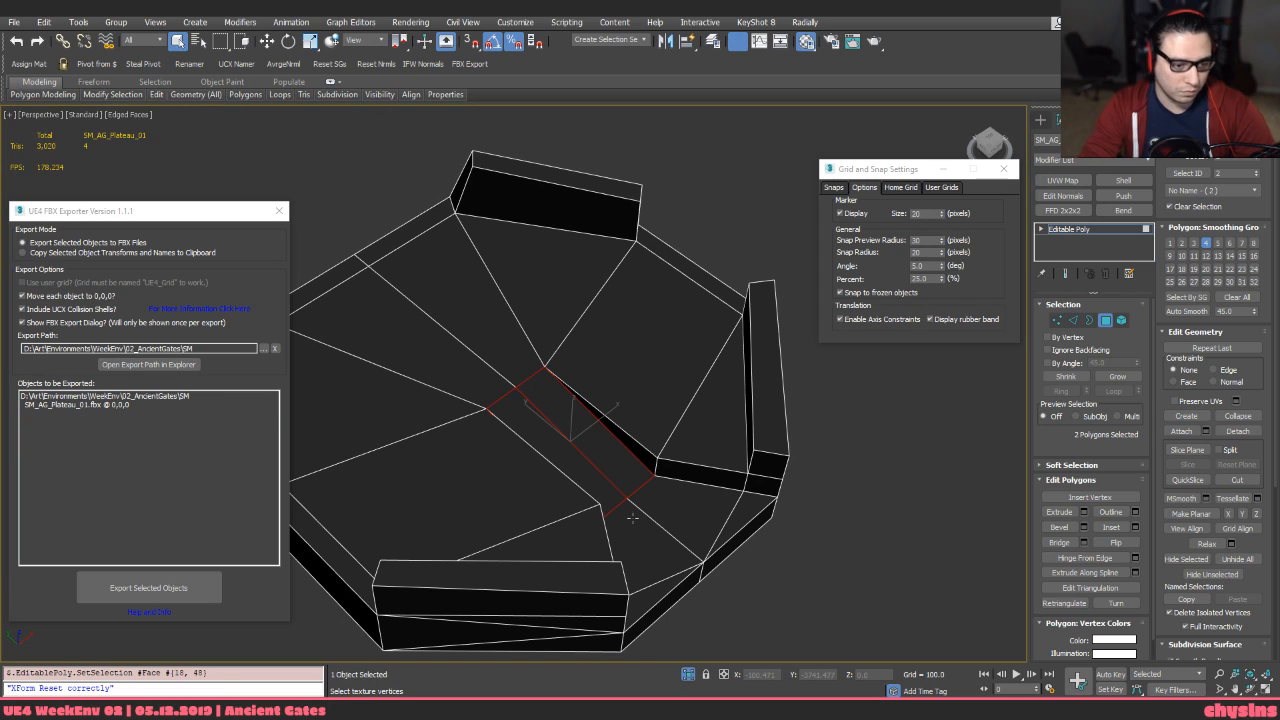
left_click(640, 540, "ctrl")
left_click(646, 593, "ctrl")
left_click(700, 510, "ctrl")
left_click(748, 500, "ctrl")
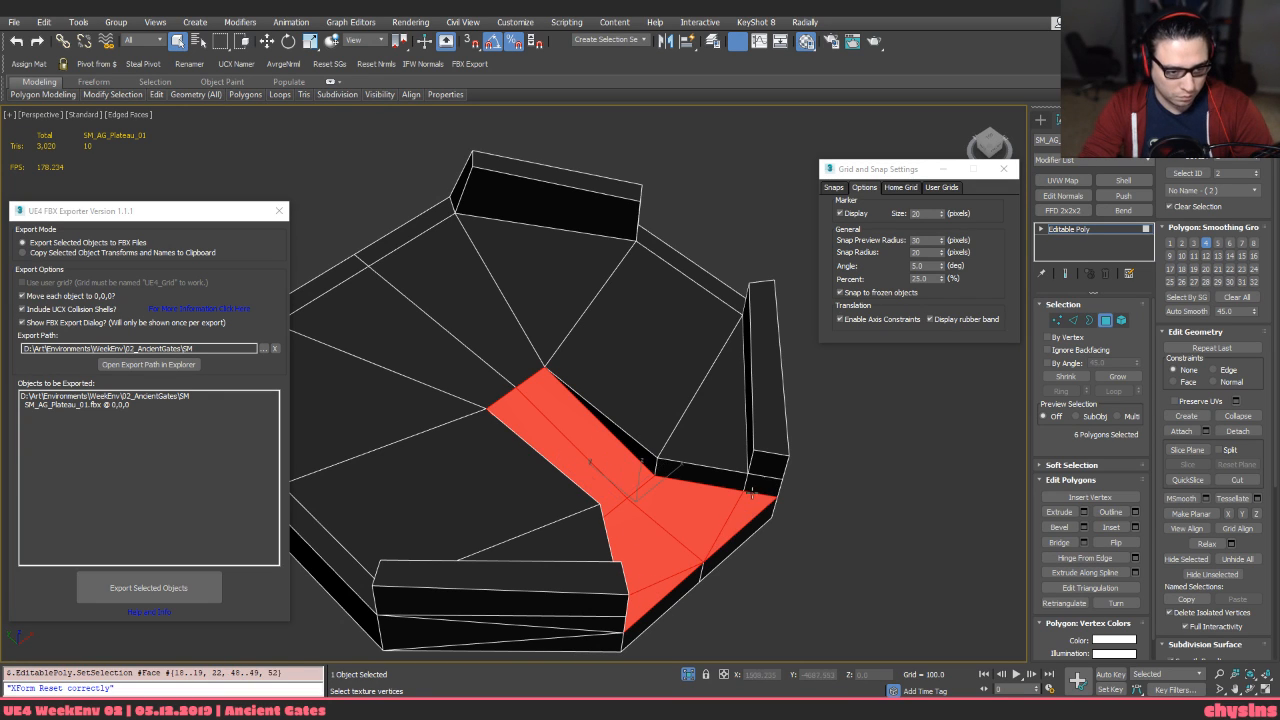
left_click(738, 482, "ctrl")
key("ctrl+z")
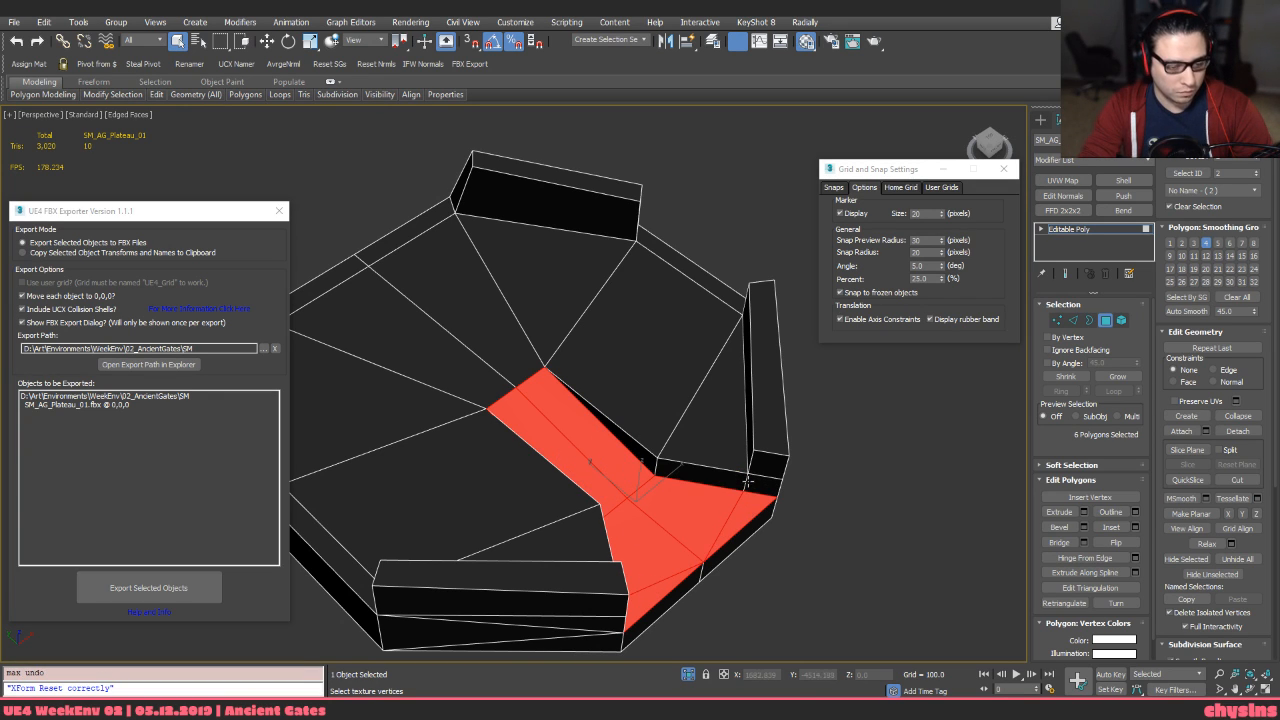
Add the remaining floor polygons around the sunken walkway to the selection
left_click(662, 400, "ctrl")
left_click(660, 320, "ctrl")
left_click(545, 280, "ctrl")
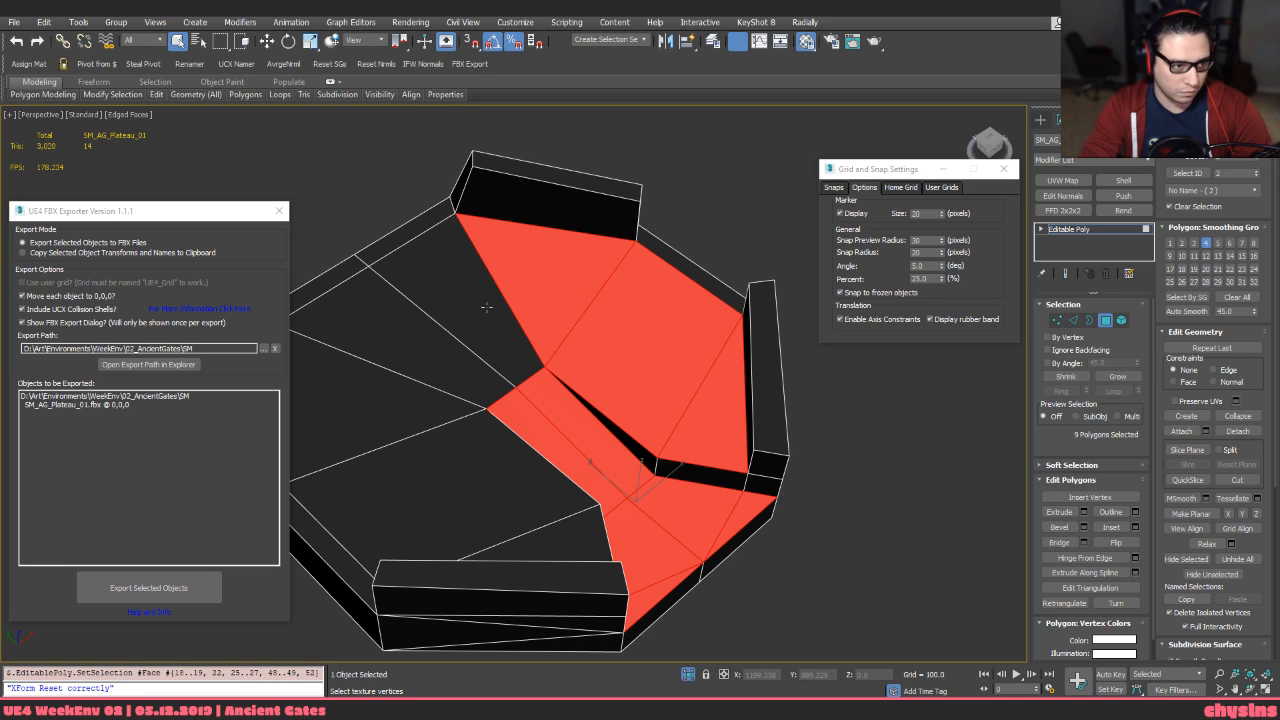
left_click(455, 290, "ctrl")
left_click(422, 346, "ctrl")
left_click(400, 415, "ctrl")
left_click(489, 505, "ctrl")
left_click(580, 530, "ctrl")
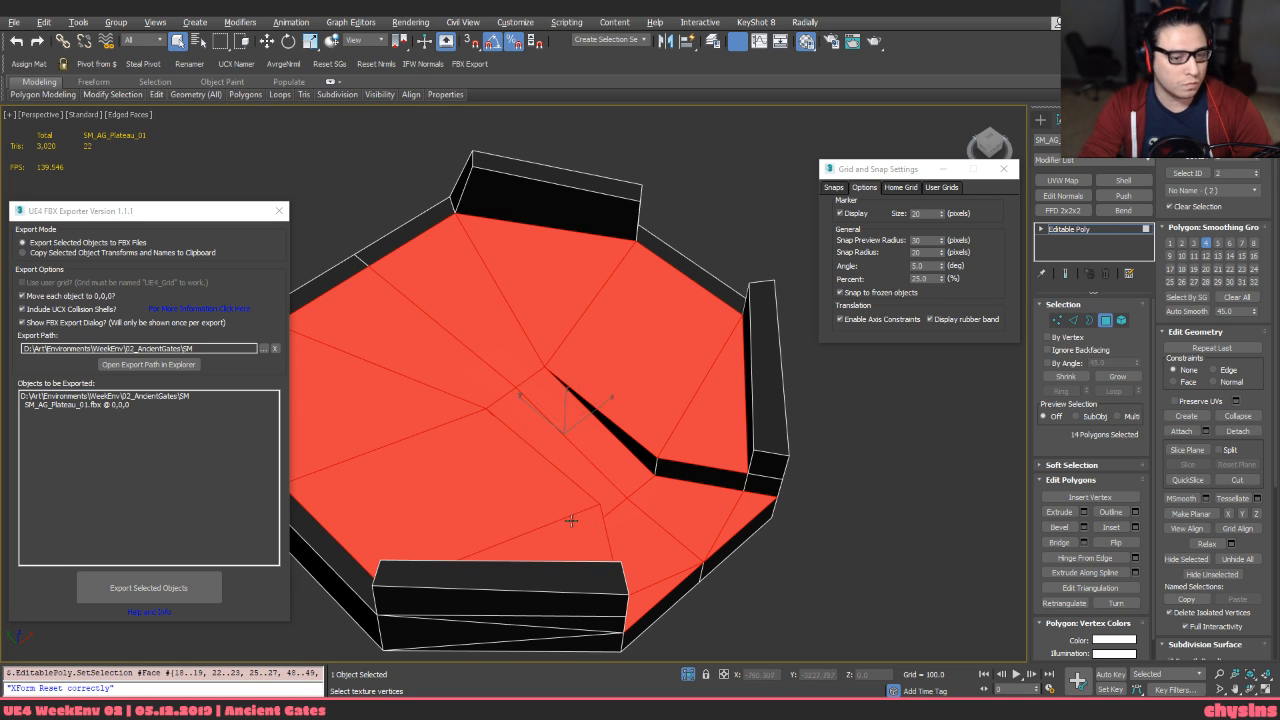
Add the low rim polygons between the perimeter walls to the selection
mouse_move(571, 521)
middle_mouse_down("alt")
mouse_move(518, 477)
mouse_move(552, 511)
middle_mouse_up("alt")
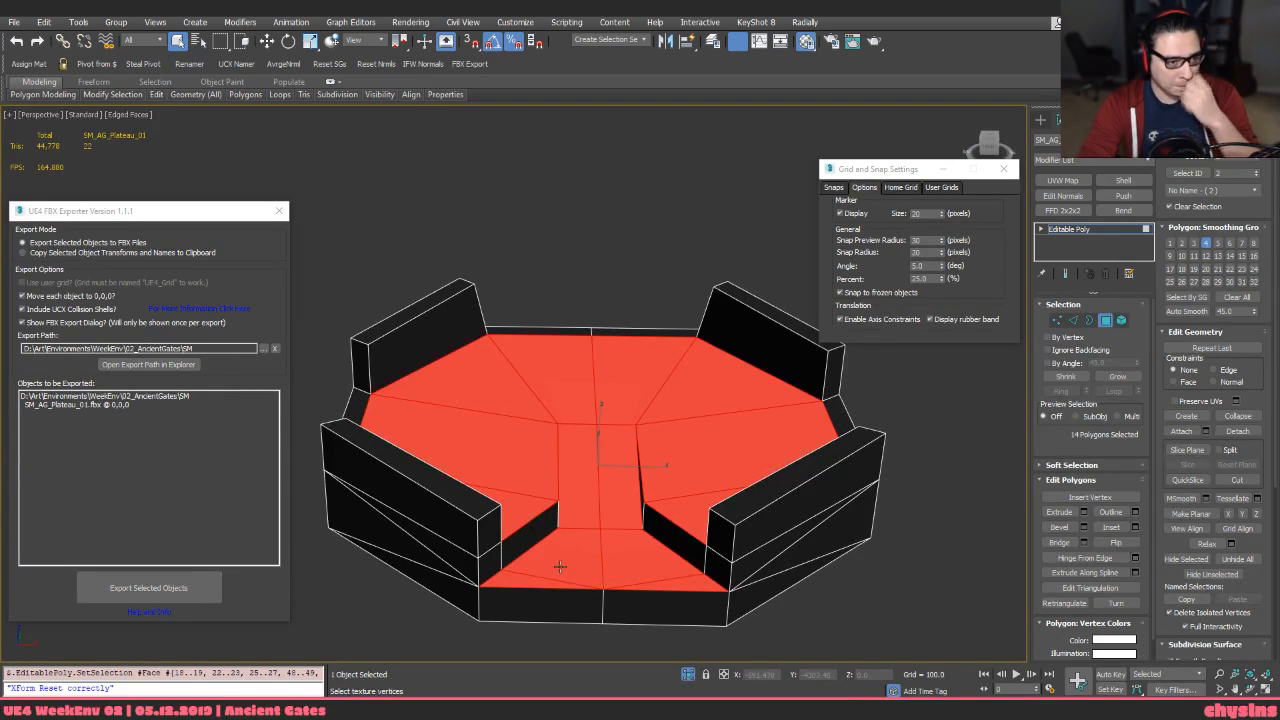
middle_click_drag(560, 567, 477, 312, "alt")
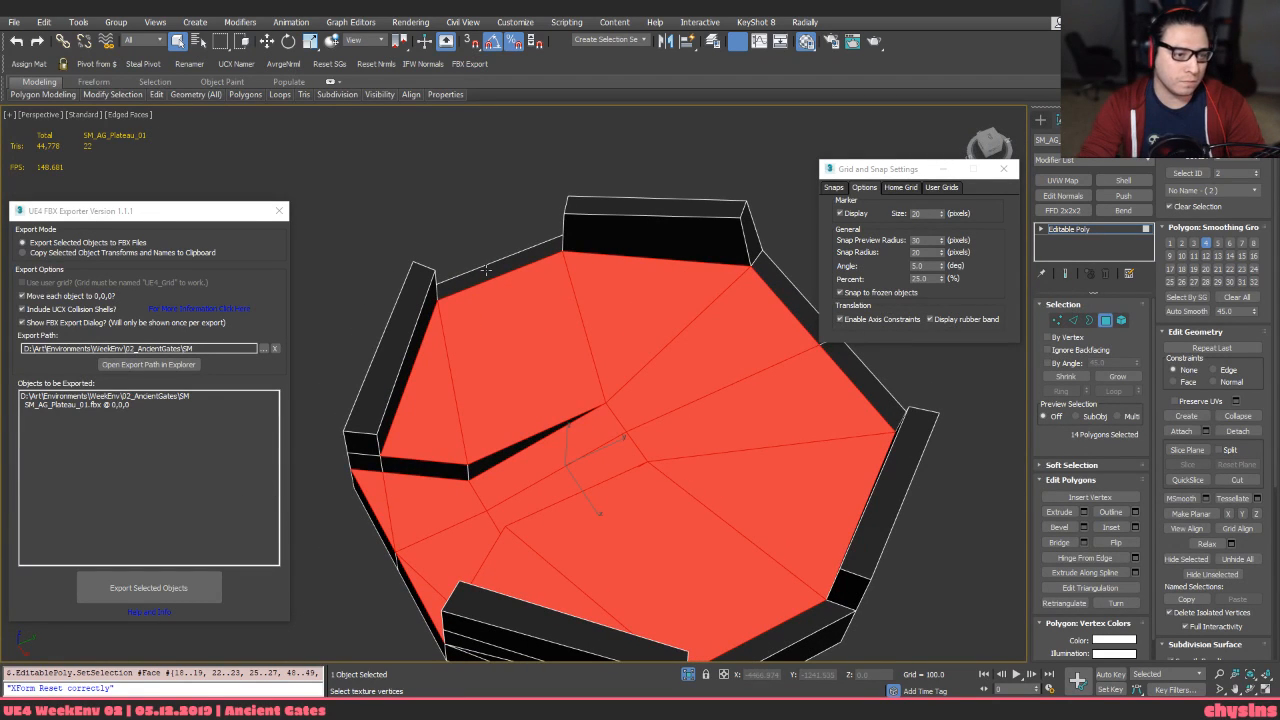
left_click(486, 270, "ctrl")
left_click(773, 277, "ctrl")
left_click(894, 437, "ctrl")
middle_click_drag(894, 437, 768, 509, "alt")
left_click(701, 556, "ctrl")
middle_click_drag(688, 496, 704, 509, "alt")
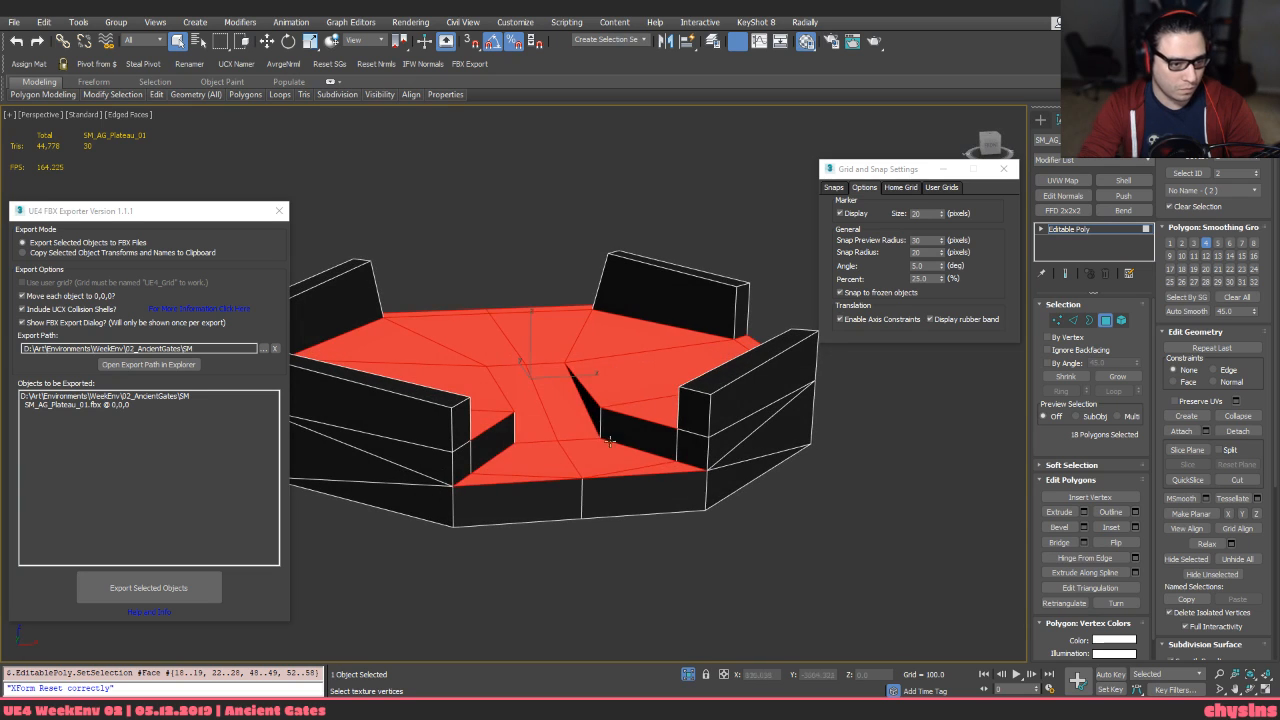
Add the sunken walkway's side faces to the selection and detach the selected polygons to an element
left_click(595, 411, "ctrl")
left_click(622, 429, "ctrl")
middle_click_drag(629, 437, 455, 452, "alt")
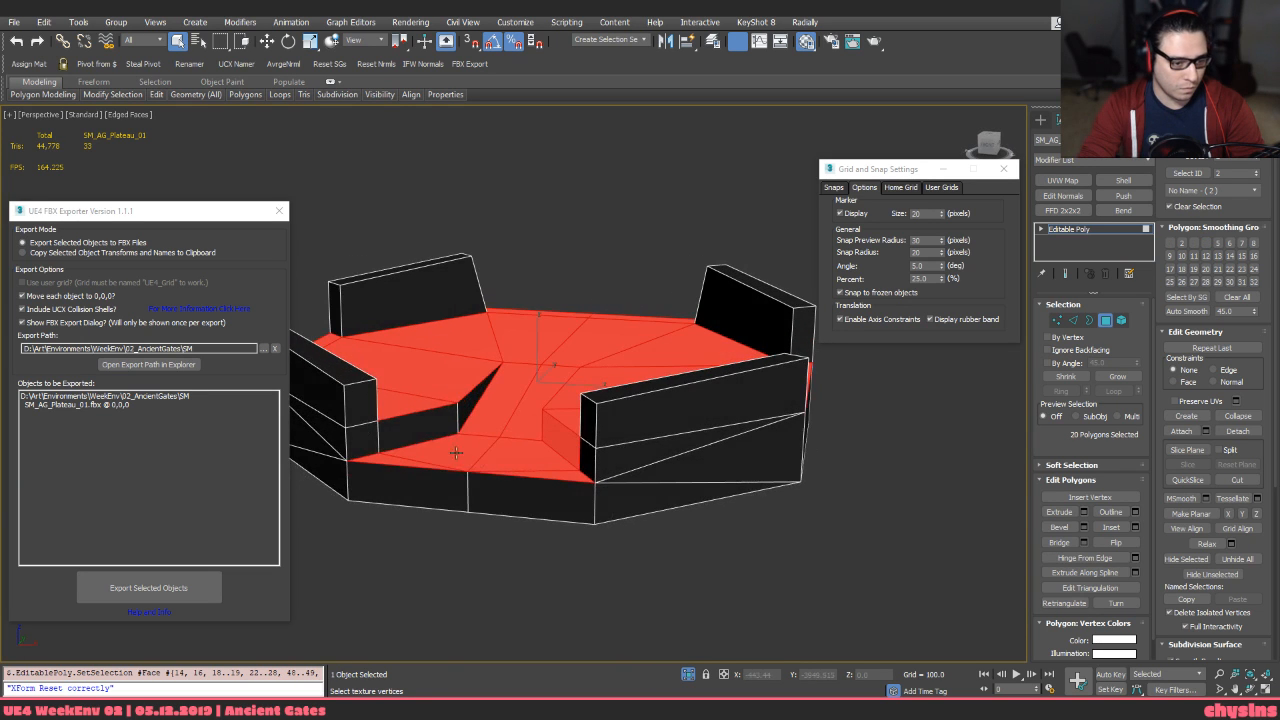
left_click(407, 431, "ctrl")
mouse_move(485, 404)
middle_mouse_down("alt")
mouse_move(487, 470)
mouse_move(492, 368)
mouse_move(492, 382)
middle_mouse_up("alt")
key("alt+d")
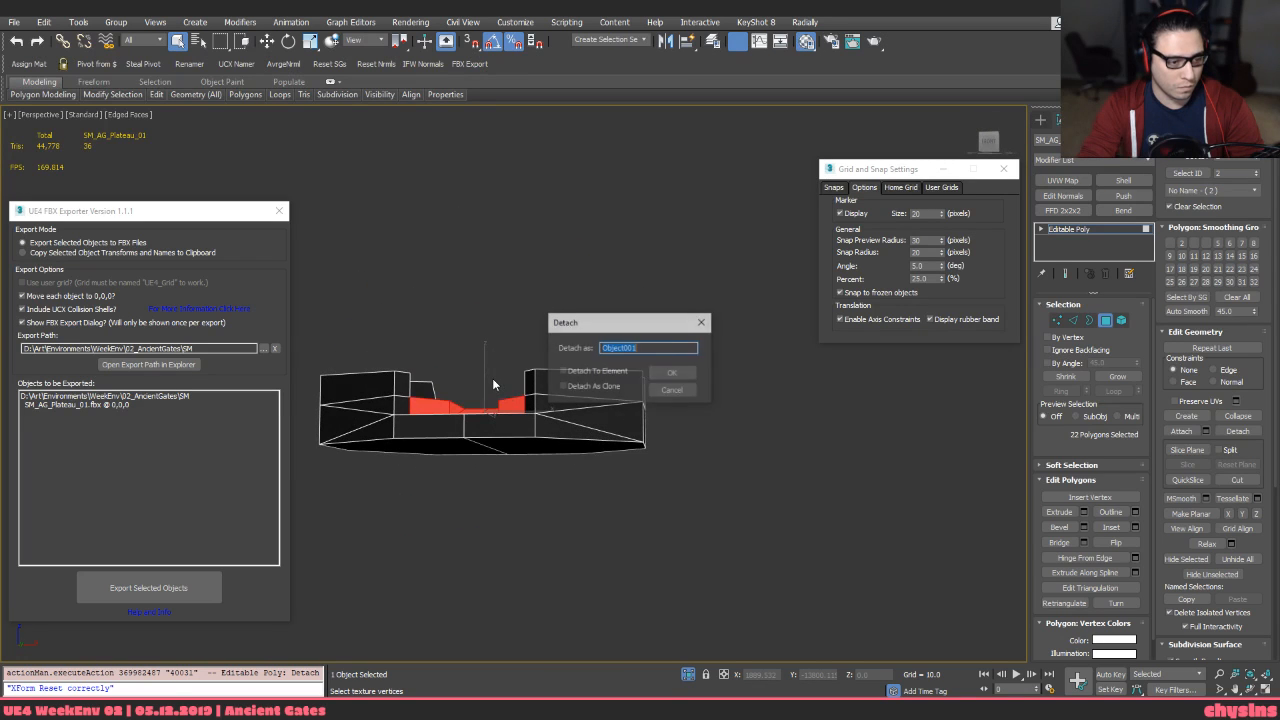
left_click(624, 373)
left_click(668, 373)
Delete the base faces below the front entrance and hide the detached floor element
middle_click_drag(608, 383, 553, 457, "alt")
left_click(528, 468)
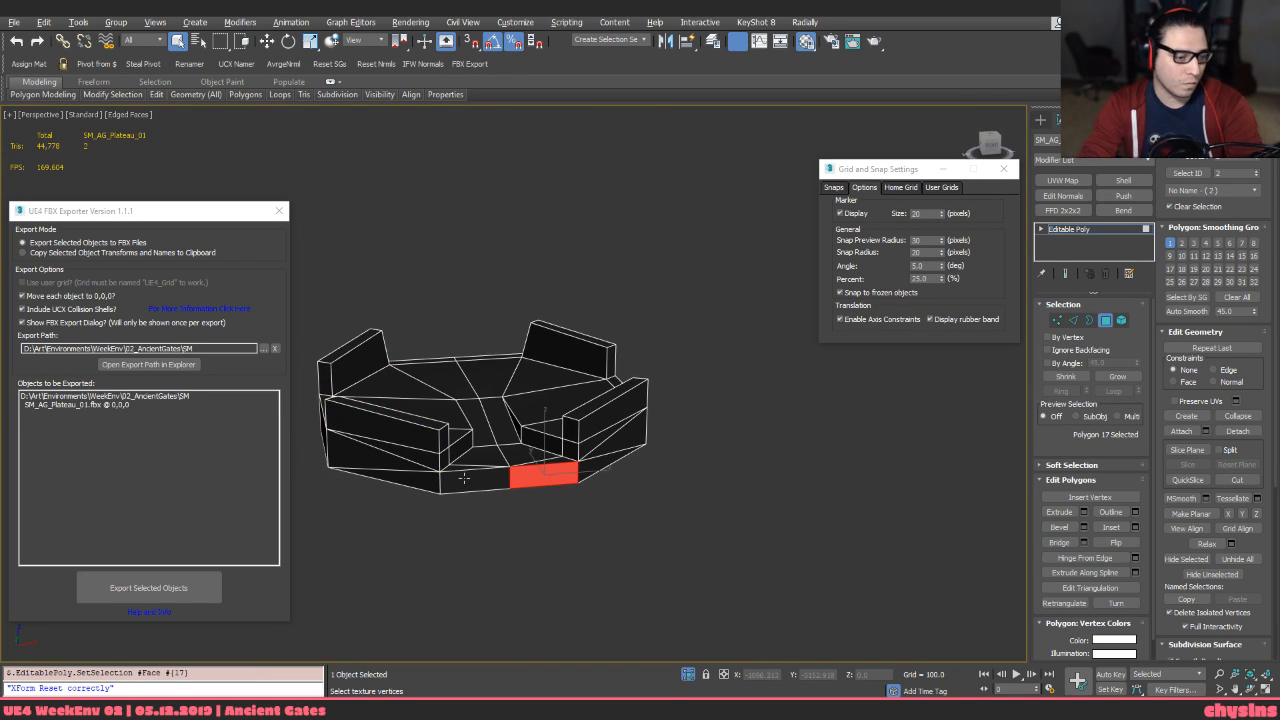
key("Delete")
left_click(1121, 321)
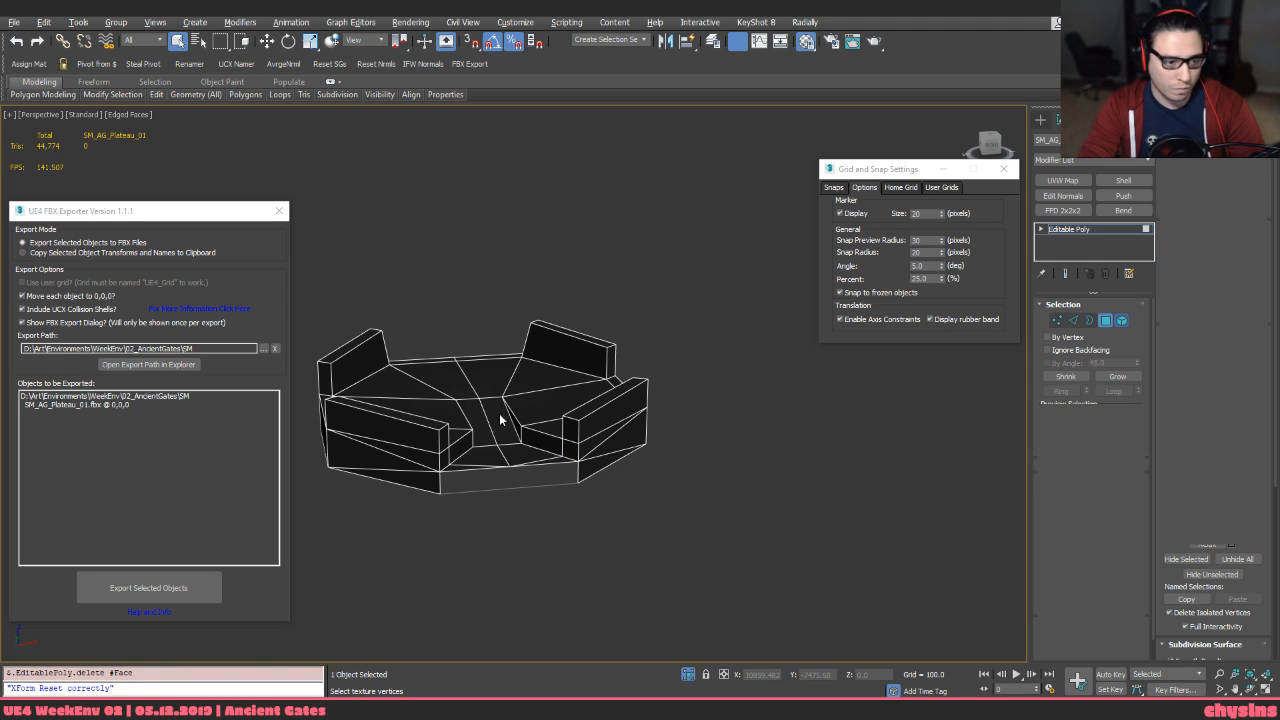
left_click(500, 420)
key("alt+h")
middle_click_drag(492, 457, 477, 371, "alt")
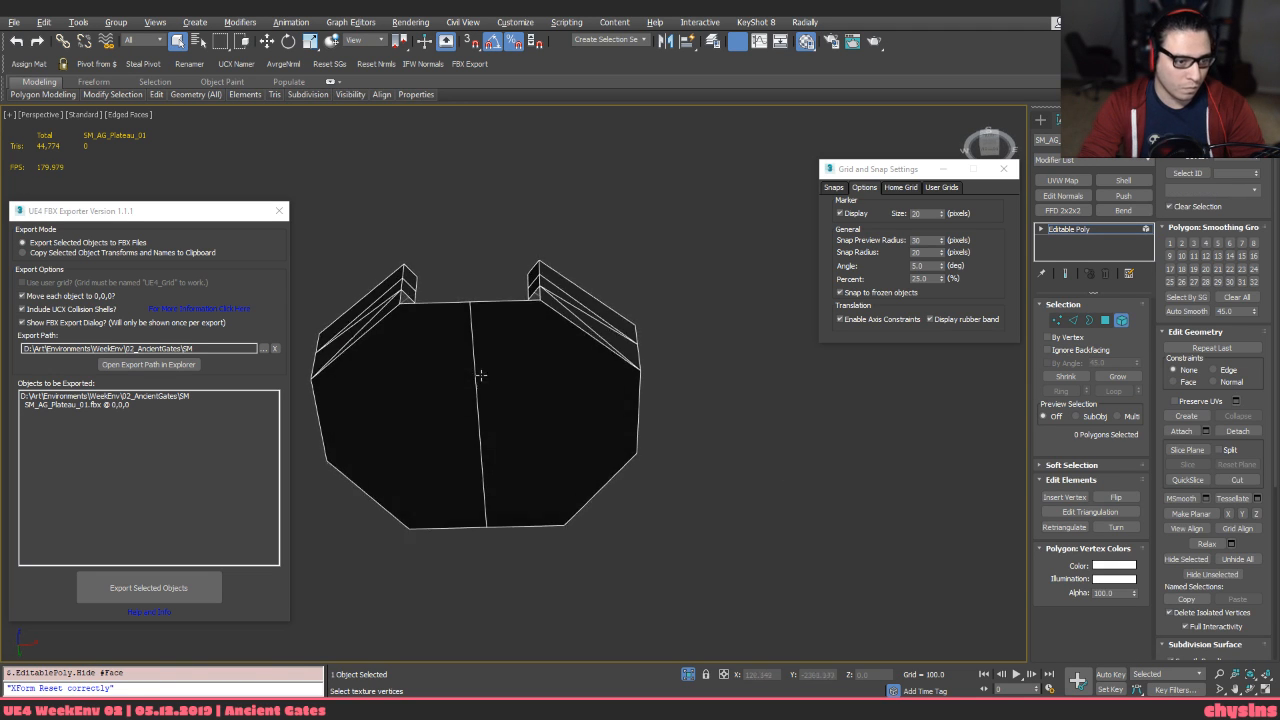
Delete the plateau's underside polygons and the base faces connecting the perimeter walls
left_click(490, 372)
left_click(1105, 321)
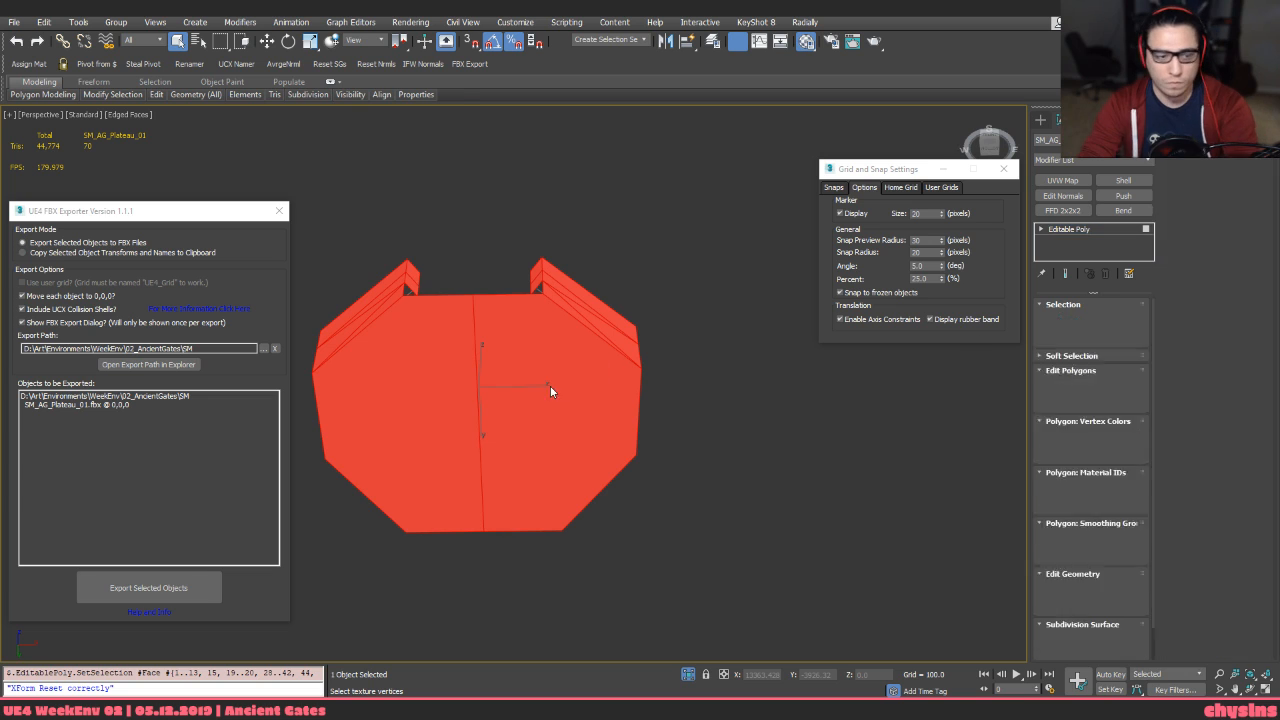
left_click(550, 385)
key("Delete")
left_click(400, 400)
key("Delete")
middle_click_drag(486, 397, 409, 506, "alt")
scroll(480, 440, "up", 4)
left_click(654, 435)
middle_click_drag(654, 435, 565, 435, "alt")
key("Delete")
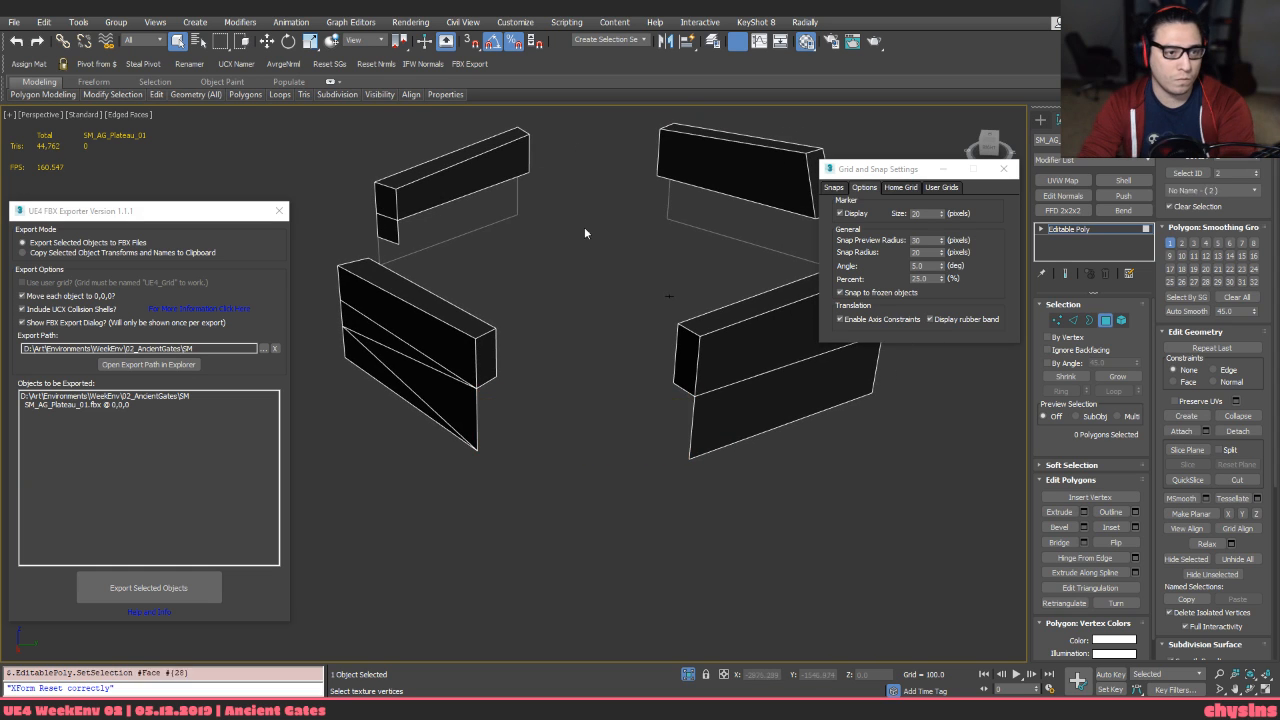
Undo the box-selected face deletion and delete only the unwanted leftover face between the walls
middle_click_drag(584, 227, 527, 398, "alt")
left_click_drag(527, 400, 632, 498)
key("Delete")
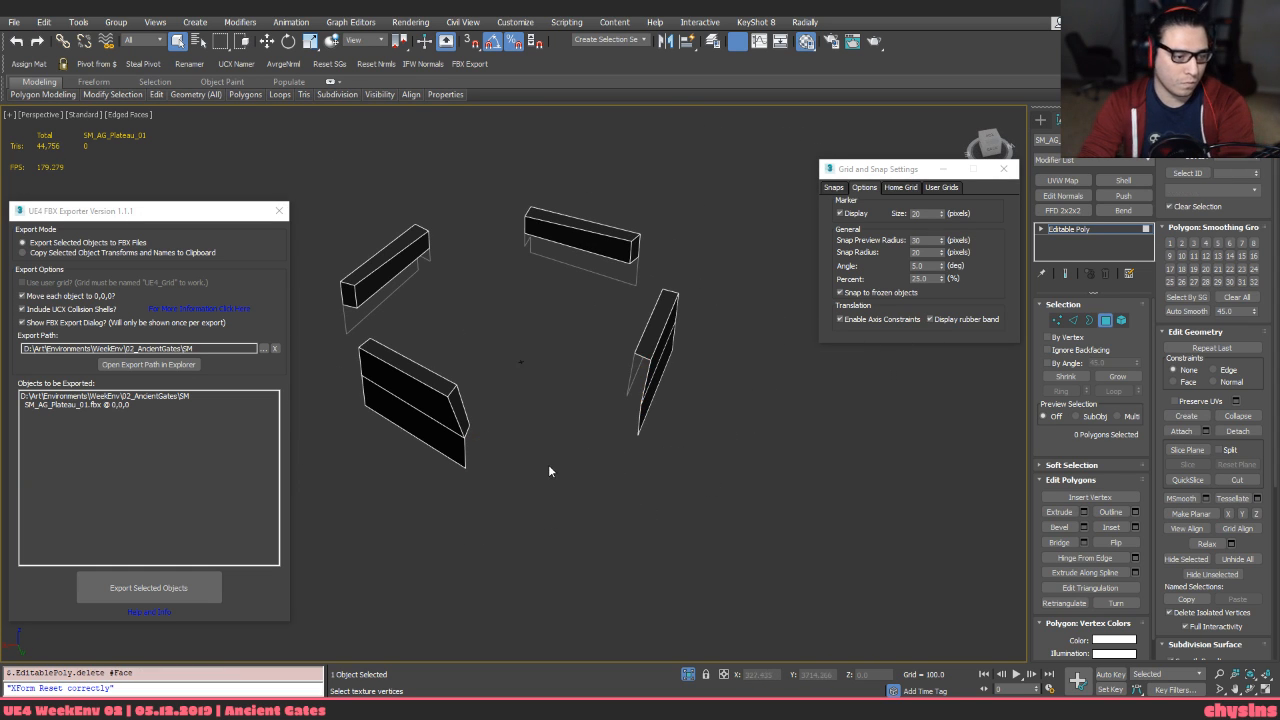
key("ctrl+z")
left_click(564, 436)
key("Delete")
middle_click_drag(546, 463, 632, 490, "alt")
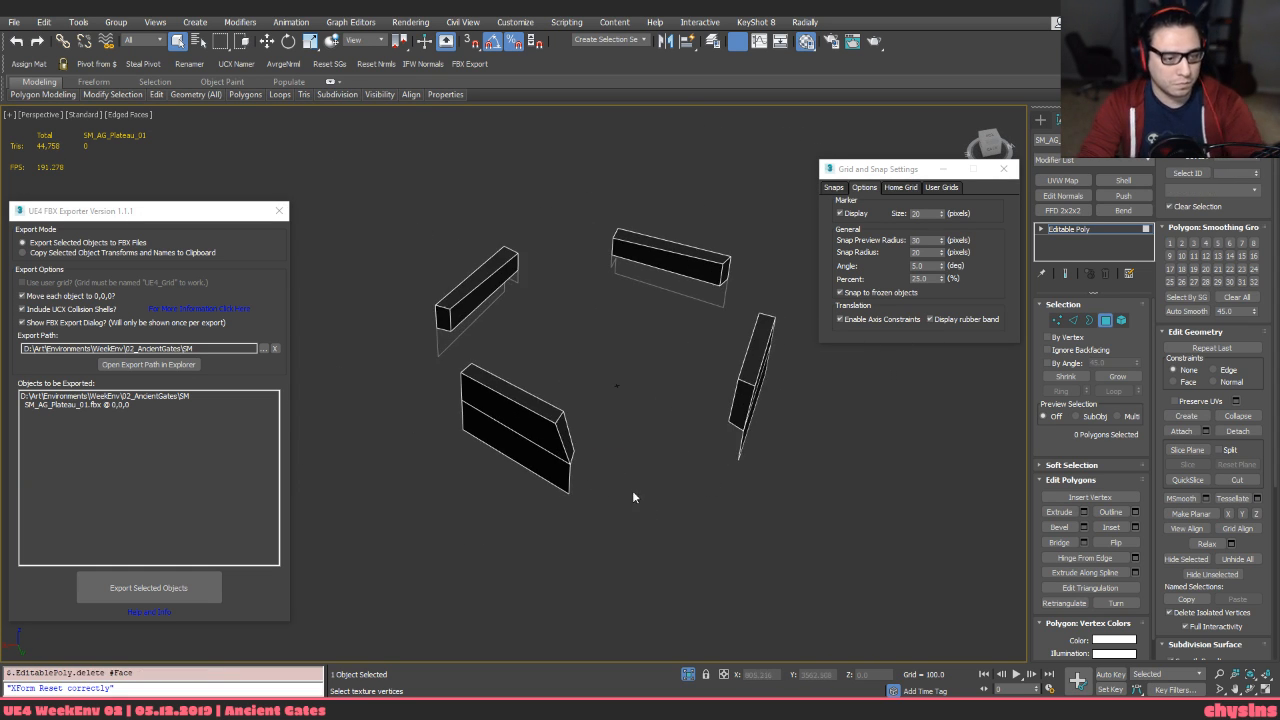
middle_click_drag(500, 448, 709, 349, "alt")
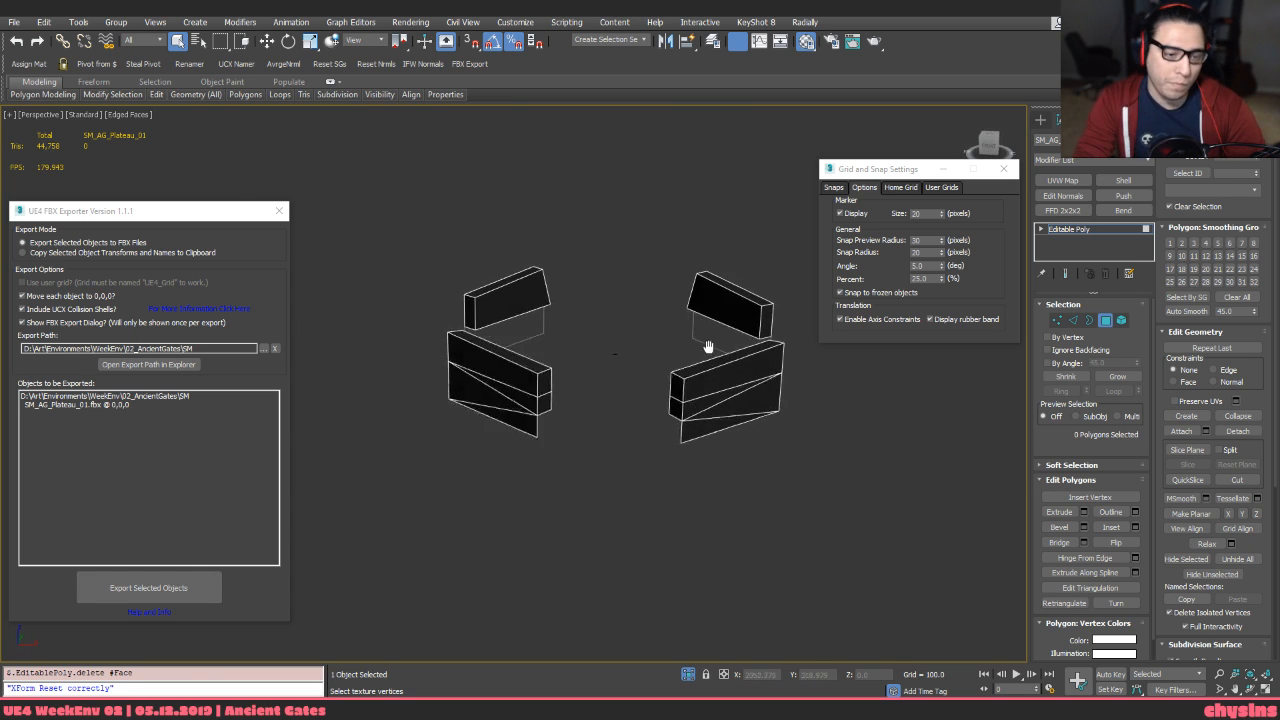
Remove the horizontal edge loop running along the front right wall
scroll(702, 398, "up", 4)
middle_click_drag(699, 401, 625, 406)
key("2")
double_click(599, 374)
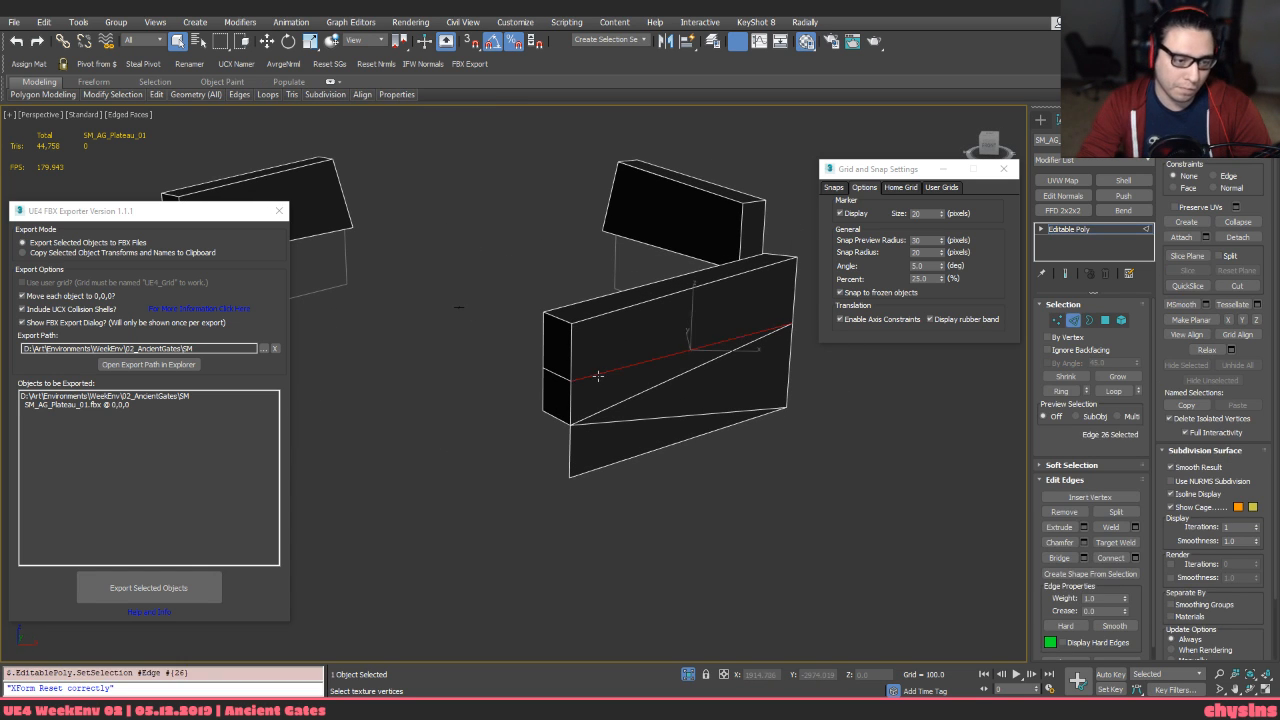
key("ctrl+BackSpace")
Switch to wireframe display and remove the redundant vertex on the front right wall
left_click(624, 420)
middle_click_drag(729, 420, 640, 435, "alt")
key("F3")
key("1")
middle_click_drag(766, 380, 534, 340, "alt")
left_click(503, 333)
key("BackSpace")
middle_click_drag(456, 390, 541, 387, "alt")
scroll(541, 387, "down", 3)
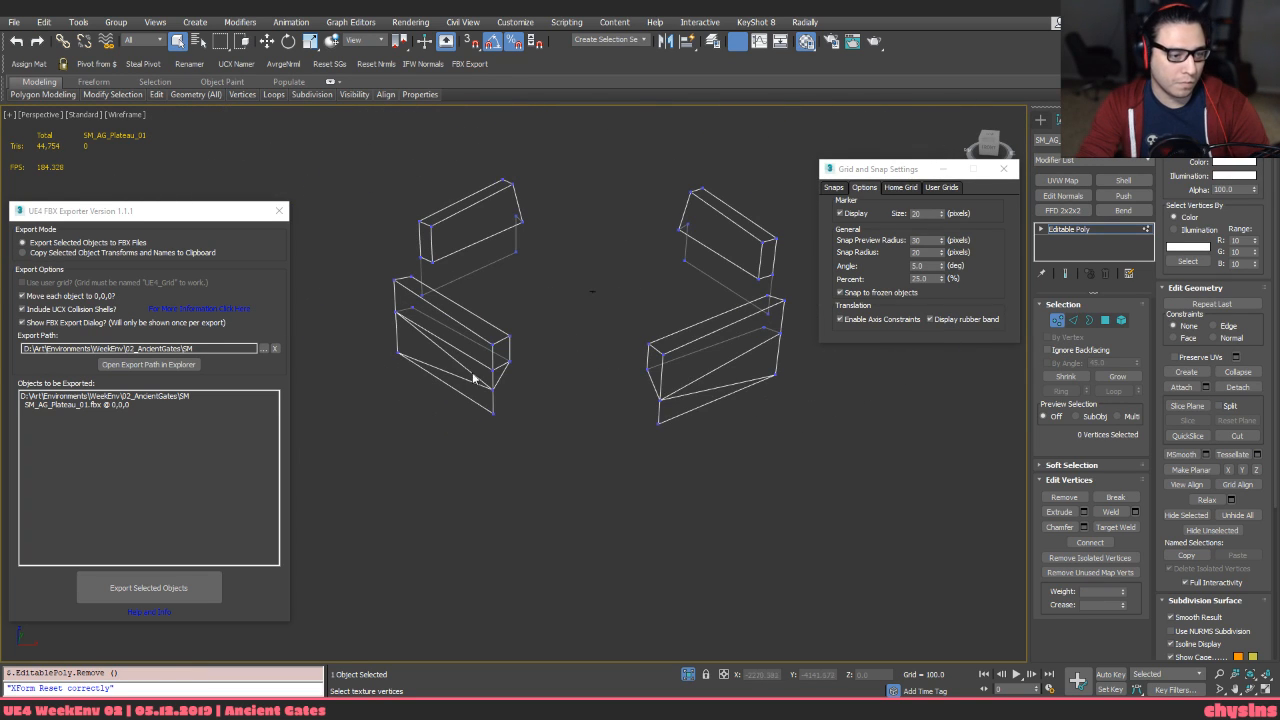
Undo the last change and remove the front left wall's horizontal edge loop and its redundant vertex
key("2")
key("ctrl+z")
double_click(487, 368)
key("ctrl+BackSpace")
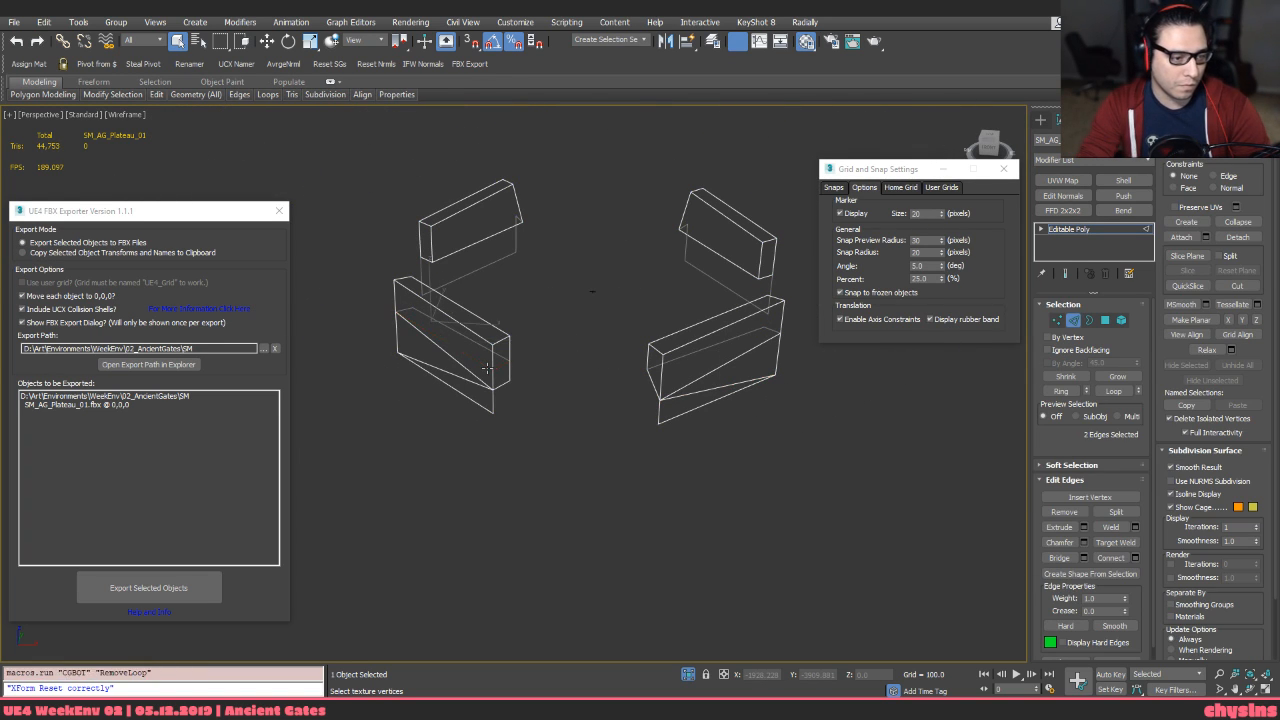
middle_click_drag(506, 379, 700, 367, "alt")
key("1")
left_click(405, 397)
key("BackSpace")
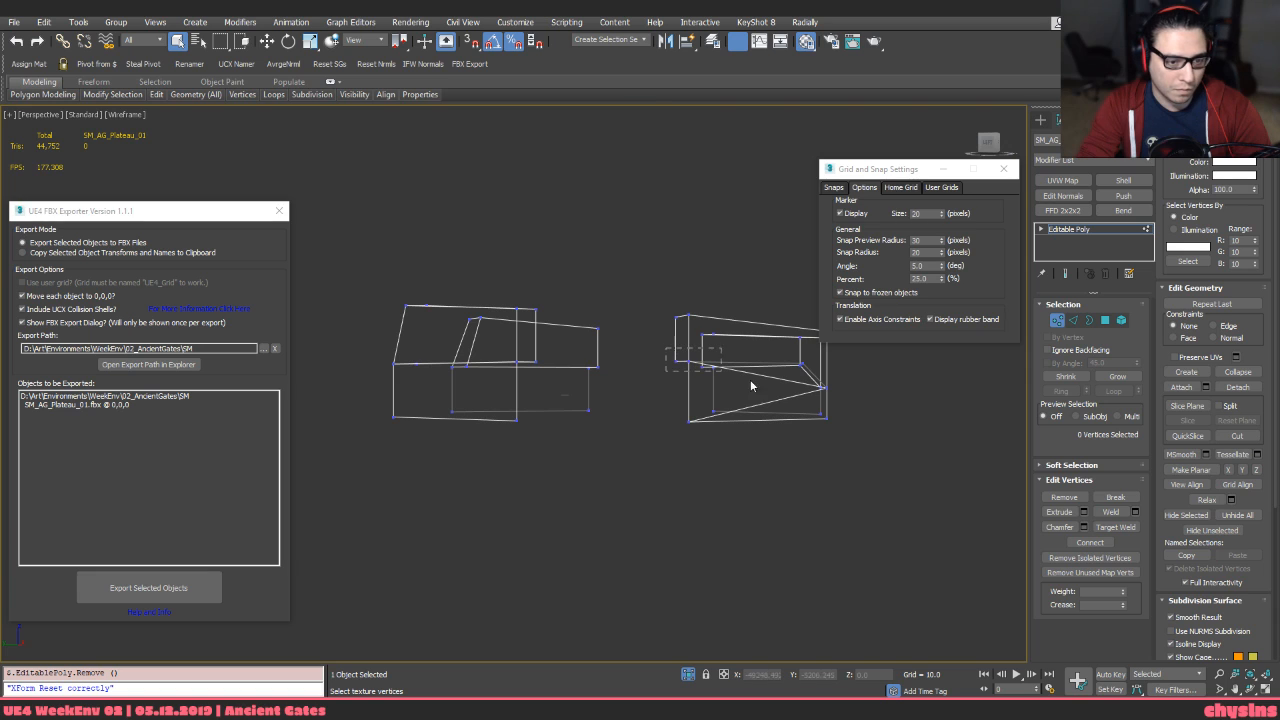
Move the front walls' middle vertices down, snapping them to the bottom vertices at Z -400
left_click_drag(845, 400, 843, 399)
middle_click_drag(843, 399, 833, 397, "alt")
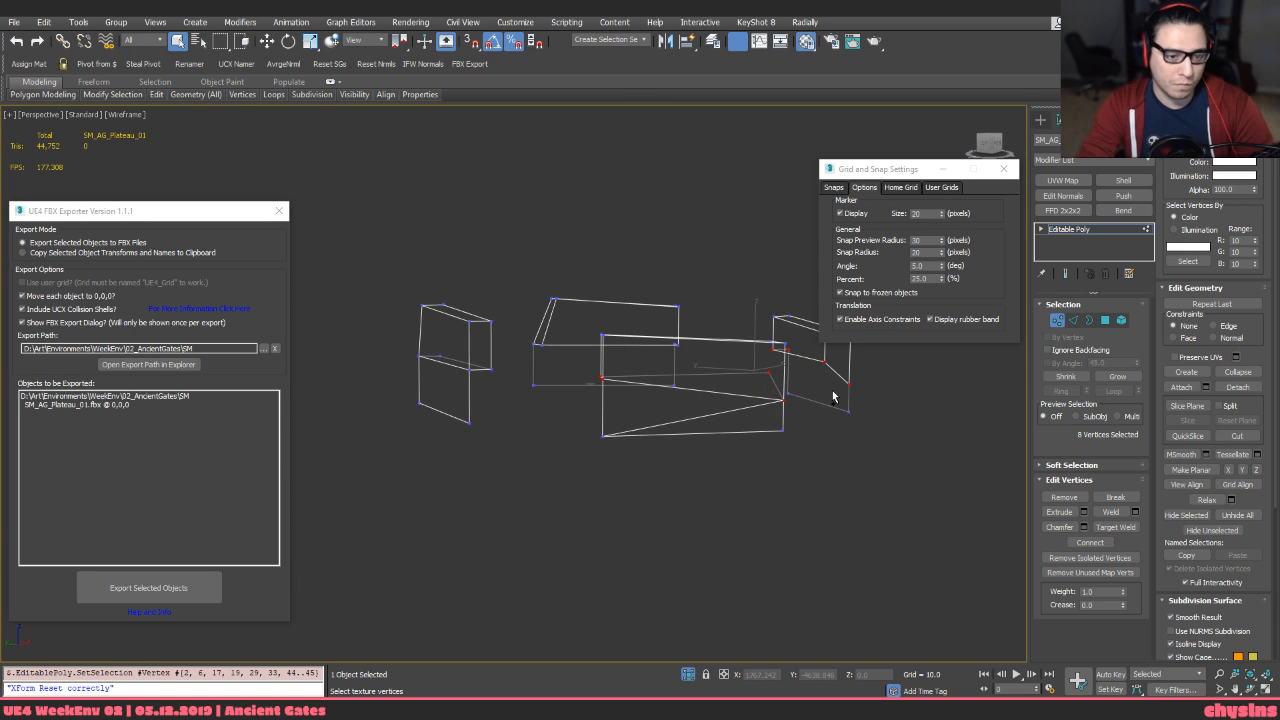
key("w")
left_click_drag(757, 366, 809, 413)
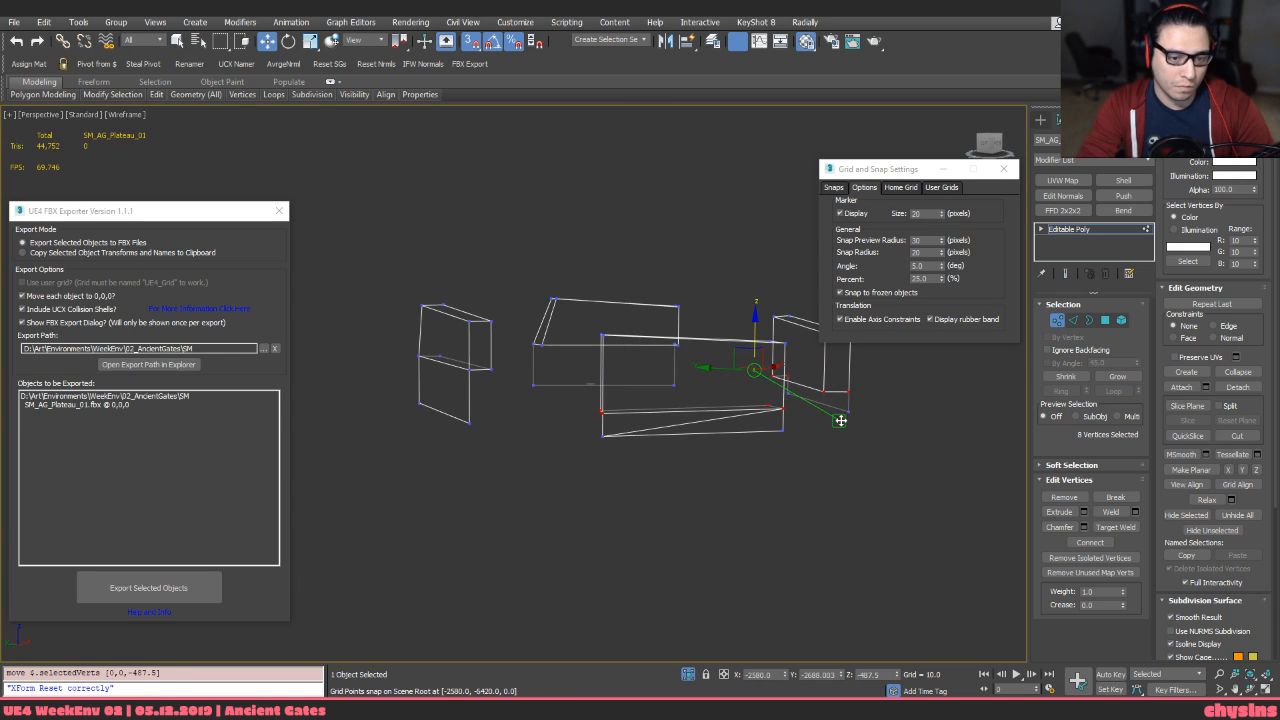
middle_click_drag(847, 410, 729, 409, "alt")
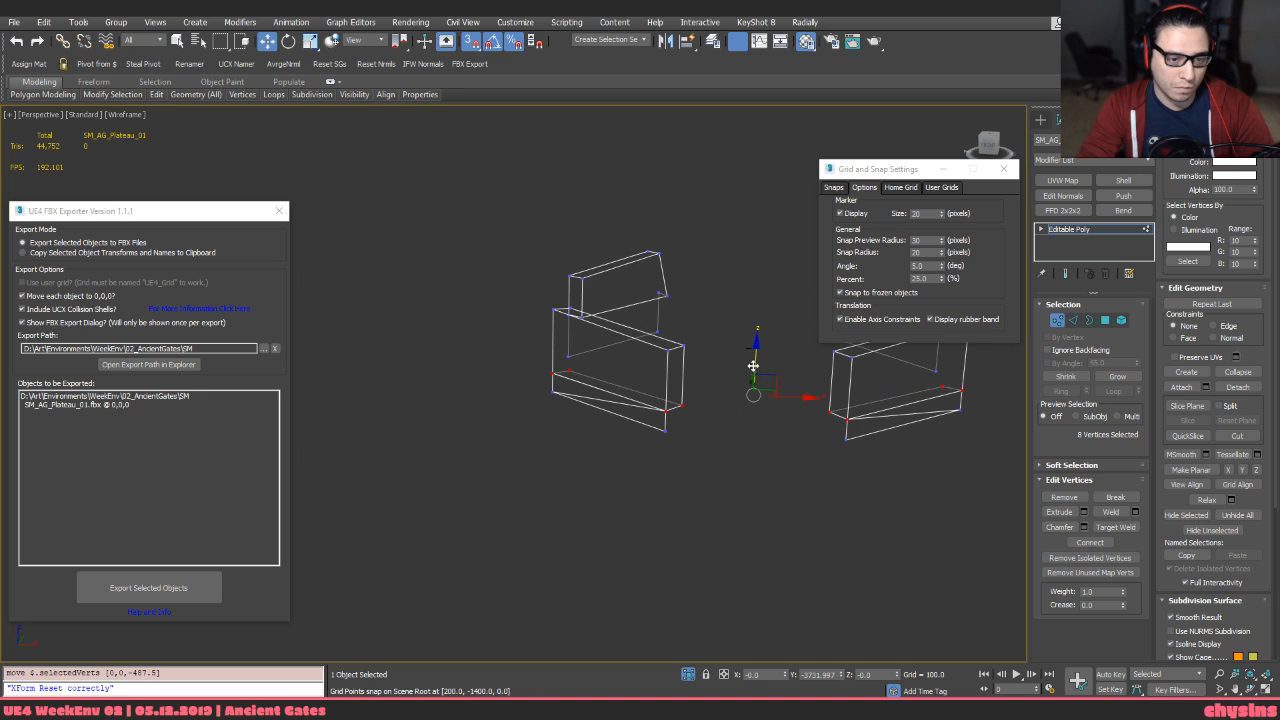
left_click_drag(754, 352, 662, 434)
key("s")
Select the bottom vertices of both front walls and weld the overlapping ones
middle_click_drag(688, 433, 645, 449)
left_click_drag(700, 474, 702, 475)
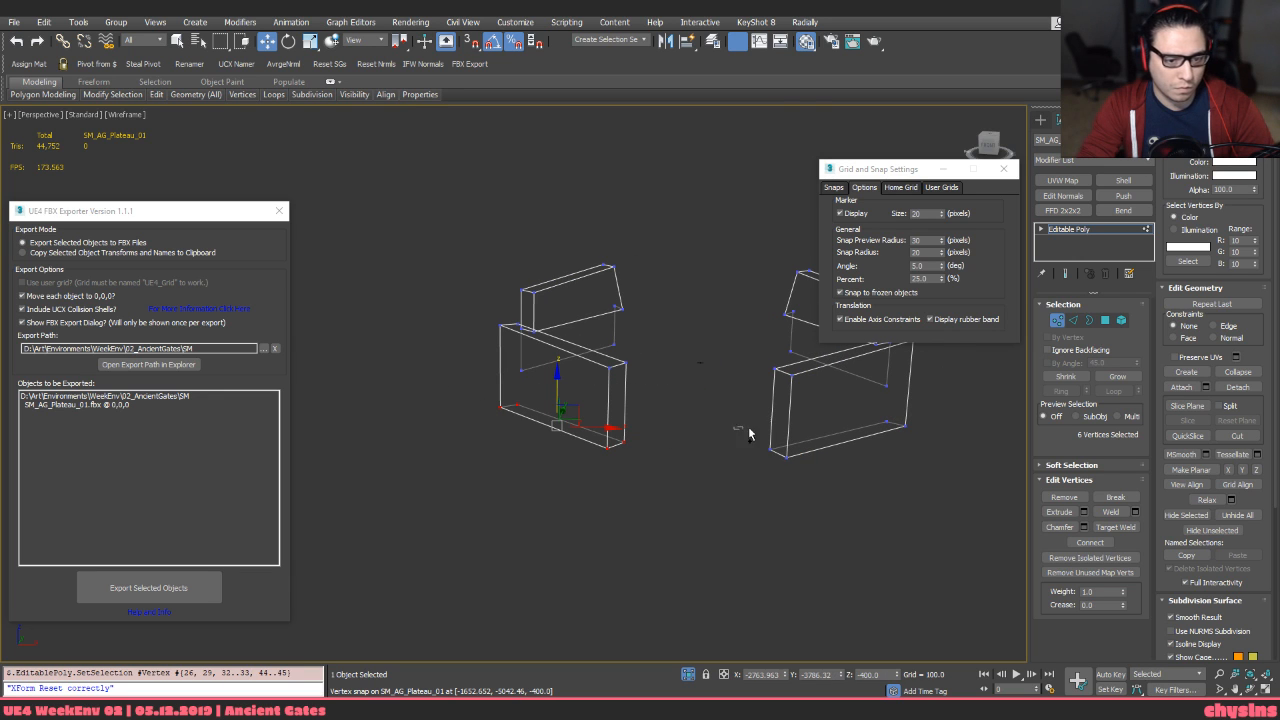
left_click_drag(748, 431, 860, 482, "ctrl")
left_click_drag(938, 408, 851, 488, "ctrl")
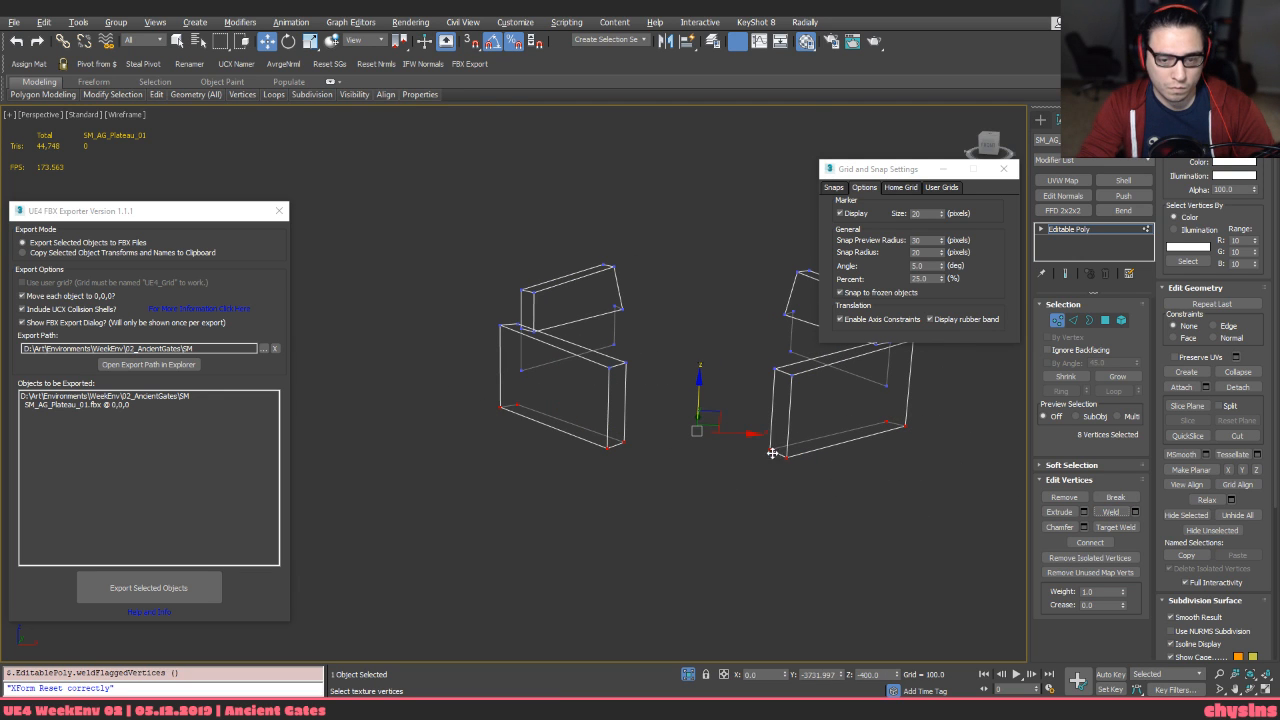
Cap the open bottom borders of the two front walls and return to shaded display
middle_click_drag(772, 453, 798, 537, "alt")
key("3")
left_click_drag(893, 508, 644, 455, "ctrl")
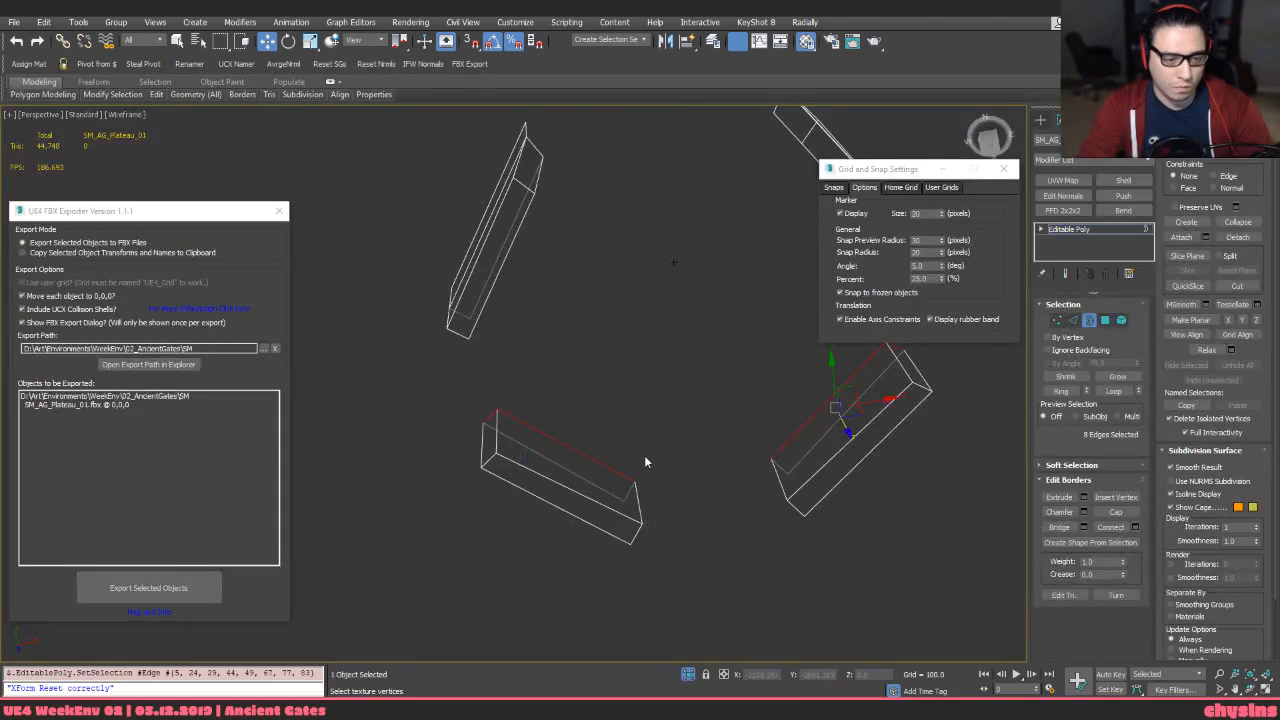
middle_click_drag(644, 455, 733, 399, "alt")
key("F3")
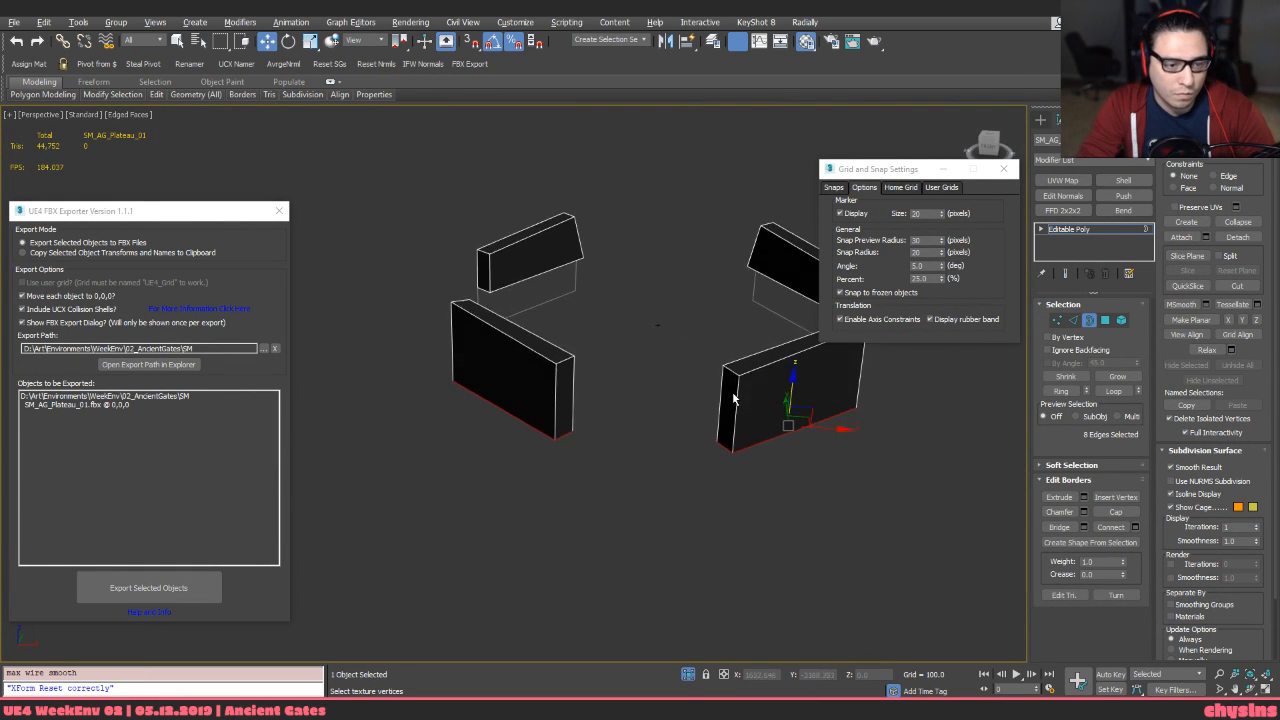
Delete the two wall elements on the plateau's left side
key("5")
left_click_drag(714, 186, 387, 440)
key("Delete")
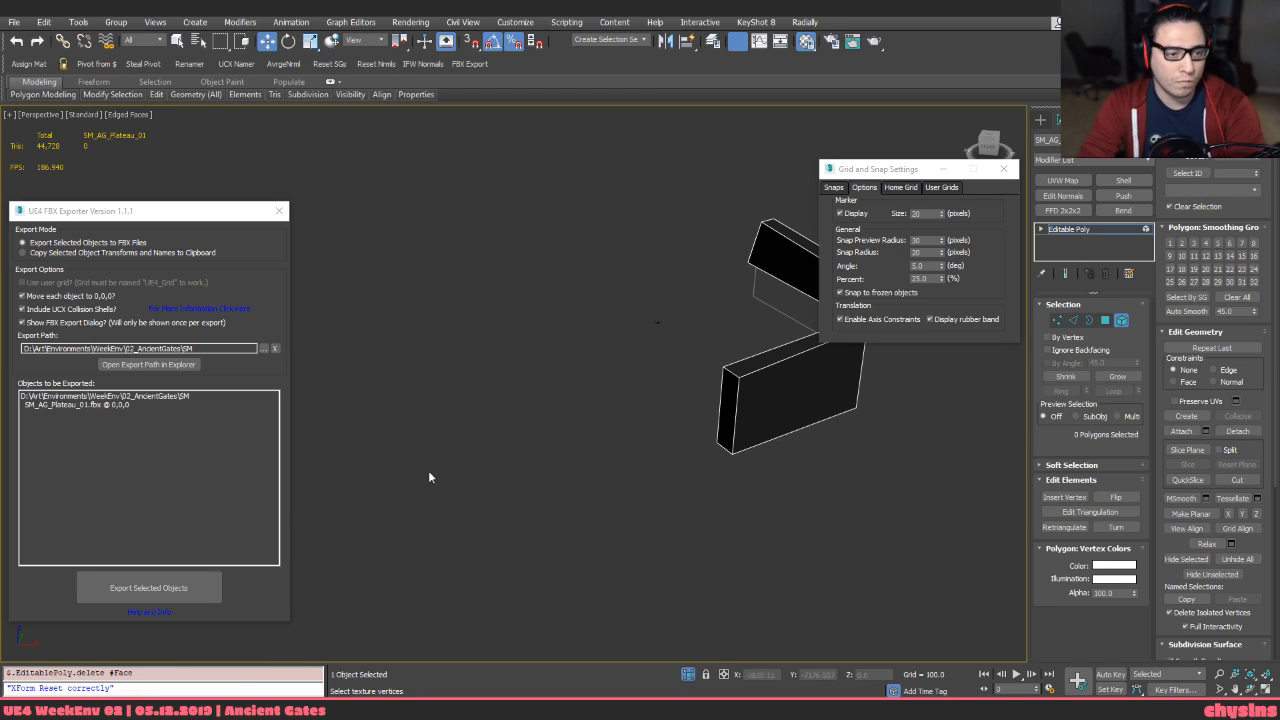
Unhide the floor element and delete the polygons of its left half up to the centre line
key("alt+u")
left_click_drag(560, 443, 580, 374, "alt")
left_click(581, 370)
middle_click_drag(581, 370, 608, 380, "alt")
key("4")
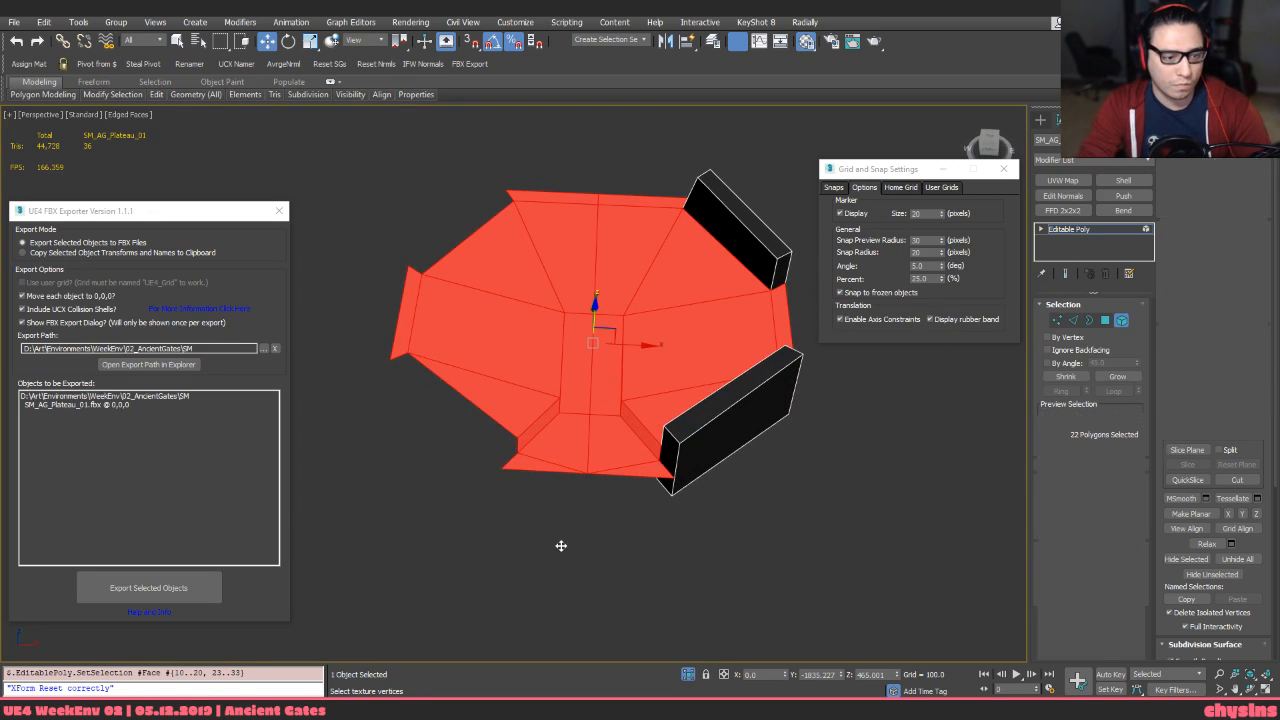
left_click_drag(480, 249, 575, 468)
middle_click_drag(560, 440, 590, 425, "alt")
key("Delete")
left_click_drag(486, 208, 391, 418)
key("Delete")
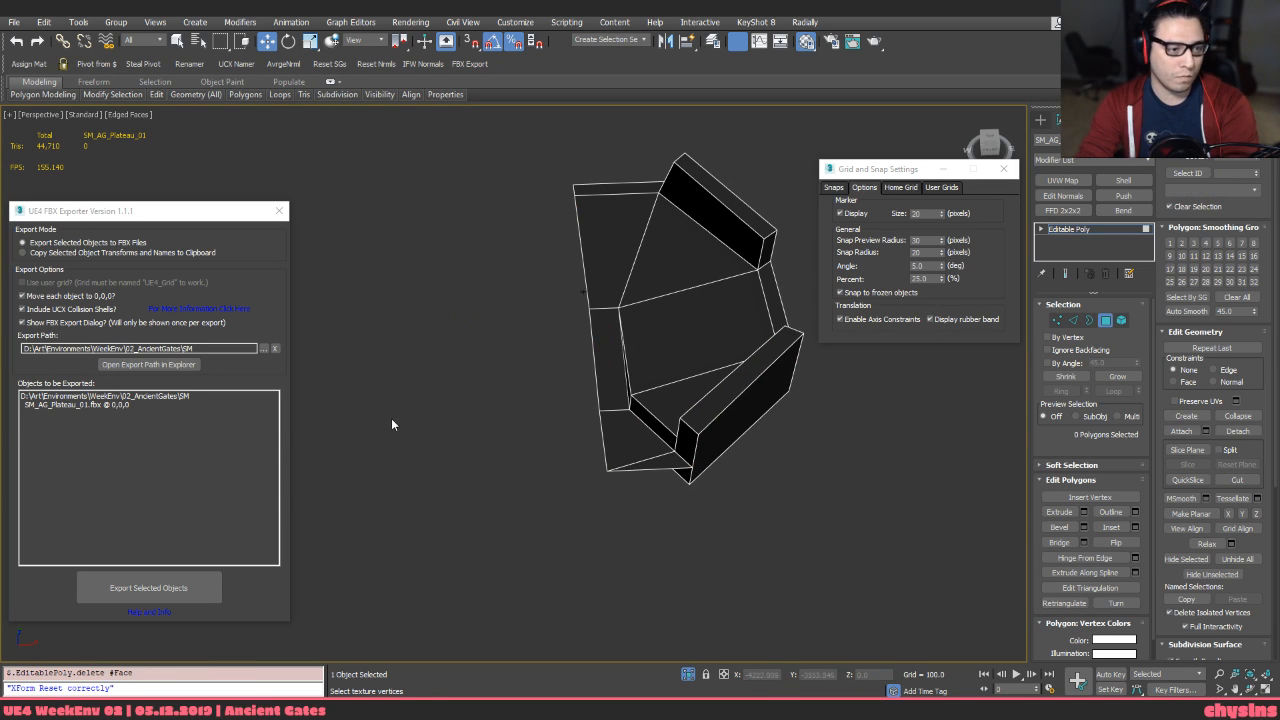
middle_click_drag(578, 420, 570, 287)
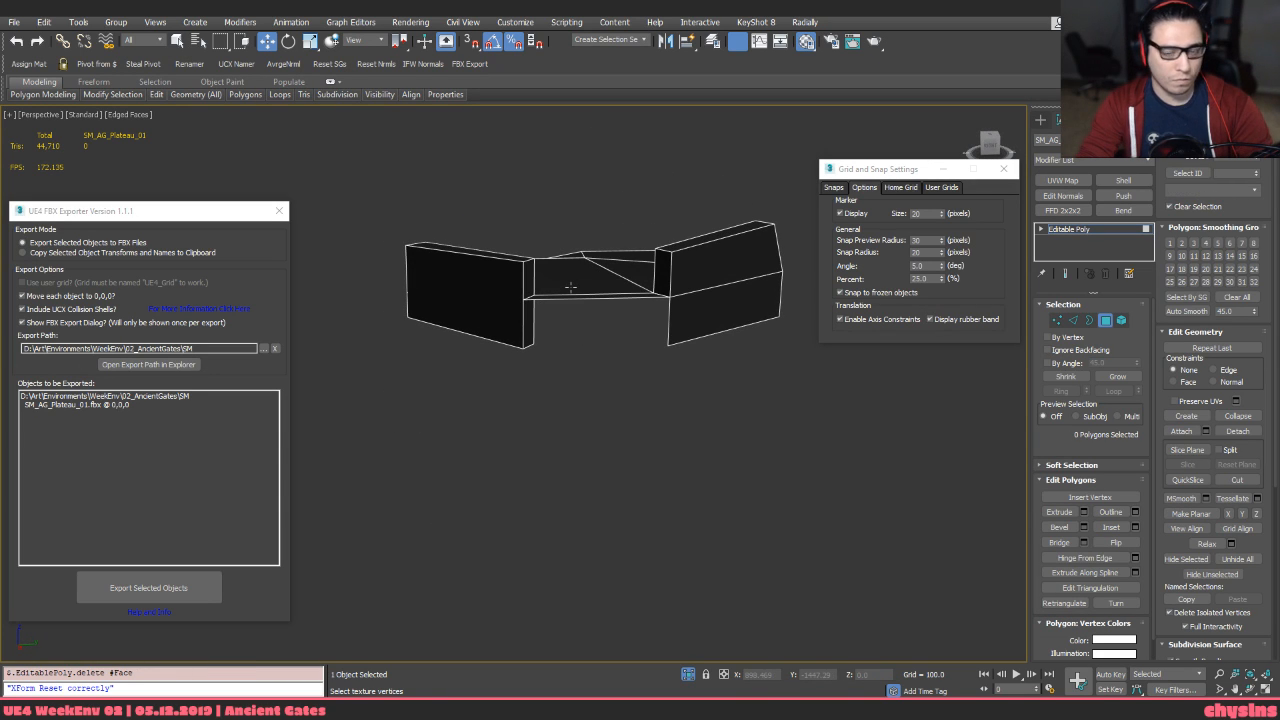
Select the floor element and hide the two wall elements
key("5")
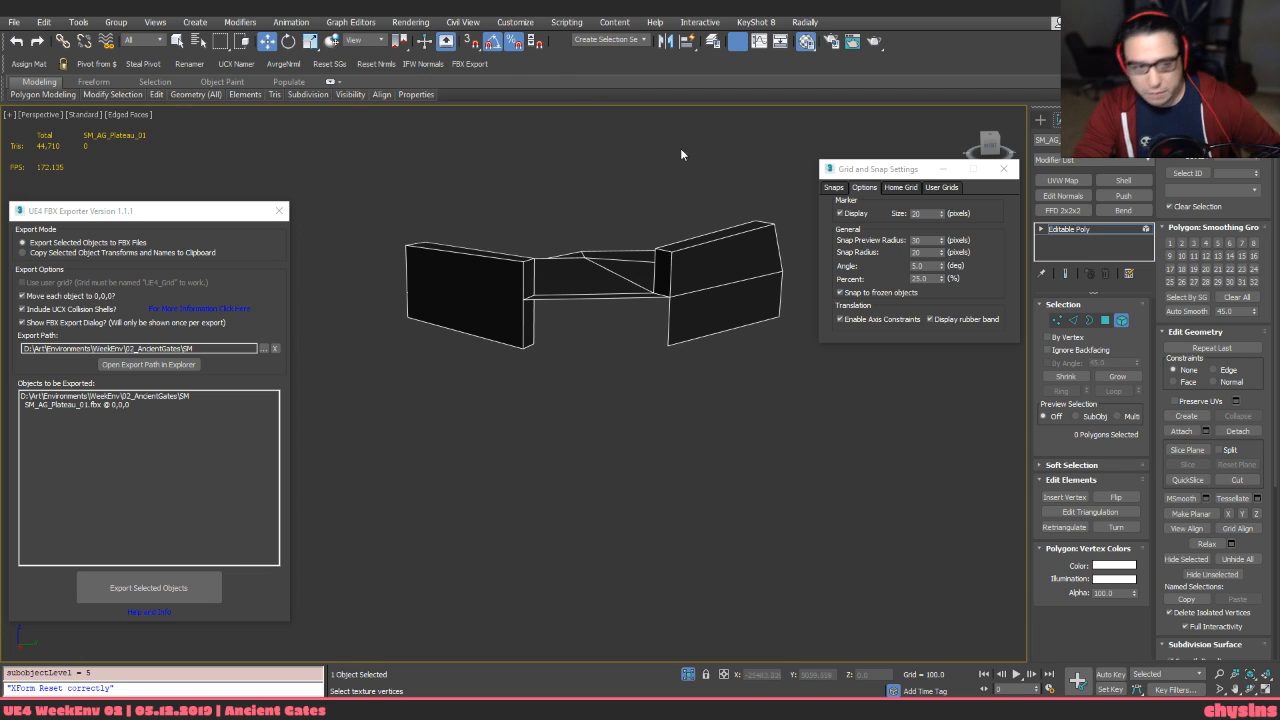
key("2")
left_click(590, 300)
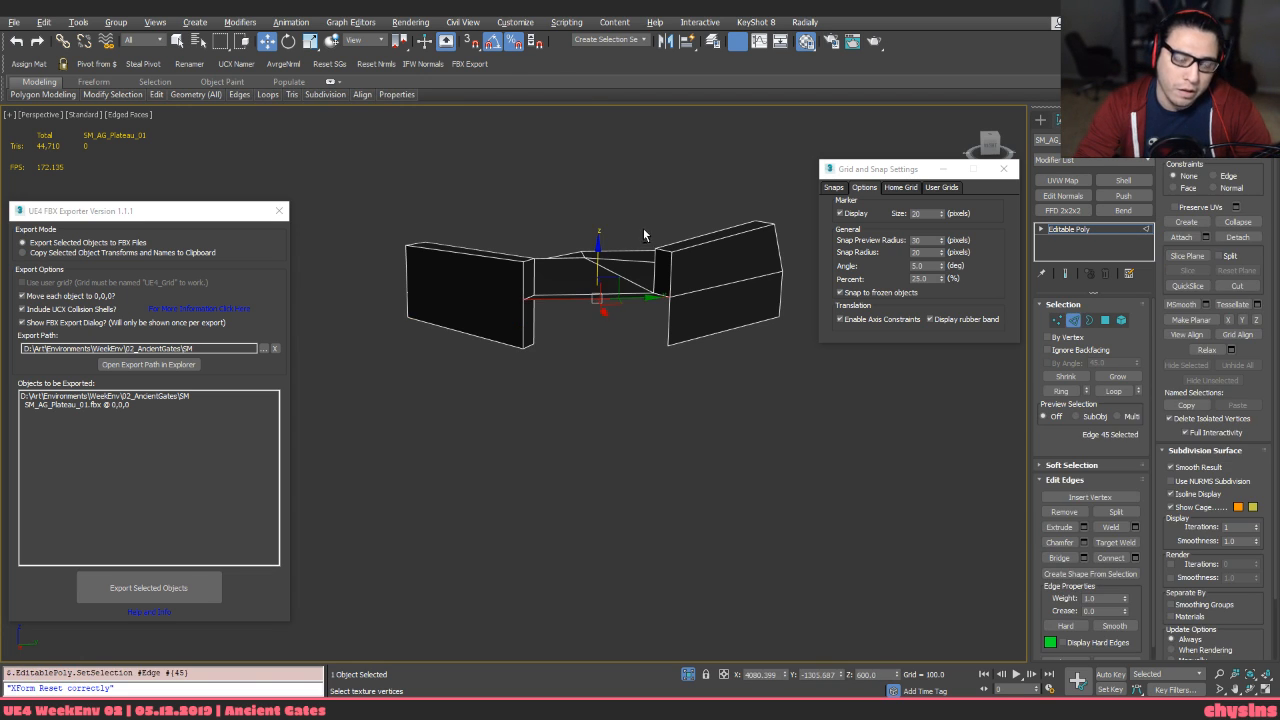
middle_click_drag(643, 228, 612, 224, "alt")
key("5")
left_click(608, 257)
key("q")
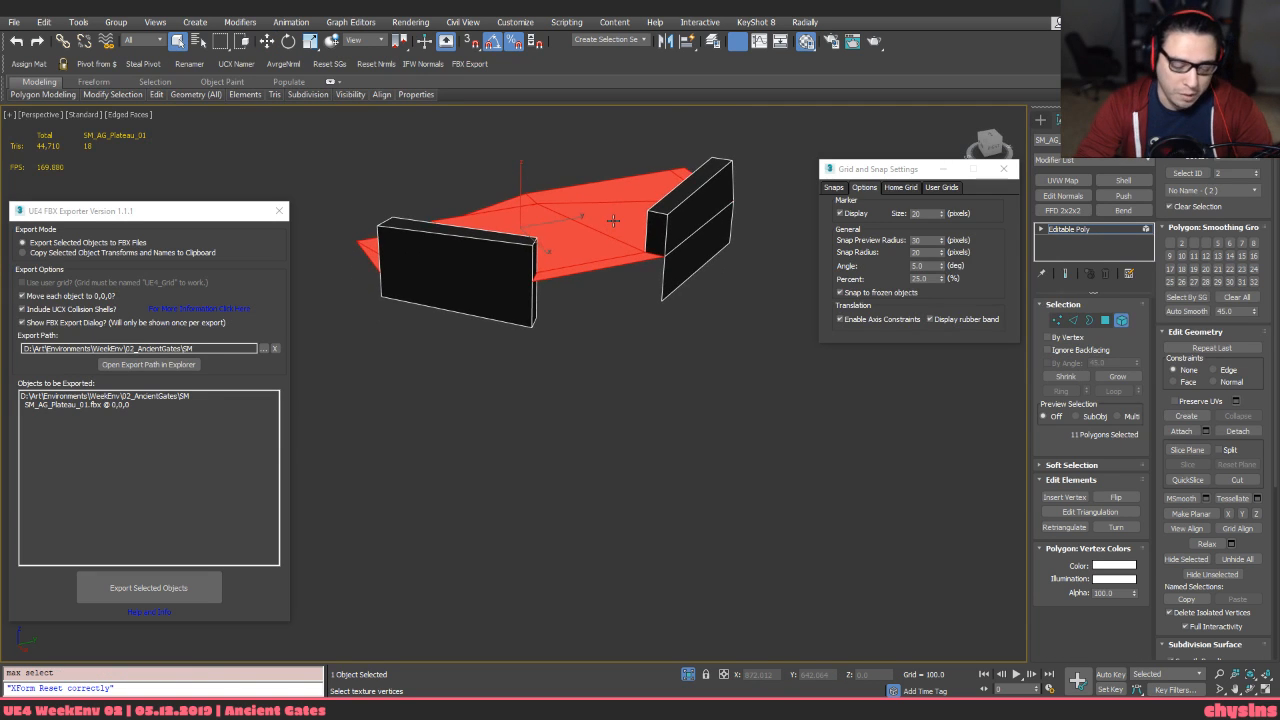
key("alt+i")
middle_click_drag(563, 284, 687, 271, "alt")
scroll(678, 258, "up", 6)
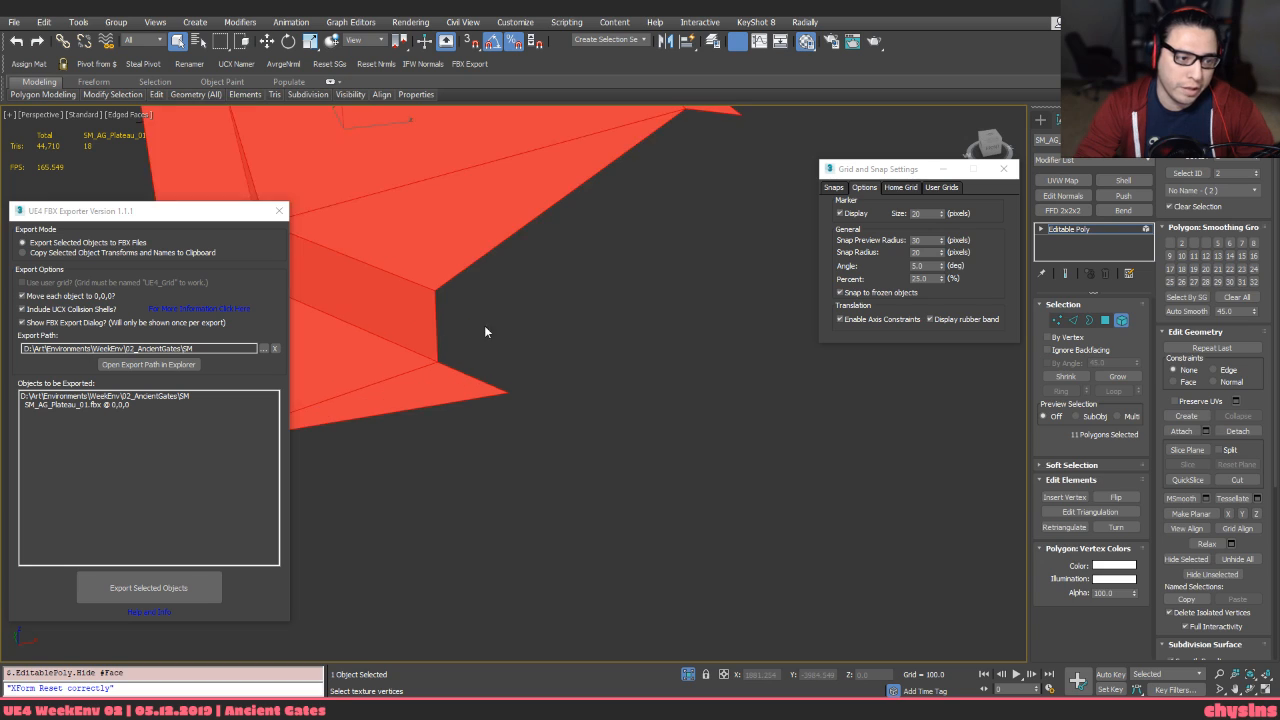
Extrude the short outer edge beside the entrance recess upward, snapping it to the upper floor level
key("2")
left_click(485, 378)
key("w")
left_click_drag(473, 334, 462, 302, "shift")
key("s")
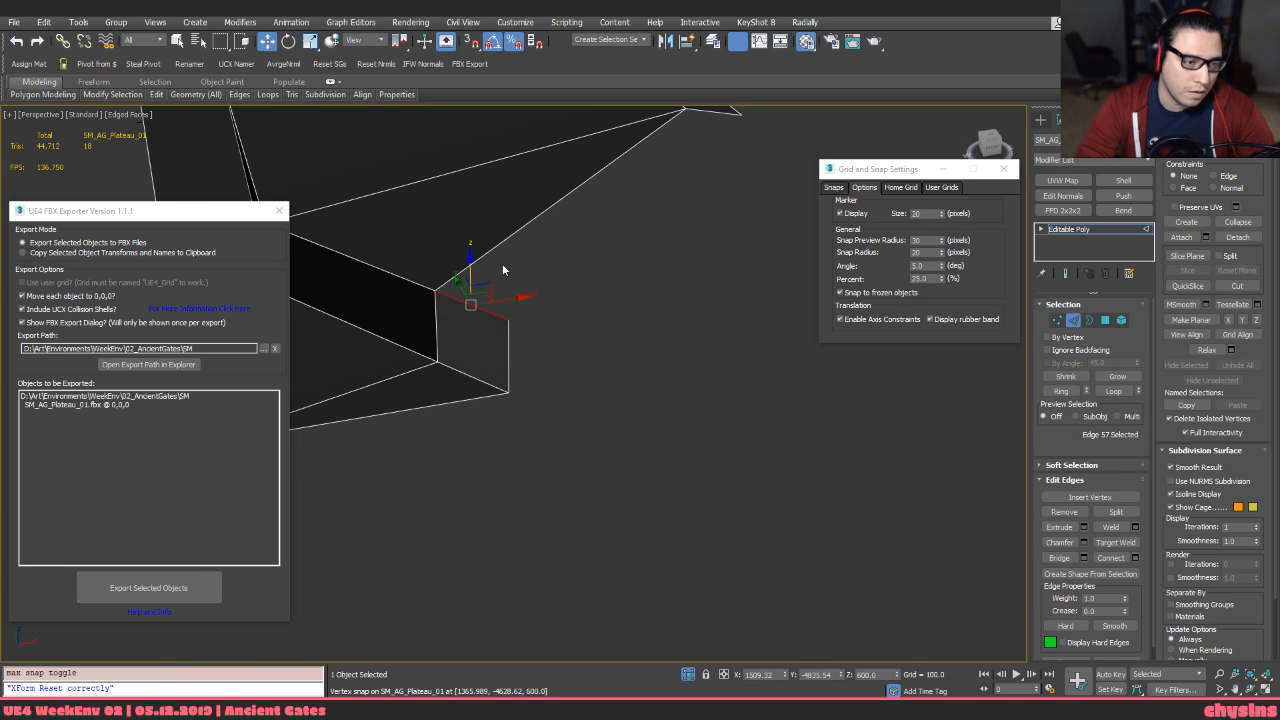
Bridge the new raised edge to the short edge at the next side corner, filling the gap along the front diagonal
middle_click_drag(502, 263, 562, 265, "alt")
key("2")
key("2")
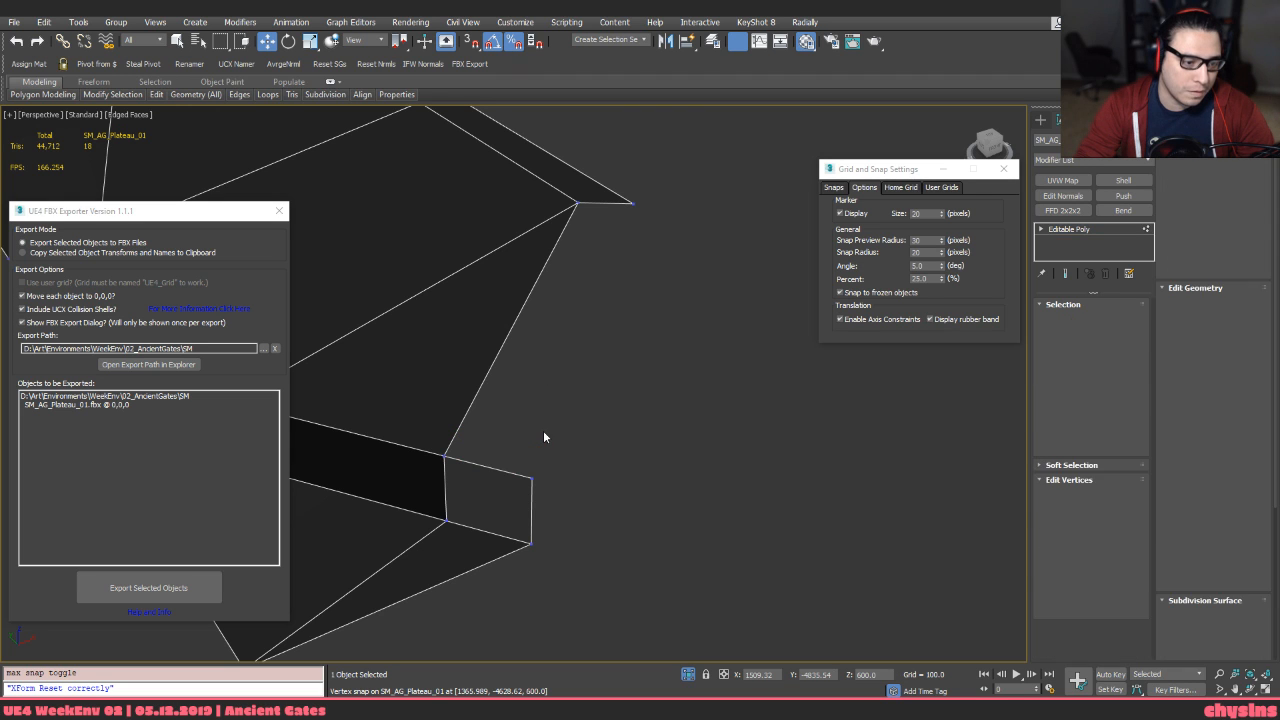
left_click(599, 204)
middle_click_drag(604, 209, 599, 276, "alt")
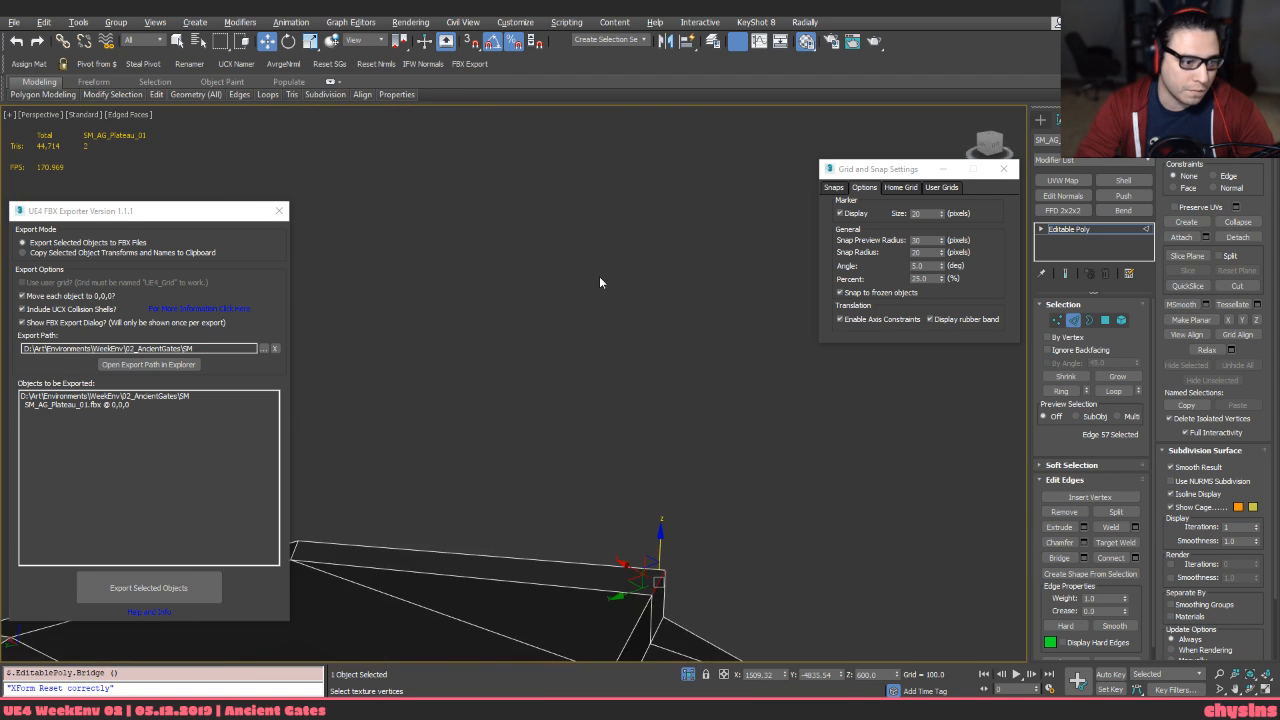
Bridge the two short edges across the remaining gap along the floor's rear diagonal side
scroll(599, 277, "down", 5)
middle_click_drag(499, 382, 676, 204)
scroll(633, 240, "up", 5)
middle_click_drag(500, 329, 548, 248)
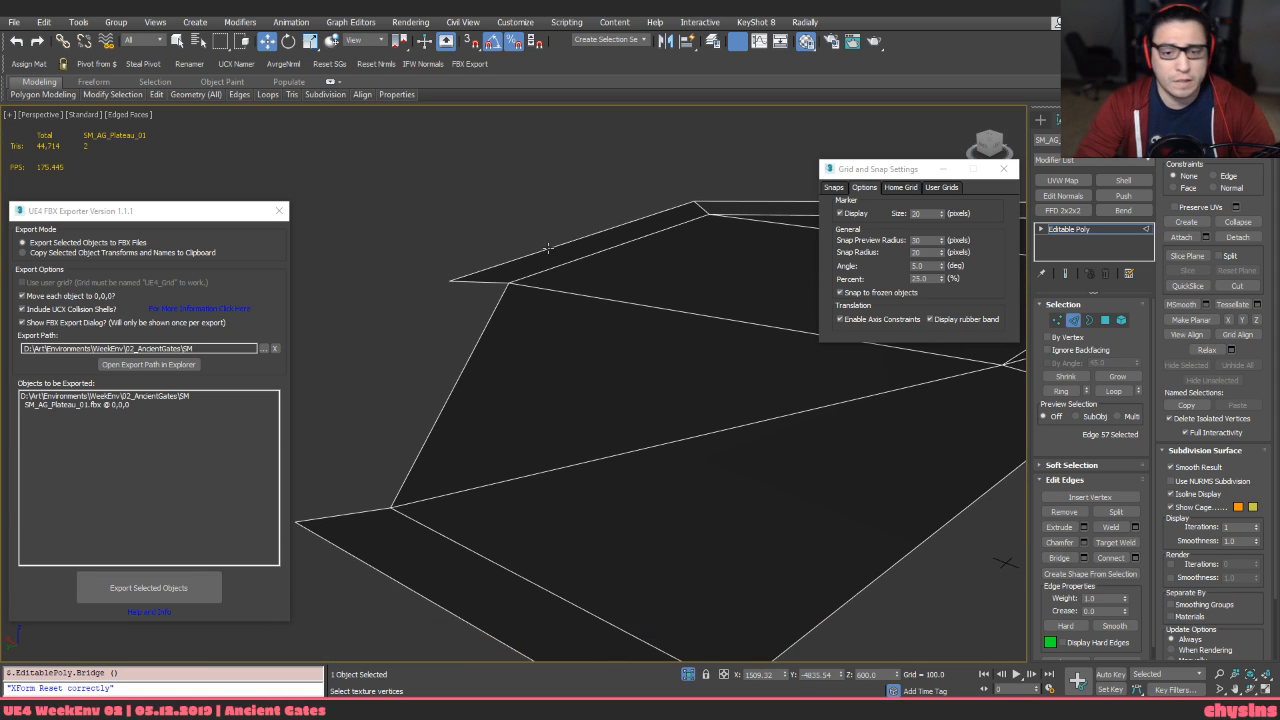
left_click(480, 282)
key("ctrl+shift+b")
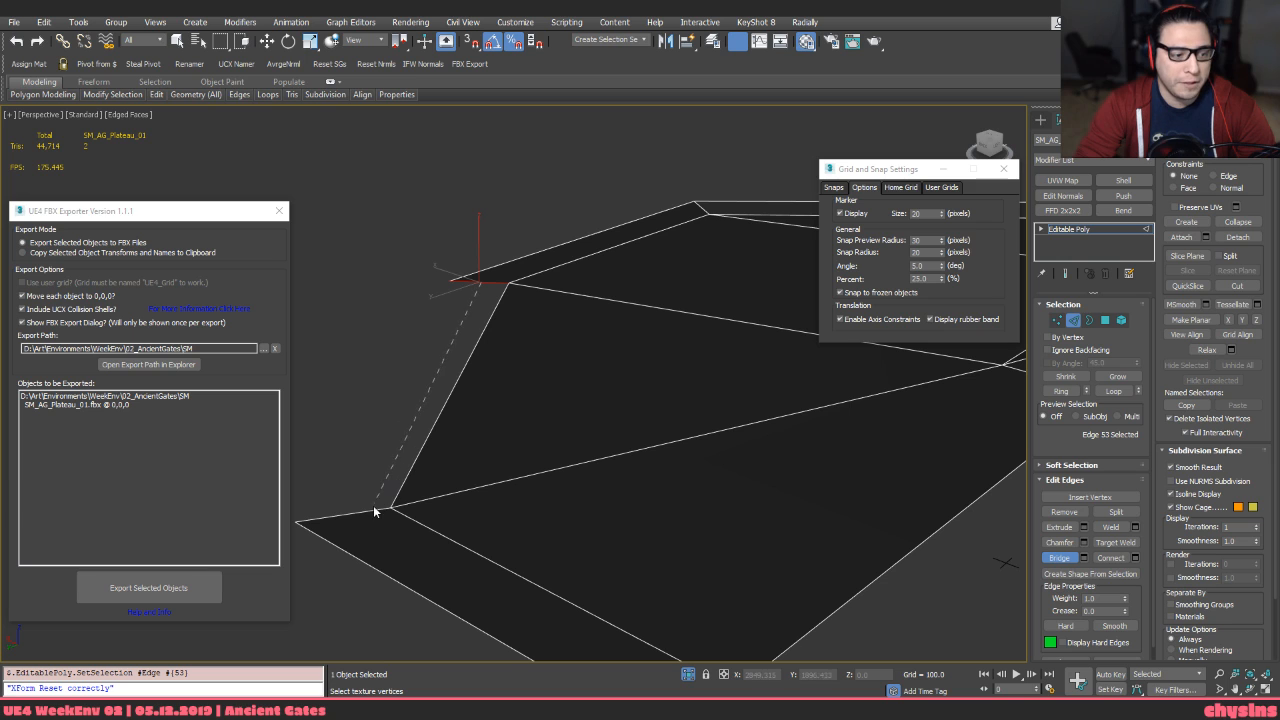
left_click(368, 450)
scroll(366, 455, "down", 5)
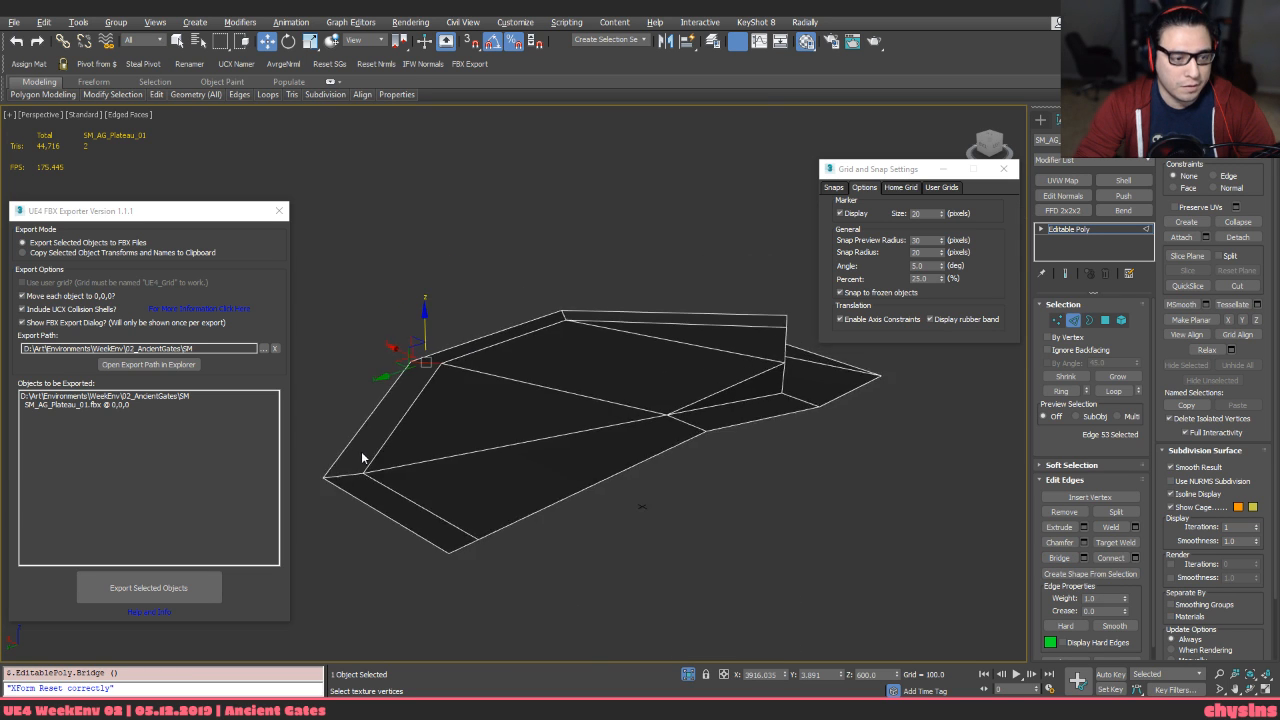
Select all floor vertices, weld the overlapping ones and unhide the wall elements
middle_click_drag(363, 460, 619, 378, "alt")
scroll(614, 370, "down", 3)
key("1")
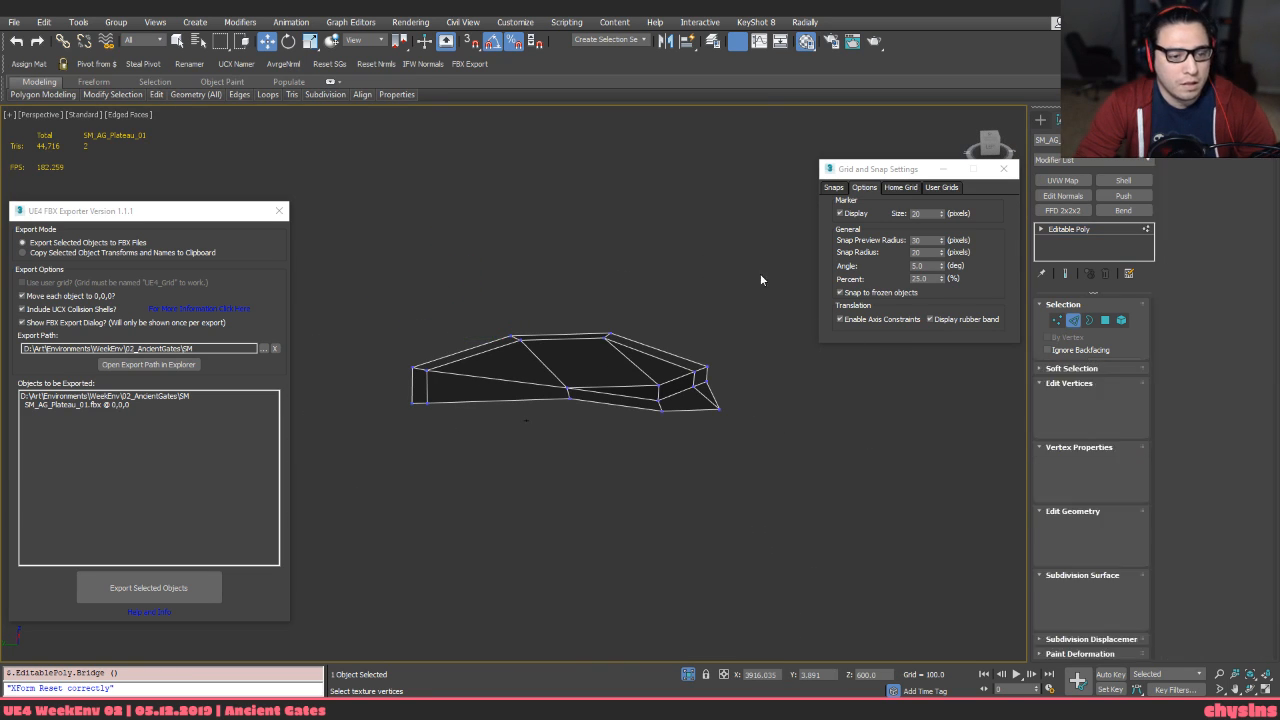
left_click_drag(760, 273, 320, 522)
middle_click_drag(623, 434, 568, 437, "alt")
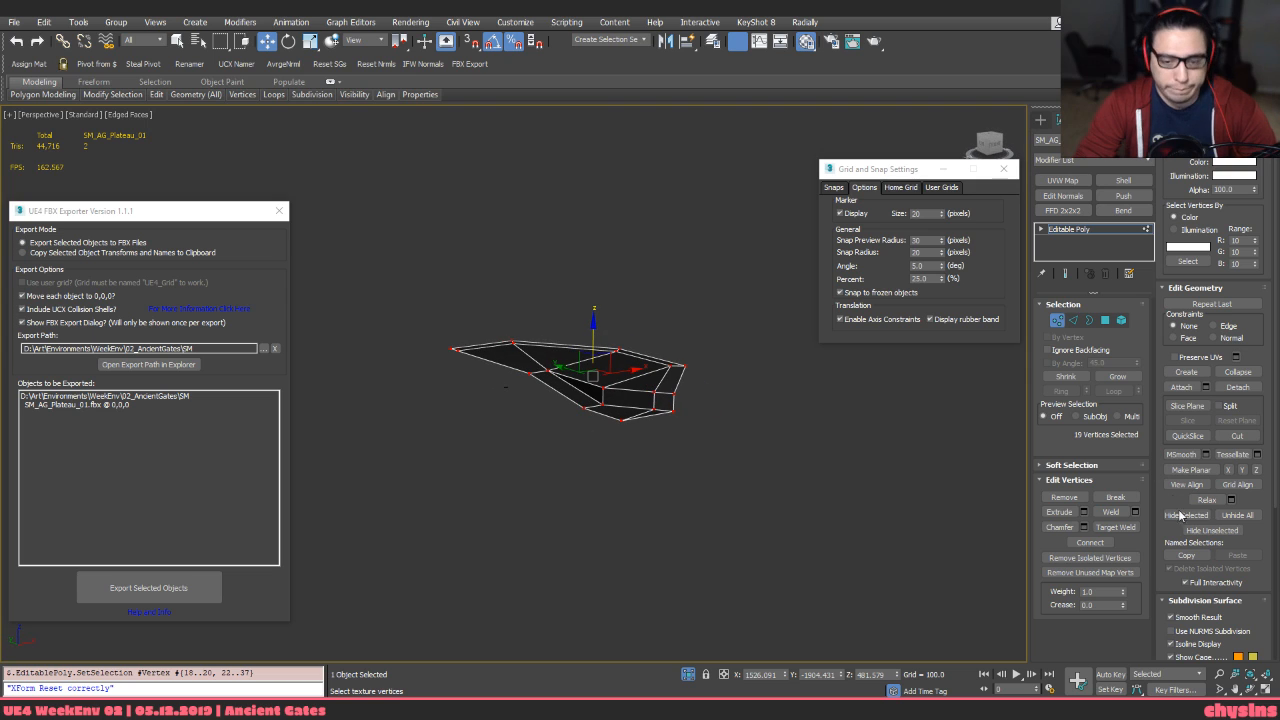
left_click(1117, 517)
middle_click_drag(588, 498, 588, 499, "alt")
key("5")
key("alt+u")
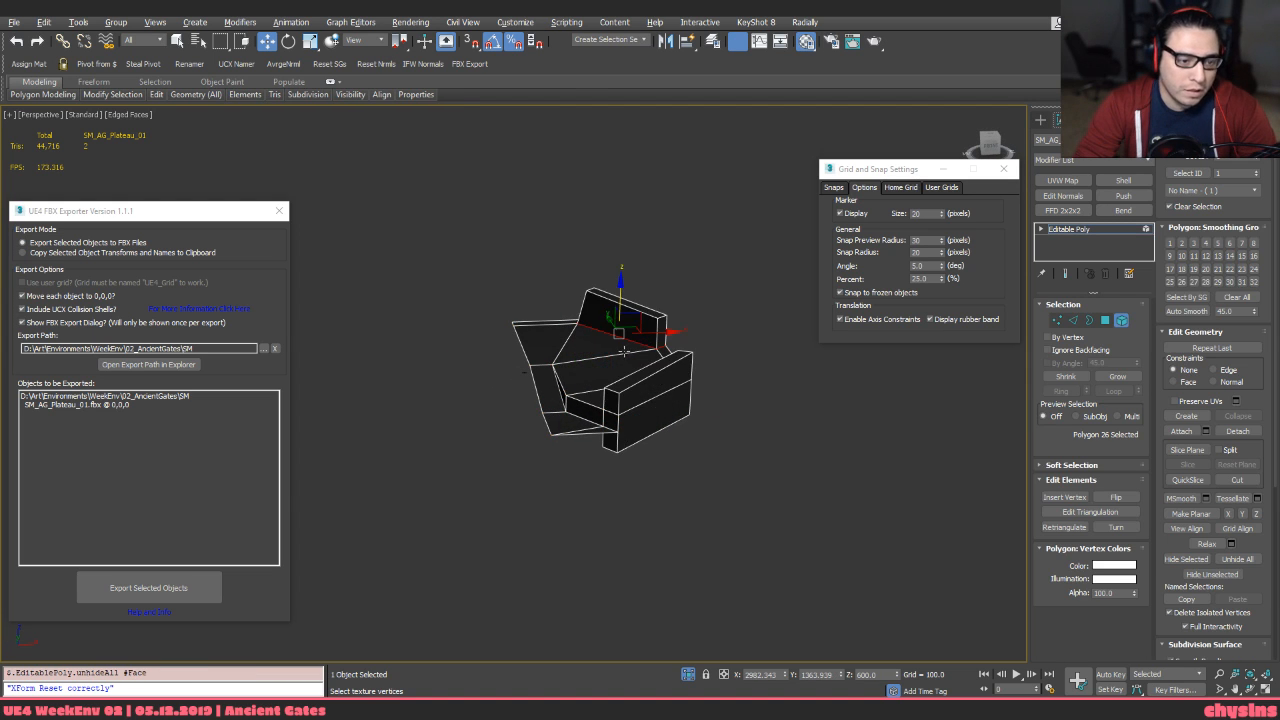
Select the complete floor element and hide the walls again
middle_click_drag(623, 351, 599, 363, "alt")
left_click(584, 409)
left_click(590, 387)
key("alt+i")
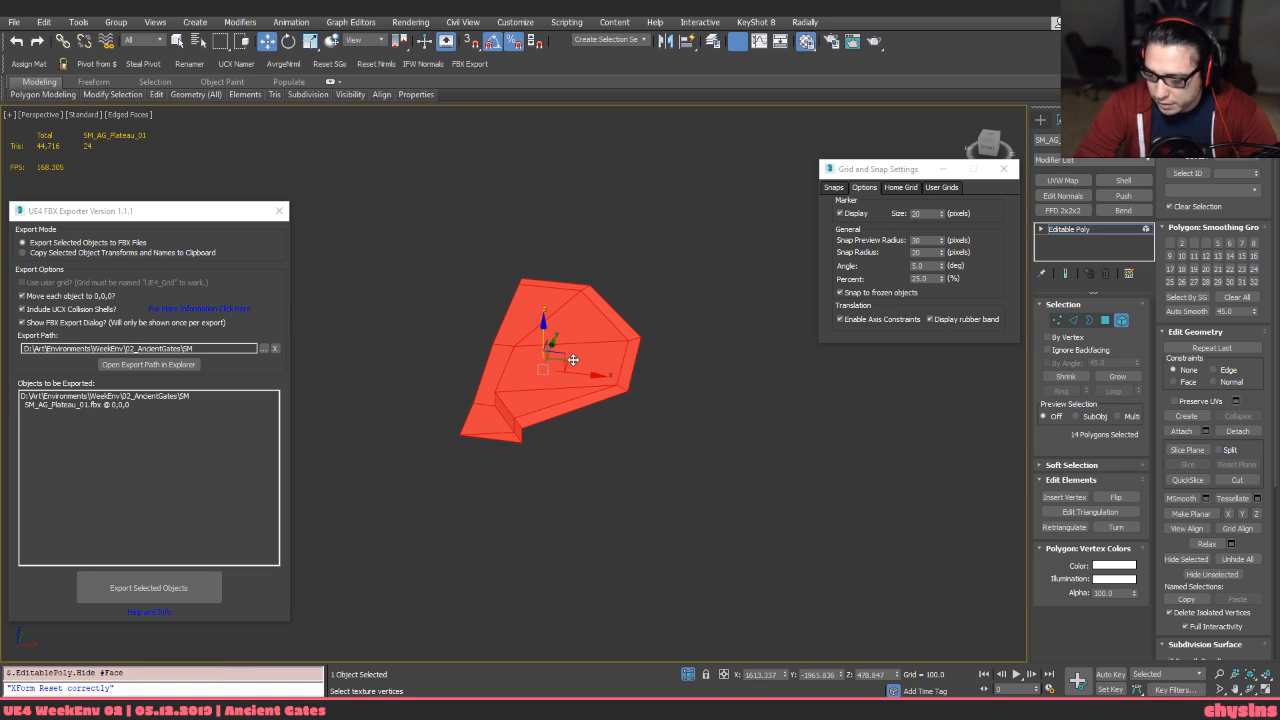
Select the floor's open border edges, leaving out those at the entrance and along the centre line
mouse_move(564, 427)
middle_mouse_down("alt")
mouse_move(503, 417)
mouse_move(617, 429)
mouse_move(567, 393)
mouse_move(584, 434)
middle_mouse_up("alt")
key("2")
double_click(559, 408)
left_click_drag(584, 434, 482, 484, "alt")
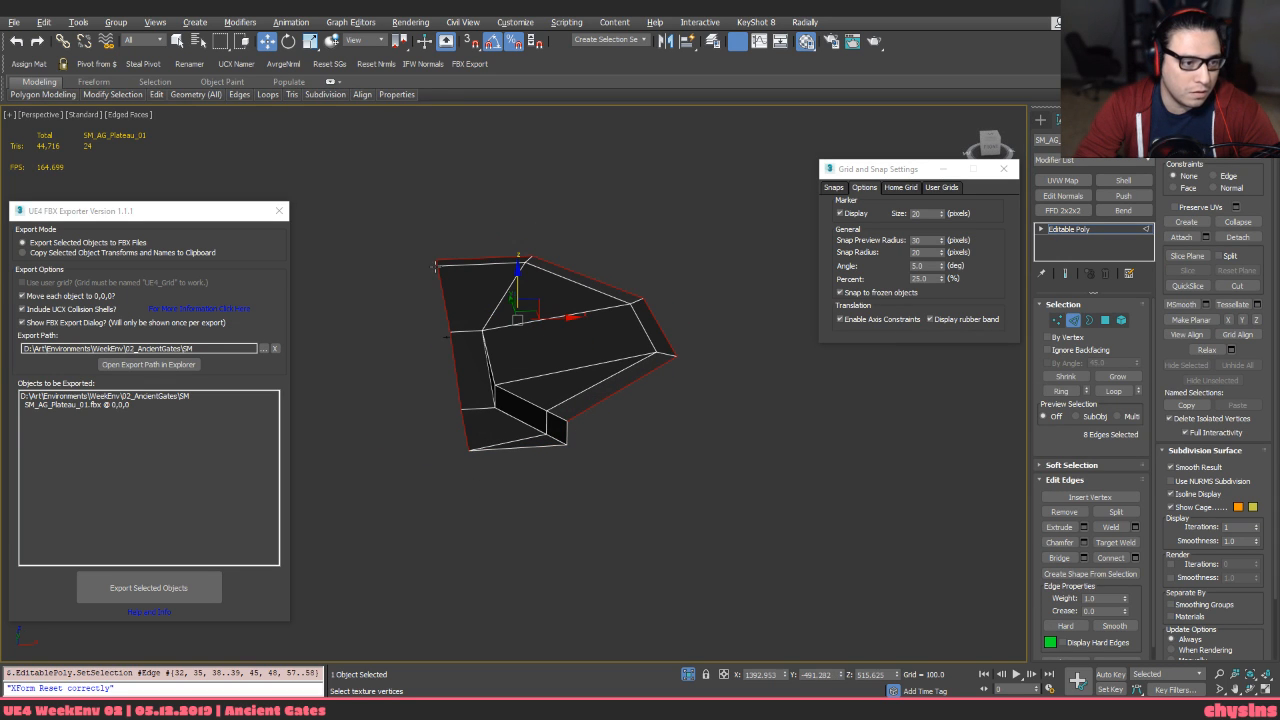
scroll(435, 265, "up", 6)
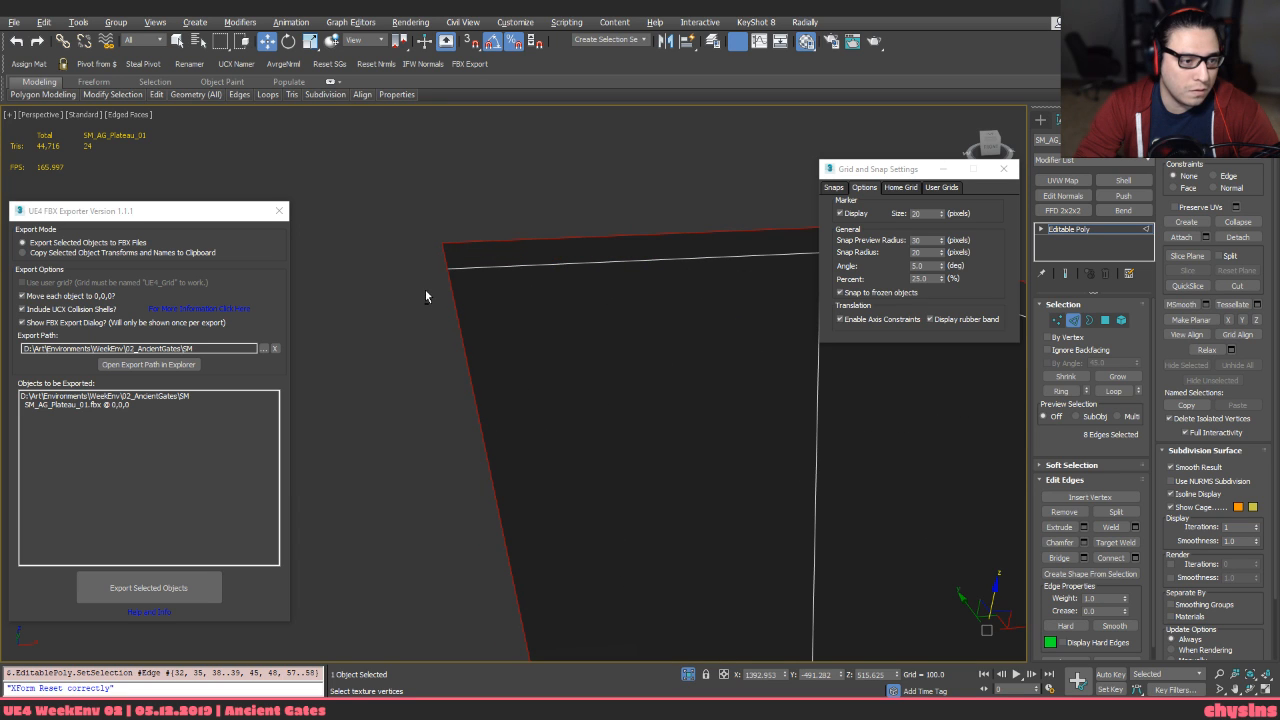
scroll(457, 312, "down", 8)
left_click_drag(437, 289, 508, 391, "alt")
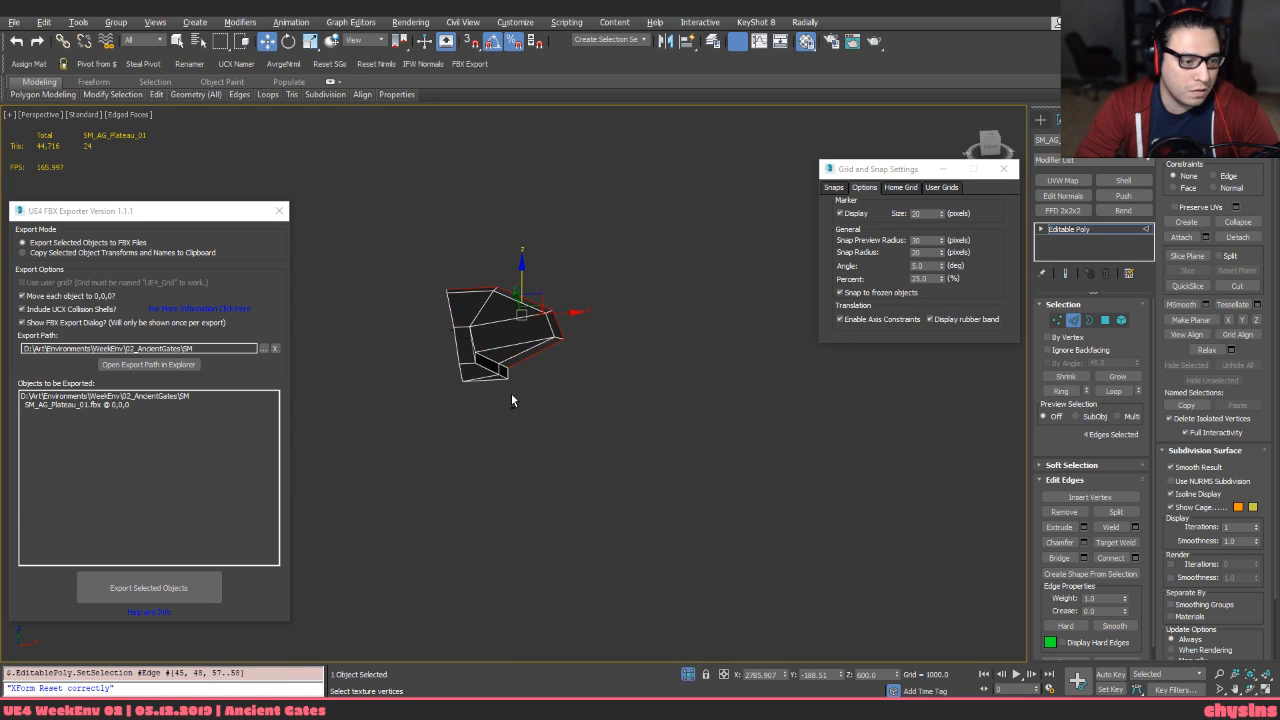
Try to extrude the outer border edges downward and snap their lower vertices to the bottom of the entrance recess
middle_click_drag(511, 393, 520, 340, "alt")
scroll(520, 340, "up", 3)
scroll(520, 340, "up", 2)
key("s")
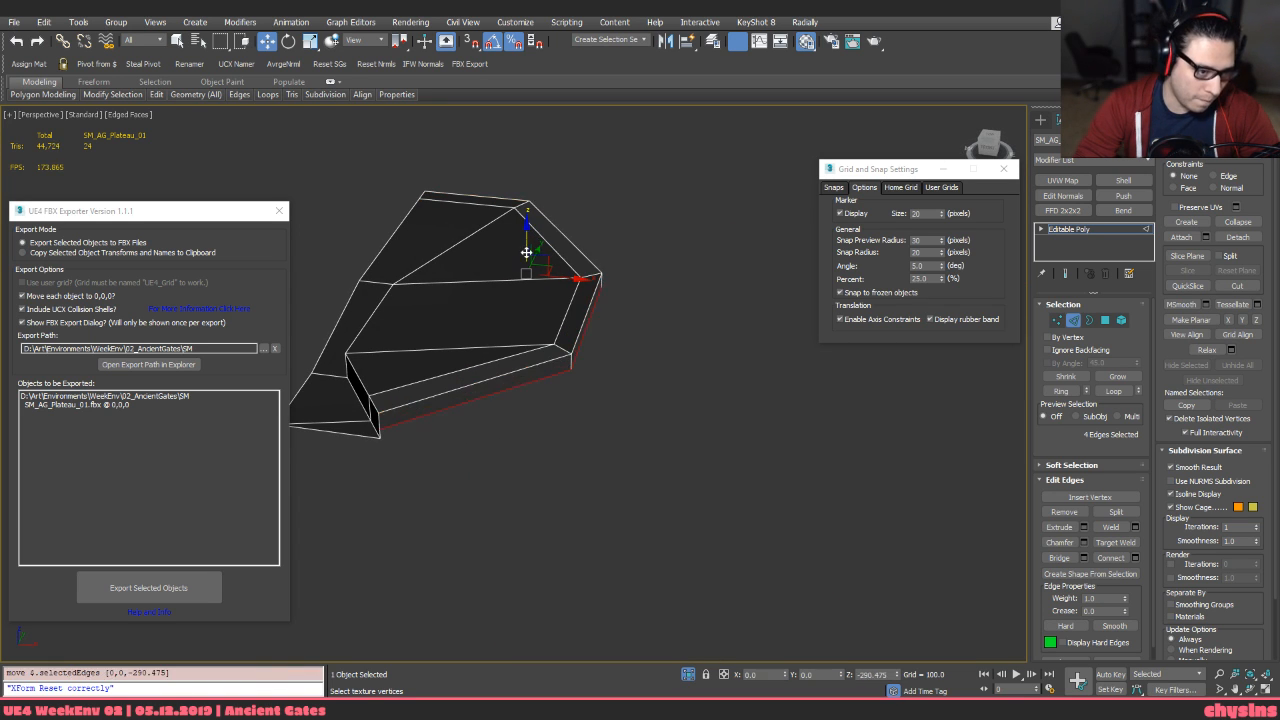
middle_click_drag(535, 275, 520, 428, "alt")
scroll(520, 428, "up", 3)
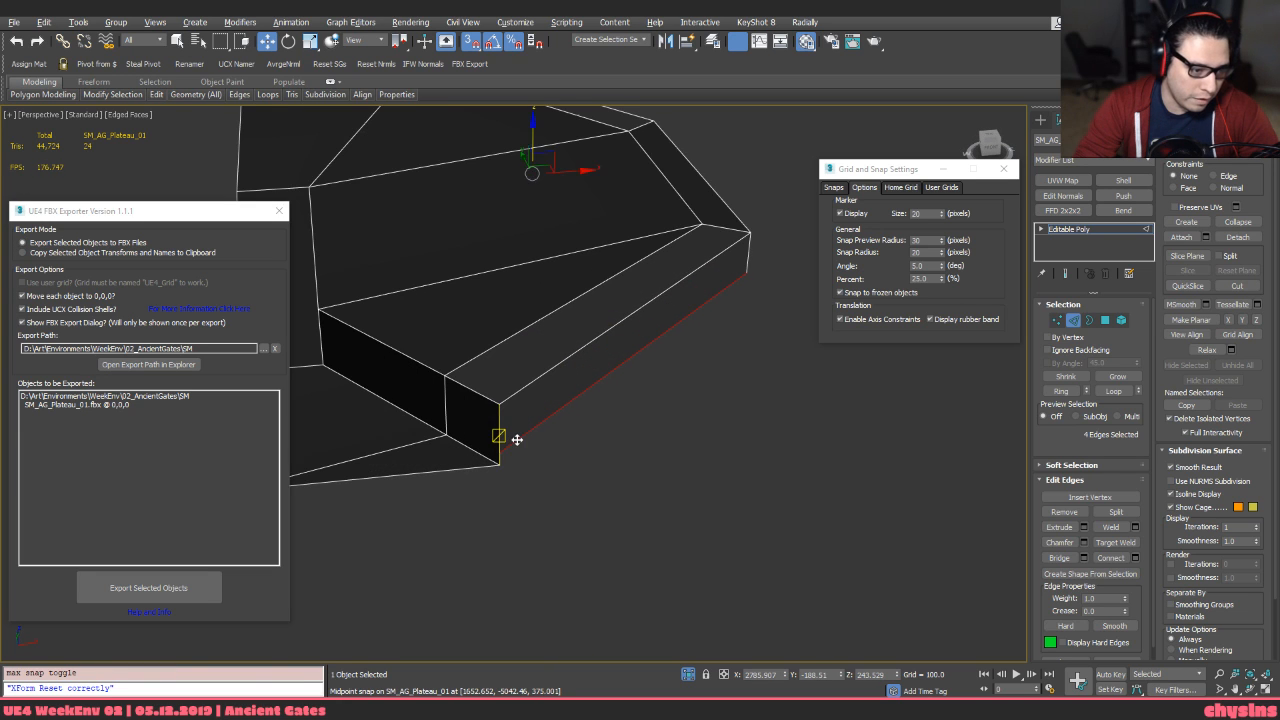
key("ctrl+1")
left_click_drag(503, 452, 503, 464)
scroll(515, 460, "down", 5)
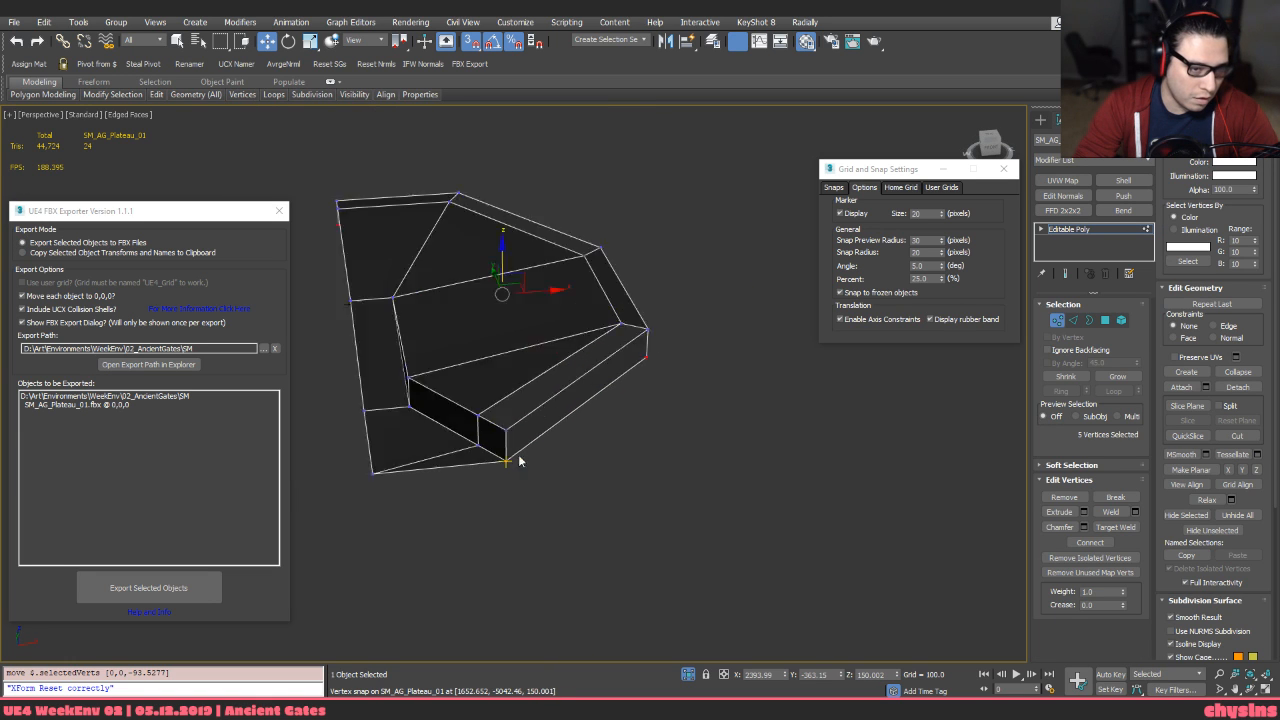
Undo the border extrusion and its vertex move, and unhide the walls
key("ctrl+z")
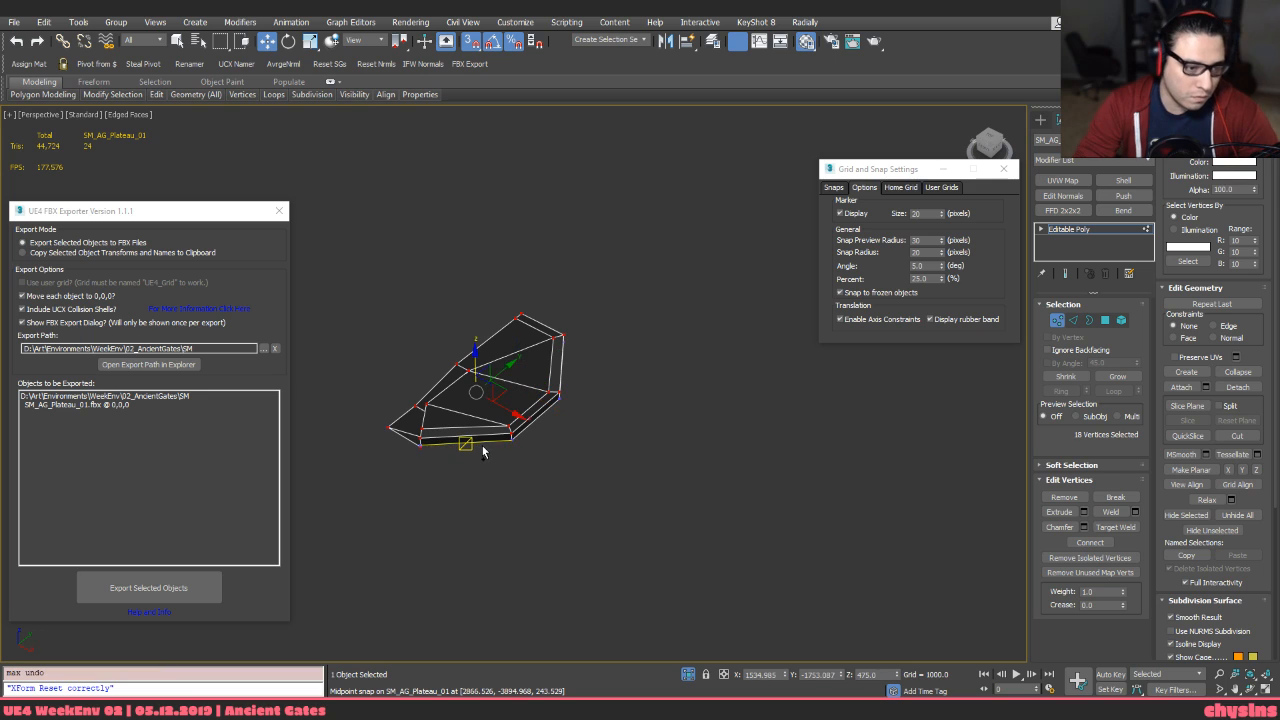
key("ctrl+z")
middle_click_drag(484, 436, 424, 396, "alt")
key("2")
key("5")
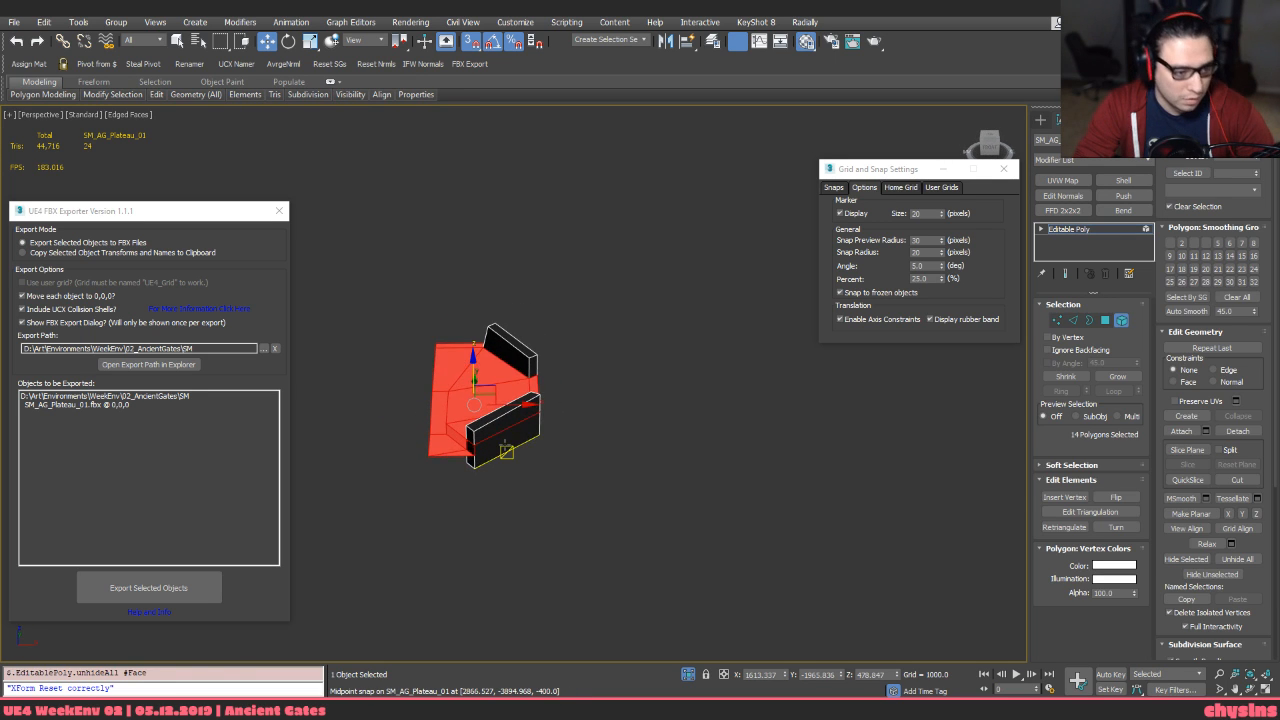
Select the front diagonal wall element, turn snapping off and switch to the top view framed on that wall
left_click(505, 446)
key("s")
middle_click_drag(505, 446, 542, 469, "alt")
key("t")
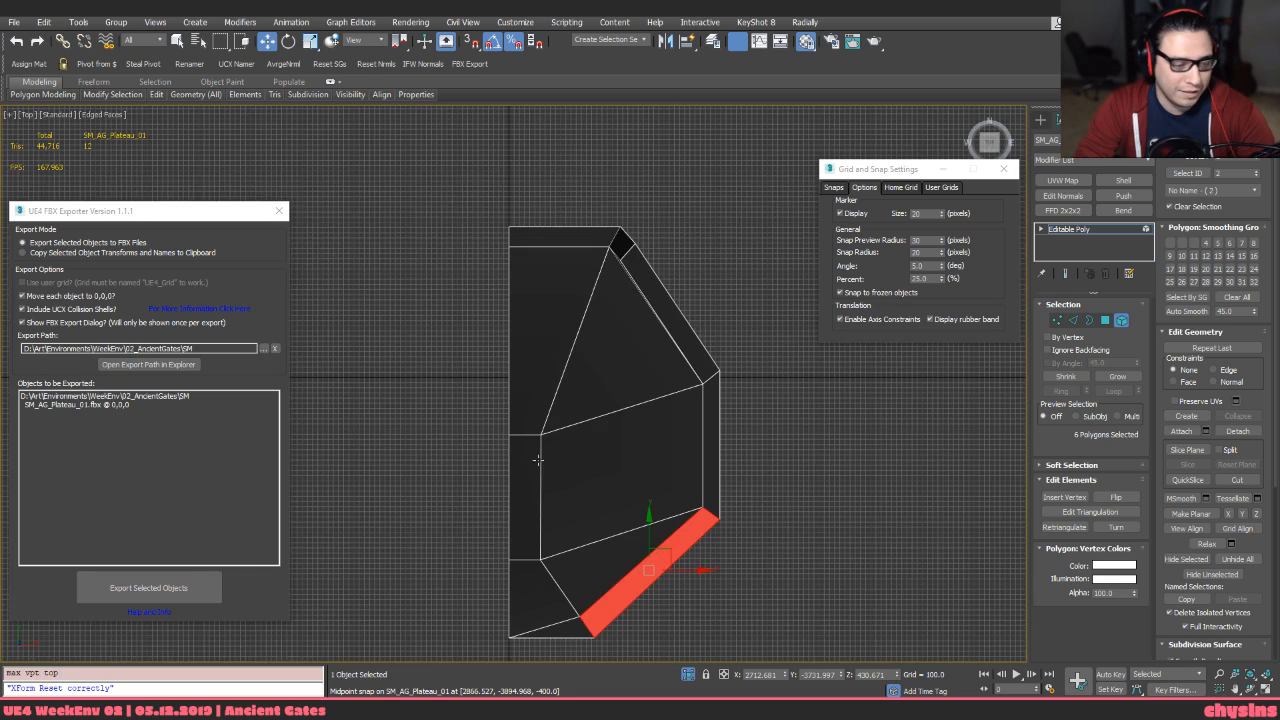
middle_click_drag(756, 467, 702, 319)
scroll(691, 374, "down", 2)
scroll(691, 374, "up", 6)
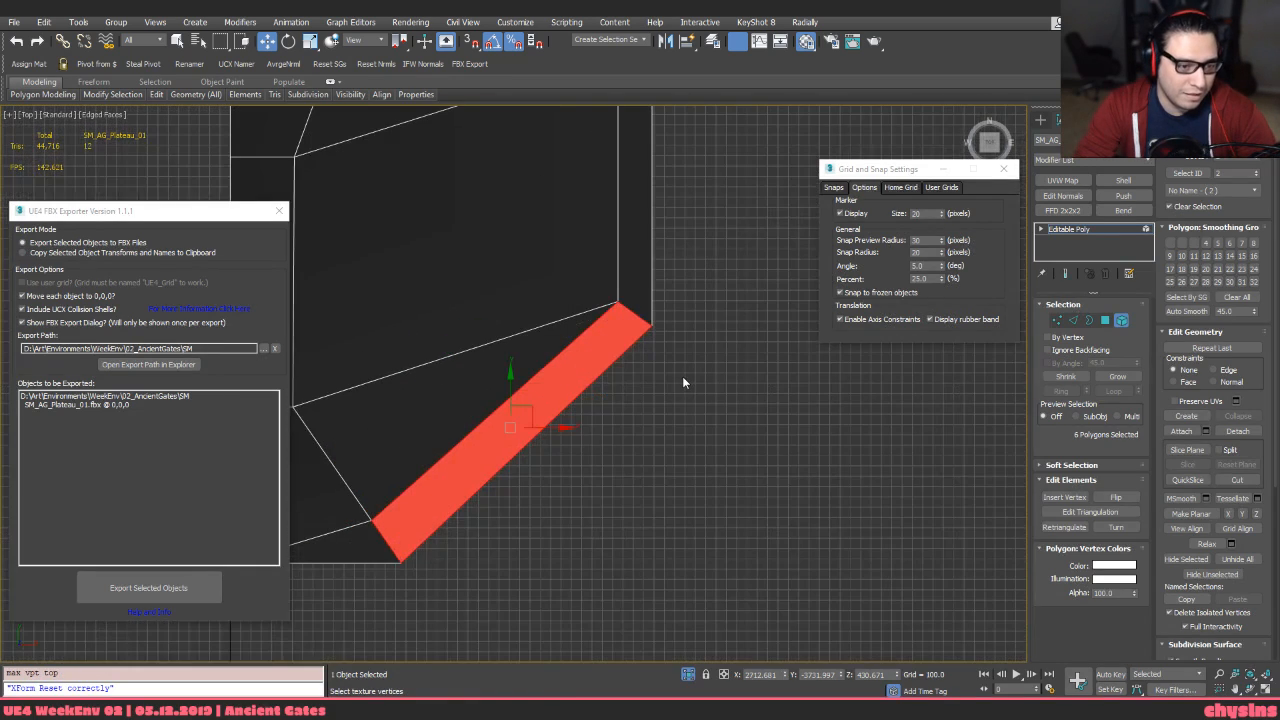
middle_click_drag(678, 389, 756, 286)
Check the plateau in the Unreal level, return to 3ds Max and end object isolation to show the surrounding pillars
key("alt+Tab")
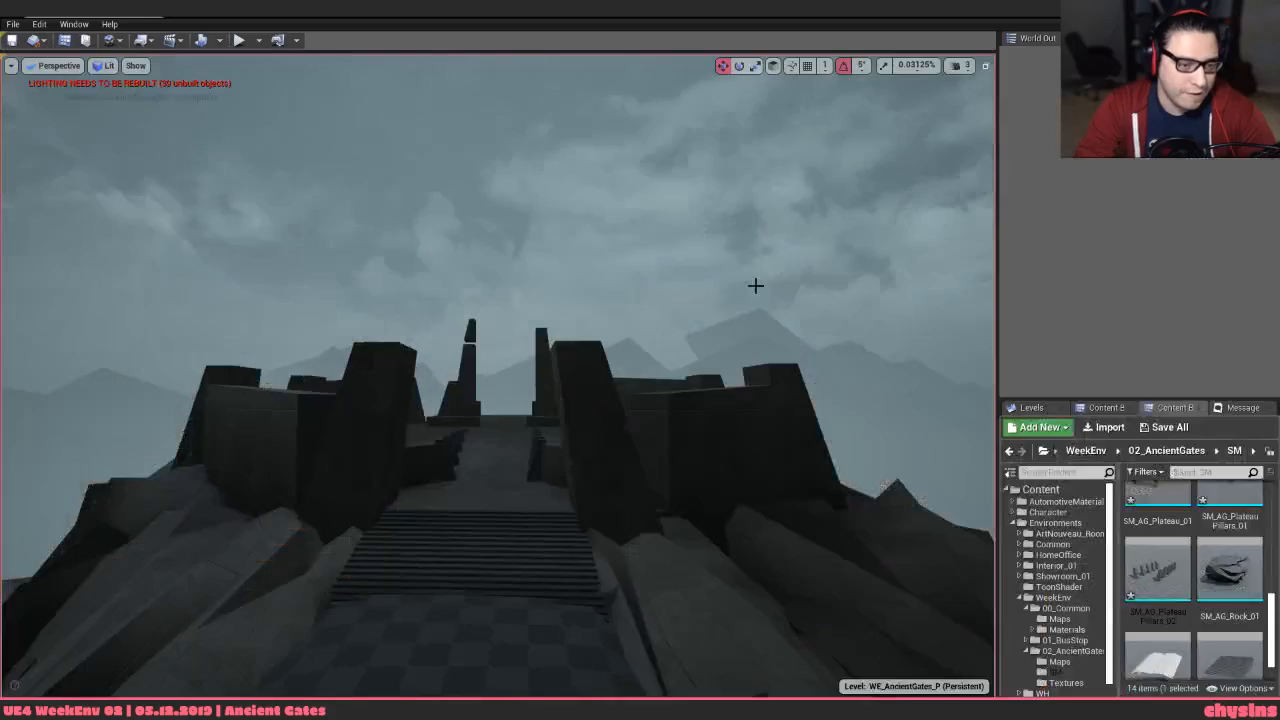
key("alt+Tab")
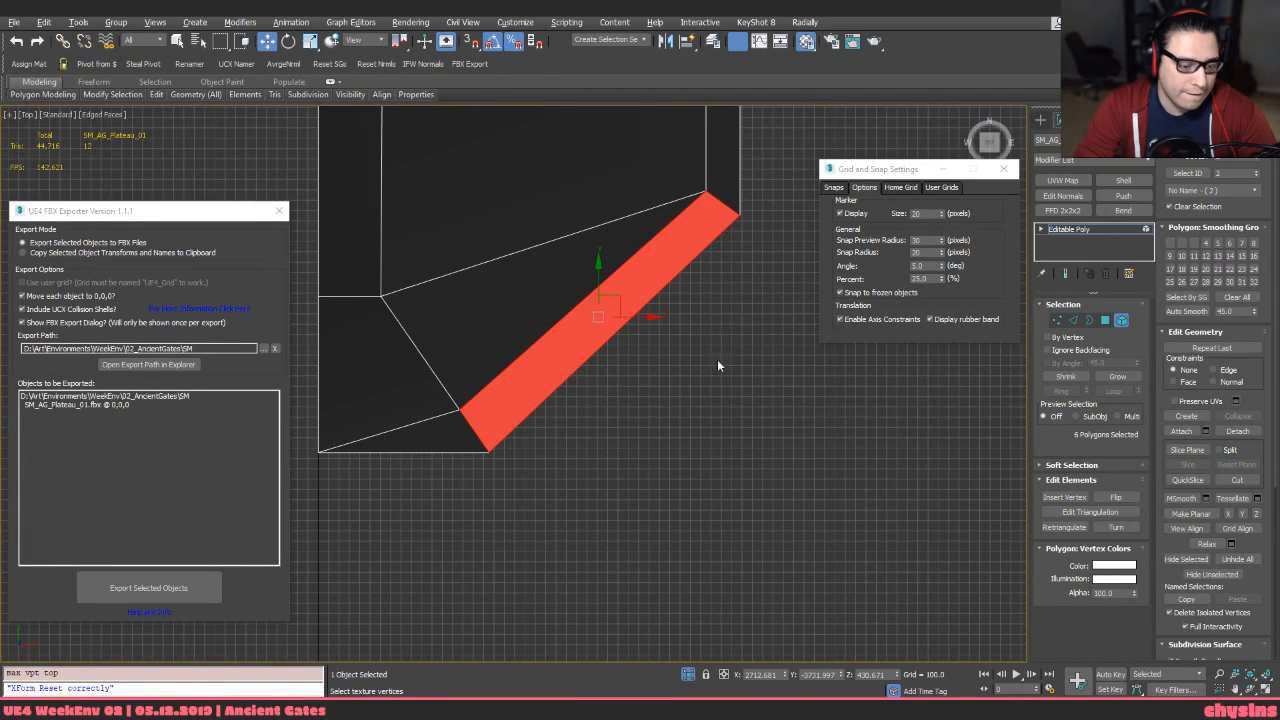
left_click(686, 676)
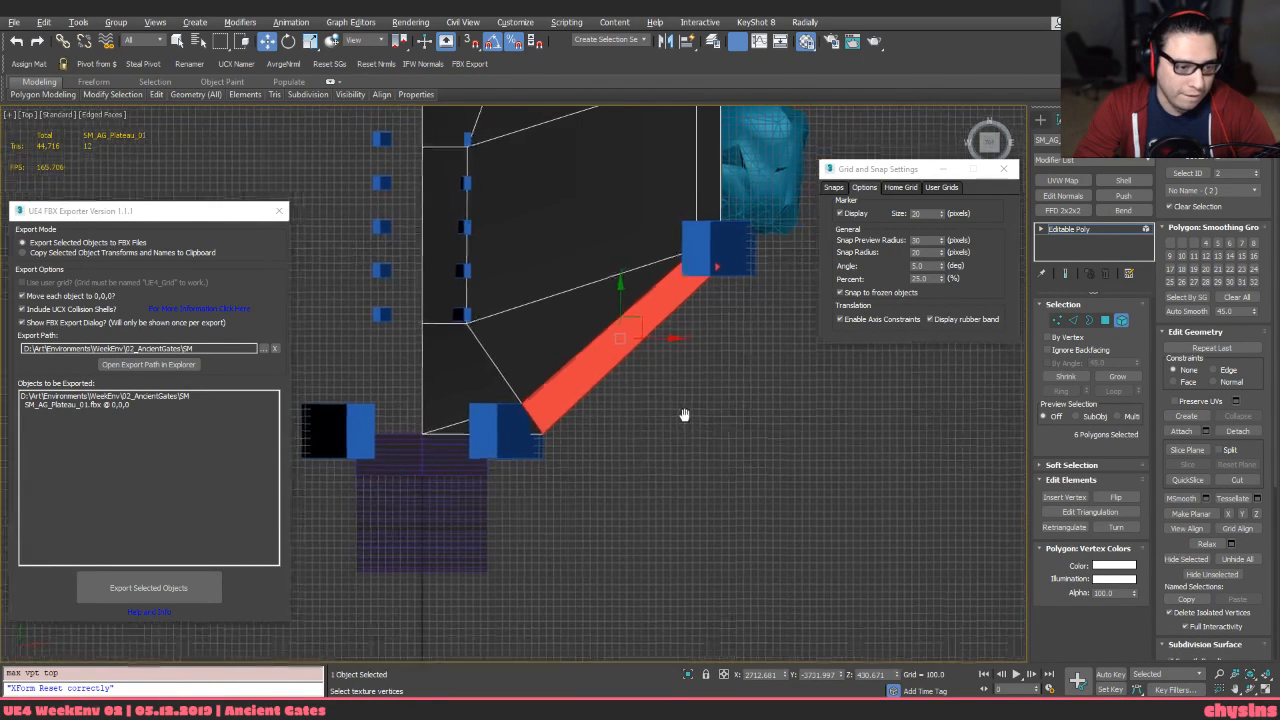
Try moving the front diagonal wall outward and back inward between its two pillars, checking its position in wireframe
left_click(640, 367)
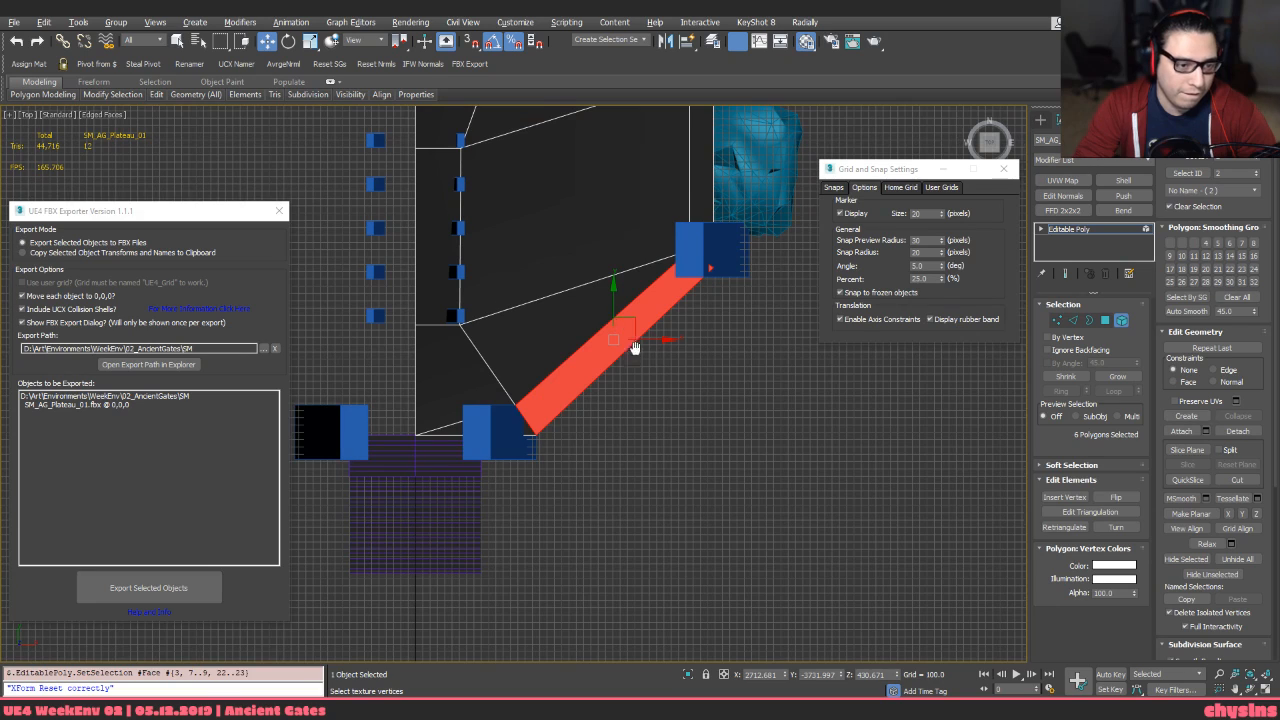
middle_click_drag(627, 330, 615, 322)
mouse_move(615, 310)
left_mouse_down()
mouse_move(611, 323)
mouse_move(646, 343)
mouse_move(614, 330)
left_mouse_up()
middle_click_drag(614, 330, 565, 362, "alt")
key("t")
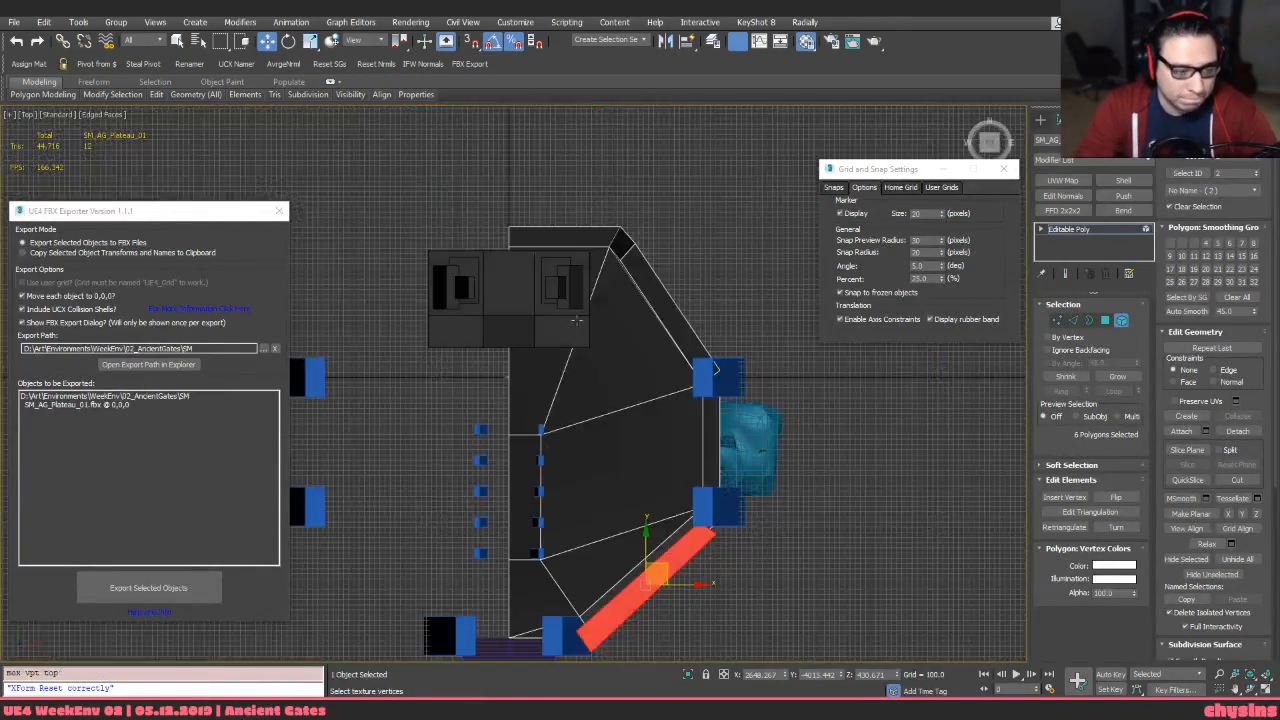
key("z")
scroll(532, 376, "down", 3)
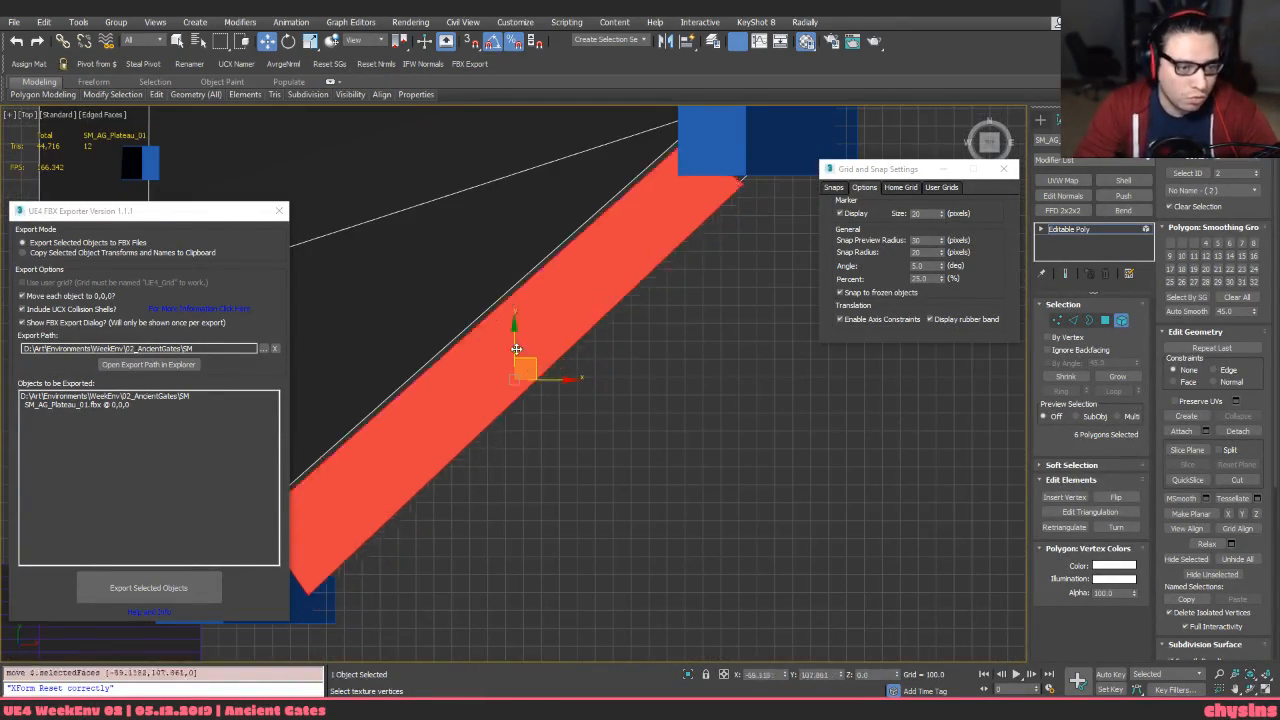
key("F3")
scroll(640, 359, "up", 2)
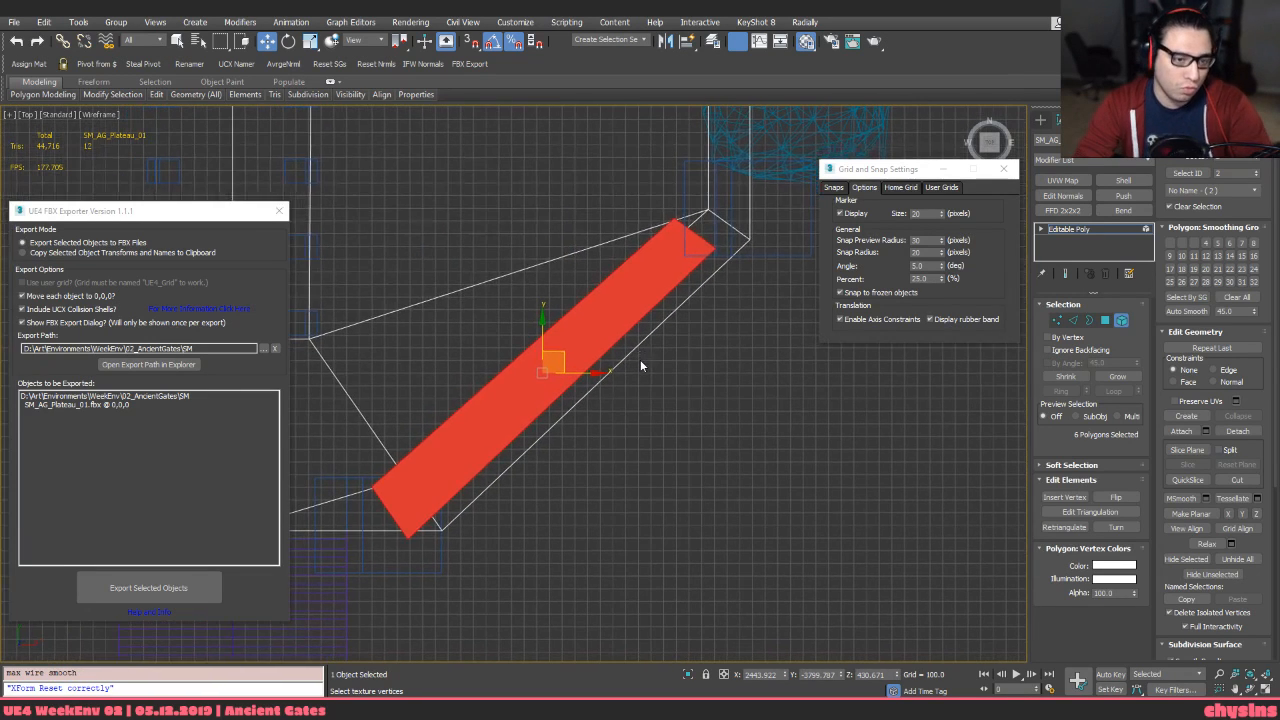
key("F3")
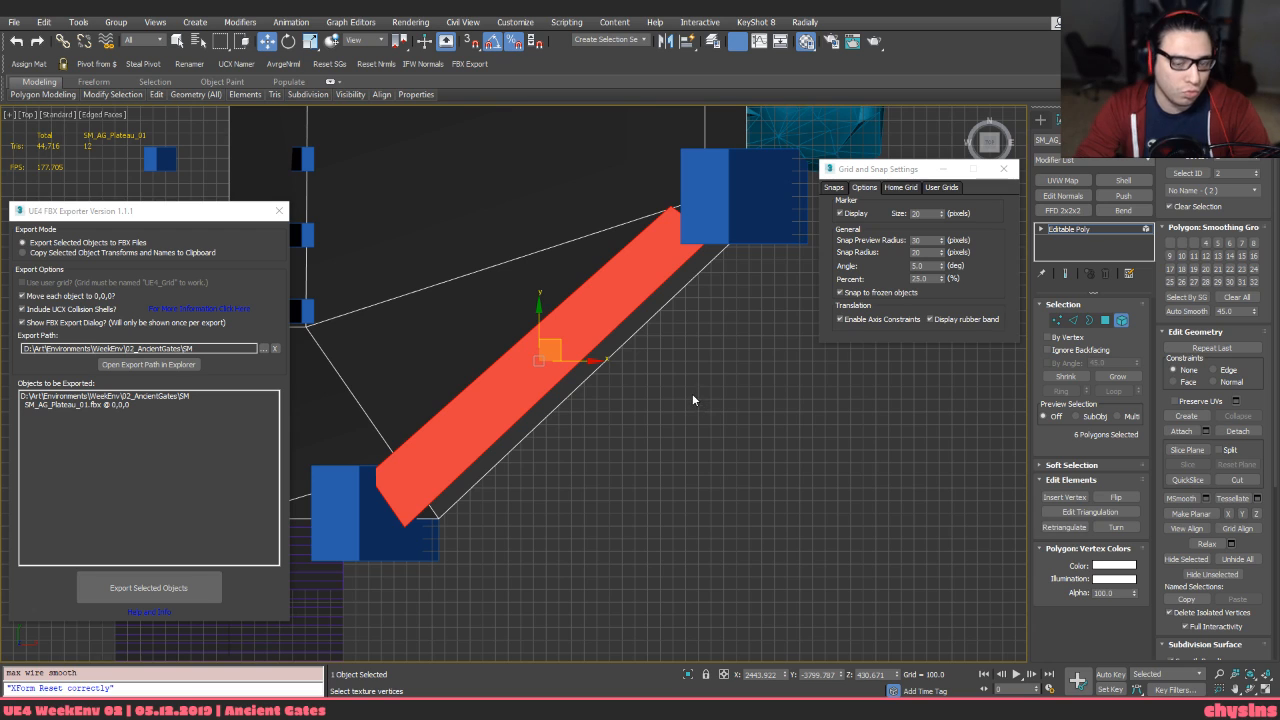
Delete the front diagonal wall element and check the exposed floor edge between the pillars
key("Delete")
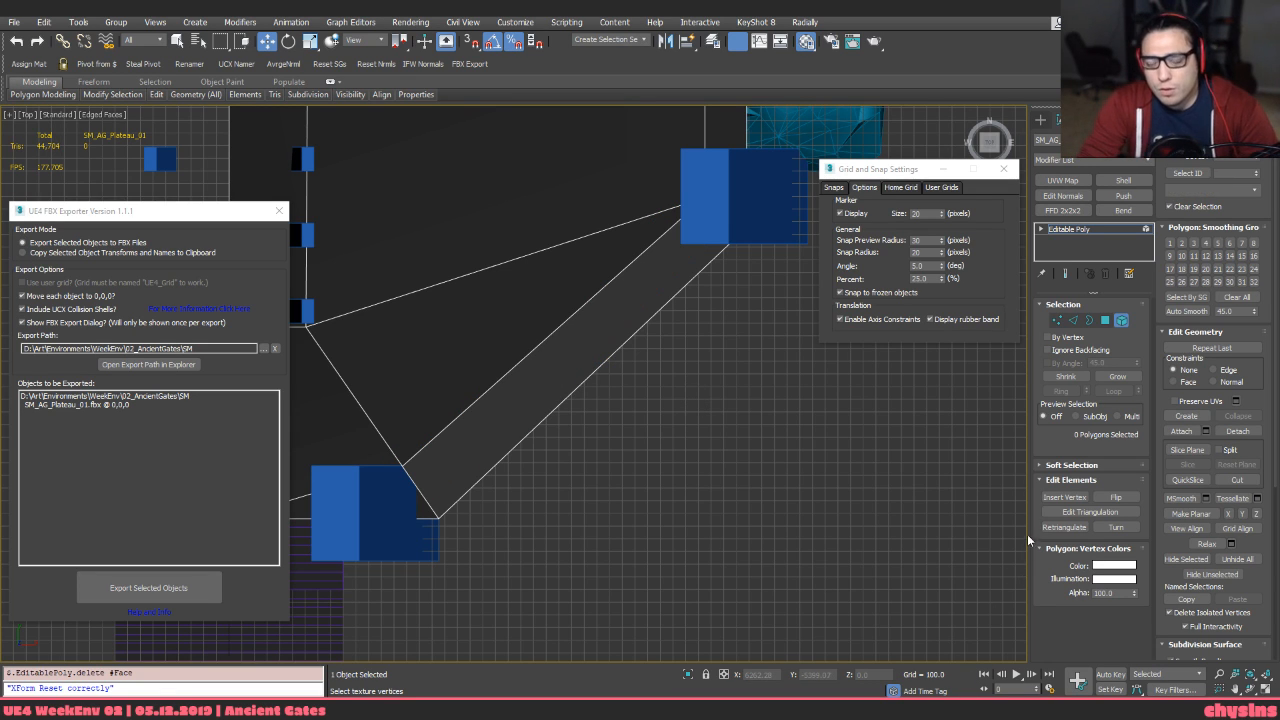
middle_click_drag(1005, 535, 924, 547)
scroll(950, 527, "down", 2)
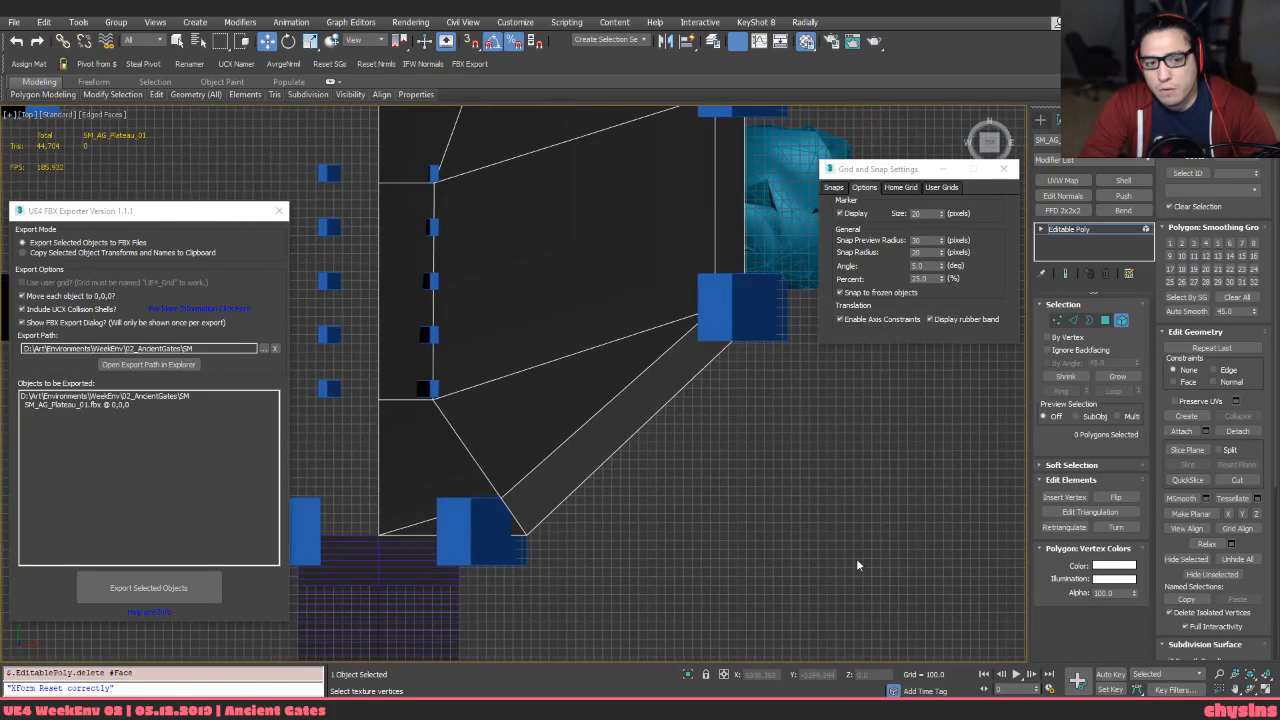
key("F3")
key("F3")
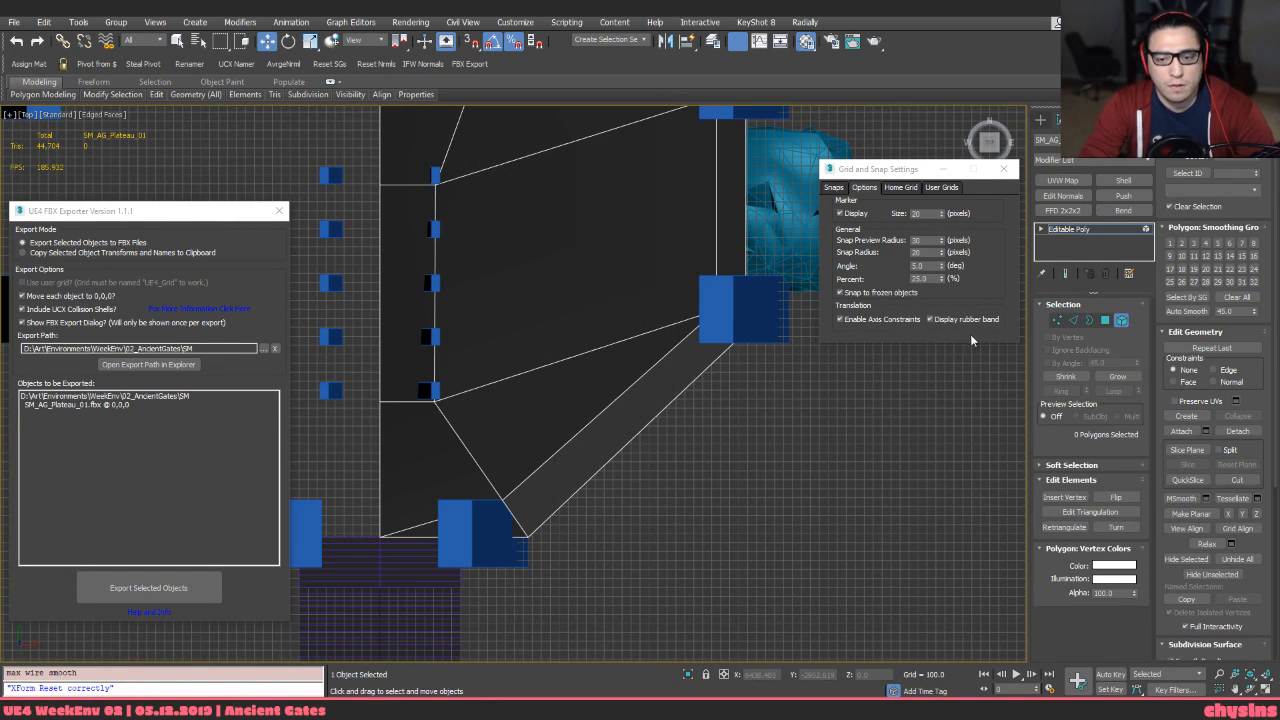
Leave element editing on the plateau and select the surrounding pillars object
left_click(1066, 229)
middle_click_drag(819, 441, 757, 463)
key("F3")
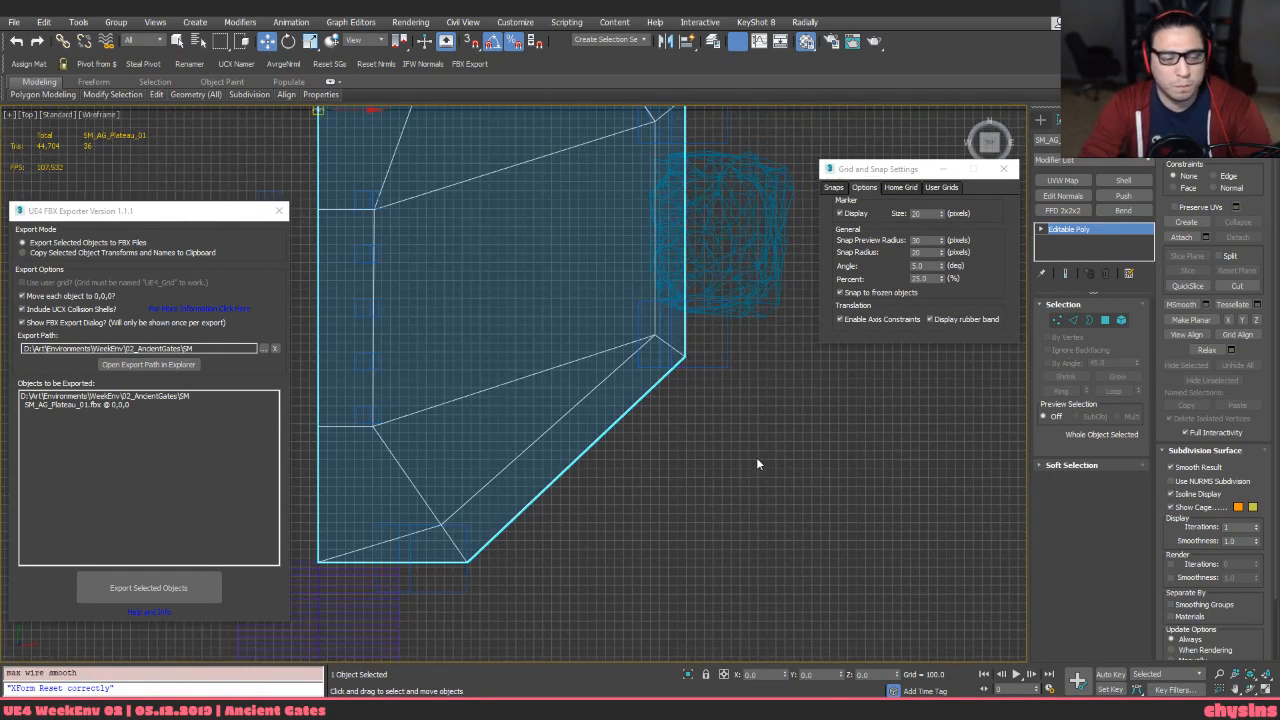
left_click(706, 364)
key("F3")
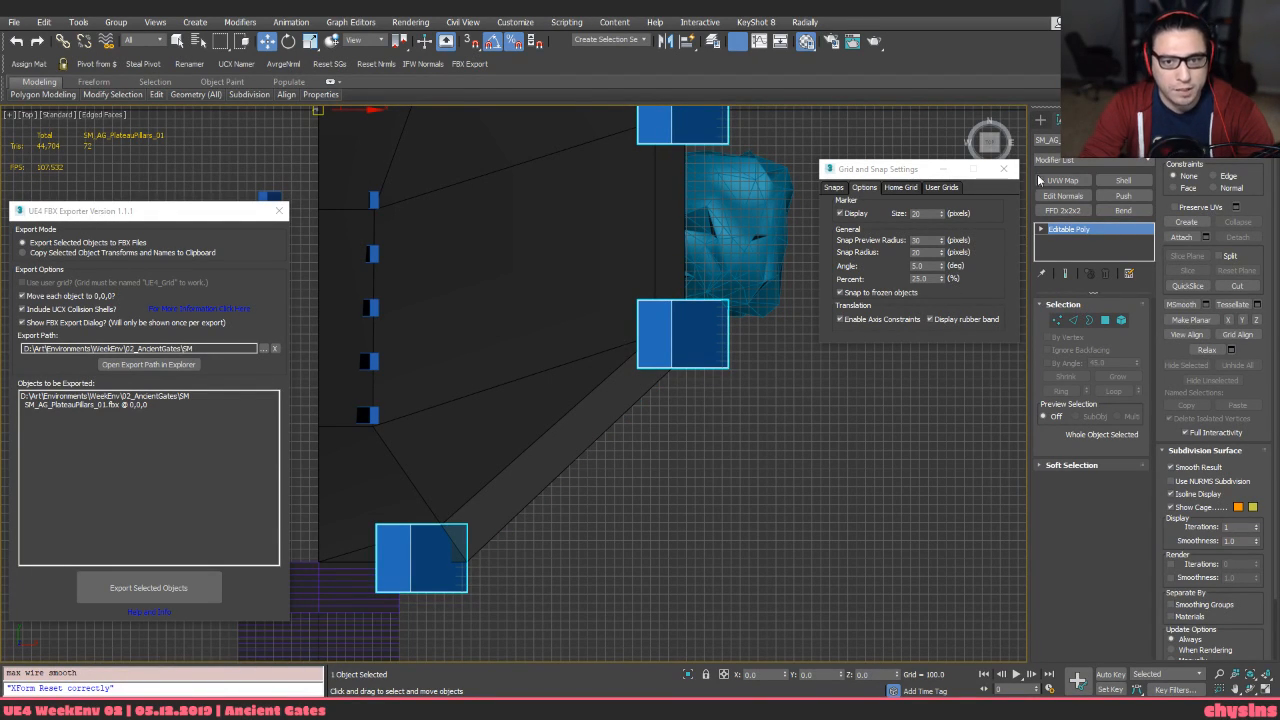
left_click(1040, 119)
left_click(1057, 119)
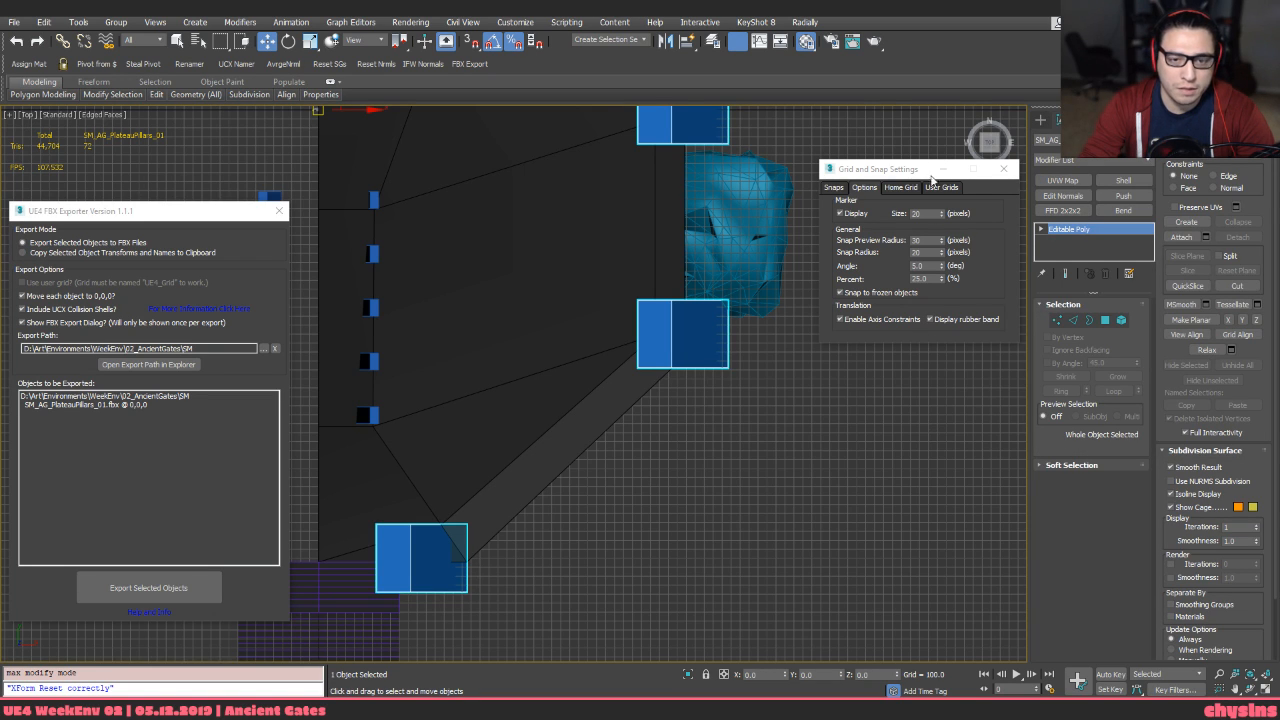
left_click_drag(904, 172, 904, 128)
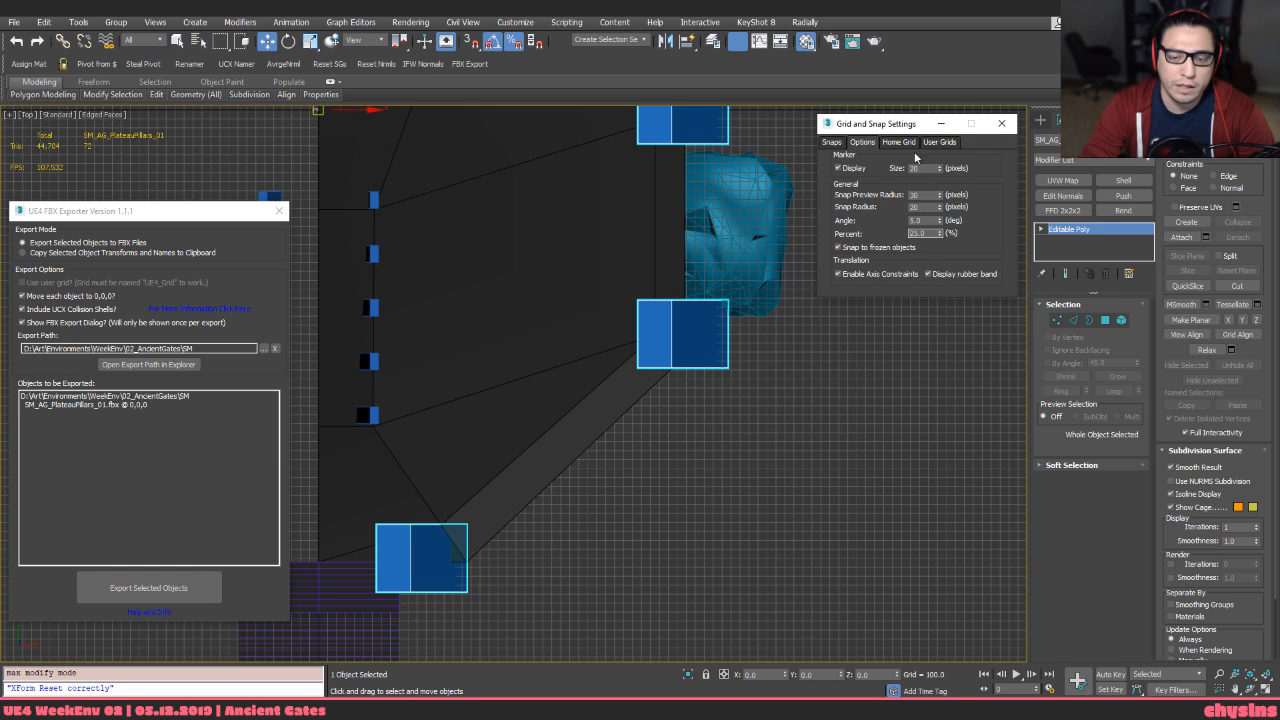
left_click(1040, 119)
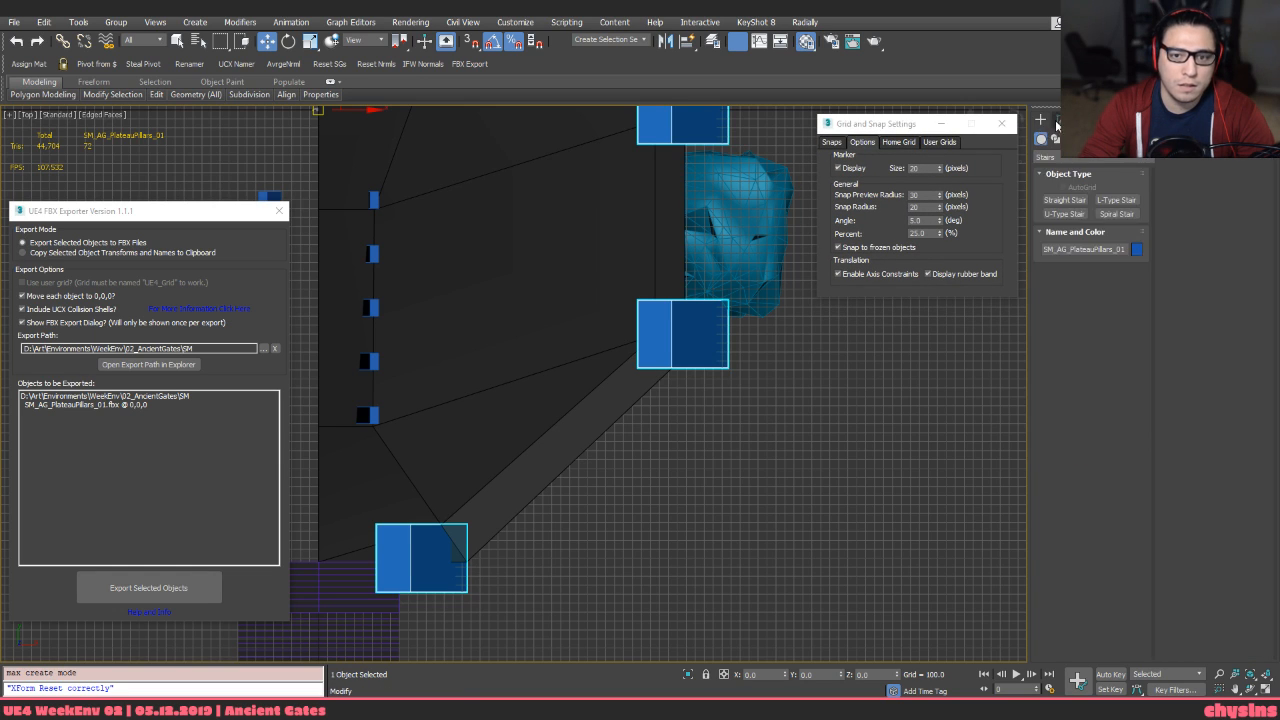
left_click(1057, 119)
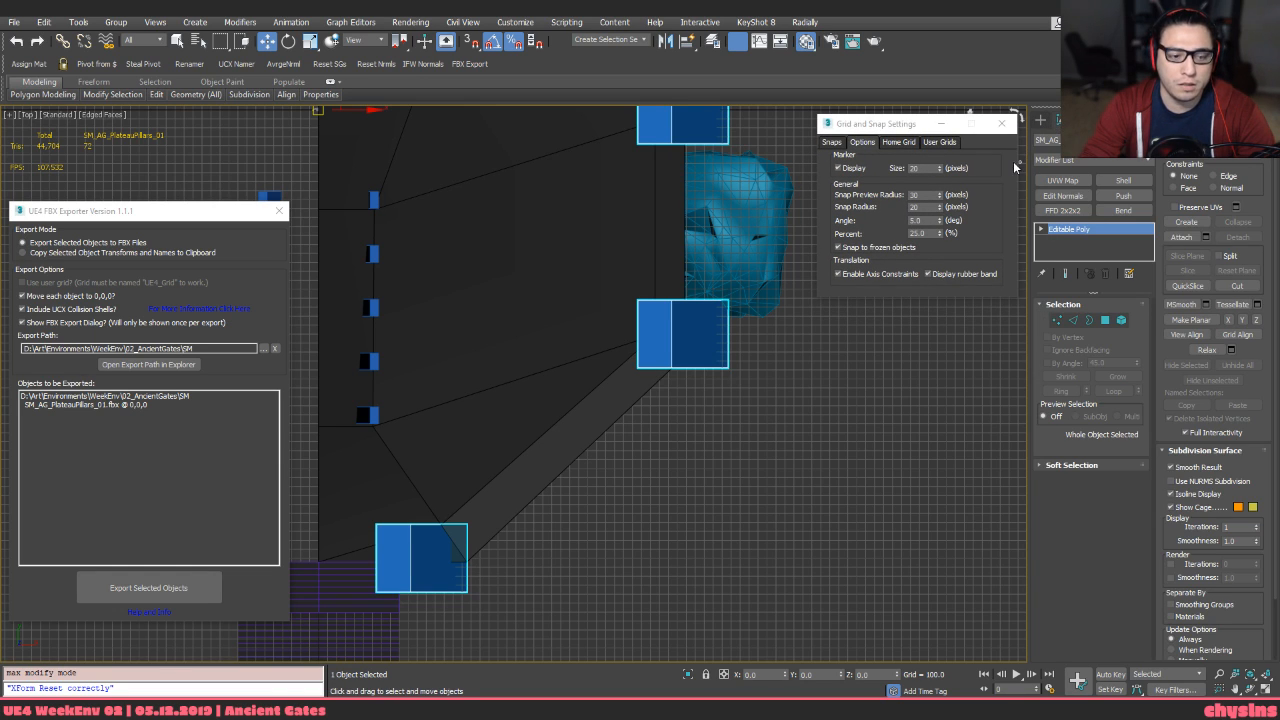
key("F3")
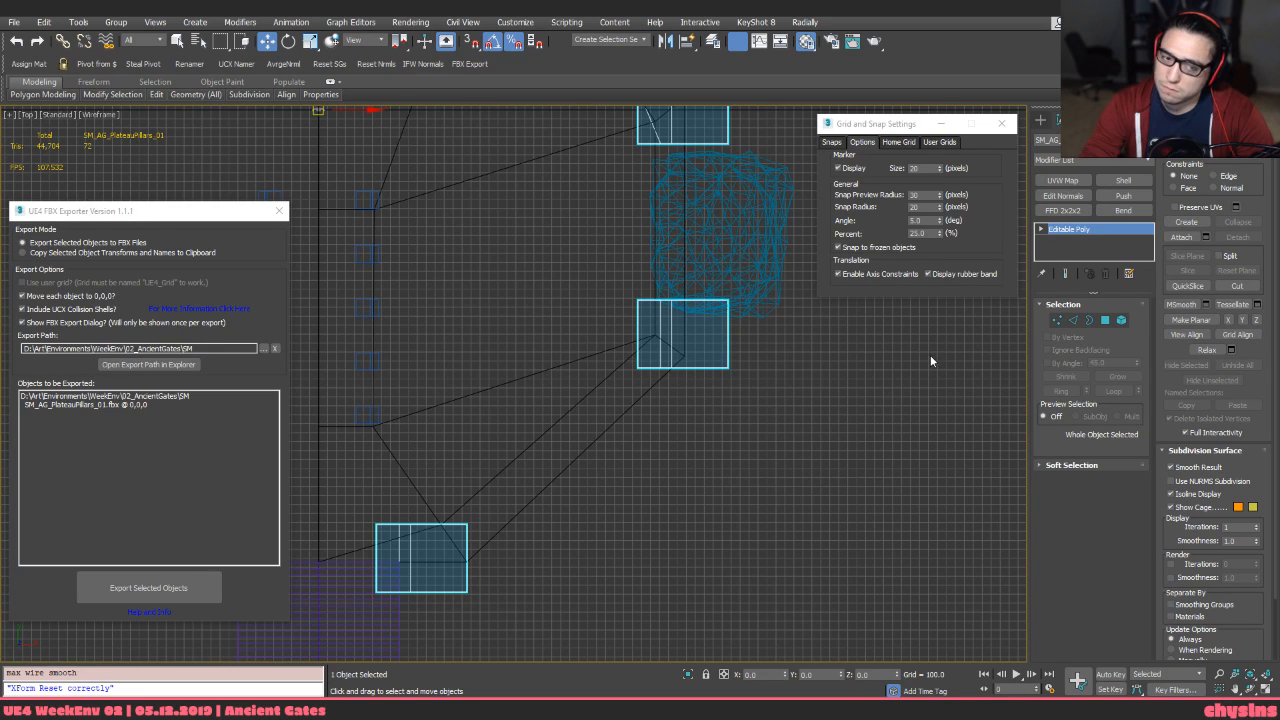
middle_click_drag(865, 395, 922, 324)
key("F3")
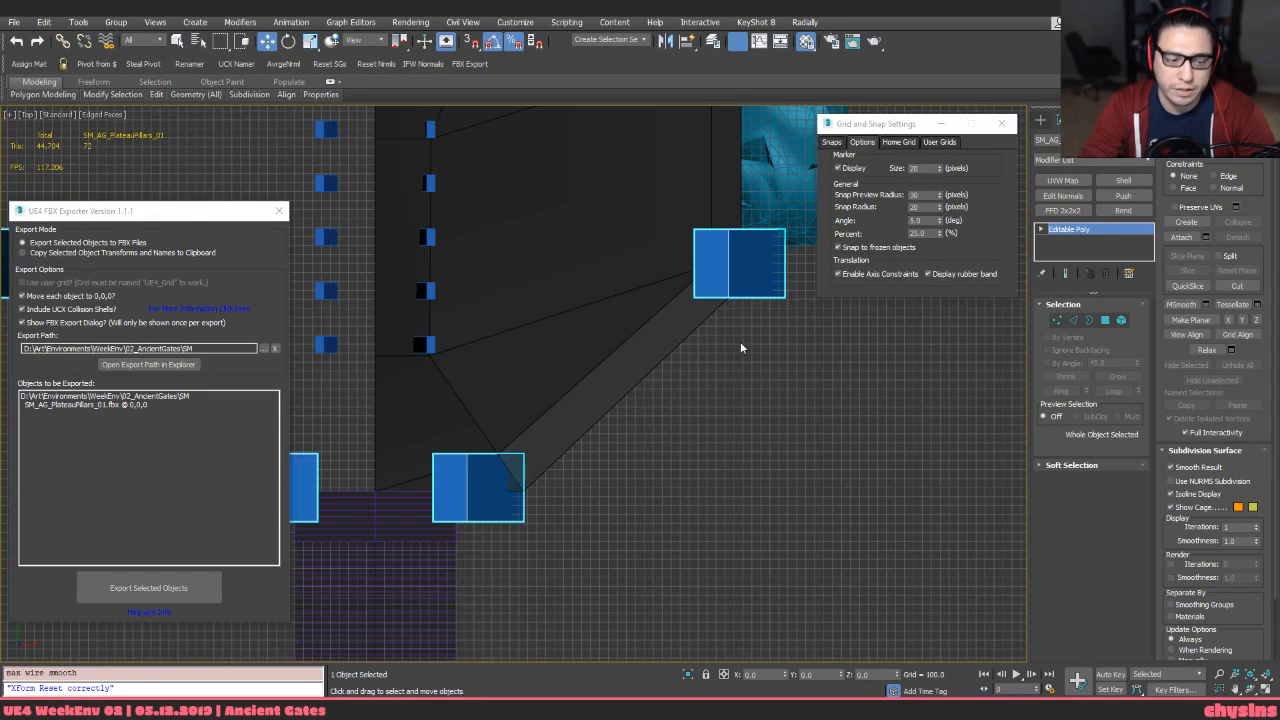
left_click(1040, 119)
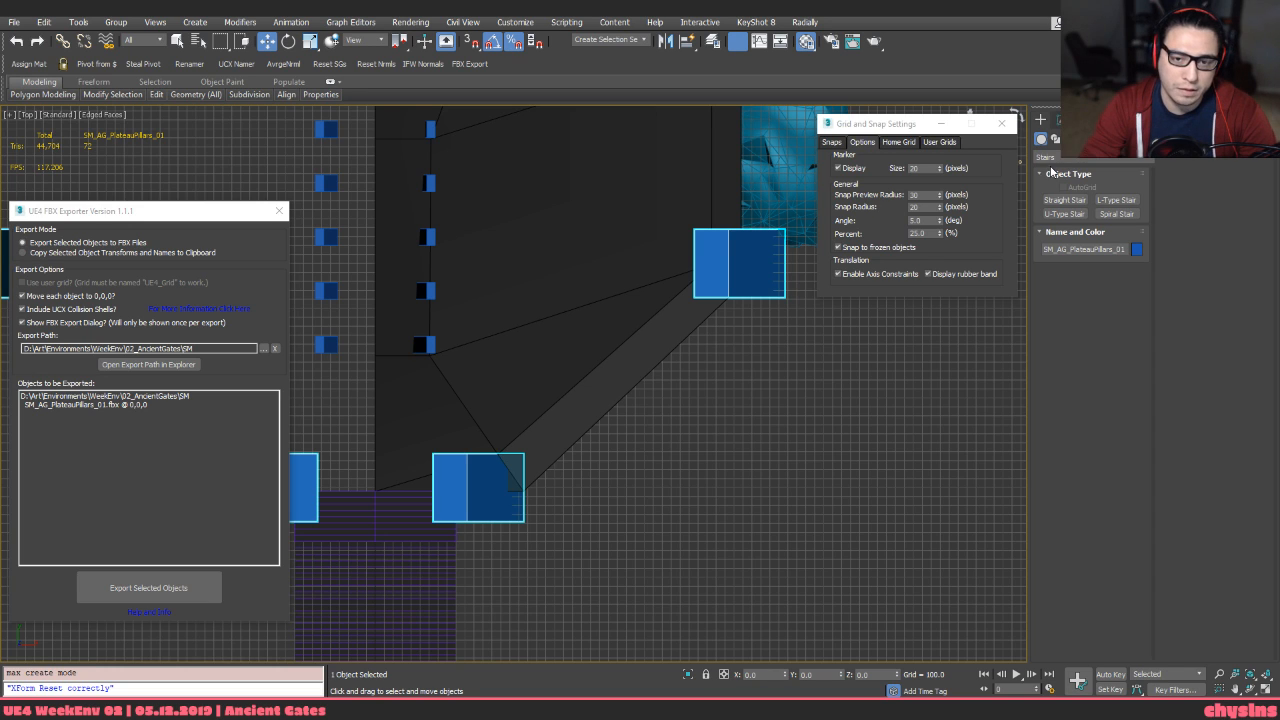
left_click(1055, 140)
left_click(1040, 140)
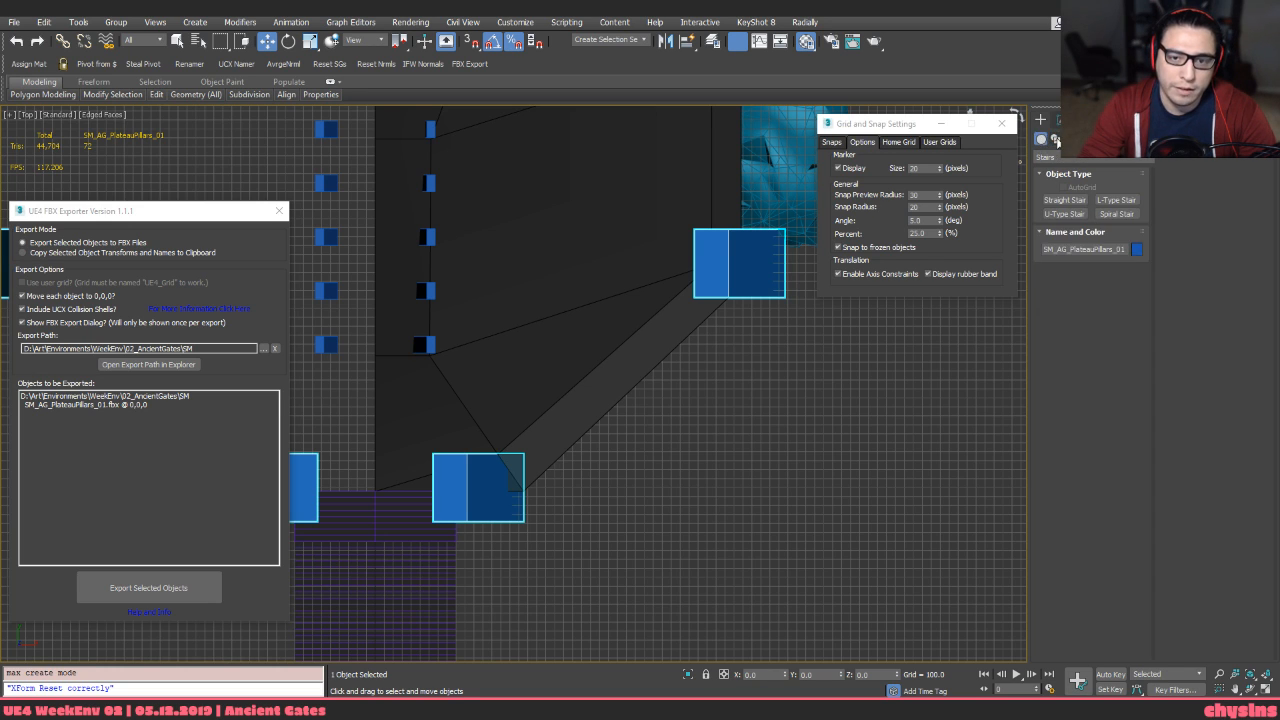
left_click(1055, 140)
left_click(1042, 140)
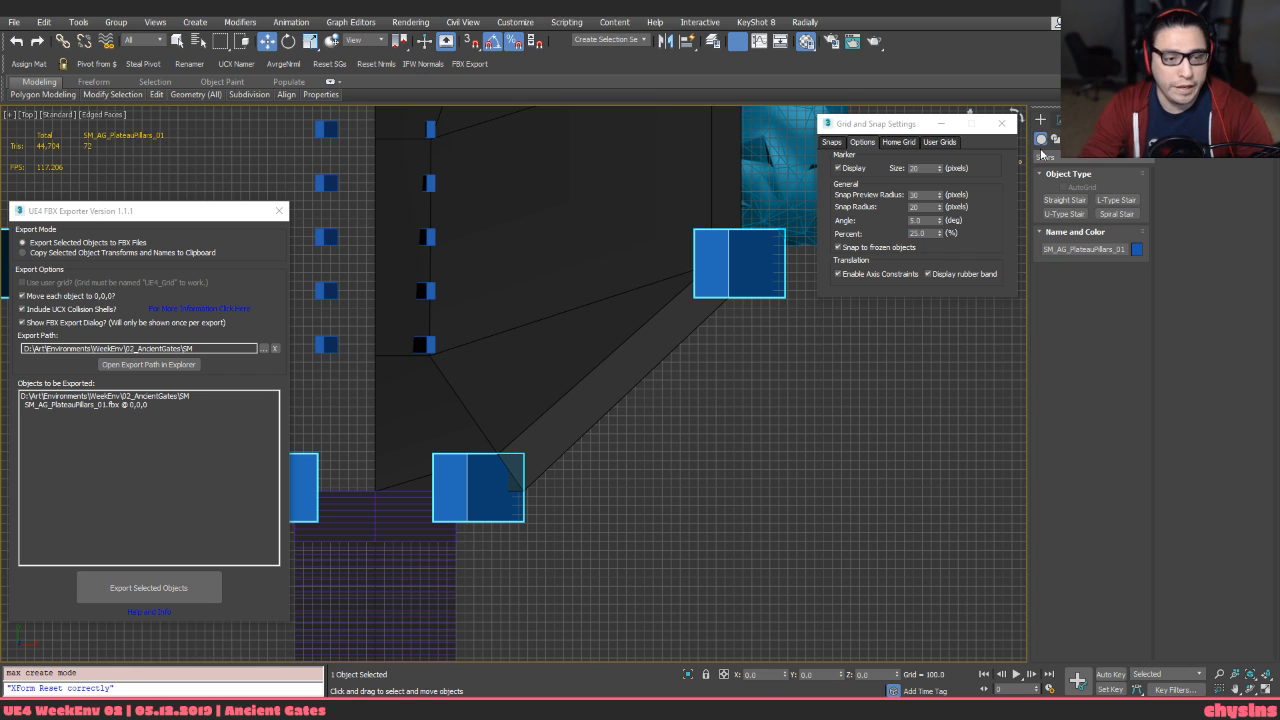
middle_click_drag(508, 569, 491, 560)
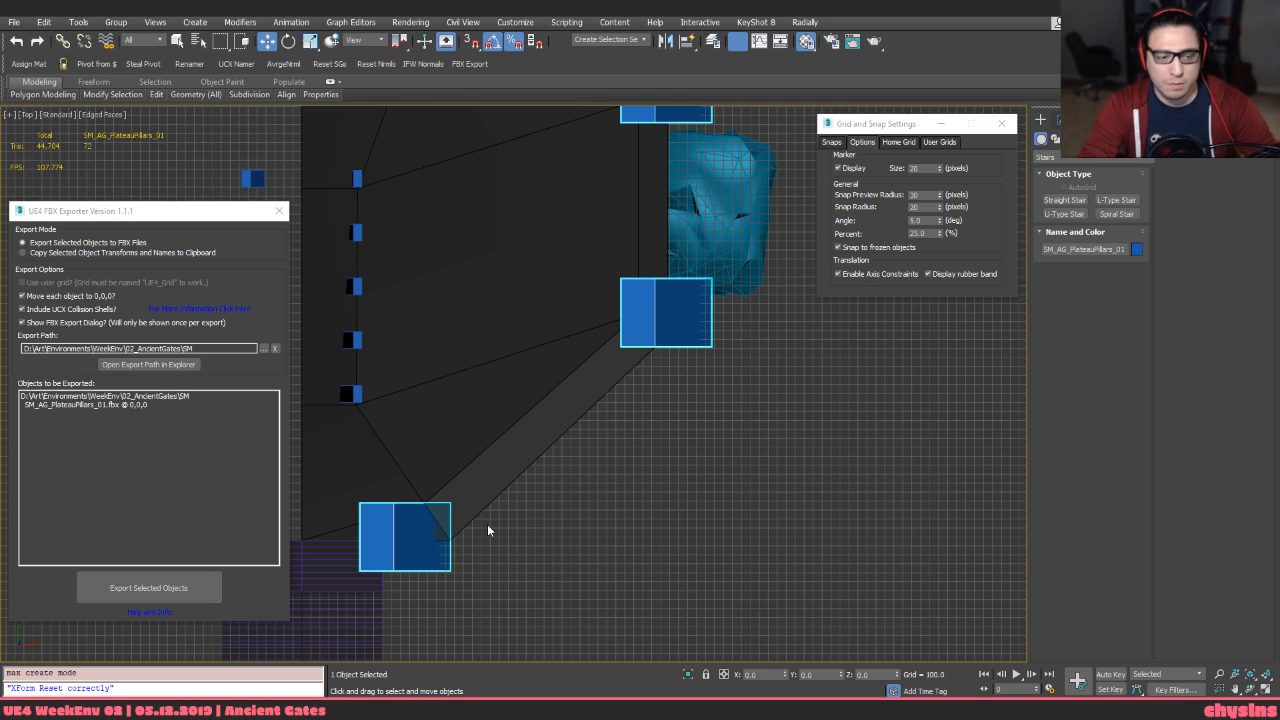
middle_click_drag(576, 398, 568, 407)
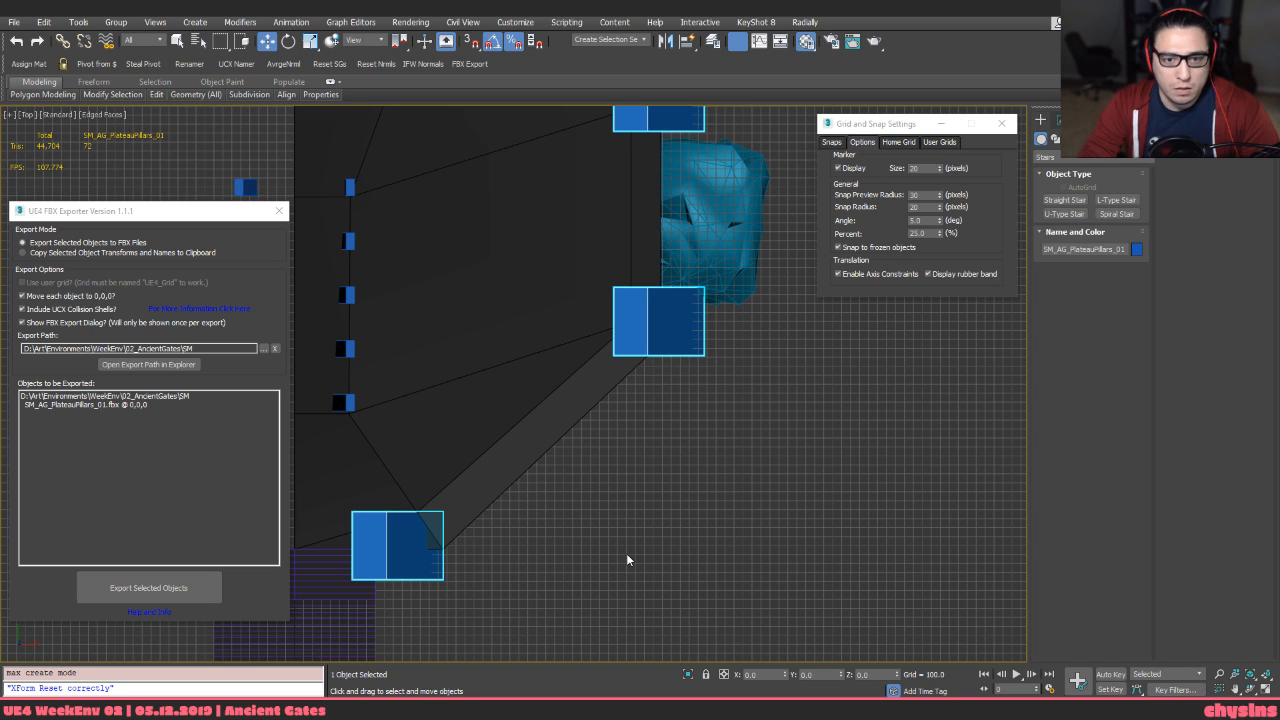
middle_click_drag(735, 459, 782, 474)
left_click(1057, 119)
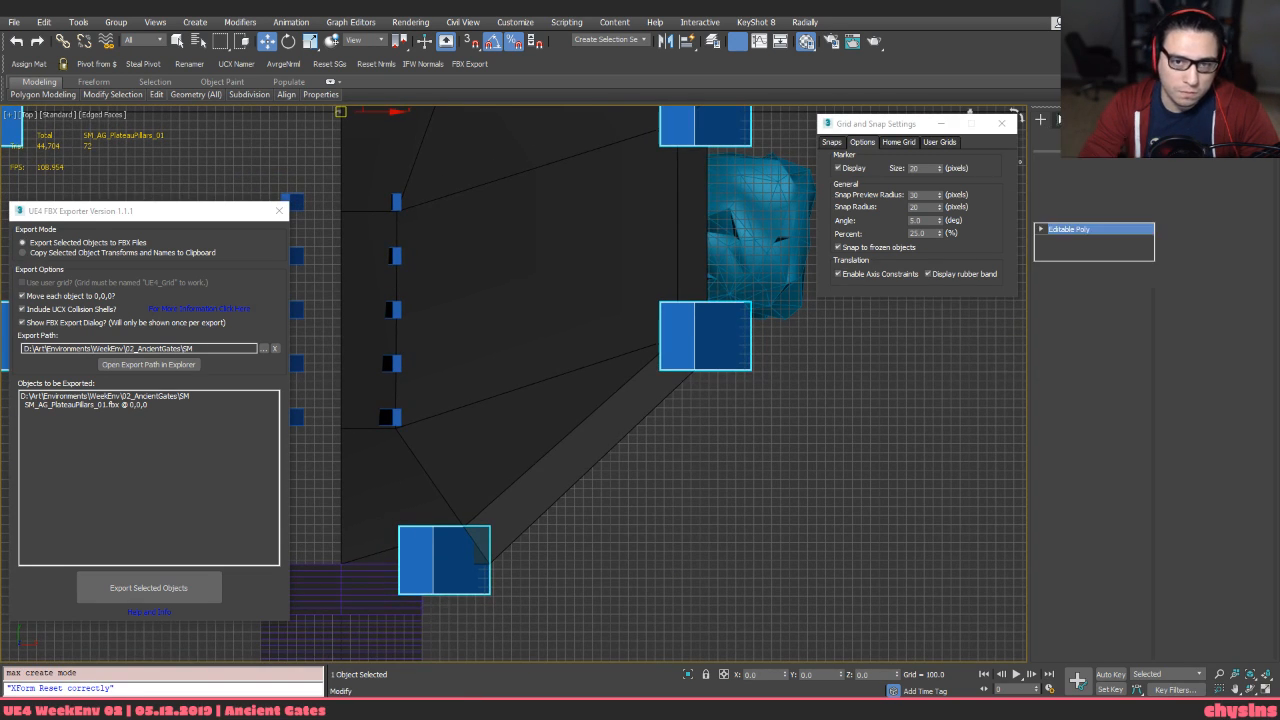
Examine the pillar layout against the plateau's outline from the top view, switching between shaded and wireframe display
middle_click_drag(717, 364, 731, 369)
key("F3")
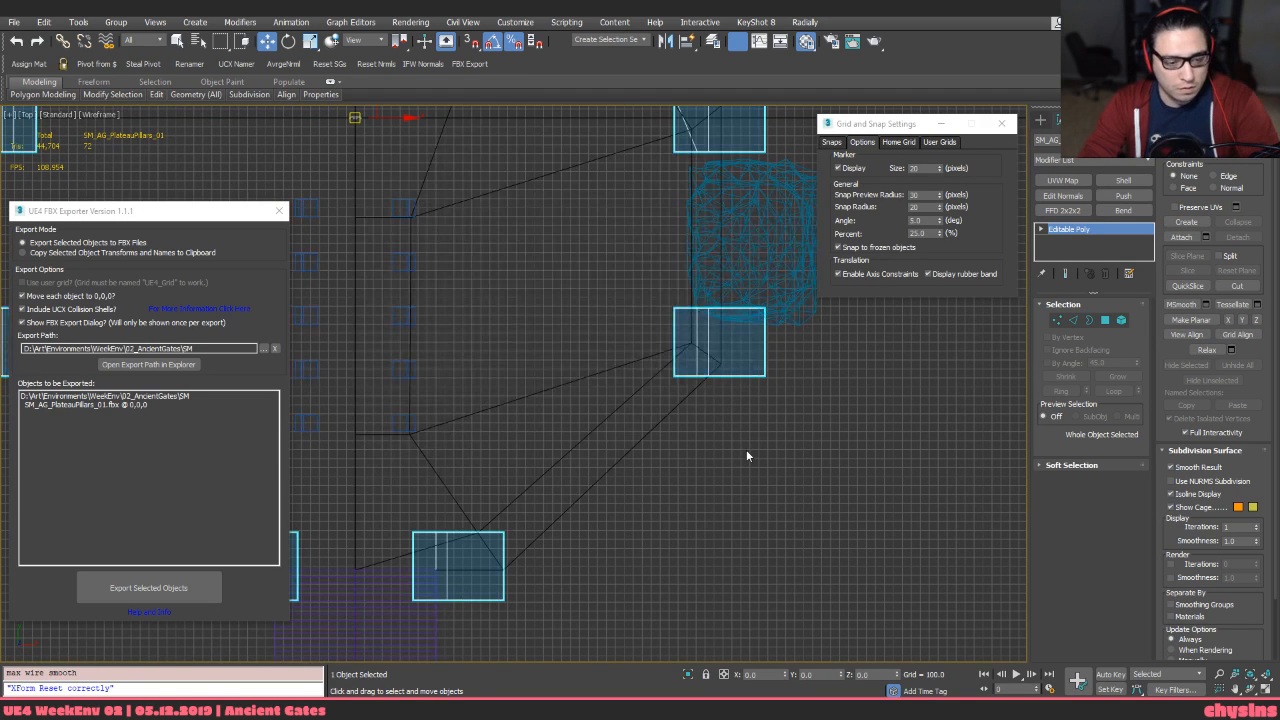
key("F3")
middle_click_drag(737, 453, 666, 419)
key("t")
key("z")
key("F3")
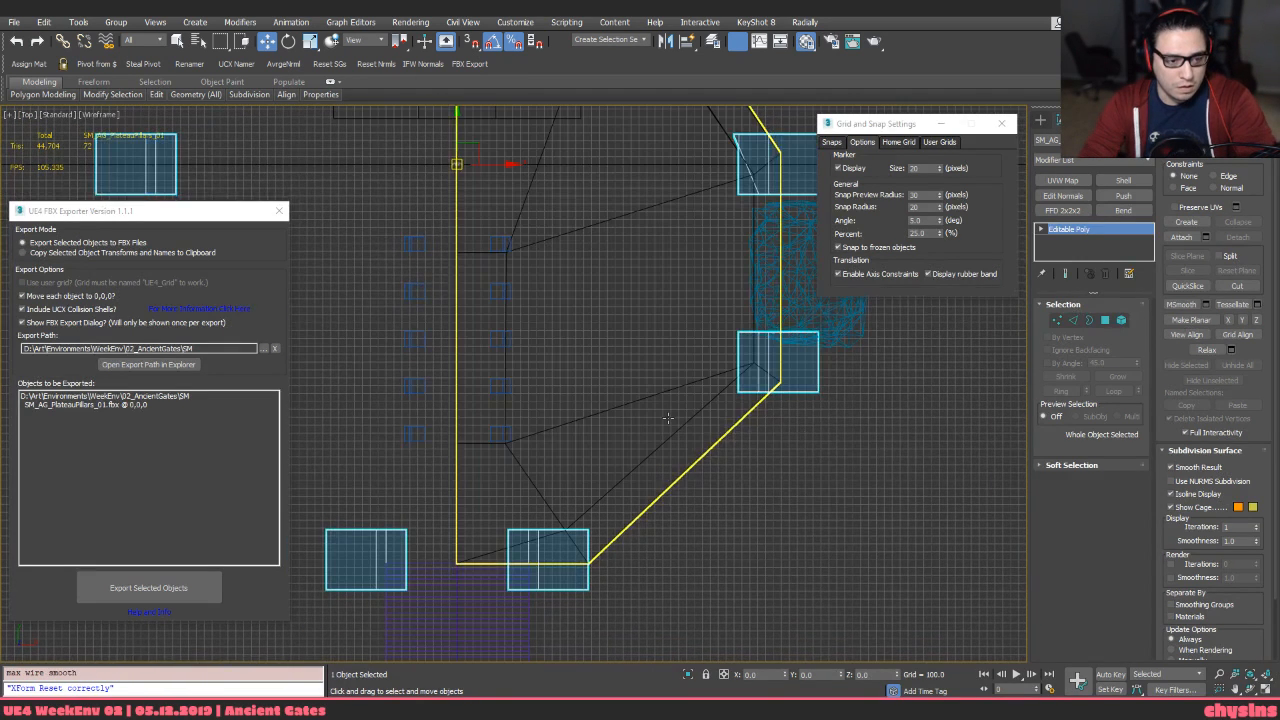
middle_click_drag(726, 391, 696, 337)
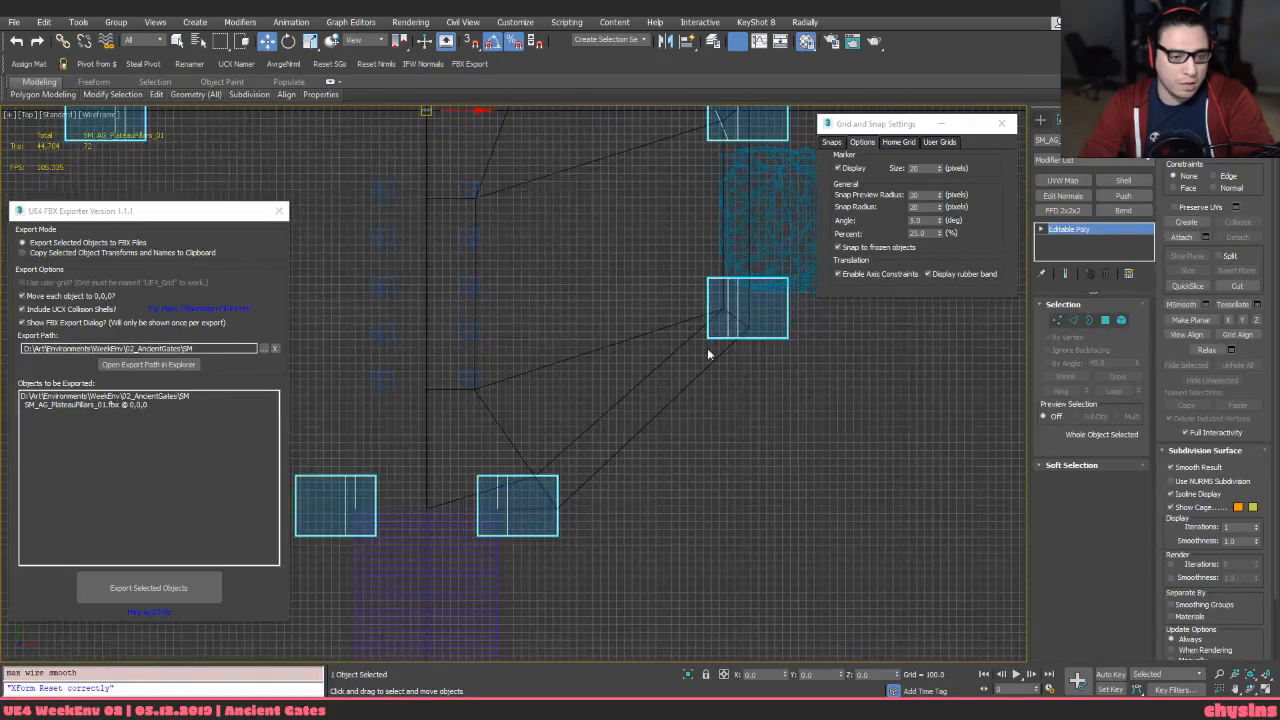
scroll(791, 431, "down", 3)
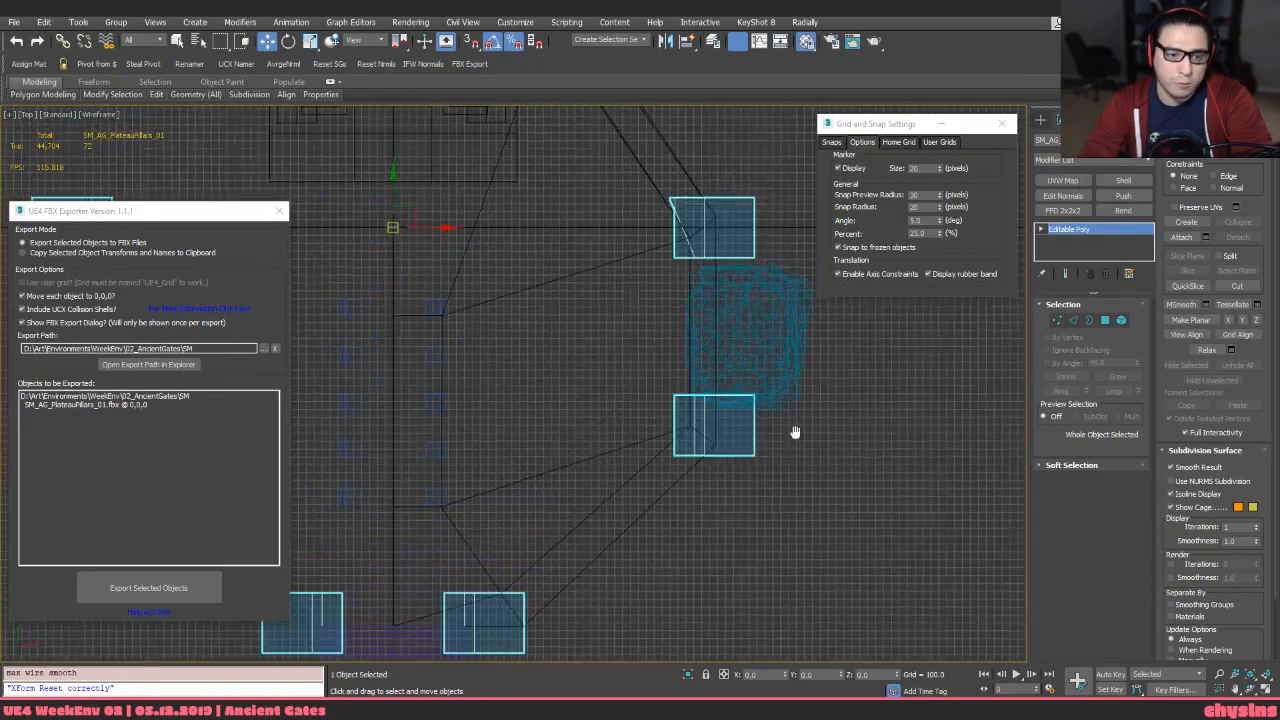
middle_click_drag(791, 420, 822, 296)
left_click_drag(91, 211, 81, 214)
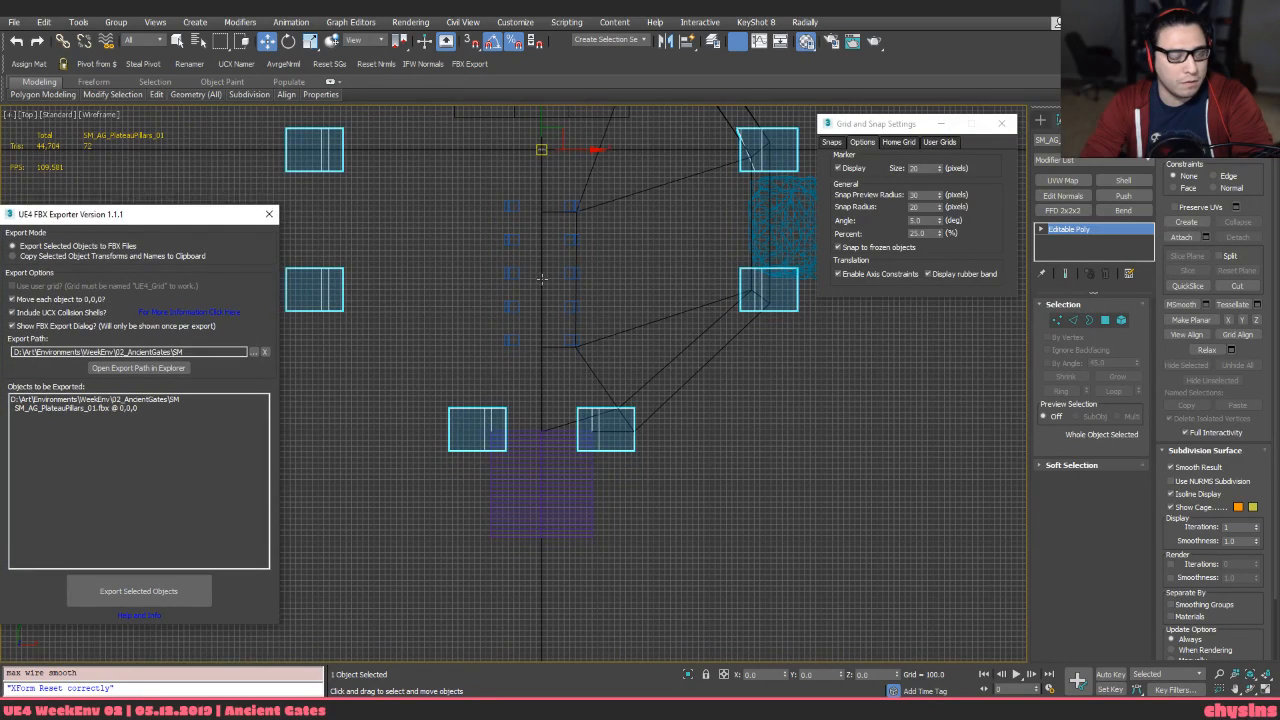
middle_click_drag(582, 280, 554, 280)
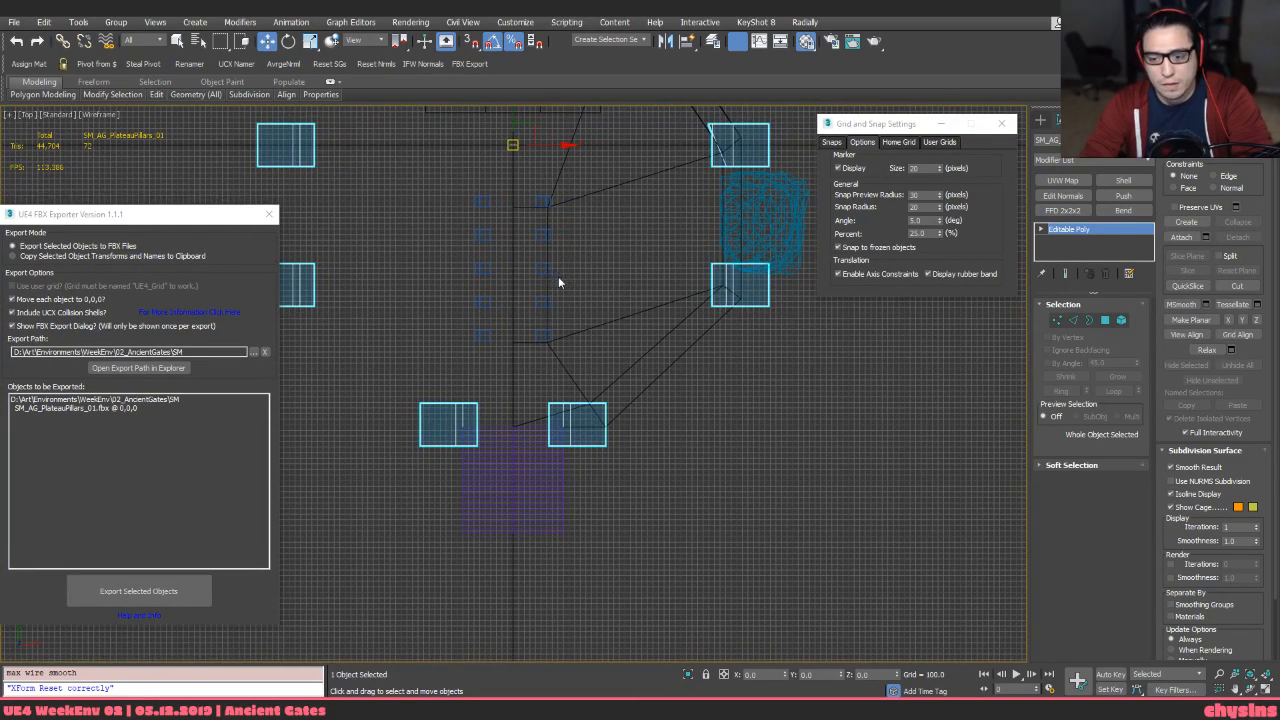
middle_click_drag(642, 314, 637, 332)
Create a standard box about 2766 by 2766 and 1073 high over the plateau's front diagonal area between the pillars
left_click(764, 385)
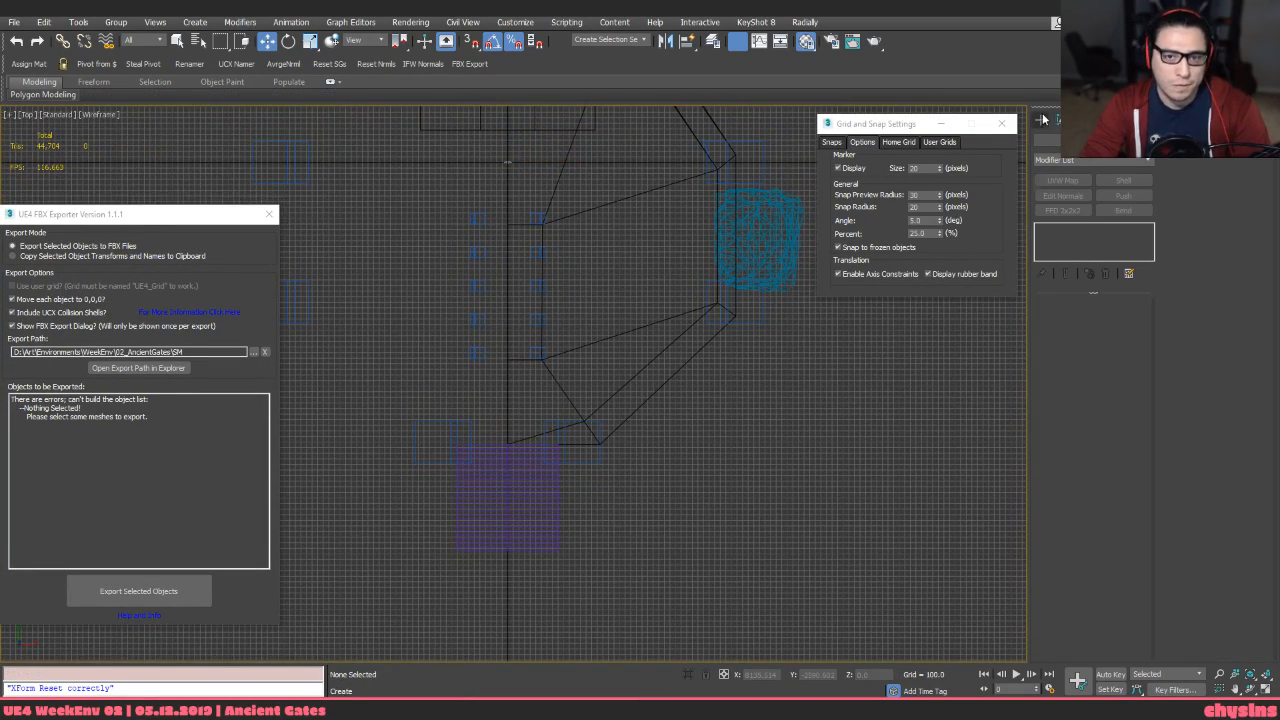
left_click(1040, 119)
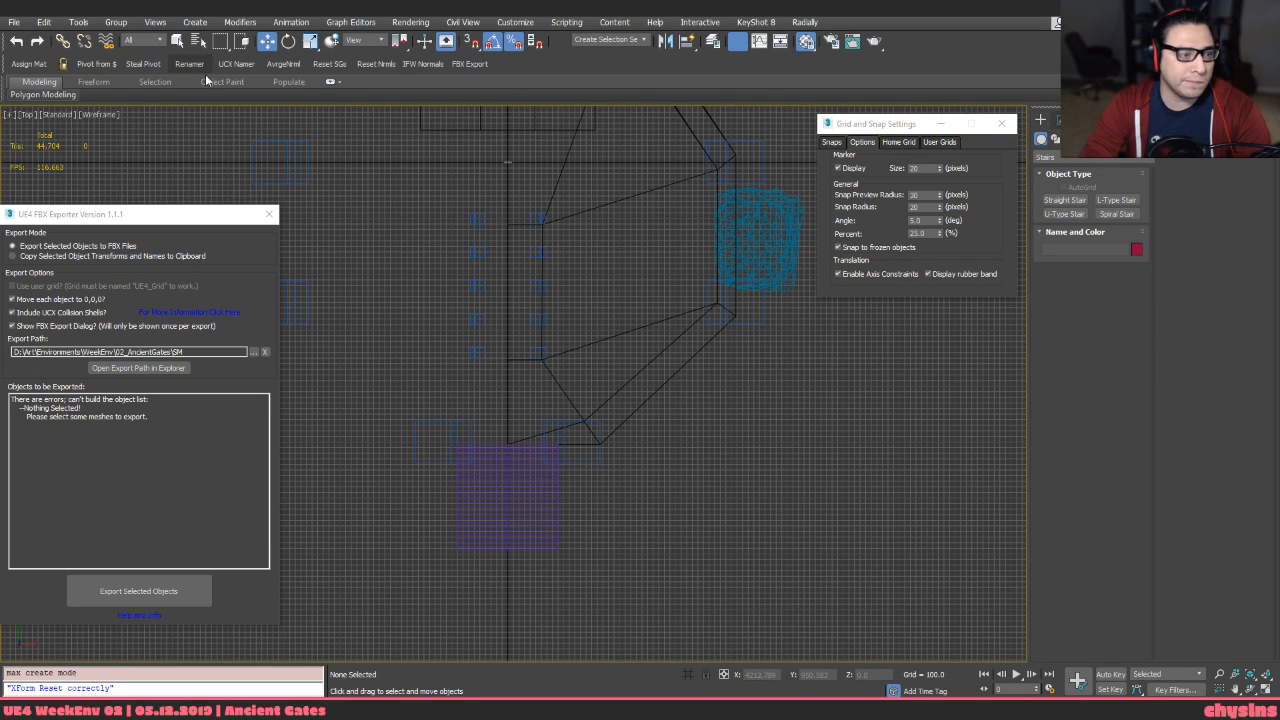
left_click(1062, 158)
left_click(1066, 172)
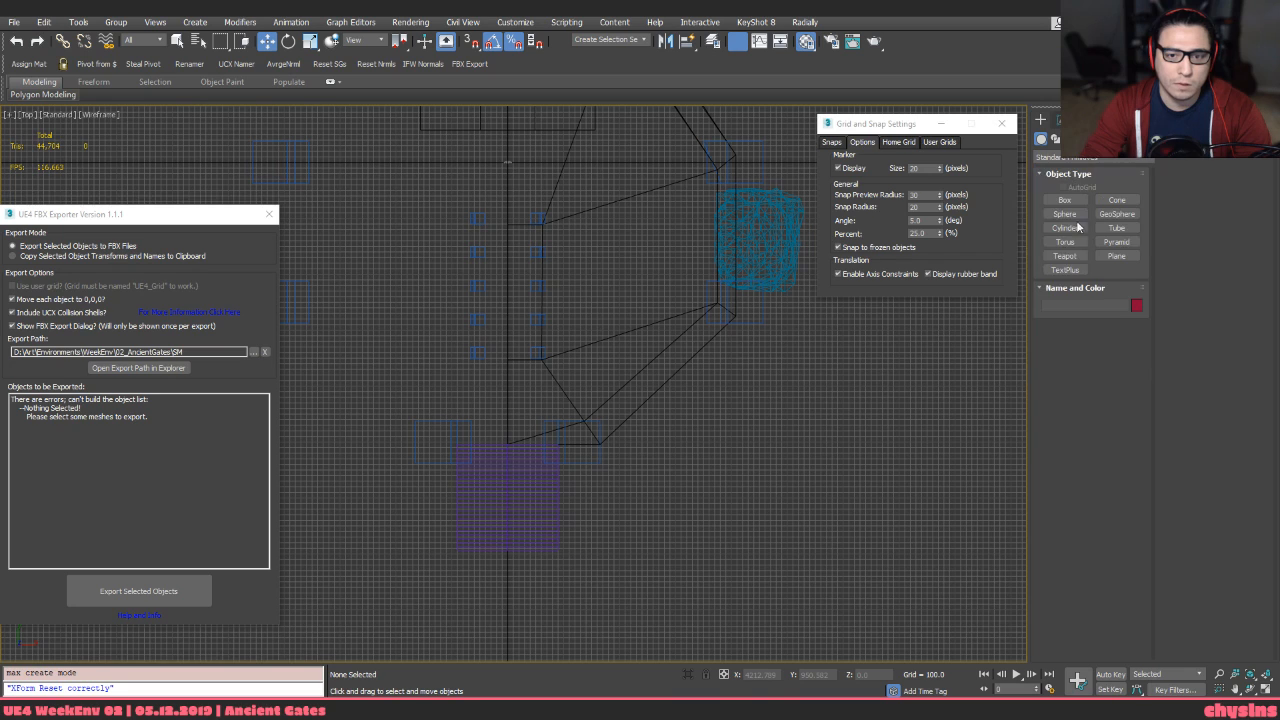
left_click(1064, 201)
left_click_drag(631, 336, 710, 404)
key("w")
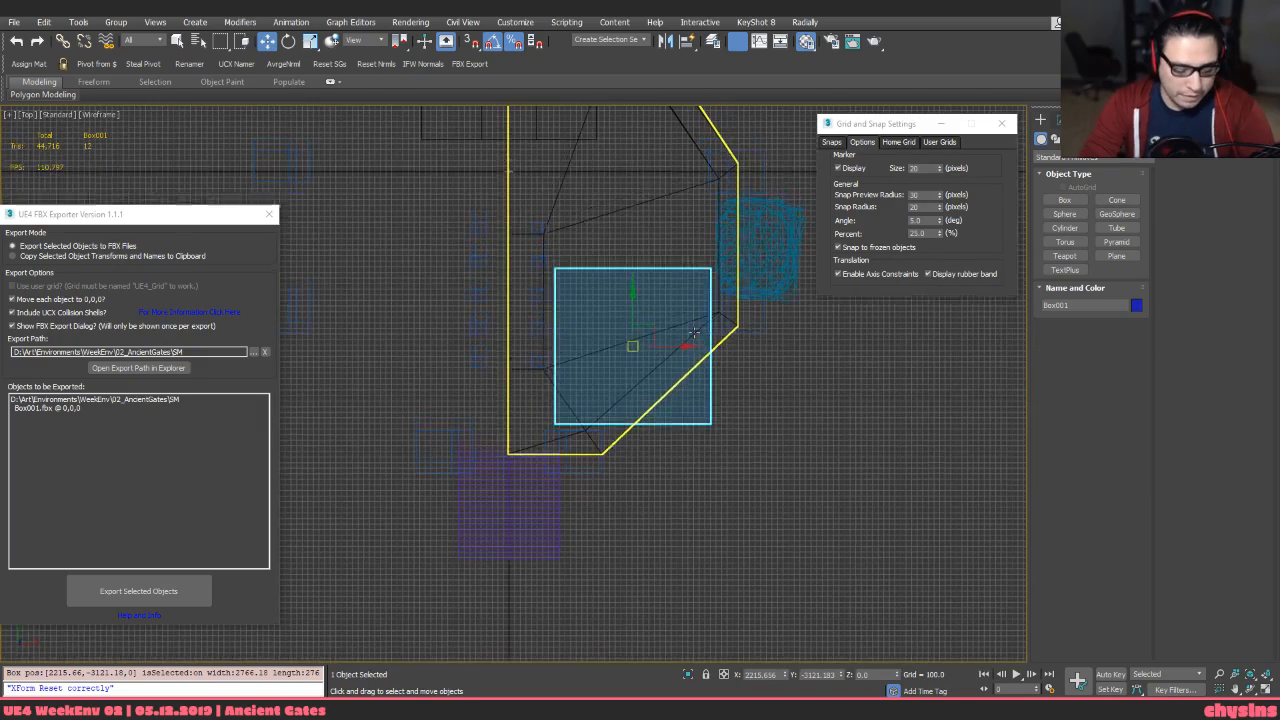
Inspect the new box between the two front pillars in a shaded orthographic view
key("p")
mouse_move(706, 300)
middle_mouse_down()
mouse_move(667, 259)
mouse_move(634, 250)
mouse_move(634, 286)
middle_mouse_up()
key("u")
key("z")
scroll(667, 259, "down", 4)
key("F3")
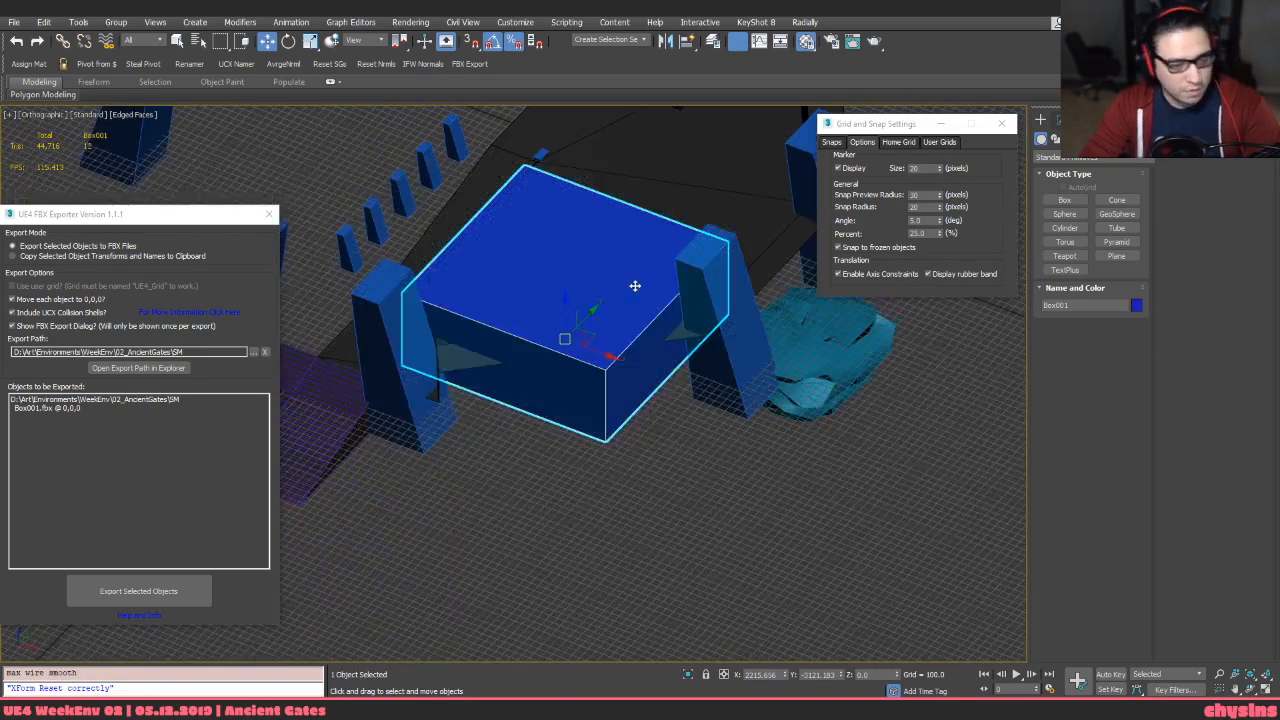
left_click(623, 413)
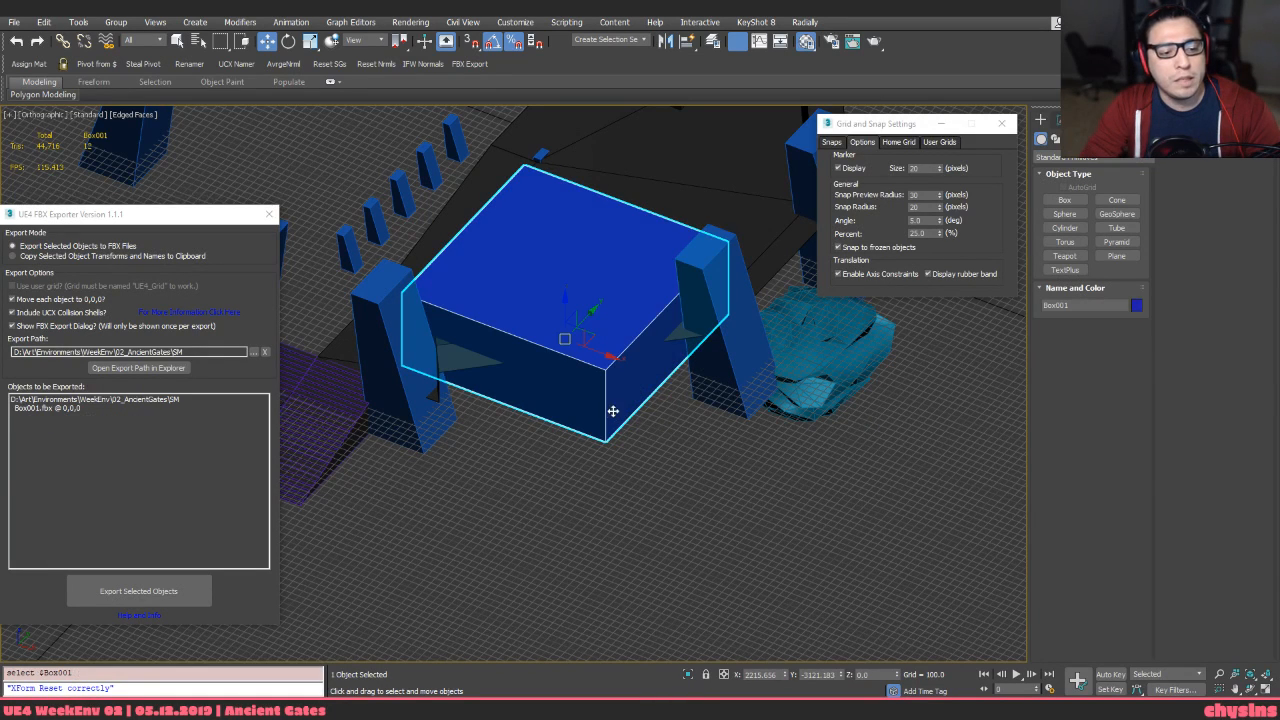
Convert the box to an editable poly and frame it in the wireframe top view
left_click(1058, 120)
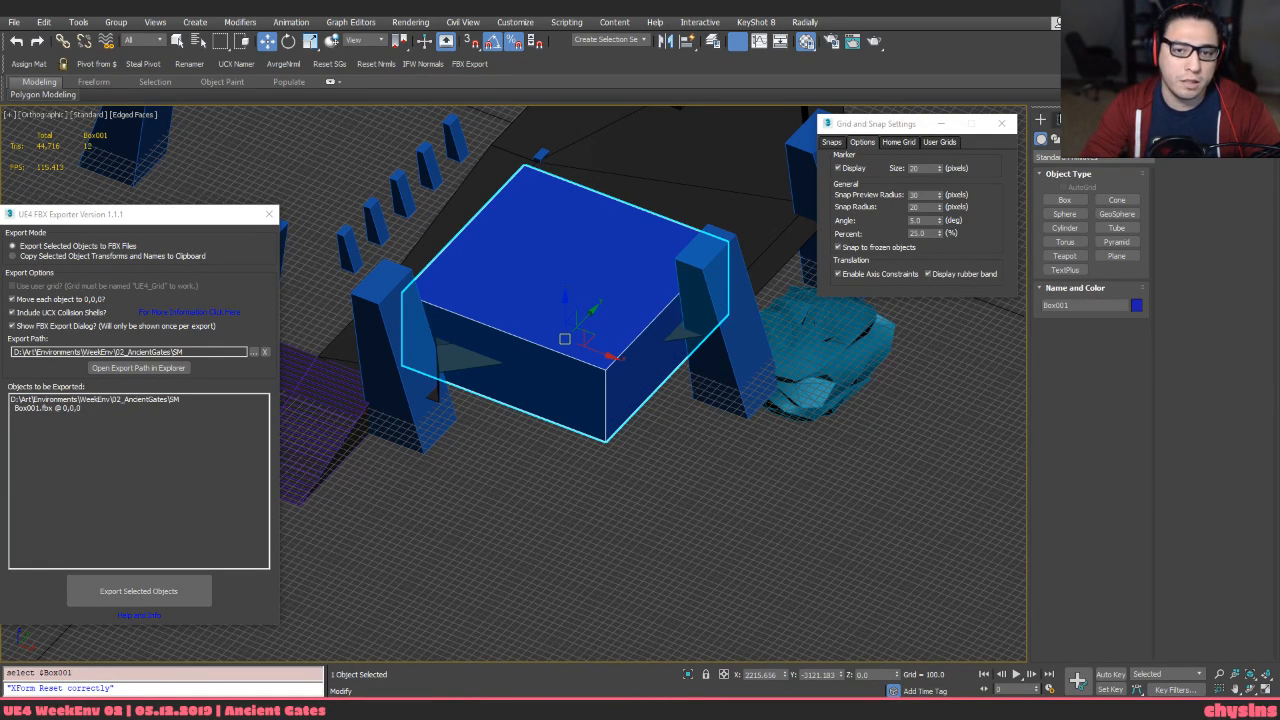
key("t")
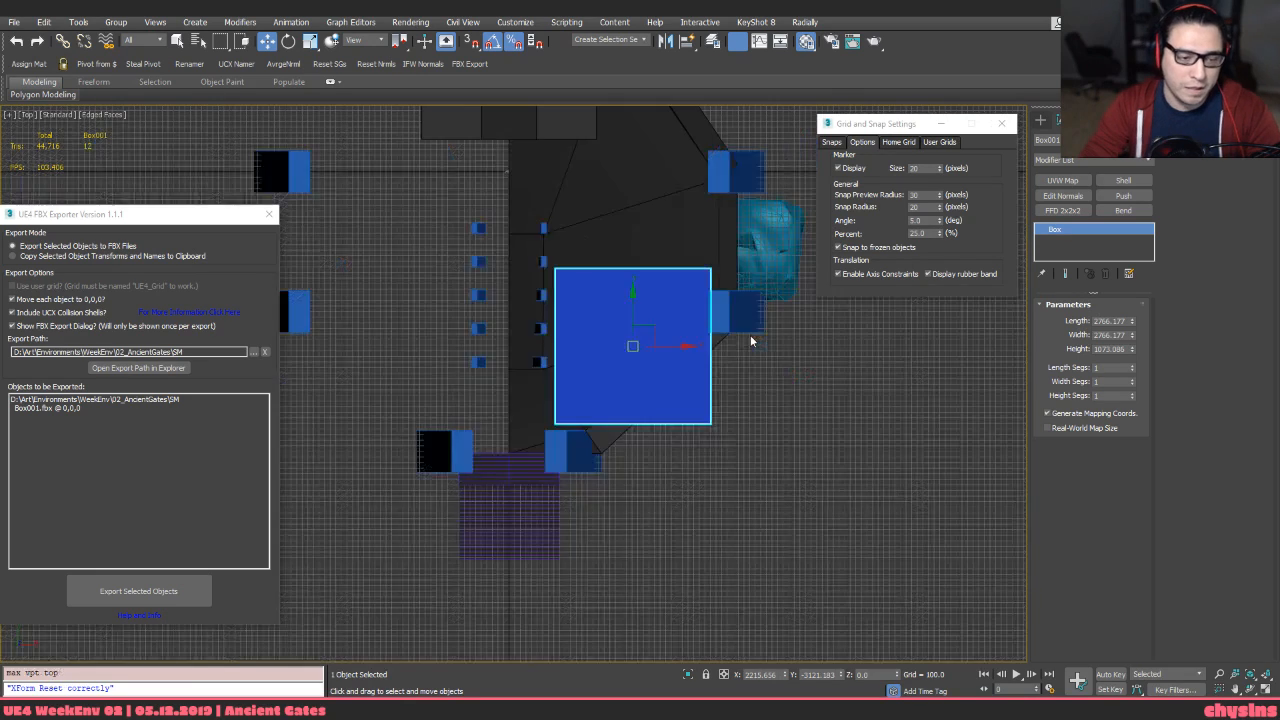
key("z")
key("ctrl+e")
key("F3")
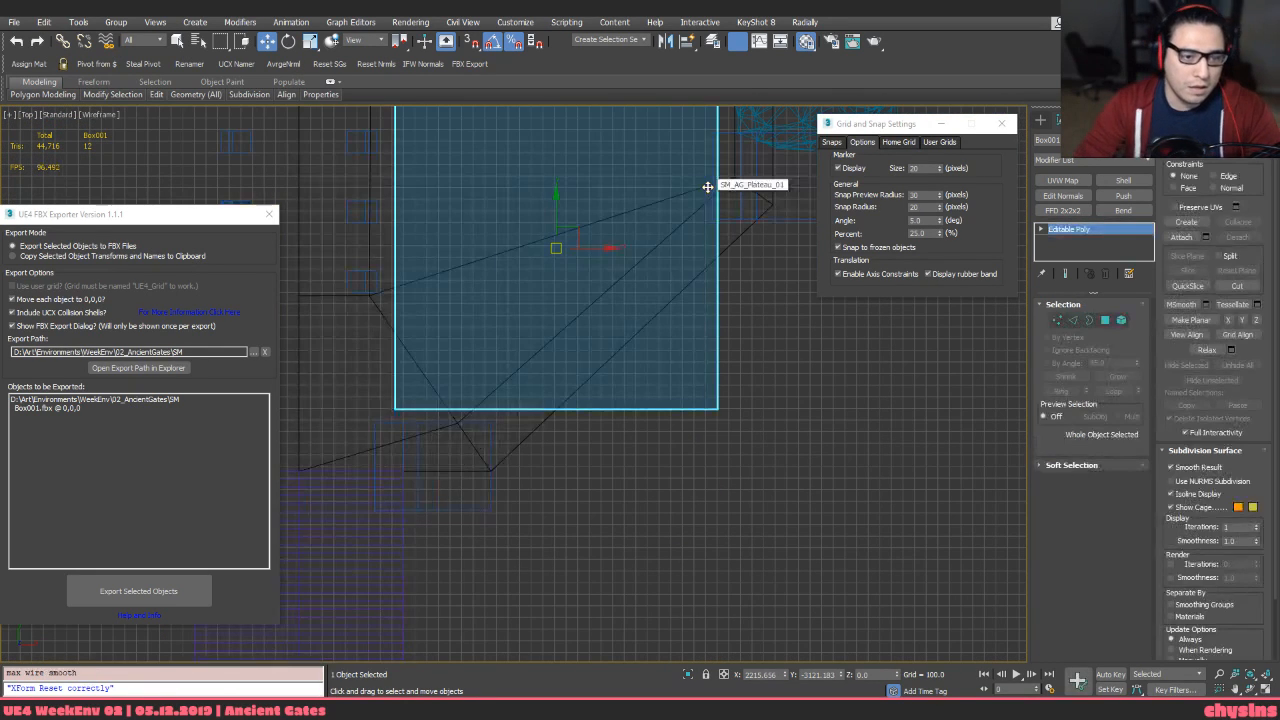
Select only the box's vertical edge at the outer front corner, facing the plateau's diagonal side
key("2")
left_click_drag(811, 371, 642, 345)
left_click_drag(641, 326, 721, 327, "alt")
key("F3")
mouse_move(720, 327)
middle_mouse_down()
mouse_move(689, 345)
mouse_move(737, 374)
mouse_move(666, 337)
middle_mouse_up()
key("F3")
scroll(738, 448, "down", 2)
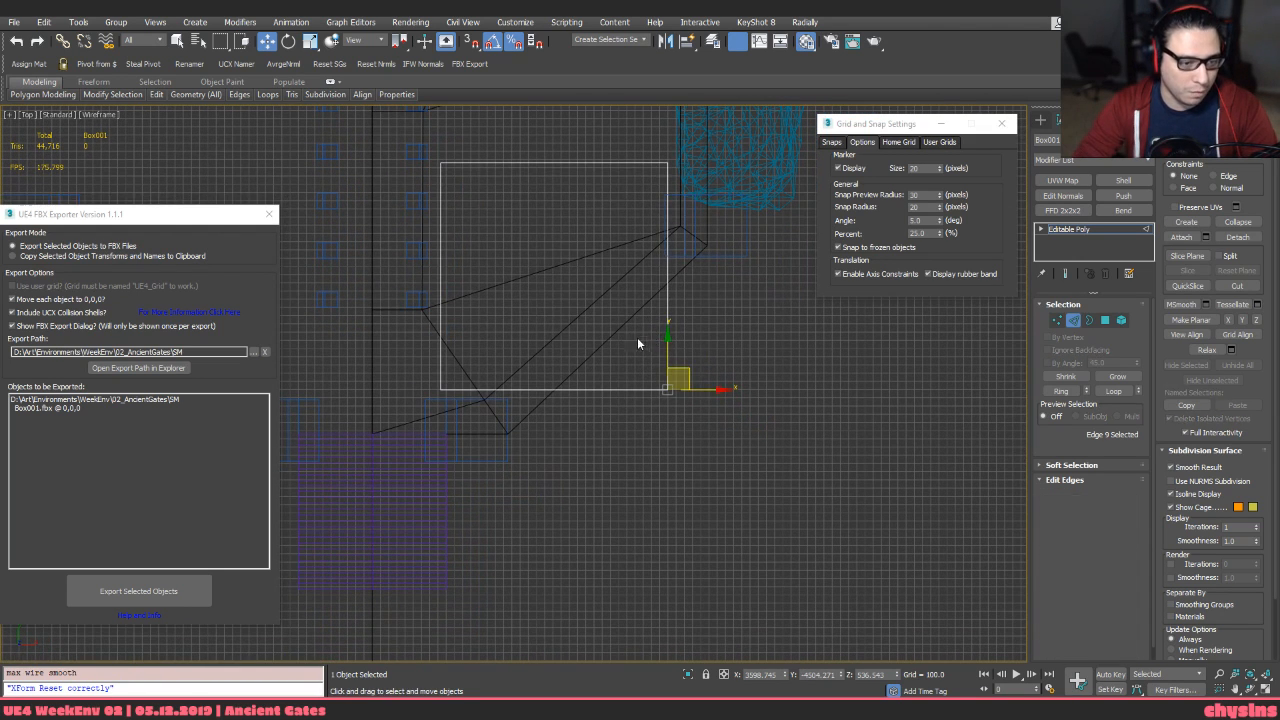
Scale the whole box up uniformly and move it so its sides roughly match the plateau's centre line, front and outer edges
key("2")
key("r")
left_click_drag(564, 265, 557, 240)
key("w")
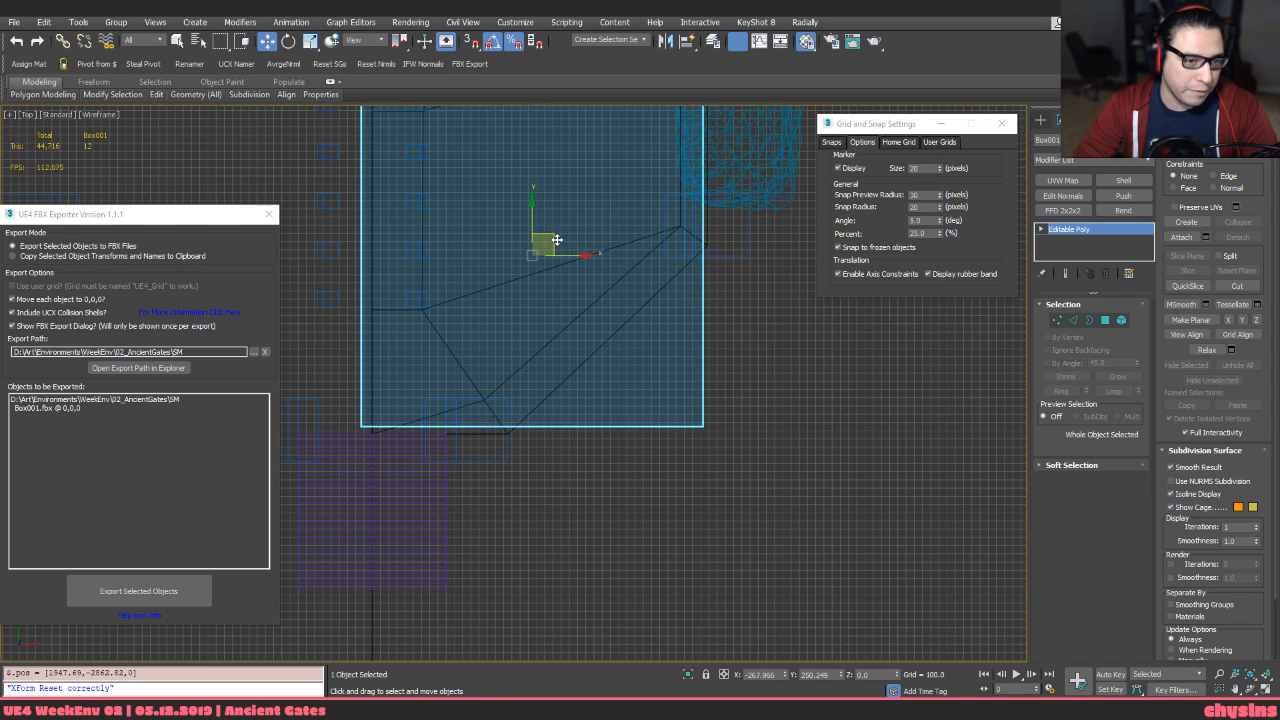
key("2")
left_click(716, 405)
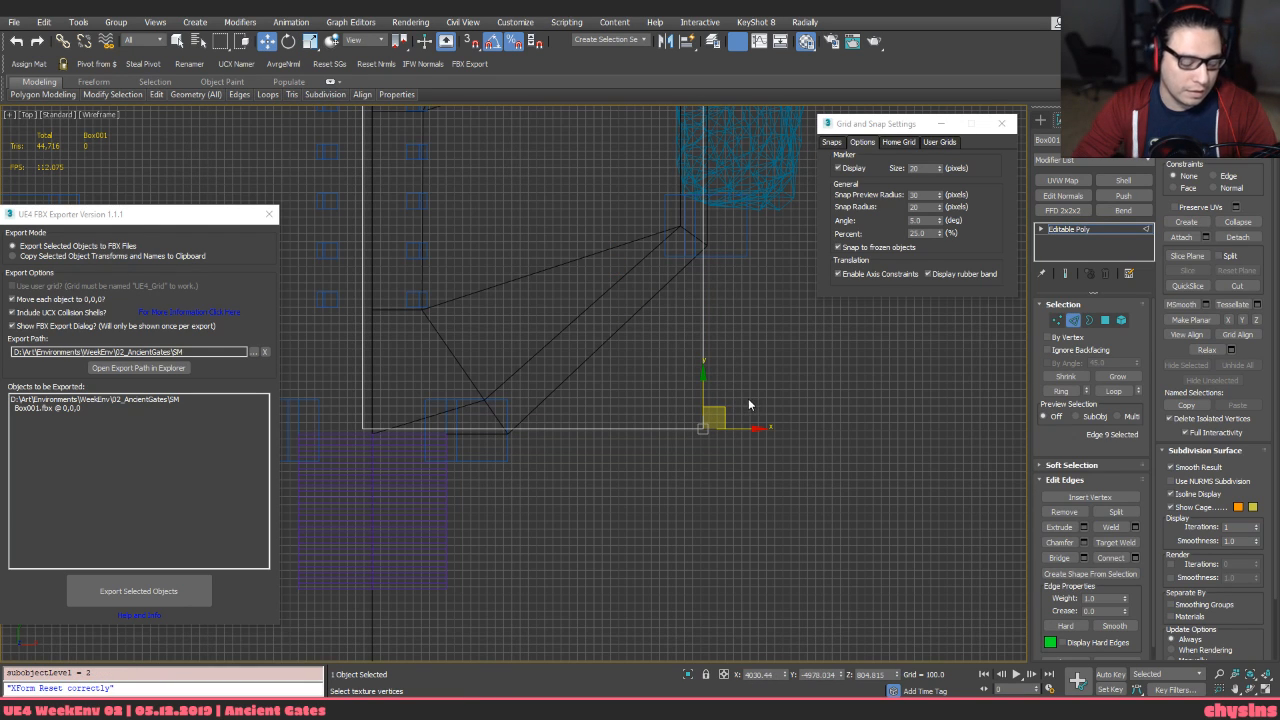
key("2")
key("2")
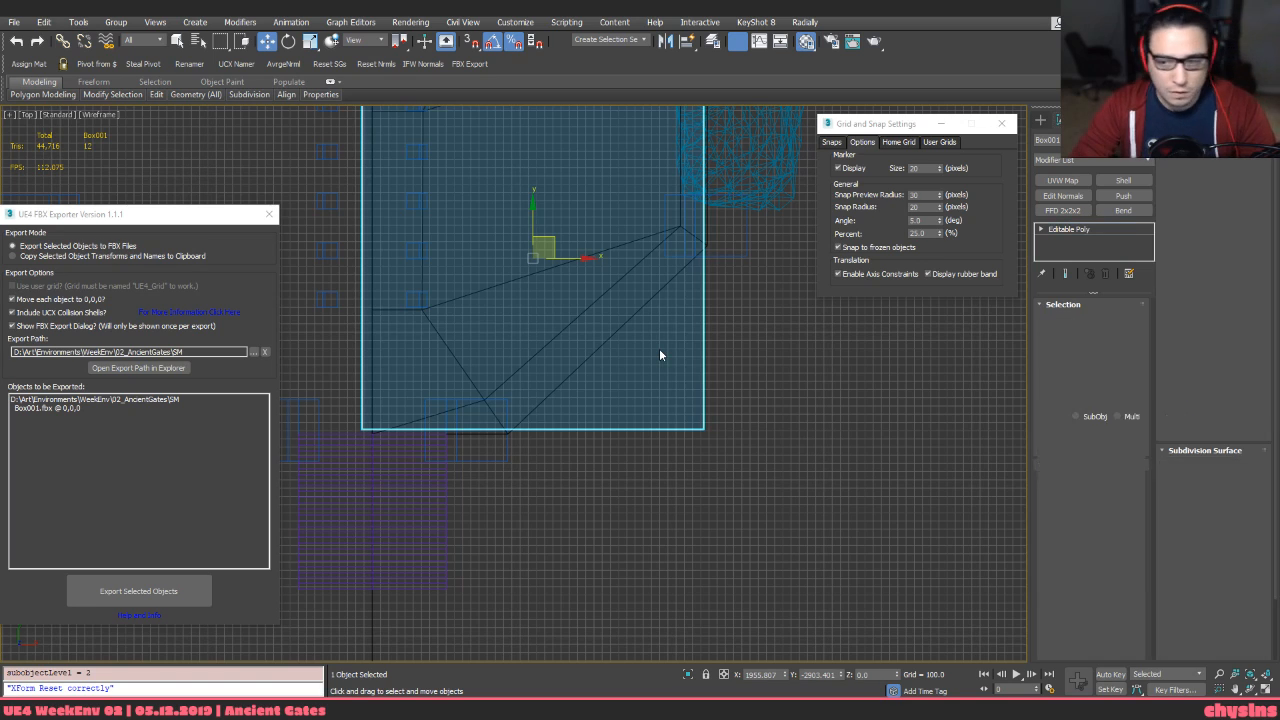
key("ctrl+shift+c")
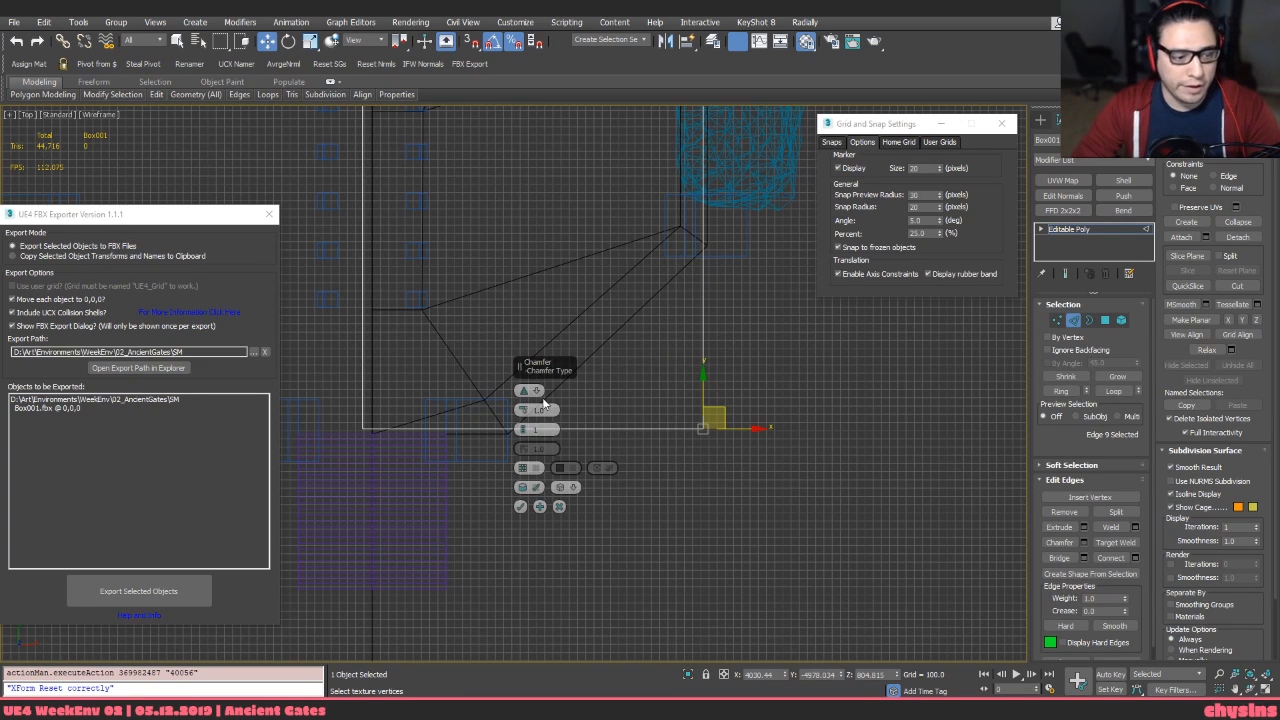
left_click_drag(537, 410, 549, 283)
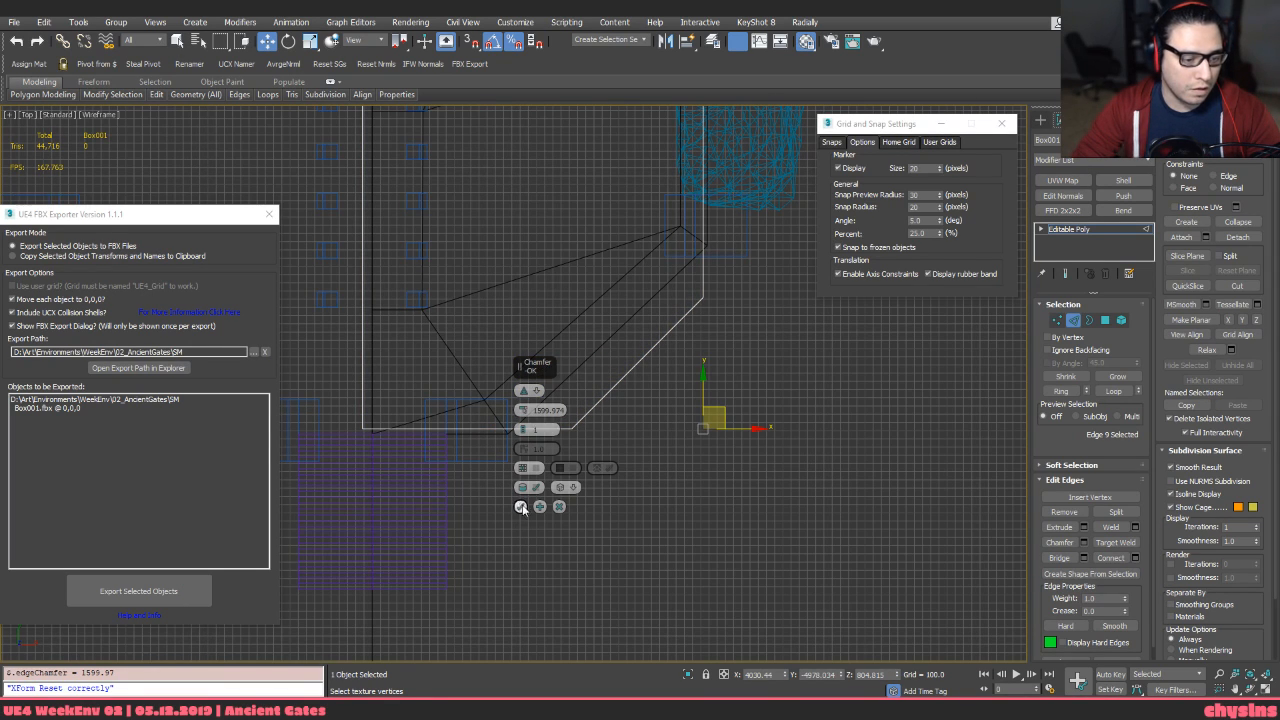
left_click(559, 506)
Isolate the box together with the plateau pillars, leaving only the box selected
key("F3")
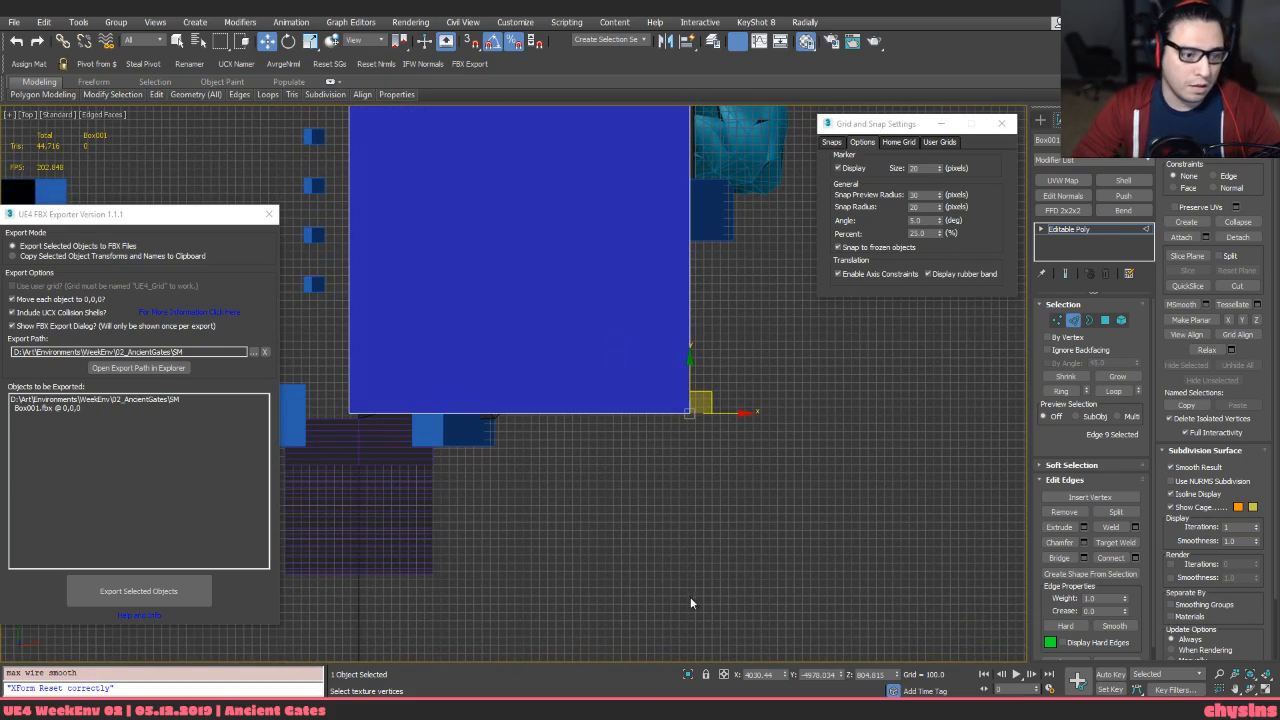
middle_click_drag(686, 506, 624, 341)
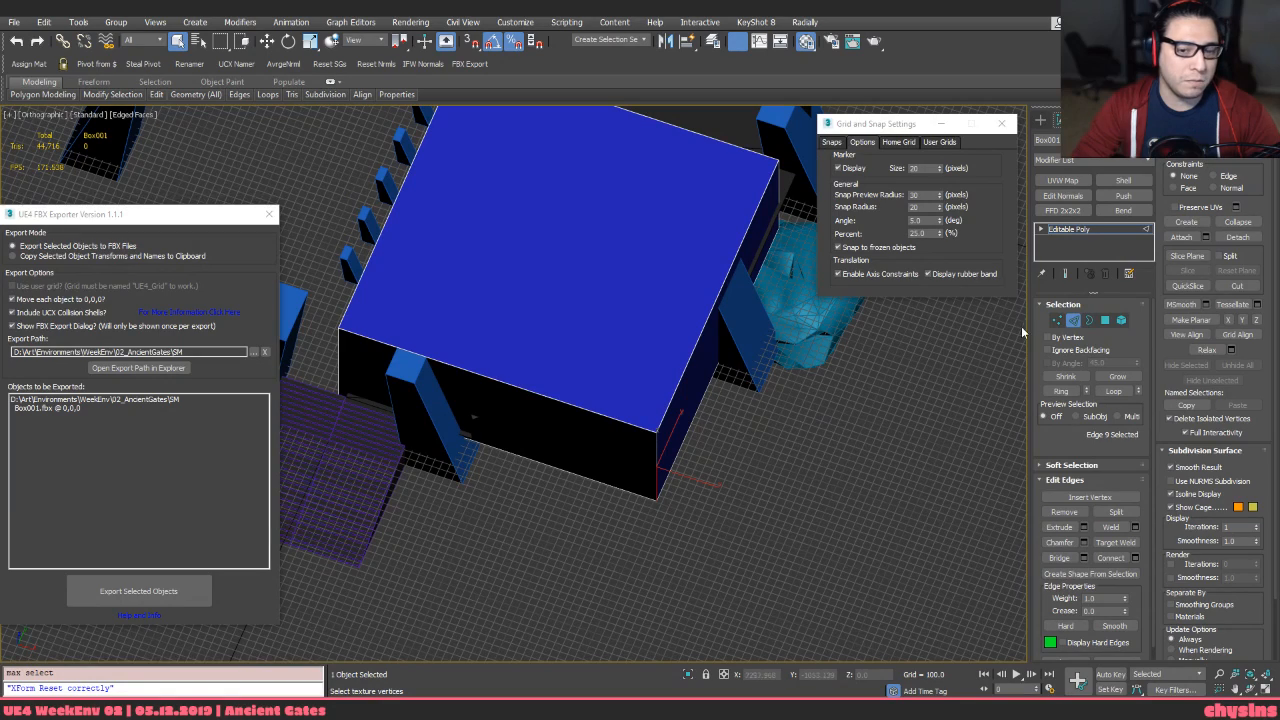
key("2")
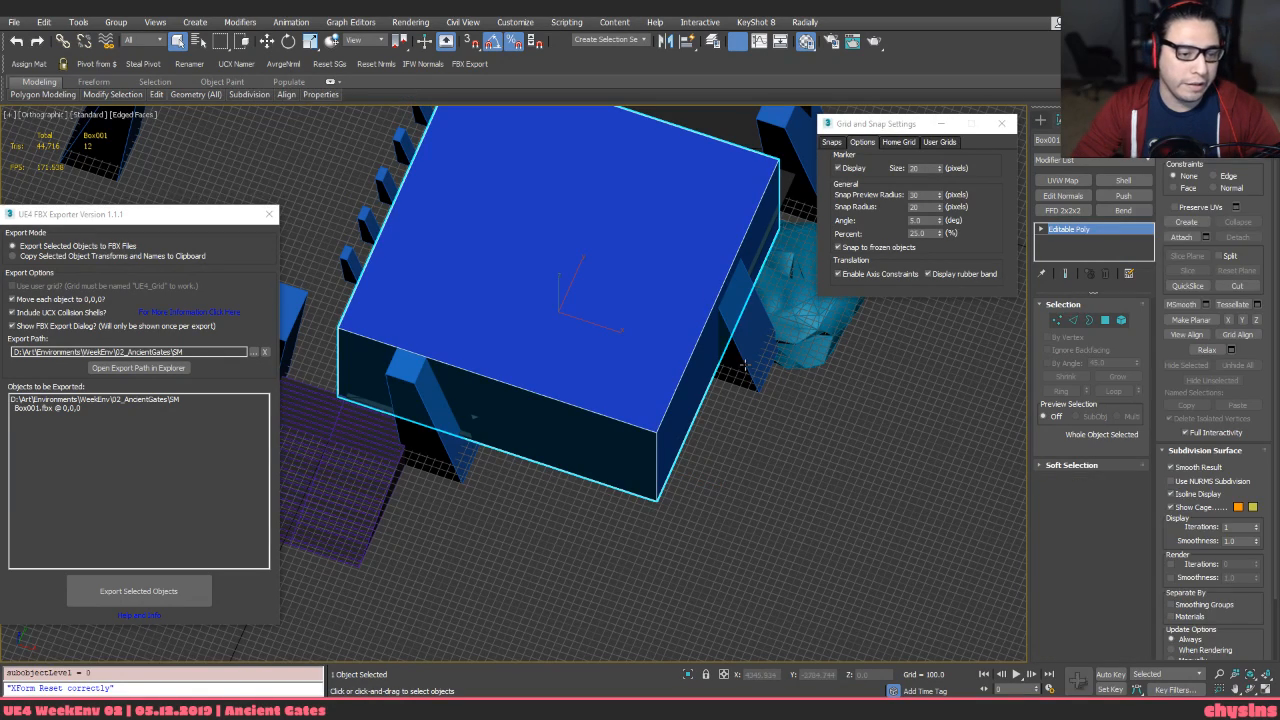
left_click(746, 365, "ctrl")
scroll(737, 500, "down", 4)
scroll(737, 410, "up", 2)
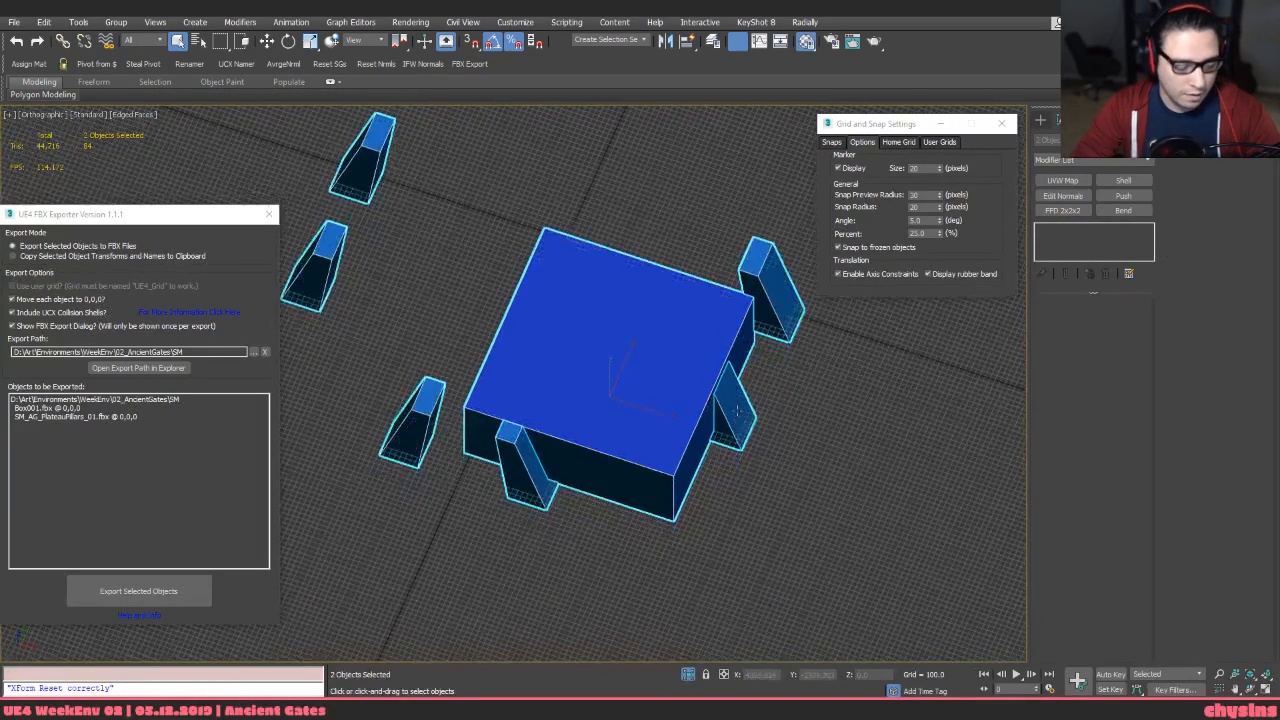
middle_click_drag(711, 512, 651, 440)
left_click(708, 490)
left_click(674, 471)
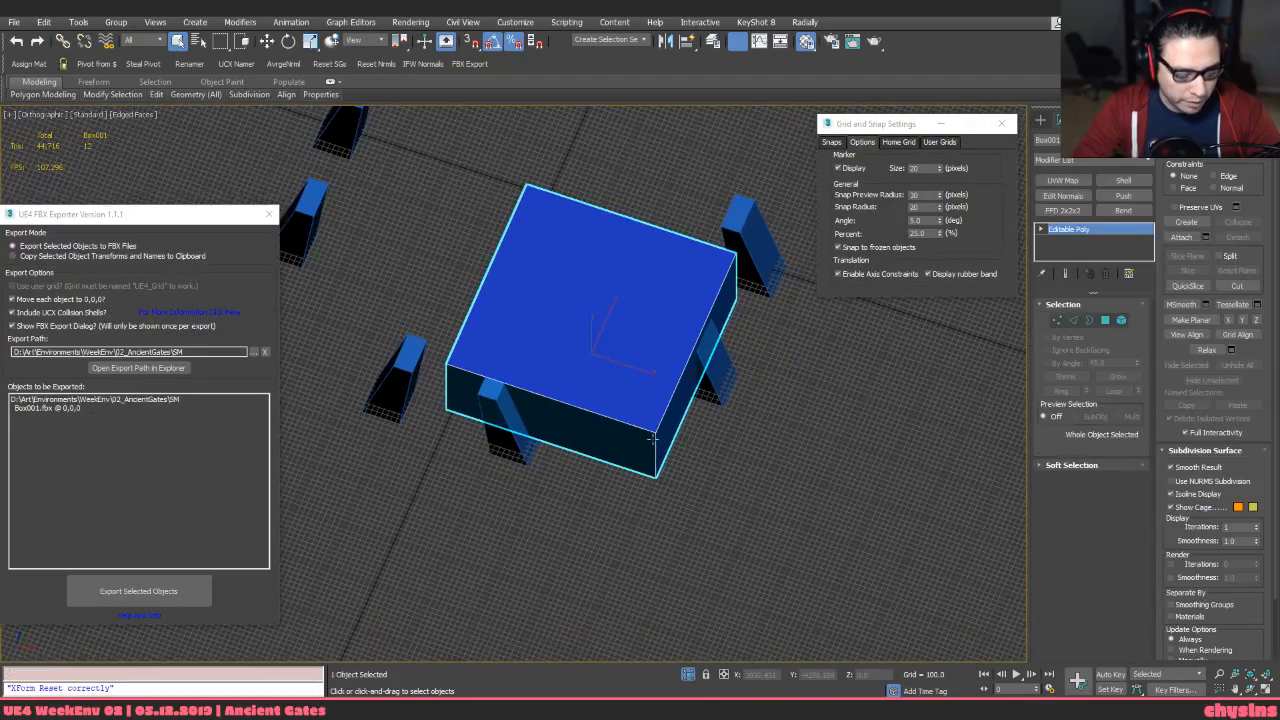
Snap the box along Y so its front face lines up with the middle of the front pillar's base
key("t")
key("z")
key("F3")
scroll(690, 380, "down", 2)
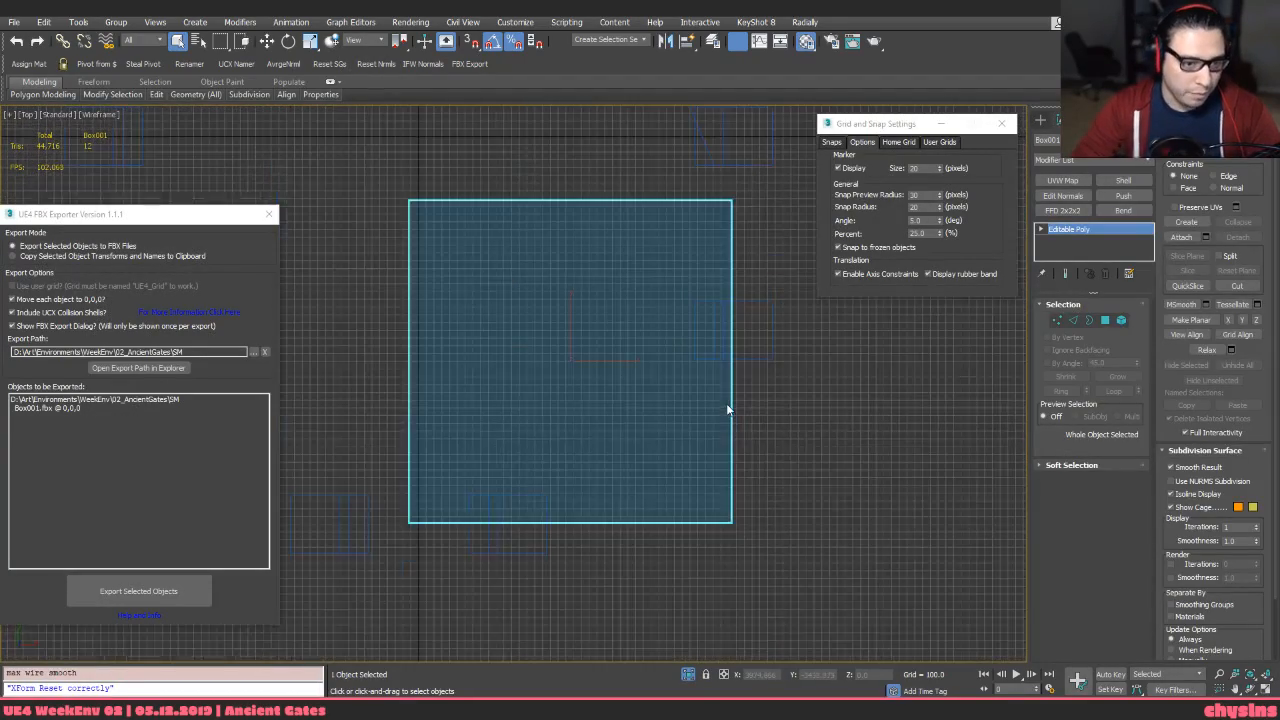
mouse_move(690, 380)
middle_mouse_down("alt")
mouse_move(707, 341)
mouse_move(654, 358)
mouse_move(626, 424)
middle_mouse_up("alt")
key("F3")
key("w")
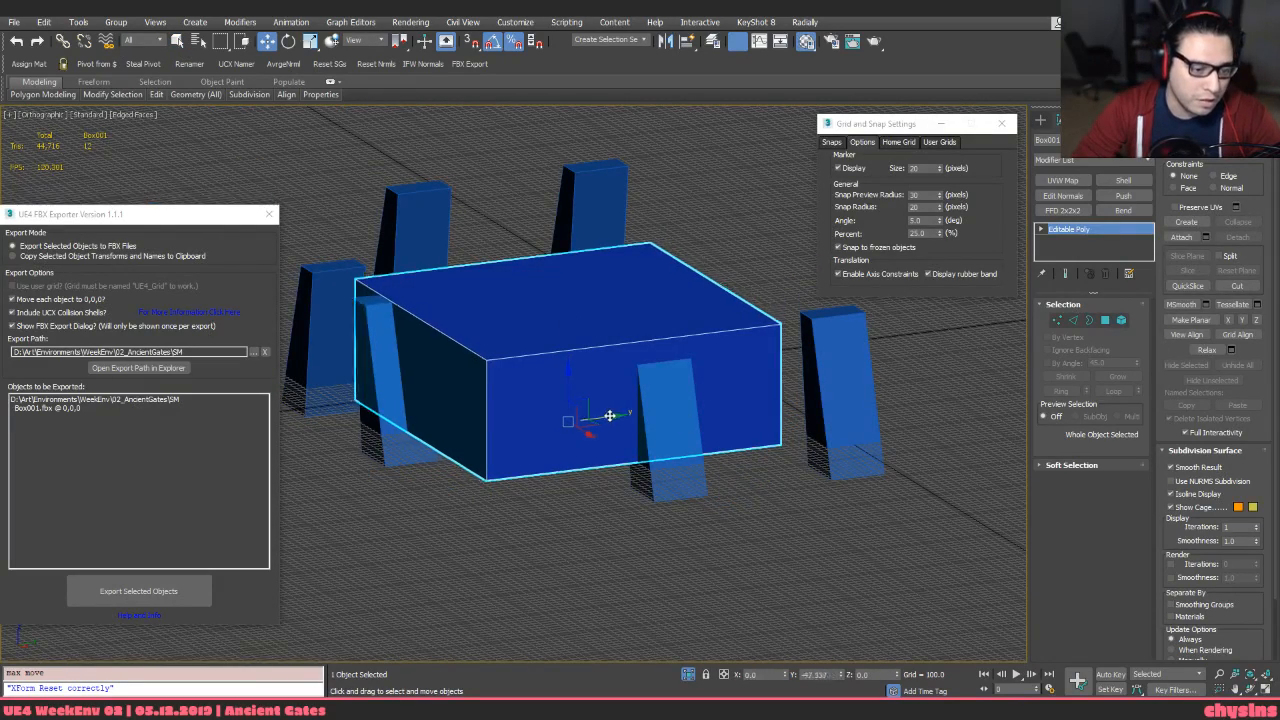
key("s")
scroll(487, 478, "up", 2)
key("g")
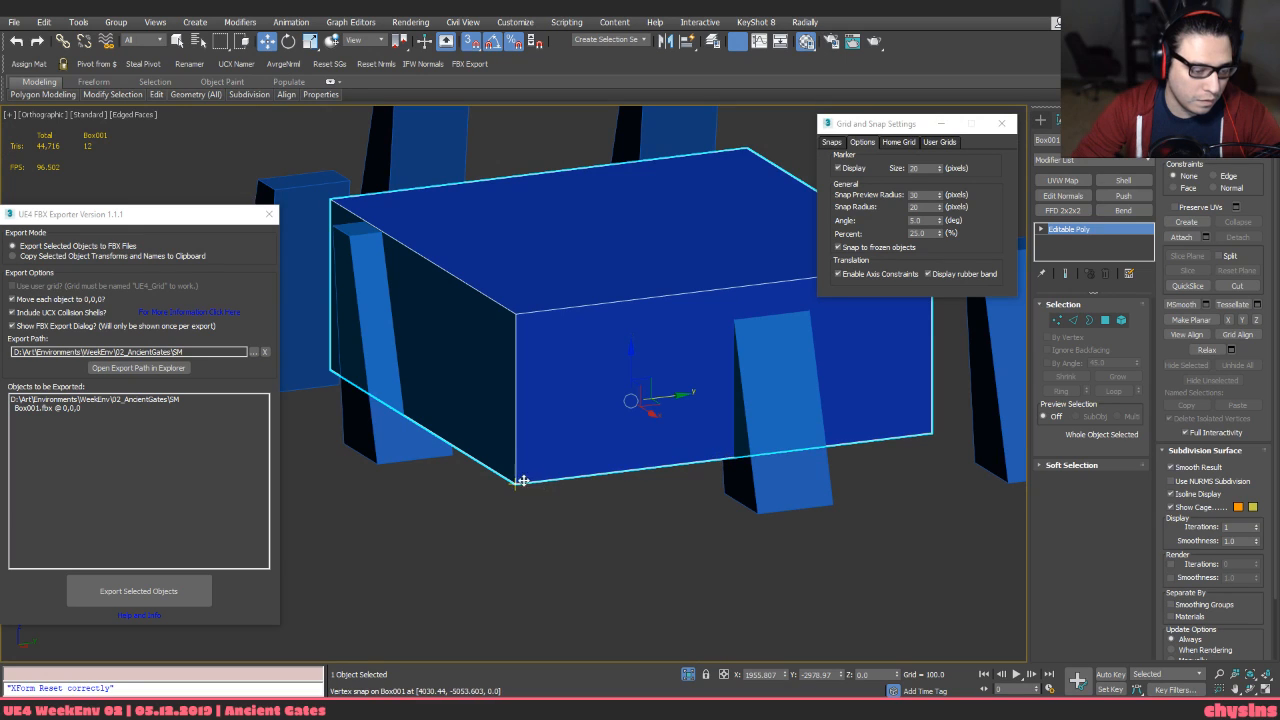
left_click_drag(522, 481, 421, 458)
key("s")
Snap the box outward along X to the middle of the side pillar's base and lower it to the pillars' bottom at Z -400
middle_click_drag(421, 458, 582, 428, "alt")
left_click_drag(664, 410, 664, 435)
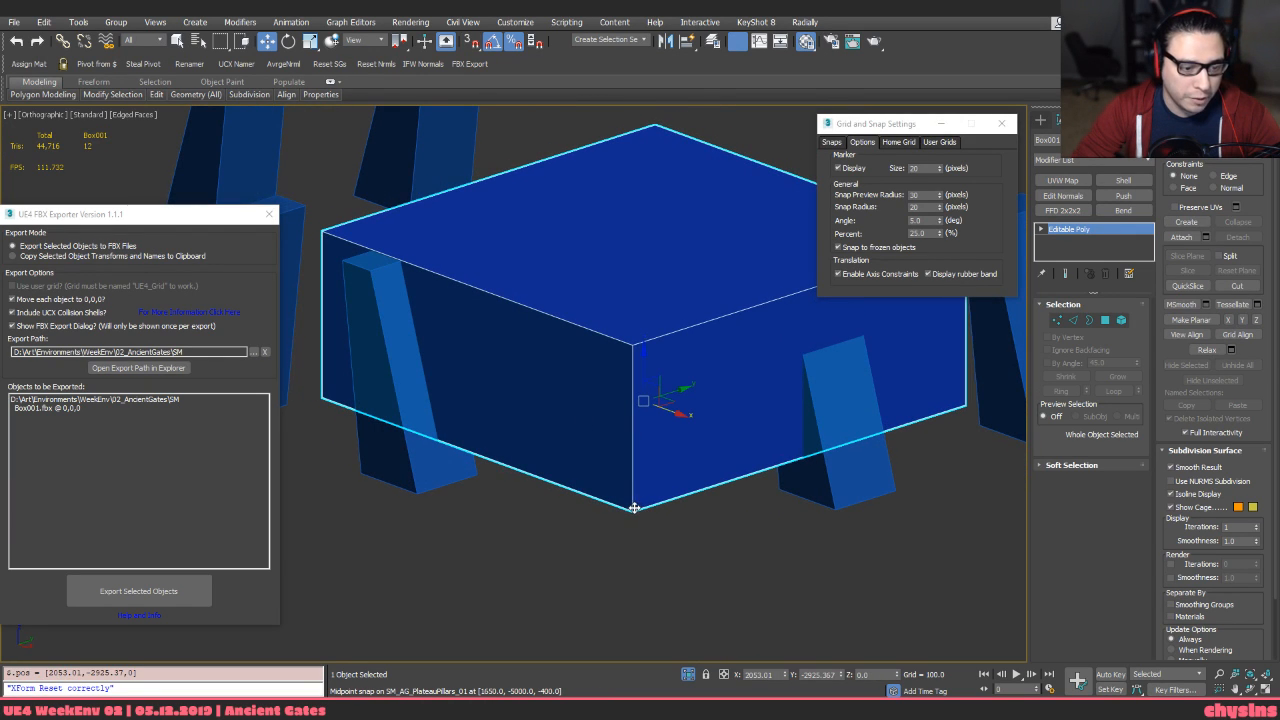
left_click_drag(634, 508, 806, 500)
key("s")
middle_click_drag(806, 500, 641, 377, "alt")
left_click_drag(594, 326, 434, 503)
middle_click_drag(551, 466, 761, 447, "alt")
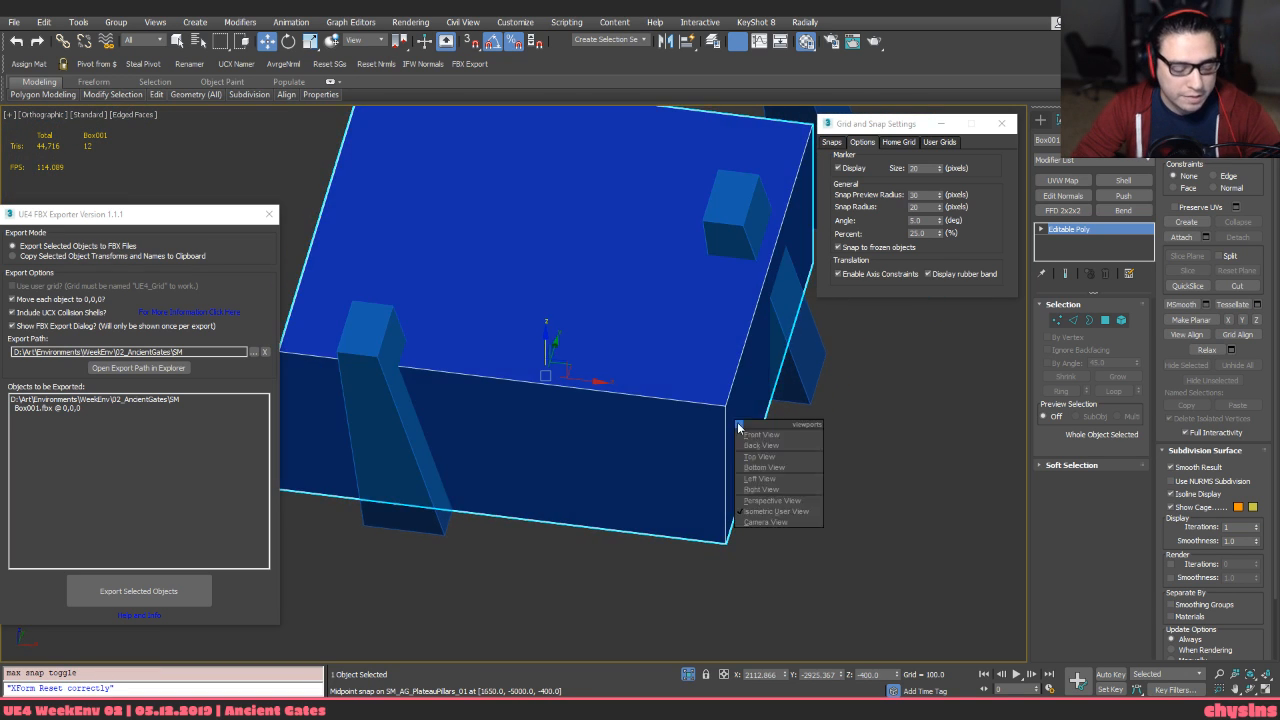
Select the box's vertical edge at the outer front corner and set its chamfer amount to 1400
key("t")
key("F3")
key("2")
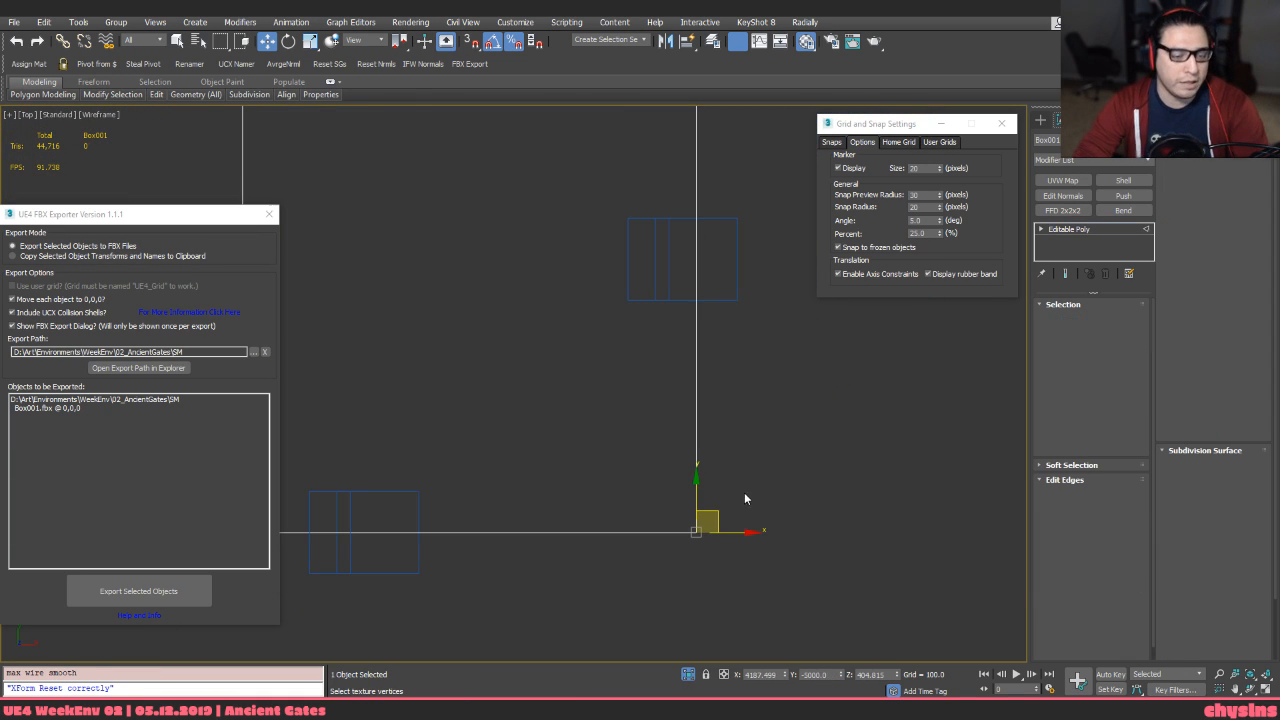
left_click_drag(739, 499, 738, 409)
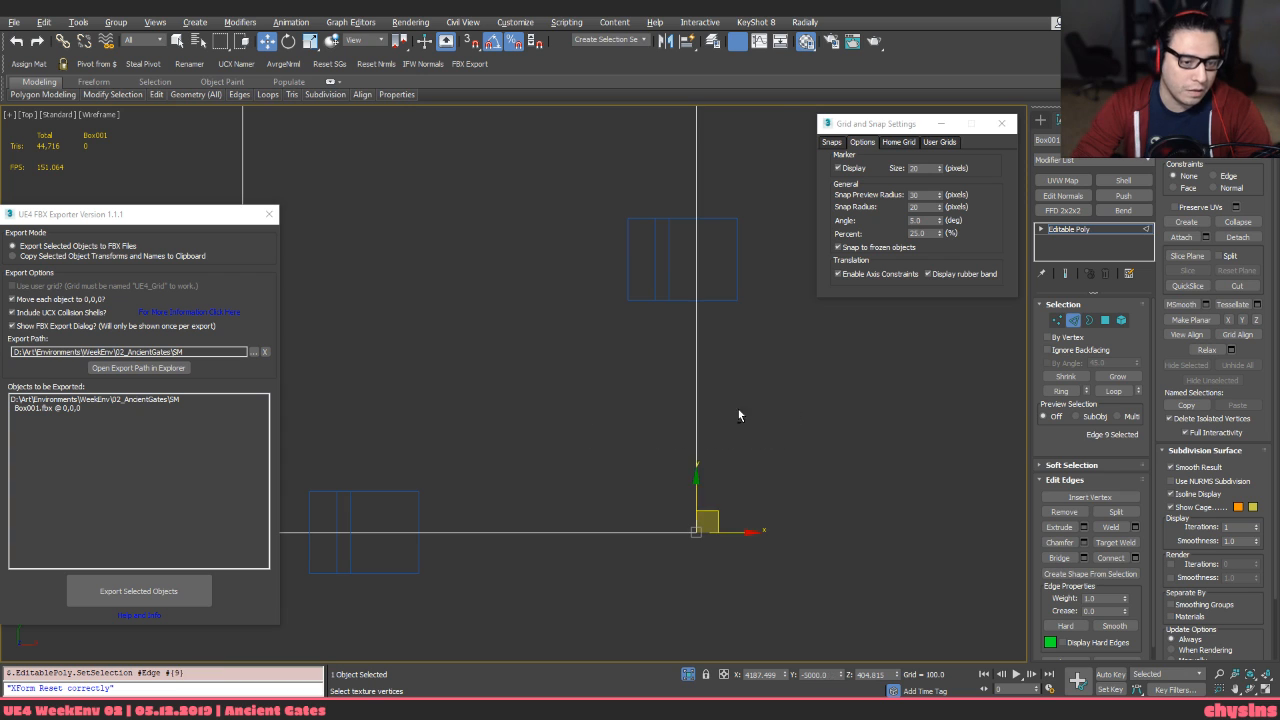
key("F3")
mouse_move(738, 409)
middle_mouse_down("alt")
mouse_move(716, 369)
mouse_move(731, 409)
mouse_move(718, 403)
middle_mouse_up("alt")
key("ctrl+shift+c")
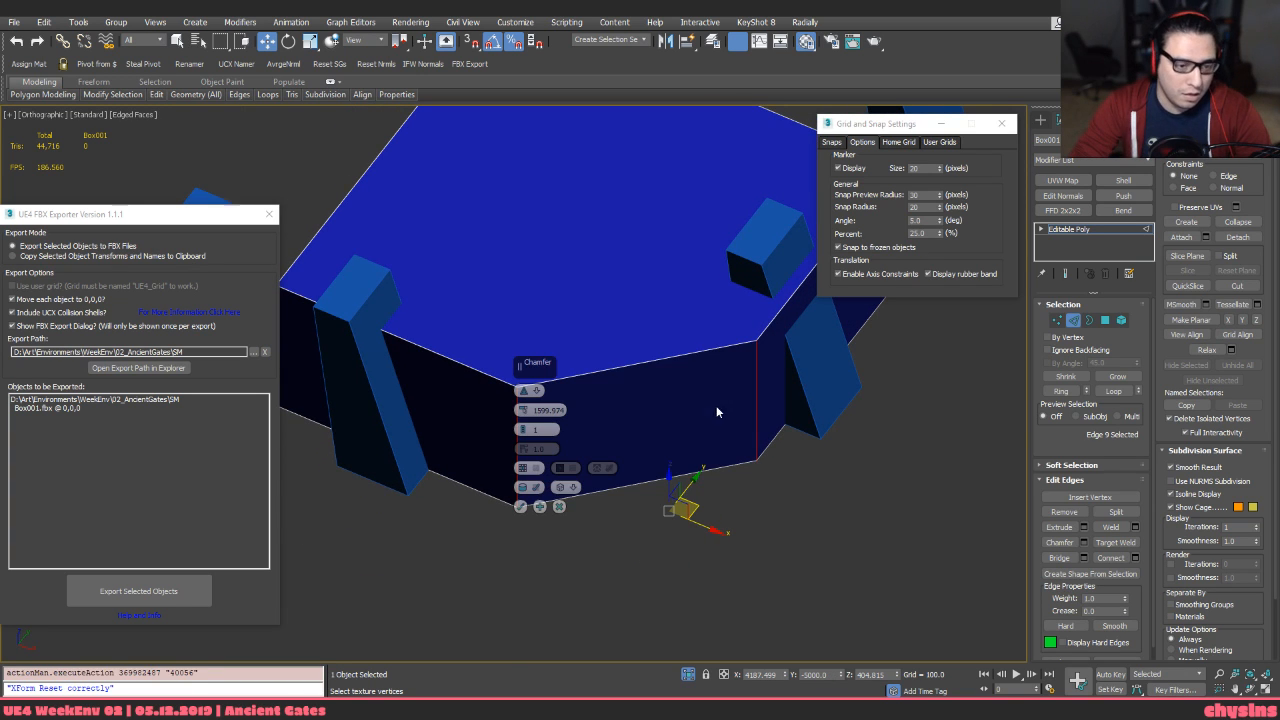
middle_click_drag(663, 369, 696, 366, "alt")
double_click(550, 409)
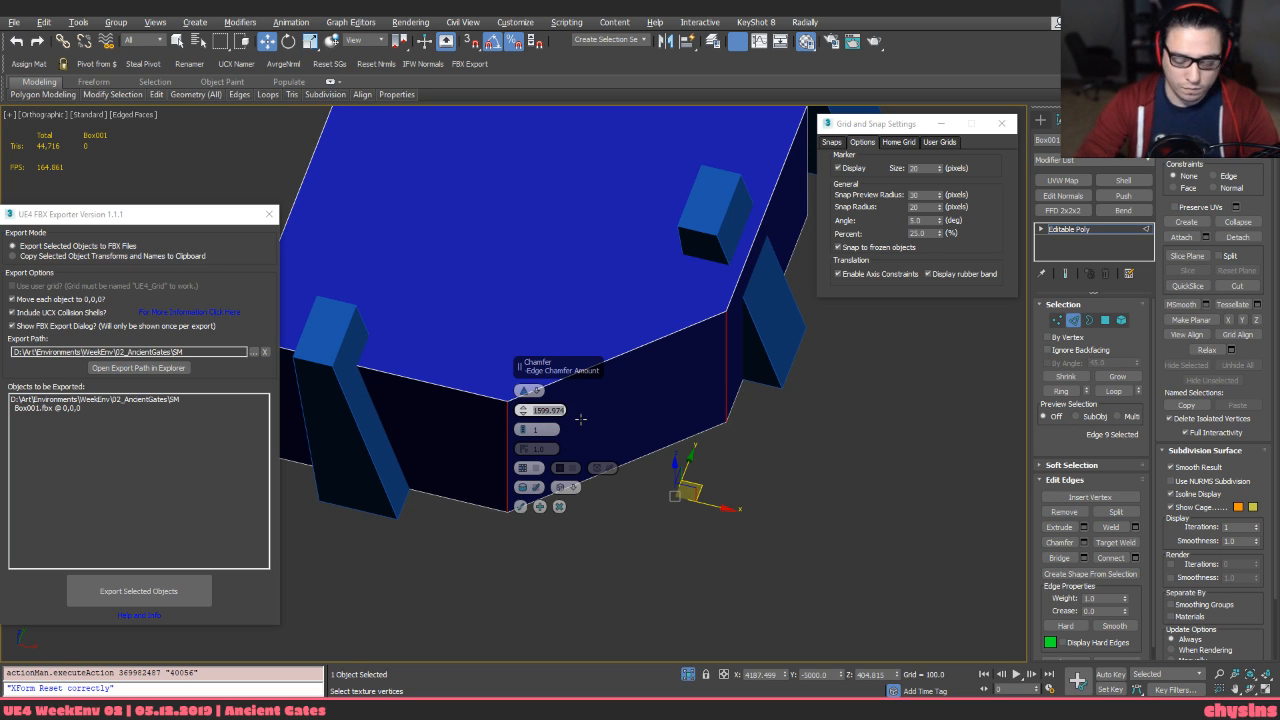
type("1600")
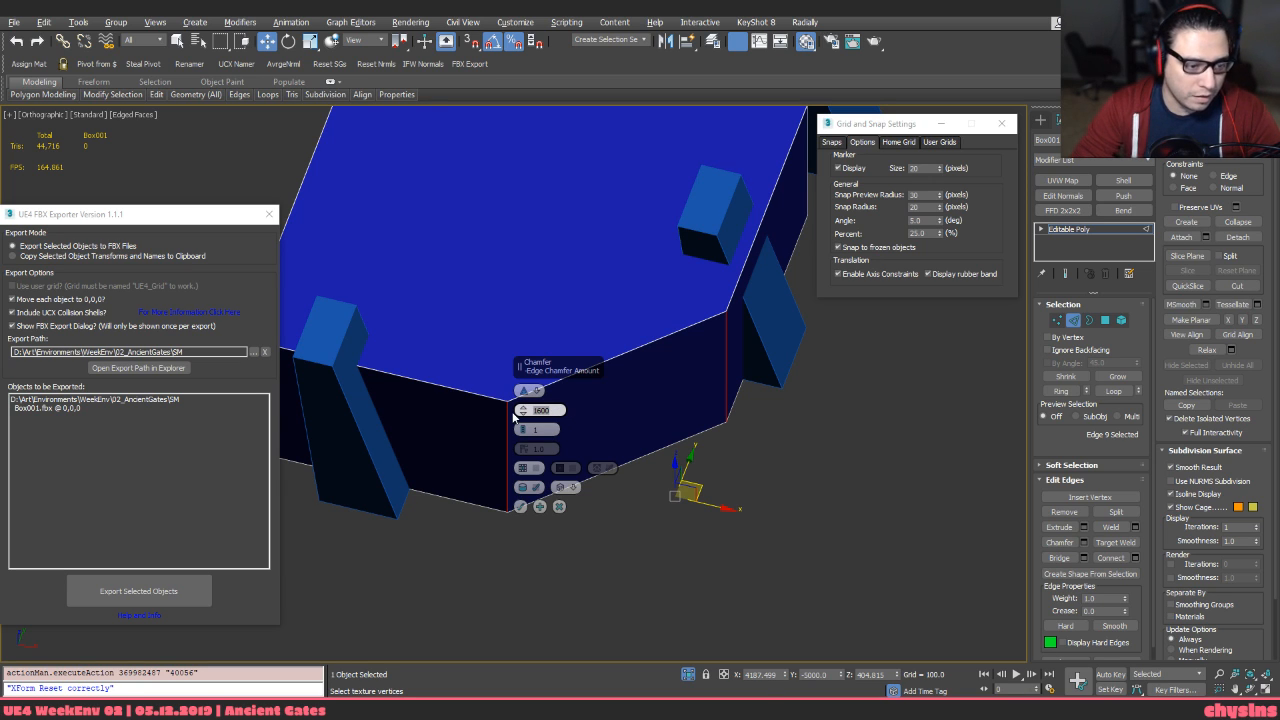
type("145")
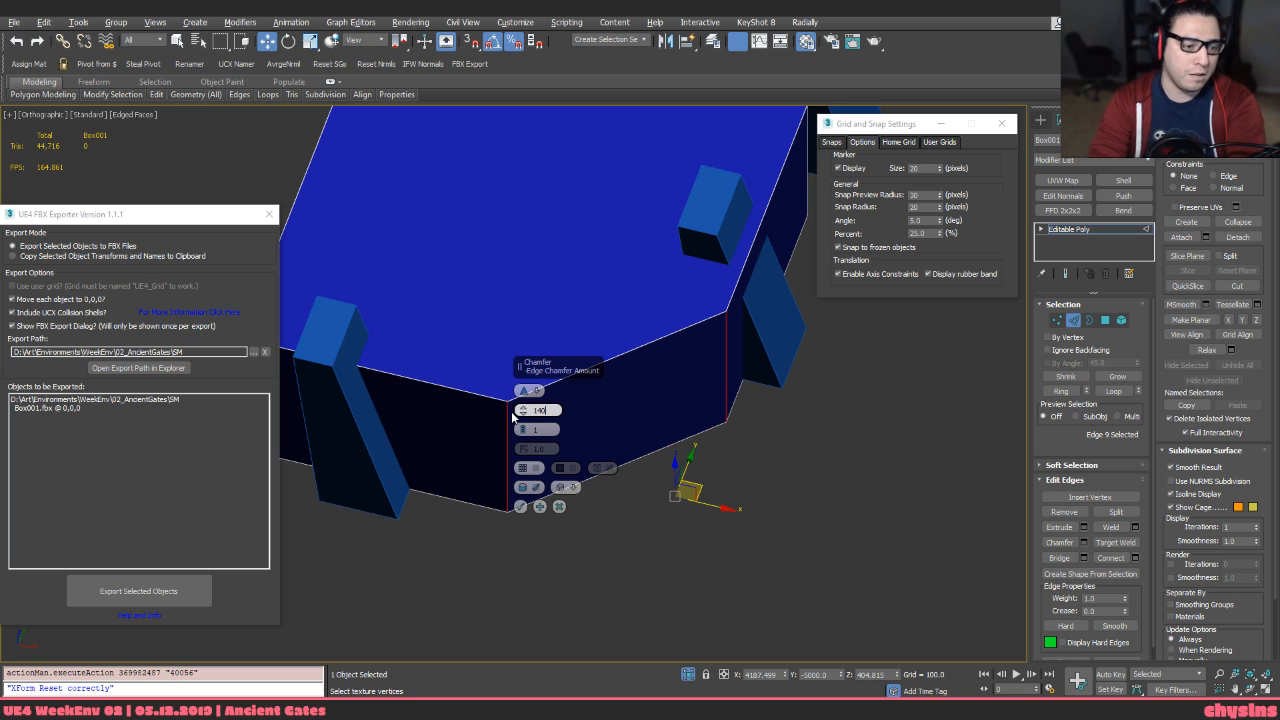
key("Return")
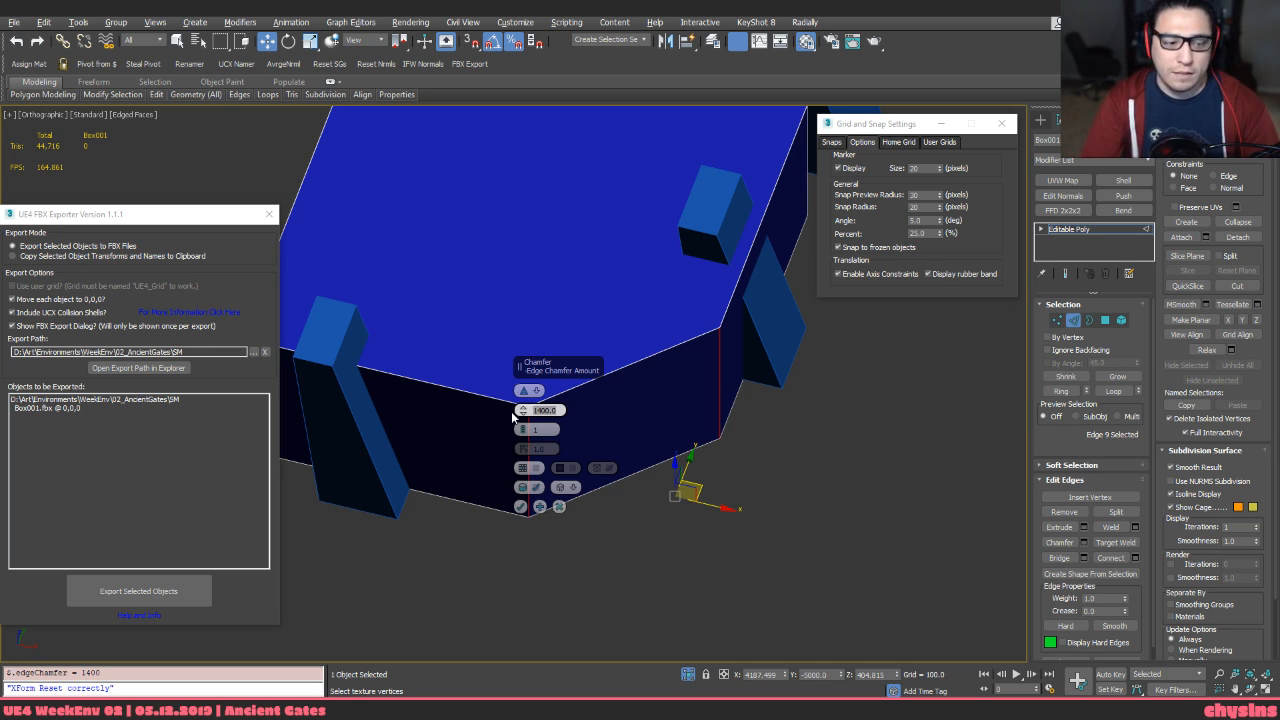
Switch to a perspective view, apply the corner chamfer and clear the edge selection
middle_click_drag(656, 432, 600, 447, "alt")
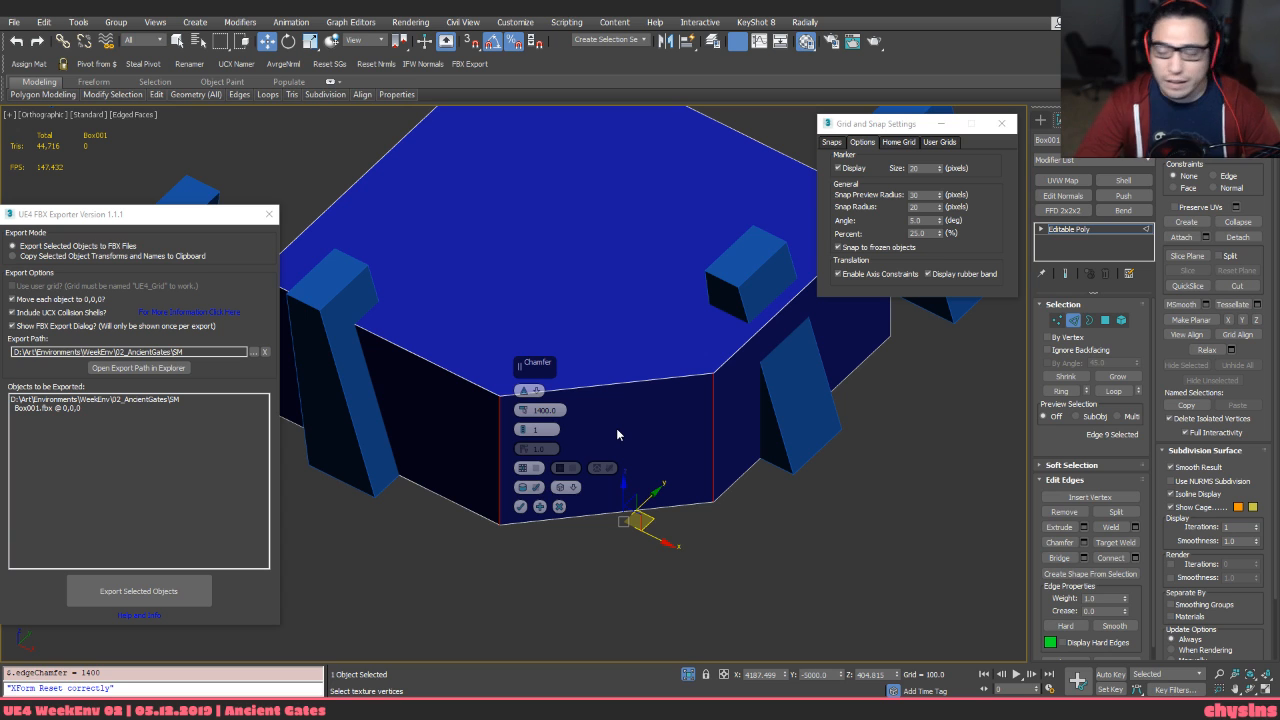
mouse_move(617, 434)
middle_mouse_down("alt")
mouse_move(609, 396)
mouse_move(591, 396)
mouse_move(606, 423)
mouse_move(631, 400)
mouse_move(644, 440)
mouse_move(597, 418)
mouse_move(641, 455)
mouse_move(643, 409)
middle_mouse_up("alt")
key("p")
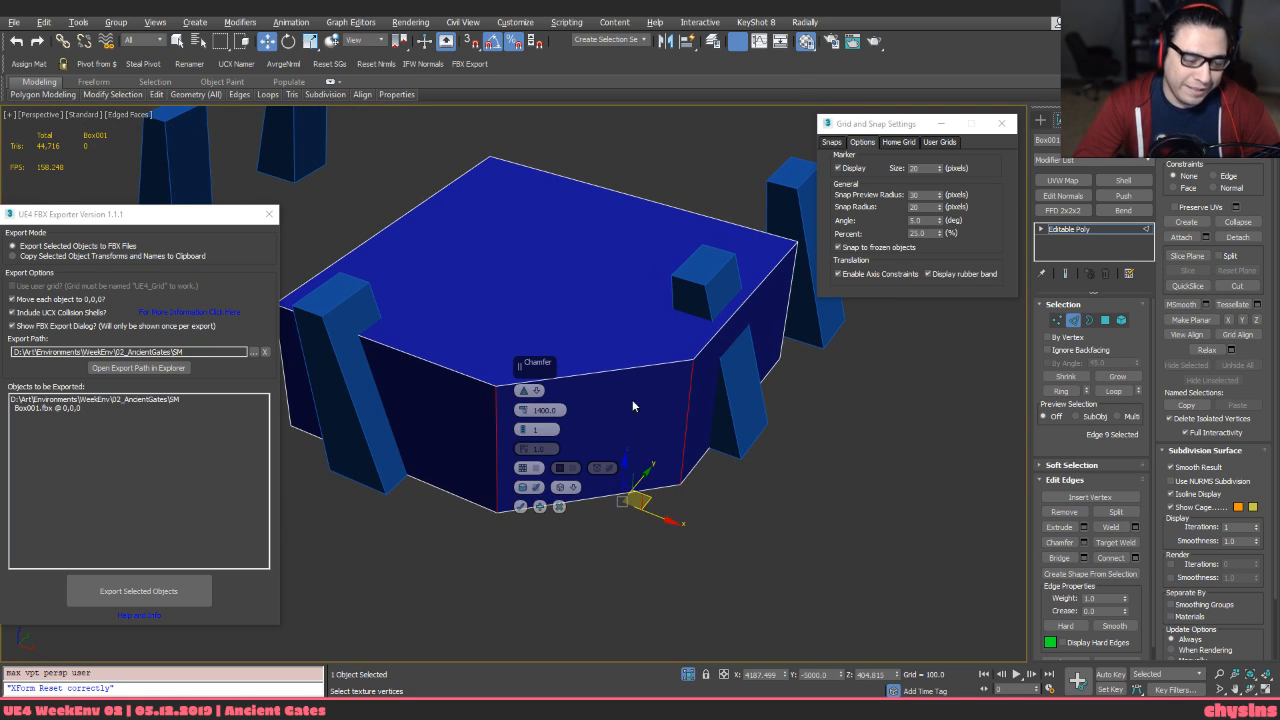
left_click(520, 507)
middle_click_drag(537, 463, 593, 456, "alt")
left_click(650, 470)
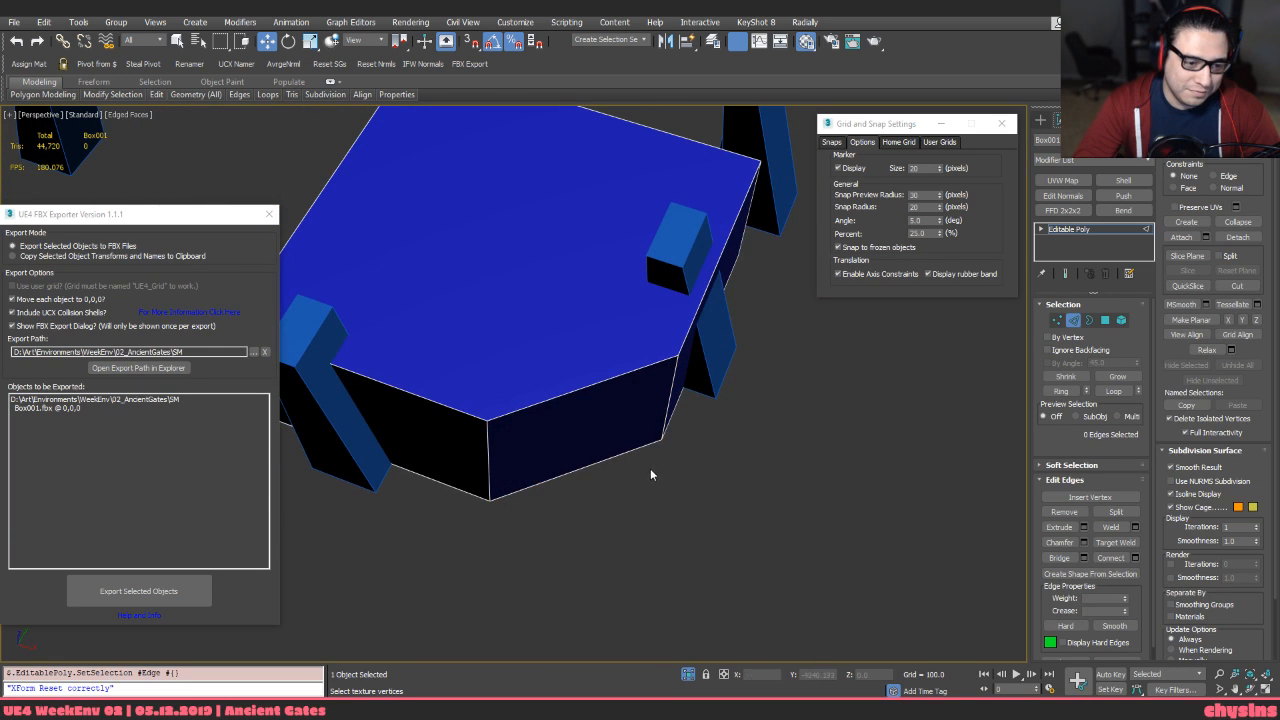
Delete the box's top, bottom, inner and rear polygons, keeping only the front, diagonal and outer side walls
middle_click_drag(660, 433, 589, 446, "alt")
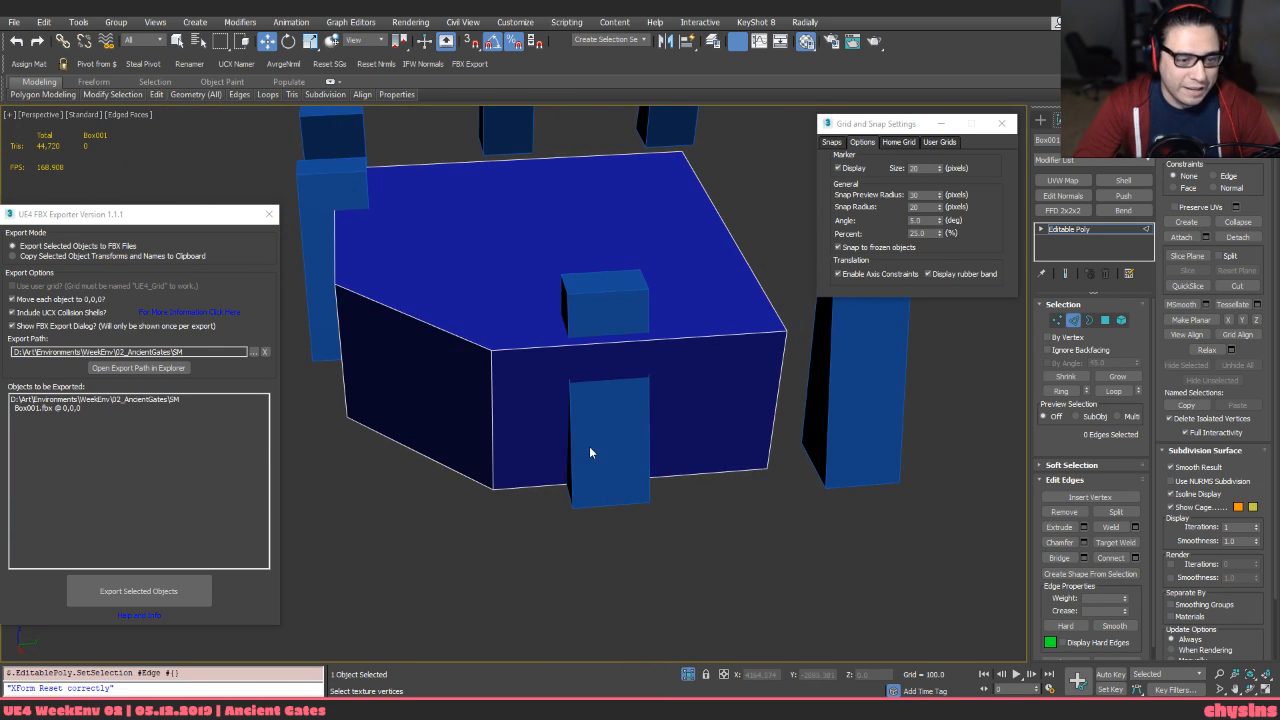
key("4")
middle_click_drag(698, 355, 700, 346, "alt")
left_click(700, 352)
key("Delete")
left_click(700, 341)
key("Delete")
left_click(774, 328)
key("Delete")
left_click(689, 428)
key("Delete")
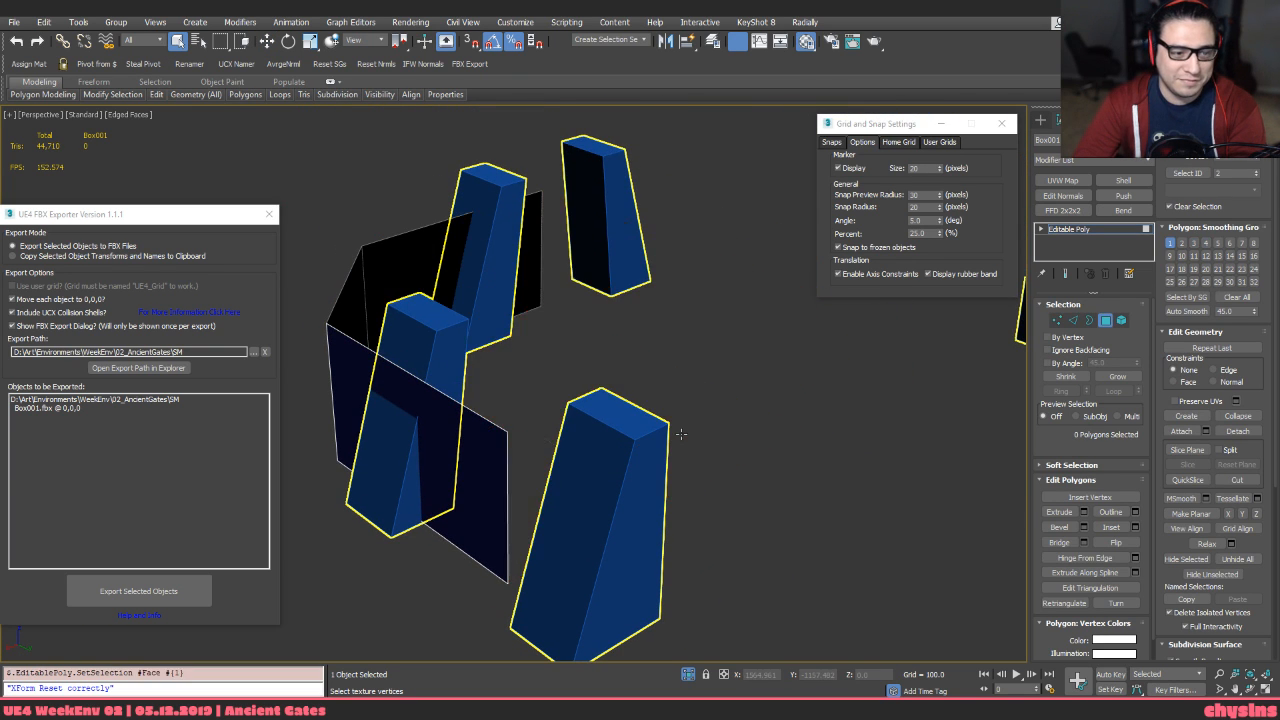
Shorten the outer side wall by snapping its two rear end vertices to the middle of the side pillar
middle_click_drag(689, 428, 767, 369, "alt")
key("1")
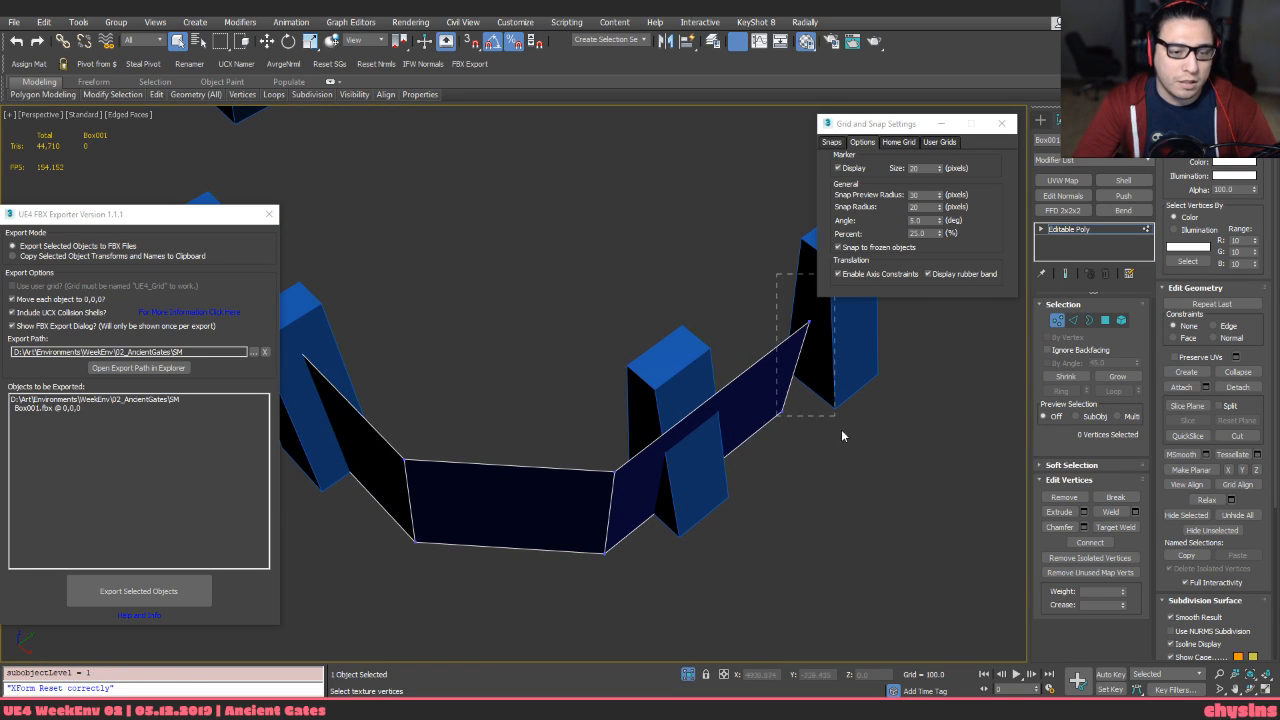
left_click_drag(841, 431, 843, 434)
middle_click_drag(843, 434, 808, 438, "alt")
key("w")
key("s")
left_click_drag(828, 369, 621, 474)
middle_click_drag(420, 395, 597, 343)
Shorten the front wall by snapping its two inner end vertices along X to the front pillar's midpoint at 837.5
left_click_drag(595, 341, 271, 643)
middle_click_drag(285, 628, 511, 489, "alt")
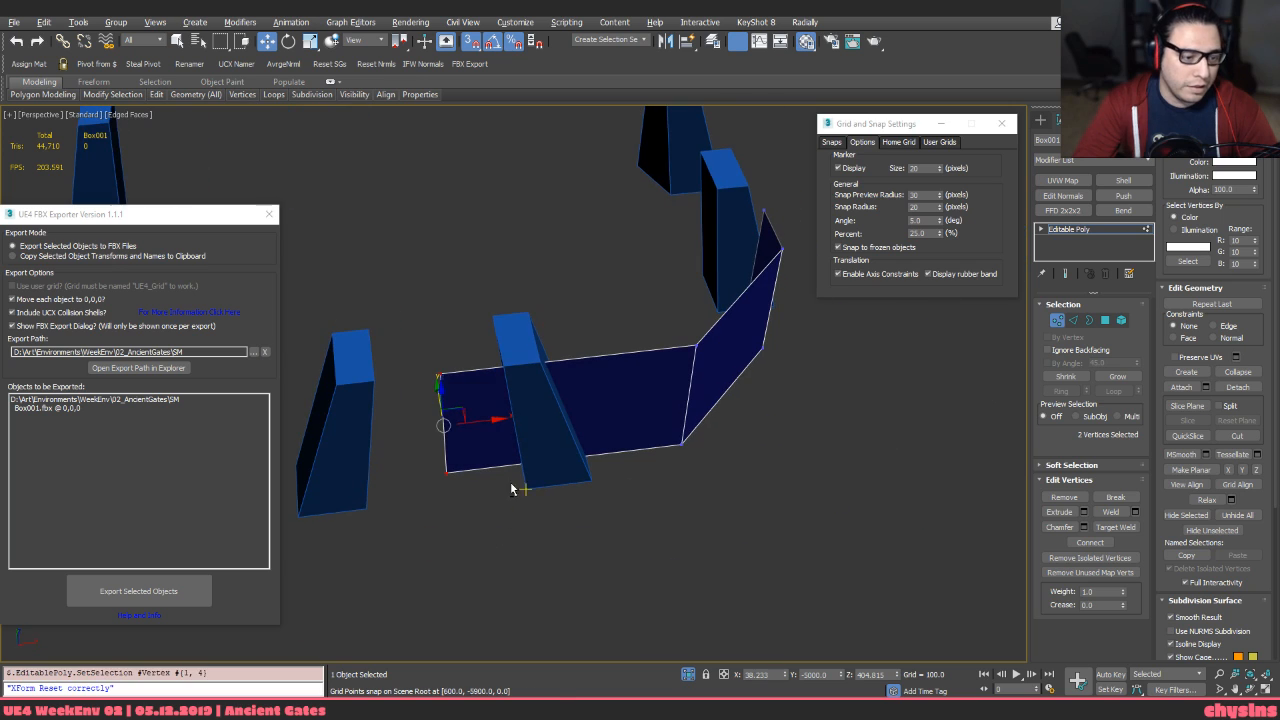
left_click_drag(467, 421, 523, 367)
mouse_move(523, 367)
middle_mouse_down("alt")
mouse_move(548, 426)
mouse_move(558, 416)
middle_mouse_up("alt")
key("s")
key("F3")
key("F3")
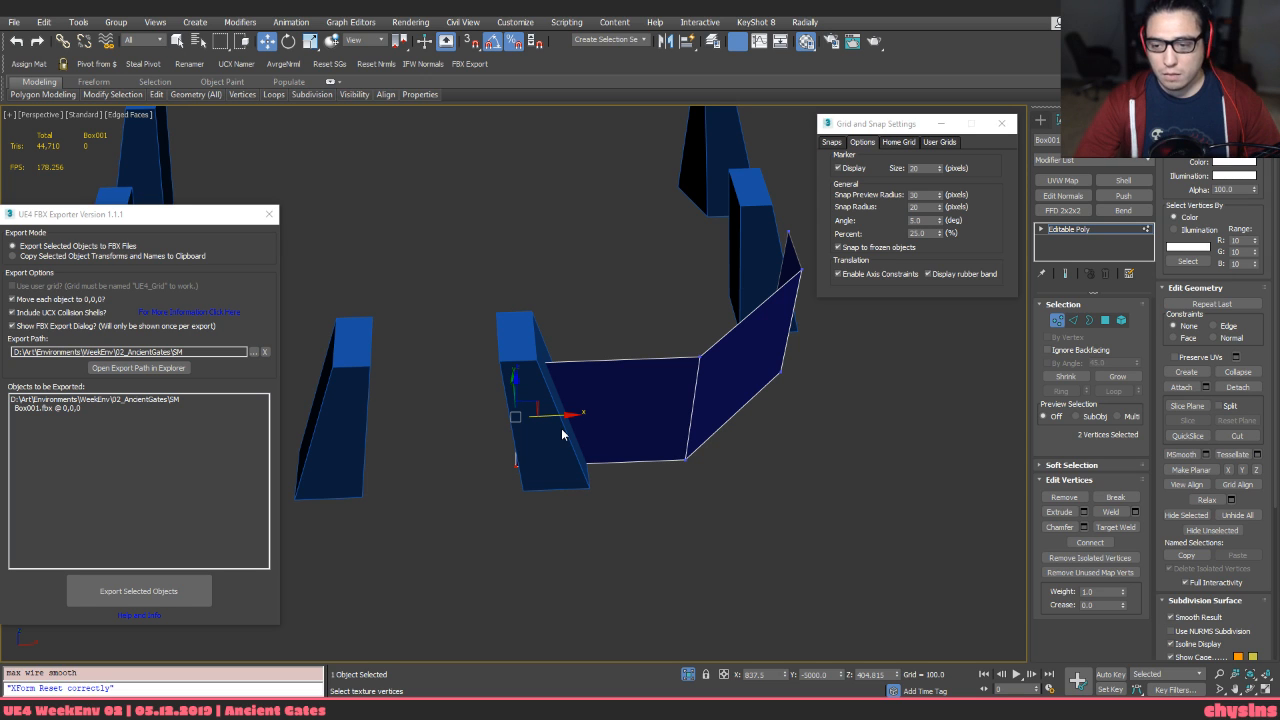
key("F3")
scroll(561, 434, "up", 3)
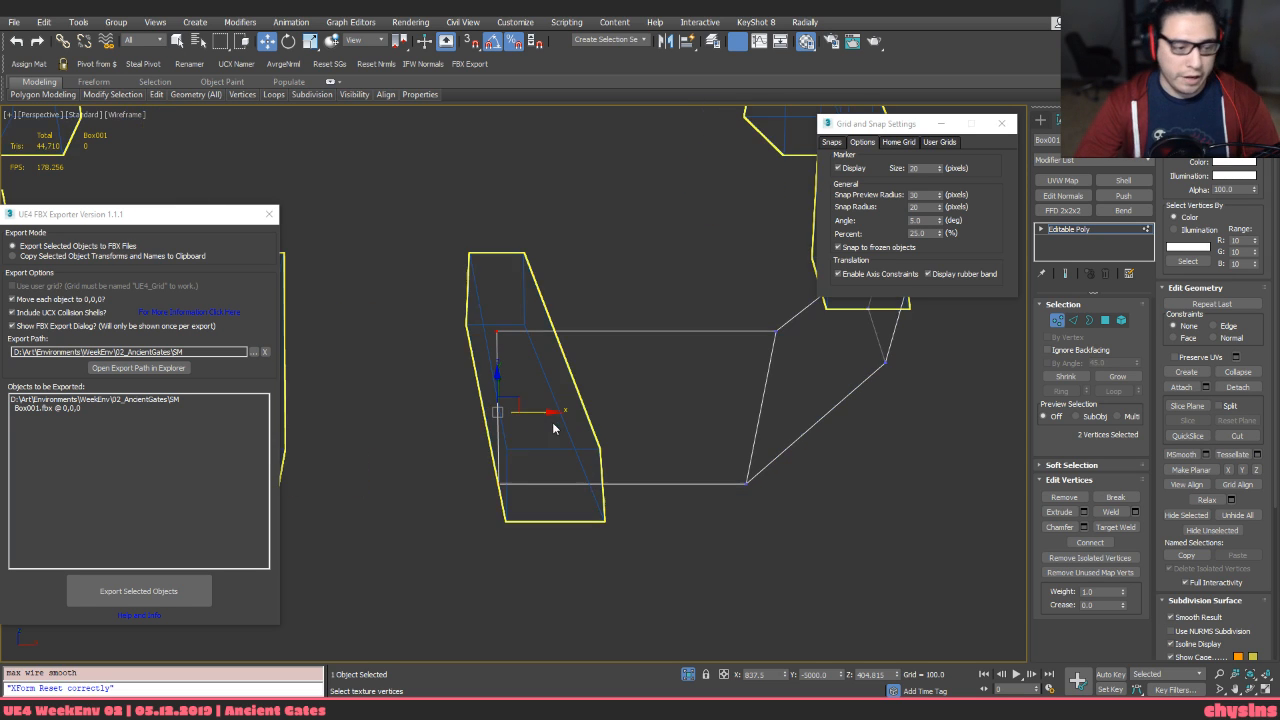
middle_click_drag(551, 414, 552, 397, "alt")
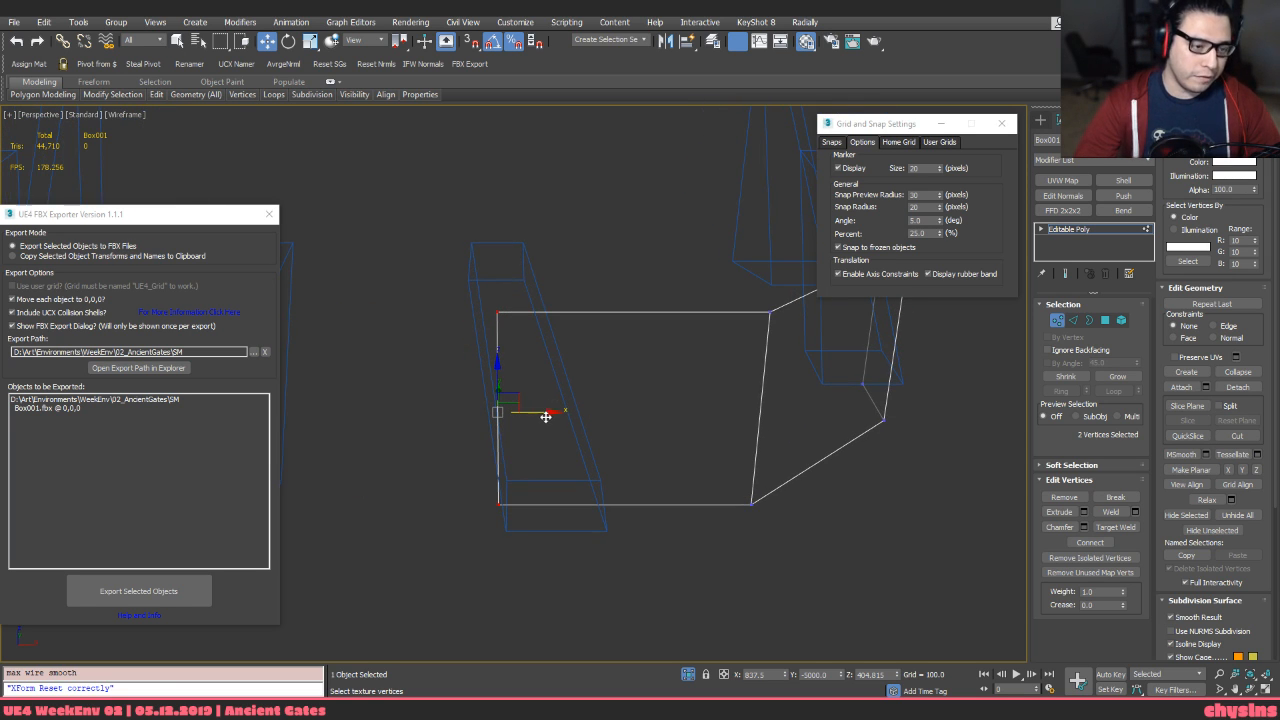
Shift the front wall's inner end vertices along X, then snap them back to the midpoint of the front pillar's top edge
left_click_drag(545, 418, 553, 418)
key("s")
left_click_drag(506, 313, 501, 286)
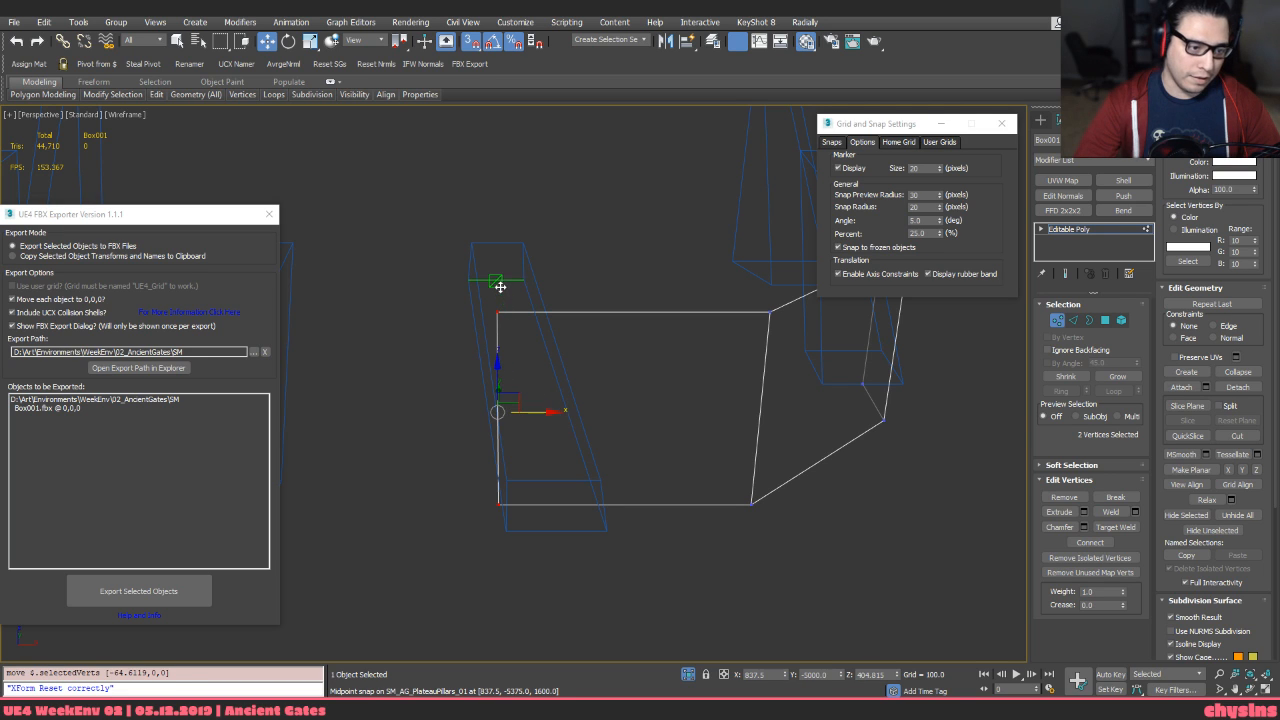
key("s")
Deselect the upper vertex at the front wall's inner end, then add it back to the vertex selection
left_click(501, 312, "alt")
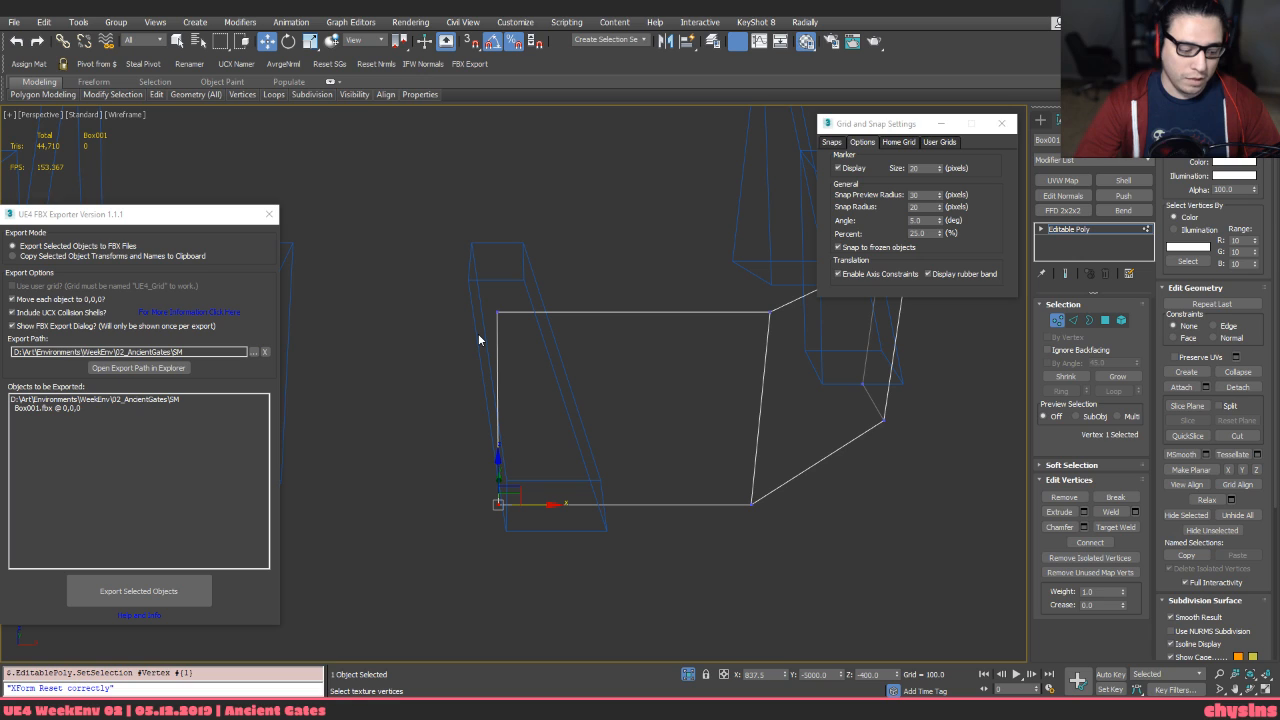
key("F3")
key("F3")
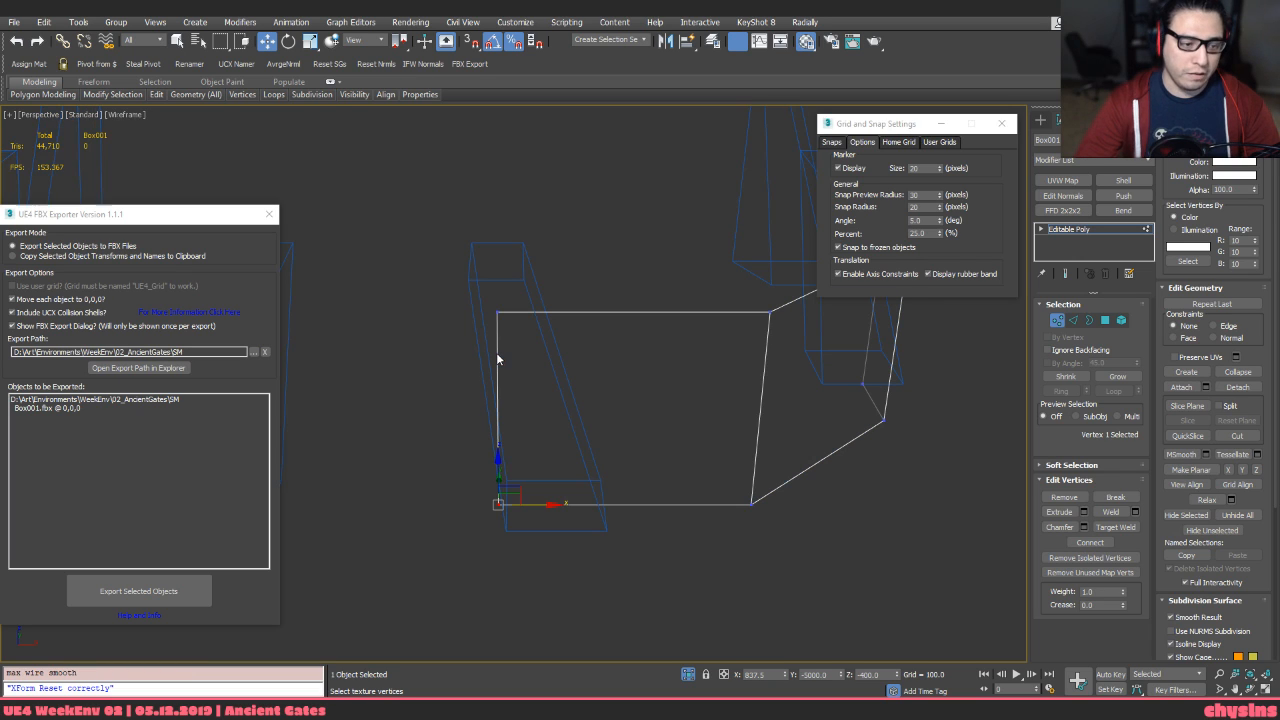
left_click(499, 312, "ctrl")
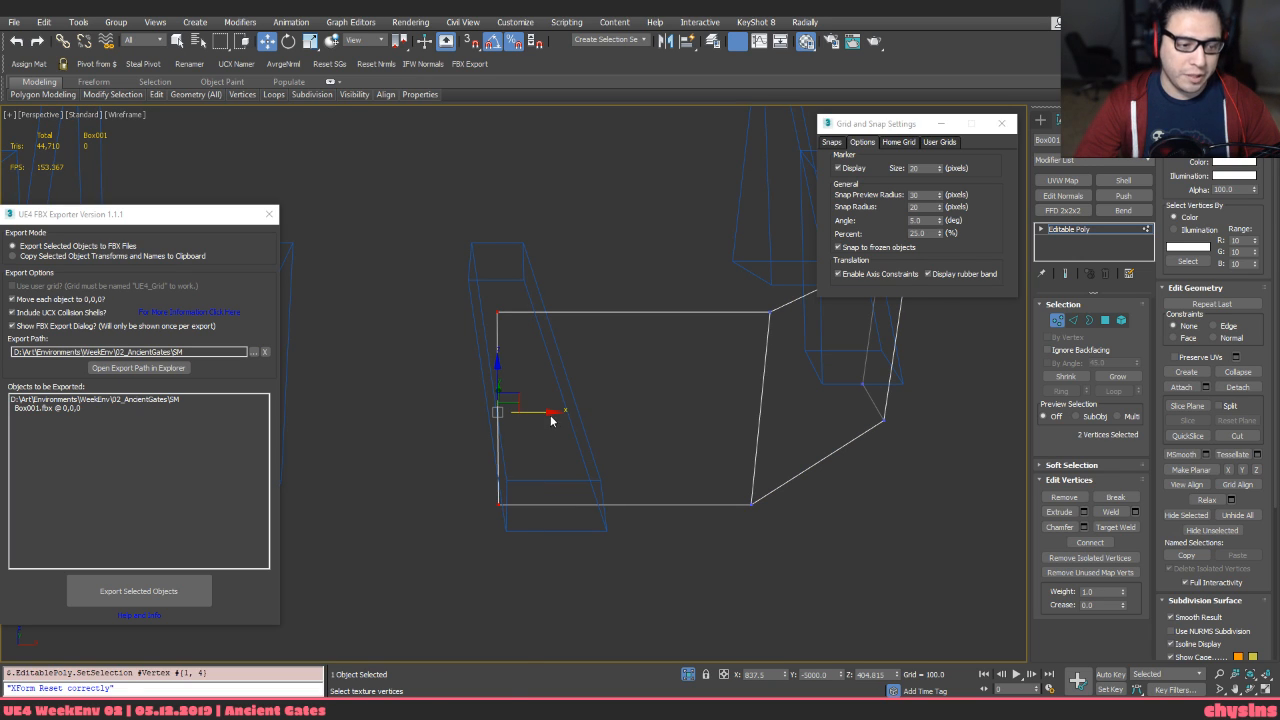
Move the front wall's two inner end vertices along X and snap them to the middle of the front pillar's base at 1275
key("s")
left_click(543, 468)
key("ctrl+z")
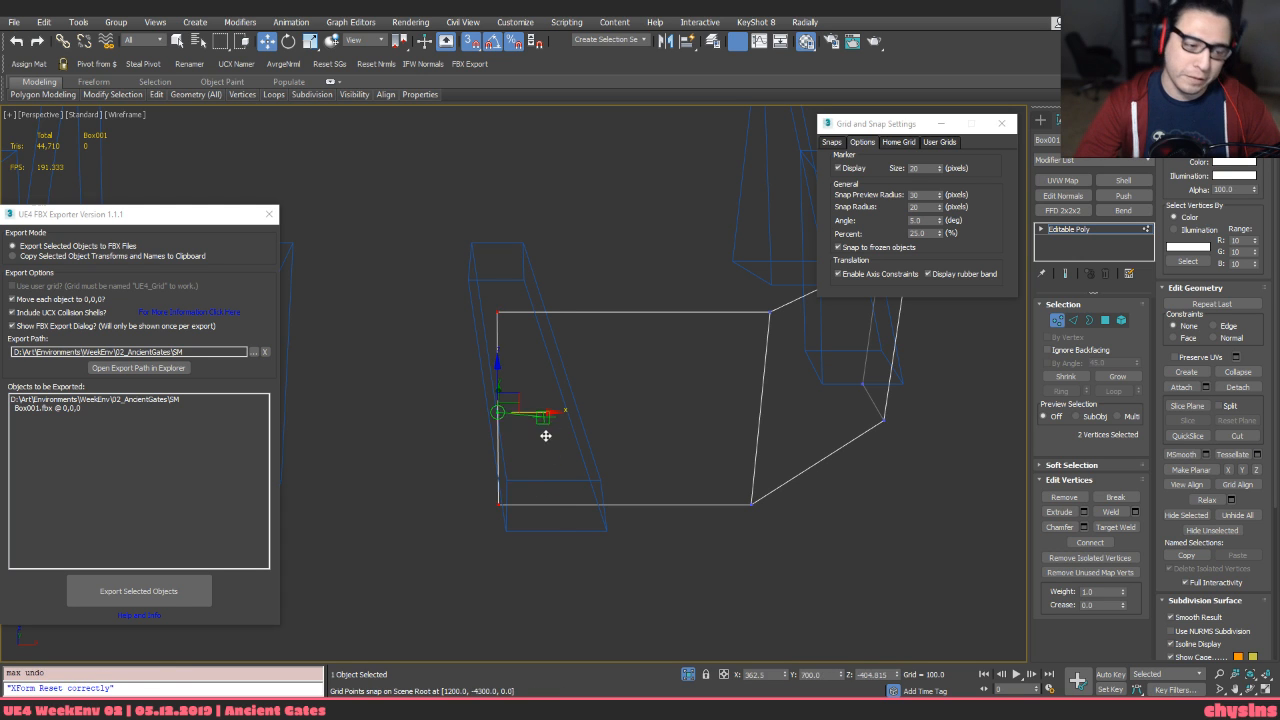
left_click_drag(546, 430, 557, 525)
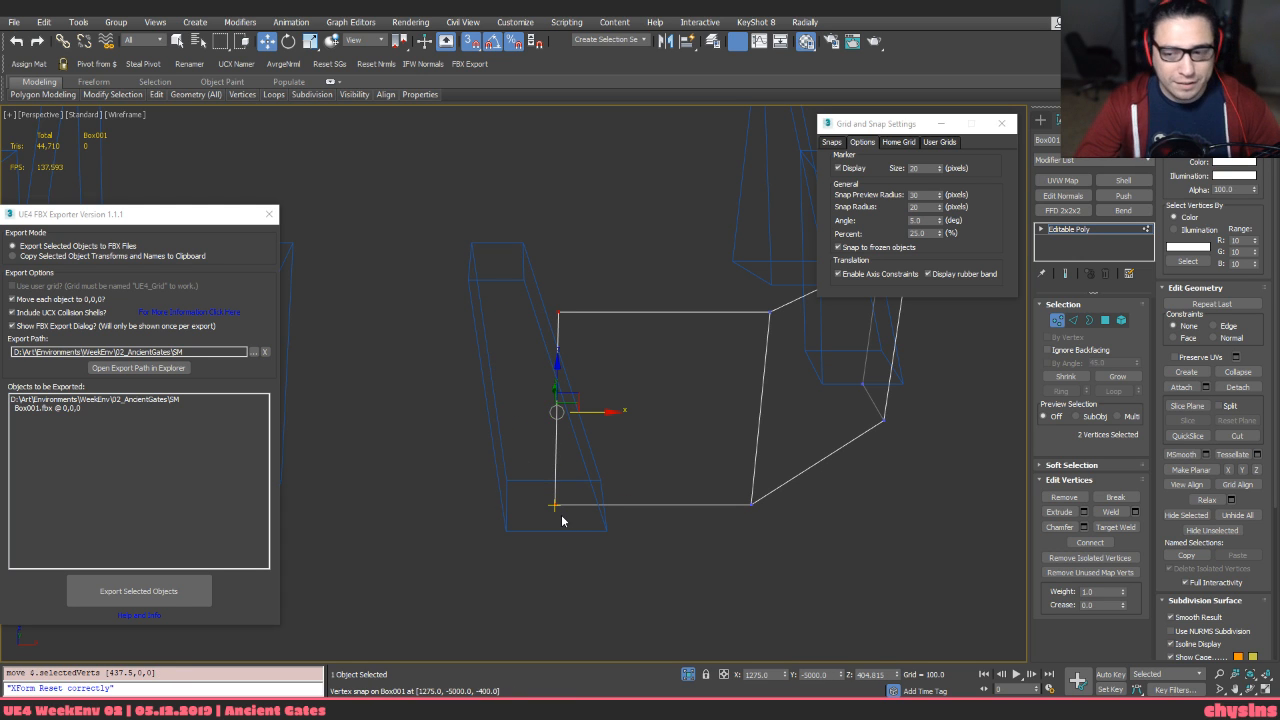
key("F3")
mouse_move(562, 521)
middle_mouse_down("alt")
mouse_move(694, 466)
mouse_move(669, 463)
mouse_move(643, 423)
mouse_move(477, 354)
mouse_move(503, 429)
mouse_move(657, 414)
middle_mouse_up("alt")
key("F3")
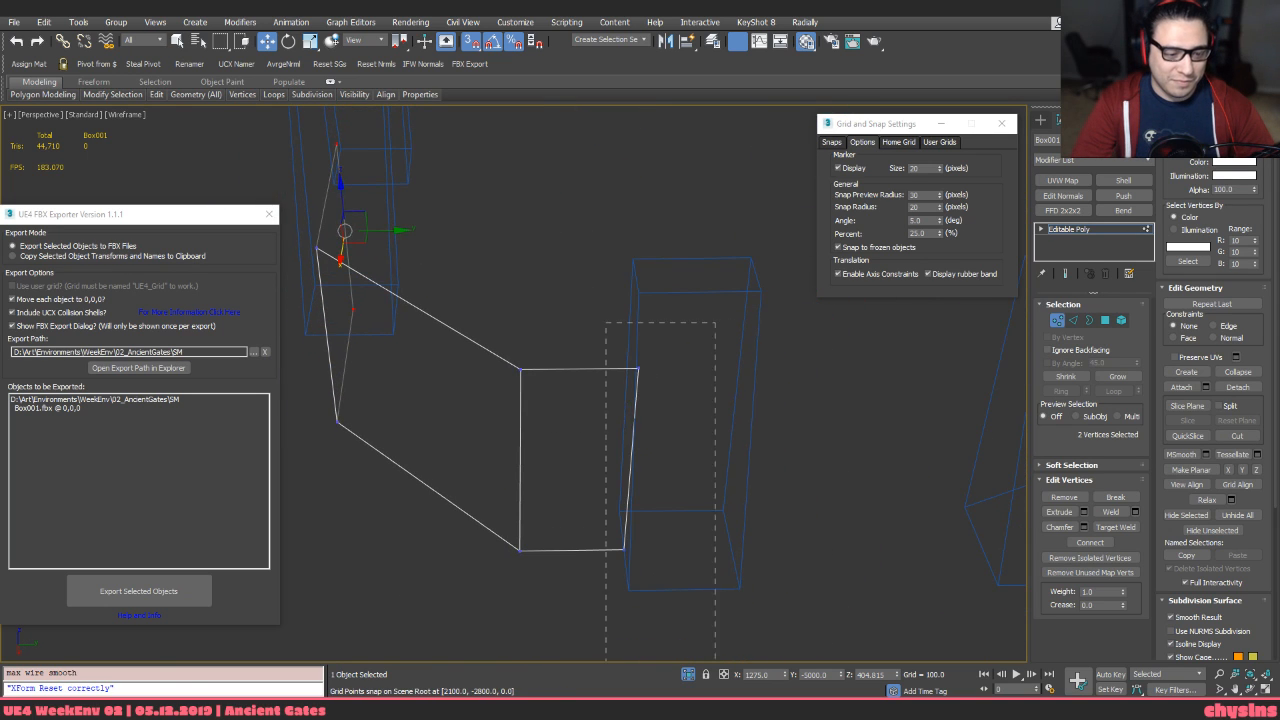
Snap the outer side wall's two rear end vertices to the middle of the side pillar's base, at X 4187.499
left_click_drag(606, 323, 715, 661)
key("F3")
mouse_move(672, 465)
left_mouse_down()
mouse_move(677, 586)
mouse_move(631, 594)
left_mouse_up()
middle_click_drag(631, 592, 822, 511, "alt")
key("s")
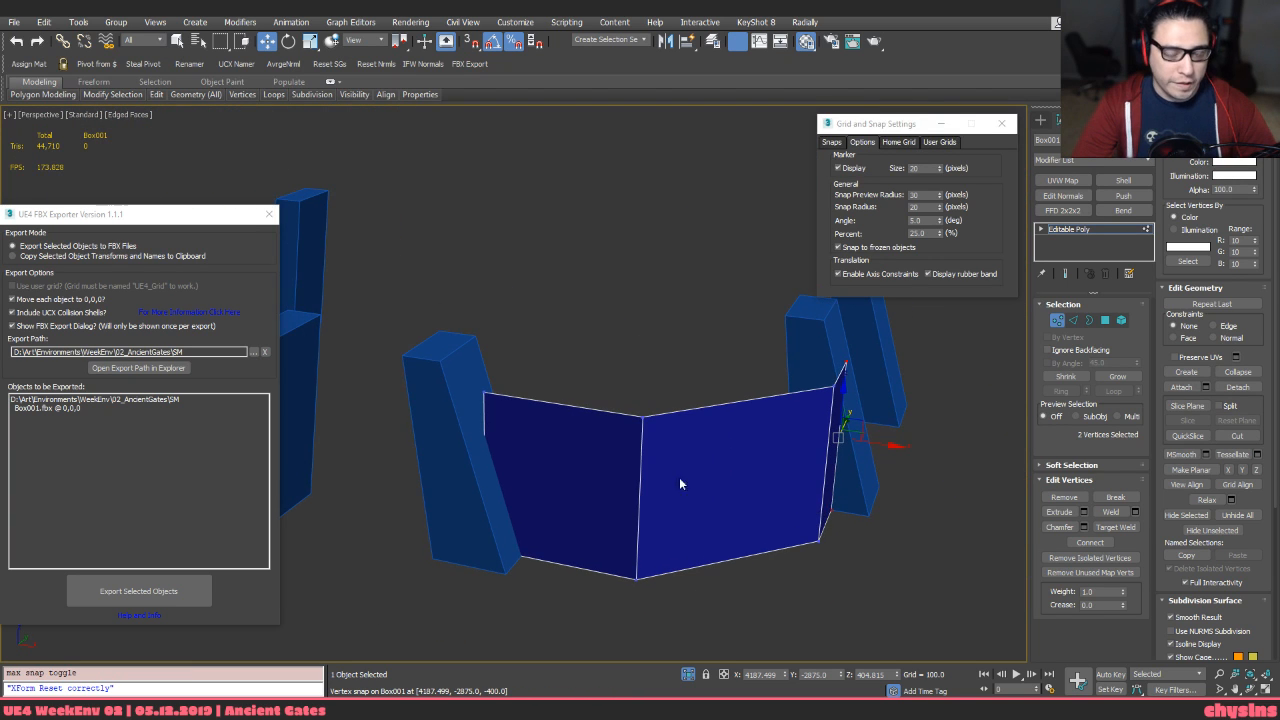
Try shifting the front wall's upper inner vertex along X, then snap it back in line with the lower vertex at 1275
middle_click_drag(654, 413, 669, 406, "alt")
left_click_drag(570, 345, 450, 650)
middle_click_drag(467, 574, 491, 580, "alt")
left_click(505, 400)
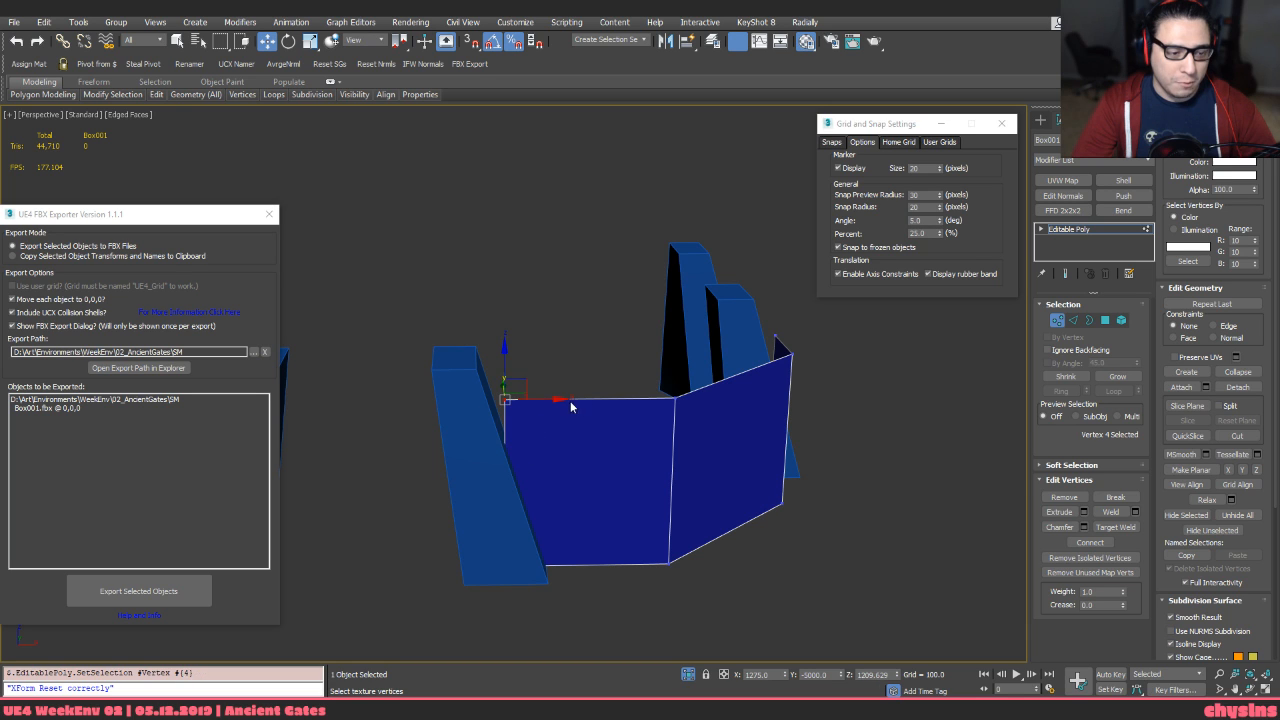
left_click_drag(571, 406, 510, 402)
key("F3")
key("F3")
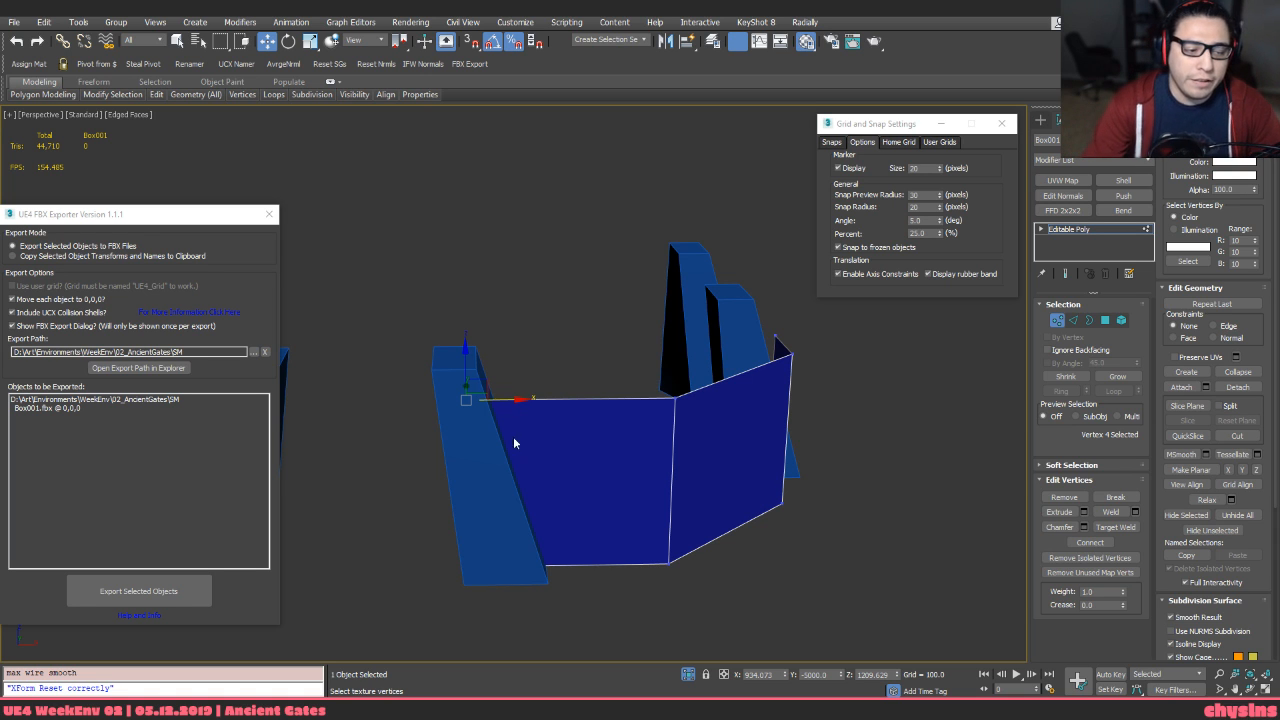
key("F3")
key("s")
left_click_drag(500, 394, 499, 563)
key("s")
Select the wall's four top vertices and lower them about 723 units along Z
middle_click_drag(522, 530, 423, 311, "alt")
key("F3")
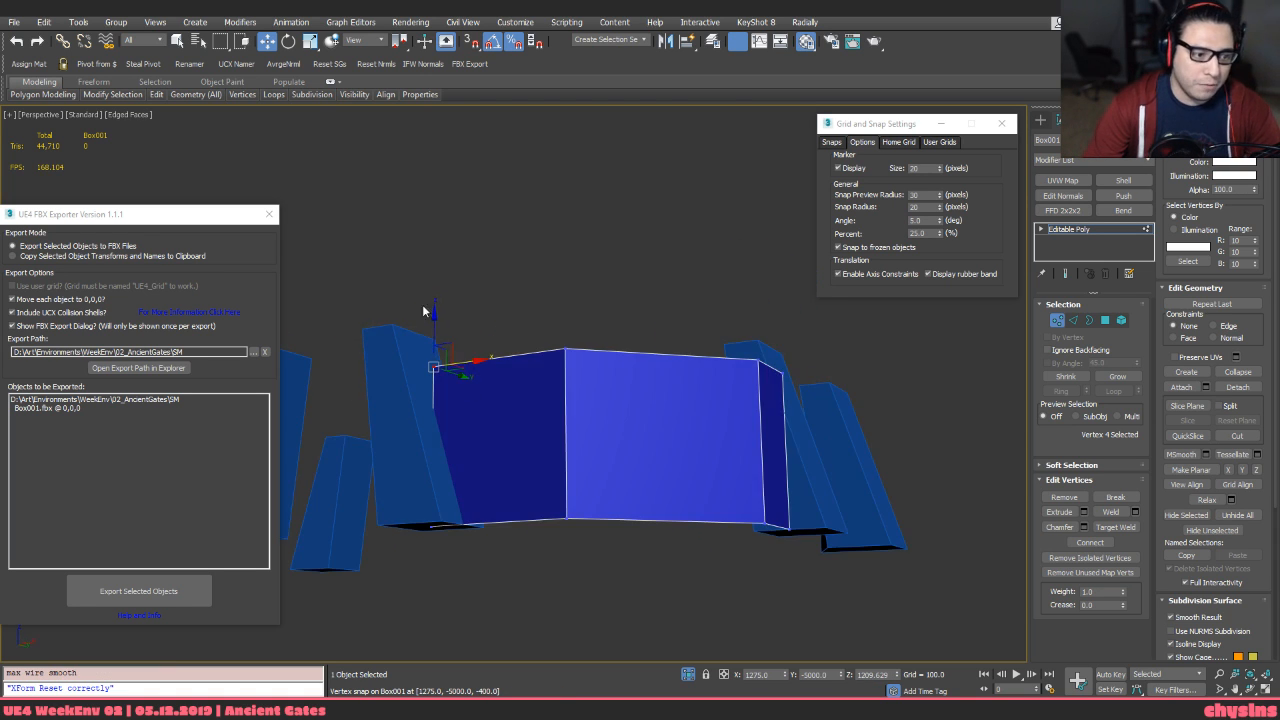
left_click_drag(755, 425, 865, 442)
key("F3")
key("F3")
middle_click_drag(676, 352, 674, 386, "alt")
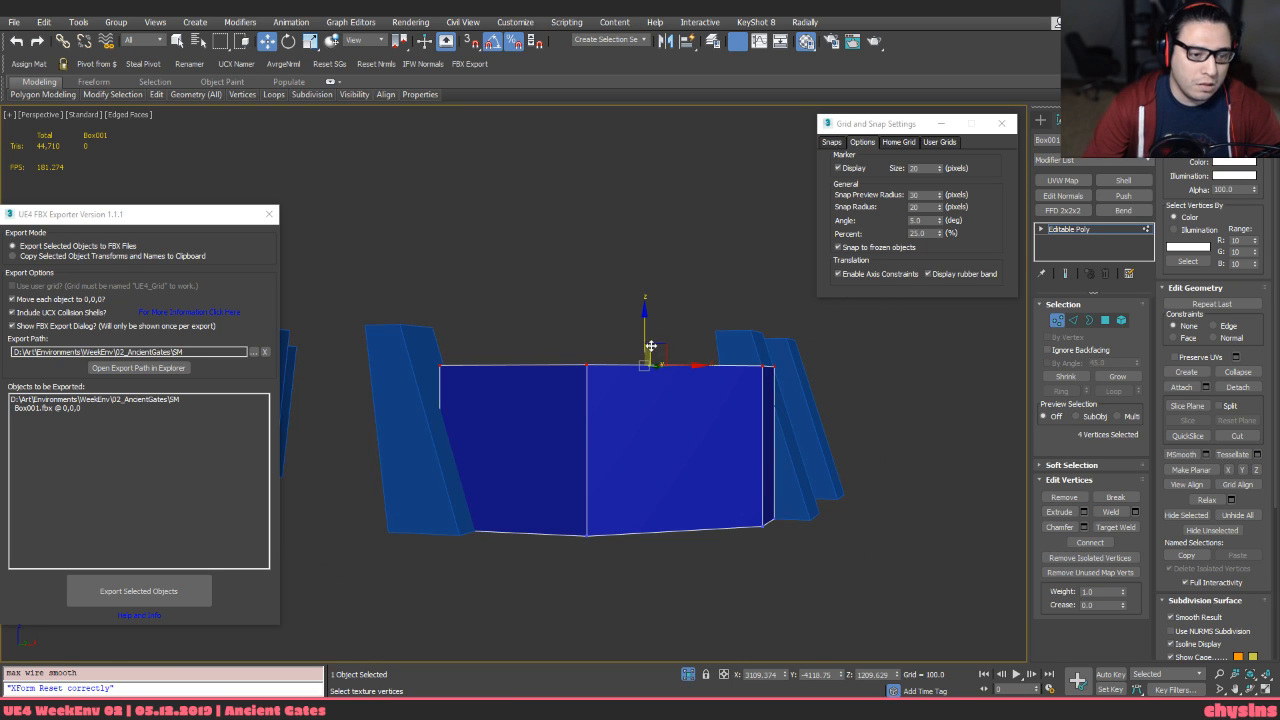
left_click_drag(650, 336, 651, 397)
middle_click_drag(651, 397, 680, 475, "alt")
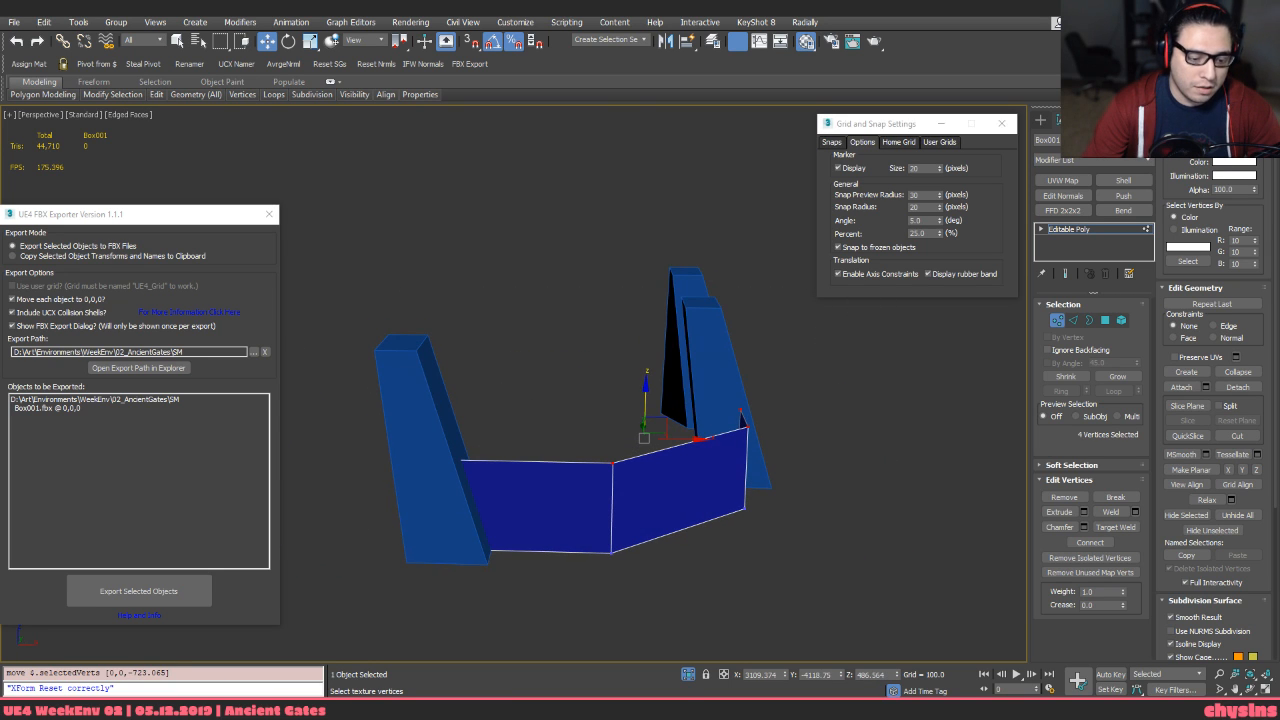
Leave isolation to show the whole scene and snap the wall's top vertices along Z to the plateau's height at 600
left_click(689, 677)
middle_click_drag(656, 547, 607, 495, "alt")
scroll(604, 317, "up", 4)
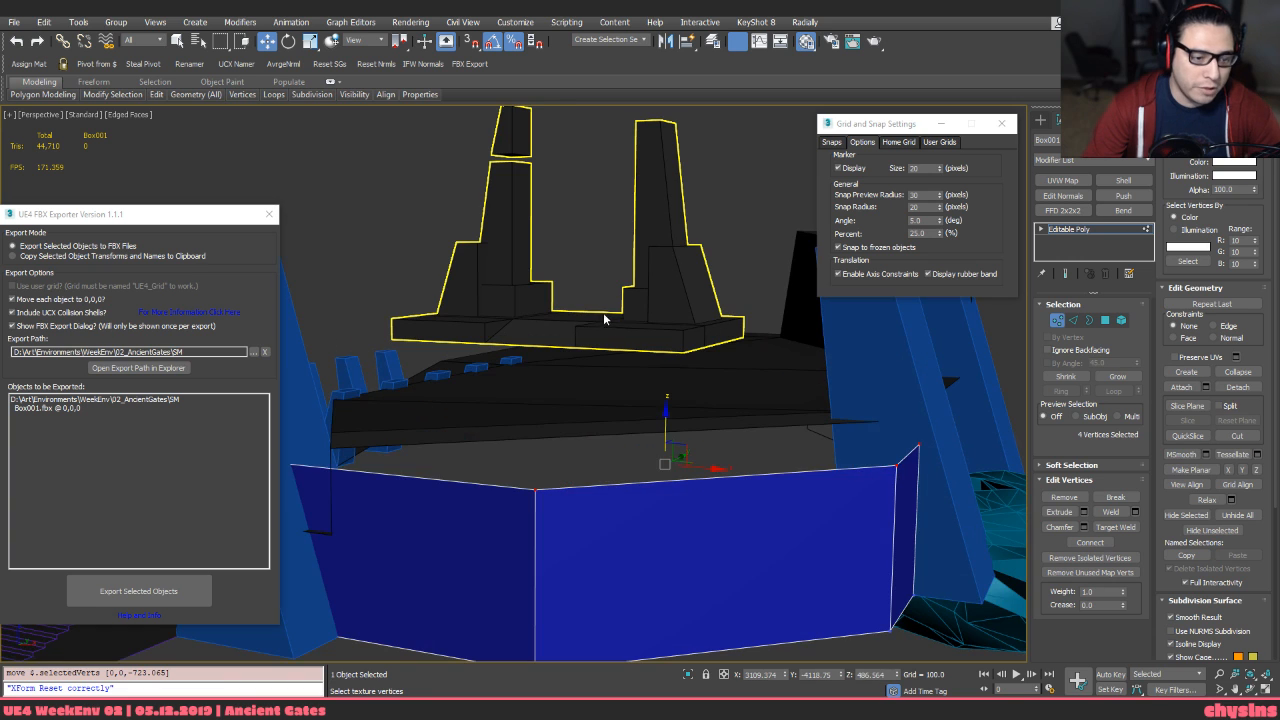
key("s")
left_click_drag(665, 431, 329, 457)
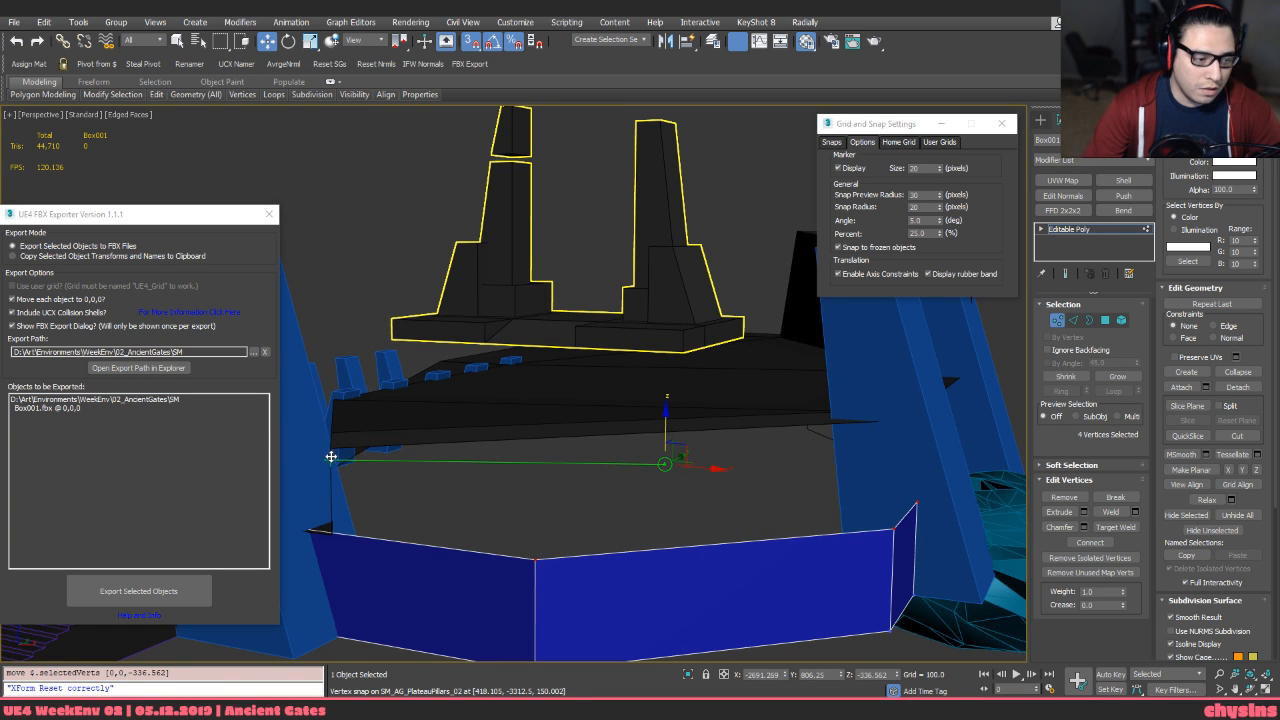
middle_click_drag(329, 457, 391, 471, "alt")
left_click_drag(391, 471, 394, 514)
key("s")
mouse_move(609, 517)
middle_mouse_down("alt")
mouse_move(566, 537)
mouse_move(624, 540)
mouse_move(600, 458)
mouse_move(634, 465)
mouse_move(660, 400)
middle_mouse_up("alt")
key("F3")
key("F3")
left_click_drag(664, 327, 460, 592)
key("F3")
middle_click_drag(708, 259, 678, 274, "alt")
Select the plateau pillars mesh and connect the side pillar's ring of width edges with a loop down the middle
key("1")
key("F3")
left_click(642, 318)
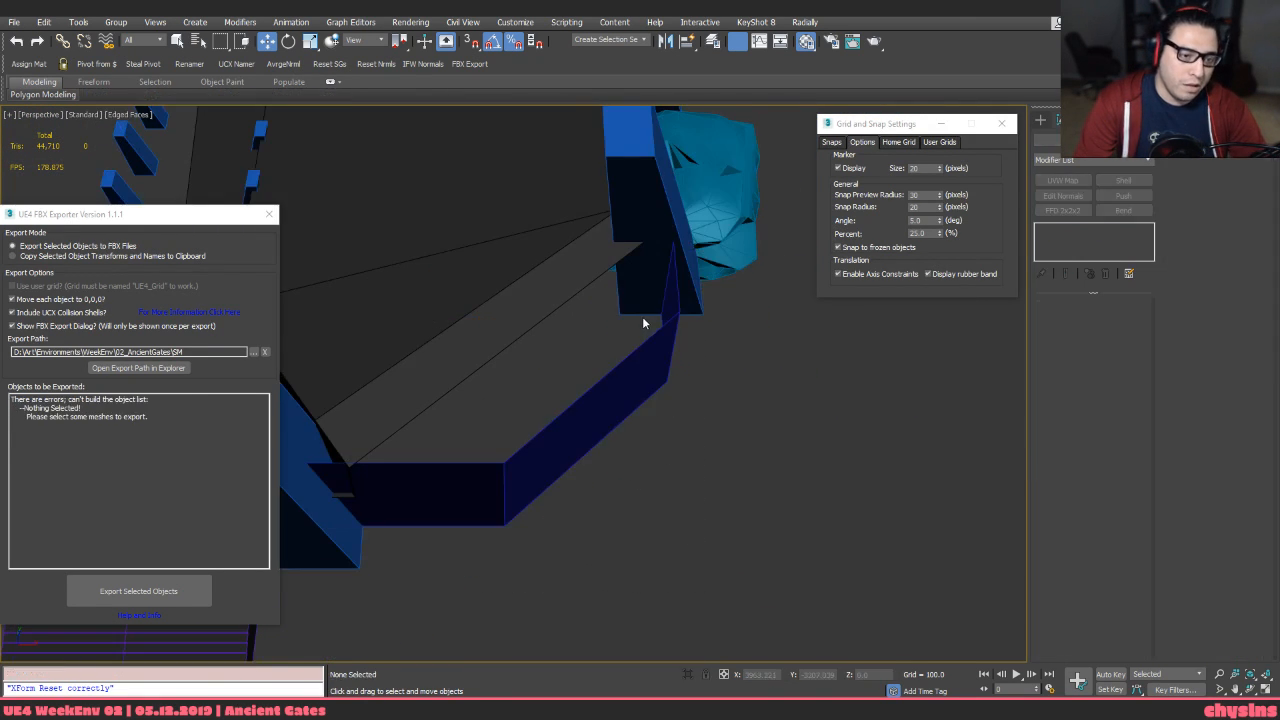
left_click(645, 311)
key("2")
left_click(648, 314)
key("alt+r")
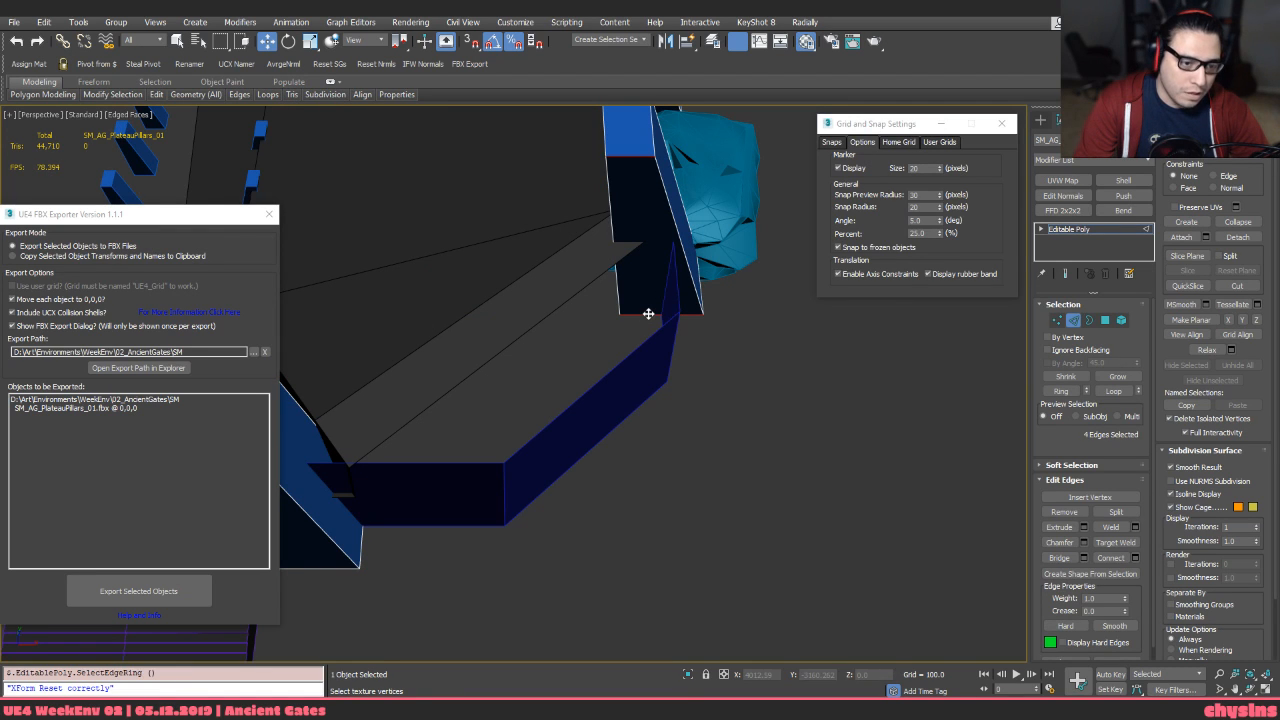
key("ctrl+shift+e")
Connect the edge ring across the inner half of the side pillar to add a second lengthwise loop
middle_click_drag(649, 314, 610, 340, "alt")
left_click(630, 345)
key("alt+r")
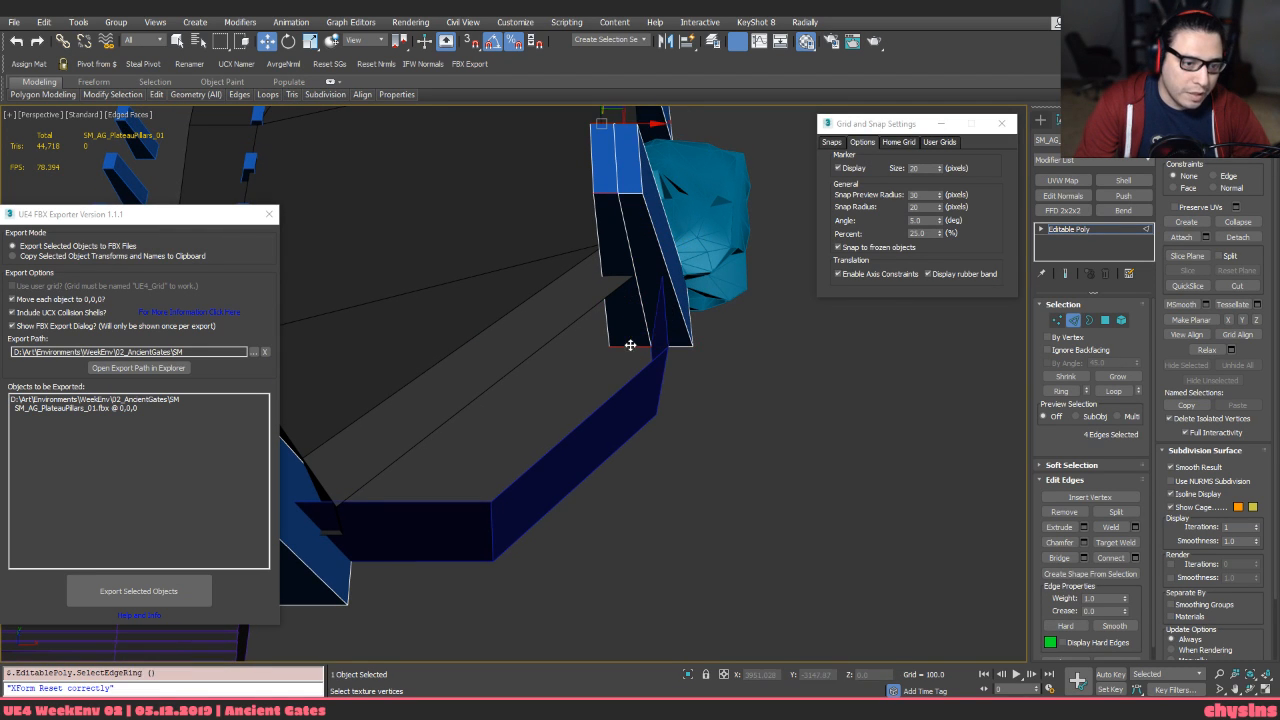
key("ctrl+shift+e")
key("2")
Shift the wall's six outer vertices along X so its rear end snaps to the side pillar's inner loop at about 4000
left_click(652, 373)
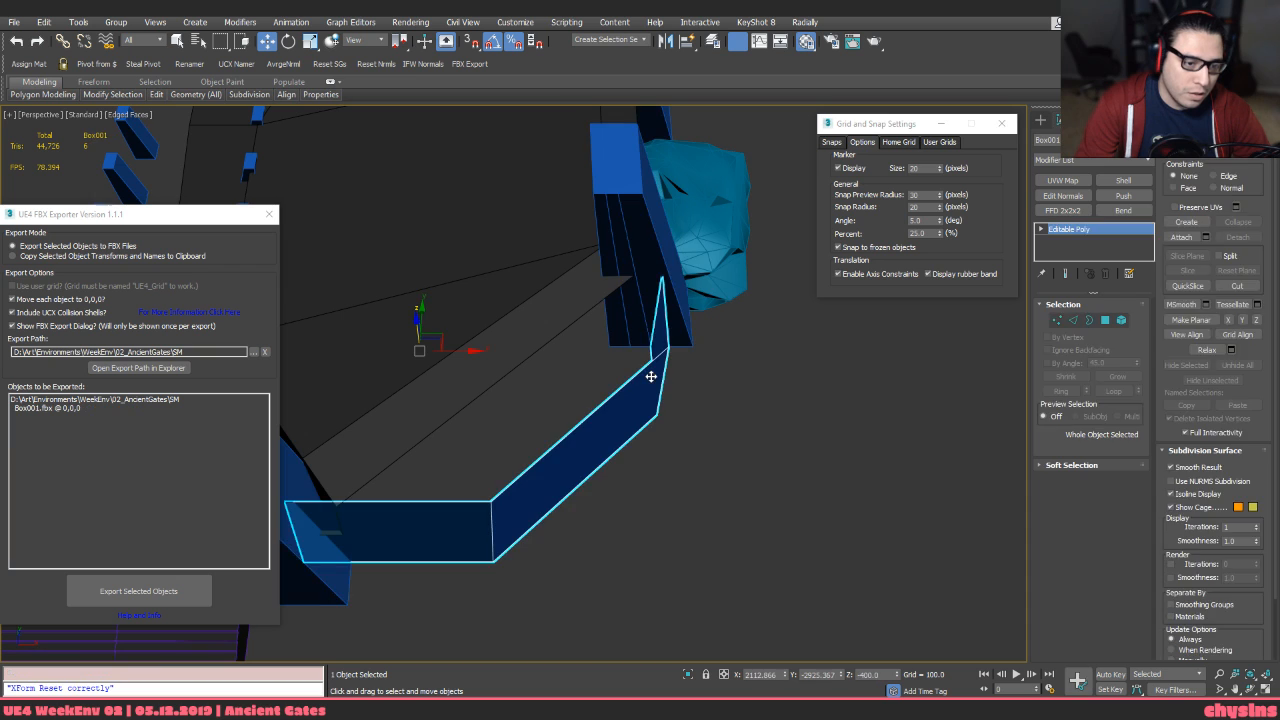
key("1")
key("F3")
left_click_drag(701, 234, 520, 605)
key("F3")
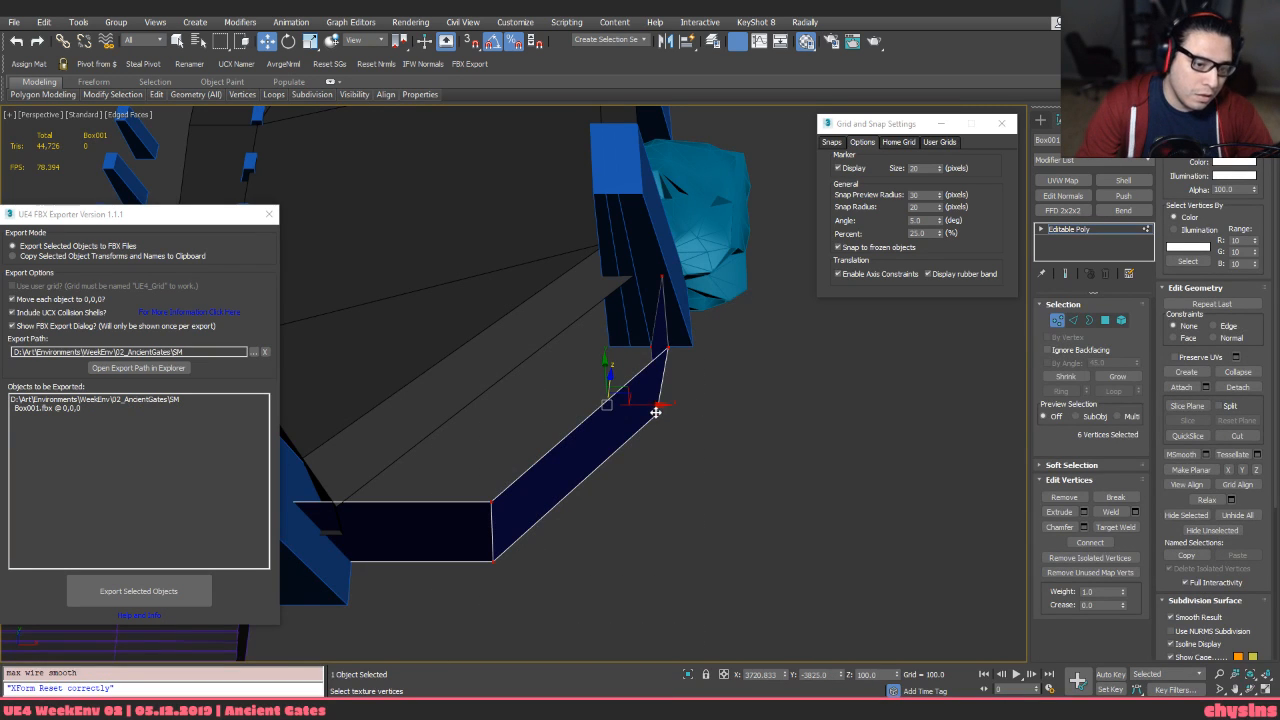
left_click_drag(656, 409, 602, 409)
middle_click_drag(674, 420, 571, 497, "alt")
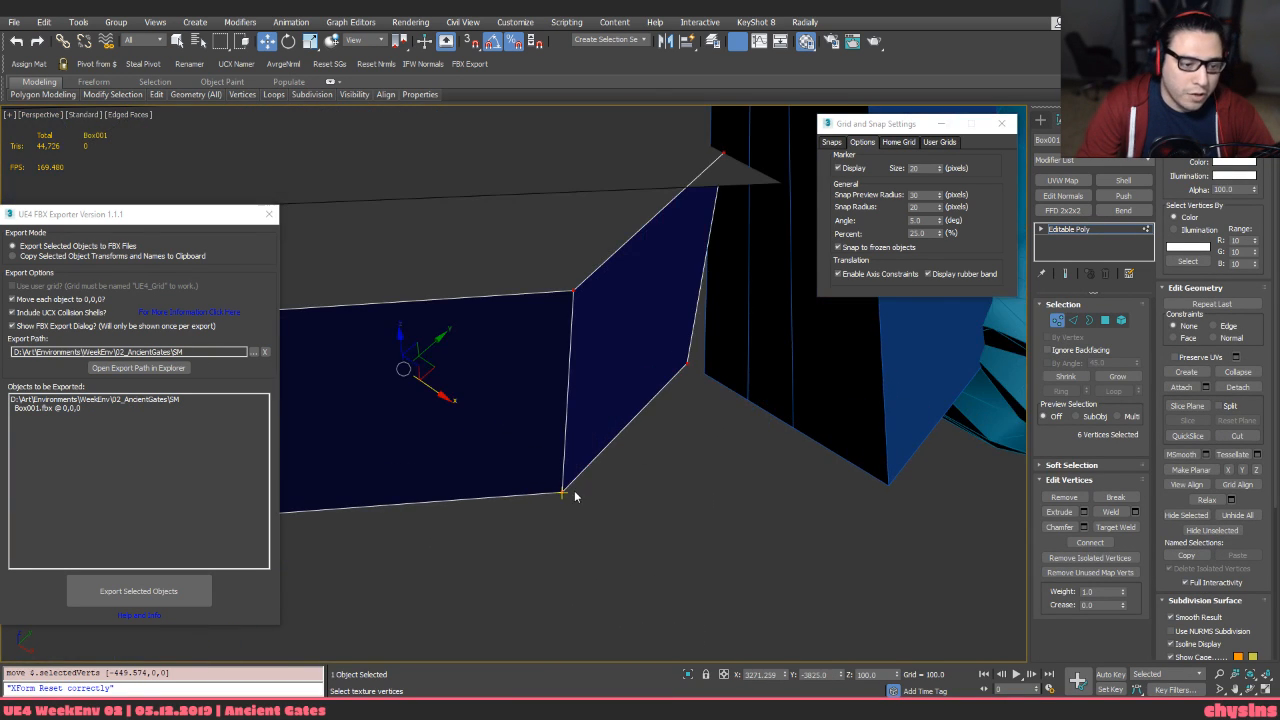
left_click_drag(562, 490, 746, 396)
key("s")
Inspect how the wall fits between the front and side pillars in wireframe and shaded views, then deselect it
scroll(672, 432, "down", 6)
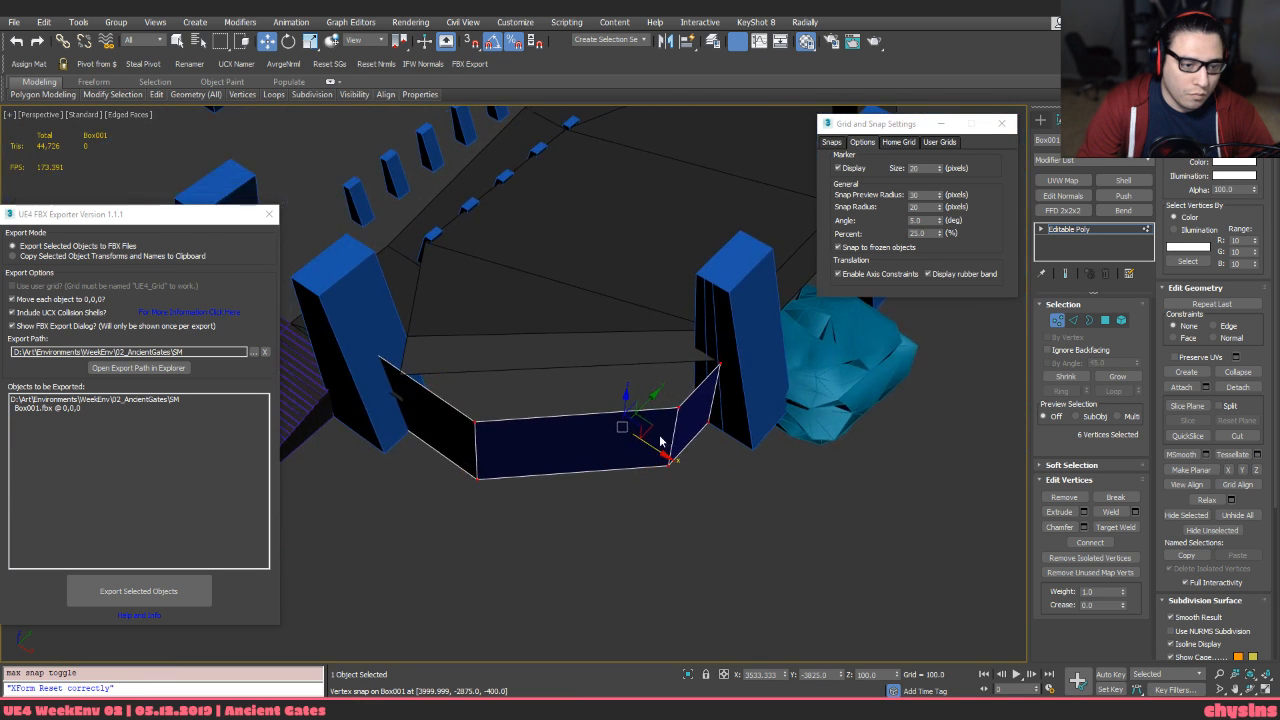
middle_click_drag(663, 440, 490, 408, "alt")
mouse_move(490, 408)
middle_mouse_down()
mouse_move(587, 372)
mouse_move(521, 392)
mouse_move(543, 409)
middle_mouse_up()
key("F3")
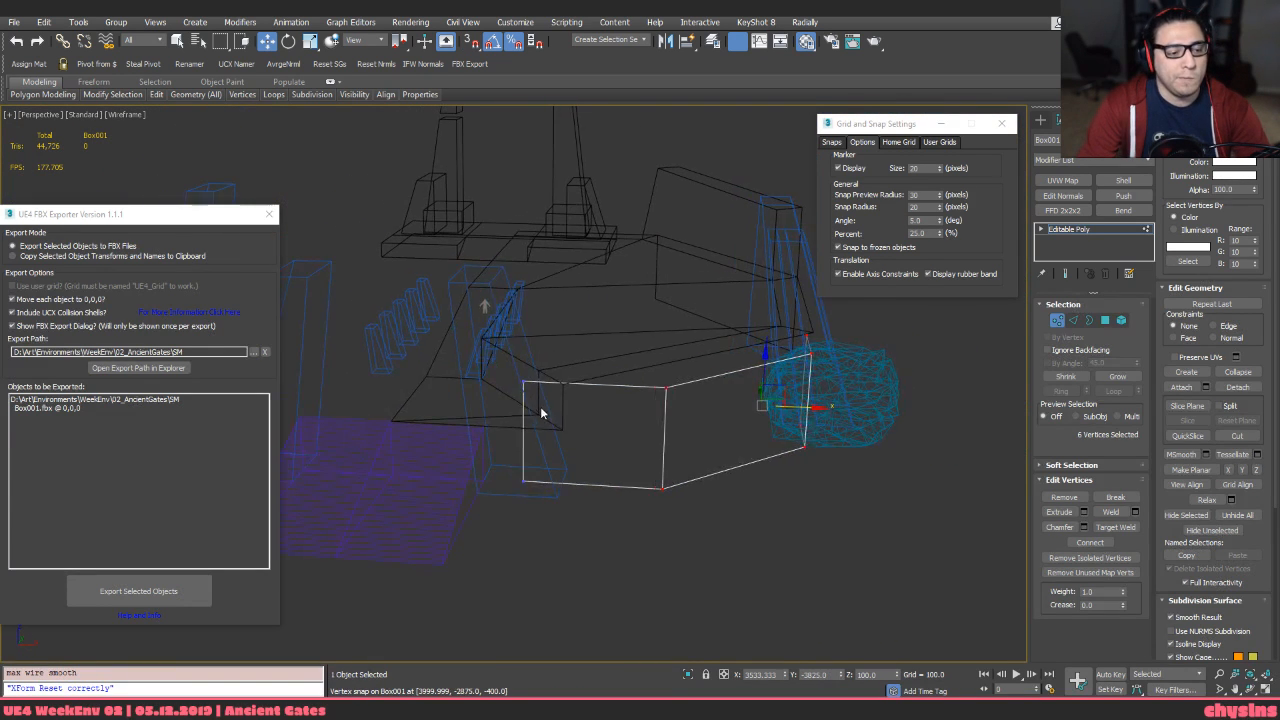
key("F3")
key("F3")
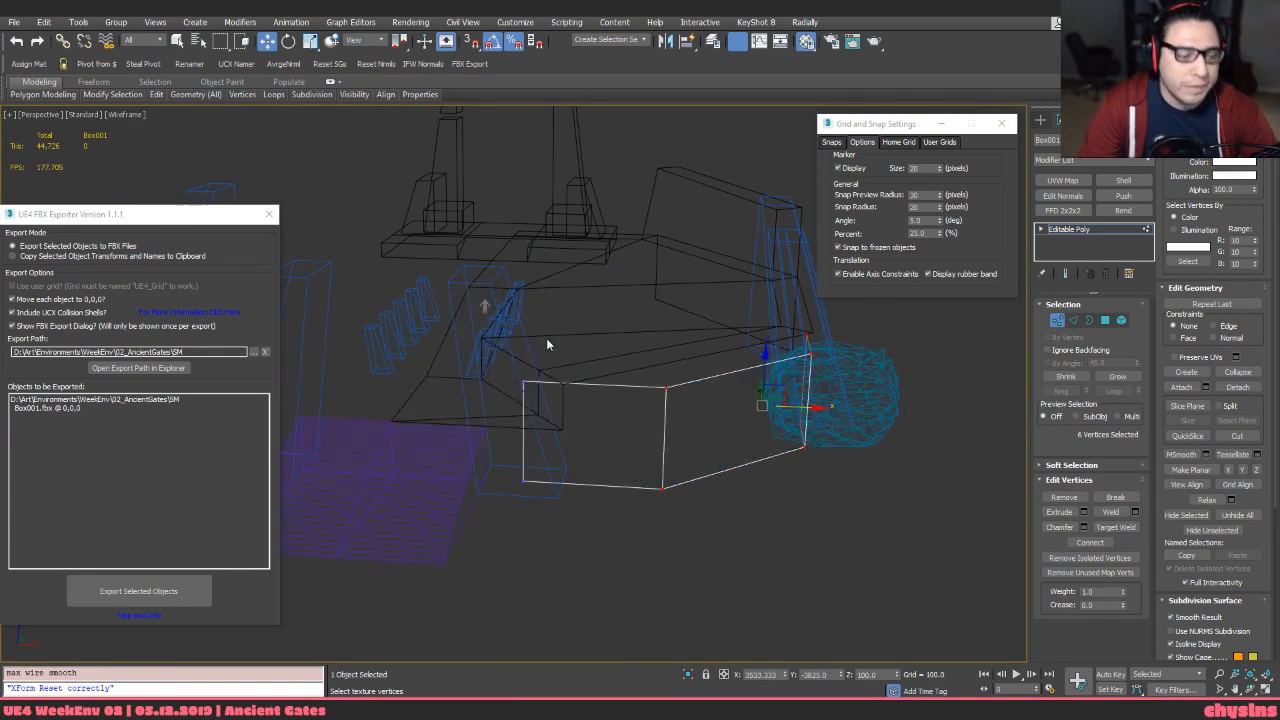
key("F3")
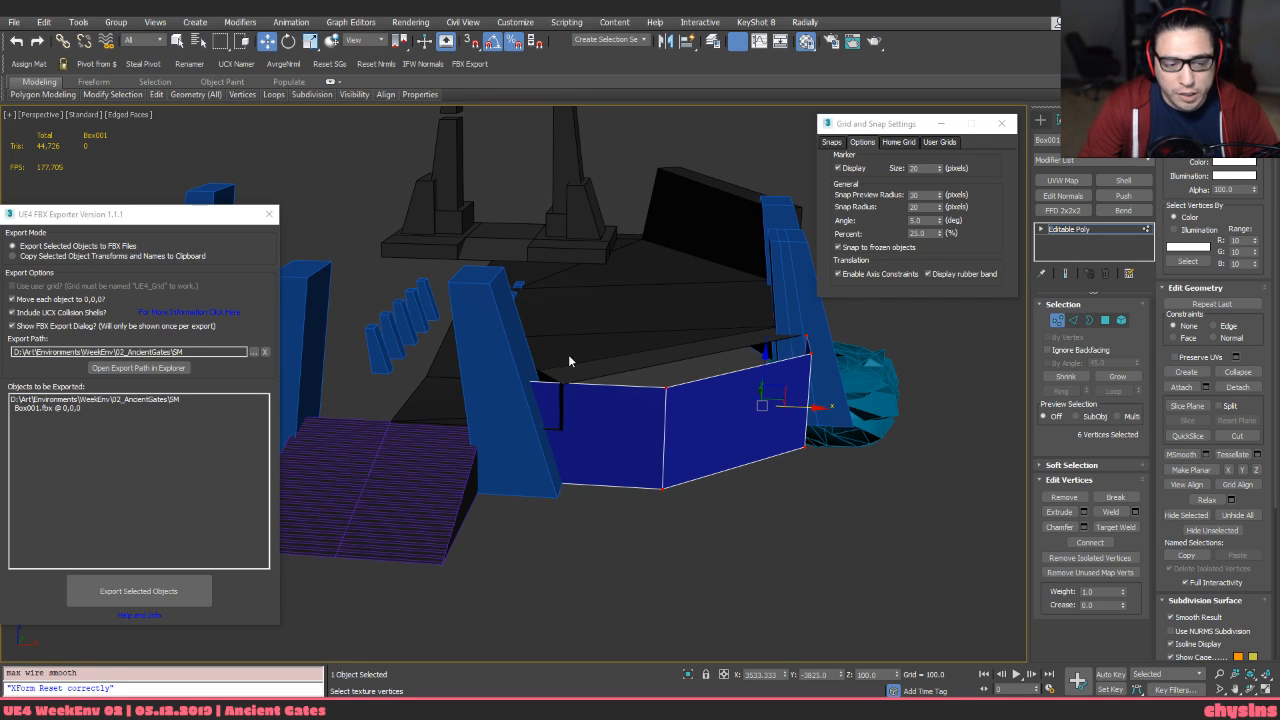
middle_click_drag(568, 360, 500, 395, "alt")
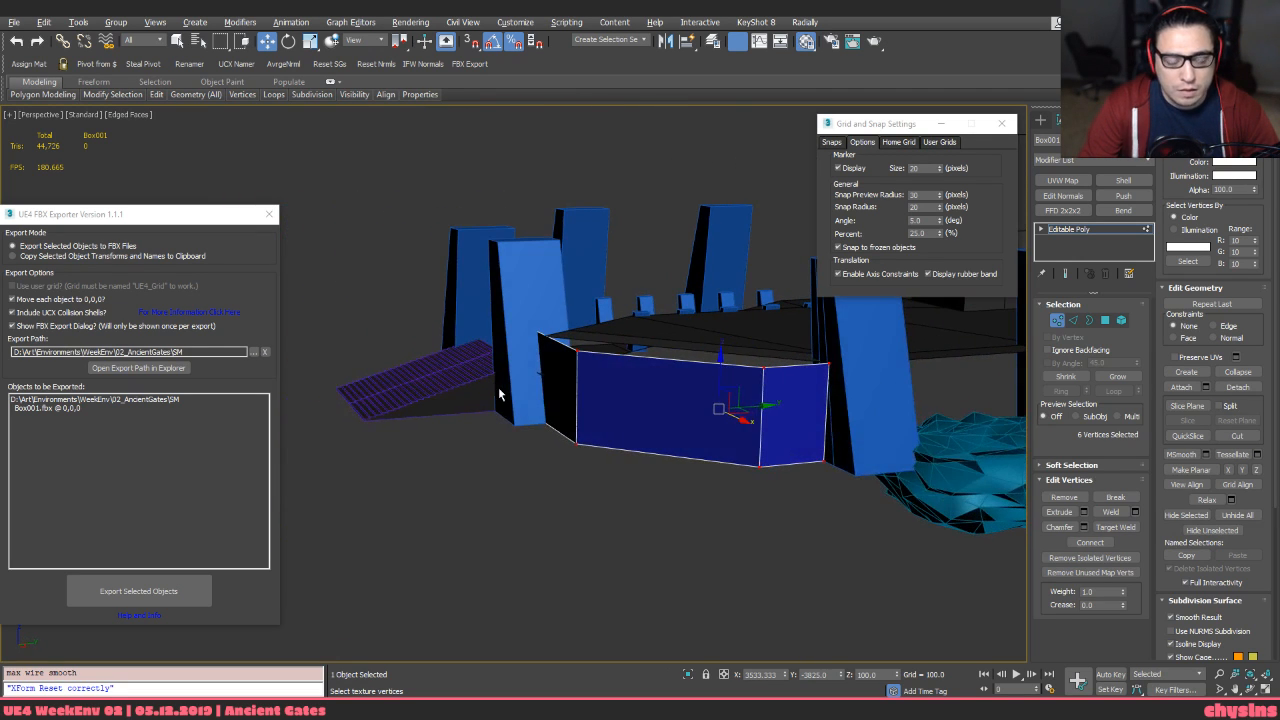
middle_click_drag(499, 391, 693, 478, "alt")
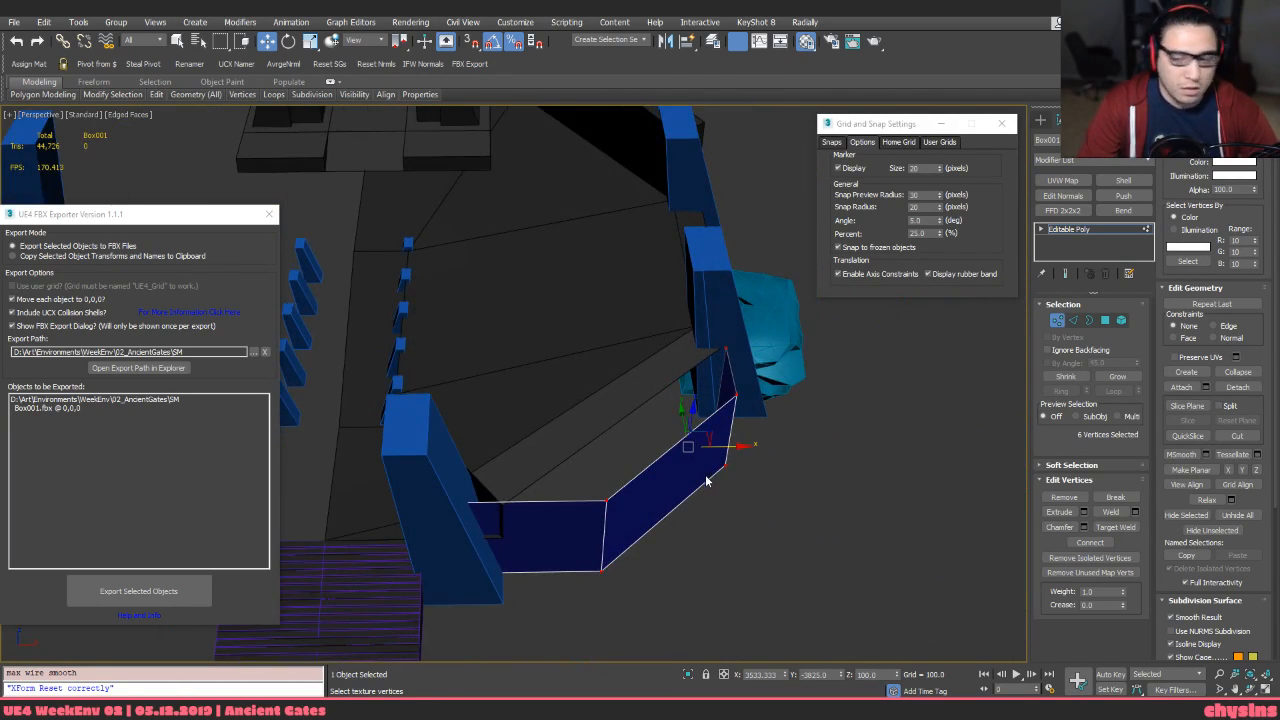
key("1")
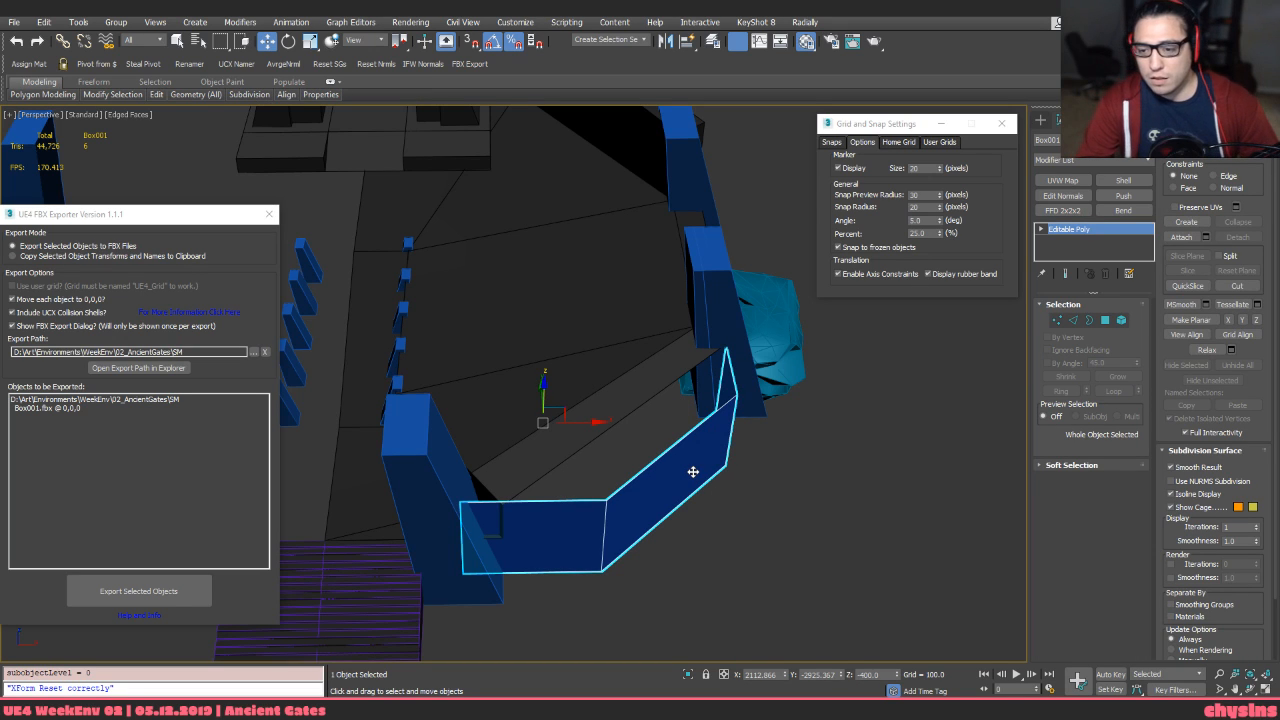
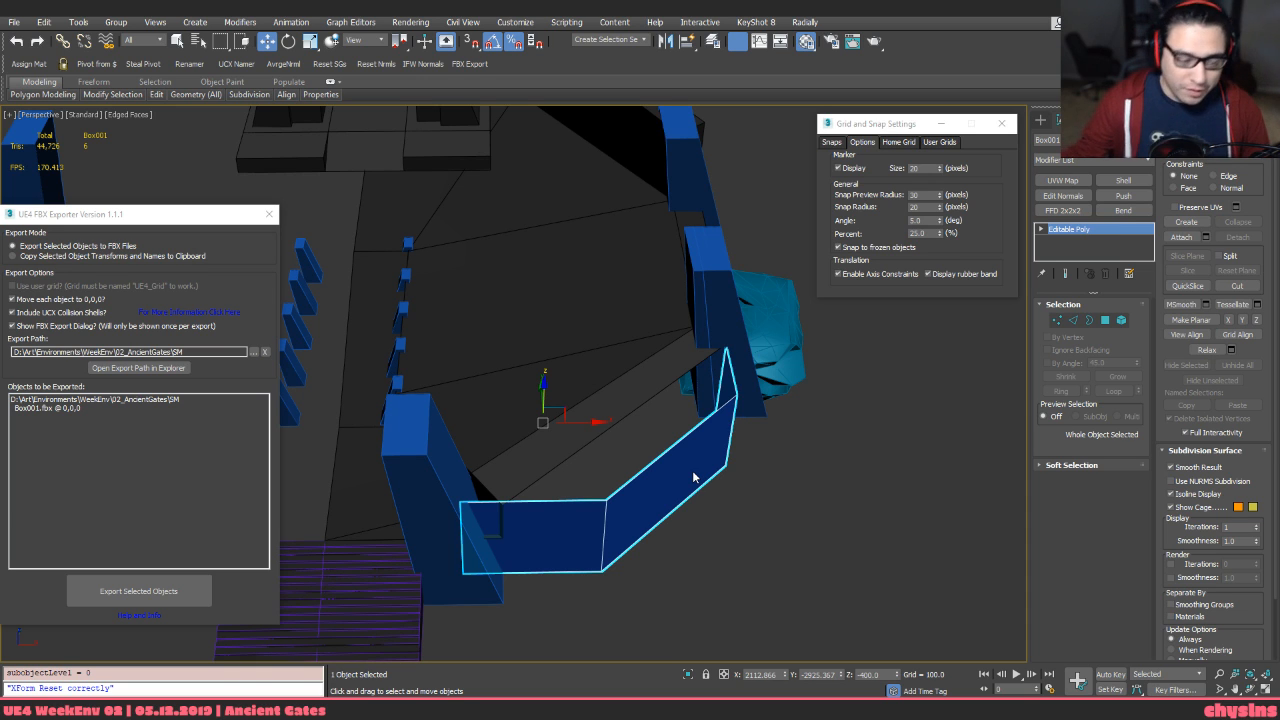
left_click(660, 630)
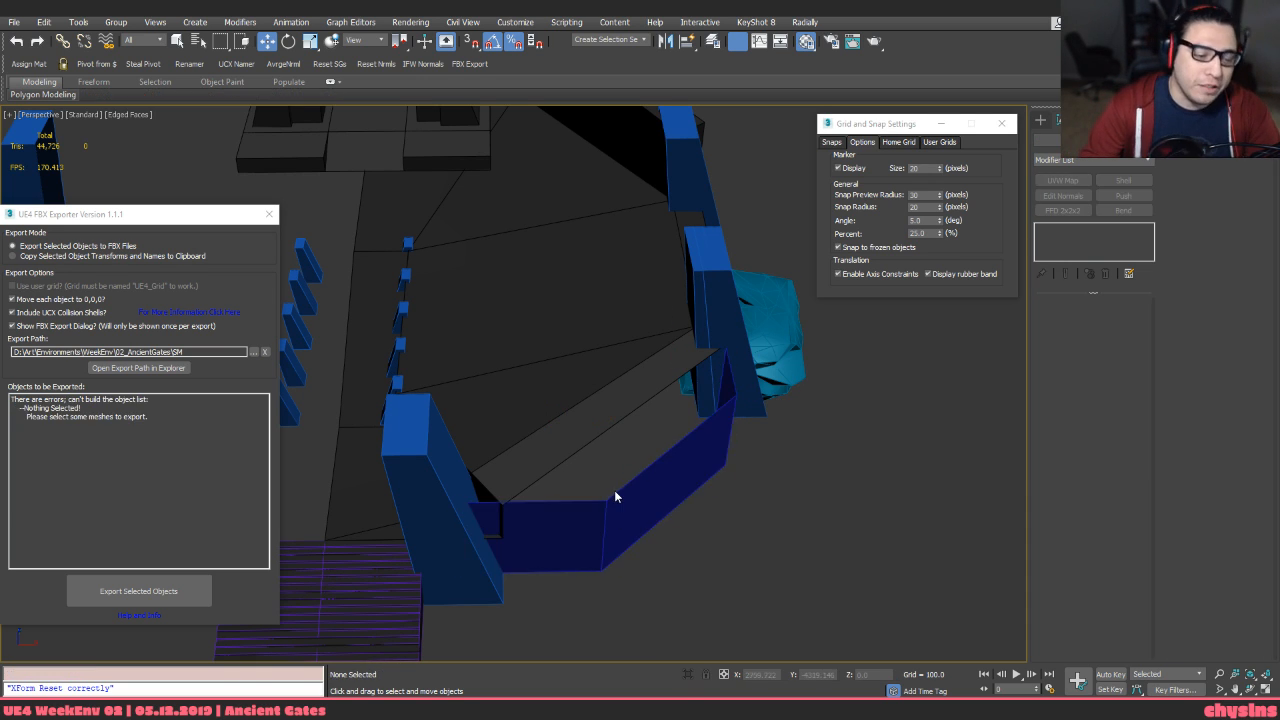
Select the wall and examine its height and top edge against the plateau floor from several angles
middle_click_drag(614, 490, 579, 437, "alt")
left_click(571, 357)
middle_click_drag(571, 357, 596, 427)
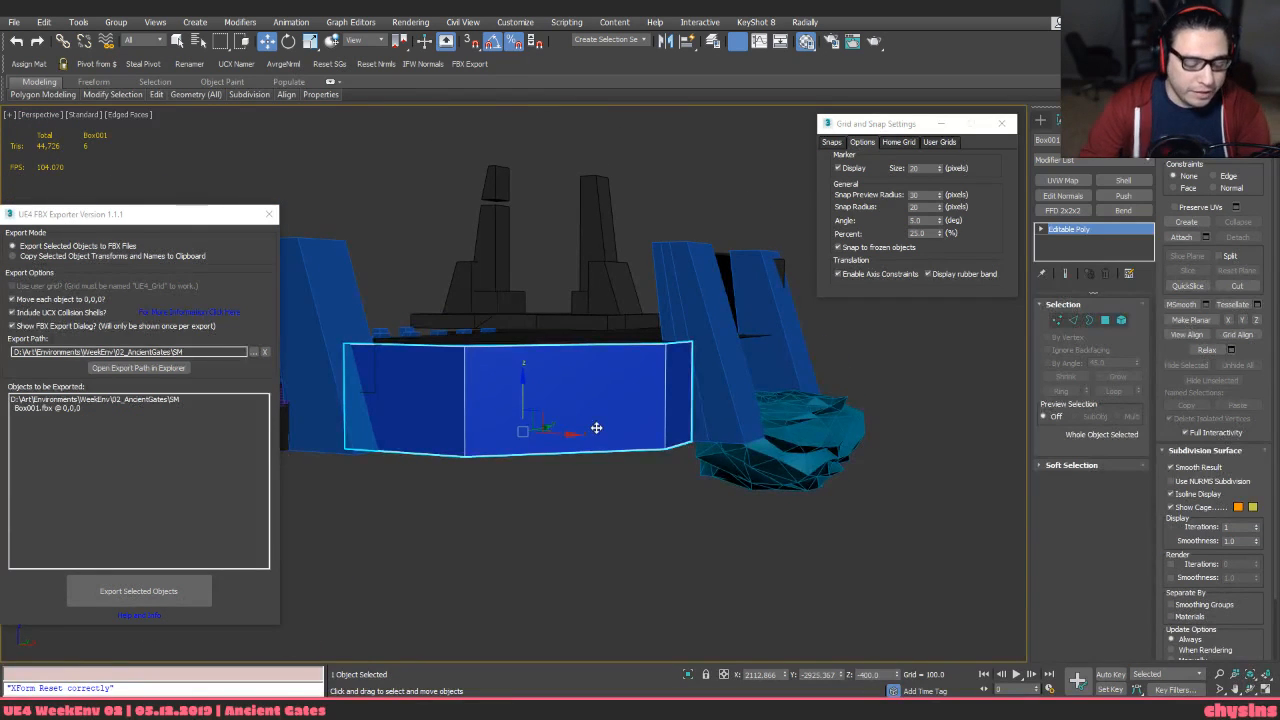
key("z")
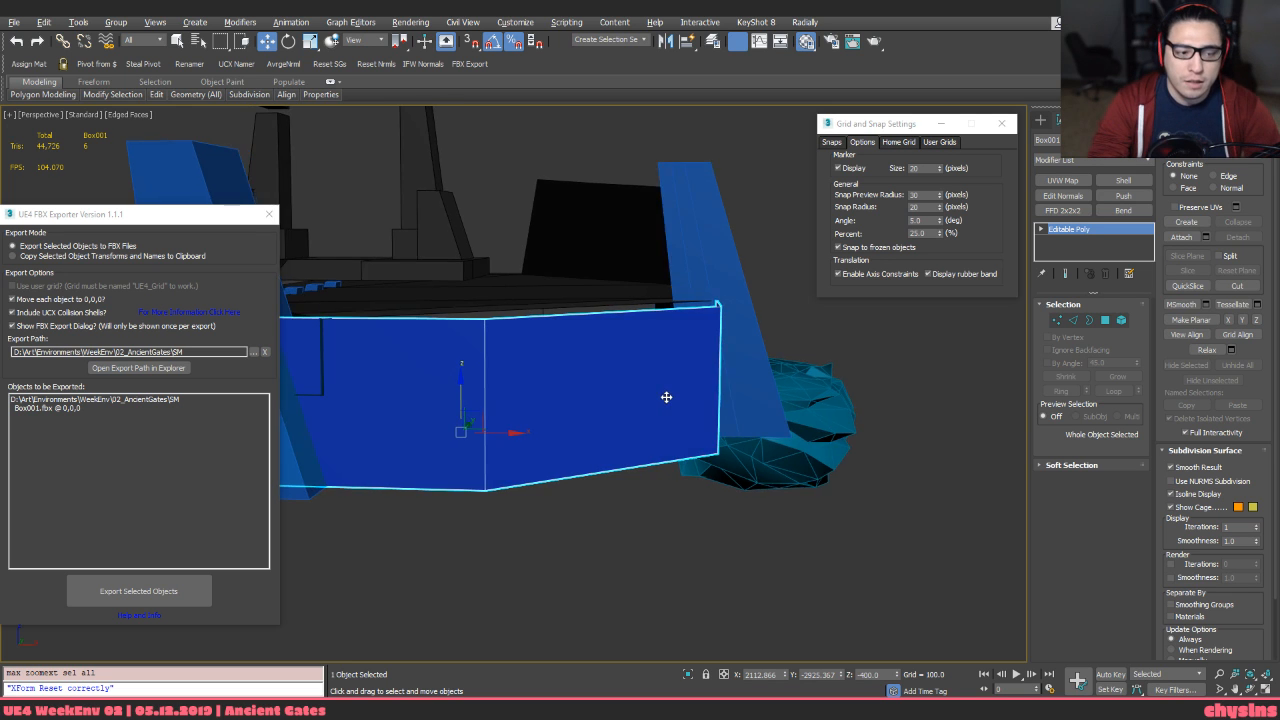
middle_click_drag(666, 397, 640, 428, "alt")
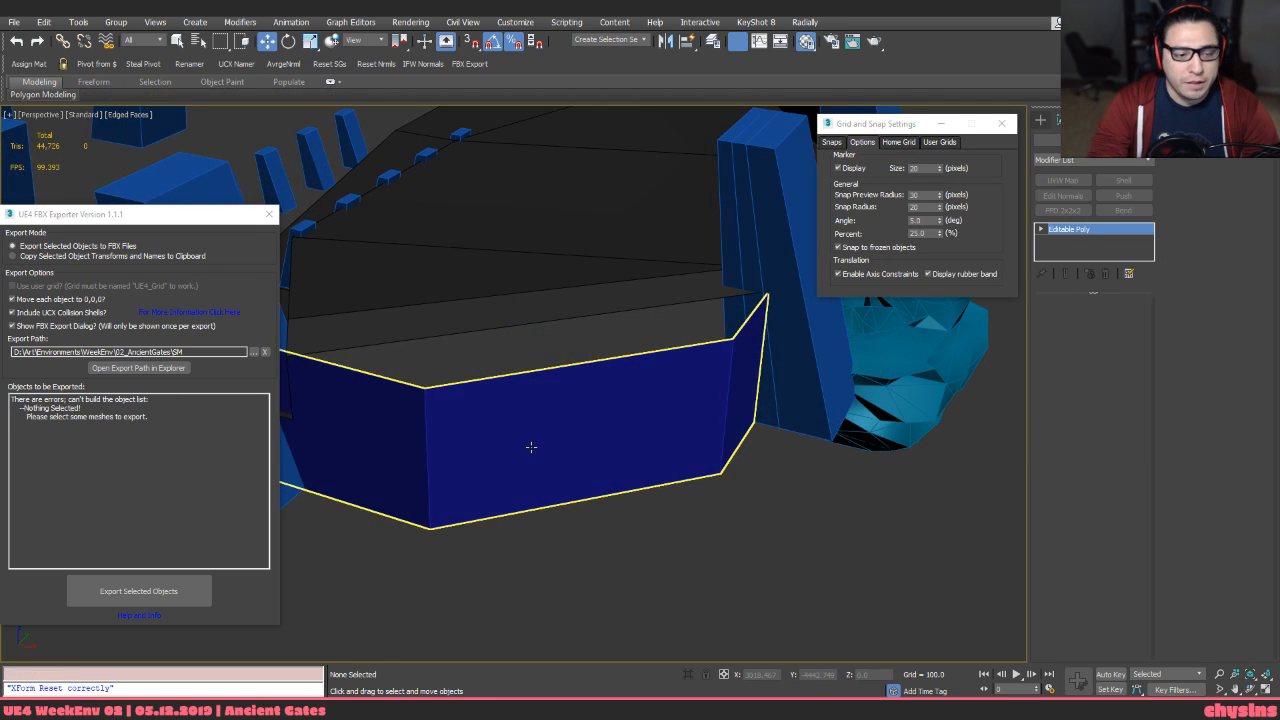
middle_click_drag(531, 449, 627, 384, "alt")
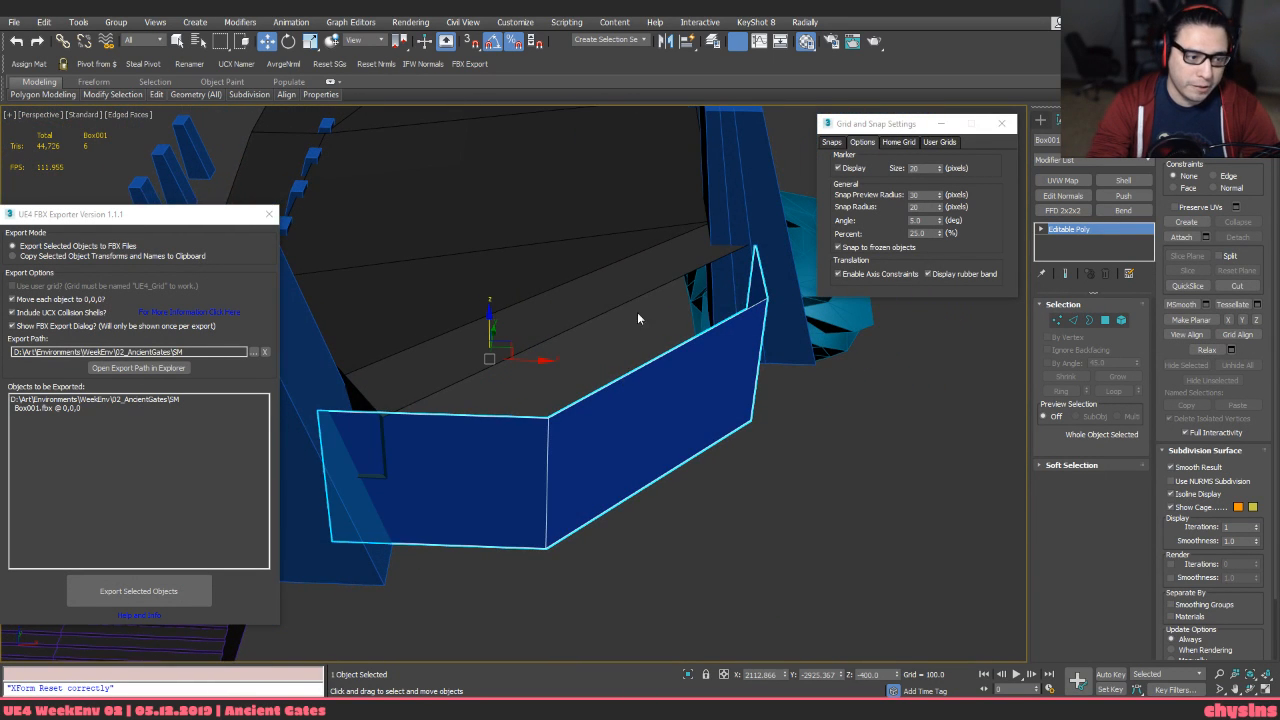
middle_click_drag(640, 318, 667, 408, "alt")
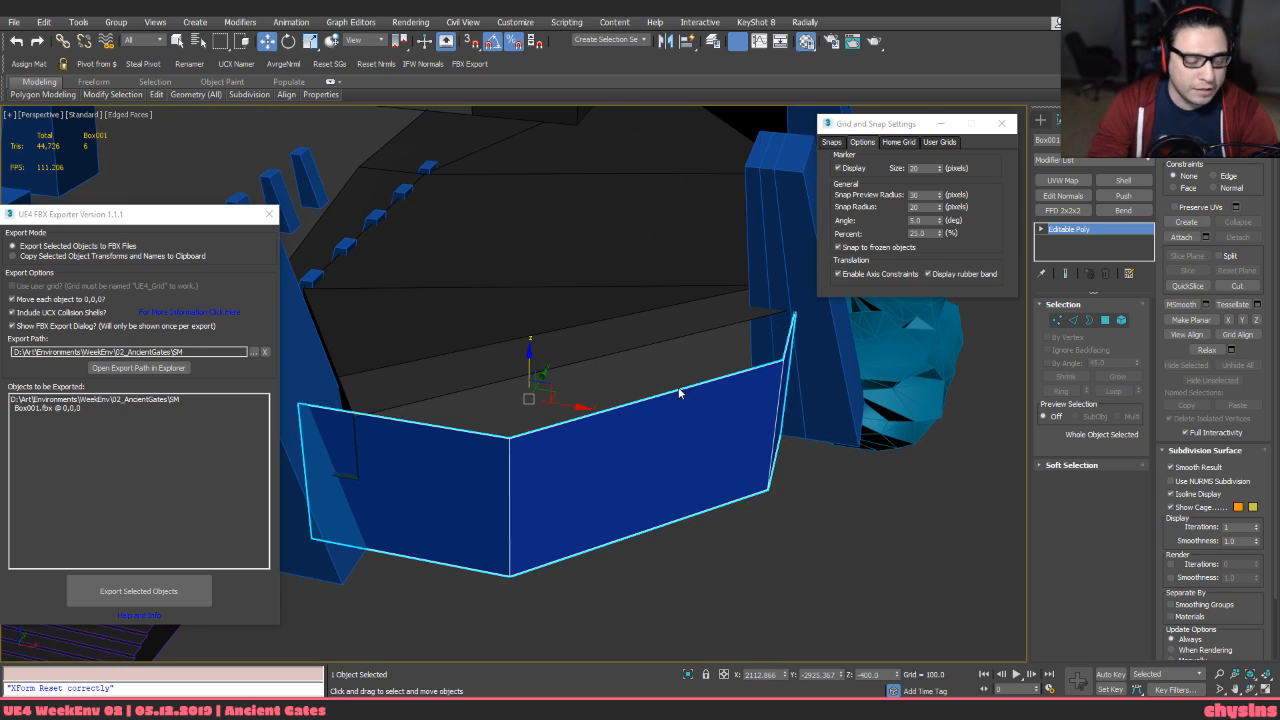
scroll(679, 393, "up", 3)
key("z")
scroll(686, 380, "up", 3)
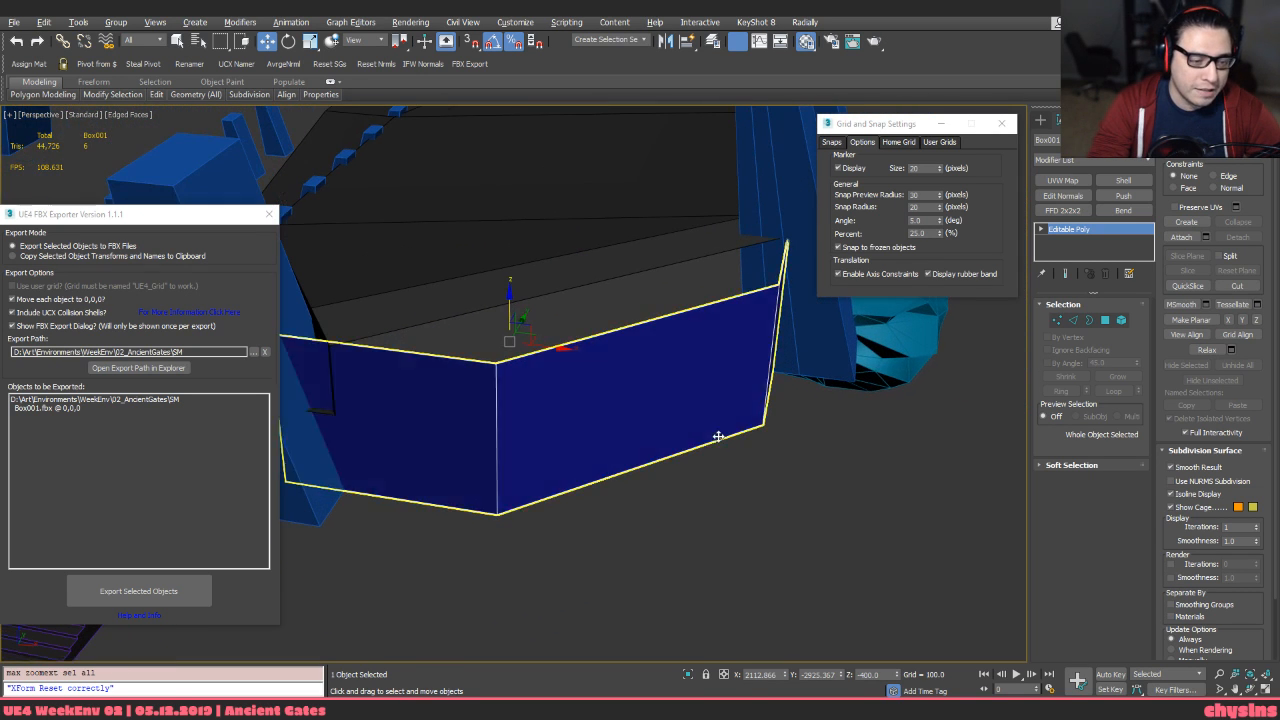
Select the wall's top edge loop and raise it 1000 units along Z to a height of 1600
left_click(712, 477)
left_click(588, 417)
scroll(588, 417, "up", 2)
middle_click_drag(588, 417, 628, 476, "alt")
scroll(620, 417, "down", 2)
key("2")
left_click(537, 427)
mouse_move(537, 427)
middle_mouse_down("alt")
mouse_move(506, 409)
mouse_move(537, 394)
mouse_move(530, 385)
mouse_move(520, 425)
middle_mouse_up("alt")
key("alt+l")
key("F3")
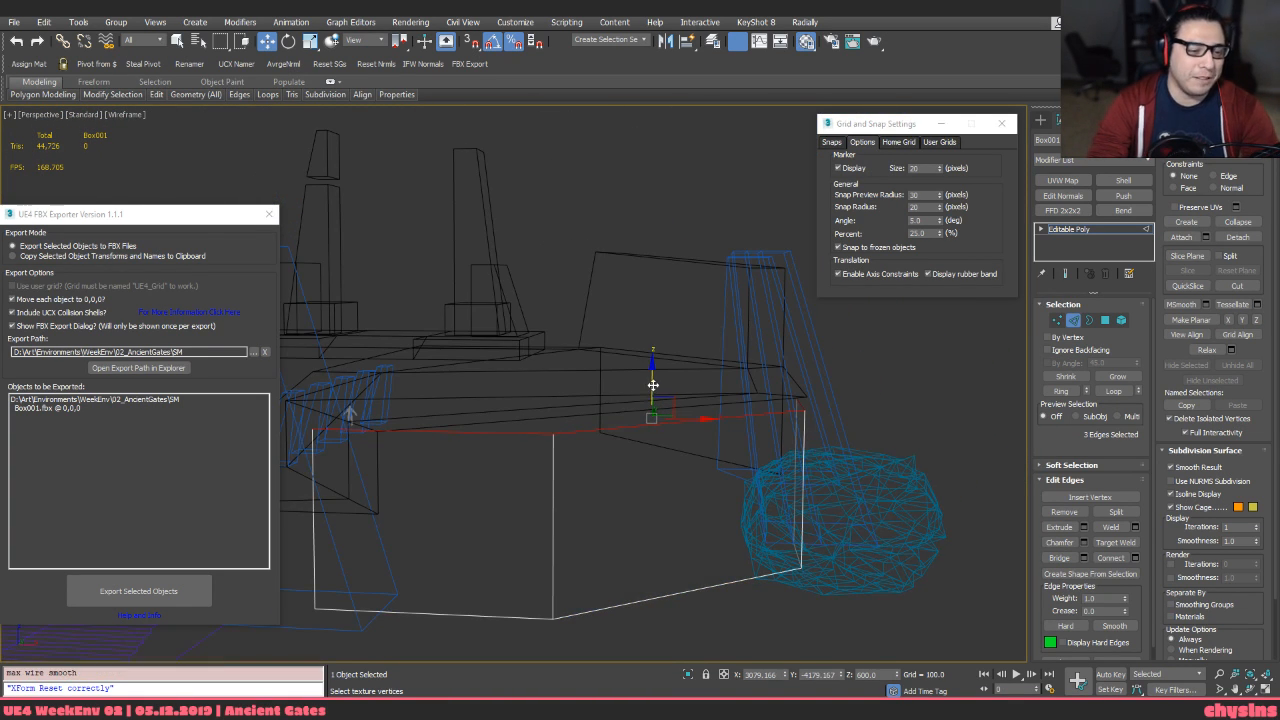
mouse_move(652, 385)
left_mouse_down()
mouse_move(800, 229)
mouse_move(766, 251)
mouse_move(764, 288)
mouse_move(785, 206)
left_mouse_up()
key("F3")
middle_click_drag(785, 206, 715, 200, "alt")
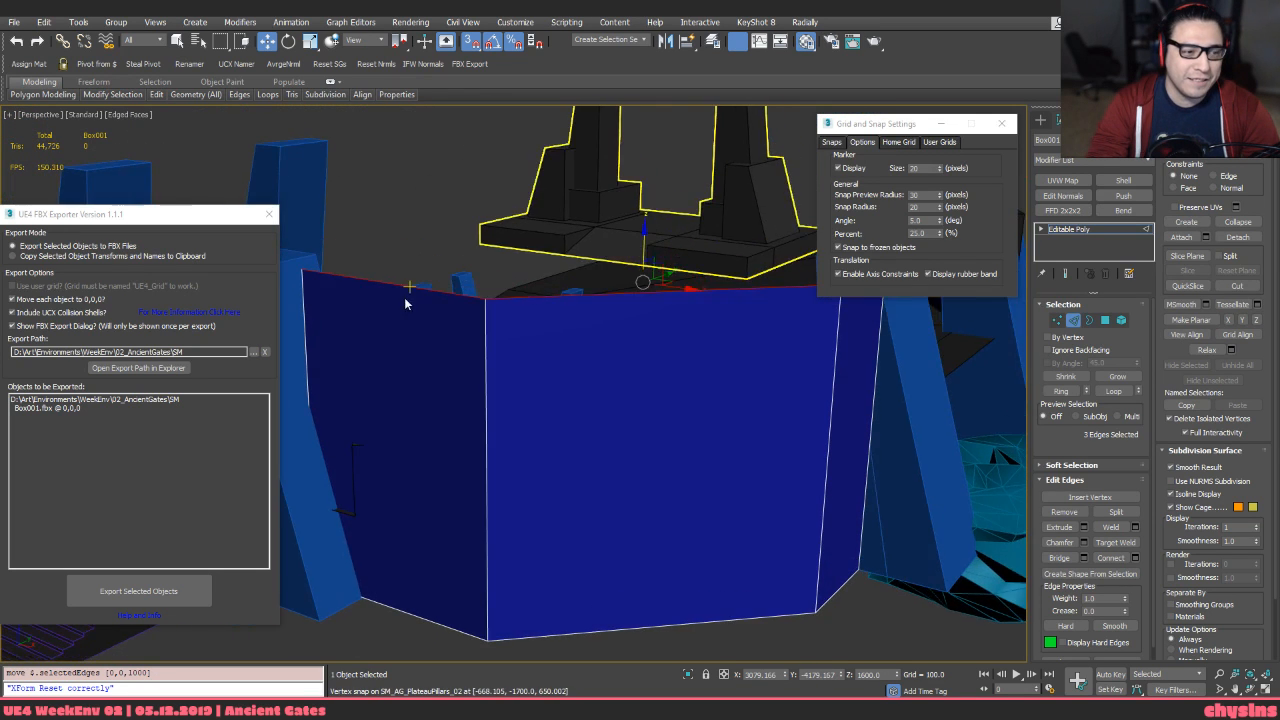
middle_click_drag(405, 303, 438, 351, "alt")
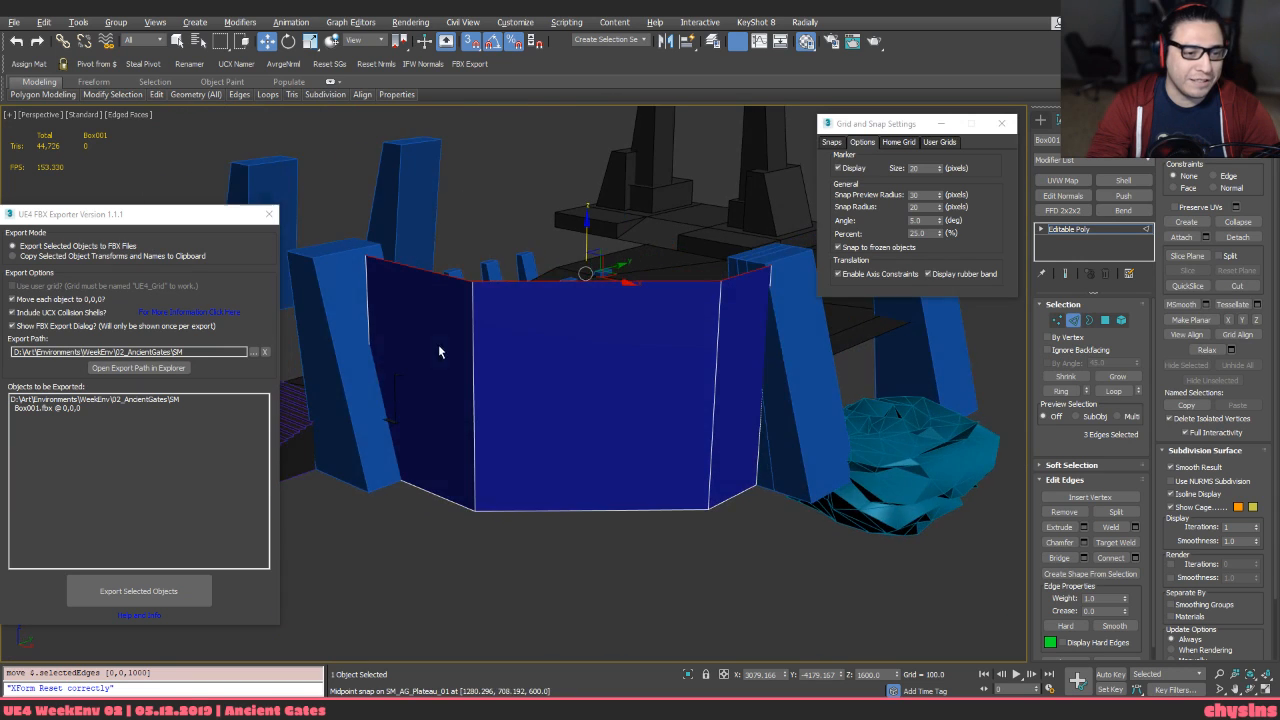
Select the wall's rear vertical edge and examine from several angles how it meets the side pillar
key("s")
middle_click_drag(686, 309, 760, 456, "alt")
left_click(742, 401)
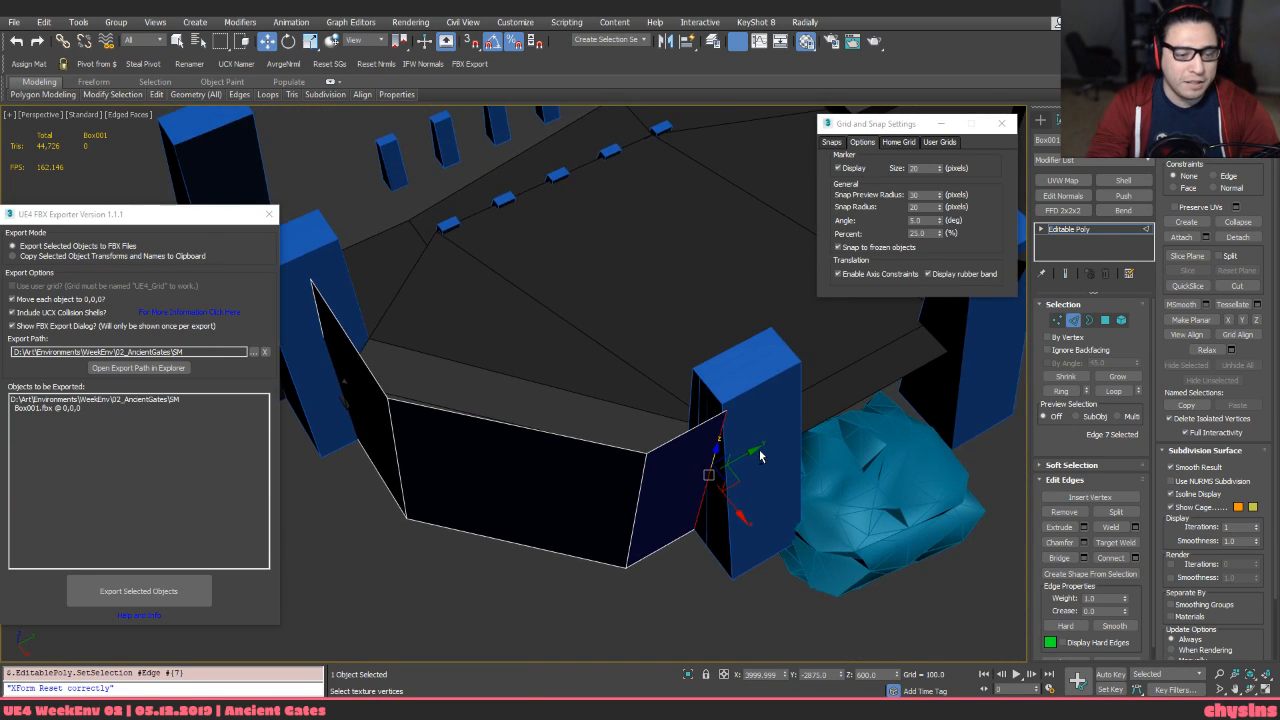
scroll(760, 456, "up", 3)
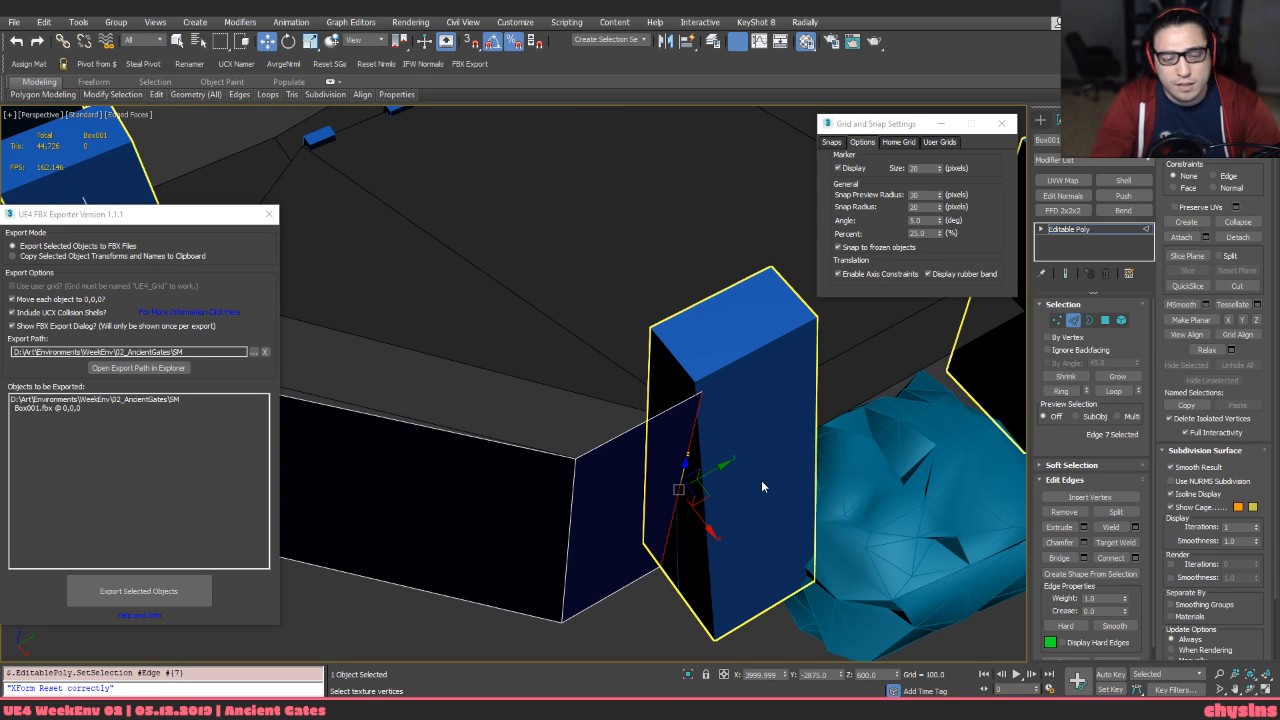
middle_click_drag(737, 443, 710, 392, "alt")
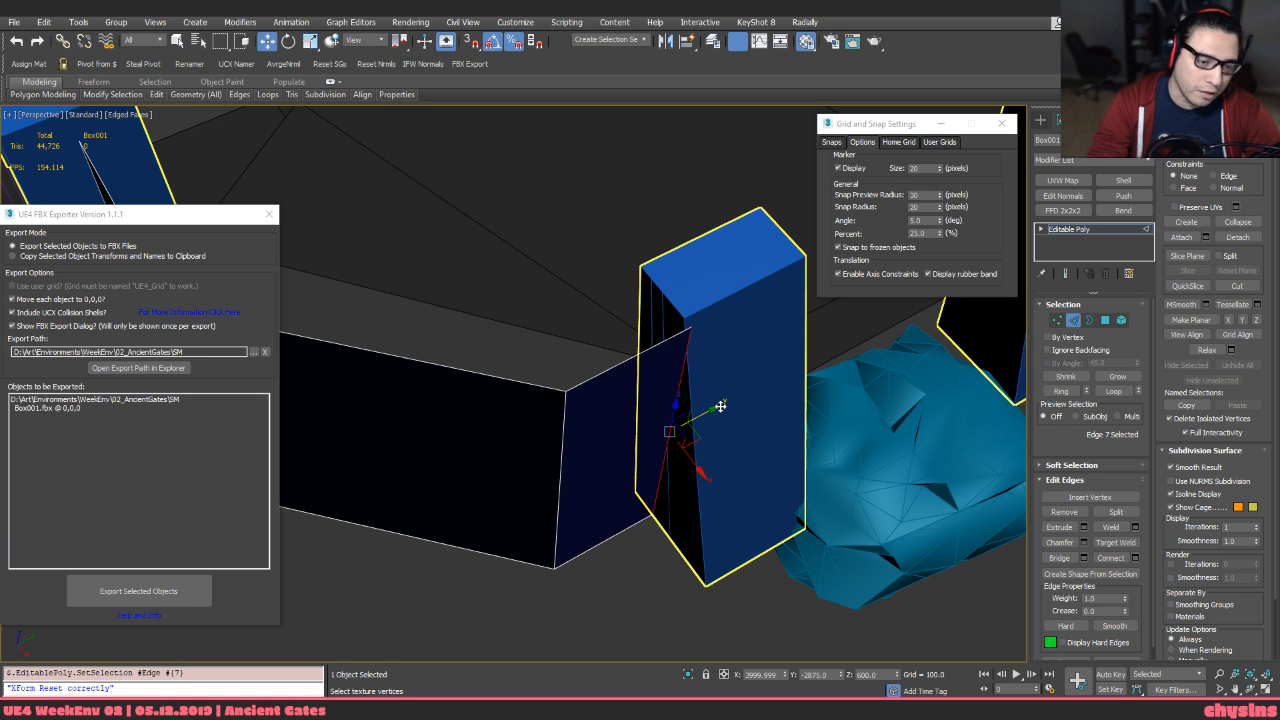
middle_click_drag(720, 405, 643, 428, "alt")
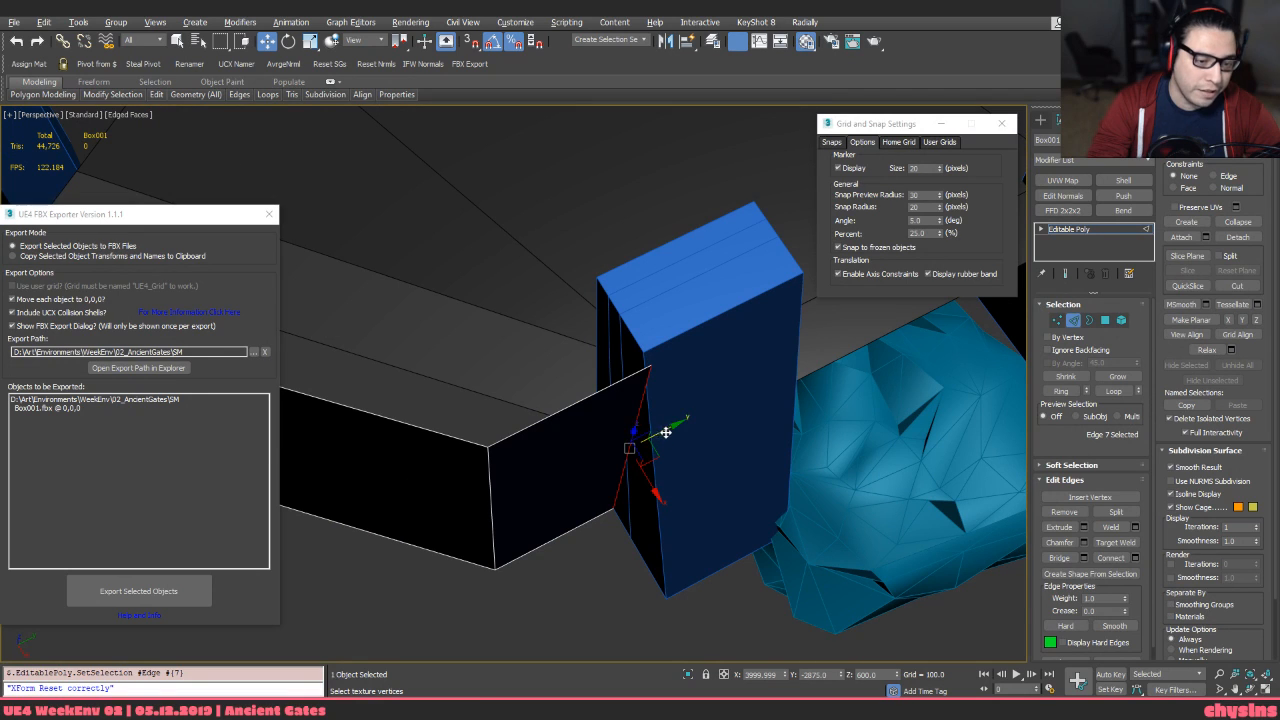
key("s")
left_click_drag(666, 434, 669, 600)
middle_click_drag(669, 600, 646, 449, "alt")
left_click_drag(614, 457, 615, 344)
middle_click_drag(615, 344, 540, 398, "alt")
Move the top vertex of the wall's front end -250 units along X, snapping it to the front pillar's upper inner corner
left_click(435, 471)
middle_click_drag(435, 471, 448, 375, "alt")
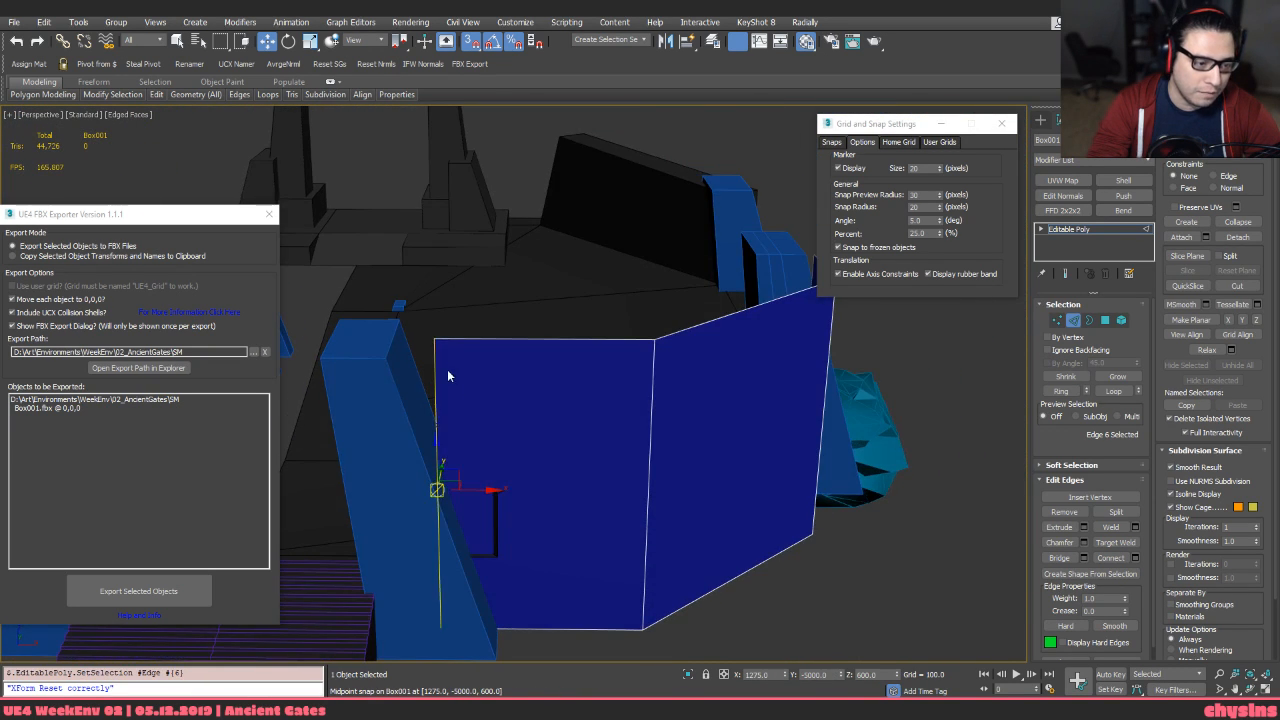
key("1")
left_click(433, 340)
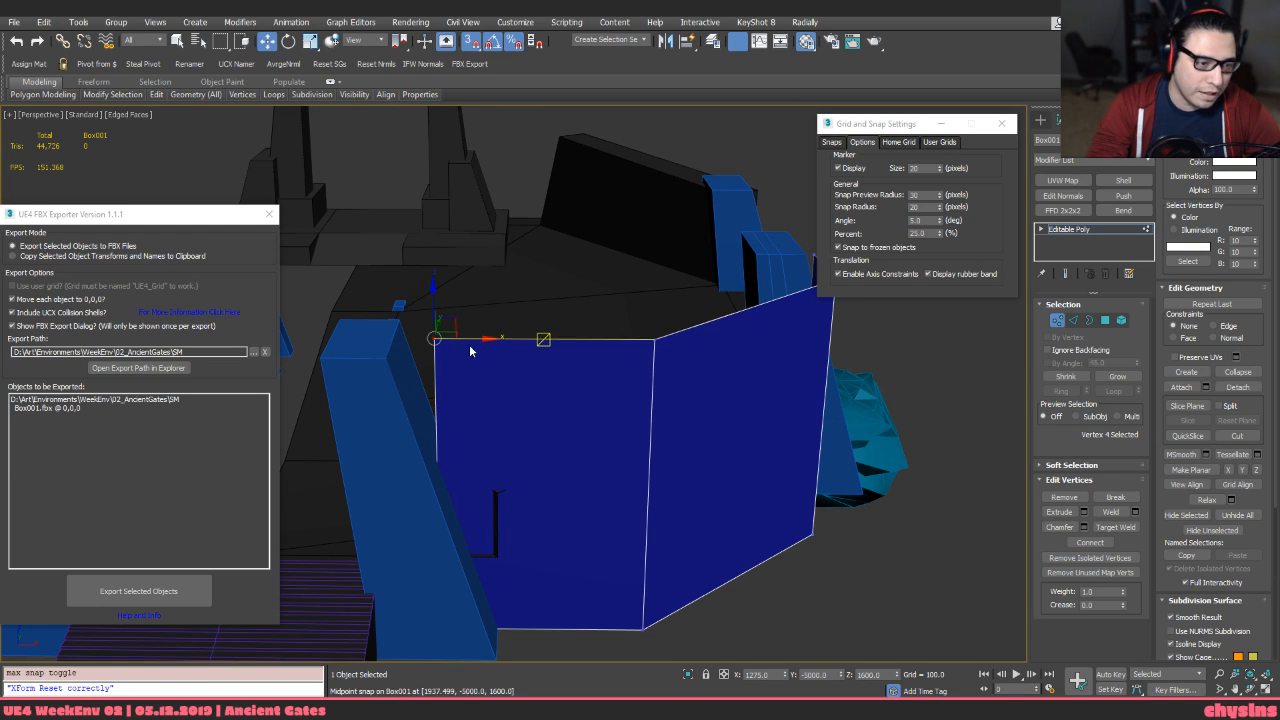
left_click_drag(436, 340, 388, 358)
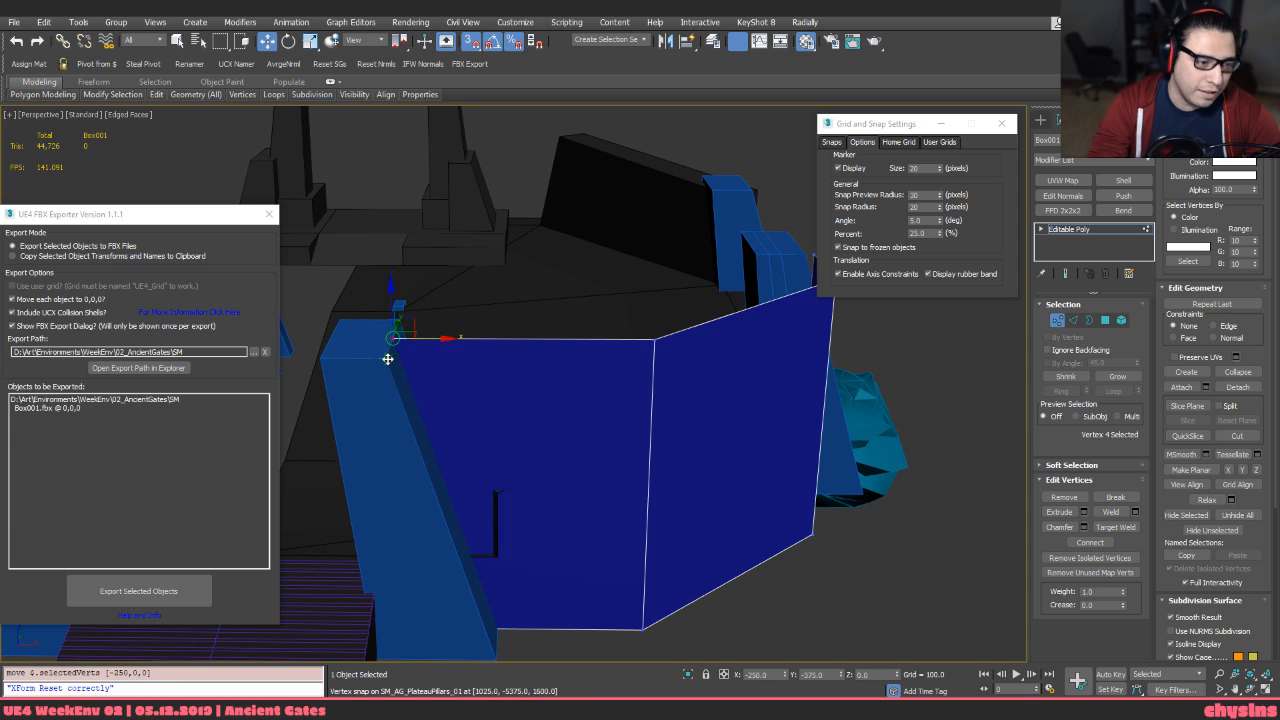
Move the bottom vertex of the wall's front end 375 units along X to snap it to the front pillar's base corner
middle_click_drag(404, 378, 443, 400, "alt")
key("F3")
left_click(443, 630)
key("F3")
middle_click_drag(459, 633, 491, 531, "alt")
left_click_drag(491, 531, 516, 556)
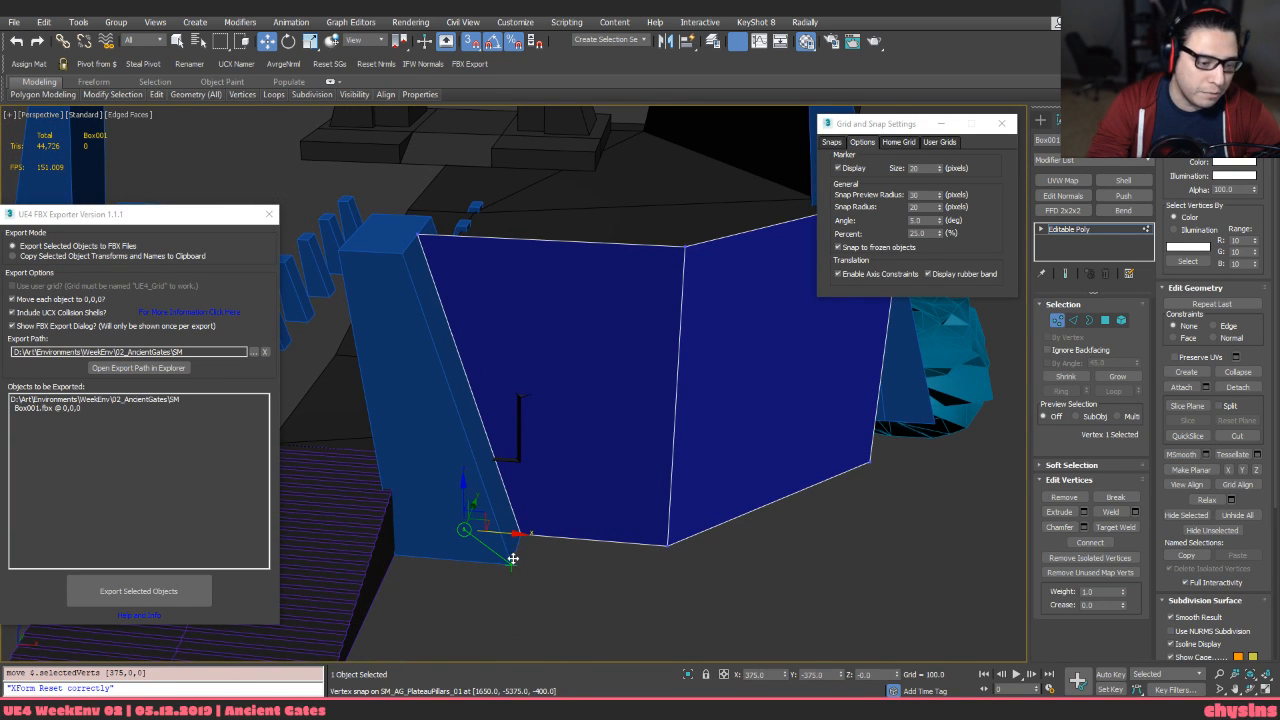
Select the wall's six vertices beyond the front pillar and shift them about -118 units along X, and back by about 64
mouse_move(551, 549)
middle_mouse_down("alt")
mouse_move(534, 517)
mouse_move(900, 466)
mouse_move(643, 409)
middle_mouse_up("alt")
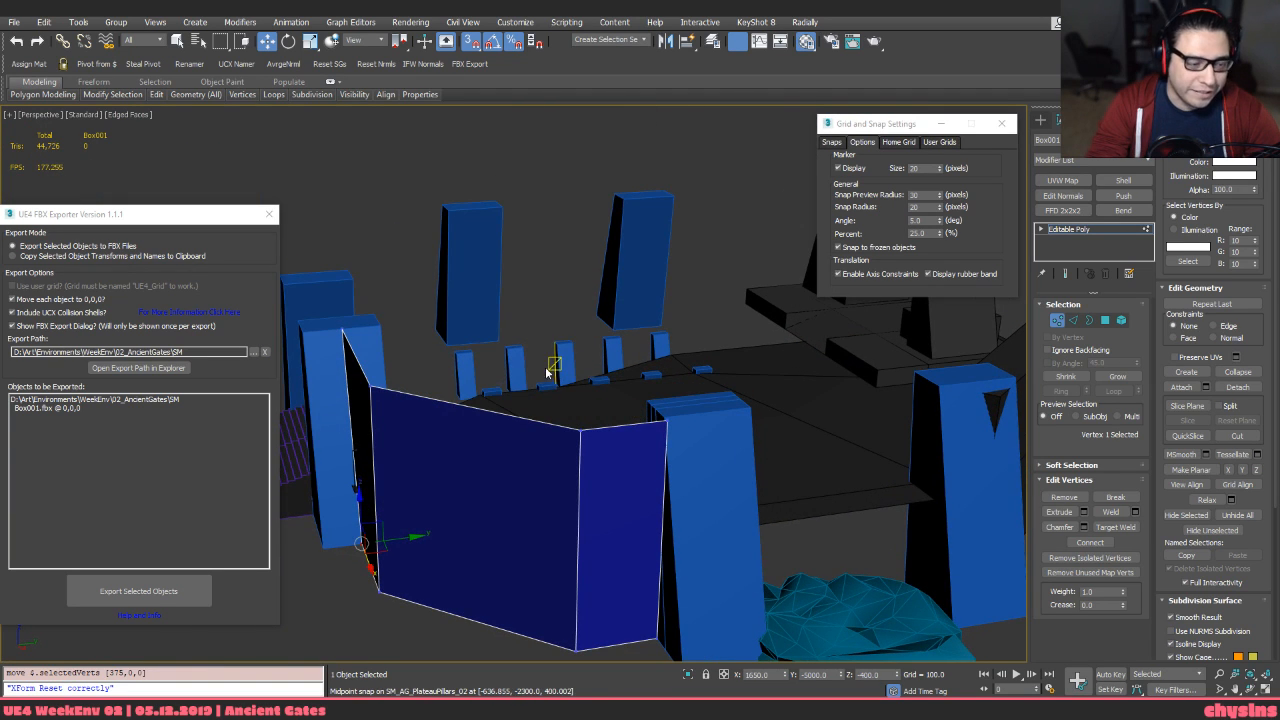
middle_click_drag(546, 370, 617, 392, "alt")
left_click_drag(712, 268, 412, 614)
middle_click_drag(448, 545, 516, 488, "alt")
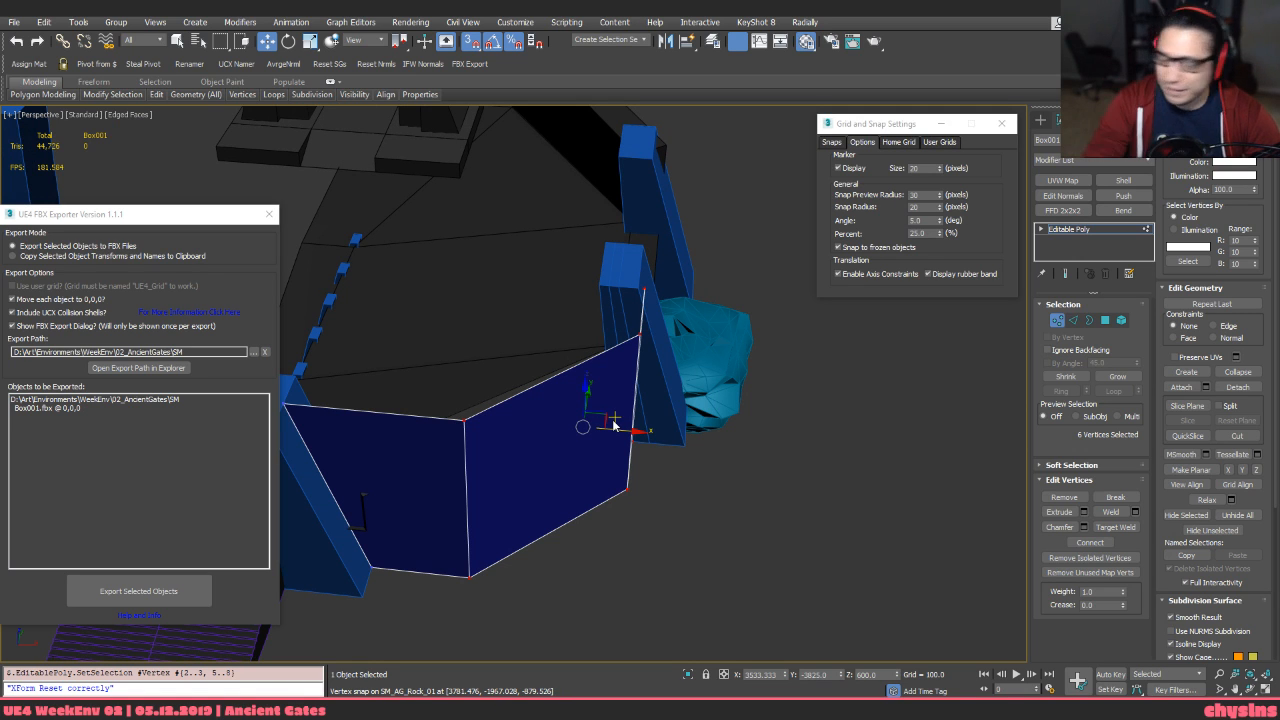
middle_click_drag(380, 614, 580, 509, "alt")
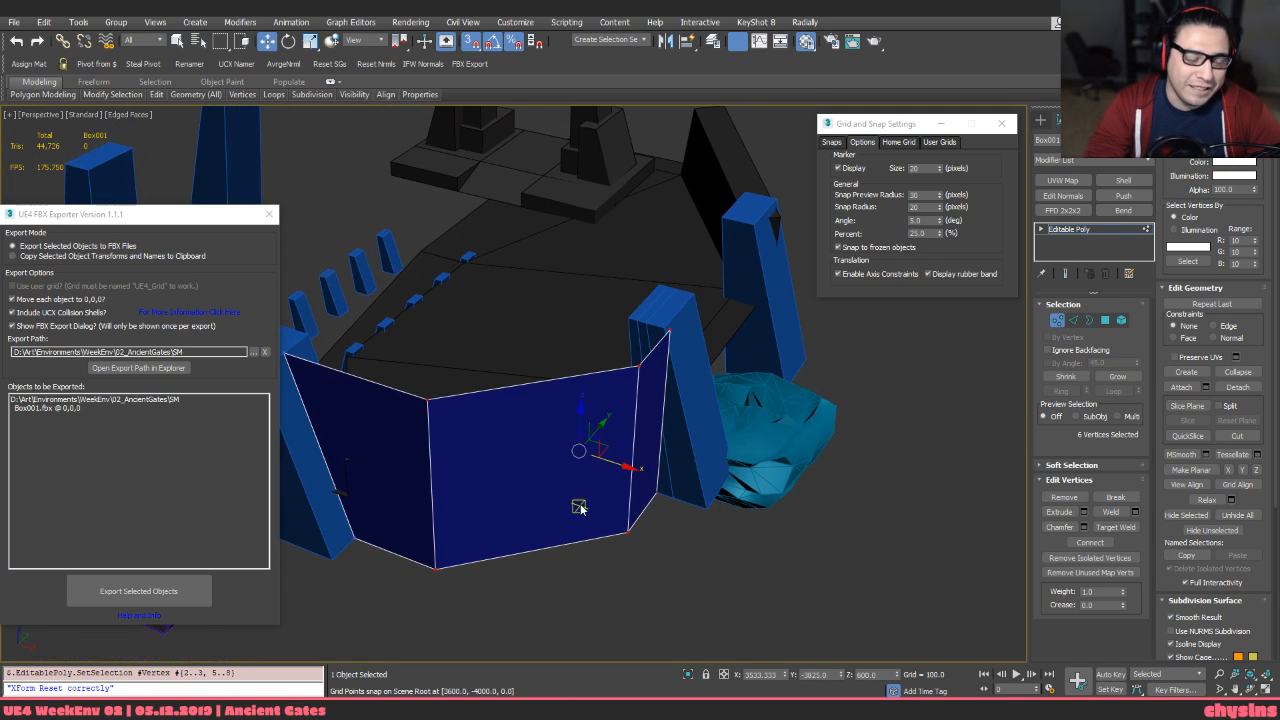
key("s")
left_click_drag(616, 465, 603, 460)
scroll(634, 436, "up", 2)
middle_click_drag(634, 430, 622, 496)
scroll(646, 377, "up", 3)
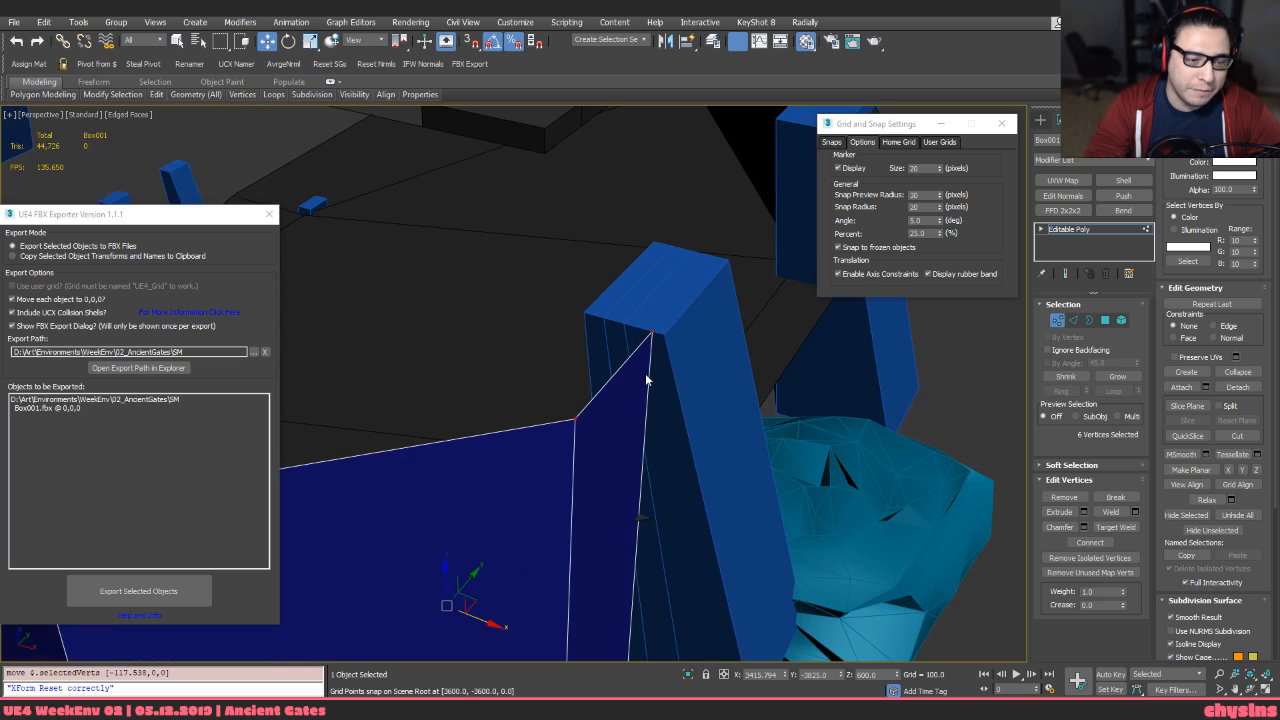
key("s")
middle_click_drag(651, 332, 666, 380, "alt")
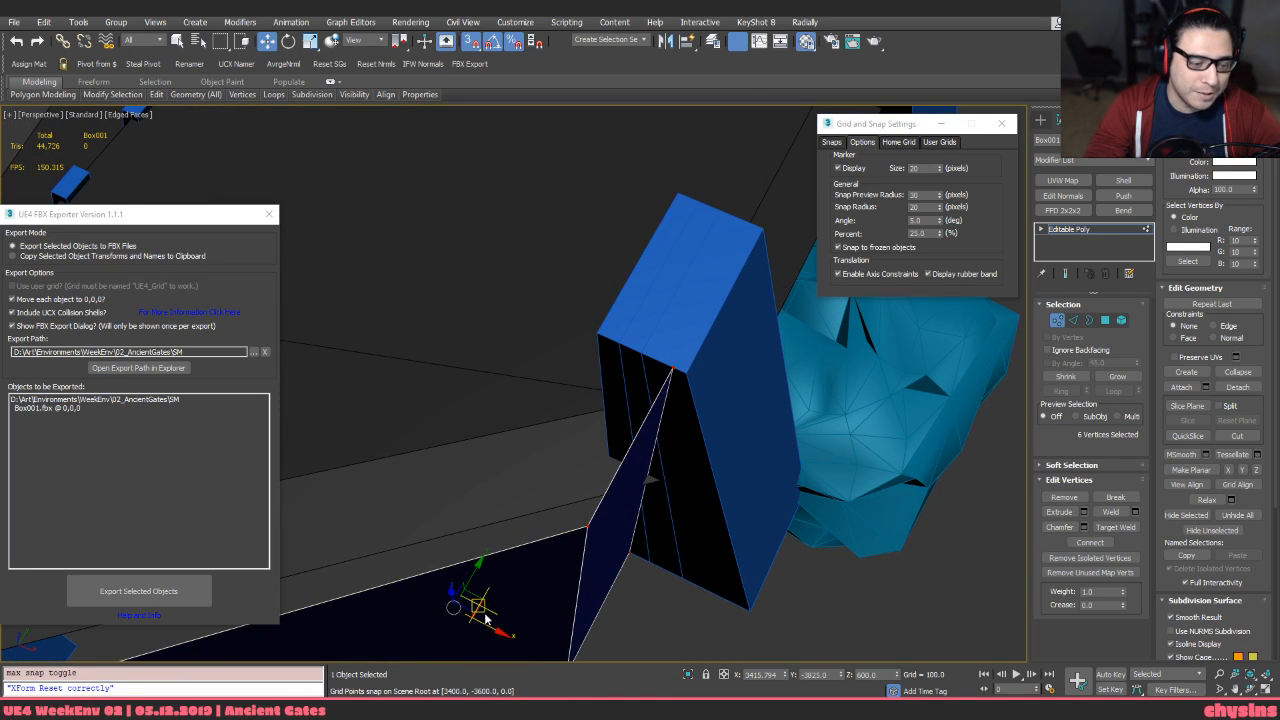
left_click_drag(489, 623, 637, 405)
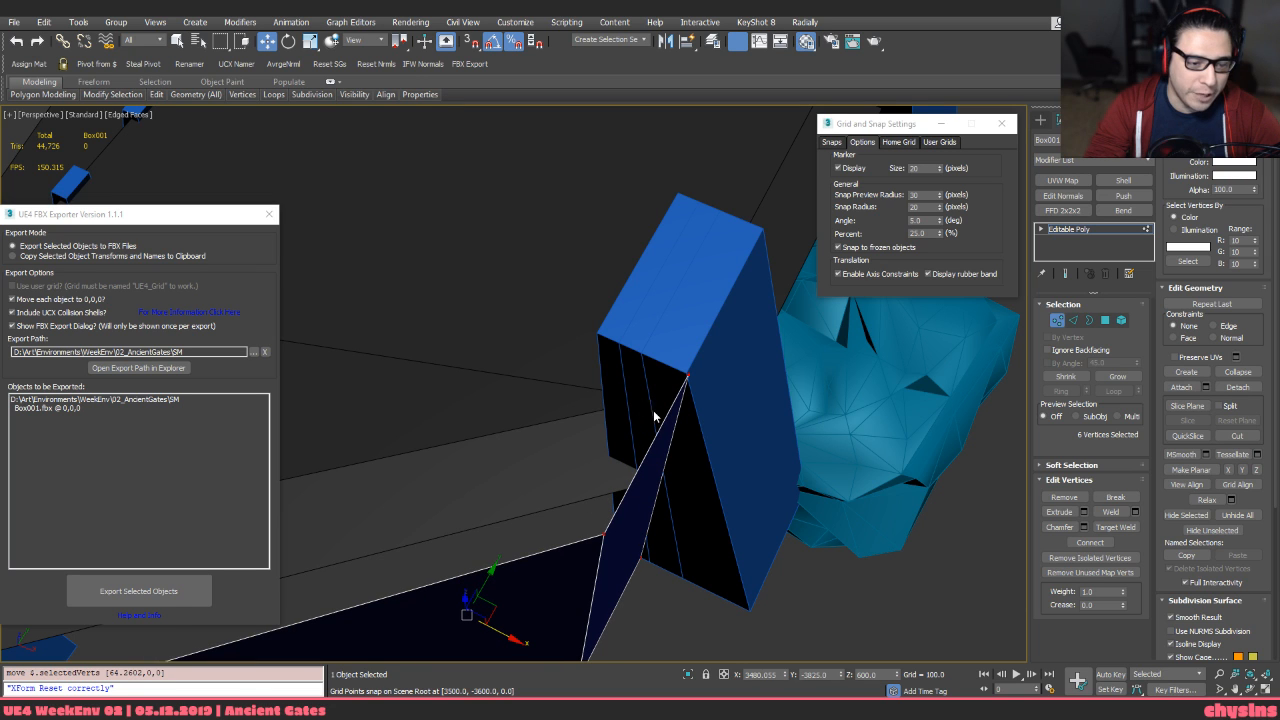
Snap the six wall vertices about -197 units along X so the rear end sits at about 3750, and check the fit
key("s")
mouse_move(608, 505)
middle_mouse_down("alt")
mouse_move(617, 486)
mouse_move(604, 483)
mouse_move(627, 497)
middle_mouse_up("alt")
left_click_drag(627, 498, 608, 480)
key("ctrl+z")
left_click_drag(679, 316, 630, 295)
middle_click_drag(645, 358, 706, 337, "alt")
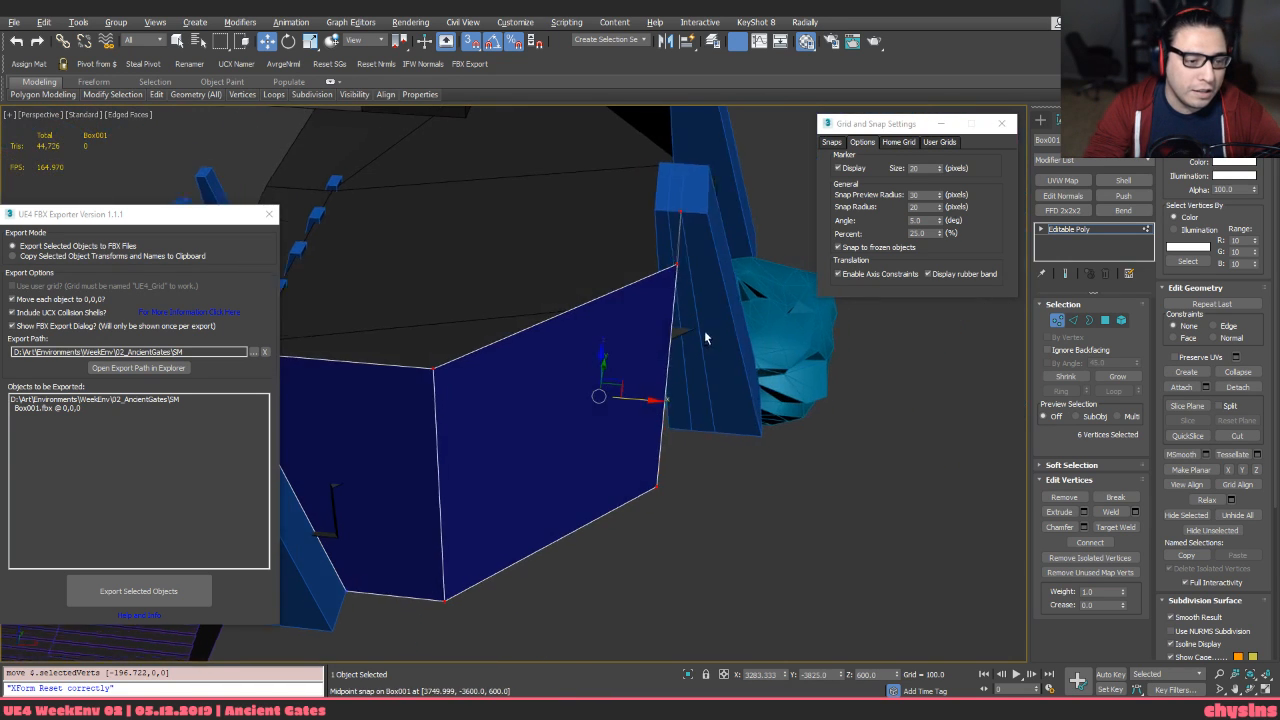
key("1")
middle_click_drag(566, 462, 687, 482, "alt")
key("s")
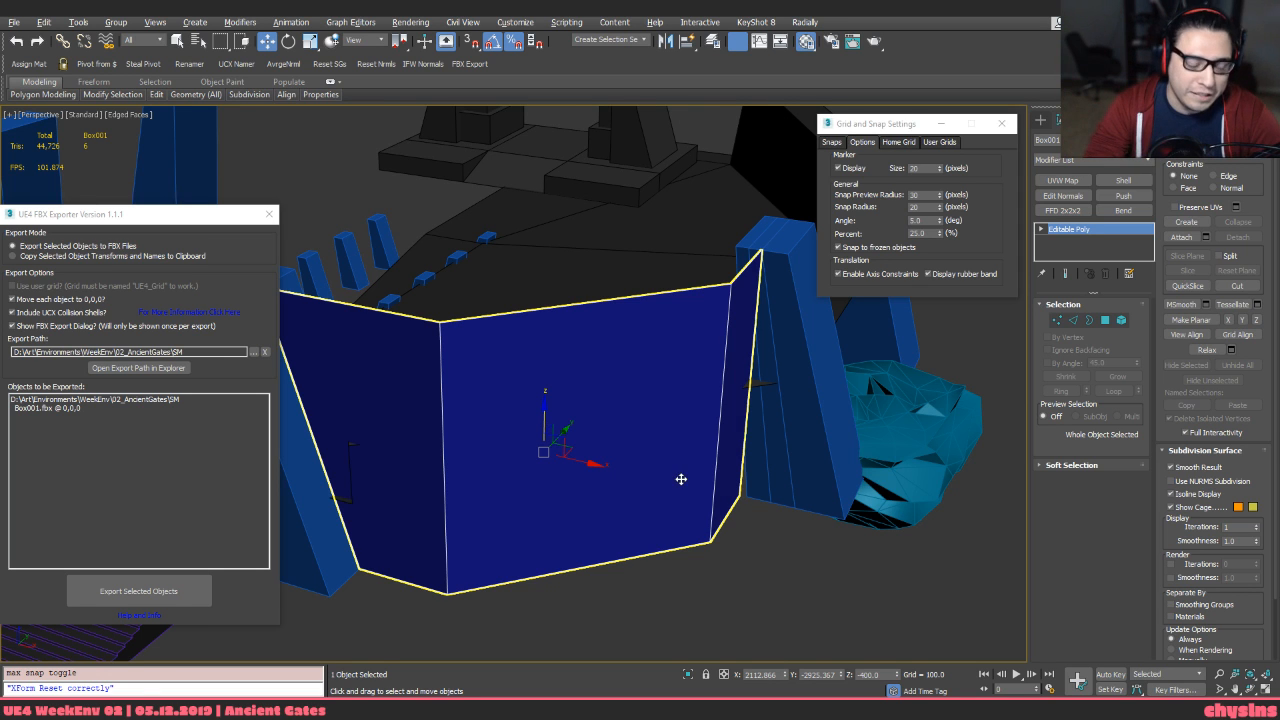
middle_click_drag(680, 479, 697, 513, "alt")
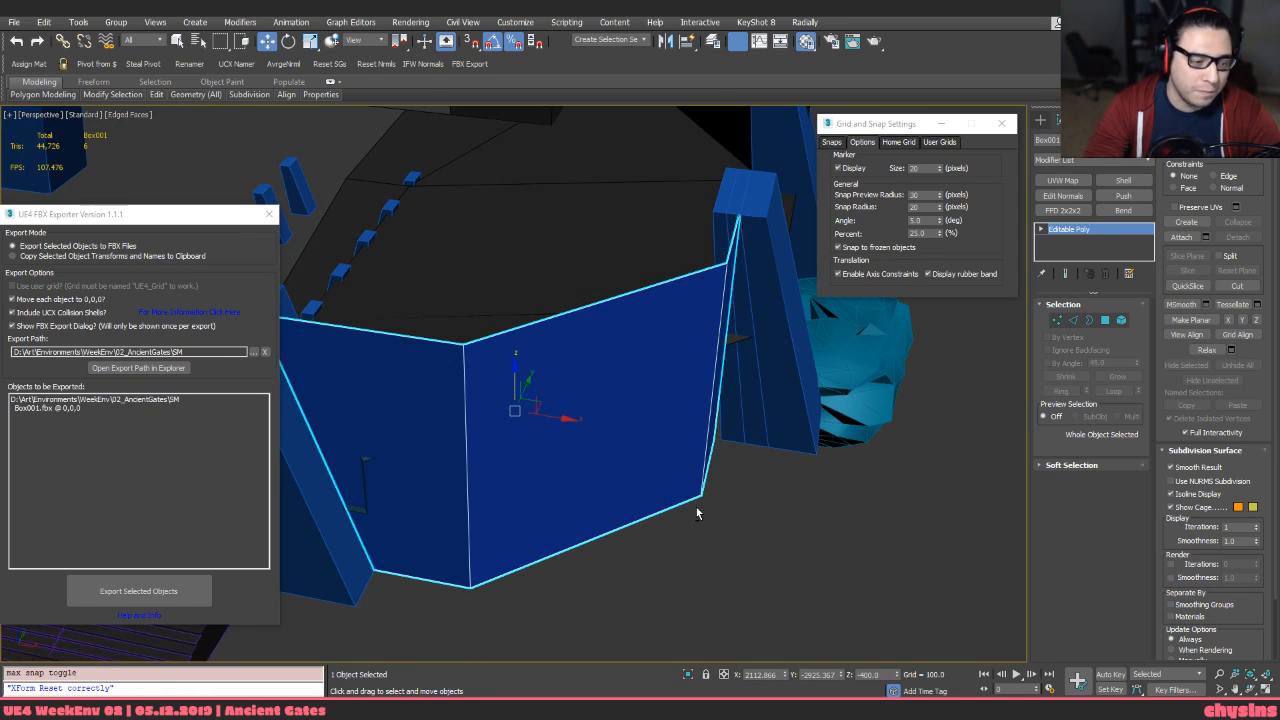
left_click(697, 509)
left_click(664, 480)
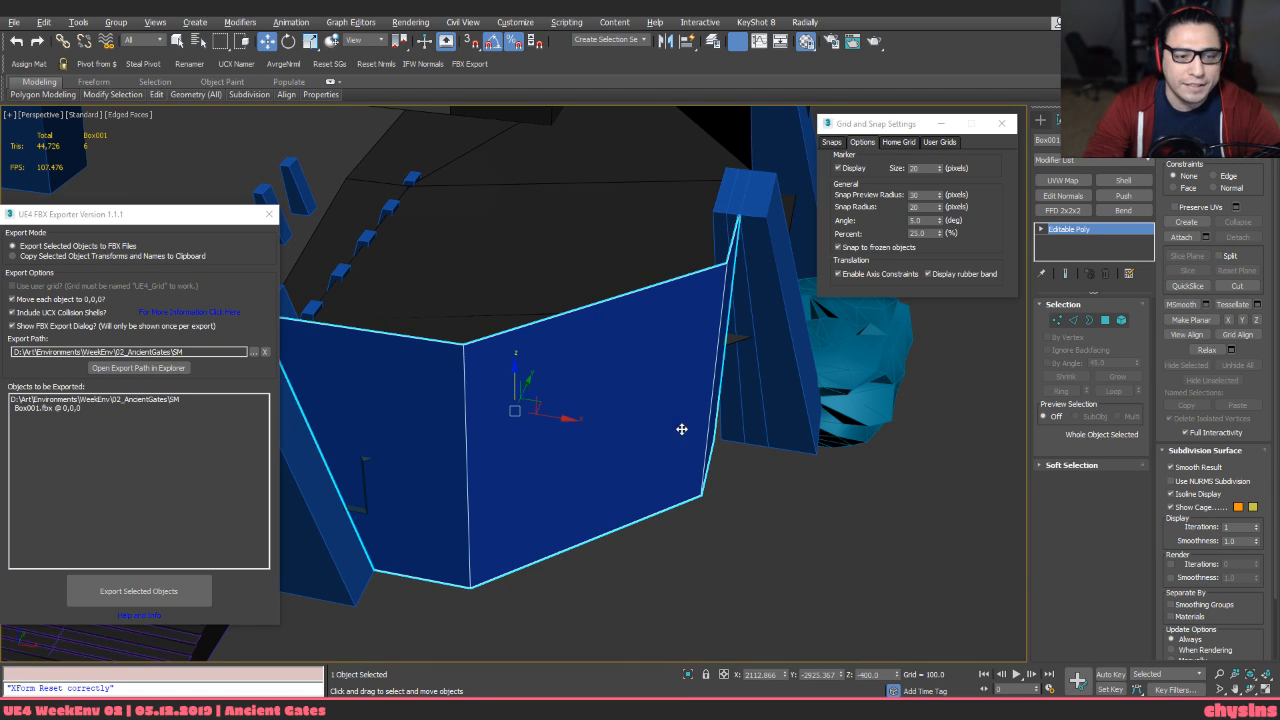
Reselect the six wall vertices in wireframe and shift them 156.25 units along X, snapping the rear end to the side pillar's base midpoint
key("1")
key("F3")
key("F3")
key("F3")
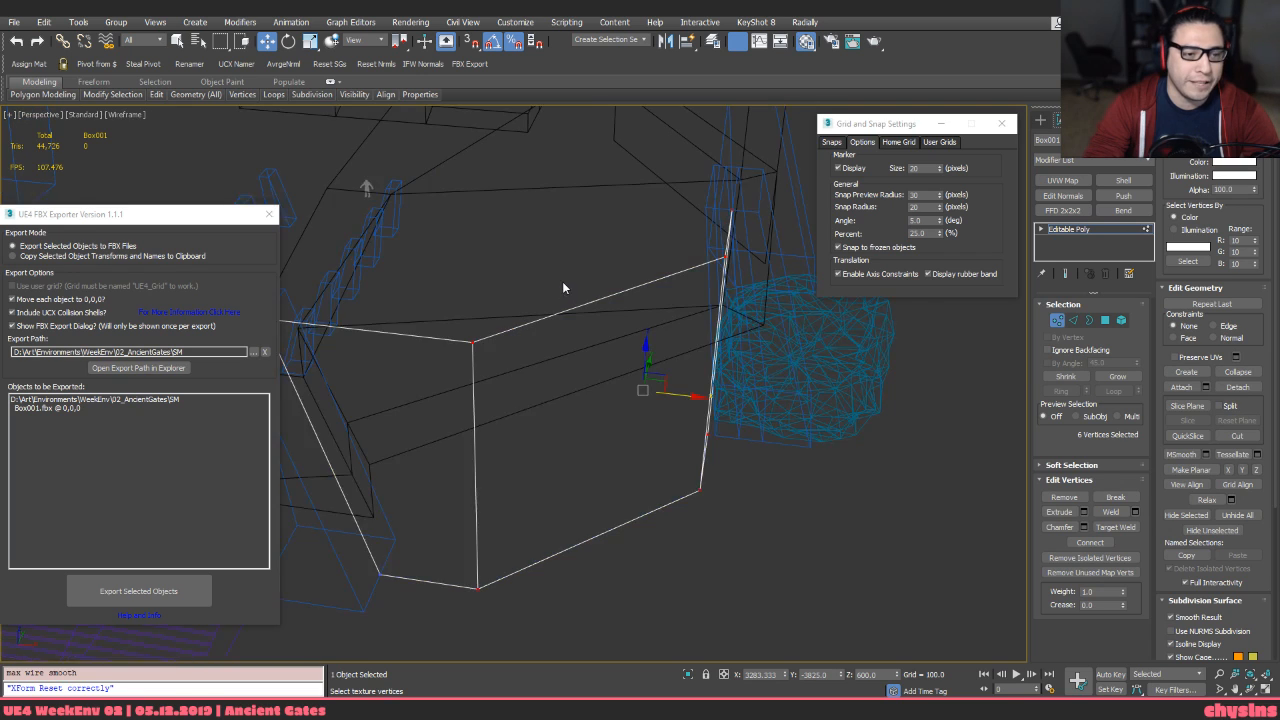
scroll(562, 287, "down", 3)
left_click_drag(505, 221, 741, 438)
key("F3")
key("F3")
left_click_drag(707, 196, 362, 554)
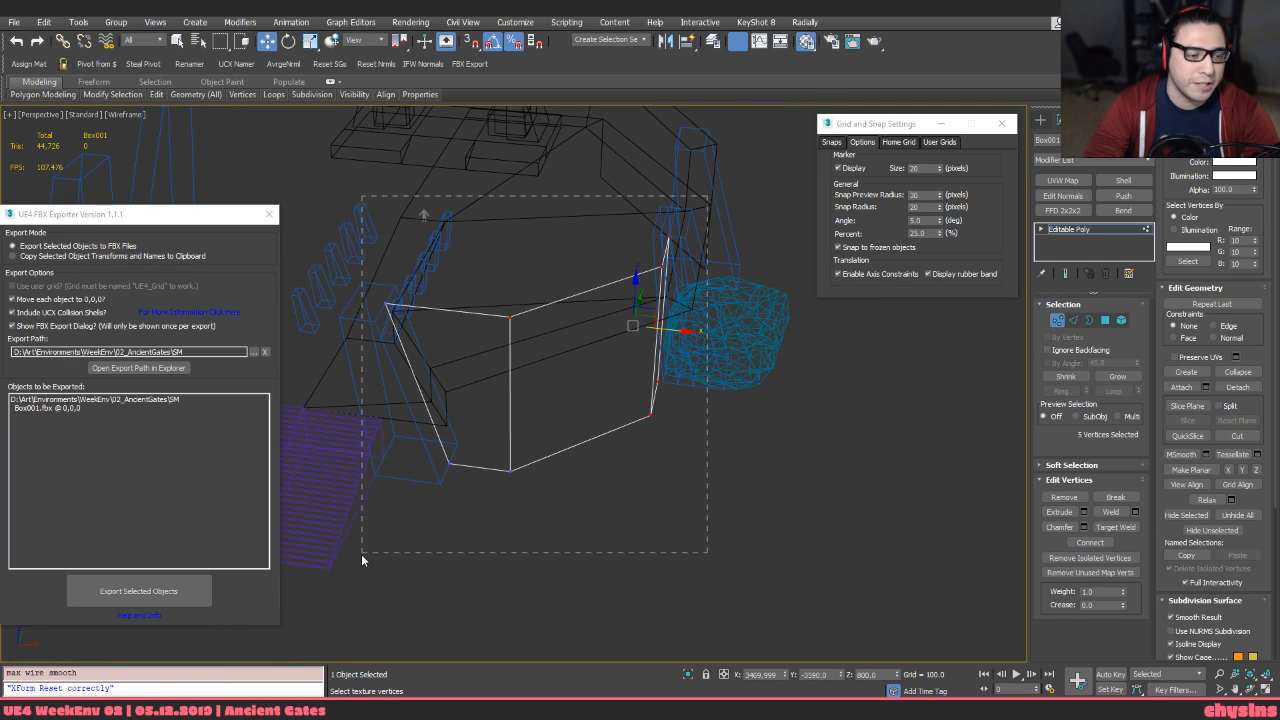
left_click_drag(472, 549, 482, 541)
key("F3")
scroll(557, 364, "up", 2)
scroll(530, 345, "up", 2)
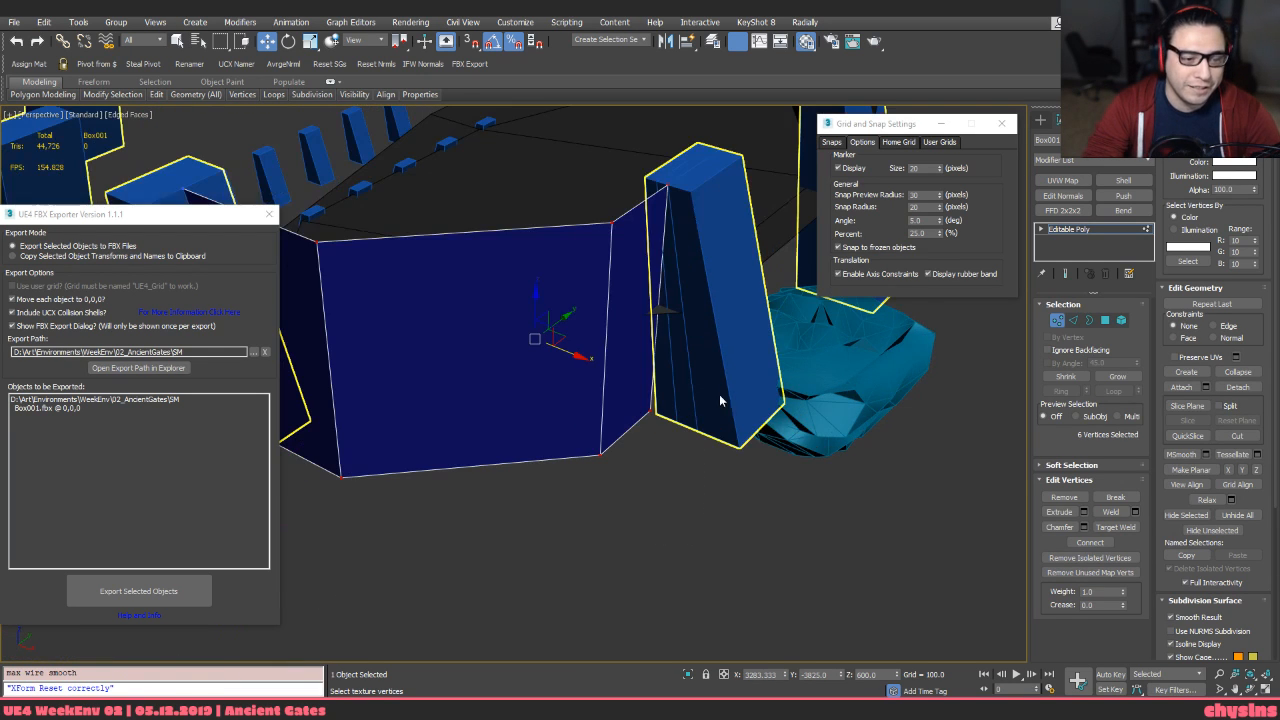
key("s")
left_click_drag(649, 413, 665, 417)
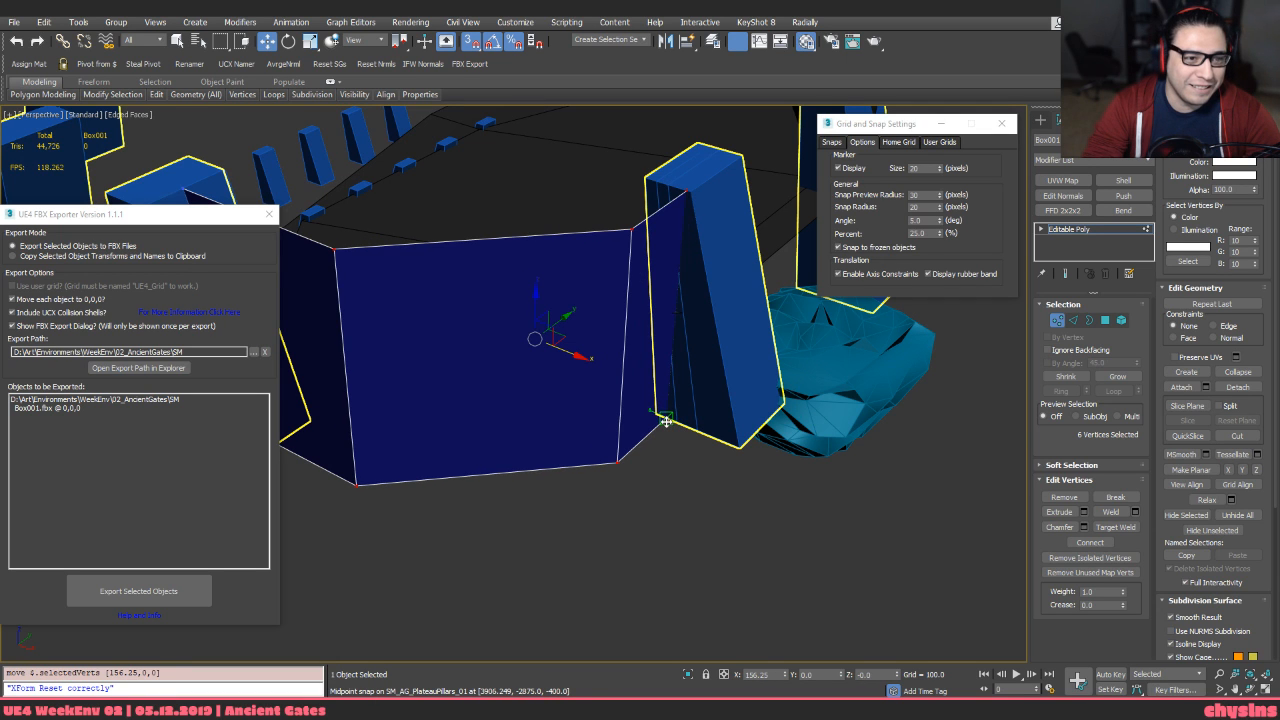
mouse_move(665, 420)
middle_mouse_down("alt")
mouse_move(697, 433)
mouse_move(710, 503)
mouse_move(707, 444)
mouse_move(713, 456)
mouse_move(742, 445)
mouse_move(706, 424)
mouse_move(632, 414)
mouse_move(665, 400)
mouse_move(600, 420)
mouse_move(680, 409)
middle_mouse_up("alt")
key("s")
key("1")
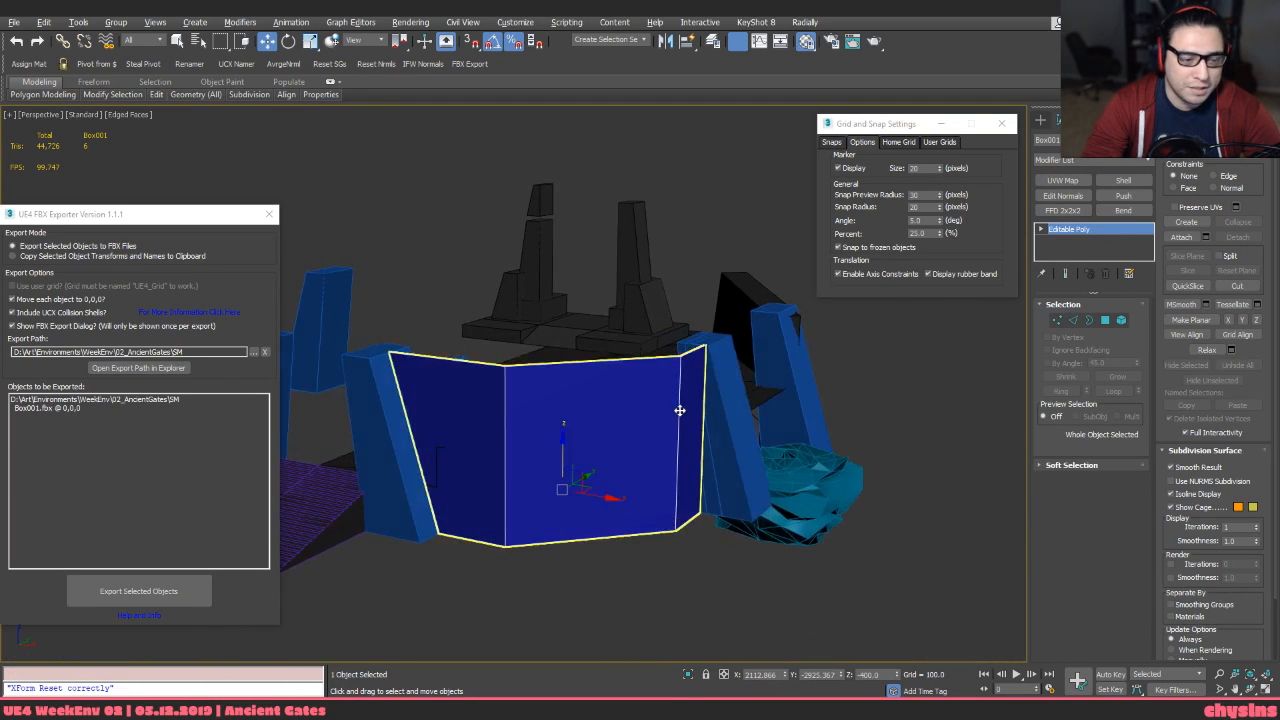
Switch to Unreal to look around the environment, and return to 3ds Max to view the wall
key("alt+Tab")
key("w")
right_click_drag(680, 415, 690, 407)
key("s")
key("alt+Tab")
middle_click_drag(646, 403, 623, 387, "alt")
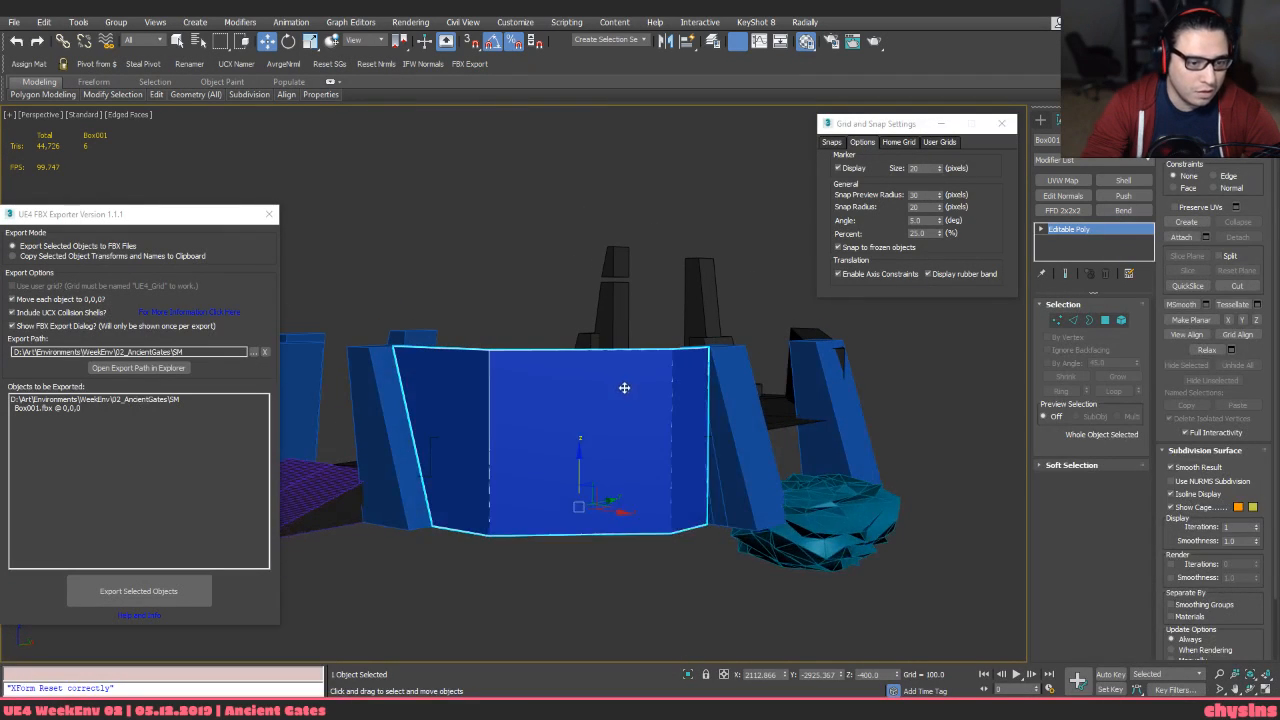
Turn on the Edge constraint and try sliding the wall's four top vertices down
key("1")
left_click_drag(375, 312, 792, 368)
middle_click_drag(579, 354, 594, 354, "alt")
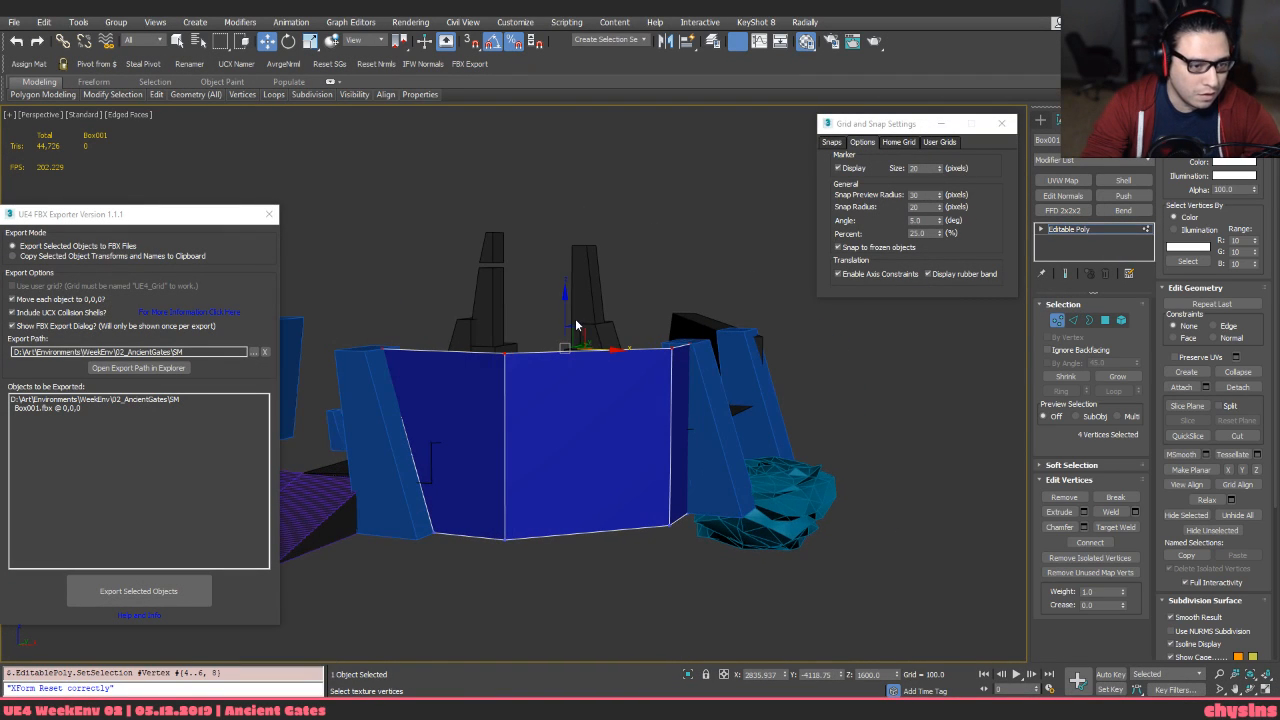
key("shift+x")
left_click_drag(565, 312, 591, 351)
key("ctrl+z")
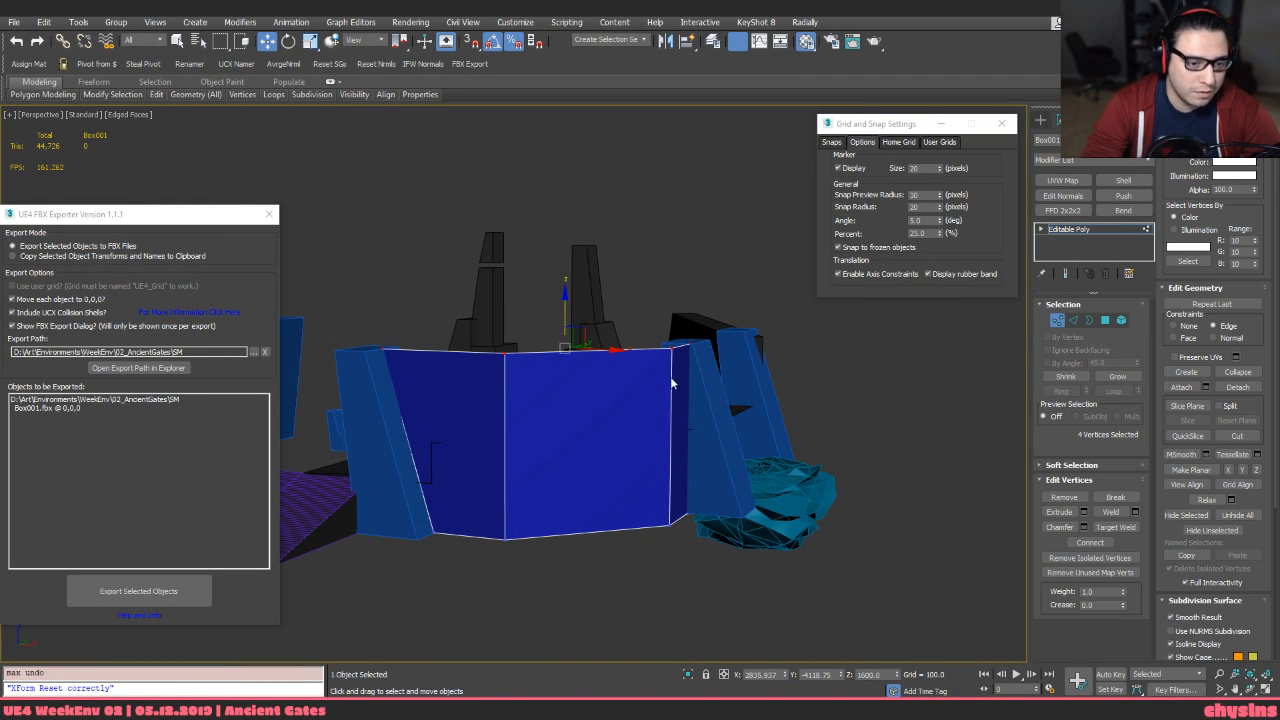
Connect the side pillar's vertical edge rings repeatedly to add horizontal loops, including ones at heights 1100 and 1350
key("1")
left_click(706, 381)
key("2")
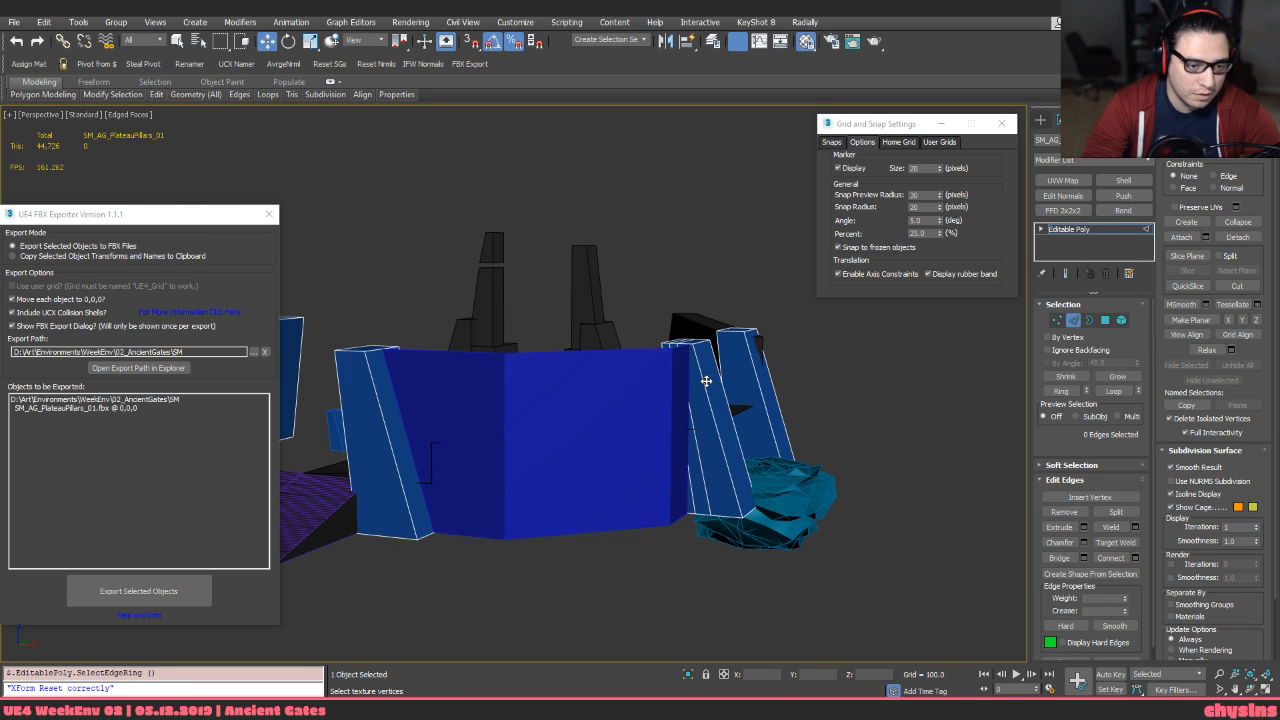
left_click(703, 380)
key("alt+r")
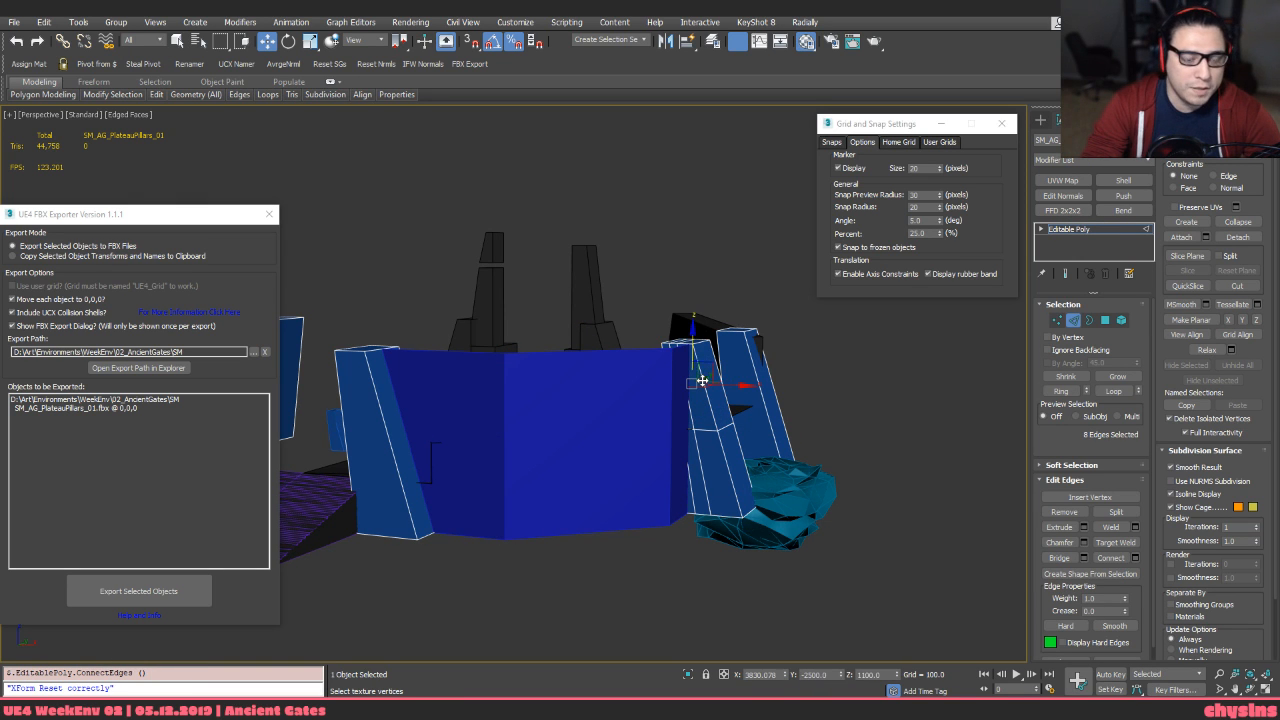
key("ctrl+shift+e")
key("2")
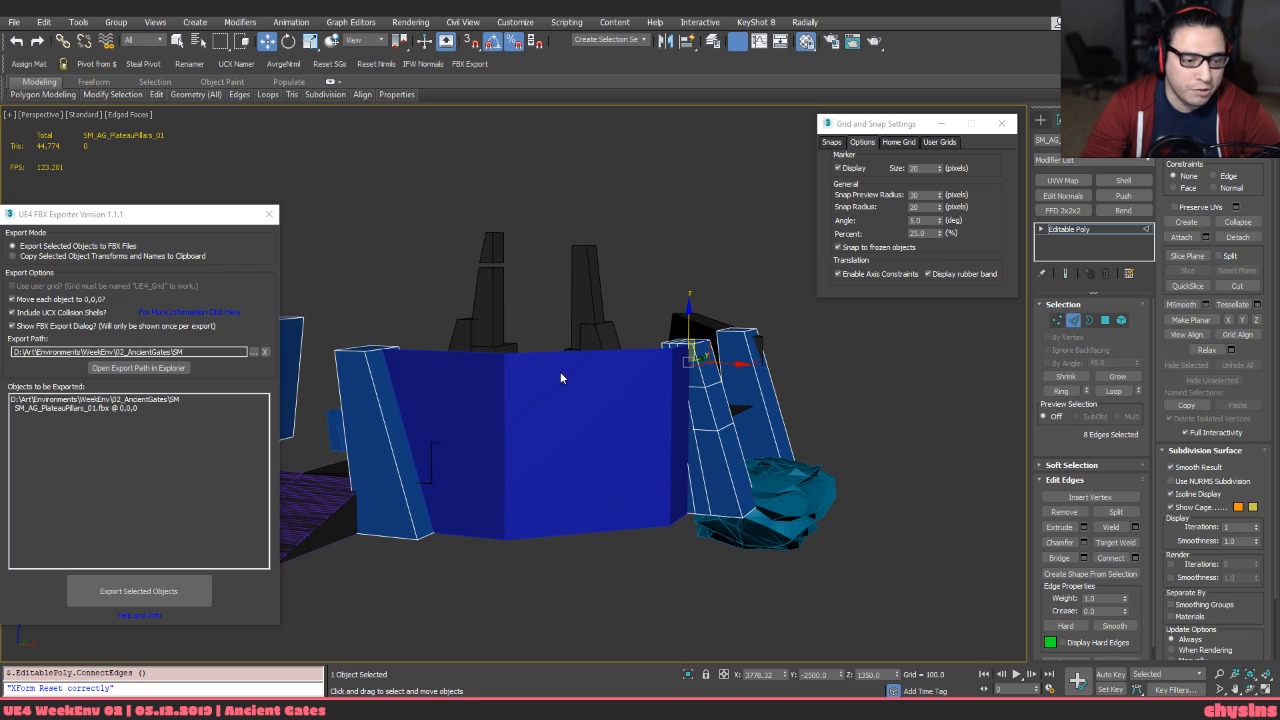
Slide the wall's four top vertices down along their edges and snap them to the side pillar's uppermost horizontal loop
left_click(560, 371)
middle_click_drag(557, 371, 537, 363, "alt")
key("1")
left_click_drag(352, 312, 730, 376)
middle_click_drag(730, 376, 698, 369, "alt")
scroll(656, 348, "up", 3)
scroll(520, 336, "up", 2)
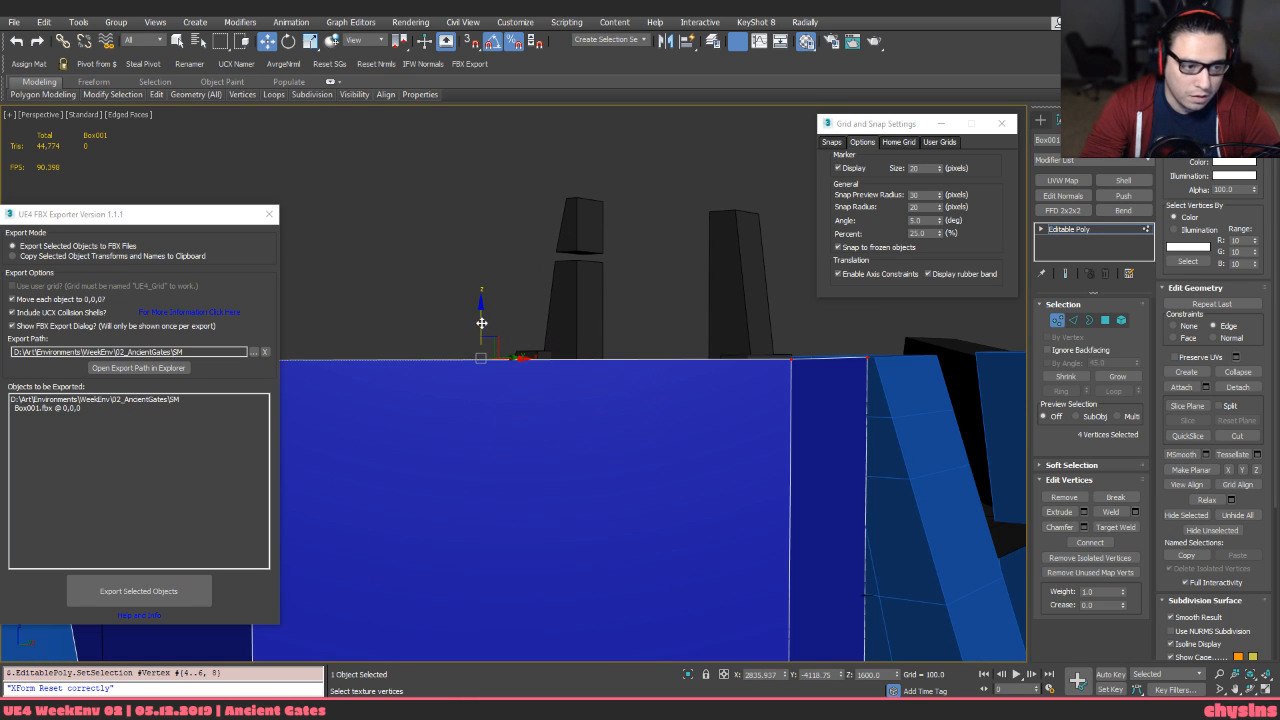
left_click_drag(481, 323, 483, 341)
key("s")
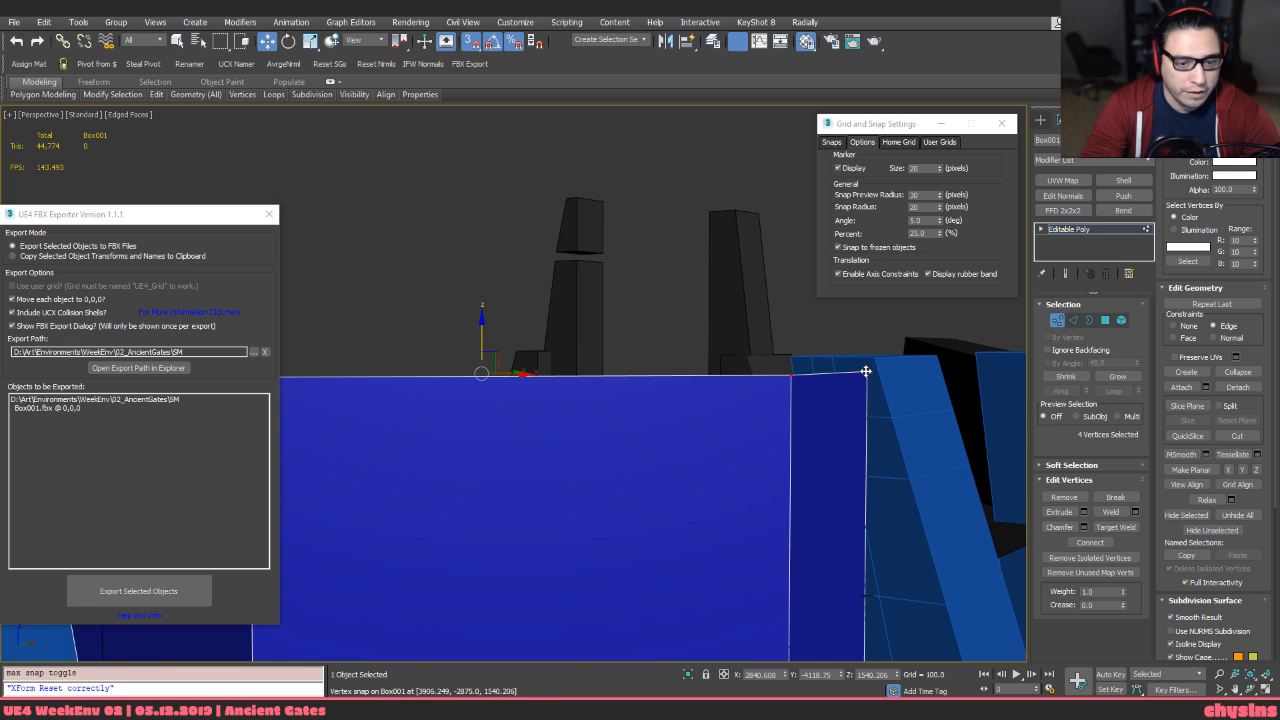
left_click_drag(862, 380, 894, 420)
middle_click_drag(677, 491, 731, 422, "alt")
key("1")
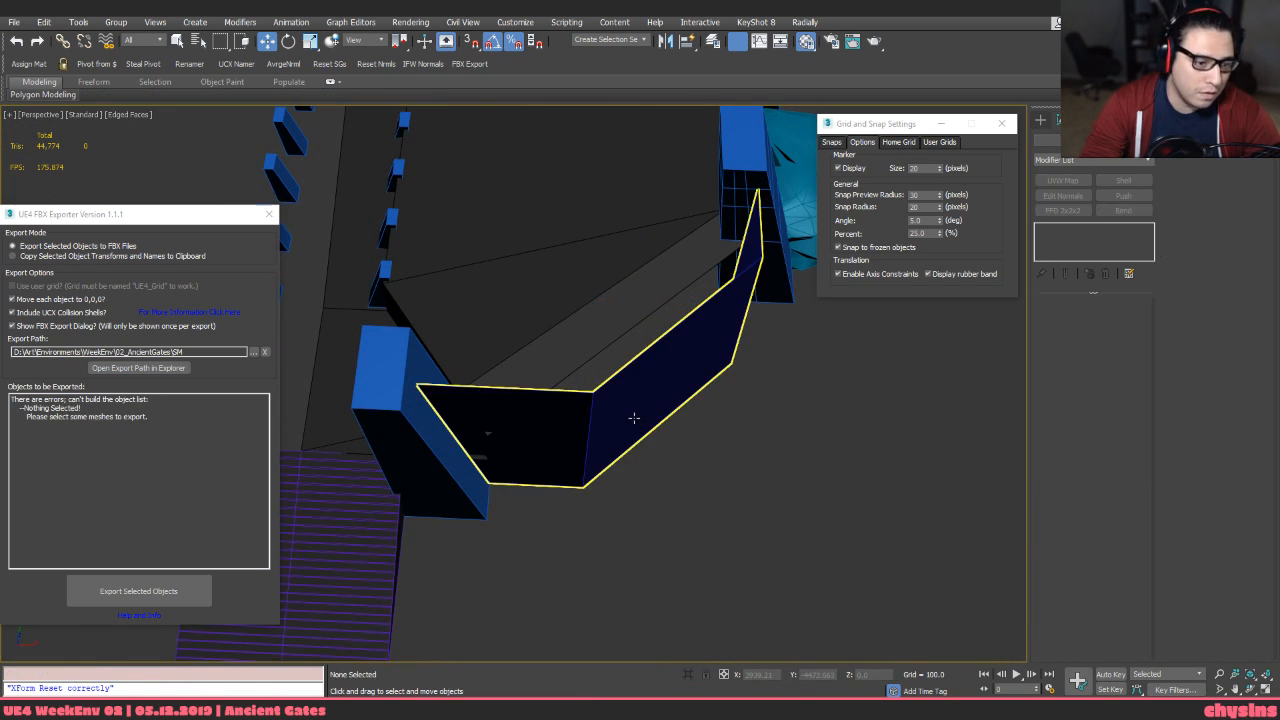
Examine the lowered wall against the pillars and plateau from several angles, with edged faces toggled
middle_click_drag(634, 420, 550, 301, "alt")
scroll(626, 329, "down", 8)
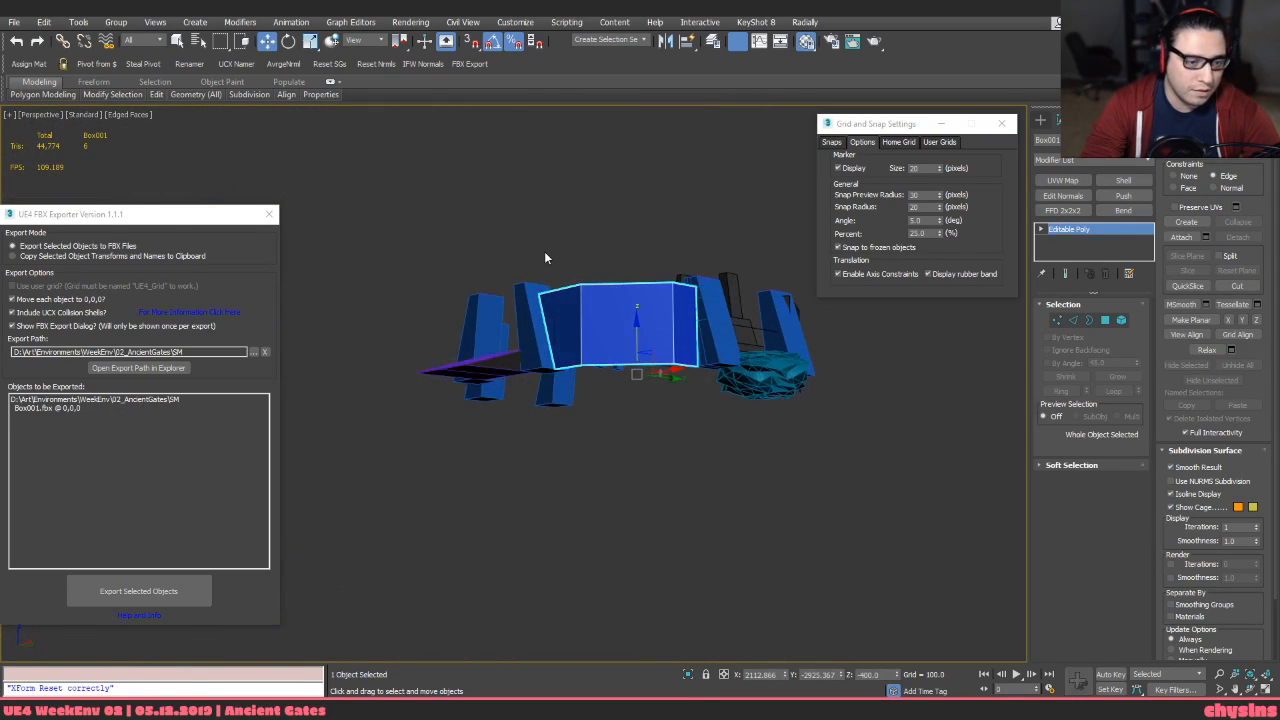
left_click(544, 252)
key("F4")
middle_click_drag(544, 252, 691, 497, "alt")
left_click(655, 400)
middle_click_drag(655, 400, 603, 408, "alt")
left_click(659, 470)
left_click(631, 380)
Frame the wall in the Top view and compare its footprint with the pillars and plateau in wireframe
key("t")
key("z")
scroll(605, 440, "down", 3)
key("F3")
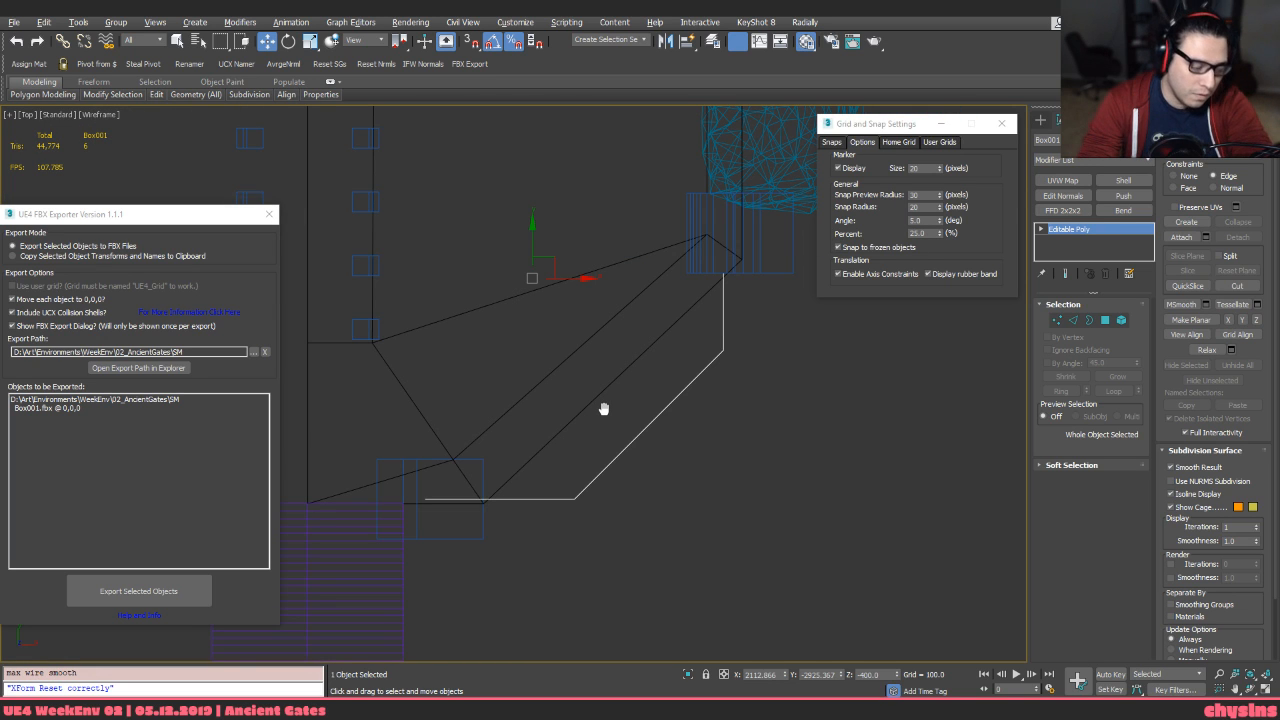
key("F3")
left_click(485, 506, "ctrl")
key("F3")
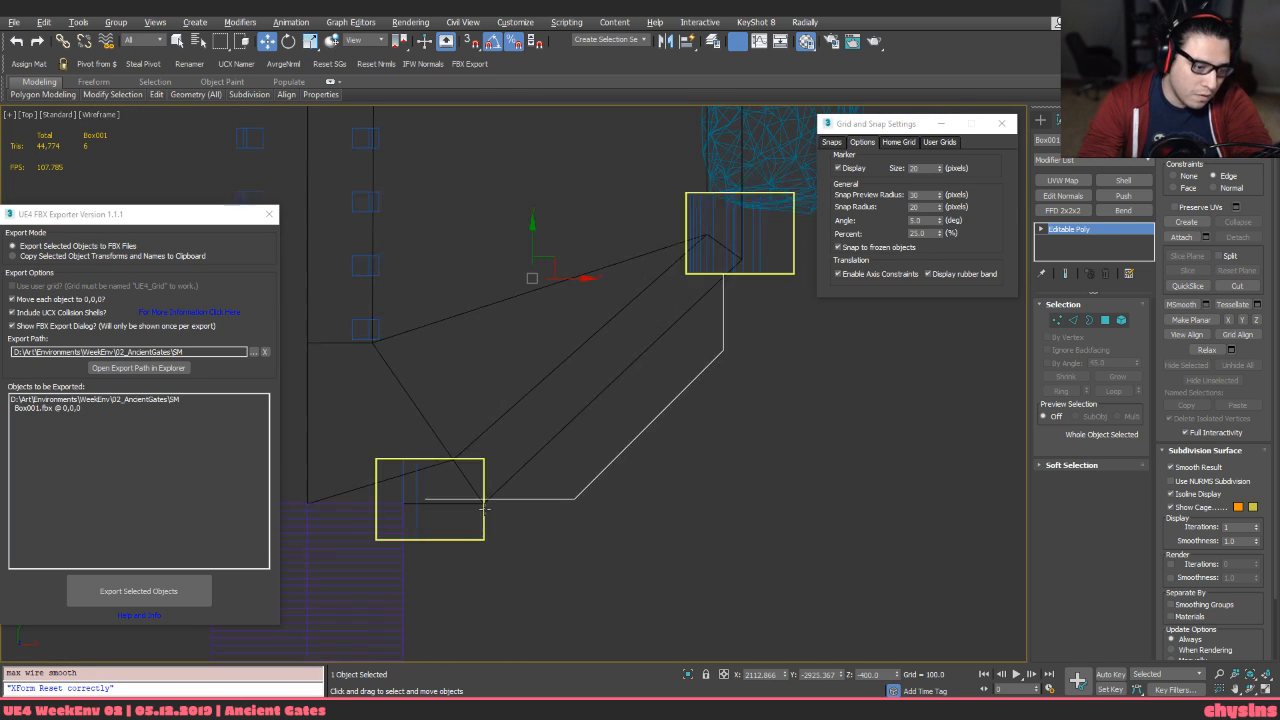
Isolate the plateau pillars object from the wall and the rest of the scene
mouse_move(634, 442)
middle_mouse_down()
mouse_move(640, 406)
mouse_move(731, 283)
mouse_move(720, 283)
middle_mouse_up()
key("F3")
scroll(710, 263, "up", 4)
key("F3")
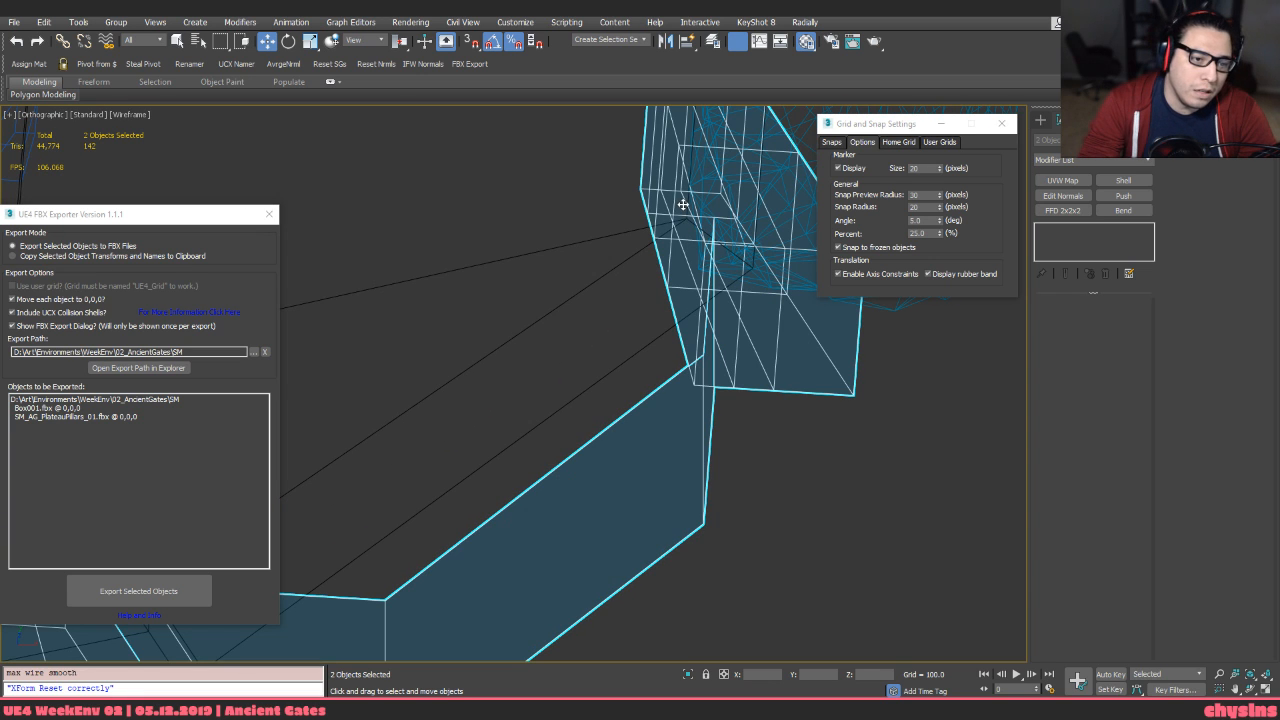
left_click(666, 207)
left_click(689, 675)
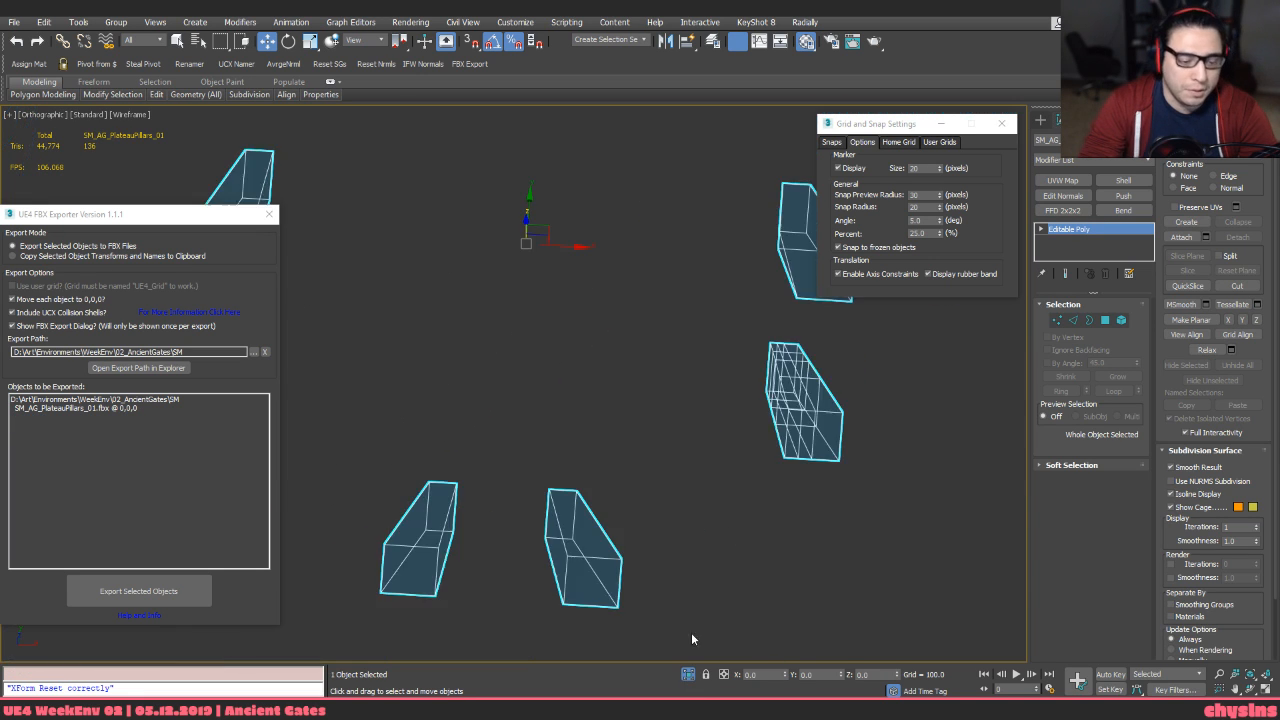
Remove the two extra vertical edge loops from the subdivided side pillar, working in shaded edged-faces display
key("F3")
middle_click_drag(804, 392, 806, 410)
scroll(822, 431, "up", 4)
key("F4")
scroll(780, 402, "up", 2)
key("2")
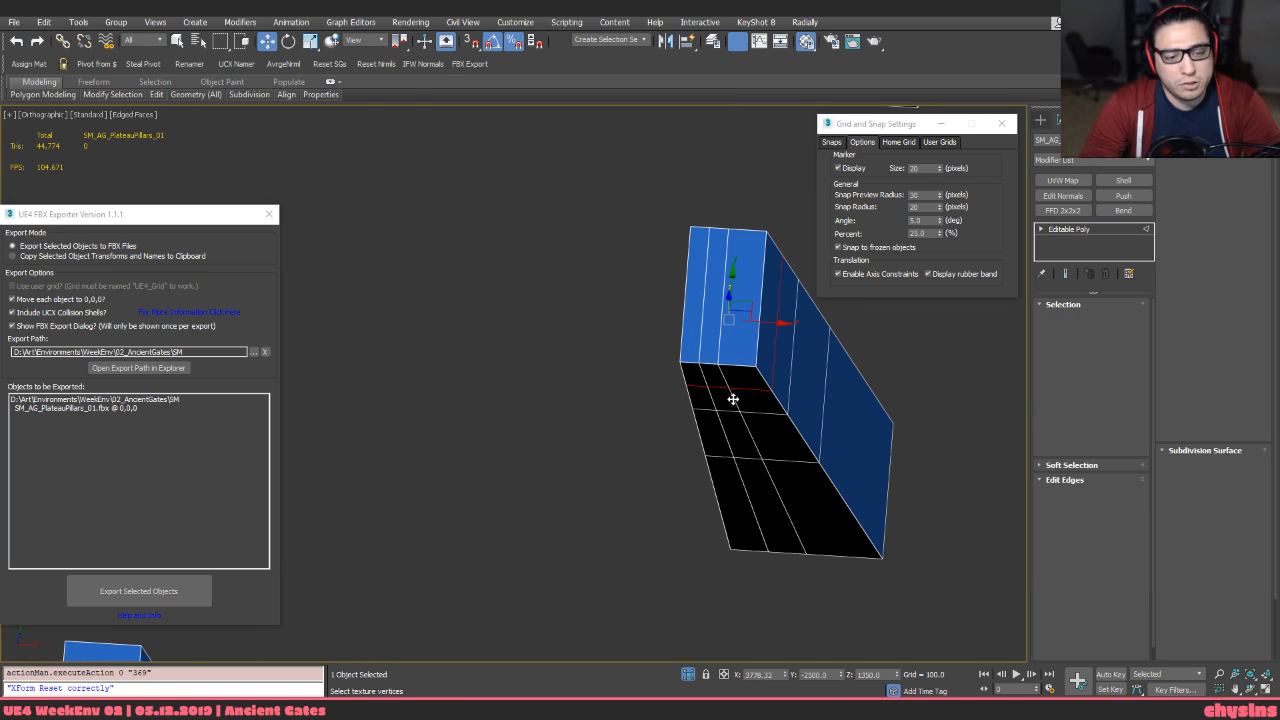
double_click(734, 400)
key("ctrl+BackSpace")
key("q")
double_click(717, 400)
key("ctrl+BackSpace")
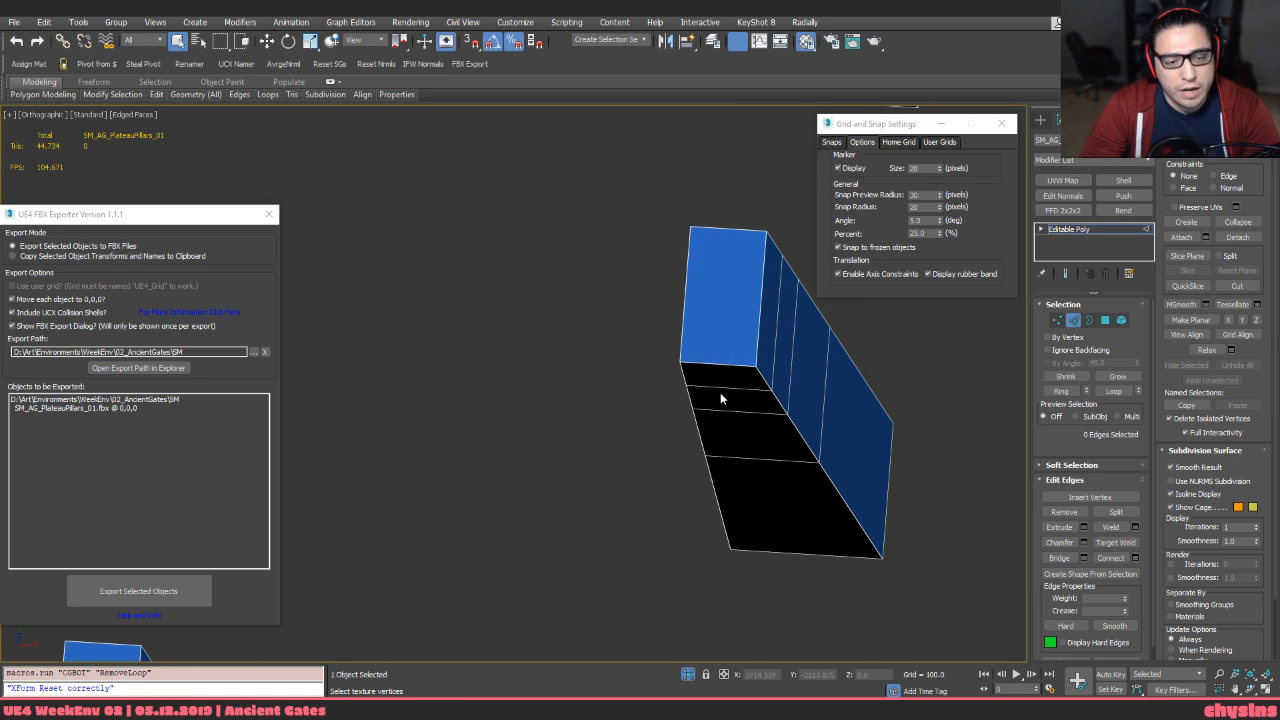
Remove the extra horizontal edge loops from the side pillar and exit isolation to show the full scene
left_click(721, 389)
key("ctrl+BackSpace")
left_click(737, 415)
left_click(750, 414)
key("ctrl+BackSpace")
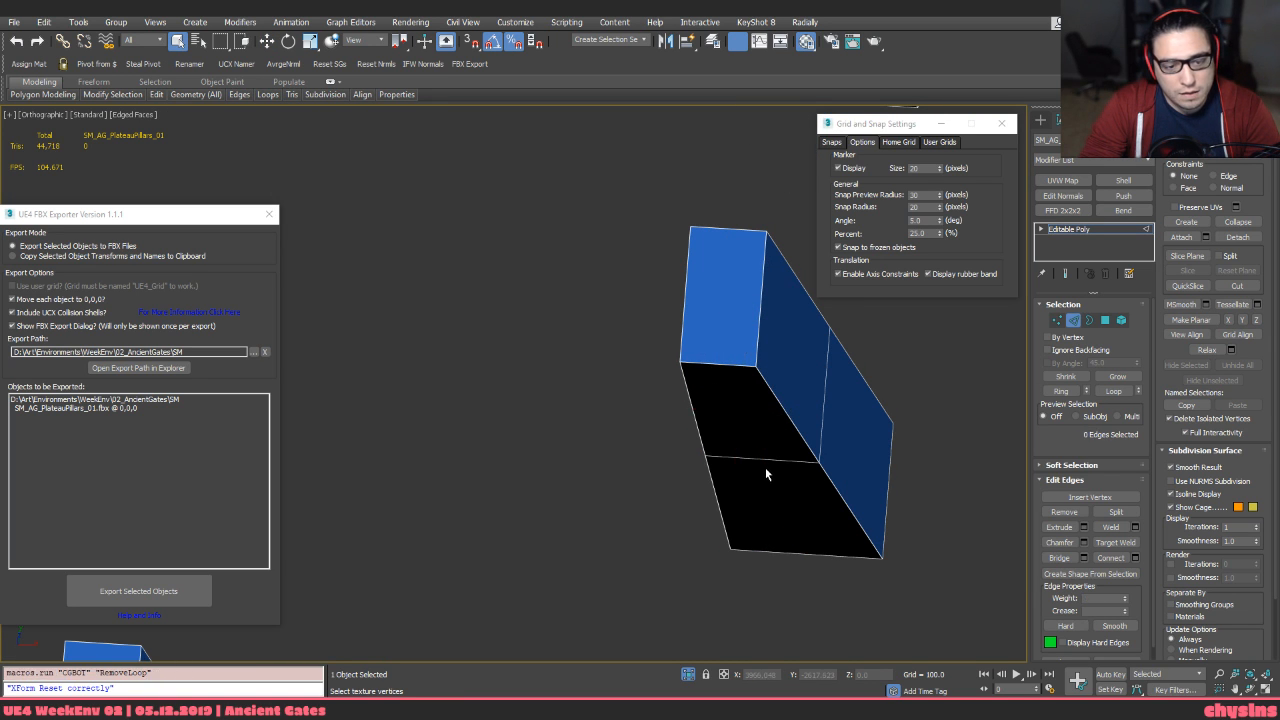
left_click(767, 461)
key("ctrl+BackSpace")
scroll(768, 466, "down", 4)
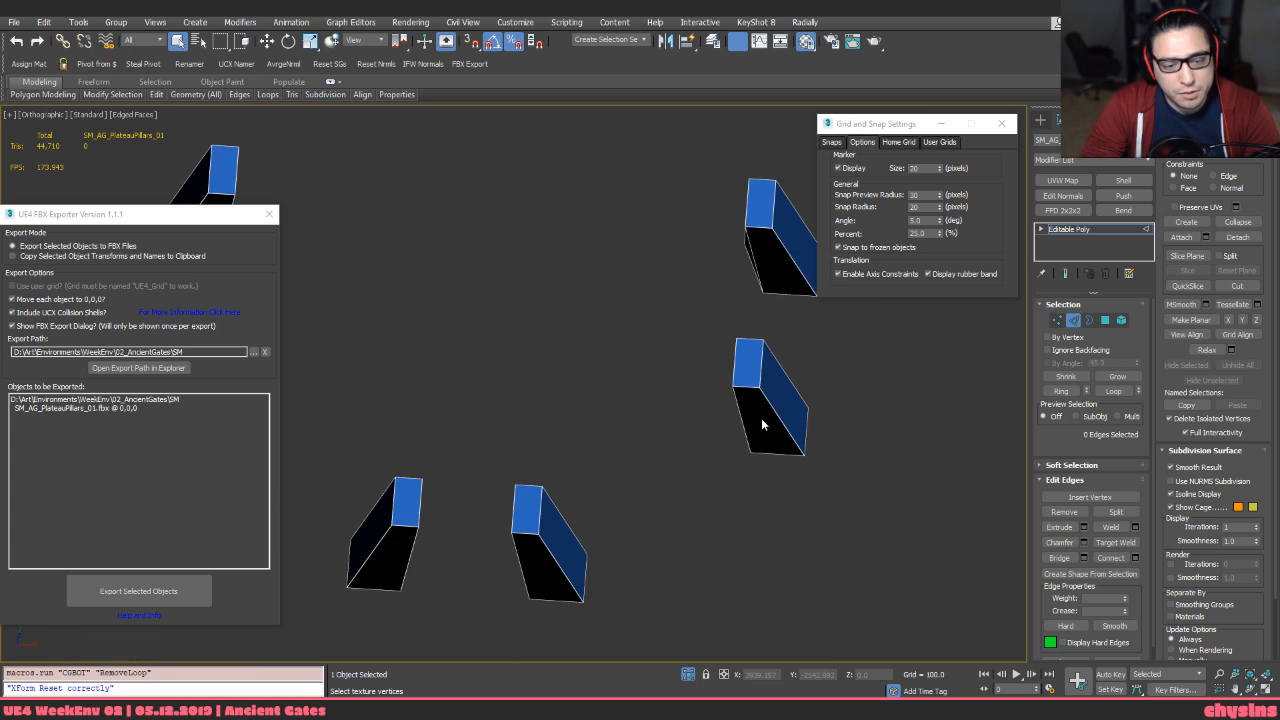
left_click(688, 674)
scroll(765, 473, "down", 5)
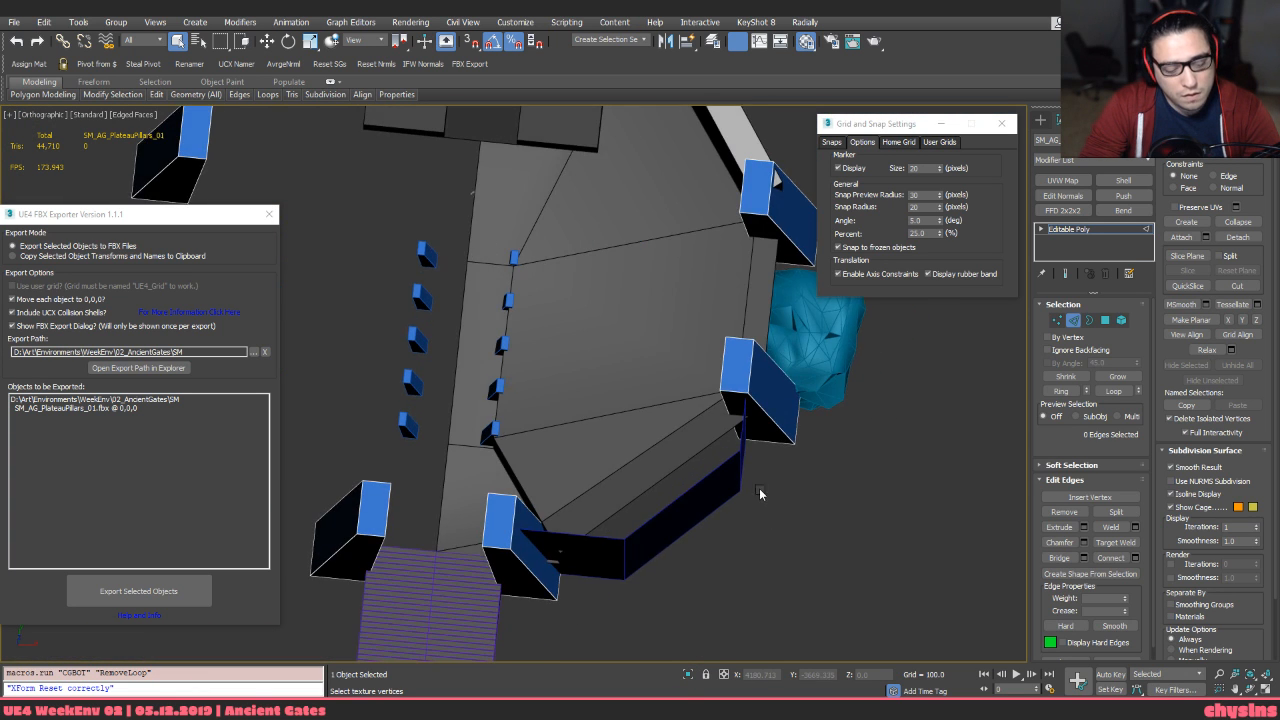
Select the pillars together with the wall and examine how they meet from the Top view and several oblique angles
key("t")
key("2")
key("q")
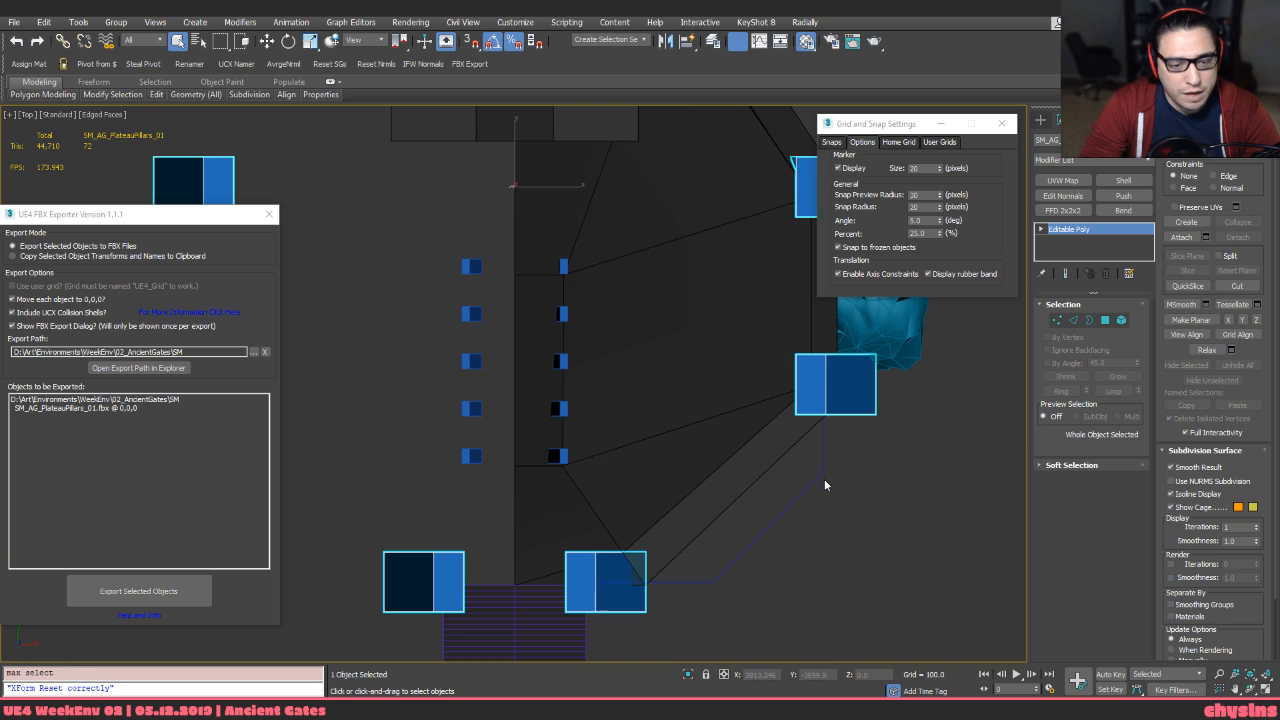
left_click(824, 479, "ctrl")
middle_click_drag(824, 479, 765, 429, "alt")
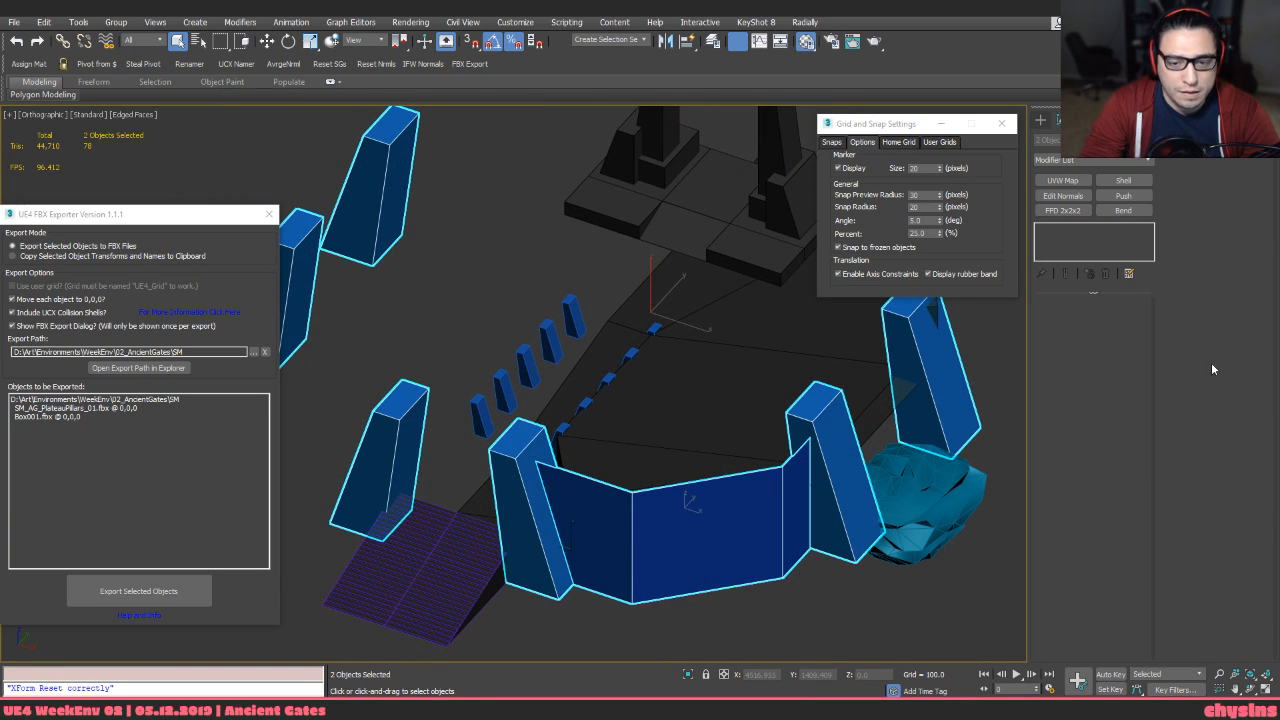
middle_click_drag(785, 500, 768, 443)
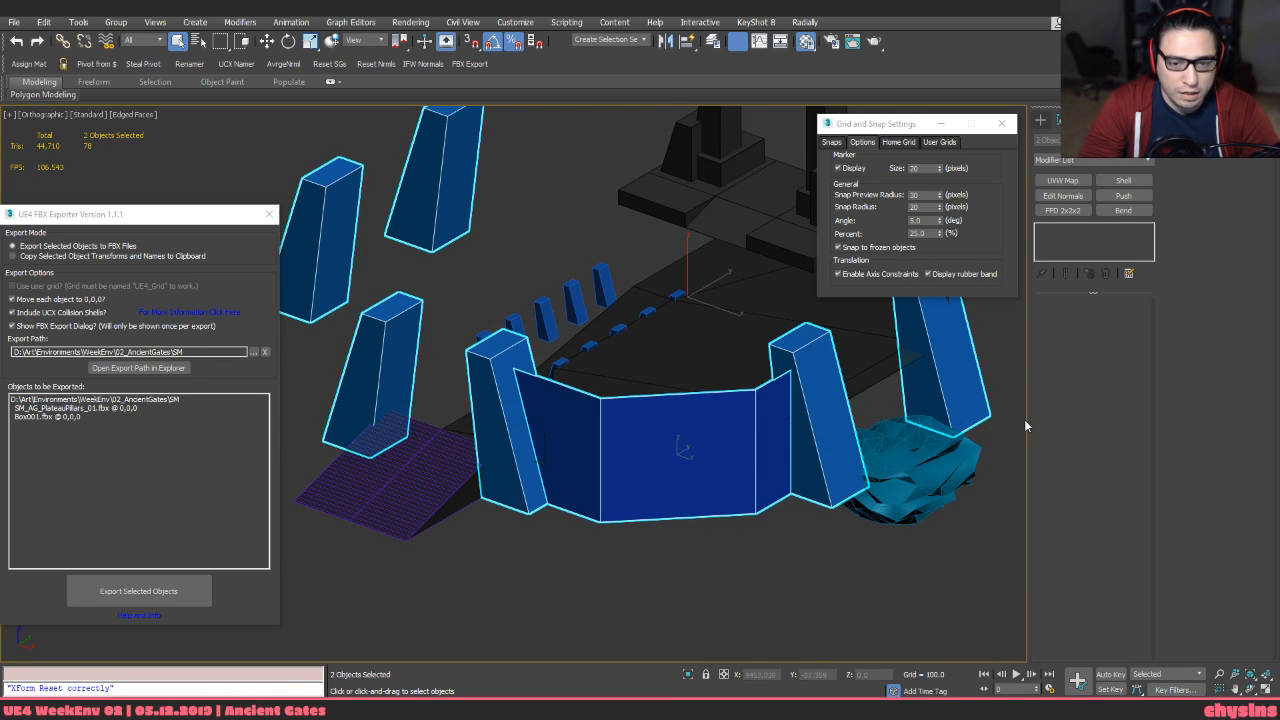
middle_click_drag(719, 478, 577, 453, "alt")
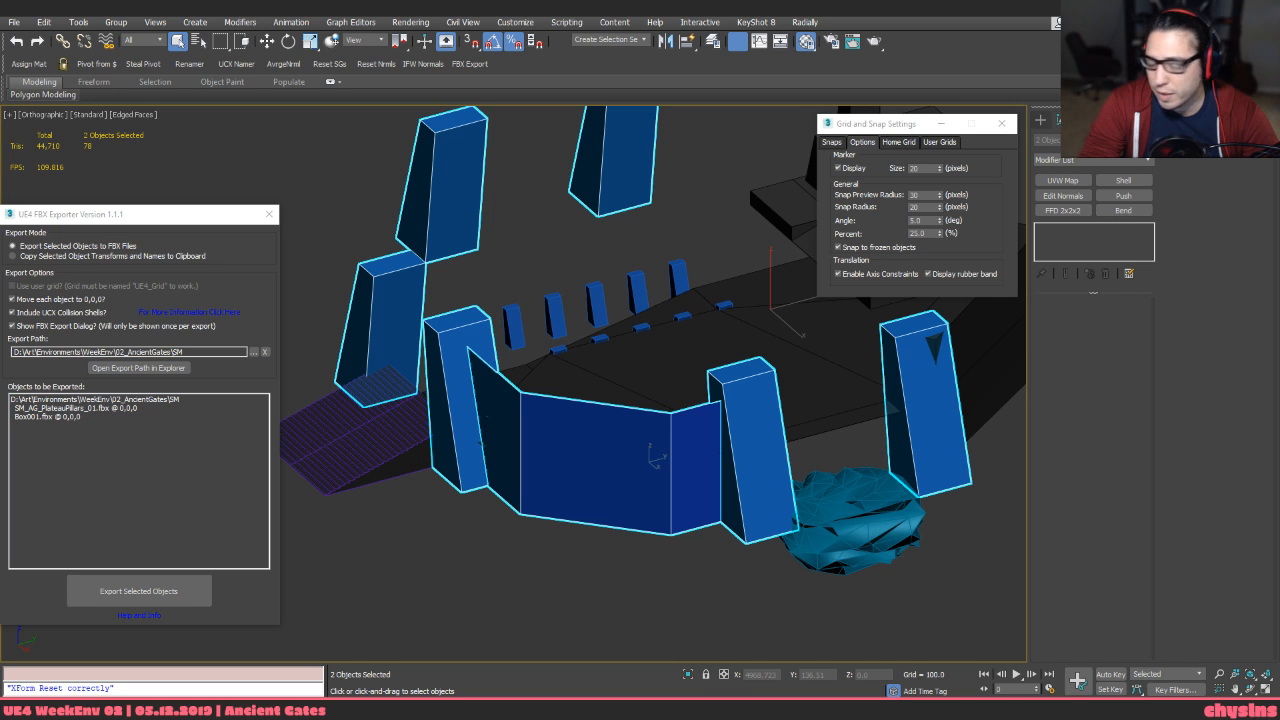
middle_click_drag(483, 435, 463, 479)
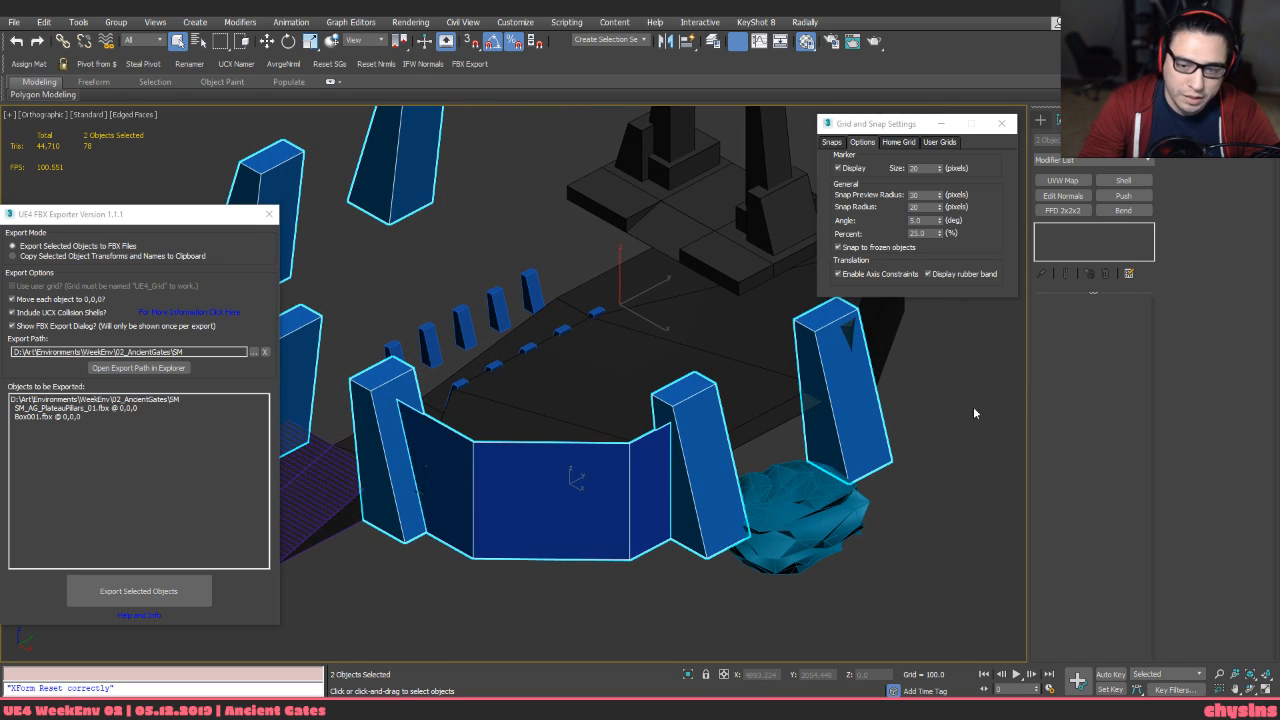
middle_click_drag(973, 406, 1000, 410, "alt")
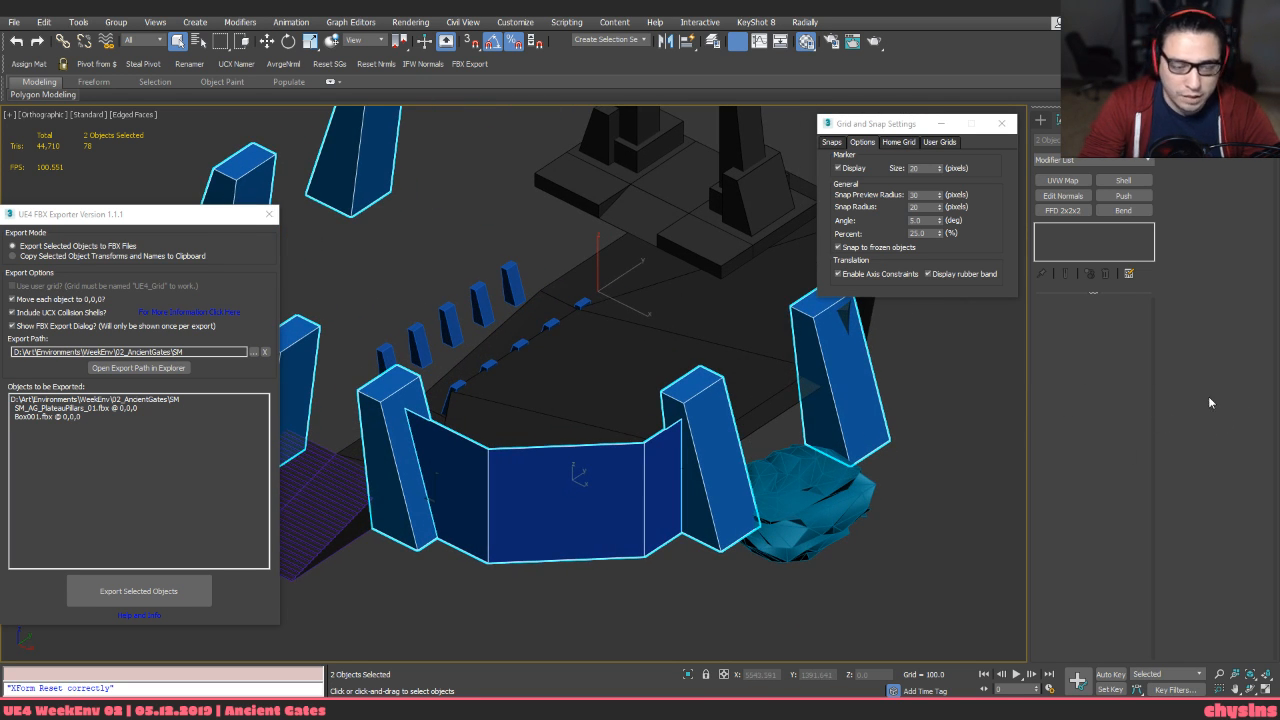
middle_click_drag(532, 381, 600, 530)
Select only the wall and examine it in the Perspective view, in wireframe and shaded display
left_click(640, 594)
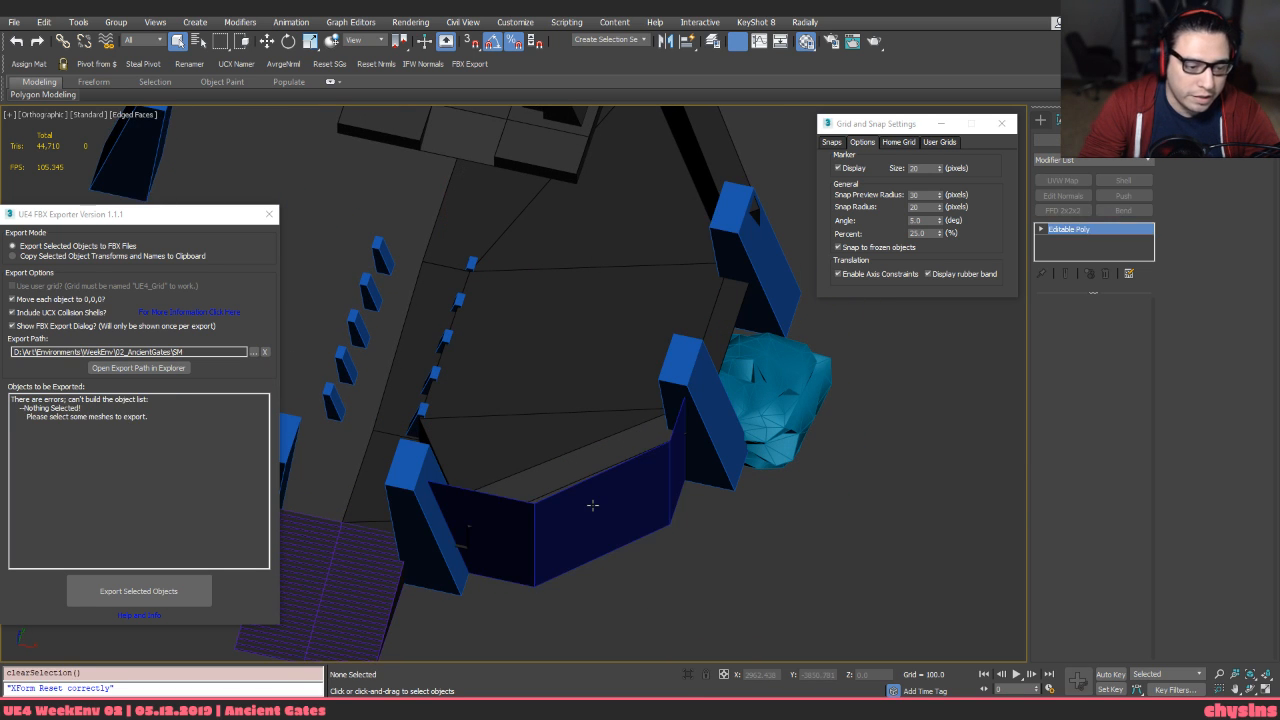
left_click(592, 505)
key("p")
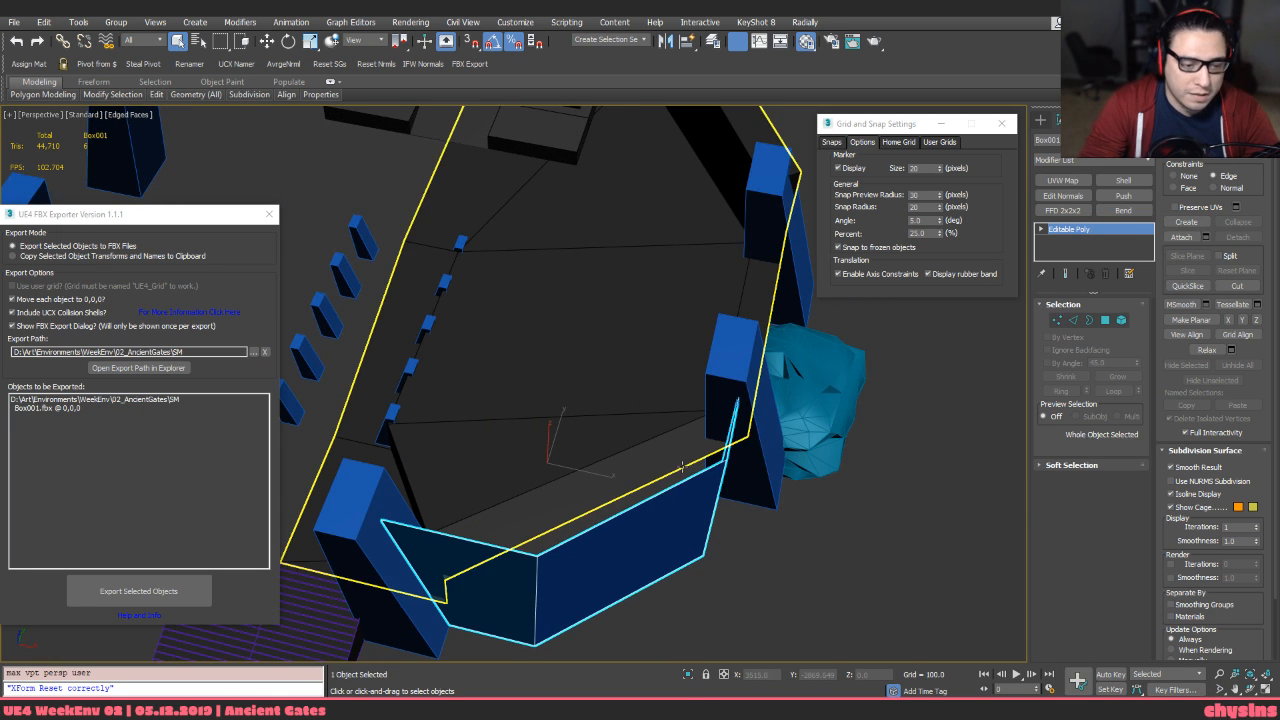
mouse_move(682, 467)
middle_mouse_down("alt")
mouse_move(700, 410)
mouse_move(731, 374)
mouse_move(701, 370)
mouse_move(740, 474)
mouse_move(736, 424)
mouse_move(761, 463)
mouse_move(752, 408)
mouse_move(760, 420)
middle_mouse_up("alt")
key("F3")
key("F3")
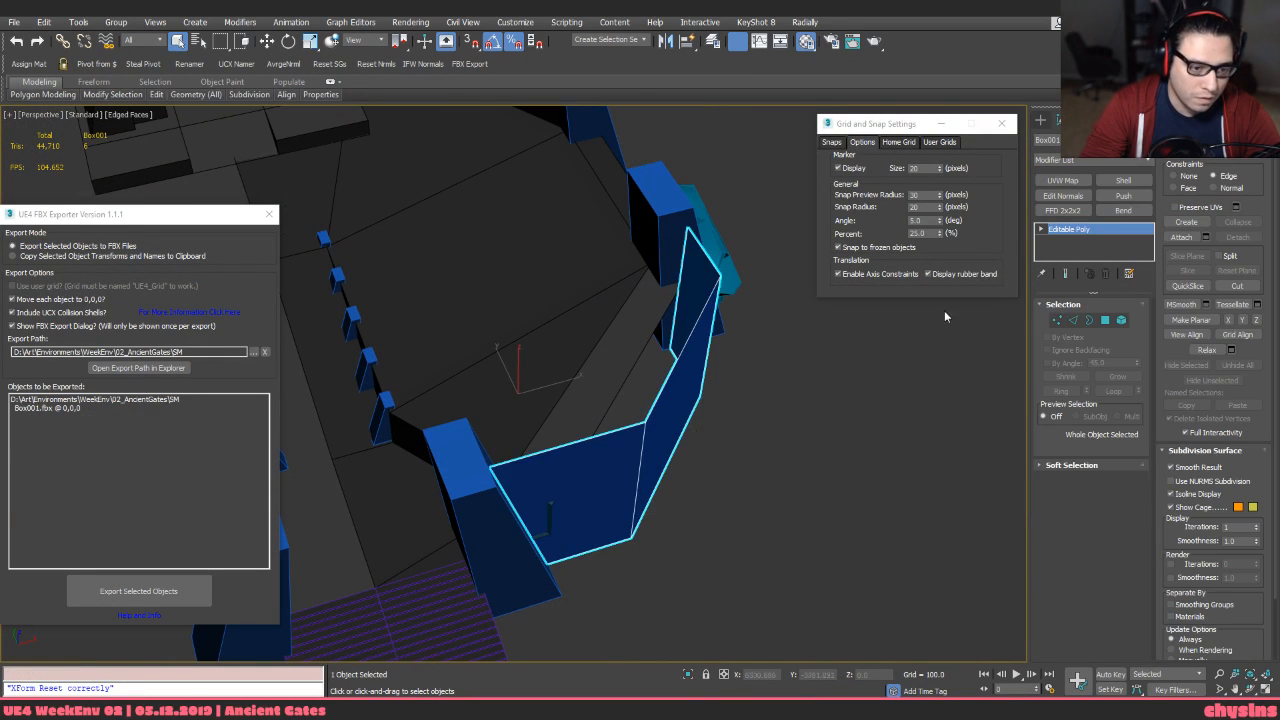
key("w")
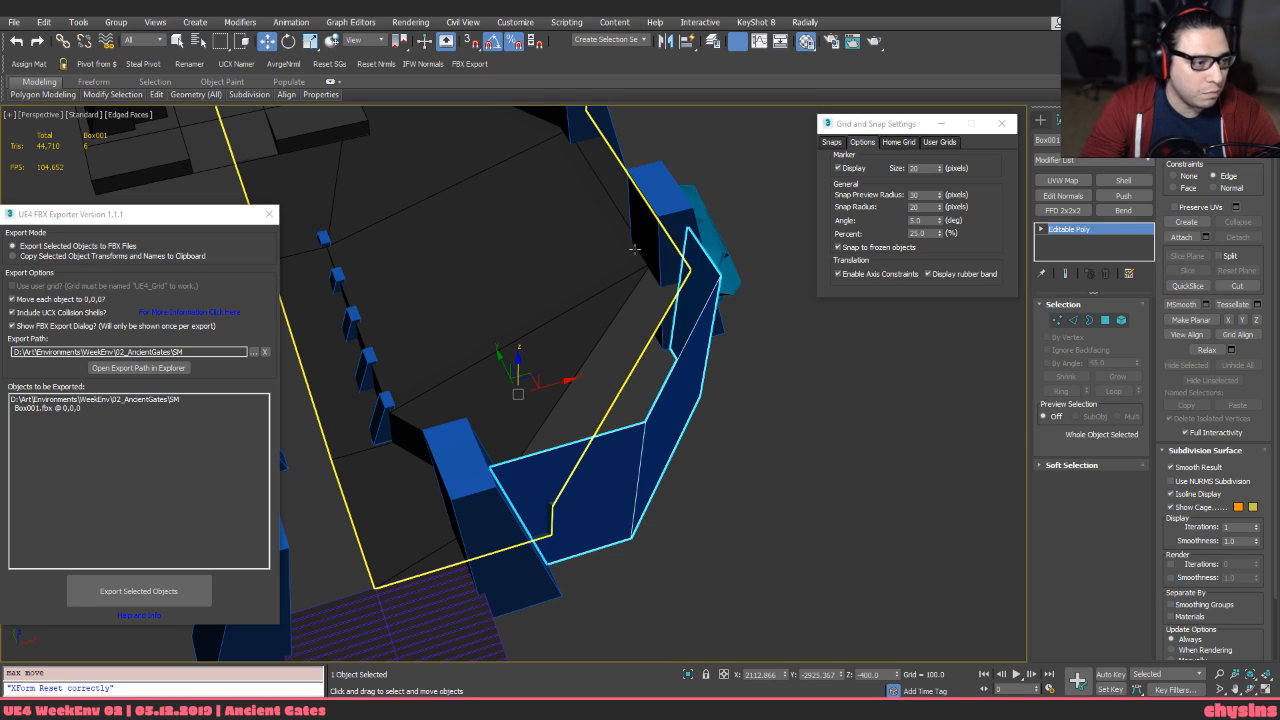
left_click_drag(188, 223, 195, 253)
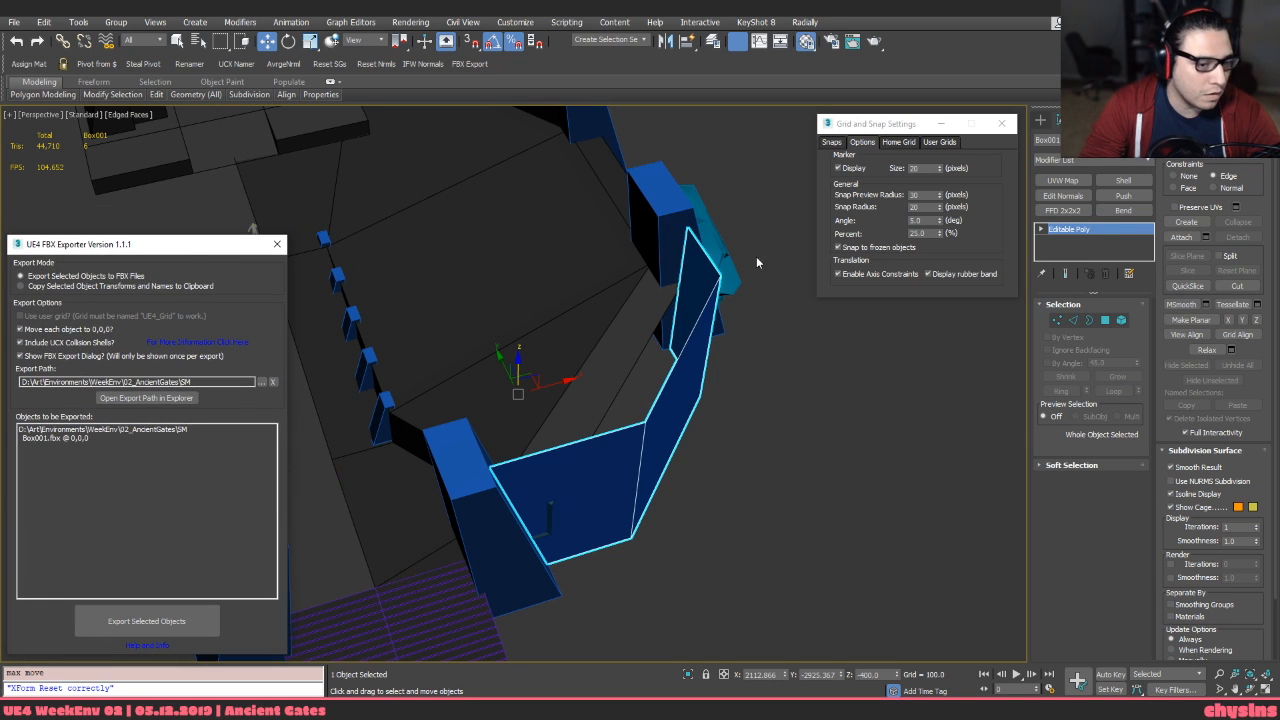
left_click(814, 406)
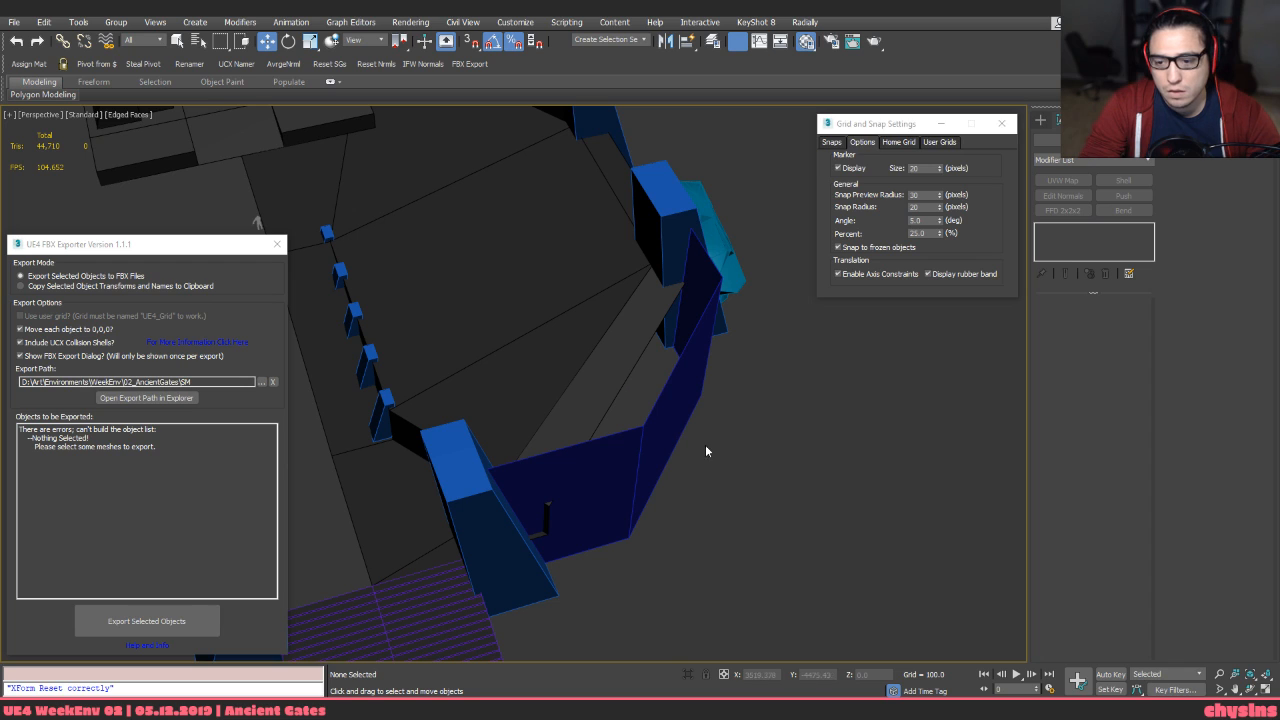
left_click(677, 448)
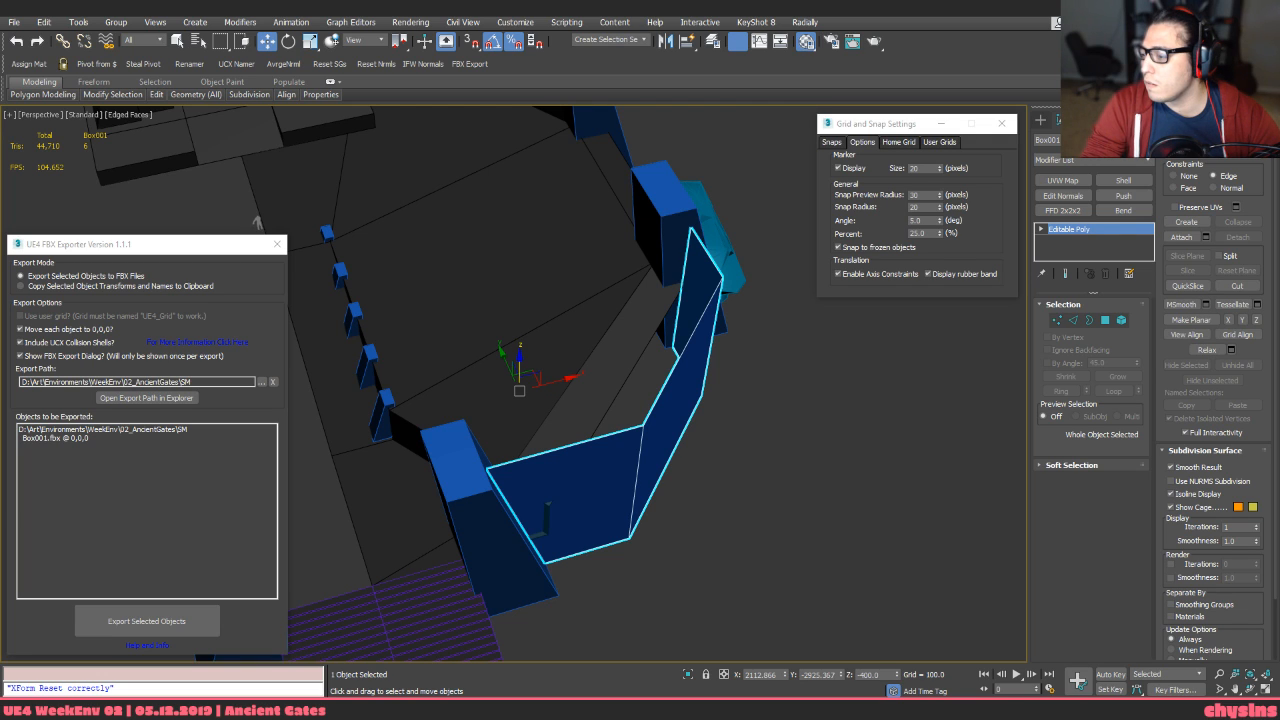
key("alt+Tab")
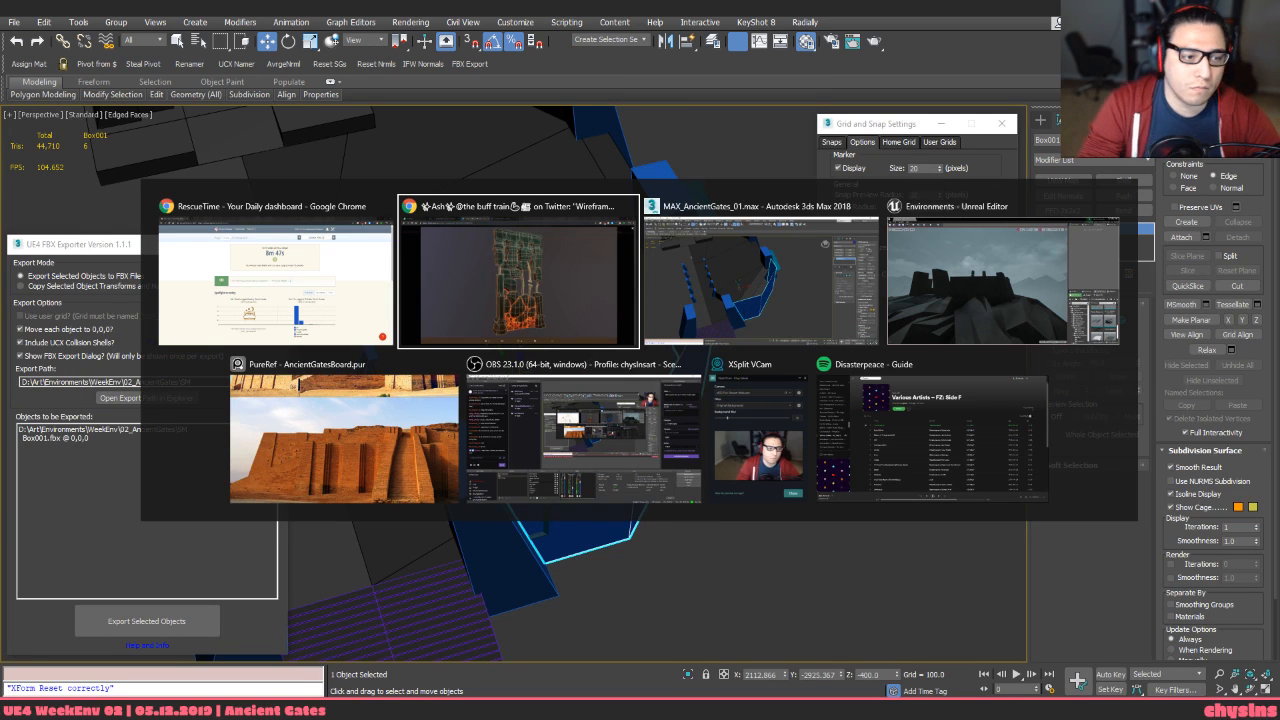
key("alt+Tab")
key("alt+Tab")
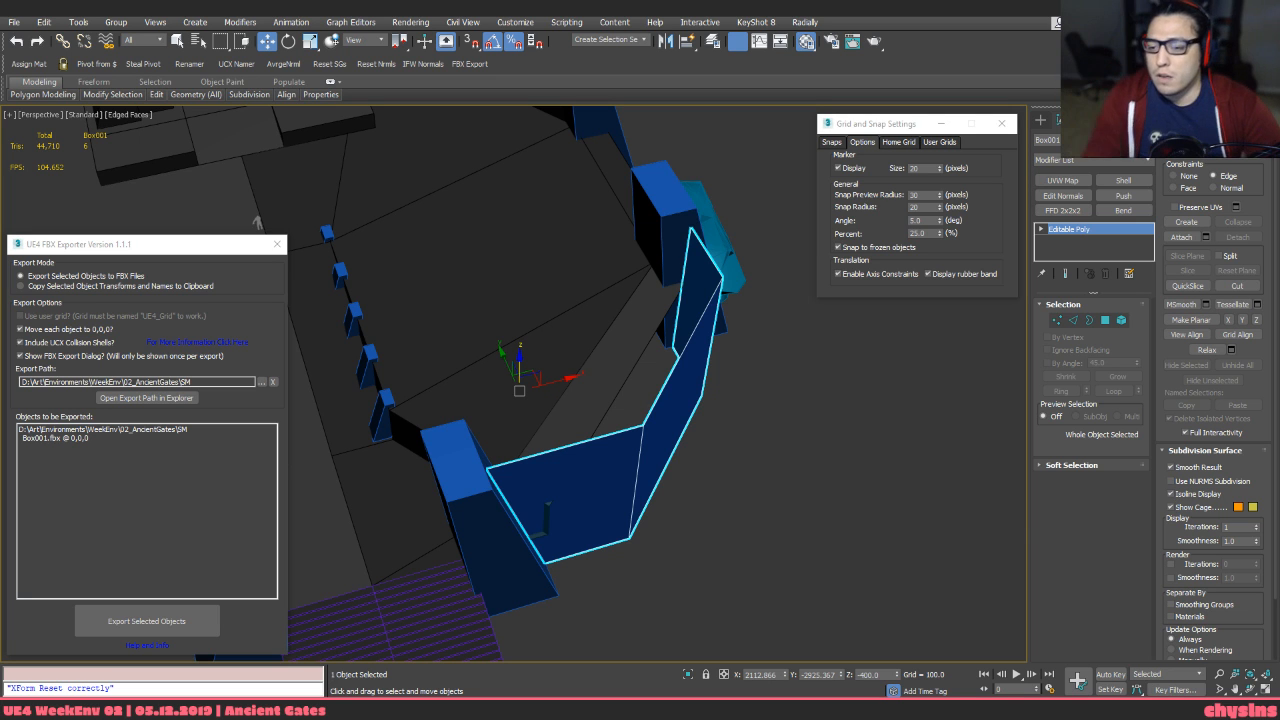
key("alt+Tab")
key("alt+Tab")
key("alt+Tab")
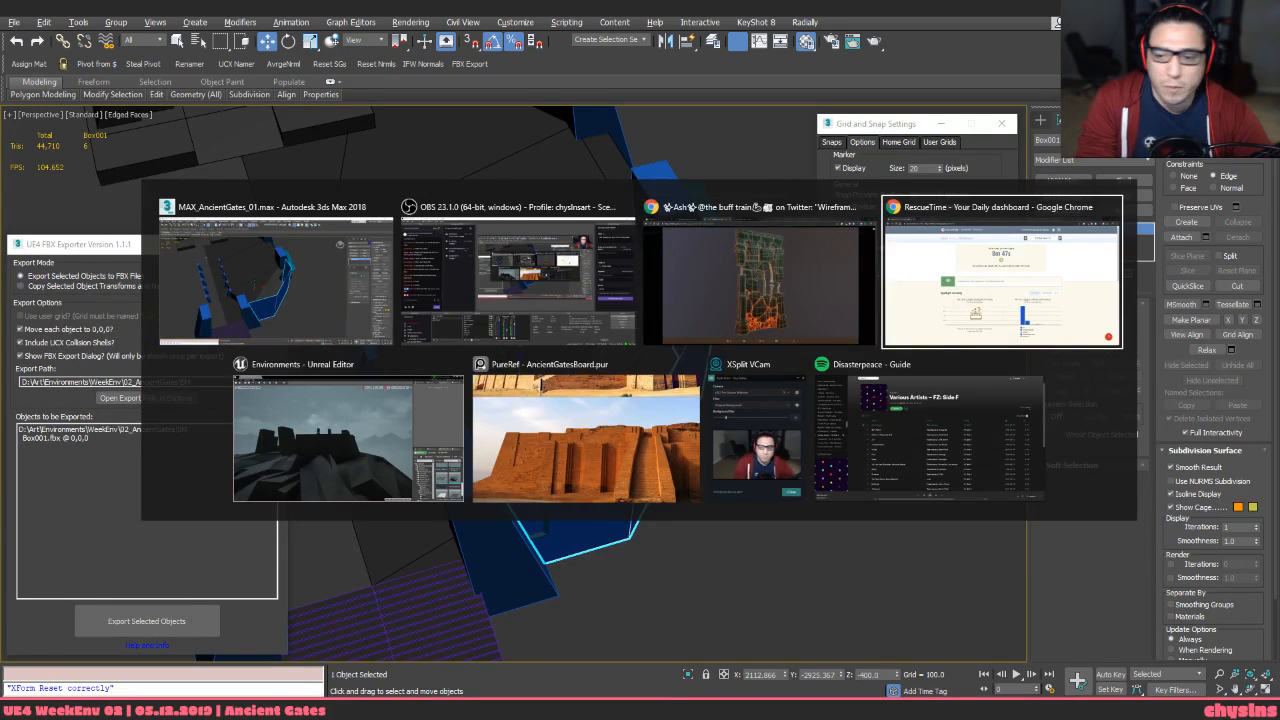
key("alt+Tab")
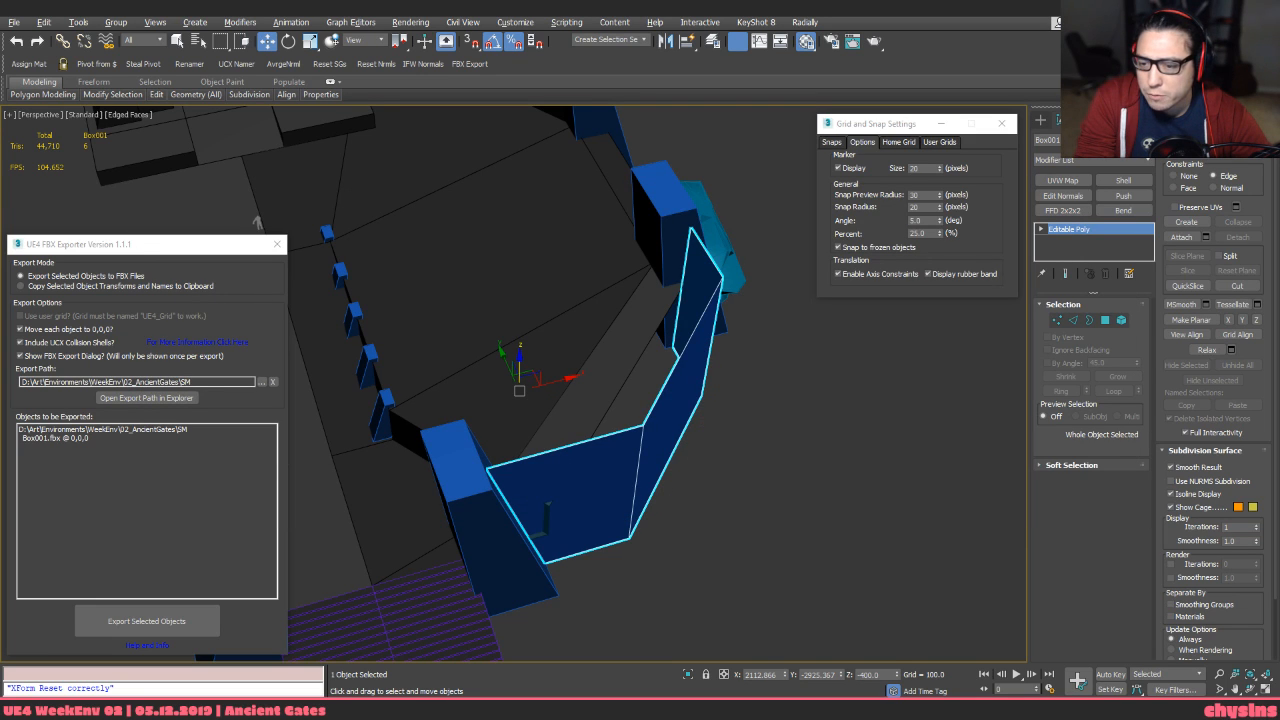
key("alt+Tab")
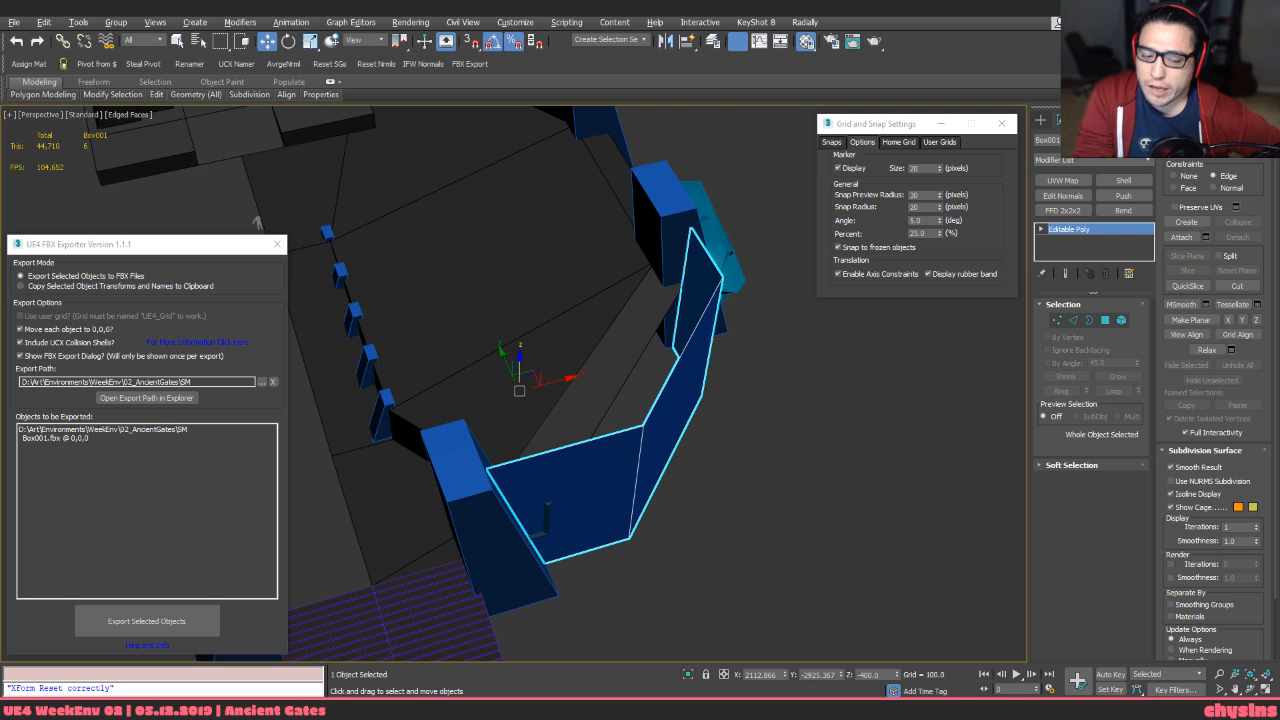
Examine the overall layout in perspective, selecting the plateau, the gate and the plateau pillars one at a time
middle_click_drag(575, 471, 689, 511, "alt")
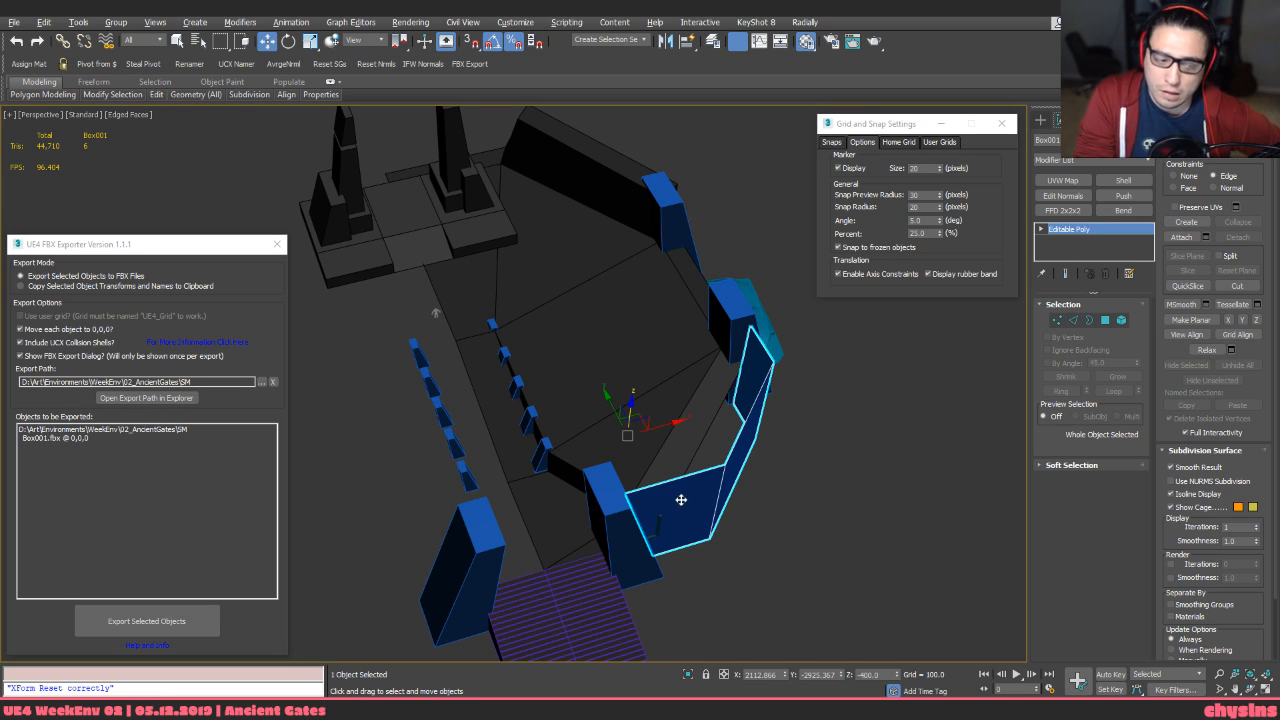
middle_click_drag(637, 515, 619, 405)
scroll(619, 405, "down", 4)
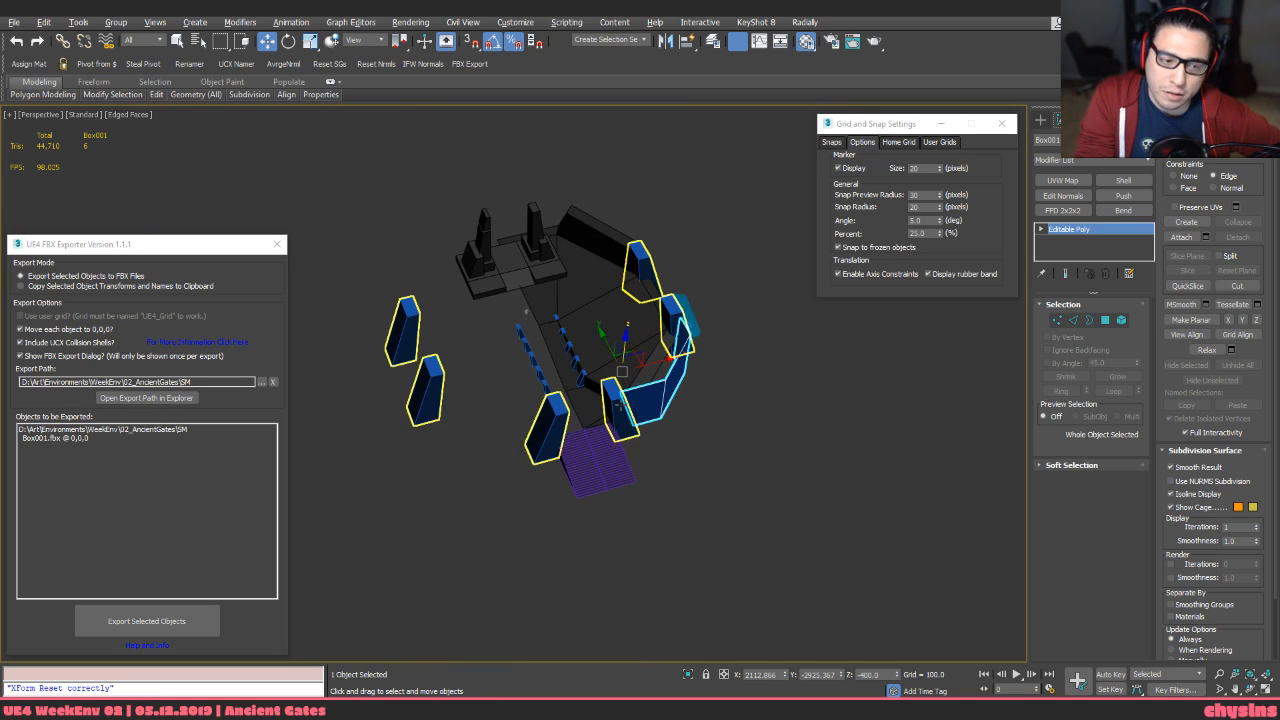
scroll(612, 502, "up", 5)
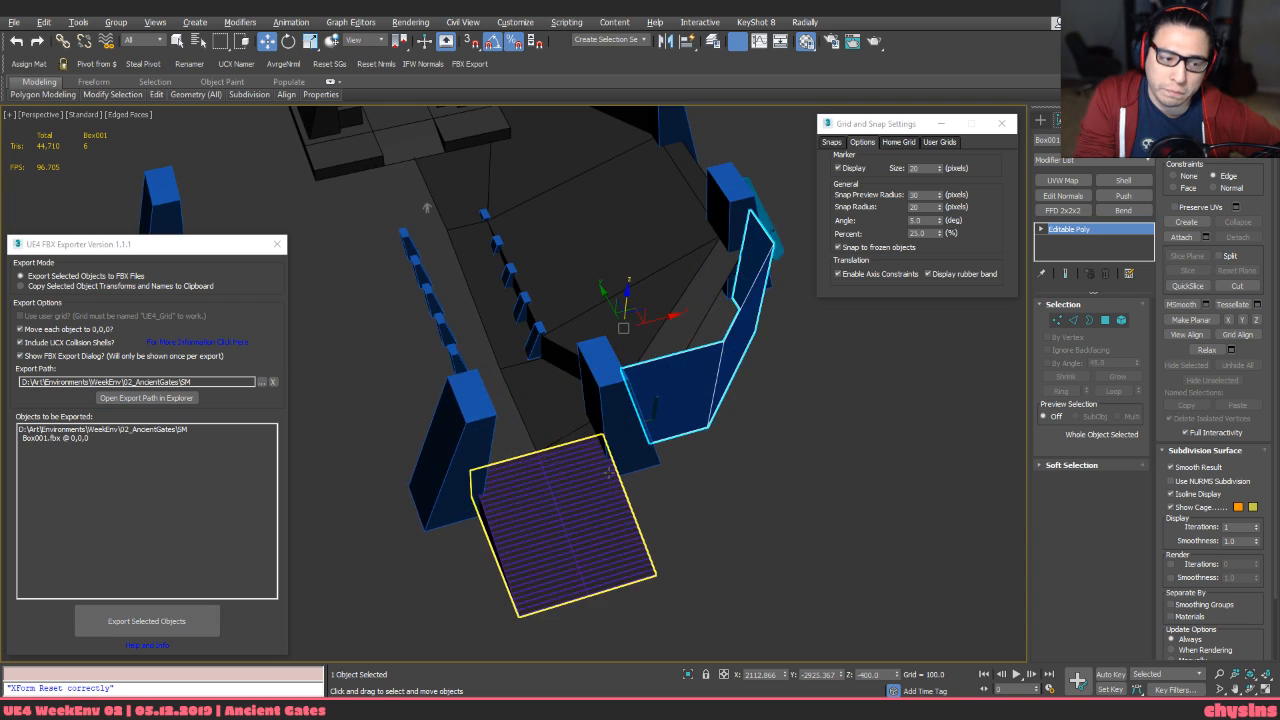
middle_click_drag(601, 497, 668, 605)
left_click(643, 434)
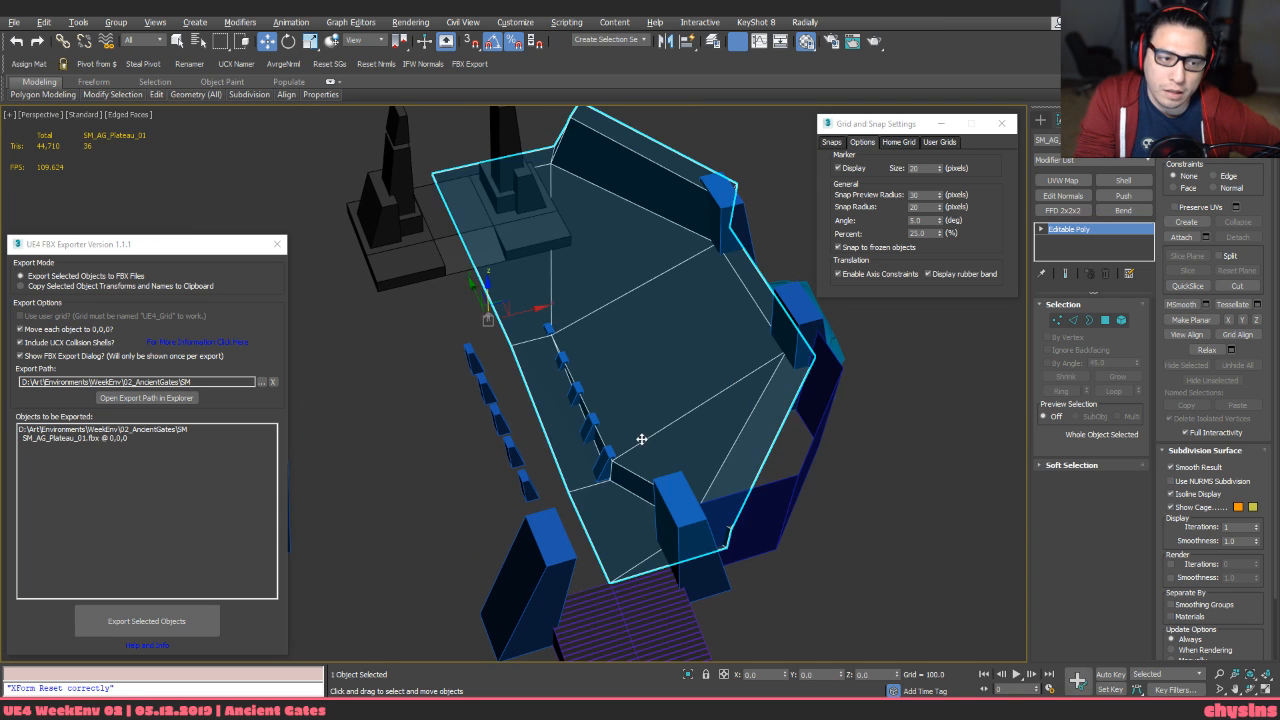
left_click(543, 253)
middle_click_drag(449, 351, 447, 428)
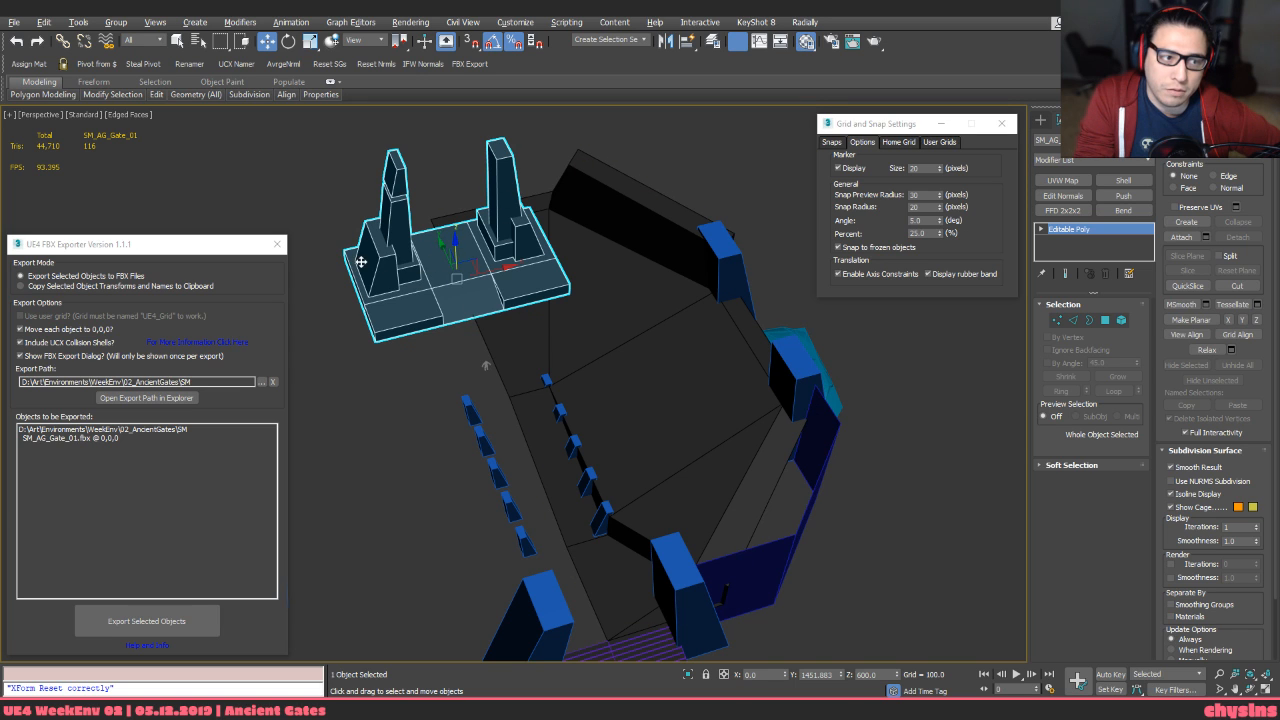
mouse_move(430, 293)
middle_mouse_down()
mouse_move(395, 290)
mouse_move(426, 298)
middle_mouse_up()
left_click(670, 177)
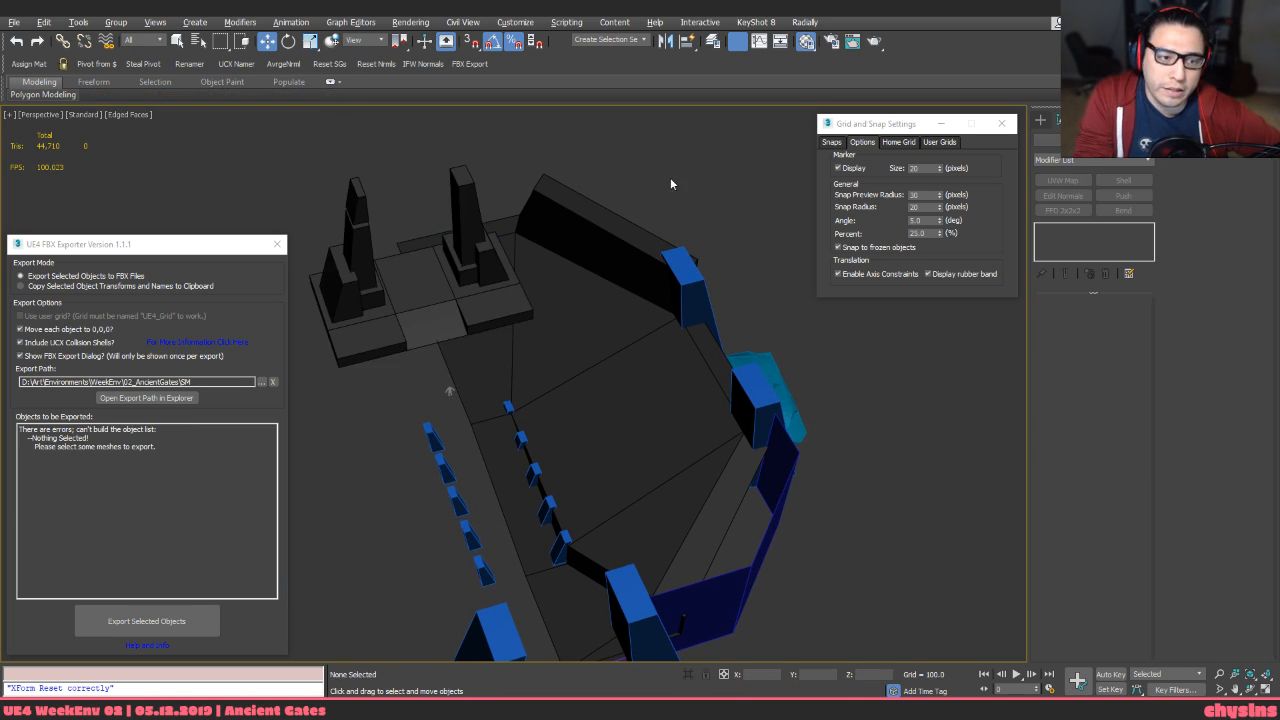
scroll(674, 354, "down", 3)
left_click(491, 287)
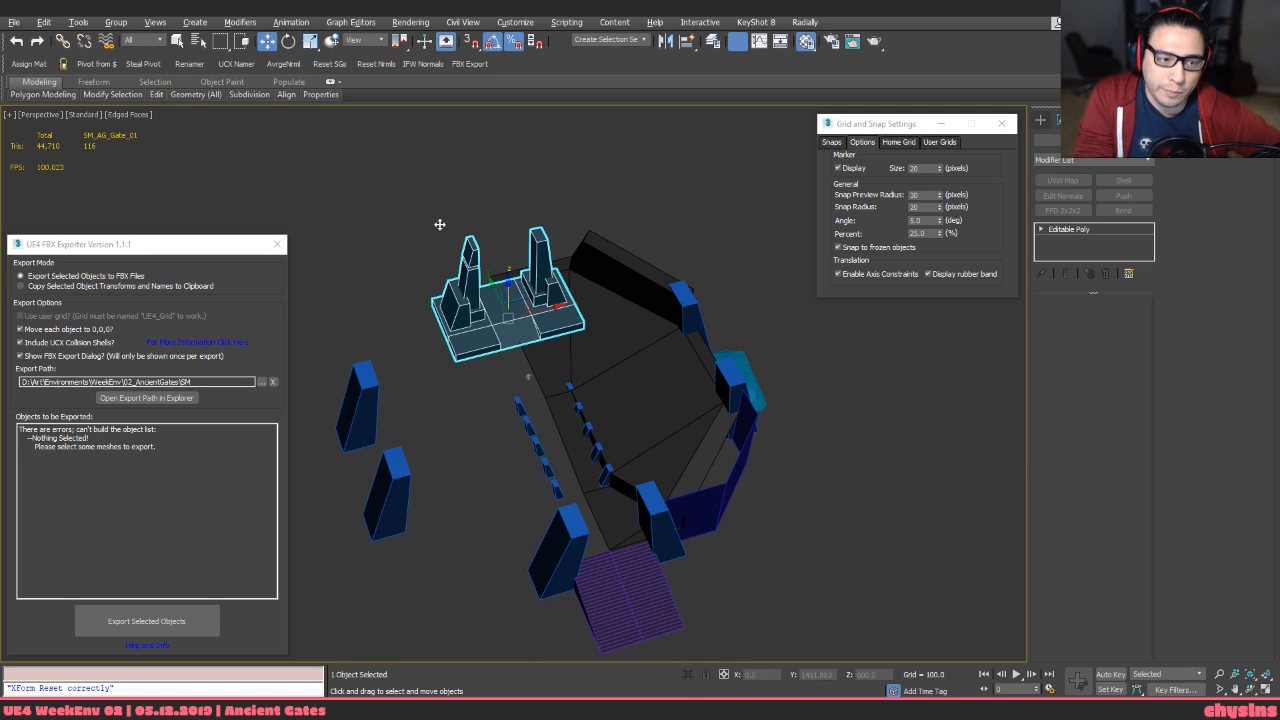
left_click_drag(440, 226, 711, 518)
middle_click_drag(711, 518, 774, 513, "alt")
left_click(774, 513)
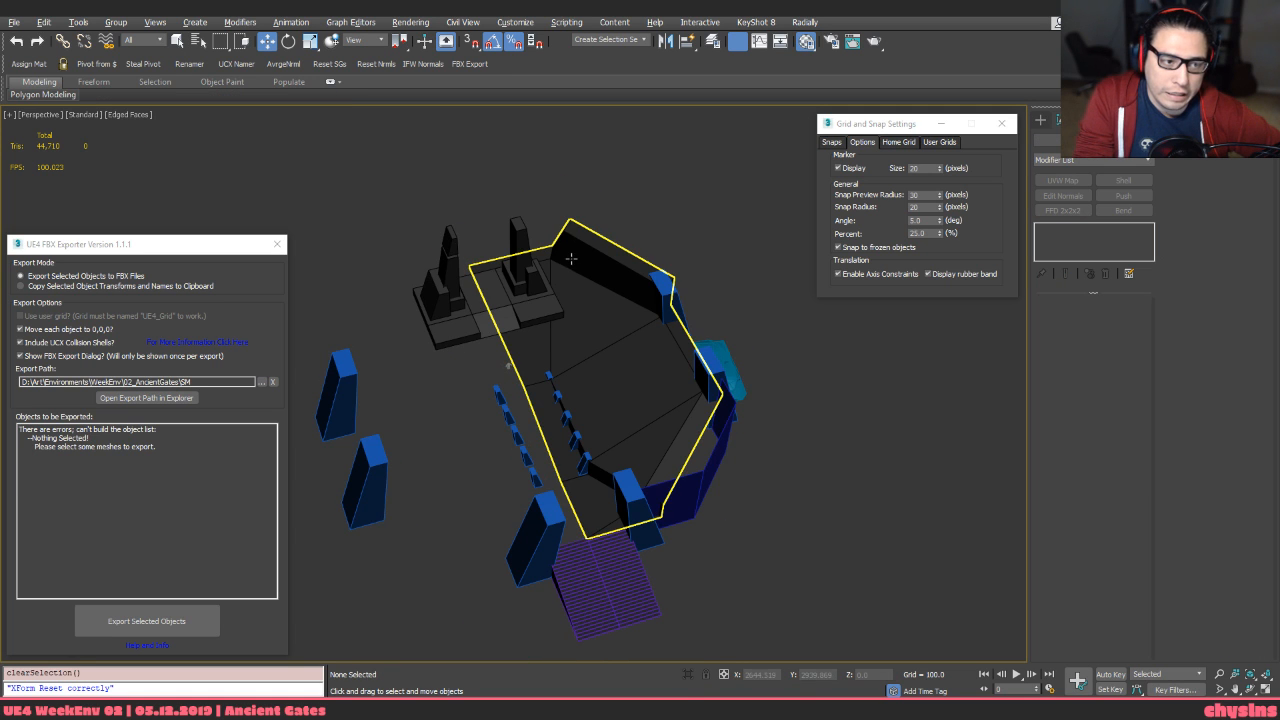
left_click(718, 365)
scroll(668, 440, "down", 3)
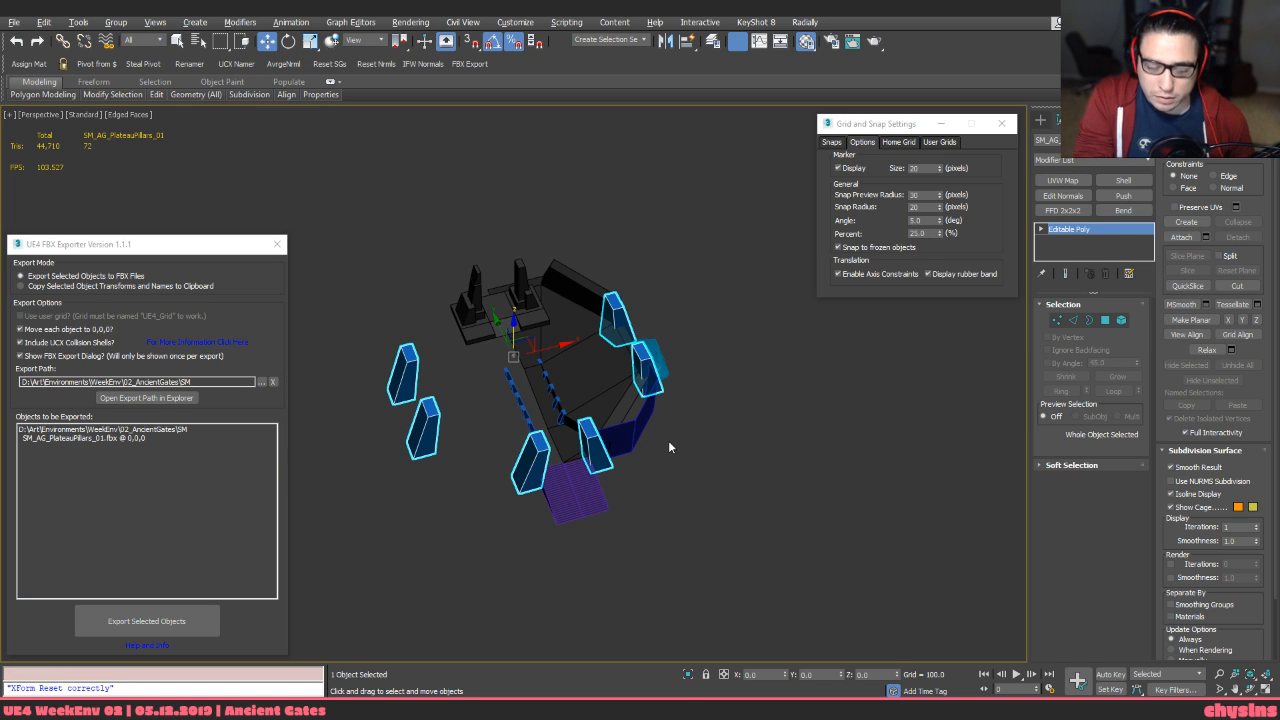
middle_click_drag(666, 437, 684, 447)
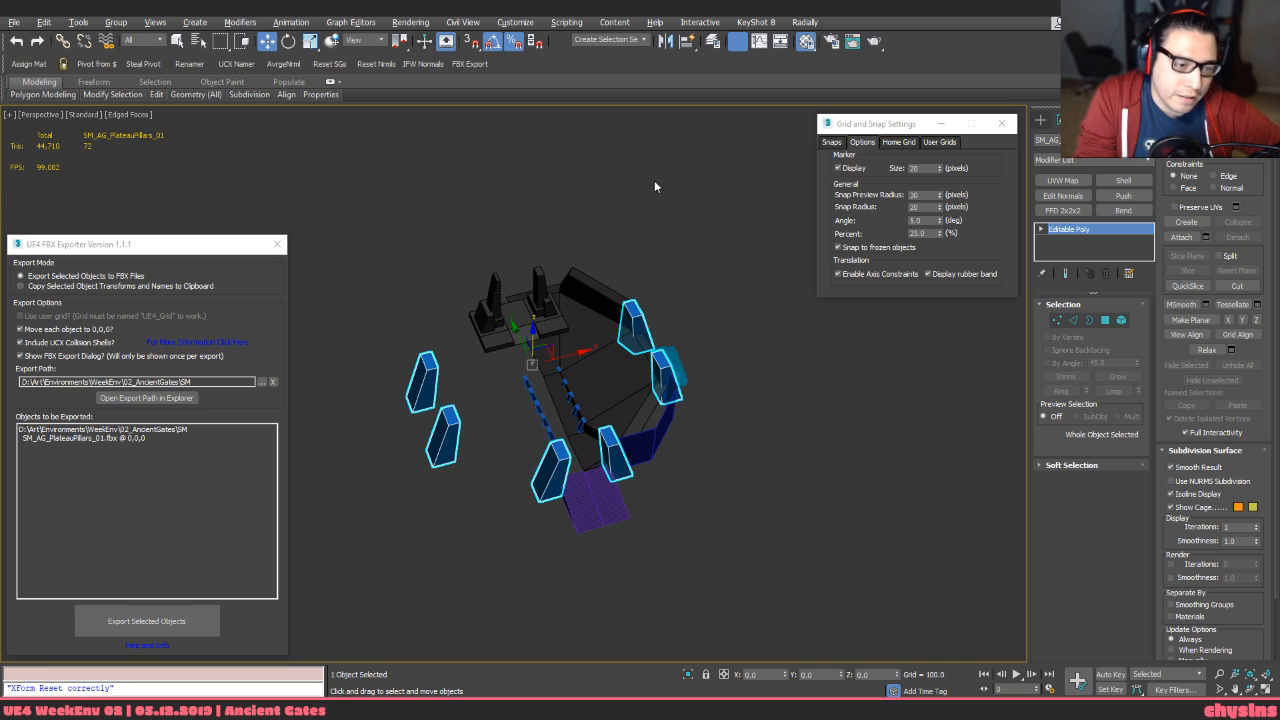
Select only the plateau's perimeter wall and add a Shell modifier to it
left_click_drag(393, 549, 393, 549)
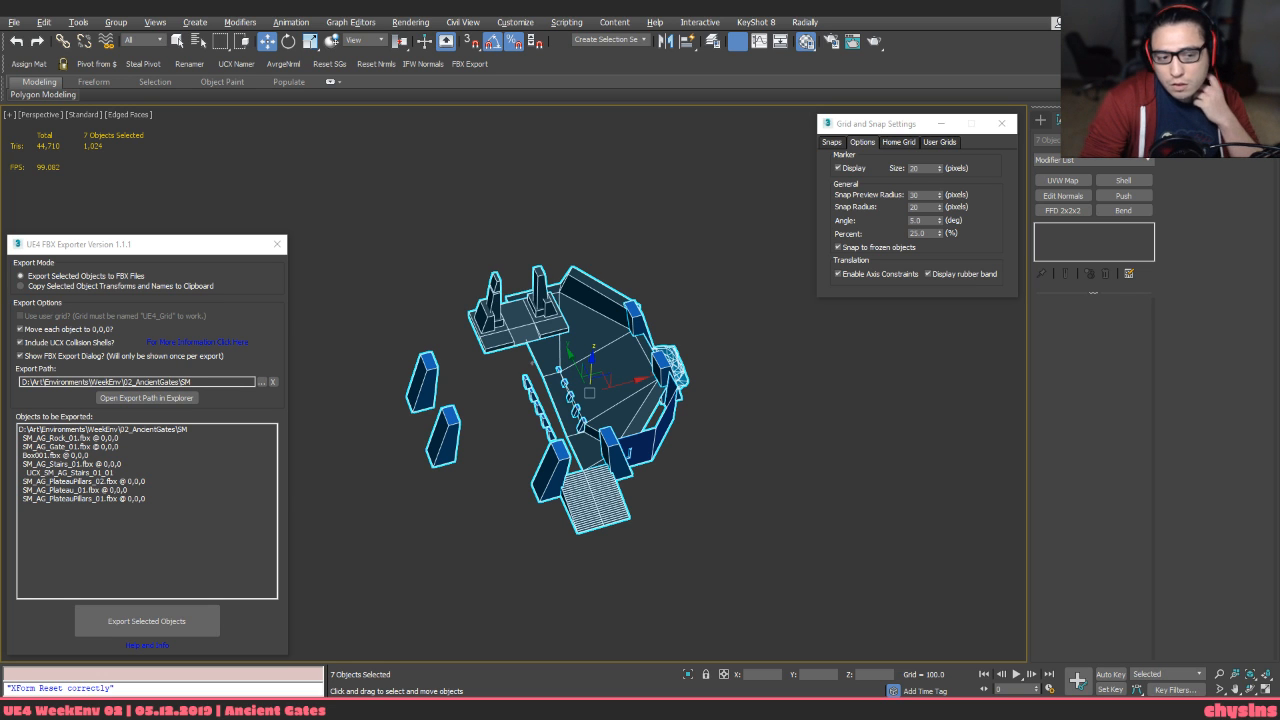
middle_click_drag(731, 543, 748, 555)
scroll(722, 500, "up", 3)
middle_click_drag(715, 490, 694, 549, "alt")
left_click(596, 500)
left_click(556, 483)
scroll(556, 483, "up", 3)
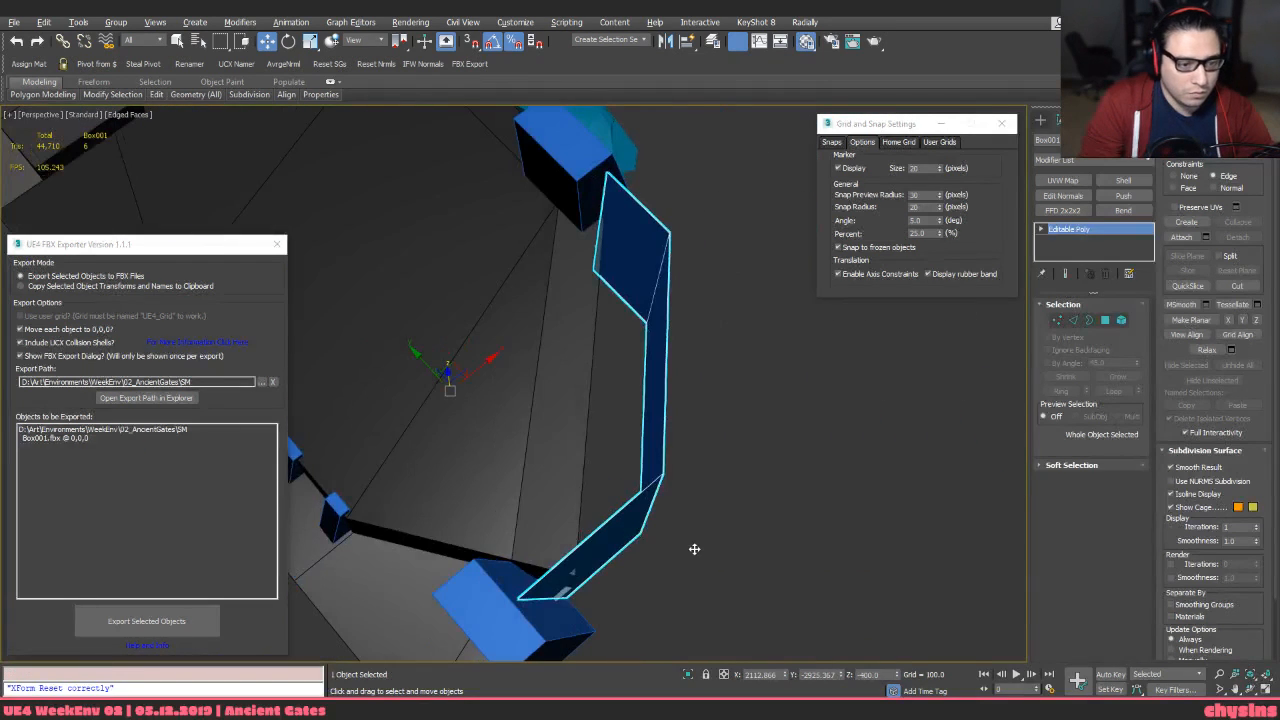
left_click(1122, 181)
Try an outward Shell thickness on the wall, reset it to 0, and thicken the wall inward by about 184 units instead
left_click_drag(1134, 338, 890, 373)
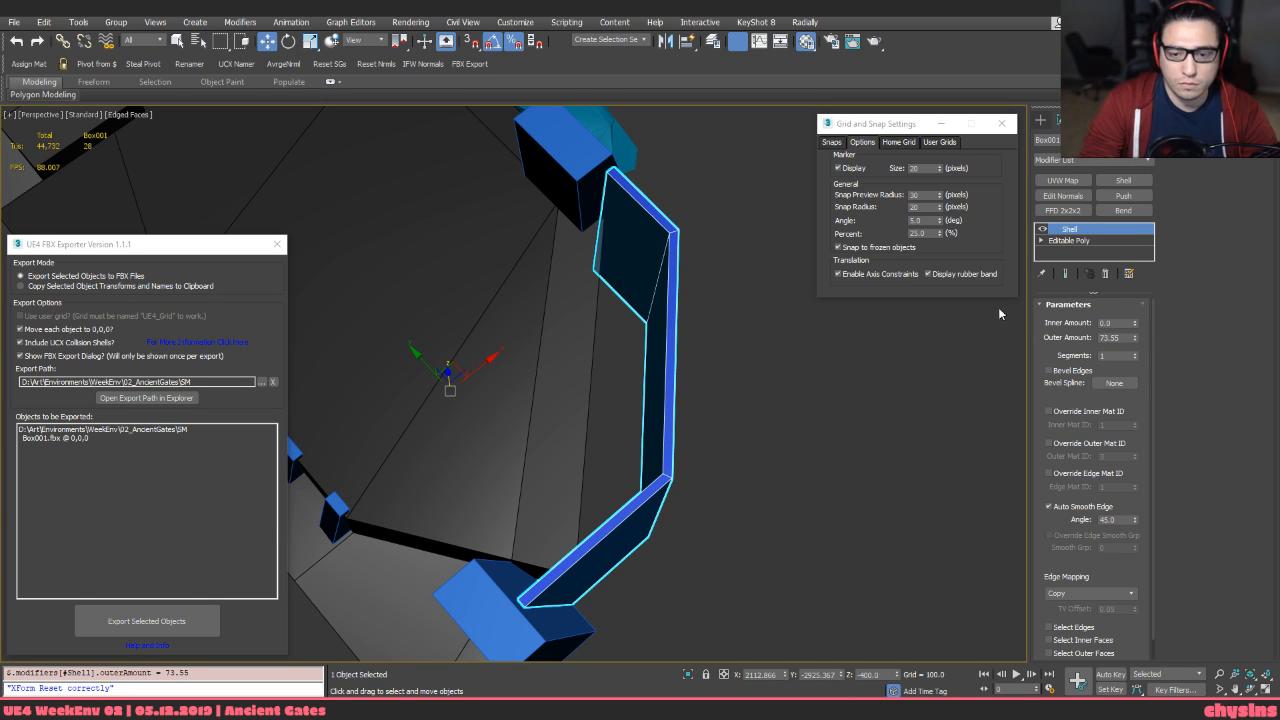
right_click(1133, 339)
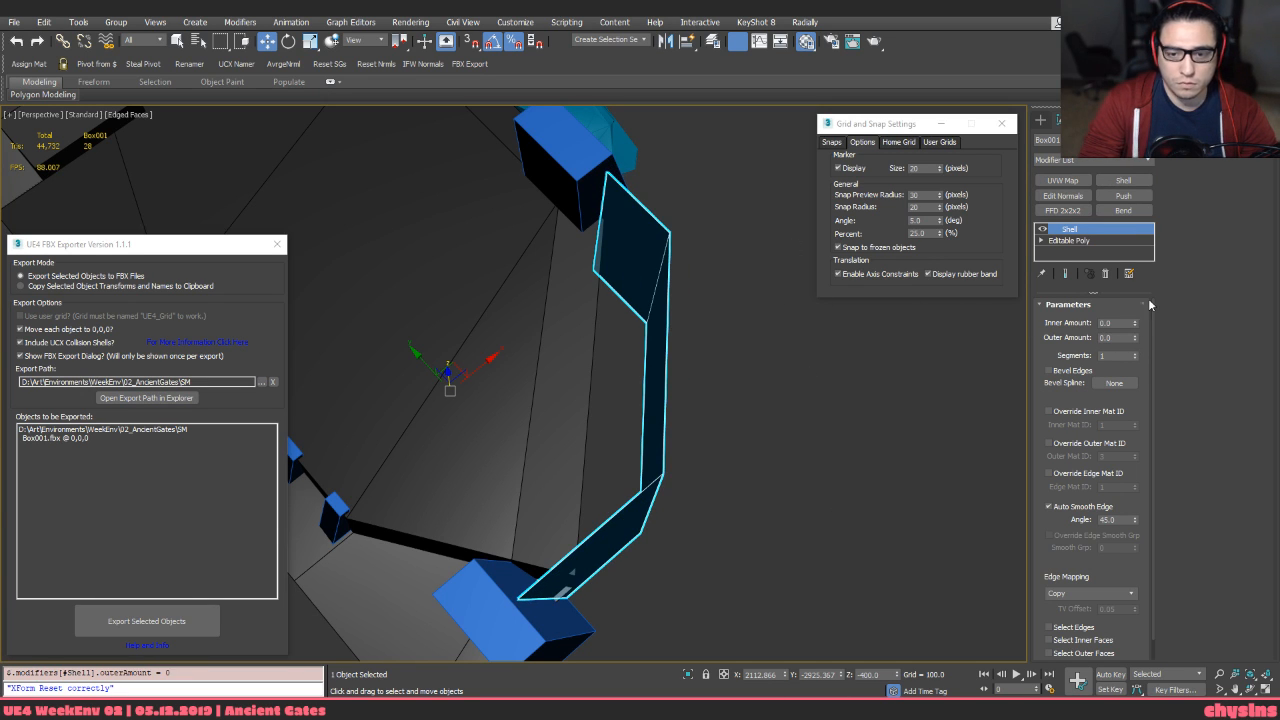
left_click_drag(1139, 321, 389, 504)
middle_click_drag(389, 504, 450, 500, "alt")
middle_click_drag(450, 500, 557, 443)
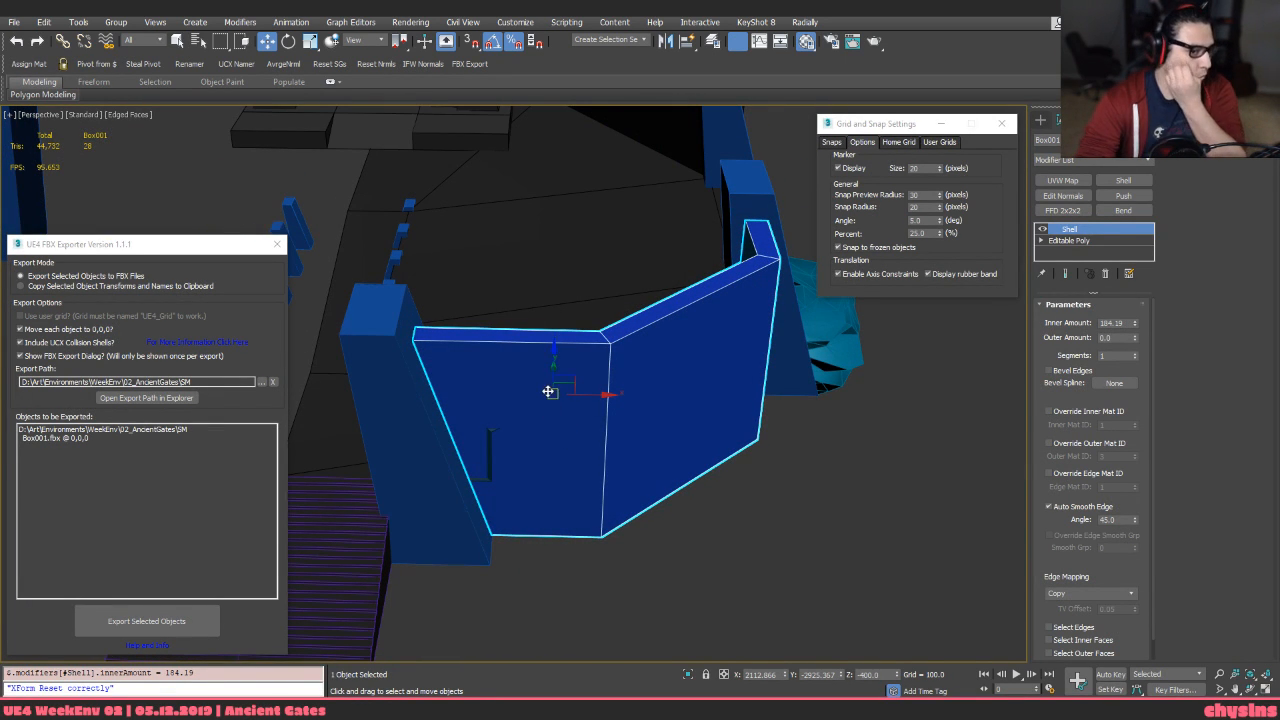
middle_click_drag(623, 523, 544, 507)
key("t")
key("z")
key("F3")
key("F3")
middle_click_drag(807, 226, 802, 304)
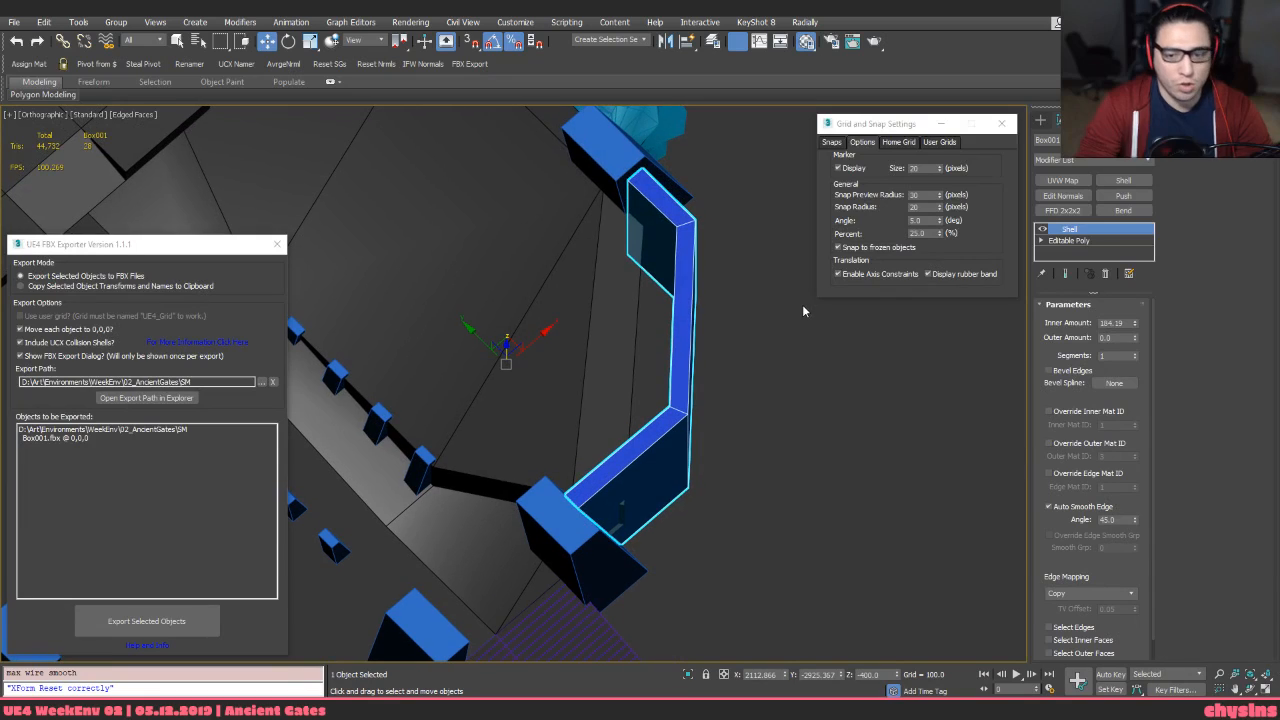
Set the wall's Shell inner amount to 200 and check its thickness against the pillars
double_click(1126, 323)
type("200")
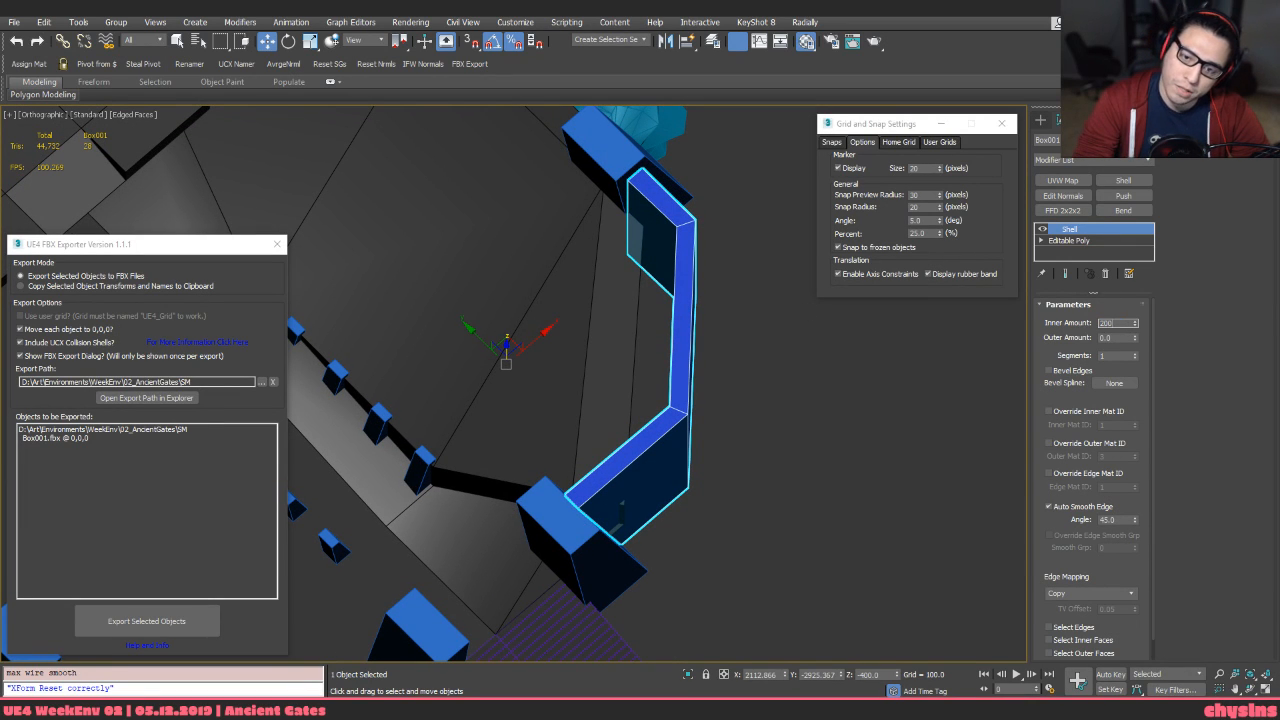
key("Return")
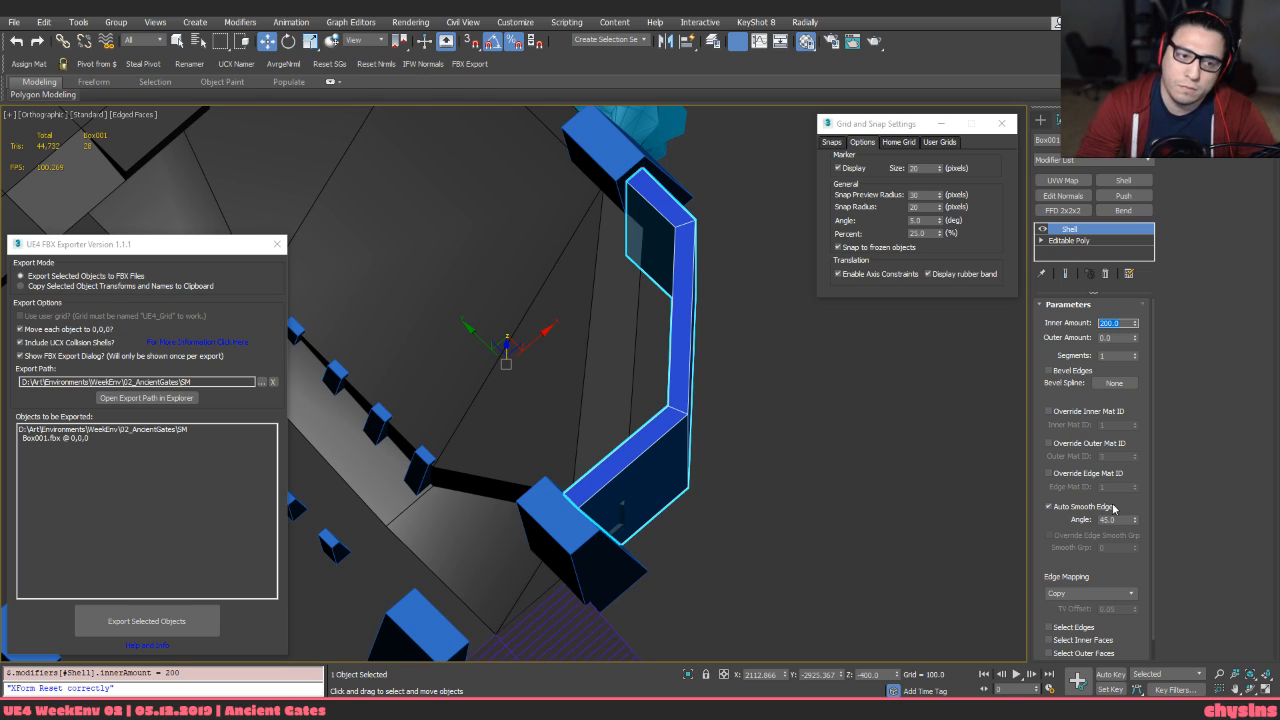
middle_click_drag(860, 560, 586, 441, "alt")
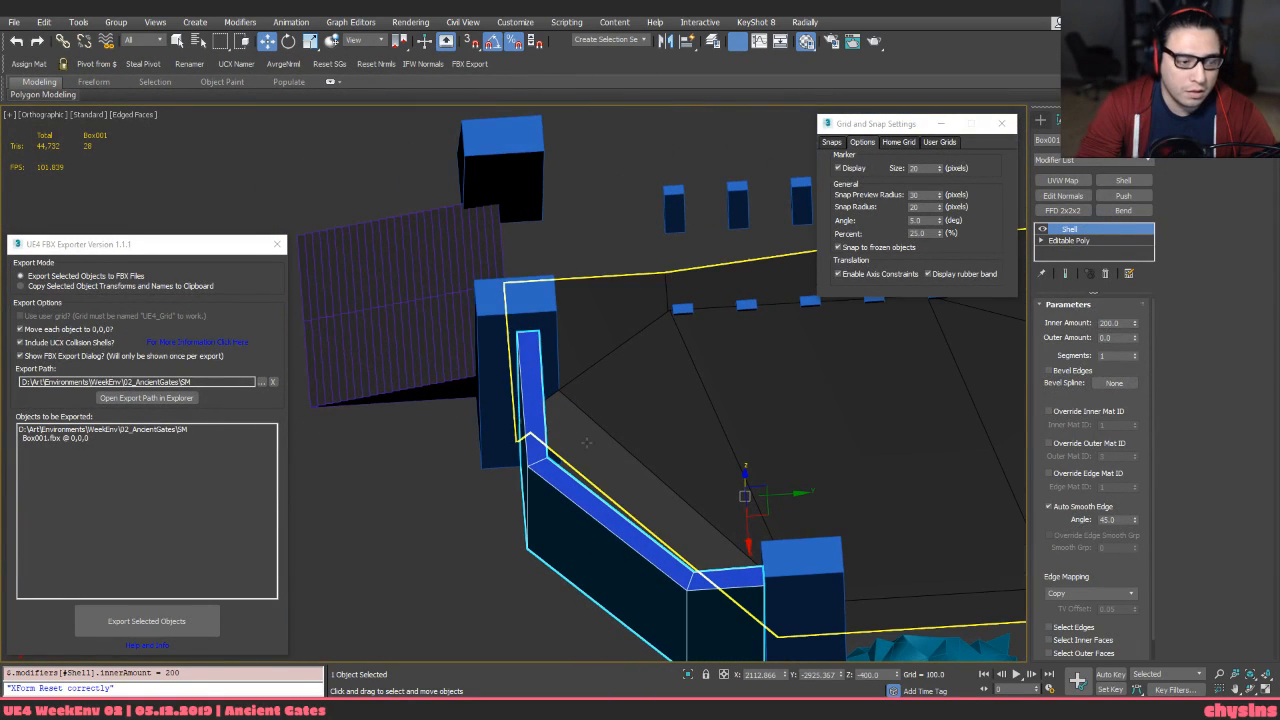
Set both the inner and outer amounts of the wall's Shell modifier to 100
double_click(1112, 323)
type("100")
key("Tab")
type("100")
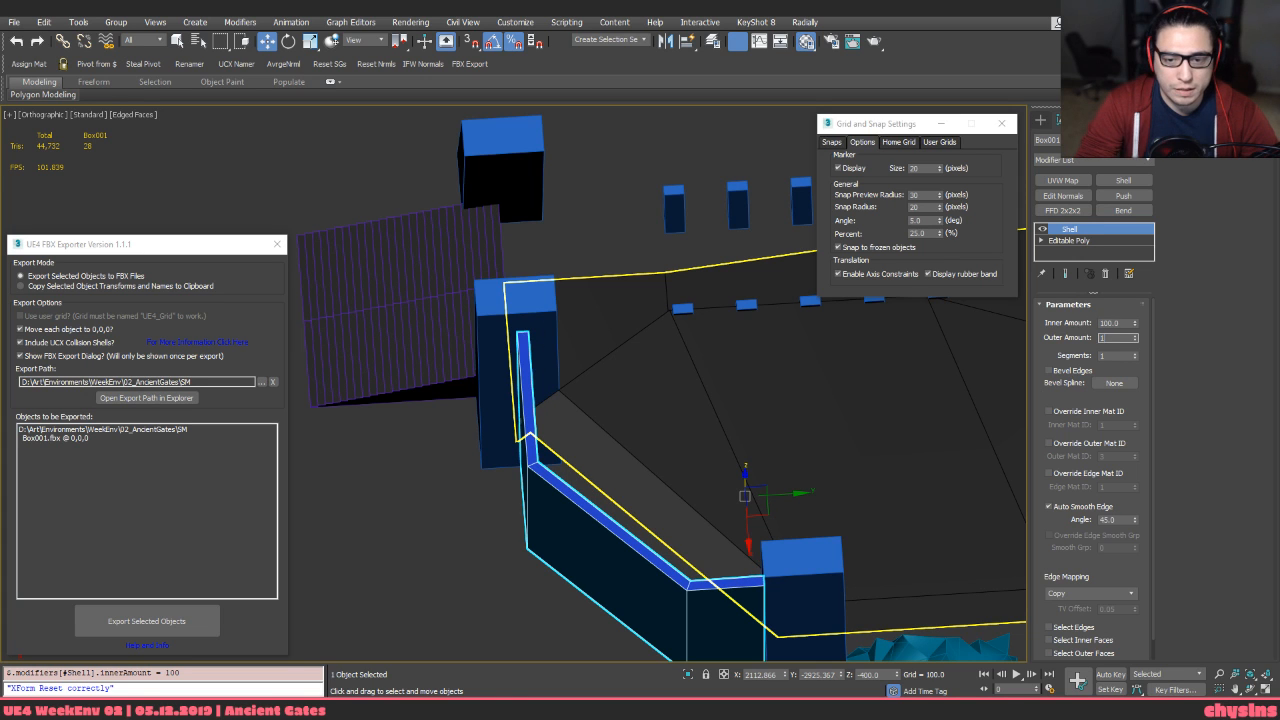
key("Return")
Check the thickened wall's corners and pillar joints in perspective, and convert the wall to an Editable Poly
middle_click_drag(700, 420, 540, 408, "alt")
key("p")
scroll(466, 391, "up", 4)
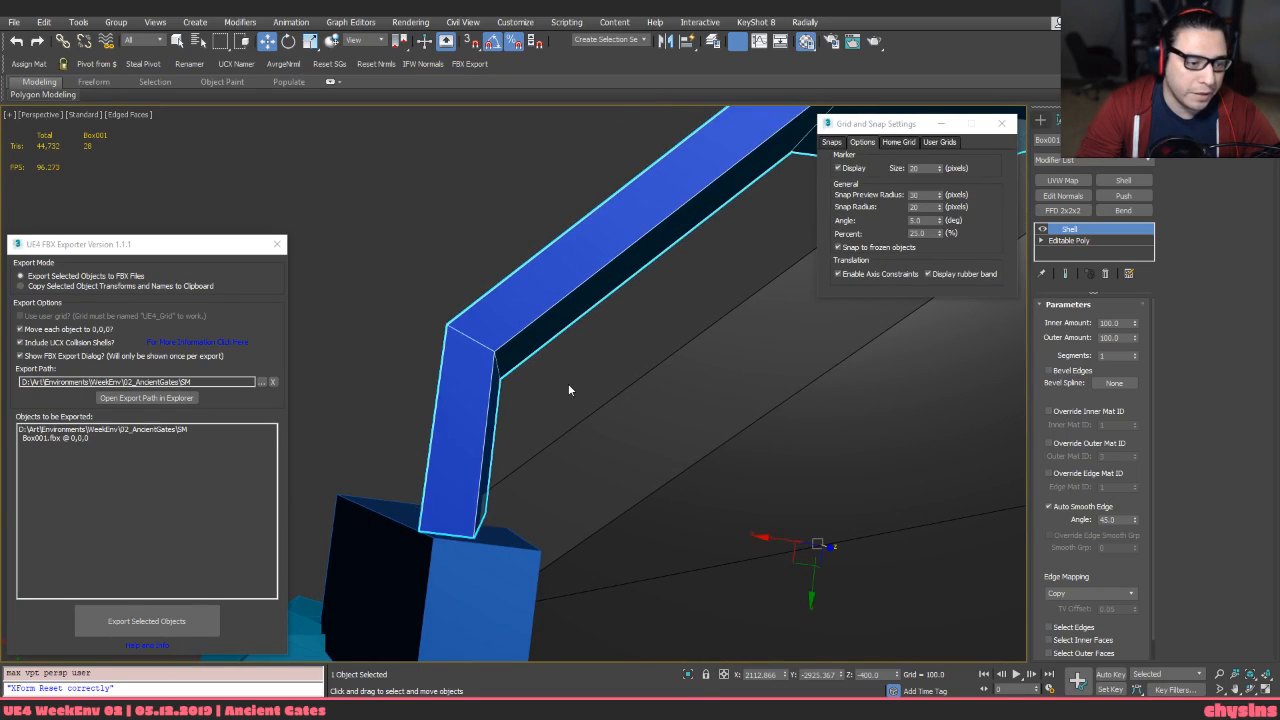
left_click(568, 388)
left_click(454, 417)
middle_click_drag(460, 414, 492, 368)
middle_click_drag(503, 350, 662, 420, "alt")
left_click(653, 408)
key("ctrl+e")
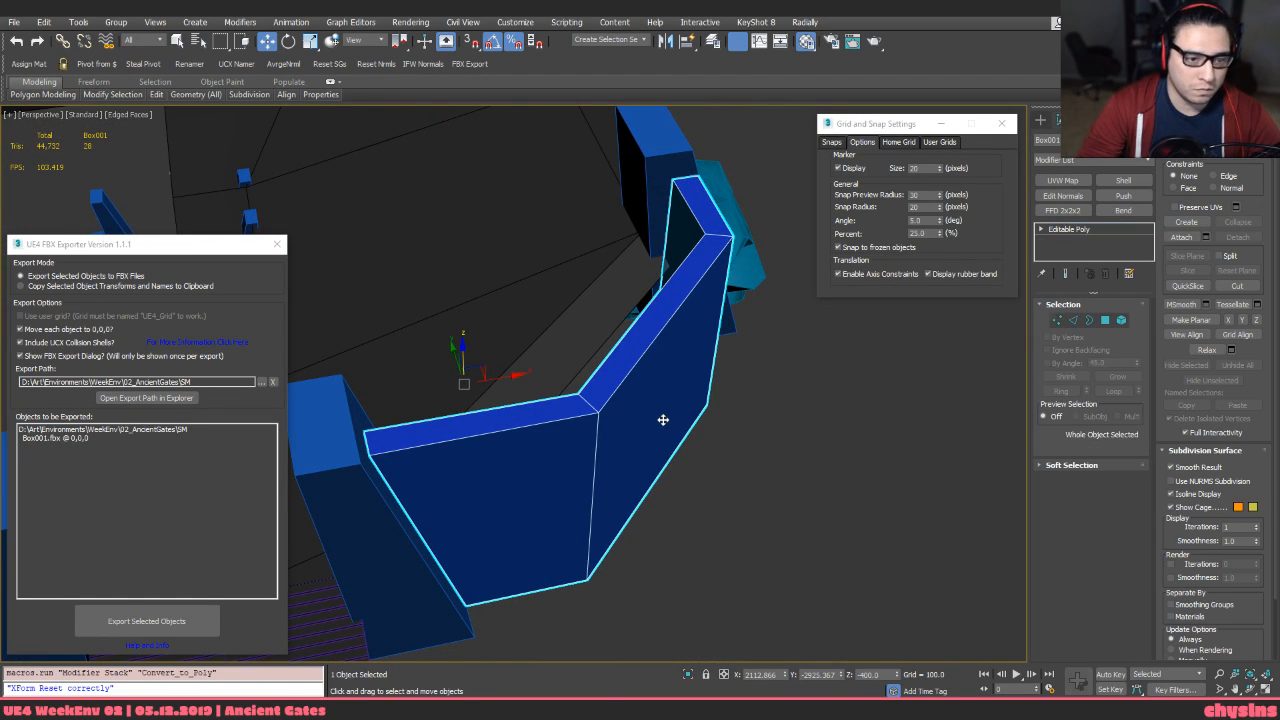
Display the selected wall segment in wireframe and start editing its vertices
left_click(717, 510)
left_click(635, 470)
scroll(635, 470, "down", 5)
middle_click_drag(620, 457, 555, 563, "alt")
key("F3")
key("1")
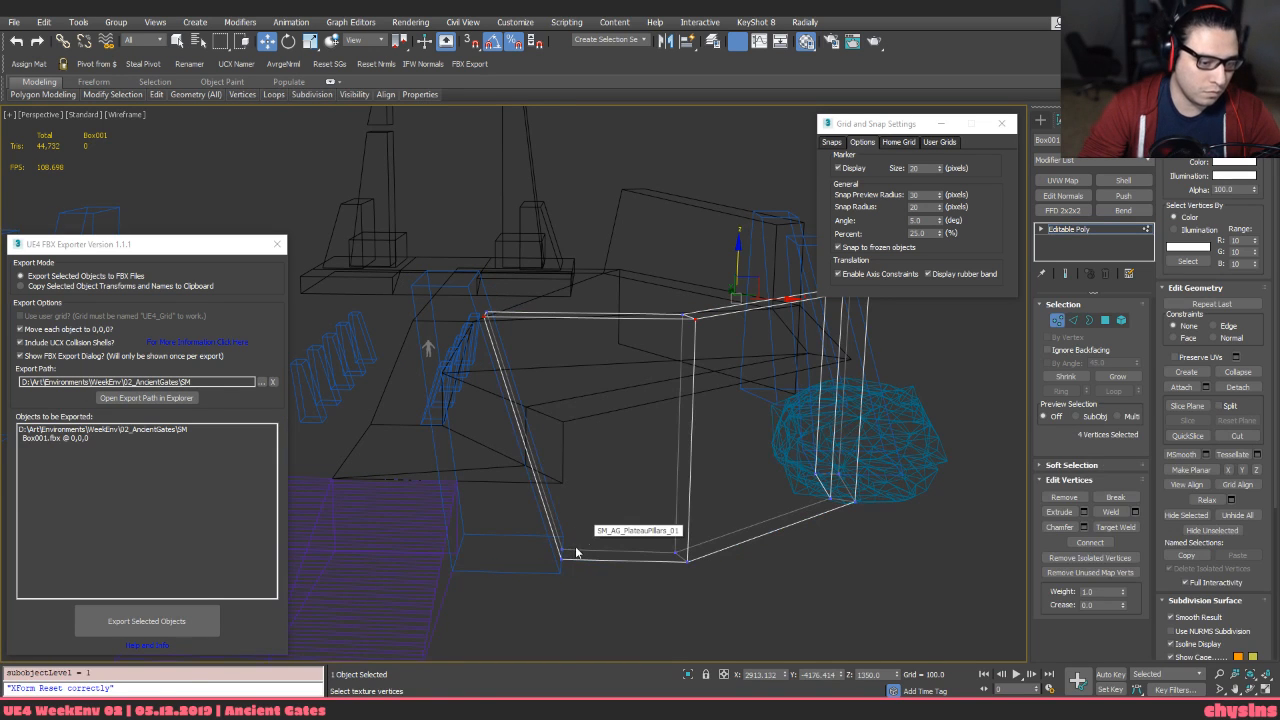
Try to align the lower vertices at the wall's stair-side end directly beneath its upper vertices using snapping
key("s")
left_click_drag(618, 557, 487, 318)
key("ctrl+z")
left_click_drag(596, 558, 556, 474)
middle_click_drag(556, 474, 556, 522, "alt")
key("s")
left_click_drag(549, 551, 485, 332)
key("s")
mouse_move(492, 375)
middle_mouse_down("alt")
mouse_move(526, 364)
mouse_move(576, 377)
mouse_move(545, 370)
middle_mouse_up("alt")
key("F3")
key("F3")
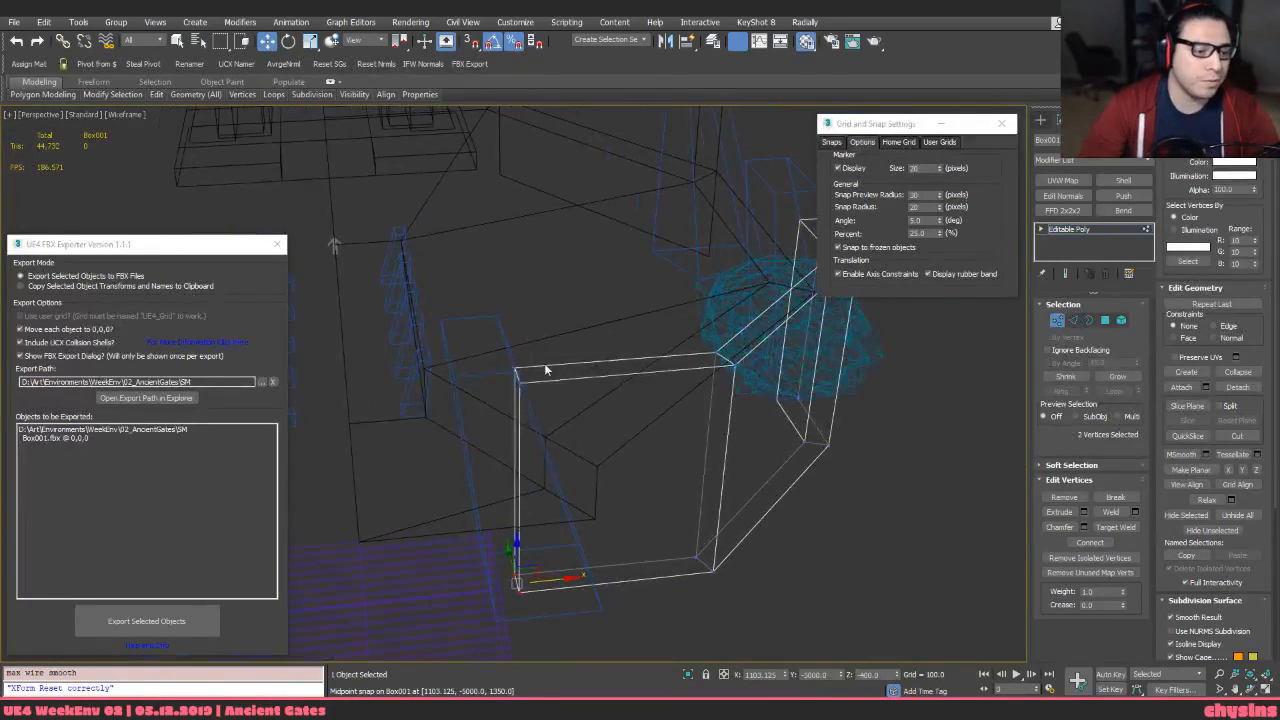
Try to move all four vertices of the straightened stair-side wall end to the midpoint of the adjoining pillar
middle_click_drag(502, 413, 554, 473, "alt")
left_click_drag(559, 484, 480, 365)
middle_click_drag(475, 362, 485, 368, "alt")
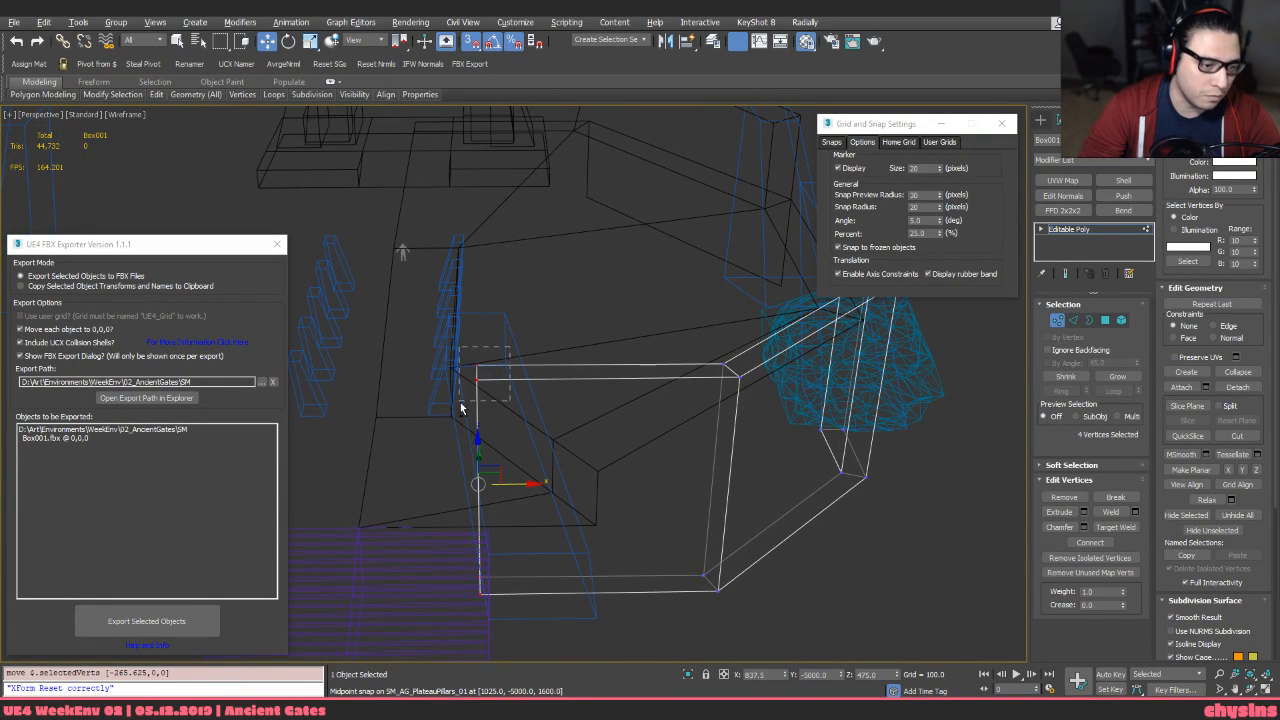
key("ctrl+z")
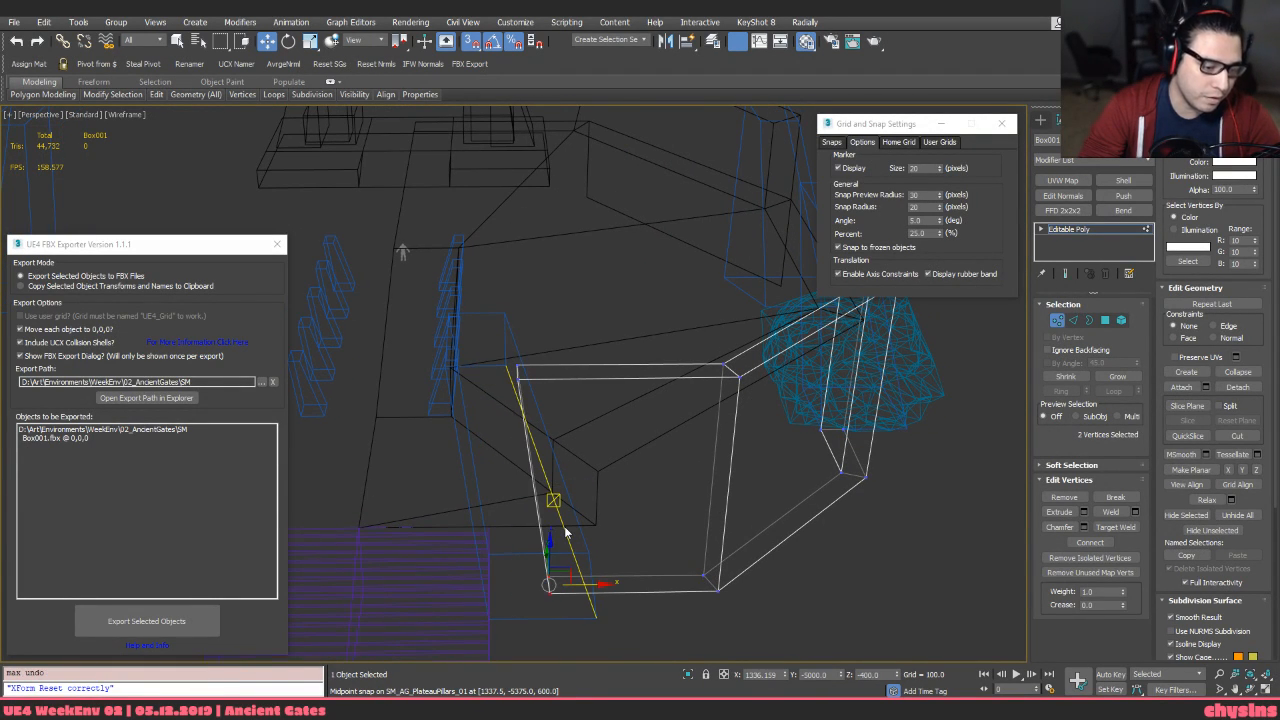
Extend both ends of the wall by snapping each end's four vertices to the midpoint of its adjoining pillar
left_click_drag(547, 318, 480, 366, "ctrl")
key("F3")
mouse_move(519, 384)
middle_mouse_down("alt")
mouse_move(455, 426)
mouse_move(694, 406)
mouse_move(709, 447)
mouse_move(678, 449)
mouse_move(720, 495)
mouse_move(707, 523)
middle_mouse_up("alt")
key("F3")
key("F3")
left_click_drag(690, 466, 701, 374)
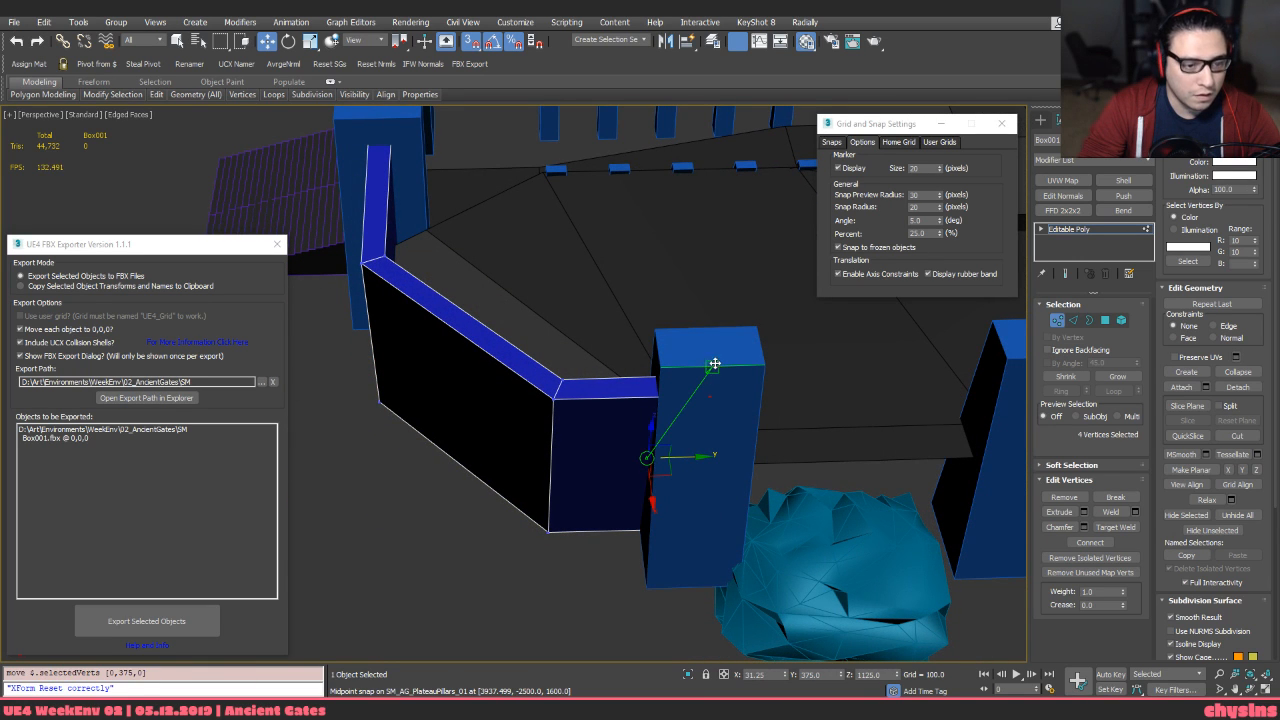
middle_click_drag(708, 358, 800, 354, "alt")
scroll(800, 354, "down", 5)
key("1")
left_click(764, 464)
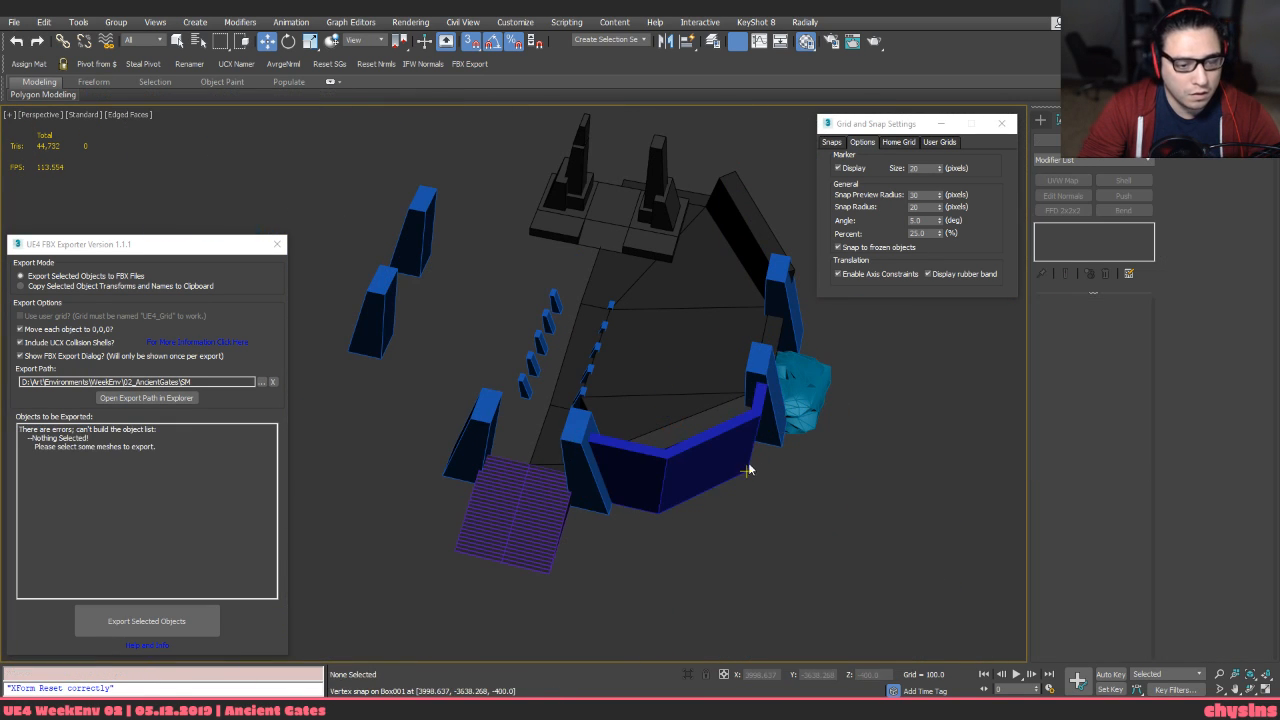
left_click(732, 459)
middle_click_drag(732, 459, 780, 515, "alt")
key("ctrl+z")
key("ctrl+z")
key("ctrl+z")
left_click(766, 516)
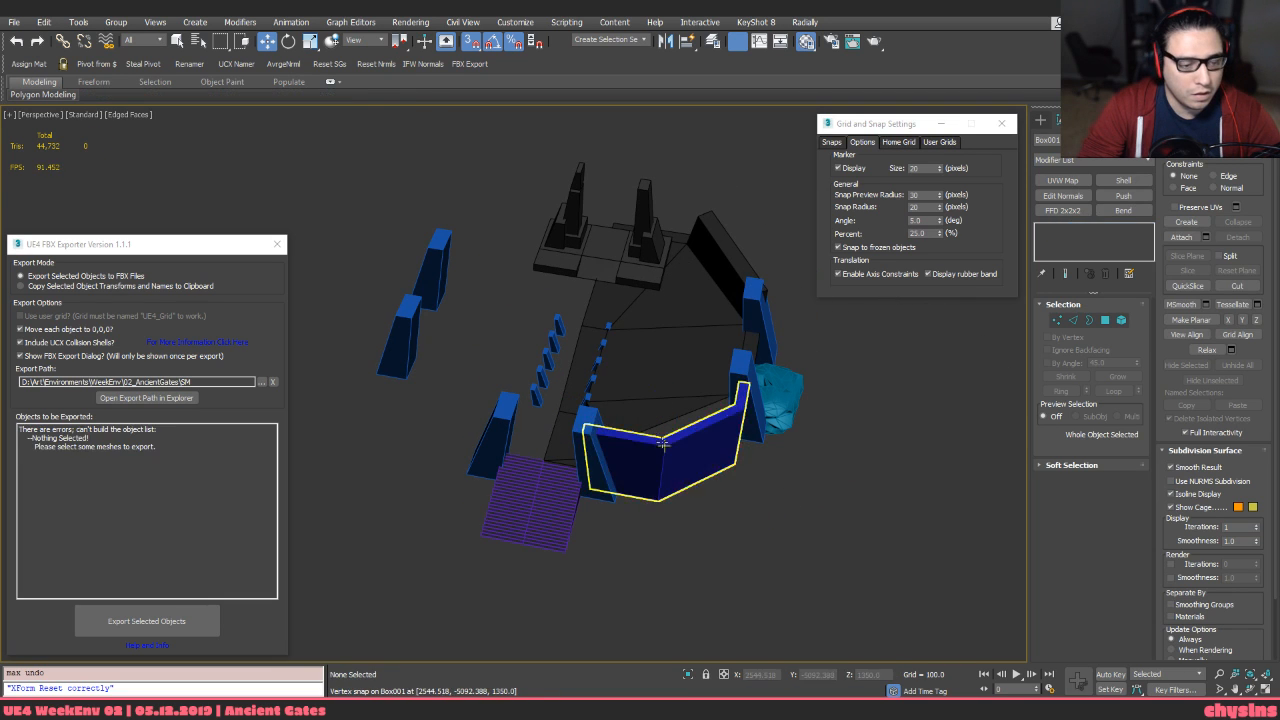
Turn off snapping and rename the wall object SM_AG_PlateauWalls_01, following the plateau's naming pattern
left_click(637, 429)
key("s")
left_click(647, 463)
middle_click_drag(647, 463, 690, 461, "alt")
left_click(658, 408)
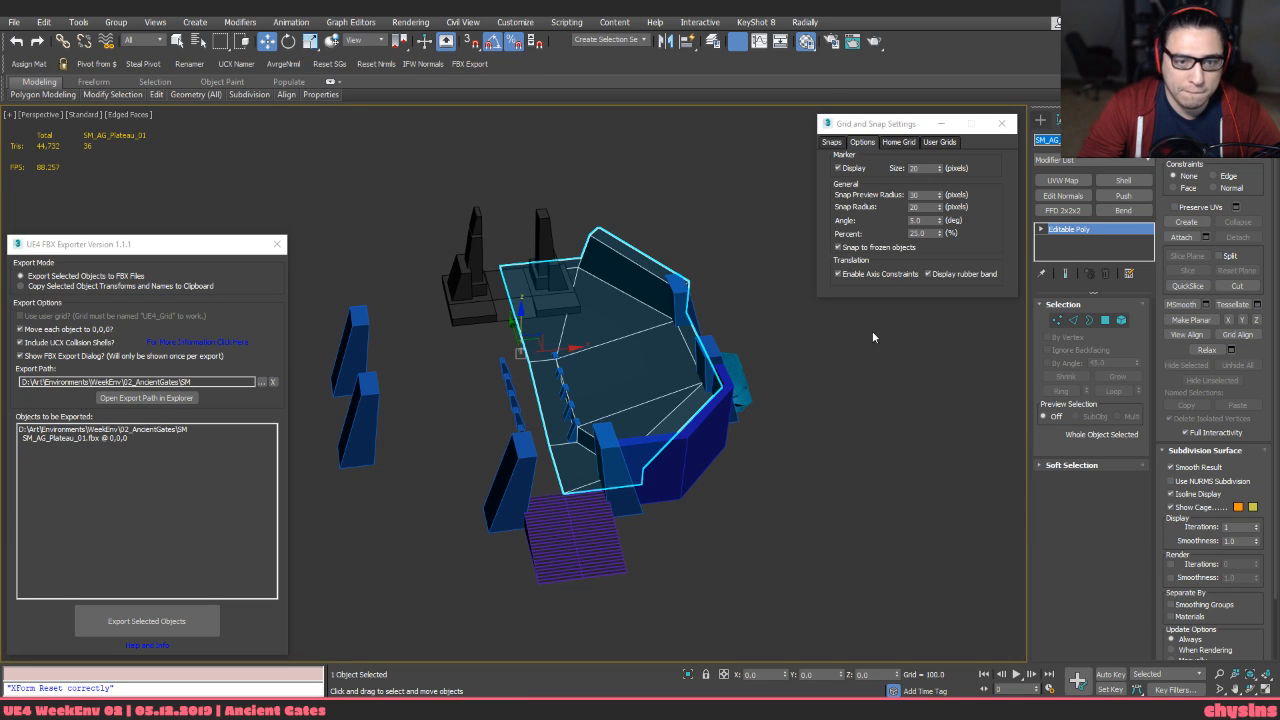
left_click(685, 443)
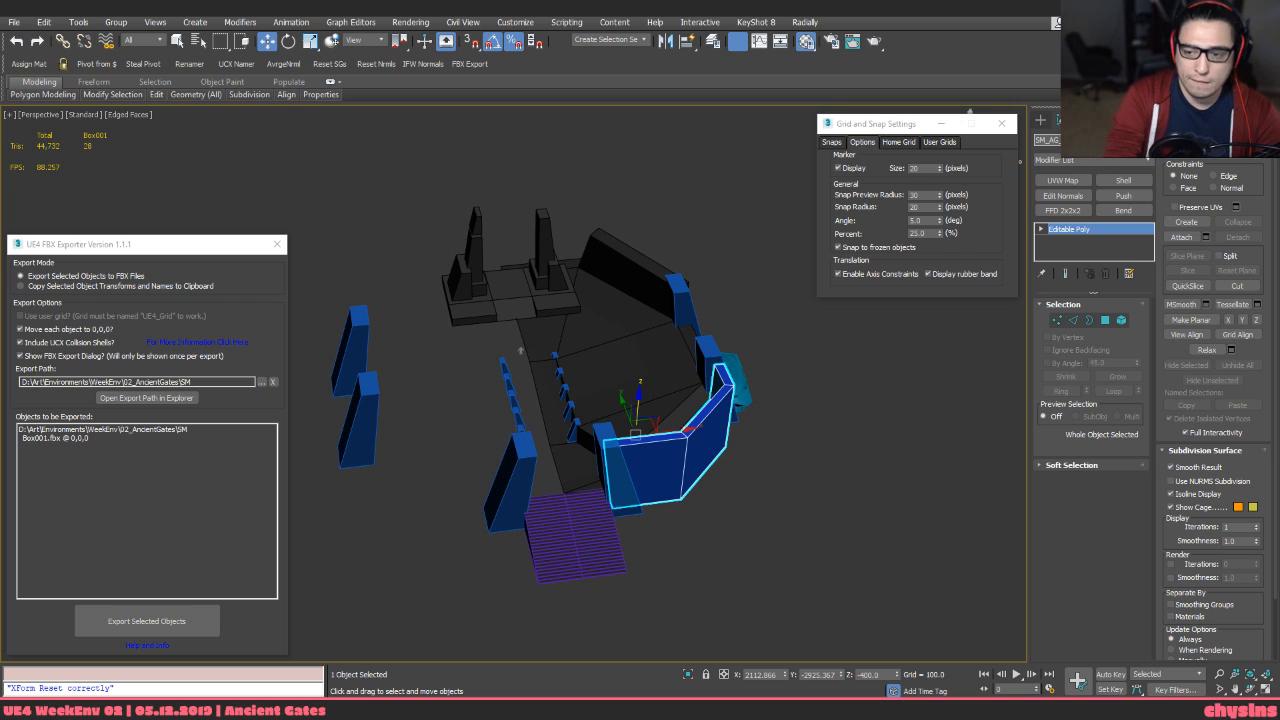
key("Return")
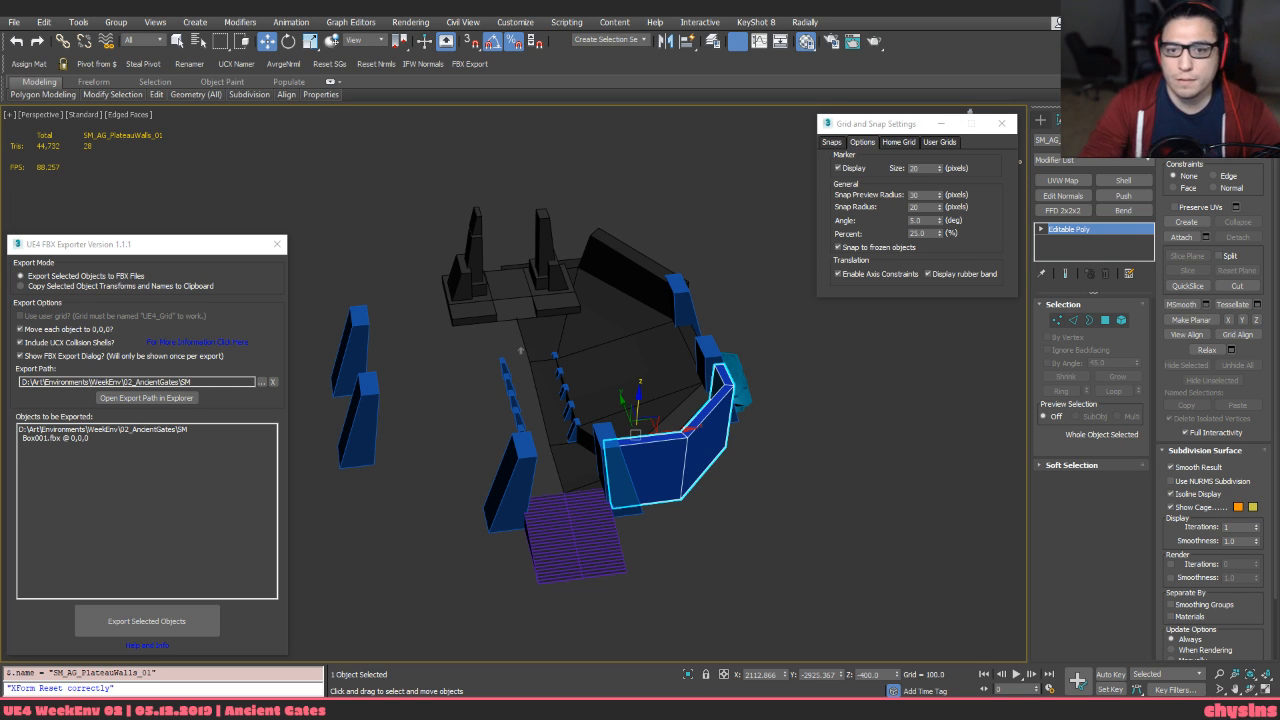
left_click(848, 422)
left_click(655, 375)
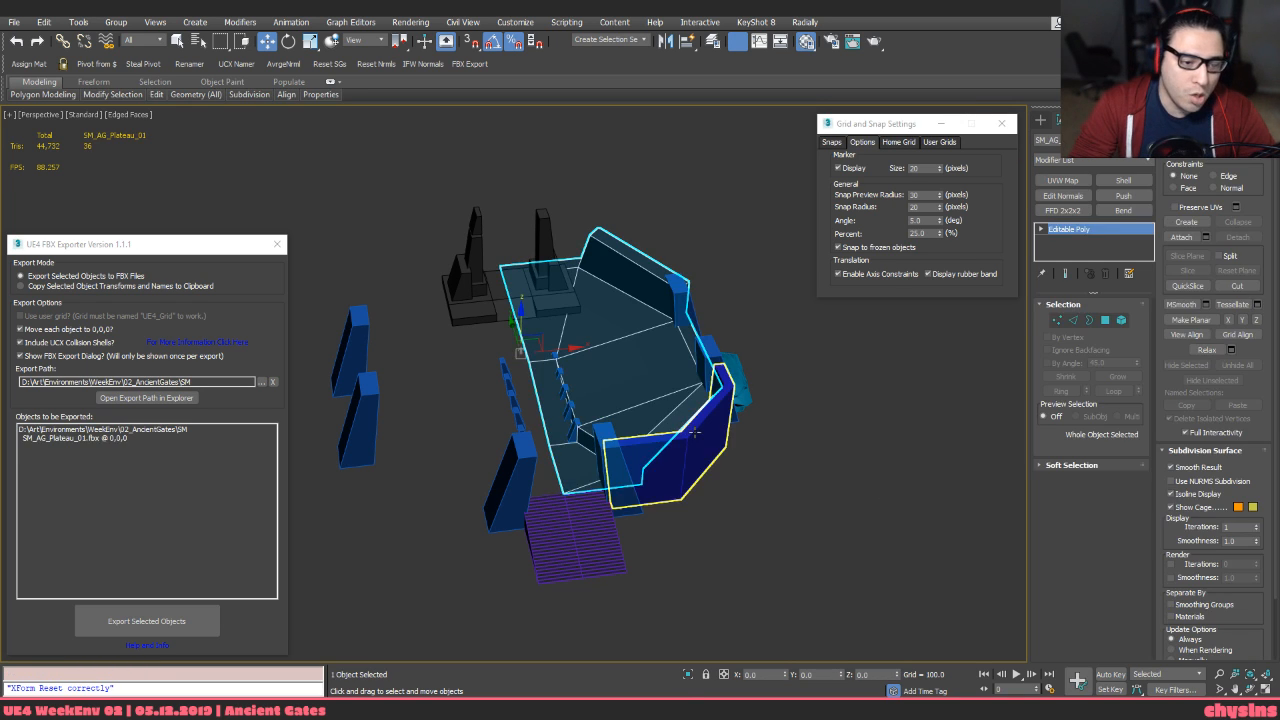
Move the pivot of the SM_AG_PlateauWalls_01 wall to the world origin
left_click(717, 434)
middle_click_drag(748, 427, 710, 492, "alt")
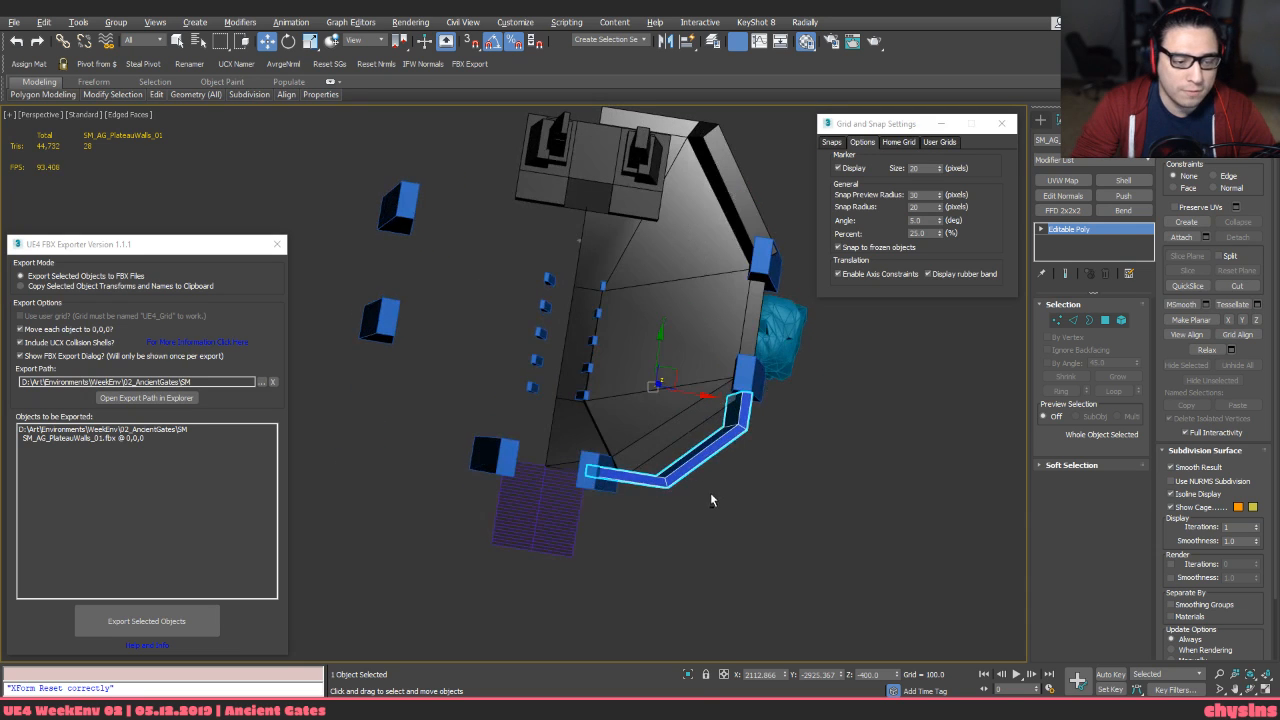
key("ctrl+alt+c")
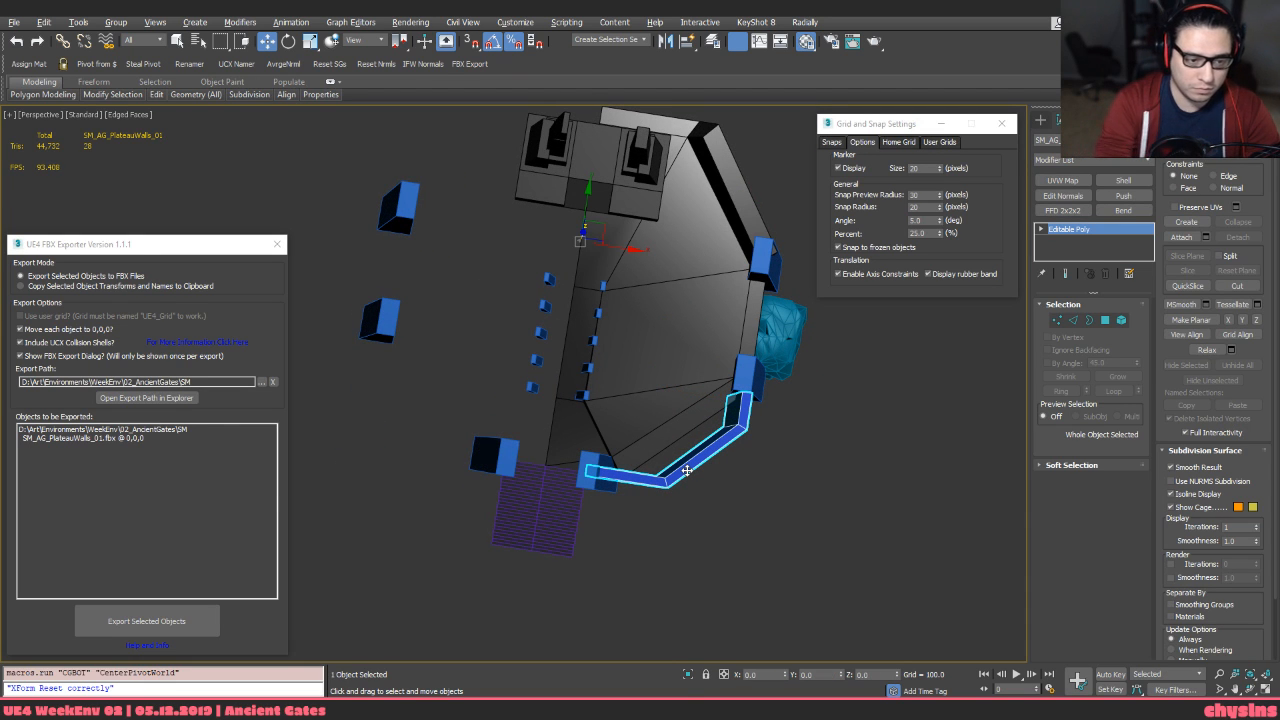
middle_click_drag(687, 471, 721, 427, "alt")
Switch to Unreal Editor and frame the SM_AG_Plateau_01 mesh in the viewport to inspect the existing walls
left_click(669, 395)
key("alt+Tab")
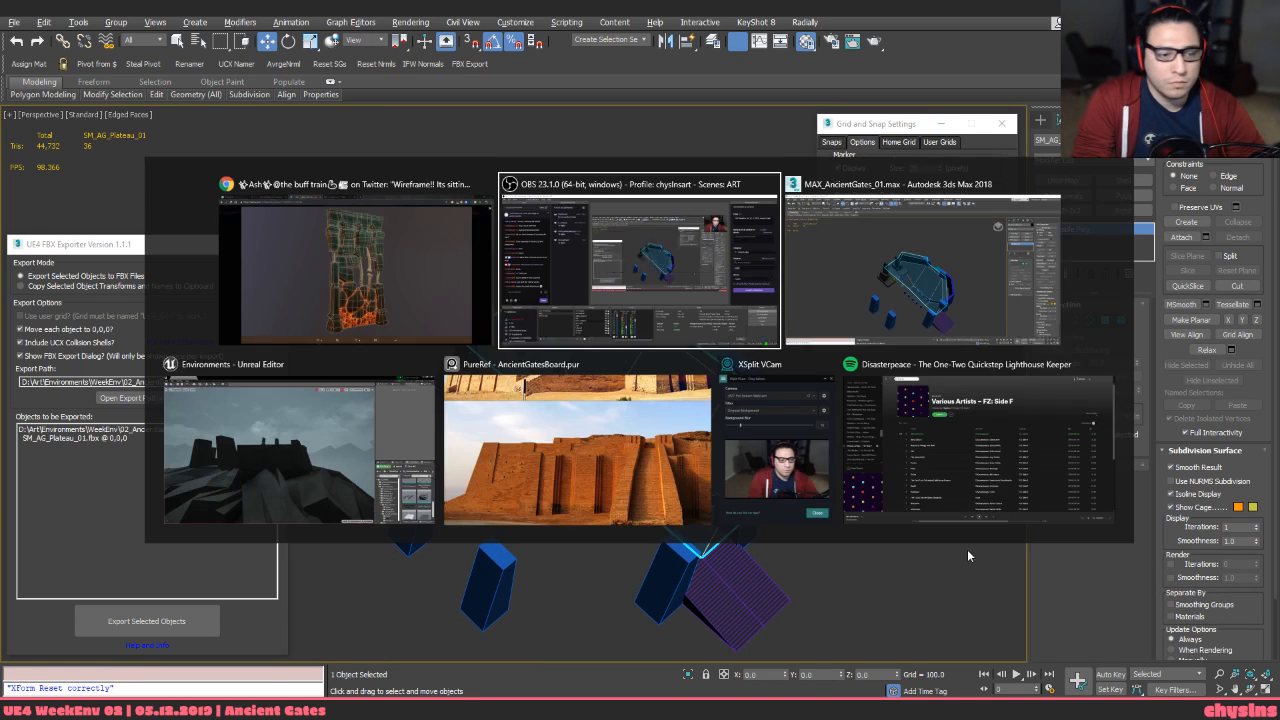
key("alt+Tab")
key("alt+Tab")
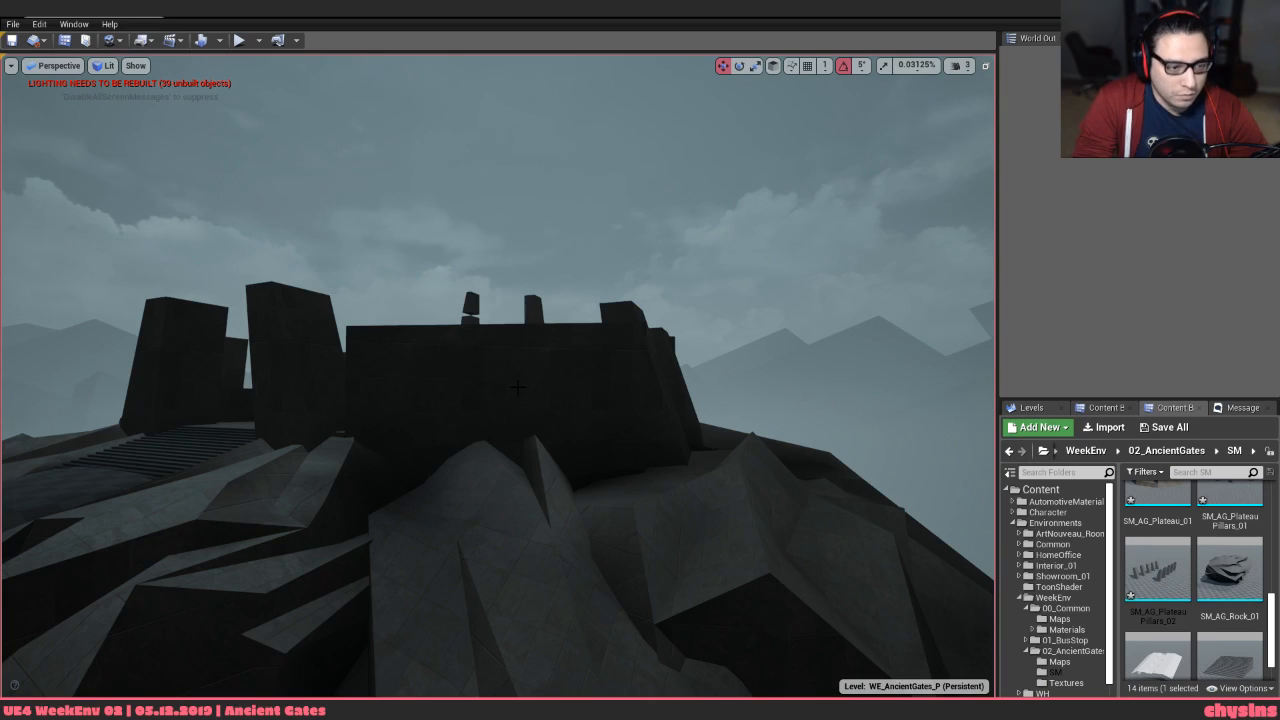
left_click(517, 388)
key("f")
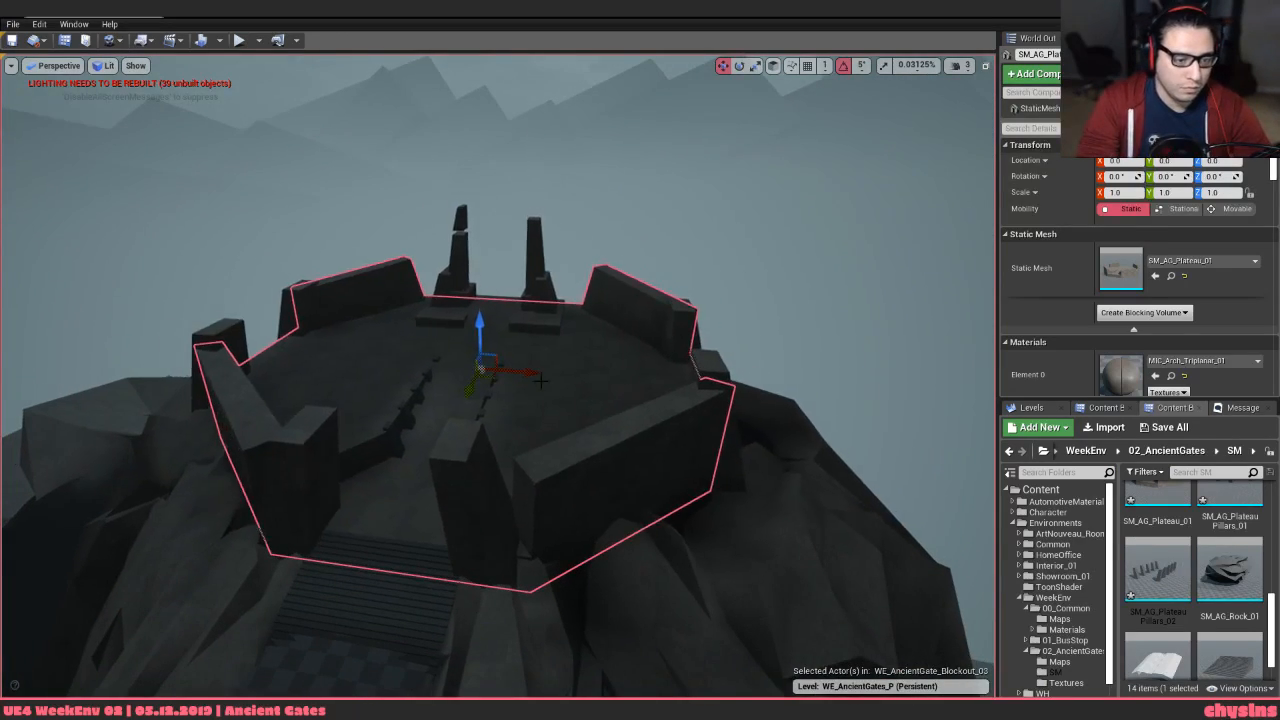
Examine the brick ziggurat wall reference in PureRef, then return to Unreal Editor
key("alt+Tab")
key("alt+Tab")
key("alt+Tab")
key("alt+Tab")
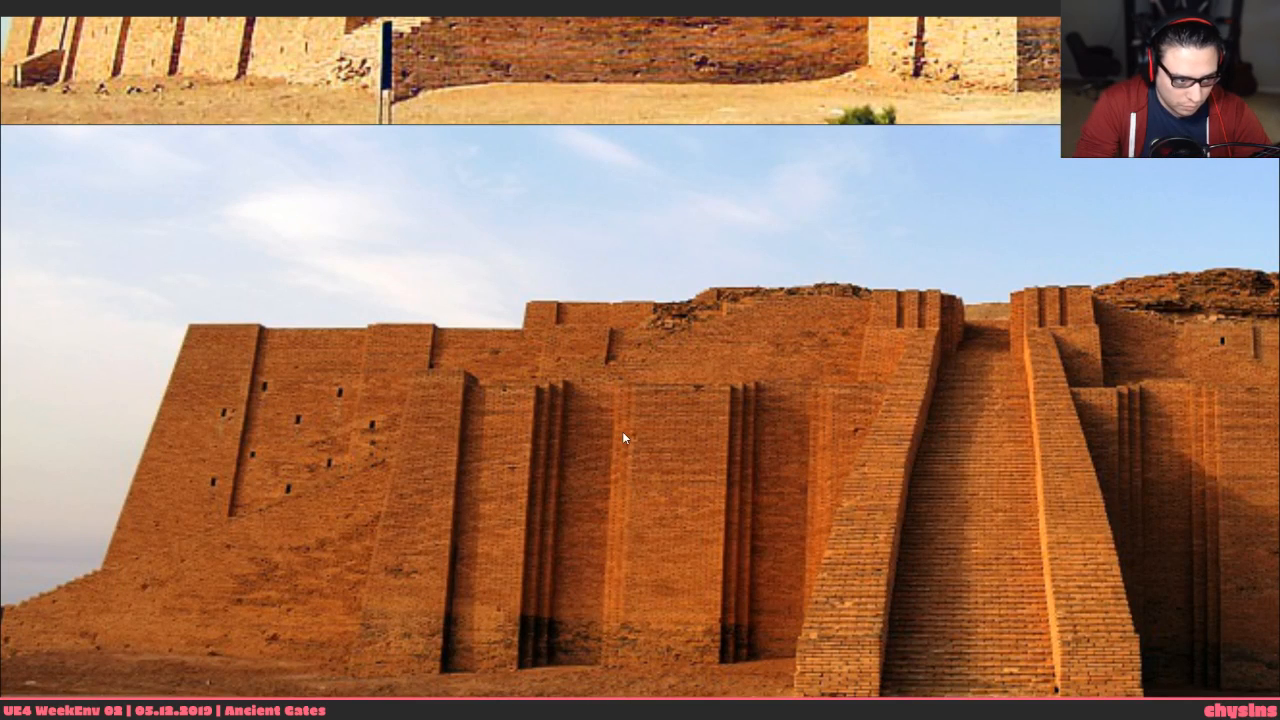
key("alt+Tab")
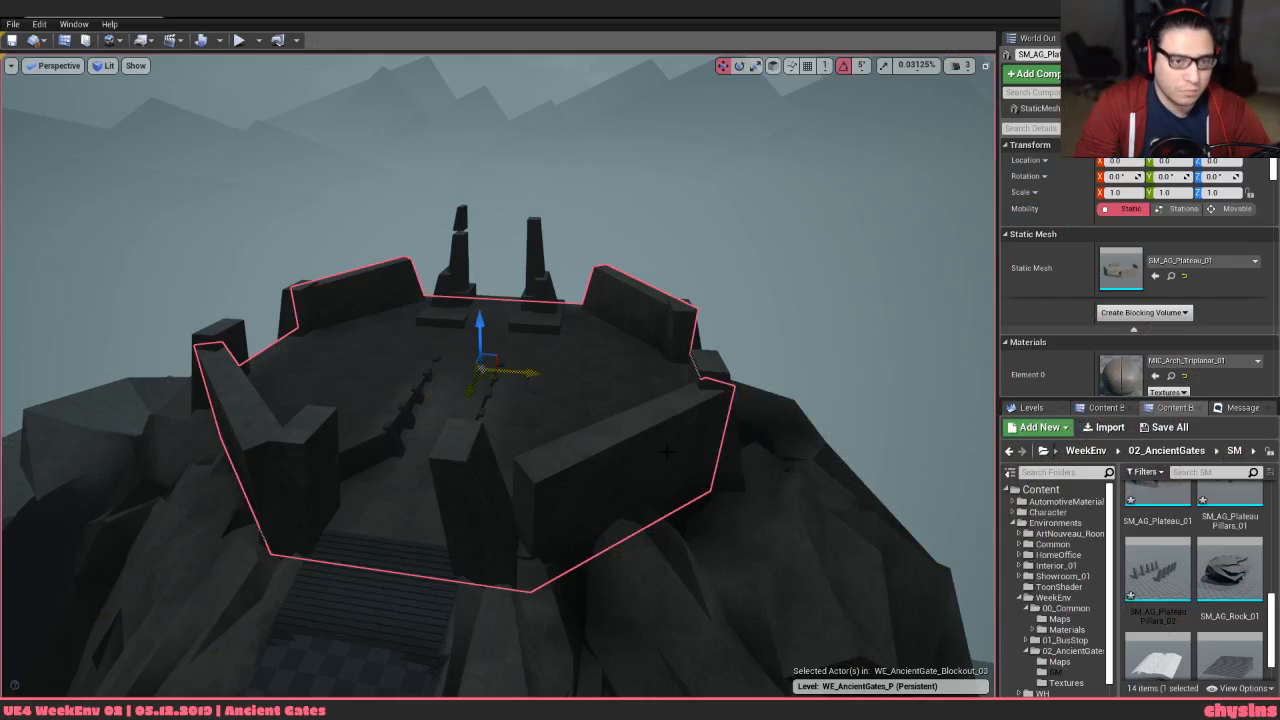
Switch back to 3ds Max and connect the edge ring around the wall's middle section with one vertical loop
key("alt+Tab")
key("alt+Tab")
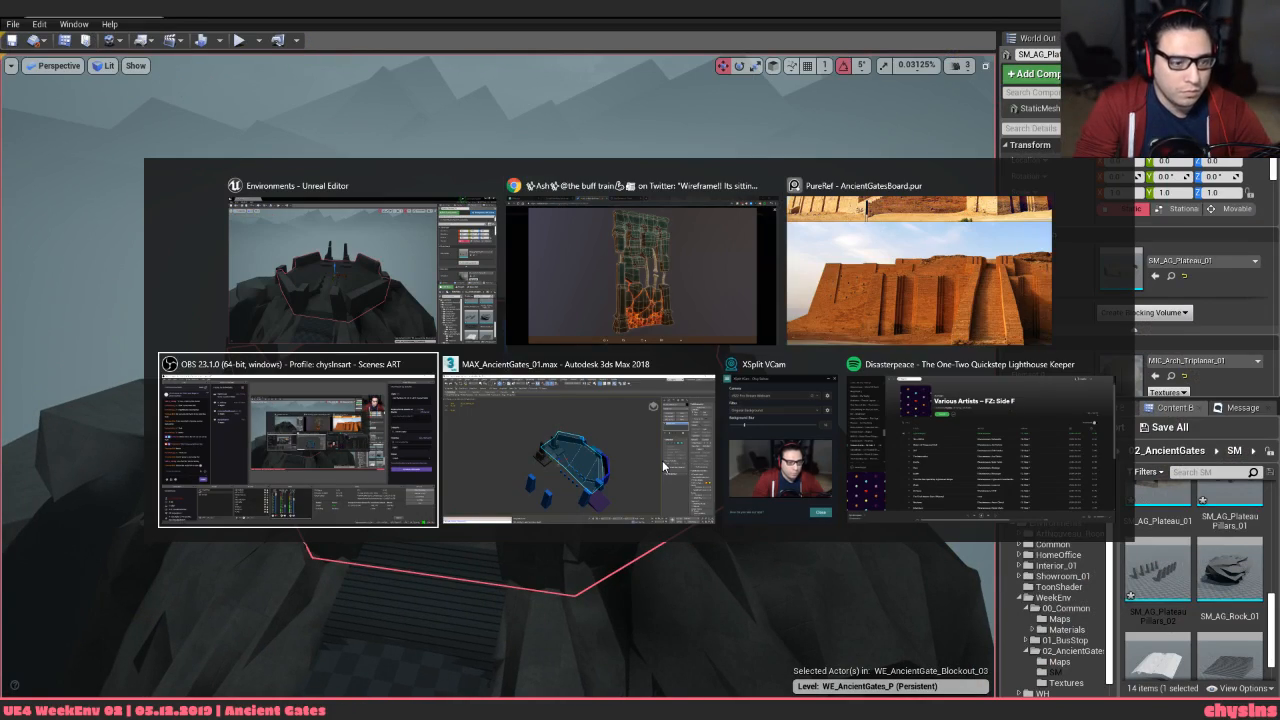
key("alt+Tab")
middle_click_drag(703, 495, 343, 405)
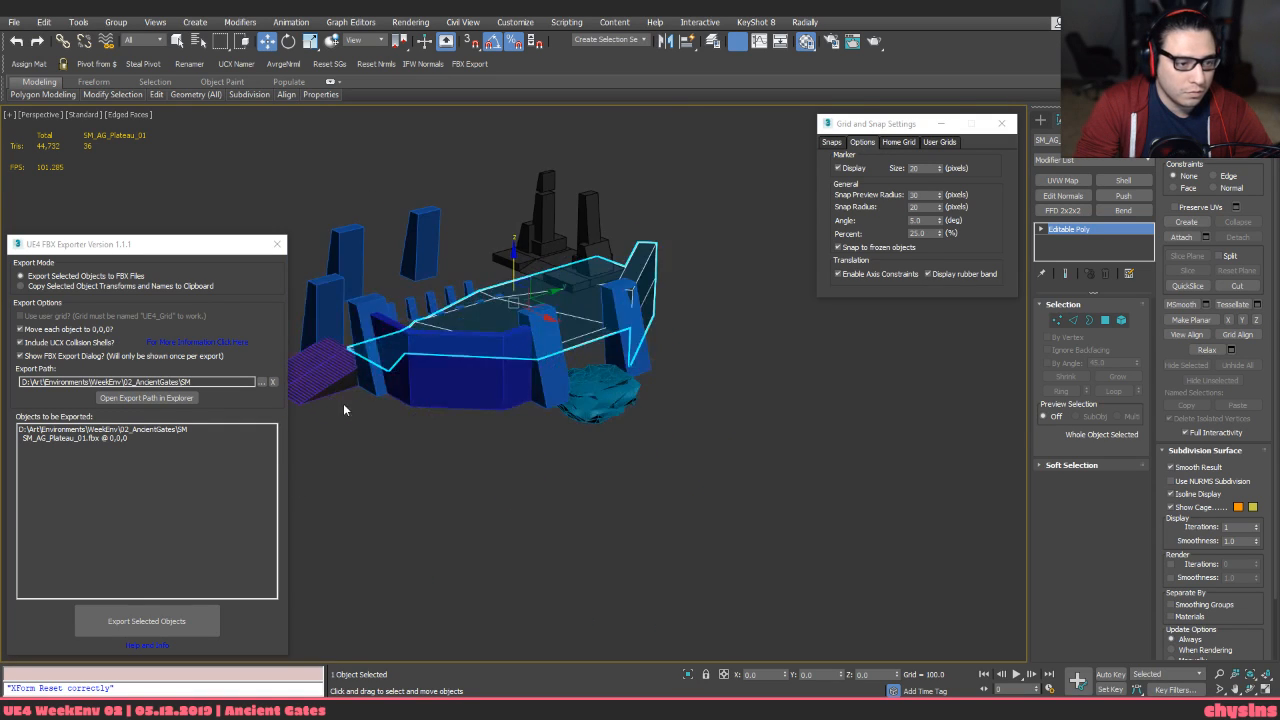
scroll(400, 375, "up", 5)
left_click(510, 353)
middle_click_drag(702, 270, 640, 337)
key("2")
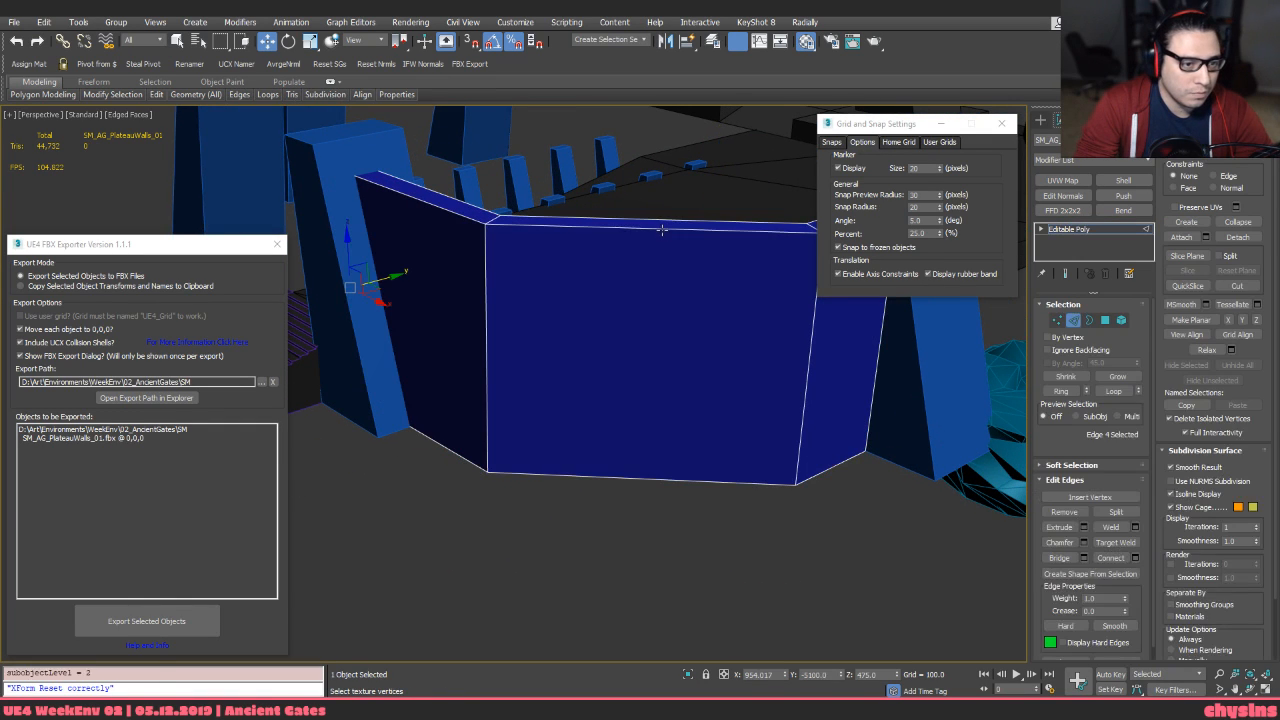
left_click(662, 229)
key("alt+r")
key("ctrl+shift+e")
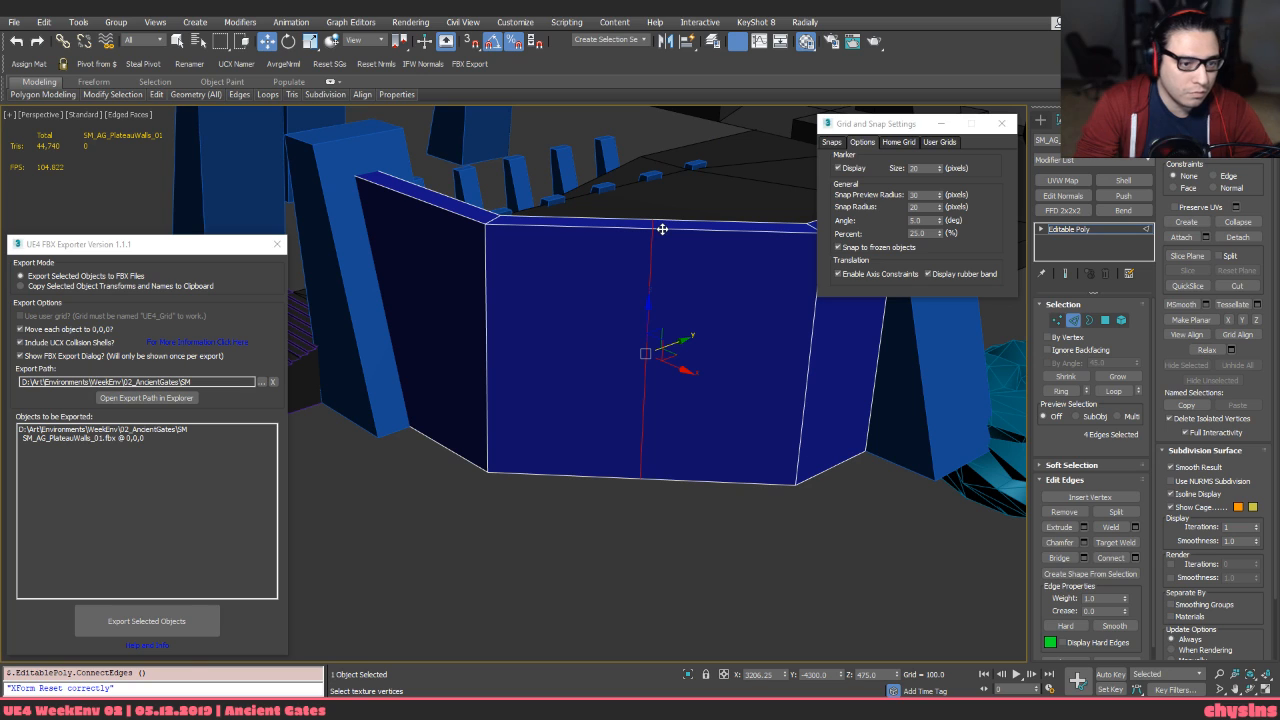
Chamfer the new vertical edge loop on the middle section by 400
key("ctrl+shift+c")
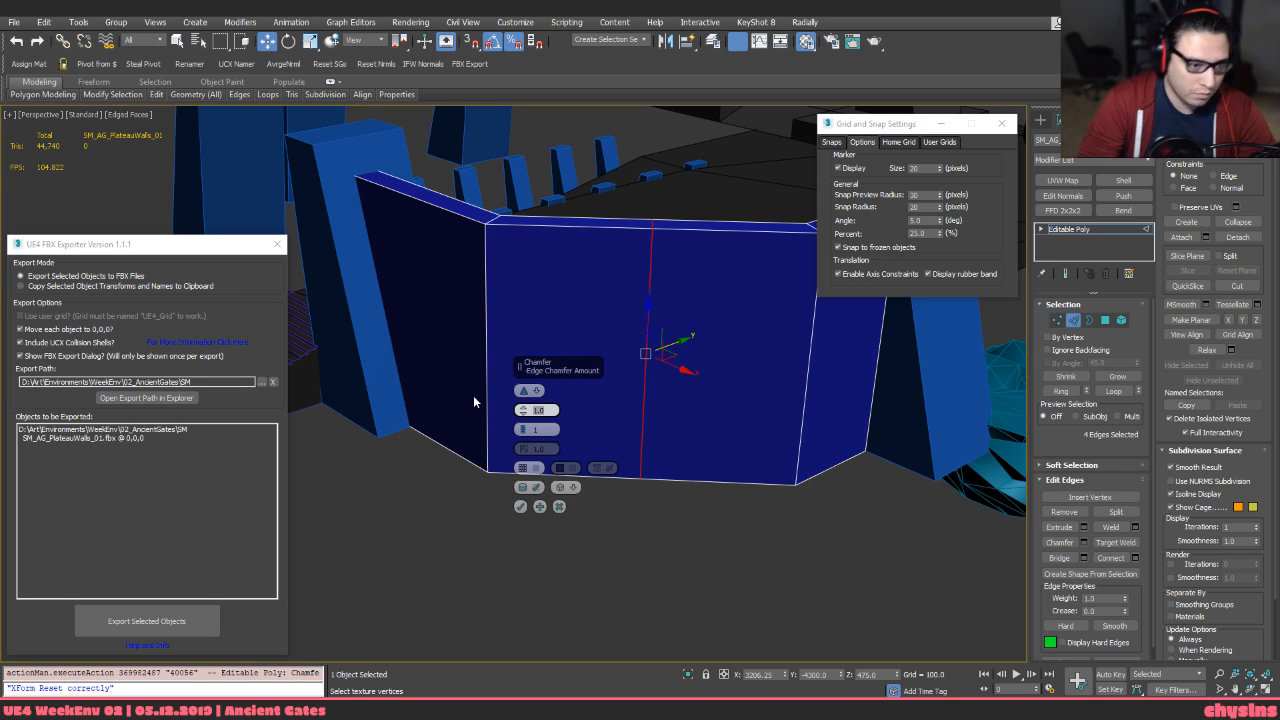
type("5")
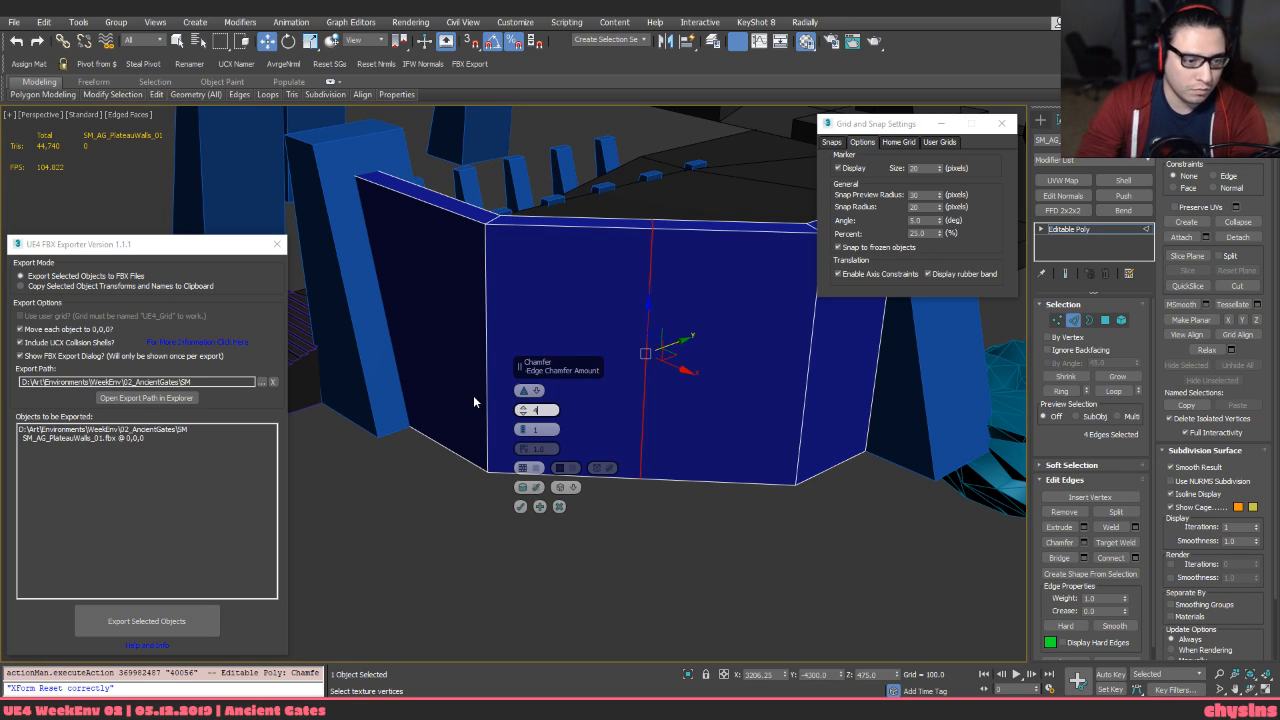
type("00")
key("Return")
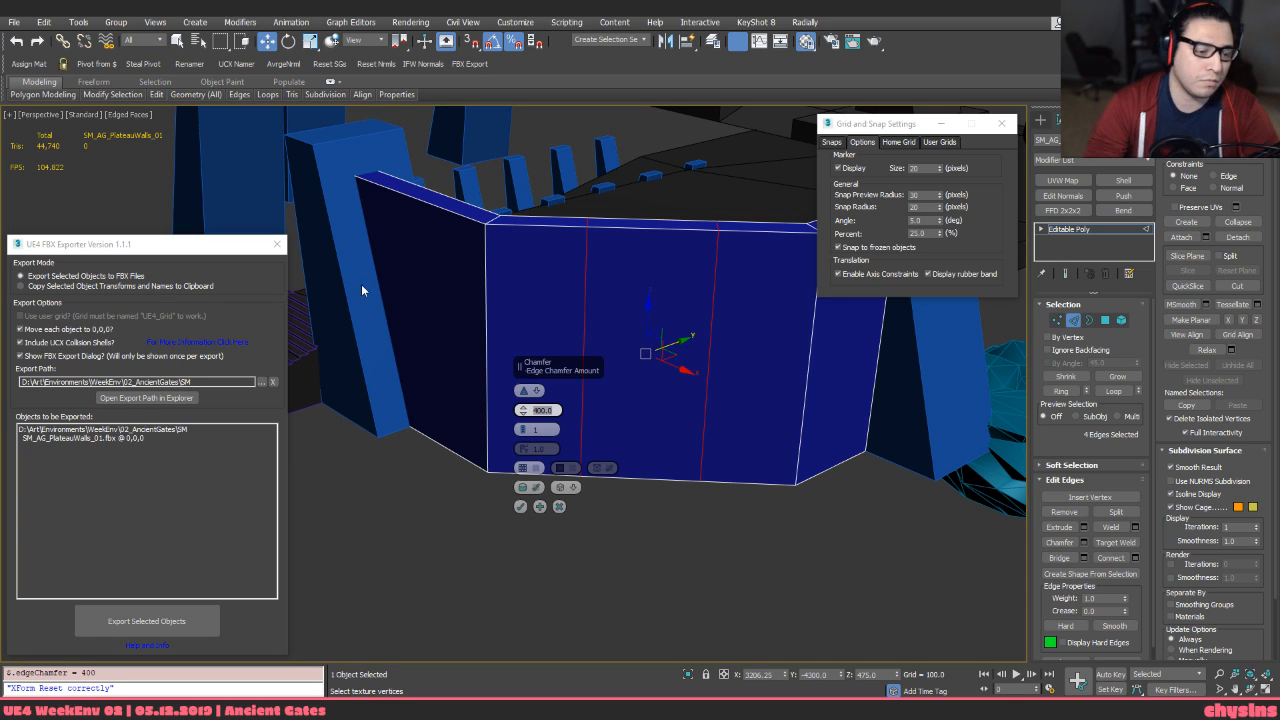
left_click(521, 508)
Extrude the central outer polygon of the wall's middle section outward by 100
middle_click_drag(521, 508, 600, 428, "alt")
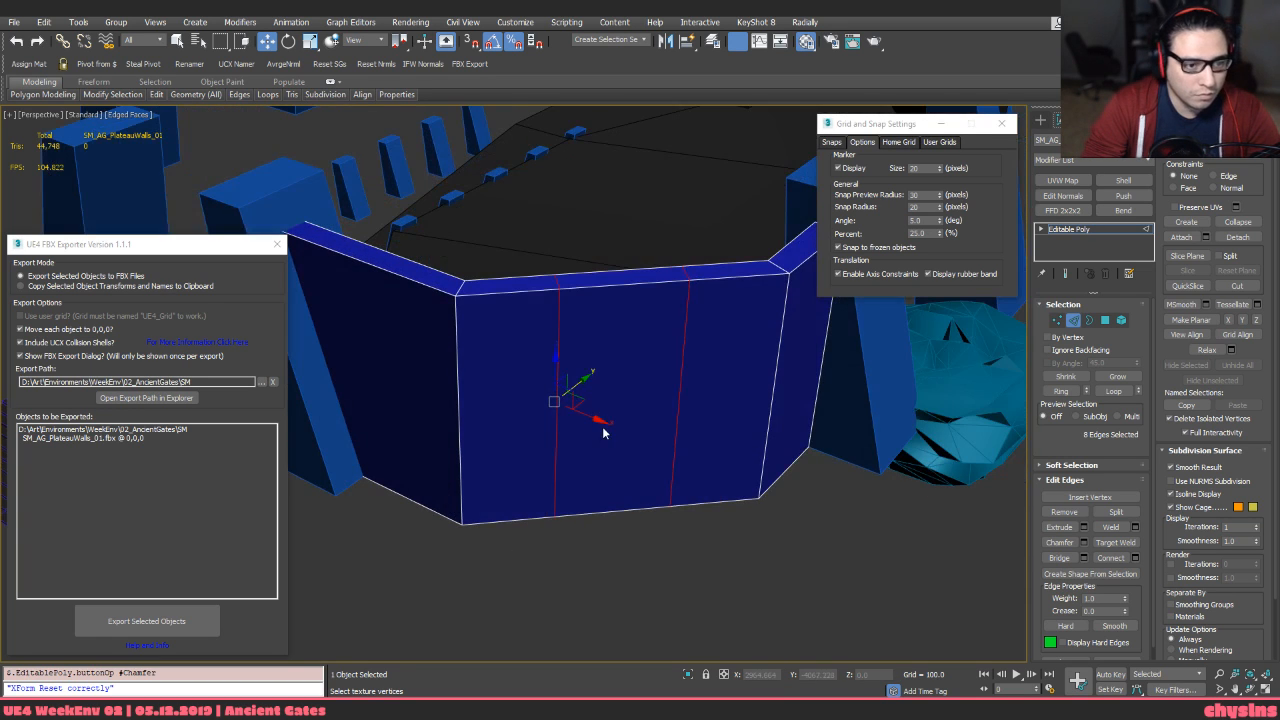
key("4")
left_click(608, 427)
key("shift+e")
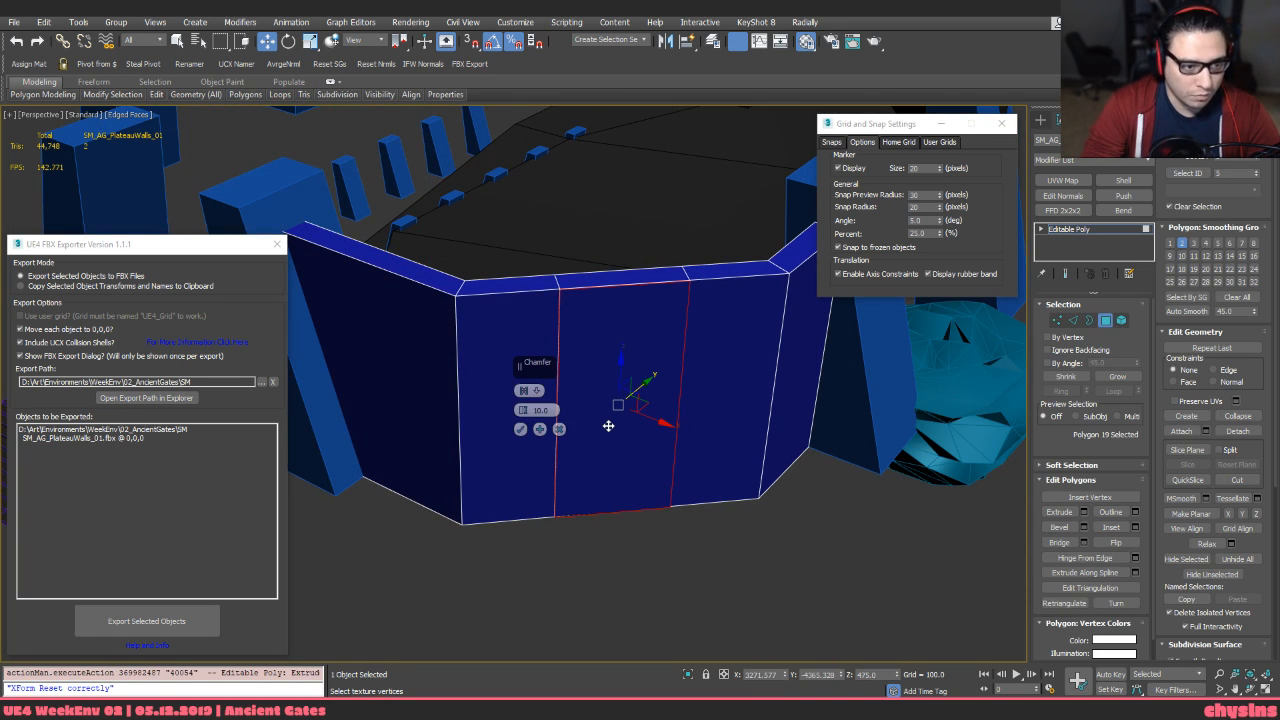
type("50")
key("Return")
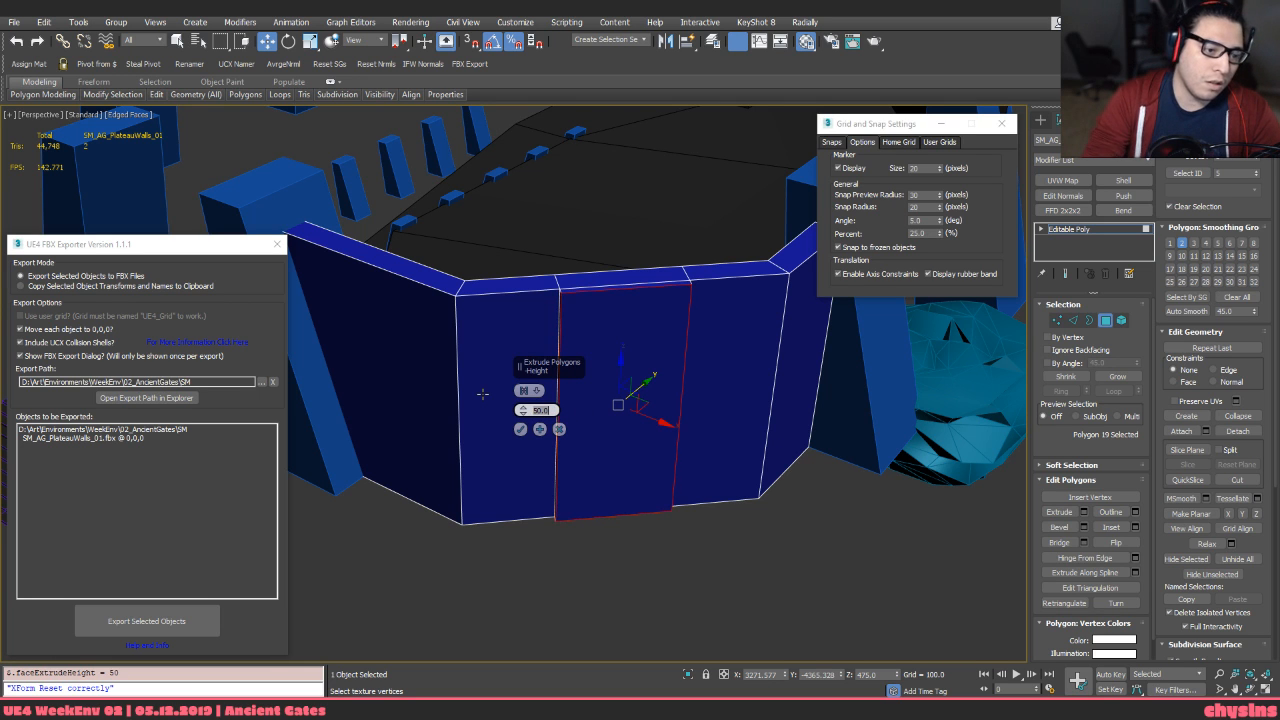
middle_click_drag(590, 317, 596, 368, "alt")
scroll(603, 386, "up", 3)
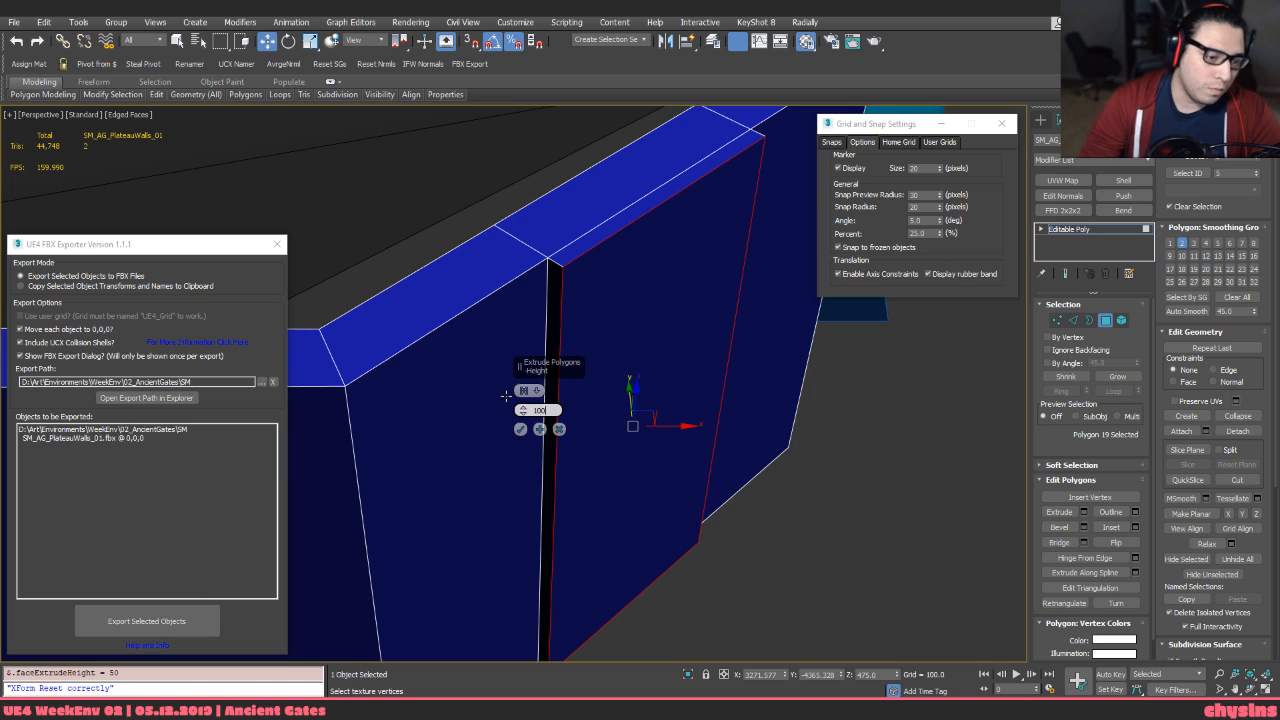
key("Return")
left_click(521, 430)
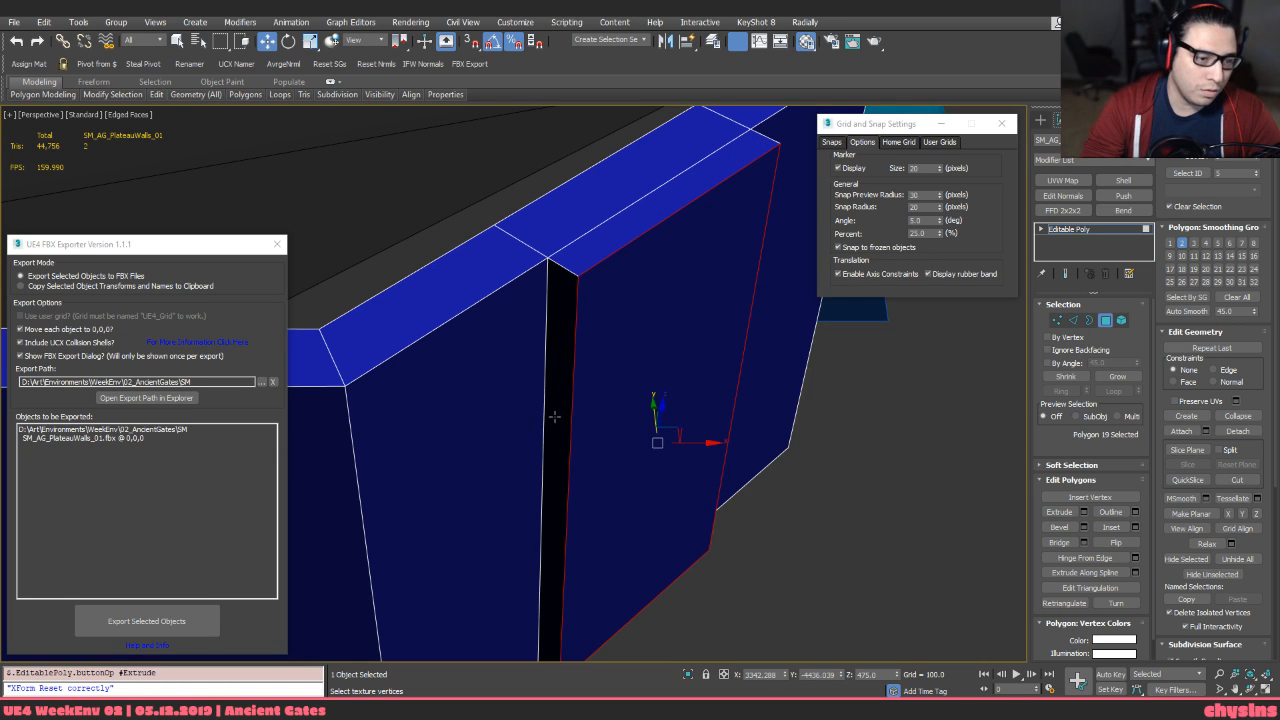
Connect the edge ring around the extruded centre panel with one vertical loop
middle_click_drag(524, 428, 580, 403, "alt")
scroll(580, 403, "down", 3)
key("2")
left_click(603, 305)
key("alt+r")
key("ctrl+shift+e")
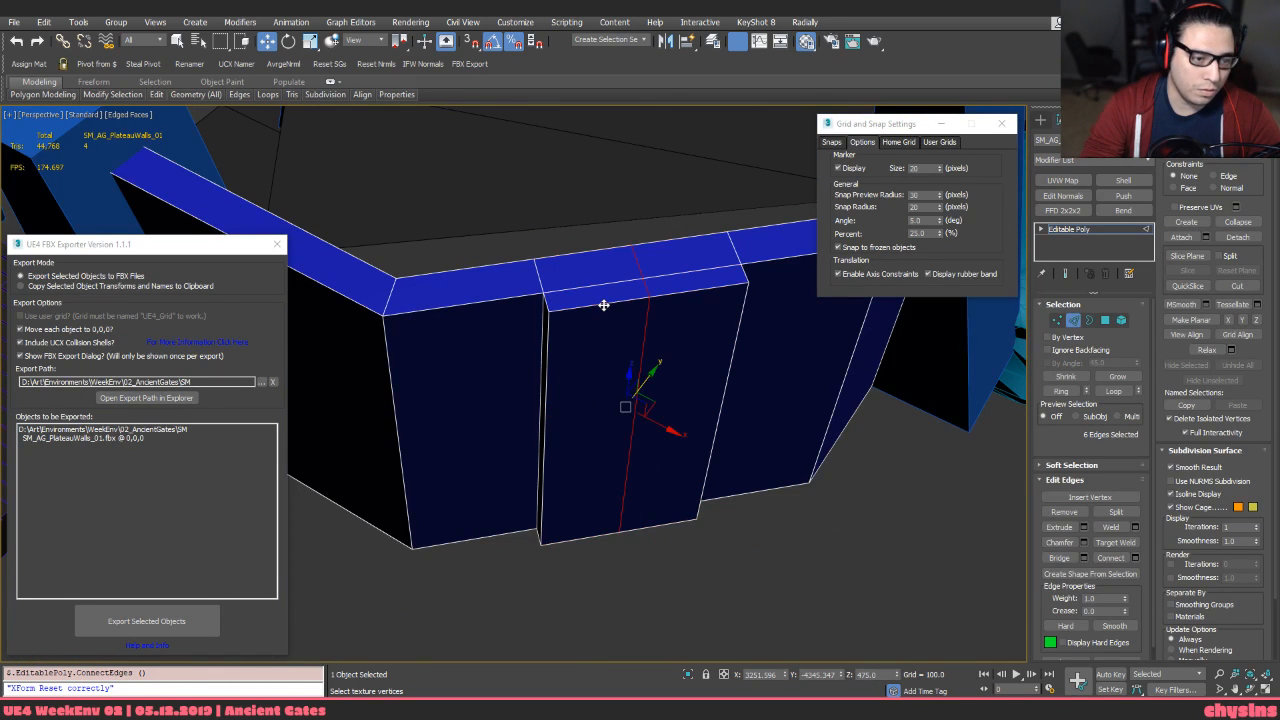
Chamfer the centre panel's vertical edge loop by 300
key("ctrl+shift+c")
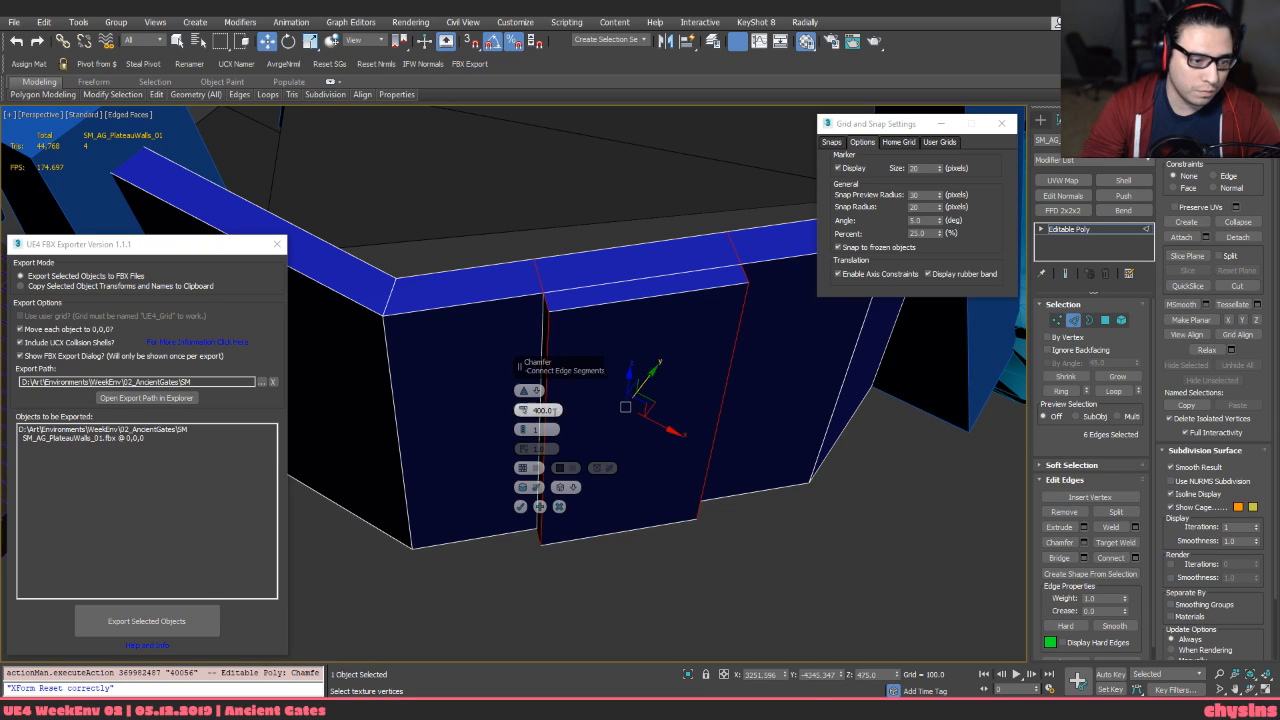
type("350")
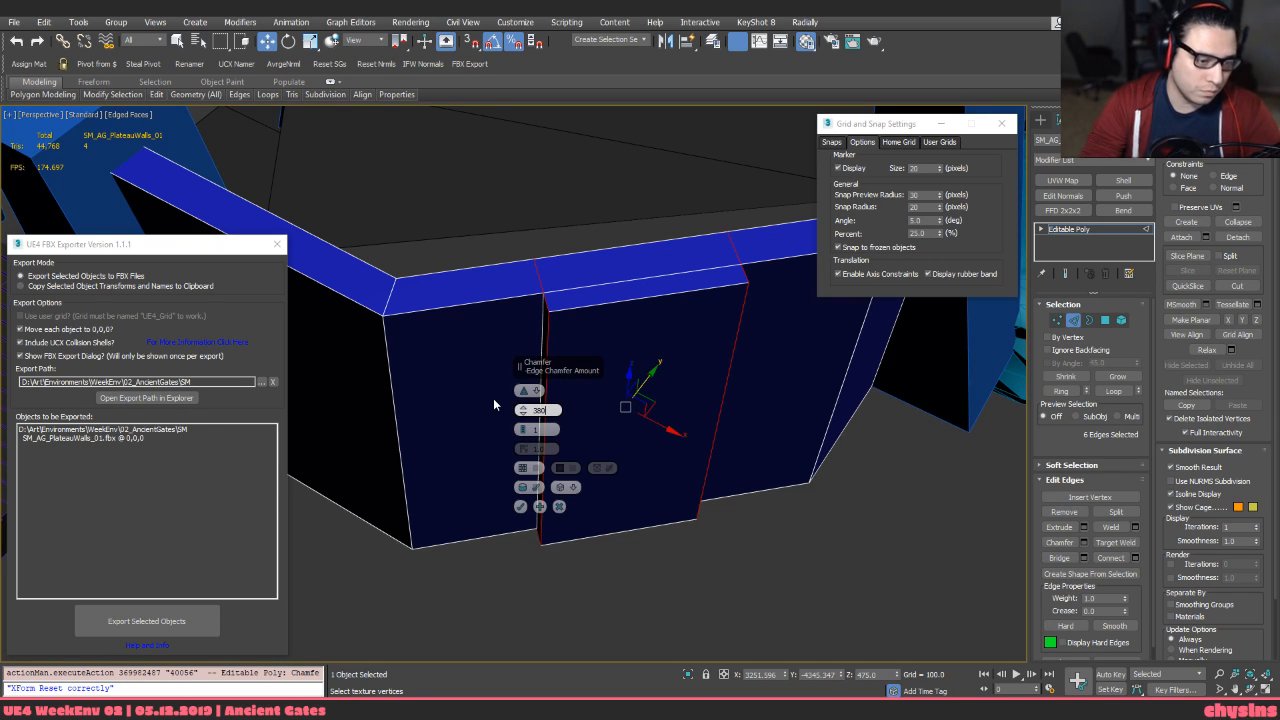
key("Return")
middle_click_drag(528, 312, 561, 308, "alt")
type("300")
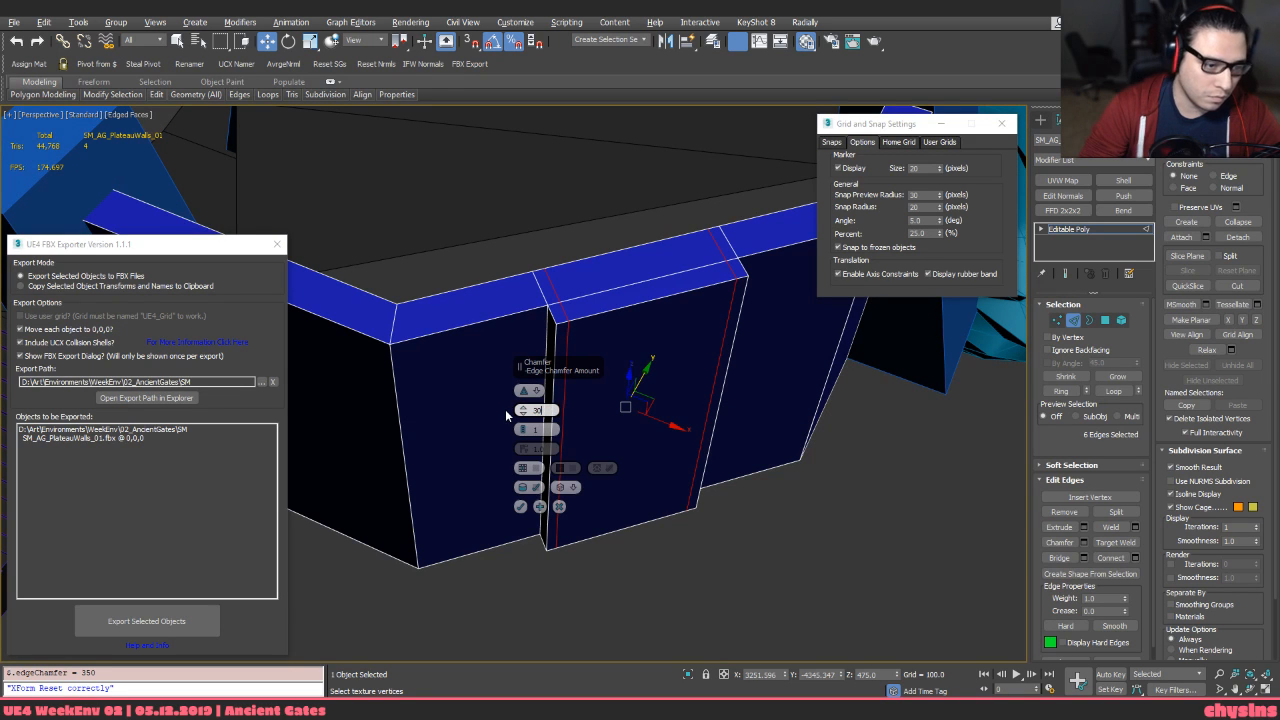
key("Return")
left_click(523, 507)
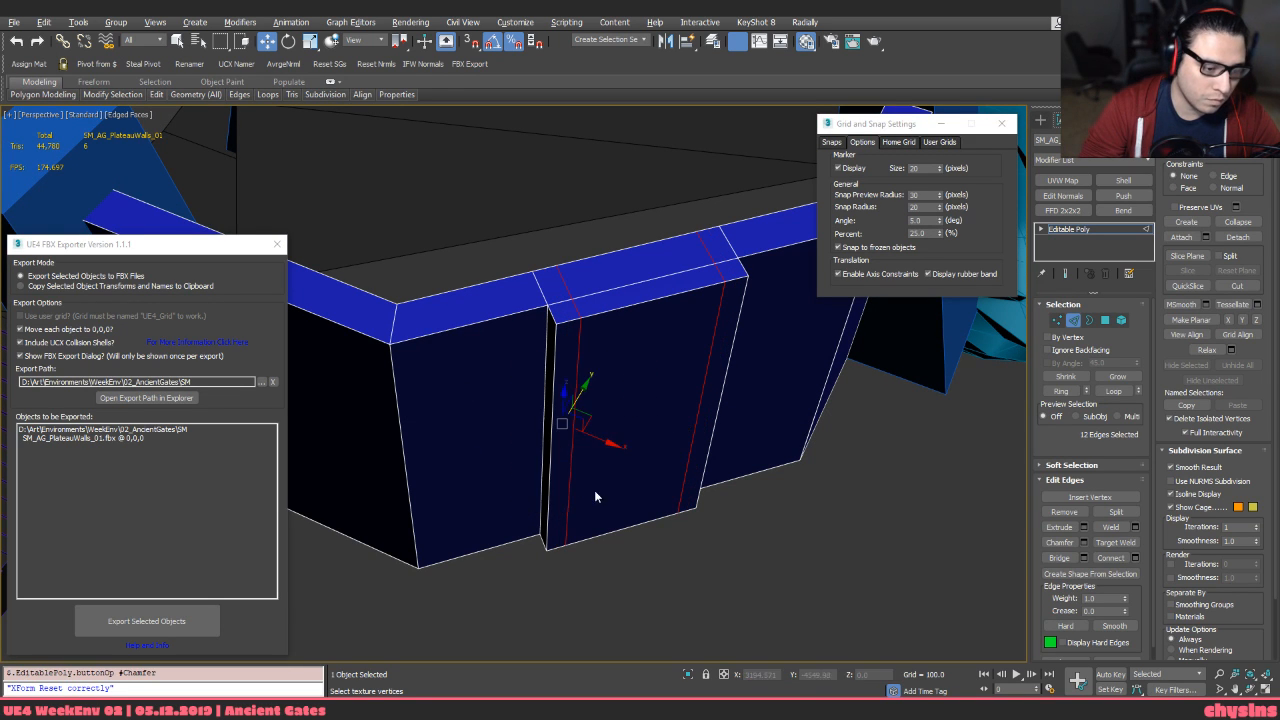
Check the ziggurat reference and extrude the inner centre polygon of the raised wall panel outward by 100
middle_click_drag(596, 491, 647, 369, "alt")
key("alt+Tab")
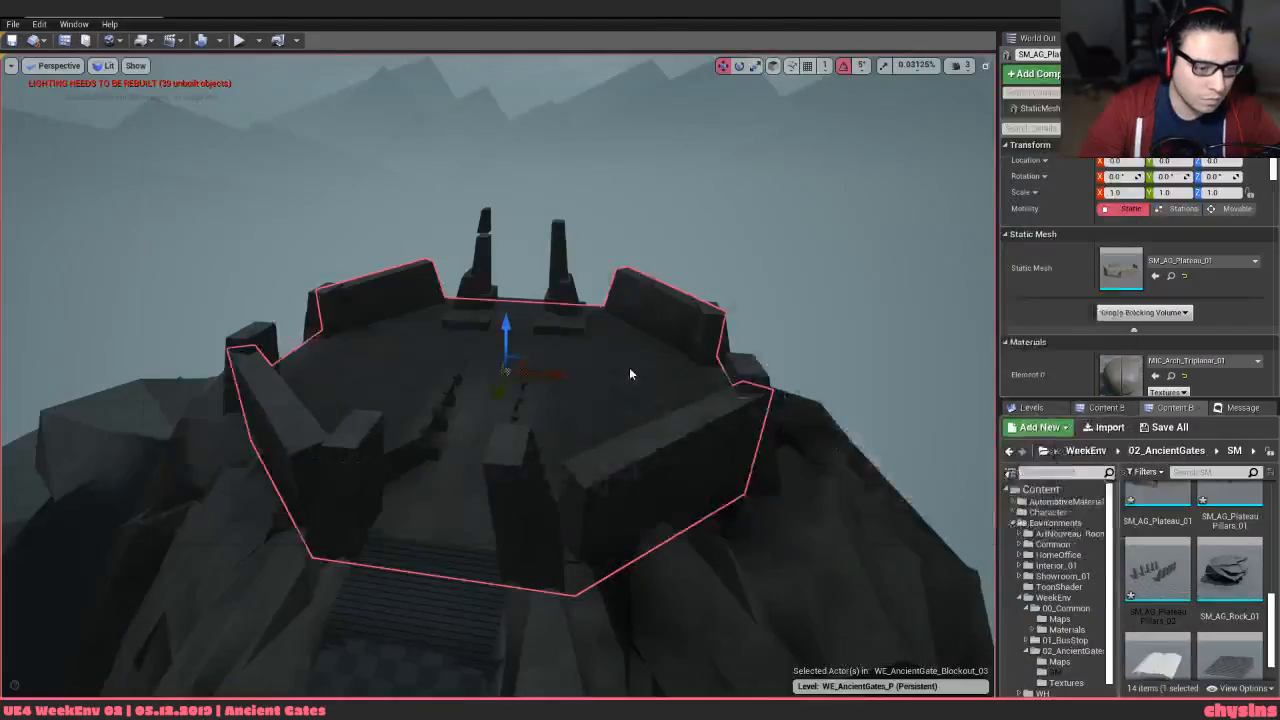
key("alt+Tab")
key("alt+Tab")
key("alt+Tab")
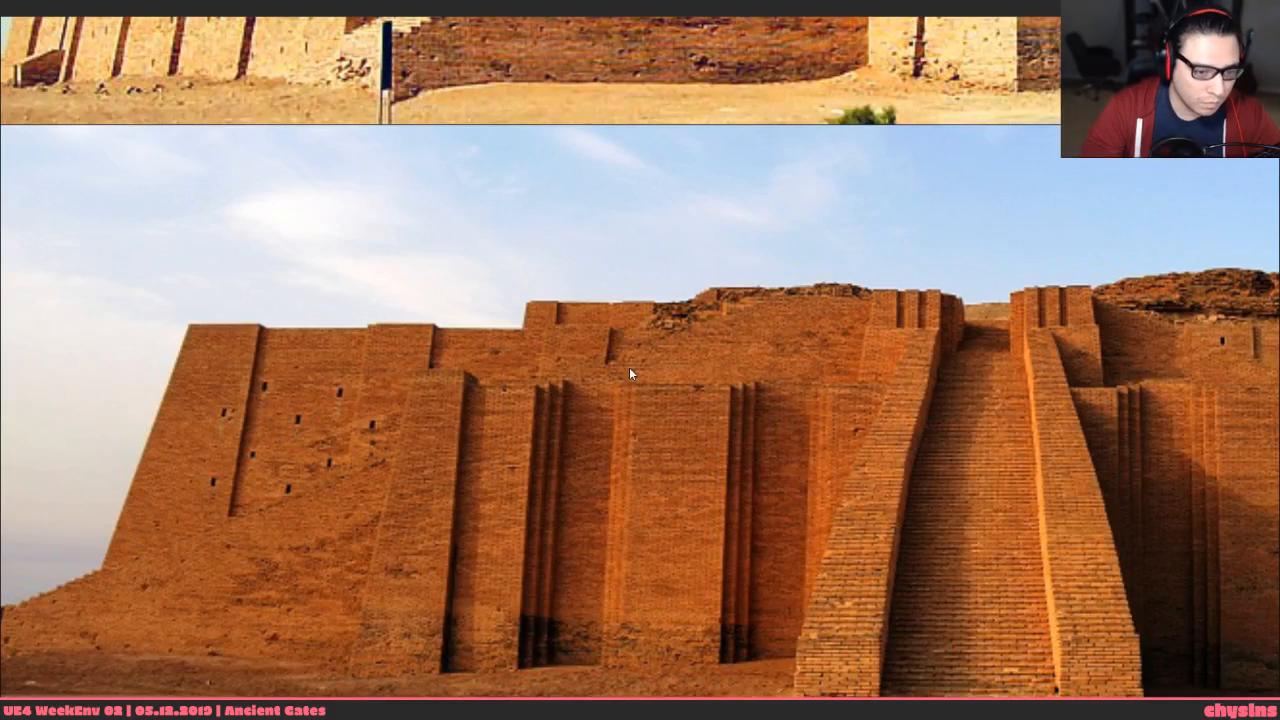
key("alt+Tab")
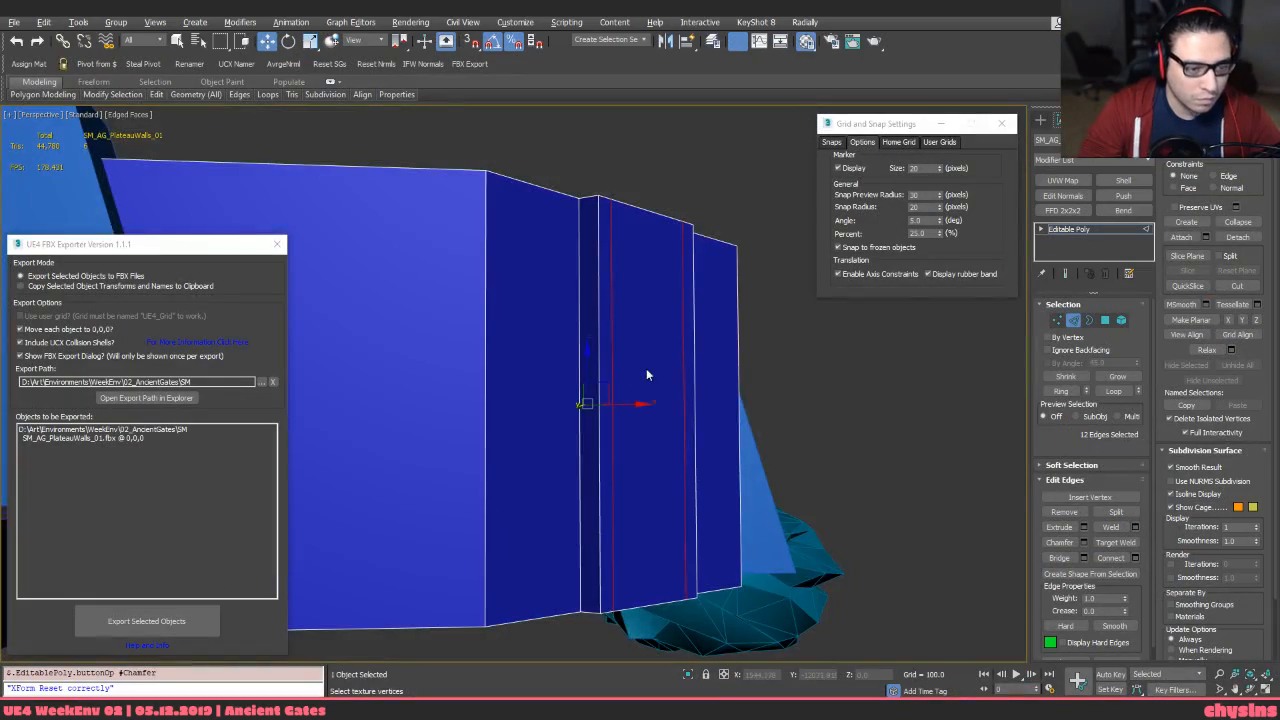
middle_click_drag(646, 368, 574, 427, "alt")
key("4")
left_click(578, 423)
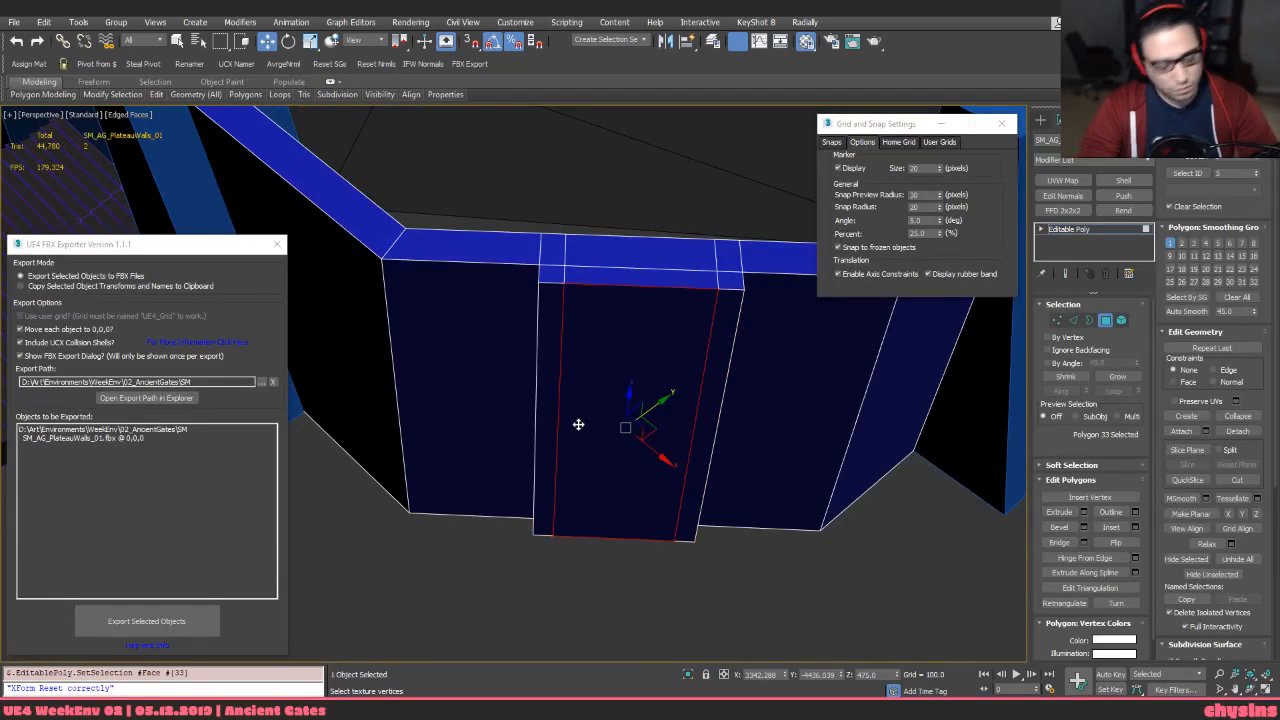
key("shift+e")
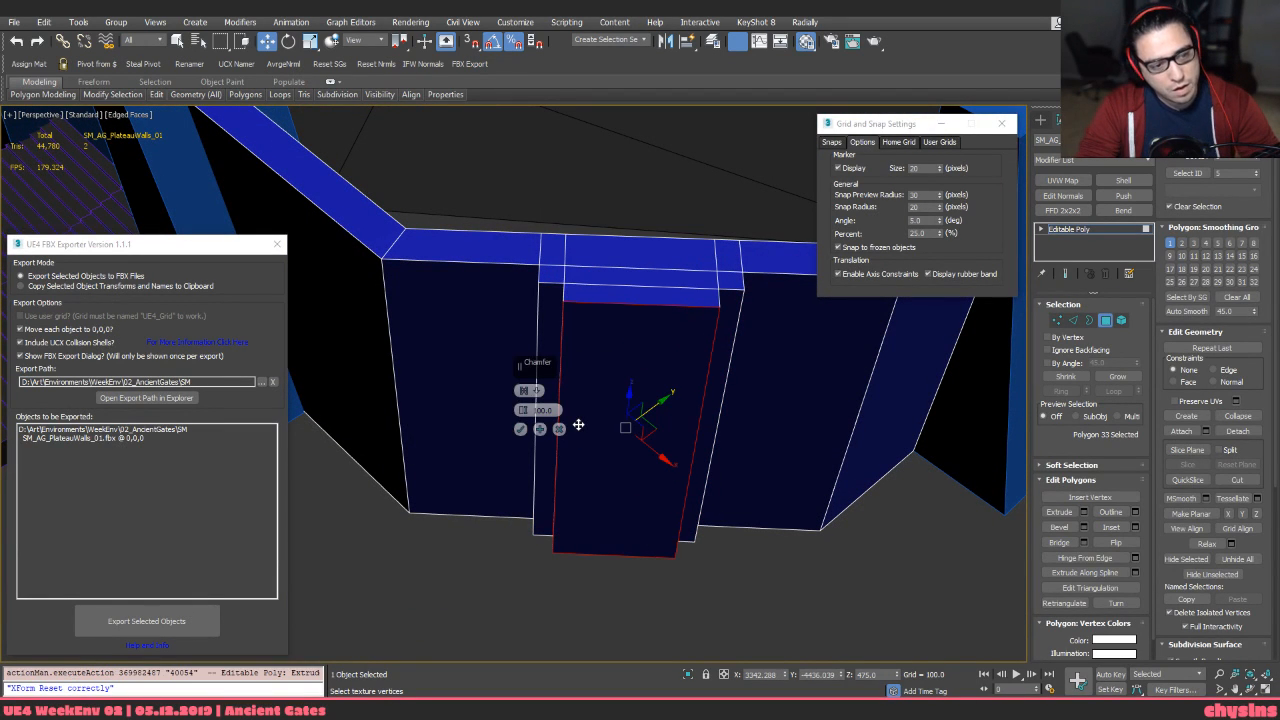
Compare the stepped panel with the reference and undo its extrusions and chamfers back to the middle section's single vertical edge loop
key("ctrl+d")
middle_click_drag(521, 438, 570, 488, "alt")
key("F4")
key("4")
key("alt+Tab")
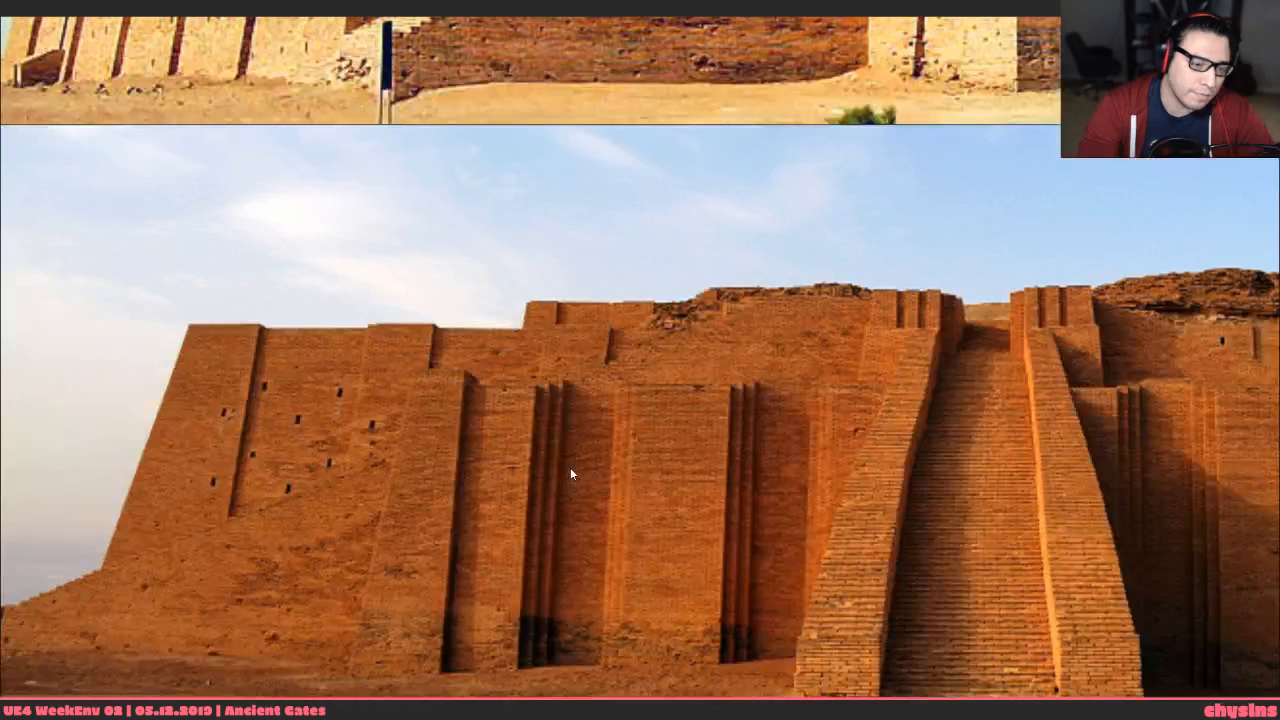
key("alt+Tab")
scroll(600, 432, "up", 5)
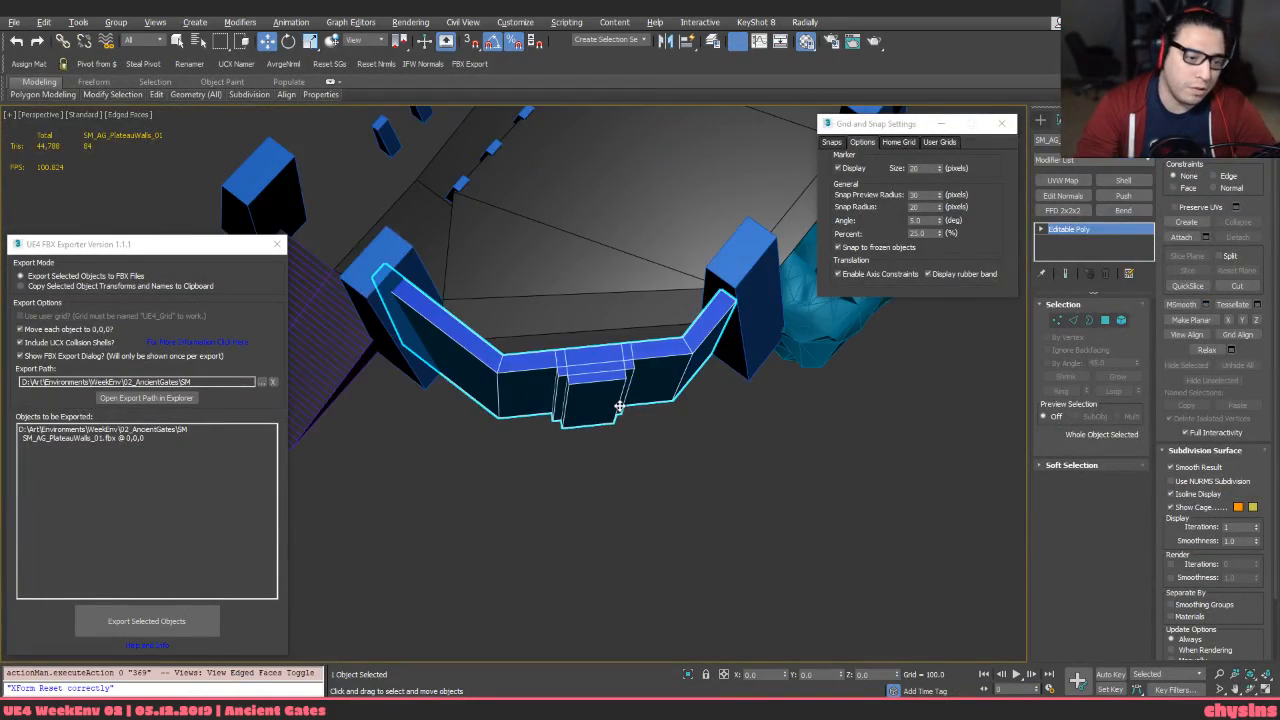
key("ctrl+z")
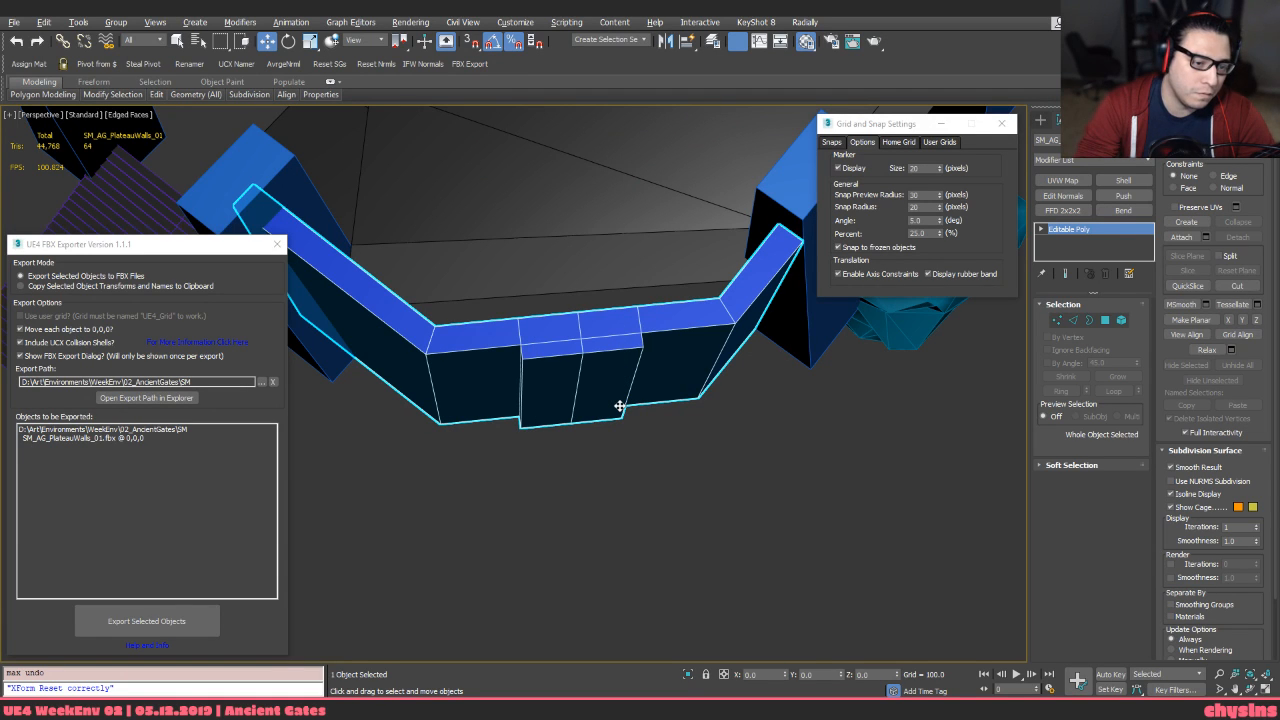
key("ctrl+z")
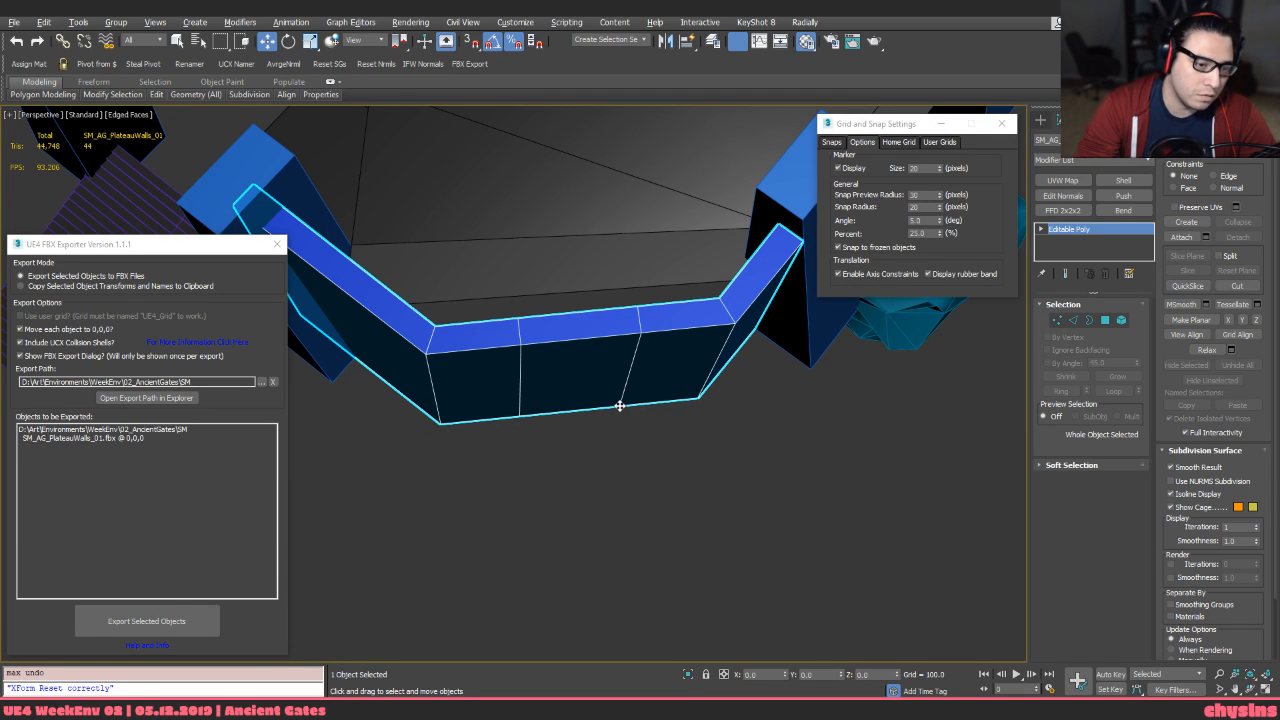
key("2")
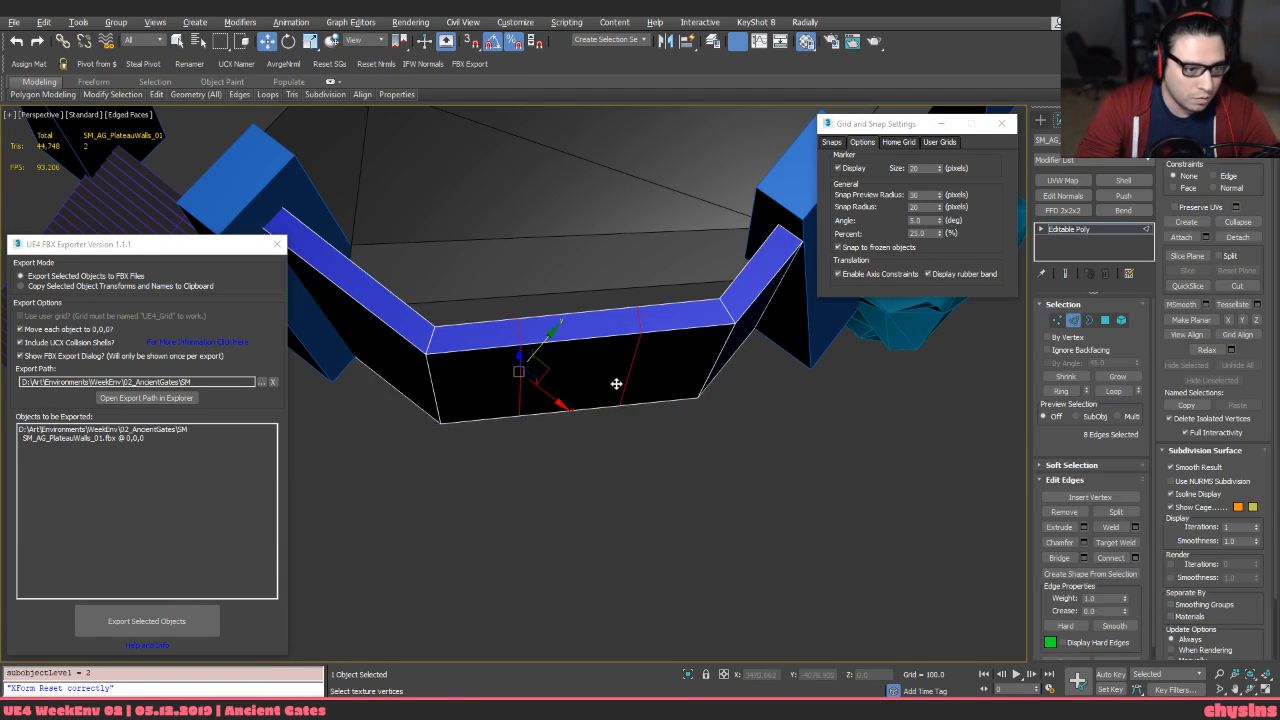
left_click(594, 339, "shift")
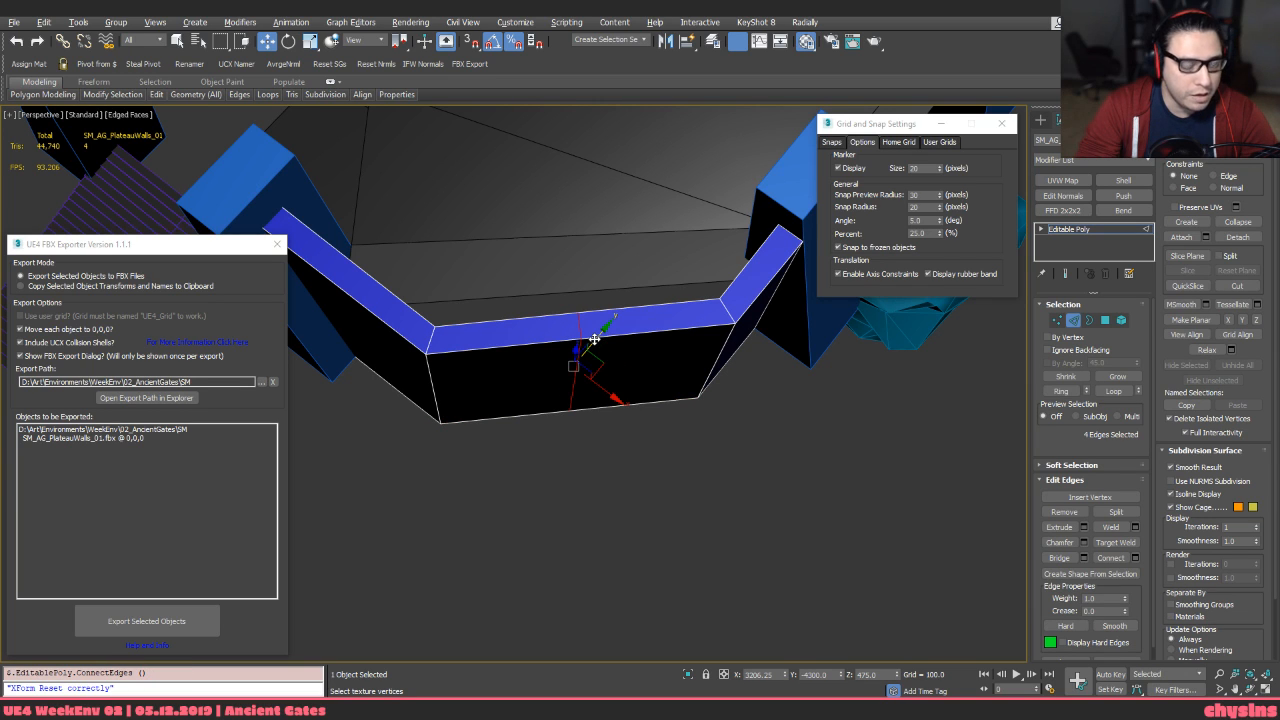
Chamfer the middle section's vertical edge loop by 500
key("ctrl+shift+c")
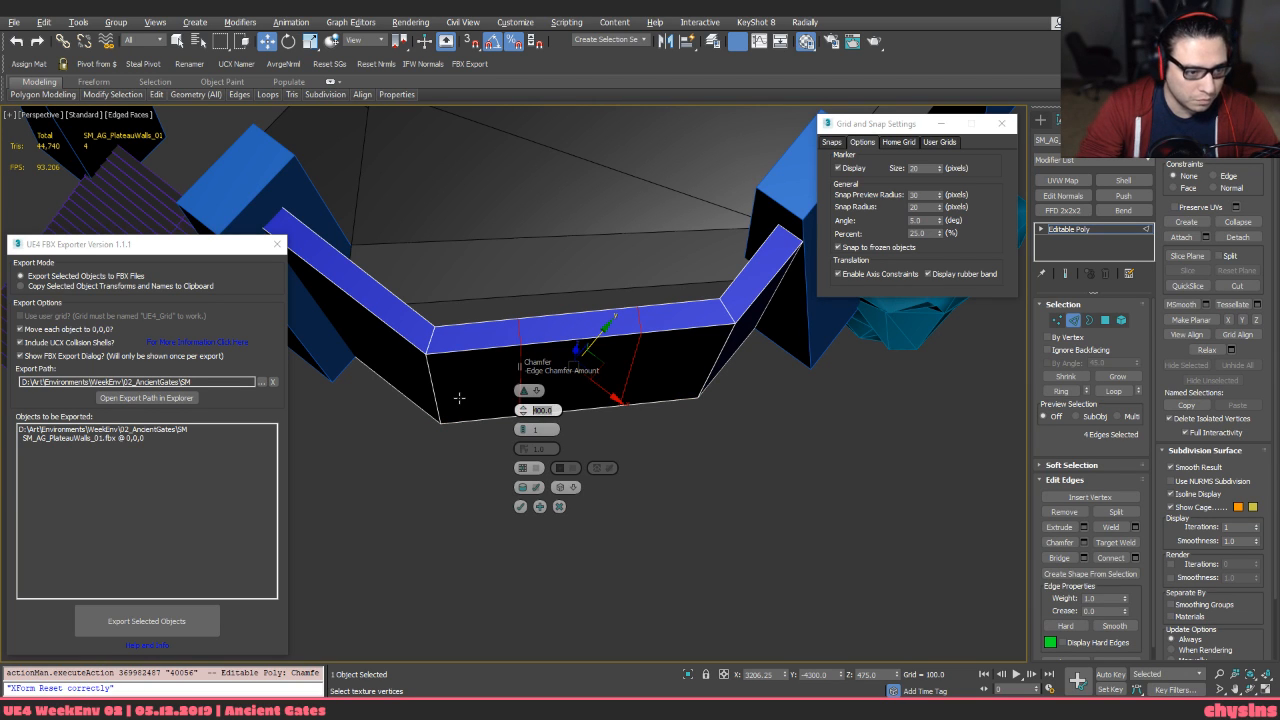
type("500")
key("Return")
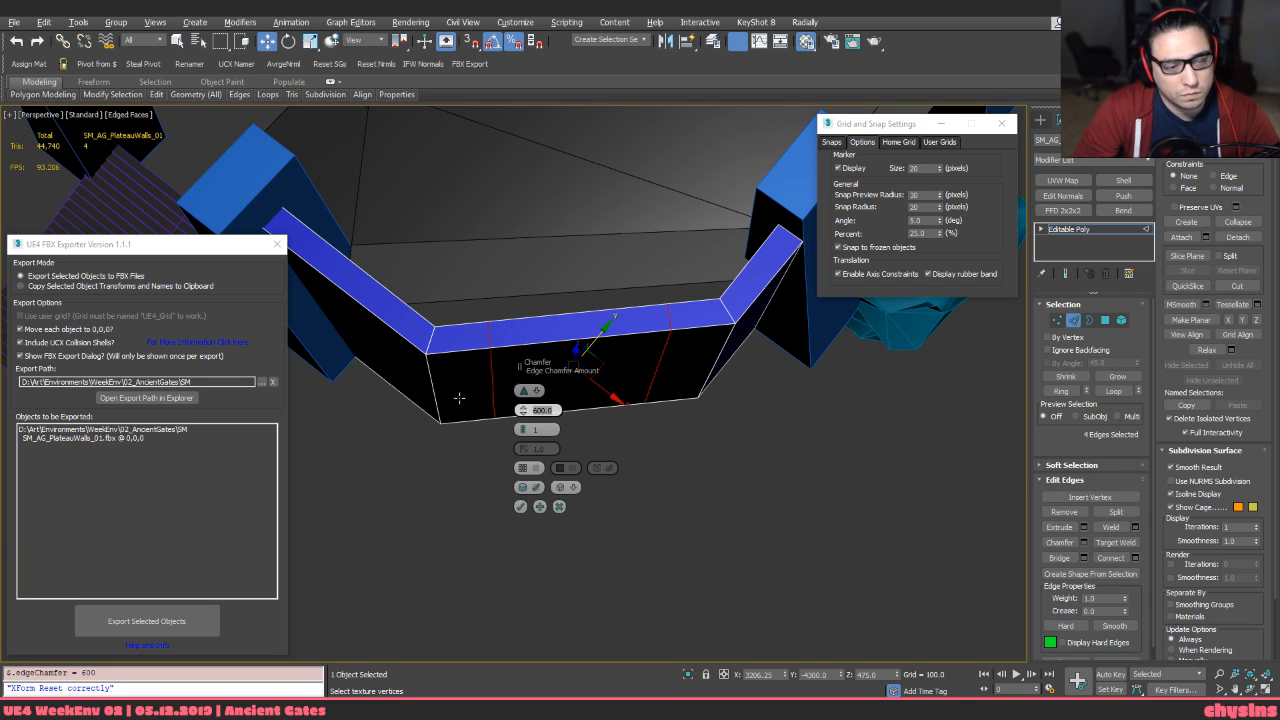
middle_click_drag(483, 378, 438, 276, "alt")
key("alt+Tab")
key("alt+Tab")
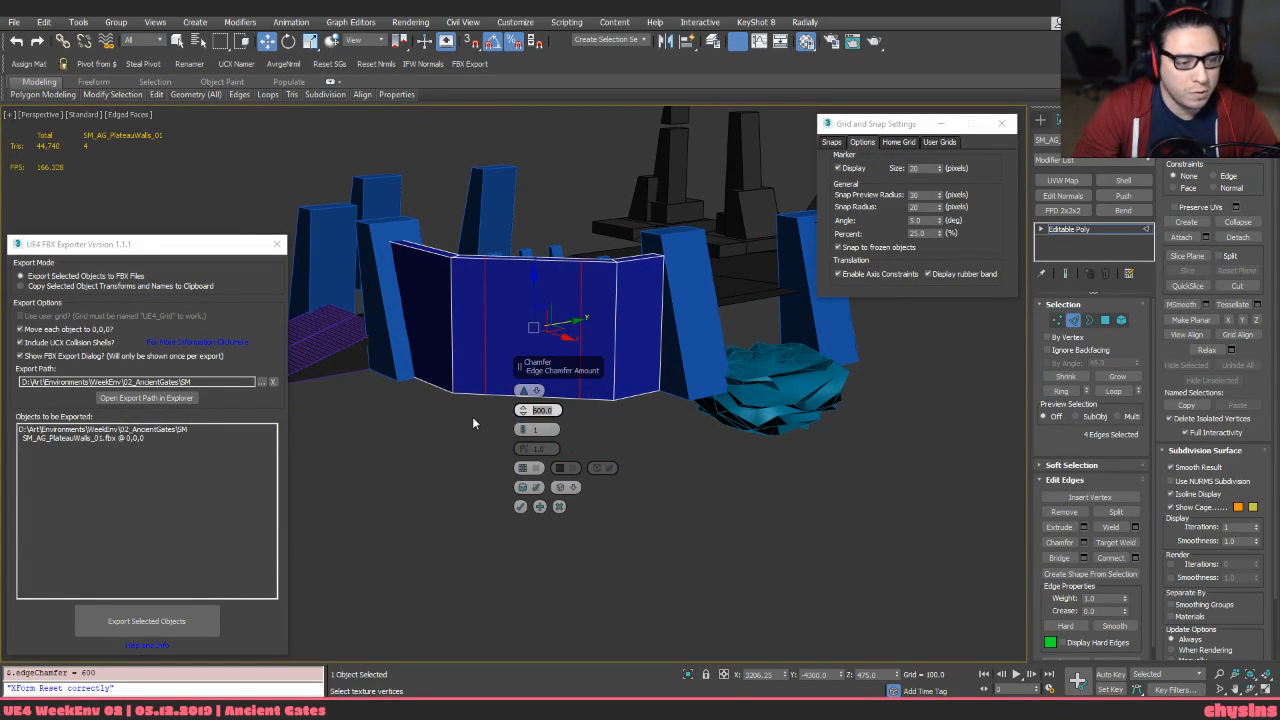
type("500")
key("Return")
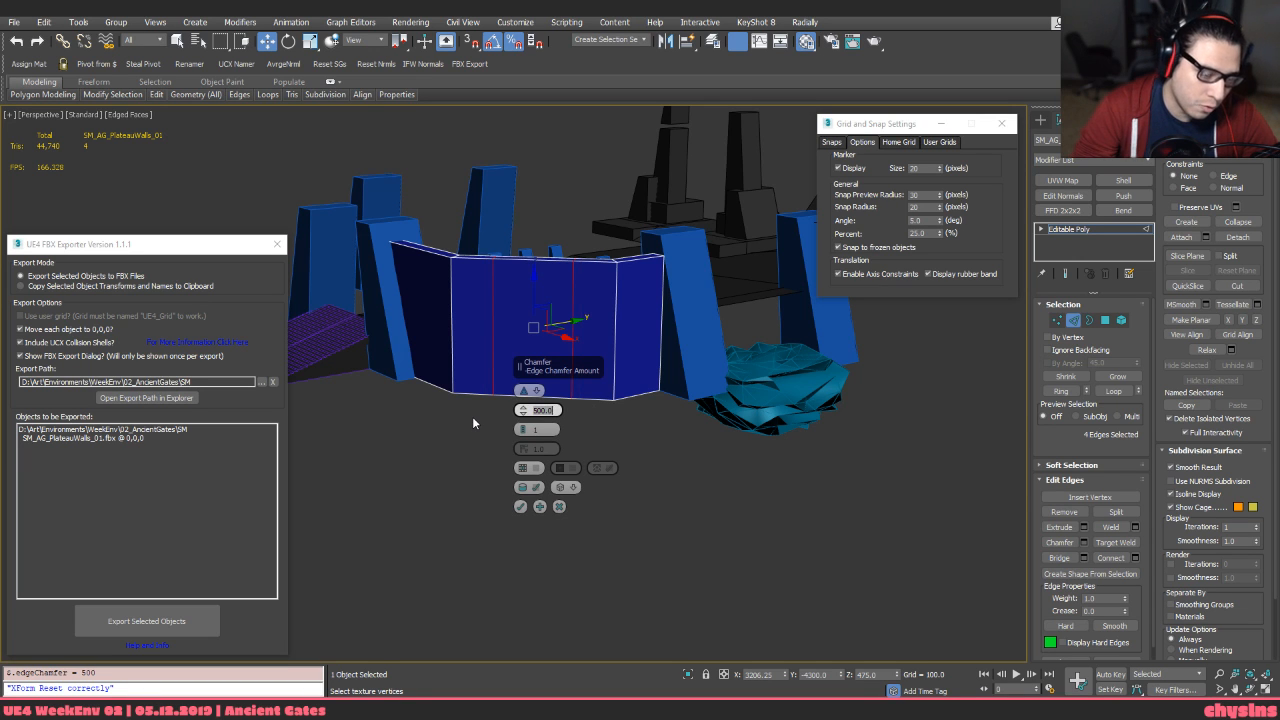
middle_click_drag(472, 416, 549, 310, "alt")
left_click(517, 505)
Extrude the wide central outer polygon of the middle section outward by 100
key("4")
left_click(550, 306)
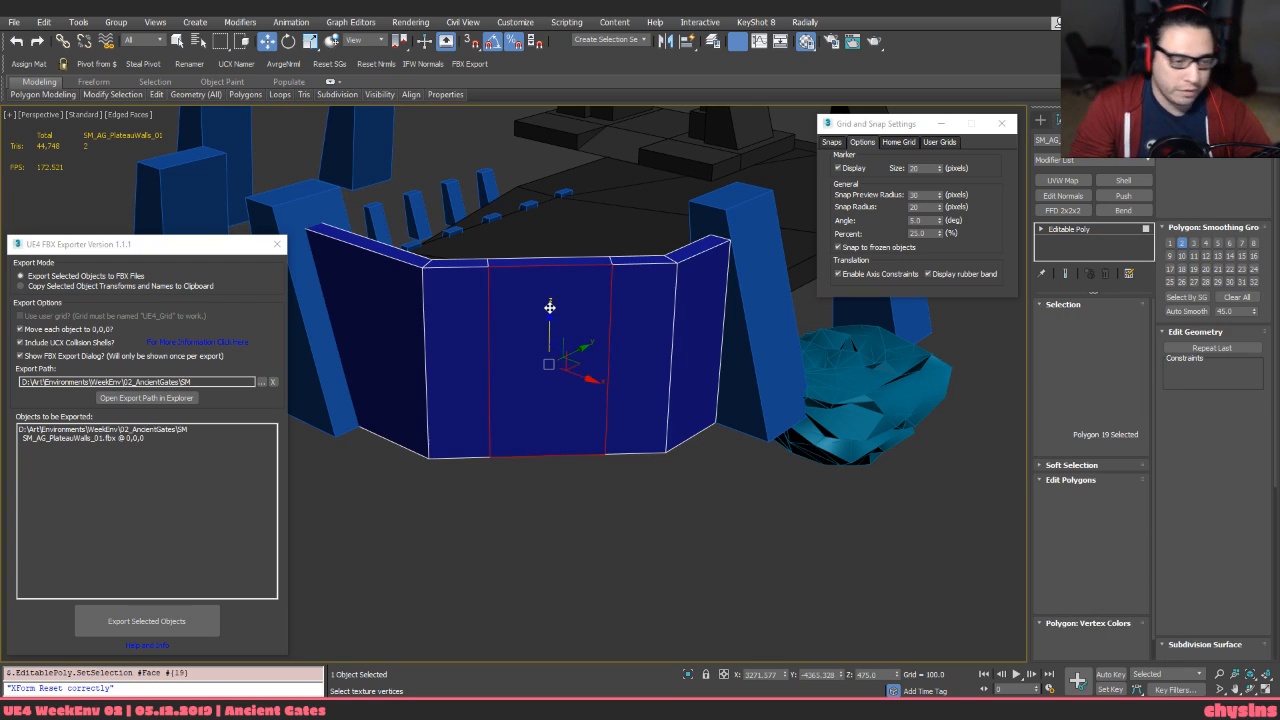
key("shift+e")
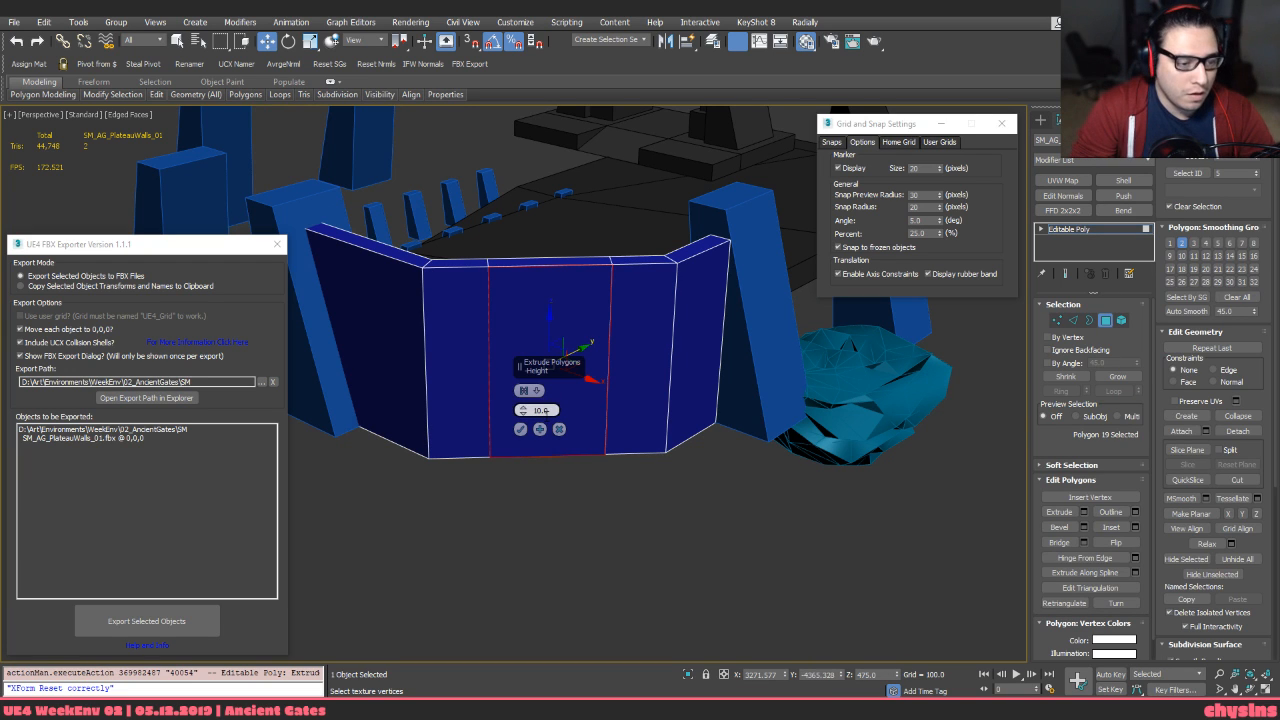
type("100")
key("Return")
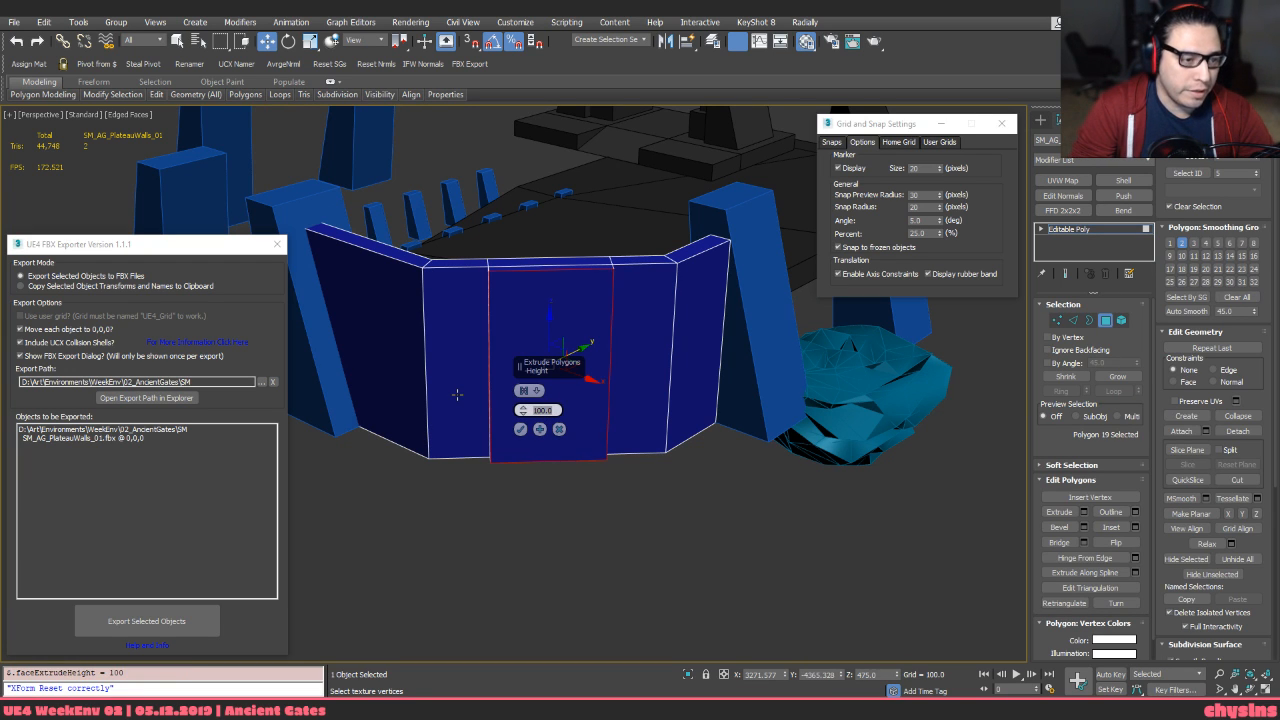
left_click(521, 429)
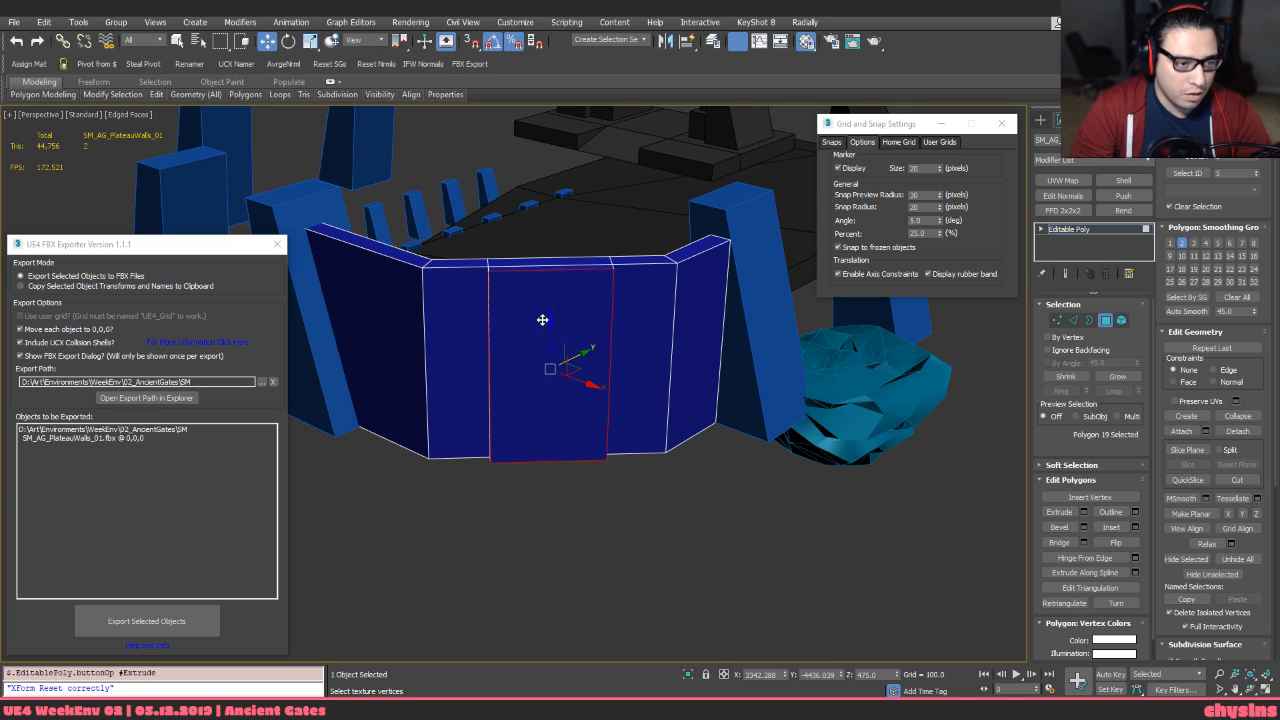
Connect the raised panel's horizontal edge ring with one vertical loop and chamfer that loop by 400
key("2")
left_click(545, 272)
key("alt+r")
key("ctrl+shift+e")
key("ctrl+z")
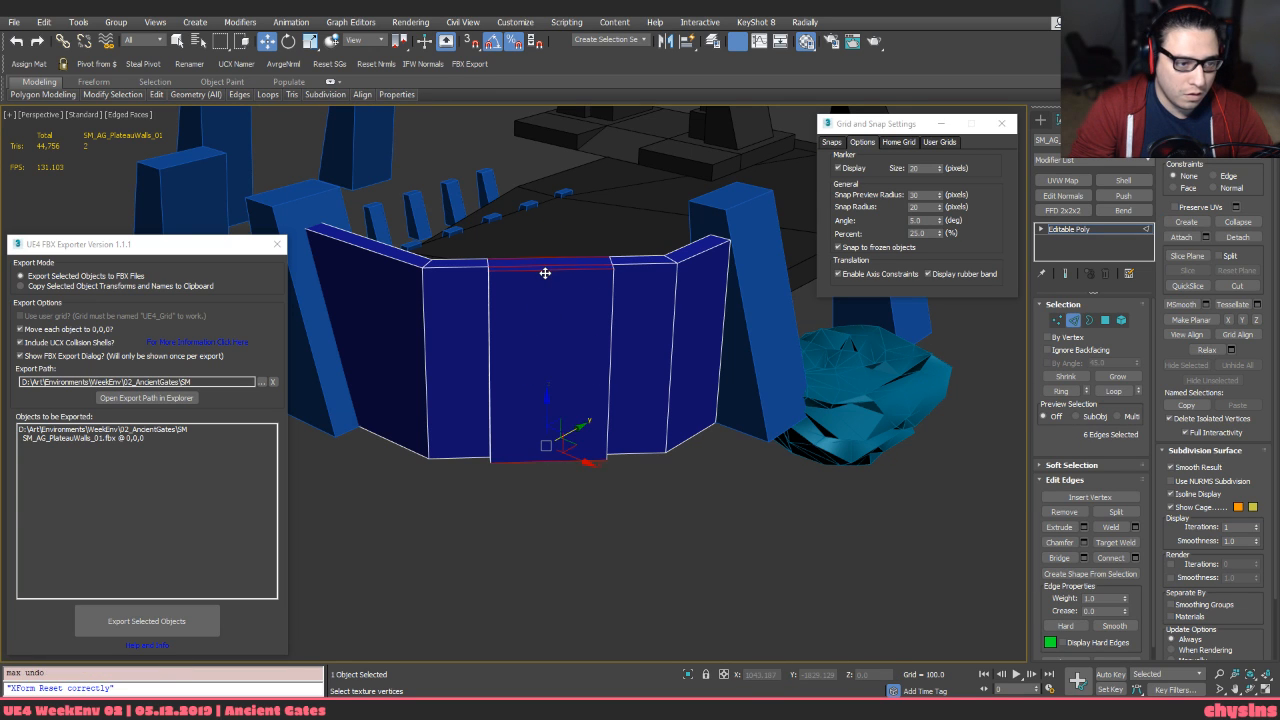
key("ctrl+shift+c")
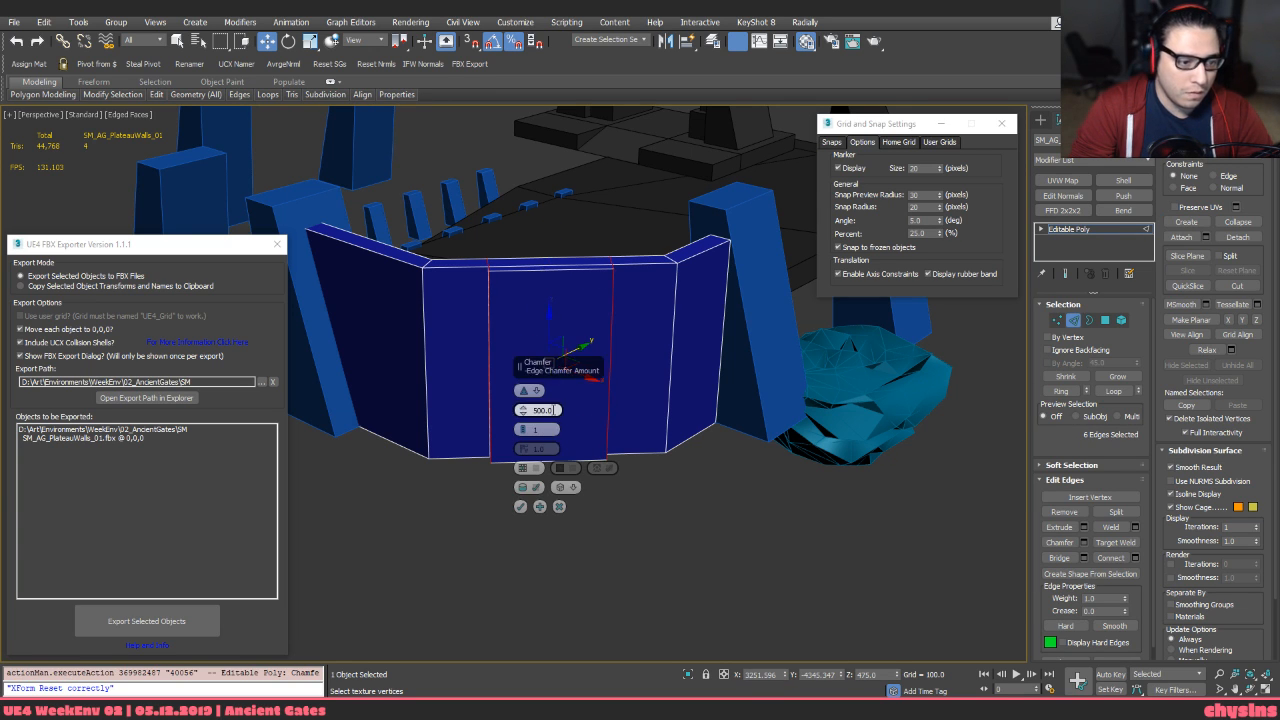
type("400")
key("Return")
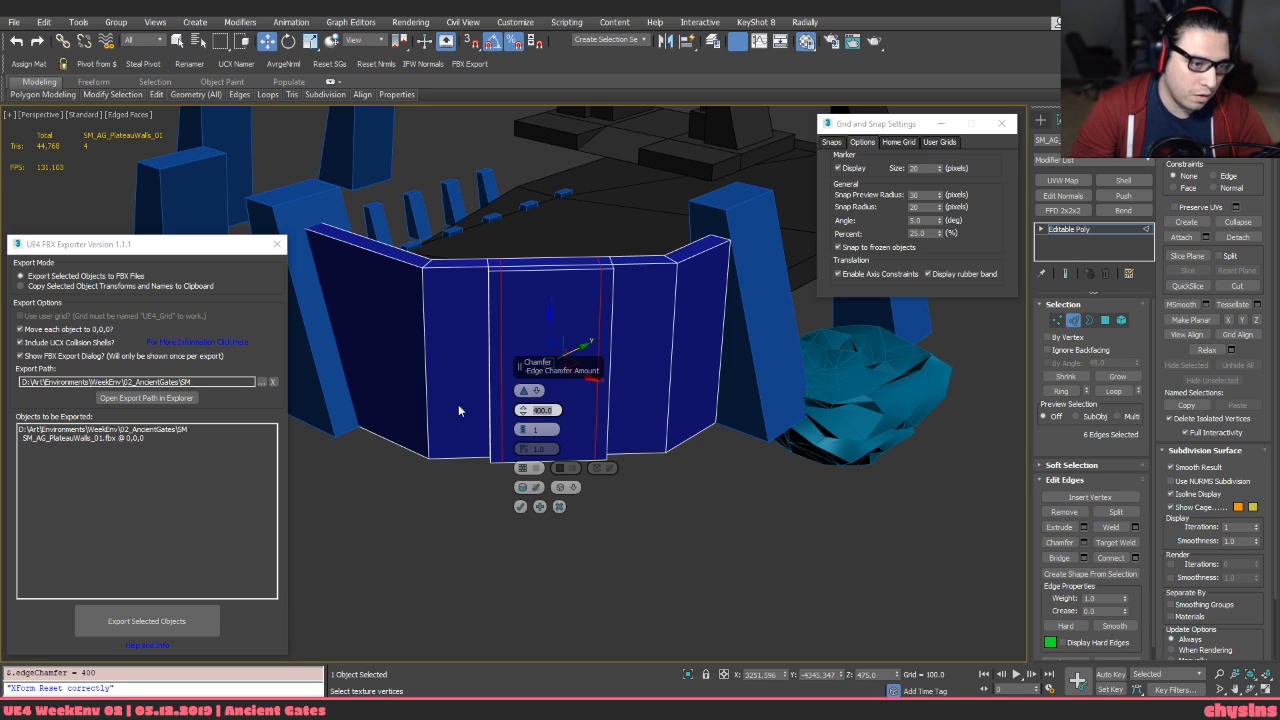
left_click(520, 507)
Extrude the inner polygon of the raised panel outward by 100 to form a second step
middle_click_drag(553, 436, 557, 458)
key("4")
left_click(556, 432)
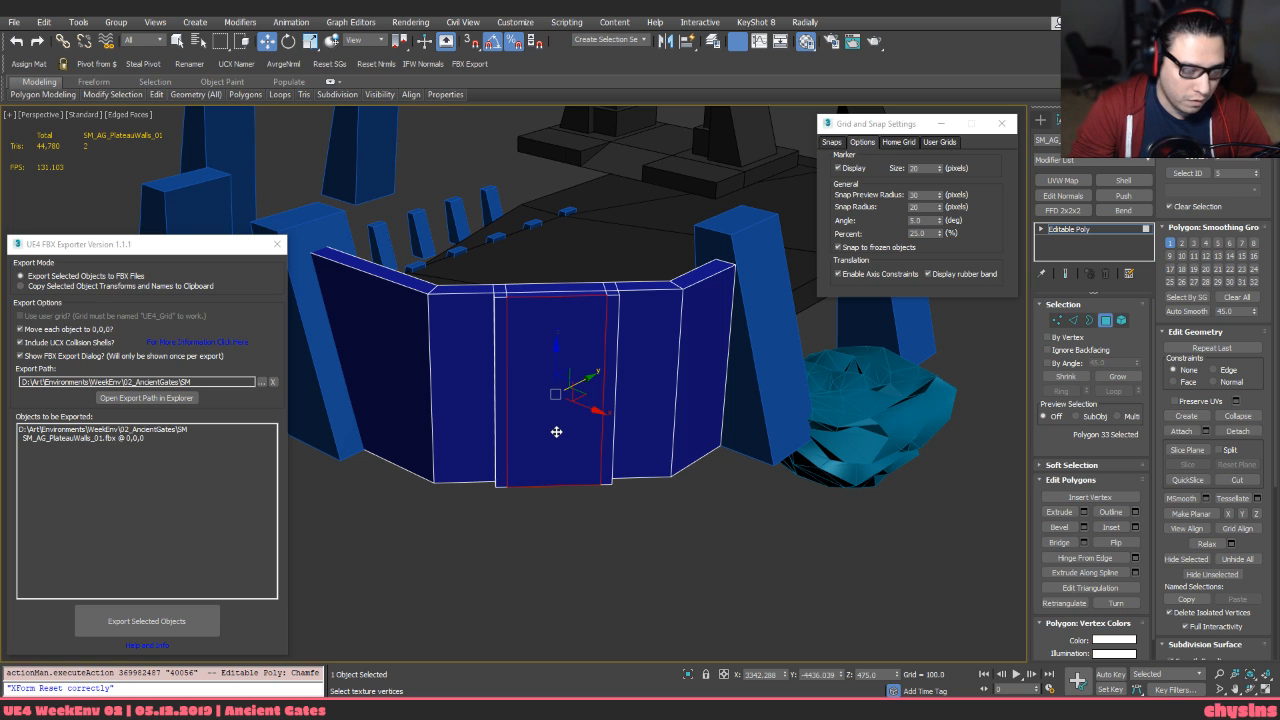
key("shift+e")
left_click(521, 428)
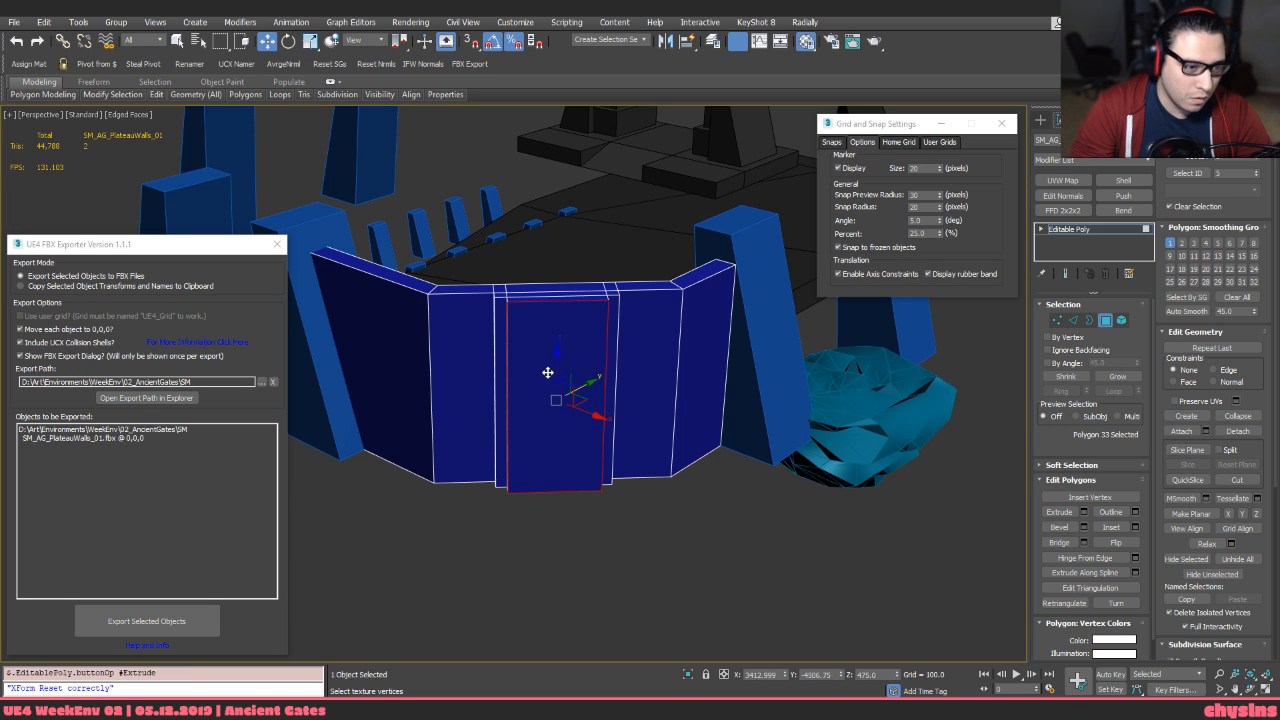
Mirror the plateau walls across the X axis with a Symmetry modifier and convert them to Editable Poly
middle_click_drag(546, 371, 620, 470, "alt")
left_click(637, 486)
middle_click_drag(487, 433, 512, 380, "alt")
left_click(533, 228)
middle_click_drag(537, 234, 634, 386, "alt")
key("w")
key("alt+s")
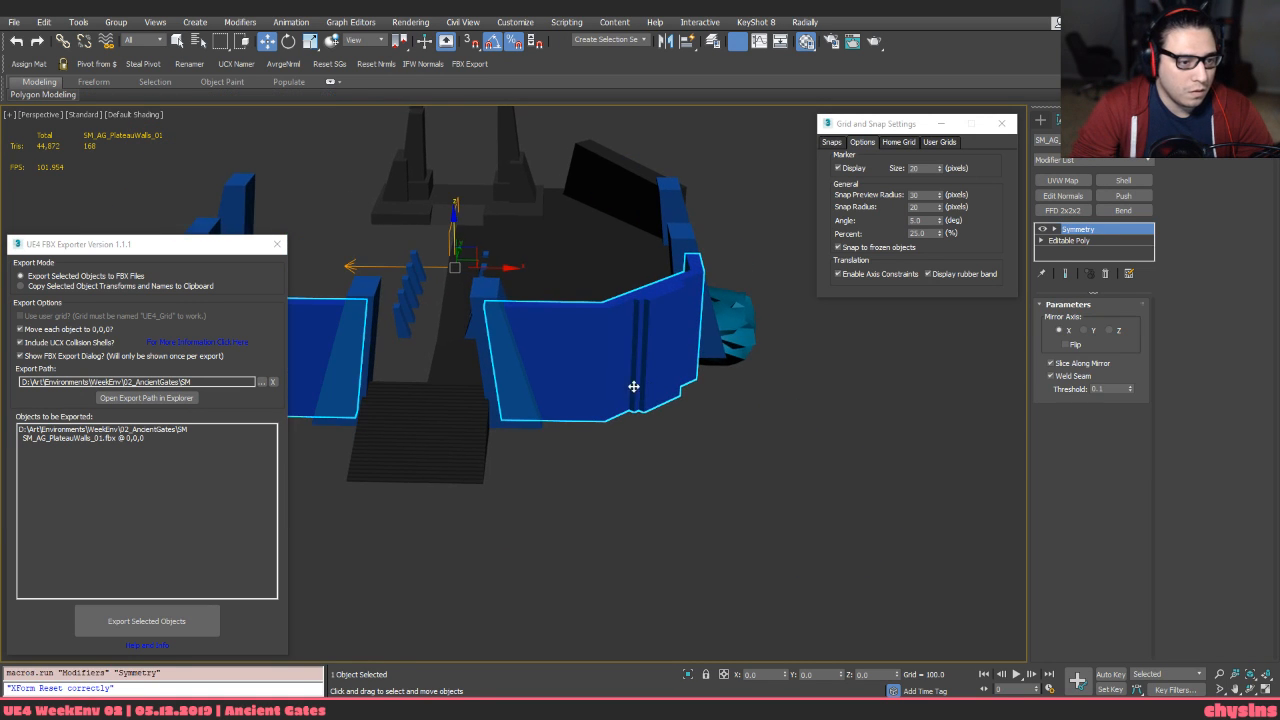
middle_click_drag(546, 375, 717, 360)
key("alt+c")
Apply a Symmetry modifier to the plateau mesh SM_AG_Plateau_01 and convert it to Editable Poly
middle_click_drag(660, 331, 645, 298, "alt")
left_click(712, 213)
middle_click_drag(712, 213, 605, 197)
left_click(605, 197)
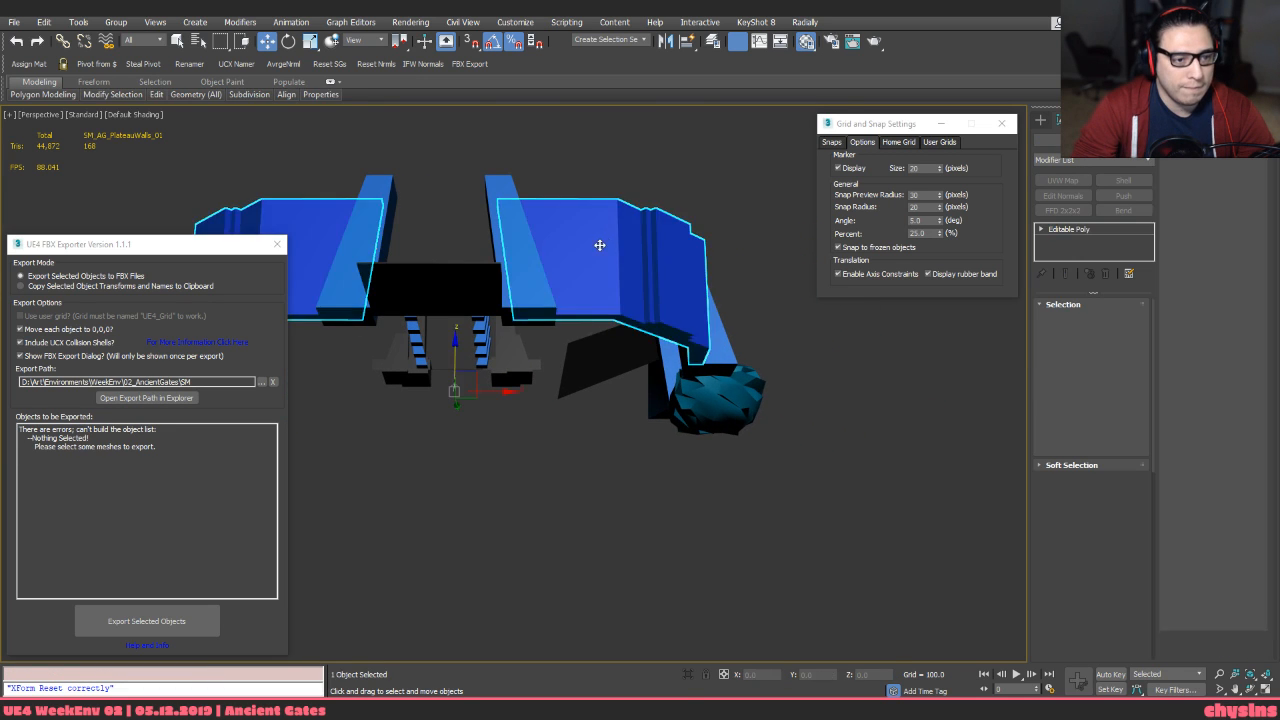
middle_click_drag(600, 246, 583, 384, "alt")
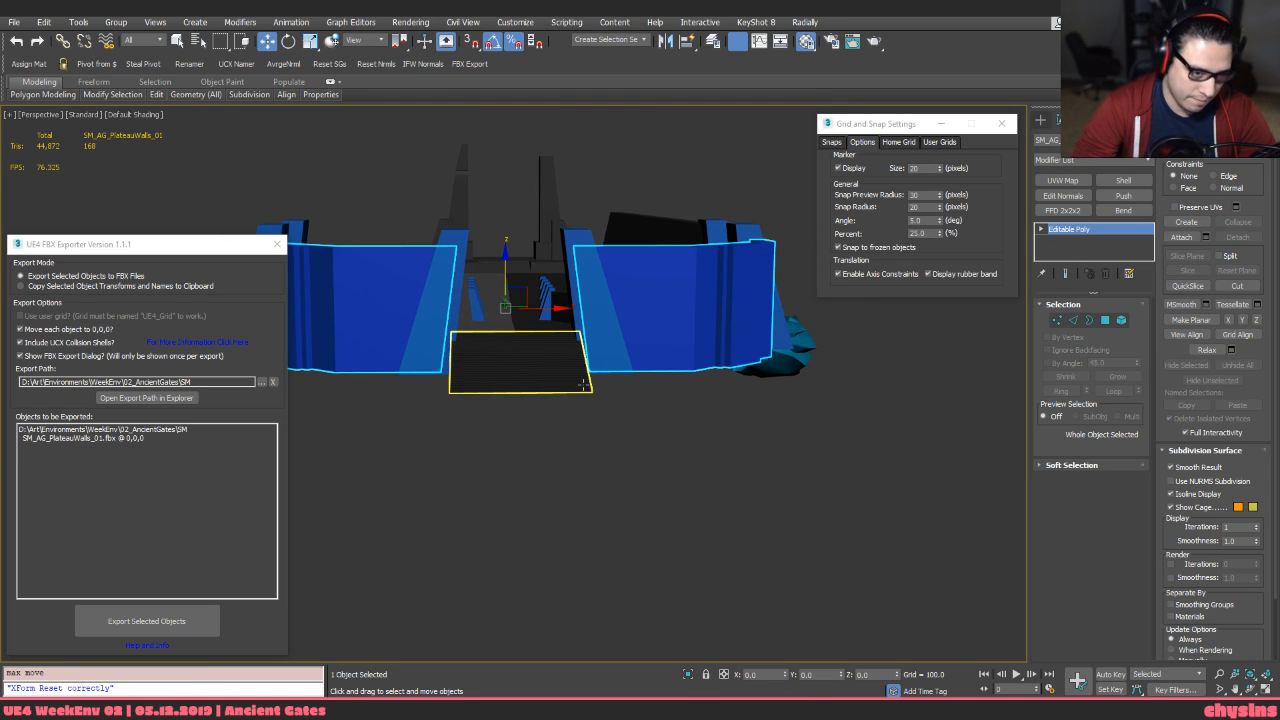
key("z")
middle_click_drag(564, 381, 580, 361, "alt")
left_click(626, 348)
key("alt+s")
key("alt+c")
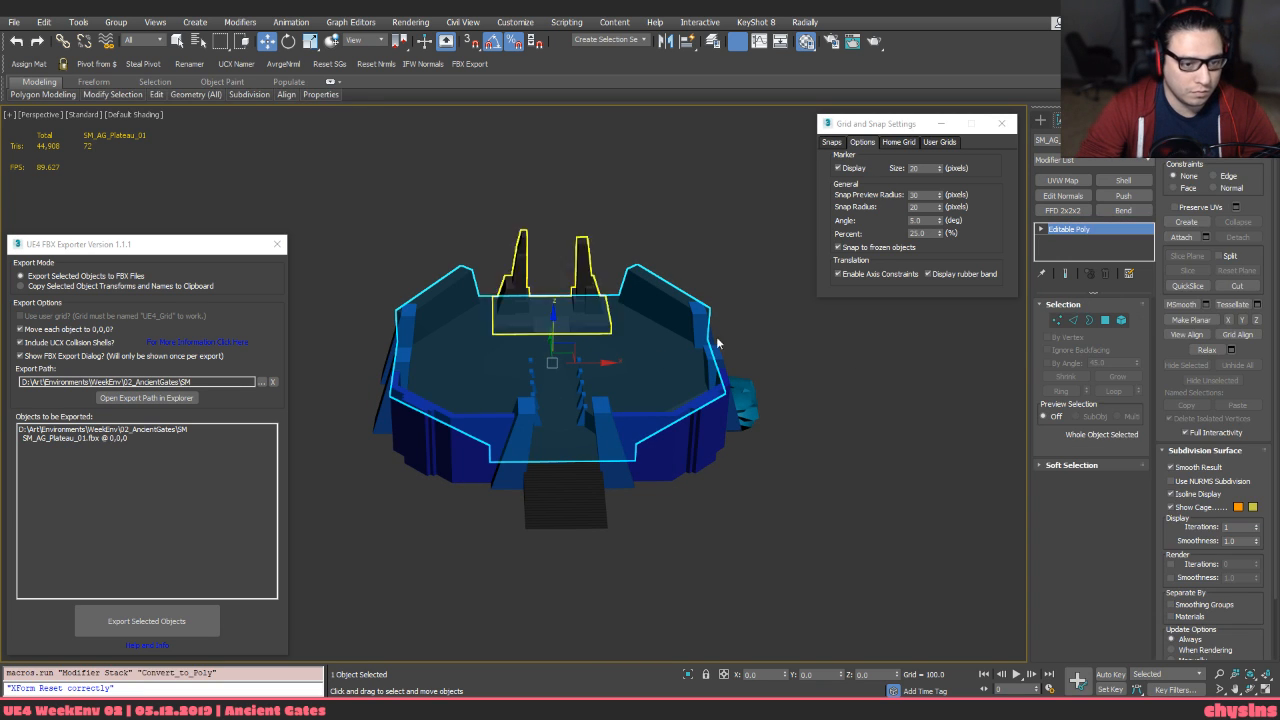
Export the plateau walls and the plateau together as FBX files to the 02_AncientGates SM folder with the current export options
middle_click_drag(716, 344, 813, 327, "alt")
left_click(545, 397)
left_click(568, 383)
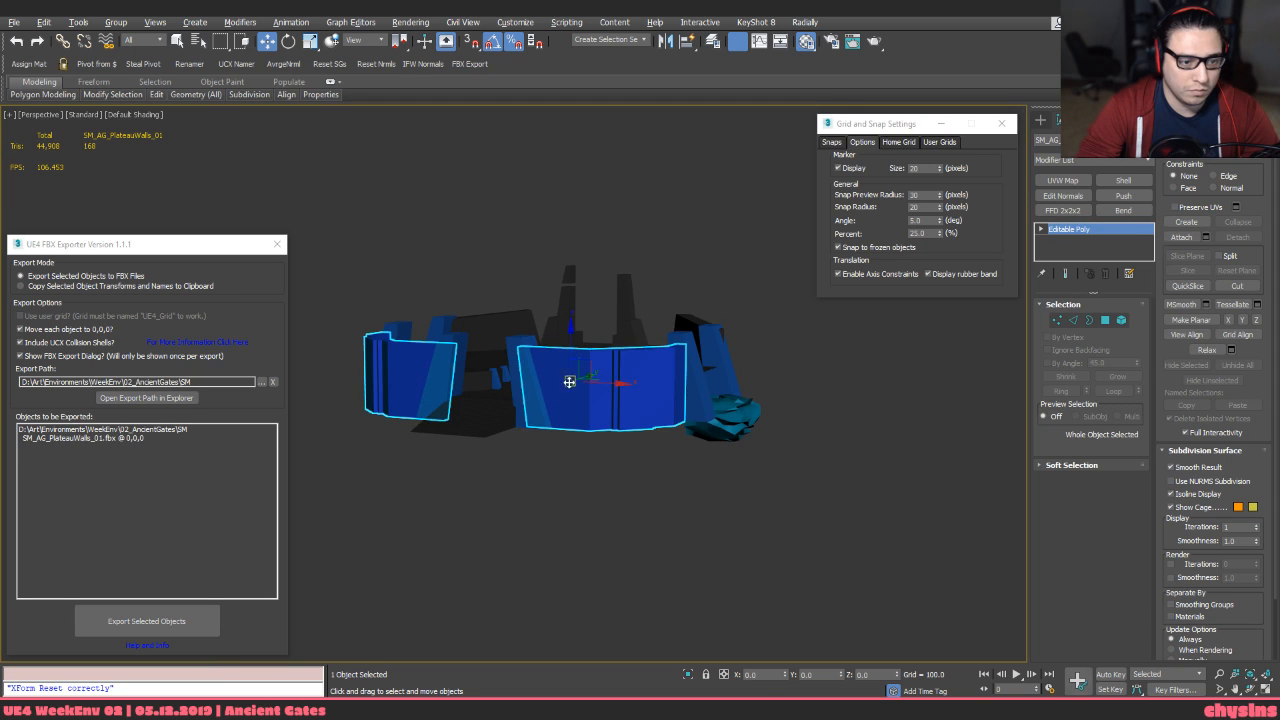
left_click(694, 323, "ctrl")
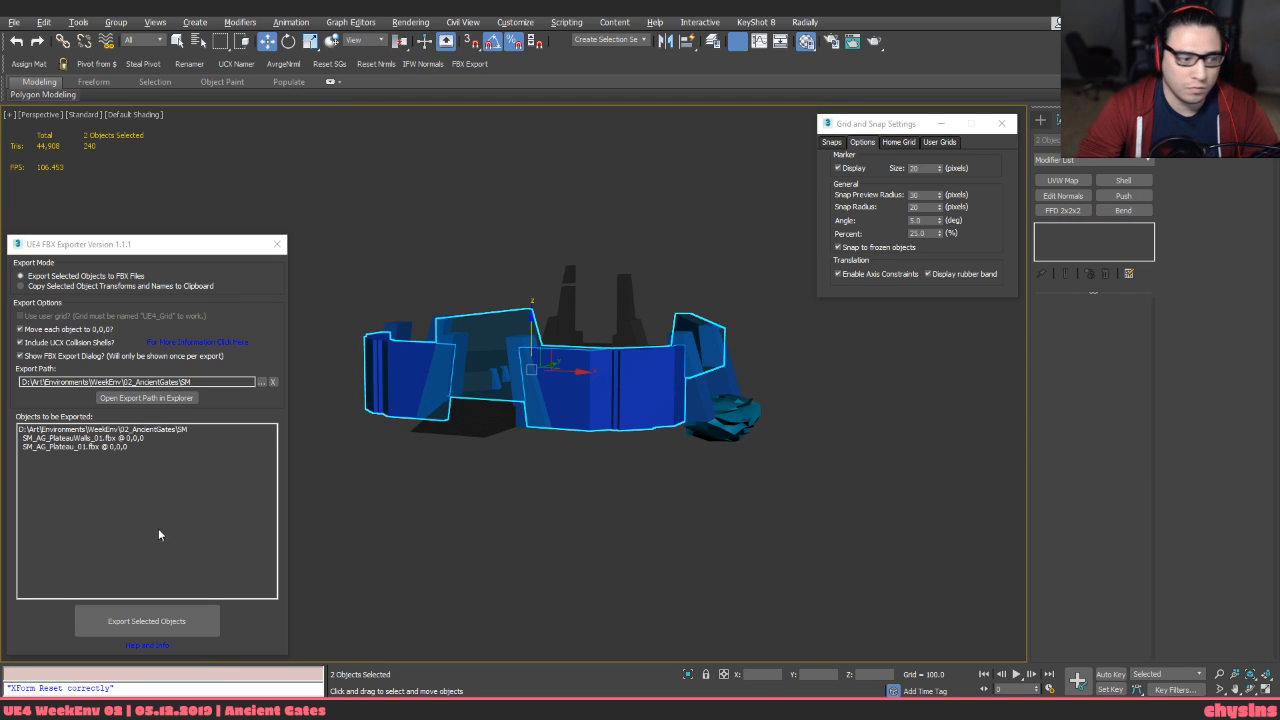
left_click(106, 622)
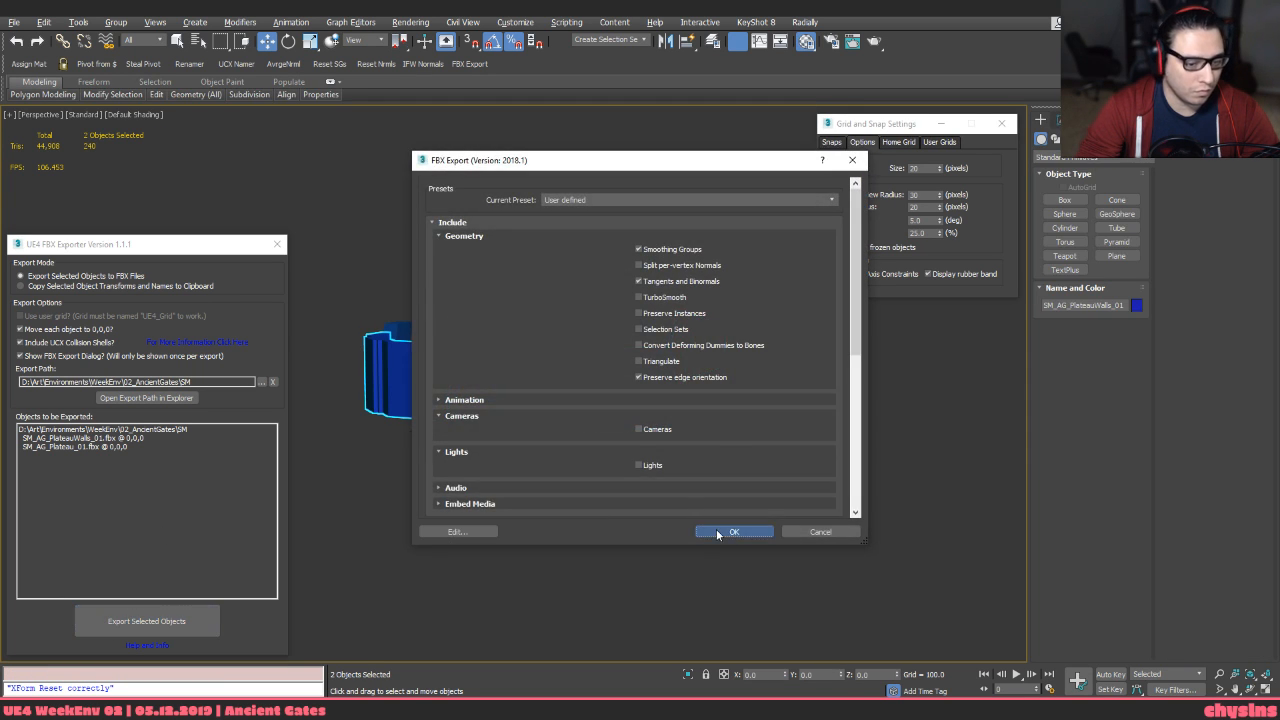
left_click(733, 532)
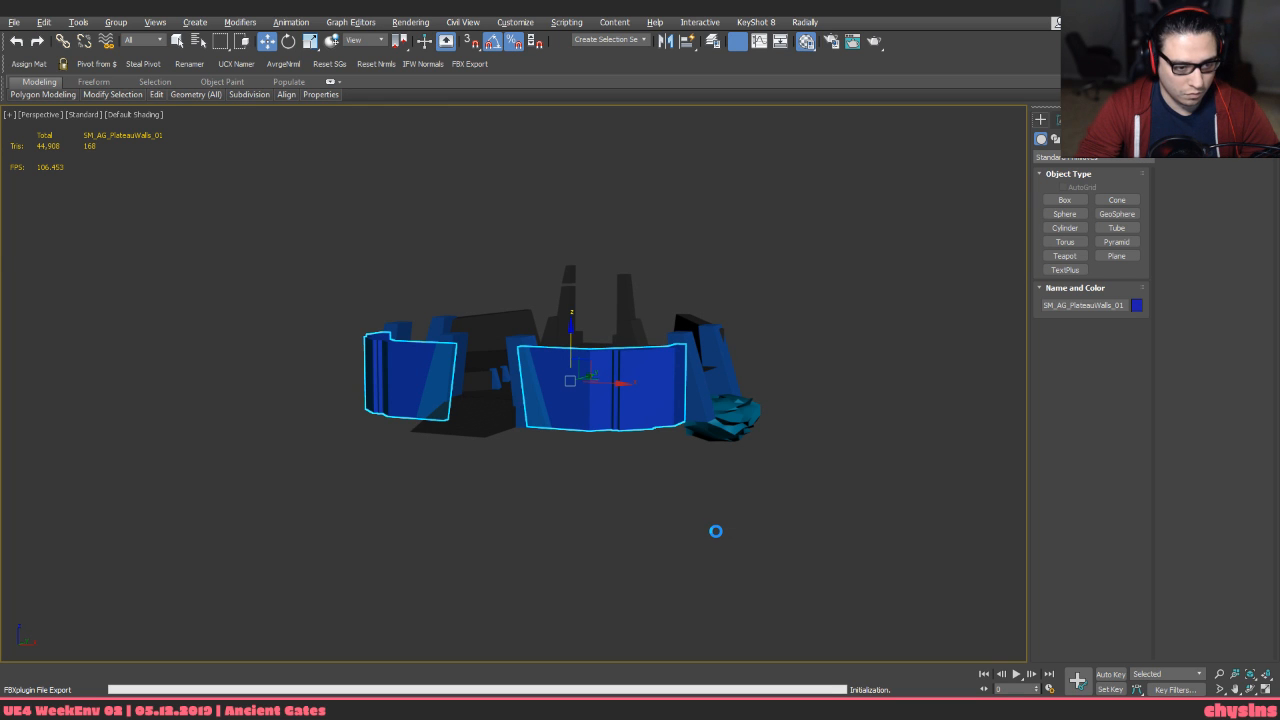
Switch to Unreal Editor and reimport the SM_AG_Plateau_01 static mesh
key("alt+Tab")
key("alt+Tab")
key("alt+Tab")
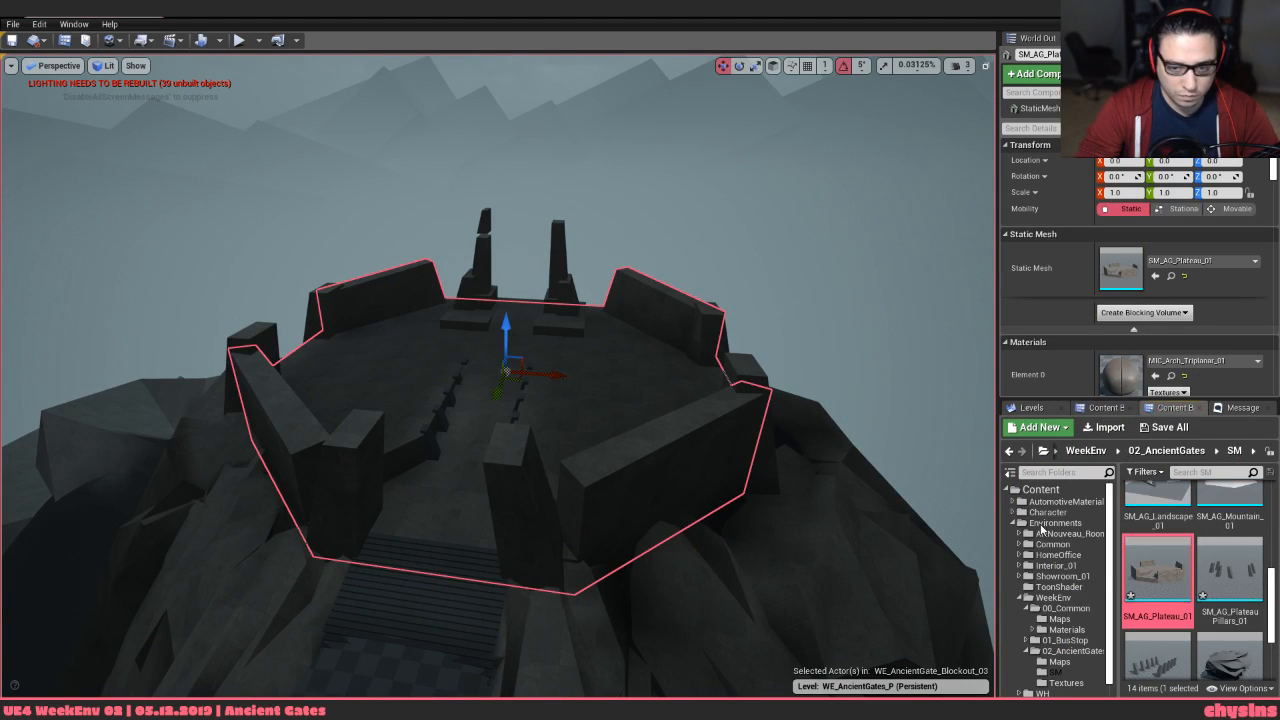
right_click(1158, 568)
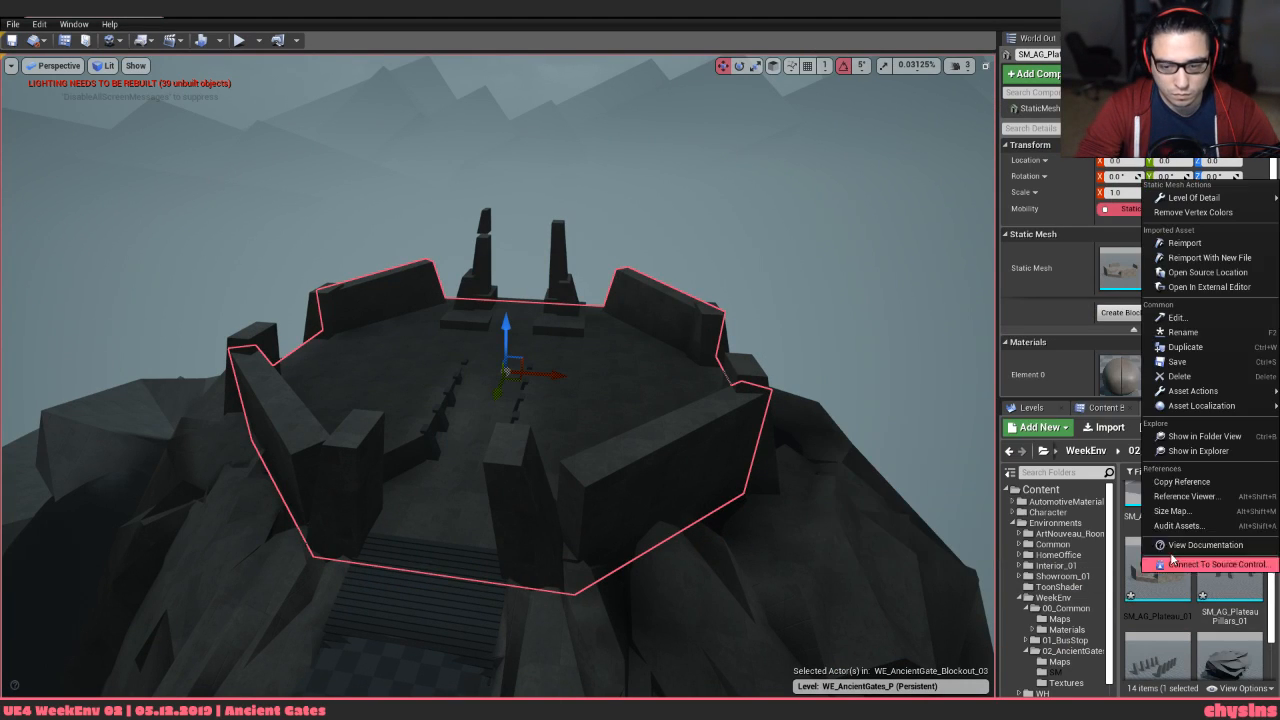
left_click(1185, 244)
Import SM_AG_PlateauWalls_01.fbx into the 02_AncientGates SM content folder with the current FBX import options
left_click(1104, 427)
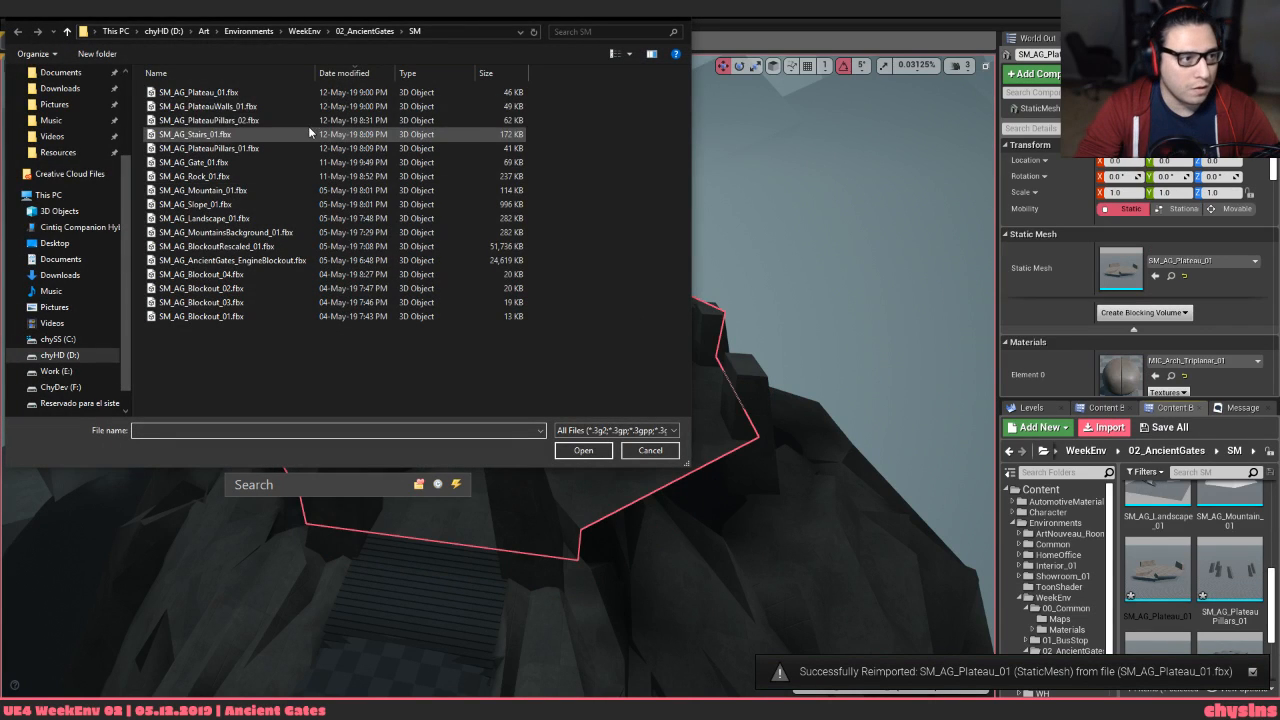
double_click(284, 104)
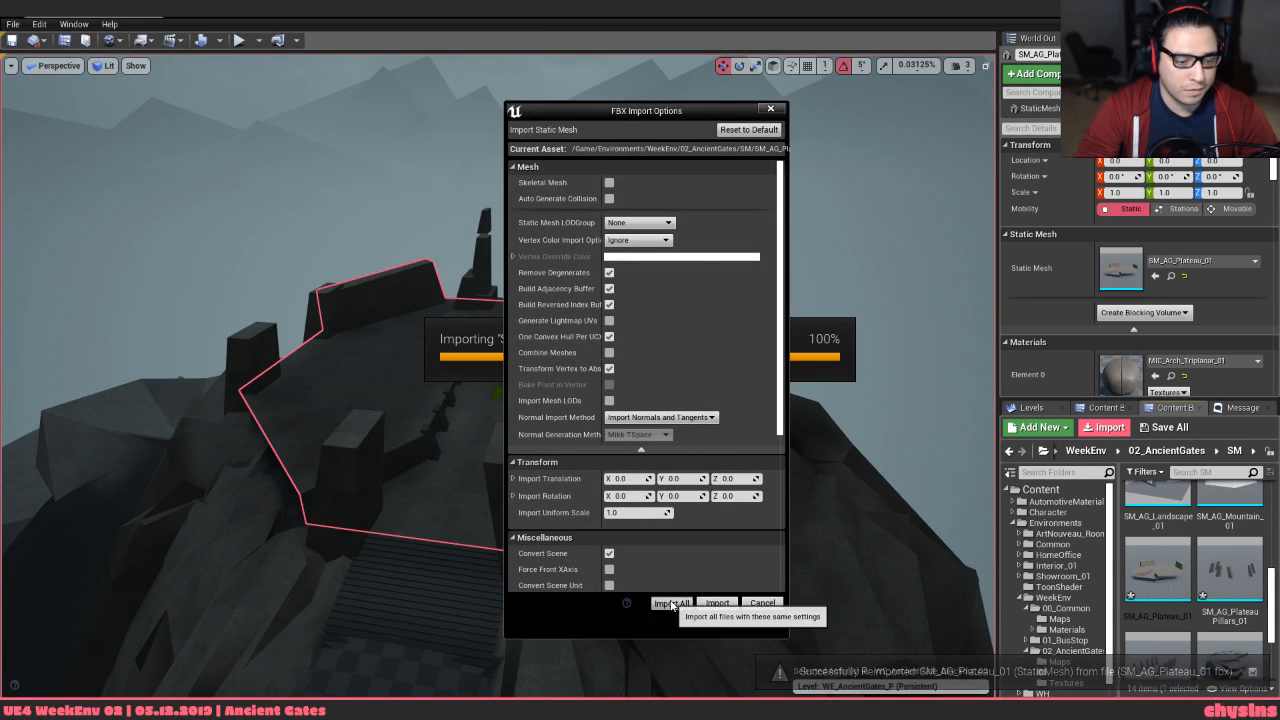
left_click(673, 605)
Place the SM_AG_PlateauWalls_01 mesh in the level and set its location to 0, 0, 0
left_click_drag(1229, 572, 614, 457)
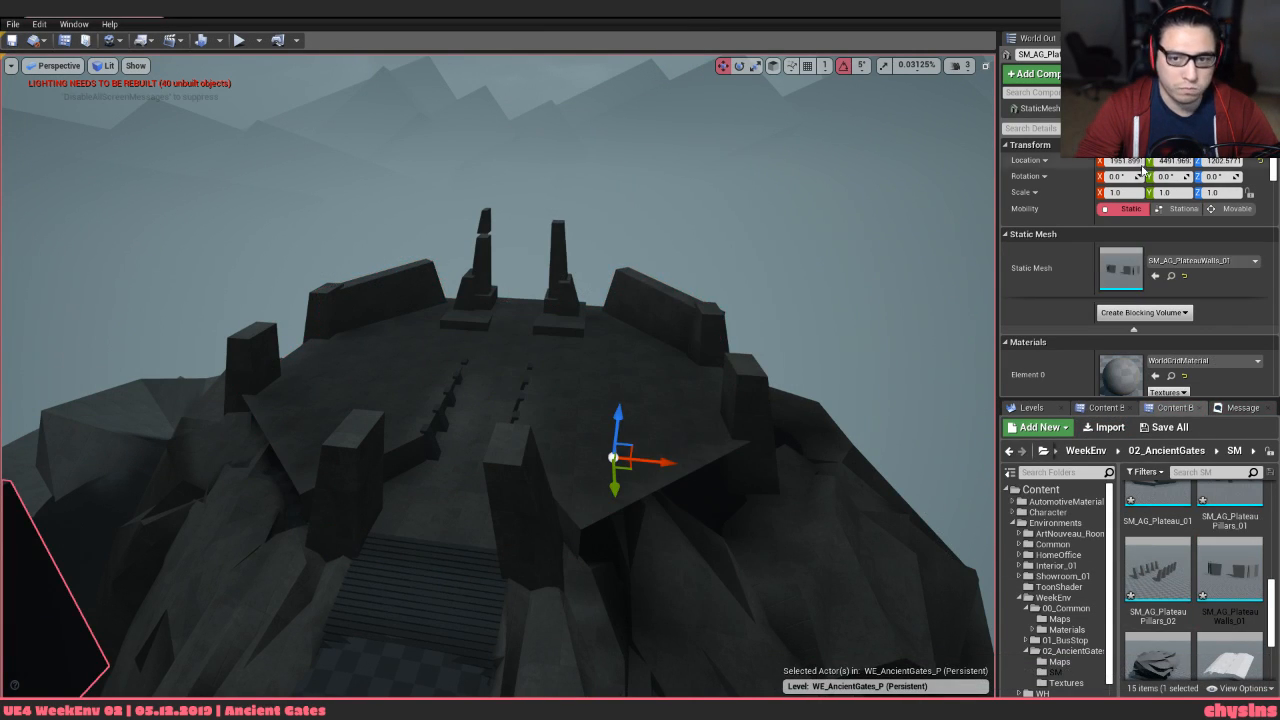
type("0")
key("Tab")
type("0")
key("Tab")
type("0")
key("Return")
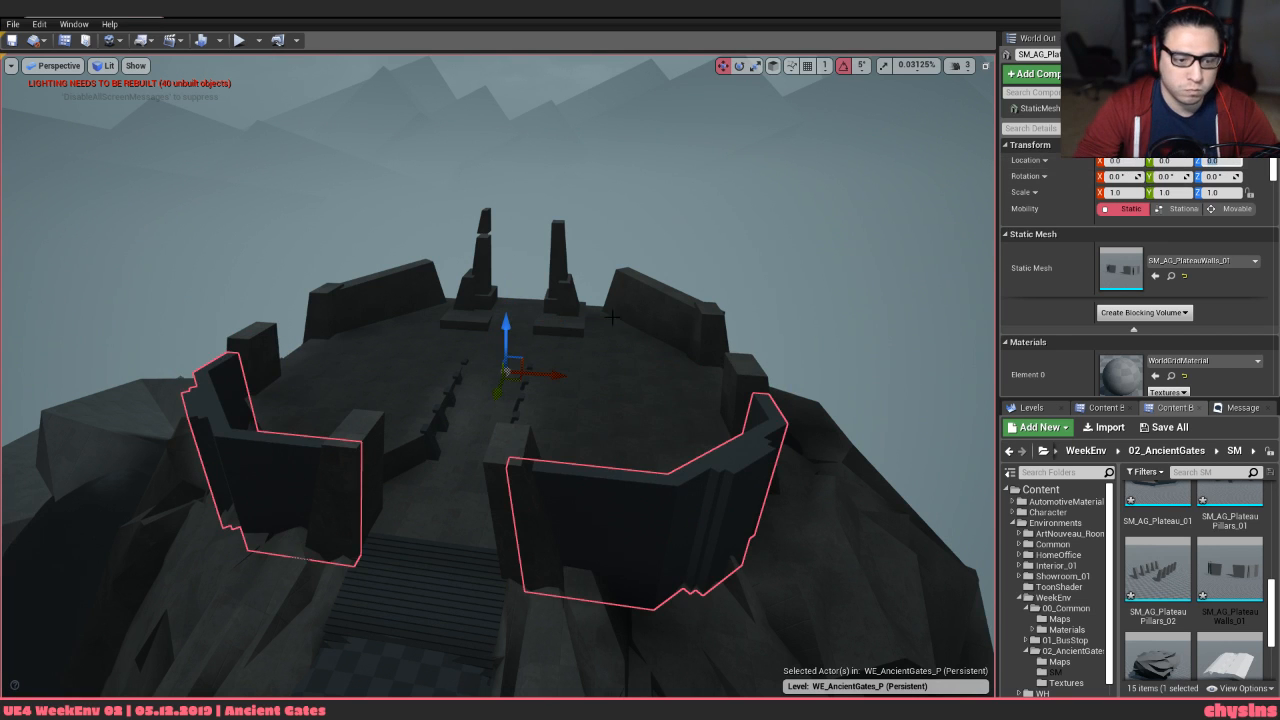
Play the level in the editor and walk around the approach to examine the new plateau walls, ending the play session when finished
right_click_drag(612, 317, 616, 304)
right_click(588, 424)
key("Escape")
right_click_drag(580, 426, 580, 360)
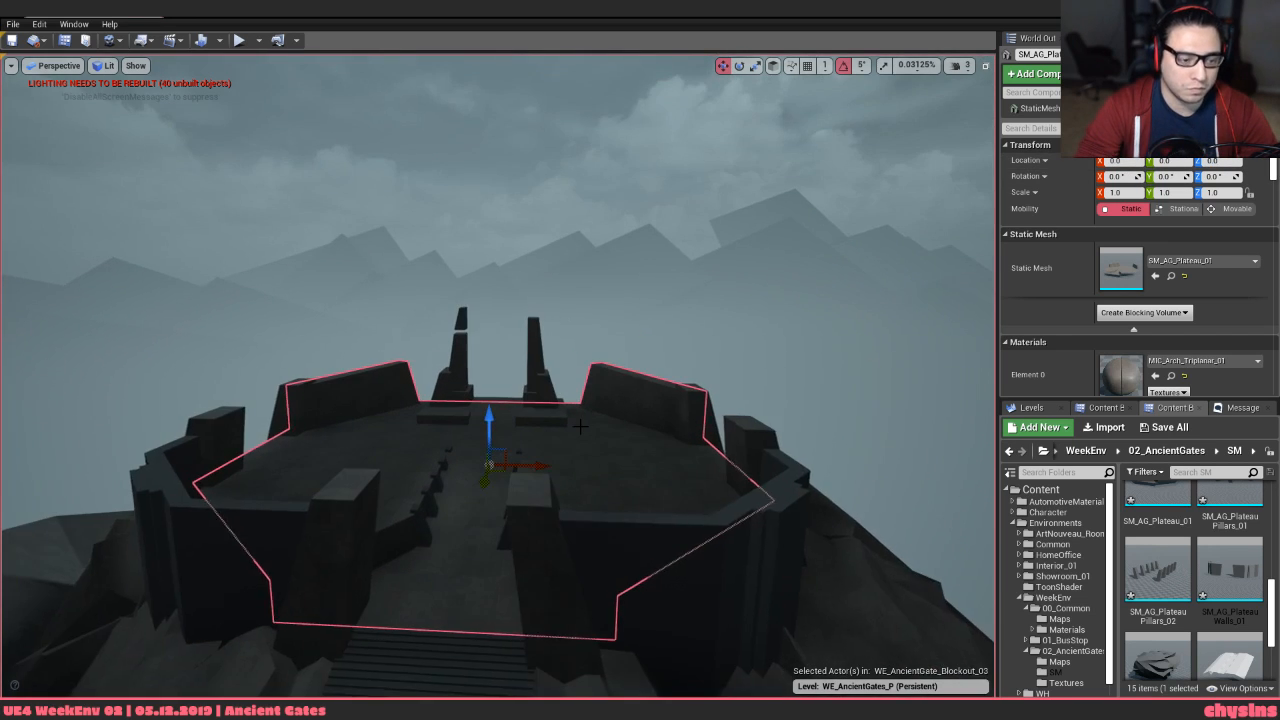
key("alt+p")
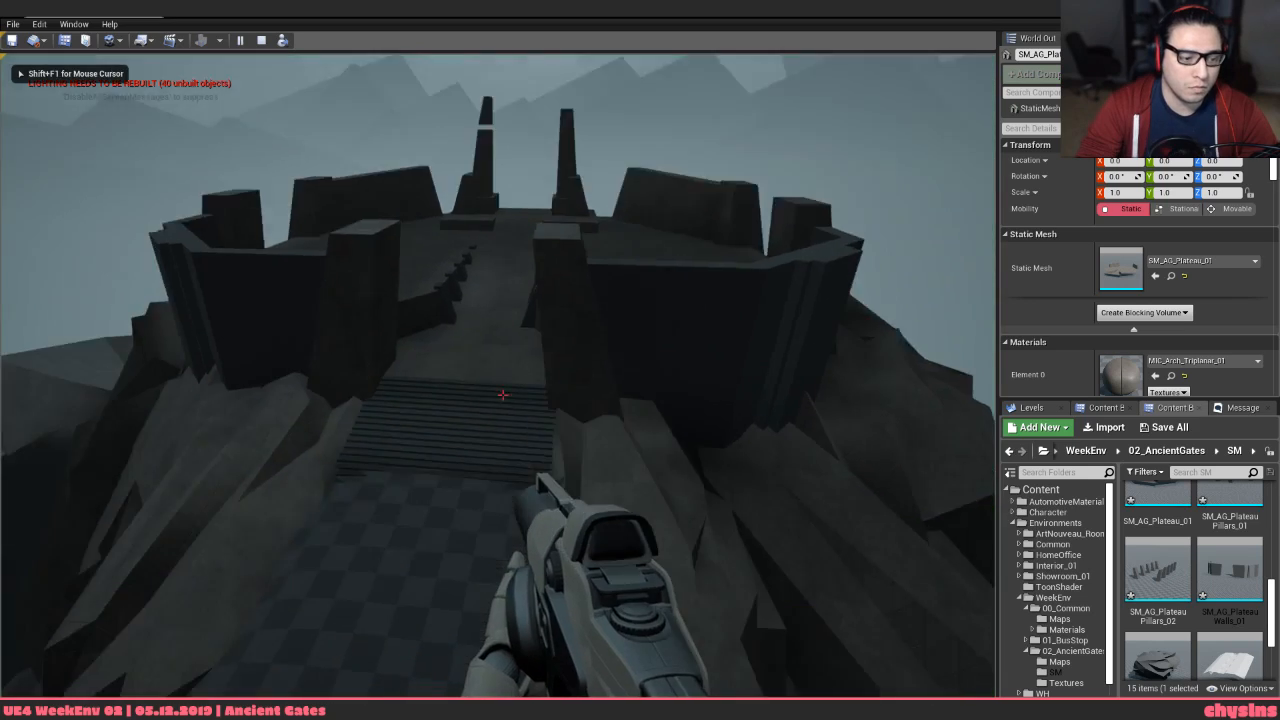
key("w")
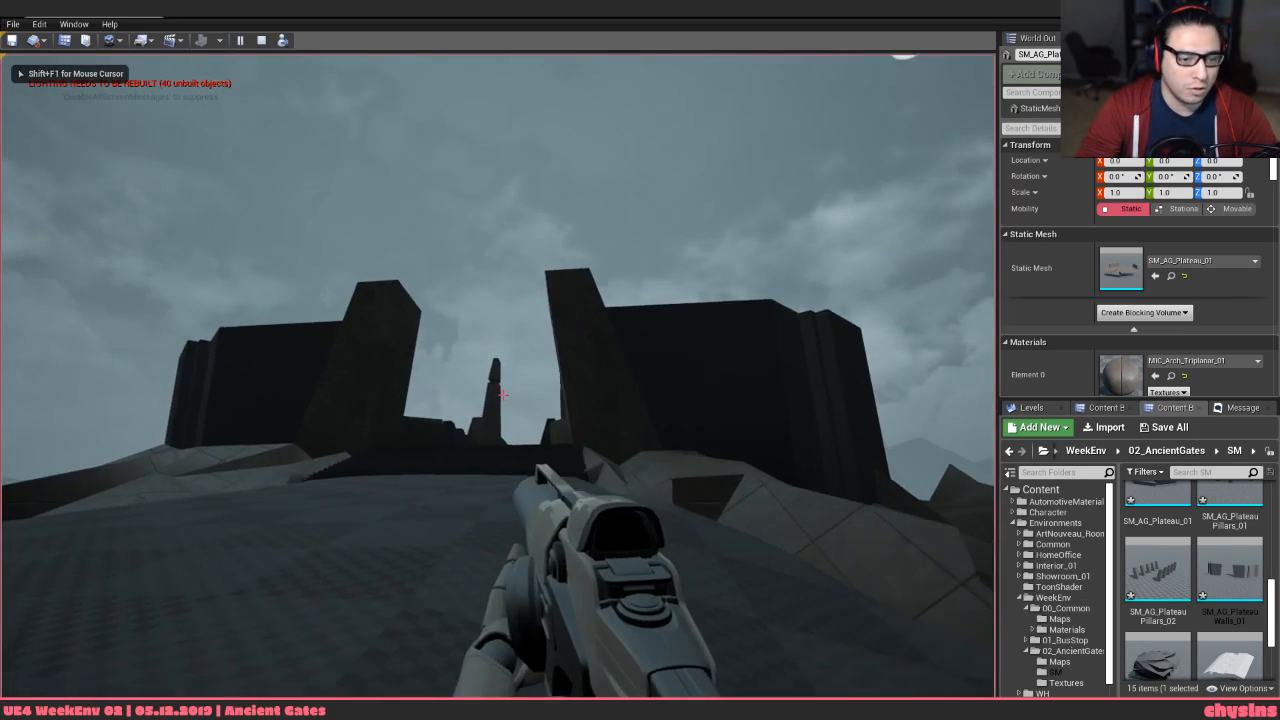
key("w")
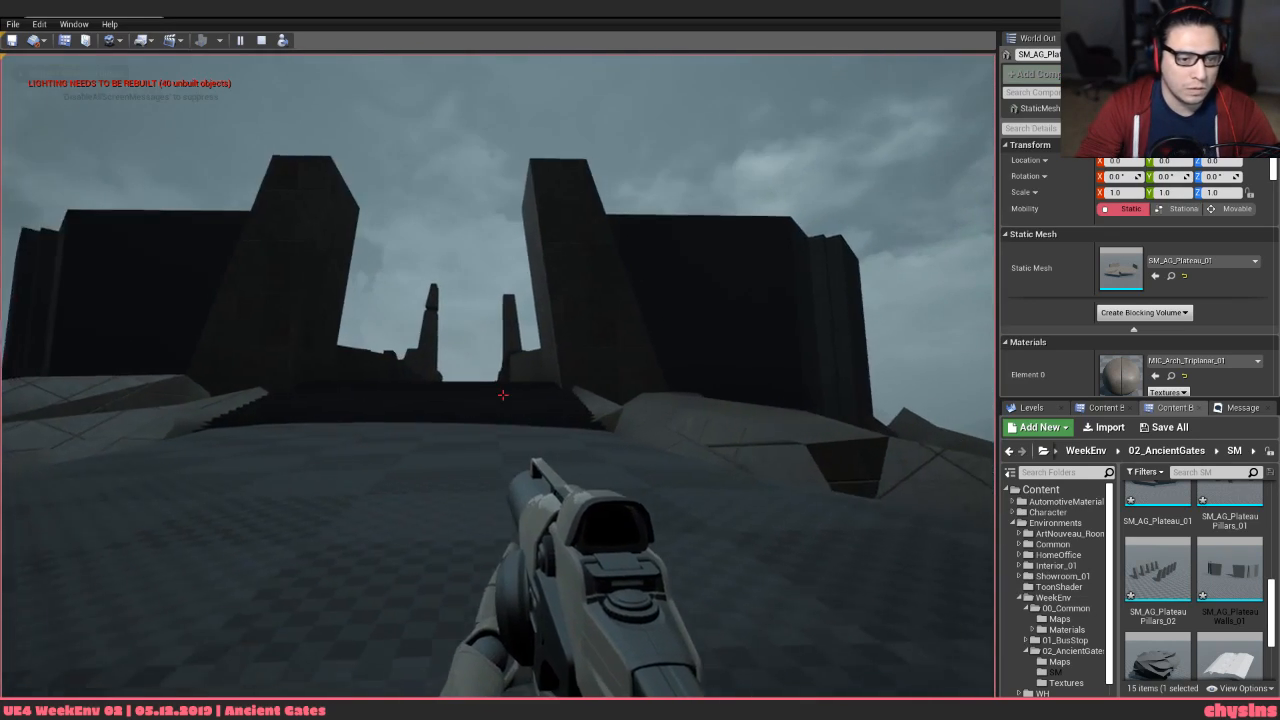
key("s")
key("d")
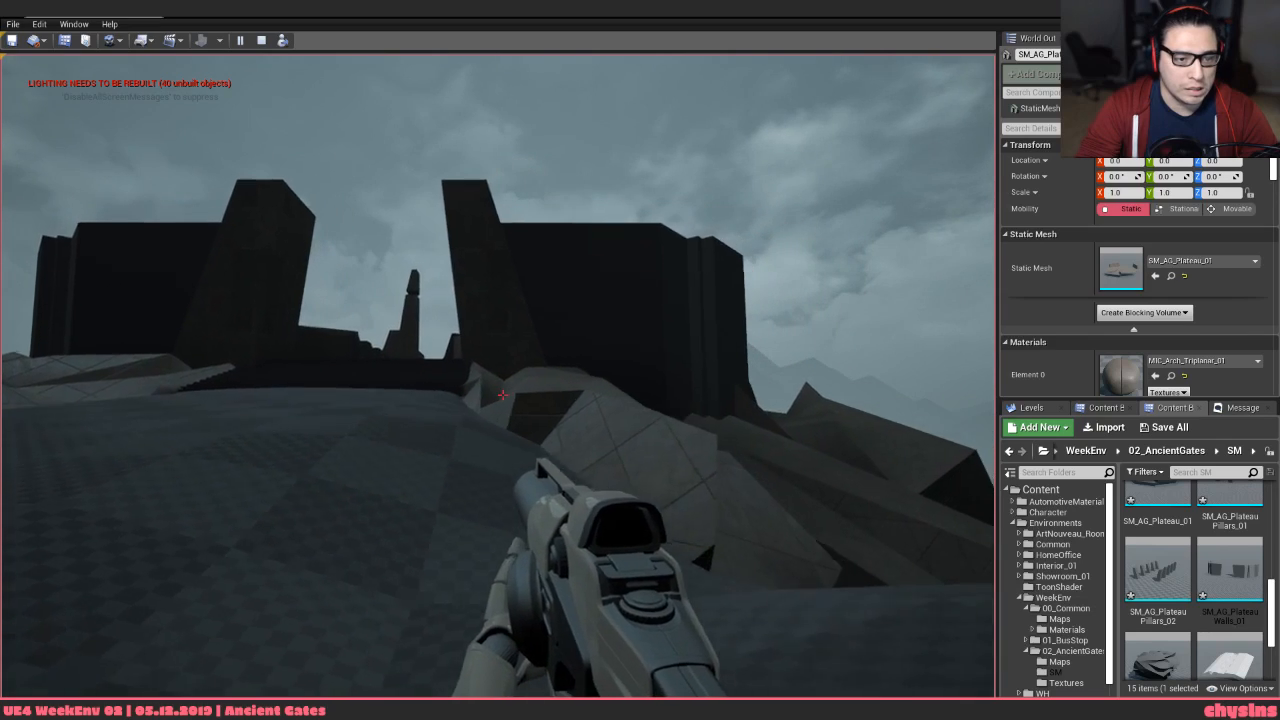
key("d")
key("w")
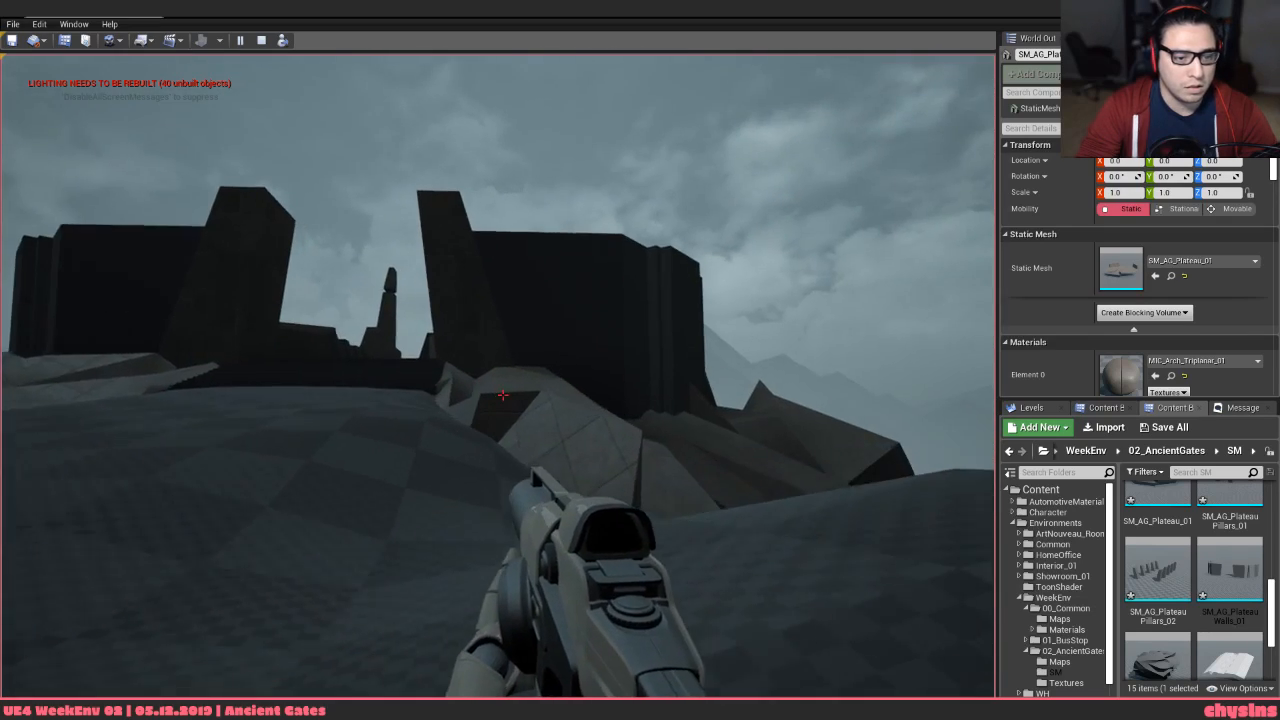
key("w")
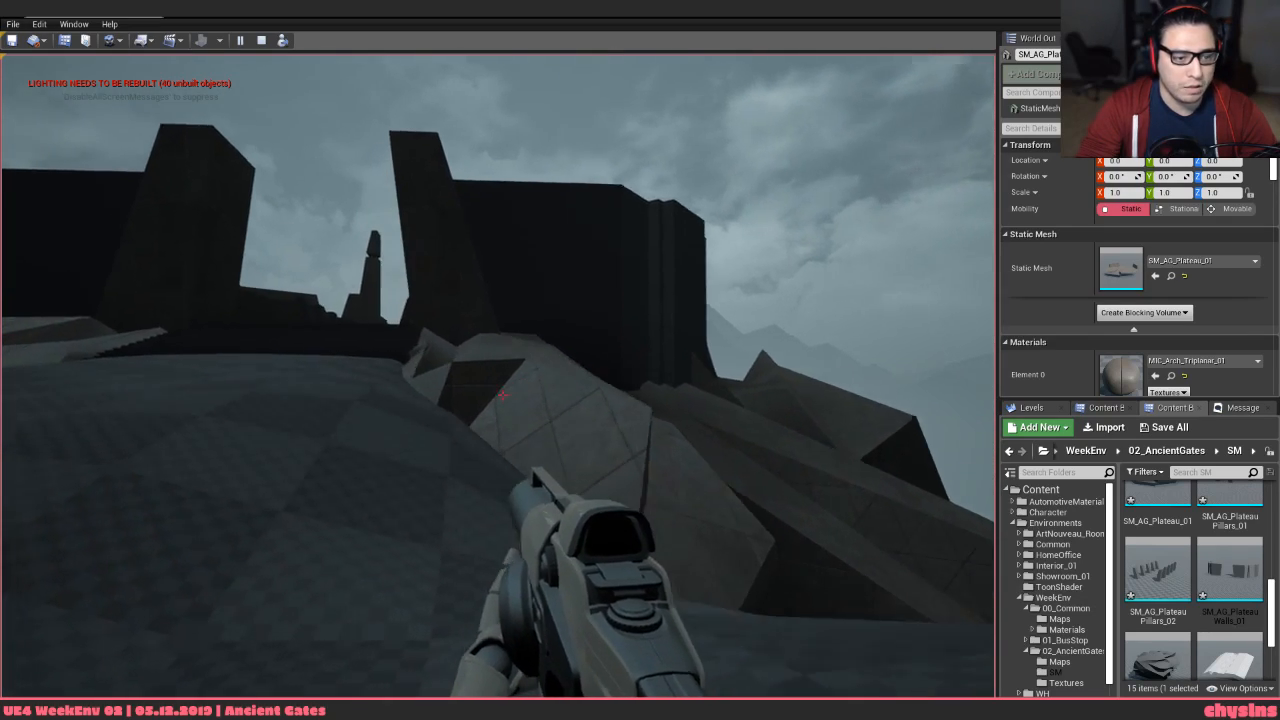
key("w")
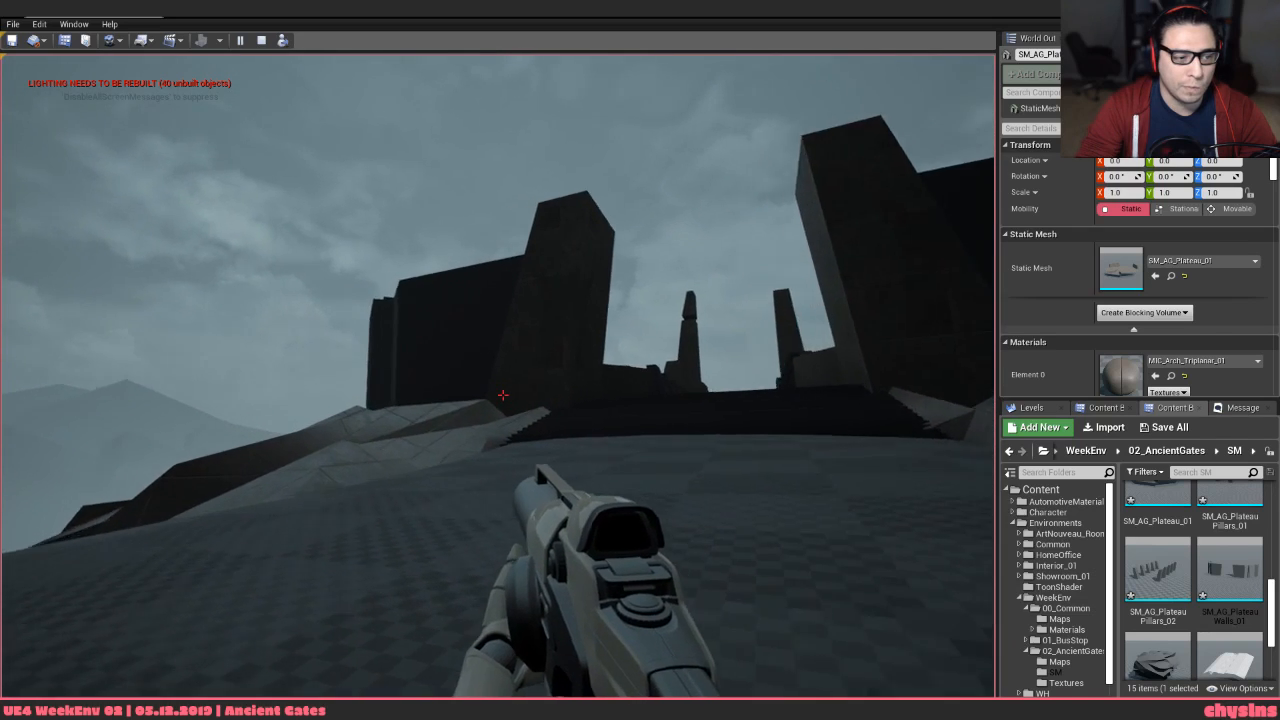
key("w")
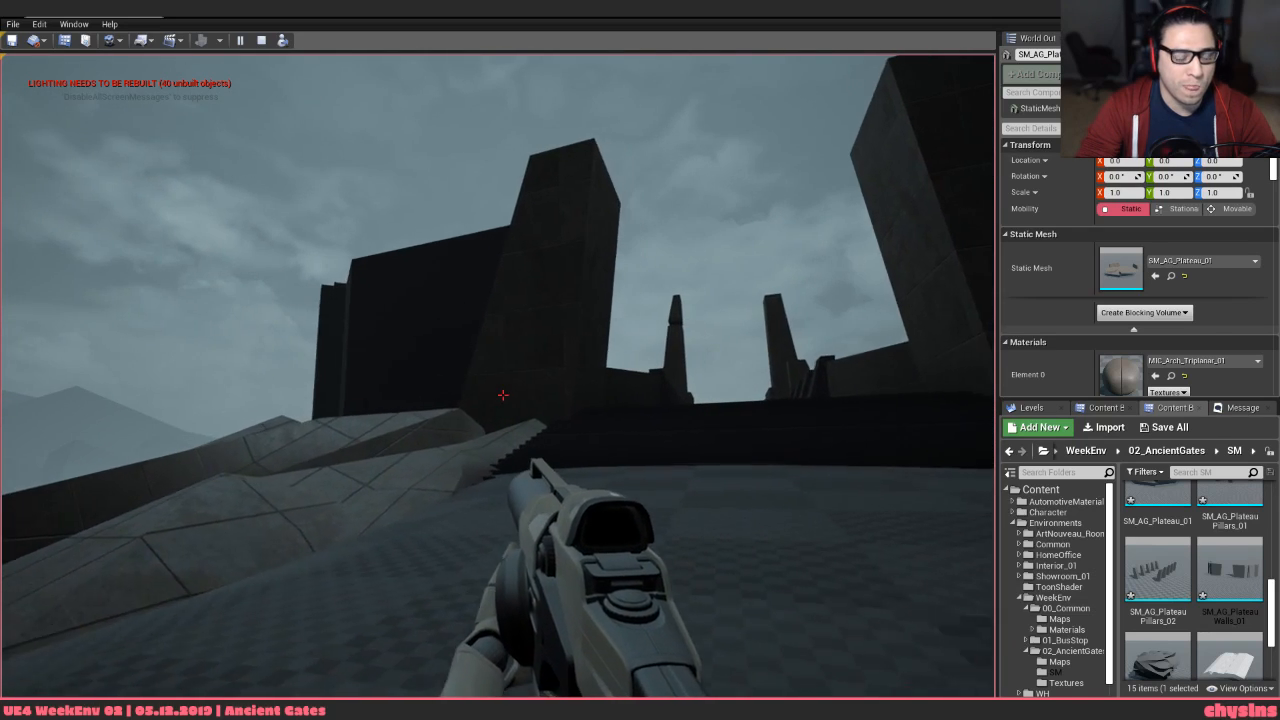
key("s")
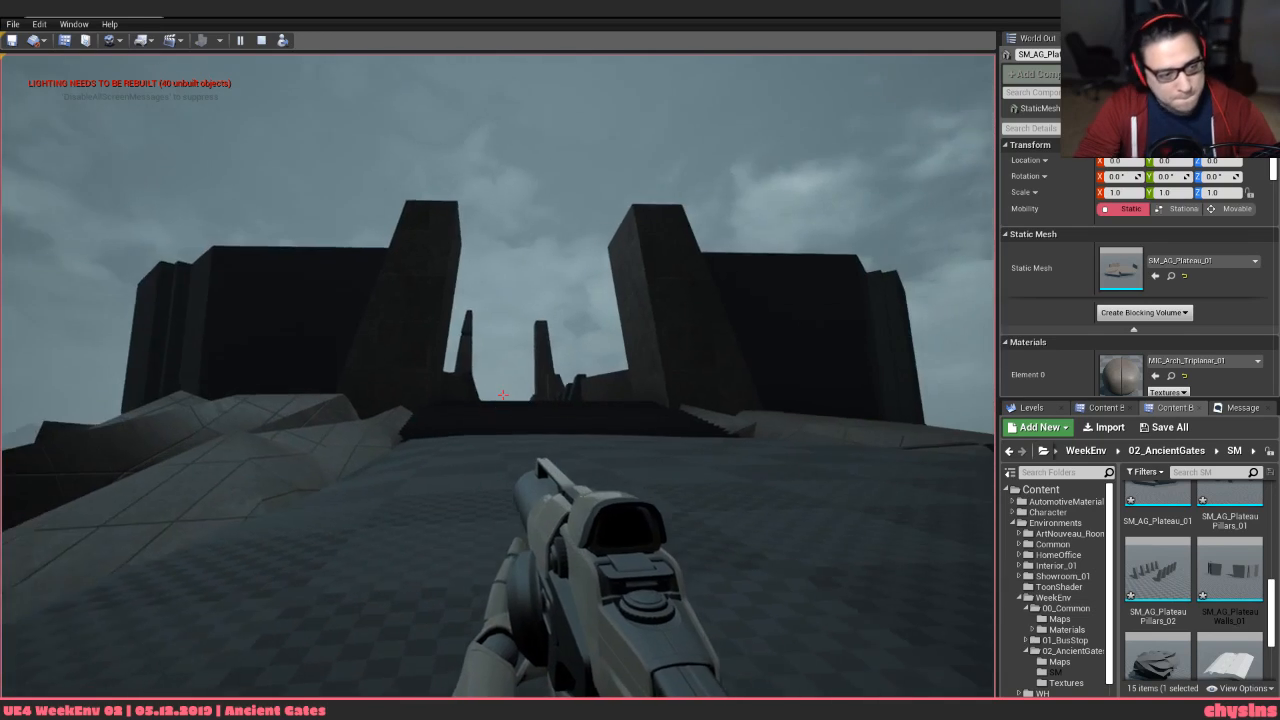
key("w")
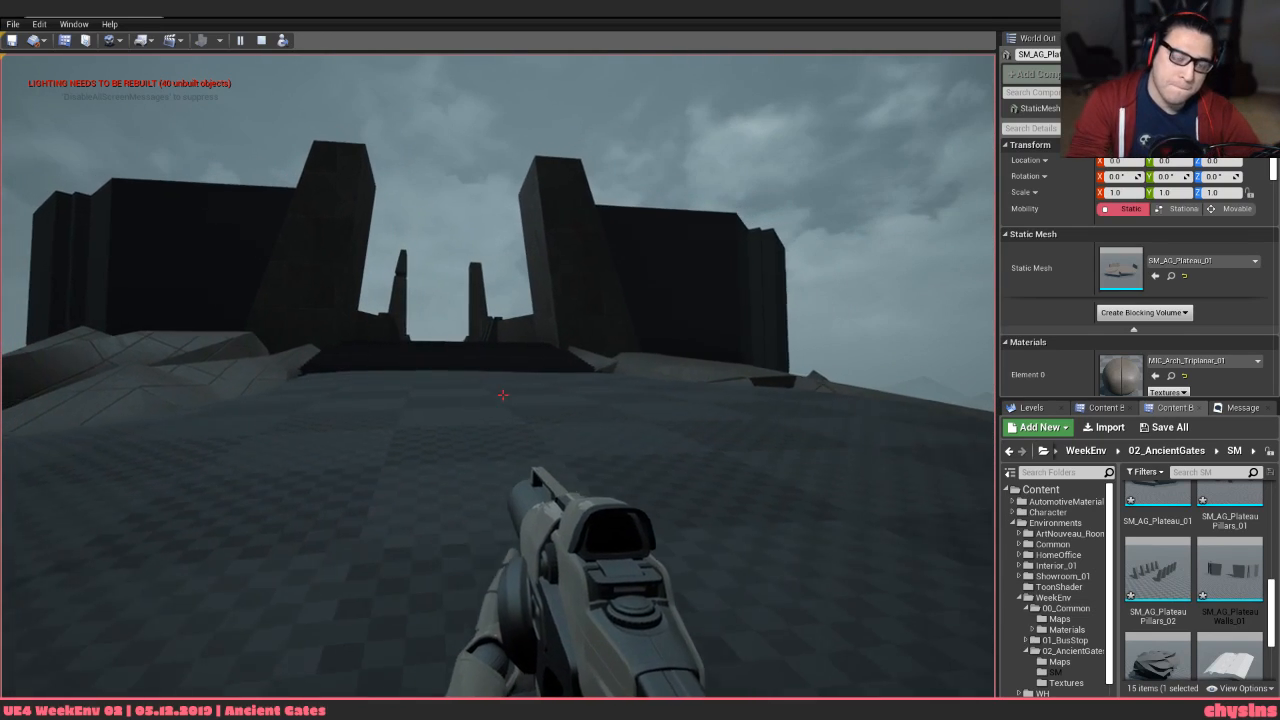
key("s")
key("d")
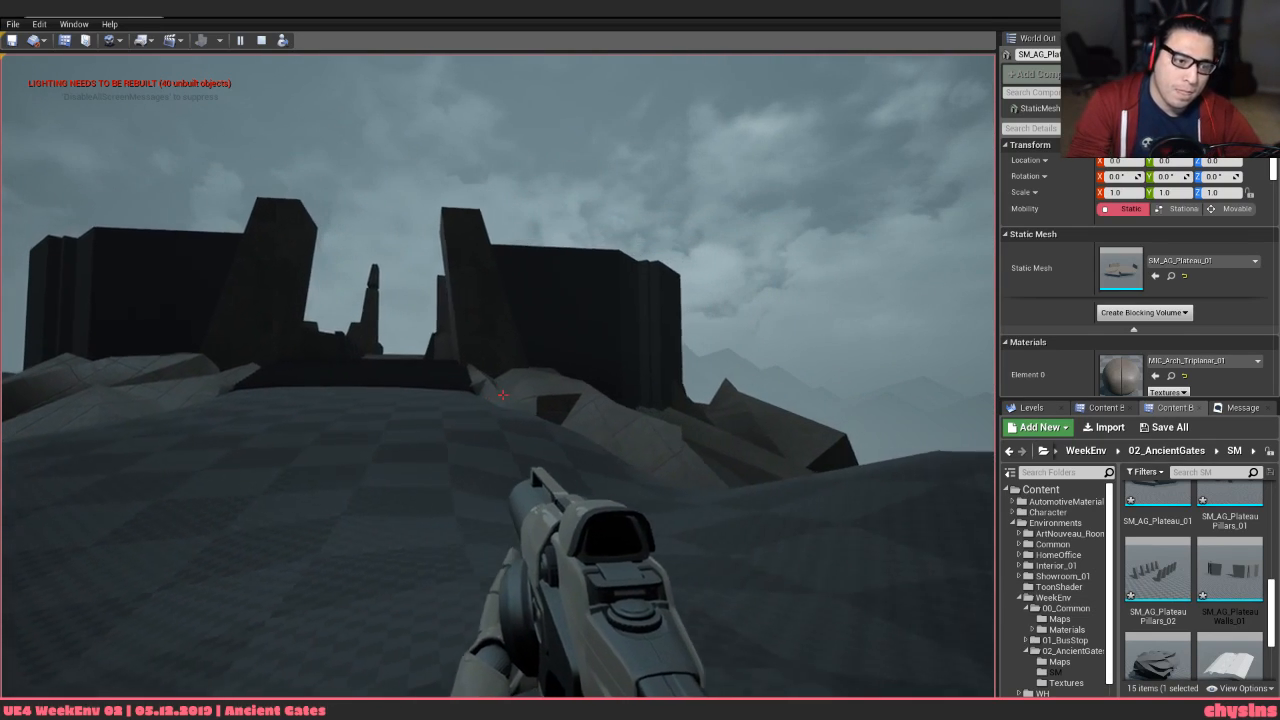
key("d")
key("w")
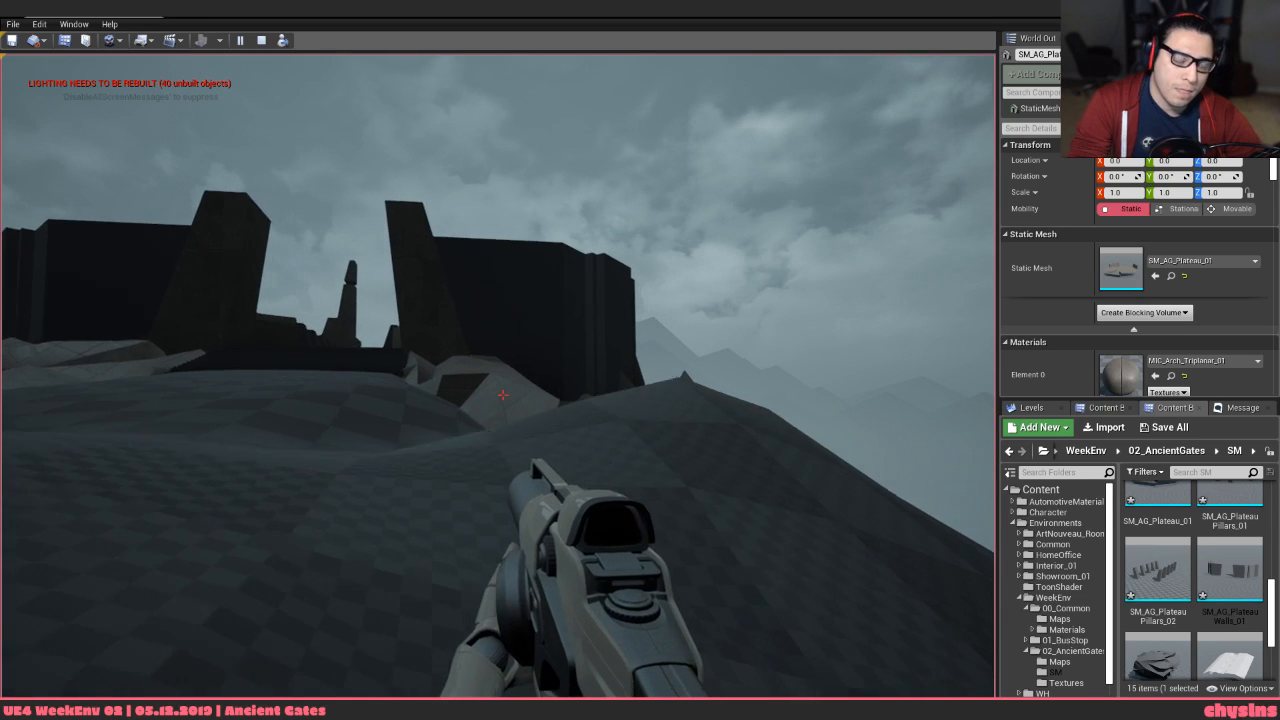
key("w")
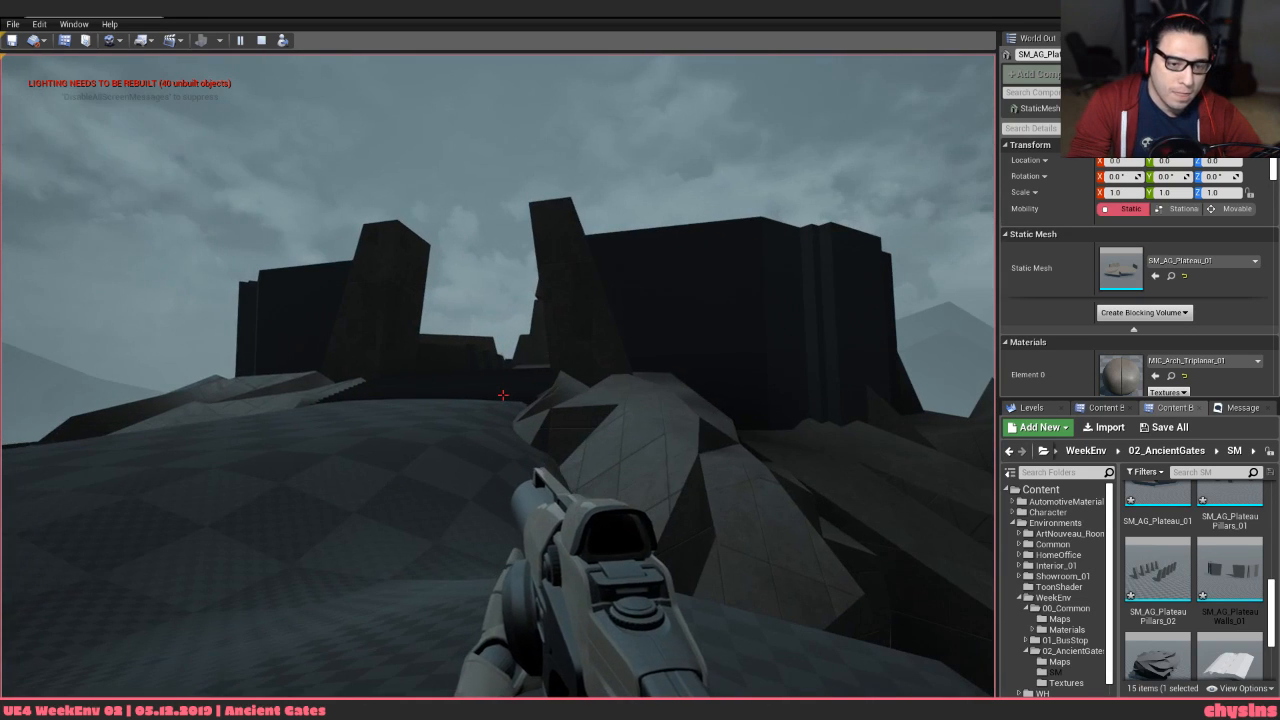
key("a")
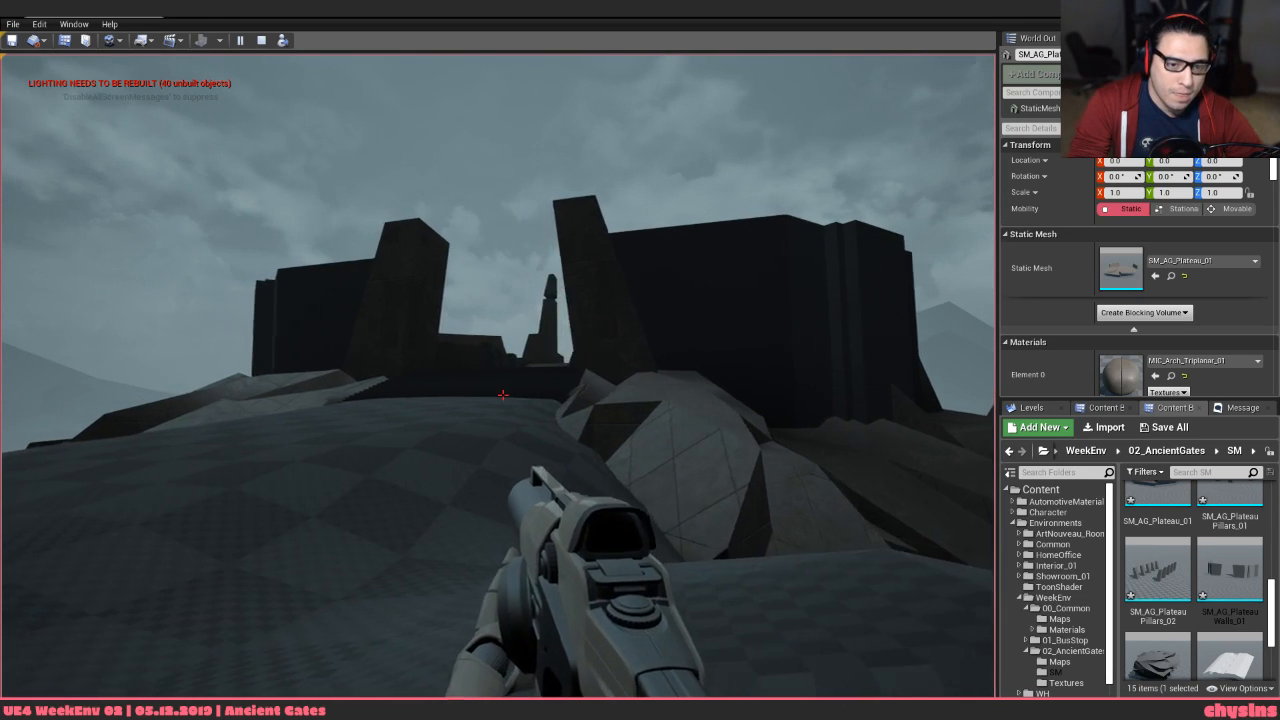
key("Escape")
Switch to 3ds Max, isolate the plateau and its walls in a top wireframe view, and select only the SM_AG_PlateauWalls_01 mesh
key("alt+Tab")
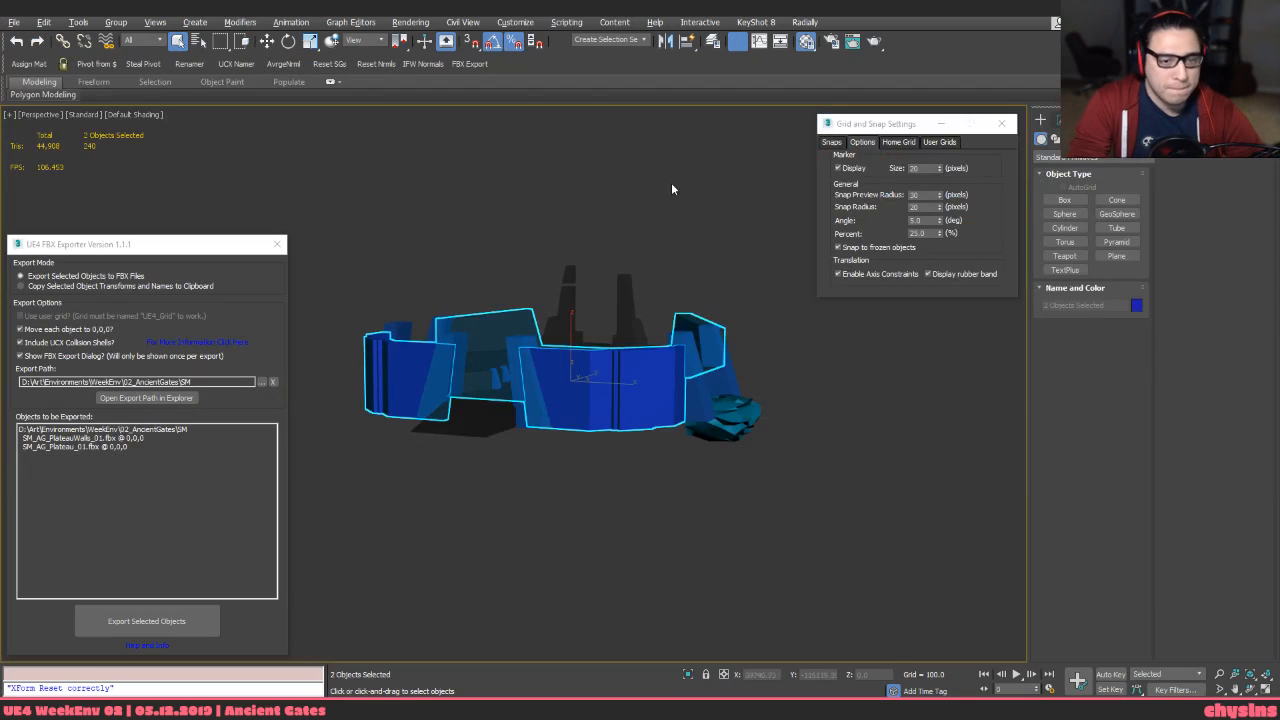
key("t")
key("z")
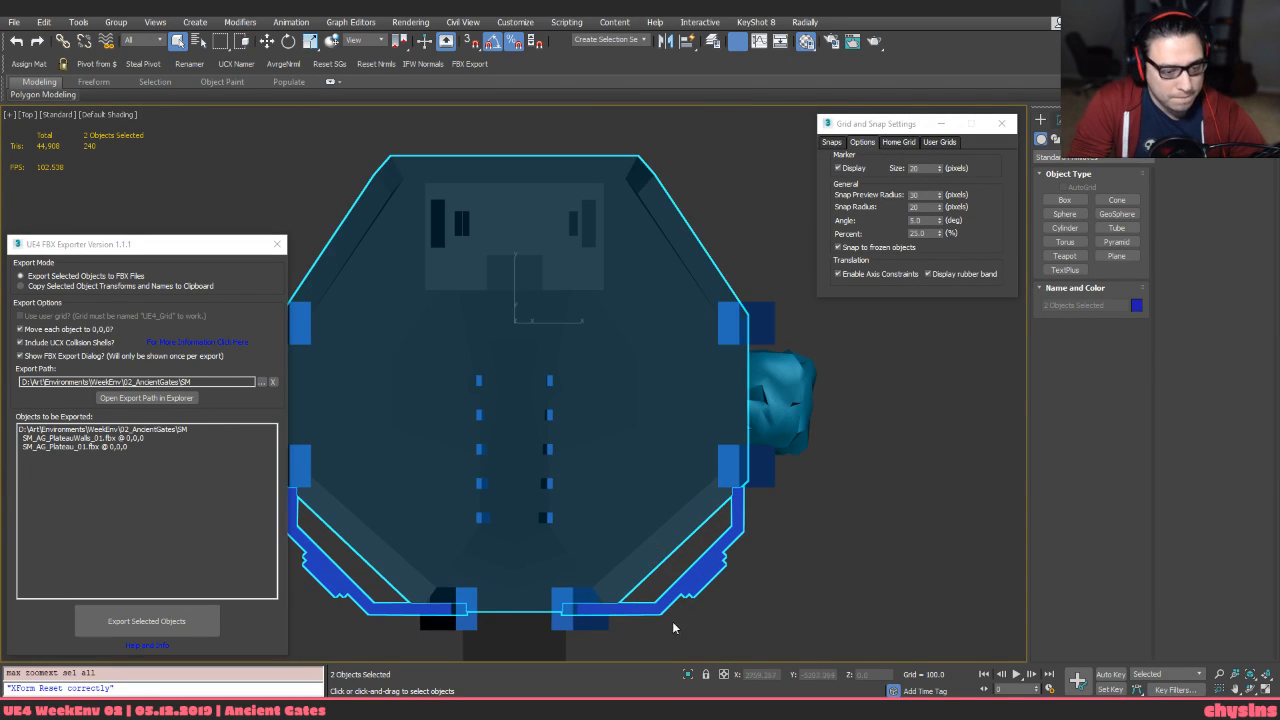
left_click(688, 674)
scroll(700, 460, "up", 8)
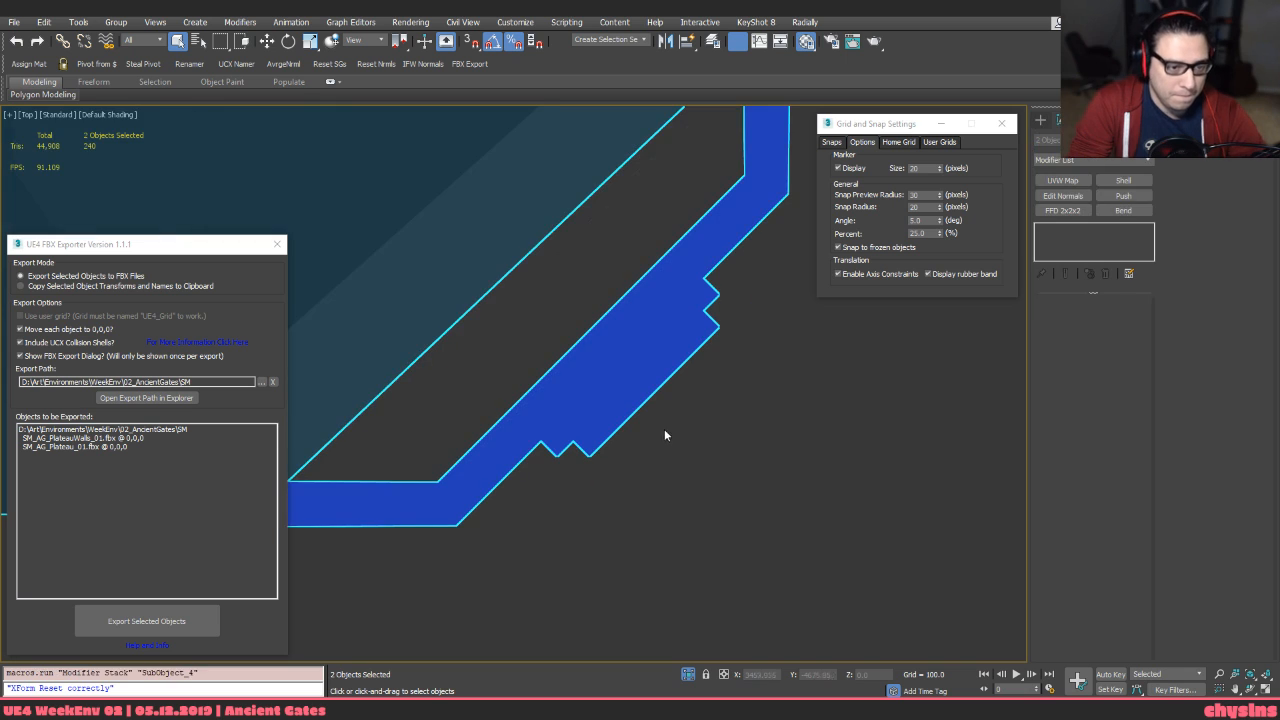
key("F3")
left_click(731, 299)
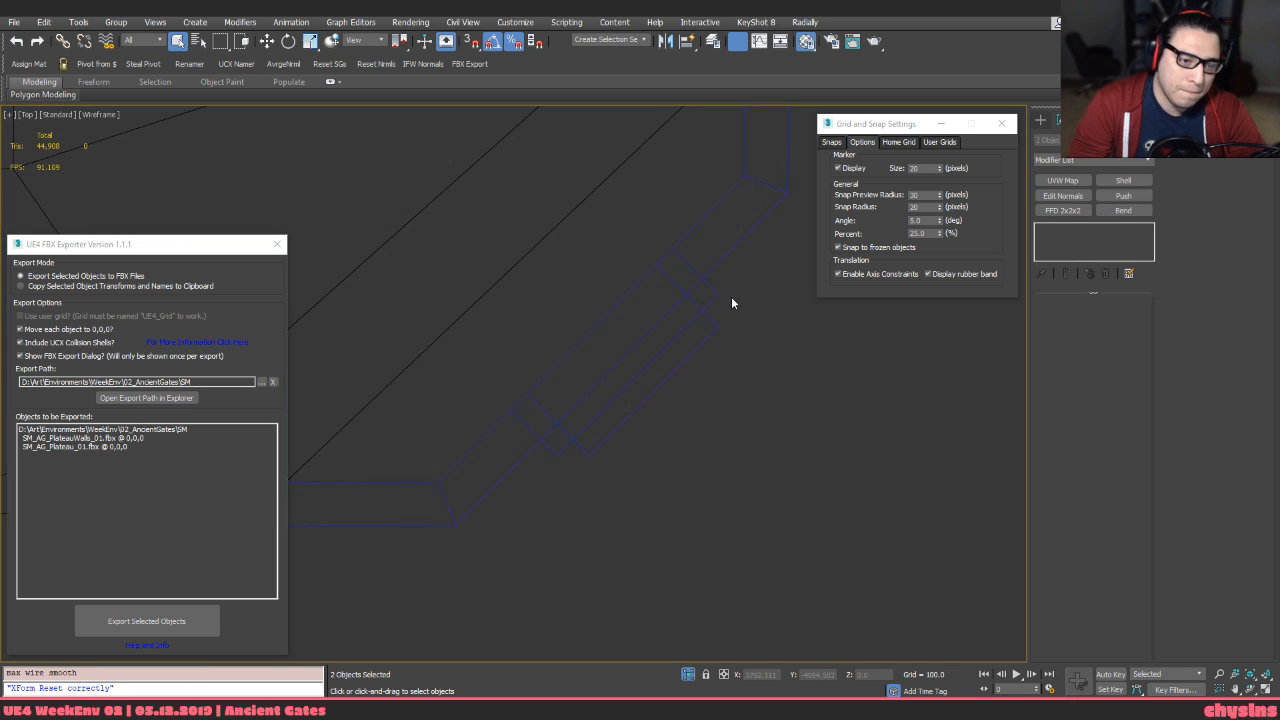
scroll(693, 316, "down", 5)
left_click(660, 371)
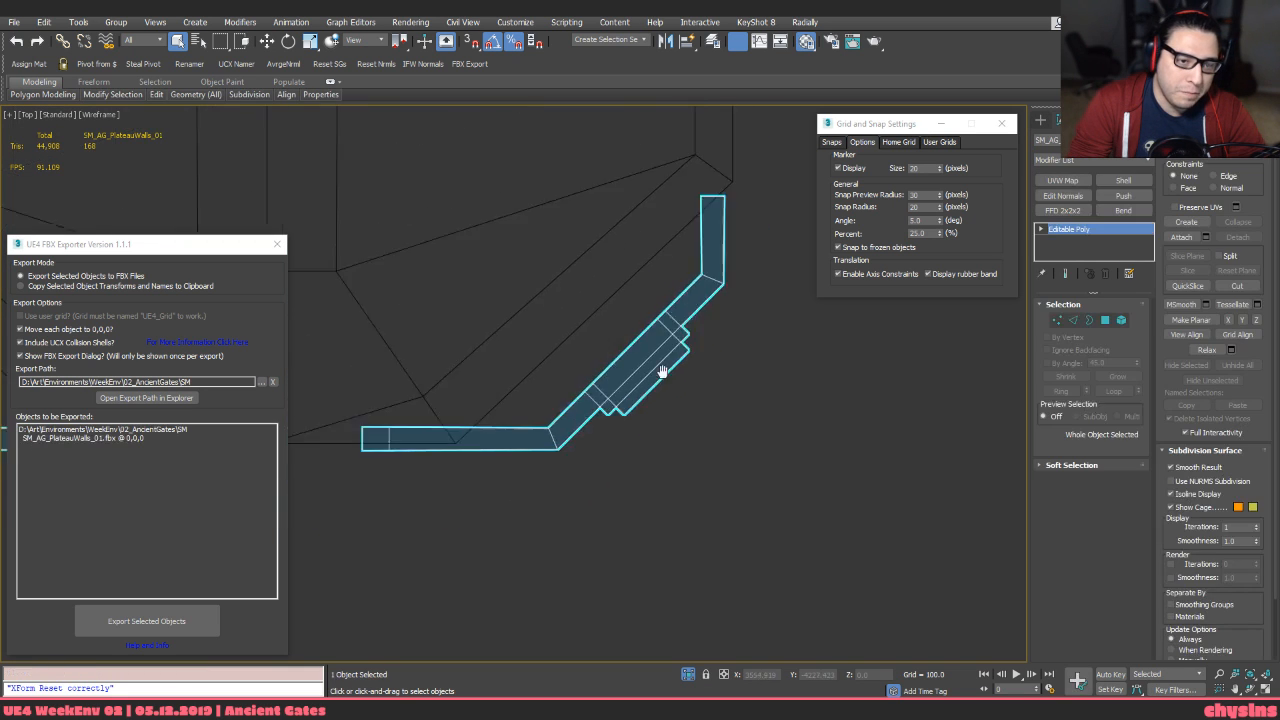
middle_click_drag(668, 330, 688, 220)
scroll(667, 254, "up", 5)
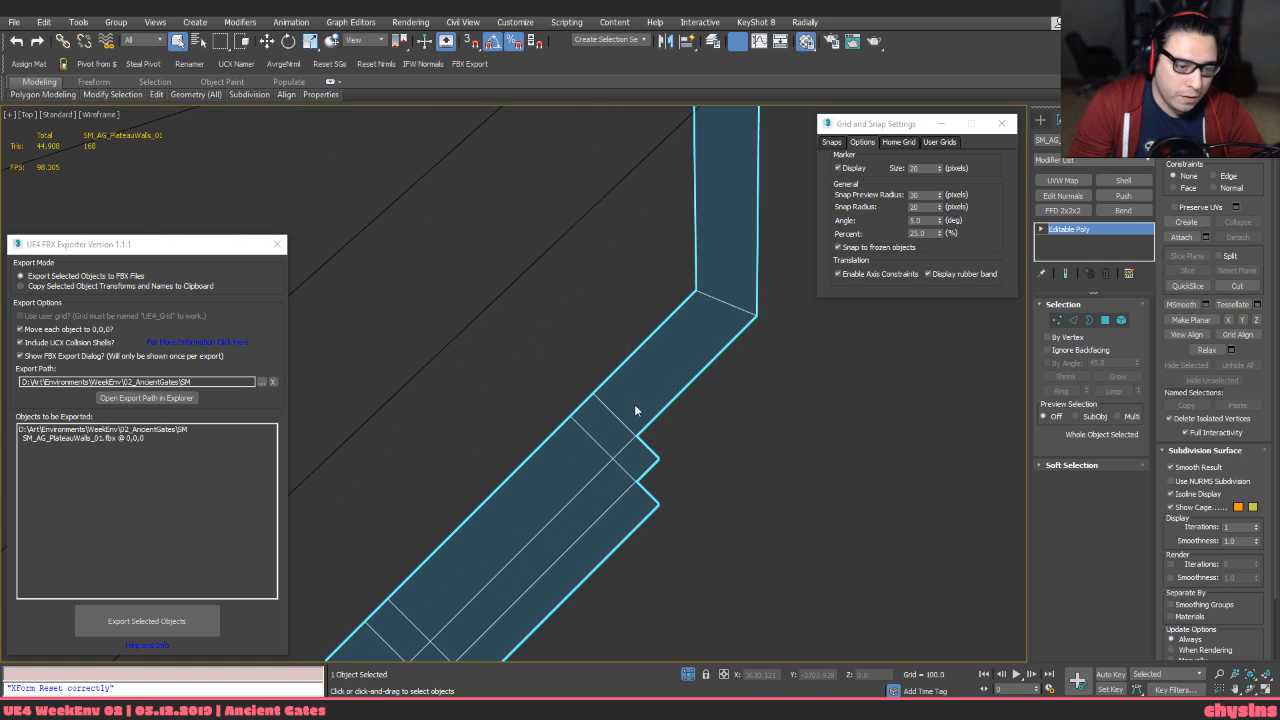
Select the stepped buttress polygons protruding from the diagonal wall and detach them to an element
key("3")
middle_click_drag(714, 388, 727, 306)
key("4")
left_click_drag(698, 367, 656, 420)
middle_click_drag(658, 414, 694, 325)
left_click_drag(520, 488, 521, 488, "ctrl")
scroll(560, 500, "down", 2)
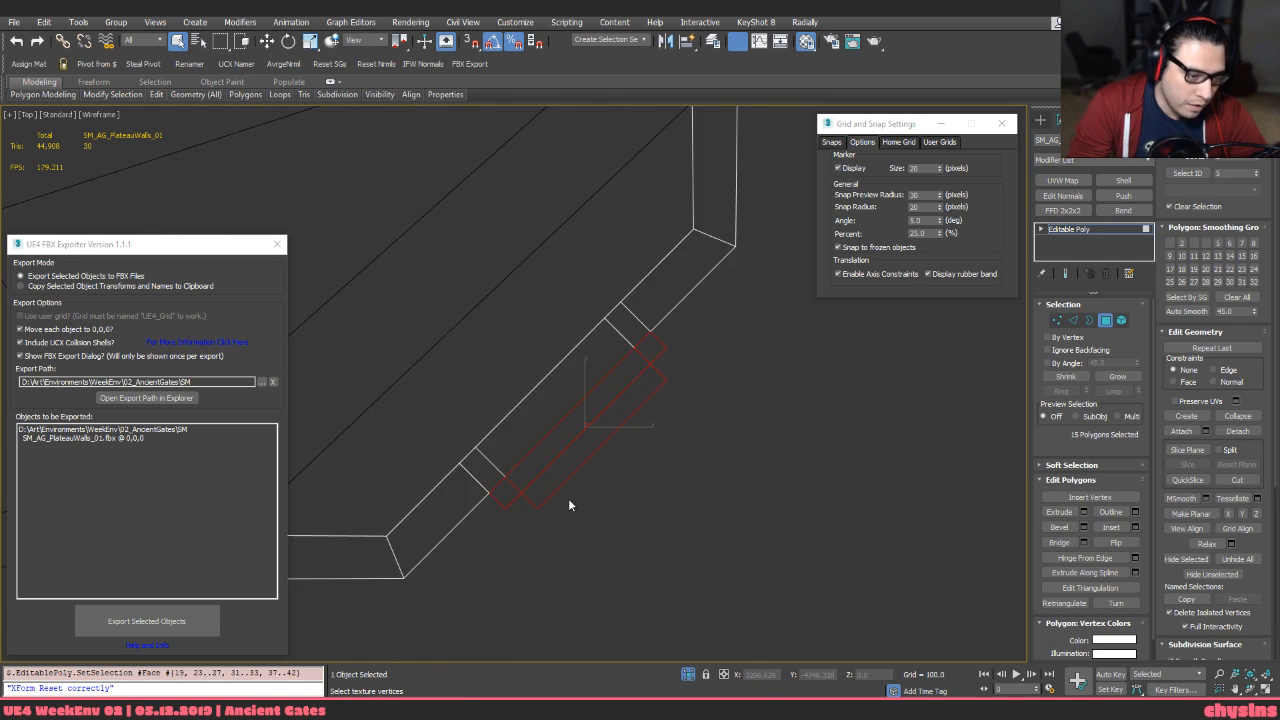
key("alt+d")
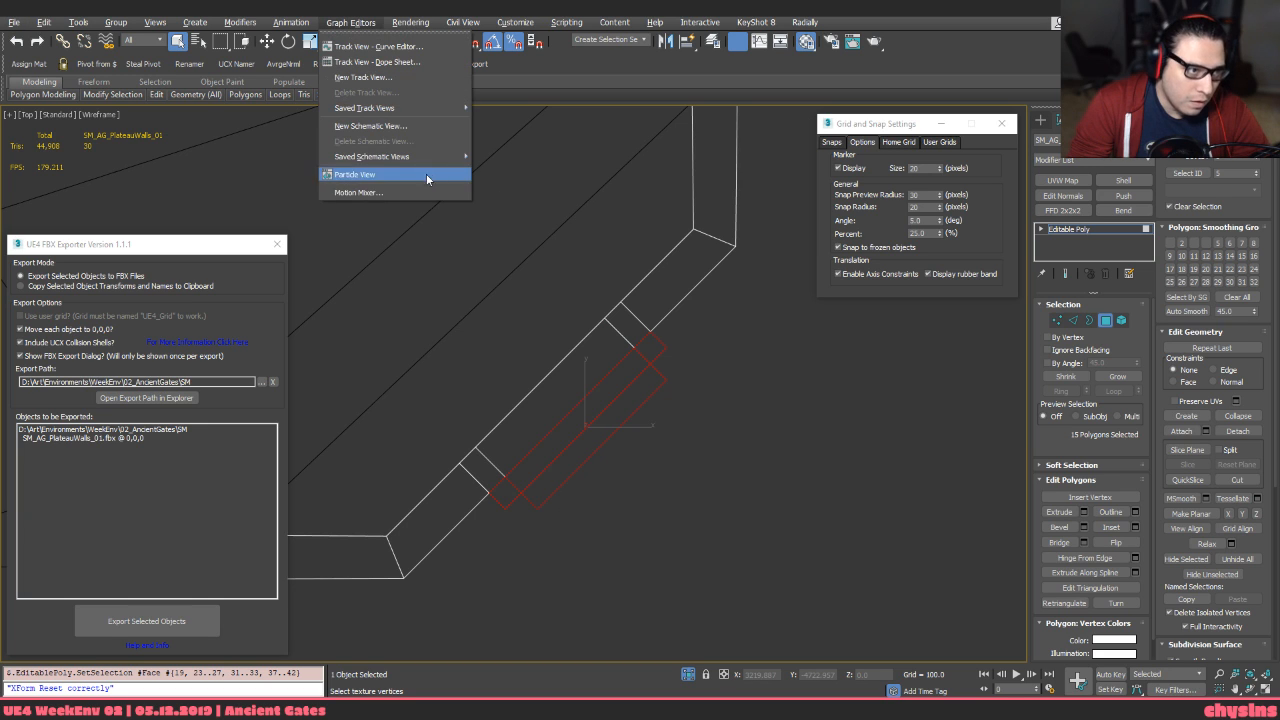
middle_click_drag(535, 340, 579, 316)
scroll(577, 317, "down", 2)
key("alt+d")
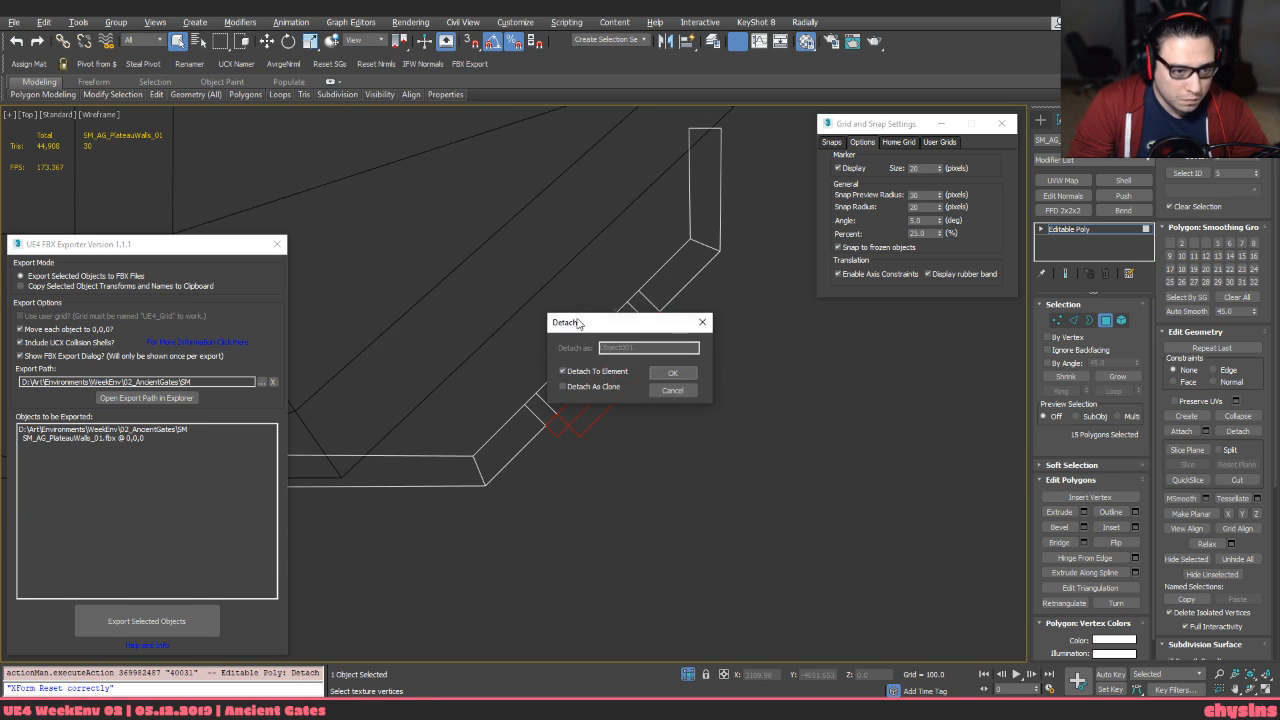
left_click(667, 375)
Try moving the detached buttress element away from the wall and undo the move
middle_click_drag(628, 366, 631, 358)
key("5")
key("w")
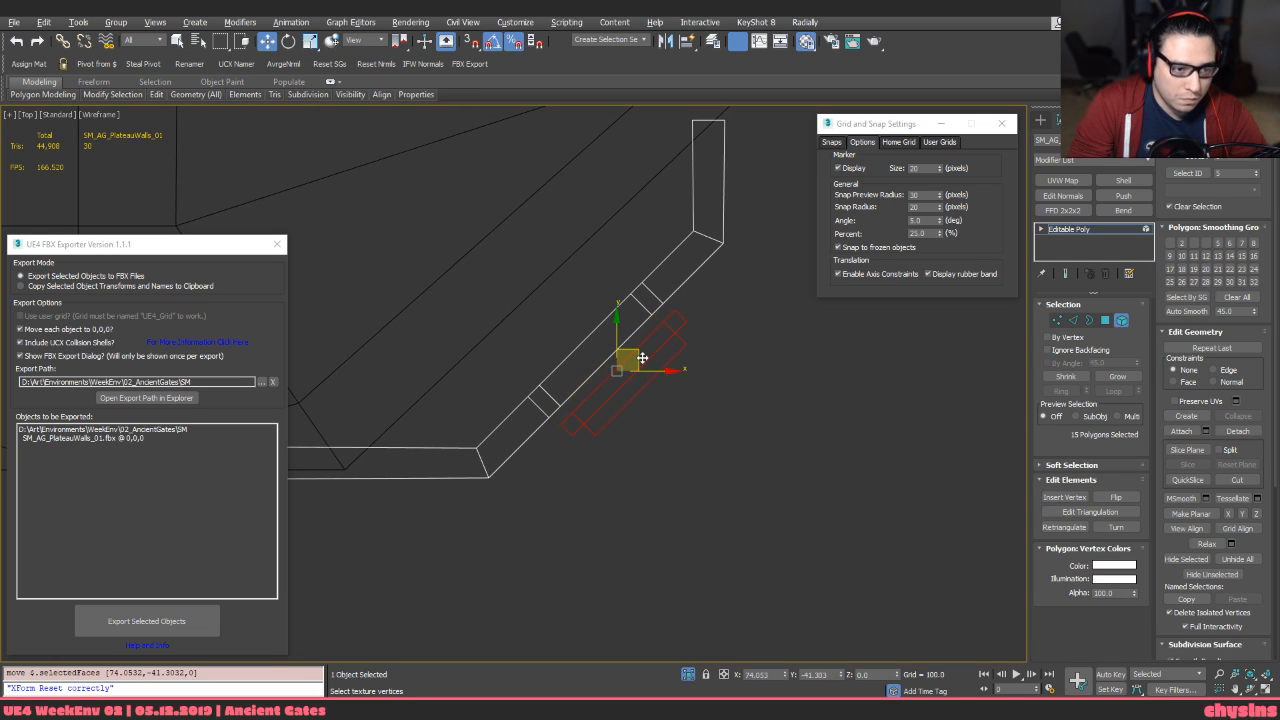
left_click_drag(642, 358, 643, 359)
key("ctrl+z")
Hide the unselected wall geometry and cap the open border on the back of the buttress element
key("alt+i")
middle_click_drag(637, 357, 674, 380, "alt")
key("3")
left_click(659, 339)
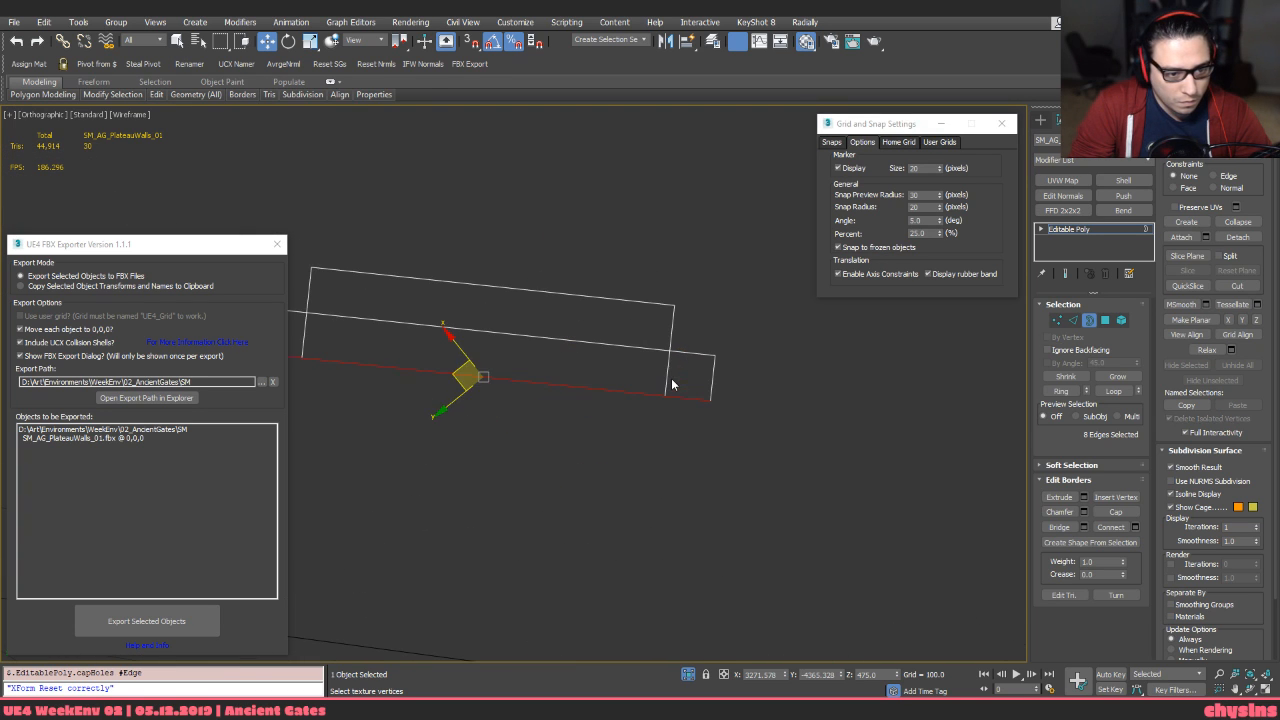
Connect the four inner vertices on the buttress's capped back and remove the diagonal edge between them
key("1")
left_click_drag(644, 418, 687, 380)
middle_click_drag(497, 385, 620, 407)
left_click_drag(453, 364, 410, 412, "ctrl")
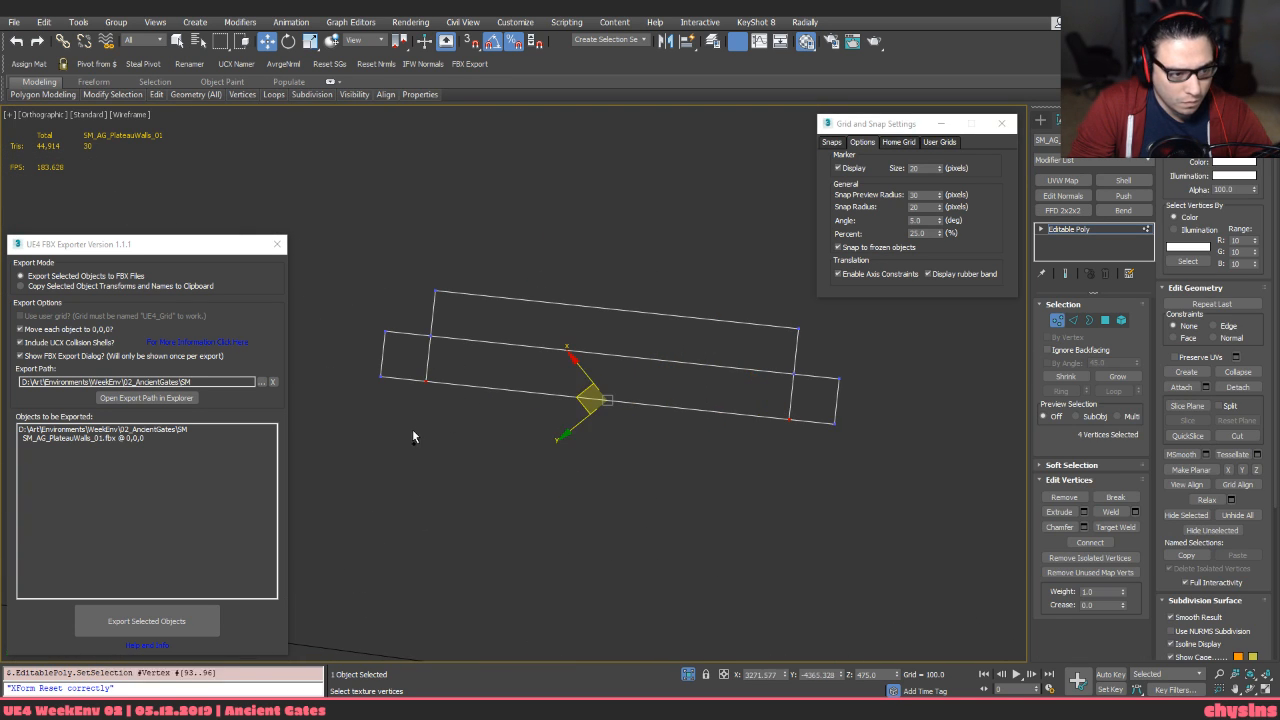
key("ctrl+shift+e")
middle_click_drag(412, 429, 505, 390, "alt")
key("2")
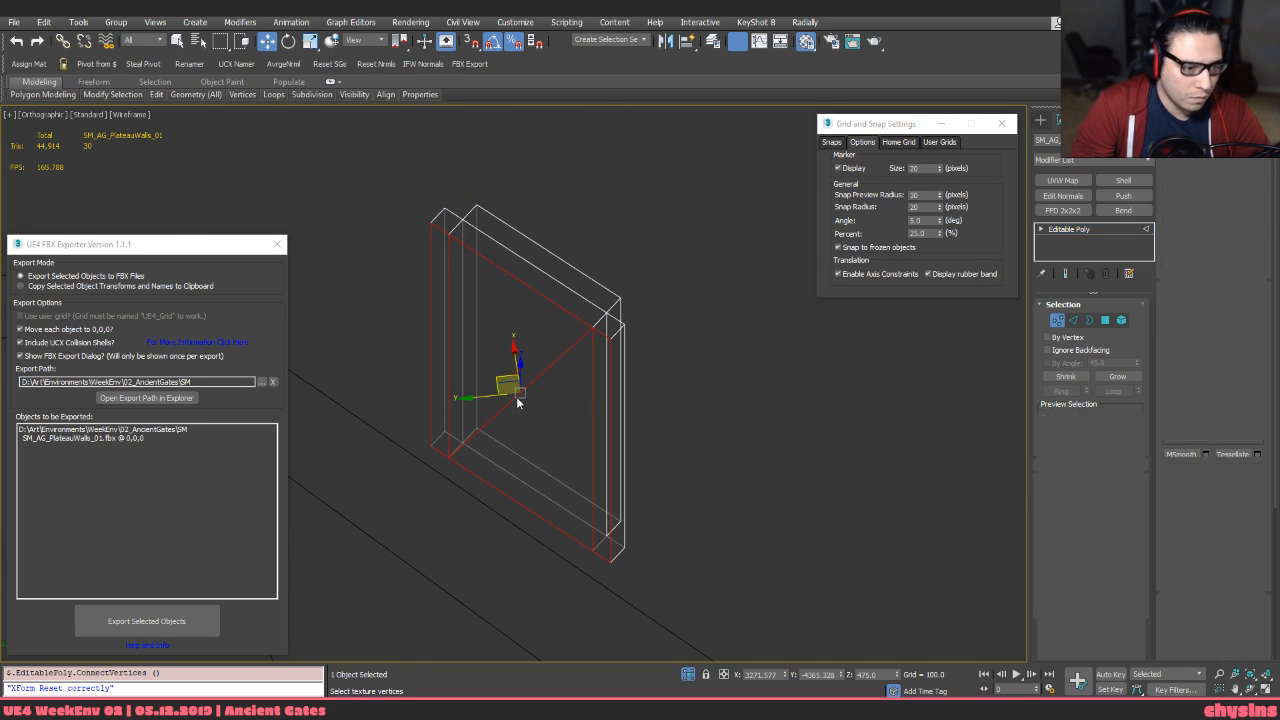
left_click(516, 397)
key("BackSpace")
Hide the buttress element and bring back the main wall in shaded display, viewed from its open side
key("4")
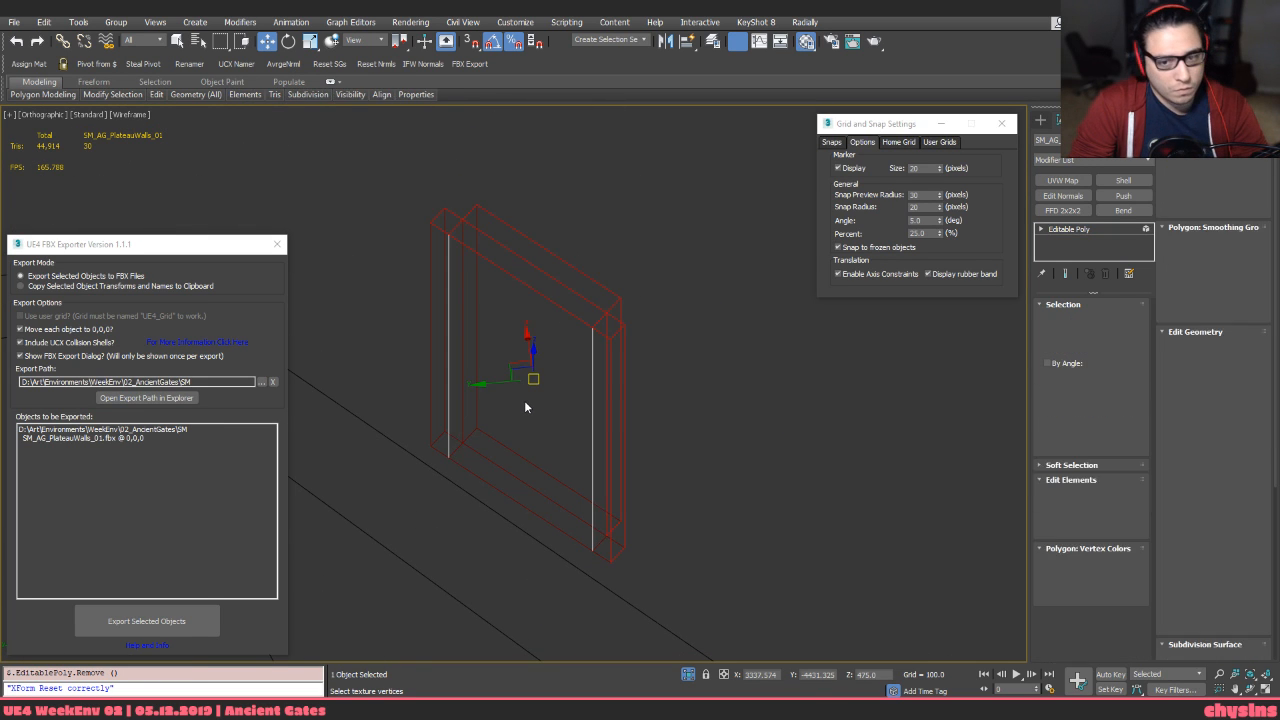
scroll(520, 395, "down", 2)
key("F3")
mouse_move(519, 391)
middle_mouse_down("alt")
mouse_move(489, 397)
mouse_move(526, 397)
mouse_move(491, 386)
mouse_move(494, 303)
middle_mouse_up("alt")
key("5")
left_click(521, 388)
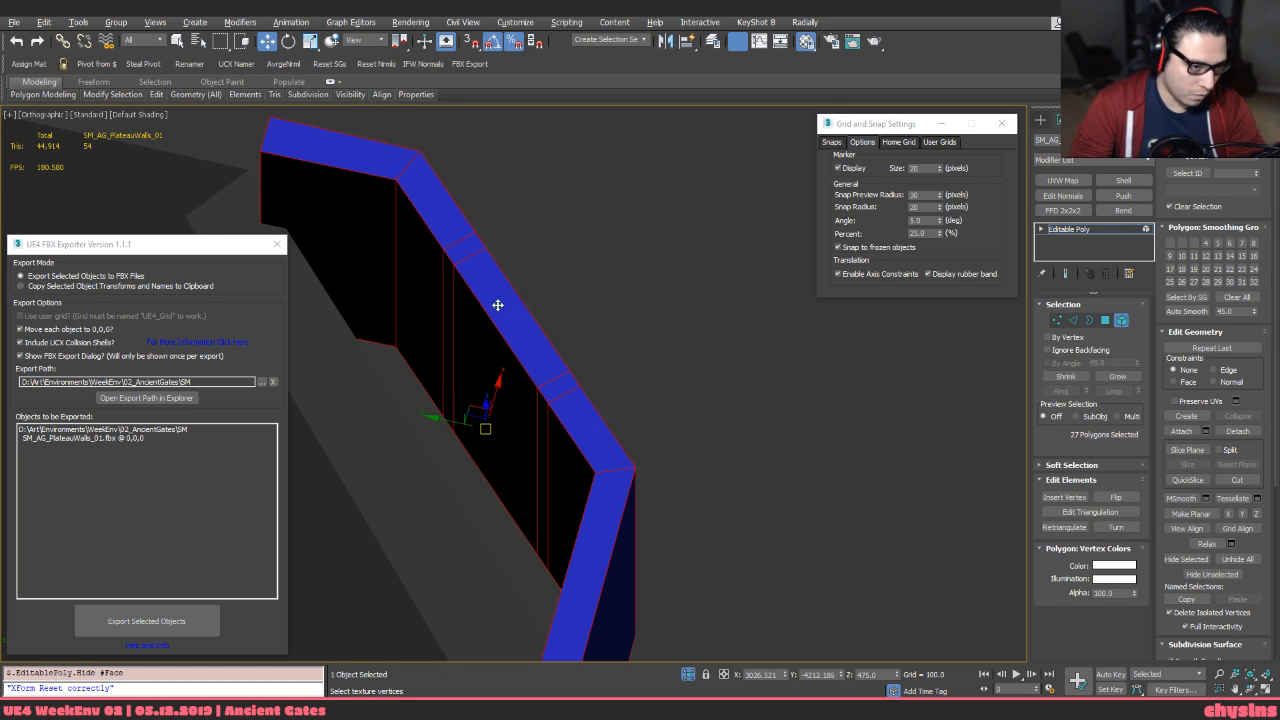
Show edged faces and cap the open border in the middle wall segment where the buttress was detached
key("2")
left_click(462, 260)
middle_click_drag(462, 260, 535, 336, "alt")
key("F4")
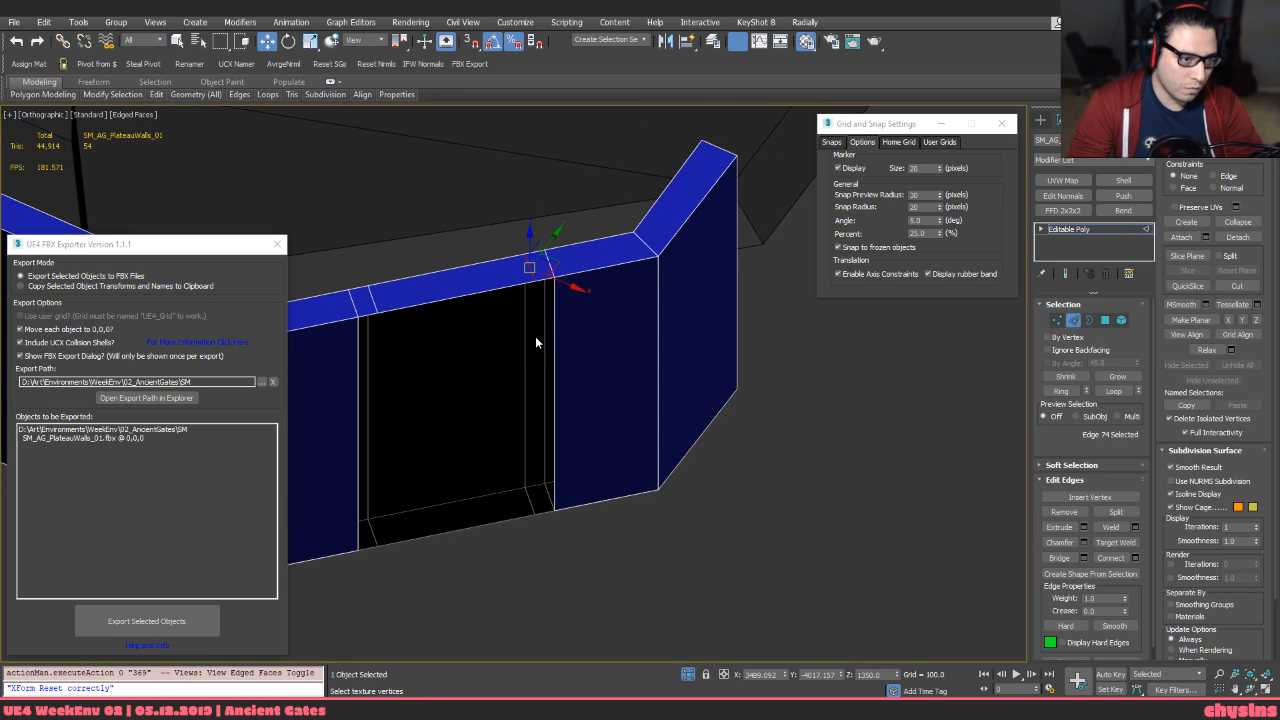
key("3")
left_click(492, 290)
key("alt+p")
Remove the leftover edge loops that cross the middle wall segment beside the former buttress opening
key("2")
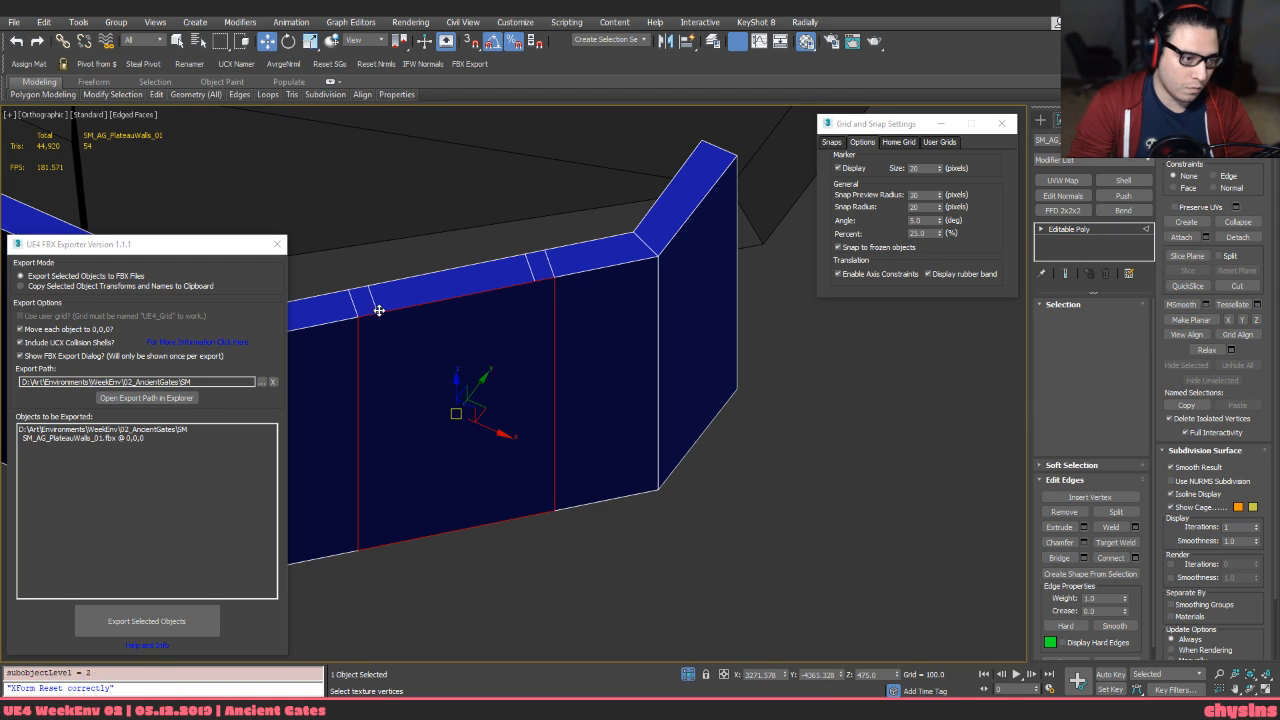
left_click(372, 307)
key("ctrl+BackSpace")
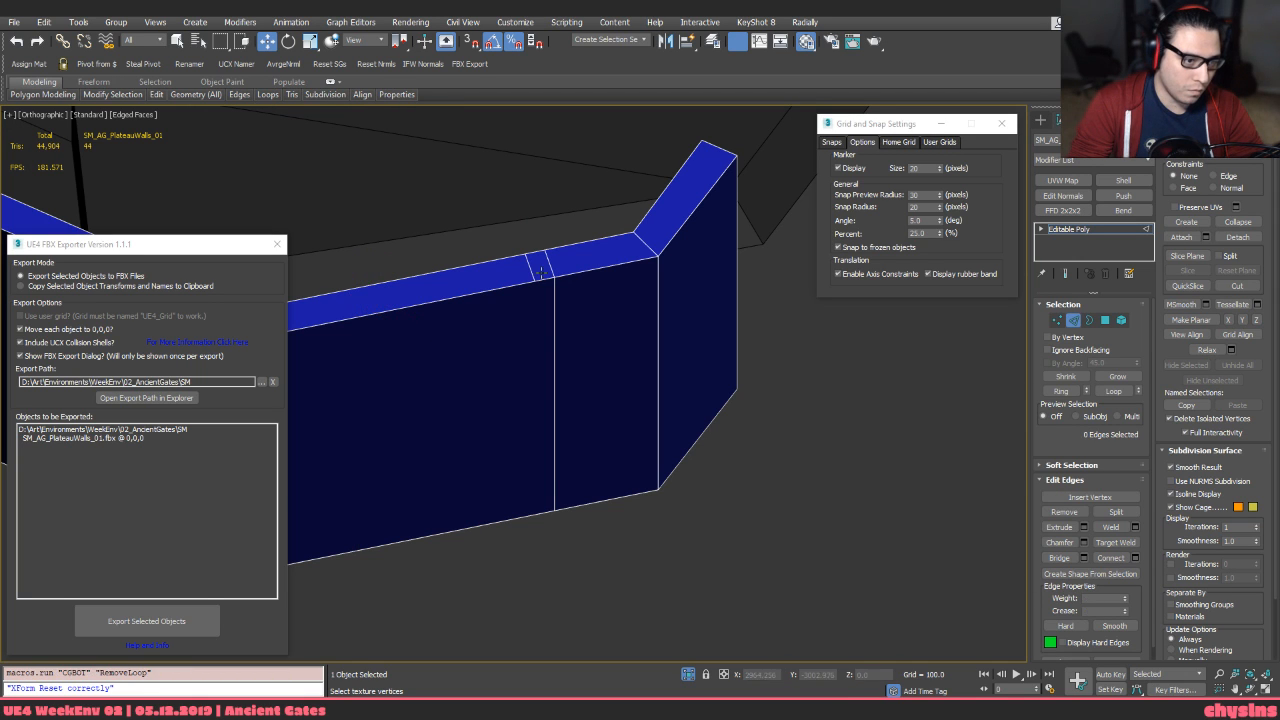
left_click(530, 274)
key("ctrl+BackSpace")
left_click(545, 265)
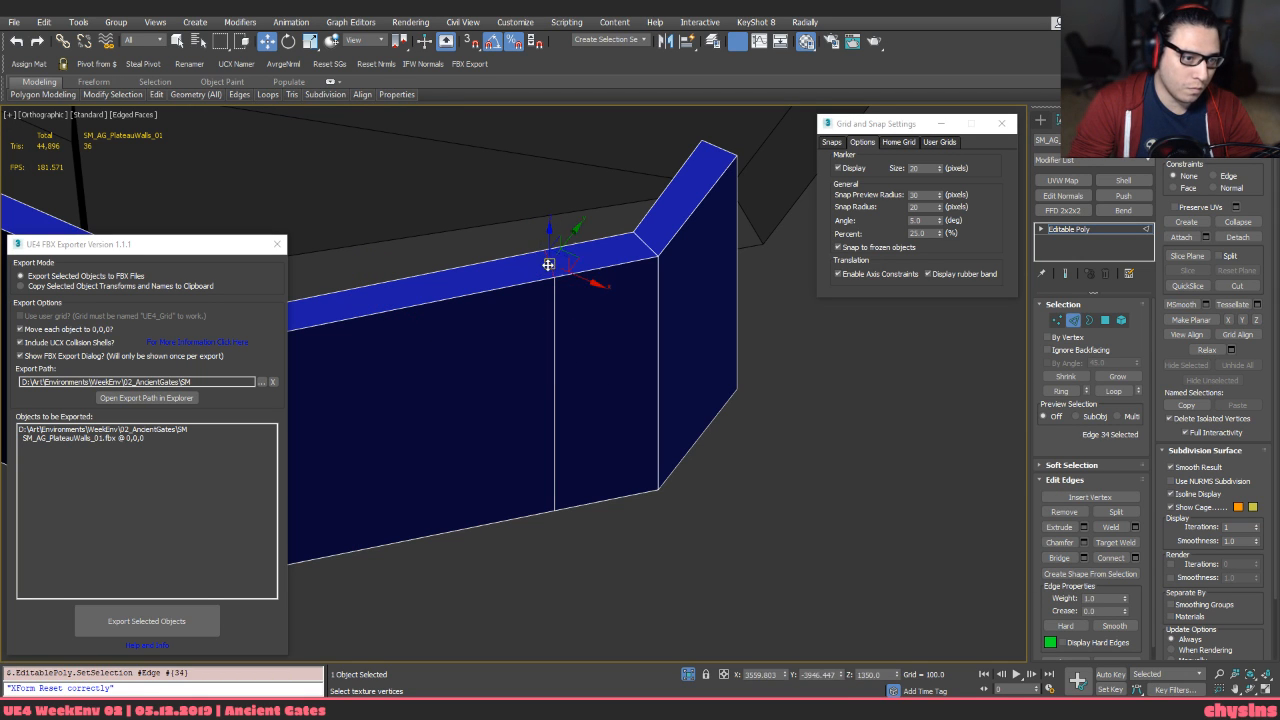
key("ctrl+BackSpace")
scroll(560, 290, "down", 5)
Unhide all of the wall geometry and leave element editing
key("3")
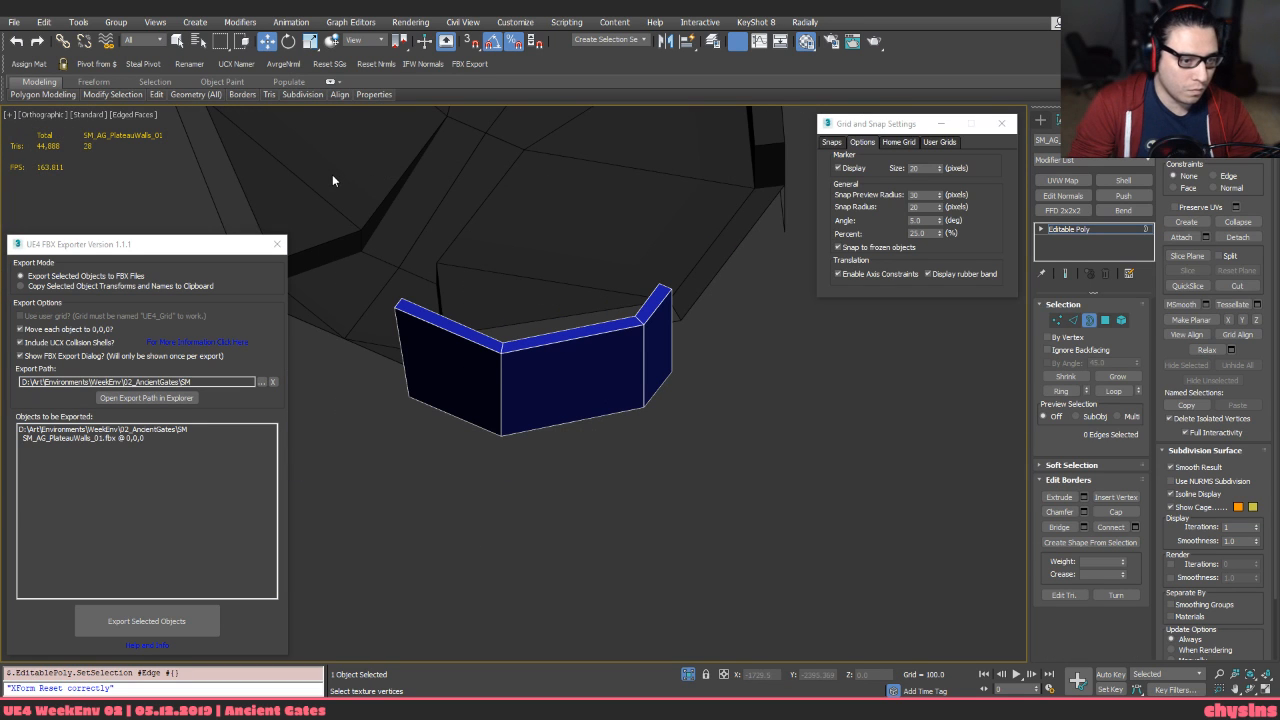
key("4")
key("alt+u")
middle_click_drag(641, 324, 660, 334)
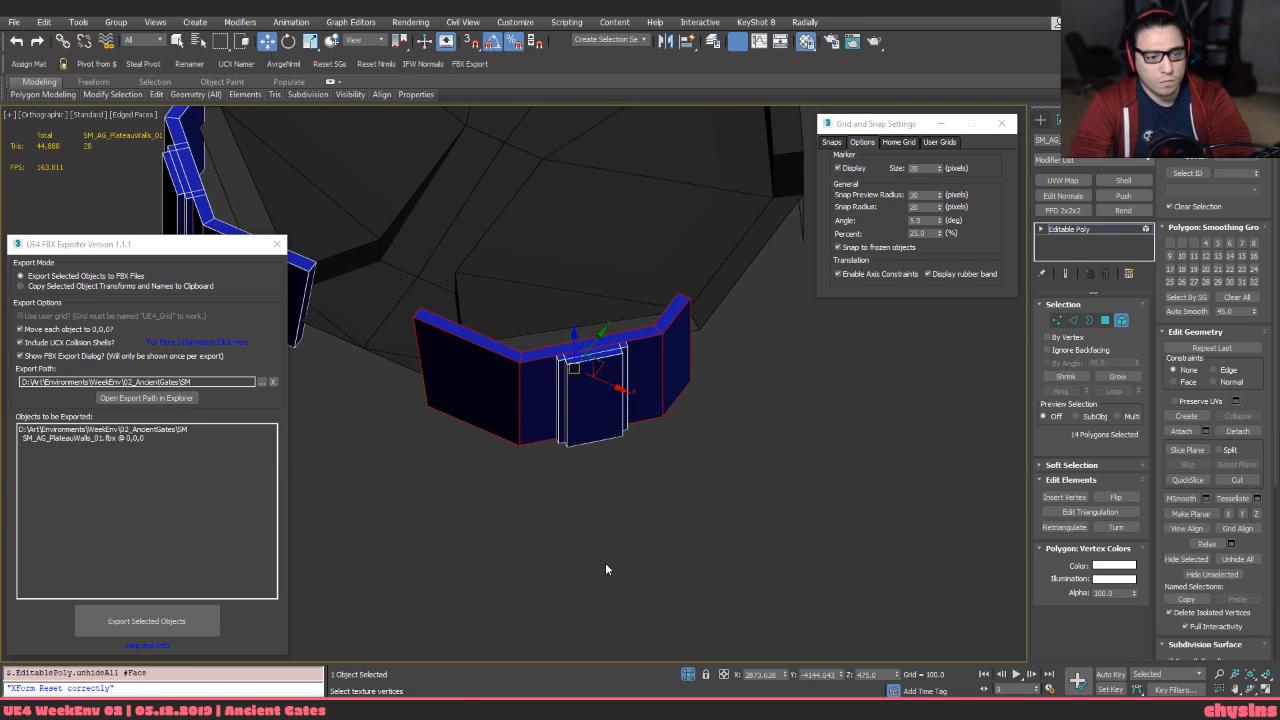
key("4")
middle_click_drag(600, 520, 646, 416, "alt")
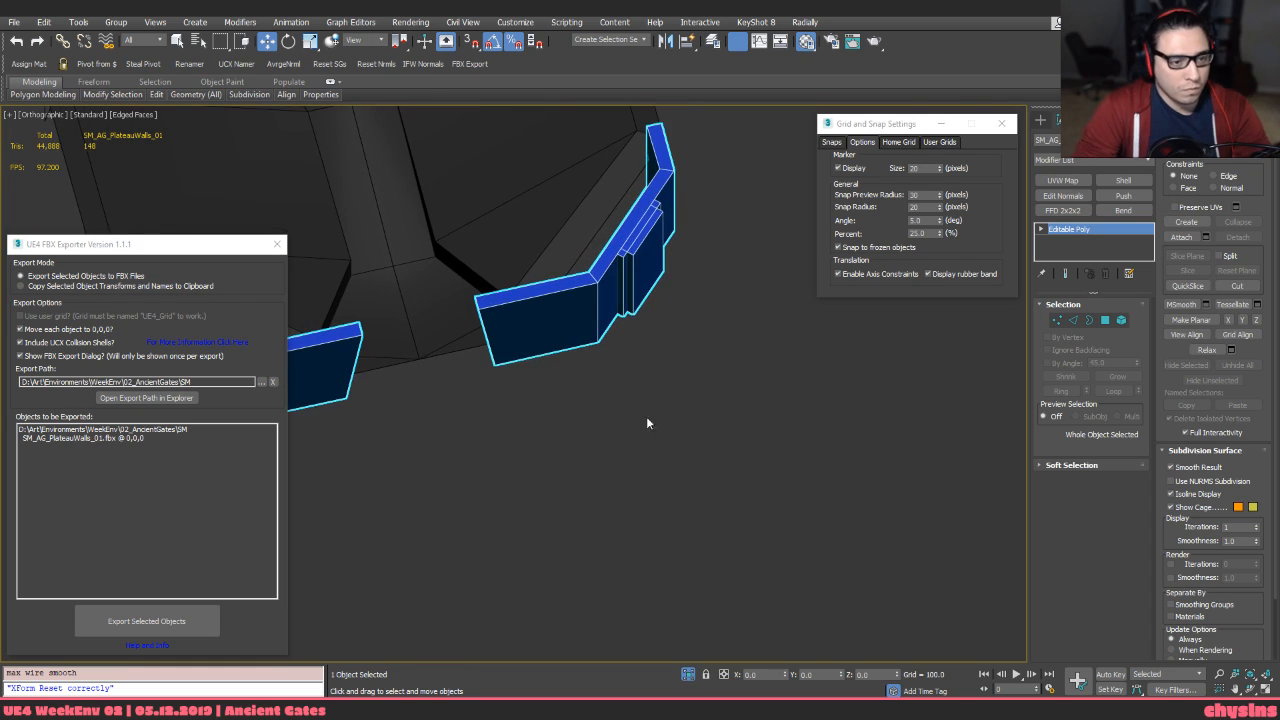
Try sliding the buttress element along the wall in the Local coordinate system, undoing each move
key("4")
left_click(638, 311)
left_click(644, 285)
middle_click_drag(644, 287, 606, 349, "alt")
key("w")
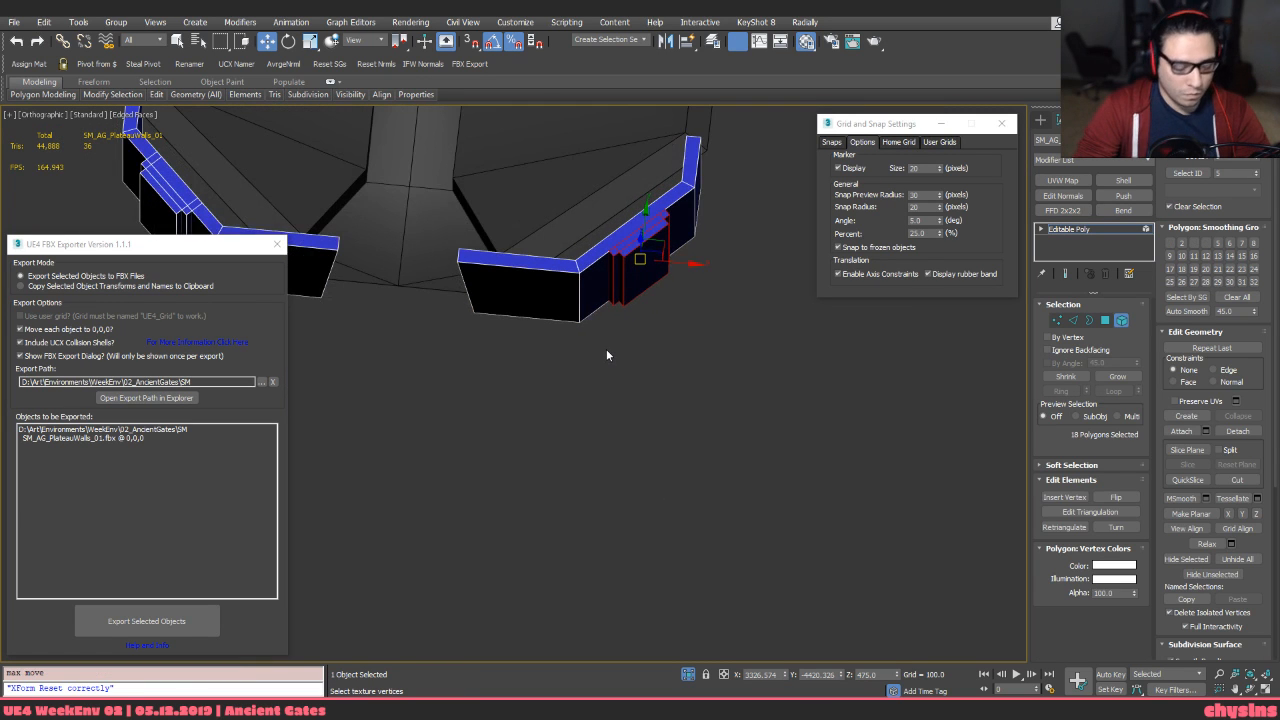
key("alt+l")
left_click_drag(668, 248, 638, 273)
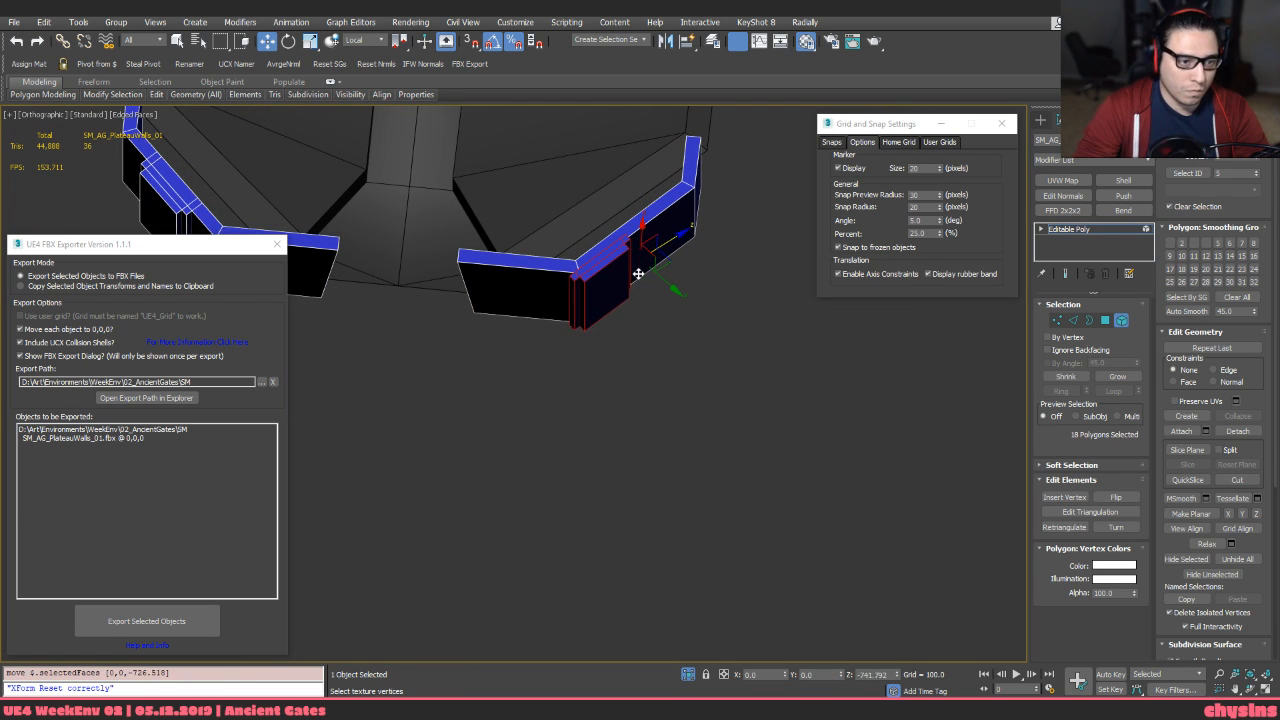
key("ctrl+z")
middle_click_drag(658, 262, 612, 206, "alt")
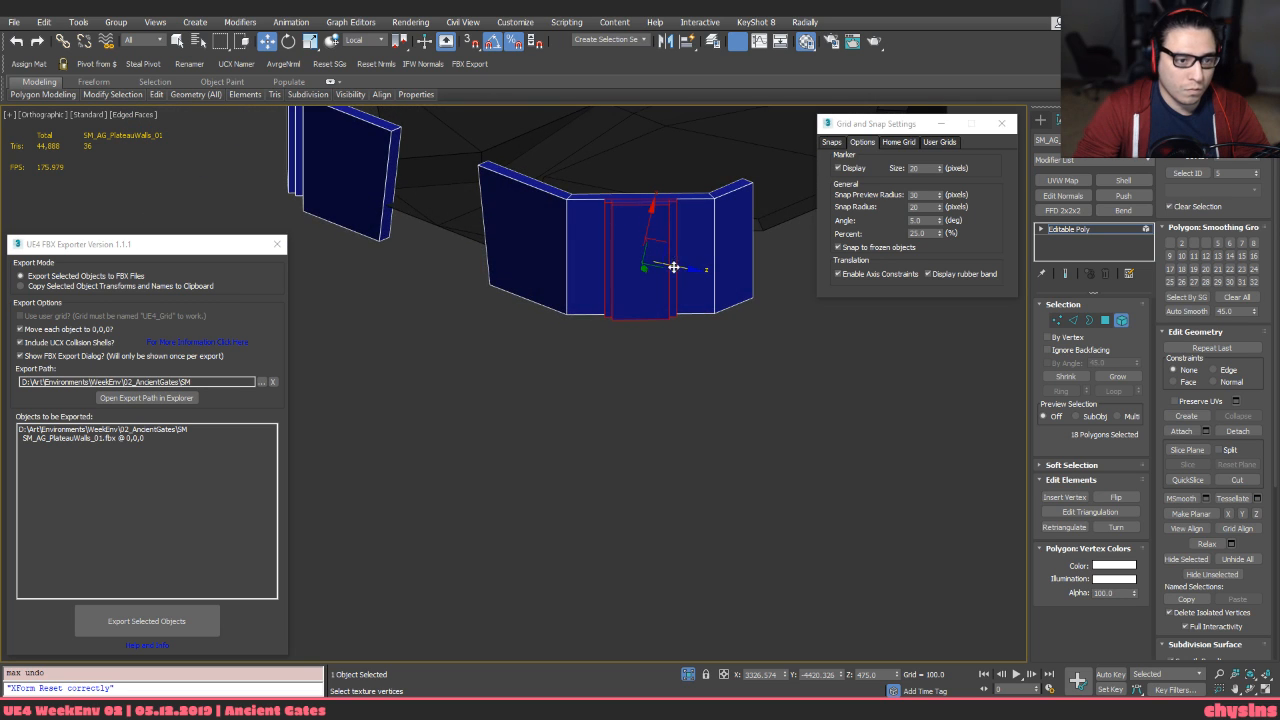
middle_click_drag(677, 267, 675, 249, "alt")
left_click_drag(682, 271, 676, 281)
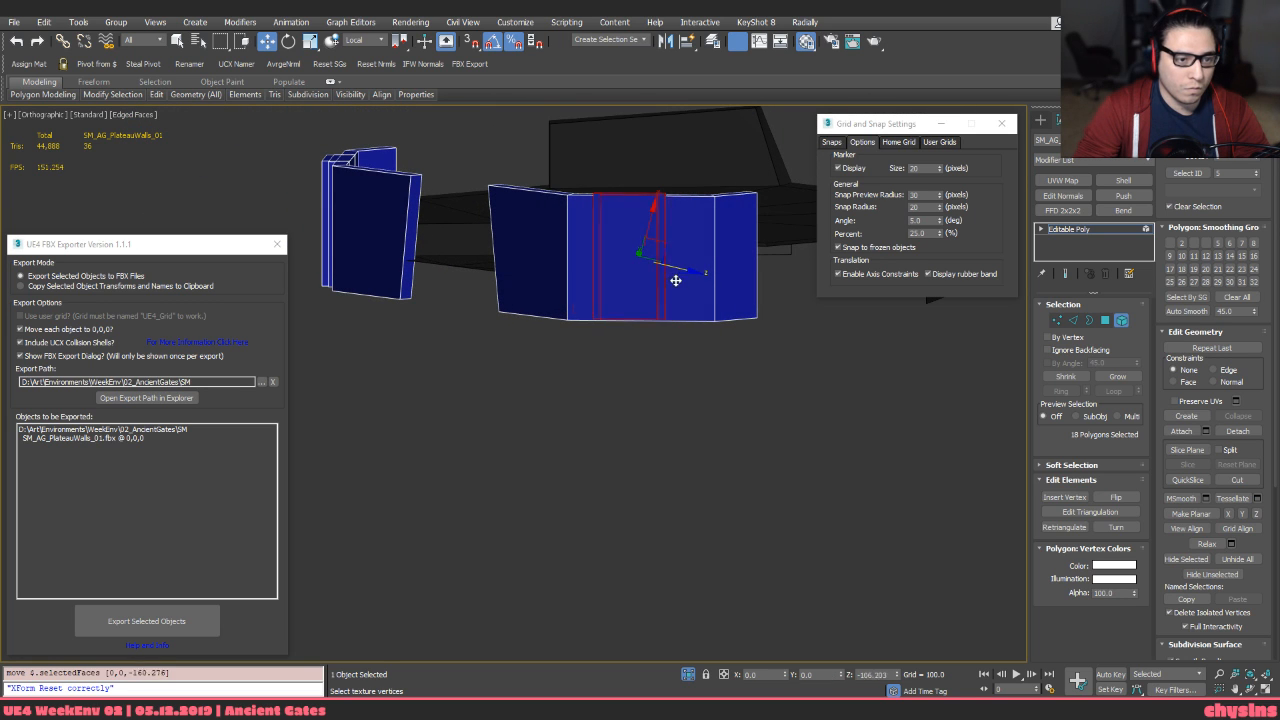
key("ctrl+z")
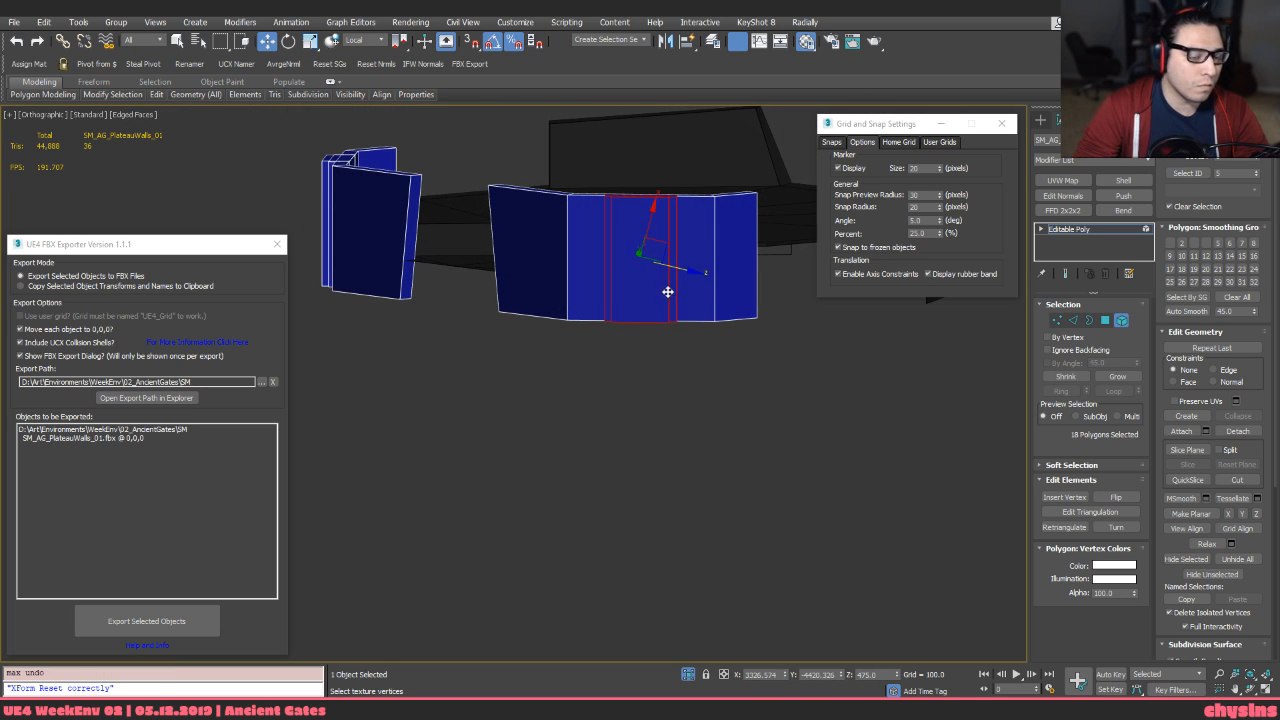
Leave element editing and create a grid helper aligned to the outer face of the middle wall segment
key("5")
left_click(690, 343)
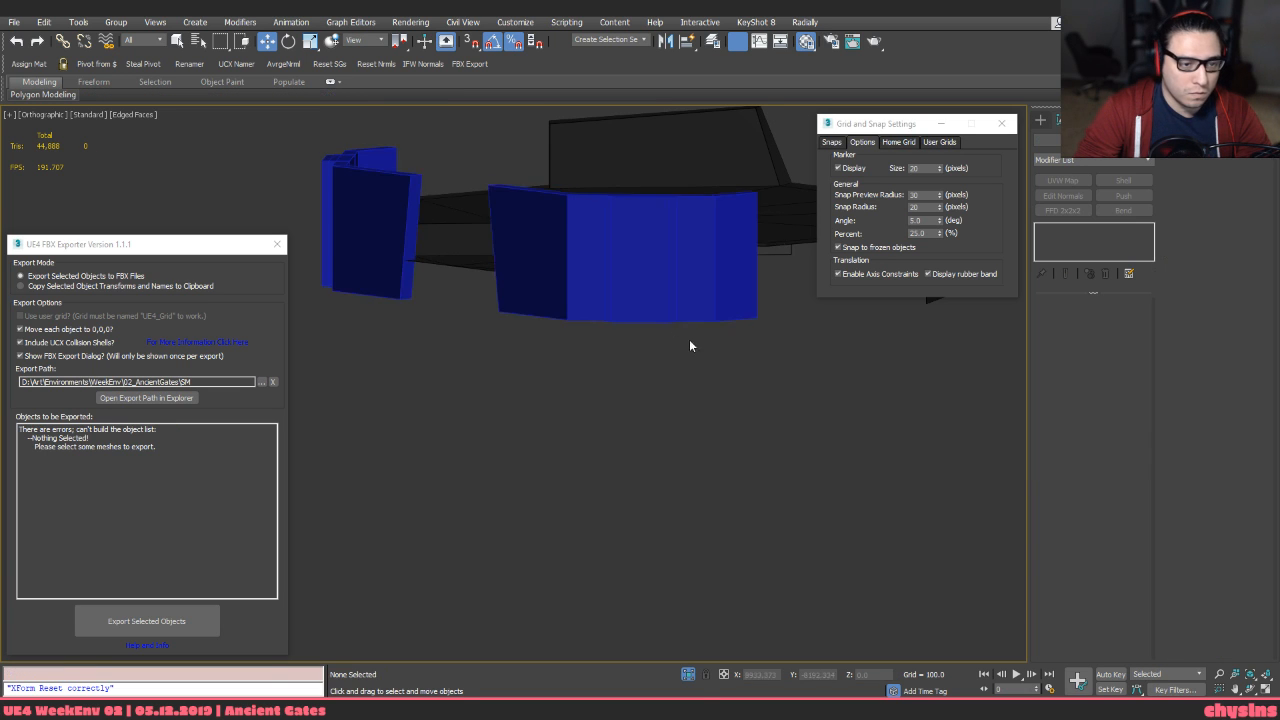
middle_click_drag(675, 240, 685, 278)
key("alt+g")
left_click(599, 279)
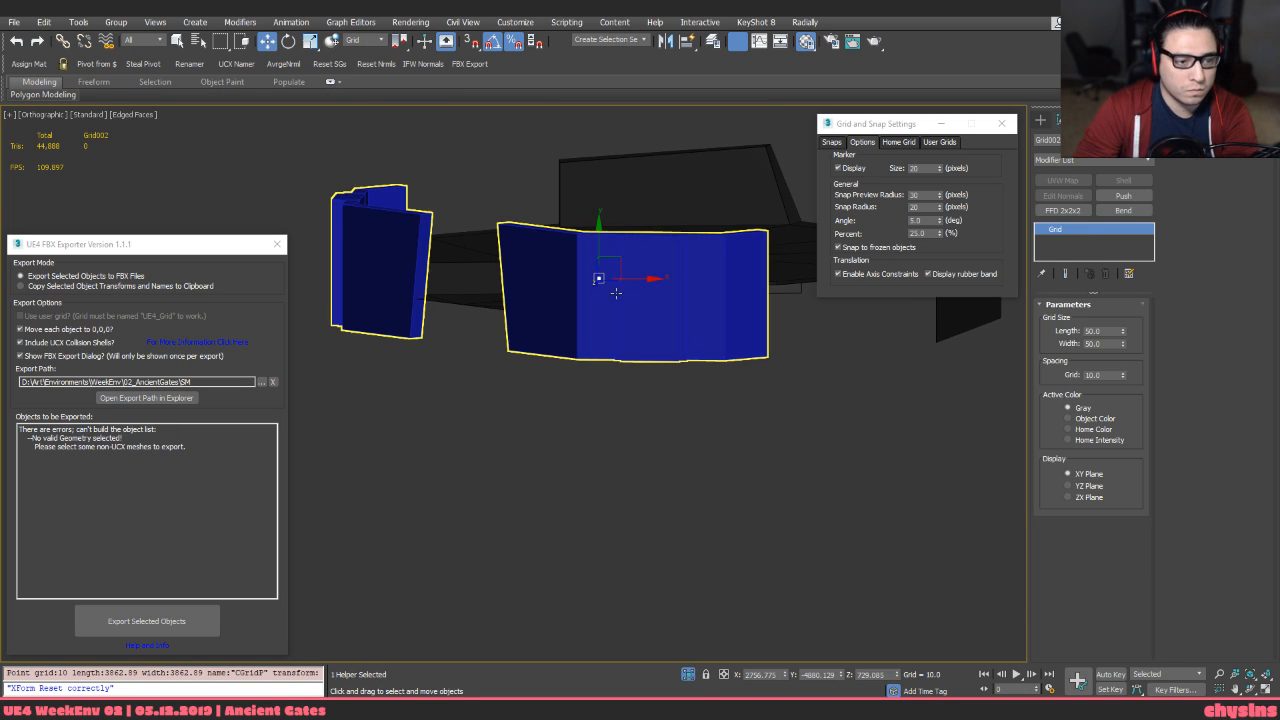
Move the buttress element about -1146 units on the grid's X axis, along the wall to the corner
left_click(659, 294)
key("5")
left_click(659, 294)
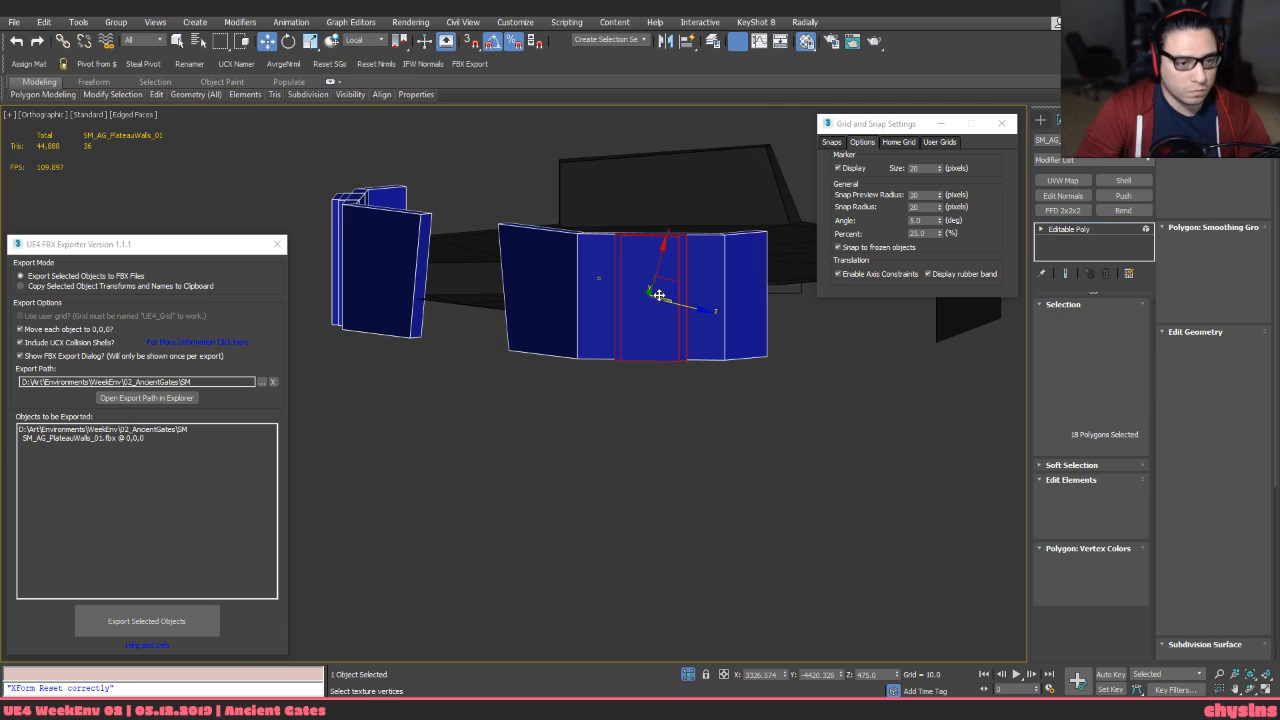
key("alt+g")
left_click_drag(686, 301, 604, 302)
middle_click_drag(604, 285, 678, 376, "alt")
scroll(556, 258, "up", 2)
middle_click_drag(557, 270, 574, 331)
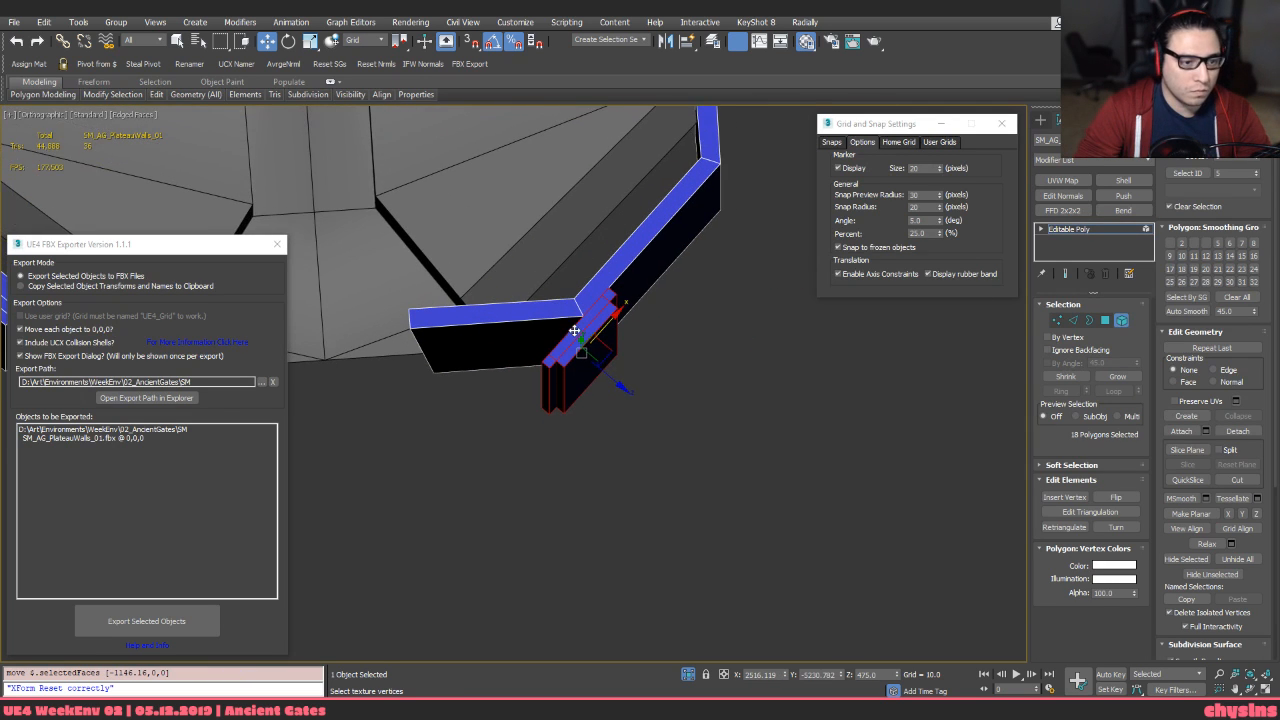
Rotate the buttress element -45 degrees about Z and move it about -221 units on the grid's Z axis toward the wall
key("e")
left_click_drag(618, 387, 587, 392)
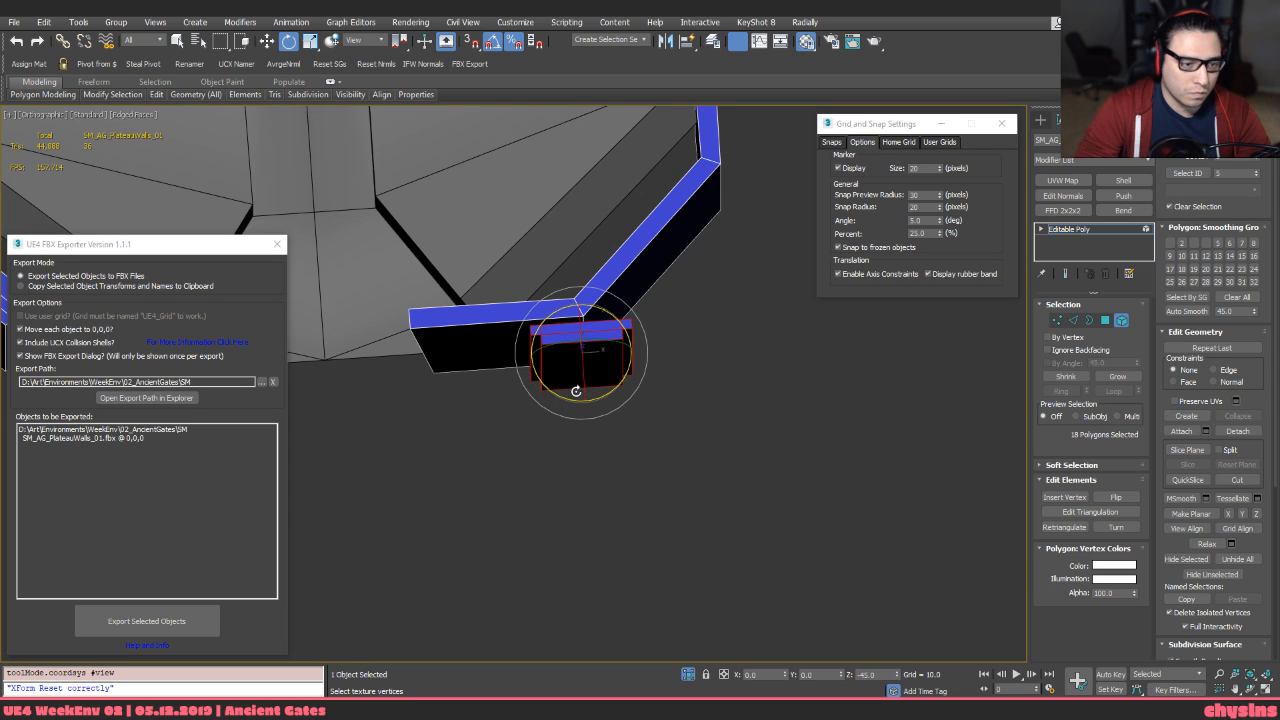
key("w")
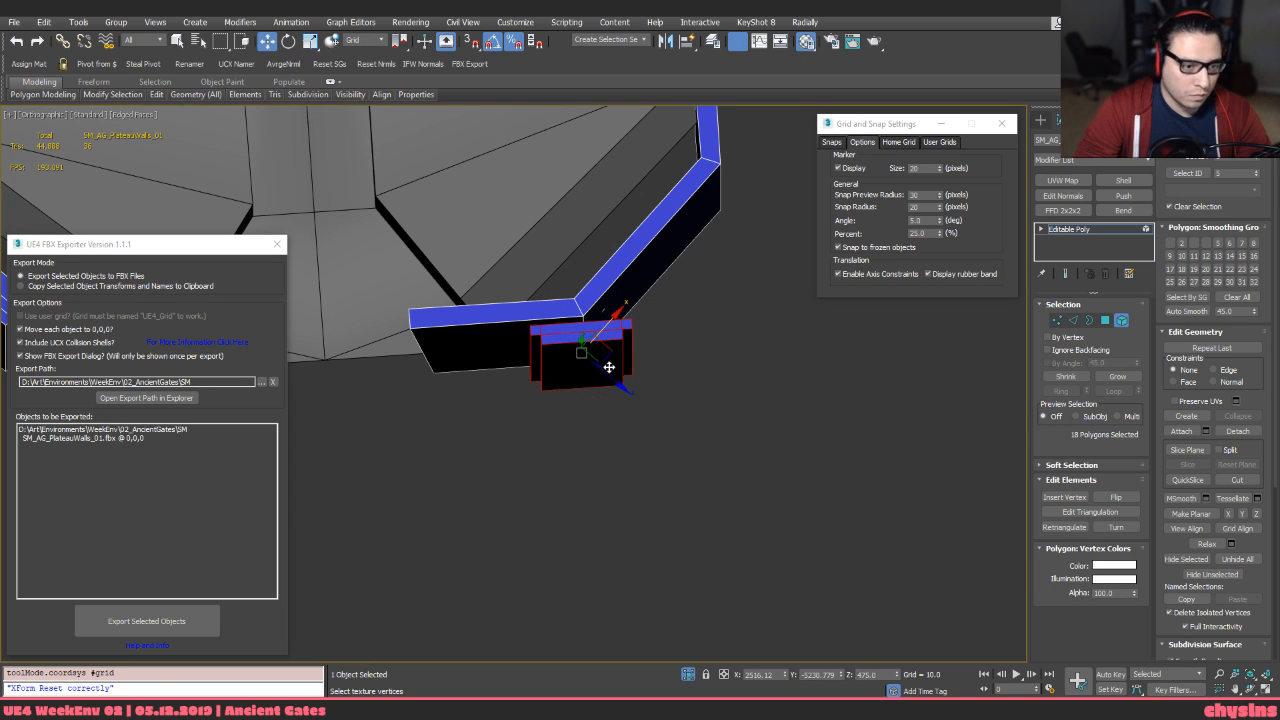
left_click_drag(608, 367, 590, 369)
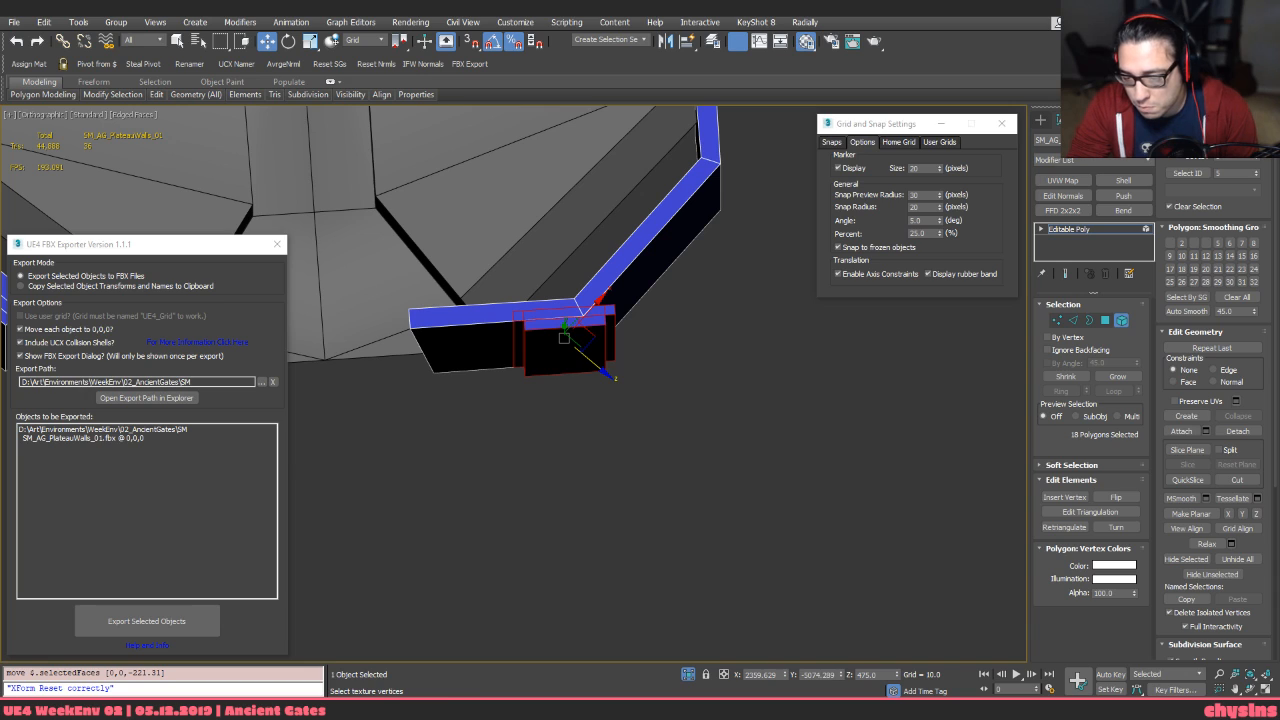
Switch to Spotify and copy the song link of "Death" from the FZ: Side F playlist
key("alt+Tab")
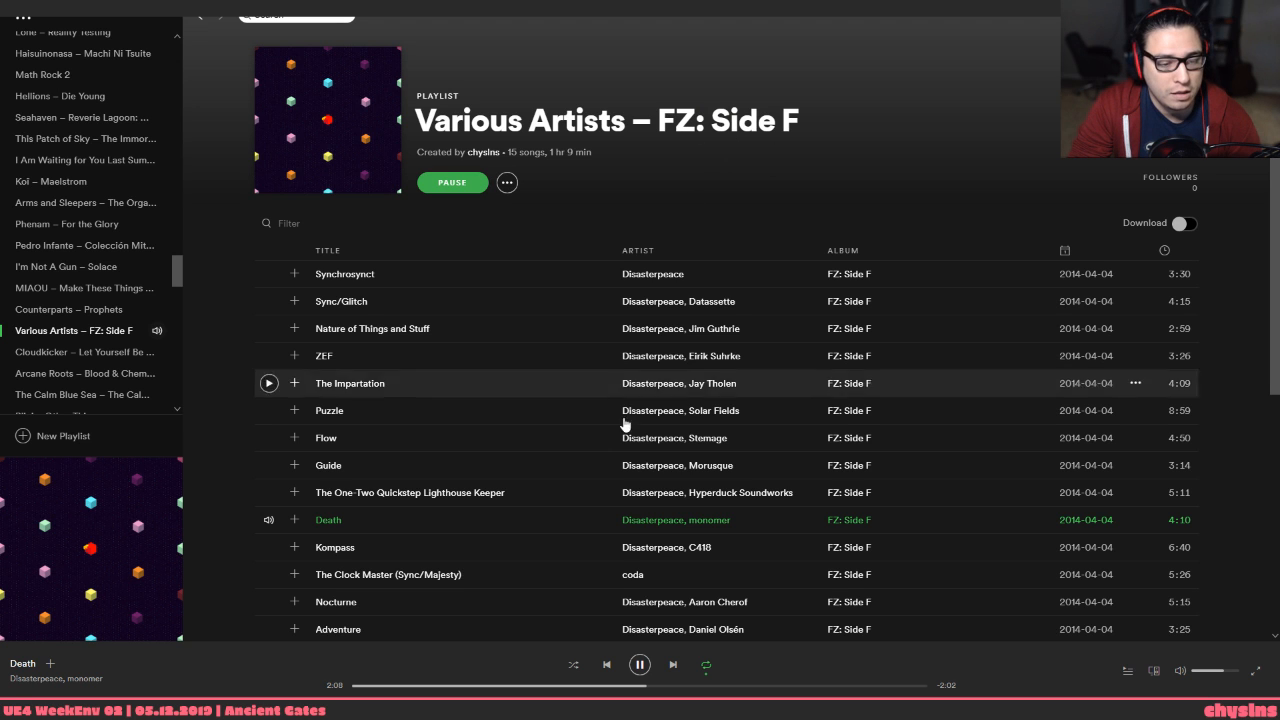
scroll(775, 480, "down", 2)
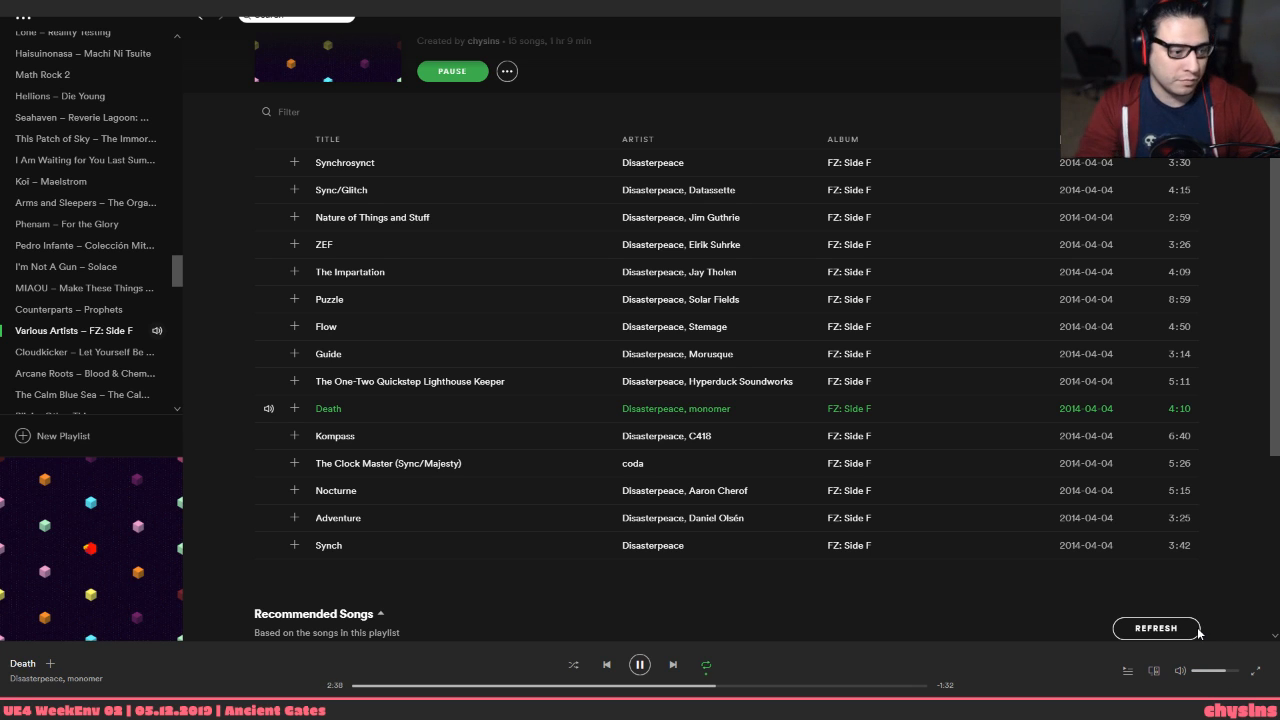
right_click(448, 407)
mouse_move(513, 566)
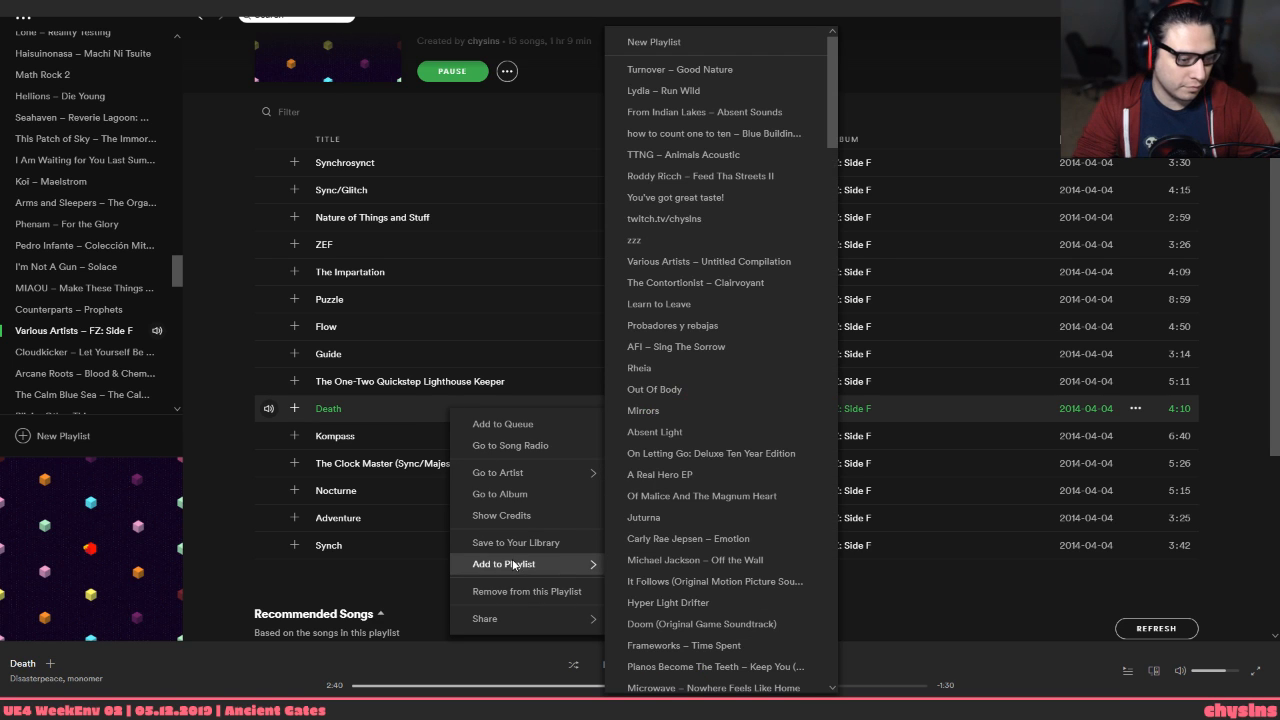
mouse_move(518, 617)
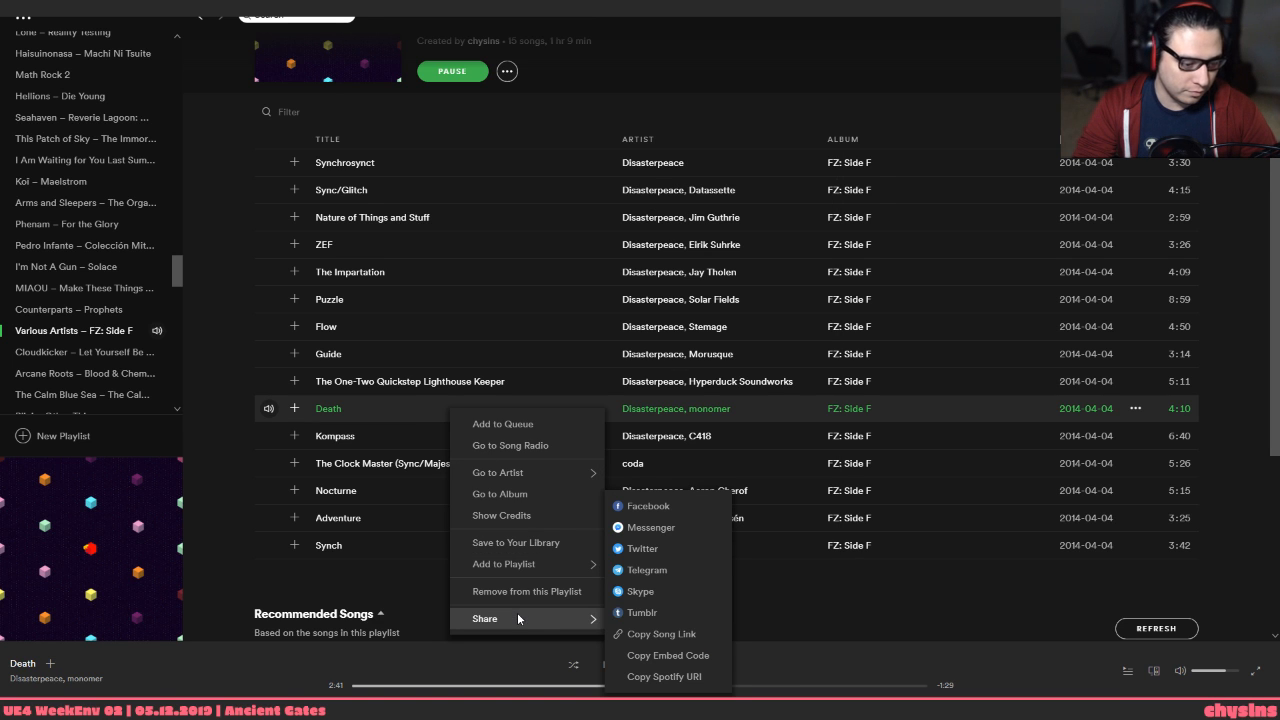
left_click(629, 635)
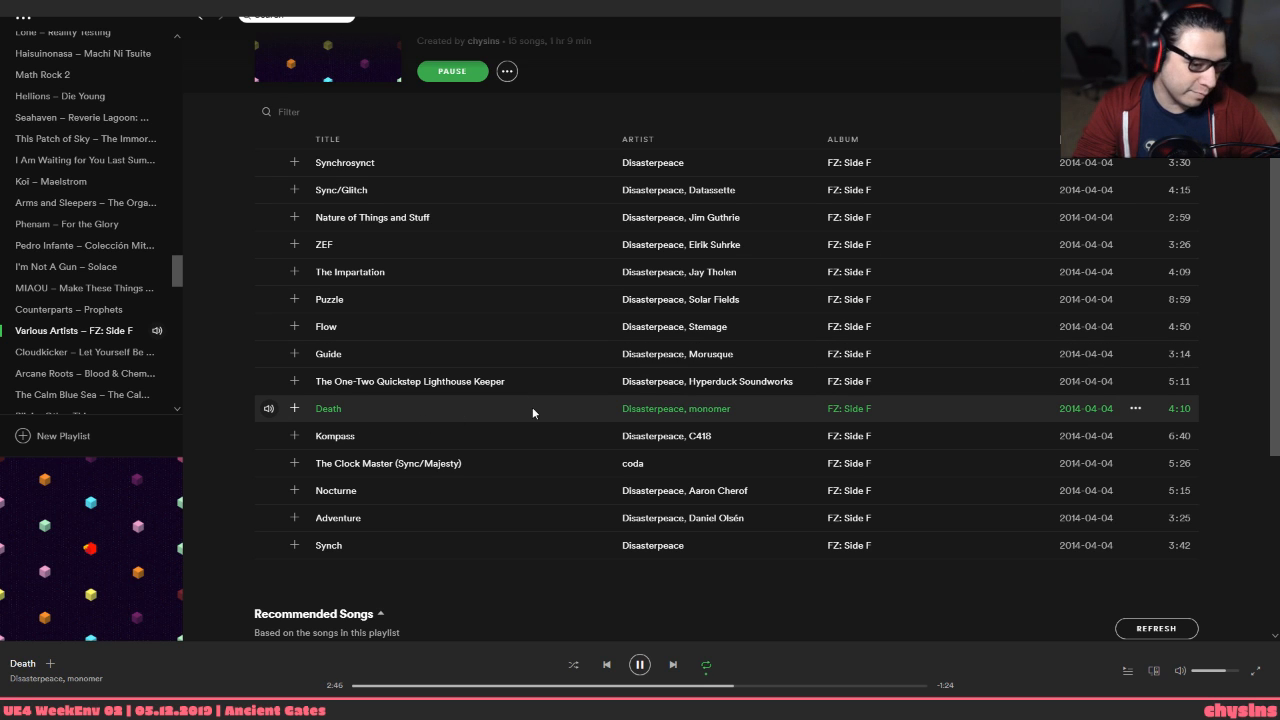
Open the Disasterpeace artist page and look through the albums down to FEZ
left_click(632, 410)
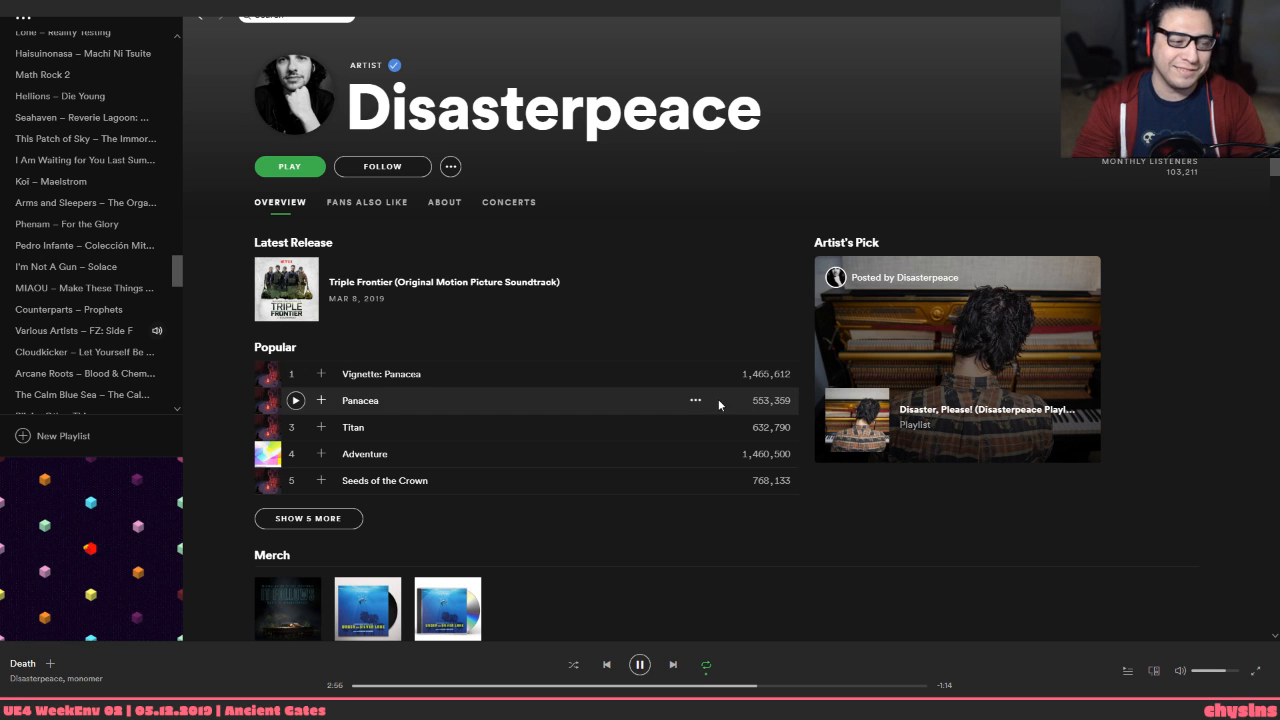
scroll(725, 427, "down", 1)
scroll(726, 428, "down", 3)
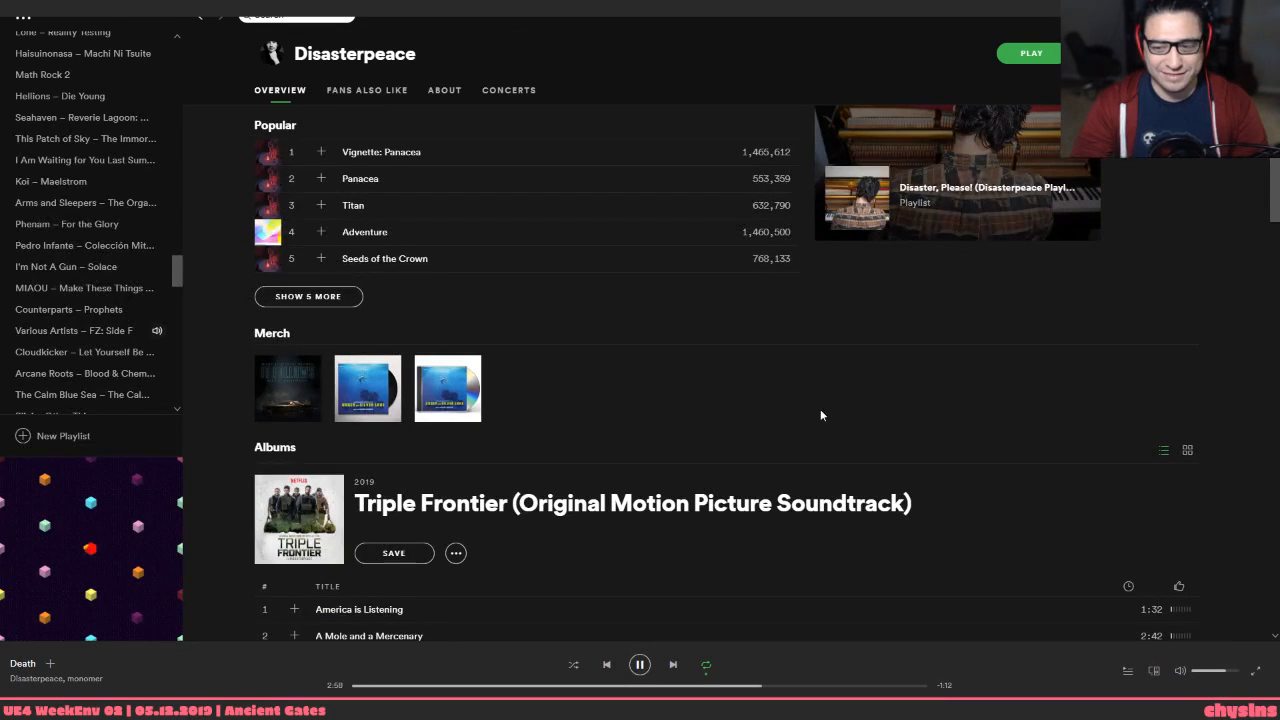
scroll(728, 412, "down", 10)
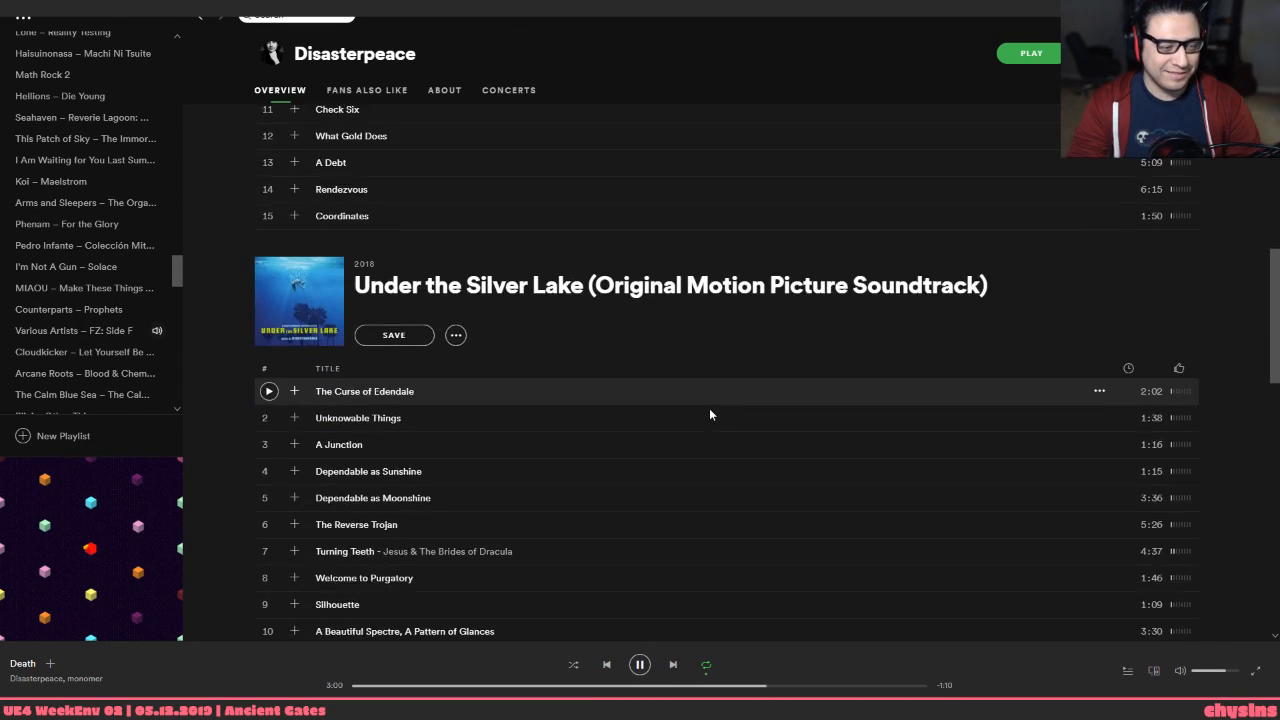
scroll(708, 410, "down", 15)
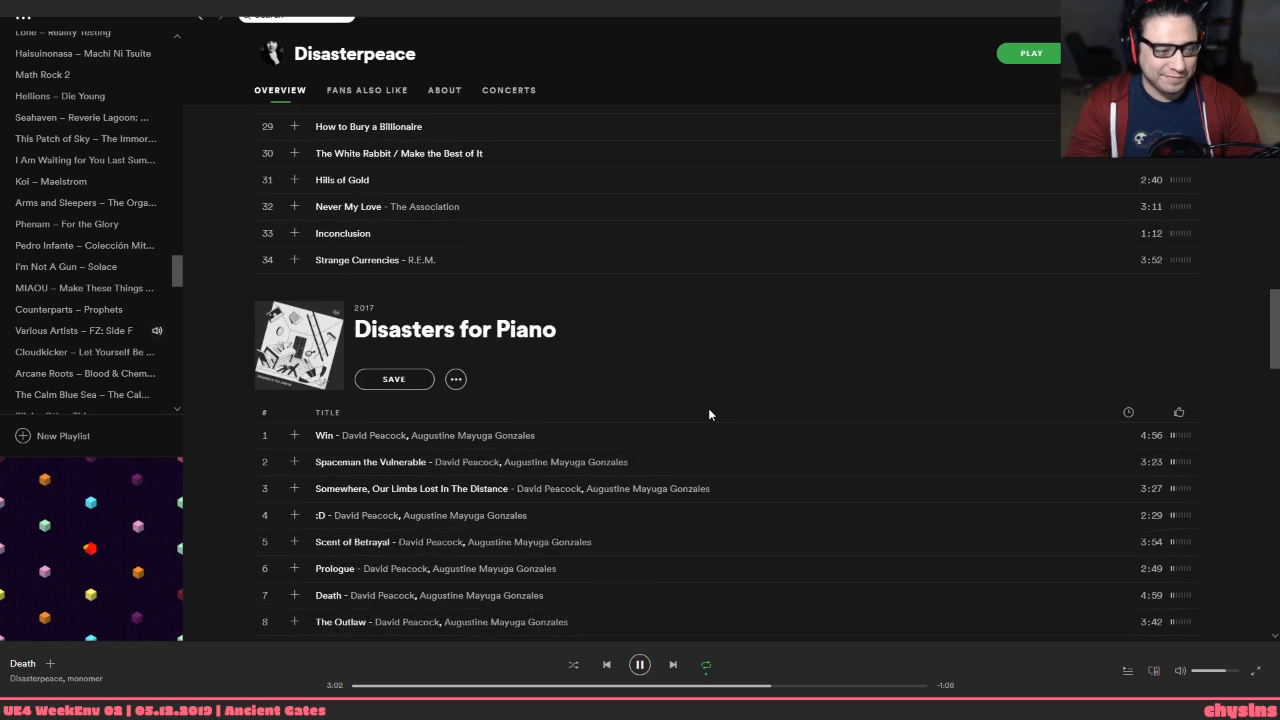
scroll(708, 413, "down", 15)
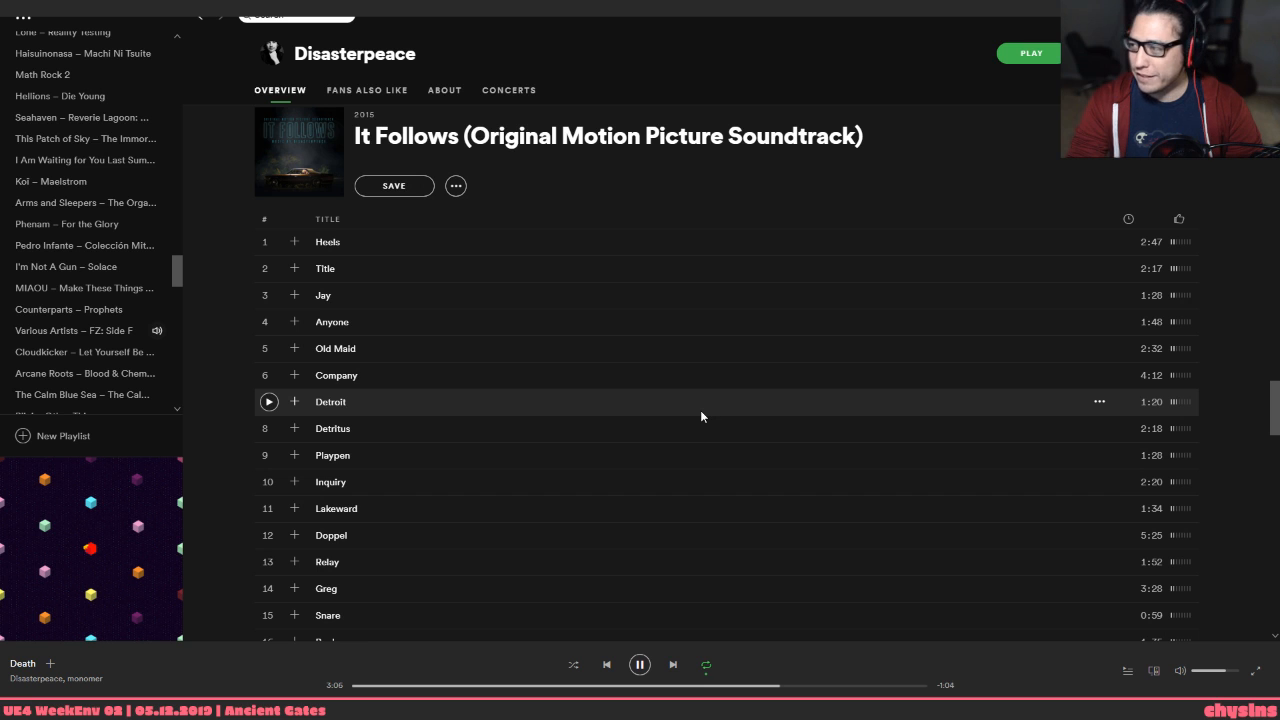
scroll(700, 416, "down", 5)
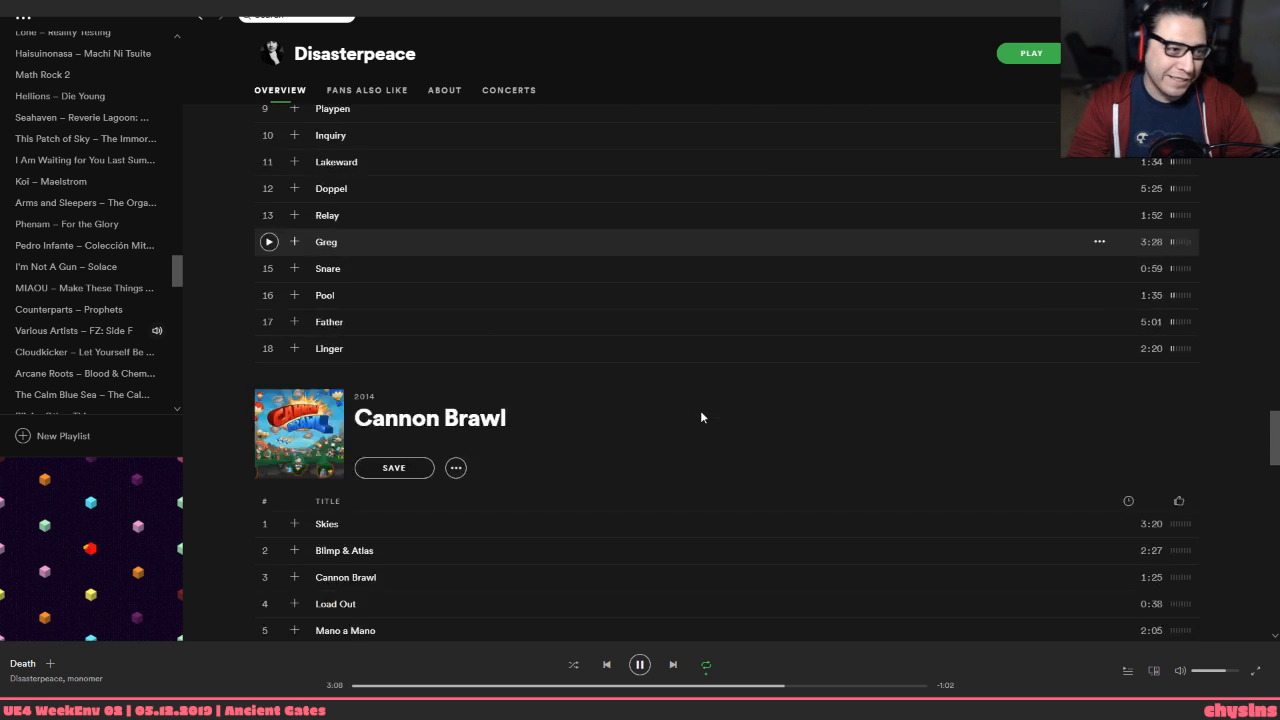
scroll(631, 236, "down", 6)
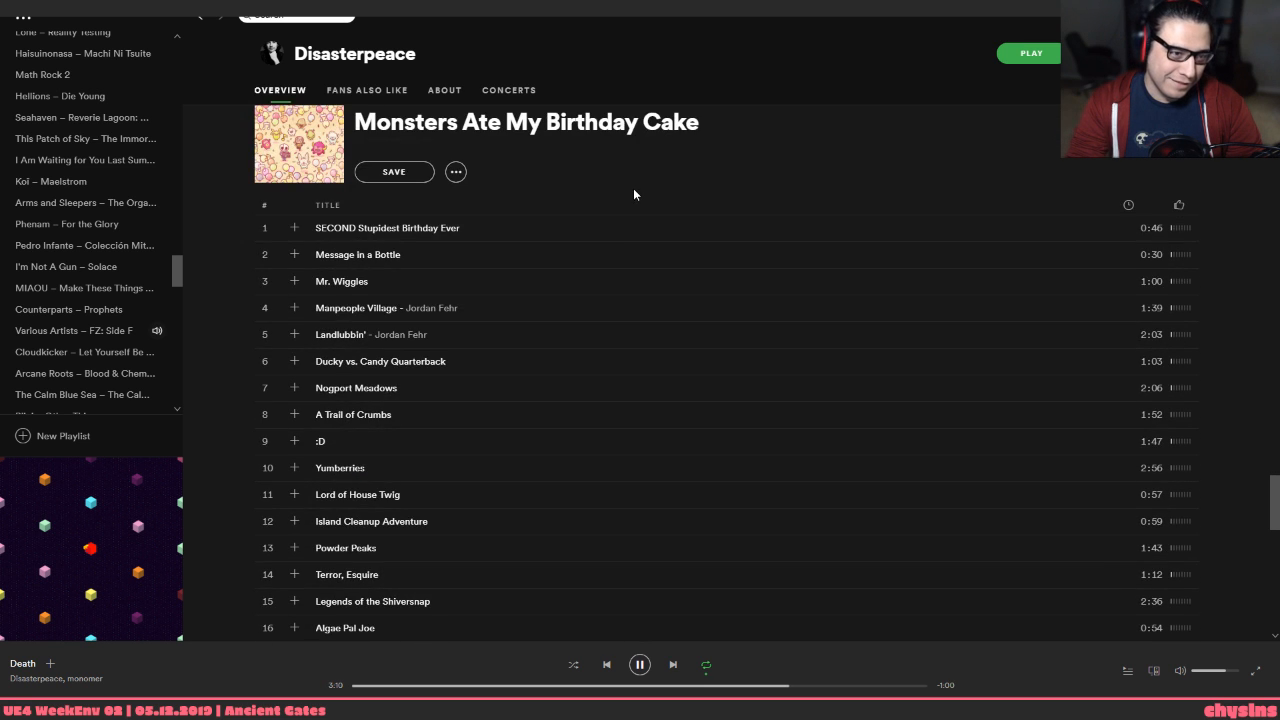
scroll(633, 190, "down", 6)
scroll(631, 204, "down", 15)
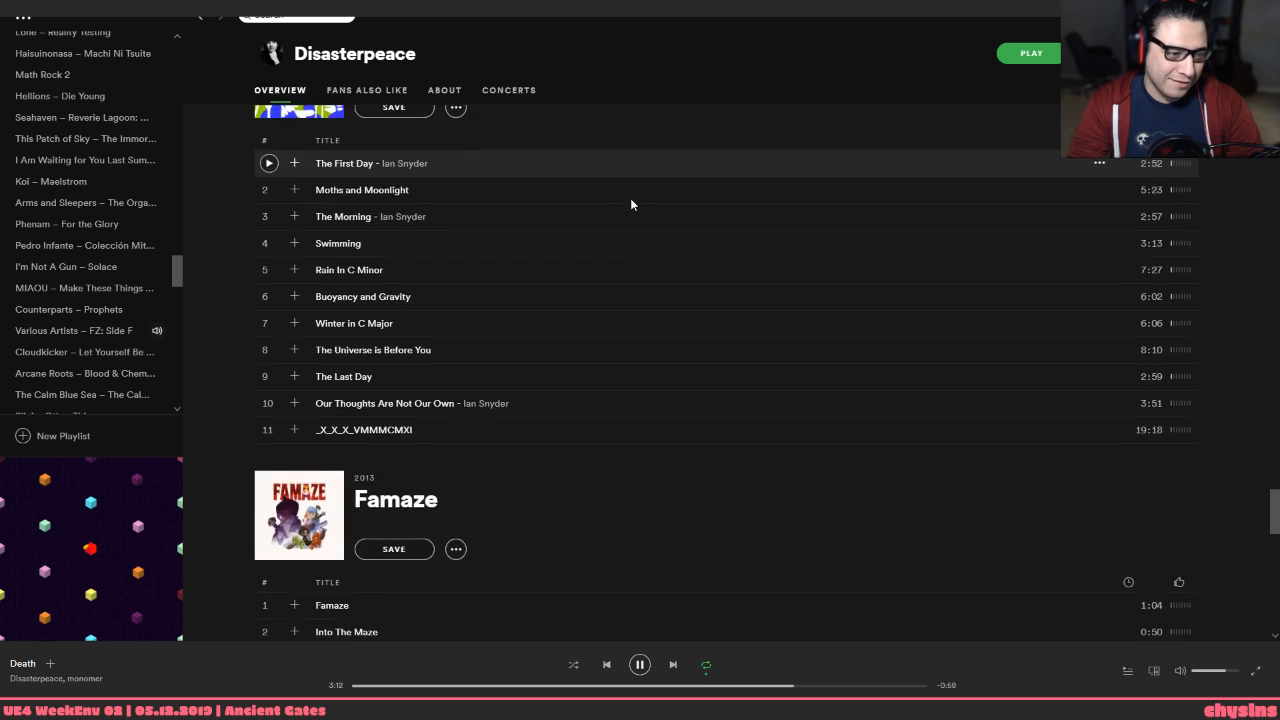
scroll(630, 204, "down", 8)
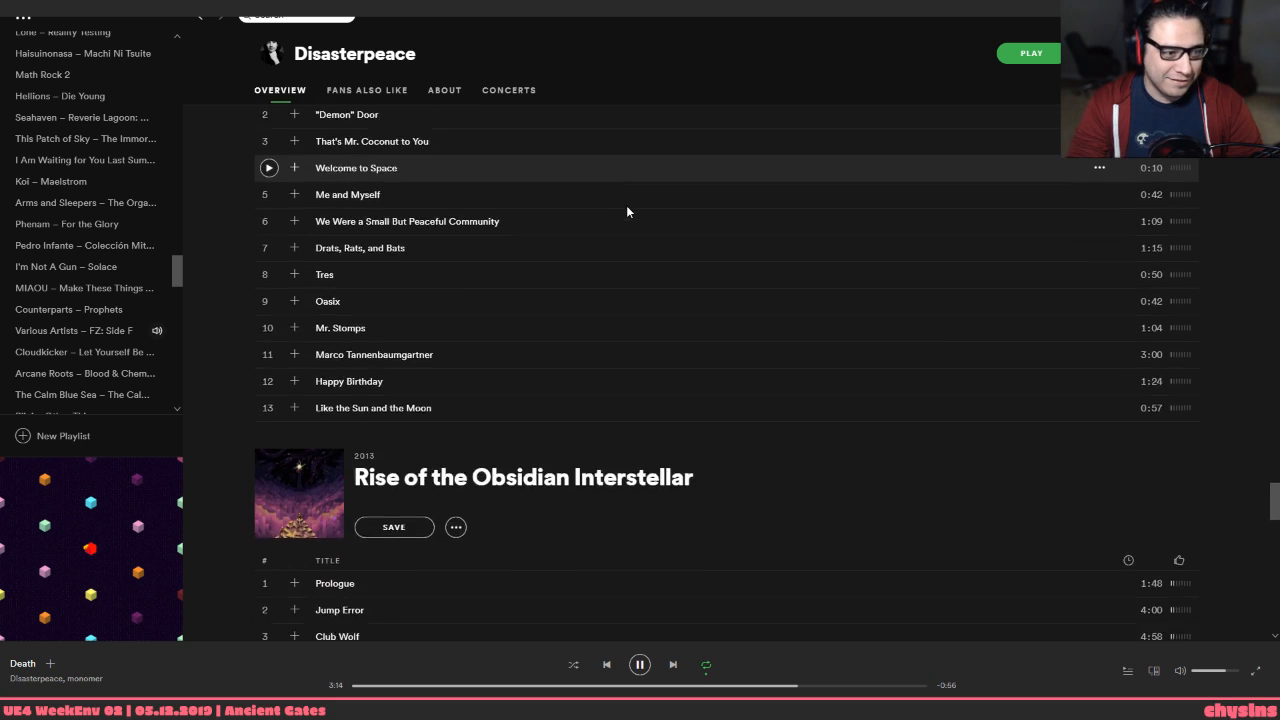
scroll(624, 215, "down", 15)
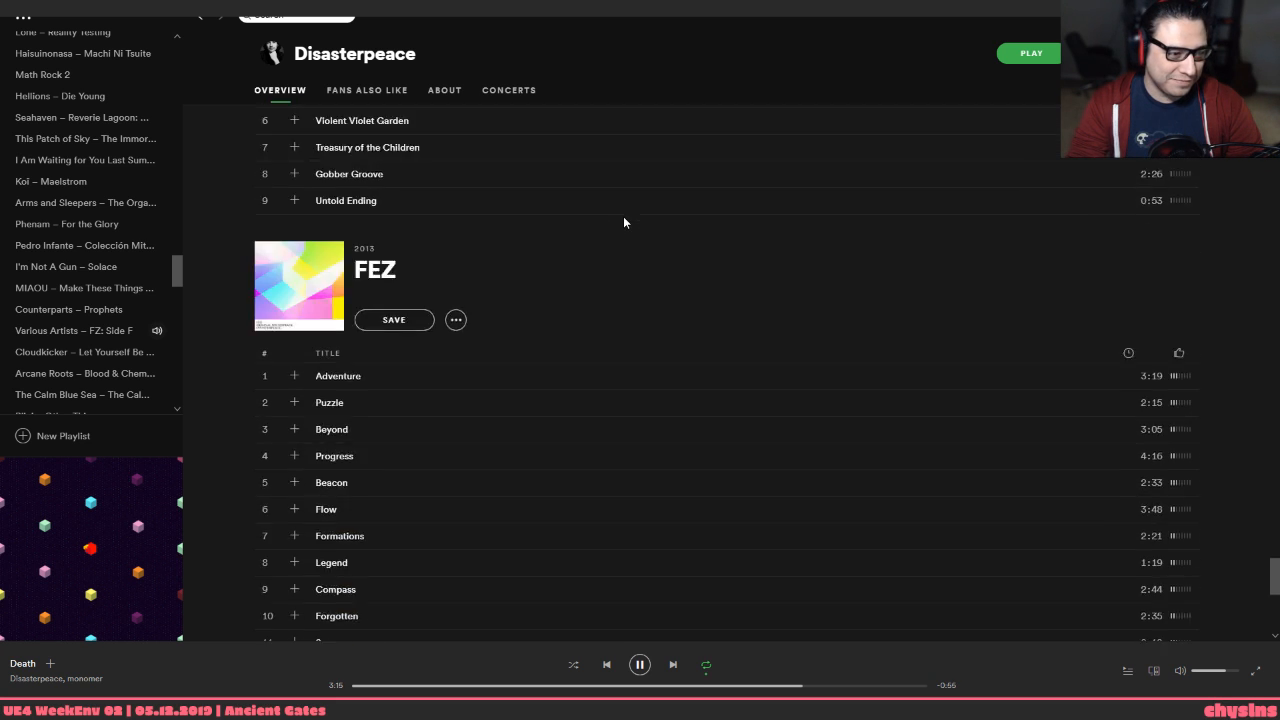
scroll(623, 216, "up", 5)
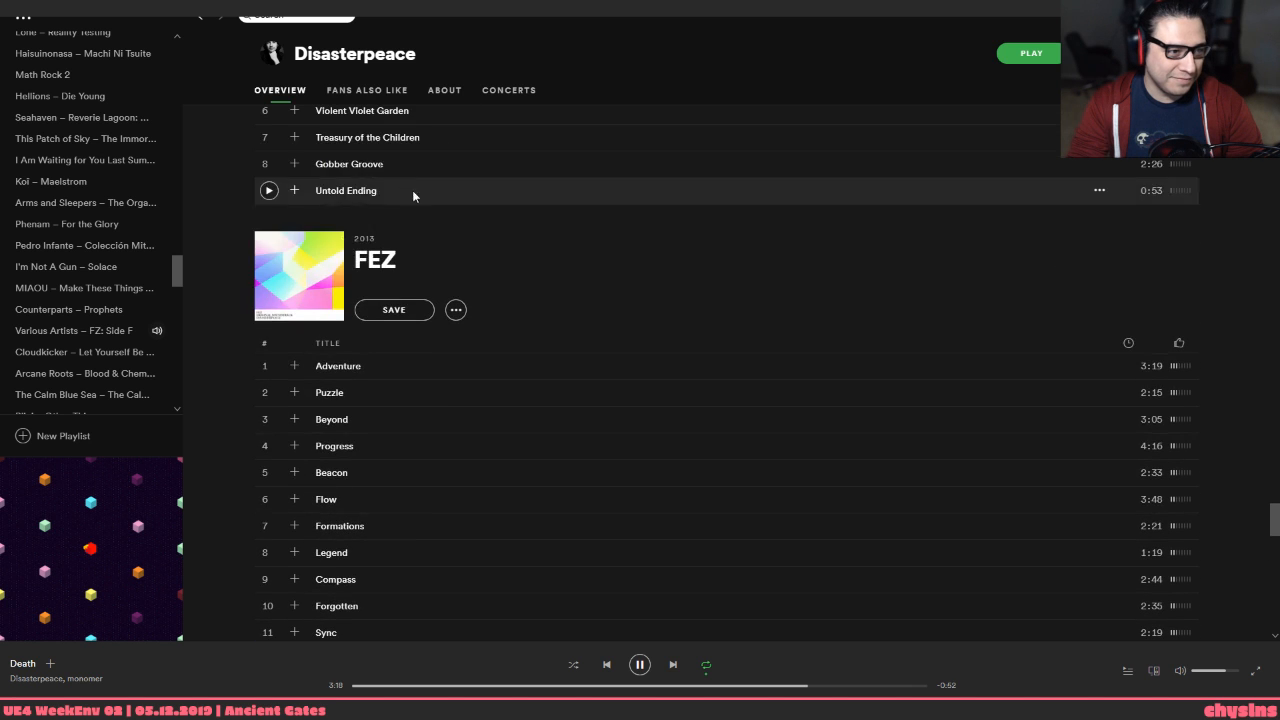
Open the FEZ album and look through its track list down to the last song
left_click(381, 264)
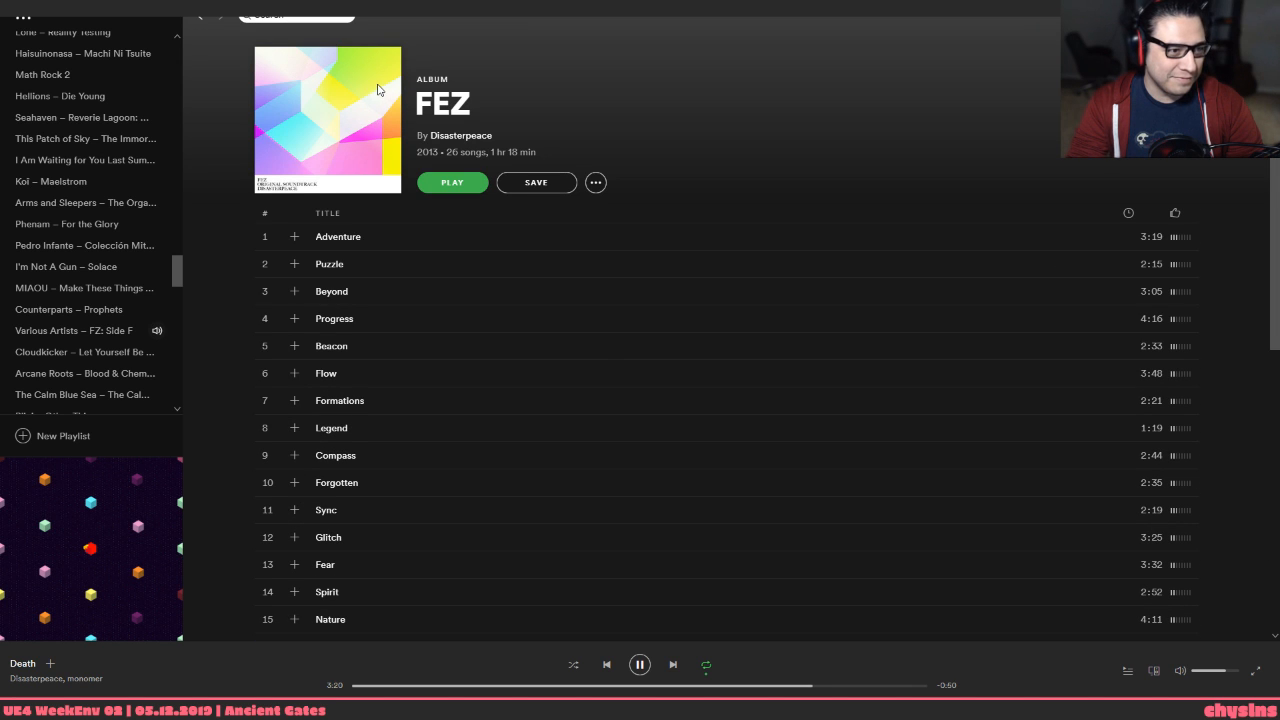
scroll(450, 490, "down", 2)
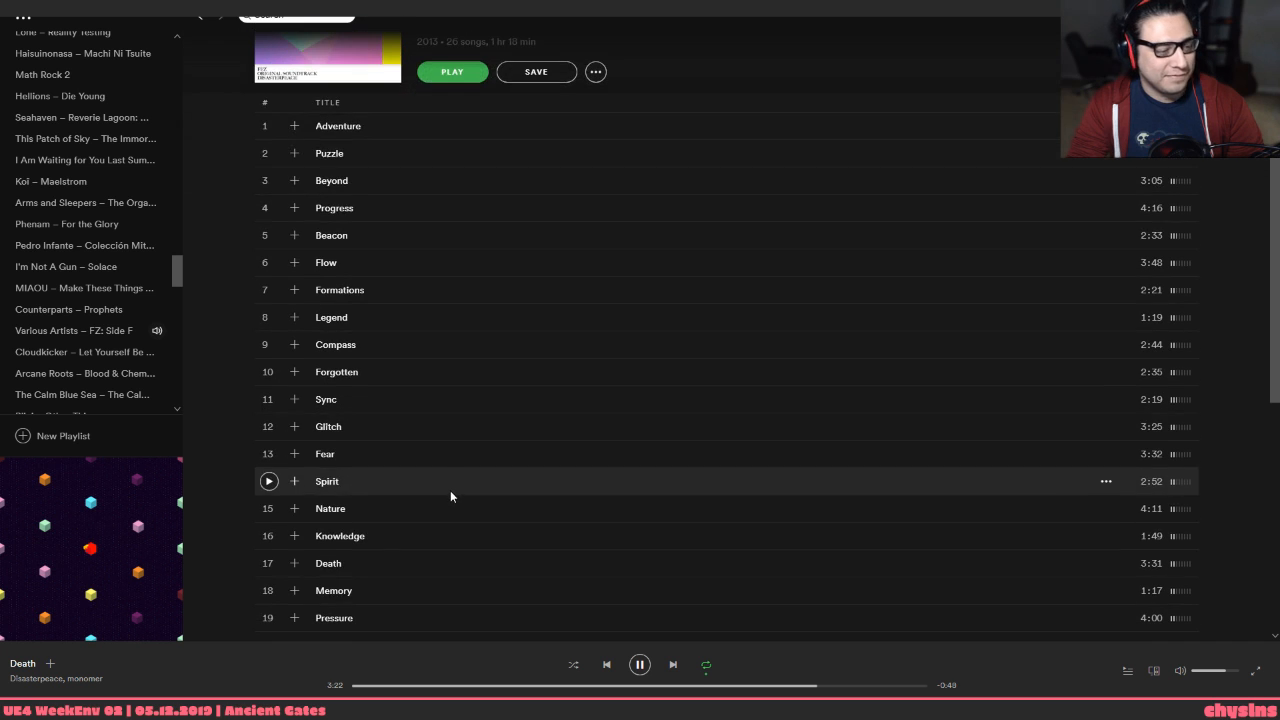
scroll(421, 602, "down", 2)
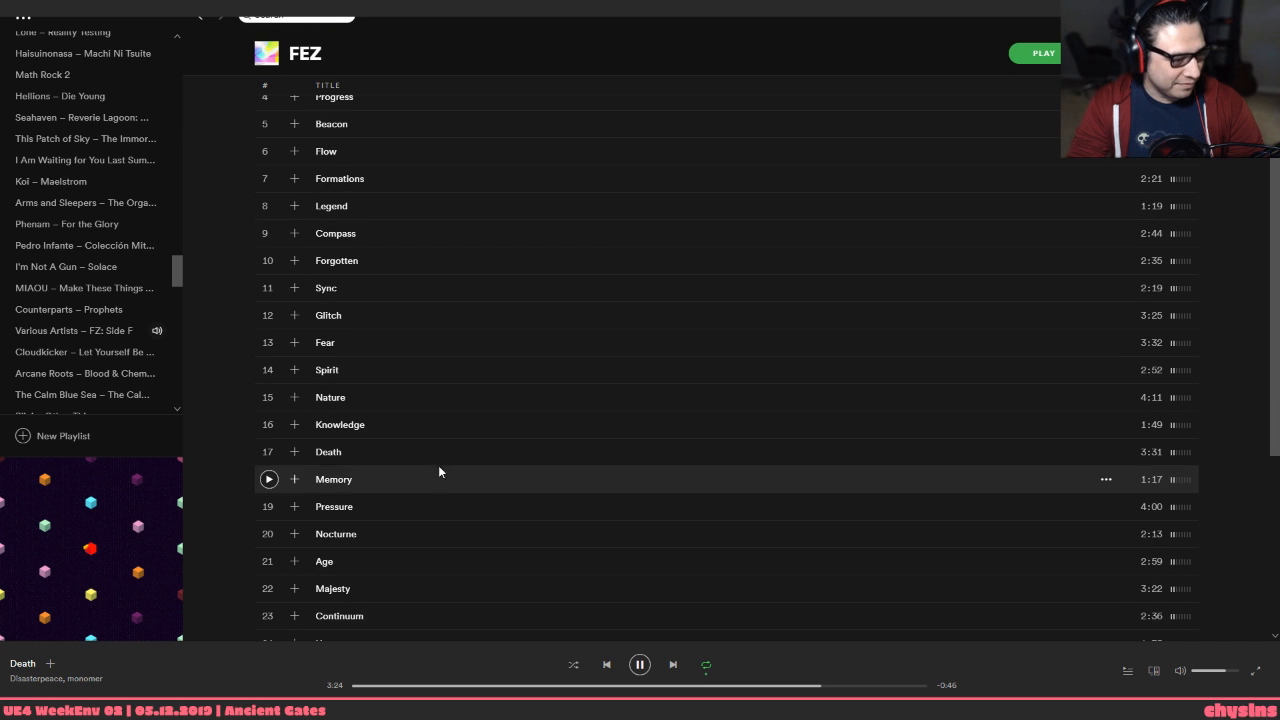
scroll(640, 510, "down", 2)
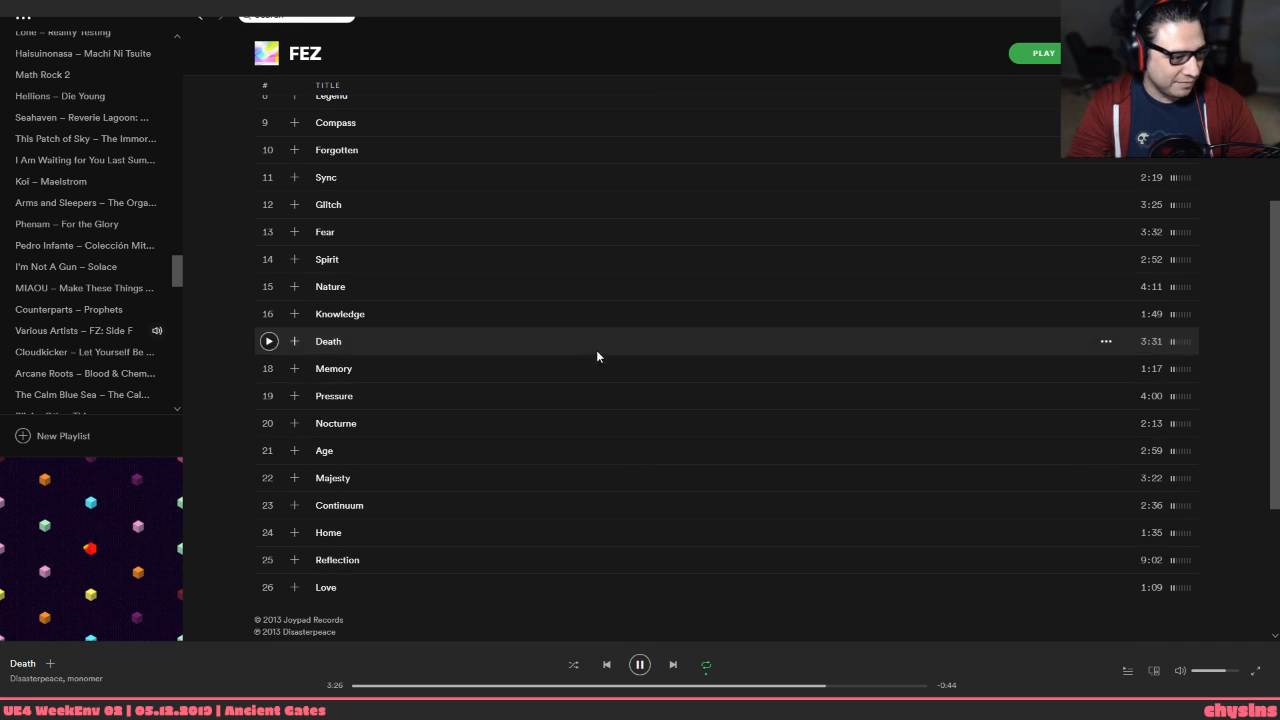
Switch back to 3ds Max and move the buttress element about -22 units in world X and -198 in Y, off the wall
key("alt+Tab")
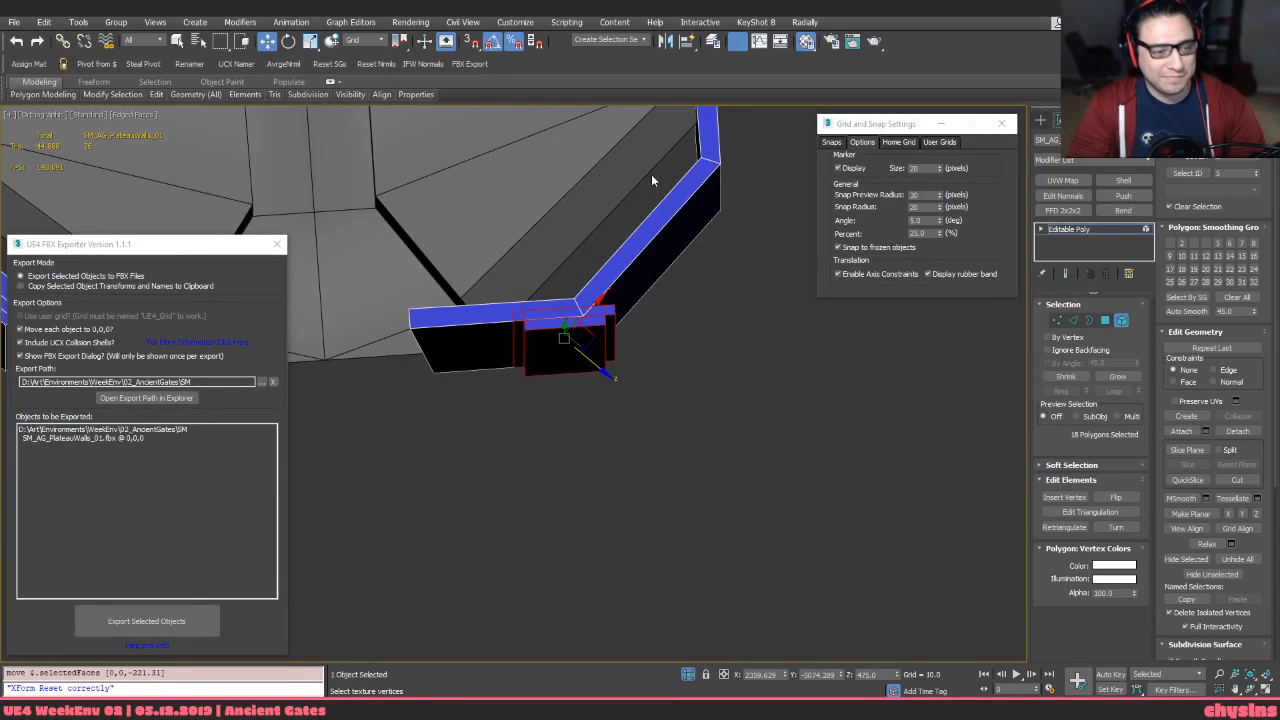
middle_click_drag(651, 179, 512, 331, "alt")
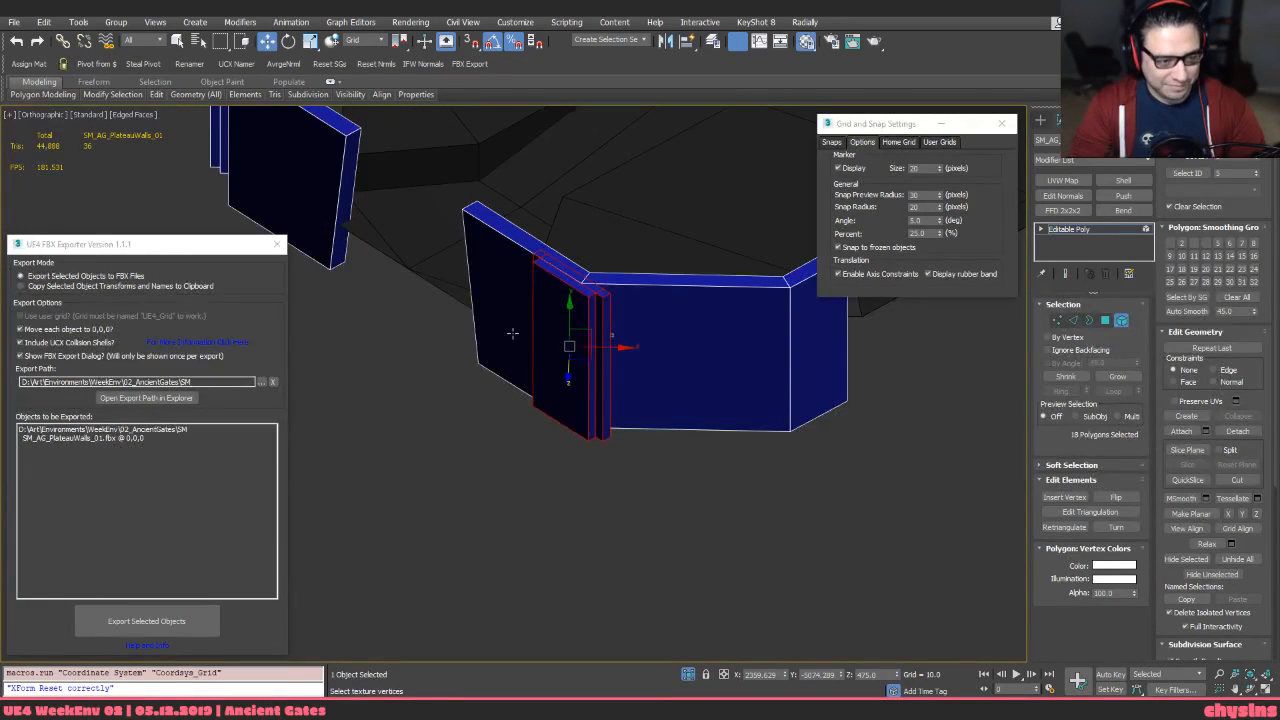
left_click_drag(568, 328, 574, 363, "alt")
key("alt+w")
middle_click_drag(574, 363, 608, 403, "alt")
scroll(585, 370, "up", 4)
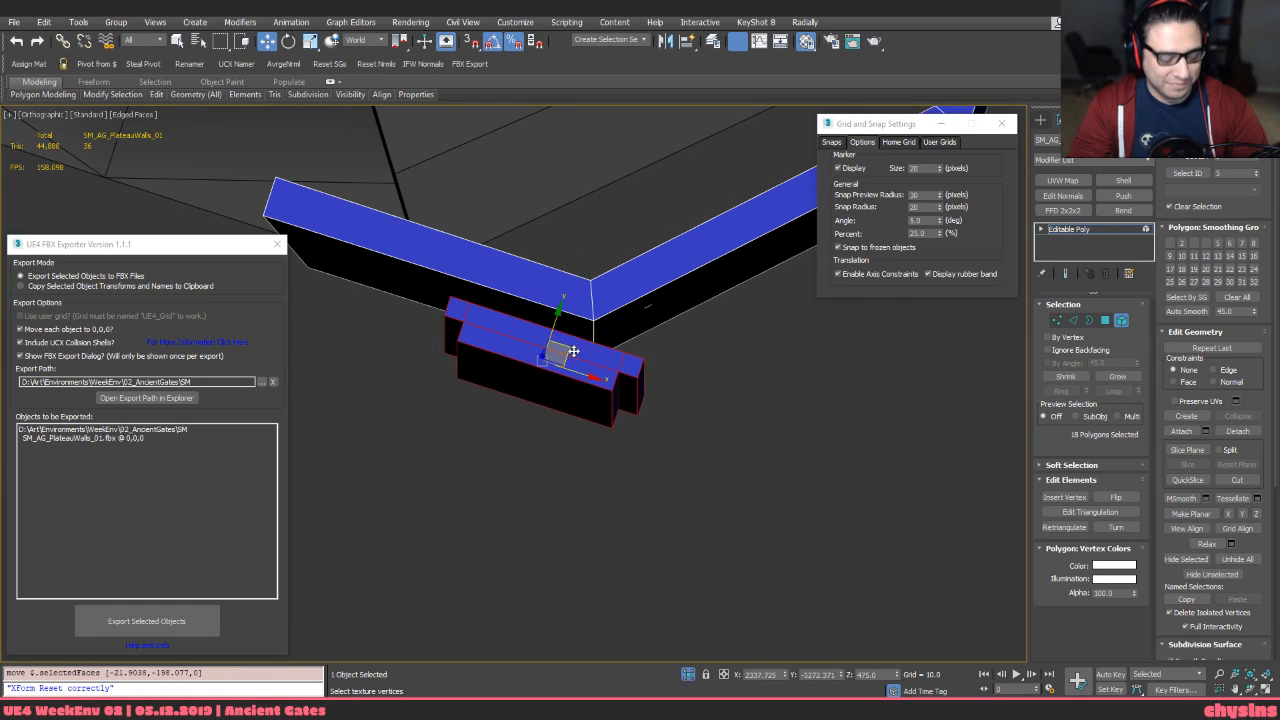
Snap the stepped buttress's inner corner onto the wall's outer corner vertex in the top view
key("t")
key("z")
scroll(730, 375, "up", 2)
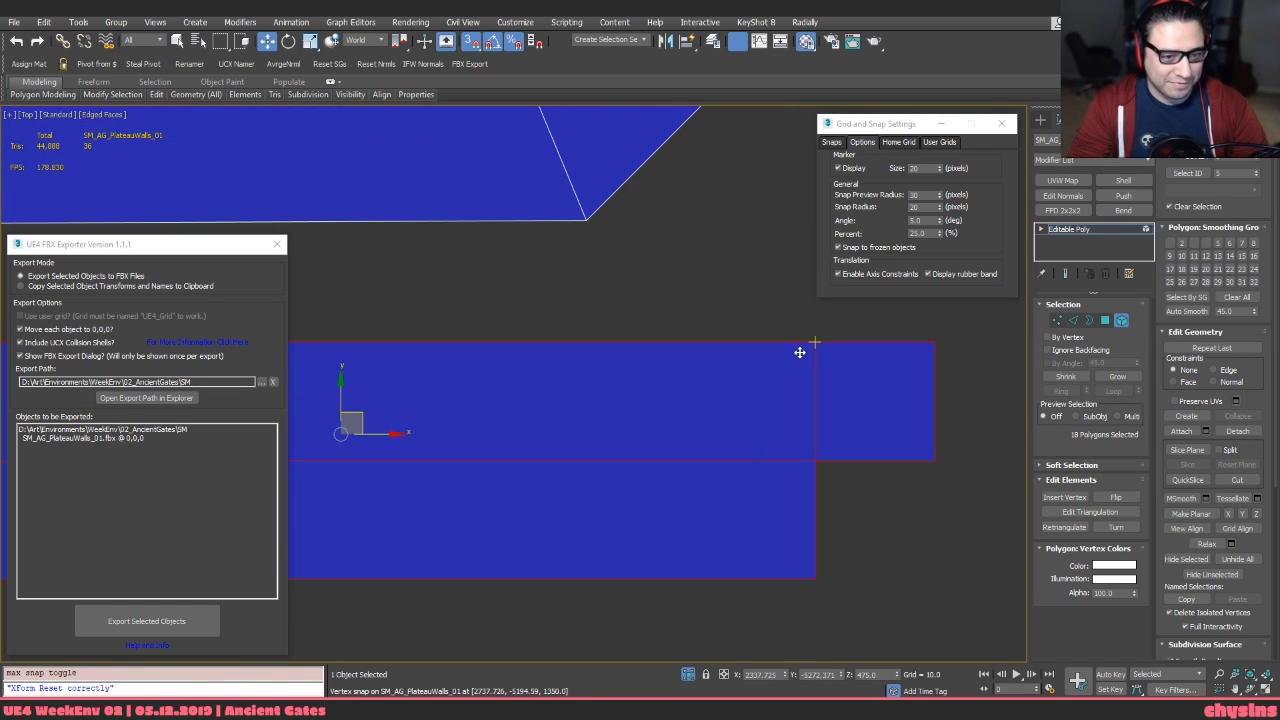
scroll(626, 276, "down", 2)
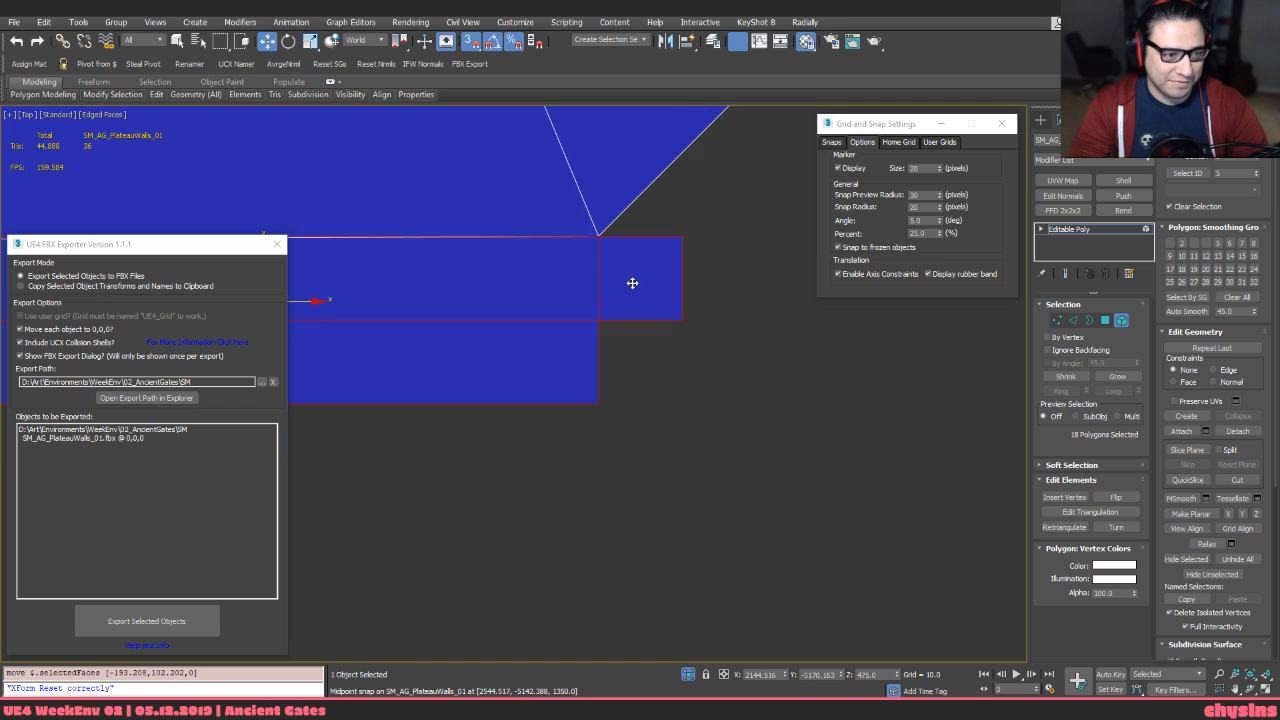
Examine how the snapped buttress lines up with the front wall's outer face and the angled corner
scroll(775, 395, "down", 1)
middle_click_drag(678, 400, 829, 431)
key("s")
scroll(536, 334, "up", 3)
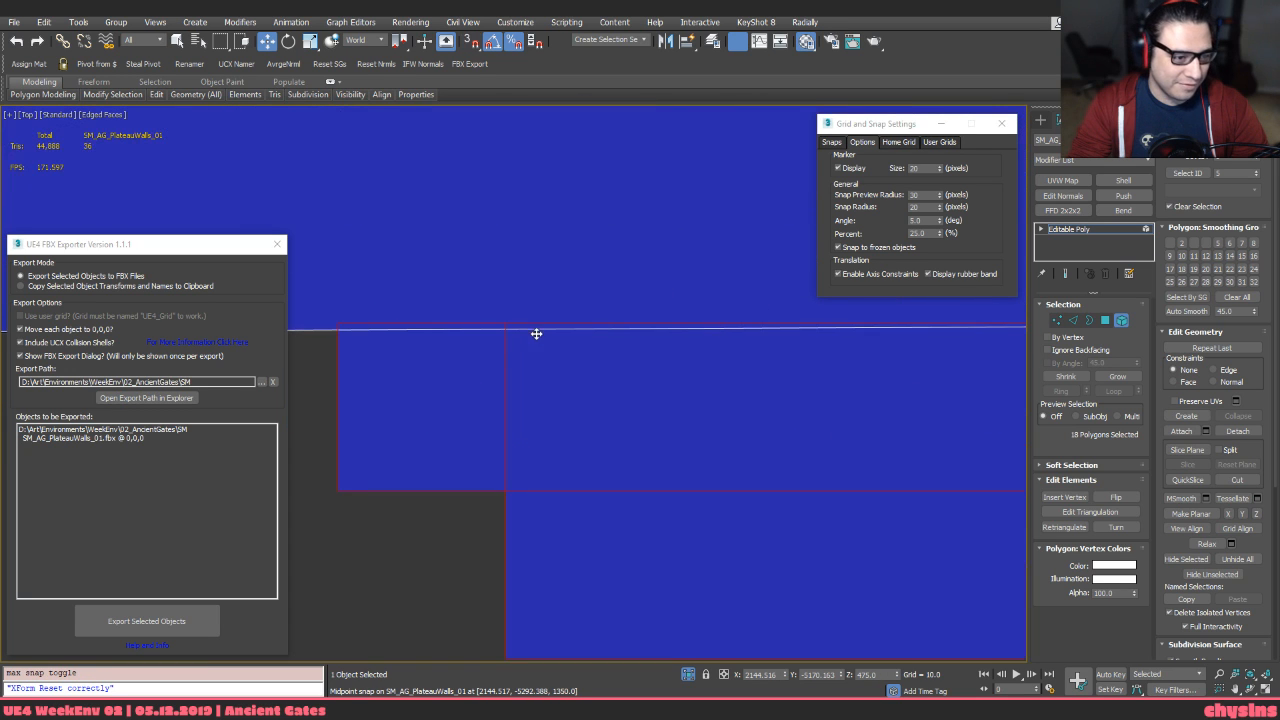
middle_click_drag(564, 361, 98, 412)
scroll(513, 442, "down", 1)
middle_click_drag(513, 442, 350, 372)
scroll(740, 376, "down", 2)
mouse_move(740, 376)
middle_mouse_down()
mouse_move(614, 401)
mouse_move(539, 434)
mouse_move(466, 606)
mouse_move(534, 534)
middle_mouse_up()
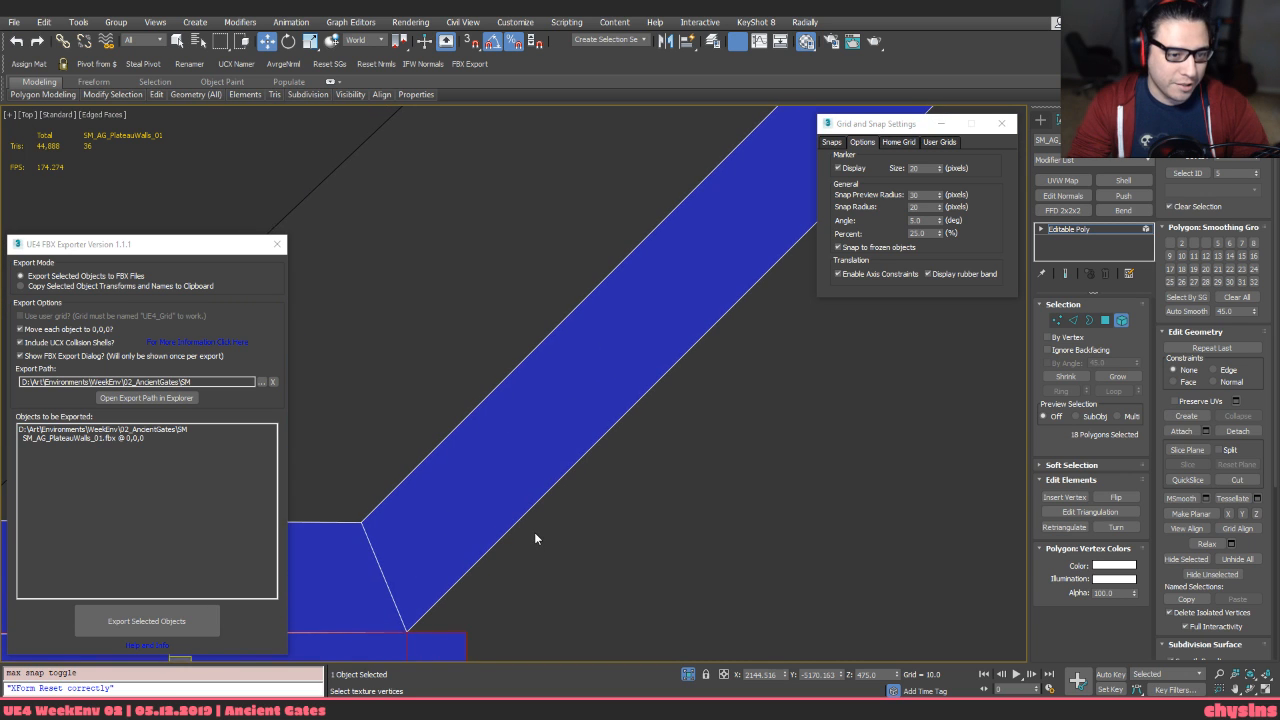
key("F3")
middle_click_drag(455, 484, 581, 421)
scroll(493, 394, "down", 3)
key("F3")
middle_click_drag(390, 470, 755, 314)
scroll(709, 355, "up", 3)
Pull the buttress element off the front wall, and undo the recent moves back to its place on the angled wall
left_click_drag(693, 425, 696, 461)
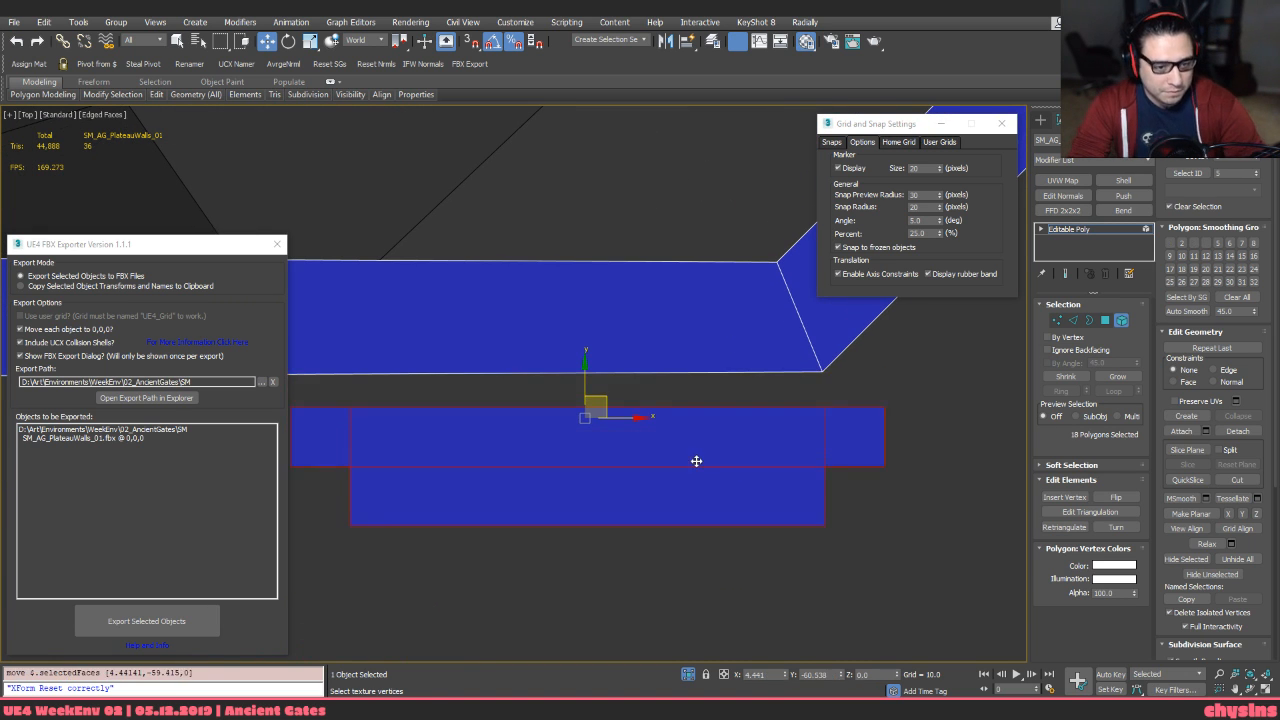
scroll(713, 452, "down", 3)
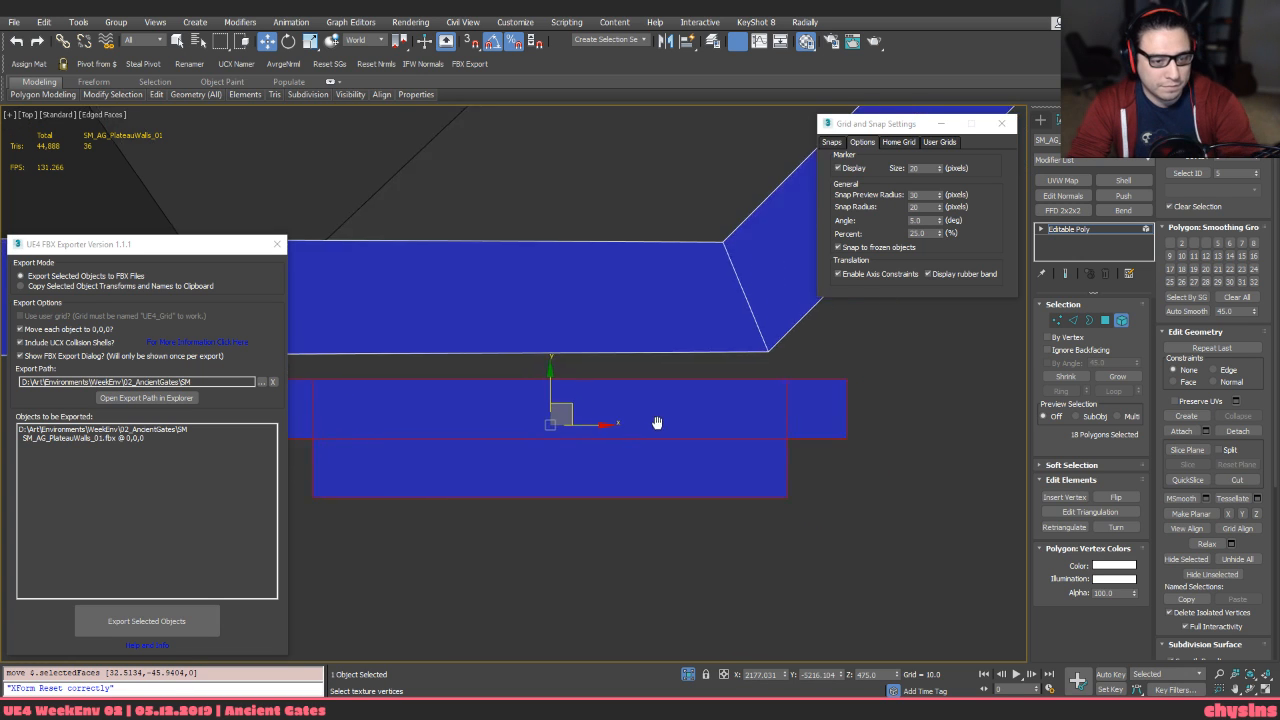
mouse_move(768, 410)
middle_mouse_down()
mouse_move(618, 412)
mouse_move(577, 320)
middle_mouse_up()
key("ctrl+z")
key("ctrl+z")
key("ctrl+z")
key("F3")
key("F3")
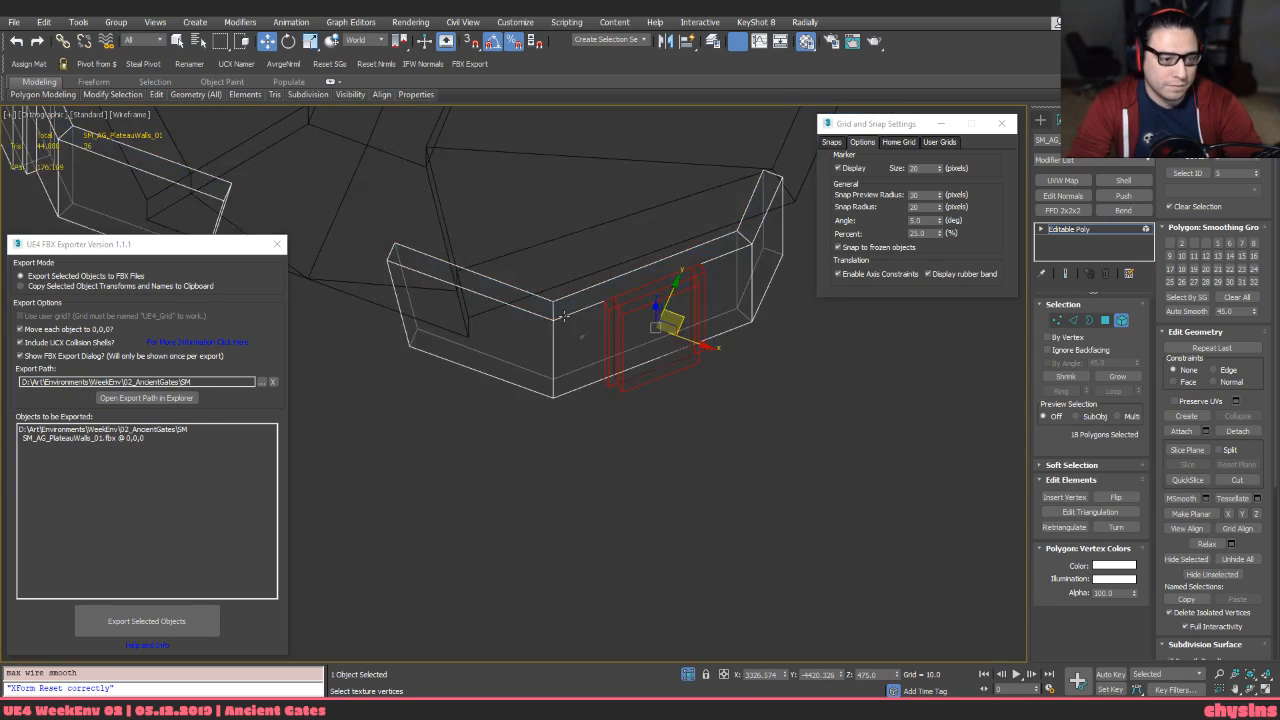
Reselect the buttress element on the angled wall and rotate it about Z so it runs parallel to the front wall segment
key("5")
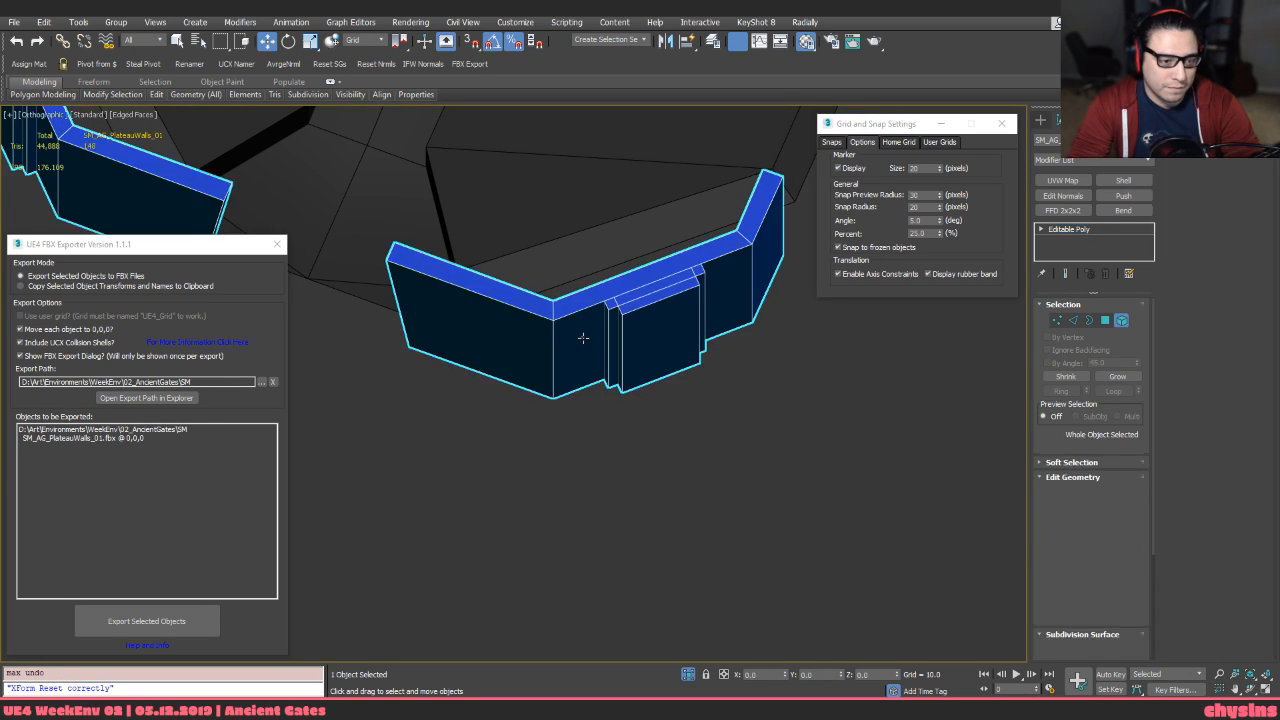
left_click(584, 338)
key("Delete")
left_click(646, 370)
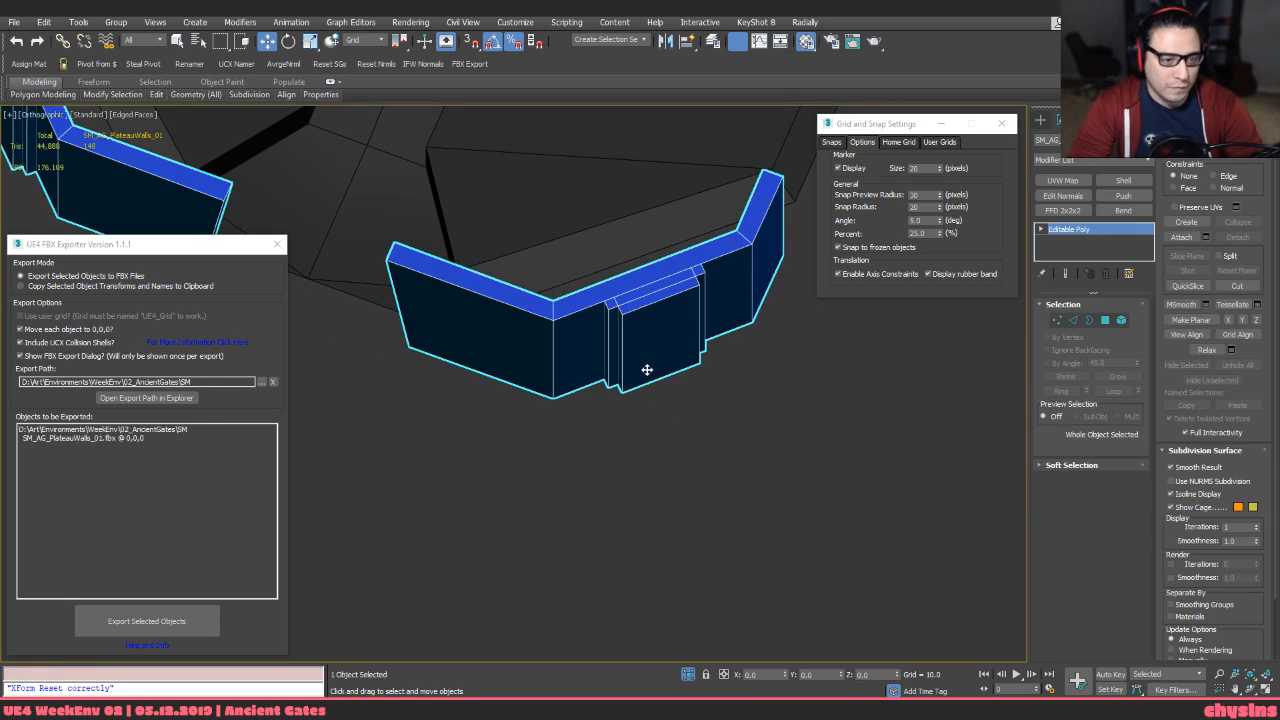
middle_click_drag(646, 370, 635, 380, "alt")
key("v")
key("t")
key("z")
key("4")
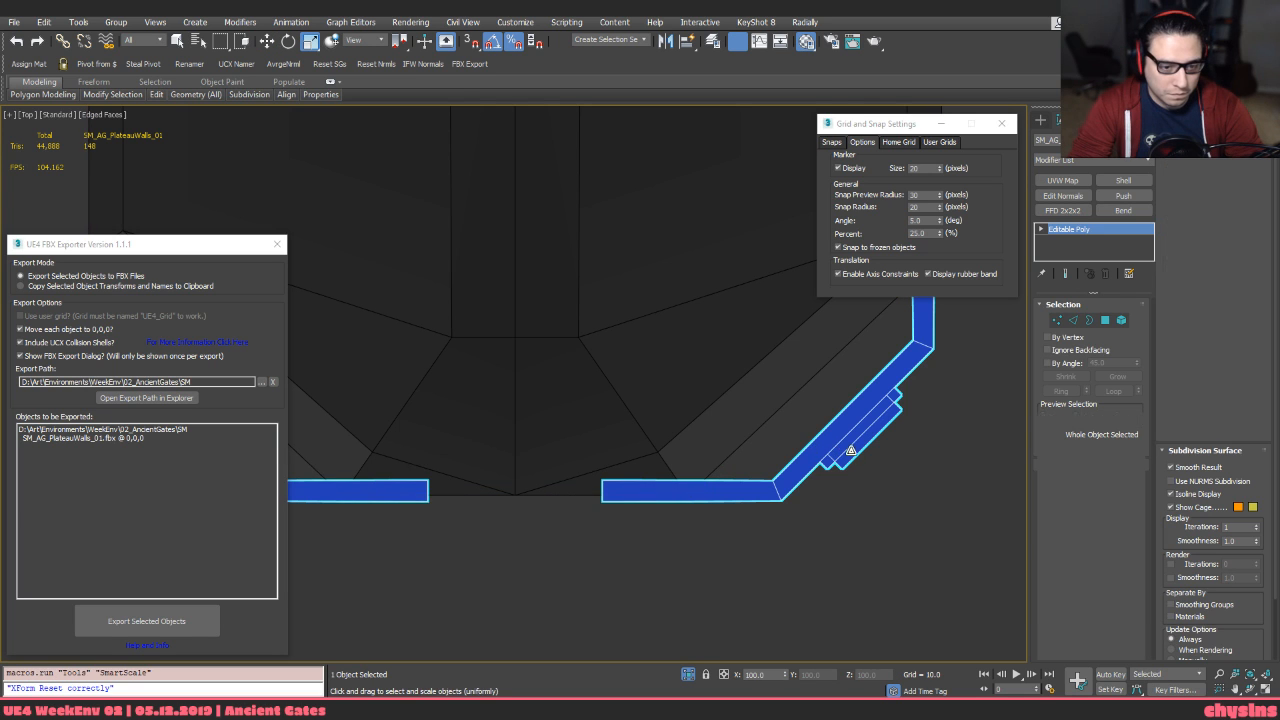
left_click(842, 448)
scroll(815, 345, "up", 5)
key("5")
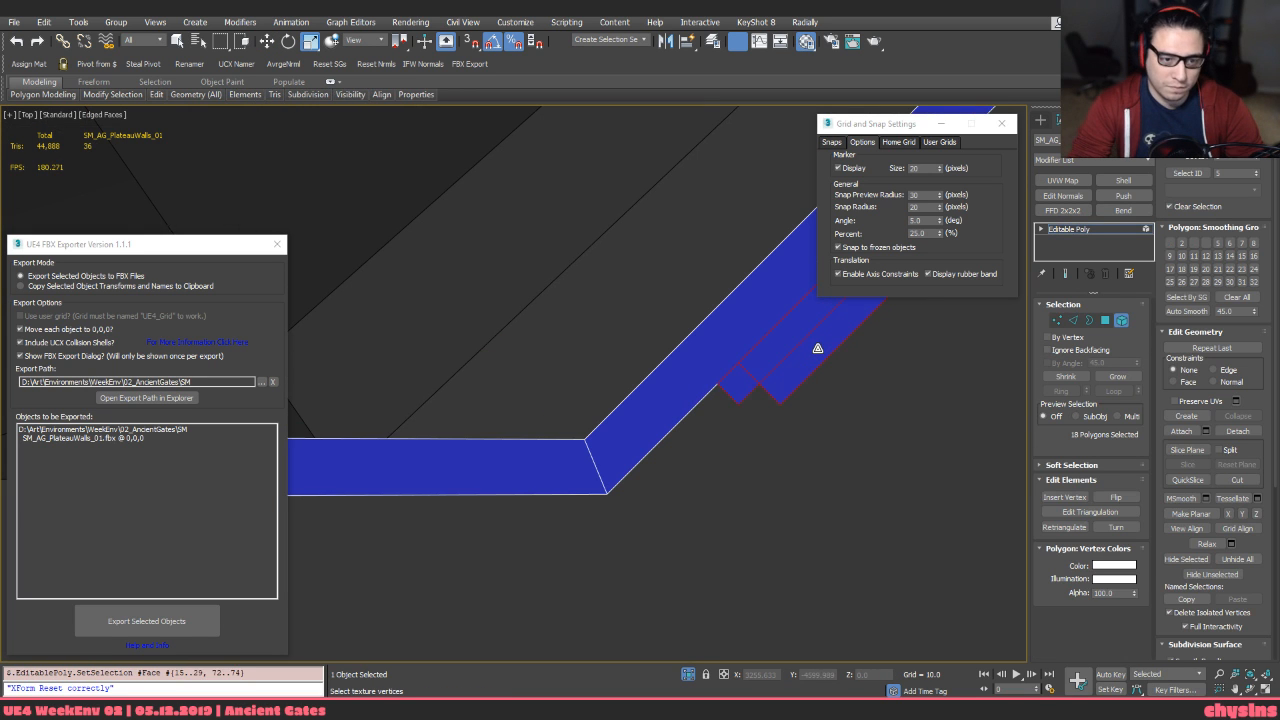
scroll(766, 395, "down", 3)
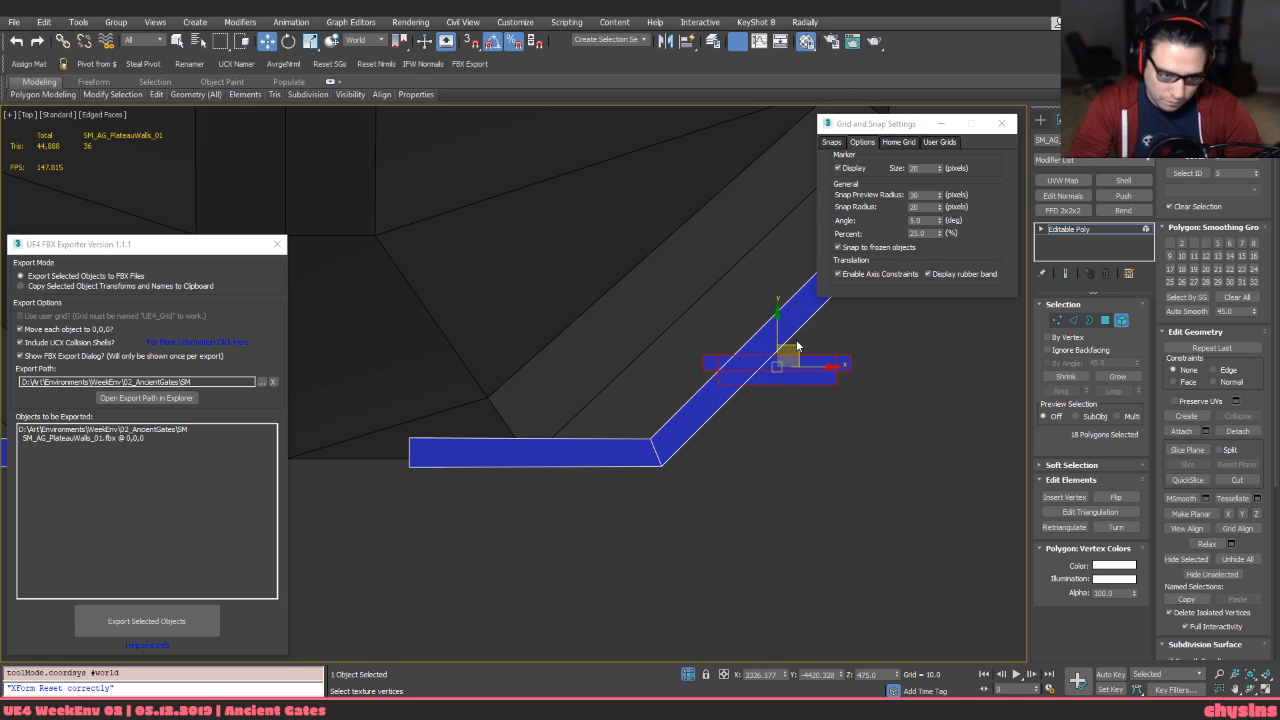
Move the buttress element to the front wall and snap its step corner onto the wall's outer corner vertex
scroll(640, 467, "up", 10)
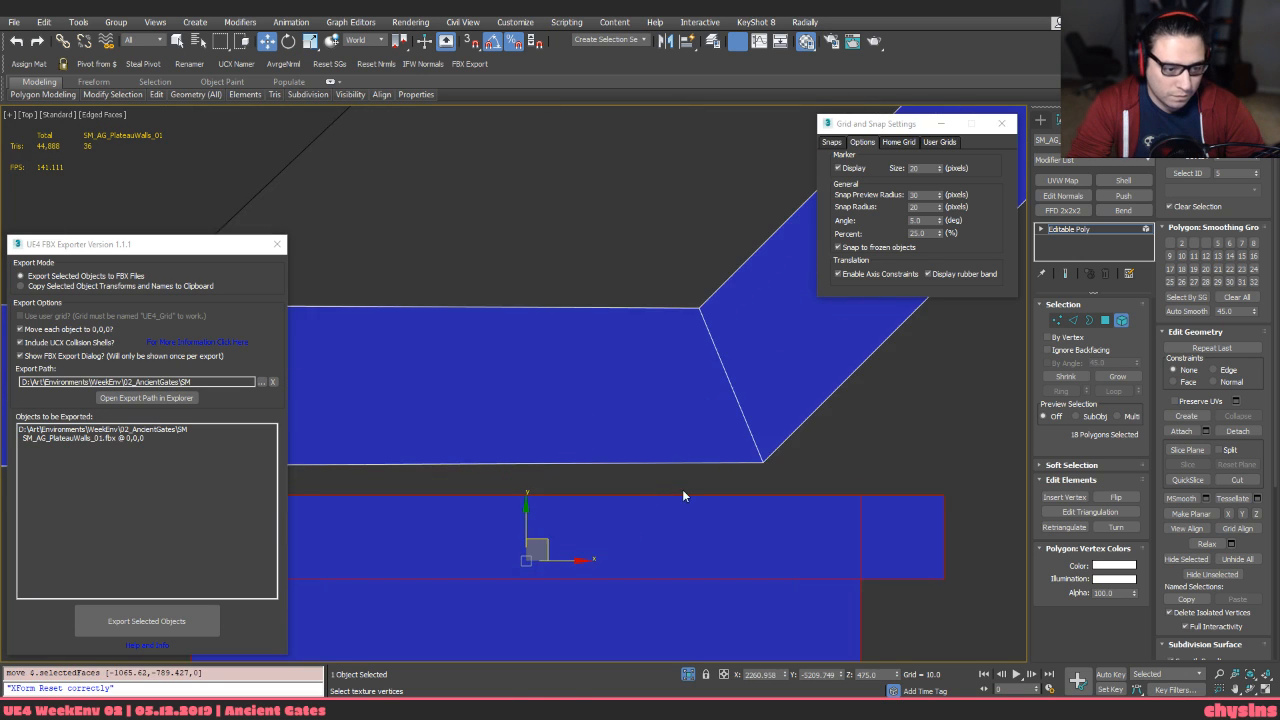
key("s")
scroll(797, 467, "down", 3)
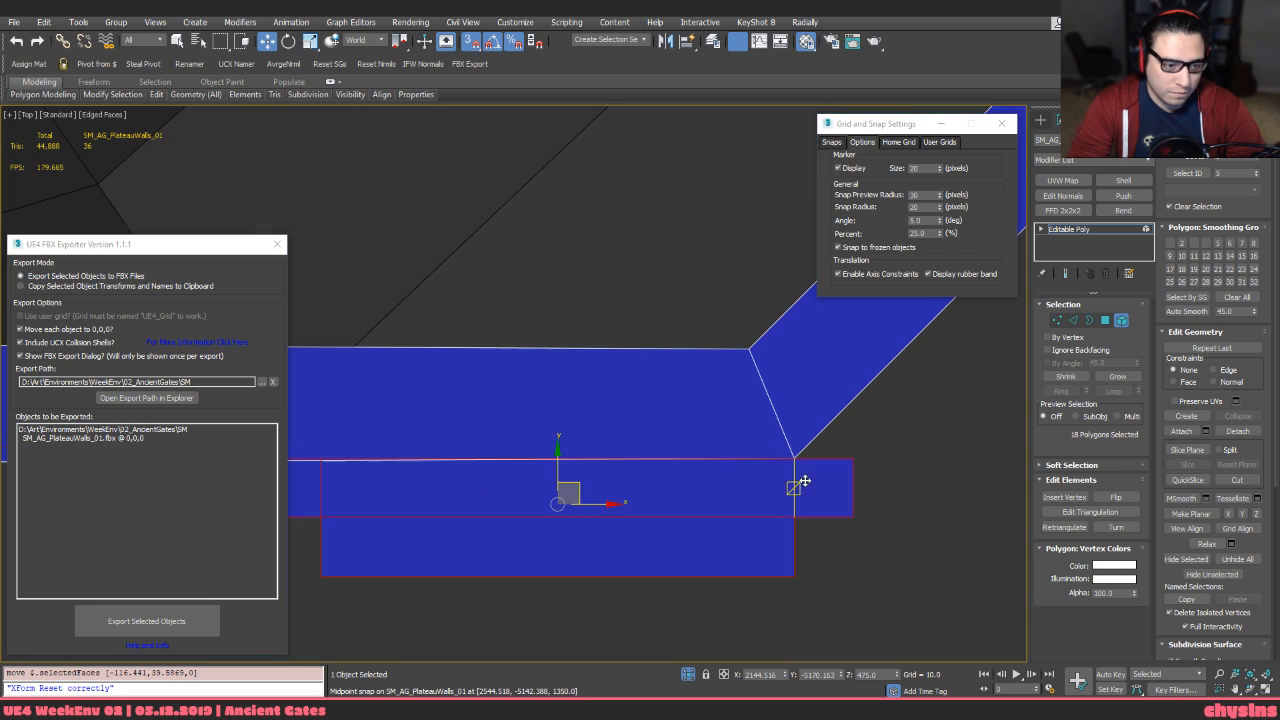
left_click(820, 543)
Select the two inner vertices at the free end of the front wall segment
middle_click_drag(566, 519, 832, 511)
scroll(832, 511, "down", 3)
left_click(764, 445)
middle_click_drag(637, 475, 612, 466)
key("1")
left_click_drag(497, 371, 364, 440)
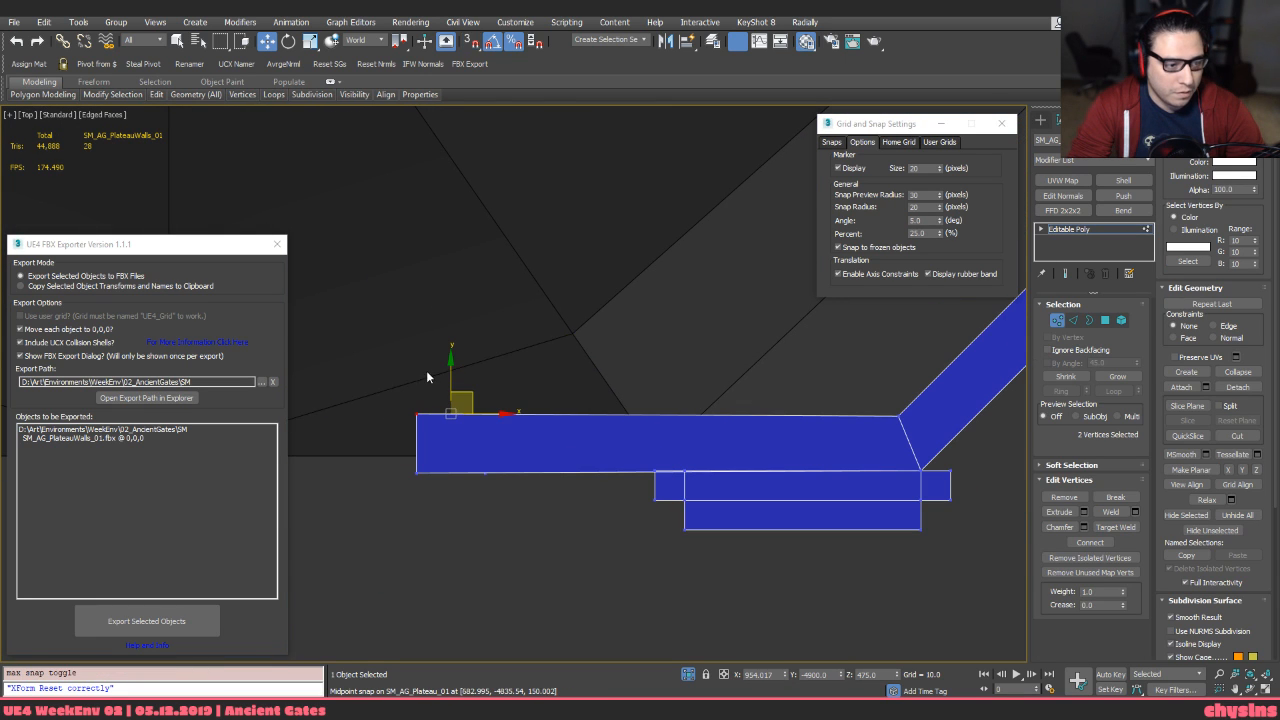
Switch to Spotify, play "Death" from the FEZ album, and return to 3ds Max
key("alt+Tab")
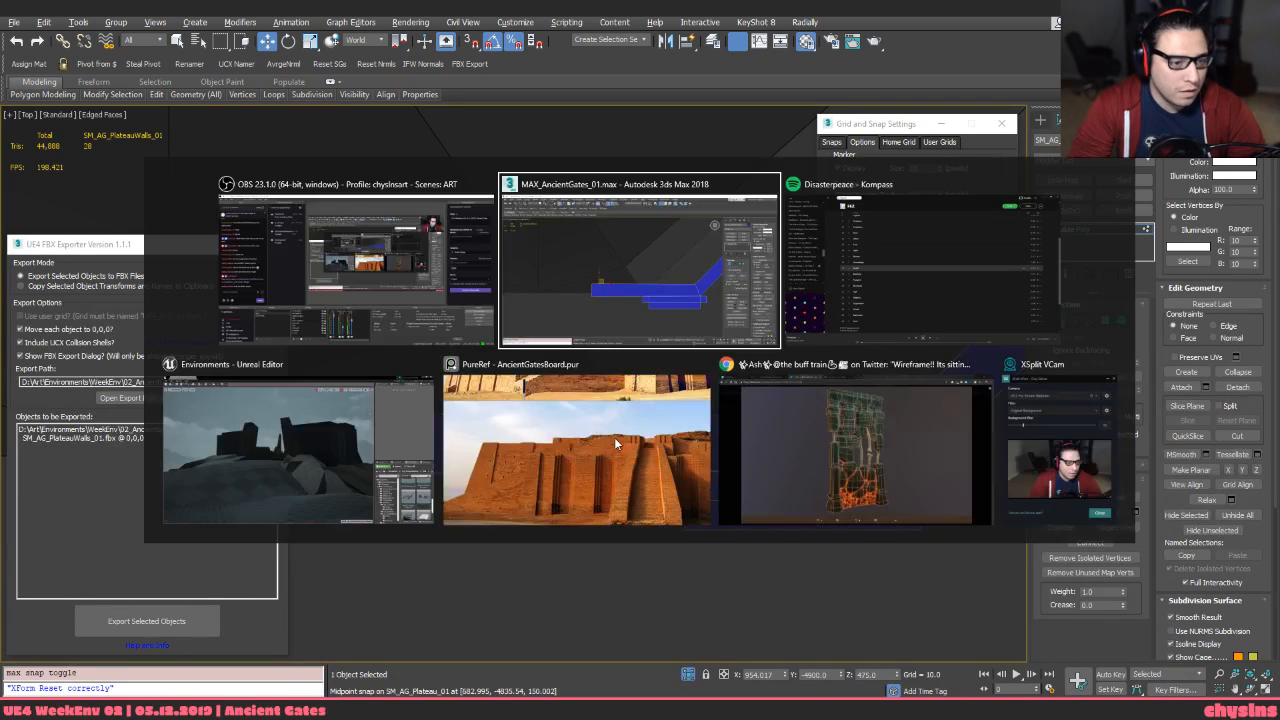
double_click(472, 345)
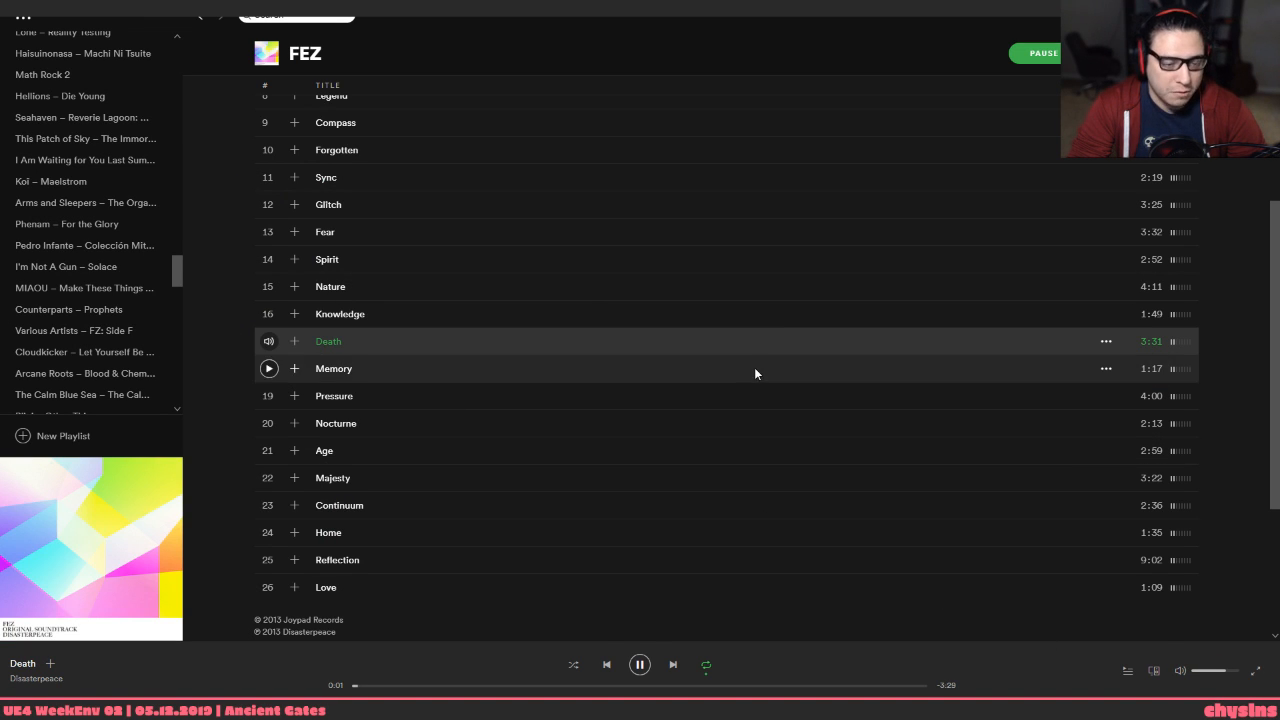
key("alt+Tab")
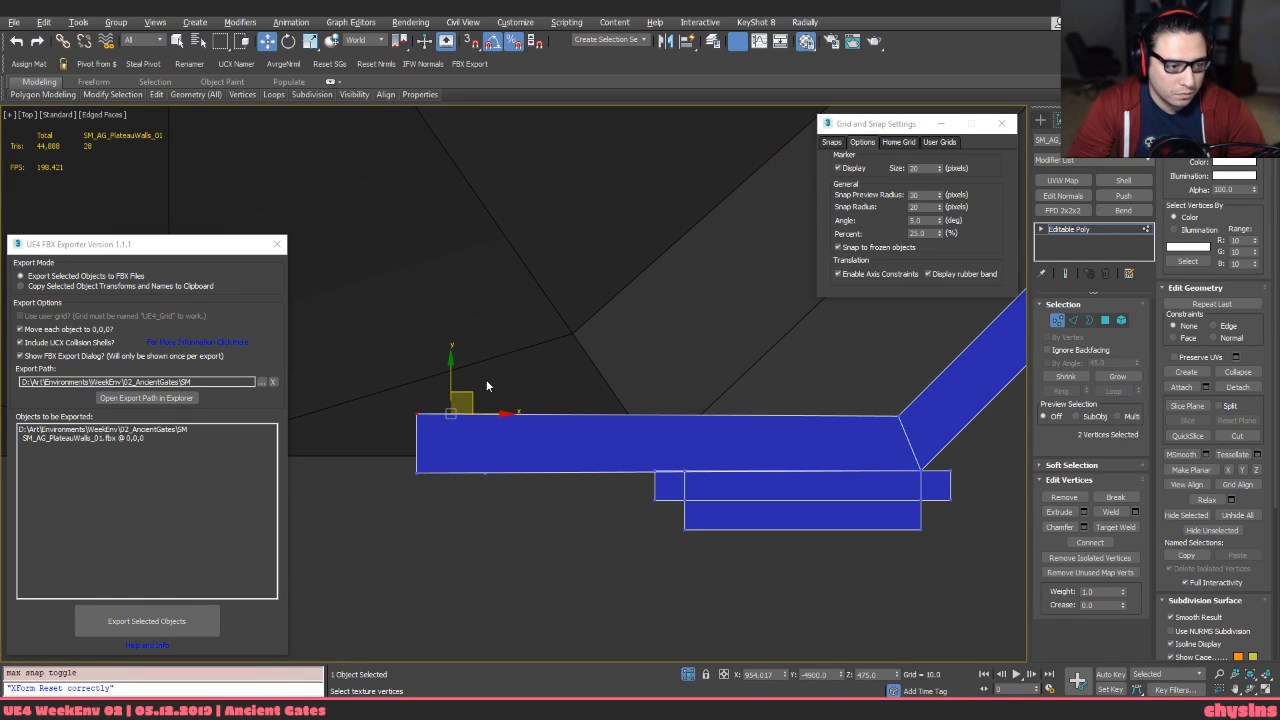
Constrain movement to edges and move the end vertices about -7.6 units in Y, snapping them level with the inner corner vertex
key("shift+x")
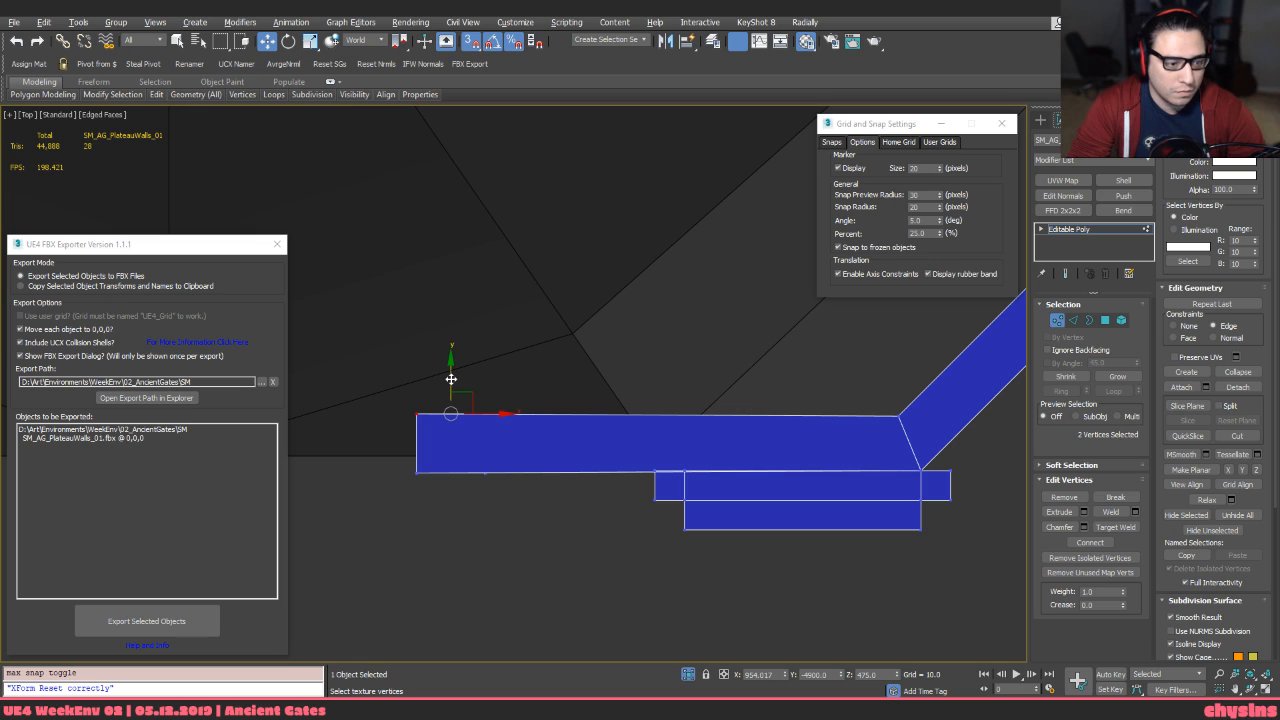
left_click_drag(796, 411, 895, 416)
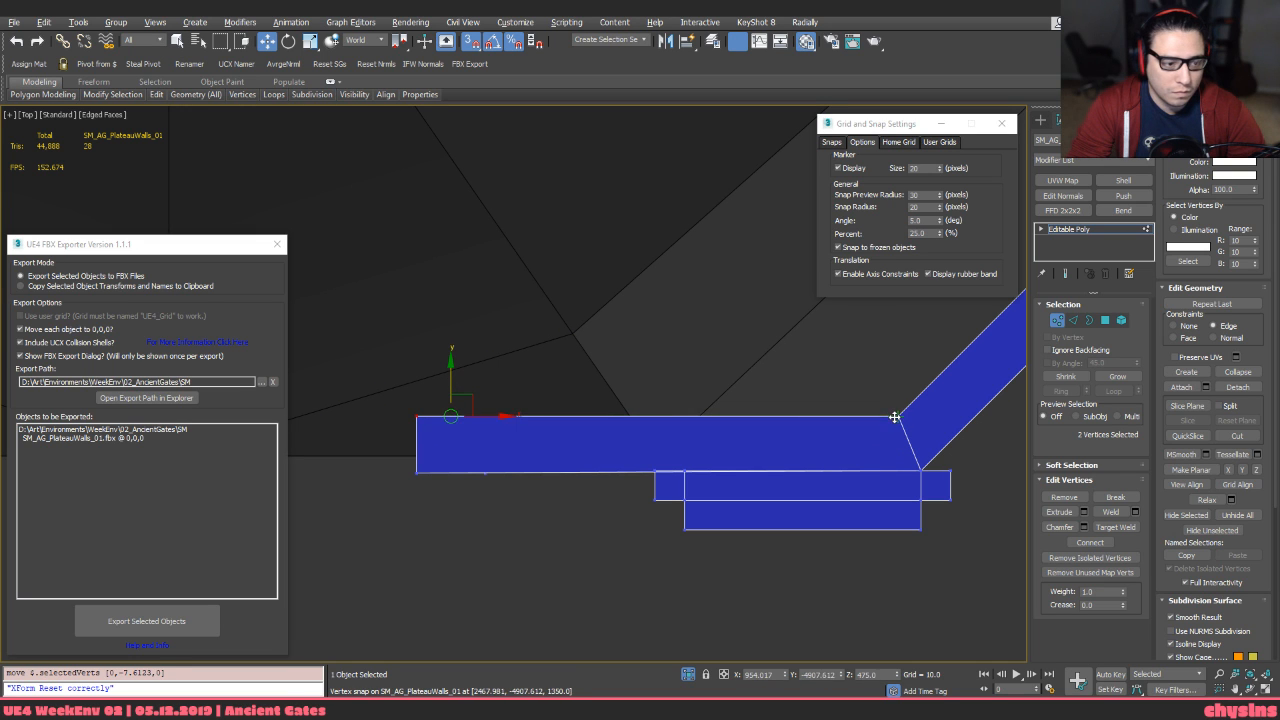
Try moving the lower vertex at the wall's free end -180 units in Y
middle_click_drag(340, 505, 441, 464, "alt")
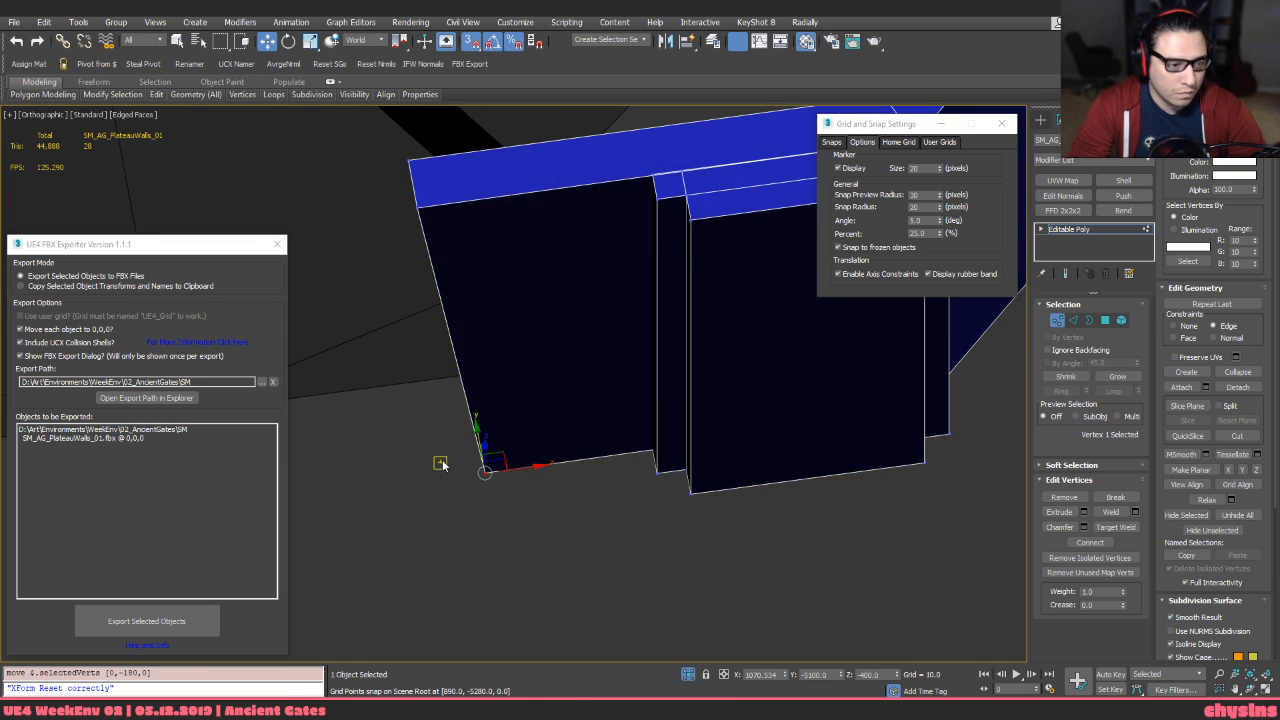
mouse_move(508, 411)
middle_mouse_down("alt")
mouse_move(570, 416)
mouse_move(529, 381)
middle_mouse_up("alt")
key("ctrl+z")
key("ctrl+z")
Select the two outer vertices at the front wall's free end and make them planar in Y
key("F3")
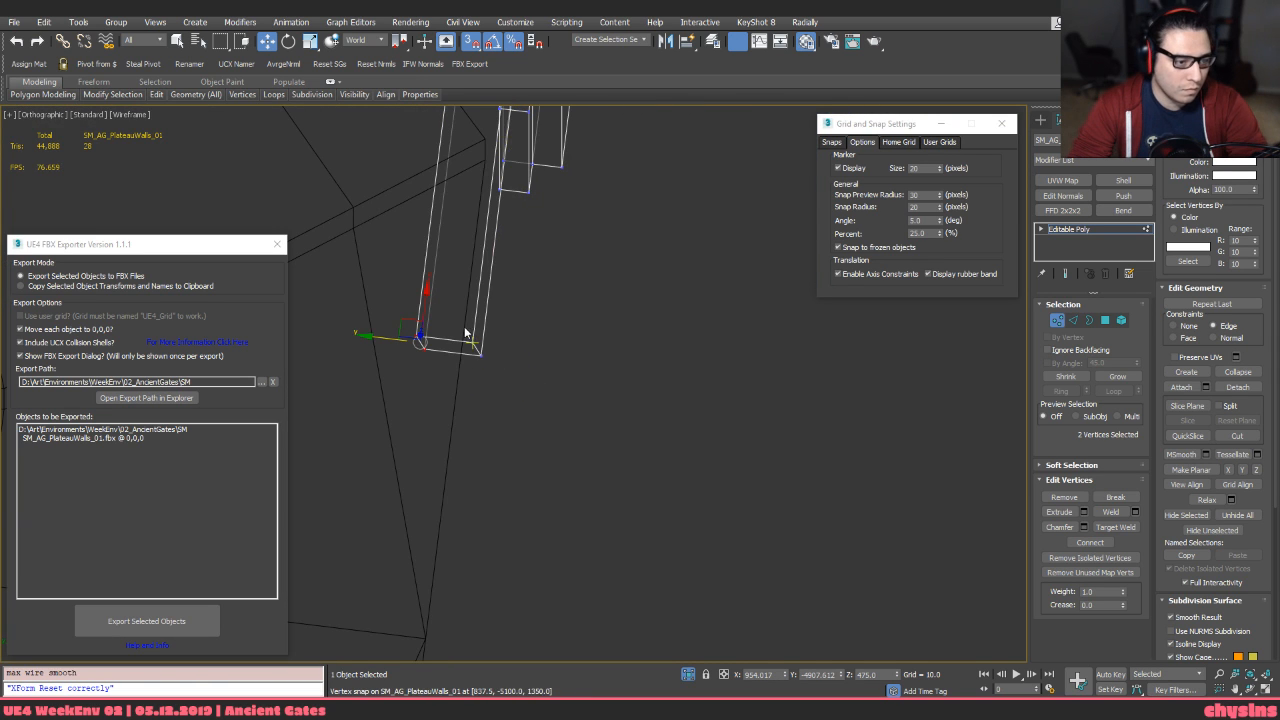
key("F3")
mouse_move(465, 332)
middle_mouse_down("alt")
mouse_move(534, 380)
mouse_move(560, 420)
middle_mouse_up("alt")
key("t")
key("z")
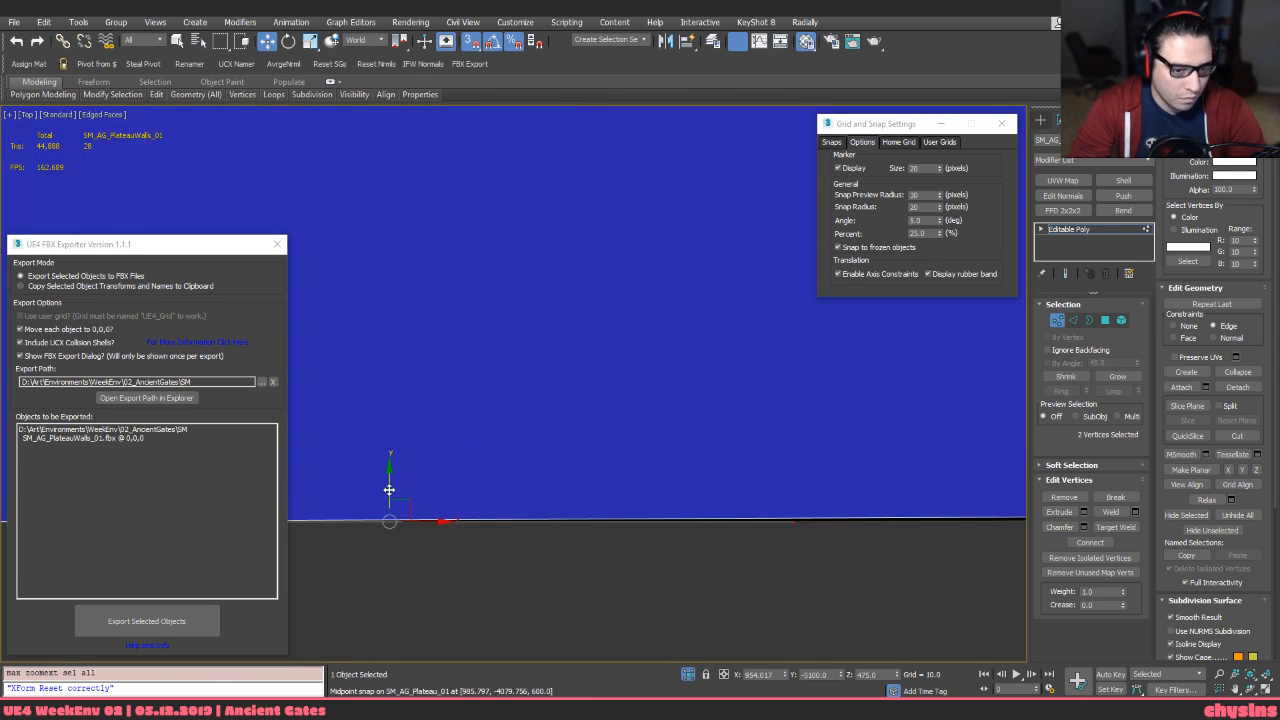
scroll(401, 497, "down", 5)
middle_click_drag(500, 471, 440, 494)
scroll(426, 518, "down", 3)
scroll(404, 508, "up", 1)
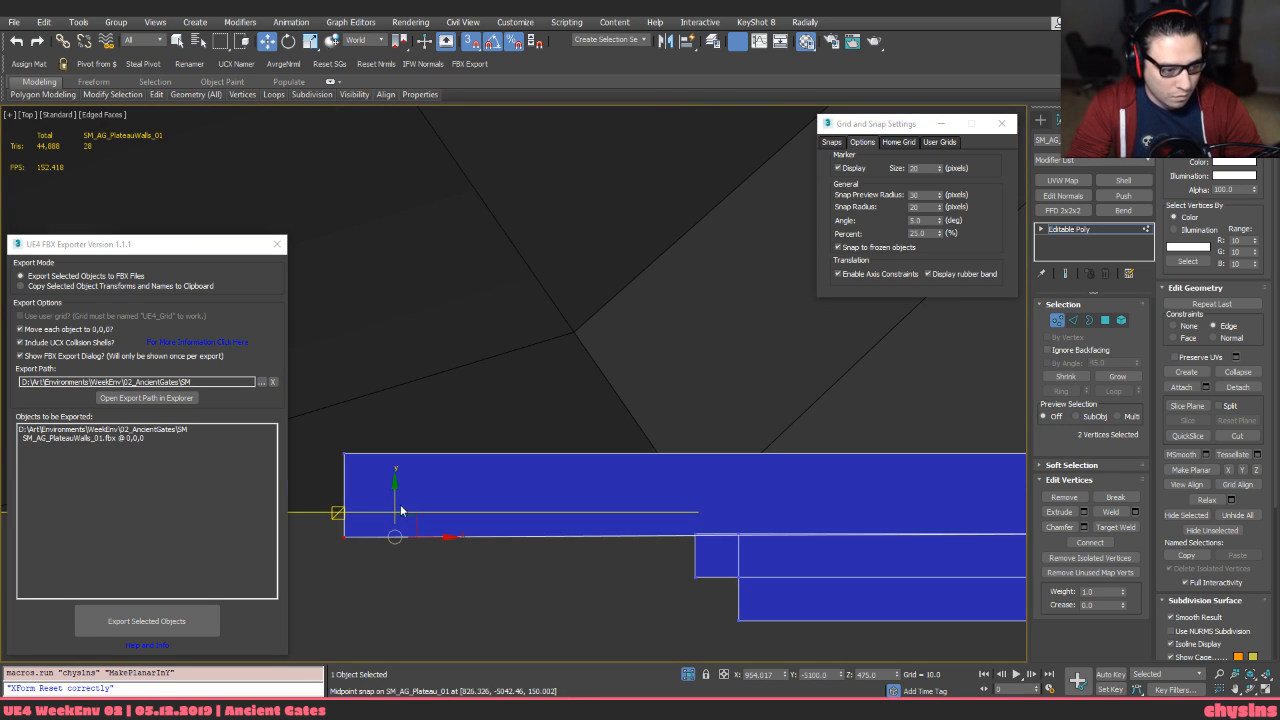
Move the outer end vertices about 7.6 units in Y, snapping them level with the outer corner vertex, and clear the selection
left_click_drag(397, 508, 551, 457)
middle_click_drag(837, 497, 551, 457)
left_click_drag(551, 457, 809, 486)
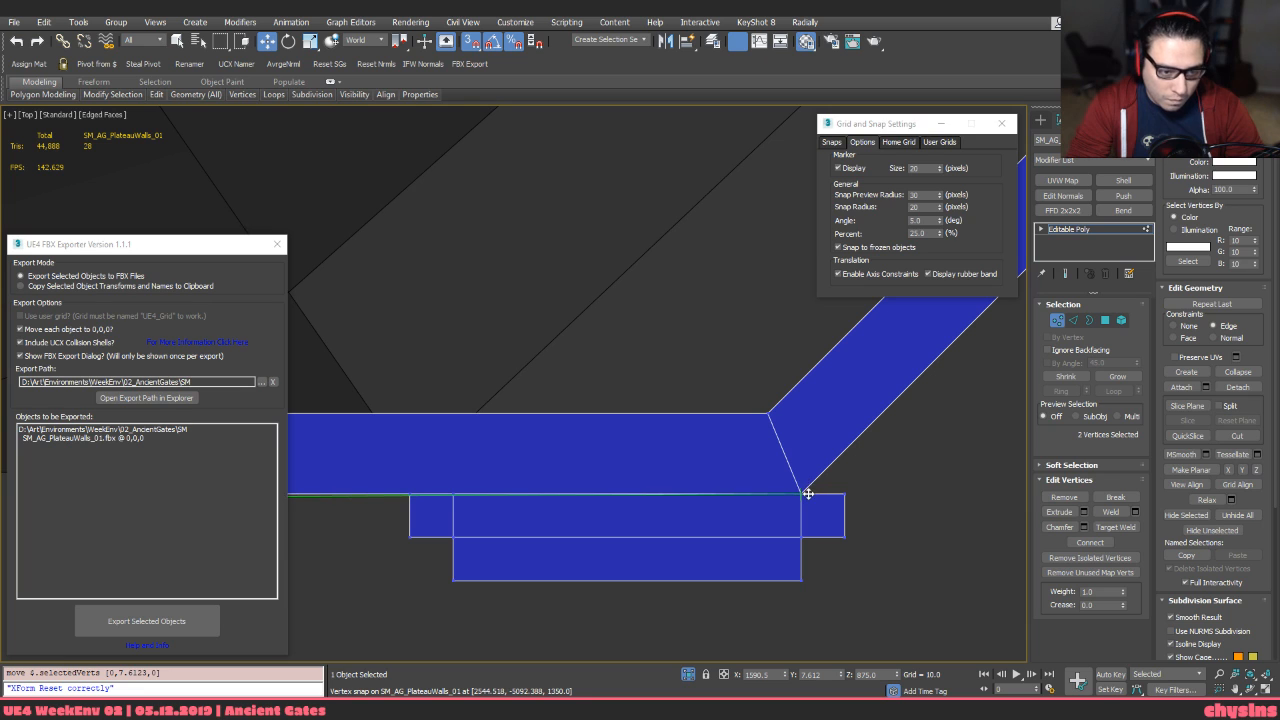
middle_click_drag(629, 507, 912, 462)
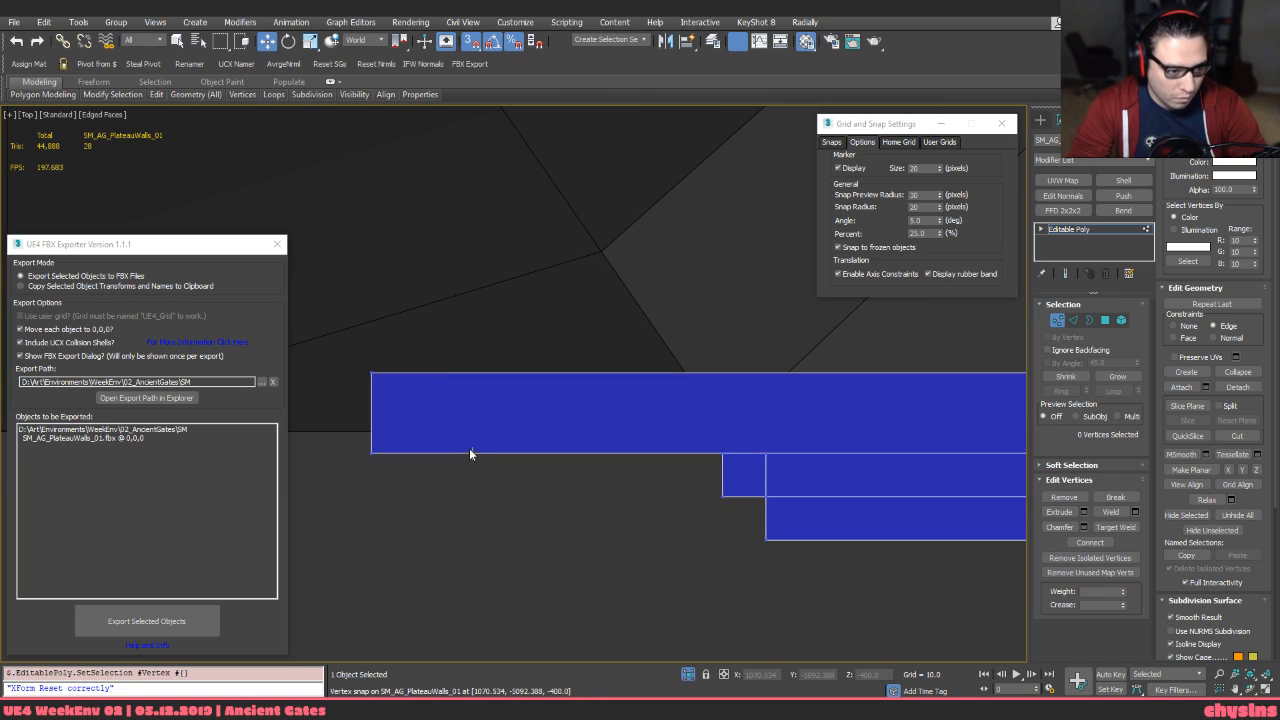
key("F3")
scroll(617, 440, "down", 4)
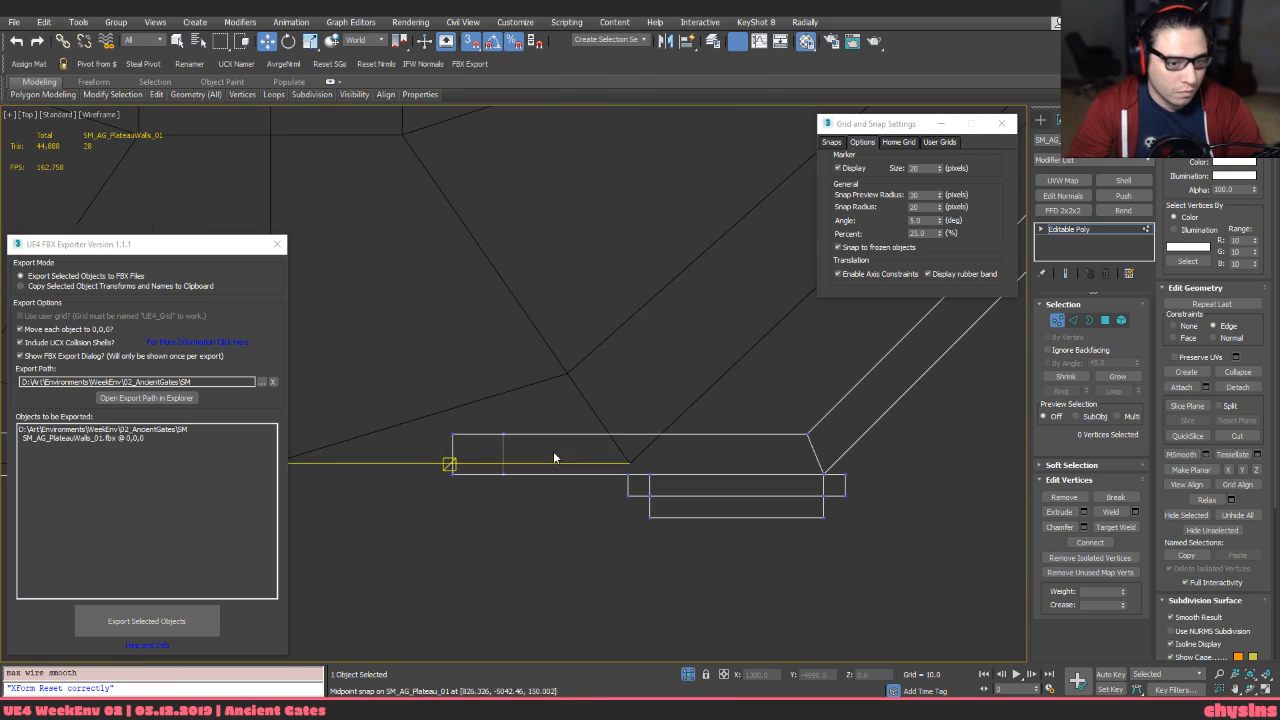
key("F3")
middle_click_drag(701, 480, 690, 478)
key("p")
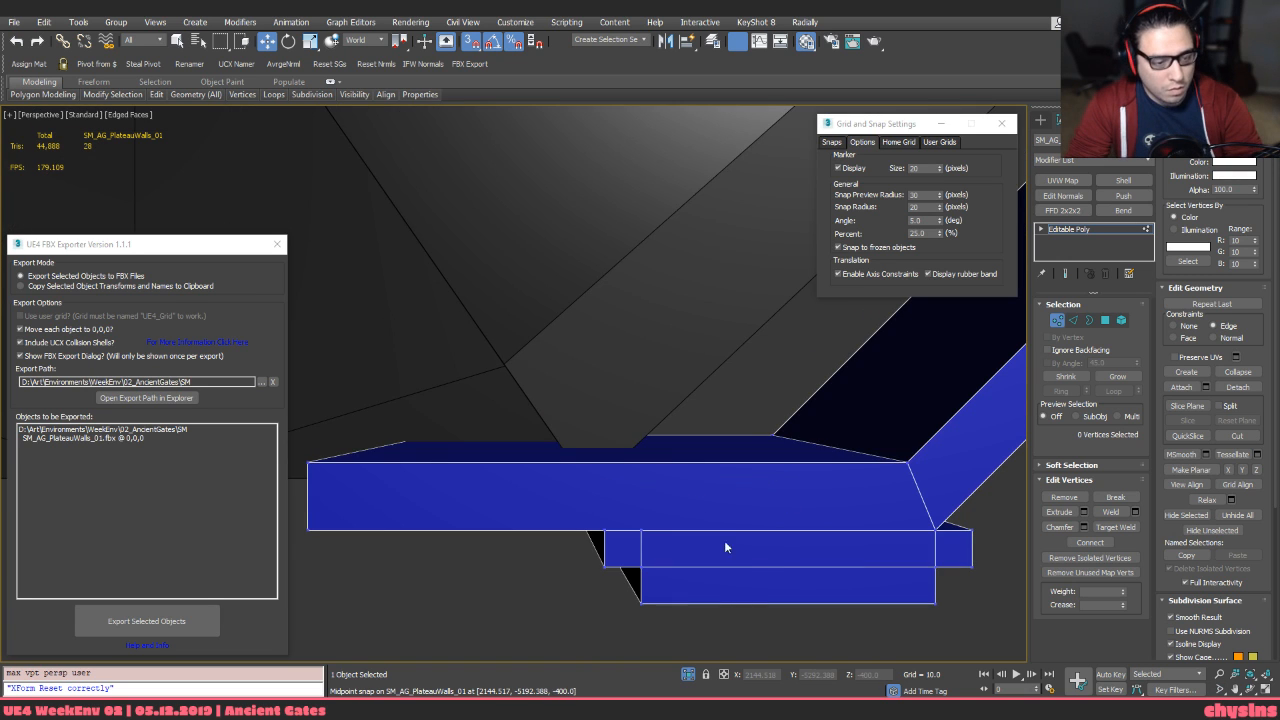
Set the constraints to None, select the stepped buttress element on the front wall and move it about -146 units in X
scroll(728, 584, "down", 4)
key("F3")
middle_click_drag(727, 588, 703, 454, "alt")
key("F3")
key("5")
left_click(693, 426)
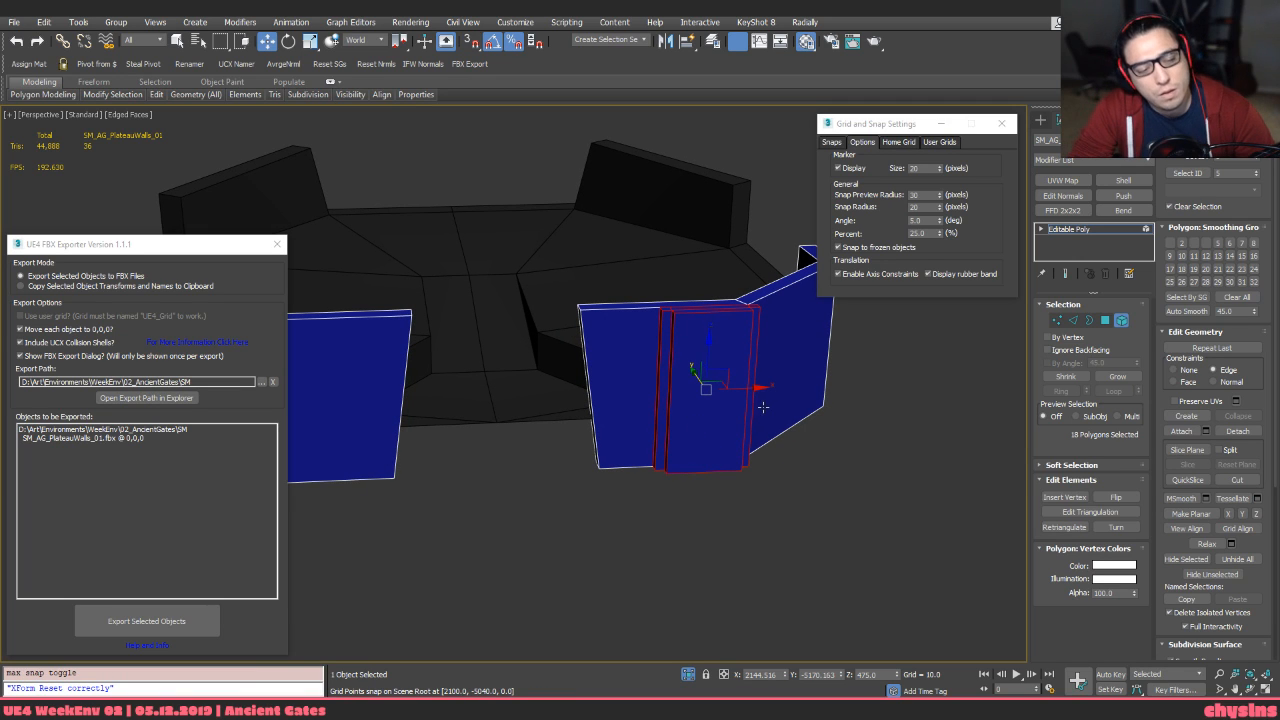
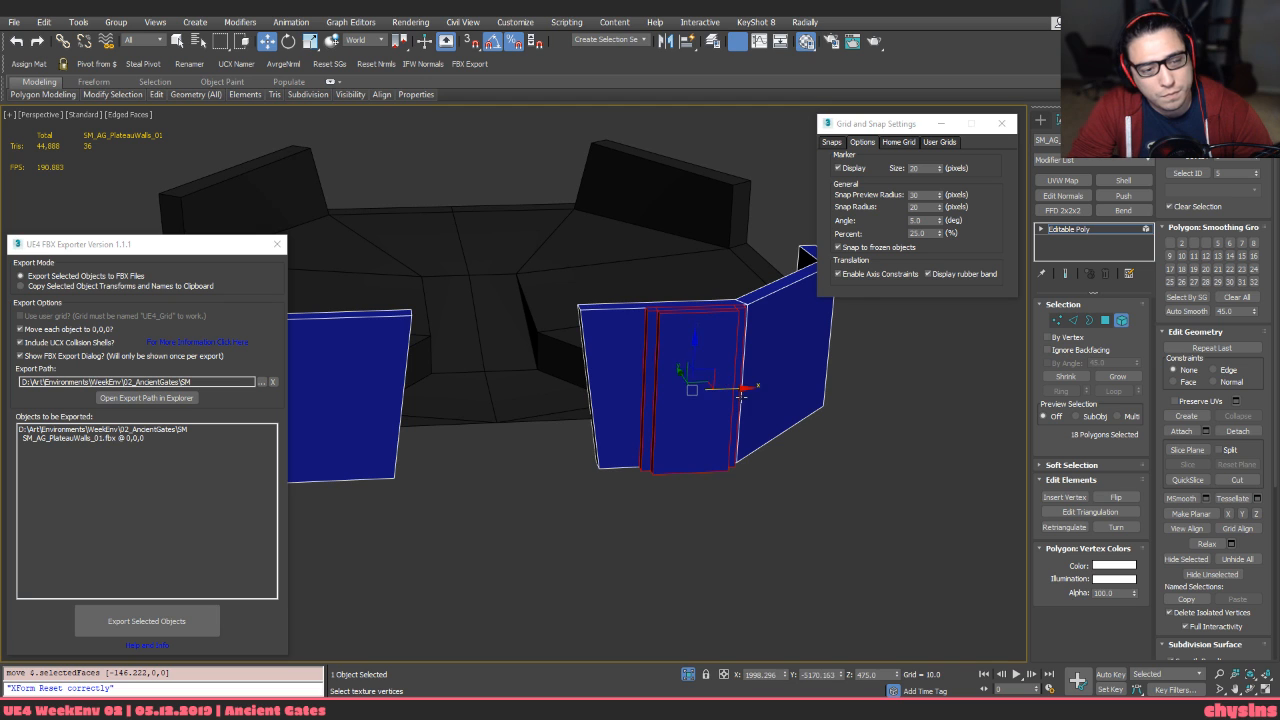
Snap the buttress element's outer corner to the front wall's outer corner vertex and clear the selection
mouse_move(741, 397)
middle_mouse_down("alt")
mouse_move(724, 396)
mouse_move(711, 424)
middle_mouse_up("alt")
scroll(735, 364, "up", 6)
key("s")
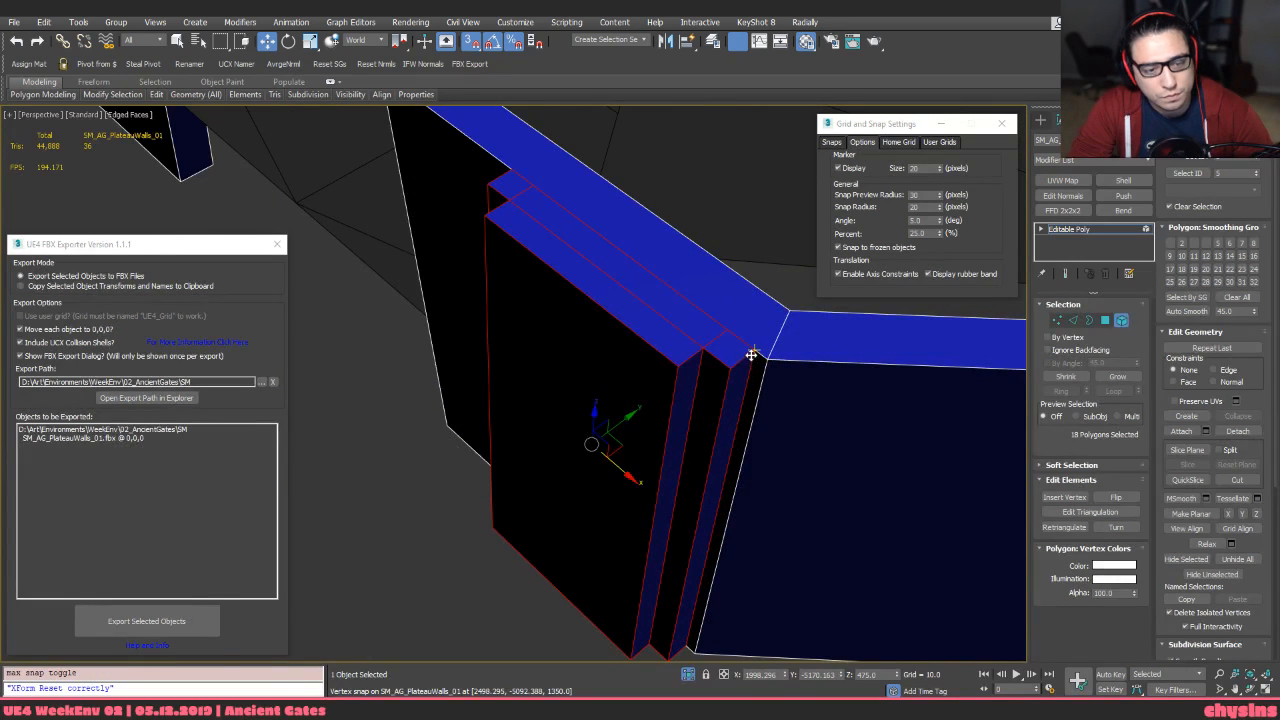
left_click_drag(752, 355, 765, 361)
key("s")
scroll(729, 409, "down", 6)
middle_click_drag(729, 409, 838, 438, "alt")
left_click(834, 438)
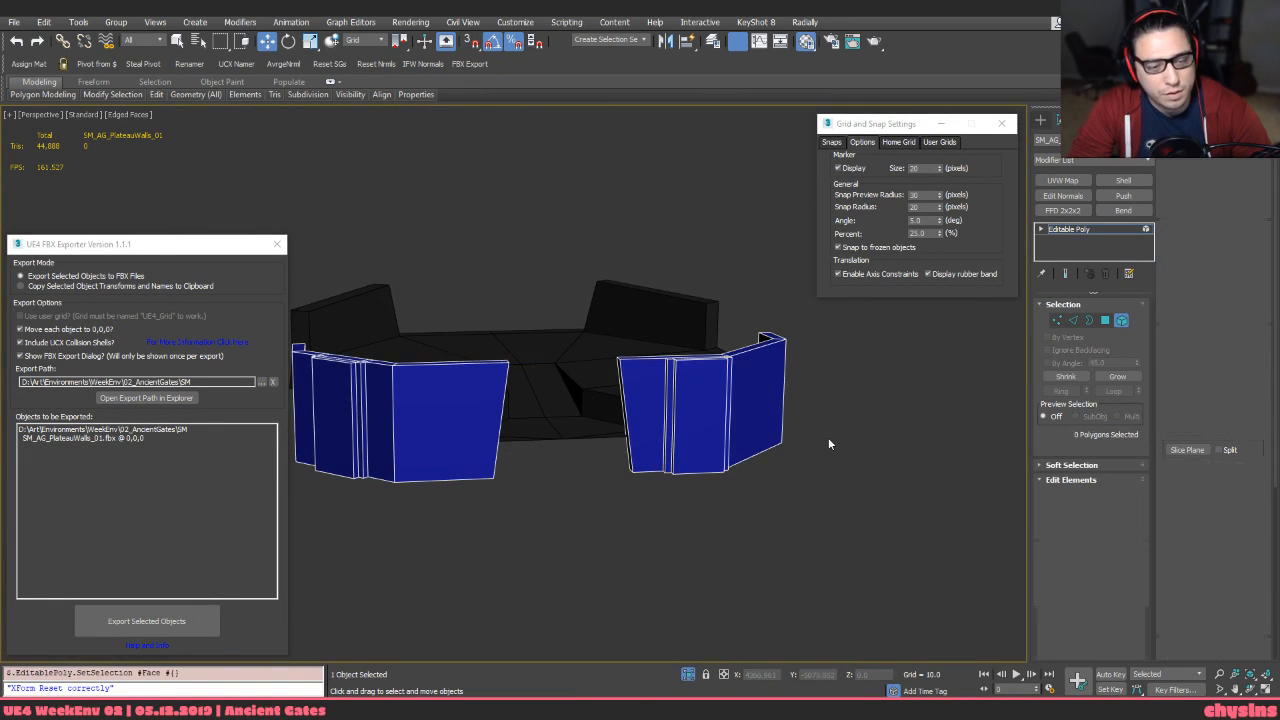
Mirror the finished wall half across the X axis with a Symmetry modifier and convert the result to Editable Poly
key("5")
key("alt+s")
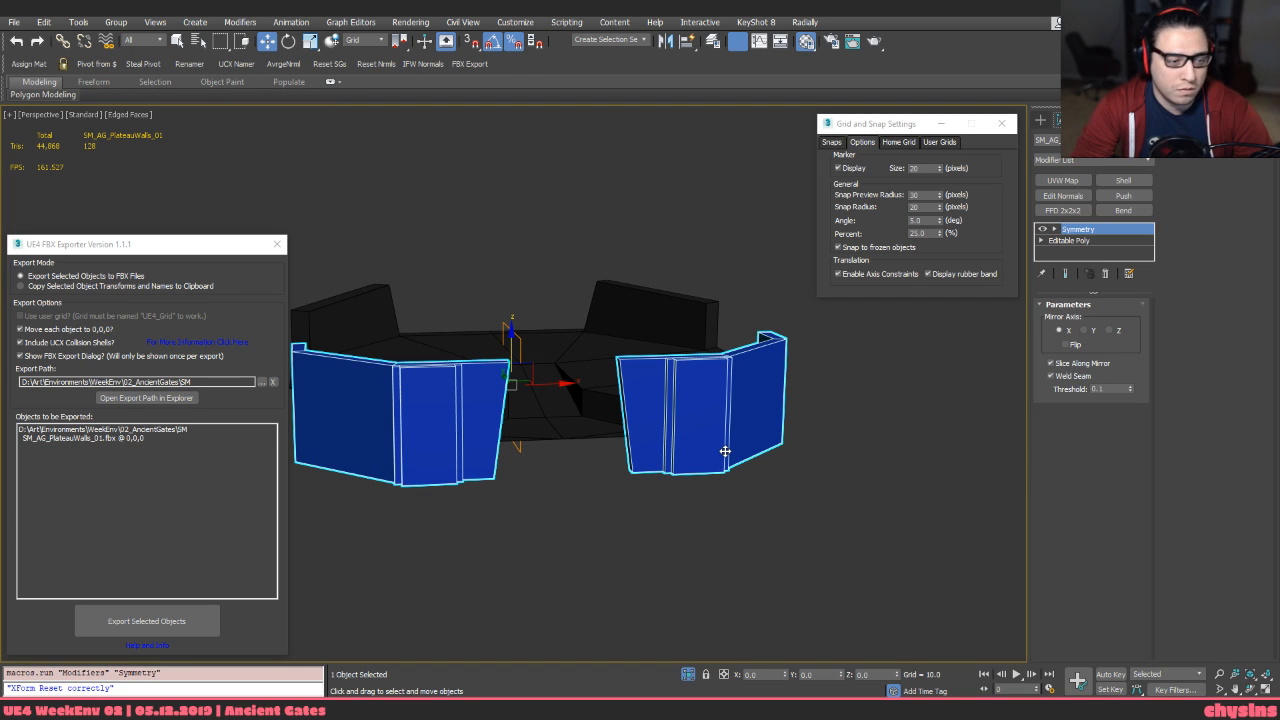
middle_click_drag(633, 310, 594, 346, "alt")
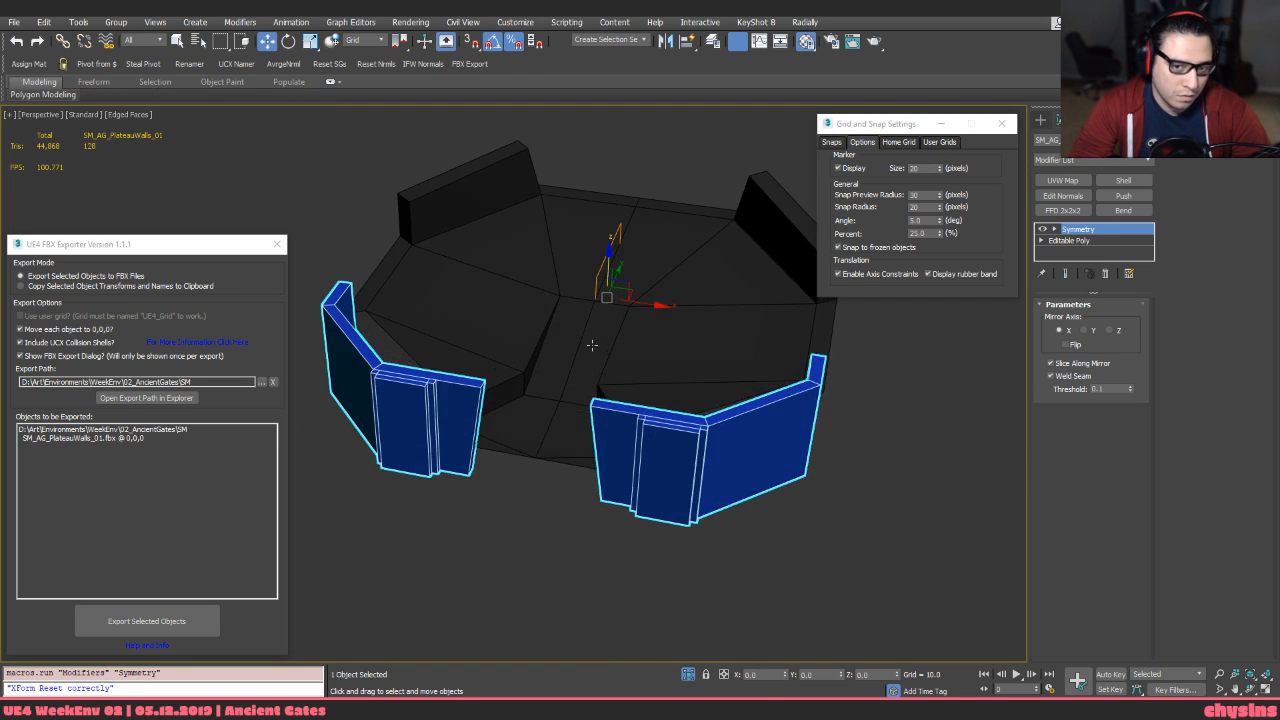
key("alt+c")
middle_click_drag(737, 295, 642, 397)
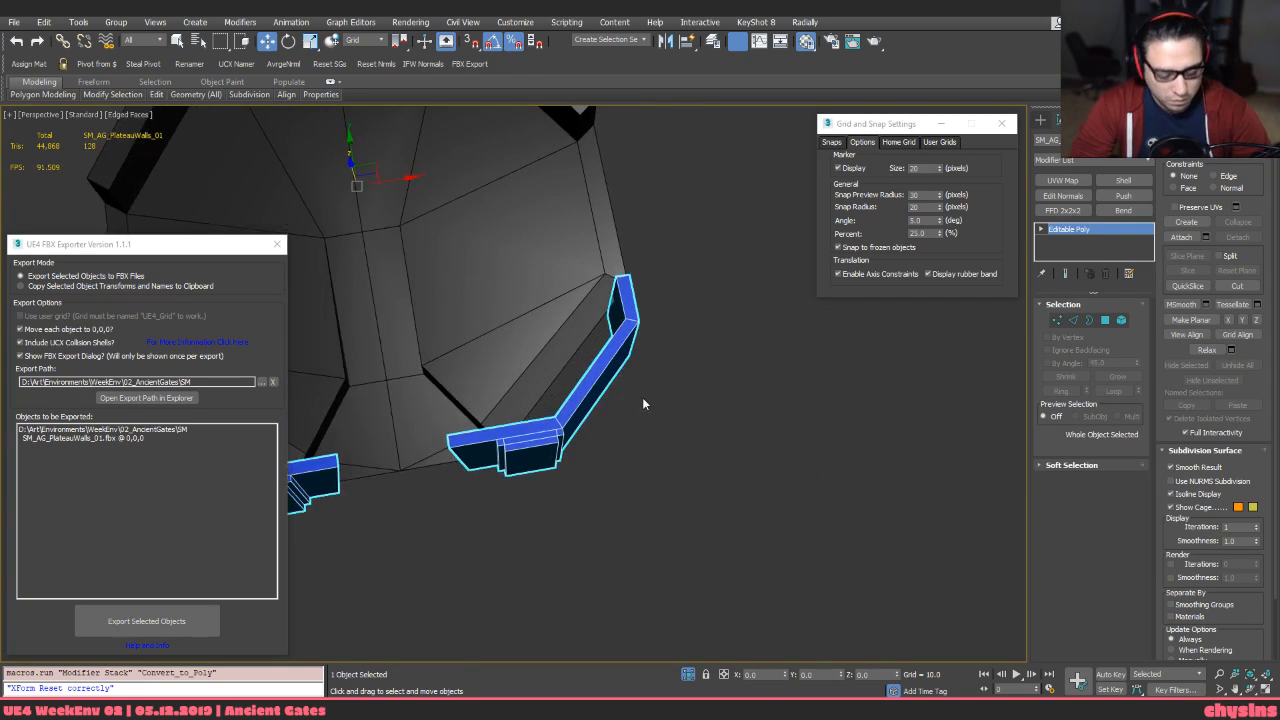
In the top view, straighten the wall's rear end segment by snapping its end vertices in X to the adjacent corners, moving the inner pair about 7.6 units
key("t")
key("z")
middle_click_drag(925, 325, 724, 482)
scroll(724, 482, "up", 5)
key("s")
key("1")
key("F3")
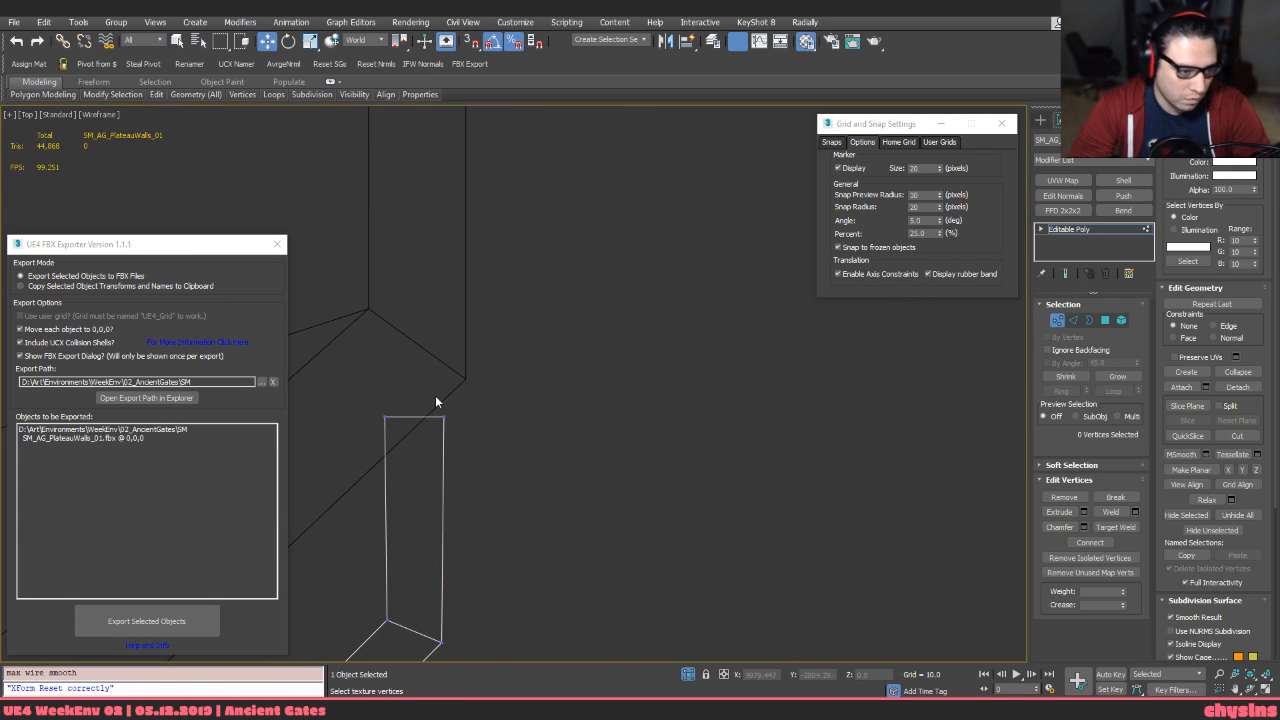
middle_click_drag(435, 395, 519, 312)
key("s")
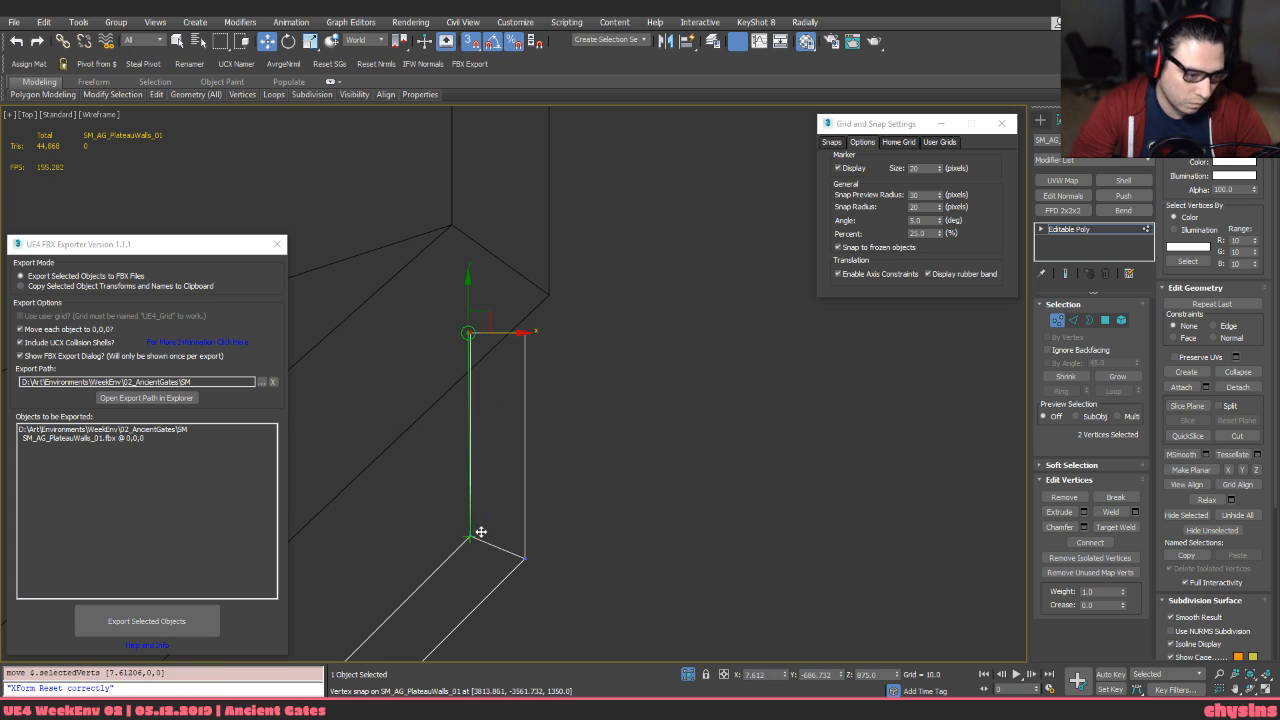
left_click_drag(481, 532, 480, 533)
middle_click_drag(499, 504, 563, 326)
key("1")
Export the plateau walls over the existing SM_AG_PlateauWalls_01.fbx and turn off showing the FBX export dialog
key("p")
key("z")
key("F3")
scroll(521, 512, "down", 4)
key("s")
key("s")
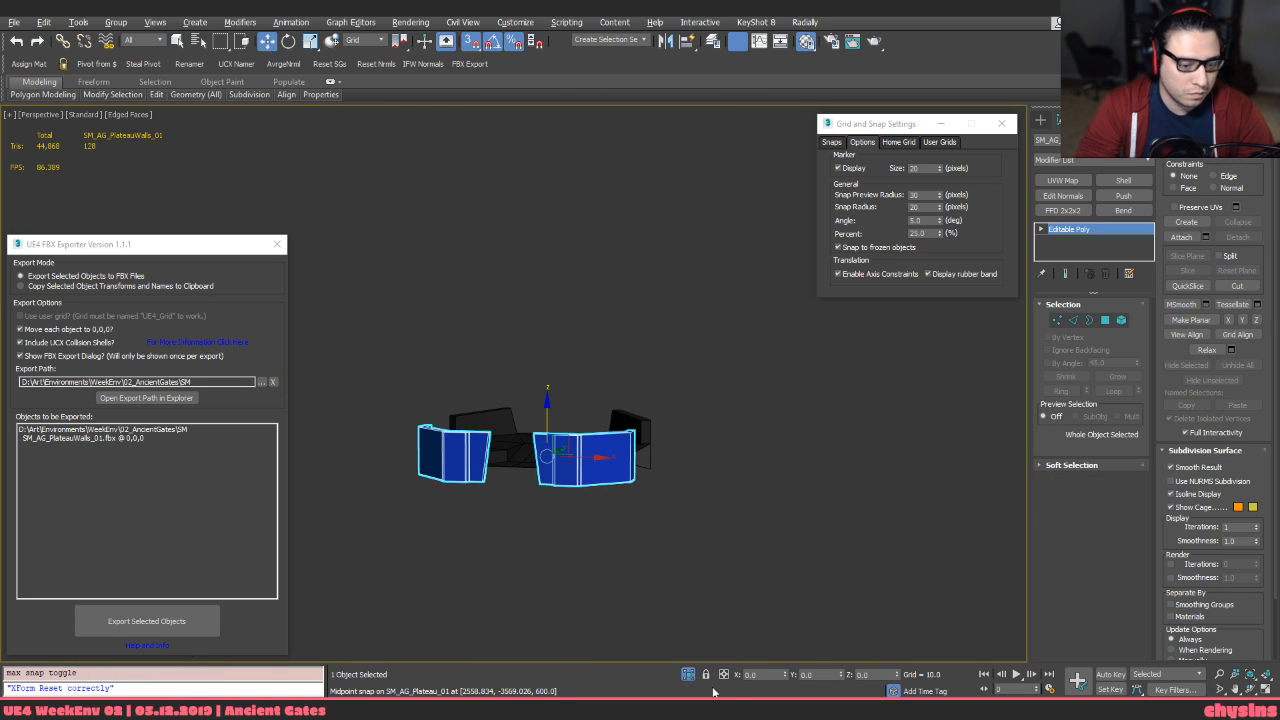
left_click(175, 620)
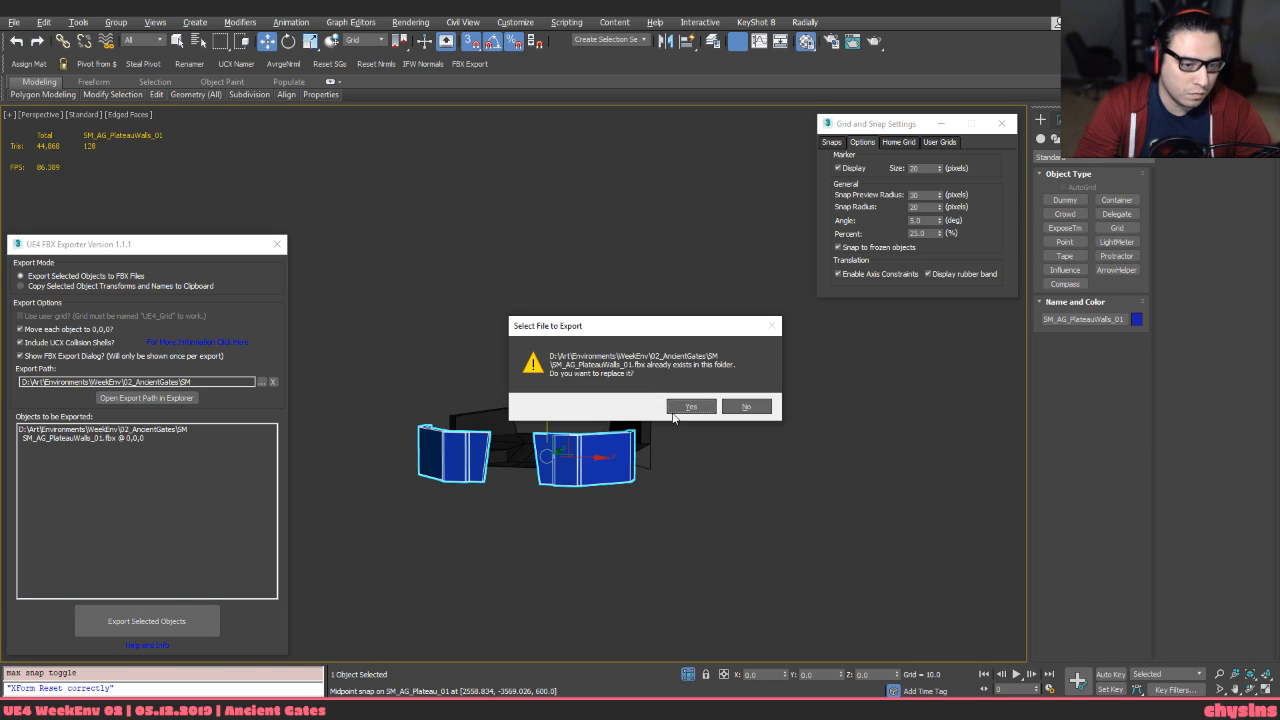
left_click(676, 408)
left_click(759, 531)
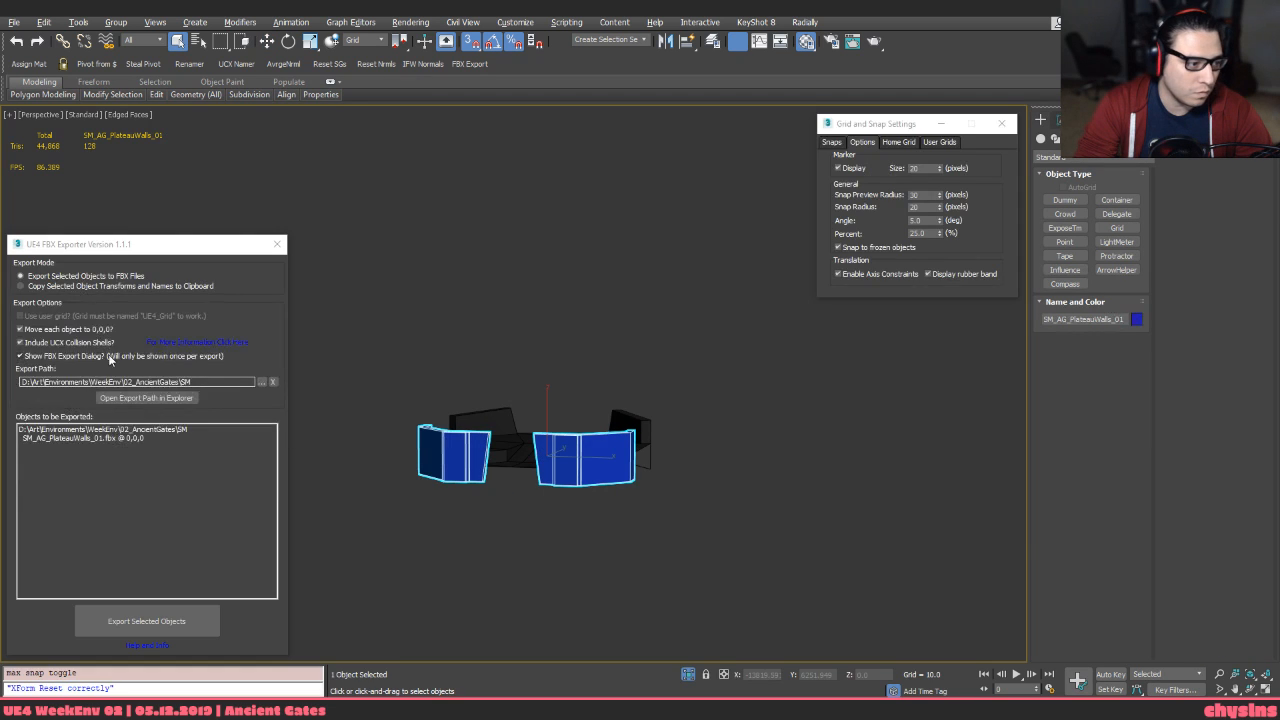
left_click(110, 357)
Switch to Unreal Editor, reimport SM_AG_PlateauWalls_01 and view the walls in the level
key("alt+Tab")
key("alt+Tab")
key("alt+Tab")
key("alt+Tab")
key("alt+Tab")
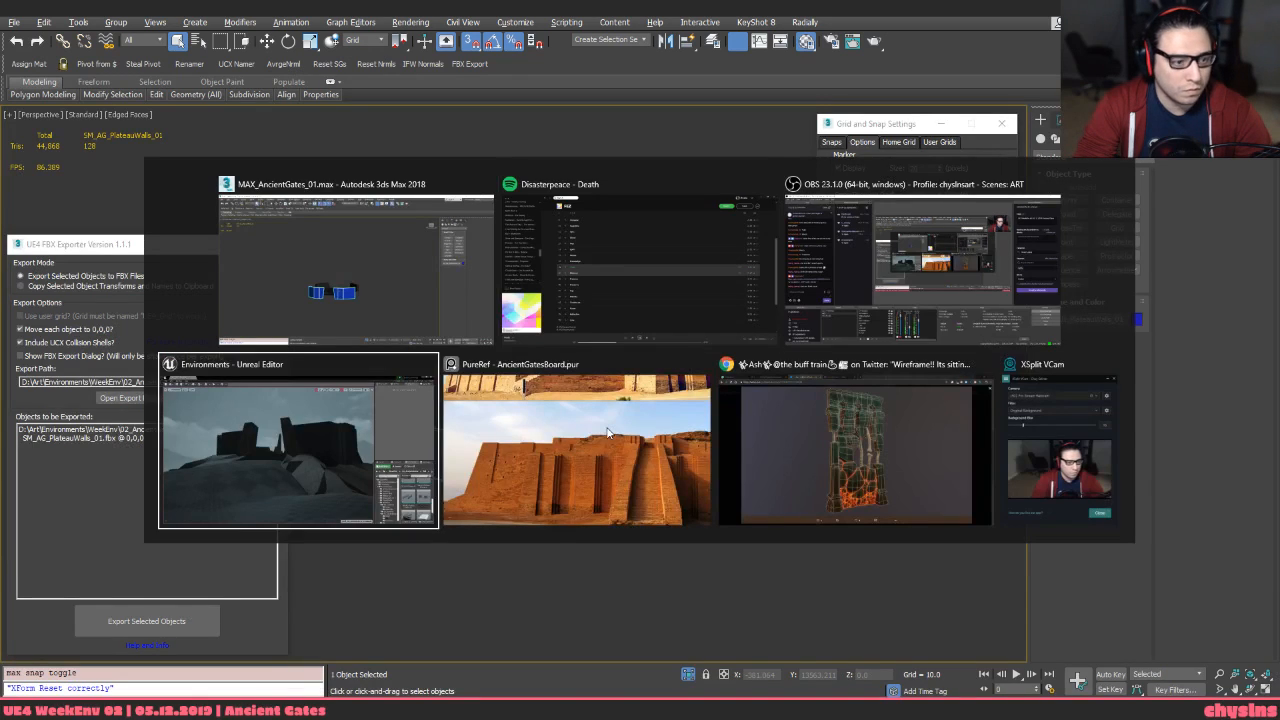
left_click(720, 291)
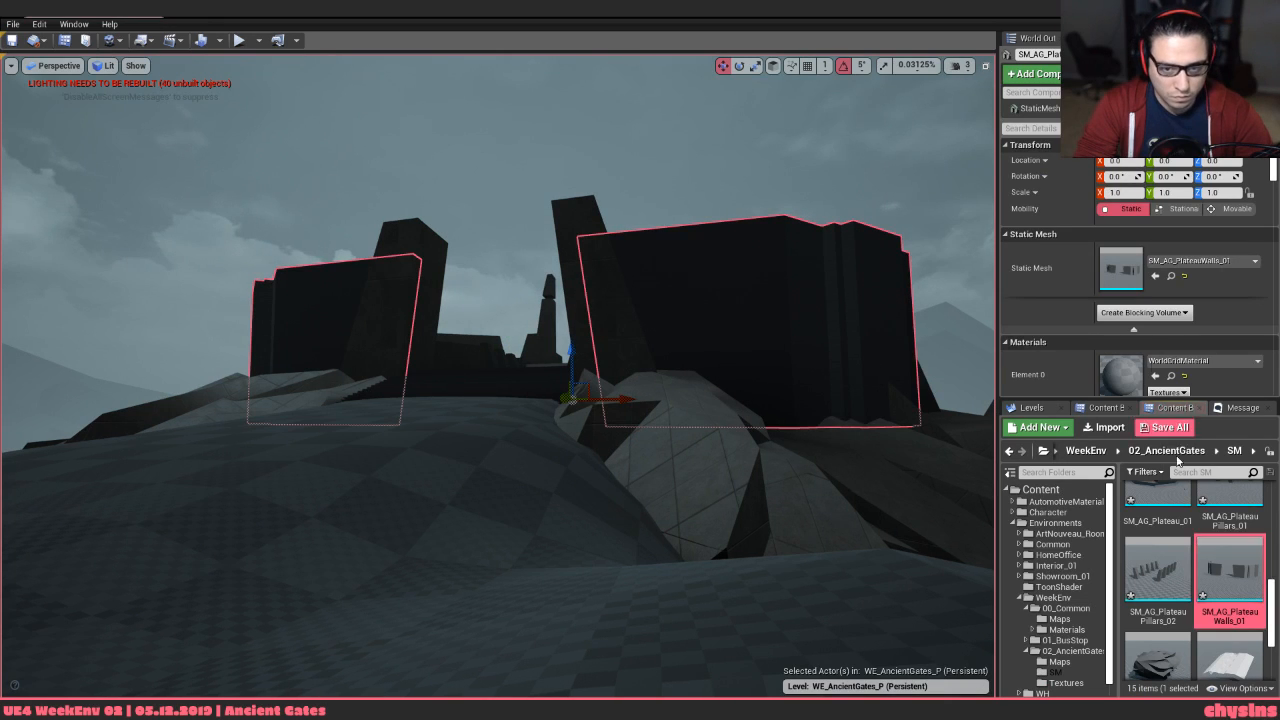
right_click(1230, 572)
left_click(1210, 243)
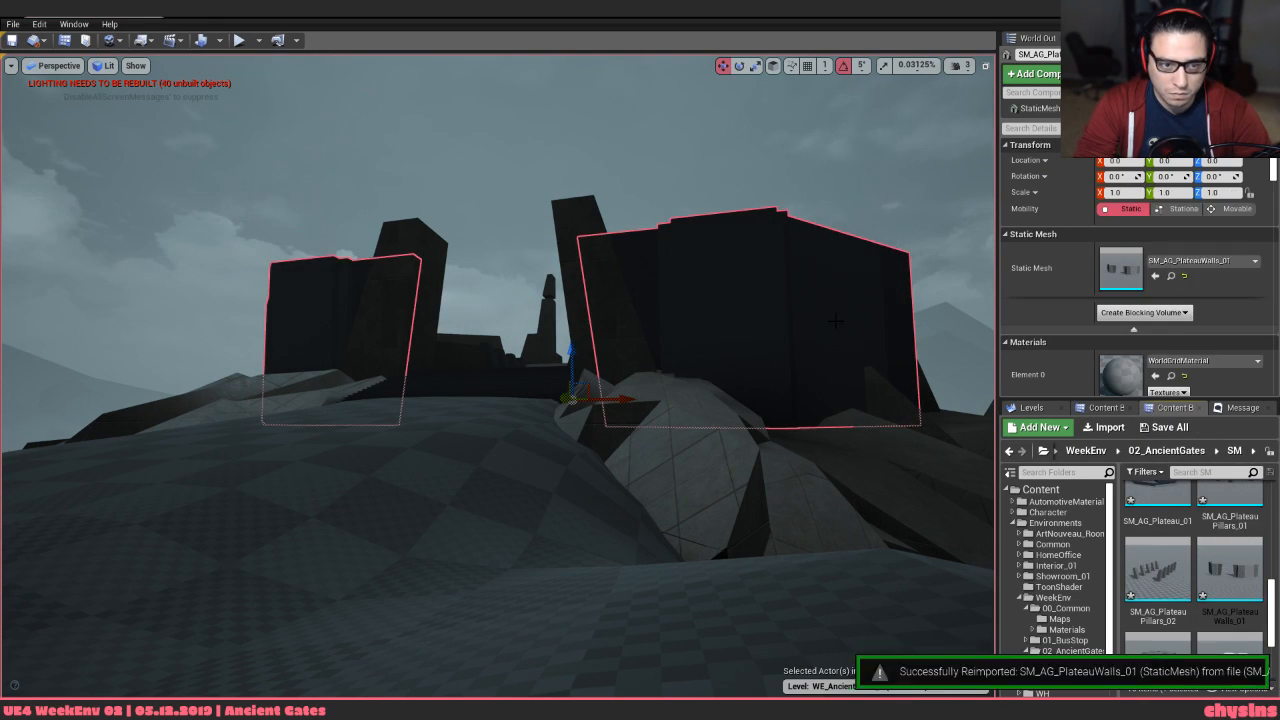
right_click_drag(500, 375, 777, 333)
Return to 3ds Max, exit isolation and select the two pillar elements at the walls' rear ends in SM_AG_PlateauPillars_01
key("alt+Tab")
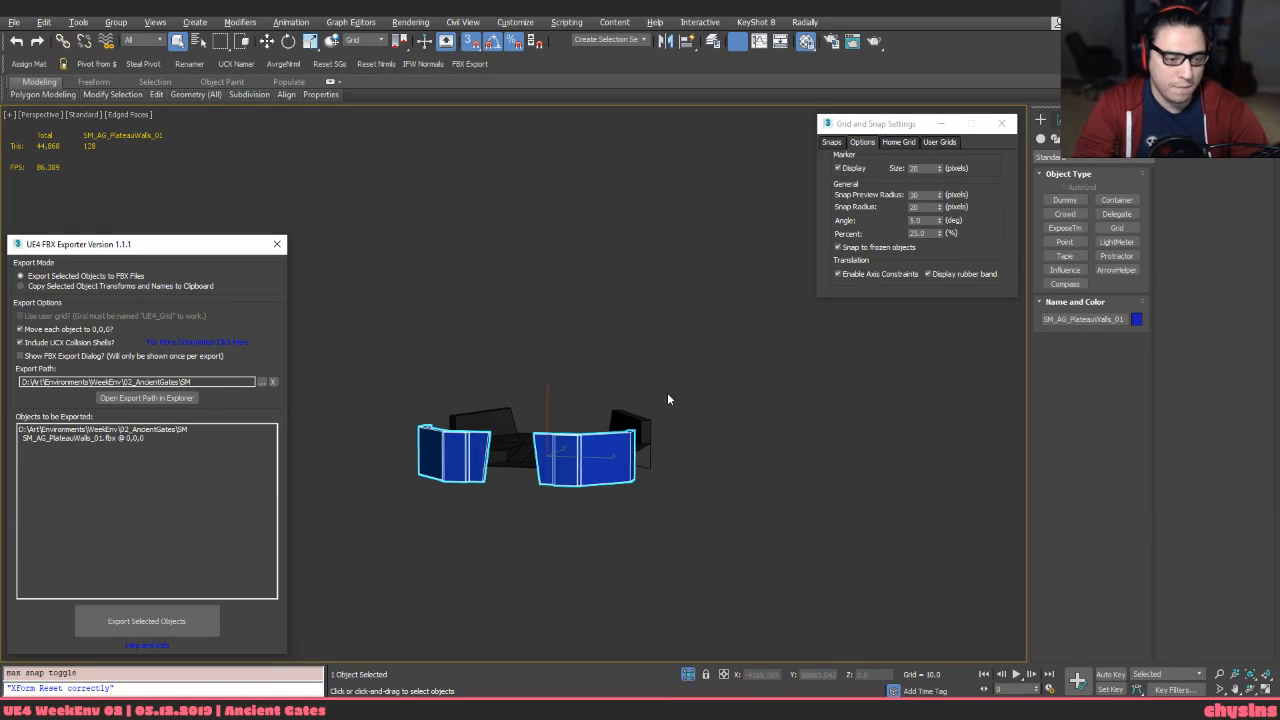
middle_click_drag(668, 399, 556, 578)
left_click(688, 678)
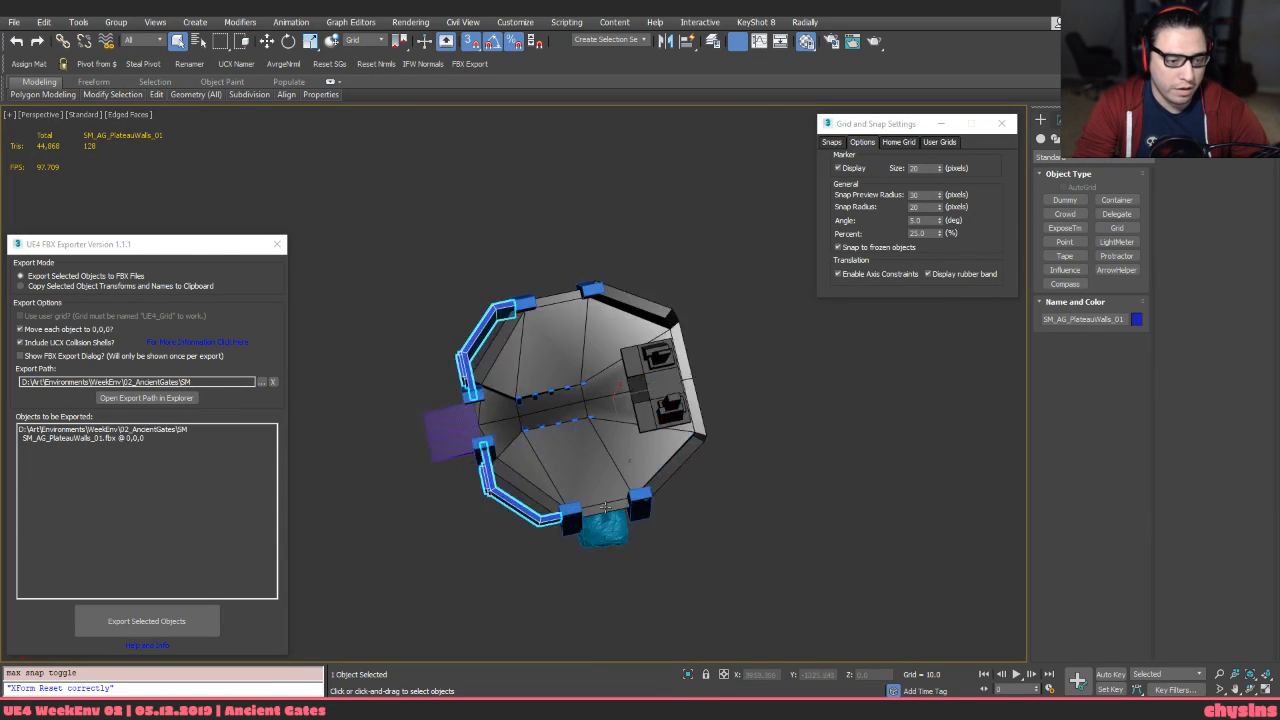
scroll(601, 503, "up", 5)
left_click(511, 529)
scroll(511, 529, "down", 3)
middle_click_drag(511, 529, 497, 462, "alt")
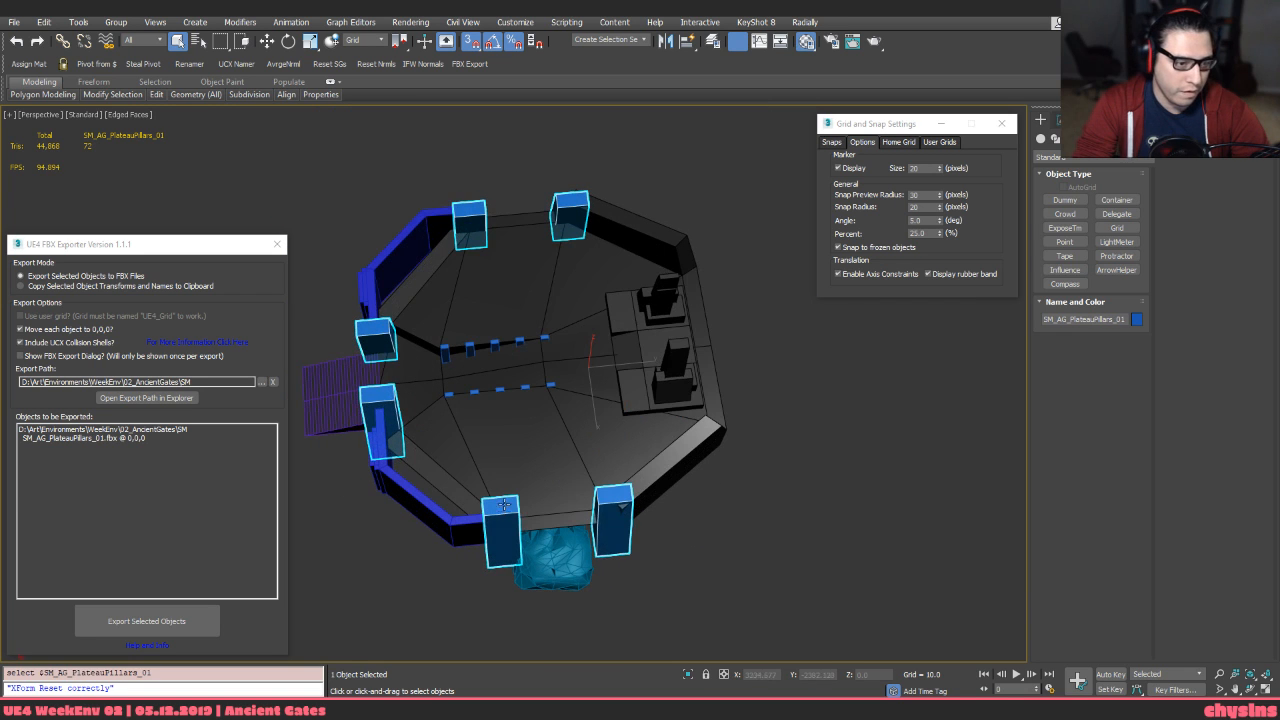
key("5")
left_click(469, 219)
middle_click_drag(484, 614, 505, 523, "alt")
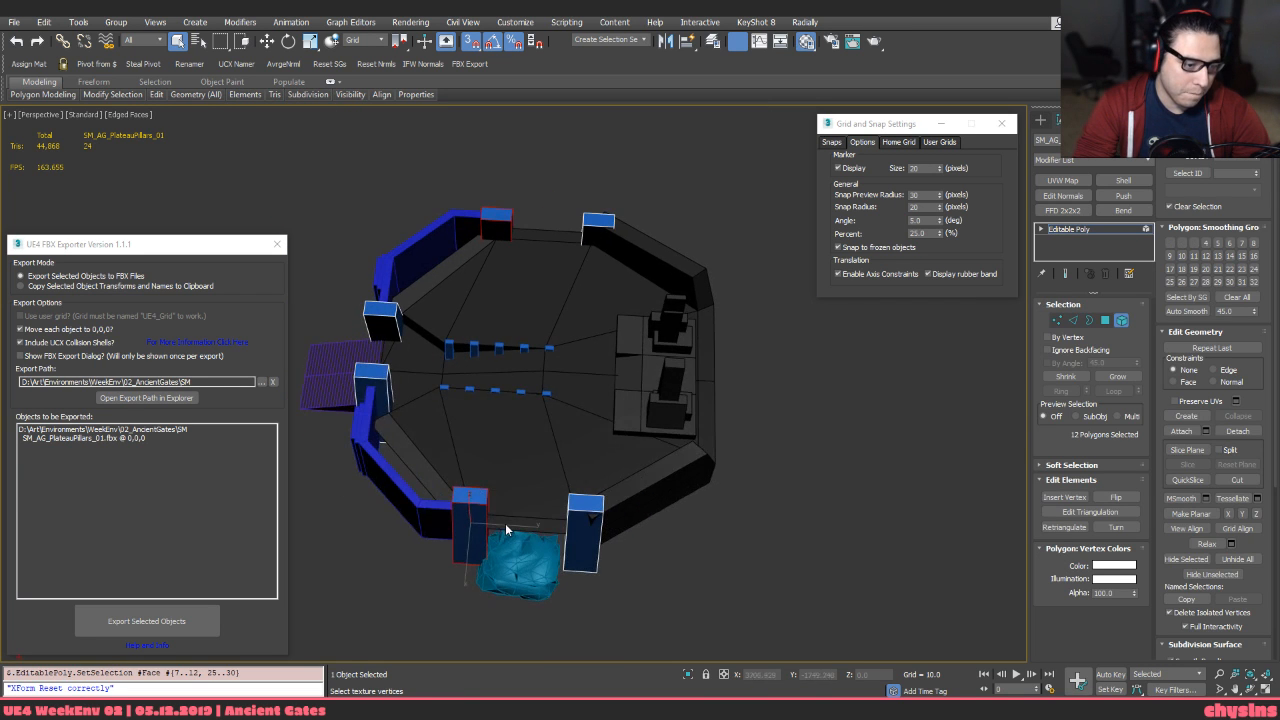
Select the edge rings running in Y on both wall-end pillars and connect them with a centre loop
key("w")
scroll(560, 505, "up", 5)
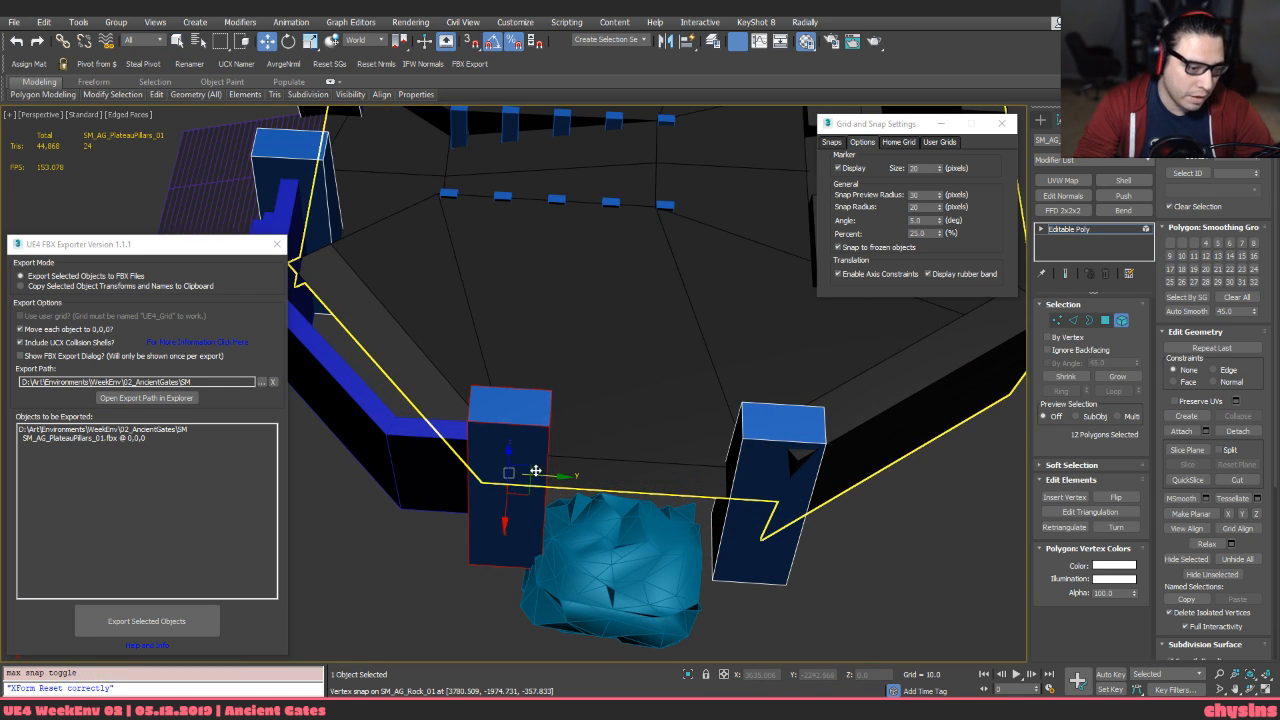
scroll(566, 448, "up", 2)
key("F3")
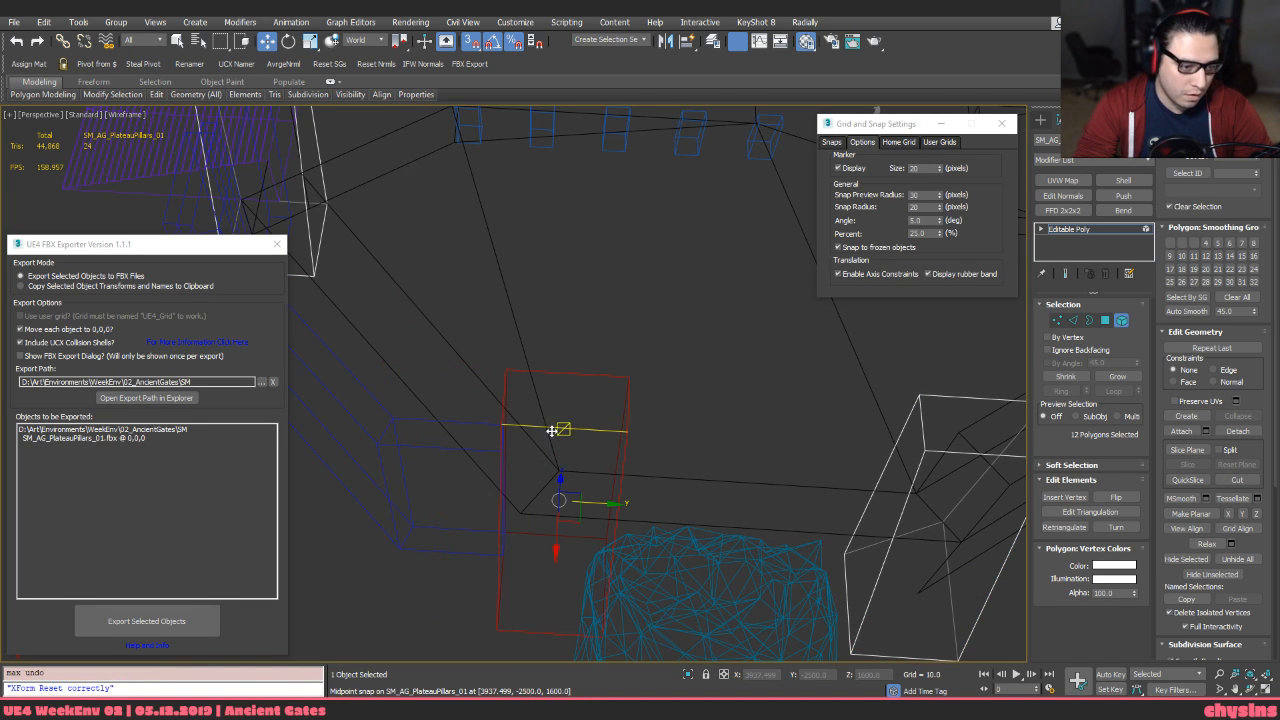
key("ctrl+1")
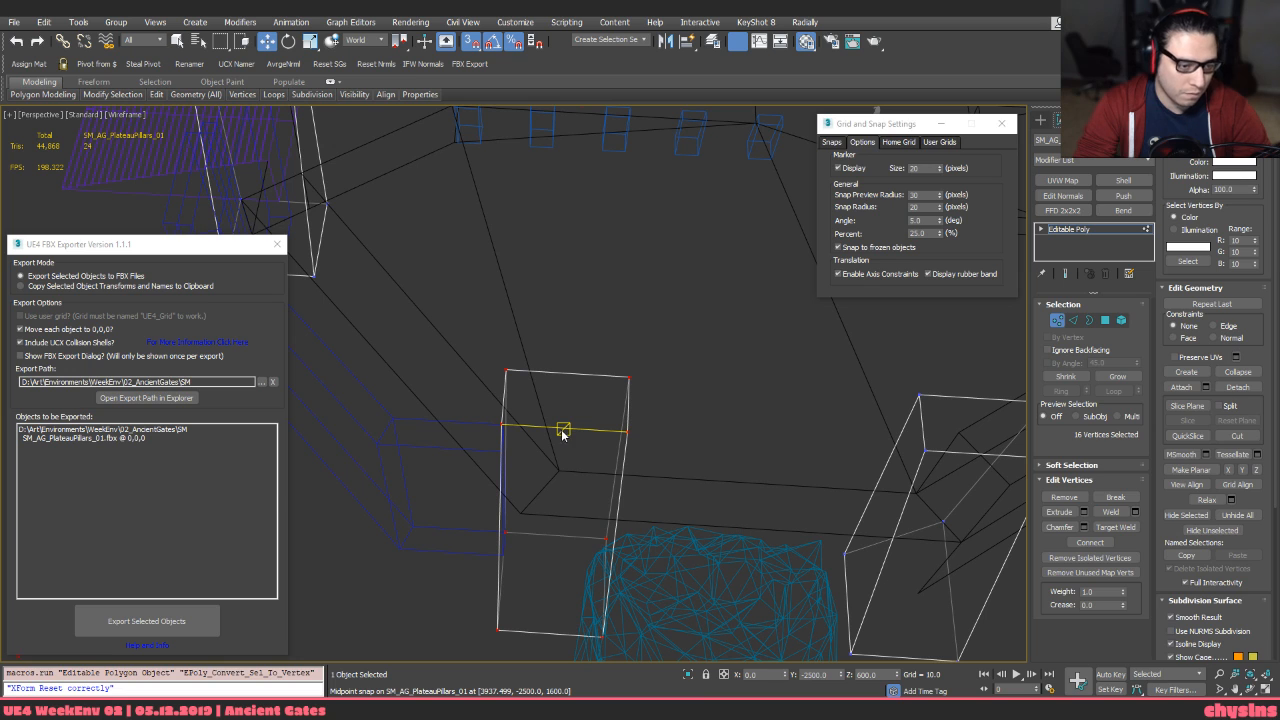
key("2")
left_click(565, 430)
key("alt+r")
scroll(573, 415, "down", 6)
middle_click_drag(576, 410, 576, 487)
scroll(578, 358, "up", 3)
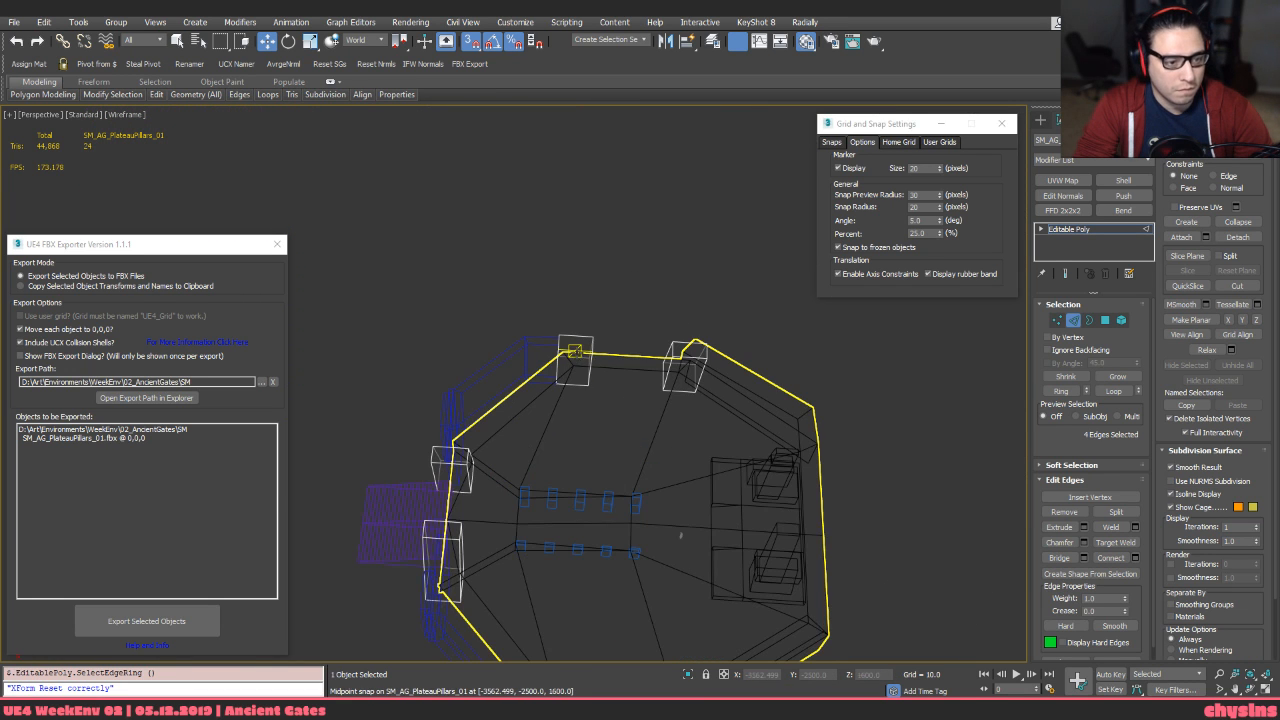
middle_click_drag(576, 369, 553, 298, "alt")
Convert the selection to all vertices of both pillars, move them -375 units in Y to centre them on the wall ends, and leave vertex editing
key("ctrl+1")
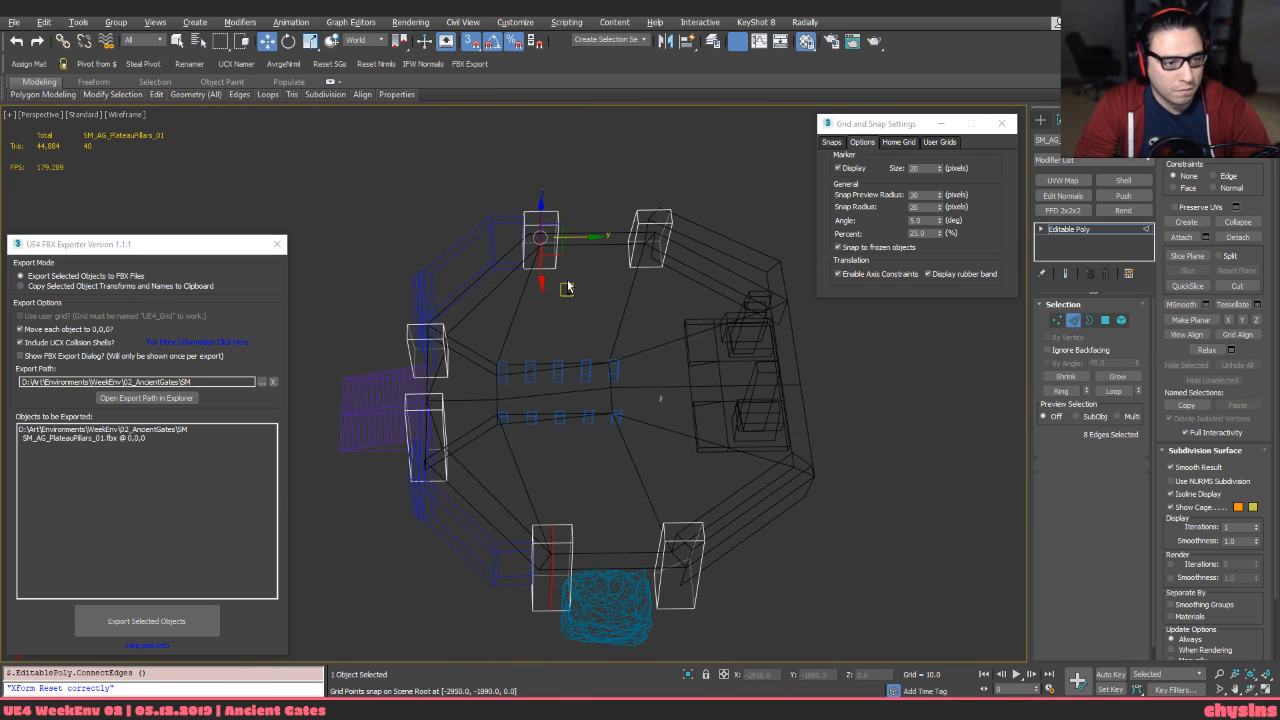
scroll(586, 590, "up", 2)
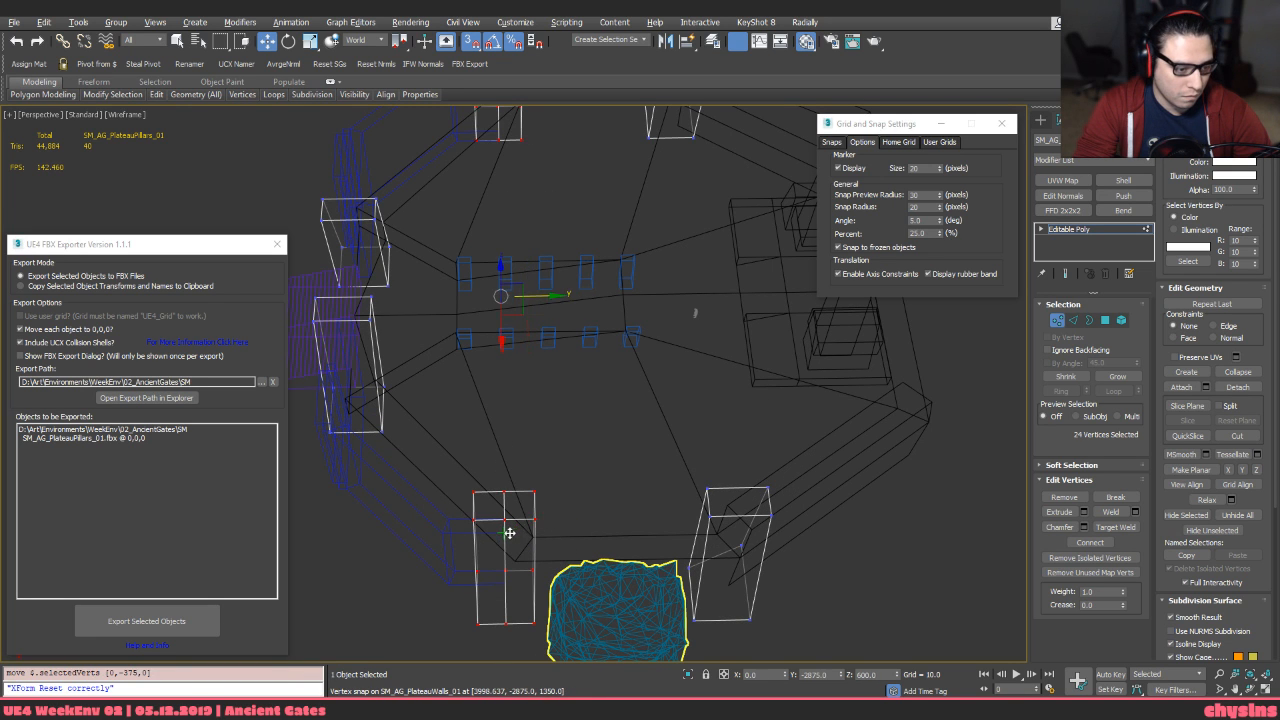
mouse_move(537, 520)
middle_mouse_down("alt")
mouse_move(610, 460)
mouse_move(598, 436)
mouse_move(598, 499)
mouse_move(645, 451)
mouse_move(602, 457)
mouse_move(609, 446)
mouse_move(592, 430)
middle_mouse_up("alt")
key("F3")
key("F3")
key("F3")
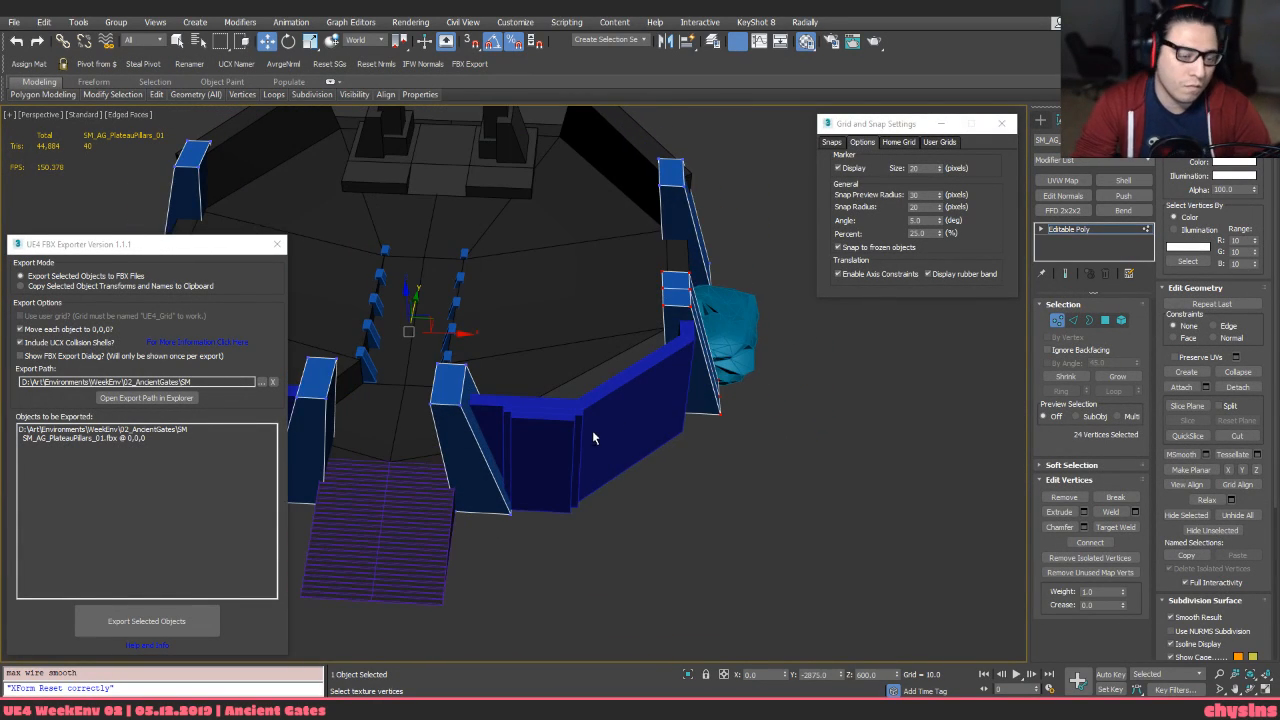
key("F3")
scroll(673, 440, "up", 5)
middle_click_drag(673, 440, 655, 489, "alt")
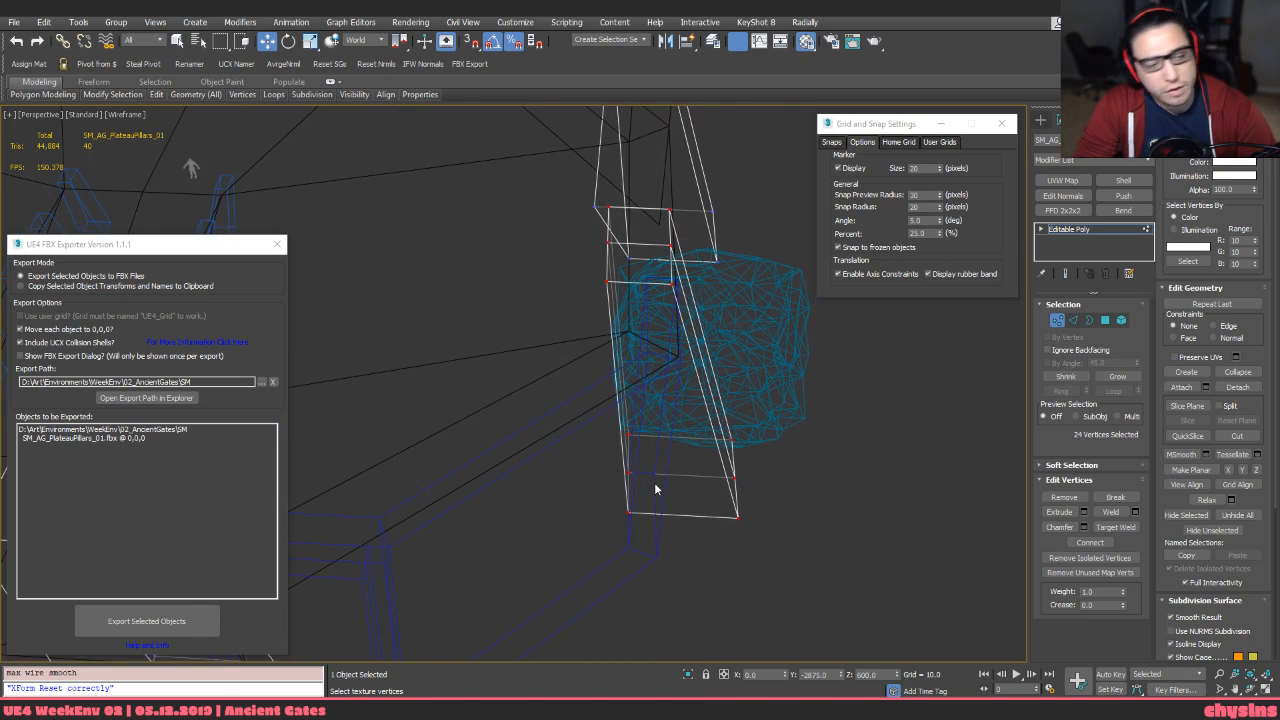
key("F3")
scroll(596, 434, "down", 5)
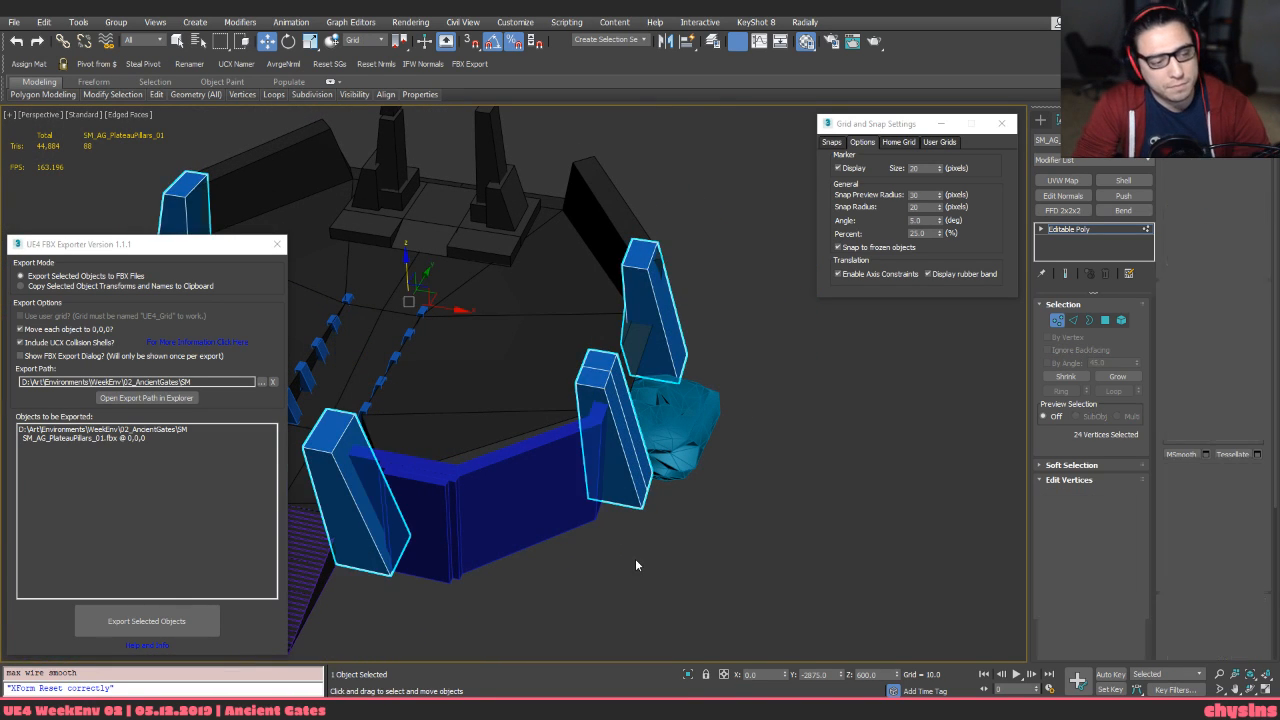
key("1")
left_click(636, 560)
Select the plateau walls together with the plateau pillars and export both as FBX files
left_click(586, 487)
left_click(616, 448, "ctrl")
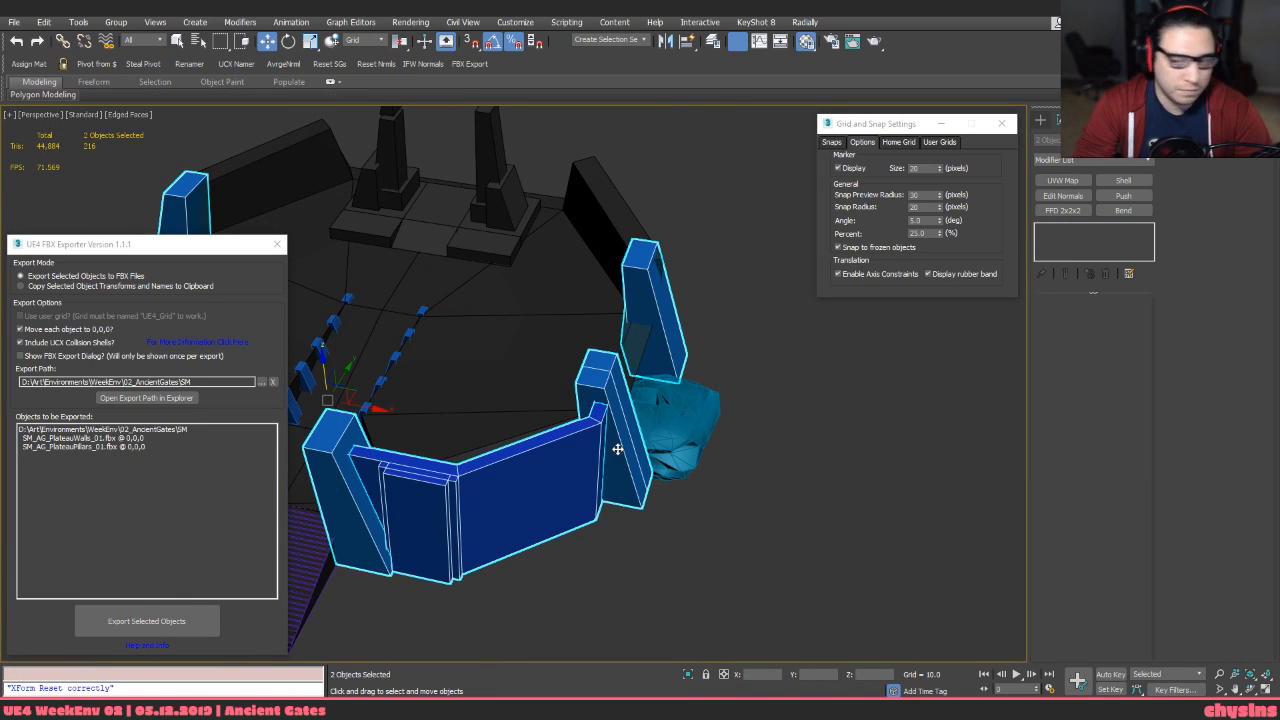
middle_click_drag(574, 494, 644, 461)
left_click(212, 622)
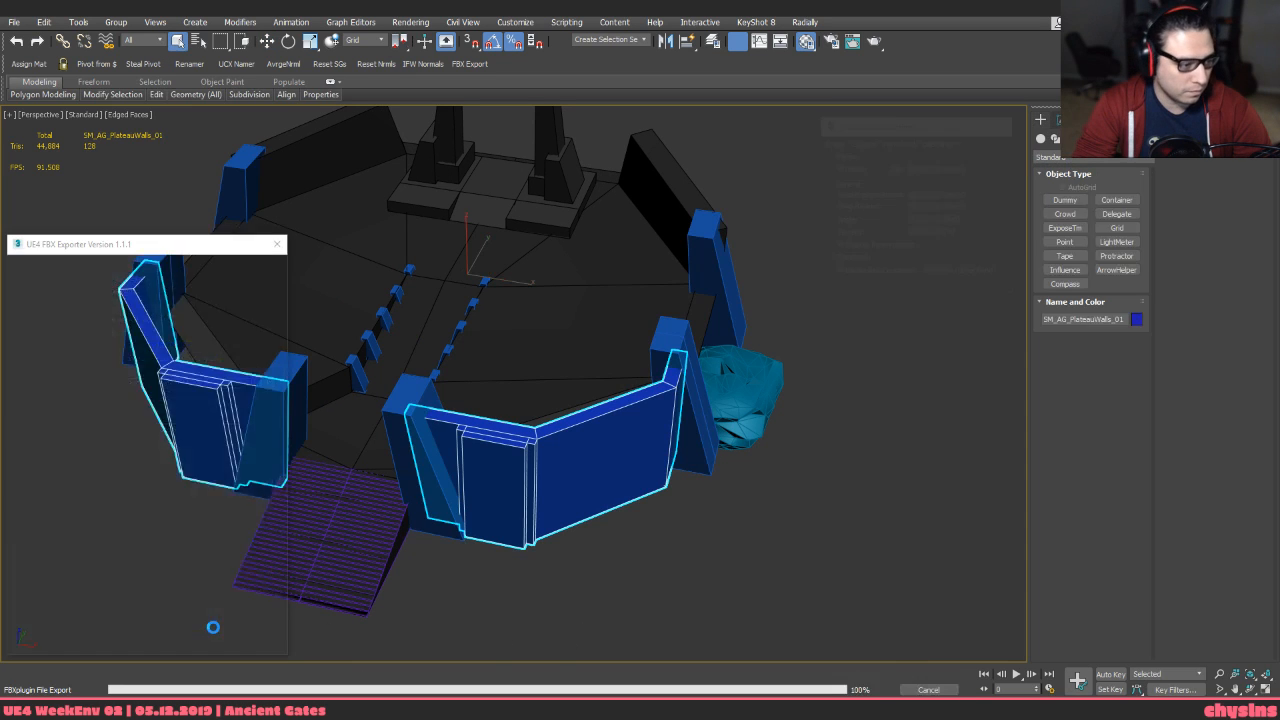
Switch to Unreal Editor, select the walls and pillars in the level and reimport both of their static meshes
key("alt+Tab")
left_click(658, 397)
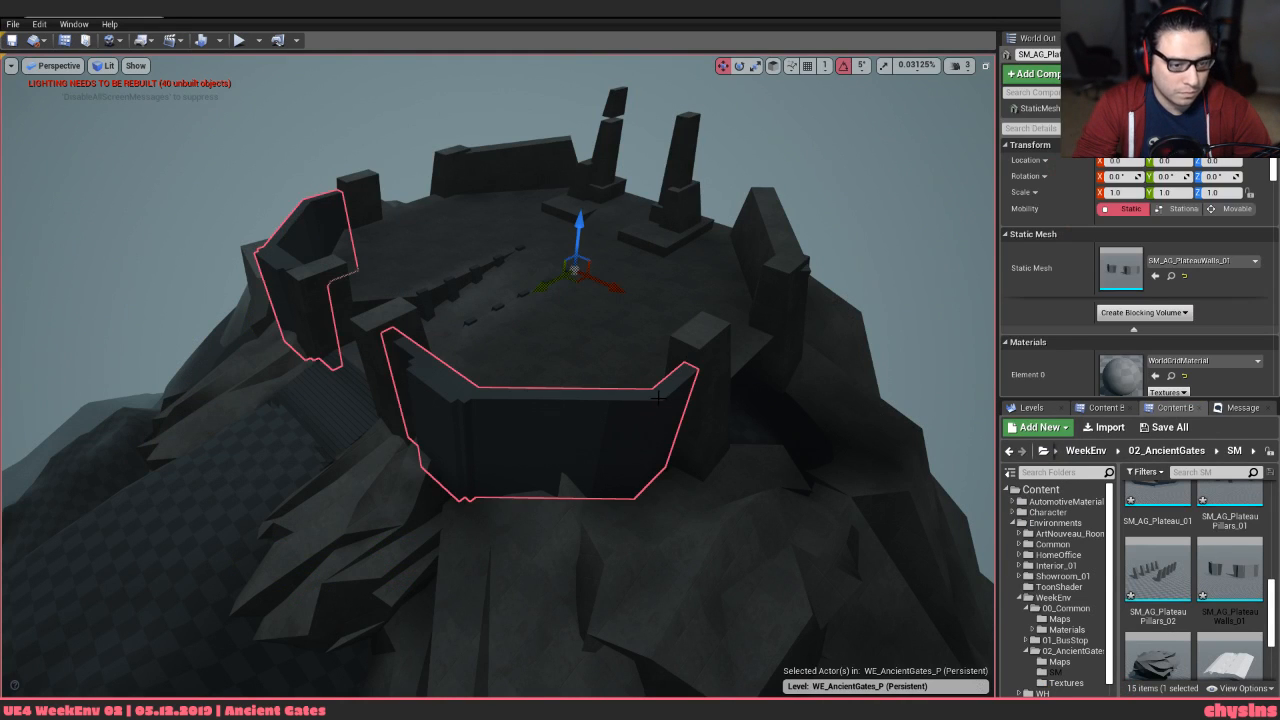
left_click(712, 355, "ctrl")
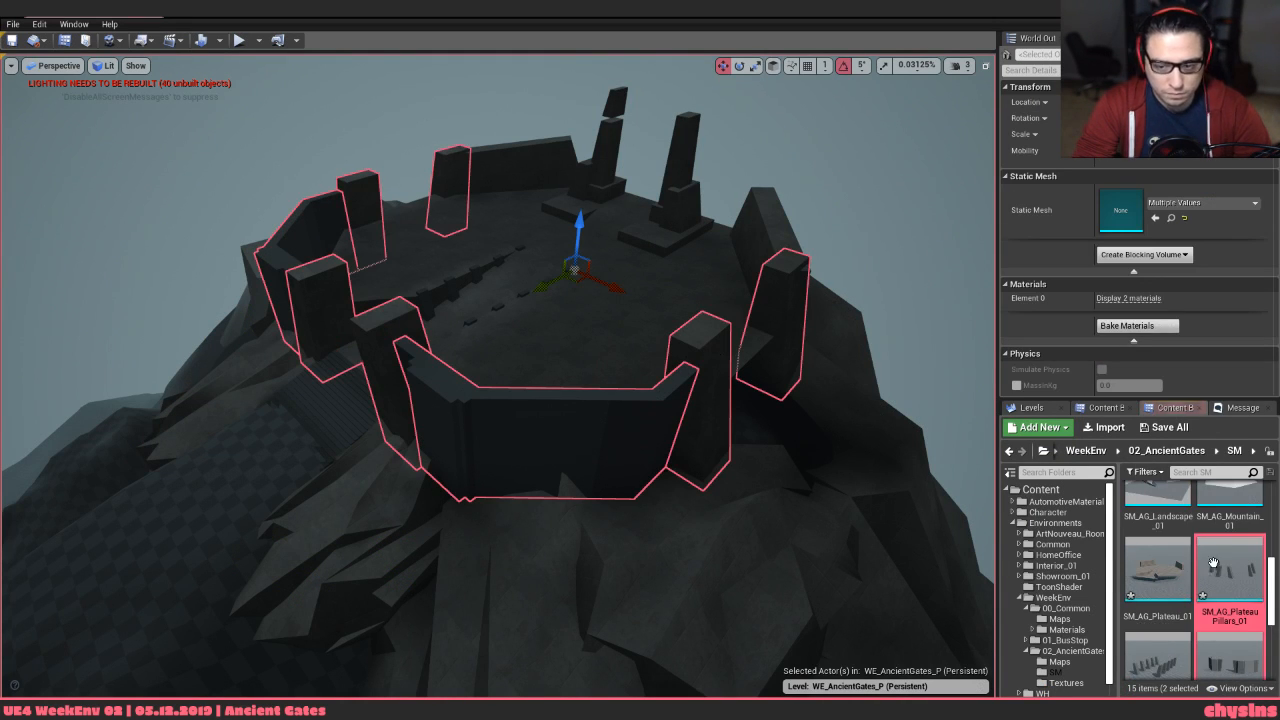
right_click(1213, 563)
left_click(1186, 235)
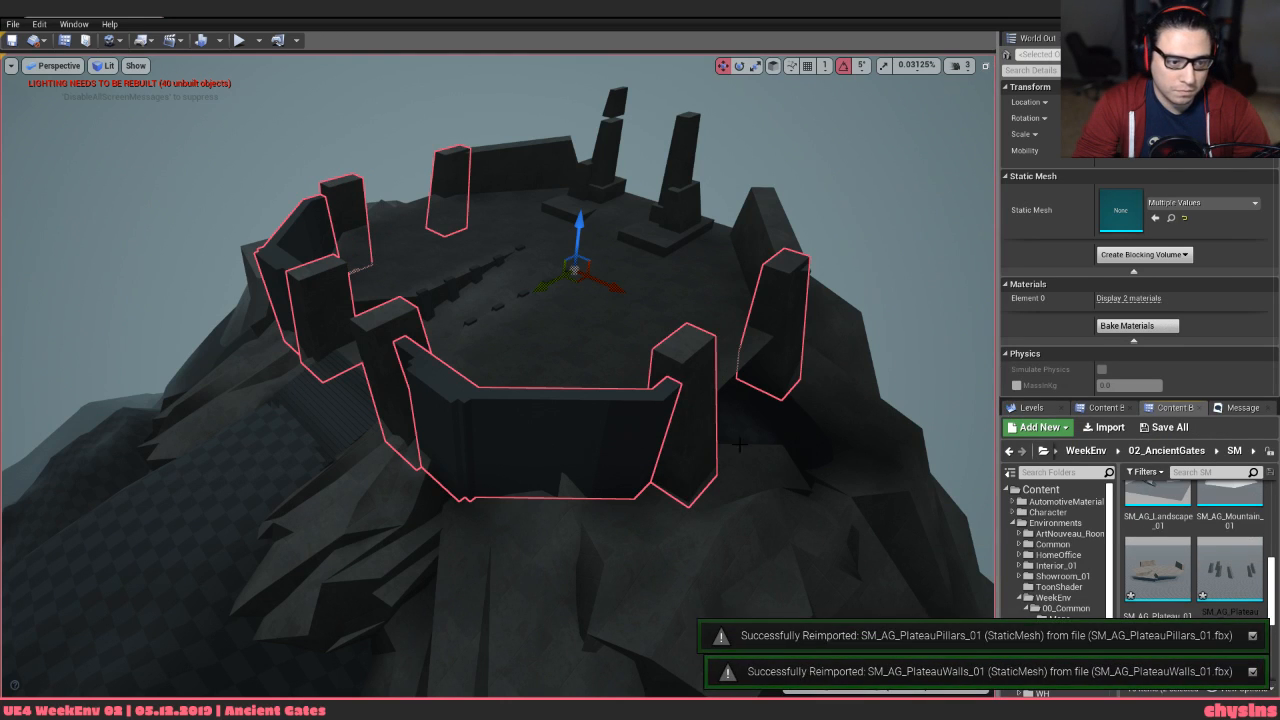
Fly around the plateau in the level to examine the reimported walls and pillars from several viewpoints
left_click(600, 480)
right_click_drag(600, 480, 594, 540)
key("Escape")
key("w")
key("d")
key("w")
key("a")
key("d")
key("e")
key("d")
key("w")
key("w")
key("d")
key("e")
key("w")
key("s")
key("a")
key("a")
key("s")
key("w")
key("w")
key("d")
key("a")
key("q")
key("d")
key("d")
key("e")
key("e")
key("w")
key("q")
Switch to 3ds Max and select both pillars beside the rock as elements of the plateau pillars mesh
key("alt+Tab")
middle_click_drag(663, 484, 665, 397, "alt")
key("5")
left_click(655, 372)
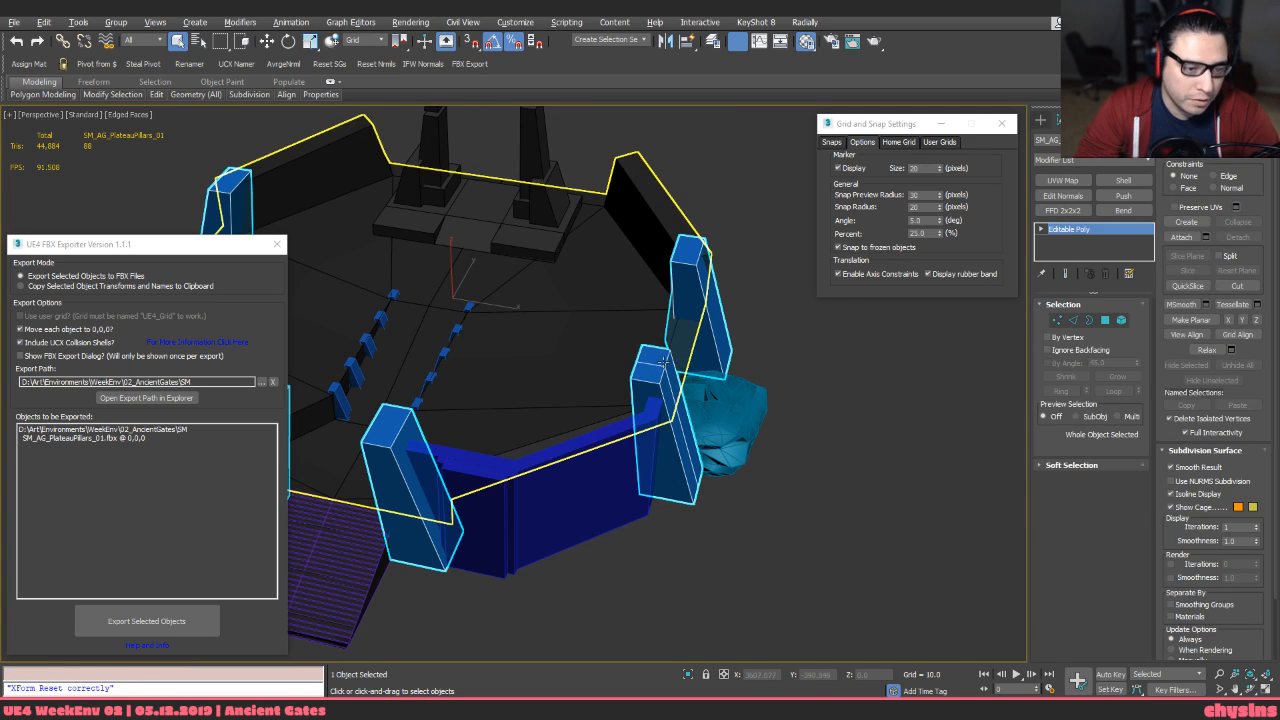
key("5")
left_click(661, 376)
key("w")
key("z")
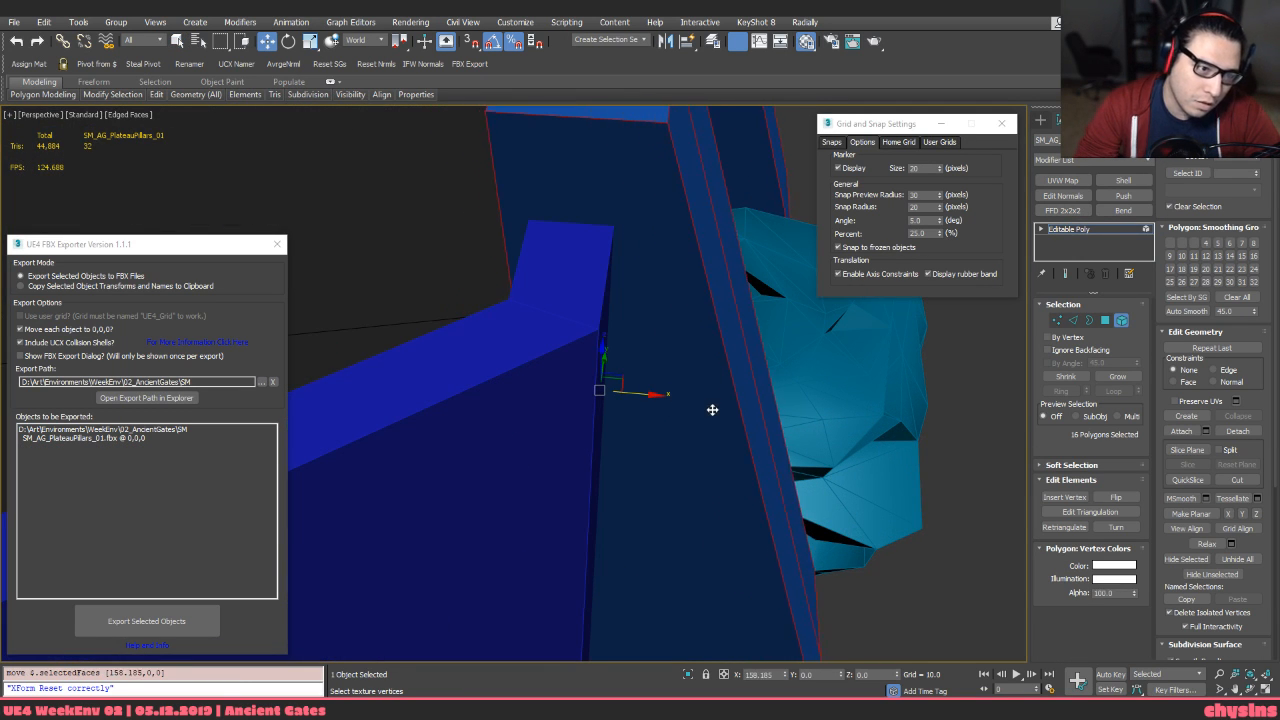
Connect the ring edges across both selected pillars to add a lengthwise centre edge loop to each
middle_click_drag(709, 410, 674, 394, "alt")
key("2")
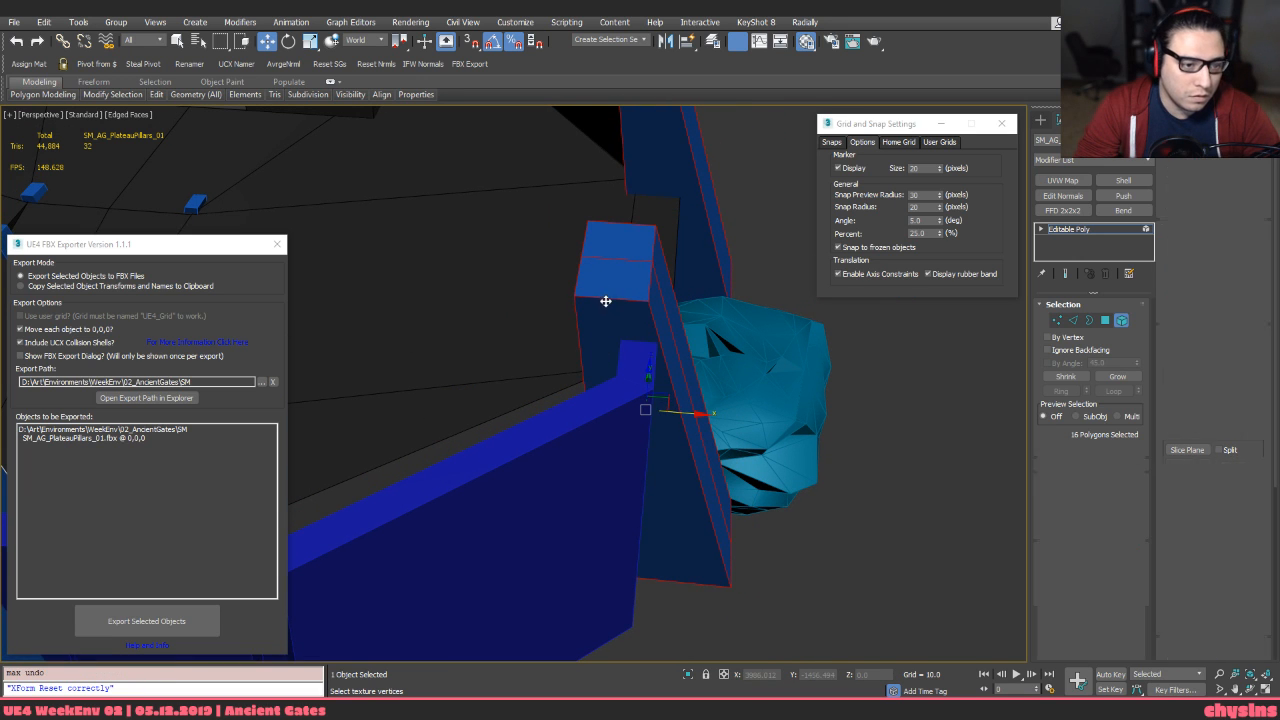
key("ctrl+shift+e")
middle_click_drag(621, 301, 627, 461)
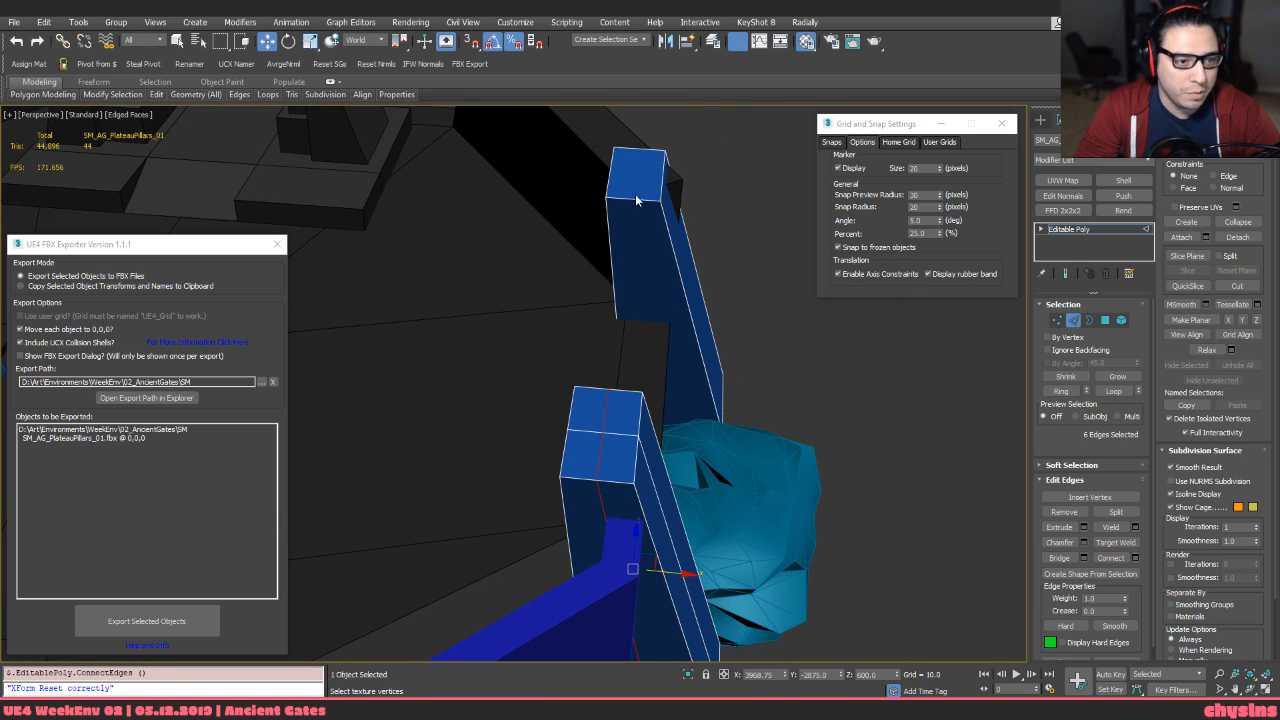
Move the far pillar's inner bottom corner vertex 312.5 units in X, snapping it into line with the adjacent bottom corner
key("1")
key("F3")
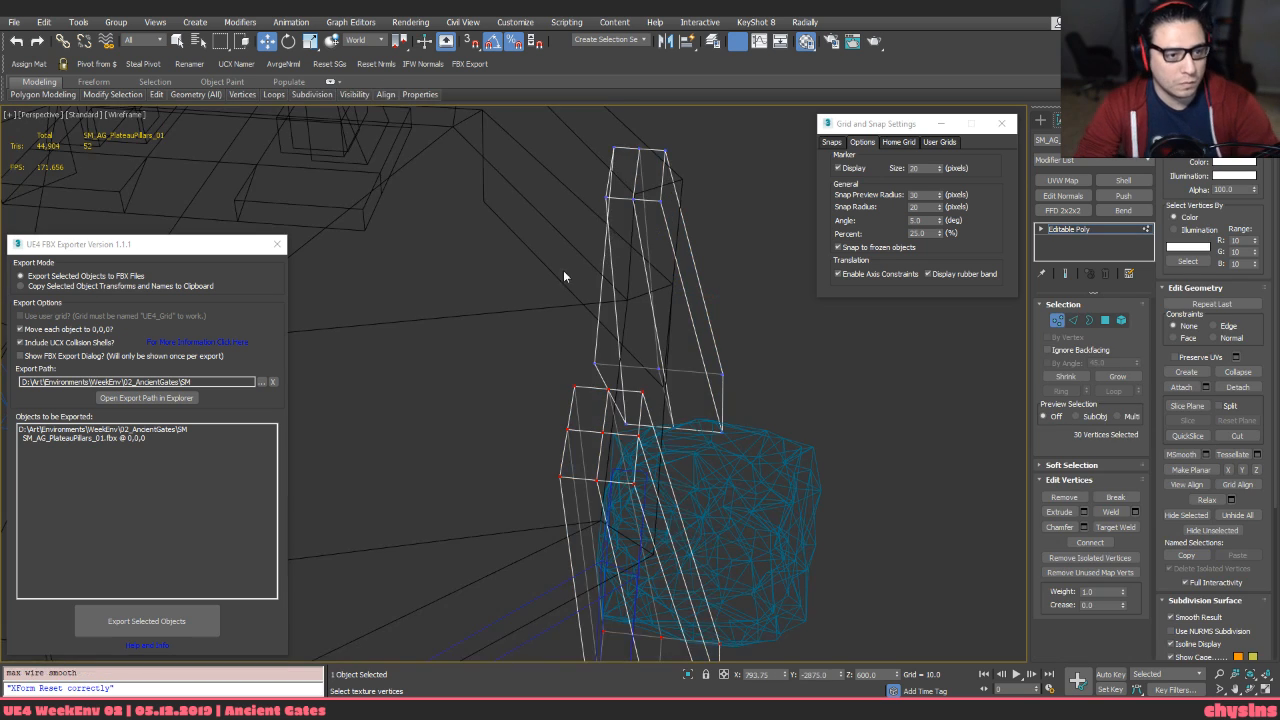
middle_click_drag(563, 270, 491, 238, "alt")
key("F3")
key("F3")
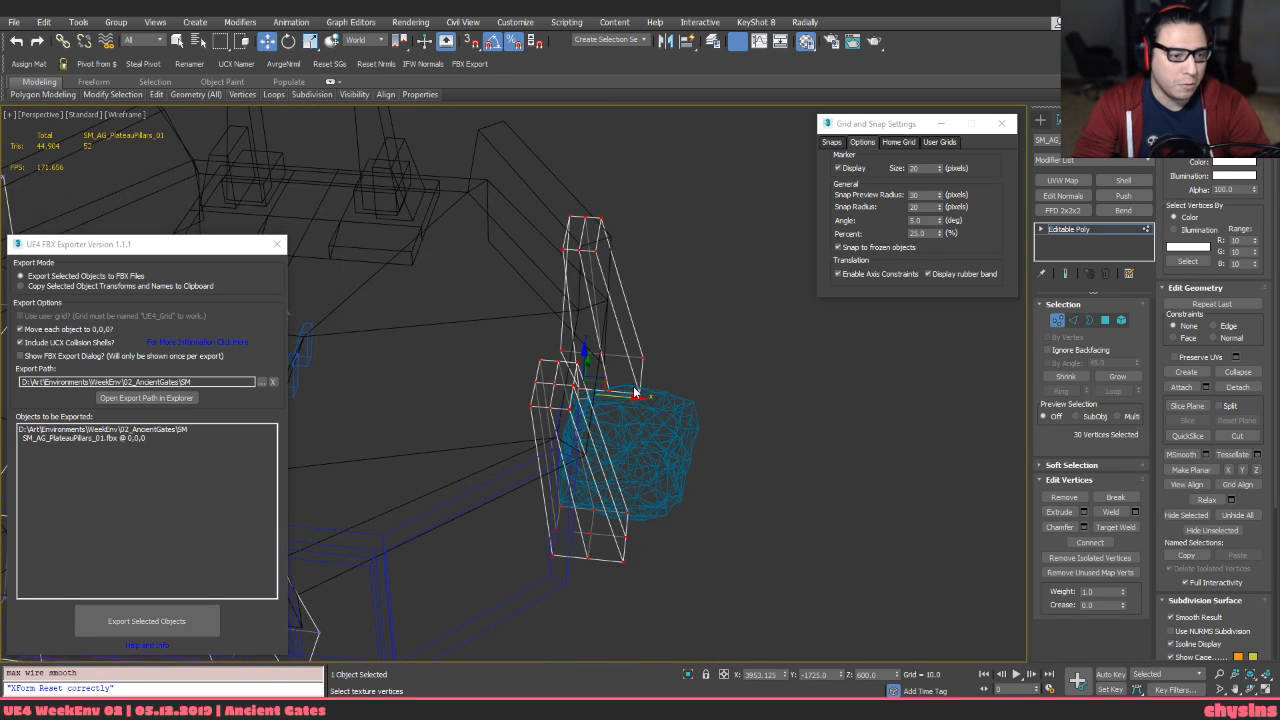
middle_click_drag(623, 389, 644, 428, "alt")
scroll(546, 292, "up", 5)
left_click(504, 302)
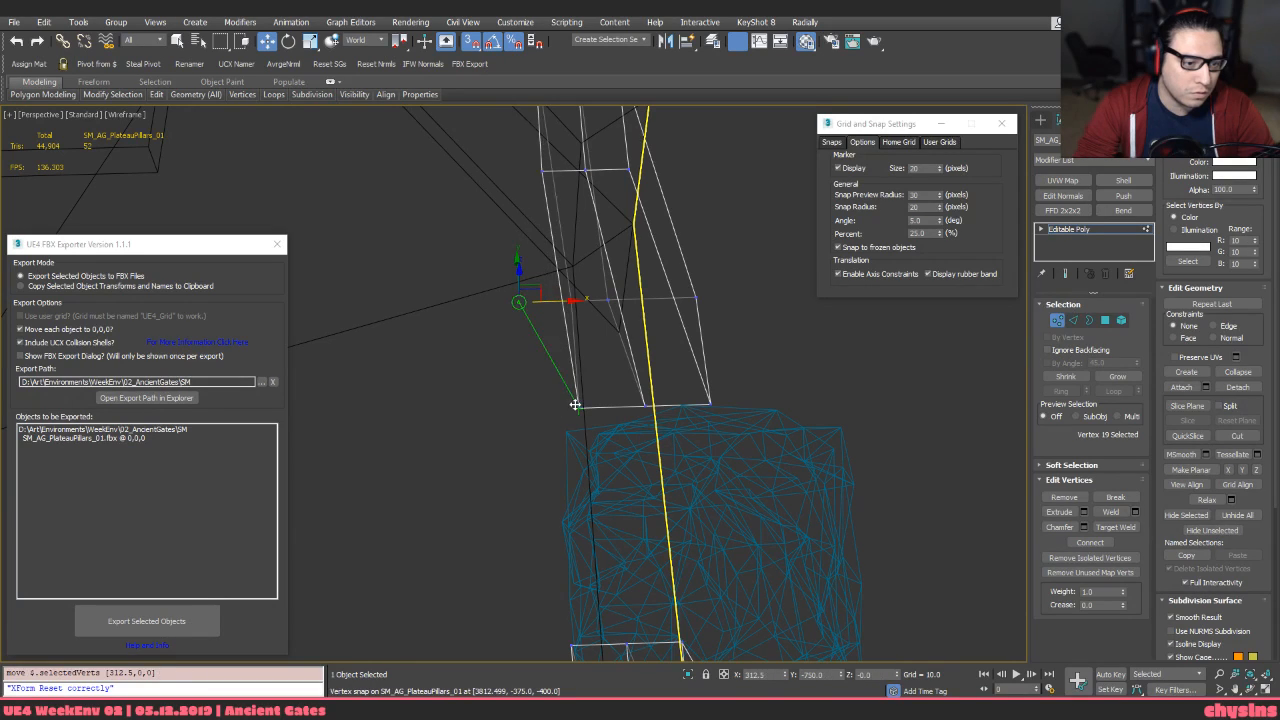
left_click_drag(575, 405, 575, 404)
Move the far pillar's bottom middle vertex 156.25 units in X to recentre it between the two corners
scroll(575, 400, "down", 4)
mouse_move(574, 392)
middle_mouse_down("alt")
mouse_move(574, 373)
mouse_move(563, 416)
mouse_move(335, 376)
mouse_move(560, 392)
middle_mouse_up("alt")
scroll(549, 350, "up", 6)
left_click(656, 335)
middle_click_drag(683, 330, 609, 467)
scroll(553, 348, "up", 4)
left_click_drag(548, 462, 553, 325)
scroll(553, 325, "down", 5)
middle_click_drag(548, 363, 617, 503, "alt")
middle_click_drag(600, 450, 784, 387, "alt")
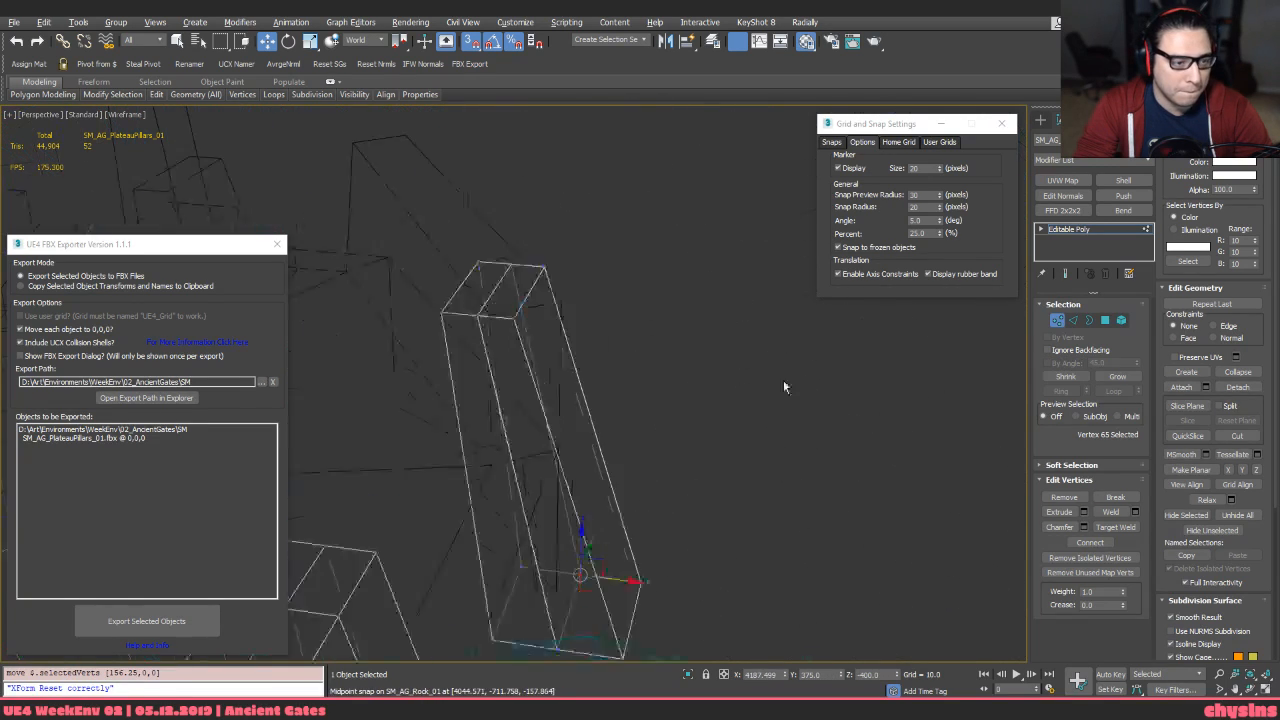
Select all vertices of the two pillars beside the rock
scroll(785, 387, "down", 4)
middle_click_drag(727, 352, 700, 352, "alt")
scroll(700, 352, "down", 3)
left_click_drag(573, 252, 957, 620)
middle_click_drag(945, 608, 800, 537, "alt")
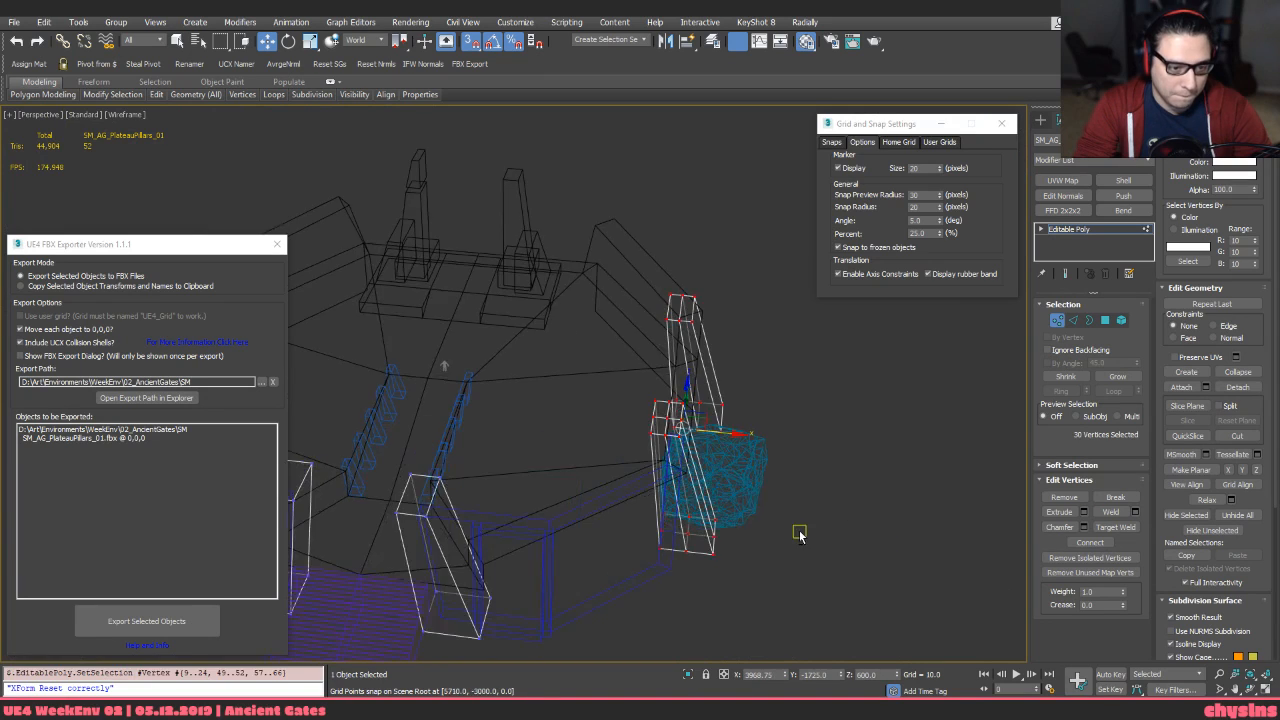
Try to snap both pillars outward along X by half a pillar width
key("F3")
scroll(698, 390, "up", 6)
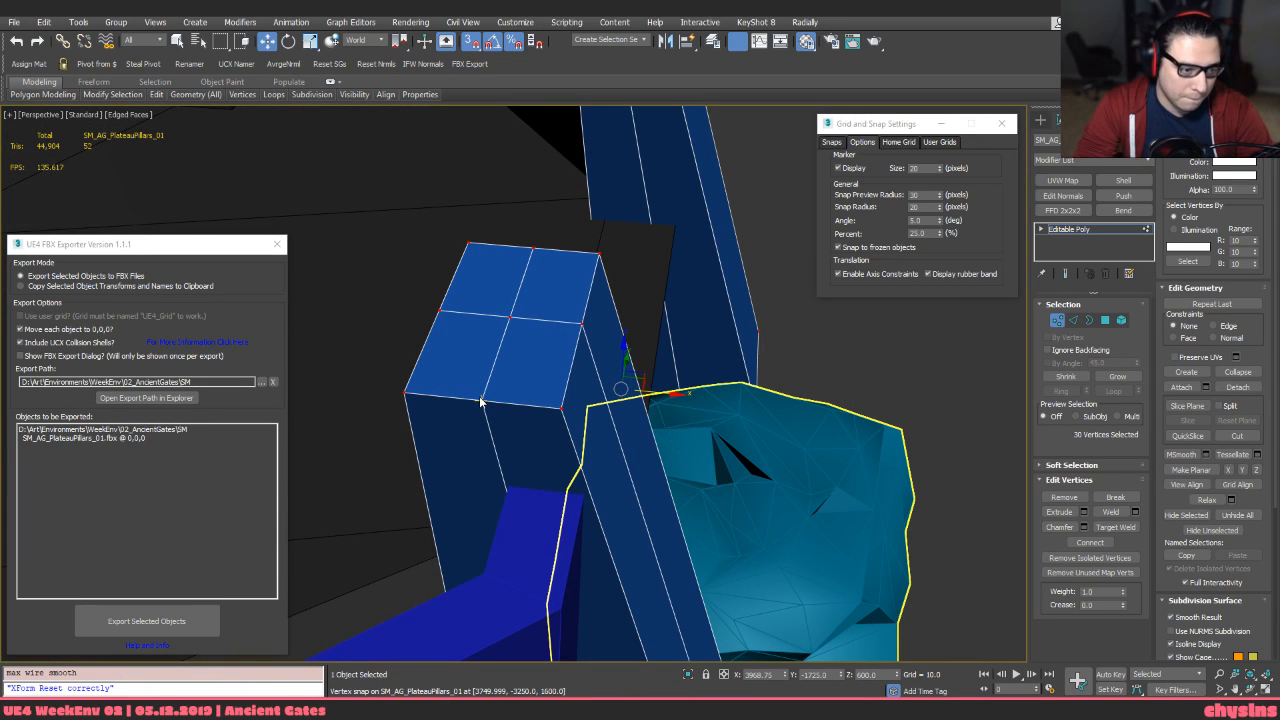
key("F3")
left_click_drag(494, 410, 565, 402)
key("F3")
scroll(586, 455, "down", 3)
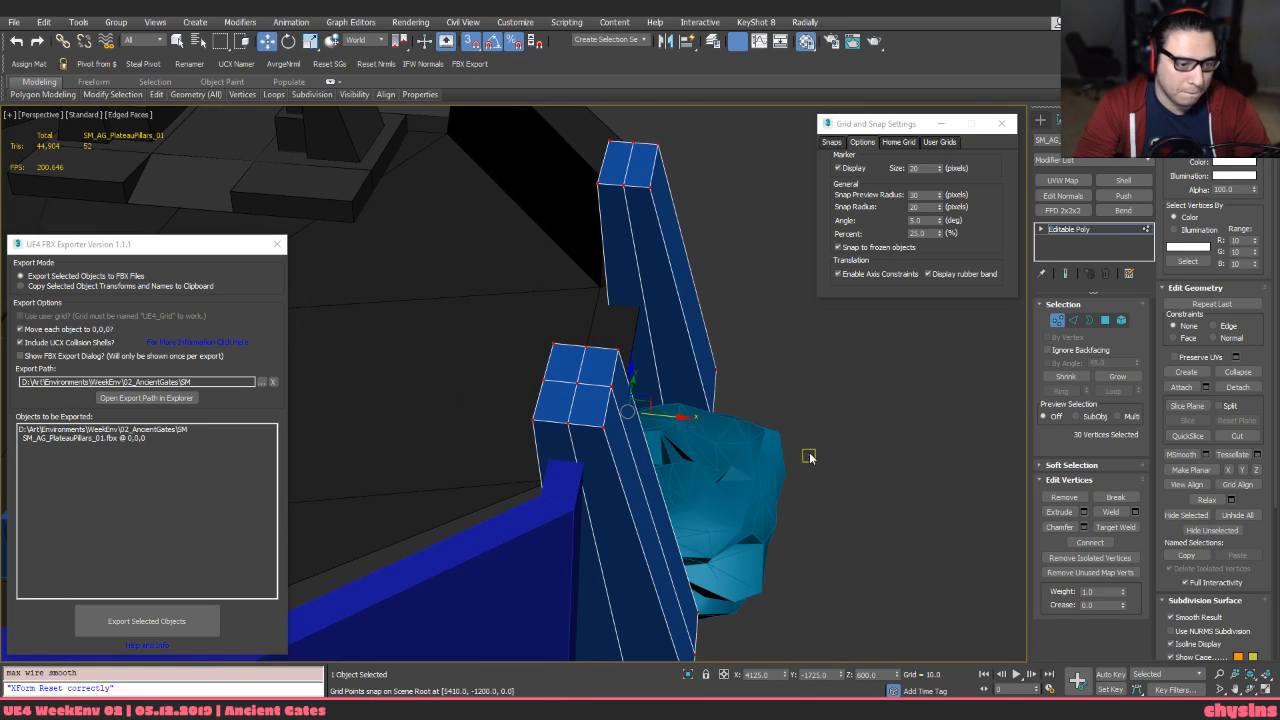
middle_click_drag(809, 457, 698, 412, "alt")
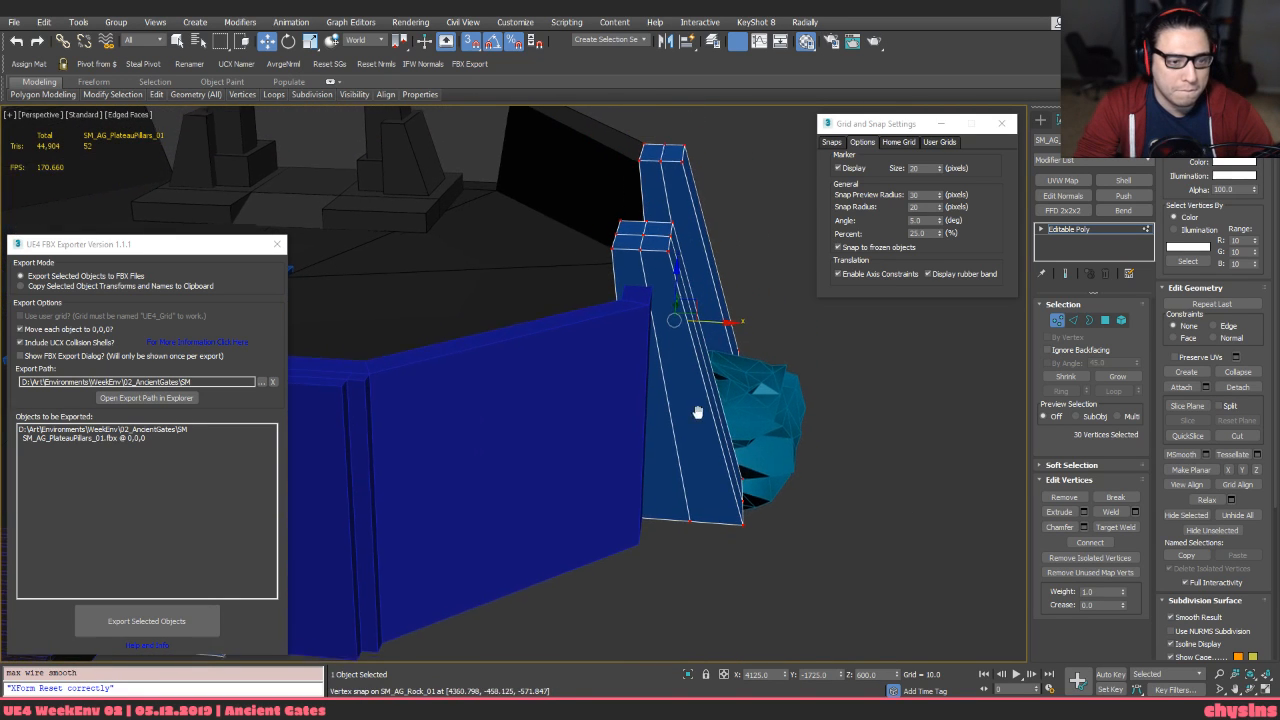
key("ctrl+z")
Move both pillars outward along X, snap them to the midpoint of the wall end, and leave vertex editing
scroll(710, 341, "up", 2)
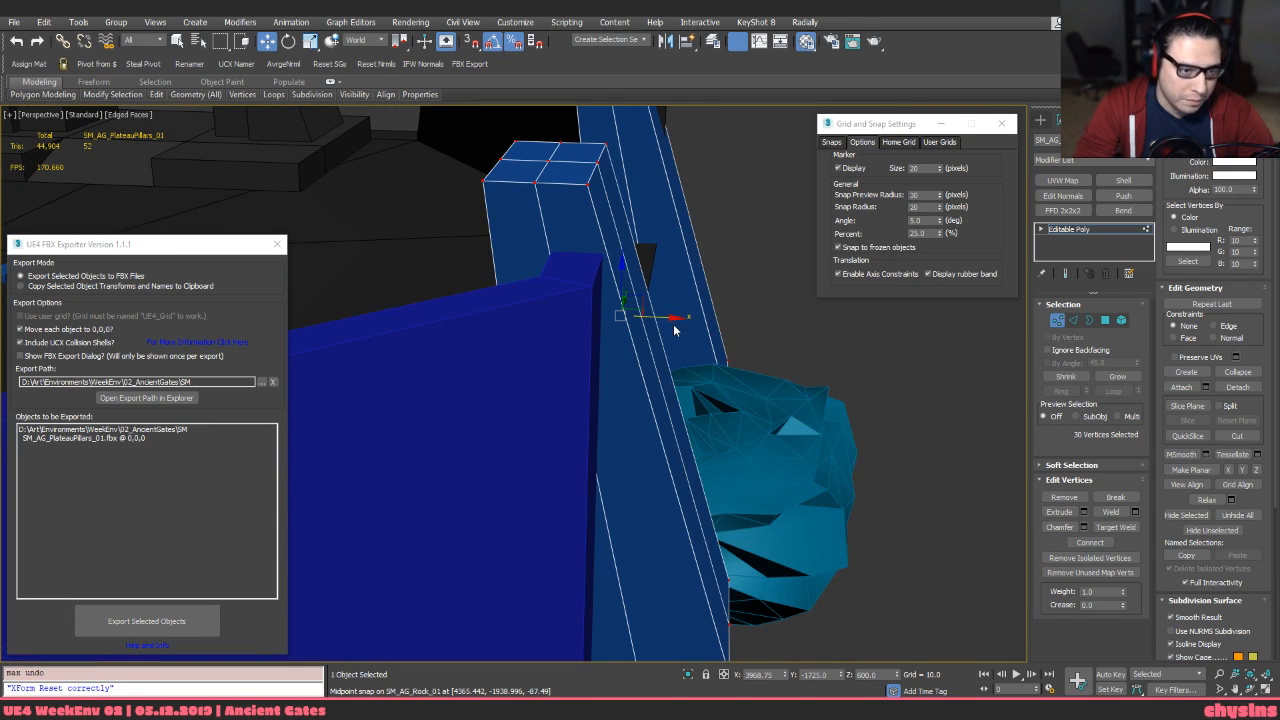
left_click_drag(668, 318, 684, 326)
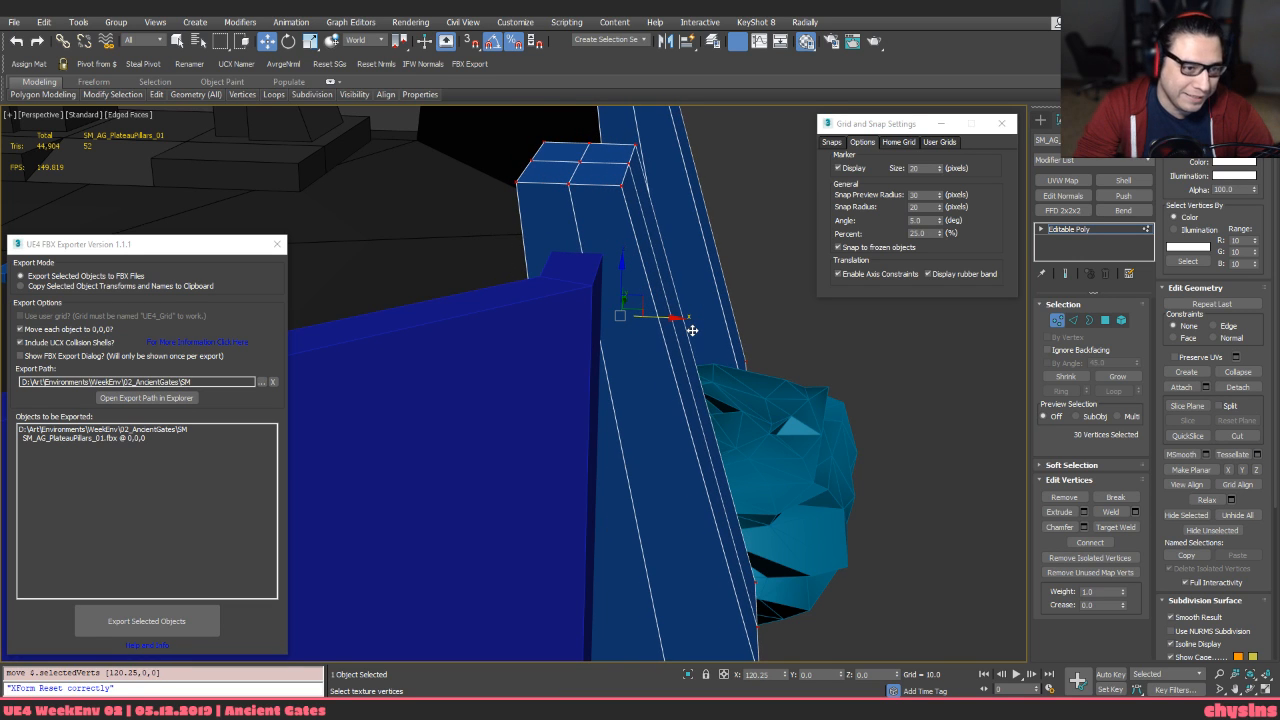
scroll(682, 350, "down", 2)
middle_click_drag(682, 350, 637, 429, "alt")
key("F3")
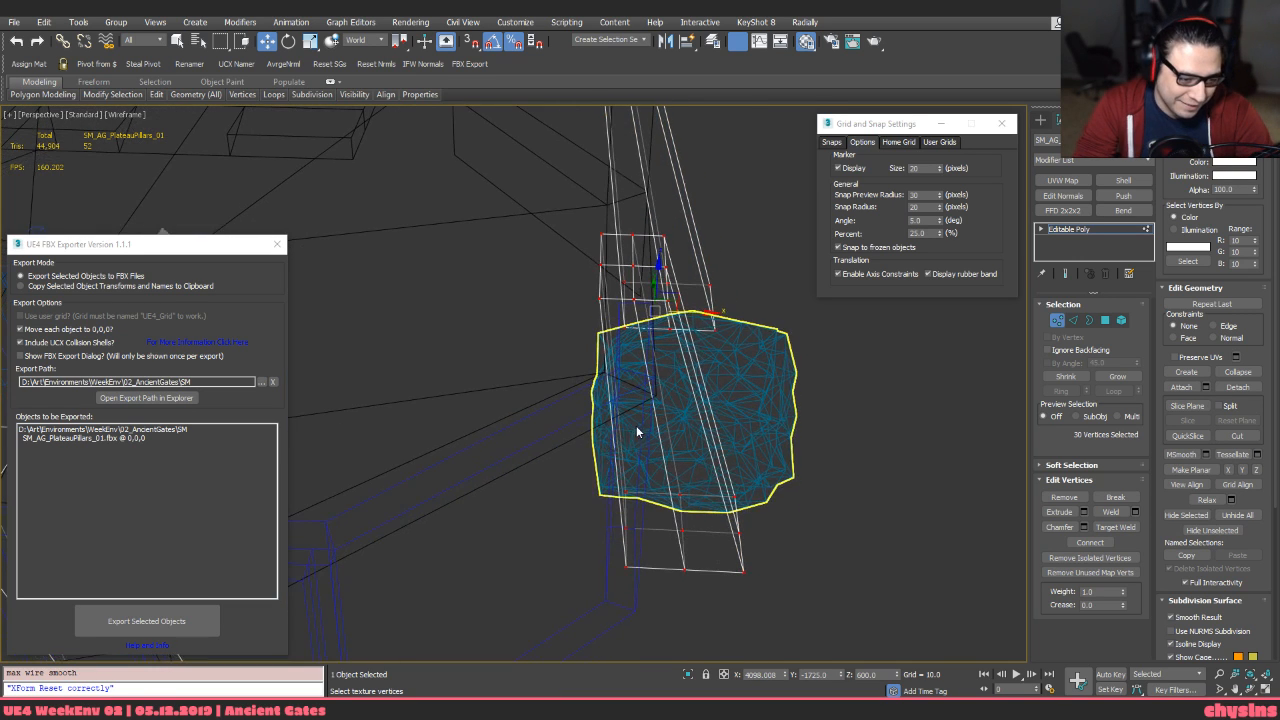
scroll(626, 526, "up", 6)
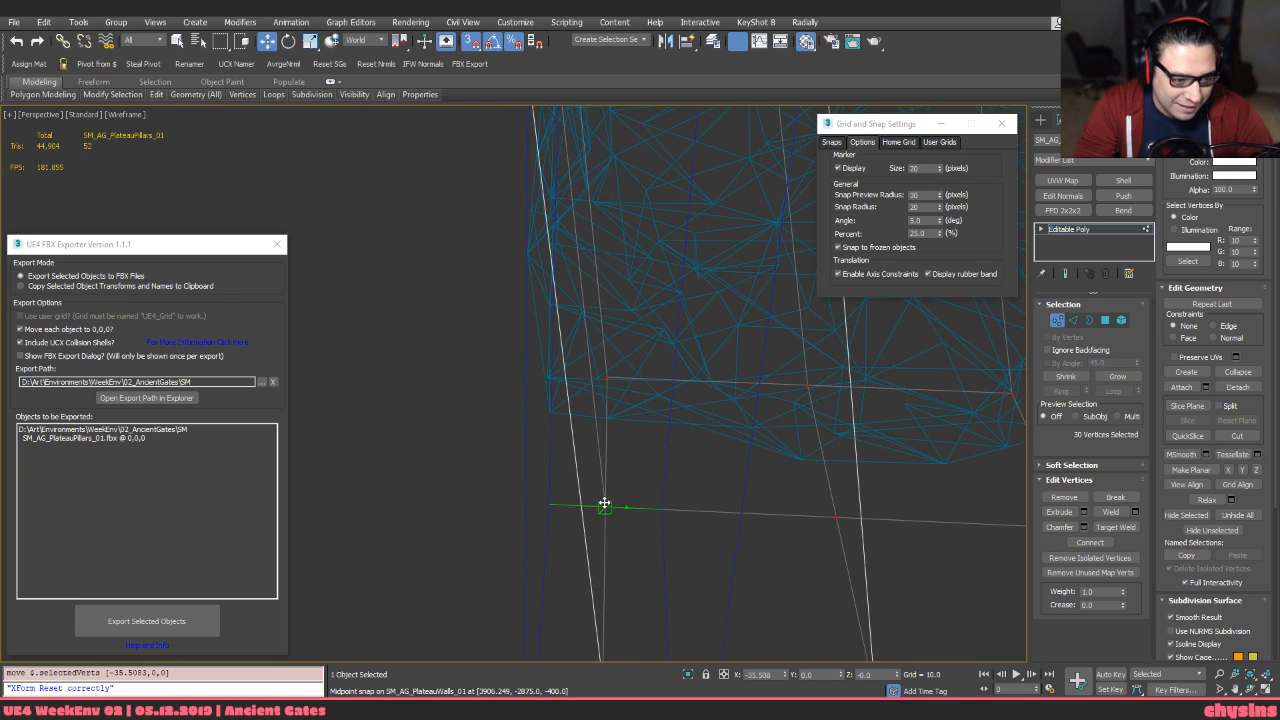
key("F3")
scroll(600, 510, "down", 8)
key("1")
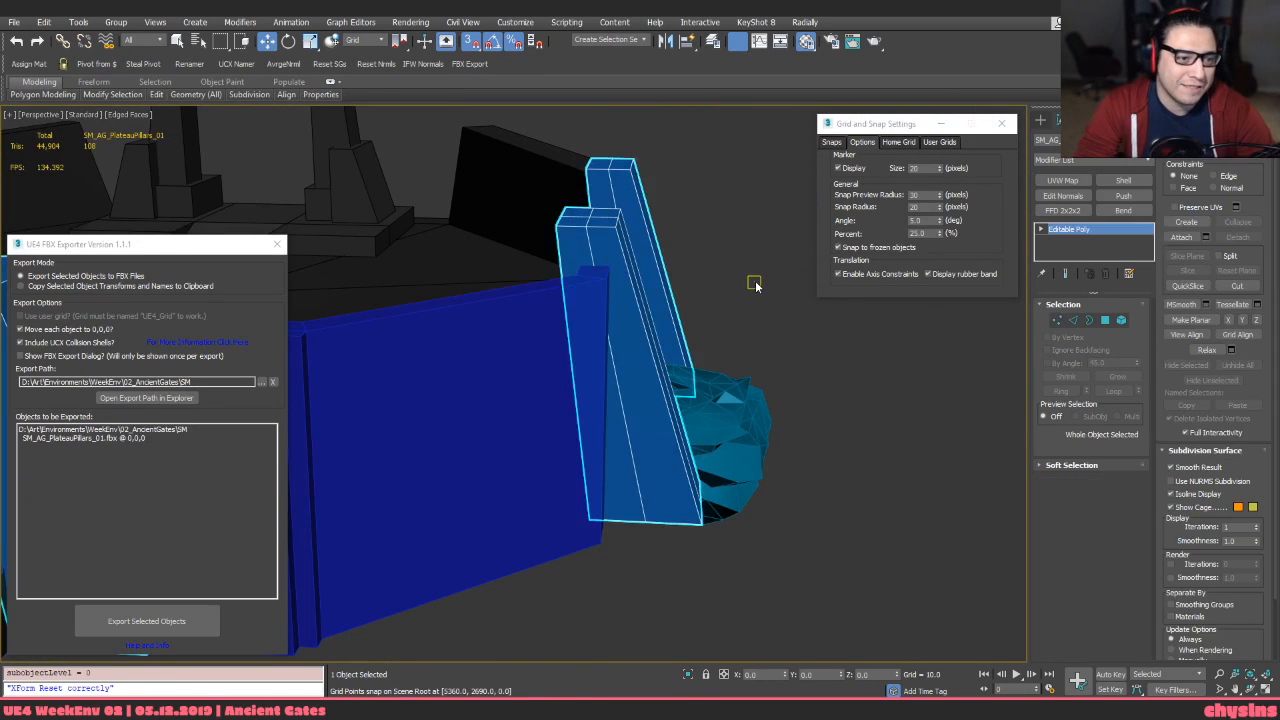
left_click(755, 285)
middle_click_drag(705, 315, 734, 313)
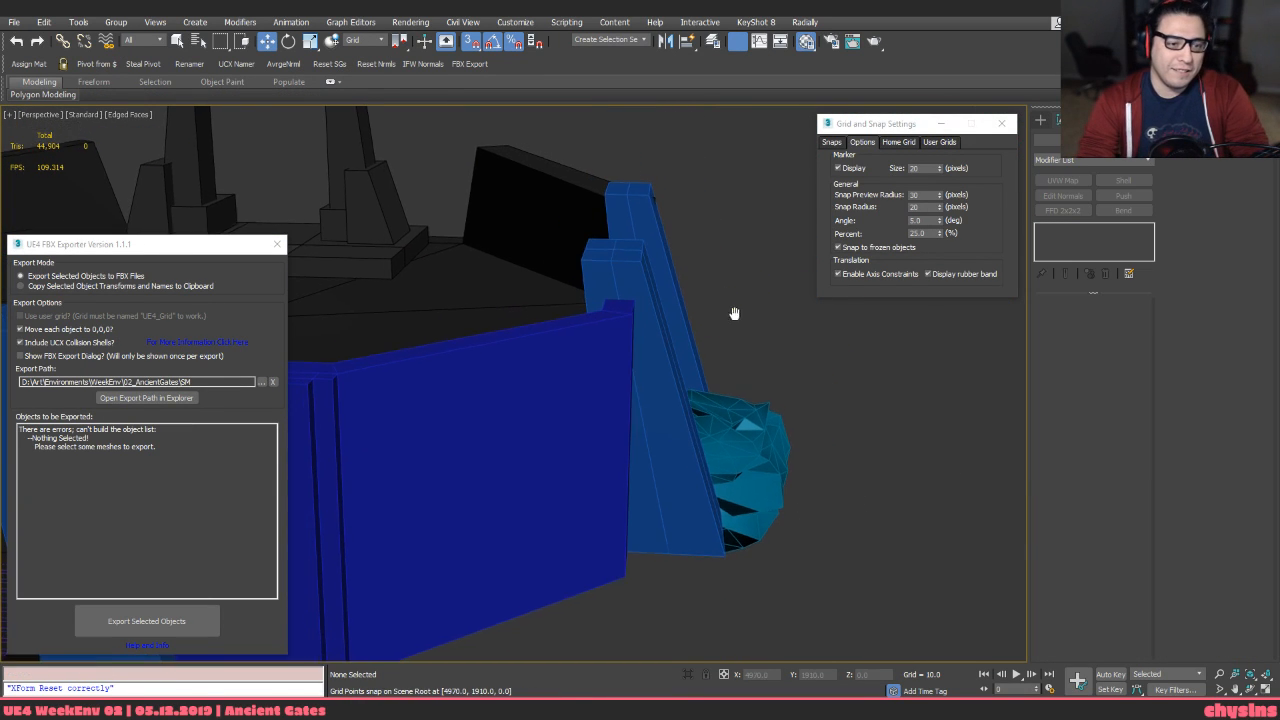
Switch to the music player, pause the current track and browse the albums on the Disasterpeace artist page
key("alt+Tab")
key("alt+Tab")
key("alt+Tab")
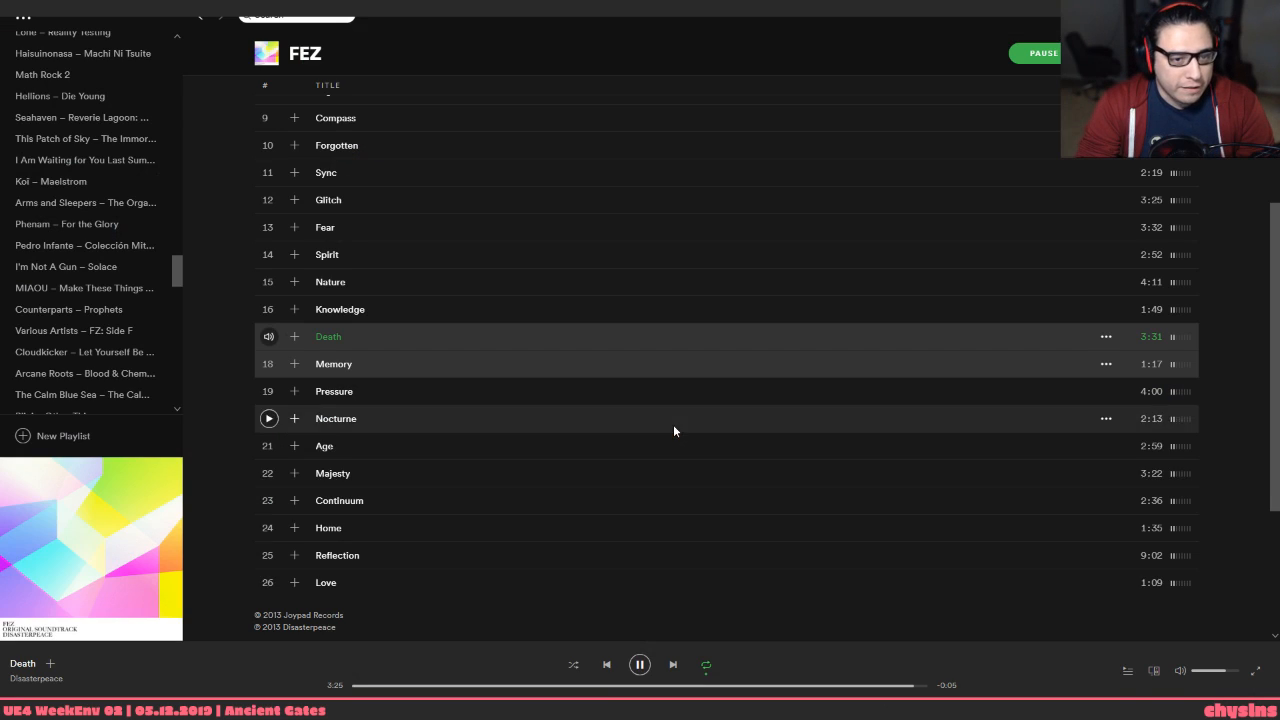
left_click(641, 665)
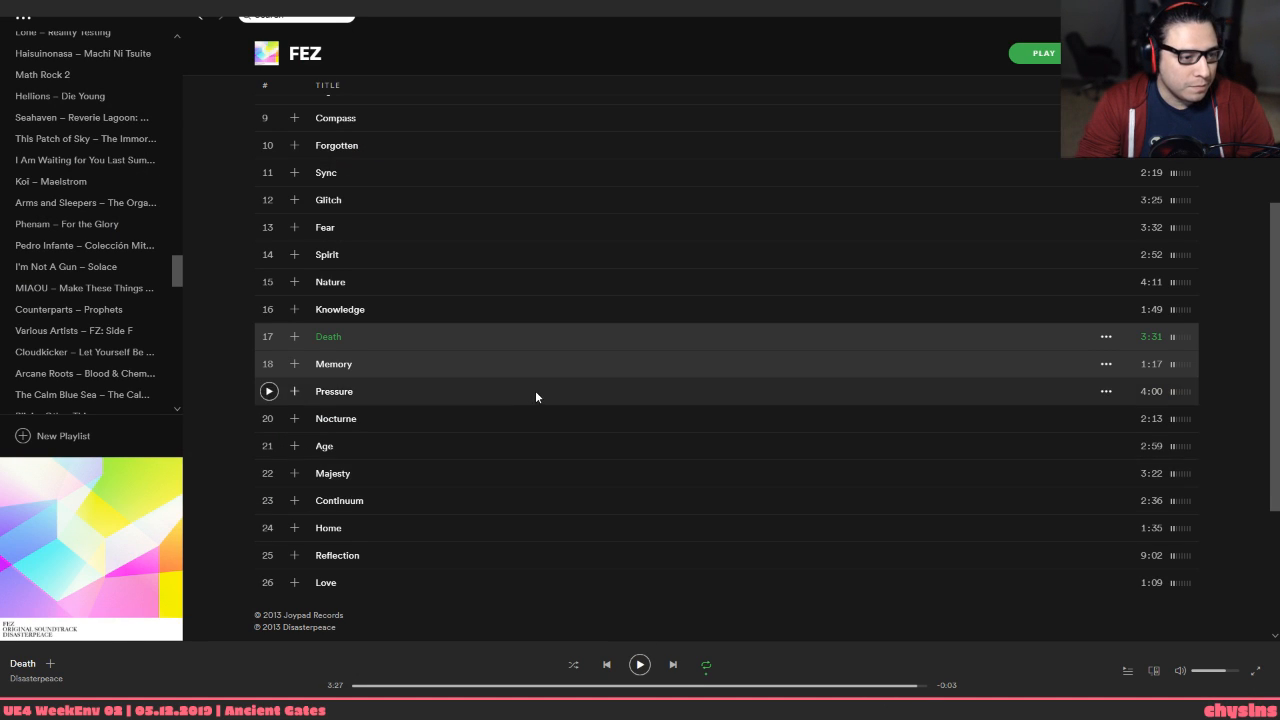
scroll(530, 392, "up", 4)
left_click(461, 137)
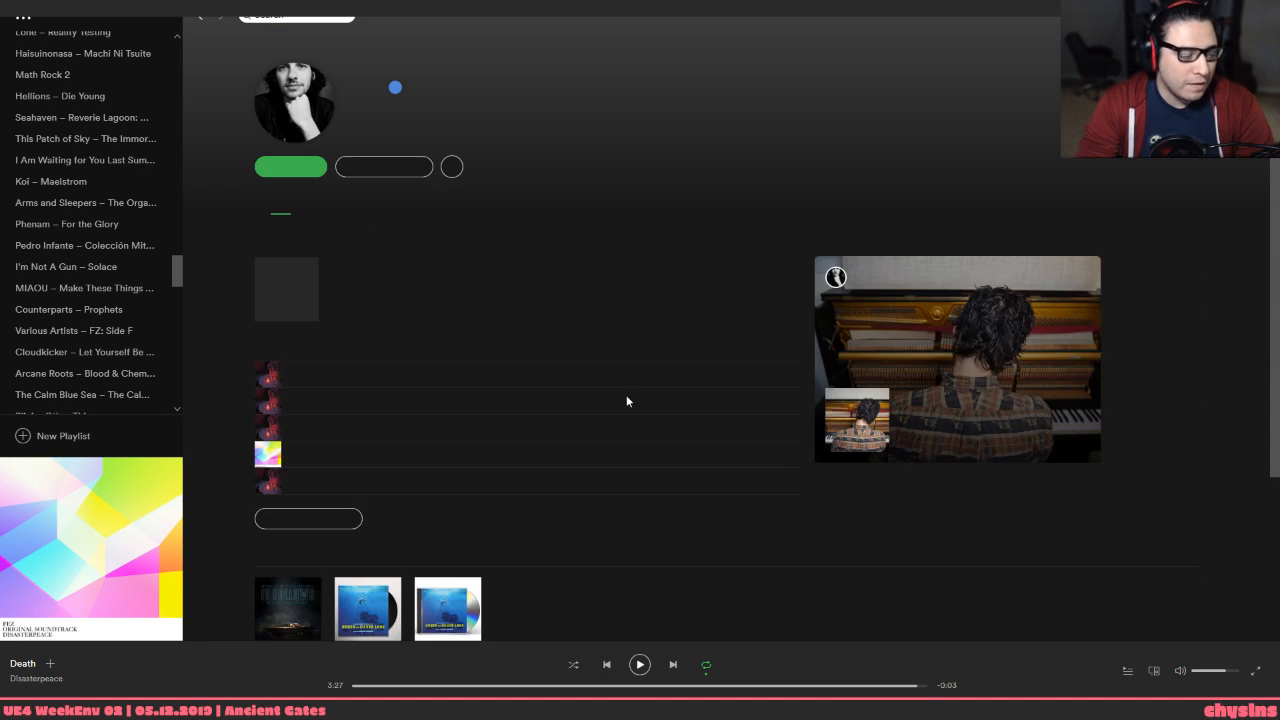
scroll(610, 400, "down", 2)
scroll(604, 403, "down", 20)
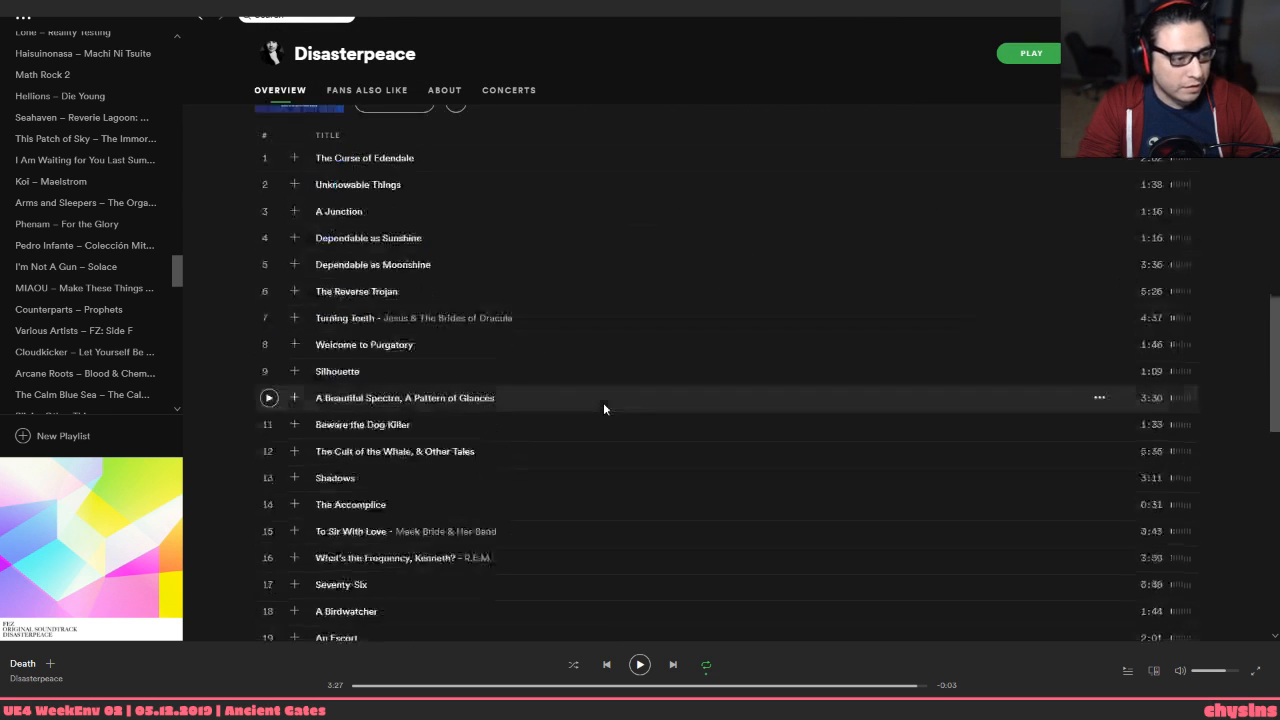
scroll(601, 407, "down", 20)
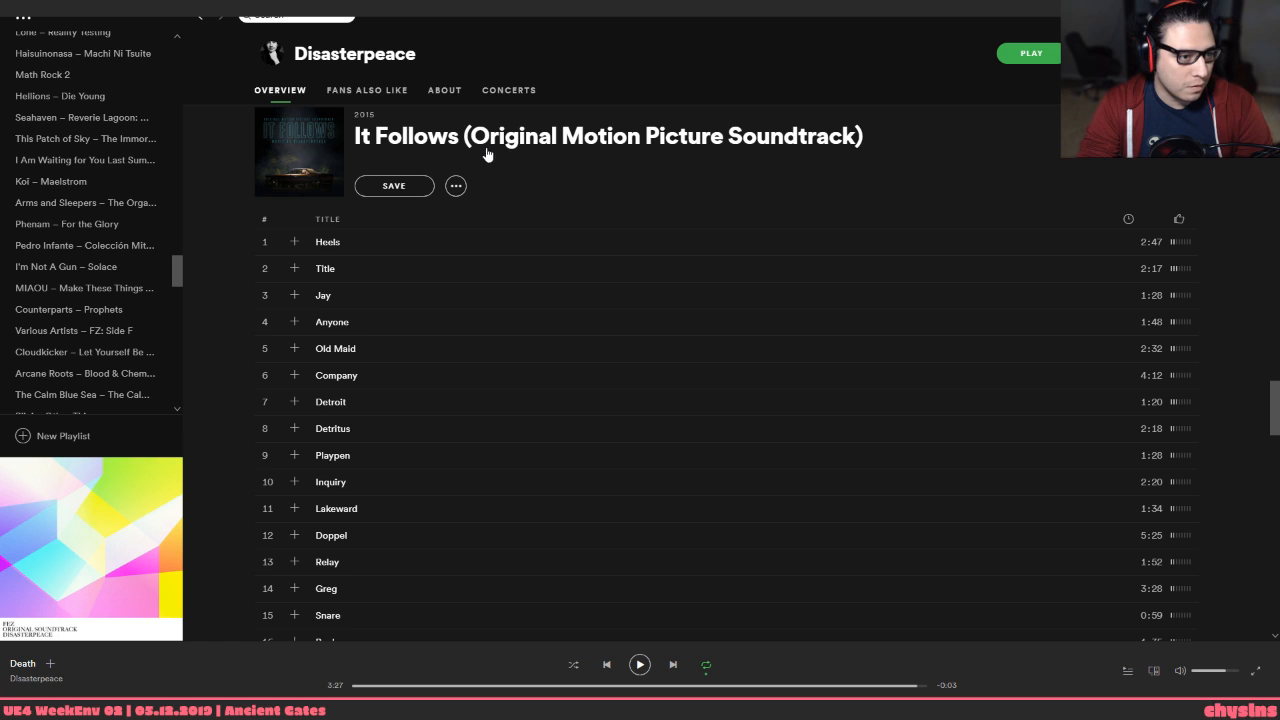
Open the album It Follows (Original Motion Picture Soundtrack) and play the track Detroit
left_click(487, 140)
scroll(556, 372, "down", 5)
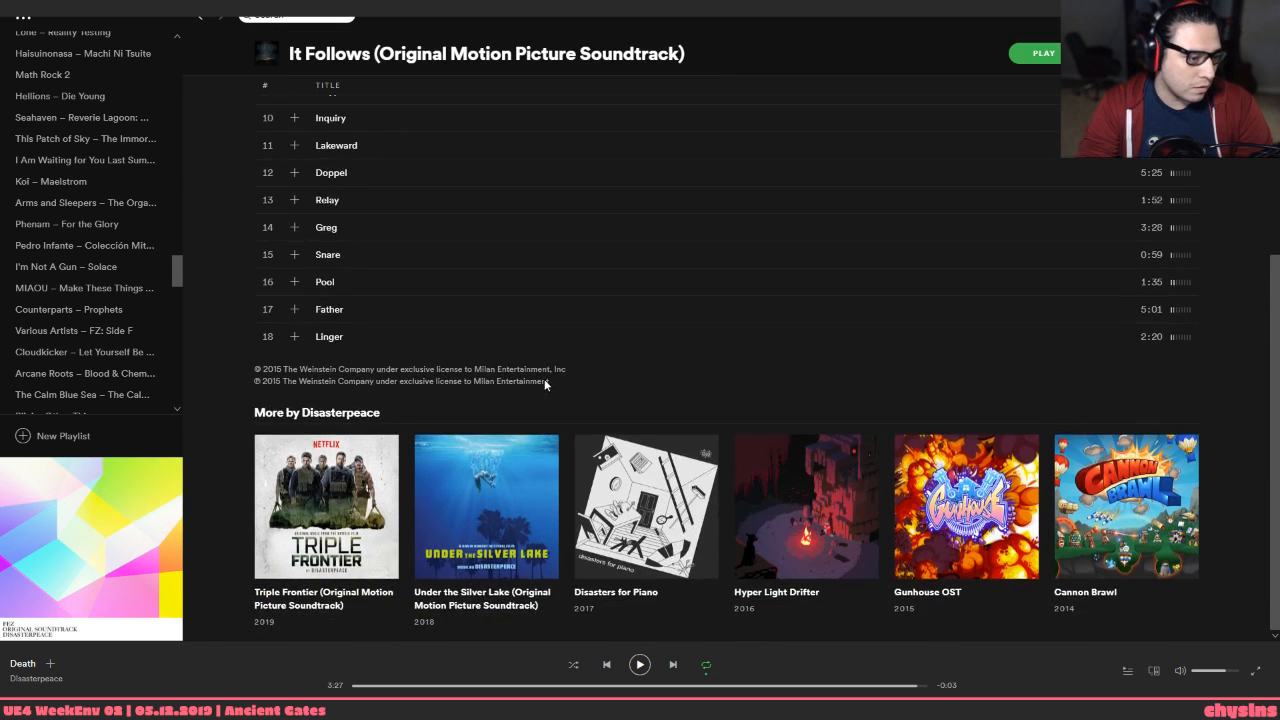
scroll(543, 380, "up", 3)
scroll(537, 385, "down", 1)
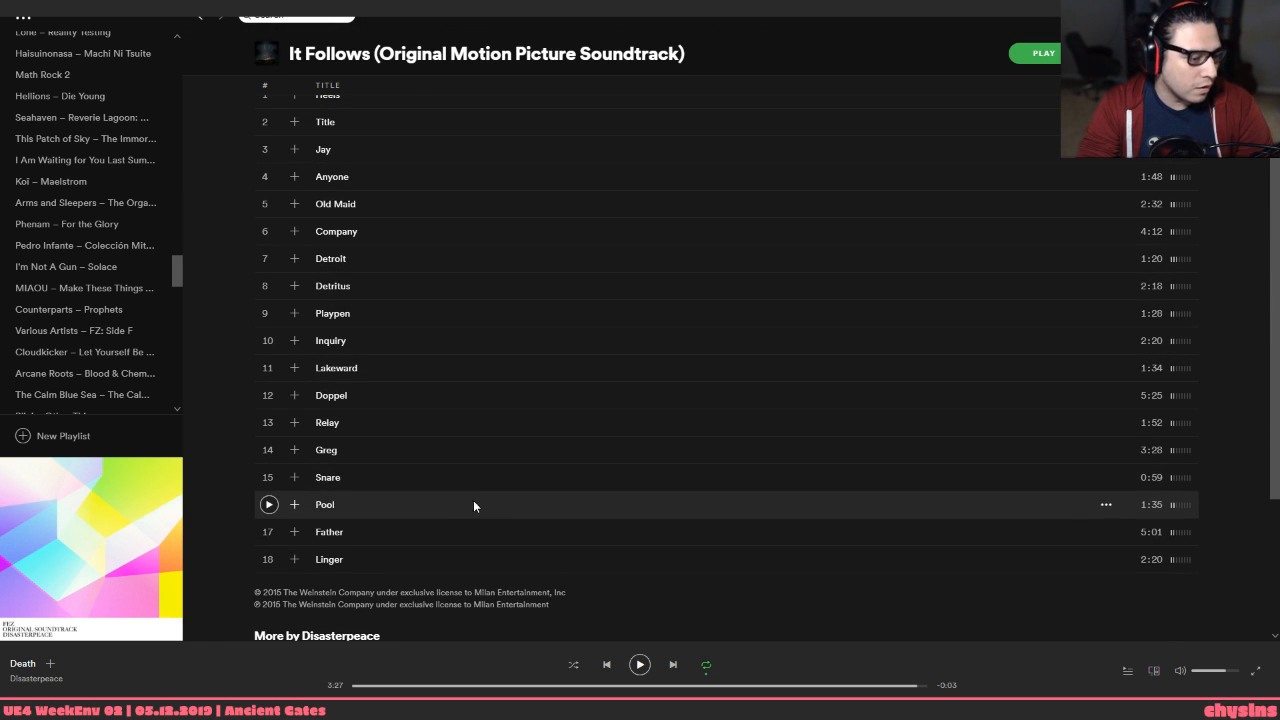
double_click(485, 267)
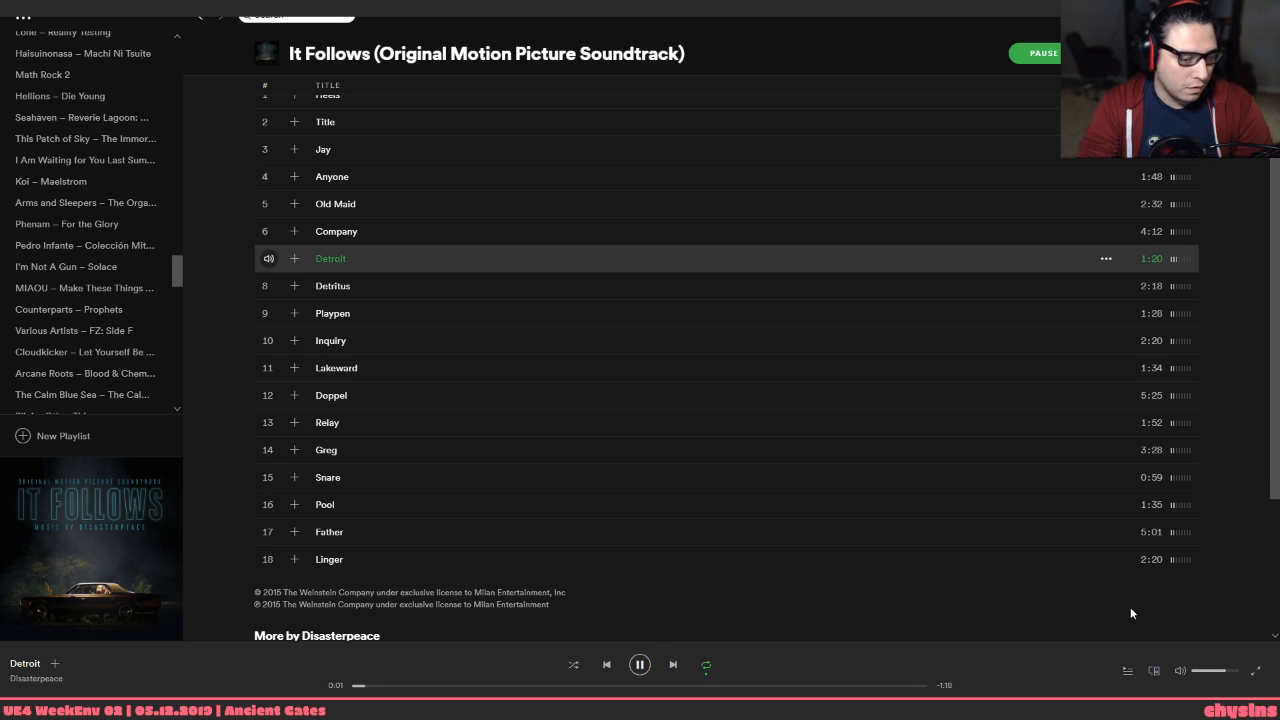
key("alt+Tab")
scroll(655, 440, "down", 5)
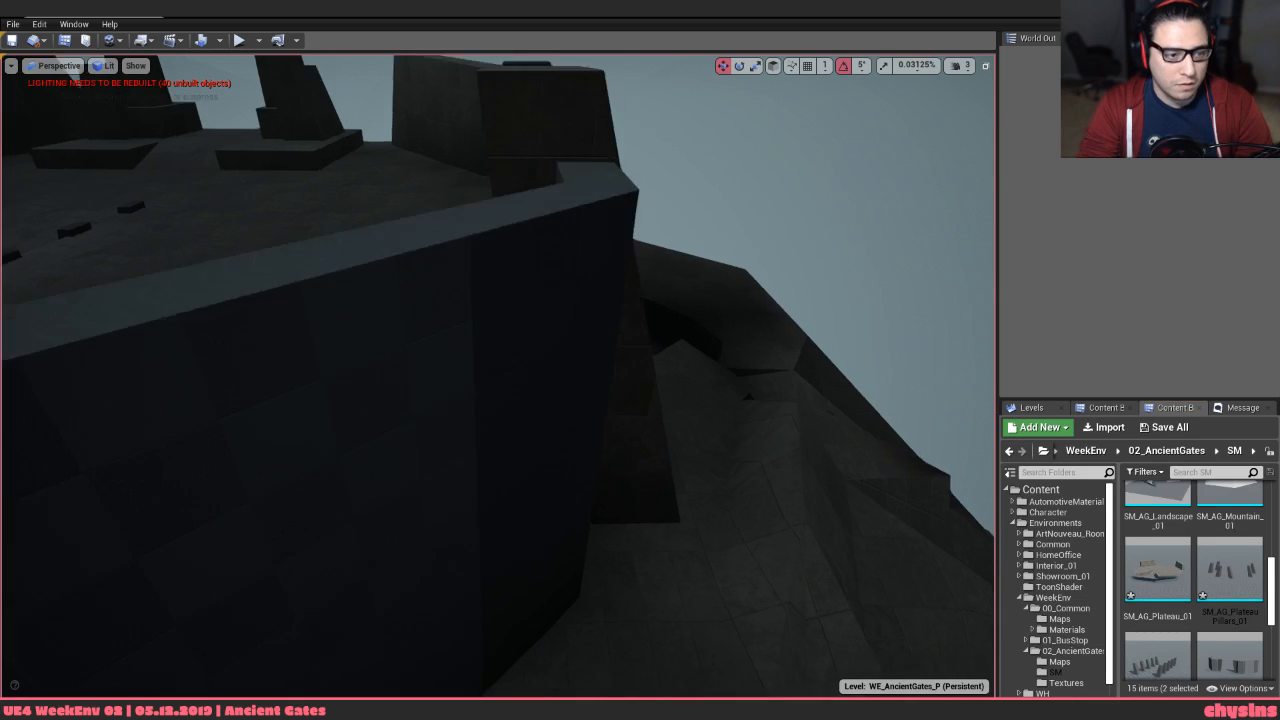
scroll(625, 362, "down", 3)
key("alt+Tab")
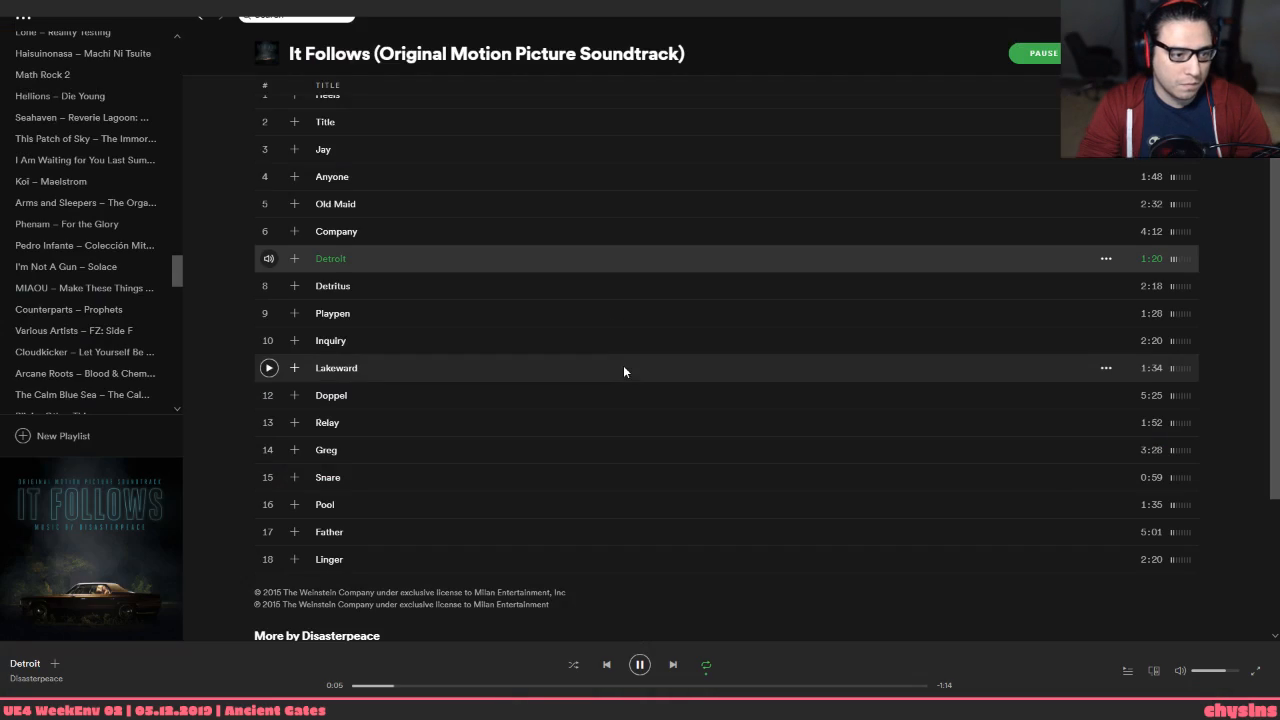
Switch to 3ds Max, select the plateau pillars and plateau walls, and export both as FBX files
key("alt+Tab")
key("alt+Tab")
key("Tab")
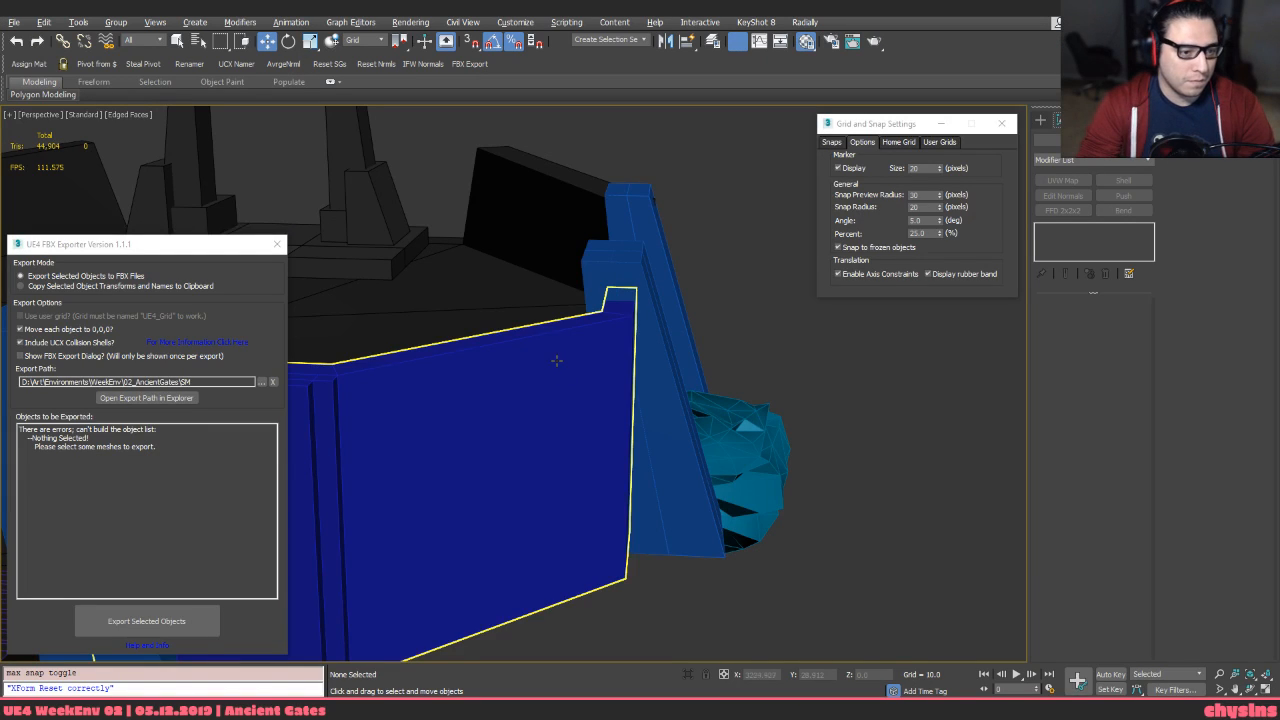
left_click(619, 254)
scroll(607, 286, "down", 3)
left_click(578, 324, "ctrl")
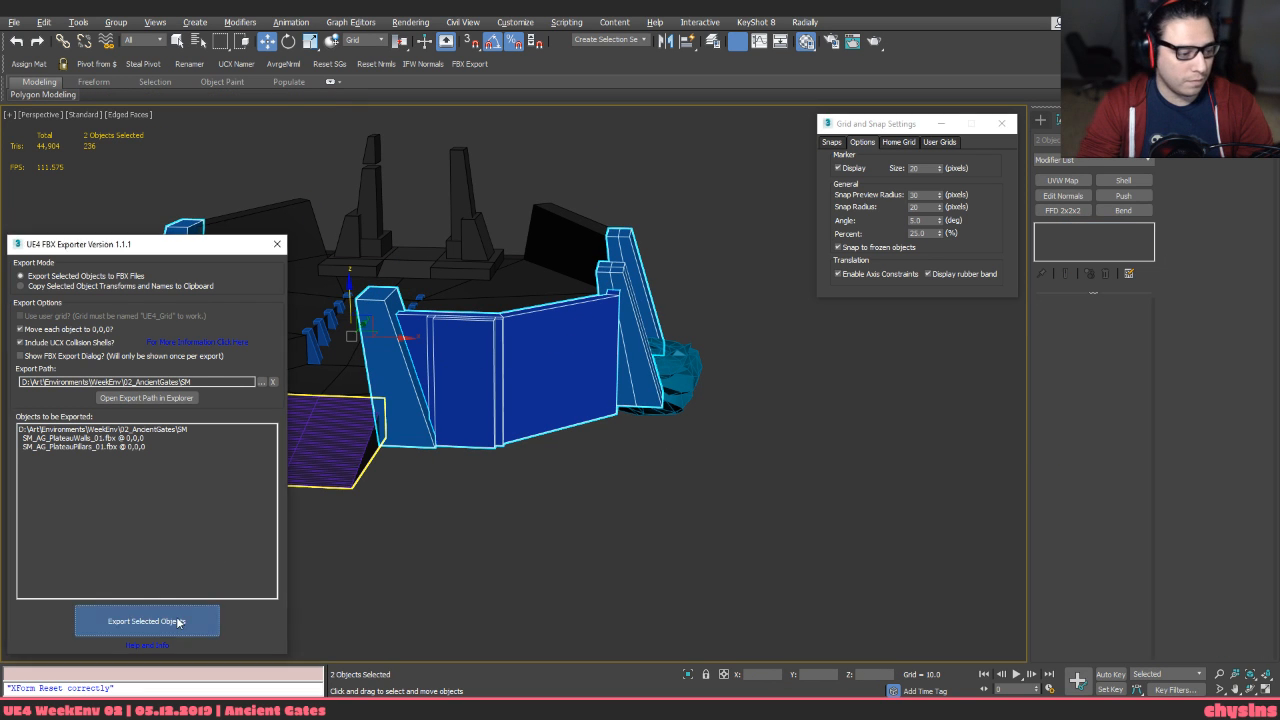
left_click(146, 621)
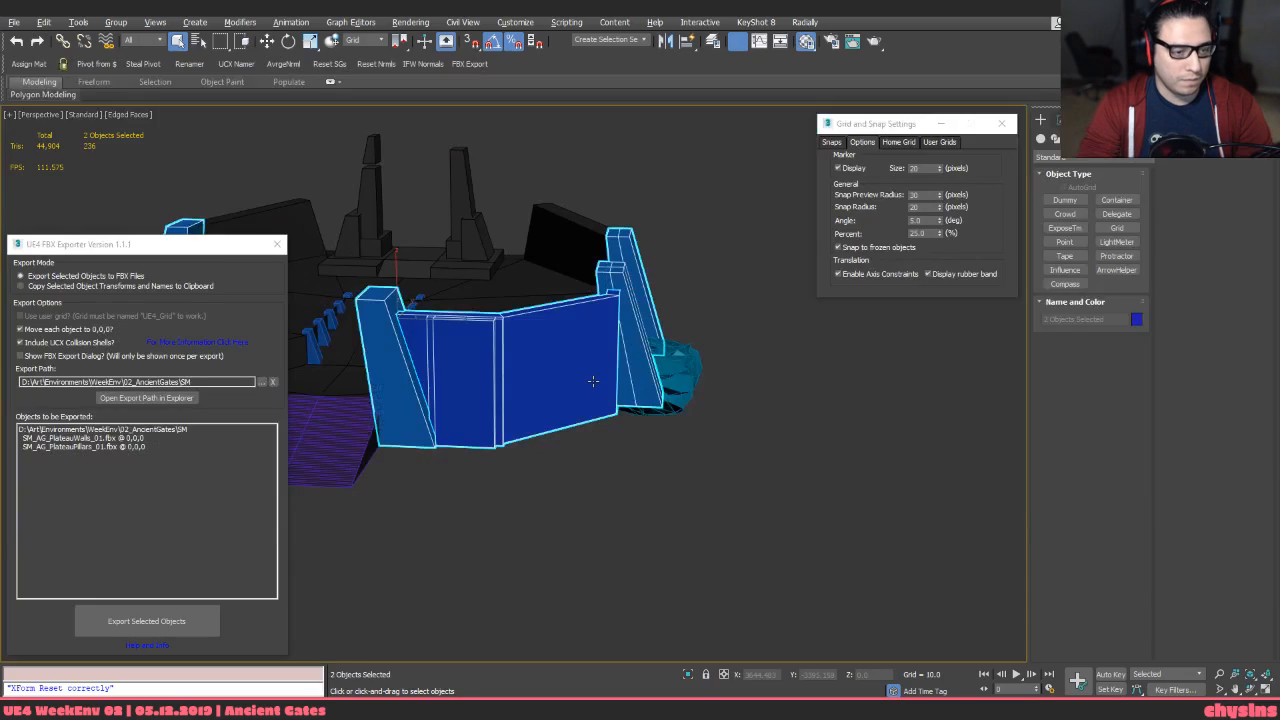
Switch to Unreal Editor, select the plateau walls and pillars in the level, and reimport both static meshes
key("alt+Tab")
left_click(522, 362)
left_click(558, 357, "ctrl")
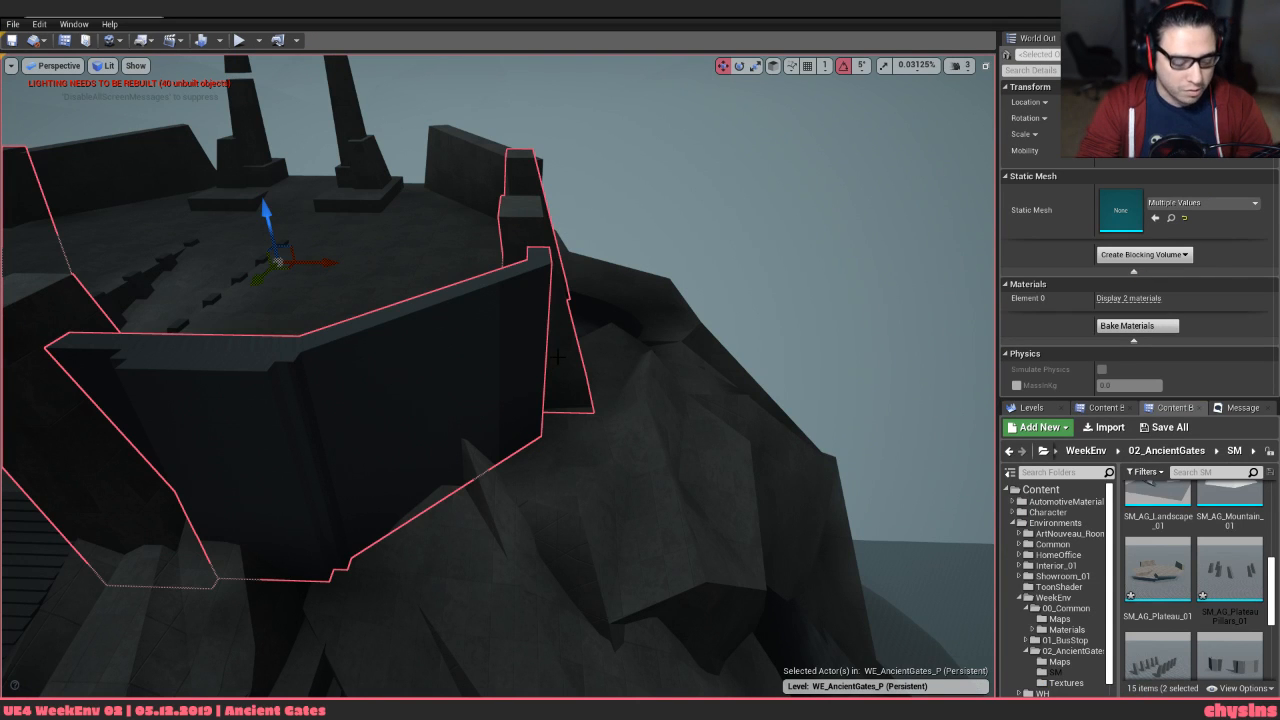
right_click(1229, 570)
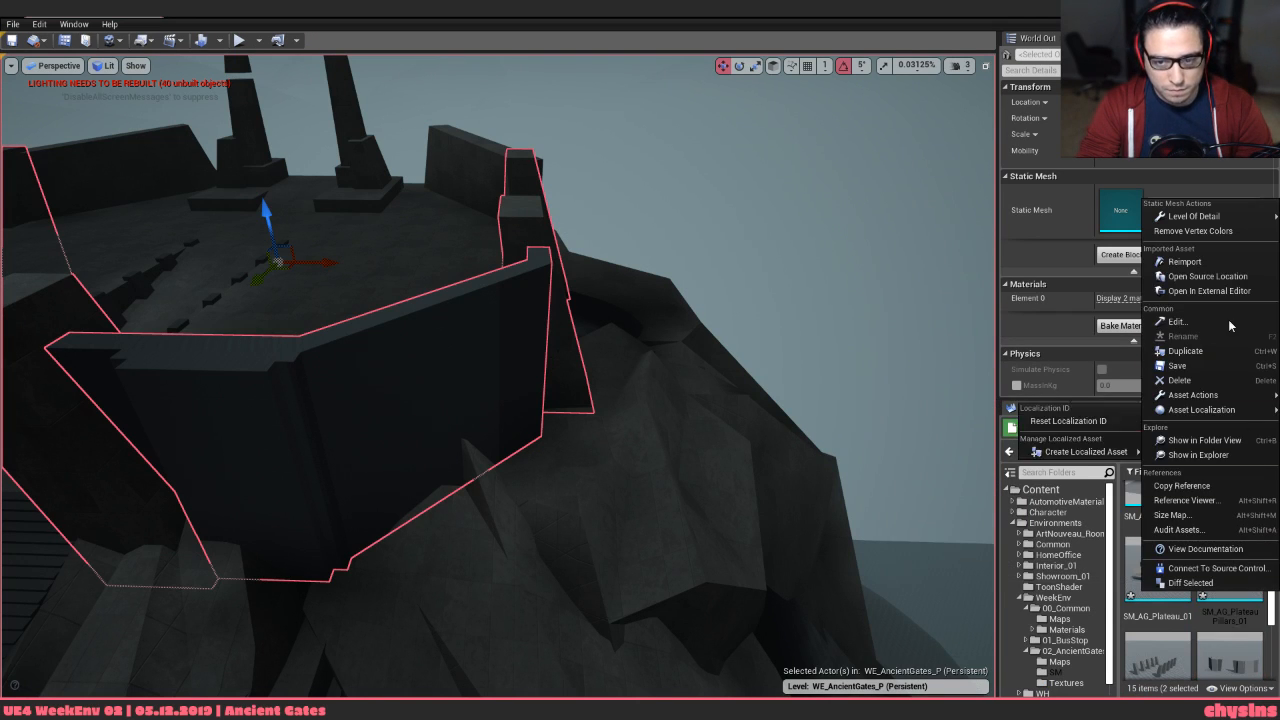
left_click(1223, 265)
right_click_drag(700, 330, 655, 320)
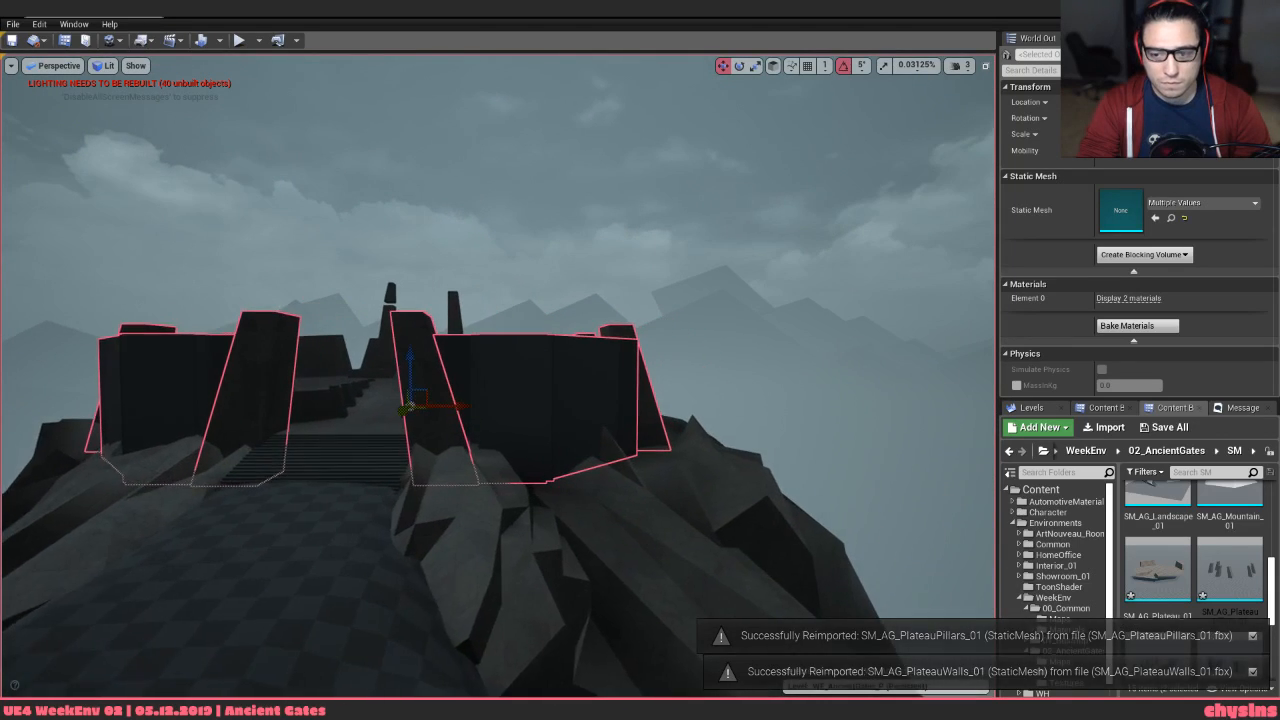
right_click_drag(641, 439, 656, 406)
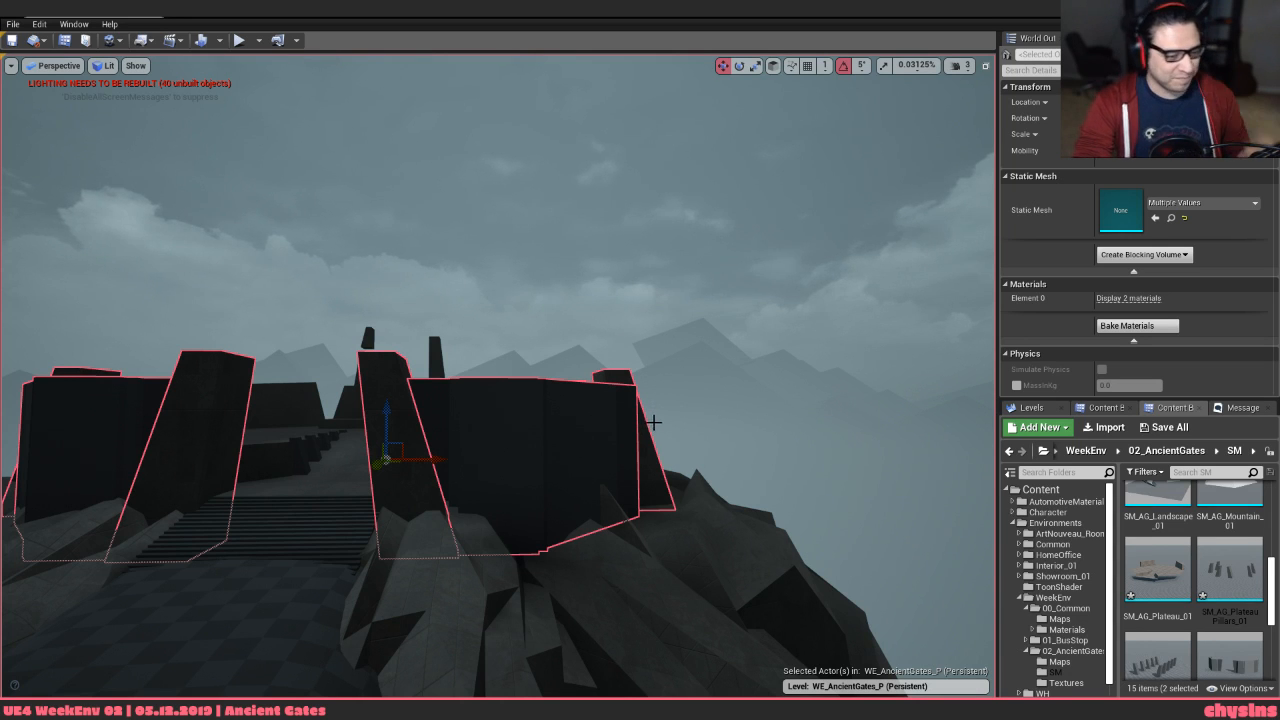
Switch to 3ds Max, select the plateau walls and add a vertical edge loop down the middle of the corner buttress
right_click_drag(653, 422, 638, 468)
key("Escape")
key("alt+Tab")
middle_click_drag(627, 427, 576, 425, "alt")
left_click(576, 425)
scroll(527, 385, "up", 5)
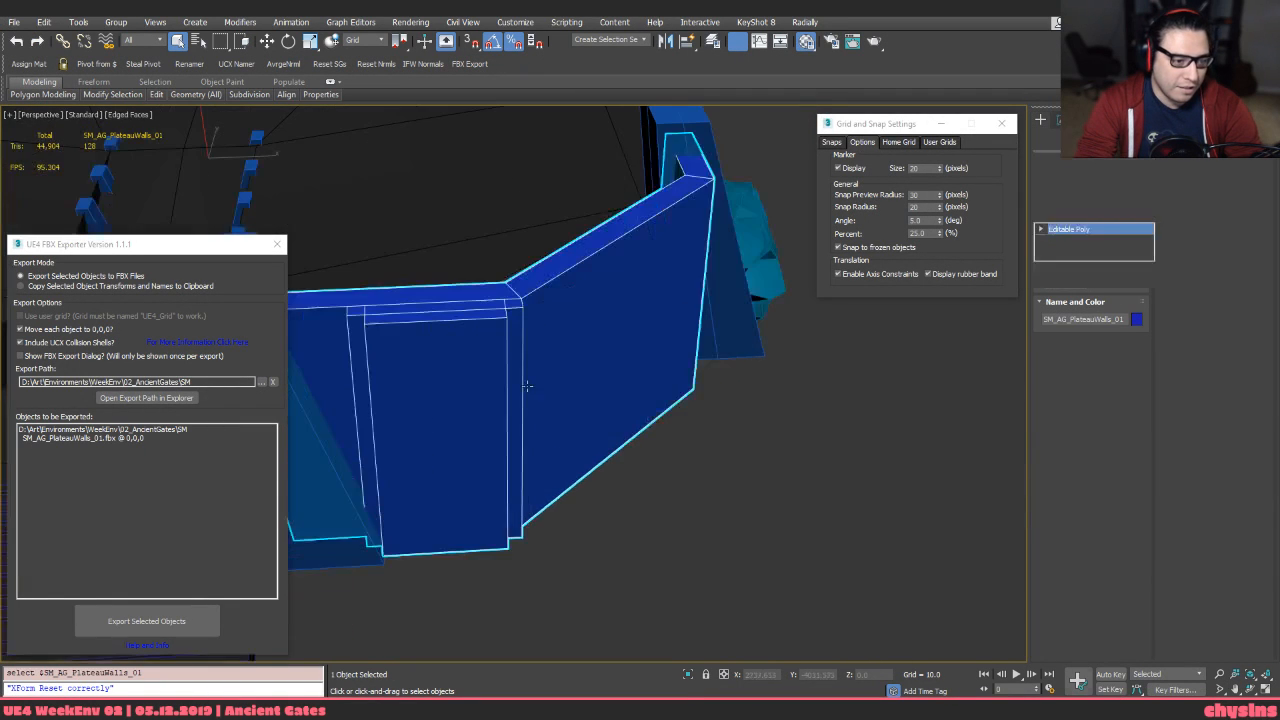
key("4")
left_click(468, 402)
key("2")
left_click(441, 323)
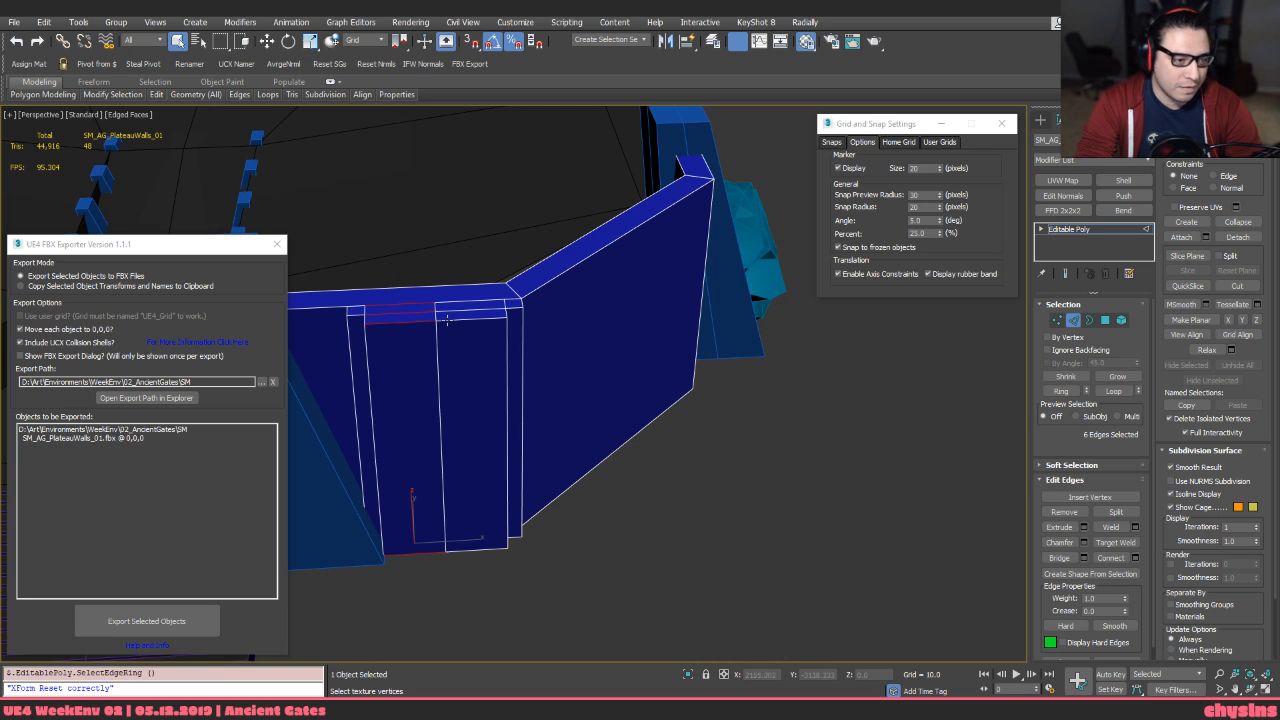
Isolate the corner buttress element and weld its vertices
mouse_move(452, 323)
middle_mouse_down("alt")
mouse_move(488, 353)
mouse_move(458, 340)
mouse_move(467, 321)
middle_mouse_up("alt")
key("5")
left_click(473, 351)
key("F3")
key("1")
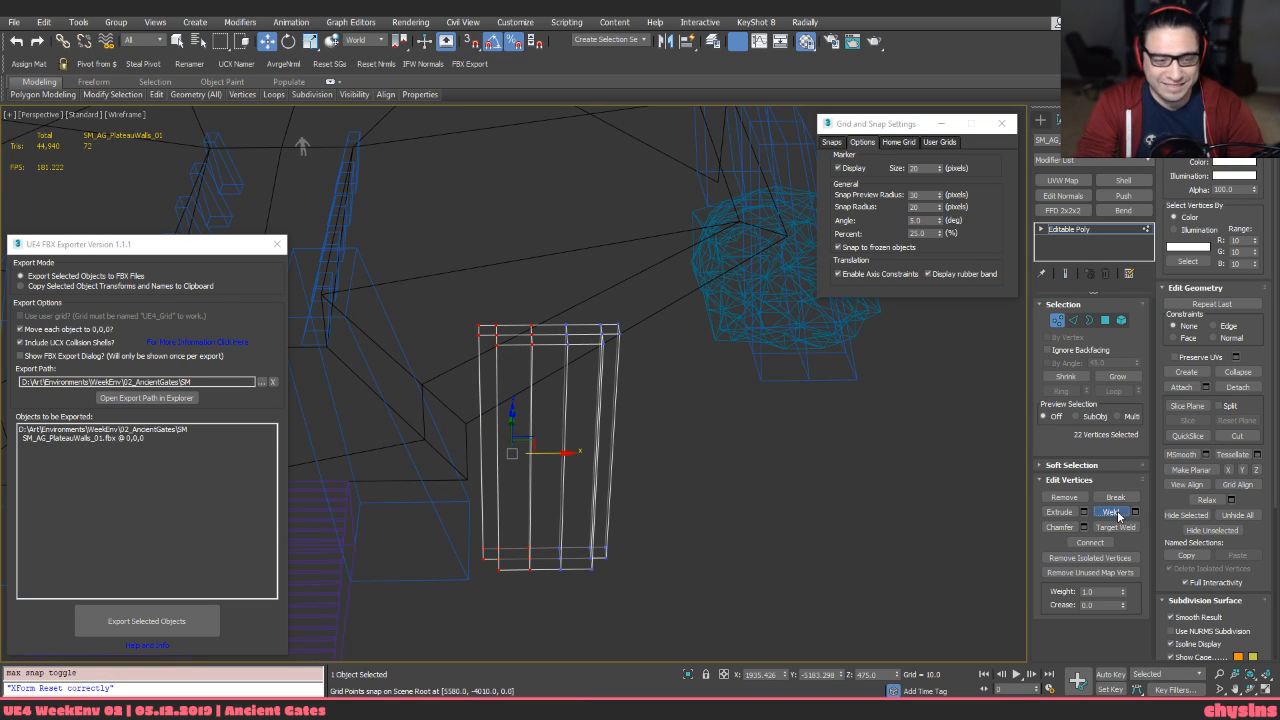
Remove the buttress's two inner vertical edge loops, then unhide the rest of the wall and leave element editing
key("F3")
key("2")
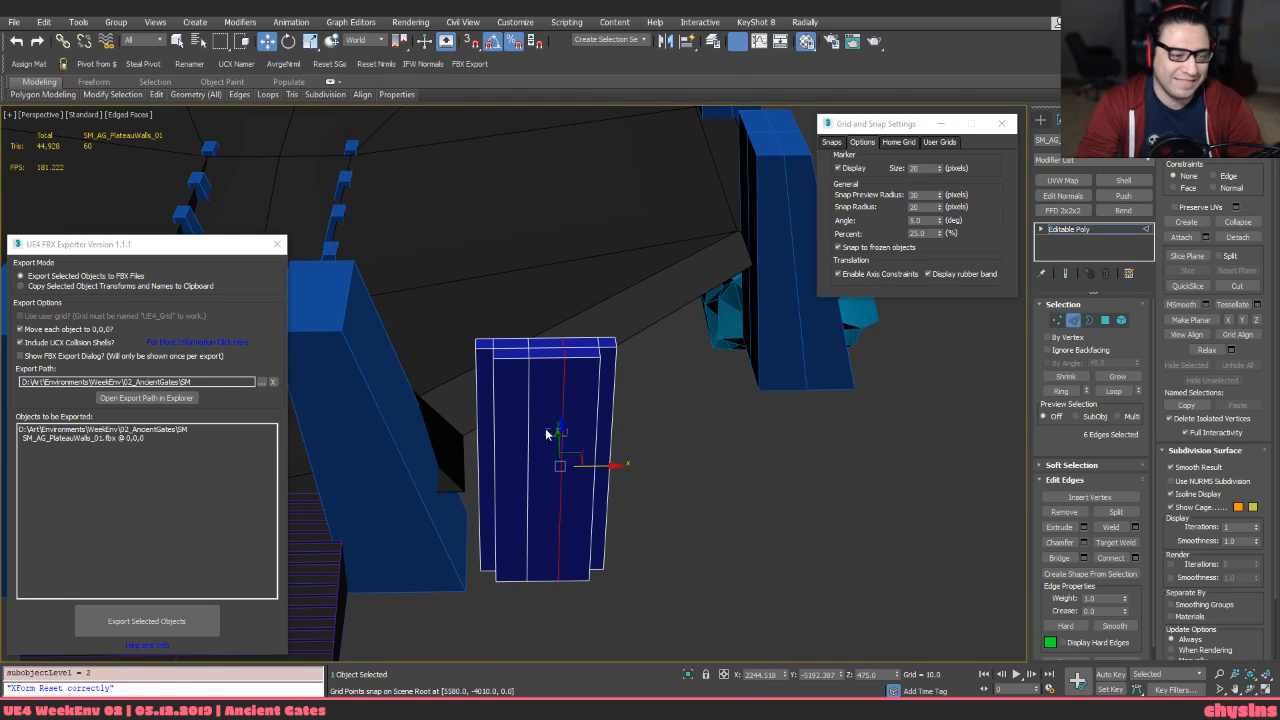
key("ctrl+BackSpace")
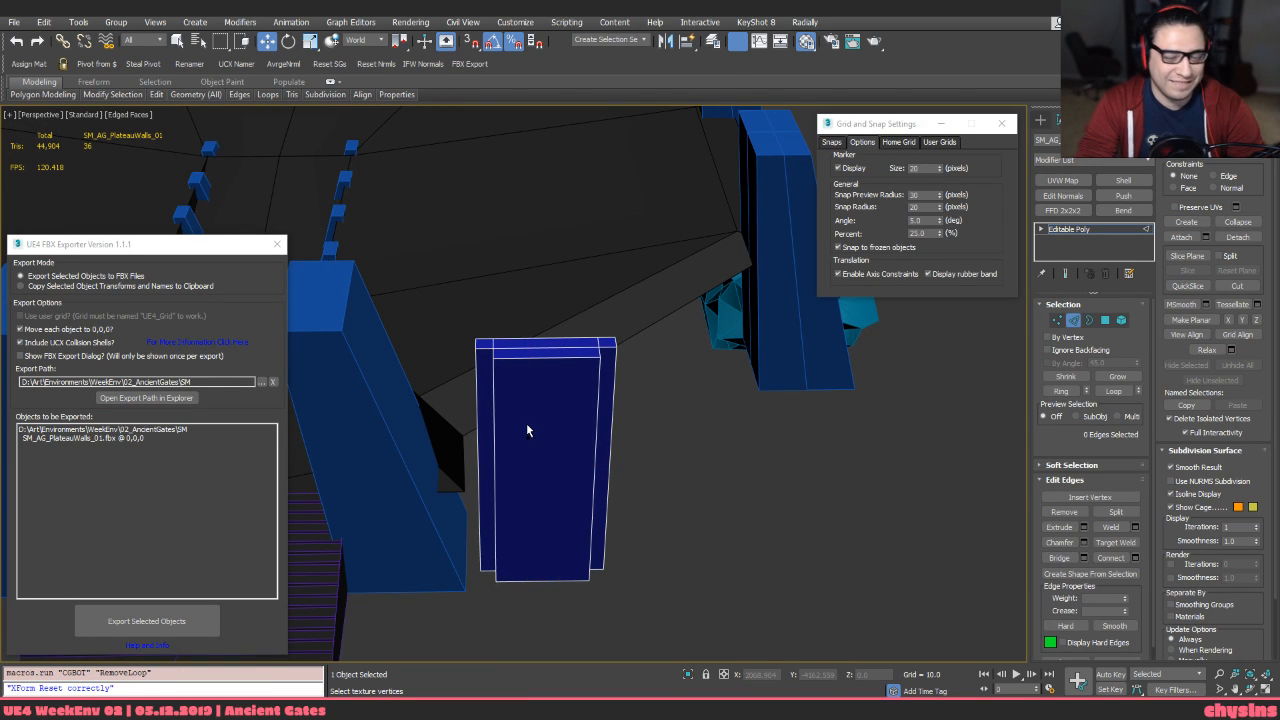
key("5")
key("alt+u")
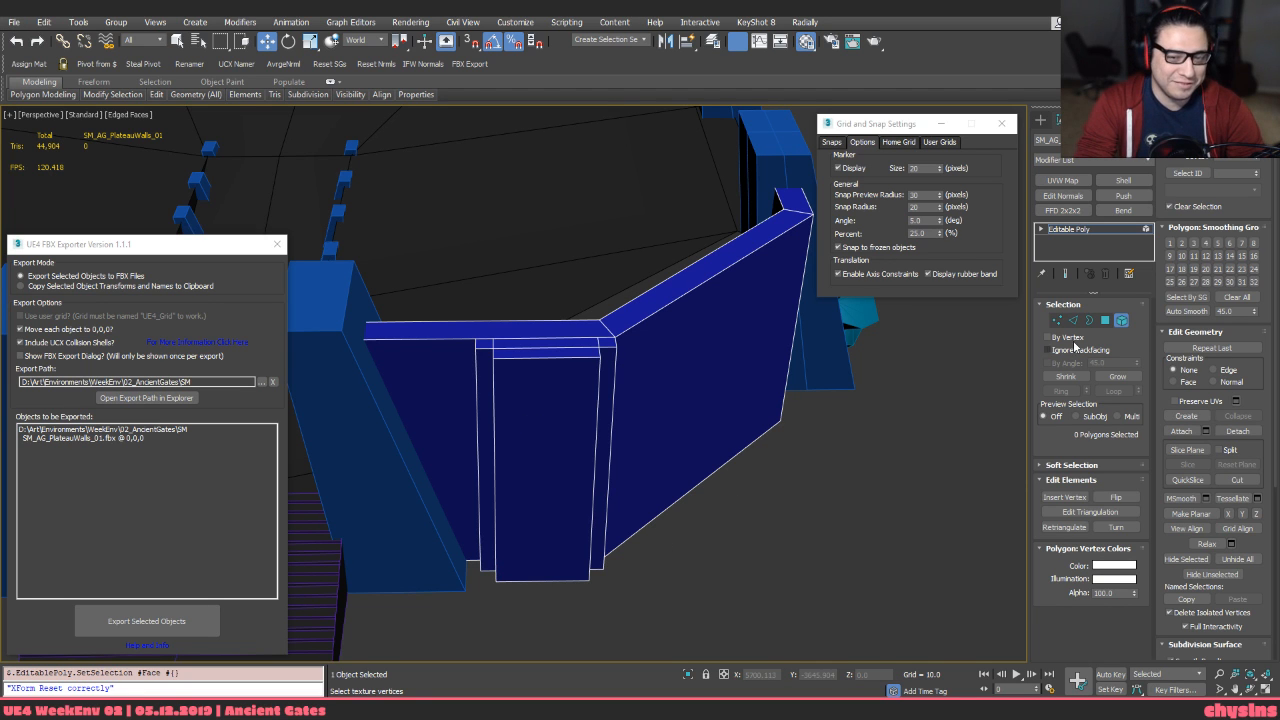
left_click(1119, 321)
Switch to Unreal Editor, select the plateau walls in the level and reimport SM_AG_PlateauWalls_01
key("alt+Tab")
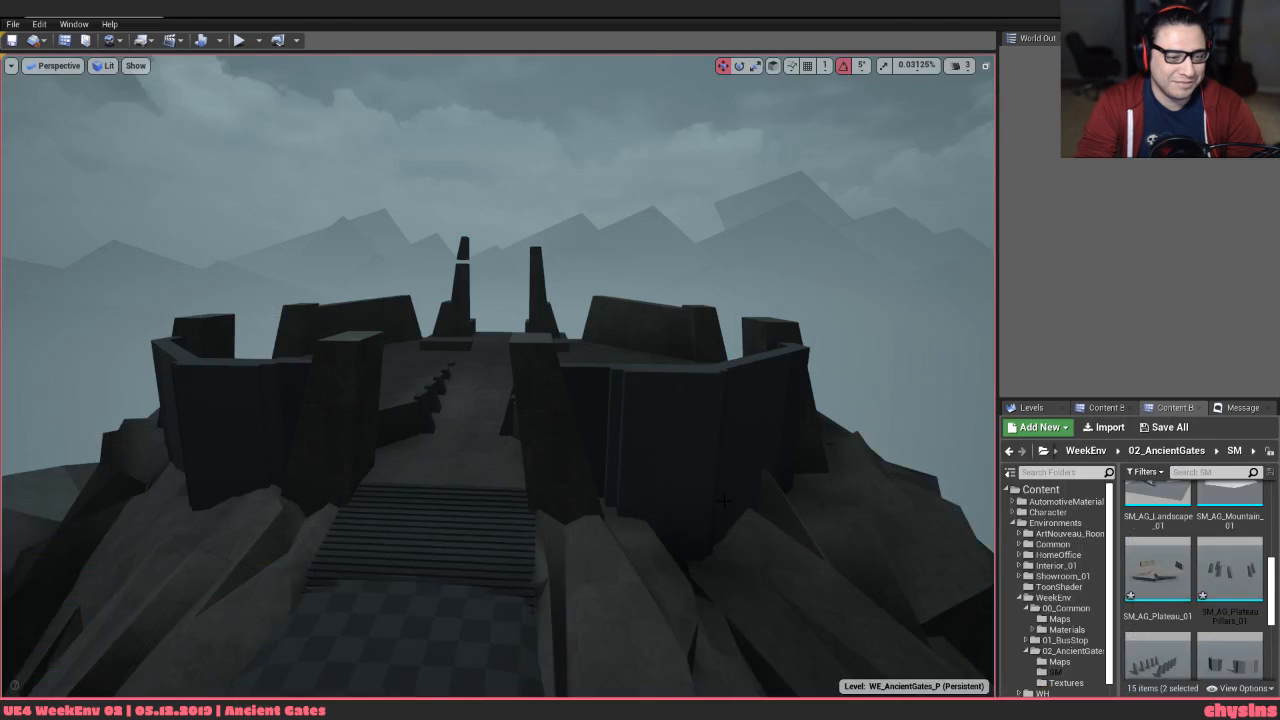
left_click(649, 431)
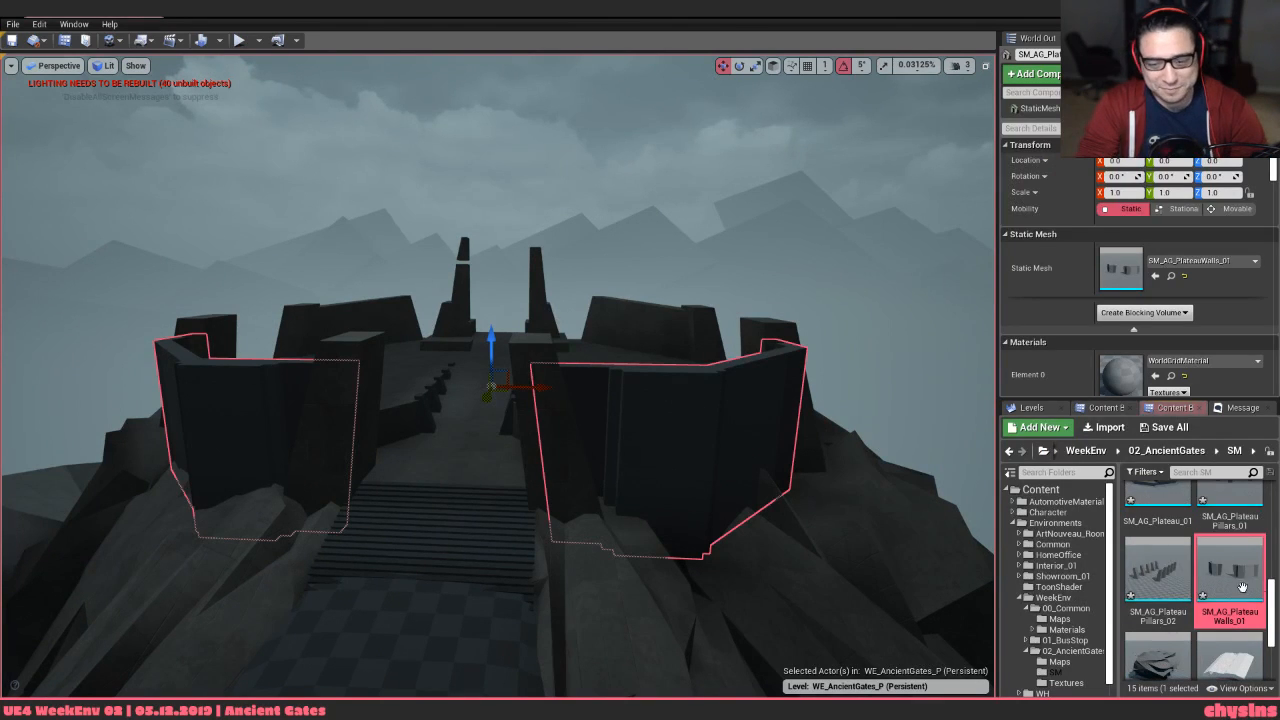
right_click(1241, 587)
left_click(1238, 258)
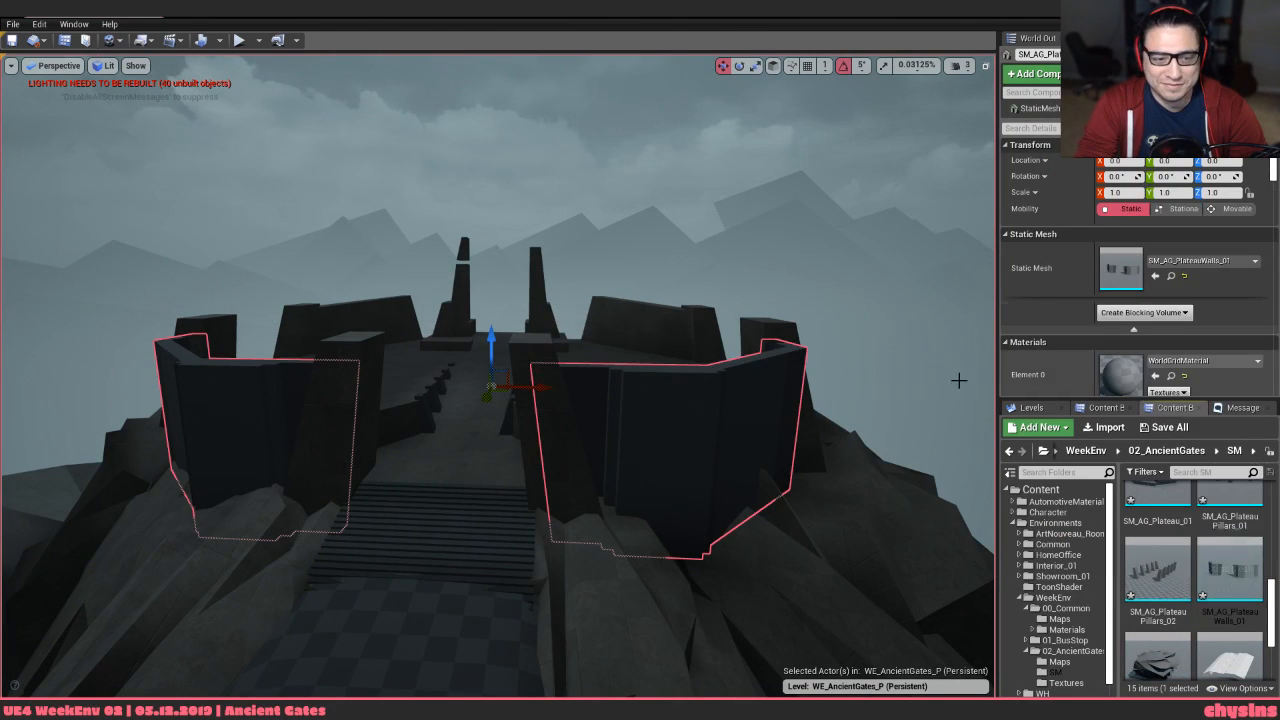
Switch to 3ds Max, export the plateau walls as FBX, and reimport SM_AG_PlateauWalls_01 in Unreal Editor
key("alt+Tab")
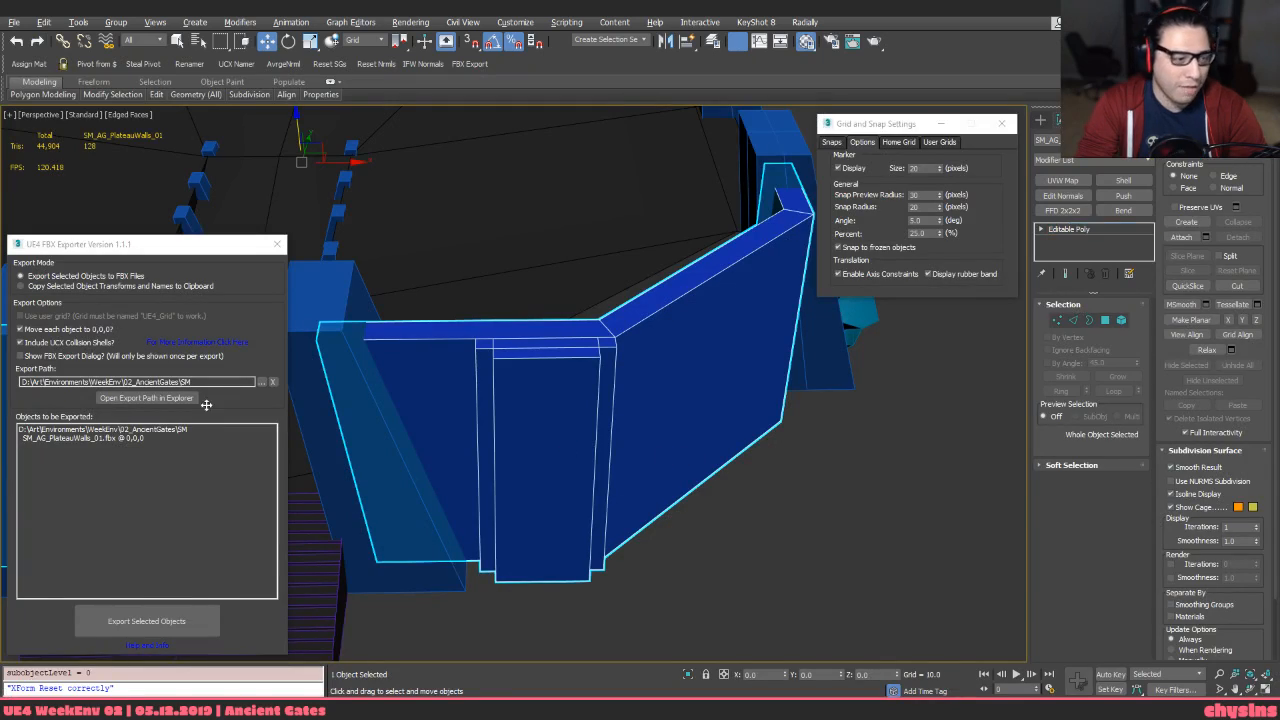
left_click(178, 612)
key("alt+Tab")
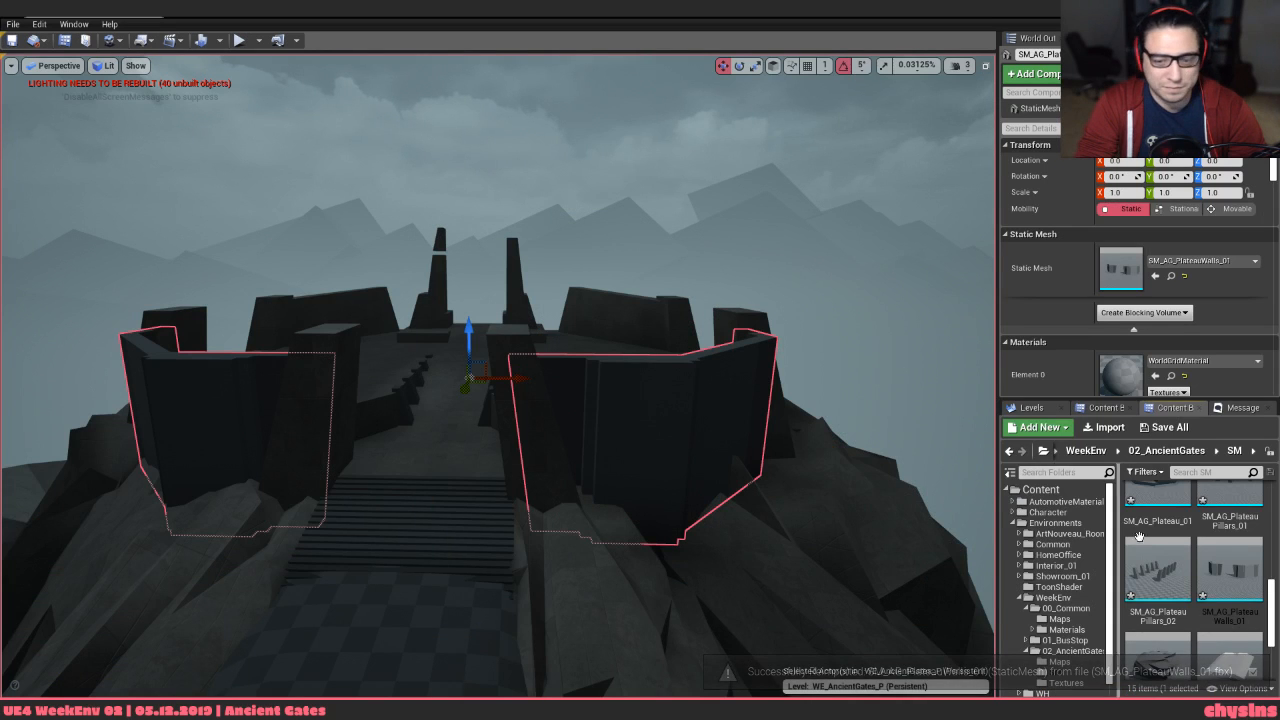
right_click(1230, 572)
left_click(1236, 264)
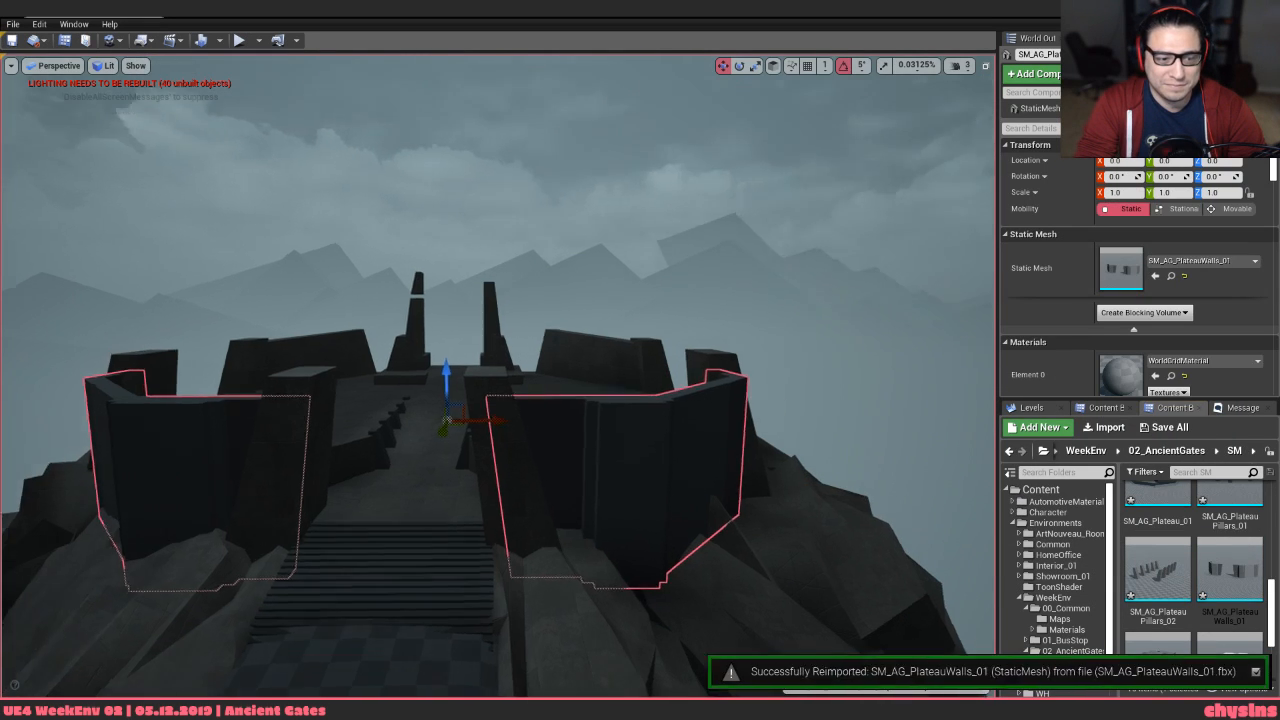
right_click_drag(500, 400, 593, 398)
key("Escape")
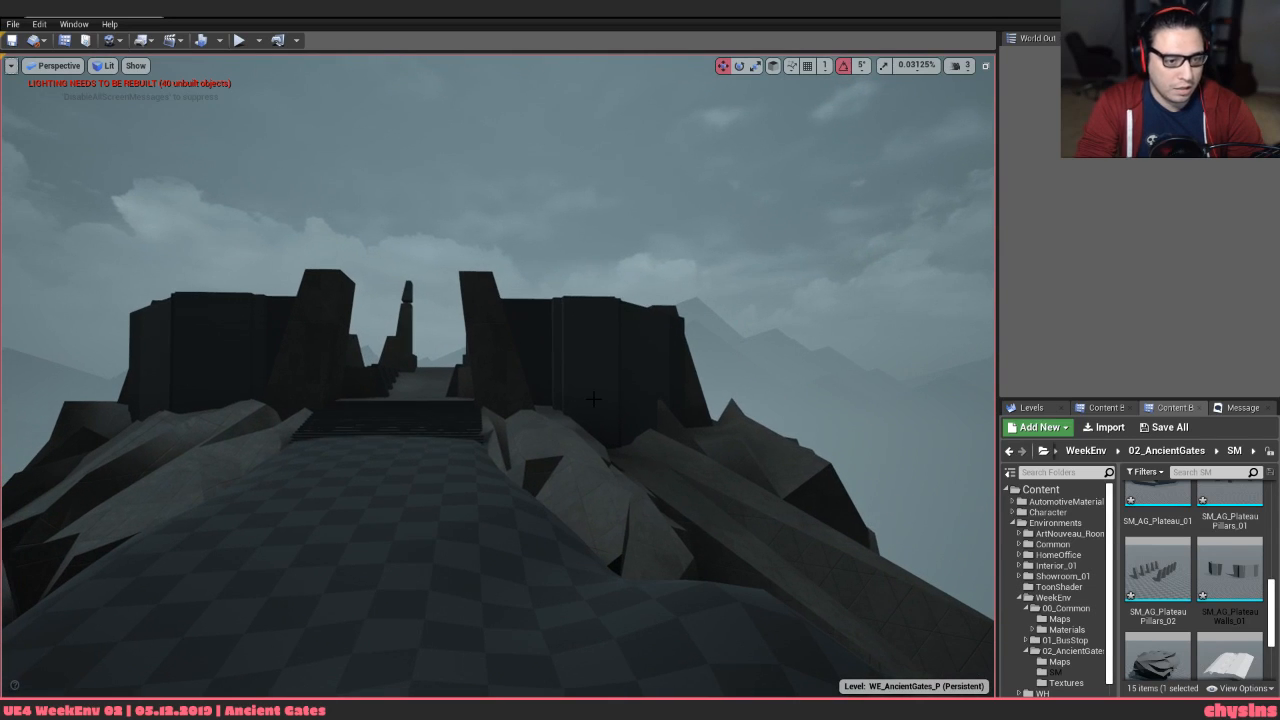
Switch to the music player and play the track Inquiry from the It Follows soundtrack
key("alt+Tab")
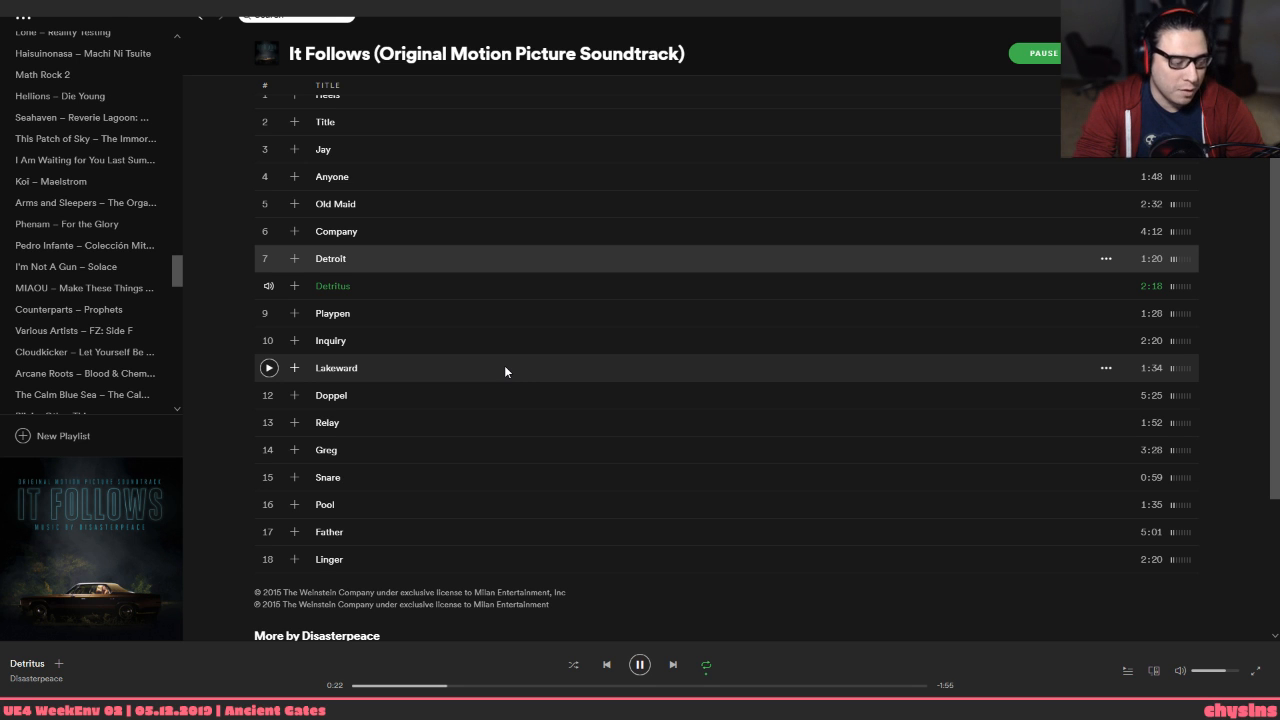
scroll(513, 341, "up", 3)
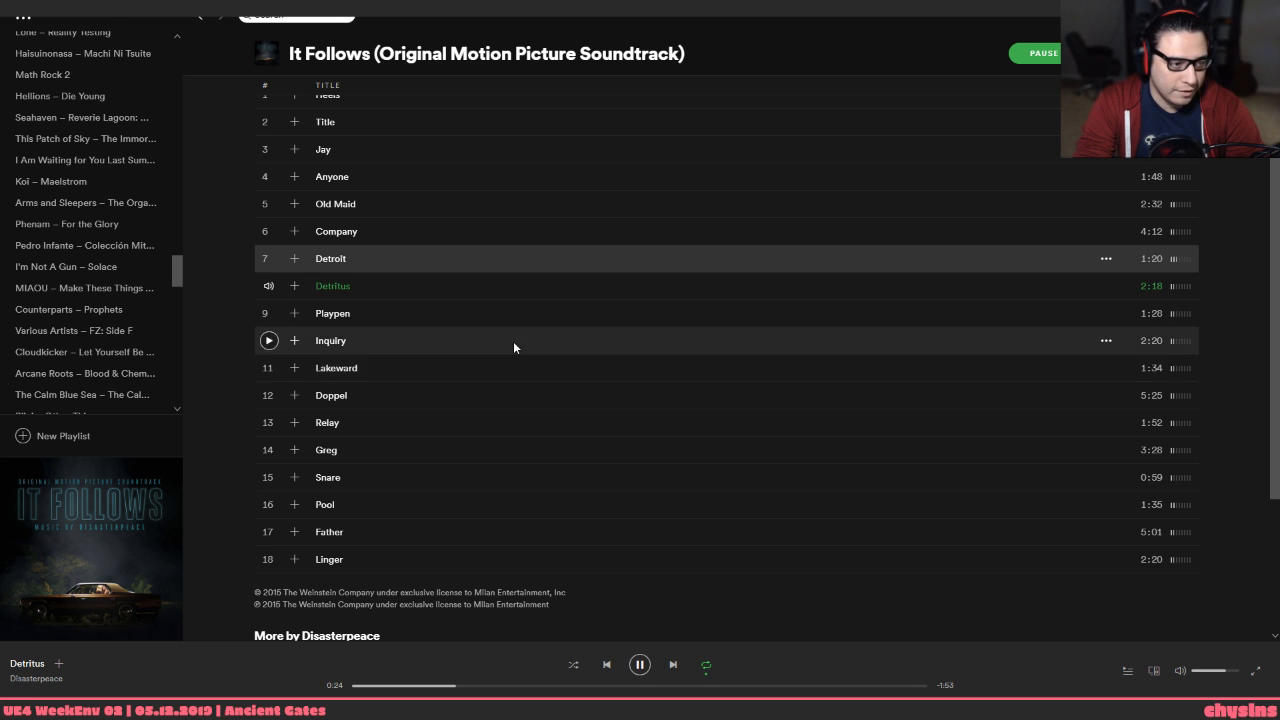
scroll(506, 342, "down", 4)
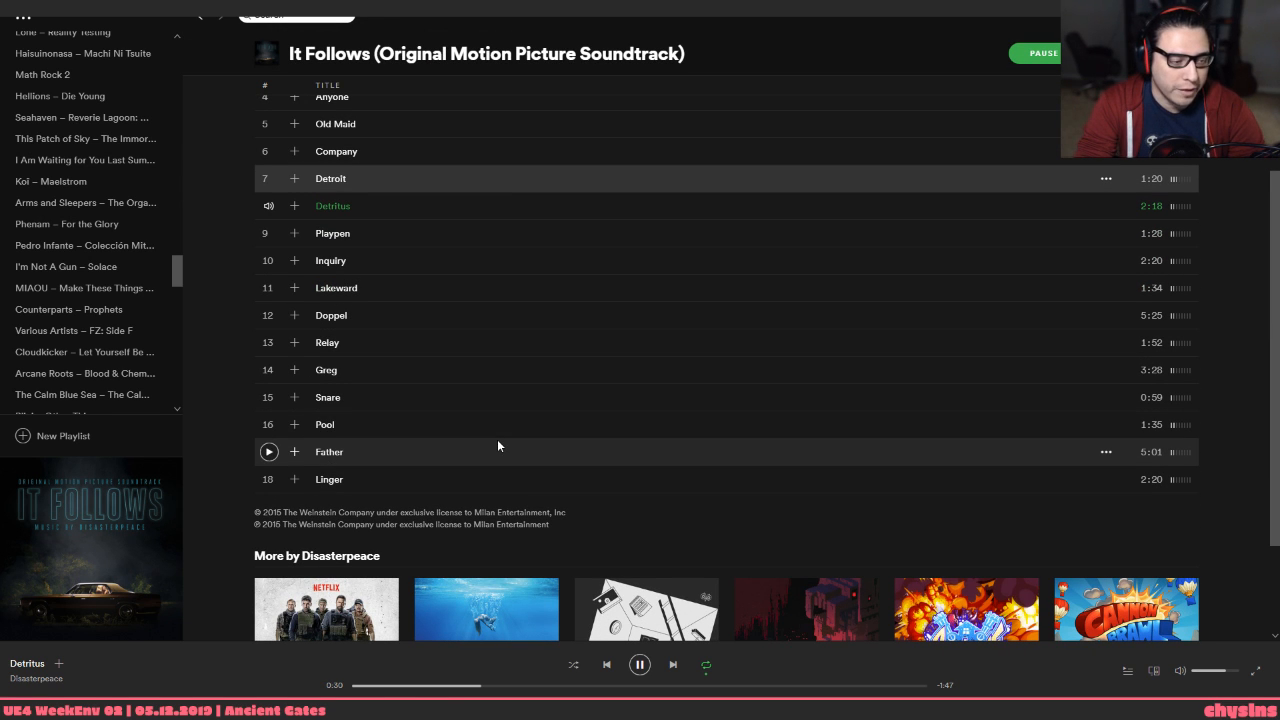
double_click(533, 258)
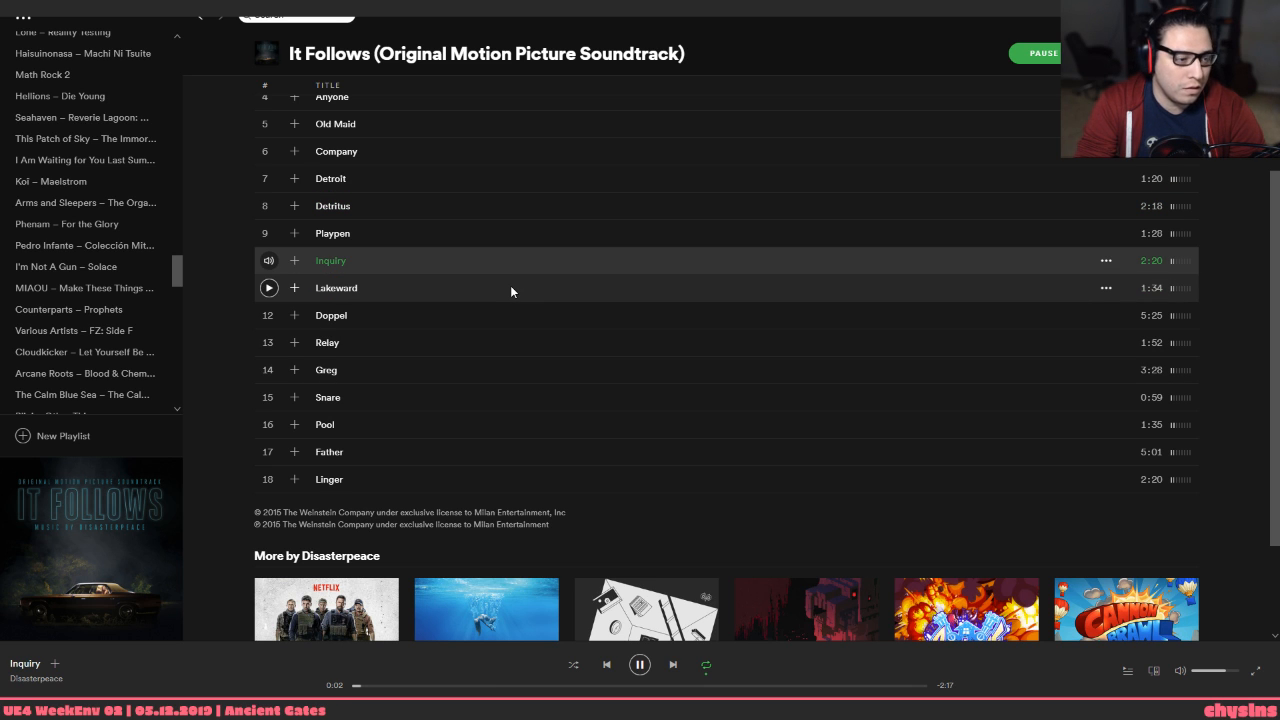
scroll(506, 295, "up", 4)
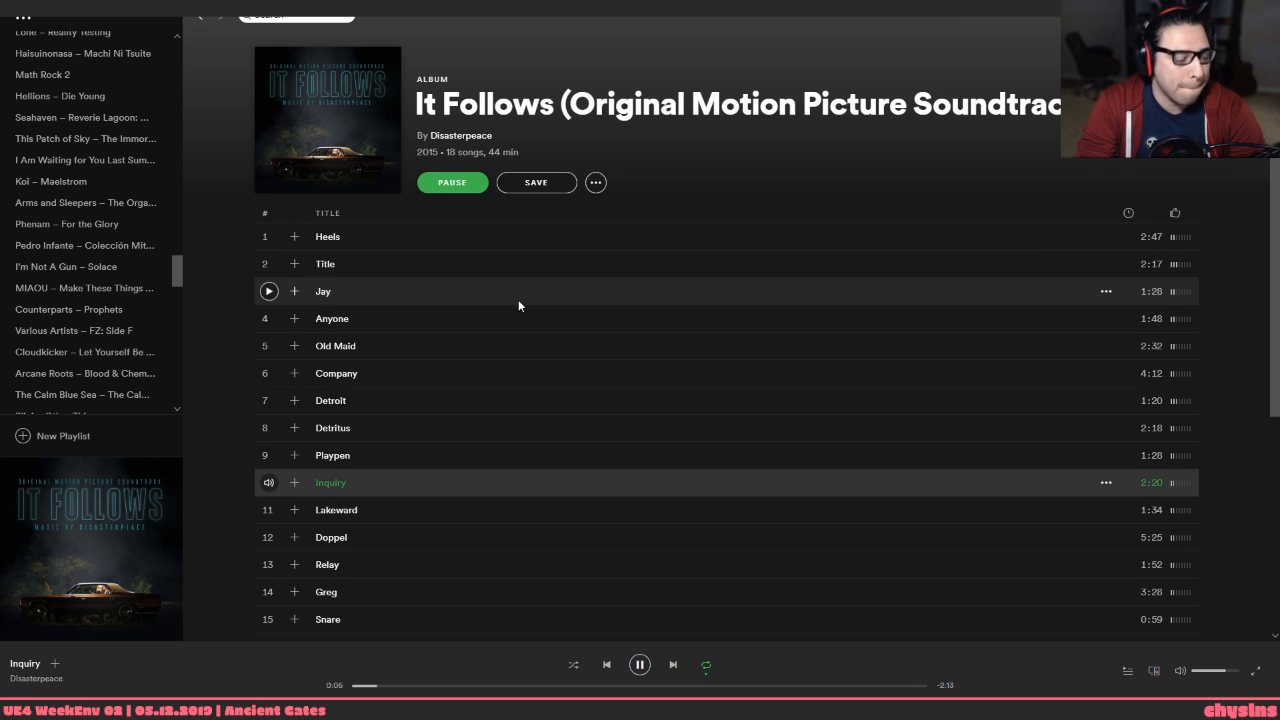
Open the Disasterpeace album Hyper Light Drifter, play Vignette: Panacea, adjust the volume and return to Unreal Editor
left_click(478, 136)
scroll(530, 331, "up", 15)
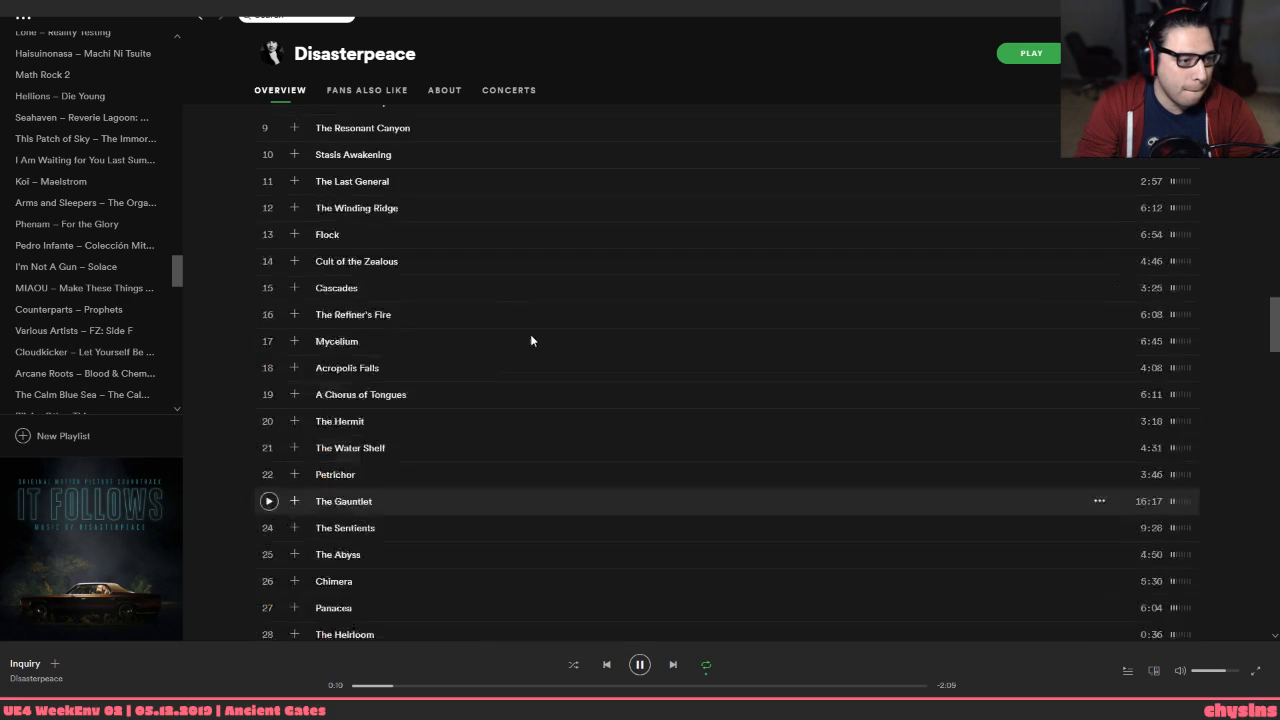
left_click(522, 162)
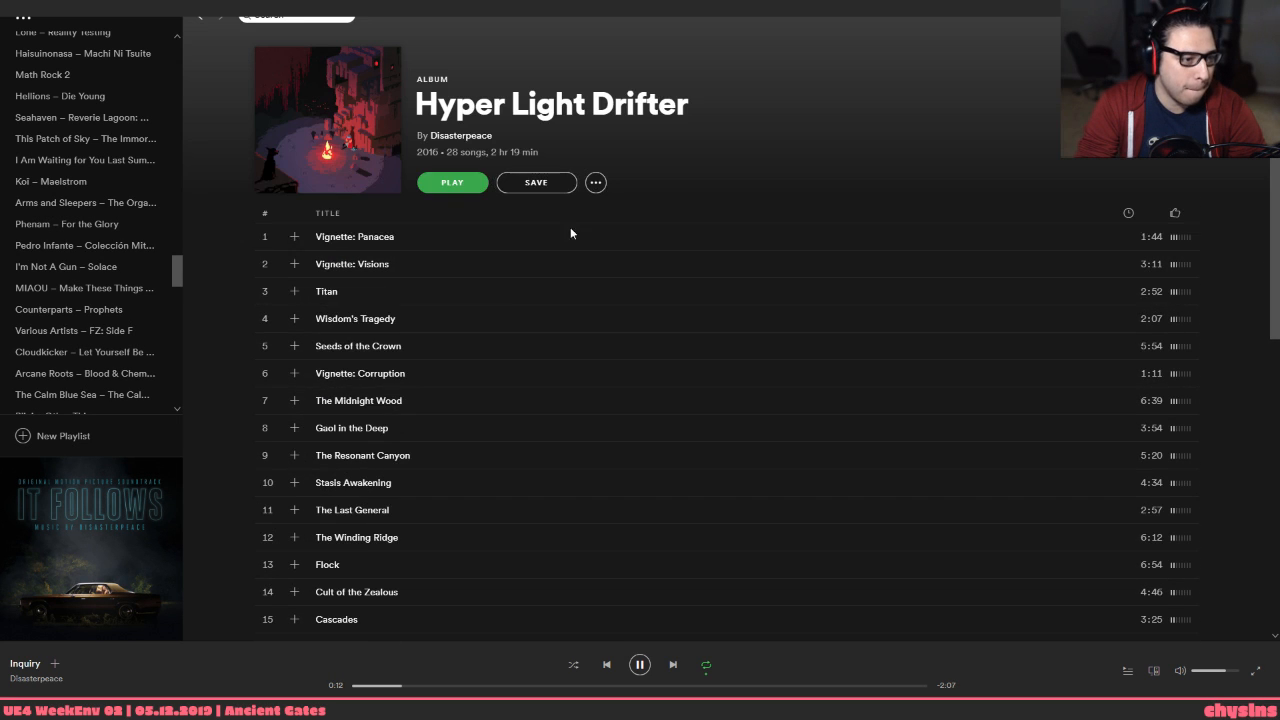
double_click(541, 244)
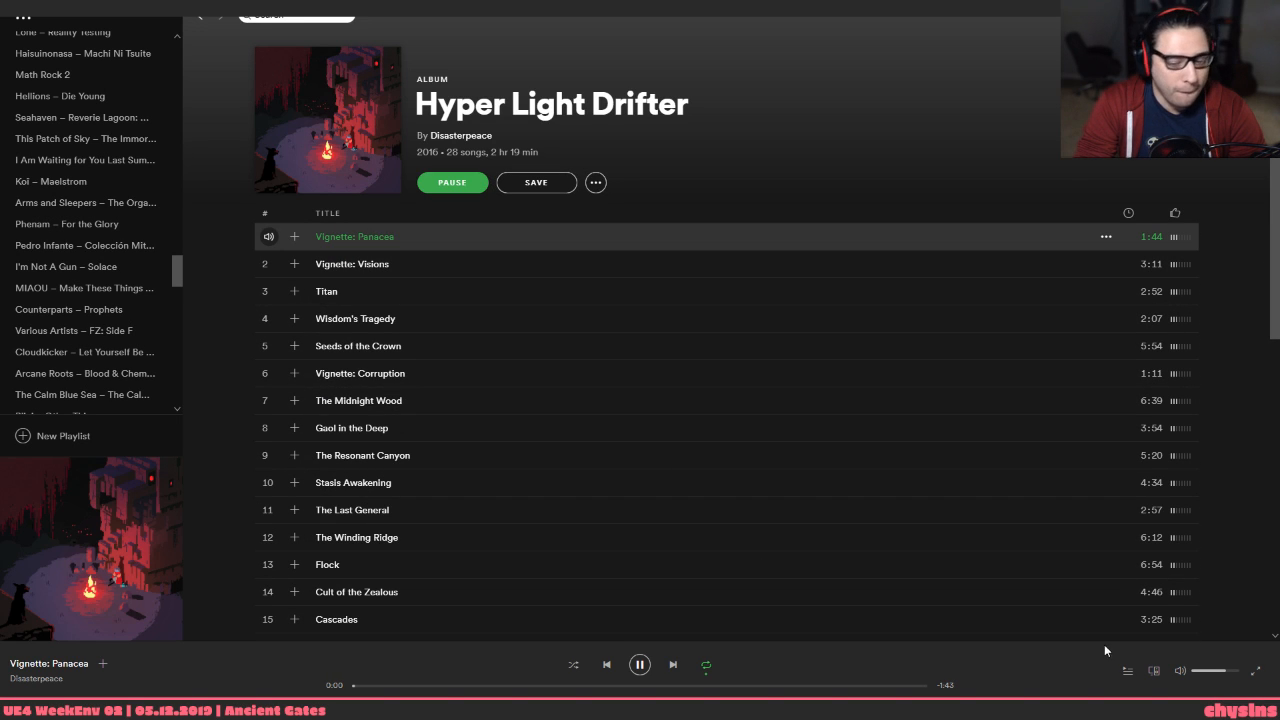
left_click_drag(1225, 675, 1229, 679)
left_click(1203, 9)
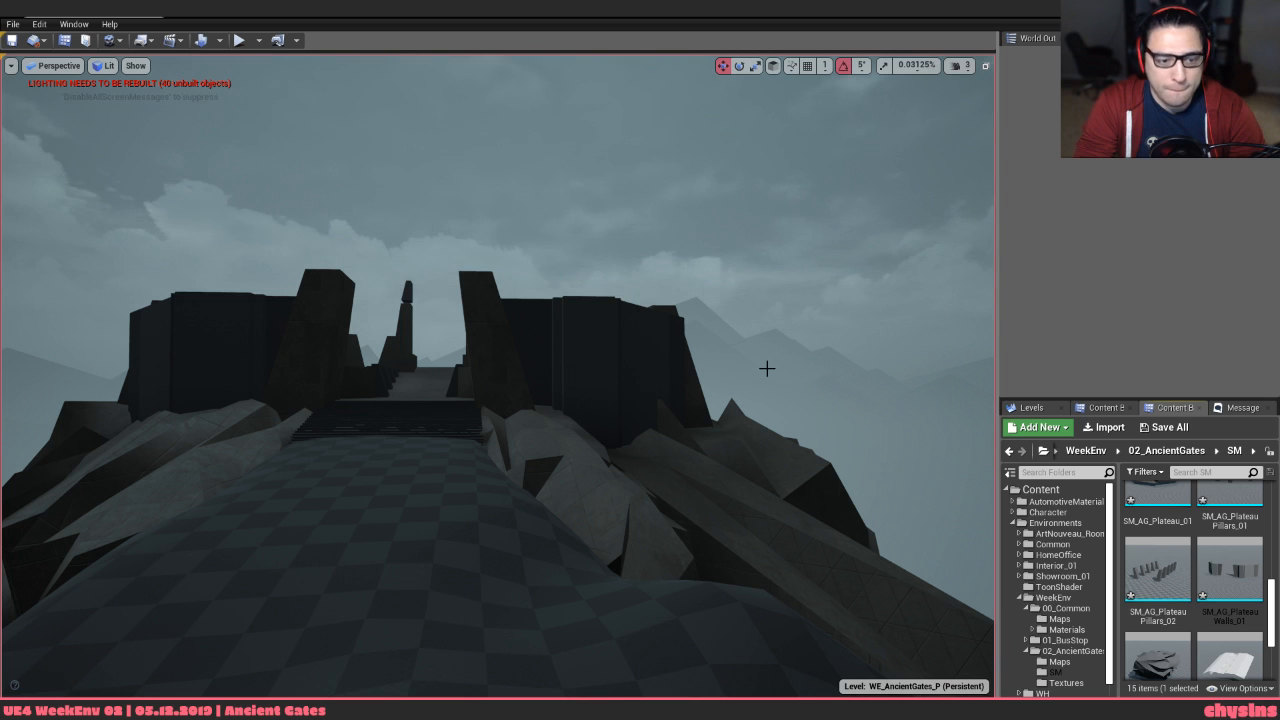
Assign the pillars' material MIC_Arch_Triplanar_01 to the plateau walls in place of WorldGridMaterial
right_click_drag(600, 379, 599, 379)
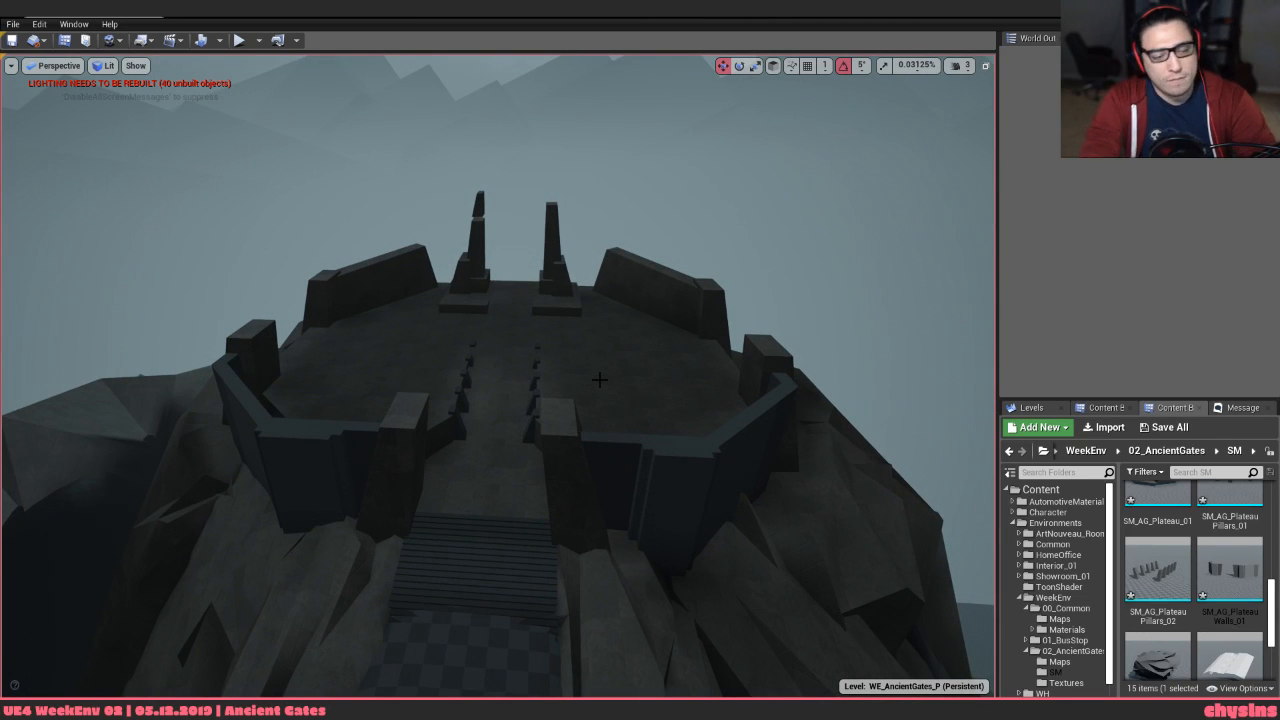
right_click_drag(768, 438, 750, 441)
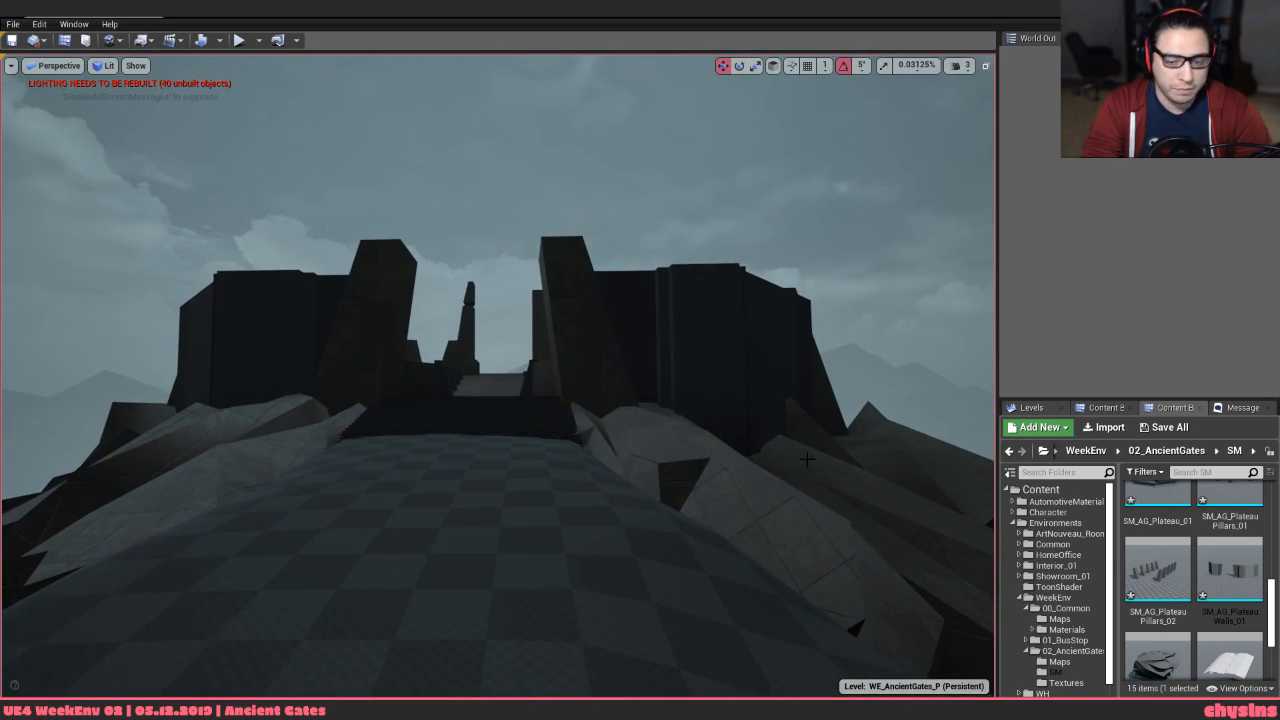
left_click(740, 277)
left_click(1155, 275)
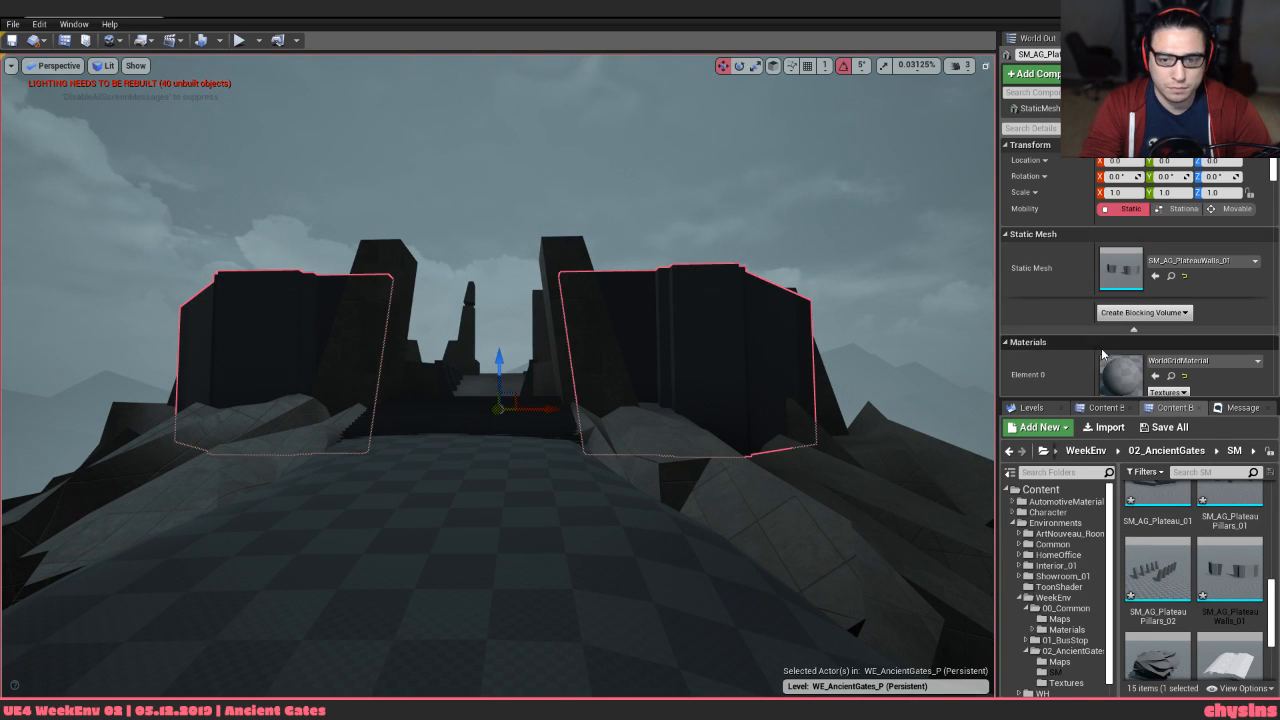
left_click(1170, 376)
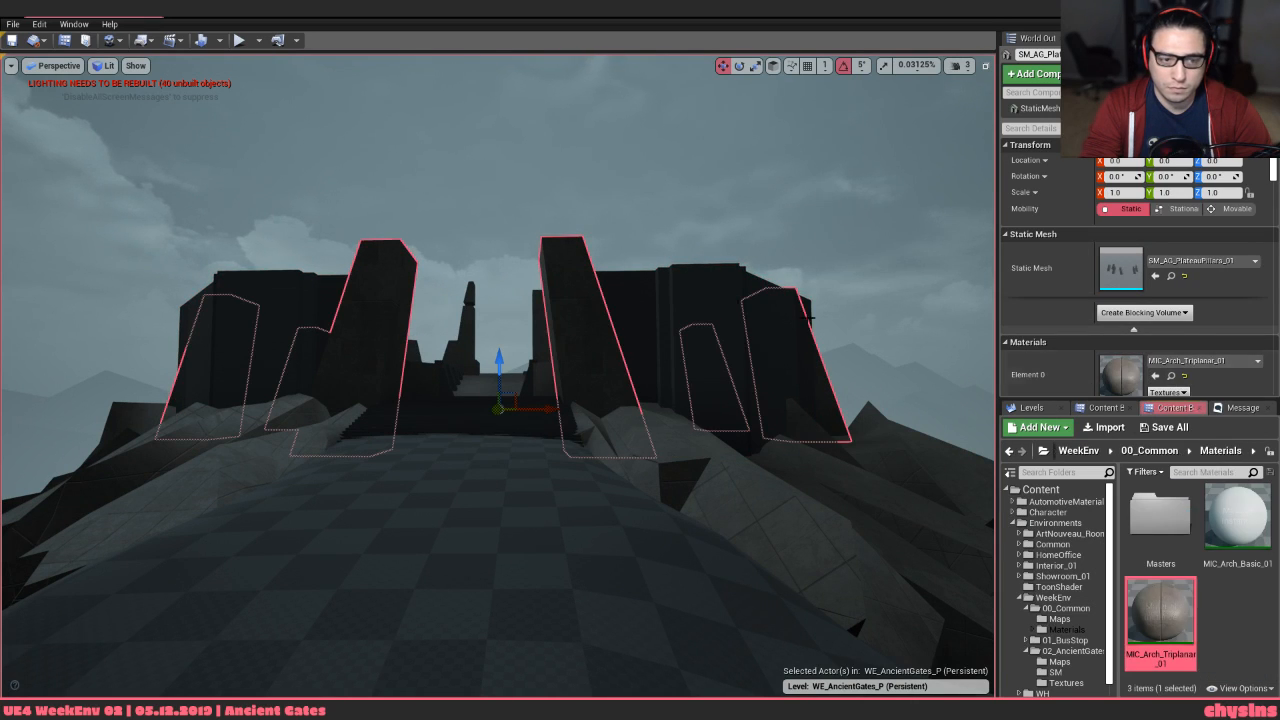
key("ctrl+z")
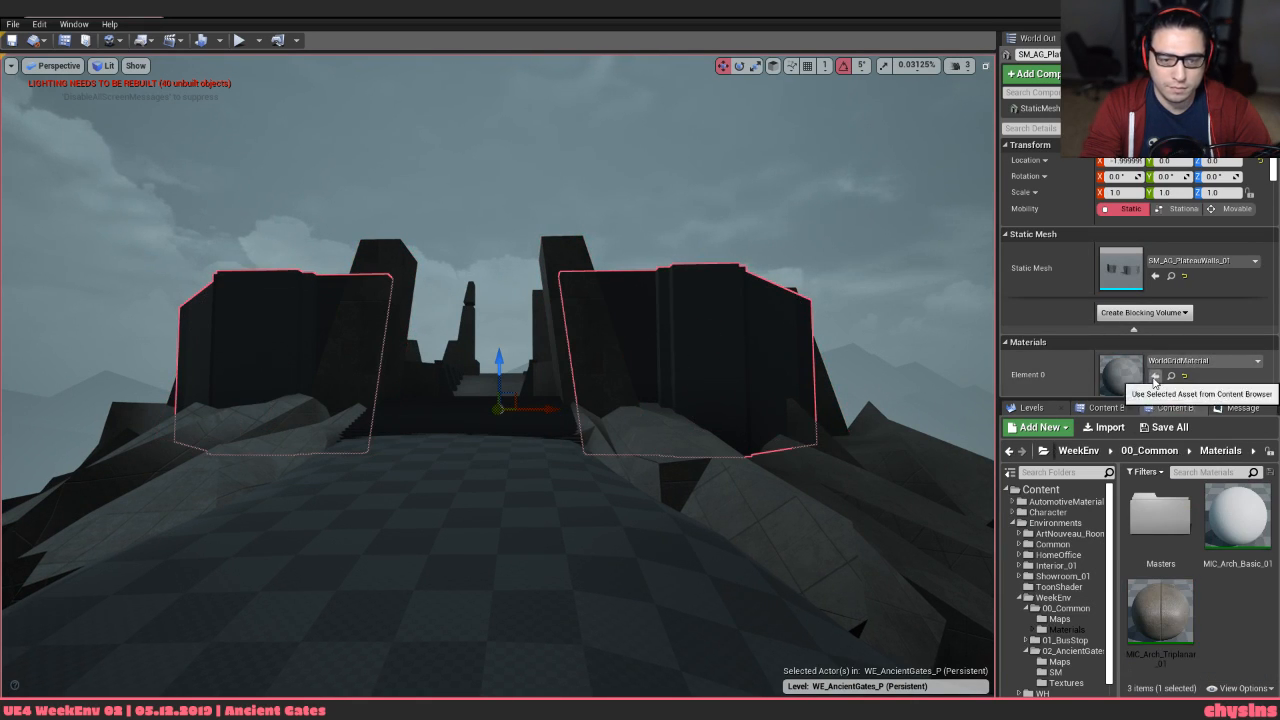
left_click(1155, 376)
mouse_move(850, 400)
right_mouse_down()
mouse_move(850, 375)
mouse_move(852, 386)
right_mouse_up()
key("Escape")
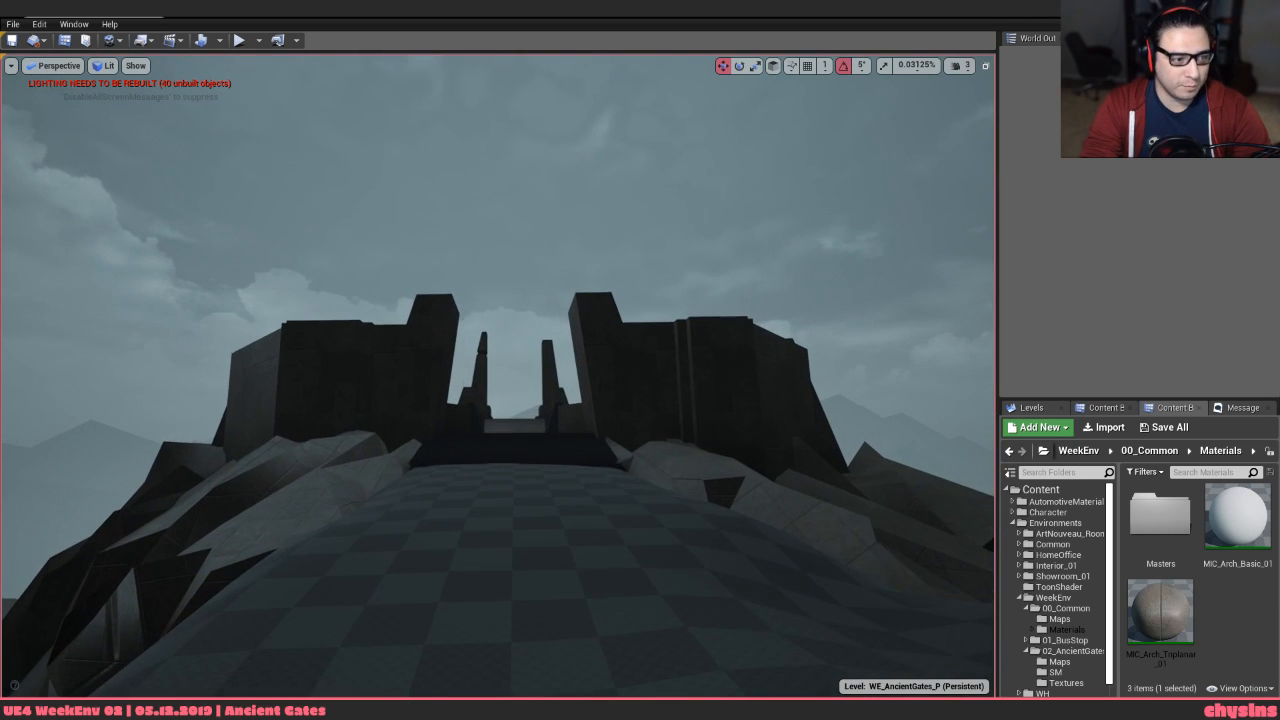
Examine the plateau walls and pillars from above the plateau and along the path leading to the stairs
right_click_drag(762, 340, 762, 340)
key("w")
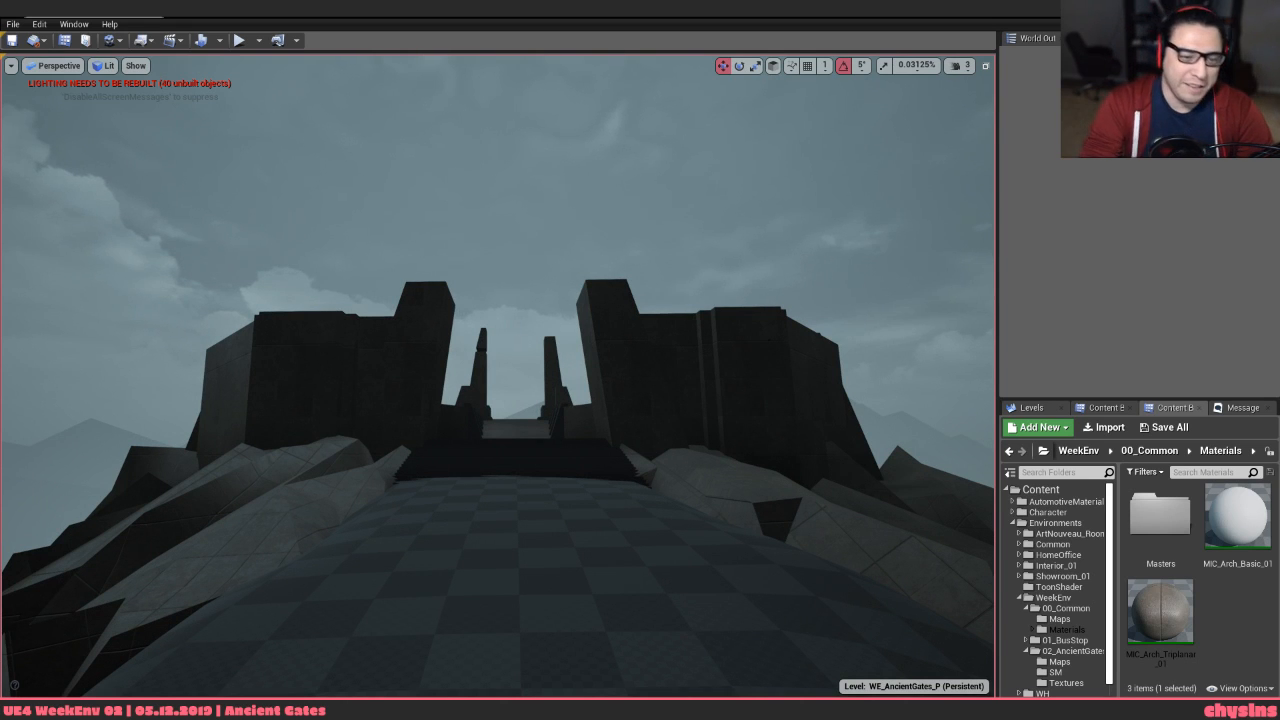
key("e")
right_click_drag(762, 340, 762, 340)
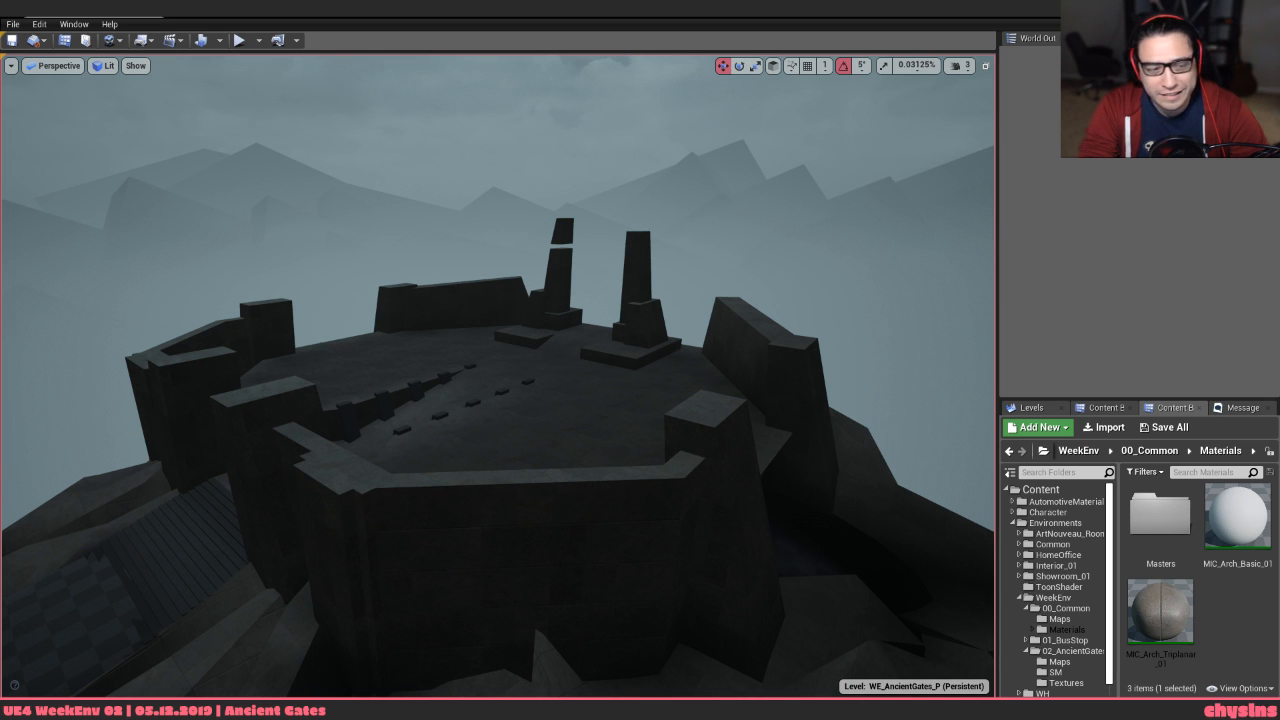
right_click_drag(708, 438, 800, 395)
key("s")
key("a")
key("w")
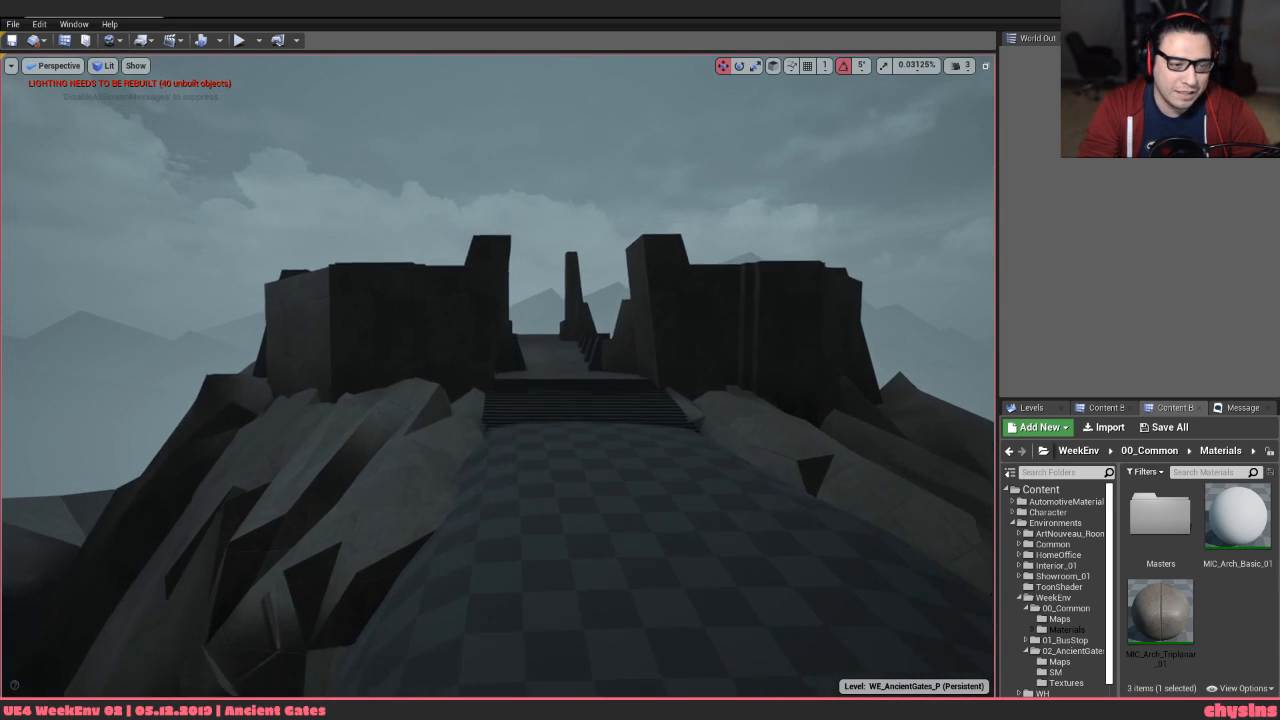
key("d")
key("s")
right_click_drag(498, 375, 498, 335)
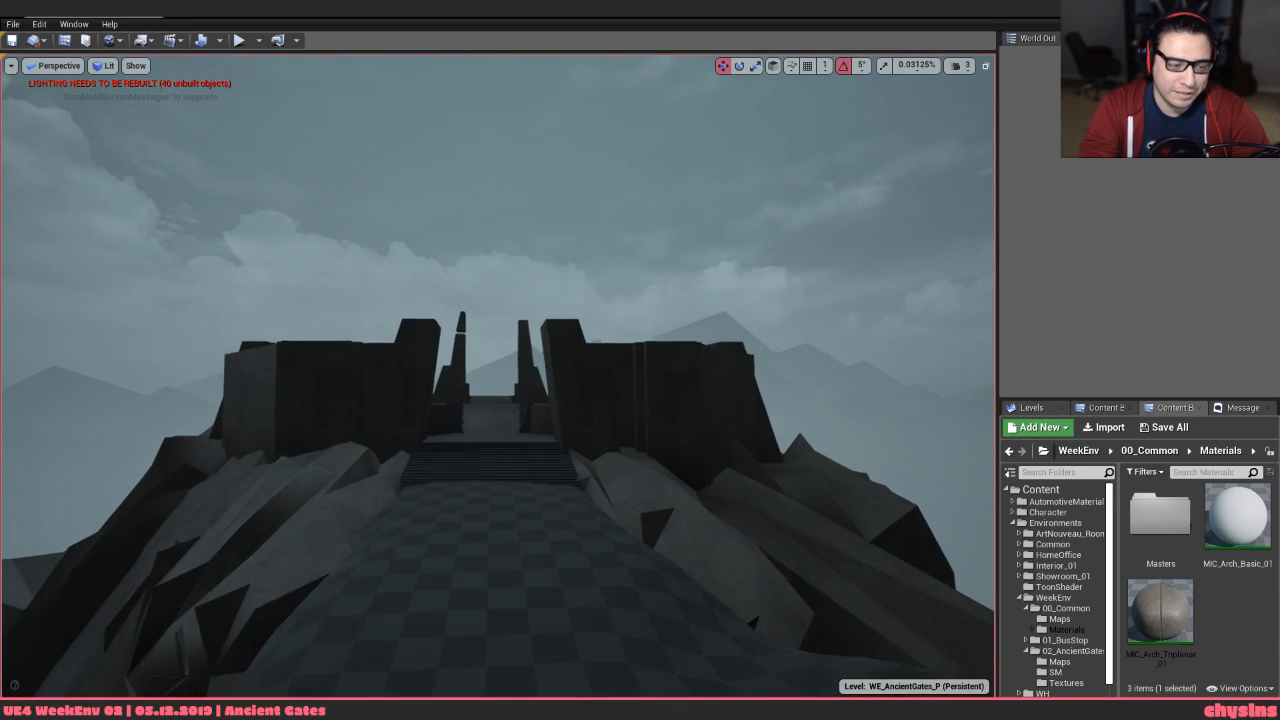
key("w")
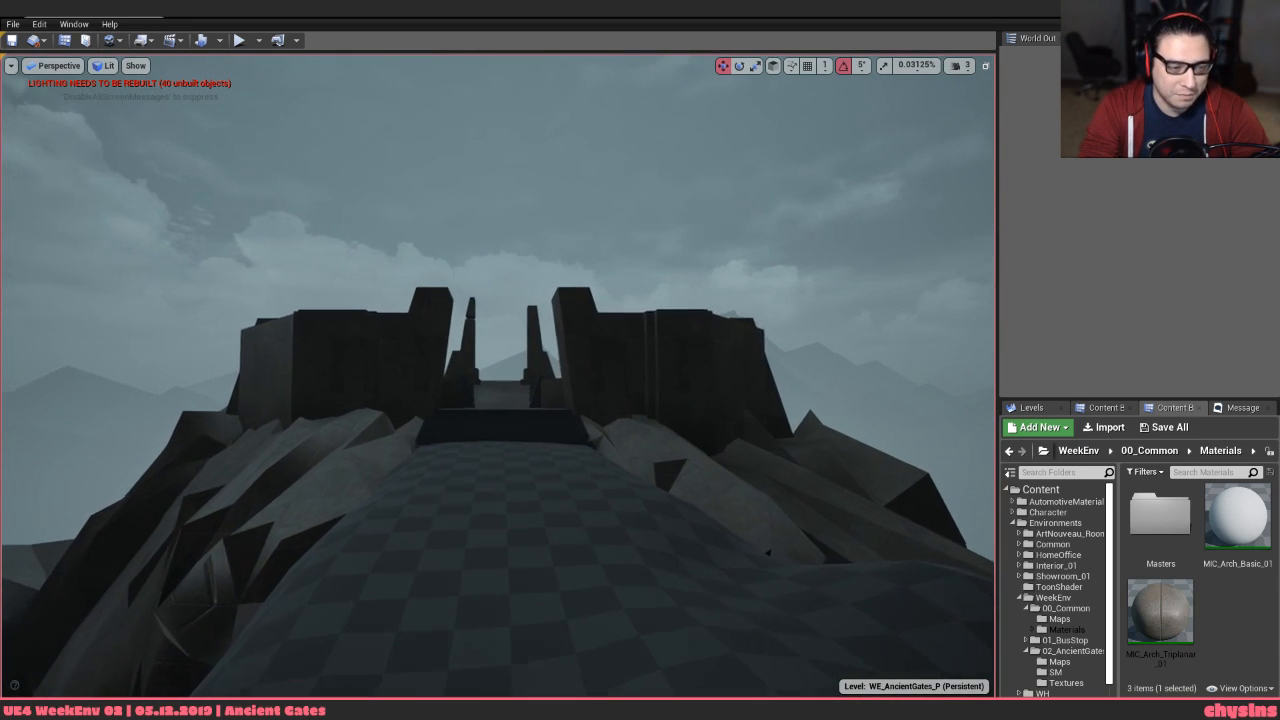
key("w")
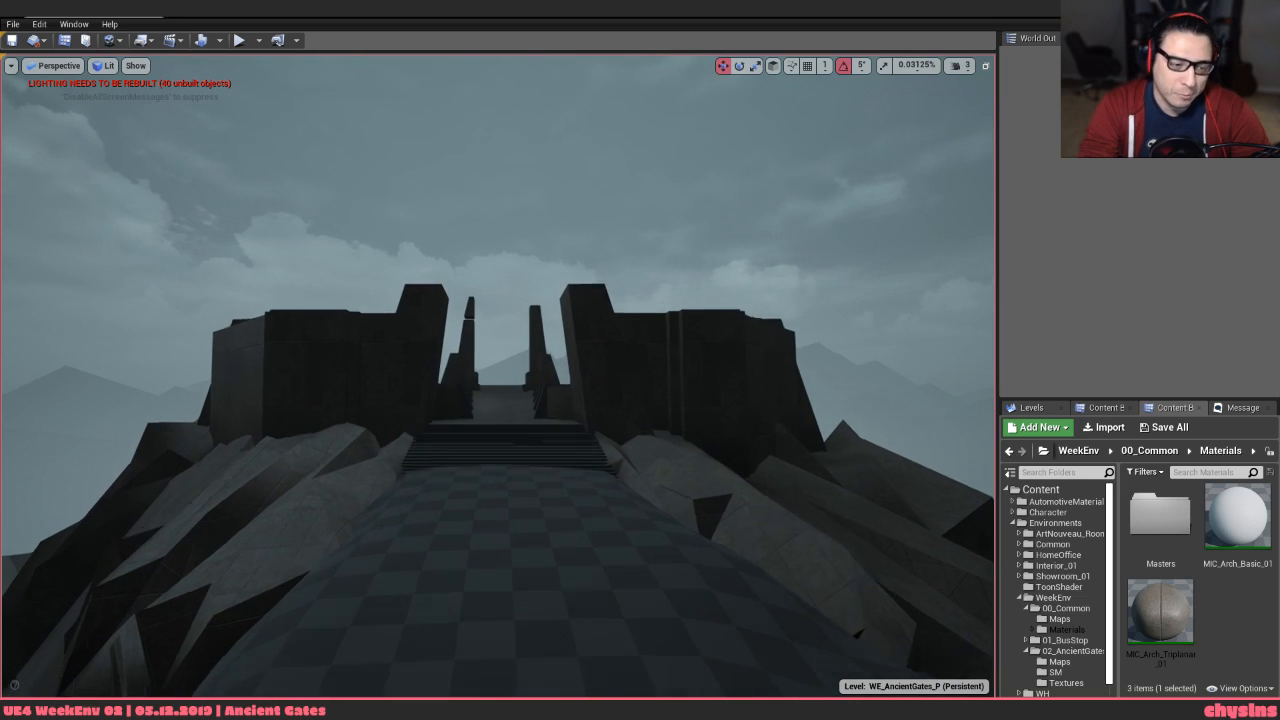
key("w")
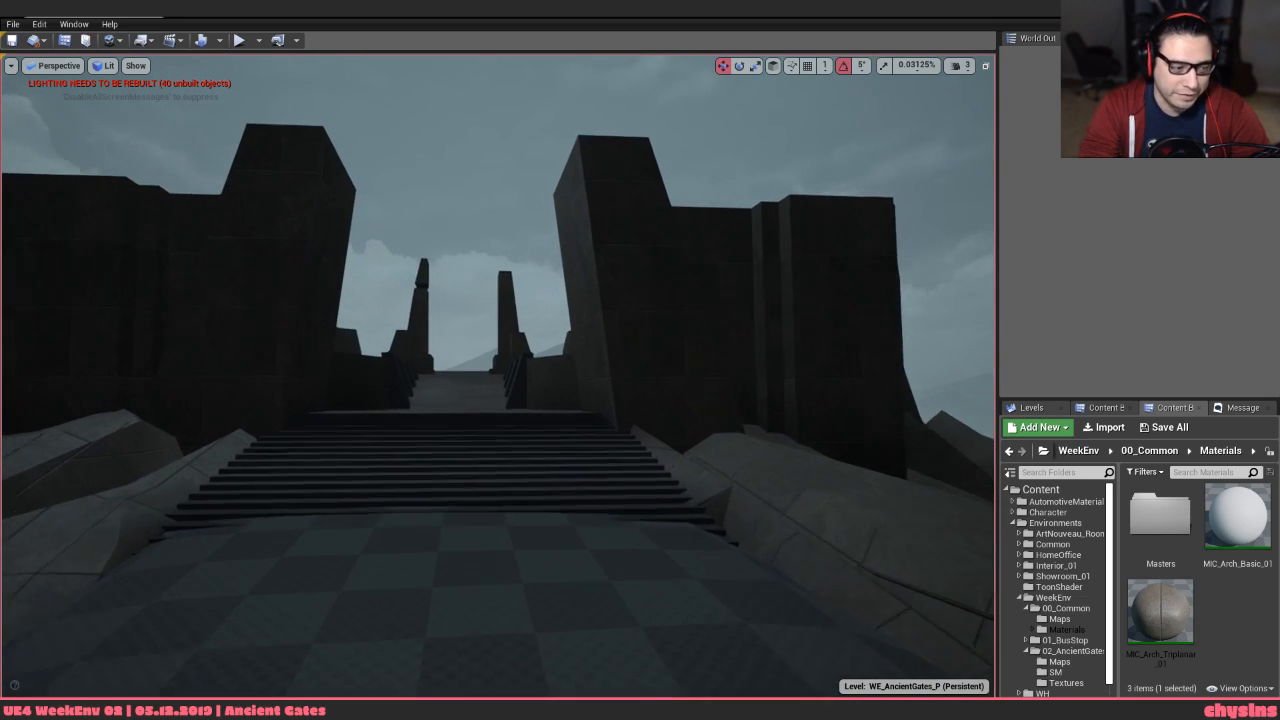
Examine the gate walls and stairs from several distances along the checkered path, checking briefly on the music player
key("s")
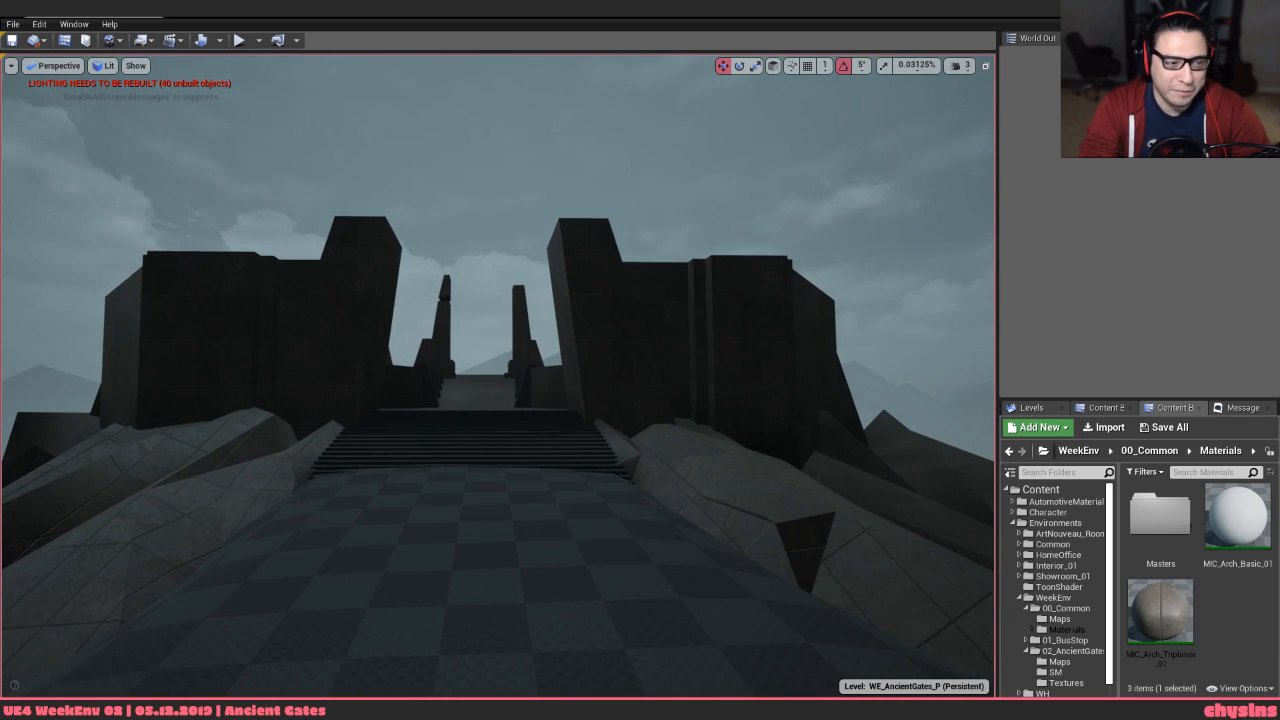
key("w")
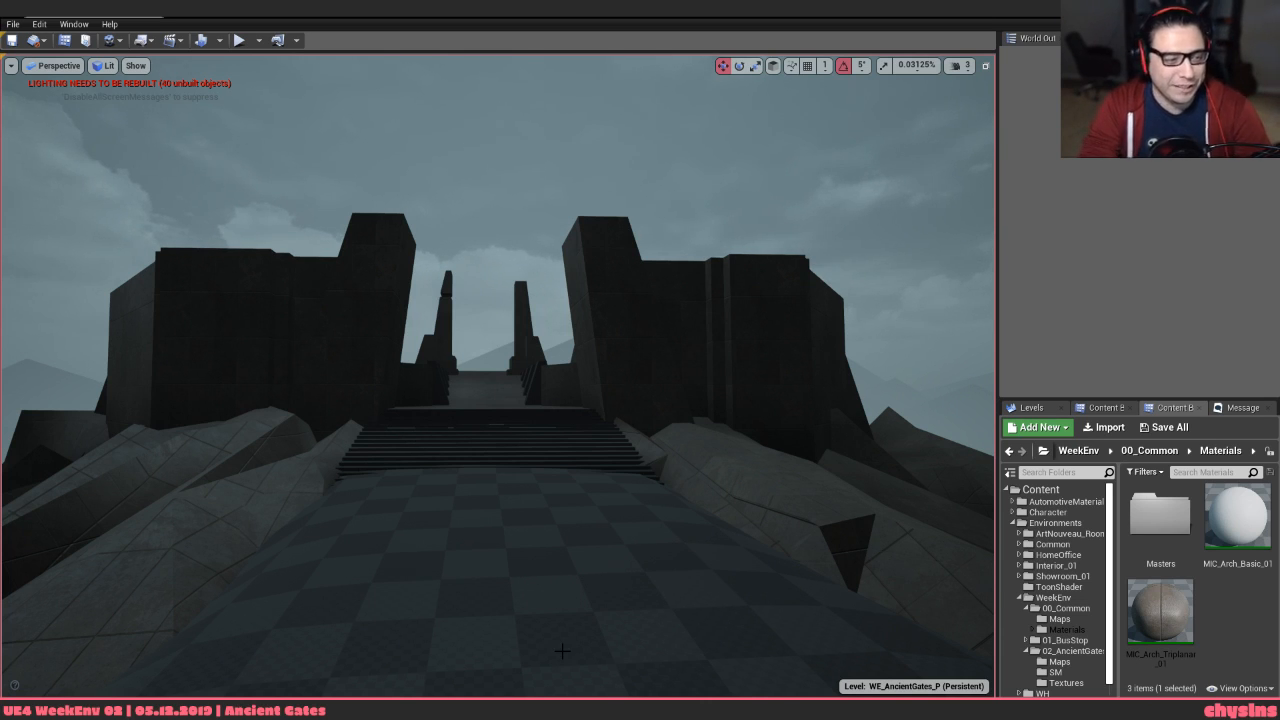
right_click_drag(498, 376, 498, 373)
key("w")
mouse_move(607, 590)
right_mouse_down()
mouse_move(588, 577)
mouse_move(606, 575)
mouse_move(607, 590)
right_mouse_up()
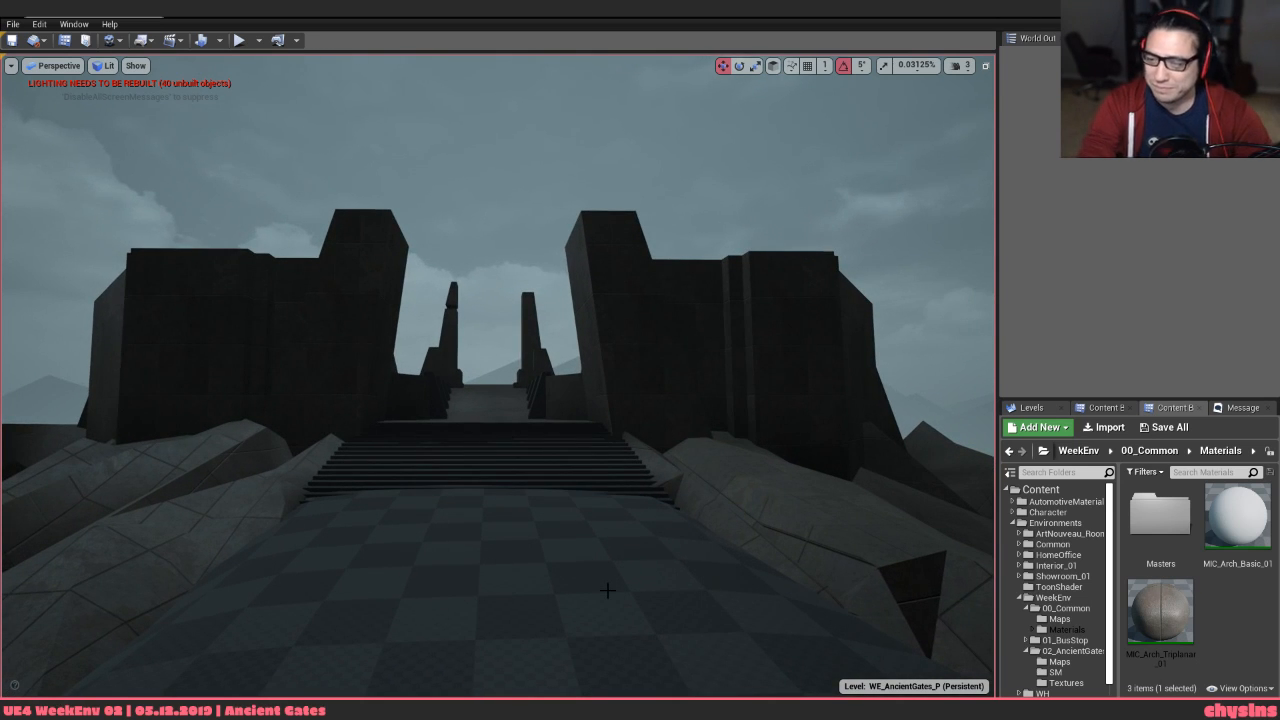
mouse_move(607, 590)
right_mouse_down()
mouse_move(592, 579)
mouse_move(608, 583)
right_mouse_up()
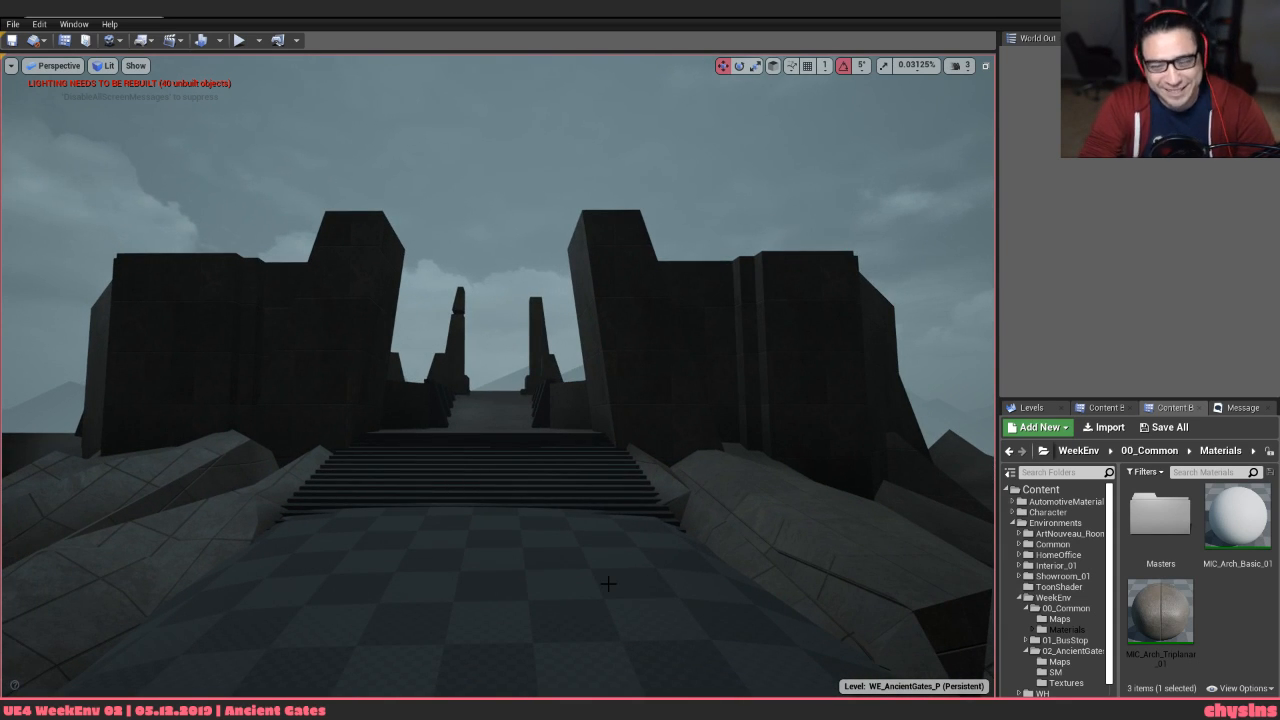
right_click_drag(608, 583, 636, 531)
key("alt+Tab")
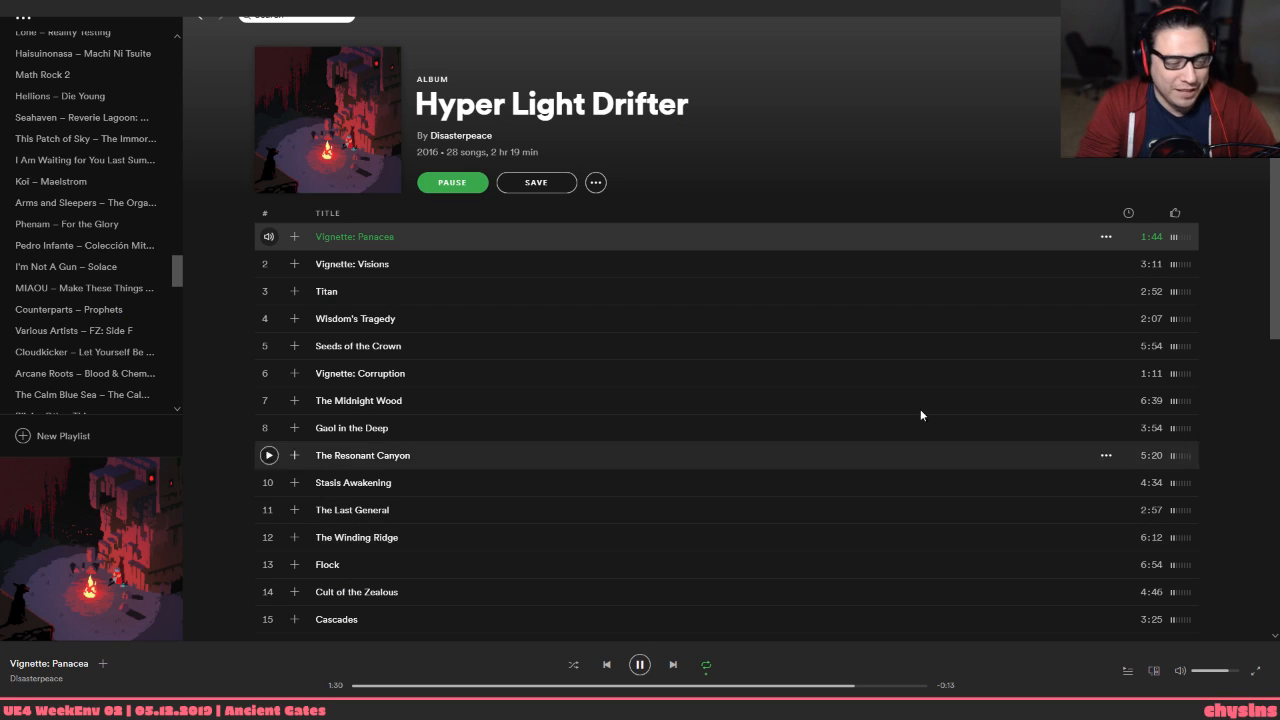
key("alt+Tab")
right_click_drag(723, 417, 708, 401)
right_click_drag(318, 579, 318, 579)
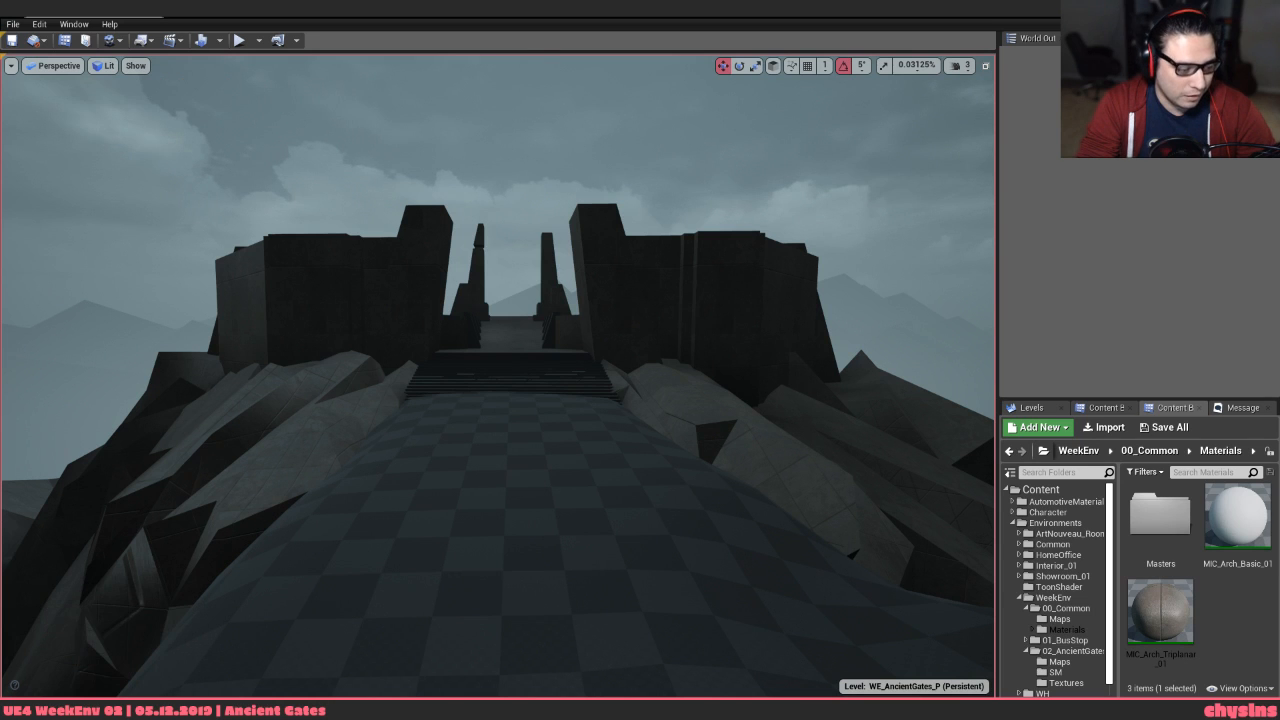
mouse_move(403, 562)
right_mouse_down()
mouse_move(405, 522)
mouse_move(400, 564)
right_mouse_up()
key("w")
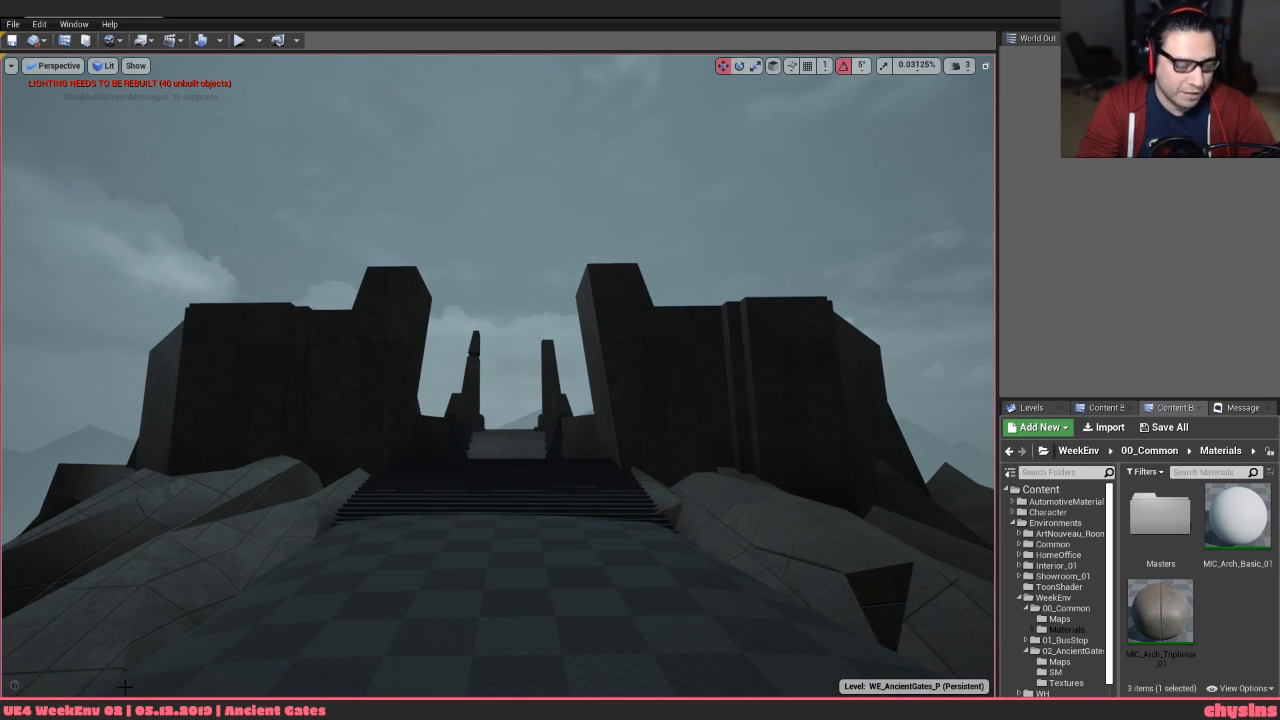
mouse_move(234, 700)
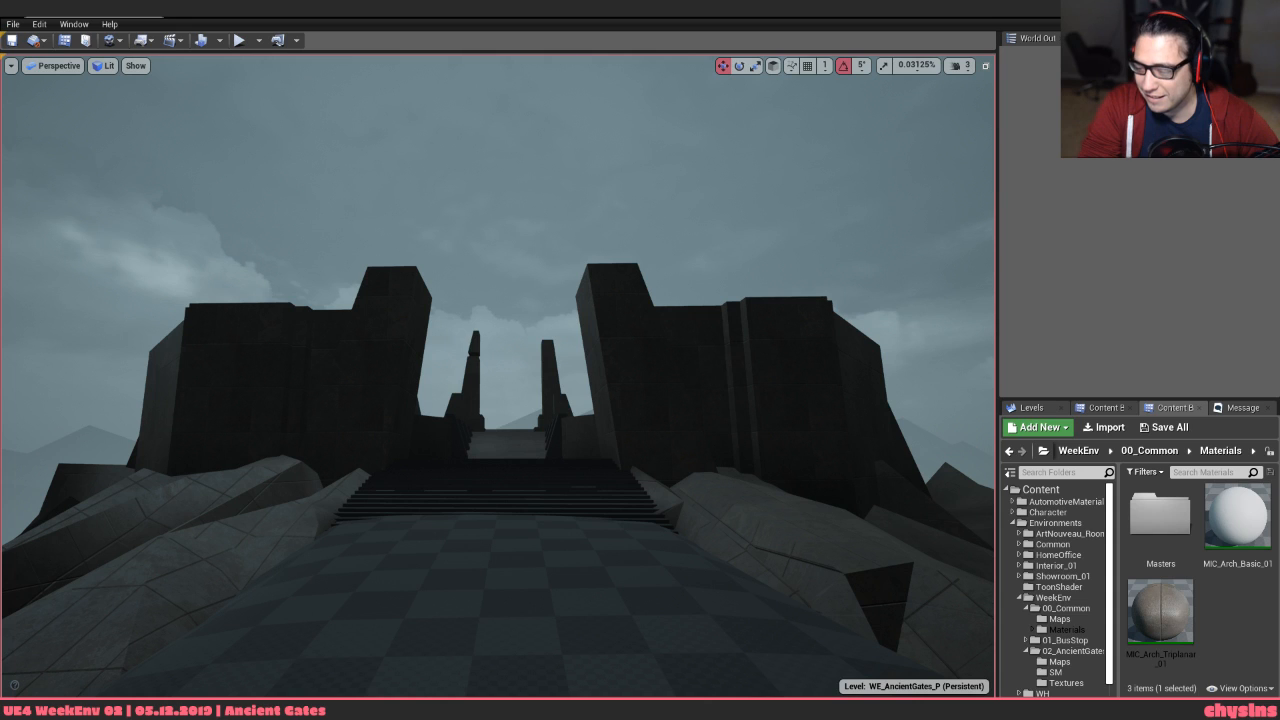
Switch to the browser and watch the IT CHAPTER TWO teaser trailer in full screen, leaving full screen at its end
key("alt+Tab")
left_click(865, 500)
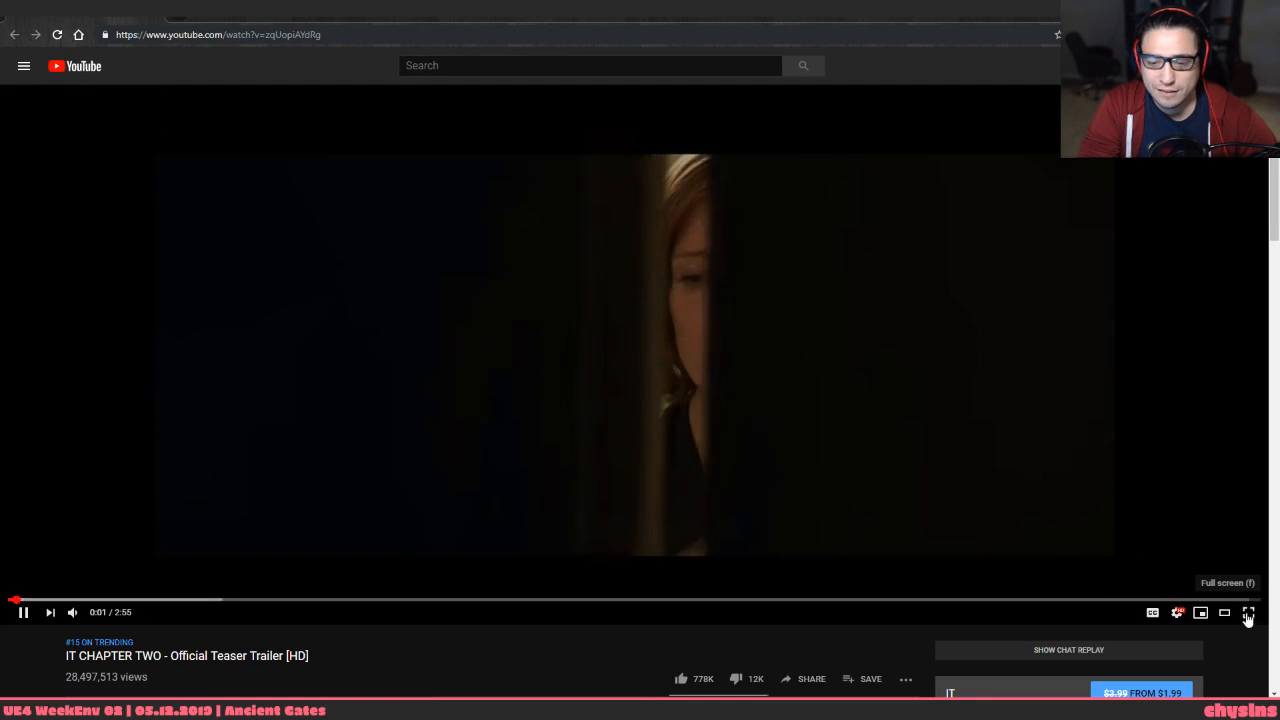
left_click(1248, 612)
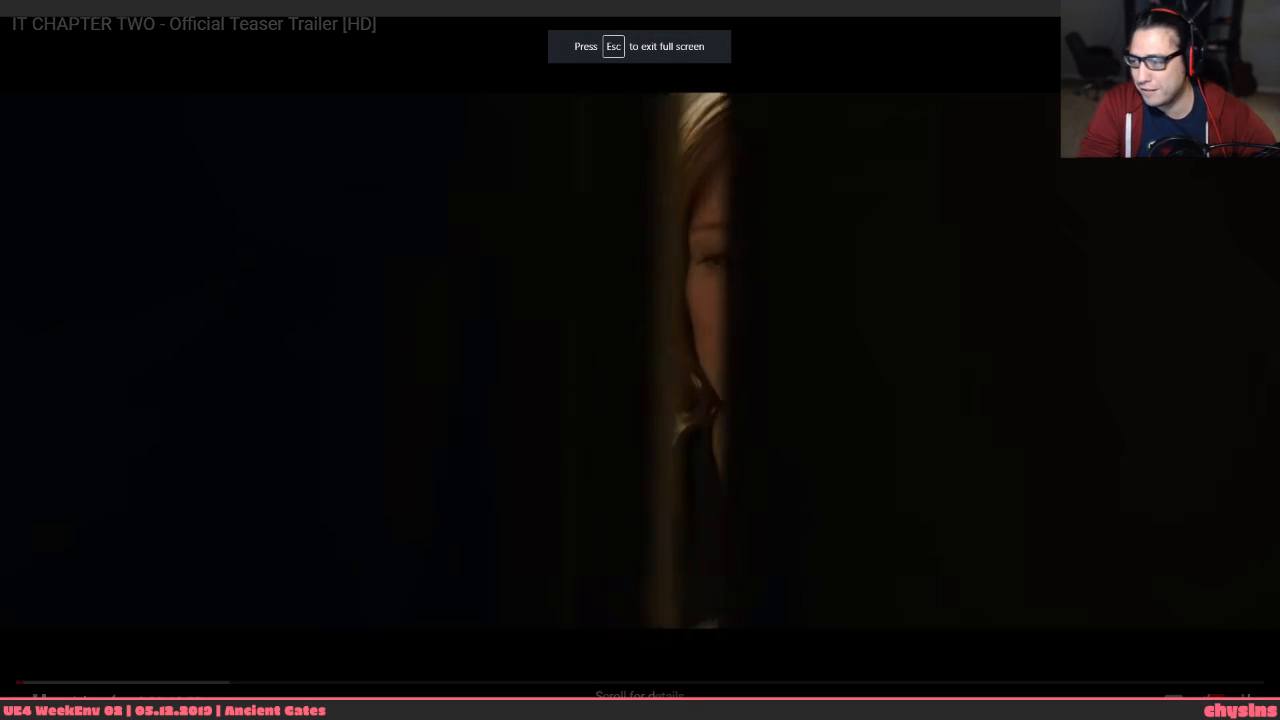
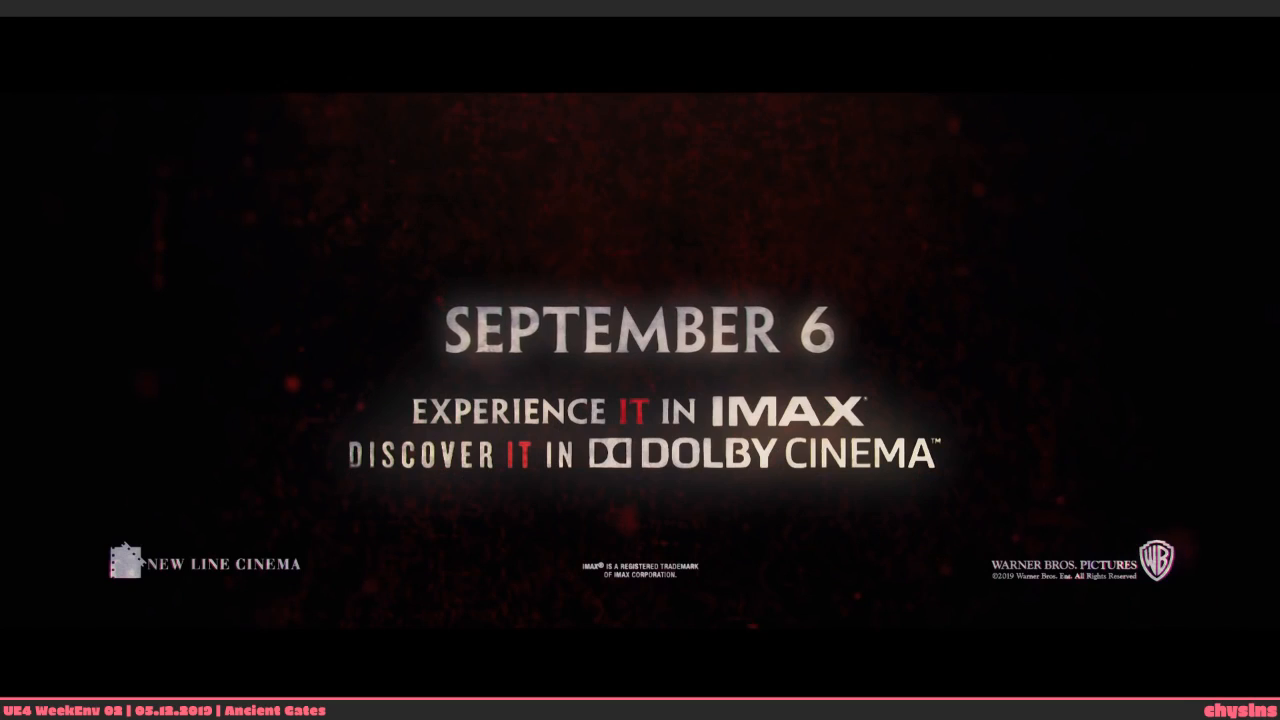
left_click(1246, 700)
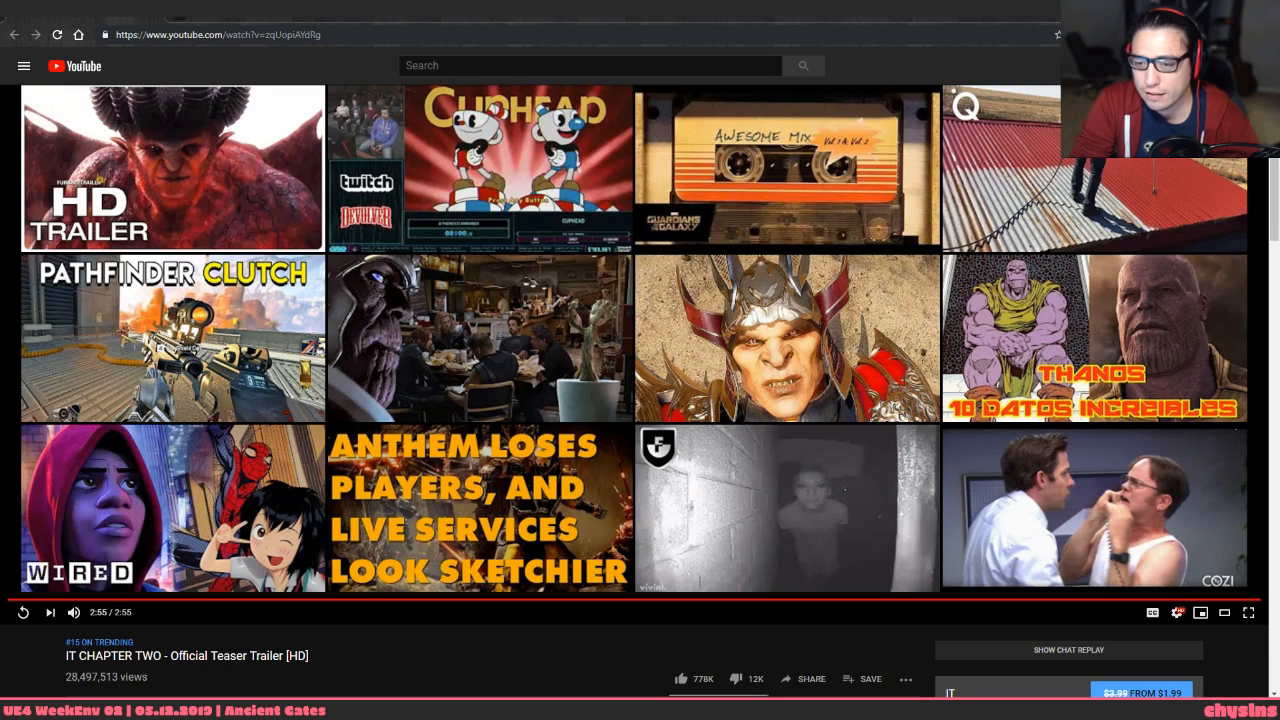
Replay parts of the trailer's final minute, starting with the closing title, and return to Unreal Editor
left_click(1112, 601)
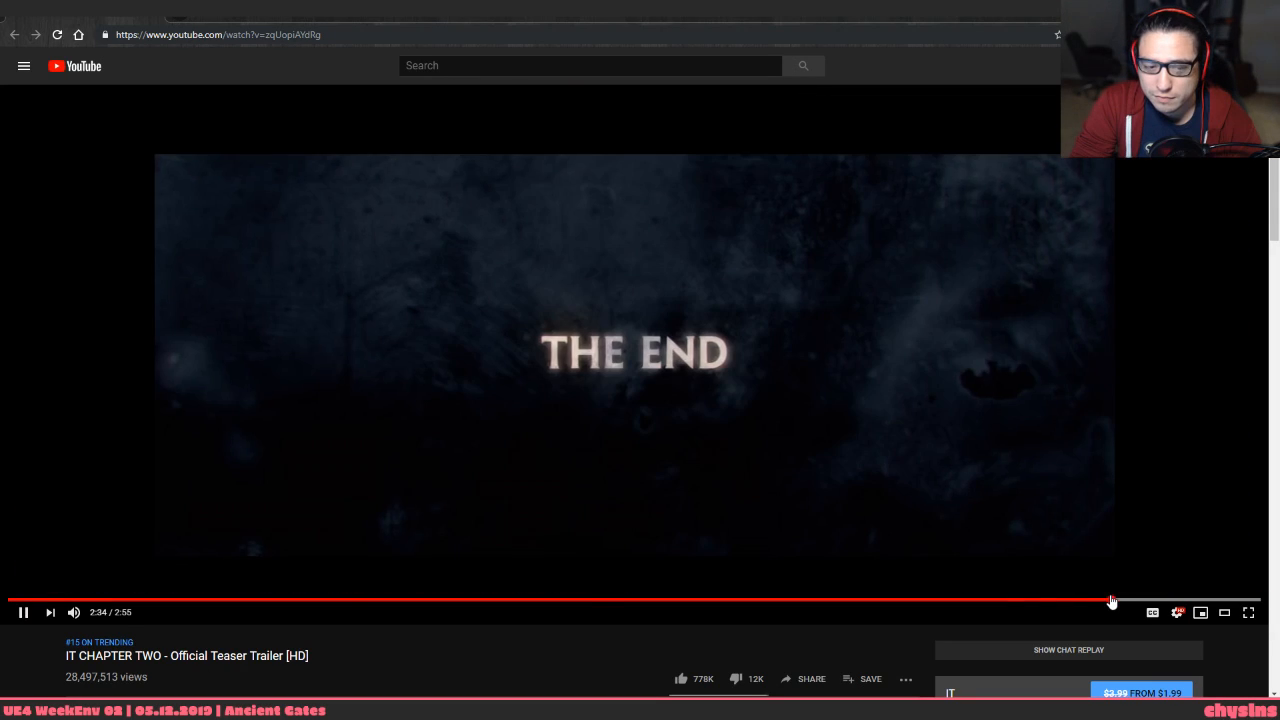
left_click(1018, 601)
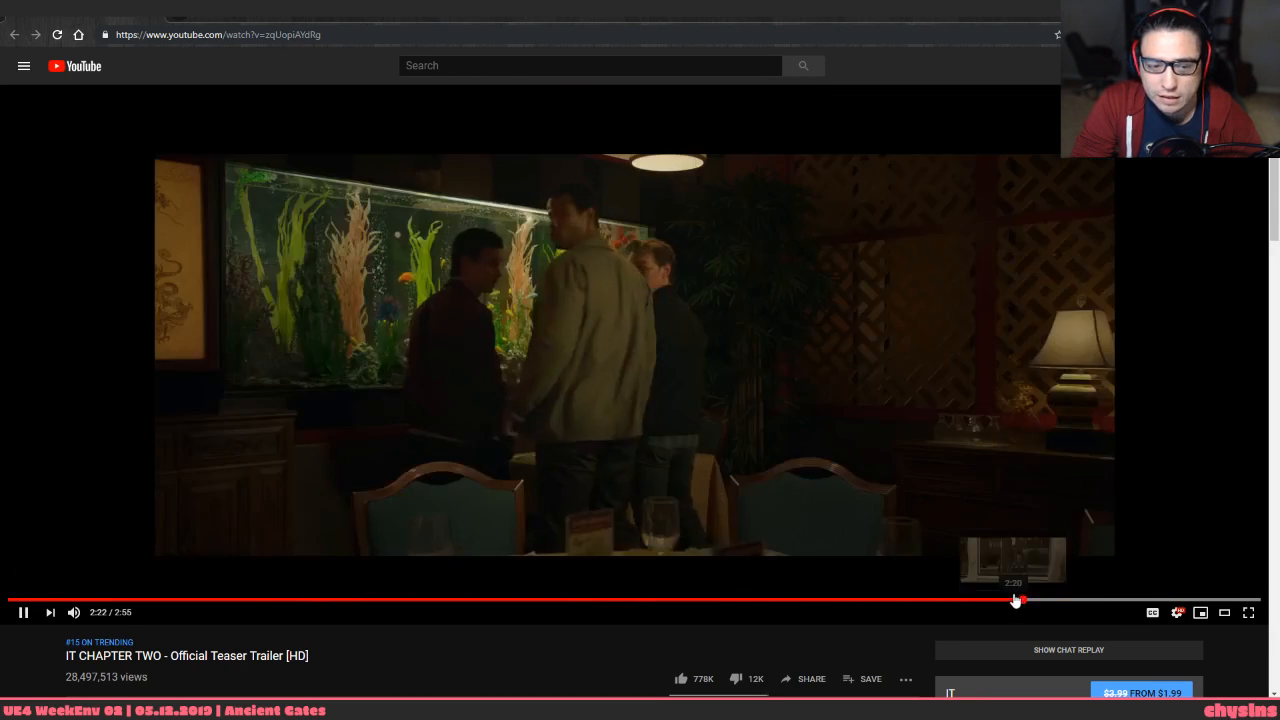
left_click(1072, 601)
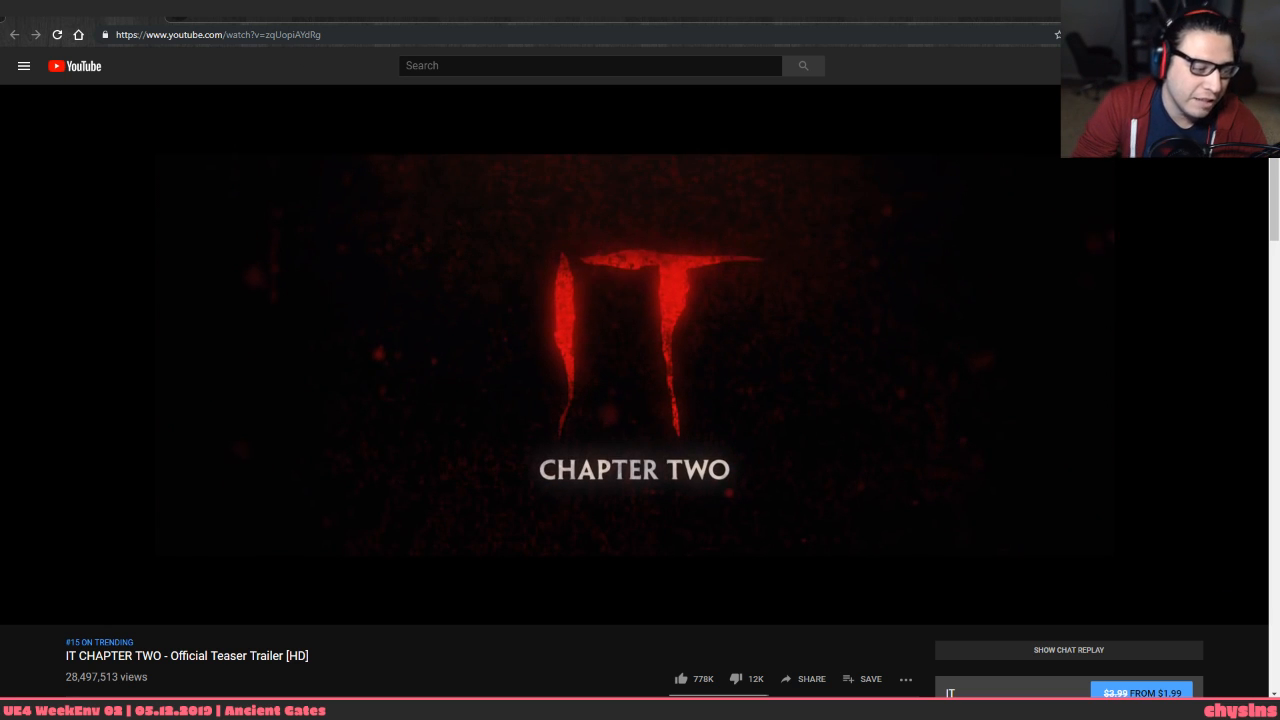
key("alt+Tab")
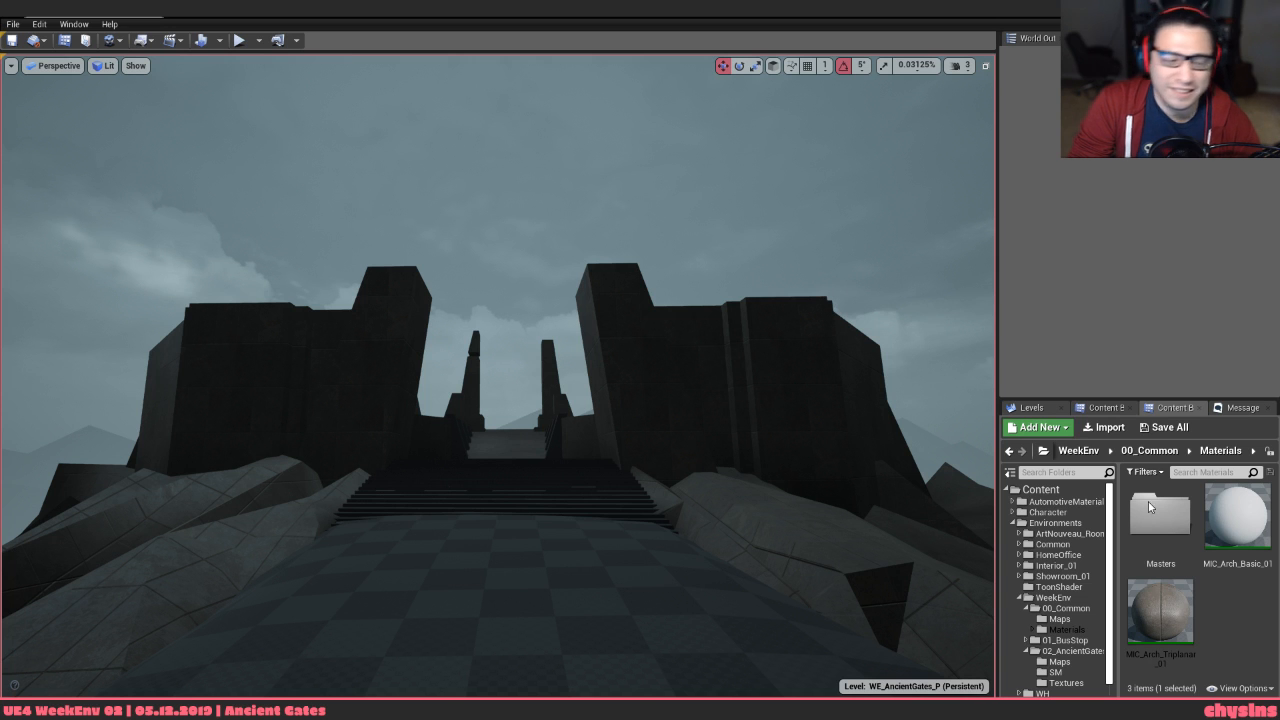
Examine the front walls from the stairs, from above and from the outer side, including the corner buttress and surrounding rocks
key("w")
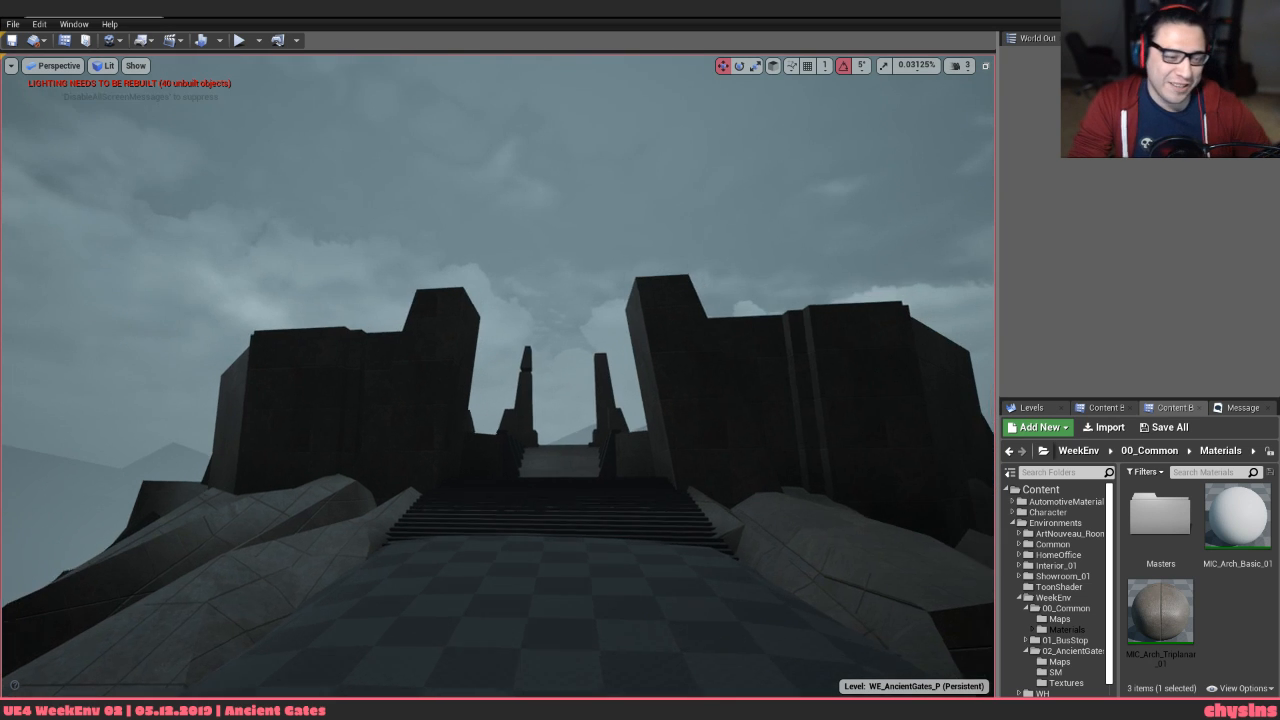
key("s")
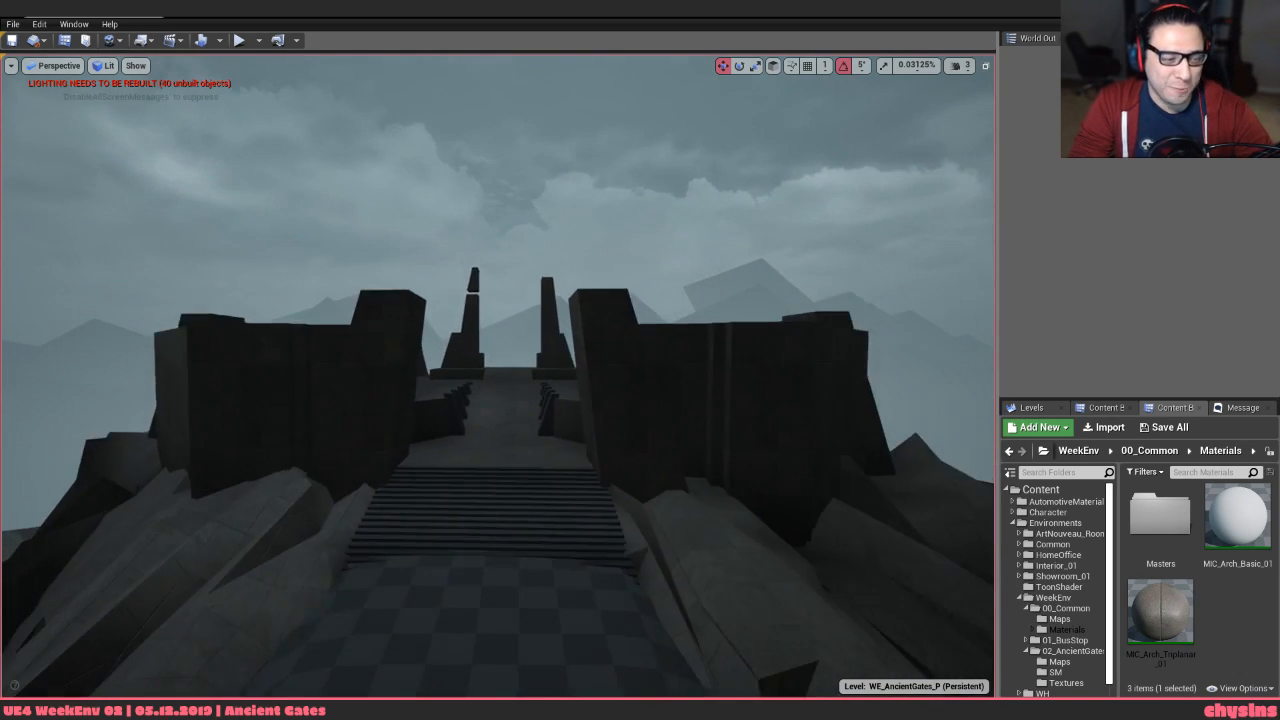
key("d")
key("w")
key("e")
right_click_drag(498, 376, 452, 436)
key("w")
key("s")
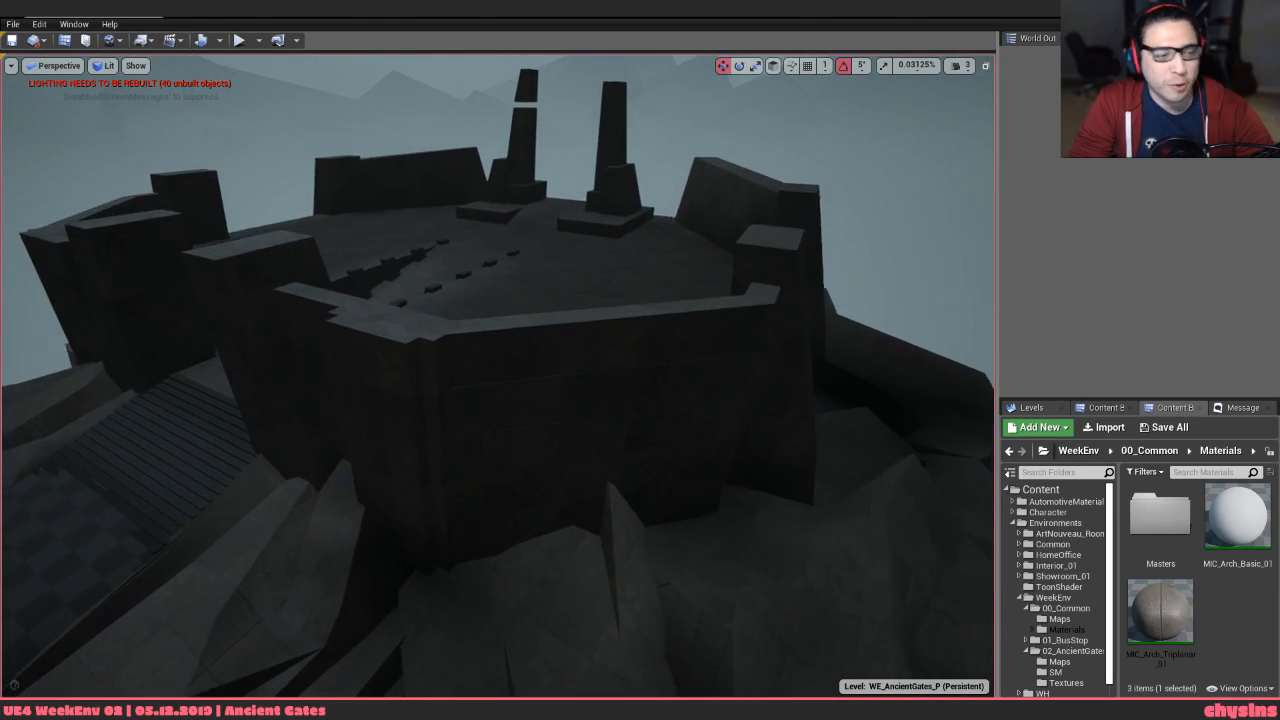
key("w")
key("a")
right_click_drag(498, 376, 492, 304)
key("w")
key("s")
key("a")
key("q")
right_click_drag(660, 543, 645, 513)
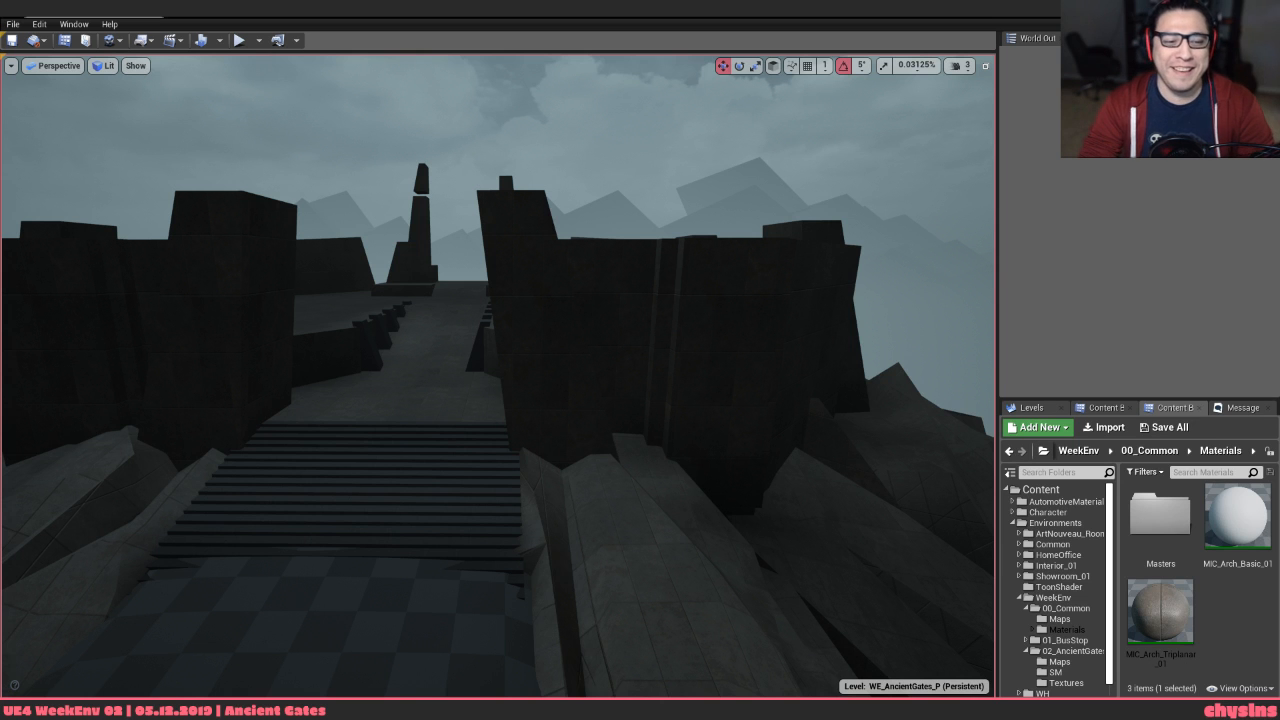
right_click_drag(404, 346, 328, 348)
right_click_drag(498, 376, 534, 454)
right_click_drag(362, 333, 356, 270)
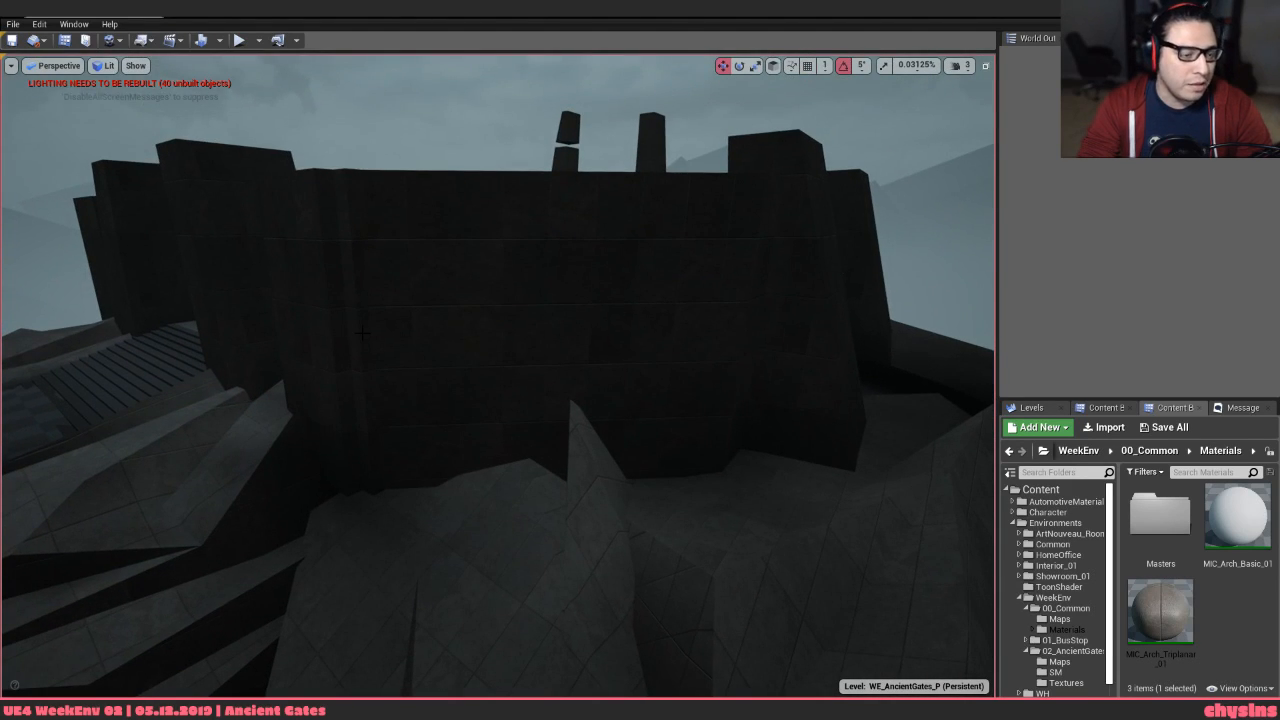
right_click_drag(376, 323, 396, 294)
right_click_drag(492, 447, 492, 424)
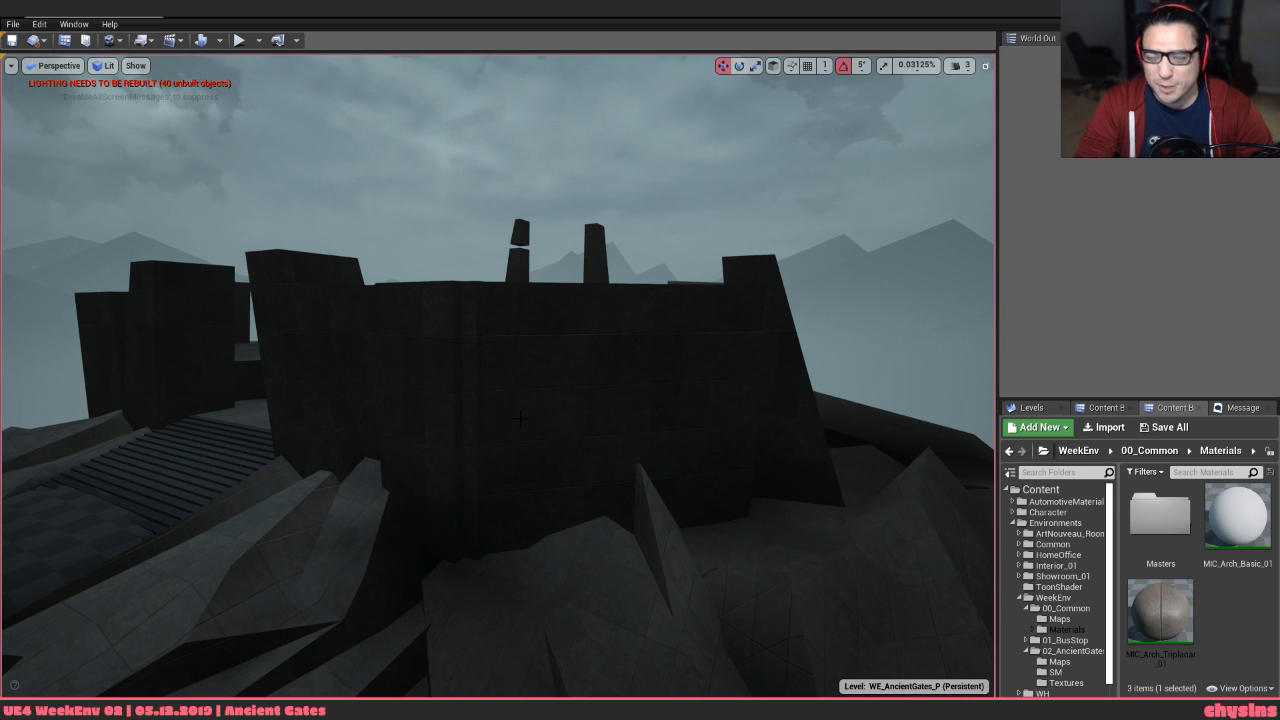
mouse_move(520, 418)
right_mouse_down()
mouse_move(560, 434)
mouse_move(520, 418)
right_mouse_up()
Switch to 3ds Max with the scene MAX_AncientGates_01.max
key("alt+Tab")
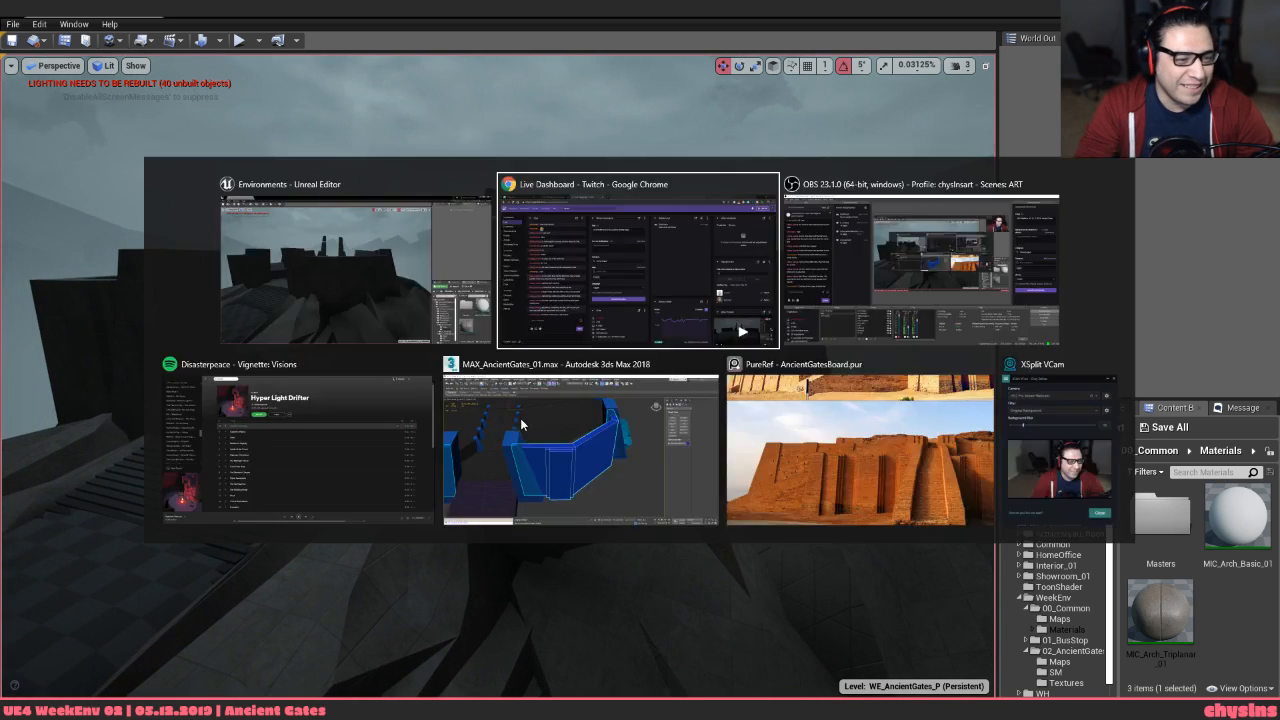
key("alt+Tab")
key("alt+Tab")
key("alt+Tab")
key("alt+Tab")
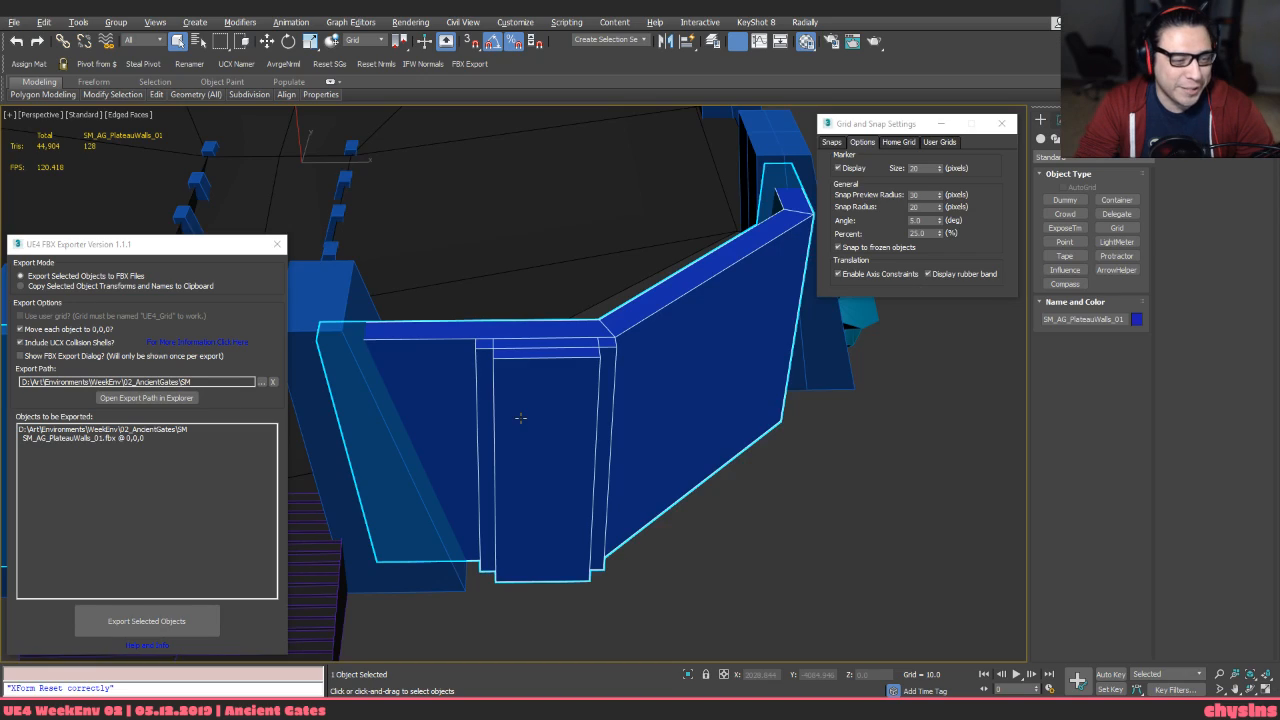
Detach the stepped corner buttress element from SM_AG_PlateauWalls_01 as a separate object
middle_click_drag(568, 442, 652, 589, "alt")
left_click(645, 619)
key("1")
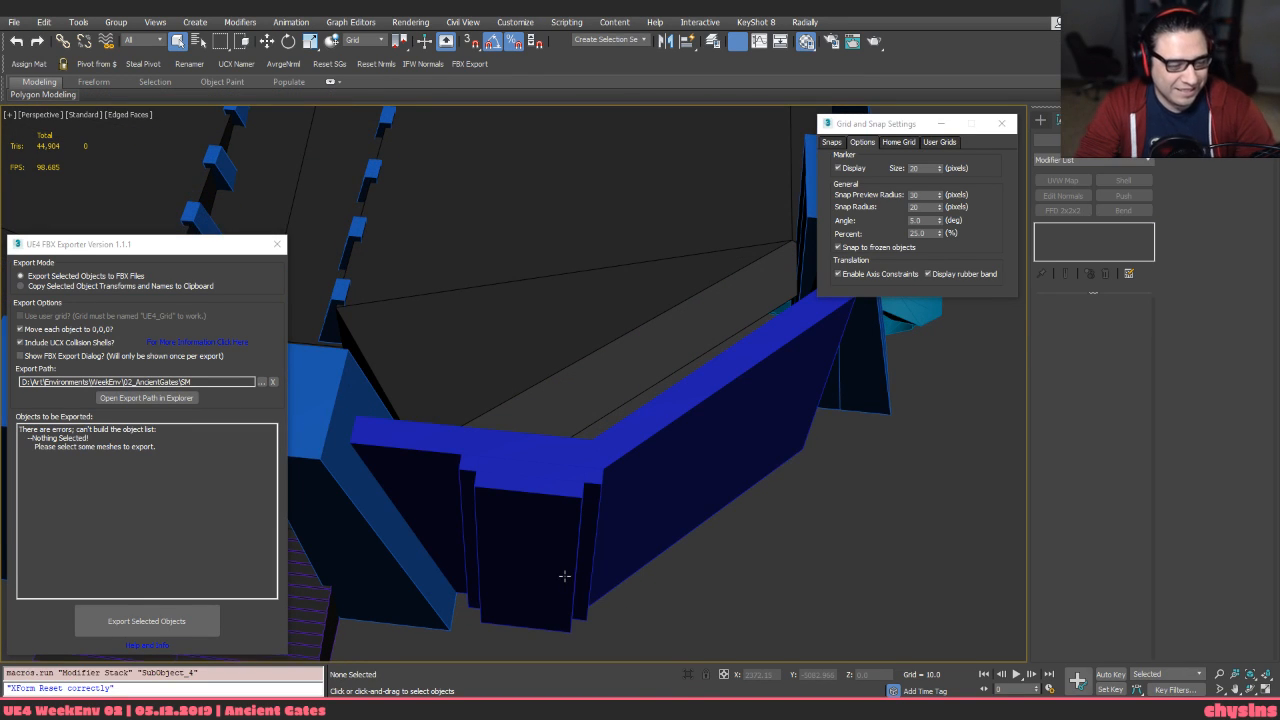
left_click(564, 577)
key("4")
left_click(564, 577)
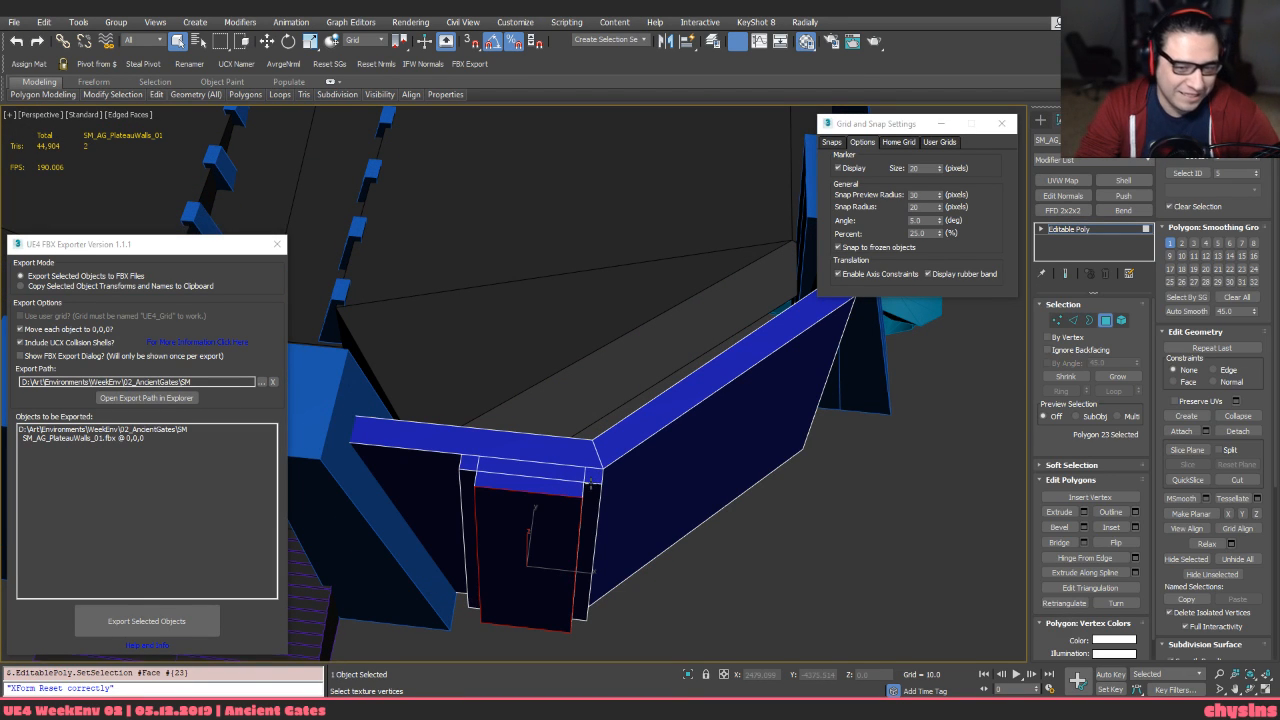
key("5")
left_click(590, 485)
middle_click_drag(590, 485, 588, 390, "alt")
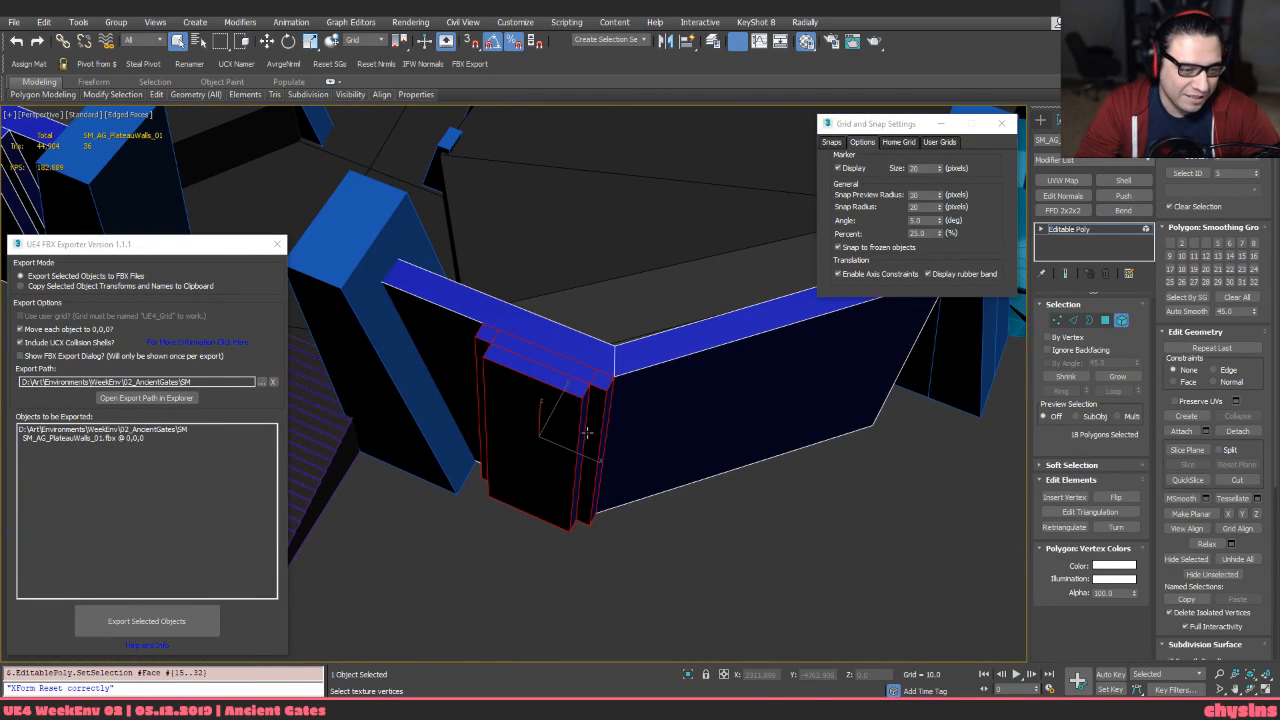
key("alt+d")
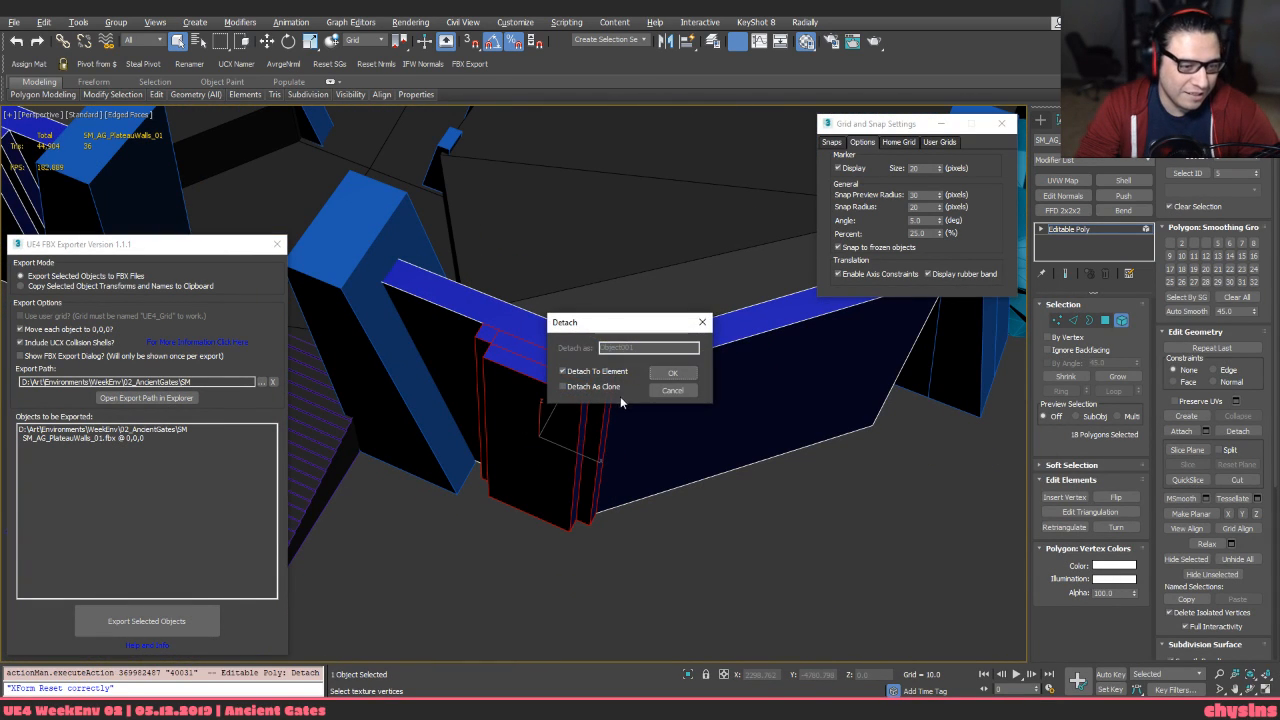
left_click(668, 375)
Center the detached buttress's pivot and move it along X, snapping its lower back vertex to the wall's bottom corner
key("5")
left_click(537, 431)
middle_click_drag(537, 431, 527, 470, "alt")
key("w")
scroll(527, 470, "up", 3)
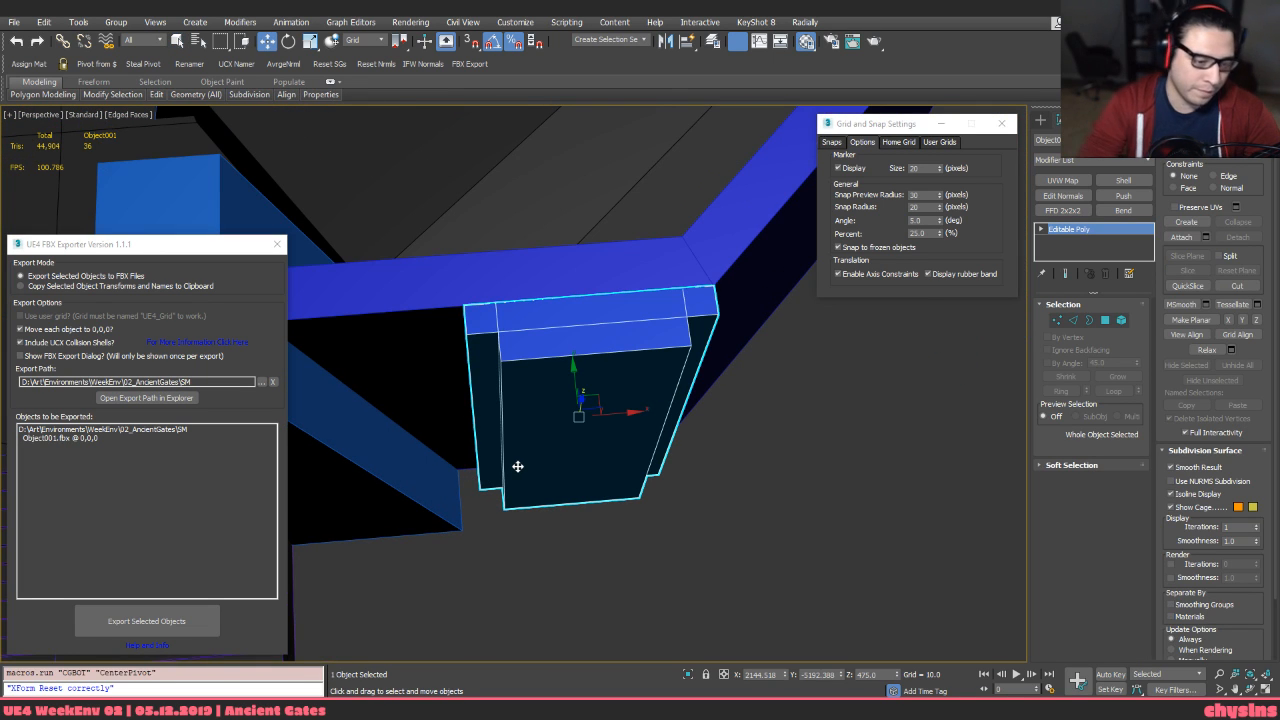
left_click_drag(606, 413, 839, 443)
scroll(694, 457, "up", 5)
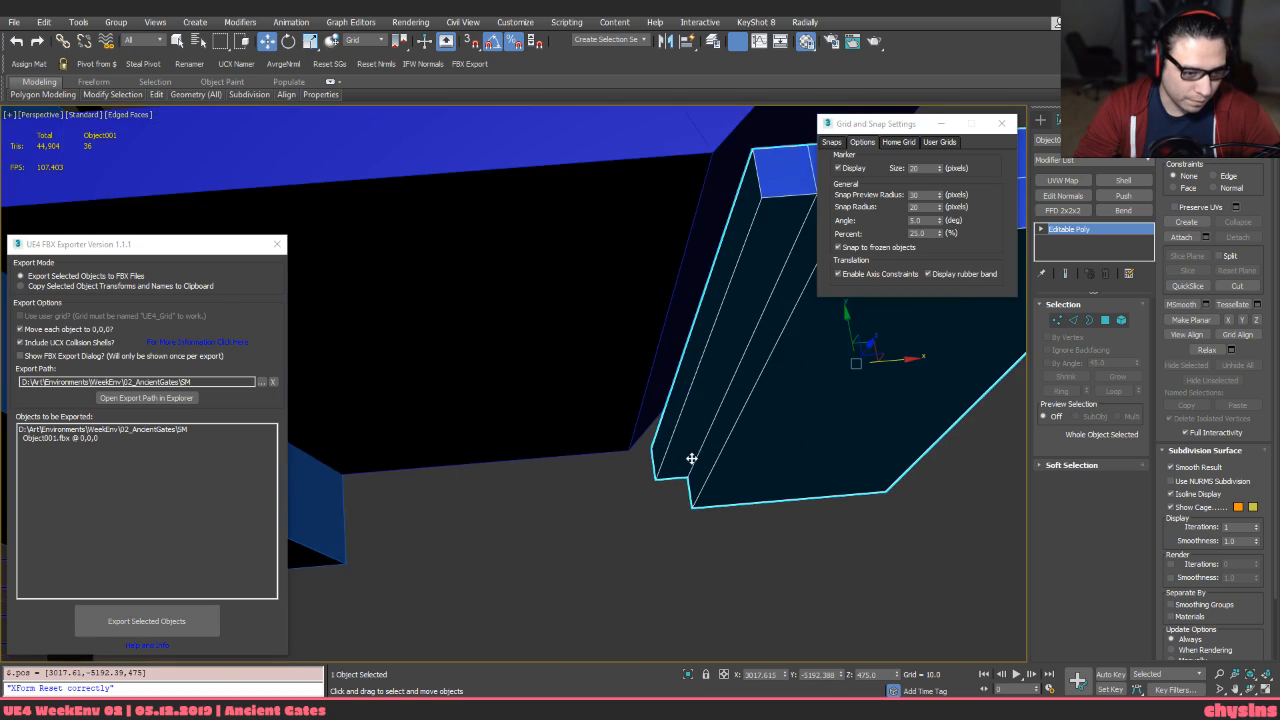
key("s")
left_click_drag(620, 437, 578, 439)
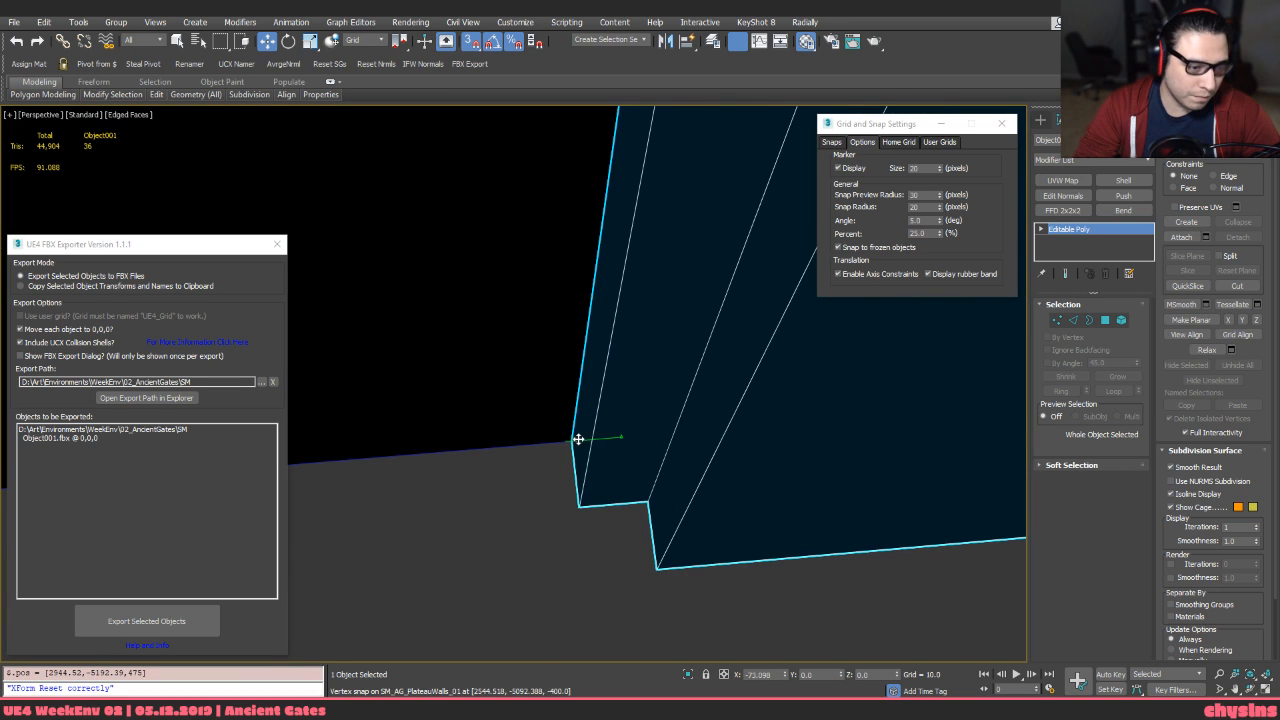
scroll(600, 436, "down", 5)
Place the buttress's pivot on its lower back corner vertex and rotate it 45 degrees about Z towards the angled wall
key("e")
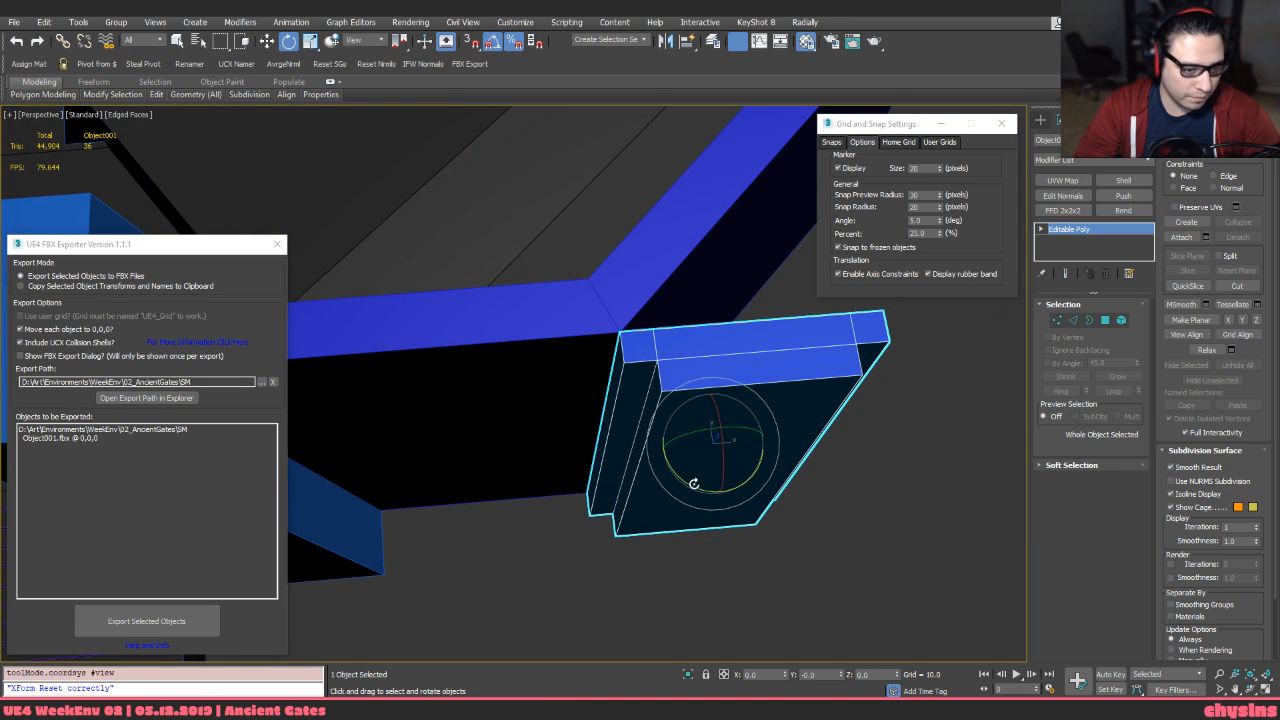
key("1")
left_click(589, 493)
key("w")
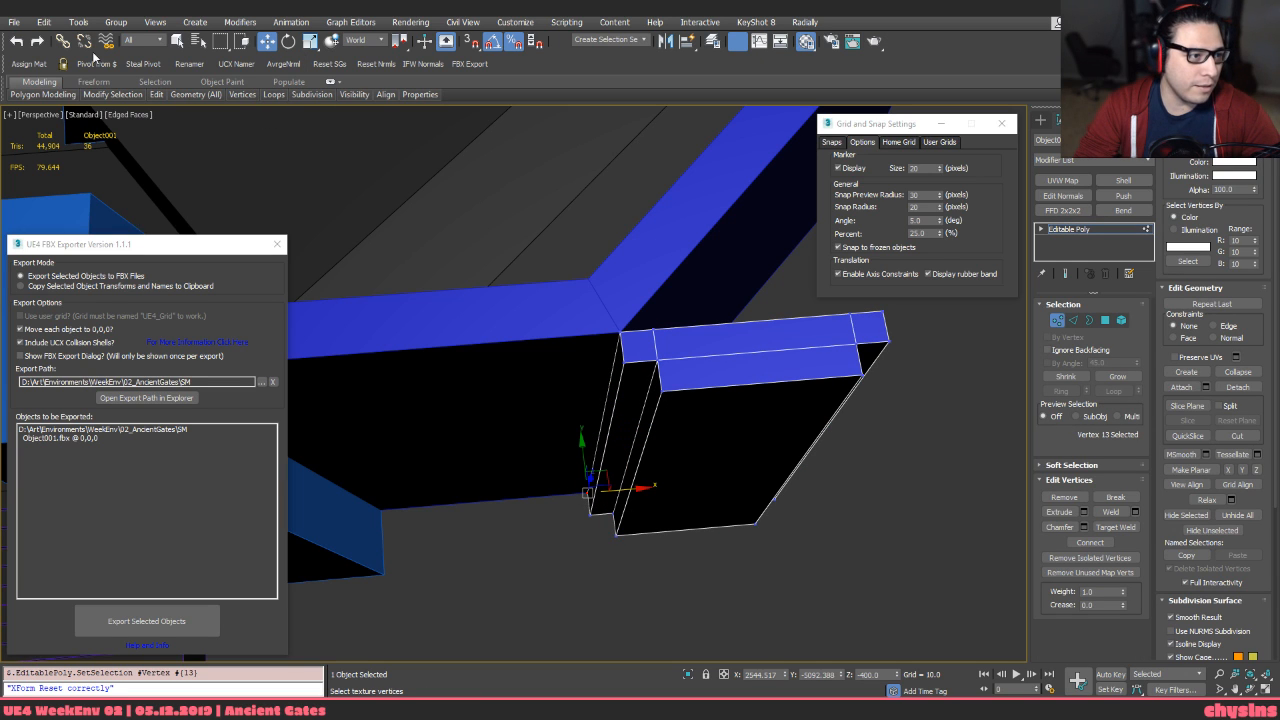
key("1")
key("e")
left_click_drag(609, 528, 642, 522)
left_click(752, 434)
Leave vertex editing on the rotated buttress and set its pivot to the world origin
scroll(752, 434, "down", 8)
middle_click_drag(710, 386, 733, 485, "alt")
left_click(769, 454)
scroll(769, 454, "down", 3)
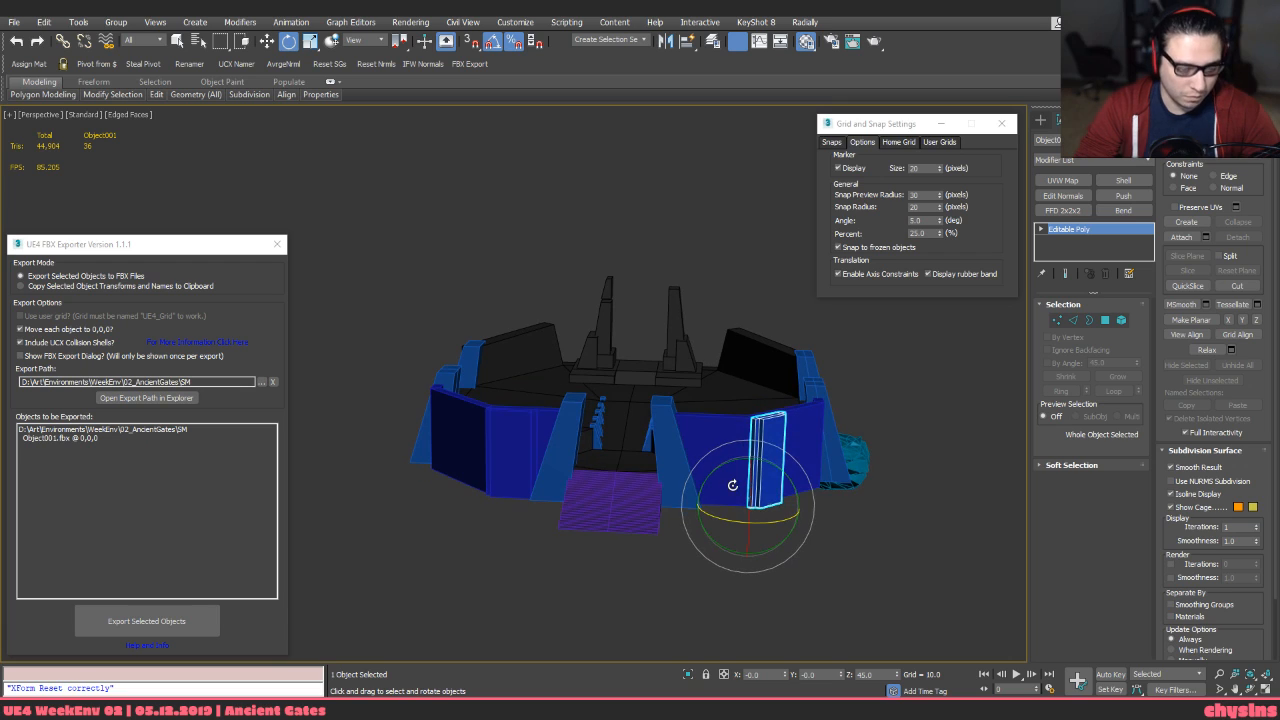
key("w")
left_click(733, 485)
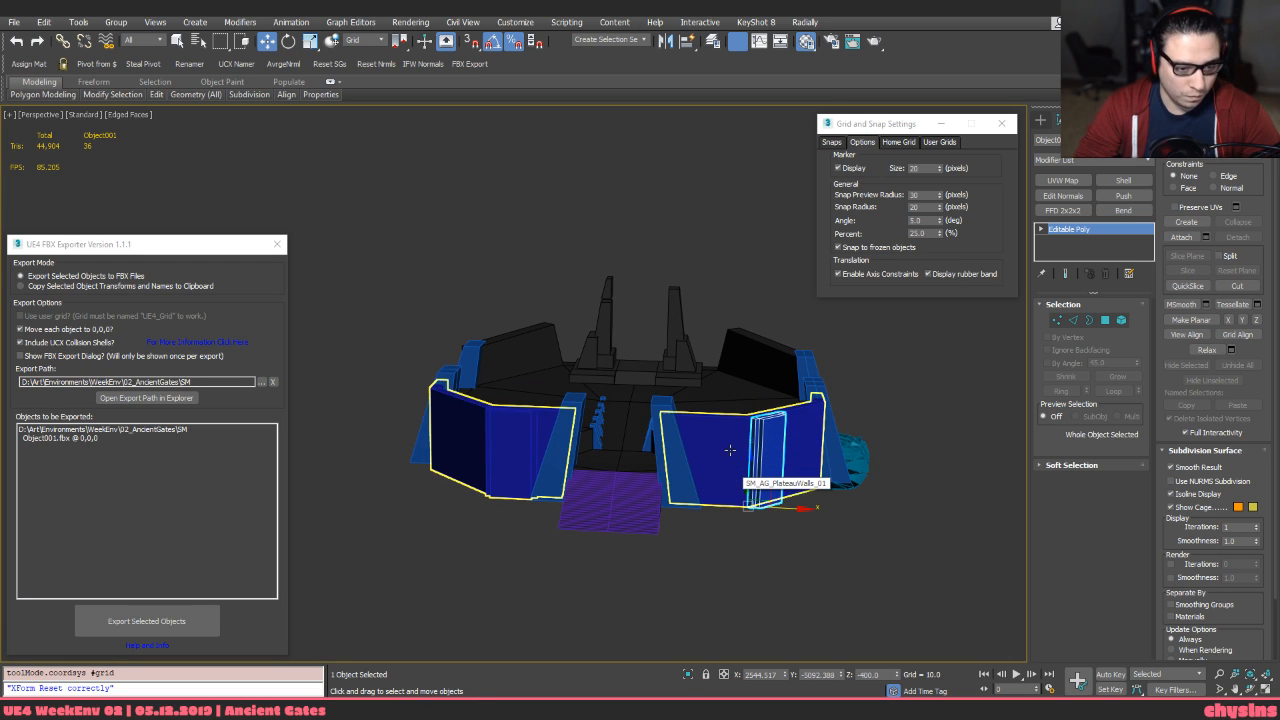
left_click(760, 443)
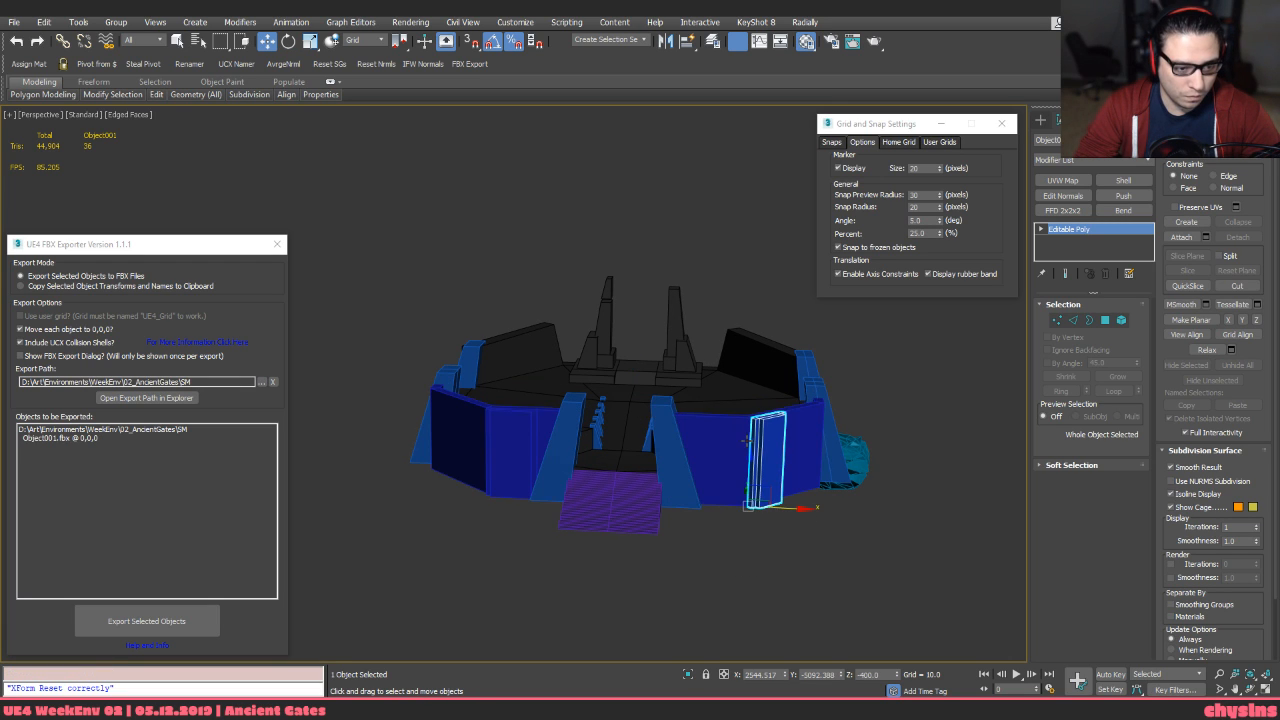
key("alt+p")
Reset the buttress's transform, mirror it across X with Symmetry and collapse it to an Editable Poly
key("alt+s")
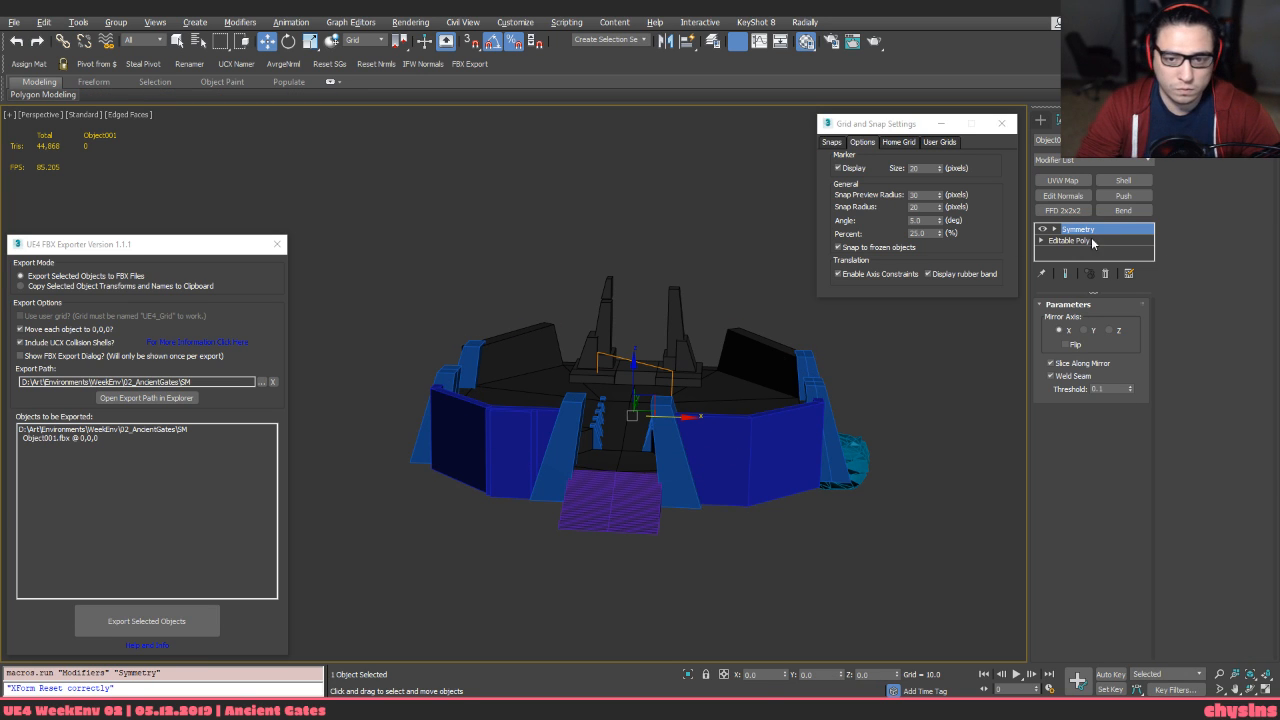
left_click(1104, 274)
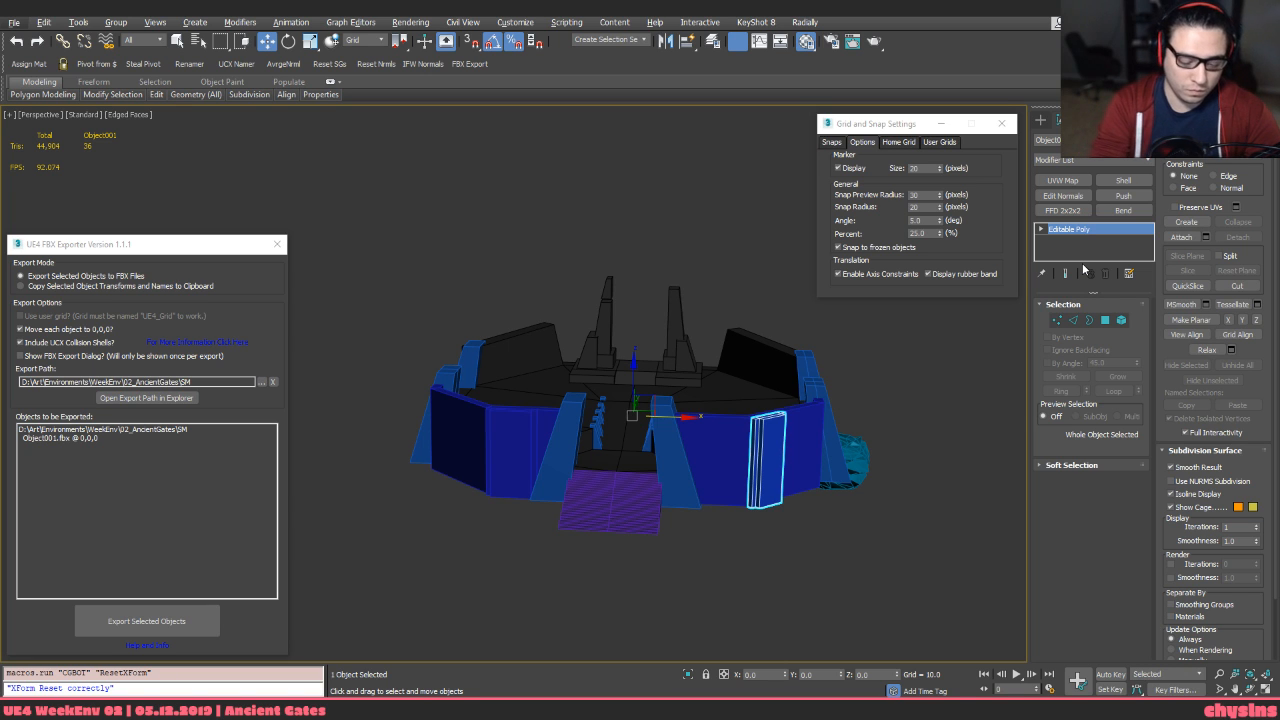
key("alt+s")
key("alt+c")
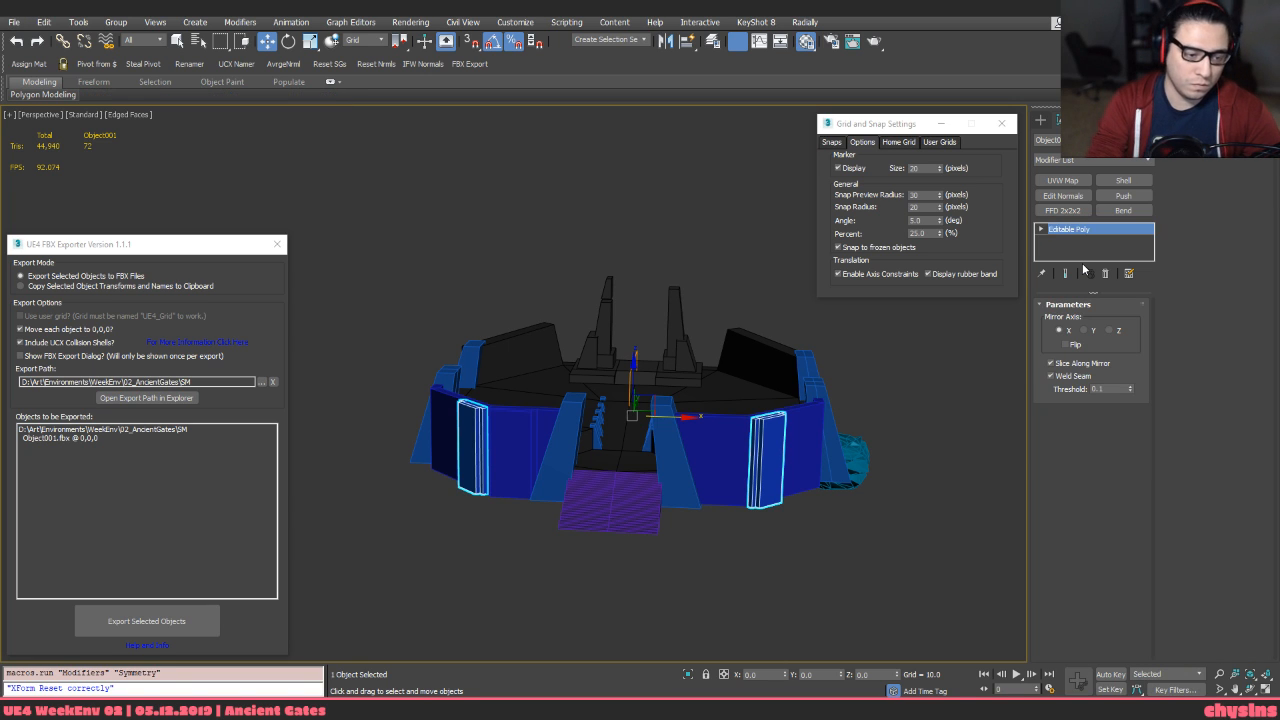
Rename the mirrored corner buttress pair SM_AG_PlateauPillars_03 and export it as FBX to the SM folder
middle_click_drag(768, 440, 751, 341, "alt")
key("F4")
left_click(751, 341)
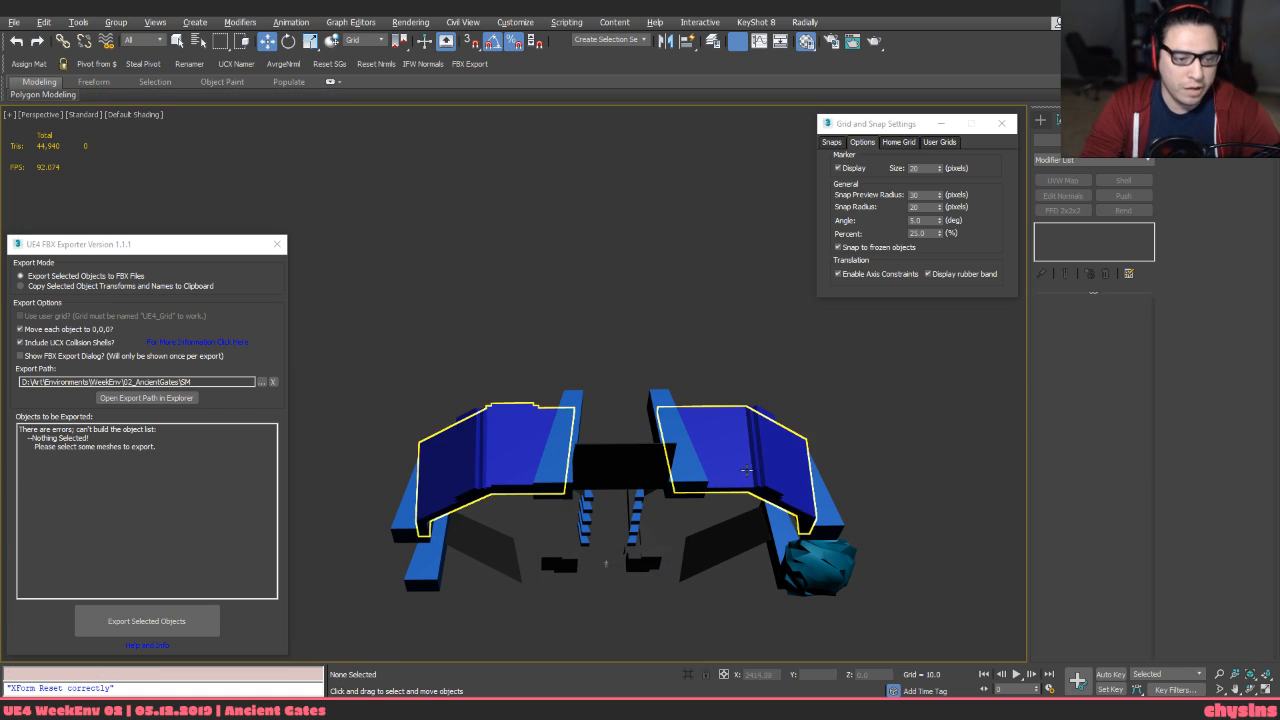
middle_click_drag(819, 624, 746, 536, "alt")
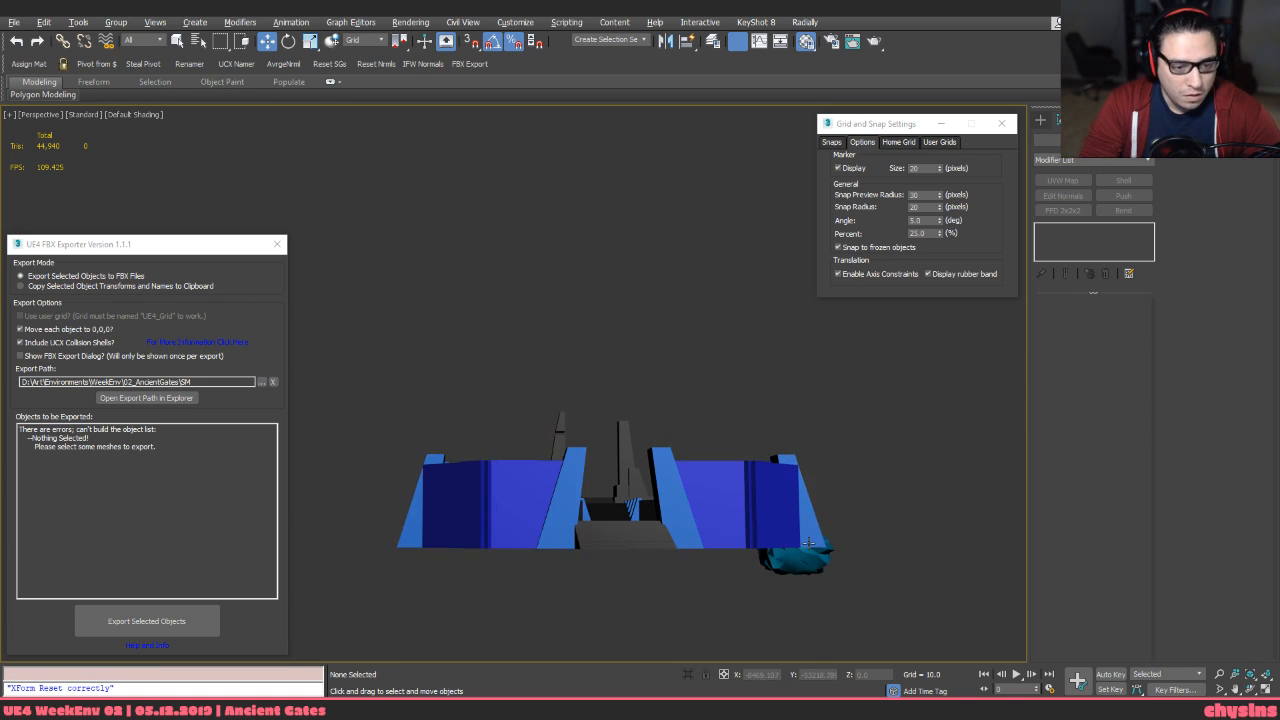
left_click(746, 536)
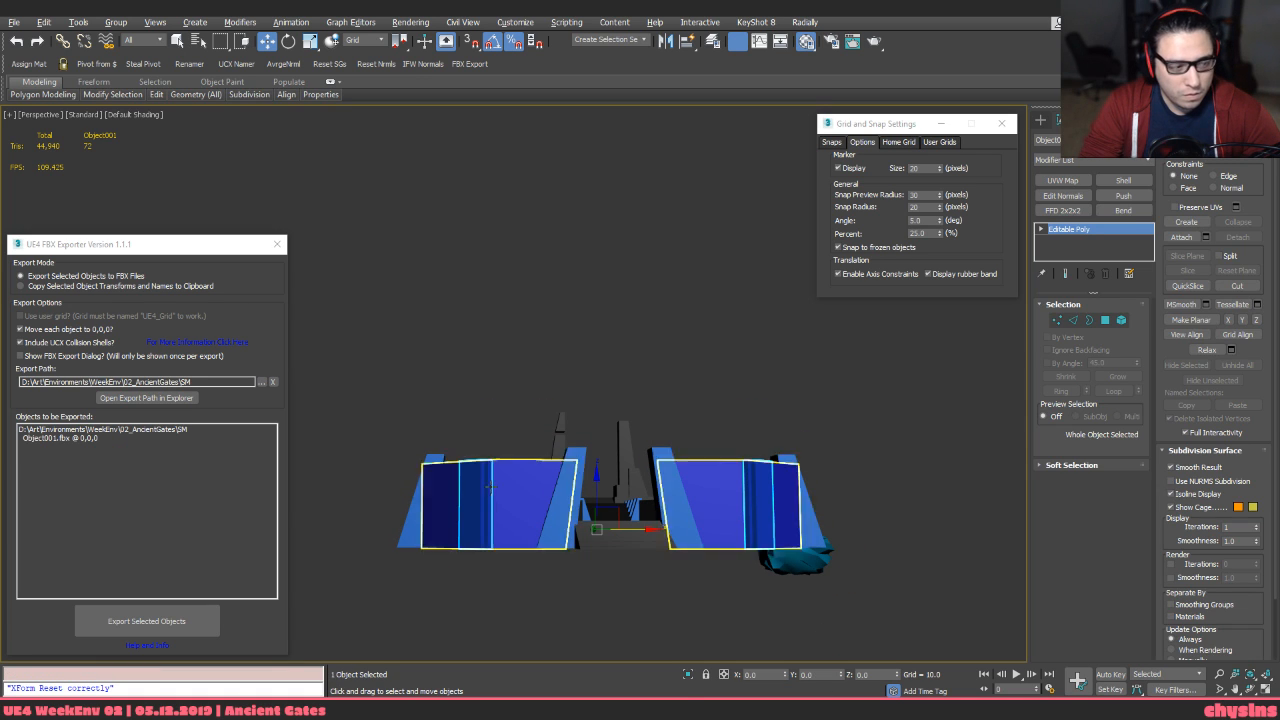
left_click(562, 494)
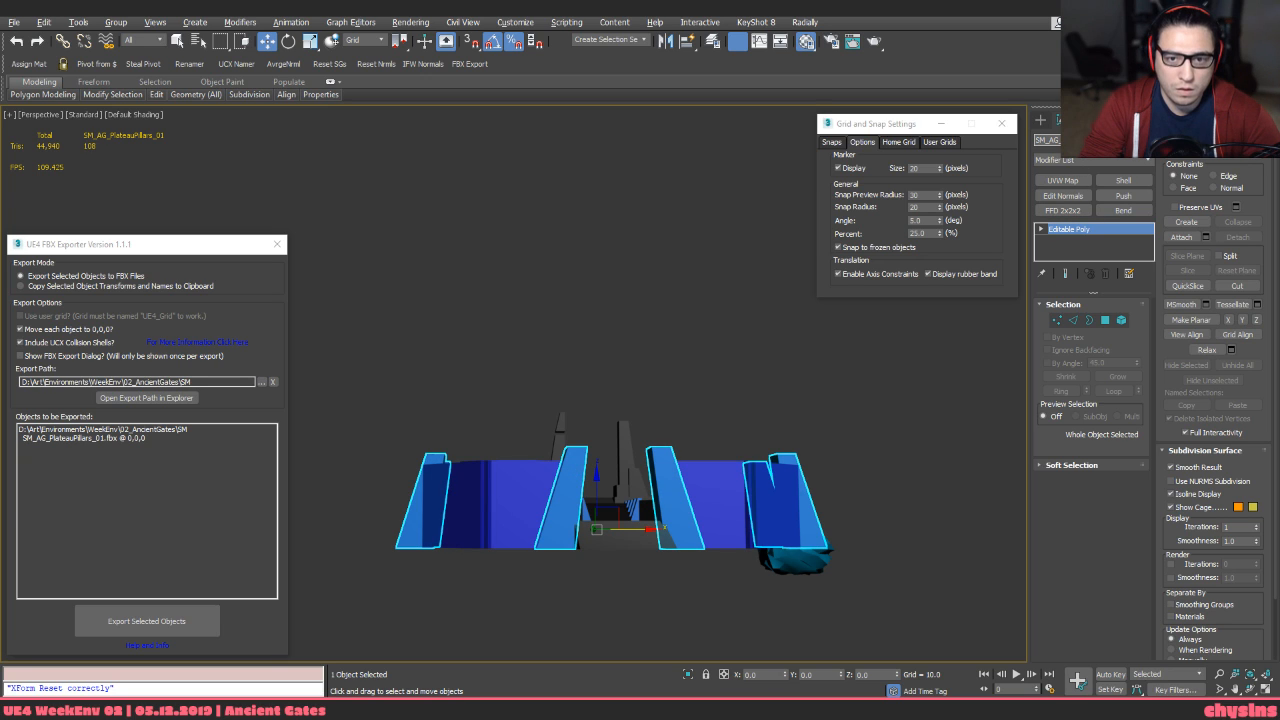
left_click(762, 536)
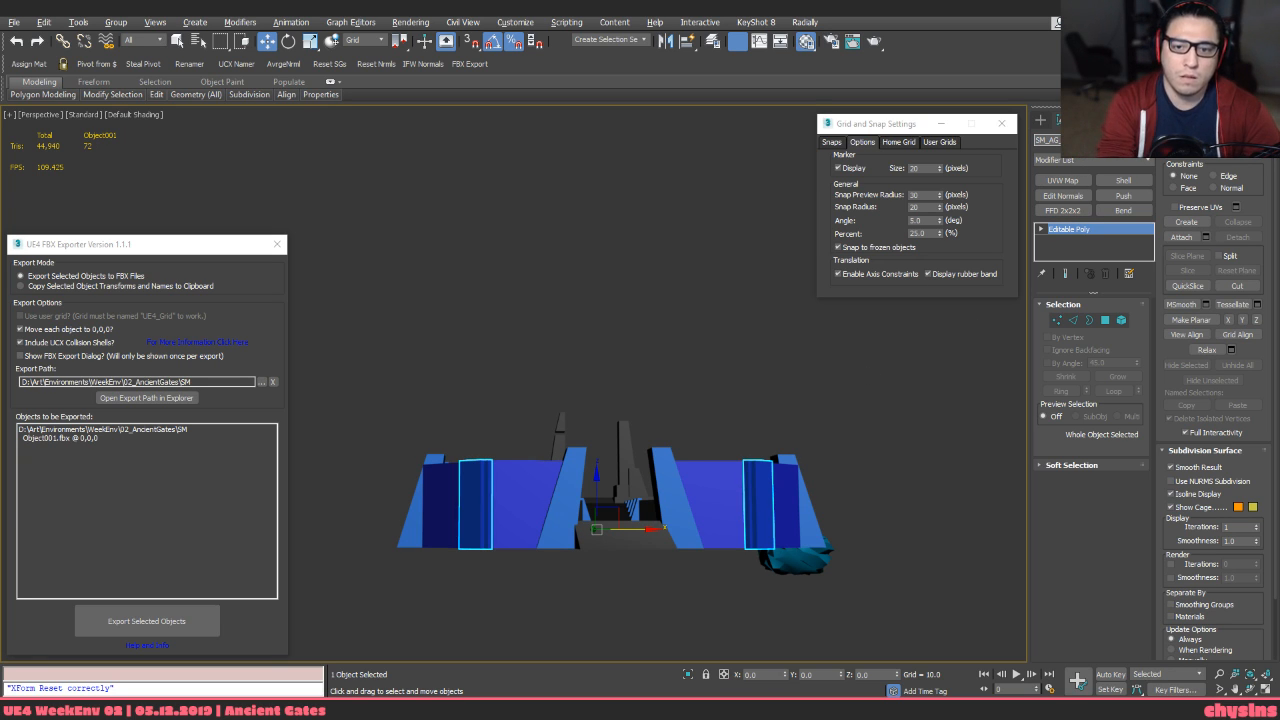
left_click(791, 440)
left_click(745, 464)
left_click(147, 622)
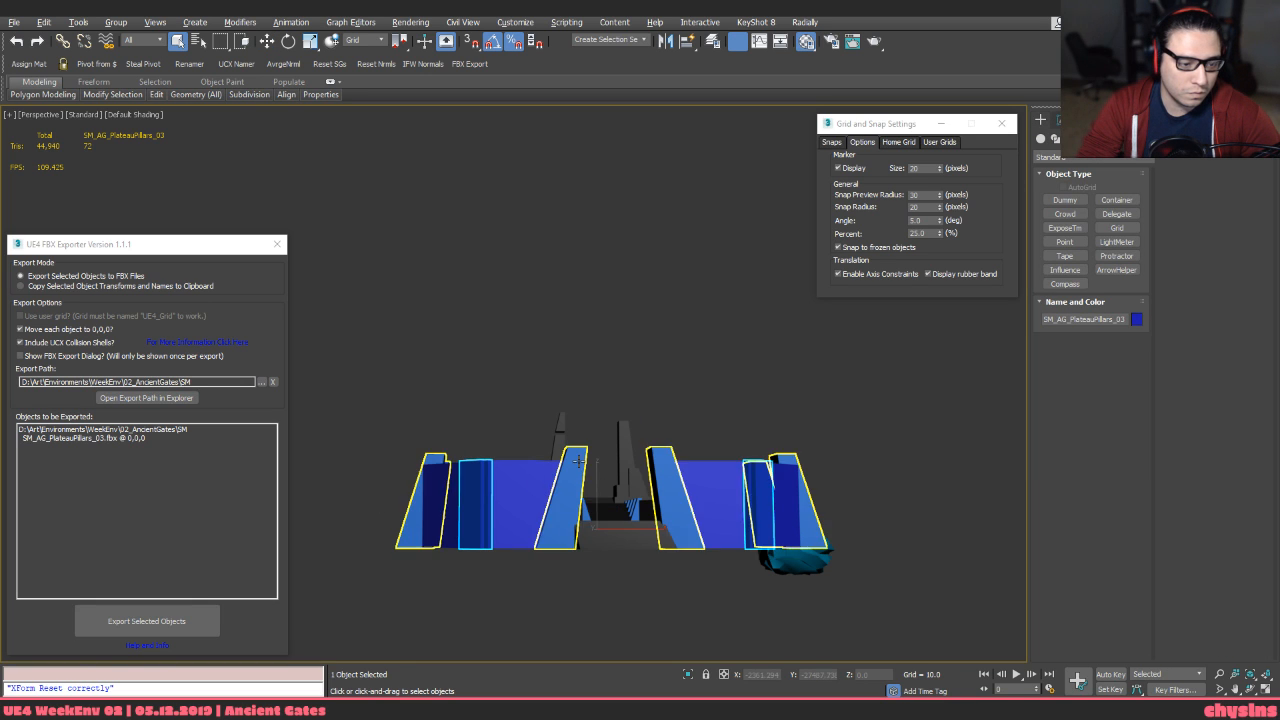
Export SM_AG_PlateauWalls_01, and in Unreal Editor reimport the SM_AG_PlateauWalls_01 and SM_AG_PlateauPillars_01 meshes
mouse_move(738, 461)
middle_mouse_down("alt")
mouse_move(737, 529)
mouse_move(729, 479)
middle_mouse_up("alt")
key("alt+Tab")
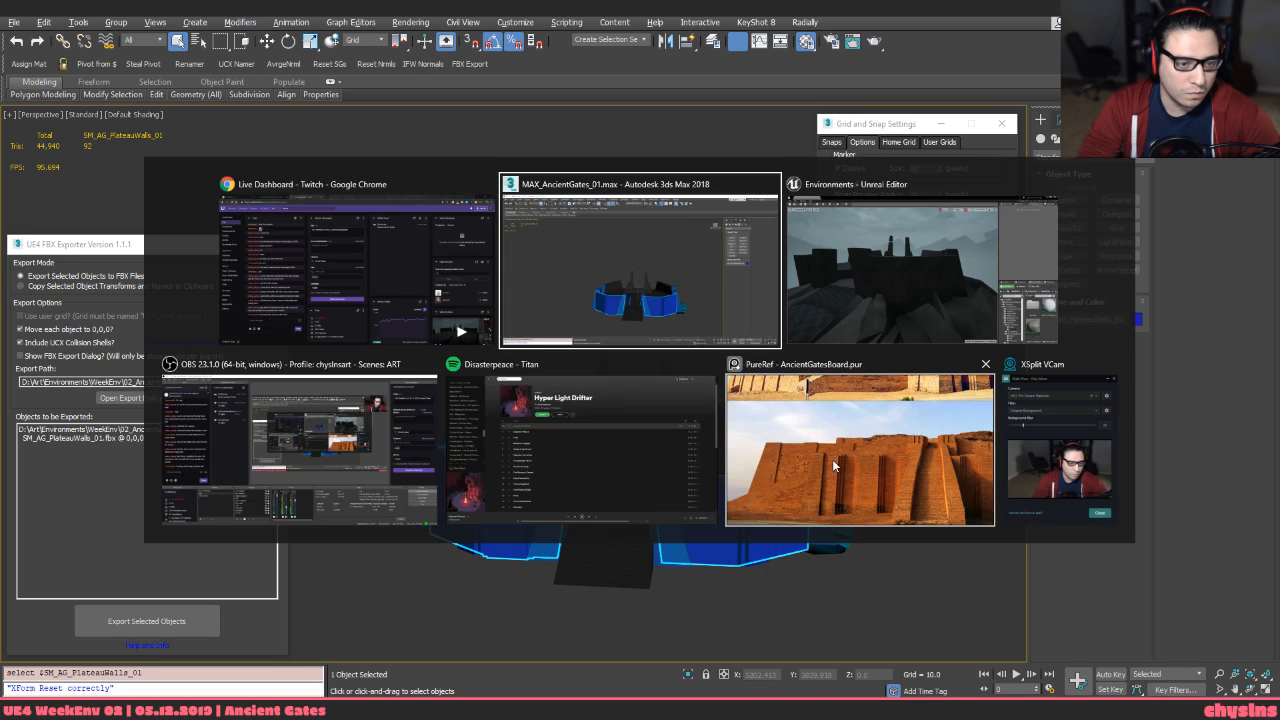
left_click(361, 309, "ctrl")
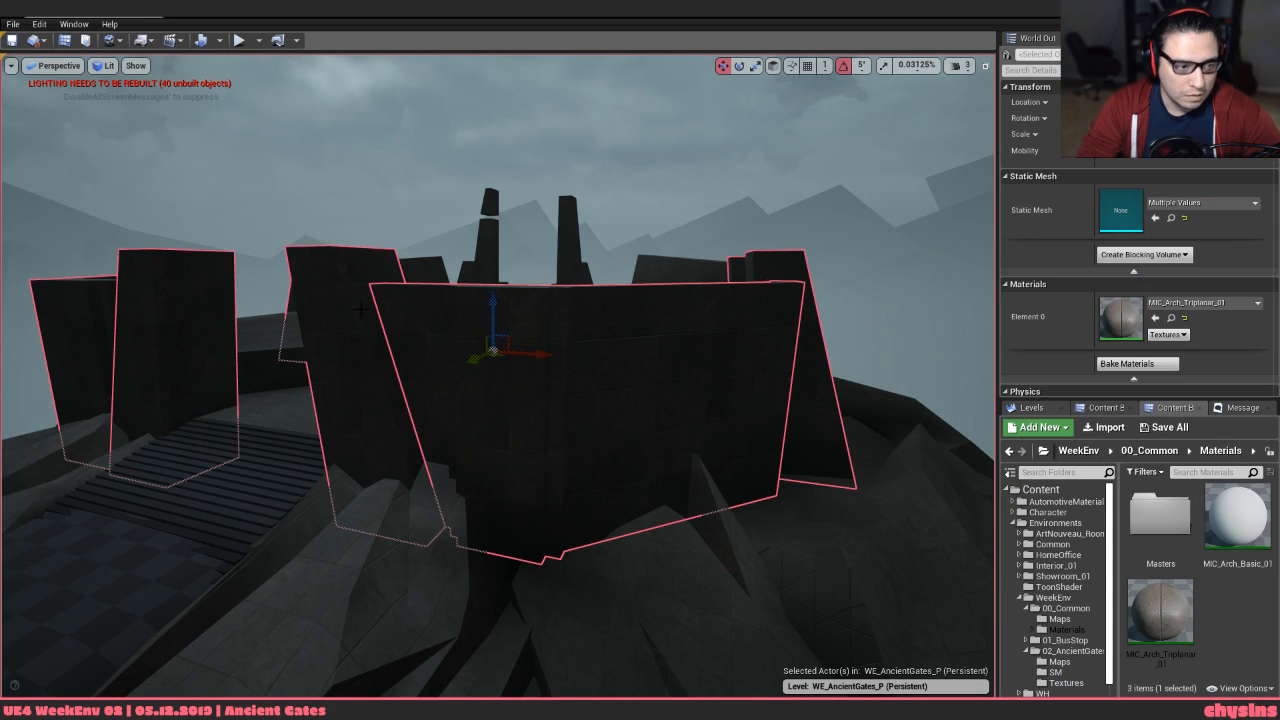
key("ctrl+b")
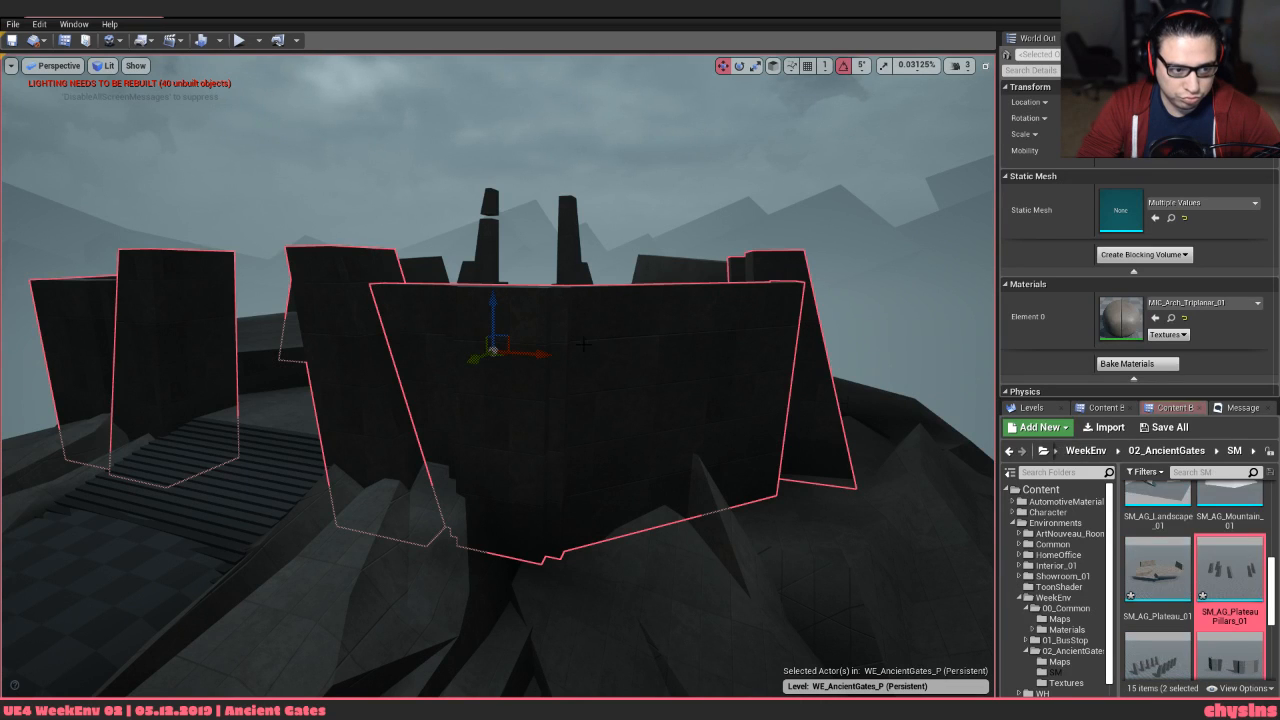
right_click(1230, 570)
left_click(1222, 257)
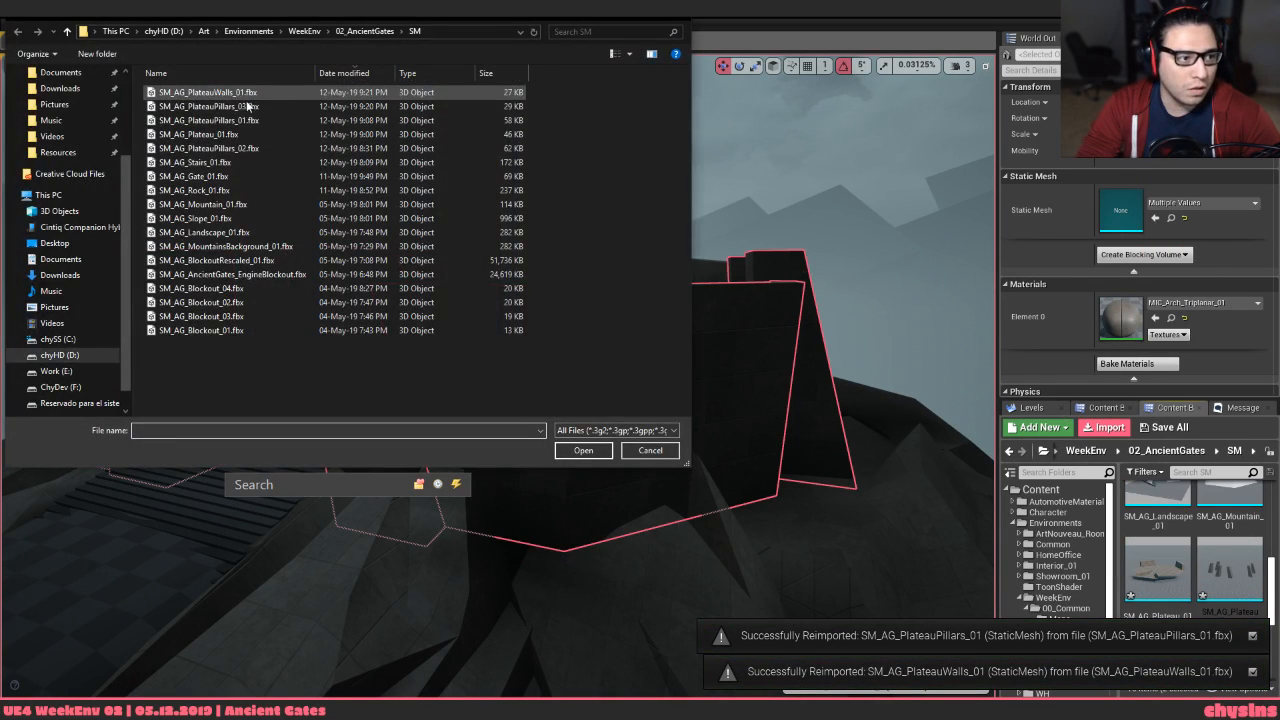
Import SM_AG_PlateauPillars_03.fbx as a new static mesh into the 02_AncientGates SM folder
double_click(246, 104)
left_click(668, 603)
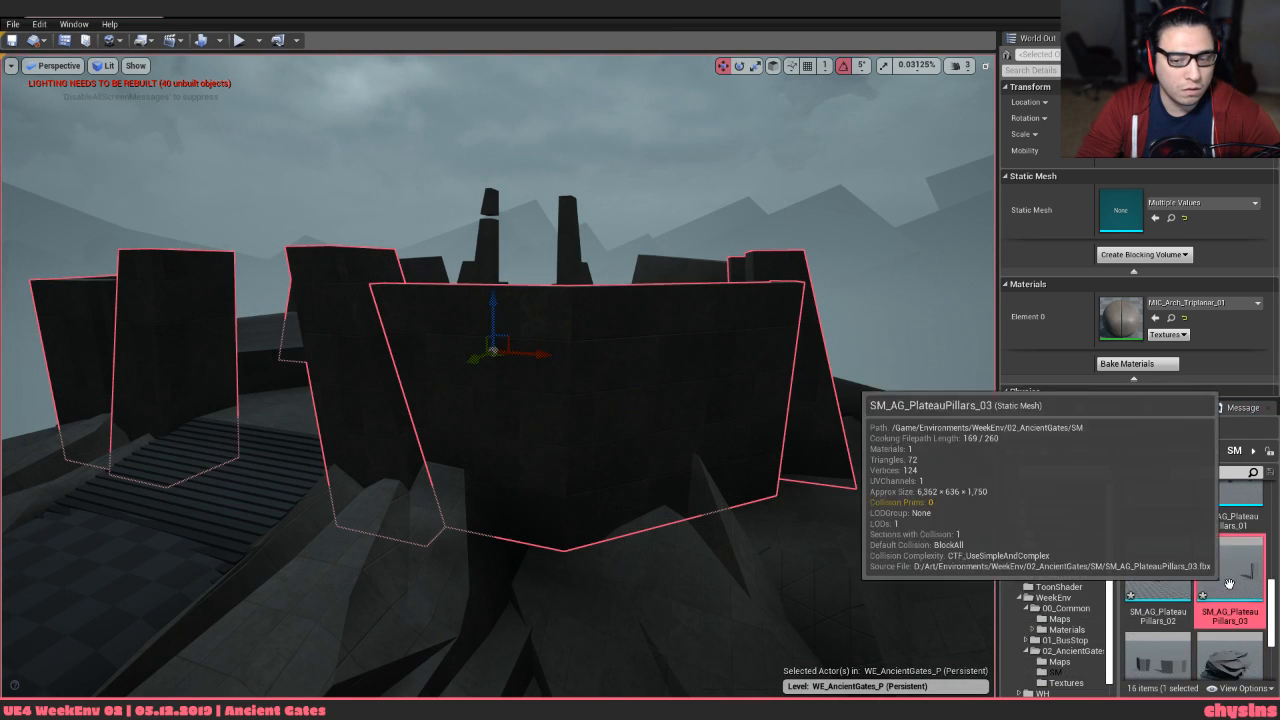
left_click(1103, 427)
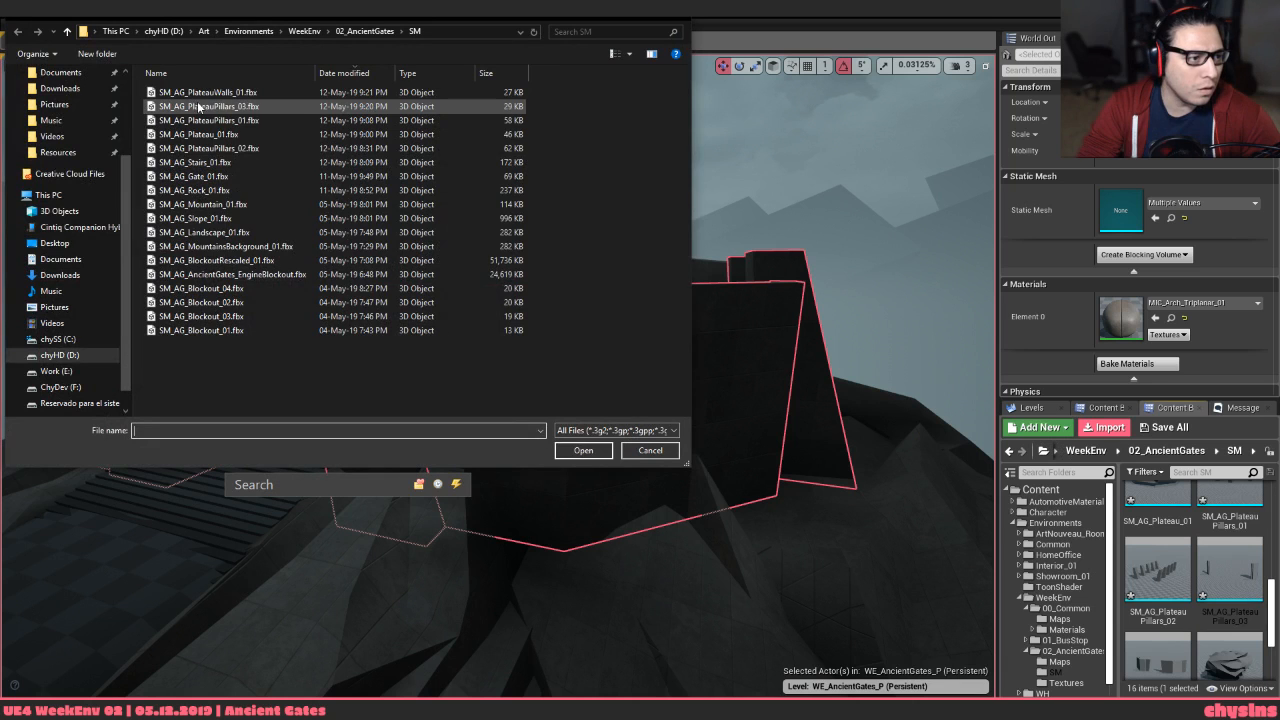
left_click(673, 18)
Place SM_AG_PlateauPillars_03 in the level and set its location to 0, 0, 0
right_click_drag(725, 240, 725, 345)
left_click(1180, 610)
left_click_drag(1230, 570, 560, 318)
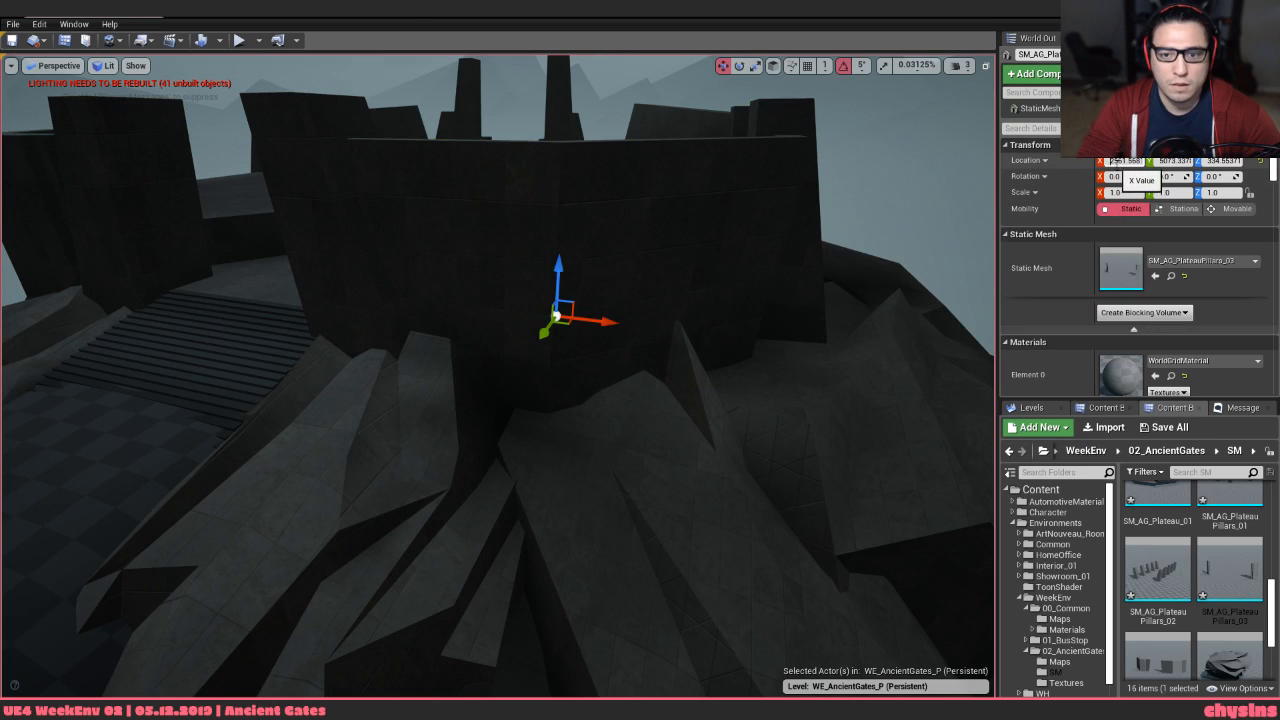
type("0")
key("Tab")
type("0")
key("Return")
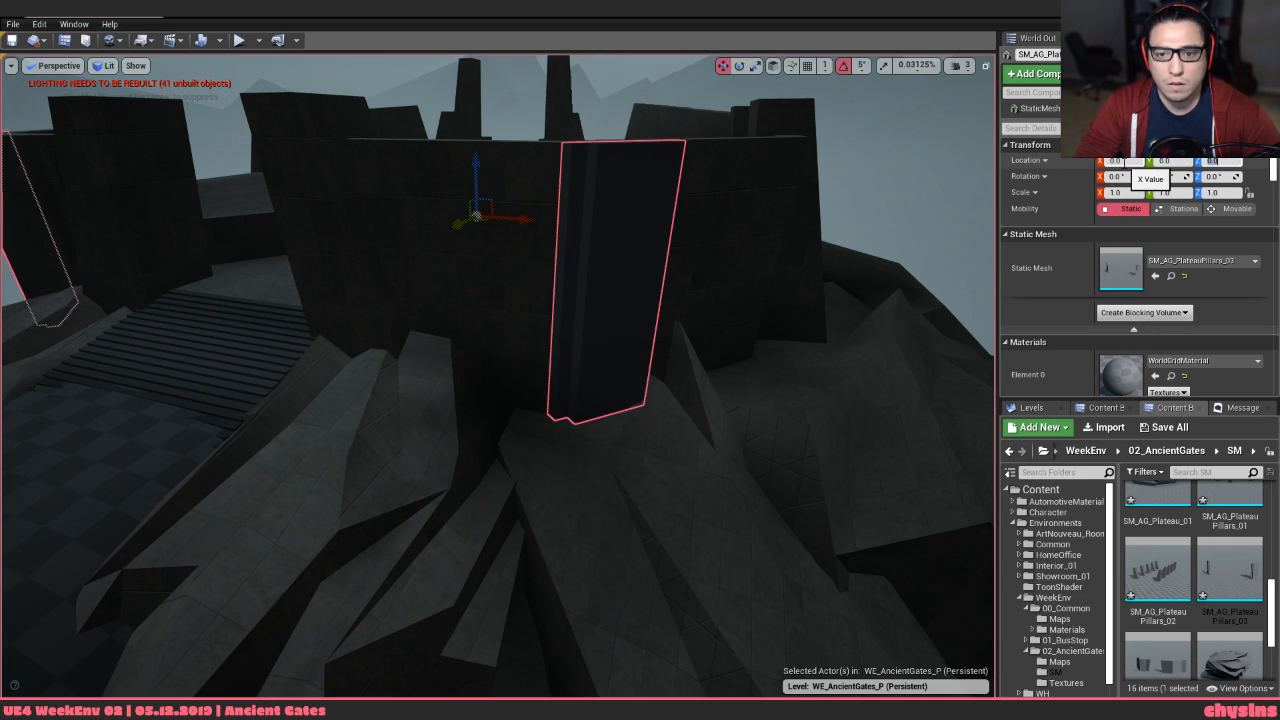
Switch to 3ds Max, mirror SM_AG_PlateauWalls_01 across X with Symmetry, collapsed to an Editable Poly, and re-export it
right_click_drag(700, 300, 306, 263)
key("Escape")
key("w")
left_click(256, 307)
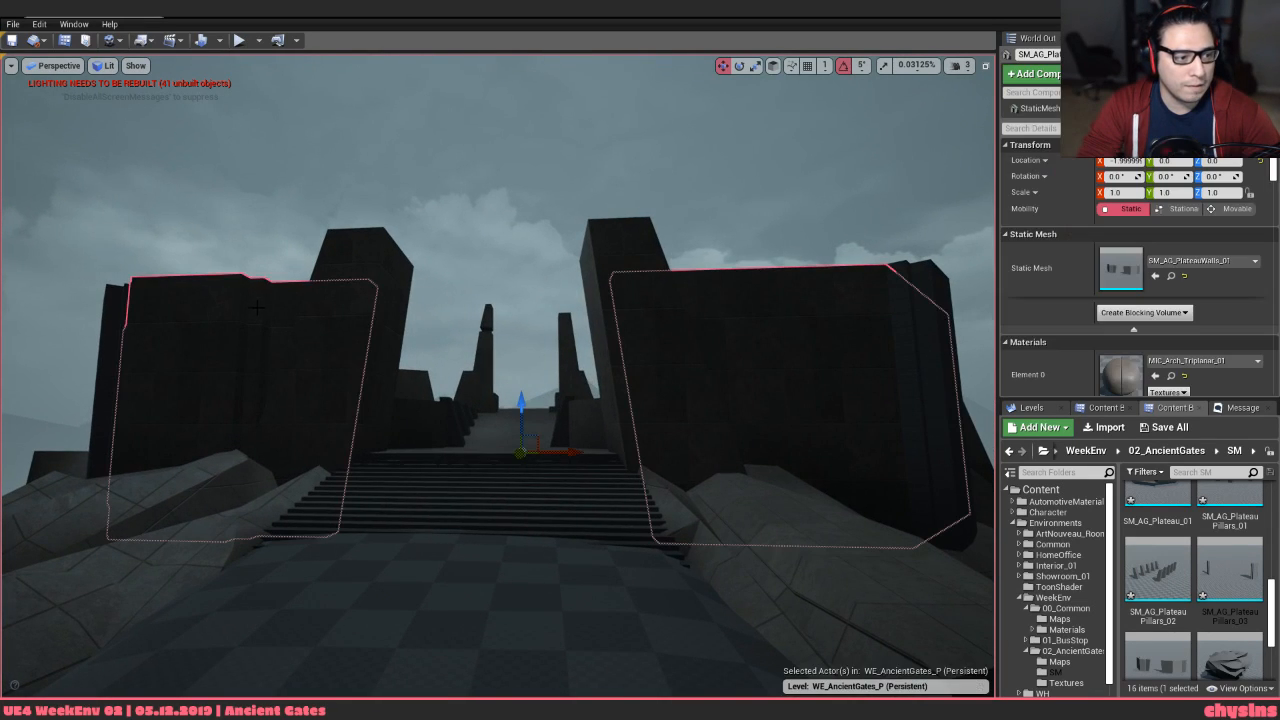
key("alt+Tab")
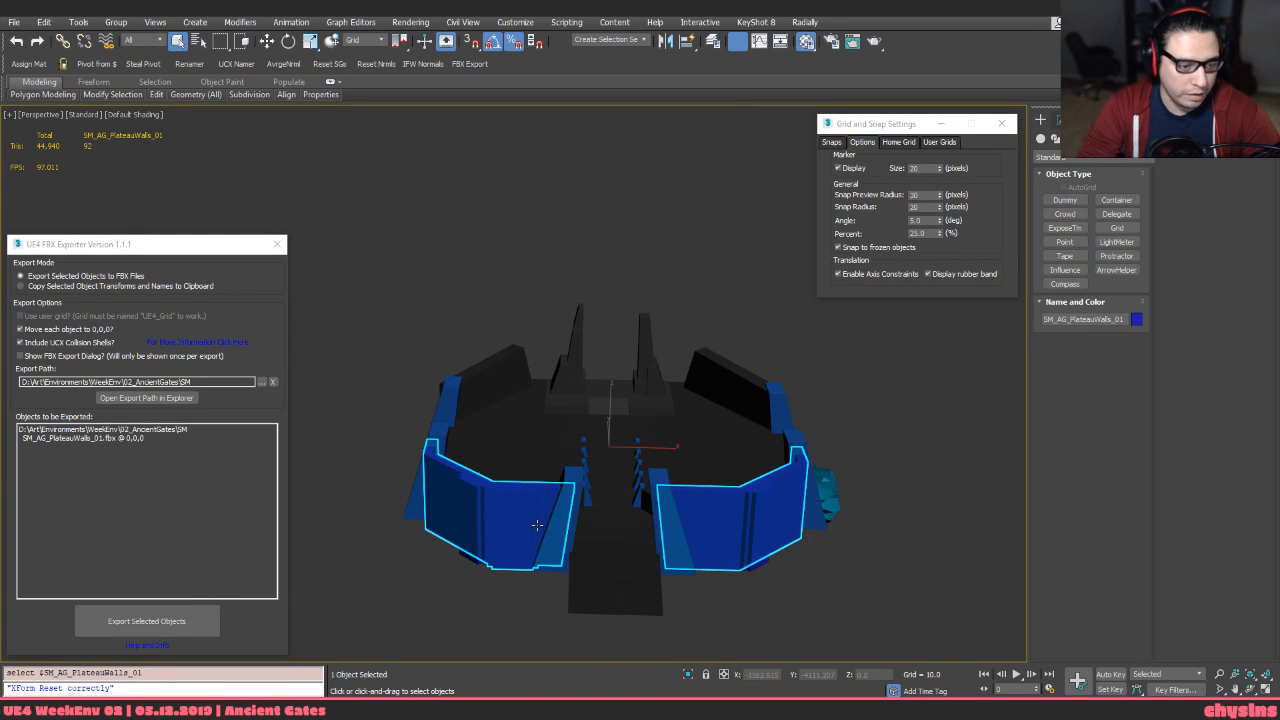
key("alt+s")
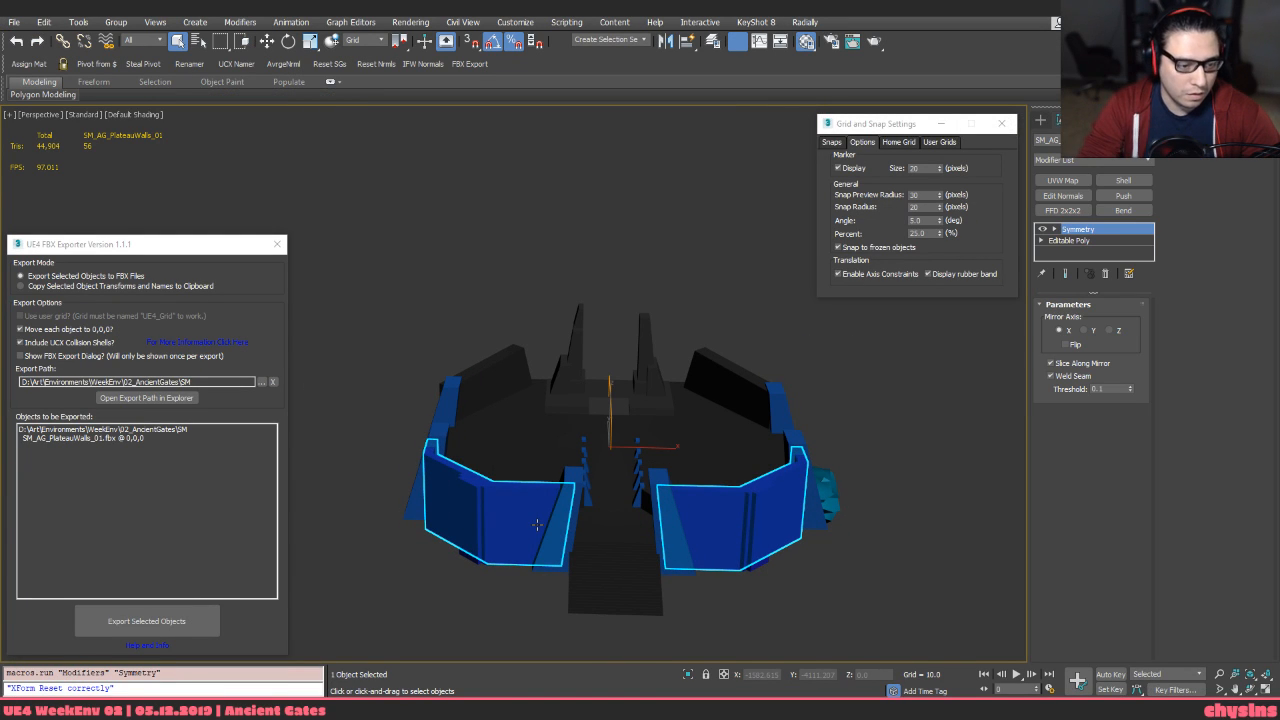
key("alt+c")
left_click(127, 624)
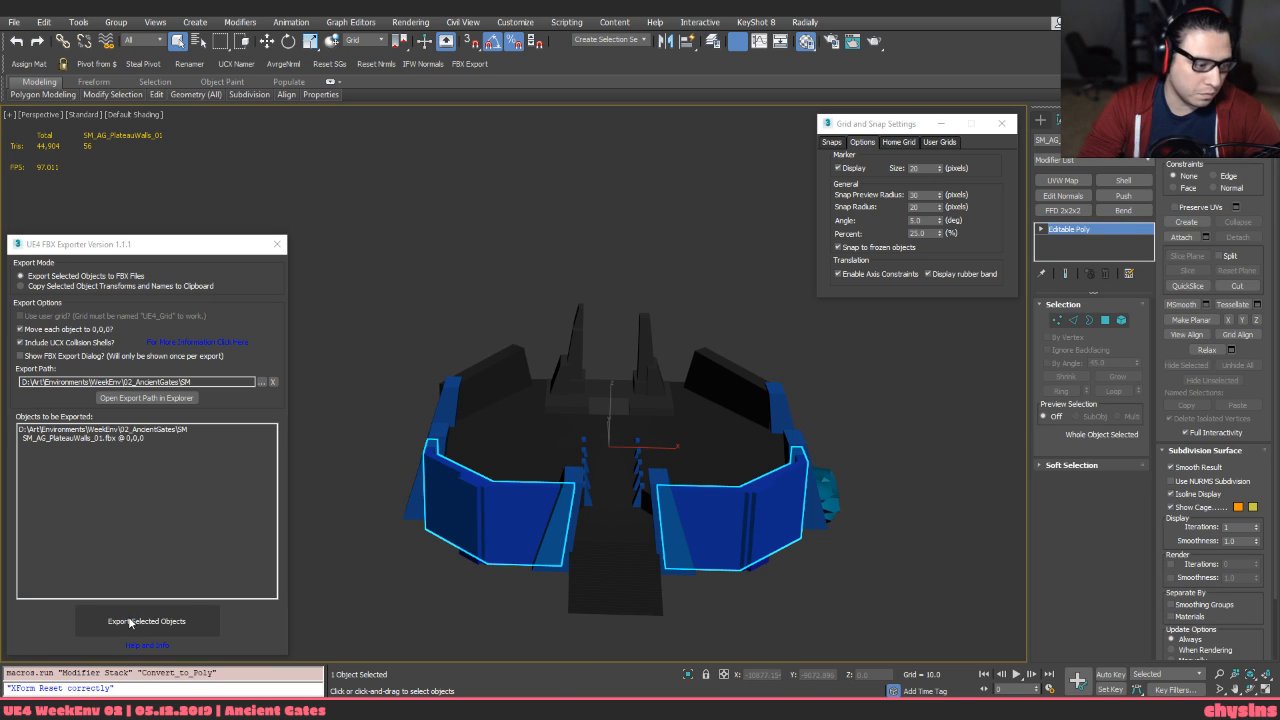
Switch to Unreal Editor and reimport the SM_AG_PlateauWalls_01 static mesh
key("alt+Tab")
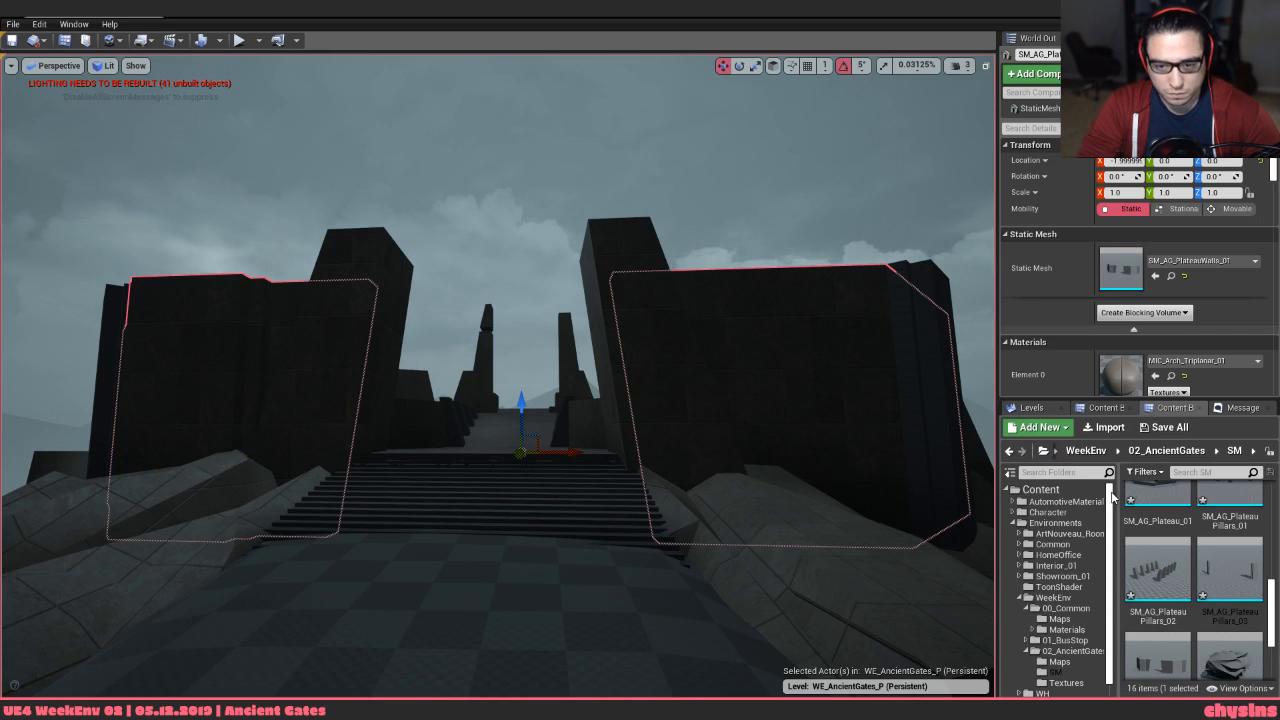
left_click(1180, 600)
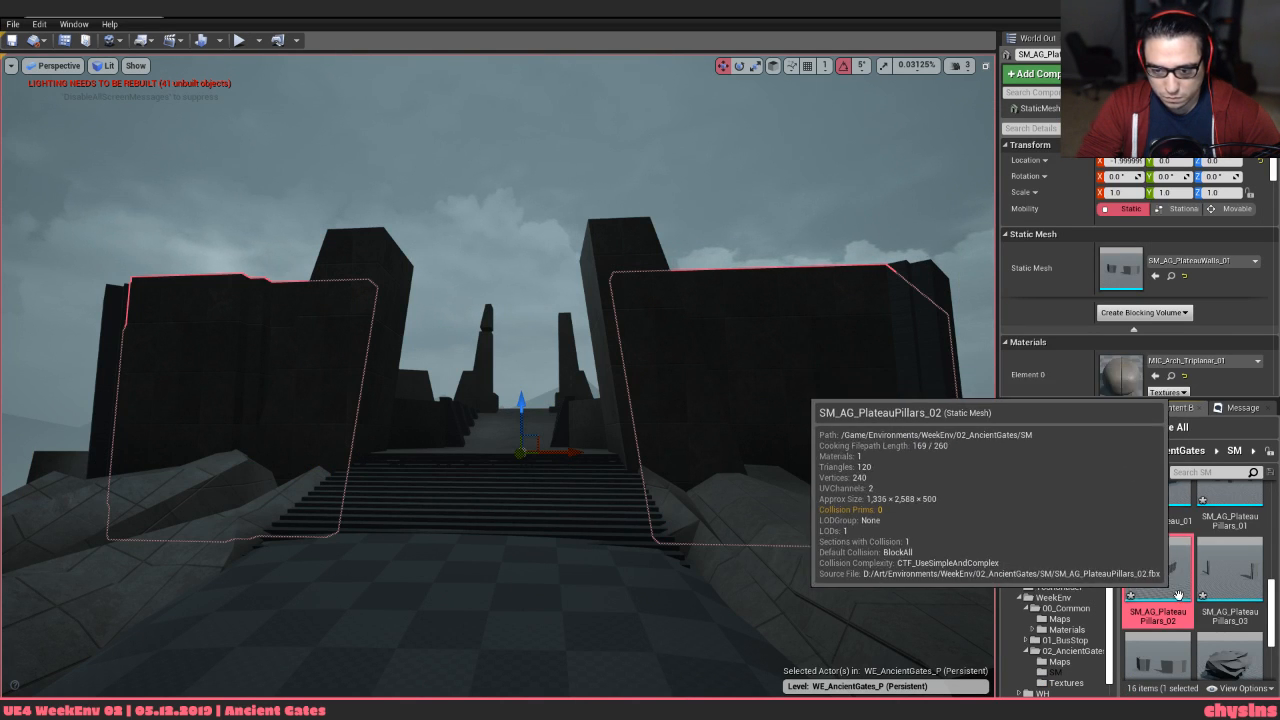
scroll(1200, 557, "up", 1)
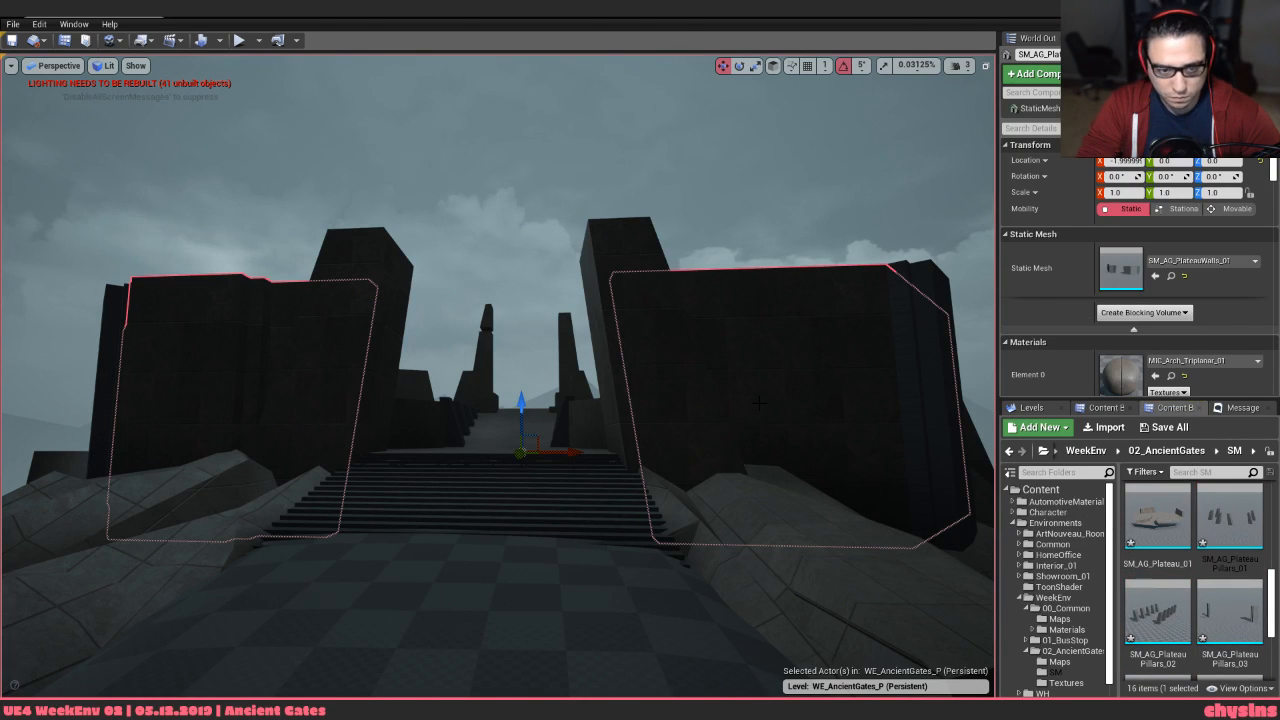
key("ctrl+b")
right_click(1143, 562)
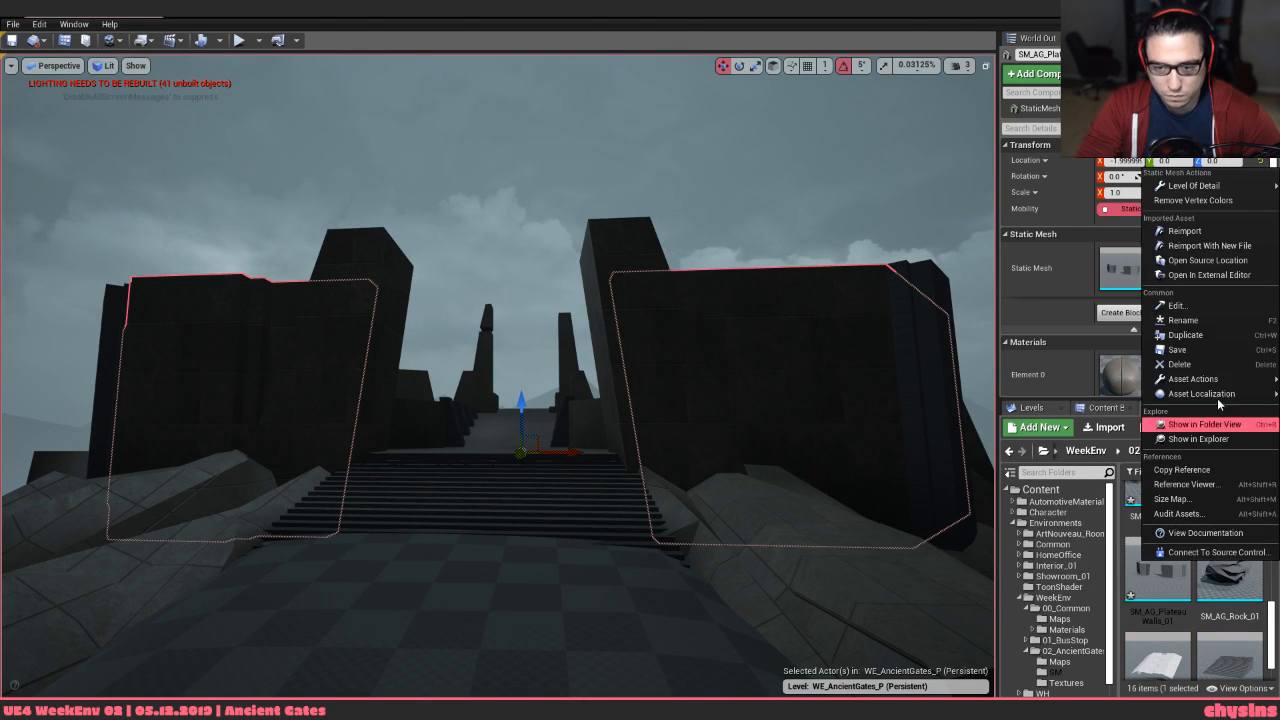
left_click(1210, 236)
Start a play session facing the gate and inspect the wall and rocks on the right side of the stairs
key("Escape")
key("s")
mouse_move(700, 524)
right_mouse_down()
mouse_move(706, 508)
mouse_move(700, 524)
right_mouse_up()
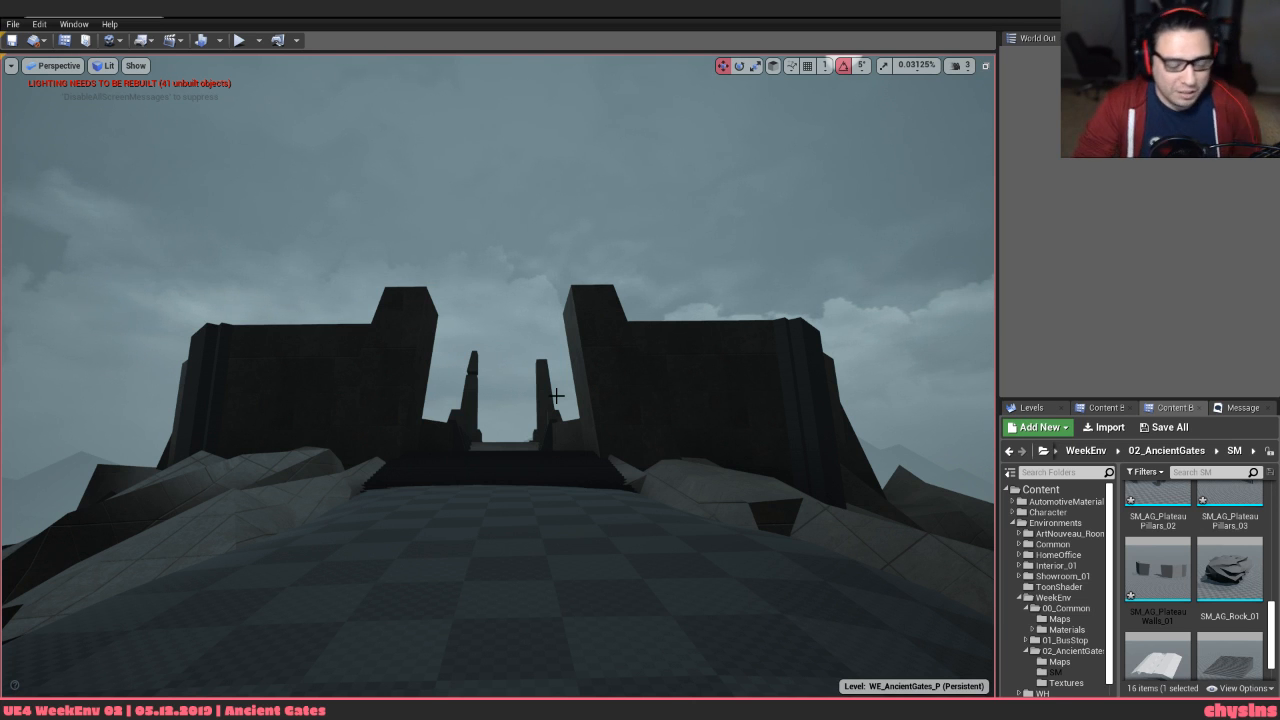
mouse_move(675, 445)
right_mouse_down()
mouse_move(672, 530)
mouse_move(675, 480)
mouse_move(610, 545)
mouse_move(600, 575)
mouse_move(655, 570)
mouse_move(640, 495)
mouse_move(680, 493)
mouse_move(650, 572)
mouse_move(630, 572)
mouse_move(607, 535)
mouse_move(668, 432)
right_mouse_up()
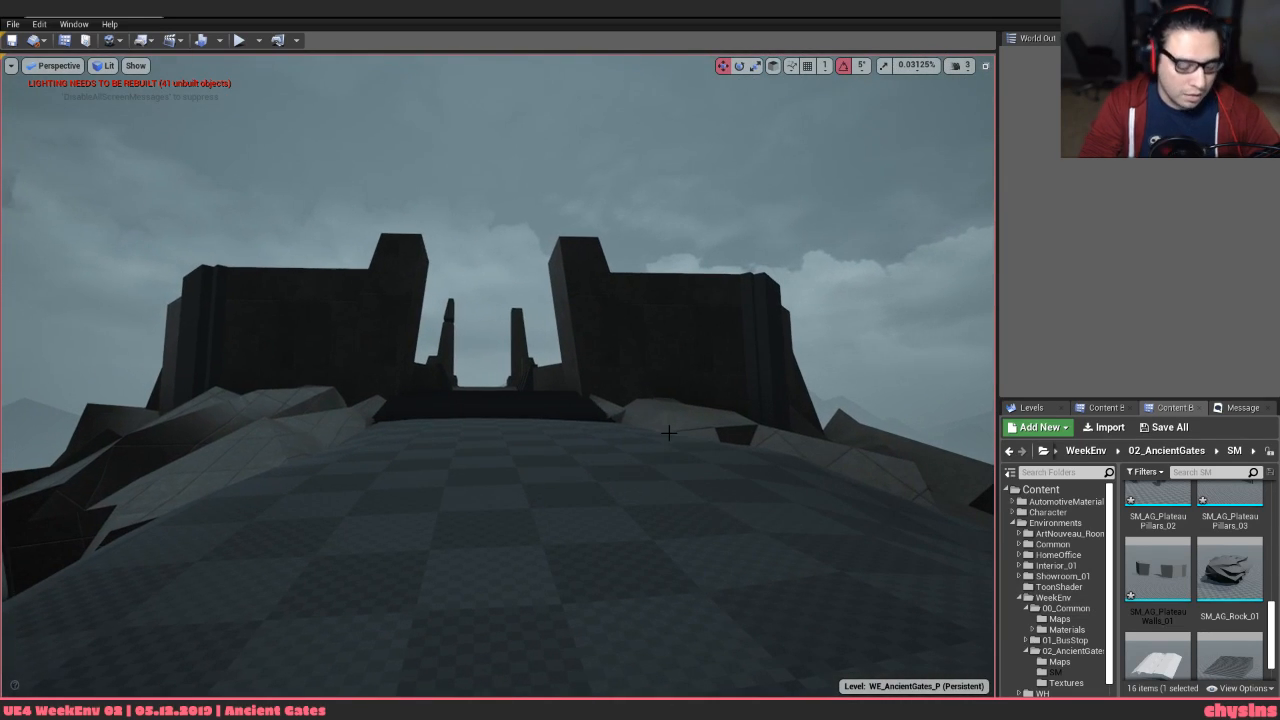
key("alt+p")
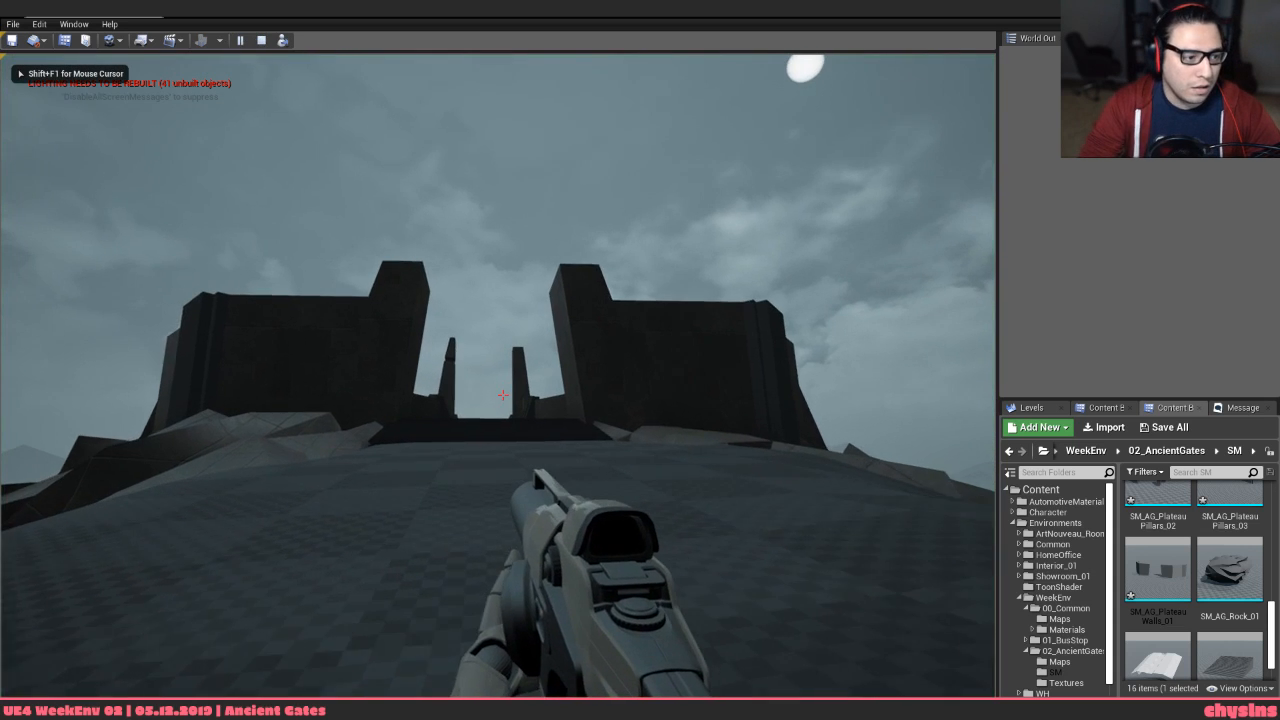
key("w")
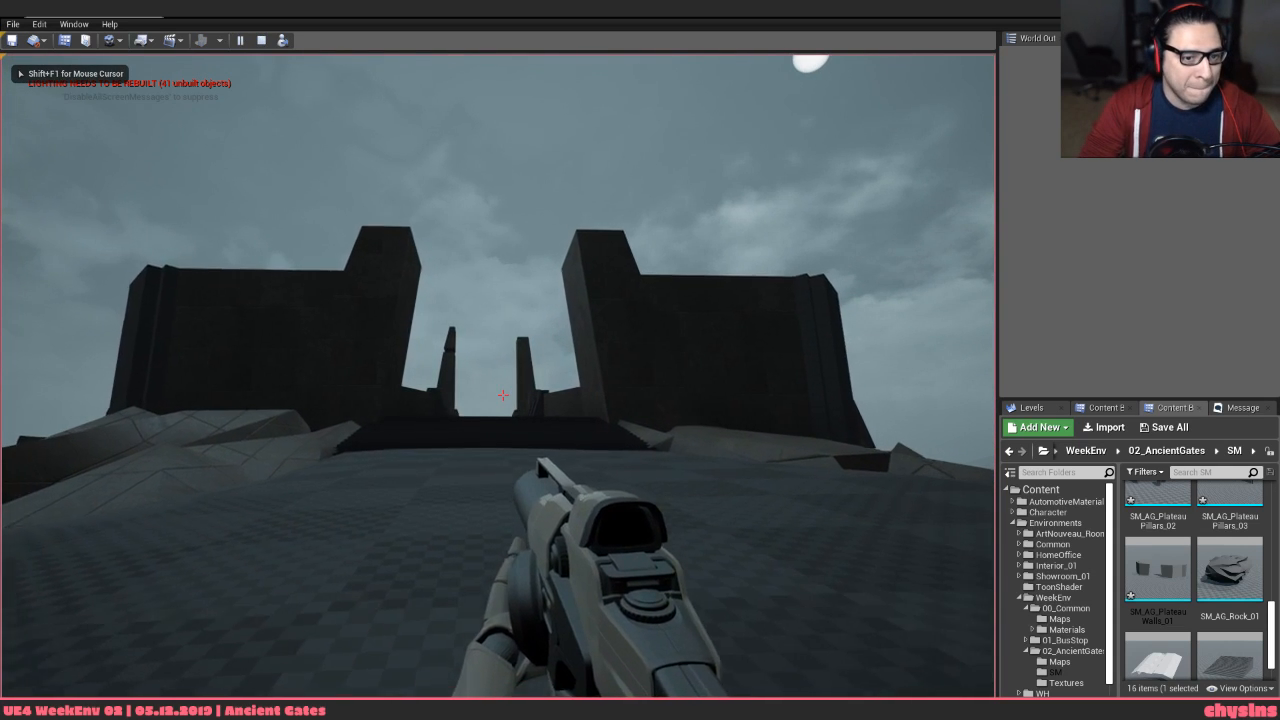
key("w")
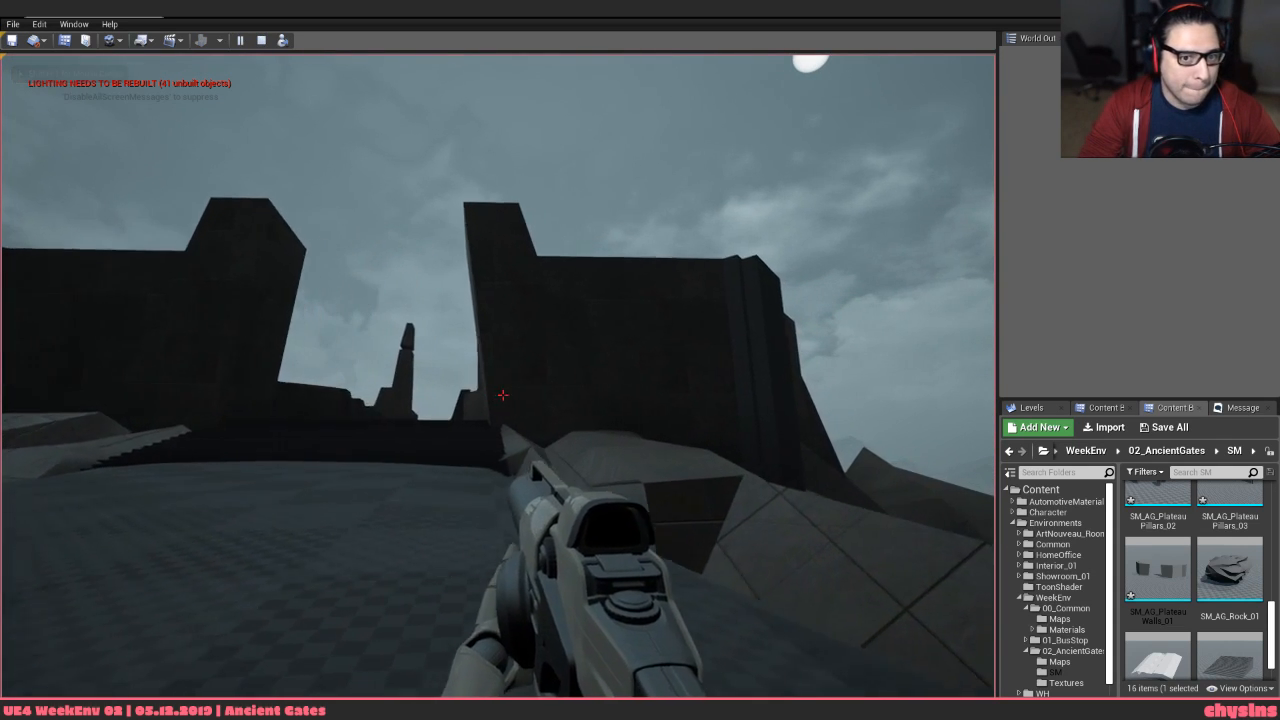
key("w")
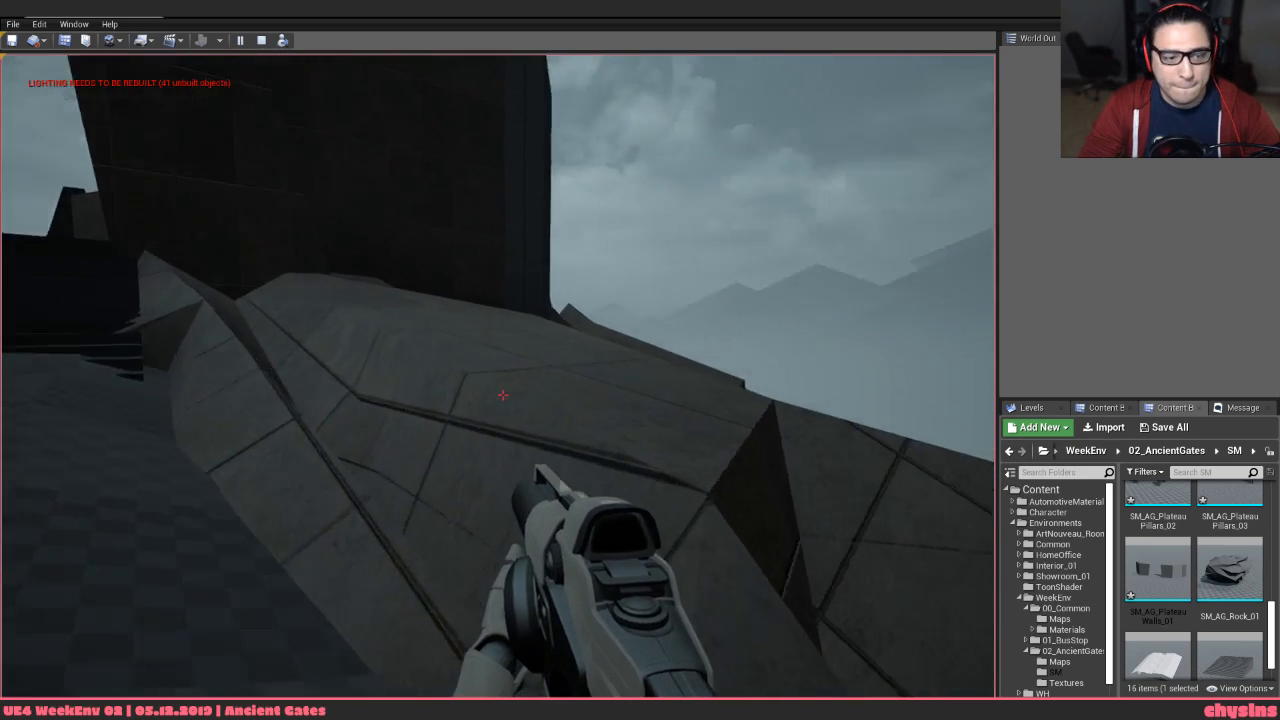
key("s")
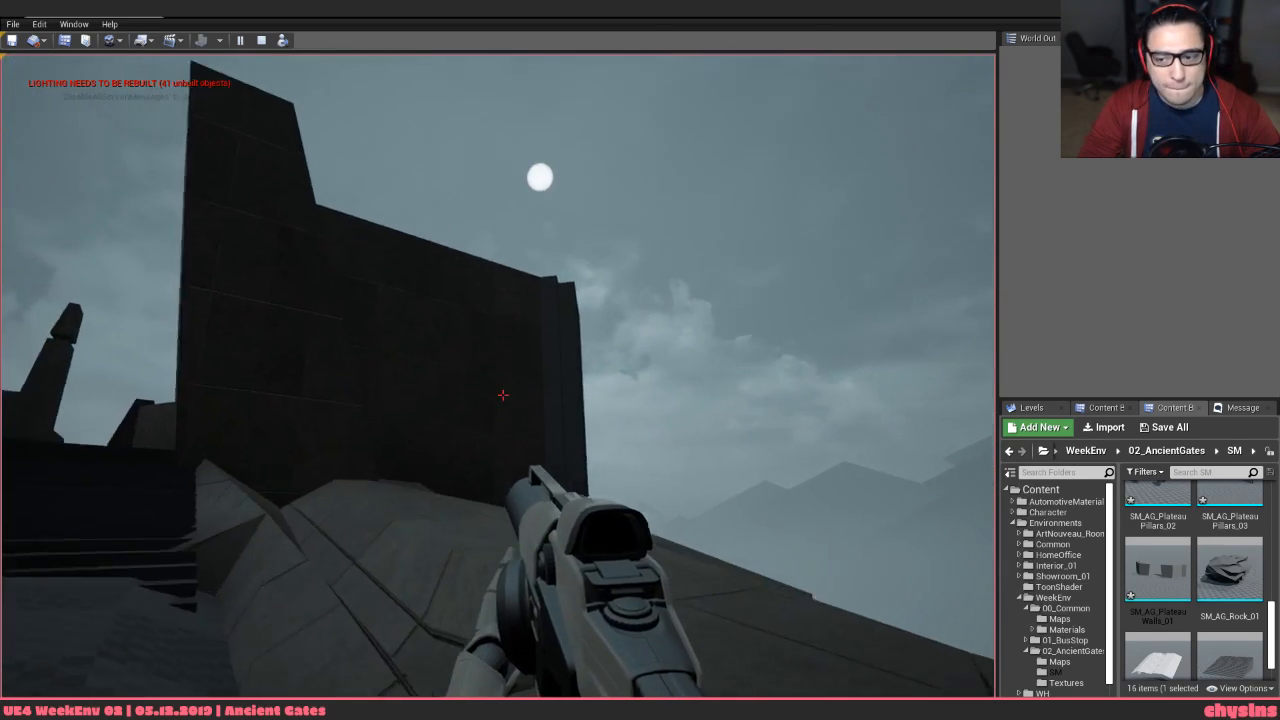
key("s")
key("s")
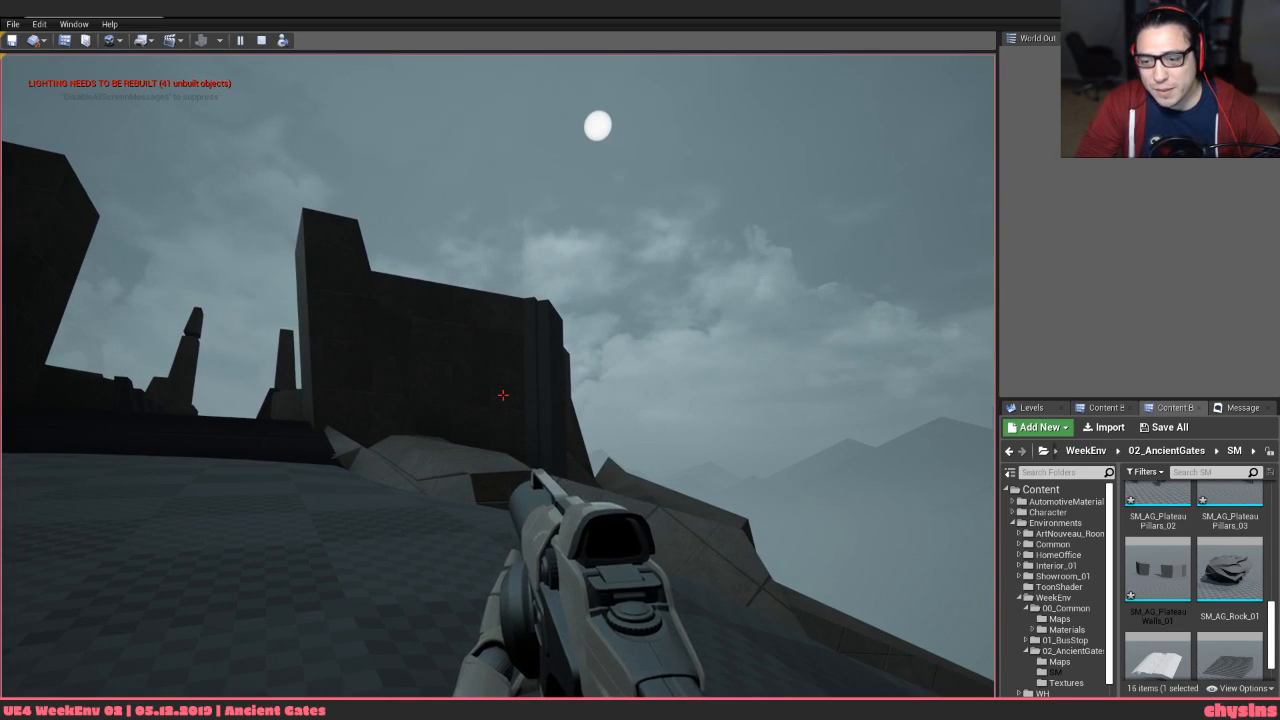
Walk across the approach in the play session to compare the corner pillars and plateau walls on both sides
key("d")
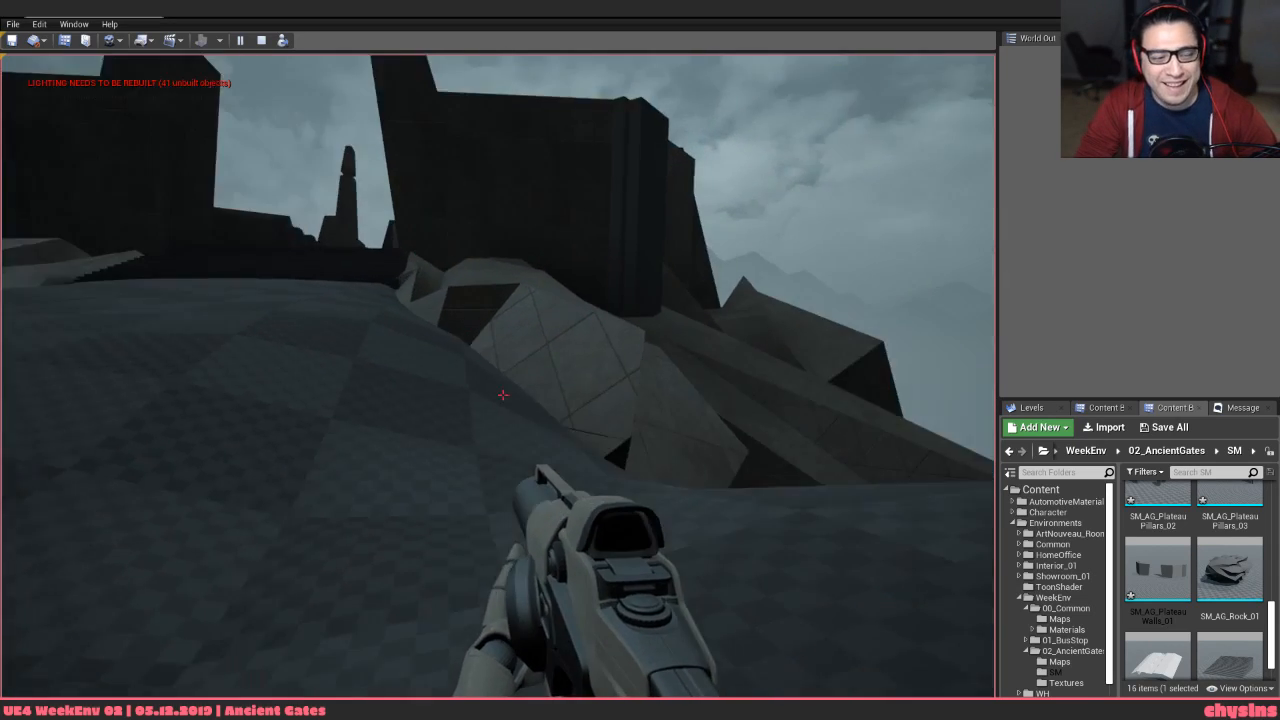
key("w")
key("w")
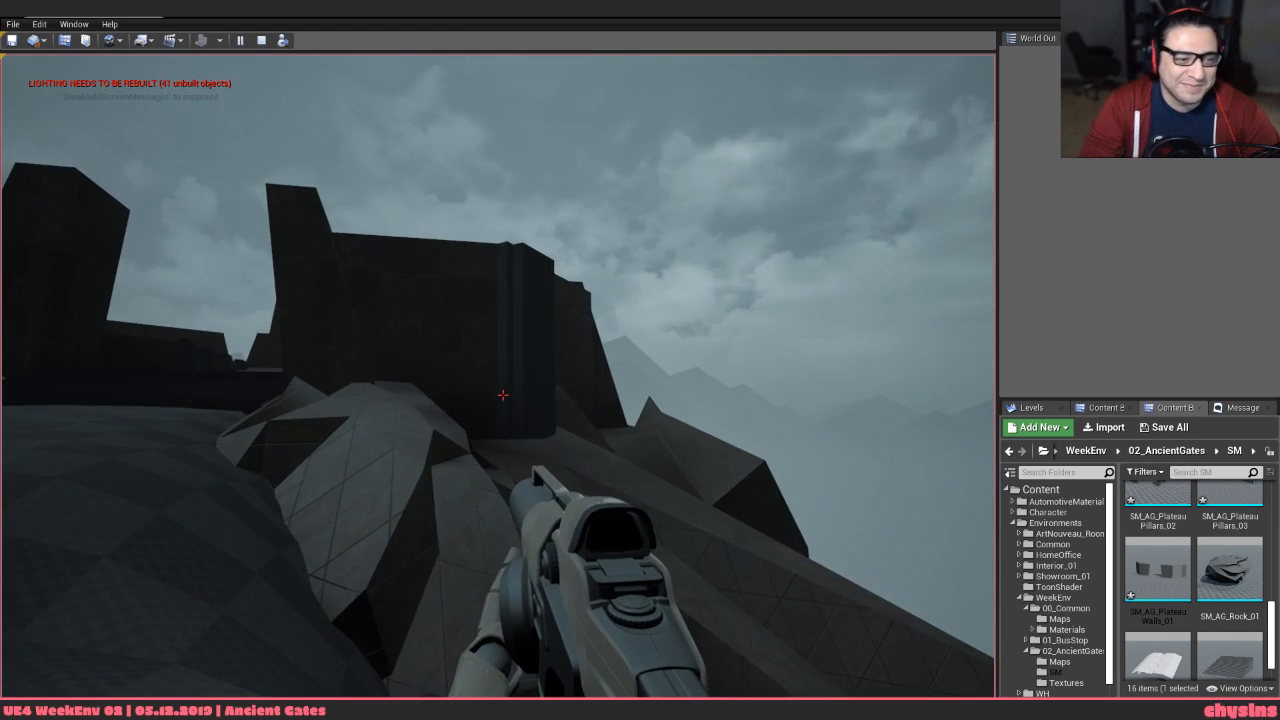
key("w")
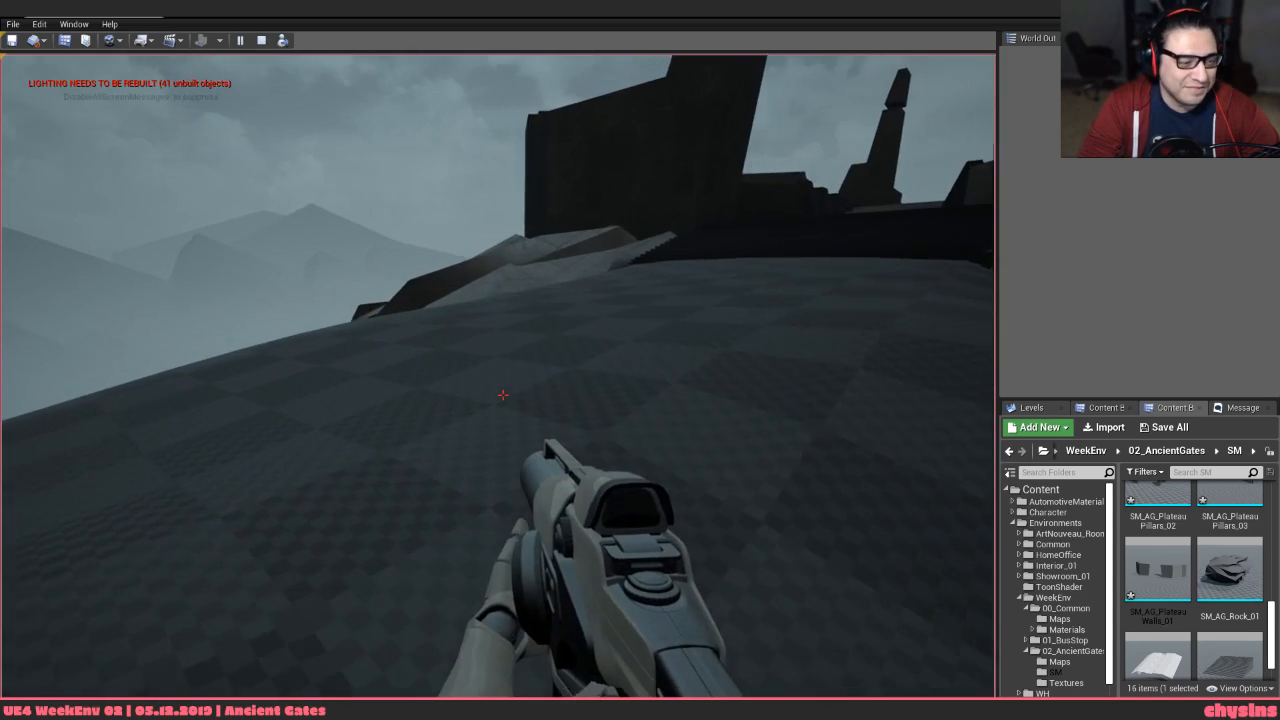
key("a")
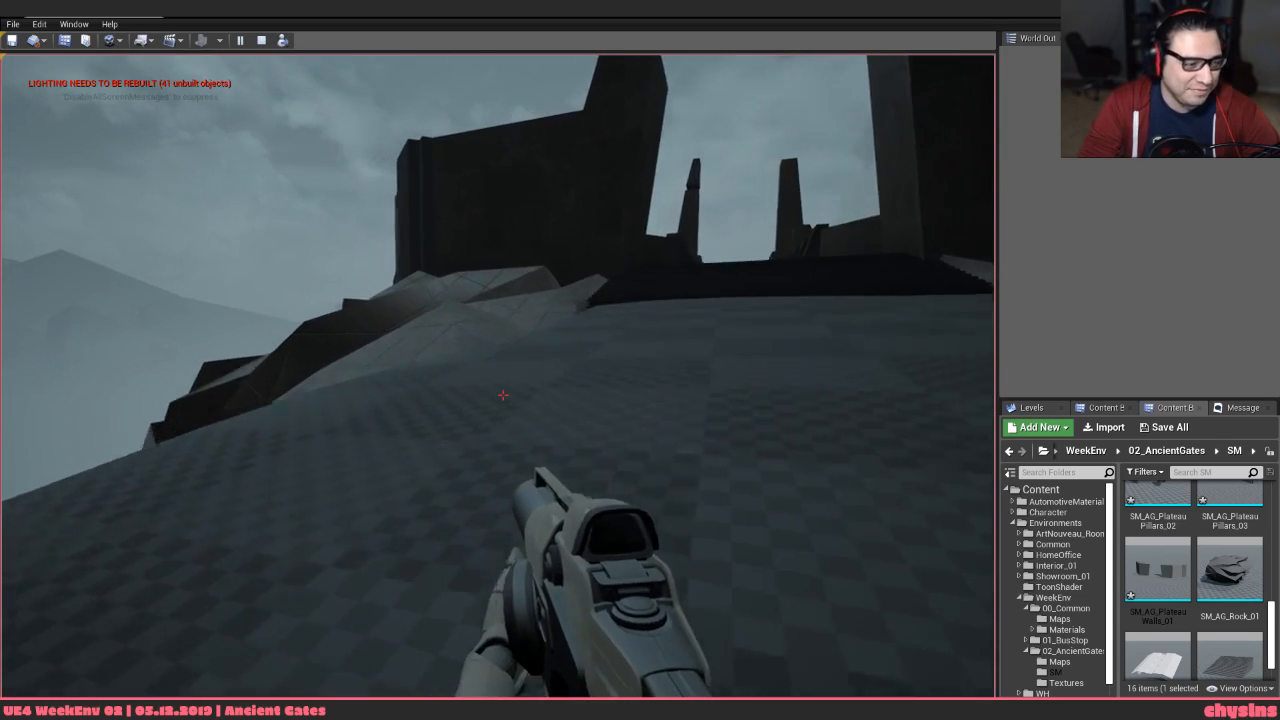
key("d")
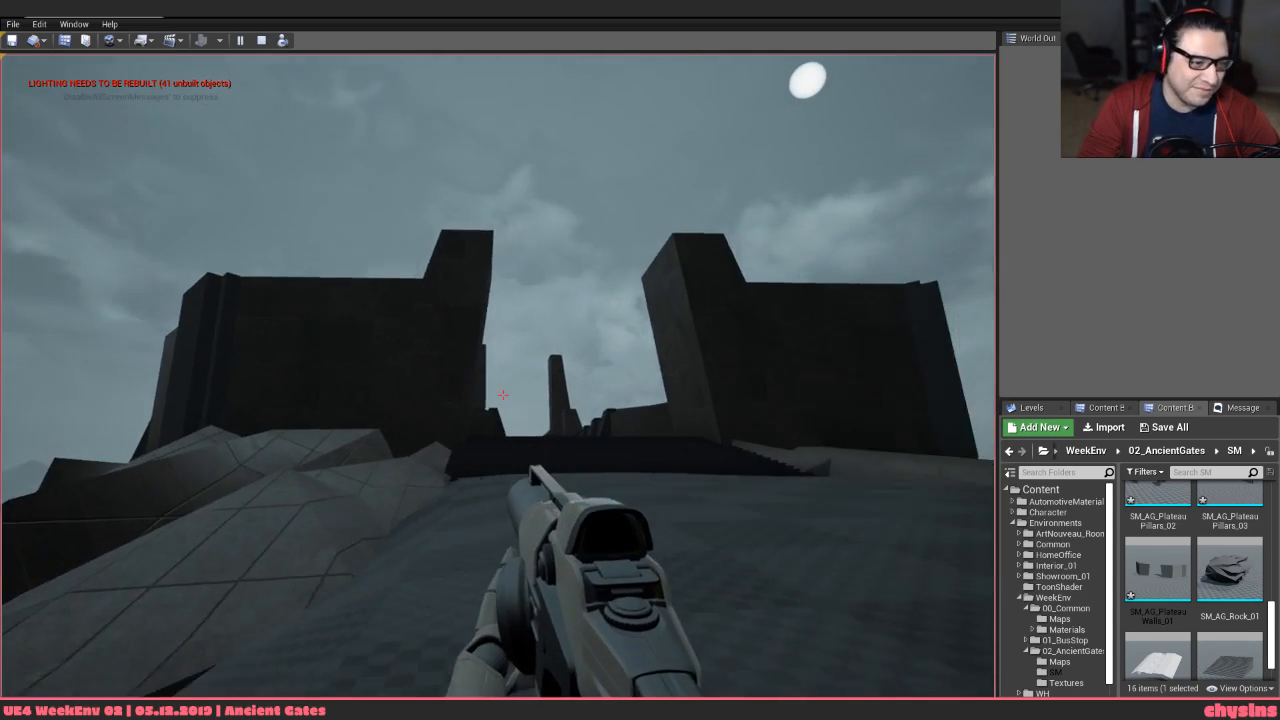
key("s")
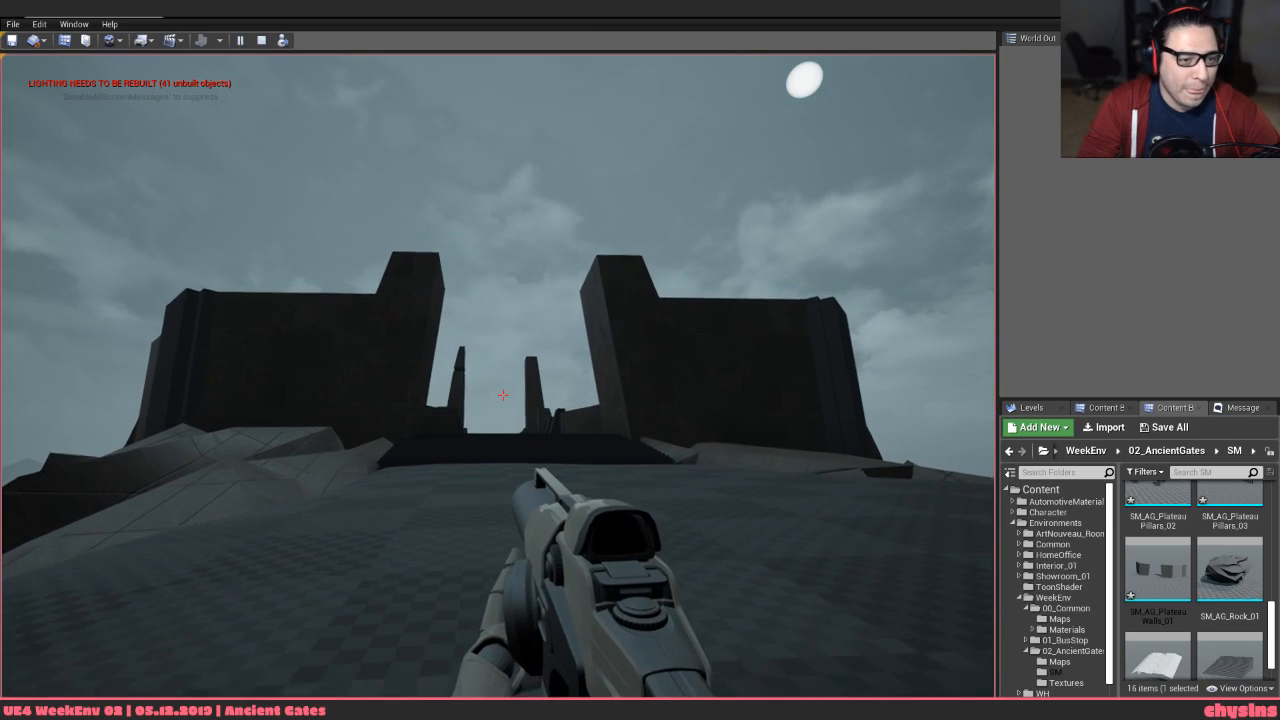
key("w")
Show the play session full screen and back away from the stairs to examine the whole gate silhouette
key("F11")
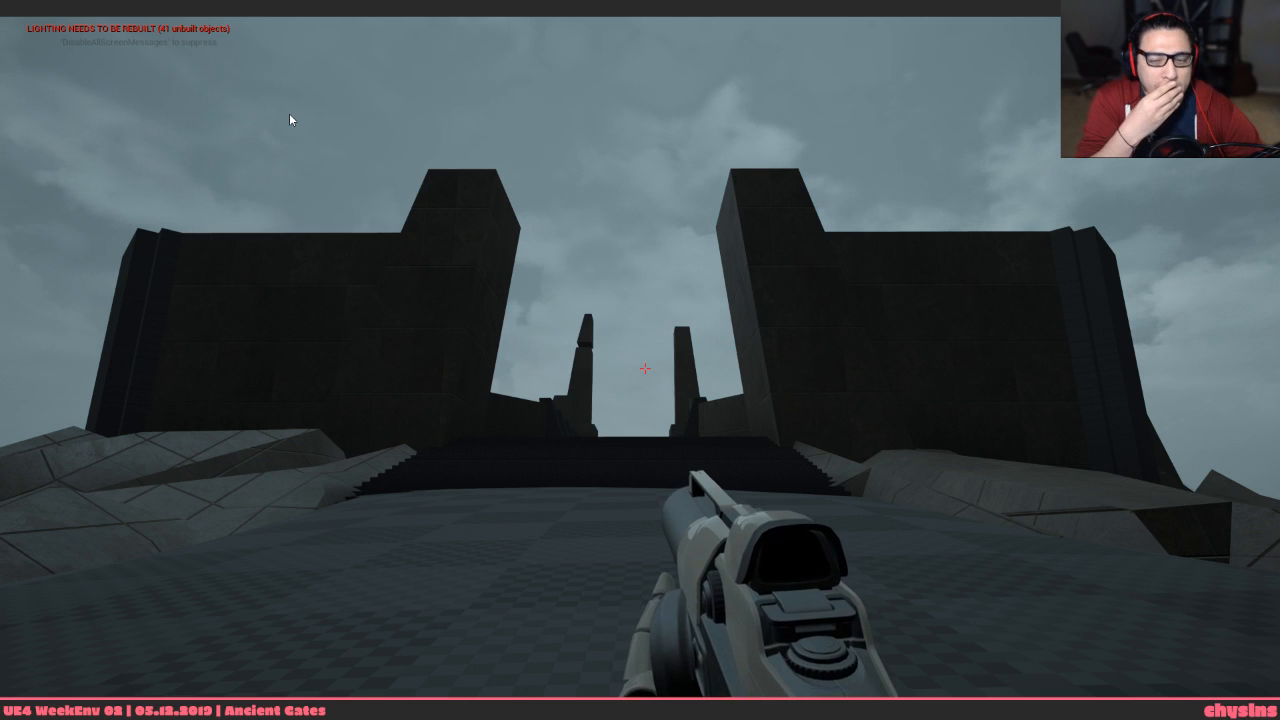
left_click(289, 119)
key("s")
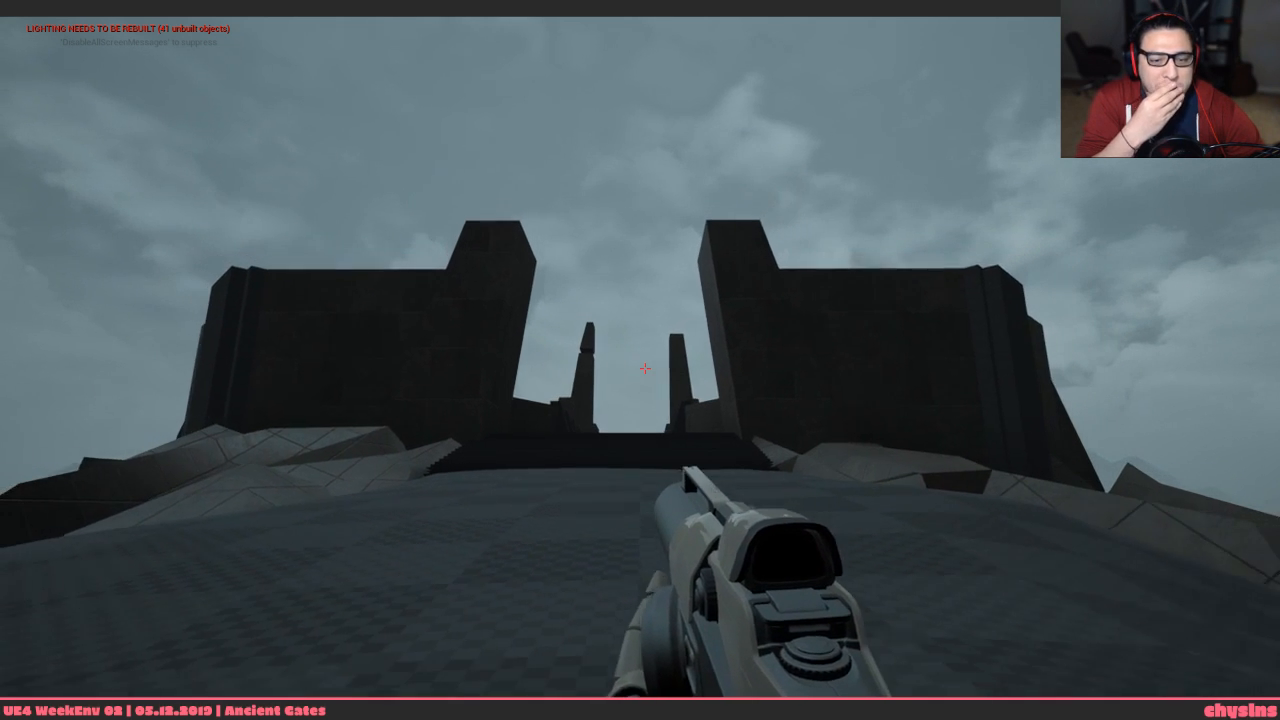
key("s")
key("s")
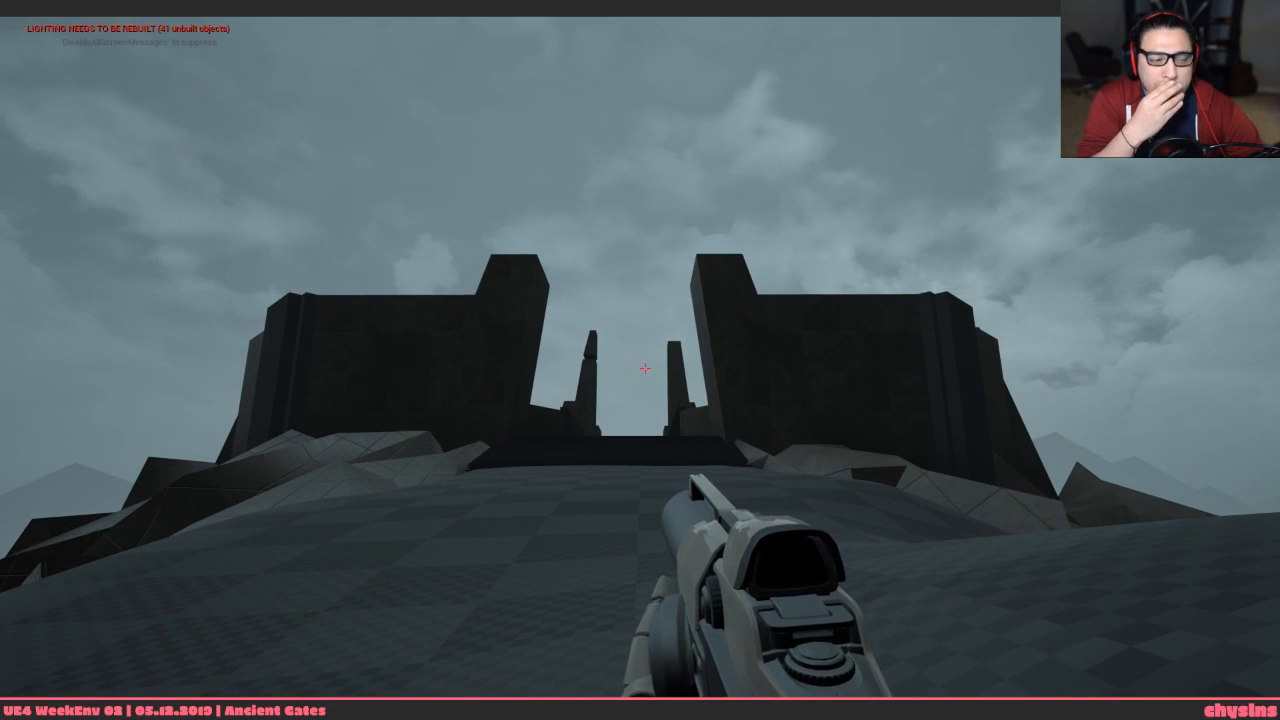
key("s")
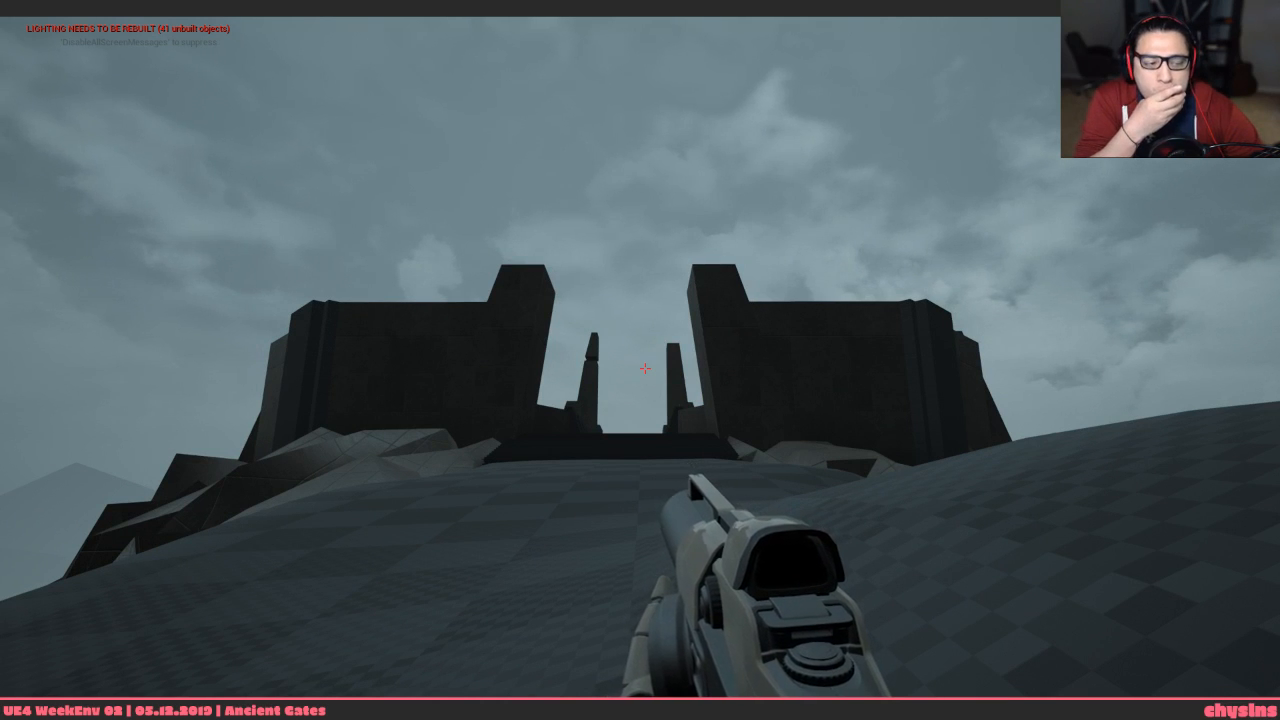
Switch to 3ds Max, select the angled SM_AG_PlateauPillars_03 in the wireframe Top view and activate the Move tool
key("alt+Tab")
key("alt+Tab")
key("alt+Tab")
right_click(820, 481)
left_click(797, 561)
middle_click_drag(716, 470, 671, 417)
key("ctrl+d")
left_click(664, 397)
left_click(674, 395)
key("t")
scroll(670, 416, "down", 5)
key("F3")
scroll(620, 366, "up", 4)
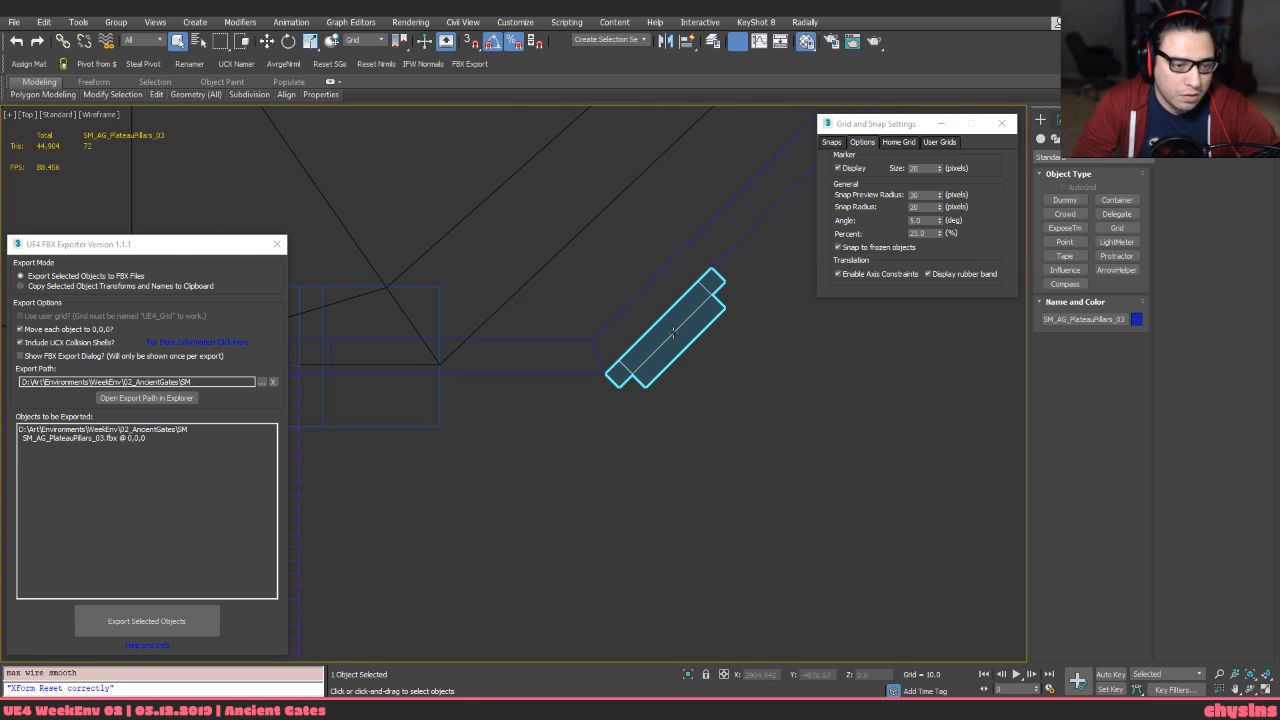
key("w")
left_click(712, 371)
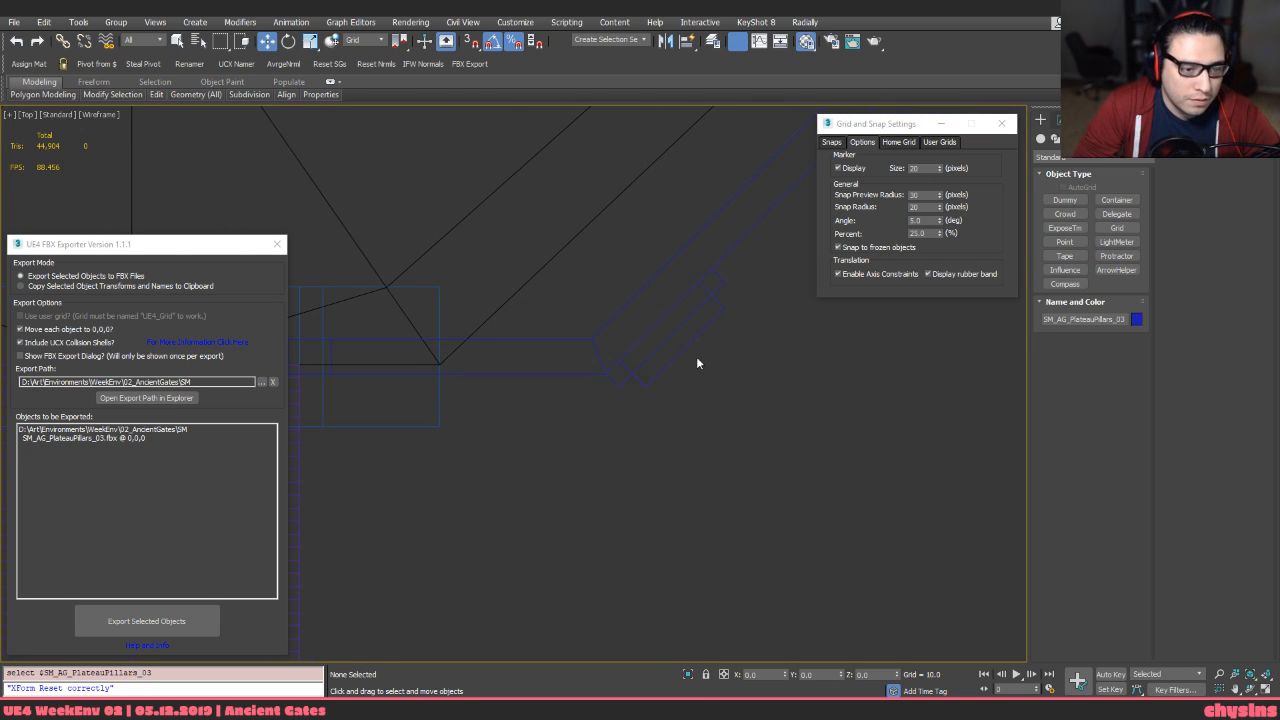
Cut a connecting edge loop across the middle of the length of the pillar SM_AG_PlateauPillars_03
left_click(690, 344)
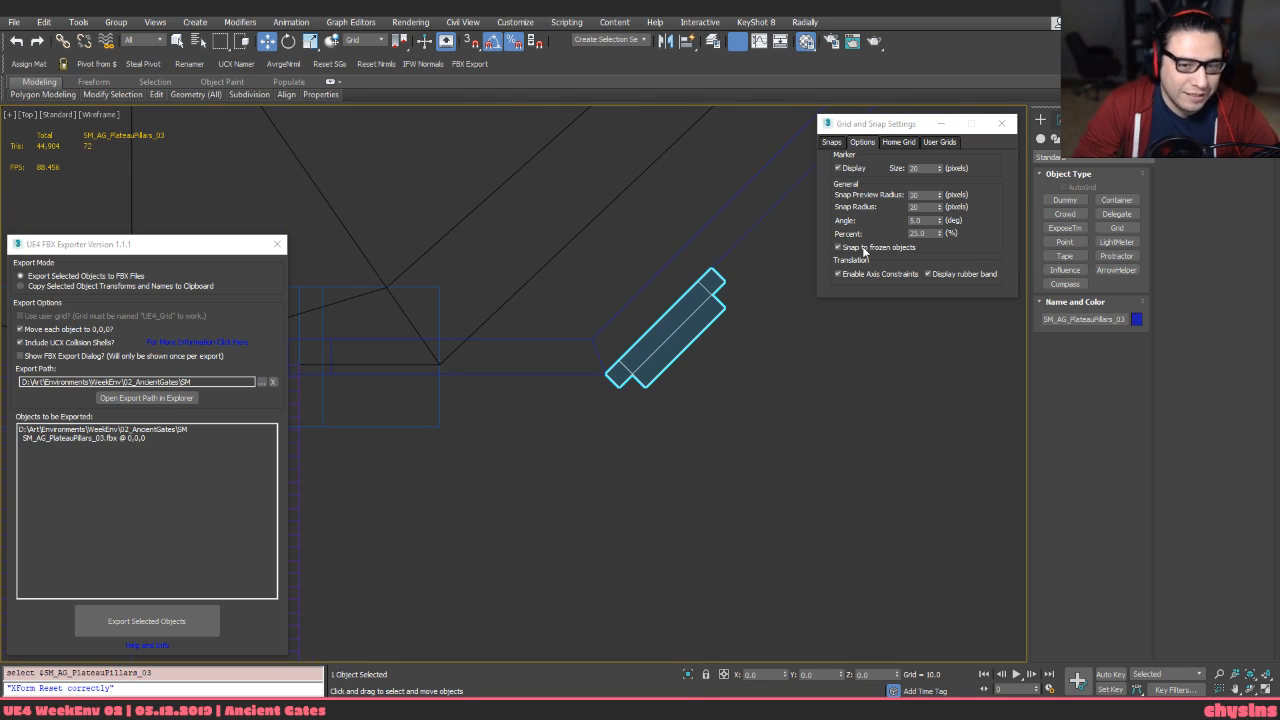
left_click(1063, 121)
key("2")
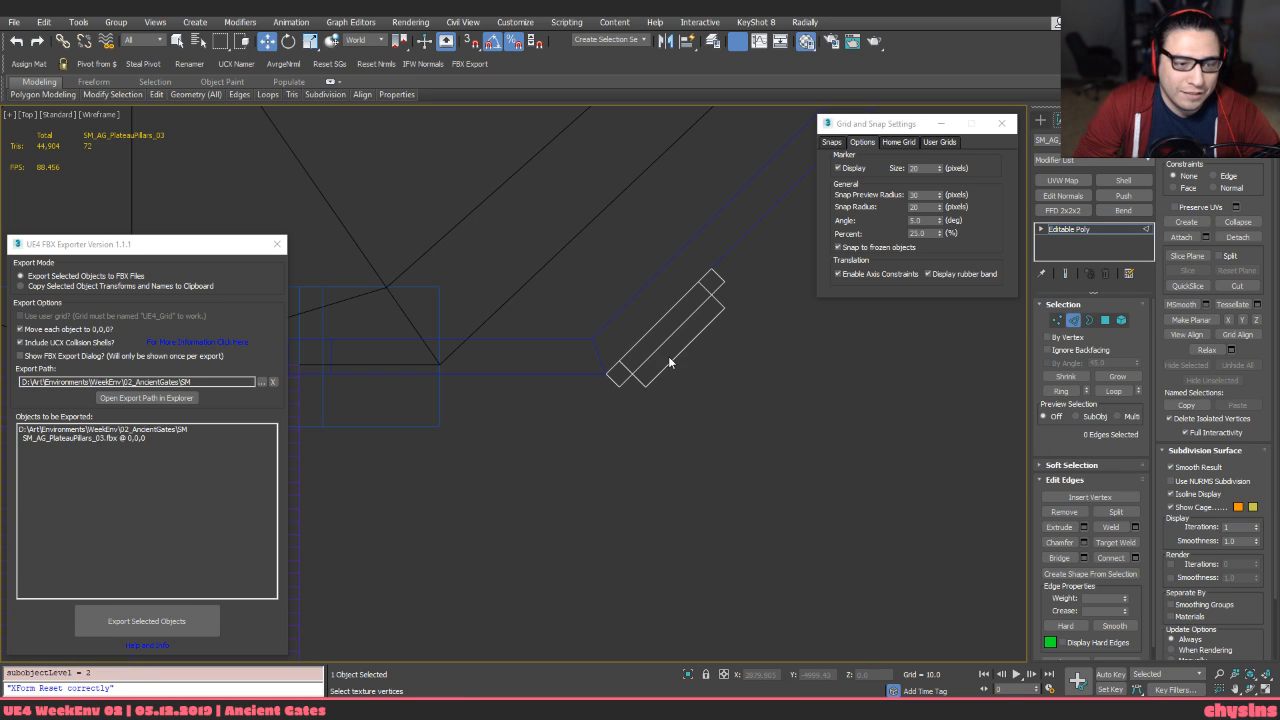
key("alt+r")
key("ctrl+shift+e")
scroll(685, 327, "up", 2)
Snap the pillar's mid-length vertices to the outer wall corner and apply a Symmetry modifier mirrored on X
key("1")
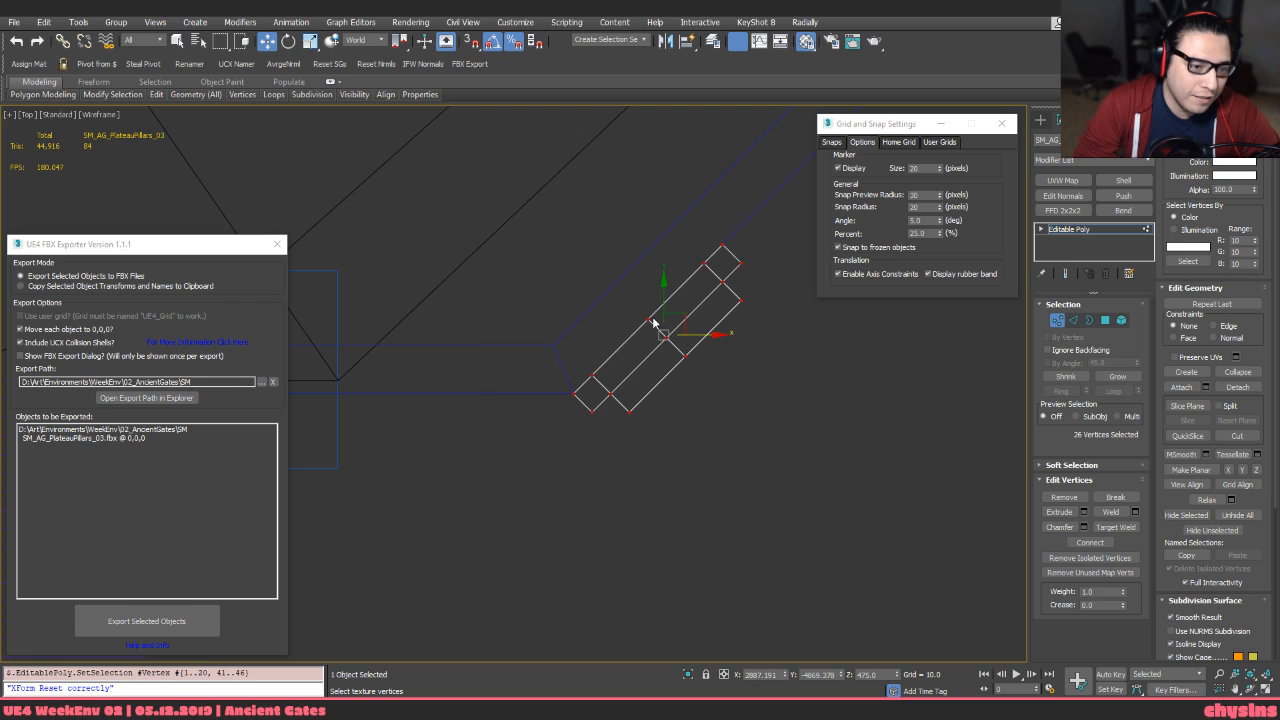
left_click_drag(647, 318, 578, 408)
key("2")
key("q")
left_click(595, 411)
key("alt+s")
Rotate the Symmetry mirror plane with a 2.5-degree angle snap so both pillar halves follow the wall corner
key("w")
key("1")
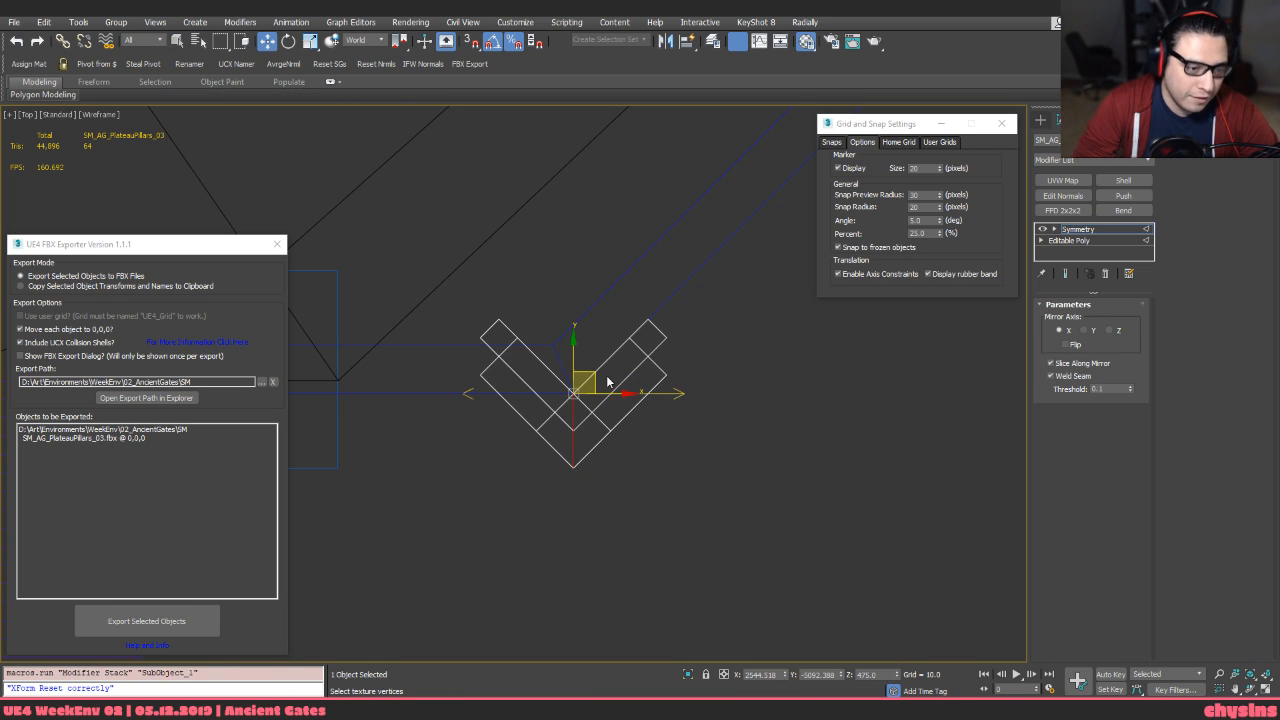
key("e")
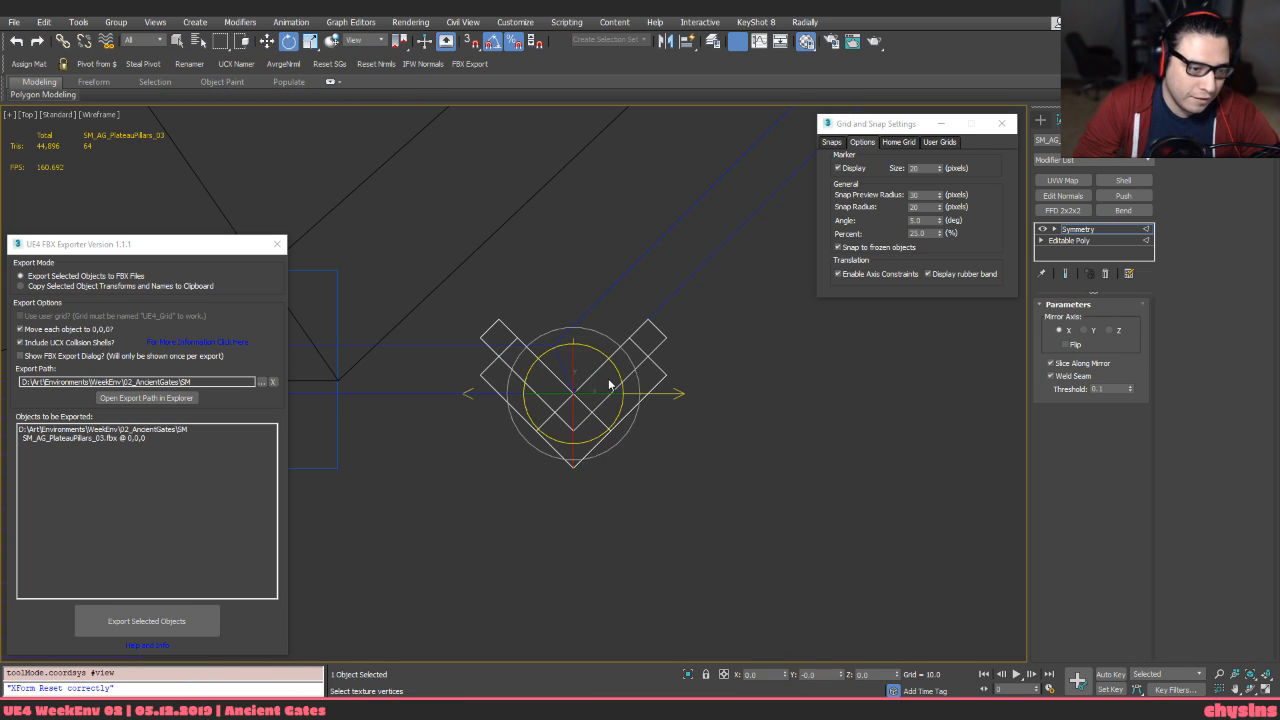
mouse_move(613, 374)
left_mouse_down()
mouse_move(617, 355)
mouse_move(590, 370)
left_mouse_up()
scroll(596, 372, "up", 3)
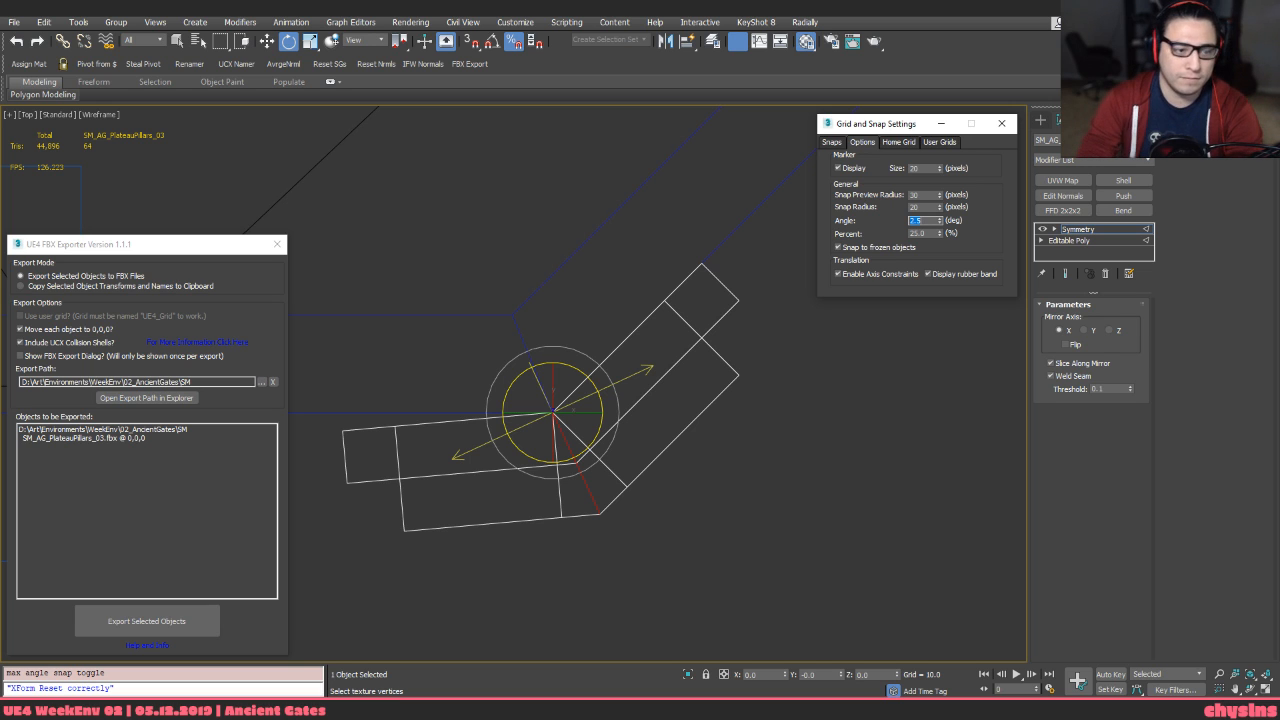
left_click_drag(592, 376, 584, 371)
key("ctrl+z")
mouse_move(600, 416)
middle_mouse_down("alt")
mouse_move(586, 360)
mouse_move(652, 404)
mouse_move(551, 285)
mouse_move(572, 436)
middle_mouse_up("alt")
key("F3")
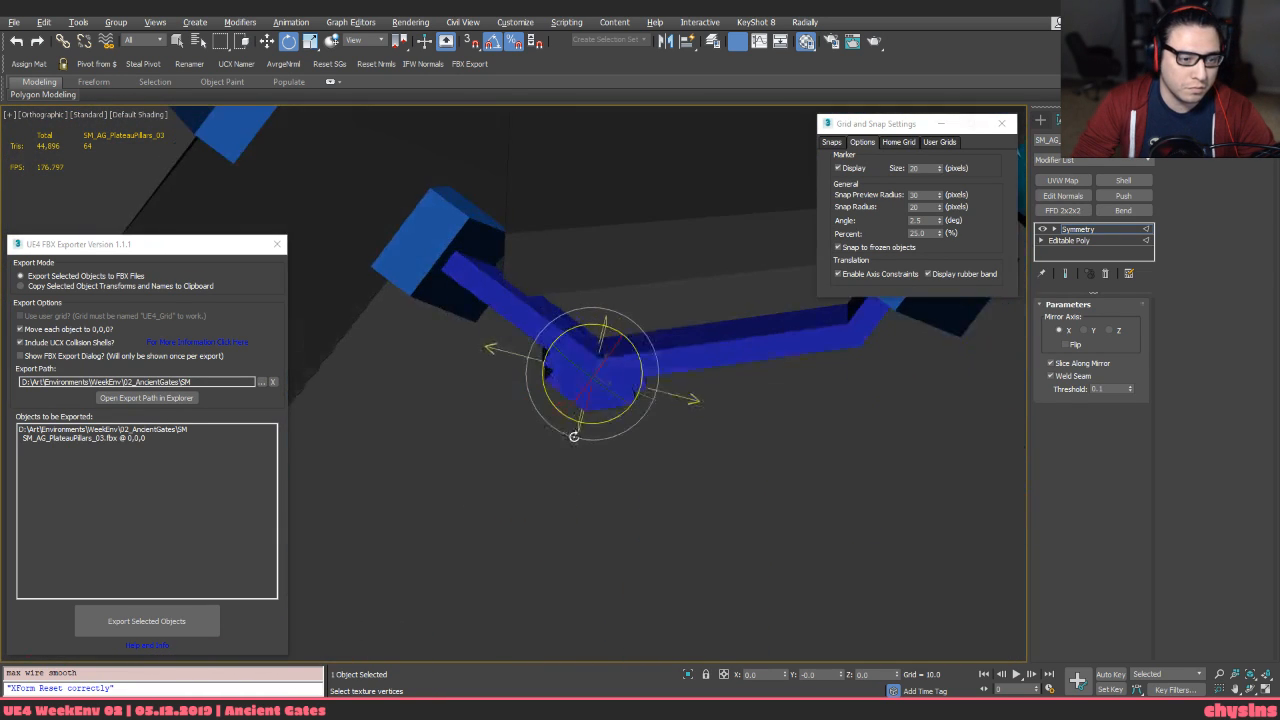
middle_click_drag(660, 368, 705, 318, "alt")
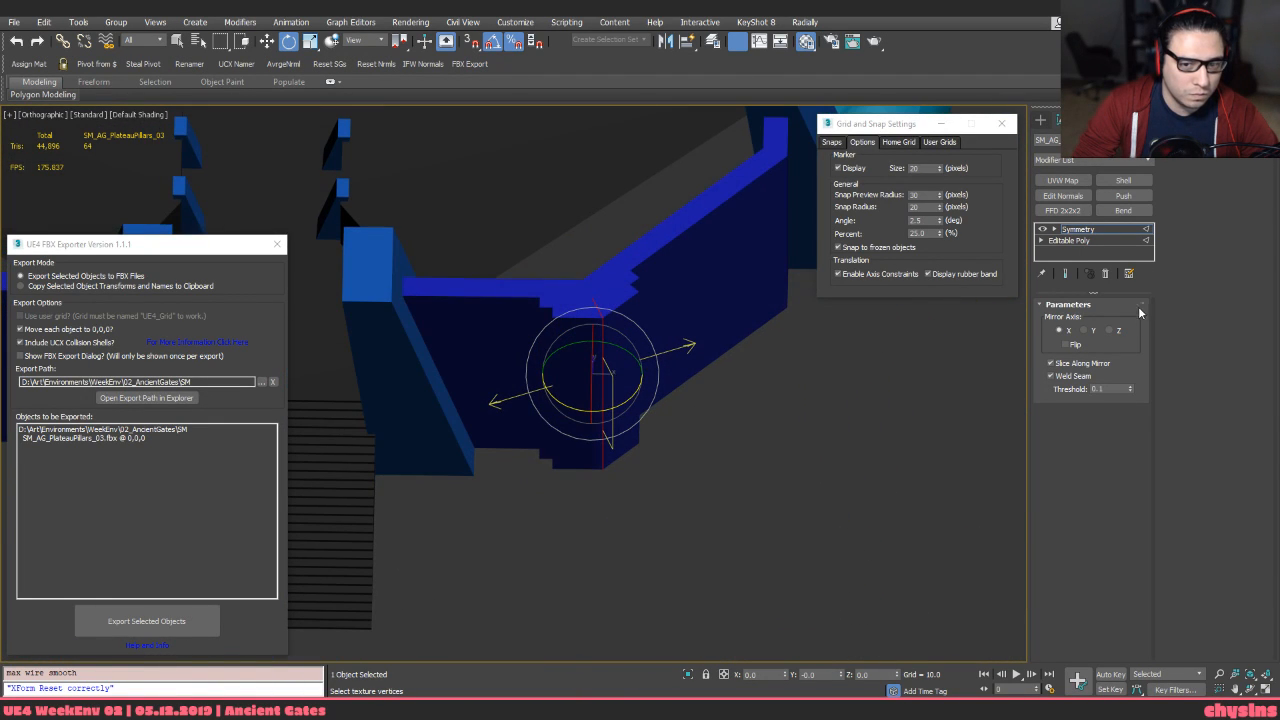
Collapse the corner pillar's Symmetry modifier to an editable poly and check its polygons around the corner
left_click(1106, 274)
middle_click_drag(905, 470, 826, 460, "alt")
key("4")
left_click_drag(689, 232, 595, 566)
middle_click_drag(651, 451, 682, 462, "alt")
key("4")
middle_click_drag(643, 403, 651, 414, "alt")
scroll(651, 414, "down", 2)
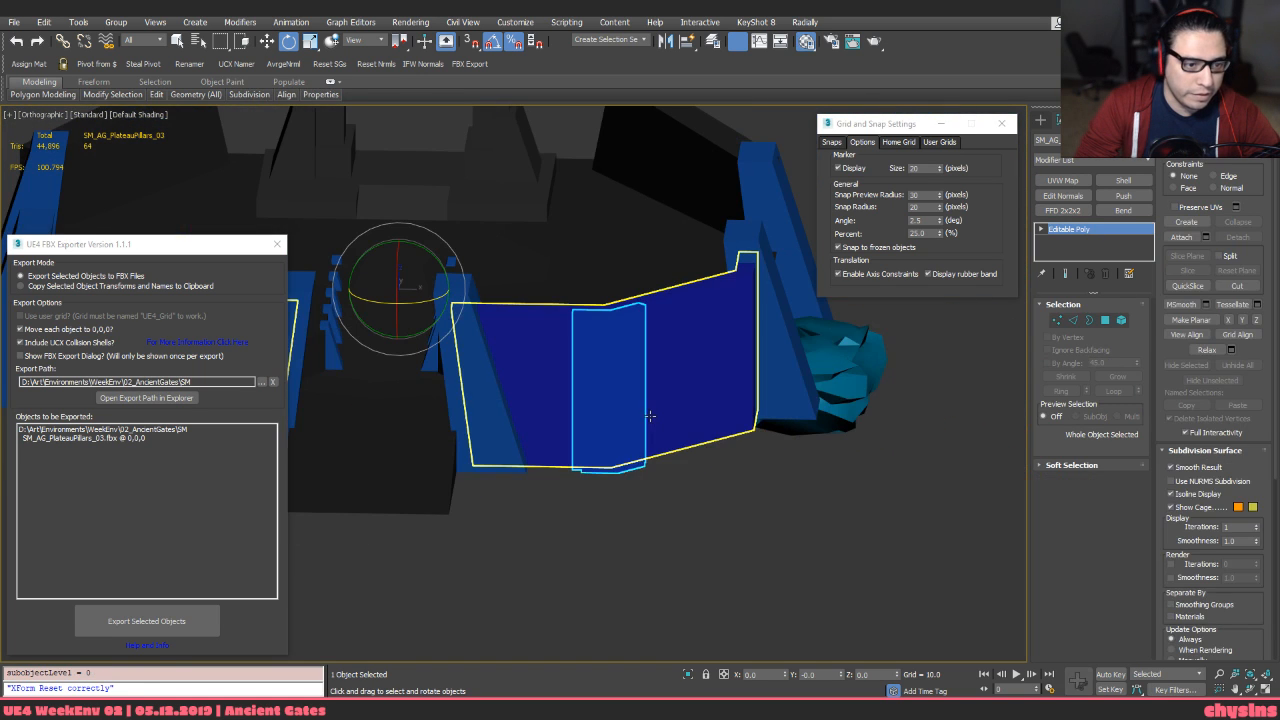
Mirror the corner pillar to the opposite side of the stairs with Symmetry and export the collapsed mesh as SM_AG_PlateauPillars_03.fbx
key("alt+s")
middle_click_drag(543, 408, 698, 393)
key("alt+c")
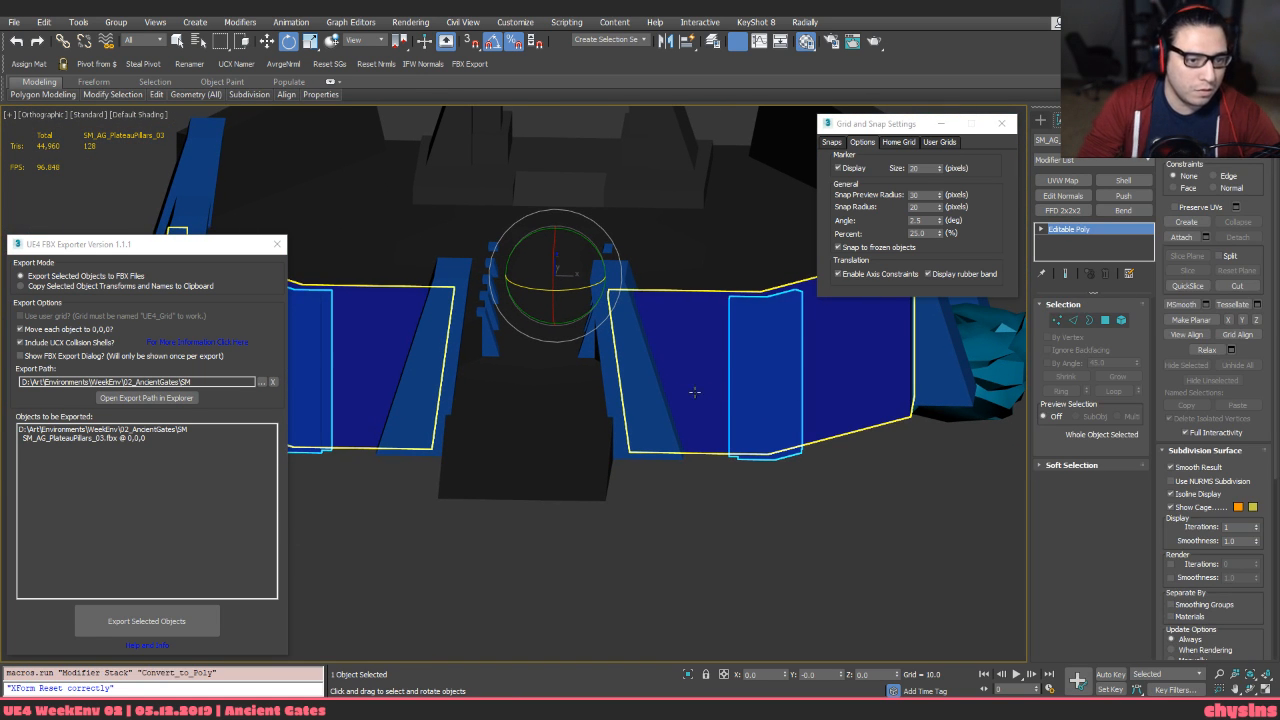
left_click(203, 618)
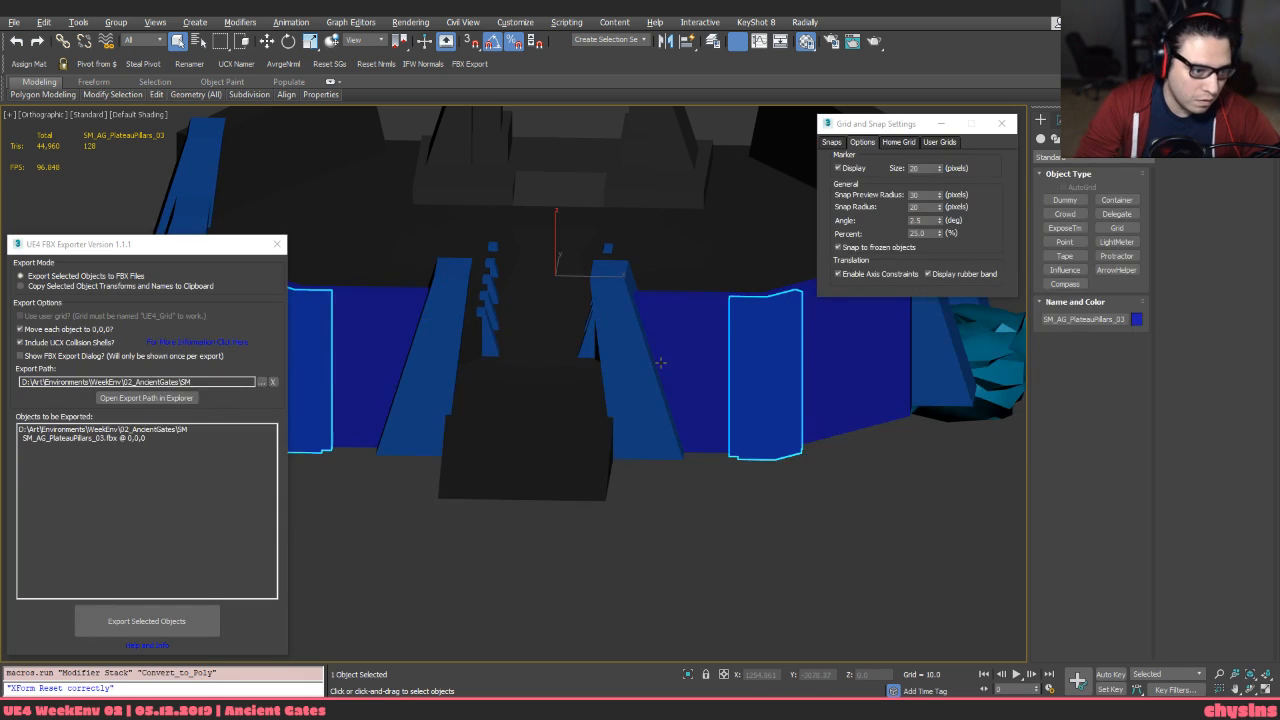
Switch to the Unreal Editor and reimport the static mesh SM_AG_PlateauPillars_03
key("alt+Tab")
key("Escape")
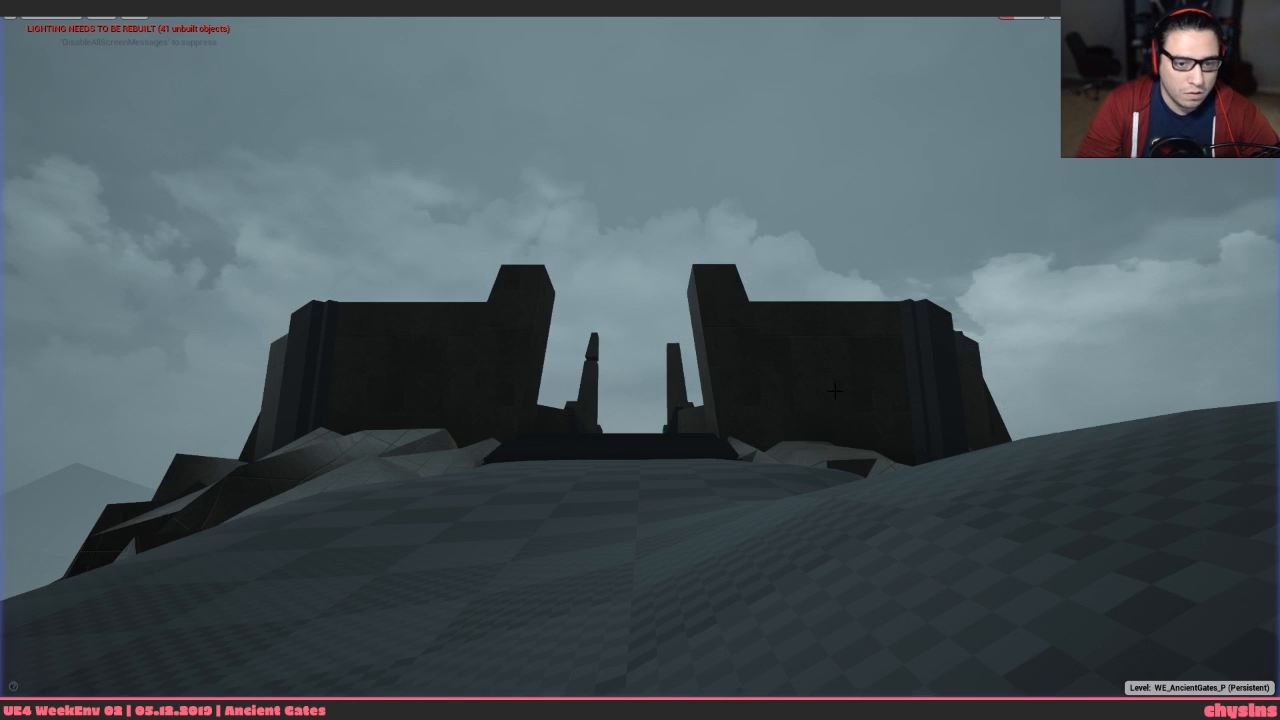
left_click(914, 360)
key("F11")
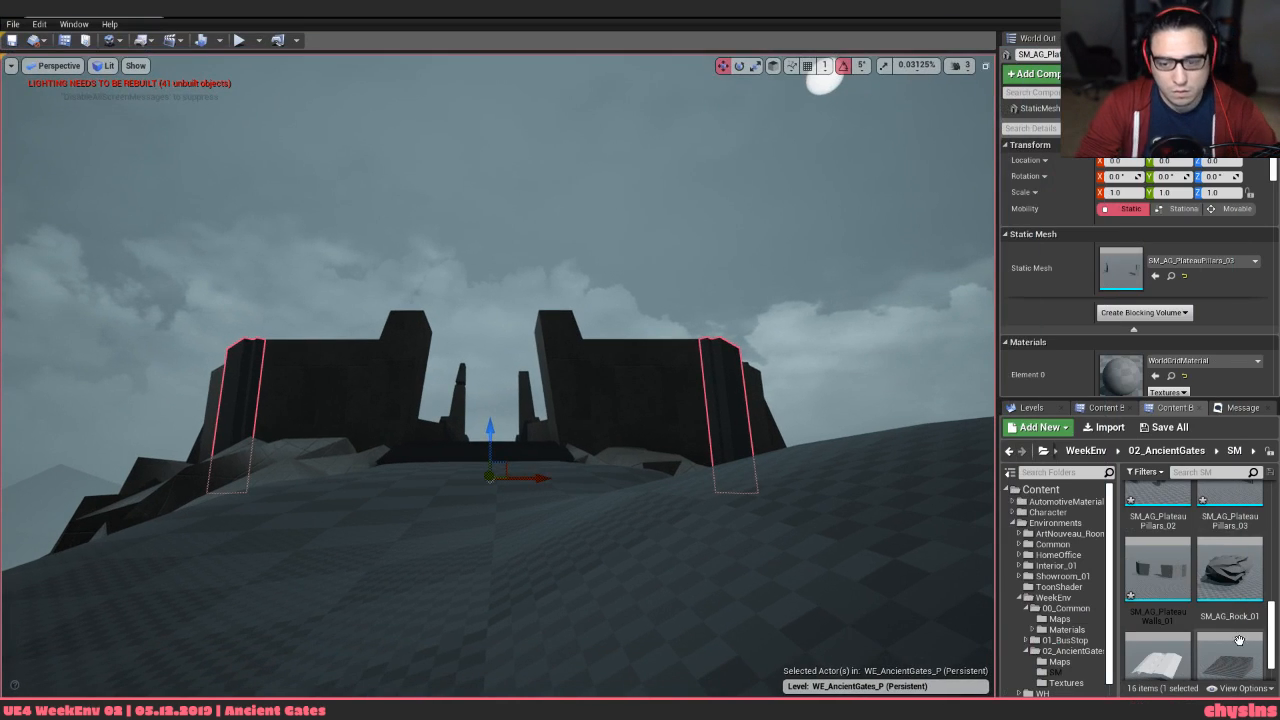
key("ctrl+b")
right_click(1214, 572)
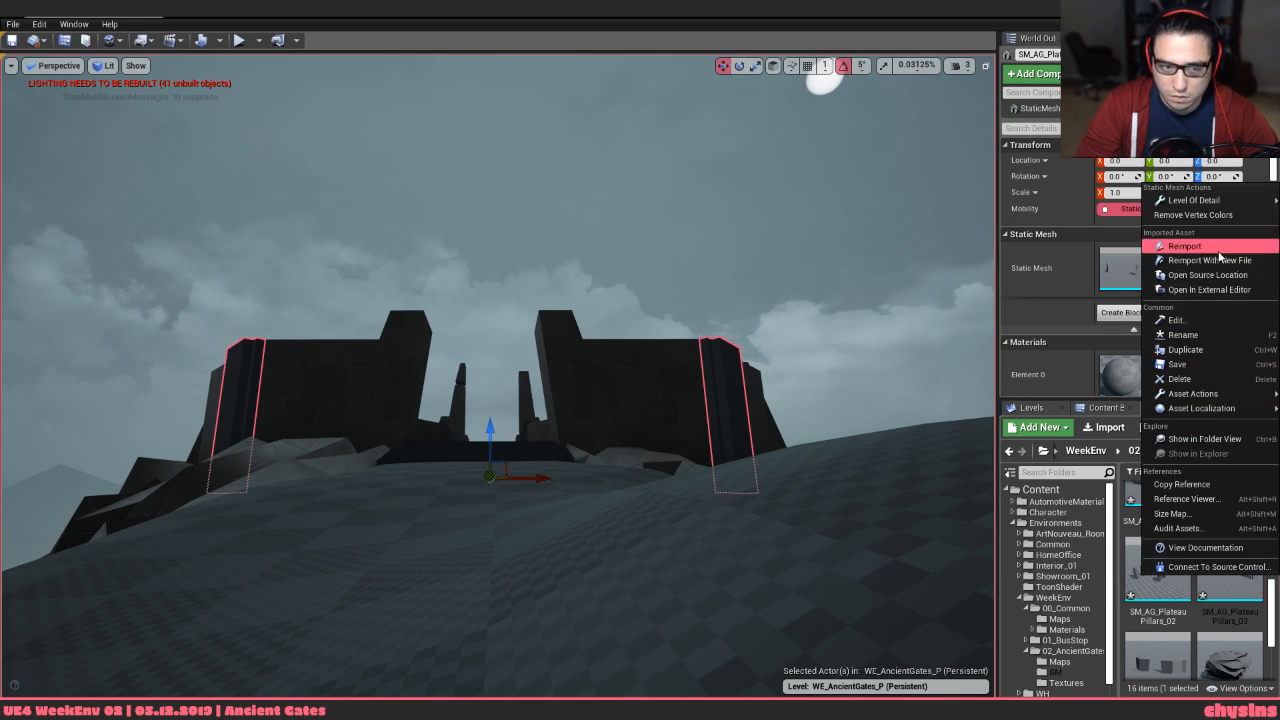
left_click(1185, 245)
left_click(762, 475)
key("Escape")
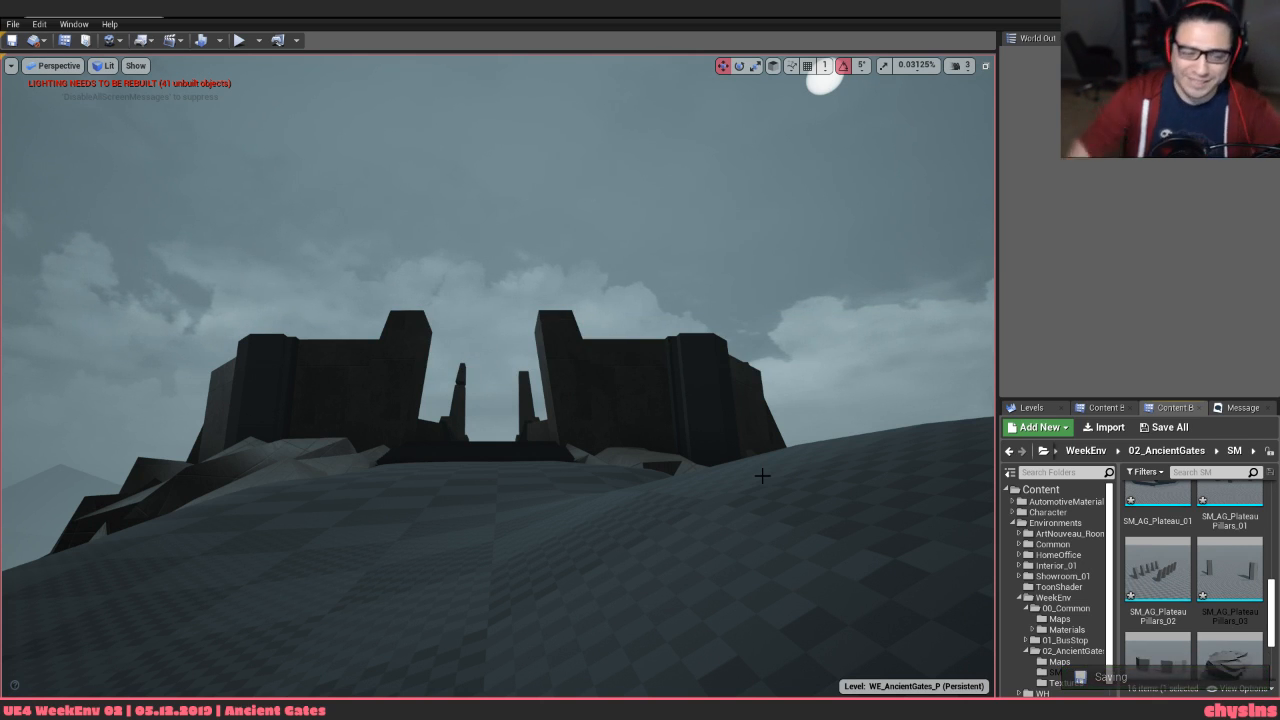
Play the level and walk around in front of the plateau to judge the new corner pillars, and approach the stairs in the editor
key("w")
mouse_move(278, 576)
right_mouse_down()
mouse_move(296, 600)
mouse_move(278, 576)
right_mouse_up()
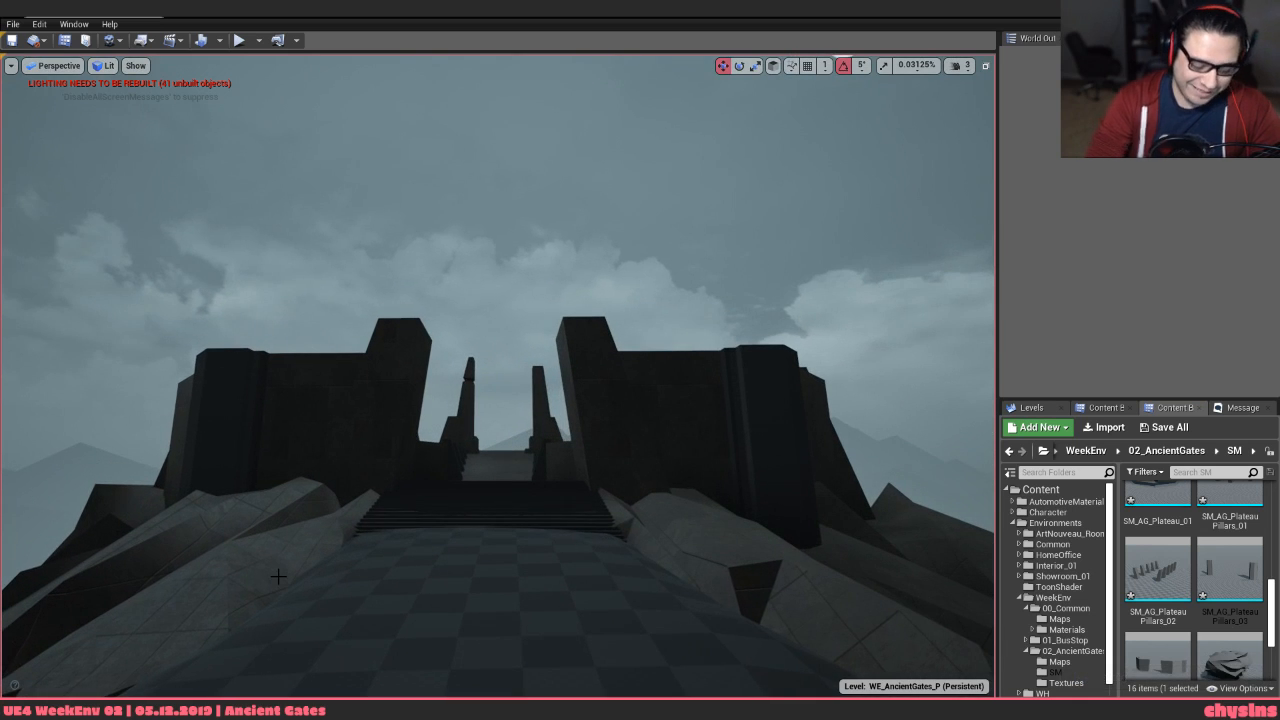
key("alt+p")
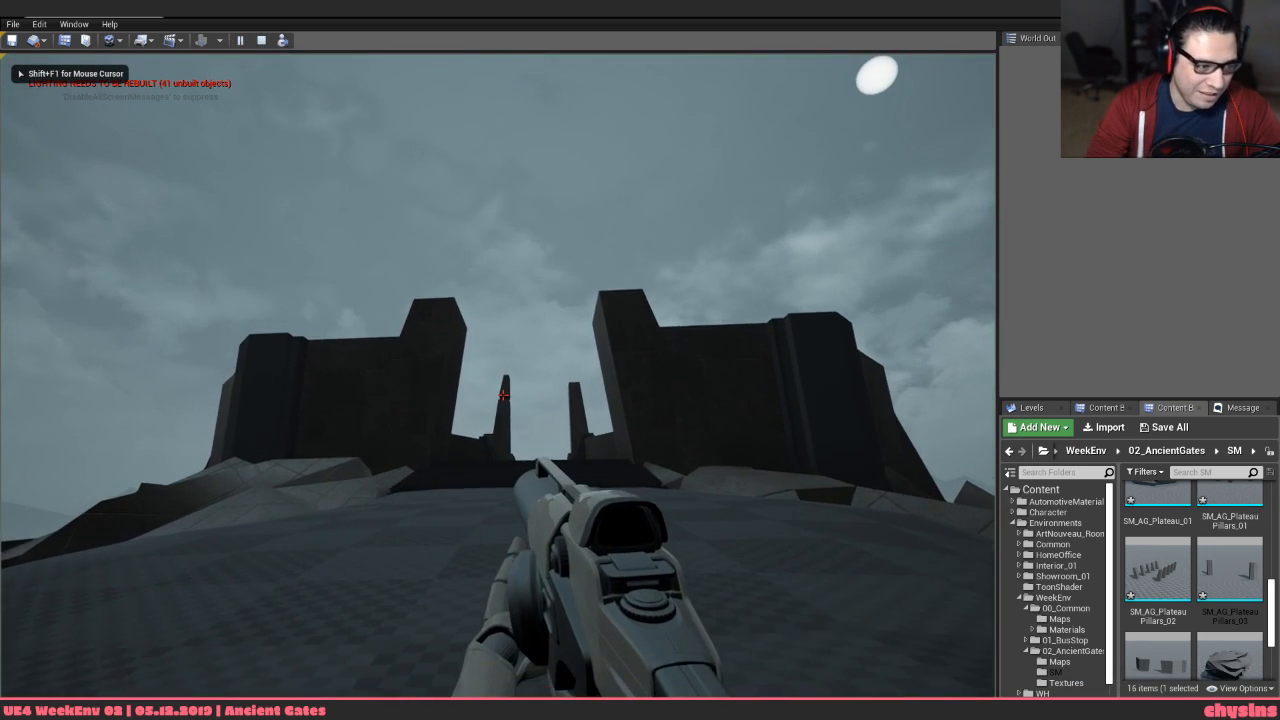
key("w")
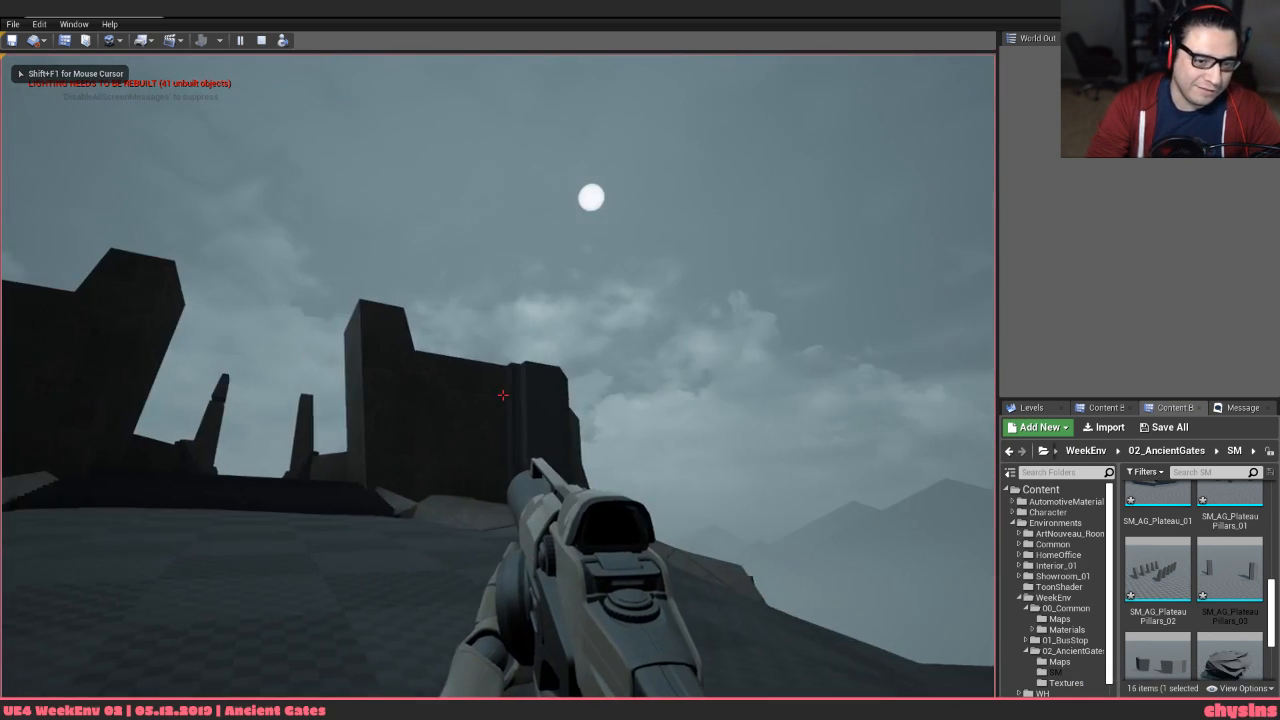
key("w")
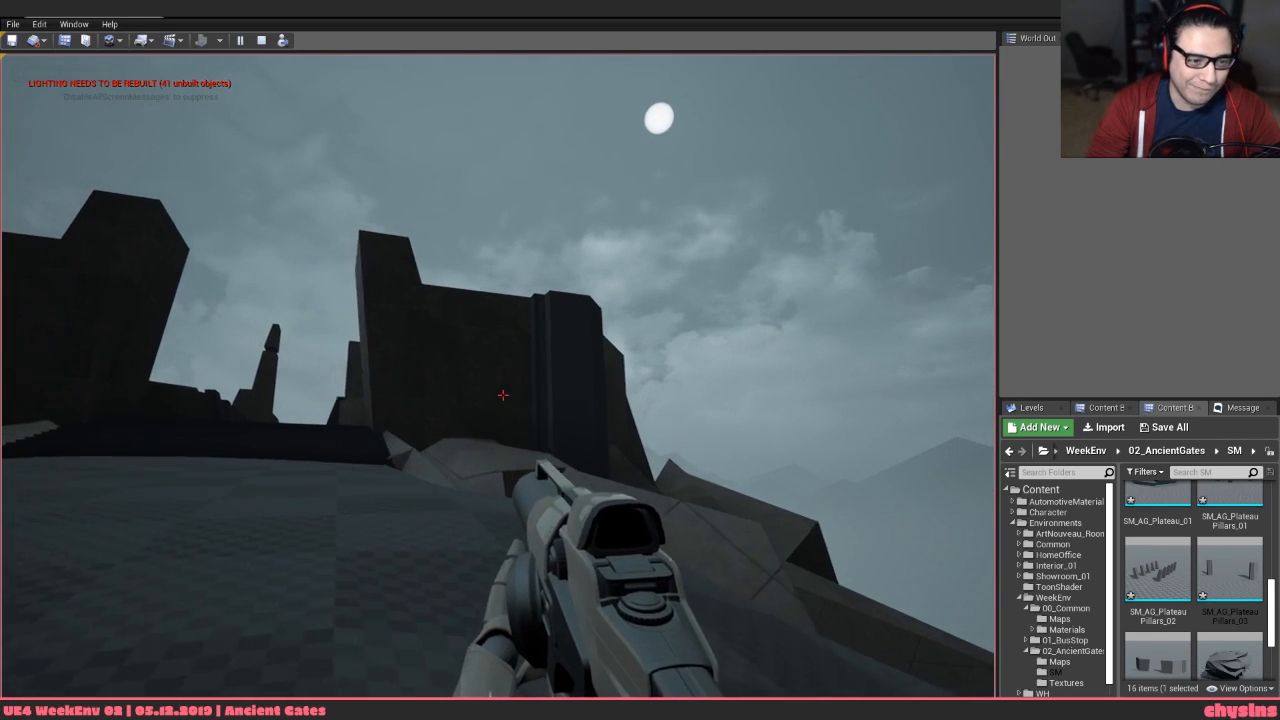
key("d")
key("a")
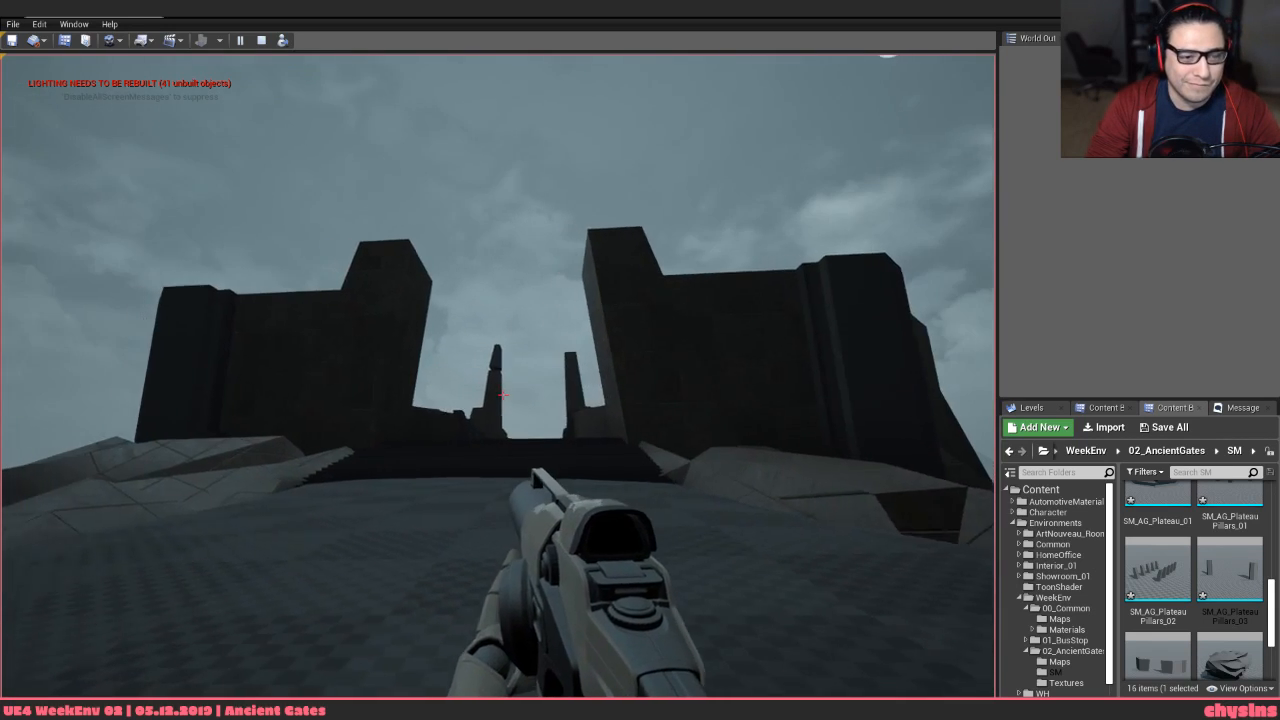
key("s")
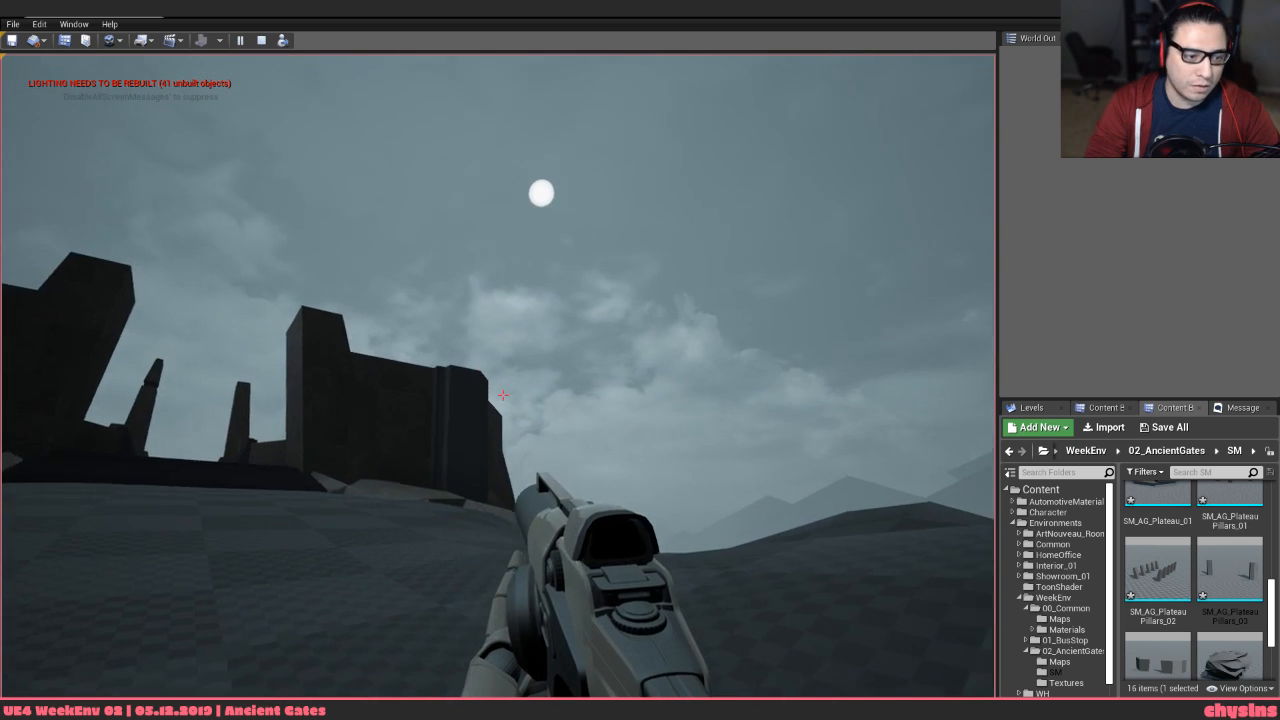
key("Escape")
right_click_drag(272, 666, 272, 666)
key("w")
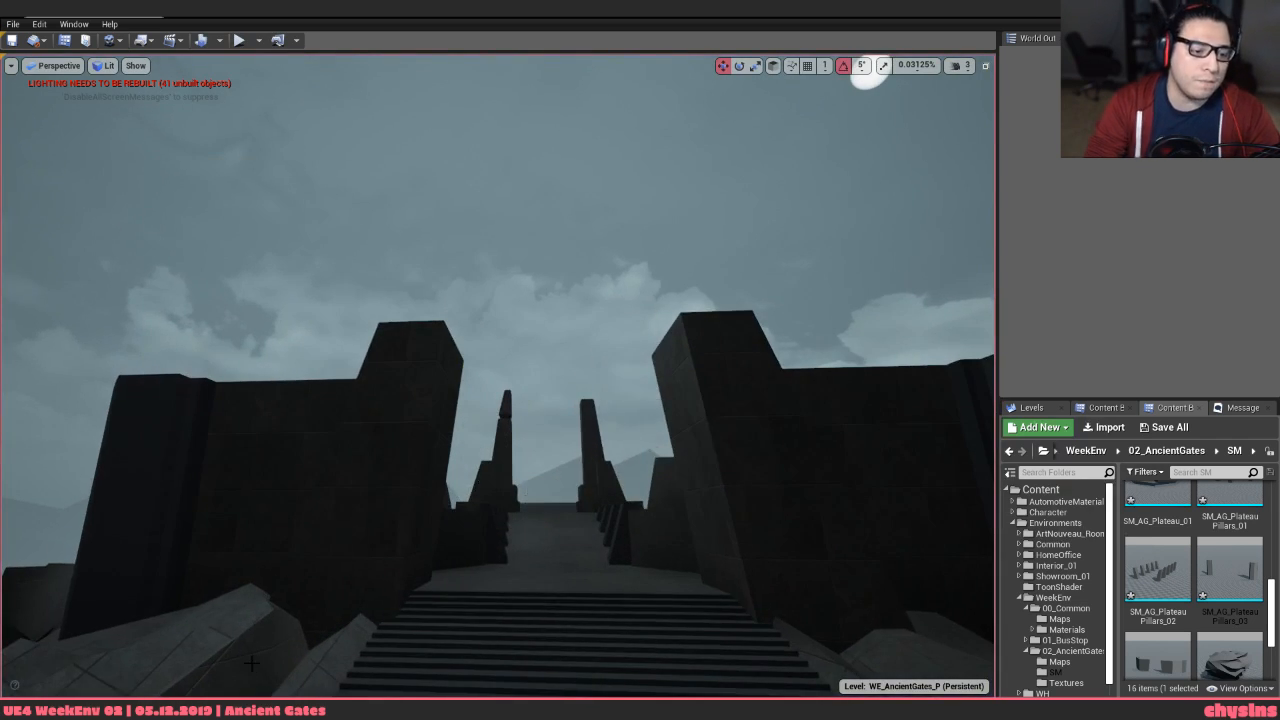
Switch to the reference board and examine the ziggurat photos for wall, buttress and staircase shapes
key("alt+Tab")
key("alt+Tab")
key("alt+Tab")
key("alt+Tab")
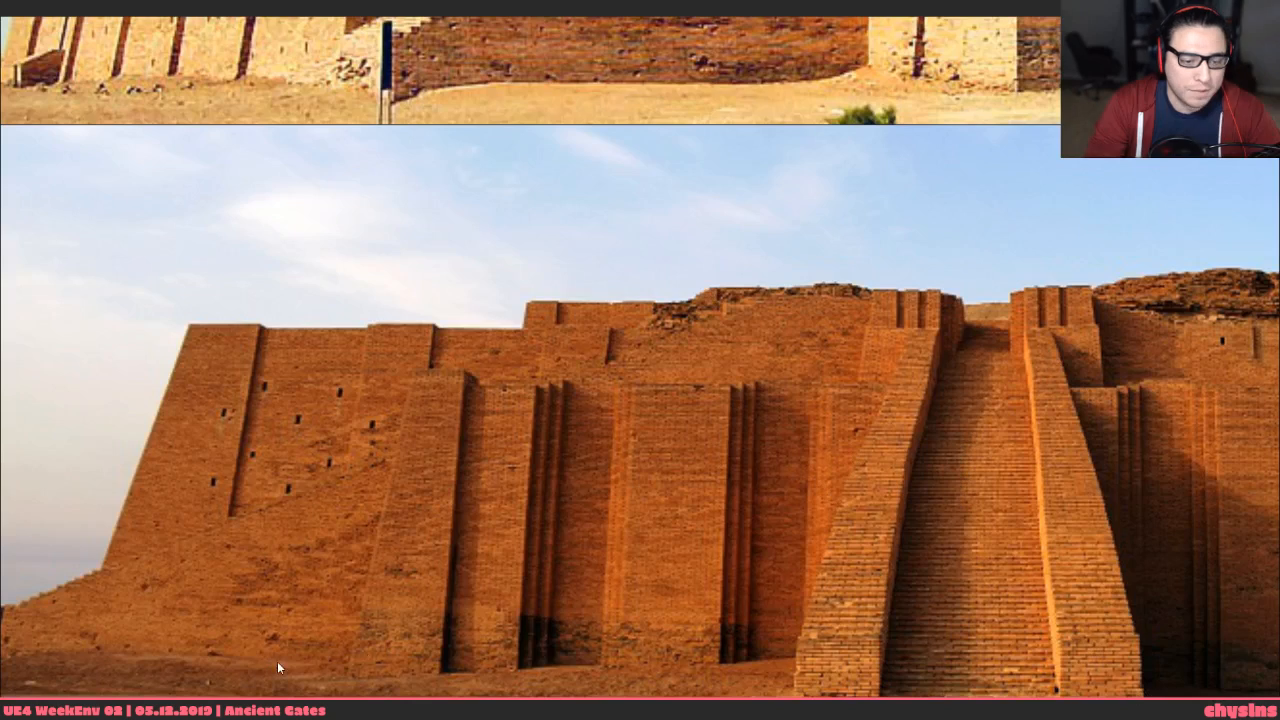
scroll(640, 242, "down", 4)
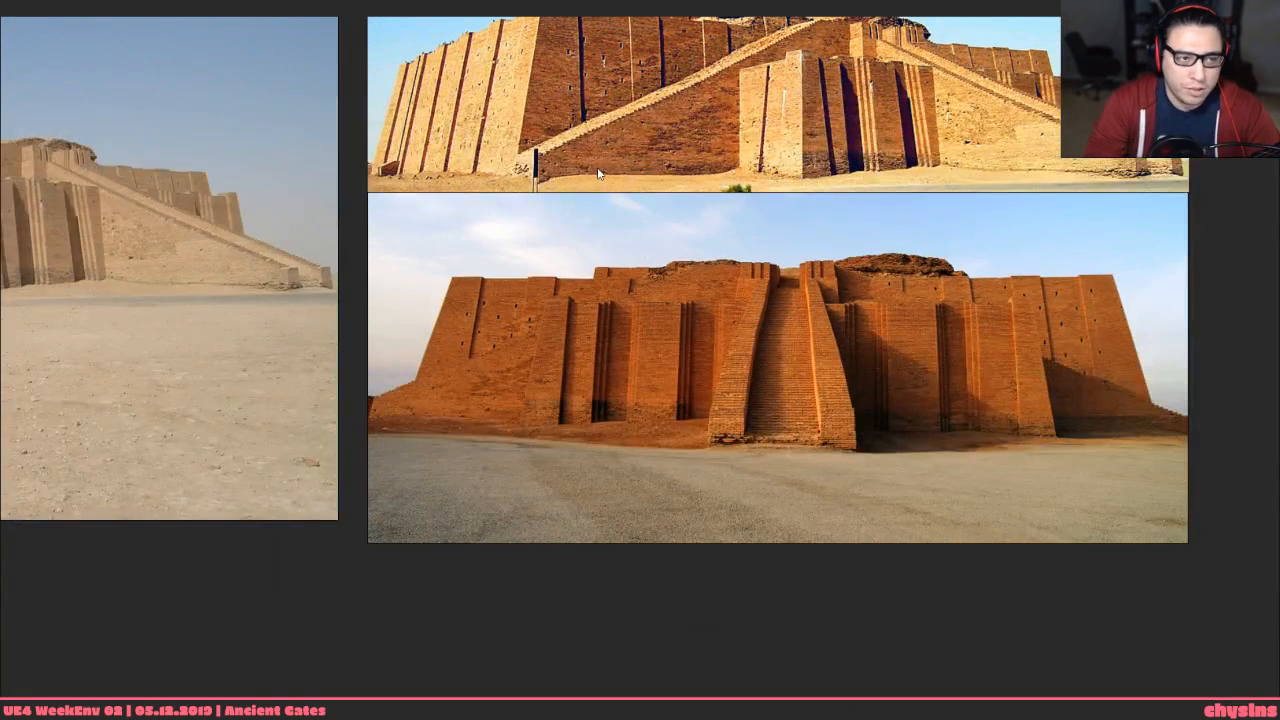
middle_click_drag(584, 215, 670, 472)
scroll(670, 472, "down", 3)
middle_click_drag(529, 18, 665, 208)
scroll(790, 184, "down", 1)
middle_click_drag(860, 141, 697, 559)
middle_click_drag(498, 395, 755, 575)
scroll(488, 508, "down", 2)
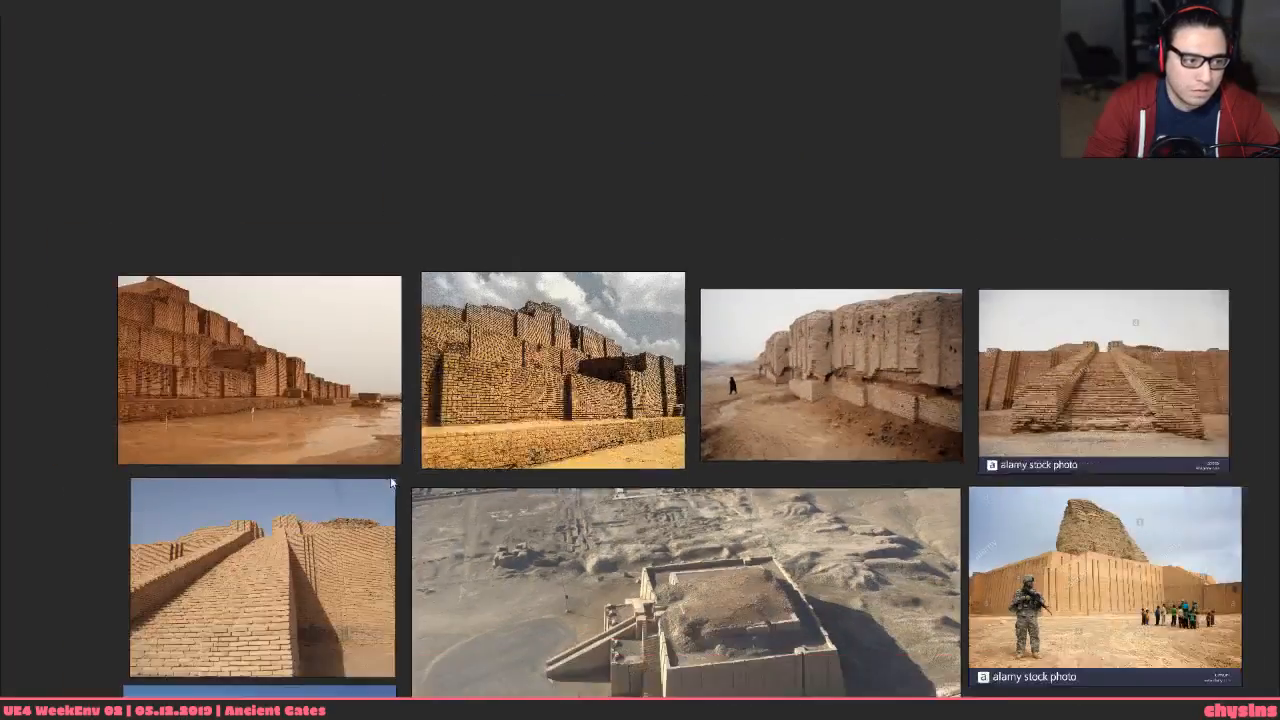
middle_click_drag(395, 517, 500, 337)
middle_click_drag(547, 457, 535, 323)
middle_click_drag(673, 602, 612, 460)
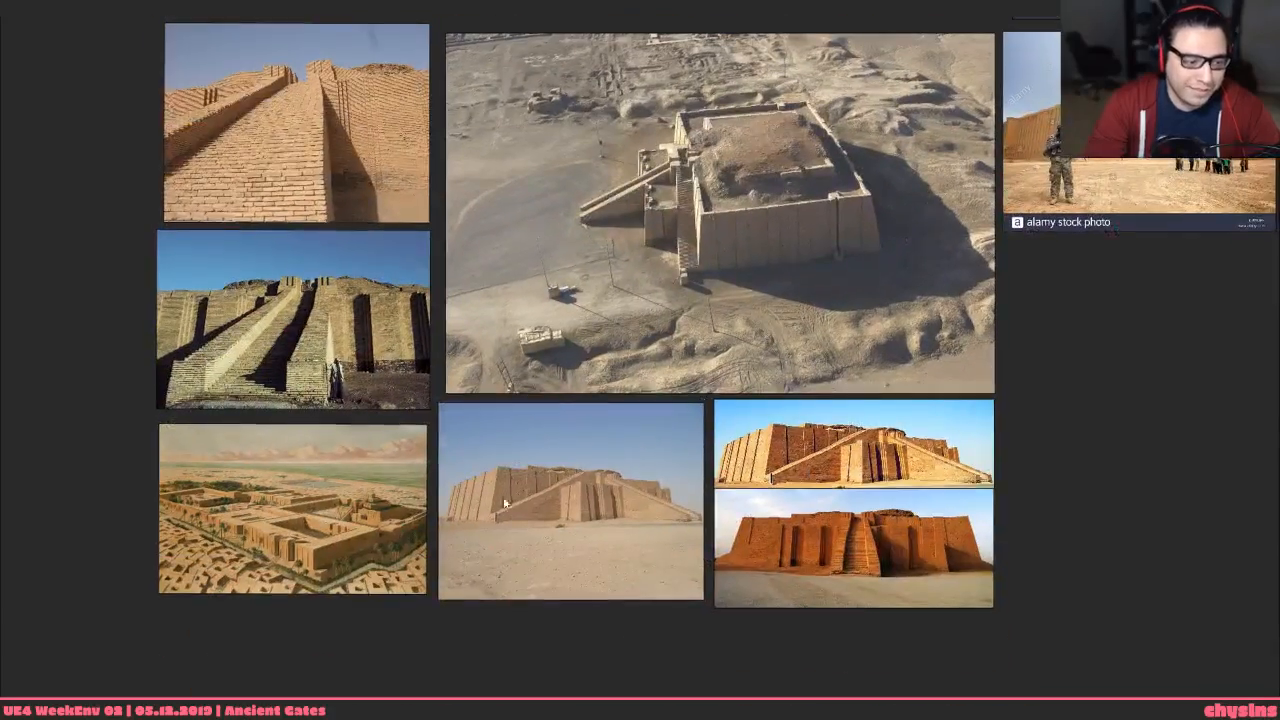
scroll(442, 524, "up", 5)
scroll(374, 522, "down", 3)
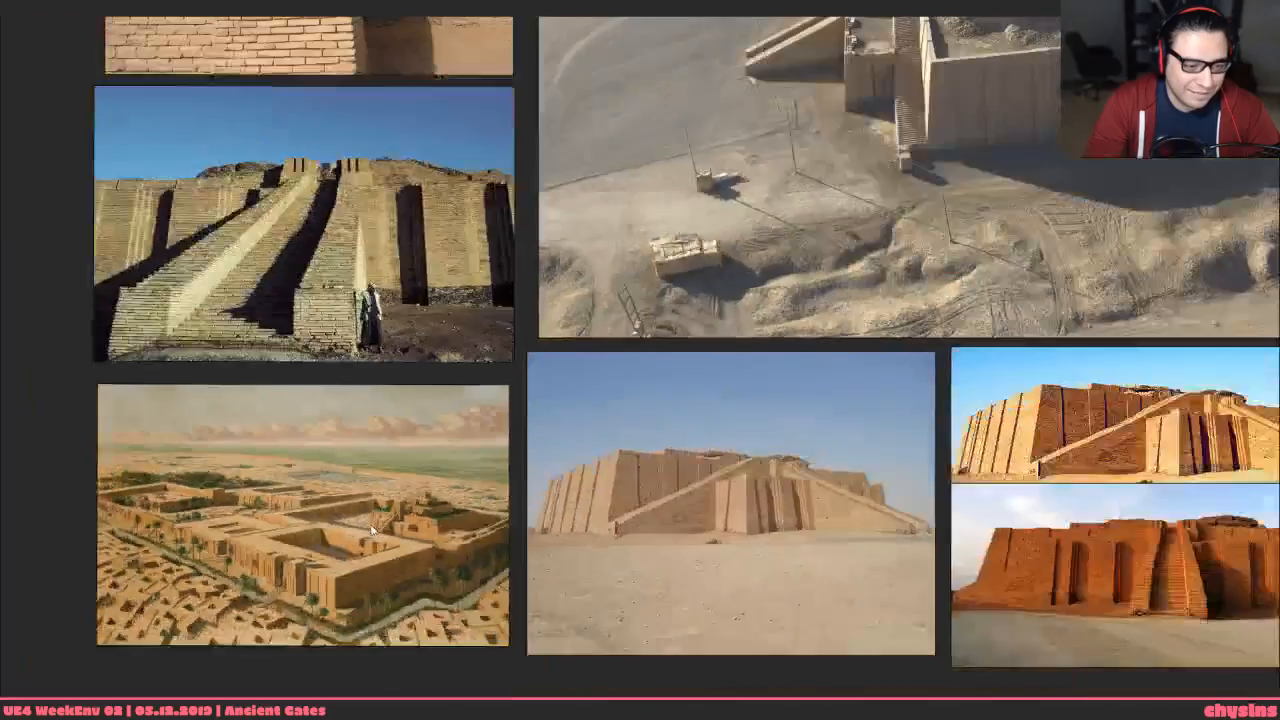
middle_click_drag(913, 493, 625, 492)
Examine the reference photos of ruined gates and columns on the board
scroll(625, 491, "down", 3)
middle_click_drag(570, 640, 540, 200)
middle_click_drag(722, 378, 634, 345)
middle_click_drag(734, 439, 547, 320)
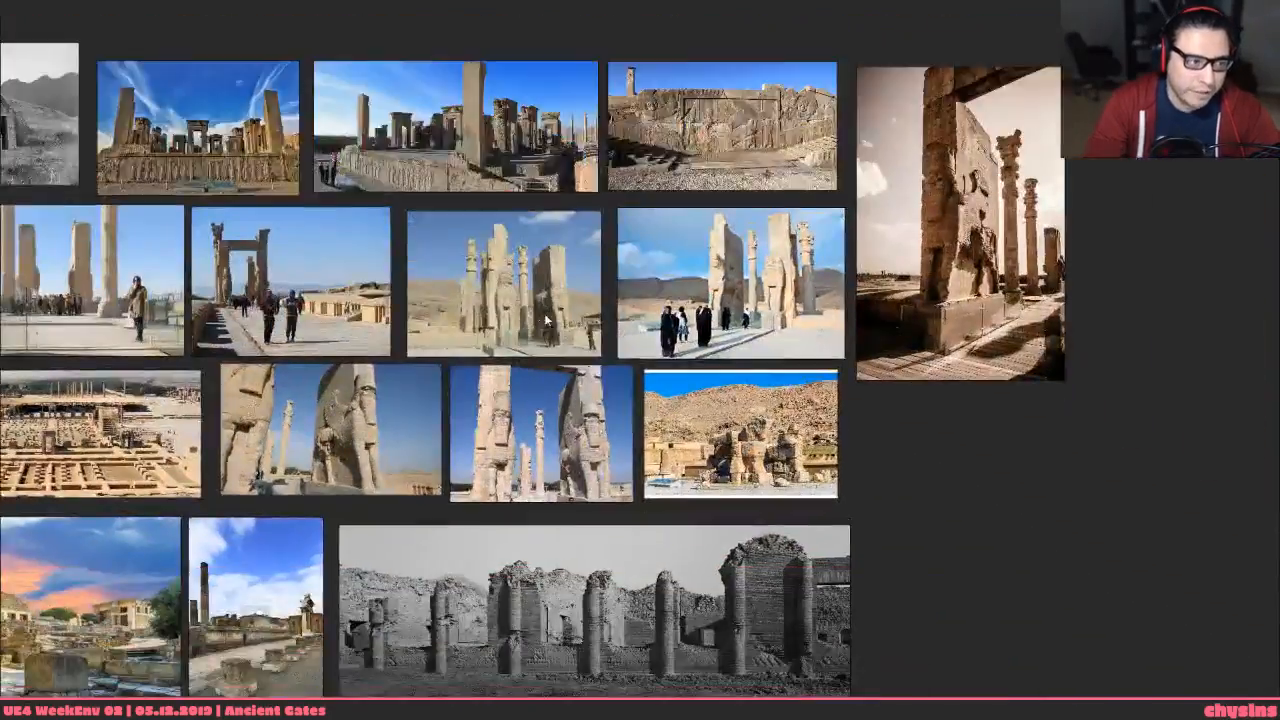
middle_click_drag(964, 434, 931, 348)
middle_click_drag(839, 508, 989, 436)
middle_click_drag(870, 445, 1042, 619)
scroll(1042, 619, "down", 2)
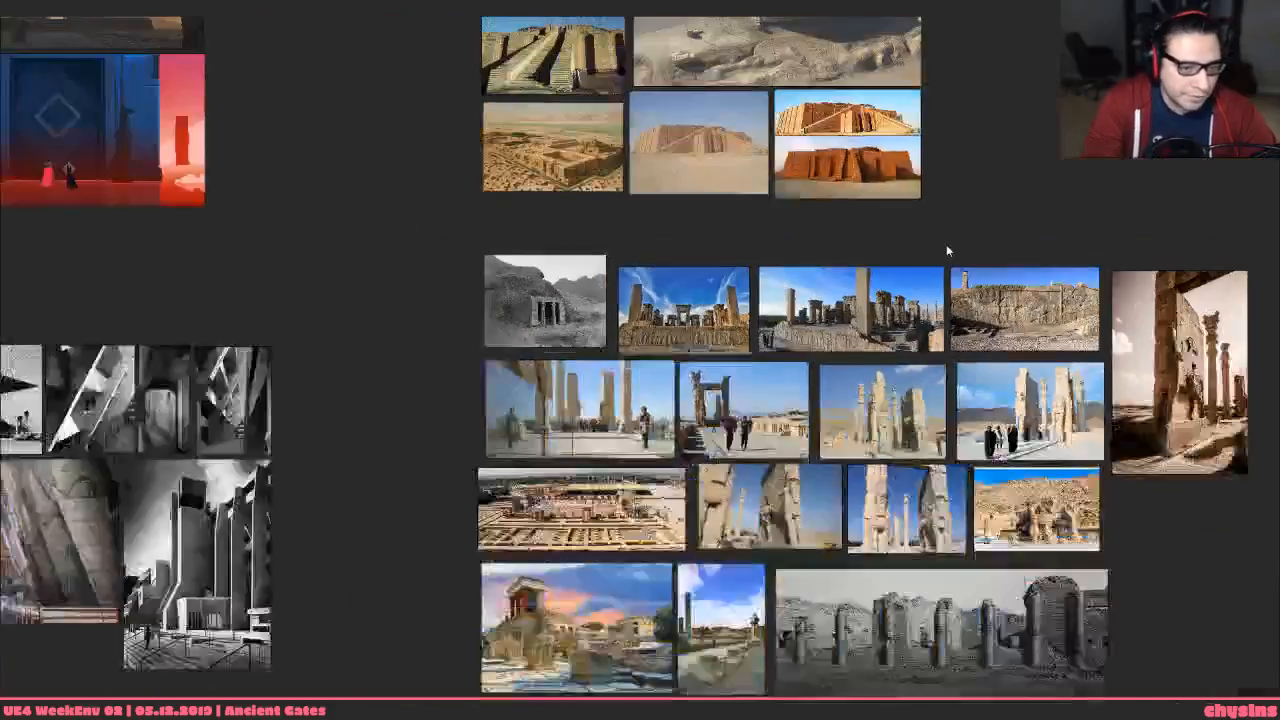
middle_click_drag(946, 250, 862, 440)
middle_click_drag(872, 309, 866, 406)
Return to the Unreal Editor and locate the plateau wall's material MIC_Arch_Triplanar_01 in the project's assets
key("alt+Tab")
key("alt+Tab")
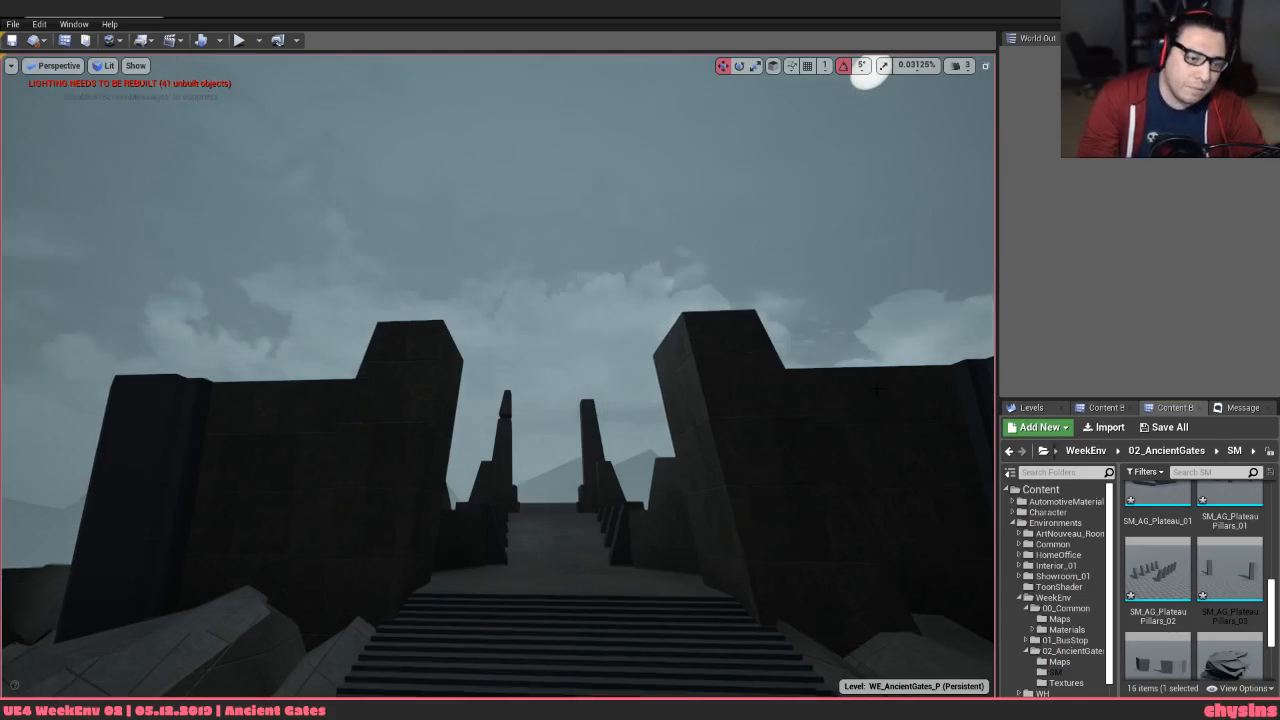
right_click_drag(877, 390, 850, 595)
key("e")
key("s")
key("w")
key("d")
mouse_move(609, 514)
right_mouse_down()
mouse_move(628, 496)
mouse_move(609, 514)
right_mouse_up()
key("w")
key("s")
left_click(544, 460)
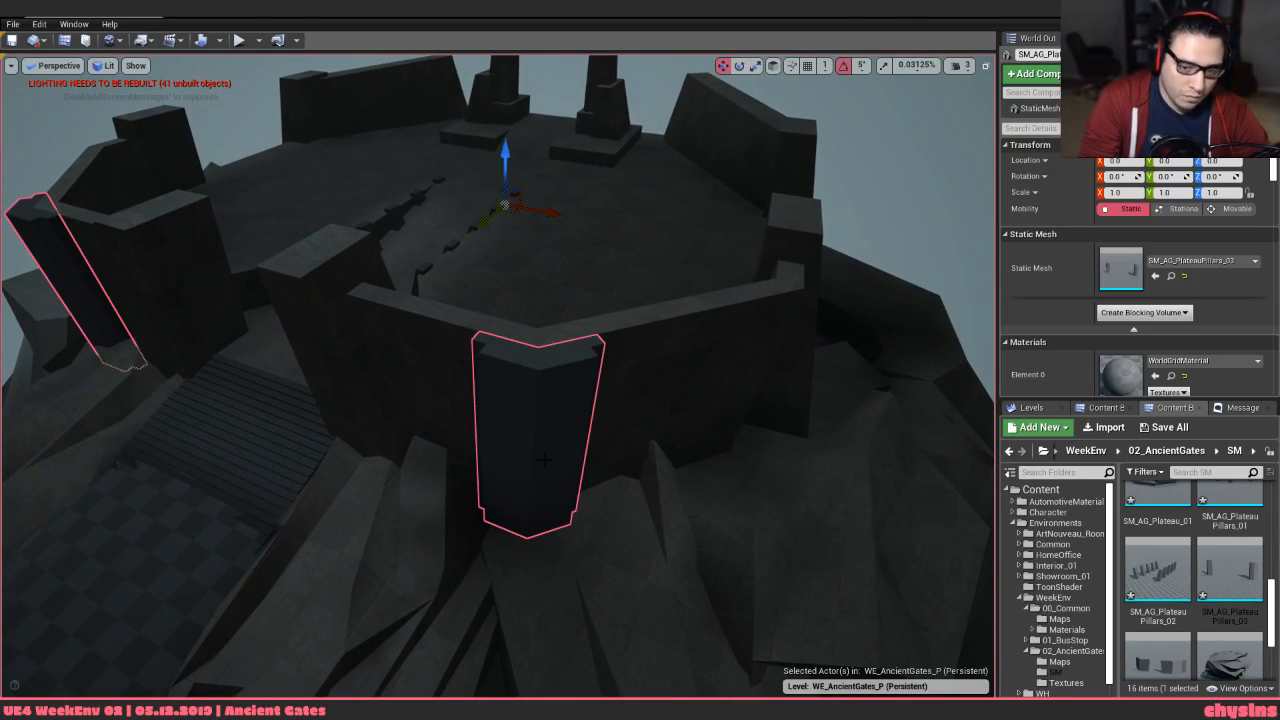
left_click(600, 420)
left_click(1171, 375)
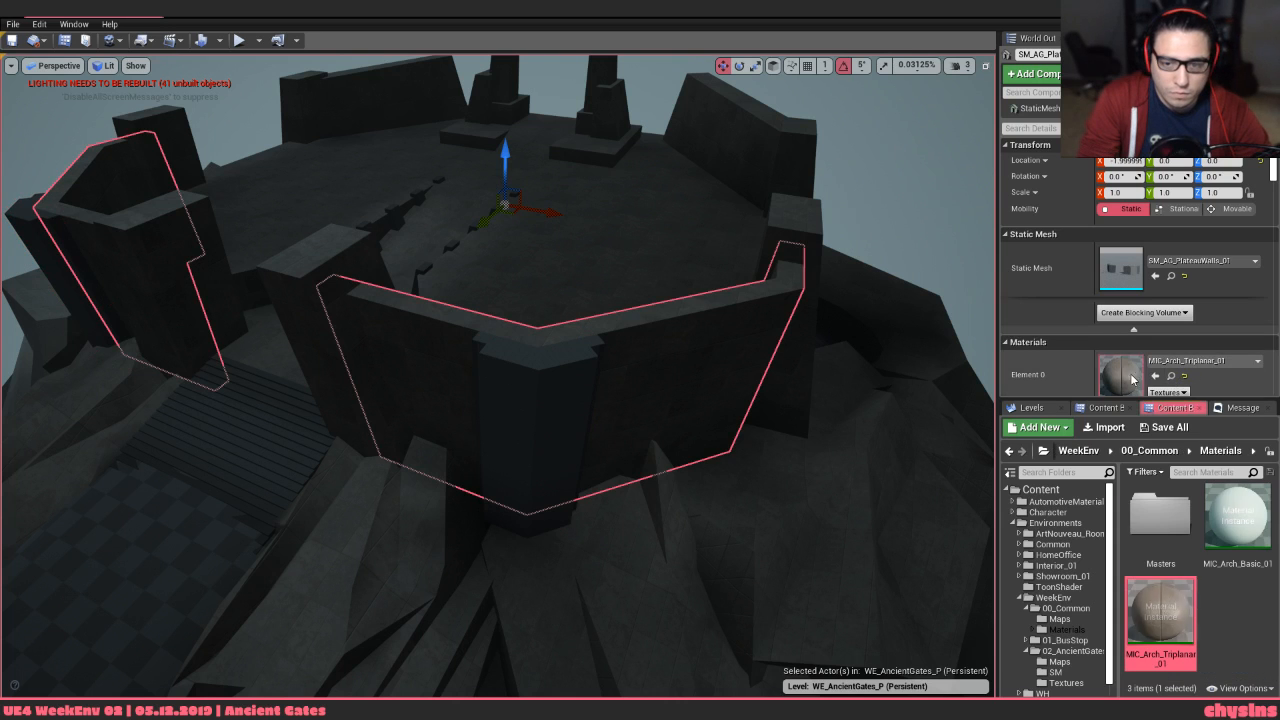
Compare the plateau walls and corner pillars in unlit and lit shading
right_click_drag(527, 443, 574, 297)
key("alt+3")
key("alt+4")
mouse_move(629, 456)
right_mouse_down()
mouse_move(634, 408)
mouse_move(672, 410)
mouse_move(655, 424)
mouse_move(640, 413)
mouse_move(655, 408)
mouse_move(668, 445)
mouse_move(668, 462)
mouse_move(664, 405)
mouse_move(640, 480)
mouse_move(648, 430)
mouse_move(650, 445)
mouse_move(635, 430)
mouse_move(640, 460)
mouse_move(560, 458)
mouse_move(545, 440)
mouse_move(535, 450)
mouse_move(560, 395)
mouse_move(459, 398)
mouse_move(640, 457)
right_mouse_up()
key("Escape")
key("w")
Examine the plateau's layout from above and from its floor, including the walls, walkway blocks and gate pillars
key("alt+Tab")
right_click_drag(38, 500, 38, 500)
right_click_drag(156, 515, 159, 515)
right_click_drag(767, 499, 767, 499)
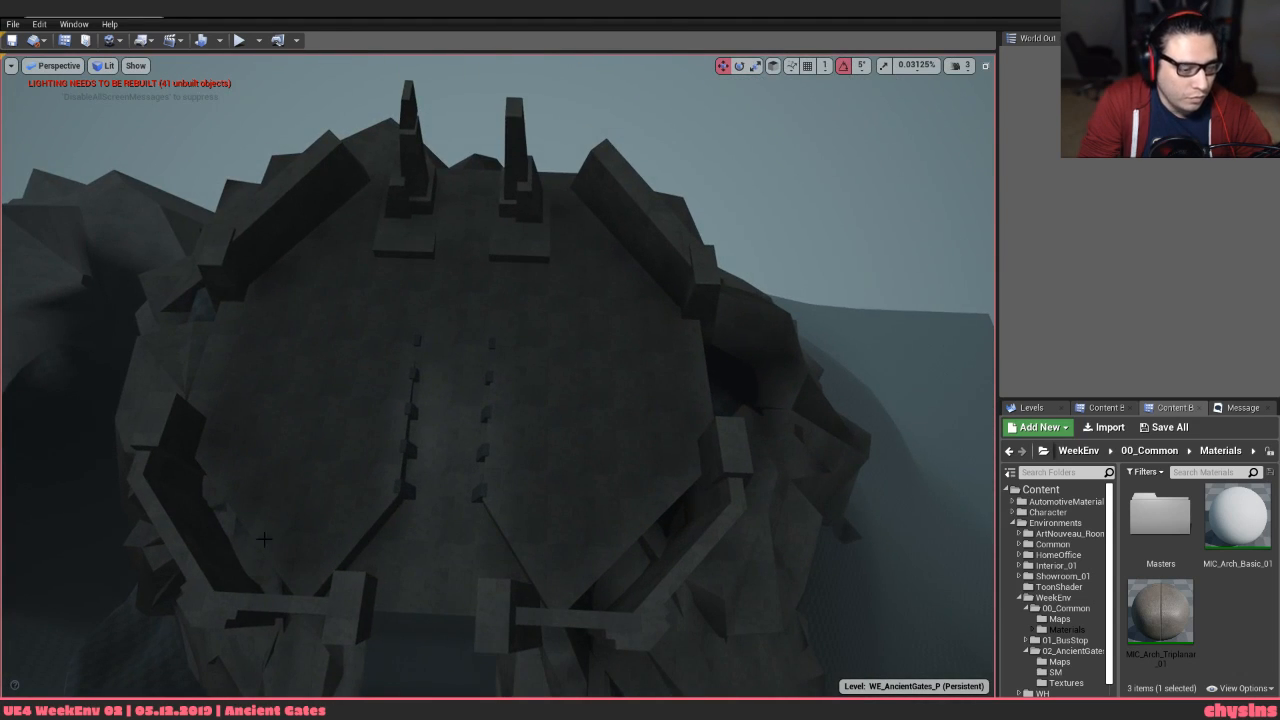
right_click_drag(238, 545, 238, 545)
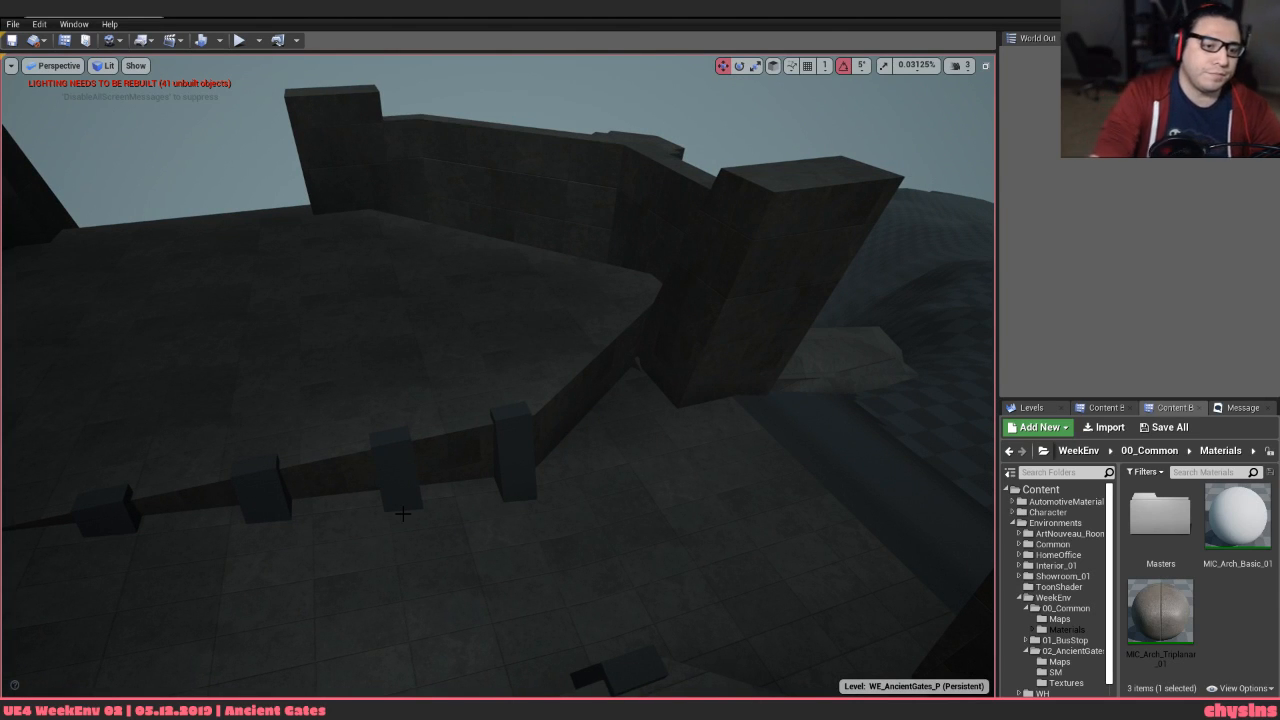
right_click_drag(403, 513, 403, 513)
right_click_drag(597, 357, 731, 263)
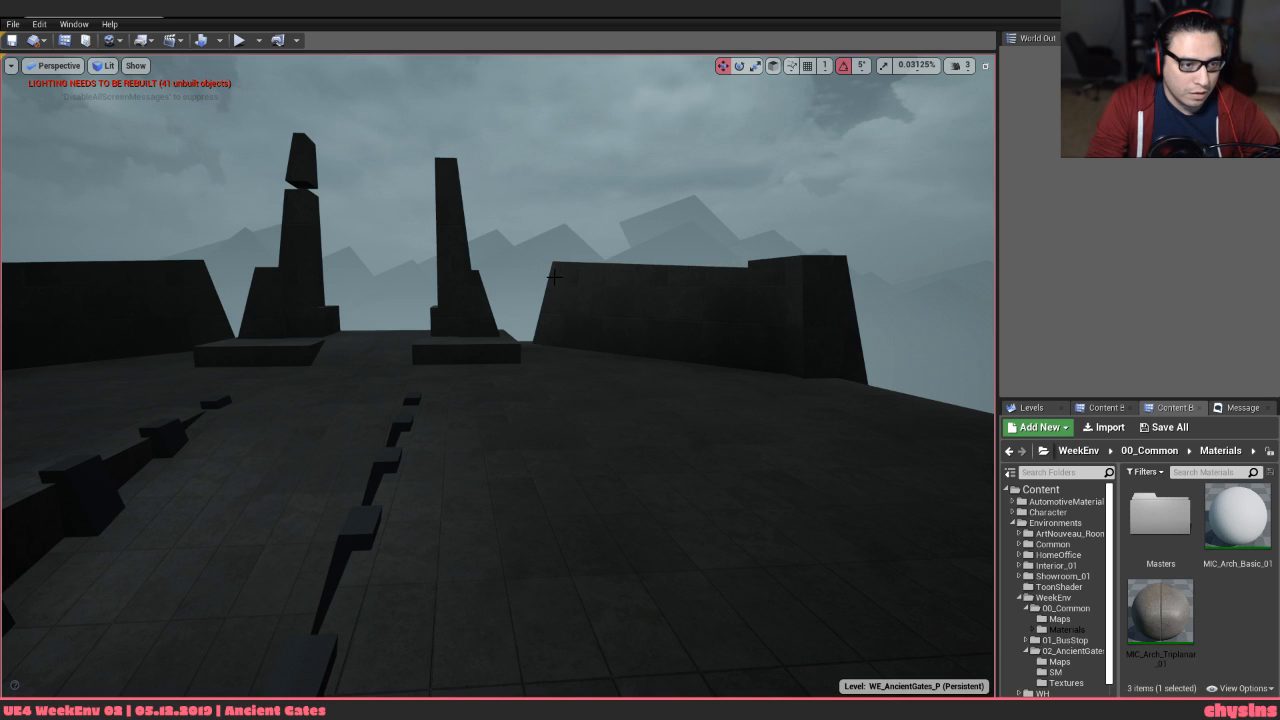
Look over the plateau's walkway blocks, gate pillars and perimeter walls in the level, and switch to the reference board
right_click_drag(498, 376, 457, 360)
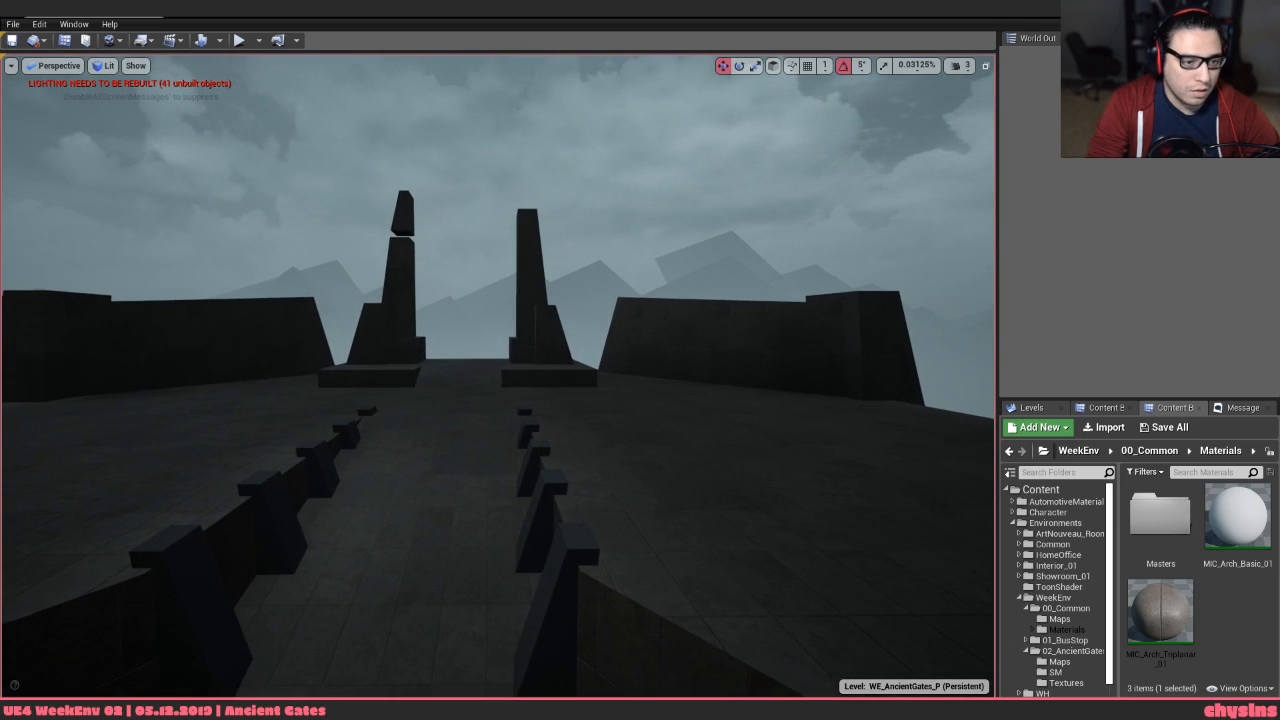
mouse_move(575, 238)
right_mouse_down()
mouse_move(605, 240)
mouse_move(565, 243)
mouse_move(880, 246)
mouse_move(790, 268)
mouse_move(722, 264)
mouse_move(715, 232)
mouse_move(564, 293)
right_mouse_up()
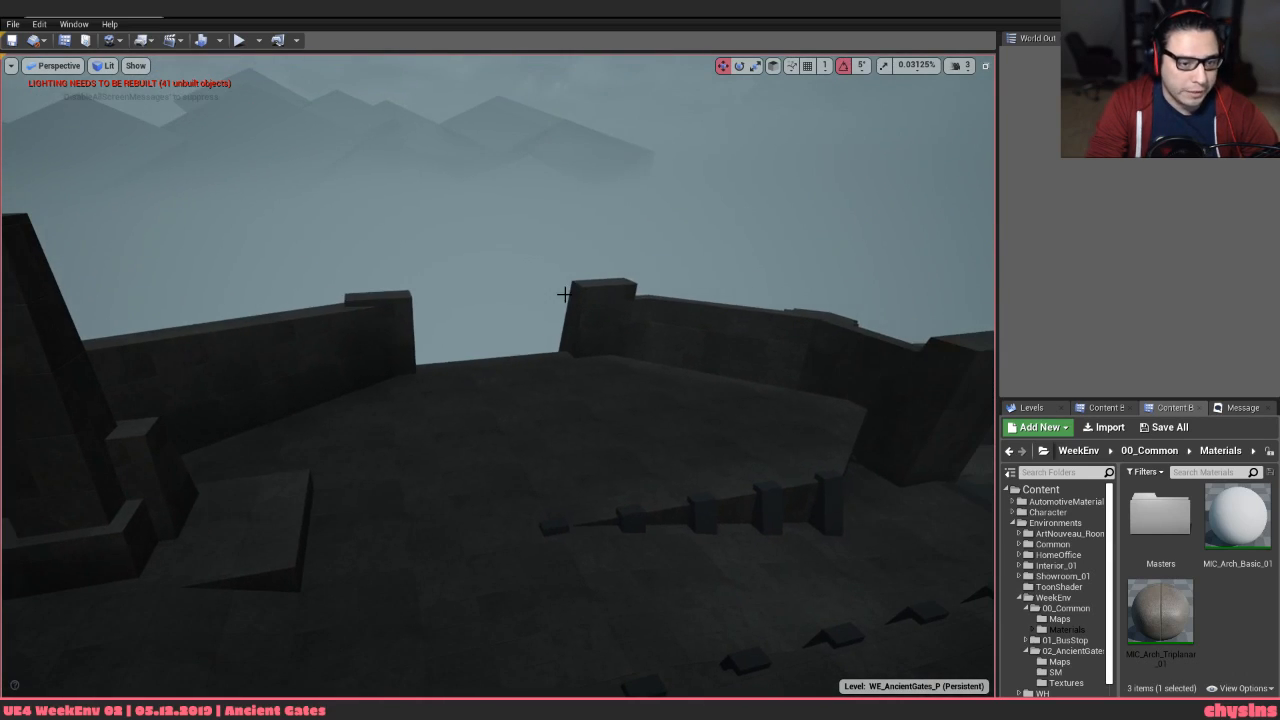
key("alt+Tab")
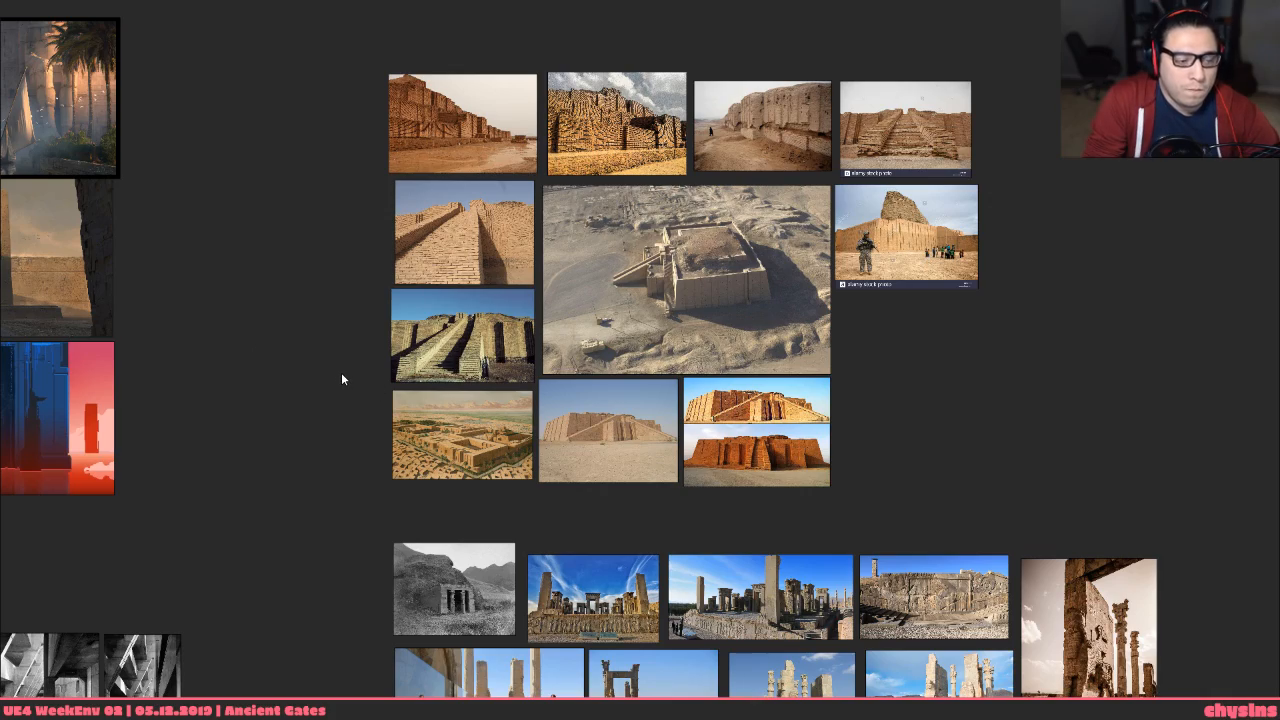
Survey the board's ziggurat, ruin, gate artwork and modernist architecture groups for wall design ideas
scroll(341, 378, "down", 3)
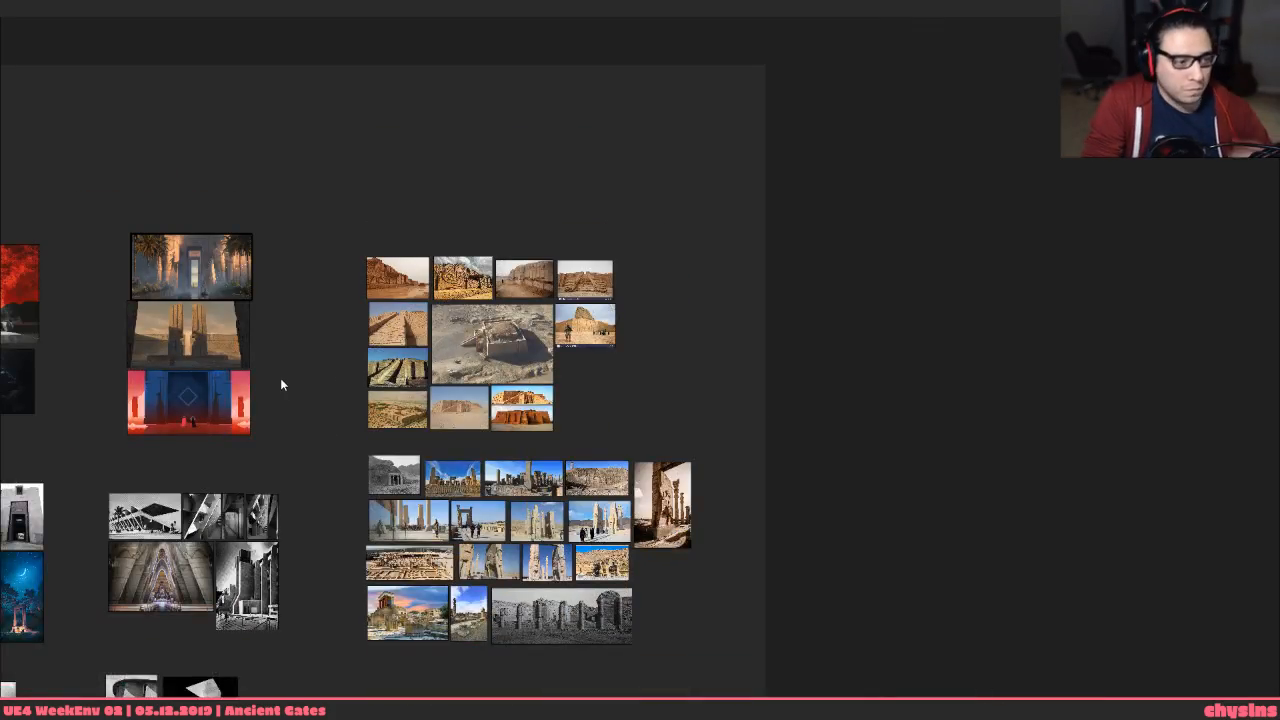
scroll(272, 385, "up", 4)
middle_click_drag(266, 385, 424, 53)
middle_click_drag(703, 303, 782, 232)
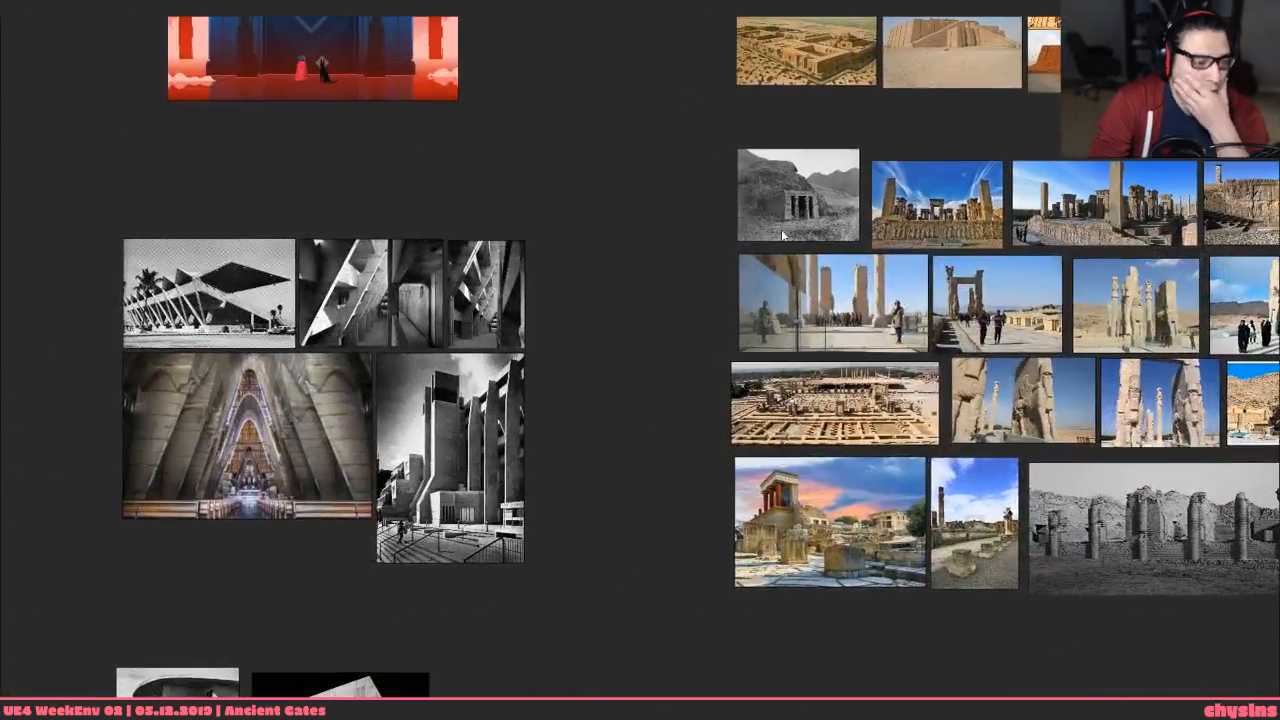
middle_click_drag(501, 357, 1010, 315)
middle_click_drag(540, 390, 672, 237)
middle_click_drag(734, 440, 449, 134)
scroll(330, 175, "down", 3)
middle_click_drag(201, 258, 948, 289)
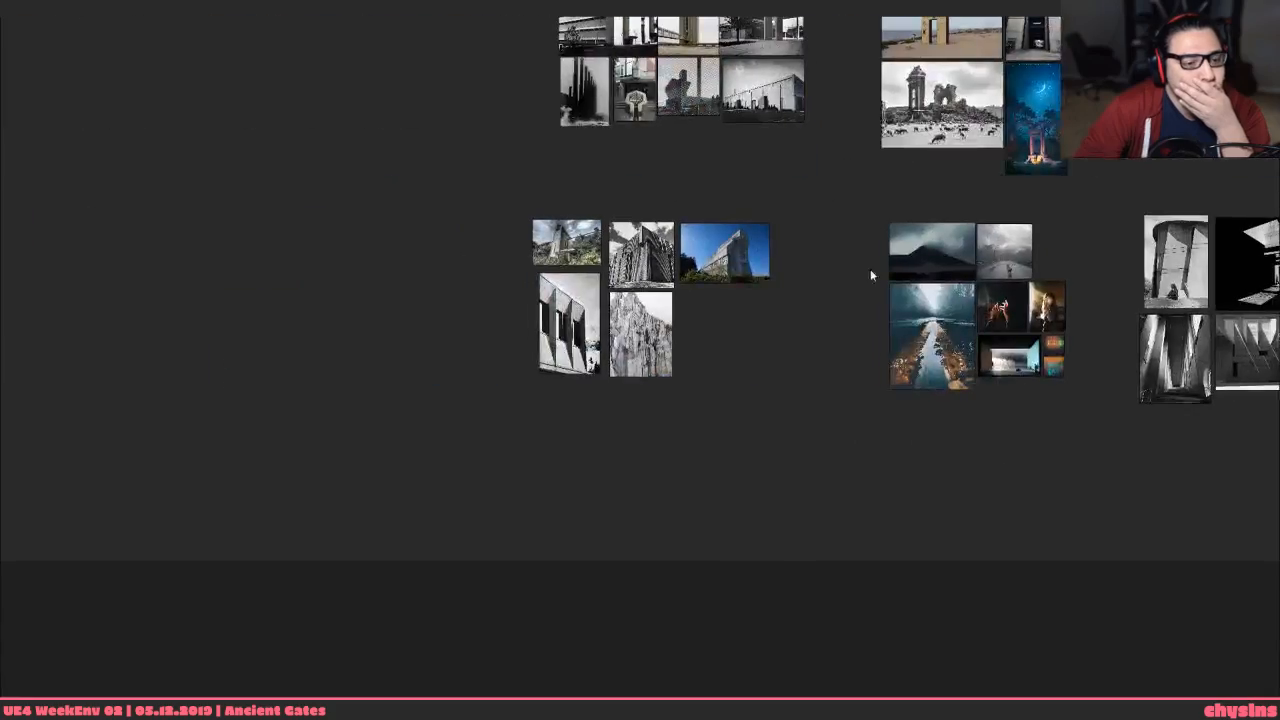
Examine the photos of the ribbed facade, angular concrete buildings, rock cliff and carved stone monument
scroll(691, 322, "up", 5)
middle_click_drag(691, 322, 878, 593)
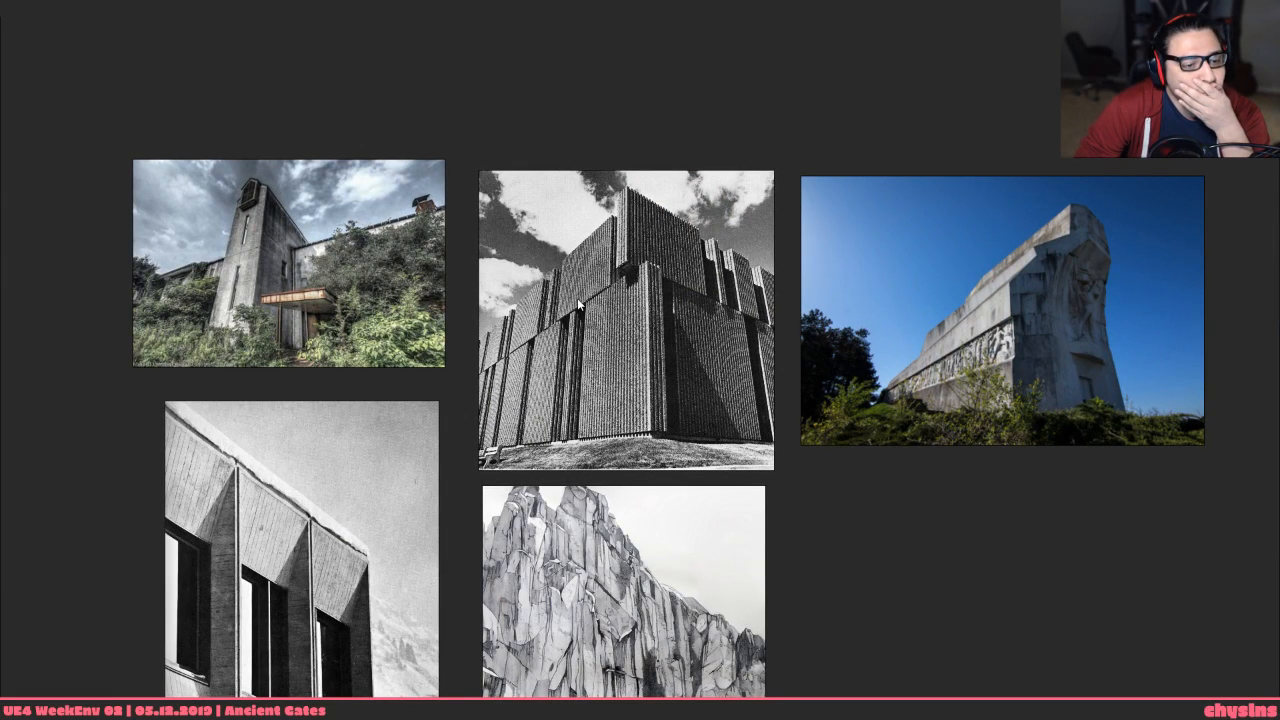
middle_click_drag(677, 241, 608, 383)
middle_click_drag(287, 132, 289, 612)
middle_click_drag(416, 293, 379, 578)
left_click_drag(583, 293, 542, 376)
left_click_drag(856, 379, 752, 291)
scroll(646, 476, "up", 5)
scroll(646, 476, "down", 5)
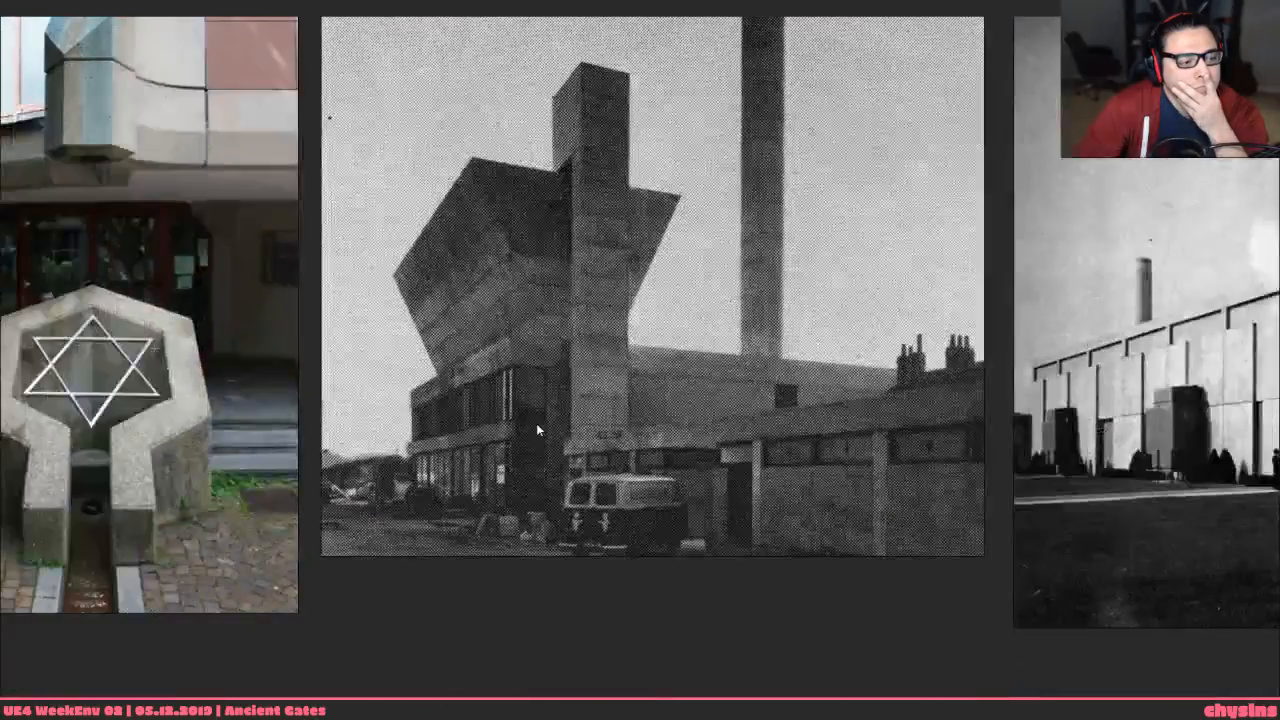
Examine the smokestacks, polygonal concrete fountain, cantilevered building and long panelled warehouse references
middle_click_drag(548, 428, 1180, 492)
middle_click_drag(799, 538, 788, 587)
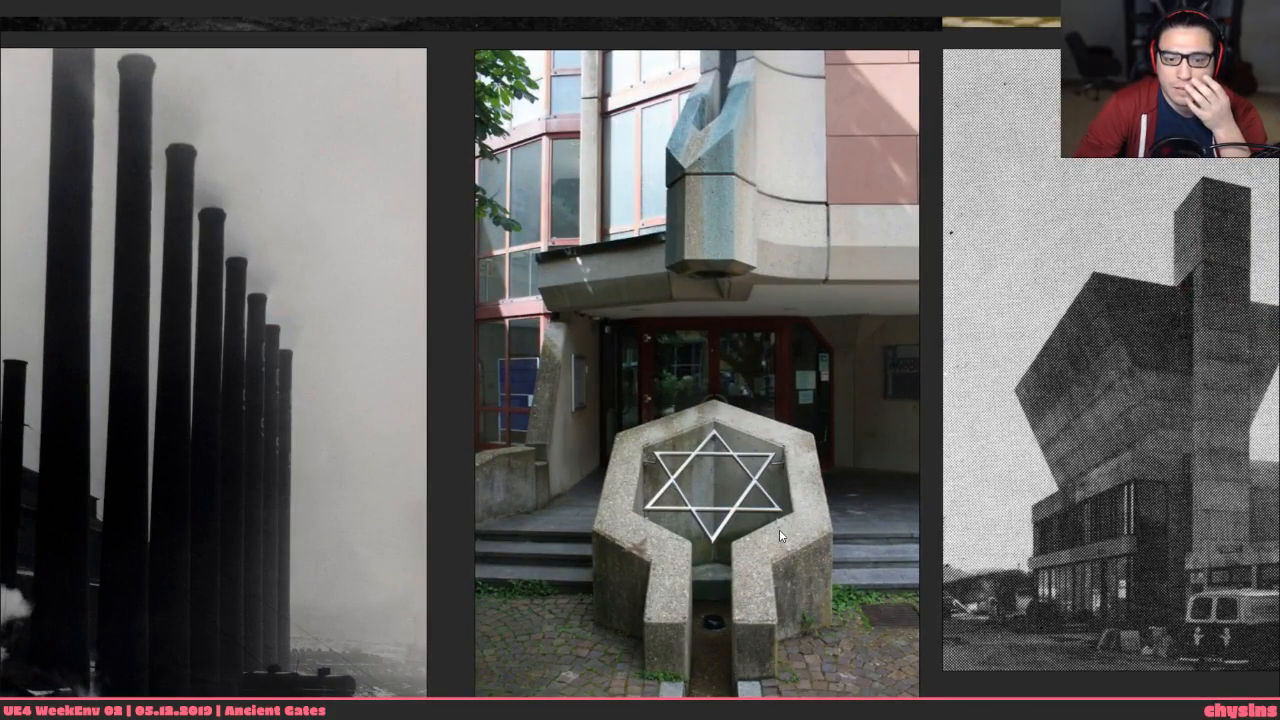
middle_click_drag(893, 500, 603, 478)
scroll(938, 331, "down", 2)
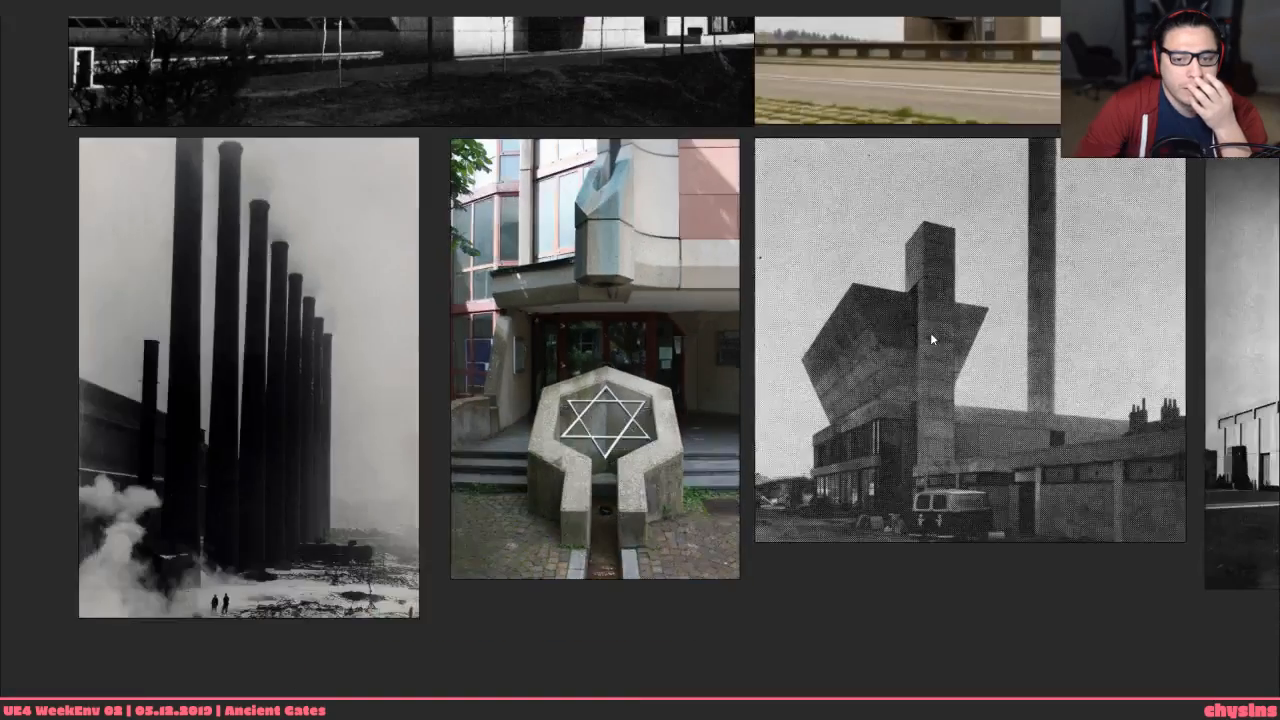
middle_click_drag(940, 329, 397, 427)
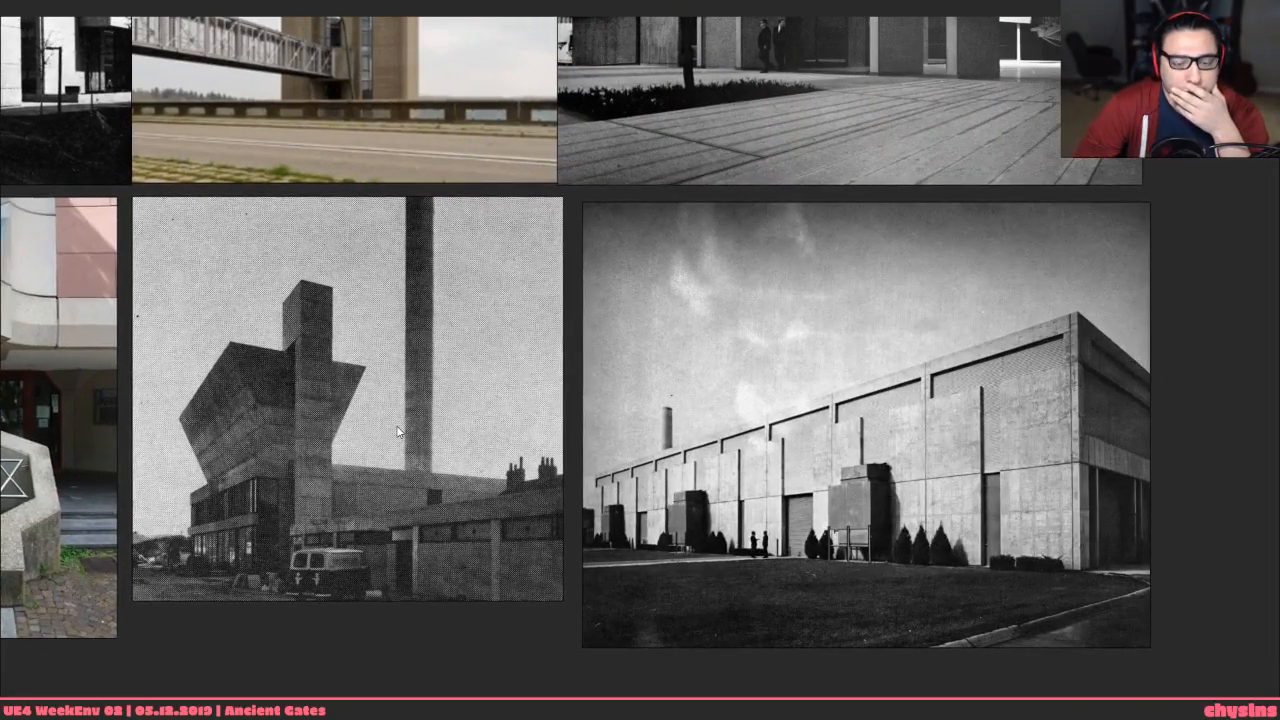
middle_click_drag(587, 281, 477, 584)
middle_click_drag(482, 439, 443, 605)
scroll(467, 526, "up", 2)
scroll(625, 526, "down", 2)
middle_click_drag(640, 526, 656, 383)
scroll(622, 462, "up", 2)
Examine the columned plaza, the twin-slab tower with its bridge and the stepped concrete office block
mouse_move(614, 492)
left_mouse_down()
mouse_move(653, 490)
mouse_move(638, 492)
left_mouse_up()
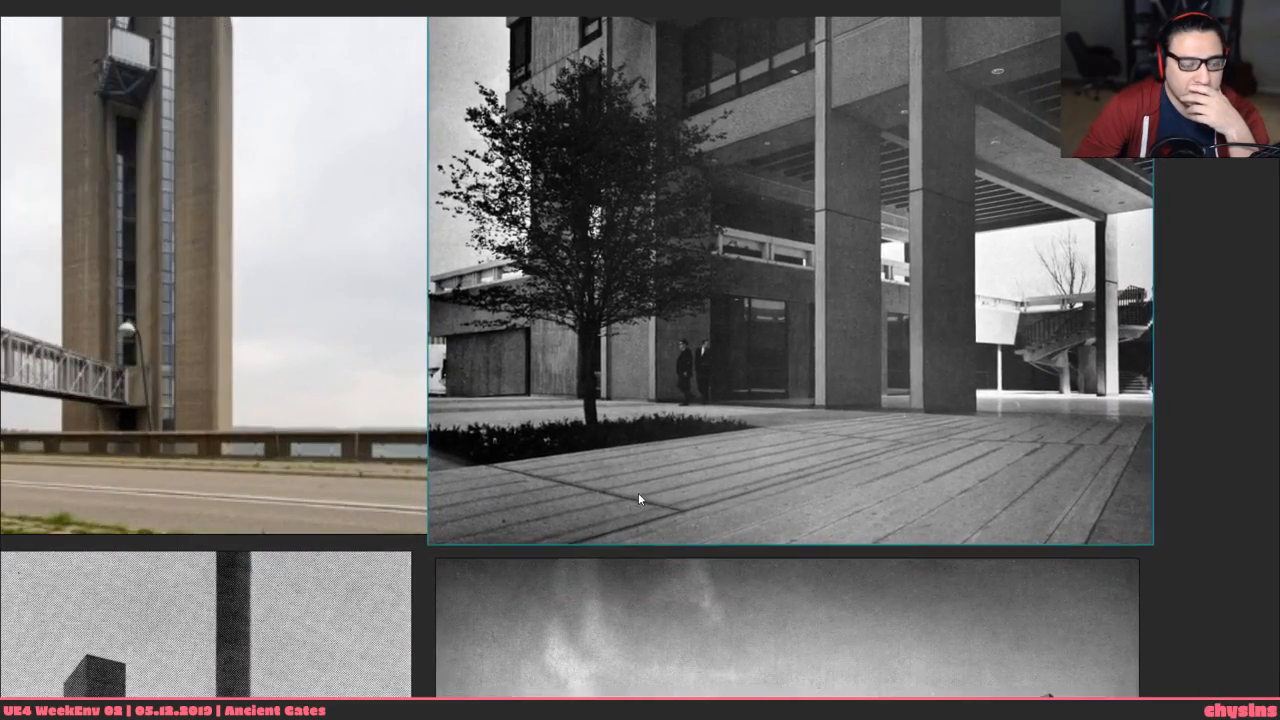
middle_click_drag(583, 493, 697, 552)
middle_click_drag(456, 540, 543, 528)
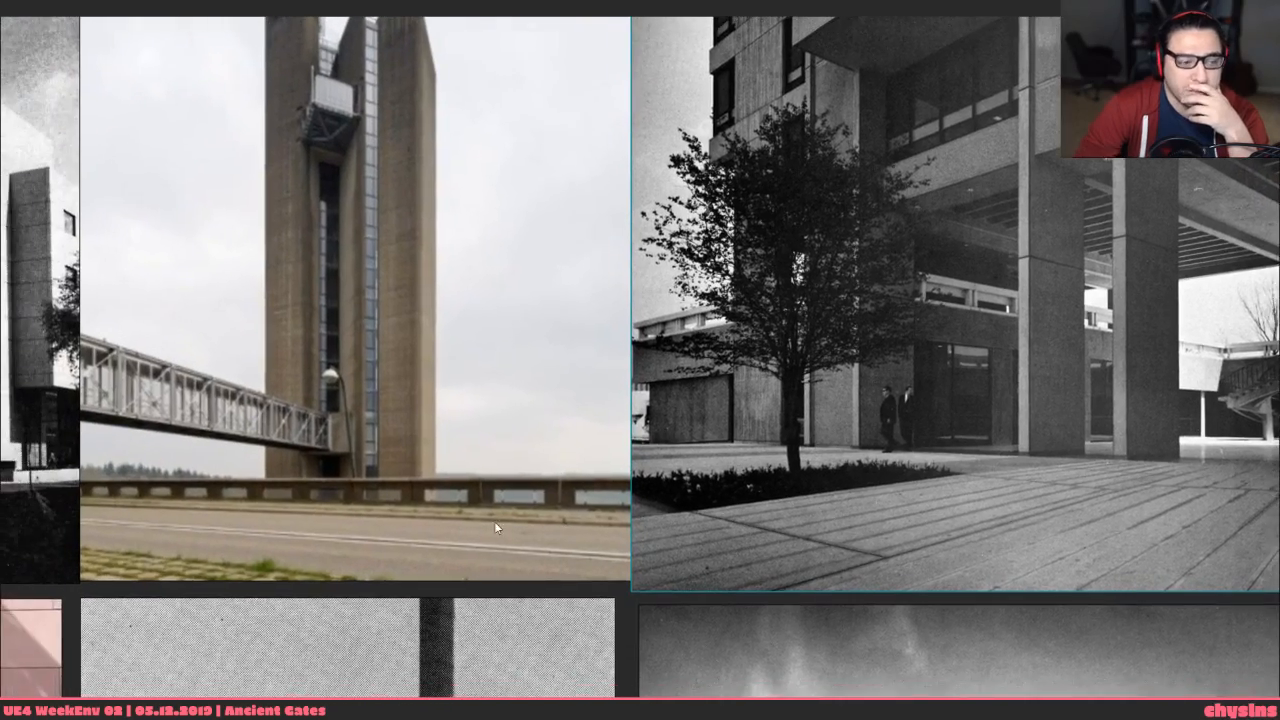
middle_click_drag(412, 522, 656, 524)
middle_click_drag(473, 424, 933, 466)
middle_click_drag(590, 560, 599, 524)
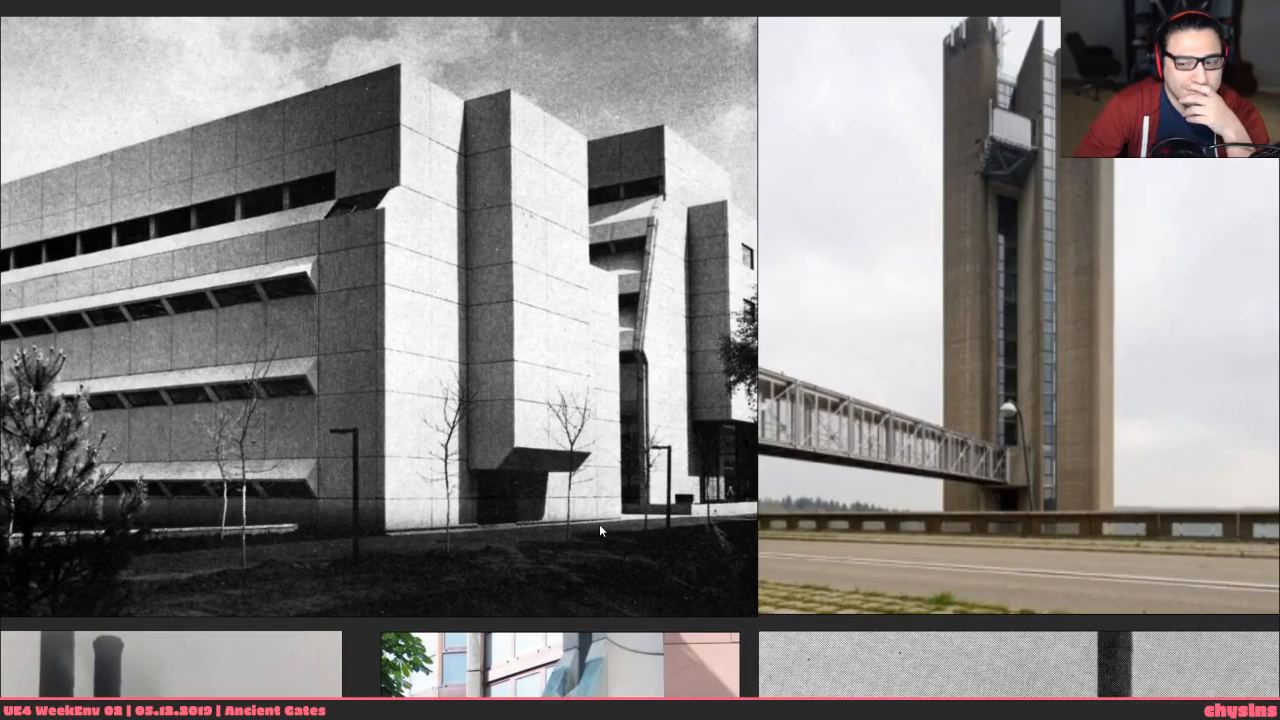
middle_click_drag(706, 421, 665, 464)
middle_click_drag(811, 354, 682, 529)
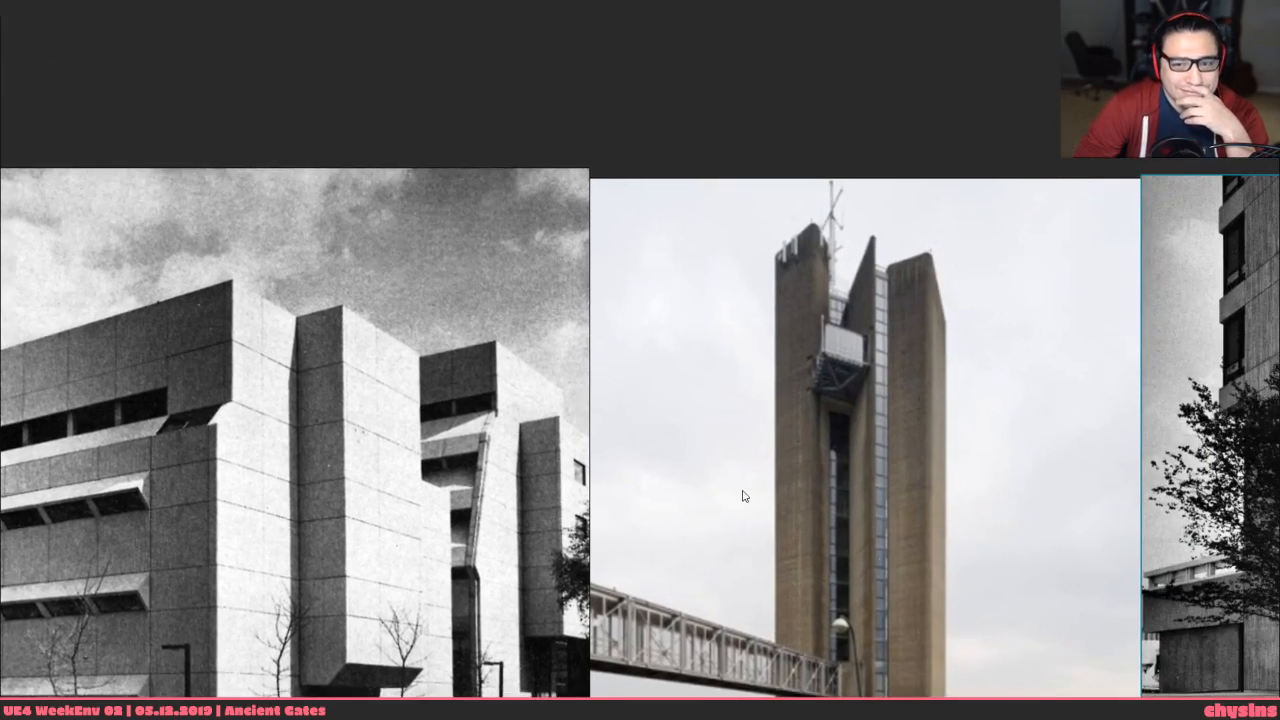
middle_click_drag(1001, 465, 600, 367)
scroll(627, 388, "down", 3)
middle_click_drag(745, 444, 732, 306)
mouse_move(1019, 451)
middle_mouse_down()
mouse_move(913, 420)
mouse_move(837, 438)
middle_mouse_up()
middle_click_drag(1105, 453, 1033, 437)
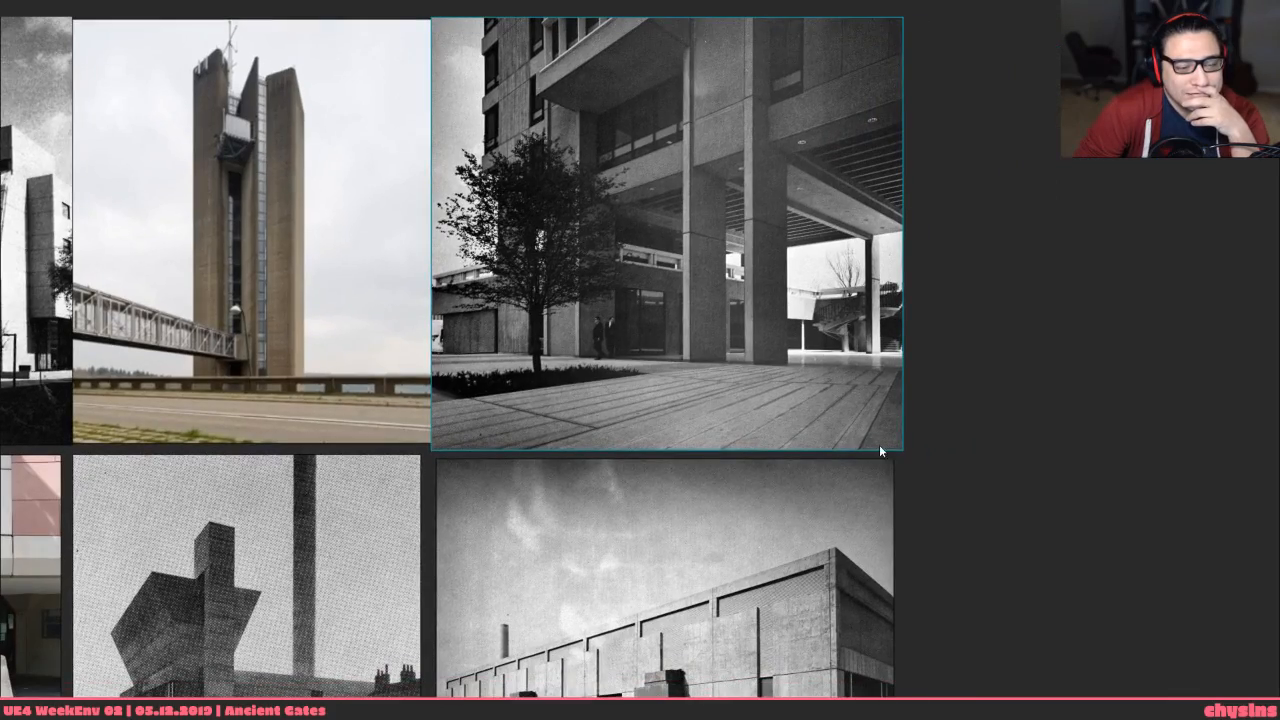
Compare the long warehouse's recessed wall panels with the cantilevered concrete building's massing
middle_click_drag(874, 548, 897, 285)
scroll(835, 410, "up", 2)
middle_click_drag(140, 432, 350, 433)
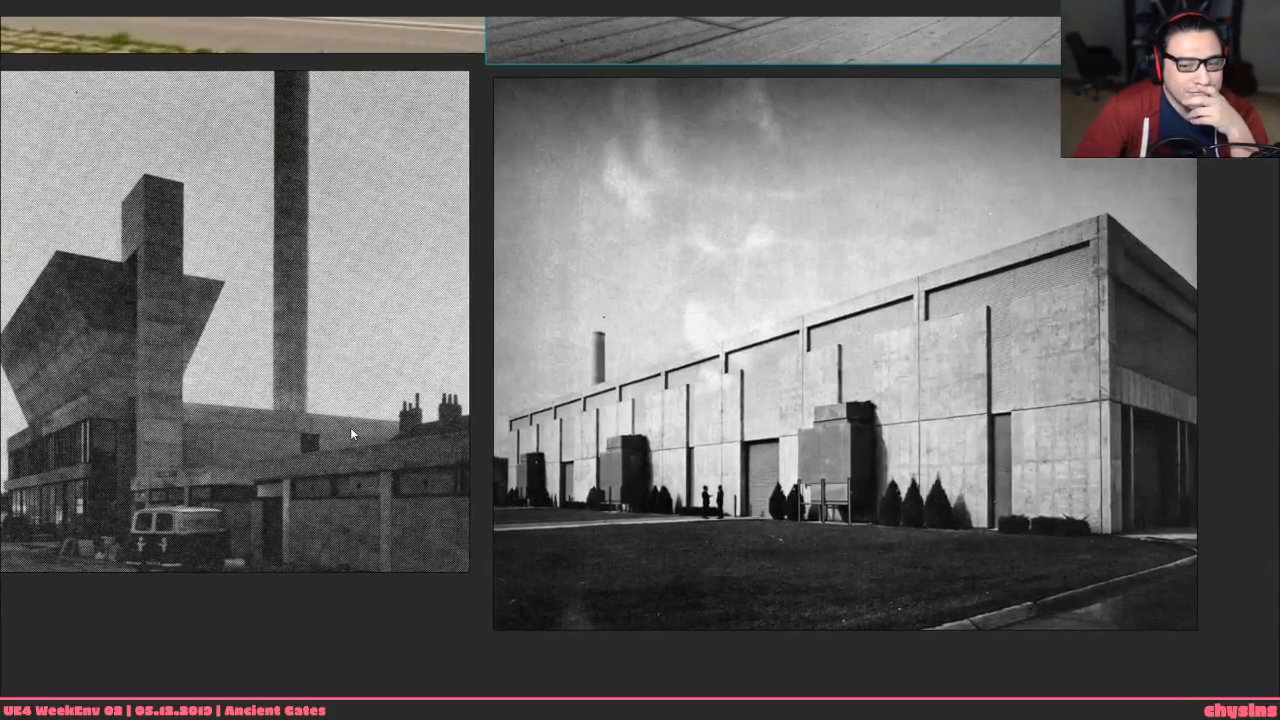
middle_click_drag(265, 454, 797, 484)
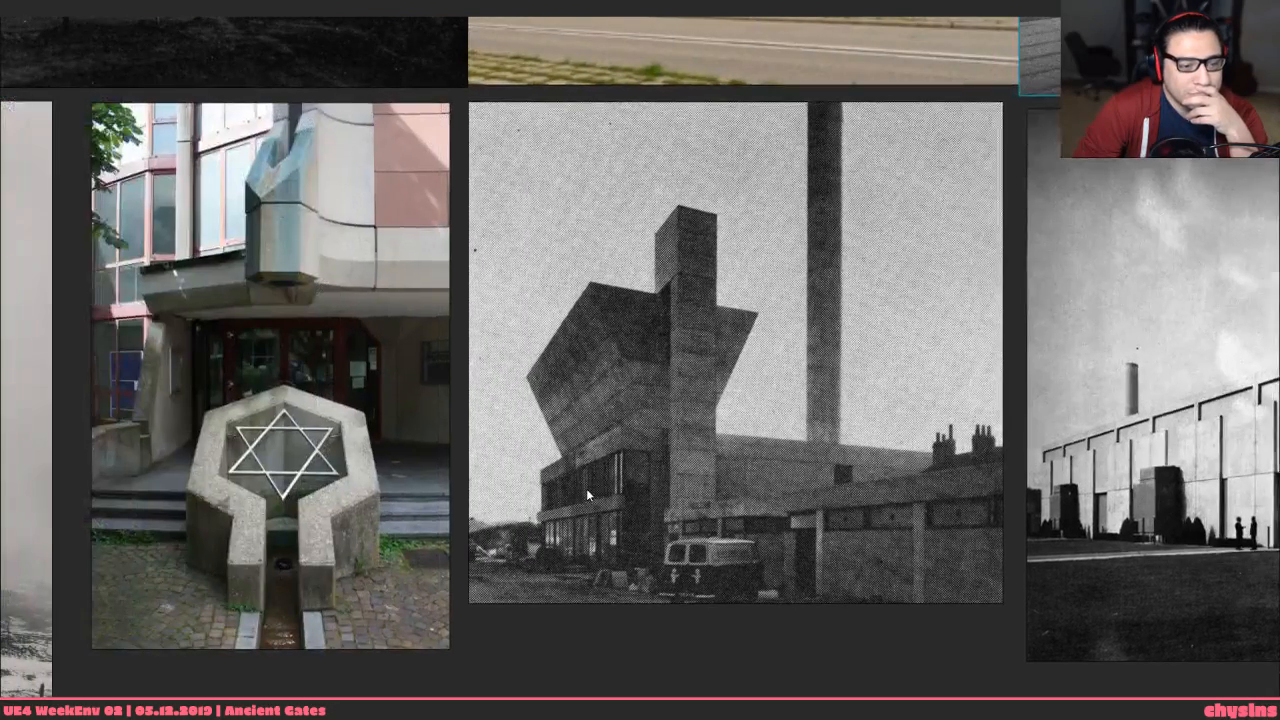
middle_click_drag(493, 489, 2, 478)
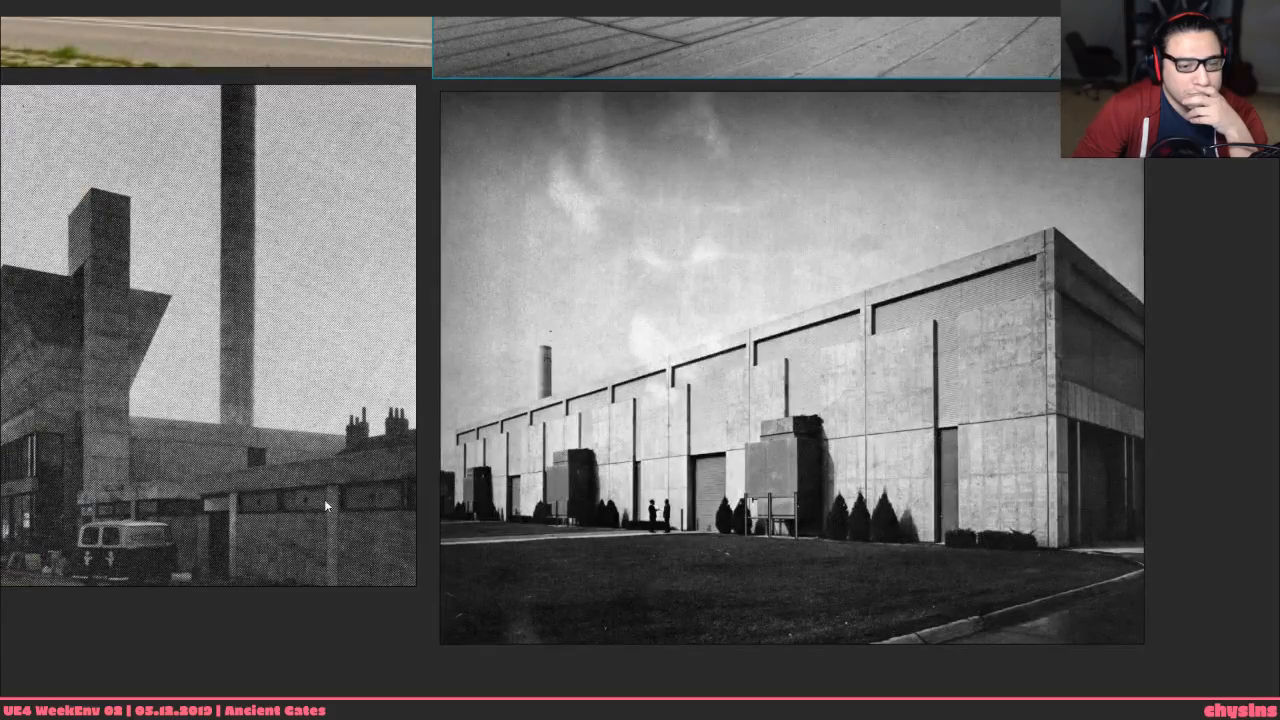
middle_click_drag(473, 374, 561, 379)
middle_click_drag(352, 414, 842, 435)
middle_click_drag(634, 448, 660, 446)
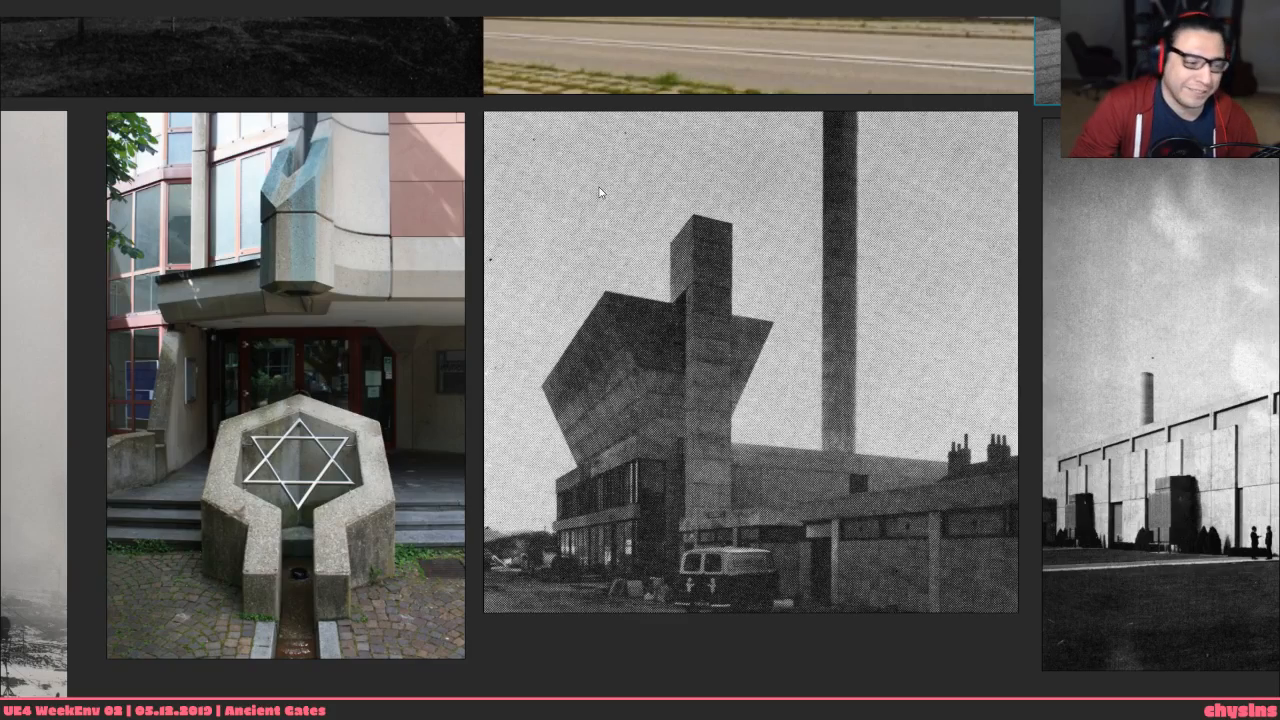
Study the stepped office block's projecting volumes and panel seams alongside the concrete tower
middle_click_drag(600, 188, 645, 337)
middle_click_drag(564, 262, 620, 433)
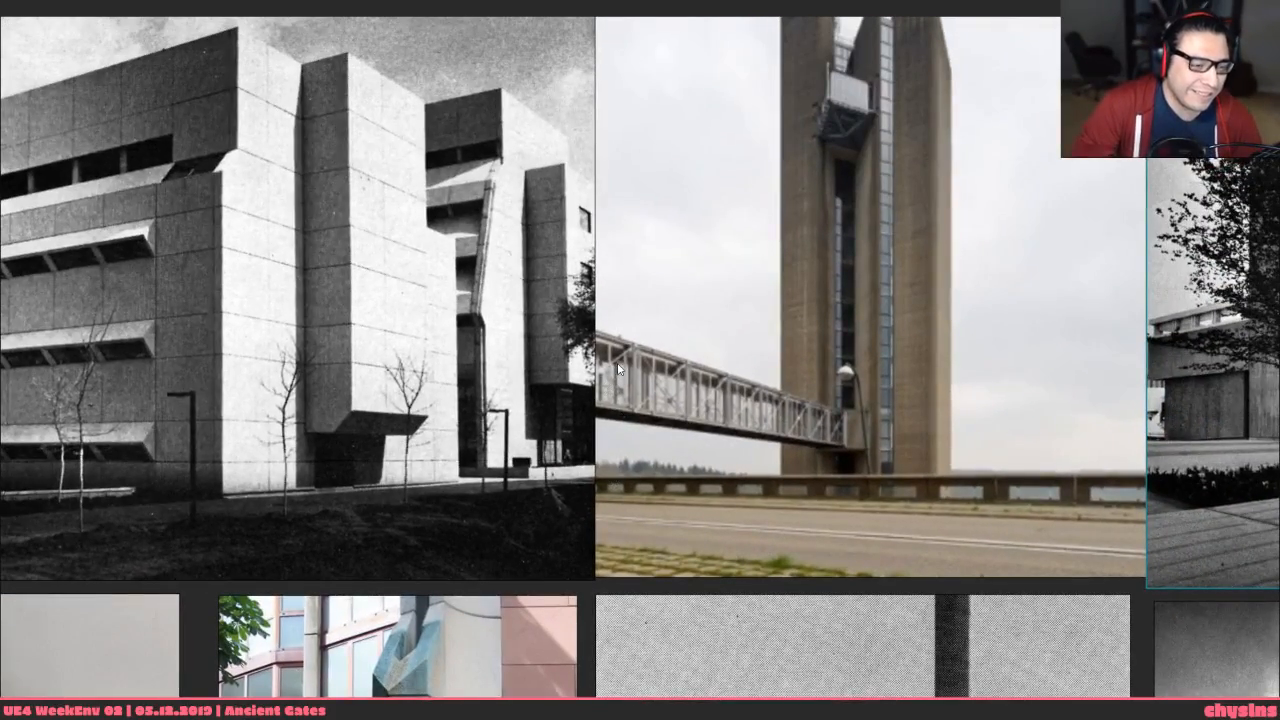
middle_click_drag(664, 241, 680, 354)
middle_click_drag(719, 194, 1064, 45)
middle_click_drag(911, 266, 932, 4)
middle_click_drag(854, 277, 843, 490)
middle_click_drag(891, 216, 829, 393)
middle_click_drag(848, 219, 760, 467)
middle_click_drag(851, 339, 845, 357)
scroll(846, 93, "down", 2)
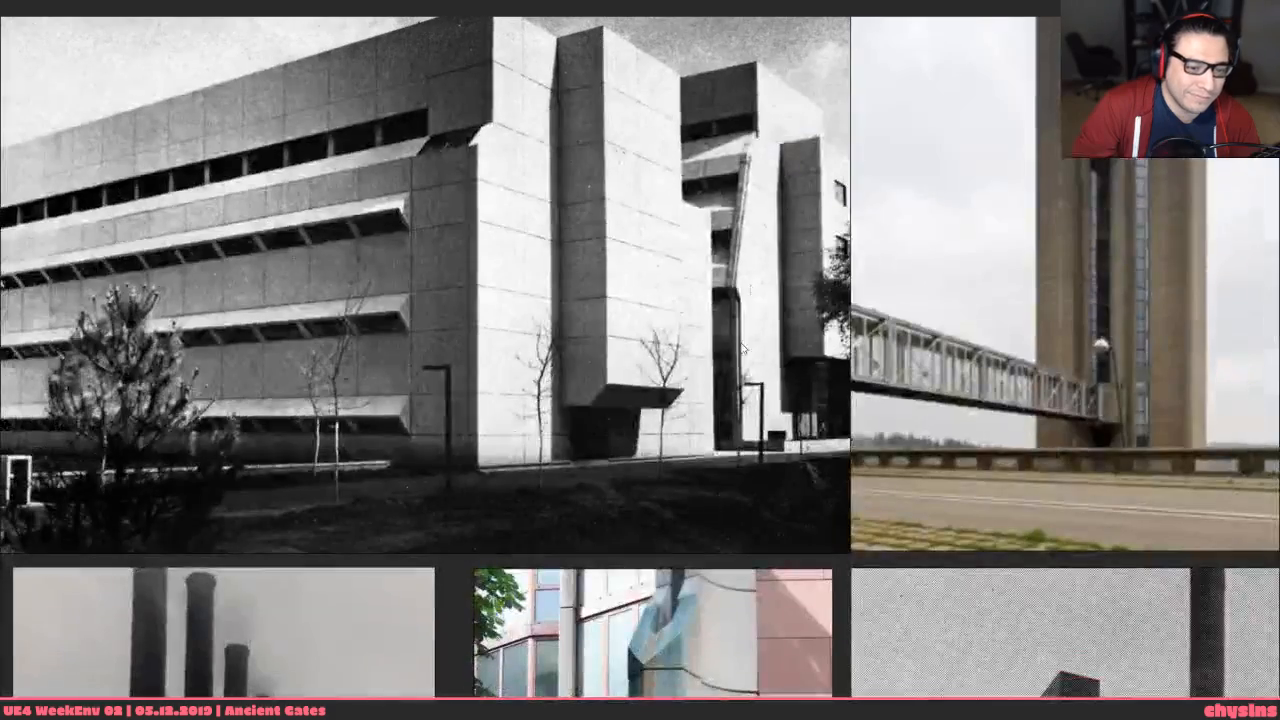
Find the sloping stone monument with relief carvings and examine it beside the ribbed facade
scroll(854, 185, "down", 3)
scroll(854, 185, "down", 2)
middle_click_drag(1026, 503, 869, 120)
scroll(726, 498, "up", 5)
scroll(724, 500, "up", 1)
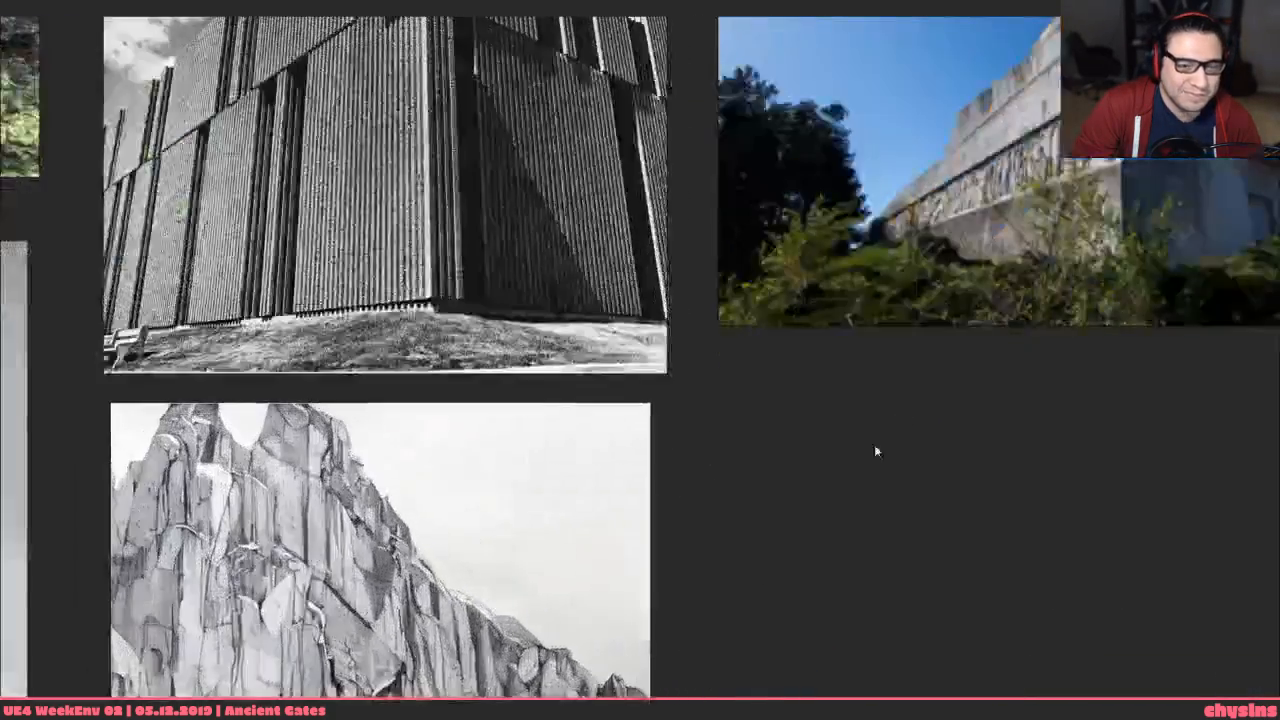
scroll(903, 420, "up", 3)
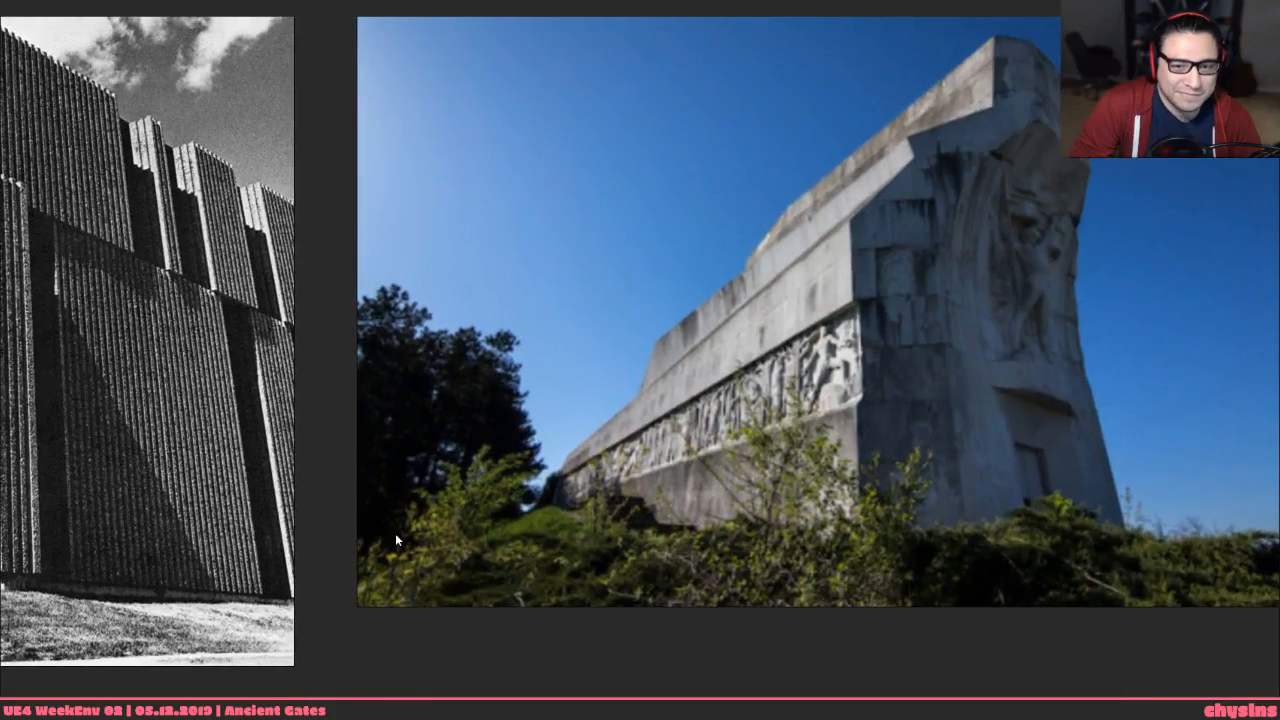
middle_click_drag(395, 533, 524, 518)
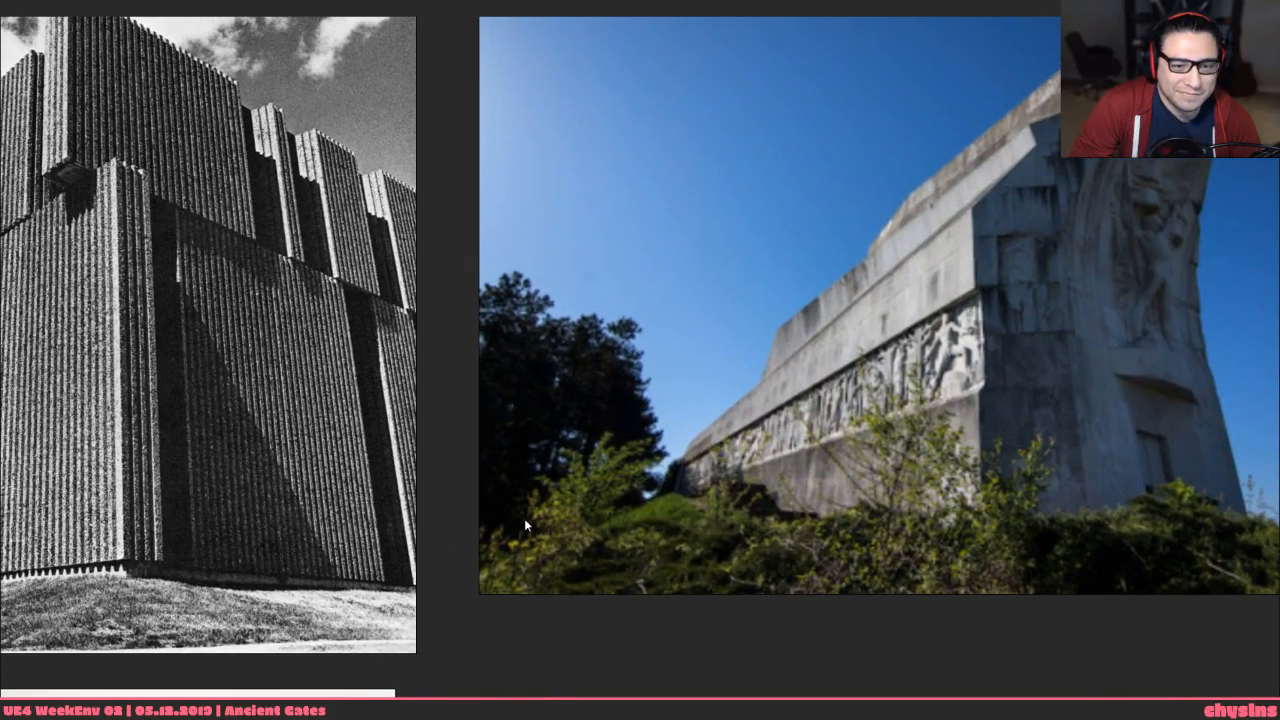
Compare the plateau's perimeter walls and corner pillars in the Unreal level with the sloping monument photo
key("alt+Tab")
key("alt+Tab")
key("alt+Tab")
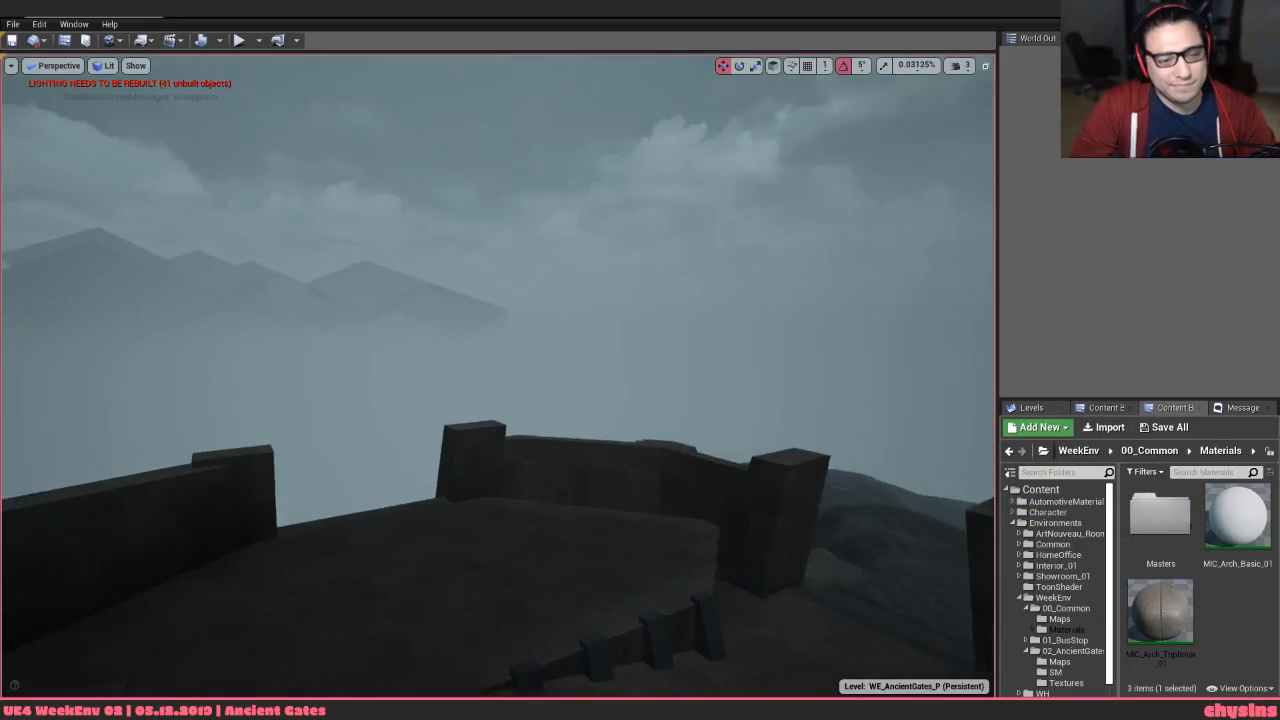
right_click_drag(498, 400, 472, 376)
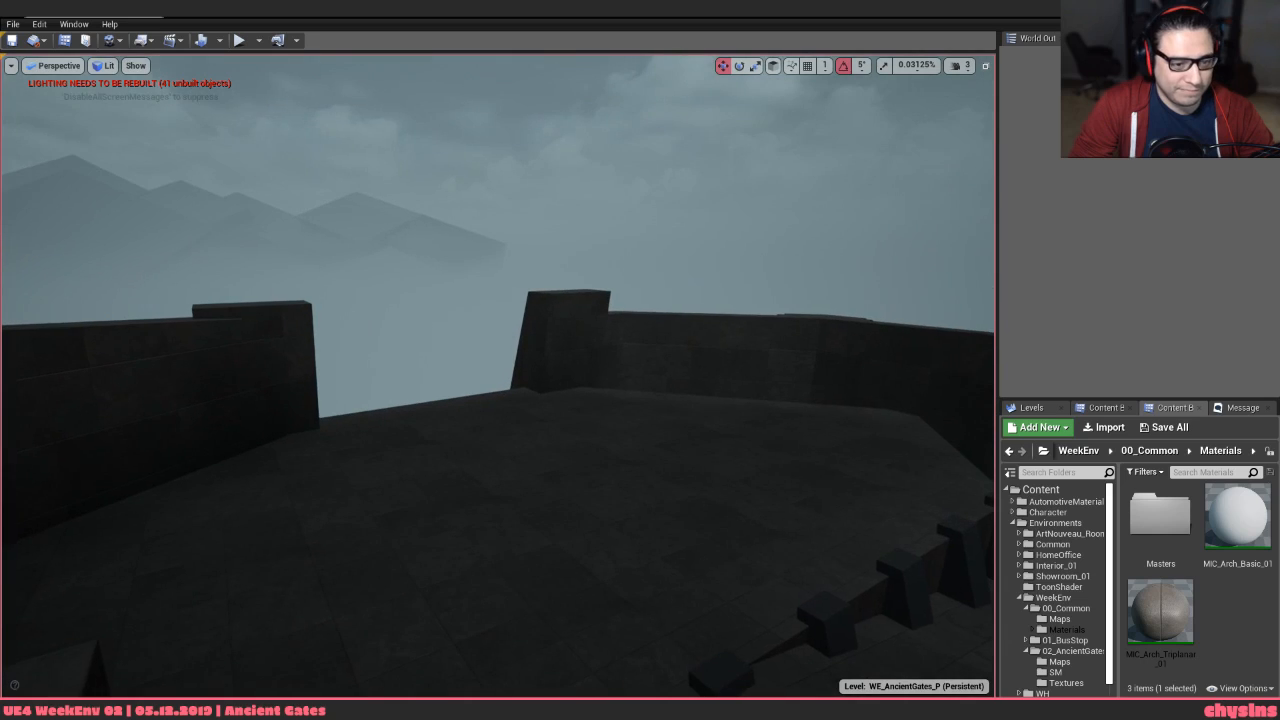
right_click_drag(635, 476, 836, 377)
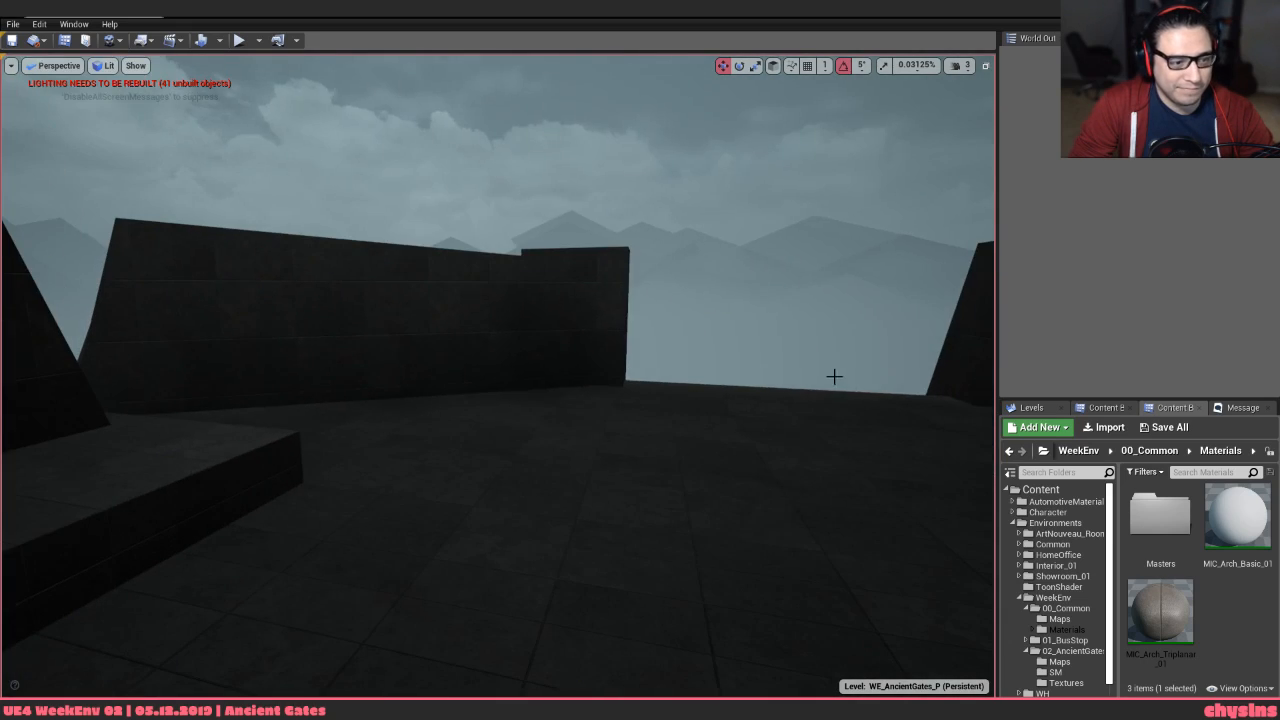
key("alt+Tab")
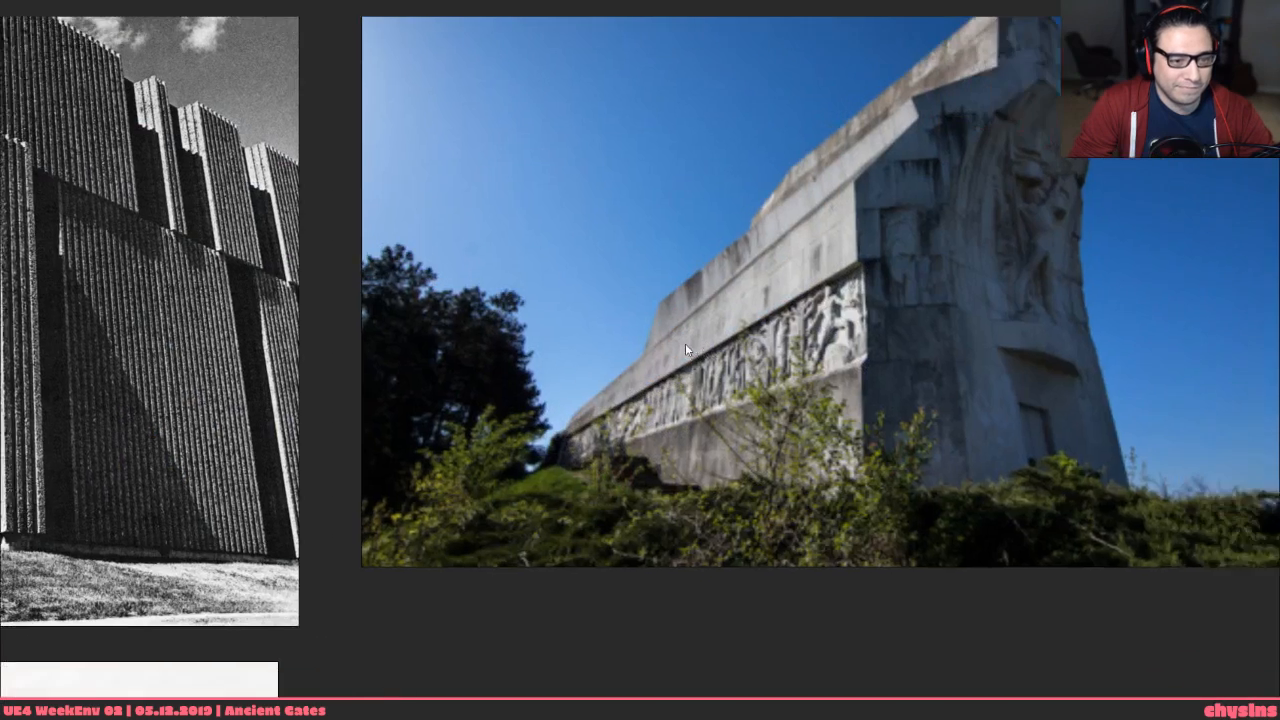
key("alt+Tab")
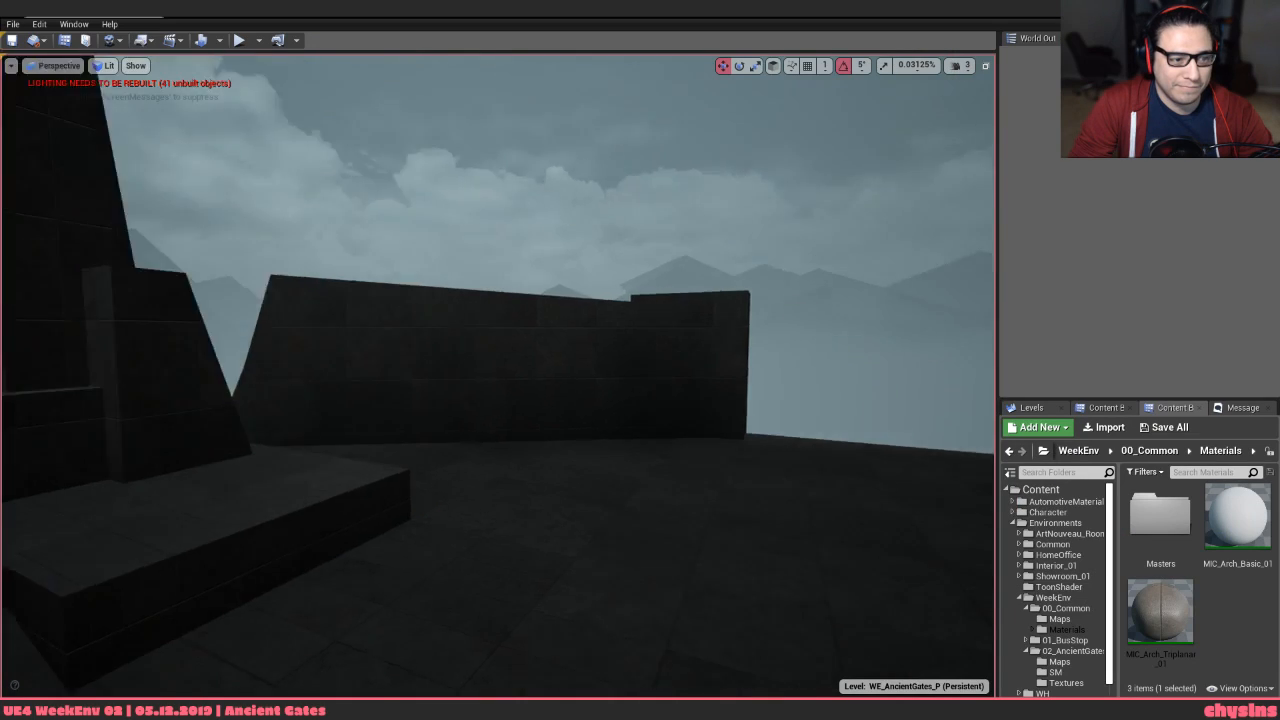
right_click_drag(720, 271, 650, 278)
right_click_drag(616, 348, 670, 356)
key("alt+Tab")
middle_click_drag(899, 348, 749, 366)
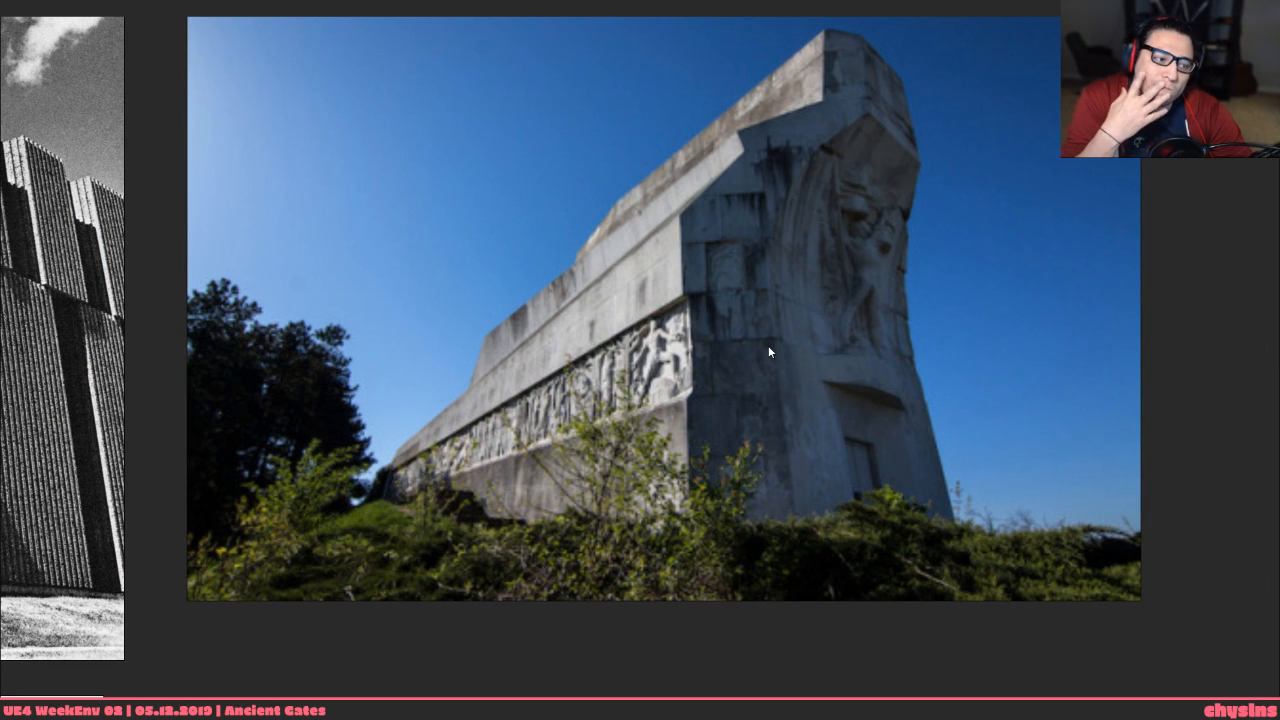
middle_click_drag(768, 345, 812, 409)
Review the whole group of concrete architecture photos again, including the office block, tower and panelled warehouse
scroll(812, 409, "down", 6)
middle_click_drag(719, 582, 650, 525)
scroll(671, 401, "down", 5)
middle_click_drag(762, 115, 721, 316)
scroll(760, 248, "up", 6)
scroll(585, 575, "up", 4)
middle_click_drag(326, 589, 953, 539)
right_click(640, 551)
left_click(650, 613)
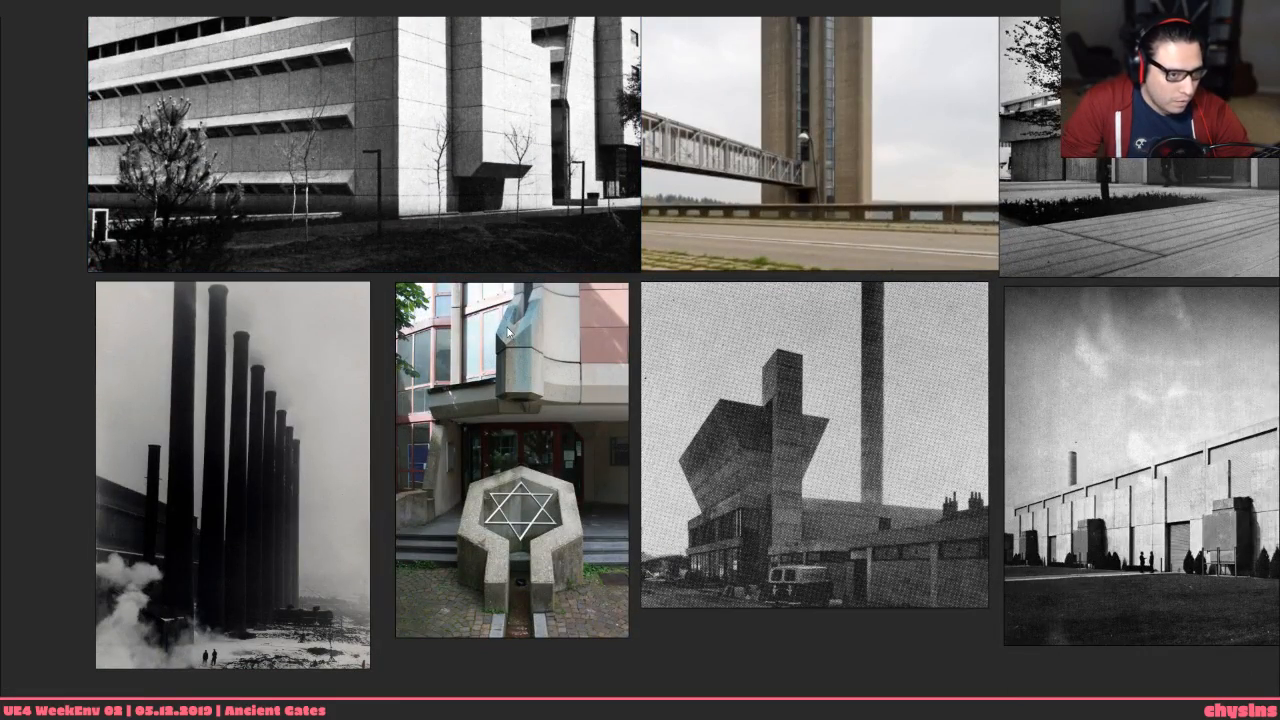
scroll(665, 417, "up", 5)
scroll(666, 417, "down", 4)
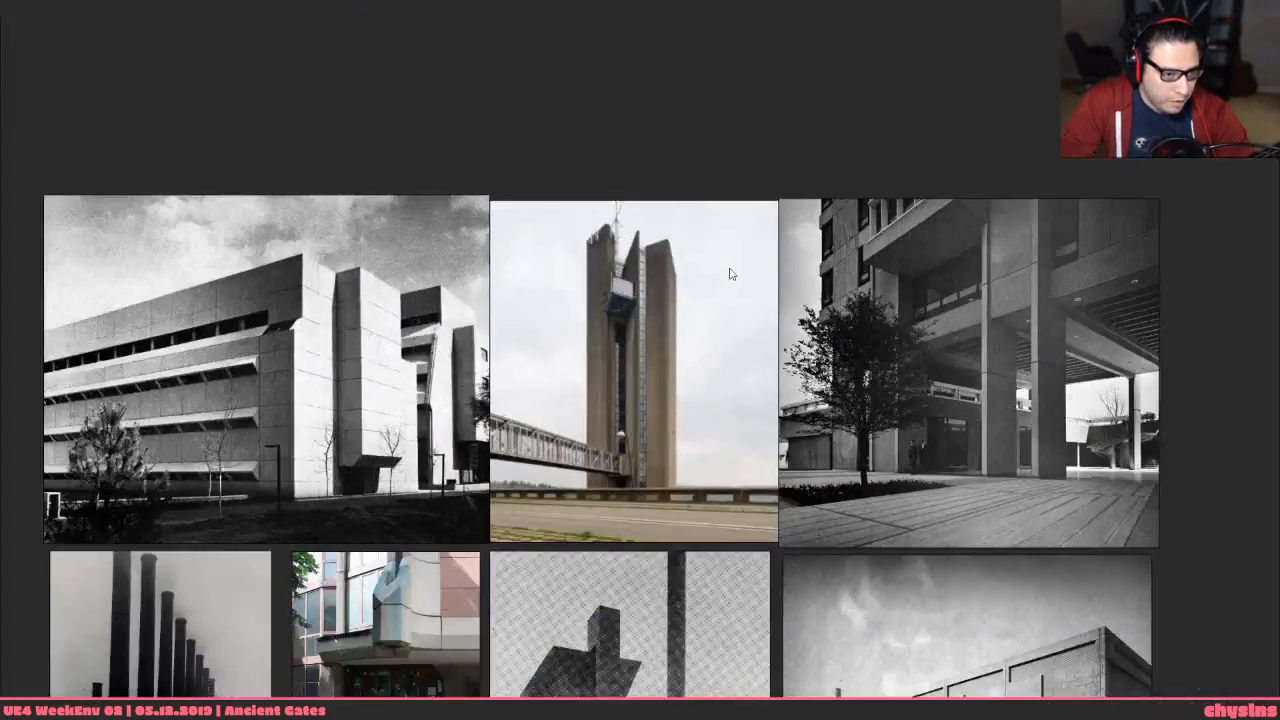
scroll(586, 506, "down", 5)
Examine the concept painting of the monumental hall, including its tall columns, flared bases and central stairway
scroll(617, 137, "up", 3)
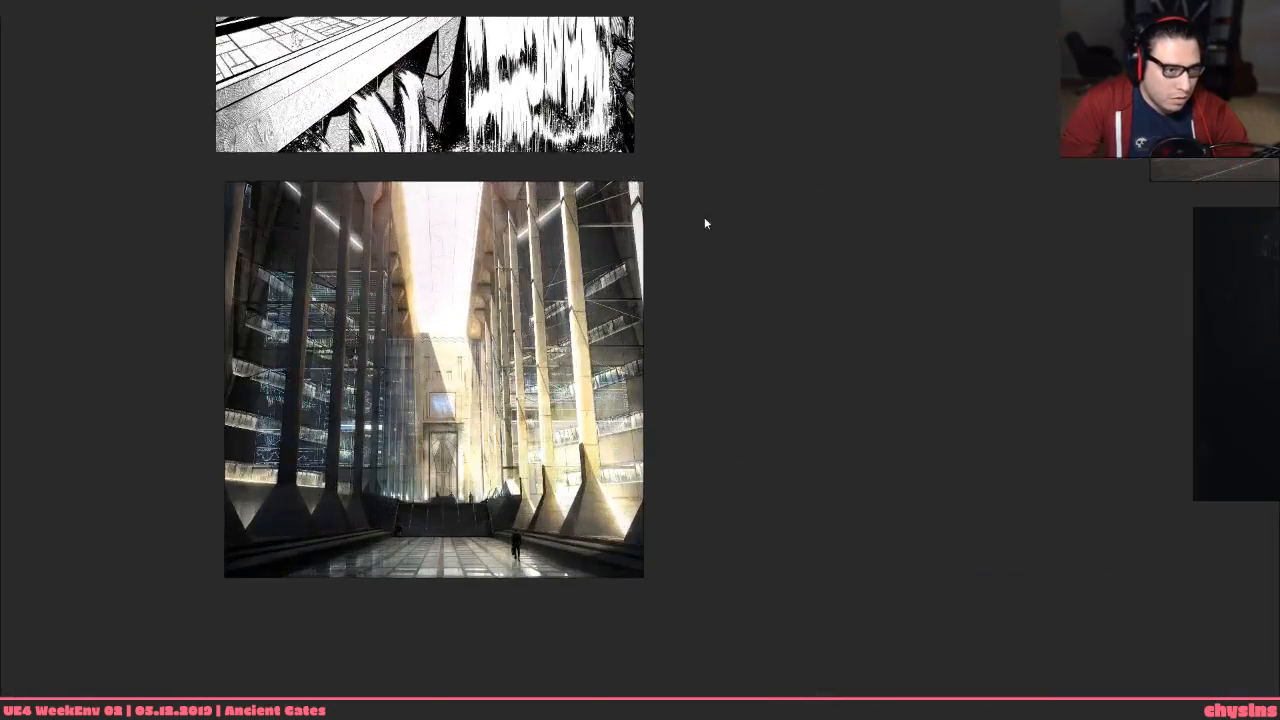
scroll(704, 219, "up", 3)
middle_click_drag(704, 219, 717, 671)
middle_click_drag(562, 240, 668, 386)
mouse_move(459, 334)
middle_mouse_down()
mouse_move(469, 329)
mouse_move(579, 477)
mouse_move(548, 221)
middle_mouse_up()
middle_click_drag(586, 476, 602, 78)
middle_click_drag(718, 347, 683, 126)
middle_click_drag(900, 557, 886, 520)
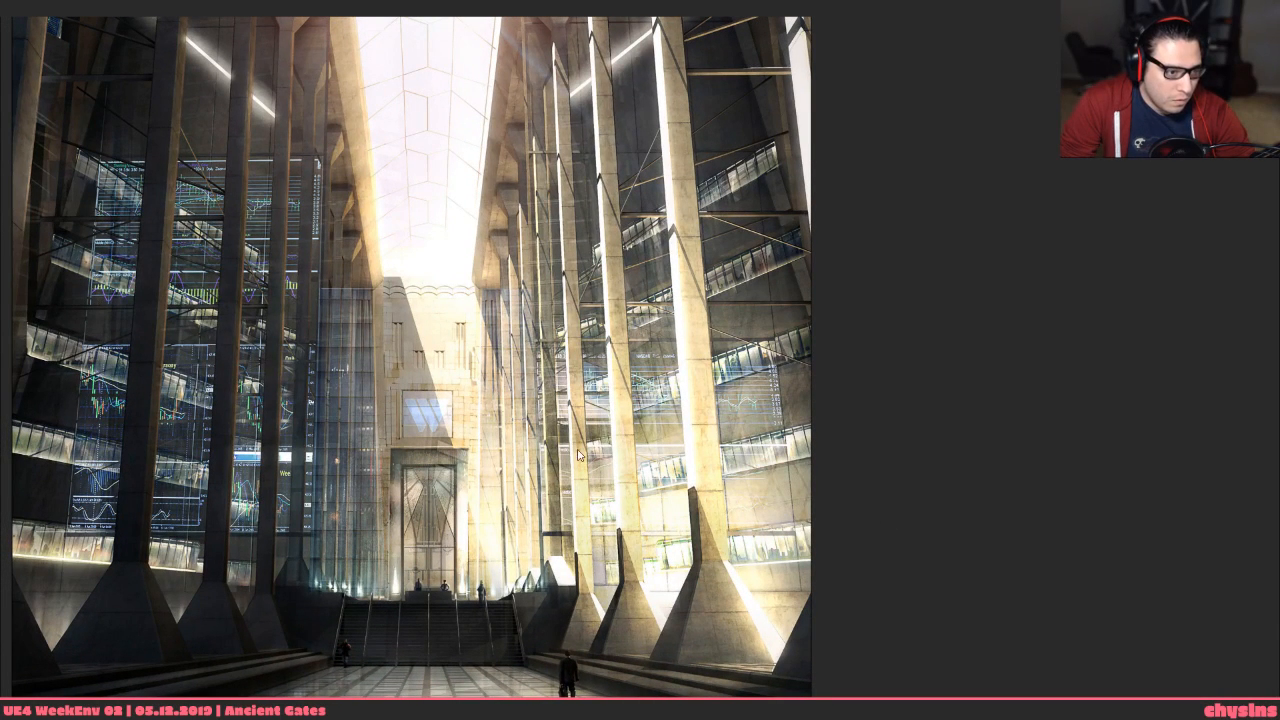
Examine the lower part of the monumental hall painting, including its flared column bases, stairway and polished floor
middle_click_drag(619, 524, 621, 508)
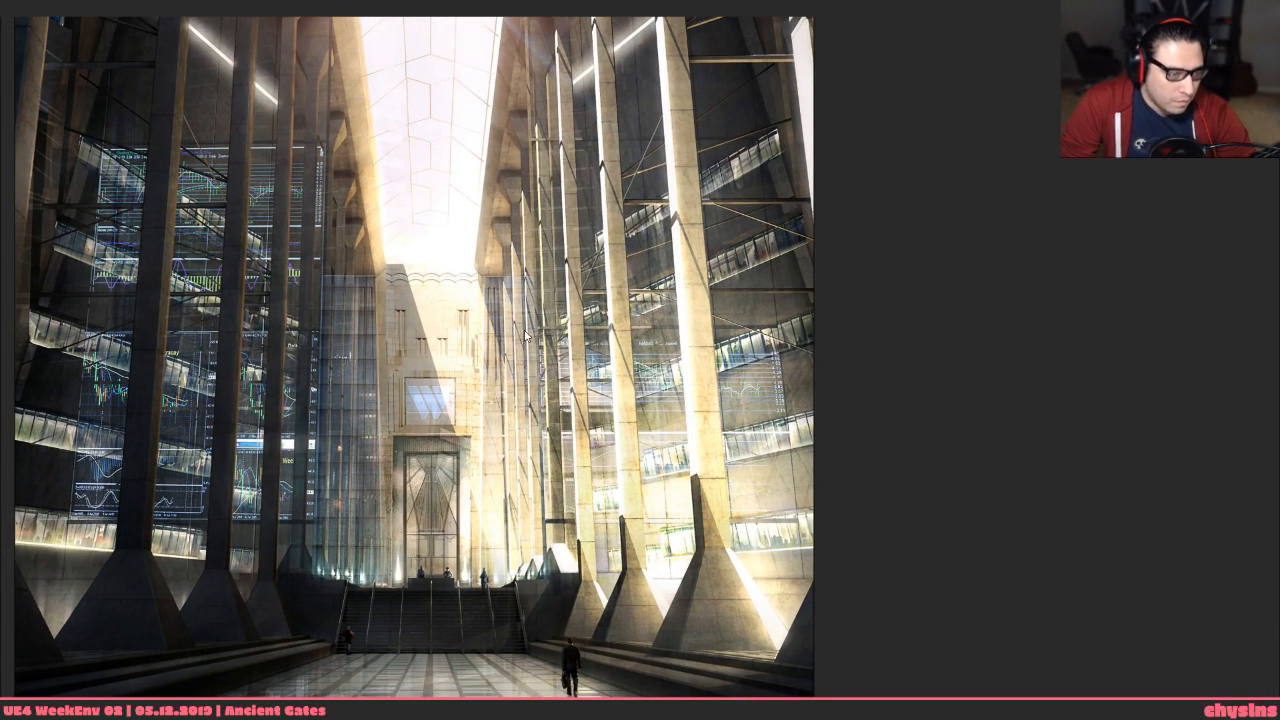
middle_click_drag(435, 541, 429, 497)
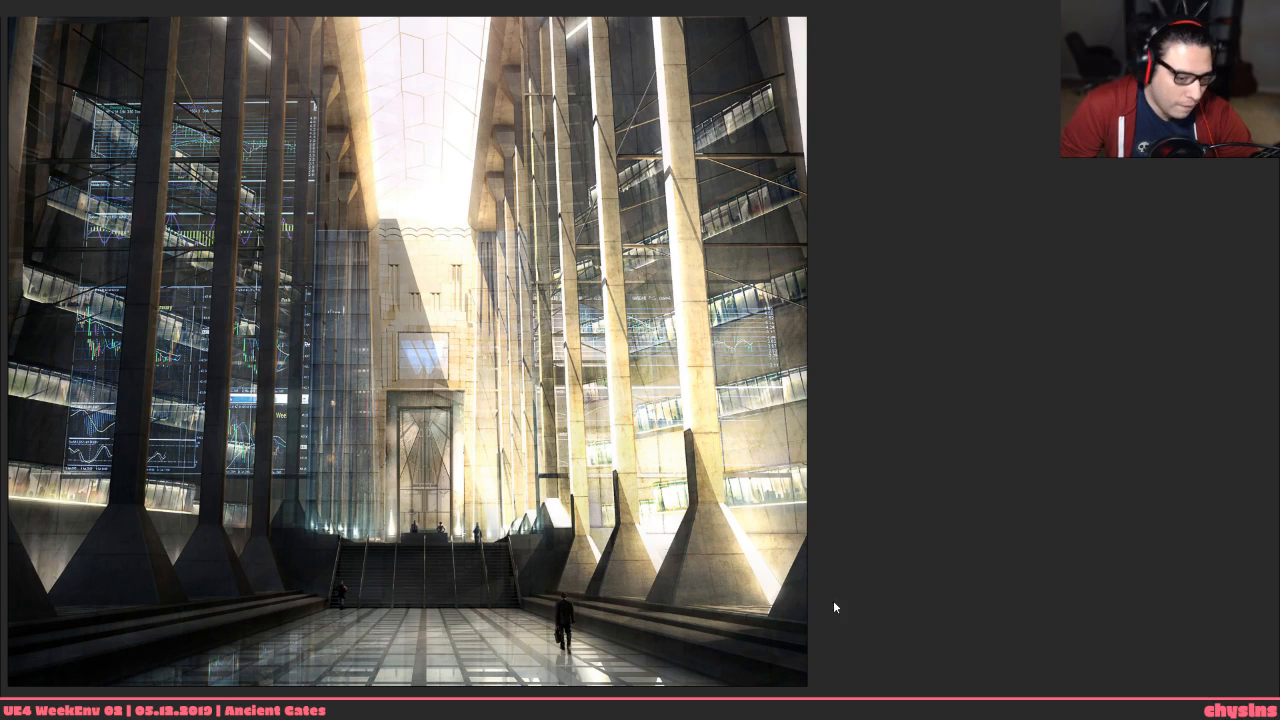
middle_click_drag(917, 626, 954, 588)
Find the gate paintings on the reference board and examine the twin stone pillars standing before the perimeter wall
left_click_drag(901, 572, 337, 533)
scroll(941, 465, "down", 5)
left_click_drag(941, 465, 60, 455)
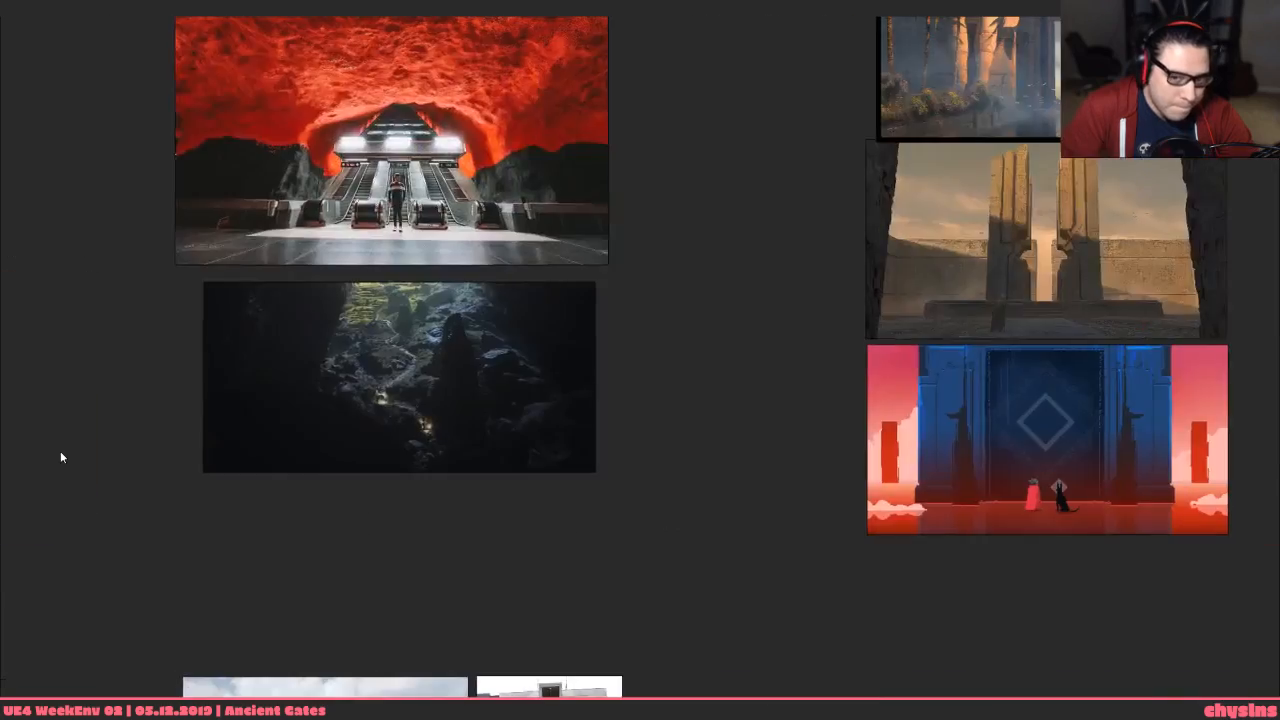
scroll(650, 288, "up", 3)
middle_click_drag(697, 304, 205, 511)
scroll(545, 455, "down", 2)
middle_click_drag(526, 461, 200, 483)
scroll(477, 518, "up", 4)
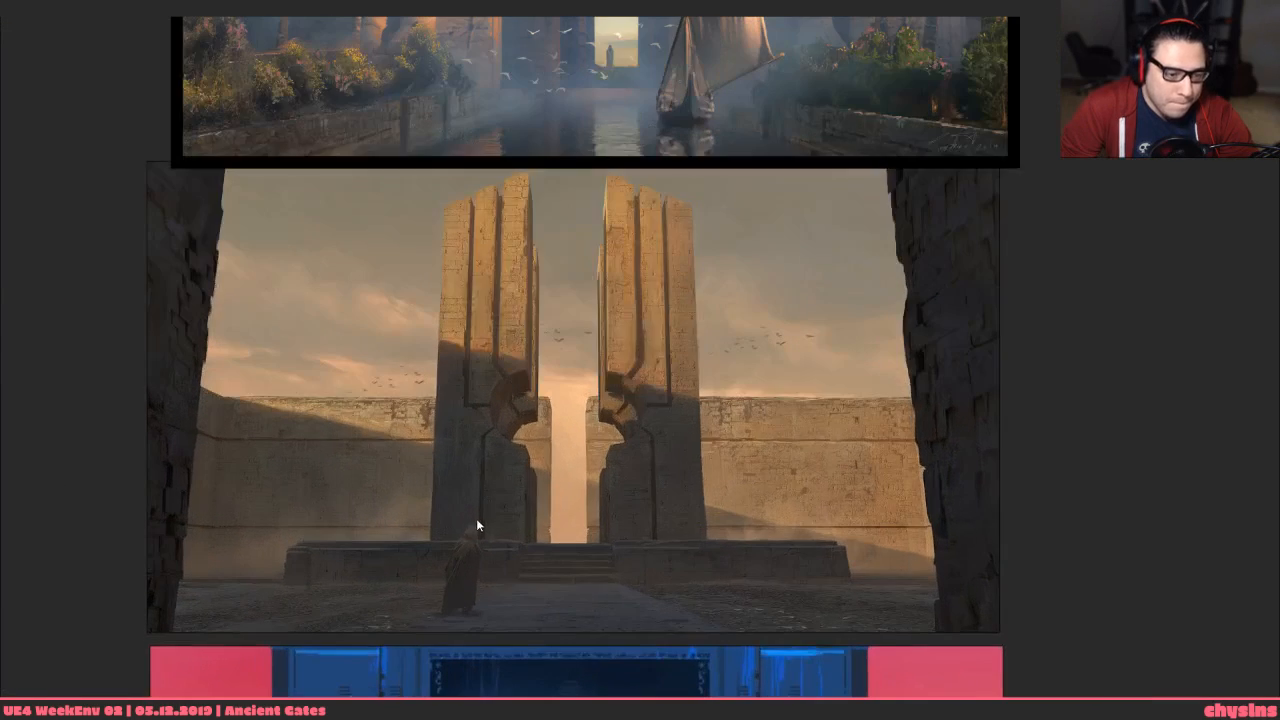
middle_click_drag(498, 532, 500, 532)
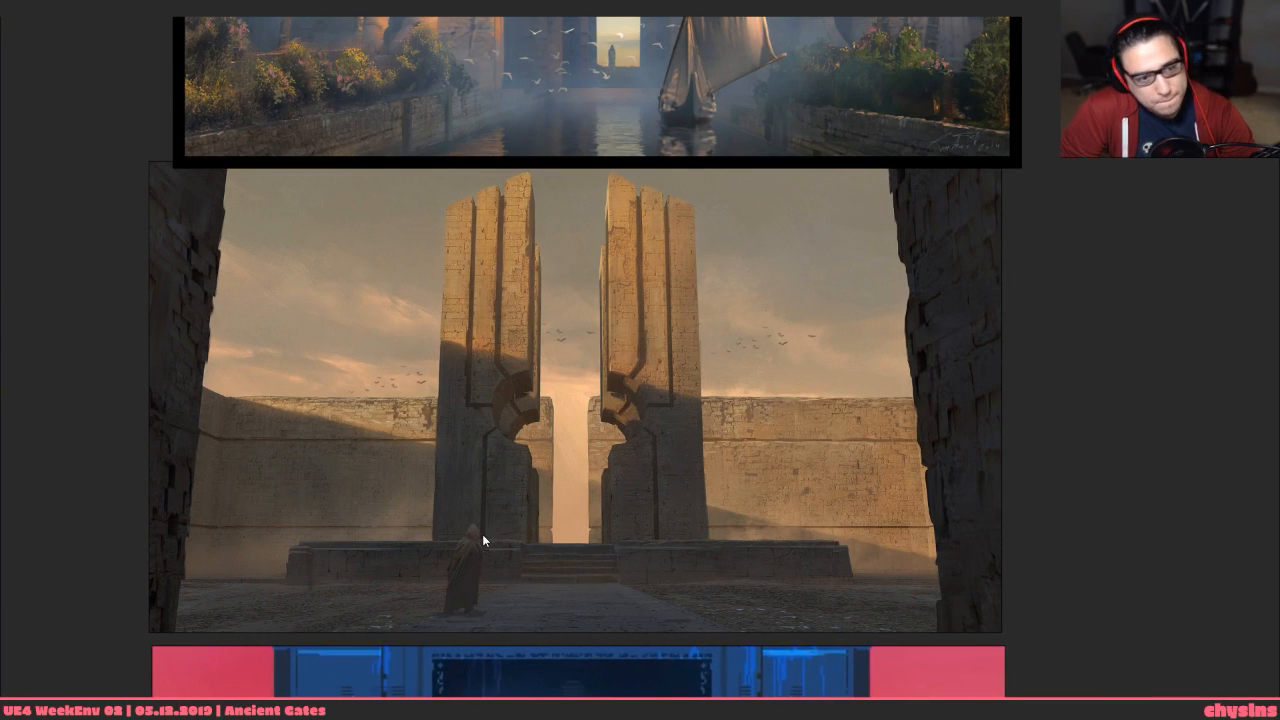
Examine the waterside temple painting with palm trees and sailboat against the twin-pillar gate painting below it
middle_click_drag(687, 322, 666, 612)
middle_click_drag(682, 459, 658, 534)
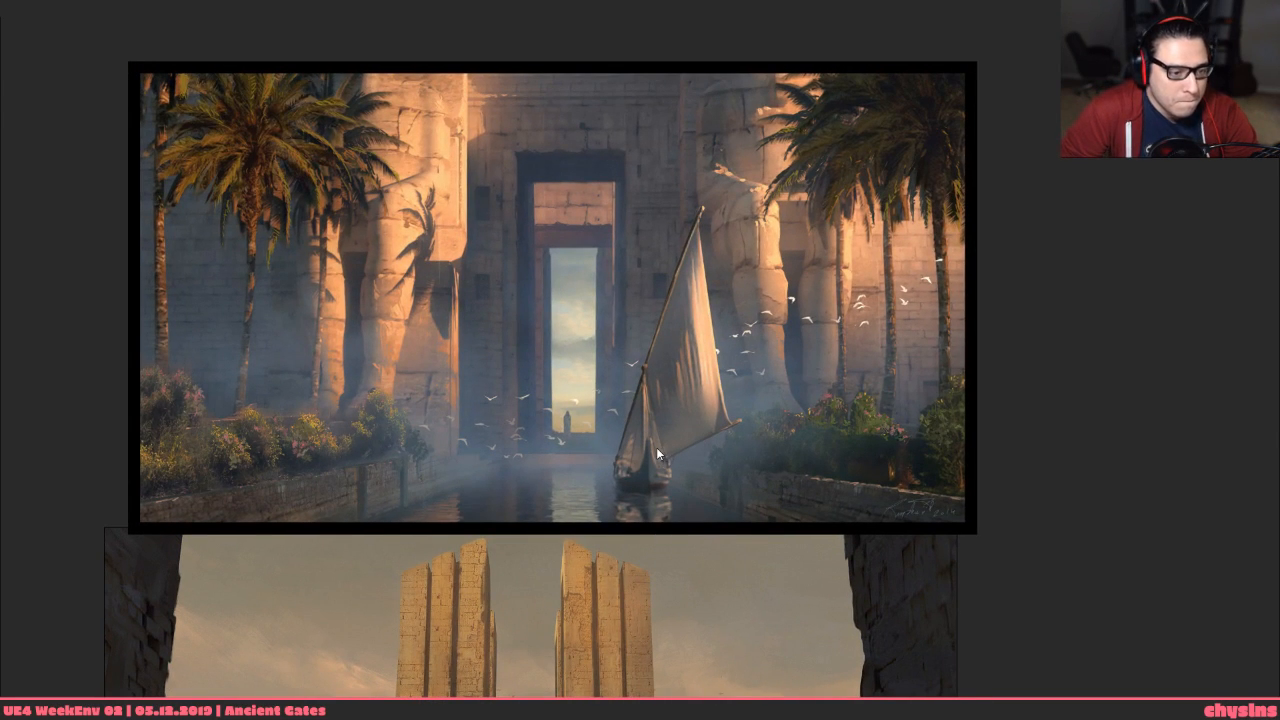
right_click(658, 448)
middle_click_drag(575, 525, 567, 514)
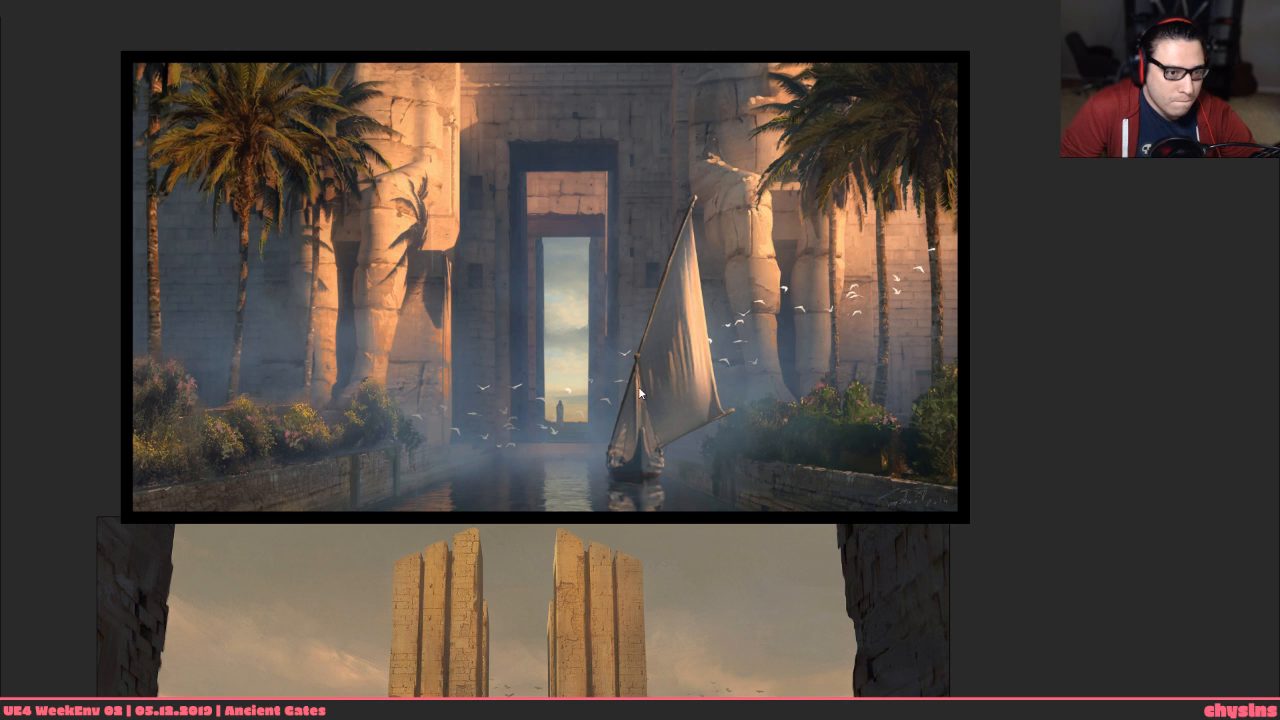
middle_click_drag(717, 463, 663, 6)
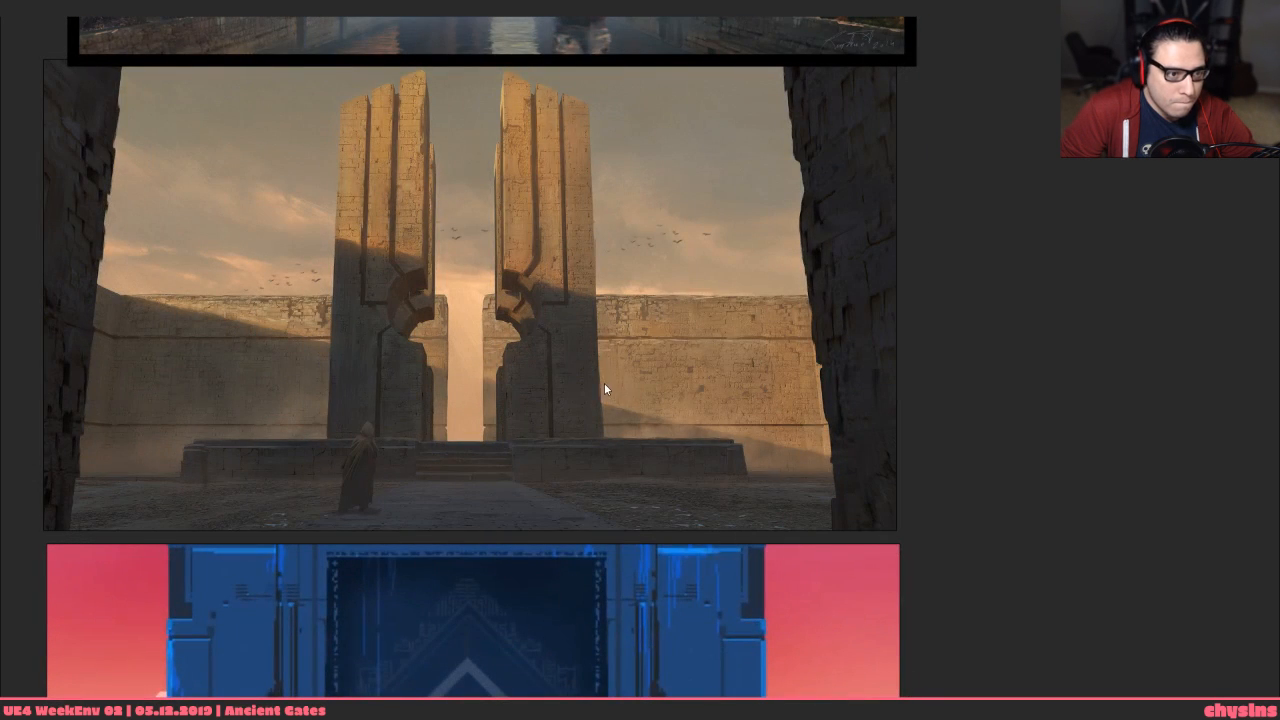
middle_click_drag(634, 382, 617, 85)
Find the black-and-white concrete photos and examine the grandstand with its folded roof and slanted supports
middle_click_drag(897, 553, 672, 52)
scroll(774, 454, "down", 3)
scroll(730, 135, "up", 5)
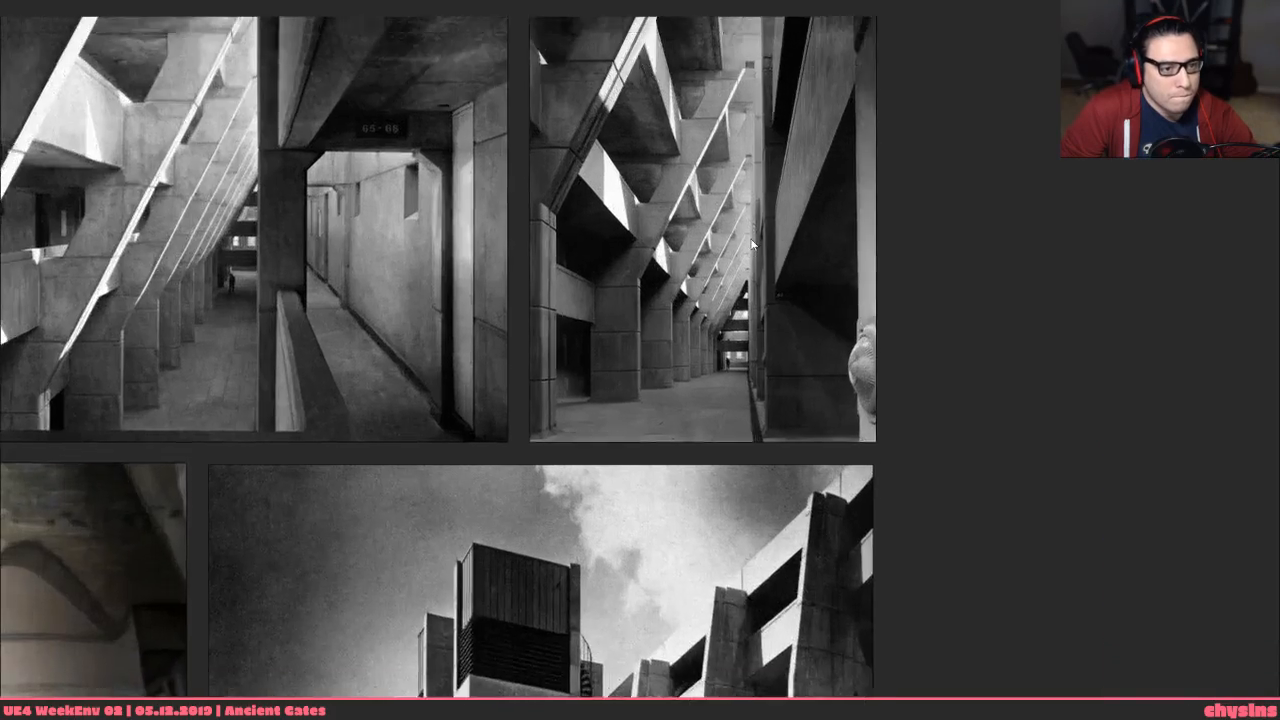
middle_click_drag(531, 518, 858, 550)
middle_click_drag(420, 518, 1106, 497)
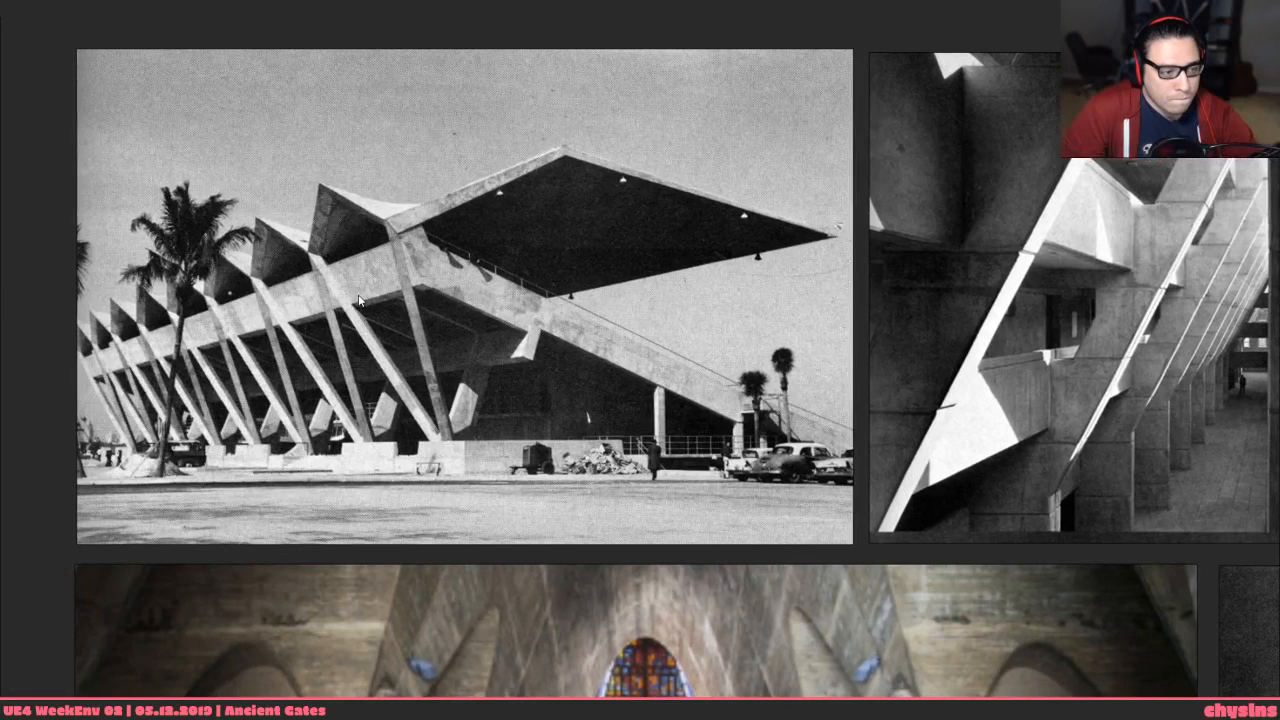
Compare the plateau walls and stair-side blocks in the Unreal level with the slanted-support grandstand photo
key("alt+Tab")
right_click_drag(352, 288, 542, 234)
right_click_drag(520, 366, 548, 376)
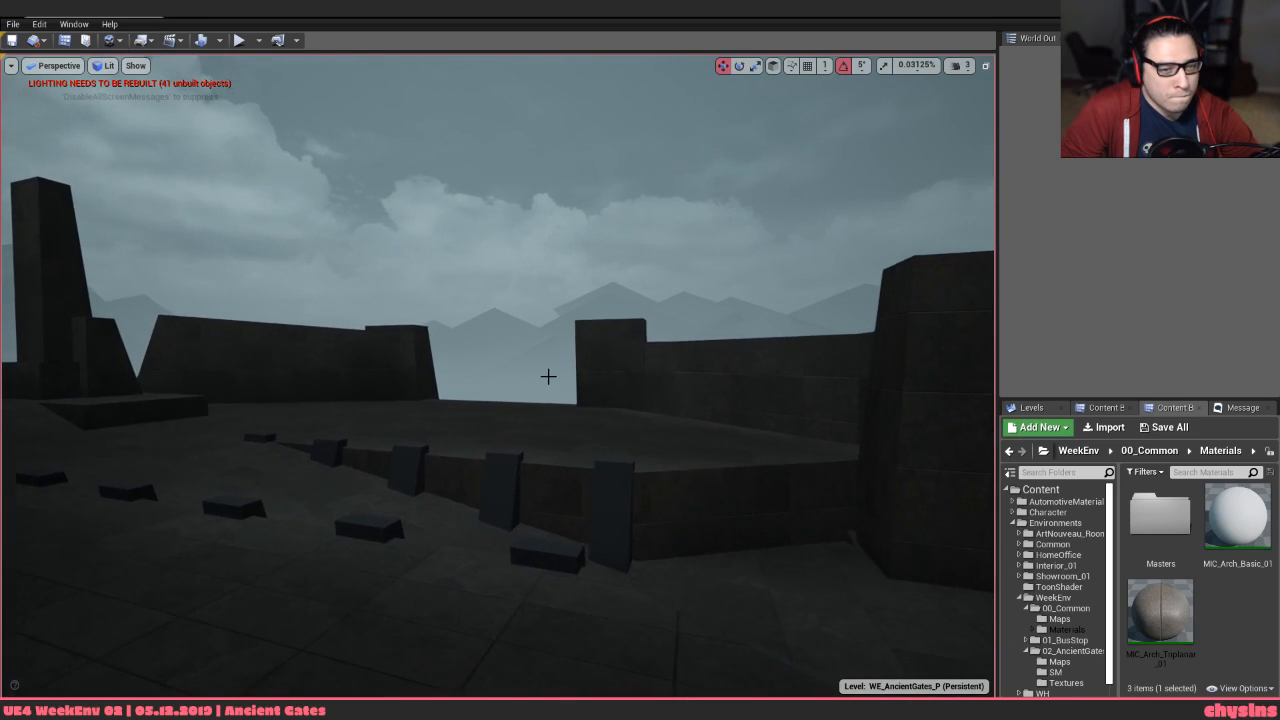
key("alt+Tab")
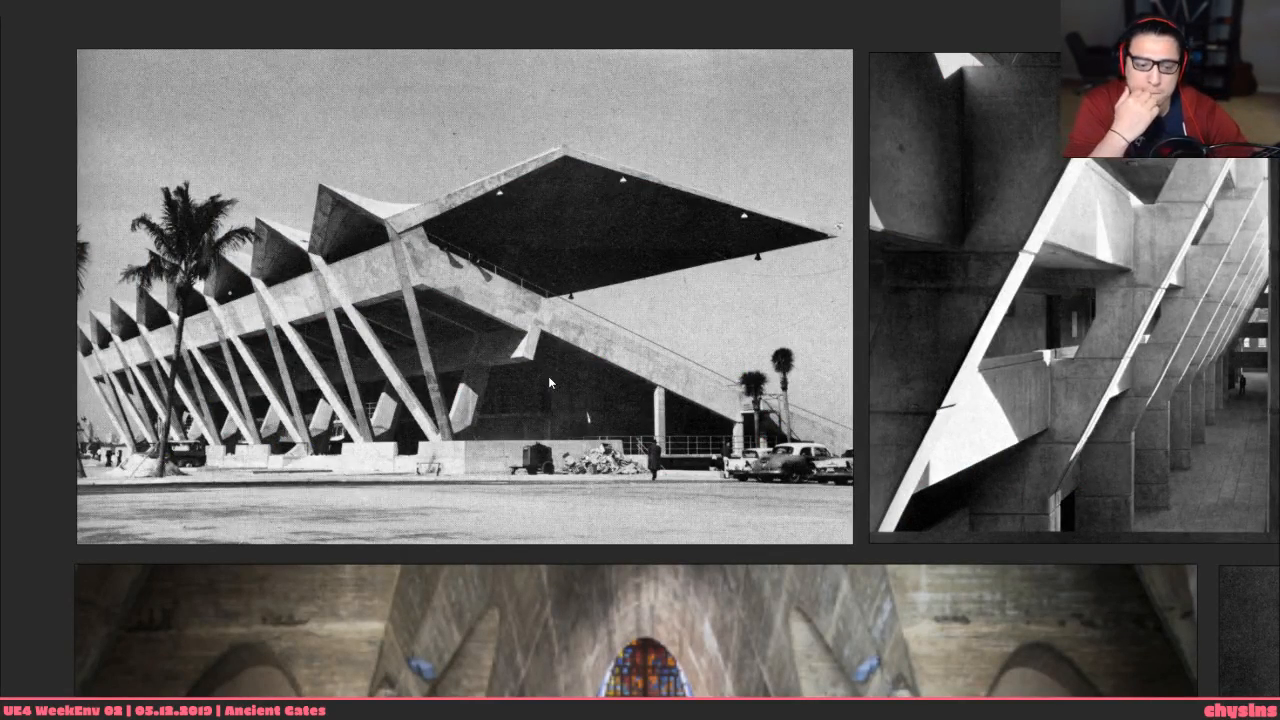
Examine the brutalist tower photo, including its flared base and tall concrete fins
middle_click_drag(980, 414, 762, 52)
scroll(748, 282, "down", 5)
middle_click_drag(799, 401, 409, 344)
middle_click_drag(616, 384, 616, 438)
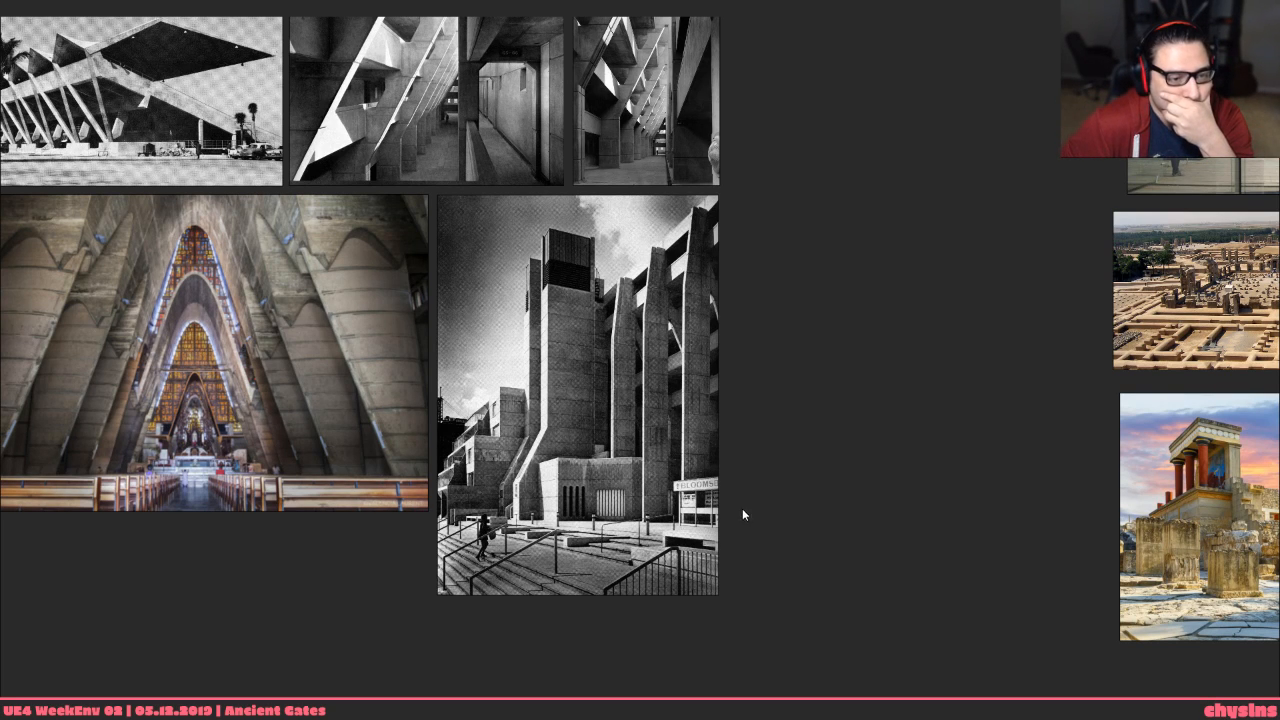
middle_click_drag(717, 484, 544, 442)
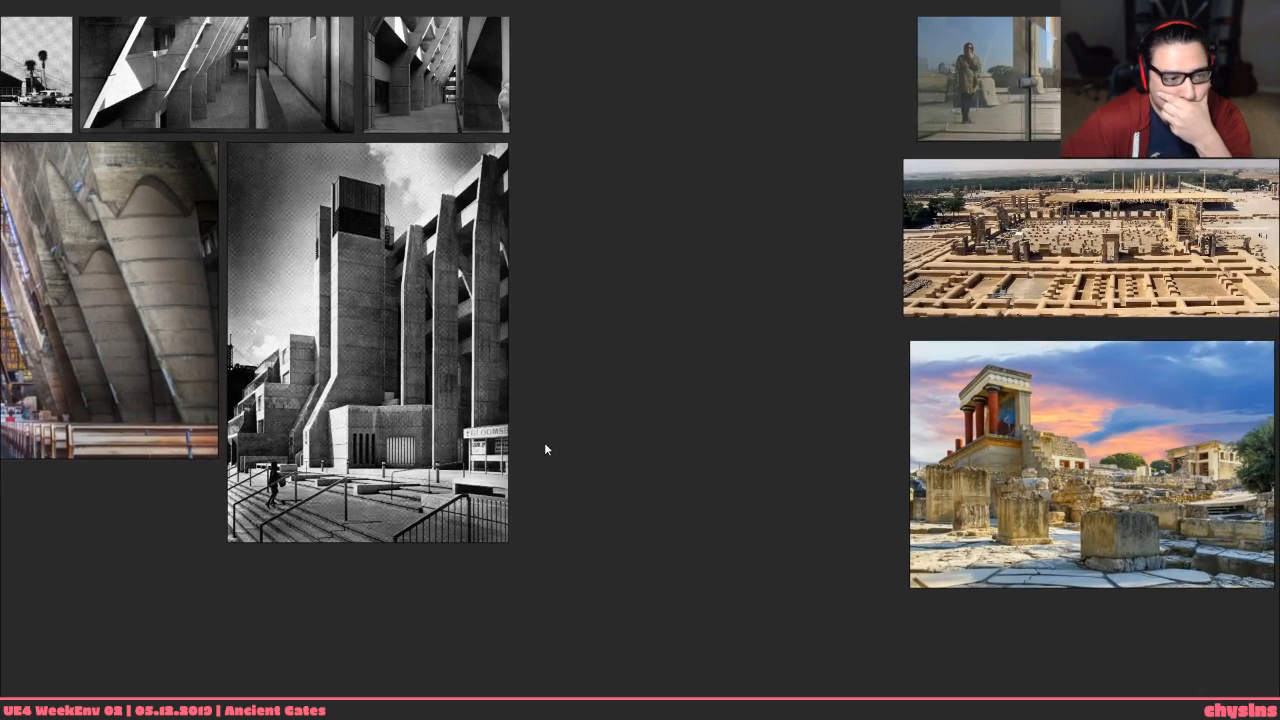
scroll(416, 343, "up", 6)
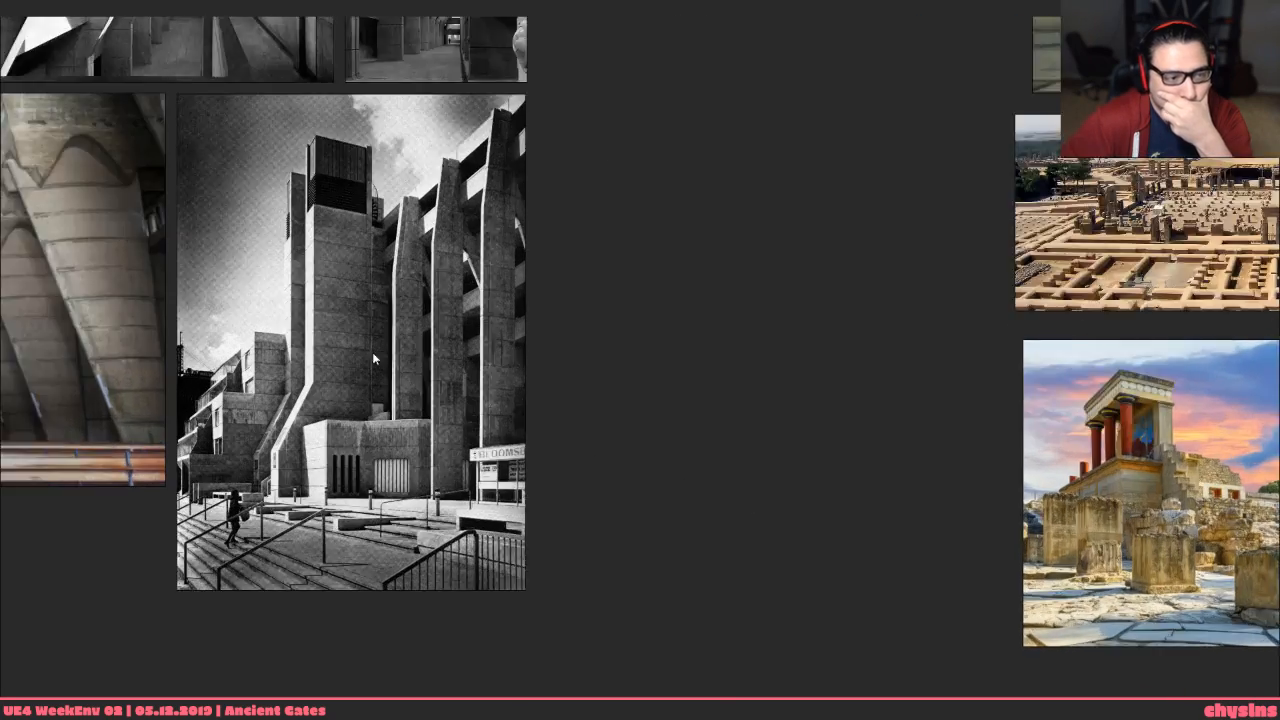
middle_click_drag(340, 163, 342, 413)
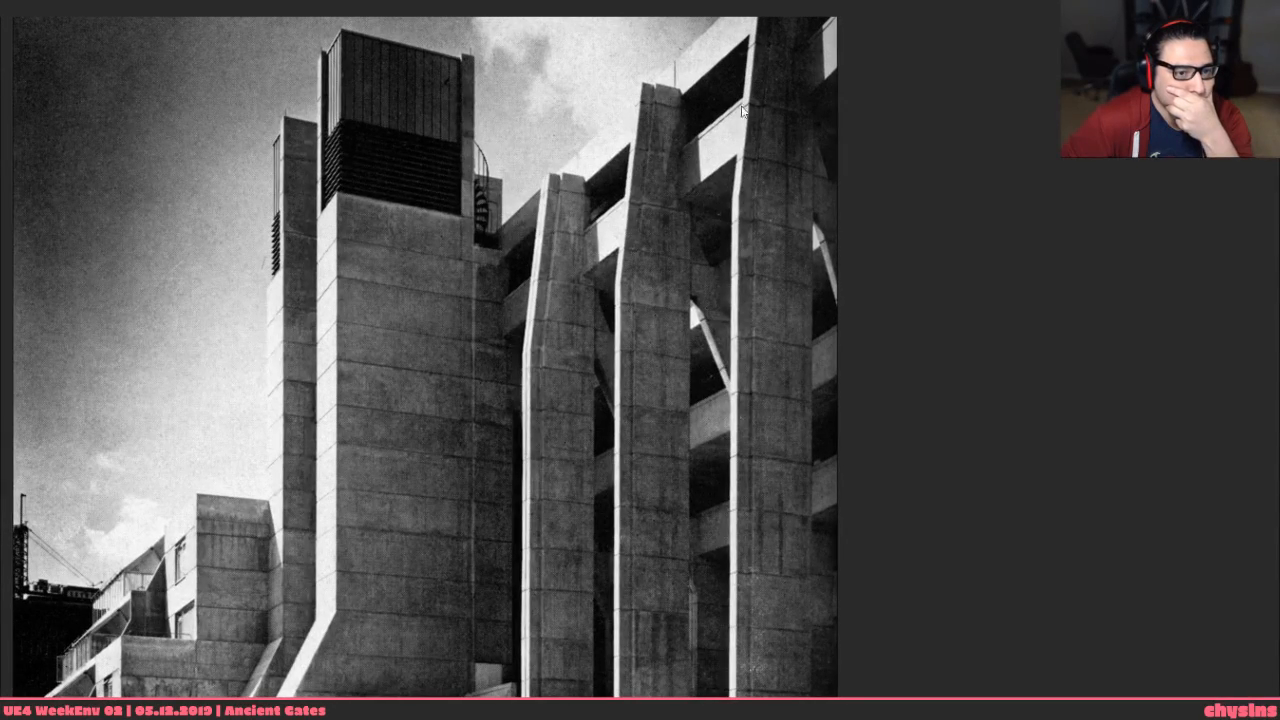
Browse the photos of ancient ruins, including the carved gateways, free-standing columns and aerial site view
middle_click_drag(626, 530, 1, 453)
scroll(607, 464, "down", 4)
middle_click_drag(756, 468, 302, 436)
middle_click_drag(625, 383, 224, 508)
middle_click_drag(340, 170, 265, 542)
middle_click_drag(303, 381, 568, 560)
scroll(646, 525, "down", 3)
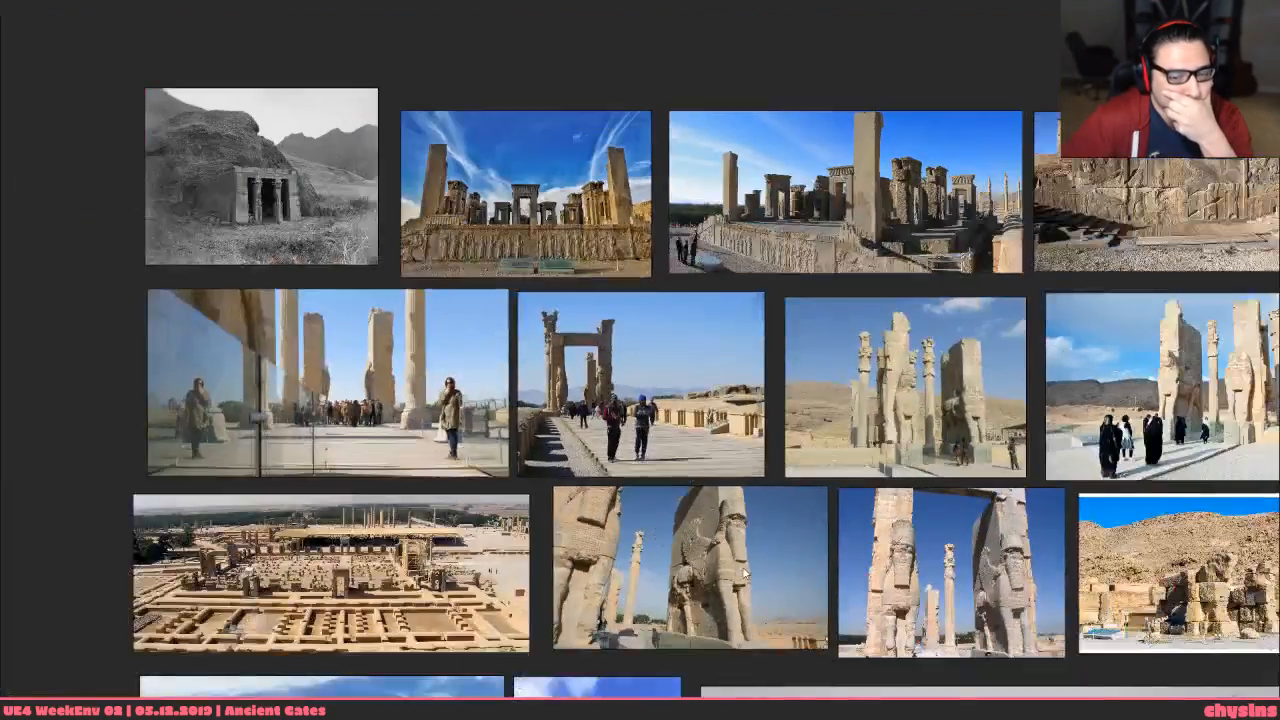
middle_click_drag(852, 565, 352, 409)
middle_click_drag(780, 115, 860, 443)
Examine the black-and-white photo of the small hillside temple, including its two columns and block walls
scroll(858, 443, "up", 4)
middle_click_drag(205, 508, 1128, 604)
middle_click_drag(570, 613, 917, 608)
middle_click_drag(634, 602, 714, 303)
middle_click_drag(644, 457, 925, 557)
middle_click_drag(495, 432, 754, 567)
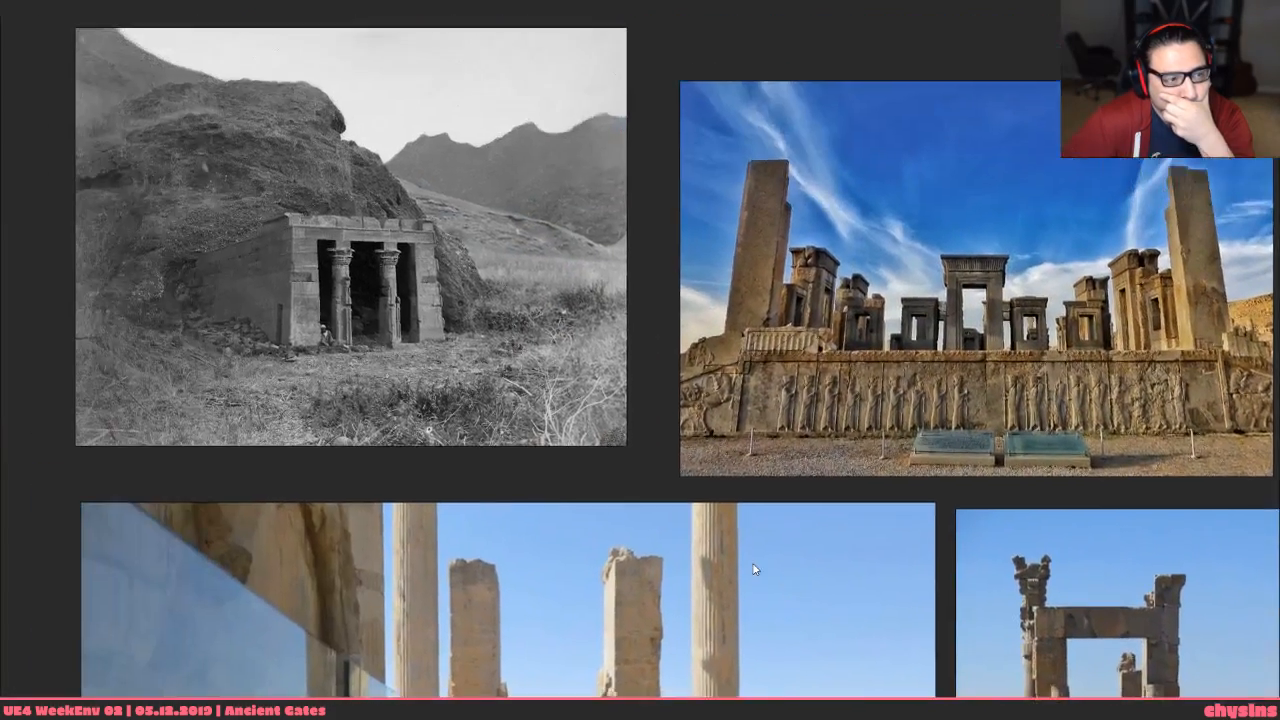
scroll(233, 257, "up", 8)
scroll(233, 257, "down", 4)
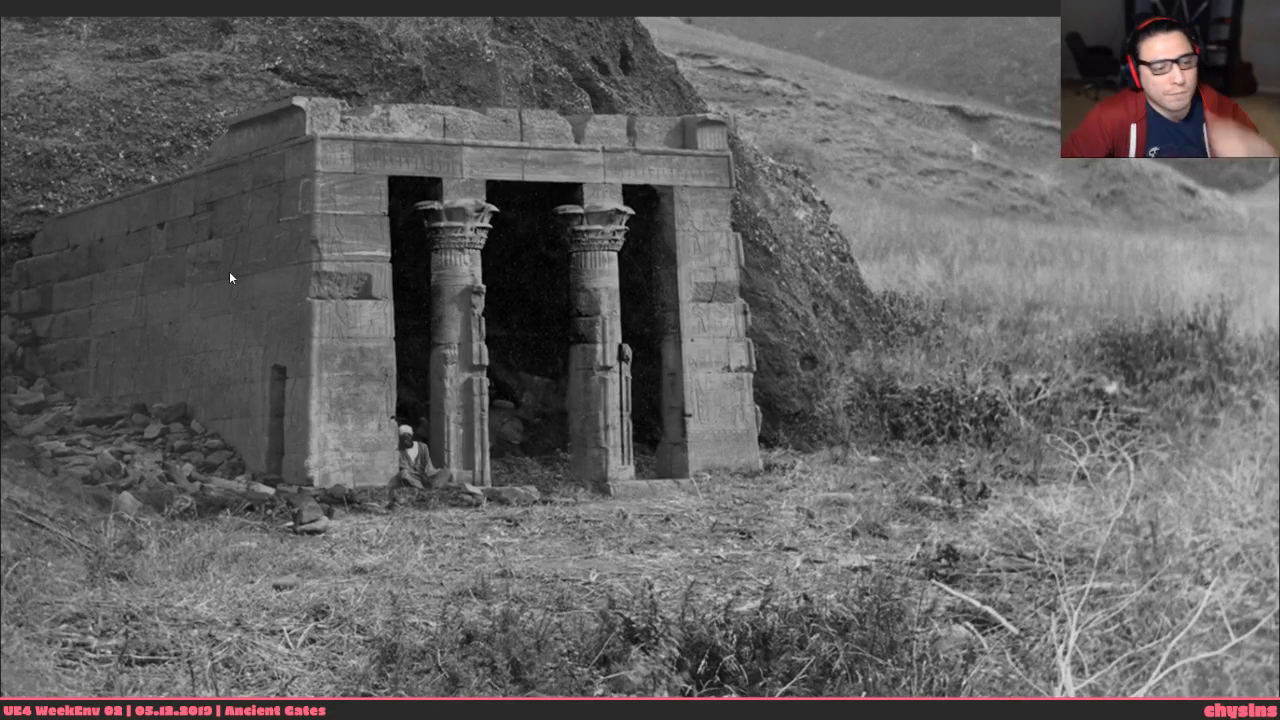
Compare the plateau walls and wall opening in the Unreal level with the hillside temple photo
key("alt+Tab")
right_click_drag(541, 425, 594, 497)
key("alt+Tab")
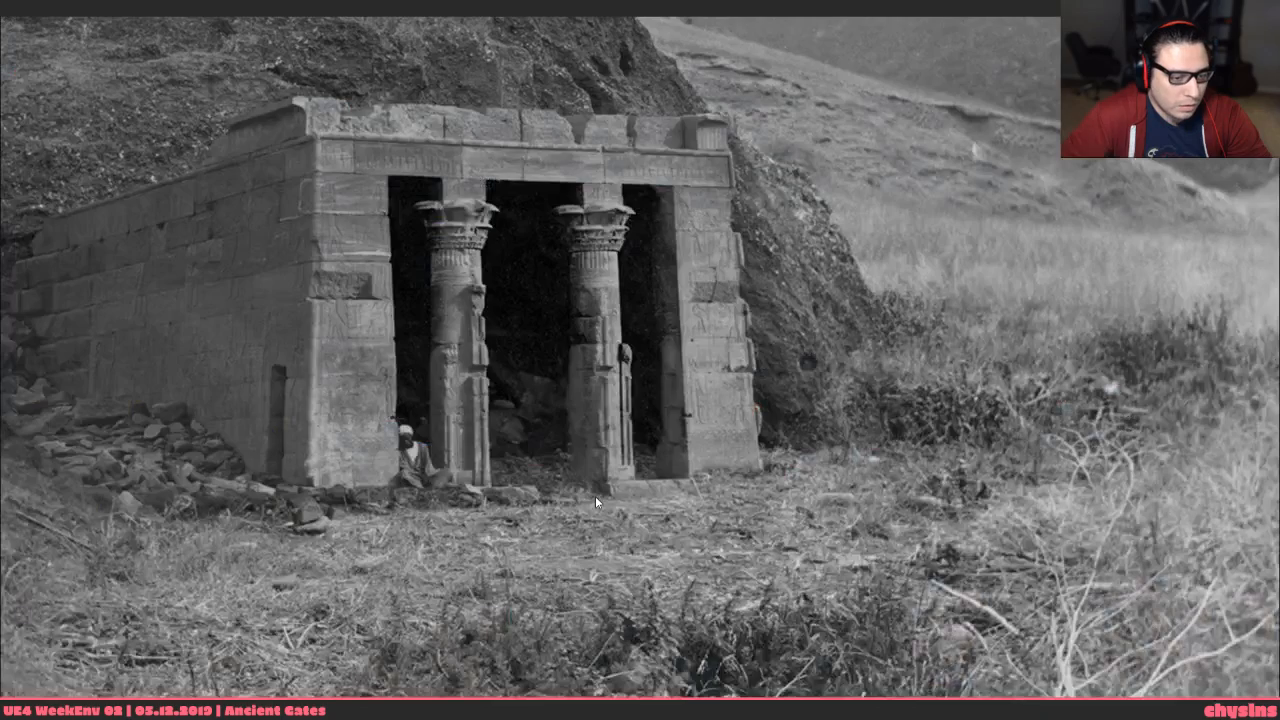
scroll(668, 517, "down", 7)
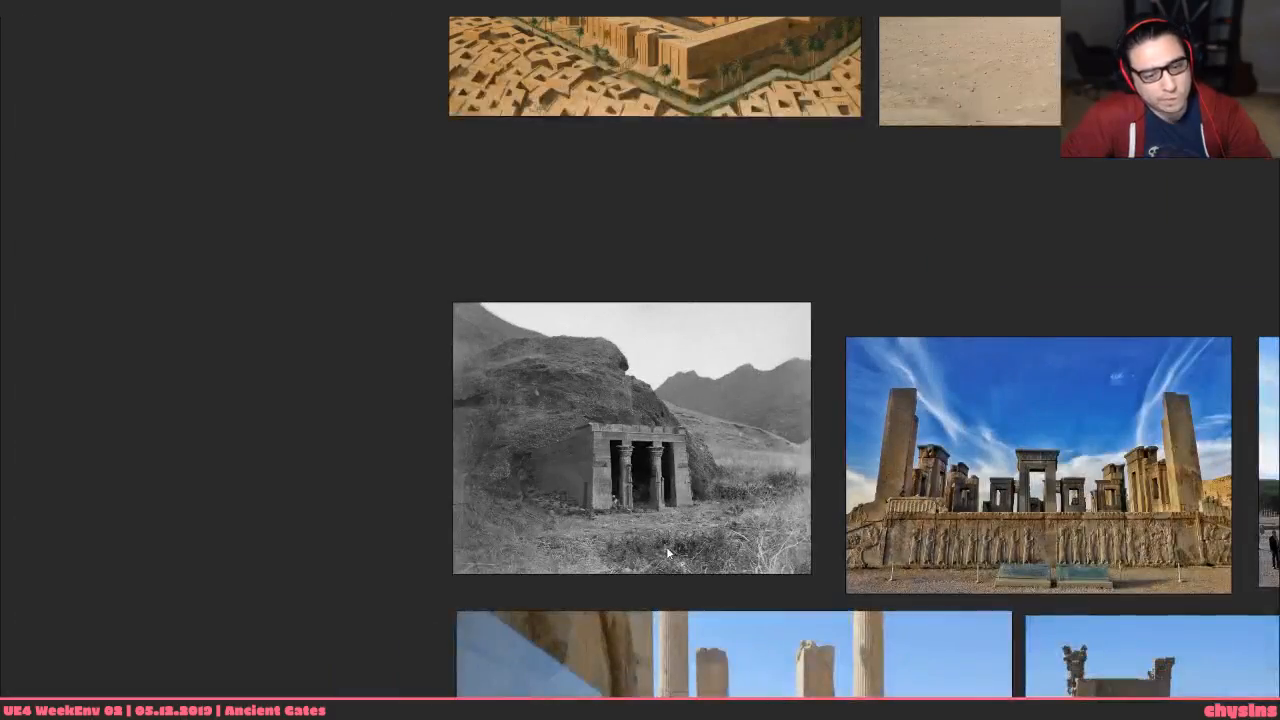
scroll(1209, 460, "up", 5)
key("alt+Tab")
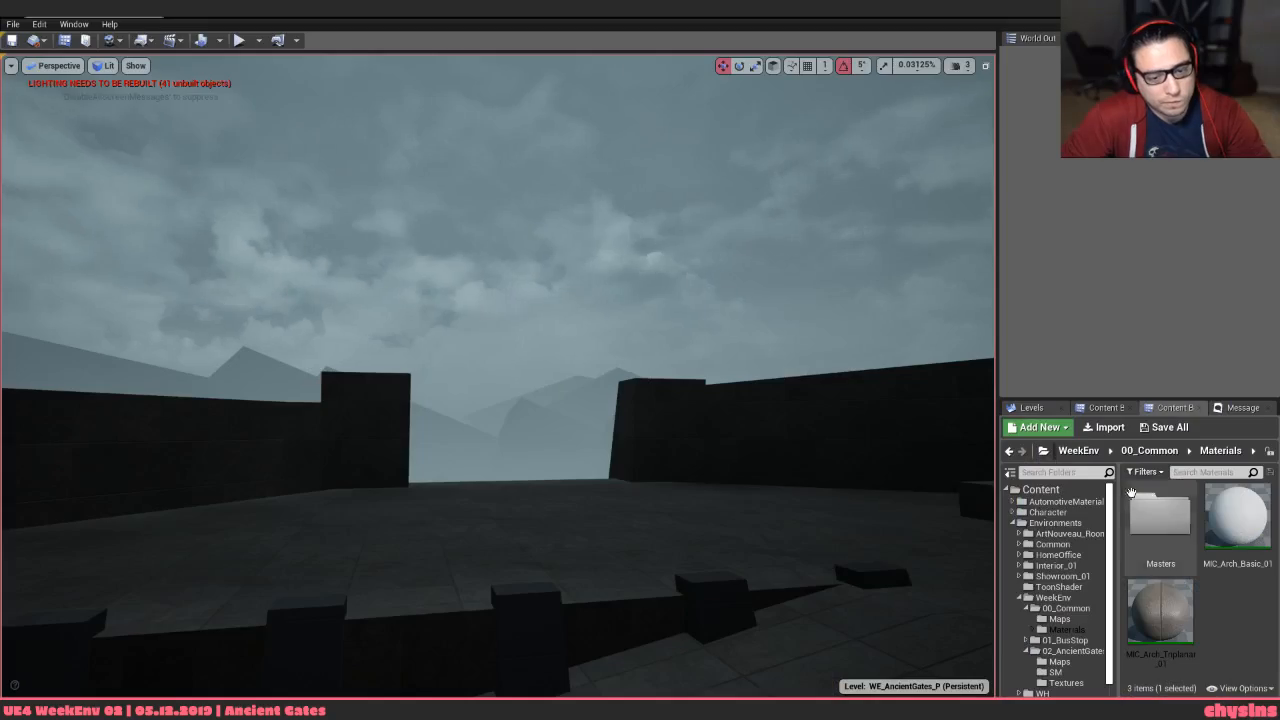
right_click_drag(500, 400, 830, 425)
key("alt+Tab")
Review the ancient ruins photos and examine the aerial view of the site's low walls and doorways
scroll(861, 566, "down", 5)
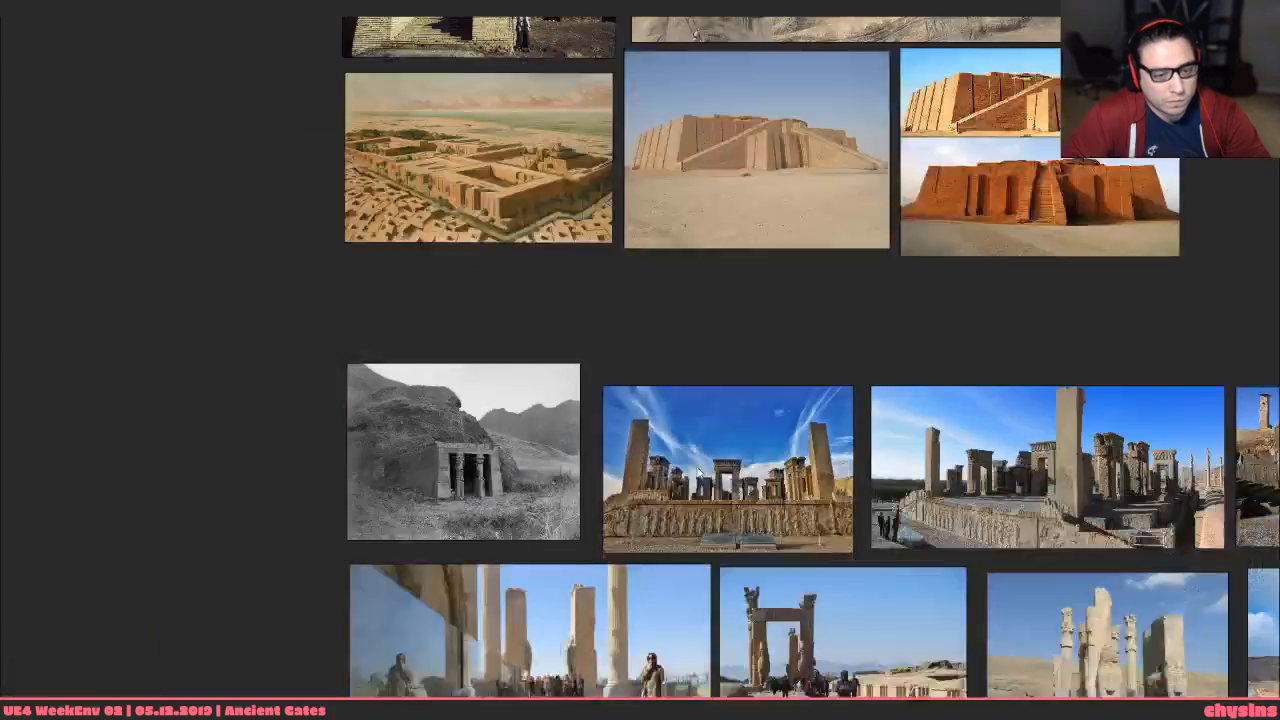
middle_click_drag(861, 566, 626, 250)
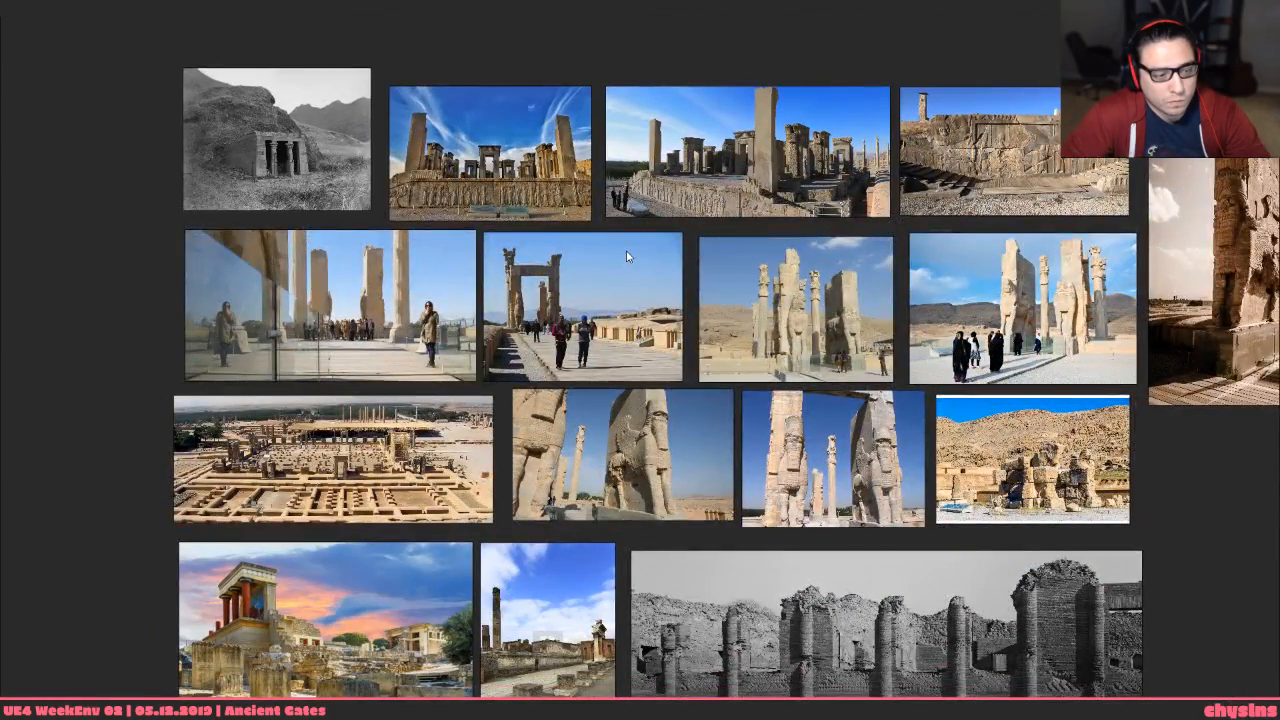
scroll(400, 468, "up", 6)
middle_click_drag(400, 468, 637, 411)
scroll(538, 483, "up", 1)
middle_click_drag(538, 483, 945, 375)
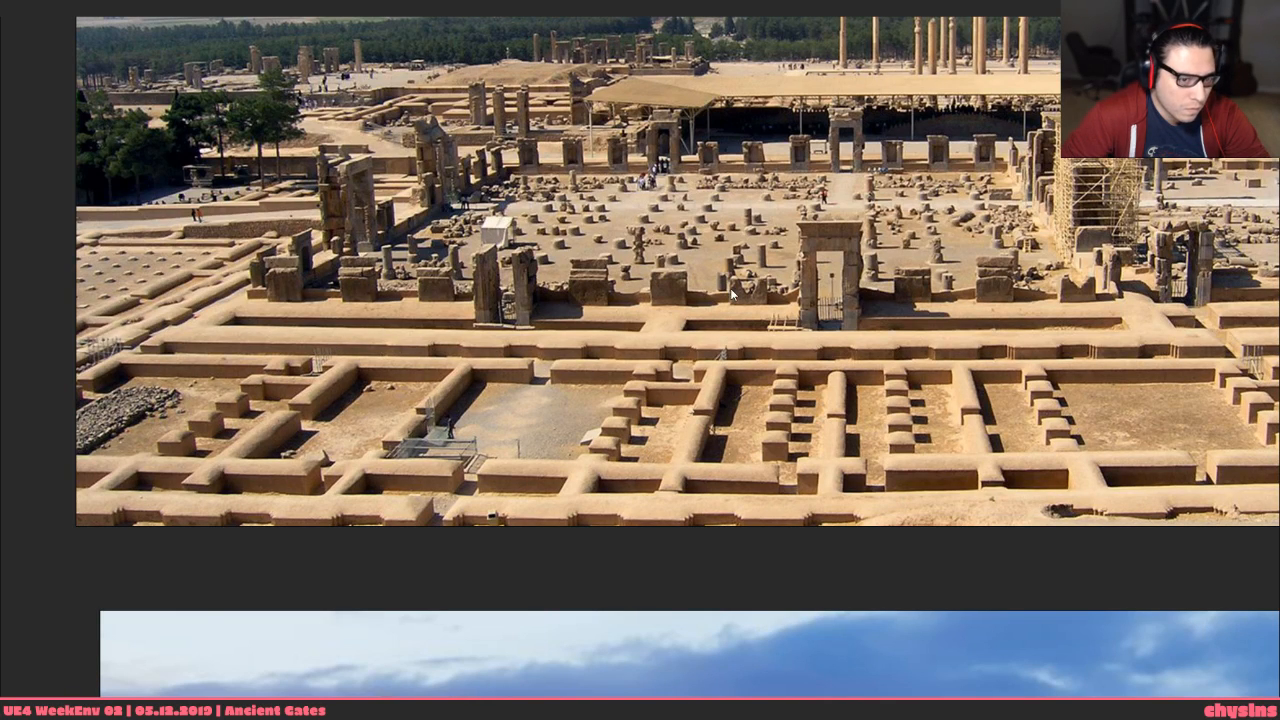
middle_click_drag(692, 337, 655, 577)
Survey the groups of concrete architecture, gateway and mood photos across the reference board
scroll(655, 577, "down", 7)
middle_click_drag(360, 618, 800, 337)
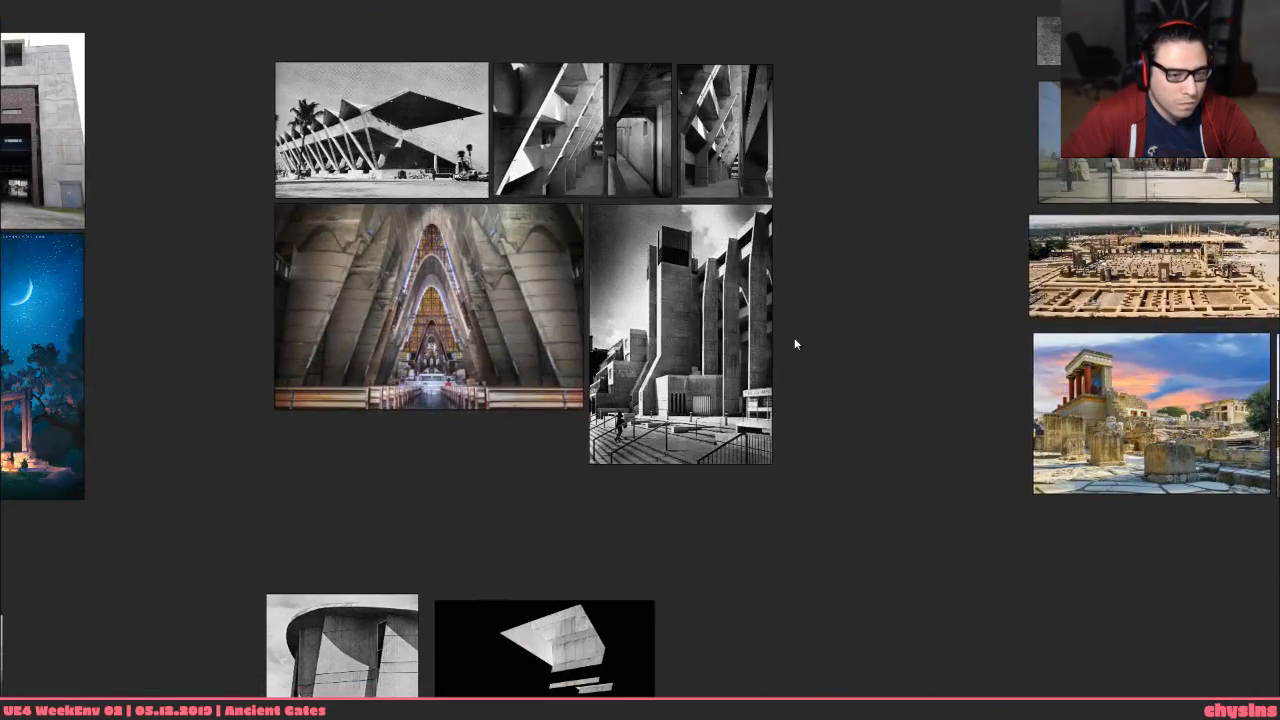
scroll(755, 406, "up", 4)
middle_click_drag(444, 501, 868, 472)
scroll(770, 457, "down", 7)
middle_click_drag(443, 471, 686, 331)
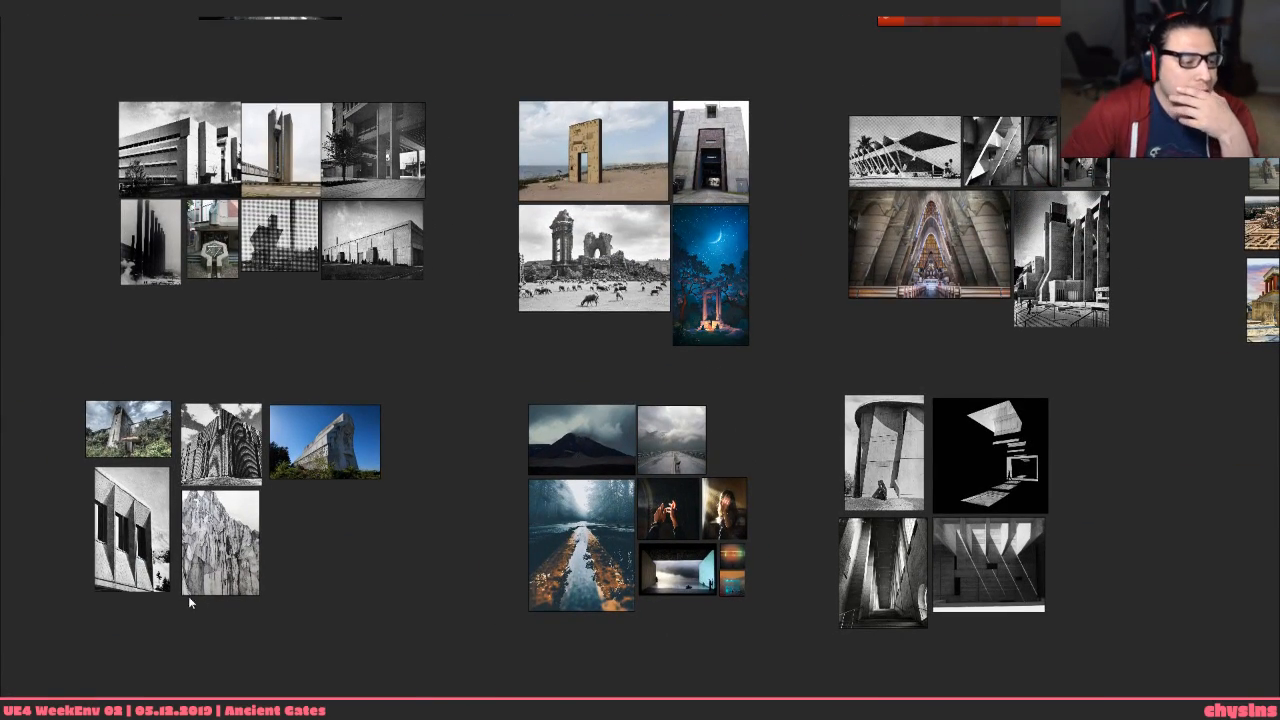
Examine the overgrown concrete tower and the ribbed facade with its stepped wall panels
scroll(175, 554, "up", 4)
middle_click_drag(173, 482, 421, 474)
scroll(420, 458, "up", 1)
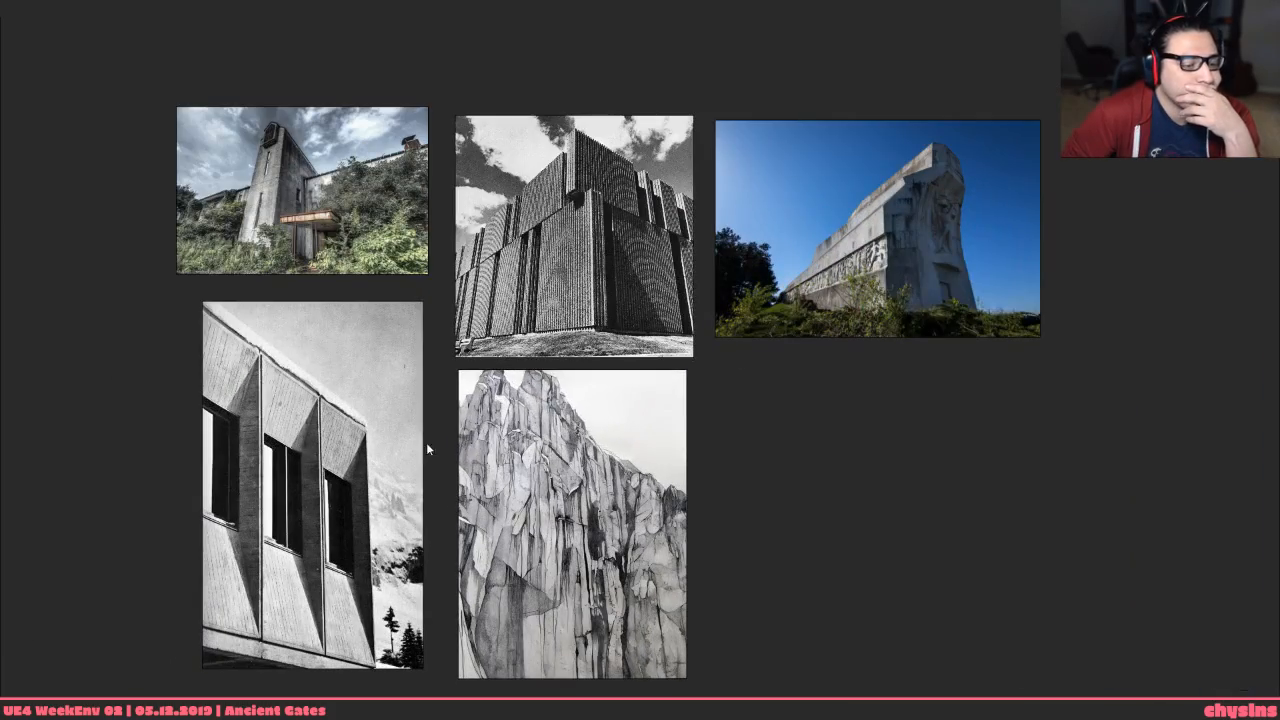
scroll(312, 234, "up", 5)
middle_click_drag(312, 234, 272, 362)
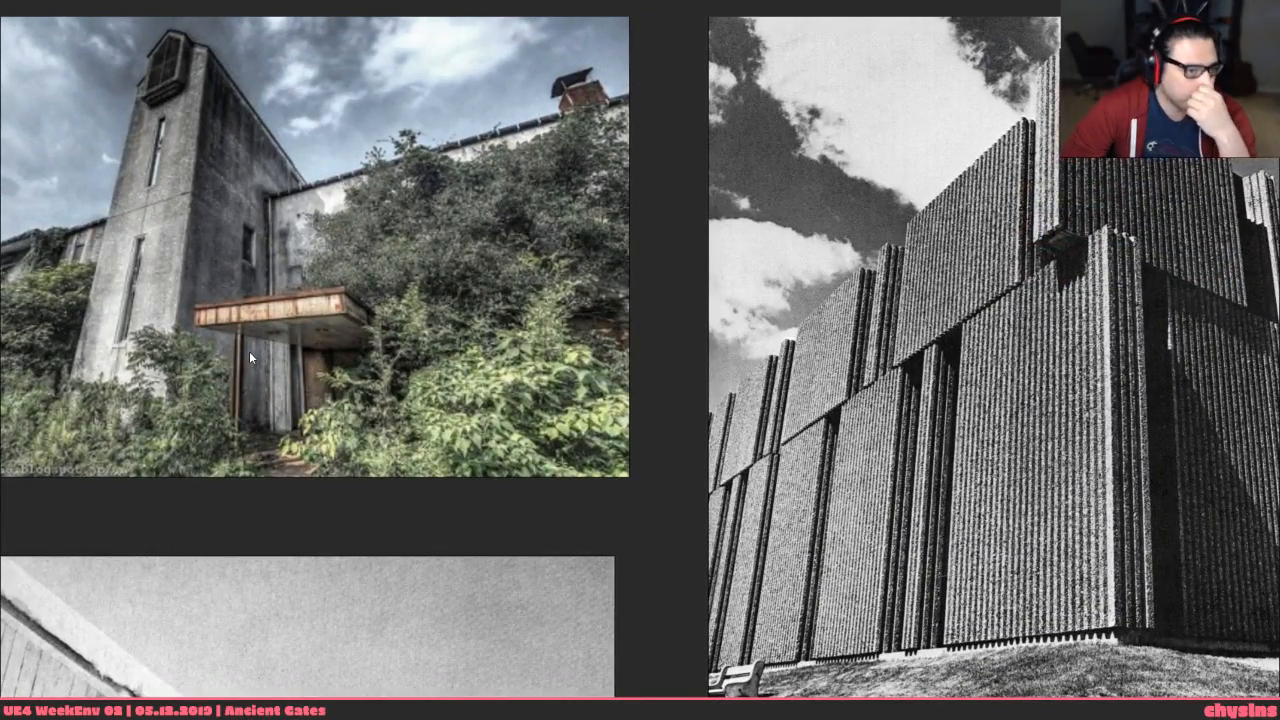
middle_click_drag(1083, 486, 625, 409)
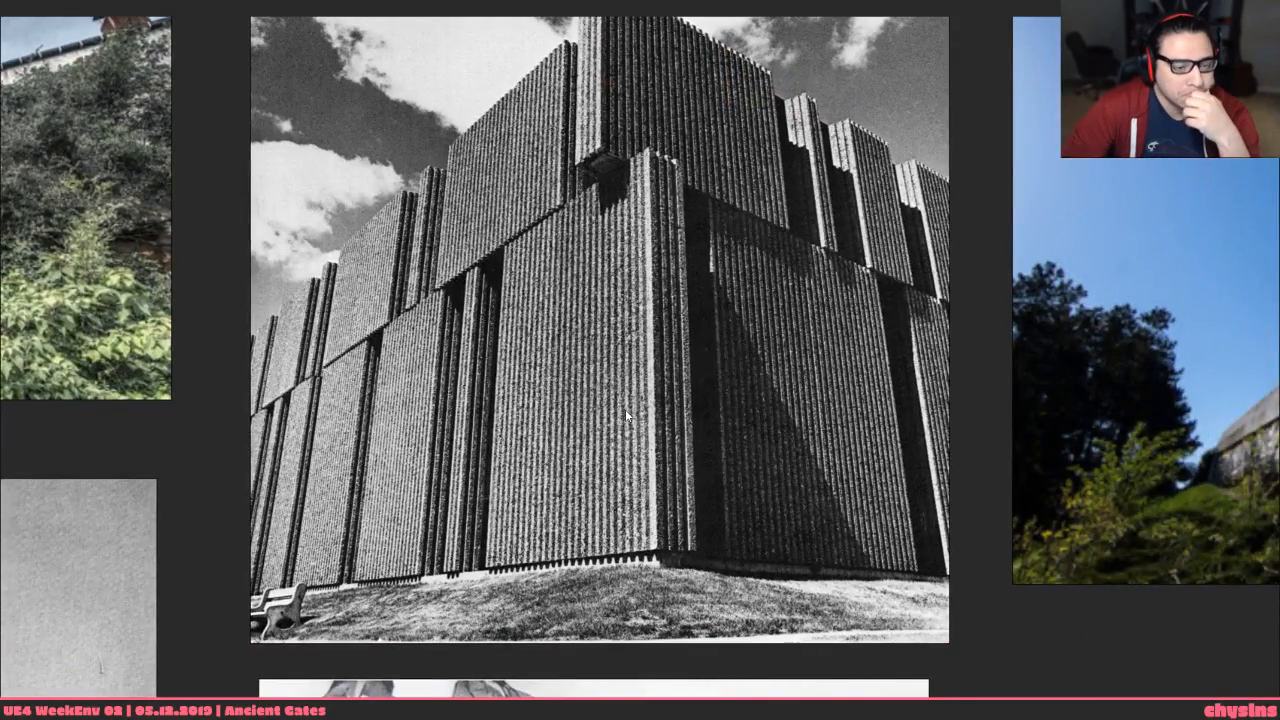
middle_click_drag(761, 482, 280, 420)
Look over the monument and landscape photo groups and check the plateau walls in the Unreal level against them
scroll(647, 471, "down", 5)
scroll(647, 478, "down", 3)
middle_click_drag(903, 617, 666, 437)
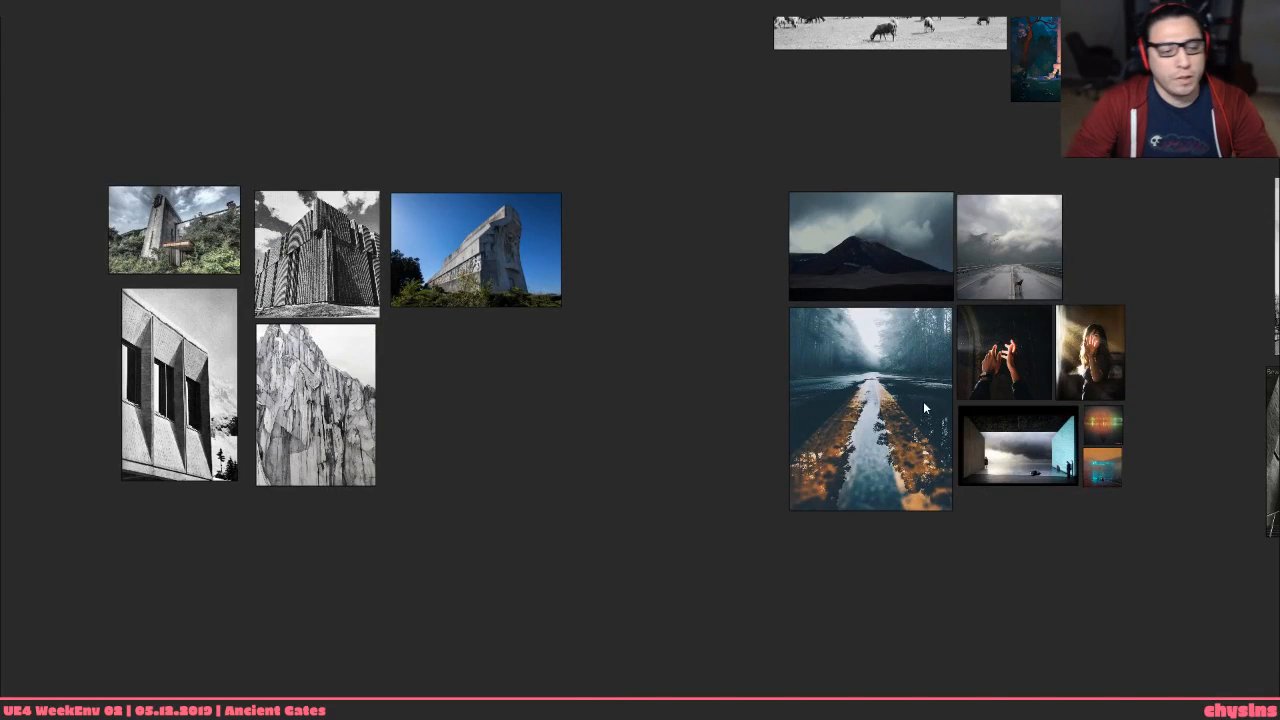
key("alt+Tab")
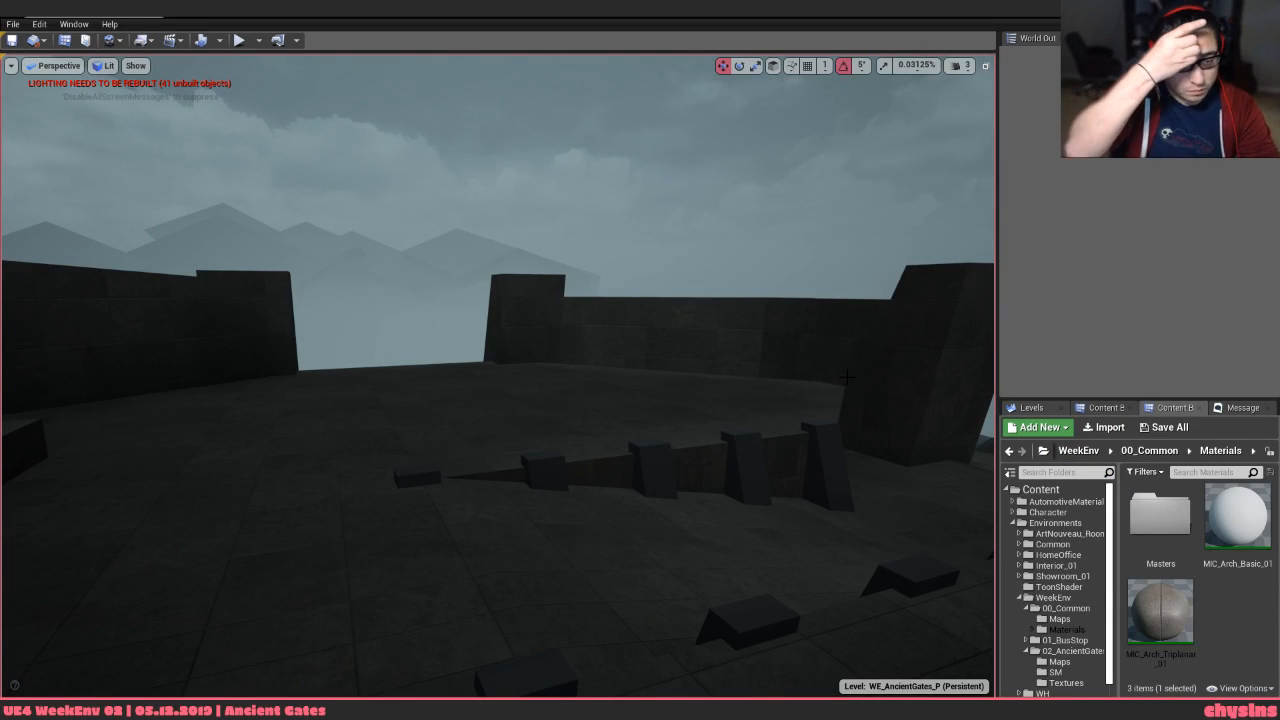
key("alt+Tab")
Switch to 3ds Max and raise the top vertices of SM_AG_PlateauWalls_01 to Z 1450
key("alt+Tab")
key("alt+Tab")
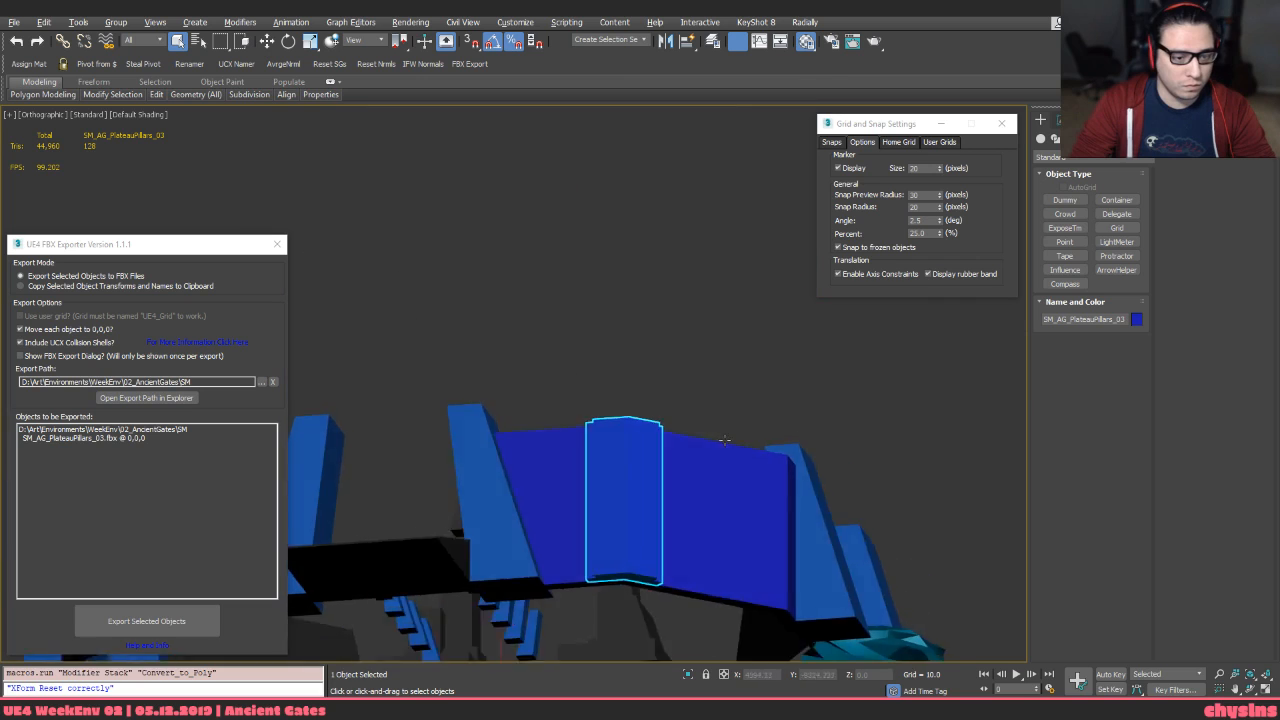
middle_click_drag(724, 440, 710, 462, "alt")
left_click(692, 474)
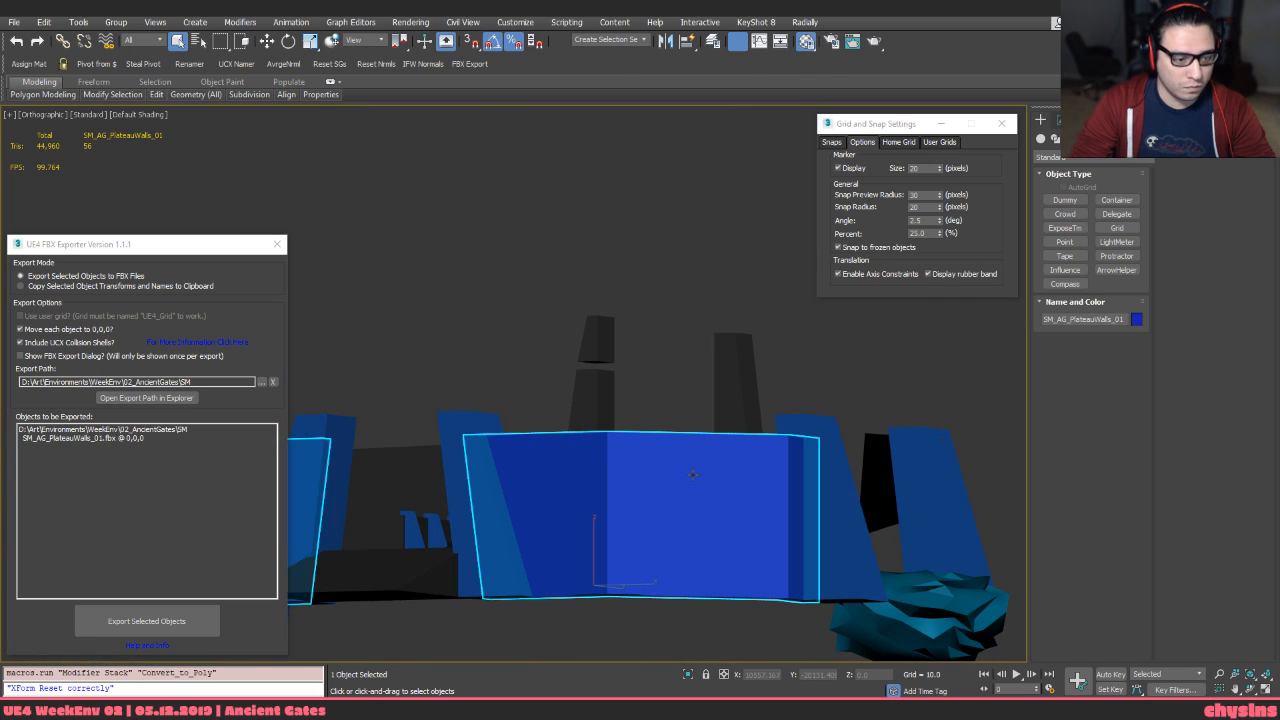
key("F3")
key("1")
left_click_drag(373, 388, 855, 485)
middle_click_drag(804, 469, 872, 477)
scroll(860, 480, "down", 3)
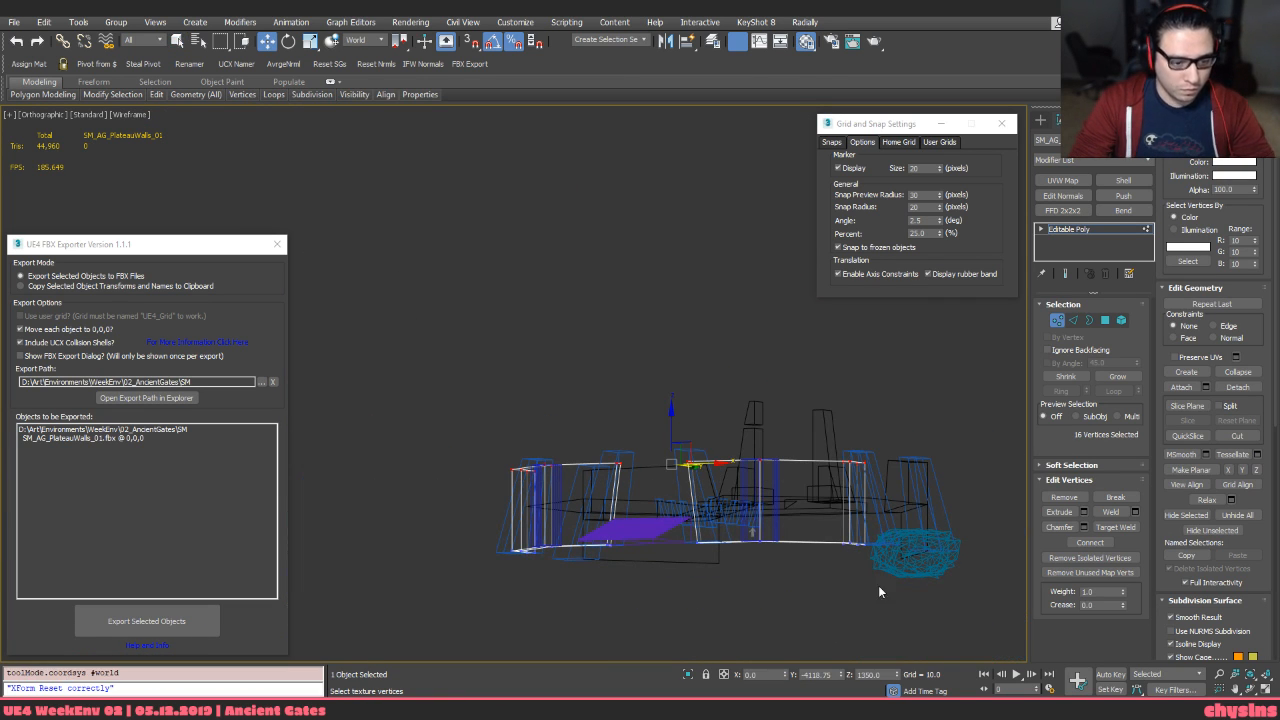
type("1400")
key("Return")
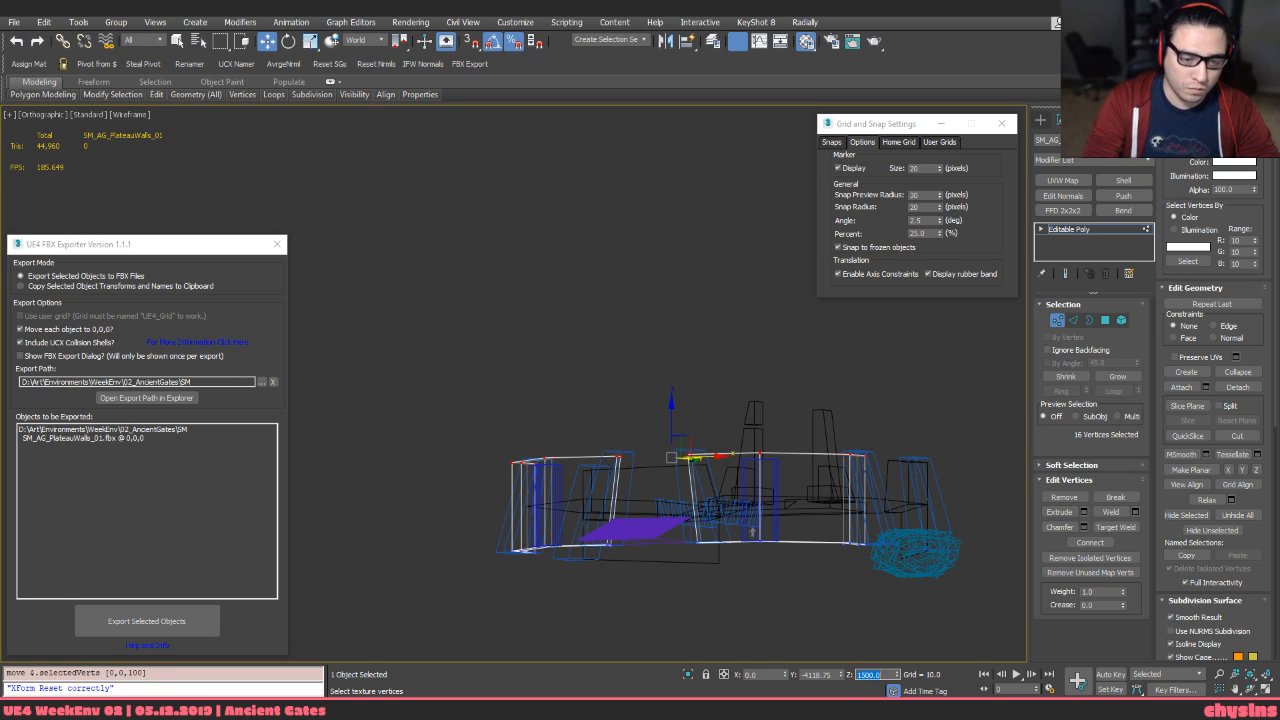
key("F3")
scroll(750, 425, "up", 6)
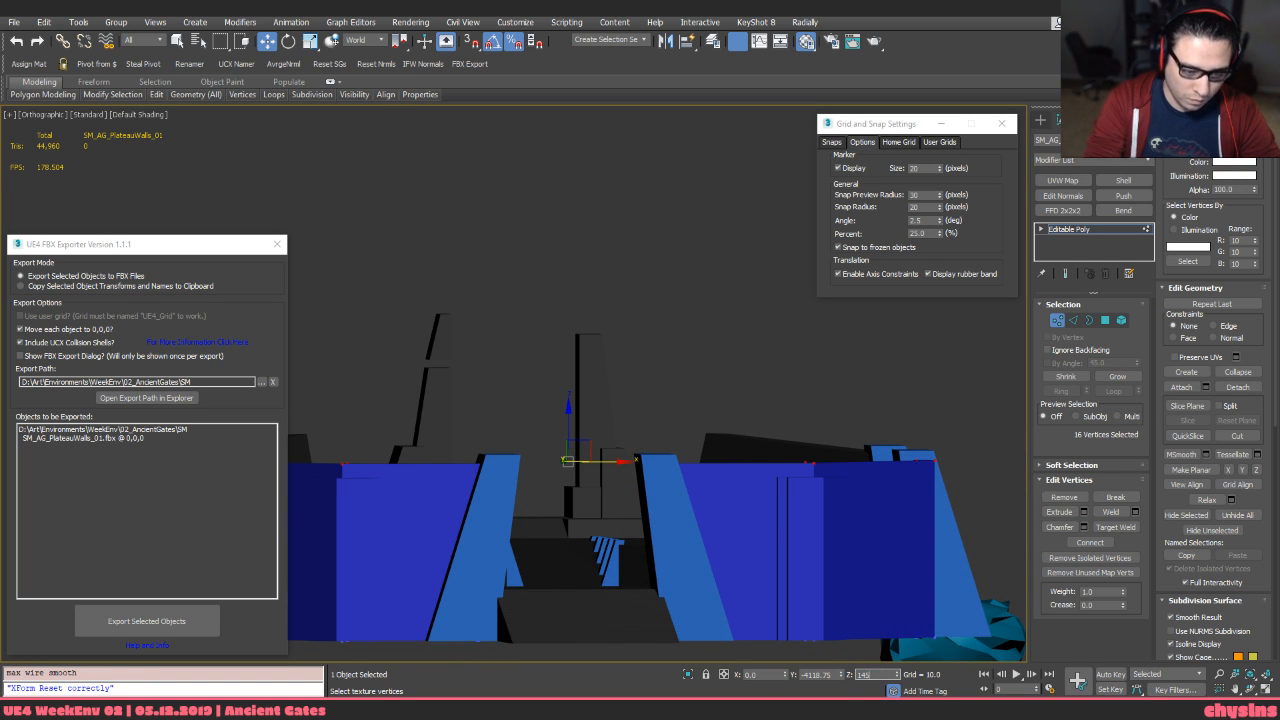
Raise the top vertices of SM_AG_PlateauPillars_03 to Z 1450
left_click(776, 449)
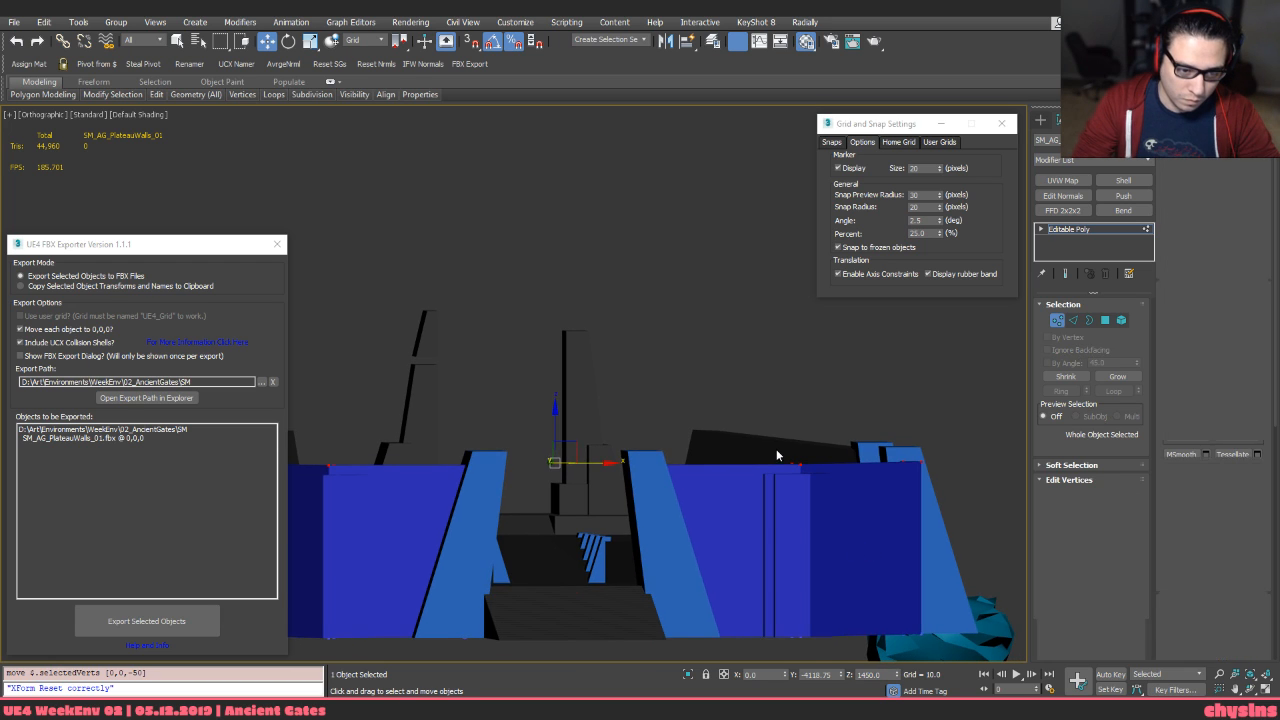
key("F3")
scroll(805, 491, "down", 3)
key("1")
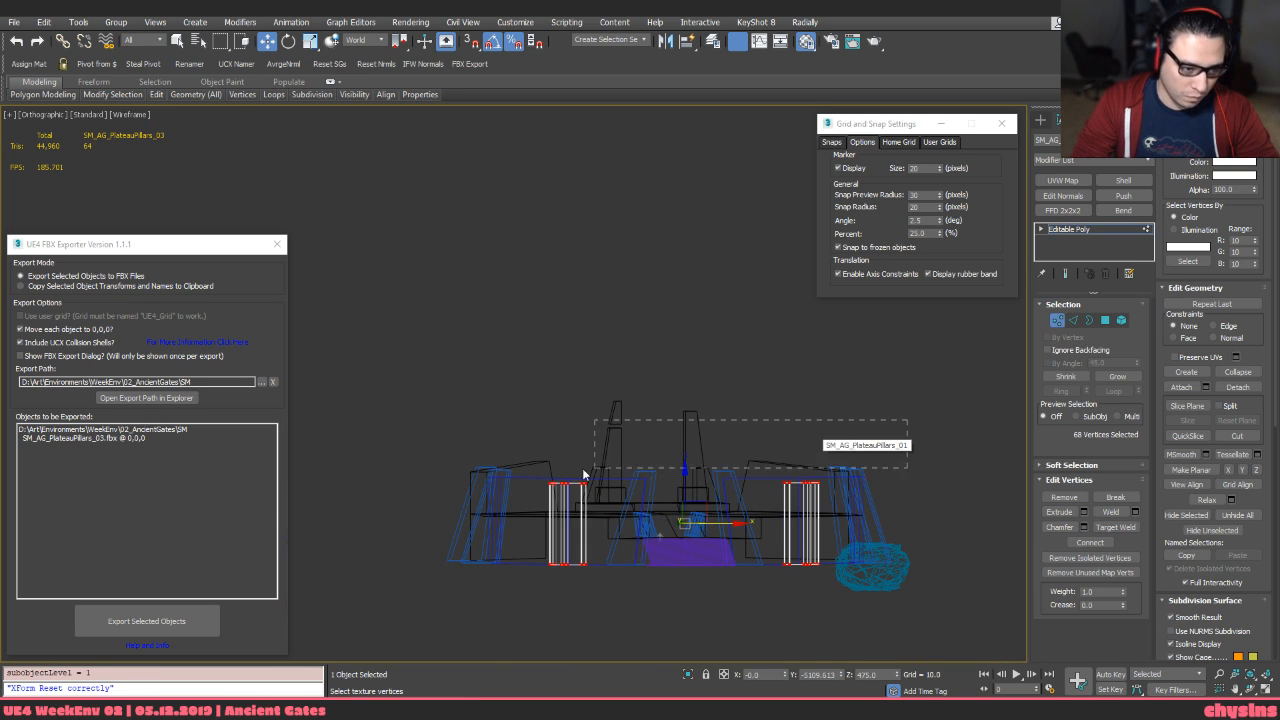
key("F3")
type("1420")
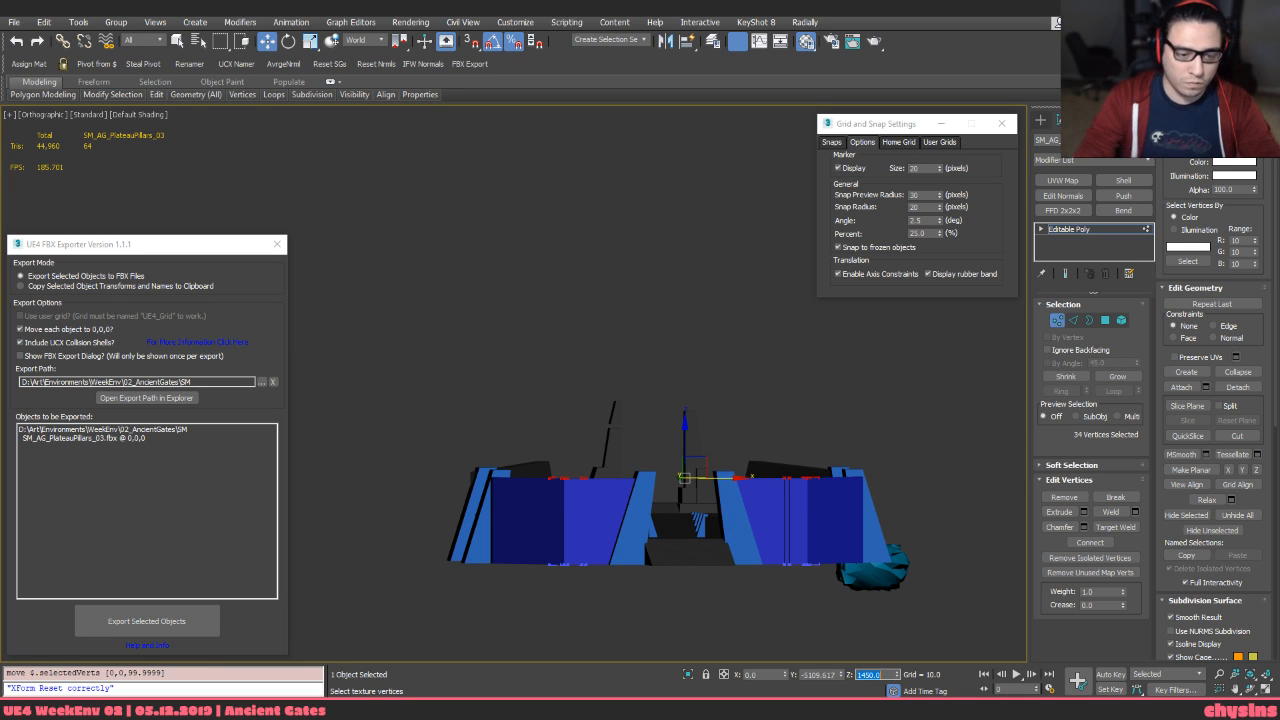
middle_click_drag(658, 537, 808, 526, "alt")
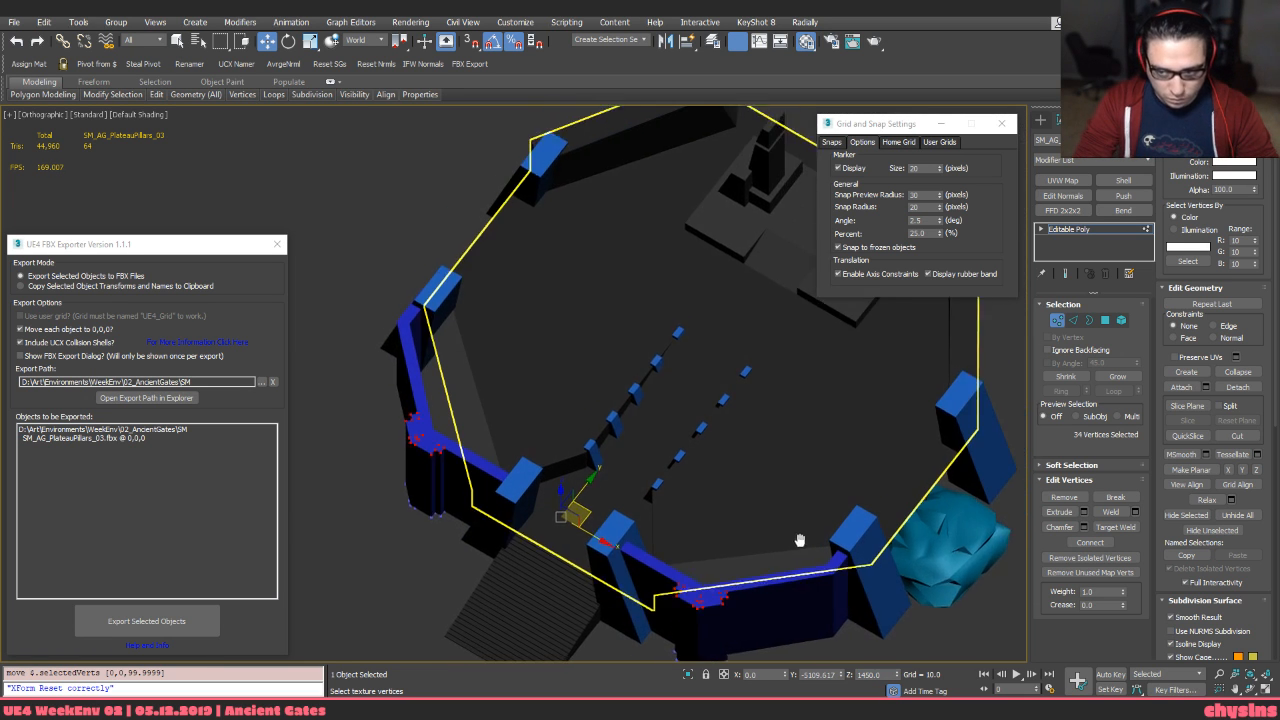
scroll(816, 551, "up", 2)
key("1")
Examine the front walls and their corner pillars from outside and above, comparing their height with the neighbouring slanted pillars
key("F3")
key("F3")
scroll(817, 549, "up", 2)
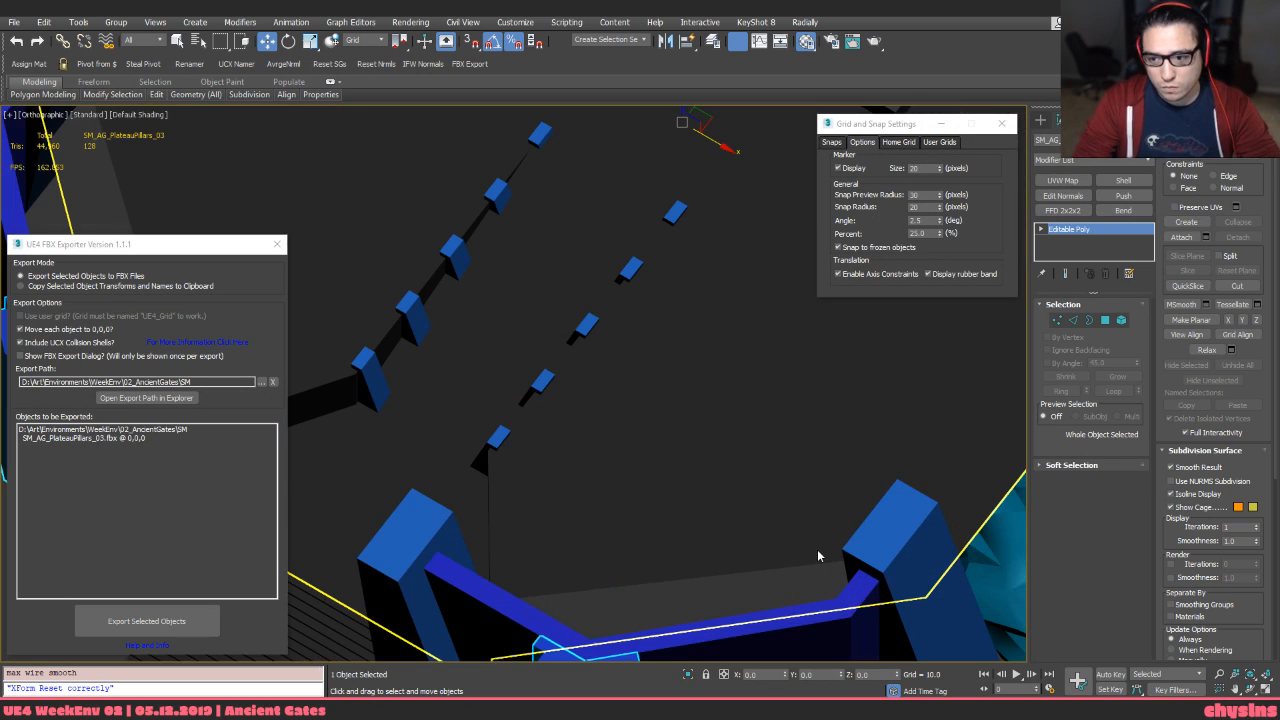
scroll(818, 552, "down", 2)
middle_click_drag(818, 552, 823, 425, "alt")
scroll(813, 471, "up", 2)
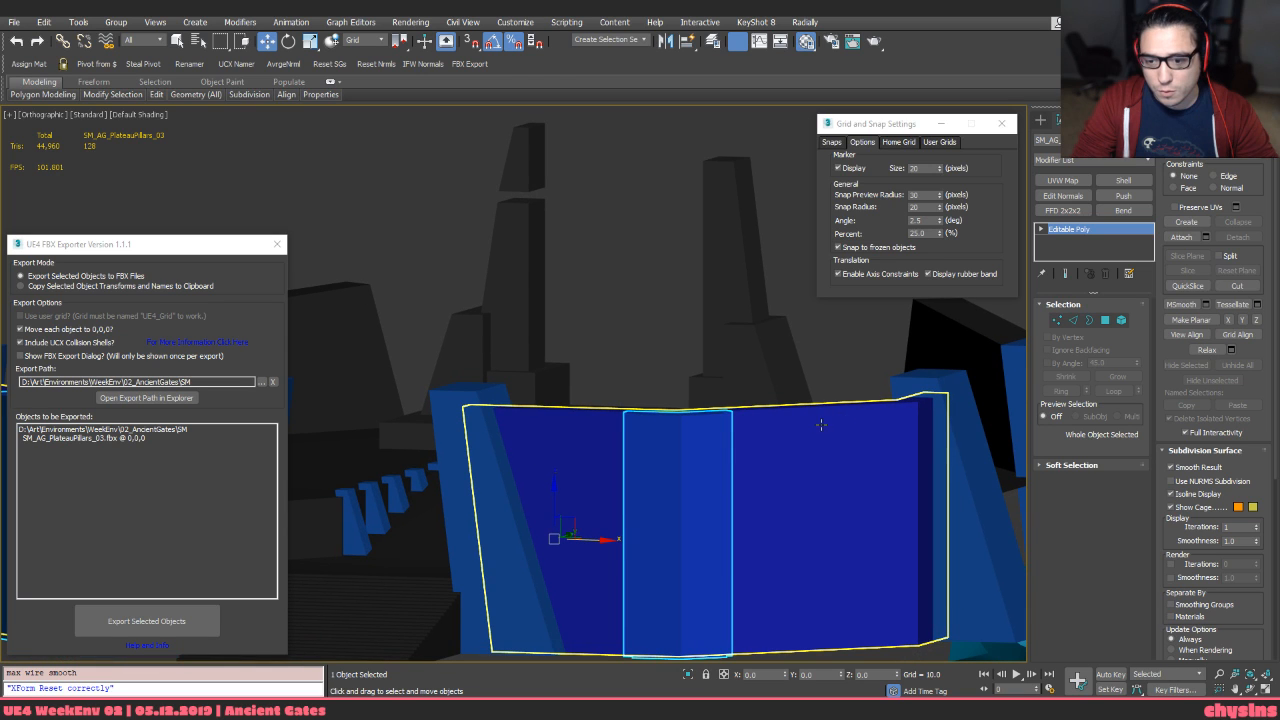
scroll(820, 425, "down", 2)
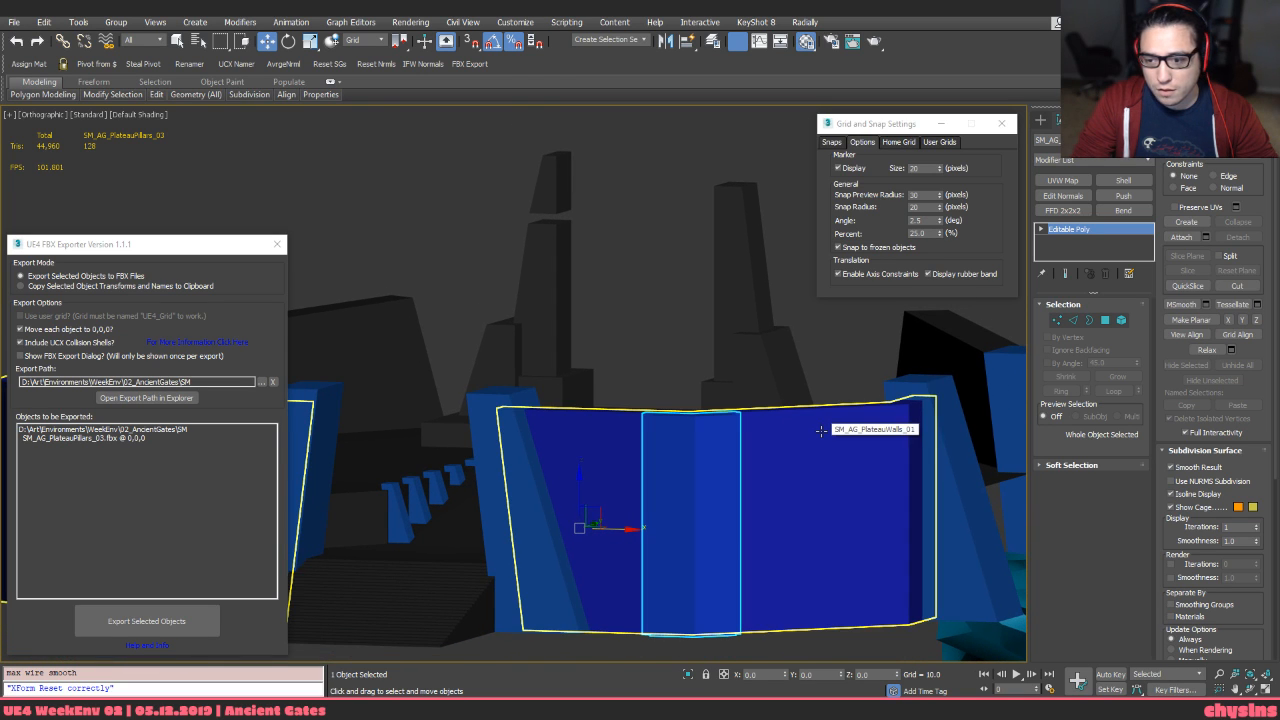
middle_click_drag(720, 506, 766, 594, "alt")
middle_click_drag(753, 534, 855, 535, "alt")
middle_click_drag(514, 463, 815, 487)
Isolate SM_AG_Plateau_01 and auto smooth its plateau base element with a threshold of 45
left_click(578, 501)
middle_click_drag(578, 501, 627, 511)
key("F3")
key("F3")
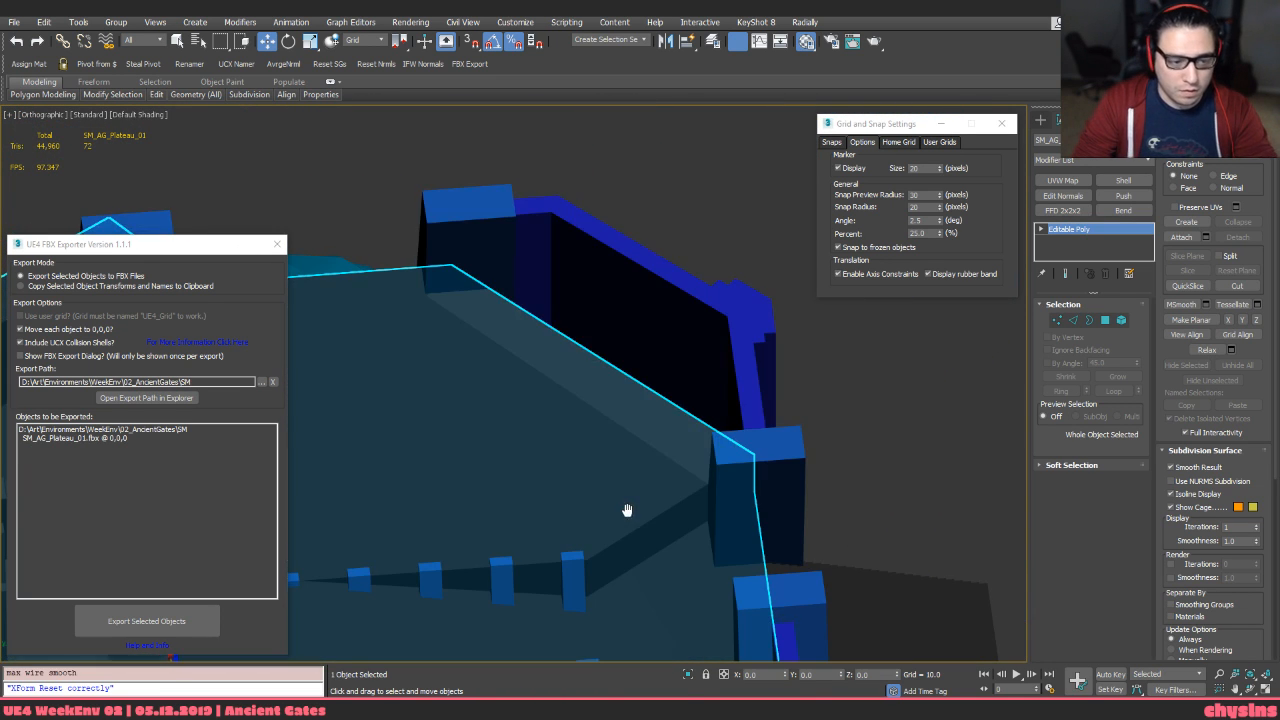
left_click(684, 676)
mouse_move(645, 436)
middle_mouse_down("alt")
mouse_move(691, 534)
mouse_move(603, 509)
mouse_move(720, 523)
mouse_move(730, 500)
mouse_move(728, 511)
mouse_move(663, 513)
mouse_move(730, 509)
mouse_move(520, 364)
middle_mouse_up("alt")
key("F3")
key("5")
scroll(731, 496, "up", 2)
left_click(731, 496)
key("F3")
scroll(663, 513, "down", 4)
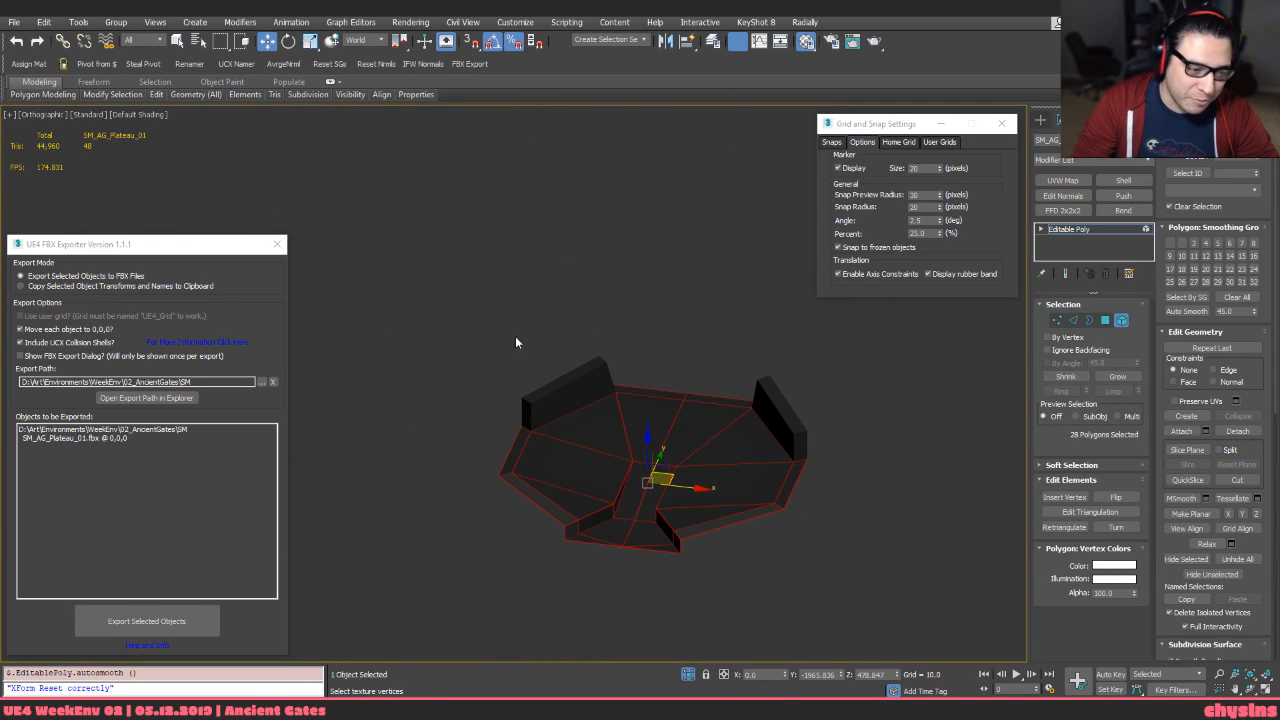
Select all elements of SM_AG_Plateau_01, check their surfaces in wireframe and shaded display, and export the mesh to FBX
left_click_drag(787, 643, 845, 632)
key("F3")
mouse_move(856, 562)
middle_mouse_down("alt")
mouse_move(854, 549)
mouse_move(642, 492)
mouse_move(671, 520)
mouse_move(748, 539)
middle_mouse_up("alt")
key("F3")
key("F3")
key("F3")
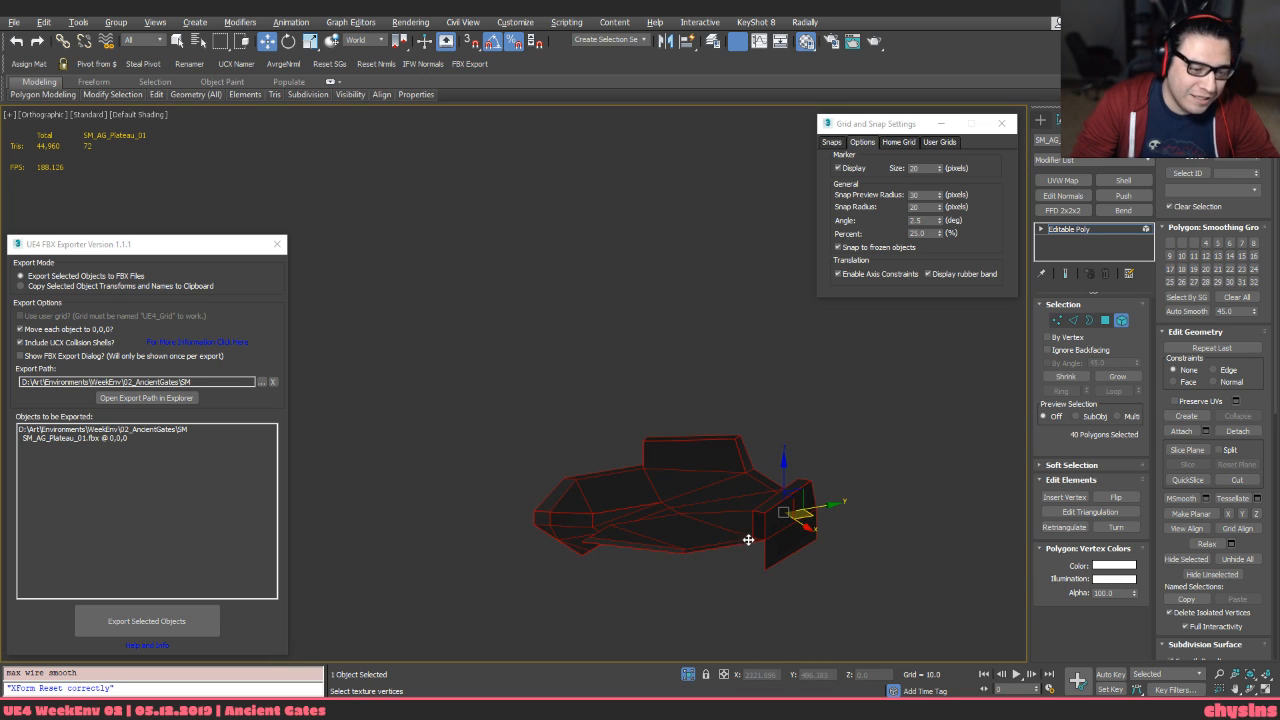
middle_click_drag(539, 510, 497, 486)
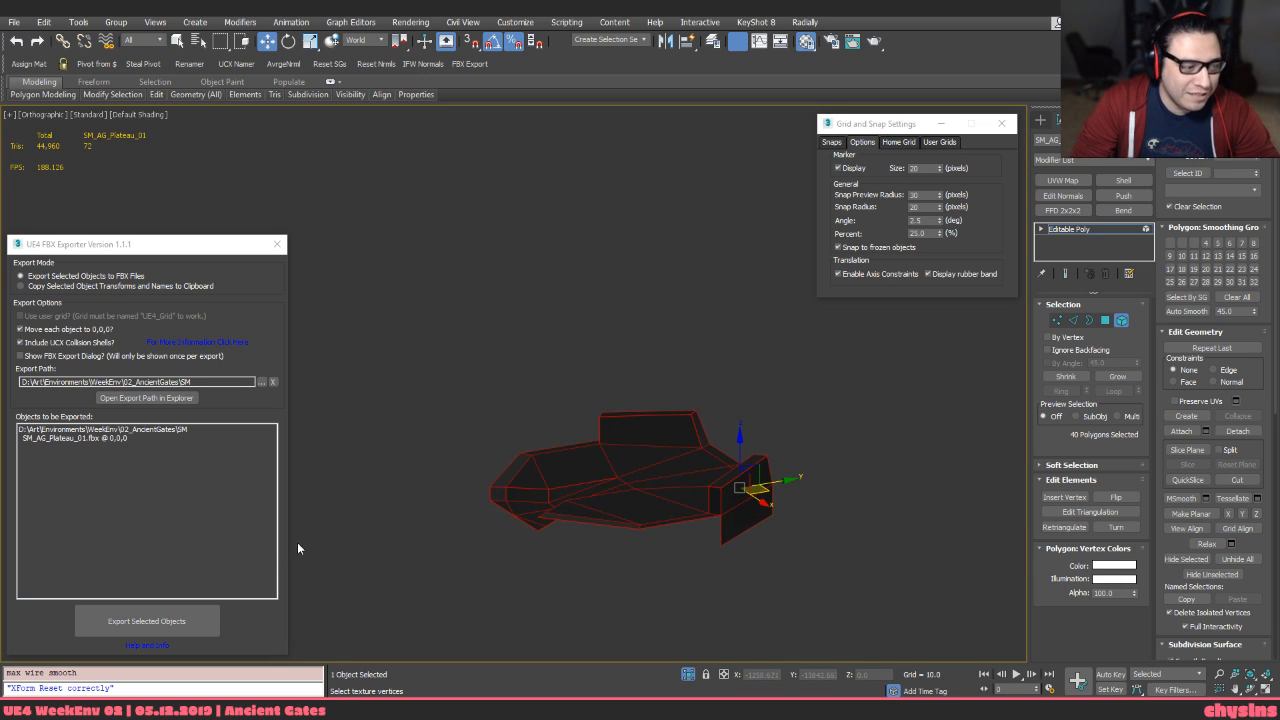
left_click(199, 620)
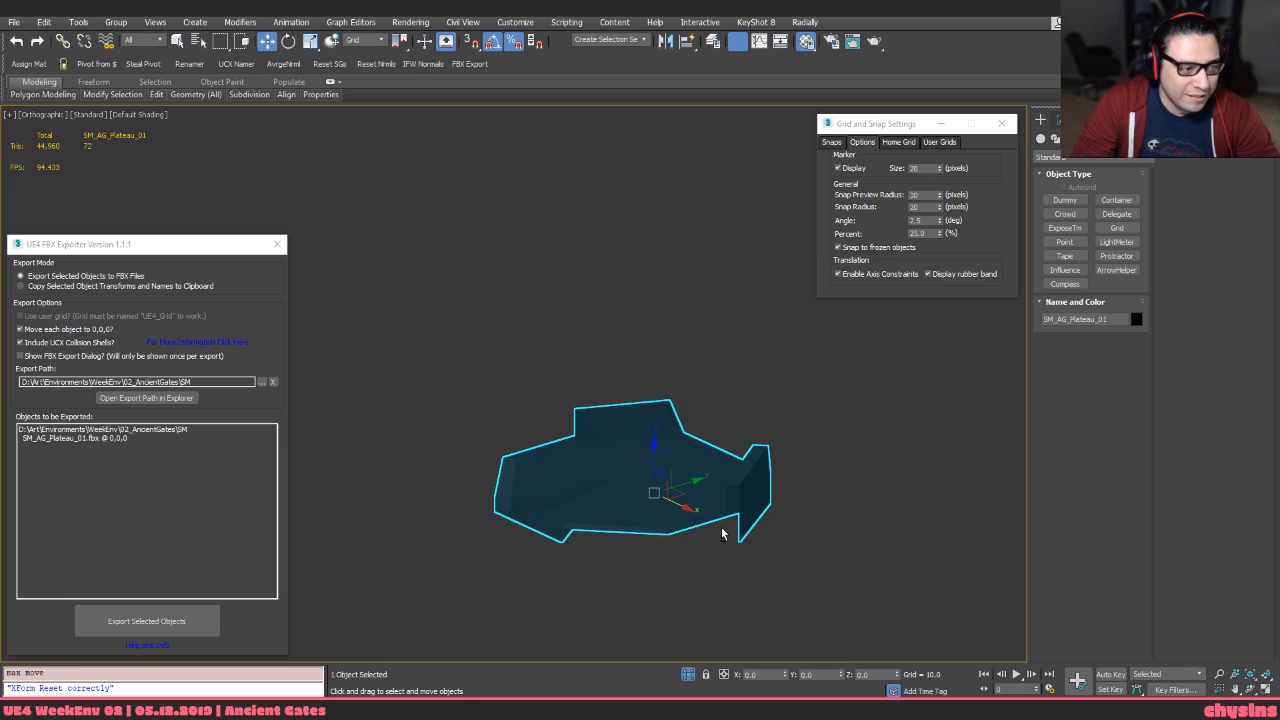
Clear the polygon selection on SM_AG_Plateau_01, return to object level and export the mesh again
middle_click_drag(804, 519, 804, 570, "alt")
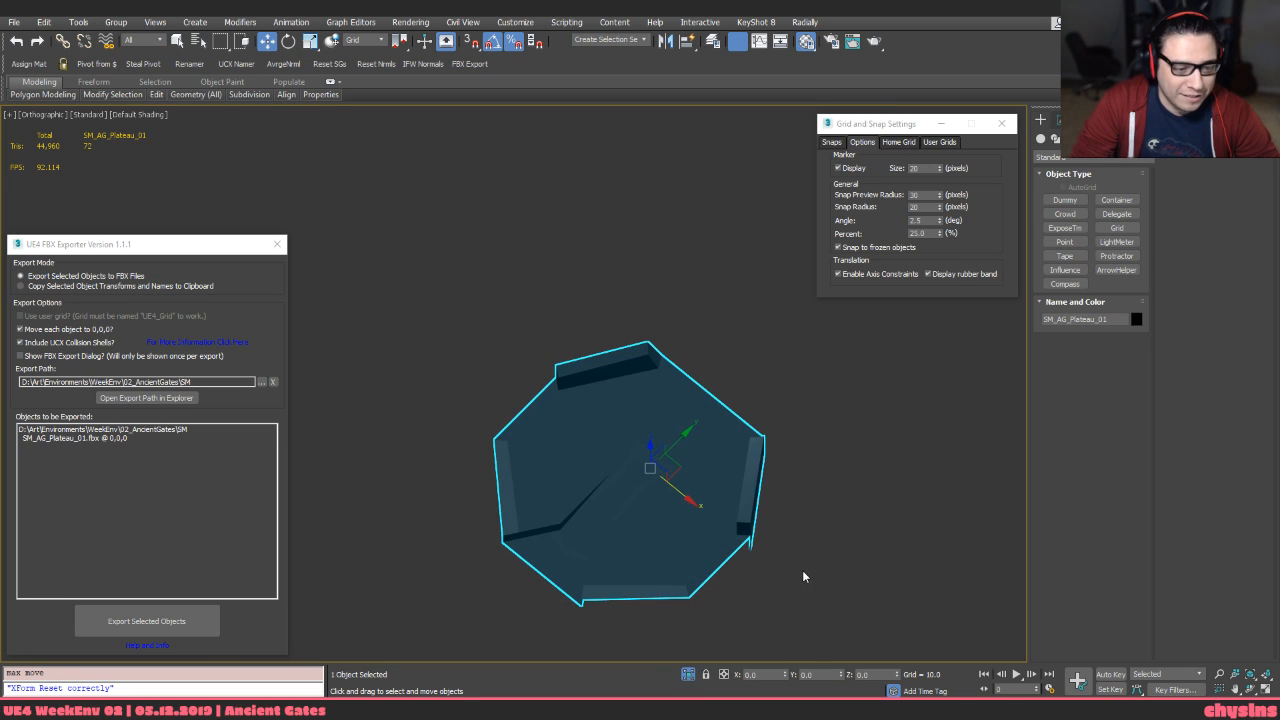
key("4")
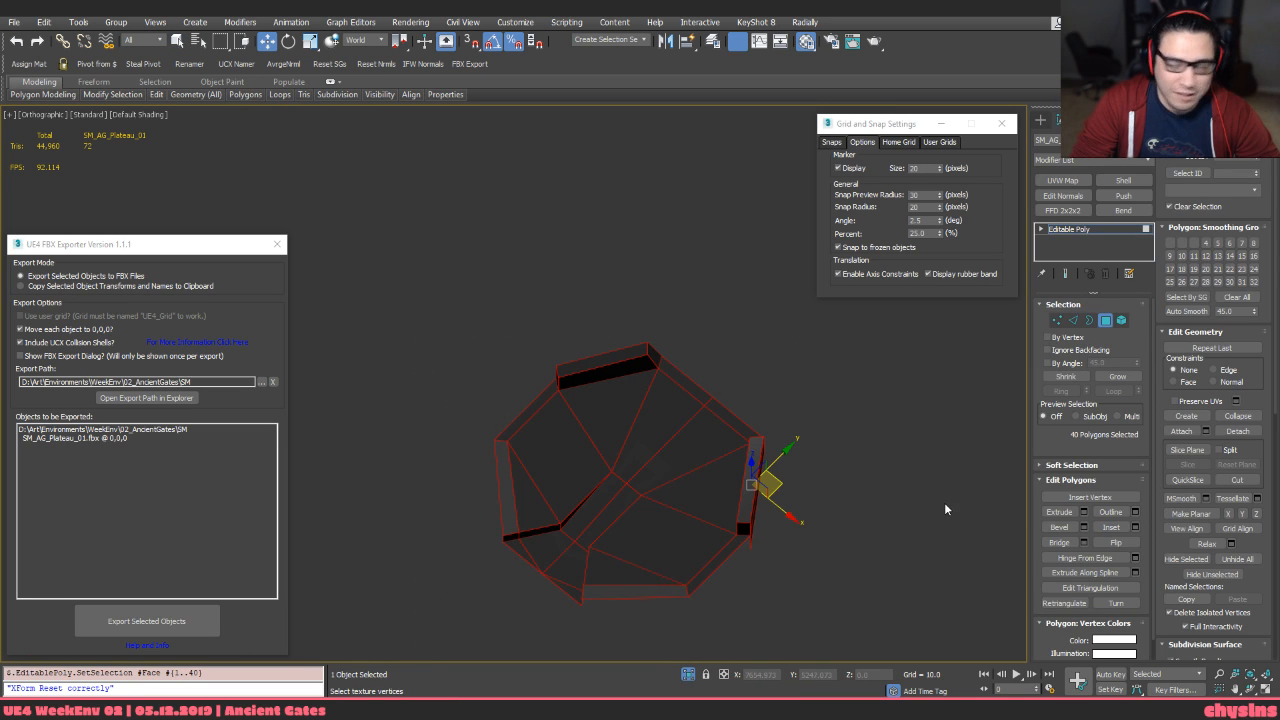
middle_click_drag(945, 508, 929, 494)
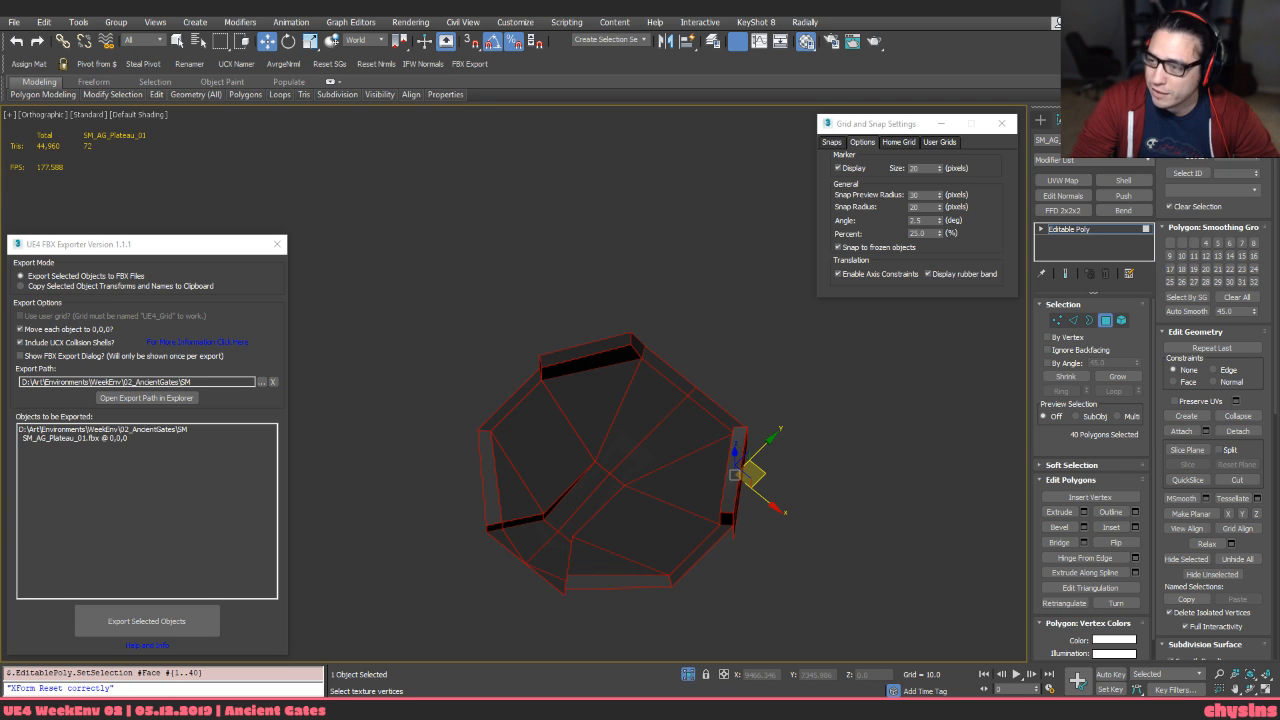
middle_click_drag(692, 481, 703, 454, "alt")
left_click(728, 391)
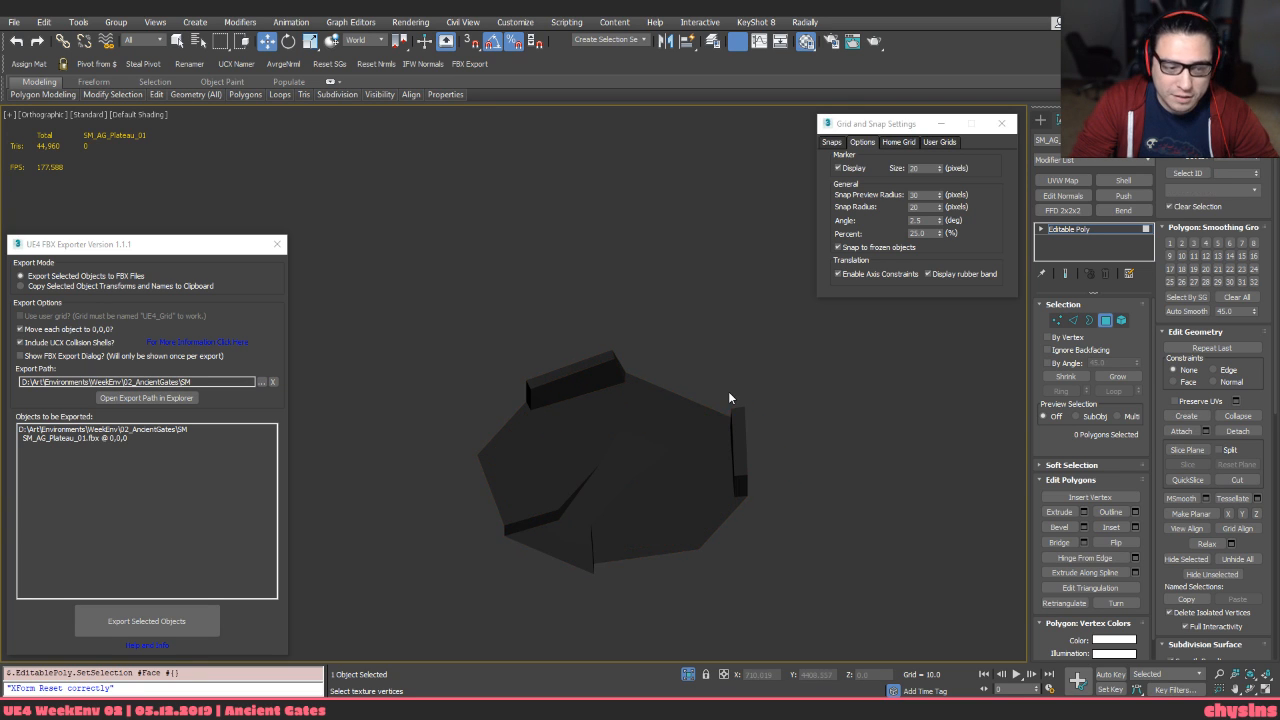
left_click(686, 514)
key("4")
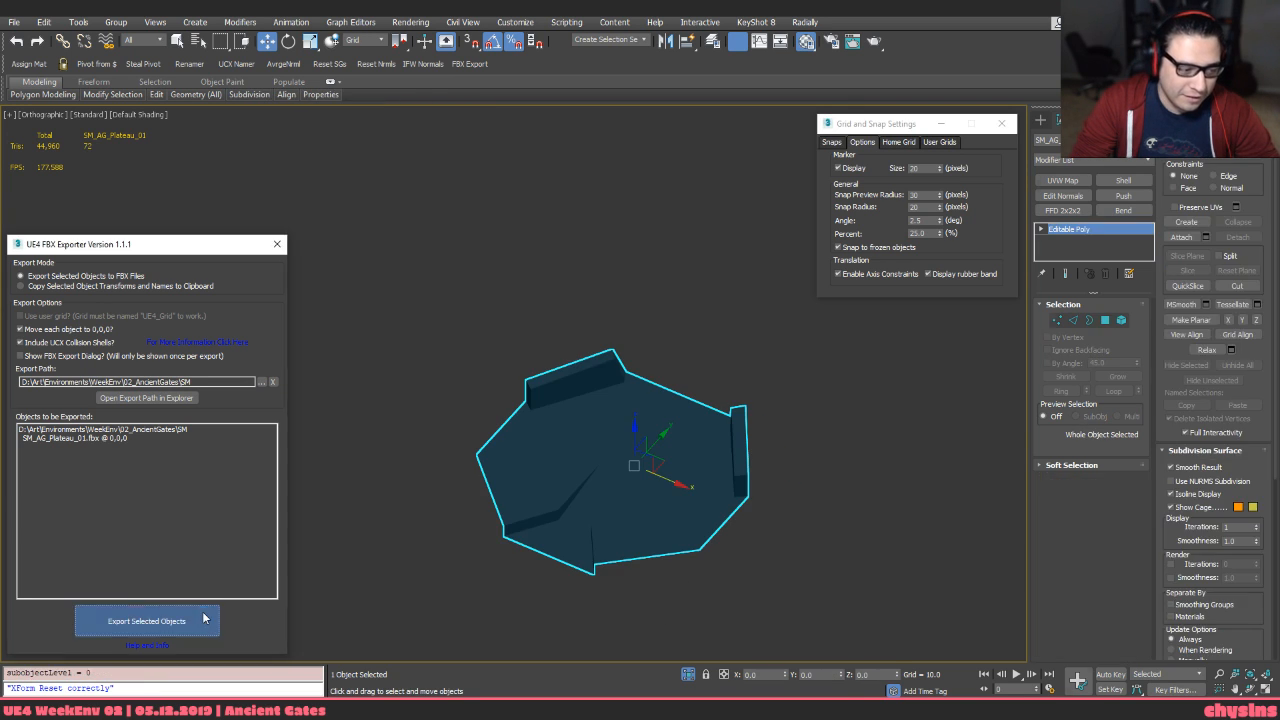
left_click(206, 616)
Switch to Unreal, locate the plateau's SM_AG_Plateau_01 asset in the content browser and reimport it
key("alt+Tab")
left_click(751, 435)
left_click(743, 416)
key("ctrl+b")
right_click(1179, 589)
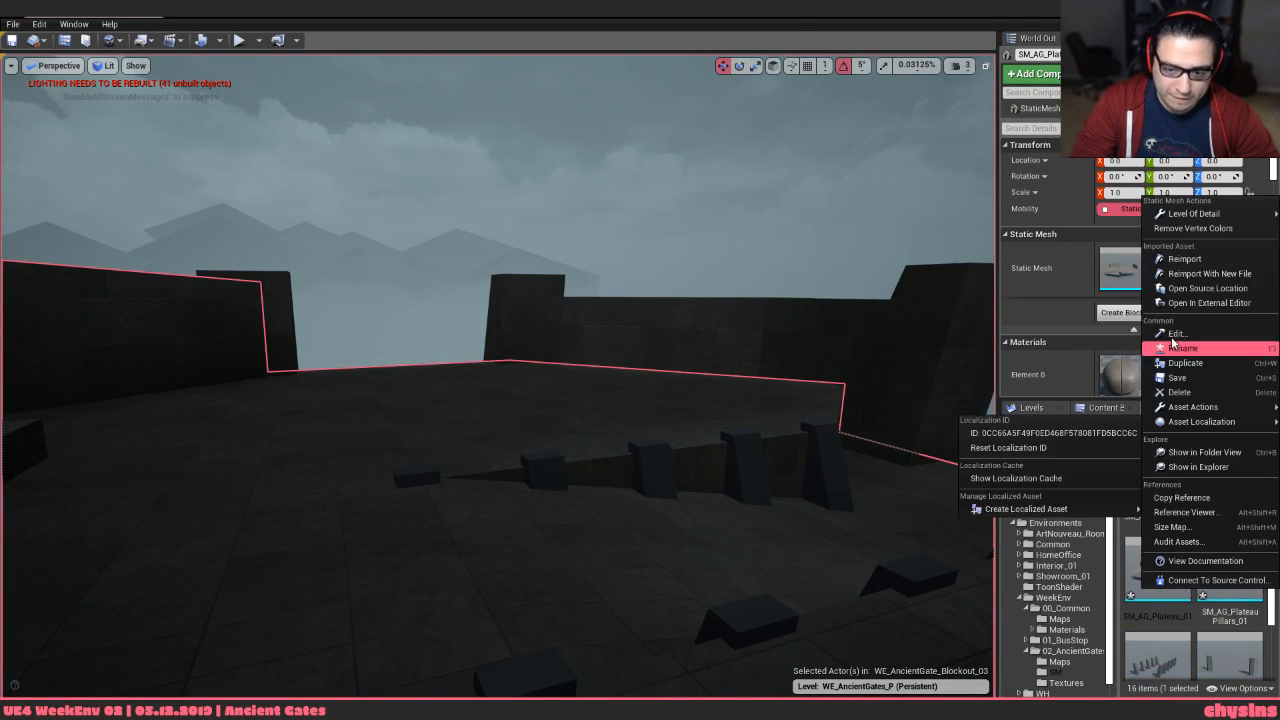
left_click(1168, 268)
Inspect the plateau floor, walls and small pillars from several viewpoints in the level
right_click_drag(600, 380, 380, 350)
key("s")
mouse_move(674, 486)
right_mouse_down()
mouse_move(640, 486)
mouse_move(674, 486)
mouse_move(640, 480)
mouse_move(665, 470)
right_mouse_up()
key("Escape")
key("w")
right_click_drag(500, 380, 700, 365)
right_click_drag(656, 480, 770, 490)
Switch to 3ds Max, end the plateau's isolation and select SM_AG_PlateauWalls_01 together with SM_AG_PlateauPillars_03
key("alt+Tab")
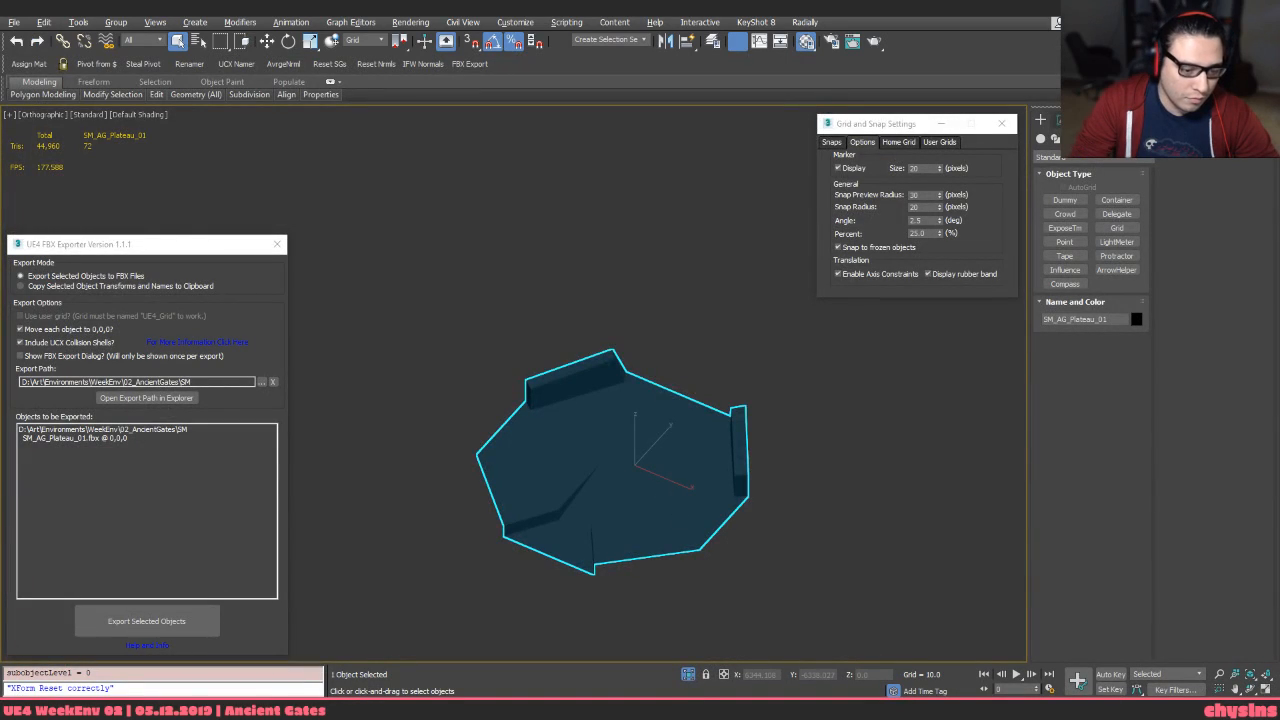
left_click(688, 676)
middle_click_drag(700, 484, 666, 440, "alt")
scroll(668, 442, "down", 3)
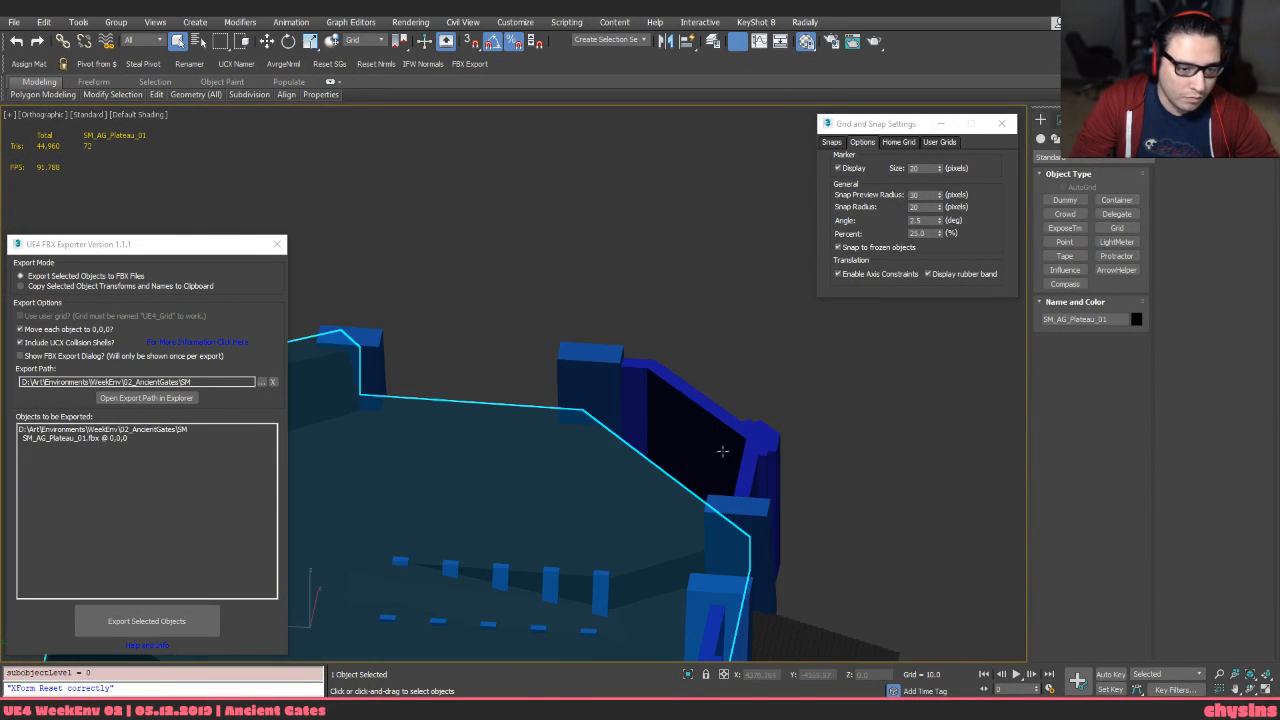
left_click(740, 435)
middle_click_drag(775, 448, 688, 427, "alt")
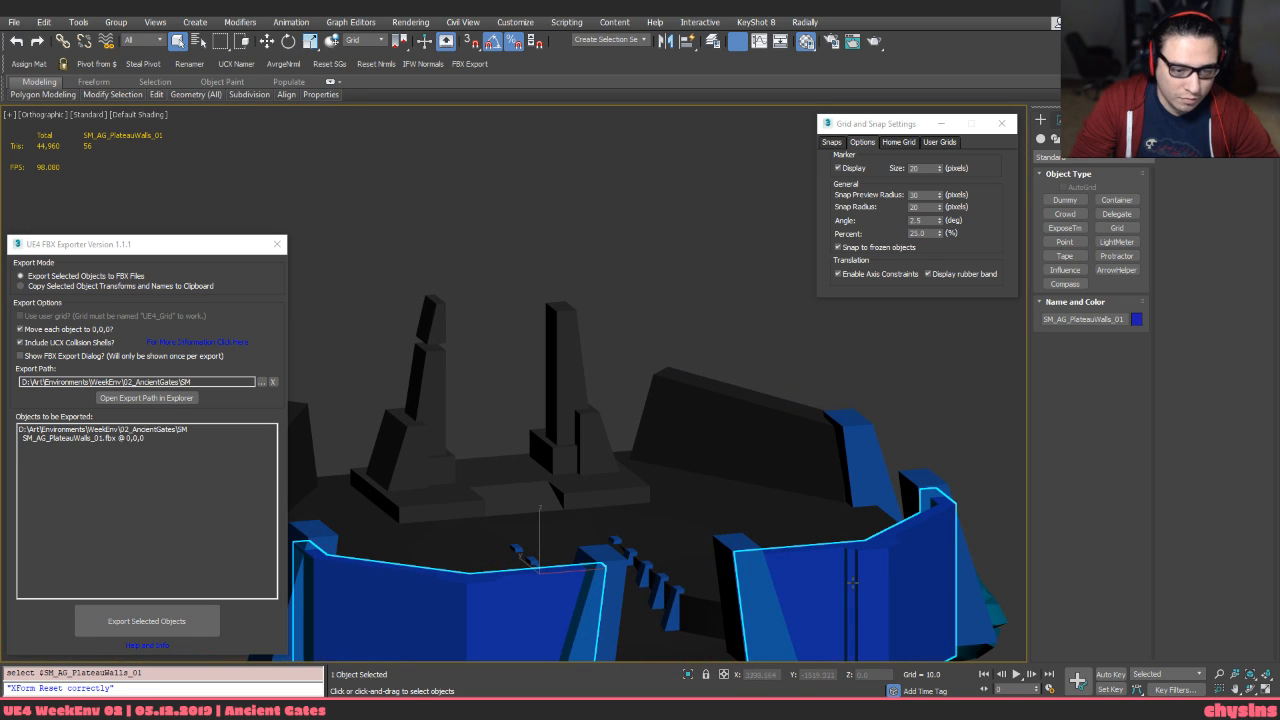
middle_click_drag(863, 577, 825, 403)
left_click(842, 386)
left_click(738, 467)
left_click(772, 470, "ctrl")
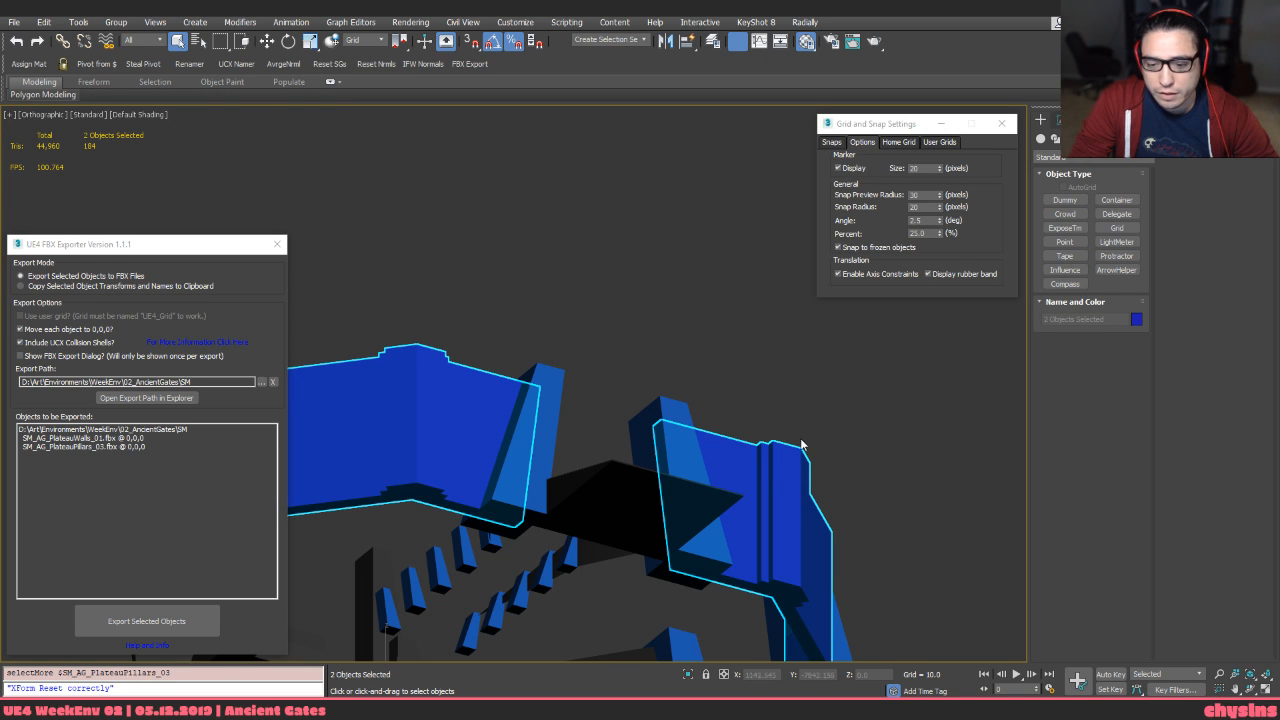
key("alt+Tab")
key("alt+Tab")
key("alt+Tab")
key("alt+Tab")
key("alt+Tab")
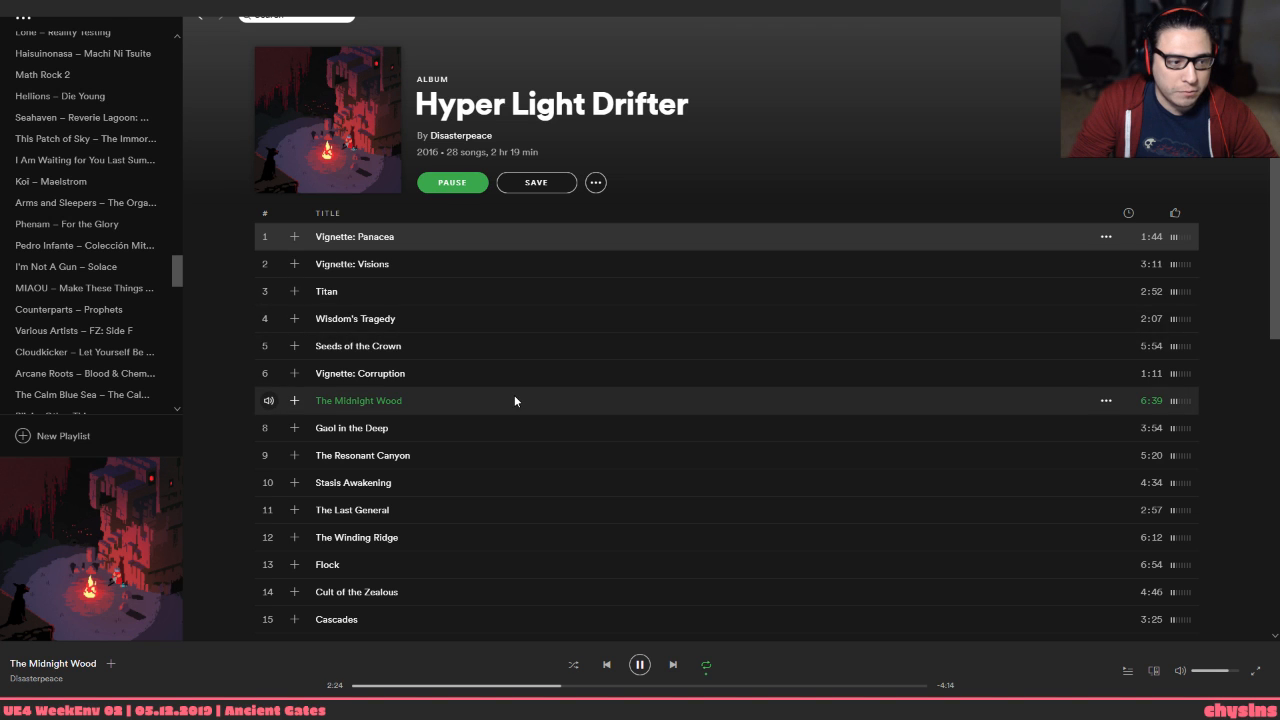
scroll(490, 470, "down", 3)
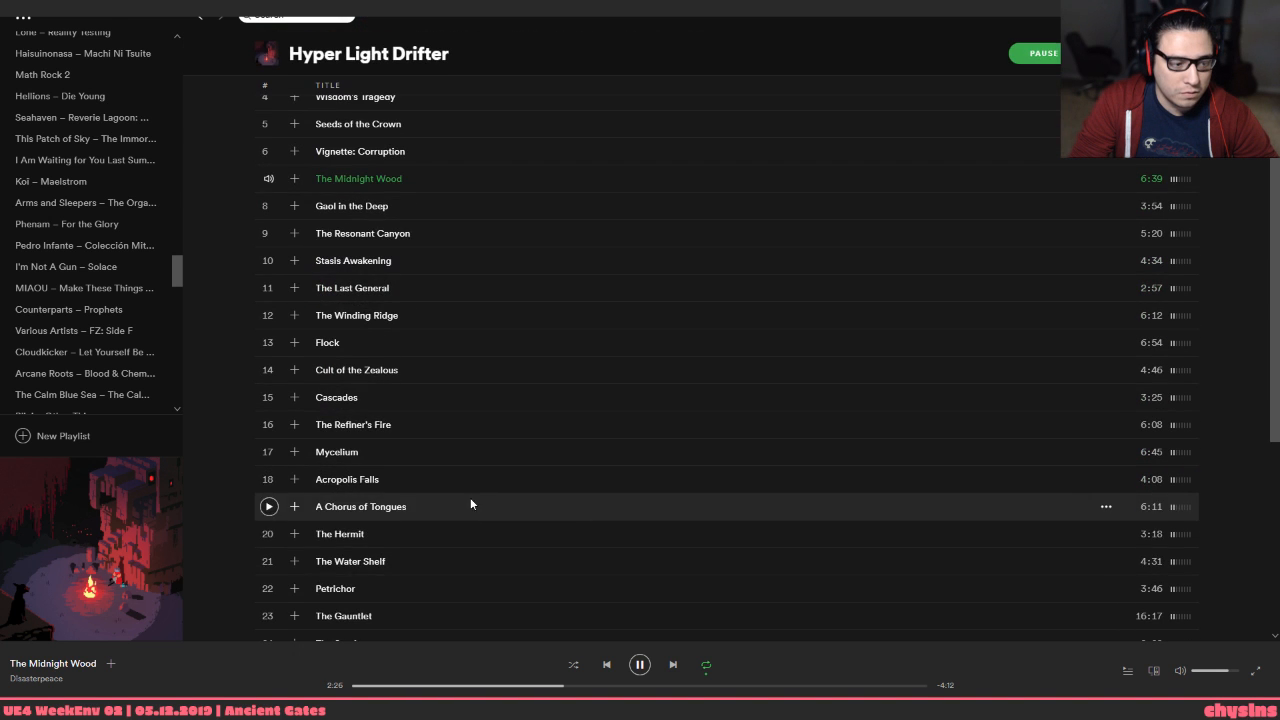
scroll(435, 568, "up", 3)
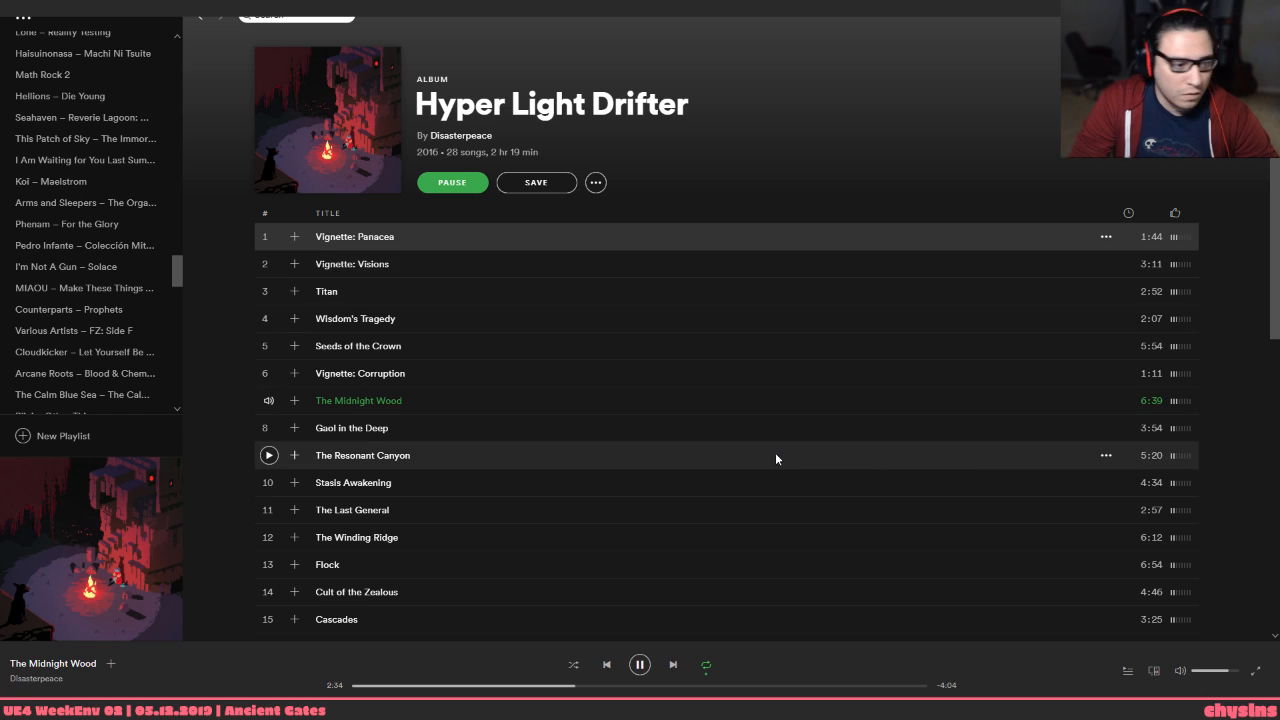
Return to 3ds Max and export SM_AG_PlateauWalls_01 and SM_AG_PlateauPillars_03 to the SM folder
key("alt+Tab")
middle_click_drag(670, 298, 735, 386, "alt")
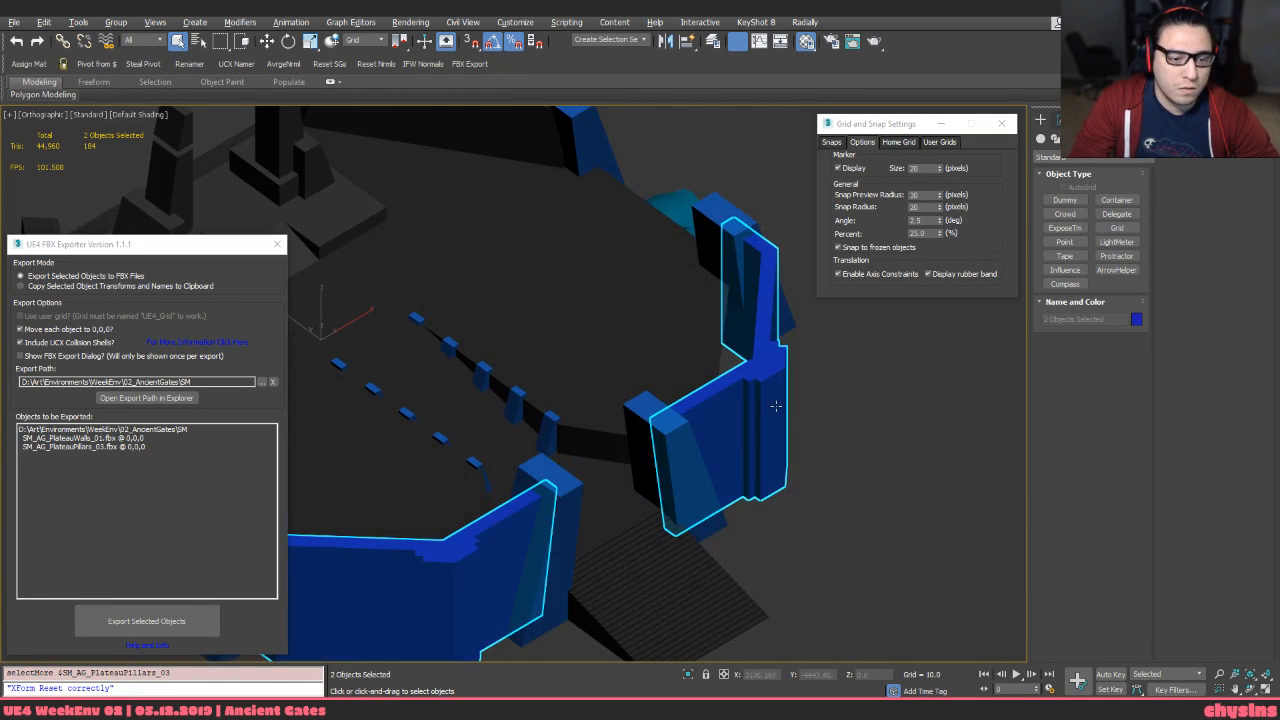
left_click(735, 386)
left_click(762, 380, "ctrl")
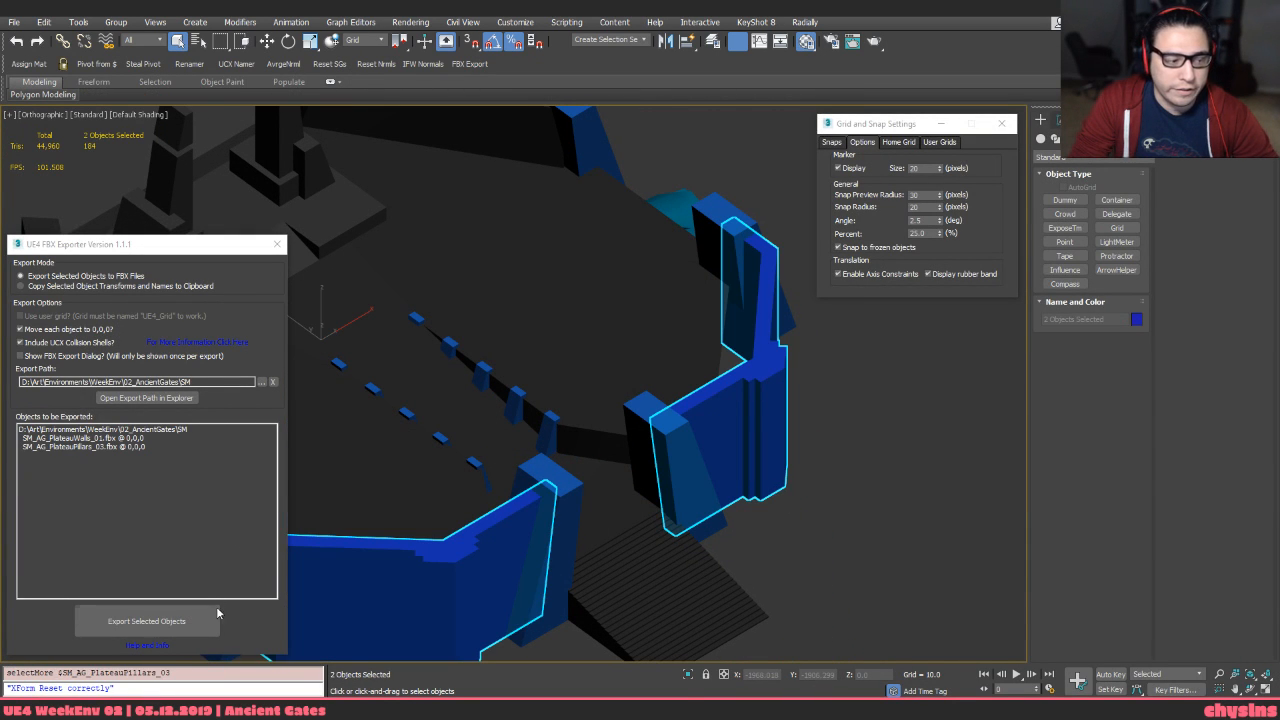
Switch to Unreal, locate the large plateau pillars' SM_AG_PlateauPillars_01 asset in the content browser and reimport it
key("alt+Tab")
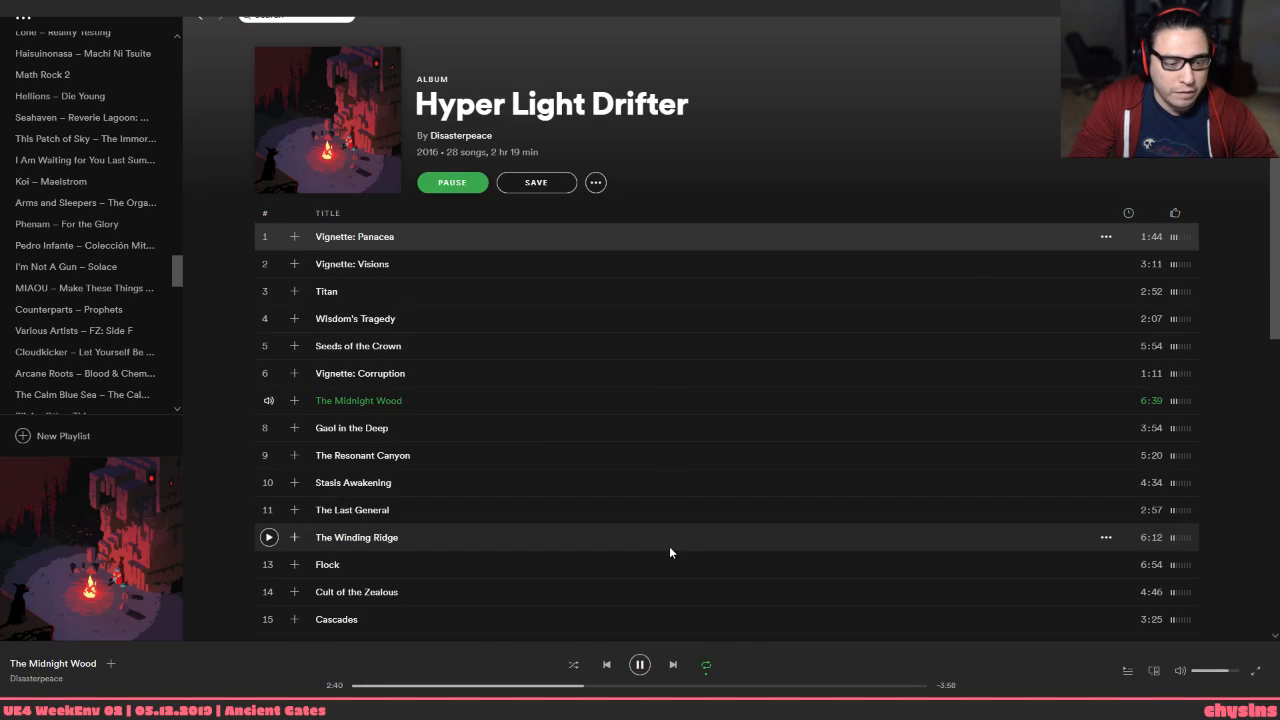
key("alt+Tab")
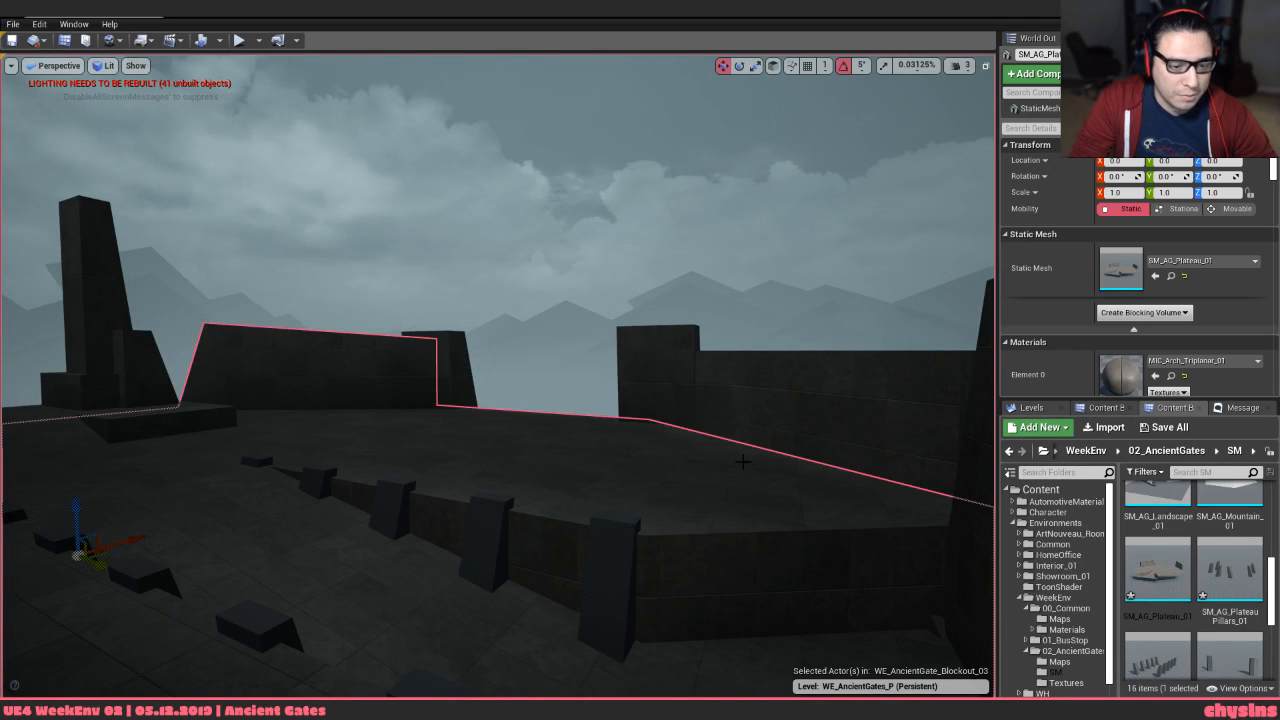
left_click(806, 374)
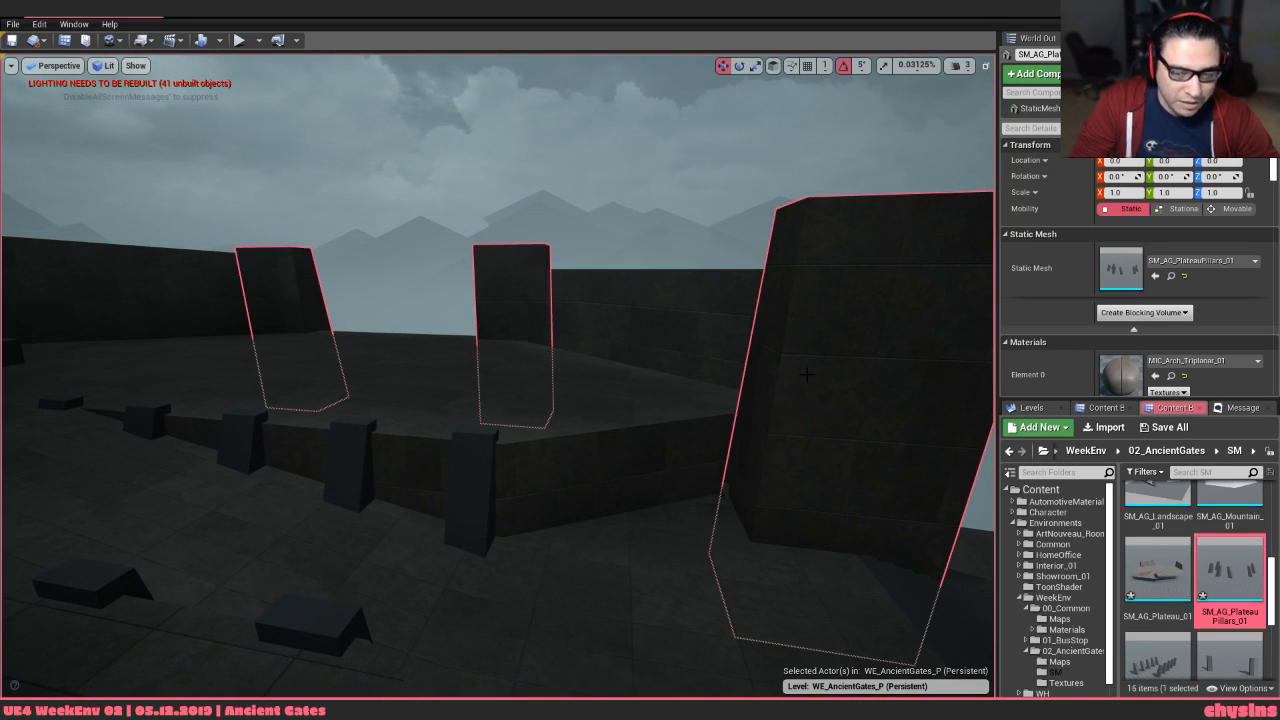
right_click(1200, 576)
left_click(1187, 248)
Reimport the SM_AG_PlateauWalls_01 asset and frame the walls in the level
left_click(534, 396)
left_click(636, 308)
scroll(1190, 570, "down", 2)
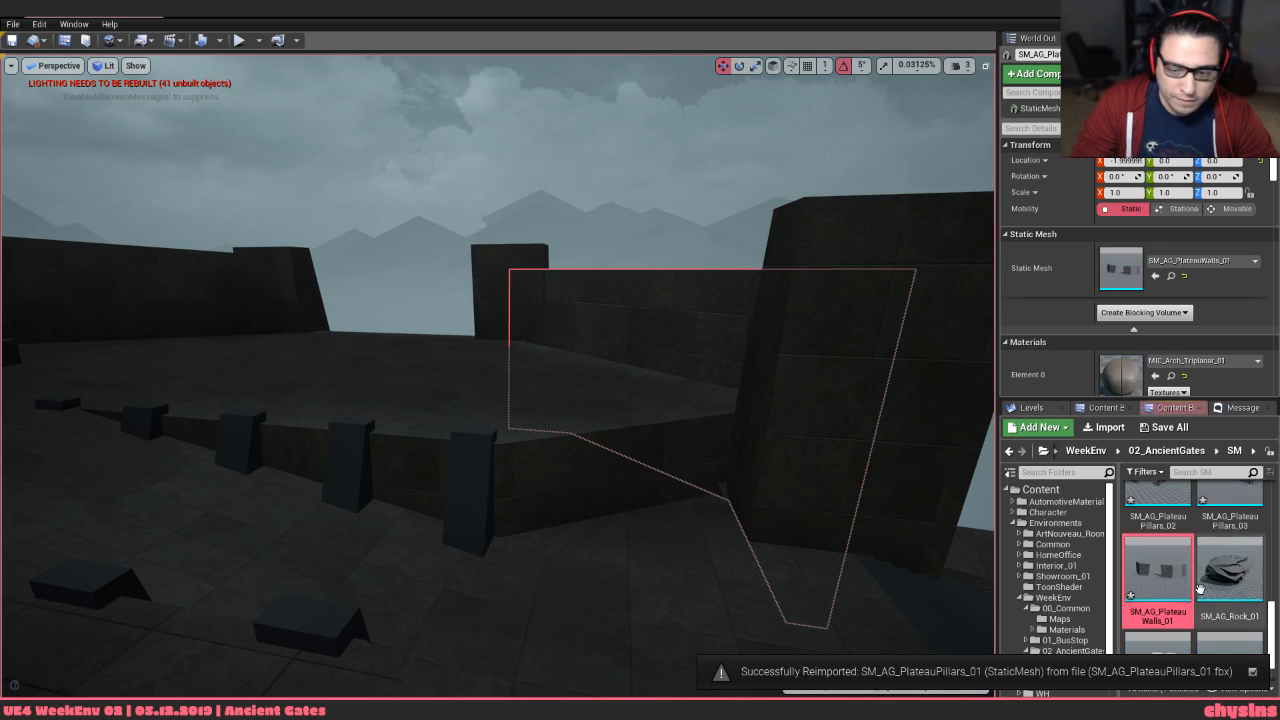
right_click(1157, 565)
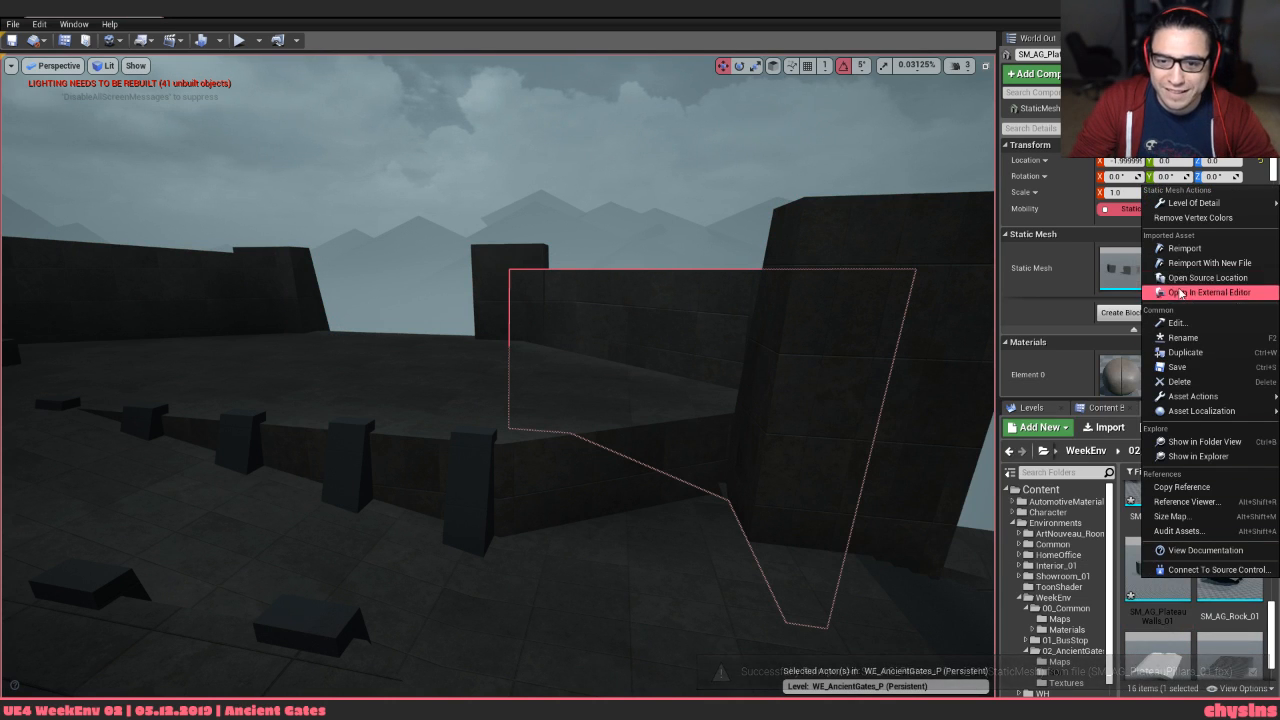
left_click(1185, 248)
key("f")
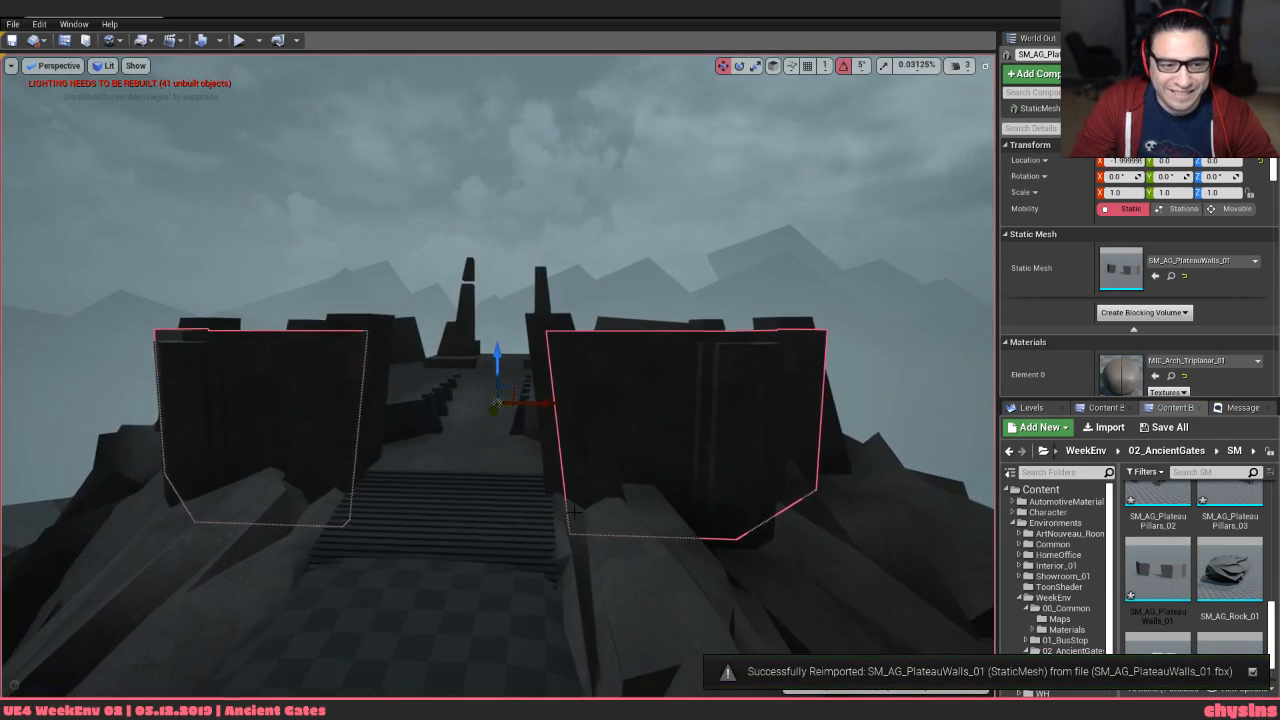
Locate the SM_AG_PlateauPillars_03 asset from the pillars in the outer walls and reimport it
left_click(707, 460)
key("ctrl+b")
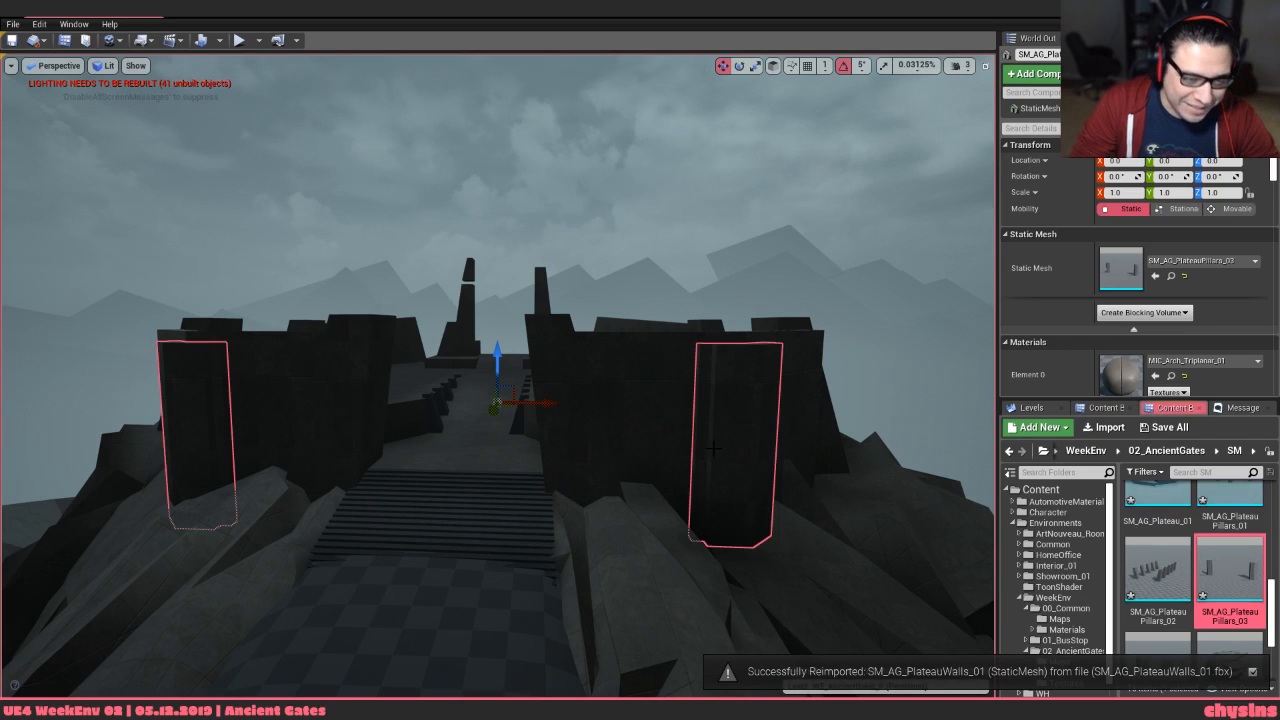
right_click(1256, 591)
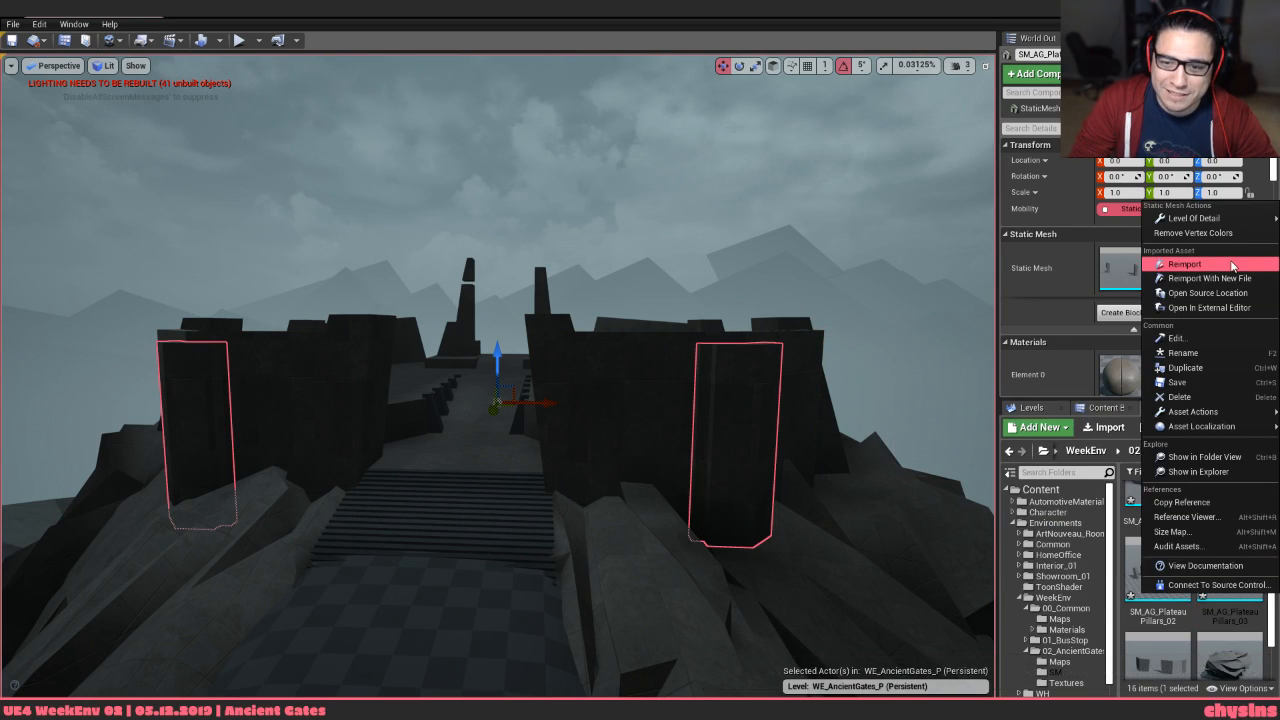
left_click(1232, 265)
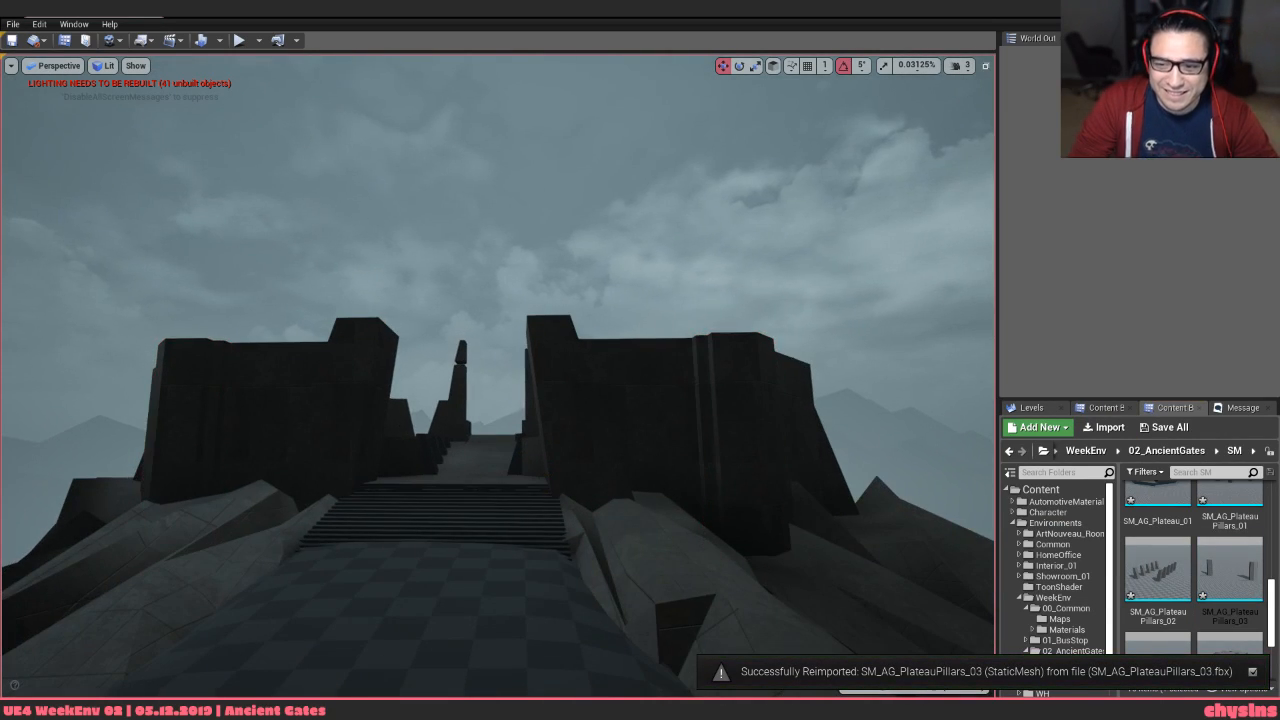
Inspect the reimported plateau walls and pillars from the approach path and from the side
key("w")
key("s")
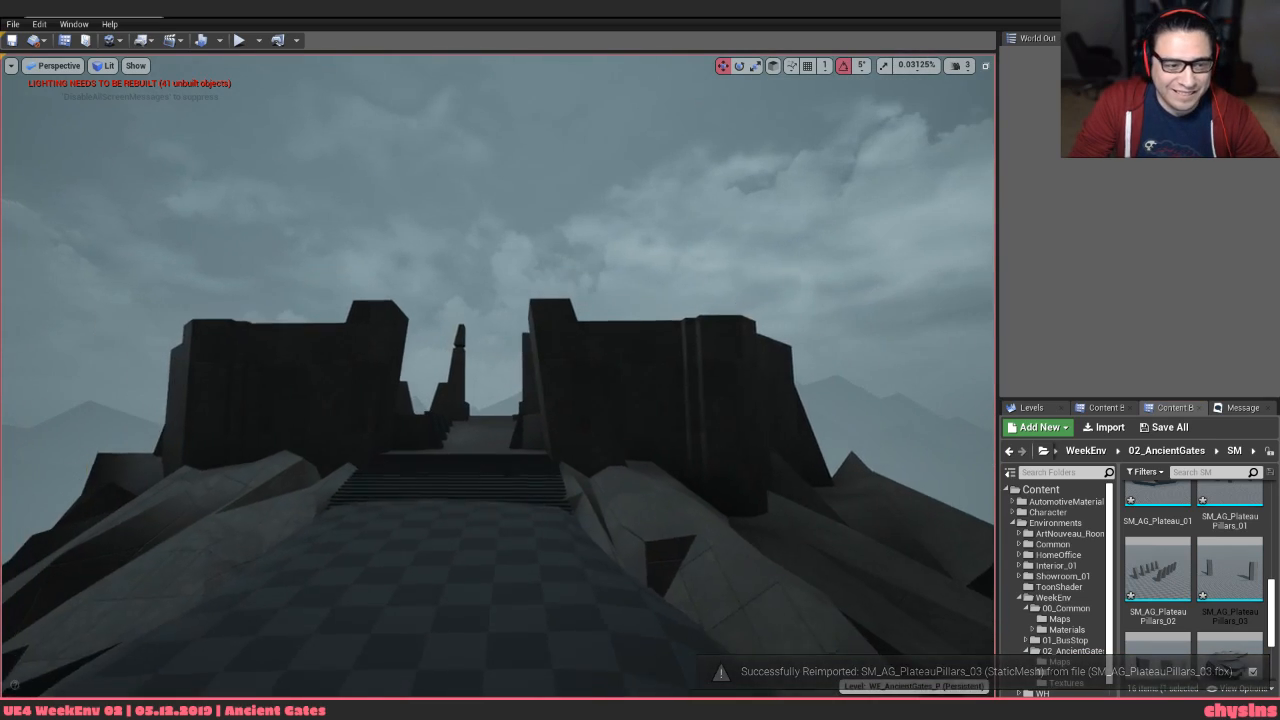
key("w")
key("d")
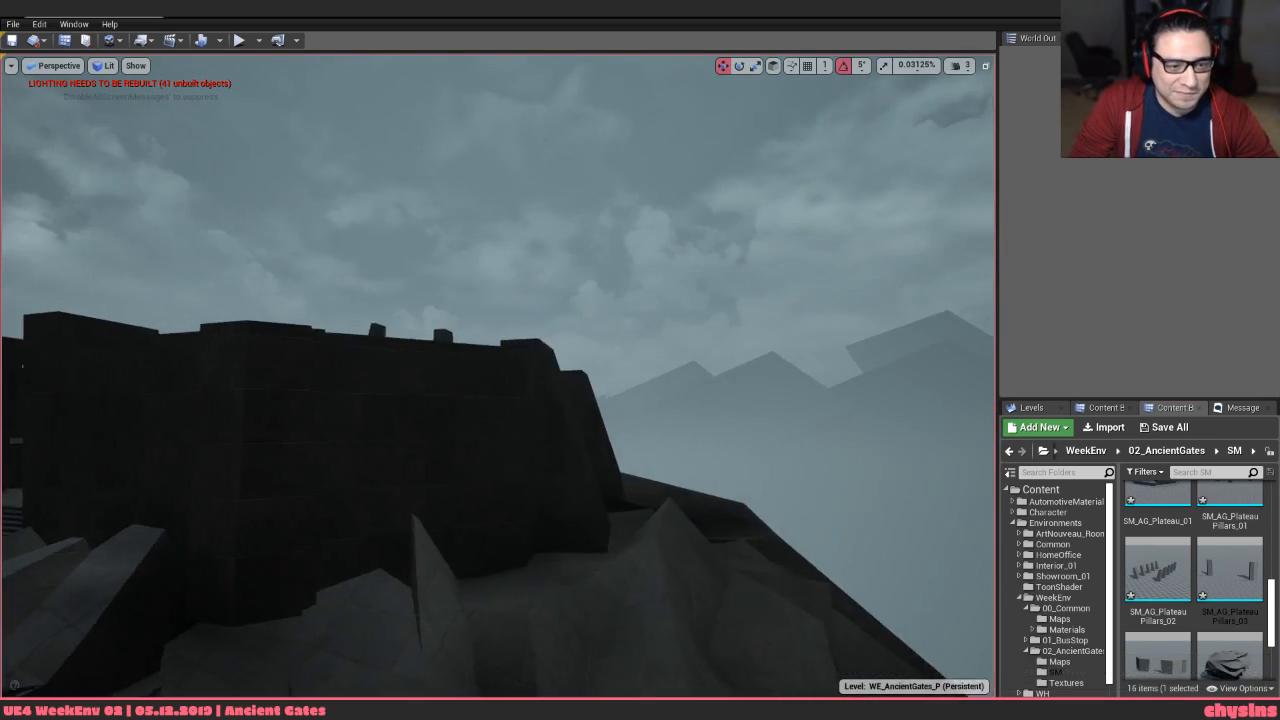
key("a")
key("d")
key("s")
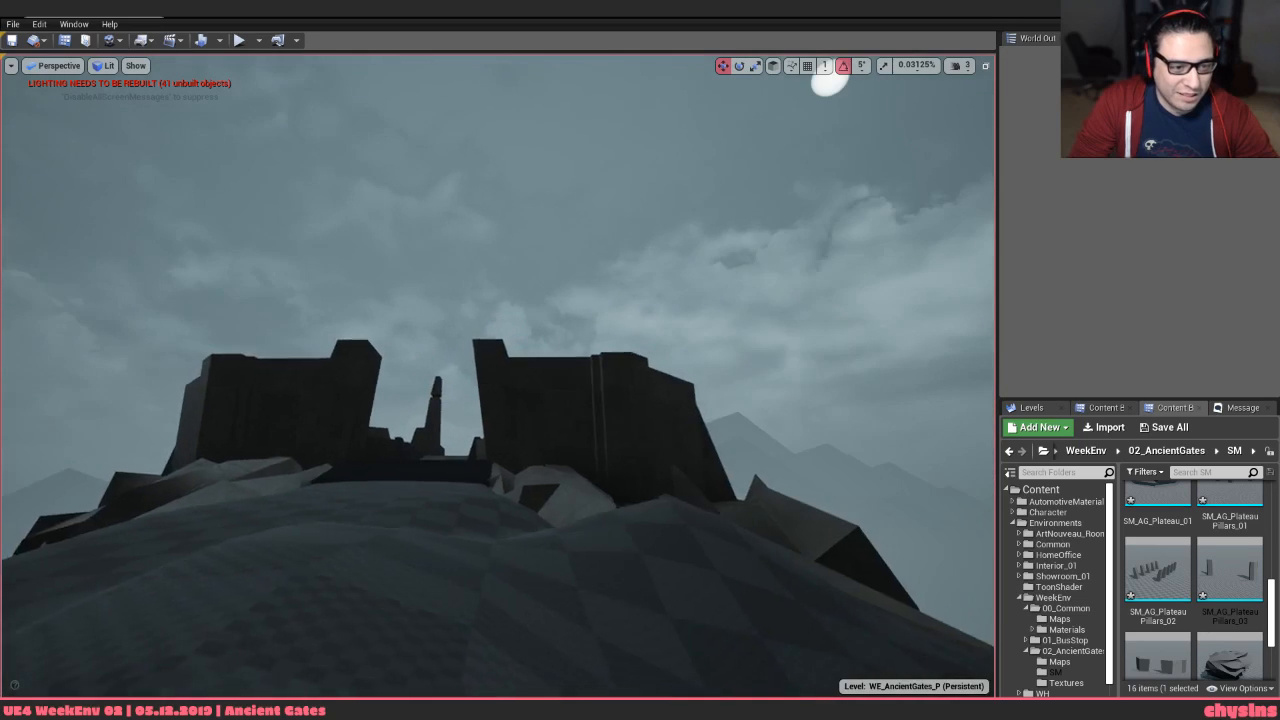
key("a")
key("alt+Tab")
key("alt+Tab")
key("a")
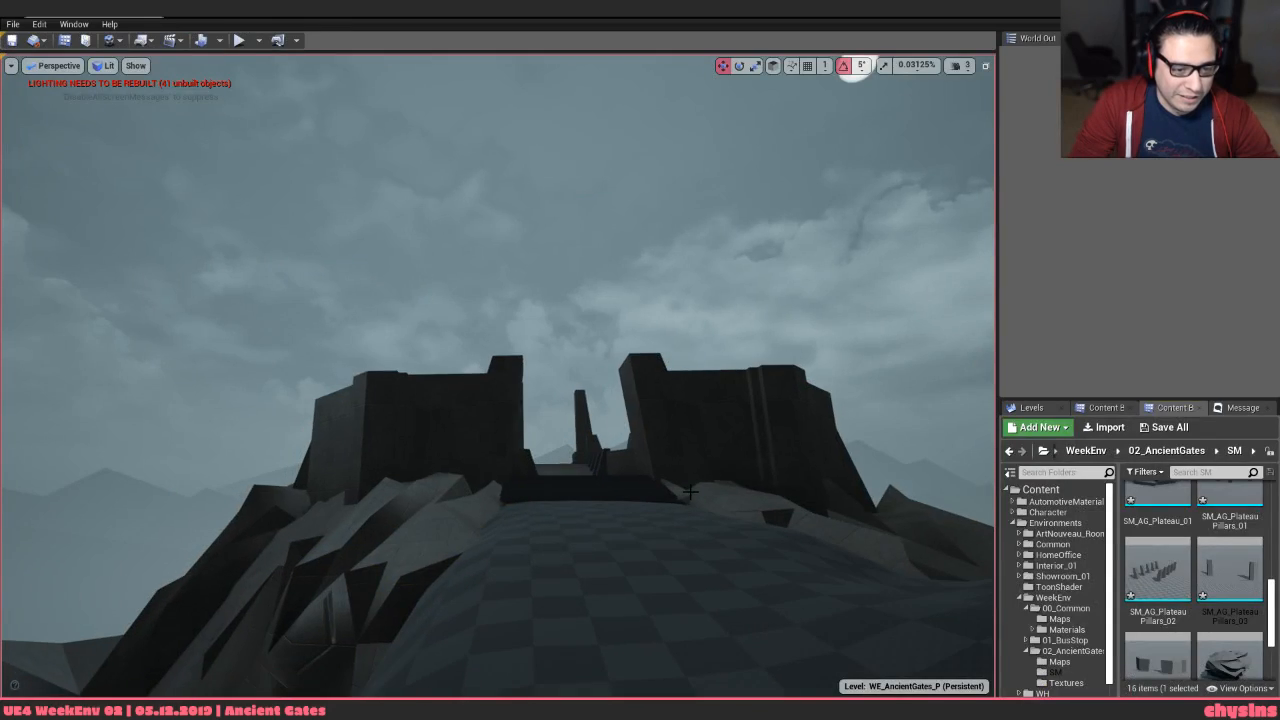
Switch to 3ds Max and connect the vertical edges of one SM_AG_PlateauWalls_01 wall with a horizontal edge loop
key("alt+Tab")
middle_click_drag(681, 520, 618, 428, "alt")
key("z")
scroll(567, 386, "up", 3)
left_click(592, 328)
left_click(480, 364)
mouse_move(450, 356)
middle_mouse_down()
mouse_move(562, 414)
mouse_move(516, 427)
middle_mouse_up()
scroll(562, 414, "up", 3)
key("F3")
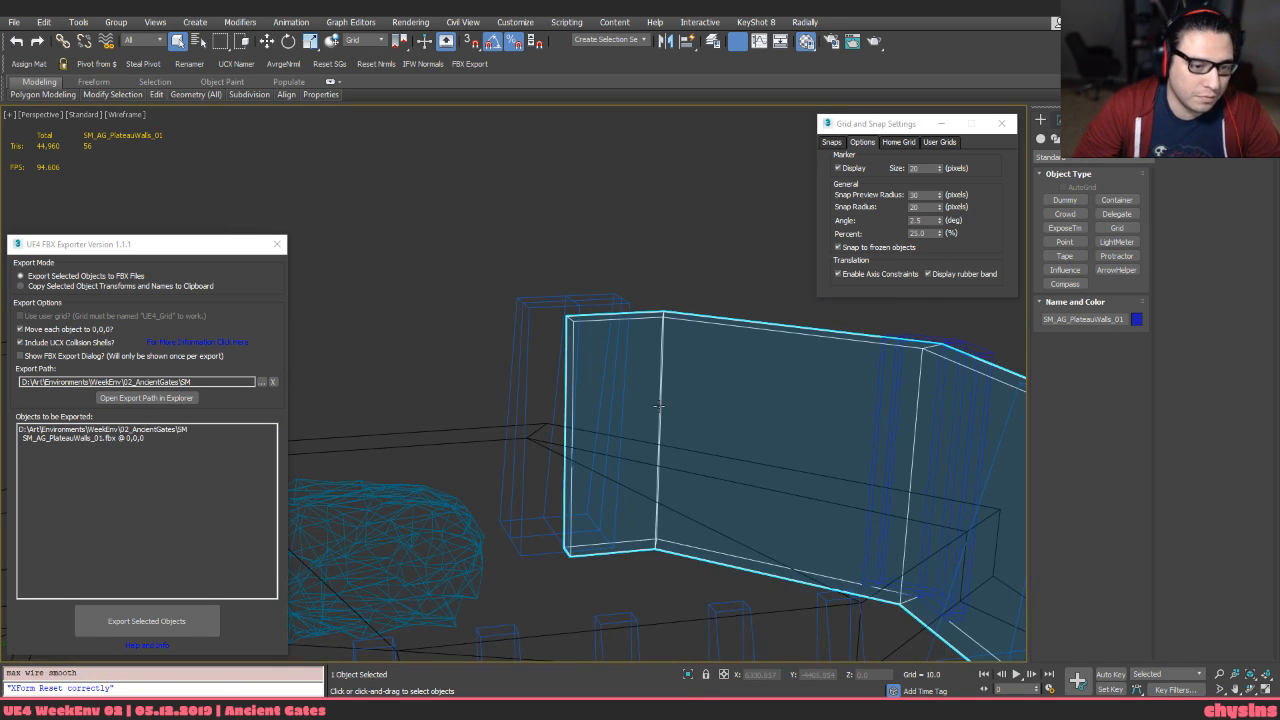
key("2")
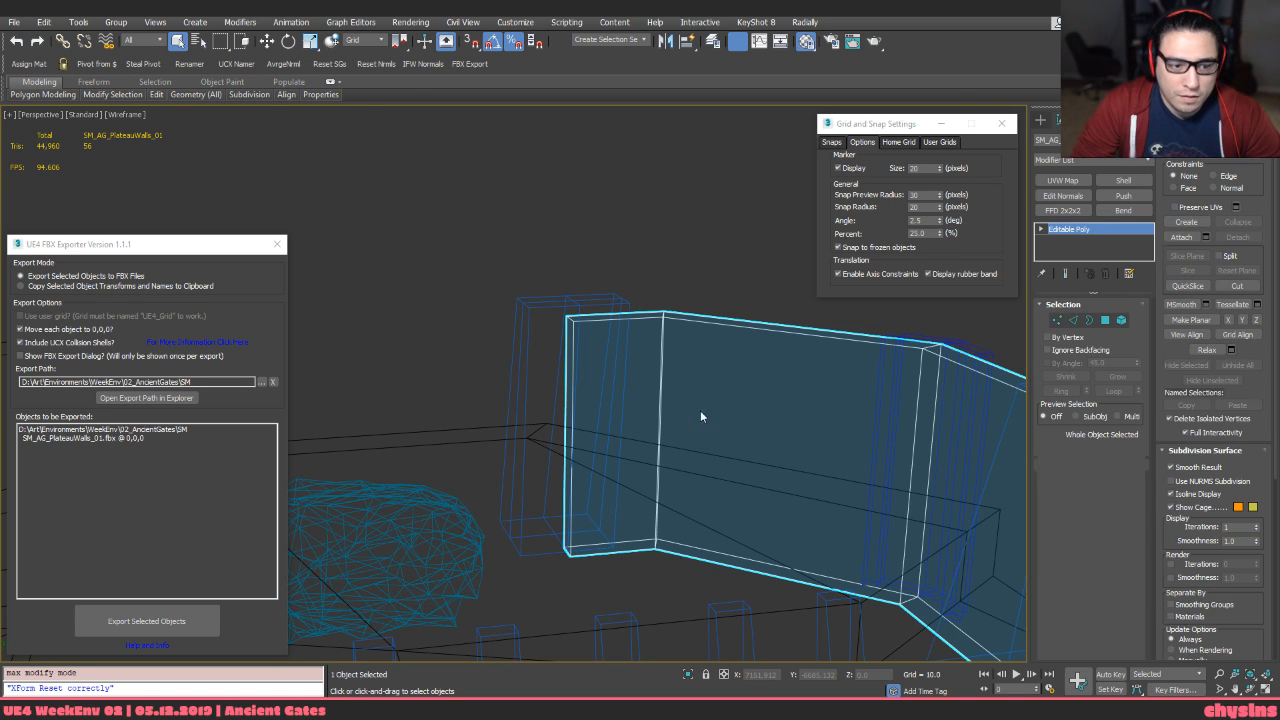
left_click(658, 405)
mouse_move(660, 402)
middle_mouse_down("alt")
mouse_move(754, 393)
mouse_move(655, 376)
mouse_move(723, 394)
mouse_move(694, 392)
mouse_move(657, 506)
mouse_move(637, 417)
mouse_move(590, 388)
mouse_move(660, 517)
mouse_move(671, 436)
mouse_move(722, 363)
mouse_move(746, 369)
mouse_move(706, 360)
mouse_move(759, 408)
middle_mouse_up("alt")
key("F3")
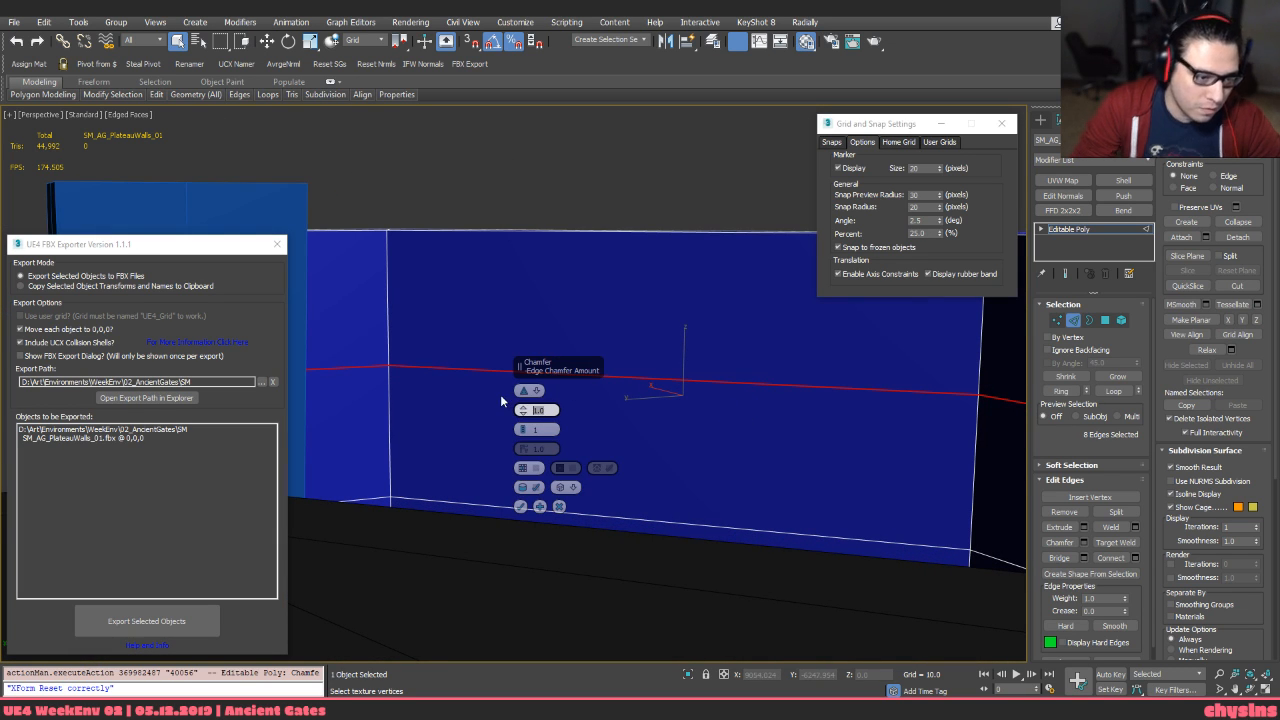
Chamfer the wall's horizontal edge loop with an edge chamfer amount of 10
type("100")
key("Return")
type("10")
key("Return")
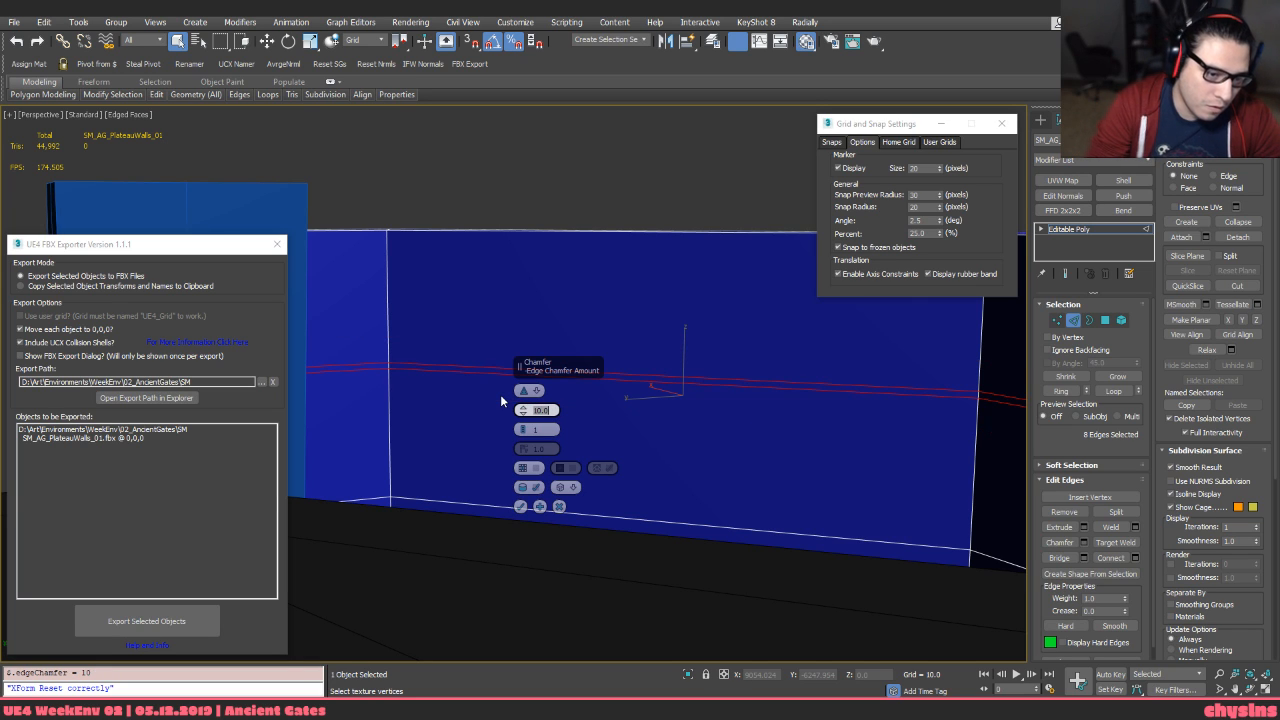
left_click(521, 508)
Ring-select the edges across the wall's thickness and connect them with an edge loop along the middle
middle_click_drag(596, 420, 664, 400, "alt")
scroll(986, 370, "up", 3)
middle_click_drag(986, 370, 902, 358)
key("4")
left_click(886, 382)
scroll(800, 378, "down", 5)
key("F3")
middle_click_drag(731, 373, 752, 425, "alt")
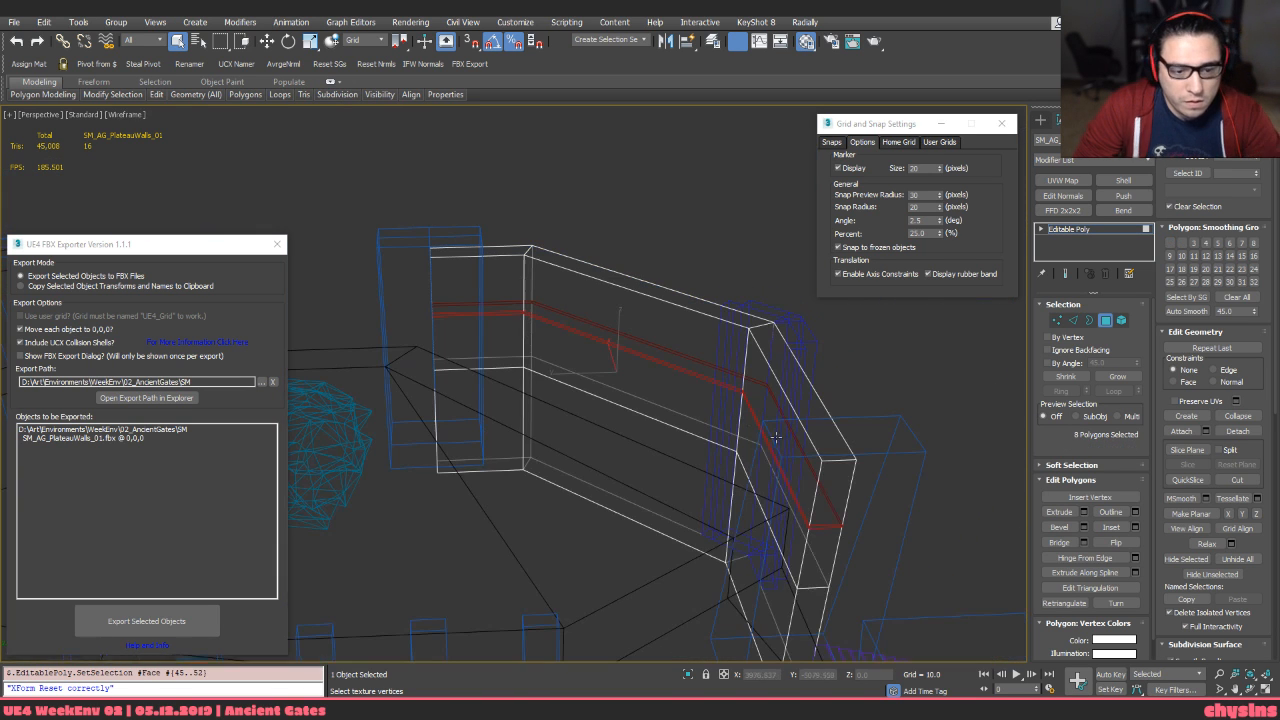
key("2")
key("alt+r")
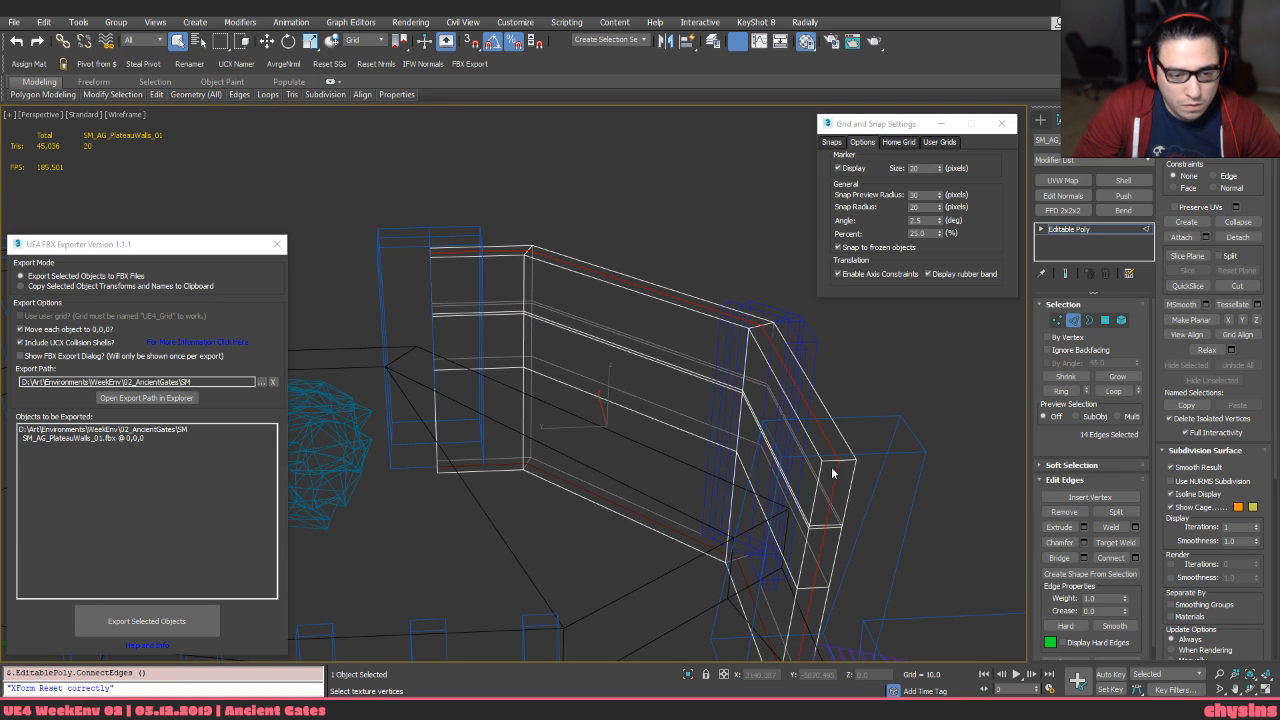
Select the five narrow strip polygons along the wall's inner side and extrude them
key("4")
mouse_move(831, 538)
middle_mouse_down("alt")
mouse_move(636, 418)
mouse_move(722, 372)
mouse_move(781, 416)
mouse_move(603, 429)
mouse_move(723, 471)
mouse_move(686, 451)
middle_mouse_up("alt")
scroll(723, 360, "up", 3)
left_click(783, 417, "alt")
key("F3")
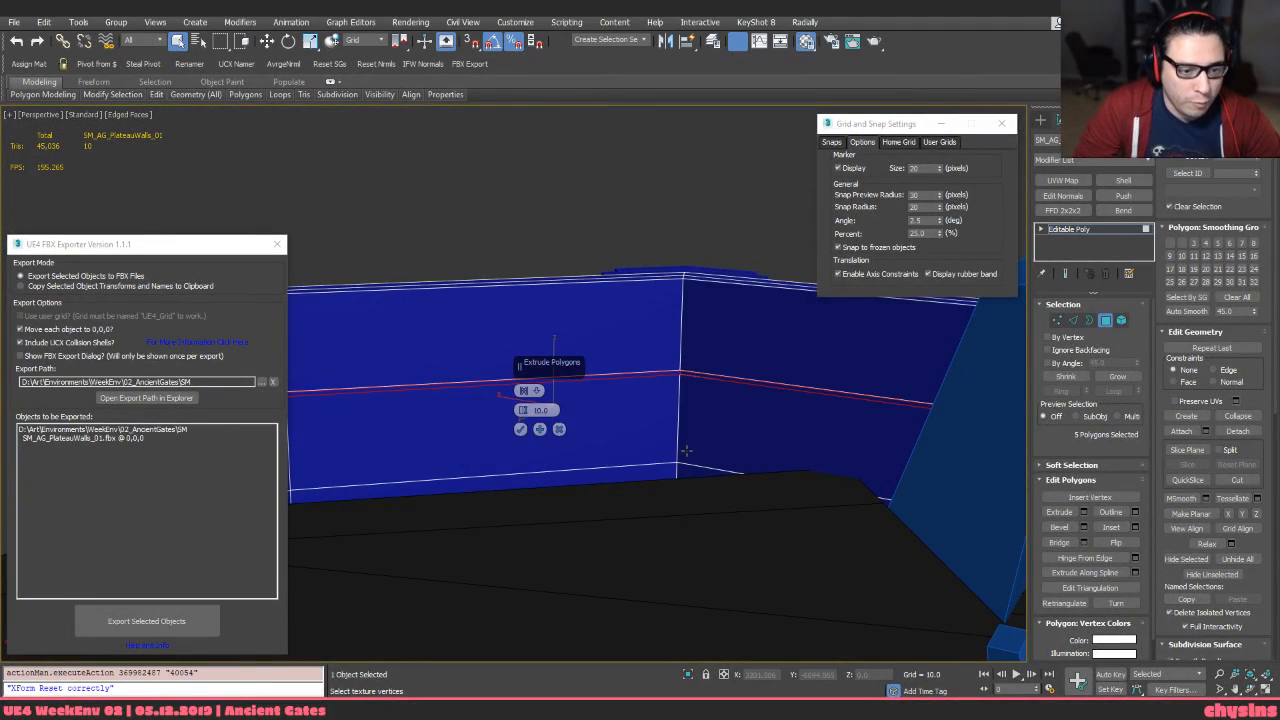
type("0")
key("Return")
left_click(520, 429)
Leave polygon editing and export SM_AG_PlateauWalls_01 to the SM folder
middle_click_drag(523, 428, 543, 406, "alt")
key("4")
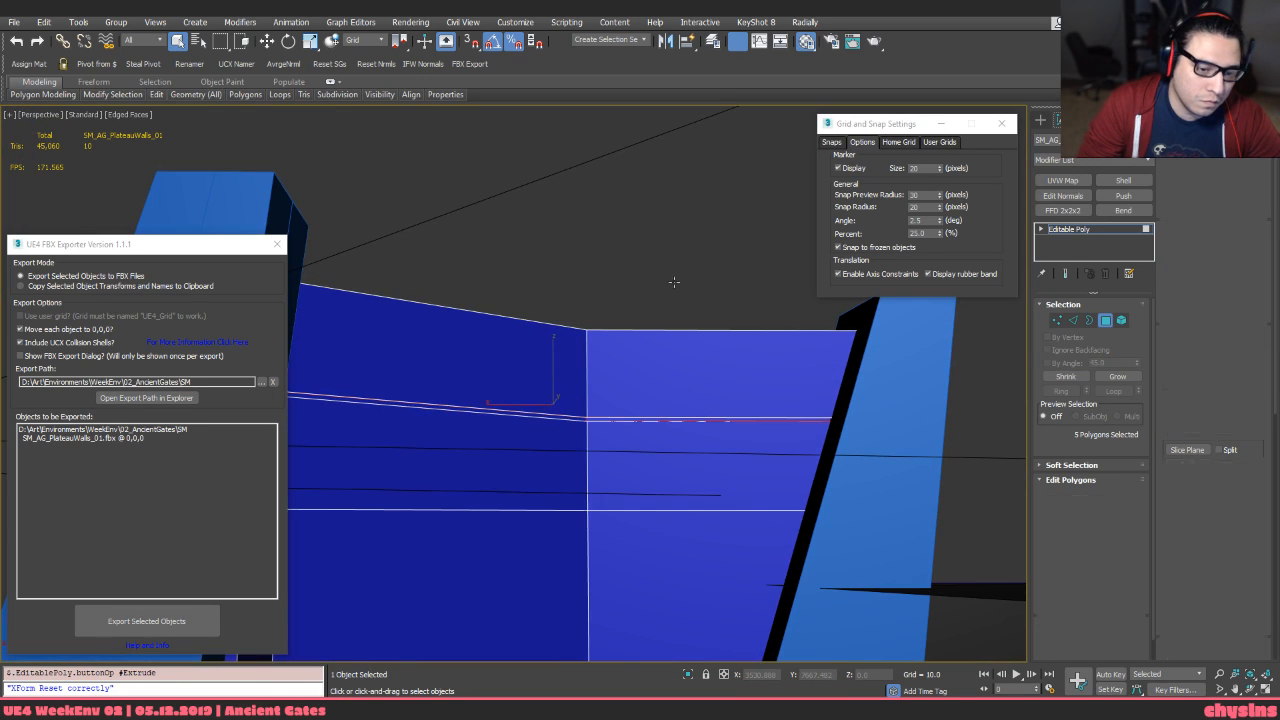
left_click(678, 311)
left_click(681, 357)
middle_click_drag(681, 357, 639, 395, "alt")
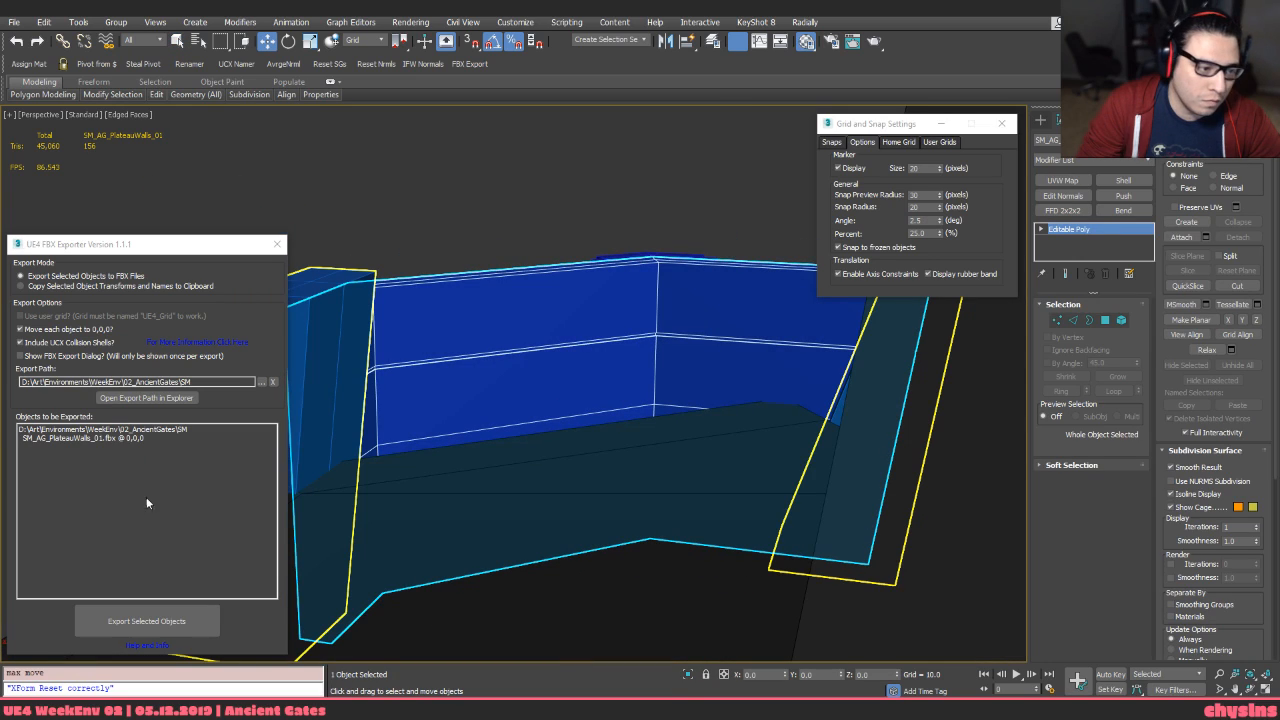
left_click(148, 621)
Switch to Unreal, locate the SM_AG_PlateauWalls_01 asset from the inner wall and reimport it
key("alt+Tab")
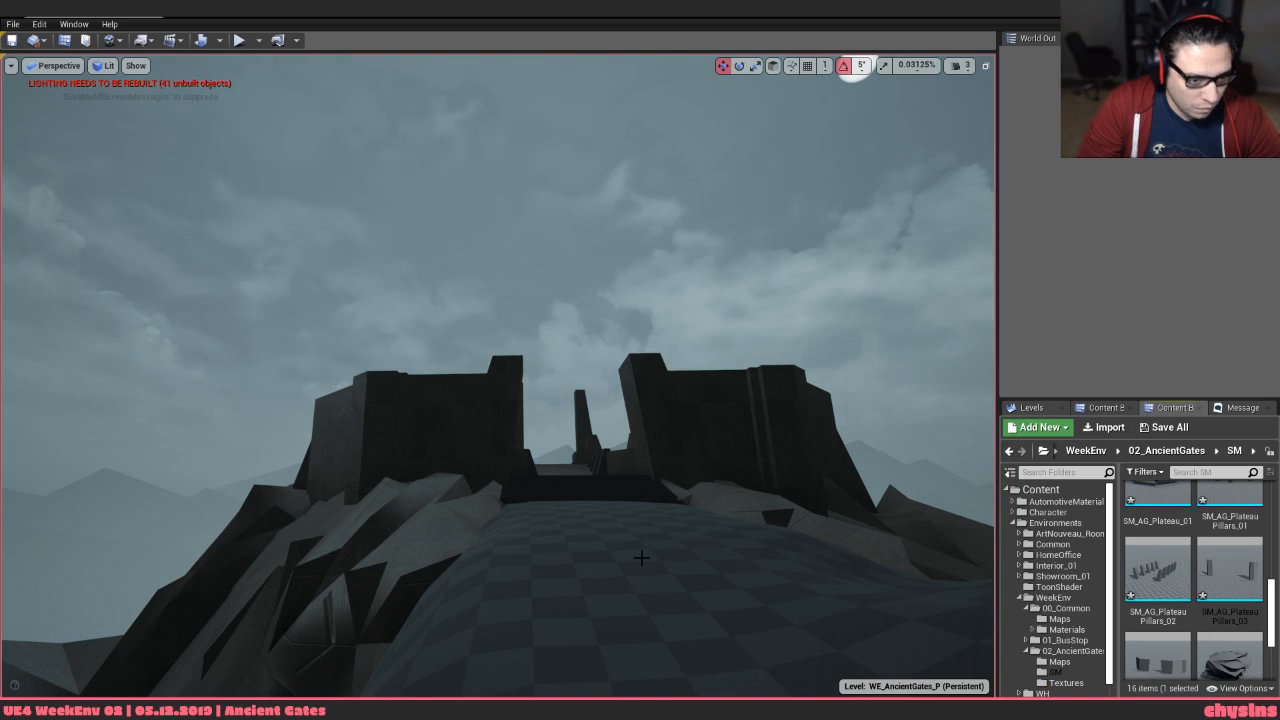
key("w")
right_click_drag(685, 391, 715, 422)
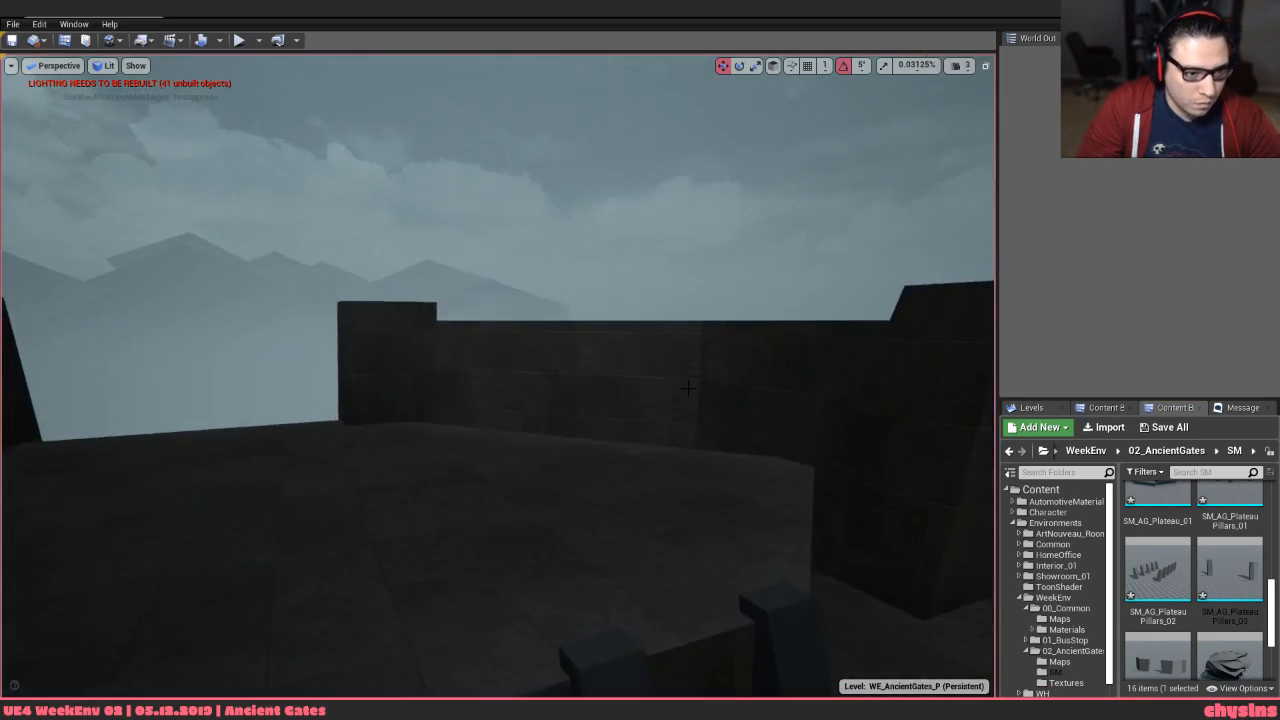
left_click(721, 349)
right_click_drag(721, 349, 735, 395)
key("ctrl+b")
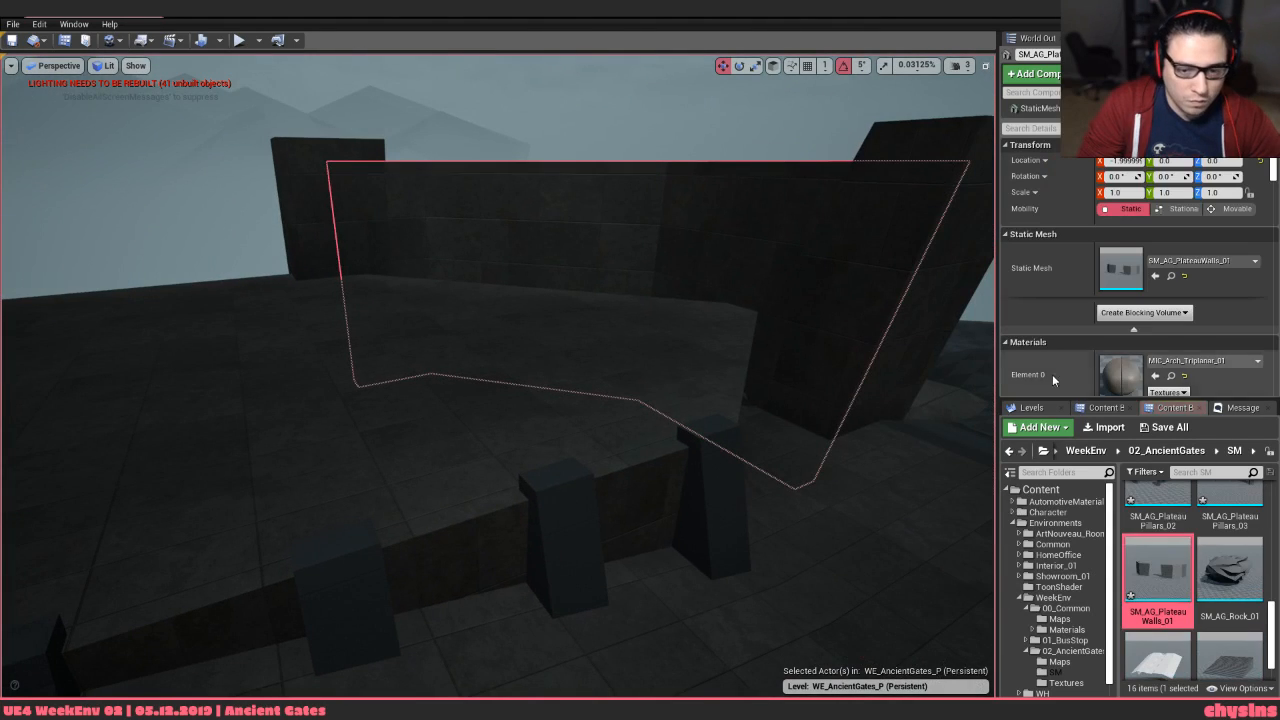
right_click(1158, 589)
left_click(1180, 261)
key("Escape")
Examine the wall's new horizontal strip from several viewpoints in the level
right_click_drag(580, 397, 540, 348)
key("w")
key("w")
key("alt+Tab")
key("alt+Tab")
key("w")
key("s")
key("a")
key("w")
key("q")
key("s")
Return to 3ds Max, apply an Unwrap UVW modifier to SM_AG_PlateauWalls_01 and open its UV editor
key("alt+Tab")
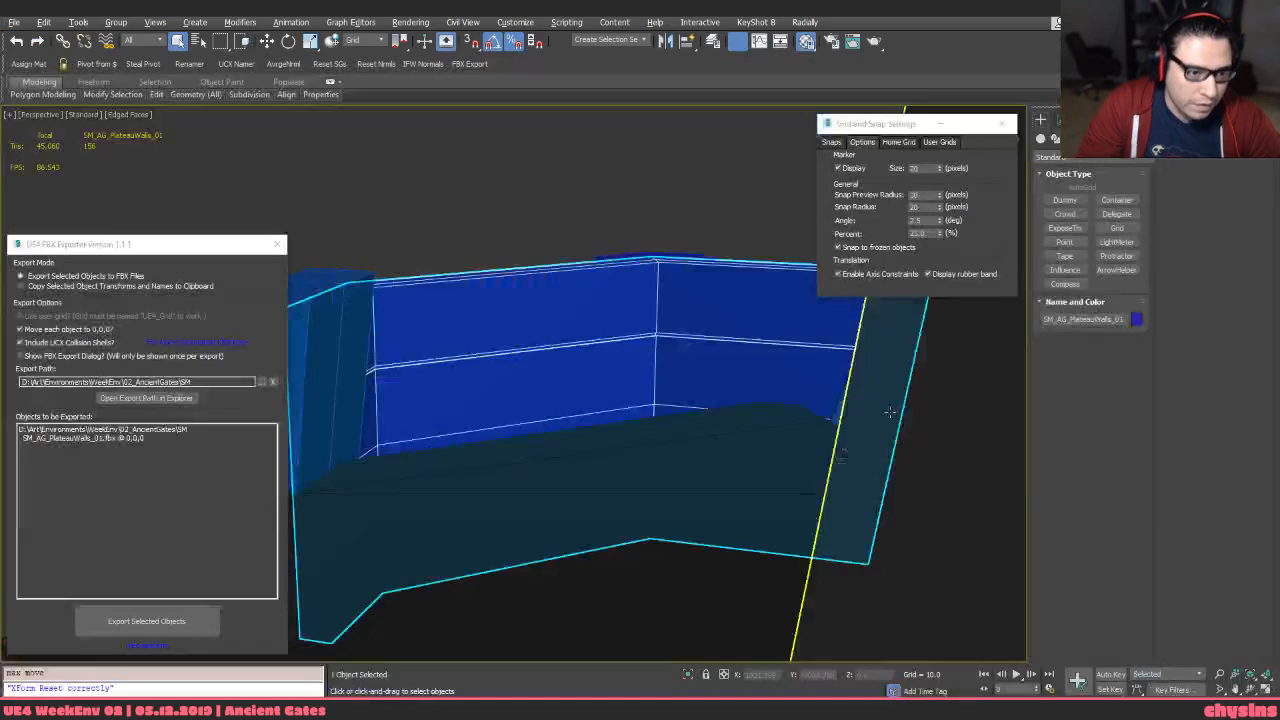
key("w")
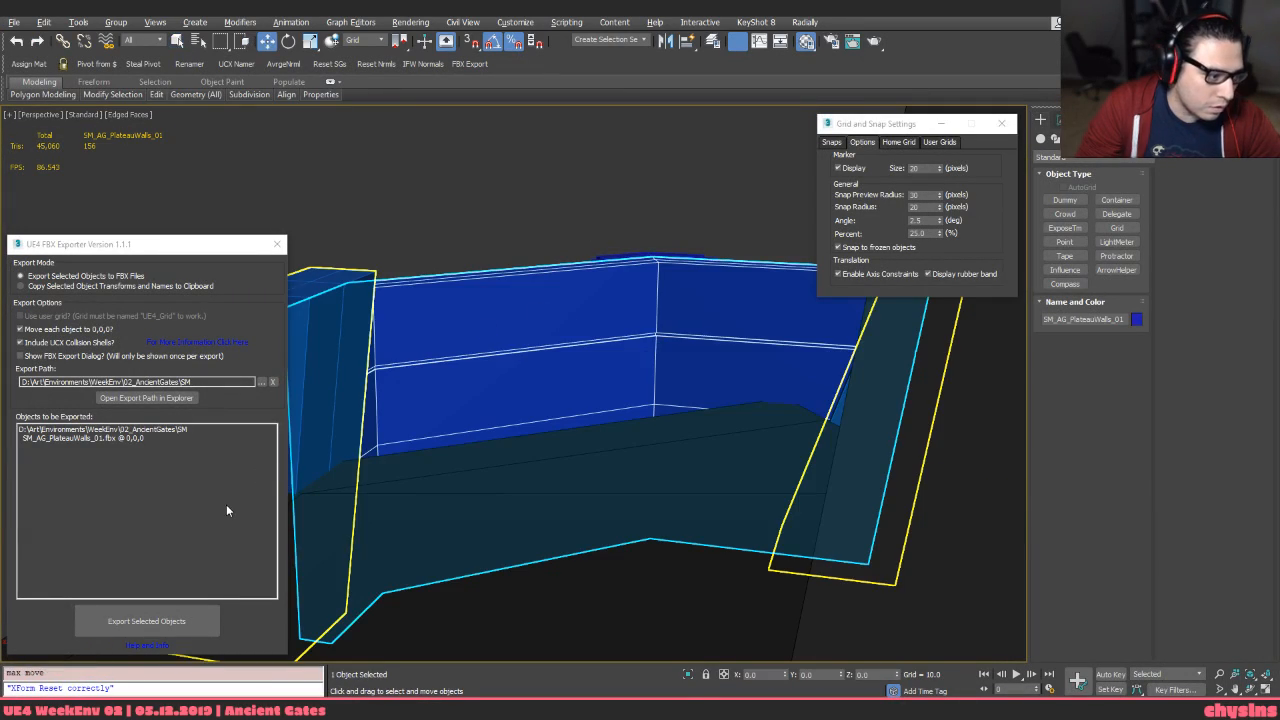
key("4")
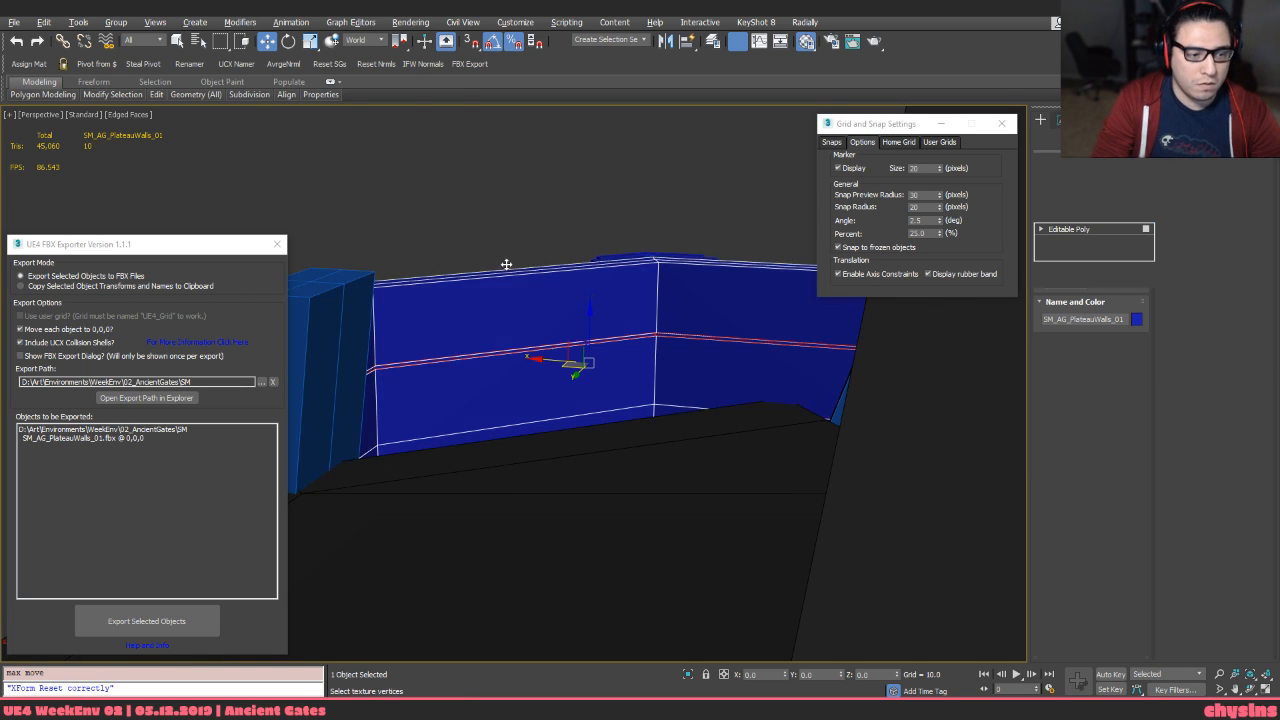
middle_click_drag(440, 284, 557, 357)
scroll(556, 350, "down", 5)
key("F3")
left_click_drag(835, 585, 835, 585)
key("F3")
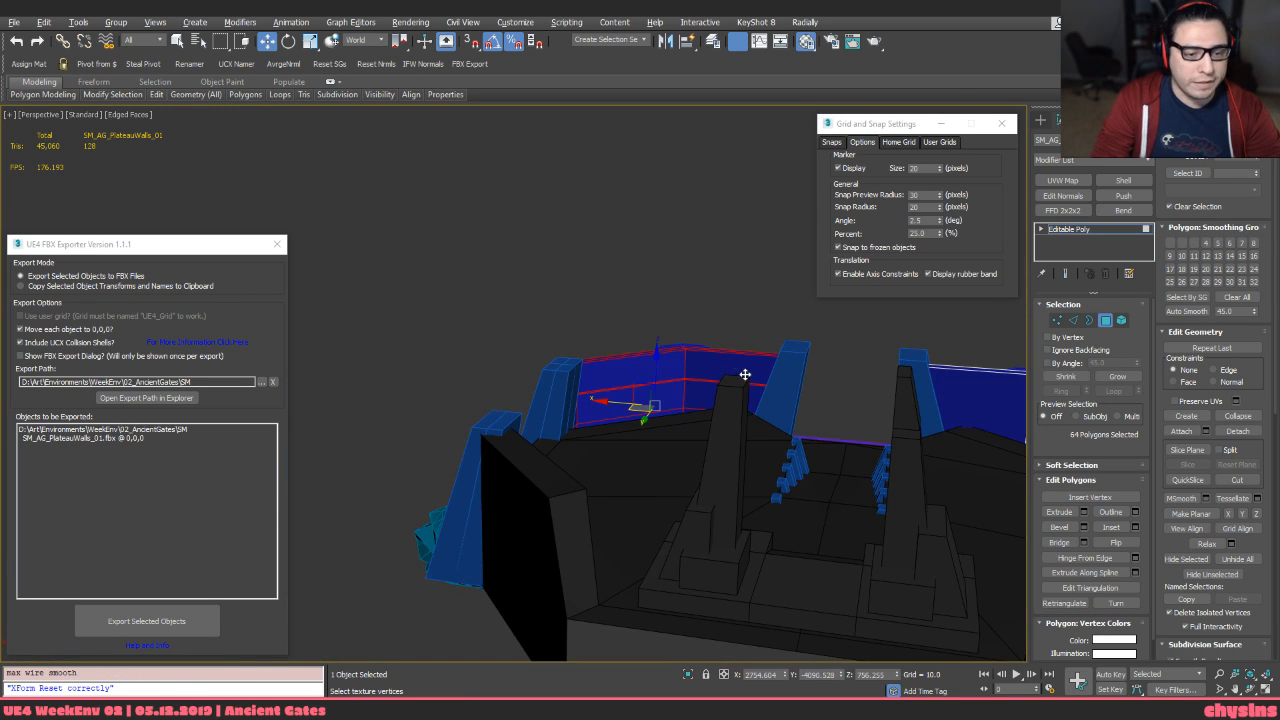
scroll(725, 359, "up", 4)
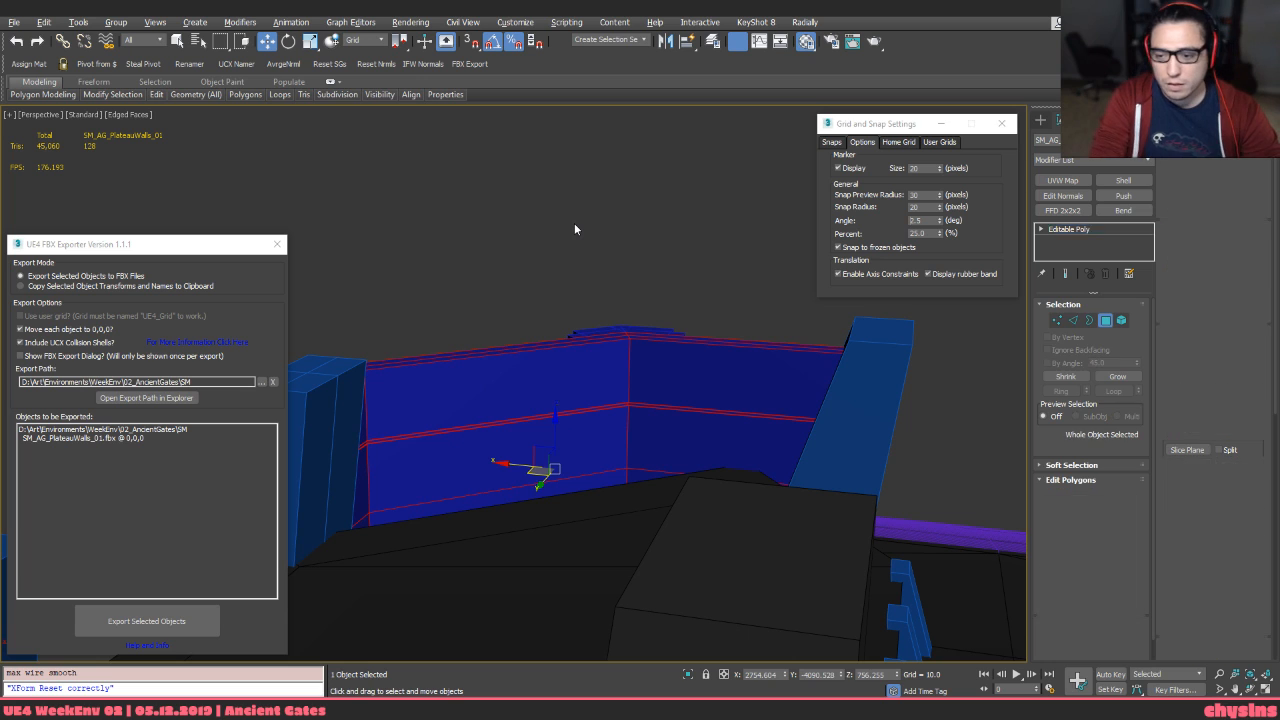
key("4")
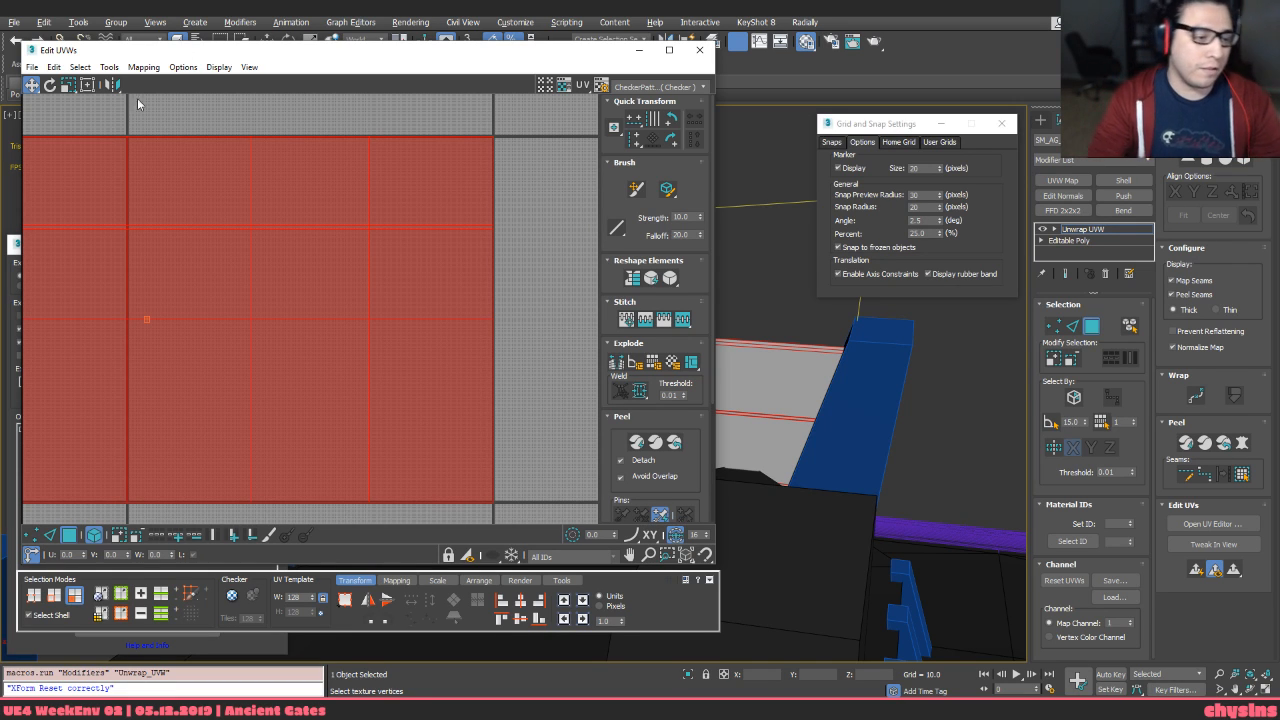
Flatten the walls' UVs into separate shells packed within the UV tile
scroll(320, 323, "down", 3)
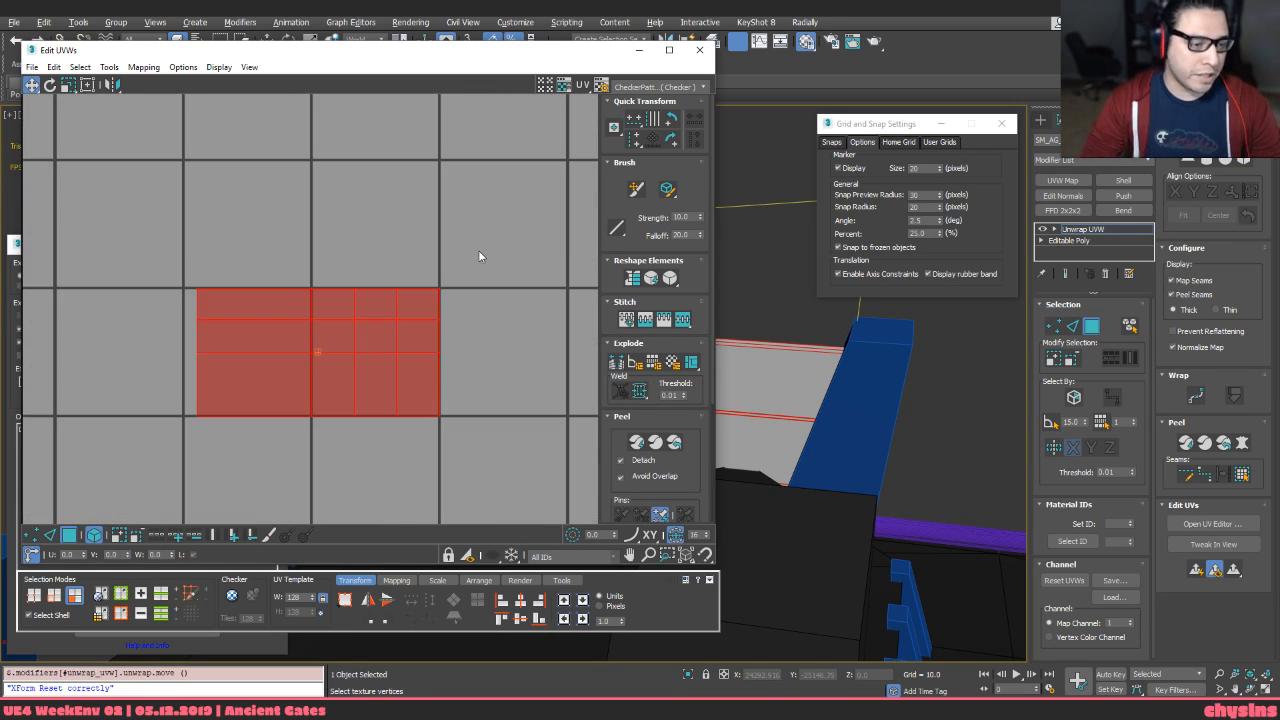
left_click(478, 251)
left_click(415, 365)
middle_click_drag(468, 408, 401, 381)
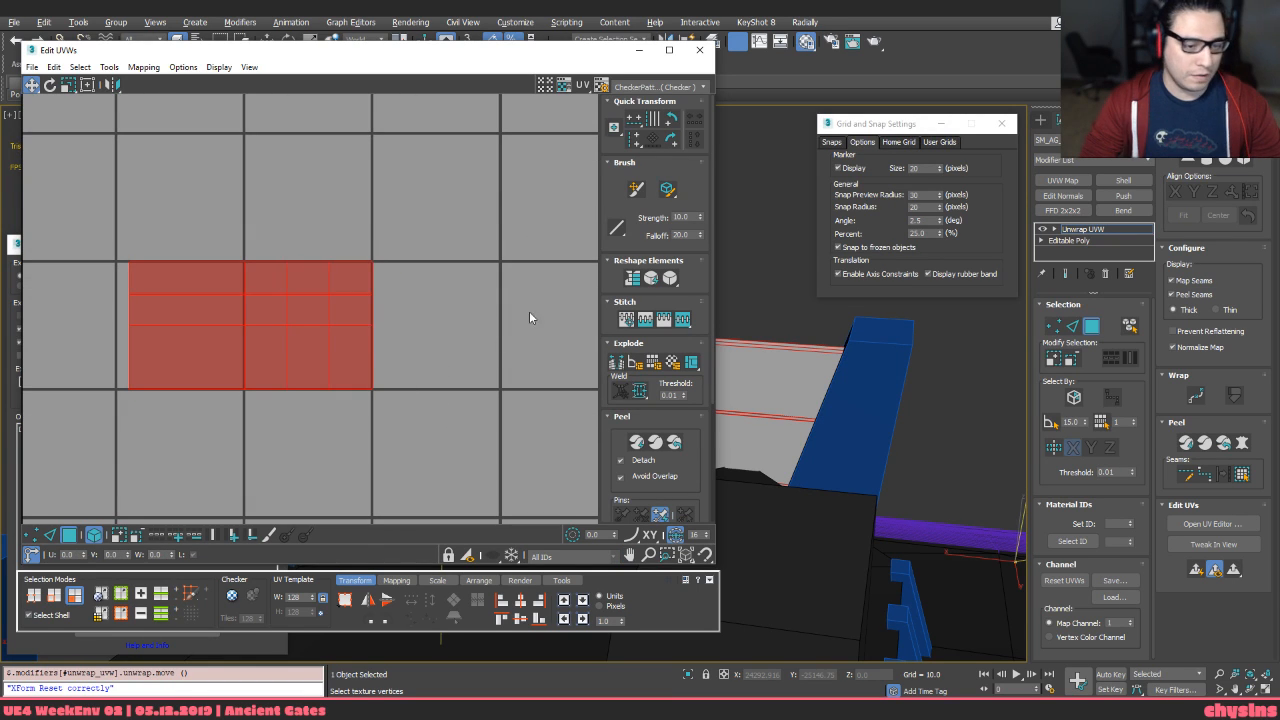
left_click(652, 363)
scroll(408, 312, "up", 8)
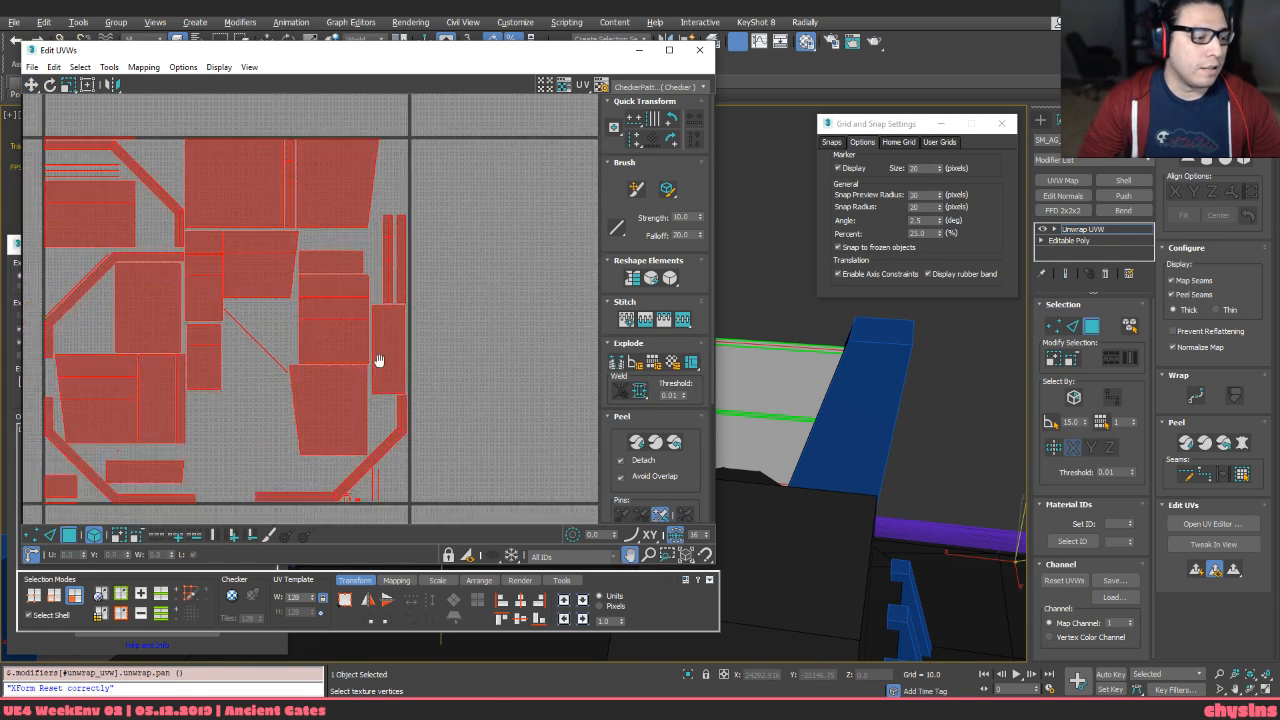
scroll(408, 245, "down", 6)
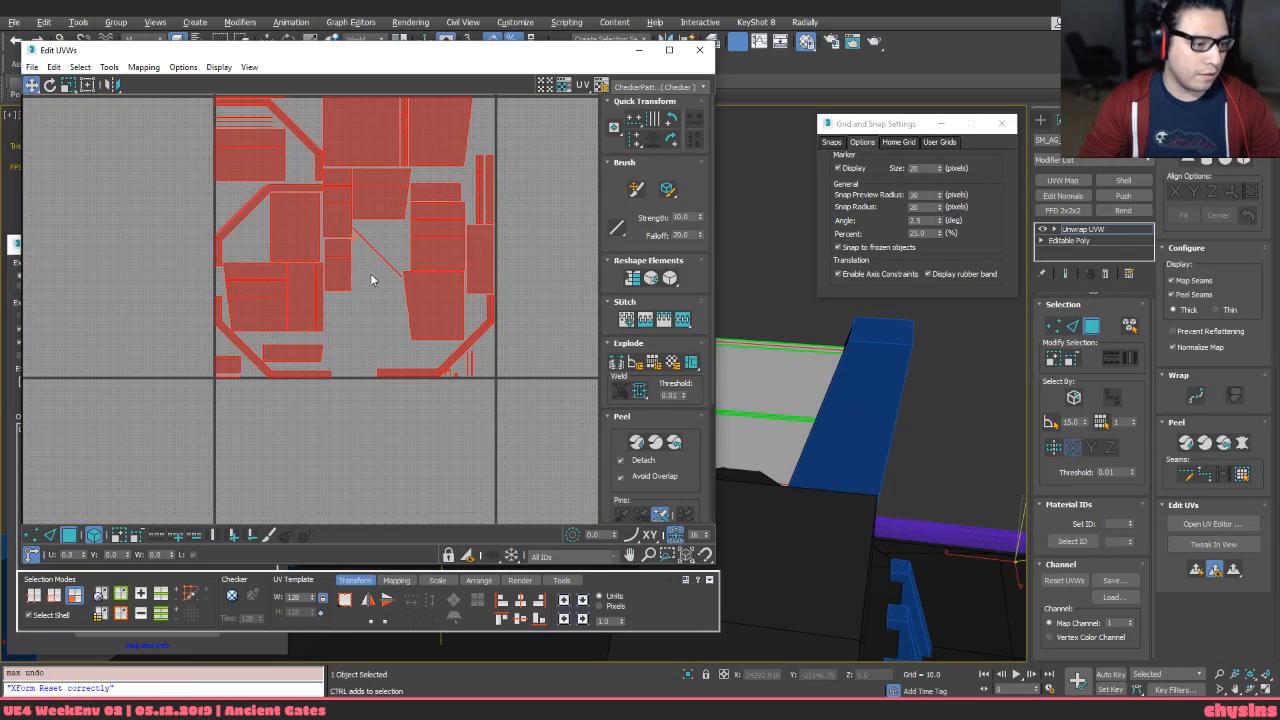
key("ctrl+z")
middle_click_drag(377, 309, 381, 313)
scroll(281, 301, "up", 6)
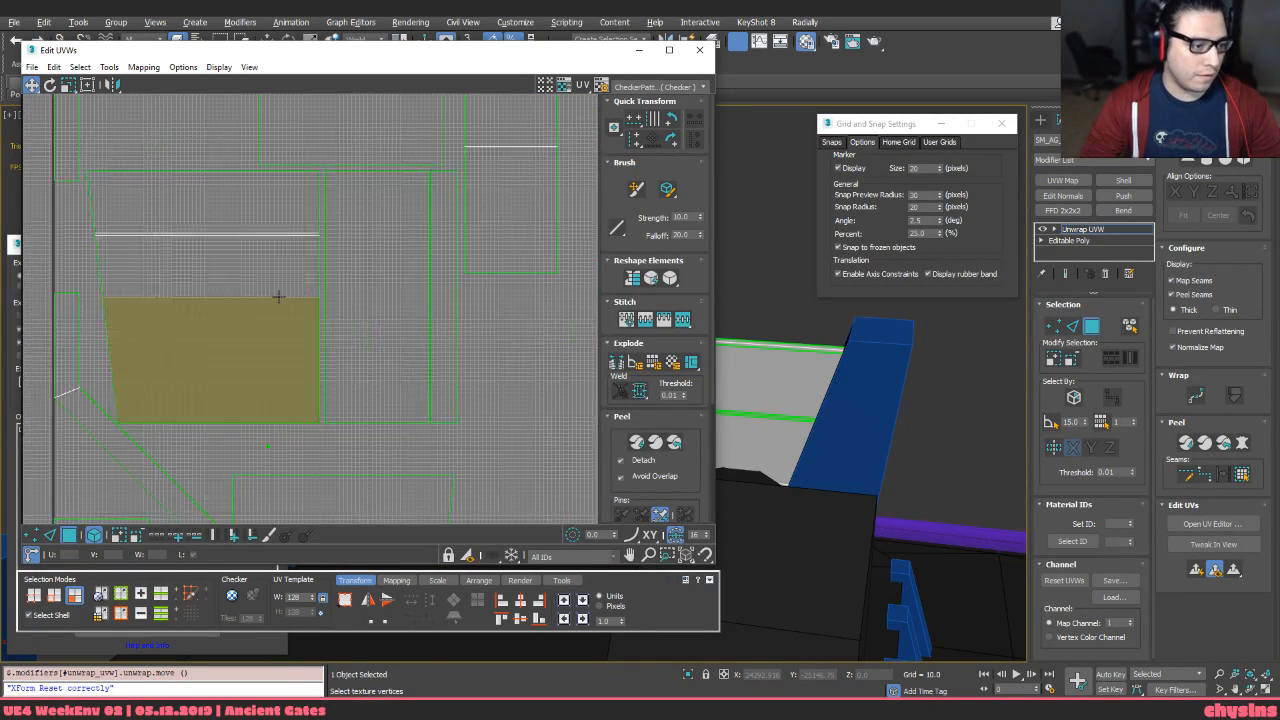
scroll(294, 233, "up", 5)
left_click_drag(323, 263, 334, 260)
key("ctrl+z")
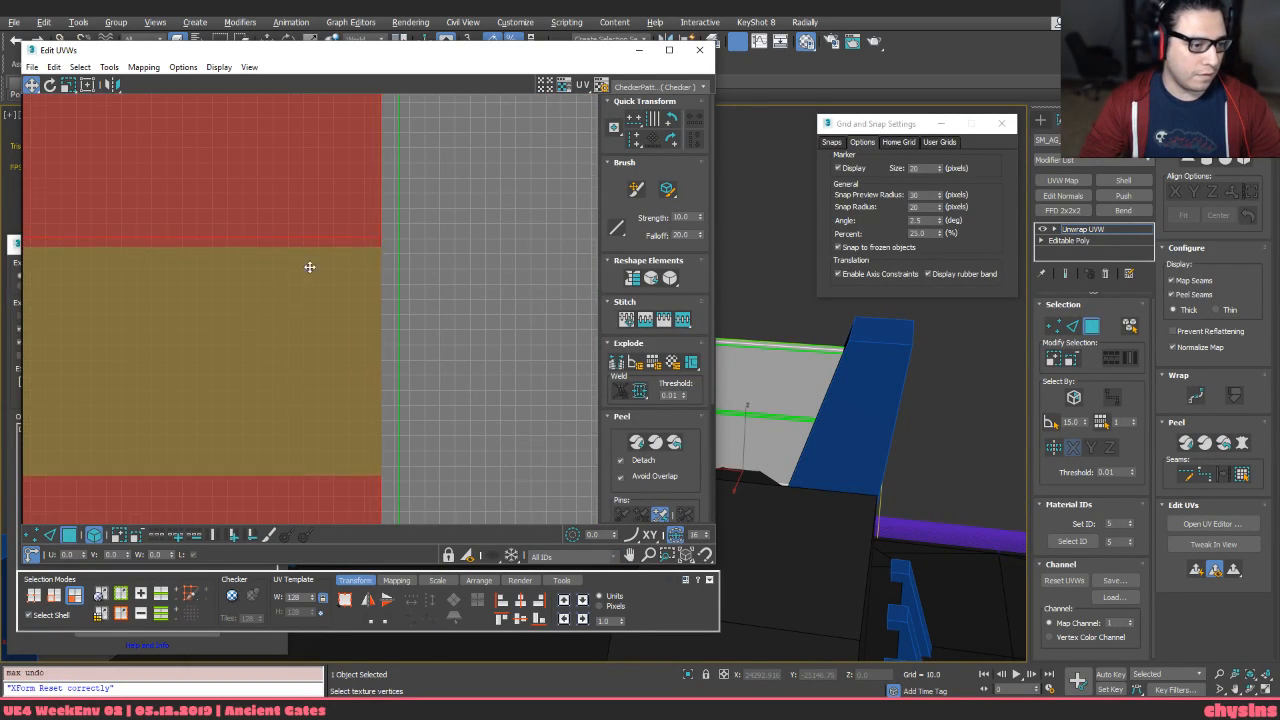
scroll(311, 265, "down", 7)
scroll(459, 334, "down", 6)
key("ctrl+a")
key("ctrl+z")
Select all the plateau walls' UV shells, rescale them relative to each other and pack them into the UV tile
left_click_drag(303, 260, 537, 488)
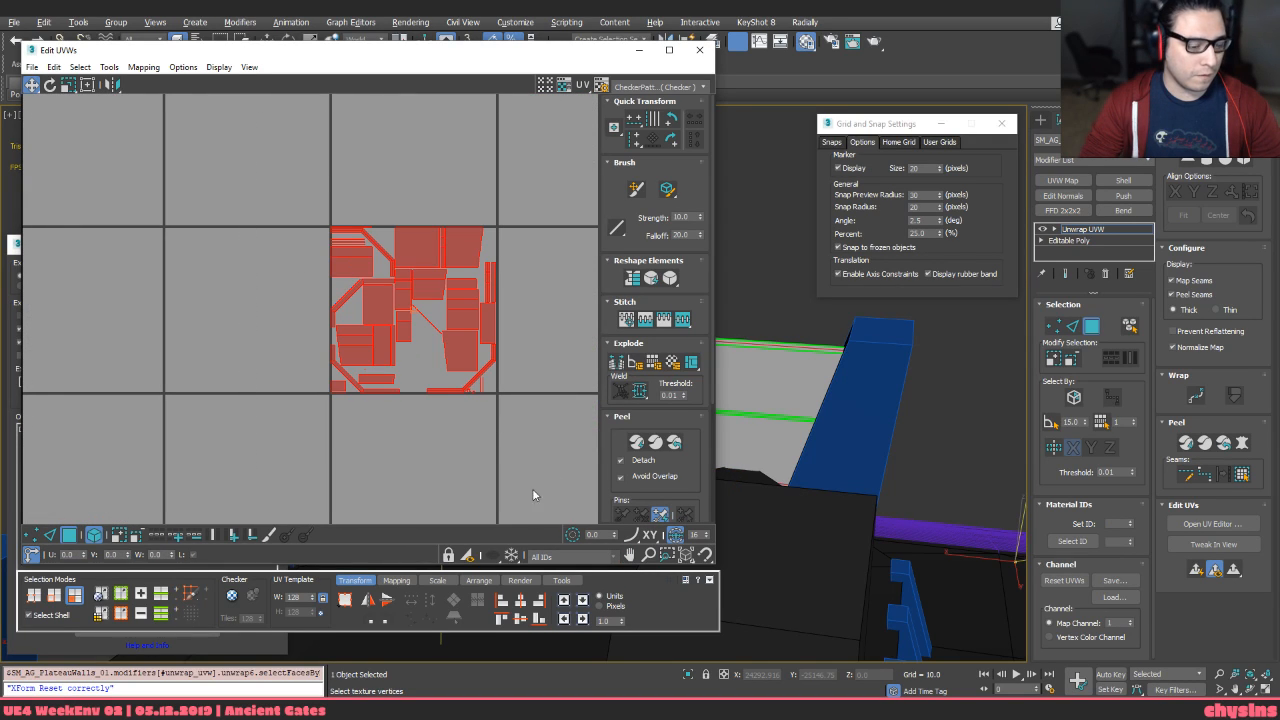
left_click(447, 583)
left_click(430, 602)
left_click(479, 581)
left_click(344, 602)
Select the slanted side edges of the top-row wall shell as a loop and align them into a straight vertical line
scroll(471, 273, "up", 10)
key("e")
scroll(532, 218, "up", 3)
left_click_drag(544, 210, 583, 374)
scroll(480, 398, "down", 5)
scroll(284, 388, "up", 3)
left_click(239, 363)
left_click_drag(234, 361, 197, 394)
scroll(196, 398, "down", 5)
middle_click_drag(197, 402, 461, 309)
scroll(355, 324, "up", 3)
key("2")
left_click_drag(356, 324, 464, 355)
key("alt+l")
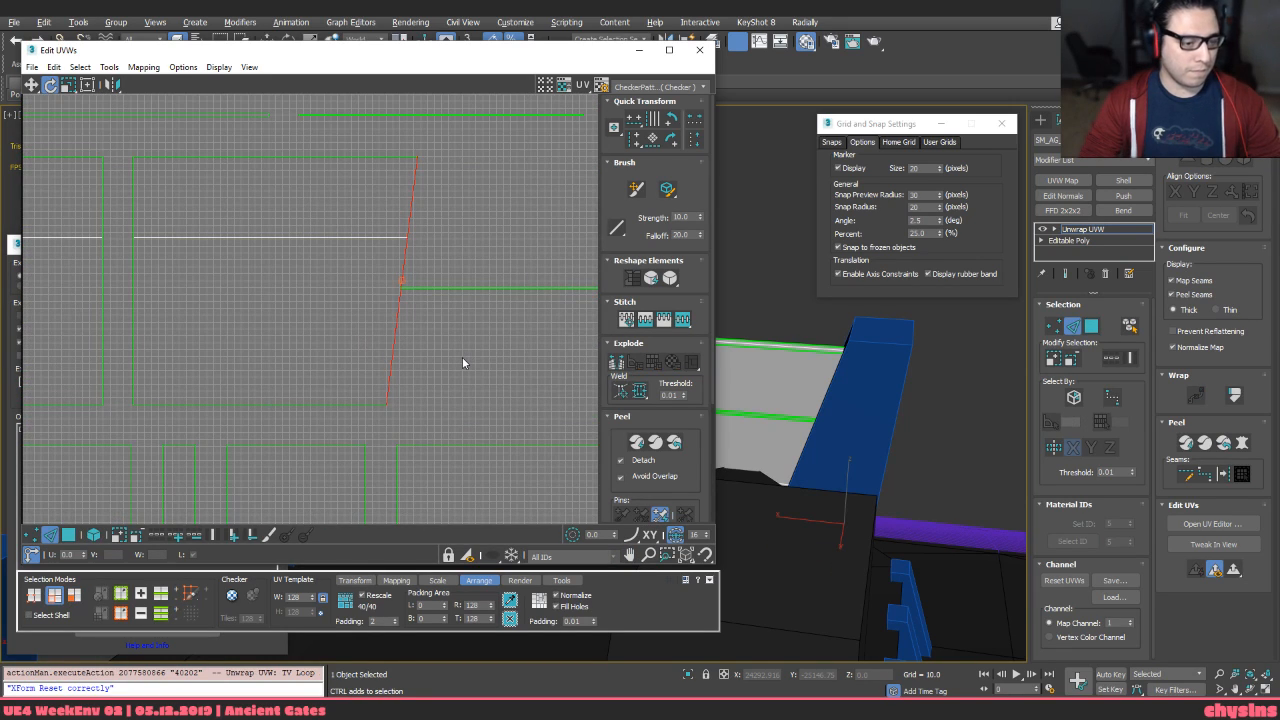
key("v")
Align the slanted side edges of two middle-row wall shells vertically, selecting each side as an edge loop
scroll(345, 350, "down", 5)
middle_click_drag(293, 380, 222, 282)
scroll(222, 282, "down", 2)
scroll(317, 304, "up", 5)
left_click_drag(350, 312, 393, 332)
key("alt+l")
key("v")
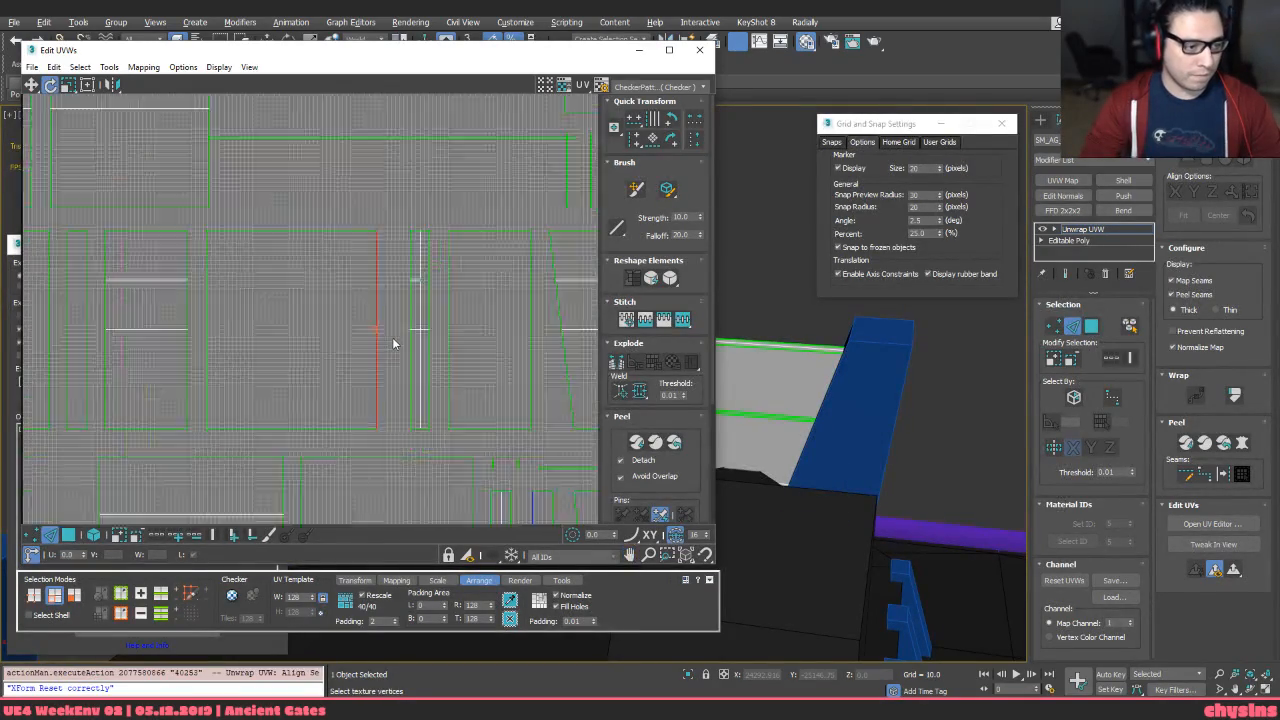
scroll(393, 340, "down", 2)
middle_click_drag(393, 340, 351, 322)
left_click_drag(378, 325, 435, 341)
key("alt+l")
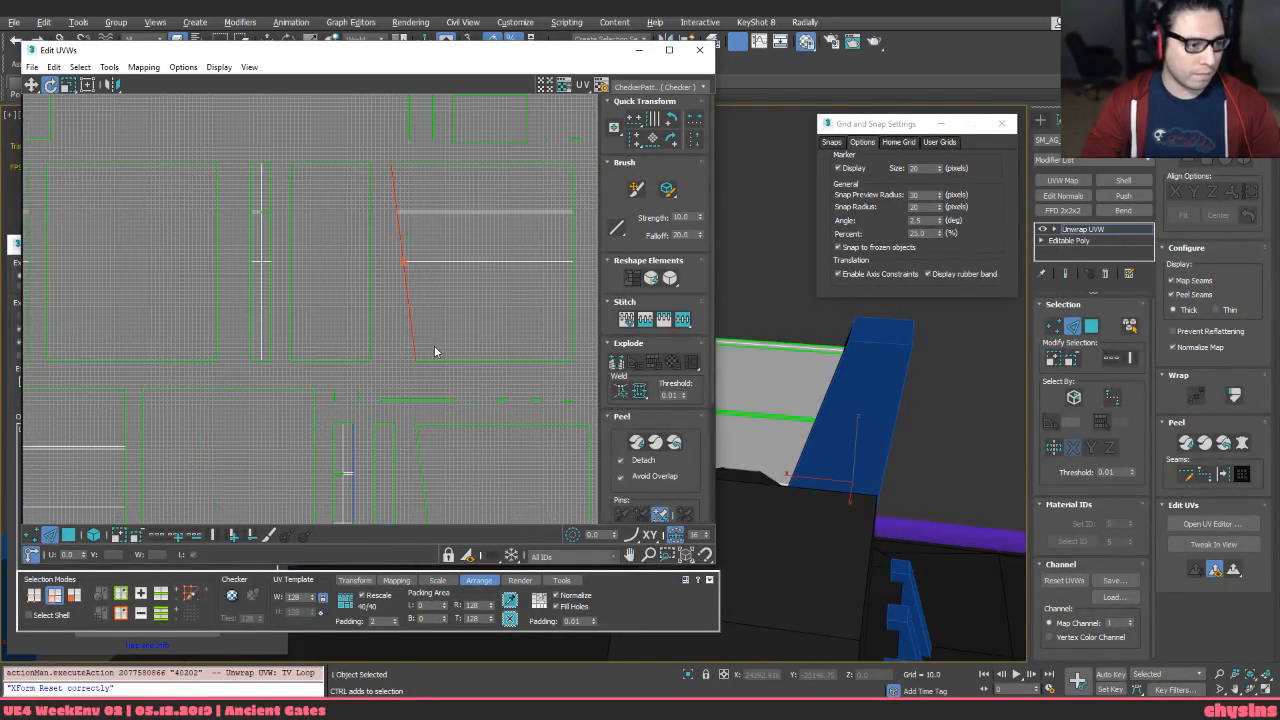
key("v")
Straighten the slanted side edge of the remaining wall shell in the lower row vertically
scroll(434, 346, "down", 4)
middle_click_drag(443, 388, 462, 350)
scroll(462, 350, "up", 4)
left_click_drag(408, 392, 438, 394)
key("v")
scroll(429, 397, "down", 3)
middle_click_drag(430, 402, 516, 292)
scroll(293, 402, "down", 4)
middle_click_drag(334, 416, 284, 418)
Rotate the middle row of wall shells 90 degrees as a group and move it outside the UV tile
key("3")
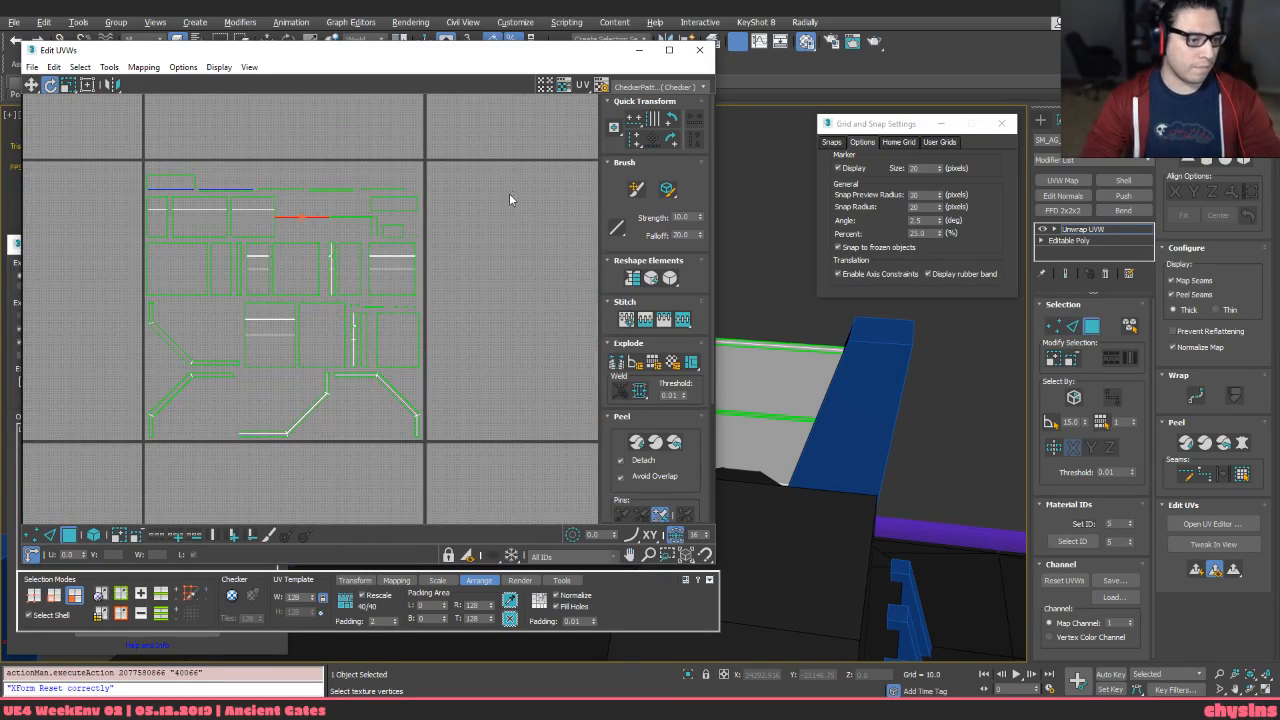
left_click_drag(448, 191, 328, 405)
scroll(397, 180, "up", 4)
key("2")
key("3")
scroll(495, 272, "down", 5)
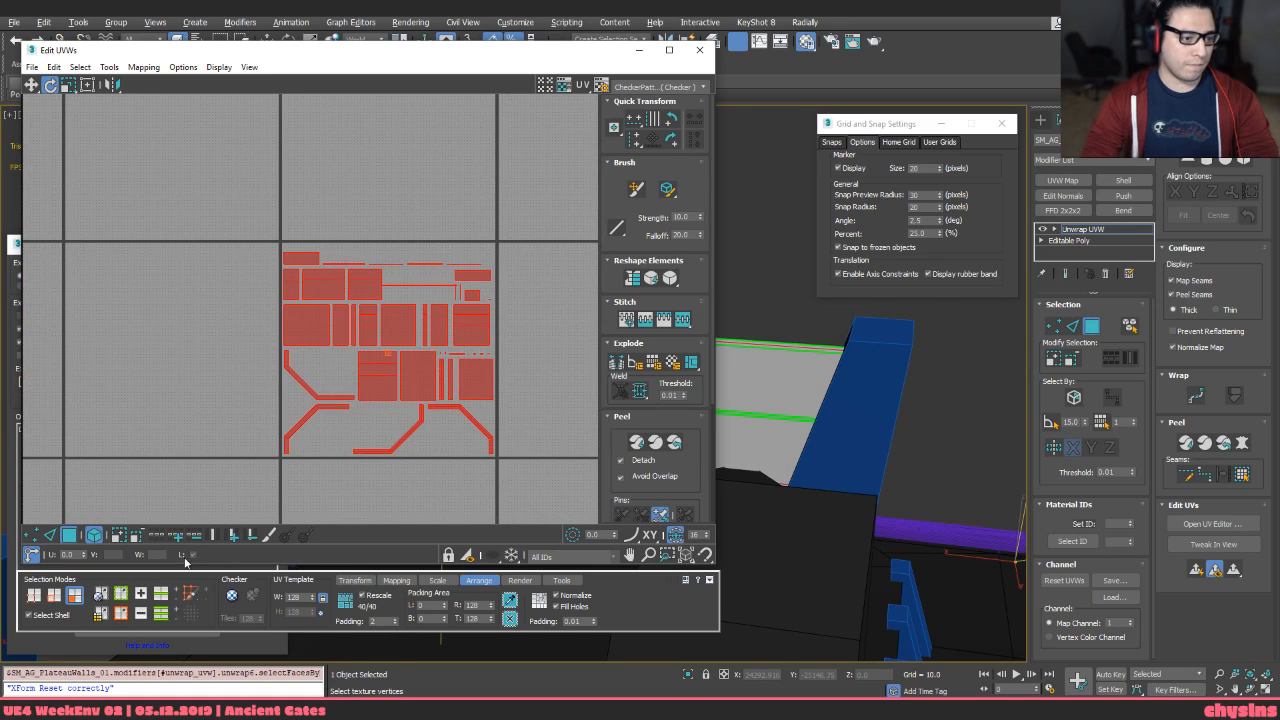
scroll(345, 345, "up", 3)
left_click_drag(376, 317, 512, 302)
key("r")
key("q")
scroll(497, 322, "down", 2)
middle_click_drag(497, 322, 393, 338)
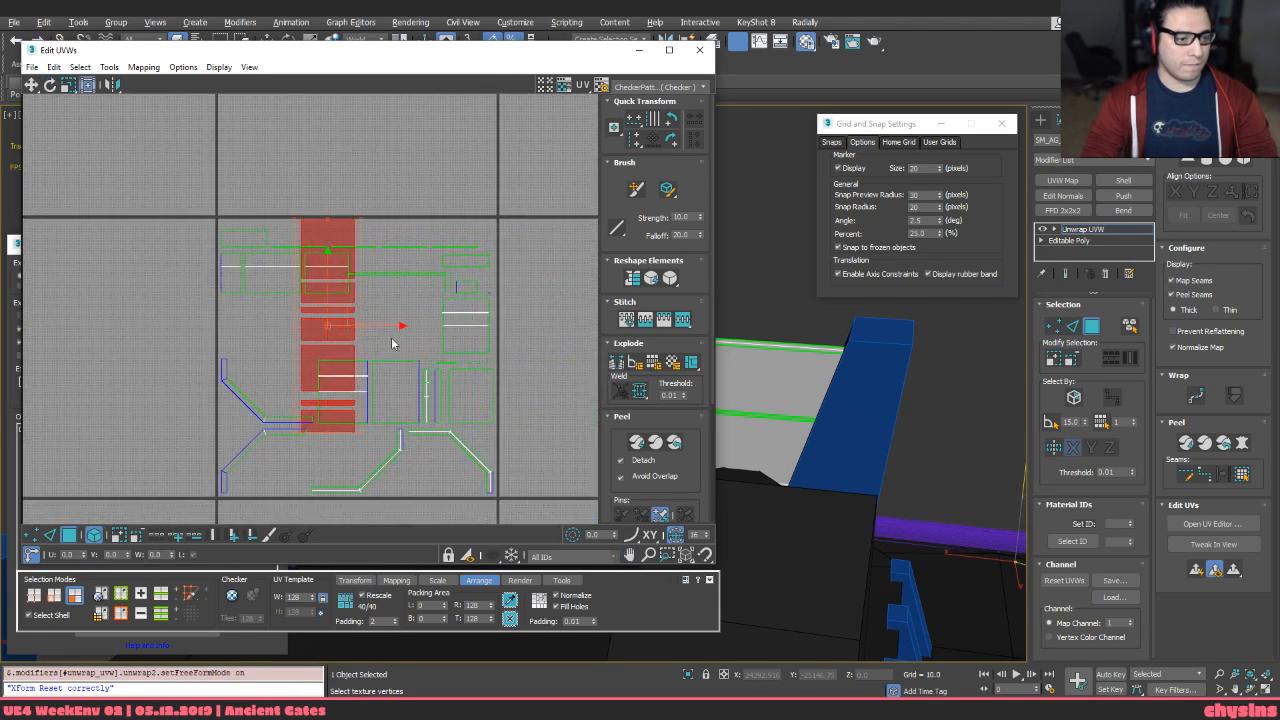
left_click_drag(337, 337, 126, 366)
Rotate the remaining large wall shells in the middle and lower rows by 90 degrees, one selection at a time
left_click_drag(511, 356, 512, 357)
key("r")
left_click_drag(352, 385, 331, 362)
key("r")
left_click_drag(411, 397, 389, 384)
key("r")
left_click_drag(473, 403, 449, 416)
key("r")
key("r")
Select the pair of tiny strip shells with slanted ends and rotate them 90 degrees so they lie horizontally
scroll(451, 383, "up", 5)
scroll(451, 383, "up", 3)
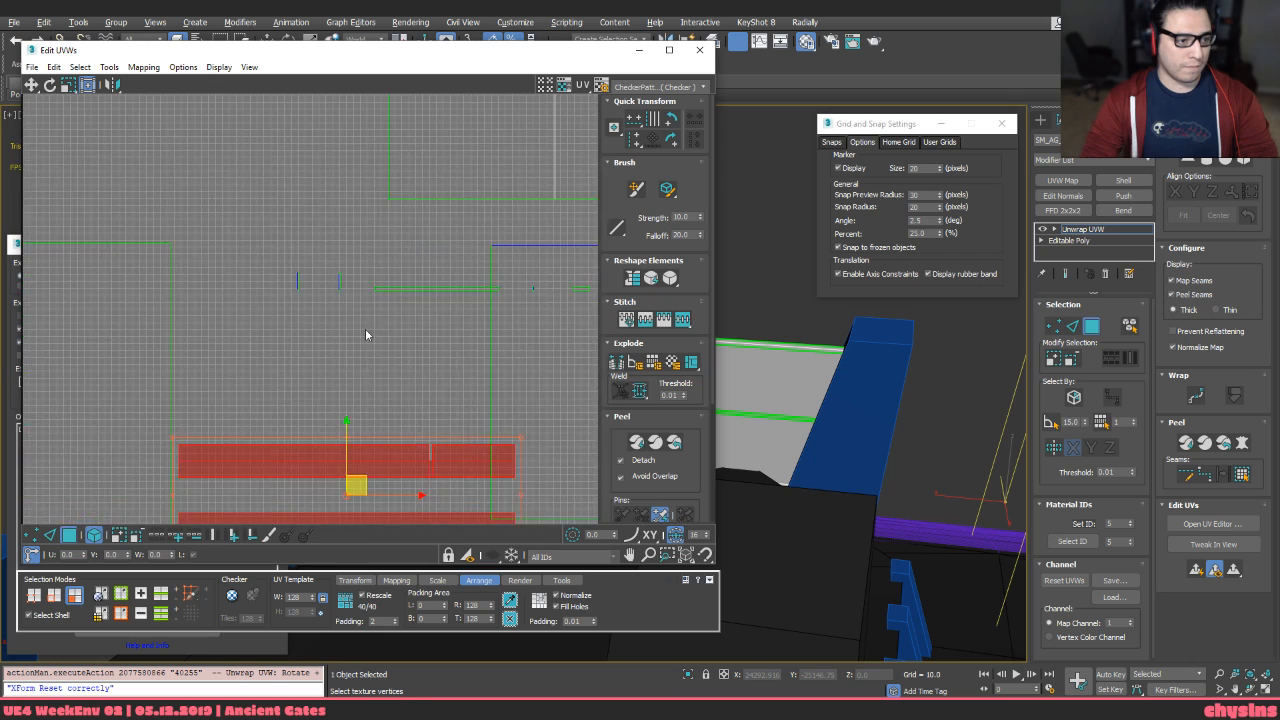
scroll(362, 320, "up", 8)
middle_click_drag(335, 130, 447, 286)
left_click_drag(447, 280, 68, 446)
key("r")
middle_click_drag(229, 386, 260, 407)
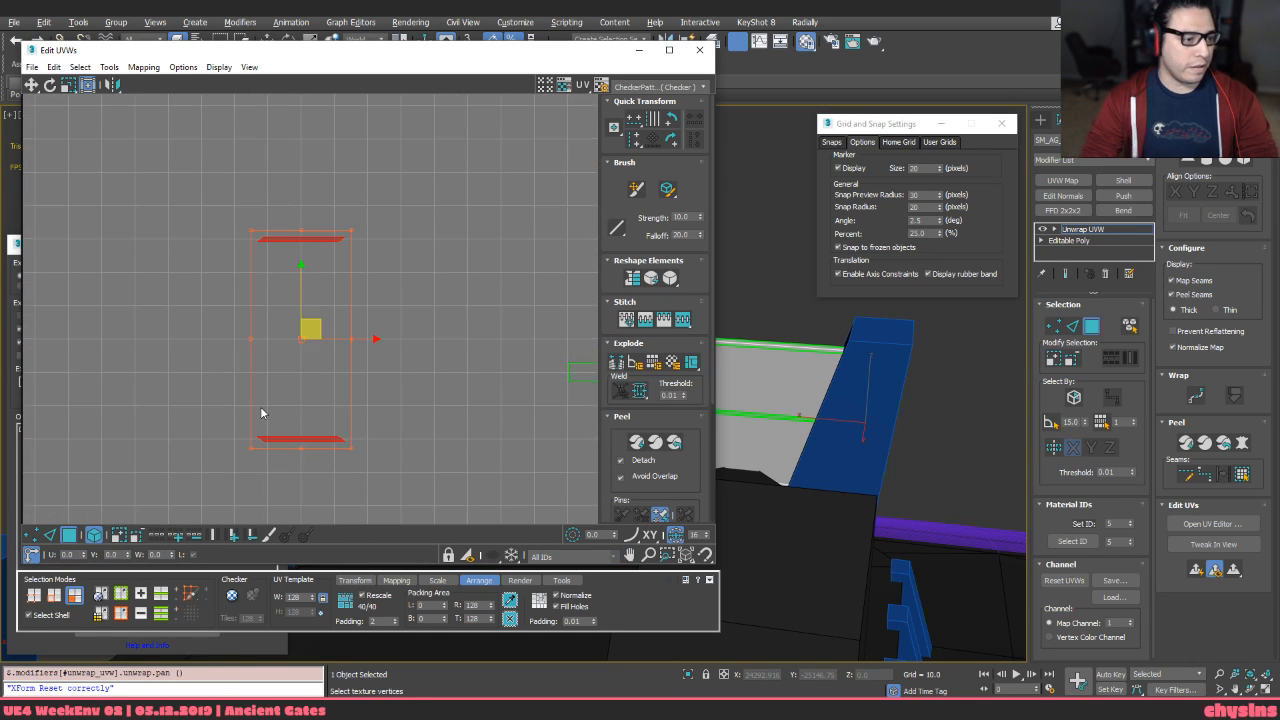
Square off the slanted ends of the two tiny strips by aligning the vertices at each end vertically
scroll(385, 212, "up", 2)
key("1")
scroll(368, 212, "down", 3)
left_click_drag(372, 223, 314, 461)
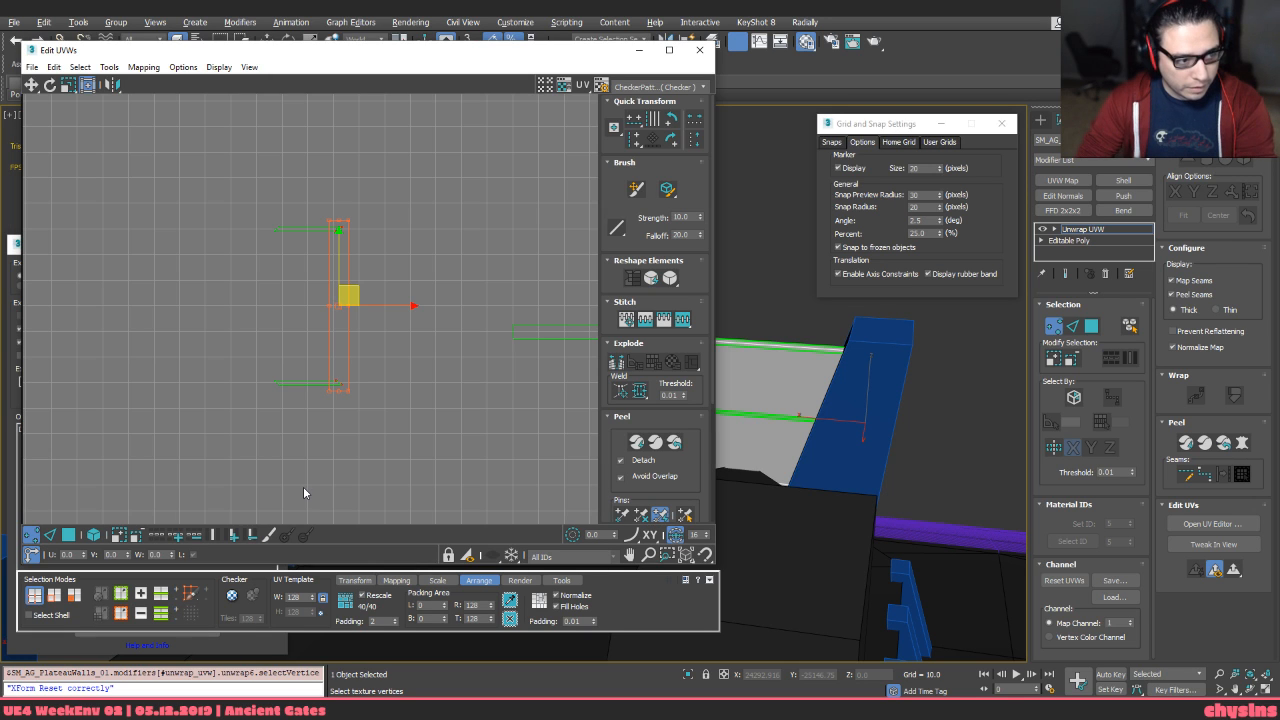
key("a")
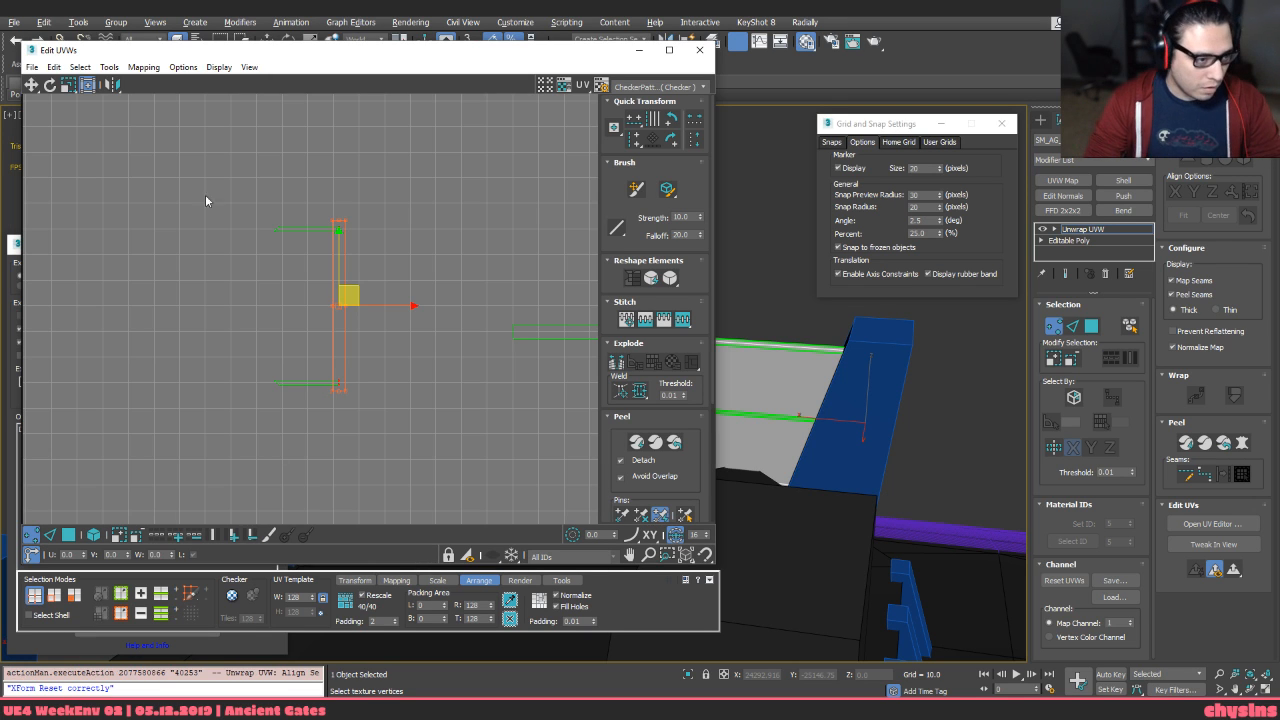
left_click_drag(324, 218, 217, 410)
scroll(240, 392, "down", 2)
scroll(410, 342, "down", 3)
middle_click_drag(416, 342, 203, 328)
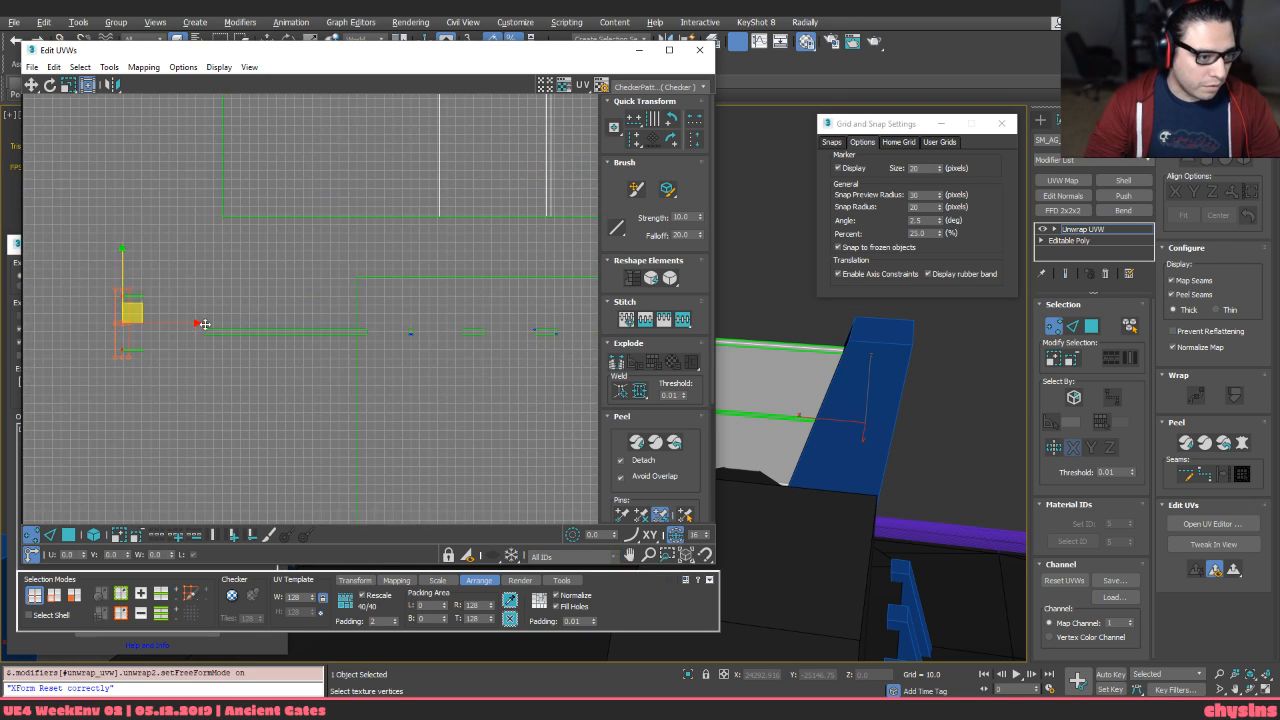
Select all the UV shells, repack them with Rescale on and padding 2, and collapse the walls to Editable Poly
scroll(403, 340, "up", 2)
scroll(289, 336, "down", 4)
middle_click_drag(411, 340, 571, 346)
key("3")
scroll(441, 331, "down", 2)
middle_click_drag(441, 331, 566, 486)
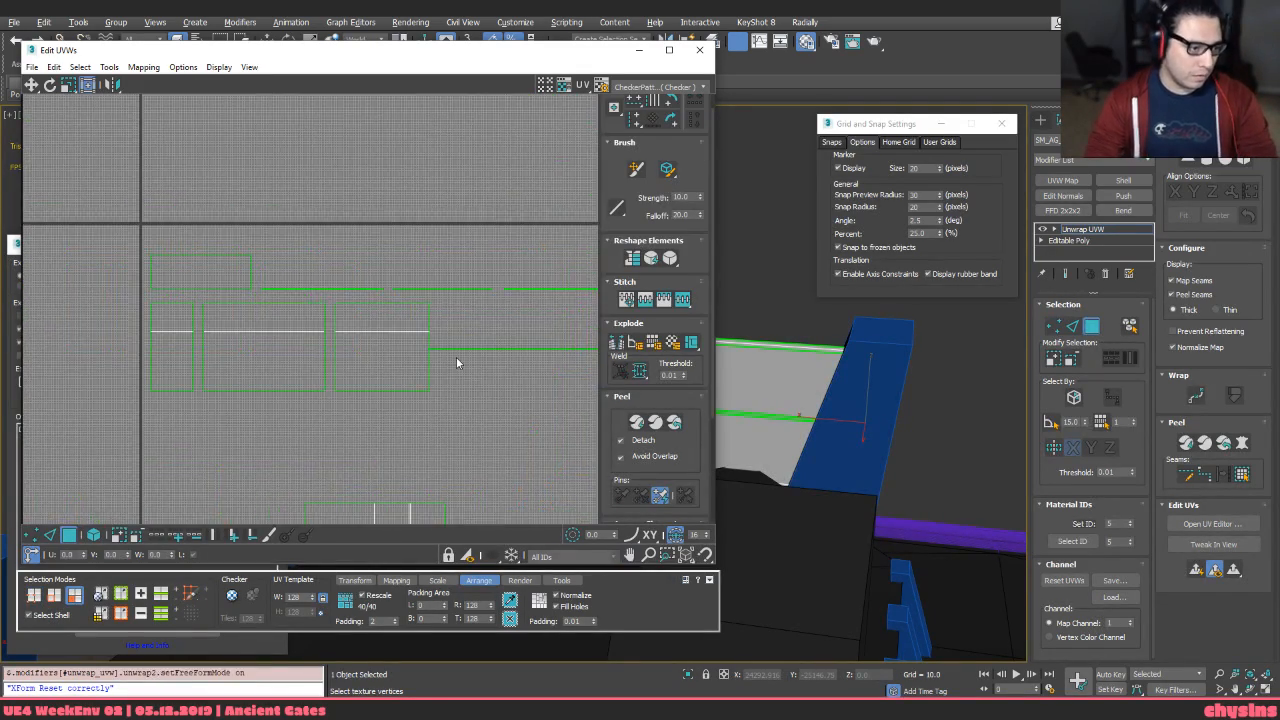
middle_click_drag(456, 357, 366, 234)
scroll(366, 234, "down", 3)
scroll(366, 264, "down", 4)
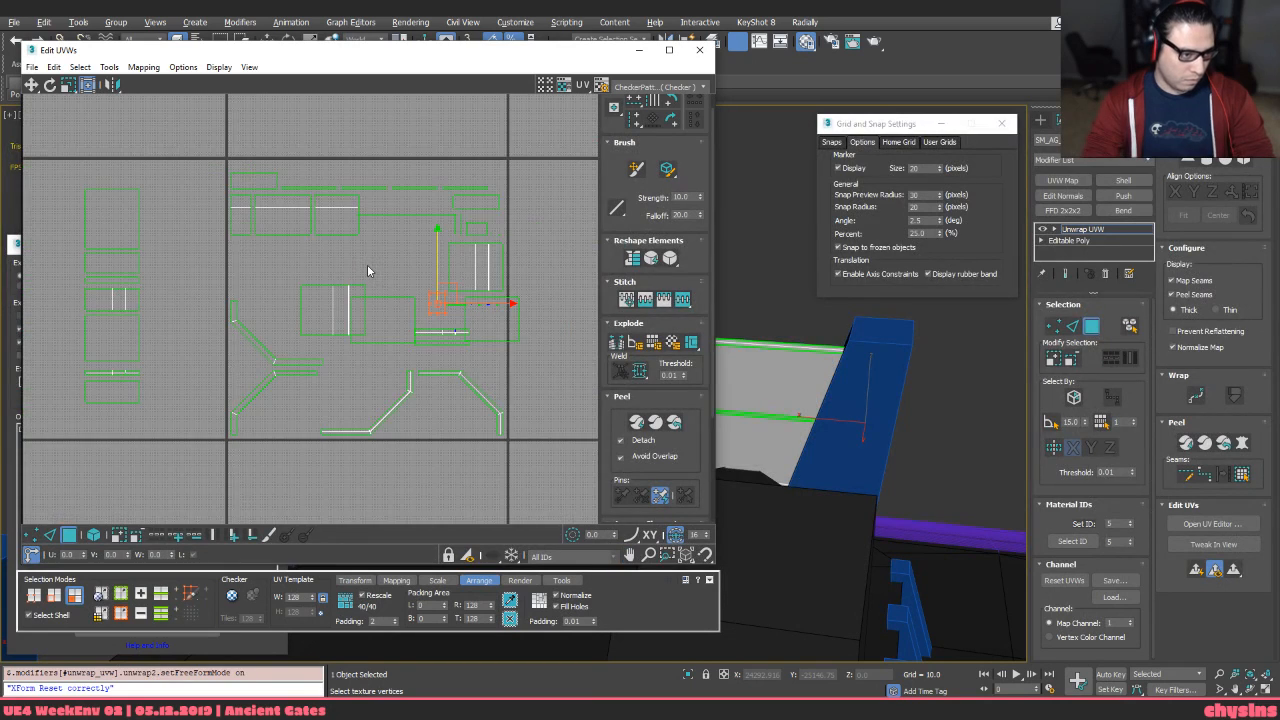
left_click_drag(585, 460, 421, 491)
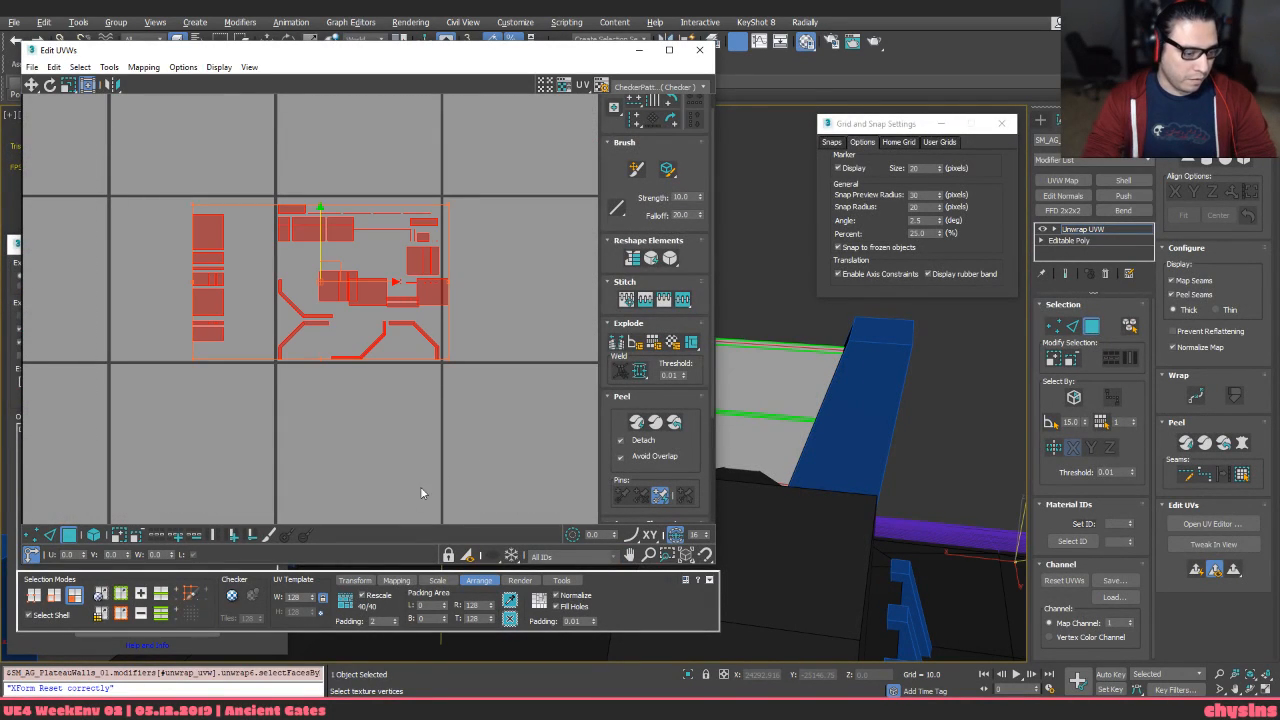
left_click(438, 581)
left_click(479, 581)
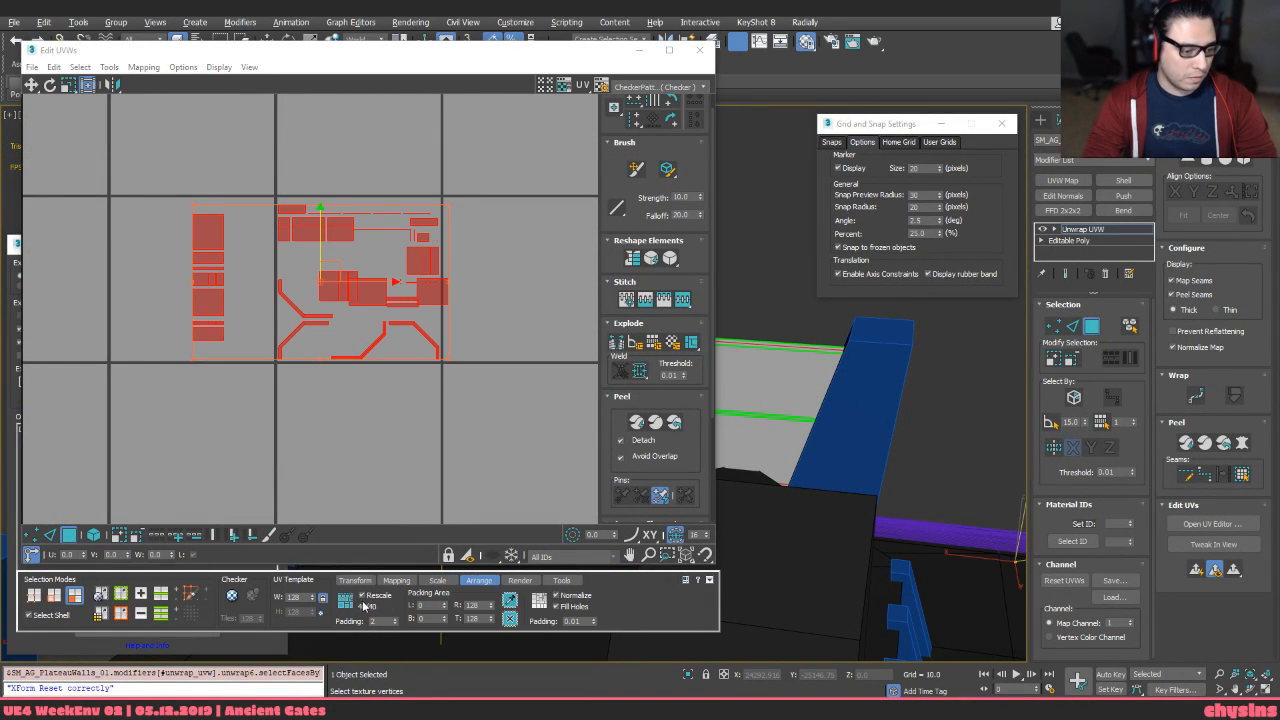
left_click(345, 600)
left_click(507, 394)
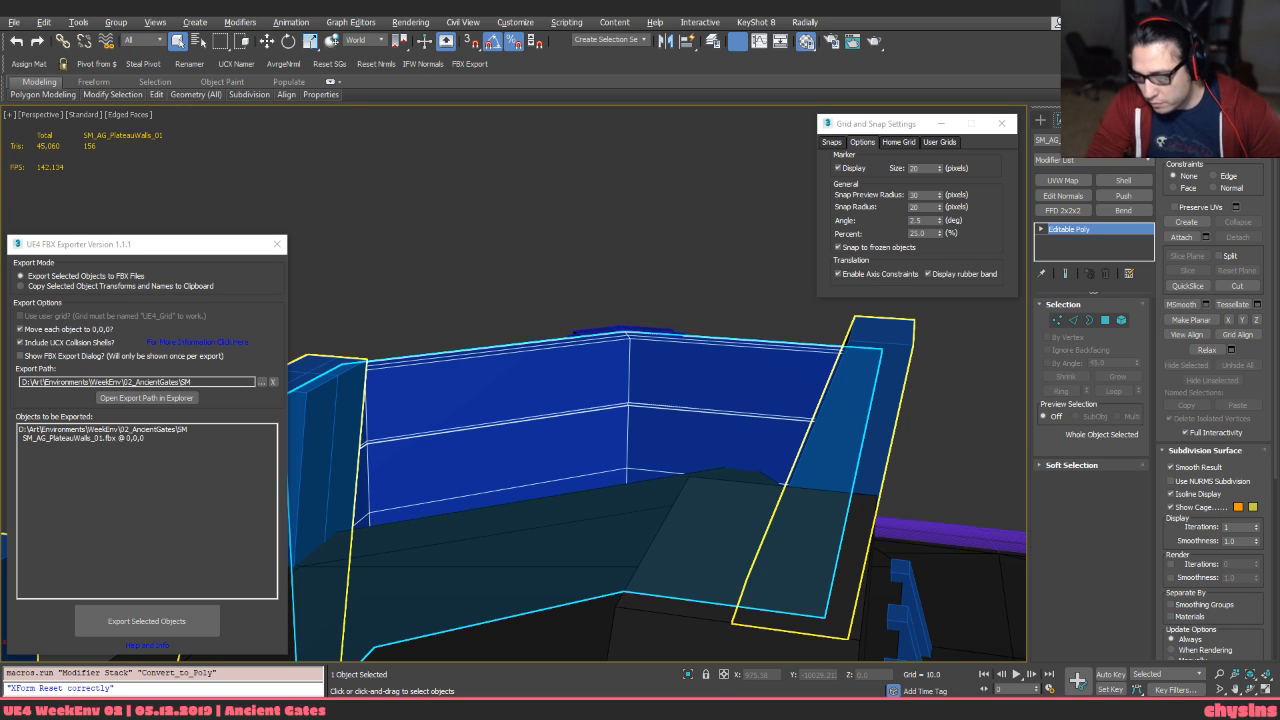
Switch to the web browser and search Google for "solar ash kingdom"
left_click_drag(1279, 10, 560, 2)
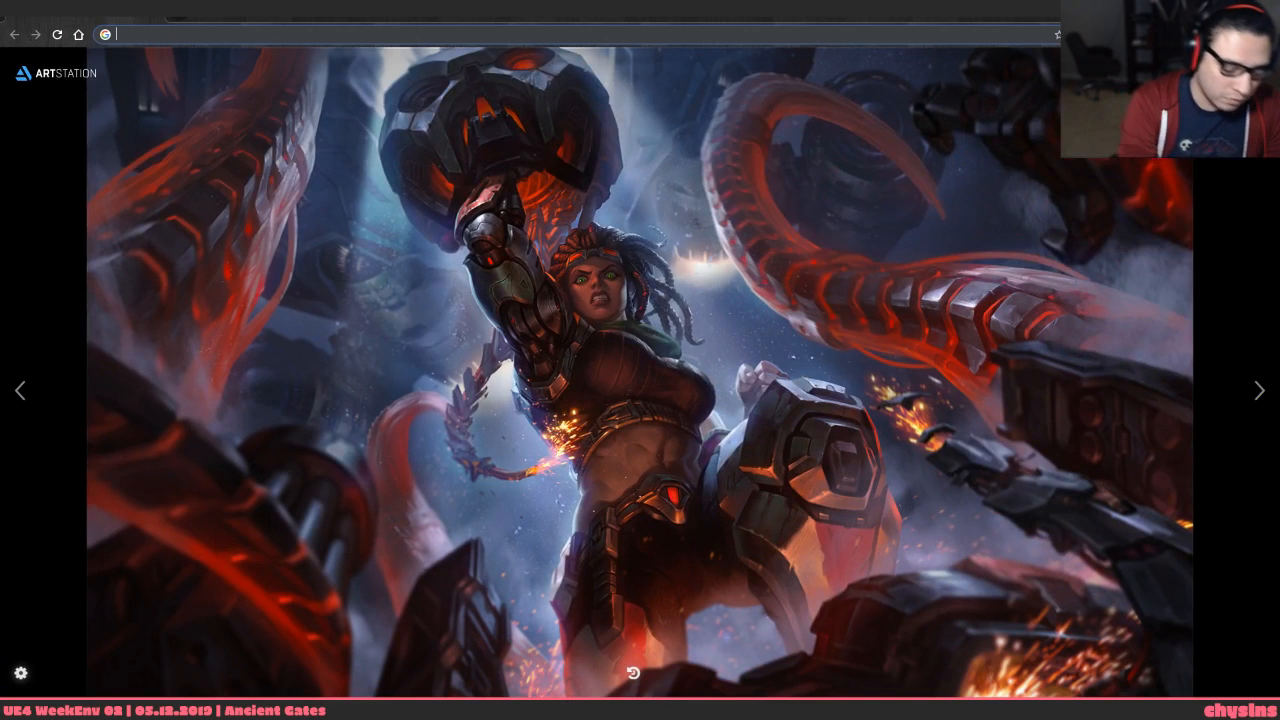
type("solar as king")
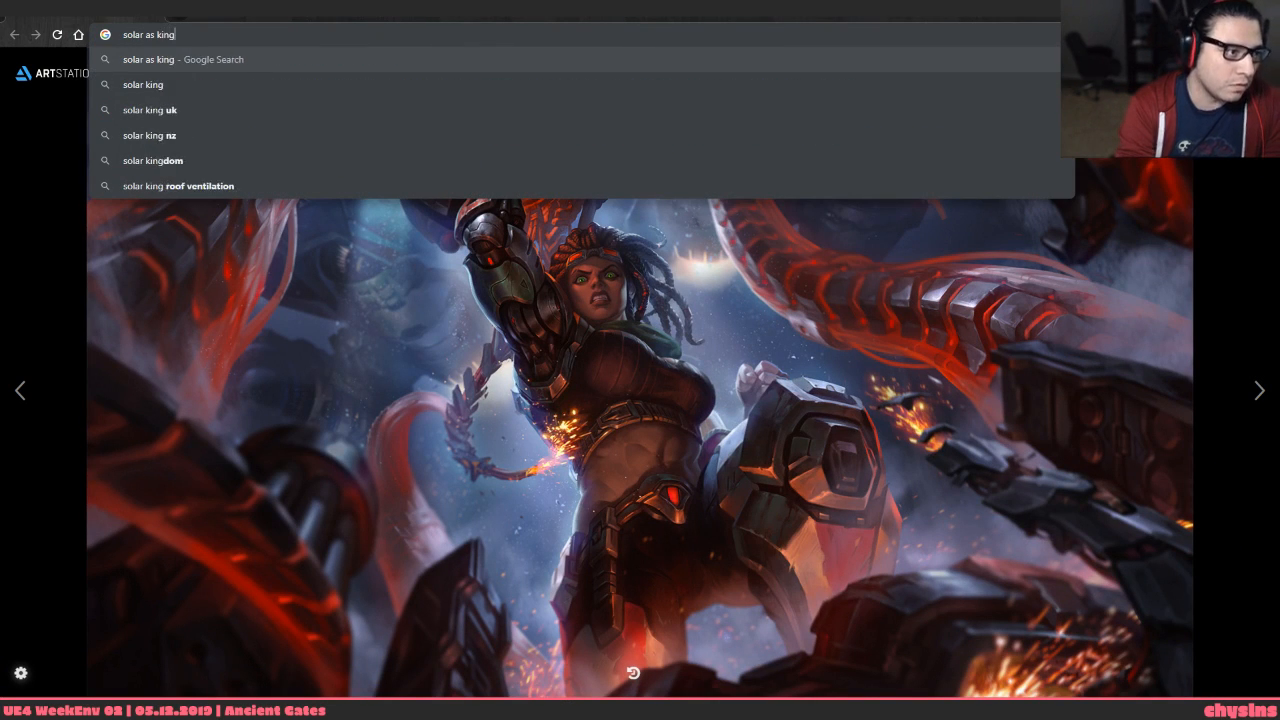
type("dom")
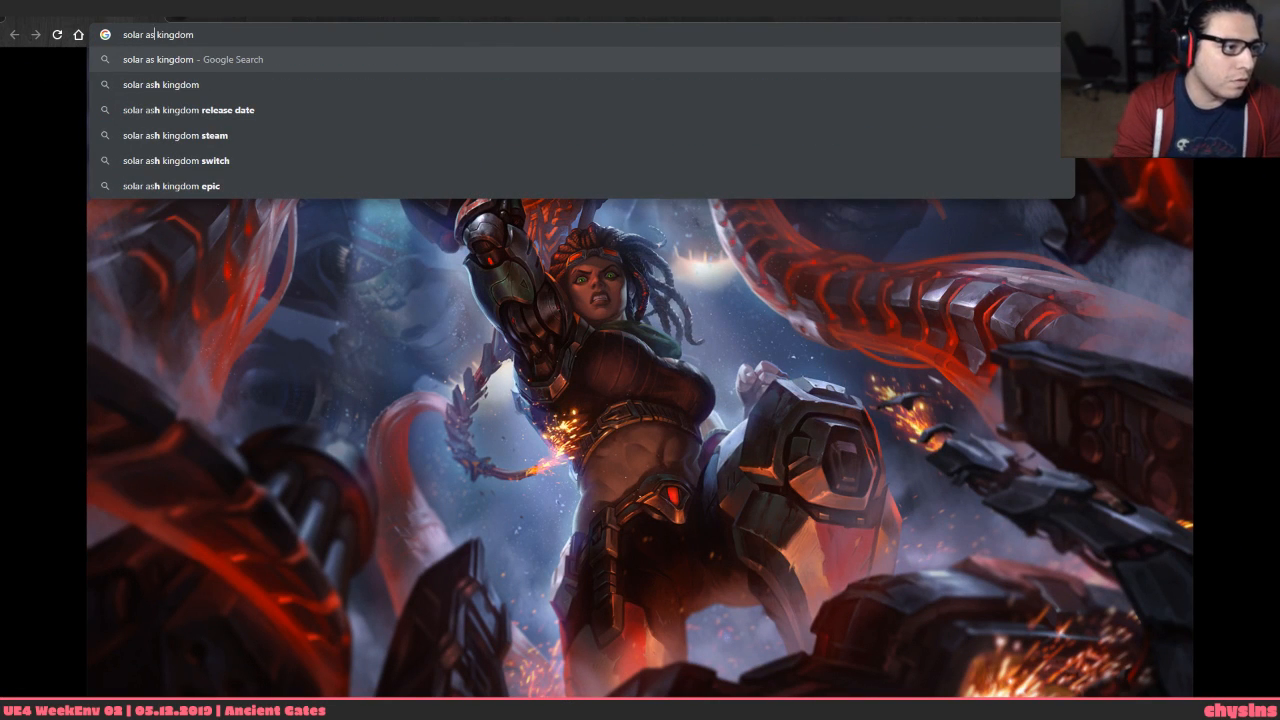
key("BackSpace")
type("fh")
key("Return")
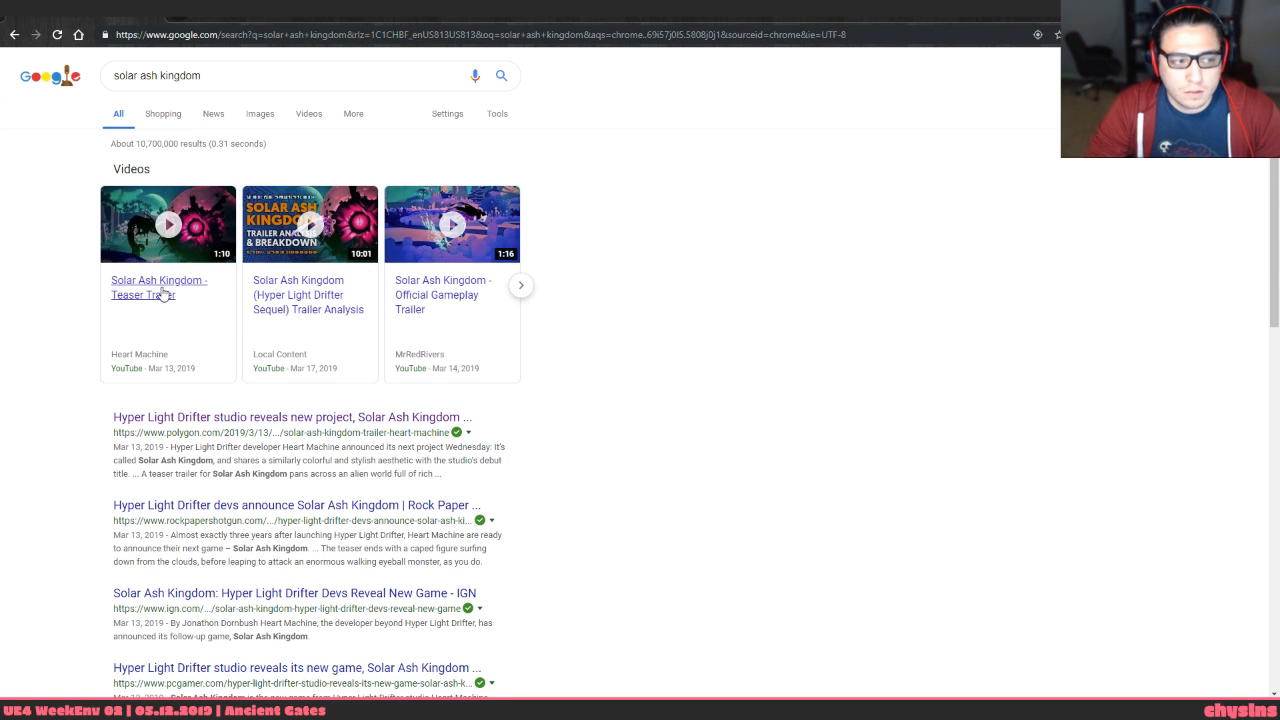
Watch the Solar Ash Kingdom teaser trailer in full screen and close its page
left_click(158, 294)
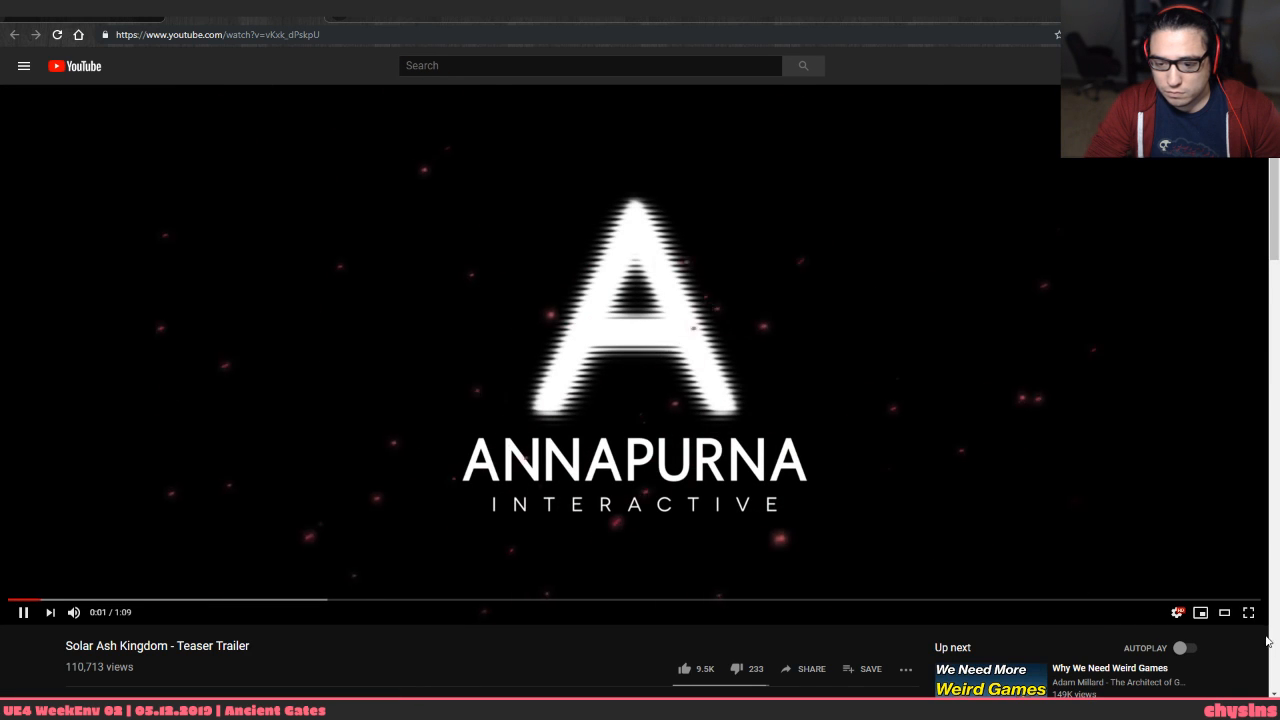
left_click(1248, 612)
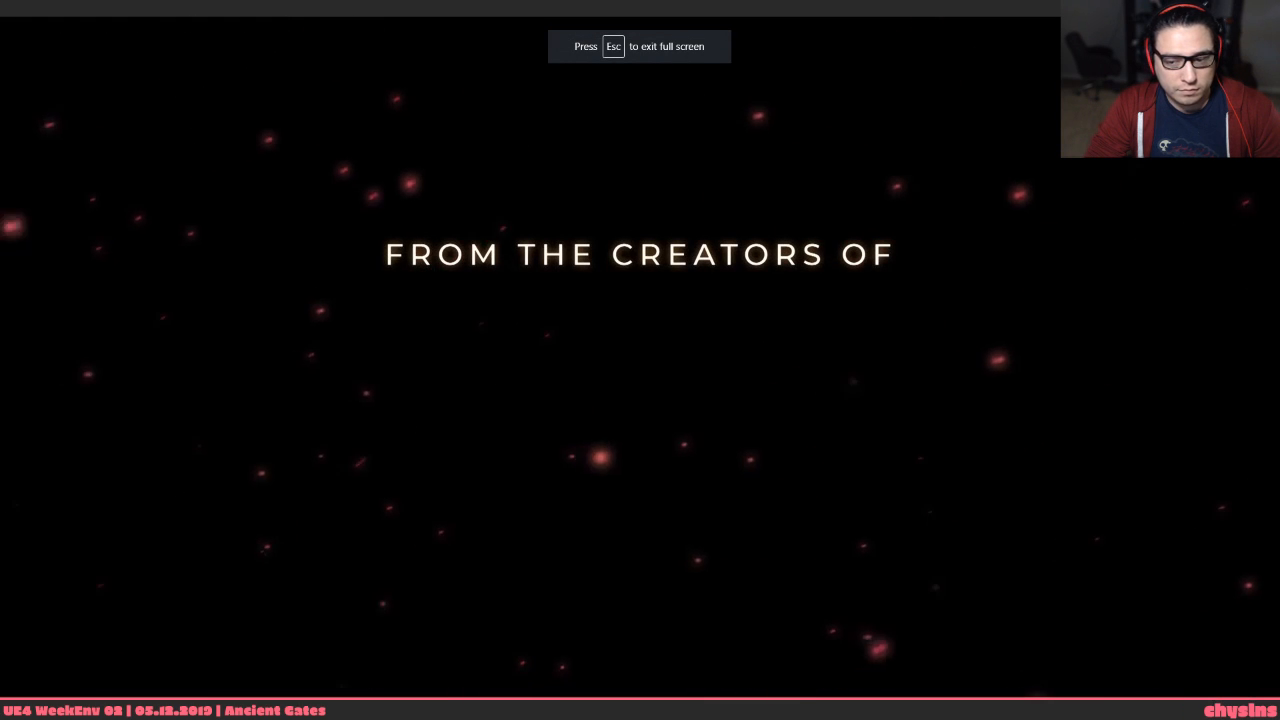
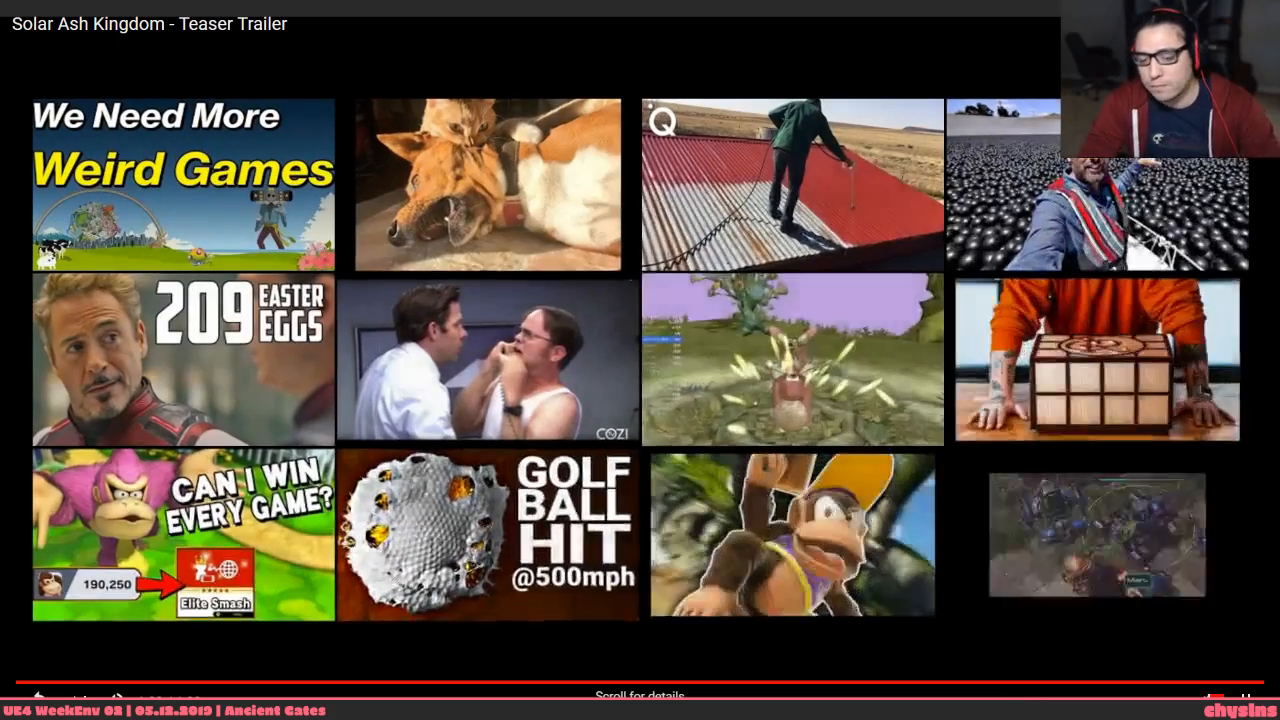
left_click(1246, 697)
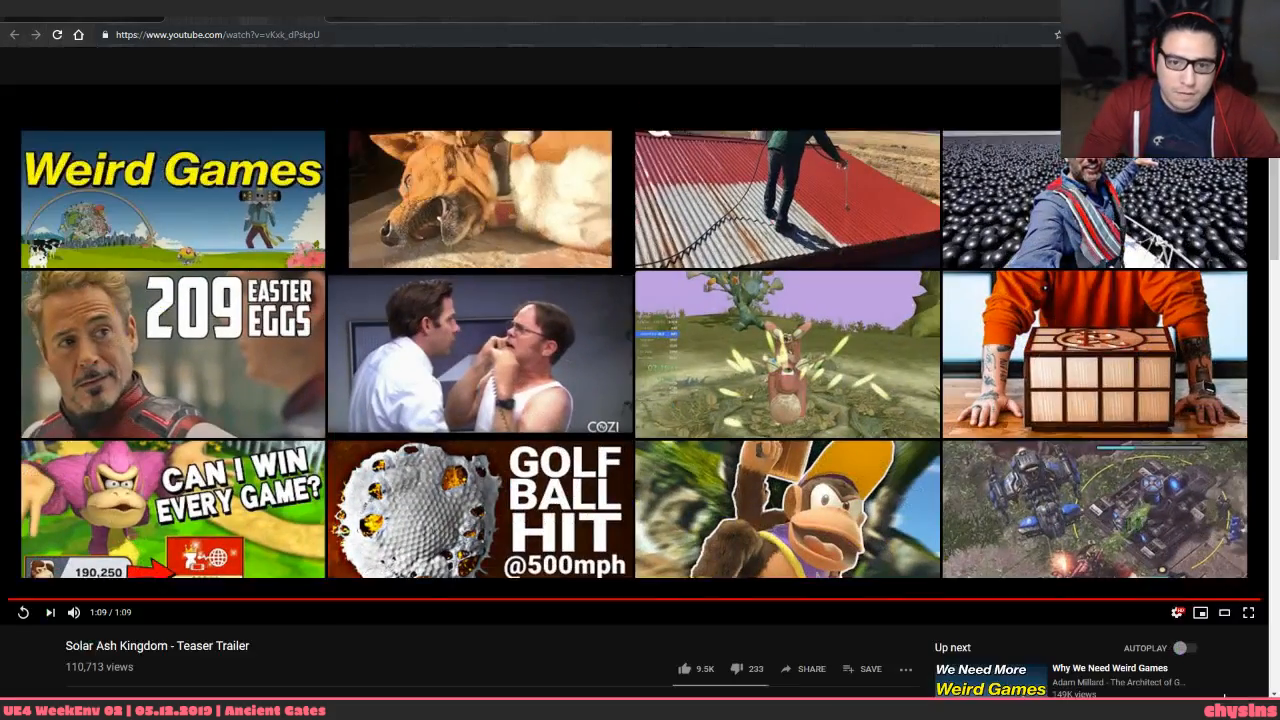
key("ctrl+w")
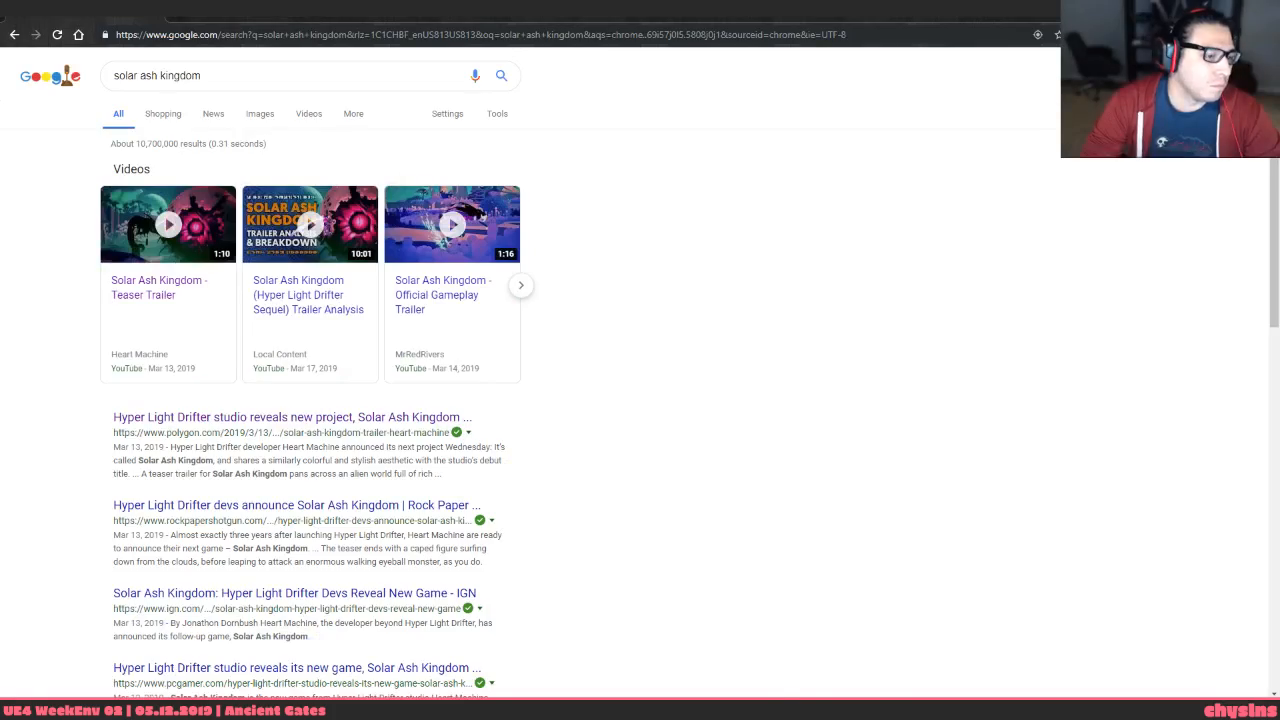
Return to 3ds Max and examine the plateau walls and their trim strips from several viewpoints
key("alt+Tab")
middle_click_drag(682, 482, 694, 480, "alt")
middle_click_drag(503, 512, 608, 498)
left_click(626, 340)
left_click(626, 342)
key("z")
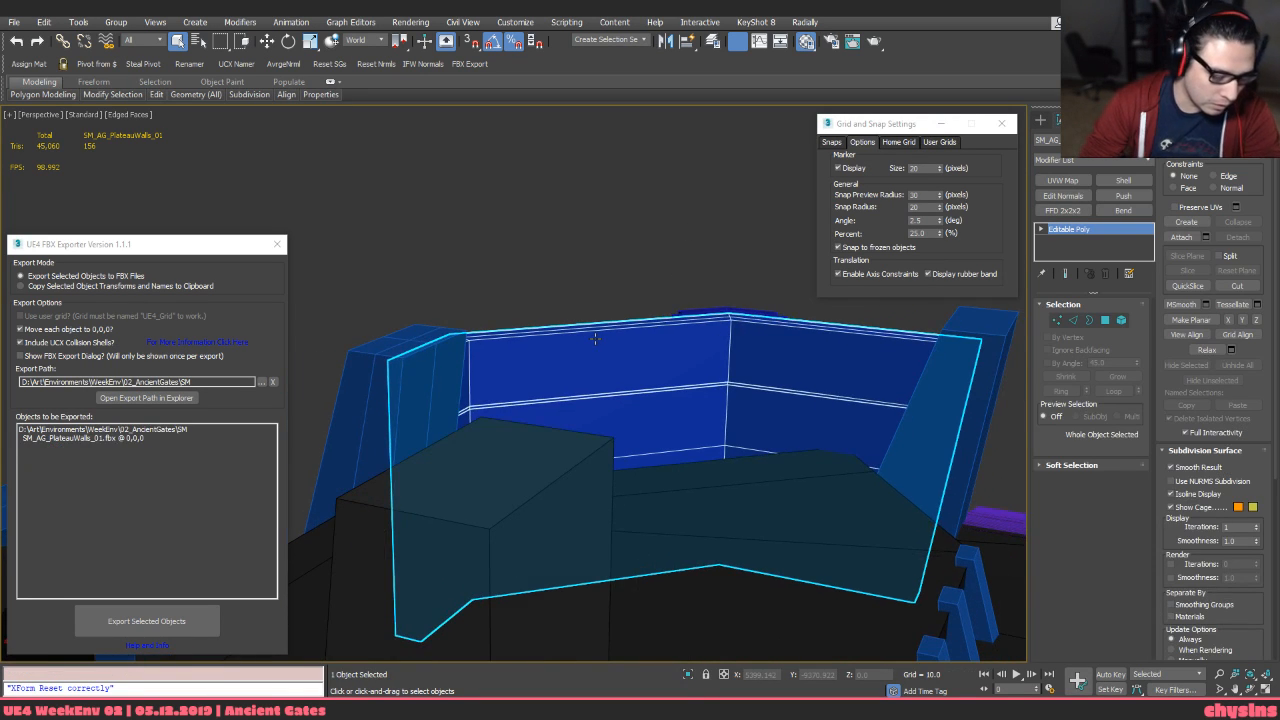
middle_click_drag(951, 418, 878, 402, "alt")
scroll(870, 402, "up", 3)
scroll(900, 366, "up", 4)
middle_click_drag(642, 318, 805, 342)
left_click(753, 280)
left_click(609, 342)
middle_click_drag(612, 343, 614, 321)
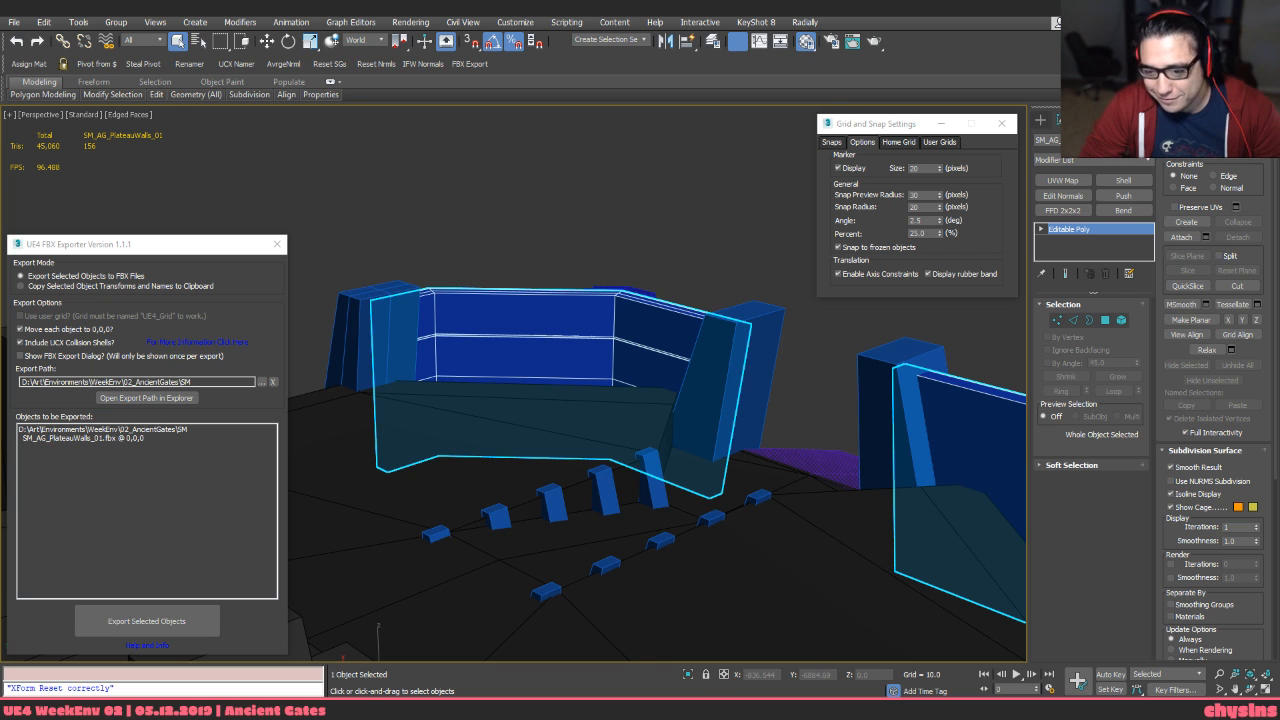
middle_click_drag(638, 452, 629, 354, "alt")
left_click(605, 276)
left_click(607, 350)
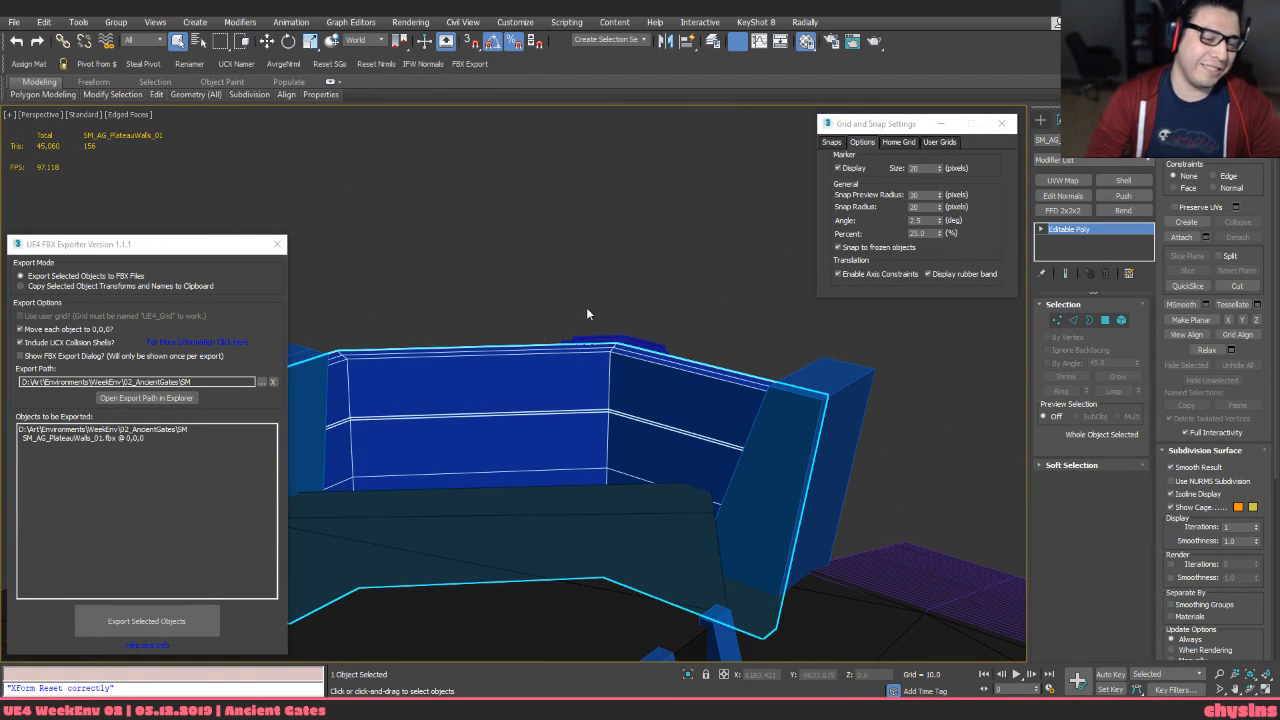
Apply an Unwrap UVW modifier set to map channel 2, keeping the existing UV layout, and collapse the walls to Editable Poly
key("ctrl+u")
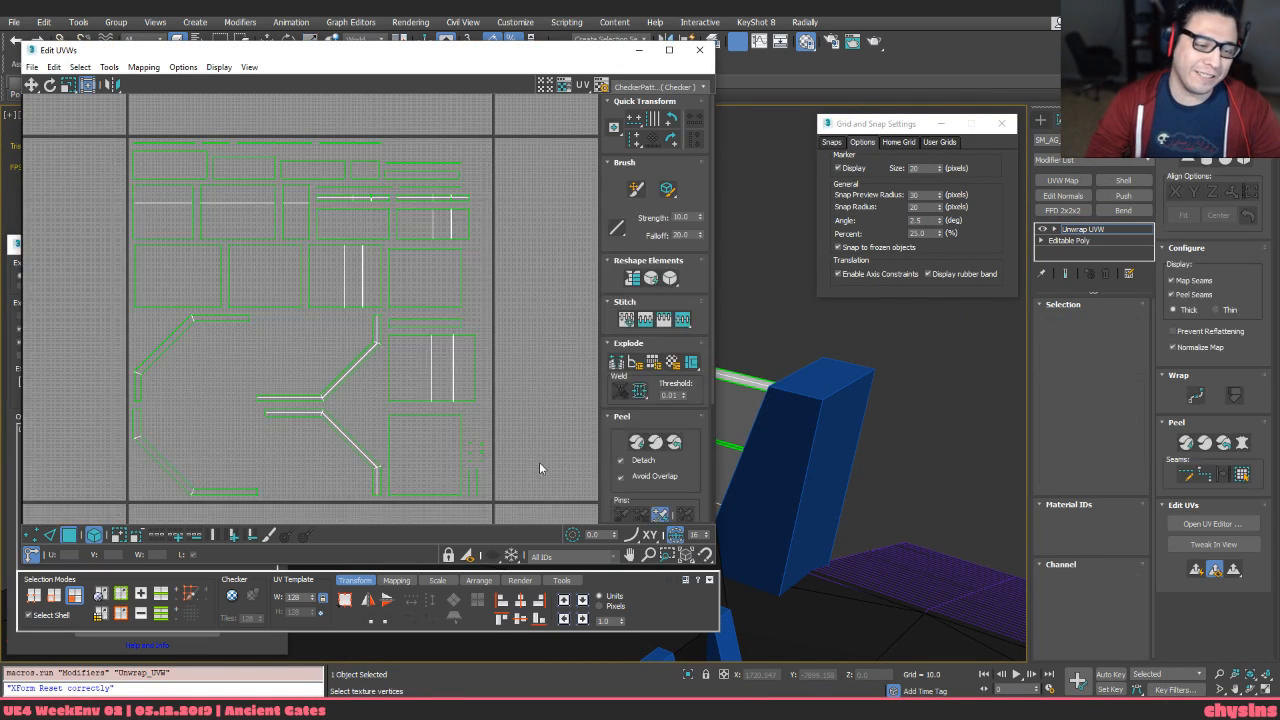
middle_click_drag(445, 461, 431, 454)
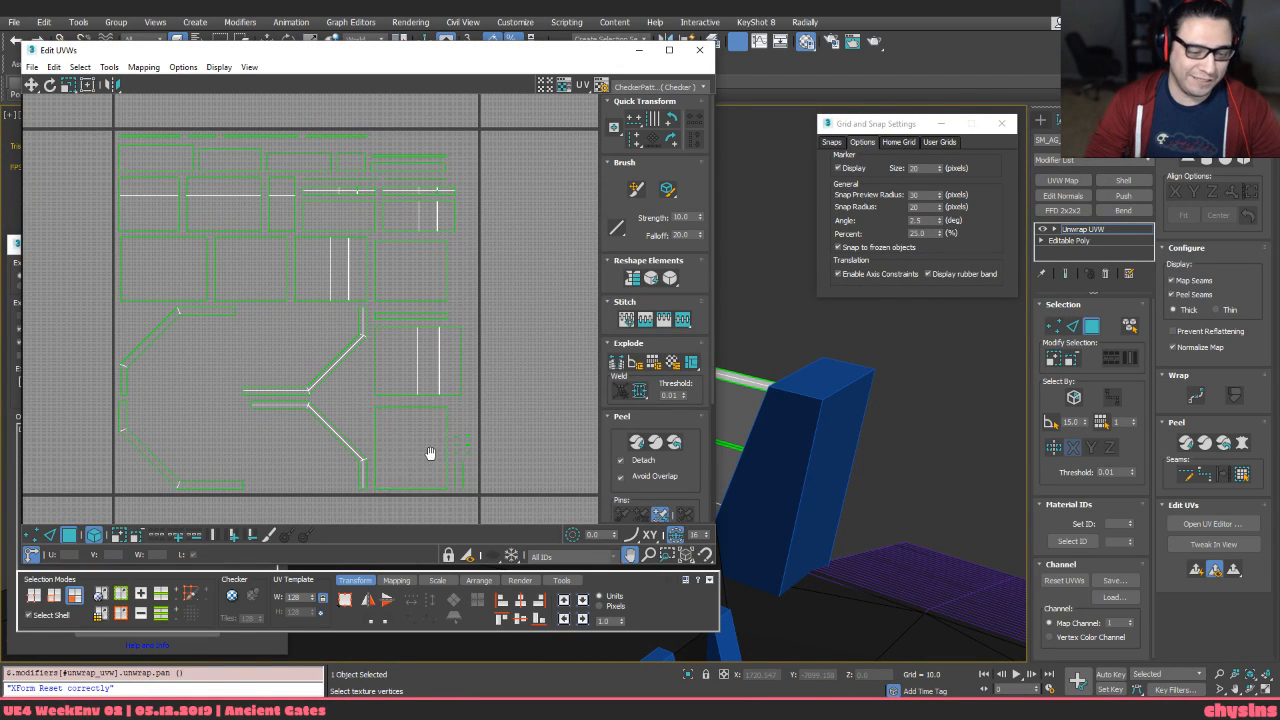
left_click(1131, 620)
left_click(591, 370)
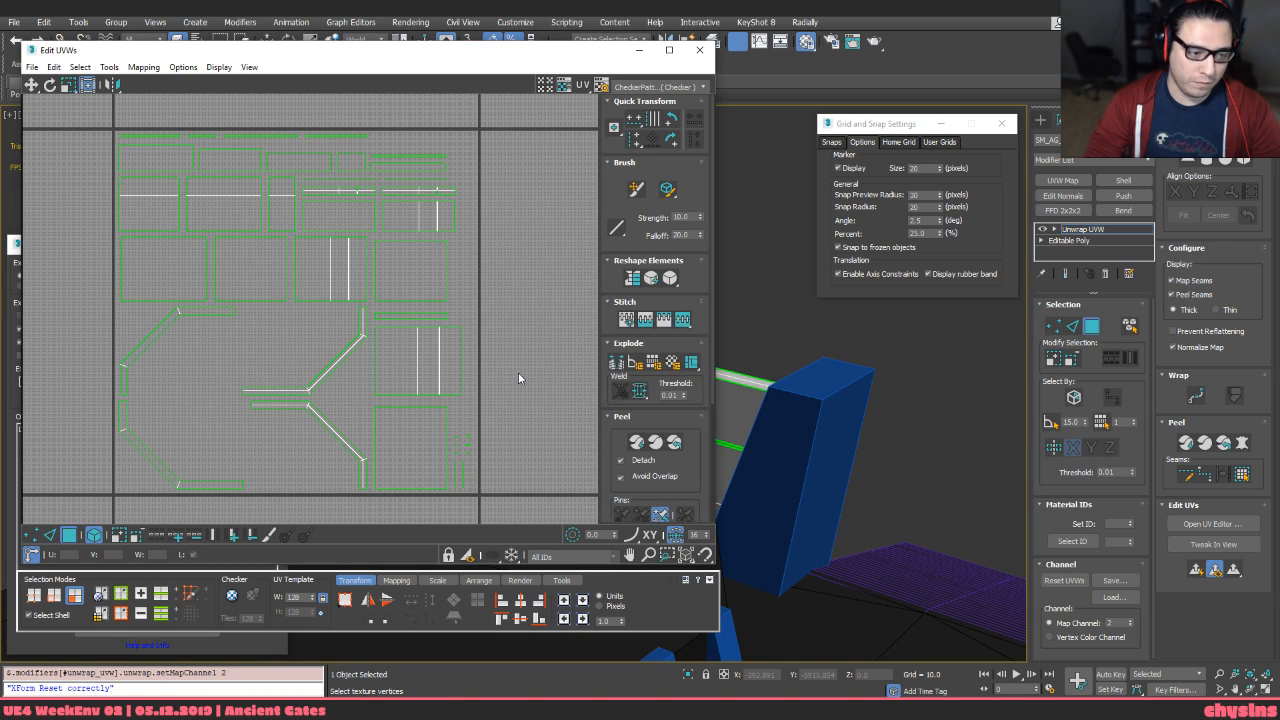
key("alt+c")
Add a Symmetry modifier to SM_AG_PlateauWalls_01 with X as the mirror axis
middle_click_drag(518, 378, 552, 417, "alt")
scroll(562, 388, "down", 2)
scroll(562, 388, "down", 2)
scroll(552, 417, "down", 2)
key("alt+s")
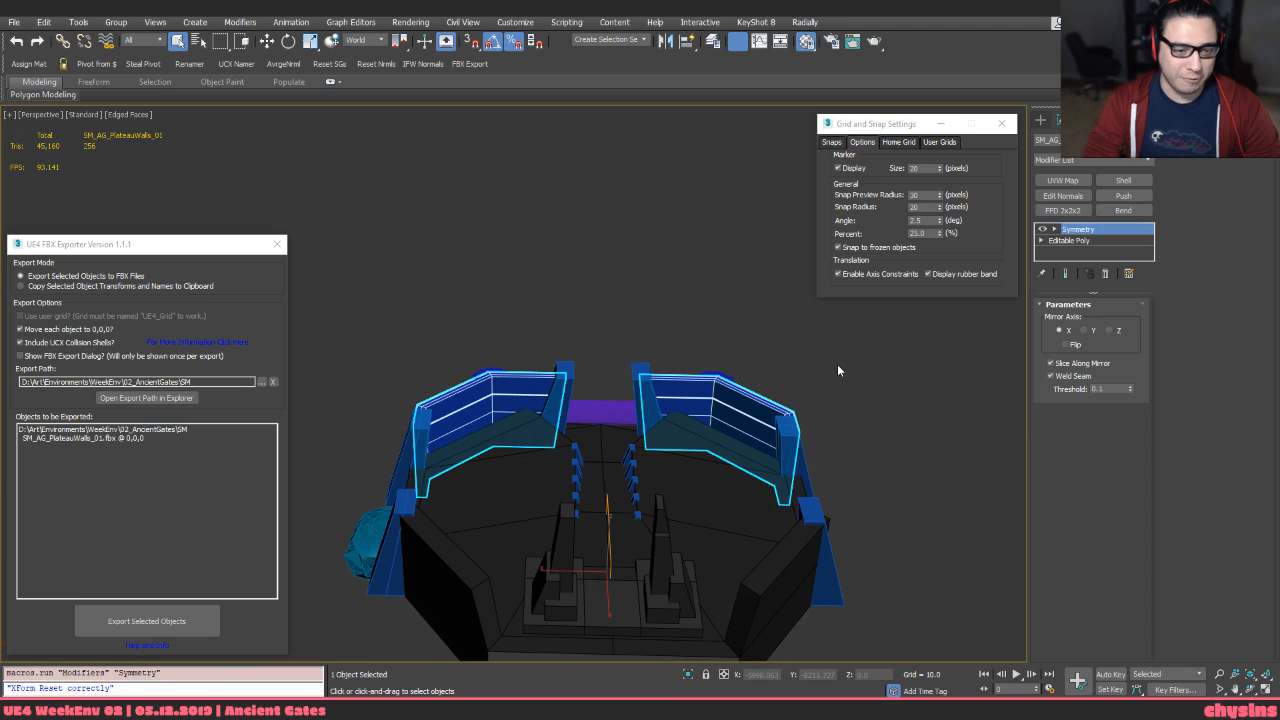
Collapse the mirrored plateau walls to Editable Poly and check both halves from the opposite side
left_click(758, 379)
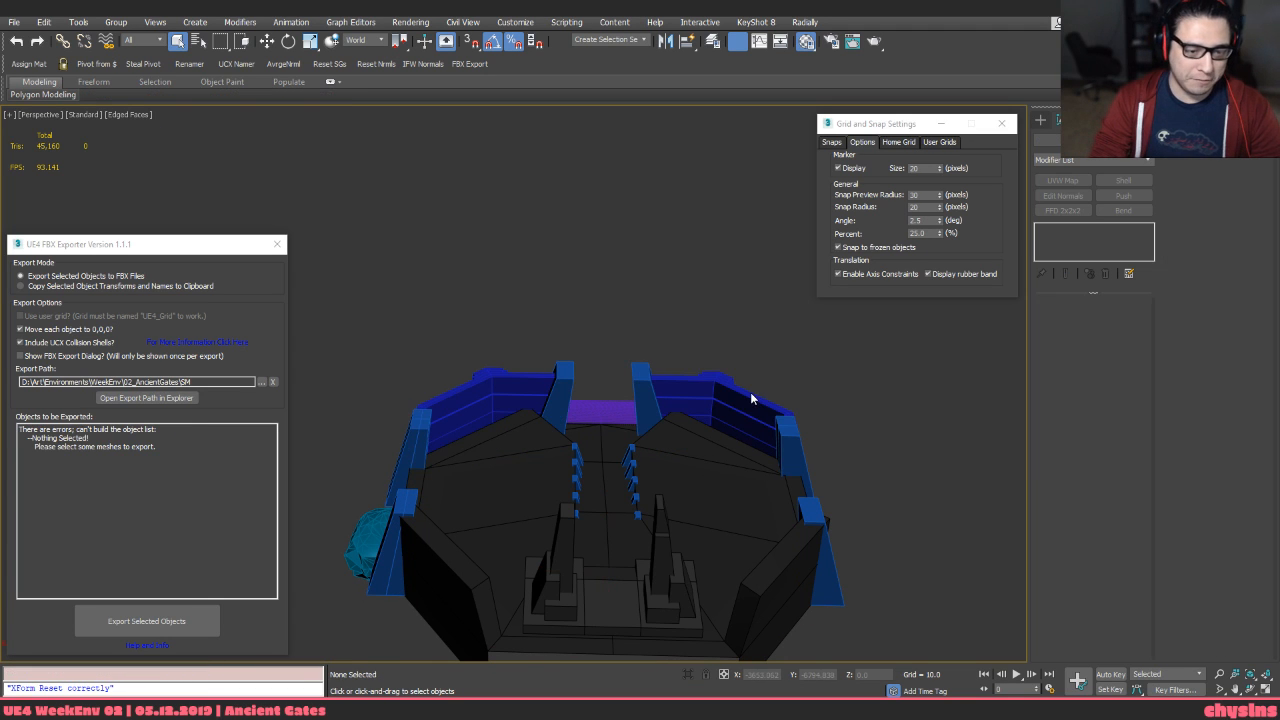
middle_click_drag(742, 390, 796, 374, "alt")
left_click(708, 392)
middle_click_drag(525, 394, 650, 432, "alt")
scroll(647, 460, "up", 3)
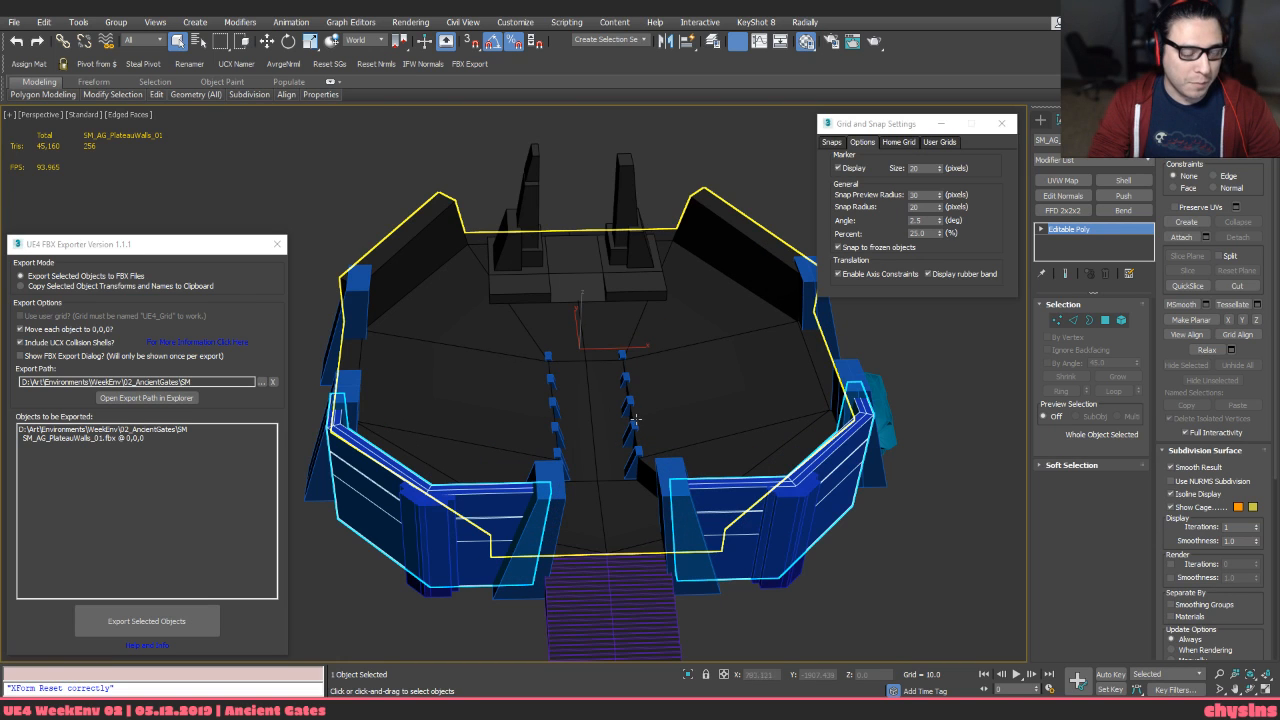
key("w")
key("alt+Tab")
key("alt+Tab")
key("alt+Tab")
key("alt+Tab")
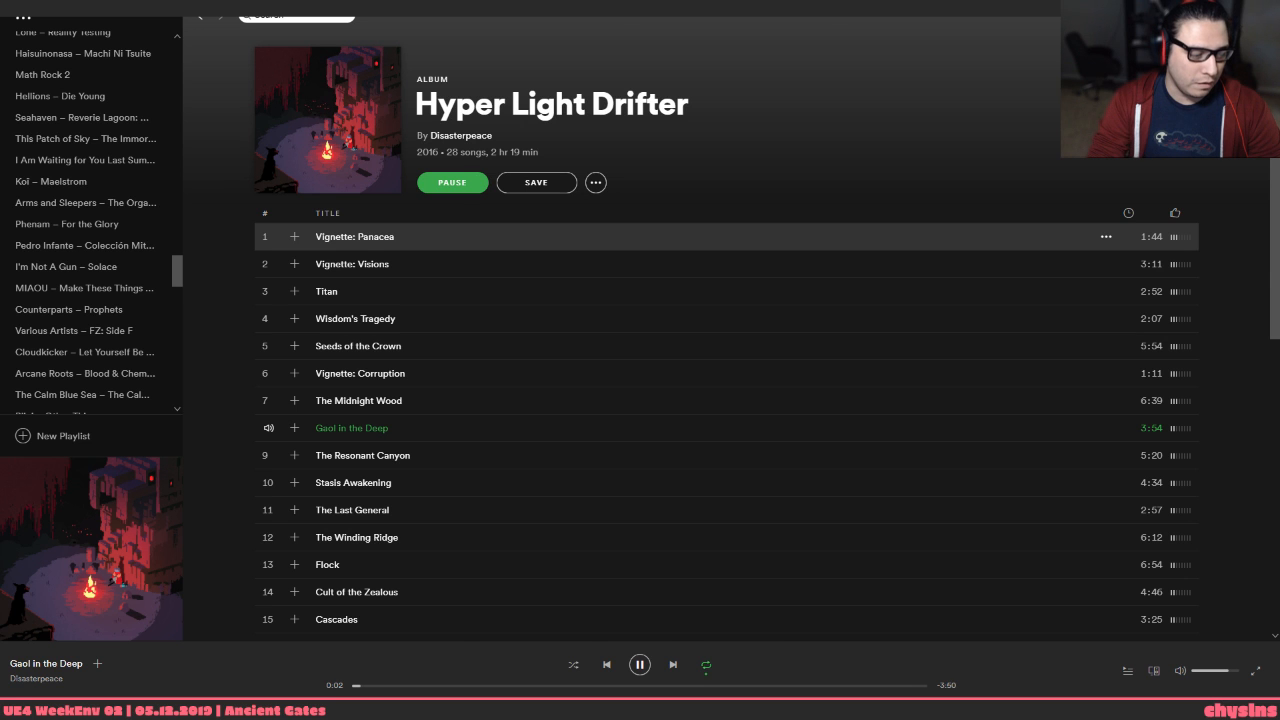
key("alt+Tab")
Turn off edged-face display in the perspective view and inspect the shaded plateau walls
middle_click_drag(1025, 363, 954, 389, "alt")
left_click(953, 390)
left_click(838, 515)
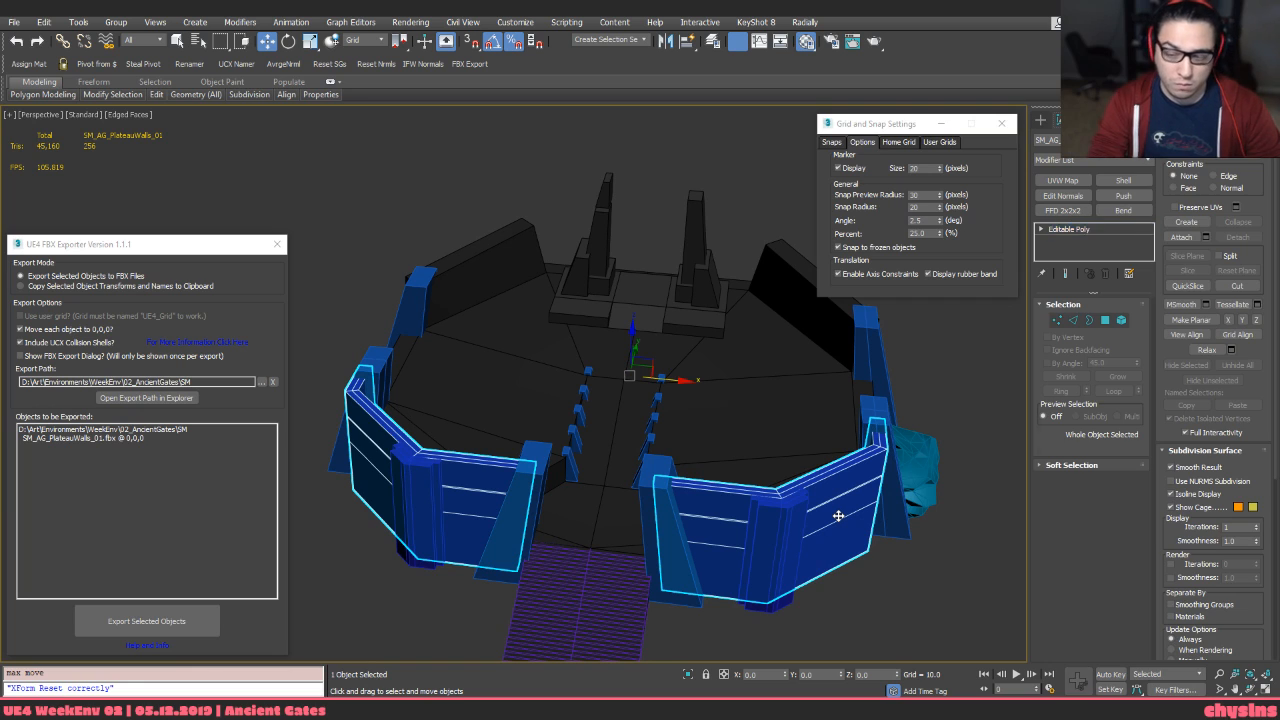
key("F4")
middle_click_drag(821, 507, 791, 504, "alt")
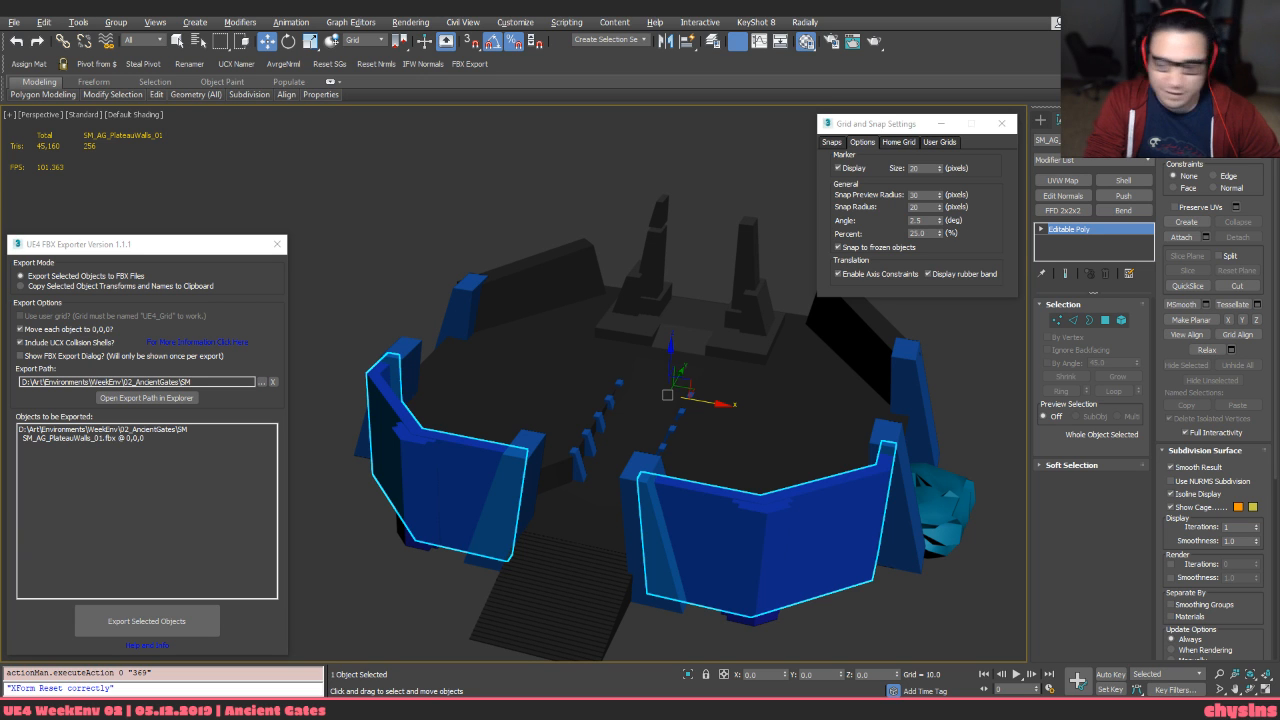
Open the Resistance-Illaoi artwork page on ArtStation in the browser and select its web address
left_click_drag(1279, 320, 262, 2)
left_click(24, 390)
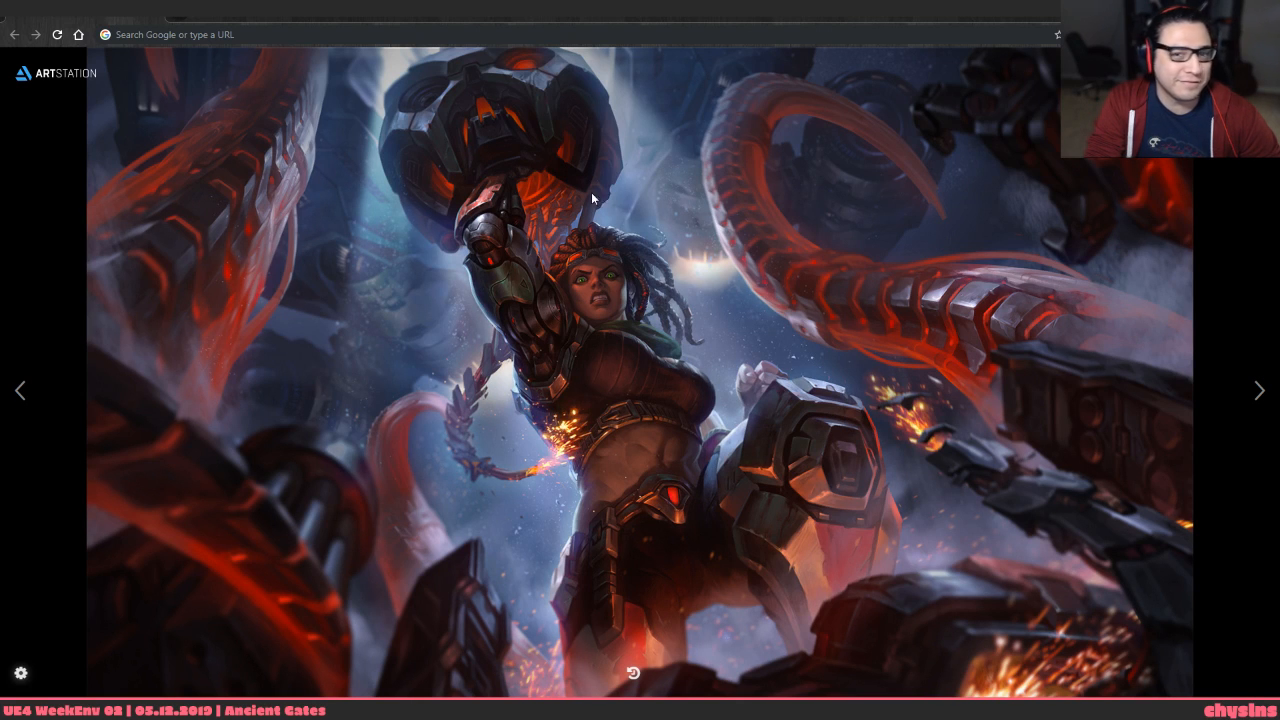
left_click(636, 372)
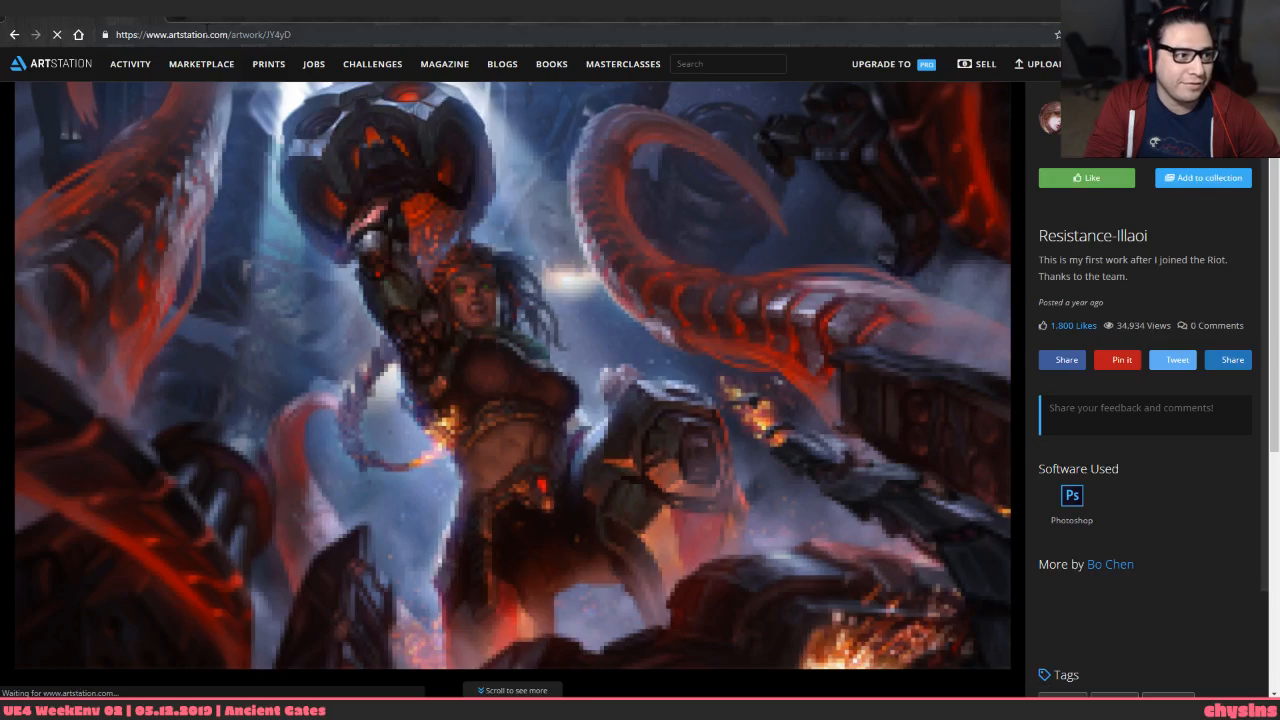
left_click(183, 36)
key("alt+Tab")
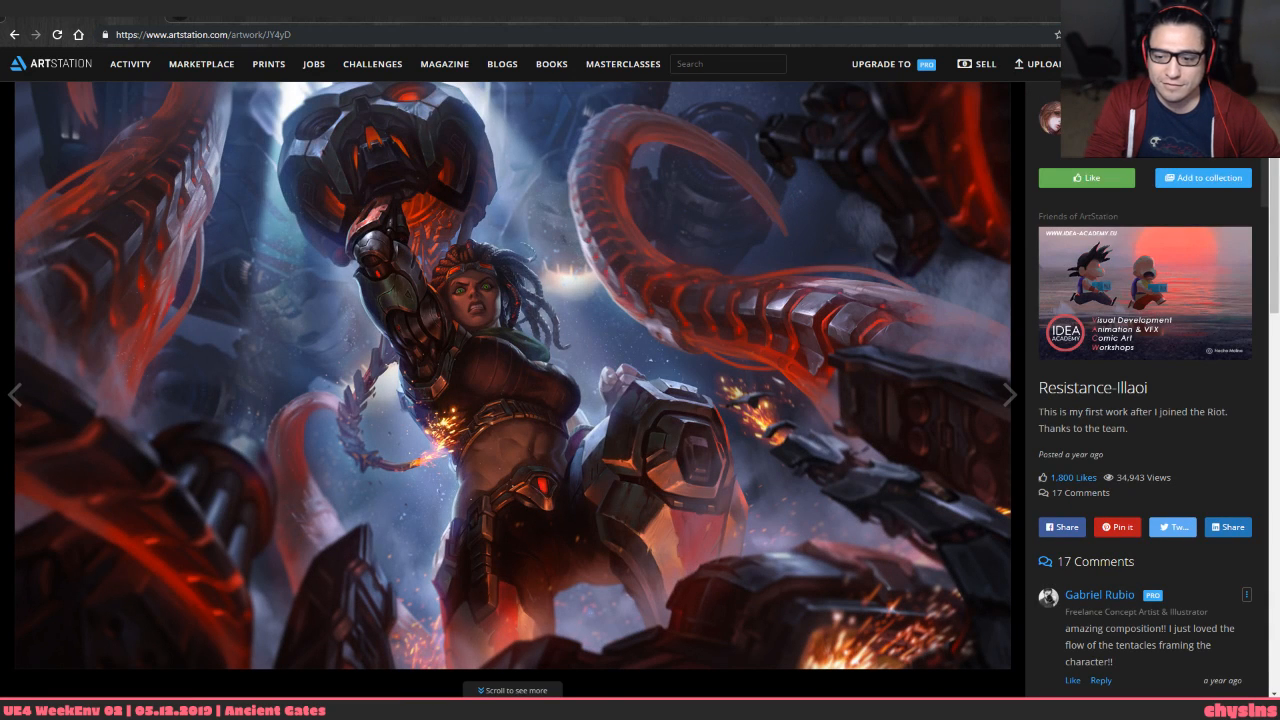
key("alt+Tab")
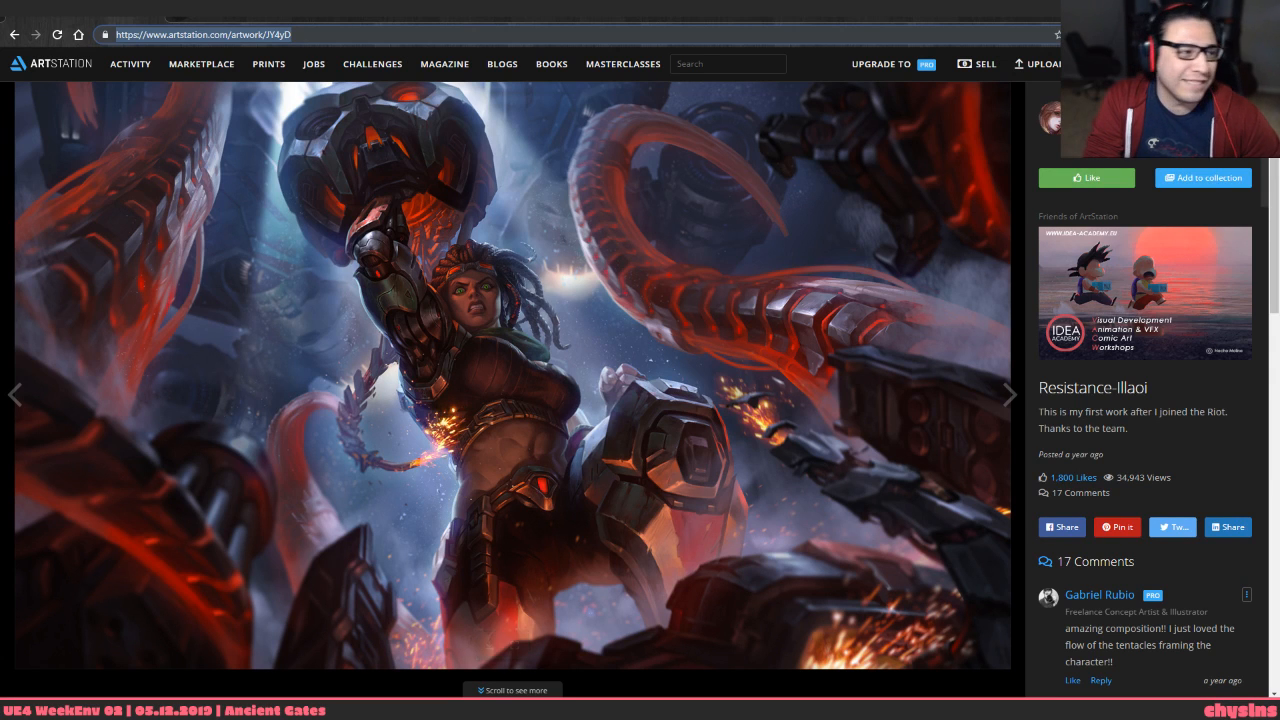
Return to 3ds Max and export SM_AG_PlateauWalls_01 as FBX to D:\Art\Environments\WeekEnv\02_AncientGates\SM
key("alt+Tab")
middle_click_drag(775, 600, 876, 509, "alt")
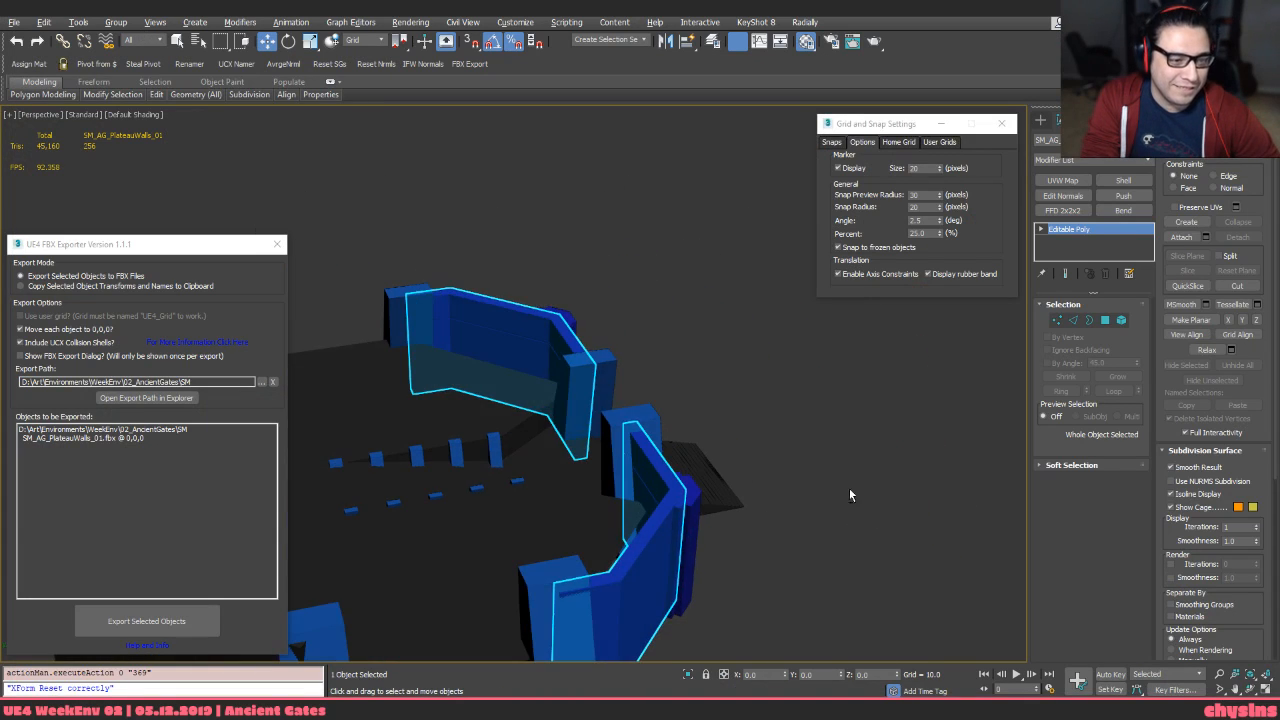
left_click(876, 509)
middle_click_drag(430, 340, 526, 337, "alt")
scroll(540, 330, "up", 6)
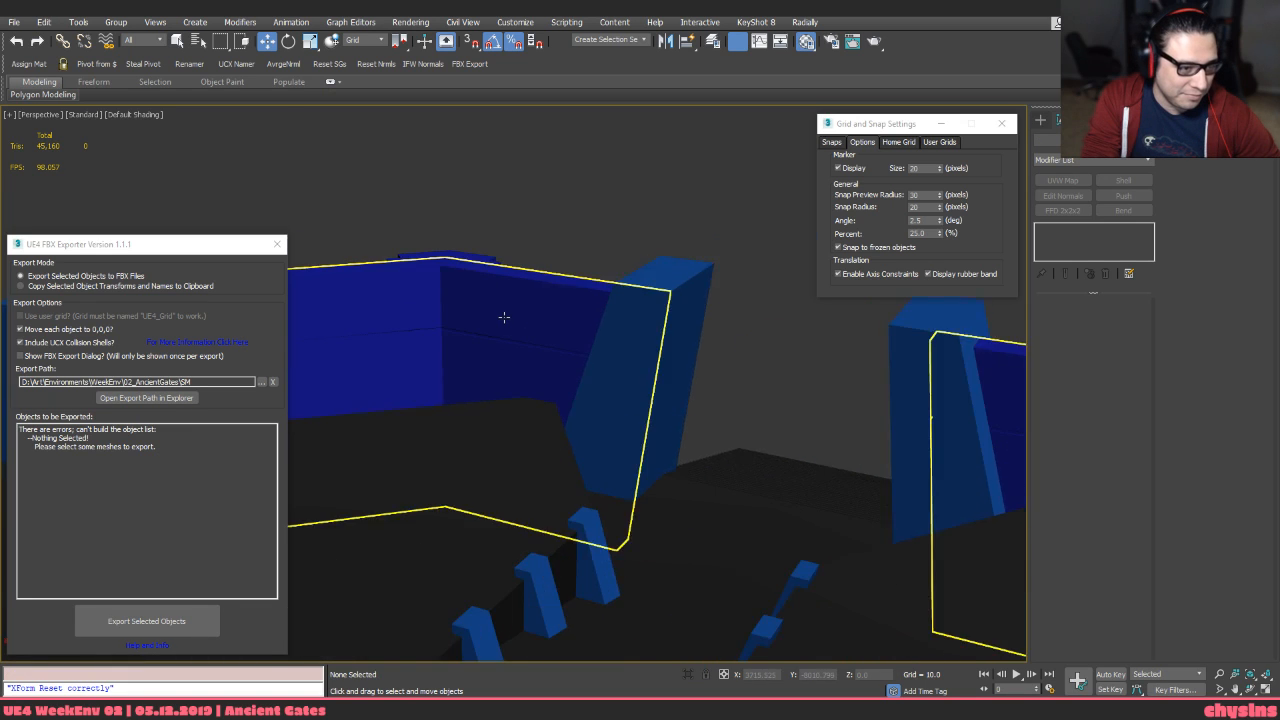
left_click(503, 314)
left_click(120, 621)
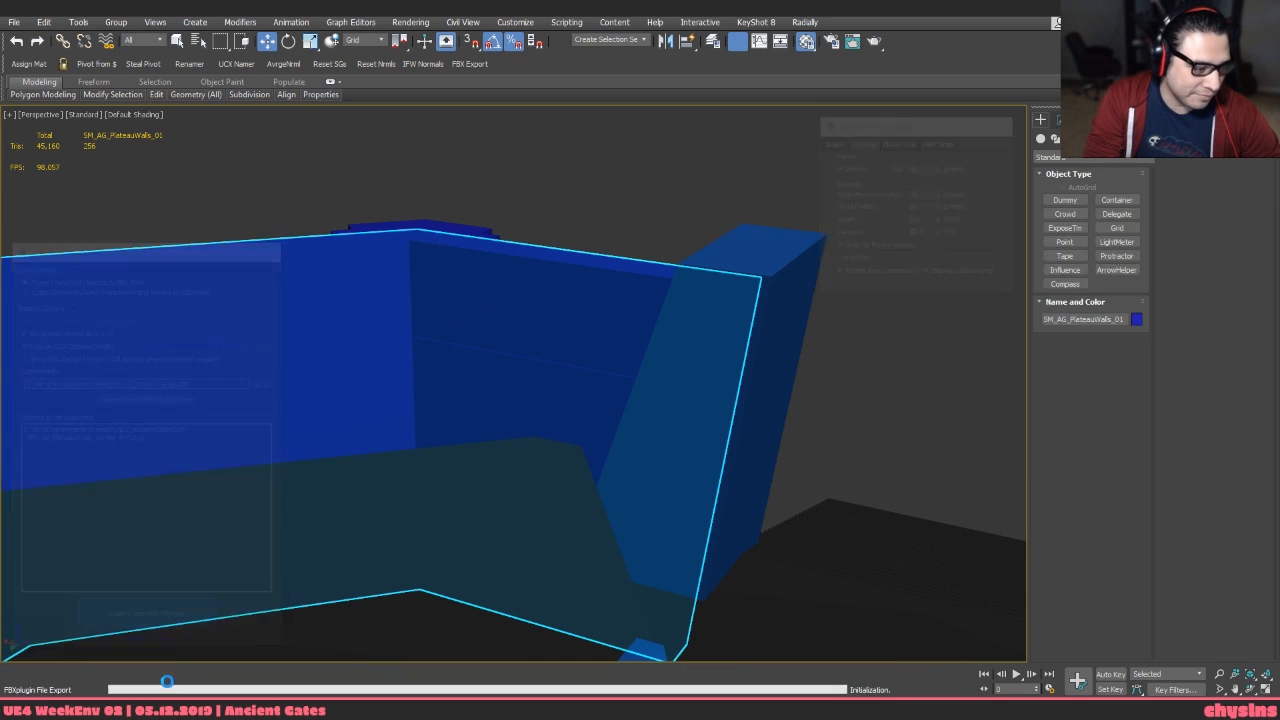
Switch to Unreal Editor, locate the plateau walls' static mesh asset and reimport it
key("alt+Tab")
key("alt+Tab")
key("alt+Tab")
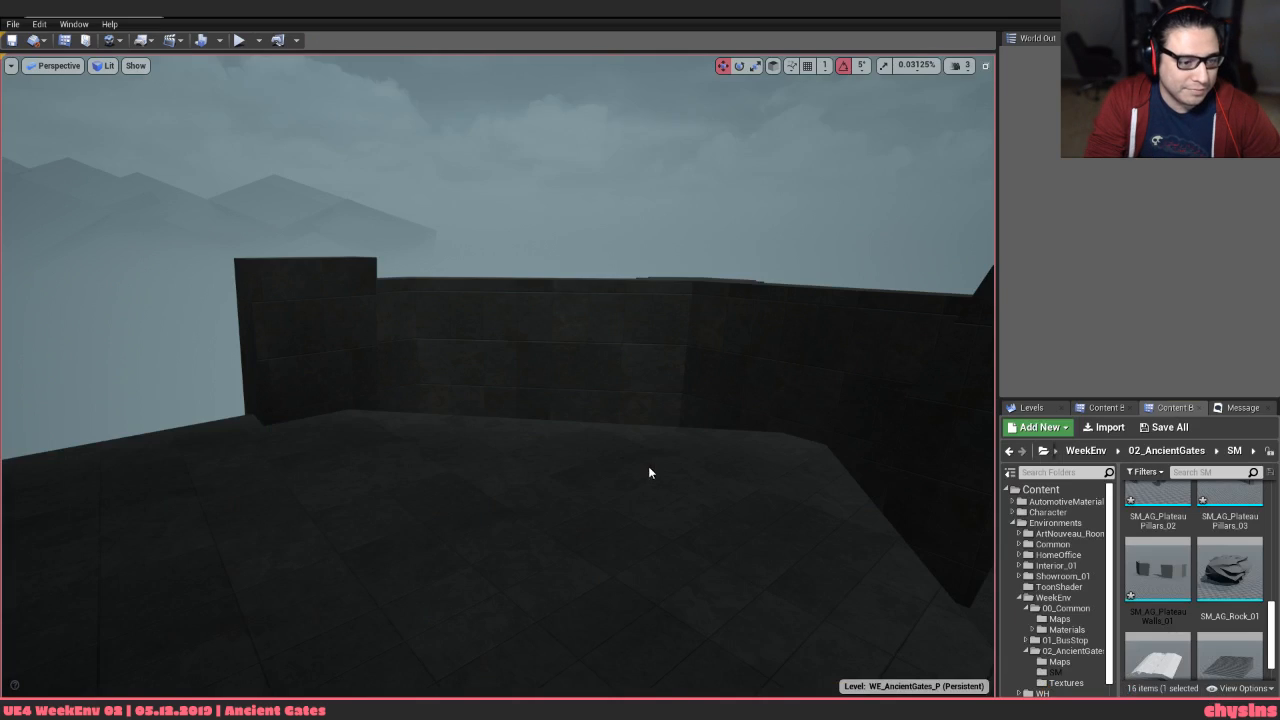
left_click(648, 472)
key("f")
key("ctrl+b")
right_click(1130, 578)
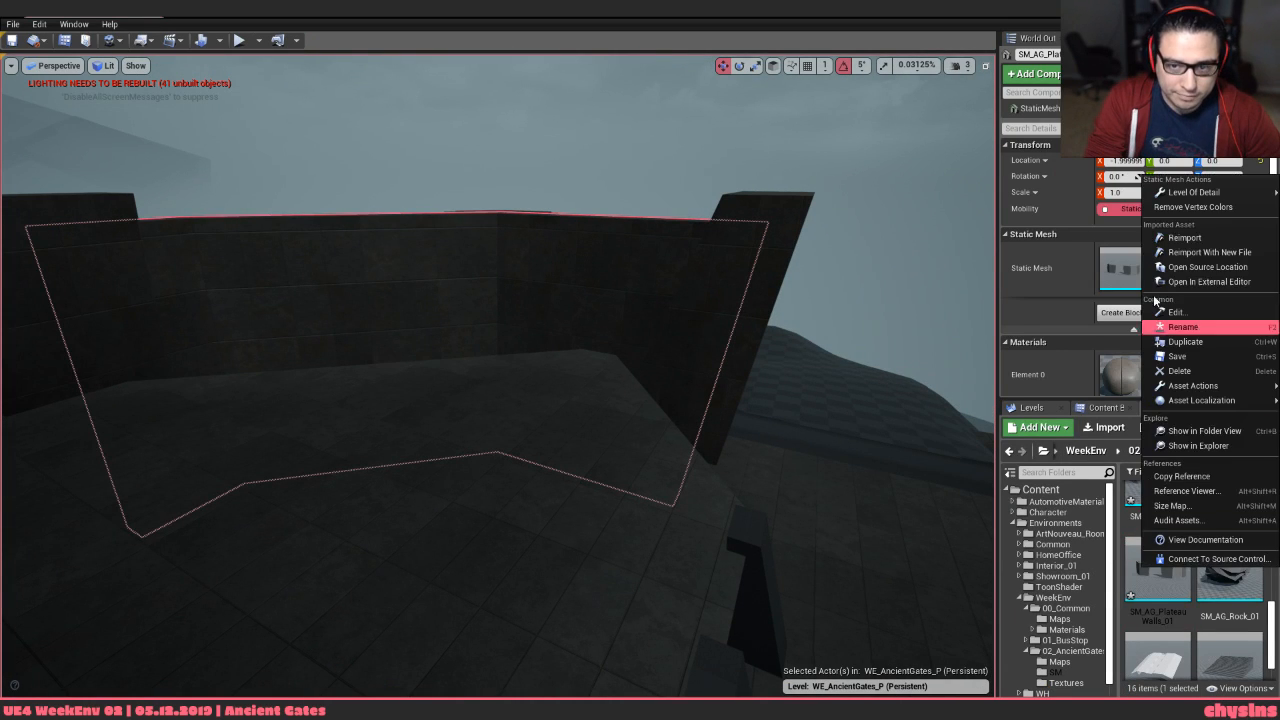
left_click(1160, 232)
Build the level's lighting with the reimported plateau walls in place
key("f")
key("w")
mouse_move(498, 376)
right_mouse_down()
mouse_move(630, 370)
mouse_move(490, 380)
mouse_move(500, 365)
right_mouse_up()
key("s")
left_click(219, 40)
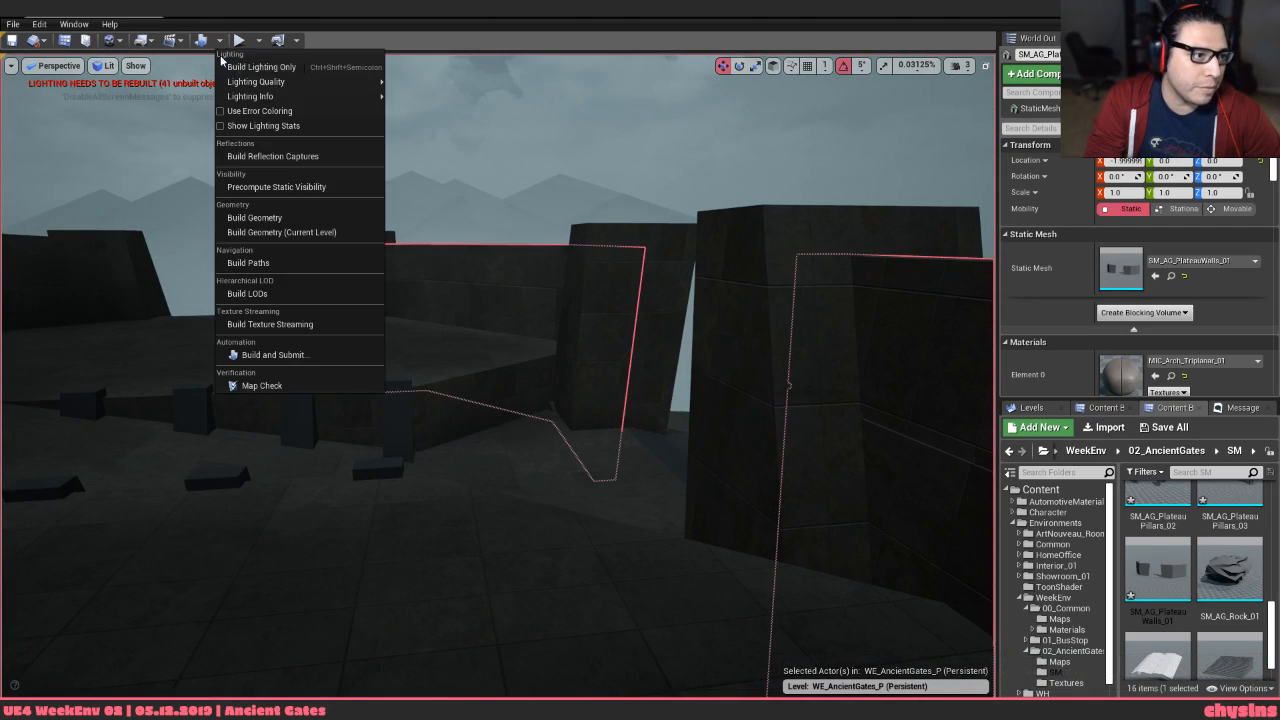
left_click(270, 324)
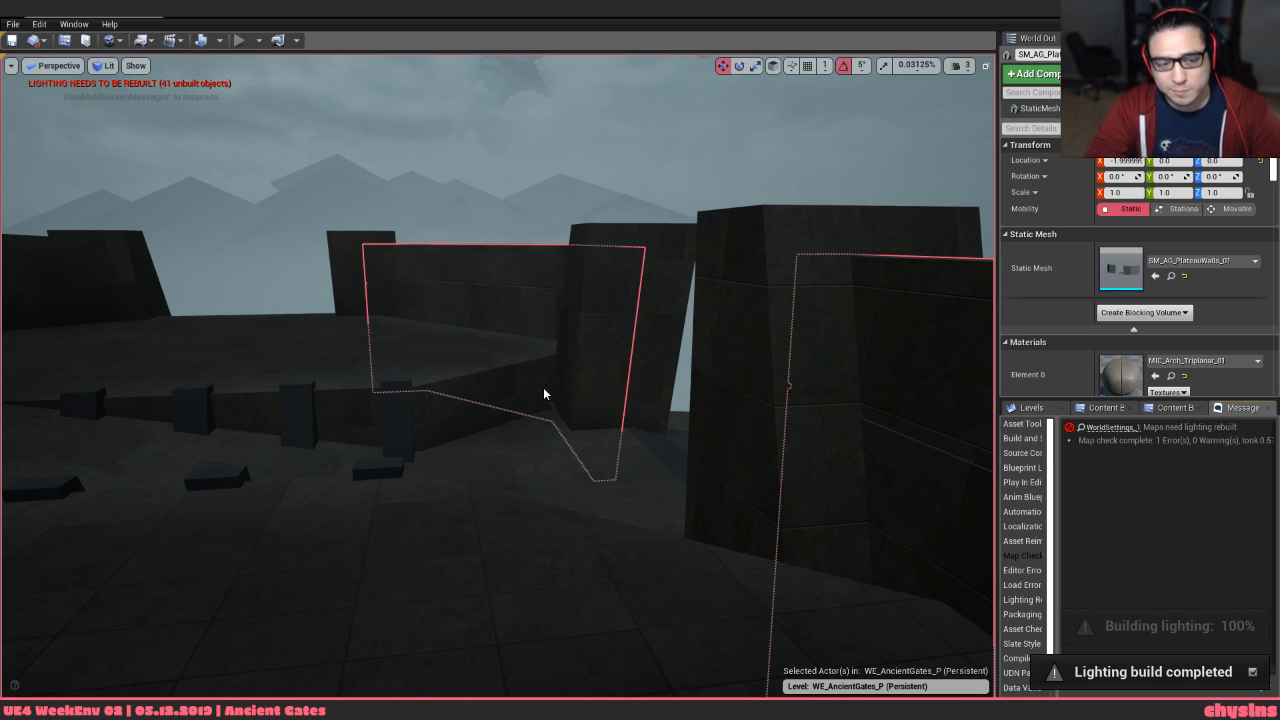
Fly around the plateau to examine the baked lighting on the walls and pillars
mouse_move(435, 456)
middle_mouse_down()
mouse_move(412, 424)
mouse_move(435, 456)
middle_mouse_up()
mouse_move(435, 456)
right_mouse_down()
mouse_move(550, 434)
mouse_move(606, 450)
mouse_move(576, 438)
mouse_move(800, 434)
mouse_move(740, 436)
mouse_move(800, 456)
mouse_move(808, 430)
mouse_move(446, 451)
right_mouse_up()
key("w")
key("s")
key("w")
key("w")
key("s")
key("s")
key("w")
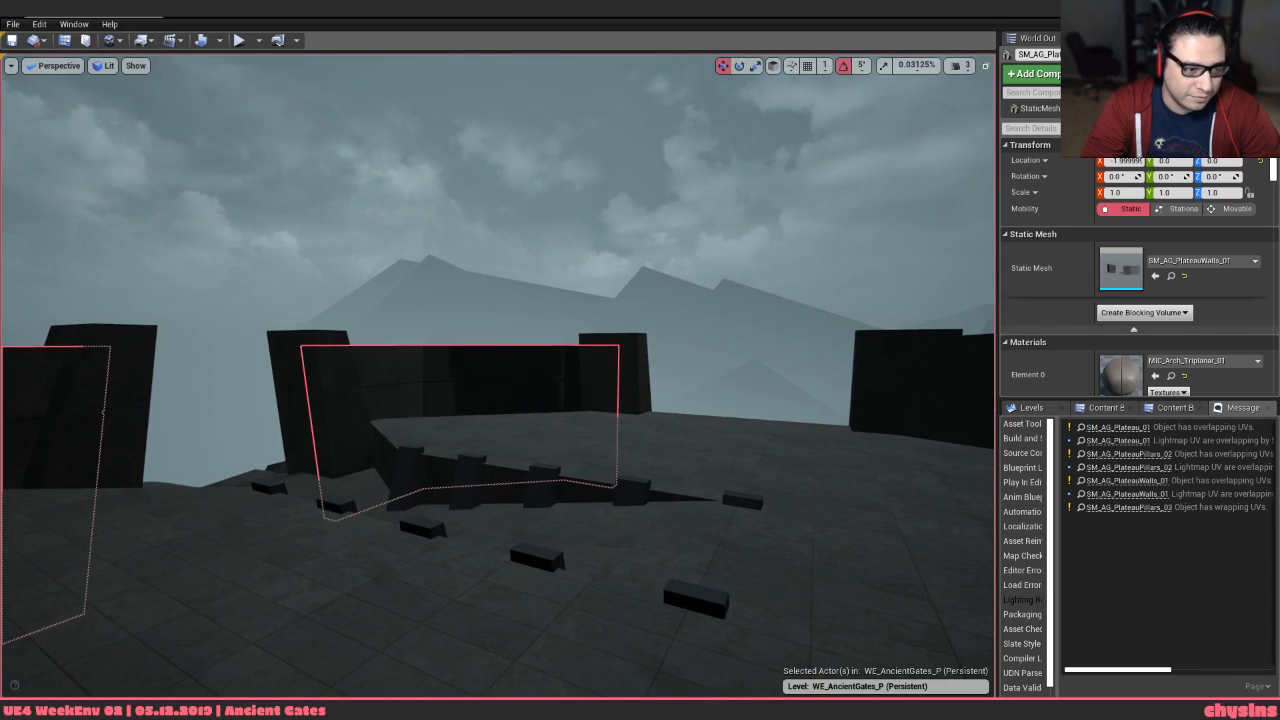
Return to 3ds Max and open the map channel 2 UVs of SM_AG_PlateauWalls_01 in an Unwrap UVW editor
key("alt+Tab")
key("alt+Tab")
key("alt+Tab")
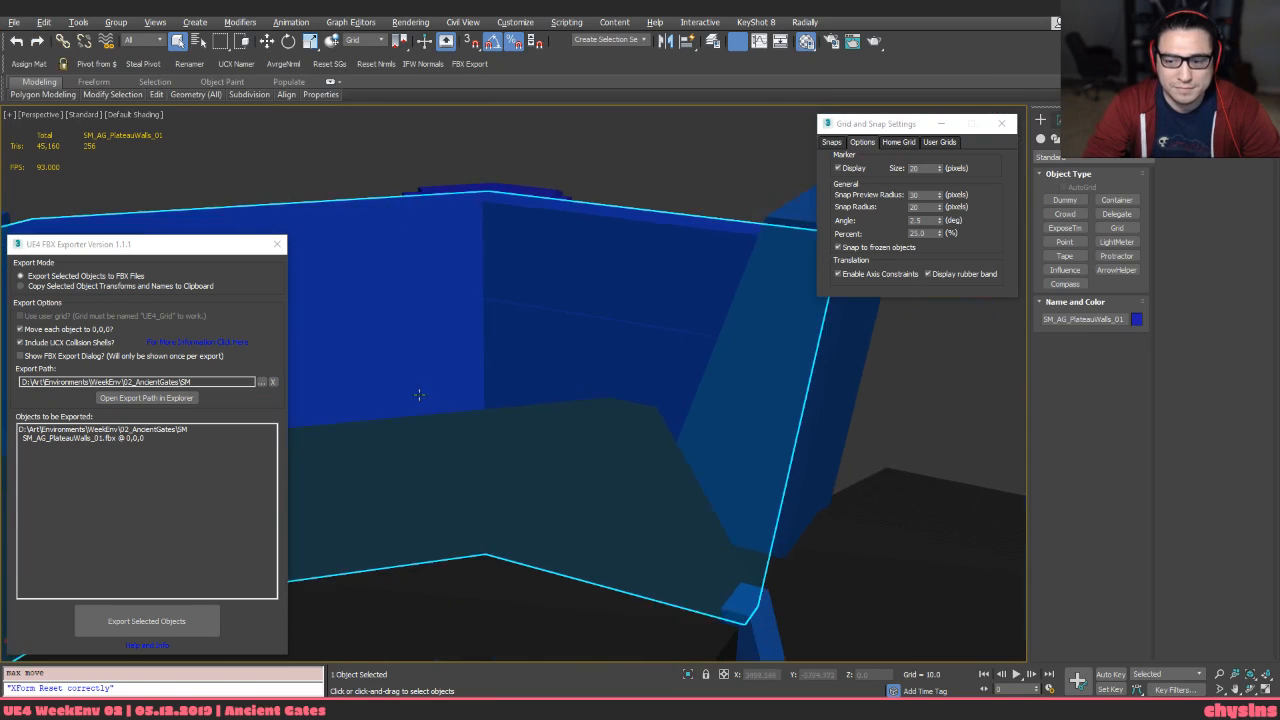
scroll(424, 393, "down", 5)
left_click(496, 278)
left_click(479, 353)
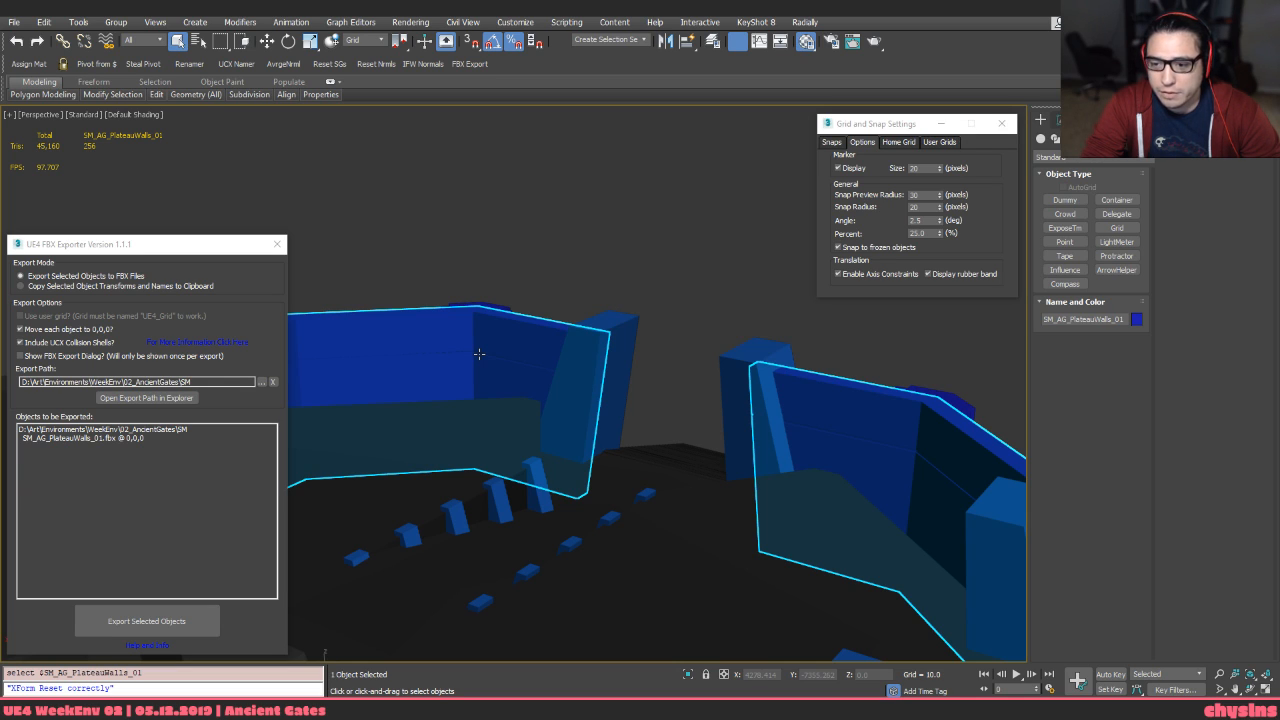
left_click(493, 294)
left_click(500, 318)
key("w")
key("ctrl+u")
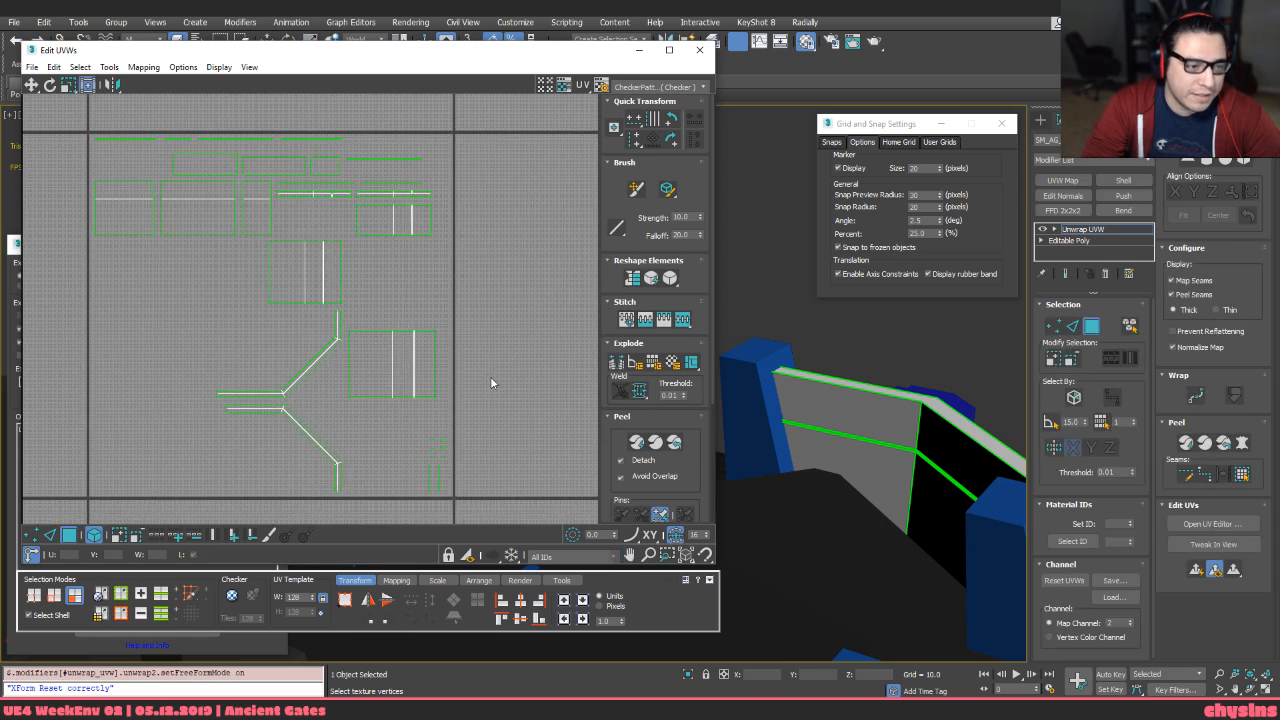
Repack all the wall UV shells within the UV tile and collapse the object to Editable Poly
scroll(490, 378, "down", 4)
middle_click_drag(490, 378, 453, 364)
left_click_drag(483, 204, 147, 493)
middle_click_drag(472, 411, 453, 394)
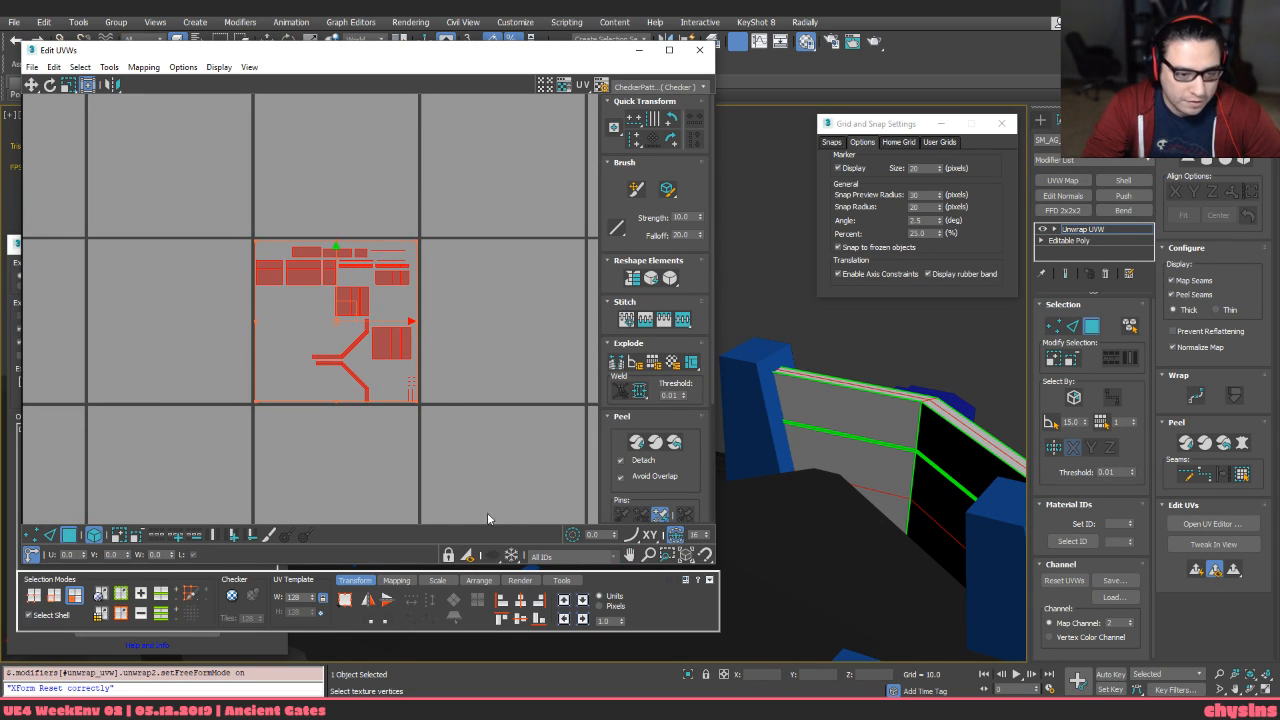
left_click(446, 587)
left_click(438, 581)
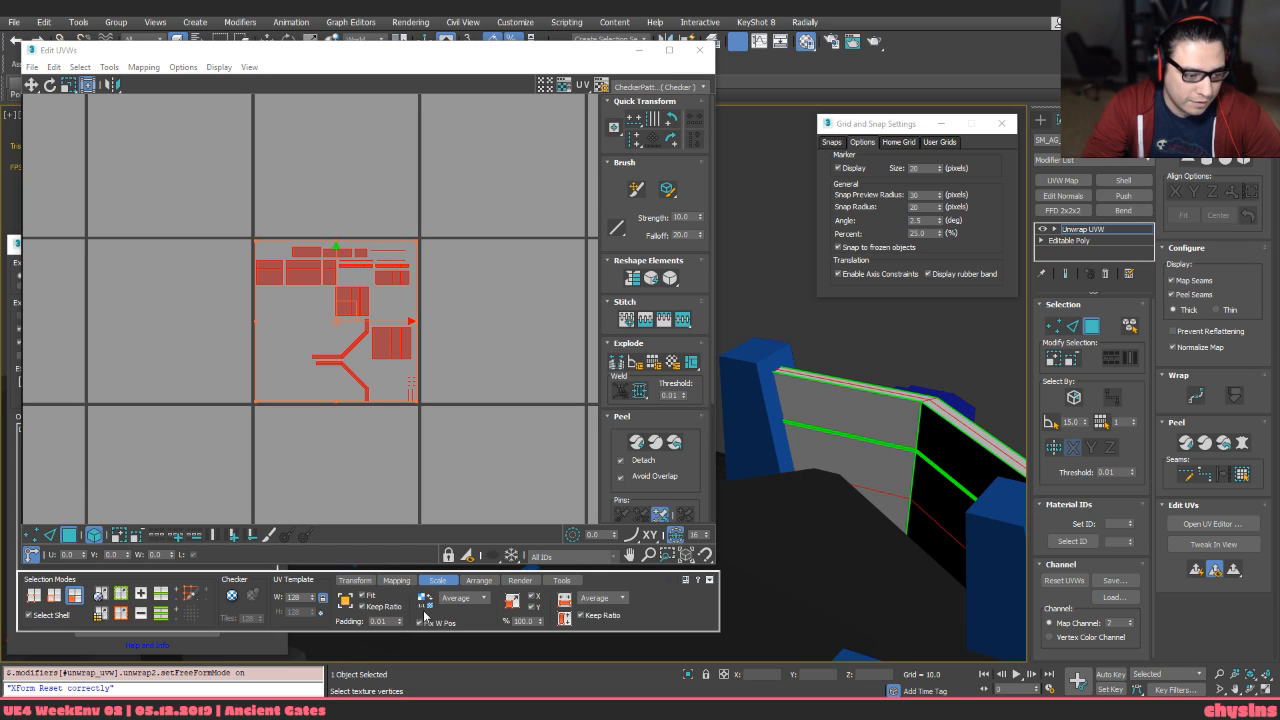
left_click(478, 581)
left_click(346, 601)
left_click(448, 411)
key("alt+c")
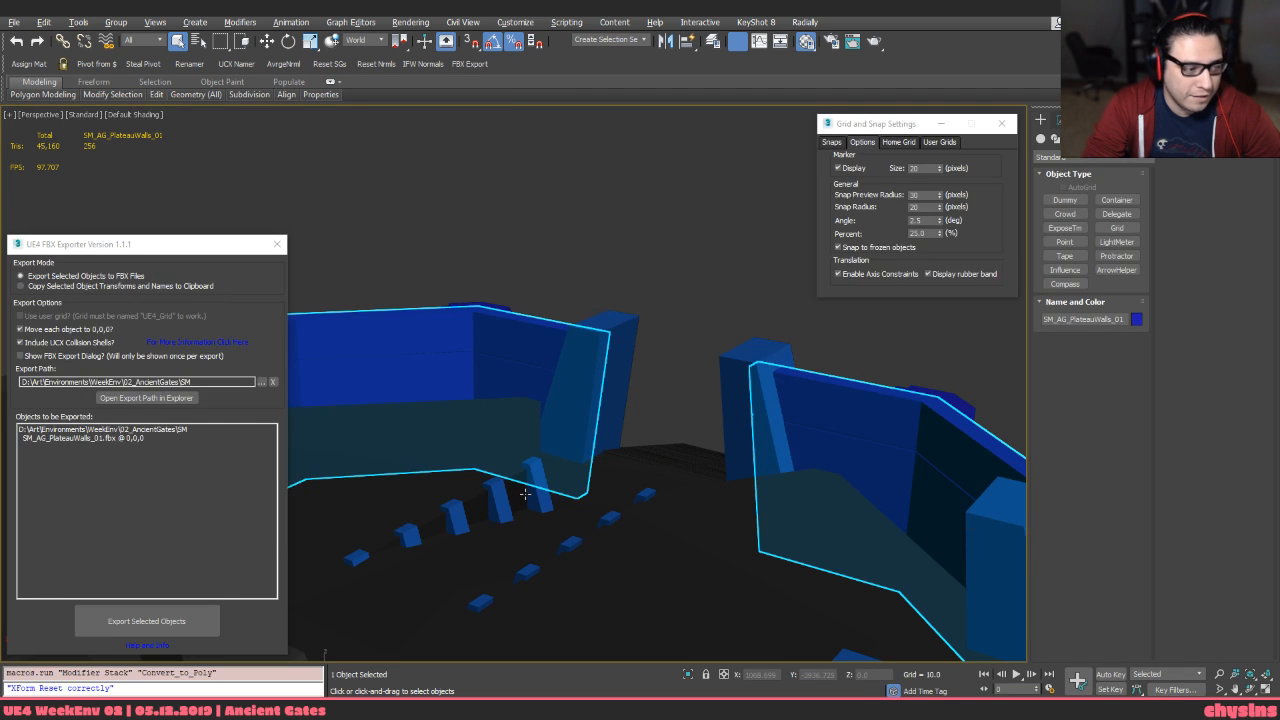
Switch to Unreal Editor and reimport SM_AG_PlateauWalls_01 with its updated lightmap UVs
key("alt+Tab")
key("alt+Tab")
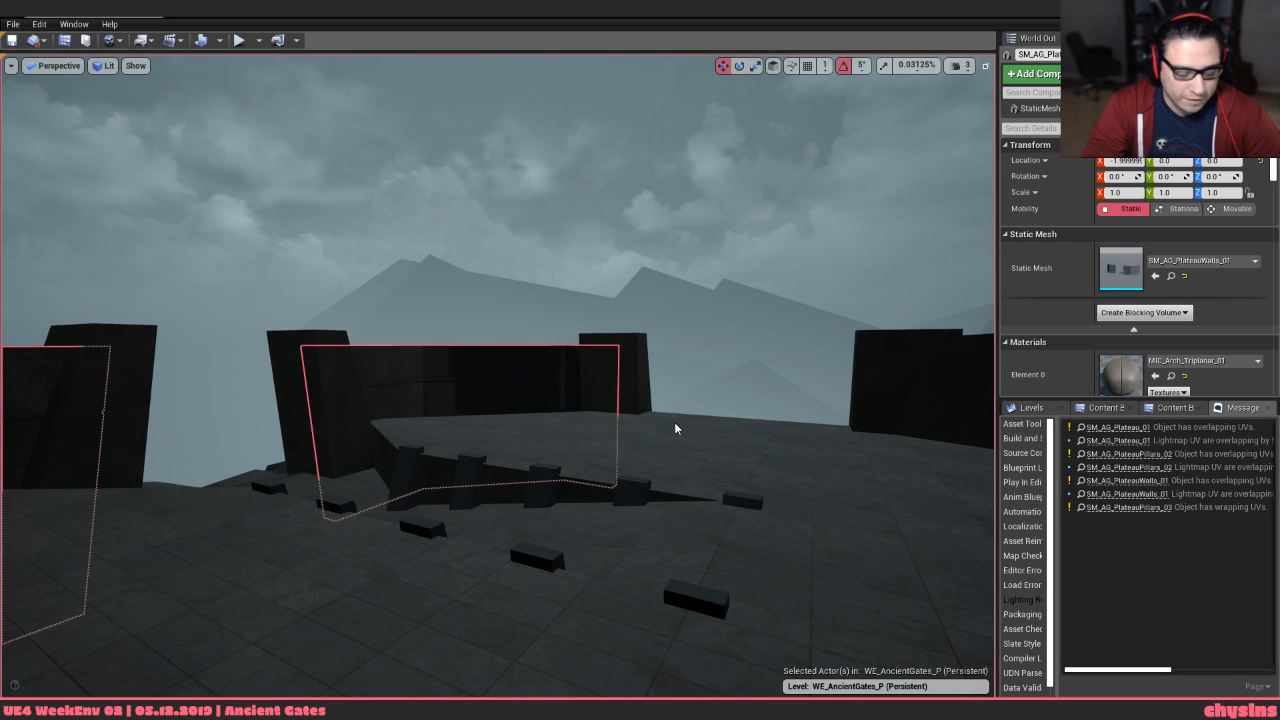
right_click_drag(676, 423, 671, 434)
left_click(1174, 408)
right_click(1155, 578)
left_click(1200, 254)
Rebuild the level and switch the viewport to the Lightmap Density view of the walls
right_click_drag(500, 375, 425, 365)
key("w")
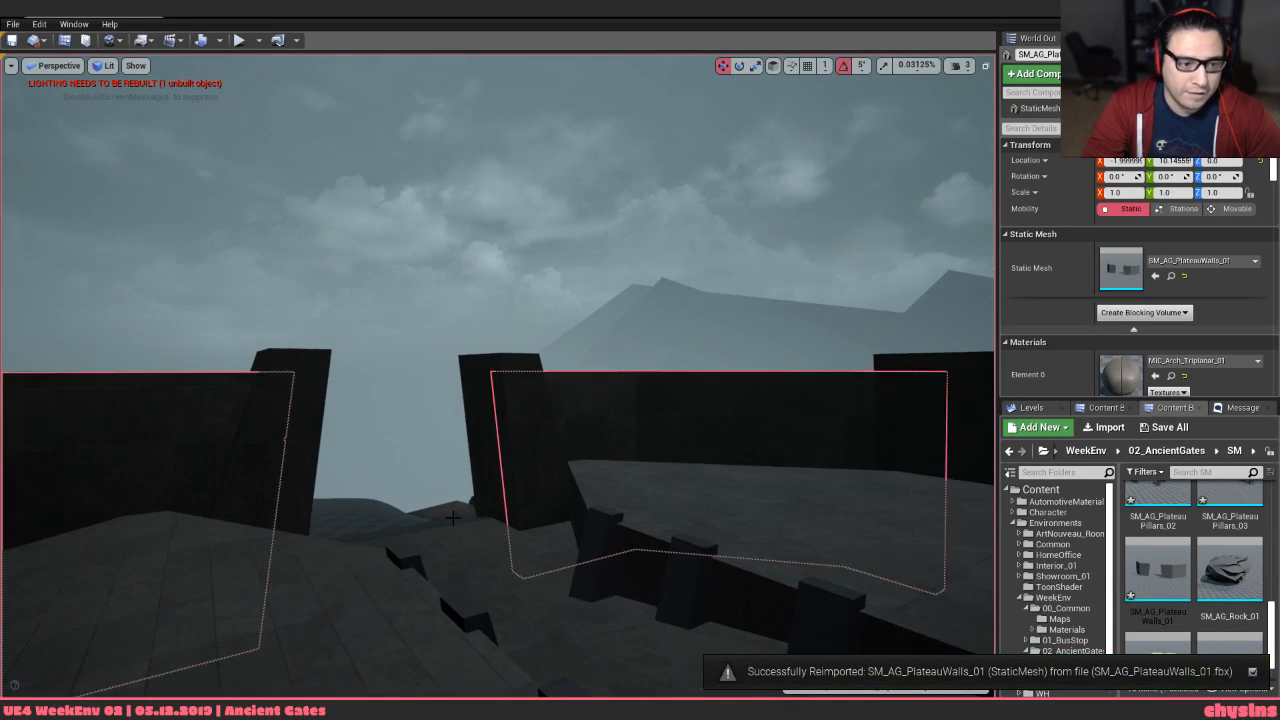
left_click(201, 40)
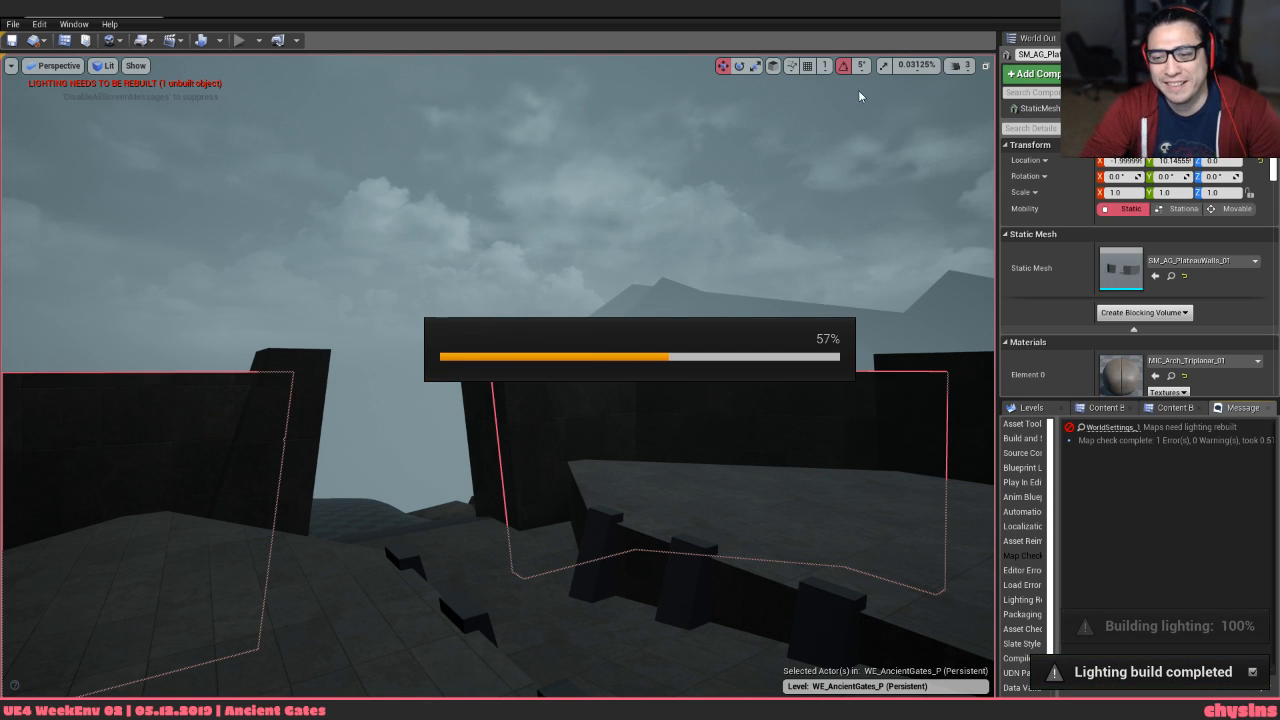
mouse_move(708, 468)
right_mouse_down()
mouse_move(930, 470)
mouse_move(708, 467)
right_mouse_up()
key("alt+0")
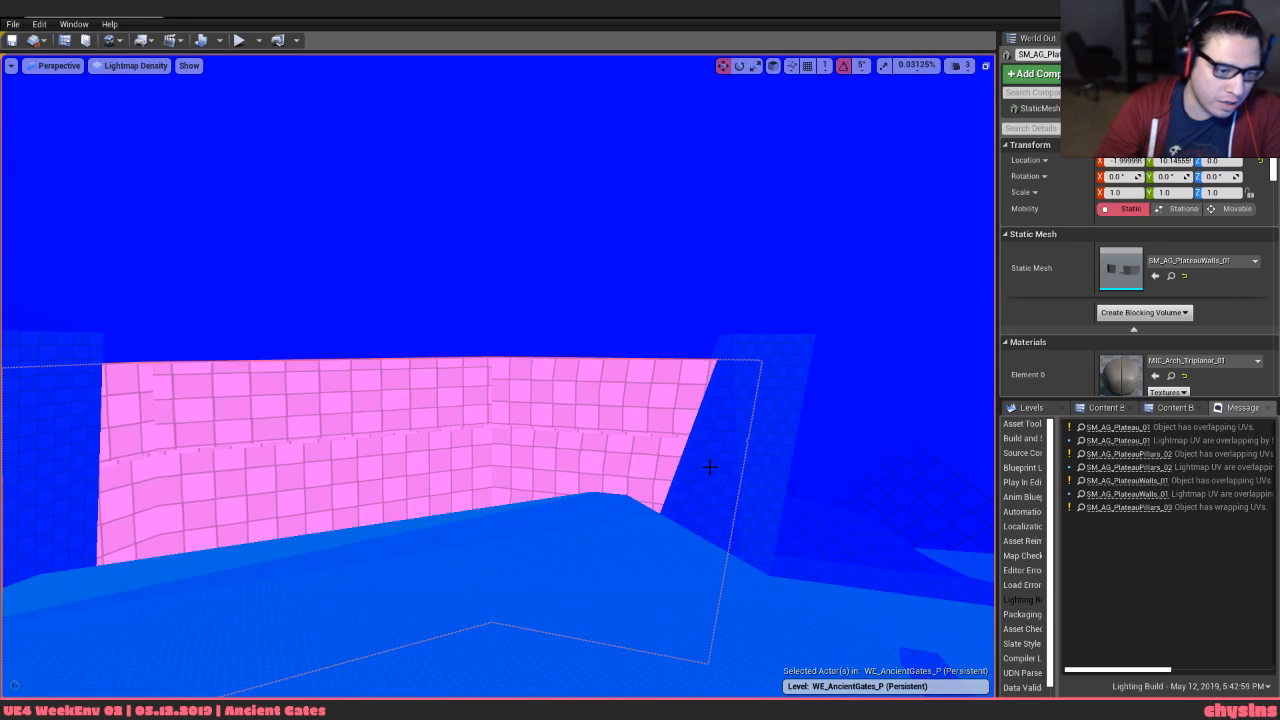
Open the plateau walls' static mesh and set its Light Map Coordinate Index to 1
double_click(599, 421)
scroll(1055, 450, "down", 5)
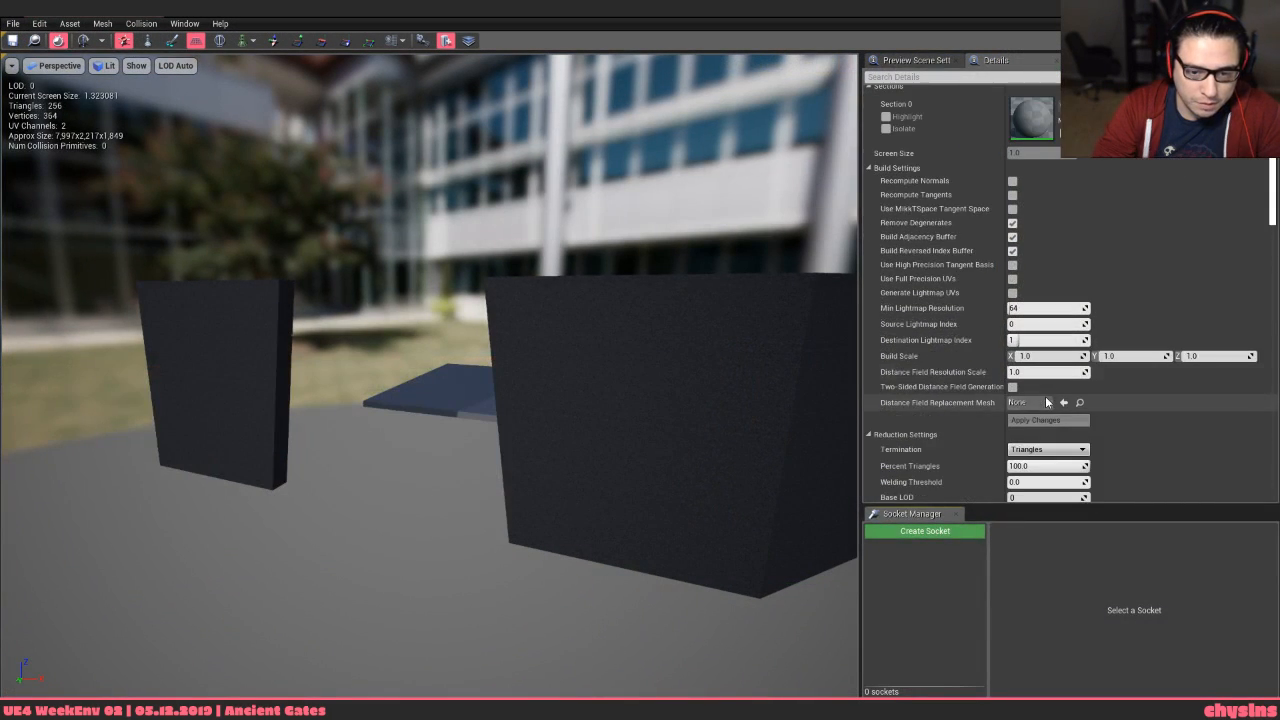
scroll(1055, 450, "down", 2)
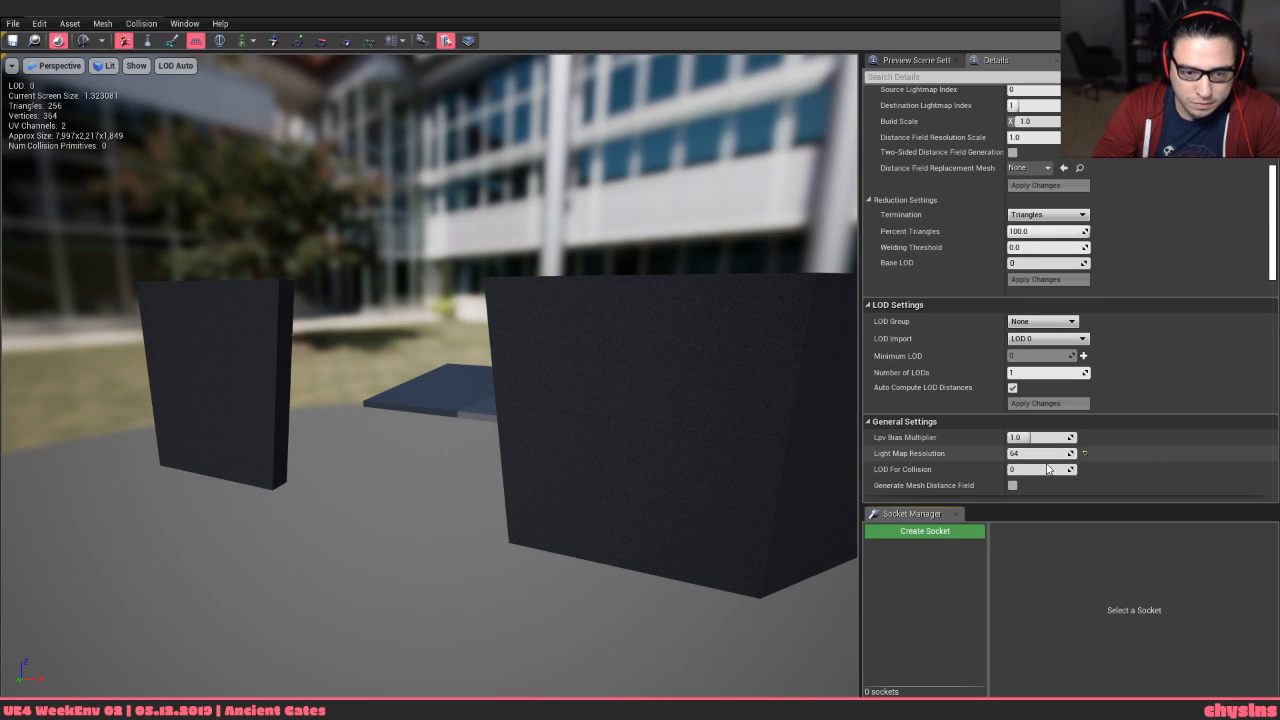
scroll(1048, 470, "down", 1)
left_click(1058, 444)
type("1")
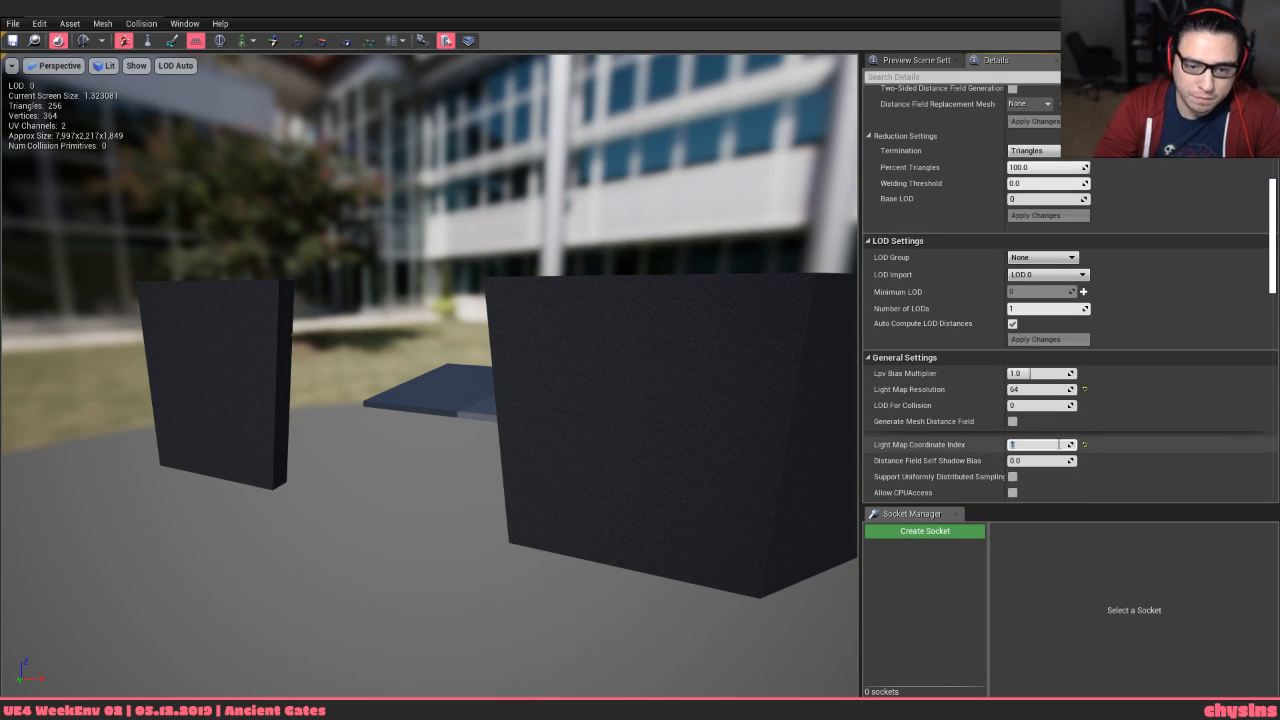
left_click(40, 41)
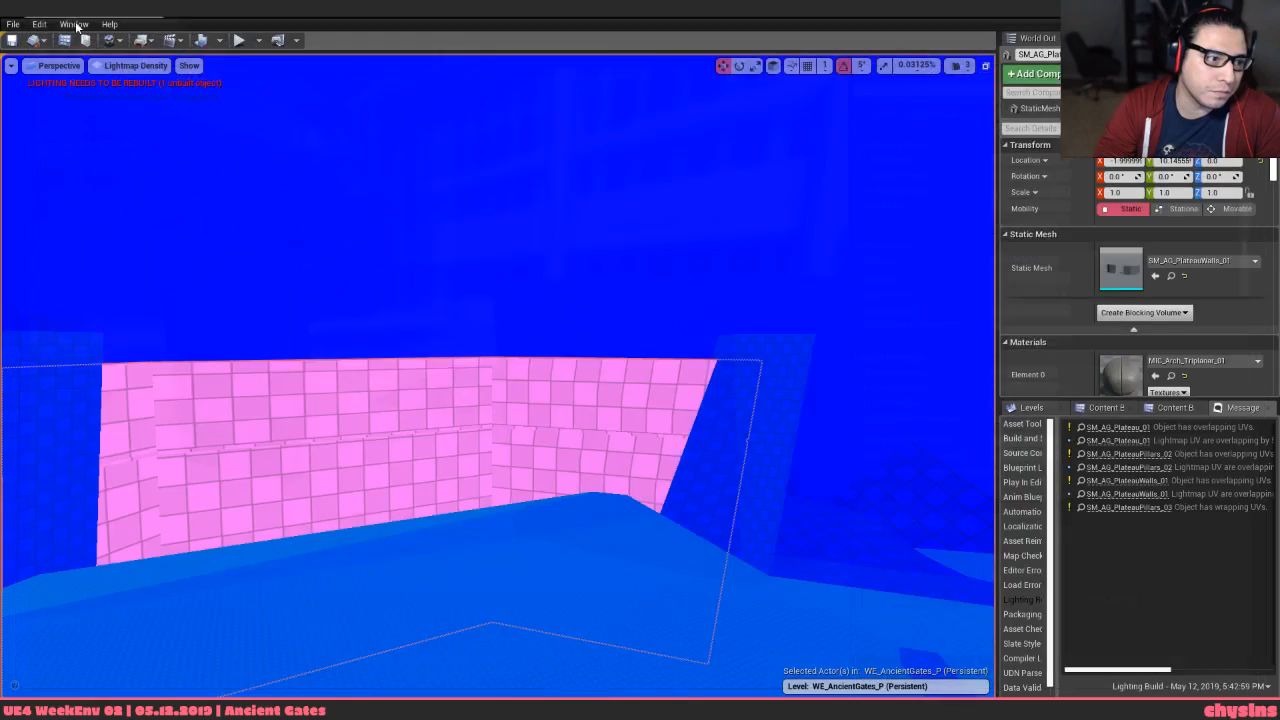
Start another build of the level's lighting and run a map check
left_click(203, 42)
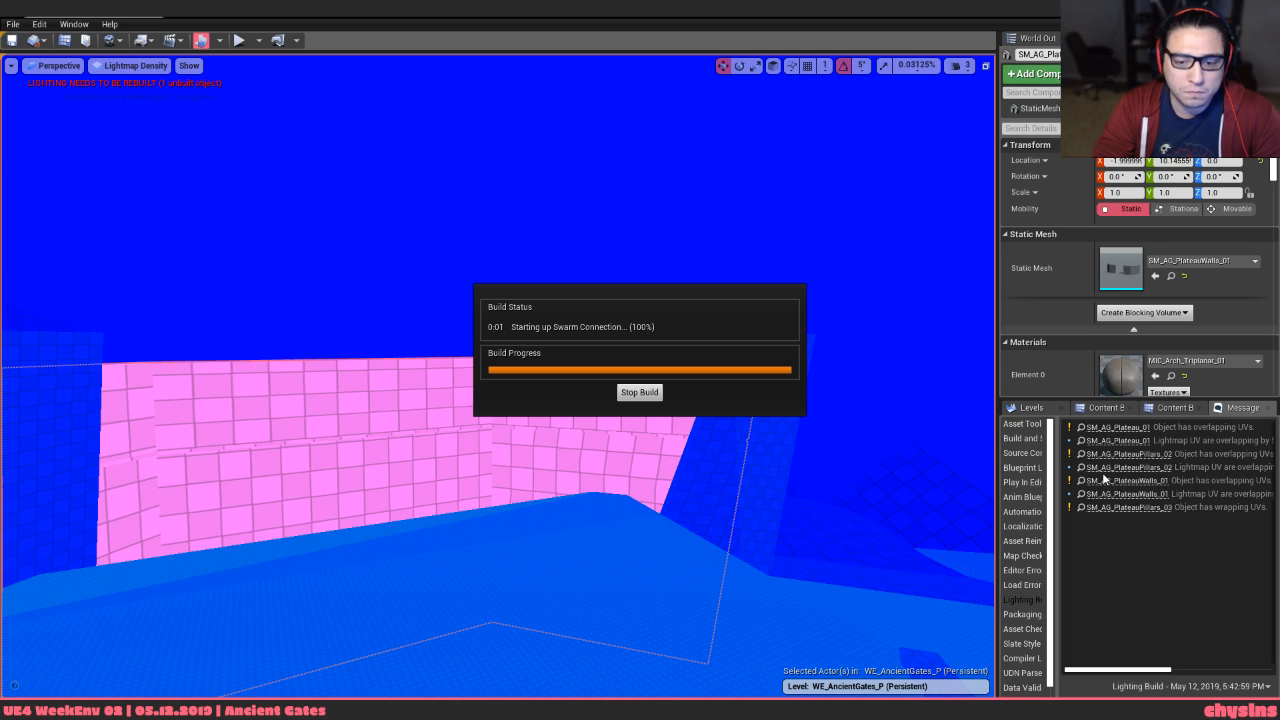
right_click_drag(531, 440, 543, 430)
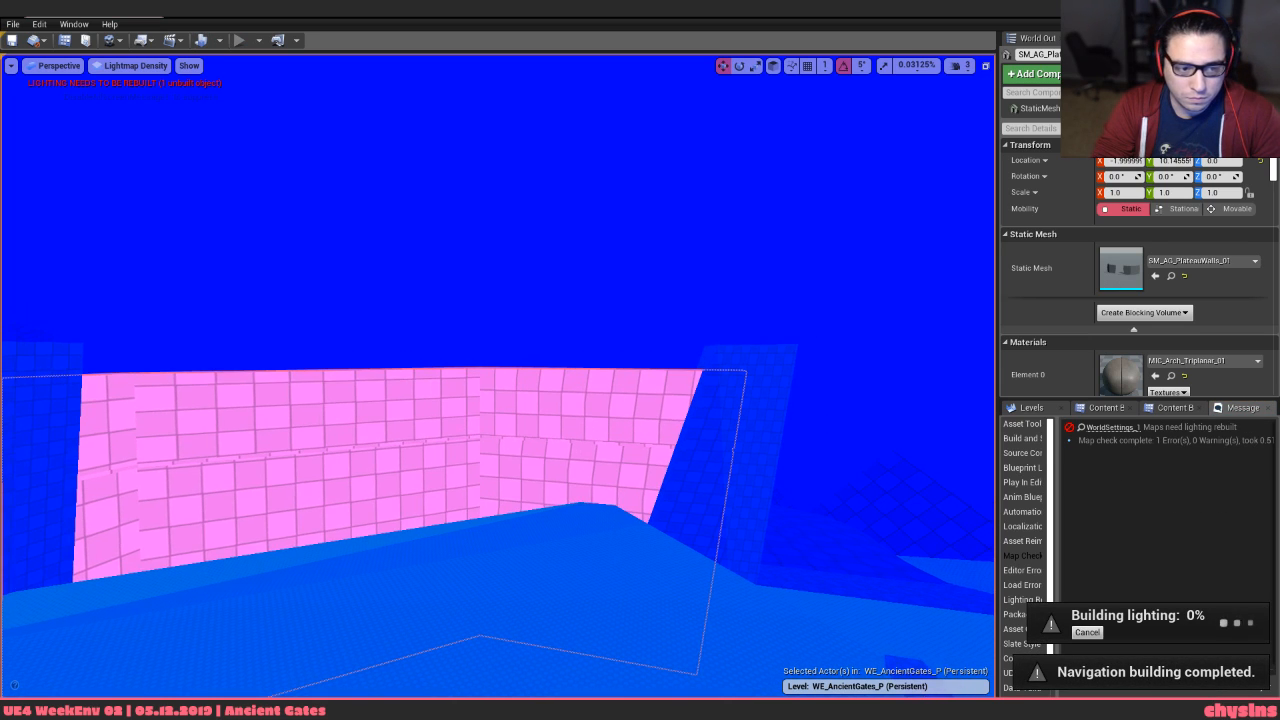
left_click(219, 42)
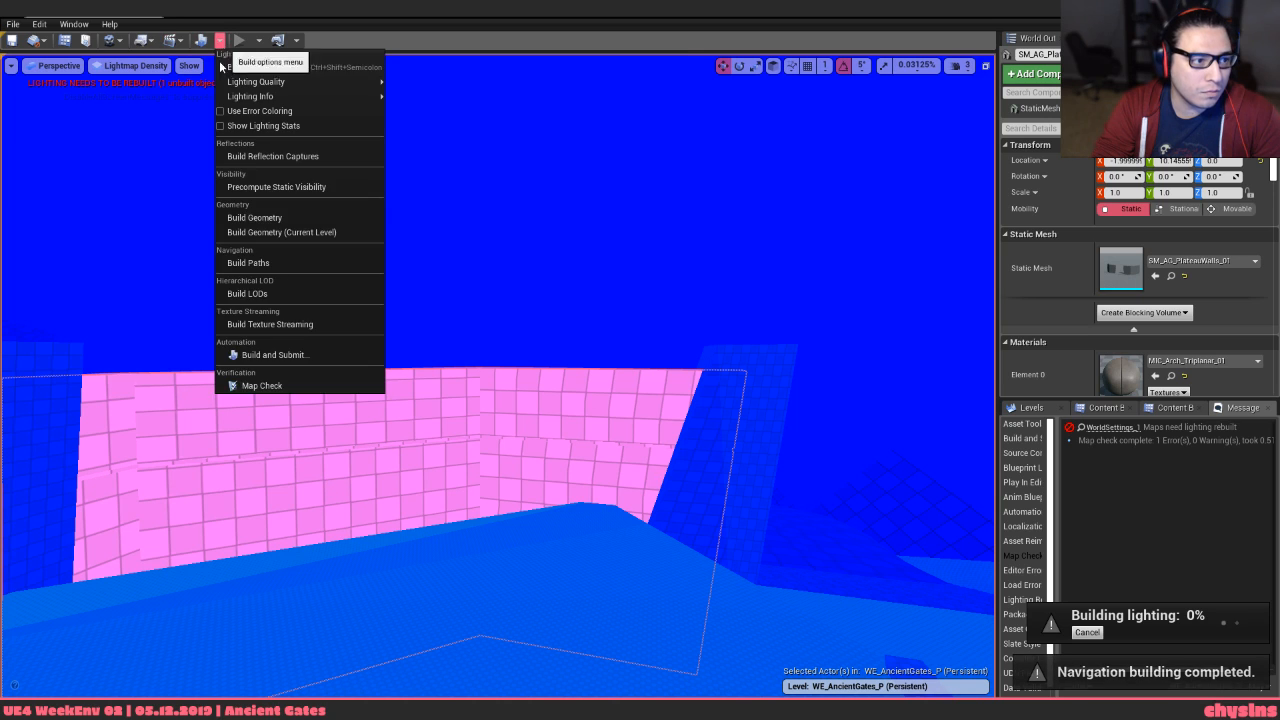
left_click(304, 388)
Open the plateau walls' static mesh and display its UV channel 1 layout
key("ctrl+e")
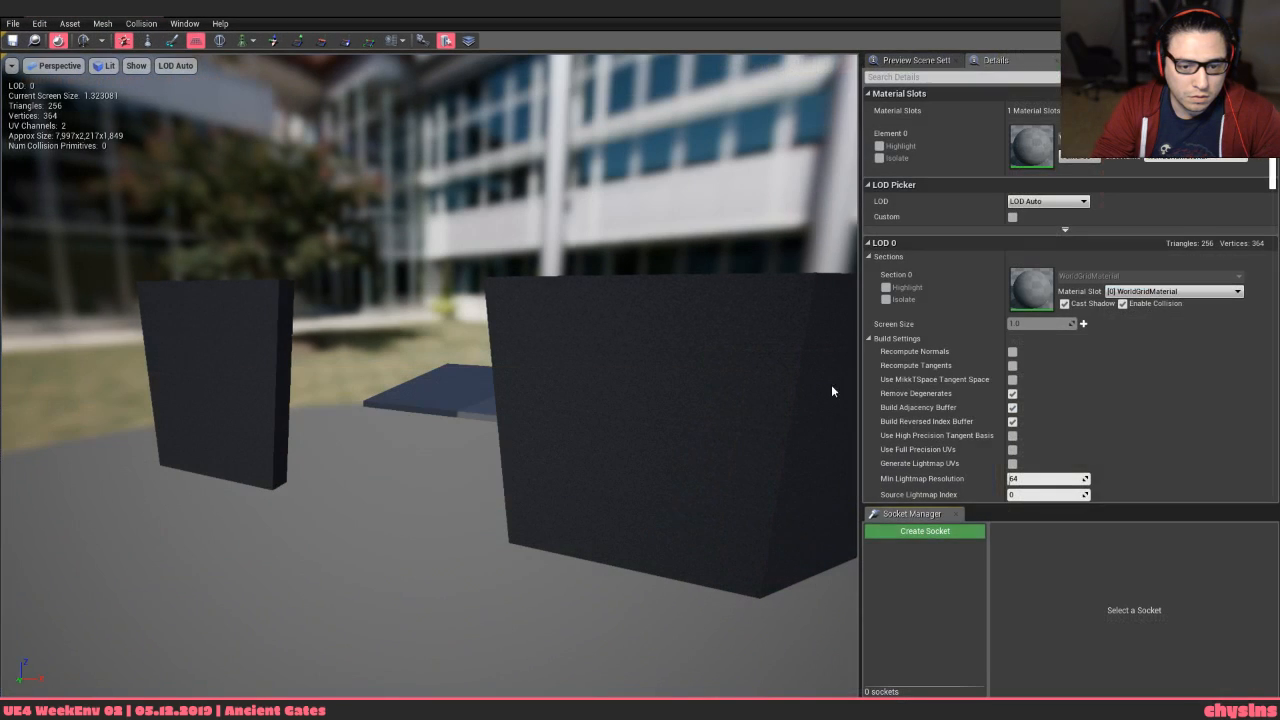
left_click(400, 40)
left_click(415, 92)
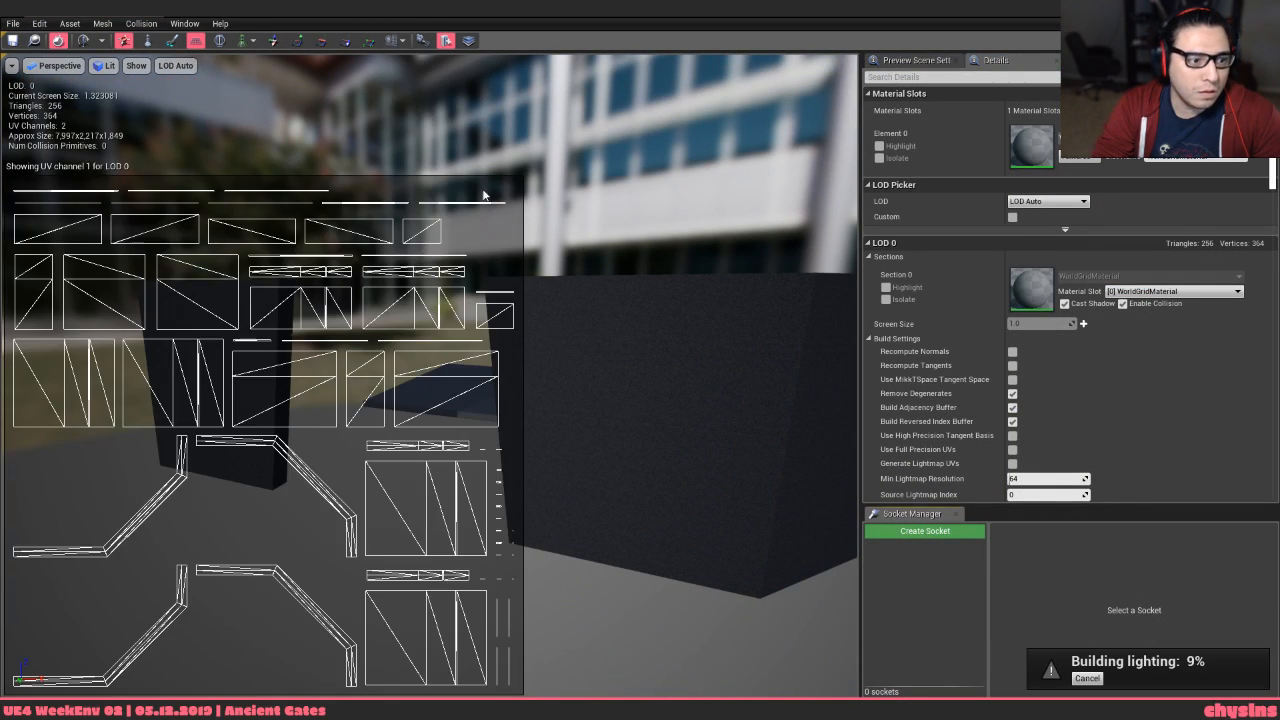
Cancel the running lighting build, then edit the walls mesh's Light Map Resolution and save the asset
scroll(1040, 400, "down", 3)
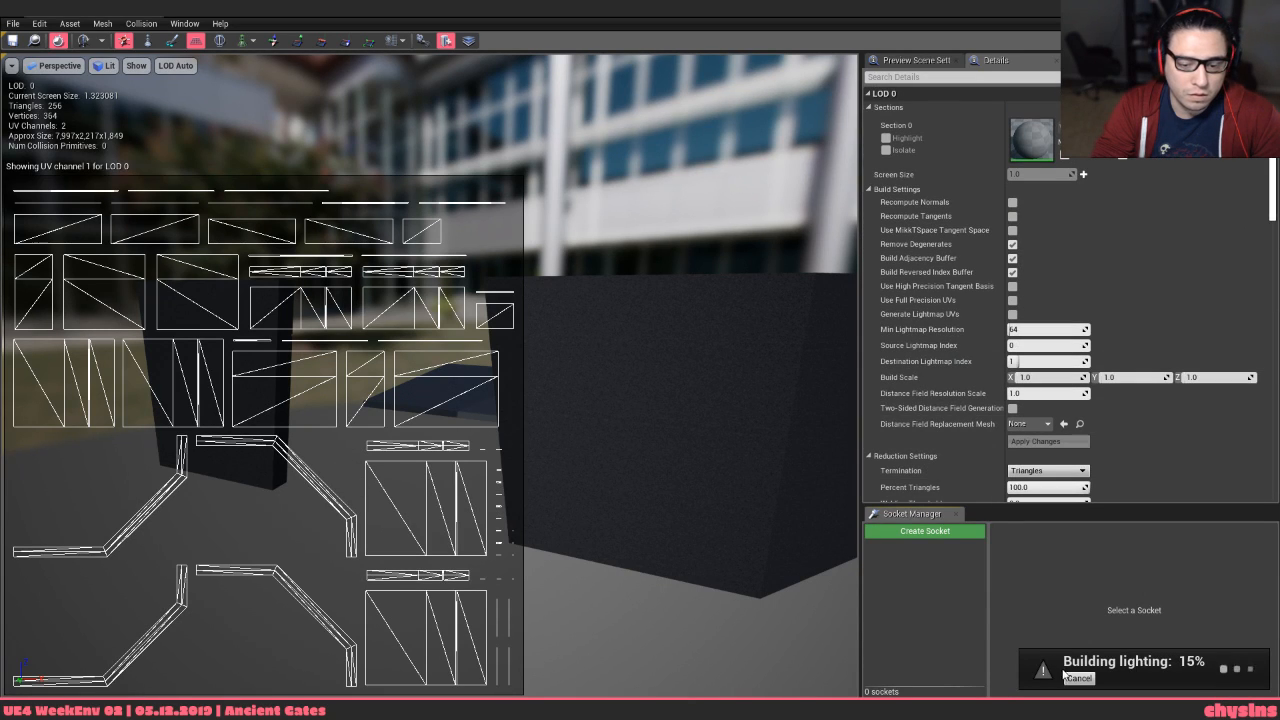
scroll(1060, 400, "down", 5)
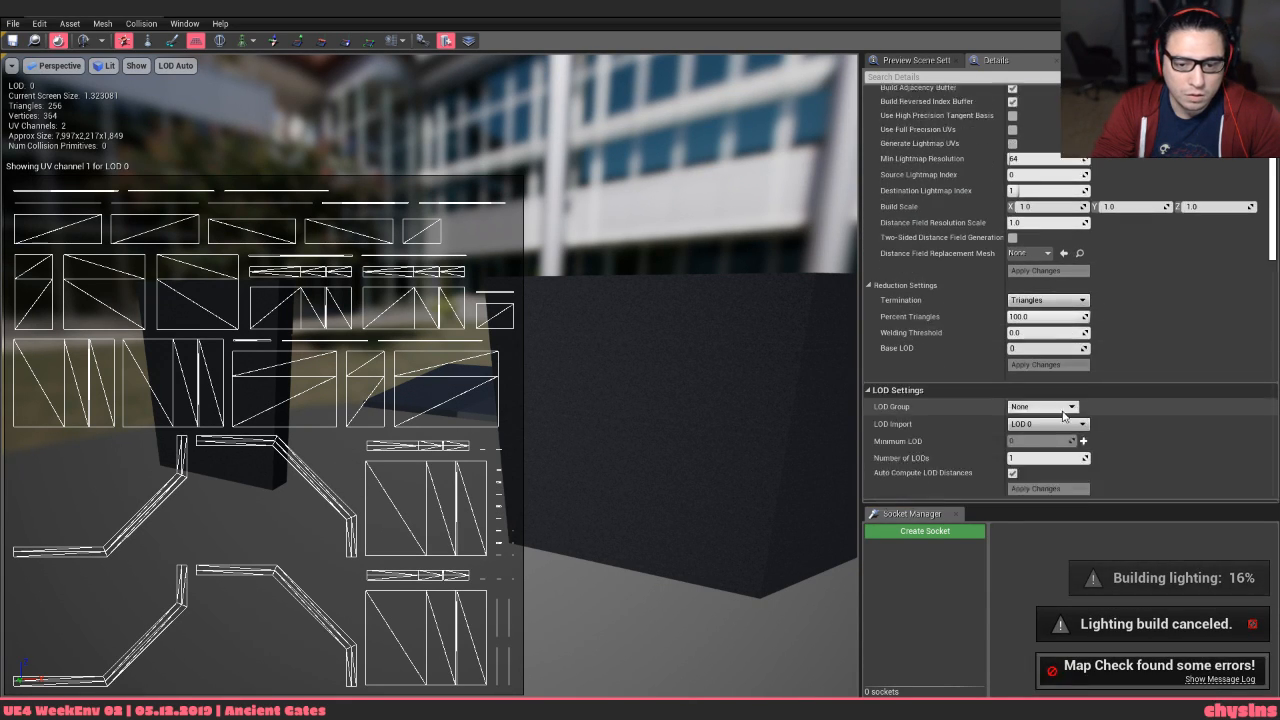
left_click(1044, 346)
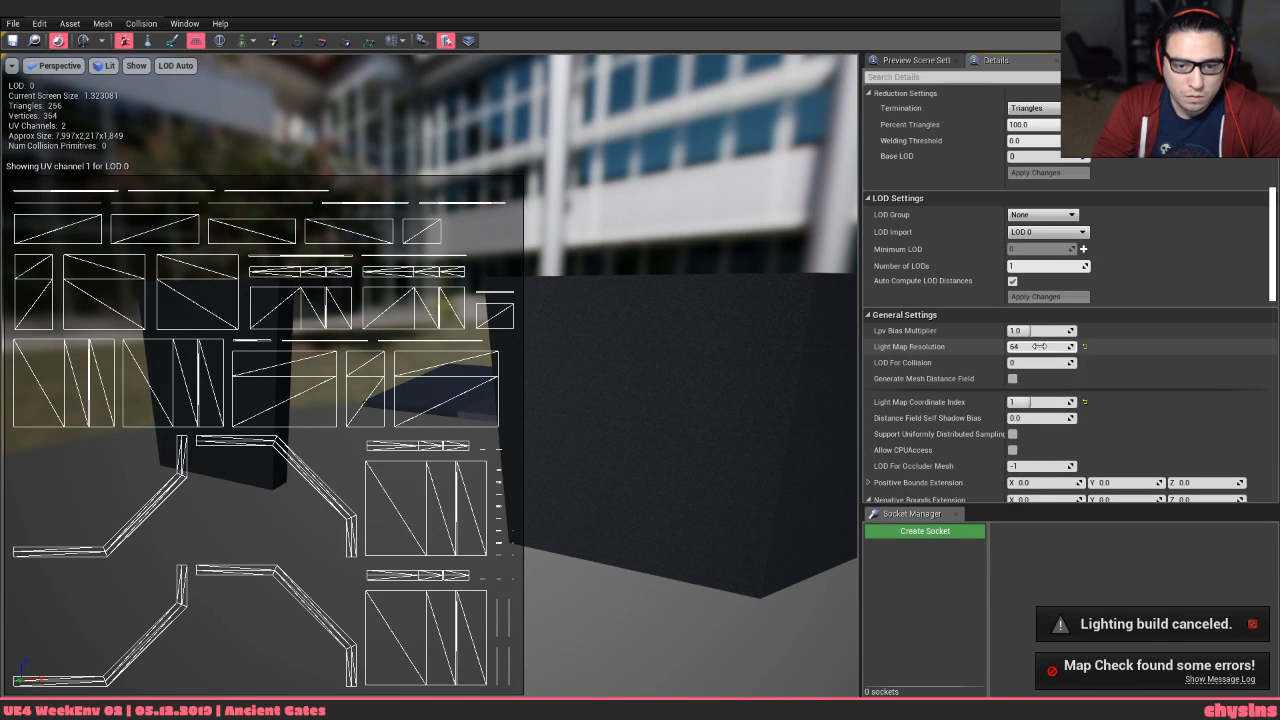
left_click(12, 40)
Return to the level in Lit view, inspect the plateau walls from inside, and start another build
left_click(72, 9)
key("alt+4")
right_click_drag(528, 465, 484, 450)
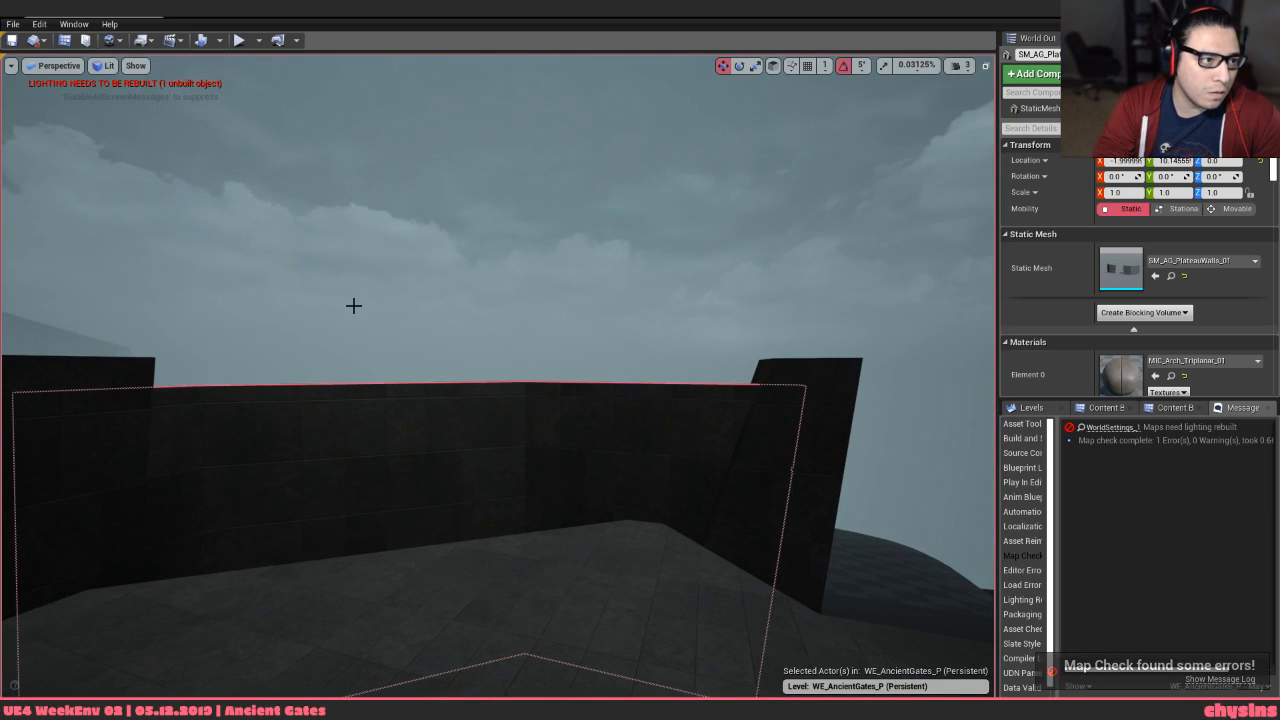
right_click_drag(480, 380, 695, 390)
key("w")
key("d")
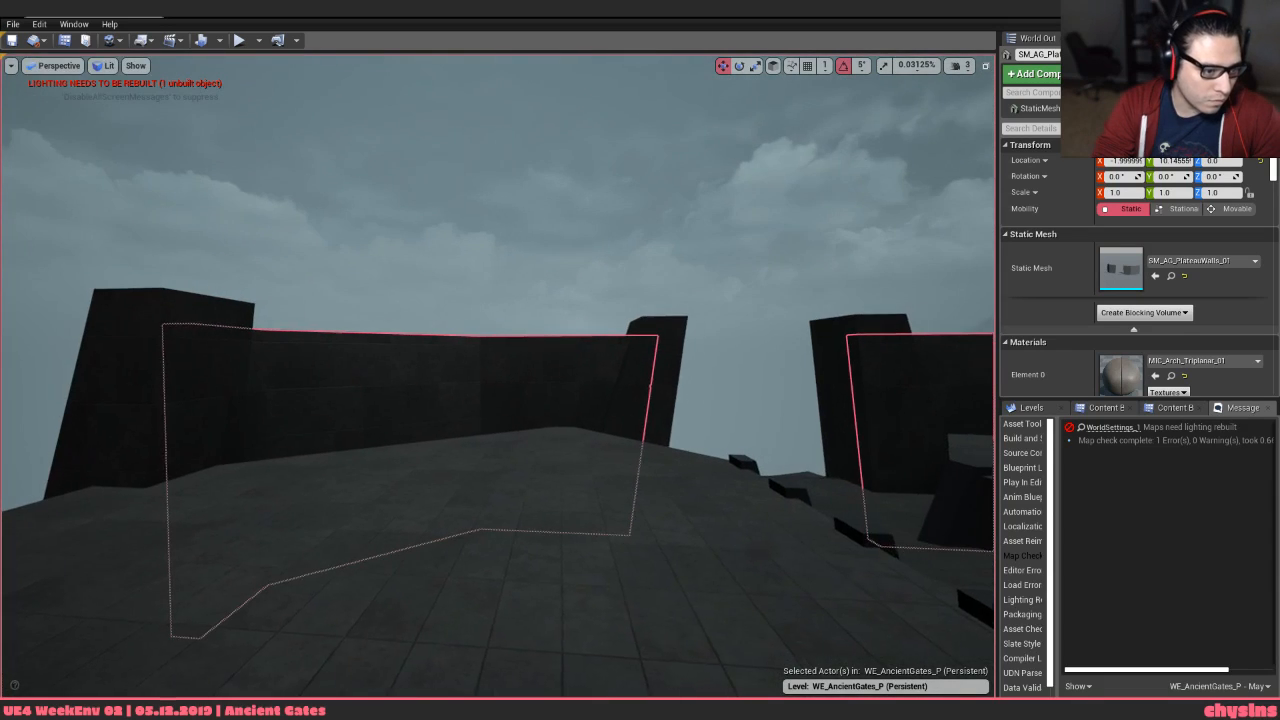
left_click(201, 40)
Switch to 3ds Max, select the plateau floor SM_AG_Plateau_01 and frame it in the Top wireframe view
key("alt+Tab")
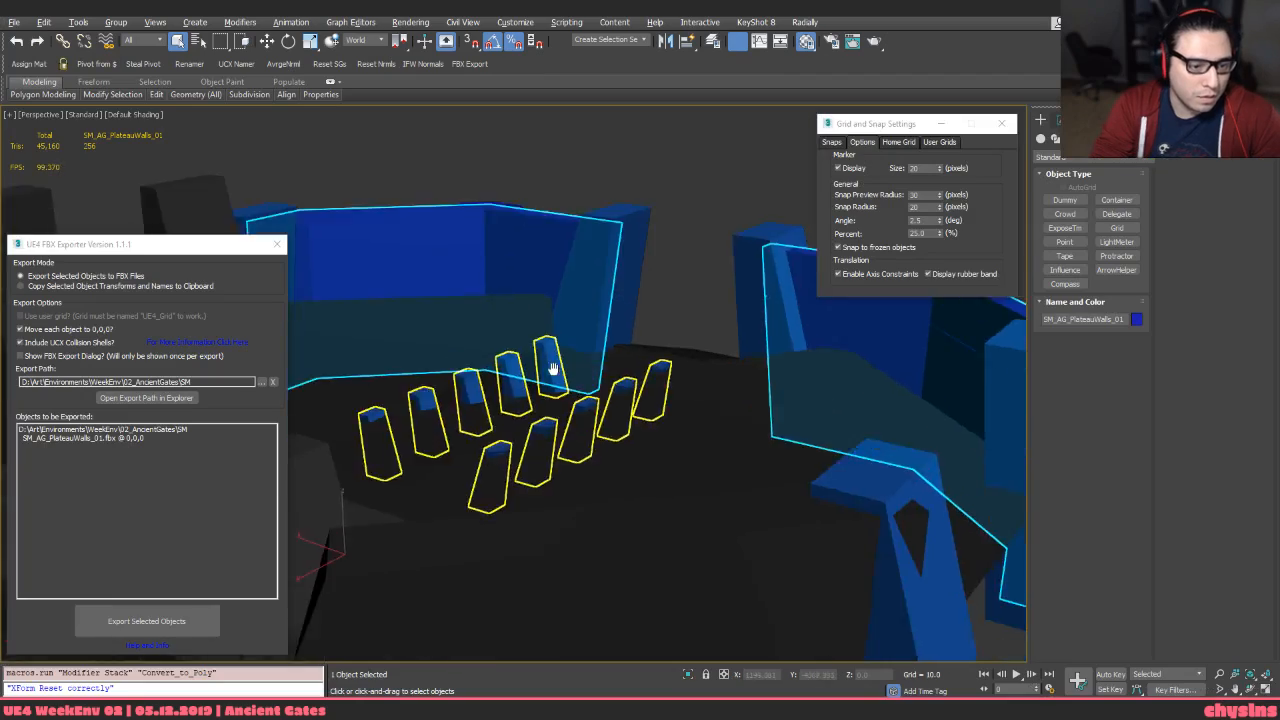
middle_click_drag(553, 369, 630, 336, "alt")
scroll(563, 443, "down", 5)
left_click(563, 443)
key("t")
key("z")
scroll(557, 439, "down", 2)
key("F3")
scroll(784, 369, "up", 6)
Select the two vertices at the plateau's east edge corner and move them about 665 units along negative Y
key("1")
left_click_drag(530, 392, 618, 472)
middle_click_drag(618, 472, 636, 385)
key("w")
left_click_drag(600, 315, 608, 422)
scroll(621, 460, "up", 3)
scroll(600, 430, "down", 6)
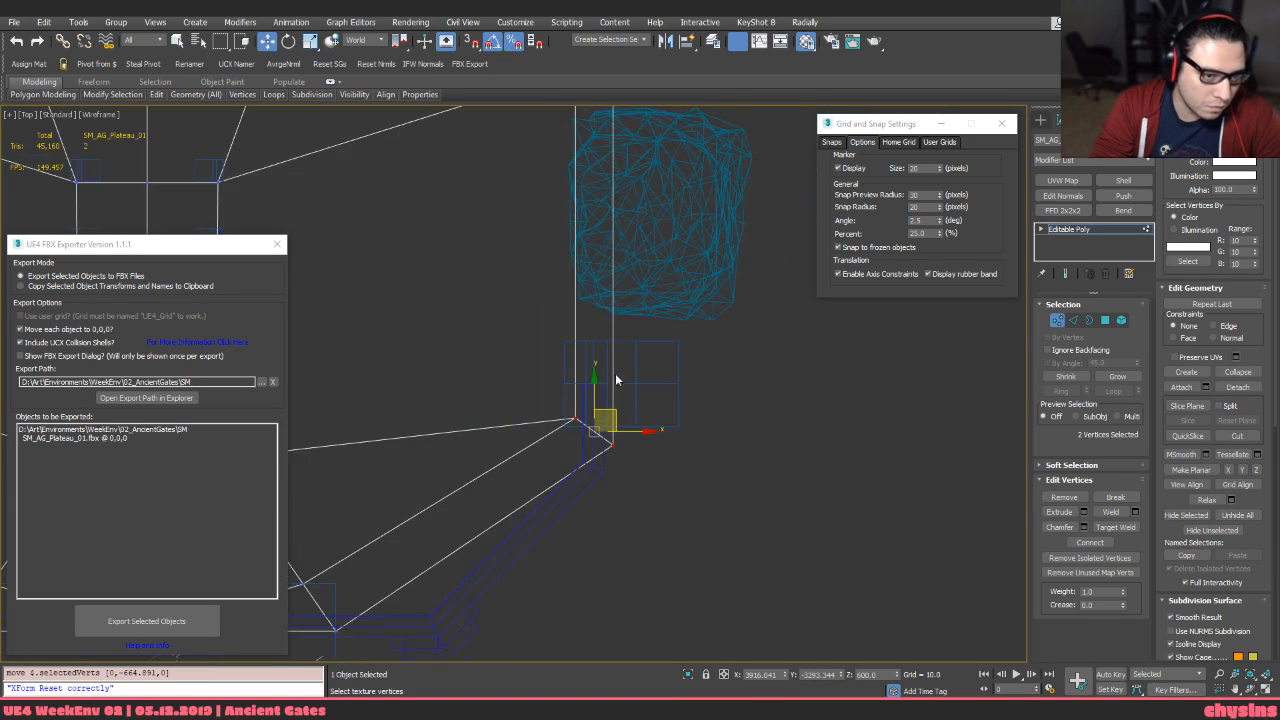
Add the upper corner vertices of the plateau's east edge to the selection and snap-move the edge against the walls
middle_click_drag(612, 282, 609, 355)
left_click_drag(621, 269, 531, 346, "ctrl")
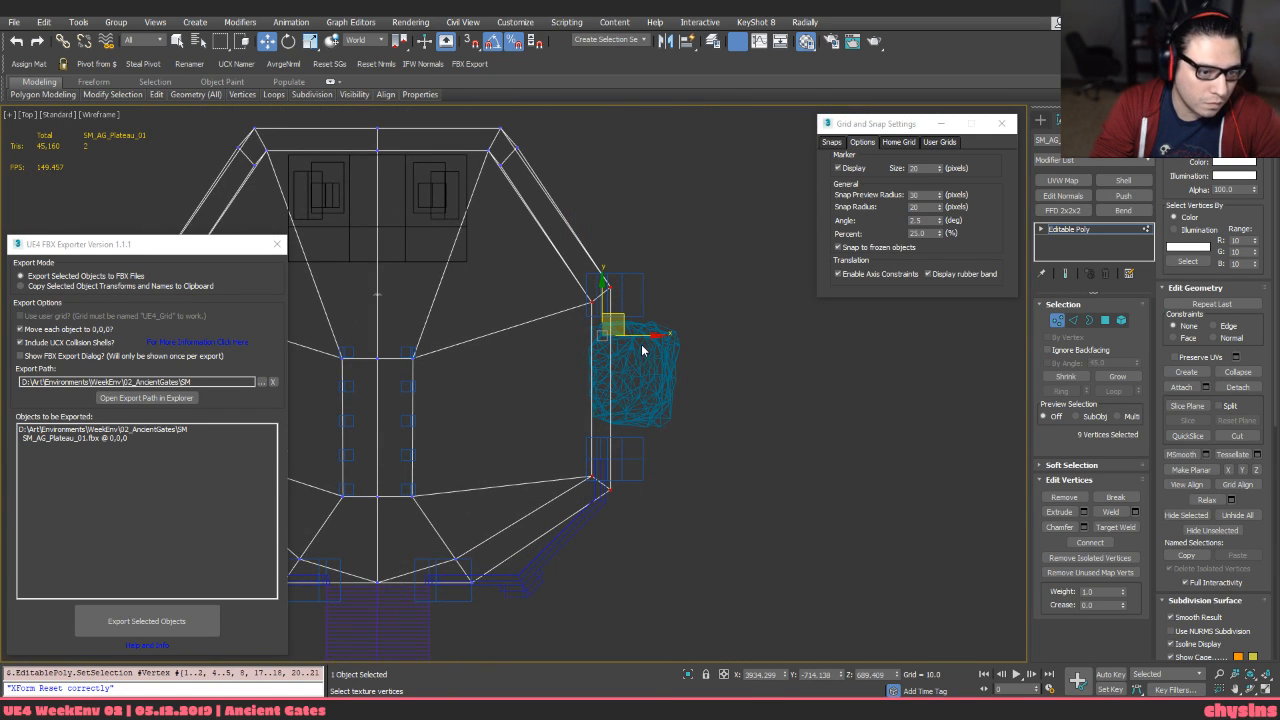
scroll(606, 482, "up", 8)
key("s")
left_click_drag(632, 532, 579, 593)
scroll(584, 530, "down", 6)
Select the vertices at the lower corner of the plateau's east edge and snap-move them to meet the wall
left_click_drag(548, 531, 596, 488)
scroll(574, 445, "up", 3)
key("s")
middle_click_drag(607, 595, 602, 503)
scroll(601, 503, "up", 4)
key("s")
left_click_drag(585, 528, 572, 610)
scroll(570, 610, "down", 6)
Select the five plateau vertices at the front-centre point and beside the gate pillar
middle_click_drag(570, 610, 691, 371)
scroll(594, 500, "up", 3)
middle_click_drag(645, 492, 622, 542)
key("s")
scroll(820, 345, "up", 3)
scroll(722, 394, "down", 6)
middle_click_drag(482, 507, 680, 348)
left_click_drag(584, 328, 652, 414)
scroll(546, 371, "up", 4)
middle_click_drag(642, 368, 687, 367)
scroll(687, 367, "down", 4)
left_click_drag(479, 415, 478, 416, "ctrl")
Try to move the five selected front vertices along X toward the wall's corner
middle_click_drag(663, 396, 631, 397)
scroll(618, 396, "up", 5)
scroll(684, 407, "down", 4)
middle_click_drag(461, 415, 534, 418)
scroll(536, 420, "up", 8)
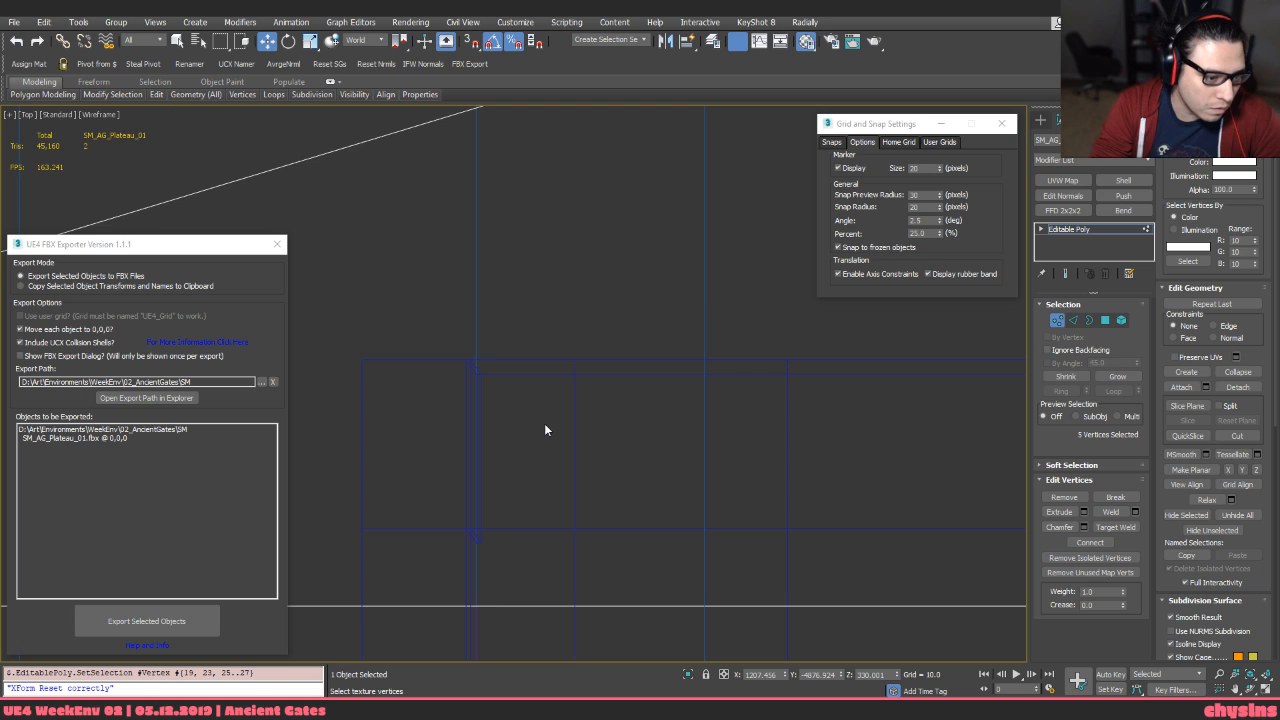
scroll(545, 430, "down", 6)
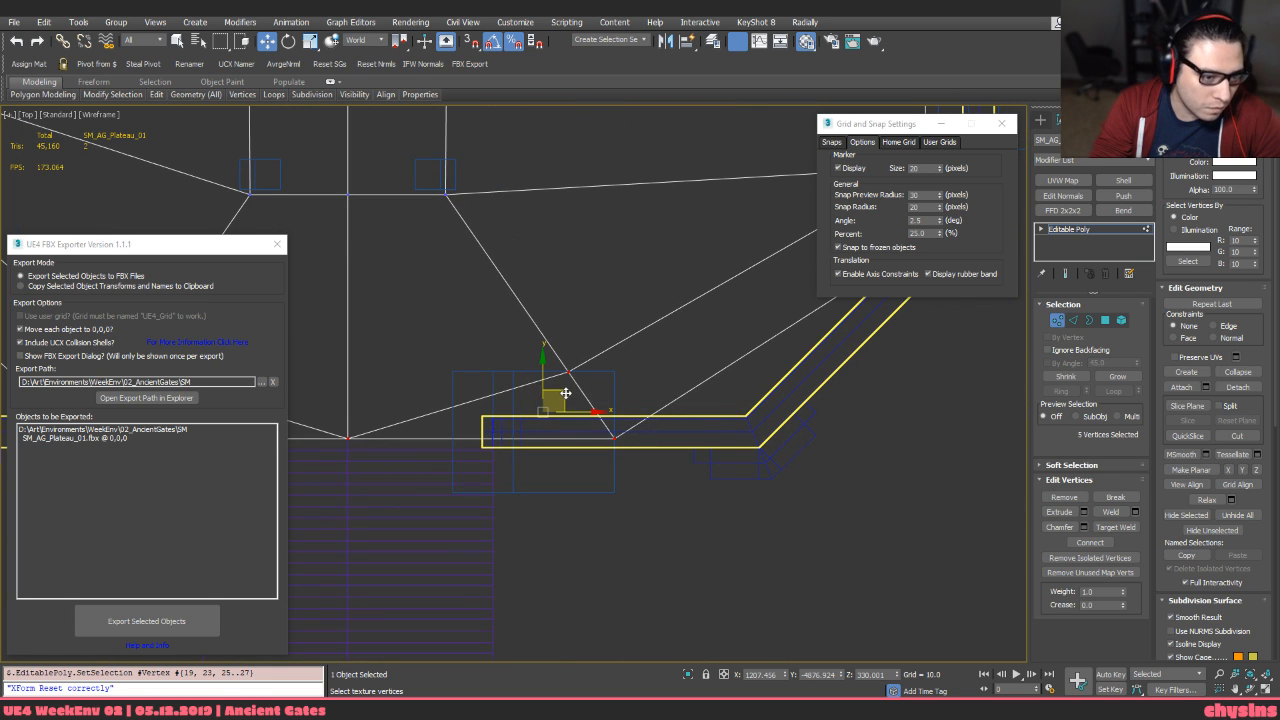
scroll(614, 434, "up", 4)
left_click_drag(520, 466, 918, 451)
scroll(920, 454, "down", 5)
scroll(648, 472, "up", 1)
Select the plateau's front-centre vertex alone and snap it along X back to the centre of the stairs
scroll(645, 475, "up", 3)
left_click_drag(640, 489, 702, 430)
middle_click_drag(729, 492, 759, 485)
key("s")
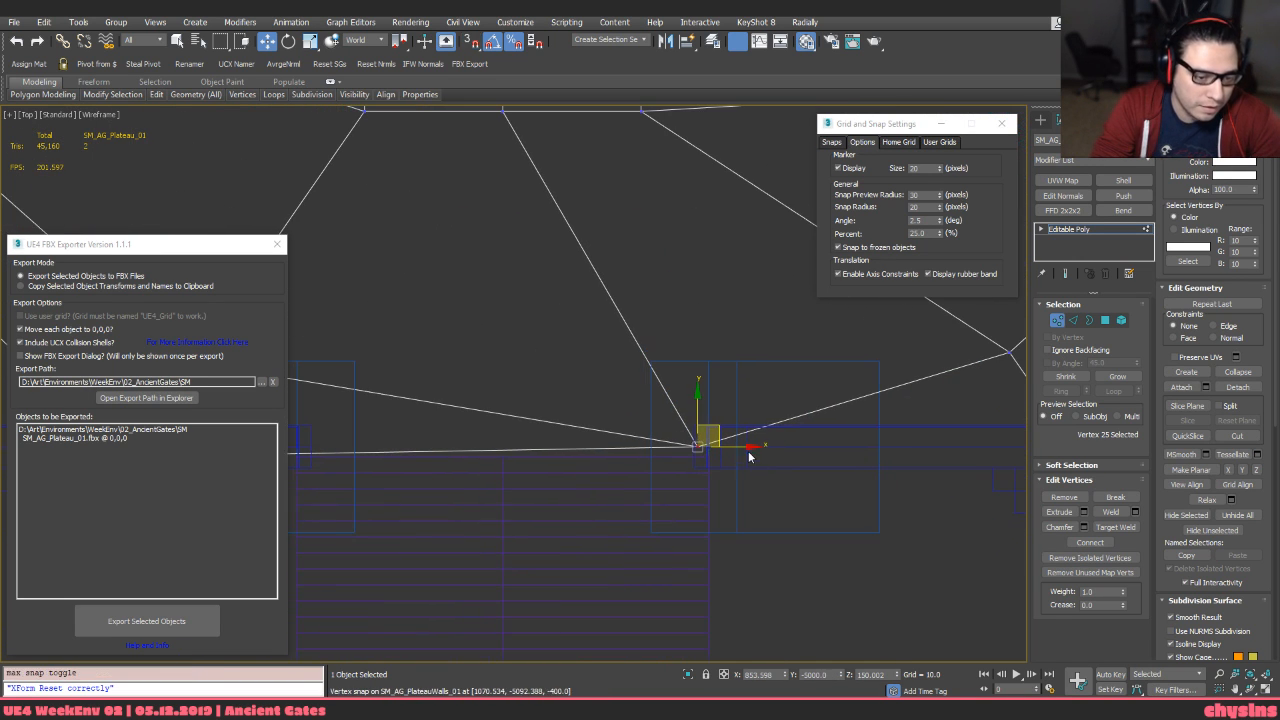
left_click_drag(742, 447, 504, 462)
middle_click_drag(293, 439, 561, 417)
key("s")
middle_click_drag(725, 414, 600, 466)
Compare the plateau's front edge with the gate pillars and walls in shaded and wireframe display
scroll(600, 466, "down", 2)
key("F3")
middle_click_drag(789, 471, 672, 458)
key("F3")
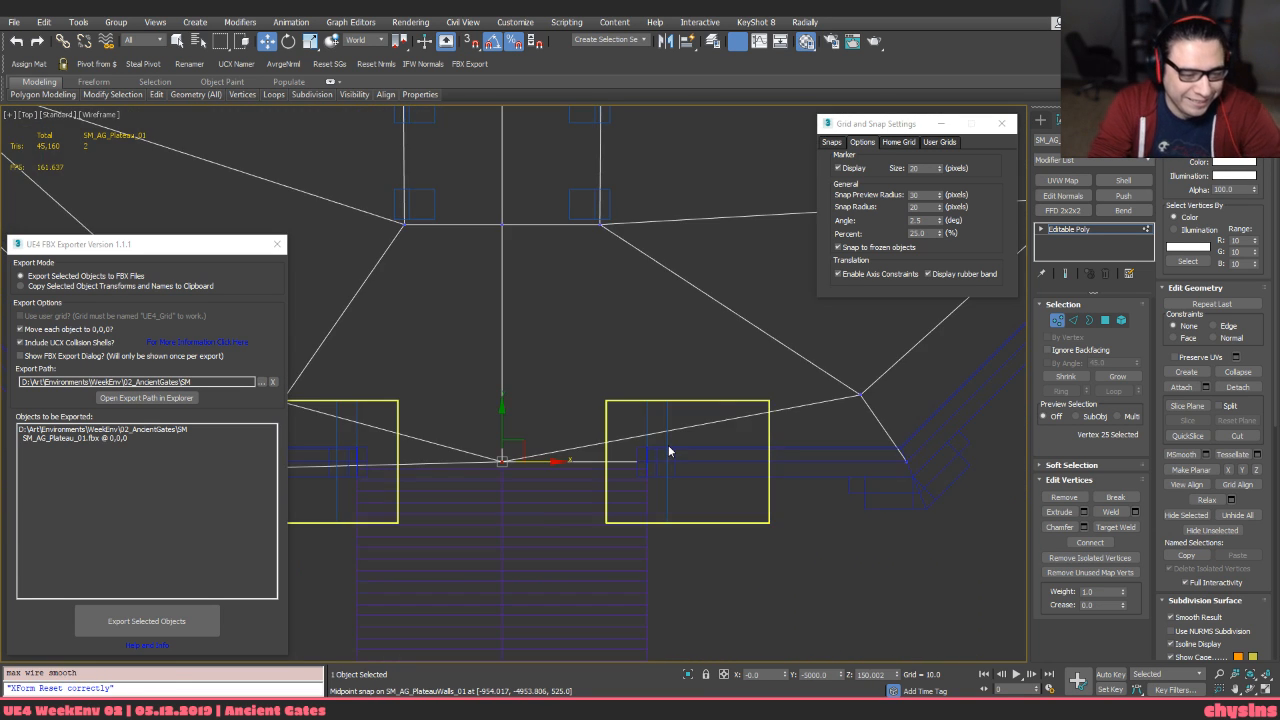
key("F3")
key("F3")
key("F3")
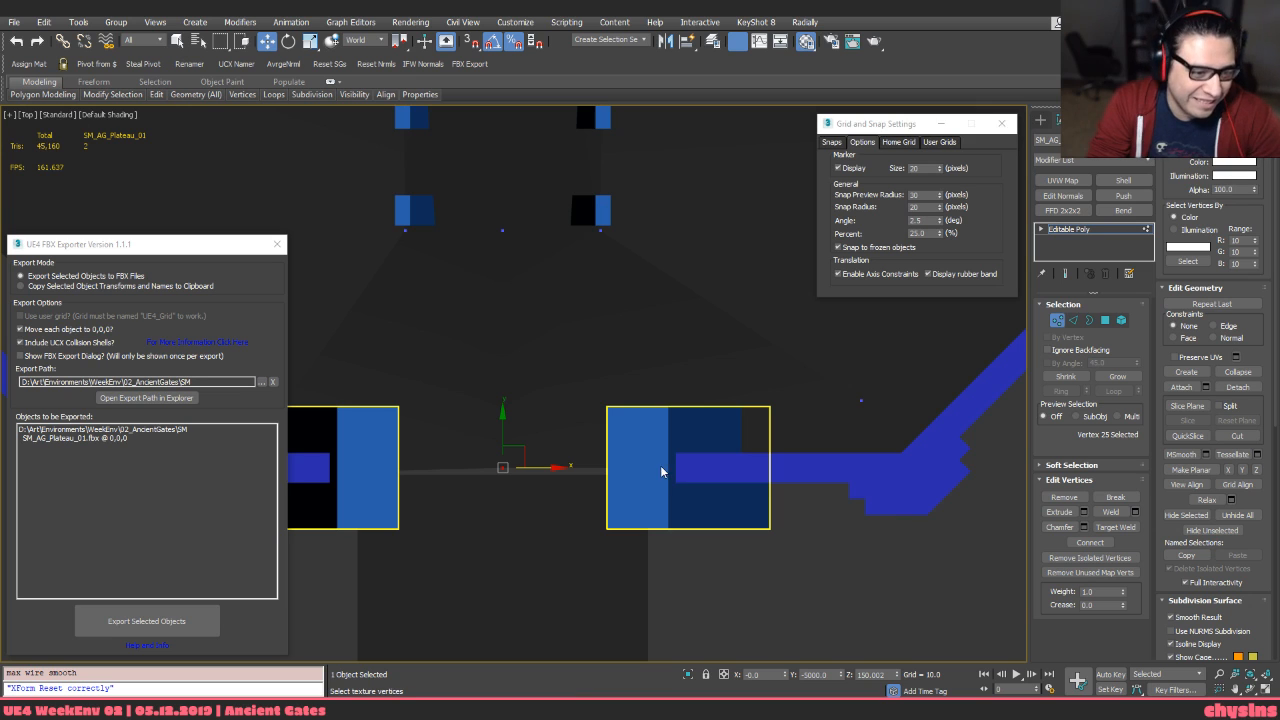
key("F3")
scroll(700, 466, "up", 2)
middle_click_drag(700, 466, 643, 526)
key("F3")
key("F3")
scroll(802, 447, "down", 3)
key("F3")
mouse_move(802, 447)
middle_mouse_down("alt")
mouse_move(818, 454)
mouse_move(724, 411)
middle_mouse_up("alt")
middle_click_drag(510, 274, 516, 331)
key("F3")
scroll(522, 338, "up", 2)
scroll(619, 305, "up", 2)
Undo the last edits to the plateau's front vertices
key("ctrl+z")
key("ctrl+z")
key("ctrl+z")
In the Top view, connect the plateau's front corner edges with a new edge and convert the selection to vertices
mouse_move(620, 305)
middle_mouse_down("alt")
mouse_move(494, 431)
mouse_move(589, 377)
mouse_move(607, 424)
mouse_move(596, 361)
mouse_move(704, 373)
mouse_move(597, 496)
middle_mouse_up("alt")
key("t")
key("z")
scroll(626, 382, "down", 5)
key("F3")
scroll(606, 487, "down", 4)
key("F3")
key("2")
mouse_move(672, 476)
left_mouse_down()
mouse_move(638, 361)
mouse_move(687, 394)
mouse_move(653, 457)
left_mouse_up()
key("ctrl+shift+e")
scroll(660, 465, "up", 2)
scroll(661, 471, "up", 2)
middle_click_drag(661, 471, 675, 287)
scroll(675, 287, "up", 1)
key("ctrl+1")
Snap-move the plateau's front corner vertices into line with the wall's corner
middle_click_drag(717, 465, 686, 442)
scroll(686, 442, "up", 1)
key("s")
left_click_drag(675, 417, 711, 499)
scroll(695, 486, "down", 4)
key("s")
Select the three front-edge vertices at the stairs' centre and the pillar and move them about 29 units along Y
left_click_drag(650, 405, 610, 456)
key("s")
left_click_drag(634, 380, 703, 412)
middle_click_drag(626, 486, 740, 448)
scroll(740, 448, "down", 2)
left_click_drag(464, 505, 464, 505)
key("s")
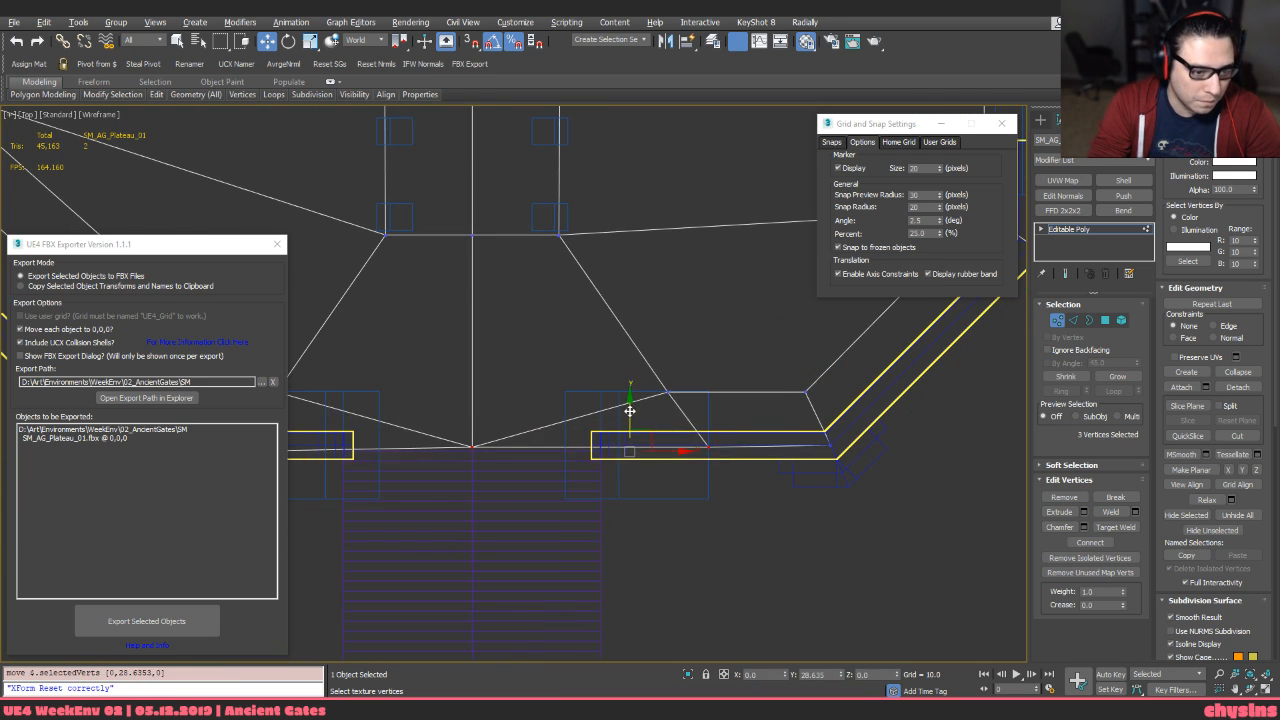
Select the outer front vertices of the plateau near the wall's corner and move them along X with snapping
scroll(767, 475, "up", 3)
left_click_drag(794, 504, 763, 486)
scroll(794, 504, "down", 3)
middle_click_drag(794, 495, 652, 475)
left_click_drag(763, 486, 900, 486)
key("s")
Examine how the plateau's front edge sits under the pillar and wall, alternating shaded and wireframe display
scroll(703, 440, "down", 2)
key("F3")
mouse_move(695, 370)
middle_mouse_down()
mouse_move(709, 391)
mouse_move(529, 420)
mouse_move(591, 431)
mouse_move(640, 332)
middle_mouse_up()
key("F3")
key("F3")
scroll(554, 416, "up", 2)
key("F3")
mouse_move(669, 374)
middle_mouse_down()
mouse_move(660, 391)
mouse_move(646, 383)
mouse_move(740, 379)
mouse_move(822, 339)
mouse_move(575, 410)
mouse_move(530, 345)
middle_mouse_up()
key("F3")
key("F3")
Select the plateau vertices beside the gate pillar and move them along X with snapping
left_click_drag(606, 292, 537, 349)
key("s")
left_click_drag(614, 309, 453, 264)
mouse_move(453, 264)
middle_mouse_down("alt")
mouse_move(434, 320)
mouse_move(490, 330)
mouse_move(500, 300)
middle_mouse_up("alt")
key("F3")
key("F3")
Select the four plateau vertices beside the gate pillar and move them about 307 units along X
left_click_drag(498, 285, 635, 442)
key("F3")
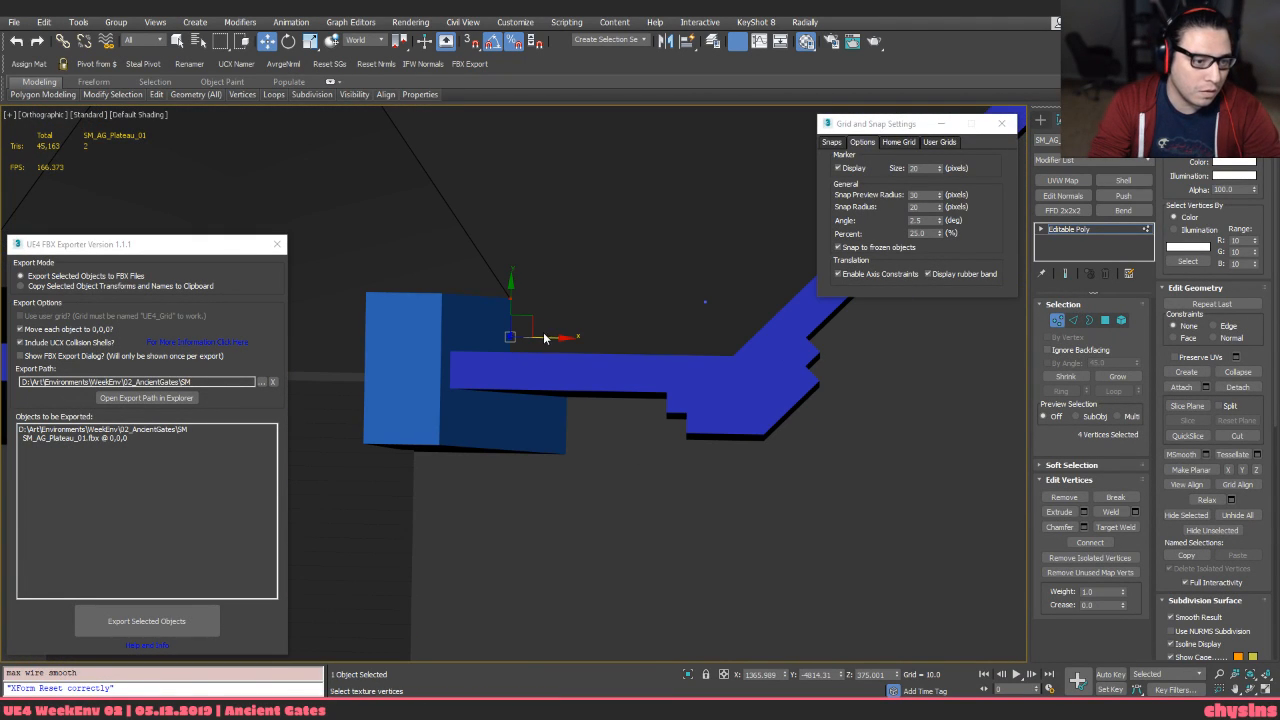
left_click_drag(547, 338, 594, 350)
middle_click_drag(572, 352, 476, 335, "alt")
left_click_drag(516, 314, 560, 371)
mouse_move(560, 371)
middle_mouse_down("alt")
mouse_move(523, 366)
mouse_move(603, 360)
mouse_move(541, 388)
middle_mouse_up("alt")
mouse_move(541, 401)
left_mouse_down()
mouse_move(580, 408)
mouse_move(517, 400)
left_mouse_up()
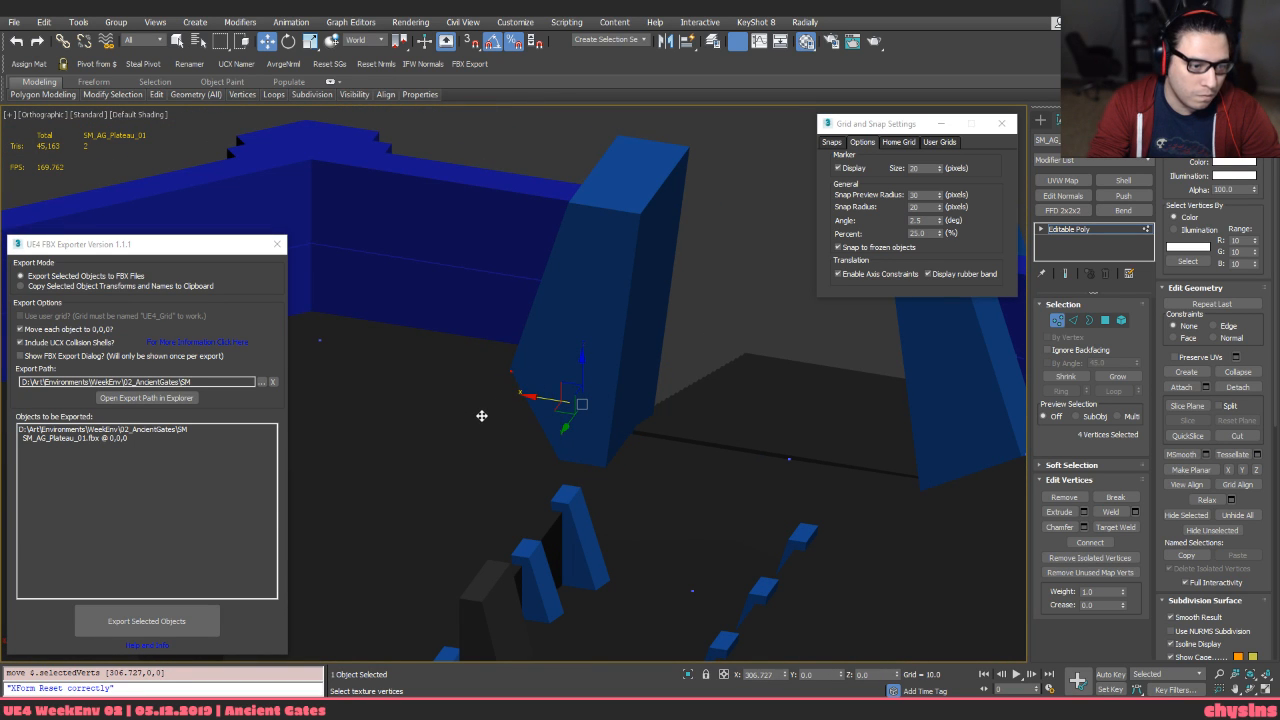
Move the four selected plateau vertices beside the gate pillar about 557 units along X, and back by about 548 units
mouse_move(483, 423)
middle_mouse_down("alt")
mouse_move(437, 443)
mouse_move(486, 401)
middle_mouse_up("alt")
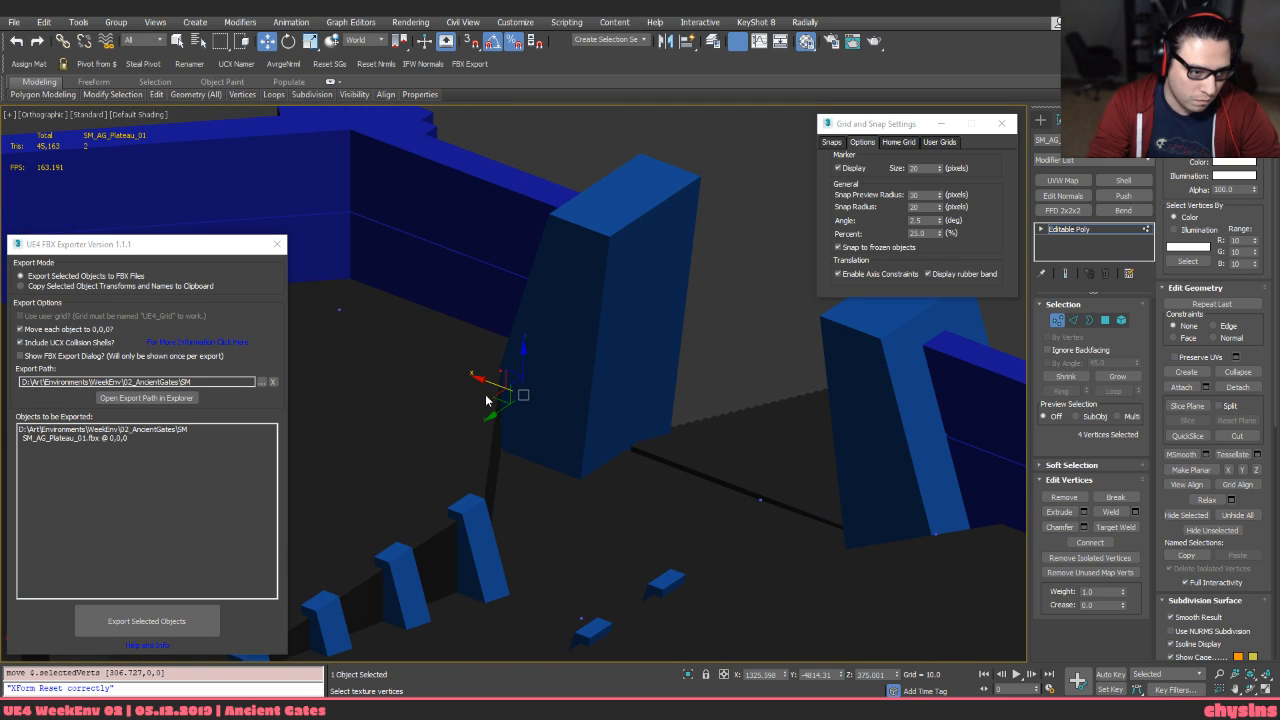
left_click_drag(487, 383, 375, 367)
middle_click_drag(401, 385, 554, 371, "alt")
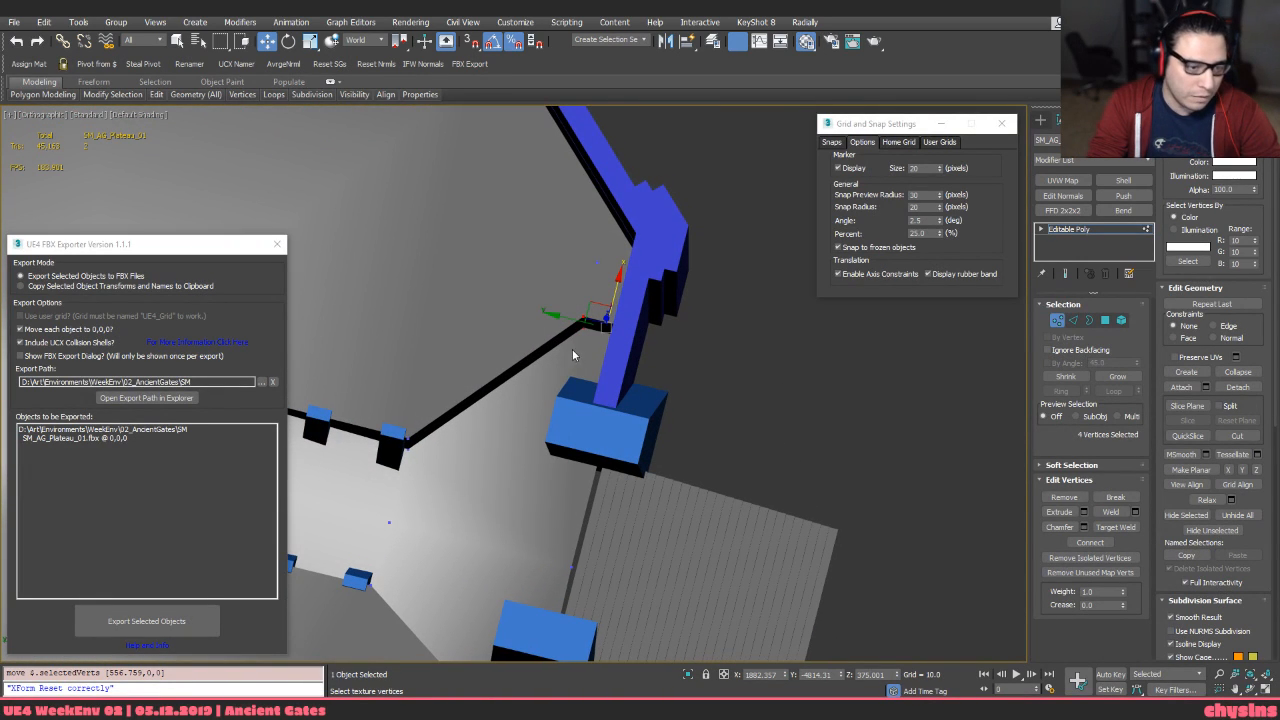
left_click_drag(619, 284, 599, 387)
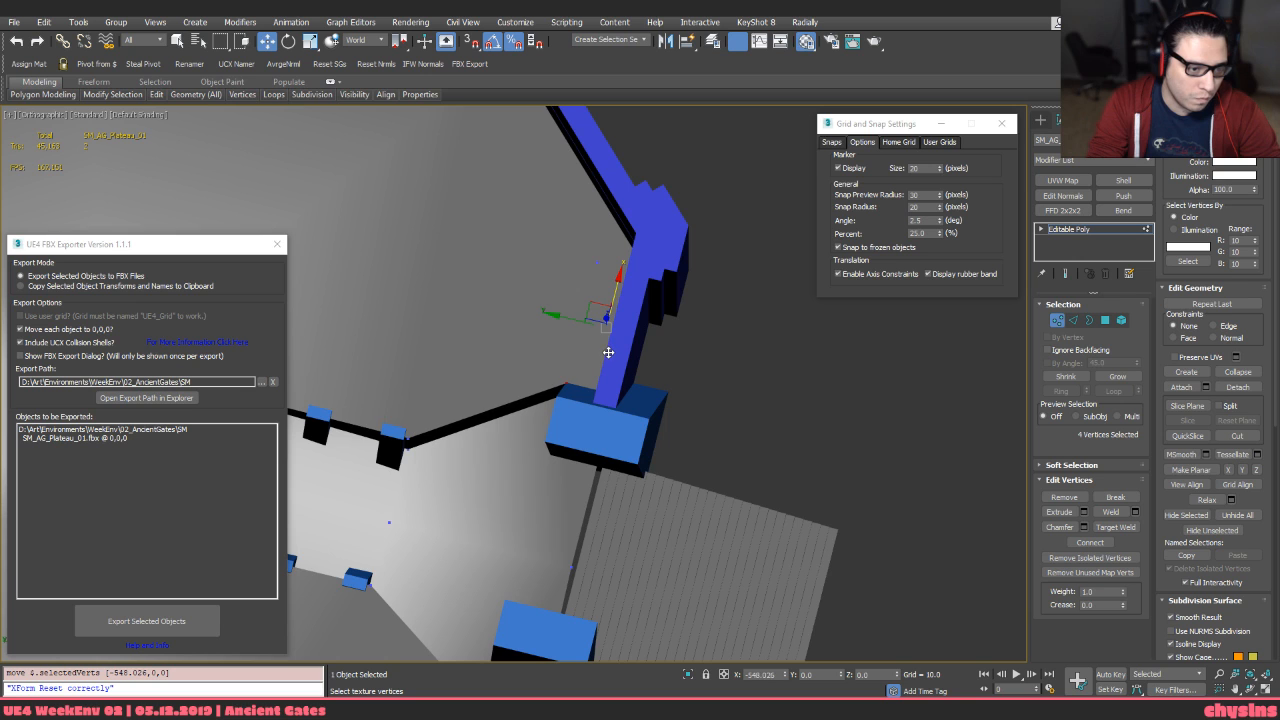
Try snapping the four selected plateau vertices along X against the gate pillar, and undo the move
middle_click_drag(600, 356, 529, 412, "alt")
scroll(572, 404, "up", 3)
key("F3")
scroll(529, 416, "up", 4)
mouse_move(520, 479)
middle_mouse_down("alt")
mouse_move(608, 363)
mouse_move(586, 434)
mouse_move(563, 449)
middle_mouse_up("alt")
key("F3")
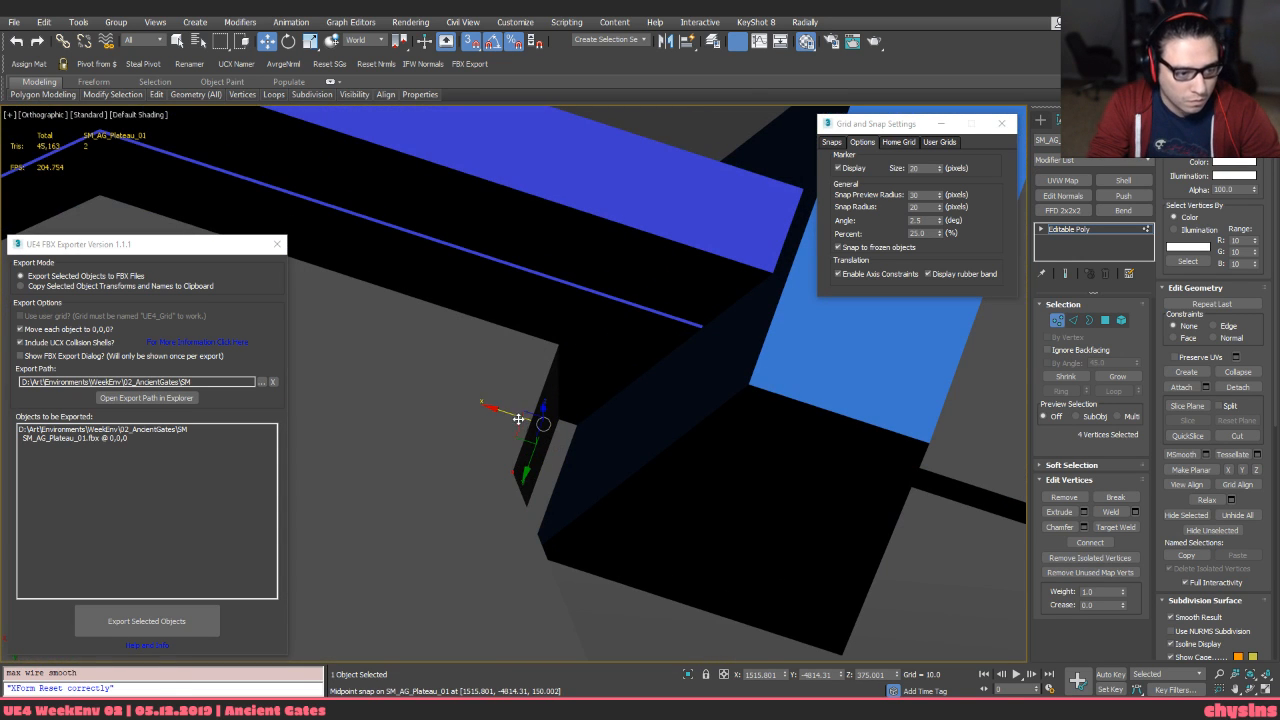
left_click_drag(512, 418, 529, 429)
key("ctrl+z")
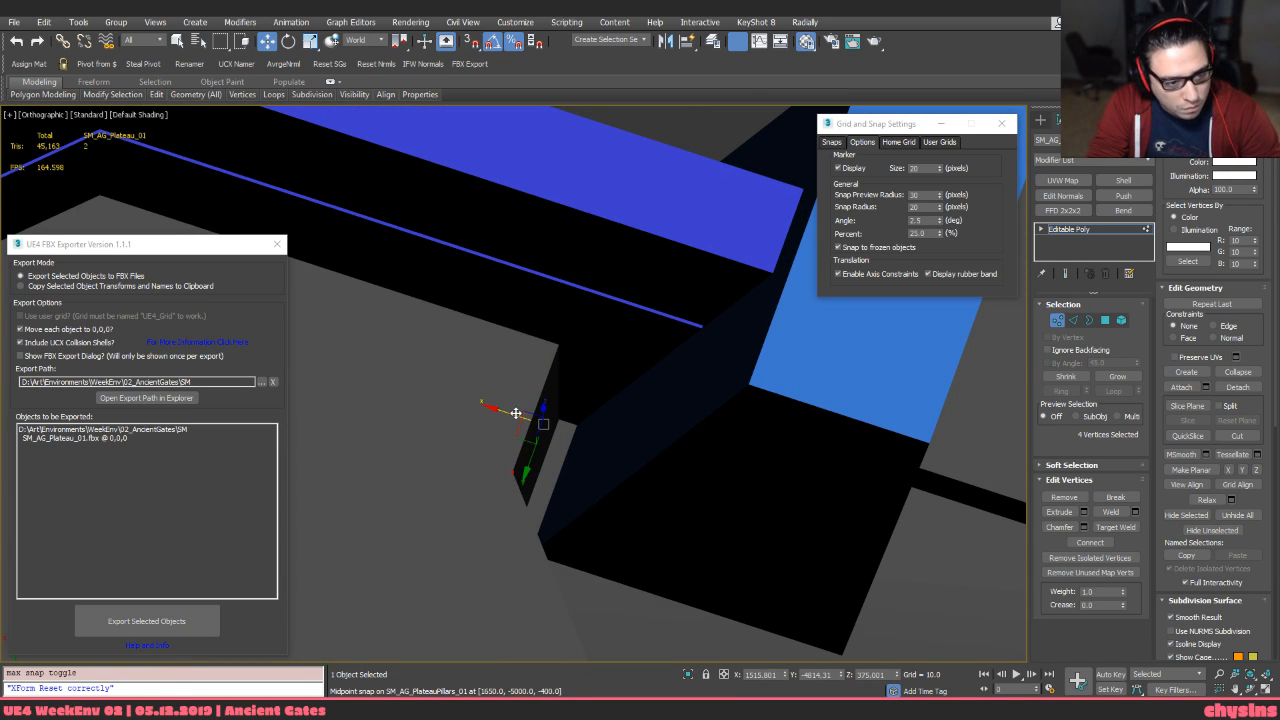
Move the four selected plateau vertices along X to the gate pillar's inner edge, at about X 1334
middle_click_drag(546, 479, 549, 409, "alt")
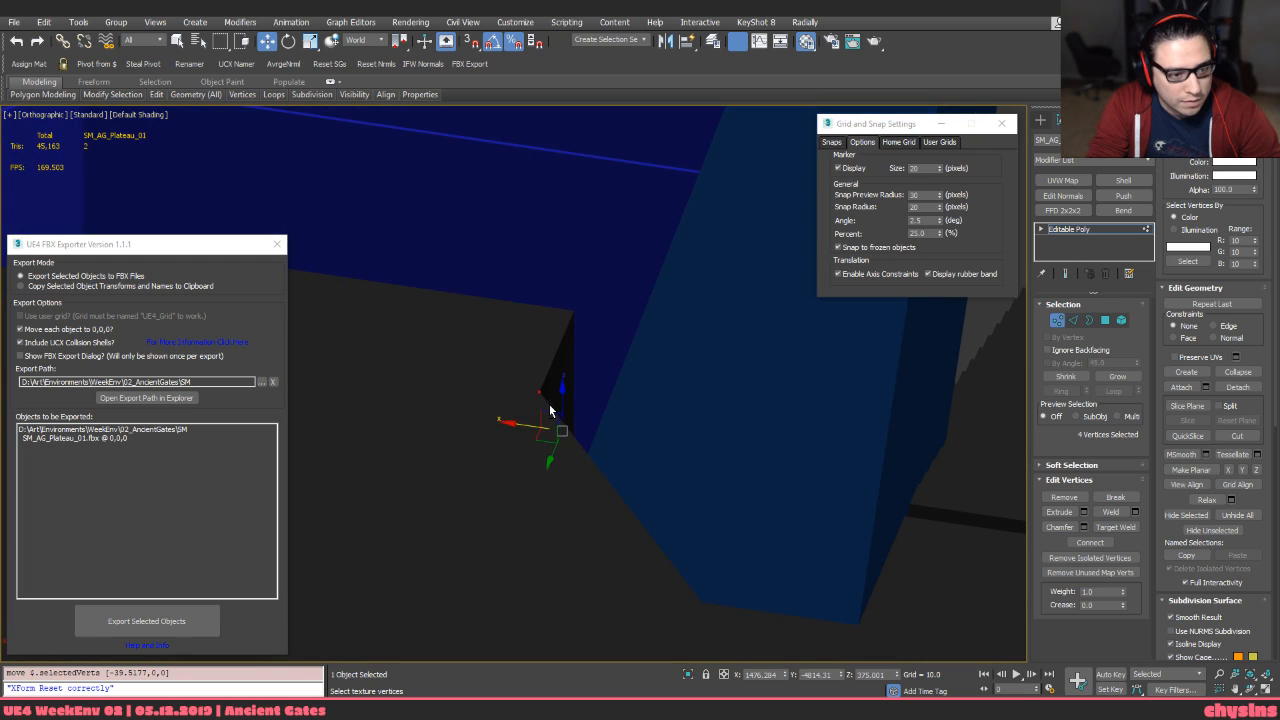
left_click_drag(519, 428, 577, 440)
mouse_move(591, 444)
middle_mouse_down("alt")
mouse_move(537, 451)
mouse_move(631, 443)
mouse_move(597, 441)
mouse_move(611, 394)
mouse_move(563, 391)
mouse_move(610, 430)
mouse_move(567, 403)
middle_mouse_up("alt")
key("F3")
left_click_drag(545, 389, 538, 395)
key("F3")
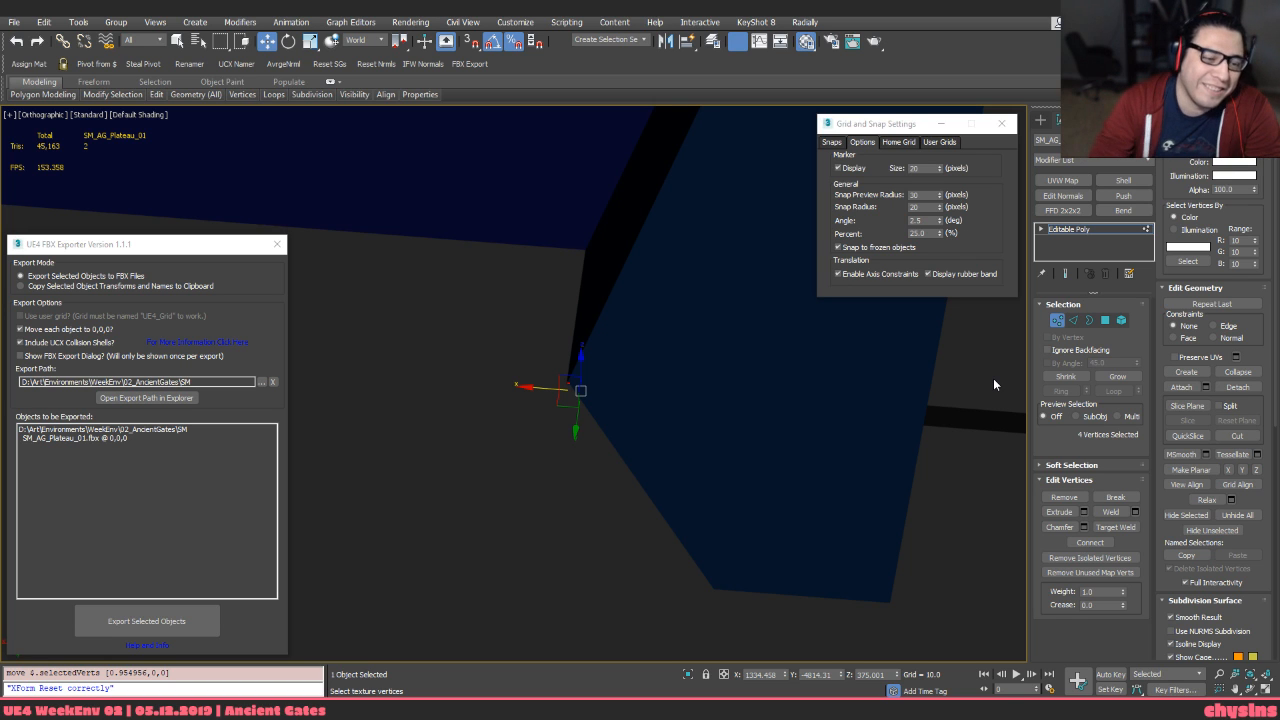
Check the plateau vertices from above and in perspective, and nudge them about 4 units along X against the gate pillar
middle_click_drag(398, 201, 530, 410, "alt")
key("t")
key("F3")
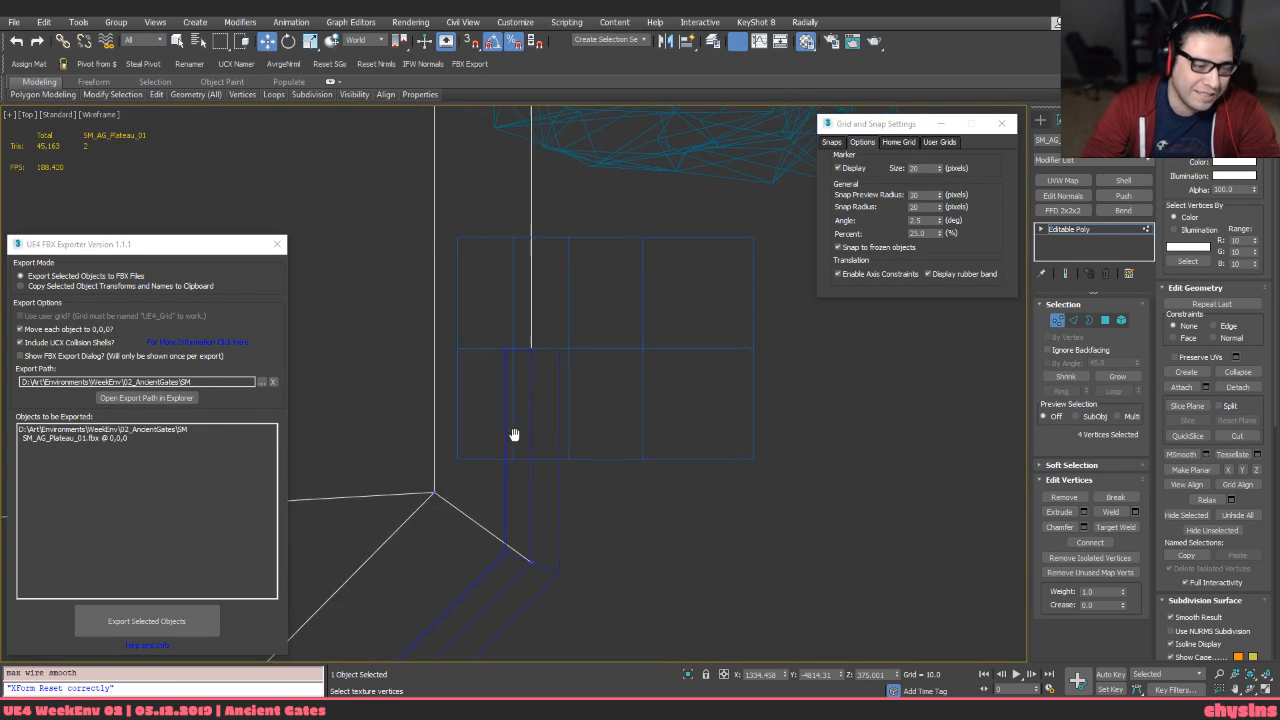
key("F3")
scroll(587, 417, "down", 4)
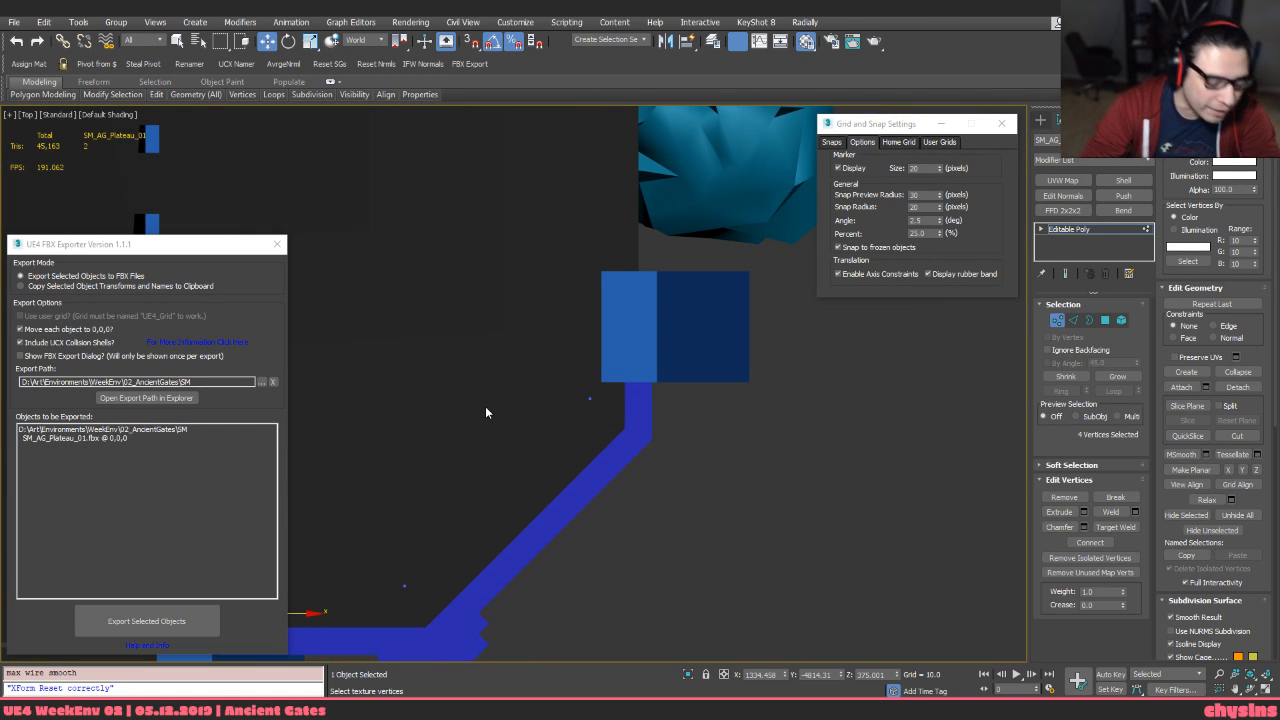
key("p")
mouse_move(495, 389)
middle_mouse_down("alt")
mouse_move(677, 400)
mouse_move(685, 474)
mouse_move(778, 428)
middle_mouse_up("alt")
scroll(690, 438, "up", 5)
mouse_move(690, 438)
middle_mouse_down("alt")
mouse_move(649, 389)
mouse_move(590, 438)
mouse_move(620, 421)
middle_mouse_up("alt")
scroll(645, 392, "up", 2)
key("F3")
scroll(611, 412, "up", 4)
key("F3")
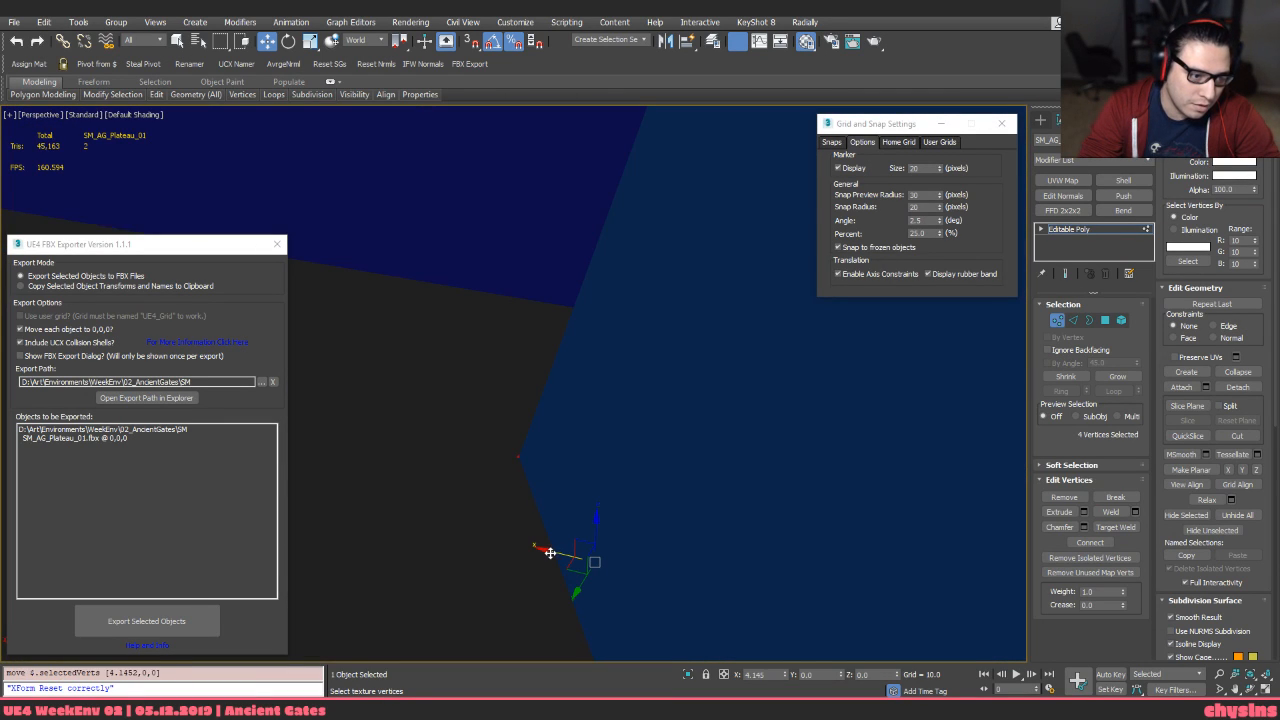
Select three plateau corner vertices beside the gate pillar and move them about 3.6 units along Y with snapping
scroll(555, 541, "down", 1)
mouse_move(555, 541)
middle_mouse_down("alt")
mouse_move(497, 509)
mouse_move(508, 480)
mouse_move(493, 466)
middle_mouse_up("alt")
key("F3")
scroll(497, 506, "down", 1)
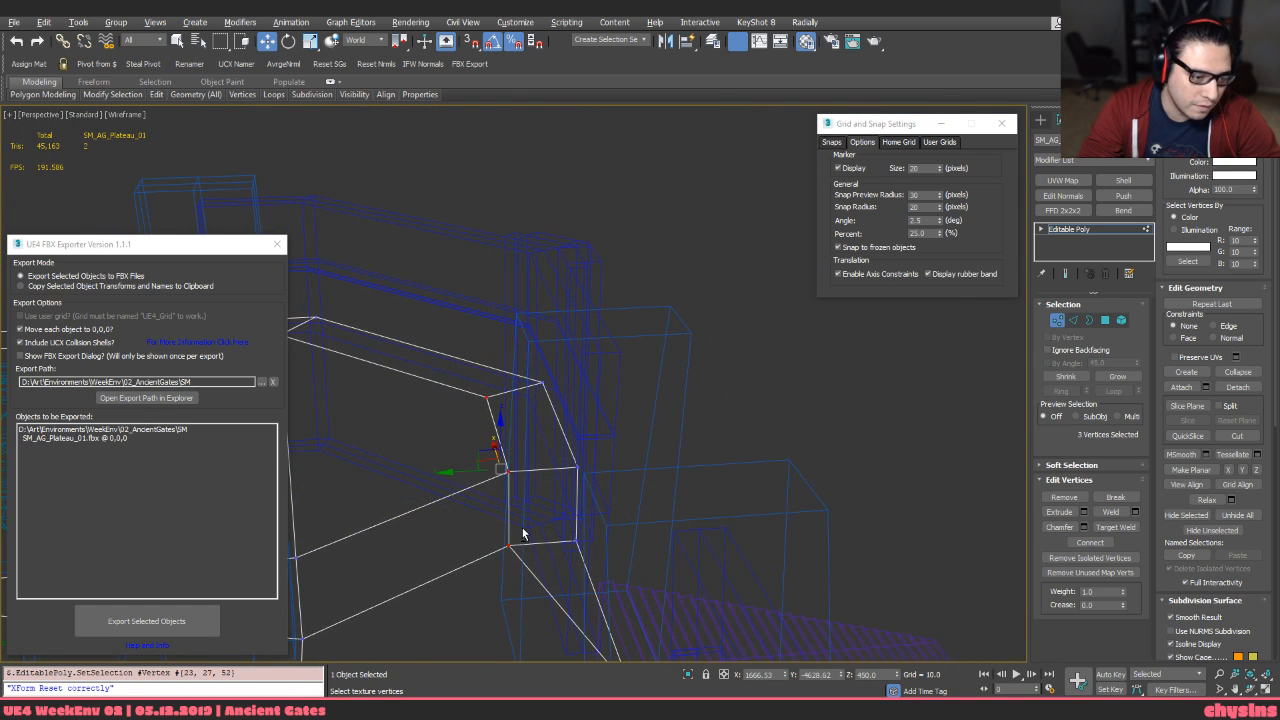
scroll(491, 494, "up", 2)
key("F3")
scroll(476, 455, "up", 2)
key("F3")
mouse_move(464, 448)
middle_mouse_down()
mouse_move(468, 428)
mouse_move(595, 561)
middle_mouse_up()
scroll(490, 480, "up", 2)
scroll(578, 550, "down", 3)
left_click_drag(591, 587, 570, 614)
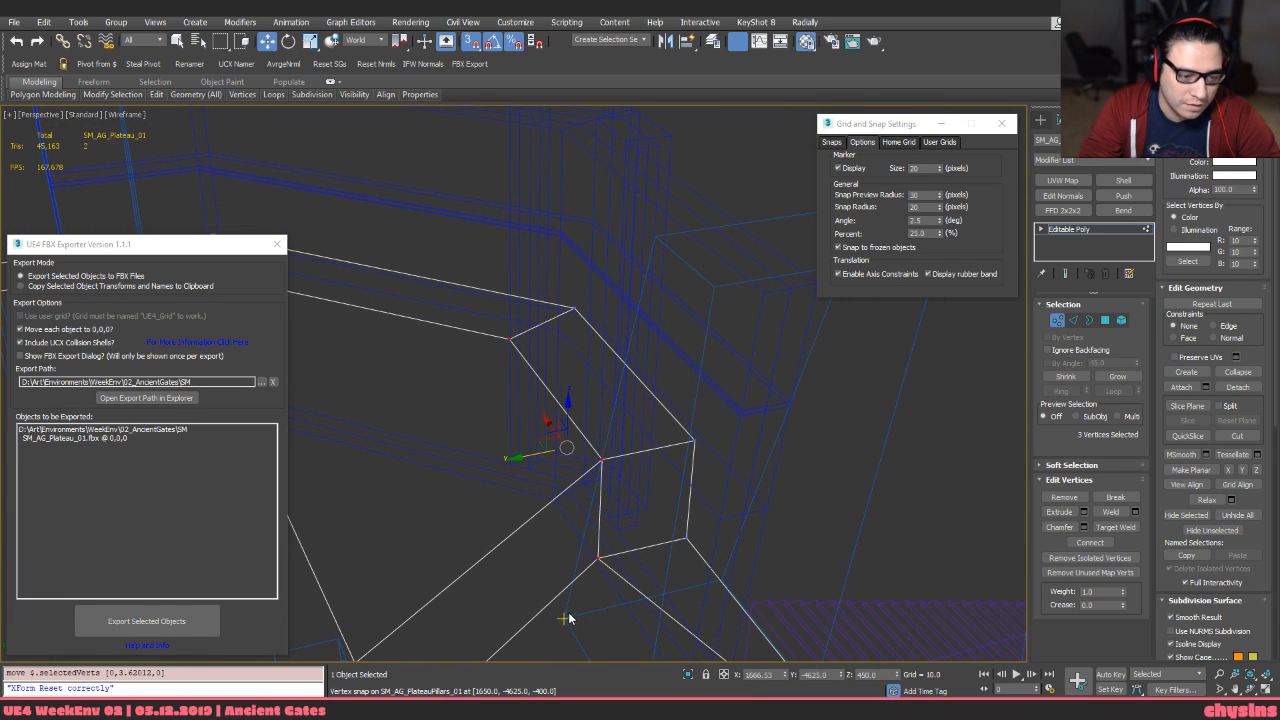
Select the four plateau vertices under the gate pillar and nudge them along X without snapping to meet the pillar's edge
key("F3")
mouse_move(586, 509)
middle_mouse_down("alt")
mouse_move(680, 517)
mouse_move(656, 516)
middle_mouse_up("alt")
key("F3")
left_click_drag(564, 338, 660, 385, "ctrl")
key("F3")
middle_click_drag(664, 379, 633, 356, "alt")
scroll(633, 356, "up", 3)
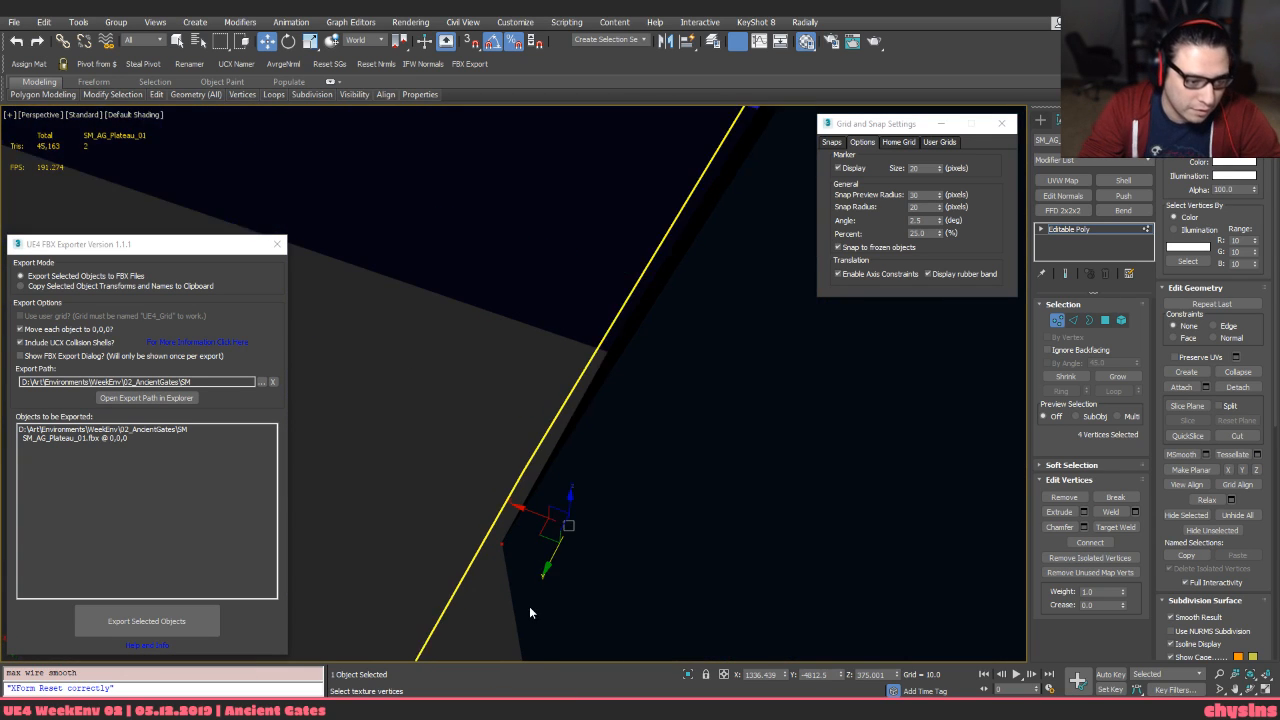
middle_click_drag(530, 612, 550, 422, "alt")
key("s")
middle_click_drag(550, 479, 610, 503, "alt")
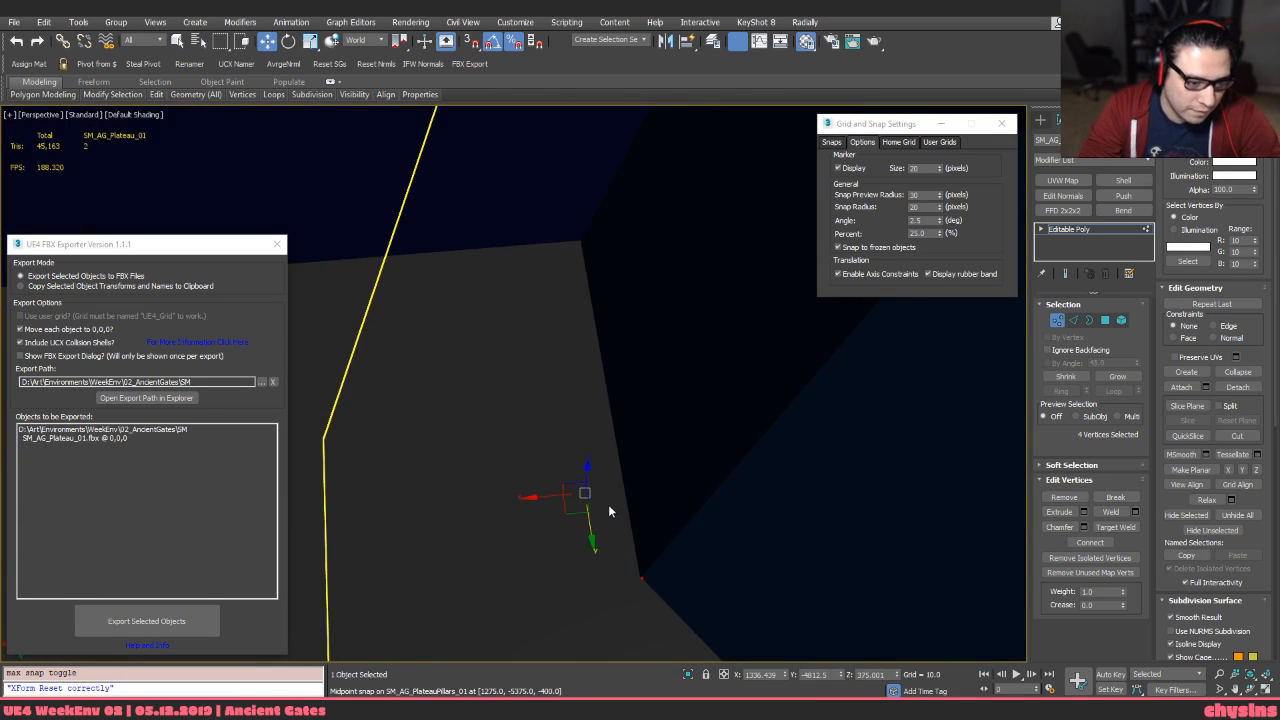
key("F3")
key("F3")
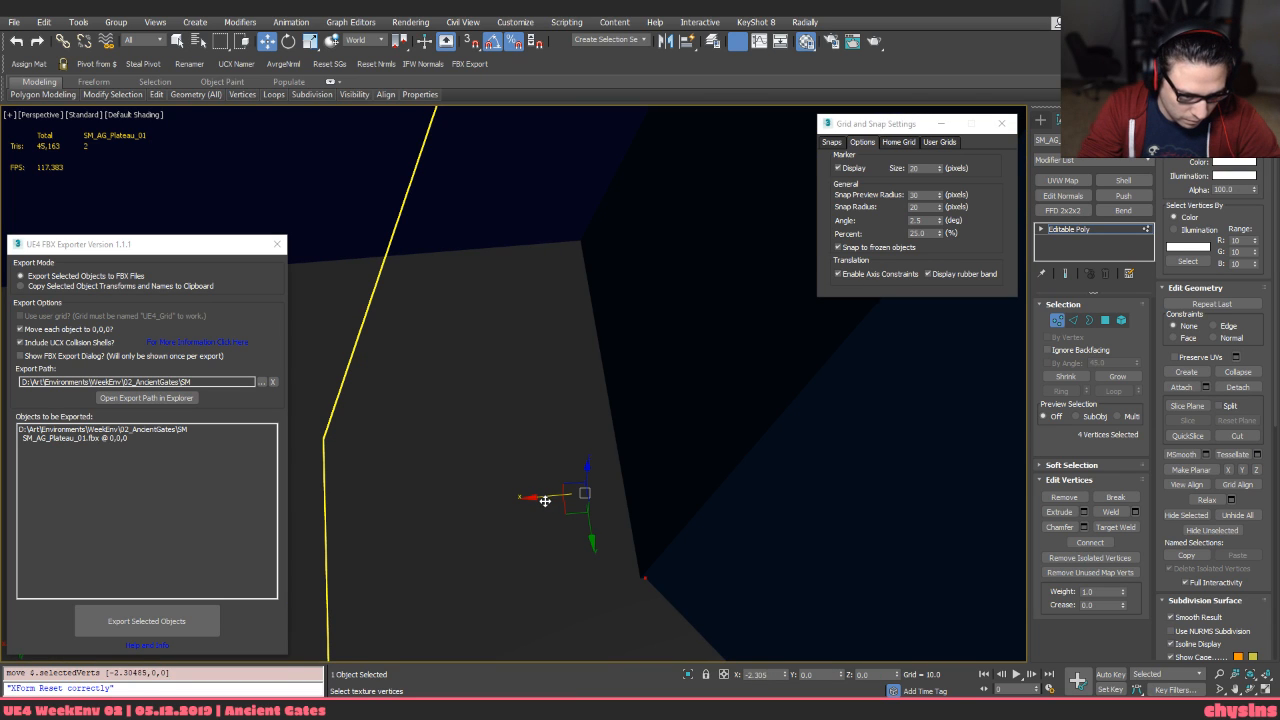
scroll(542, 506, "down", 4)
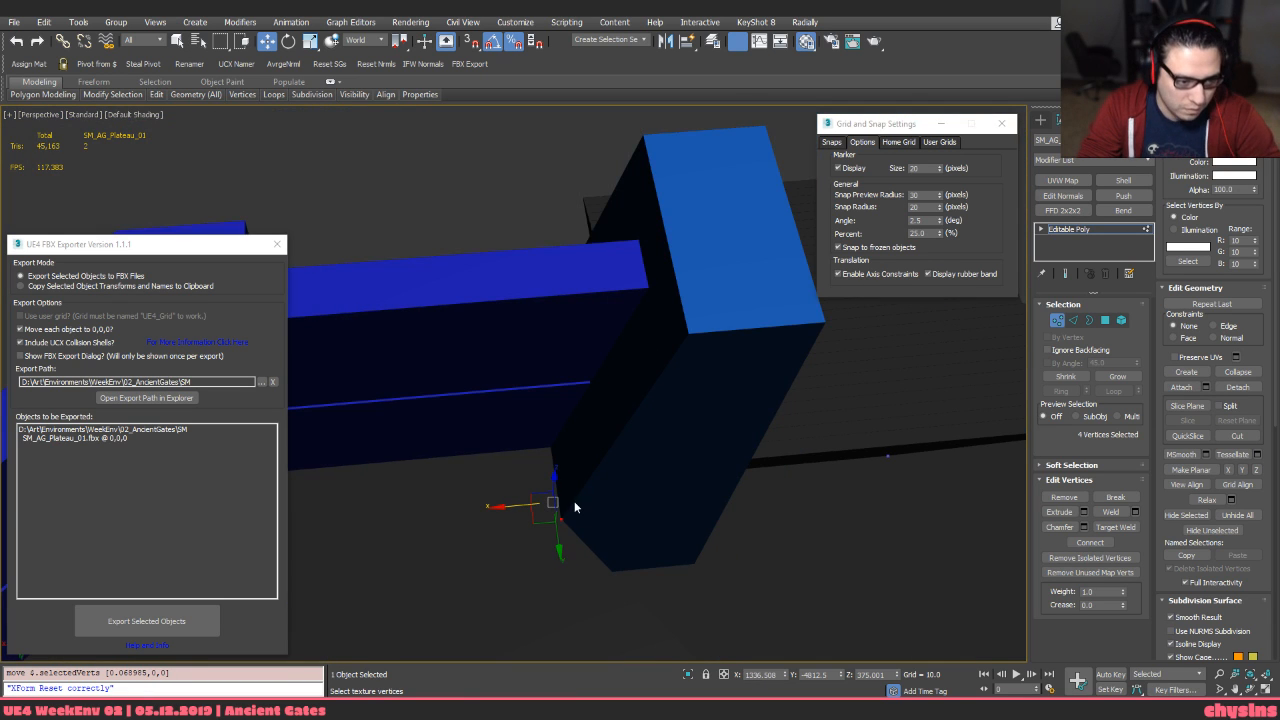
Inspect the plateau mesh by selecting its connected element, and then the two path polygons between the small pillar rows
key("1")
scroll(577, 534, "down", 8)
middle_click_drag(618, 509, 591, 520, "alt")
key("s")
key("alt+s")
scroll(591, 520, "up", 5)
key("5")
left_click(678, 584)
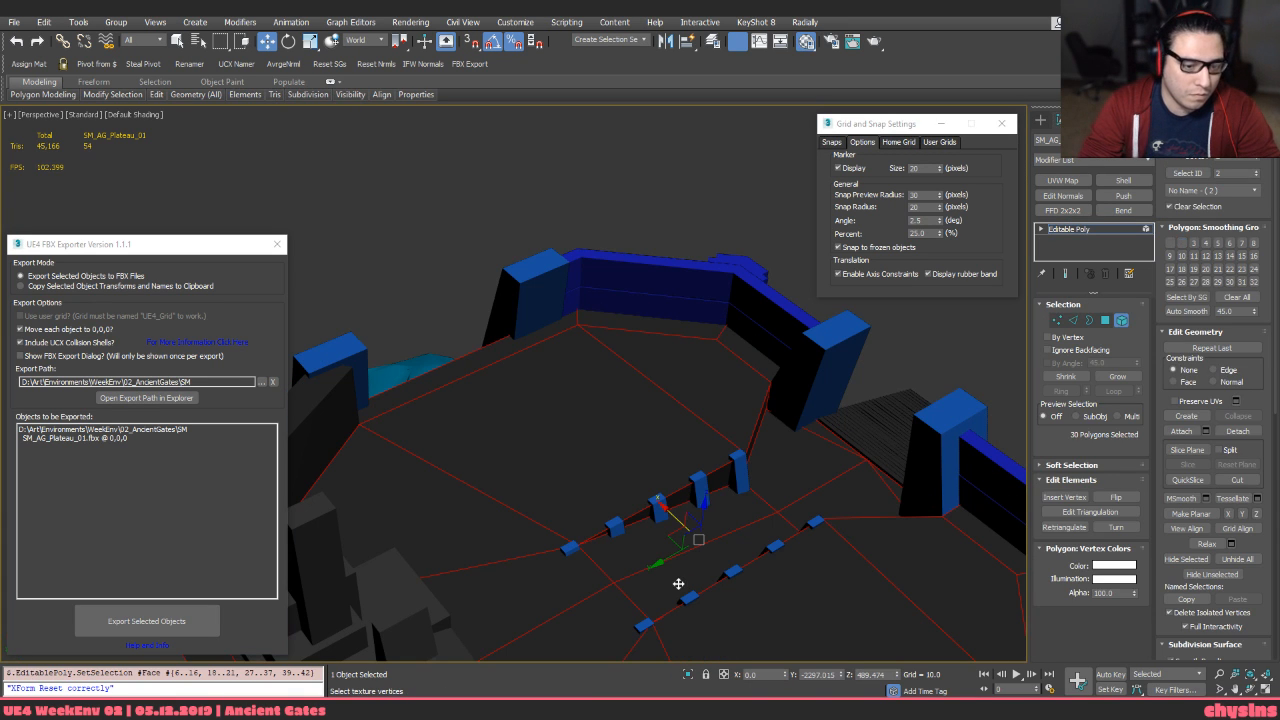
key("4")
key("q")
left_click(668, 554)
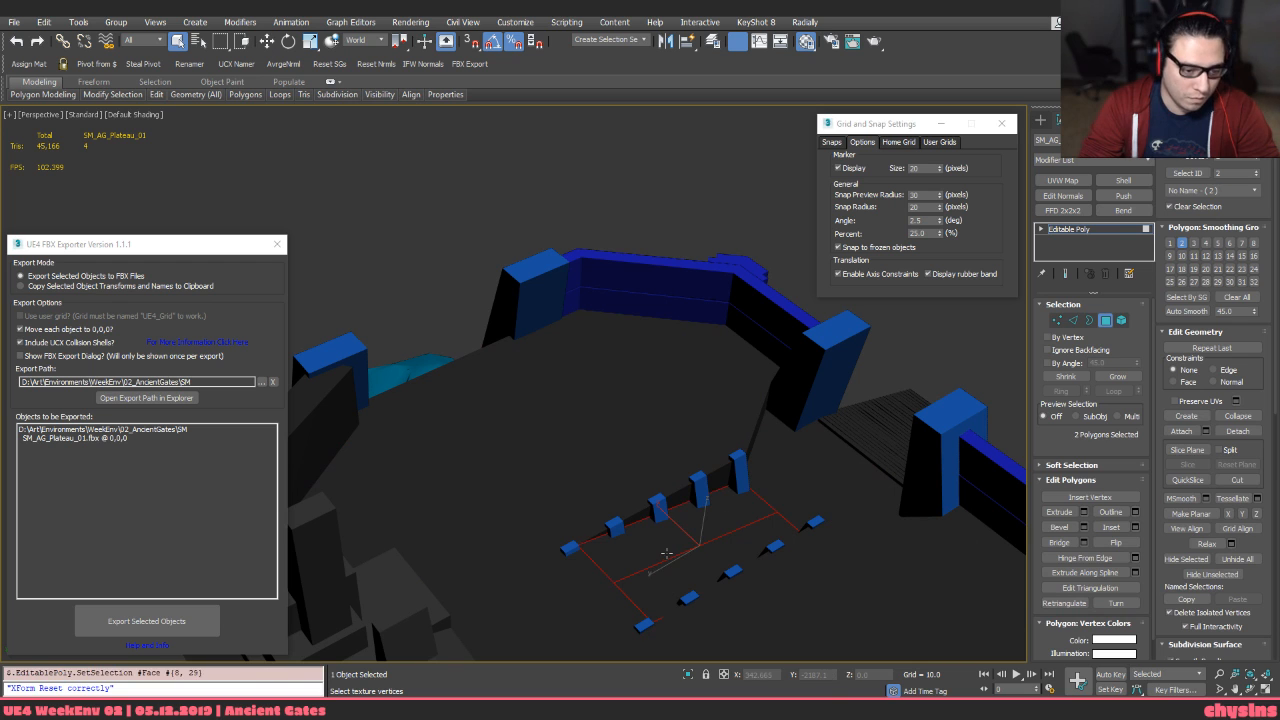
Leave polygon editing on the plateau, reset its XForm and export SM_AG_Plateau_01 to FBX
mouse_move(668, 553)
middle_mouse_down("alt")
mouse_move(712, 598)
mouse_move(626, 514)
mouse_move(622, 498)
mouse_move(638, 494)
mouse_move(614, 455)
mouse_move(690, 397)
mouse_move(734, 303)
mouse_move(663, 291)
middle_mouse_up("alt")
key("4")
scroll(691, 583, "down", 5)
key("ctrl+d")
key("F4")
left_click(679, 420)
key("F4")
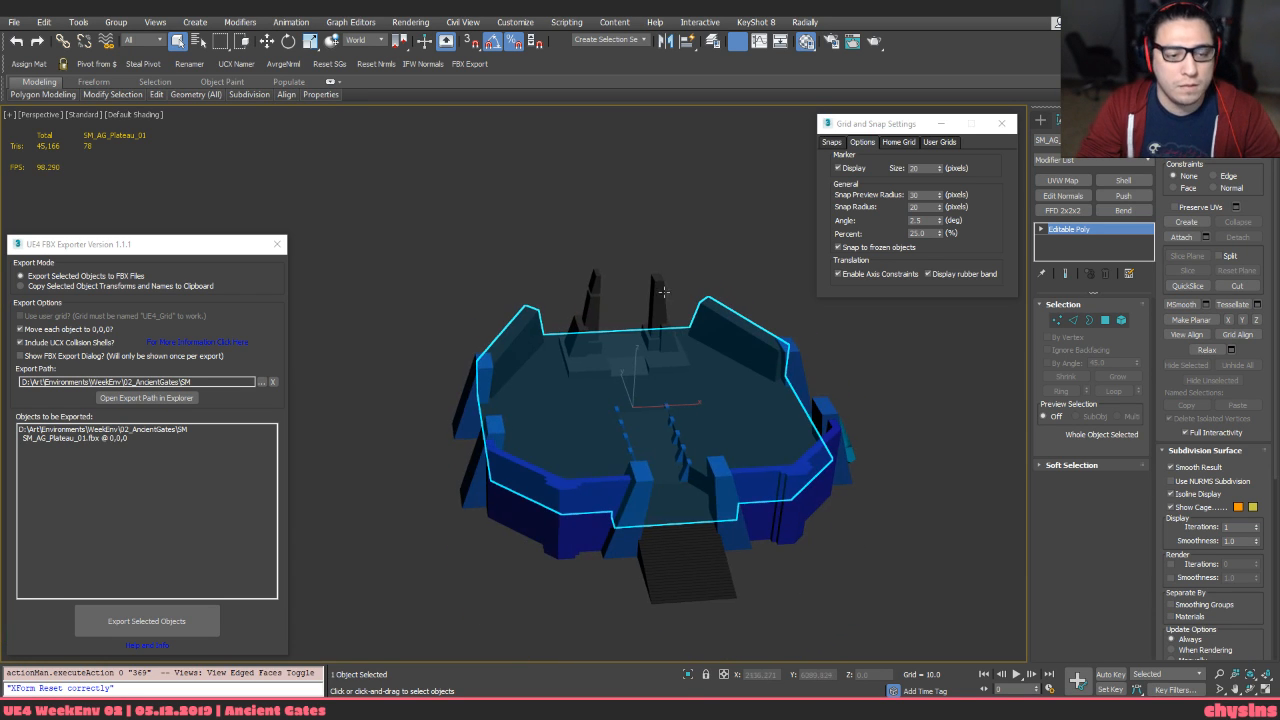
left_click(710, 256)
left_click(706, 388)
middle_click_drag(706, 388, 688, 431, "alt")
key("ctrl+shift+x")
left_click(161, 621)
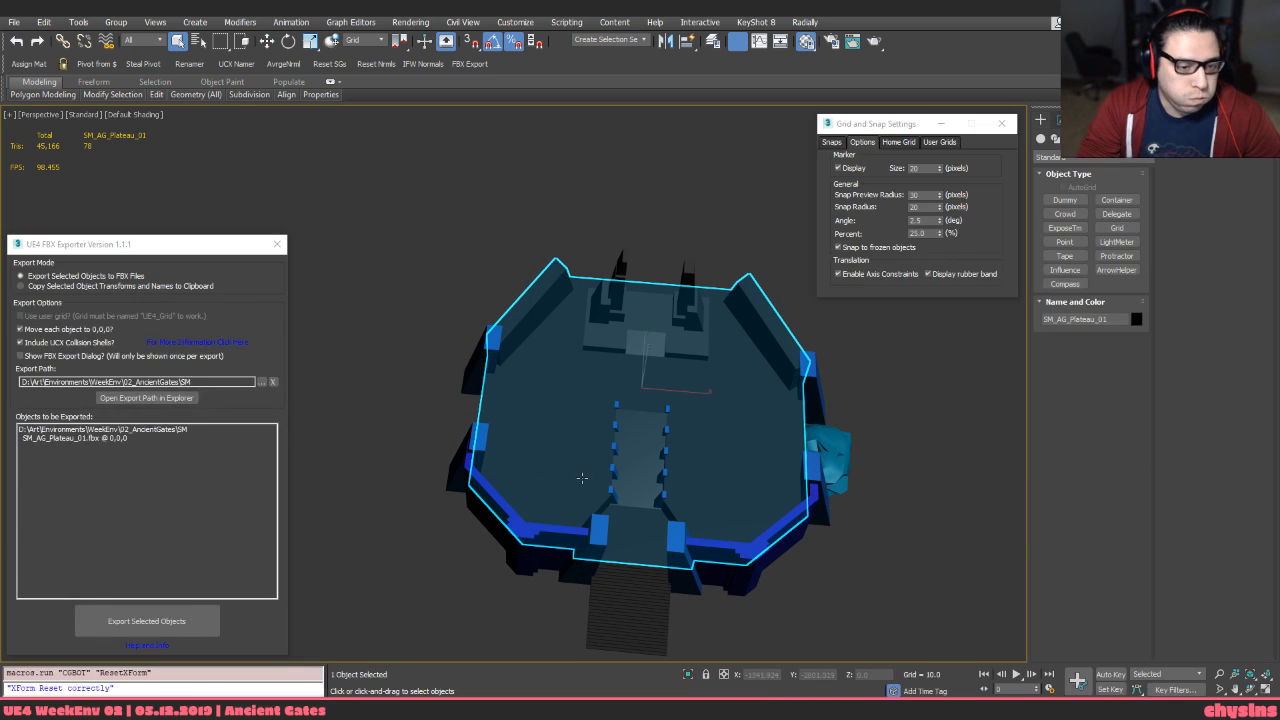
Switch to Unreal Editor, reimport SM_AG_Plateau_01 and check its fit against the walls
key("alt+Tab")
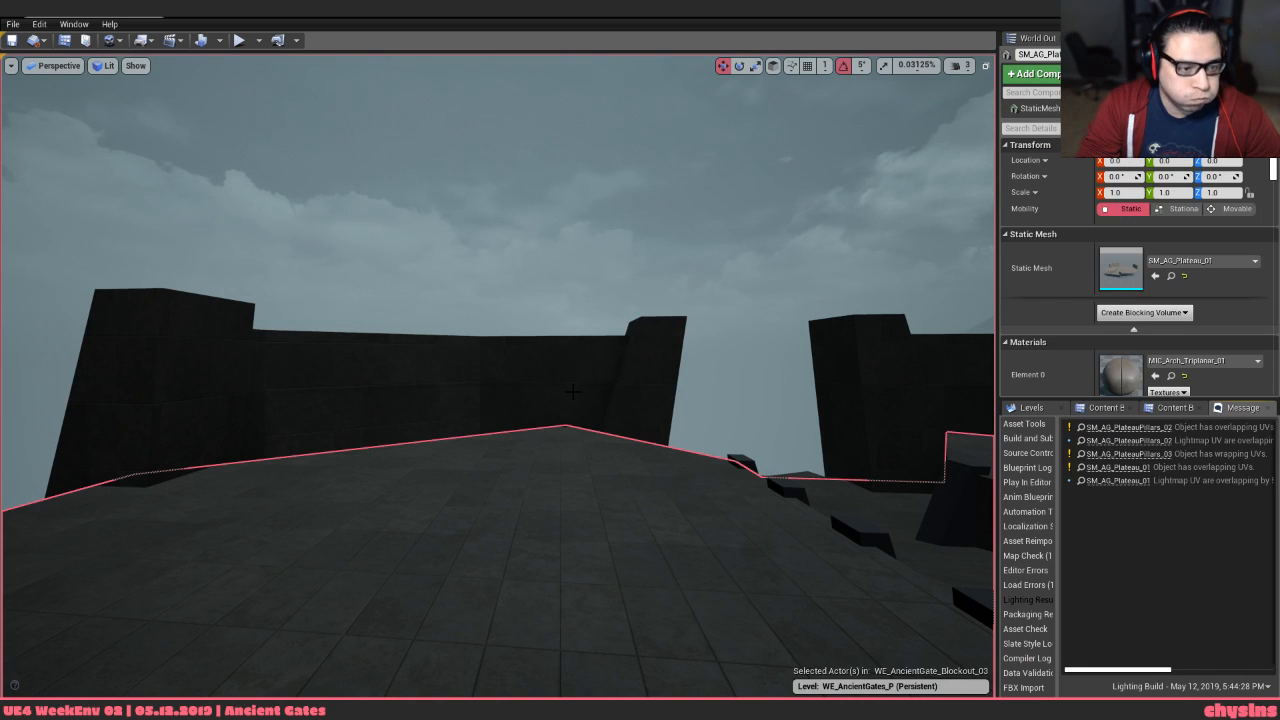
key("w")
right_click_drag(554, 405, 425, 455)
key("s")
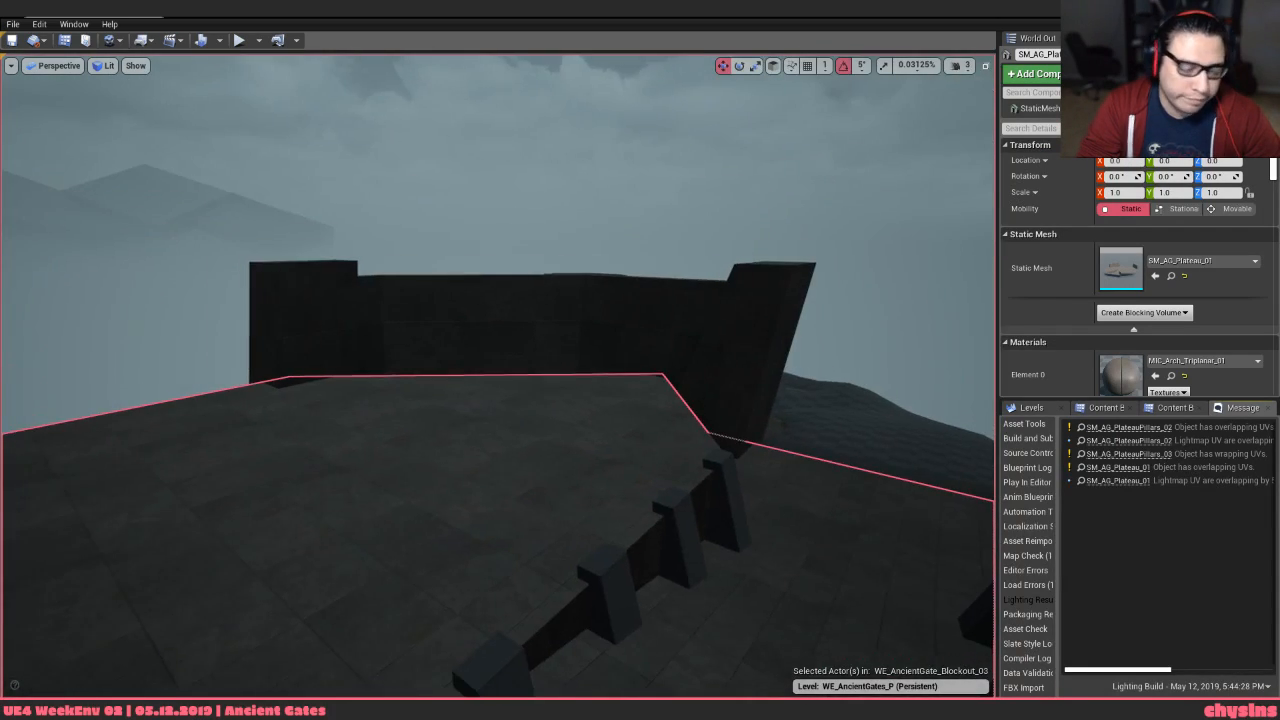
key("ctrl+b")
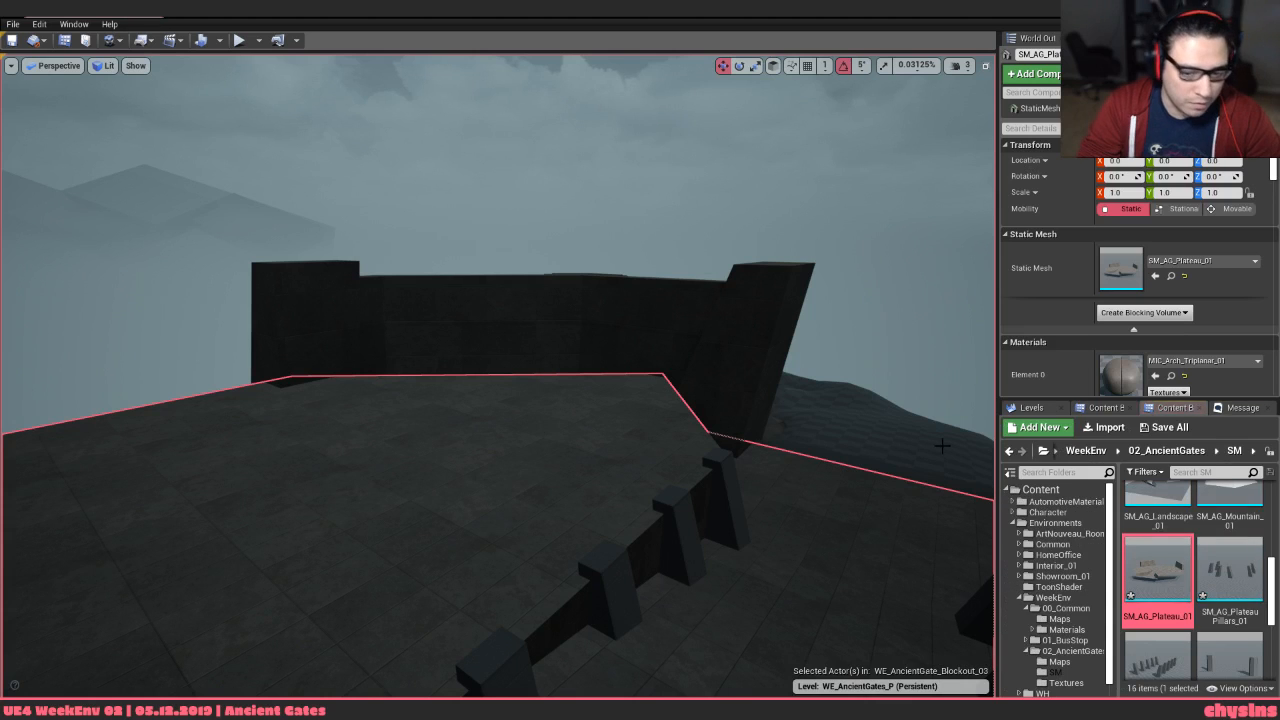
right_click(1178, 566)
left_click(1180, 238)
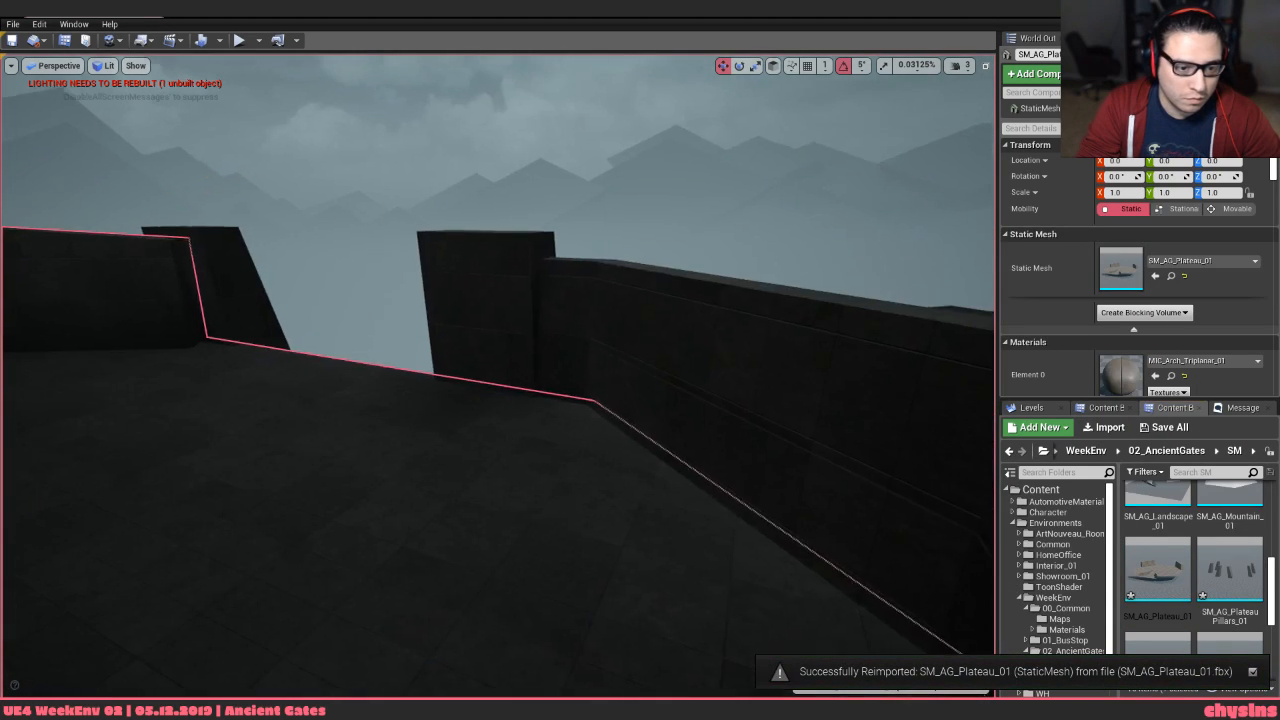
right_click_drag(498, 376, 560, 304)
key("Escape")
Switch back to 3ds Max and select the SM_AG_PlateauWalls_01 object
key("alt+Tab")
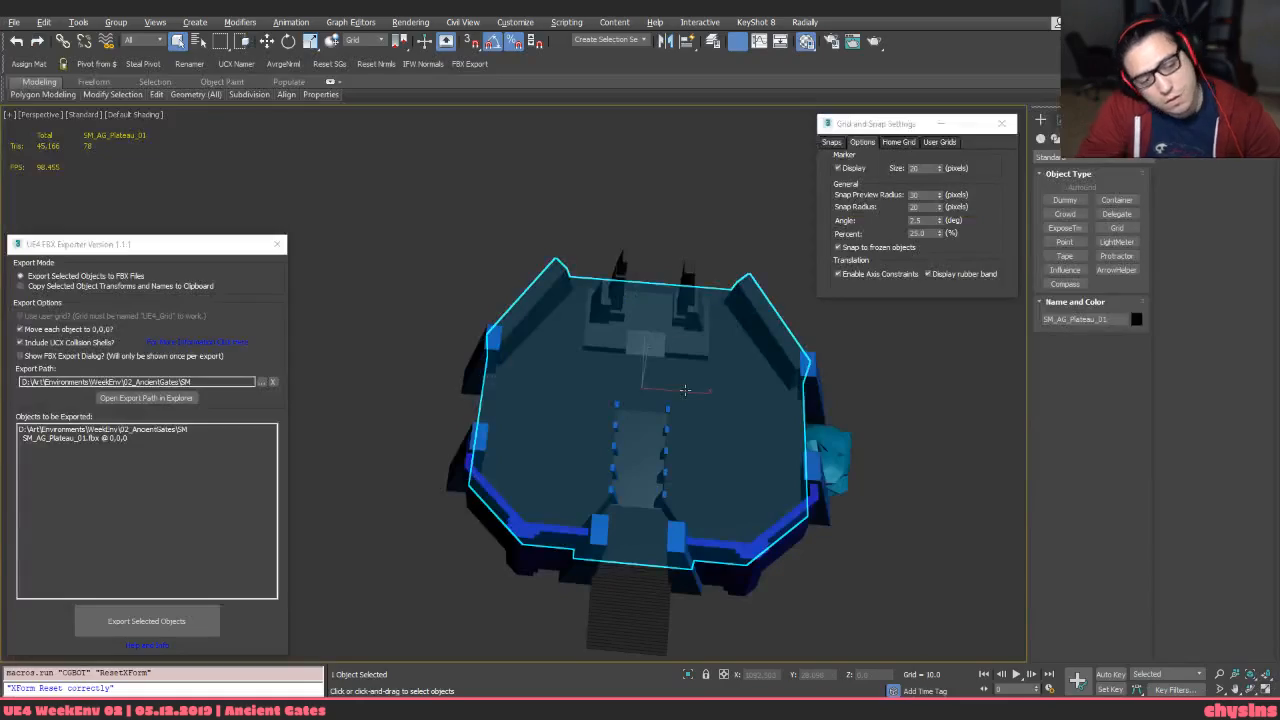
middle_click_drag(664, 380, 660, 429)
scroll(650, 428, "up", 4)
scroll(455, 385, "down", 5)
middle_click_drag(564, 430, 731, 386, "alt")
scroll(600, 380, "up", 5)
left_click(342, 343)
middle_click_drag(350, 343, 620, 351)
scroll(522, 337, "up", 3)
Select the middle band of vertices along the plateau walls in wireframe and check them at the gate pillar
key("4")
key("F3")
middle_click_drag(720, 371, 683, 362, "alt")
key("1")
left_click_drag(319, 341, 712, 398)
left_click_drag(939, 399, 938, 396)
scroll(831, 366, "up", 4)
key("F3")
mouse_move(831, 366)
middle_mouse_down("alt")
mouse_move(834, 428)
mouse_move(878, 433)
mouse_move(765, 394)
middle_mouse_up("alt")
key("F3")
key("F3")
key("F3")
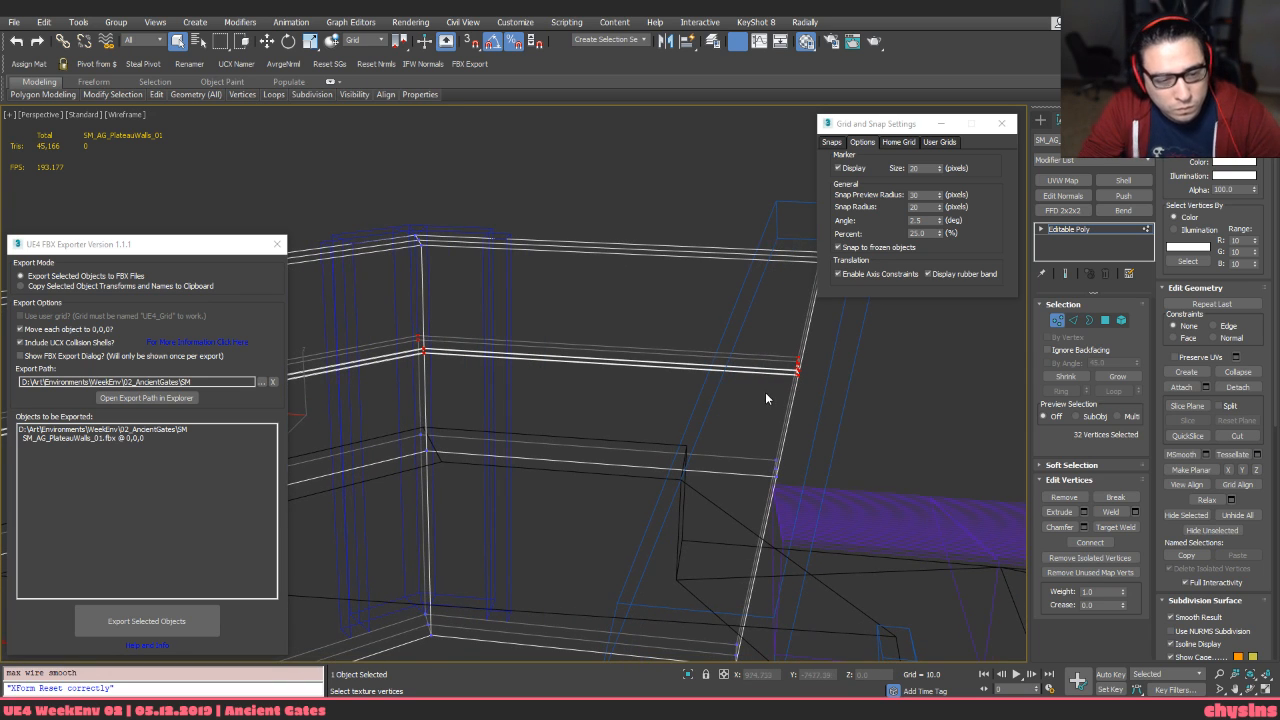
Connect wall edge rings three times toward the gate pillar end, and remove the added loop farthest from that end
key("2")
key("alt+r")
left_click_drag(772, 387, 742, 401)
key("ctrl+shift+e")
key("alt+r")
key("ctrl+shift+e")
key("alt+r")
key("ctrl+shift+e")
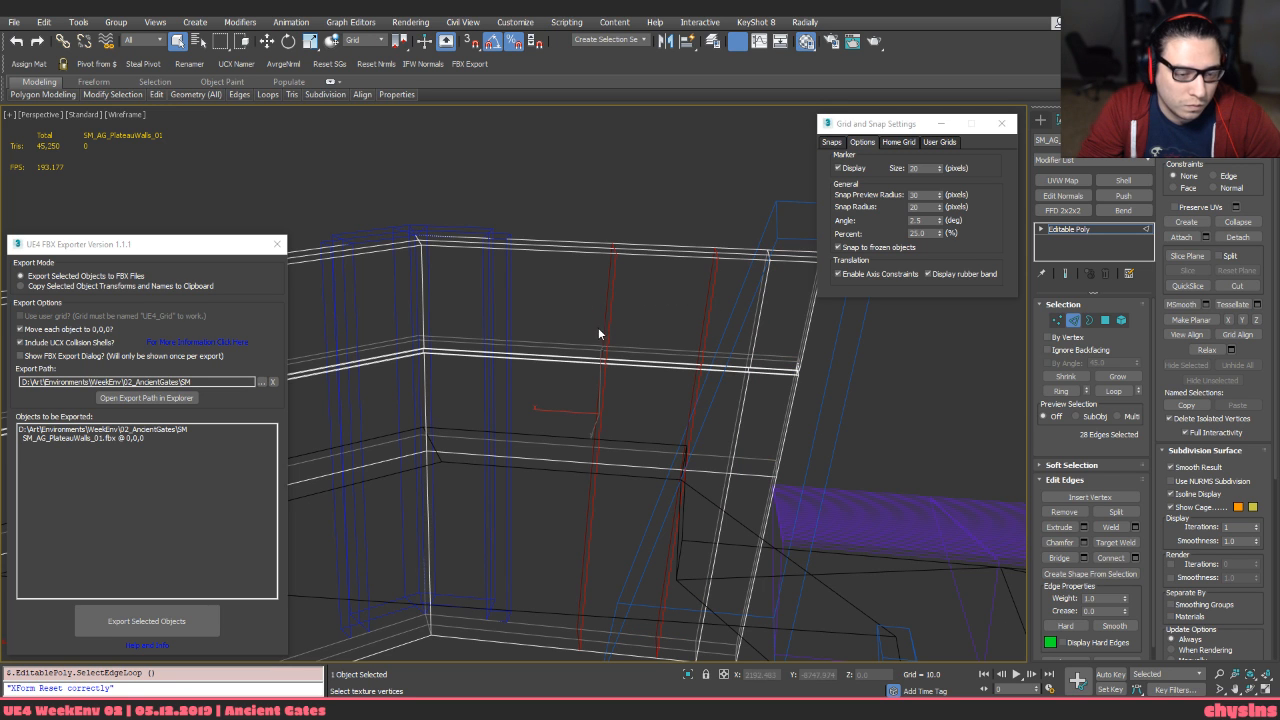
middle_click_drag(625, 331, 671, 374, "alt")
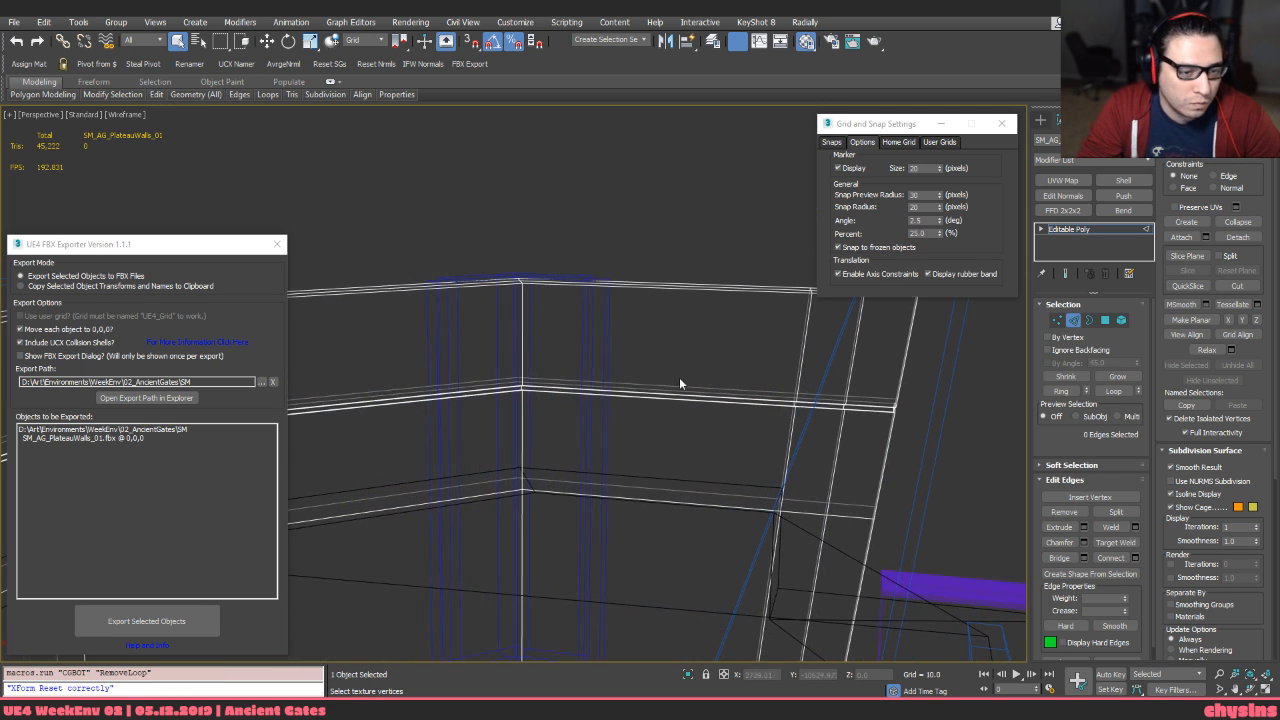
Select the wall's middle band of vertices and scale them to 1625% along Z to spread the two rows apart
key("1")
middle_click_drag(722, 417, 590, 390, "alt")
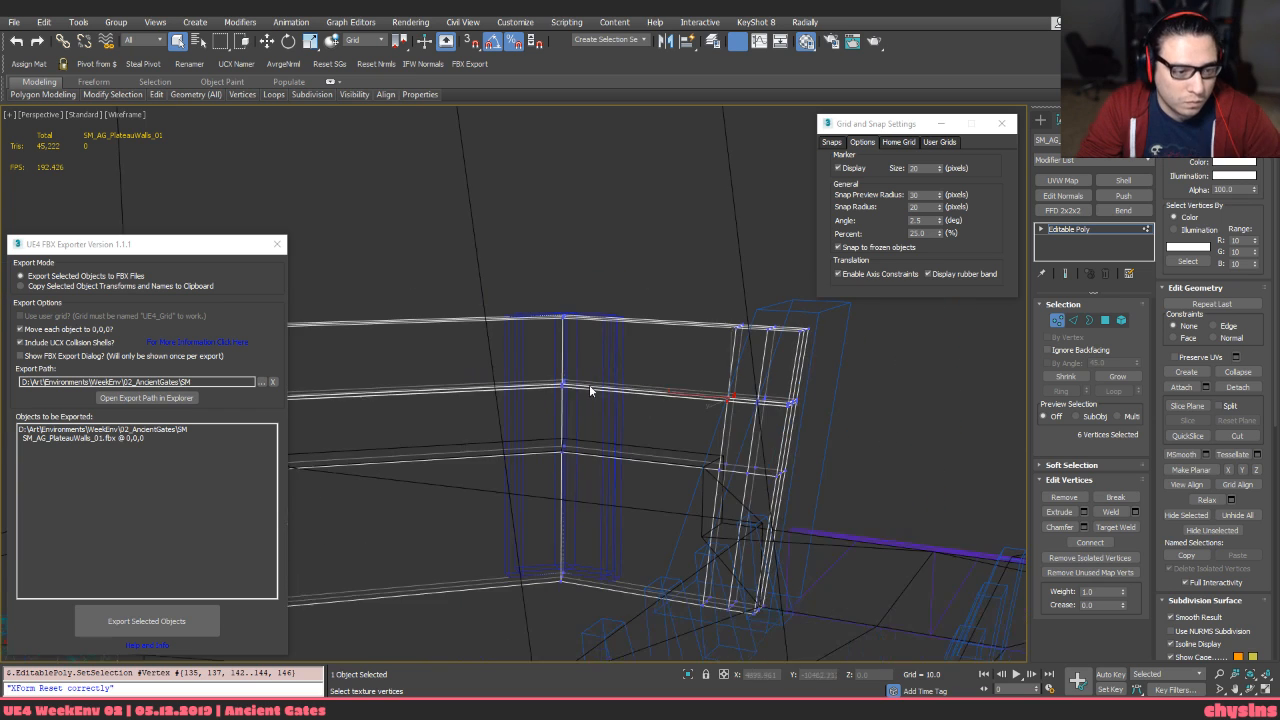
middle_click_drag(506, 408, 648, 392, "alt")
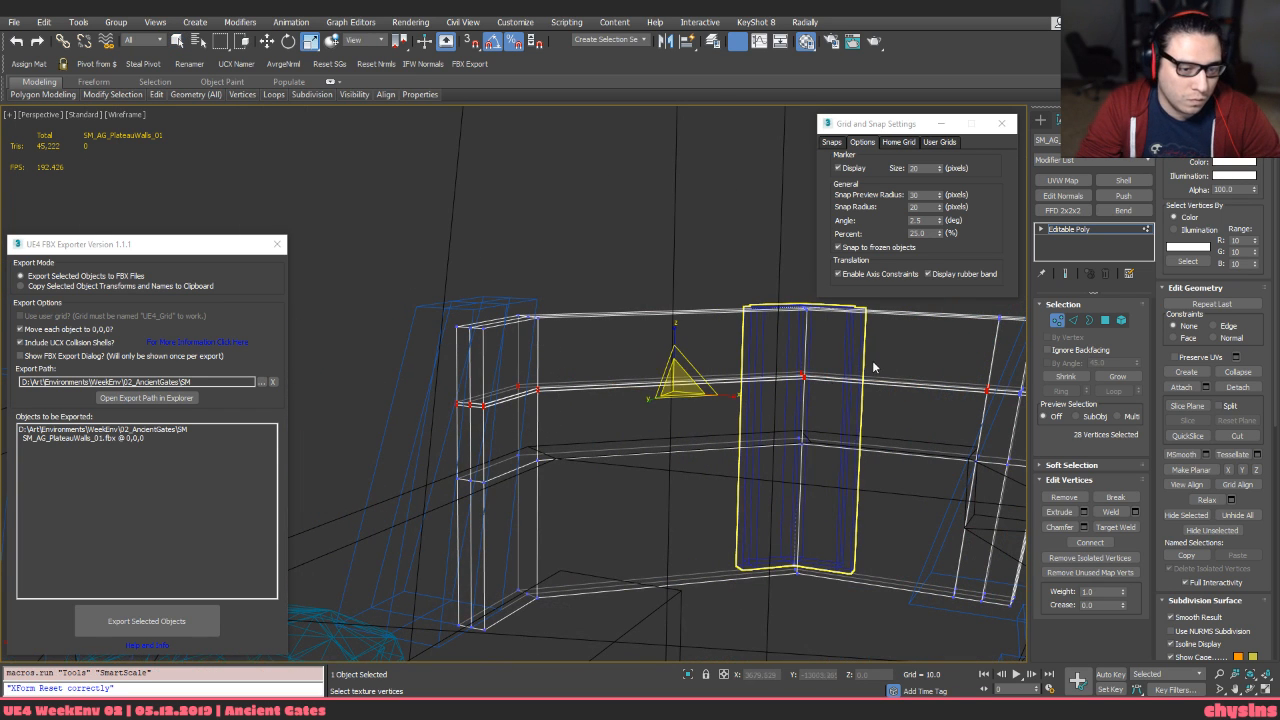
key("F3")
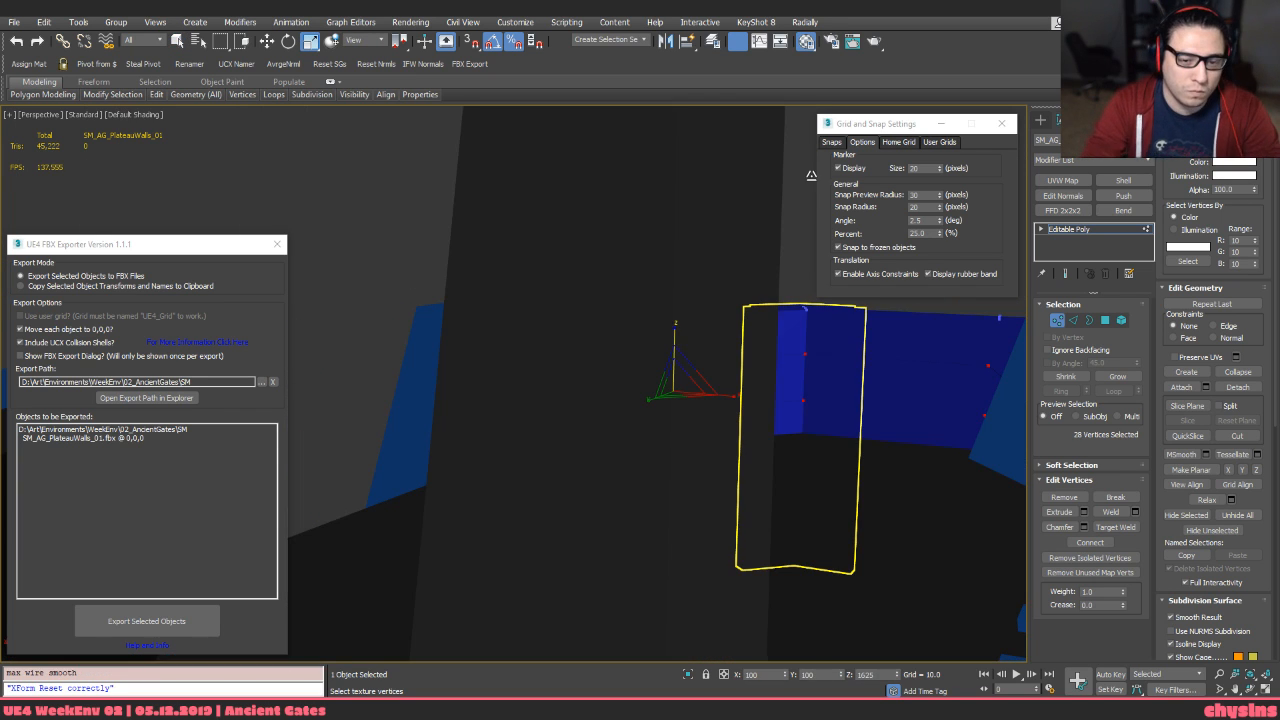
mouse_move(856, 304)
middle_mouse_down("alt")
mouse_move(775, 293)
mouse_move(775, 388)
middle_mouse_up("alt")
scroll(685, 382, "up", 4)
mouse_move(685, 382)
middle_mouse_down("alt")
mouse_move(642, 387)
mouse_move(711, 371)
middle_mouse_up("alt")
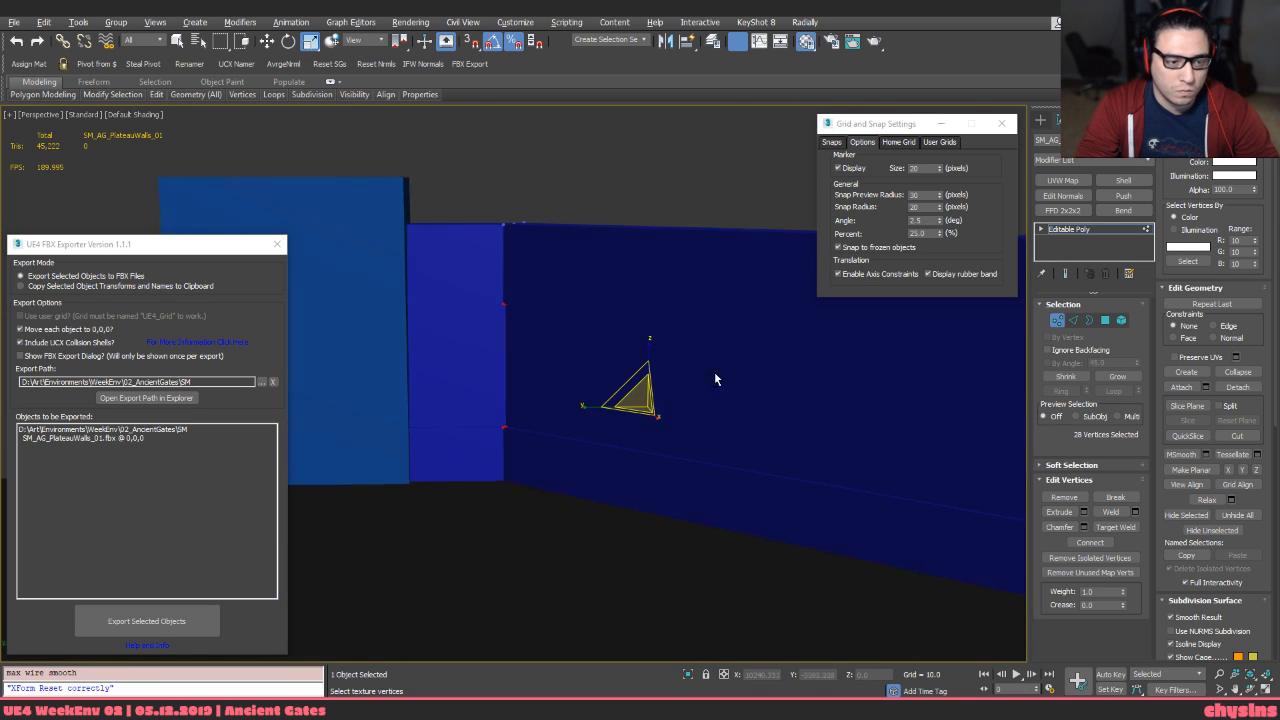
Select the four vertical edges of the wall's middle band and move them about -53 units along their local Z
key("F3")
mouse_move(556, 404)
middle_mouse_down()
mouse_move(554, 357)
mouse_move(594, 396)
middle_mouse_up()
scroll(554, 357, "down", 2)
key("2")
left_click(316, 398)
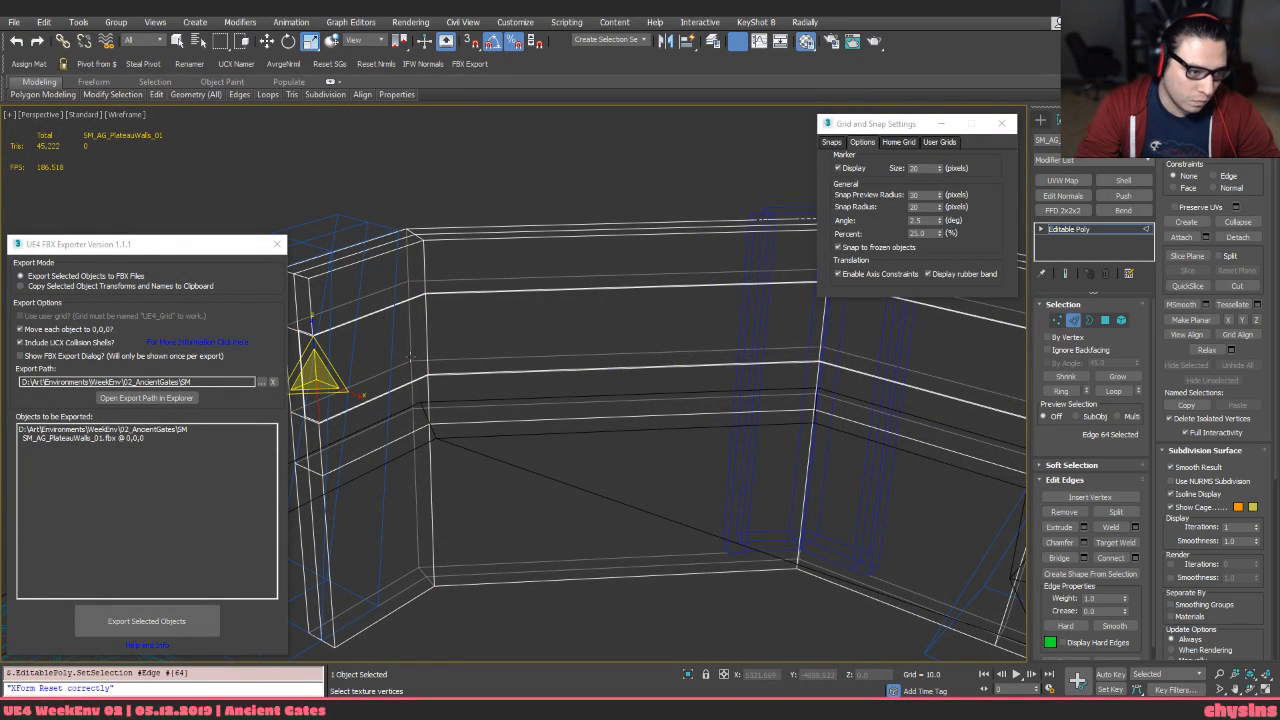
left_click(824, 337, "ctrl")
mouse_move(852, 382)
middle_mouse_down()
mouse_move(640, 372)
mouse_move(733, 400)
mouse_move(611, 364)
mouse_move(739, 420)
mouse_move(635, 388)
middle_mouse_up()
key("F3")
key("w")
key("shift+w")
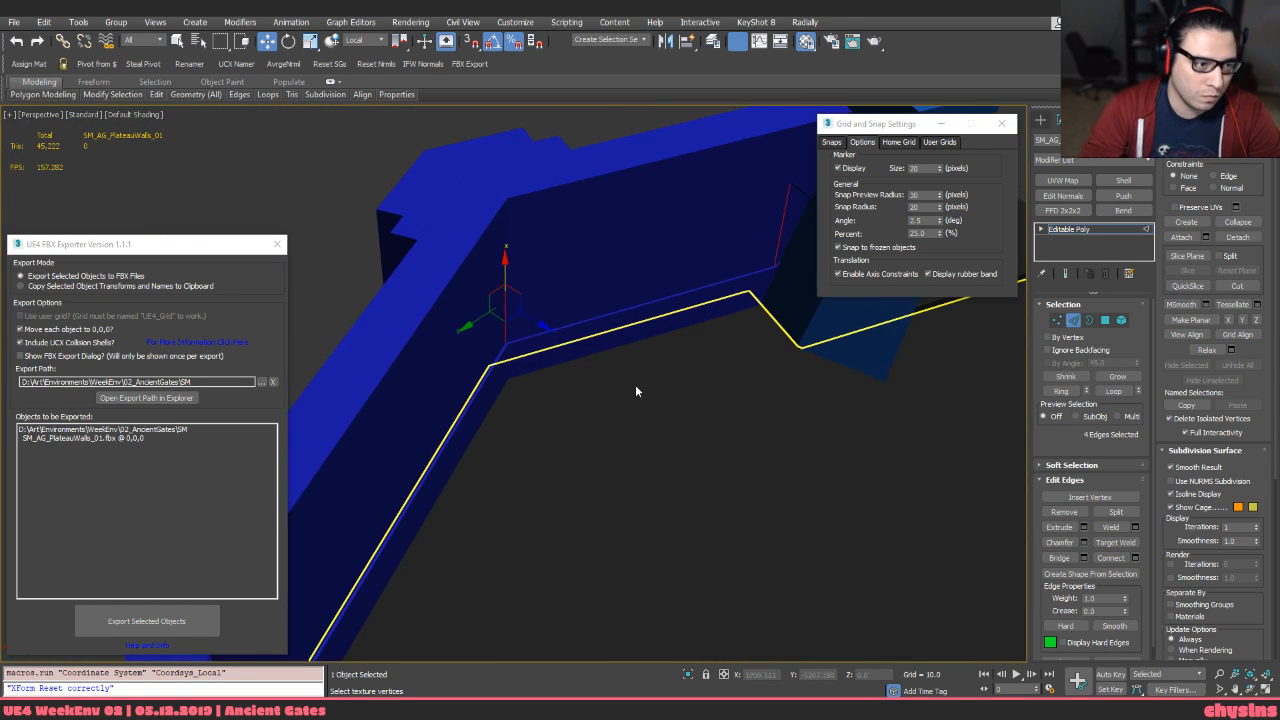
left_click_drag(541, 319, 534, 315)
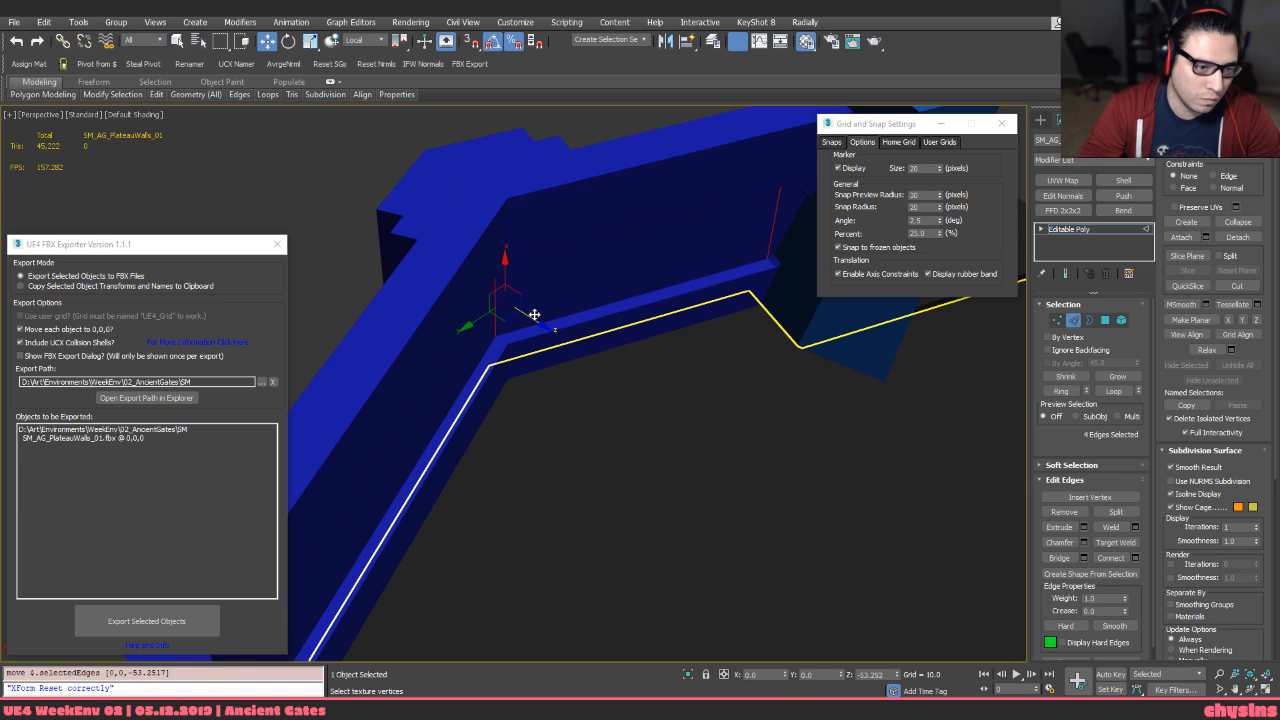
Leave edge editing on the plateau walls and export SM_AG_PlateauWalls_01 as FBX to the SM folder
middle_click_drag(576, 331, 660, 280, "alt")
key("2")
left_click(649, 208)
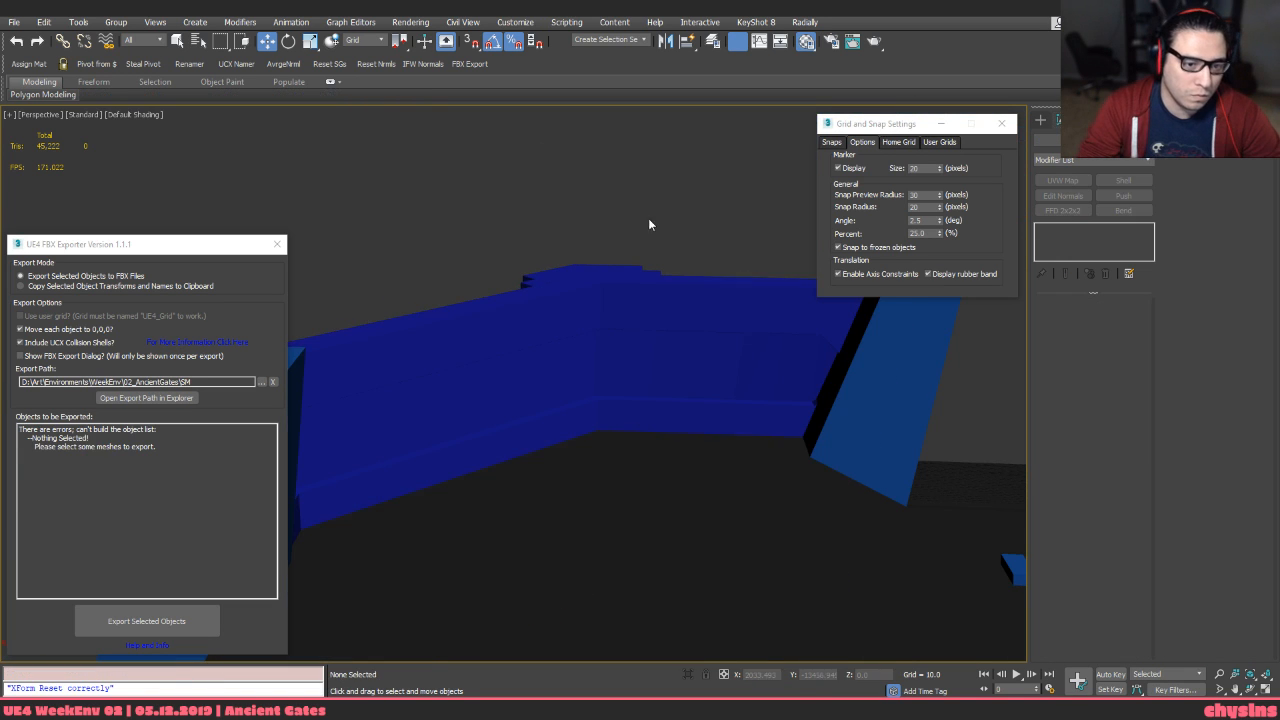
left_click(651, 310)
middle_click_drag(594, 303, 527, 325, "alt")
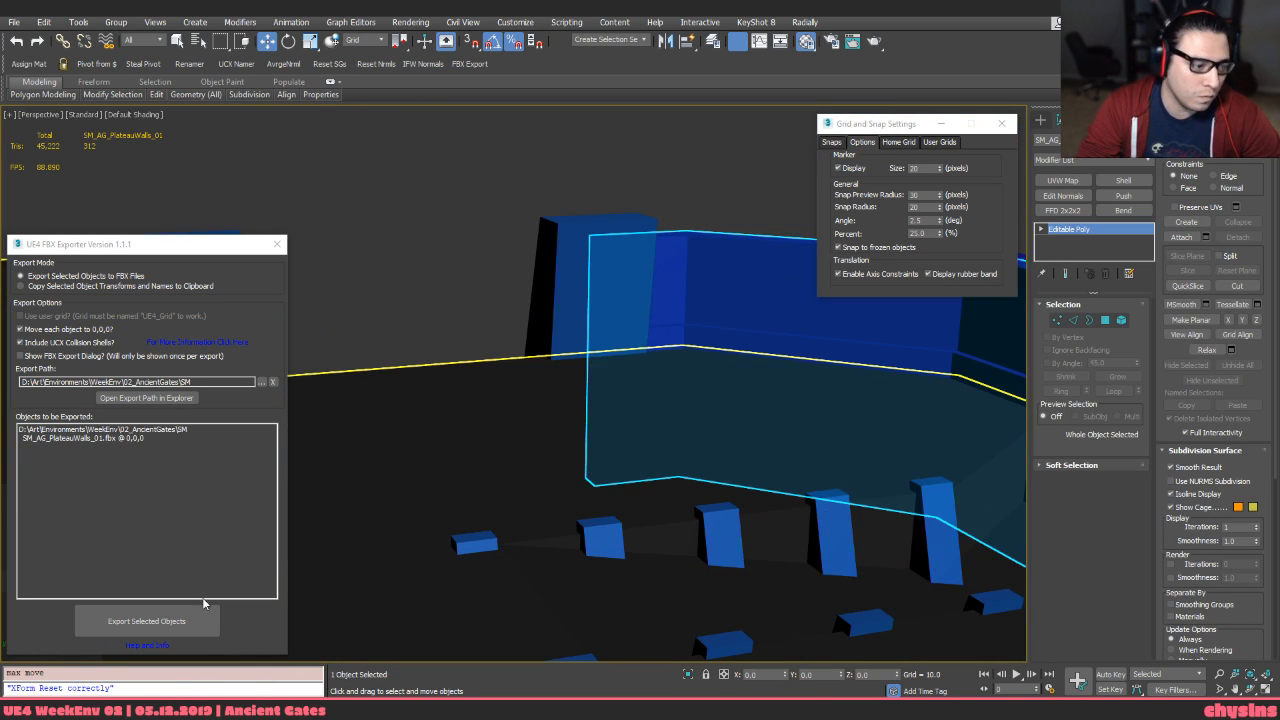
left_click(198, 612)
Switch to Unreal Editor and reimport the SM_AG_PlateauWalls_01 mesh, checking the recessed band in the level
key("alt+Tab")
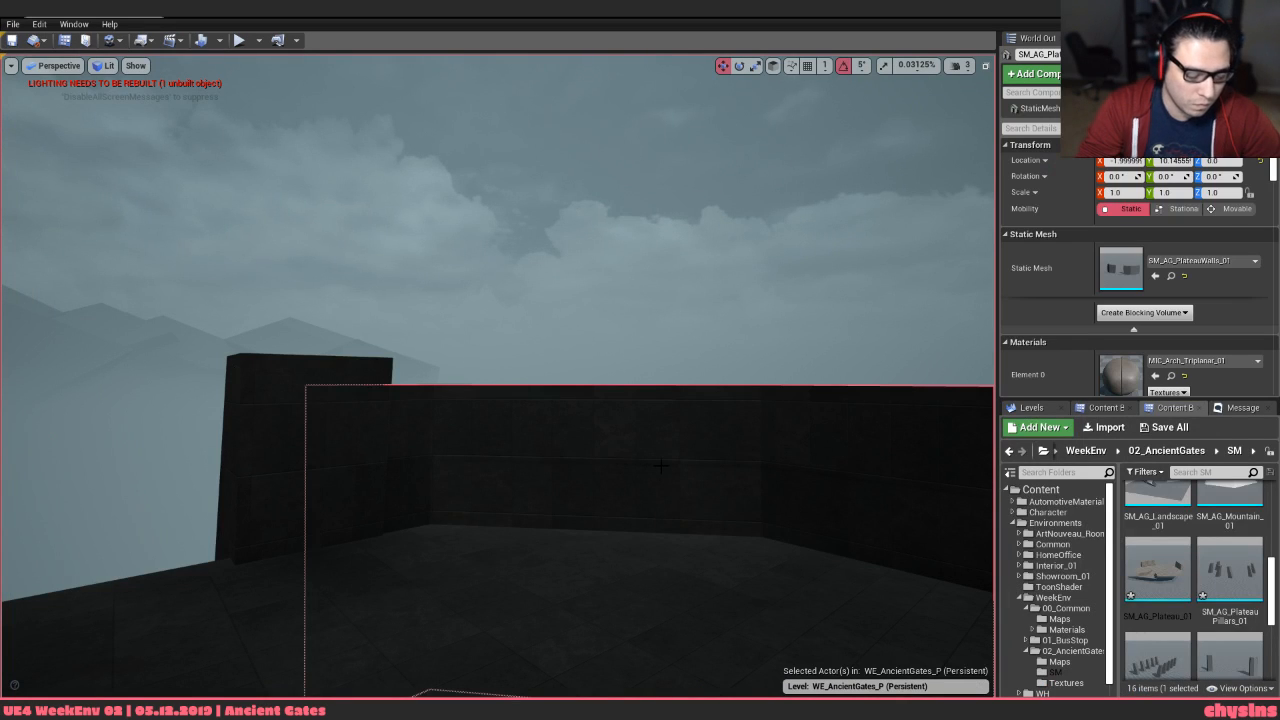
right_click(1144, 570)
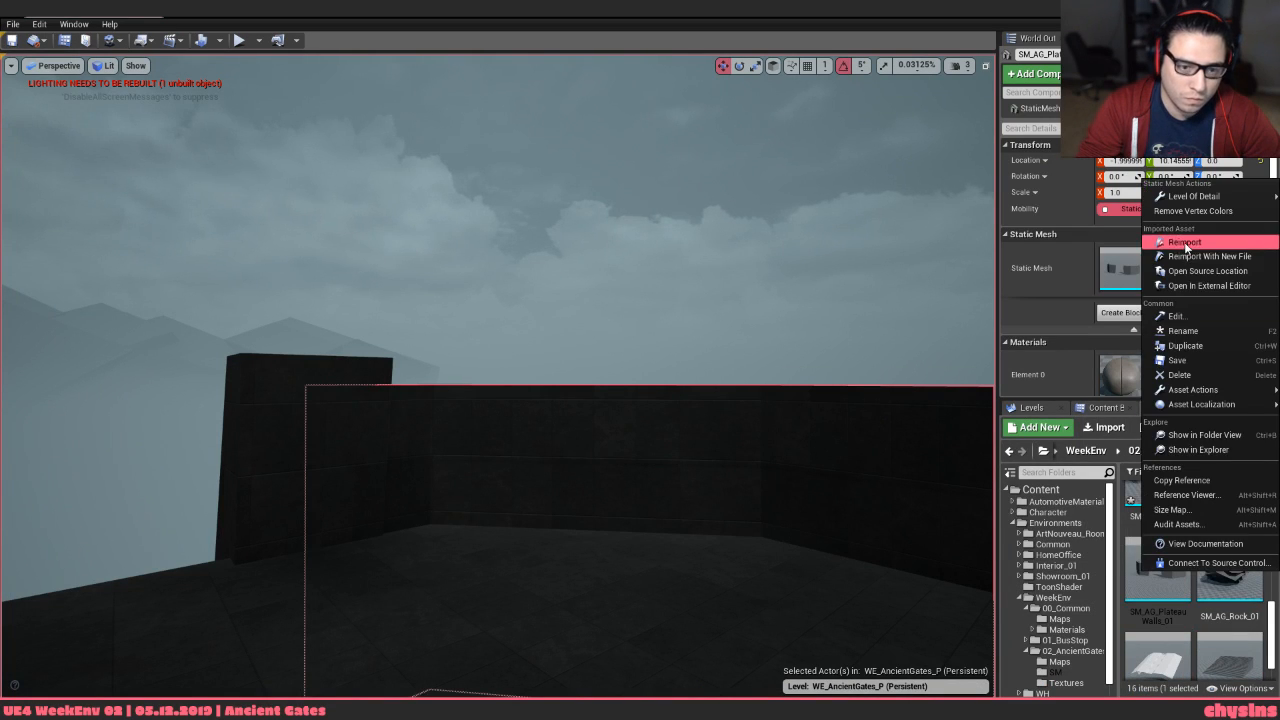
left_click(1184, 243)
right_click_drag(498, 376, 608, 380)
key("Escape")
left_click(498, 376)
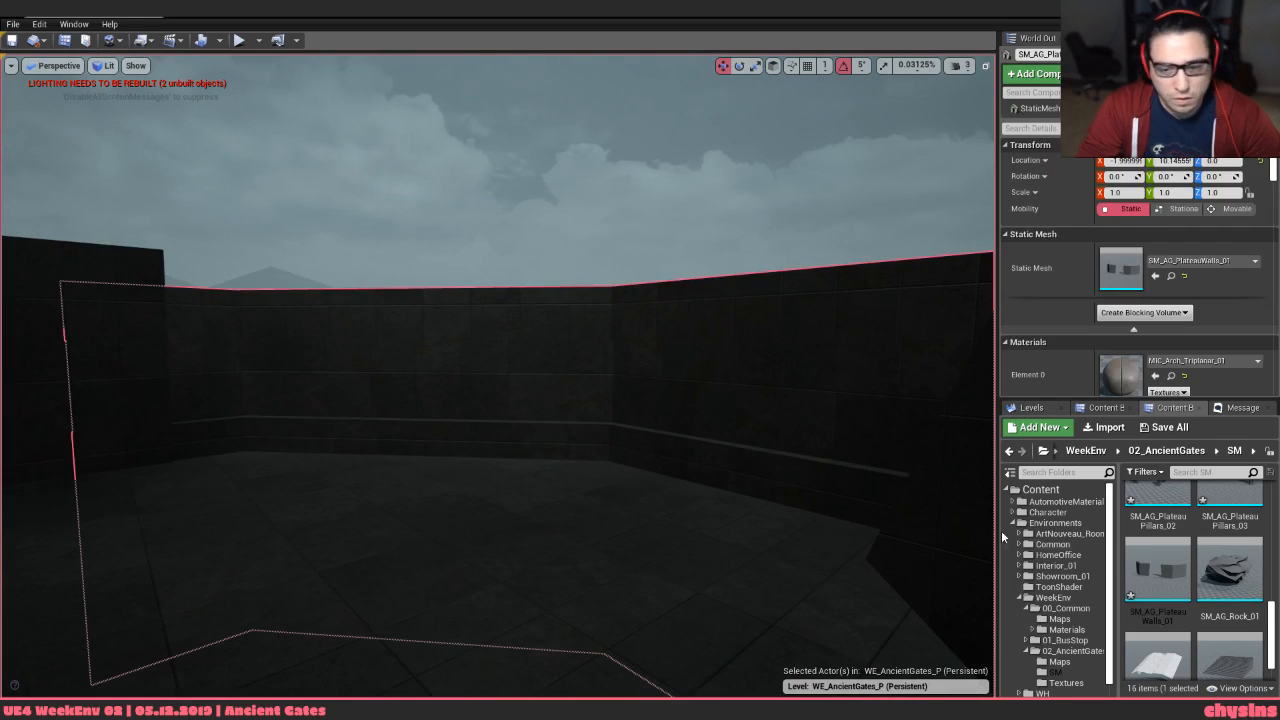
Locate the walls' MIC_Arch_Triplanar_01 material among the assets, duplicate it and open the copy for editing
scroll(1171, 330, "down", 3)
left_click(1171, 269)
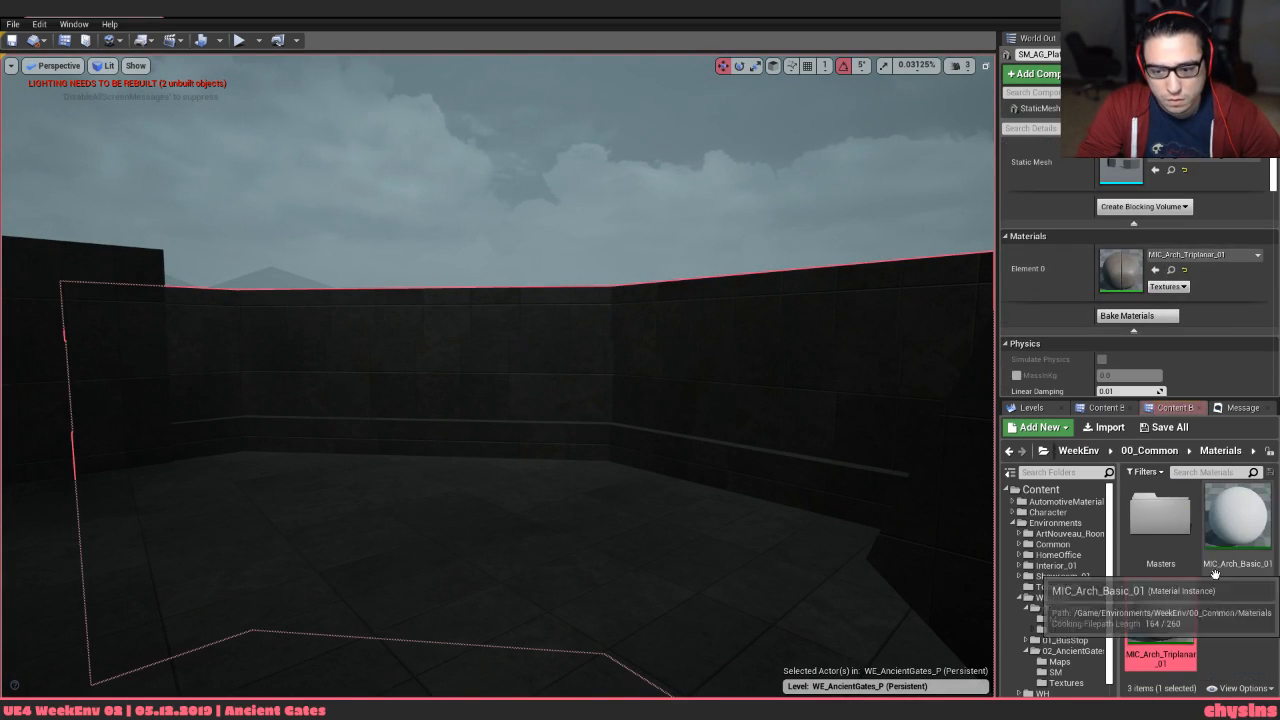
right_click(1160, 610)
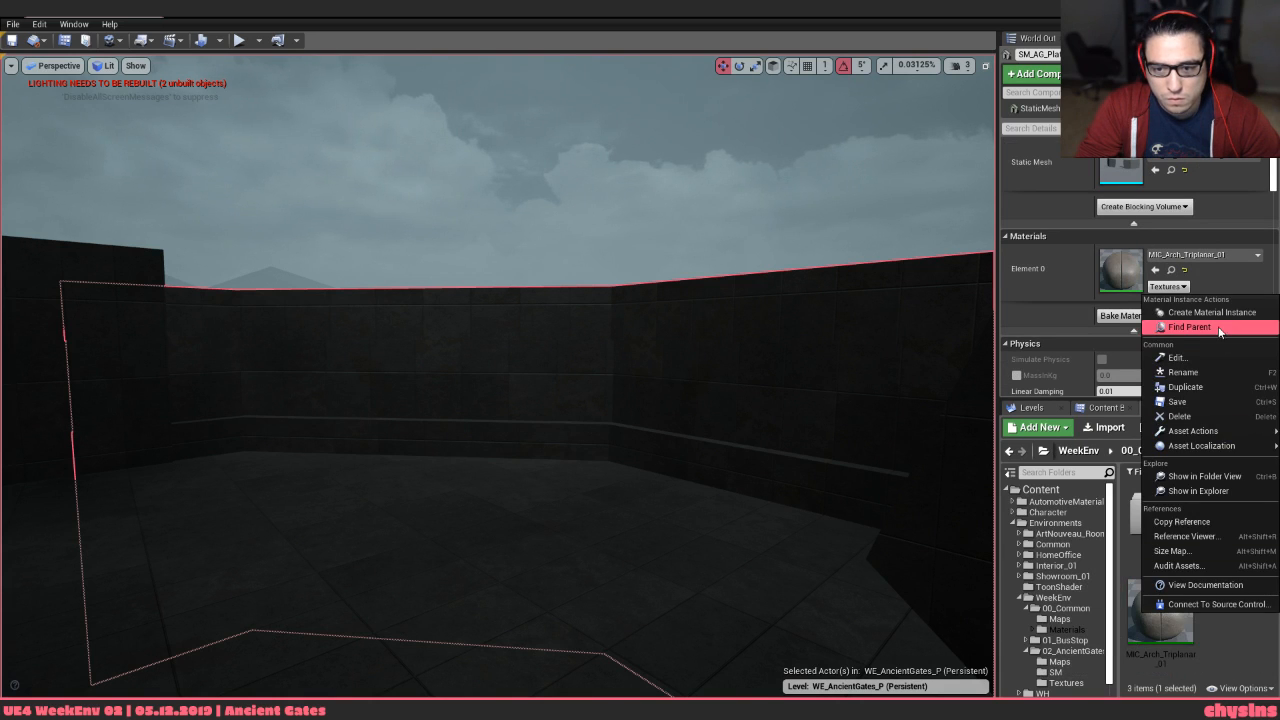
left_click(1186, 387)
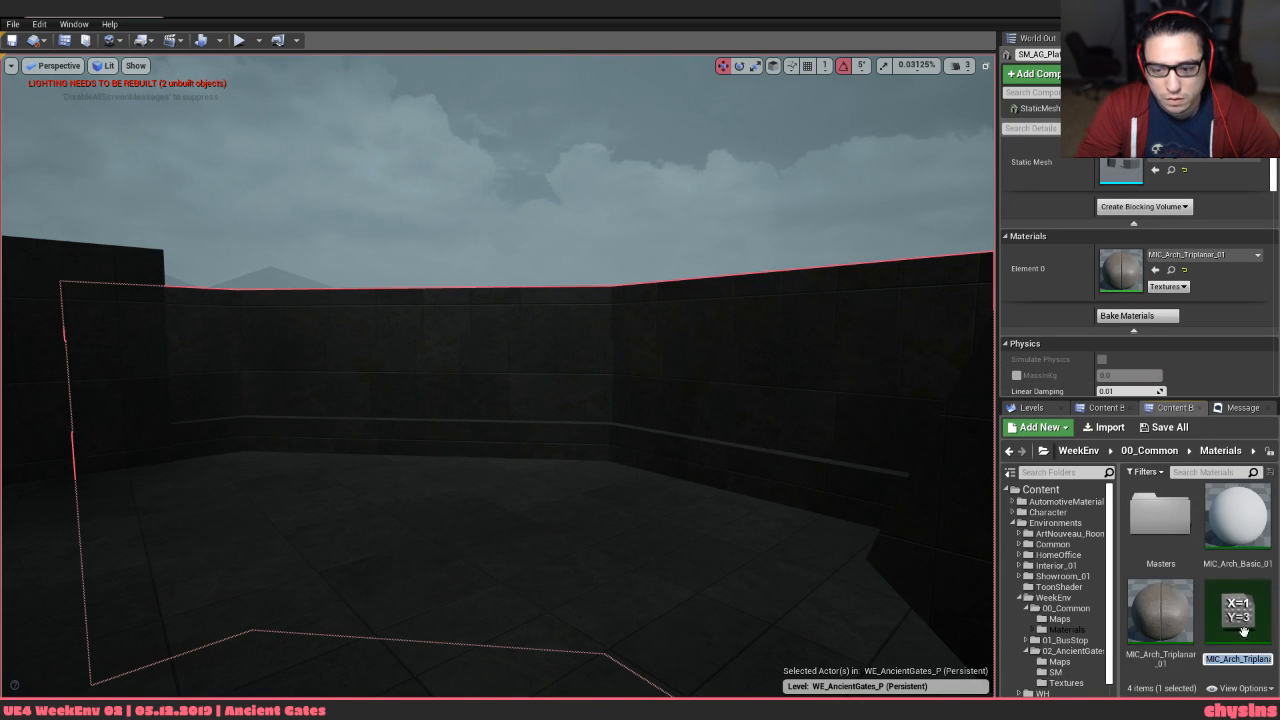
double_click(1238, 625)
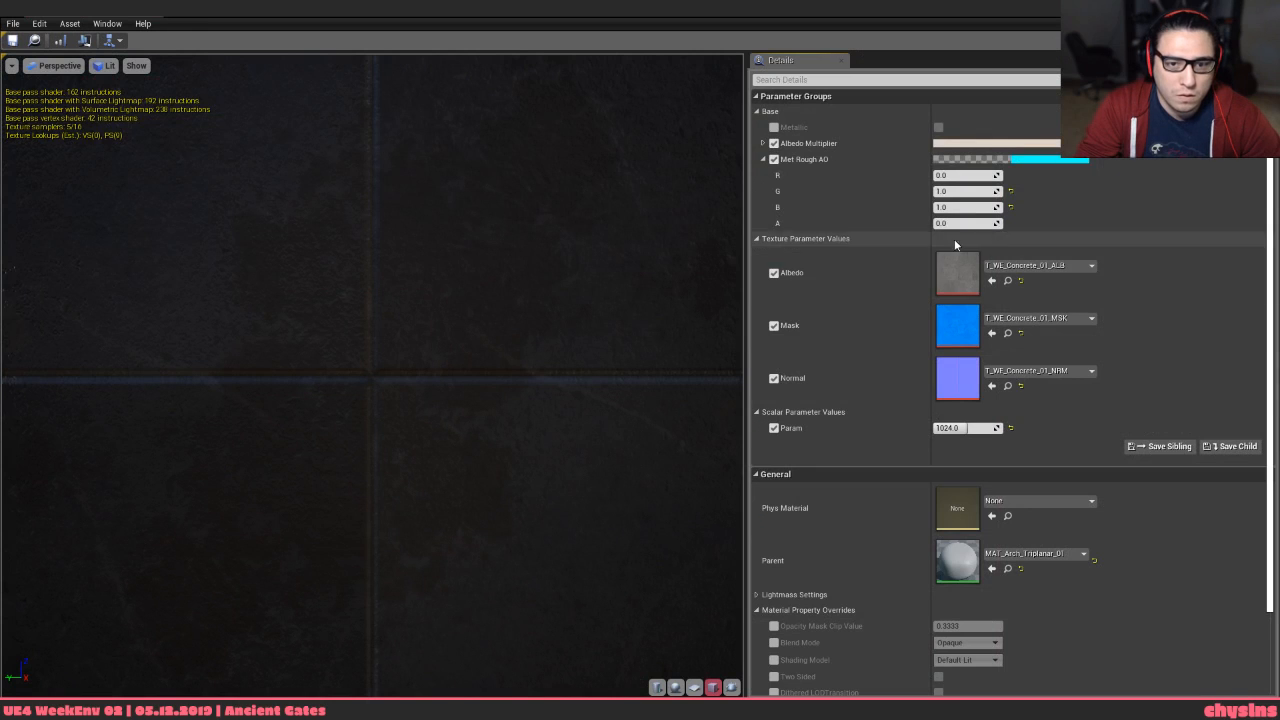
Sample the concrete albedo texture's colour into the copied material's Albedo Multiplier and close the material
left_click(968, 144)
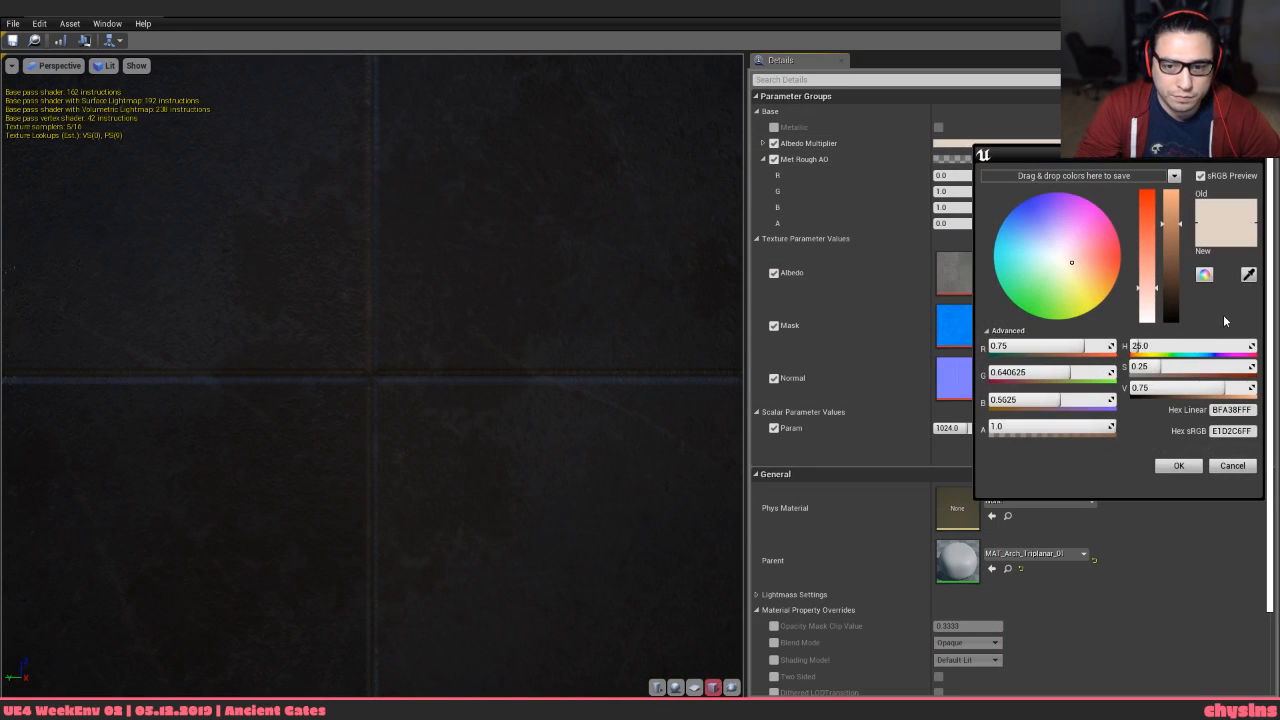
left_click(1248, 274)
left_click(954, 278)
left_click(1178, 465)
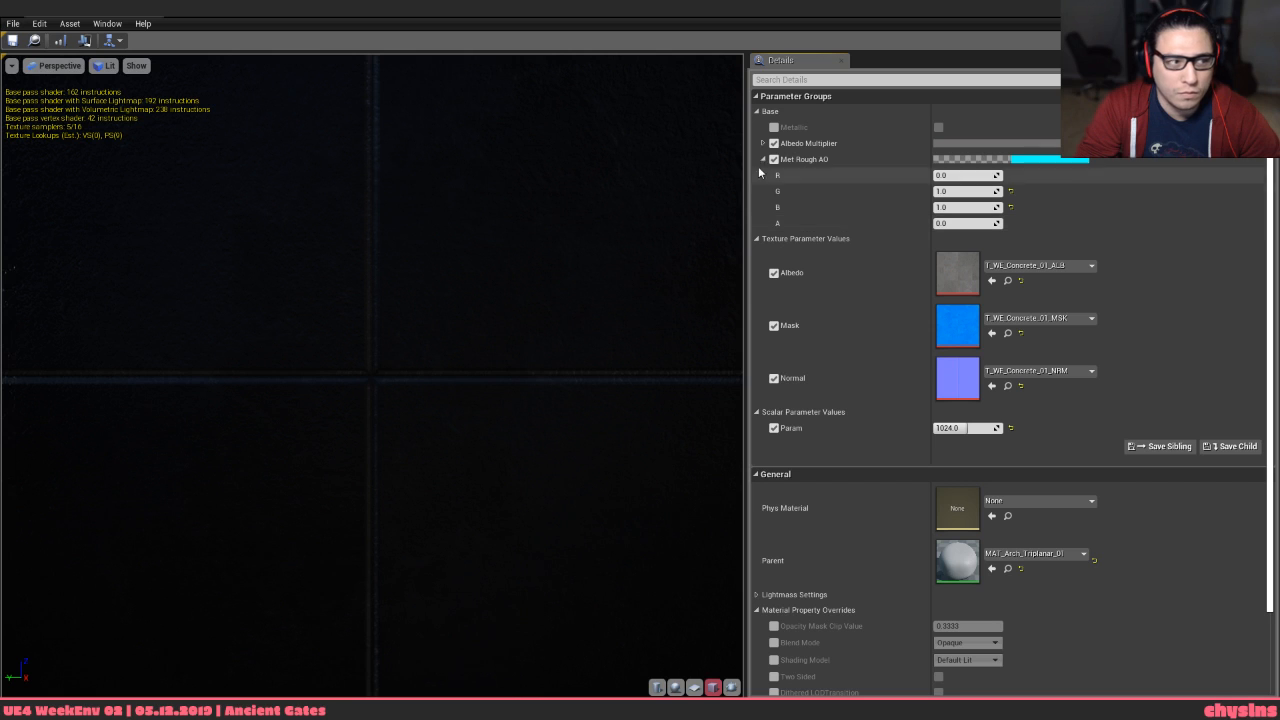
left_click(89, 18)
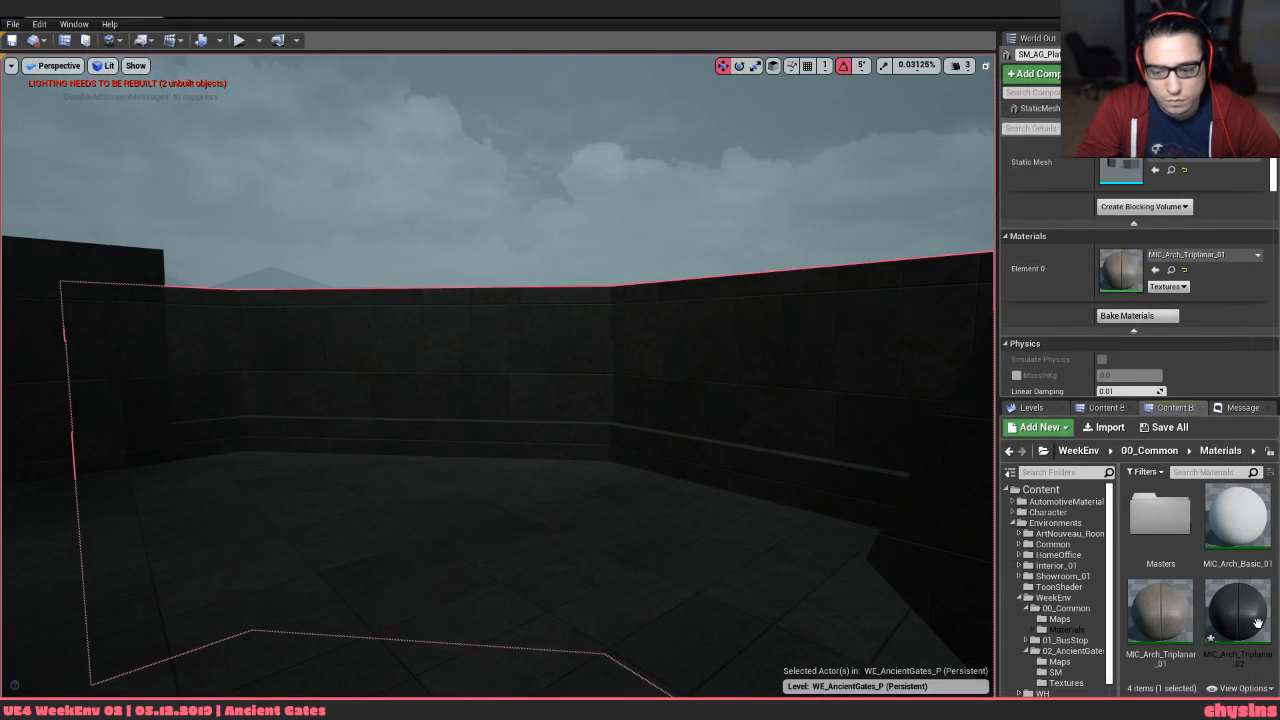
Delete the duplicated material instance MIC_Arch_Triplanar_02
right_click(1160, 610)
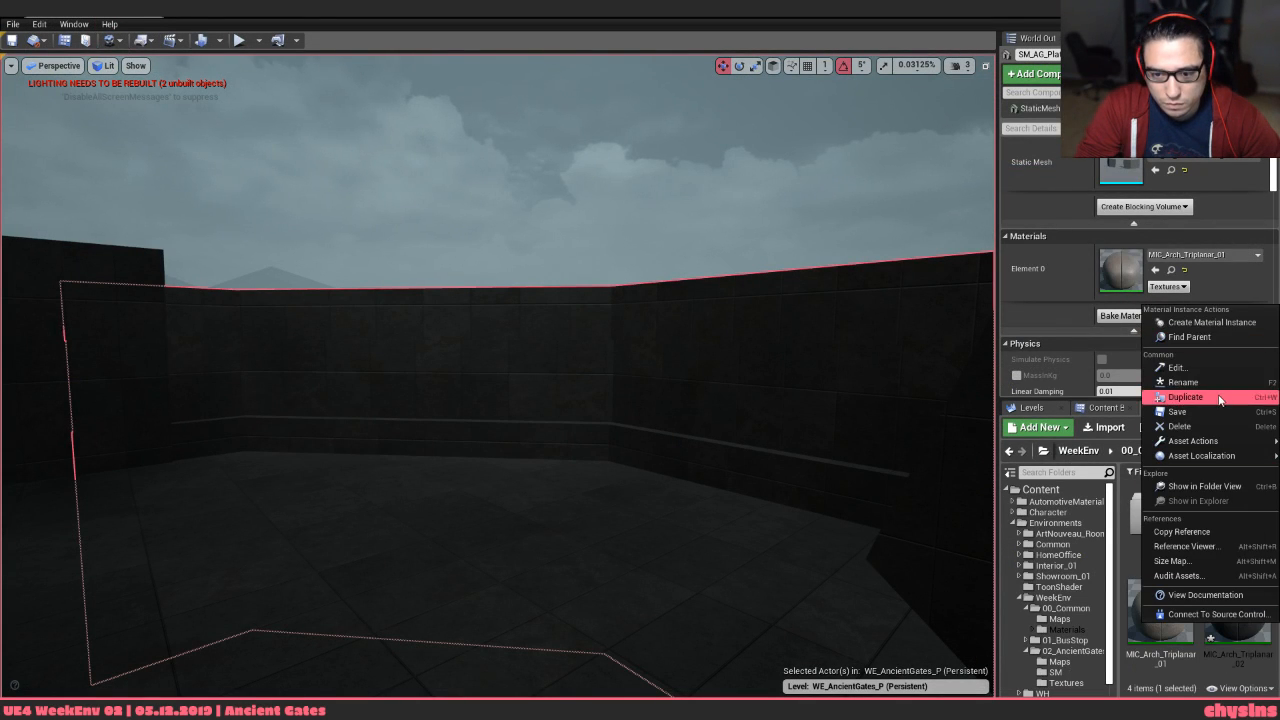
left_click(1215, 426)
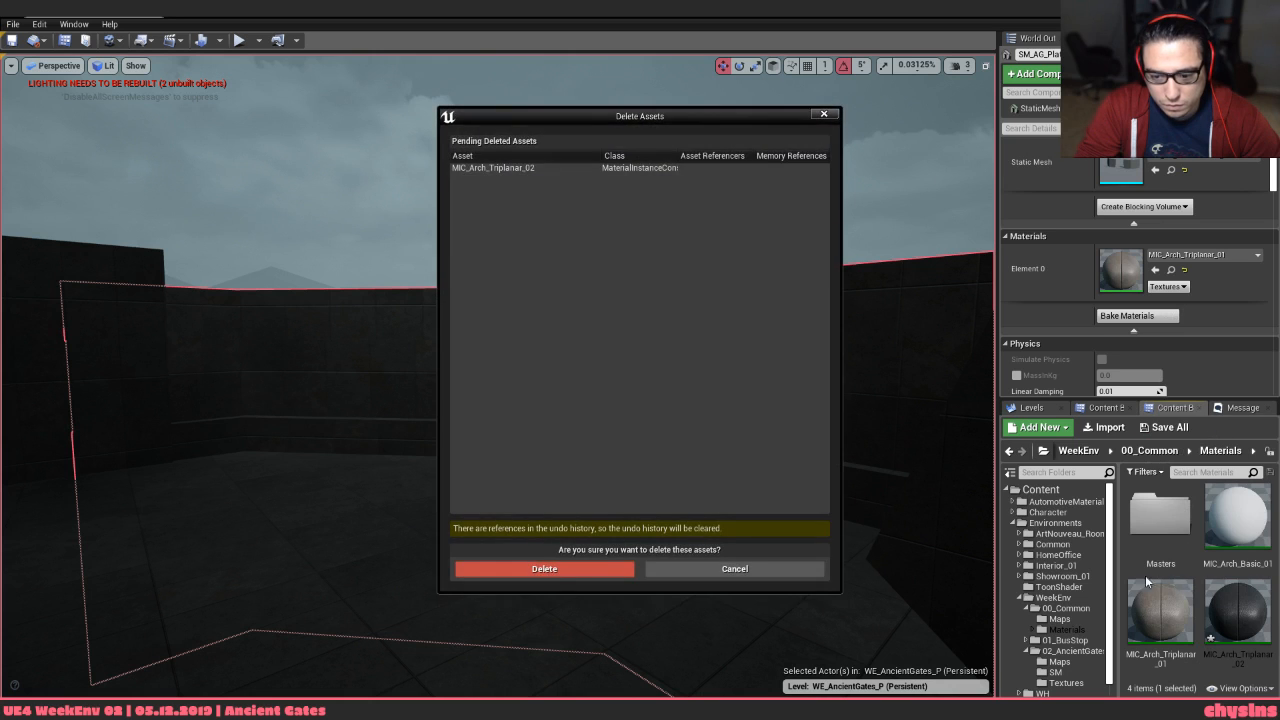
left_click(555, 572)
Open MIC_Arch_Basic_01 beside the unlit level view and sample the wall's brown-grey colour (hex sRGB 746C66FF) as its Albedo Color
double_click(1251, 522)
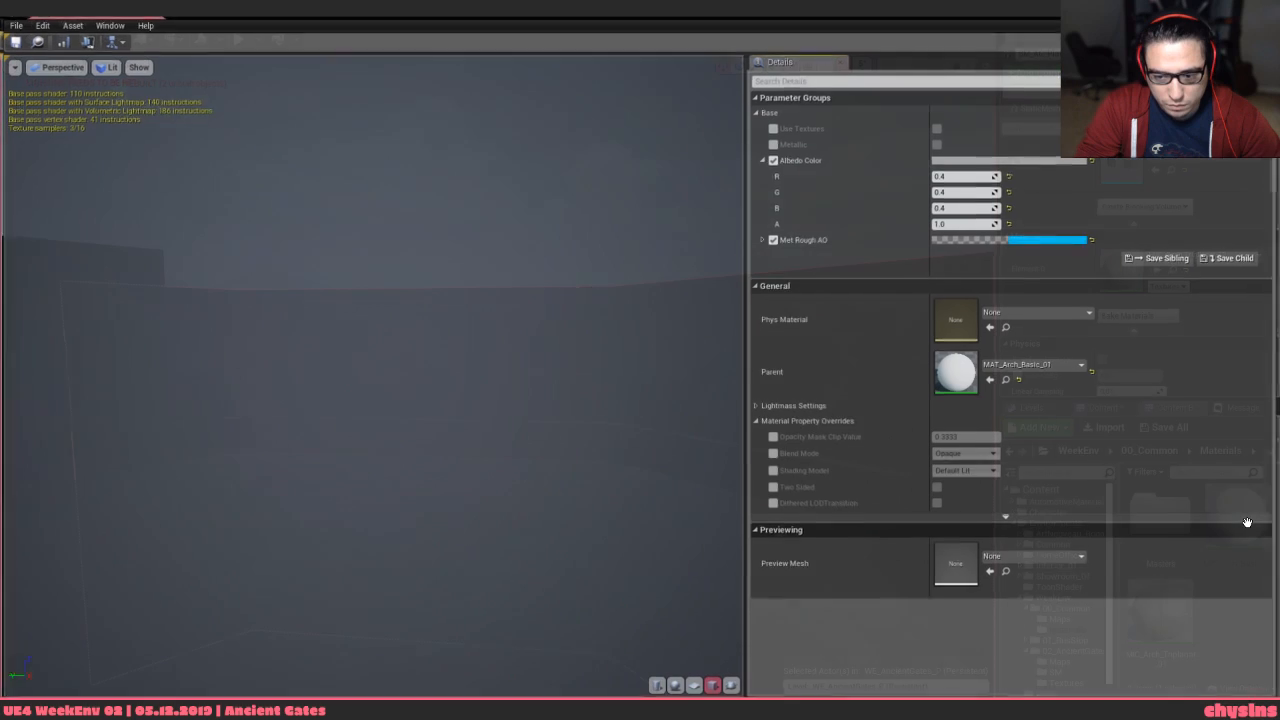
left_click_drag(450, 18, 446, 92)
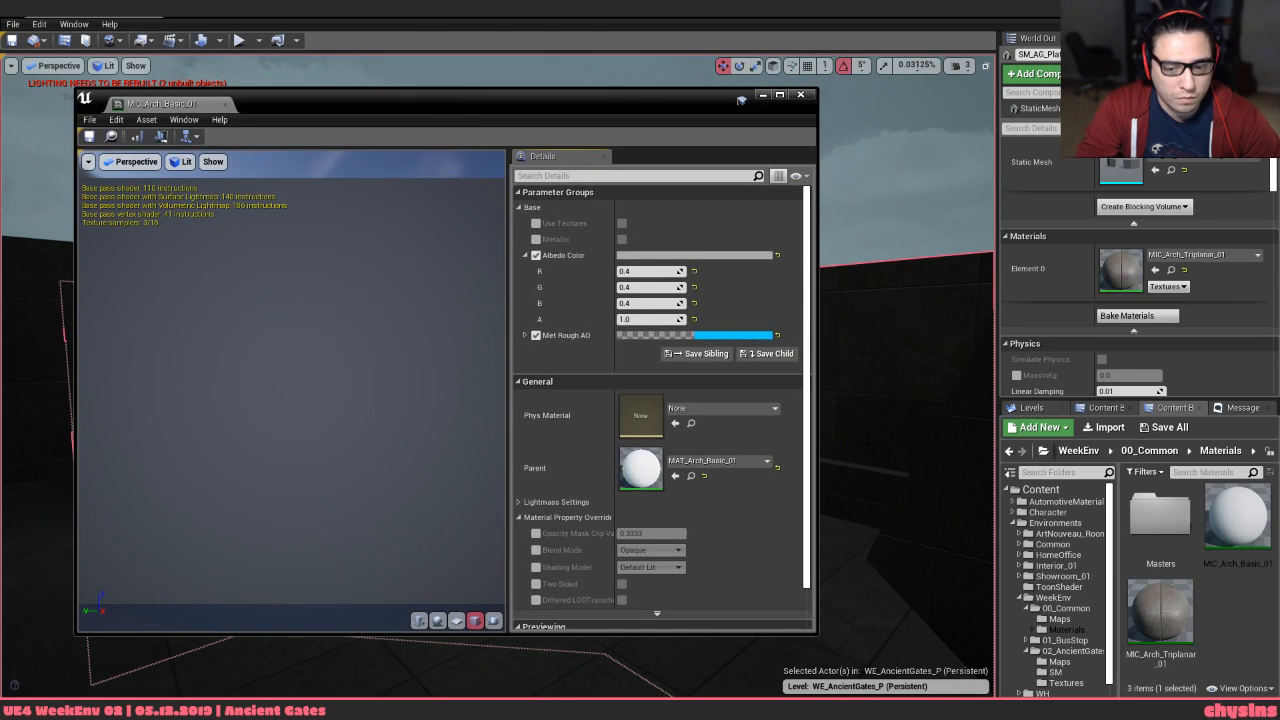
key("alt+2")
key("alt+3")
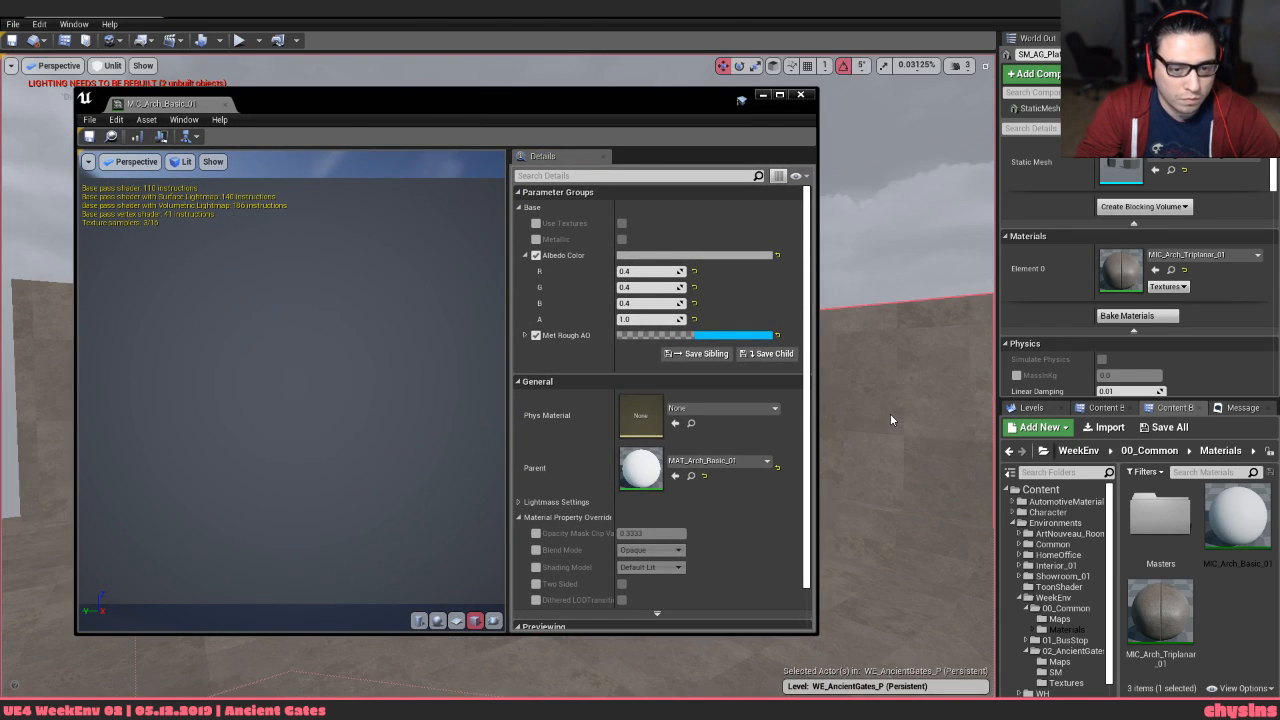
left_click(662, 257)
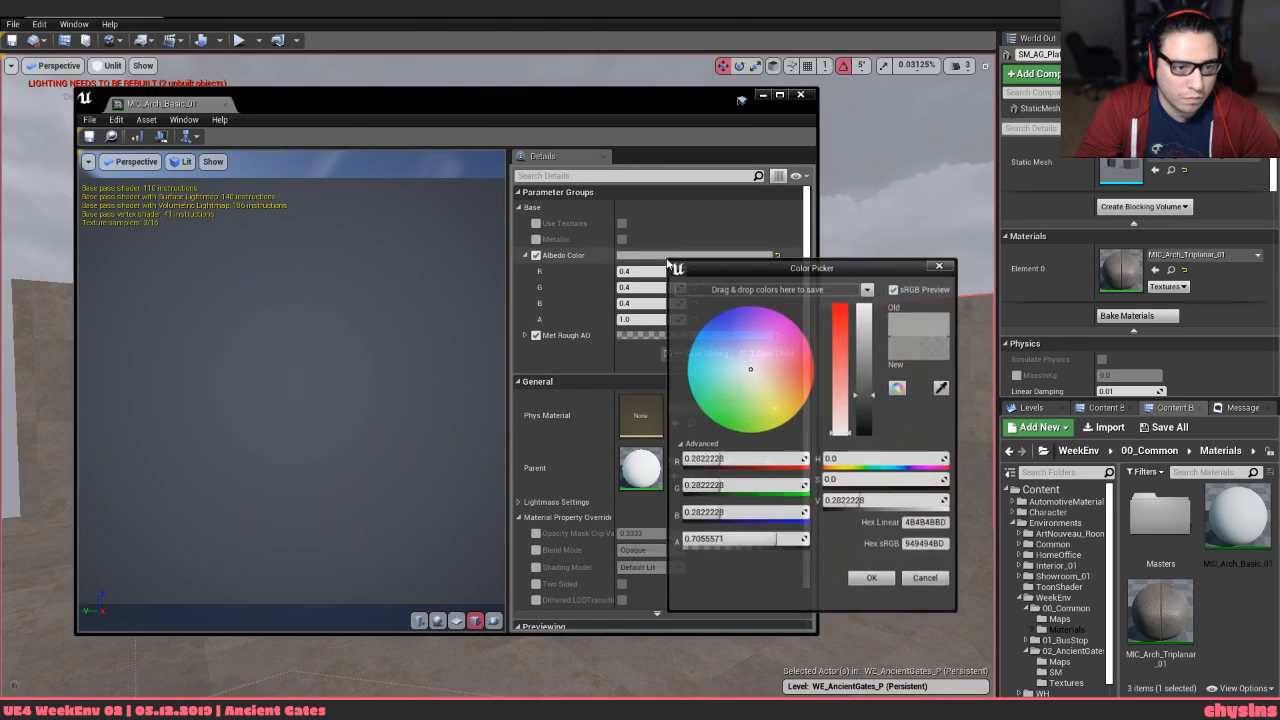
left_click(942, 389)
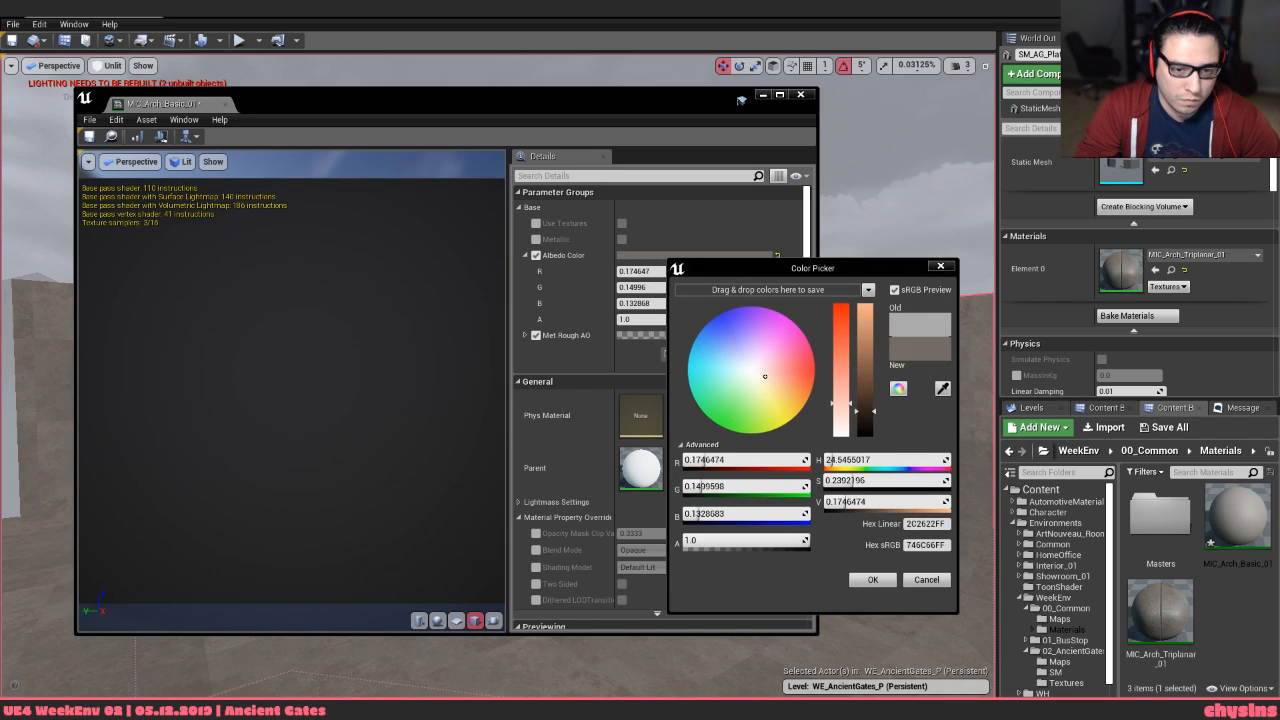
left_click(872, 580)
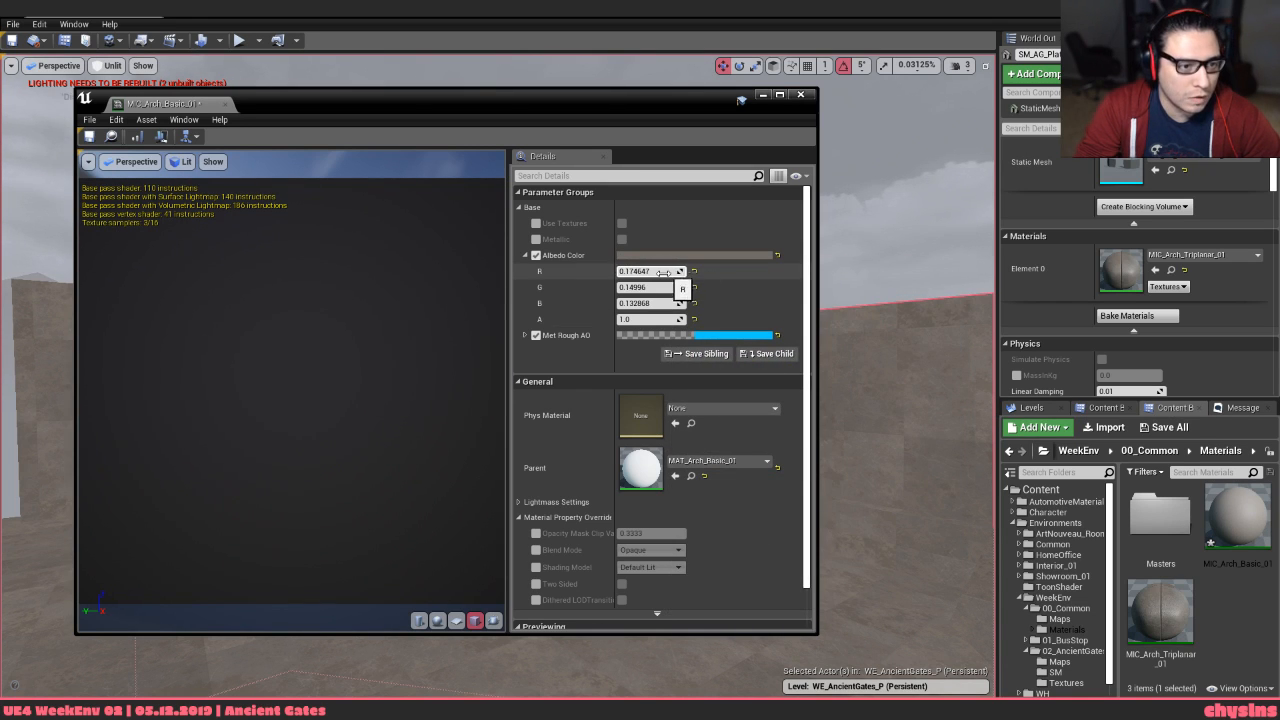
Set the G value of Met Rough AO to 0.5 in MIC_Arch_Basic_01, then save and close the material
left_click(525, 335)
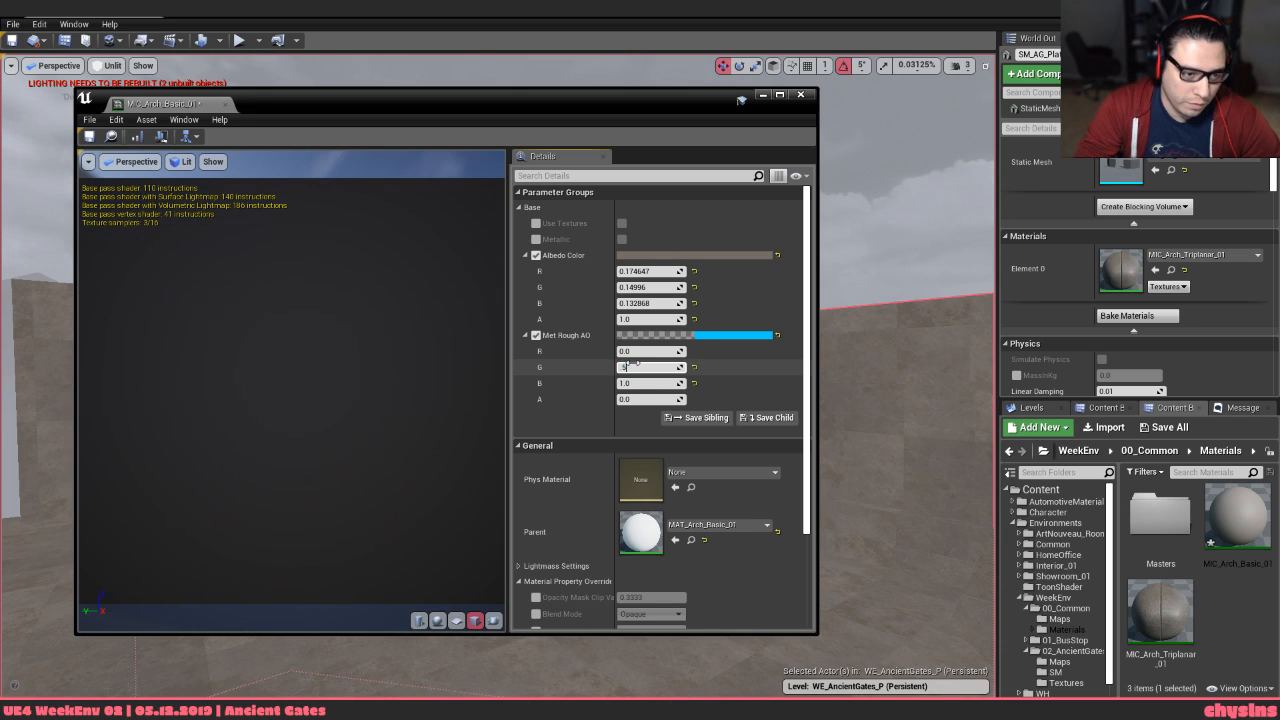
left_click(88, 137)
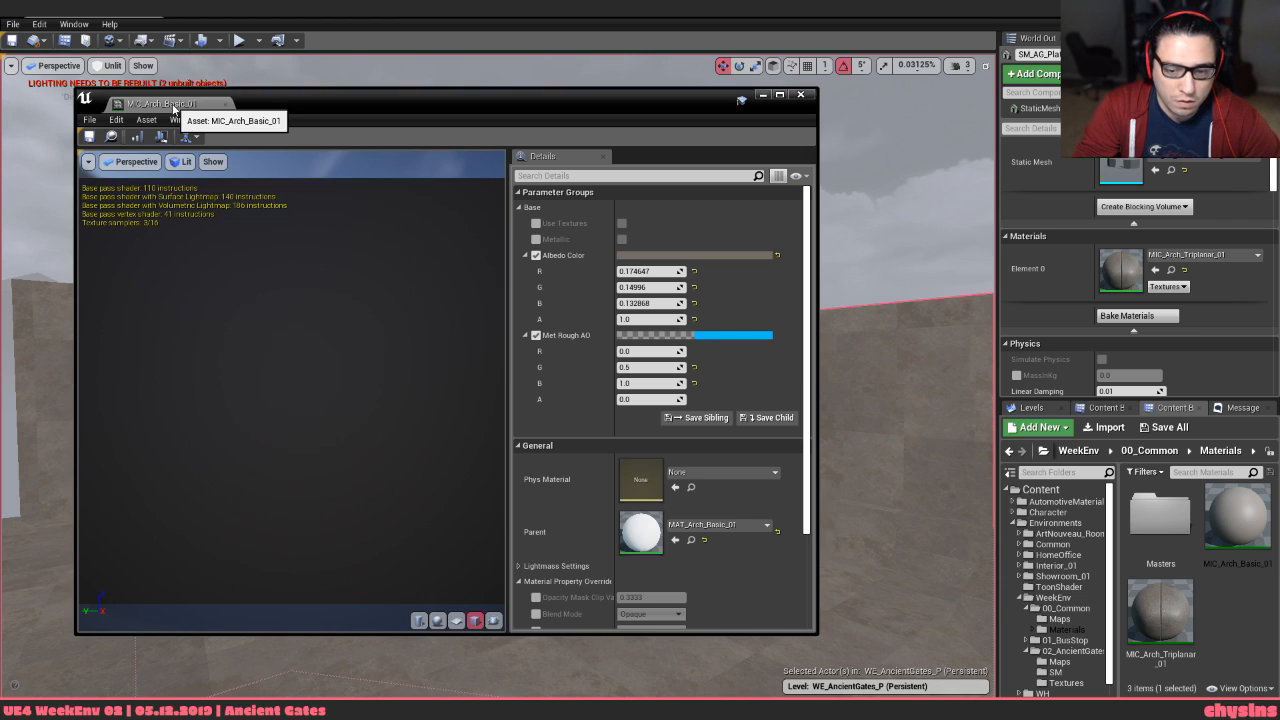
left_click(226, 104)
Apply MIC_Arch_Basic_01 to the plateau walls and the plateau floor, and return the level to lit shading
left_click_drag(1245, 522, 911, 466)
right_click_drag(722, 510, 625, 545)
key("alt+4")
key("s")
key("Escape")
left_click_drag(1237, 519, 510, 468)
right_click_drag(510, 468, 470, 450)
key("s")
key("w")
key("w")
key("s")
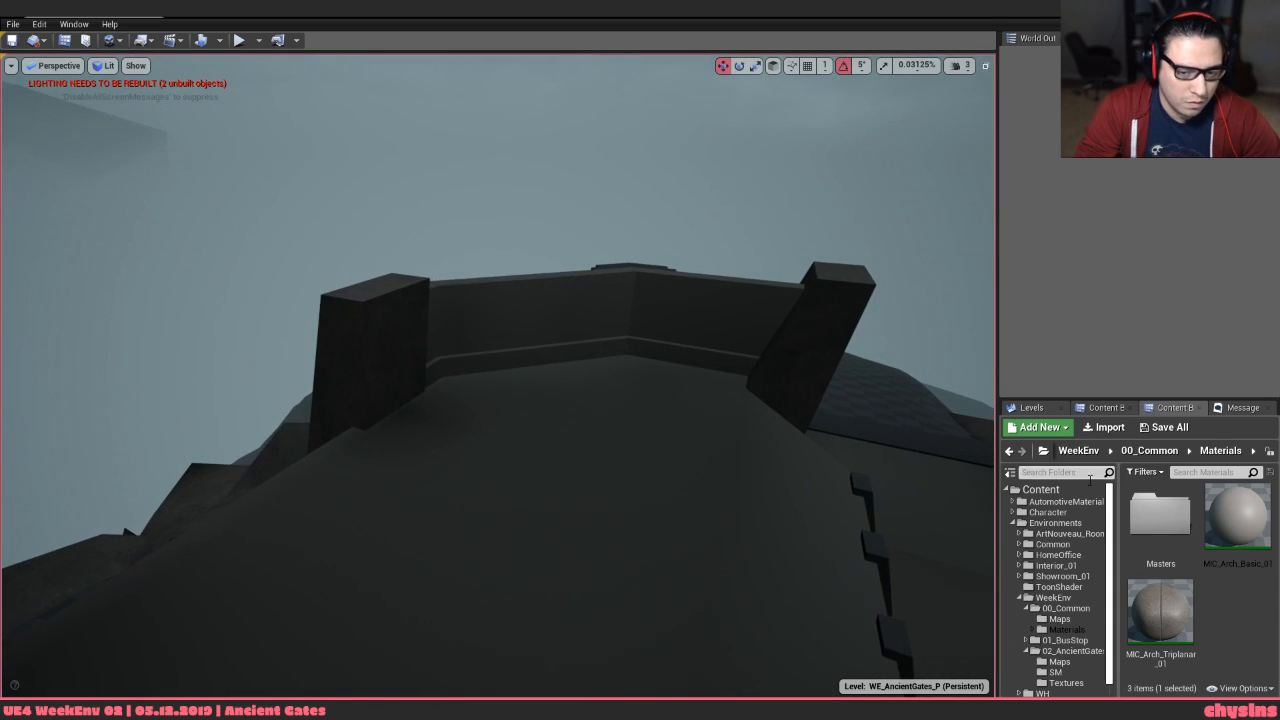
Apply MIC_Arch_Basic_01 to the large pillars flanking the plateau walls
left_click_drag(1237, 519, 358, 362)
right_click_drag(358, 362, 190, 368)
left_click_drag(1237, 519, 125, 345)
right_click_drag(125, 345, 148, 304)
Bring the plateau walls into view, select them and build the level's lighting
key("w")
key("w")
key("a")
key("d")
key("w")
key("s")
left_click(655, 406)
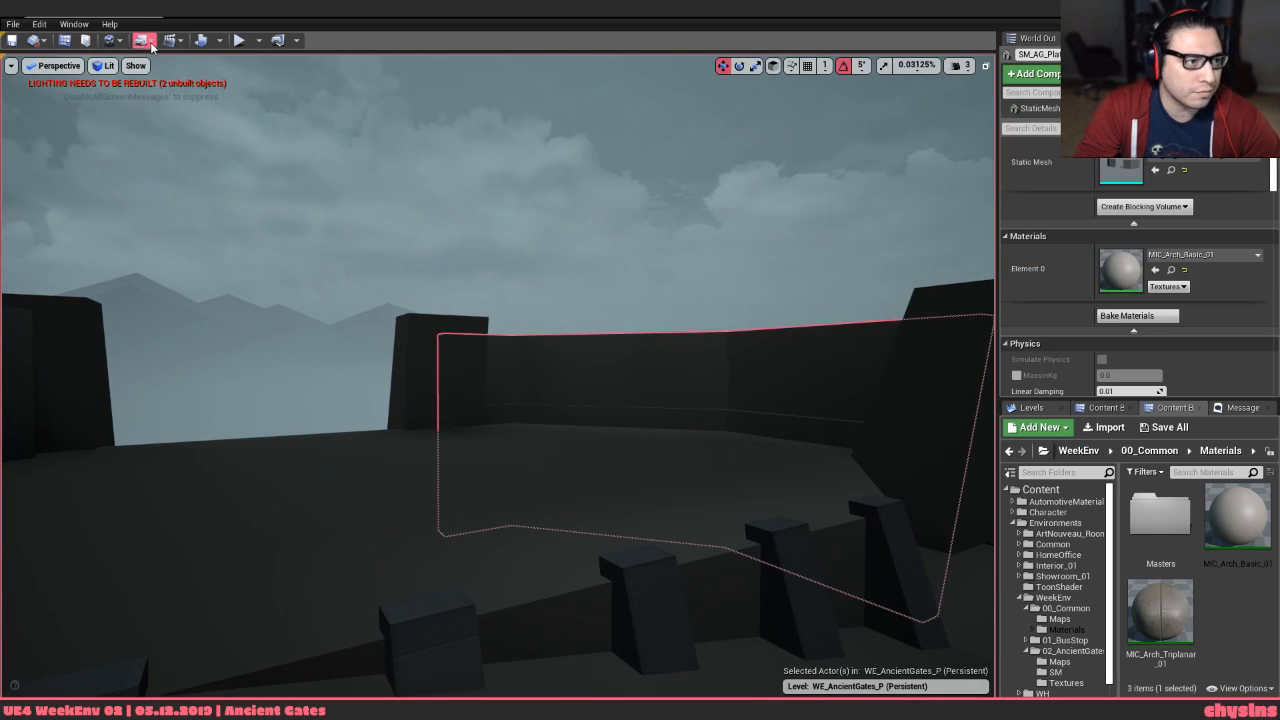
left_click(204, 41)
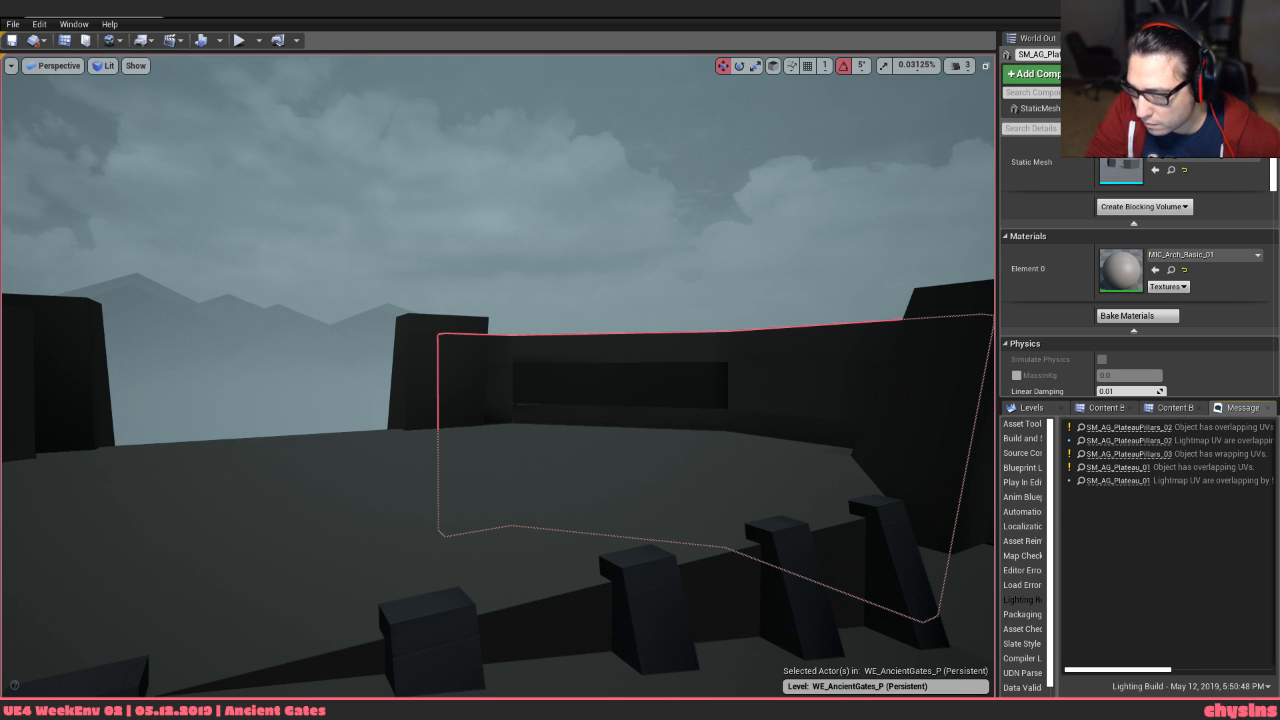
left_click_drag(1279, 232, 1036, 4)
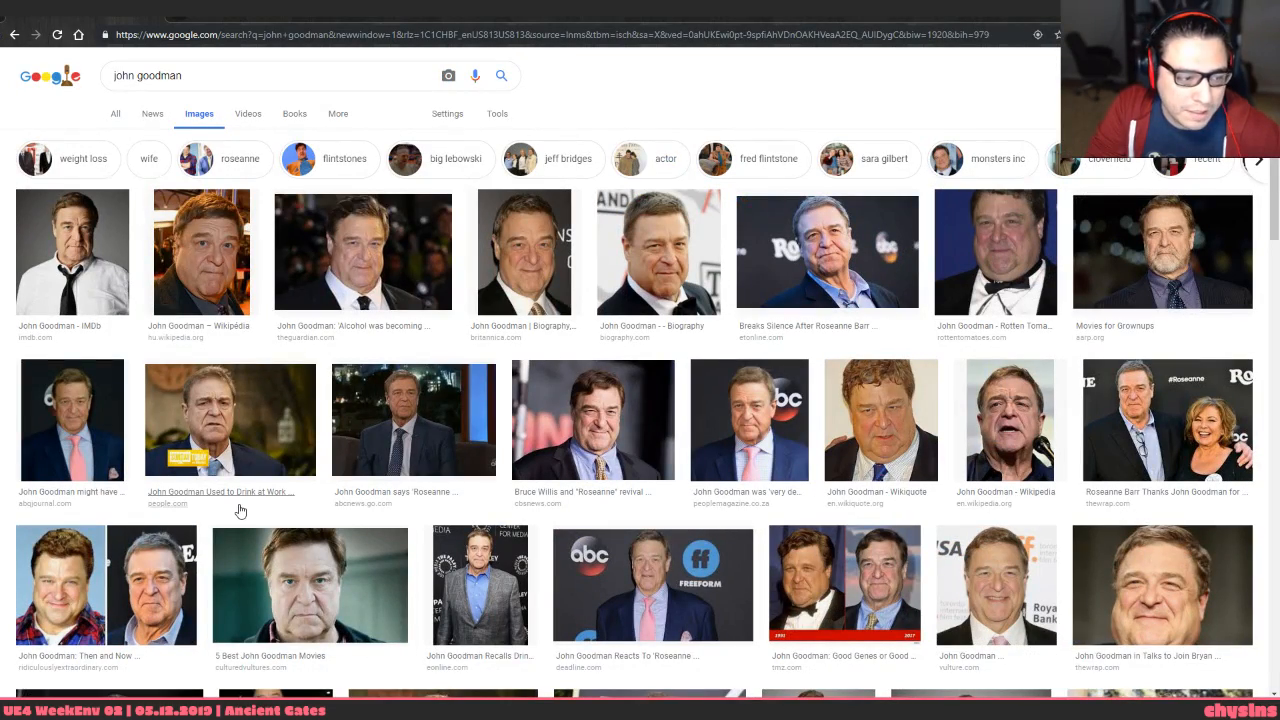
scroll(615, 524, "down", 4)
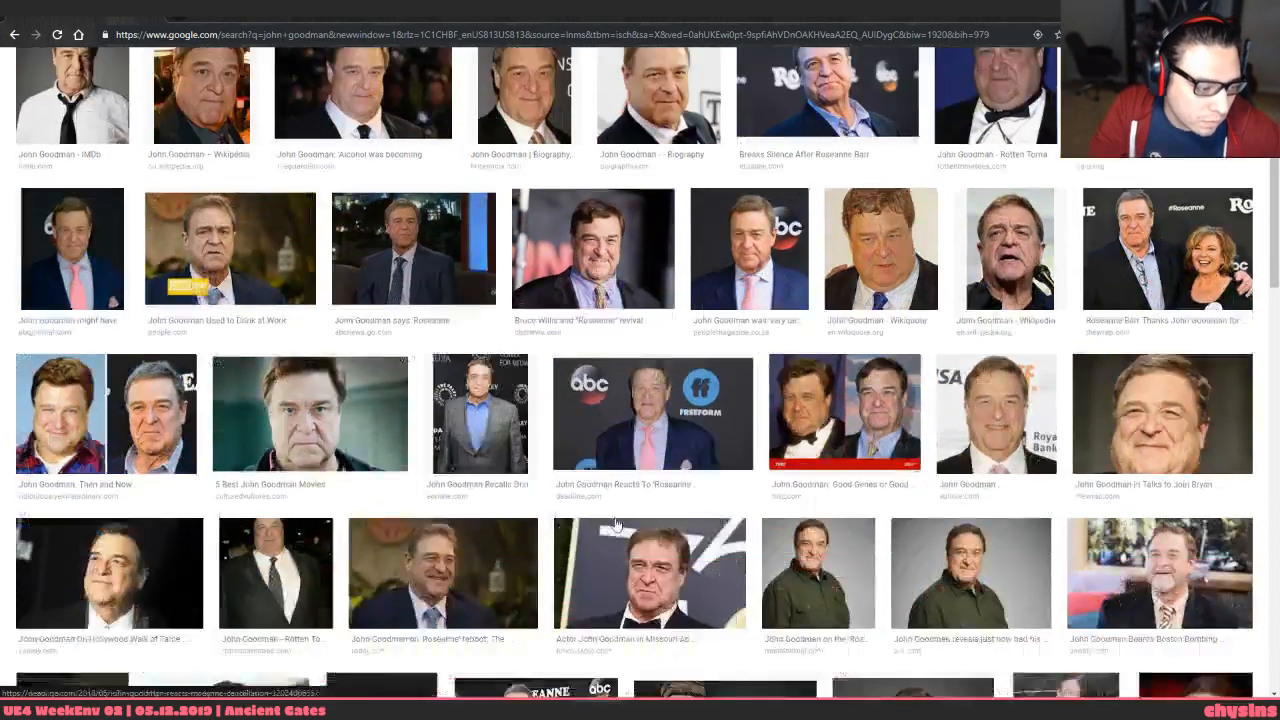
scroll(615, 524, "up", 1)
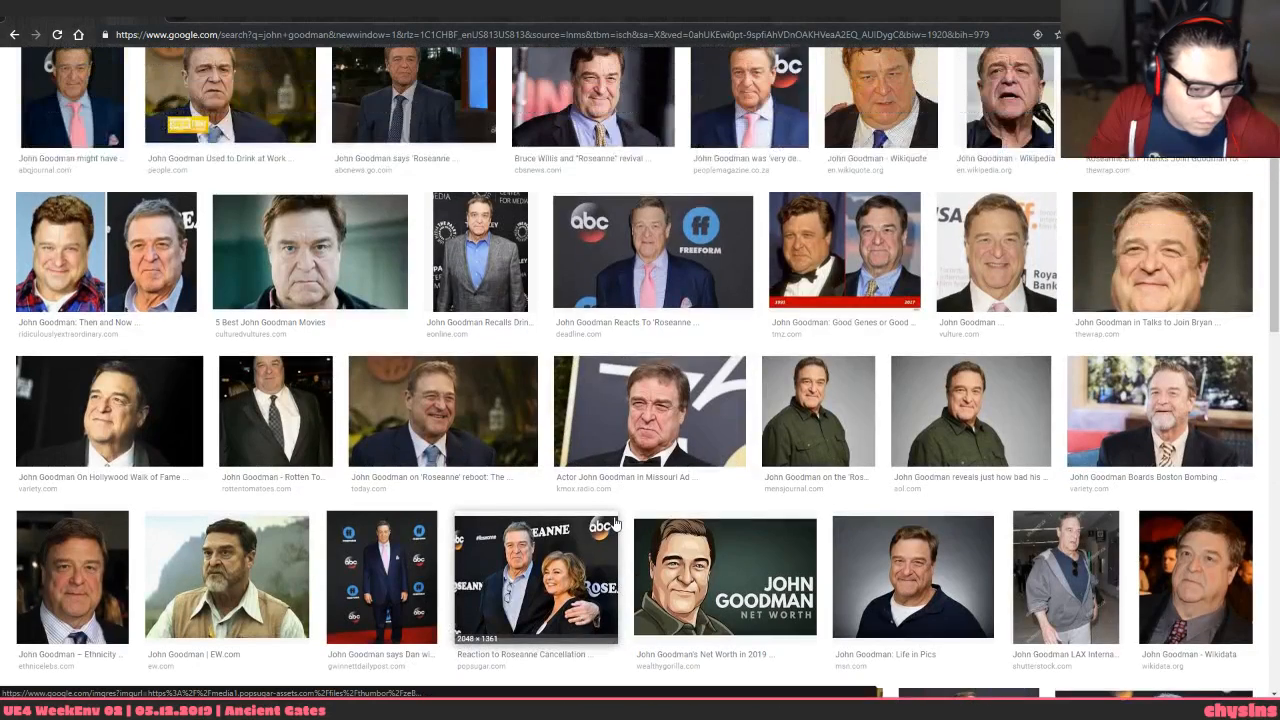
scroll(615, 524, "up", 3)
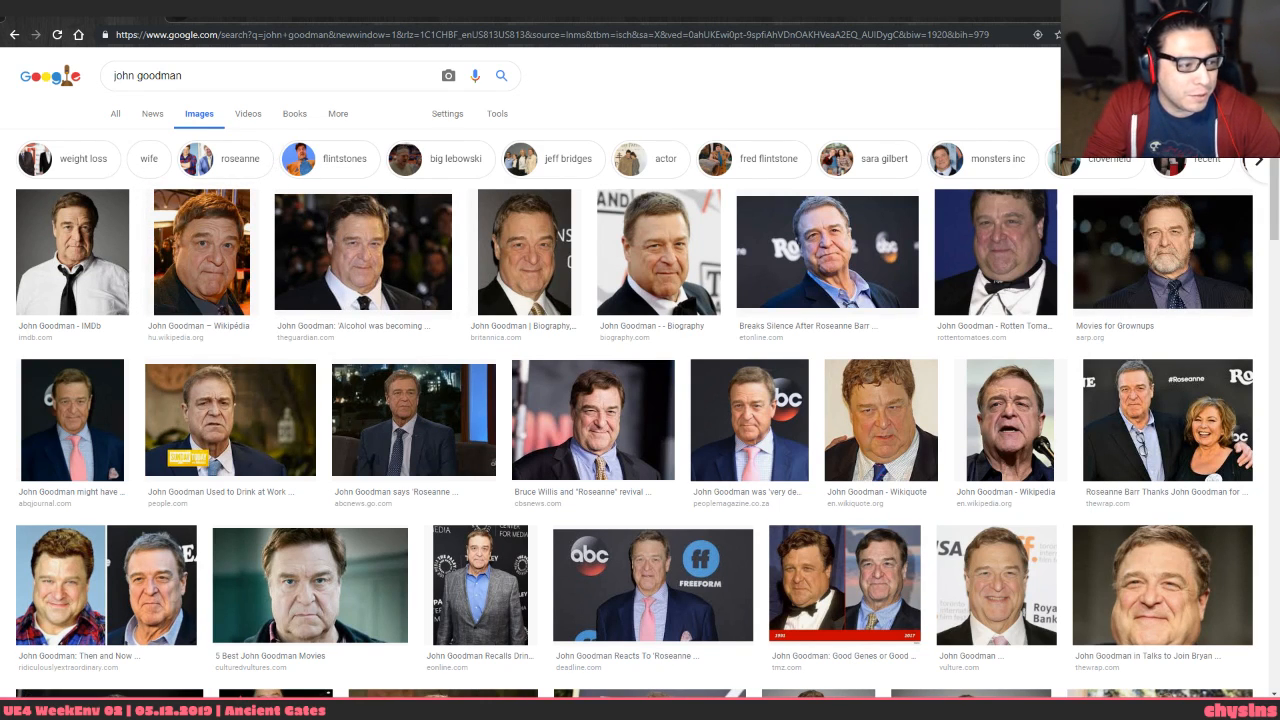
Return to Unreal Editor and examine the rebuilt plateau, walls and pillars from several angles, including unlit shading and the plateau's materials
key("alt+Tab")
right_click_drag(649, 471, 686, 483)
key("w")
key("w")
key("s")
key("s")
key("alt+3")
key("alt+4")
key("s")
key("d")
key("Escape")
key("a")
key("d")
key("s")
key("w")
left_click(686, 483)
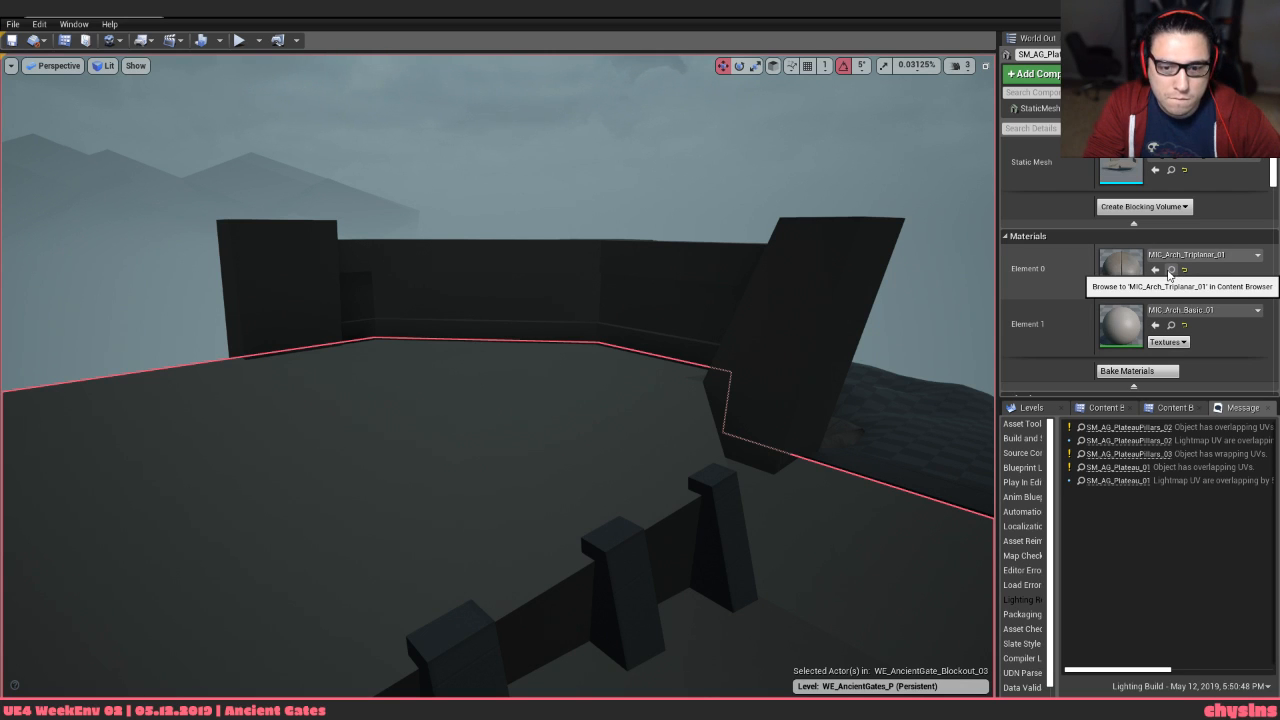
right_click_drag(690, 400, 925, 465)
key("Escape")
Switch to 3ds Max and select the SM_AG_PlateauPillars_03 pillar at the bend of the plateau walls
key("alt+Tab")
key("alt+Tab")
key("alt+Tab")
key("alt+Tab")
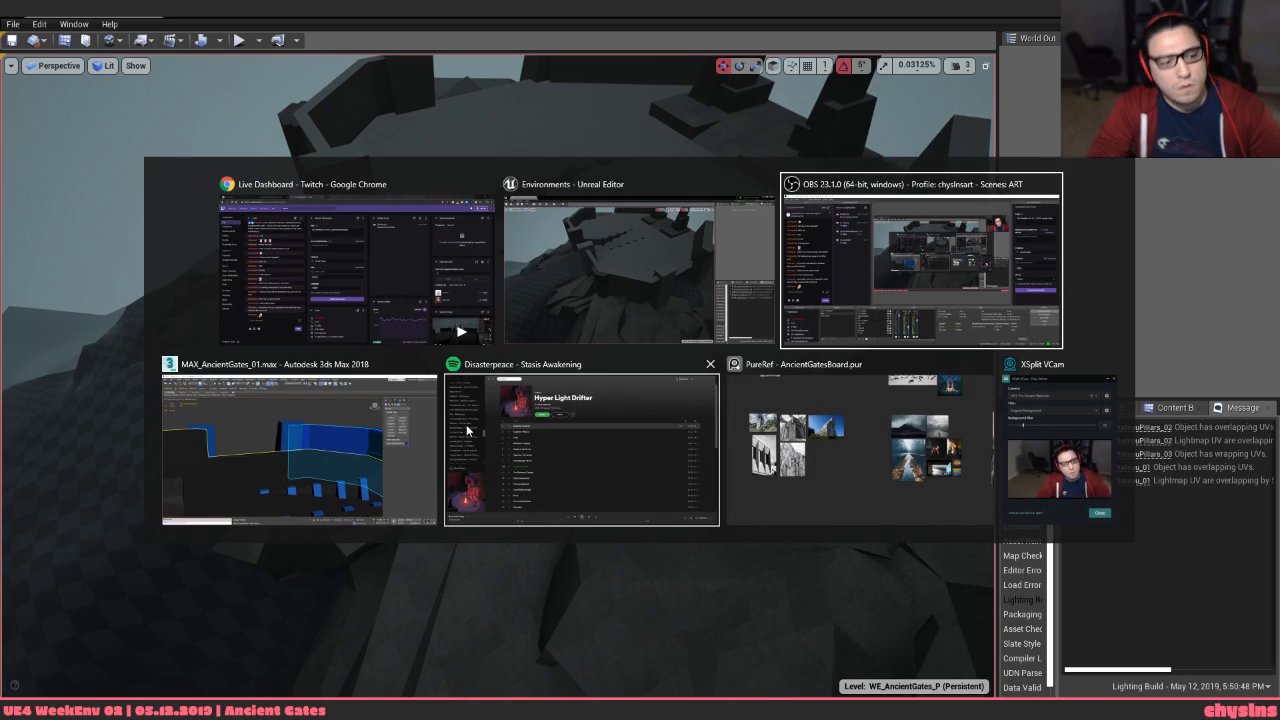
key("alt+Tab")
key("alt+Tab")
key("alt+Tab")
key("alt+Tab")
key("alt+Tab")
scroll(574, 334, "down", 4)
middle_click_drag(574, 334, 532, 466, "alt")
left_click(624, 346)
left_click(618, 374)
Select the vertex at the corner pillar's inner bend in wireframe and move the pillar's pivot to it
middle_click_drag(620, 380, 549, 390)
scroll(619, 395, "up", 4)
key("F3")
key("F3")
scroll(556, 365, "up", 4)
key("1")
scroll(556, 365, "up", 2)
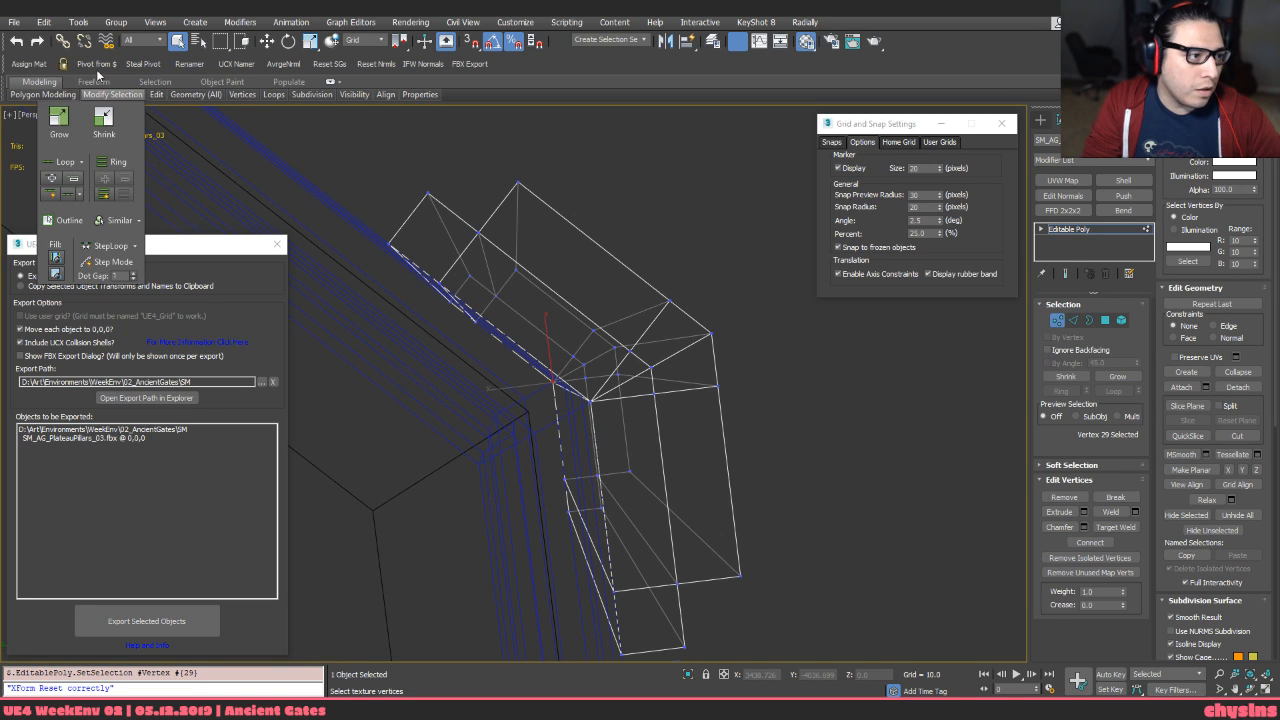
middle_click_drag(262, 184, 365, 258)
scroll(400, 272, "down", 7)
key("1")
Clone the corner pillar as a copy at the wall's other bend, at about X 3999, Y -3792, Z -400
middle_click_drag(538, 283, 683, 362)
key("w")
left_click_drag(563, 355, 440, 238, "shift")
left_click(632, 411)
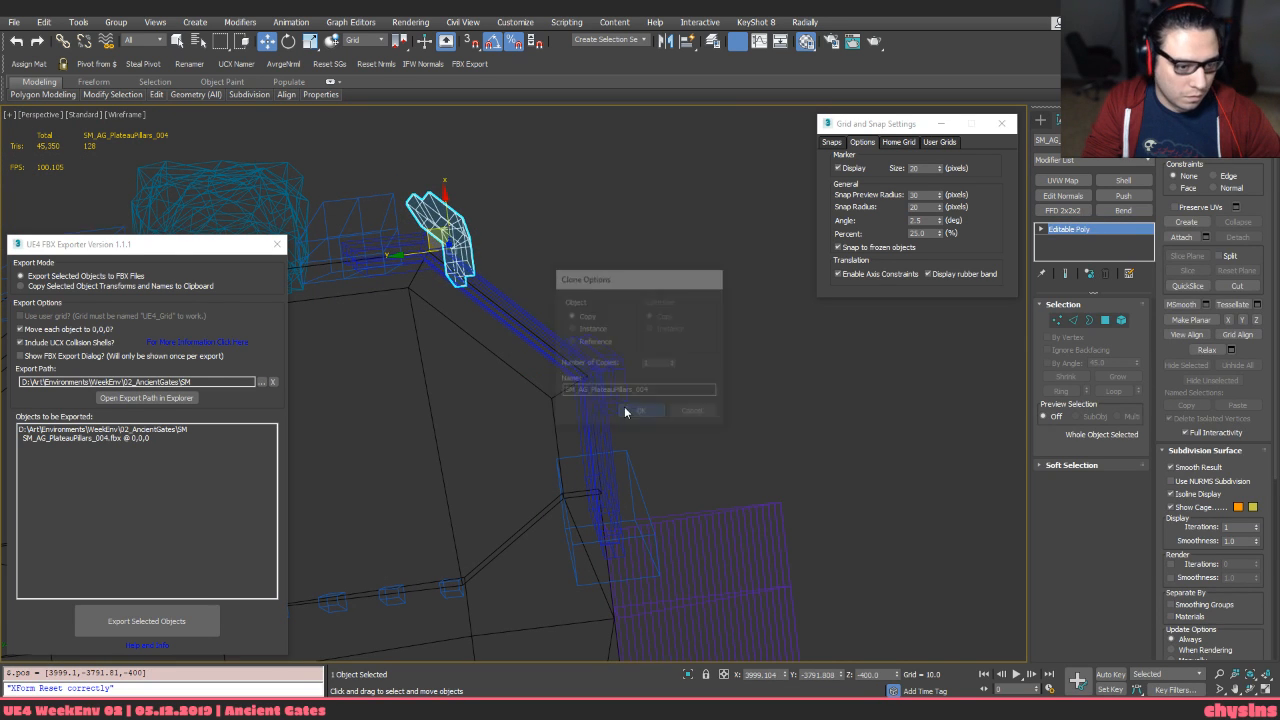
Rotate the copied corner pillar 45 degrees about Z in the top view to follow the wall's bend
key("t")
key("z")
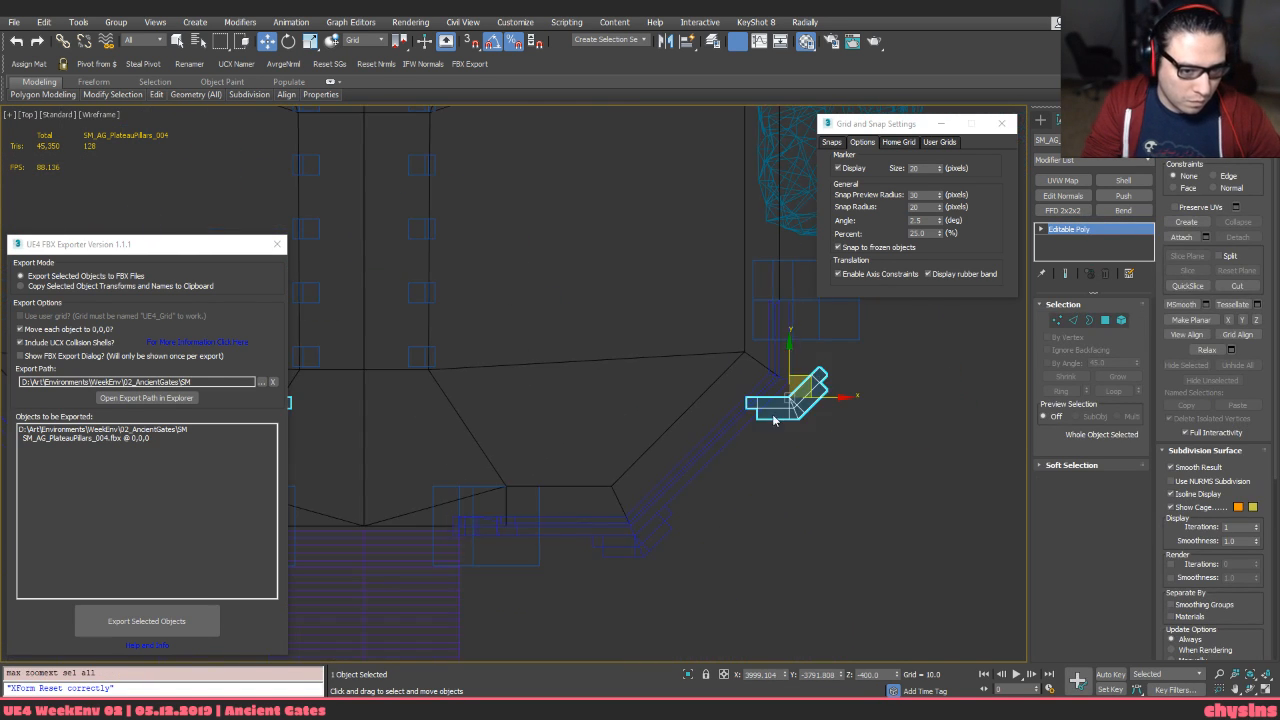
key("z")
key("e")
left_click_drag(695, 408, 661, 357)
left_click_drag(659, 356, 663, 368)
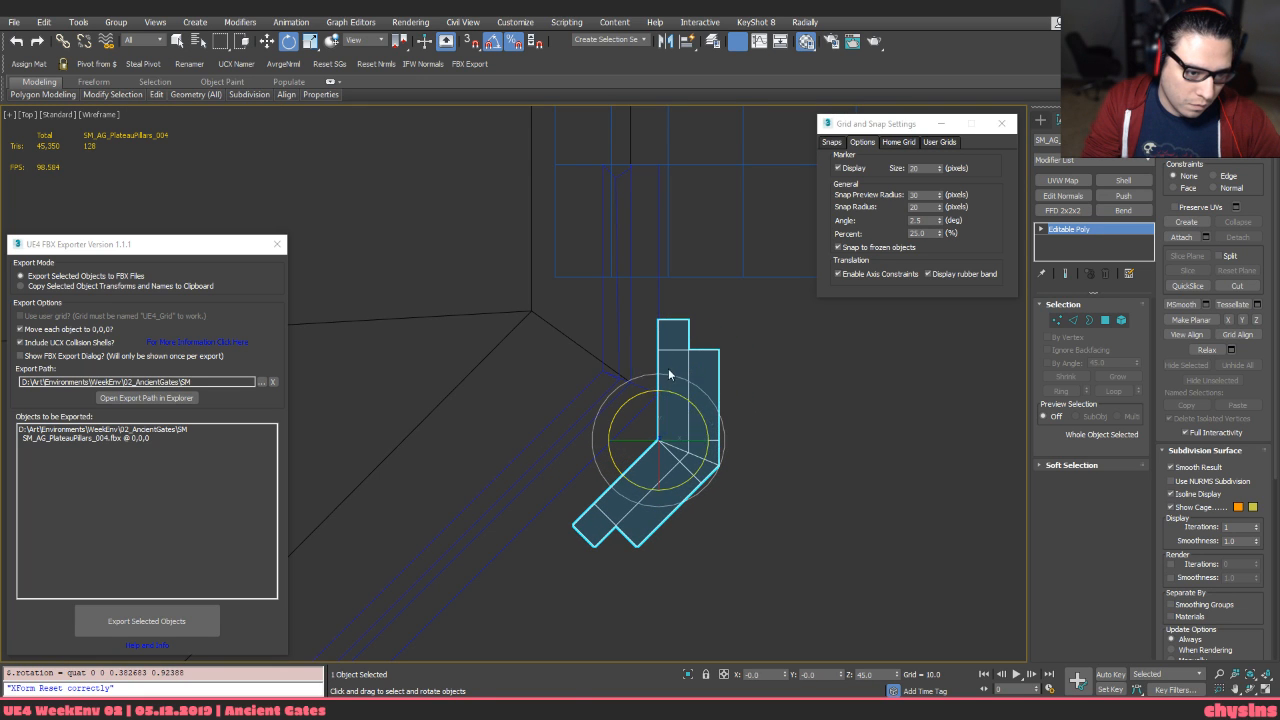
Snap the copied corner pillar onto the plateau wall's bend at about X 3999, Y -3638, Z -400
key("w")
key("s")
left_click_drag(659, 438, 664, 396)
key("s")
scroll(673, 390, "down", 2)
middle_click_drag(673, 390, 648, 463)
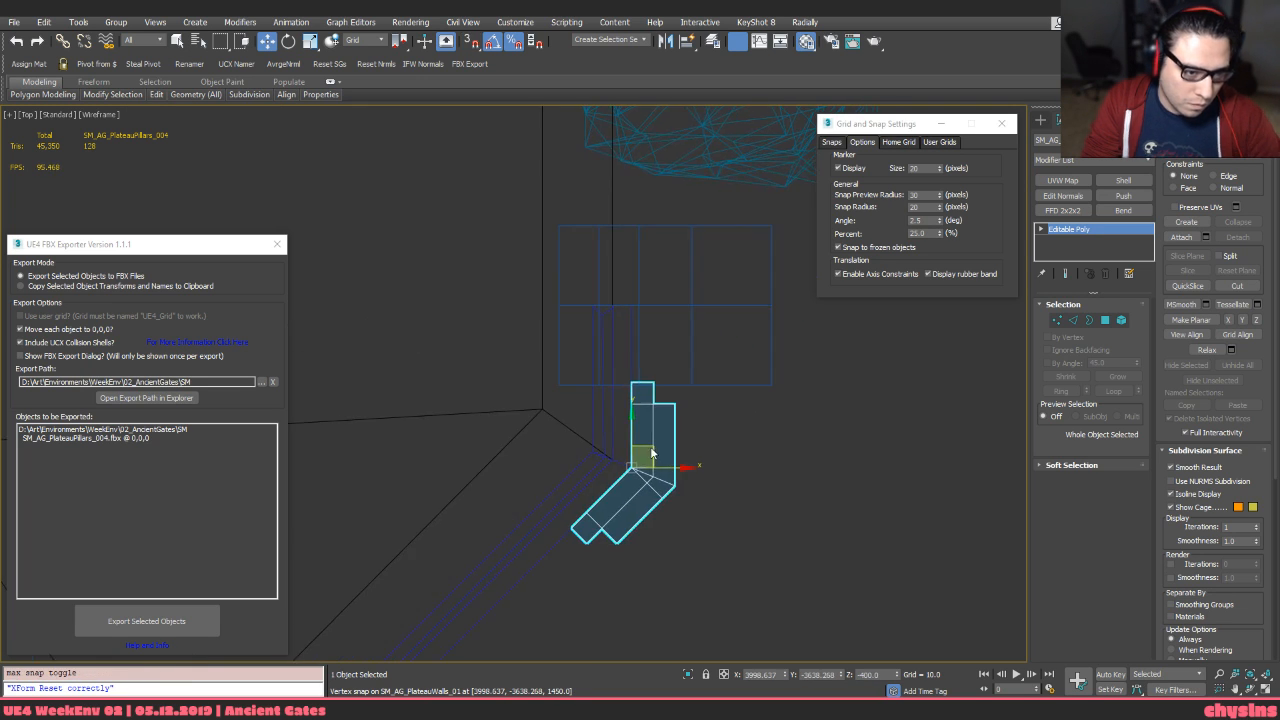
Switch to shaded display and select the slanted pillar element of SM_AG_PlateauPillars_01 at the wall's end
key("F3")
left_click(679, 382)
scroll(679, 384, "down", 2)
key("4")
key("ctrl+a")
mouse_move(663, 343)
left_mouse_down()
mouse_move(654, 357)
mouse_move(663, 303)
mouse_move(659, 338)
left_mouse_up()
middle_click_drag(659, 338, 571, 456, "alt")
Try to turn the slanted pillar element about Z so its slope faces along the wall's end
key("e")
left_click_drag(654, 430, 795, 445)
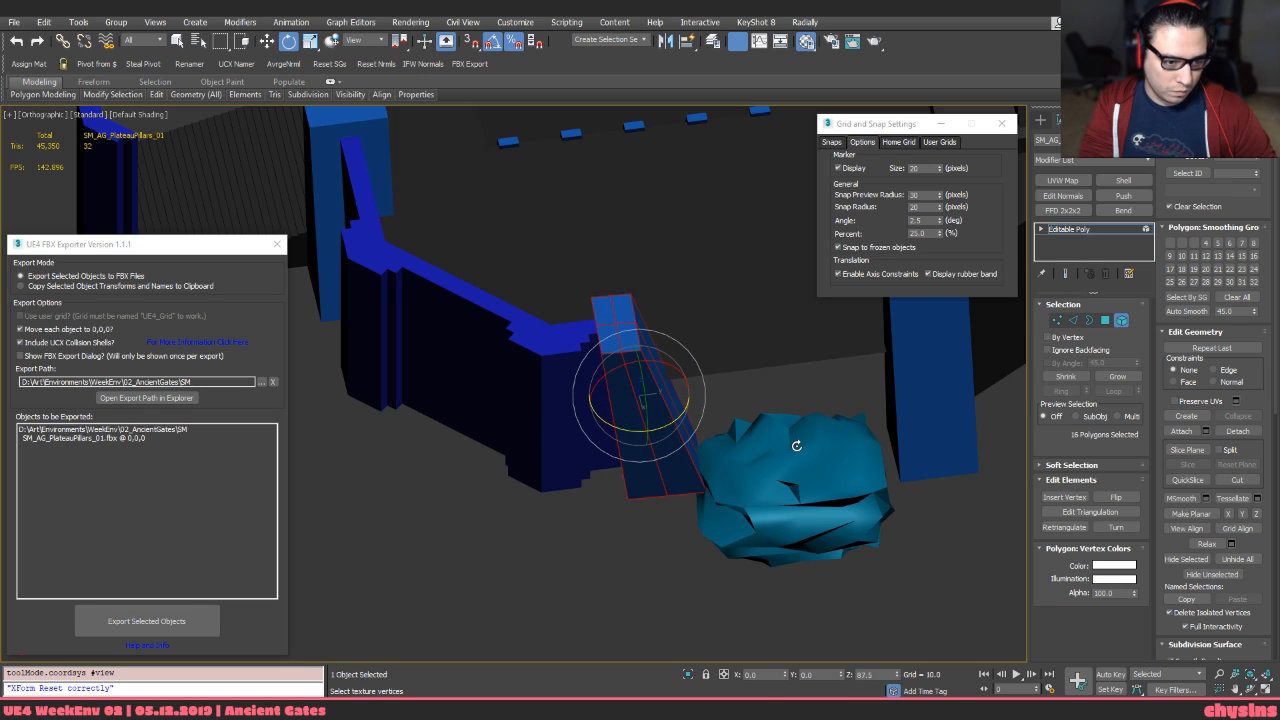
middle_click_drag(801, 444, 789, 380, "alt")
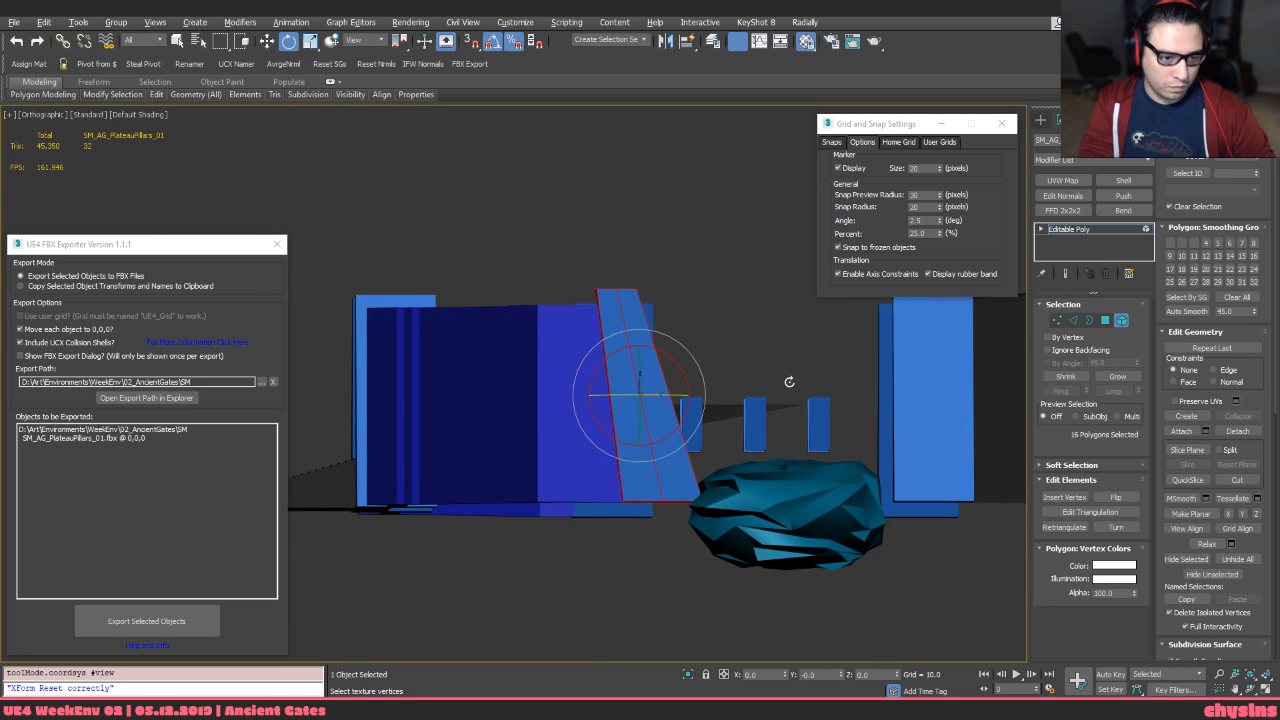
key("ctrl+z")
left_click_drag(664, 399, 547, 414)
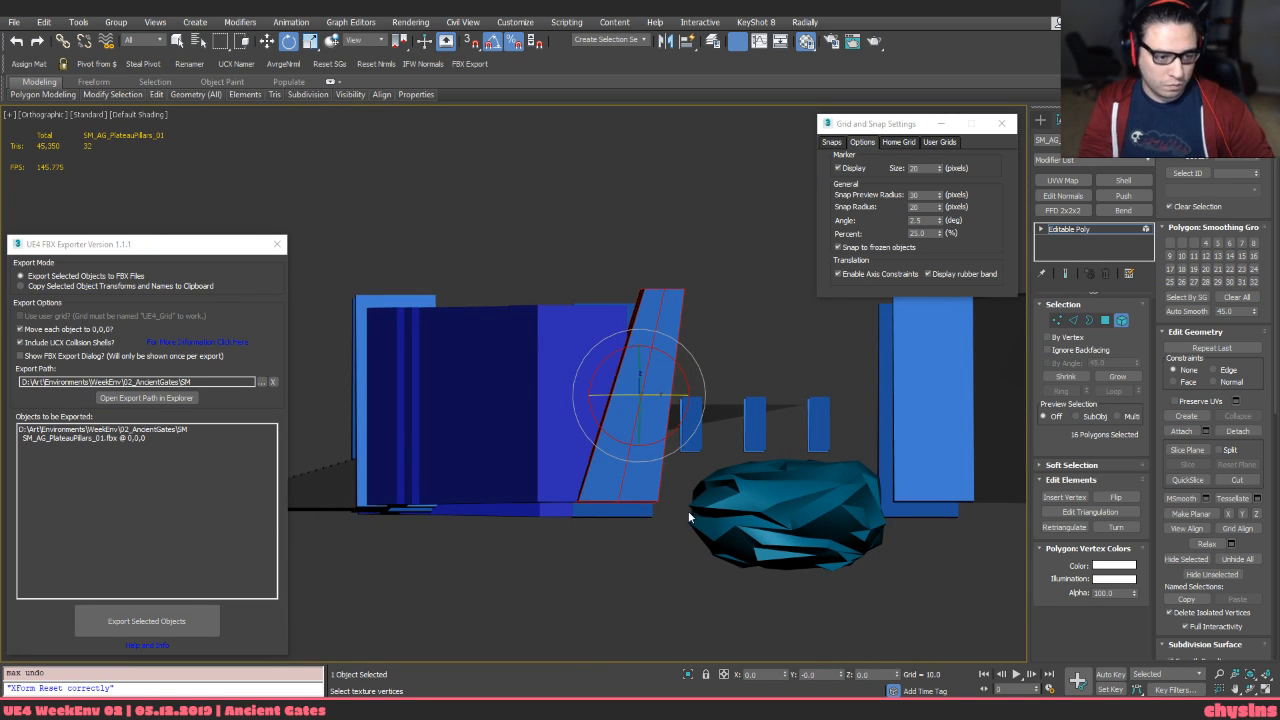
middle_click_drag(690, 464, 697, 425, "alt")
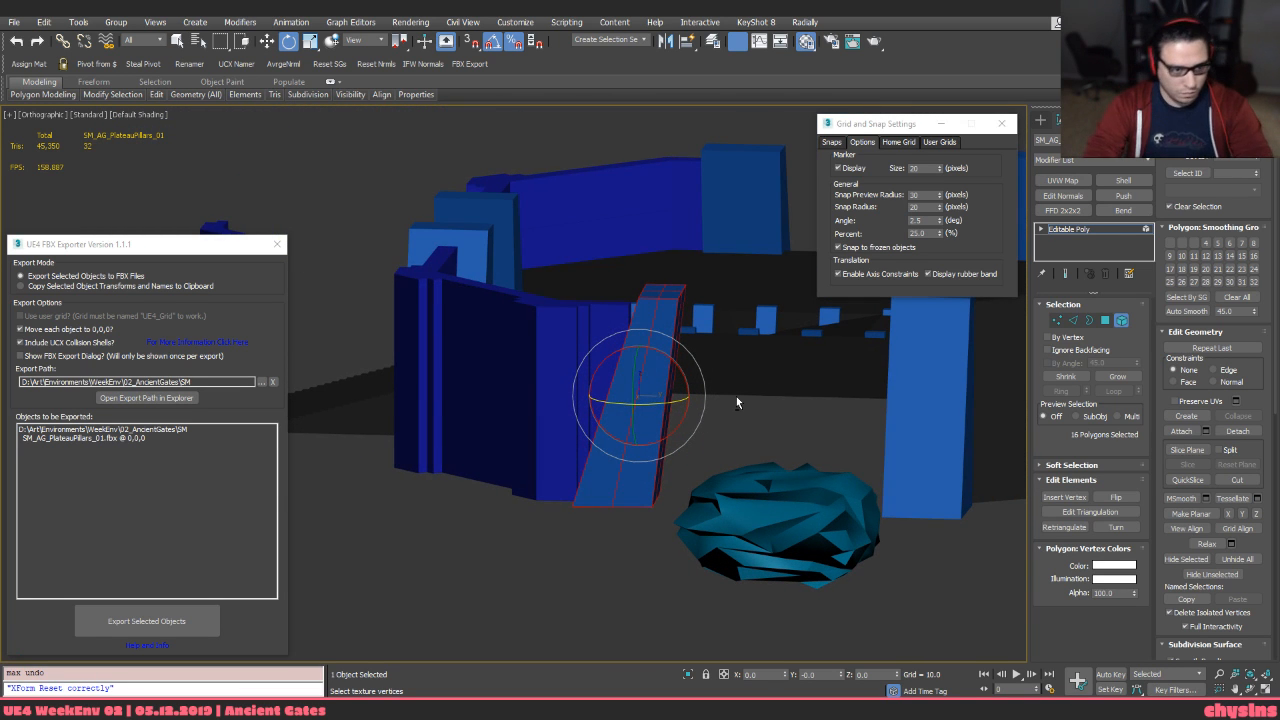
key("ctrl+z")
Rotate the slanted pillar element to follow the wall and move it against the wall's end at about X 4119, Y -2765
left_click_drag(655, 408, 686, 395)
key("r")
middle_click_drag(684, 396, 782, 389, "alt")
scroll(648, 362, "up", 3)
key("w")
left_click_drag(678, 430, 709, 437)
key("s")
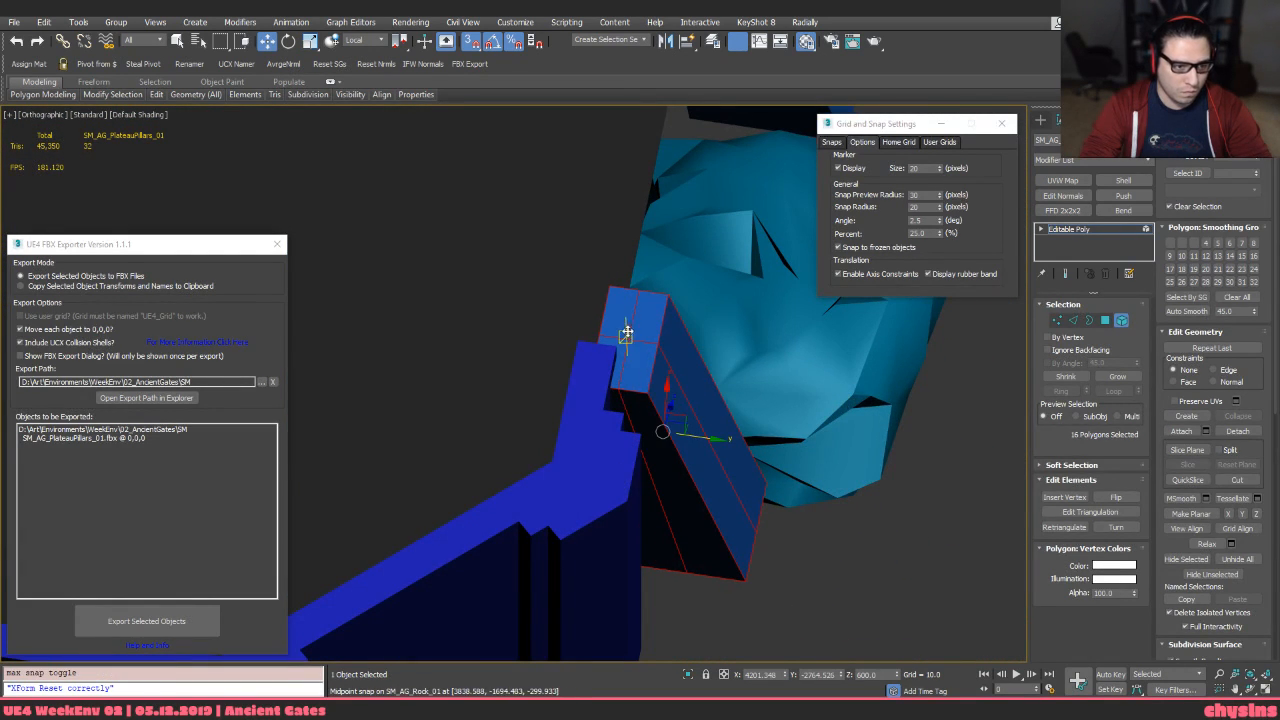
middle_click_drag(580, 340, 600, 310, "alt")
key("s")
key("alt+w")
middle_click_drag(689, 383, 659, 385, "alt")
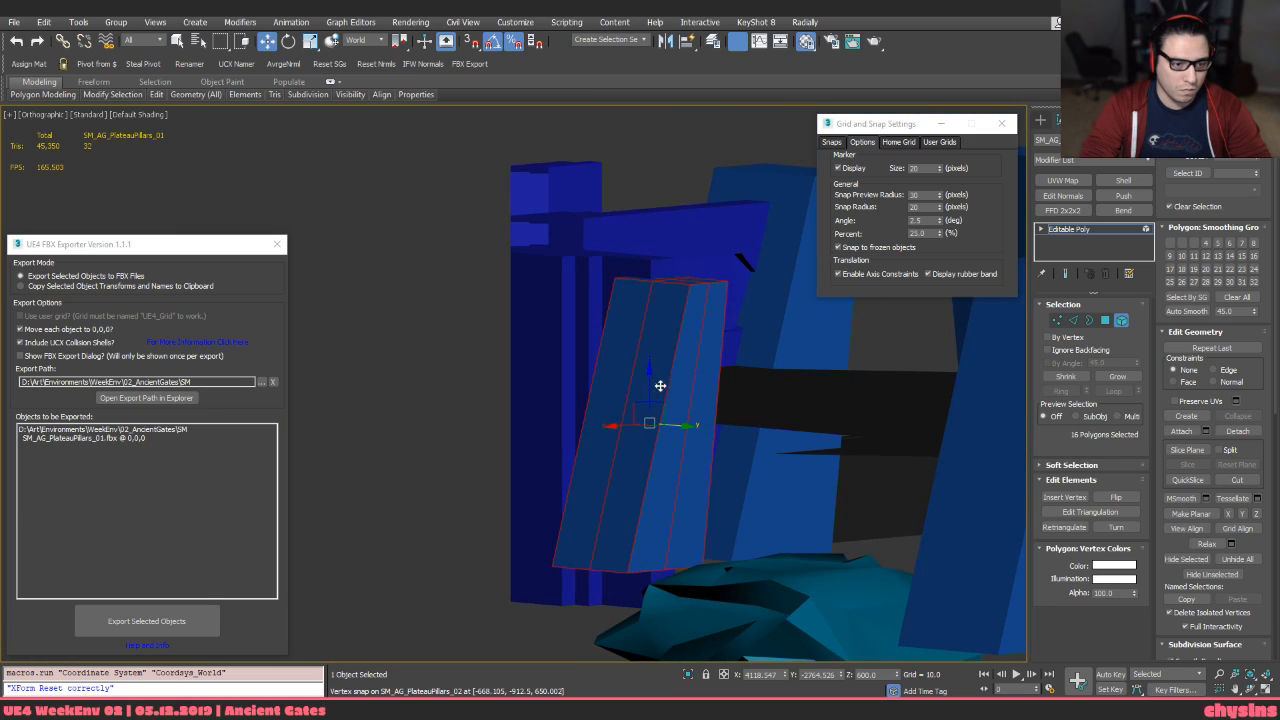
Raise the slanted pillar element to about Z 701 and adjust its position with snapping
left_click_drag(648, 384, 644, 366)
scroll(668, 339, "up", 3)
middle_click_drag(668, 339, 697, 297, "alt")
key("s")
left_click_drag(706, 263, 686, 237)
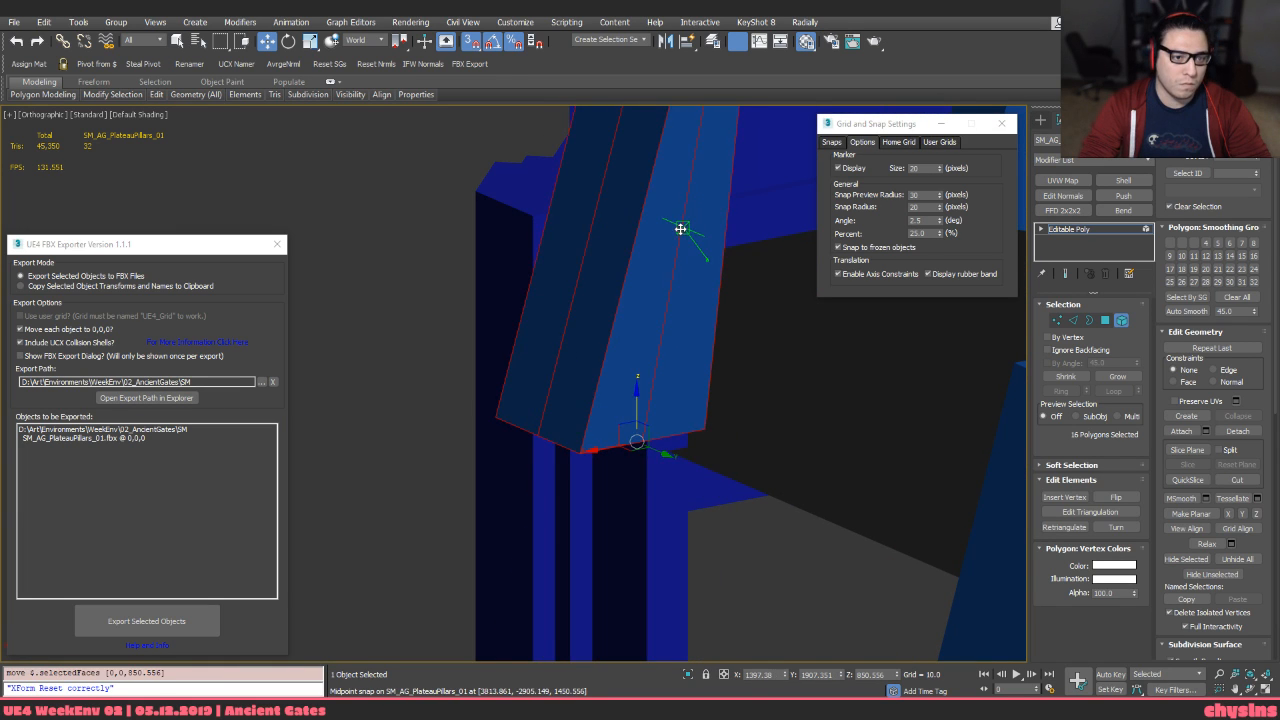
key("ctrl+z")
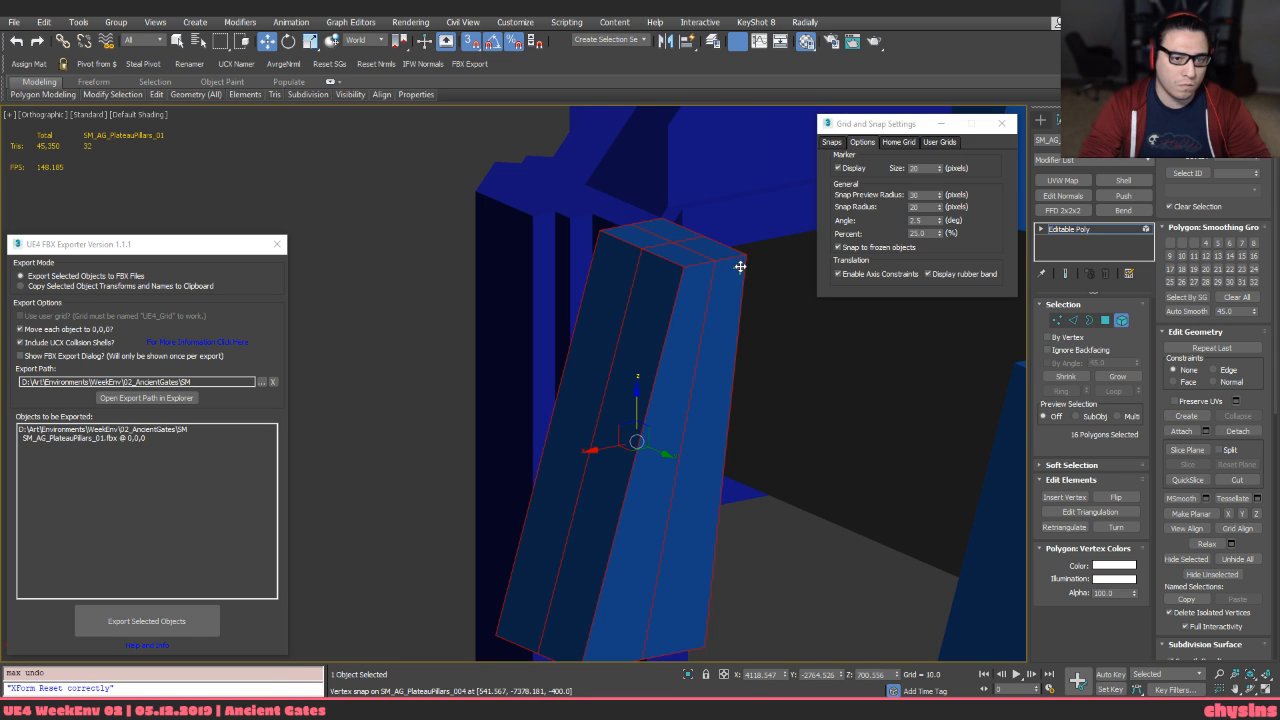
left_click_drag(742, 255, 655, 243)
key("s")
scroll(654, 246, "down", 5)
middle_click_drag(654, 246, 690, 470, "alt")
Export SM_AG_PlateauWalls_01 and SM_AG_PlateauPillars_01 together as FBX files to the 02_AncientGates SM folder
key("5")
left_click(509, 628)
left_click(384, 497)
key("z")
key("q")
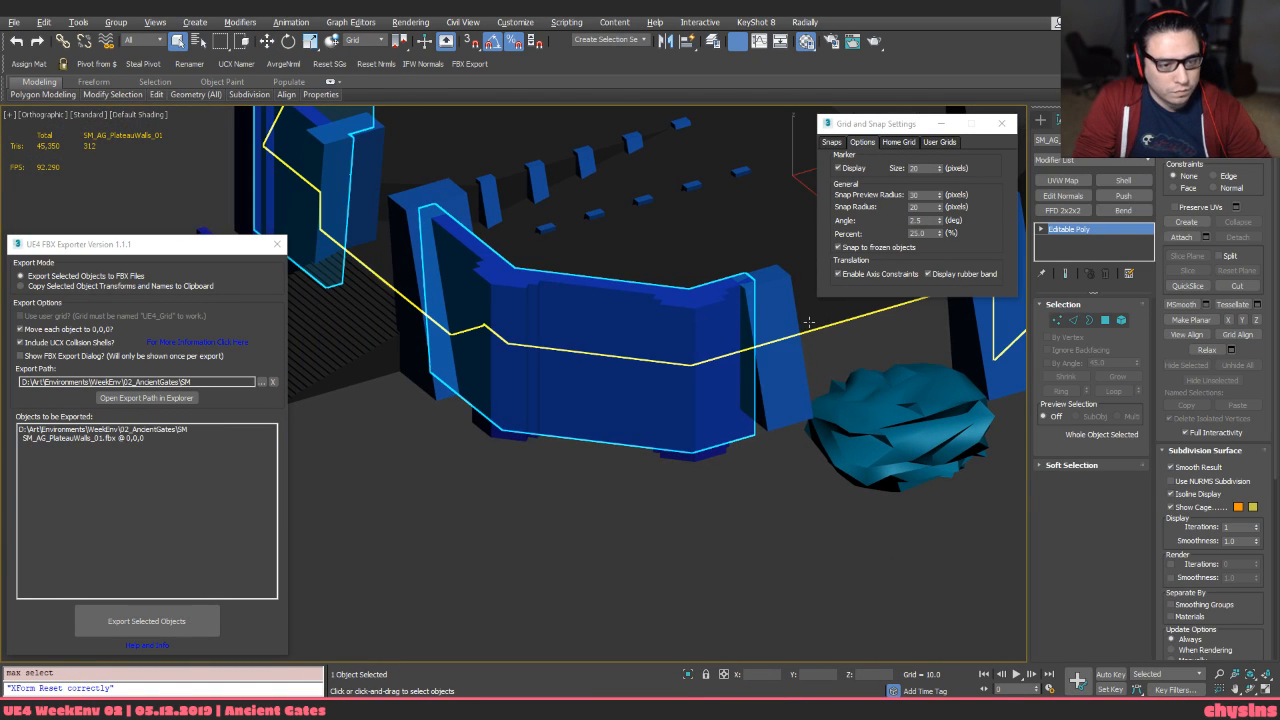
left_click(772, 335, "ctrl")
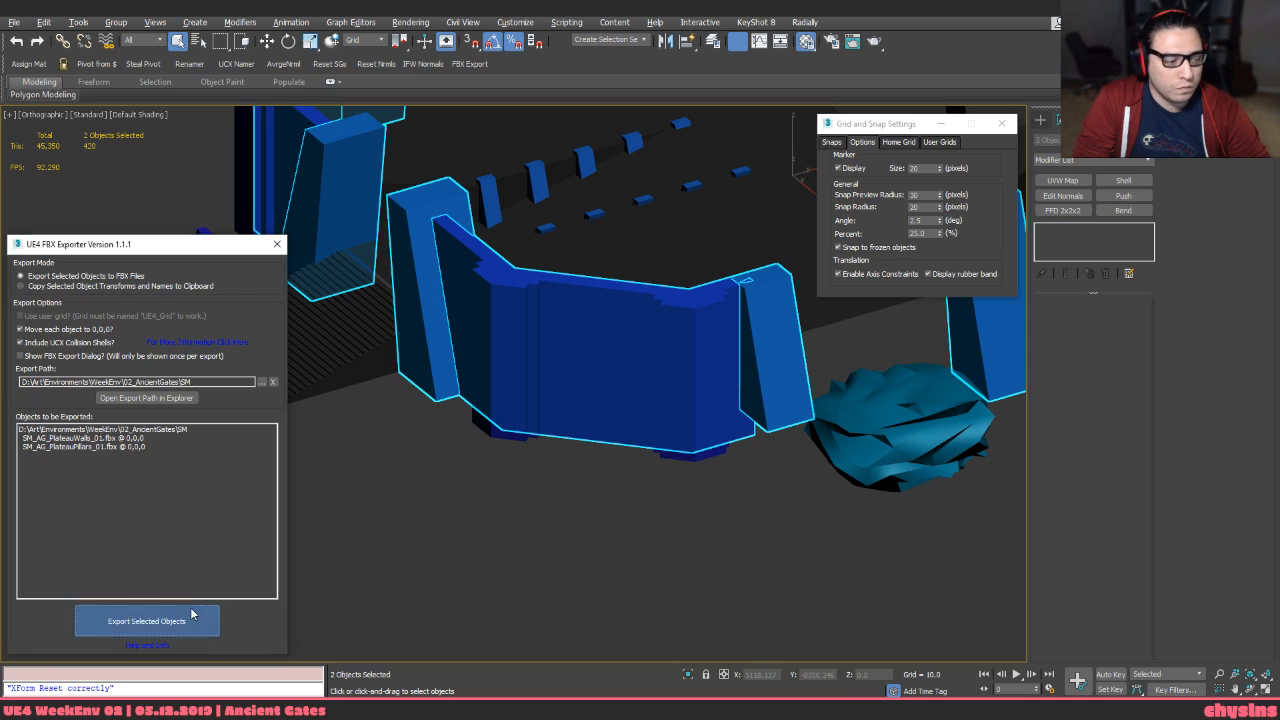
left_click(146, 621)
Switch to Unreal and reimport the plateau, plateau pillars and plateau walls meshes (SM_AG_Plateau_01, SM_AG_PlateauPillars_01, SM_AG_PlateauWalls_01)
key("alt+Tab")
key("alt+Tab")
key("alt+Tab")
key("alt+Tab")
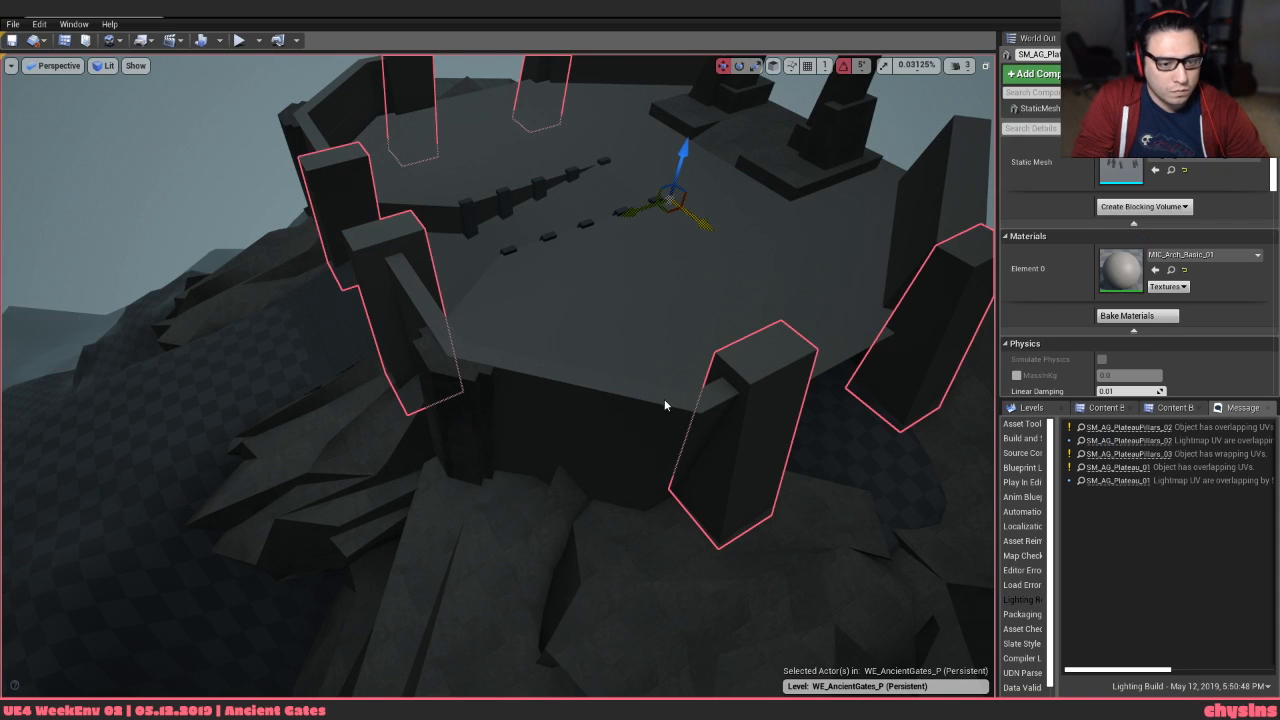
left_click(664, 404, "ctrl")
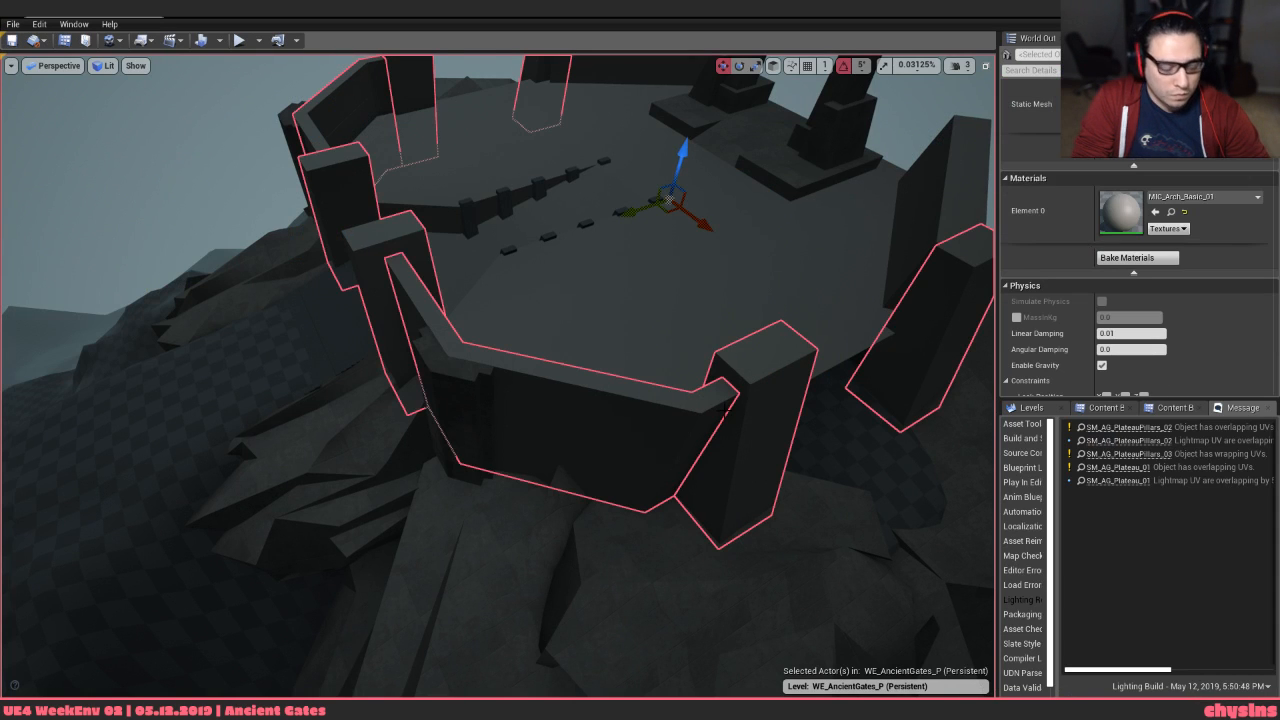
left_click(716, 321, "ctrl")
key("ctrl+b")
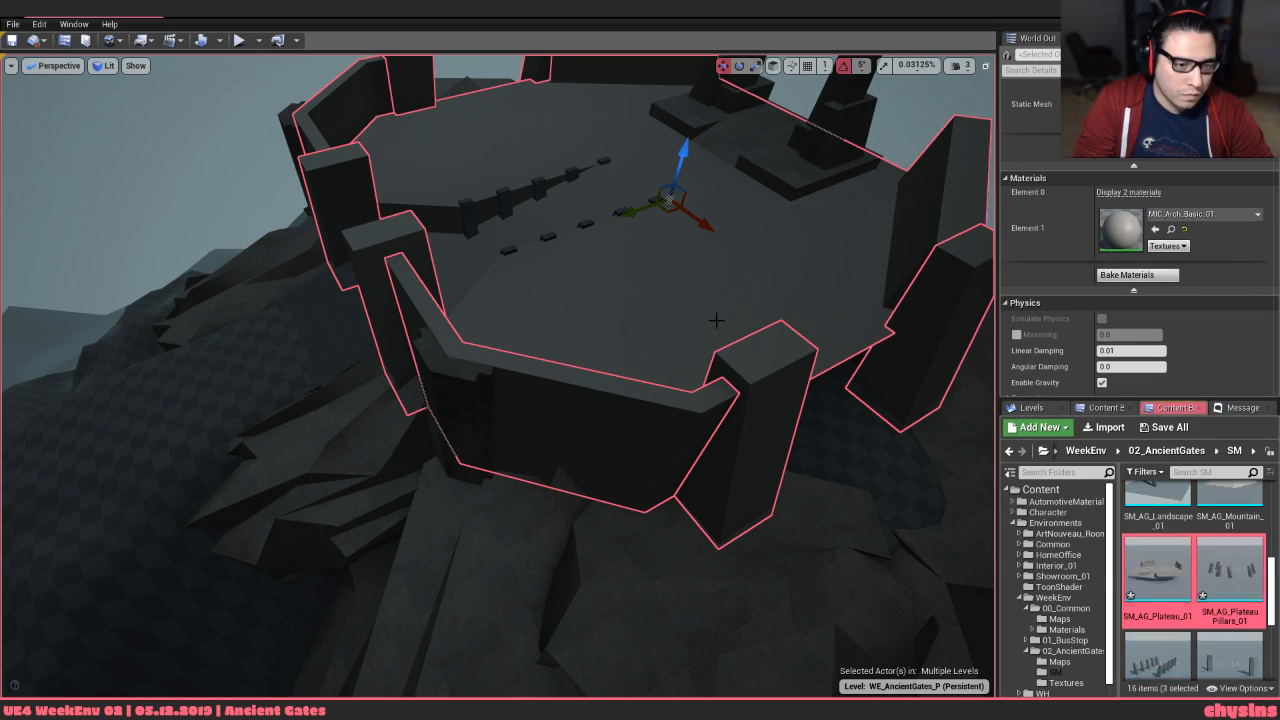
right_click(1211, 586)
left_click(1215, 271)
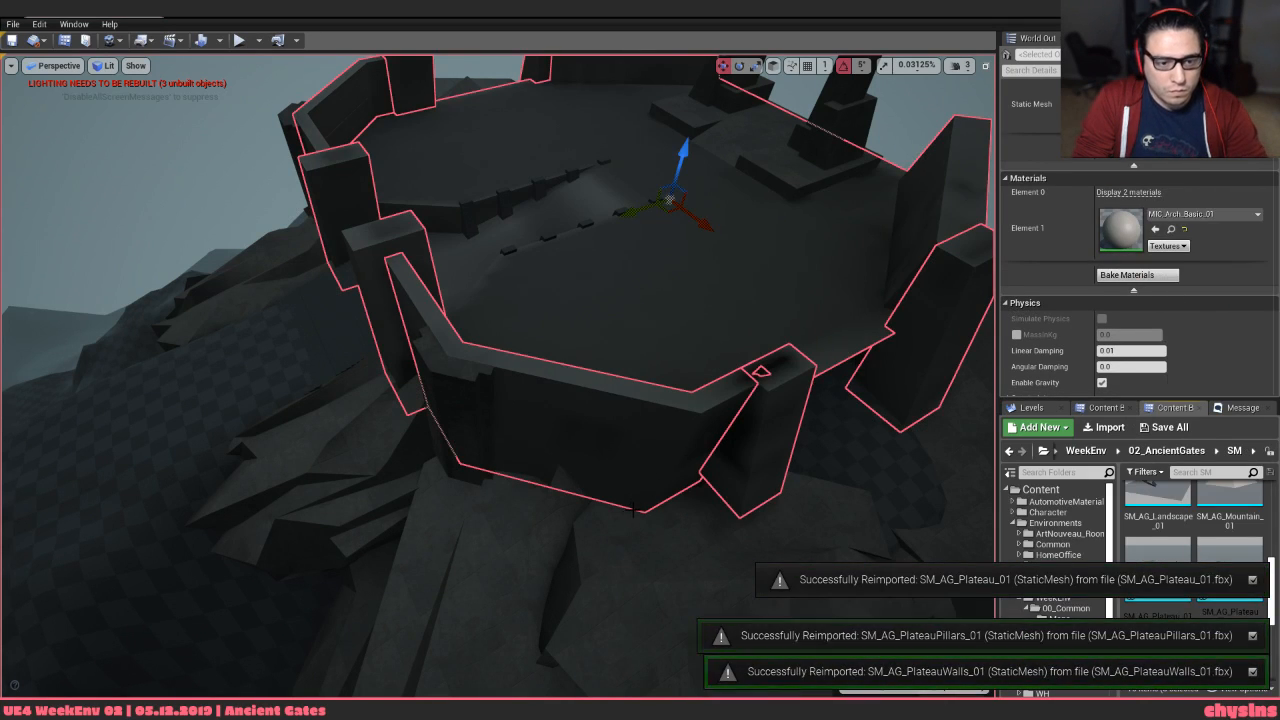
left_click(620, 420)
right_click_drag(620, 420, 700, 290)
right_click_drag(618, 530, 540, 450)
Switch to 3ds Max and attach the copied corner pillar to SM_AG_PlateauPillars_03
key("alt+Tab")
left_click(510, 430)
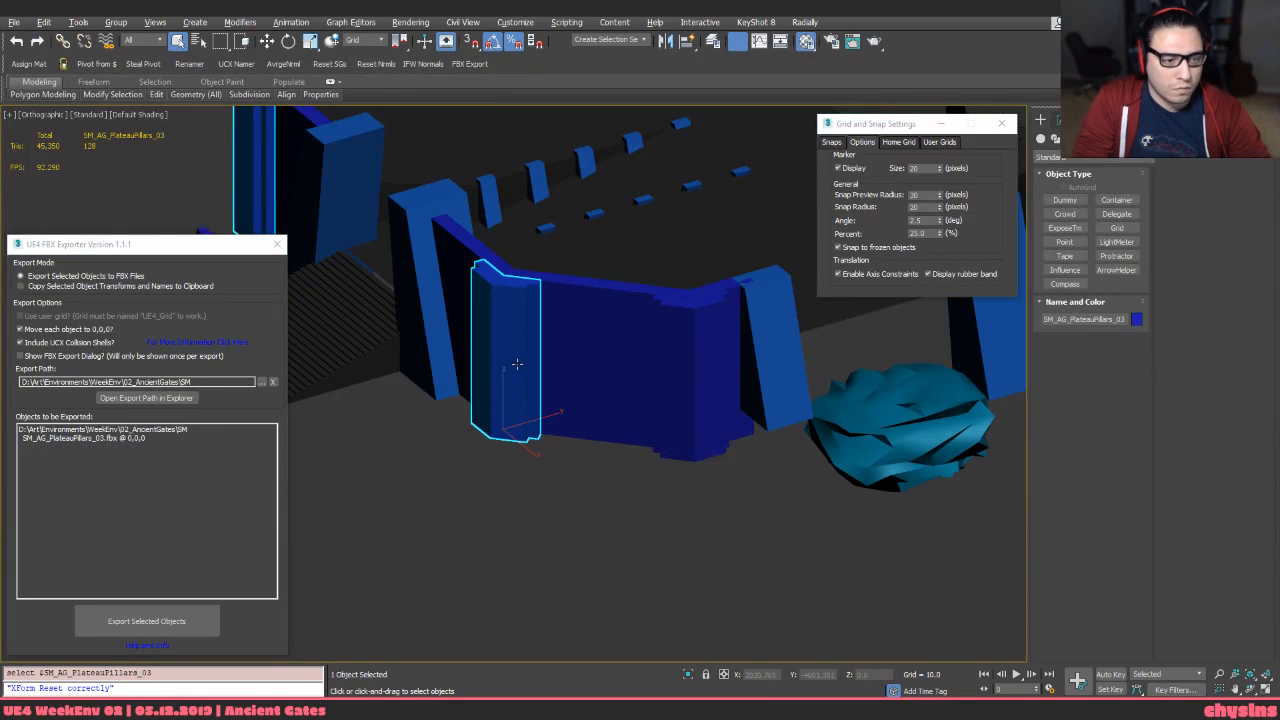
key("alt+a")
left_click(714, 361)
key("w")
scroll(690, 358, "down", 4)
middle_click_drag(680, 357, 692, 380)
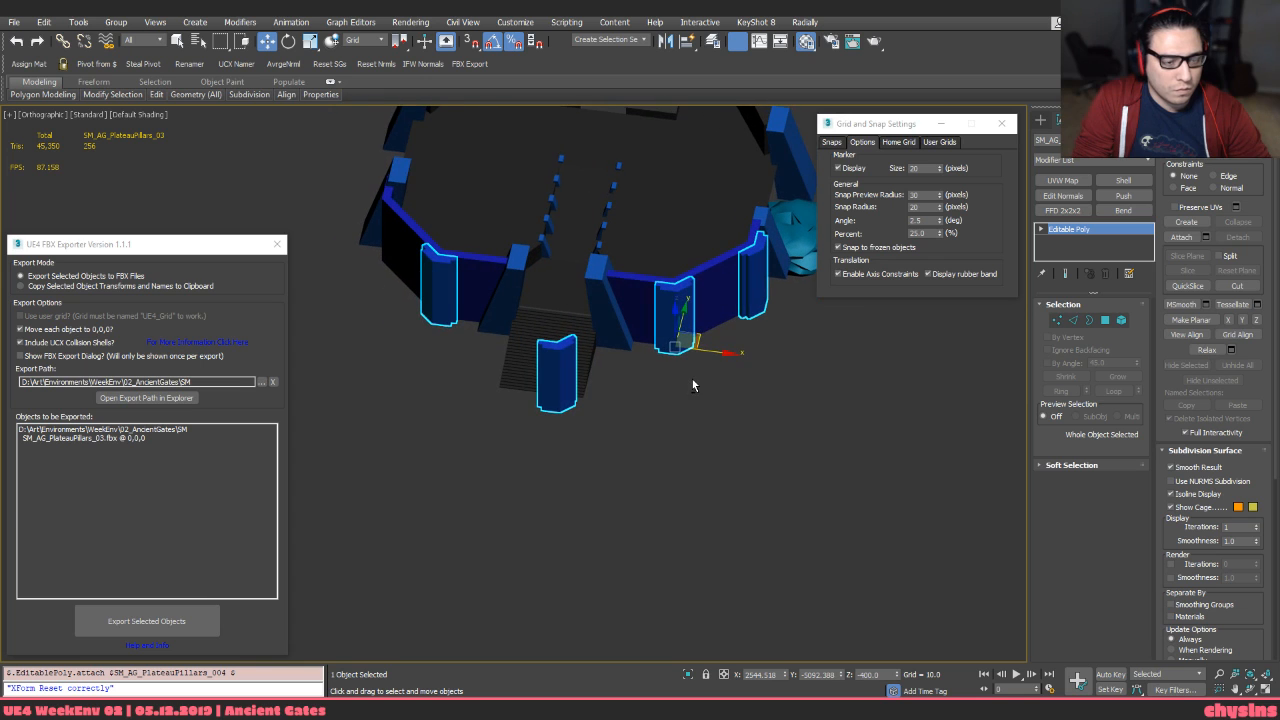
Mirror the corner pillars across X about the origin with Symmetry and delete the stray pillars in front of the stairs
key("alt+p")
key("alt+s")
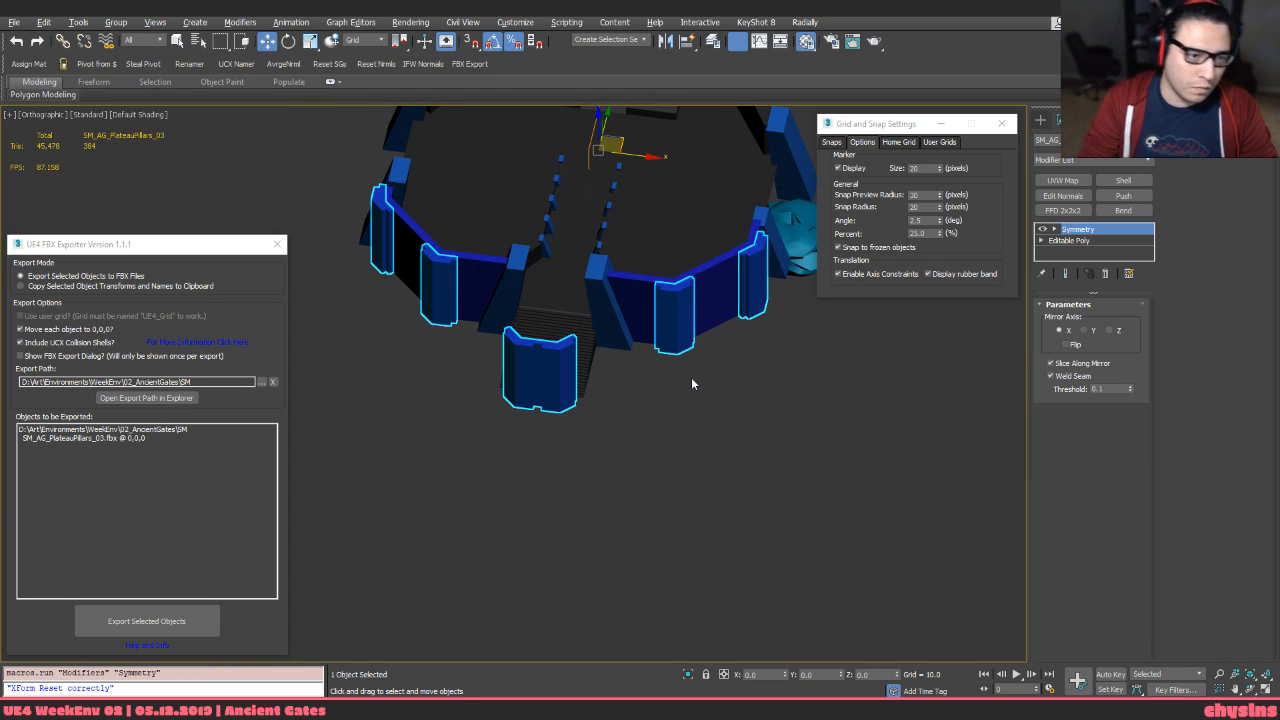
key("ctrl+z")
key("5")
left_click_drag(597, 457, 485, 311)
key("Delete")
middle_click_drag(581, 344, 566, 370)
key("5")
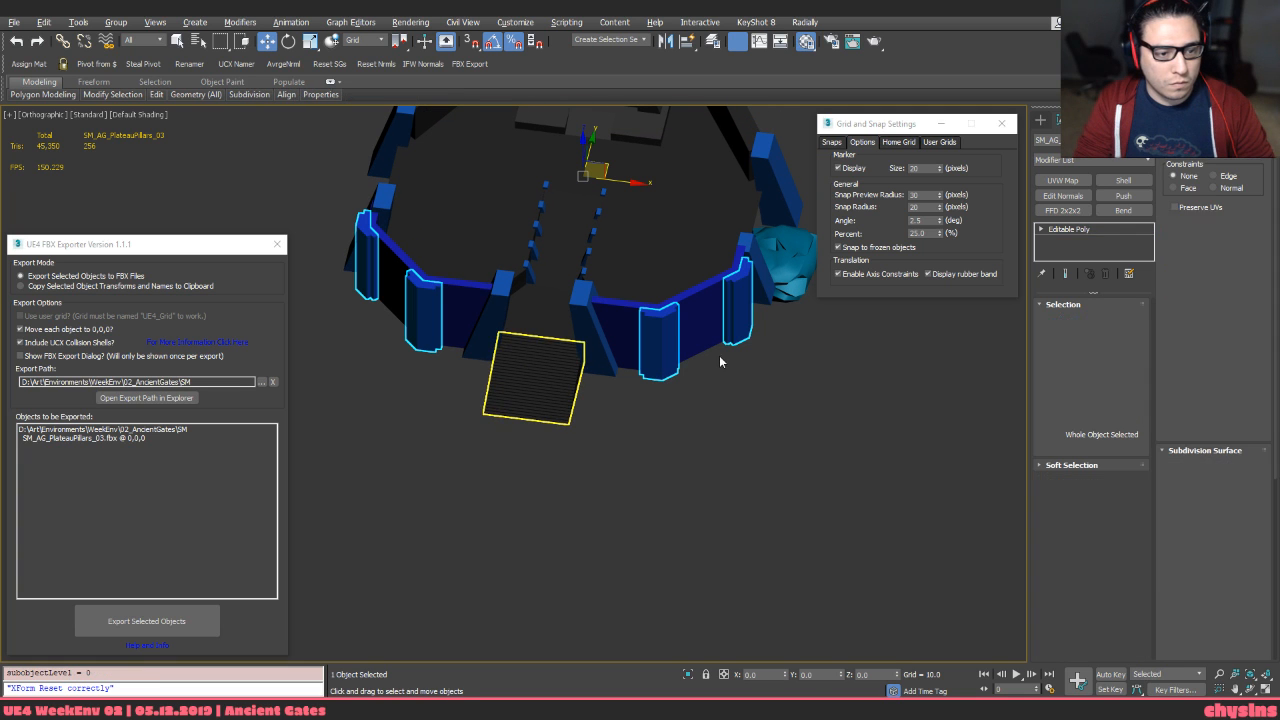
Export SM_AG_PlateauPillars_03 as FBX, switch to Unreal and reimport that mesh
left_click(118, 621)
key("alt+Tab")
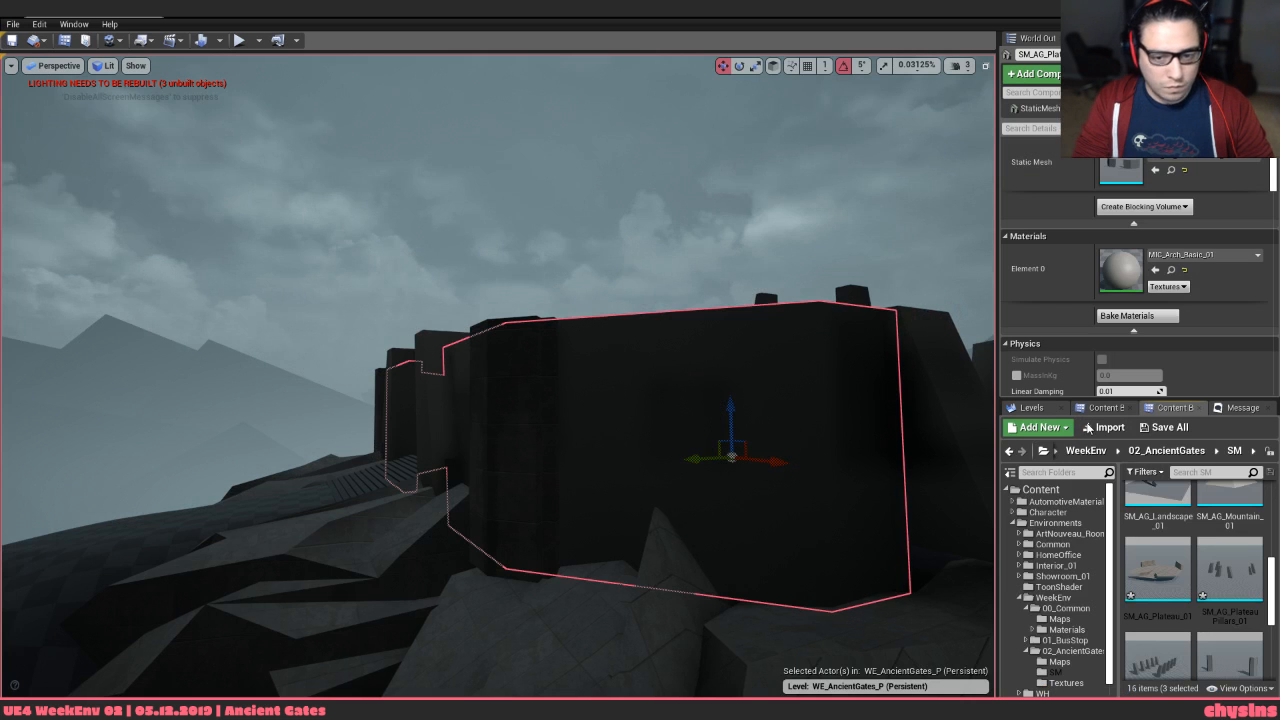
left_click(515, 415)
key("ctrl+b")
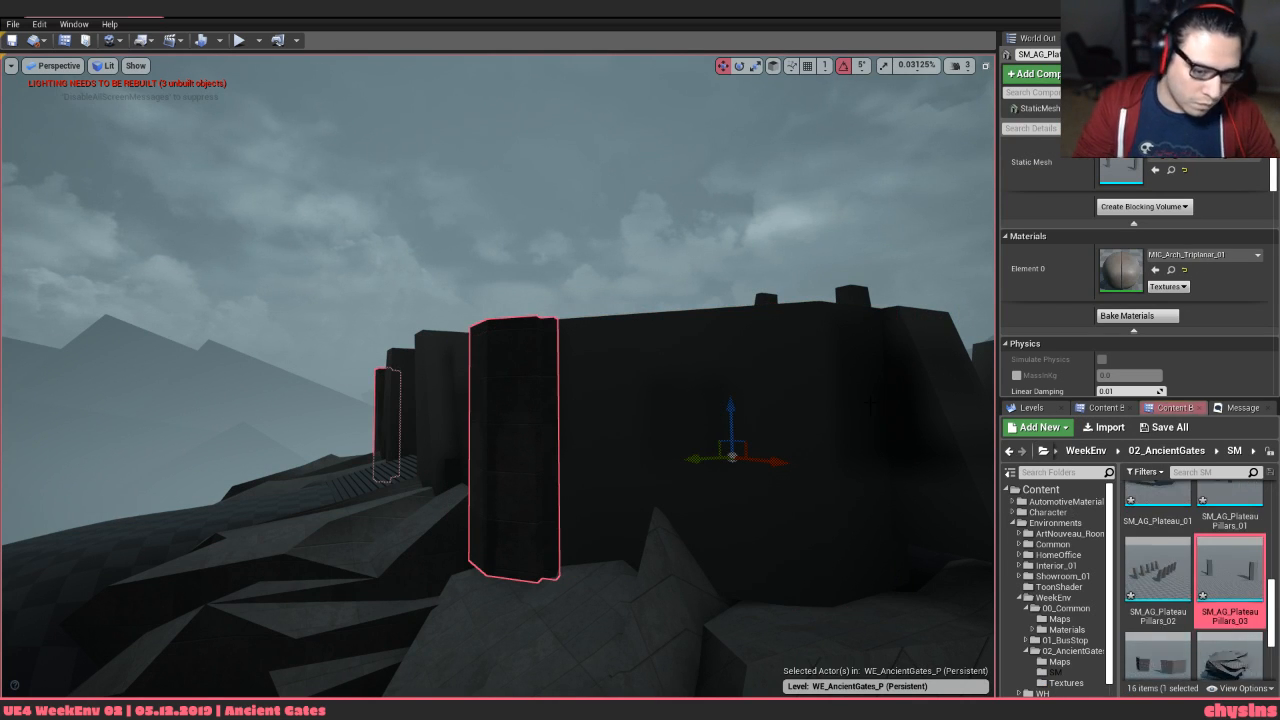
right_click(1211, 557)
left_click(1185, 232)
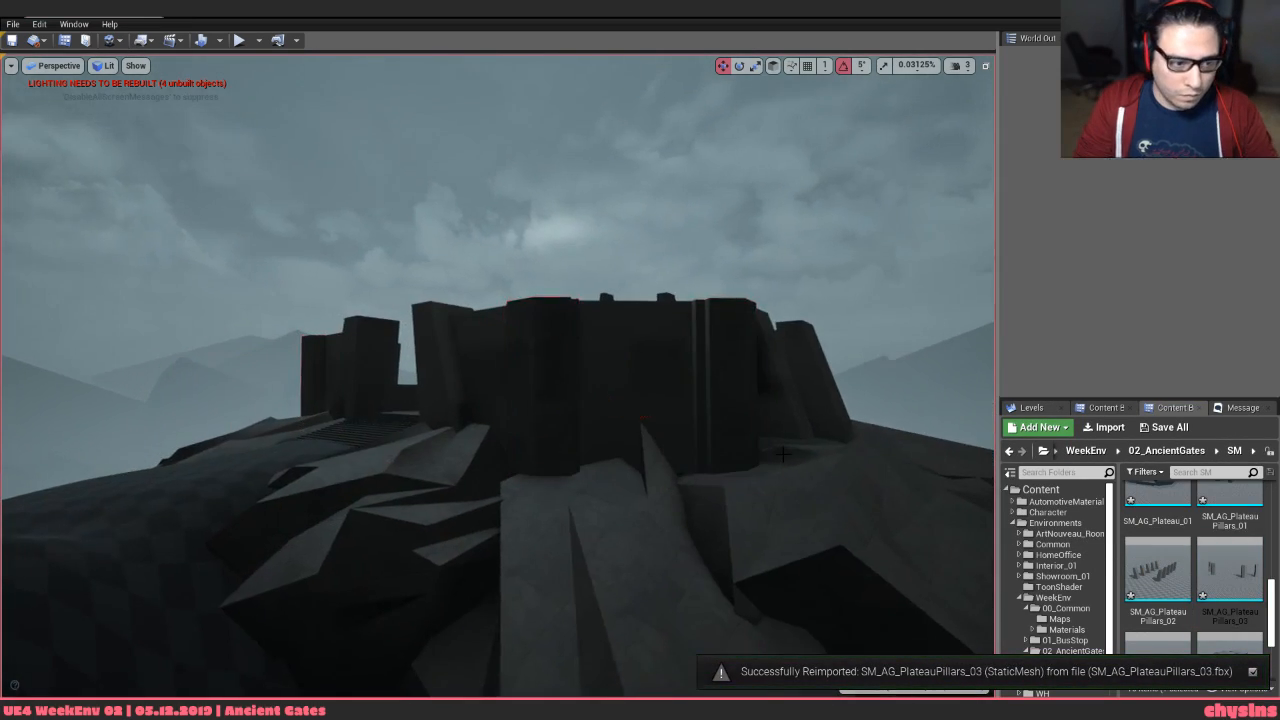
Examine the reimported corner pillars and slanted pillars from around the plateau
right_click_drag(783, 453, 835, 490)
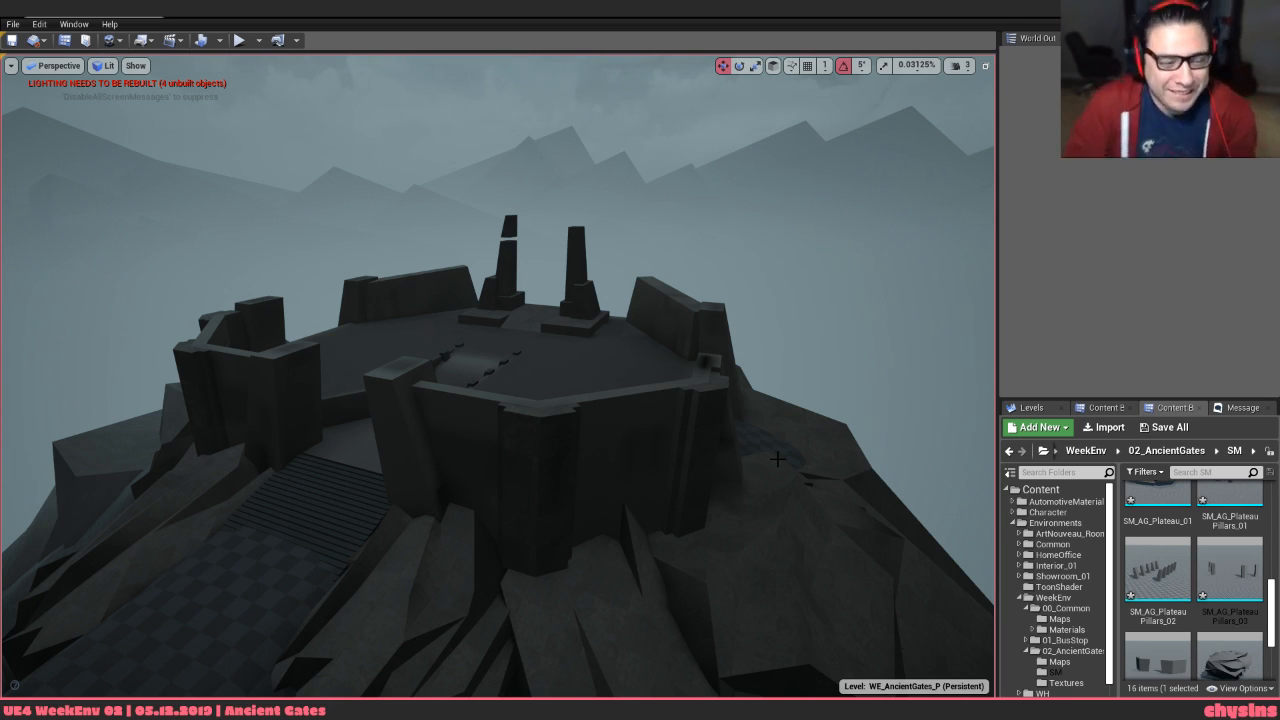
mouse_move(462, 432)
right_mouse_down()
mouse_move(432, 385)
mouse_move(500, 290)
mouse_move(456, 284)
mouse_move(510, 286)
mouse_move(410, 288)
mouse_move(400, 335)
mouse_move(484, 432)
right_mouse_up()
key("q")
key("a")
key("w")
key("s")
key("e")
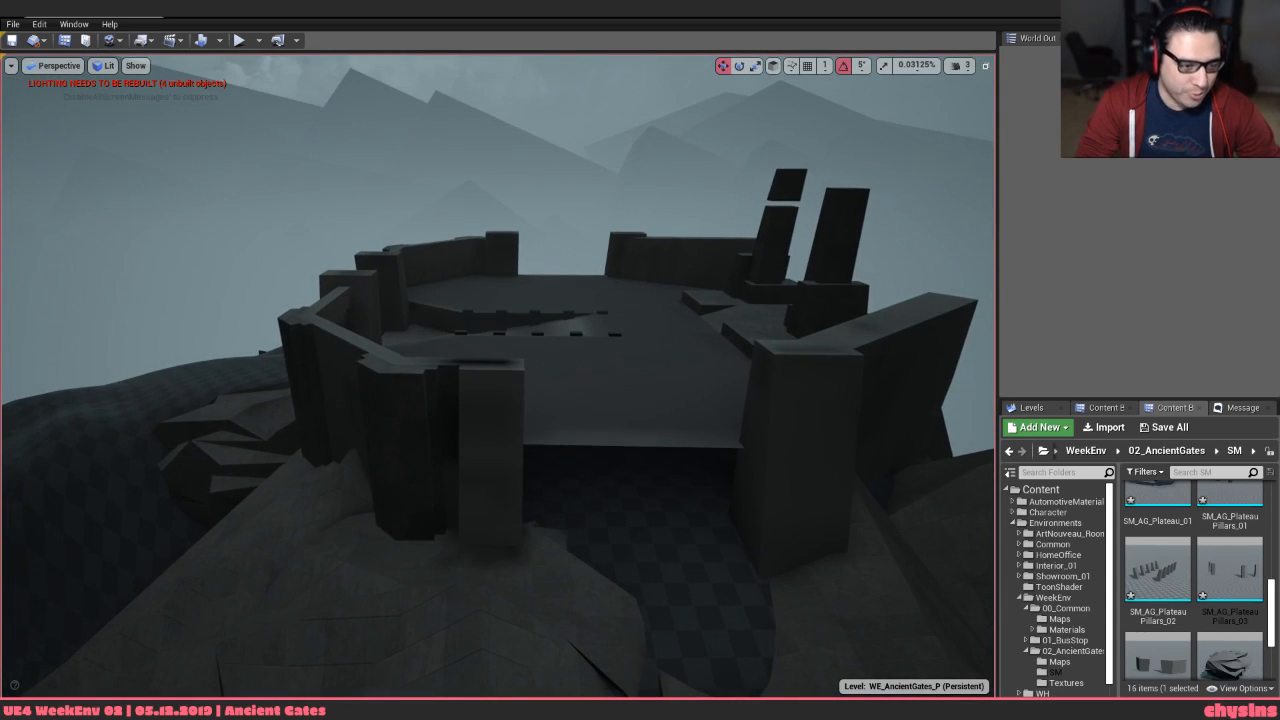
left_click(484, 432)
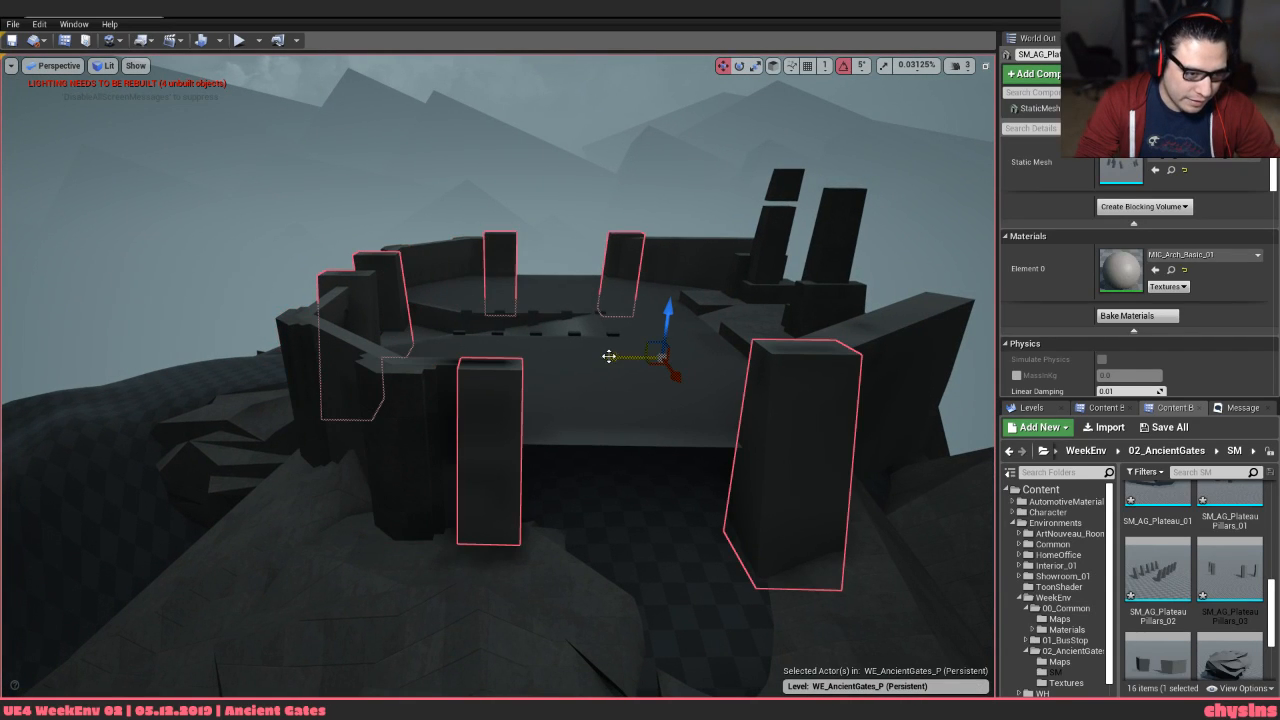
right_click_drag(461, 458, 318, 524)
key("q")
key("a")
key("s")
key("Escape")
Examine the wall opening between the two slanted pillars from above and from near ground level
key("a")
key("d")
key("d")
key("w")
key("e")
key("s")
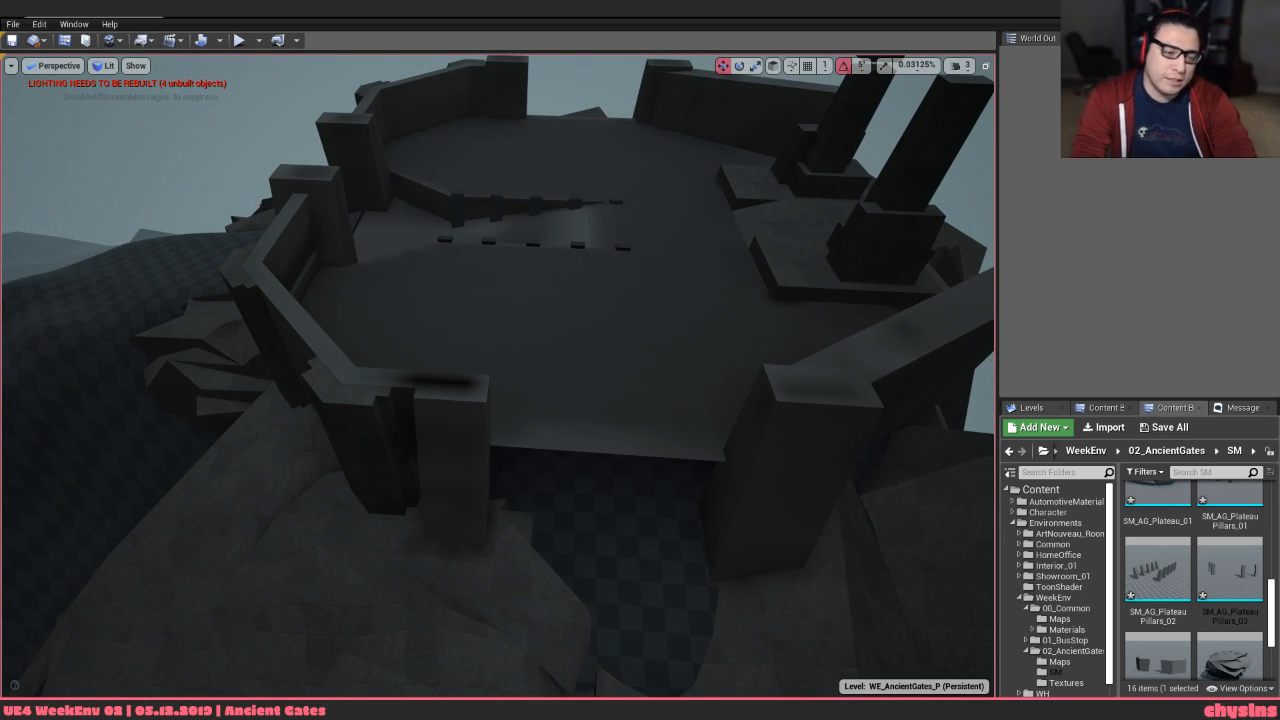
key("s")
right_click_drag(318, 524, 806, 404)
key("w")
key("w")
key("s")
key("s")
key("w")
key("s")
key("e")
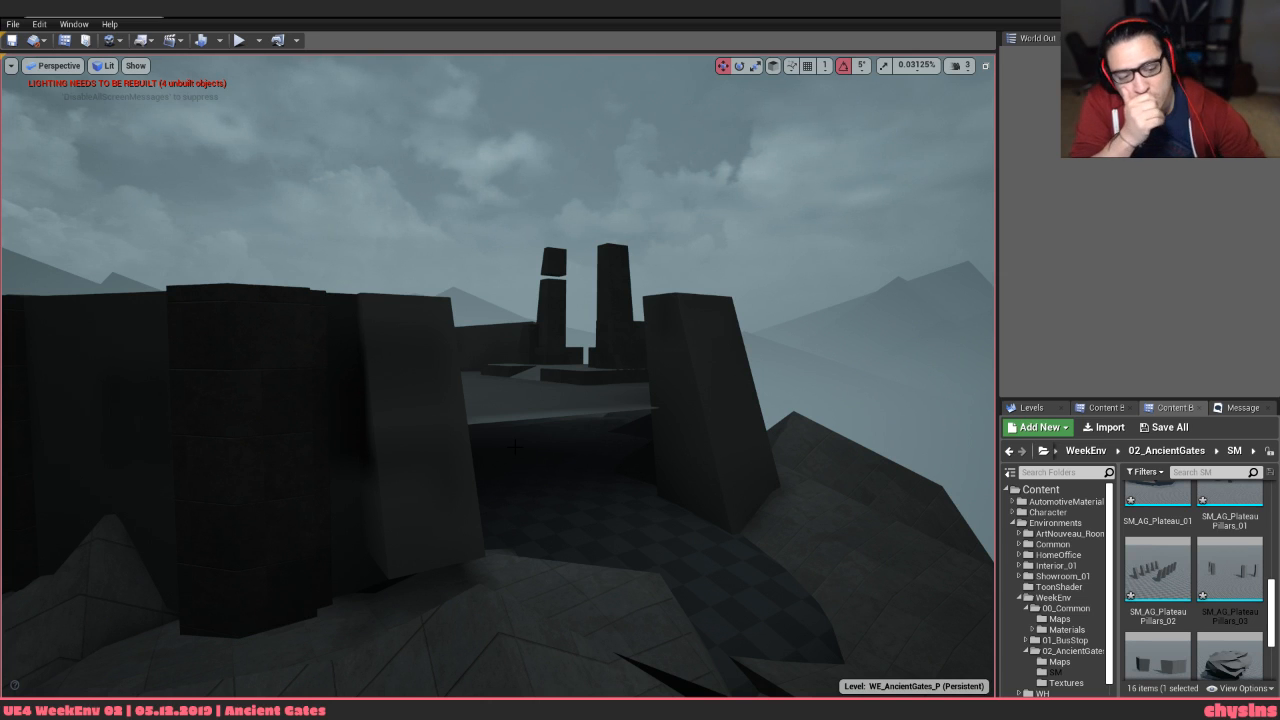
Switch to the reference image board and examine the brutalist architecture, ancient ruins and mood images
key("alt+Tab")
key("alt+Tab")
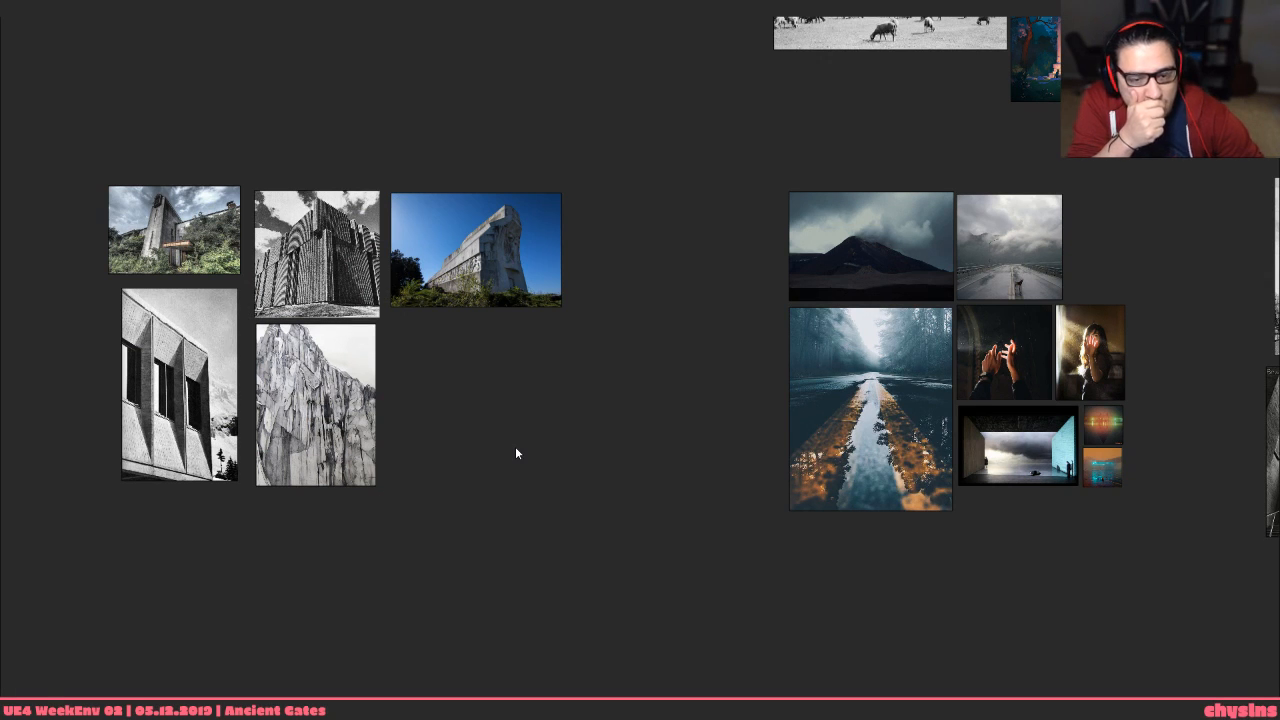
scroll(515, 448, "down", 4)
scroll(337, 86, "up", 1)
middle_click_drag(337, 86, 270, 468)
middle_click_drag(474, 530, 484, 322)
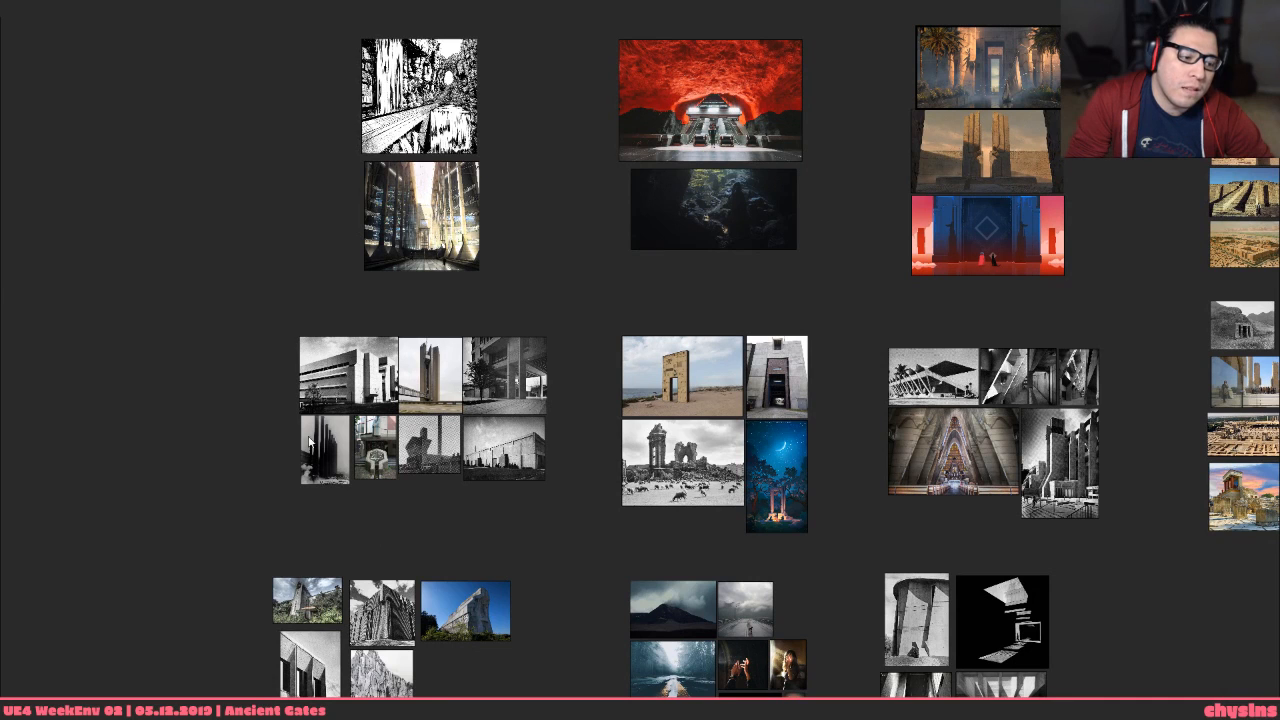
middle_click_drag(1013, 468, 655, 316)
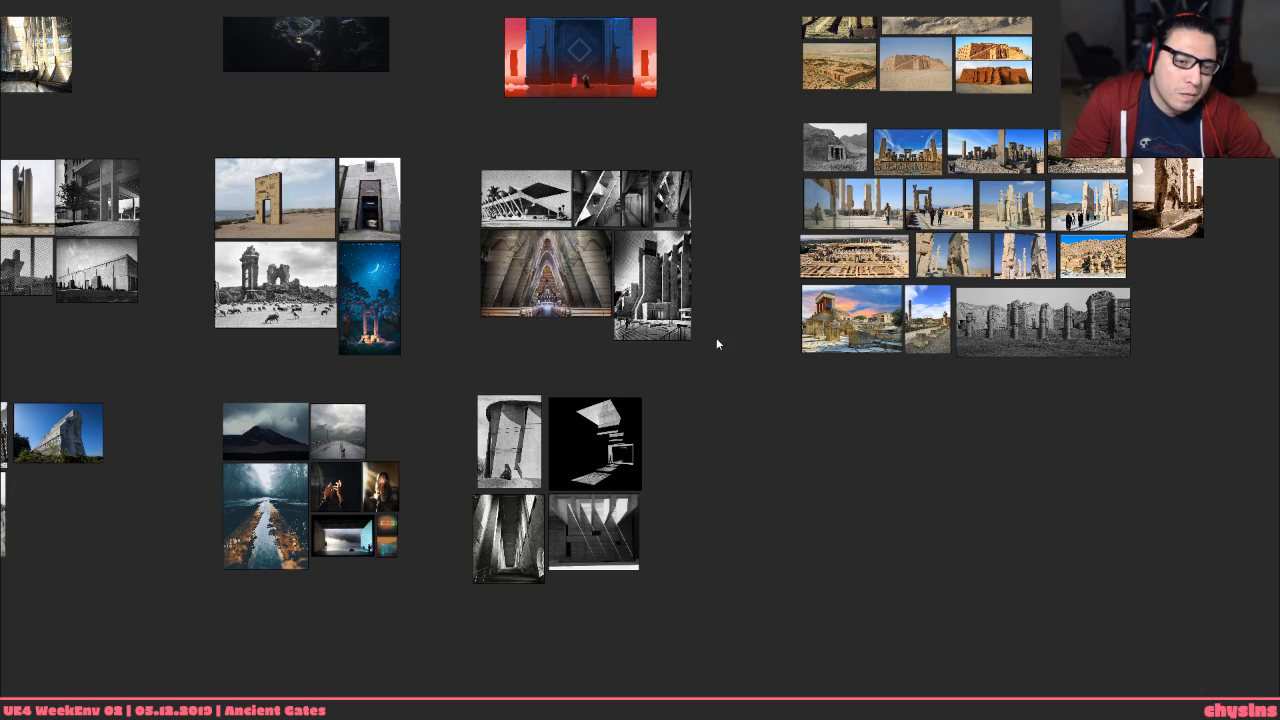
scroll(657, 483, "up", 5)
scroll(665, 495, "down", 4)
scroll(573, 586, "up", 5)
middle_click_drag(448, 672, 856, 458)
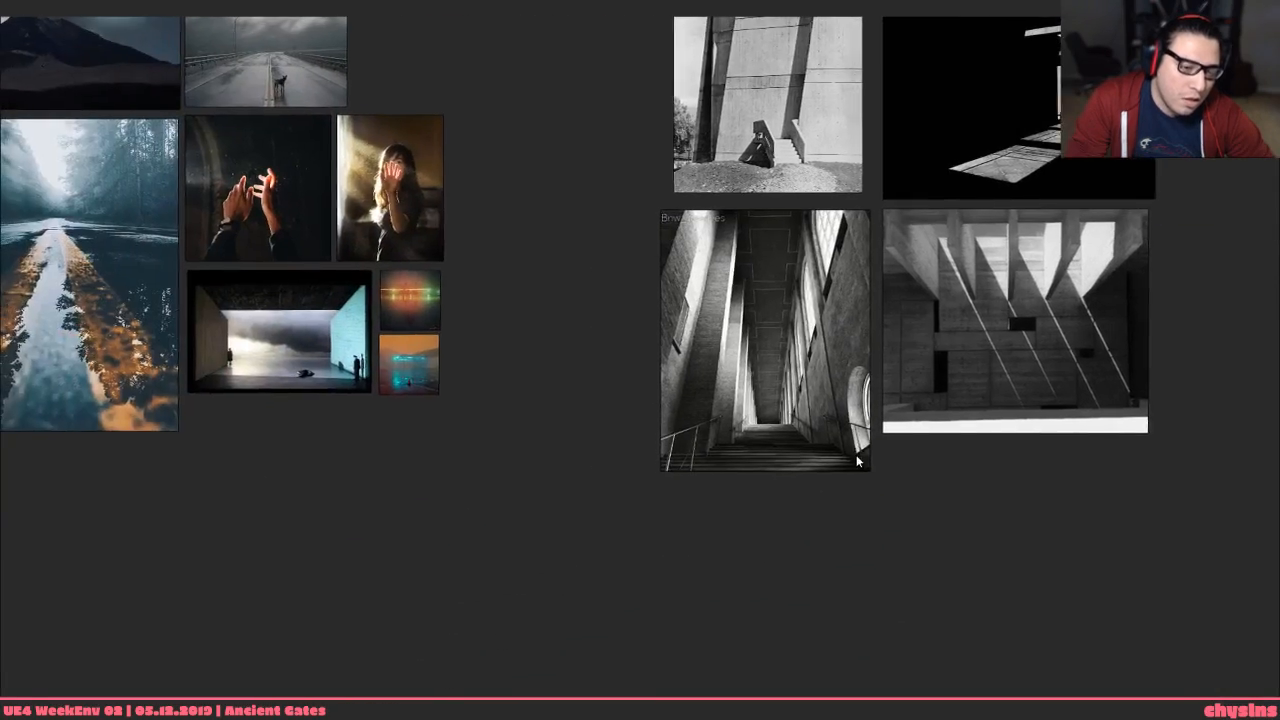
middle_click_drag(566, 353, 677, 414)
scroll(340, 490, "up", 1)
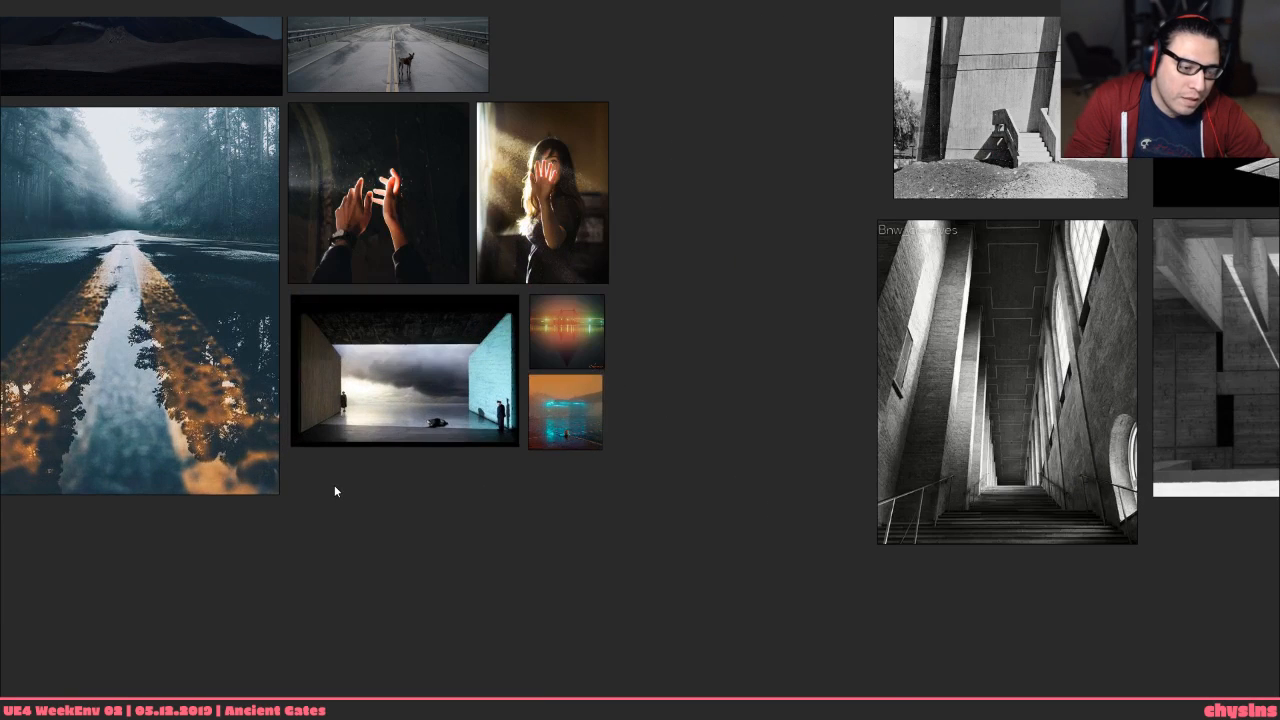
Look through the reference groups on the PureRef board and focus on the black-and-white waterfall and bridge drawing
scroll(716, 290, "down", 2)
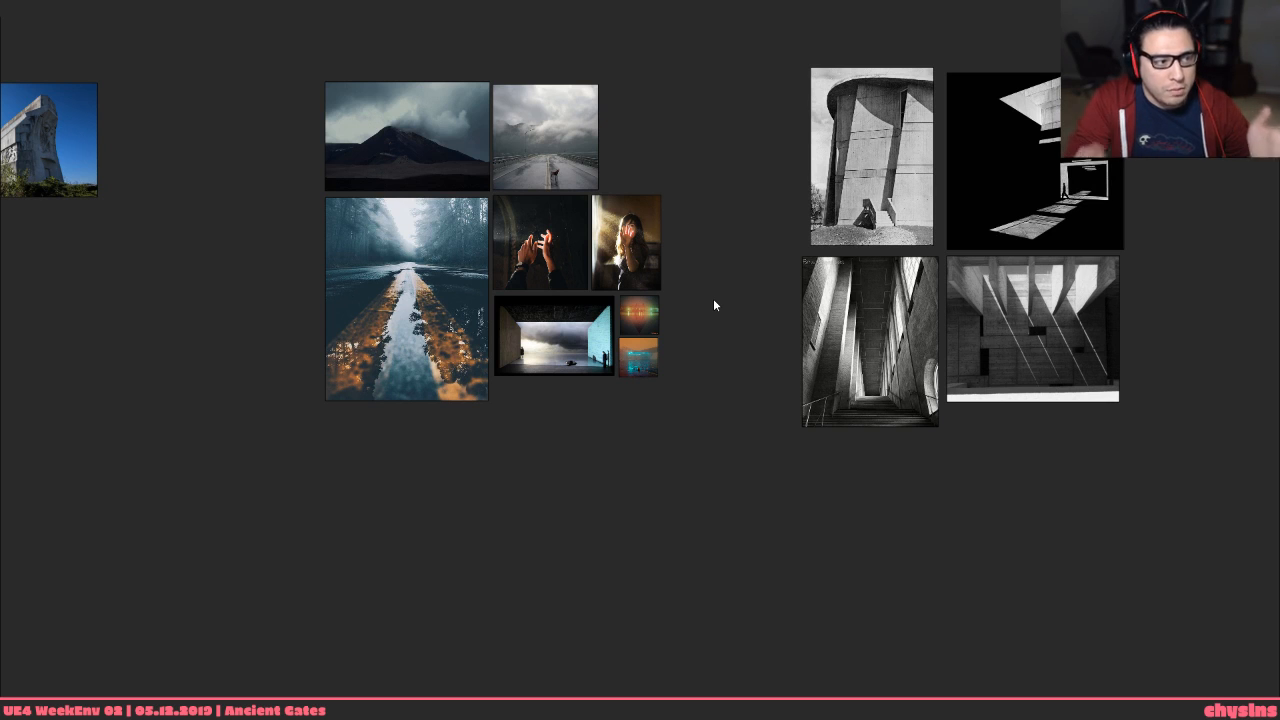
middle_click_drag(713, 305, 639, 565)
middle_click_drag(672, 360, 644, 517)
middle_click_drag(670, 320, 663, 444)
middle_click_drag(674, 376, 625, 538)
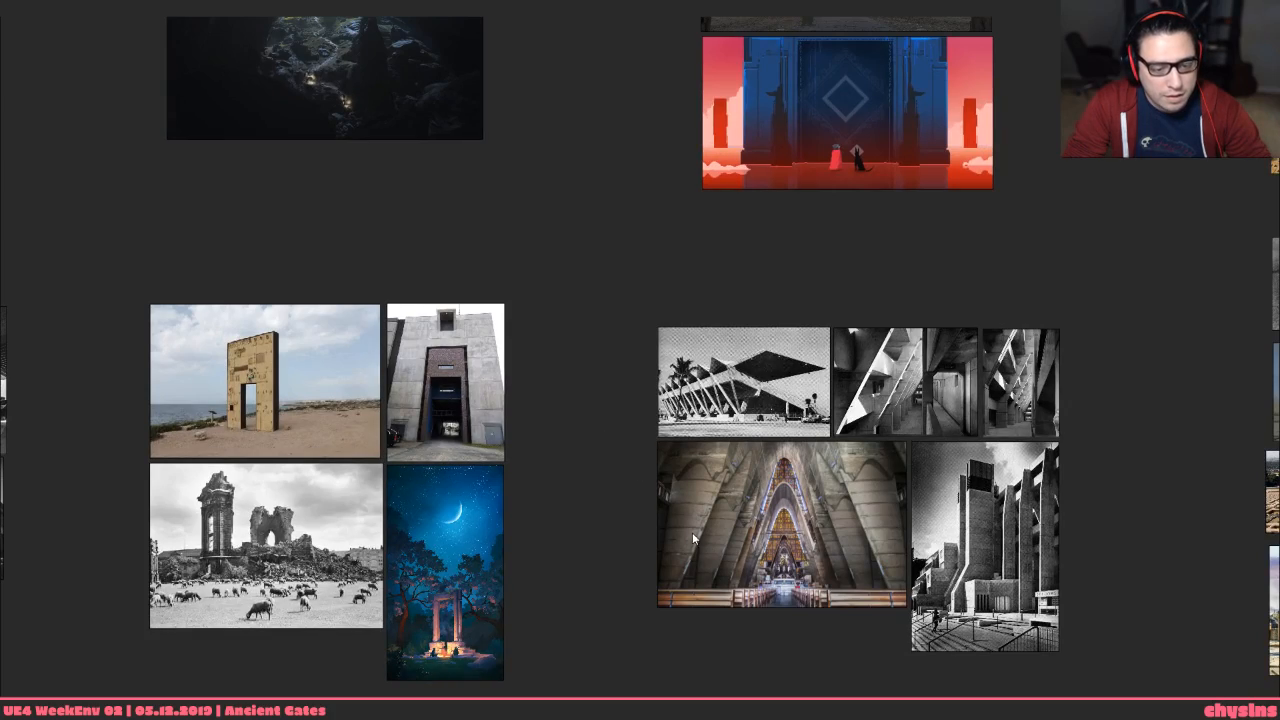
scroll(788, 599, "up", 6)
scroll(800, 605, "down", 7)
middle_click_drag(717, 233, 700, 517)
left_click(793, 414)
middle_click_drag(603, 451, 967, 383)
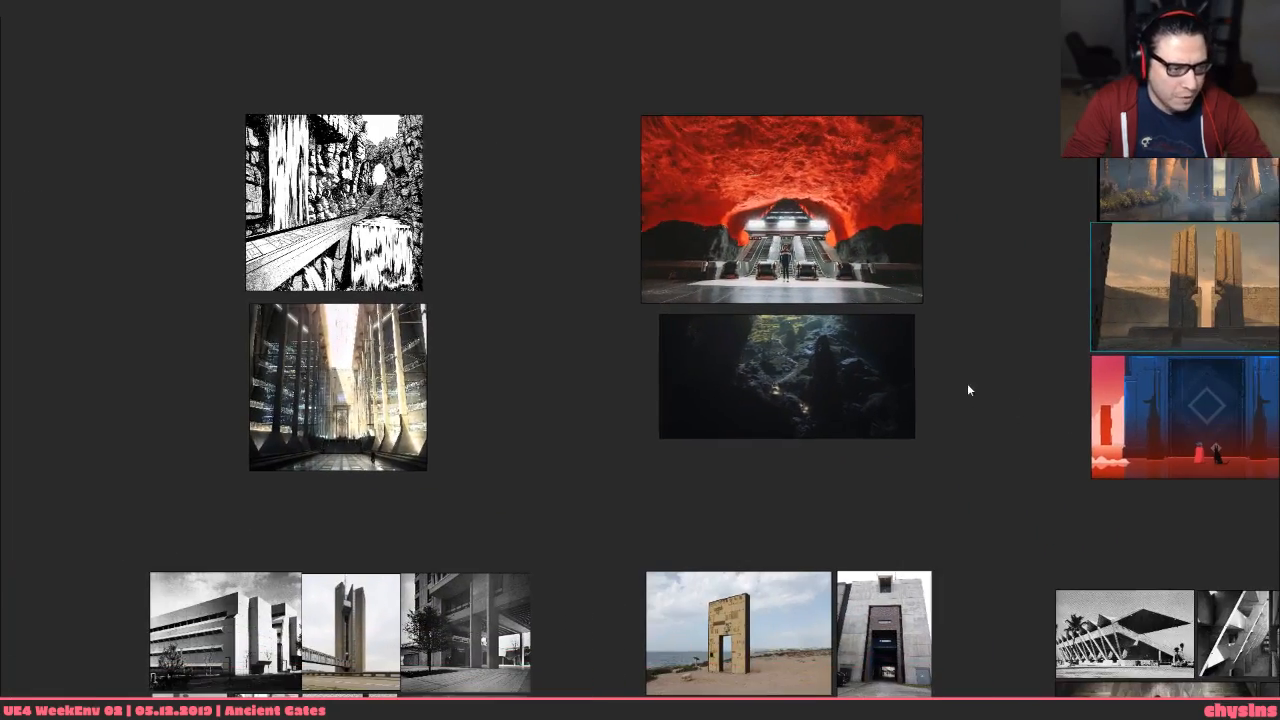
double_click(283, 177)
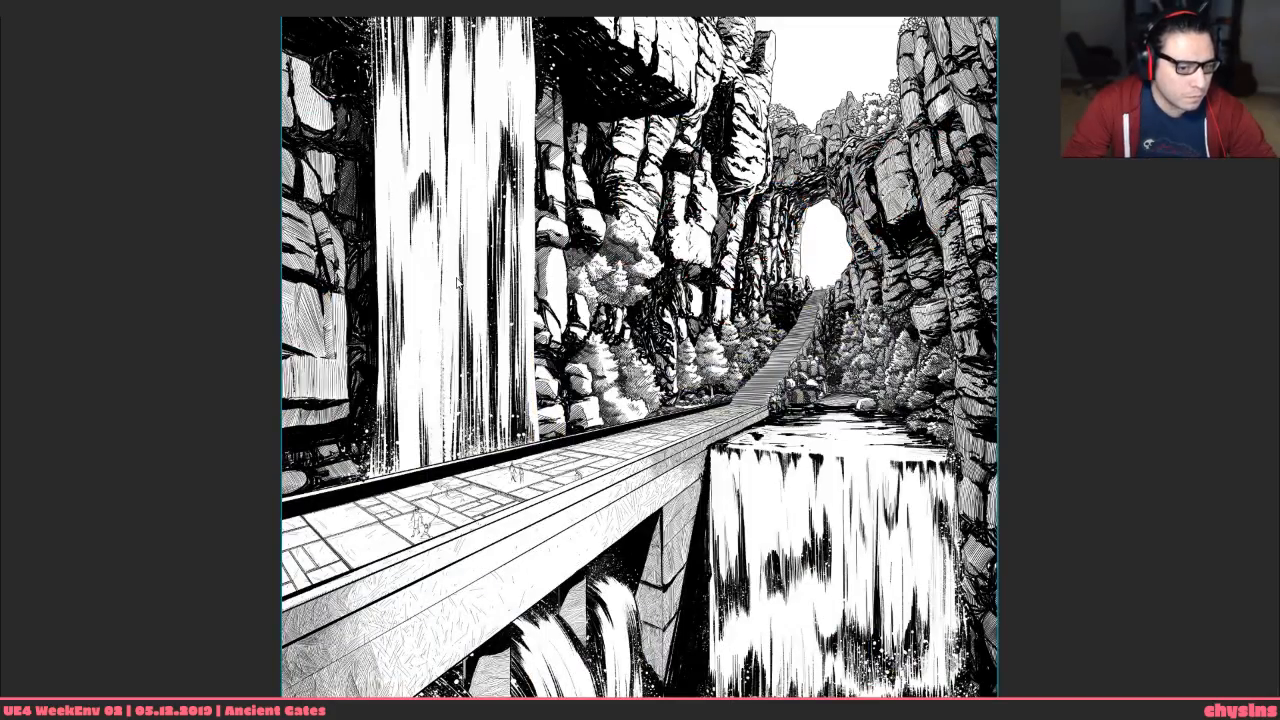
Switch to Unreal Editor and examine the blocked-out plateau, its perimeter walls and twin gate pillars from several angles
right_click_drag(454, 297, 446, 450)
key("w")
key("s")
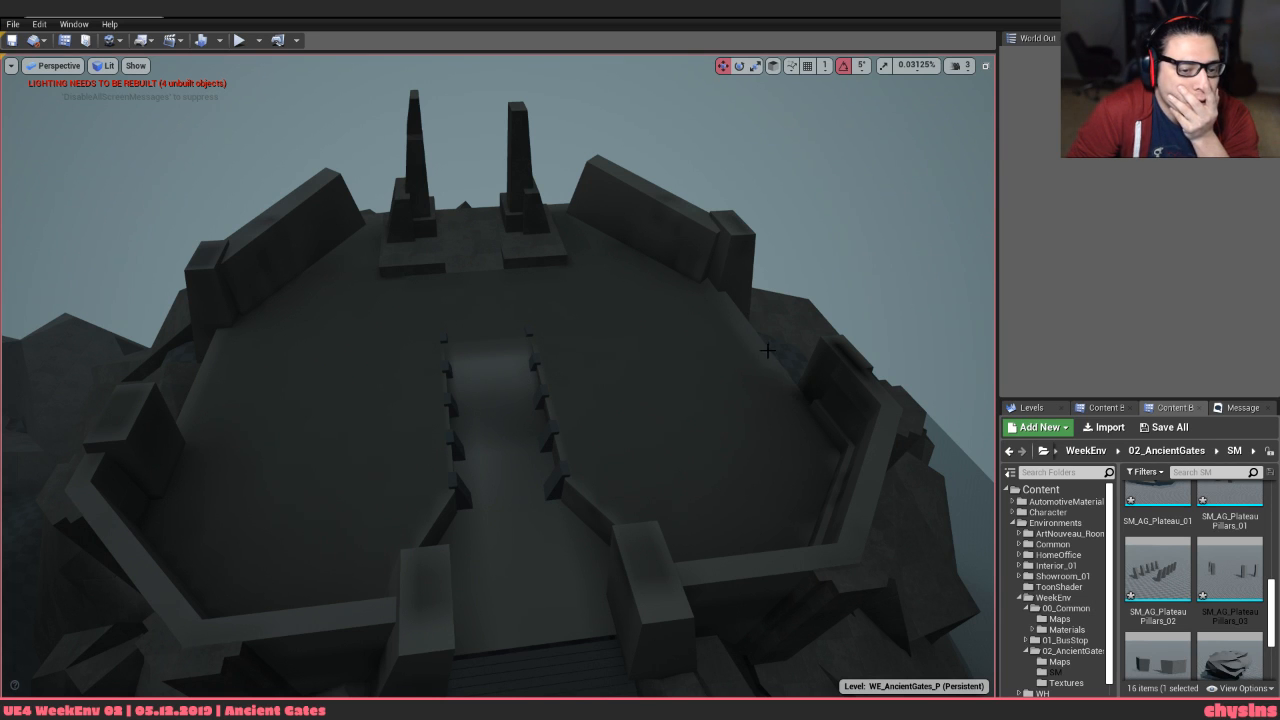
mouse_move(756, 346)
right_mouse_down()
mouse_move(690, 410)
mouse_move(810, 415)
mouse_move(640, 415)
mouse_move(655, 400)
mouse_move(645, 310)
mouse_move(705, 345)
mouse_move(765, 345)
mouse_move(725, 342)
mouse_move(765, 360)
right_mouse_up()
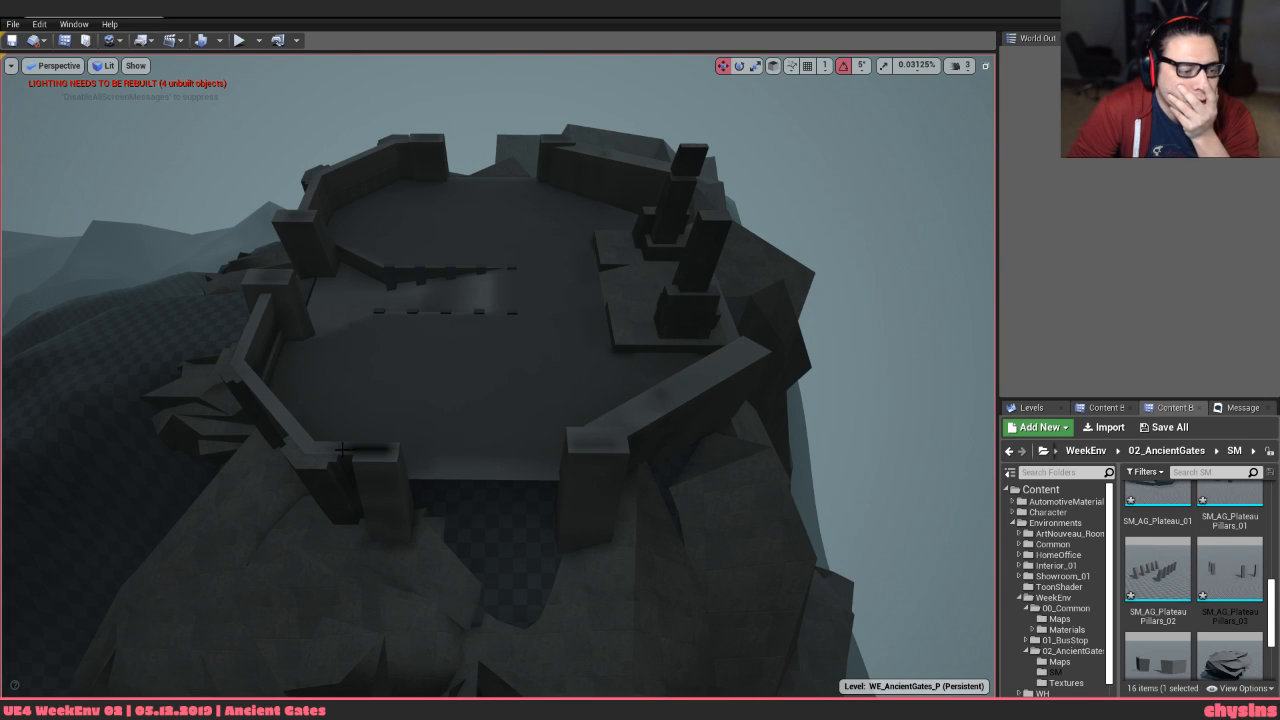
right_click_drag(570, 464, 559, 455)
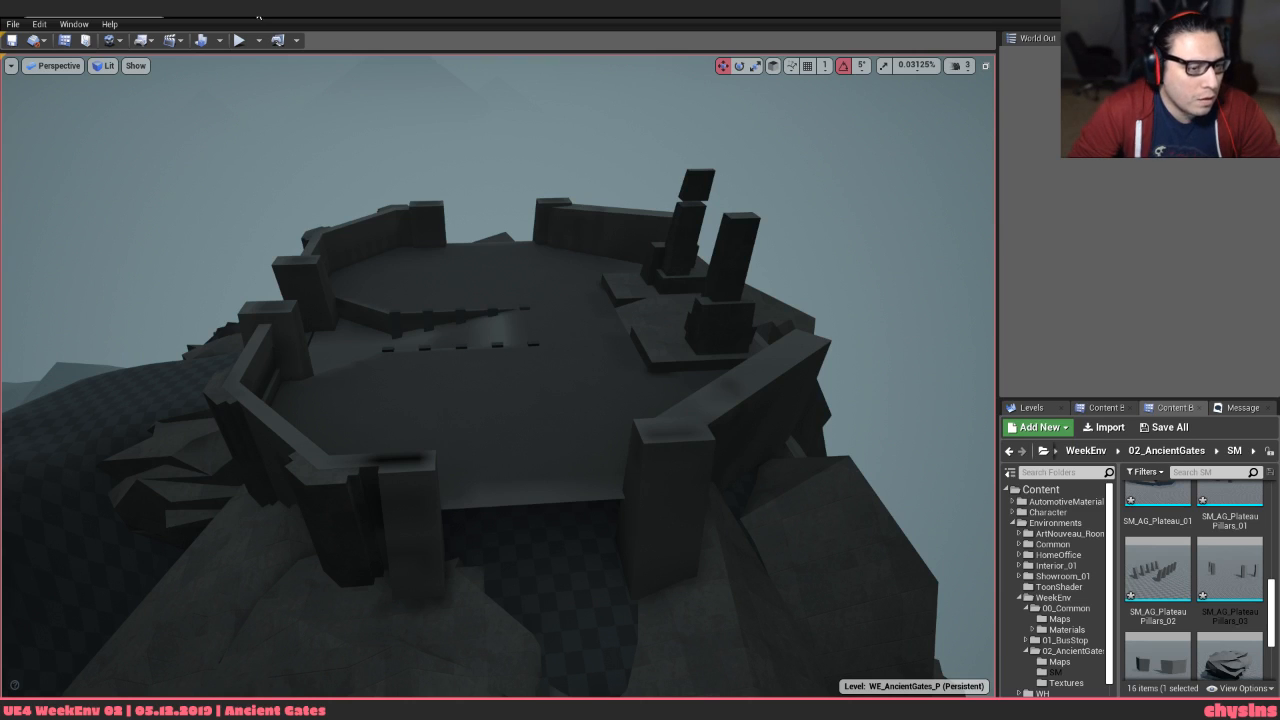
key("alt+Tab")
key("Tab")
key("Tab")
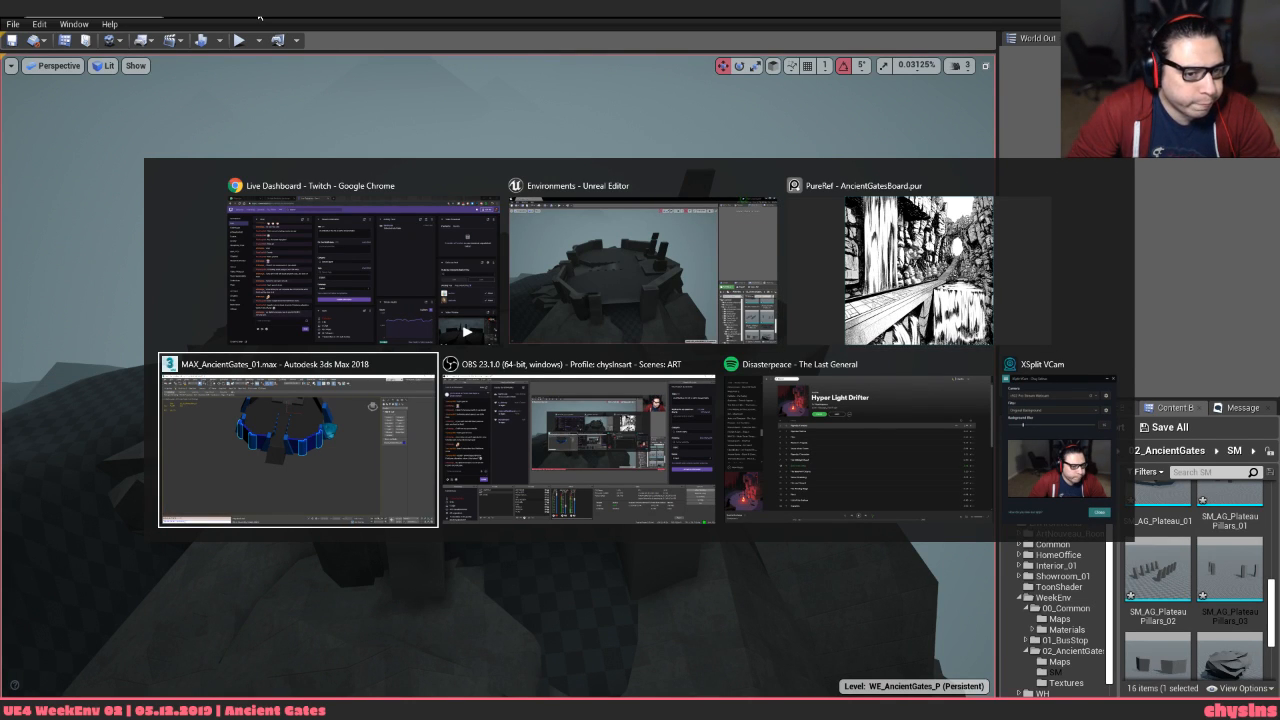
key("Tab")
key("Tab")
key("Tab")
key("Tab")
key("Tab")
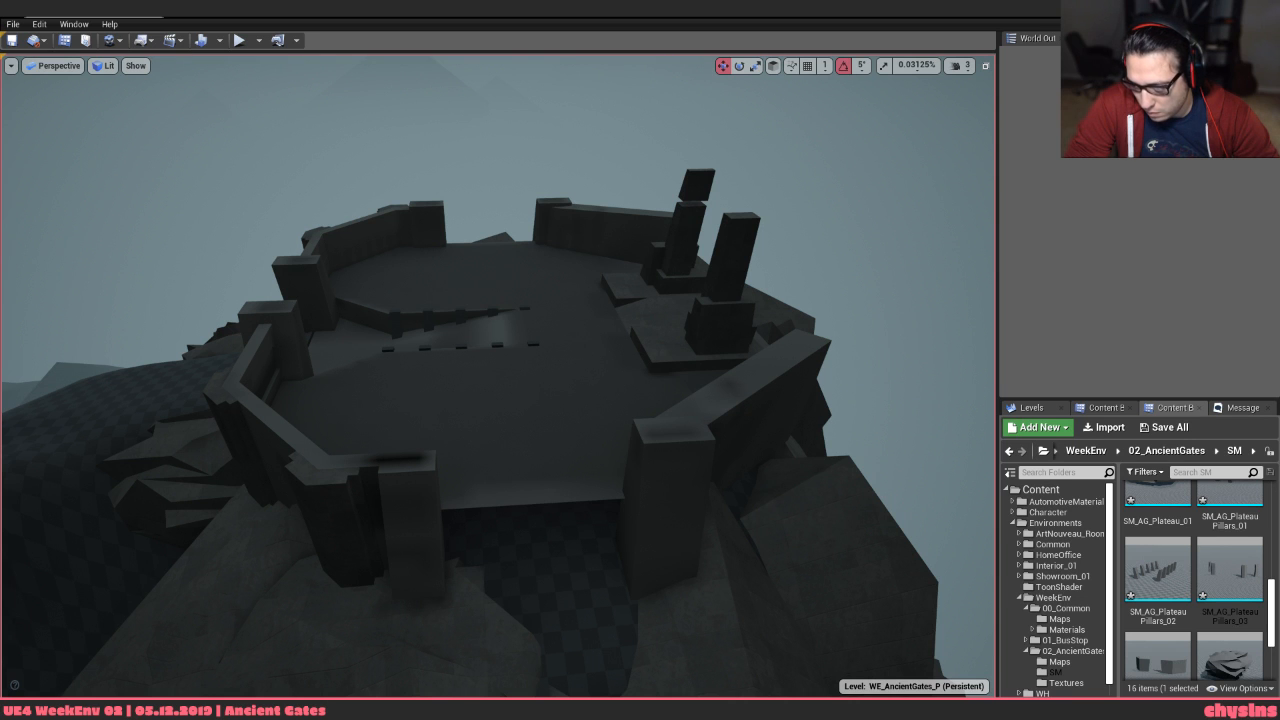
Switch to Chrome and search Google Images for "TEmple top layout"
key("alt+Tab")
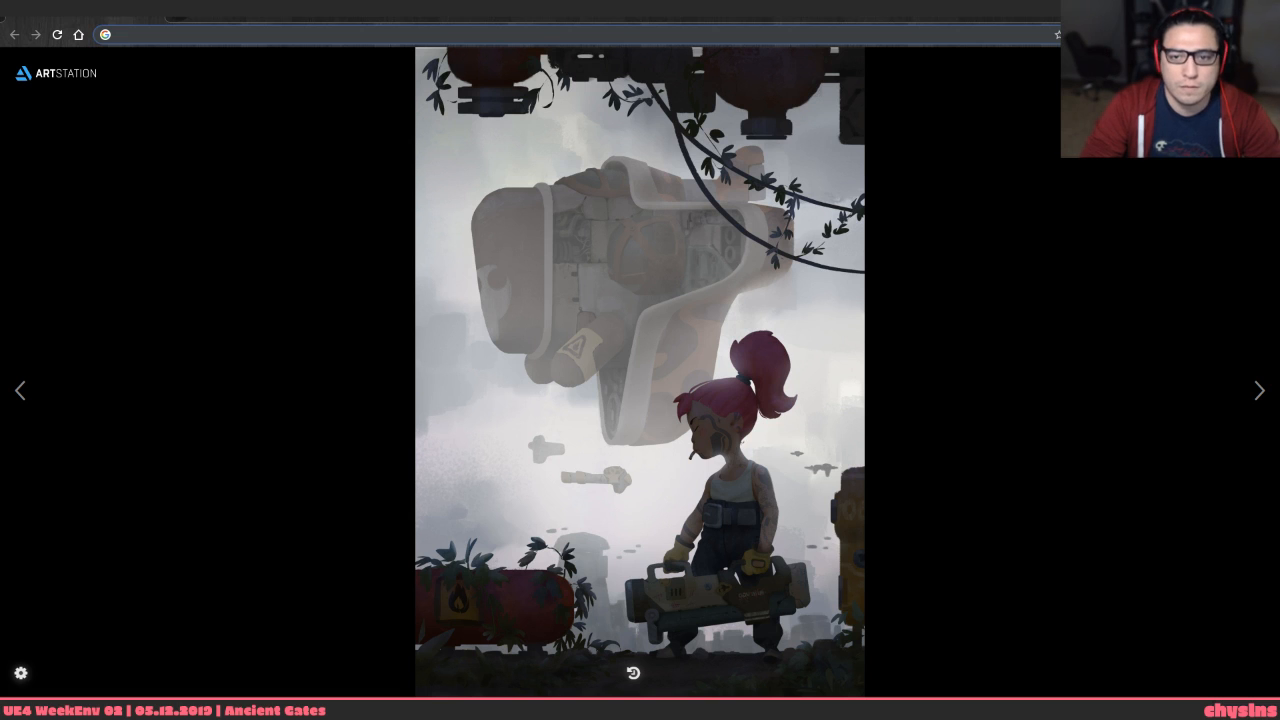
left_click(407, 288)
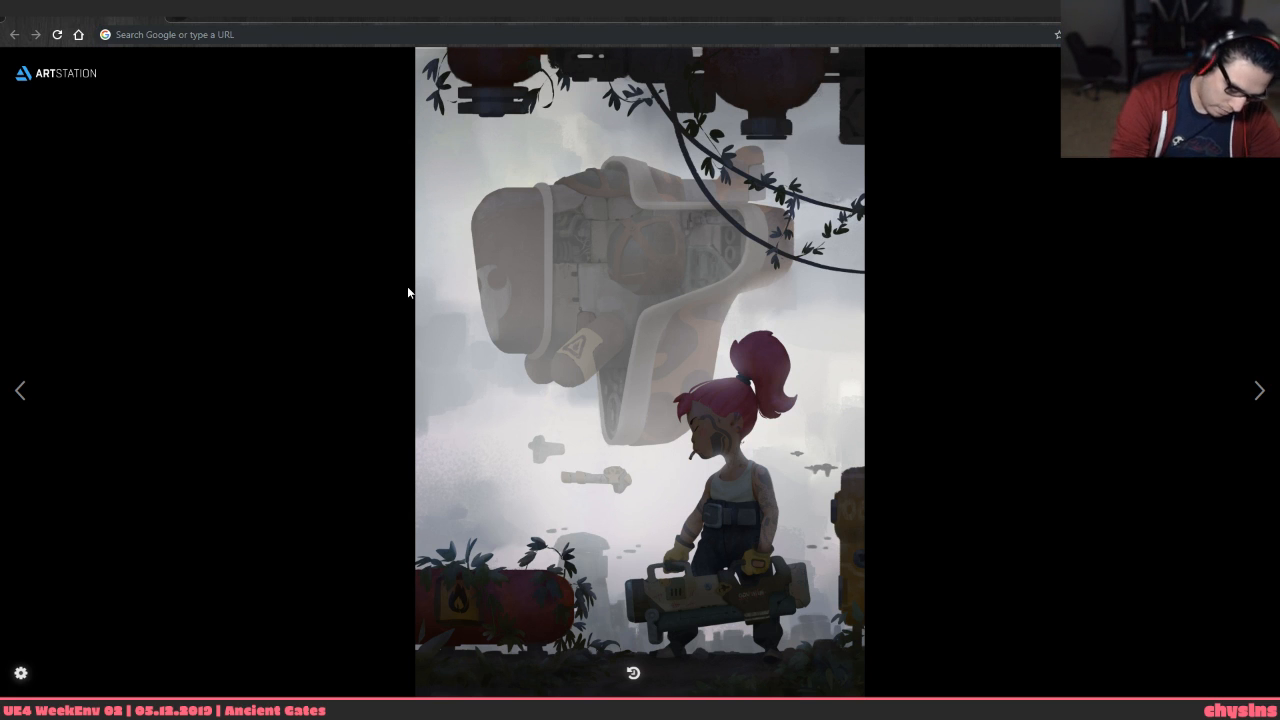
left_click(211, 34)
type("TEmple")
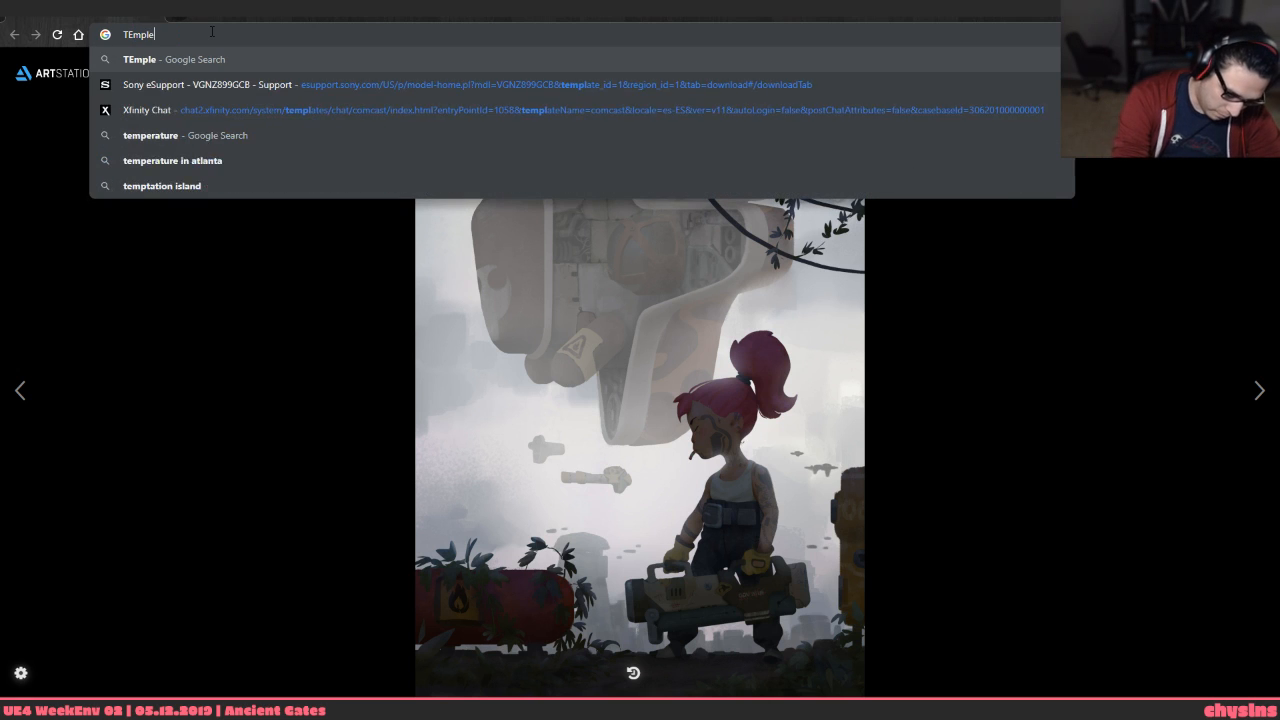
type(" top layout")
key("Return")
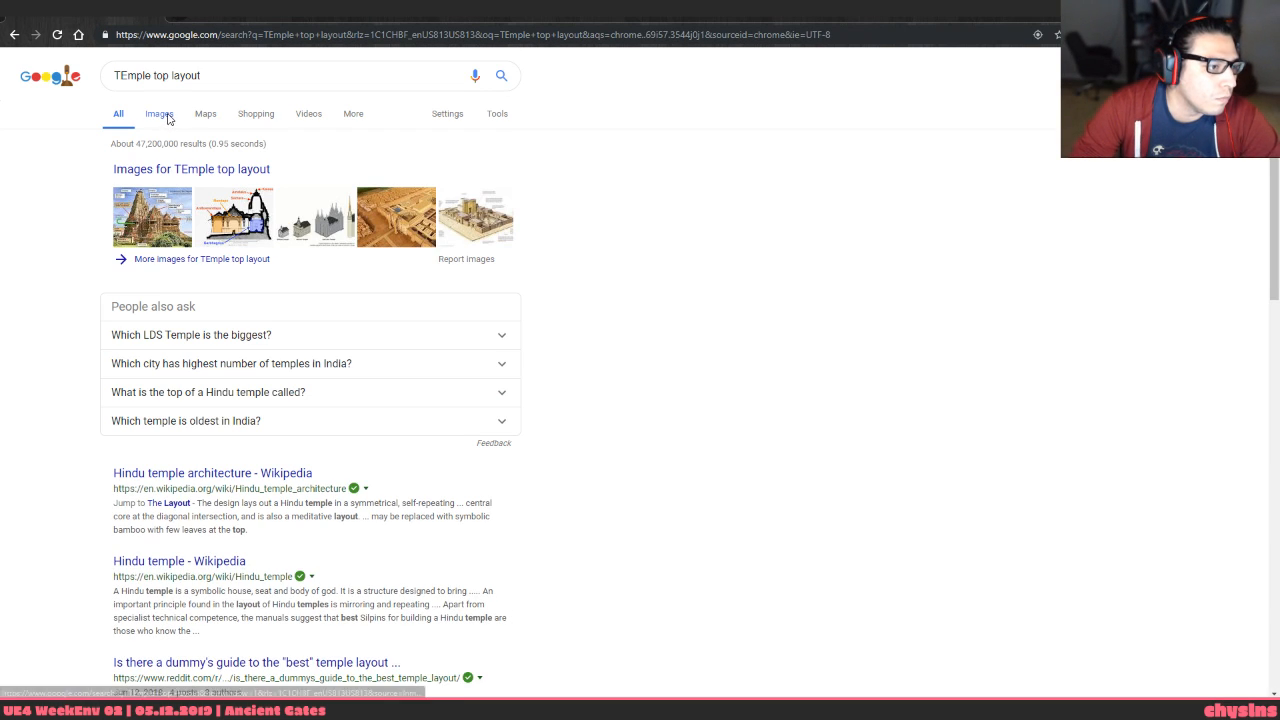
left_click(165, 117)
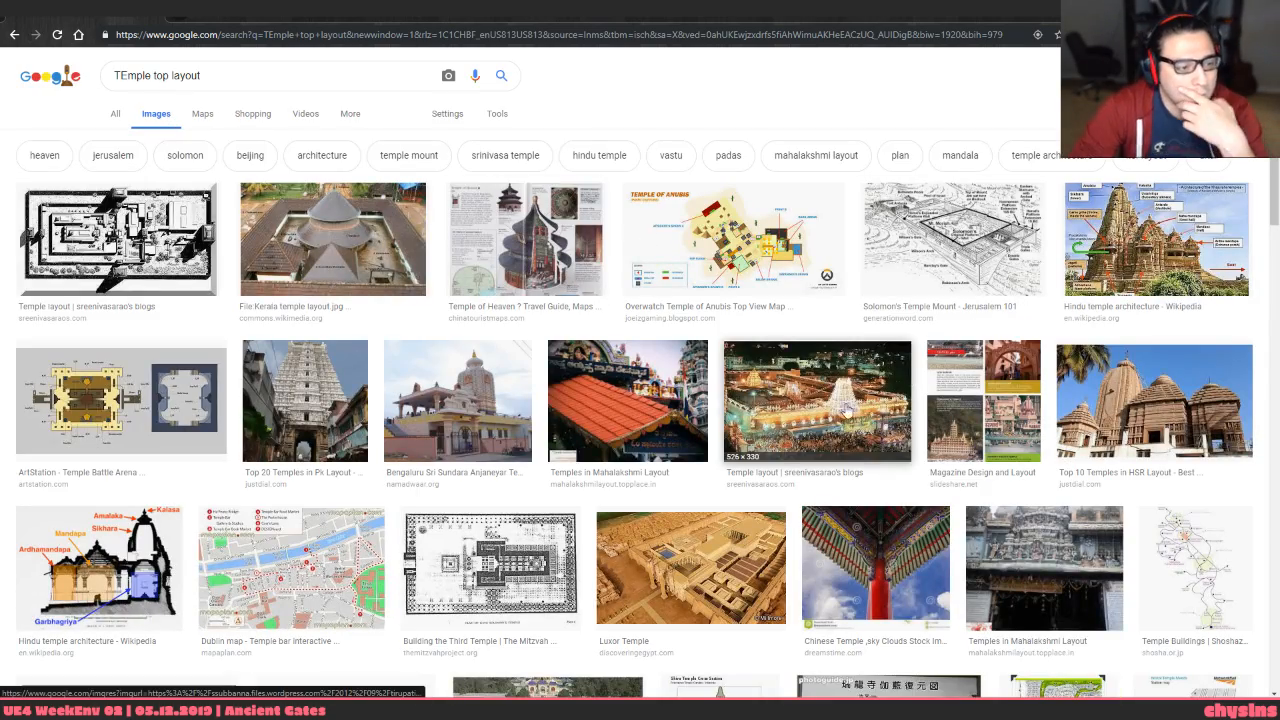
Preview the Luxor Temple bird's-eye image and compare the related aerial views of ancient temple complexes
left_click(651, 577)
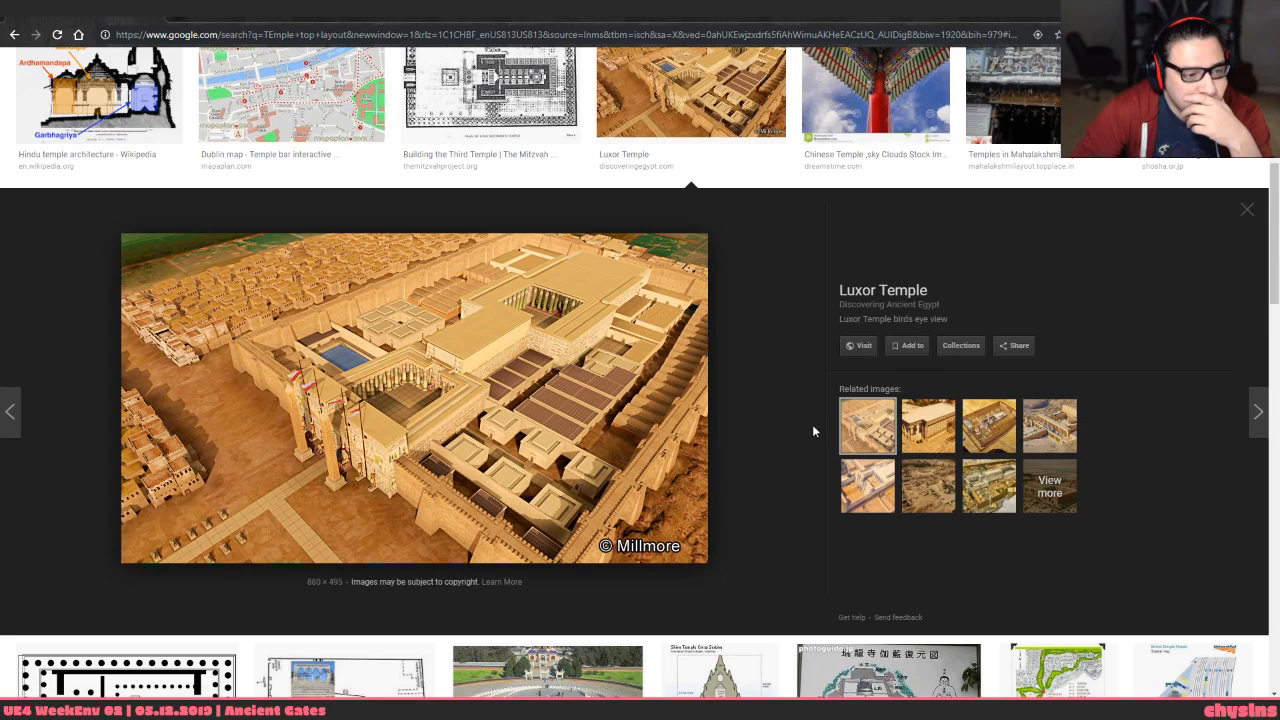
left_click(926, 428)
left_click(880, 502)
left_click(989, 486)
left_click(870, 490)
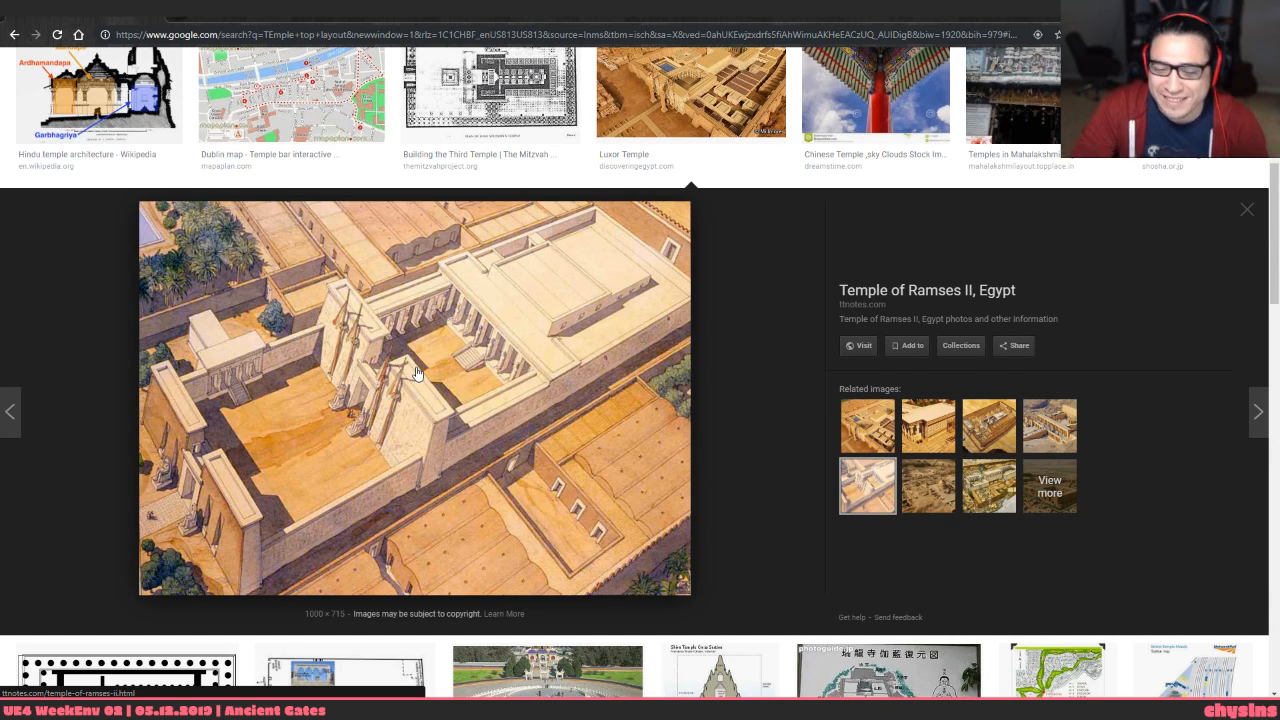
left_click(986, 508)
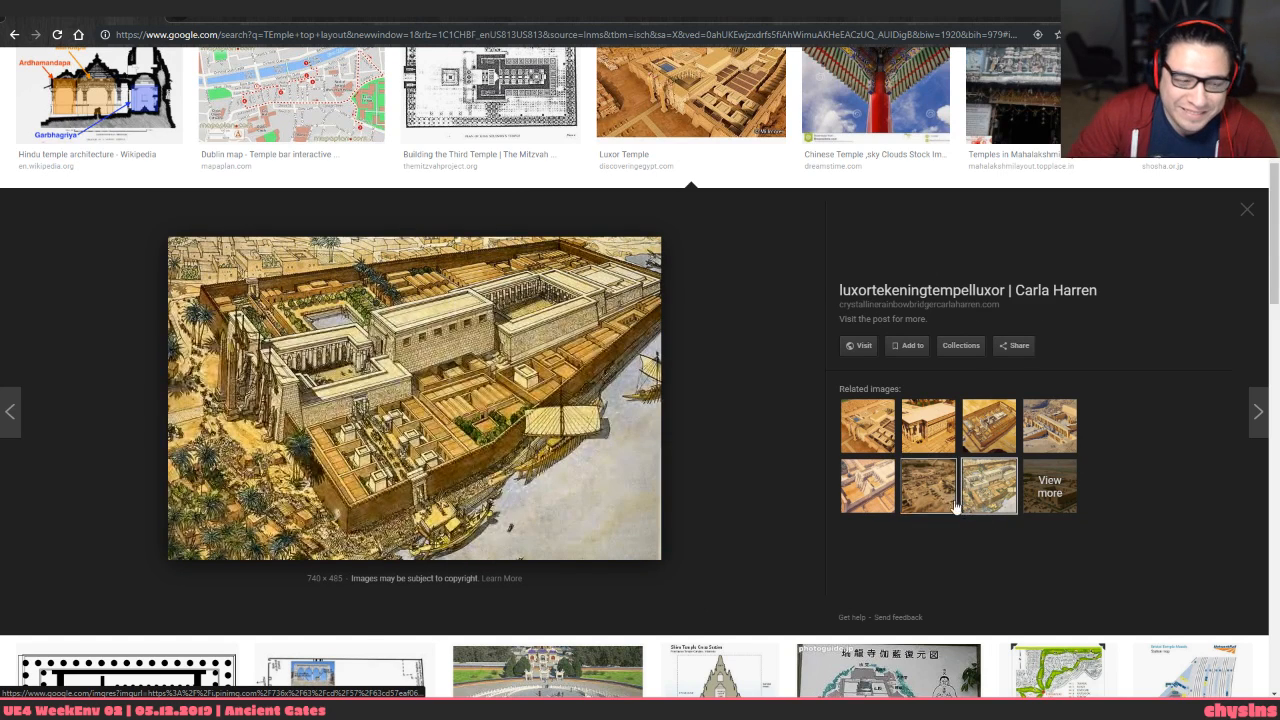
left_click(948, 507)
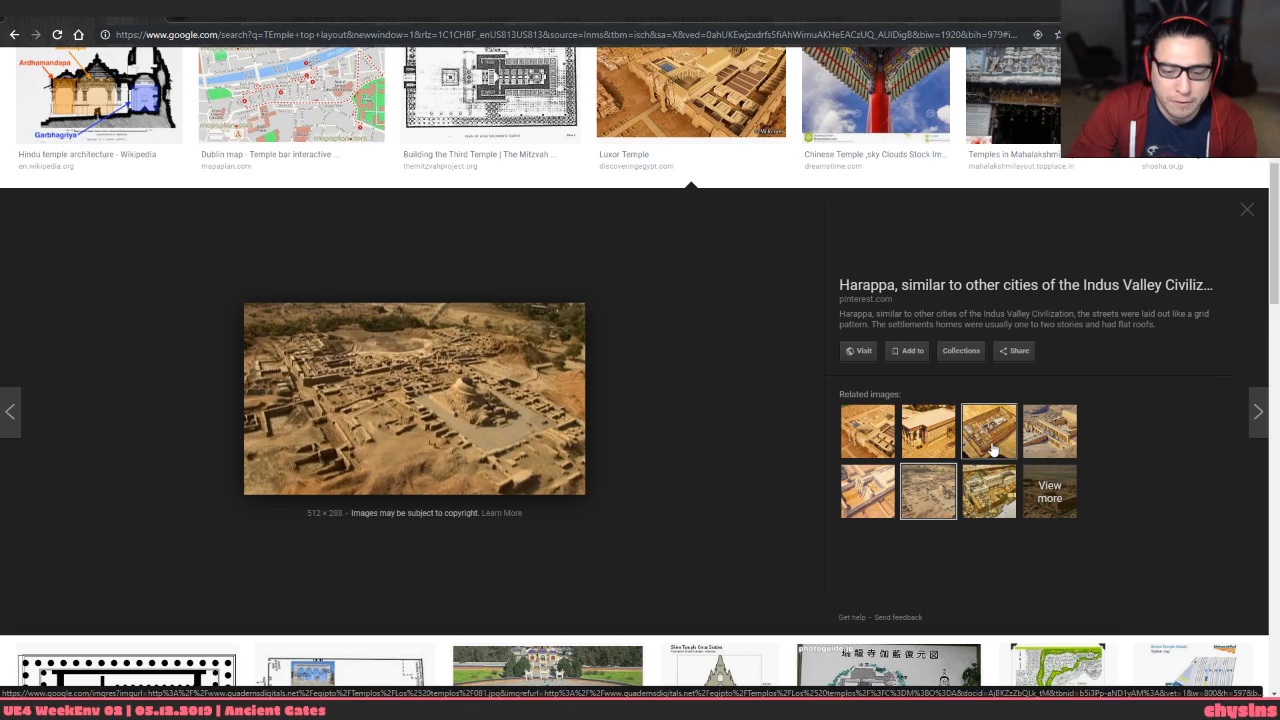
left_click(998, 502)
left_click(938, 497)
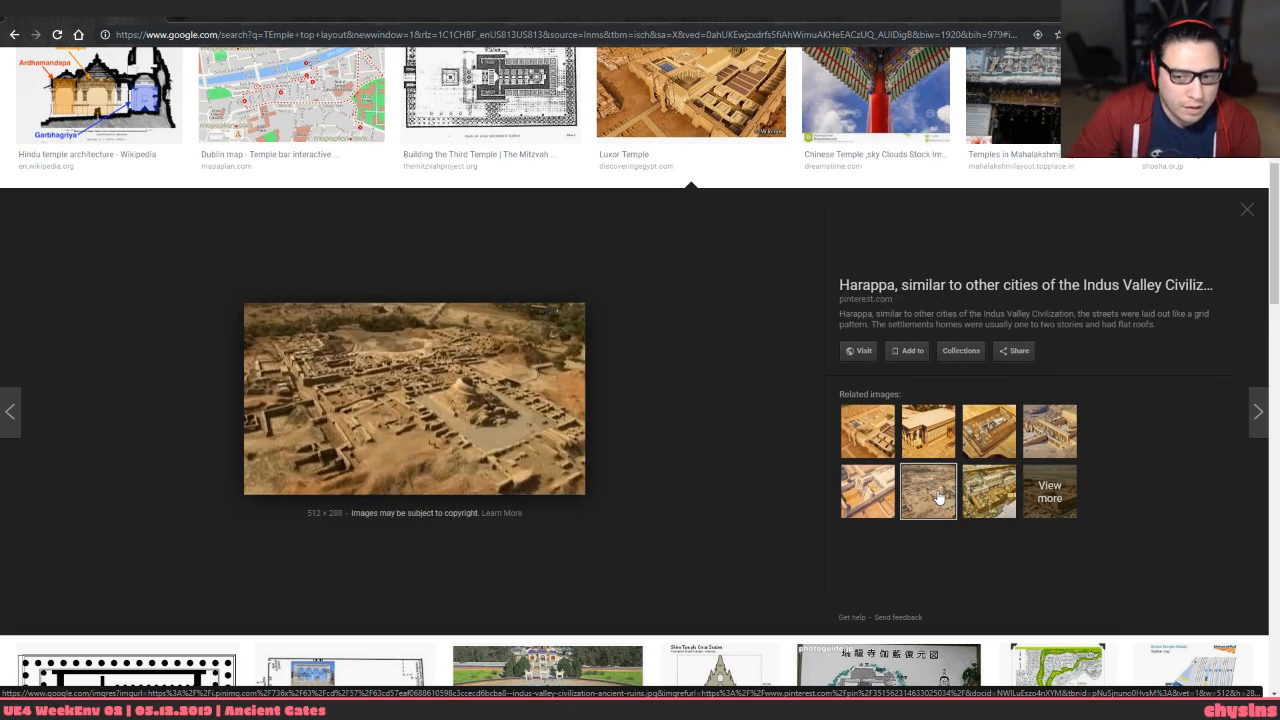
left_click(930, 438)
left_click(988, 445)
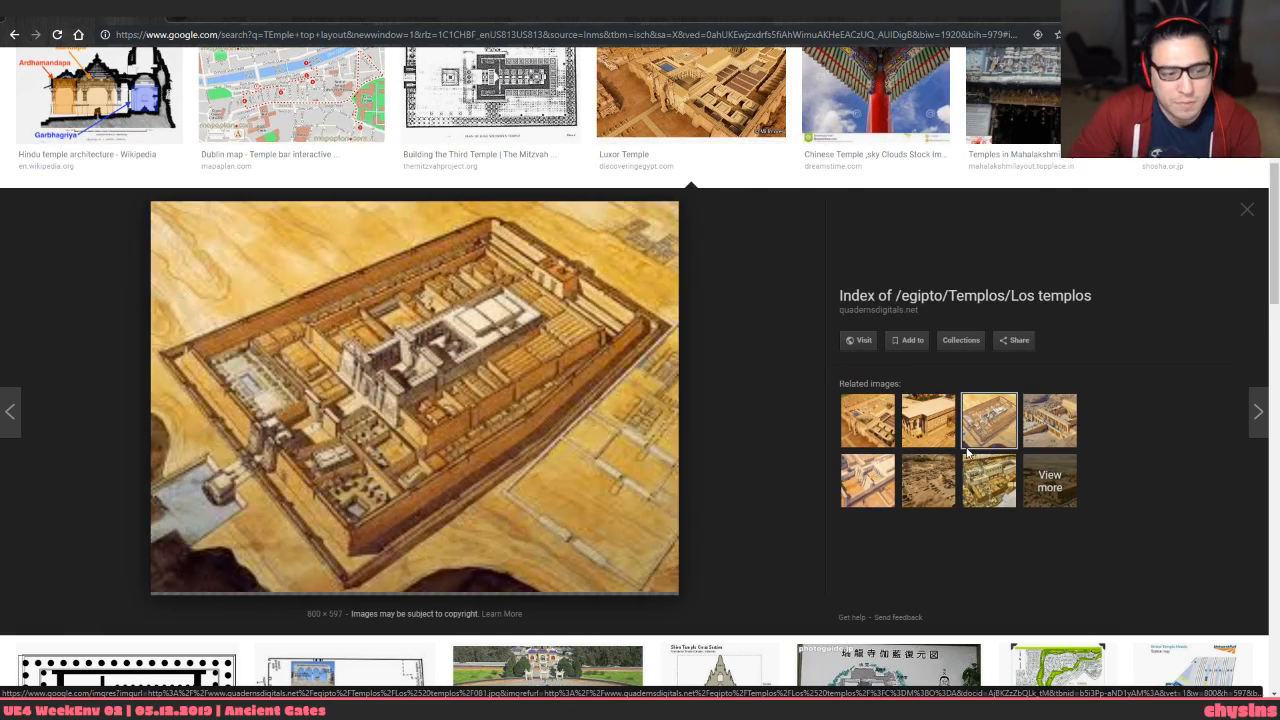
left_click(944, 449)
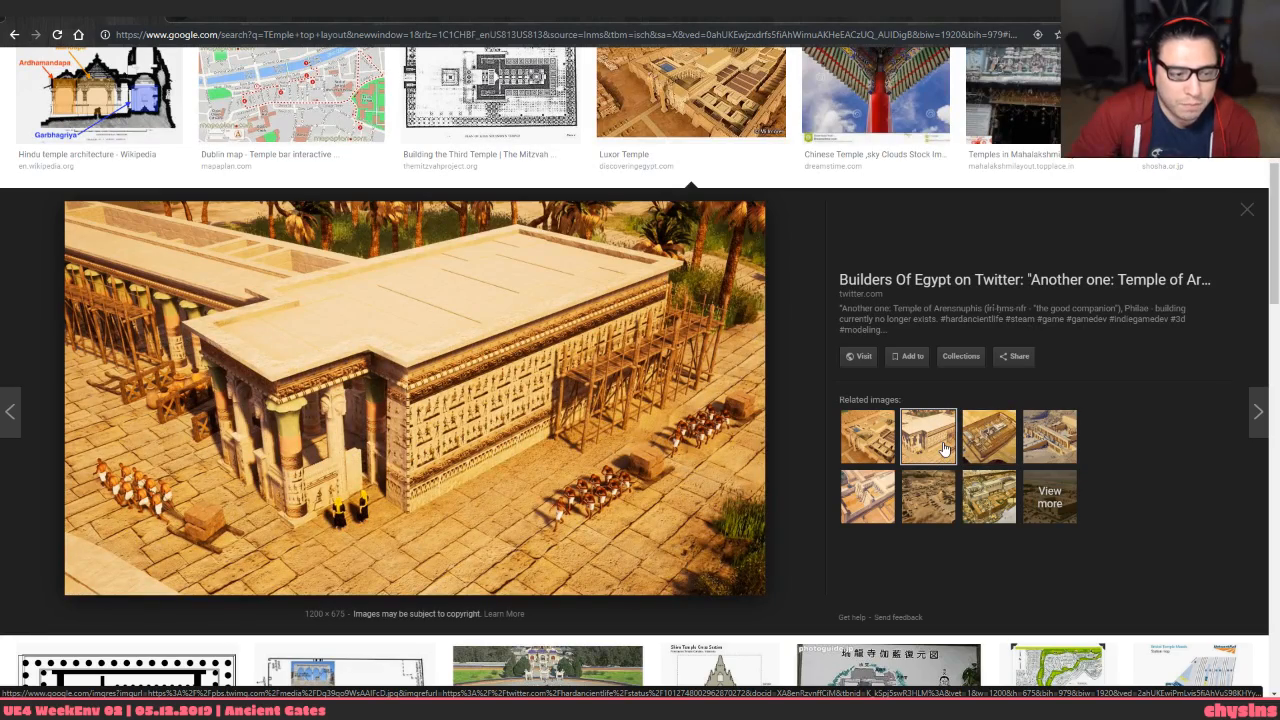
Preview the floor plan of King Solomon's Temple from the "Building the Third Temple" result
scroll(843, 370, "up", 1)
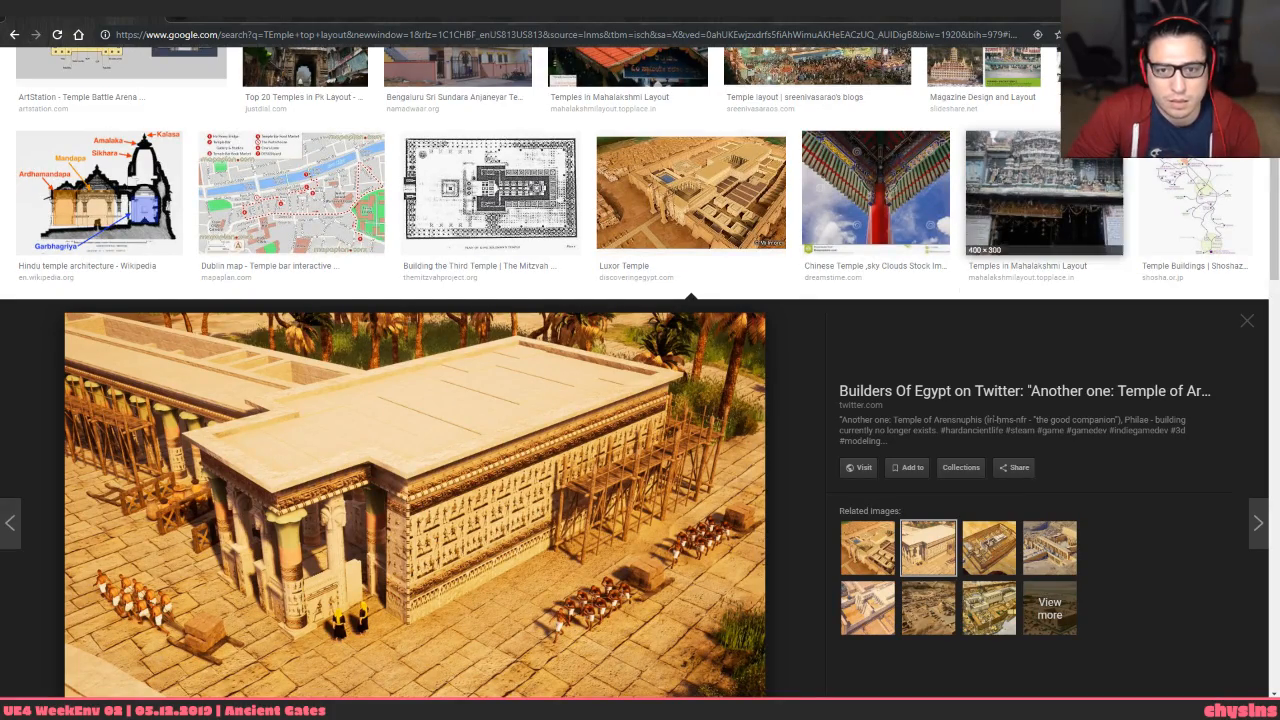
scroll(1145, 172, "up", 1)
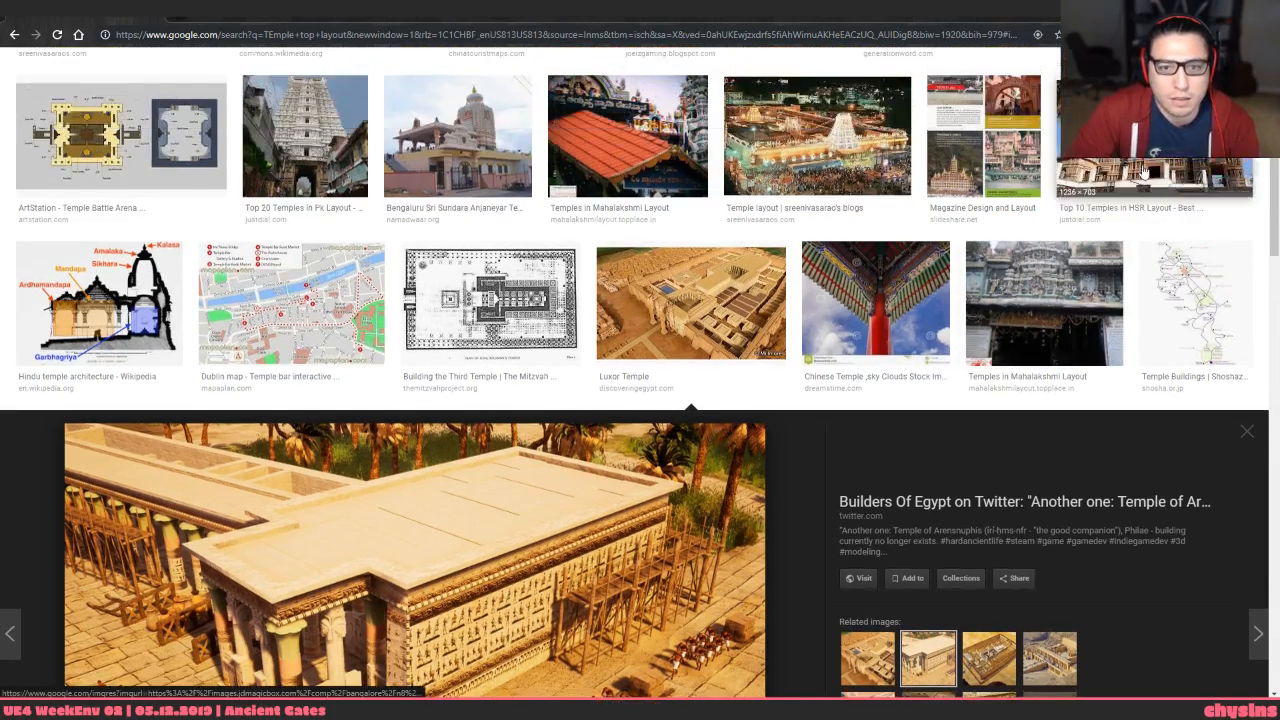
left_click(512, 325)
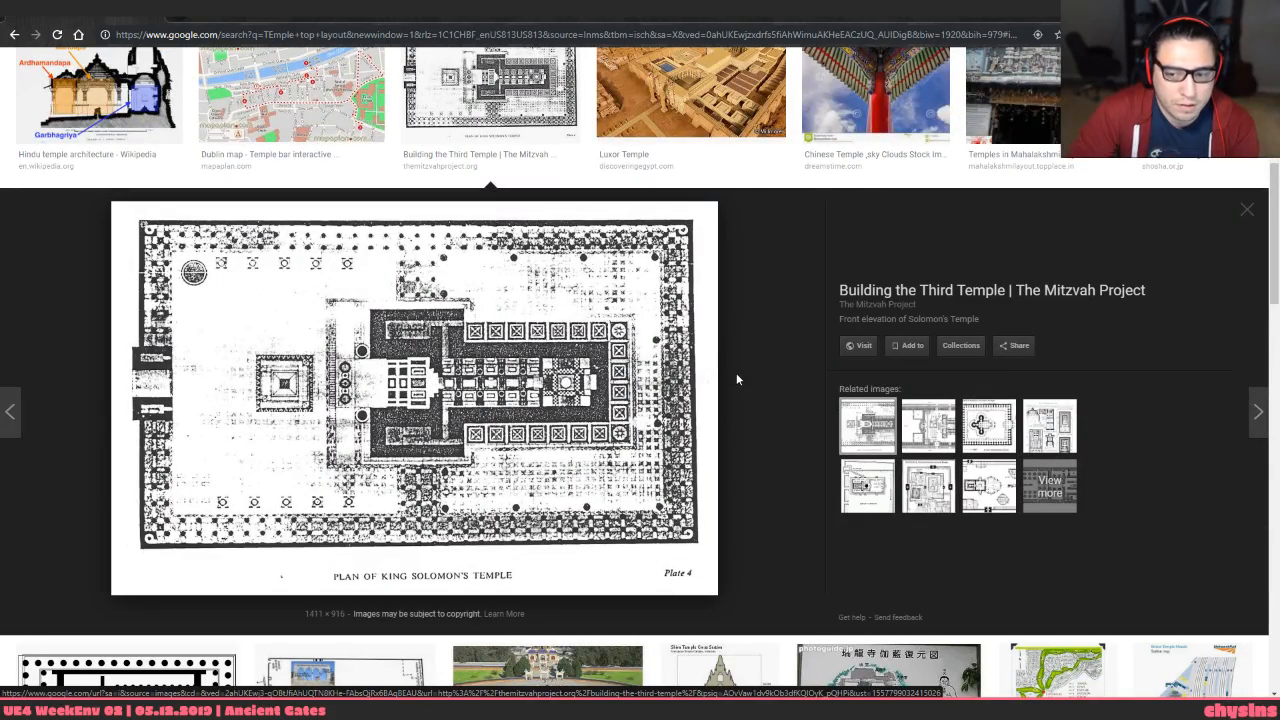
Preview the Temple of Hatshepsut image and compare its related aerial views, ending with the Luxor - Deir el-Bahri photo
scroll(760, 446, "down", 3)
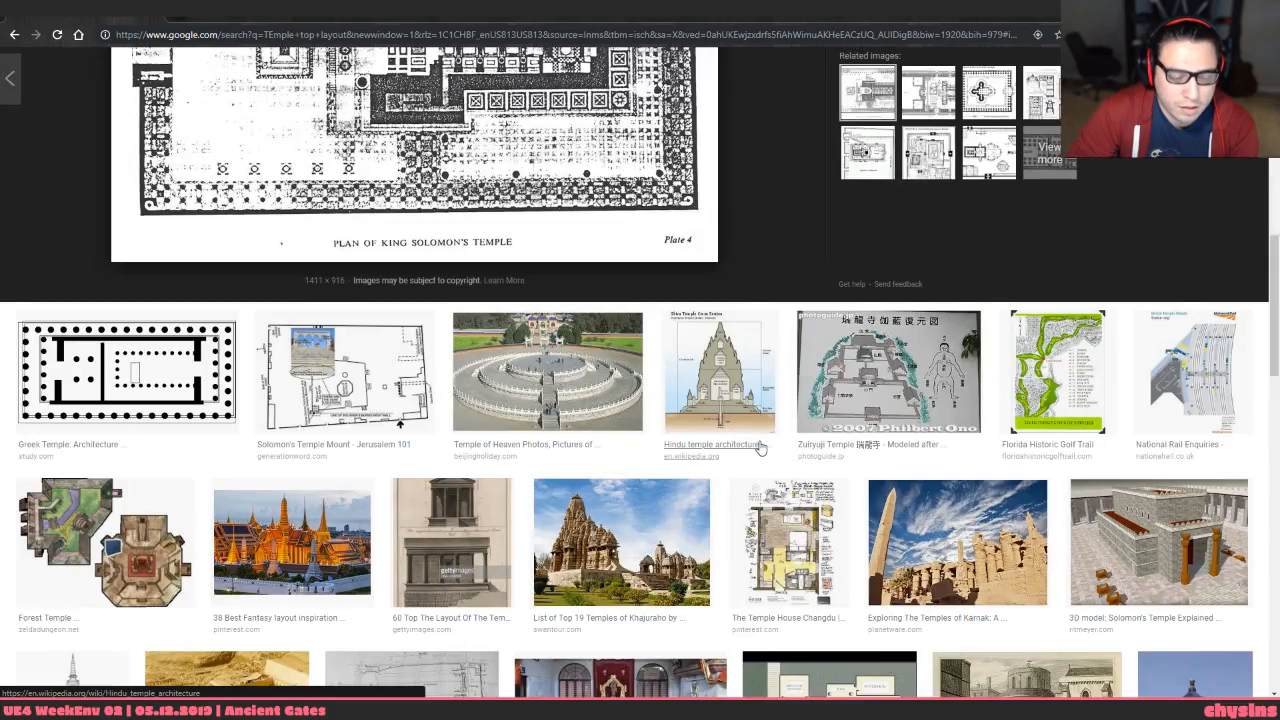
scroll(760, 446, "down", 1)
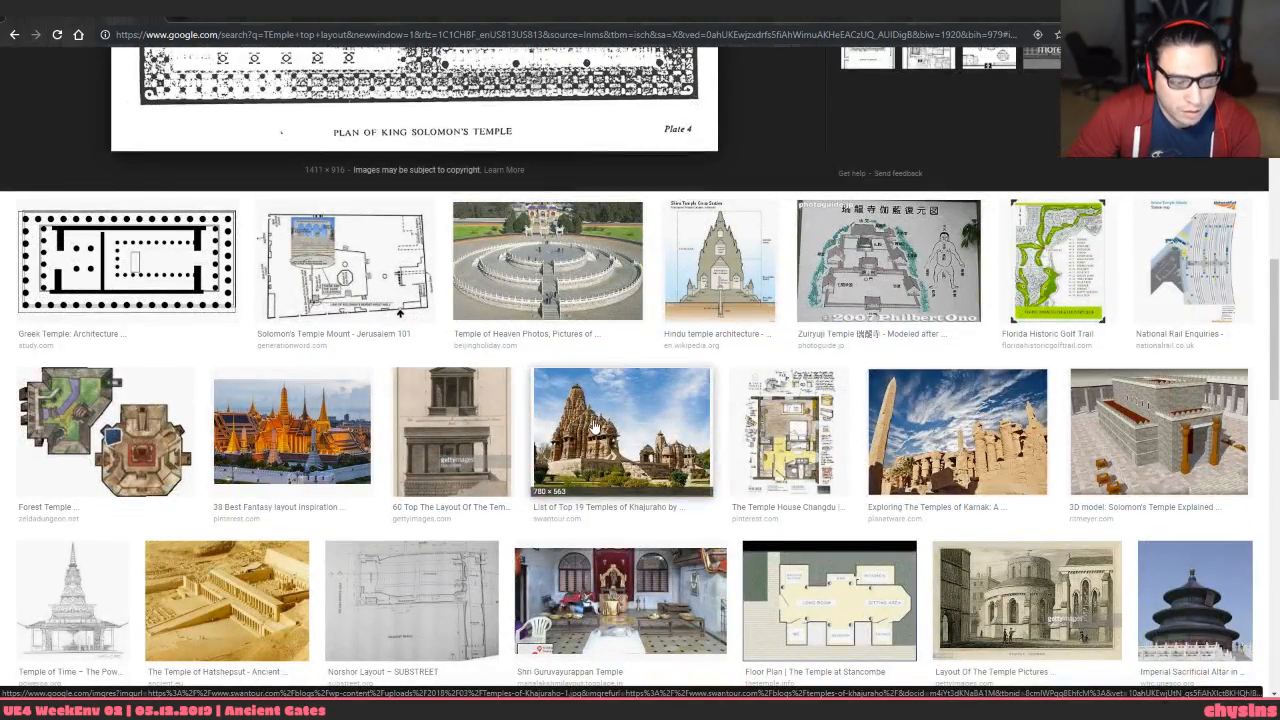
scroll(245, 487, "down", 2)
left_click(245, 487)
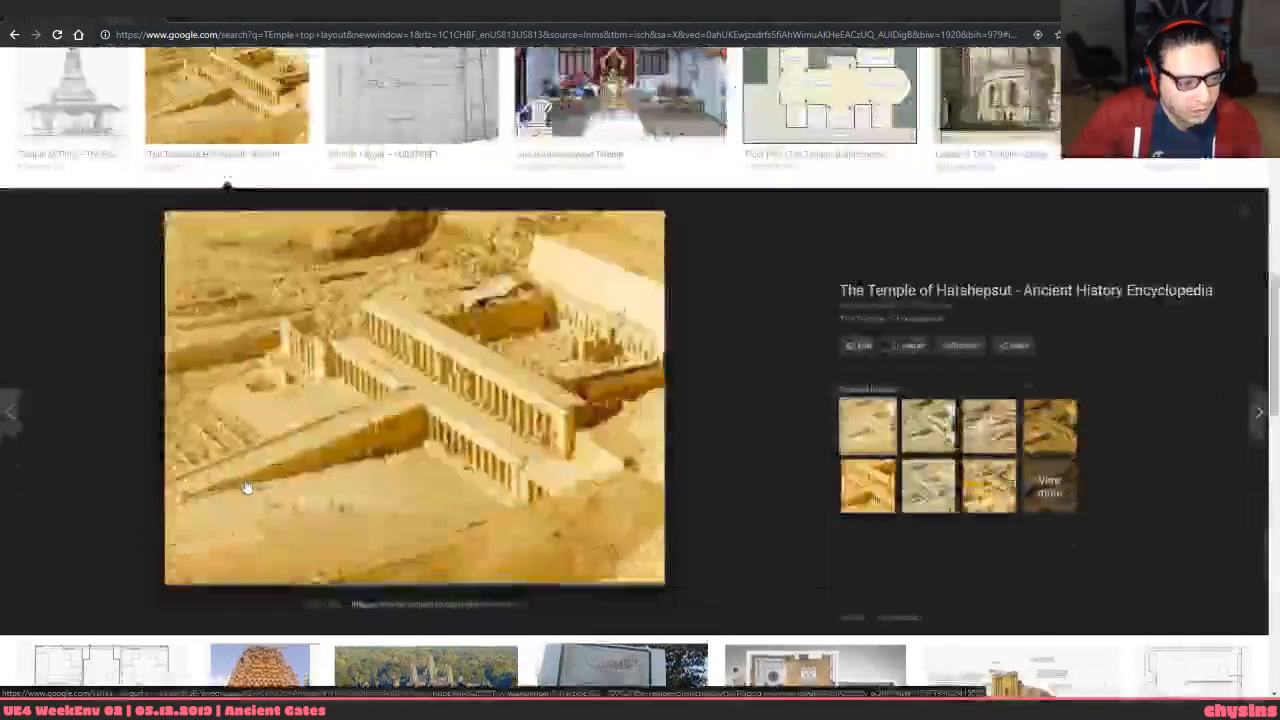
left_click(910, 487)
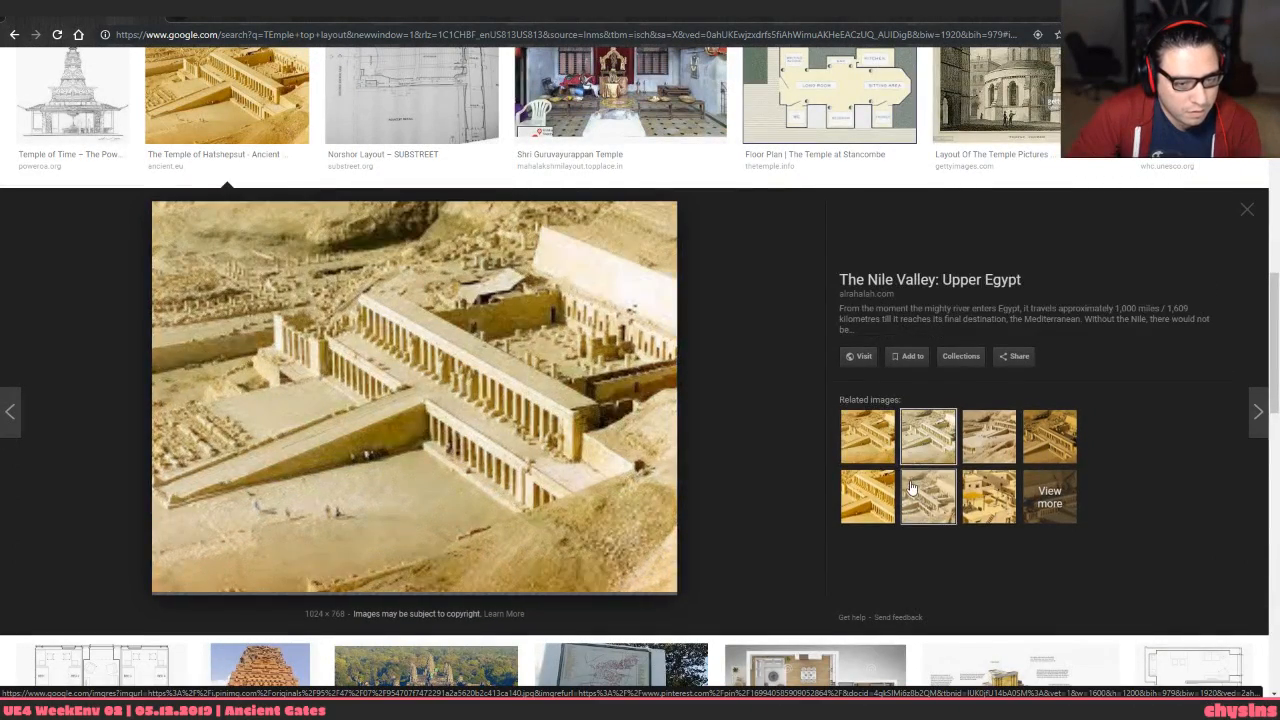
left_click(910, 487)
left_click(887, 492)
left_click(884, 431)
left_click(1004, 491)
left_click(1003, 436)
left_click(1038, 443)
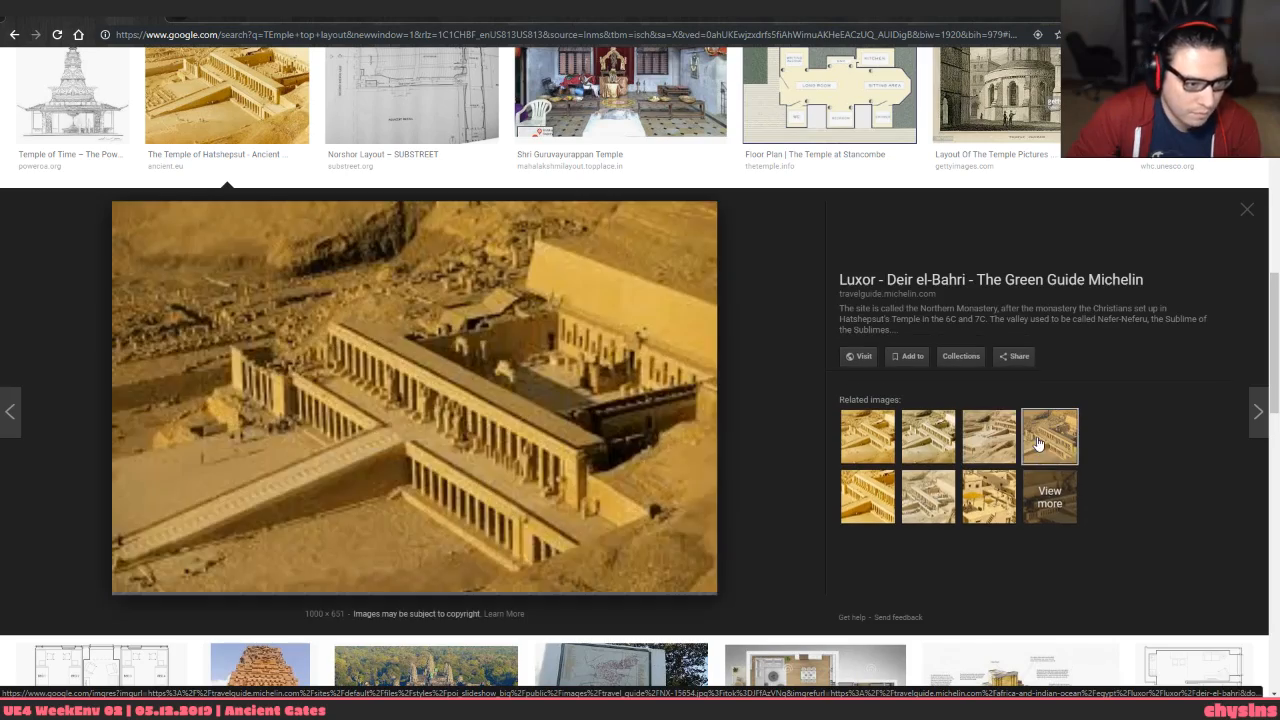
Preview the Temple Of Edfu facade image and open the related painting of its gateway
scroll(800, 440, "down", 8)
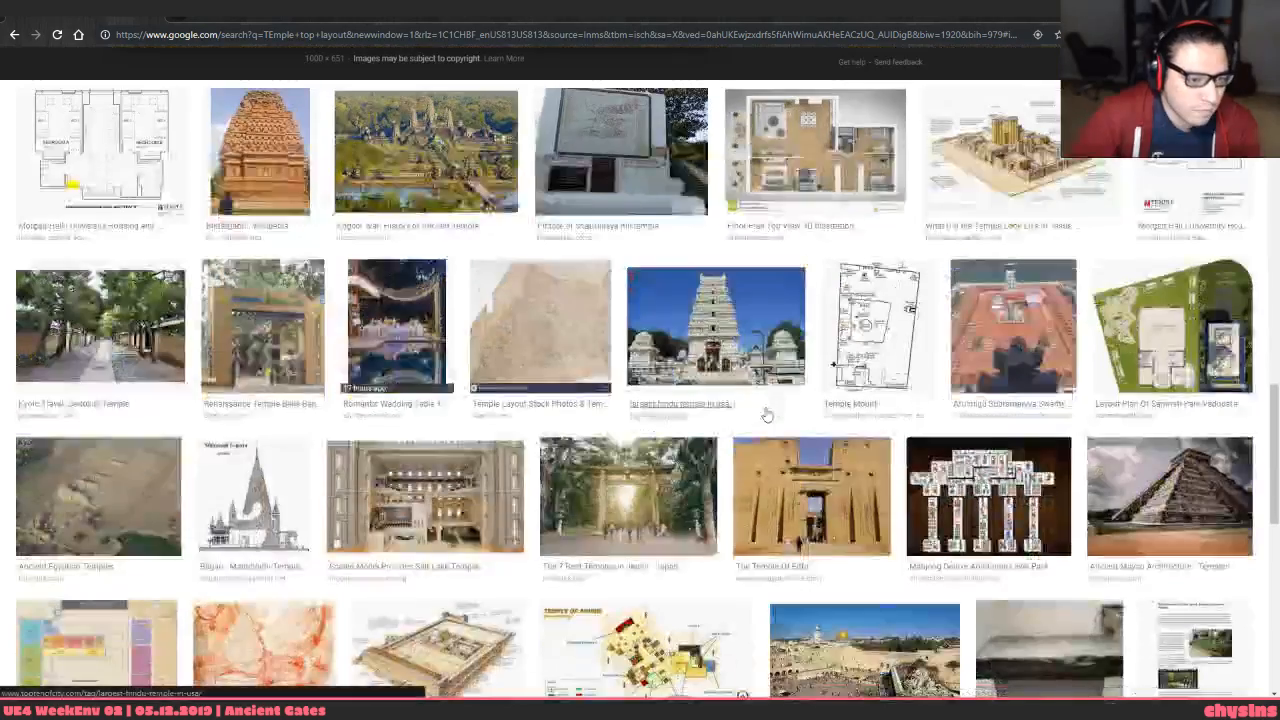
left_click(830, 510)
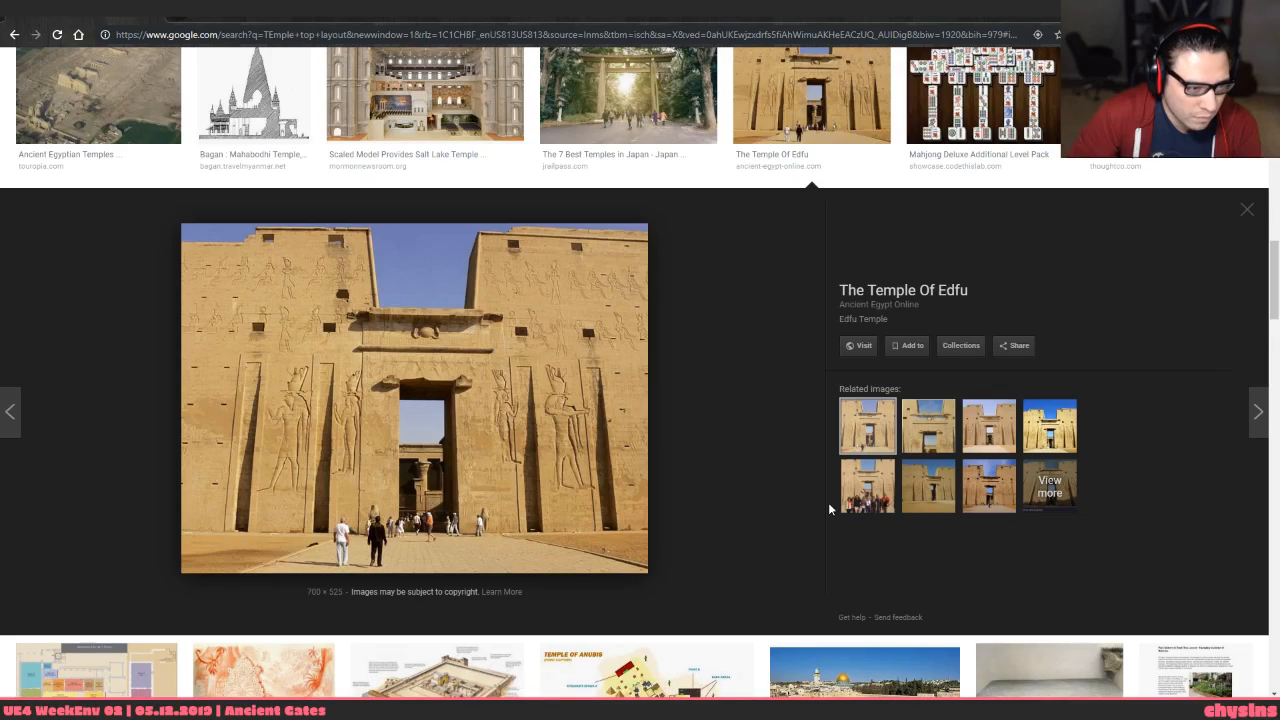
left_click(928, 486)
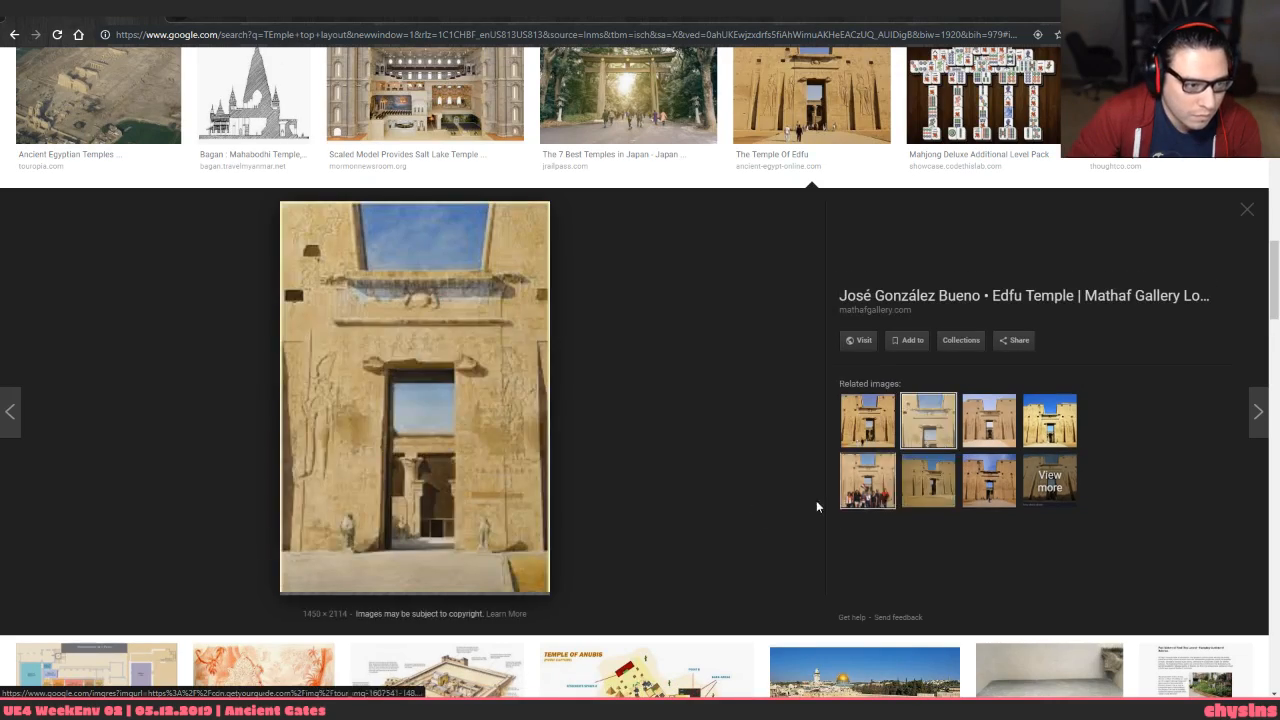
Preview the courtyard photo from "10 Most Impressive Ancient Egyptian Temples" and open its related Temple of Horus at Edfu photo
scroll(876, 497, "down", 10)
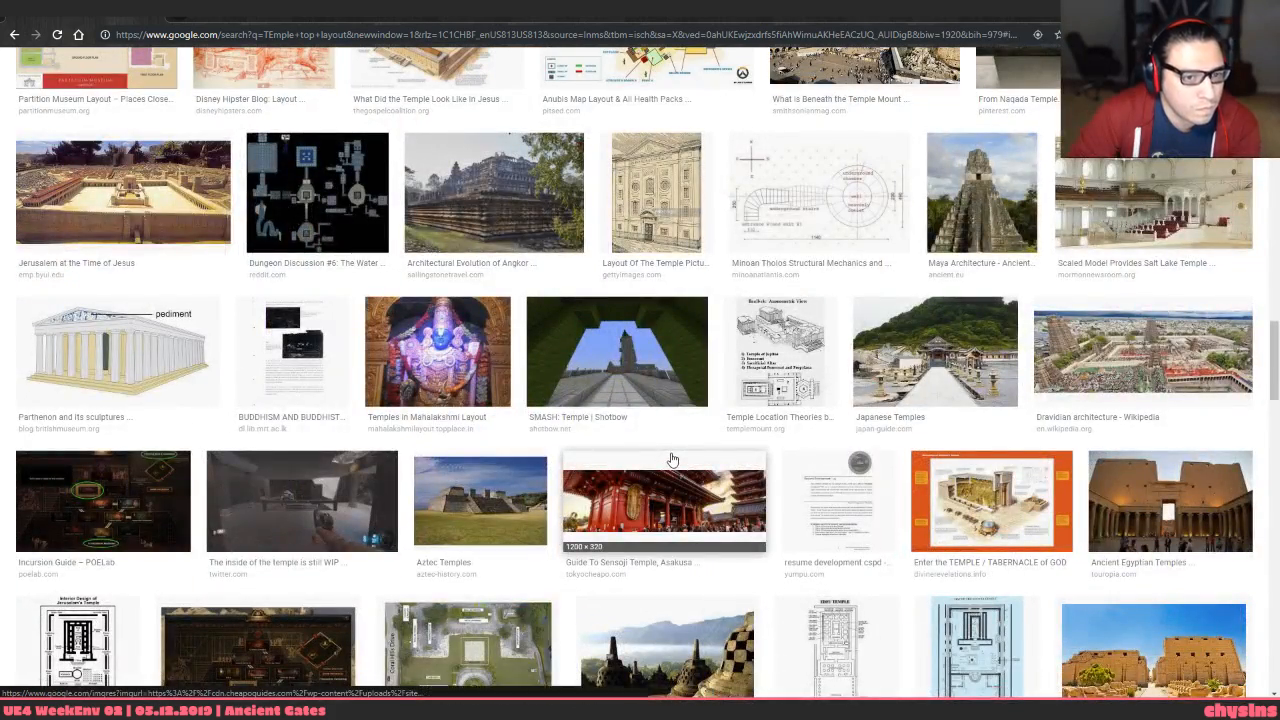
scroll(700, 460, "down", 1)
left_click(1100, 370)
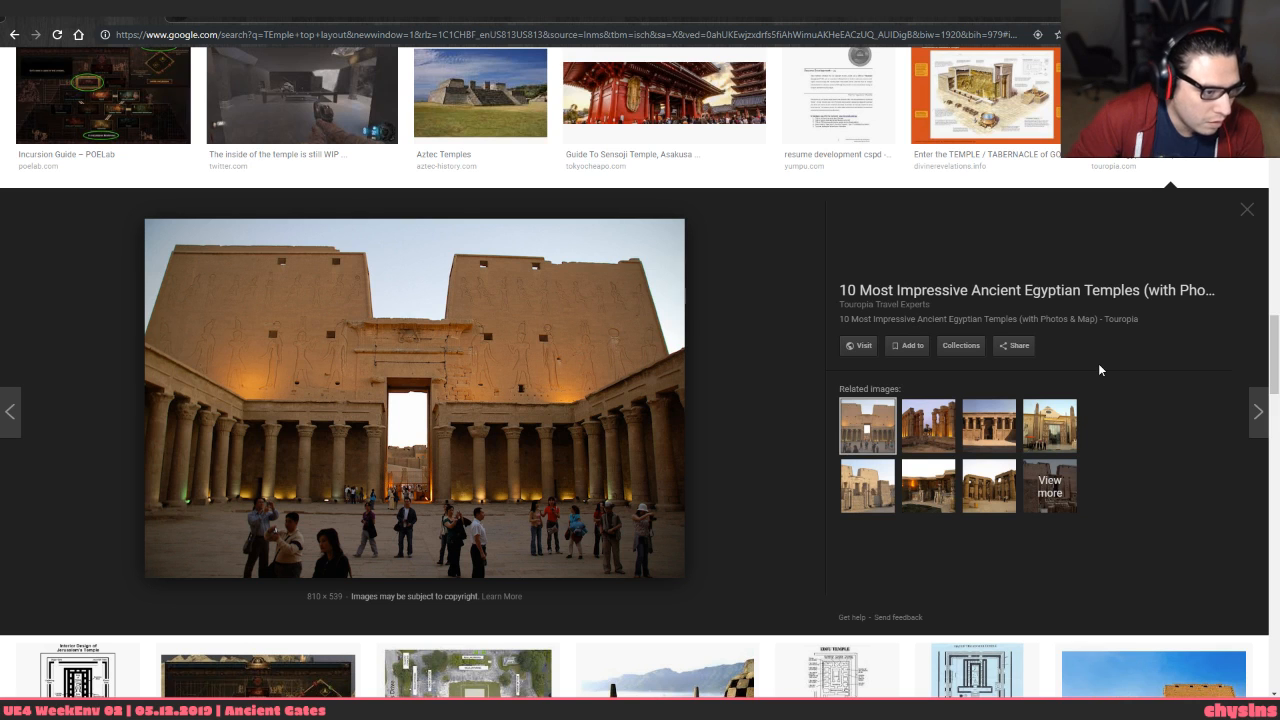
left_click(948, 432)
left_click(989, 422)
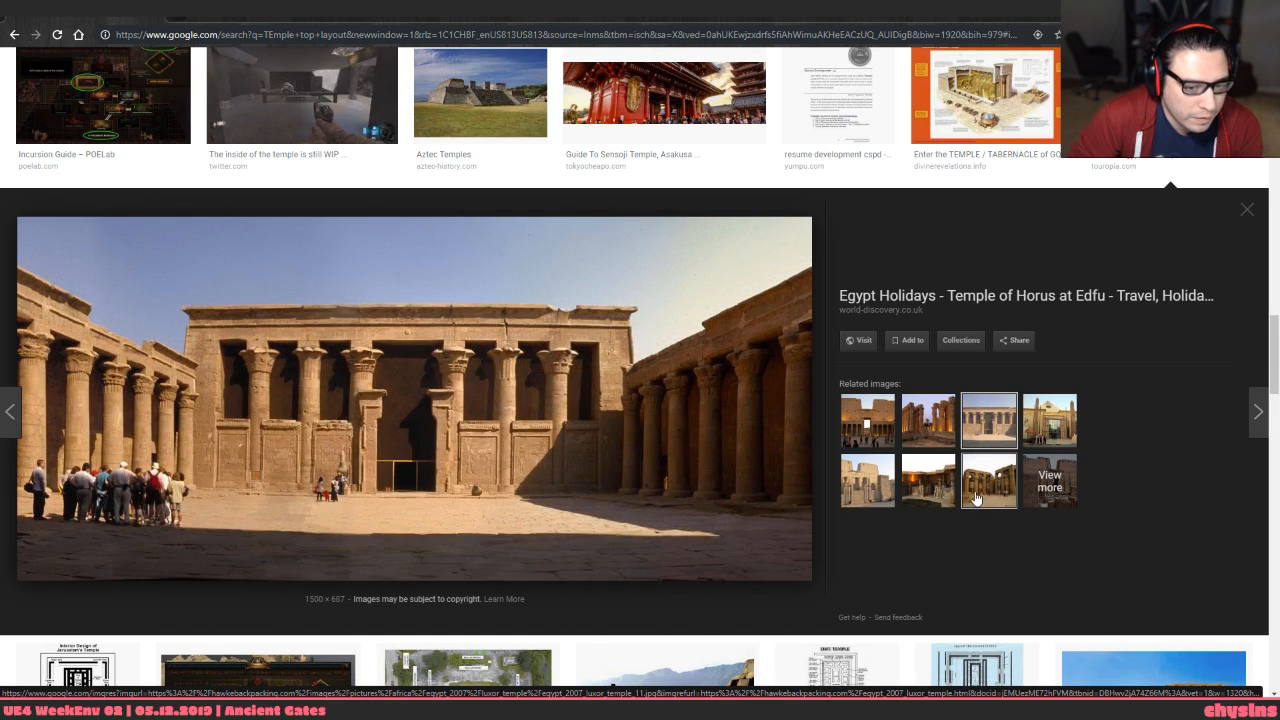
Compare the related Egyptian temple images, including the Luxor Temple, modern Egypt-inspired building and 3D model previews, ending with the pxhere.com ruins photo
left_click(875, 479)
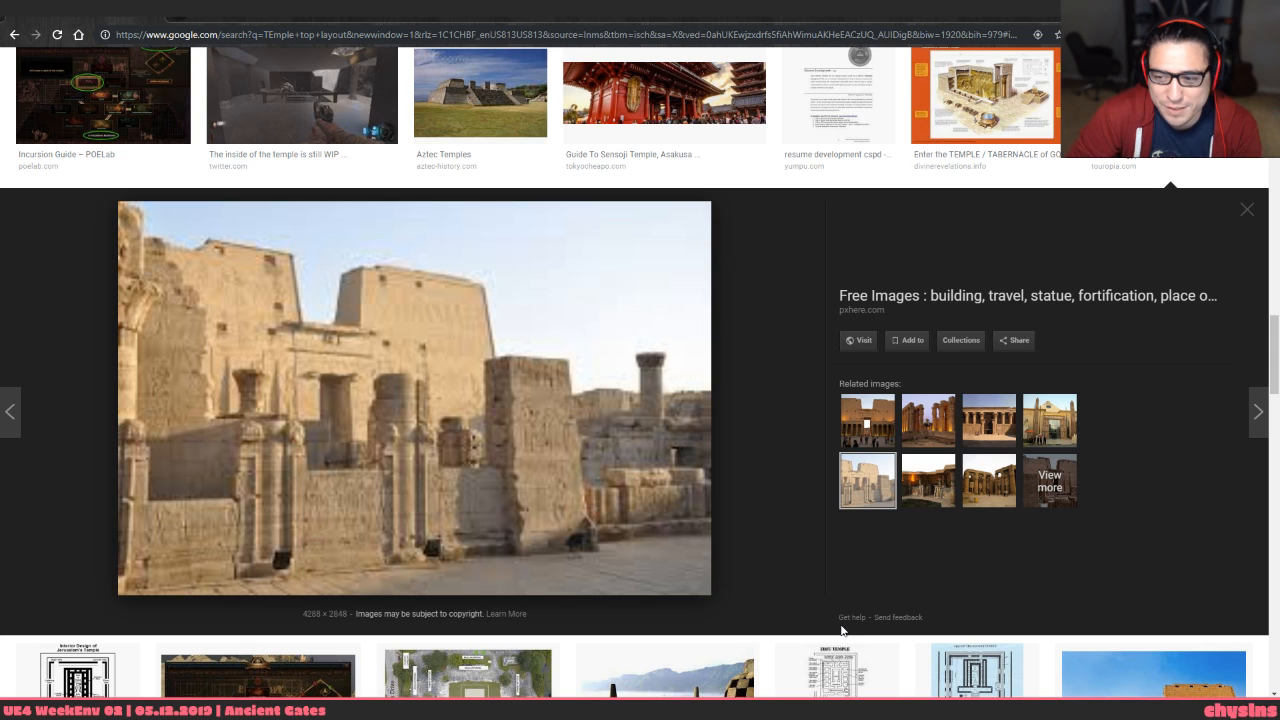
left_click(971, 495)
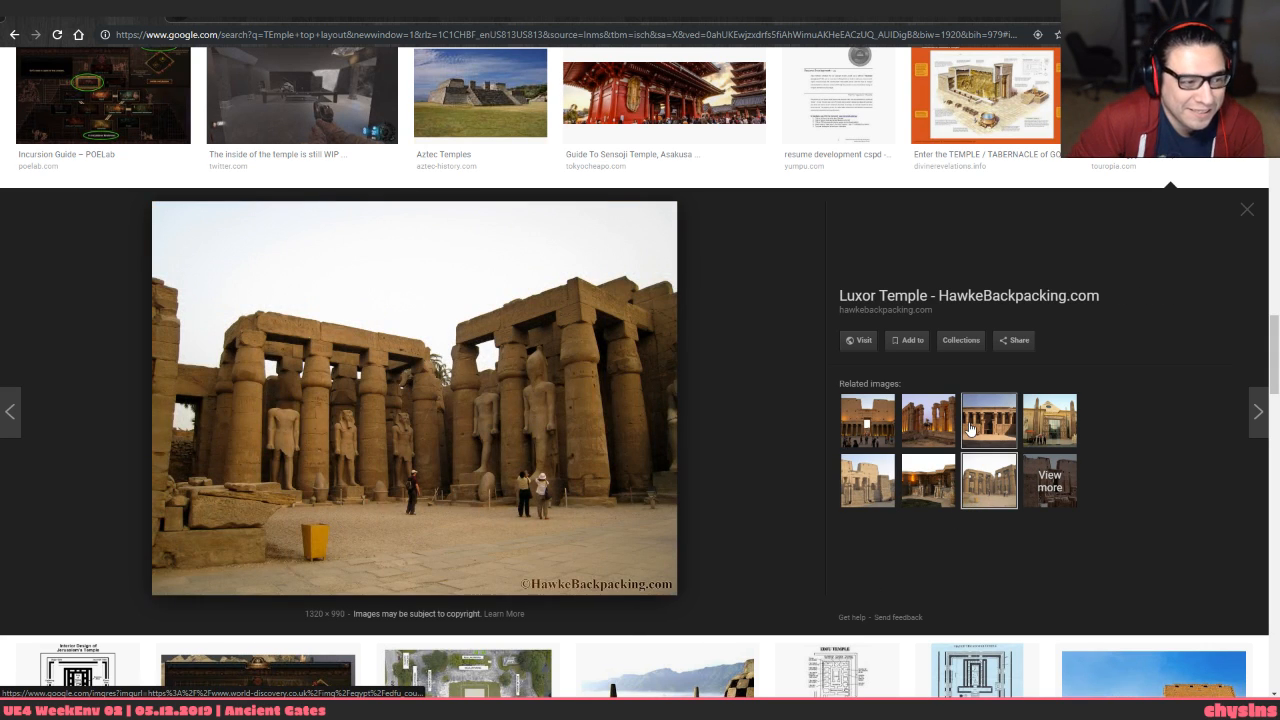
left_click(970, 428)
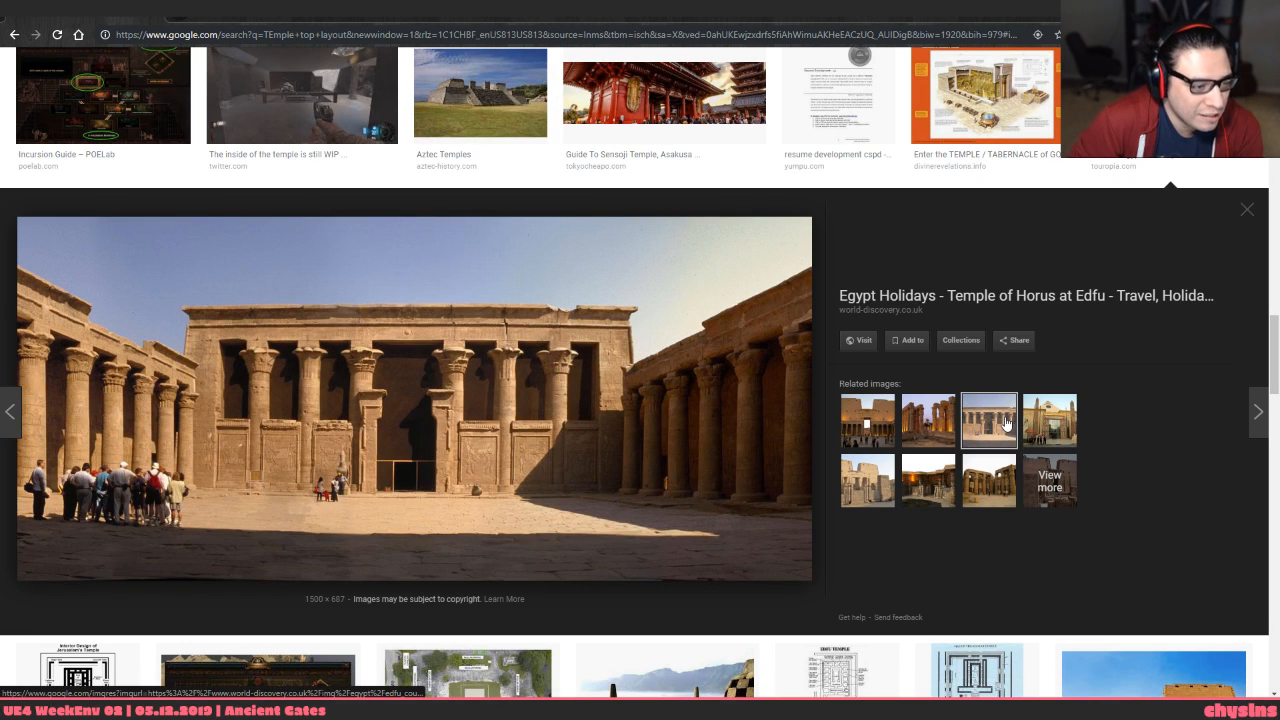
left_click(1050, 420)
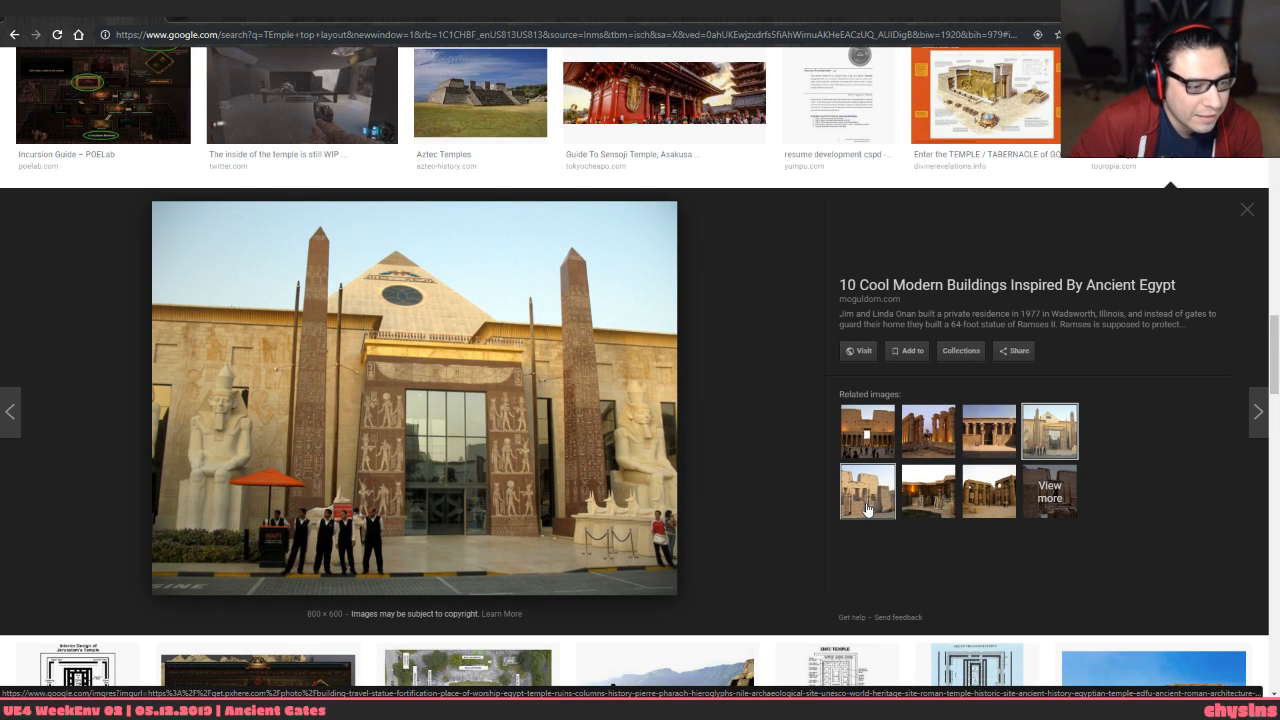
left_click(922, 497)
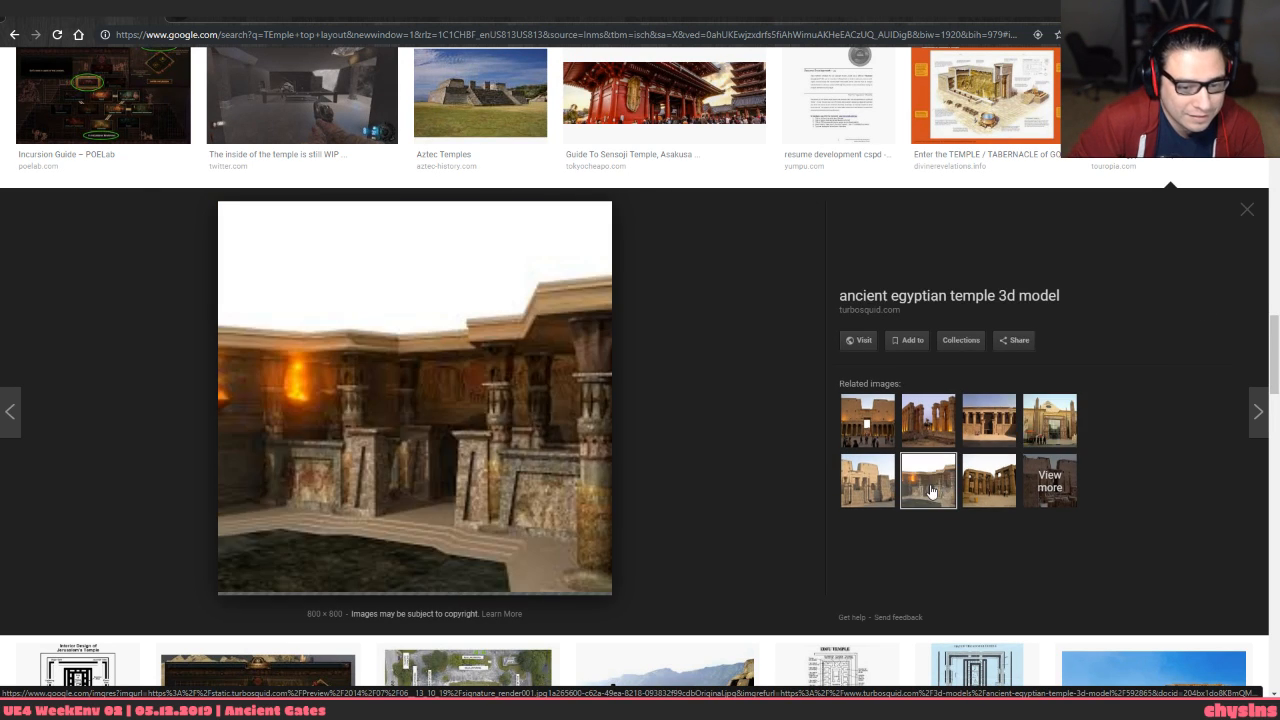
left_click(876, 490)
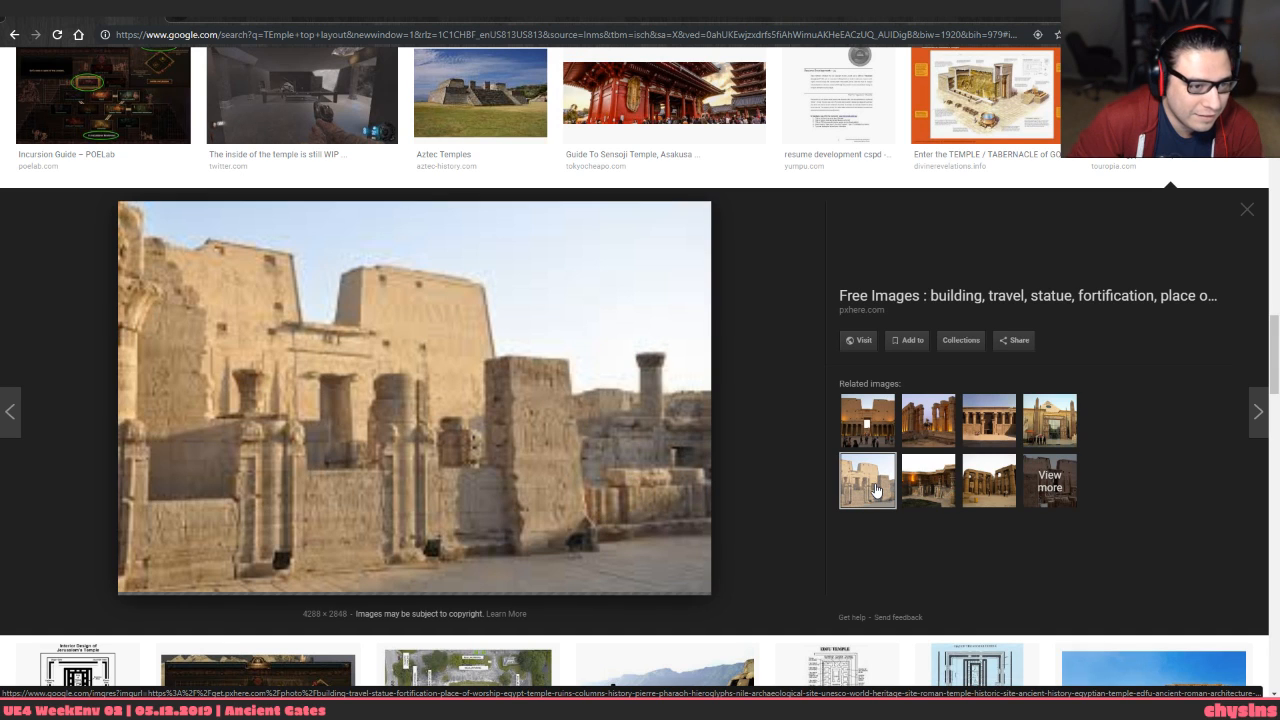
View the pxhere.com temple ruins photo in its own tab and return to the image results
right_click(172, 400)
left_click(258, 492)
key("ctrl+Tab")
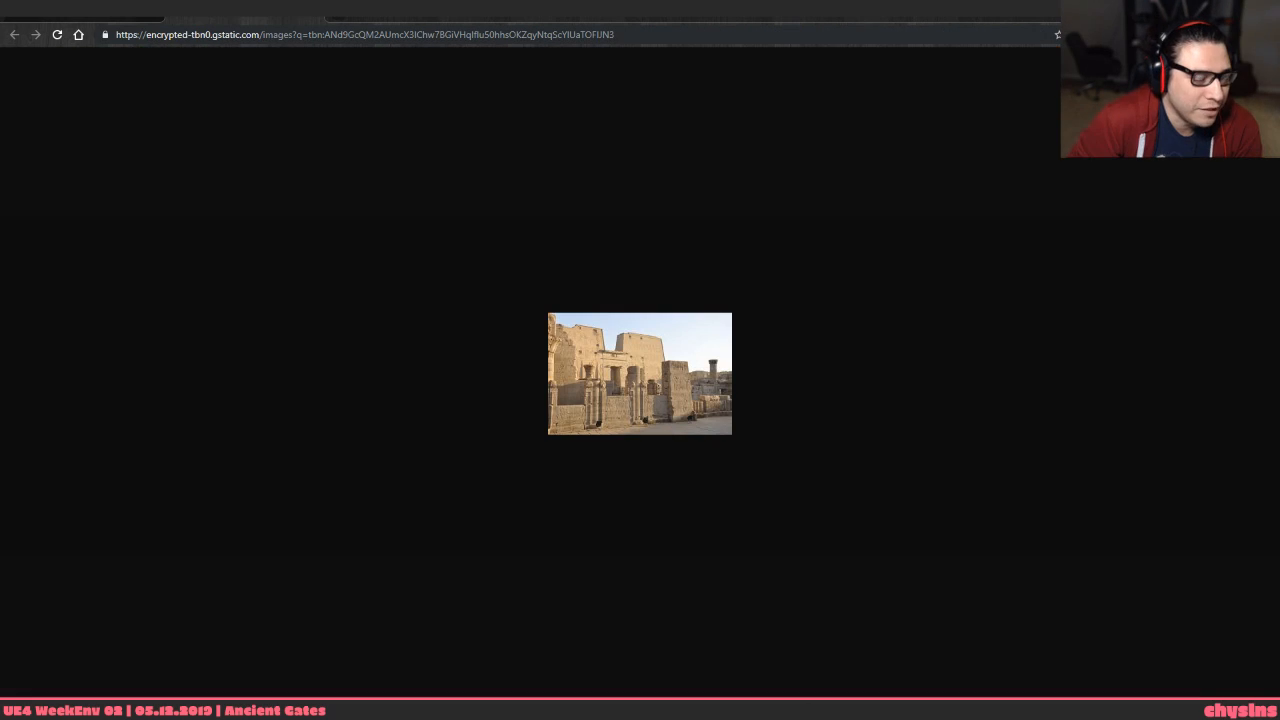
left_click(299, 22)
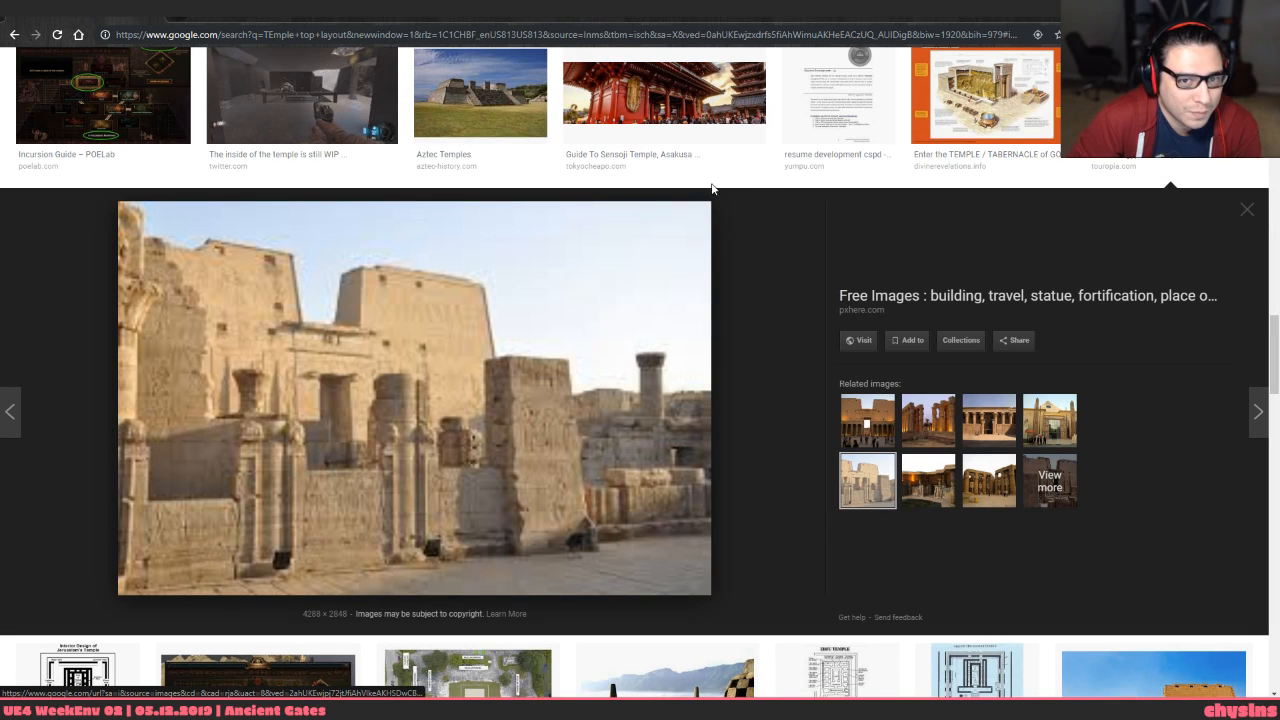
Preview the Solomon's Temple illustration, revisit the Egyptian temple courtyard photo, and preview the Avenue of Sphinxes photo of the Temples of Karnak
left_click(1000, 98)
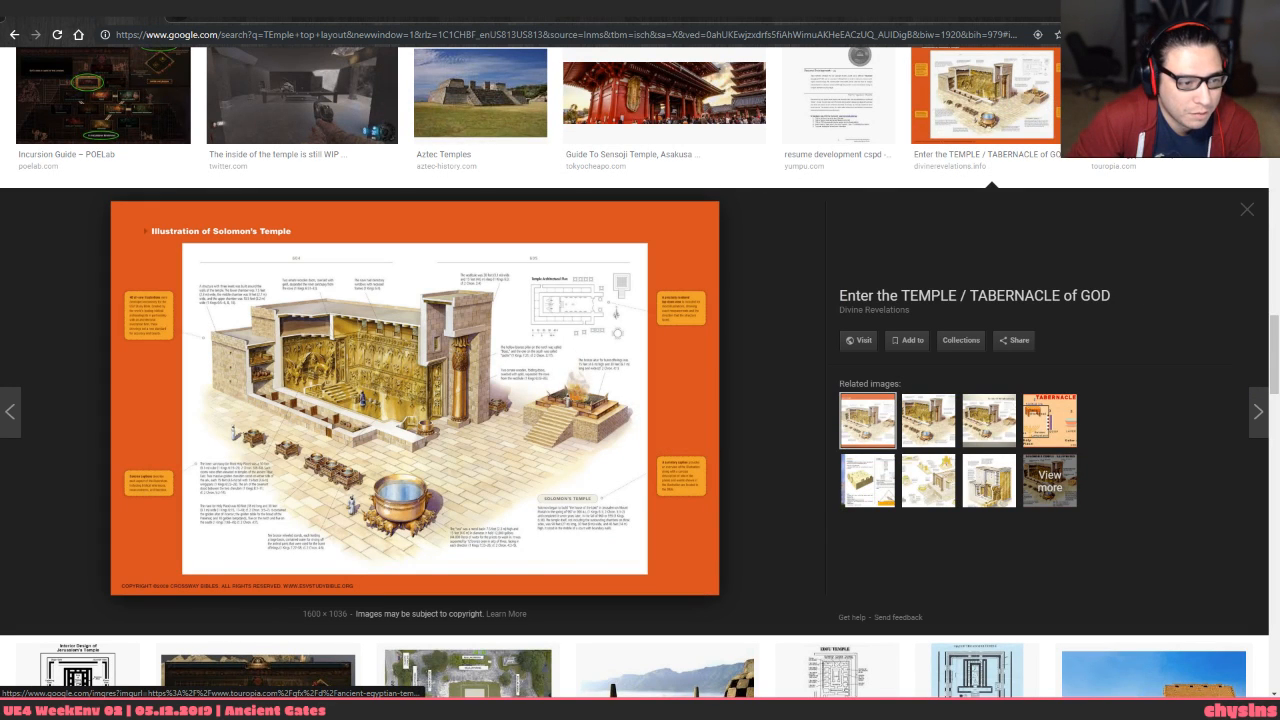
left_click(1170, 95)
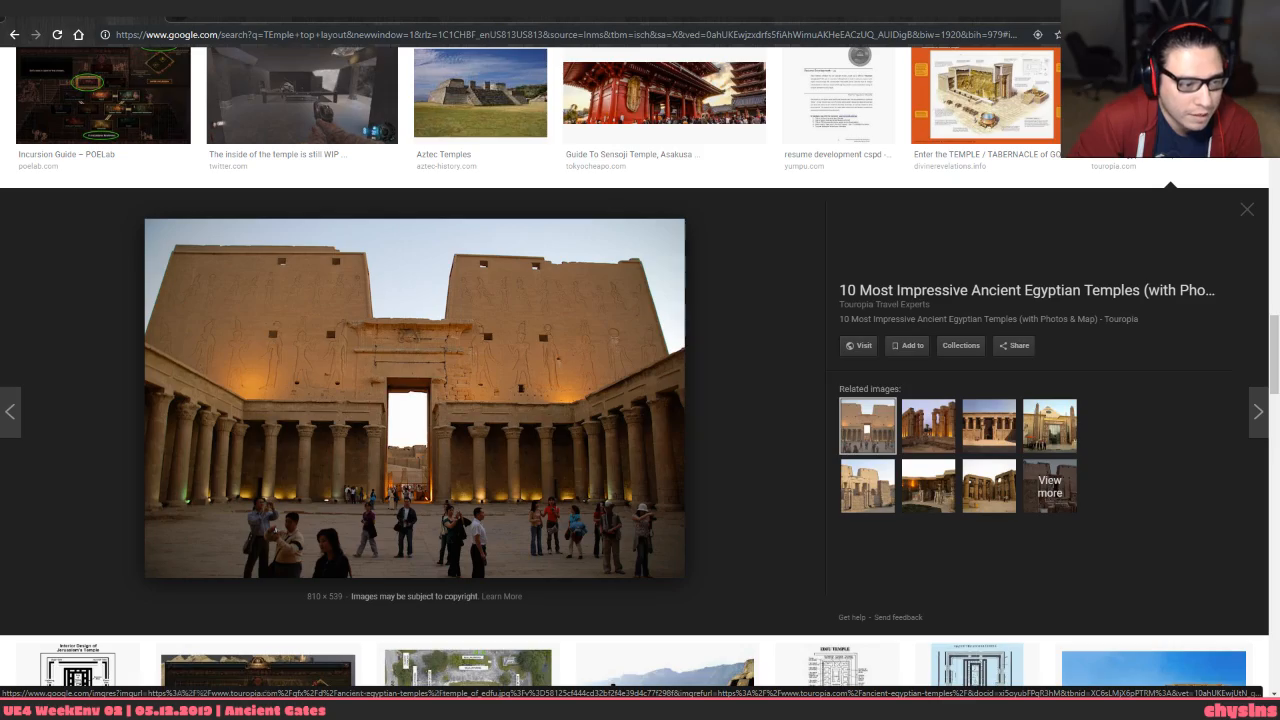
scroll(516, 575, "down", 3)
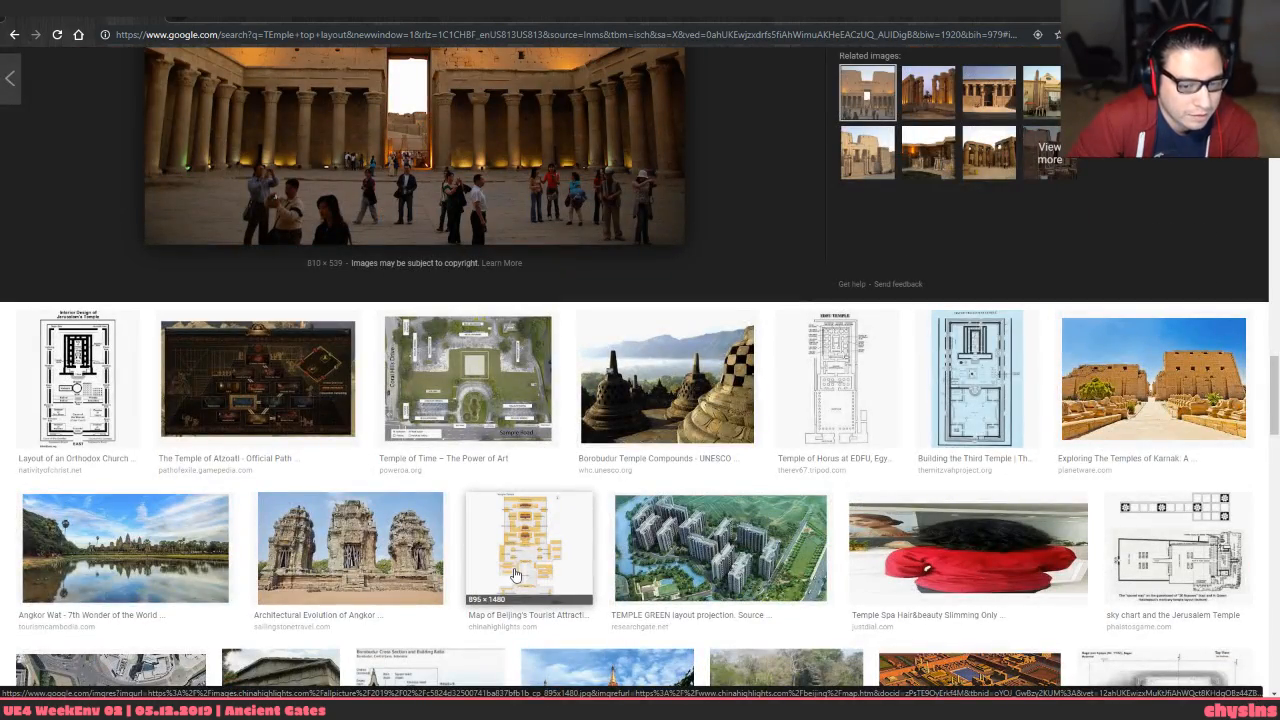
left_click(1124, 401)
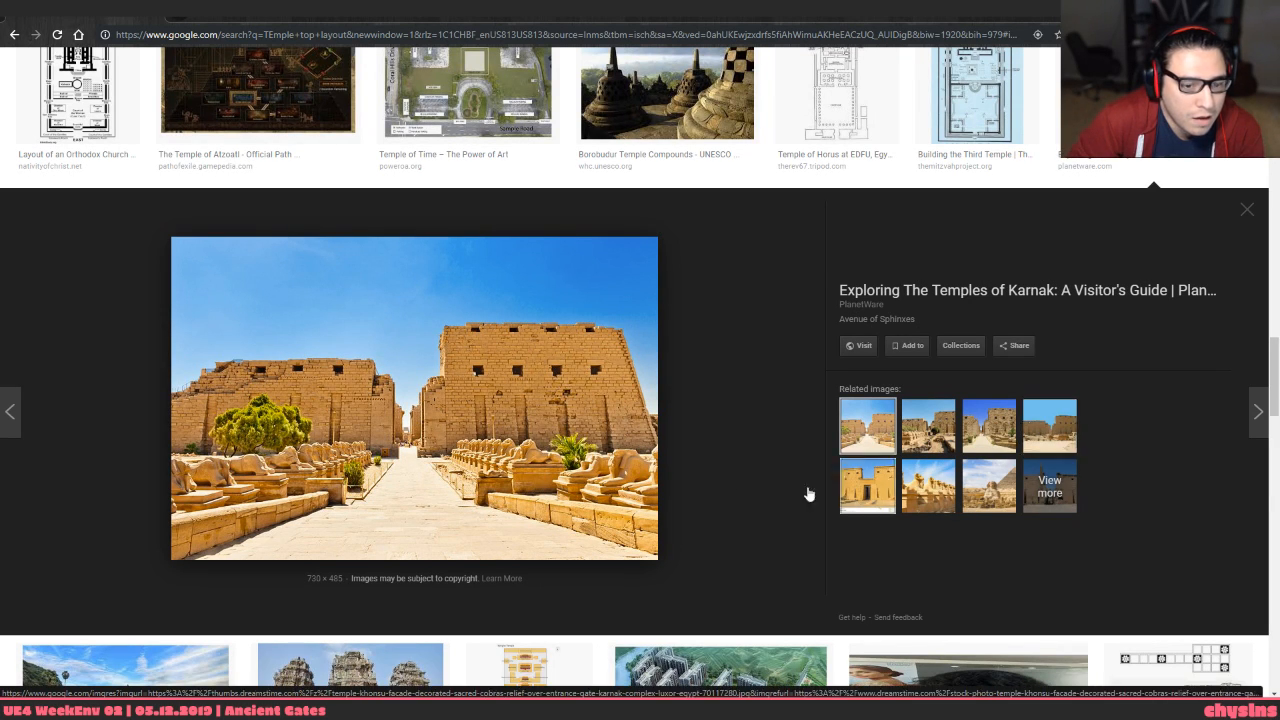
Compare the related Temple of Khonsu and Karnak Temple photos, ending with the Avenue of Rams photo from TrekEarth
left_click(880, 488)
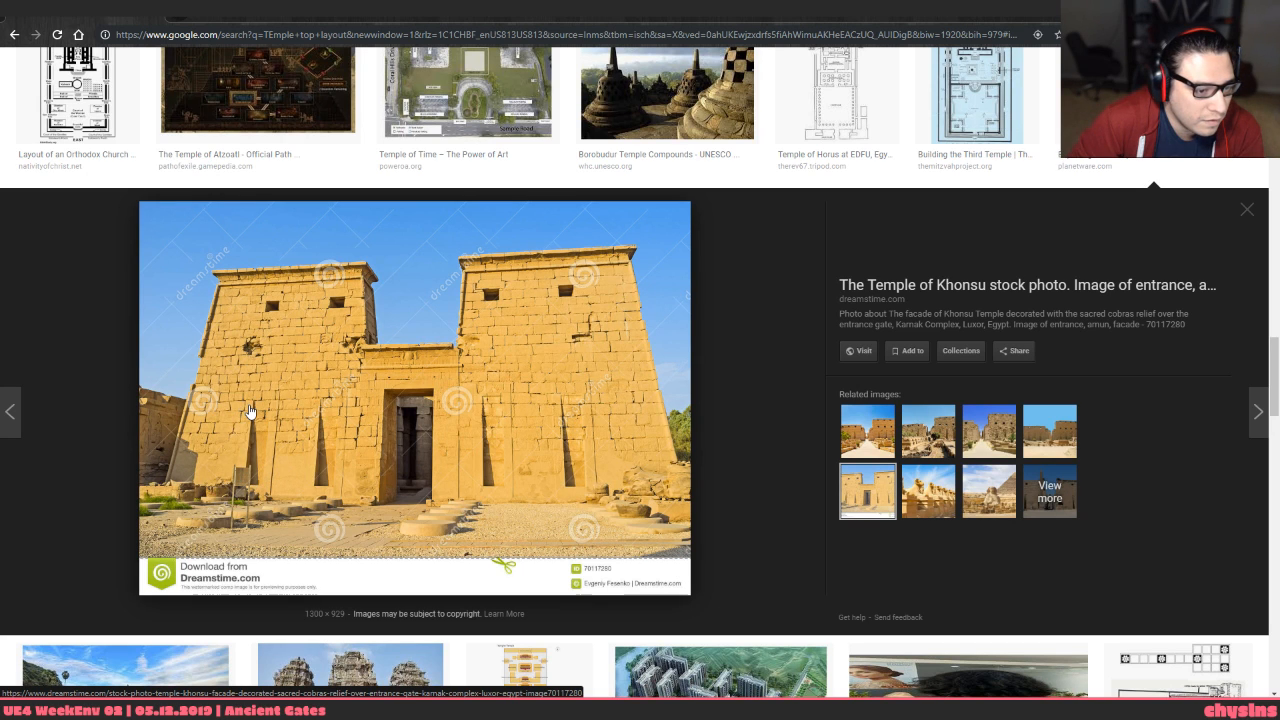
left_click(931, 505)
left_click(925, 440)
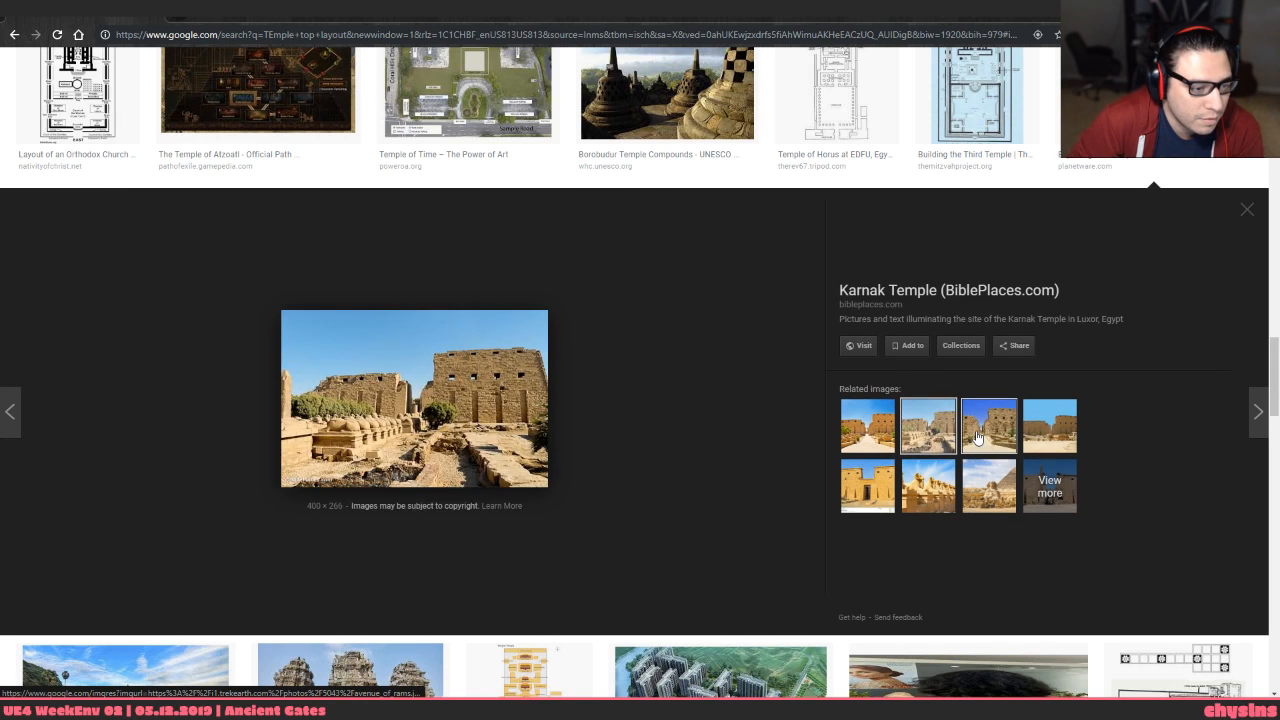
left_click(977, 437)
left_click(933, 437)
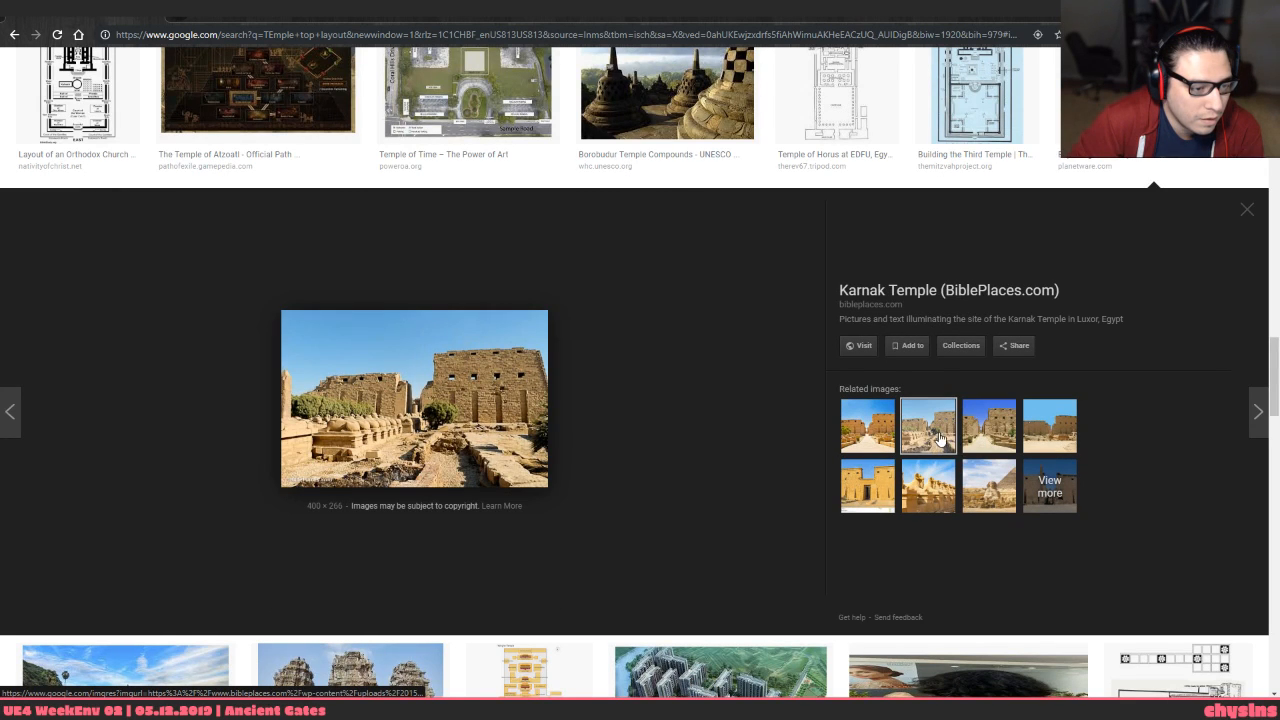
left_click(966, 440)
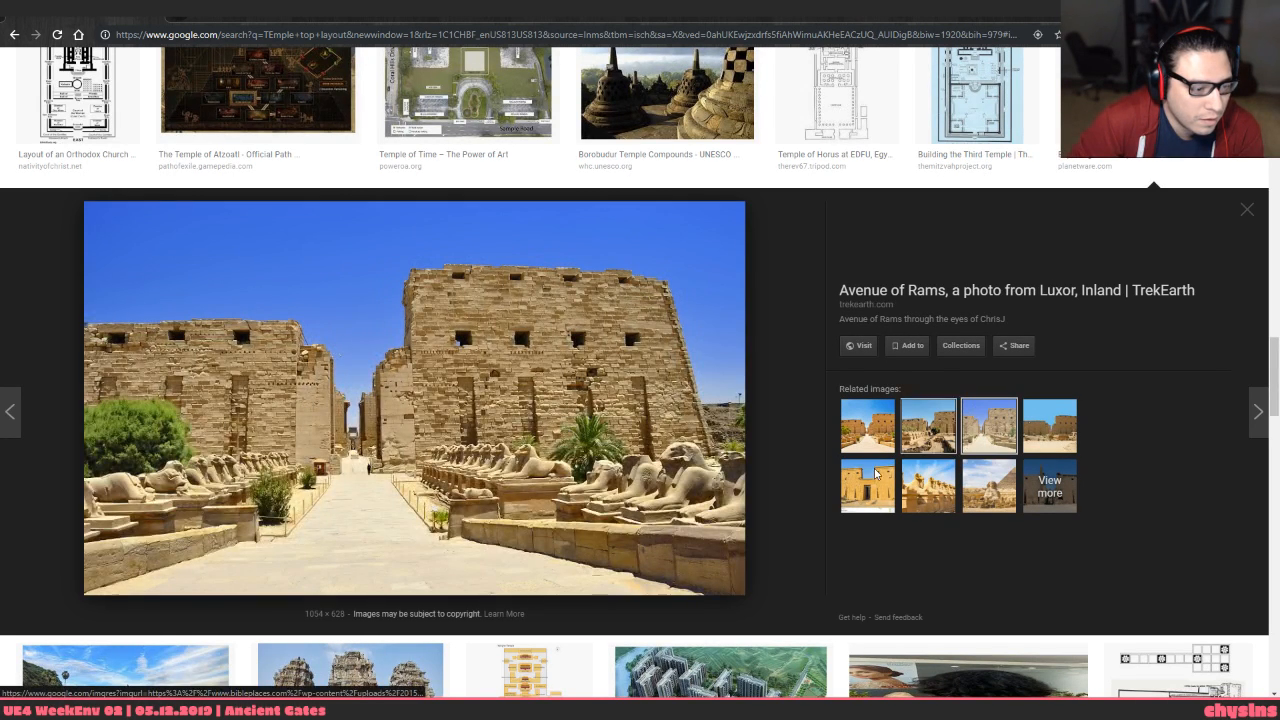
Open the Avenue of Rams photo and the Karnak Temple Picture Gallery photo in separate tabs as references
right_click(298, 271)
left_click(490, 372)
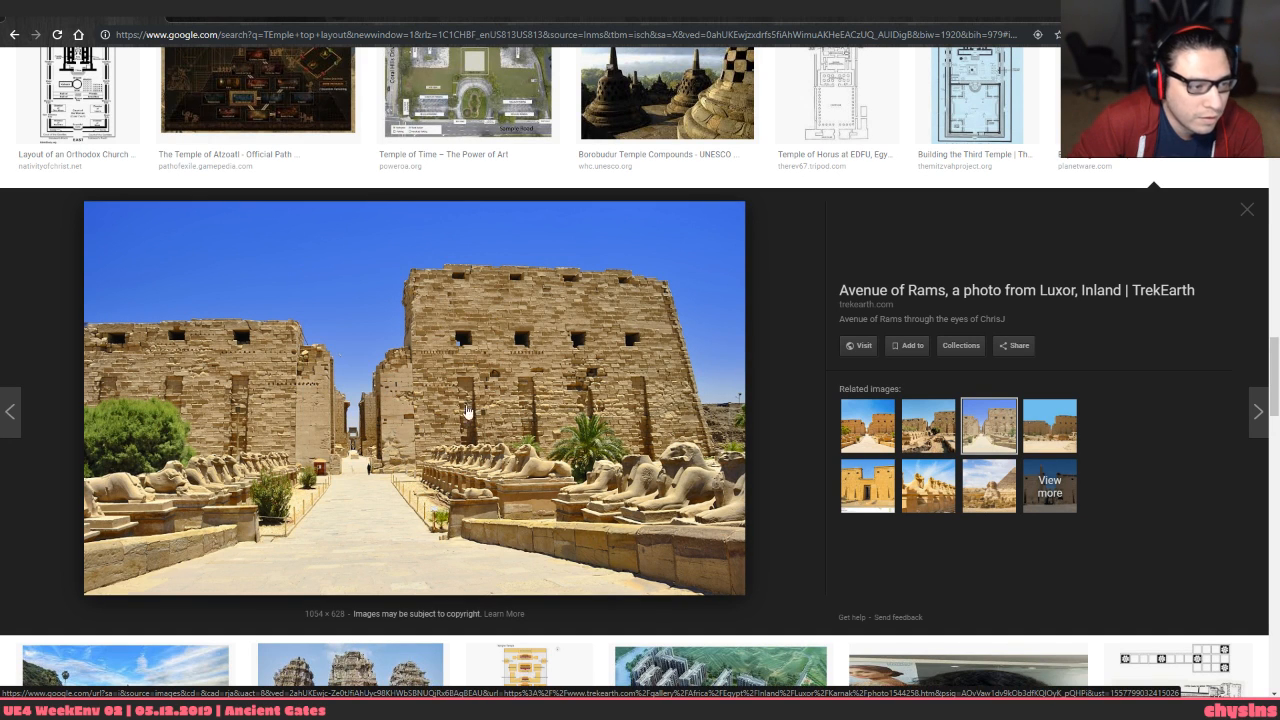
left_click(1042, 421)
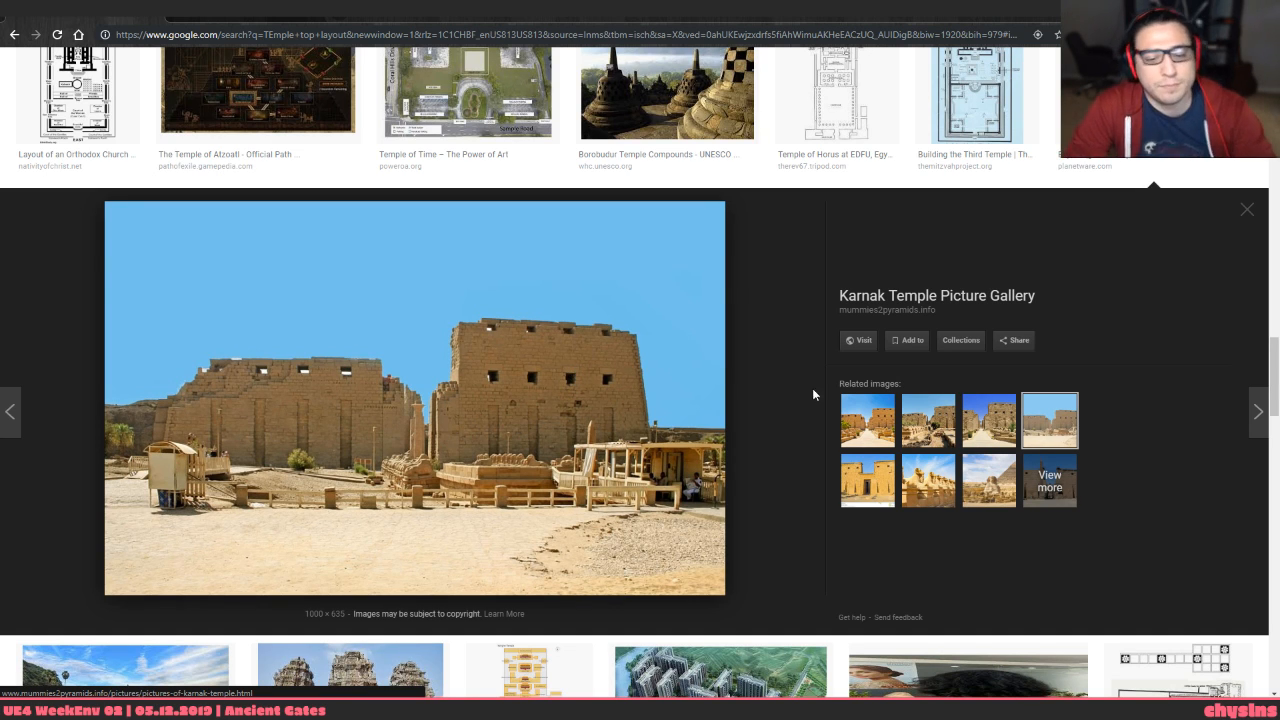
right_click(545, 395)
left_click(578, 491)
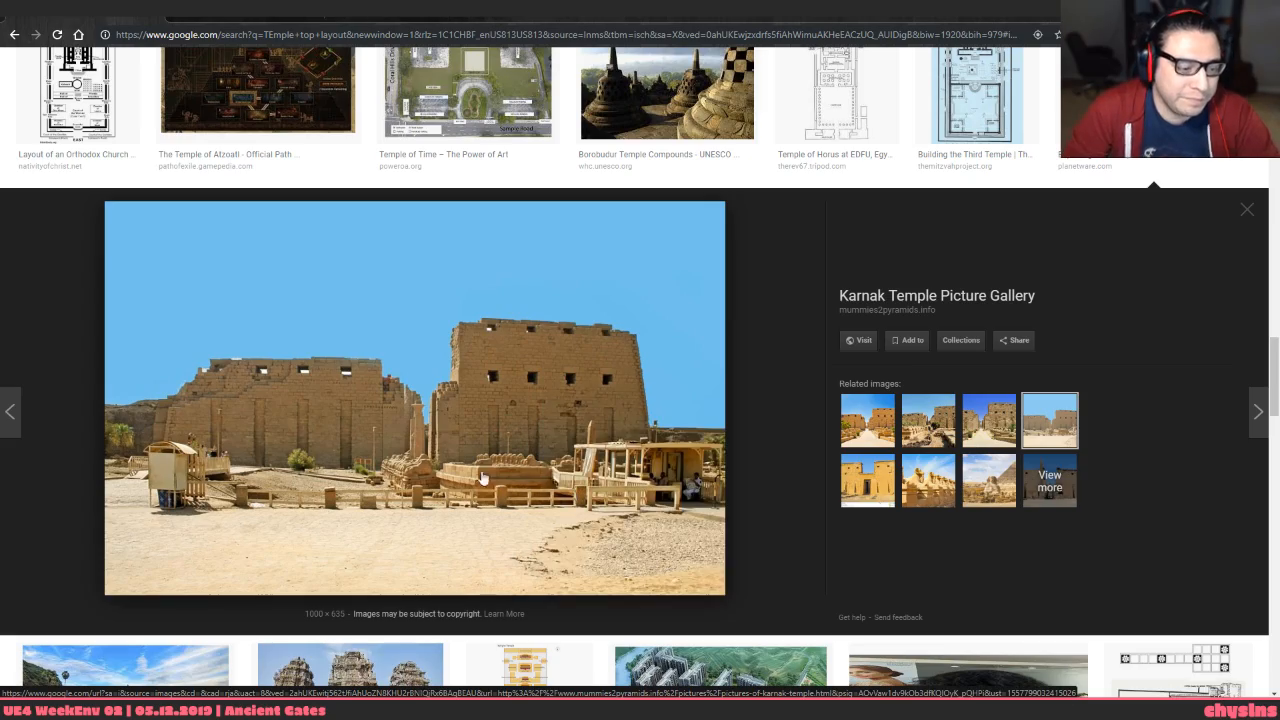
Look through the temple layout image results and preview the "Temple in Jerusalem - Wikiwand" floor plan
scroll(403, 441, "up", 20)
scroll(590, 426, "down", 20)
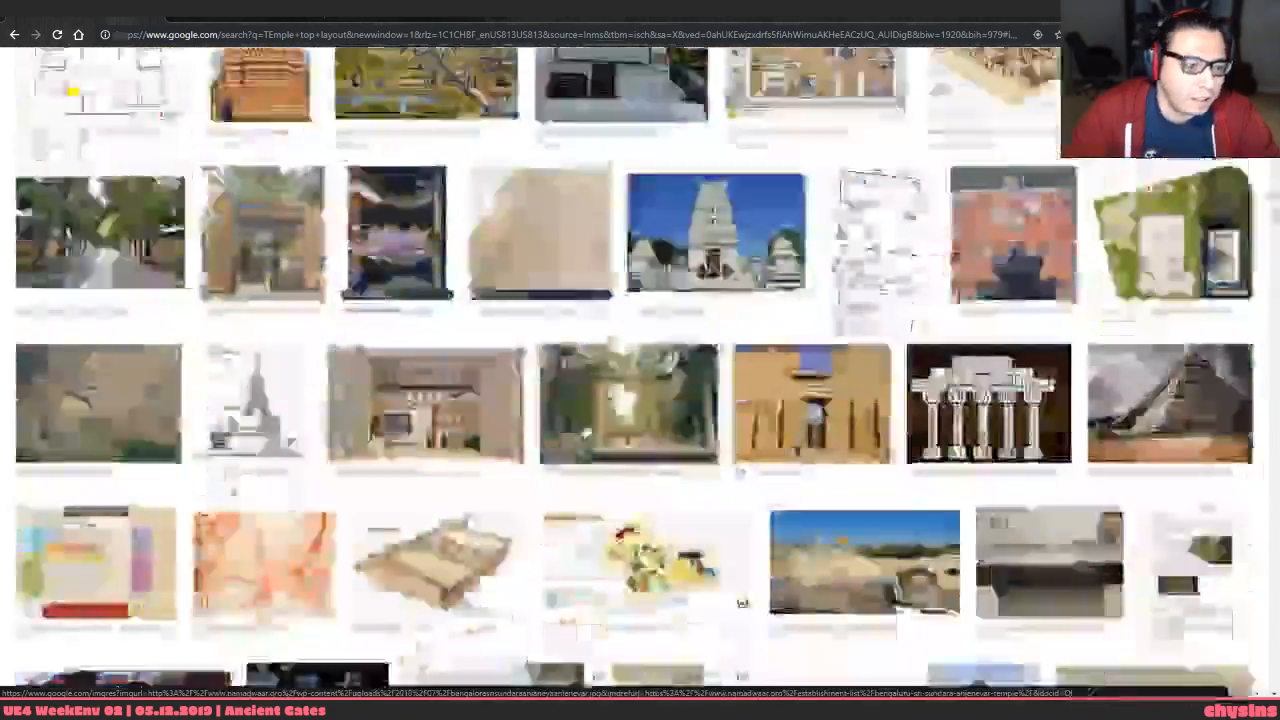
scroll(595, 426, "down", 1)
scroll(595, 426, "up", 4)
scroll(596, 426, "down", 15)
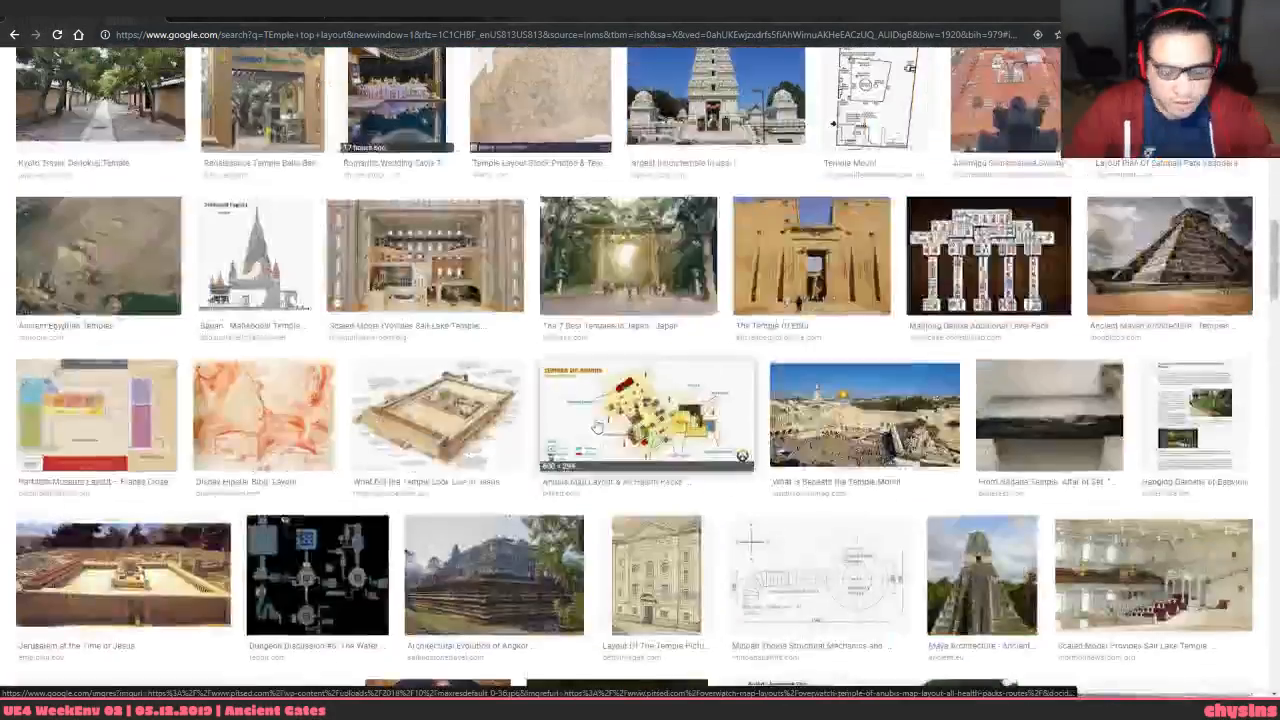
scroll(596, 426, "down", 15)
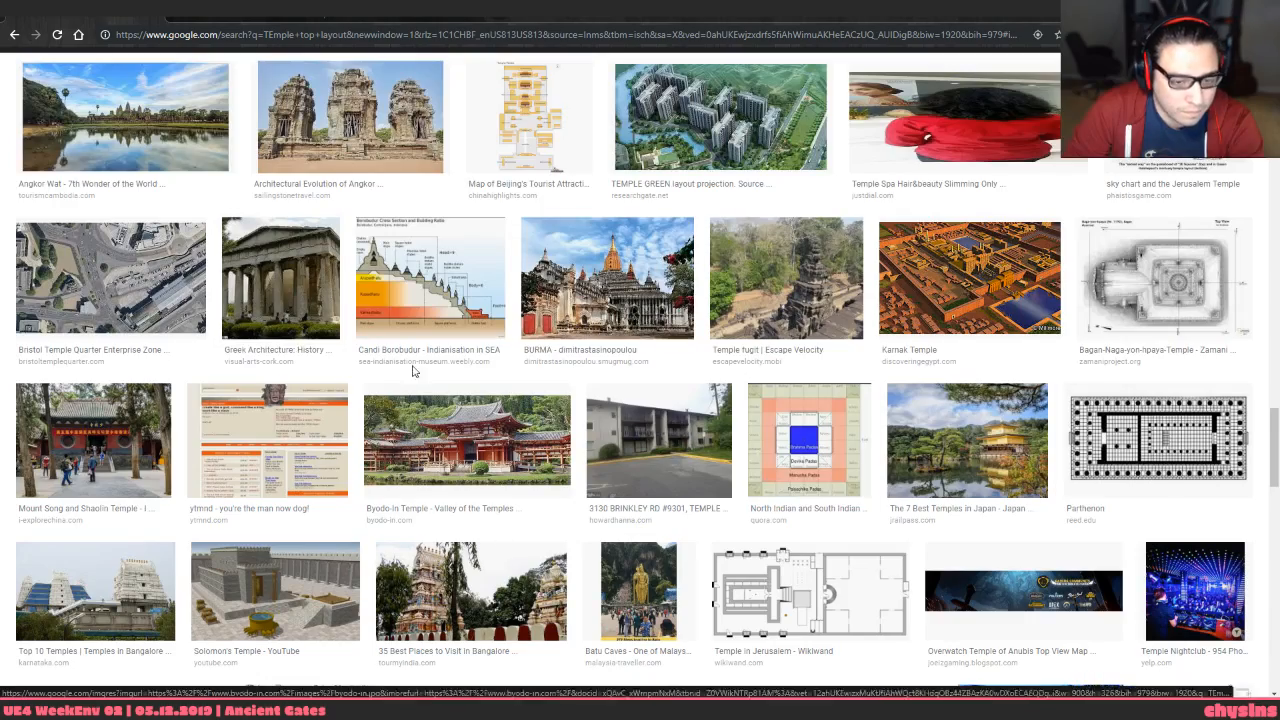
scroll(690, 553, "down", 1)
left_click(790, 490)
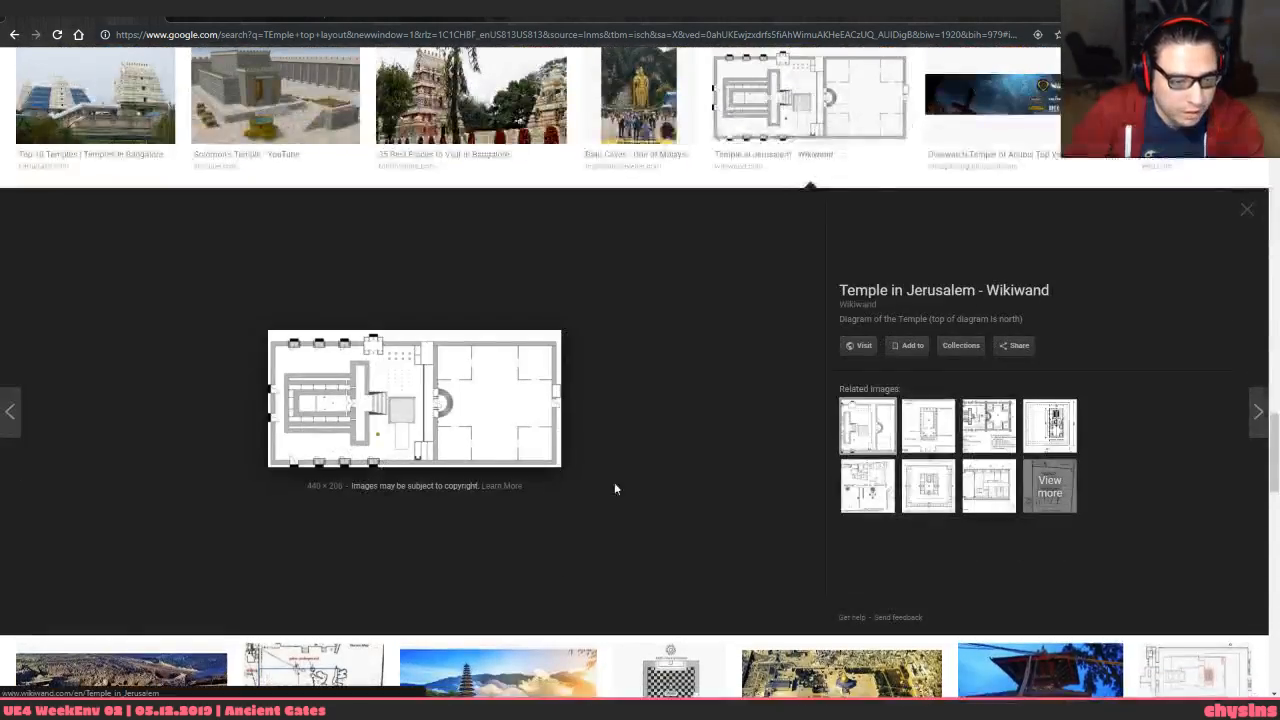
Compare the floor plans related to the Temple in Jerusalem diagram, including the numbered Spanish-labelled plan and the square temple plan
left_click(934, 451)
left_click(931, 479)
left_click(986, 481)
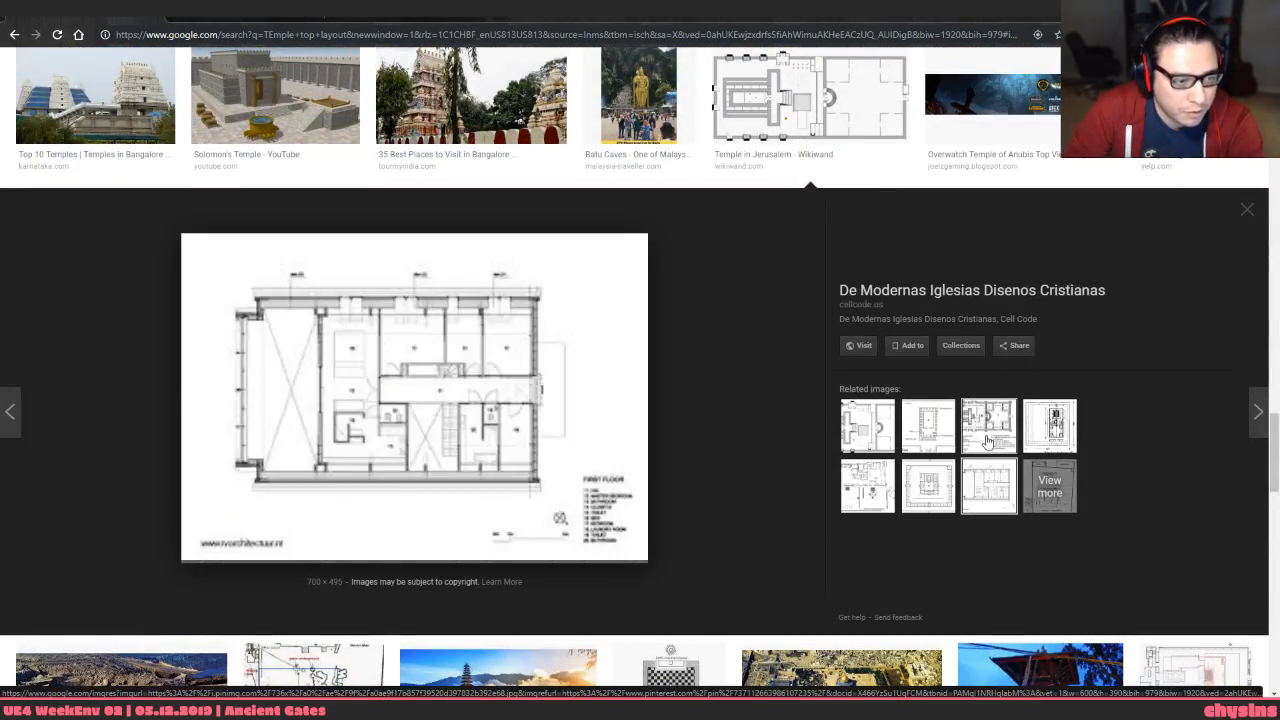
left_click(992, 438)
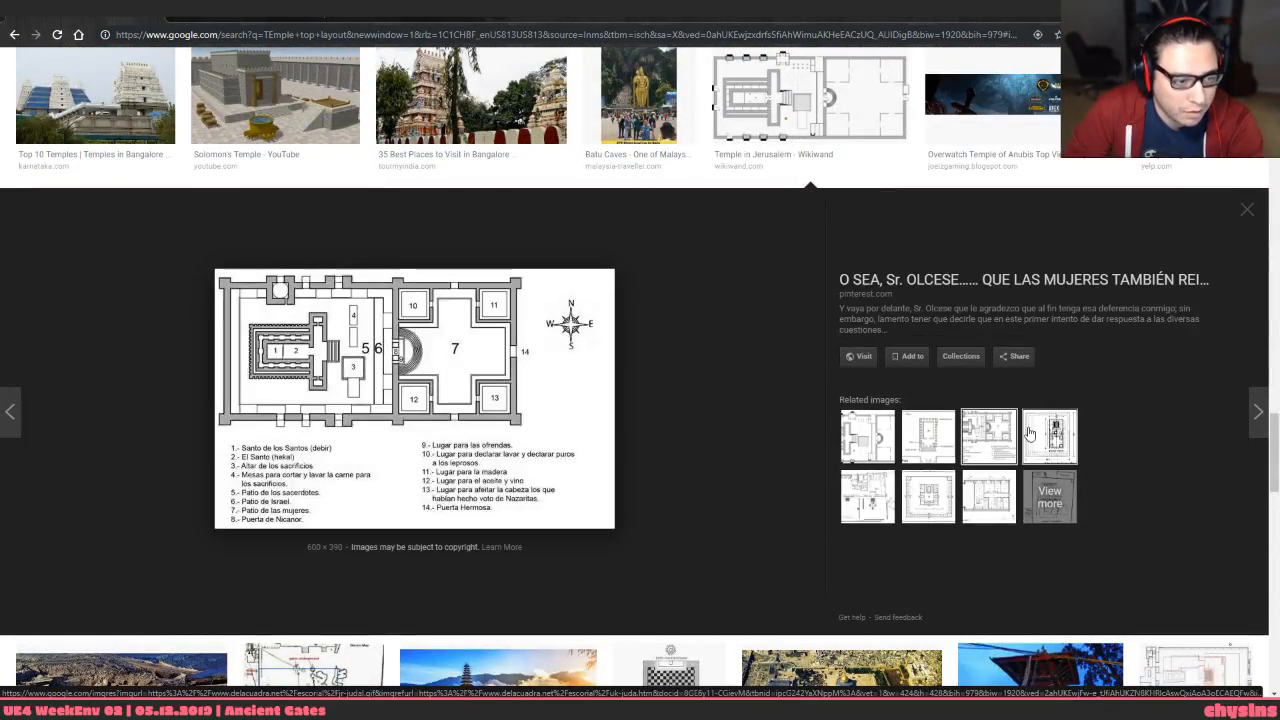
left_click(980, 495)
left_click(1062, 432)
Skim the remaining temple layout images and run a new image search for "karnak temple"
scroll(501, 445, "down", 6)
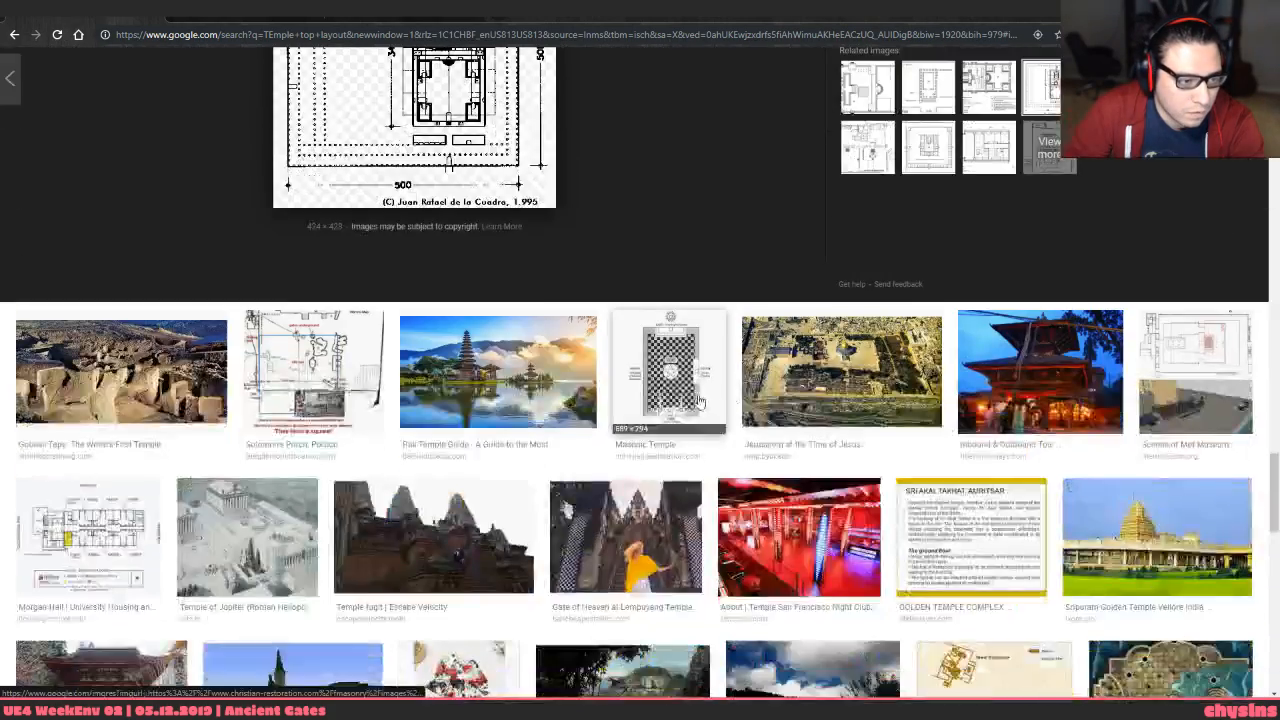
scroll(501, 445, "down", 1)
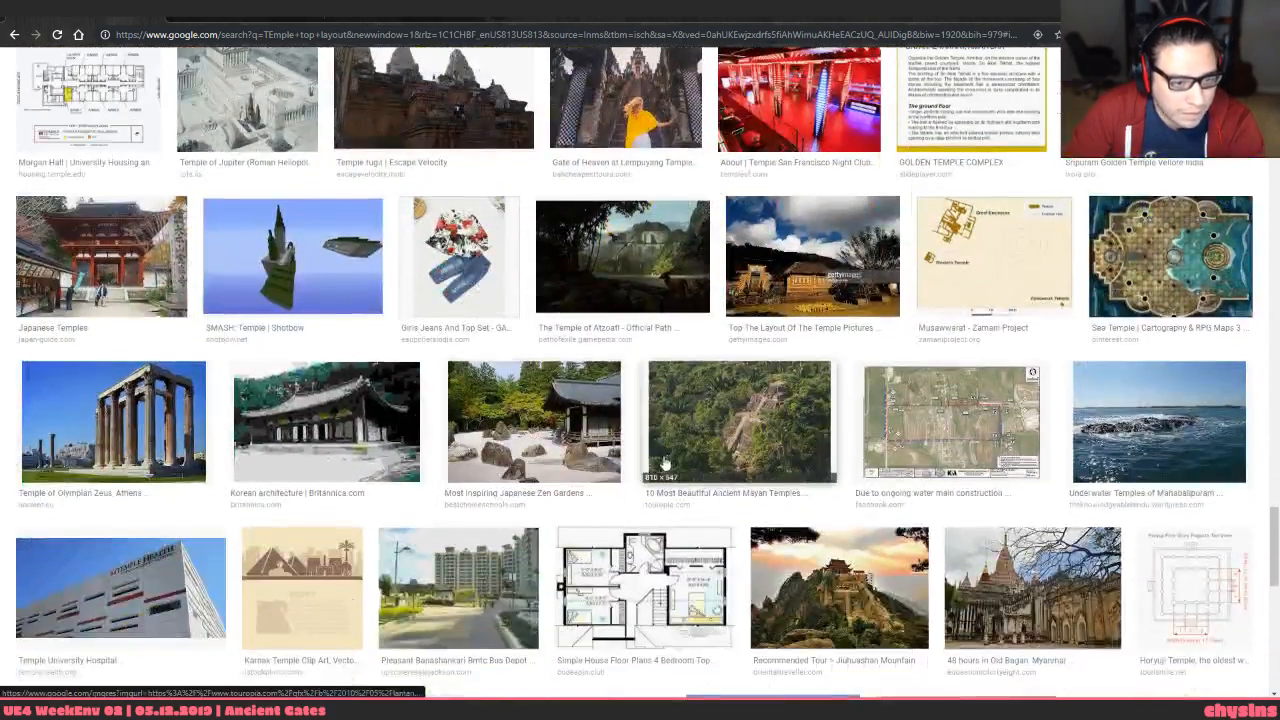
scroll(585, 462, "down", 3)
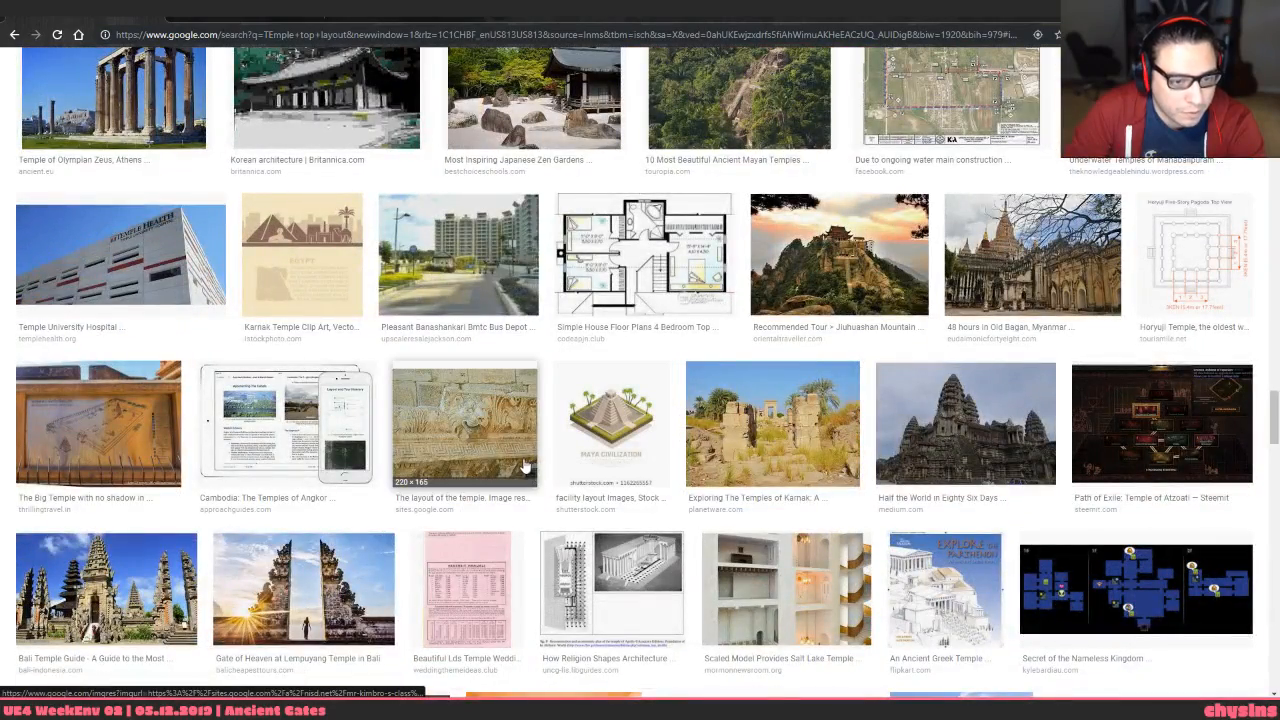
key("Home")
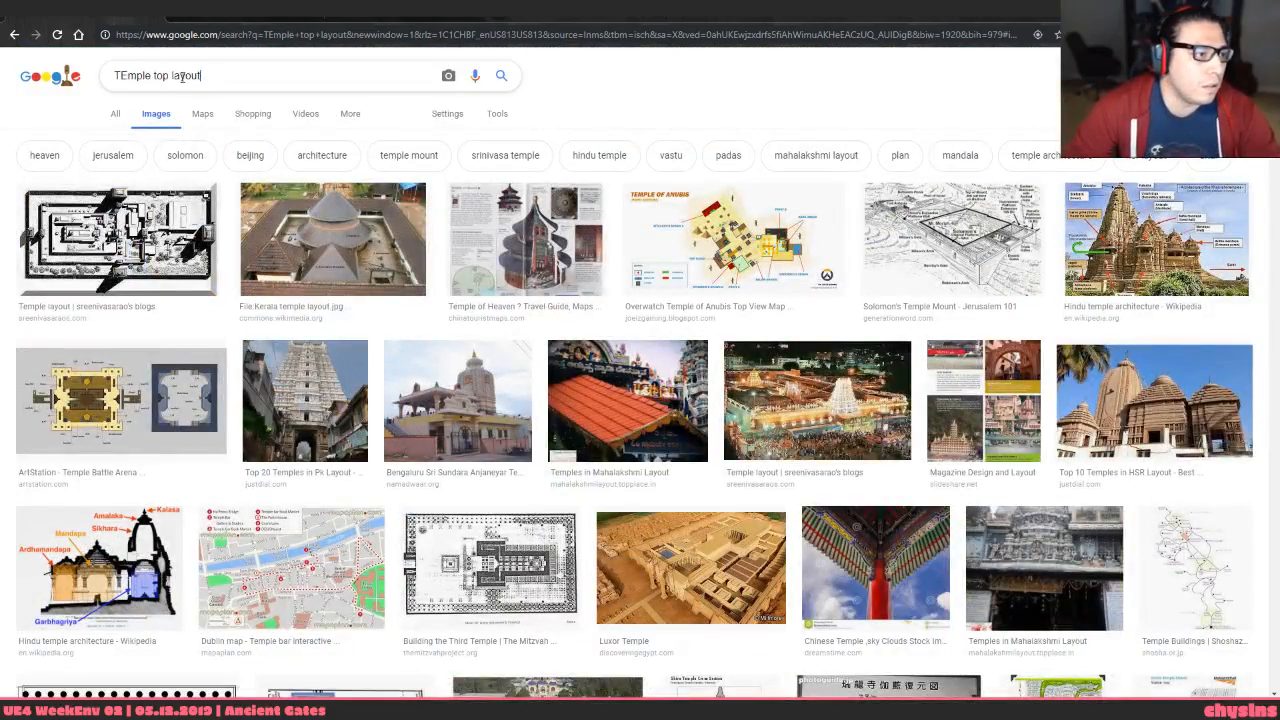
left_click_drag(214, 77, 2, 57)
type("karnak")
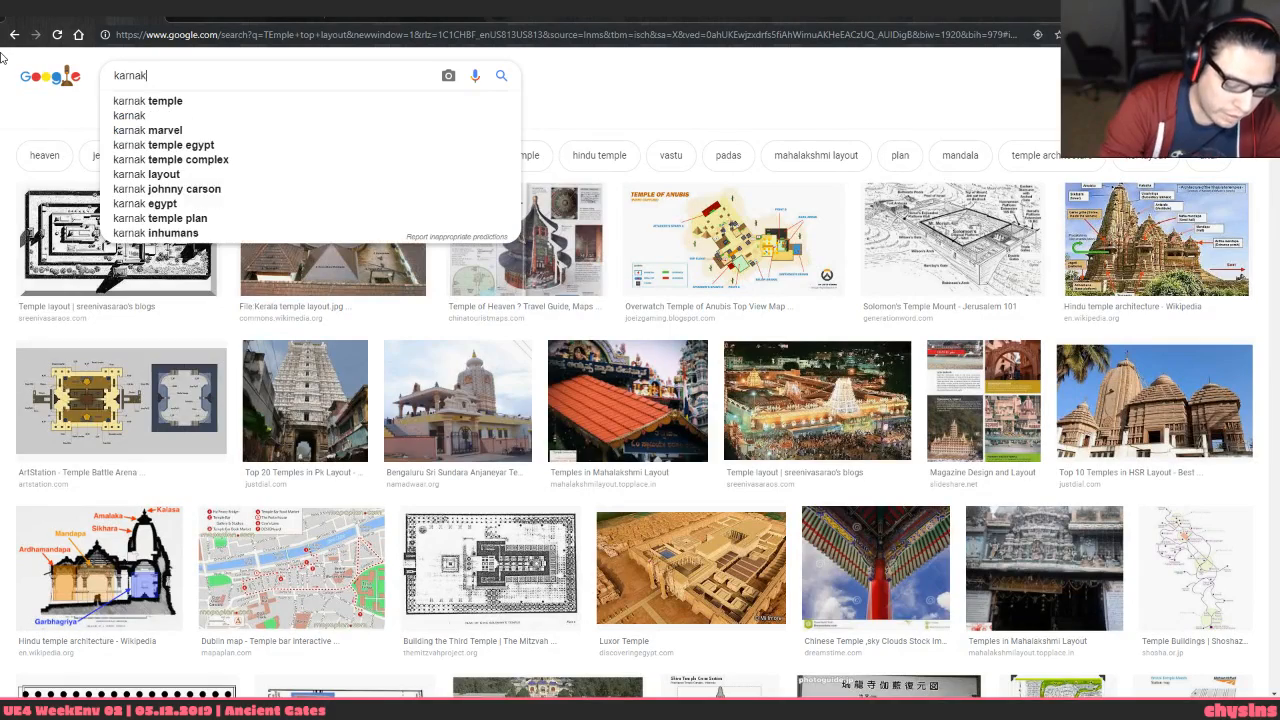
key("Down")
key("Return")
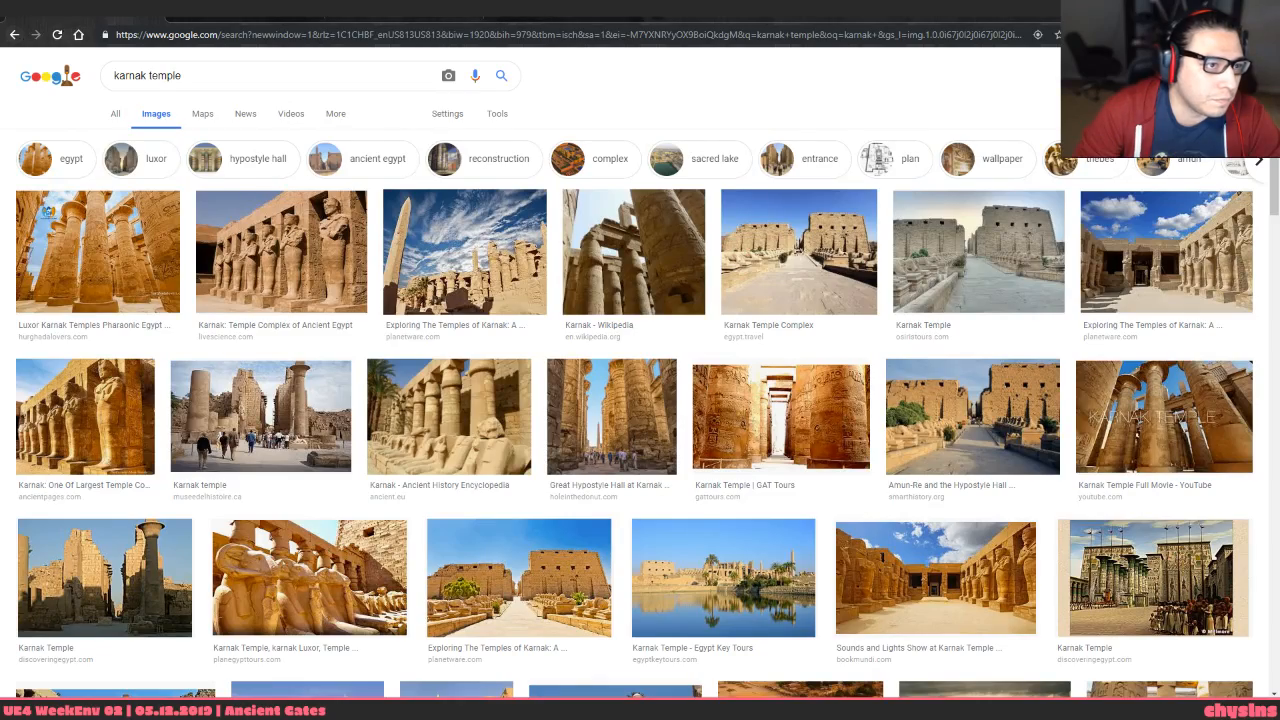
Return to the "TEmple top layout" image results and preview the "Temple layout" top view from sreenivasarao's blogs
key("alt+Left")
left_click(109, 266)
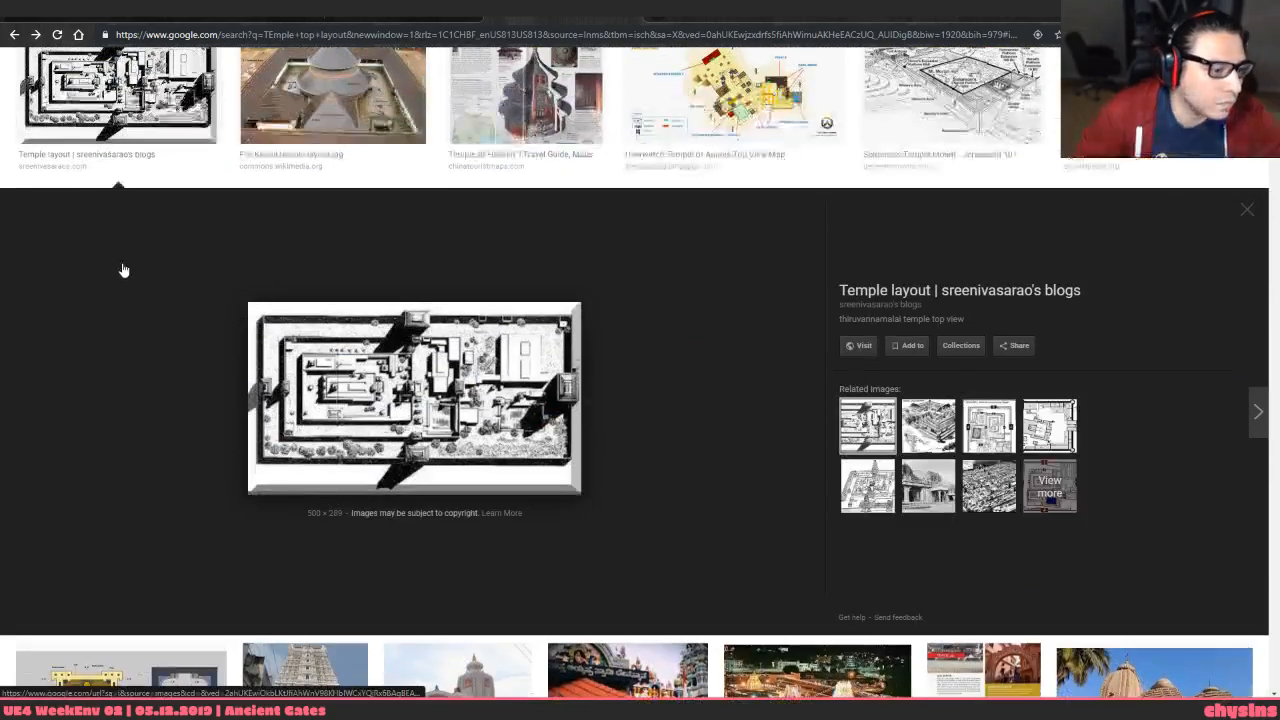
Browse the images related to the temple top view, including the Royal Palace from Manasara and the Madurai temple plan, and return to the original
left_click(928, 426)
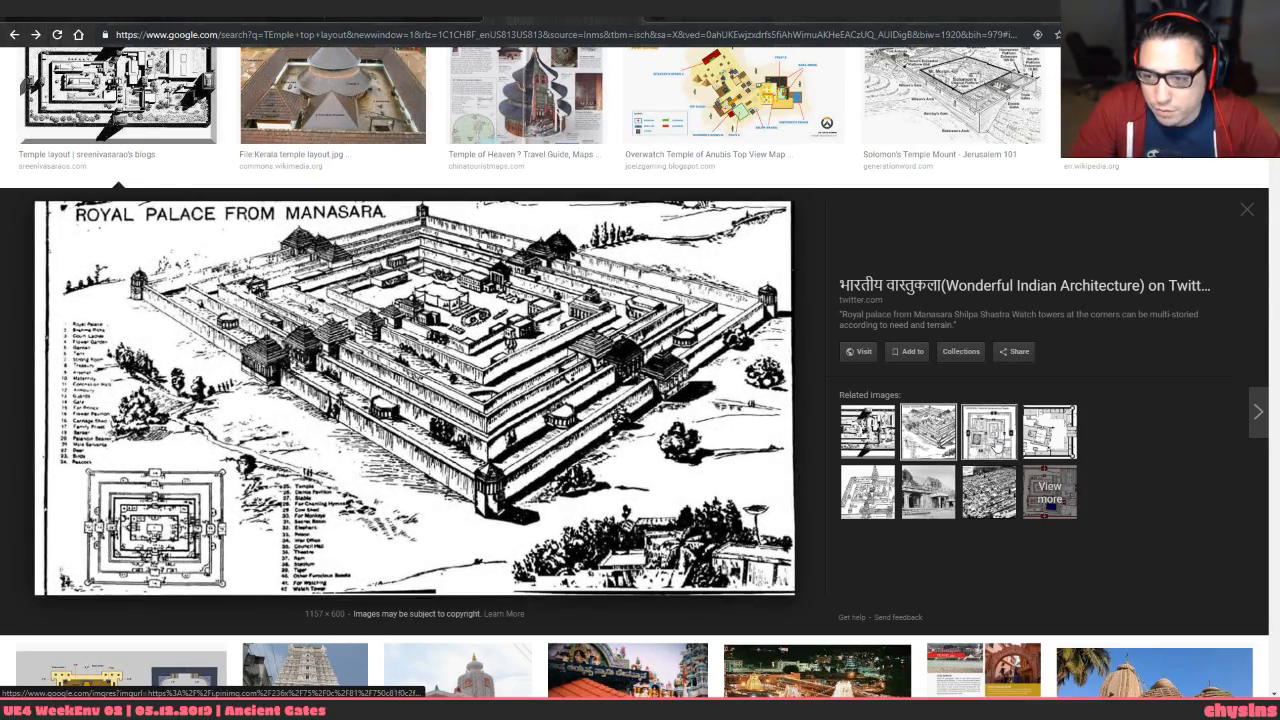
left_click(987, 450)
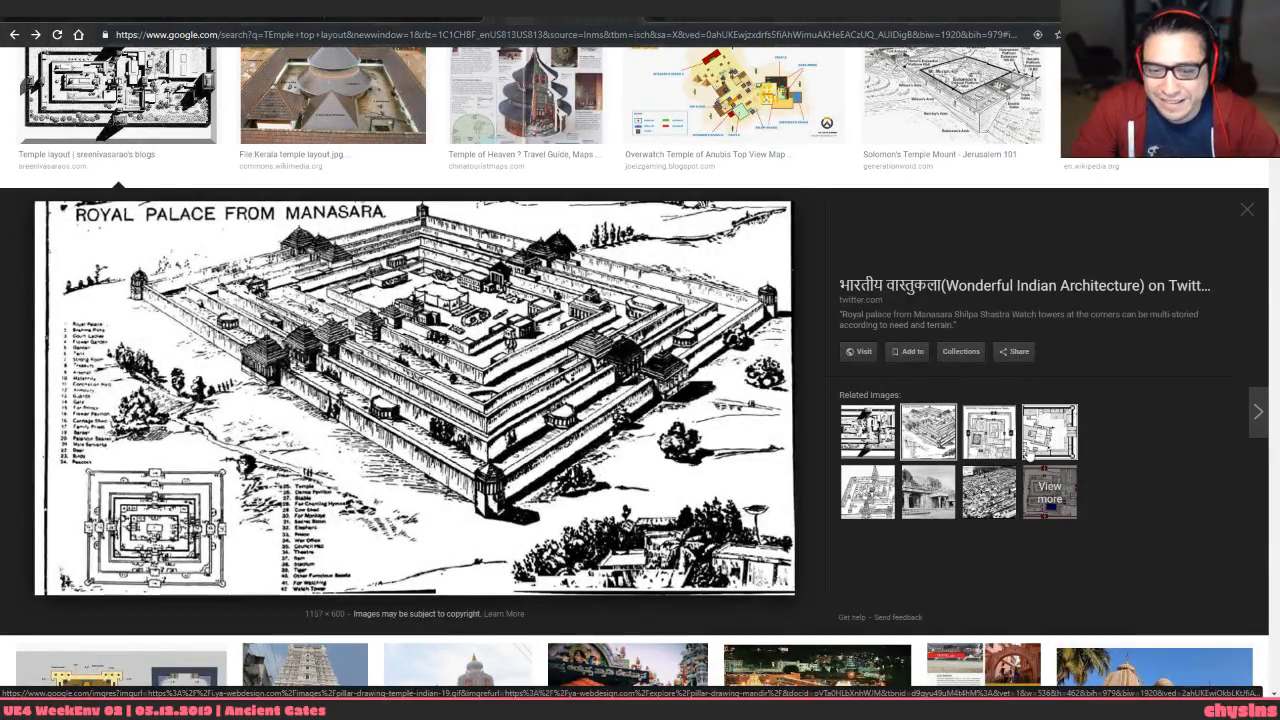
left_click(987, 454)
left_click(987, 450)
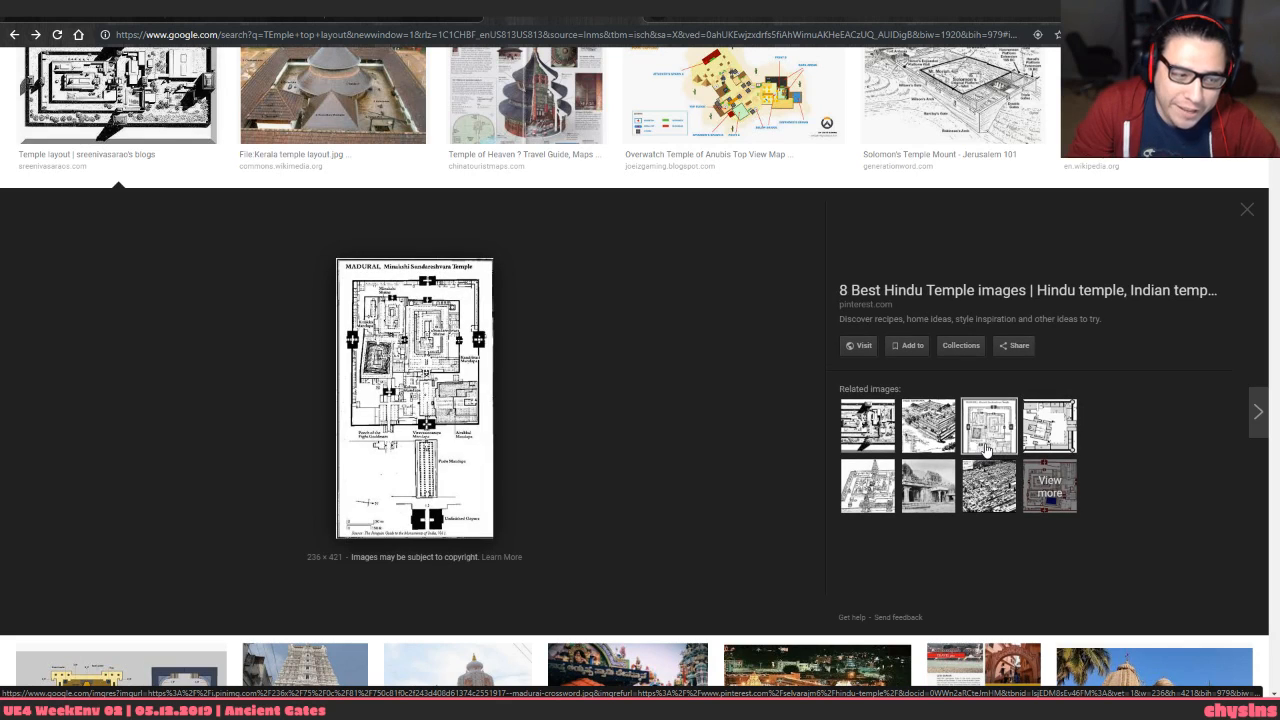
left_click(928, 486)
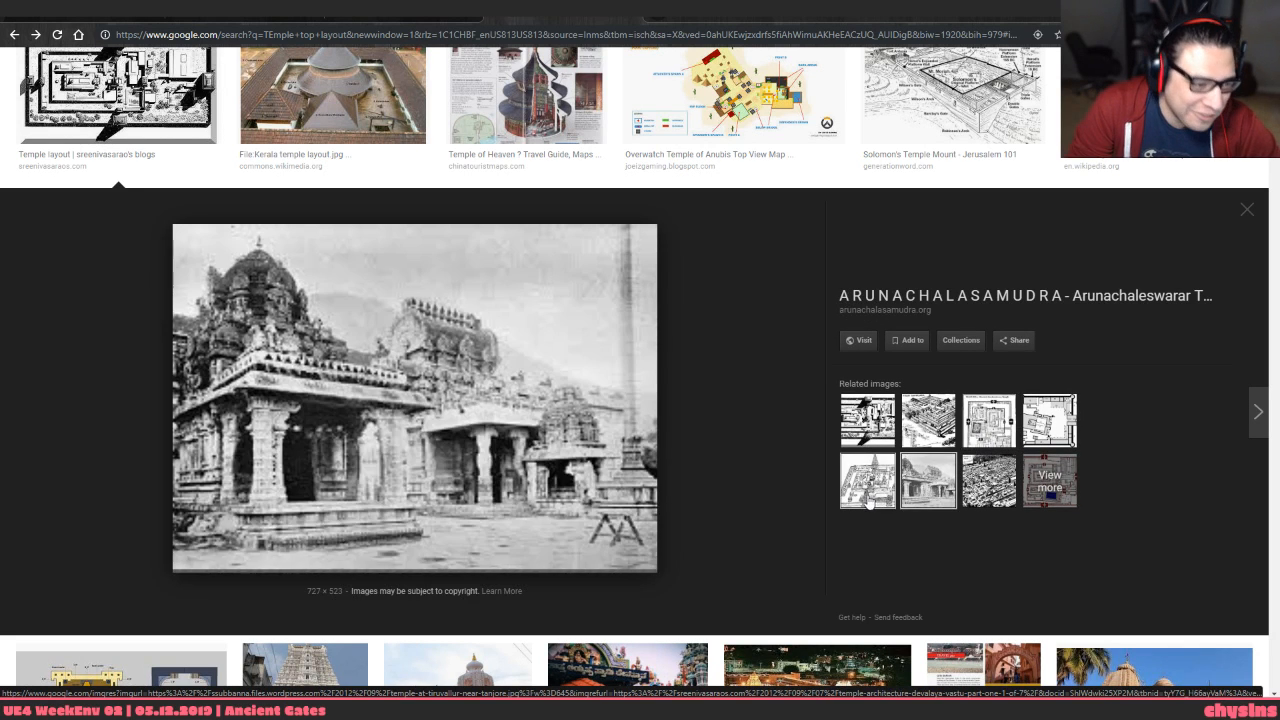
left_click(867, 486)
left_click(866, 437)
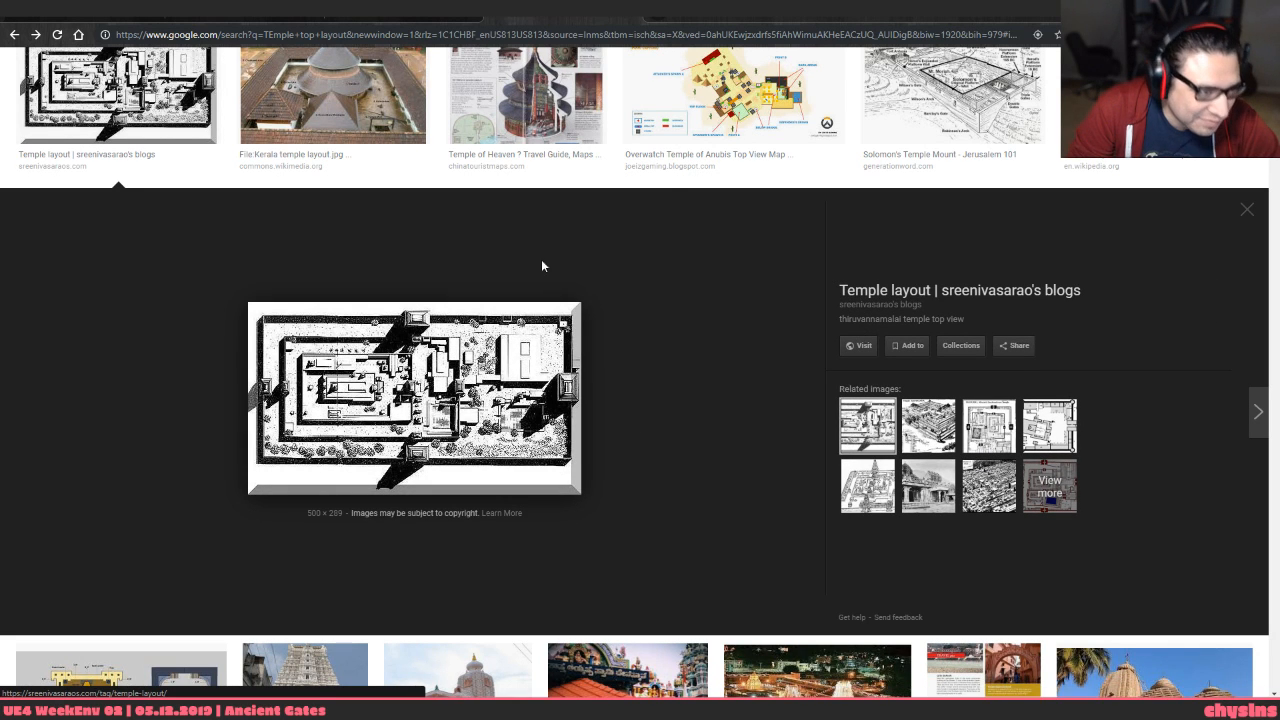
Run a new image search for "temple layout top down view"
scroll(849, 171, "up", 2)
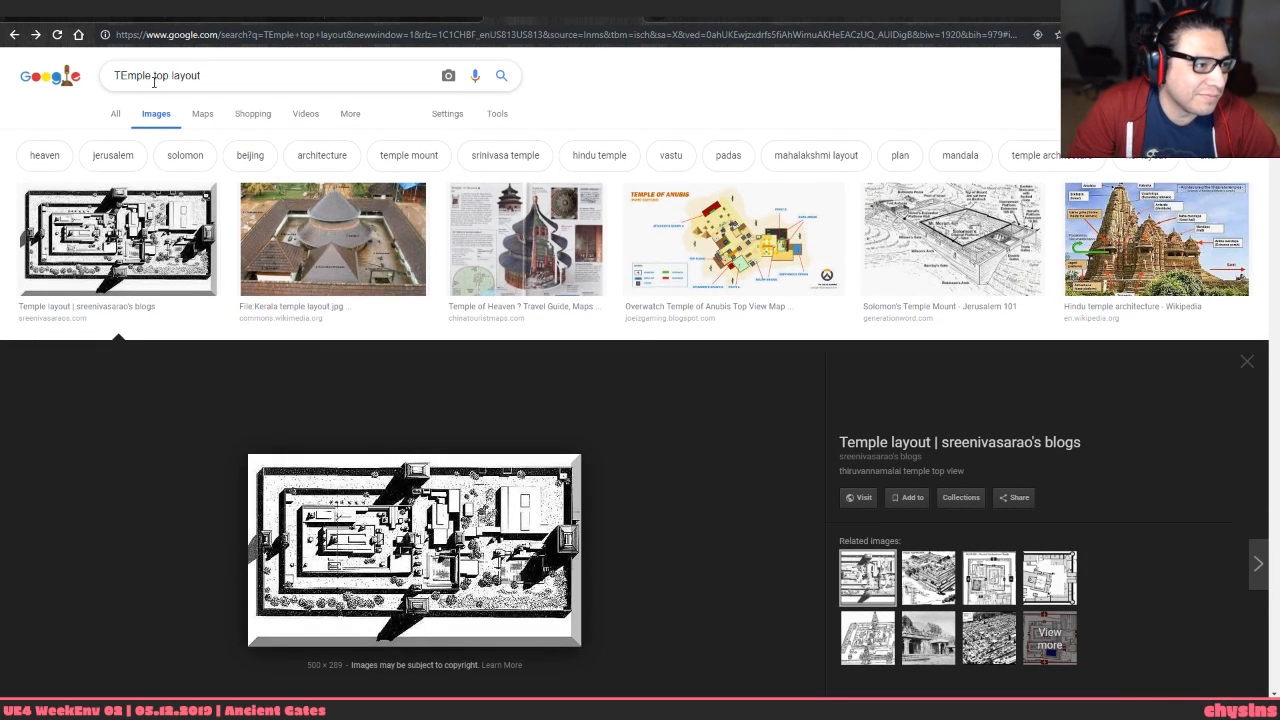
key("BackSpace")
key("BackSpace")
type("te")
key("BackSpace")
key("BackSpace")
key("BackSpace")
key("BackSpace")
key("BackSpace")
key("BackSpace")
key("BackSpace")
key("BackSpace")
key("BackSpace")
type("ka")
key("BackSpace")
key("BackSpace")
type("layout d")
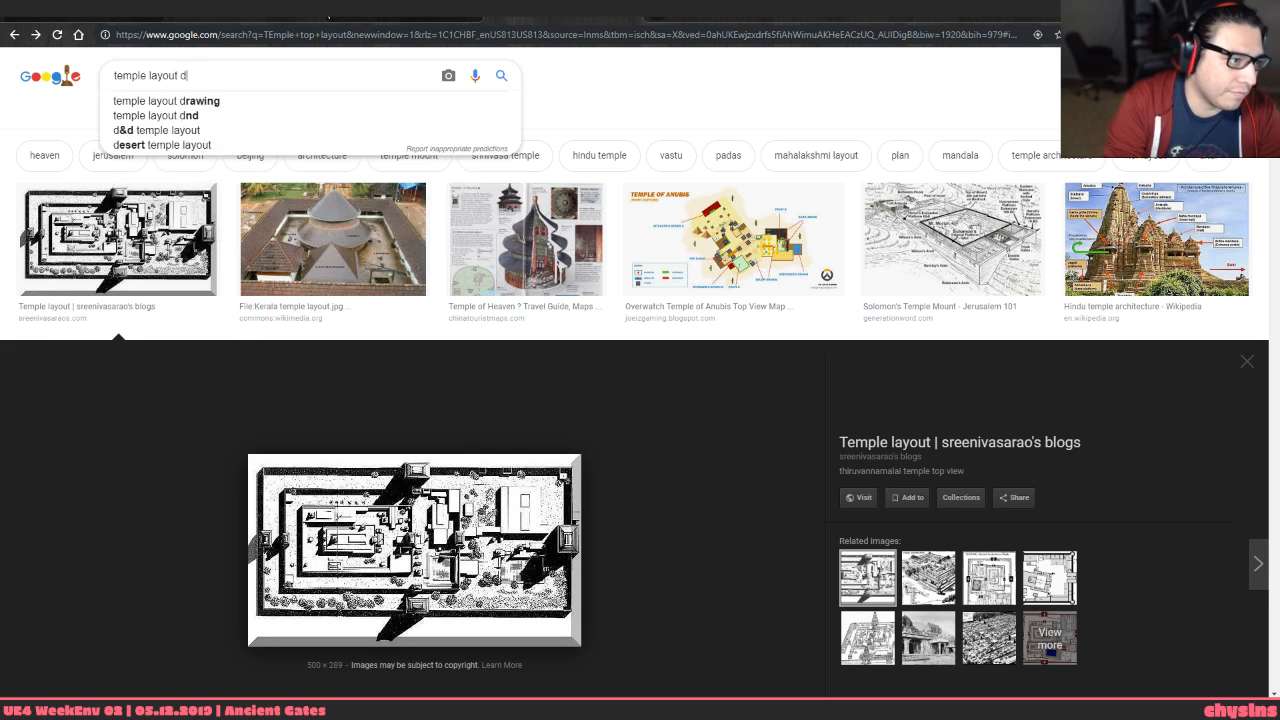
key("BackSpace")
type("top")
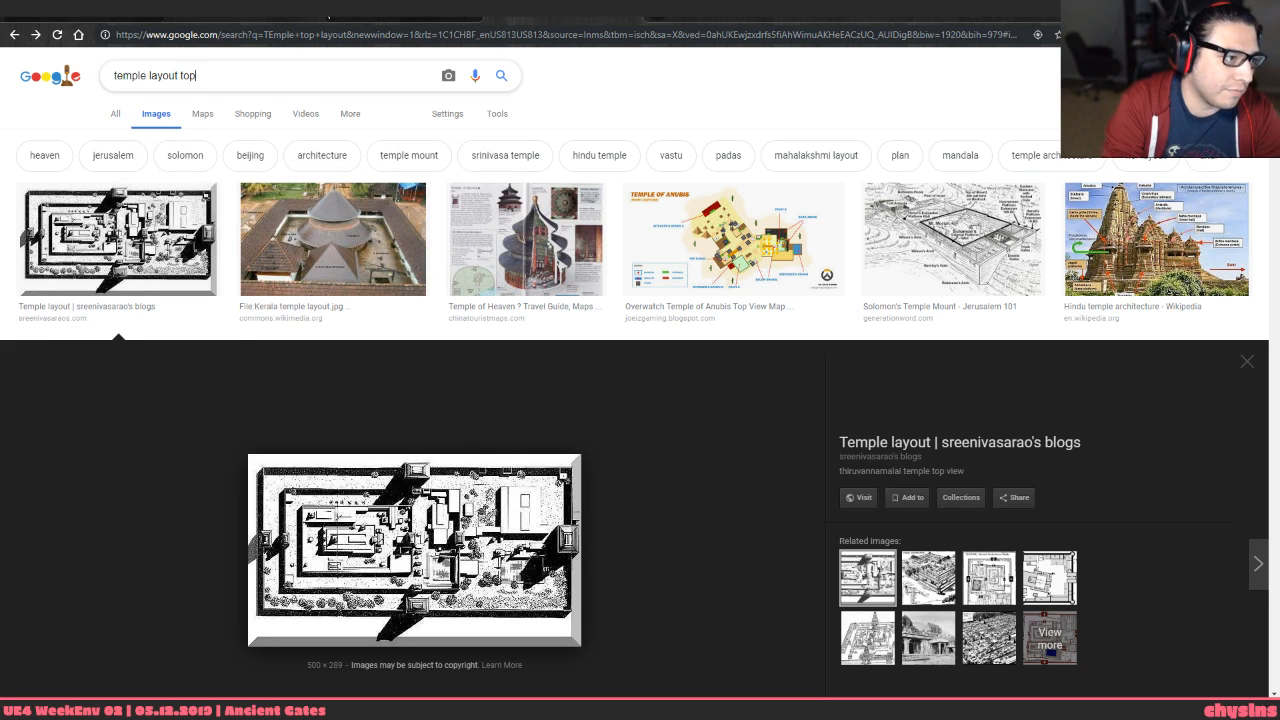
type(" down vien")
key("Return")
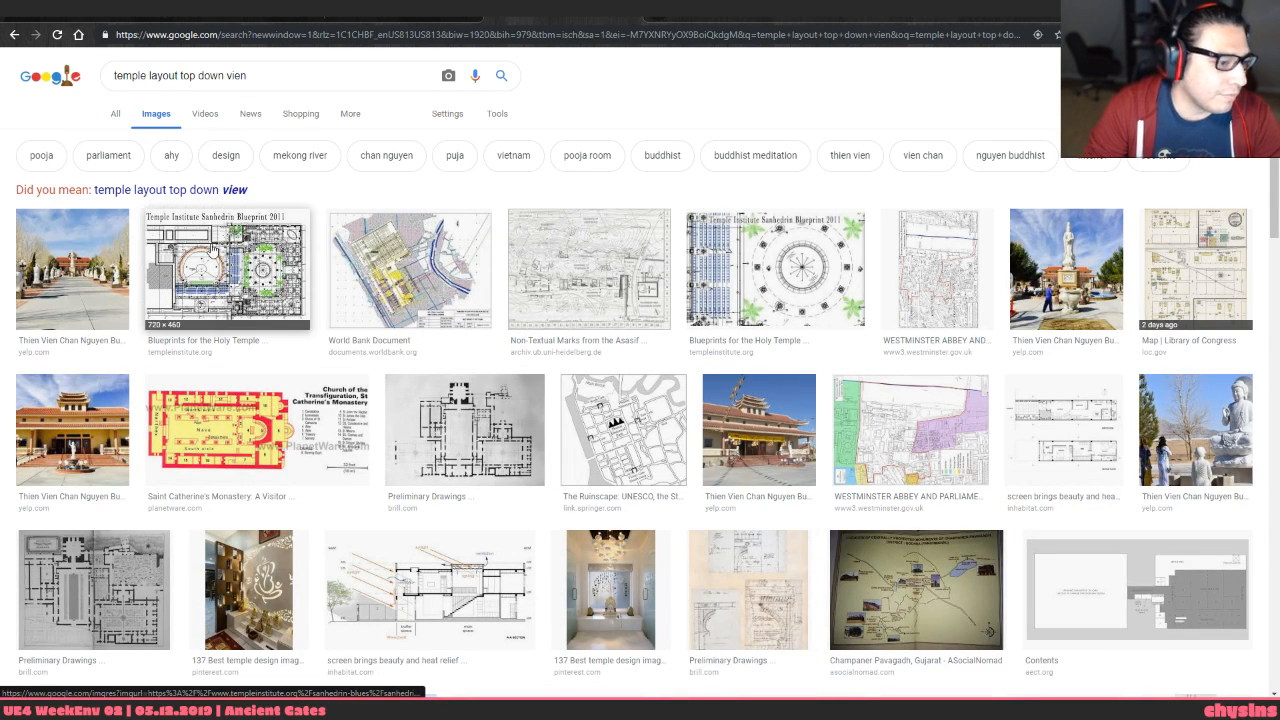
left_click(190, 189)
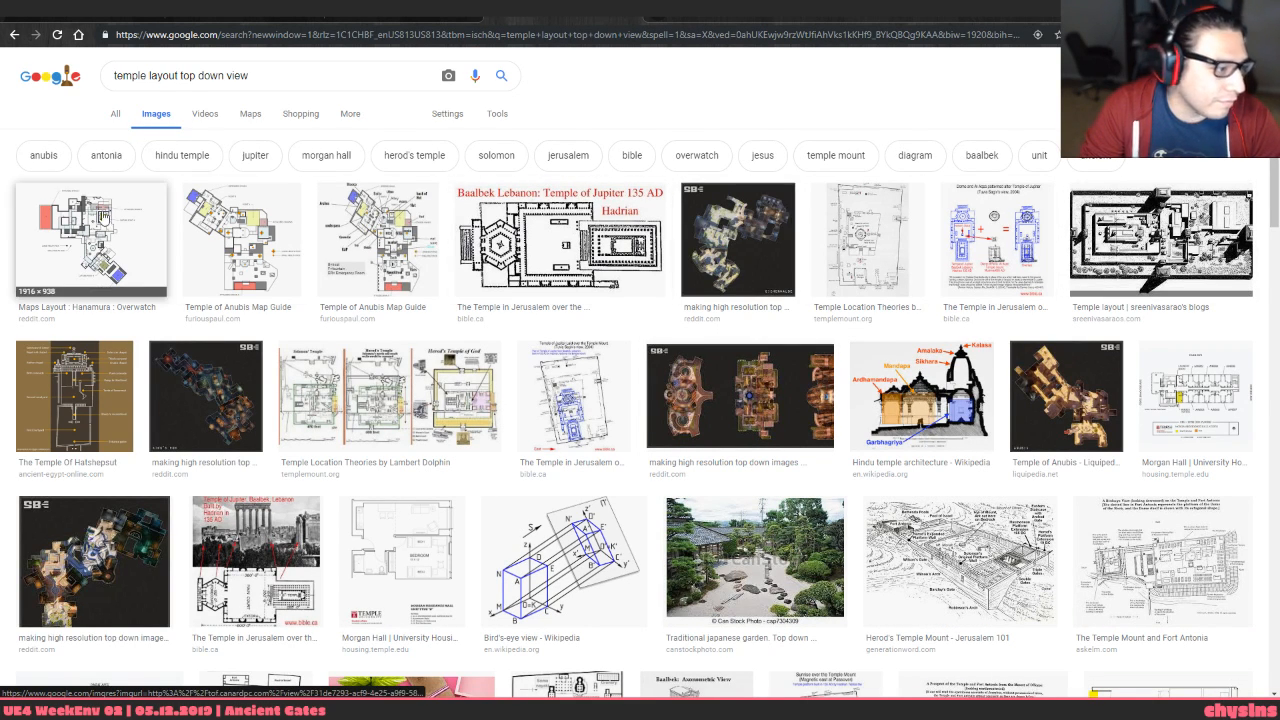
Preview the Hanamura Overwatch map layout and skim further through the top down temple layout results
left_click(95, 255)
scroll(200, 560, "down", 3)
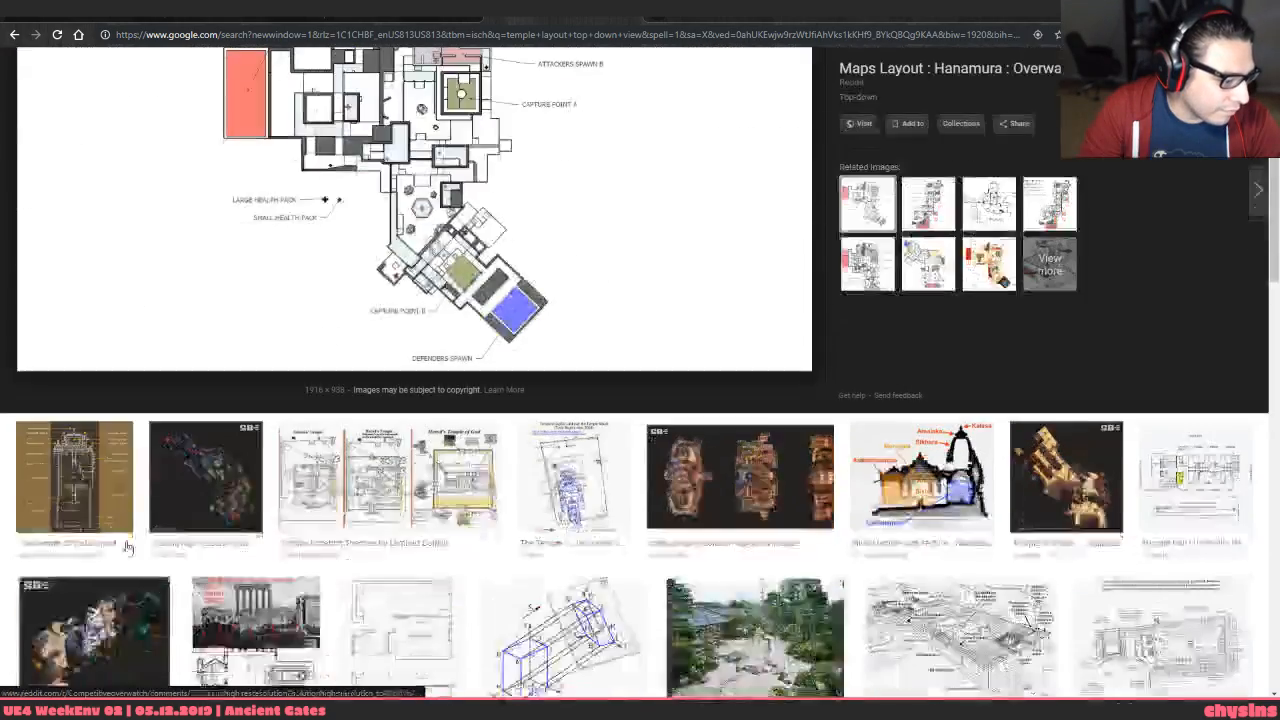
left_click(108, 451)
scroll(108, 454, "down", 6)
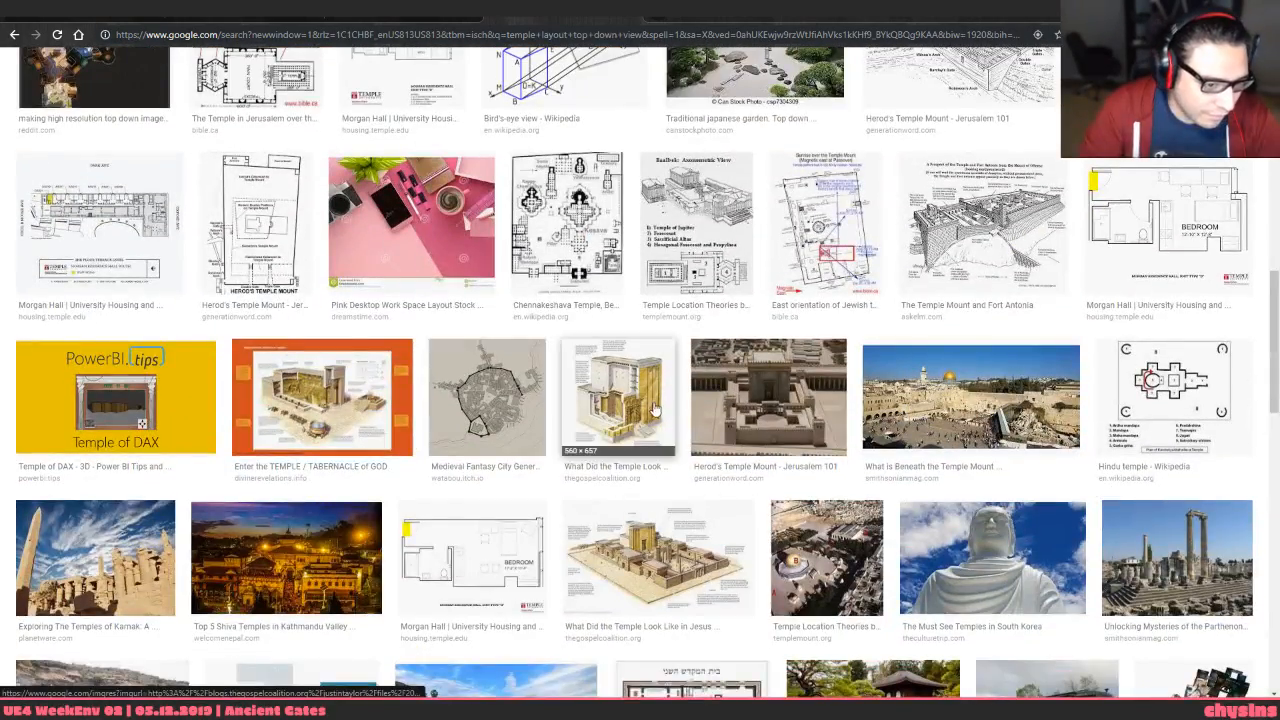
Preview "Herod's Temple Mount - Jerusalem 101" and compare the related photos of the temple model from different angles
left_click(741, 398)
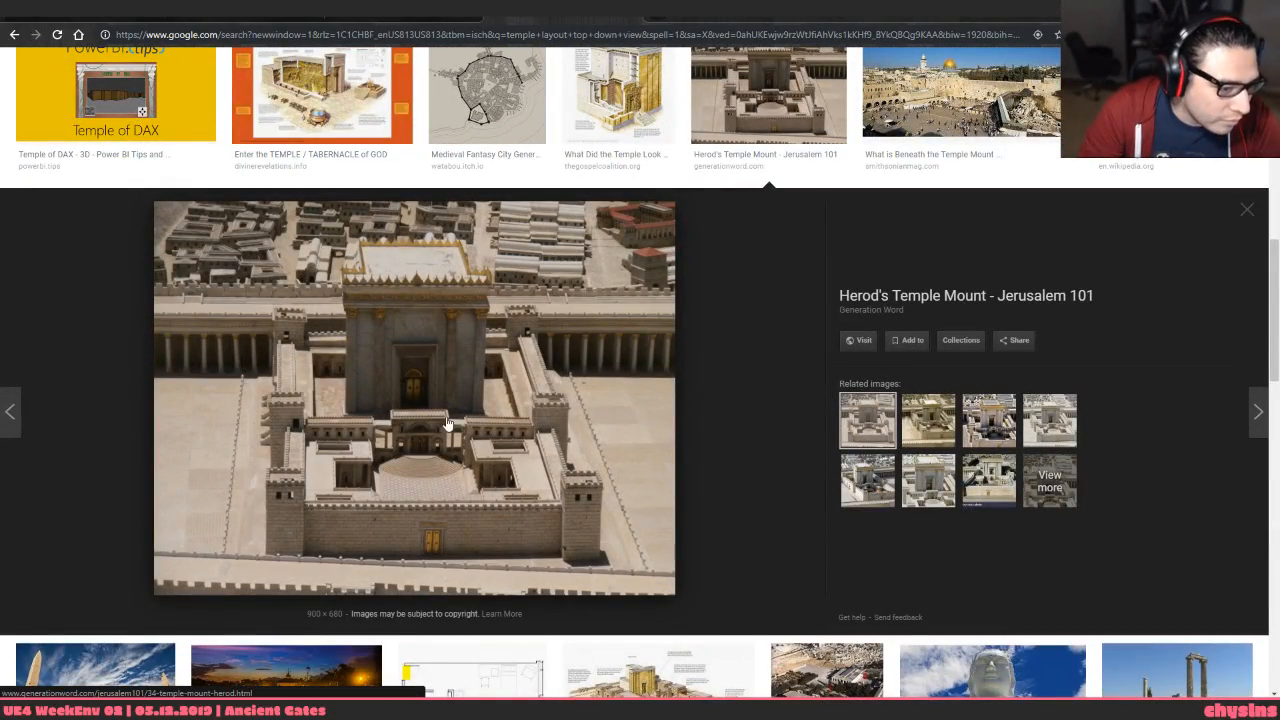
left_click(928, 422)
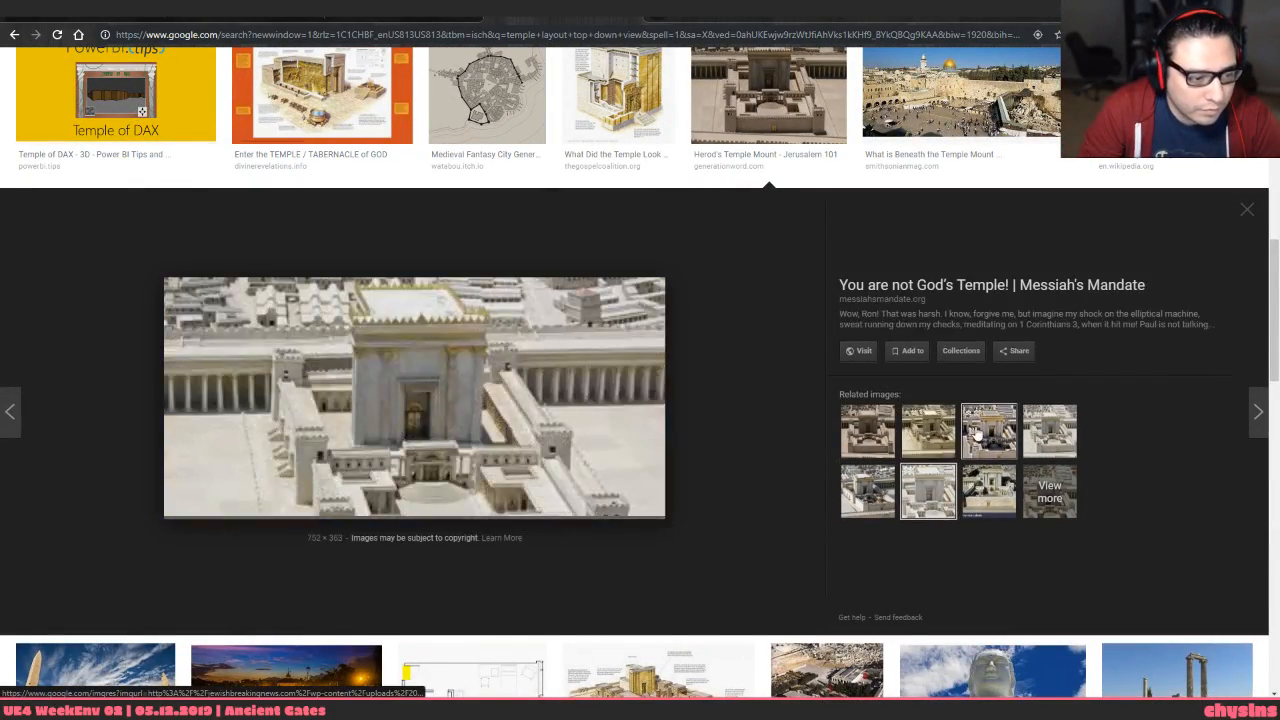
left_click(995, 425)
left_click(986, 481)
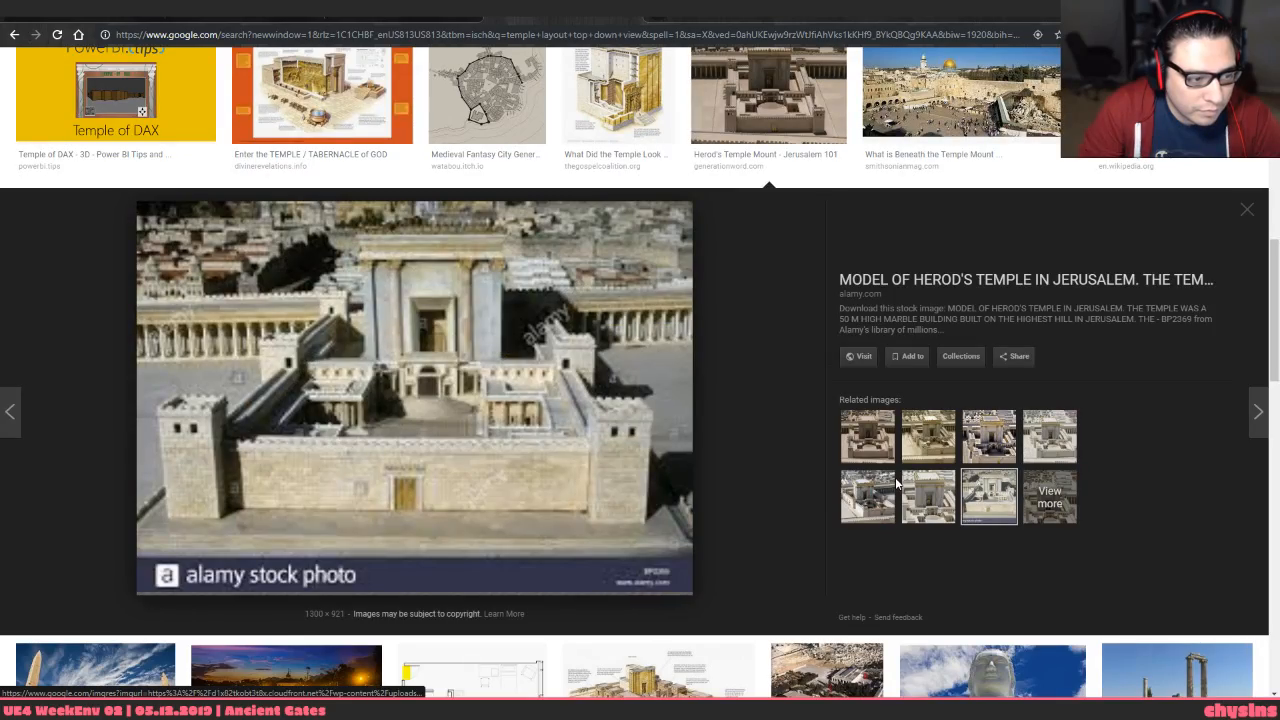
left_click(885, 490)
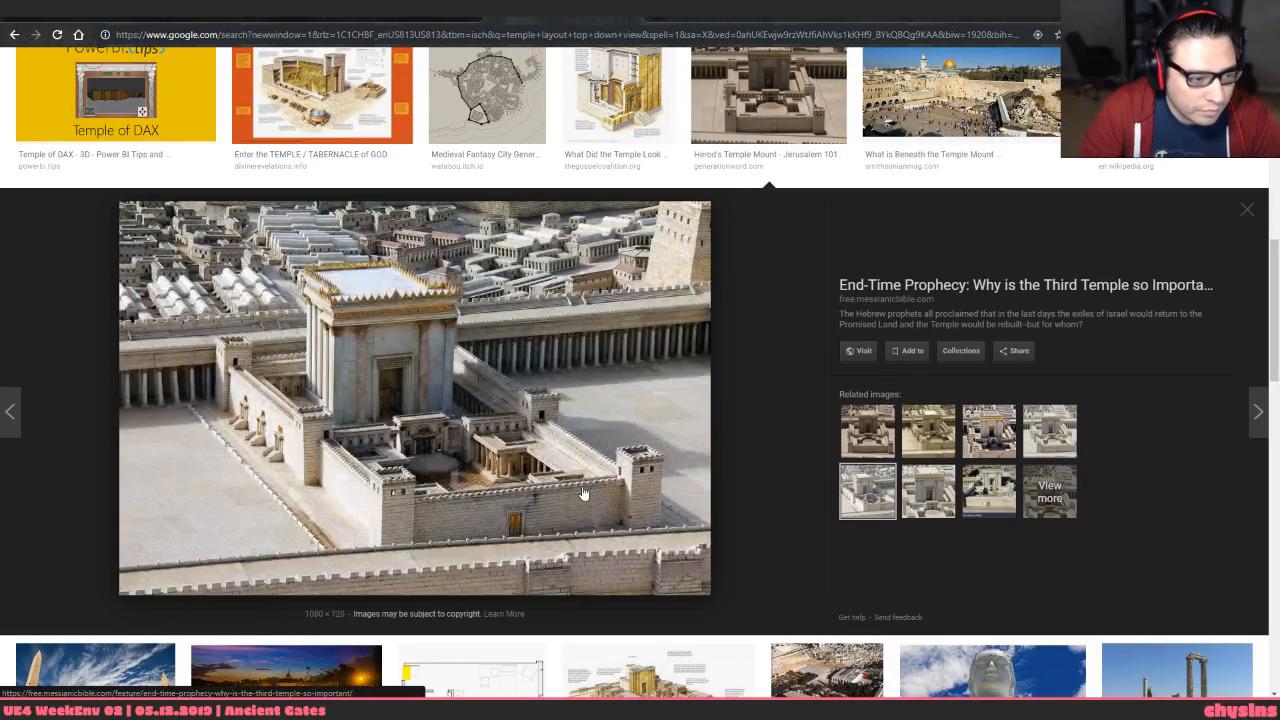
Preview the illustration of the temple in Jesus' time, and compare the aerial Temple Mount photos related to the temple location theories result
scroll(539, 500, "down", 4)
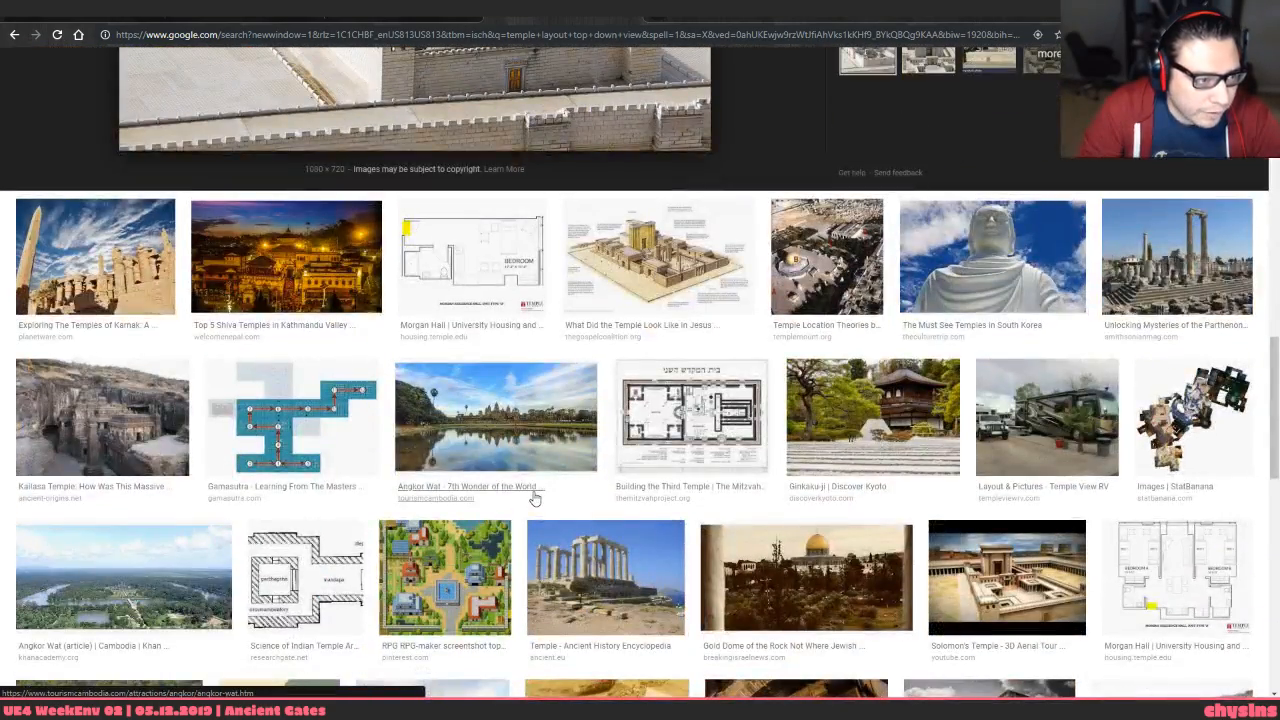
left_click(578, 258)
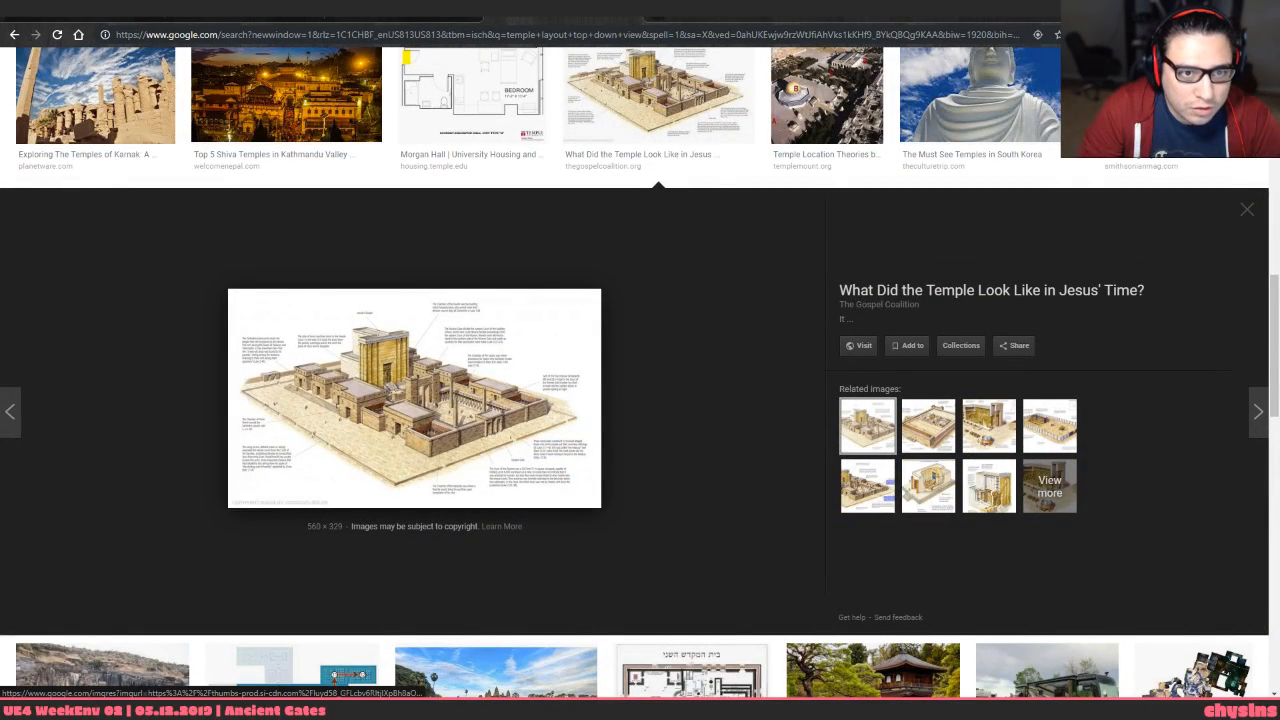
left_click(833, 125)
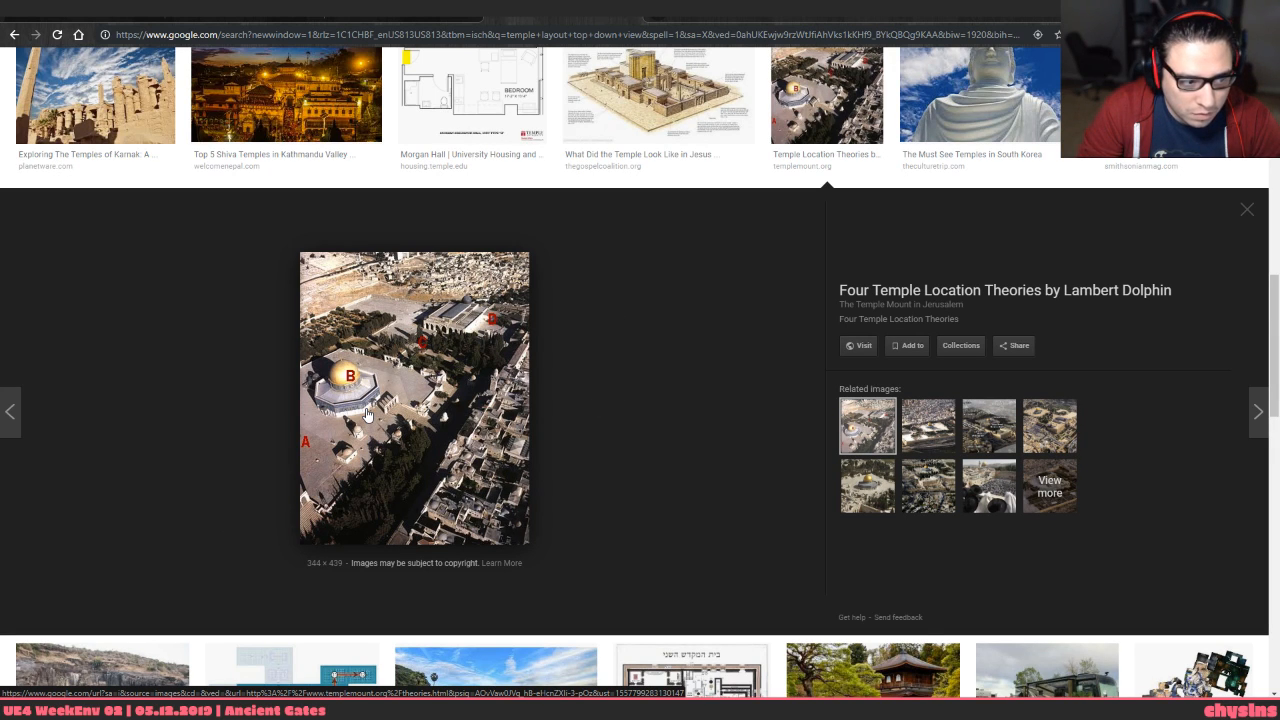
left_click(928, 426)
left_click(903, 484)
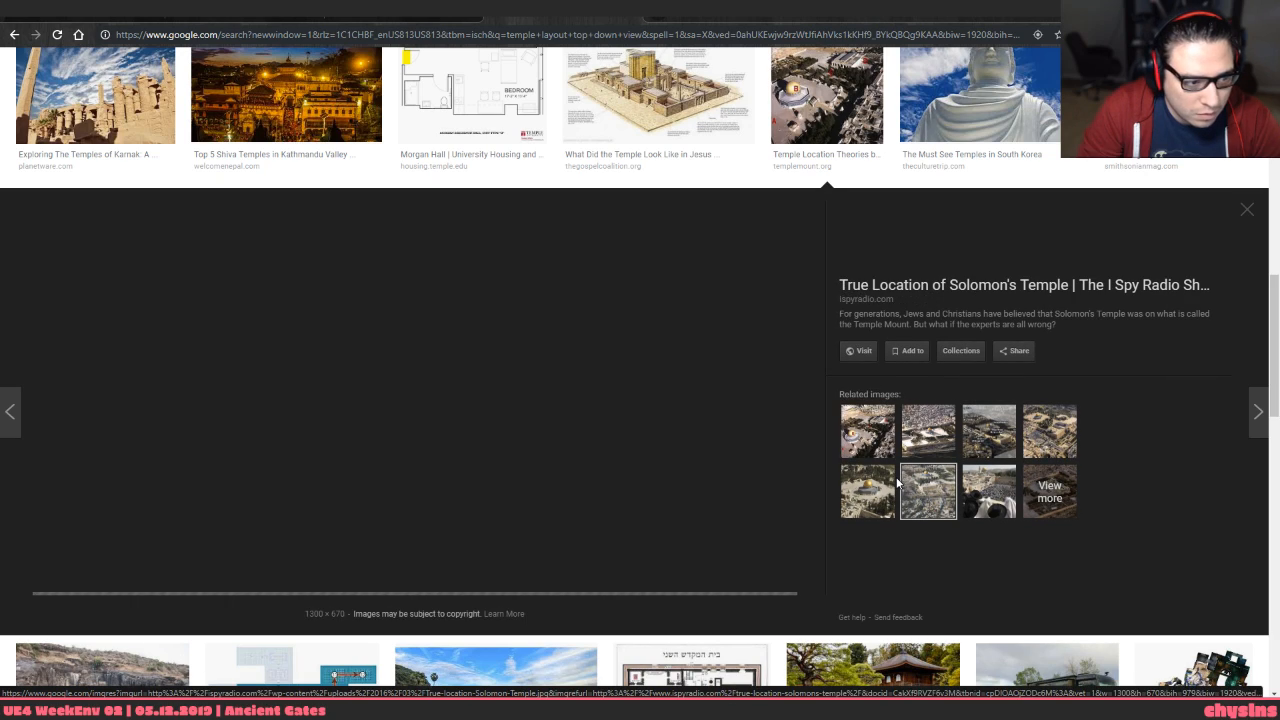
left_click(872, 500)
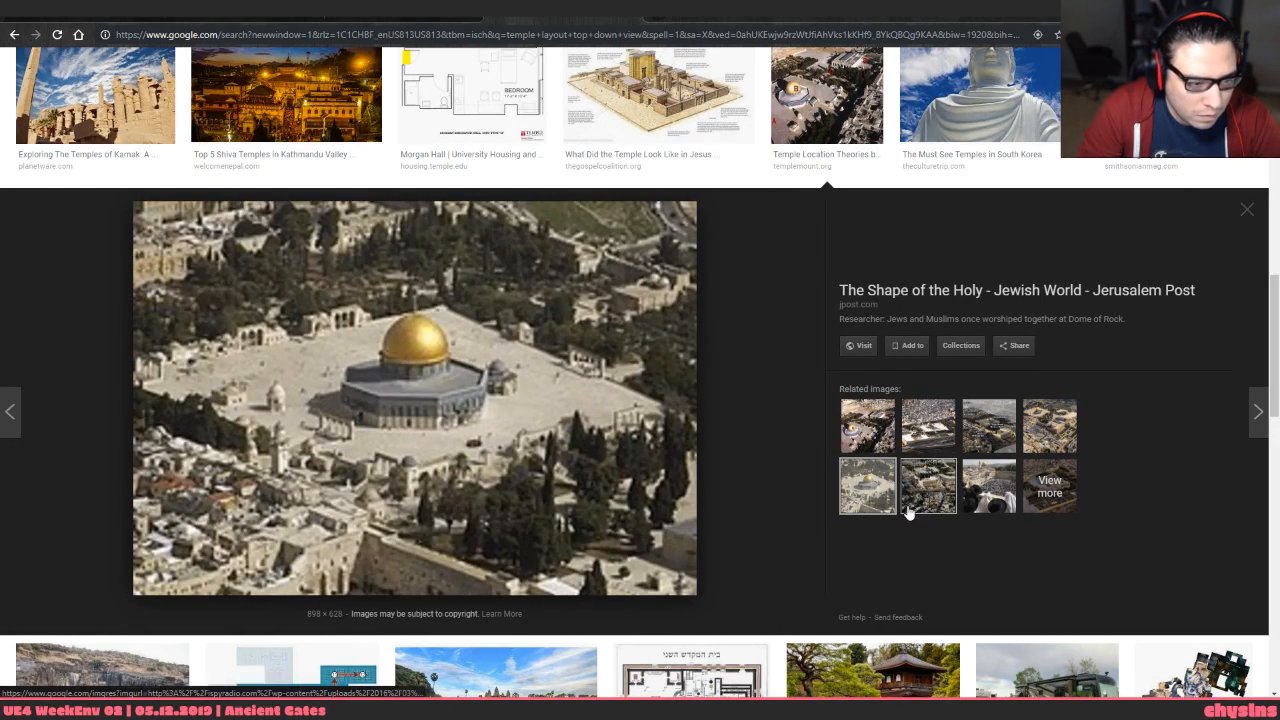
left_click(913, 508)
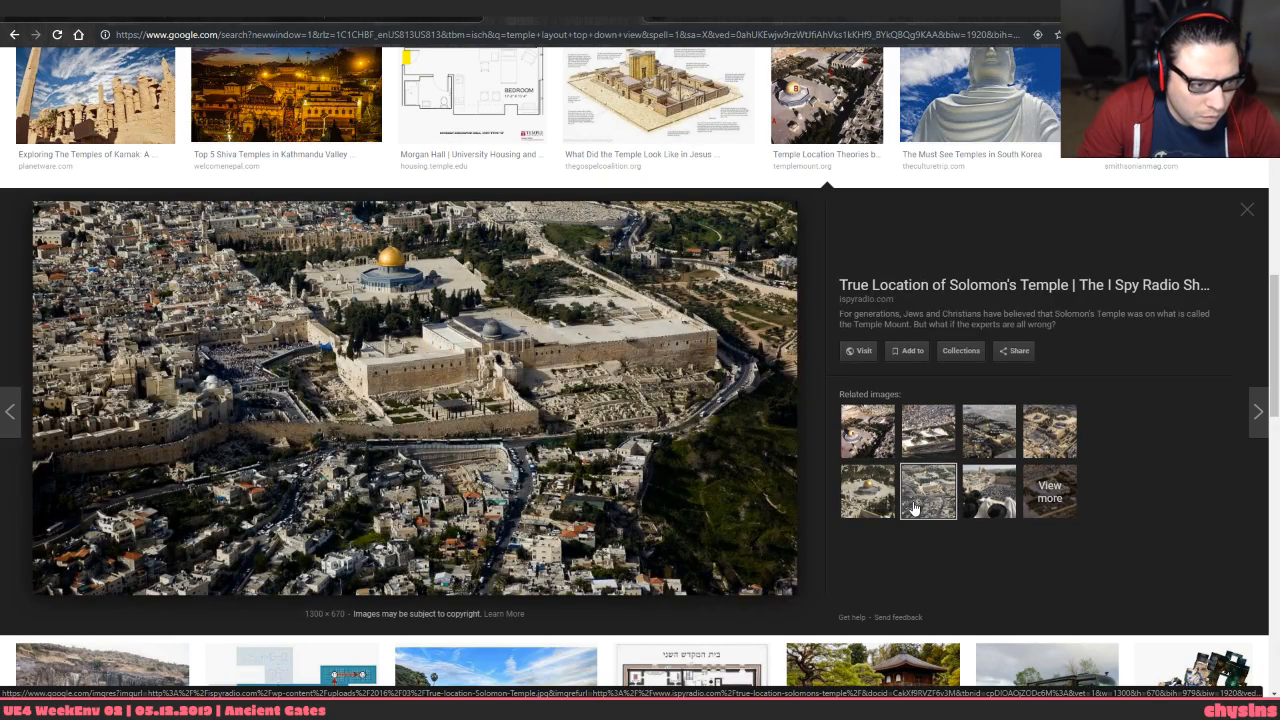
left_click(989, 492)
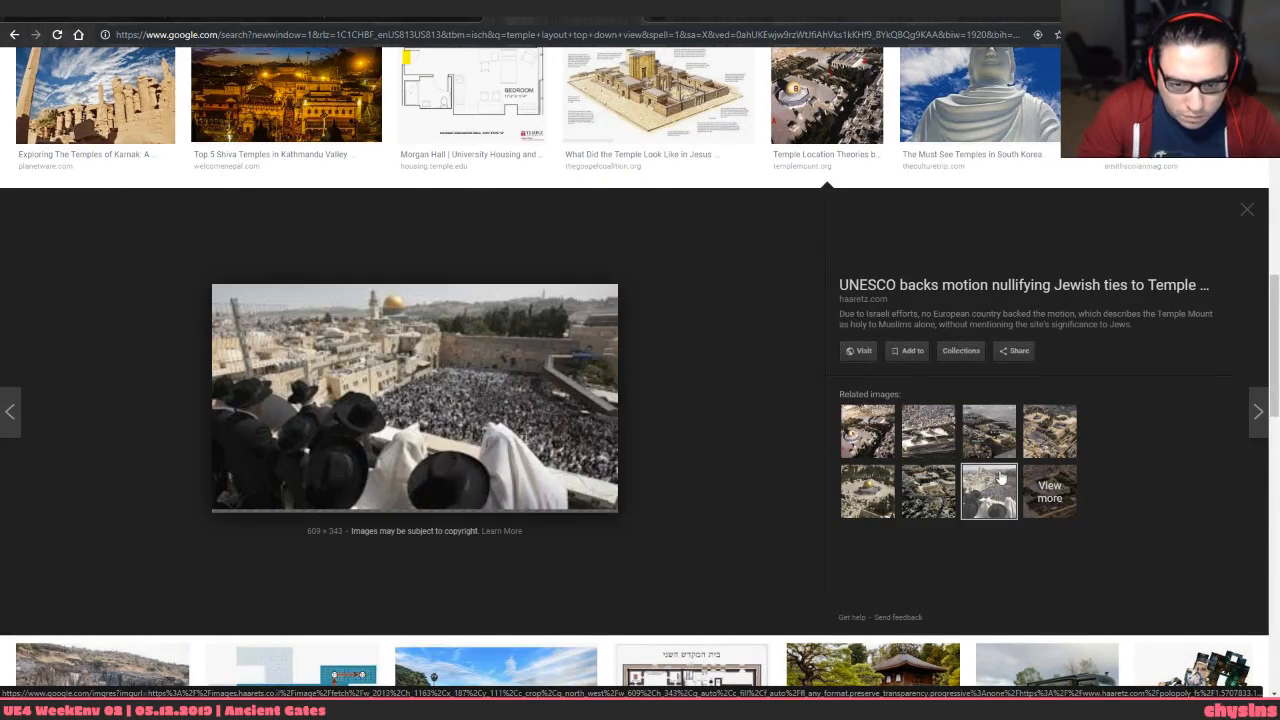
left_click(1047, 446)
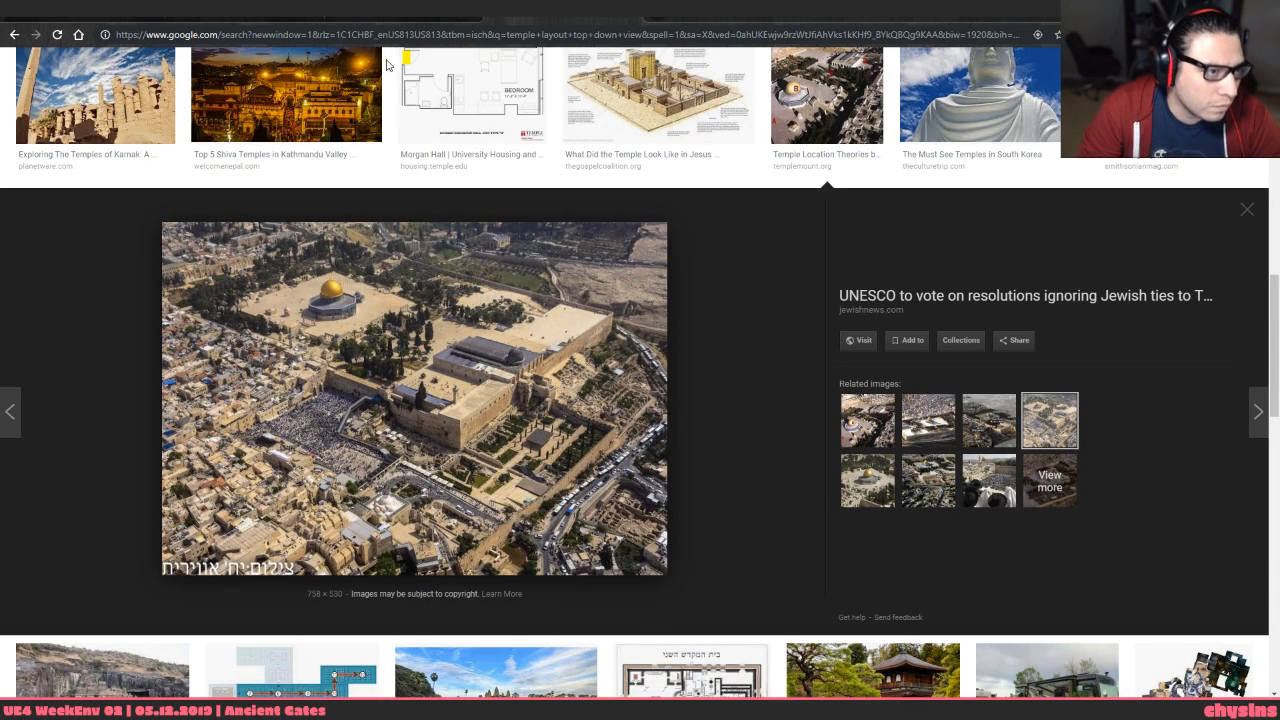
Run a new image search for "solomon's temple layout"
scroll(640, 459, "up", 15)
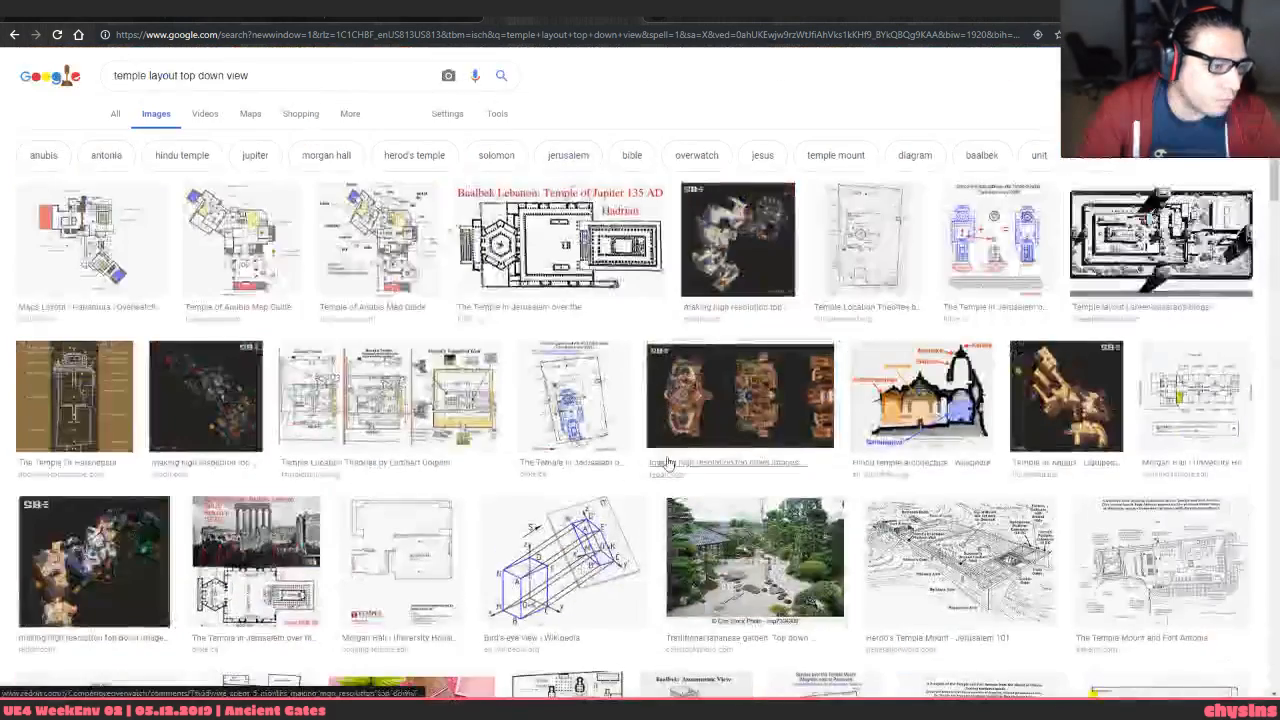
left_click_drag(304, 70, 95, 57)
type("solomons tepl")
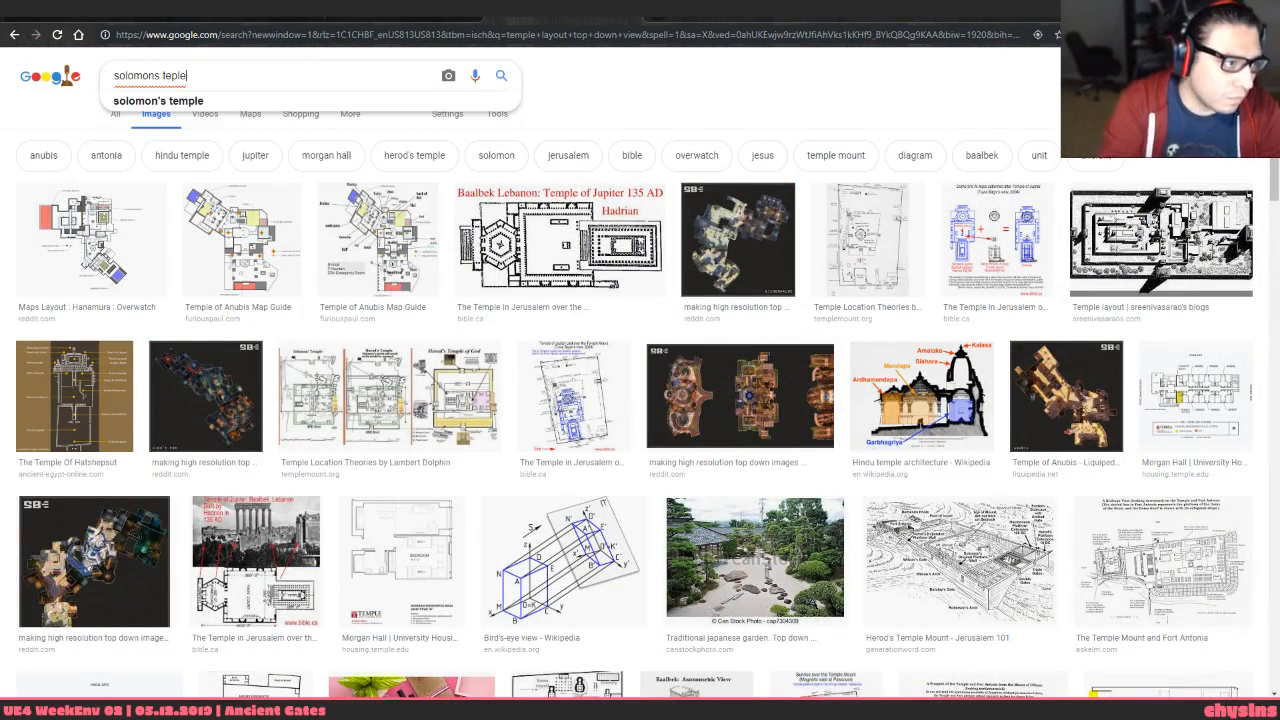
key("Down")
type("layout")
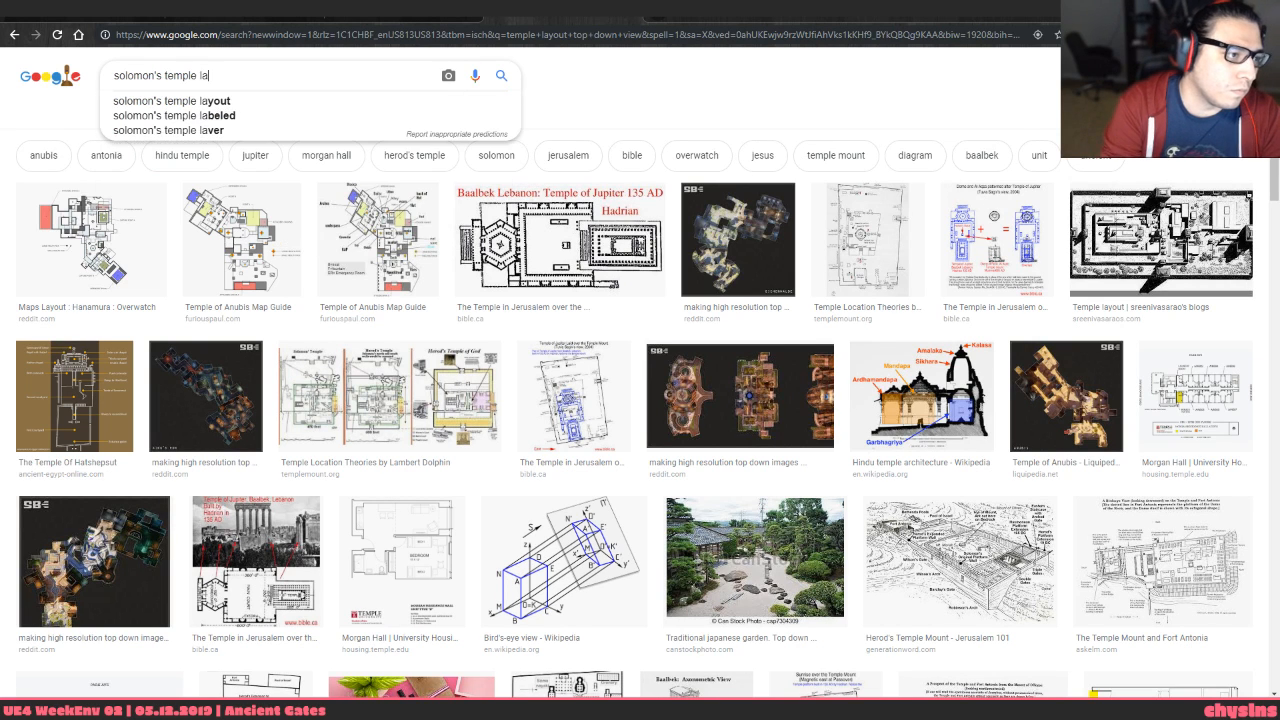
key("Return")
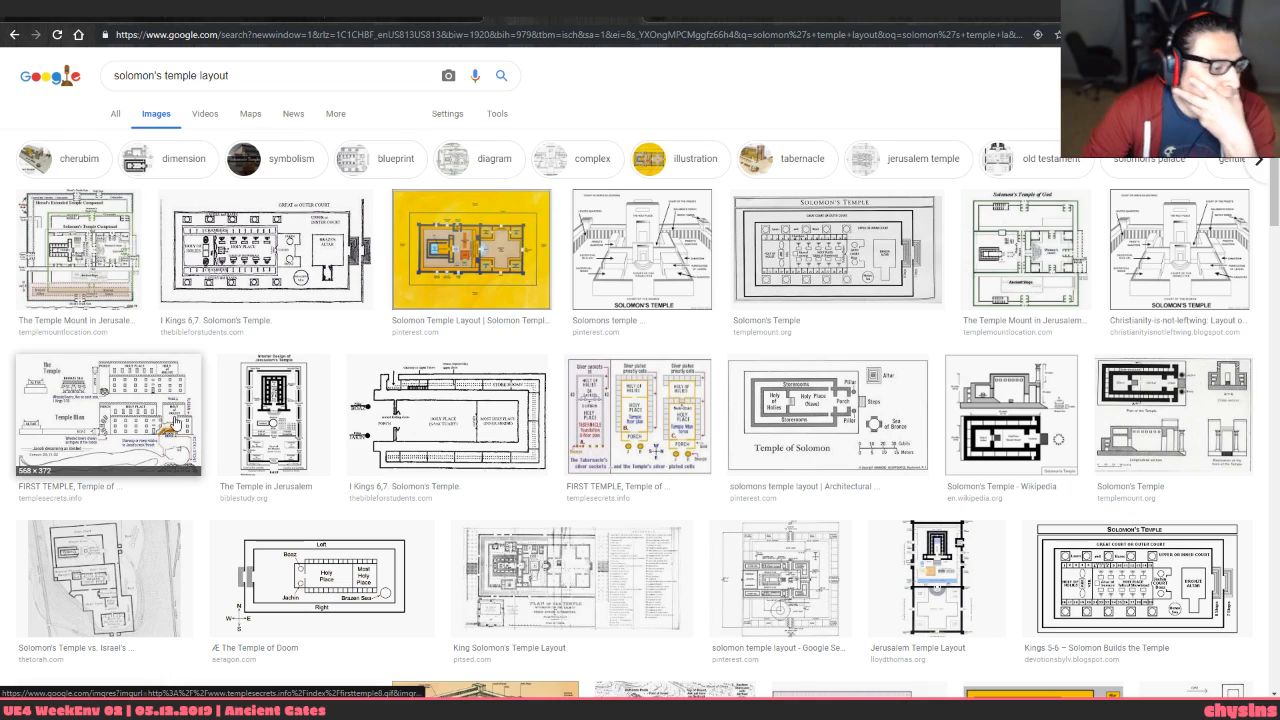
Compare the Solomon's Temple diagrams and floor plans from the First Temple drawing to the Wikipedia plan, and skim the results below them
left_click(178, 412)
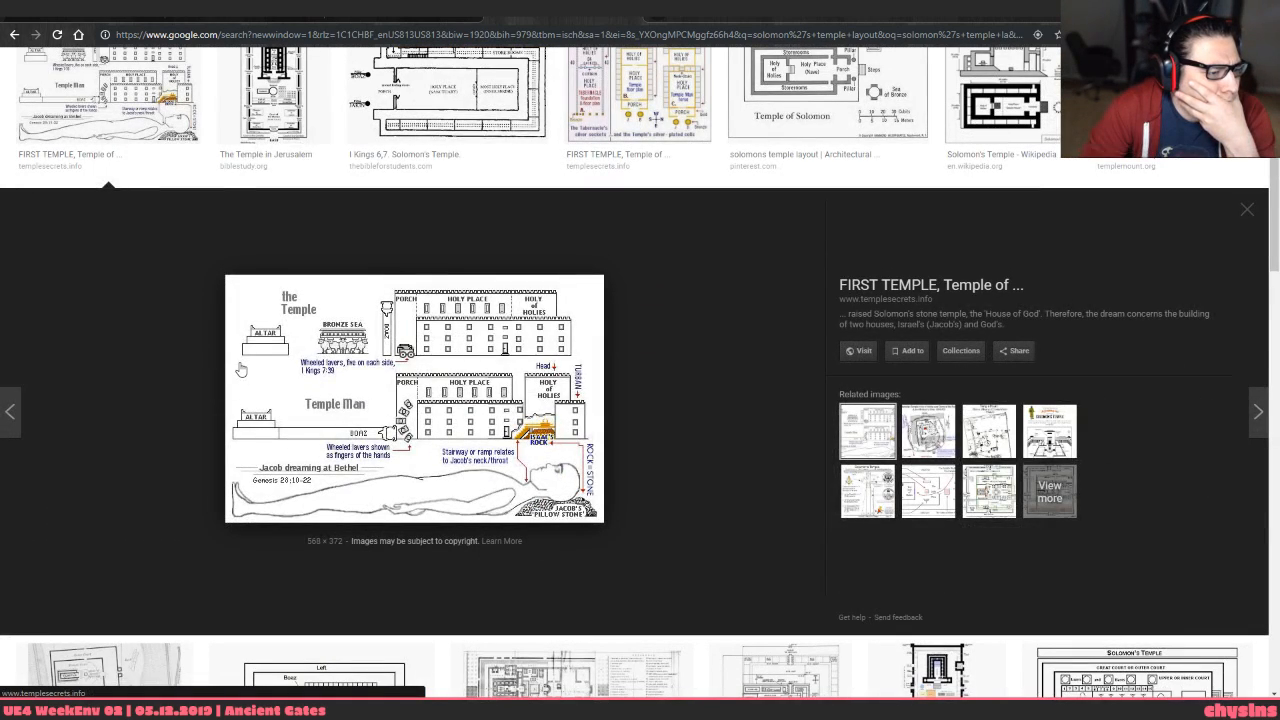
left_click(270, 100)
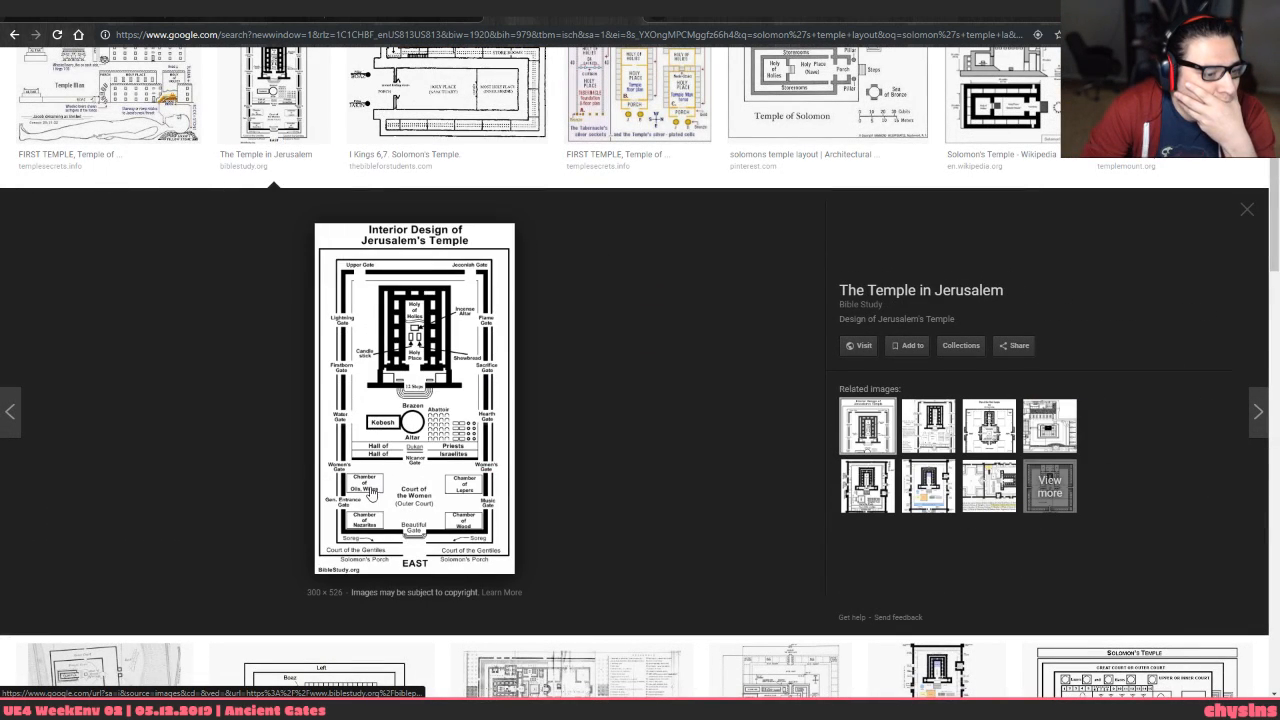
left_click(445, 95)
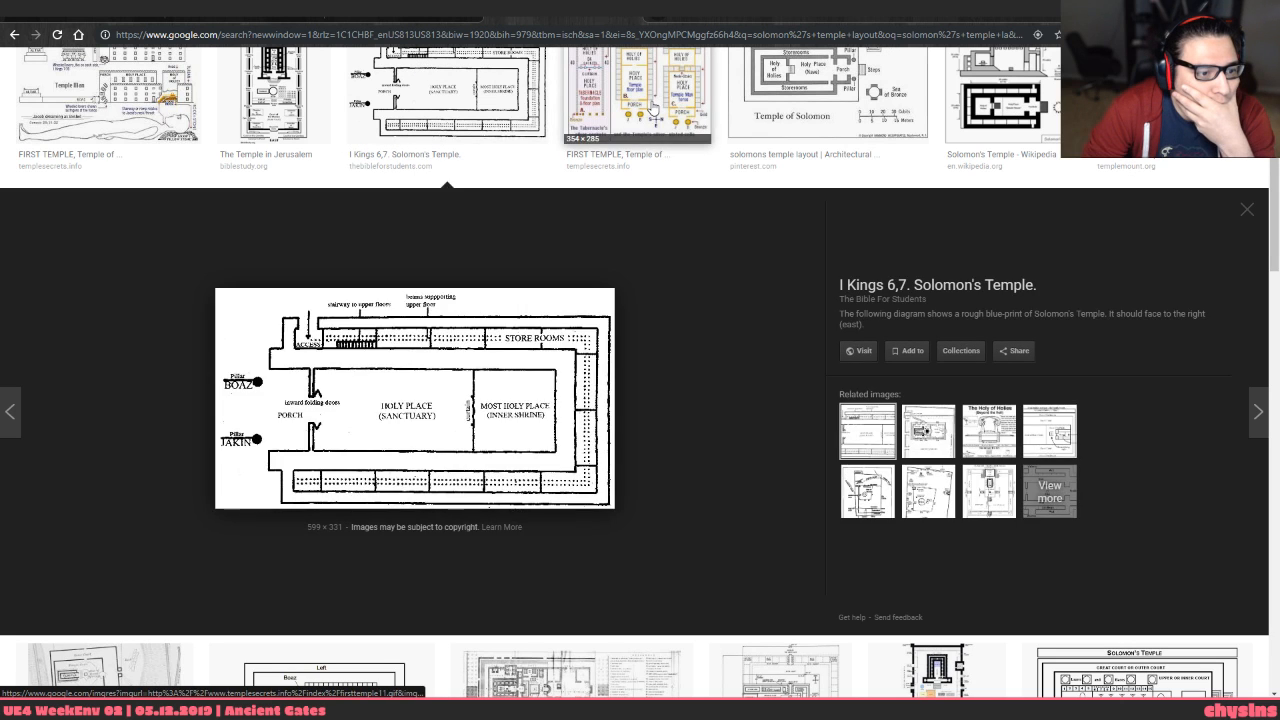
left_click(638, 95)
left_click(869, 131)
scroll(869, 131, "up", 2)
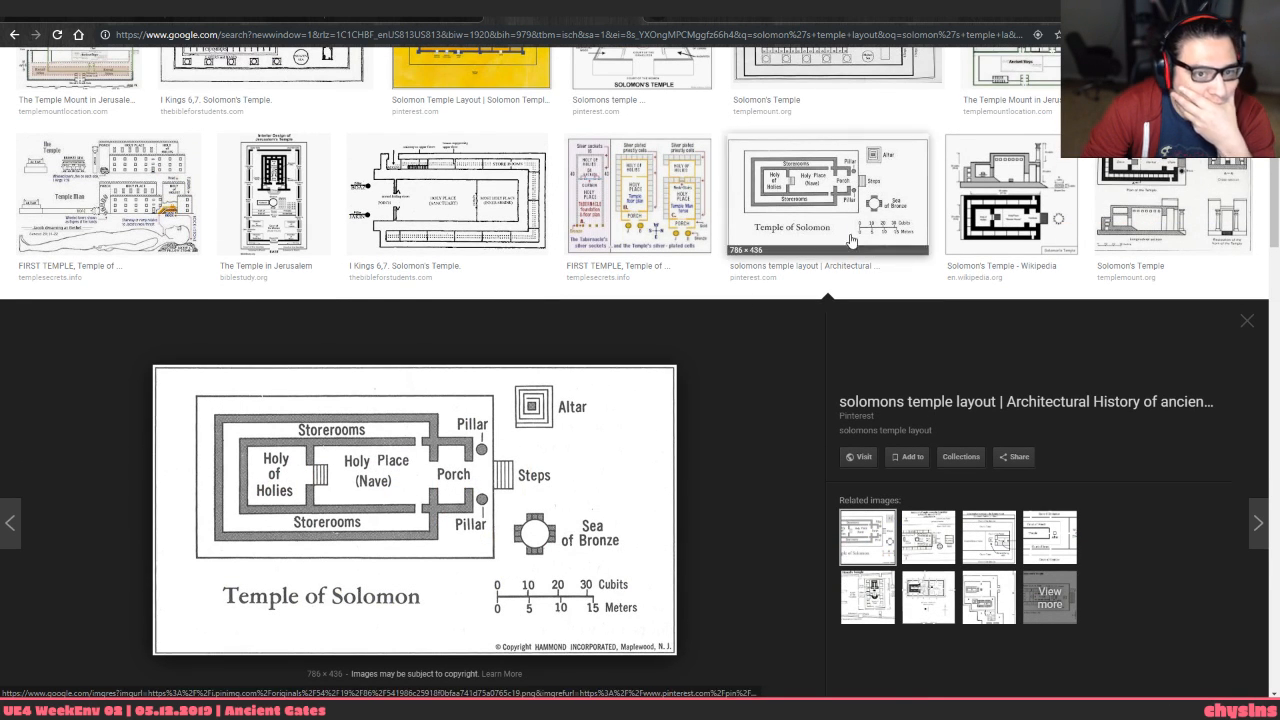
left_click(1018, 205)
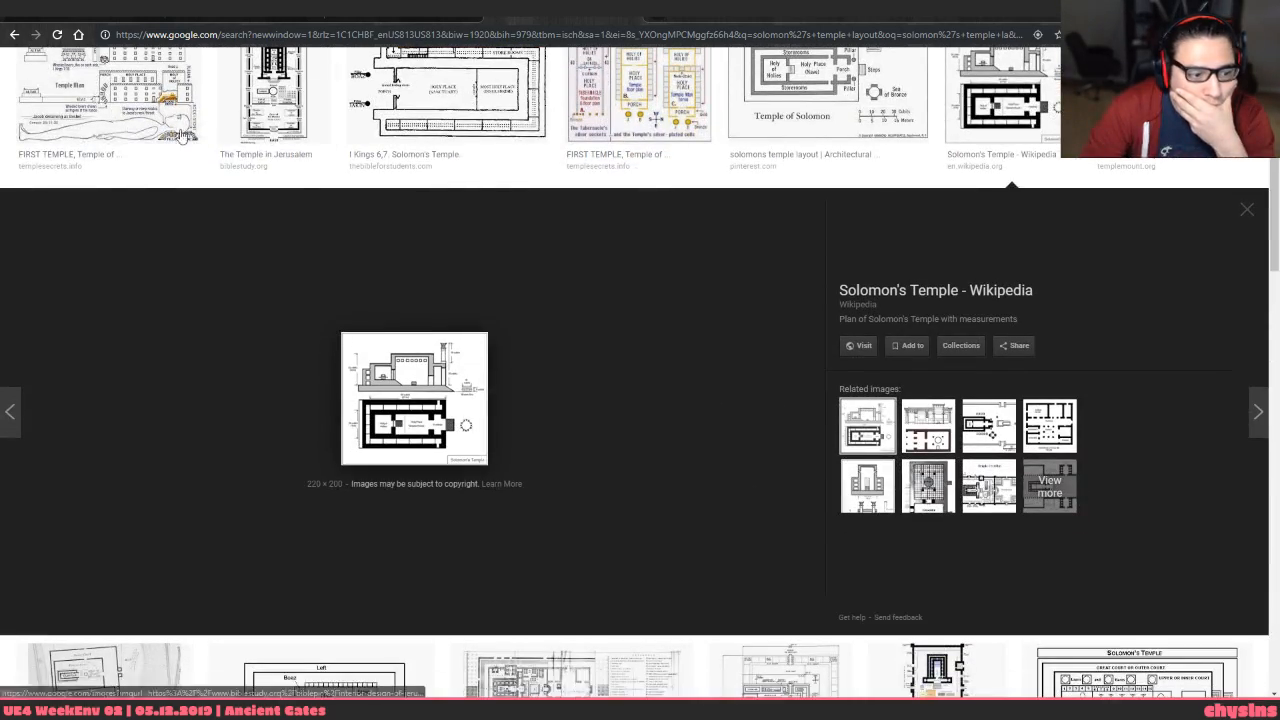
scroll(764, 298, "down", 3)
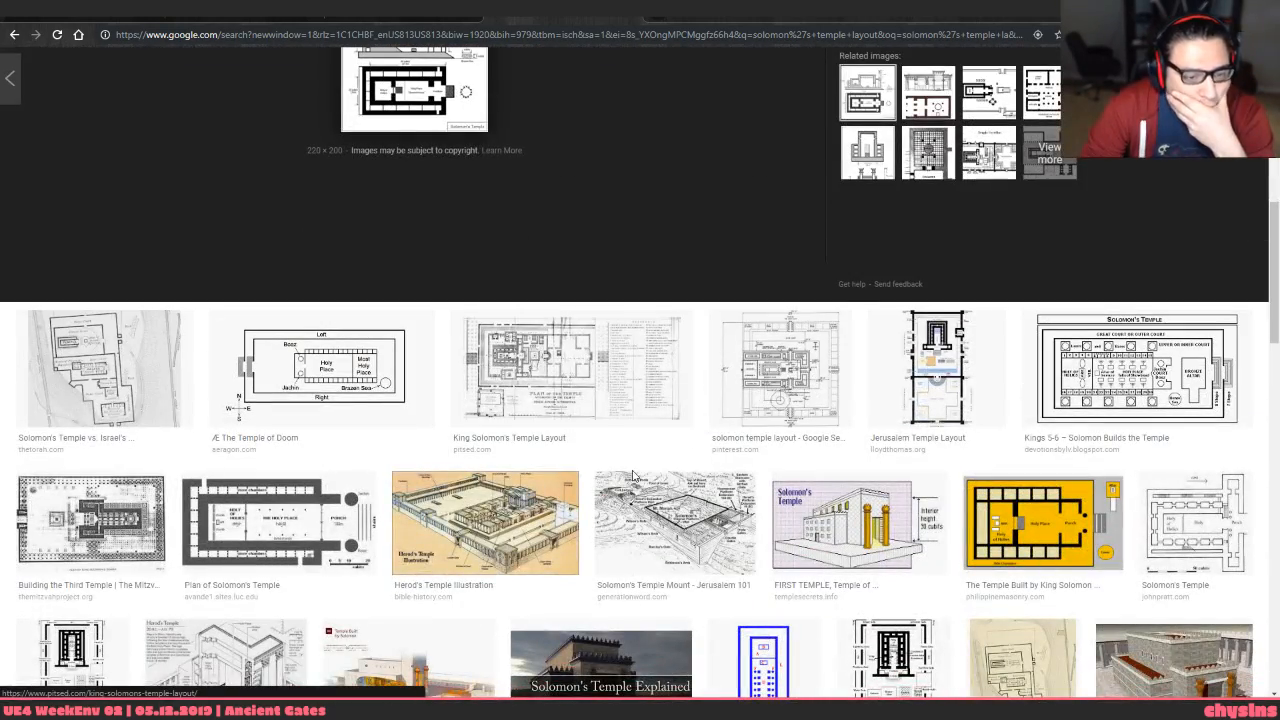
scroll(490, 551, "down", 1)
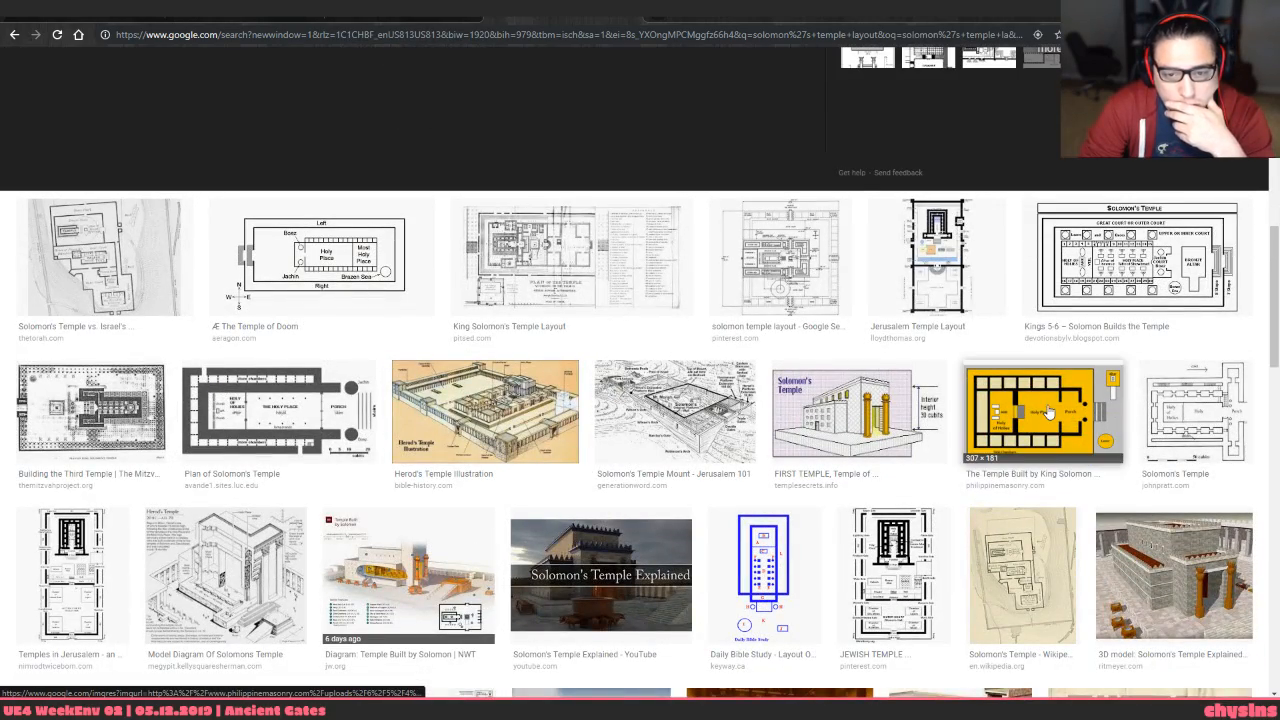
Preview the Kings 5-6 temple plan, the yellow Solomon Temple layout and the labelled perspective "Plan of Solomon's Temple"
left_click(1110, 265)
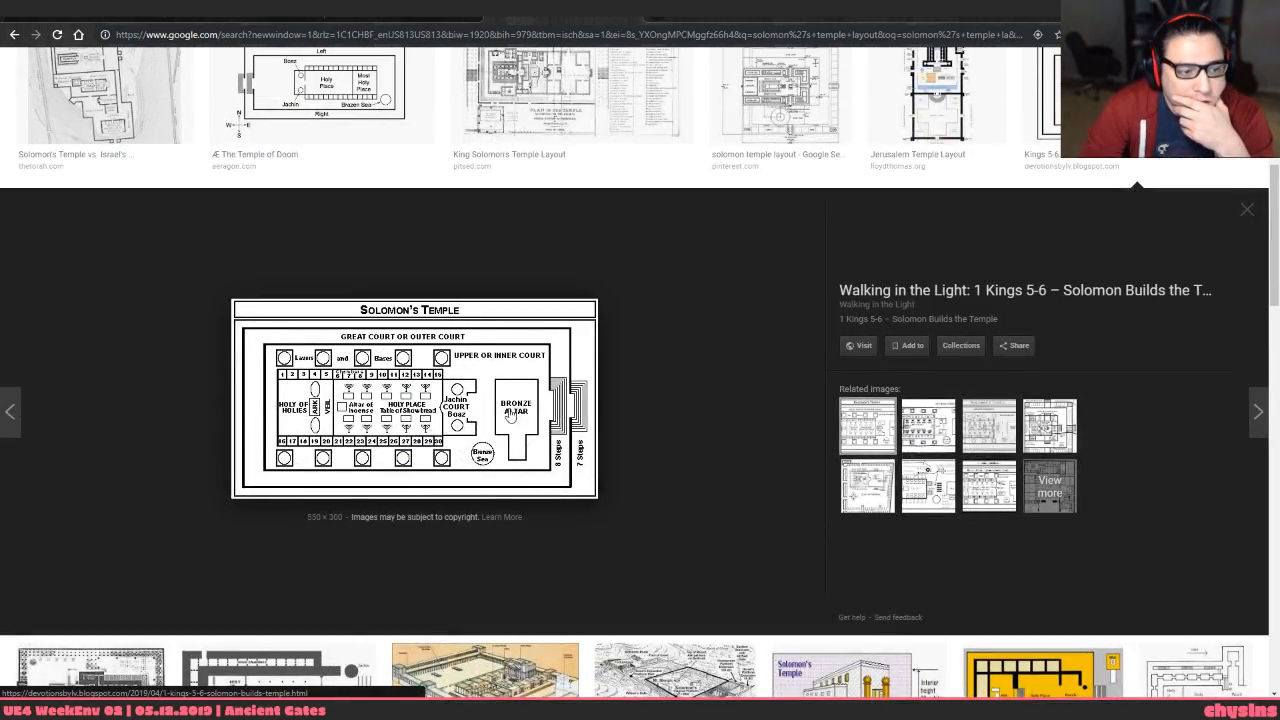
scroll(400, 408, "up", 6)
left_click(430, 266)
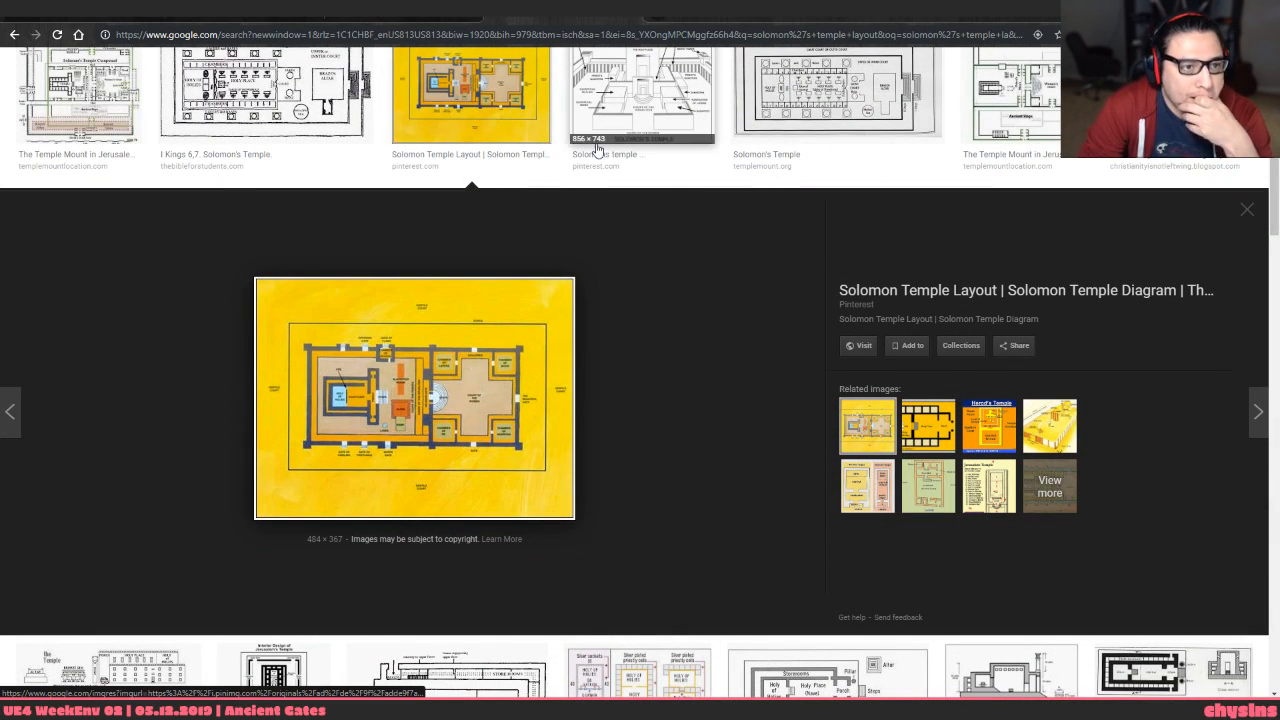
left_click(622, 112)
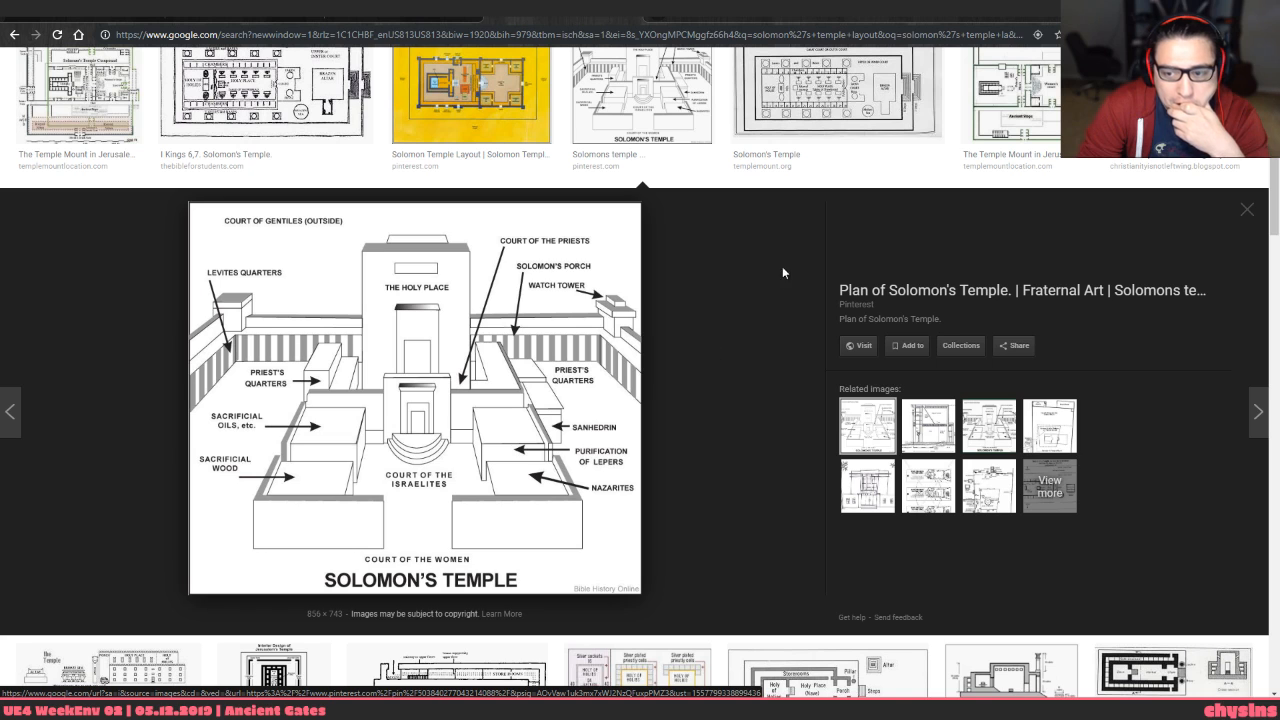
Step through the neighbouring layouts up to "Layout of Solomon's Temple", and preview the "I Kings 6,7" floor plan
key("Right")
key("Right")
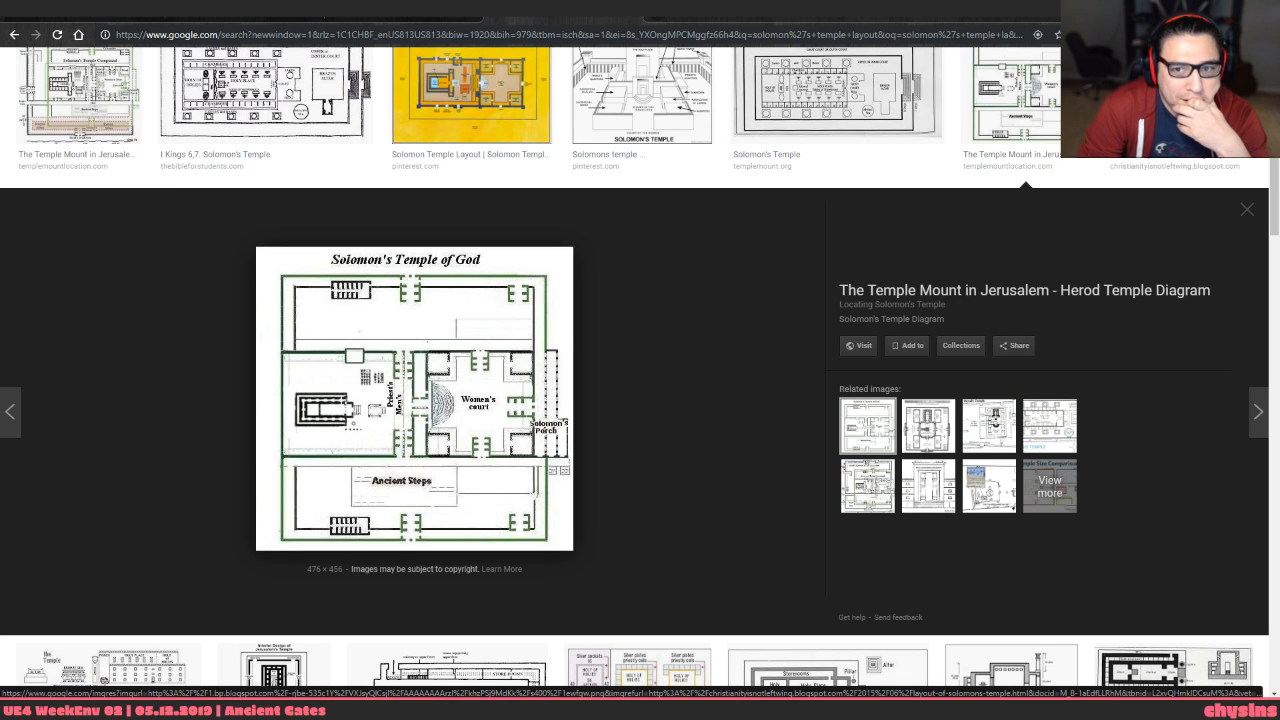
key("Right")
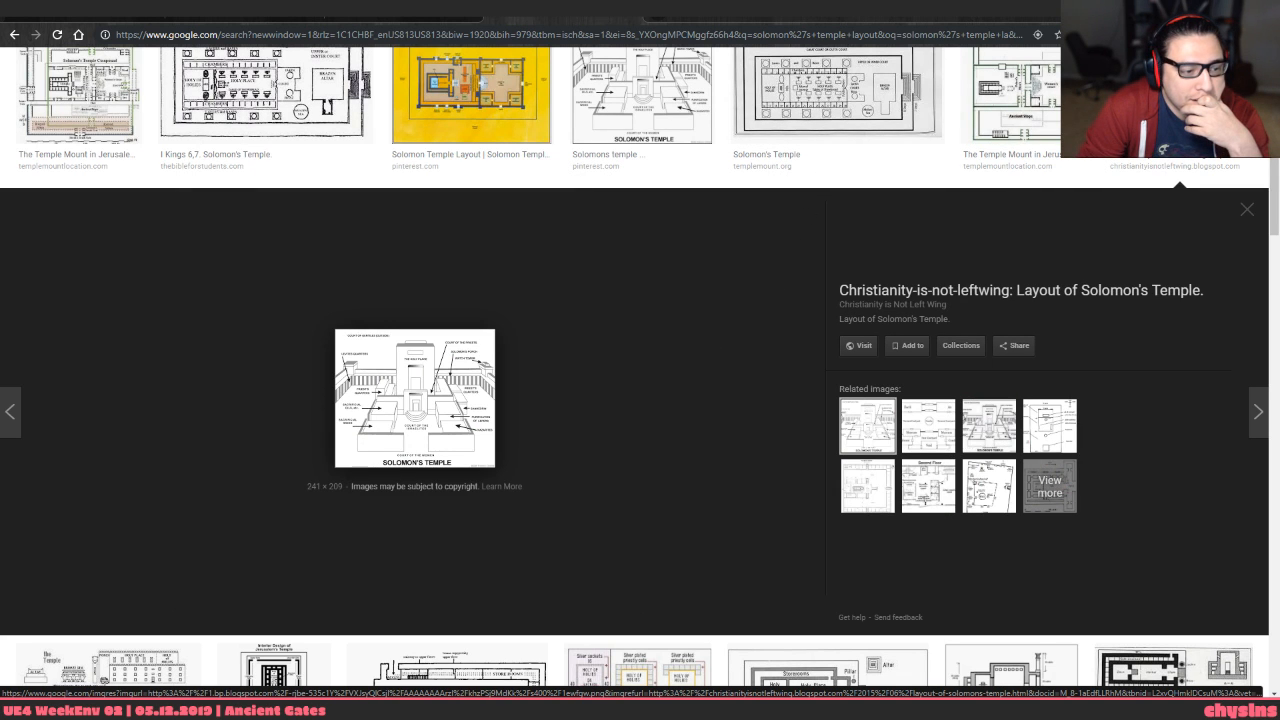
left_click(1010, 95)
left_click(265, 90)
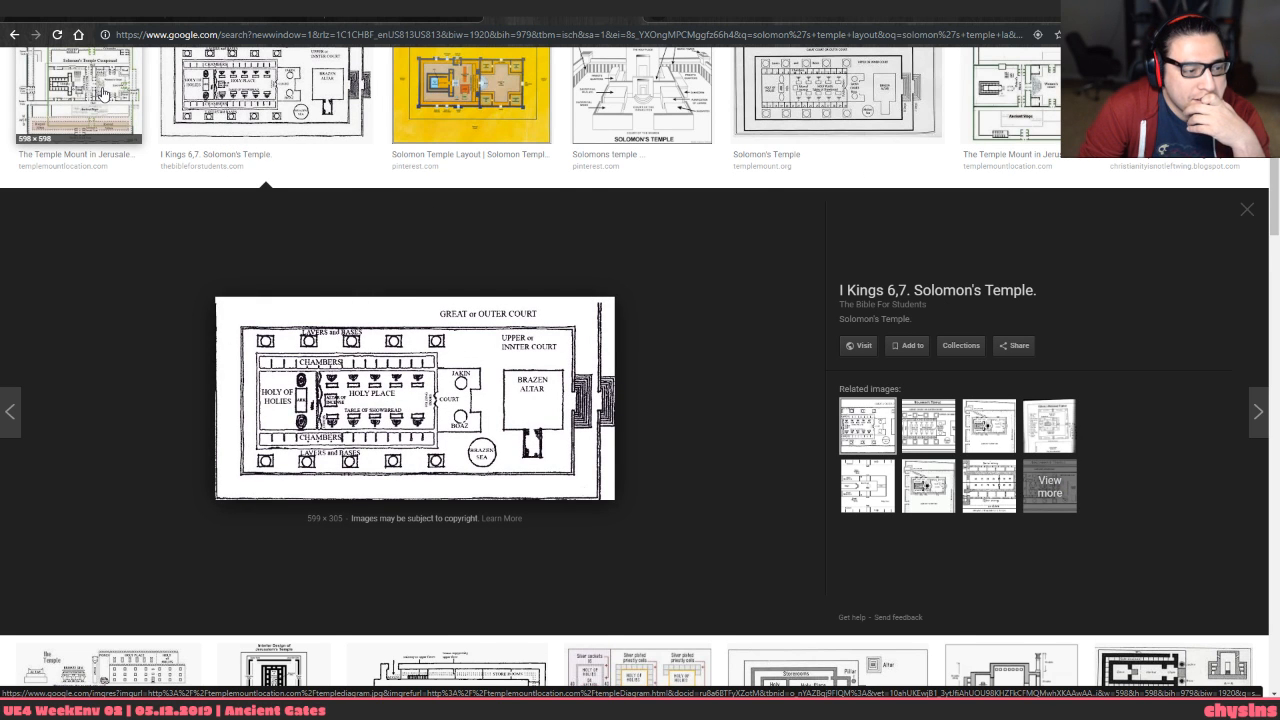
Return to the Solomon's Temple image results and preview the Wikipedia exterior painting and a related picture
left_click_drag(102, 96, 128, 110)
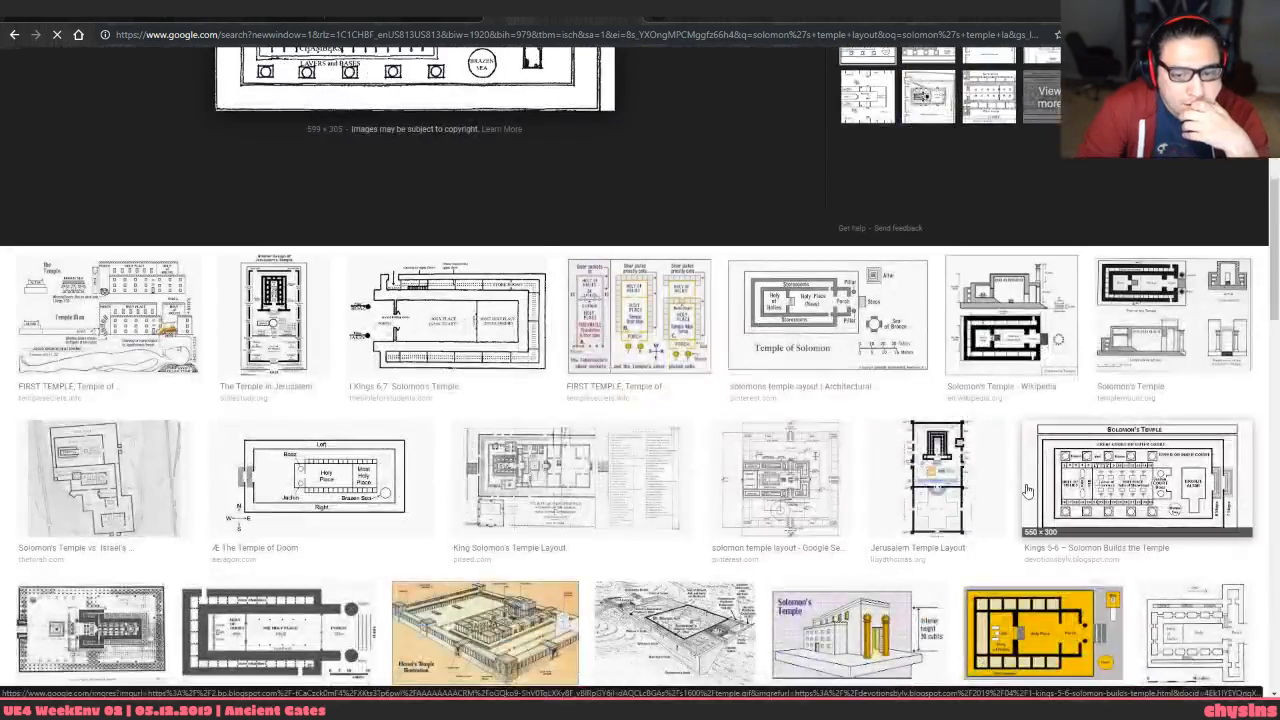
key("alt+Left")
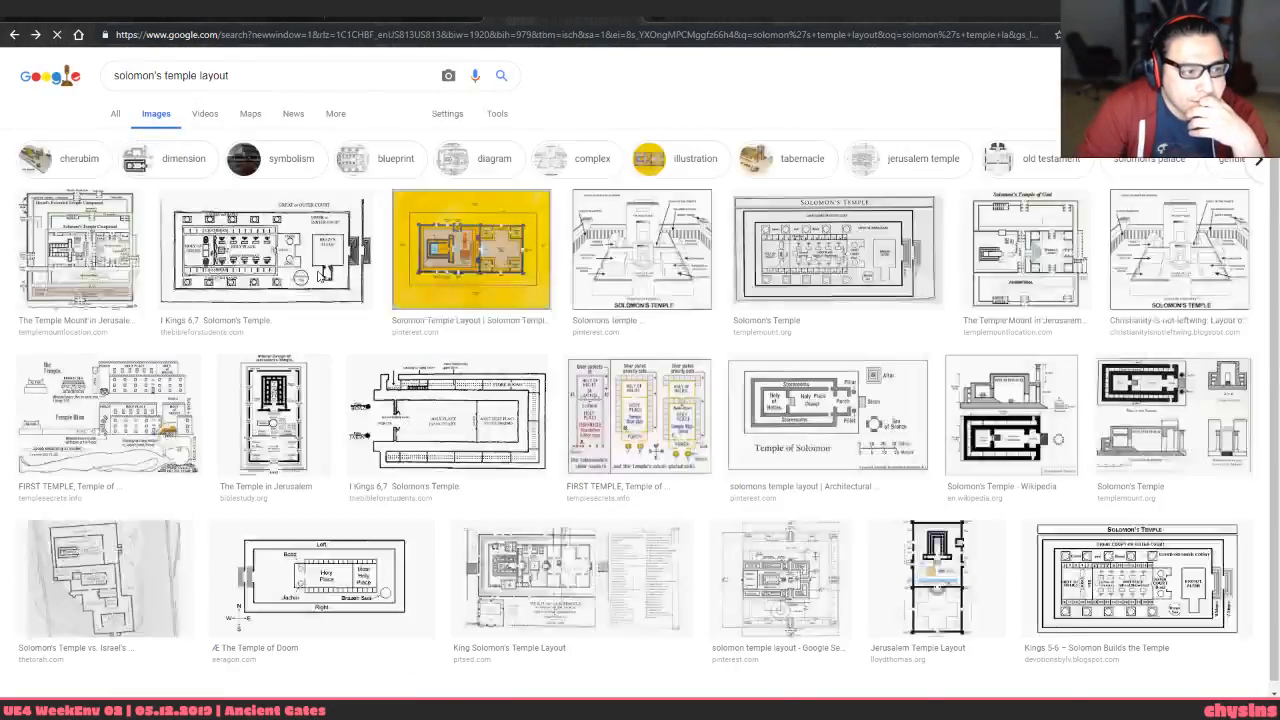
scroll(920, 437, "down", 5)
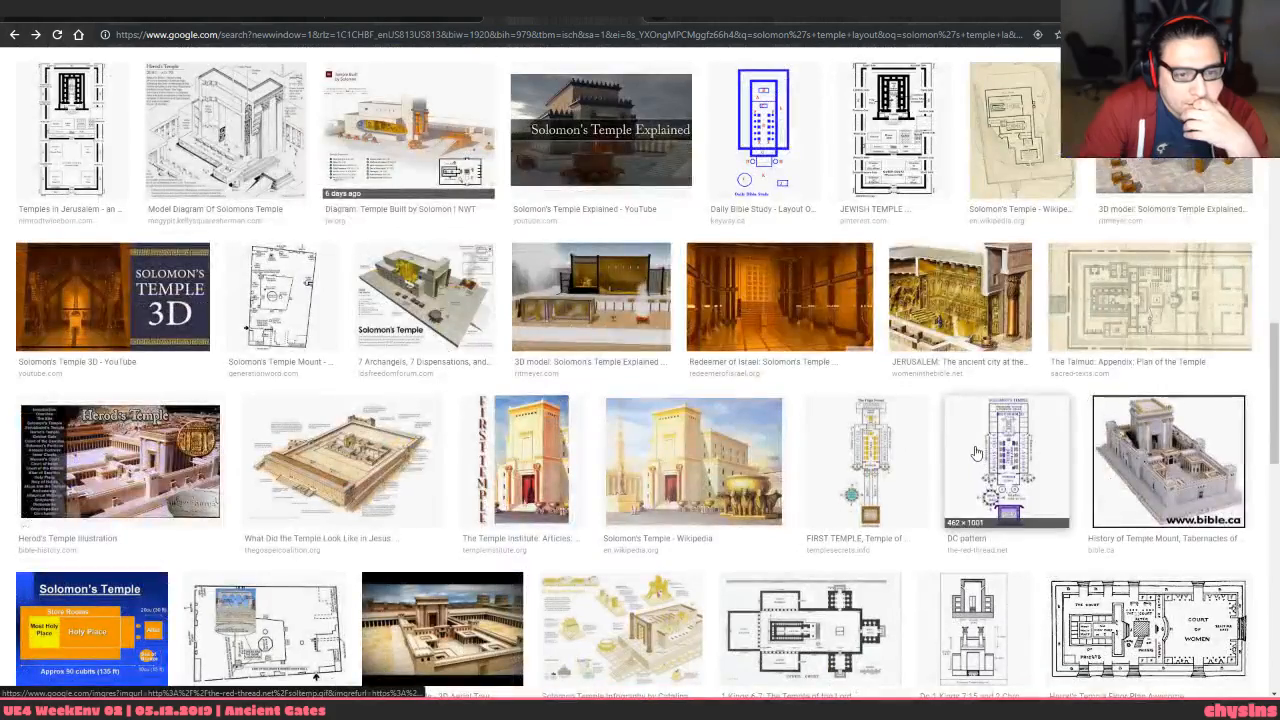
left_click(661, 489)
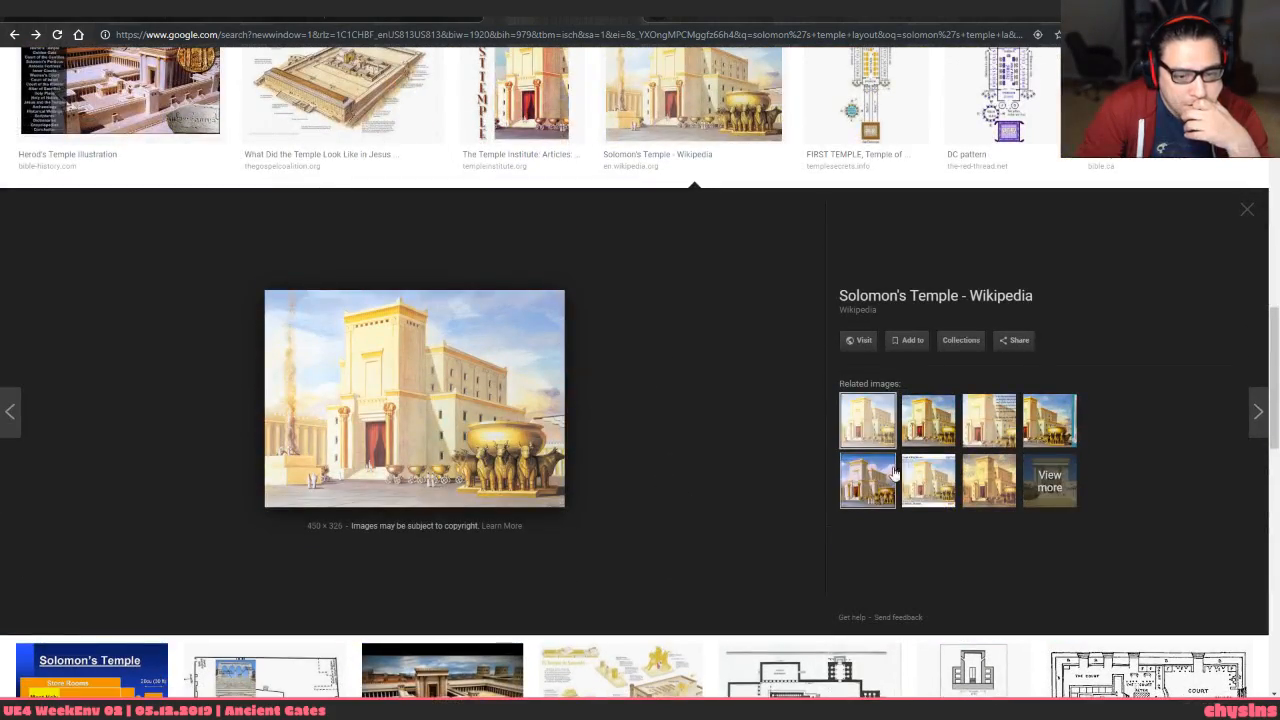
left_click(855, 490)
left_click(855, 490)
scroll(550, 447, "down", 5)
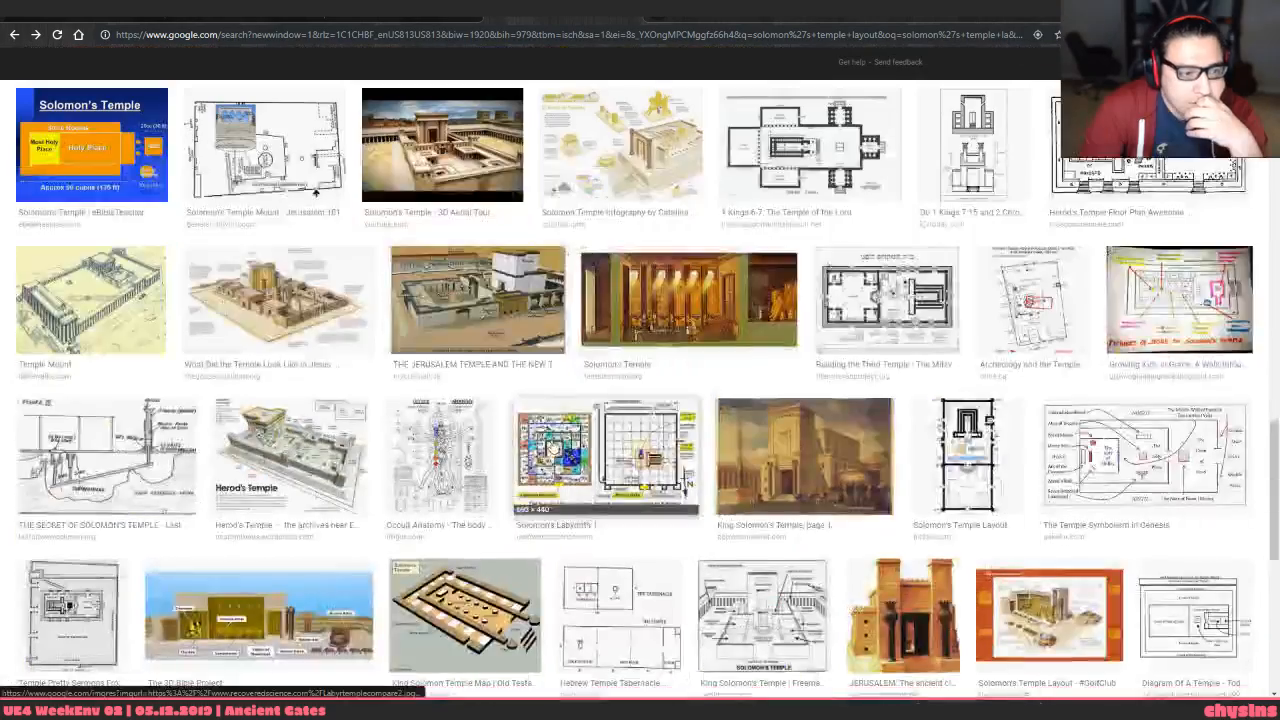
Compare the "Solomon's Temple Layout" floor plan with the Scaffold Diagram temple plan and its related layout drawings
left_click(956, 484)
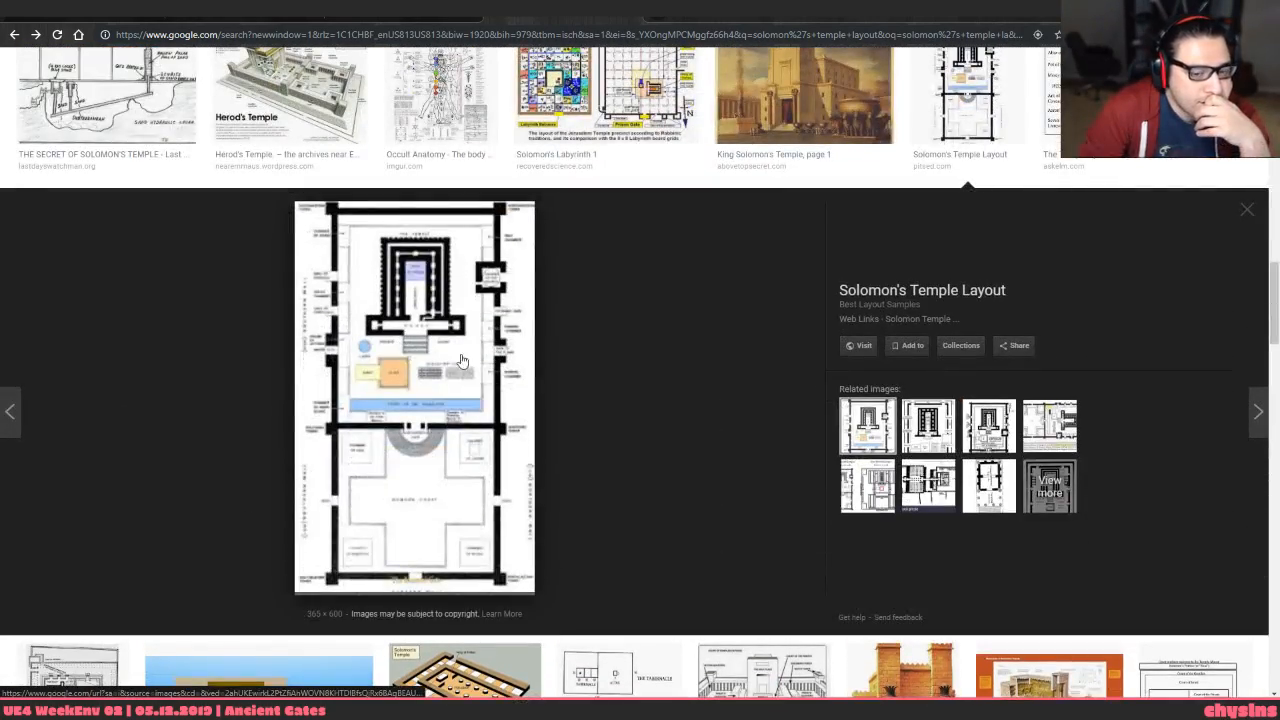
scroll(501, 396, "down", 8)
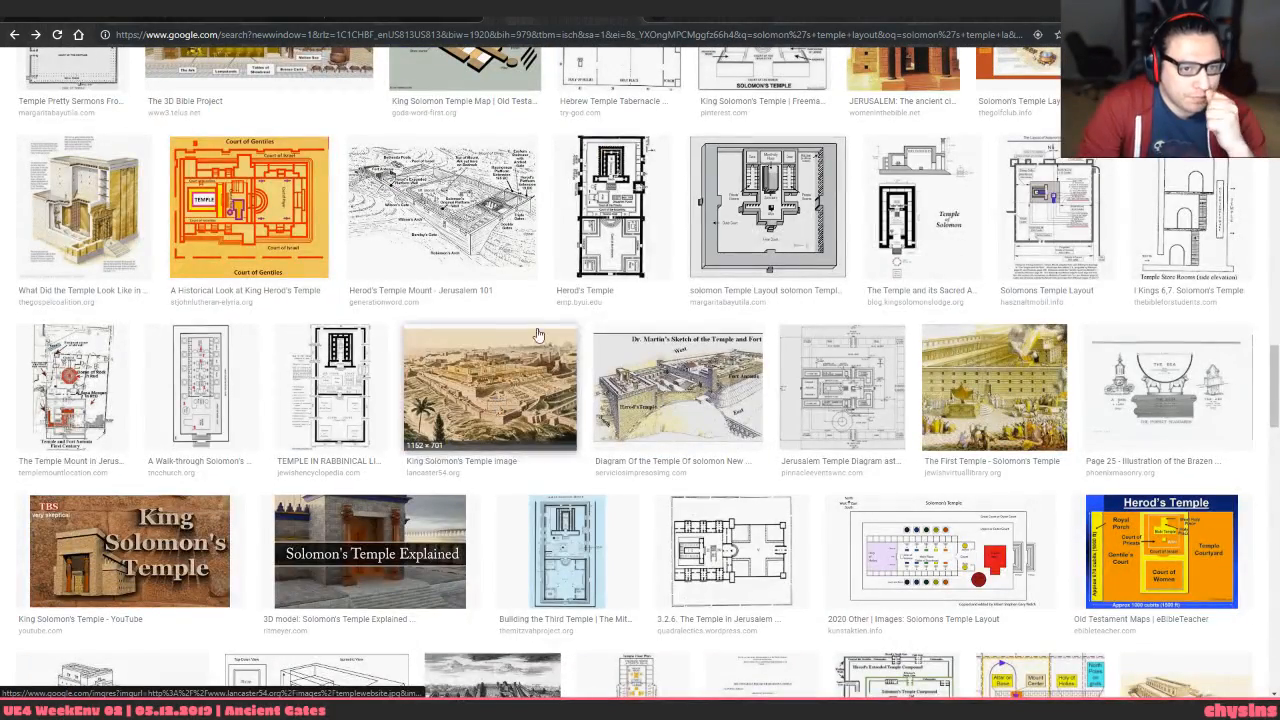
left_click(762, 236)
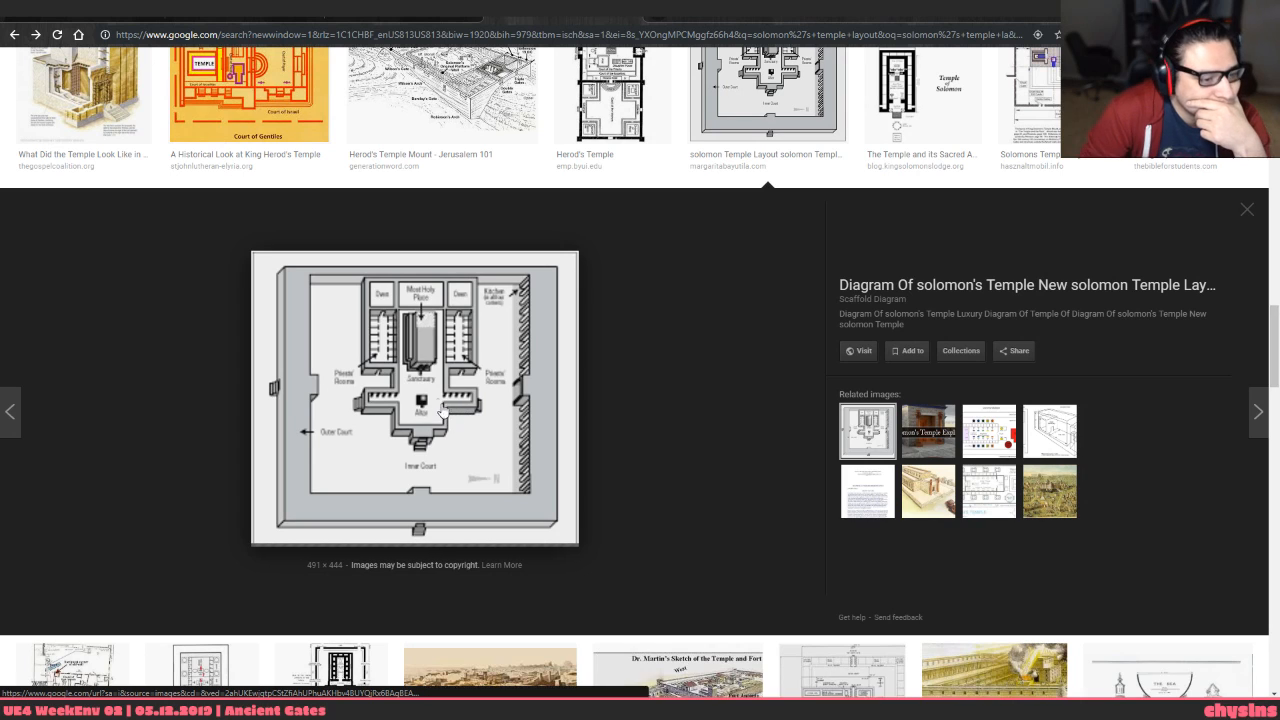
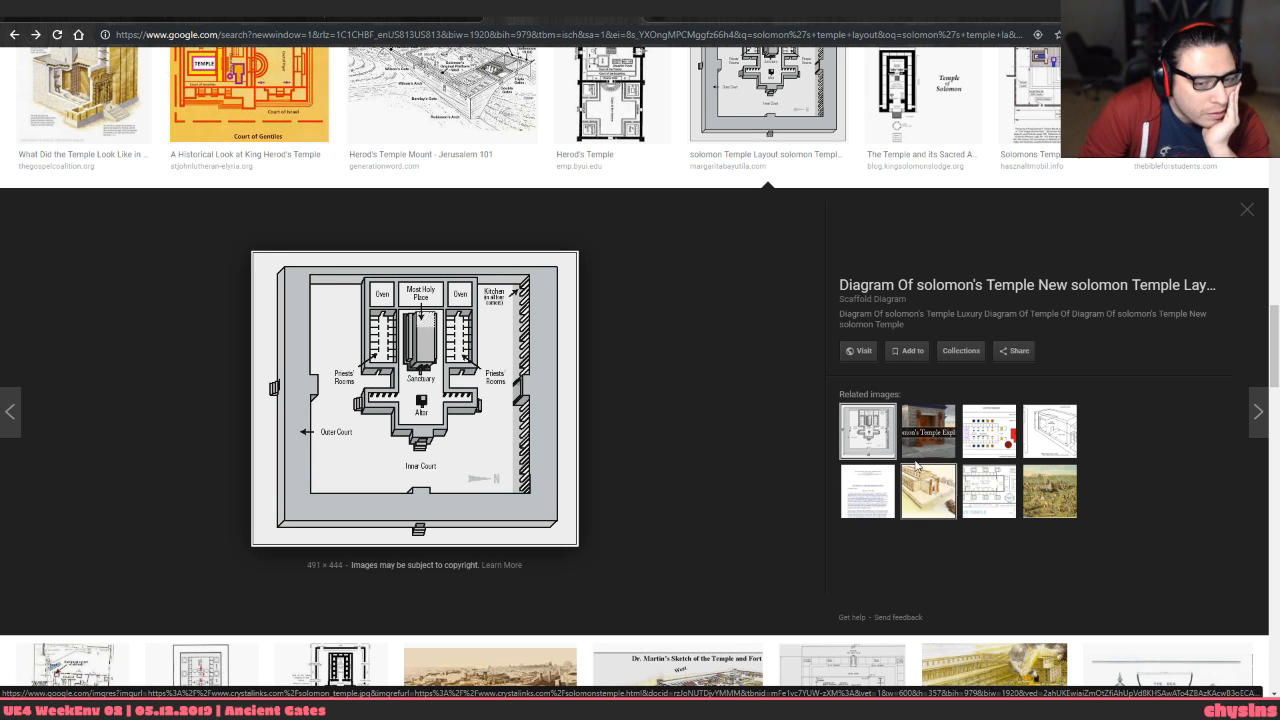
left_click(985, 488)
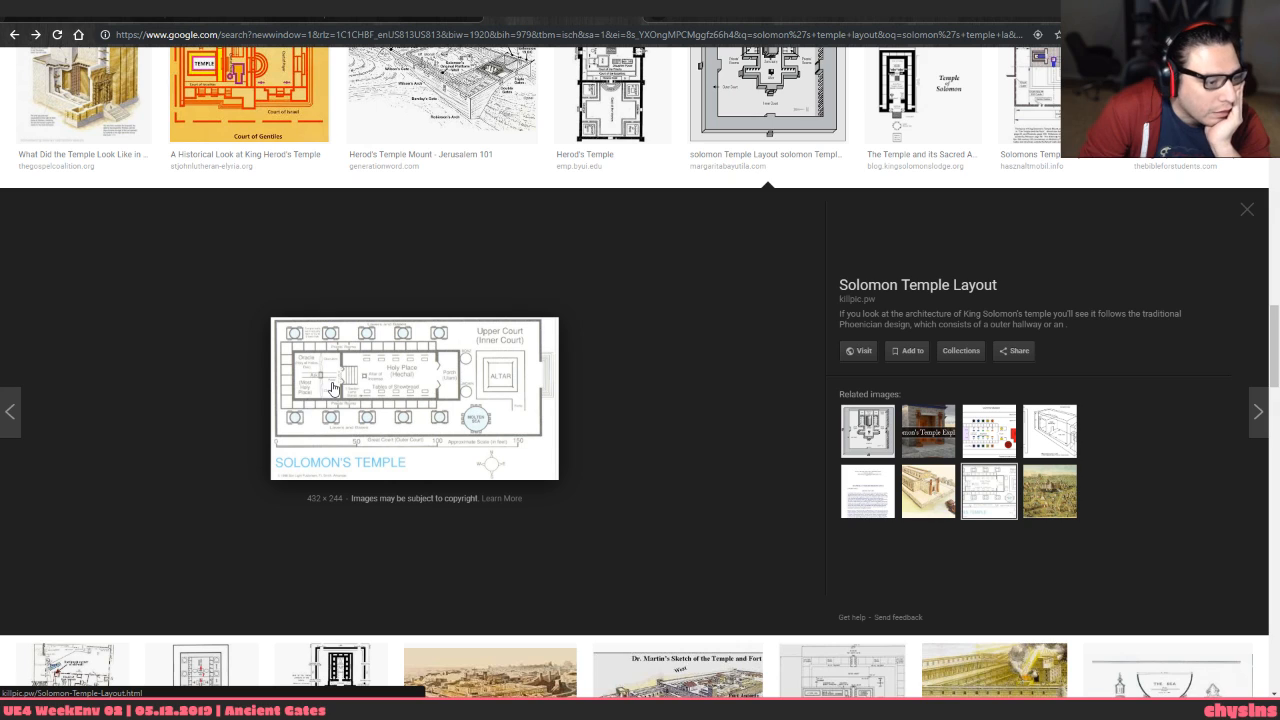
left_click(1048, 426)
scroll(718, 417, "down", 6)
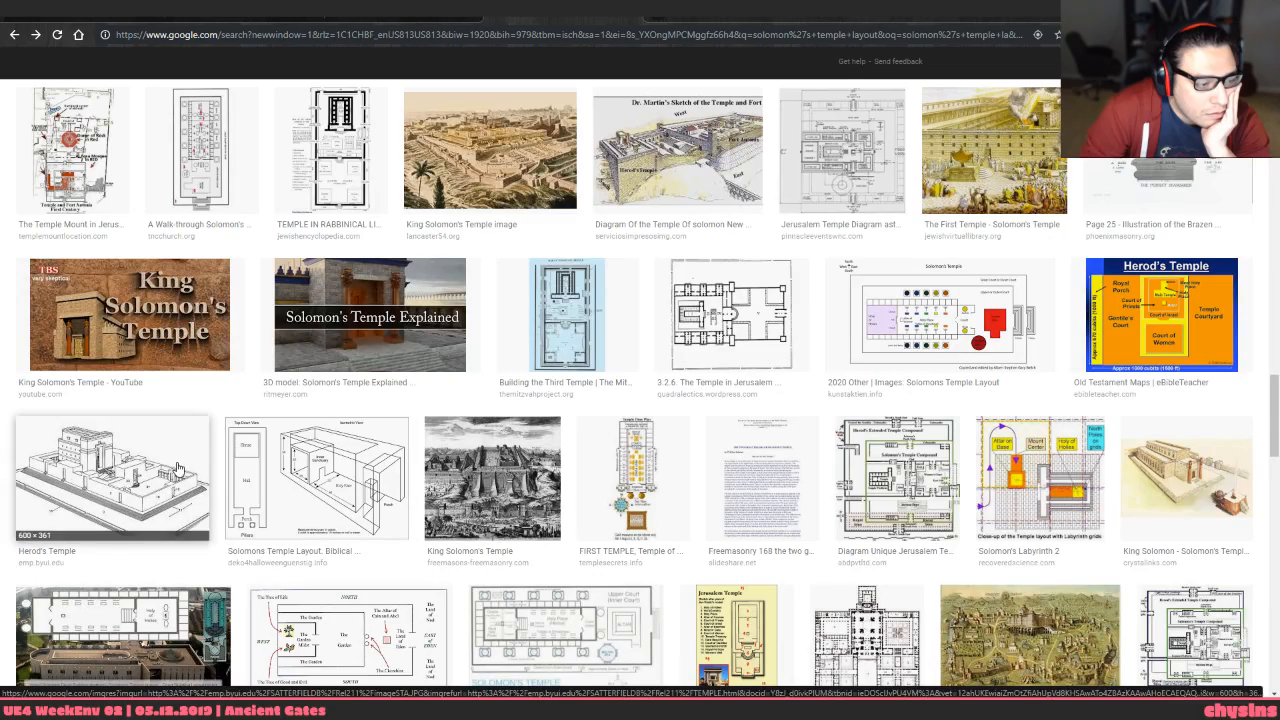
Preview the "Builders of King Solomon's Temple" comparison and the Hasshe temple compound layout, and skim the results below
left_click(196, 618)
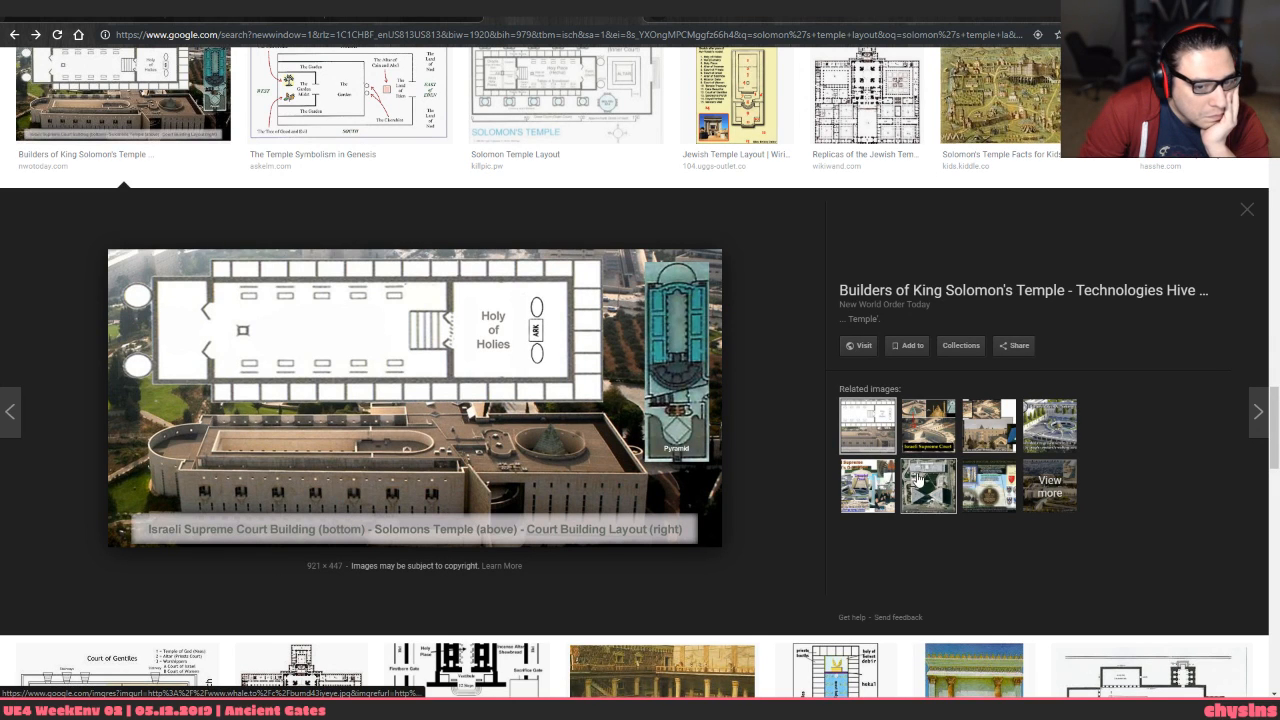
left_click(1160, 100)
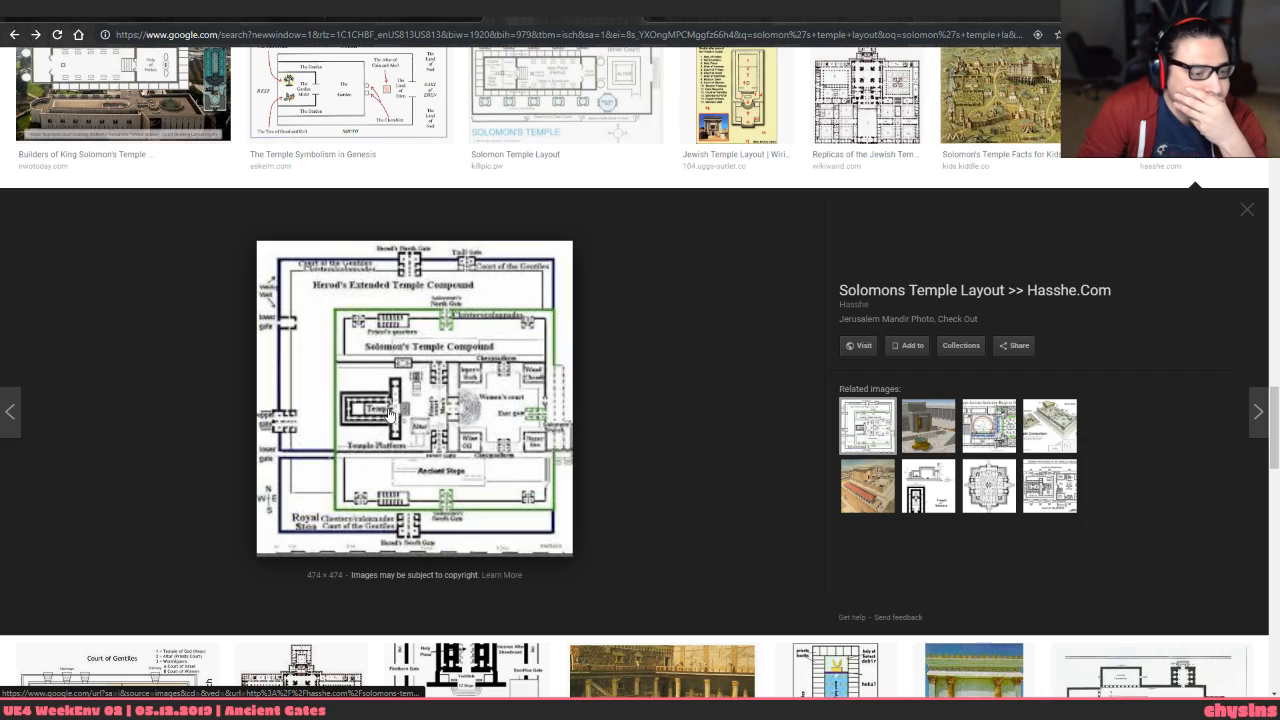
scroll(400, 420, "down", 3)
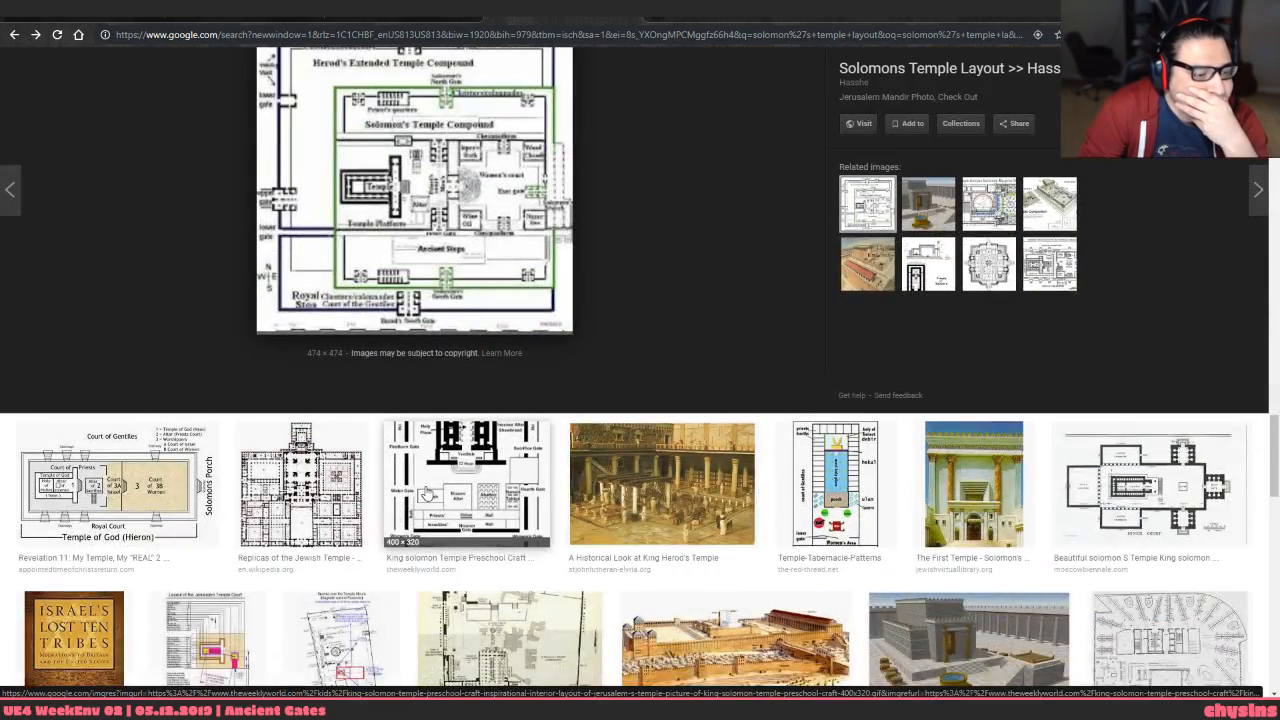
scroll(427, 494, "down", 3)
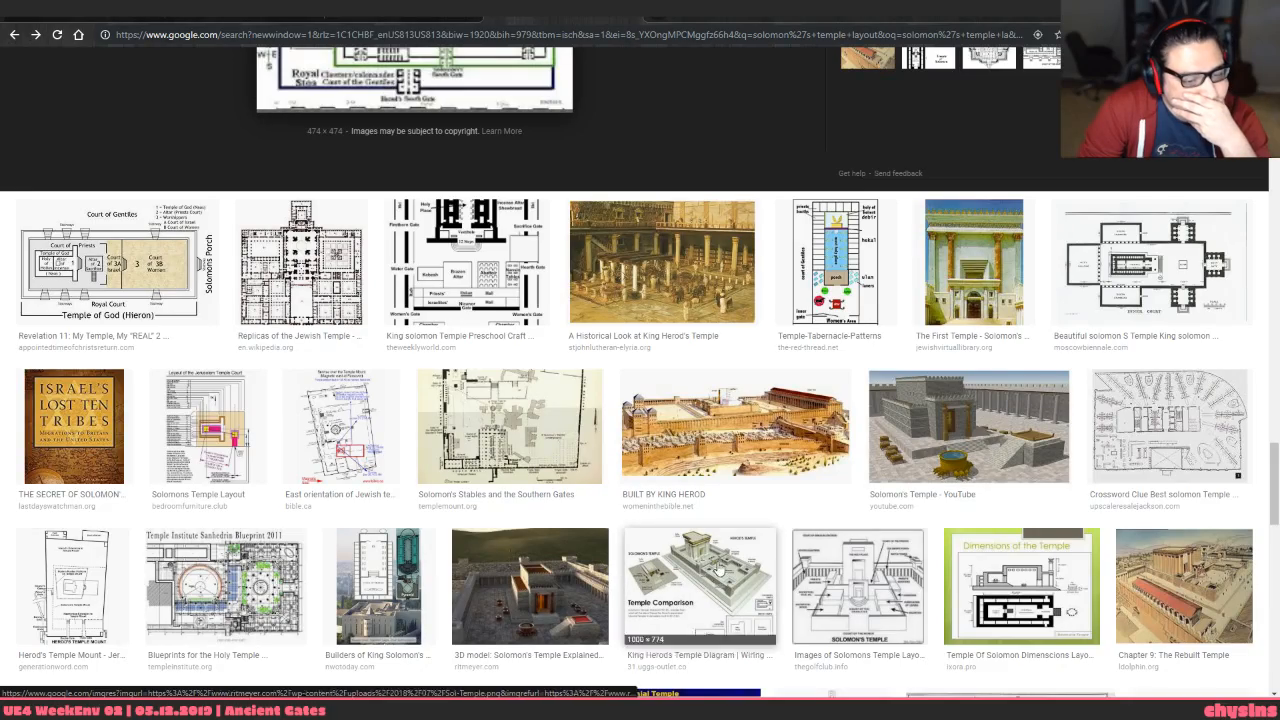
scroll(1113, 485, "down", 3)
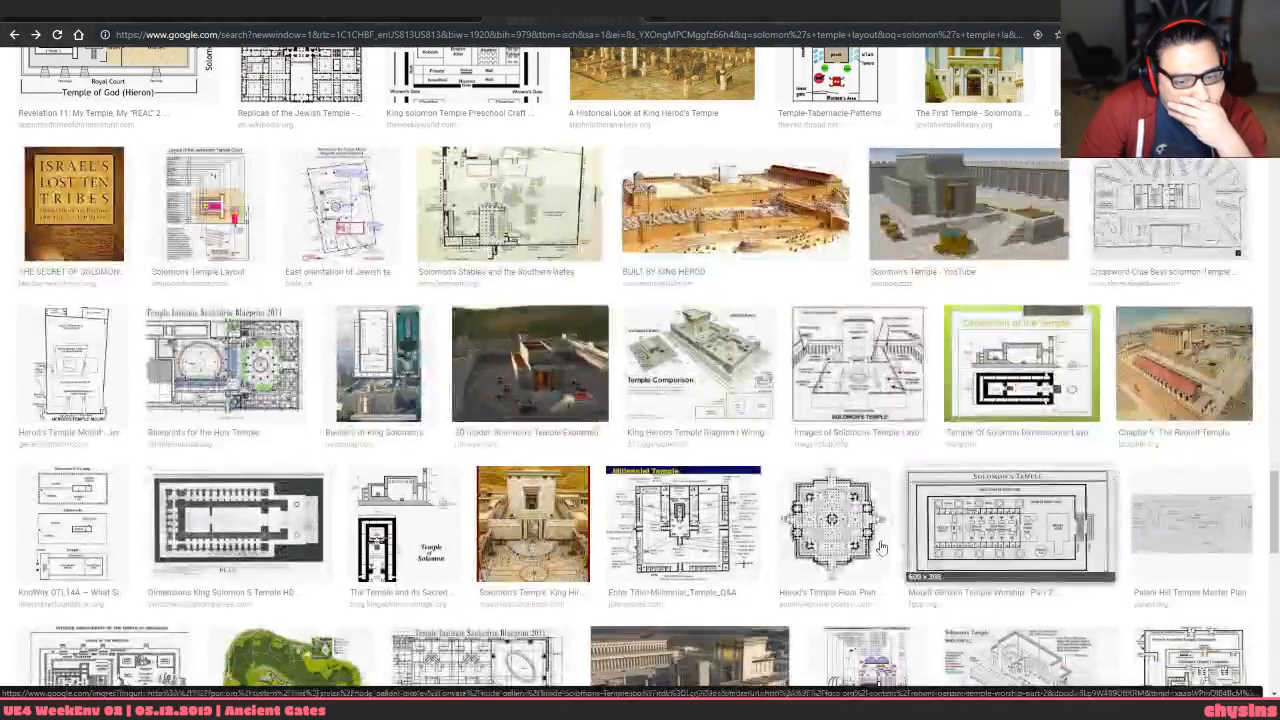
Preview "Chapter 9: The Rebuilt Temple" with a related aerial painting, and the "Jerusalem at the time of Solomon" photo
left_click(1210, 390)
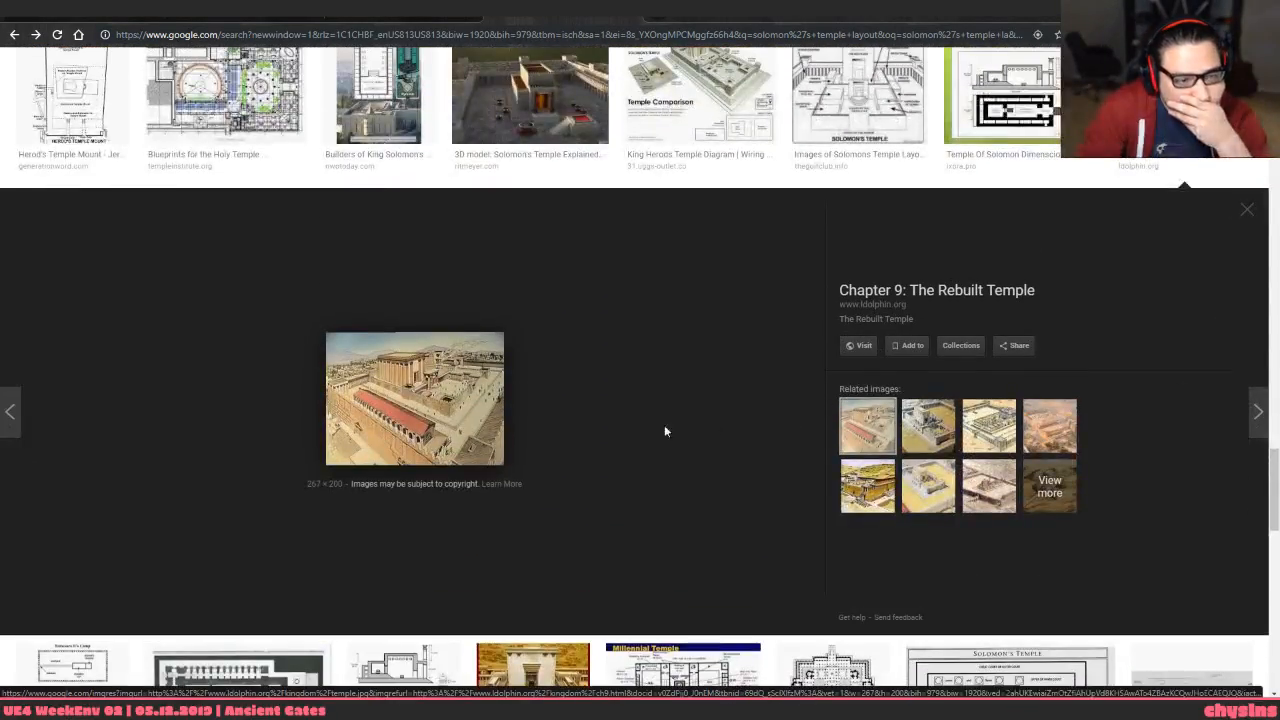
left_click(989, 478)
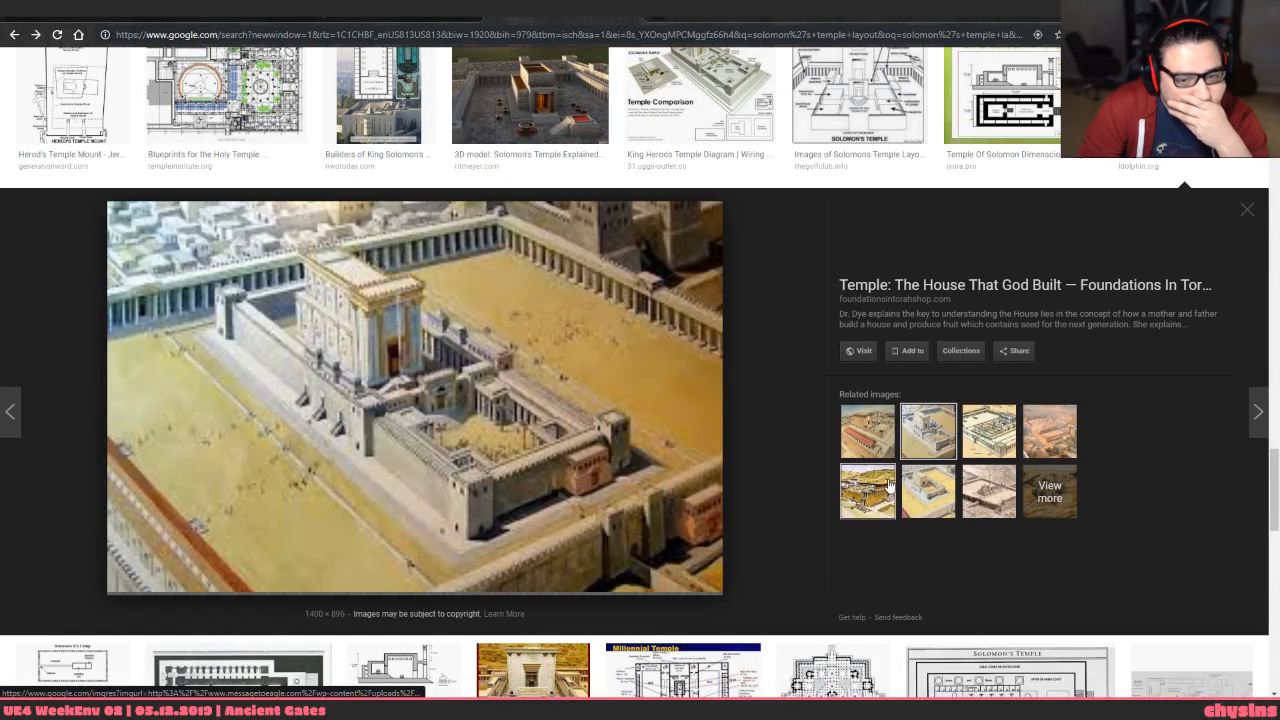
scroll(418, 437, "down", 5)
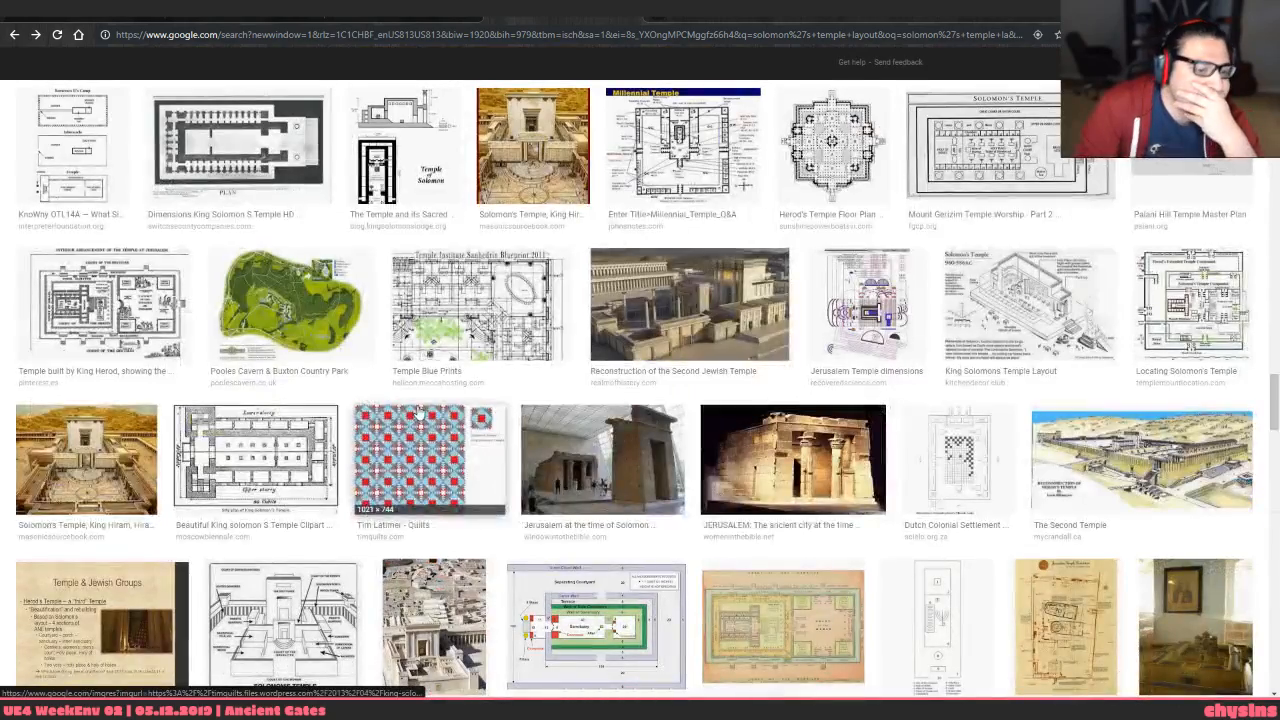
left_click(601, 480)
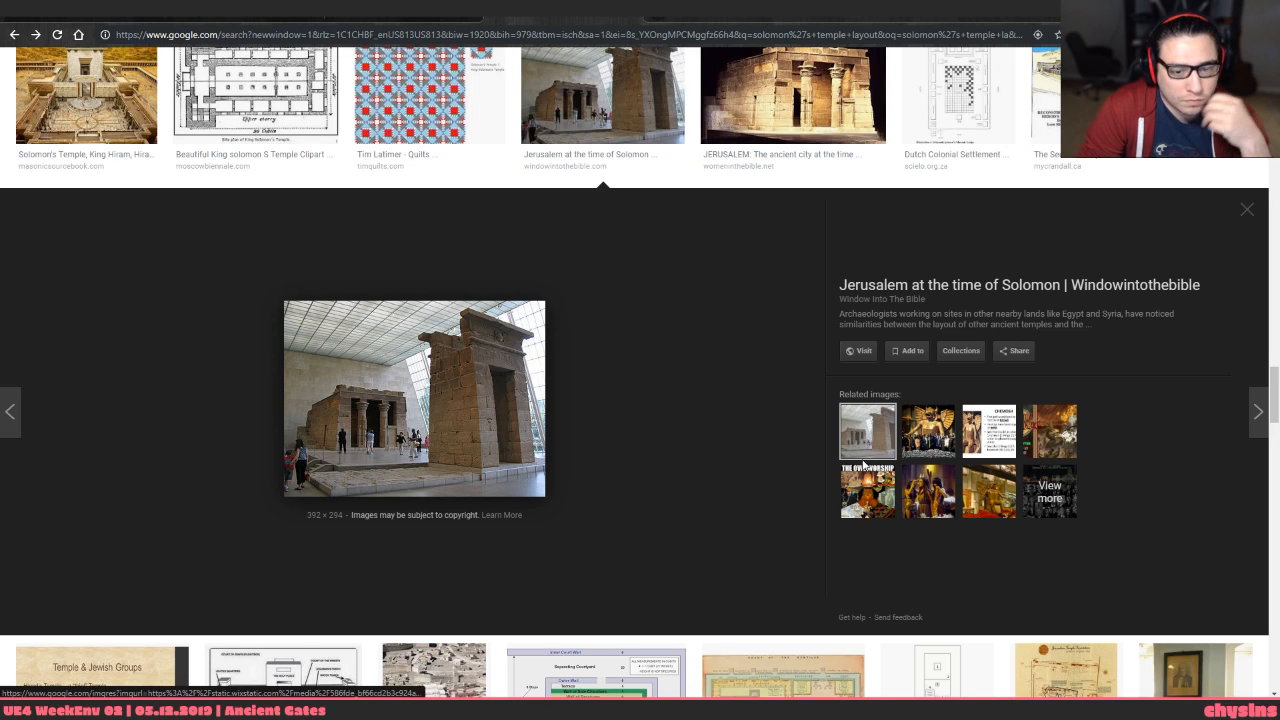
Preview the Masonic Sourcebook photo of the temple scale model and compare the related photos from different angles
left_click(87, 130)
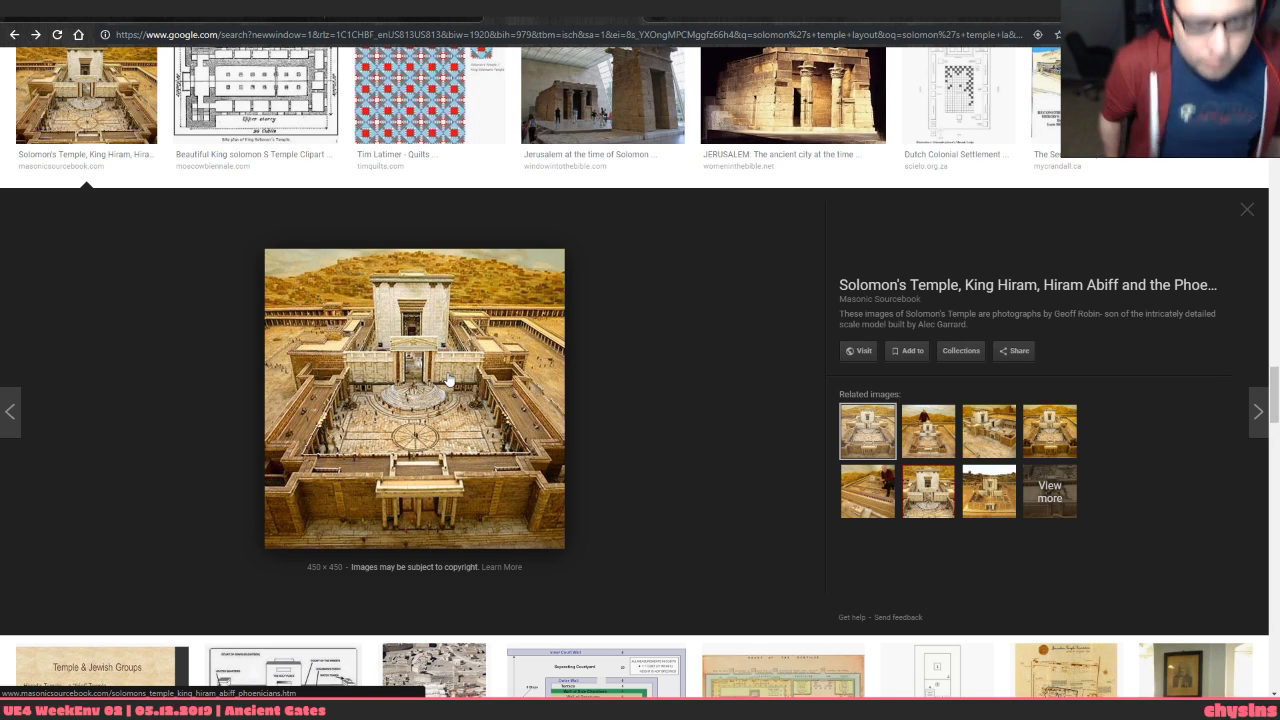
left_click(867, 488)
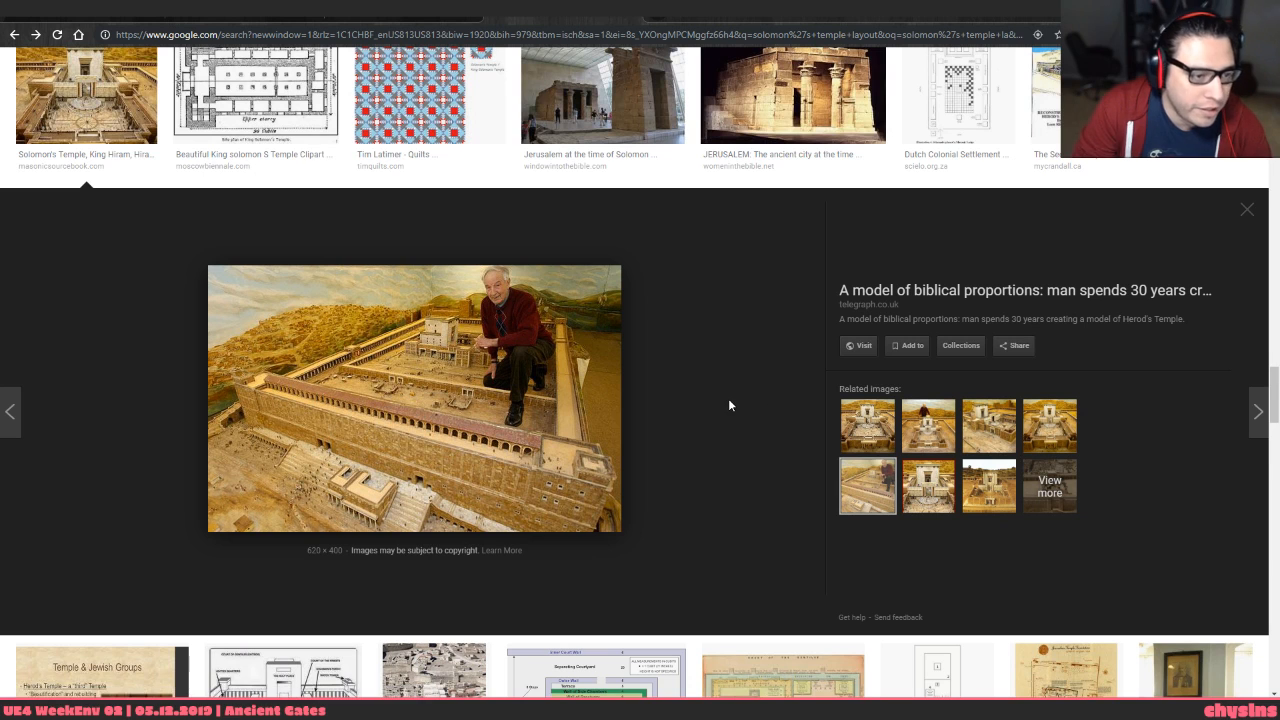
left_click(928, 490)
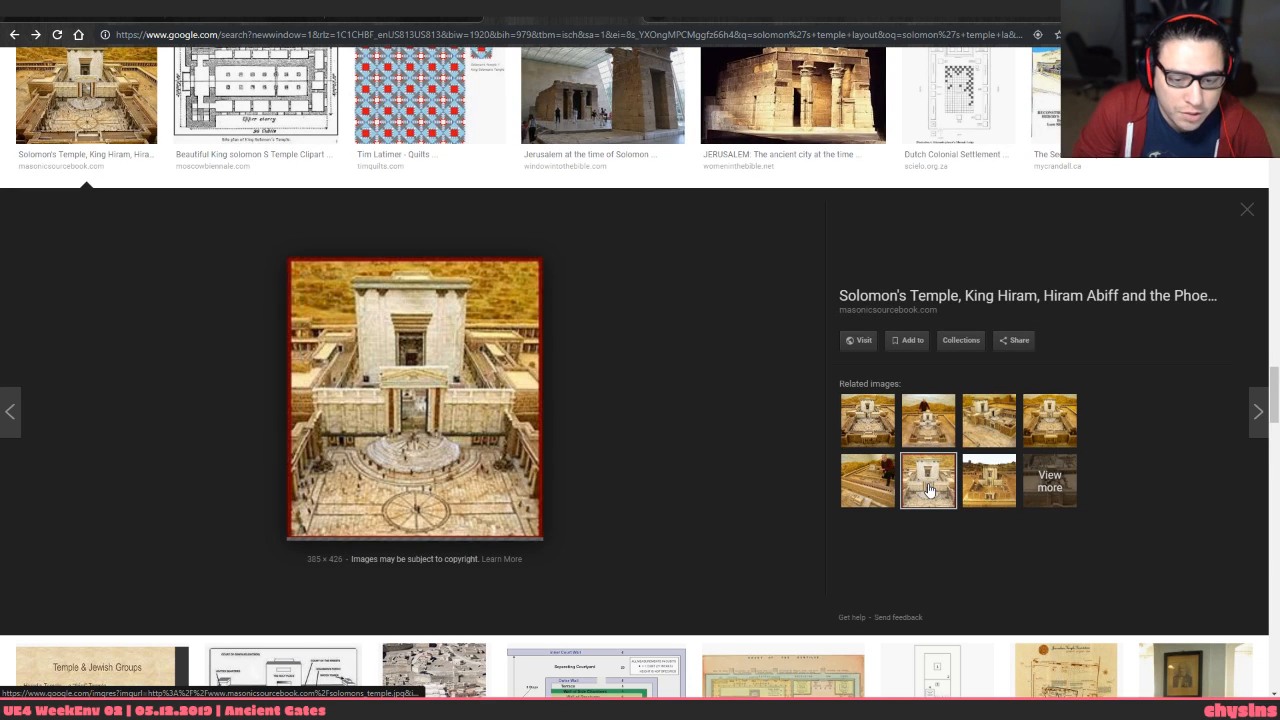
left_click(927, 425)
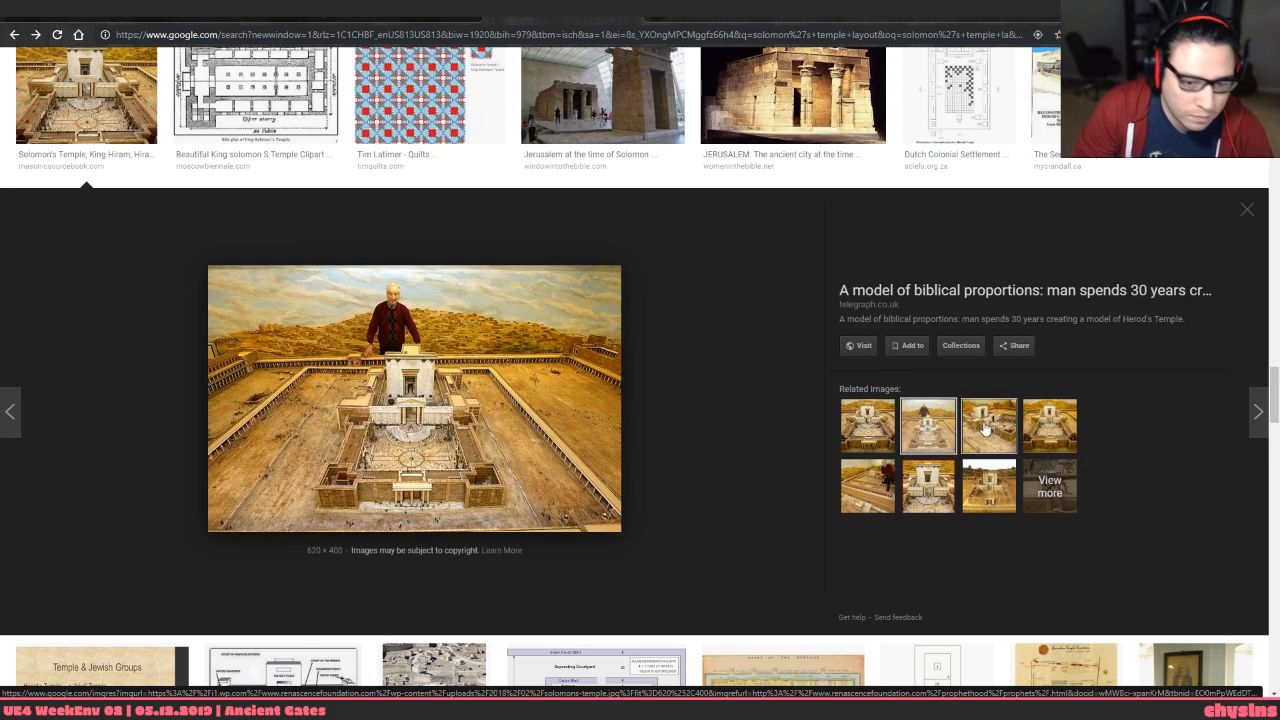
left_click(1002, 487)
left_click(1002, 495)
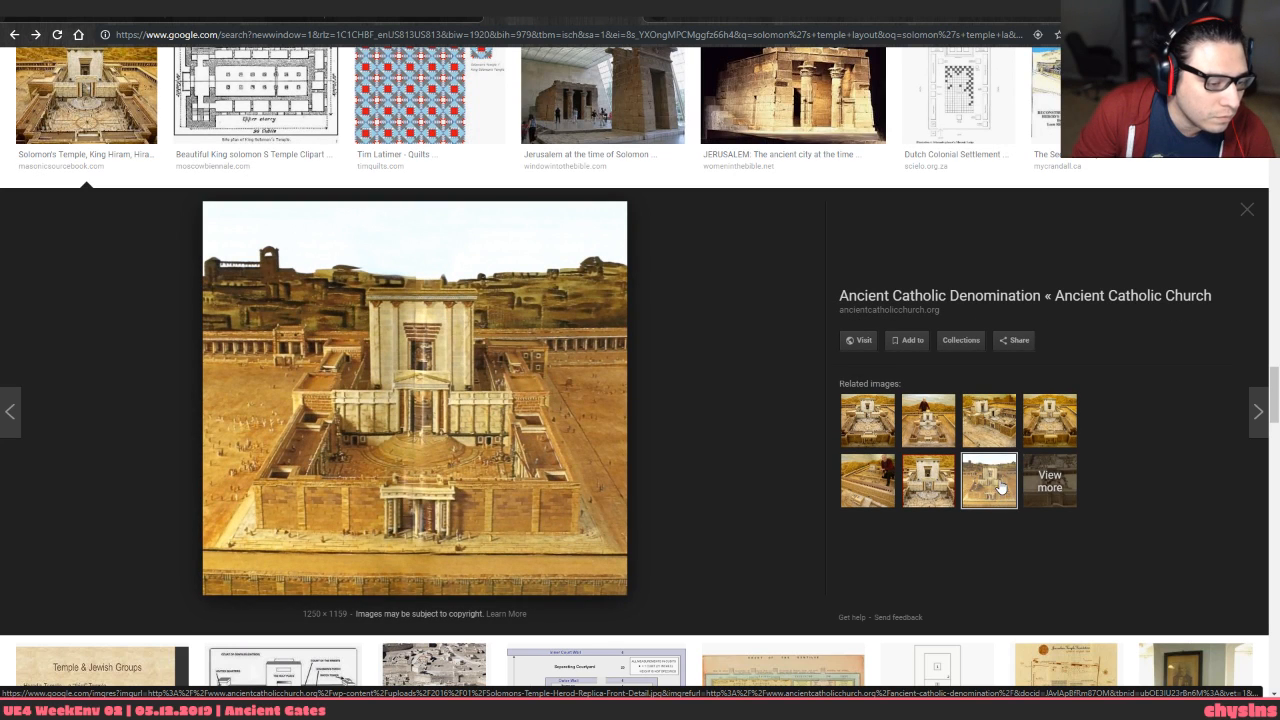
left_click(990, 428)
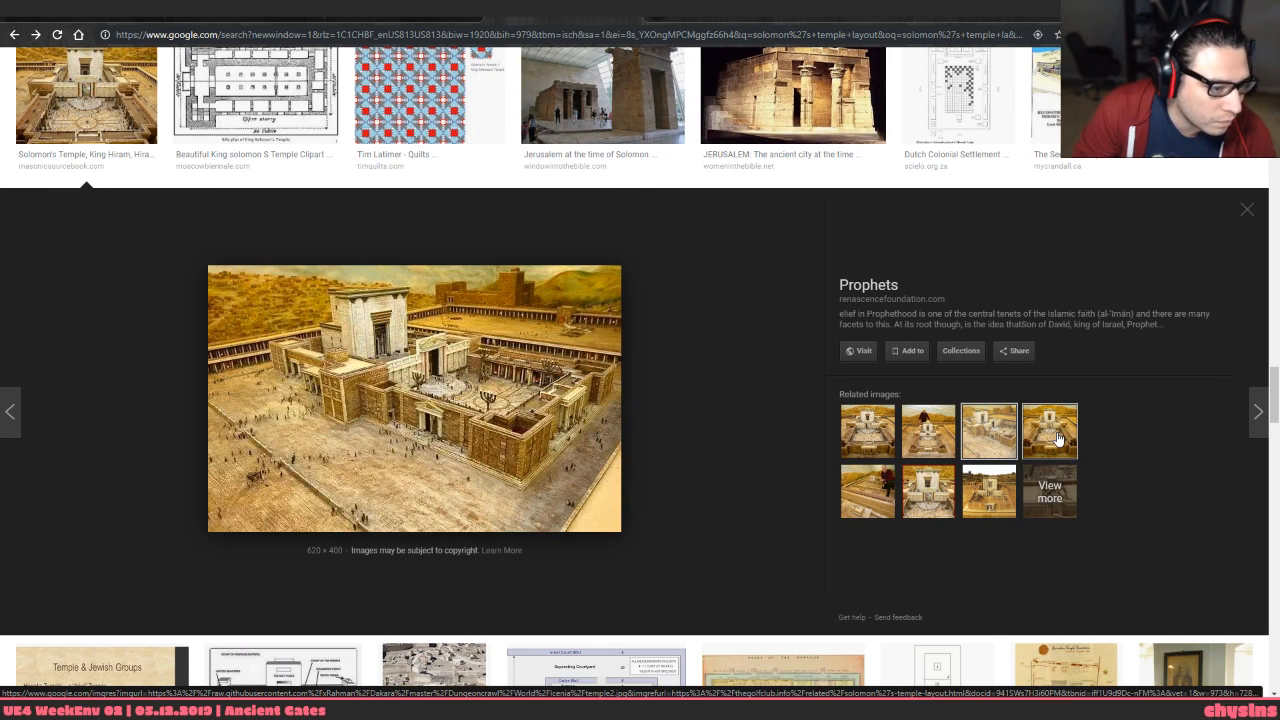
left_click(1050, 430)
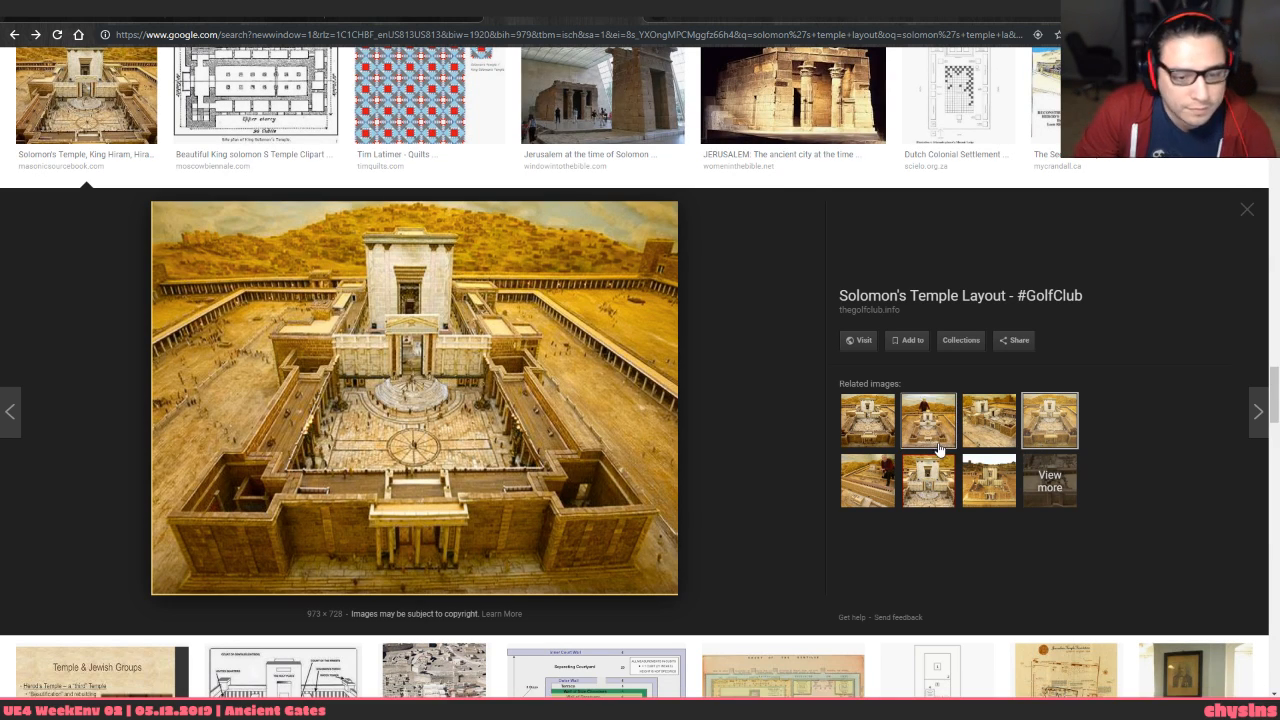
Show all images related to the temple model photo and preview "Temple In Jerusalem In Jesus Time"
left_click(1045, 484)
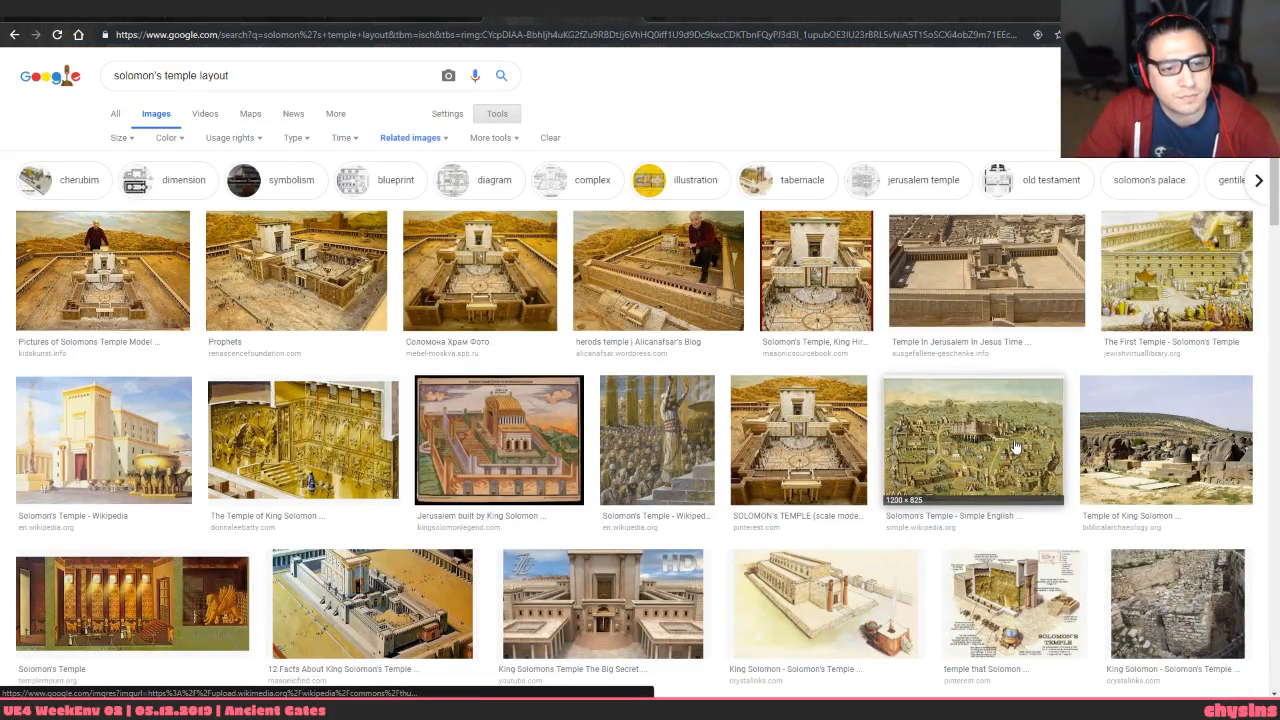
left_click(976, 270)
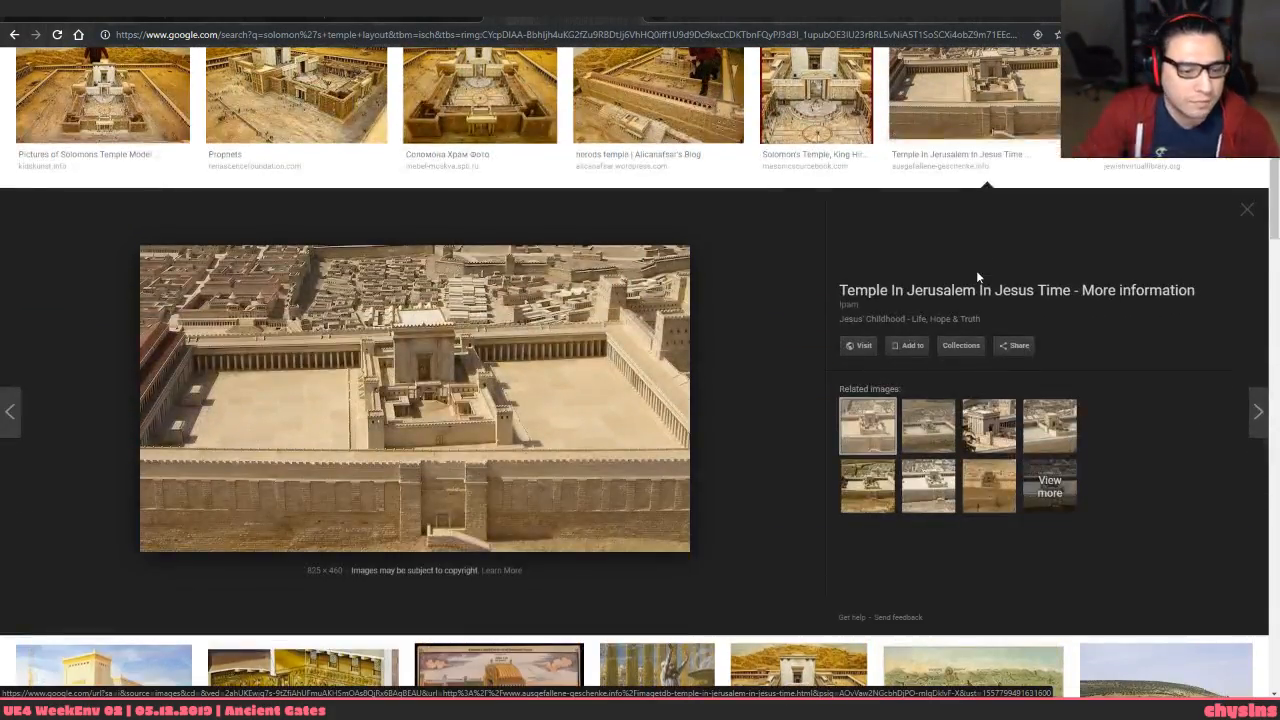
Preview the images related to the Jerusalem temple photo, including the Temple Mount views, and skim the remaining Solomon's Temple results
left_click(938, 425)
left_click(967, 422)
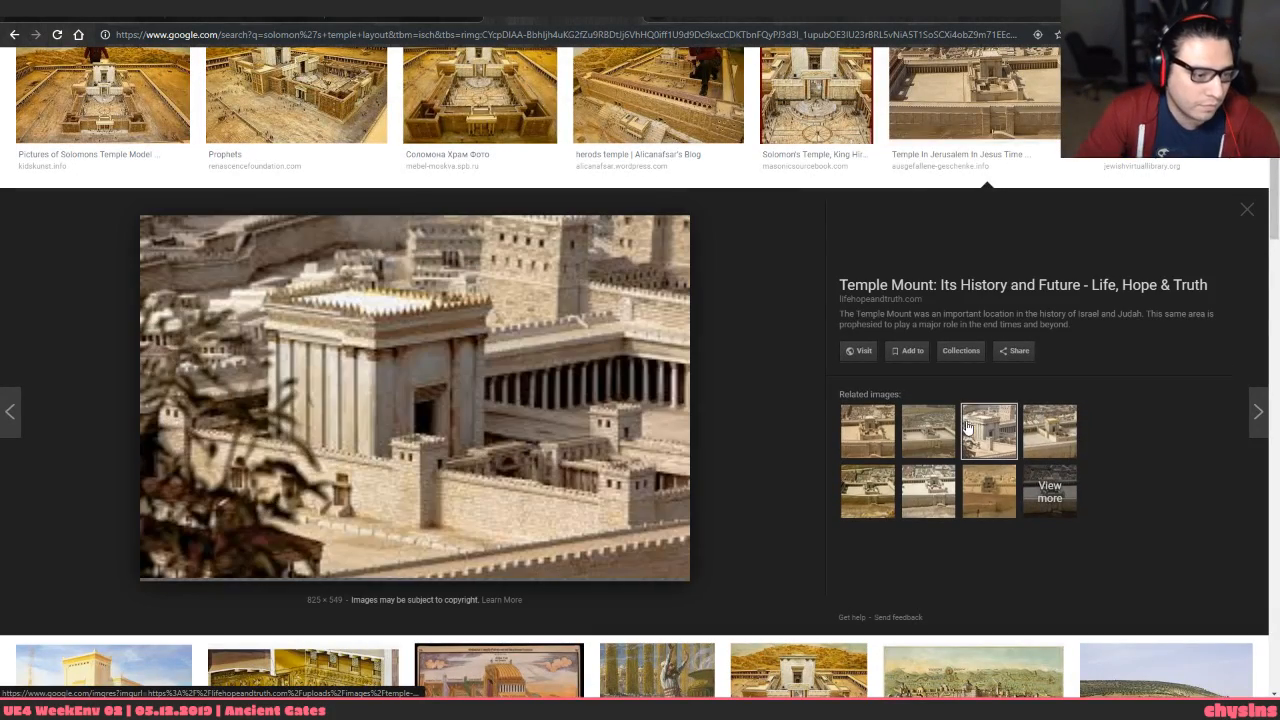
left_click(982, 487)
left_click(933, 488)
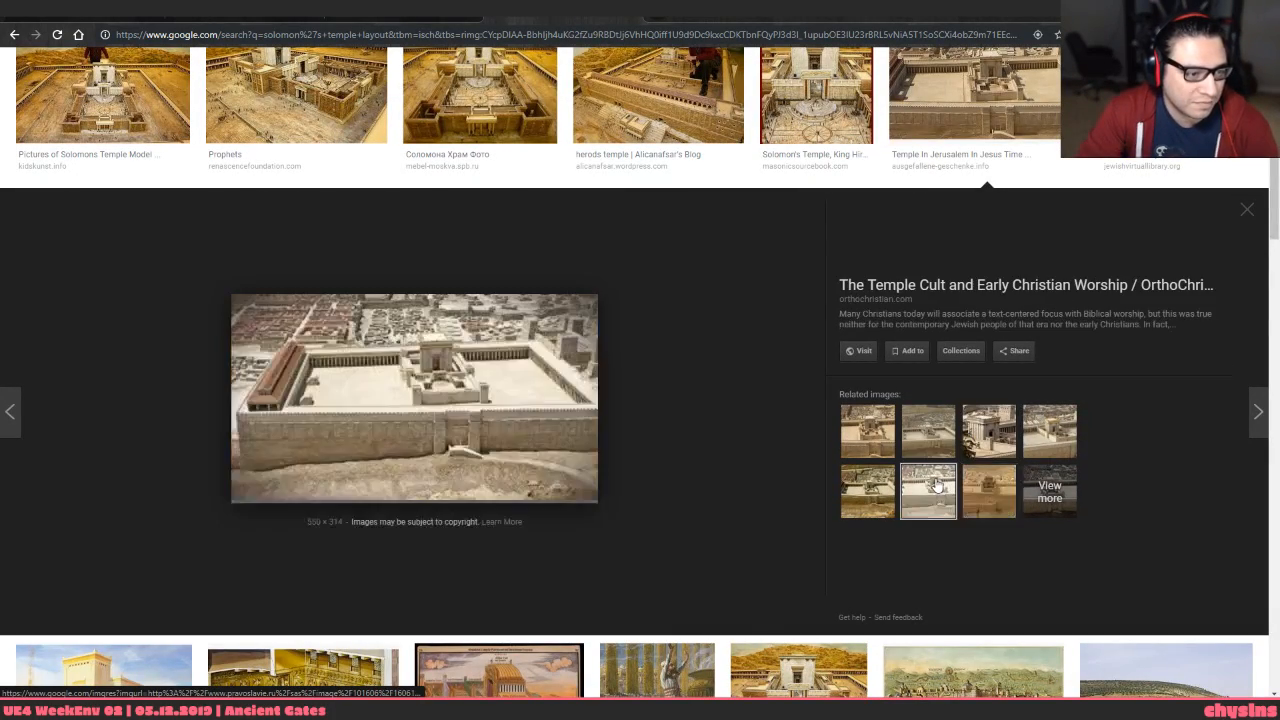
left_click(876, 480)
left_click(1049, 430)
scroll(300, 300, "up", 2)
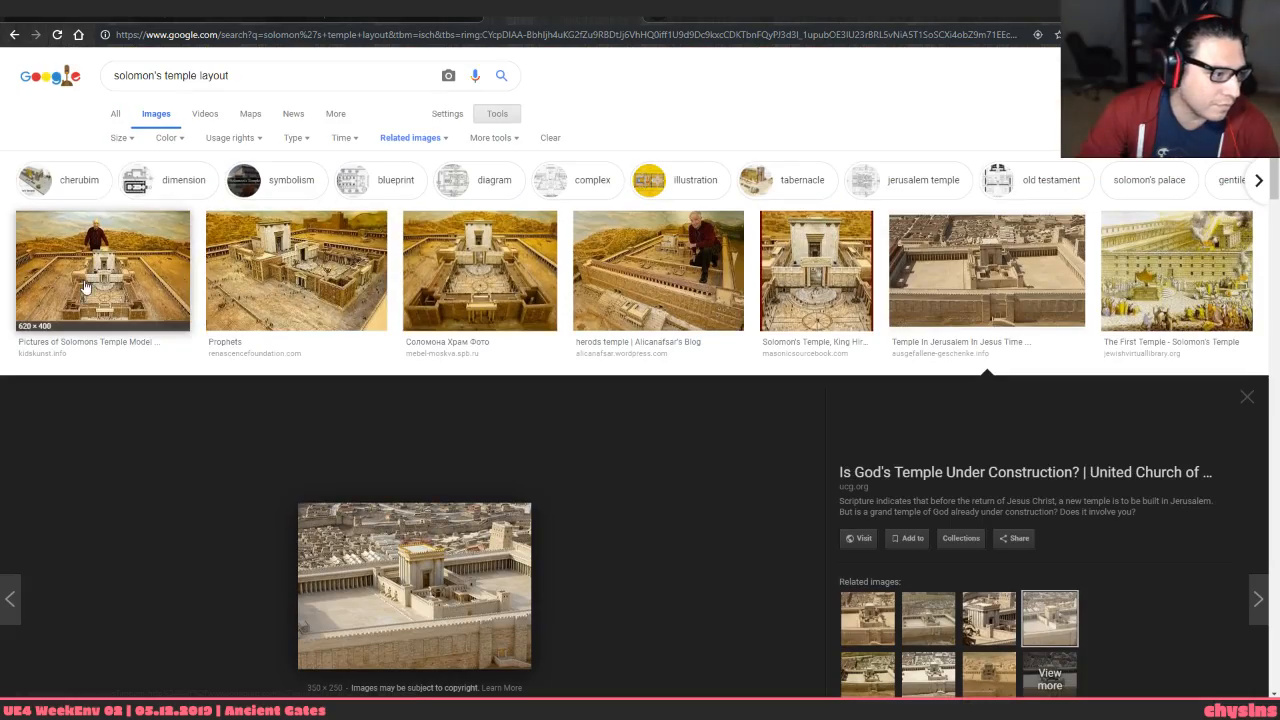
scroll(275, 337, "down", 7)
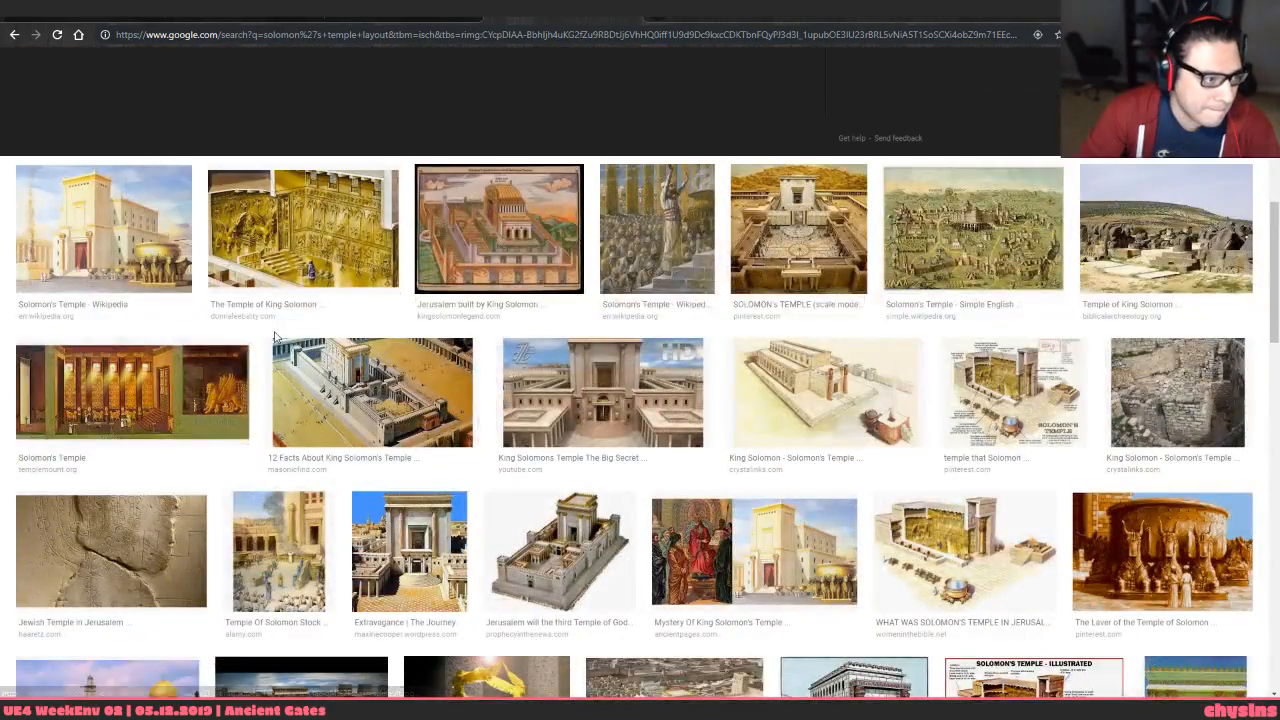
scroll(957, 355, "down", 5)
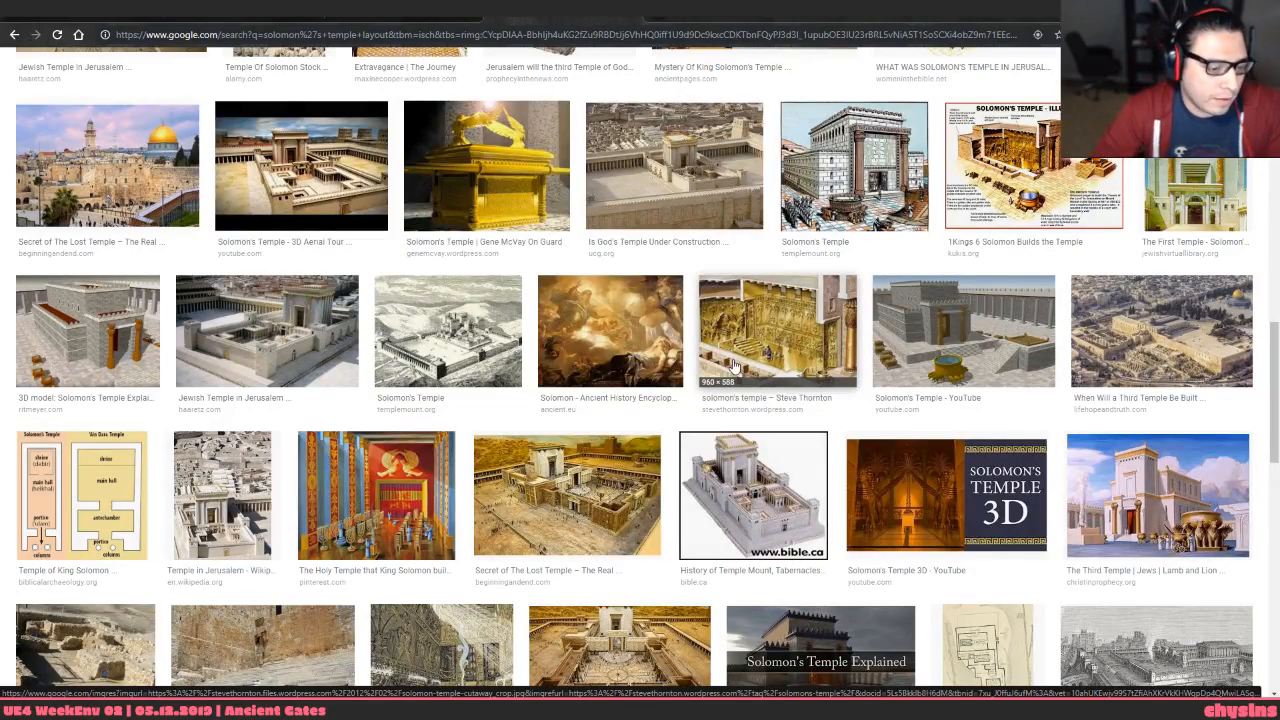
Switch to Unreal Engine and fly through the level to look over the environment
key("alt+Tab")
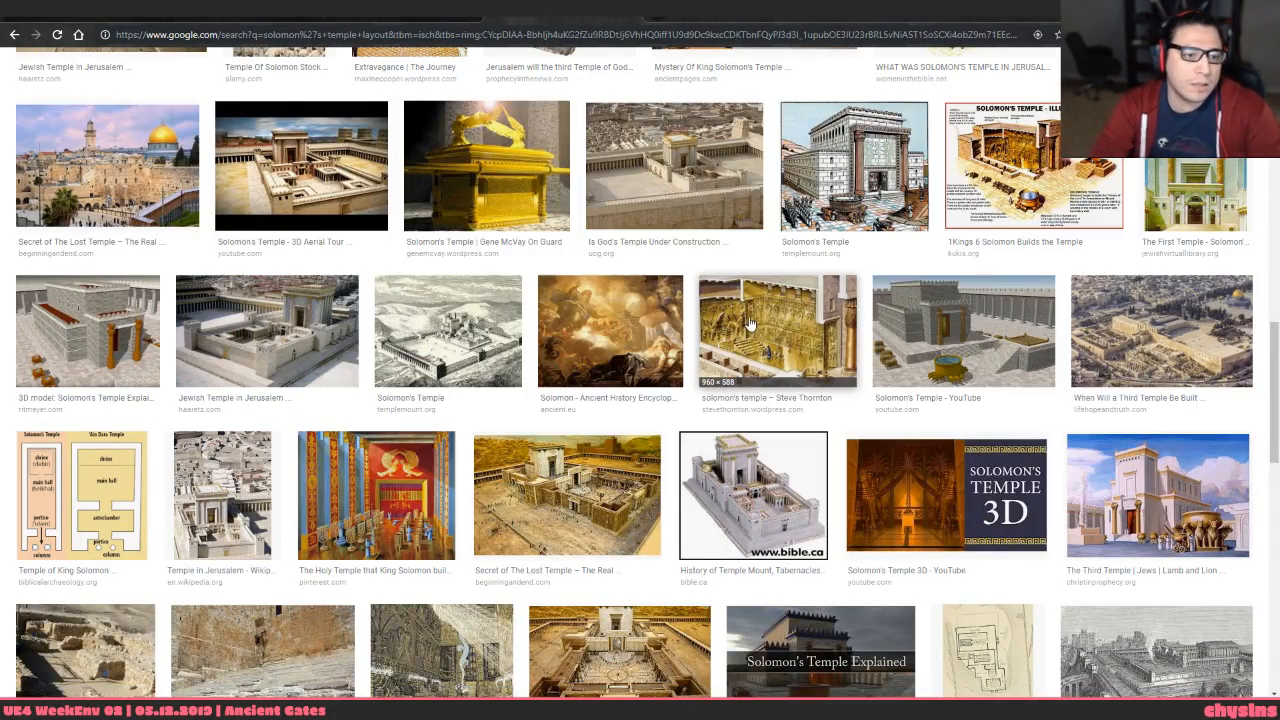
key("alt+Tab")
key("alt+Tab")
key("w")
right_click_drag(760, 299, 872, 245)
key("s")
key("w")
key("a")
key("s")
key("w")
key("alt+Tab")
key("alt+Tab")
Switch to 3ds Max and select the plateau walls mesh, viewed up close in wireframe
key("alt+Tab")
key("alt+shift+Tab")
key("alt+shift+Tab")
key("alt+shift+Tab")
key("alt+Tab")
key("alt+Tab")
key("alt+Tab")
key("alt+Tab")
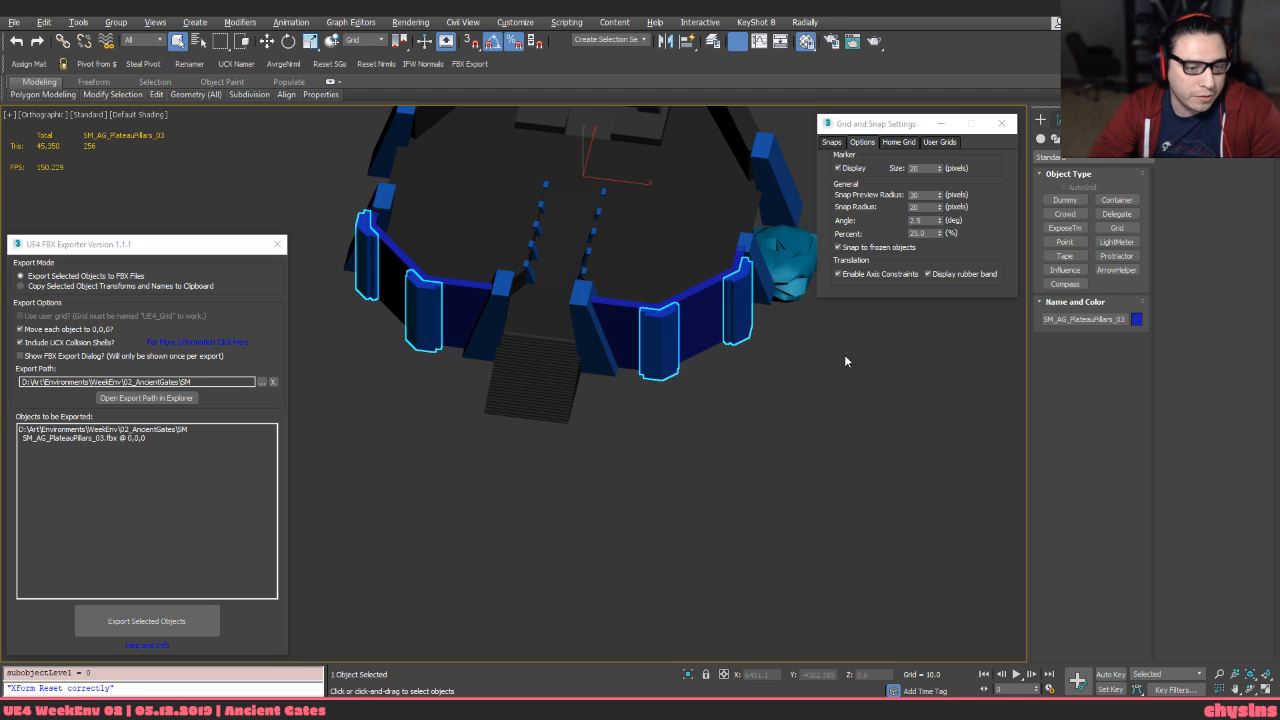
middle_click_drag(686, 305, 720, 473)
scroll(720, 475, "up", 4)
mouse_move(377, 466)
middle_mouse_down()
mouse_move(654, 361)
mouse_move(706, 370)
middle_mouse_up()
left_click(654, 361)
key("F3")
middle_click_drag(655, 464, 655, 419)
key("F3")
key("F3")
scroll(628, 425, "up", 4)
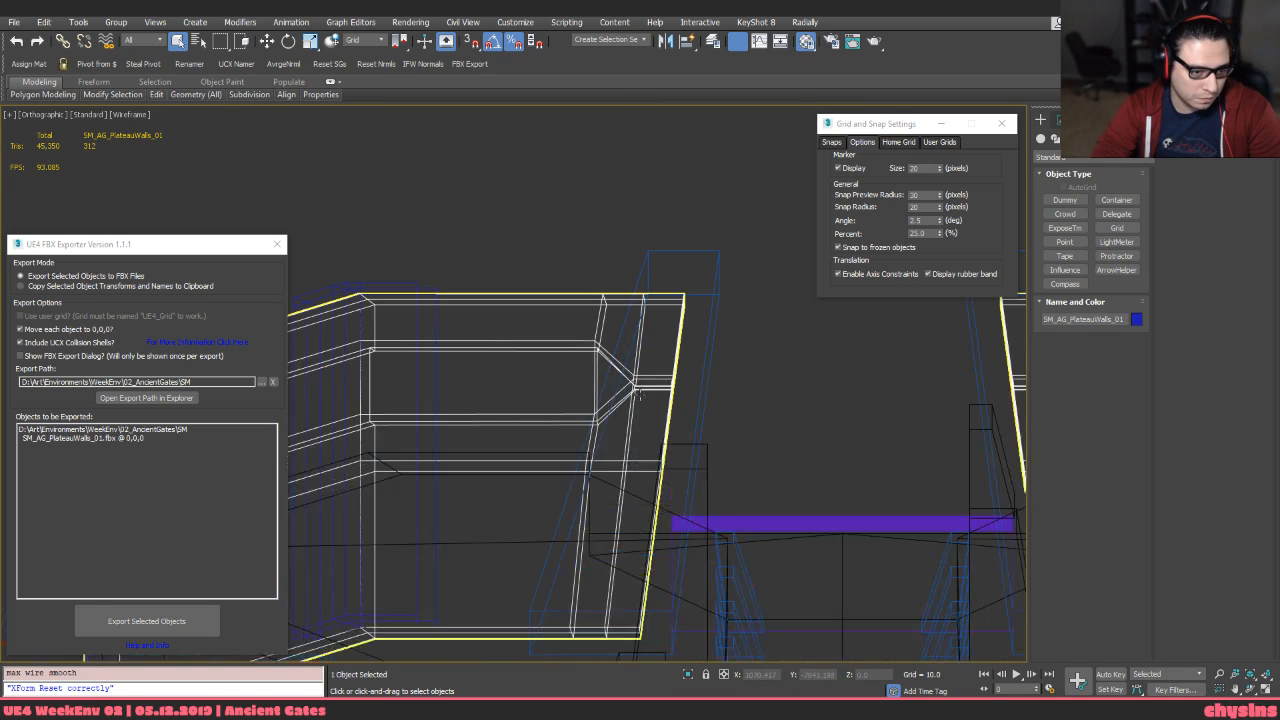
Select the five polygons along the wall's inner band and remove their bordering edges together with the vertices
key("4")
left_click(608, 378)
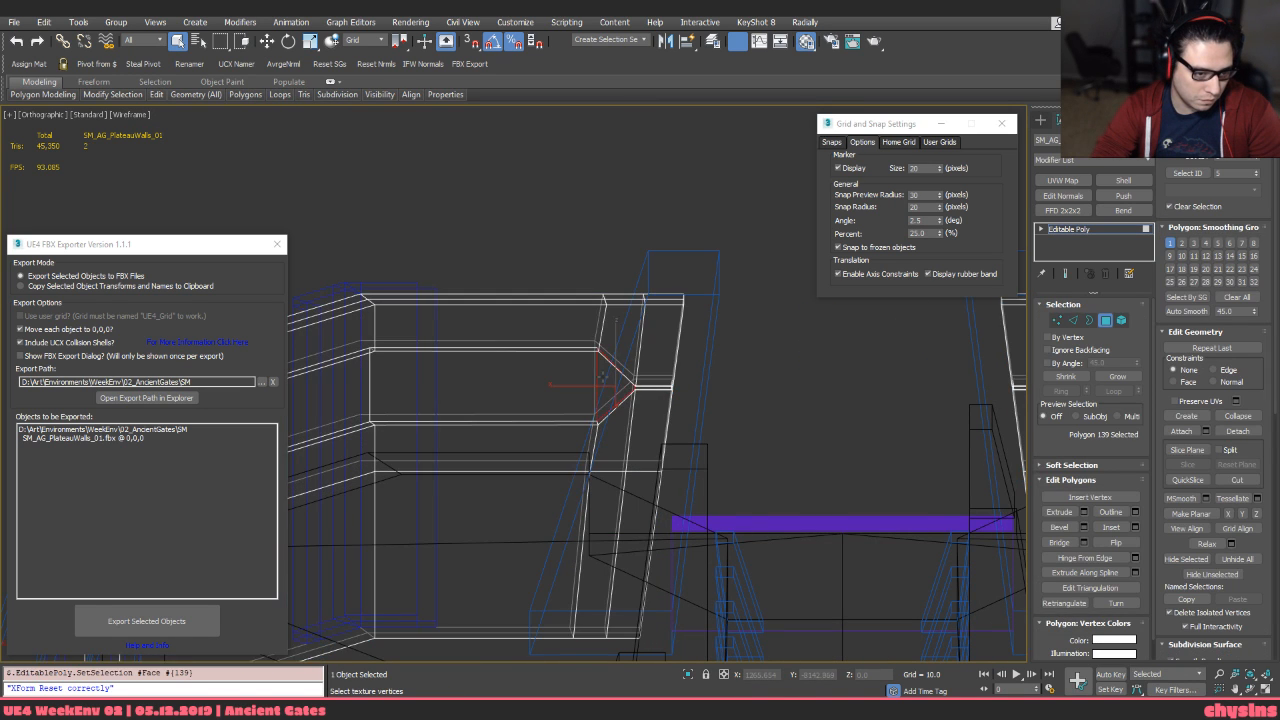
scroll(599, 366, "up", 4)
scroll(520, 369, "down", 4)
left_click(472, 379, "ctrl")
scroll(440, 390, "down", 1)
middle_click_drag(417, 401, 325, 415)
left_click(410, 400, "ctrl")
middle_click_drag(325, 415, 503, 417)
left_click(532, 344, "ctrl")
scroll(540, 330, "up", 3)
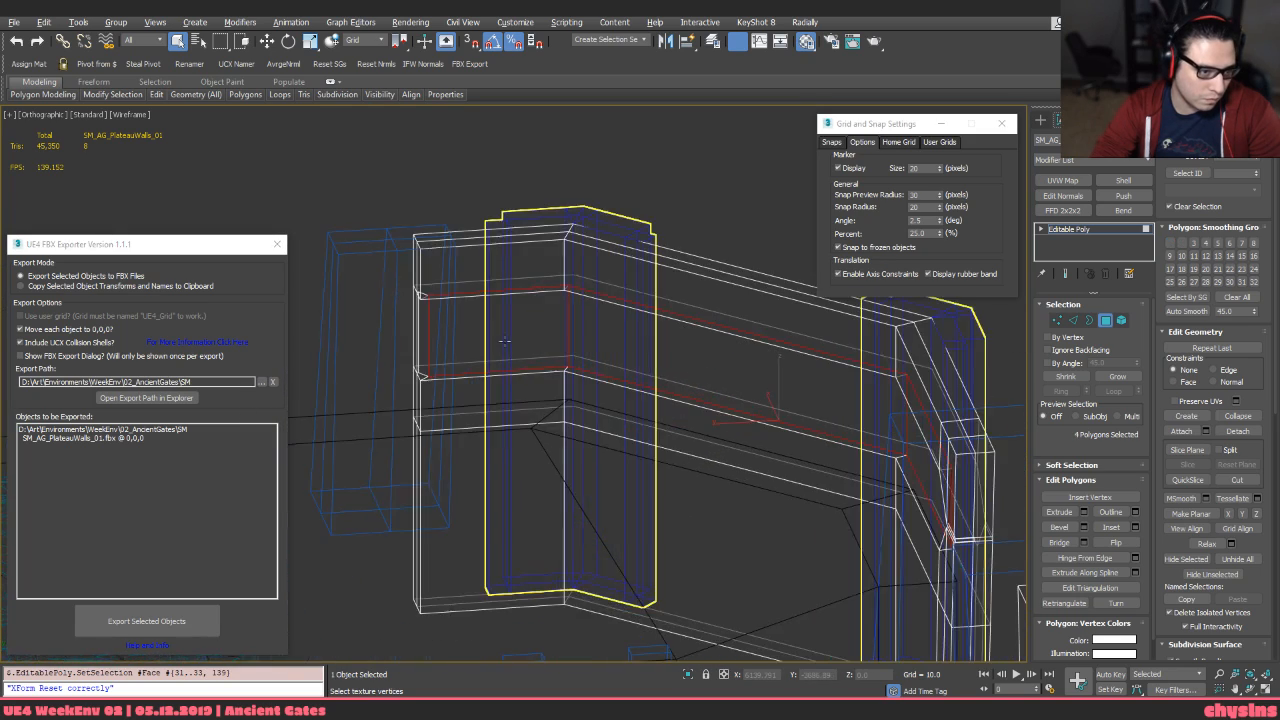
scroll(403, 338, "up", 2)
middle_click_drag(389, 340, 448, 330, "alt")
middle_click_drag(360, 411, 418, 369)
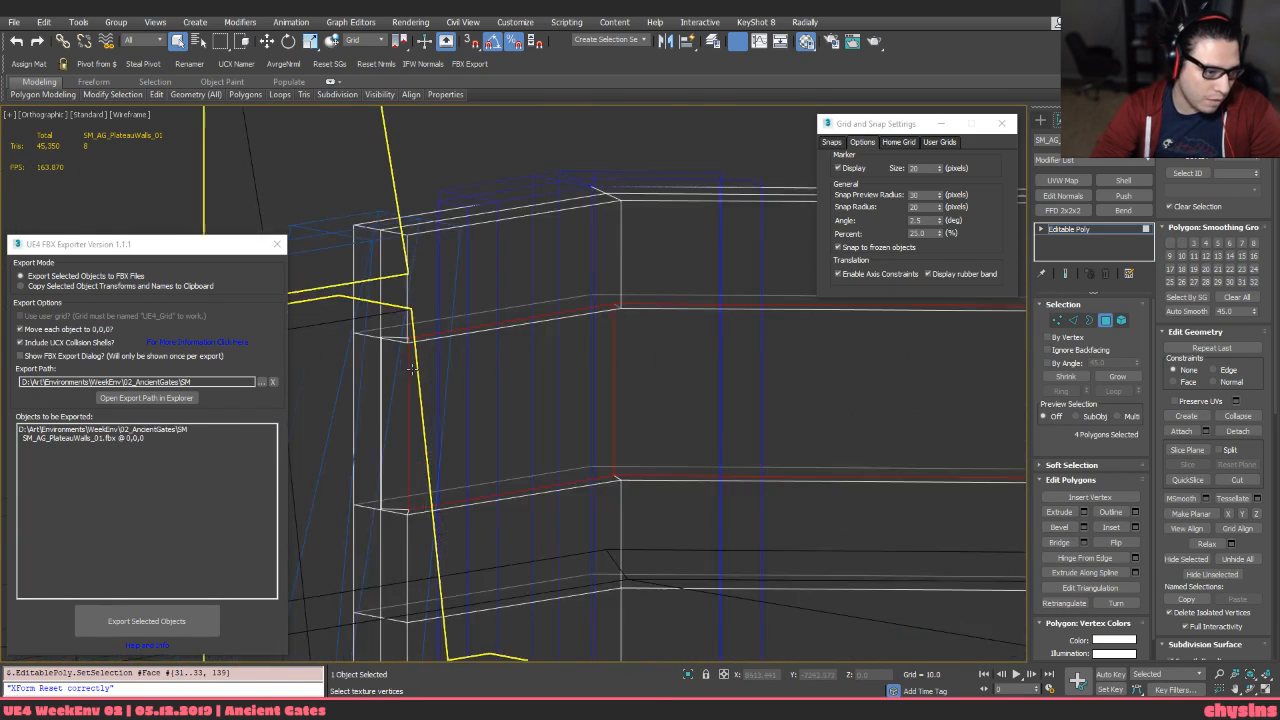
scroll(411, 370, "up", 4)
left_click(393, 373, "ctrl")
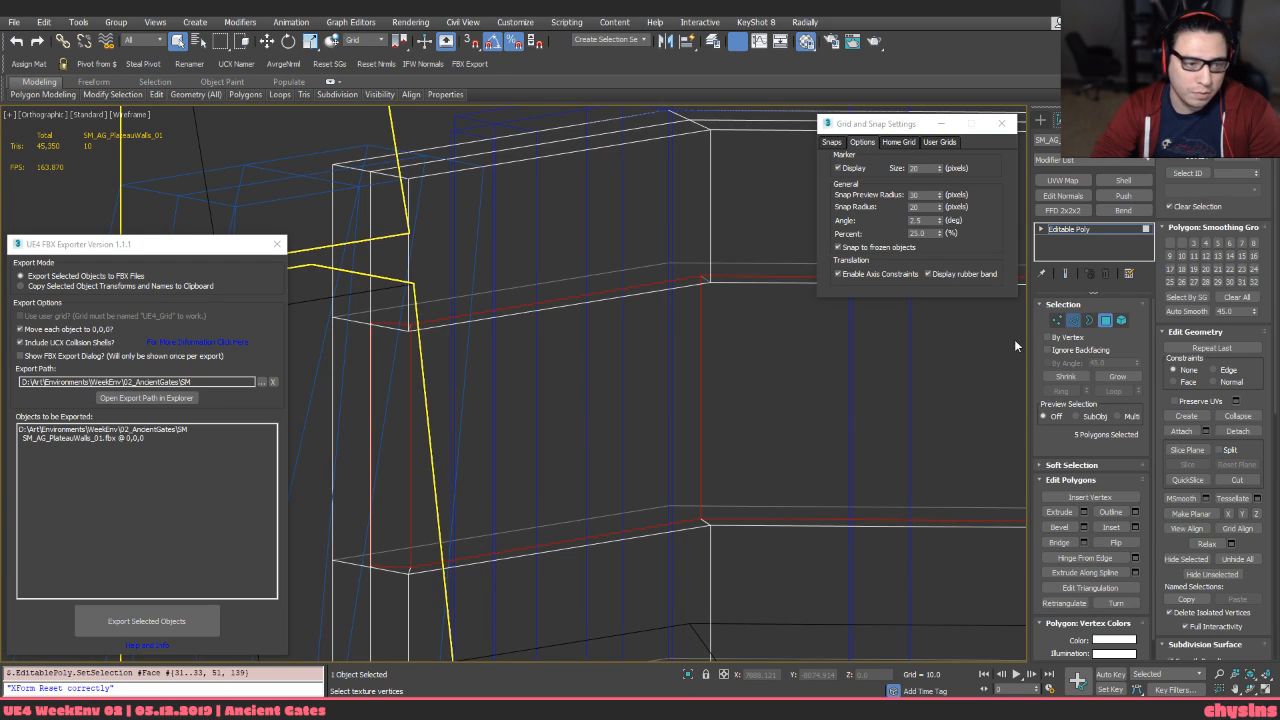
left_click(1069, 325, "ctrl")
key("ctrl+BackSpace")
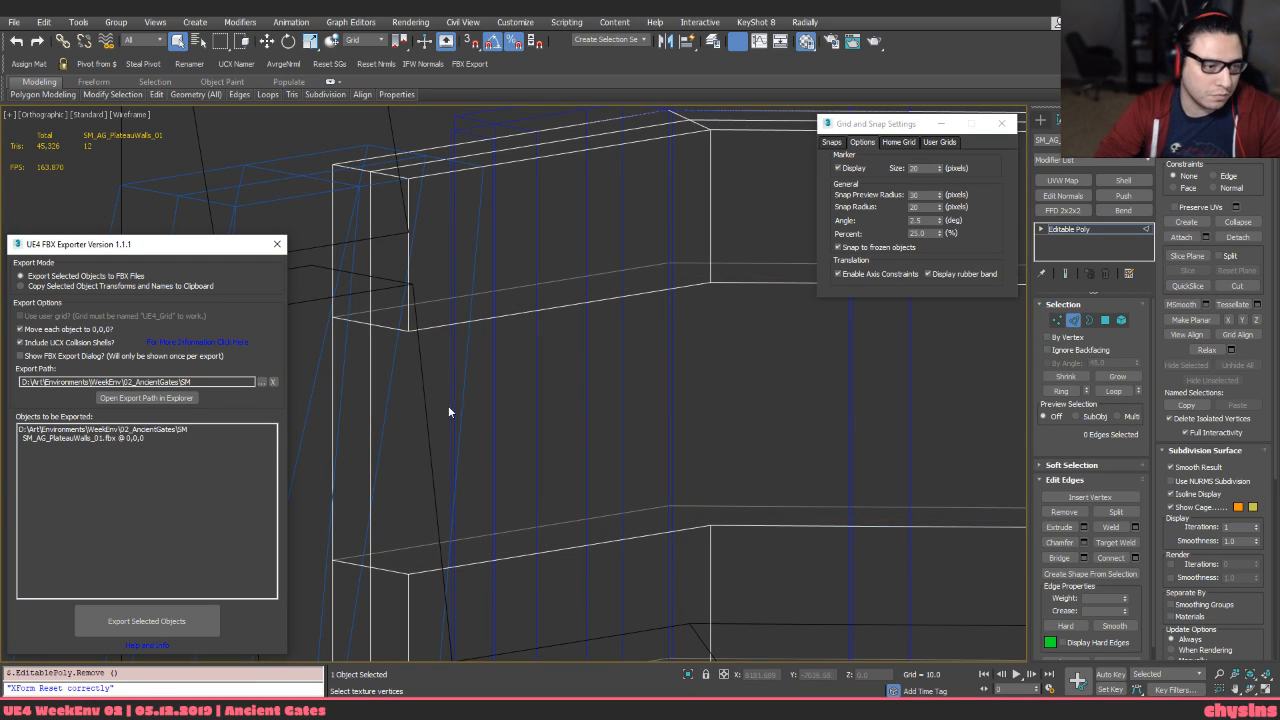
Connect the band's upper and lower vertices at the wall's far end and at its corner
key("1")
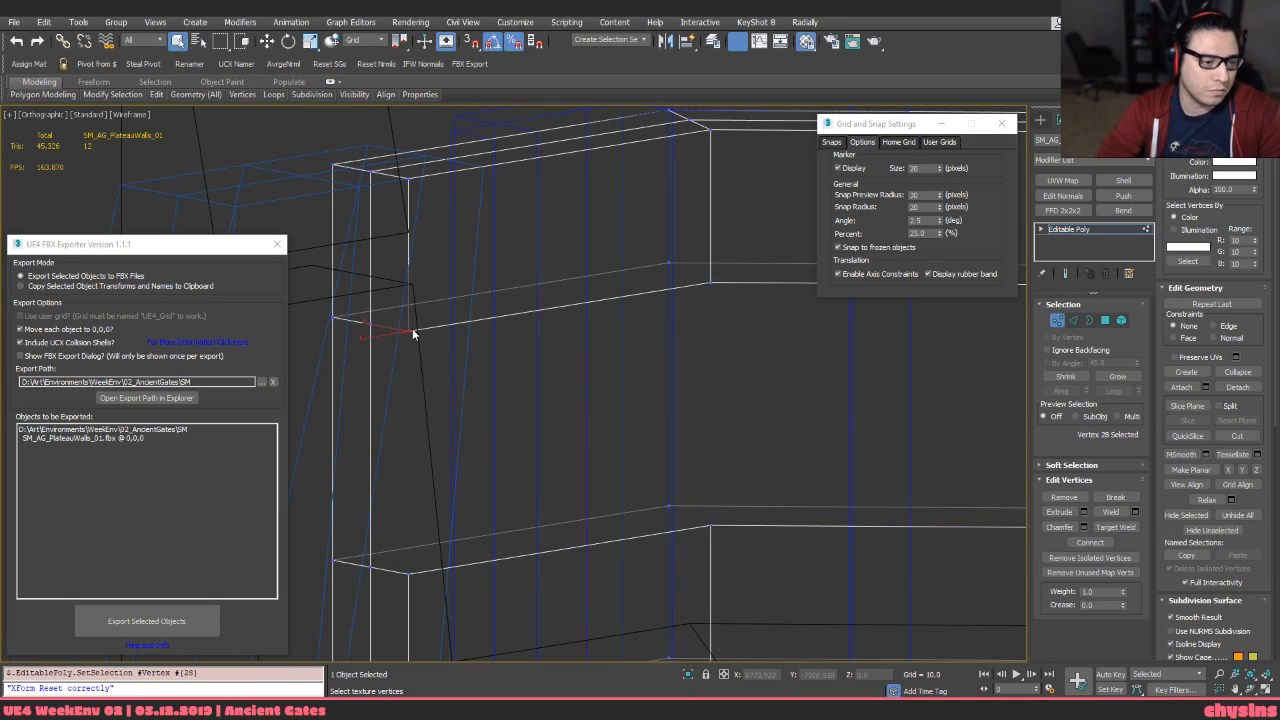
key("ctrl+z")
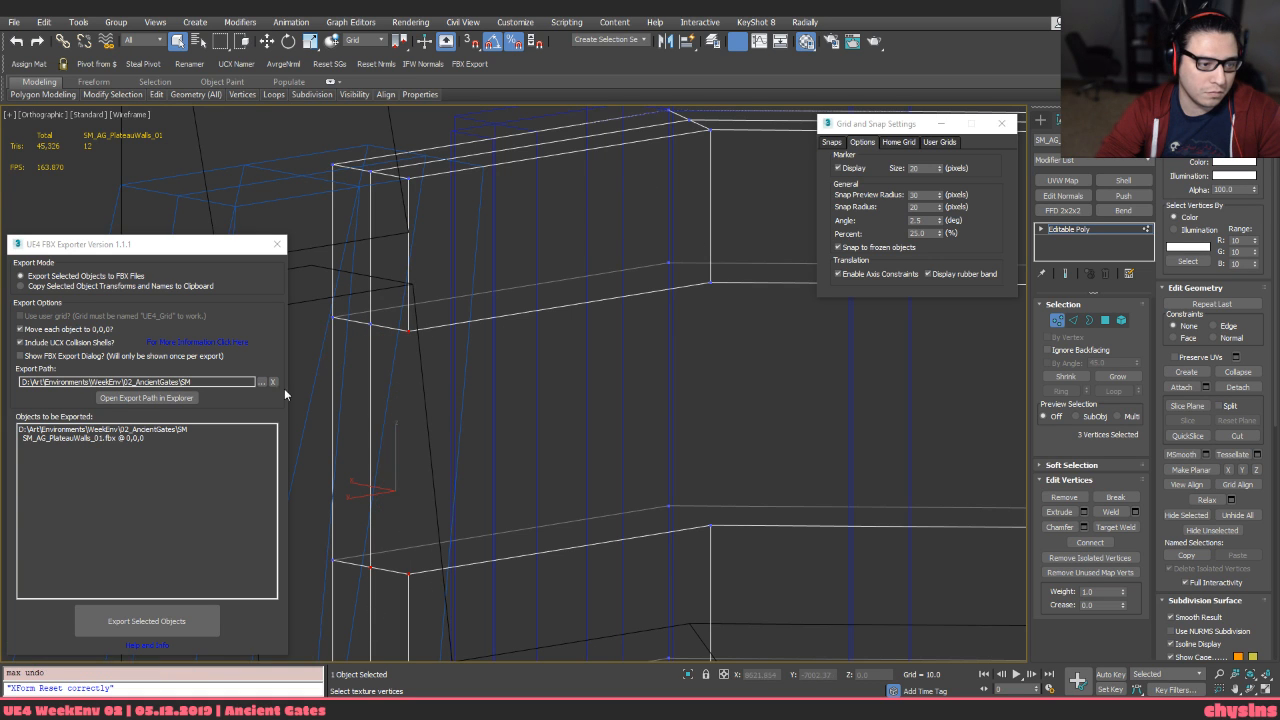
key("ctrl+shift+e")
left_click_drag(763, 534, 768, 538)
key("ctrl+shift+e")
scroll(810, 515, "down", 3)
middle_click_drag(830, 480, 775, 350)
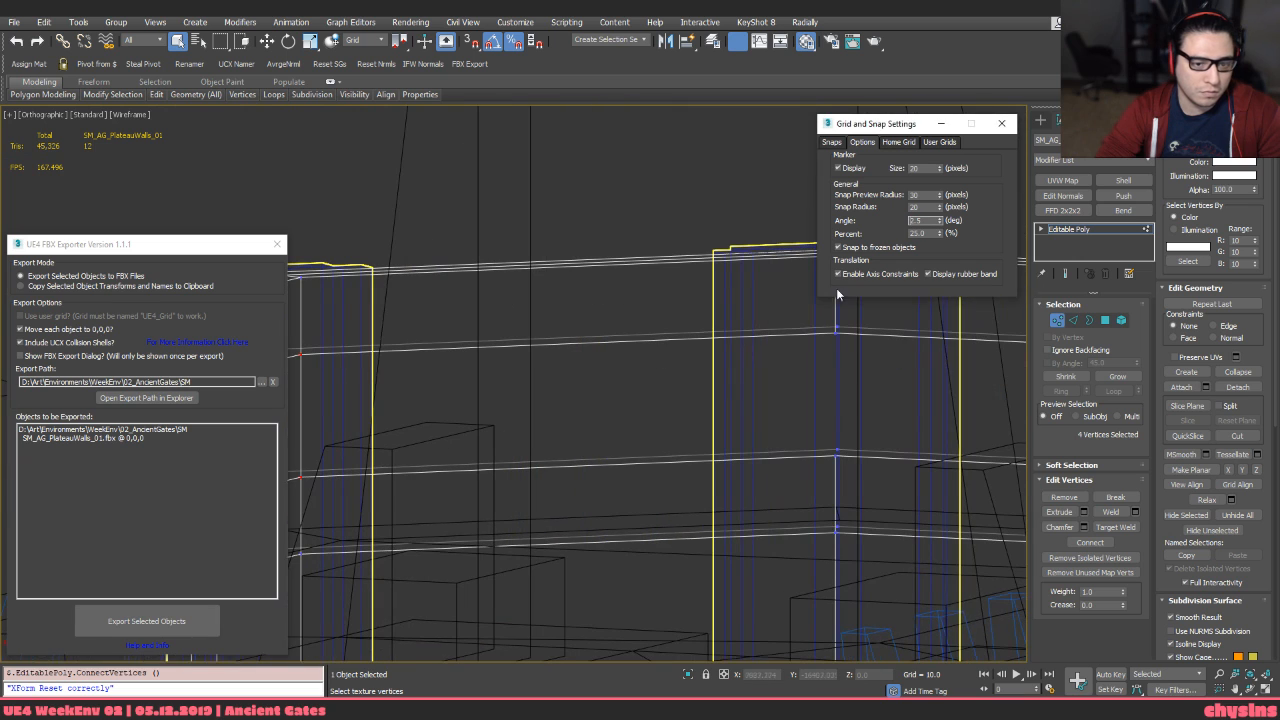
left_click_drag(886, 562, 773, 320)
key("ctrl+shift+e")
Undo the diagonal vertex connections and connect only the four vertices at the band's angled end
middle_click_drag(872, 388, 613, 370)
key("ctrl+z")
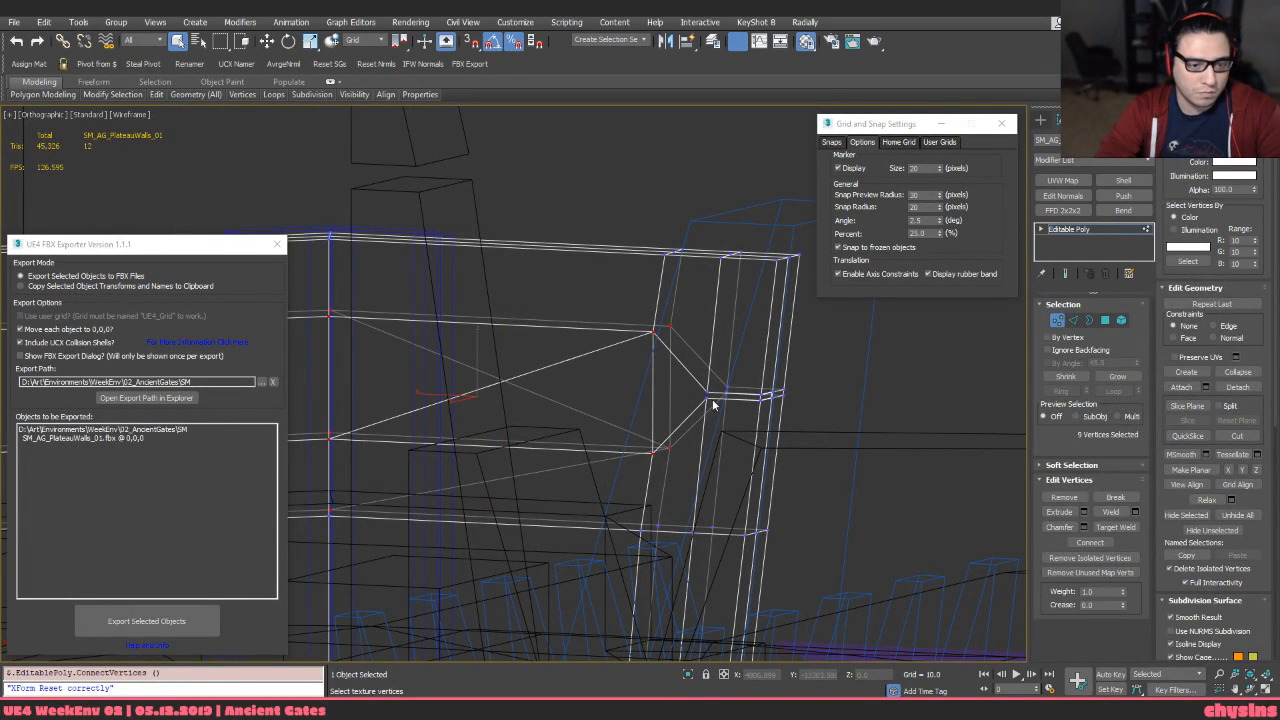
key("2")
key("2")
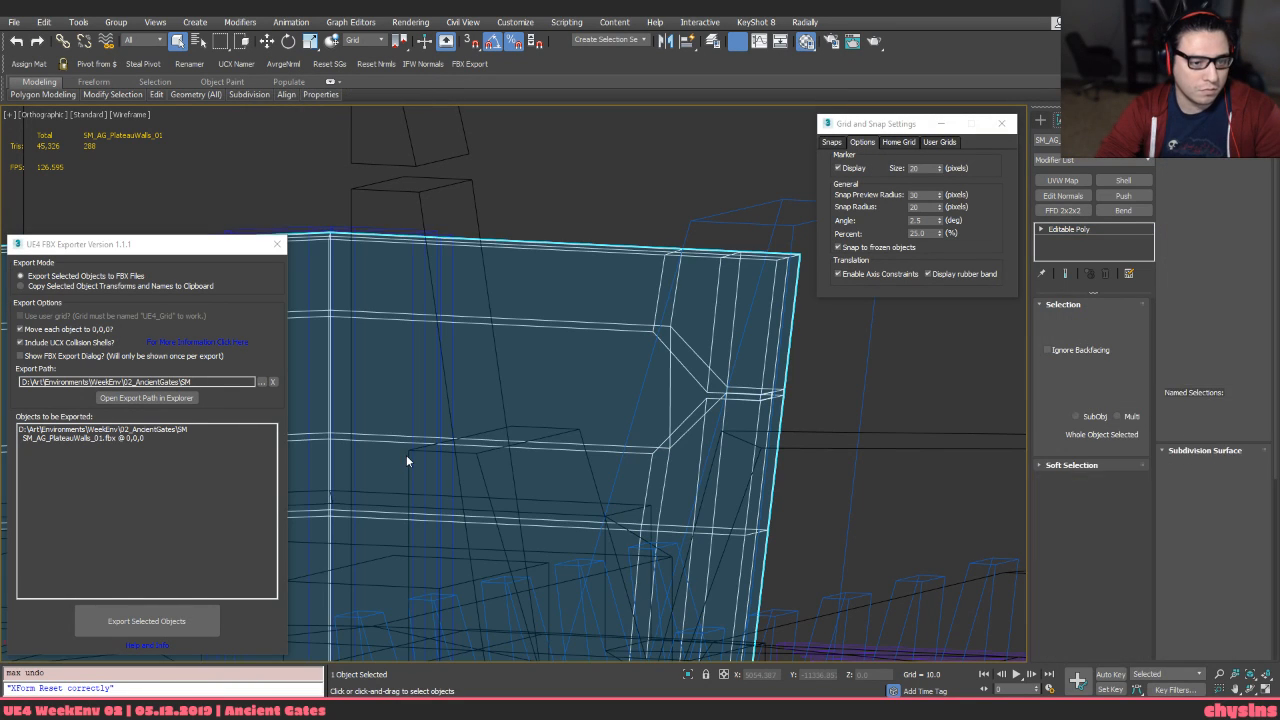
key("1")
left_click_drag(408, 321, 219, 507, "alt")
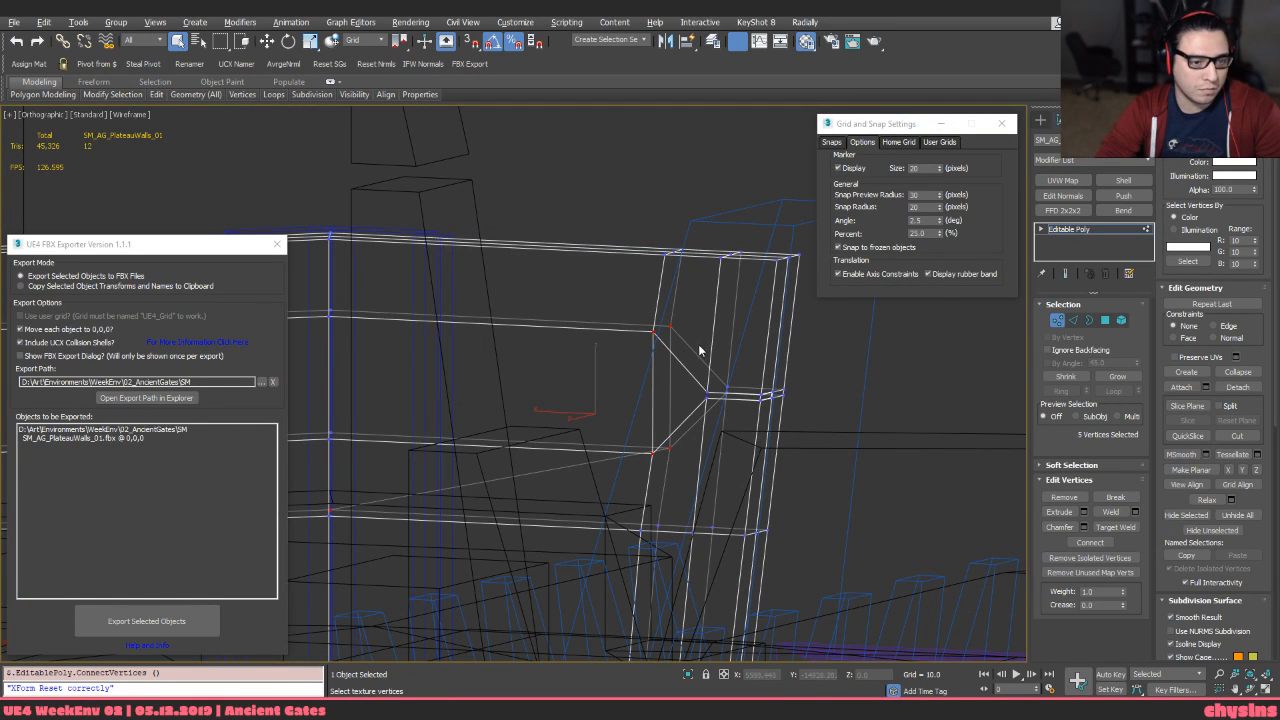
key("ctrl+z")
left_click_drag(394, 470, 304, 543, "alt")
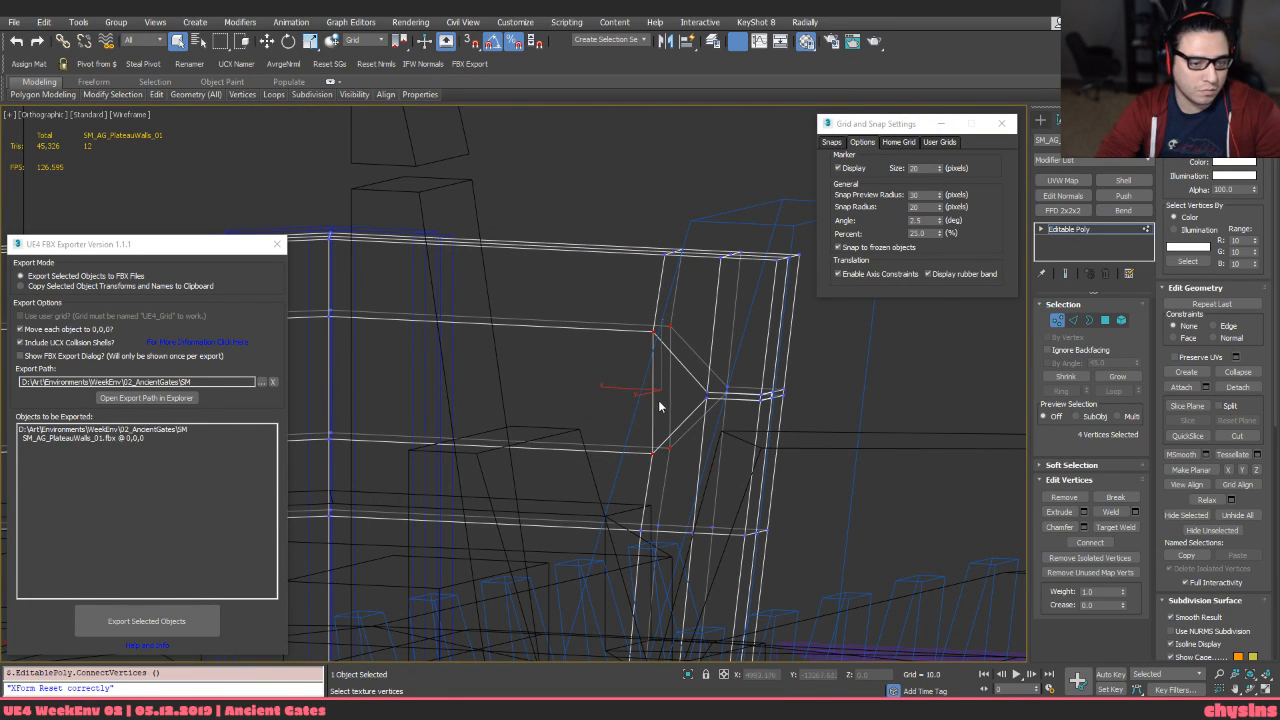
Remove the edge loops above and below the wall's inner band, including their vertices
key("2")
double_click(686, 376)
key("ctrl+BackSpace")
double_click(687, 414)
key("ctrl+BackSpace")
Remove the leftover notch and slanted edges at the wall's end beside the stairs opening
left_click(757, 380)
middle_click_drag(757, 380, 710, 378, "alt")
scroll(776, 393, "up", 5)
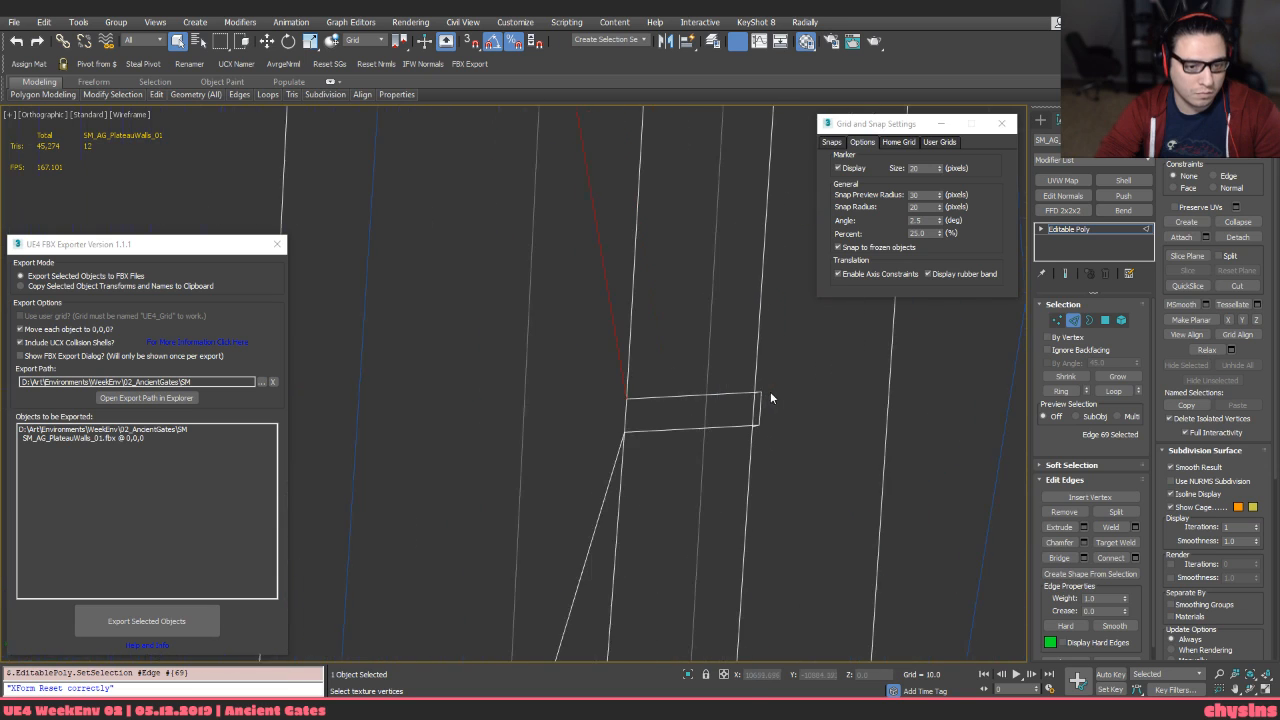
key("BackSpace")
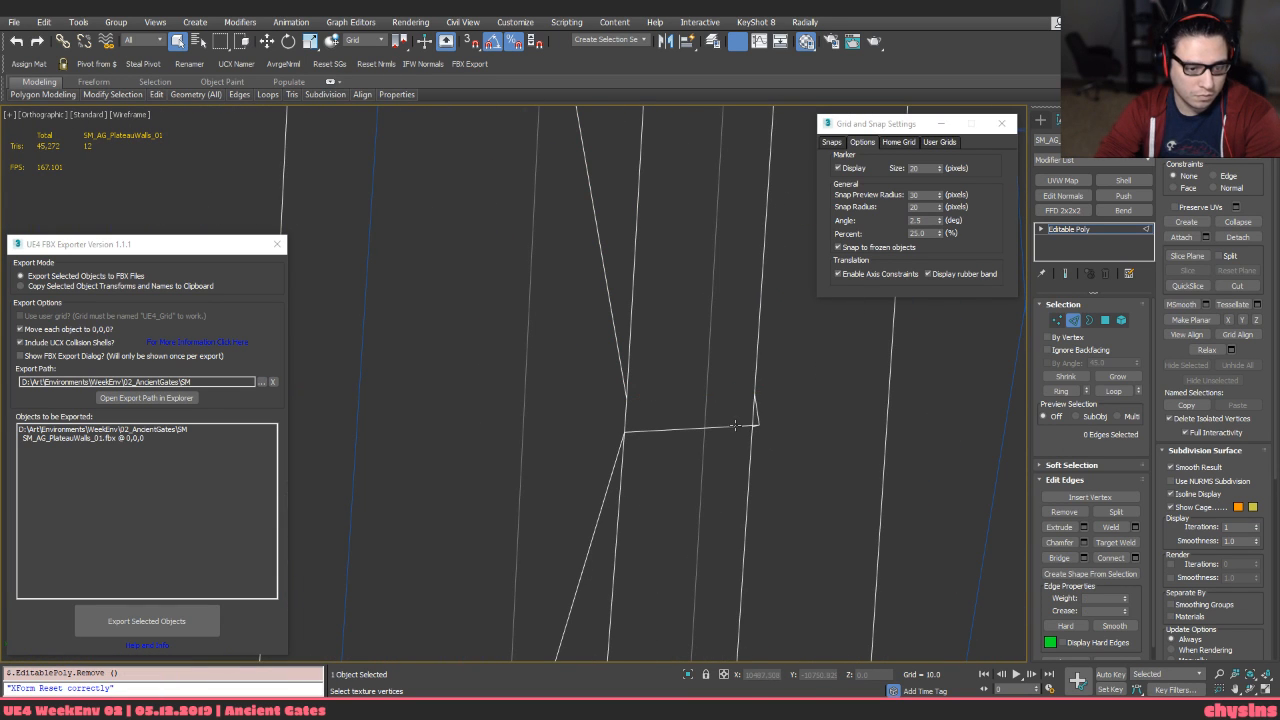
mouse_move(682, 409)
middle_mouse_down("alt")
mouse_move(668, 398)
mouse_move(676, 405)
middle_mouse_up("alt")
key("2")
key("1")
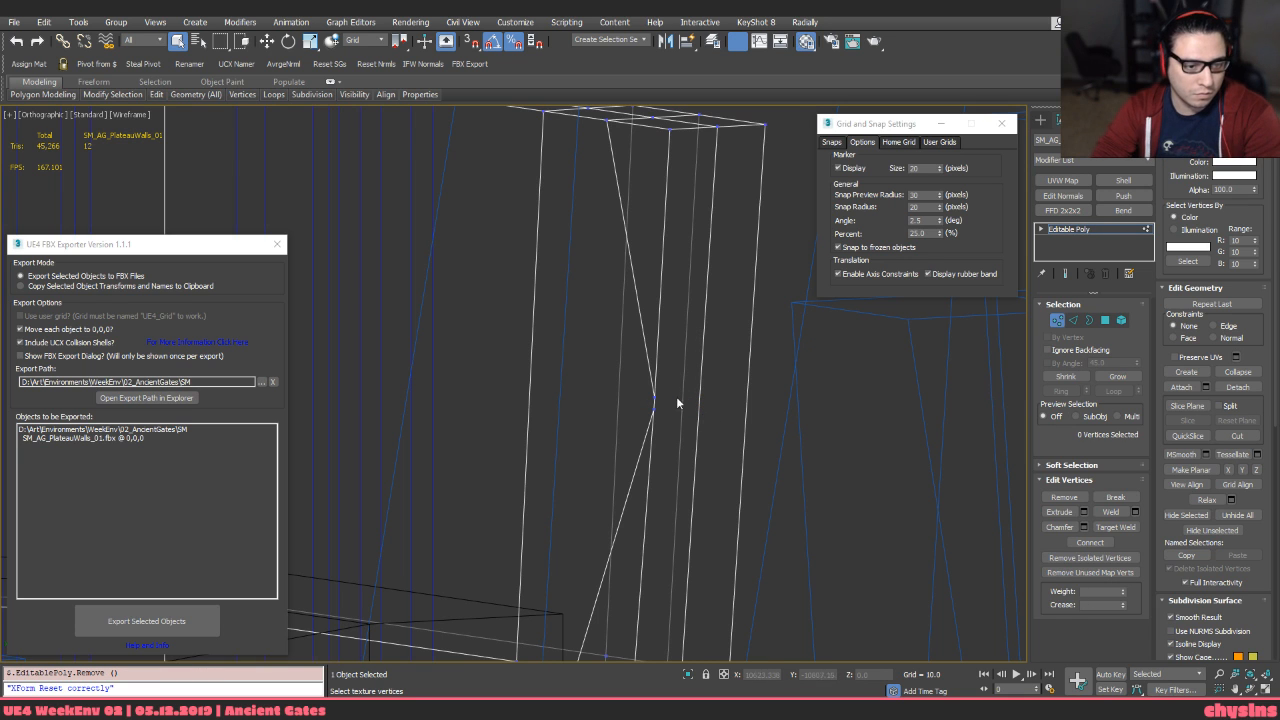
key("2")
key("ctrl+BackSpace")
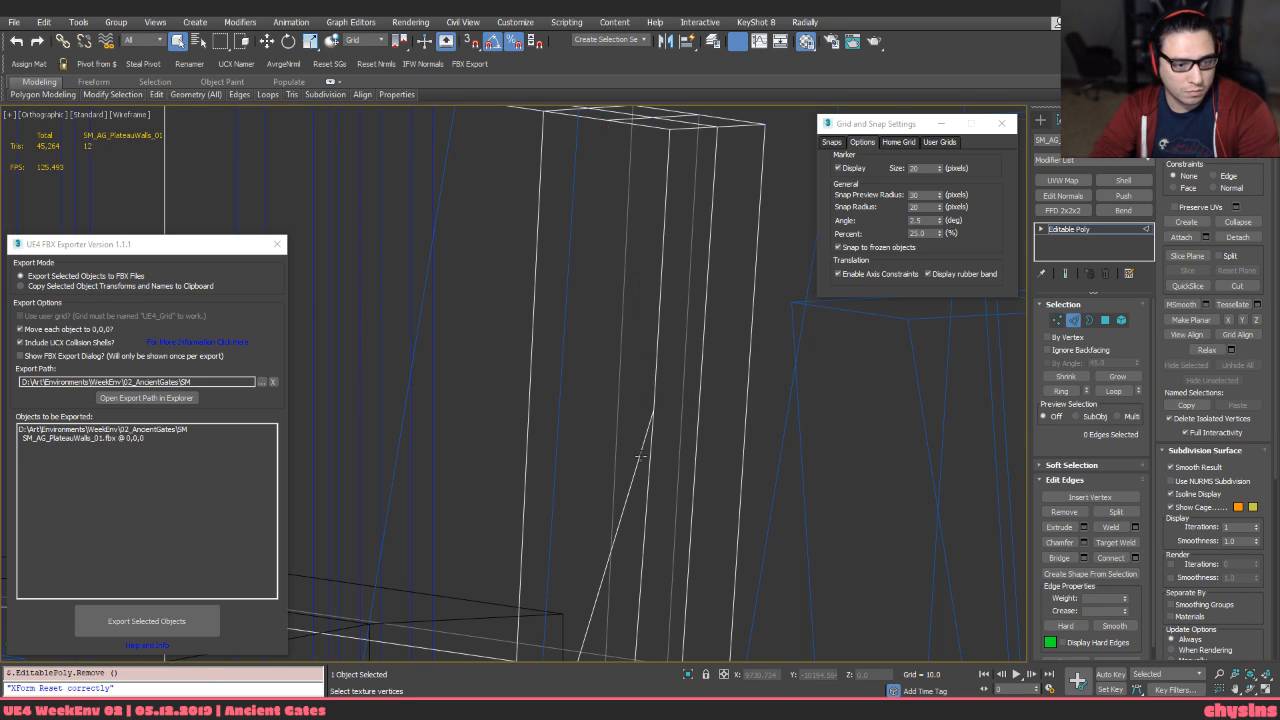
scroll(645, 400, "up", 3)
left_click(635, 459)
key("ctrl+BackSpace")
Remove the remaining horizontal edge loops running along the plateau wall and check the shape in shaded view
scroll(638, 450, "down", 6)
mouse_move(640, 437)
middle_mouse_down("alt")
mouse_move(649, 394)
mouse_move(711, 403)
mouse_move(726, 437)
mouse_move(748, 425)
middle_mouse_up("alt")
key("F3")
key("F3")
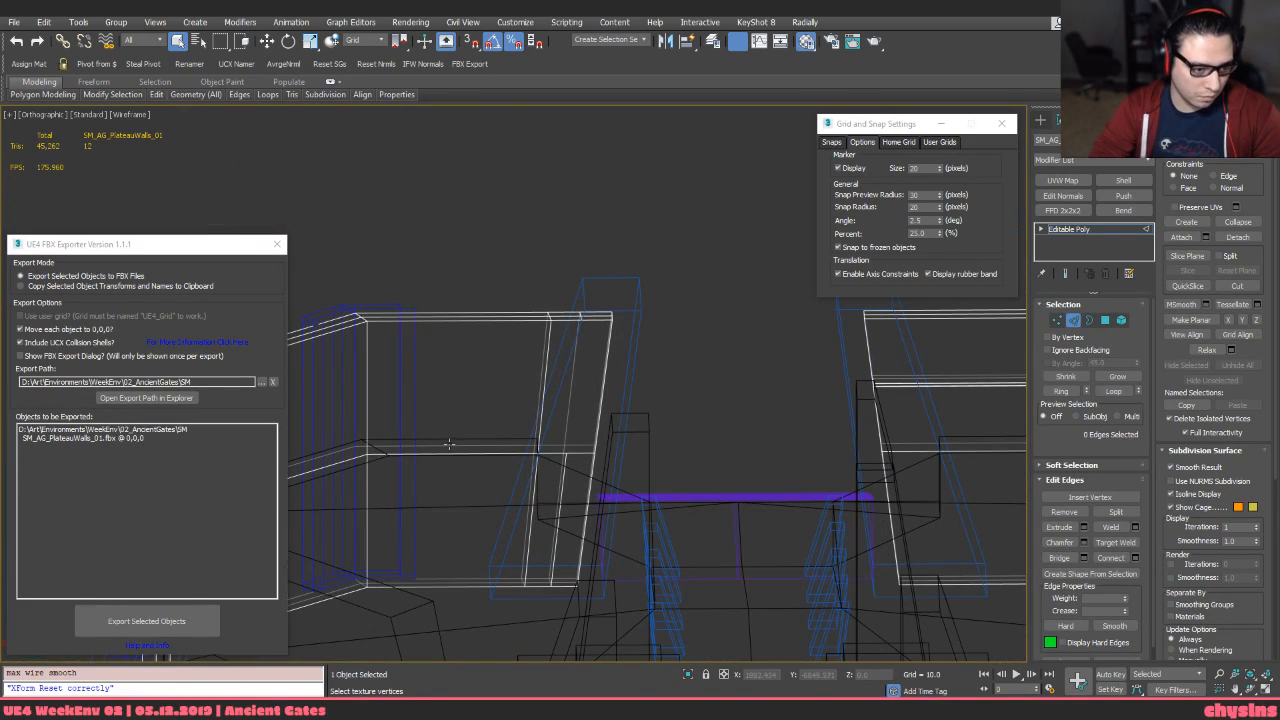
key("ctrl+BackSpace")
left_click(501, 455)
key("ctrl+BackSpace")
scroll(500, 455, "down", 2)
mouse_move(500, 455)
middle_mouse_down()
mouse_move(635, 399)
mouse_move(533, 418)
mouse_move(640, 365)
mouse_move(629, 380)
mouse_move(657, 341)
mouse_move(635, 266)
middle_mouse_up()
key("F3")
key("F3")
Select the vertices of the slanted wall end beside the opening and make them planar in X
key("1")
left_click_drag(590, 206, 730, 586)
key("w")
middle_click_drag(686, 491, 637, 438)
key("alt+x")
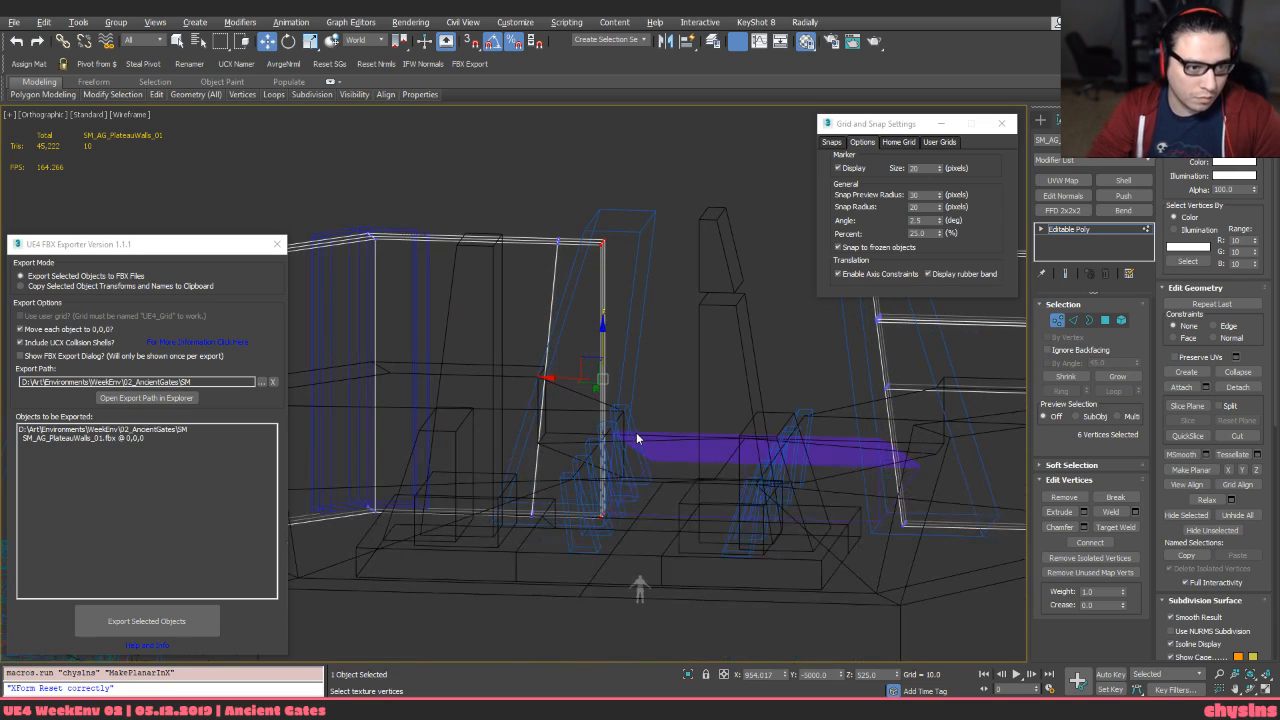
Remove the extra vertical edges near the wall's end and inspect the simplified plateau walls in shaded view
key("2")
left_click_drag(566, 329, 530, 313)
key("ctrl+BackSpace")
mouse_move(530, 313)
middle_mouse_down("alt")
mouse_move(615, 404)
mouse_move(540, 389)
mouse_move(594, 387)
mouse_move(535, 402)
middle_mouse_up("alt")
key("F3")
key("F3")
key("2")
key("2")
key("F3")
mouse_move(398, 296)
middle_mouse_down("alt")
mouse_move(396, 314)
mouse_move(449, 331)
middle_mouse_up("alt")
Switch to the browser and copy the Karnak photo with the sphinx-lined path to the entrance
key("alt+Tab")
key("alt+Tab")
key("ctrl+Tab")
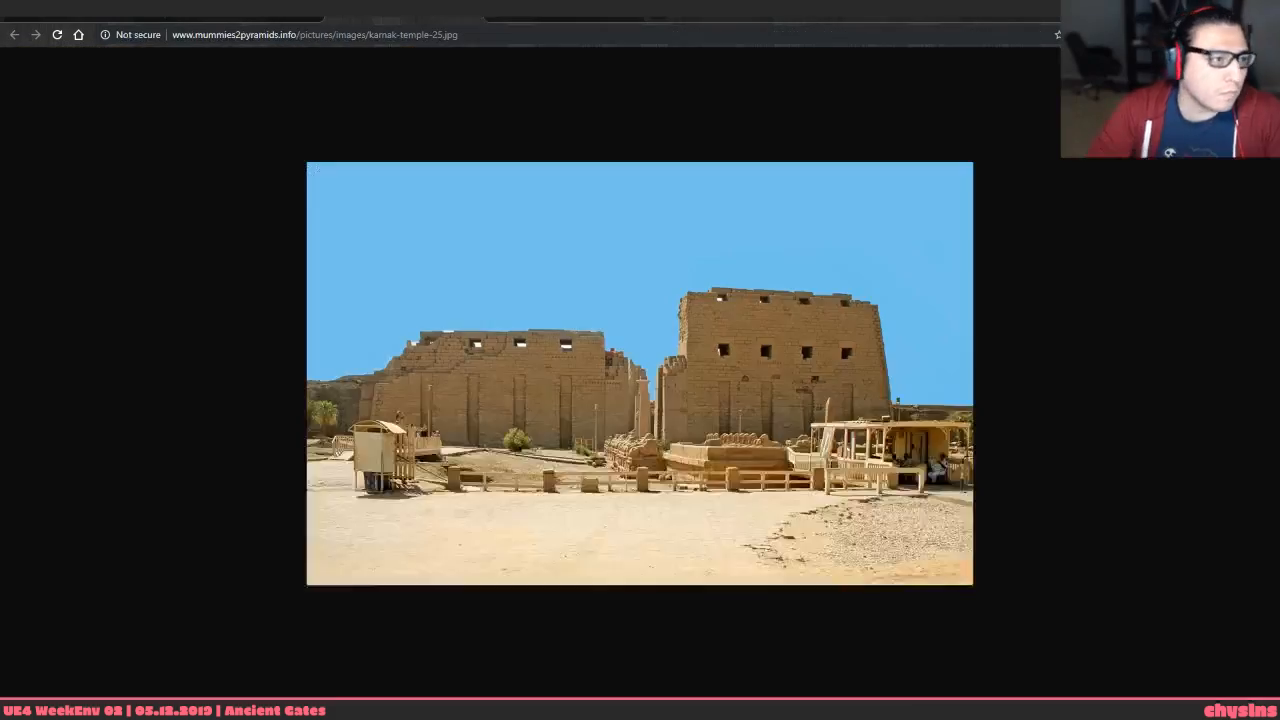
key("ctrl+Tab")
right_click(797, 470)
left_click(810, 508)
Switch to the reference image board and place the copied Karnak photo below the ruins photos
key("alt+Tab")
key("alt+Tab")
key("alt+Tab")
key("alt+Tab")
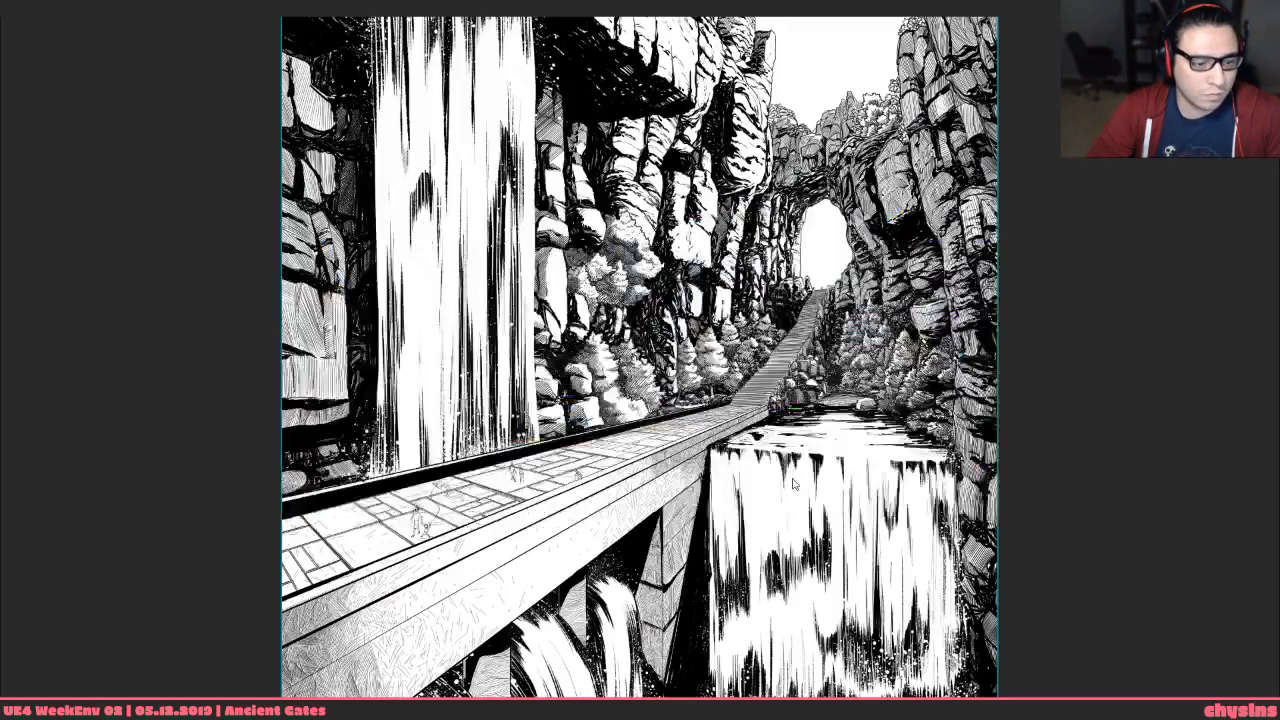
scroll(744, 402, "down", 6)
scroll(744, 402, "up", 6)
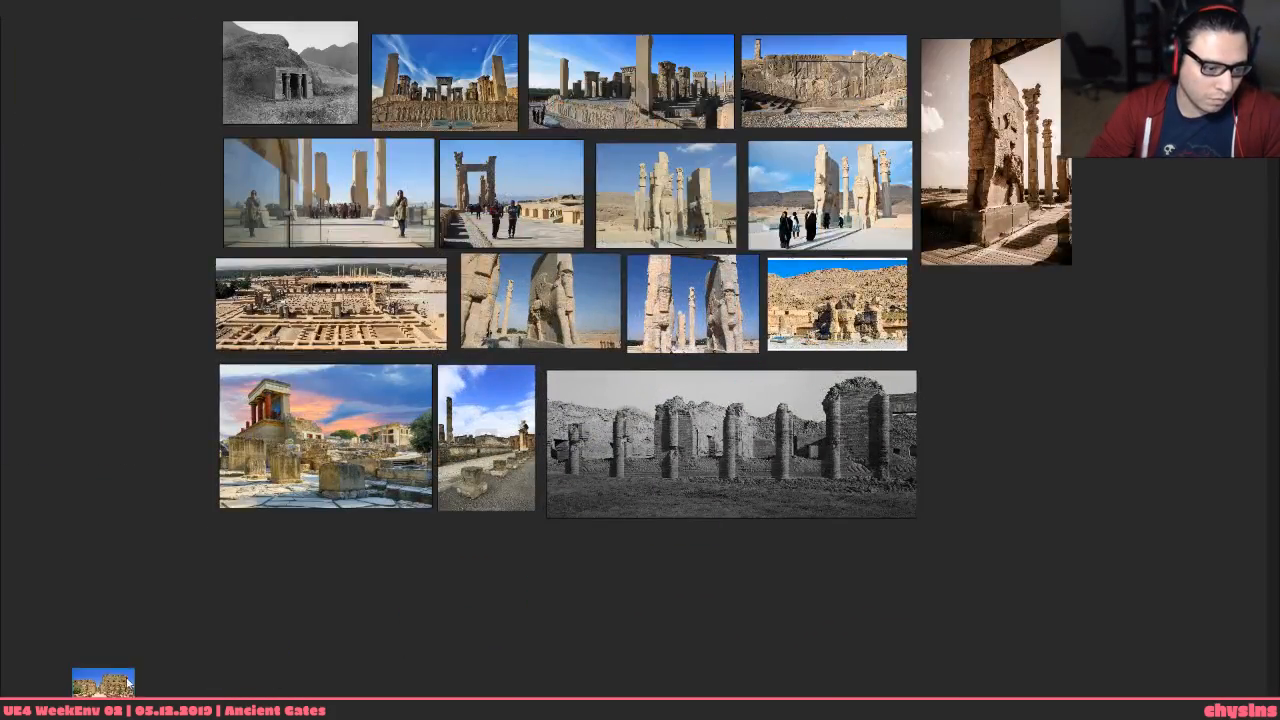
scroll(127, 683, "up", 1)
middle_click_drag(127, 683, 270, 472)
left_click_drag(270, 472, 697, 551)
Copy the karnak-temple-25.jpg photo from the browser and add it to the reference board, sized to match beside the first Karnak photo
key("alt+Tab")
key("ctrl+Tab")
right_click(566, 279)
left_click(604, 318)
key("alt+Tab")
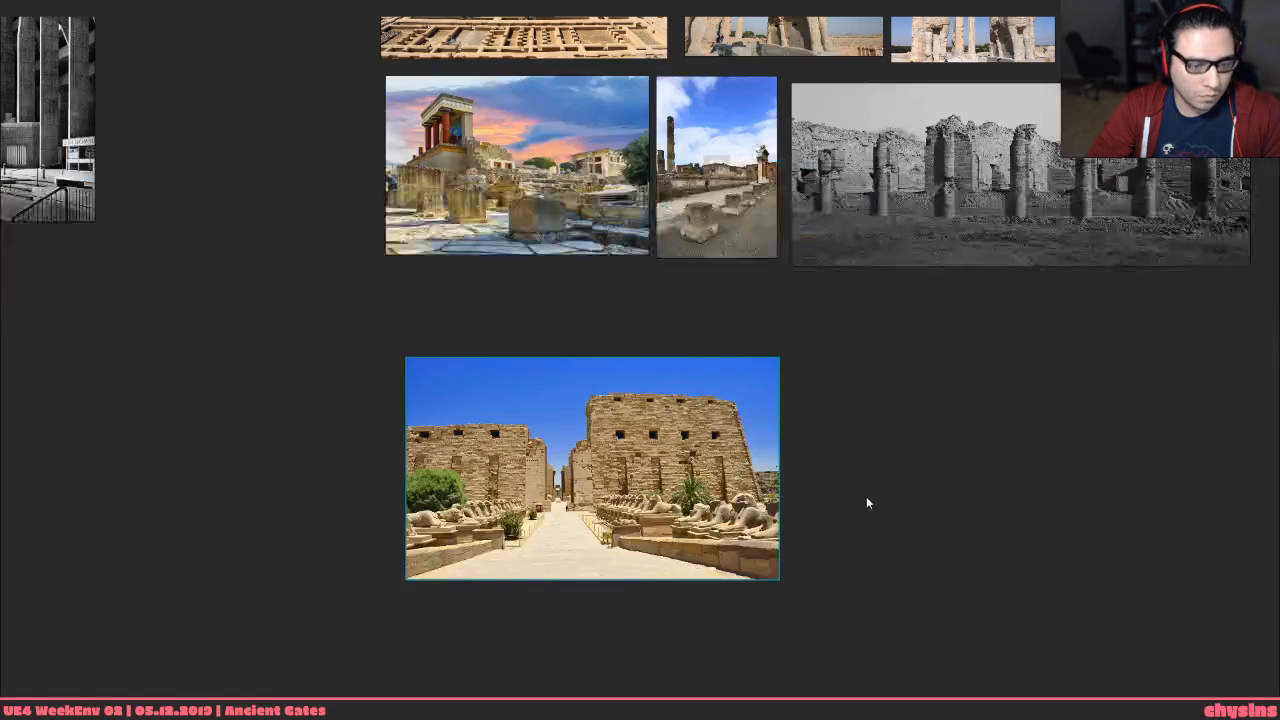
middle_click_drag(871, 506, 743, 294)
key("ctrl+v")
left_click_drag(743, 307, 862, 325)
left_click_drag(862, 325, 986, 396, "ctrl+alt")
left_click(975, 426)
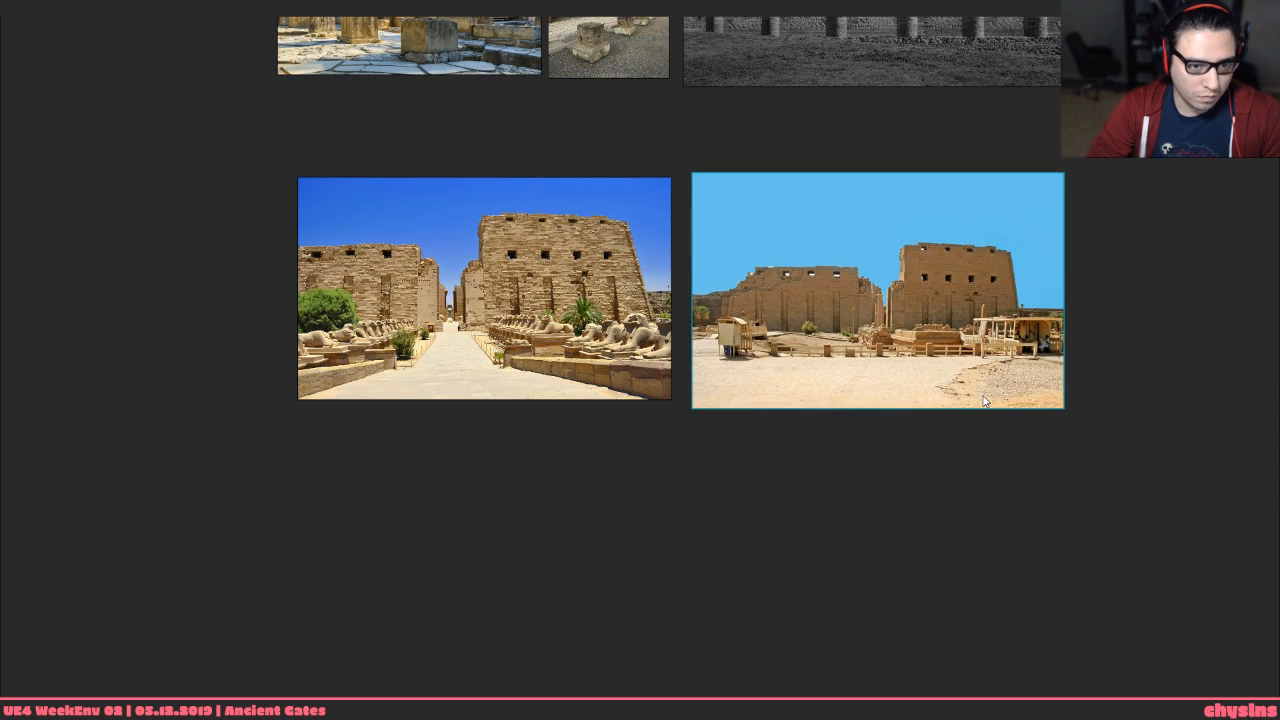
Compare the Karnak photo in the browser with the reference board, and switch back to 3ds Max
key("alt+Tab")
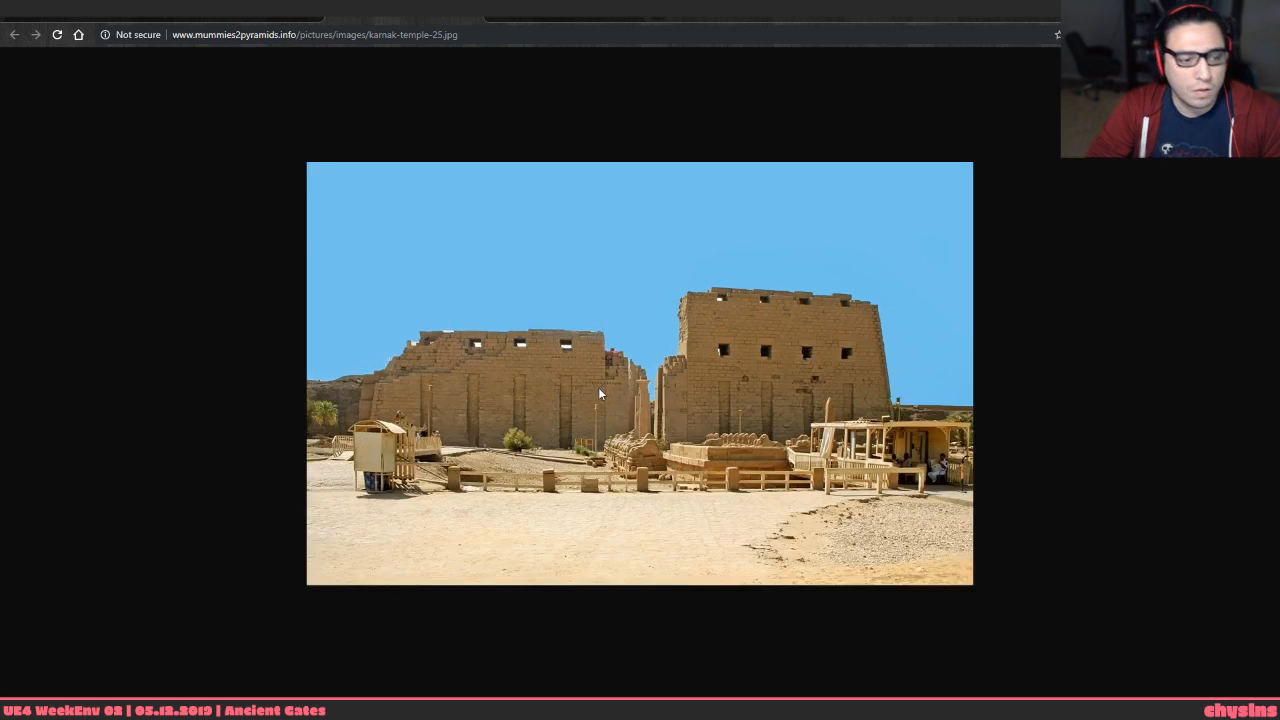
key("alt+Tab")
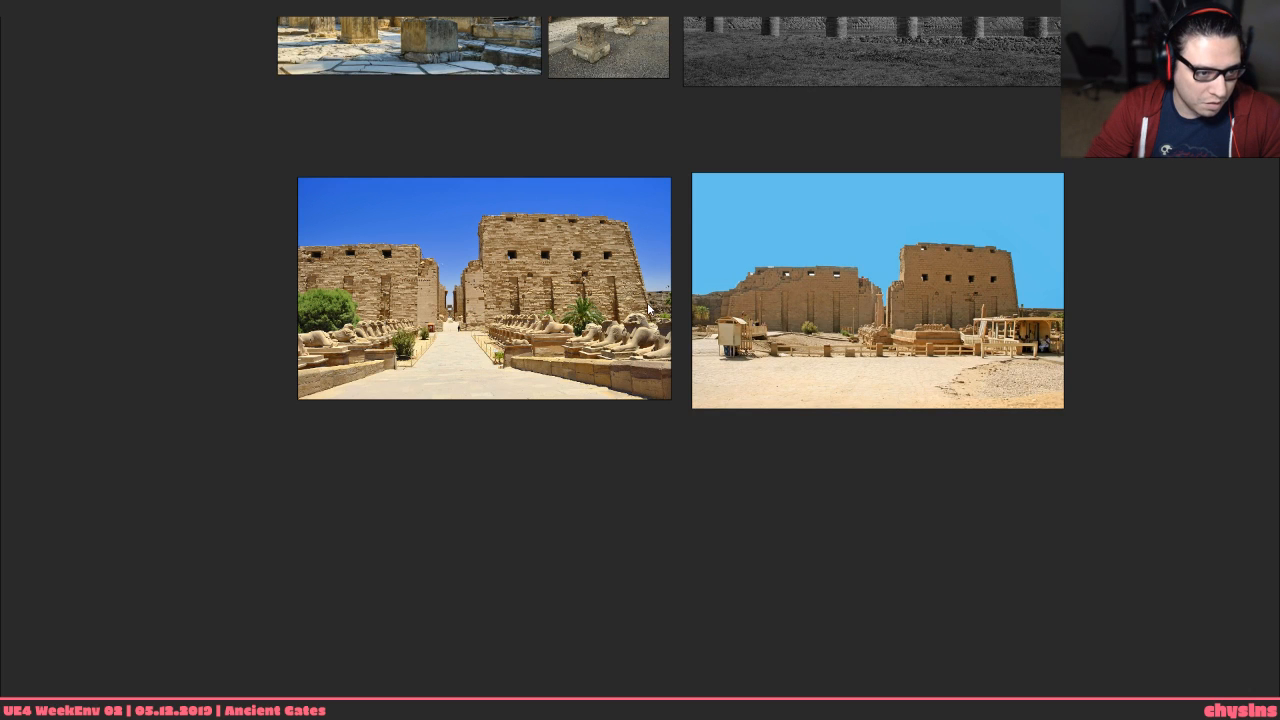
key("alt+Tab")
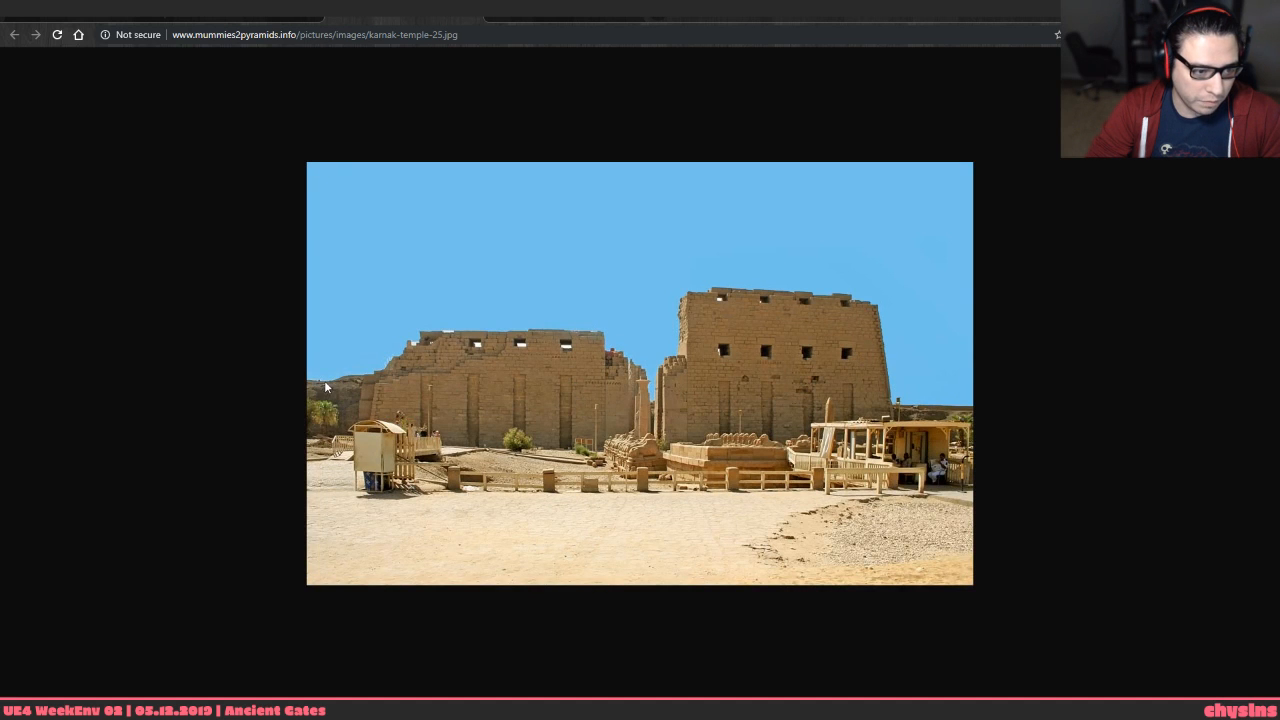
key("alt+Tab")
key("alt+Tab")
key("alt+Tab")
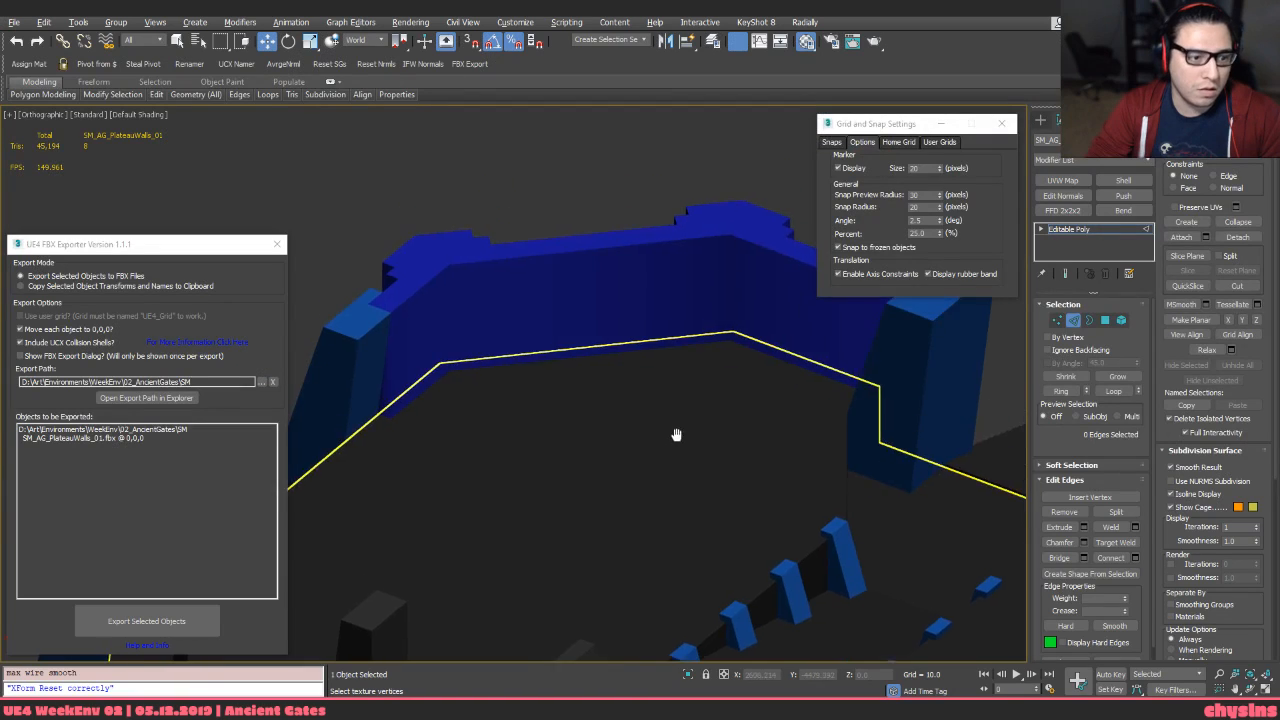
Select the inner plateau wall element and auto-smooth its polygons with a 45.0 threshold
middle_click_drag(677, 434, 691, 383, "alt")
left_click(697, 370)
key("2")
key("4")
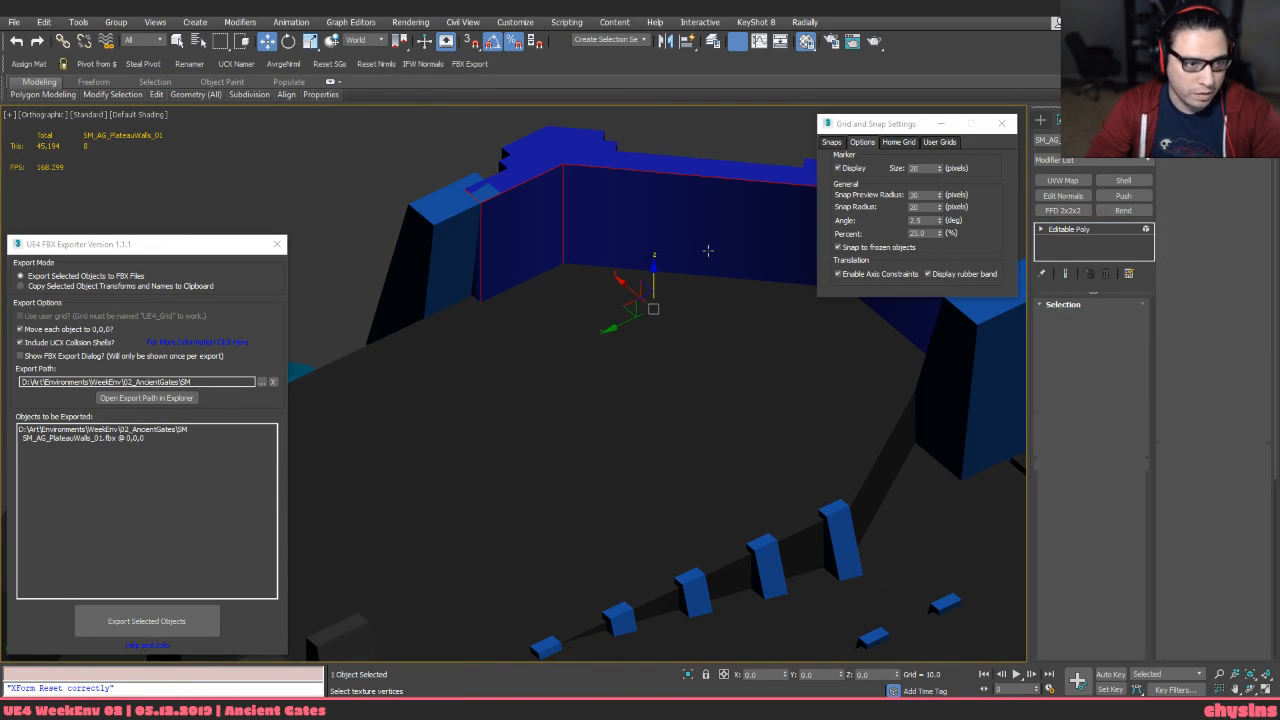
middle_click_drag(700, 243, 660, 281, "alt")
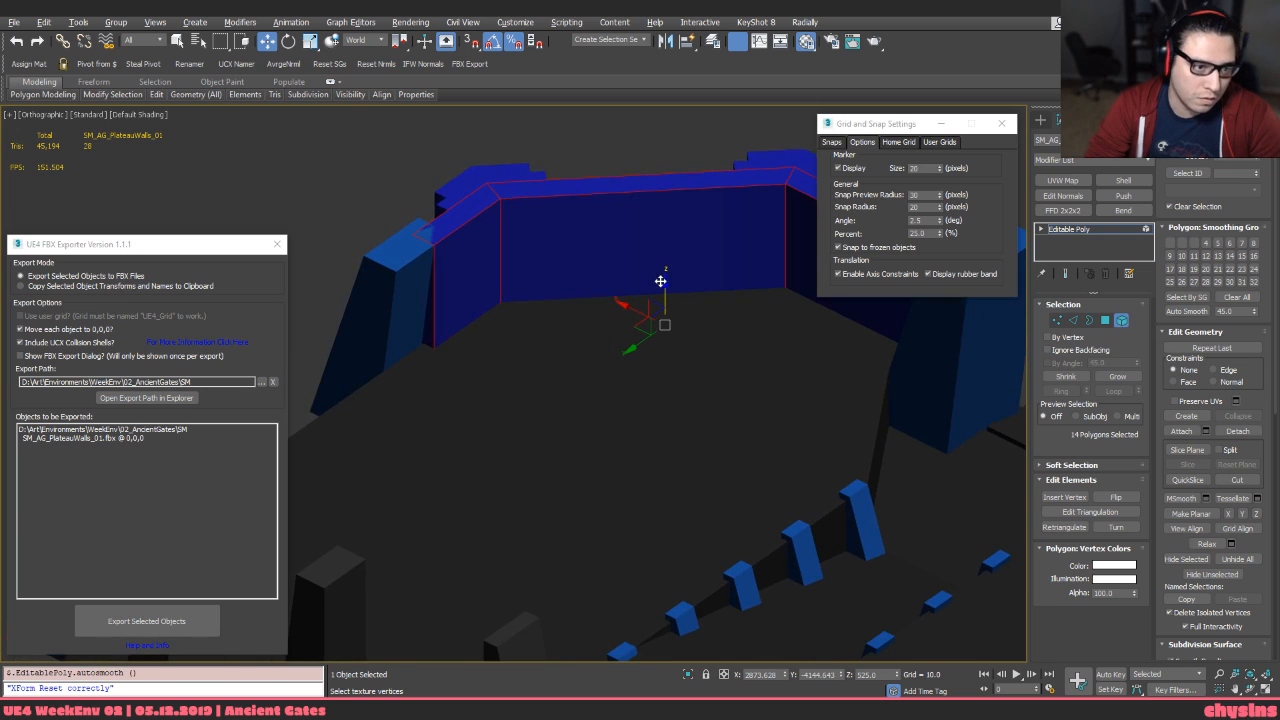
Show edged faces and try a single connecting edge loop across the ring of the back wall section, and undo the connection
middle_click_drag(652, 141, 620, 216)
scroll(619, 244, "up", 3)
key("2")
left_click(624, 274)
double_click(624, 274)
key("F4")
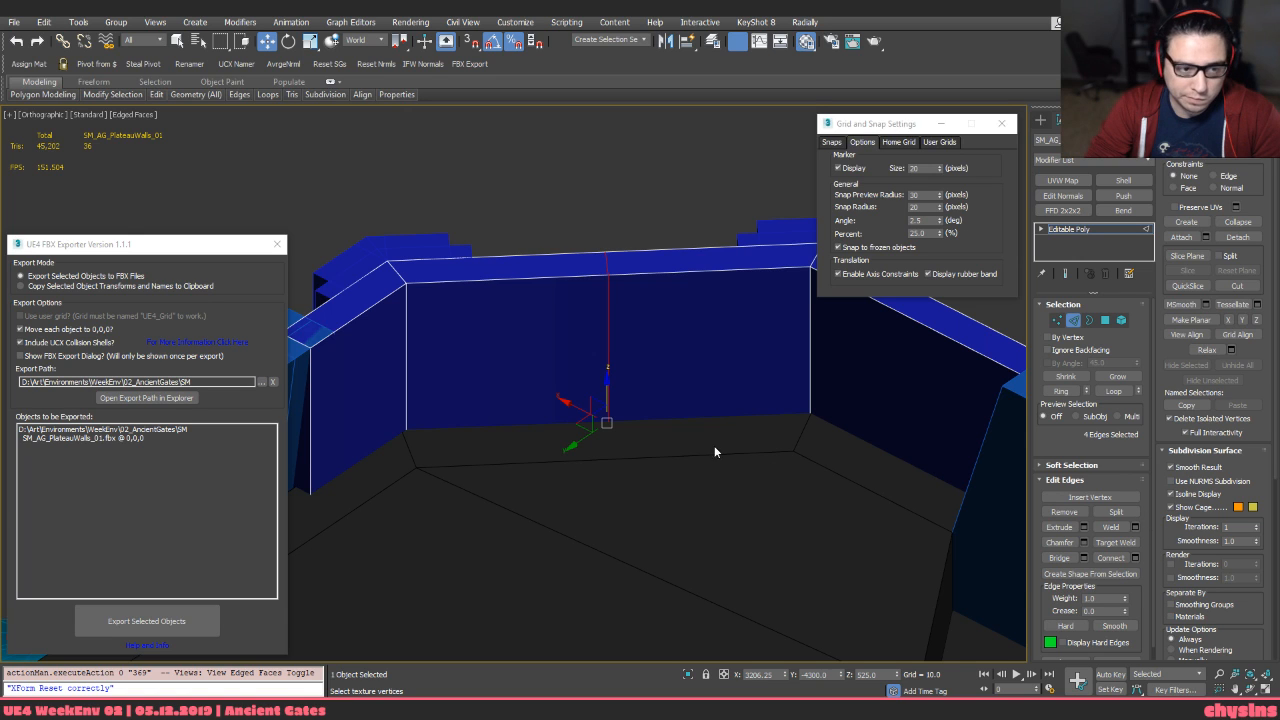
scroll(709, 440, "up", 3)
key("ctrl+z")
Connect the back wall section's edge ring with 4 segments to add evenly spaced vertical loops
key("ctrl+shift+e")
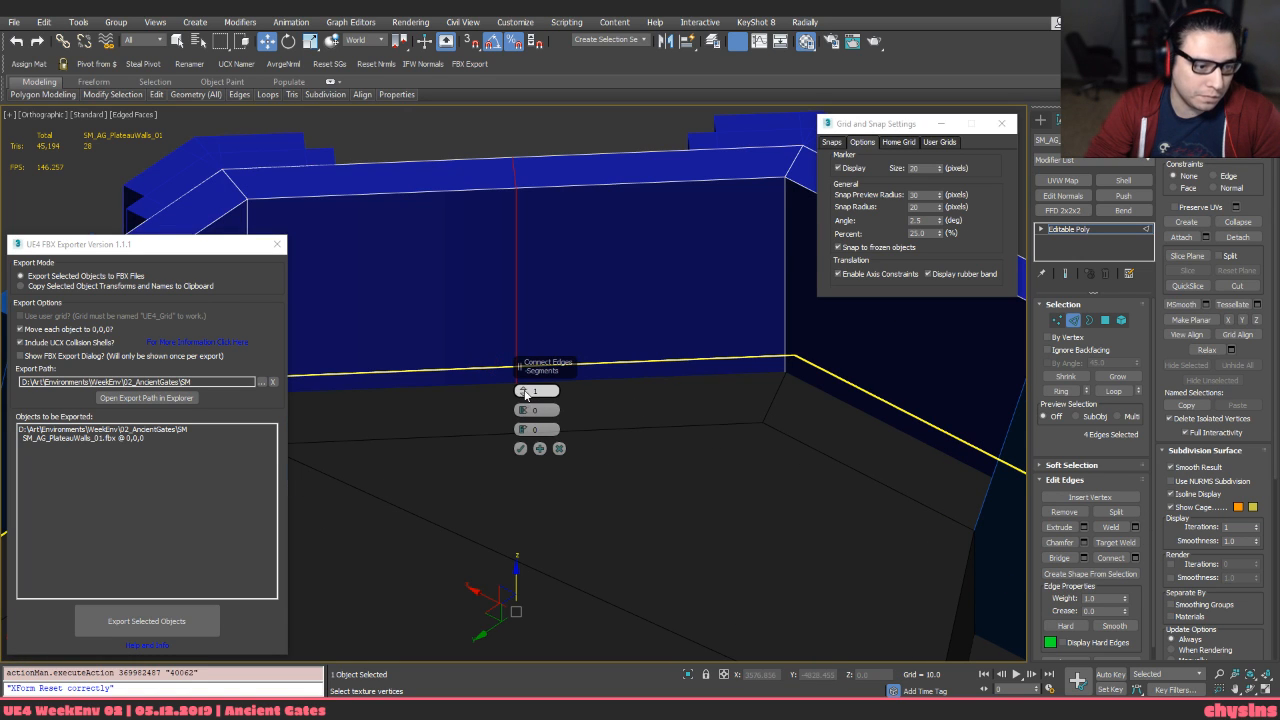
left_click(522, 387)
left_click(522, 387)
left_click(522, 387)
left_click(522, 387)
left_click(522, 387)
left_click(525, 394)
left_click(525, 394)
left_click(525, 394)
middle_click_drag(600, 350, 583, 384, "alt")
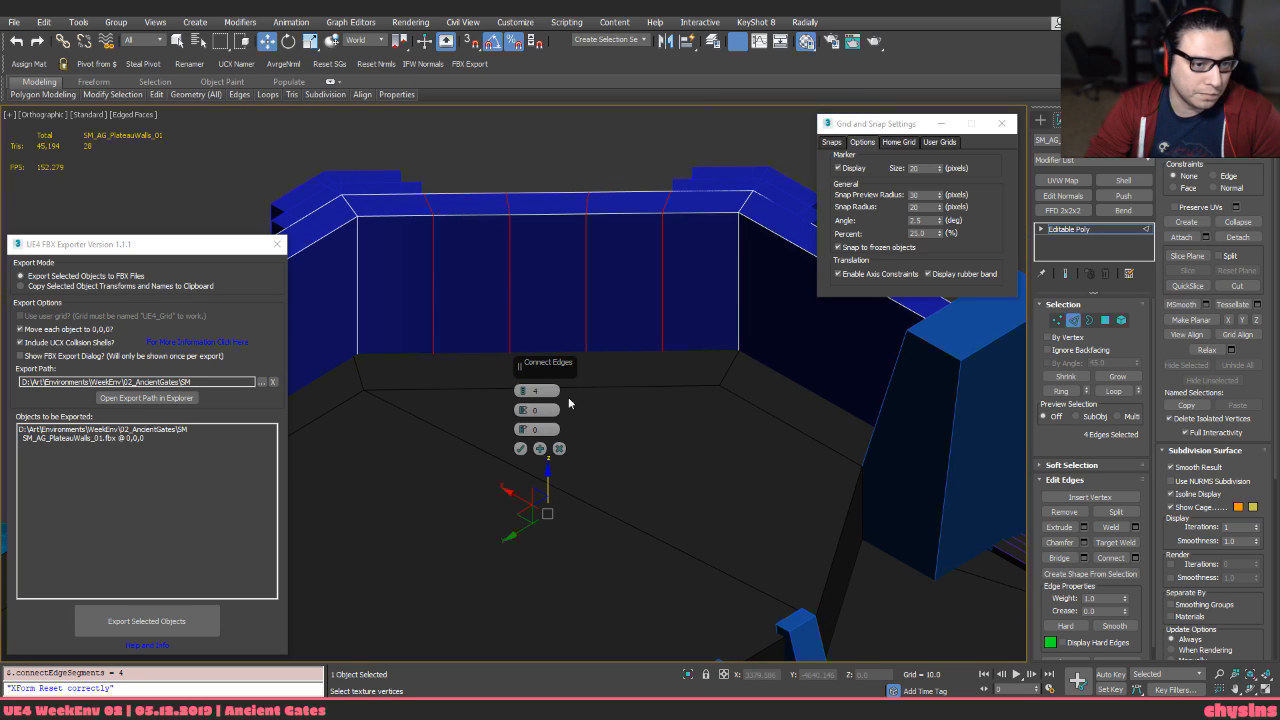
left_click(520, 450)
middle_click_drag(520, 450, 582, 383, "alt")
key("ctrl+z")
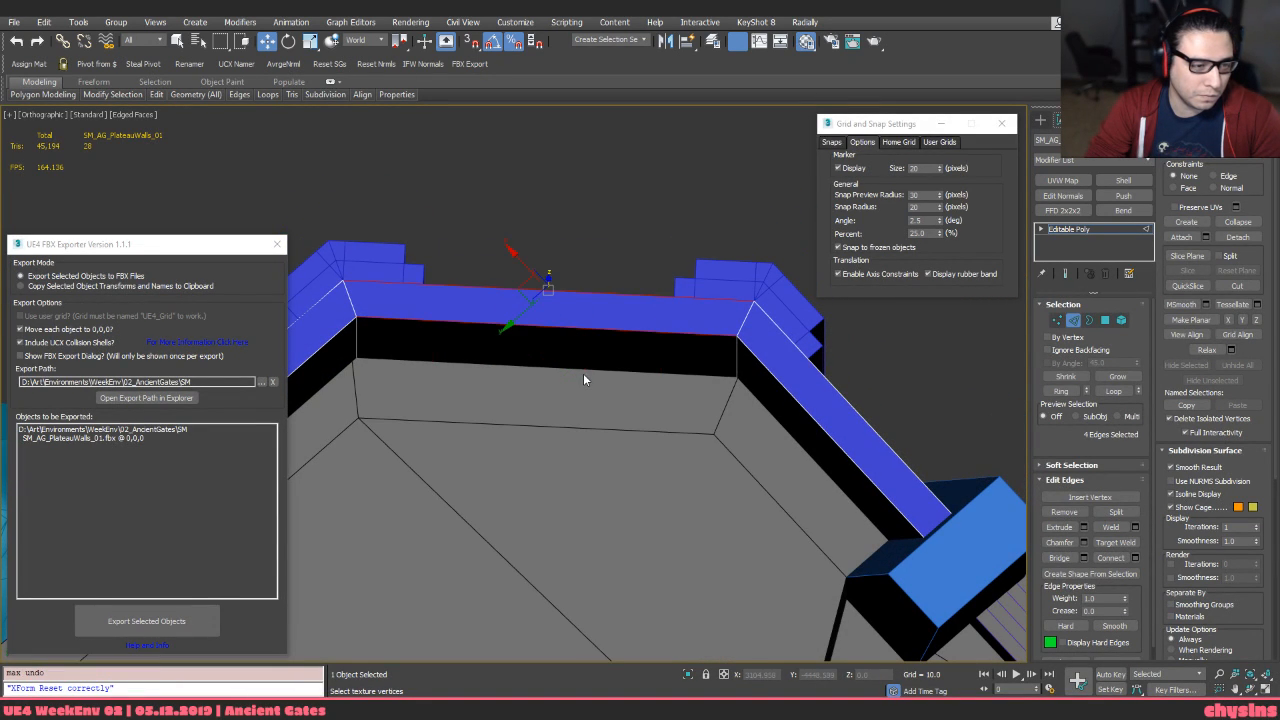
middle_click_drag(609, 342, 607, 336, "alt")
key("ctrl+shift+e")
left_click(520, 448)
Start a chamfer on the four new vertical loops and preview edge amounts of 50 and 100
key("ctrl+shift+c")
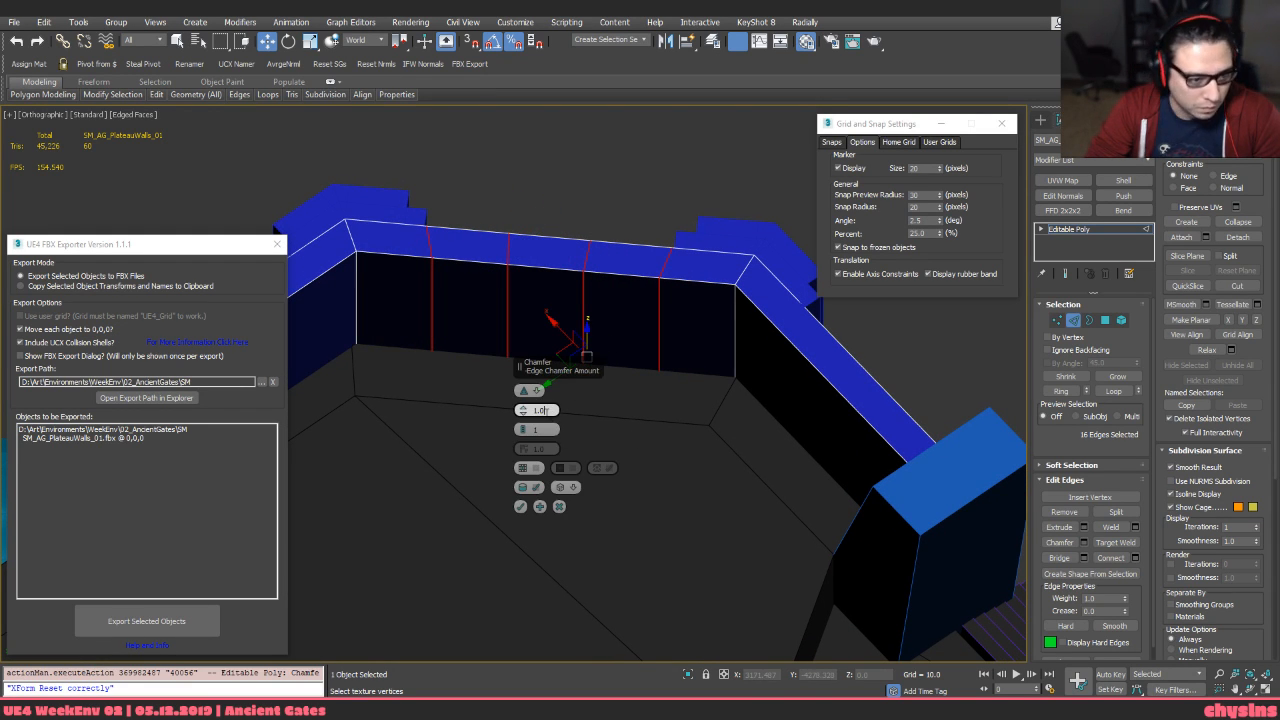
type("50")
key("Return")
middle_click_drag(283, 294, 340, 270, "alt")
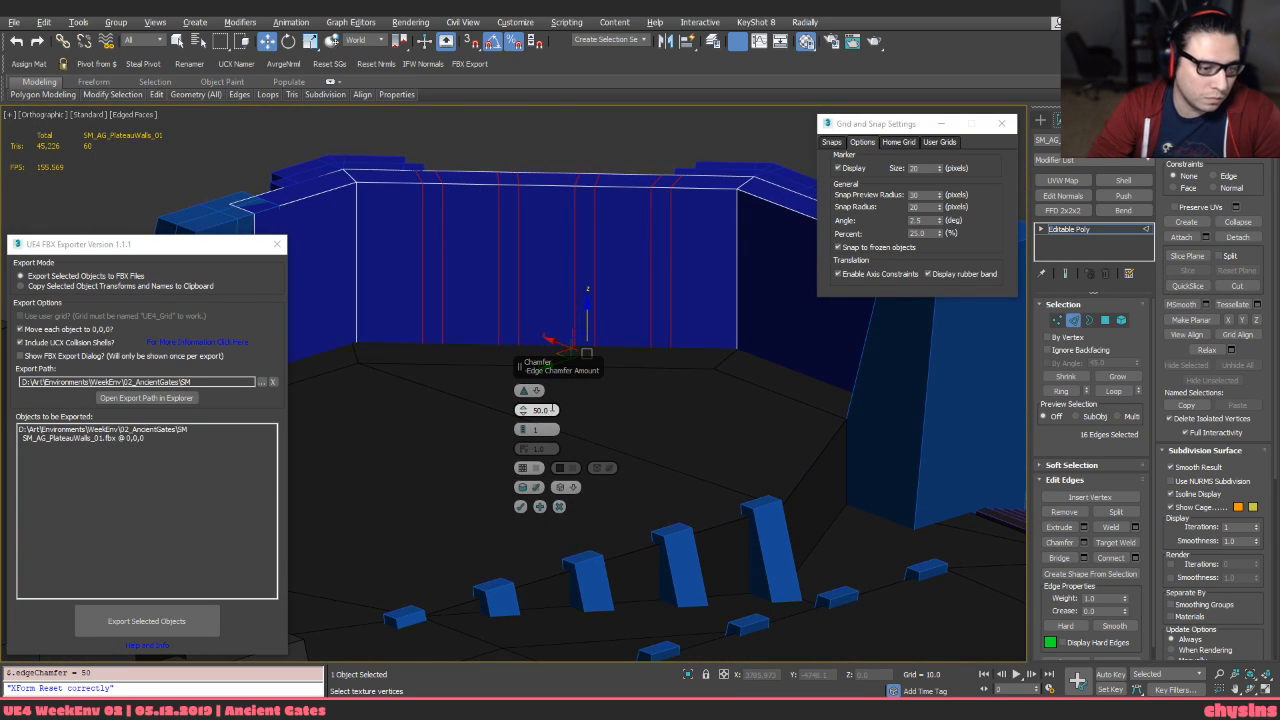
type("100")
key("Return")
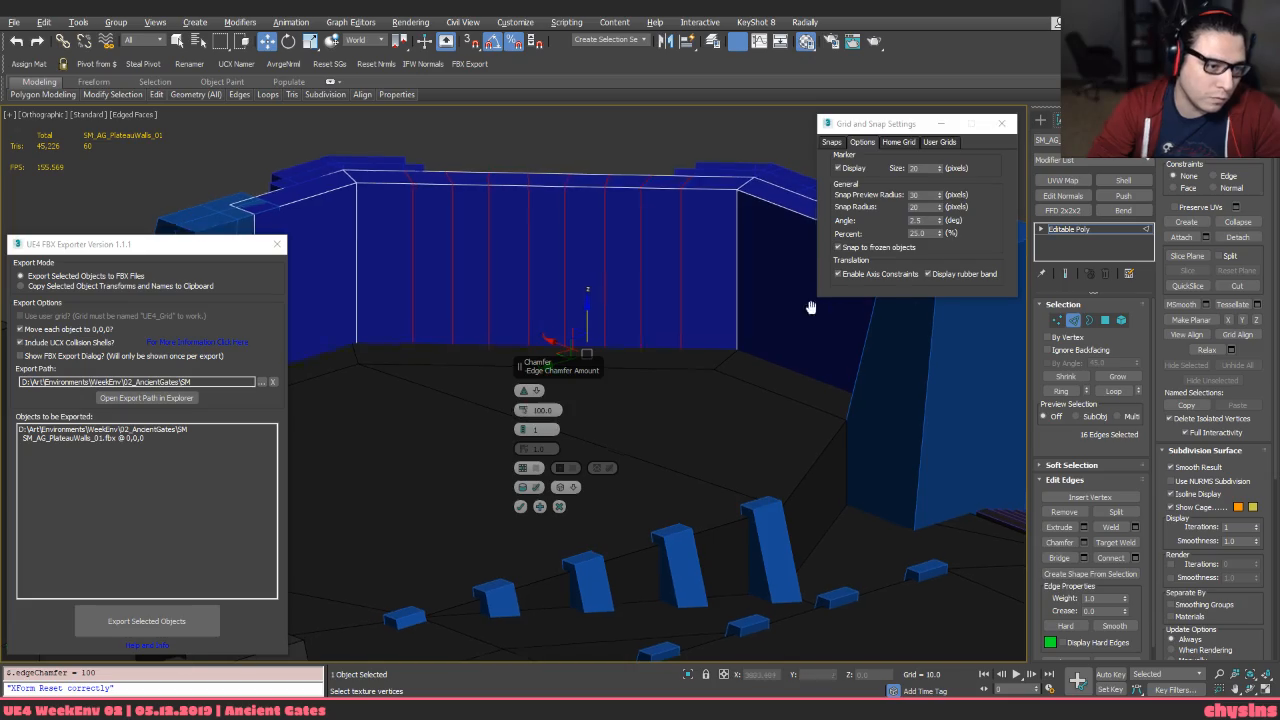
Check the wall niches in the Karnak photo on the reference board and preview a chamfer amount of 75
key("alt+Tab")
double_click(530, 318)
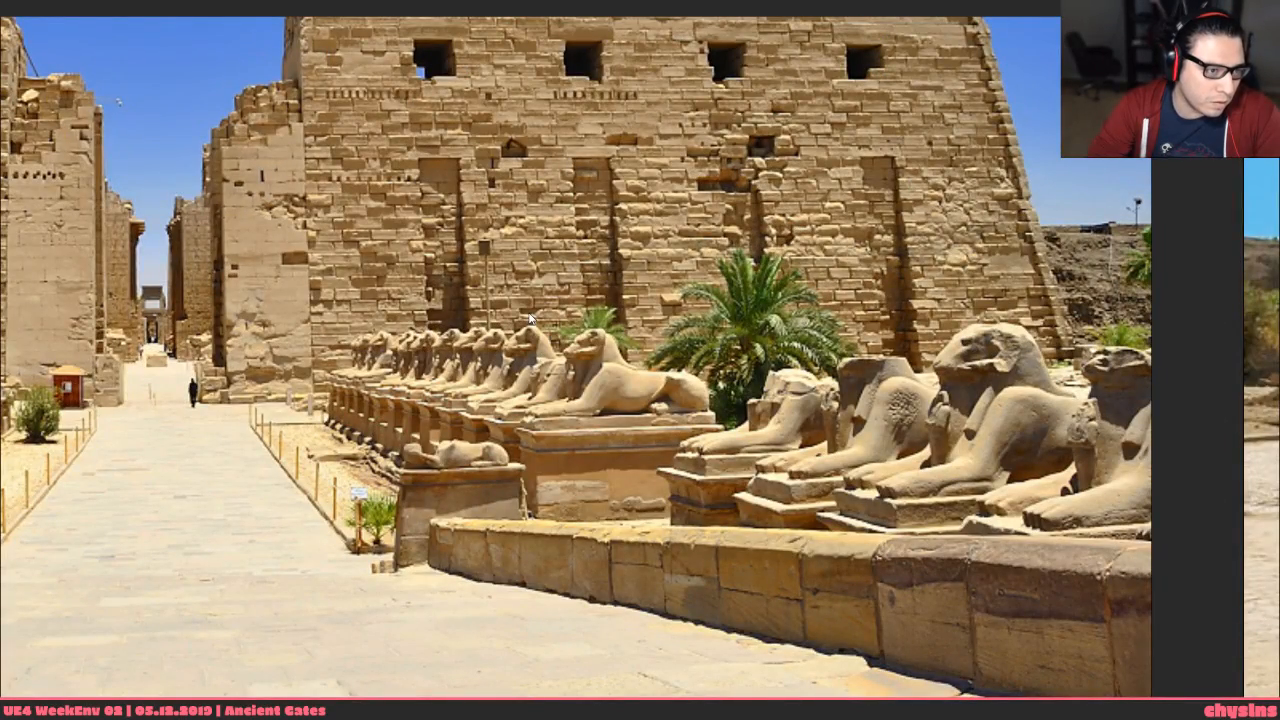
key("alt+Tab")
left_click_drag(553, 411, 443, 378)
type("75")
key("Return")
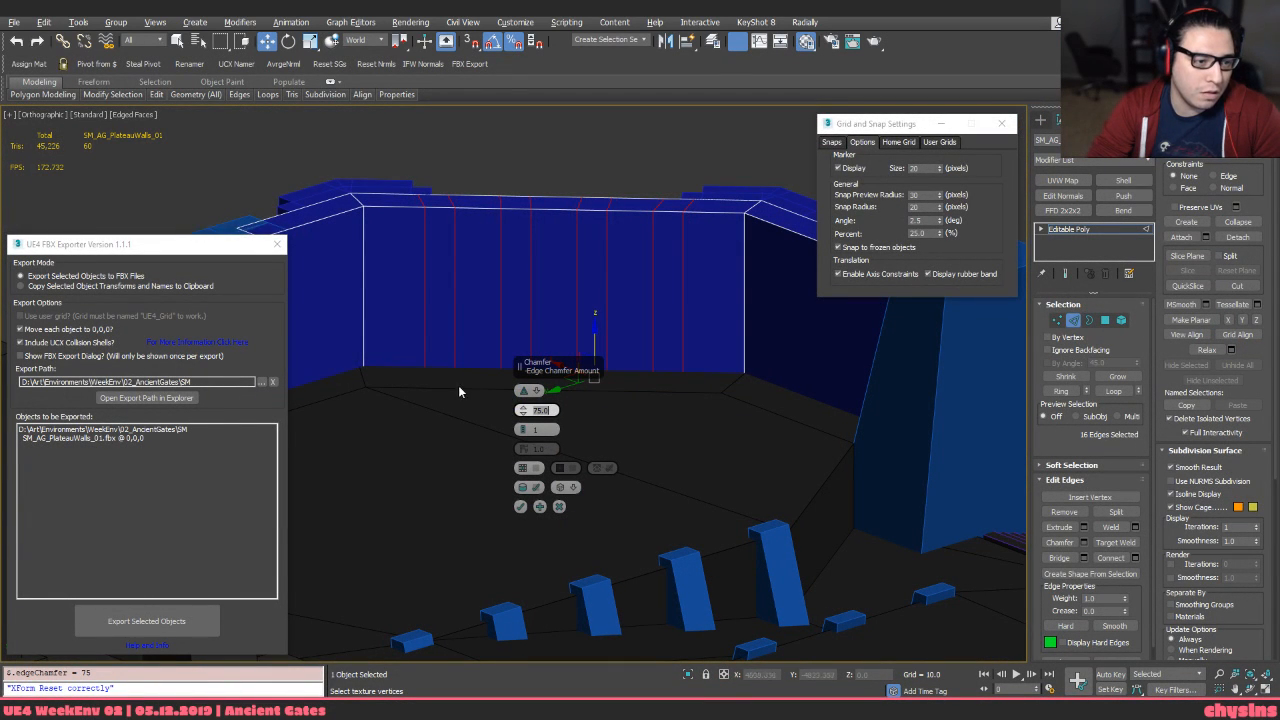
Compare the niche widths with the Karnak photo in the browser and apply the chamfer with an amount of 70
key("alt+Tab")
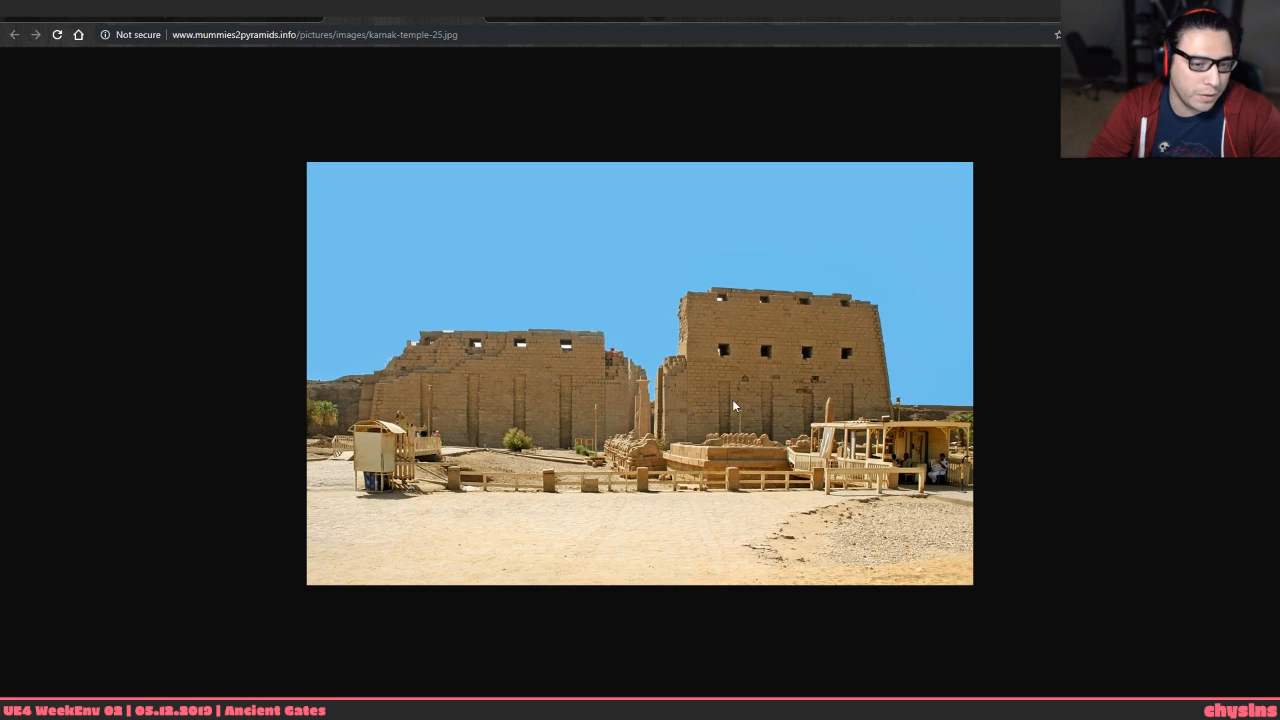
key("alt+Tab")
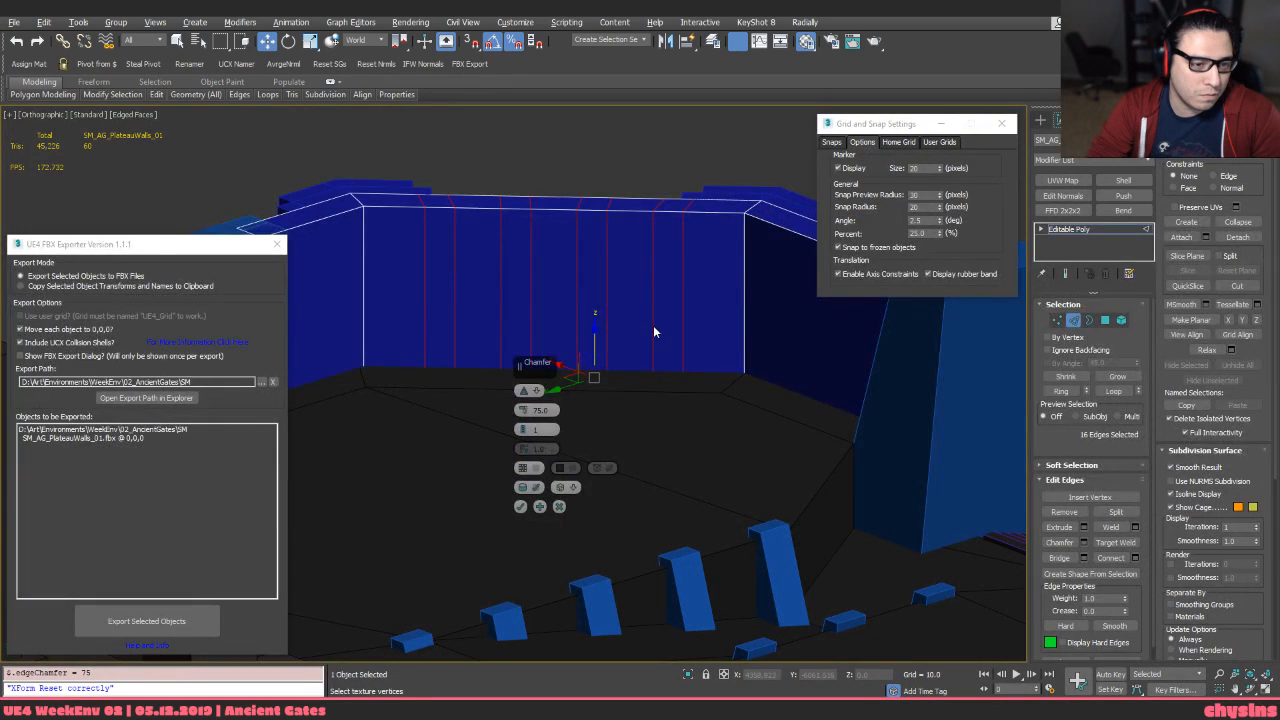
key("alt+Tab")
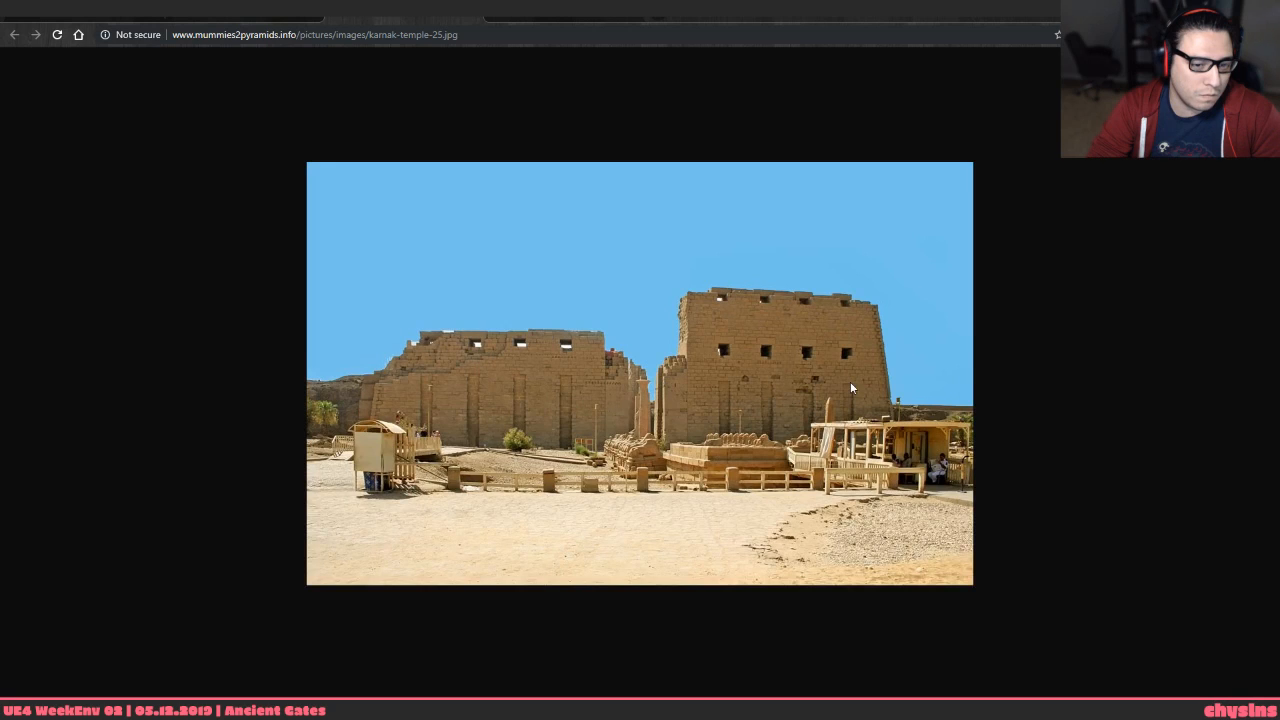
key("alt+Tab")
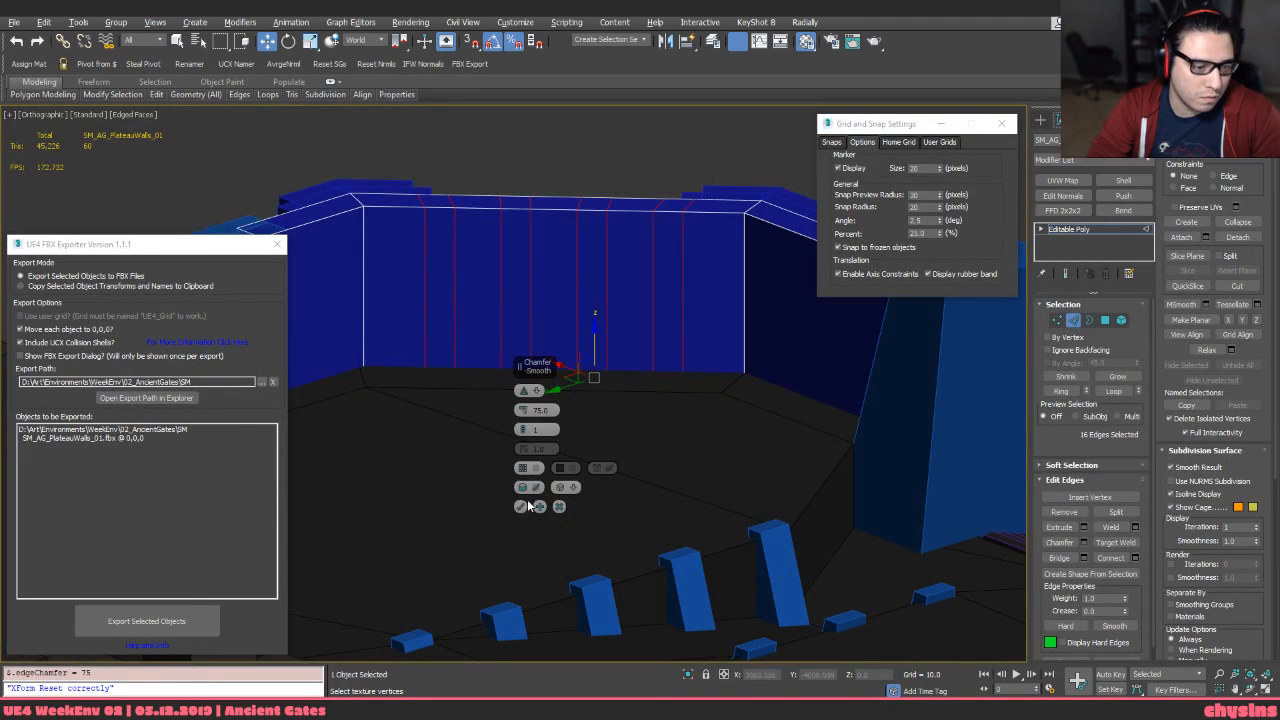
left_click(540, 410)
type("60")
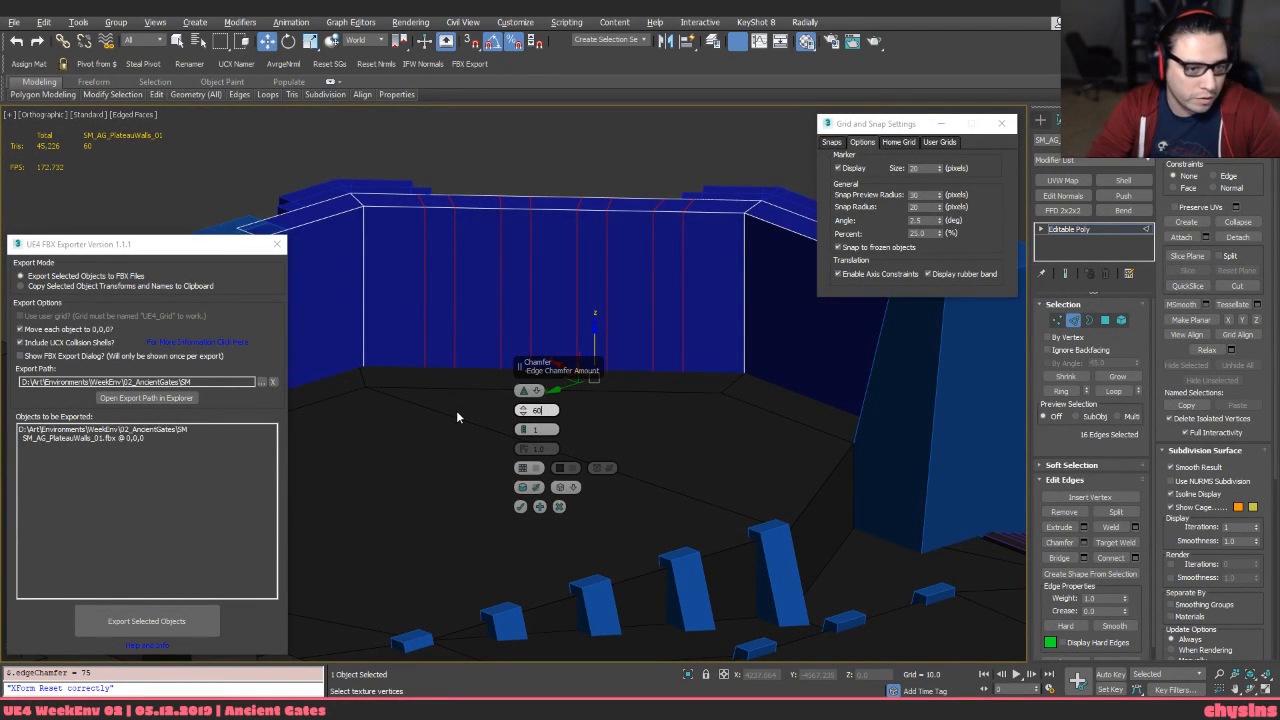
key("Return")
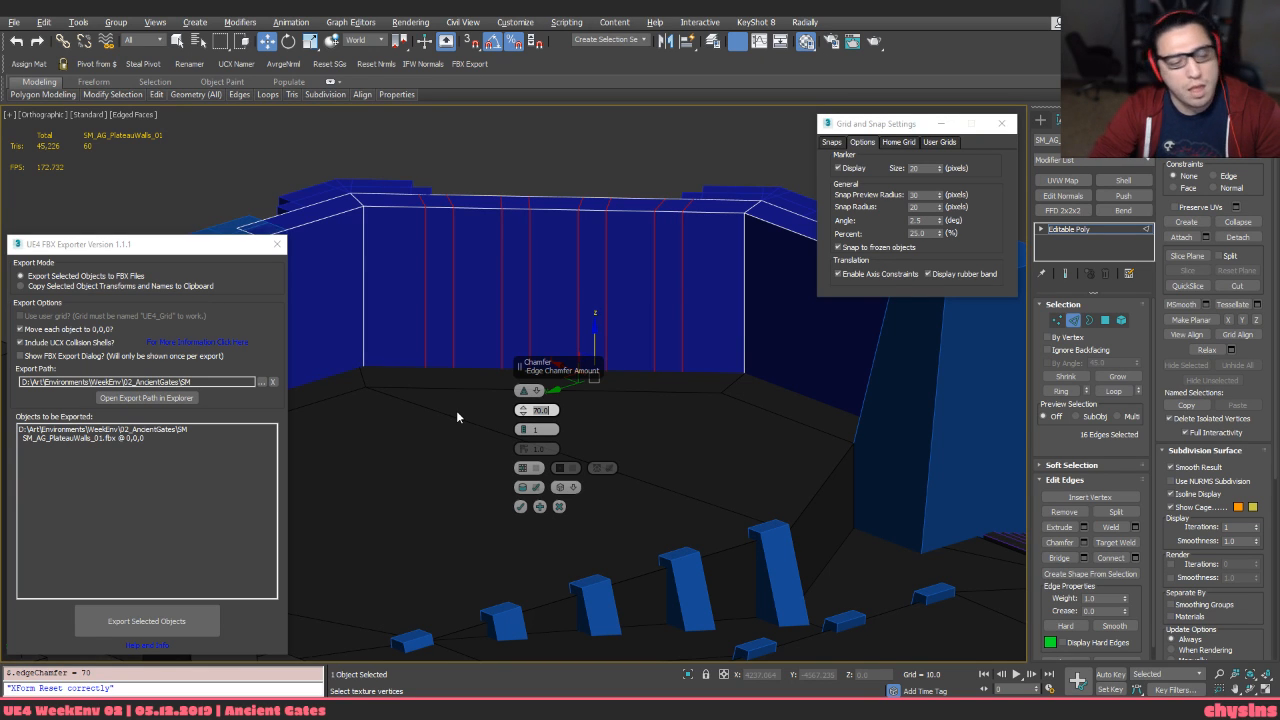
left_click(519, 508)
middle_click_drag(517, 511, 520, 460, "alt")
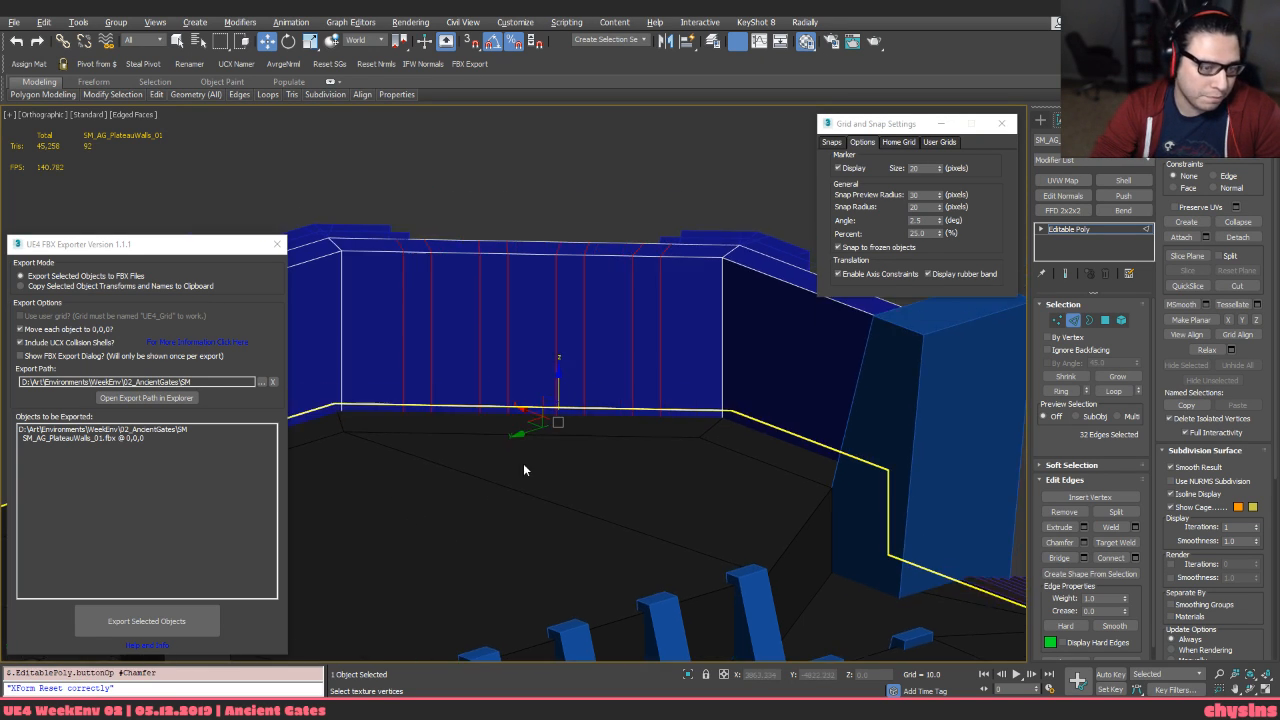
Connect the vertical edges to add horizontal loops around the walls, and move the ring of edges above the plateau floor upward
key("2")
key("2")
key("ctrl+shift+e")
left_click(660, 369)
key("alt+r")
key("r")
left_click_drag(741, 335, 739, 291)
key("w")
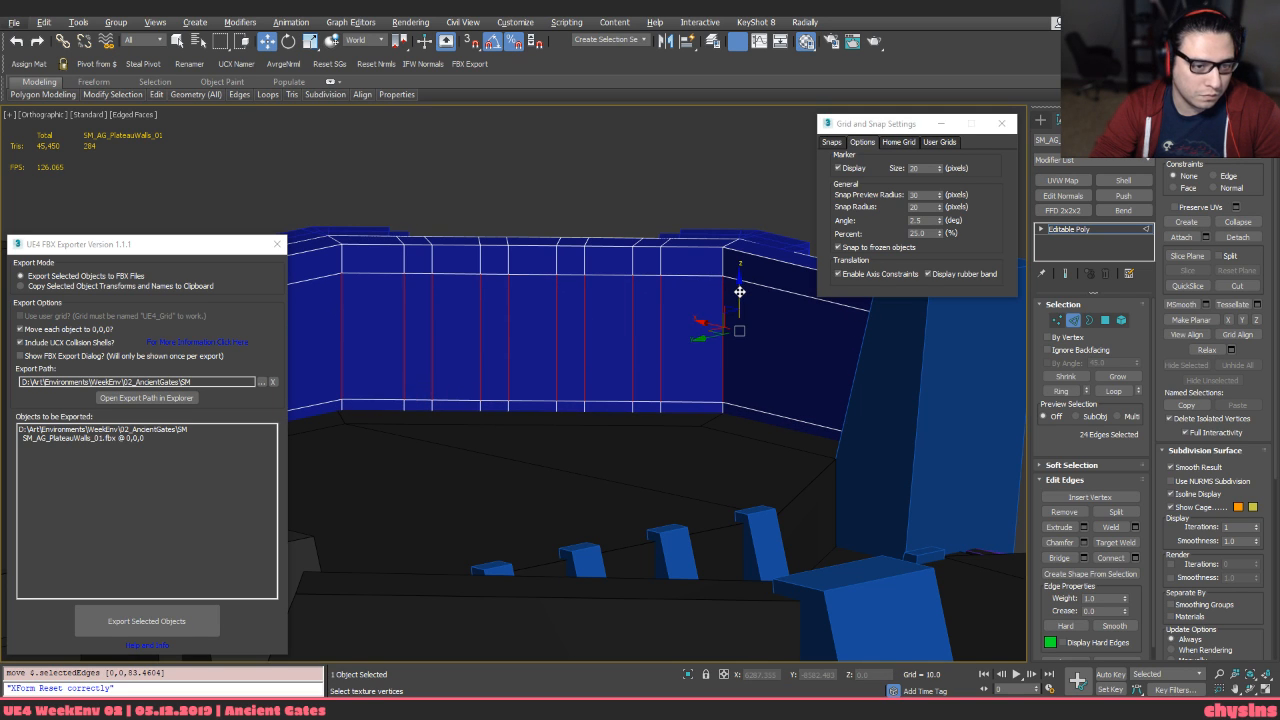
Undo the upward move and stretch the selected edge ring vertically by scaling, checking it against the reference
key("ctrl+z")
key("ctrl+y")
key("ctrl+z")
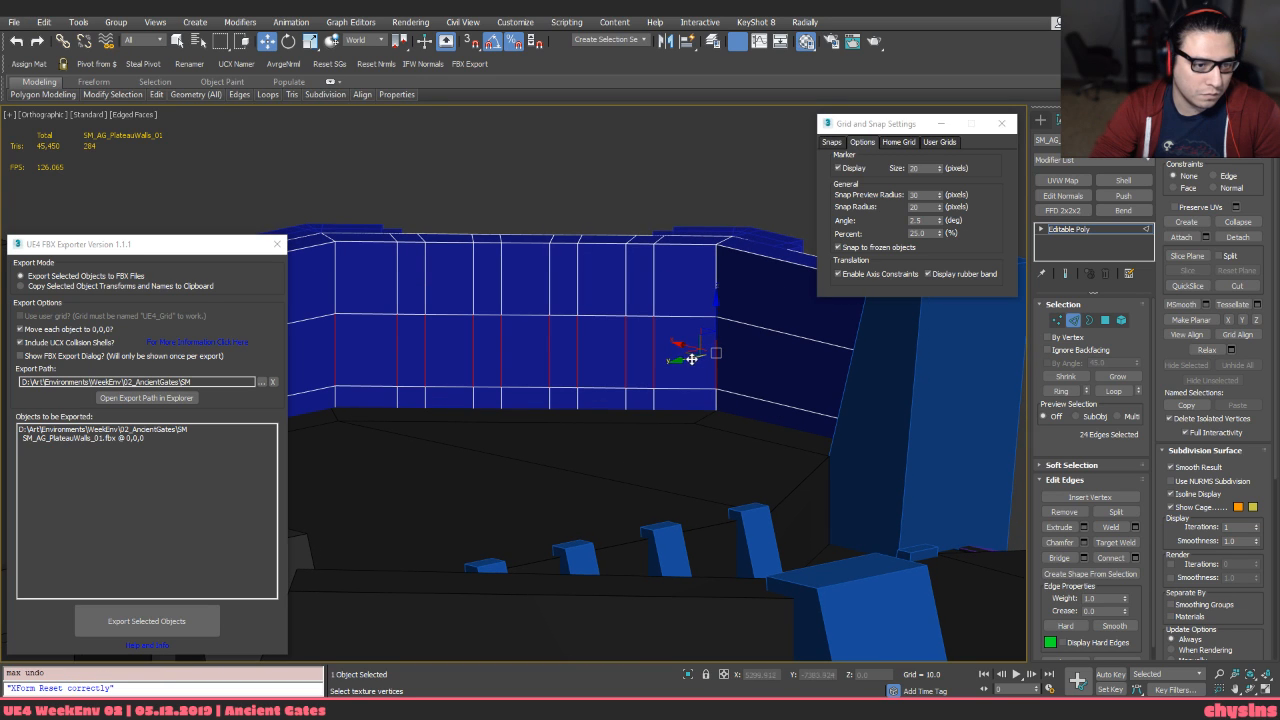
key("r")
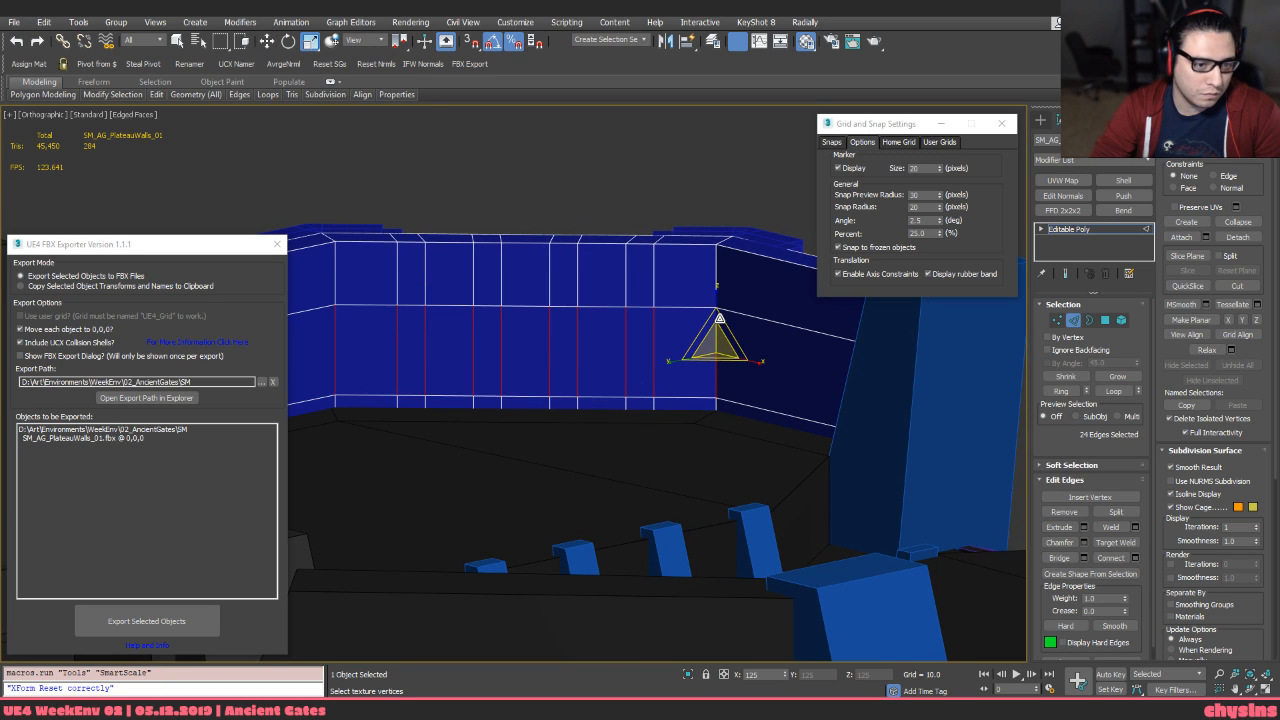
left_click_drag(717, 318, 719, 307)
key("w")
key("alt+Tab")
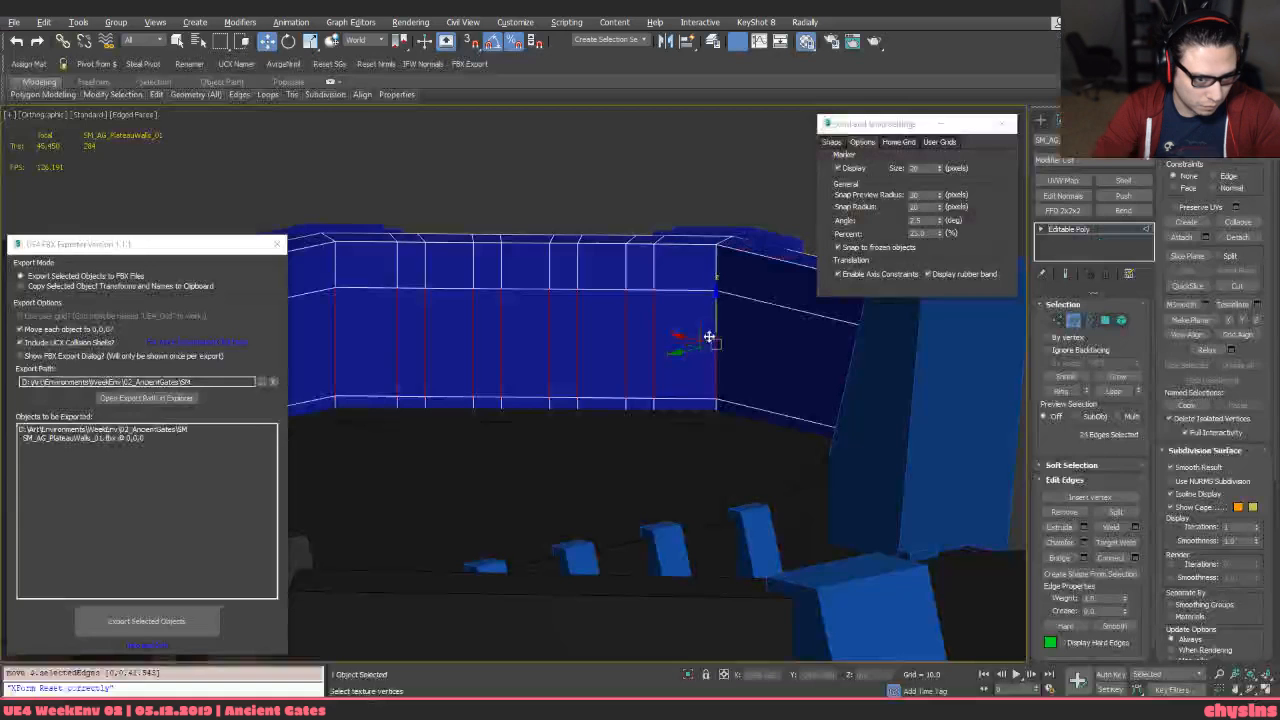
key("alt+Tab")
key("ctrl+z")
Snap the selected wall vertices vertically so the lower loop meets the plateau floor's edge
key("1")
key("s")
left_click_drag(714, 405, 695, 427)
key("s")
middle_click_drag(633, 397, 677, 420)
scroll(668, 416, "up", 3)
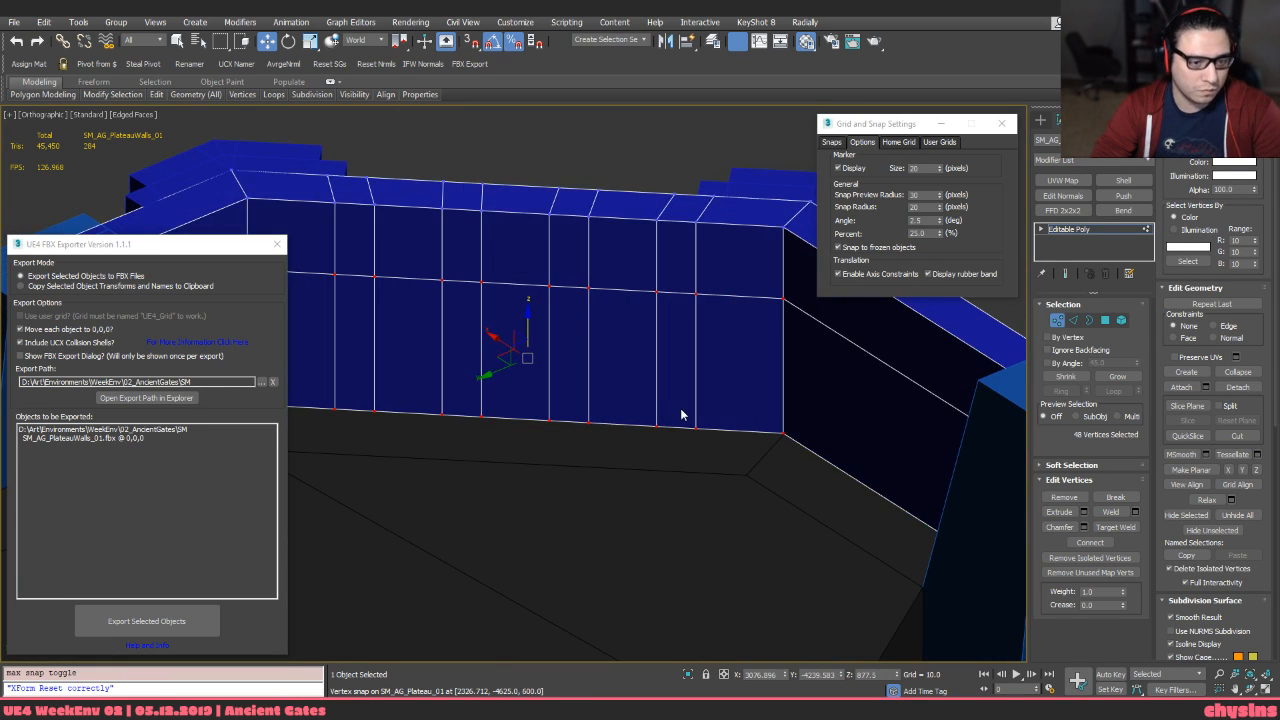
Select the four narrow strips on the back wall and extrude them inward by -100 as recessed niches
key("4")
key("q")
left_click(677, 408)
left_click(570, 400, "ctrl")
left_click(458, 391, "ctrl")
left_click(357, 388, "ctrl")
middle_click_drag(358, 388, 427, 445)
key("shift+e")
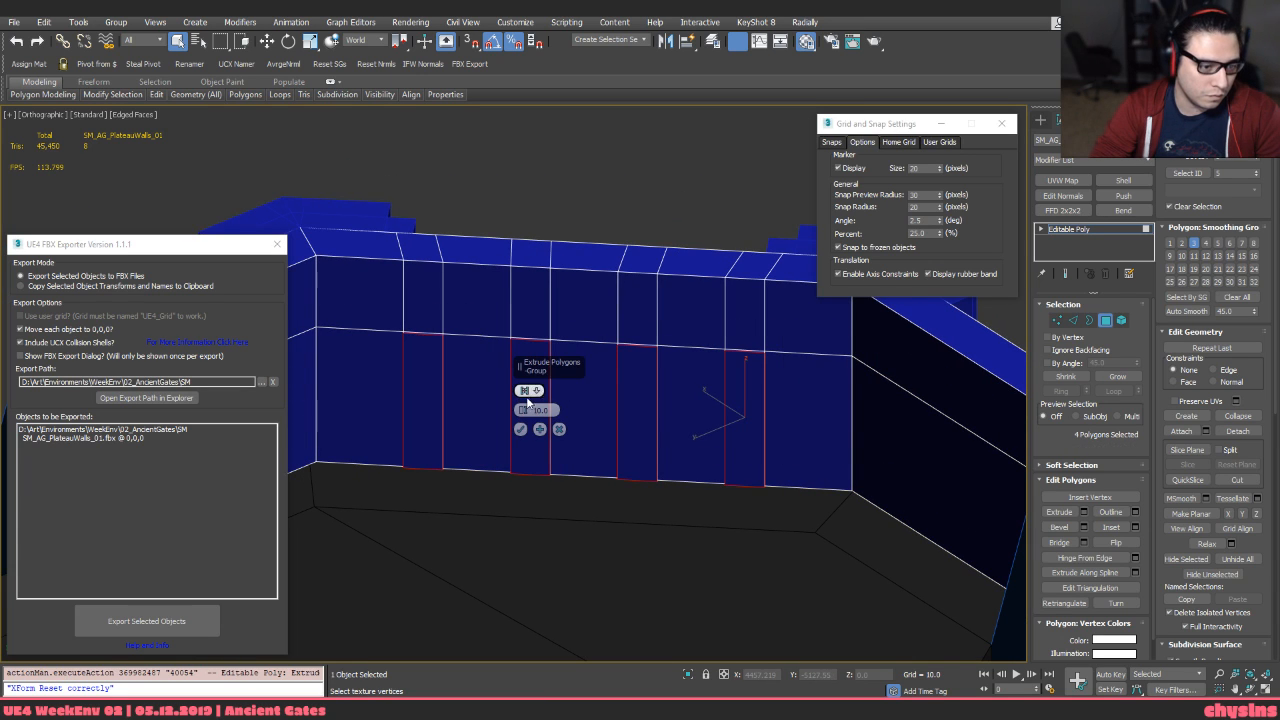
left_click_drag(522, 410, 529, 441)
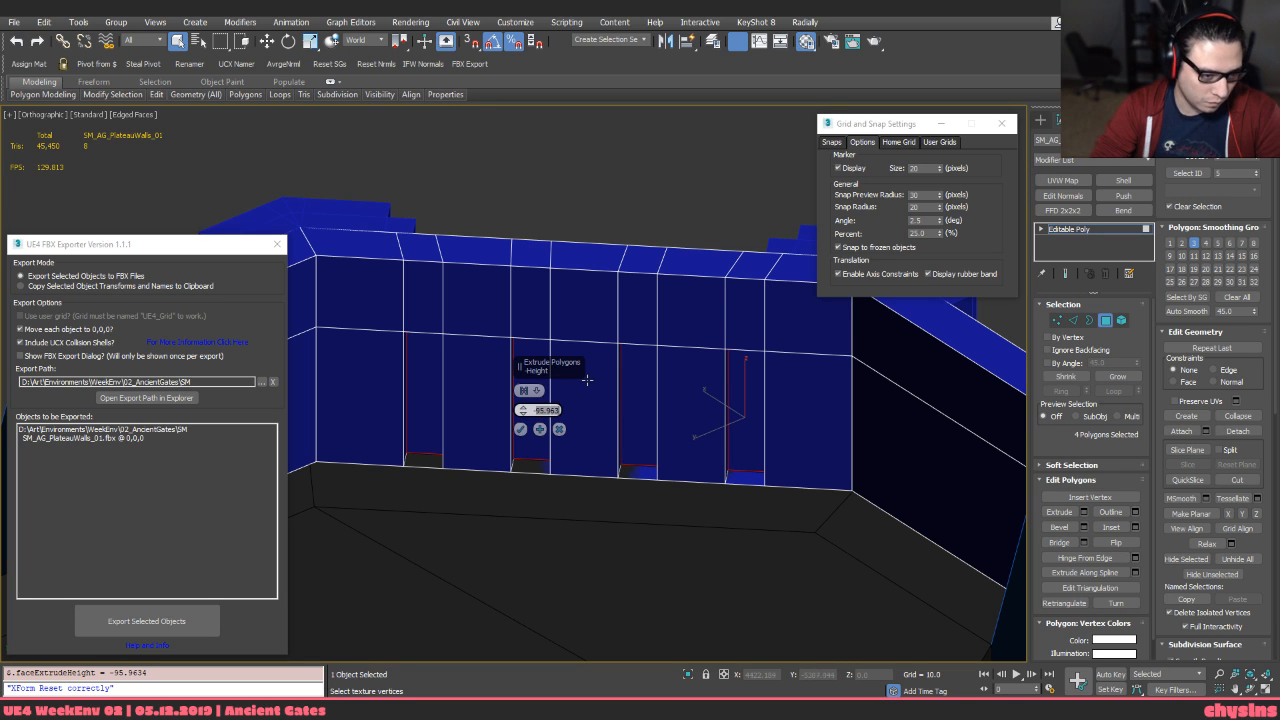
key("Return")
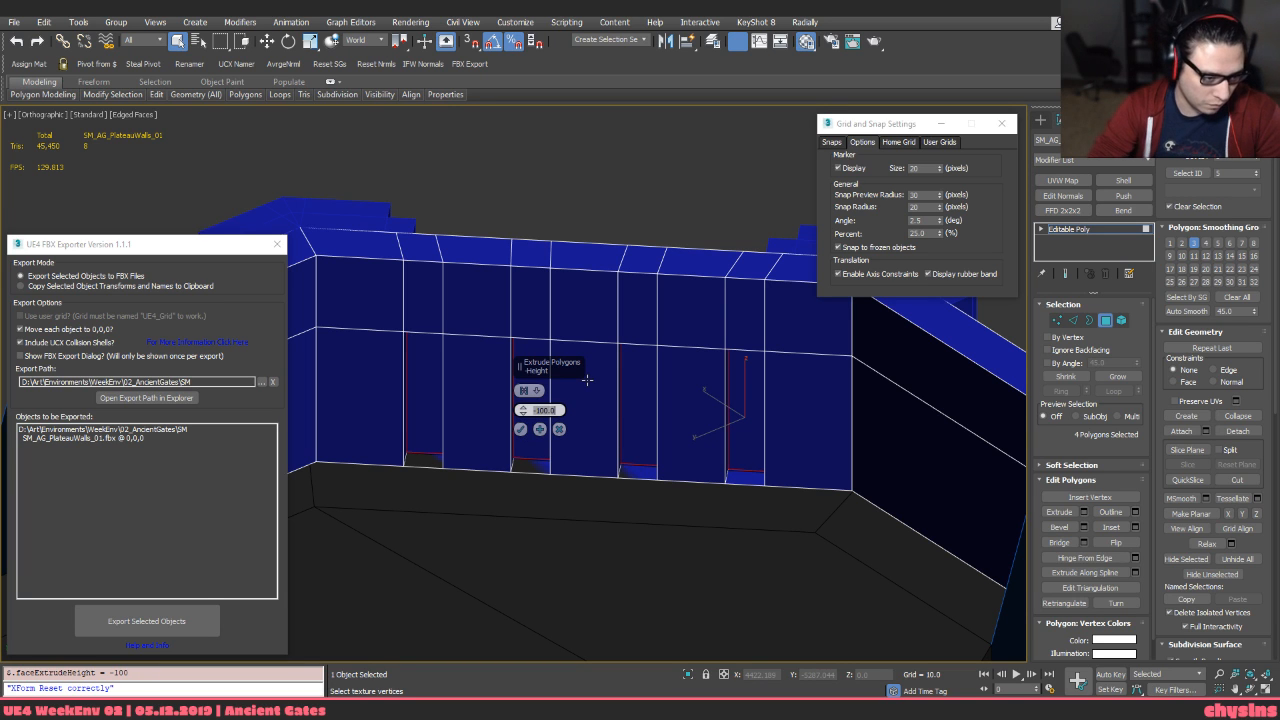
left_click(519, 430)
Switch to edge level and select the inner top edge of one of the recessed niches
middle_click_drag(519, 430, 606, 300, "alt")
scroll(608, 297, "up", 5)
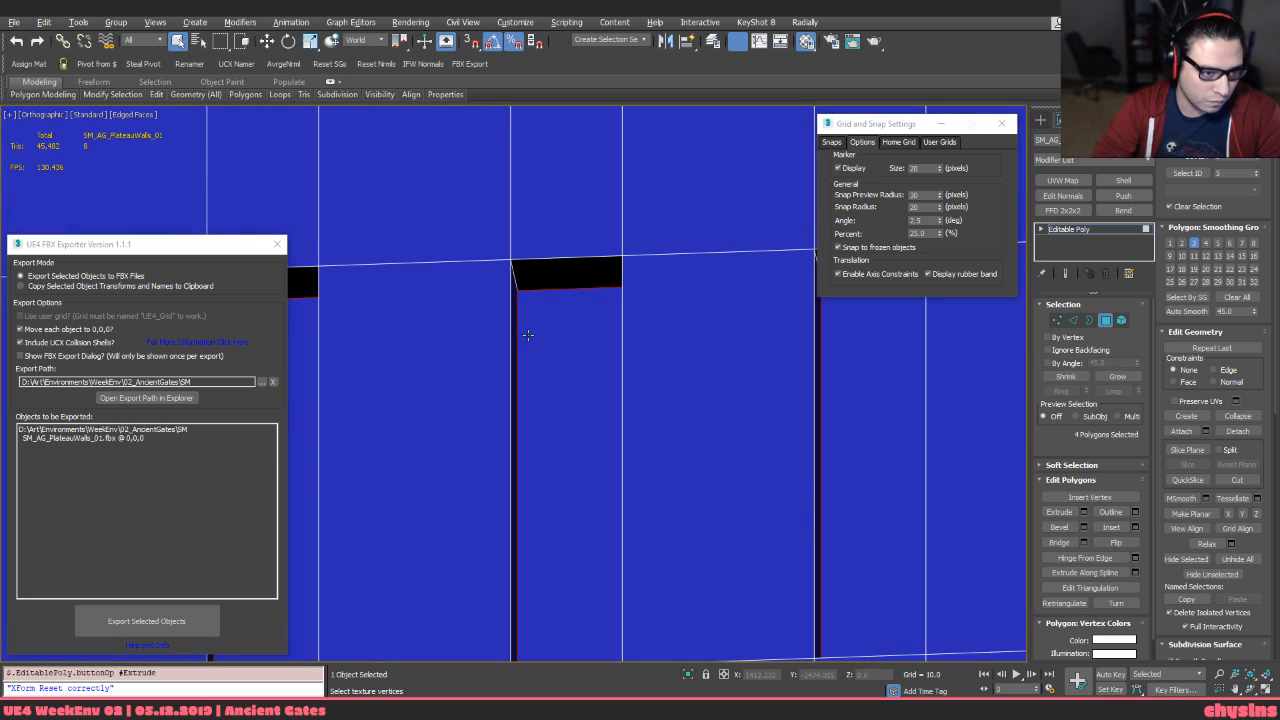
key("2")
scroll(594, 340, "down", 3)
scroll(643, 349, "up", 2)
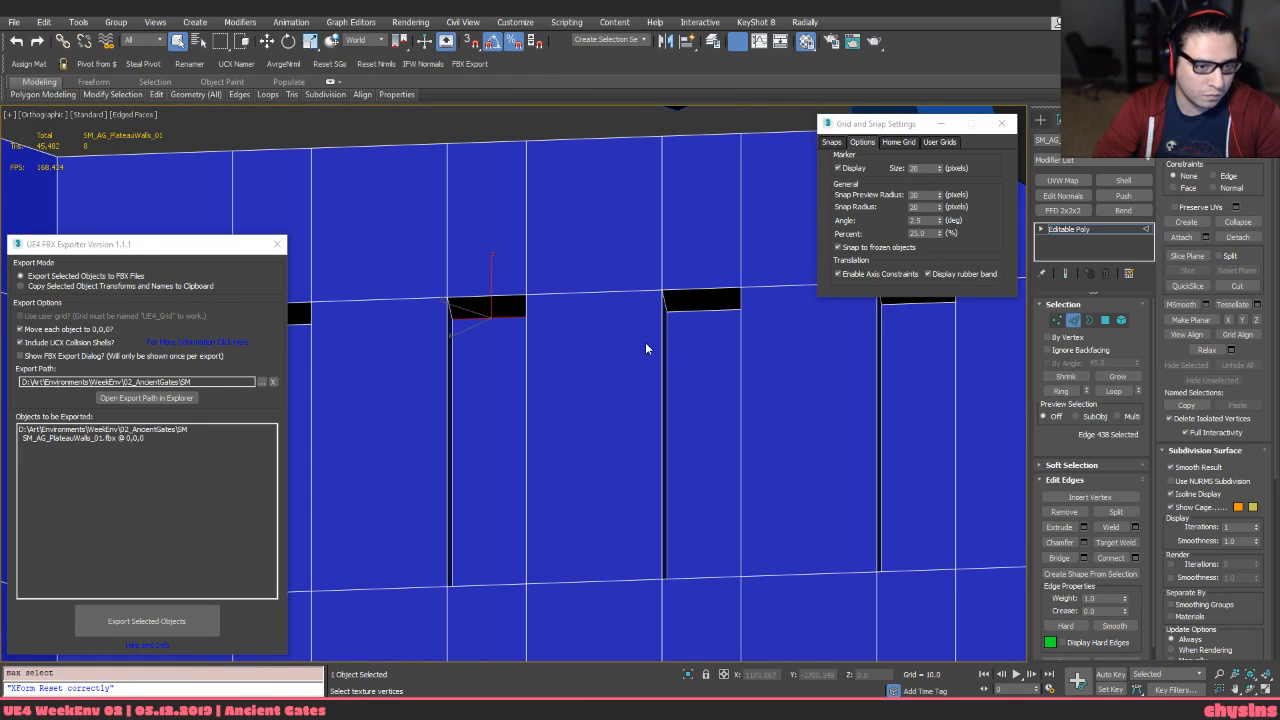
Examine the Karnak photos in the browser and on the reference board, studying the niches and window openings on both pylons
key("alt+Tab")
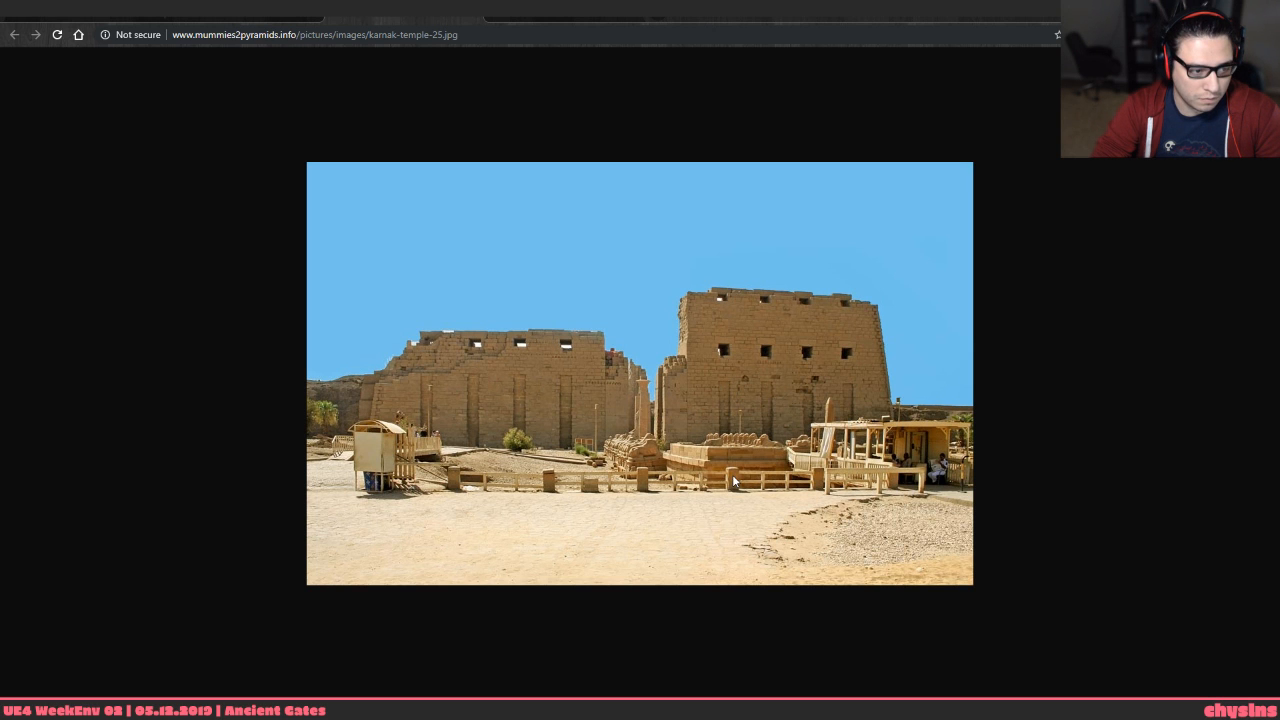
key("alt+Tab")
key("alt+Tab")
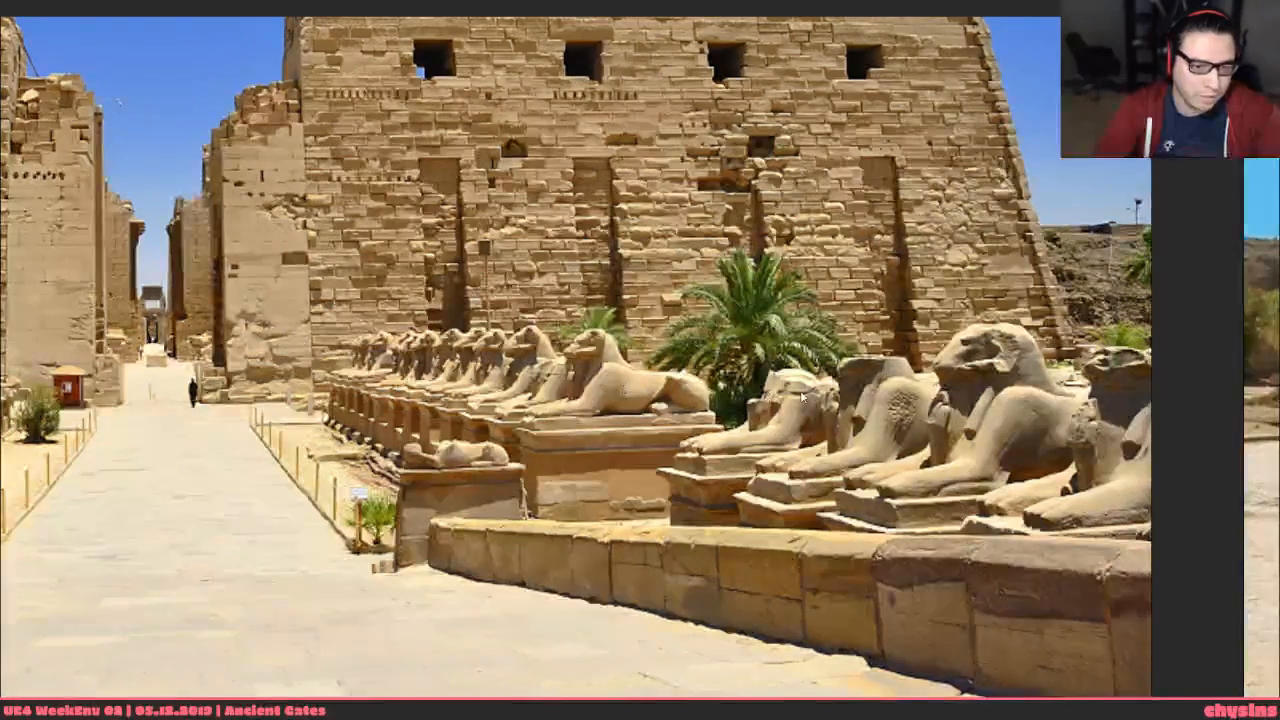
middle_click_drag(801, 394, 1000, 406)
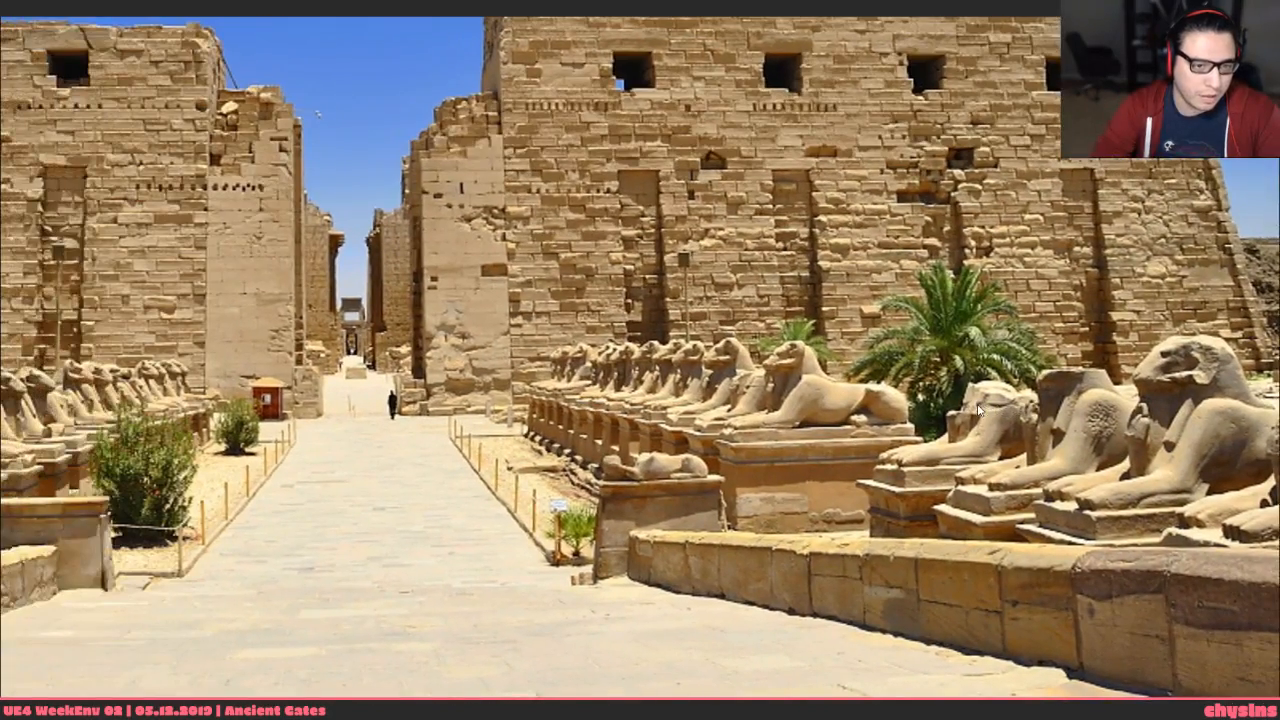
key("alt+Tab")
key("alt+Tab")
middle_click_drag(196, 375, 512, 582)
middle_click_drag(714, 358, 697, 326)
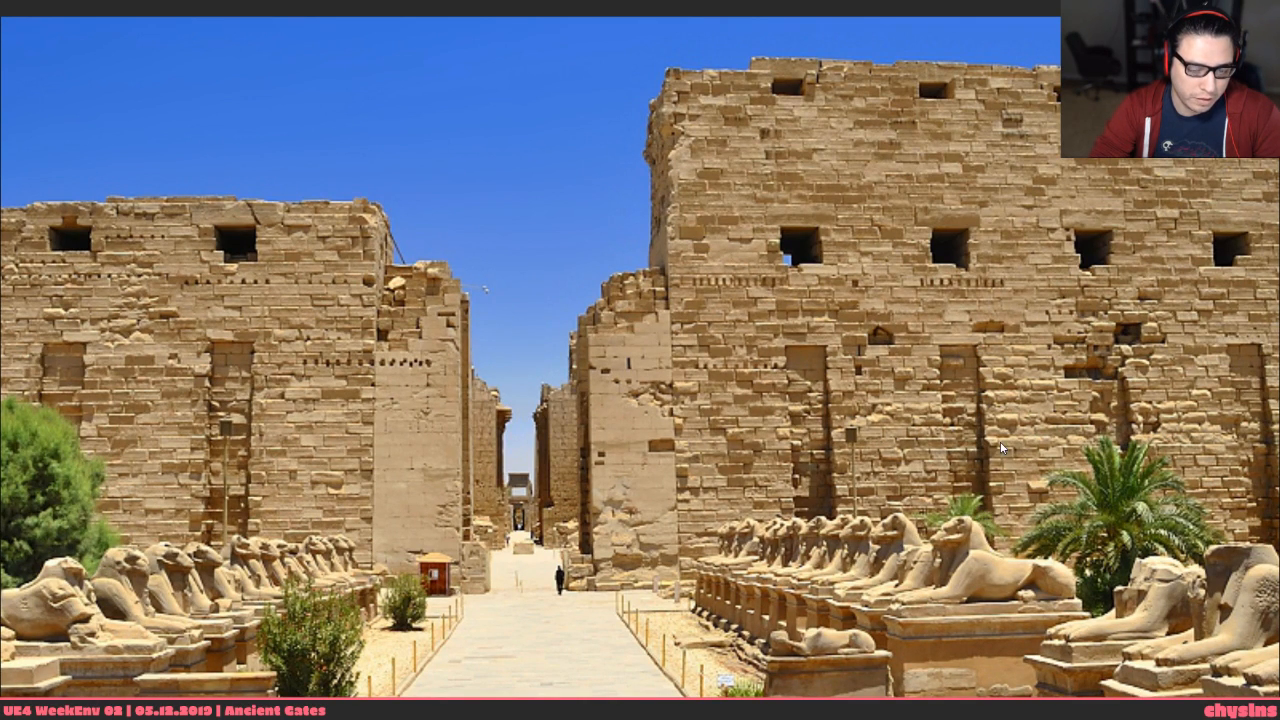
key("alt+Tab")
key("alt+Tab")
middle_click_drag(657, 402, 434, 360)
middle_click_drag(1094, 488, 1051, 479)
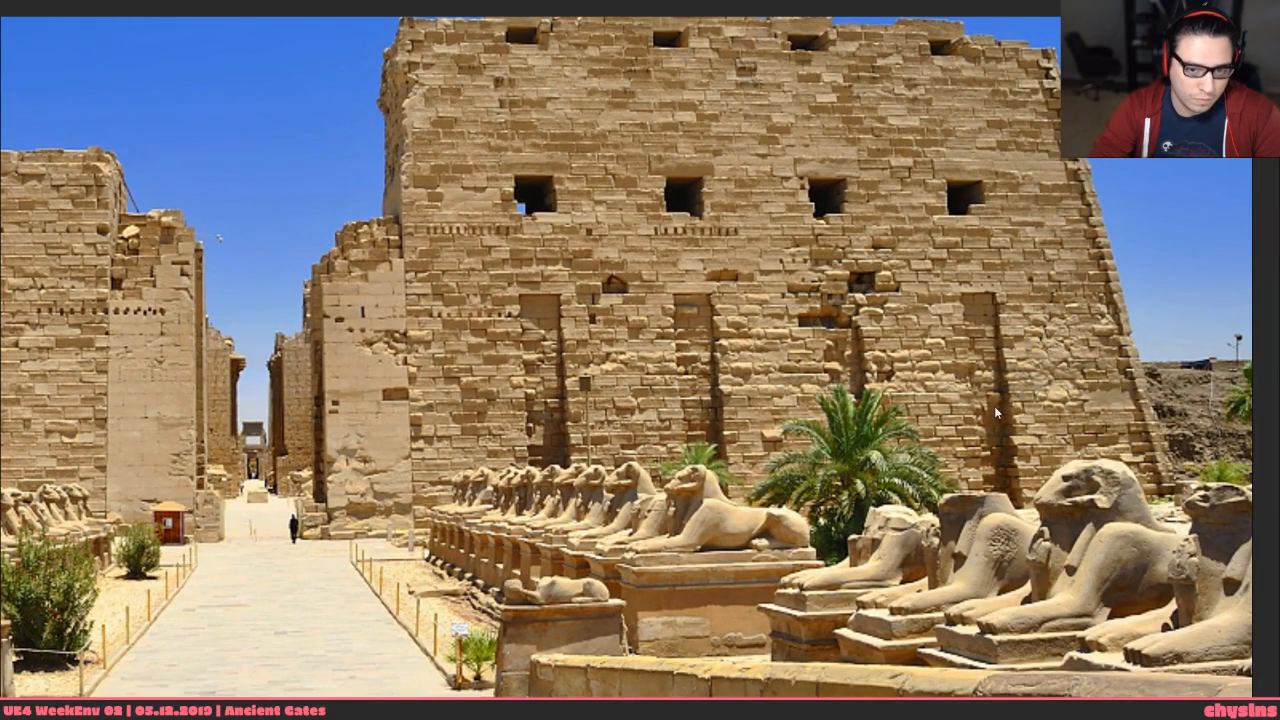
key("alt+Tab")
key("alt+Tab")
Select the inner top edges of the four back-wall niches and try to remove their edge loops
scroll(822, 460, "down", 3)
middle_click_drag(822, 460, 600, 302)
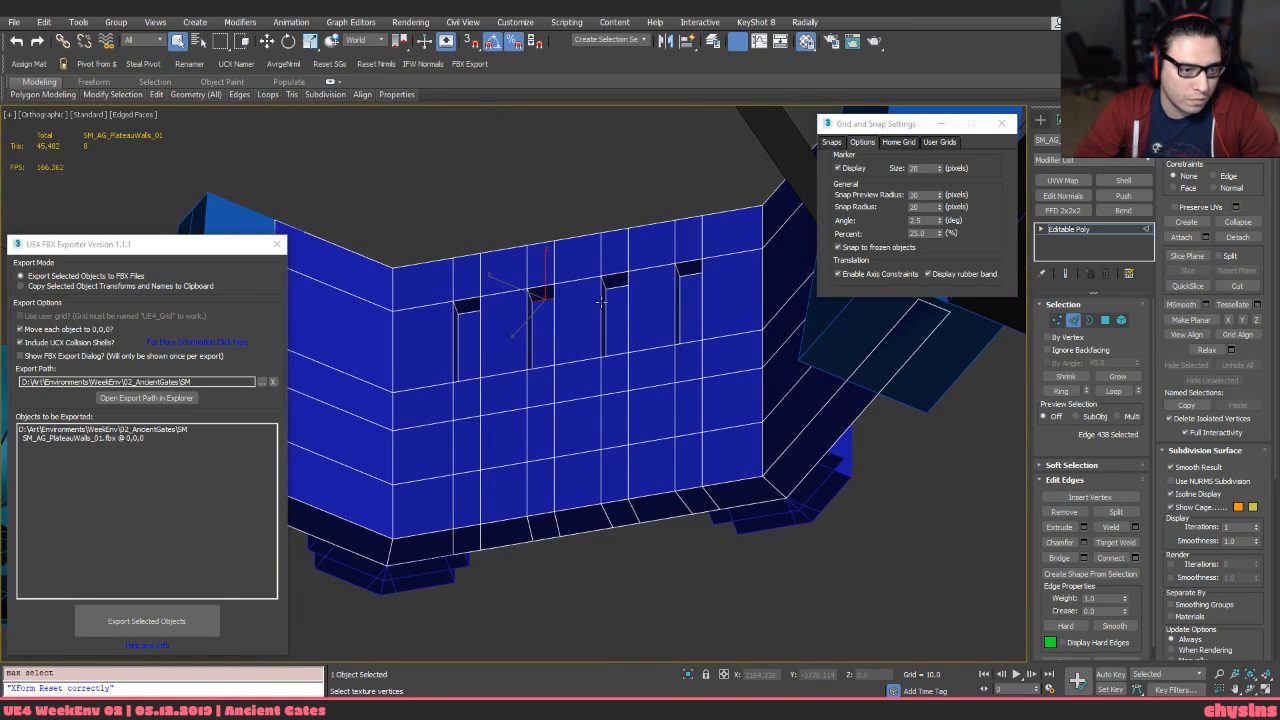
left_click(610, 287, "ctrl")
left_click(692, 270, "ctrl")
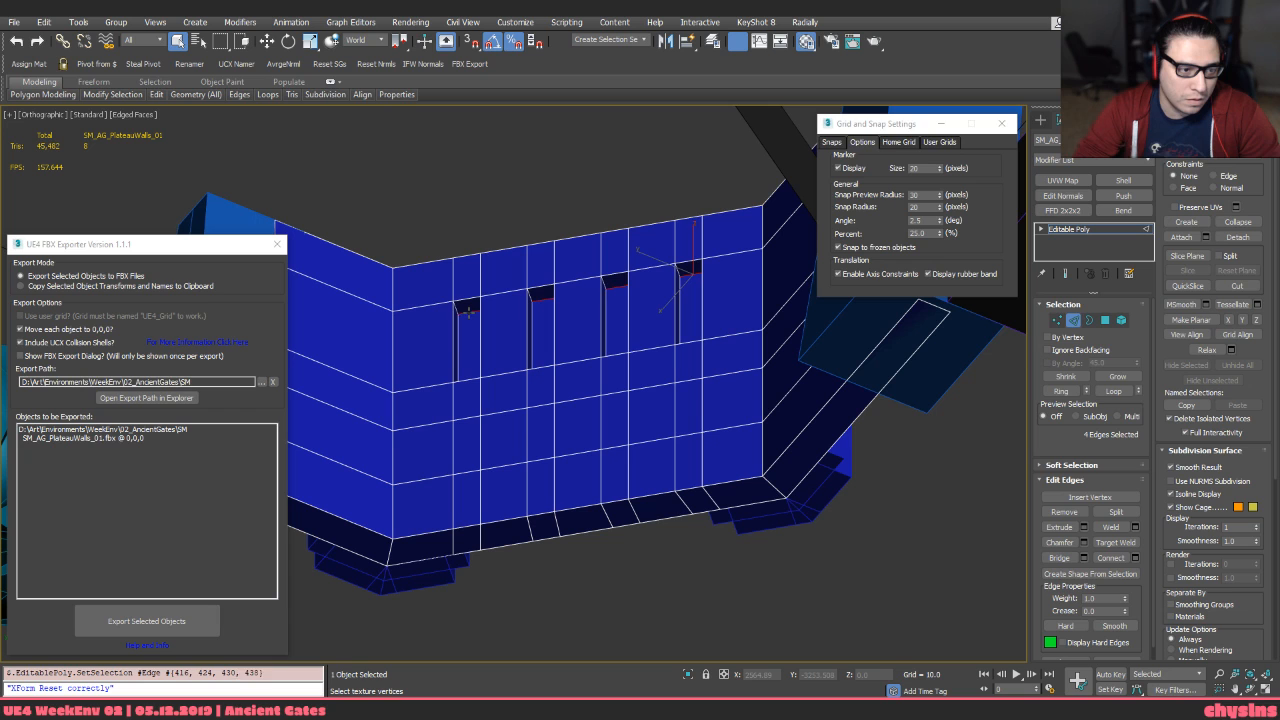
key("ctrl+BackSpace")
scroll(518, 301, "down", 1)
mouse_move(518, 301)
middle_mouse_down("alt")
mouse_move(525, 431)
mouse_move(591, 526)
mouse_move(586, 314)
mouse_move(647, 377)
mouse_move(666, 423)
mouse_move(661, 382)
middle_mouse_up("alt")
scroll(647, 377, "up", 2)
key("F3")
key("F3")
Undo back past the niche extrusions on the back wall and display the scene in wireframe
key("ctrl+z")
key("ctrl+z")
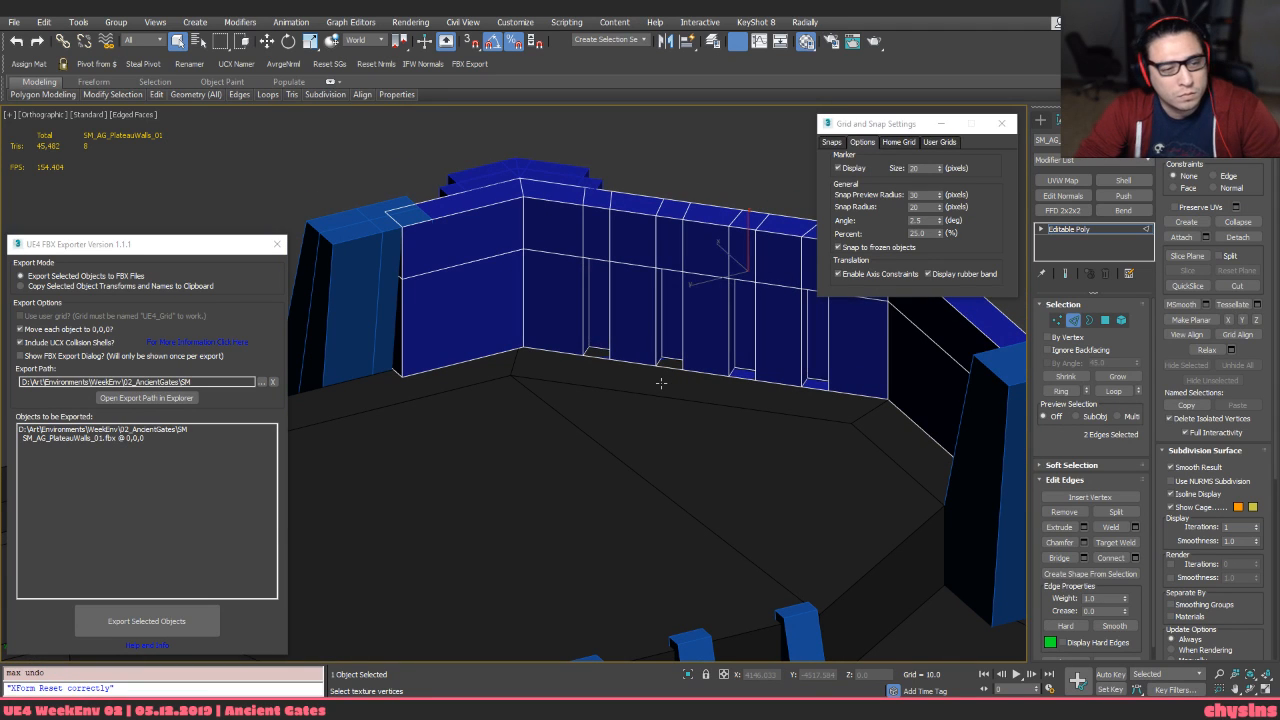
key("ctrl+z")
key("F3")
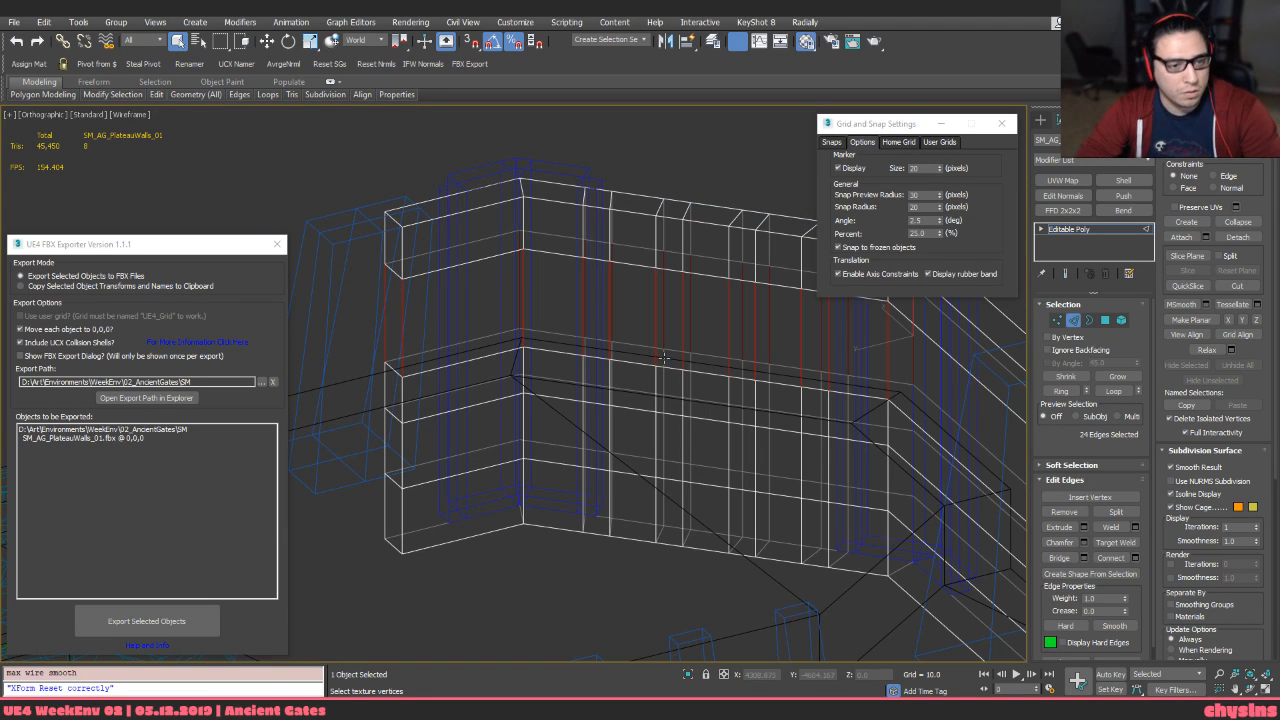
Remove the horizontal edge loops running around the plateau walls
middle_click_drag(603, 355, 592, 418, "alt")
left_click_drag(602, 470, 590, 508)
key("ctrl+BackSpace")
key("ctrl+BackSpace")
middle_click_drag(665, 351, 637, 424)
left_click_drag(598, 296, 600, 300)
key("ctrl+BackSpace")
key("F3")
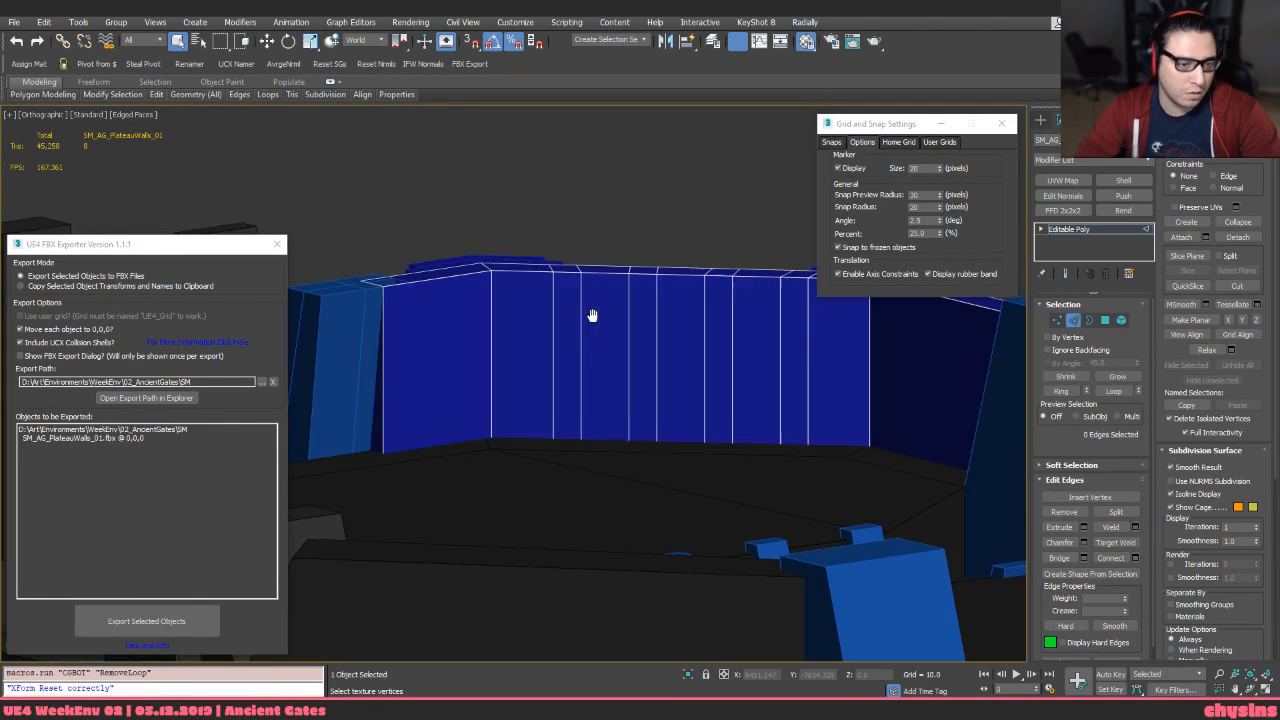
Remove the vertical edge loops that divide the back wall into strips
key("F3")
left_click_drag(878, 360, 836, 364)
key("ctrl+BackSpace")
key("F3")
Select the ring of vertical edges around the plateau walls and connect them with a single horizontal loop
mouse_move(818, 371)
middle_mouse_down("alt")
mouse_move(742, 406)
mouse_move(748, 351)
mouse_move(715, 373)
mouse_move(709, 323)
mouse_move(694, 329)
middle_mouse_up("alt")
key("F3")
left_click(668, 374)
key("alt+r")
key("ctrl+shift+e")
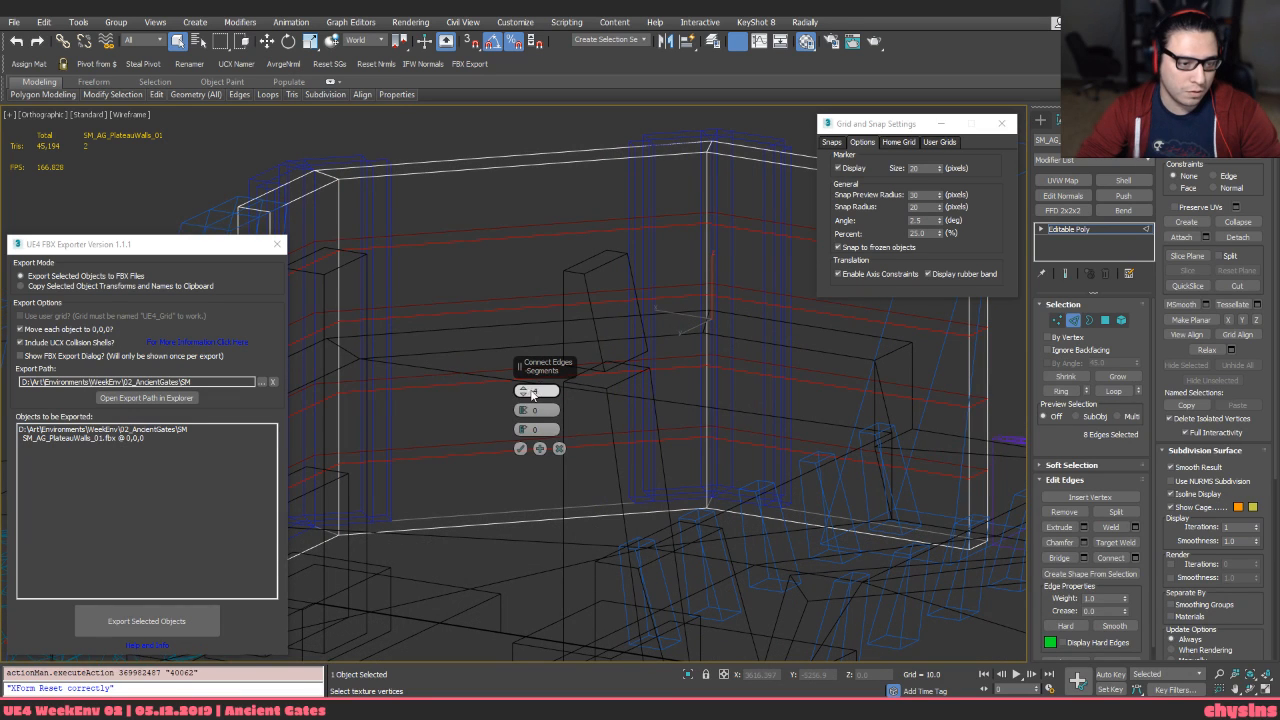
left_click(520, 448)
Snap the new horizontal loop vertically to the plateau floor's edge at Z 600
key("F3")
key("w")
key("s")
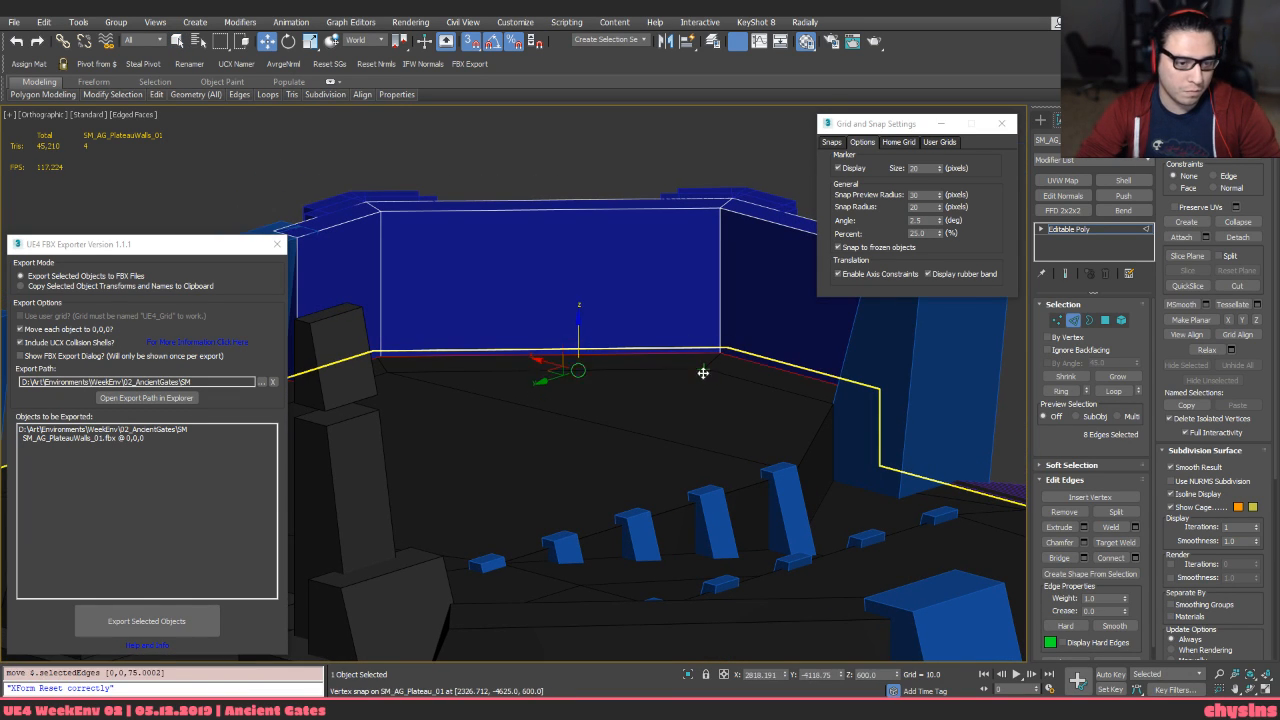
middle_click_drag(706, 371, 670, 359, "alt")
key("F3")
key("F3")
key("F3")
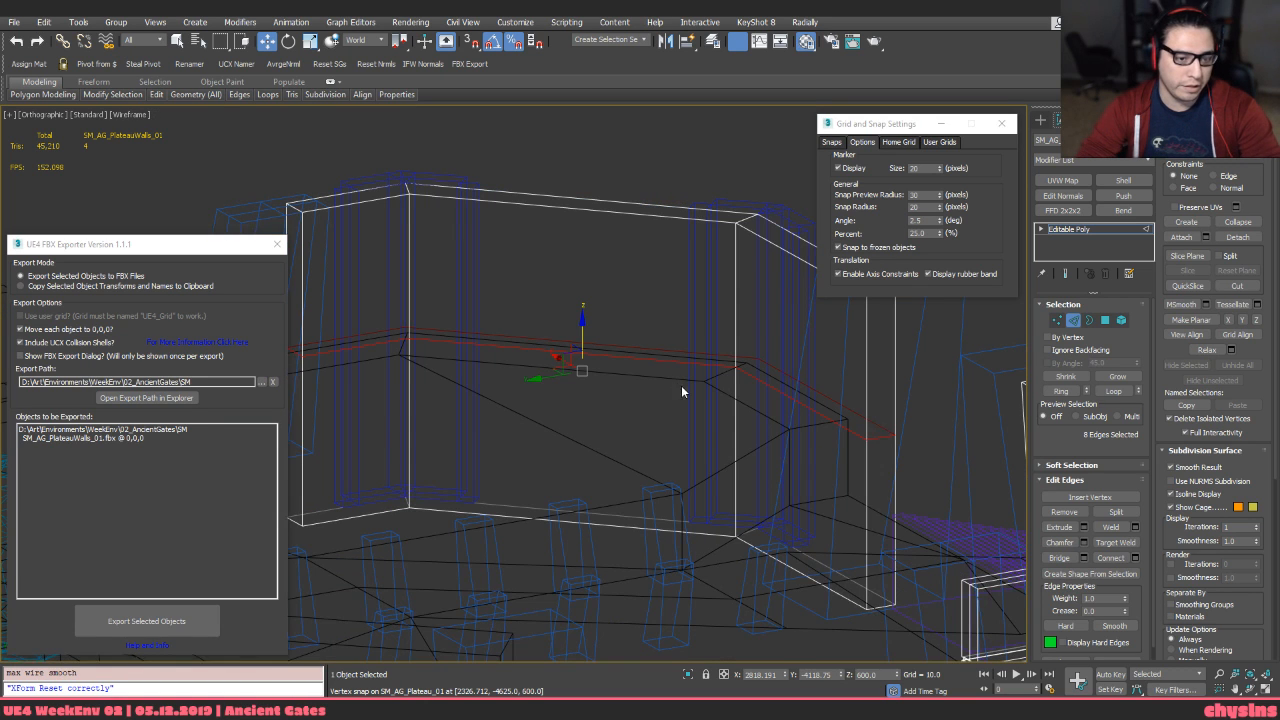
Select the three inner wall polygons below the floor-level loop
key("5")
left_click(739, 402)
key("q")
key("4")
left_click(803, 420)
left_click(628, 414, "ctrl")
left_click(402, 416, "ctrl")
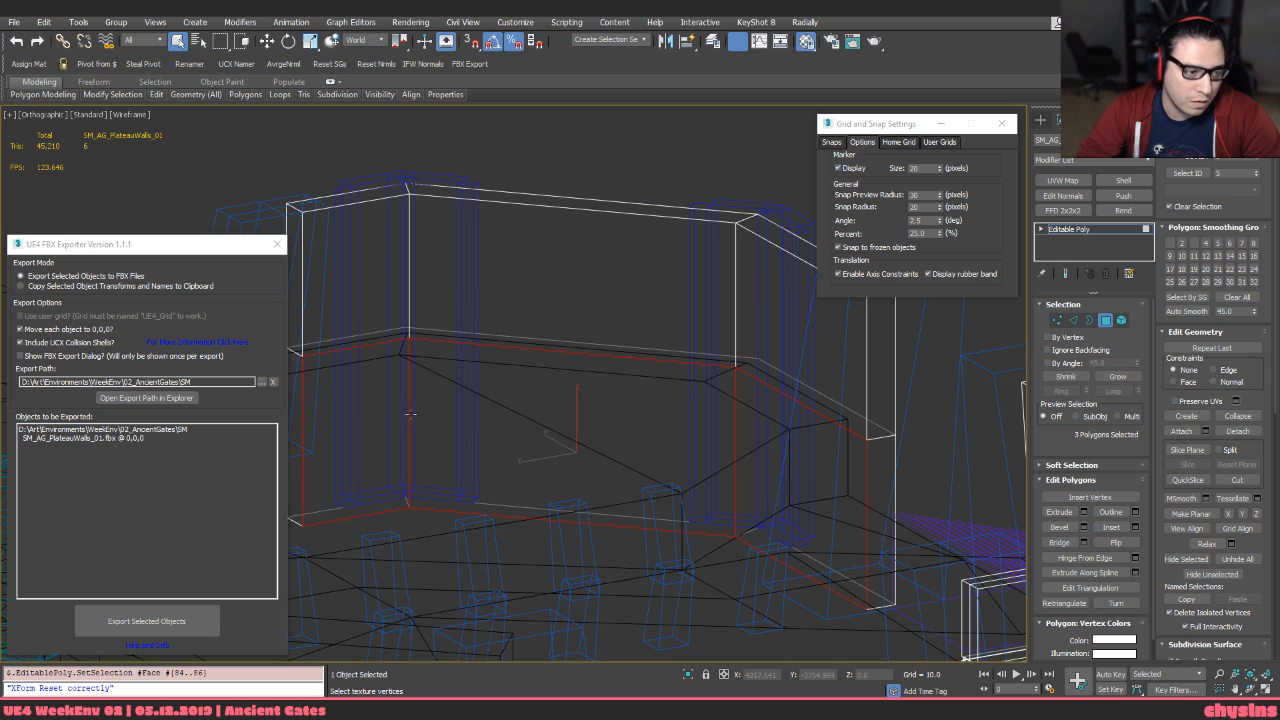
Extrude the three lower wall polygons along their local normals, trying 50 and settling on 100
middle_click_drag(402, 416, 626, 353, "alt")
key("shift+e")
type("50")
key("Return")
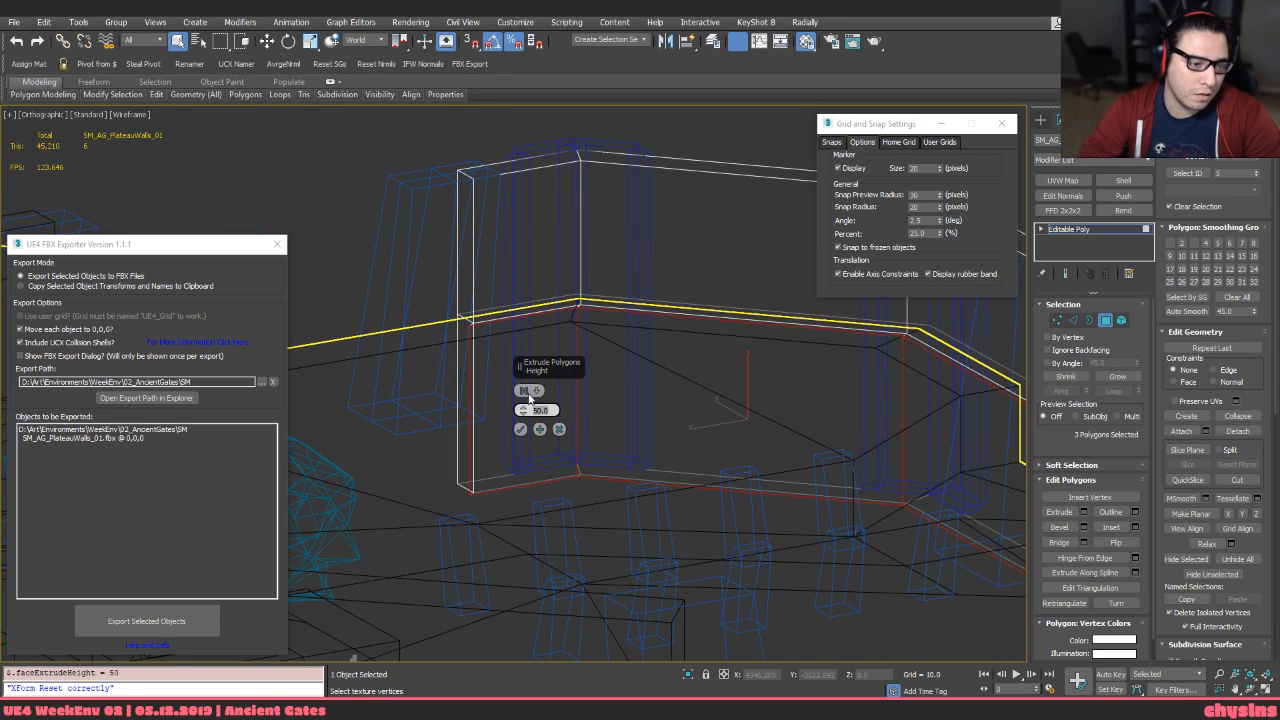
mouse_move(530, 398)
middle_mouse_down("alt")
mouse_move(577, 337)
mouse_move(558, 392)
middle_mouse_up("alt")
key("F3")
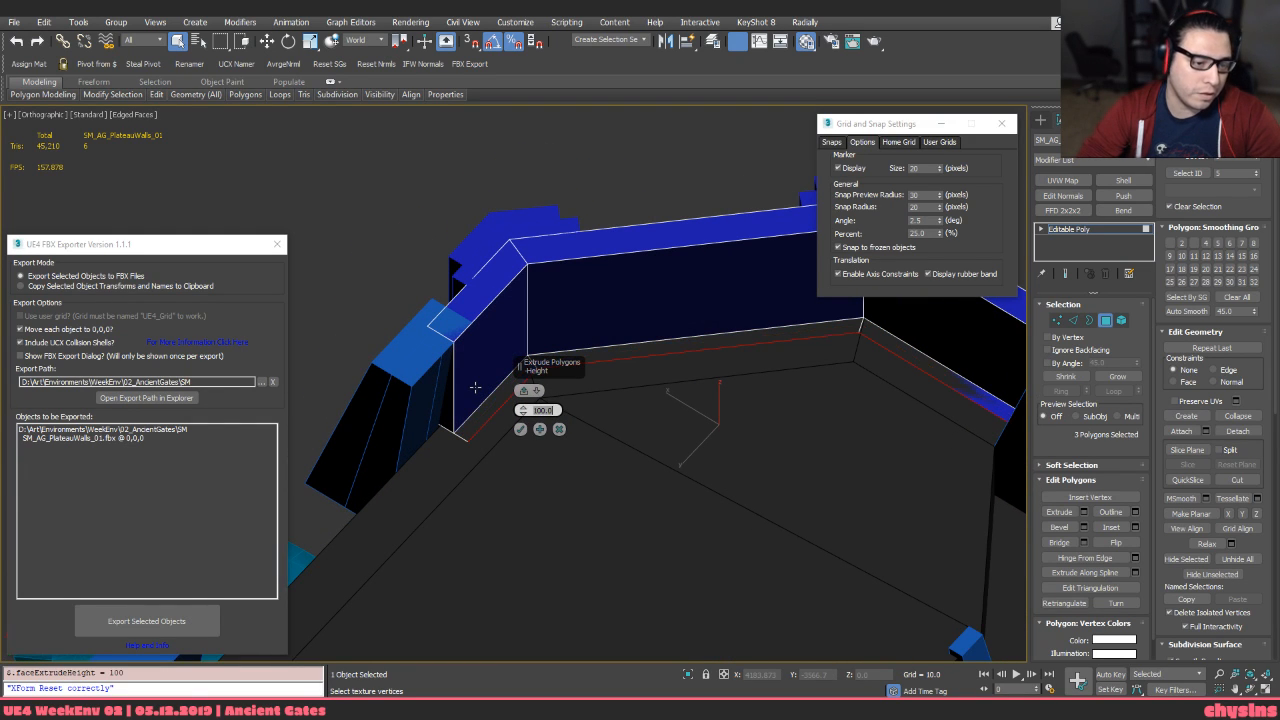
middle_click_drag(498, 318, 530, 276, "alt")
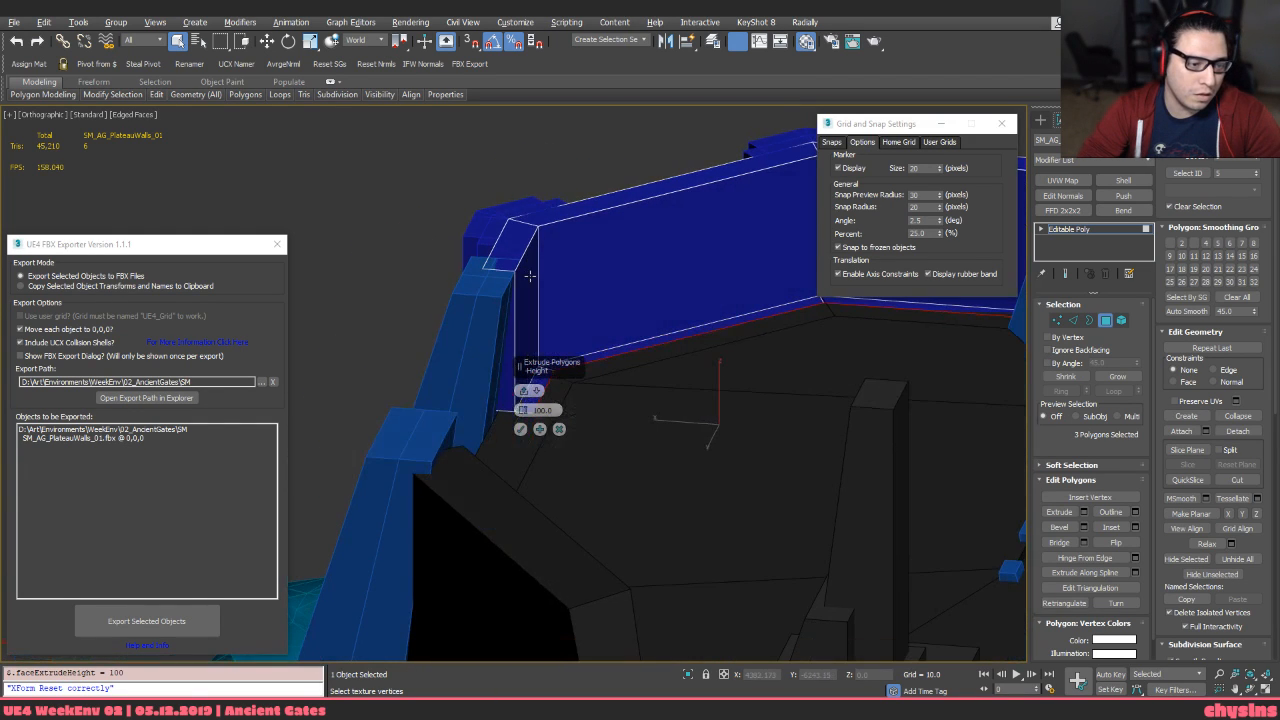
left_click(520, 429)
Switch to edge level and remove an edge loop next to the extruded lower wall
mouse_move(585, 423)
middle_mouse_down("alt")
mouse_move(517, 443)
mouse_move(464, 436)
middle_mouse_up("alt")
key("F3")
key("F3")
key("F3")
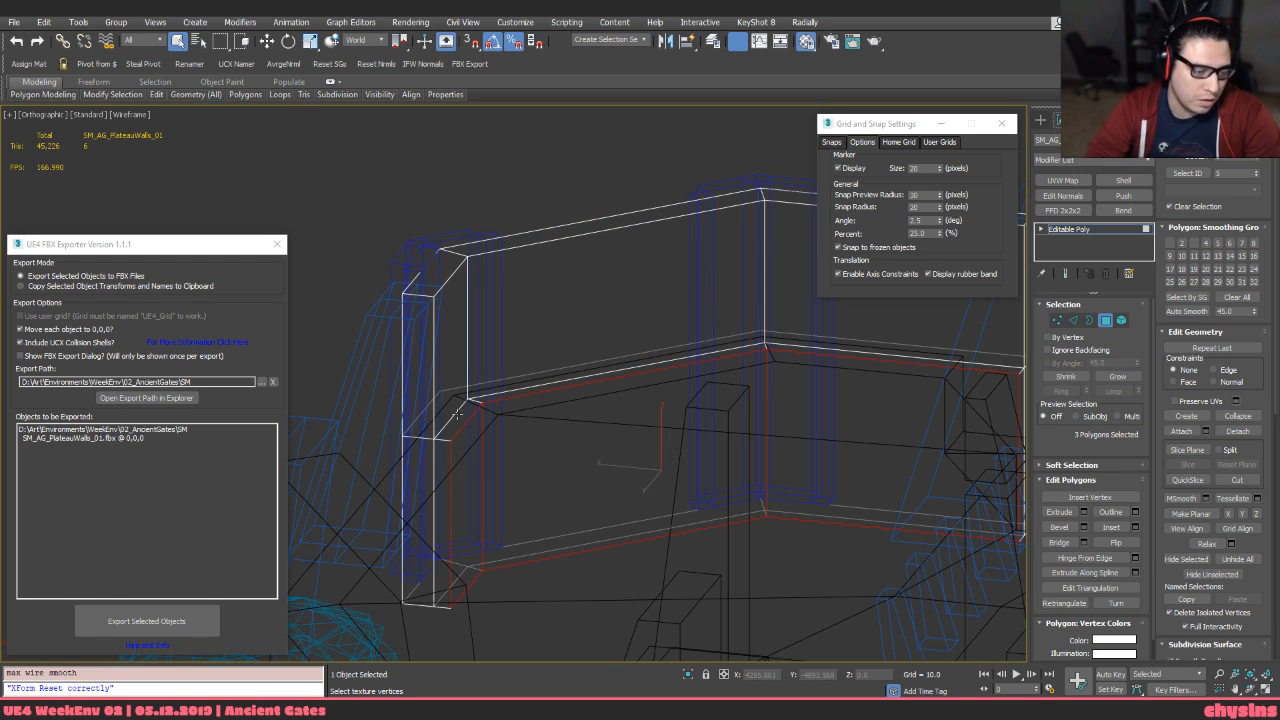
key("2")
key("alt+l")
key("alt+l")
key("ctrl+BackSpace")
Undo the edge loop removal and the 100-unit extrusion of the lower wall polygons
middle_click_drag(552, 385, 385, 448)
key("F3")
middle_click_drag(486, 400, 508, 450)
key("ctrl+z")
left_click(542, 392)
scroll(518, 402, "down", 3)
key("F3")
middle_click_drag(478, 605, 488, 550)
key("ctrl+z")
key("ctrl+z")
key("4")
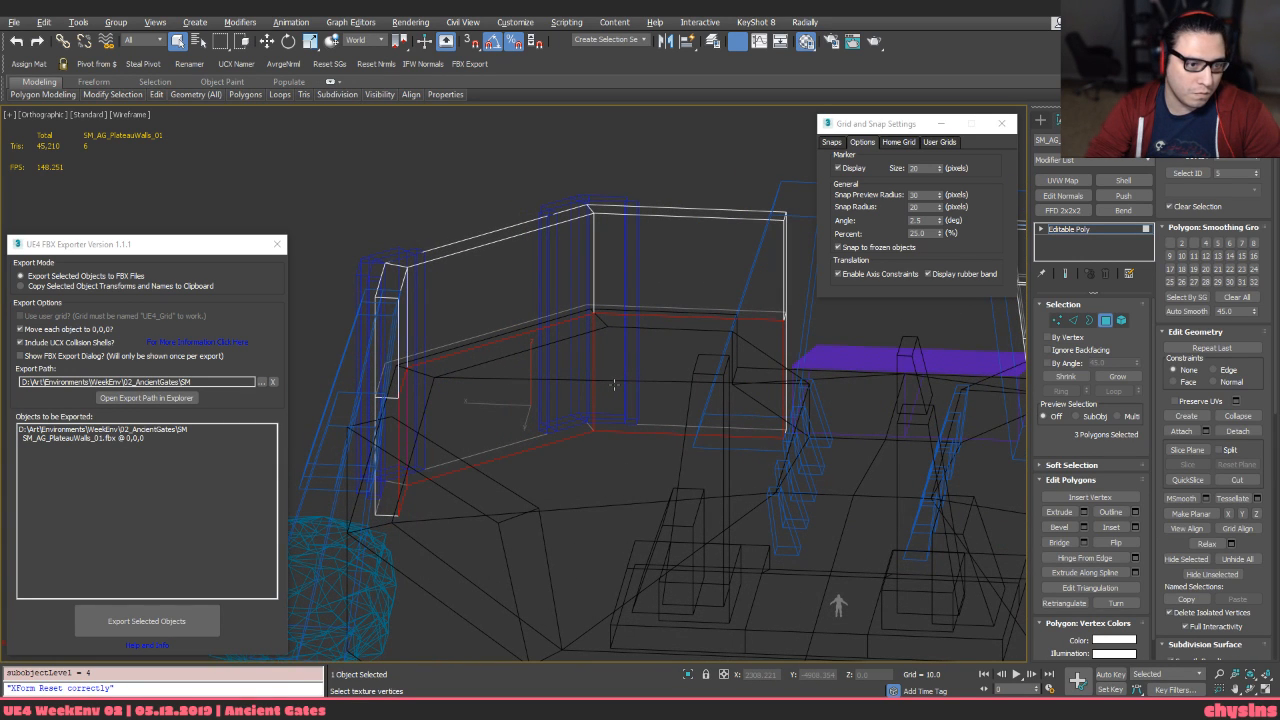
key("shift+e")
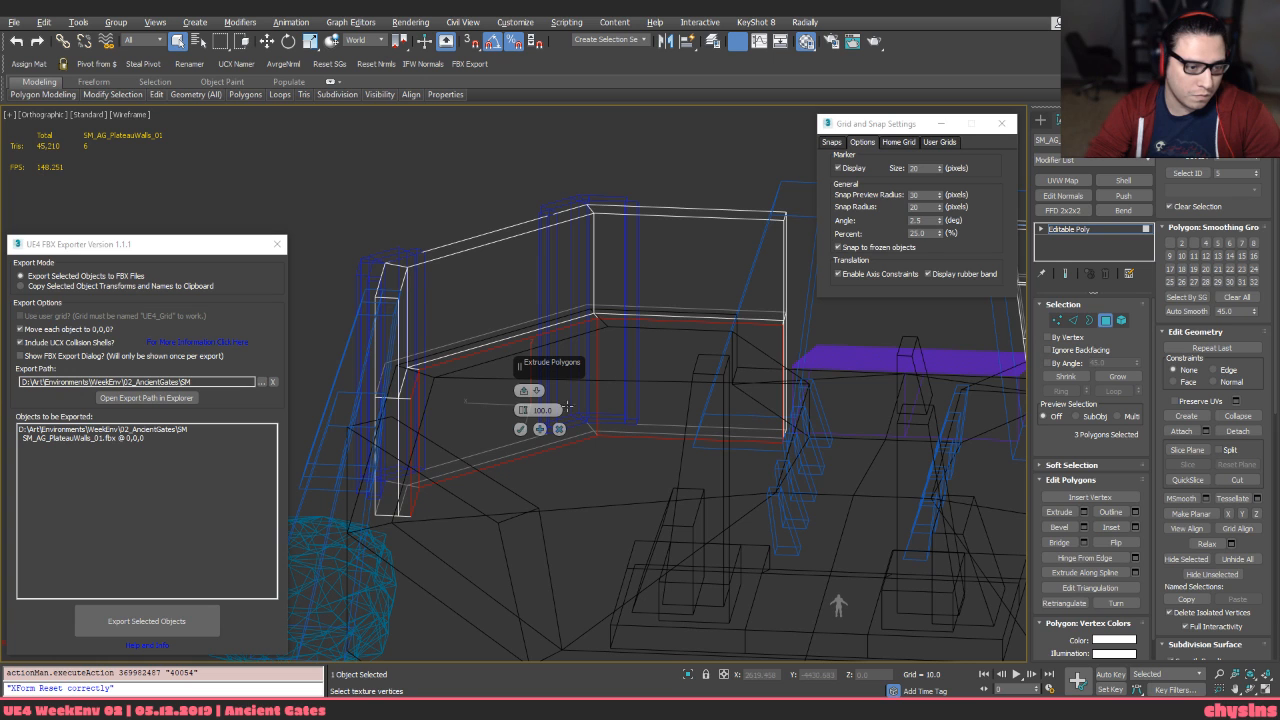
mouse_move(387, 334)
middle_mouse_down("alt")
mouse_move(374, 342)
mouse_move(431, 337)
mouse_move(430, 367)
middle_mouse_up("alt")
key("F3")
scroll(374, 334, "up", 3)
left_click(558, 429)
key("4")
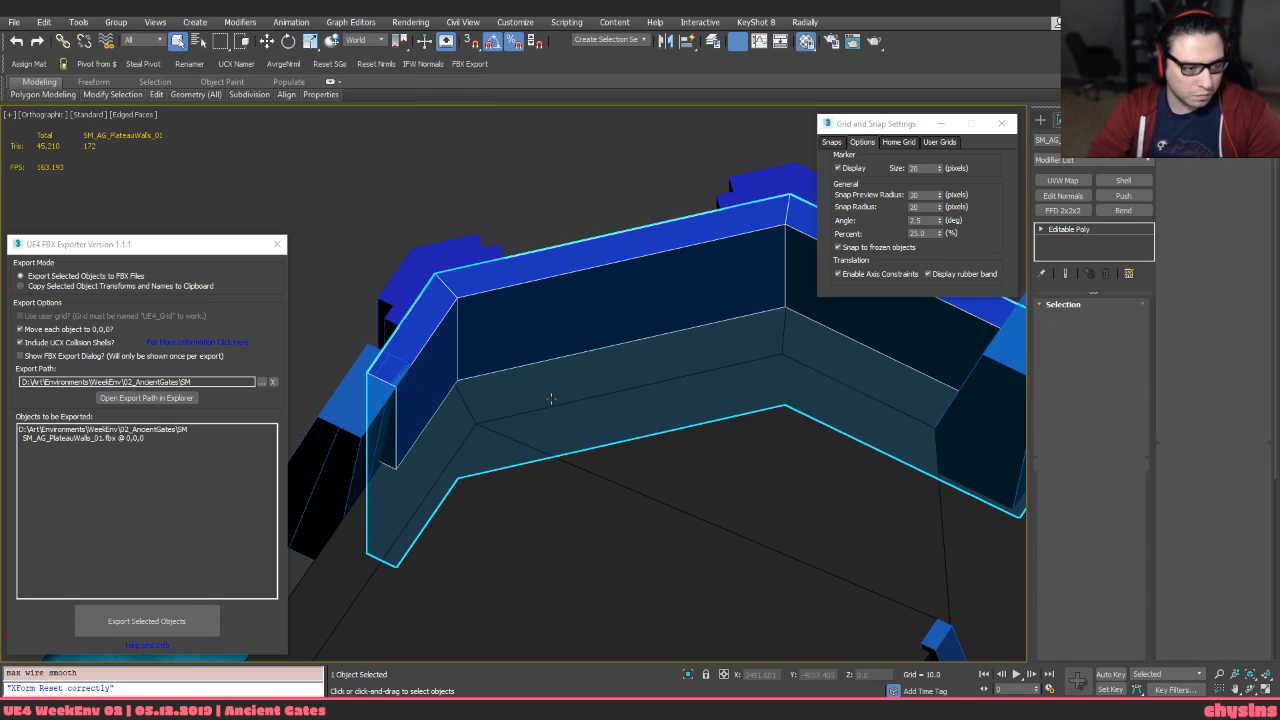
Extrude the three selected lower wall polygons inward by 150
key("4")
key("shift+e")
type("100")
key("Return")
left_click(524, 402)
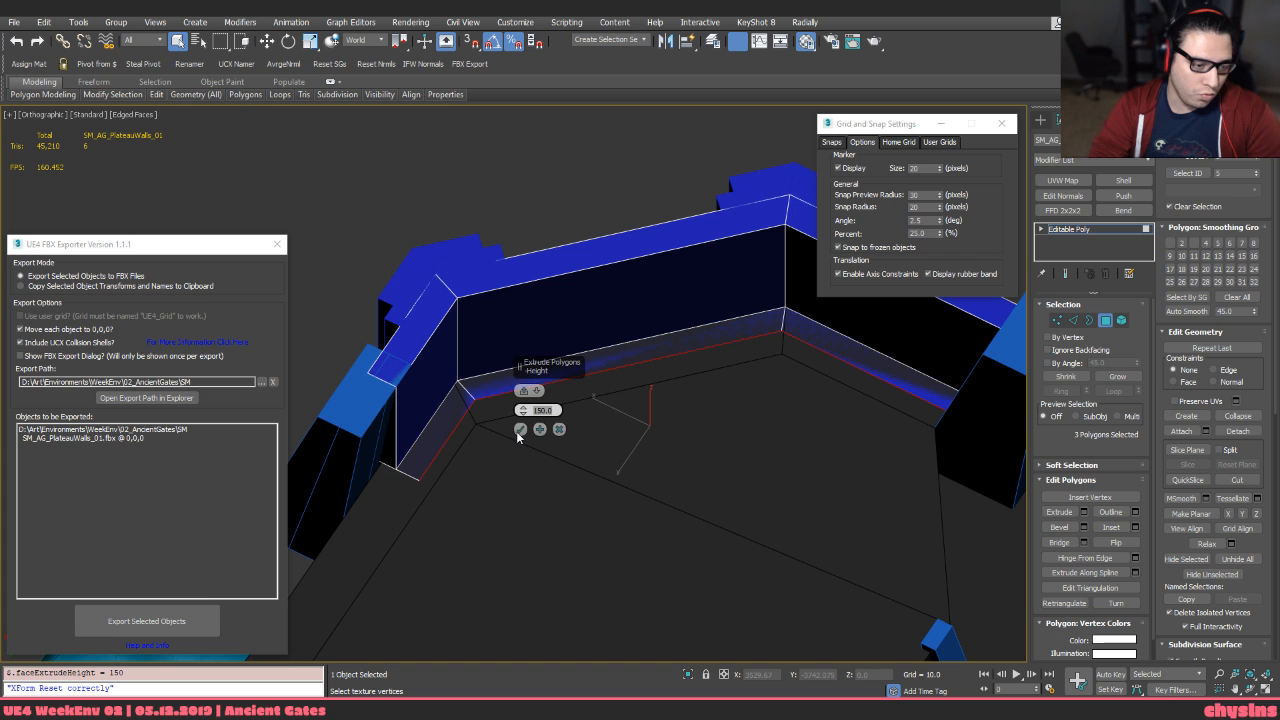
left_click(520, 429)
Convert the extrusion's upper edge loop to vertices and snap them up to the wall's top at Z 1450
mouse_move(518, 432)
middle_mouse_down("alt")
mouse_move(508, 366)
mouse_move(533, 405)
mouse_move(568, 420)
mouse_move(536, 416)
middle_mouse_up("alt")
key("F3")
scroll(568, 420, "up", 3)
key("2")
left_click(532, 416)
double_click(532, 416)
left_click(1057, 320, "ctrl")
key("w")
key("s")
left_click_drag(842, 365, 555, 198)
key("s")
Select all vertices along the top of the plateau walls, including the overlapping ones
mouse_move(620, 222)
middle_mouse_down()
mouse_move(548, 296)
mouse_move(577, 332)
mouse_move(600, 325)
mouse_move(560, 364)
middle_mouse_up()
key("F3")
scroll(566, 309, "down", 4)
scroll(560, 364, "down", 2)
key("F3")
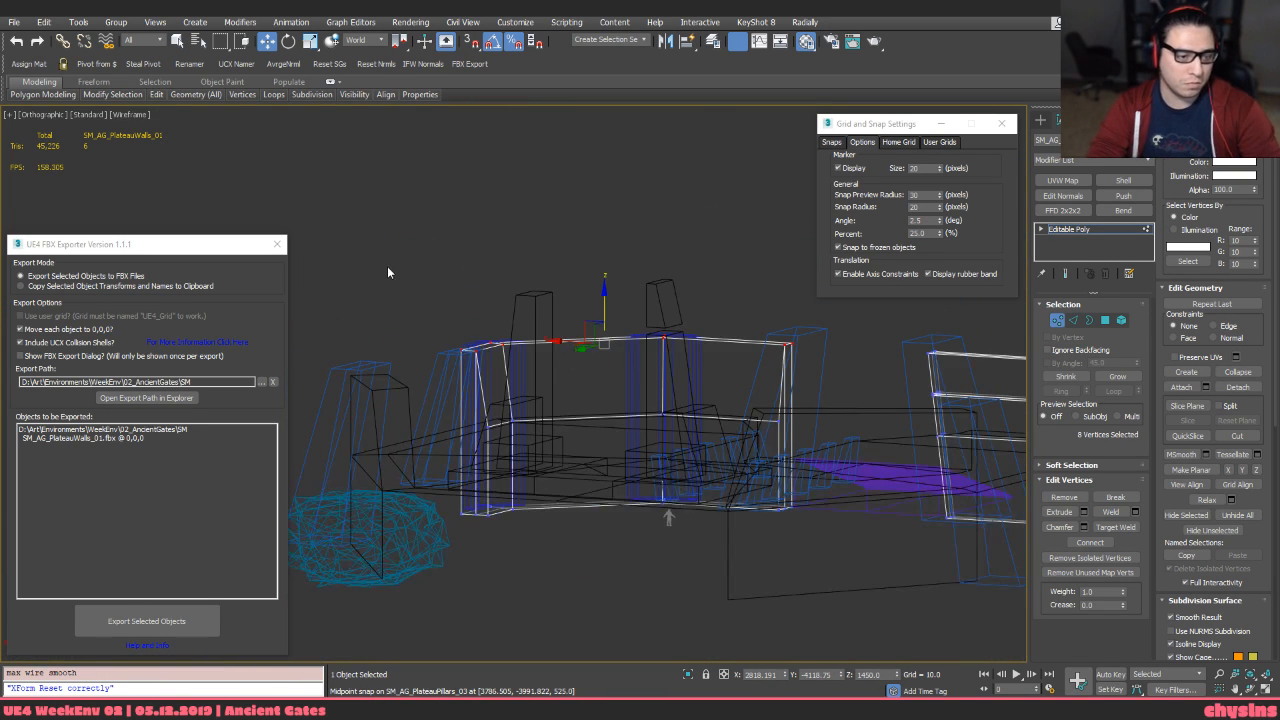
left_click_drag(797, 366, 804, 360)
key("F3")
Examine the walls' new sloped profile from several angles in shaded and wireframe display
mouse_move(804, 356)
middle_mouse_down("alt")
mouse_move(774, 376)
mouse_move(776, 474)
mouse_move(759, 453)
mouse_move(760, 409)
mouse_move(776, 399)
middle_mouse_up("alt")
key("F3")
key("F3")
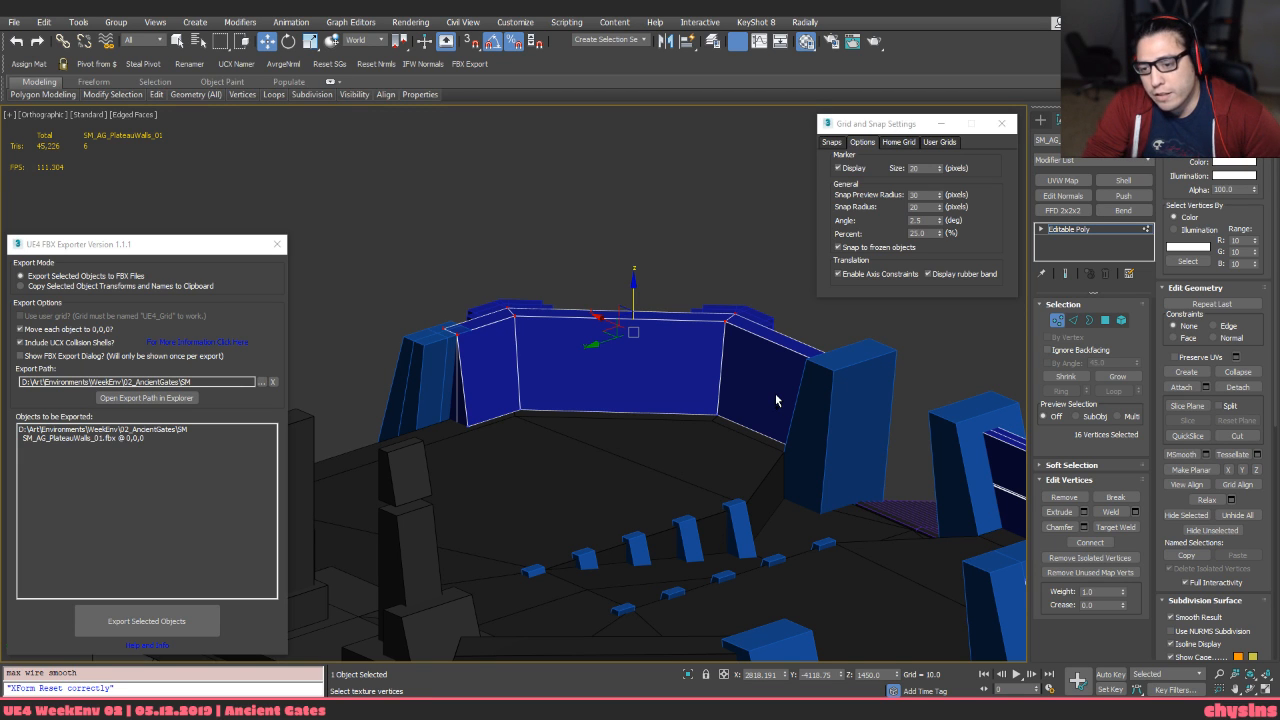
mouse_move(776, 400)
middle_mouse_down("alt")
mouse_move(754, 391)
mouse_move(726, 496)
middle_mouse_up("alt")
key("F3")
key("F3")
mouse_move(697, 410)
middle_mouse_down()
mouse_move(975, 356)
mouse_move(903, 360)
mouse_move(885, 342)
middle_mouse_up()
key("F3")
key("F3")
key("F3")
key("F3")
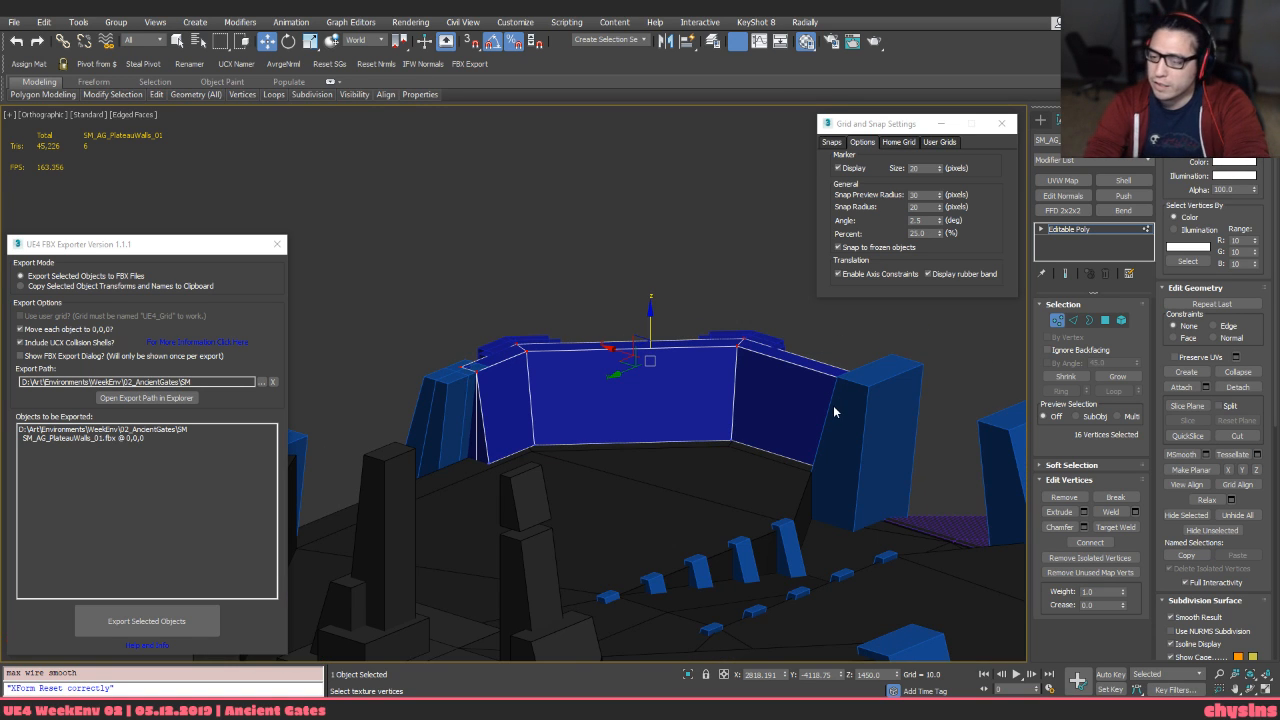
middle_click_drag(802, 413, 718, 456, "alt")
key("F3")
Switch to a perspective view and weld the overlapping vertices along the walls' top
key("p")
key("F3")
key("F3")
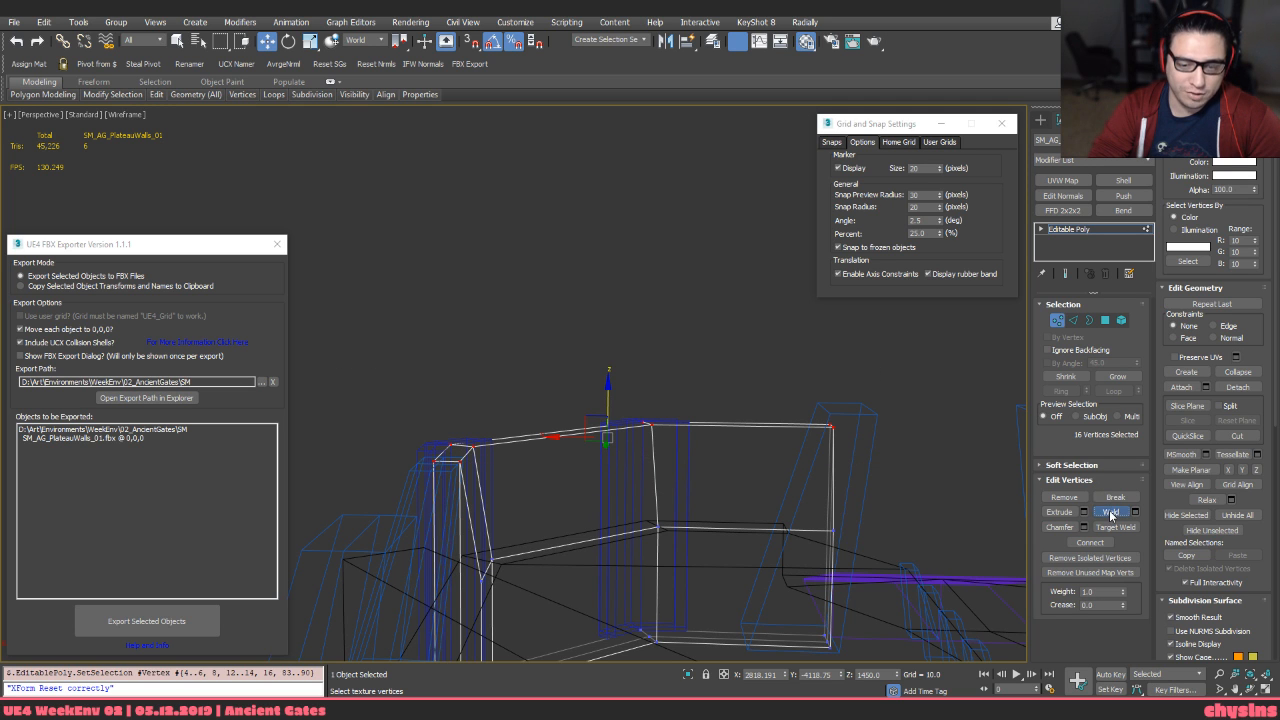
key("F3")
mouse_move(858, 493)
middle_mouse_down("alt")
mouse_move(737, 512)
mouse_move(700, 456)
middle_mouse_up("alt")
key("1")
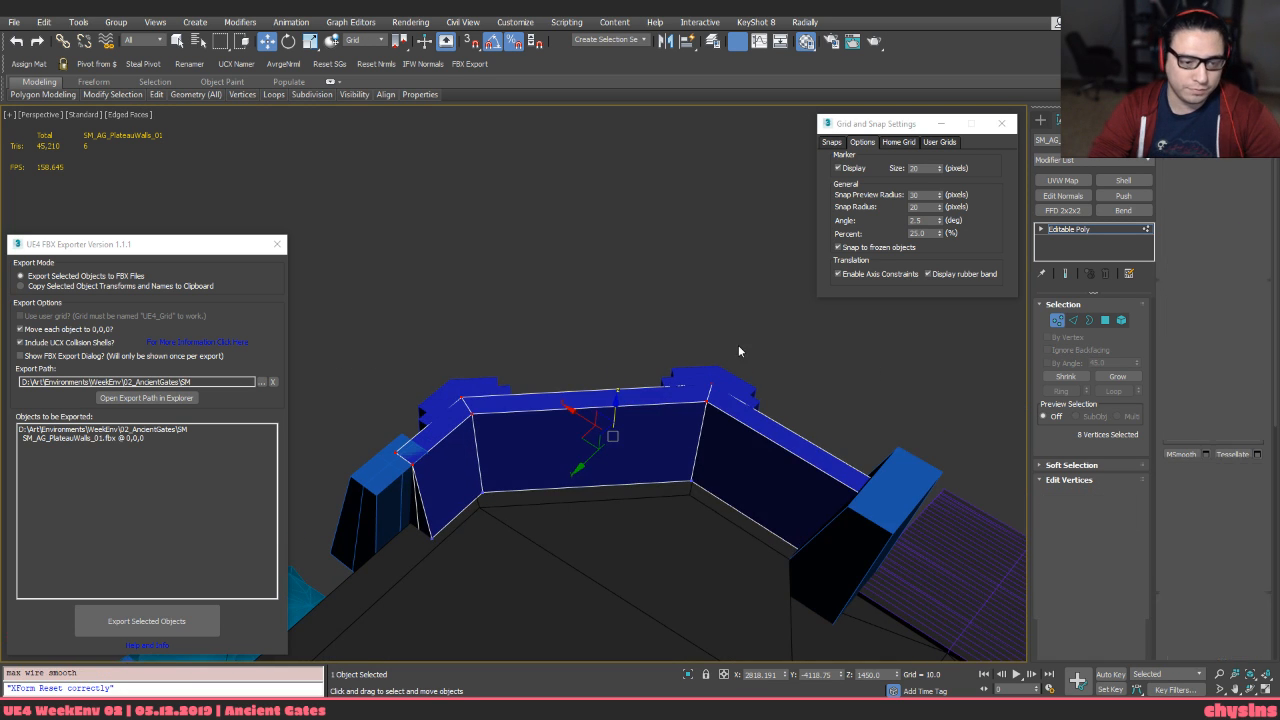
Reselect the plateau walls and connect a ring of vertical edges, starting from the wall's end edge, with one horizontal loop
left_click(739, 345)
left_click(562, 441)
key("F3")
middle_click_drag(569, 437, 637, 526, "alt")
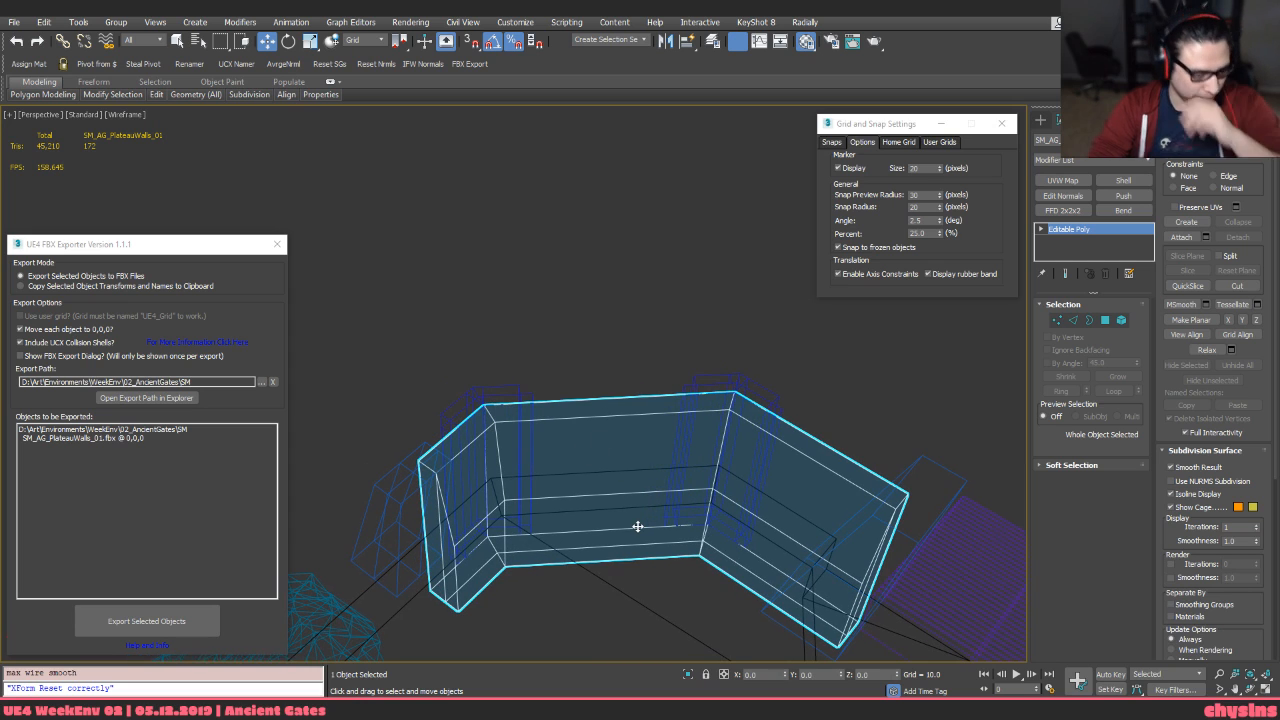
middle_click_drag(590, 480, 946, 539, "alt")
key("2")
key("q")
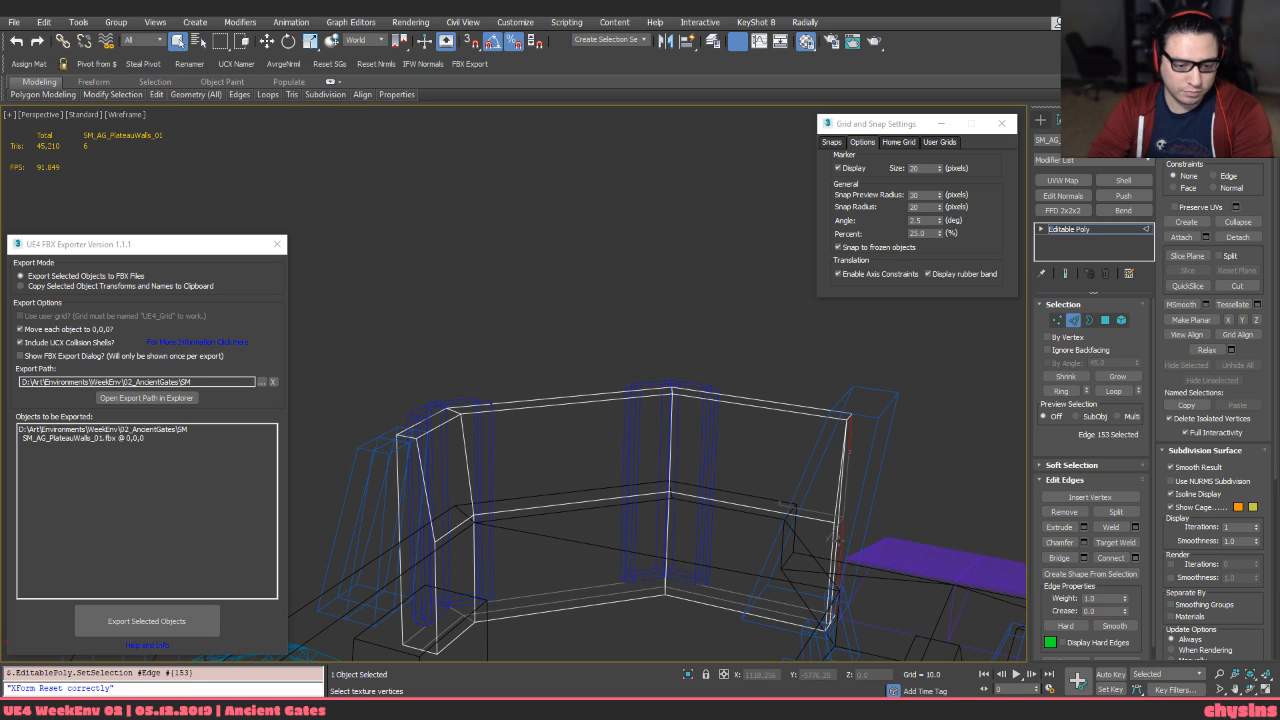
left_click(846, 493)
key("alt+r")
key("ctrl+shift+e")
Snap the new three-edge loop vertically to floor height at Z 600
middle_click_drag(836, 497, 826, 500, "alt")
key("w")
key("s")
left_click_drag(585, 468, 432, 532)
key("1")
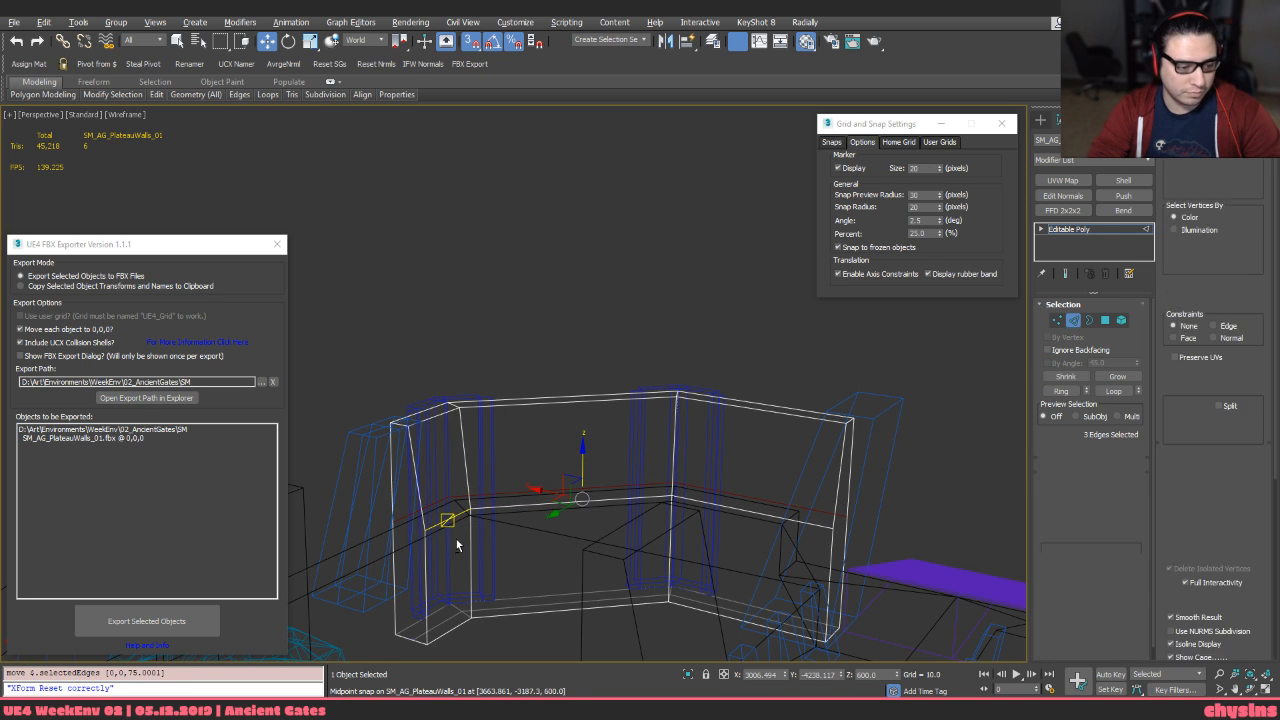
left_click_drag(589, 463, 451, 540)
Select the two vertices at the wall's end at floor height and snap them to the plateau's edge
key("1")
key("1")
left_click(588, 425)
left_click(596, 405)
key("1")
left_click_drag(811, 503, 864, 540)
key("s")
mouse_move(797, 534)
middle_mouse_down("alt")
mouse_move(780, 534)
mouse_move(779, 477)
mouse_move(656, 412)
middle_mouse_up("alt")
key("F3")
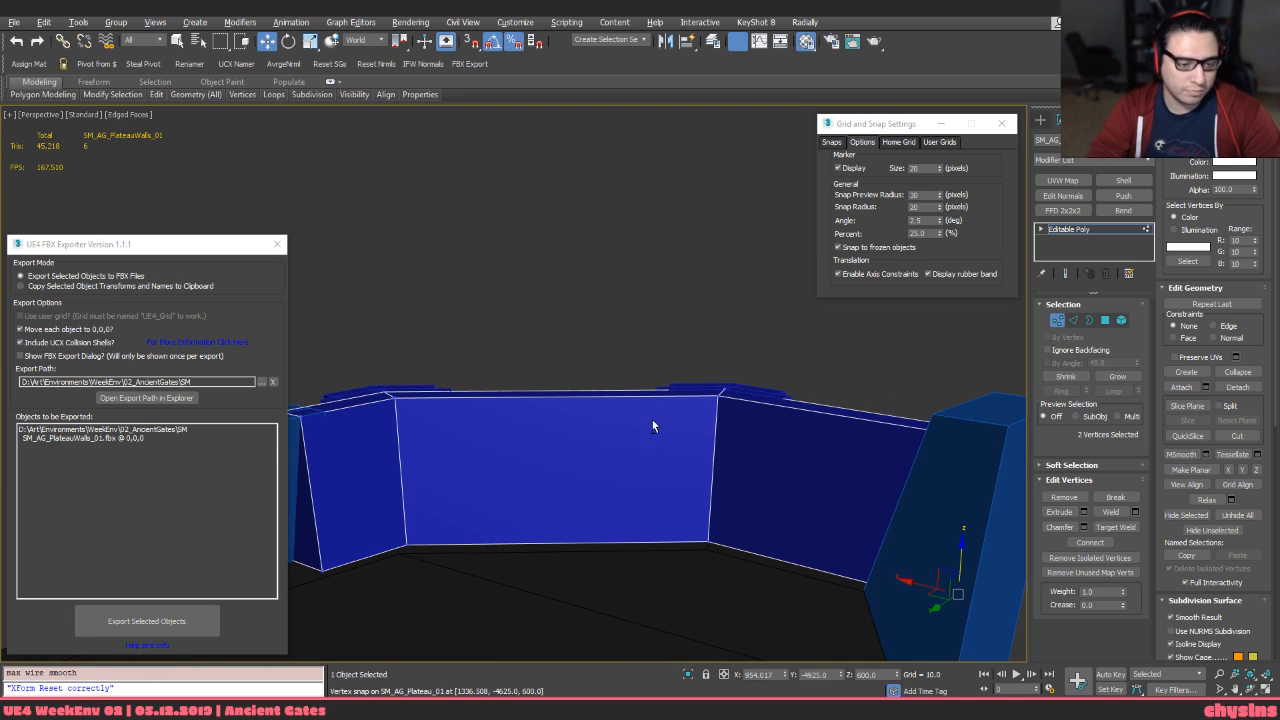
Select the ring of lengthwise edges along the diagonal plateau wall section
key("2")
left_click(554, 394)
key("alt+r")
Try to connect the selected edge ring with four segments across the diagonal wall section
key("ctrl+shift+e")
key("ctrl+z")
key("ctrl+shift+e")
key("s")
key("ctrl+z")
key("s")
key("ctrl+shift+e")
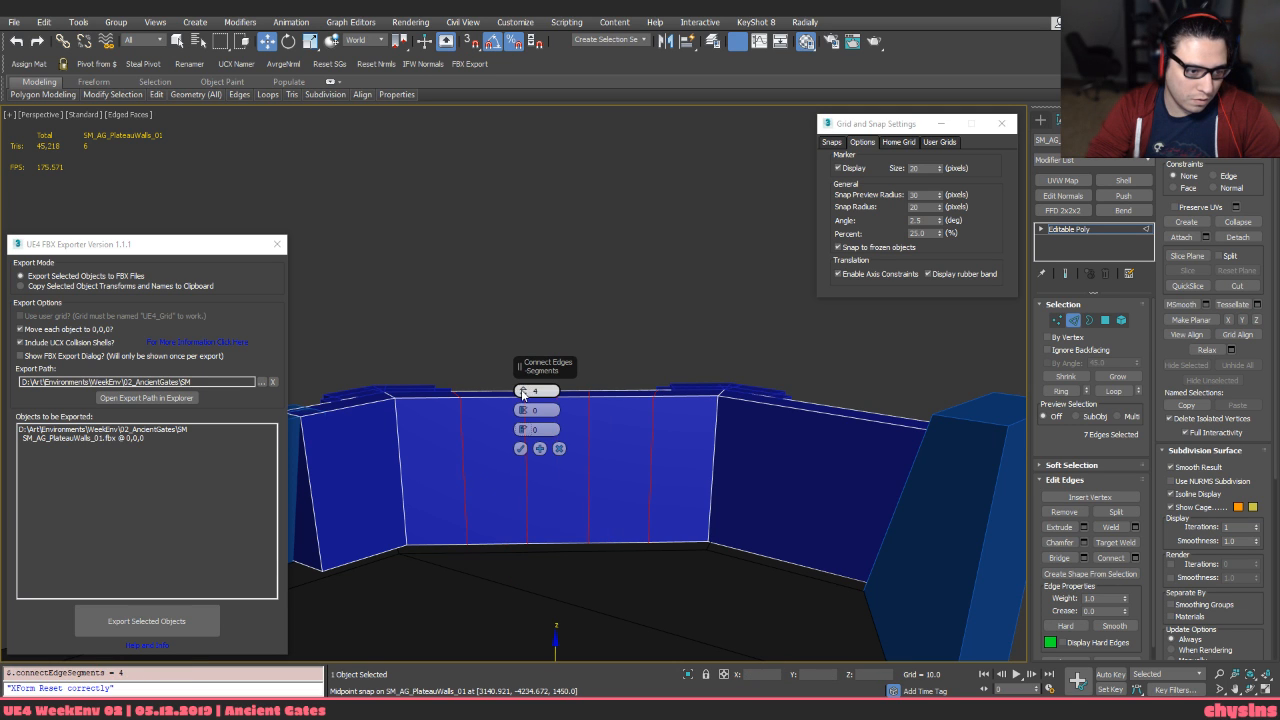
left_click(520, 448)
middle_click_drag(526, 426, 545, 386, "alt")
key("F3")
middle_click_drag(636, 431, 600, 435, "alt")
In the top view, back out the four connected loops and rotate the plateau walls 45 degrees about Z, aligning the diagonal section with Y
key("t")
key("z")
scroll(611, 431, "down", 7)
scroll(625, 438, "up", 2)
key("2")
scroll(636, 418, "down", 5)
scroll(632, 410, "up", 5)
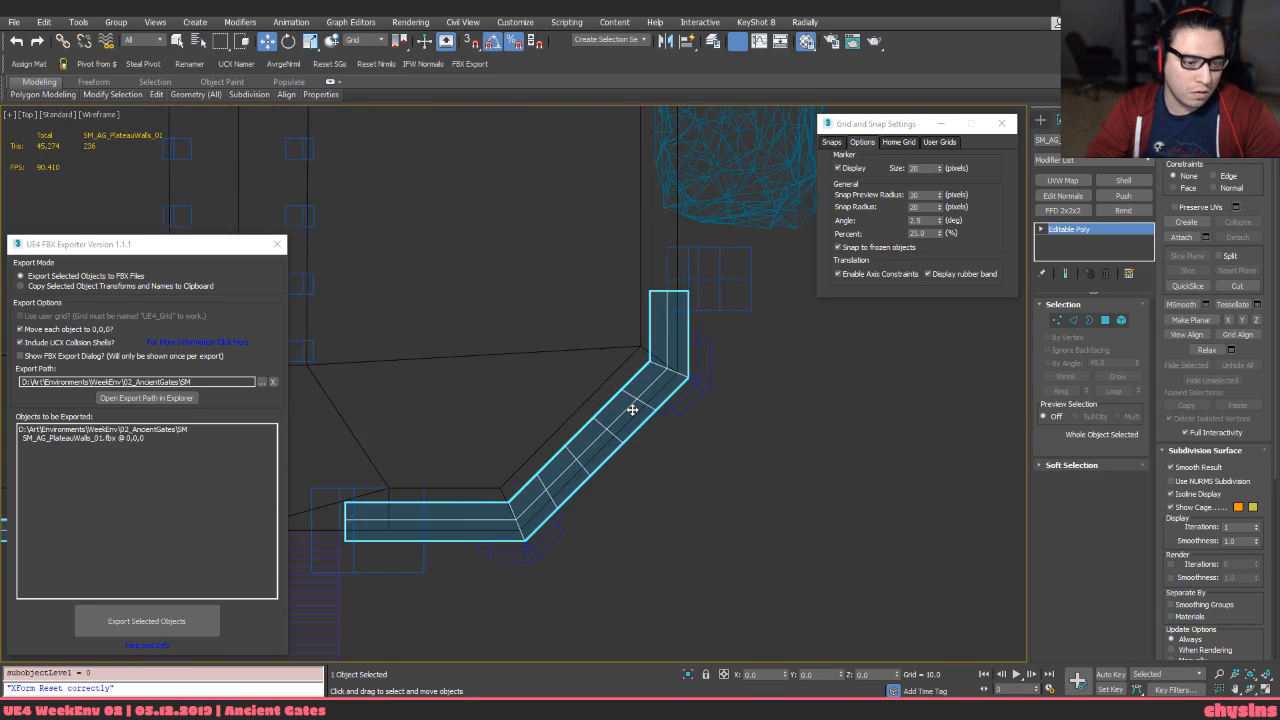
scroll(632, 410, "up", 2)
key("3")
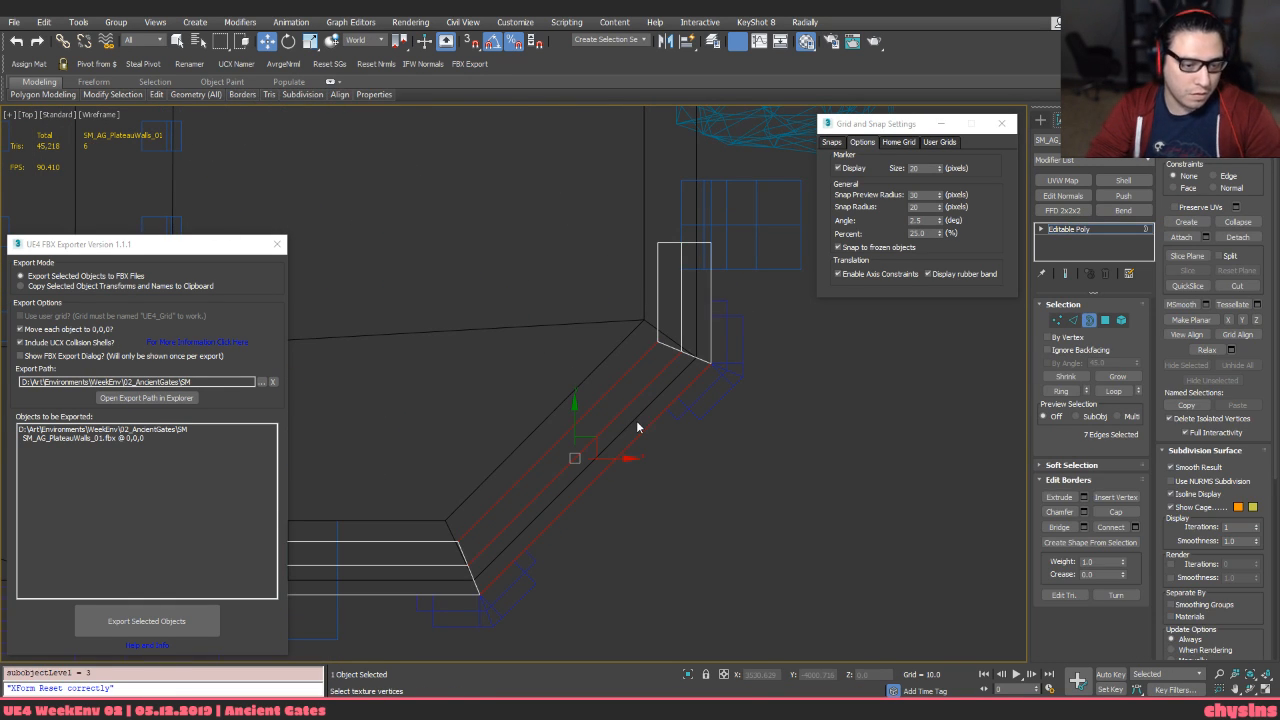
key("3")
key("e")
left_click_drag(643, 423, 703, 361)
scroll(702, 361, "down", 3)
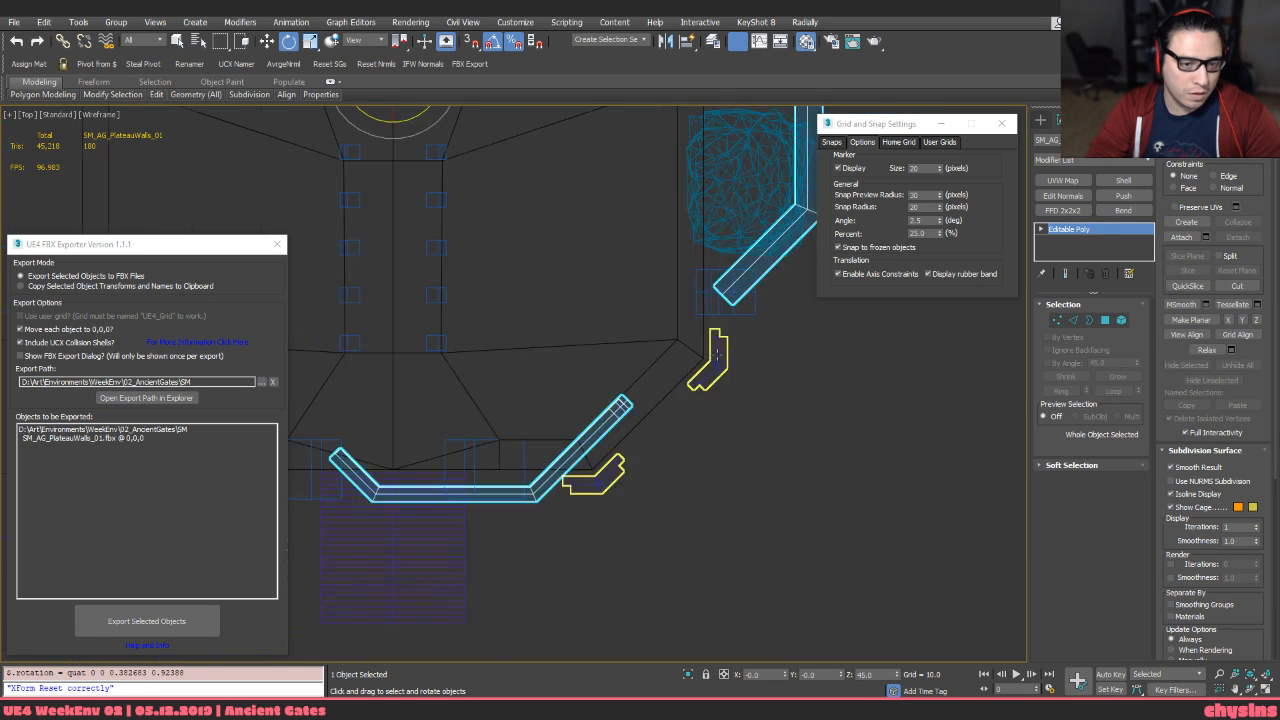
middle_click_drag(738, 298, 630, 521)
key("w")
scroll(704, 304, "up", 3)
Connect the aligned section's edge ring with four segments and make the first new loop planar in Y
key("2")
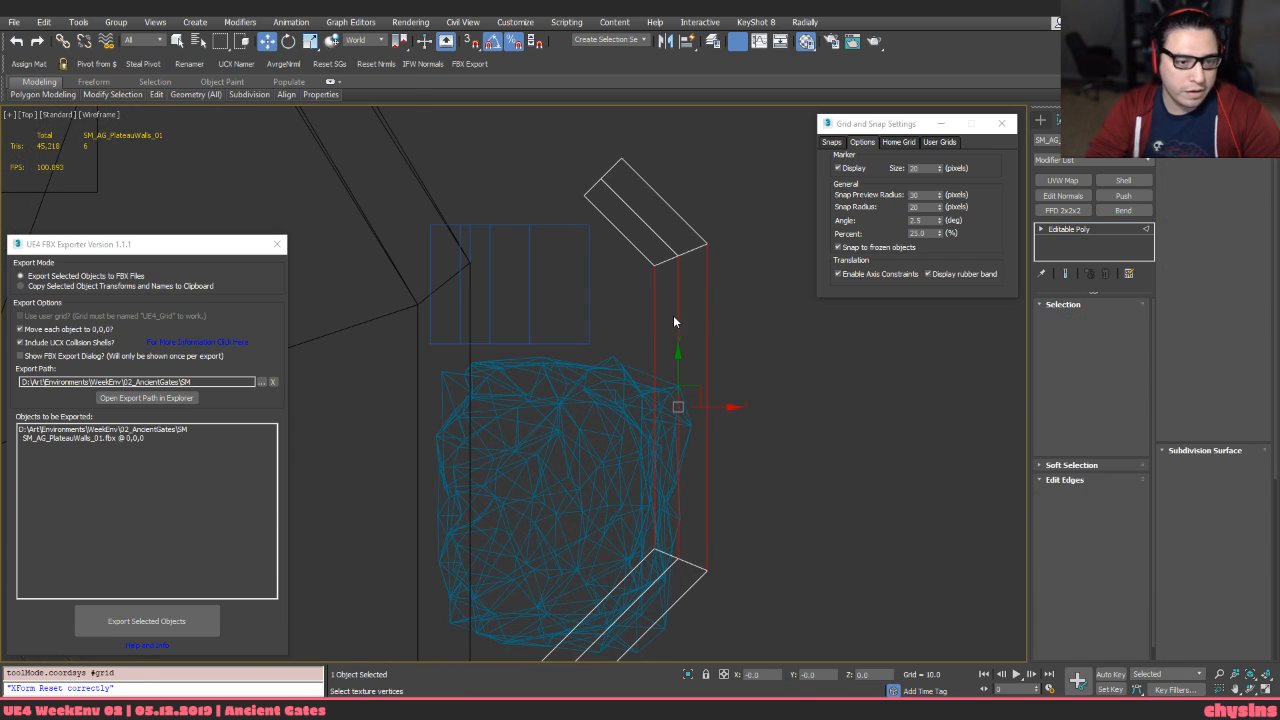
key("ctrl+shift+e")
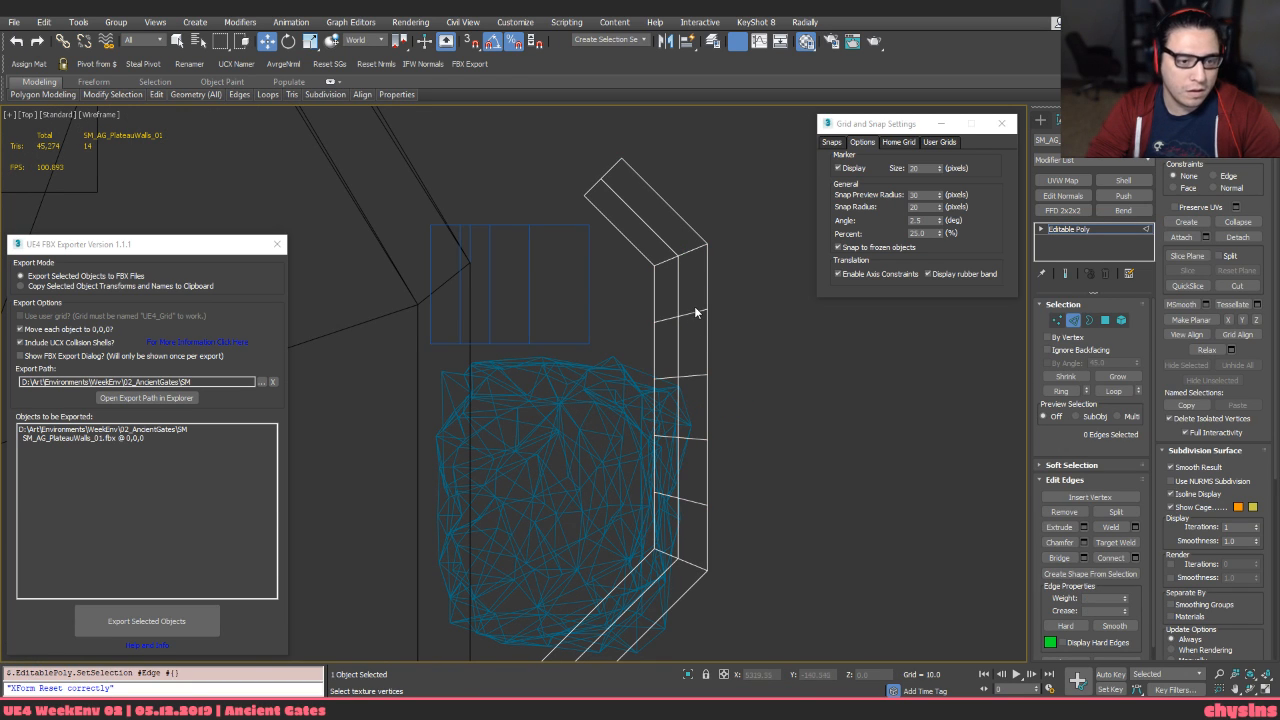
double_click(690, 316)
key("alt+y")
key("ctrl+z")
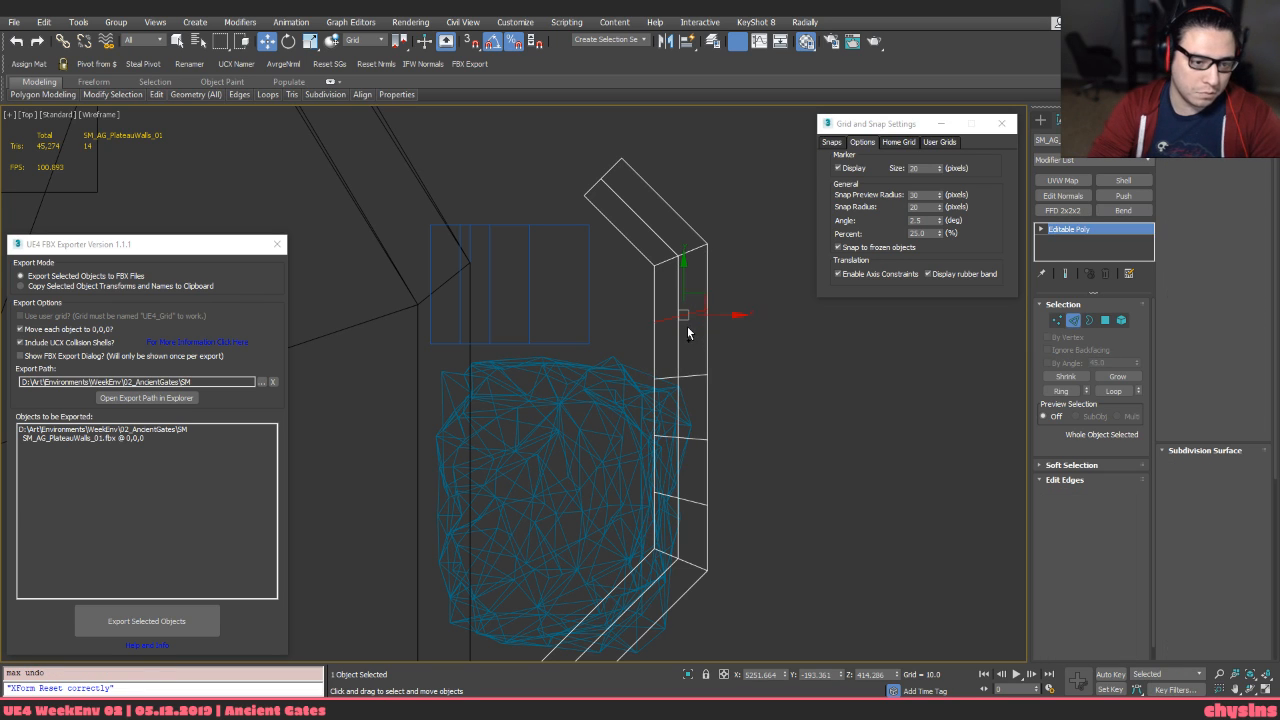
key("4")
key("2")
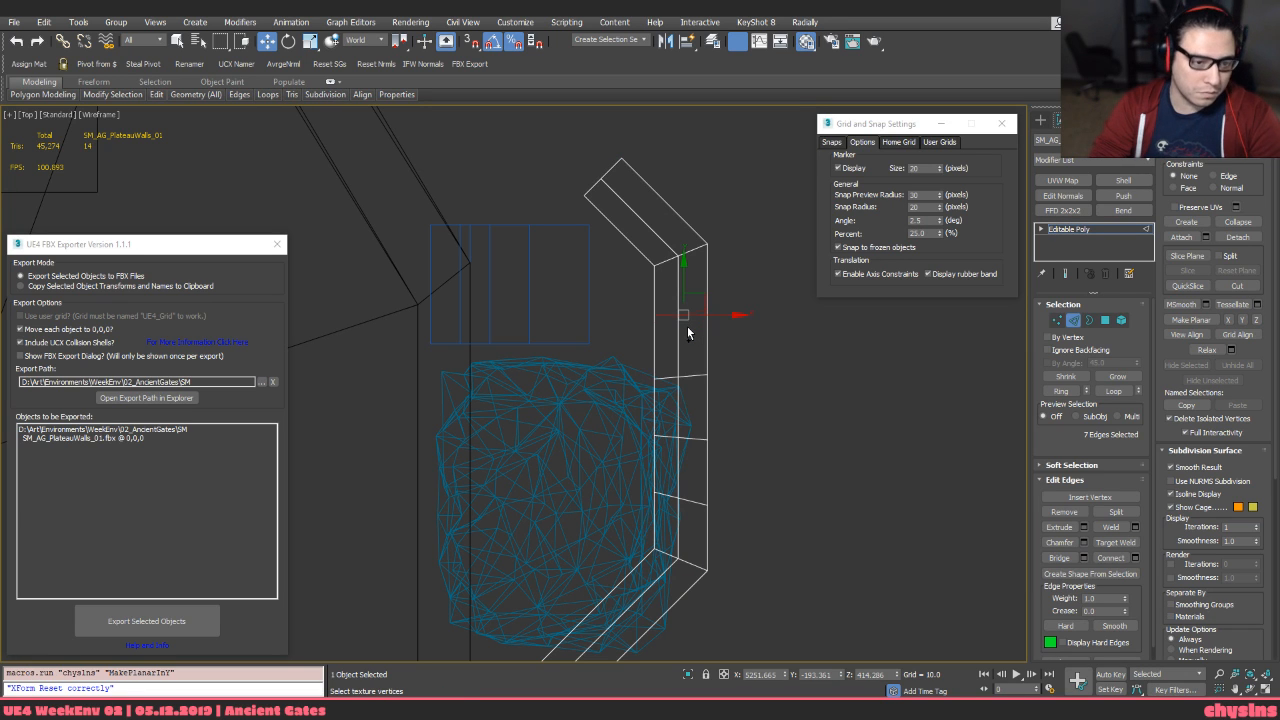
Select the remaining three cross loops of the wall section one by one and make each planar in Y
double_click(695, 378)
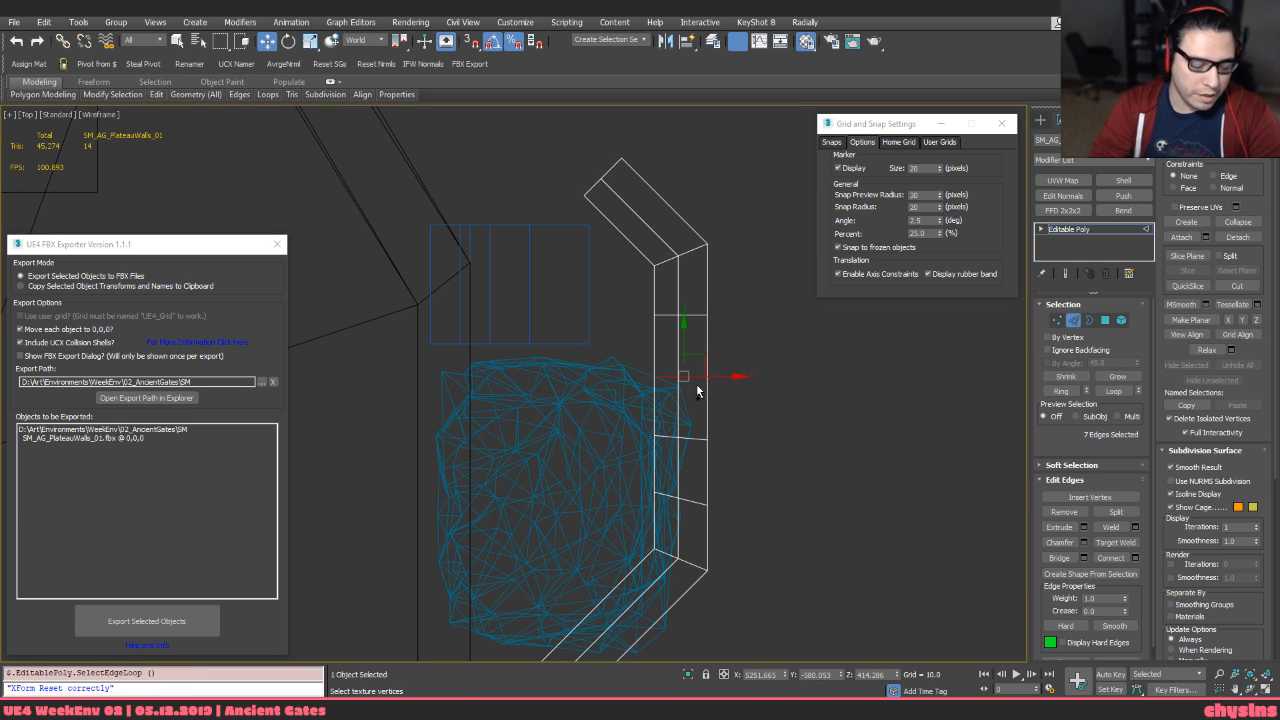
double_click(699, 435)
middle_click_drag(699, 435, 721, 355)
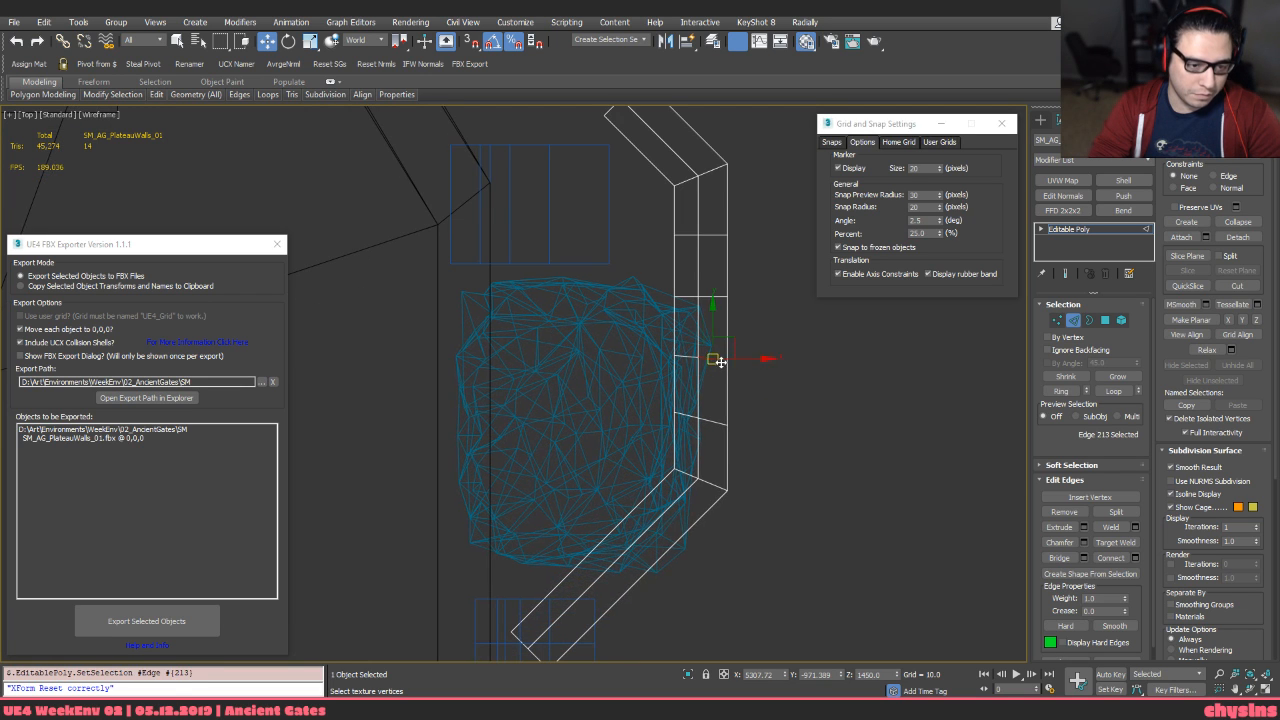
scroll(687, 360, "up", 2)
double_click(721, 441)
Select all four flattened cross loops of the wall section together, including their edges on every side
mouse_move(719, 428)
middle_mouse_down("alt")
mouse_move(705, 420)
mouse_move(705, 375)
mouse_move(714, 345)
mouse_move(725, 350)
mouse_move(677, 322)
middle_mouse_up("alt")
key("F3")
key("q")
key("F3")
left_click_drag(677, 321, 534, 321)
middle_click_drag(534, 321, 611, 371, "alt")
key("F3")
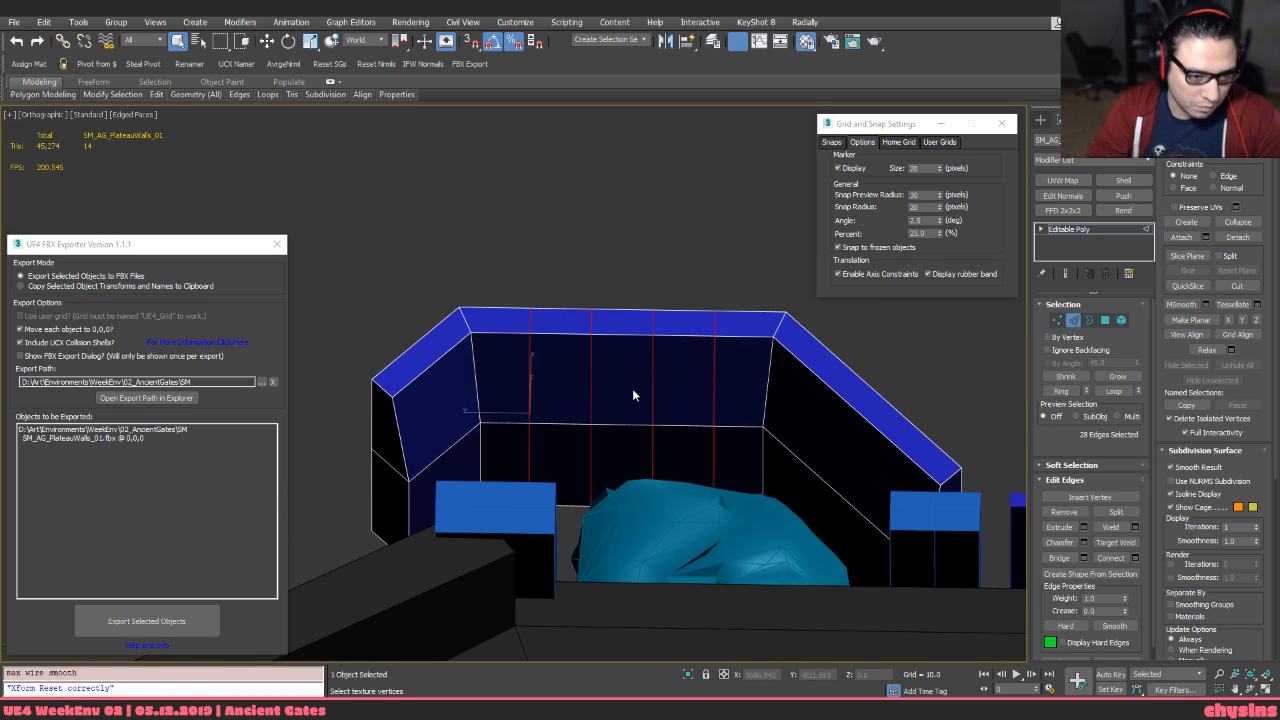
Chamfer the four cross loops by 75 with one connecting segment to form narrow vertical strips
key("ctrl+shift+c")
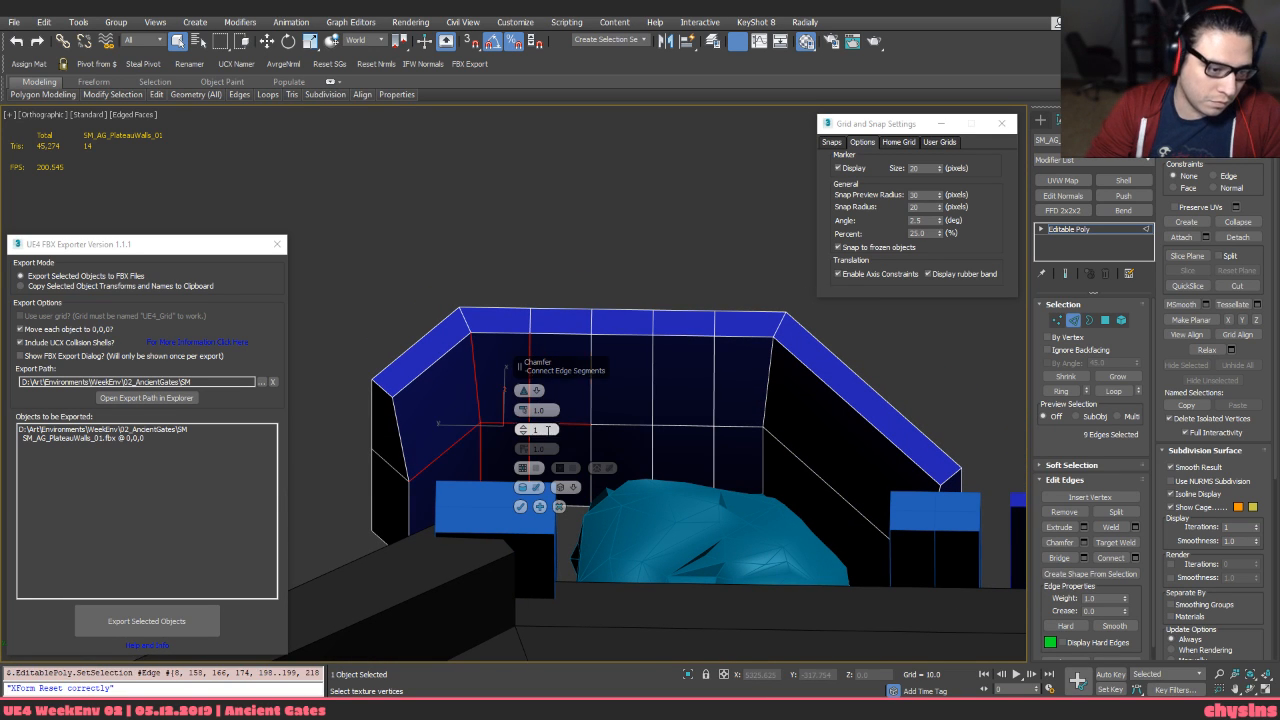
left_click_drag(551, 411, 353, 367)
type("75")
key("Return")
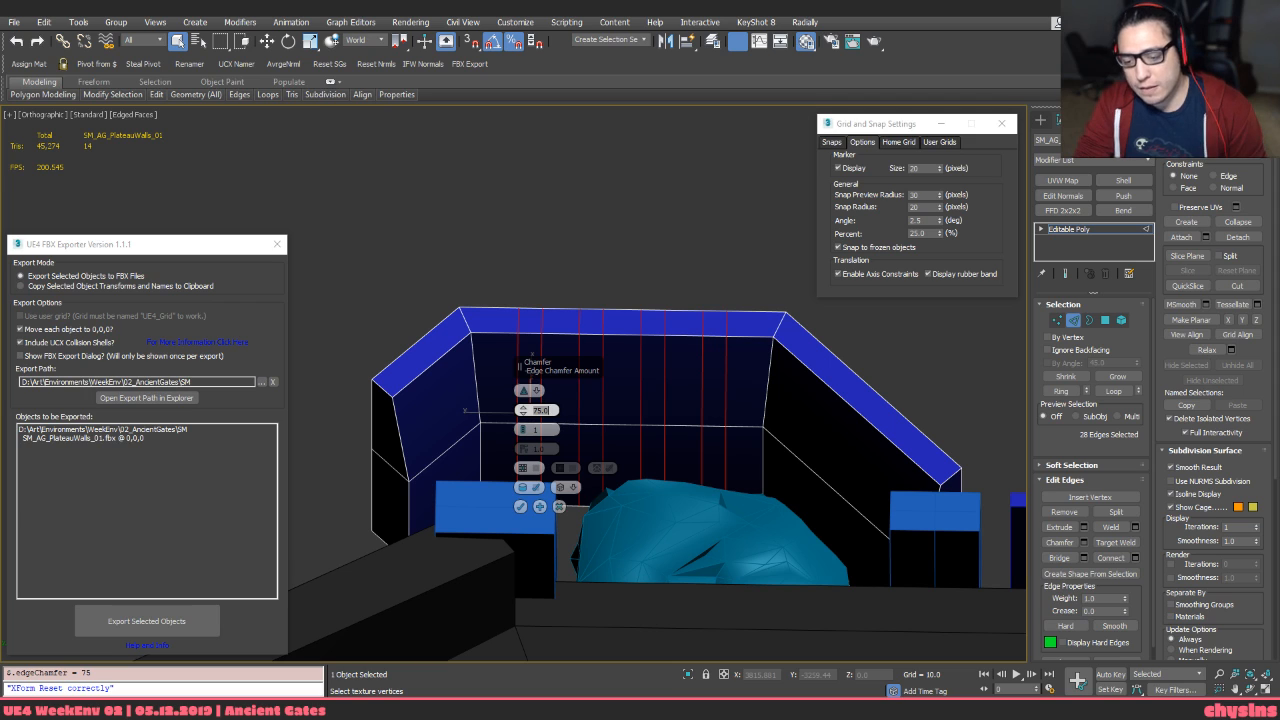
key("alt+Tab")
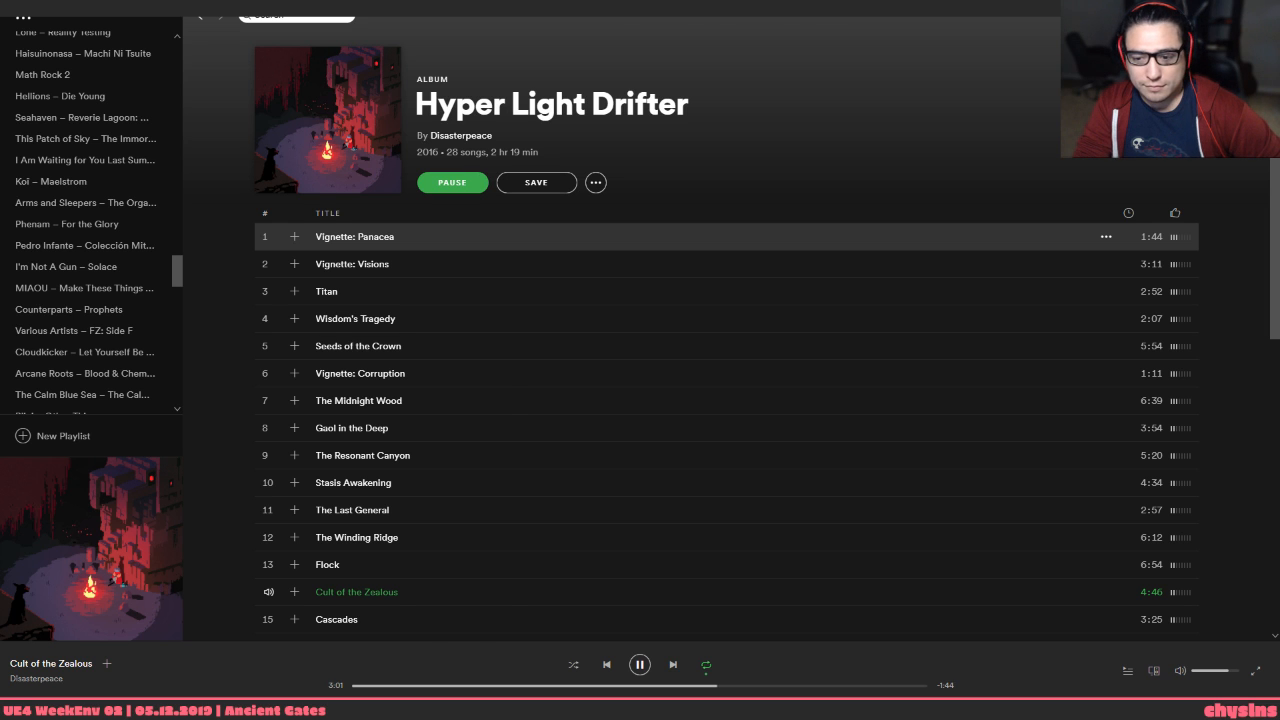
key("alt+Tab")
middle_click_drag(727, 354, 672, 274)
left_click(520, 507)
Connect the ring of vertical edges on the walls' upper part with one horizontal loop
scroll(726, 382, "up", 4)
key("4")
scroll(688, 380, "down", 4)
key("2")
left_click(660, 277)
key("alt+r")
key("ctrl+shift+e")
Raise the new horizontal loop along the wall edges, make it planar in Z and set its height to Z 1200
key("w")
key("s")
left_click_drag(586, 297, 489, 346)
key("ctrl+z")
middle_click_drag(512, 350, 586, 297, "alt")
left_click_drag(593, 284, 587, 243)
key("shift+z")
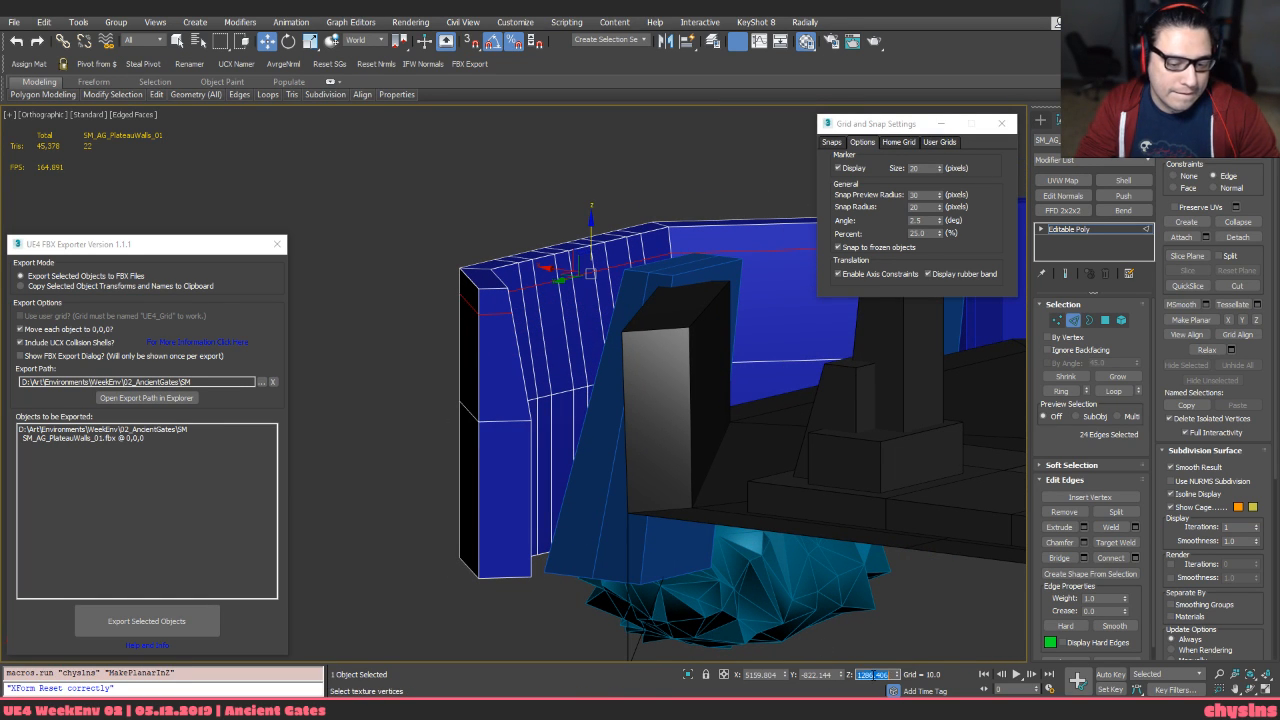
type("1200")
key("Return")
Select the four narrow polygons on the wall's inner face between the floor-height loop and the Z 1200 loop
middle_click_drag(704, 383, 677, 338, "alt")
scroll(679, 328, "up", 2)
scroll(677, 342, "up", 2)
key("4")
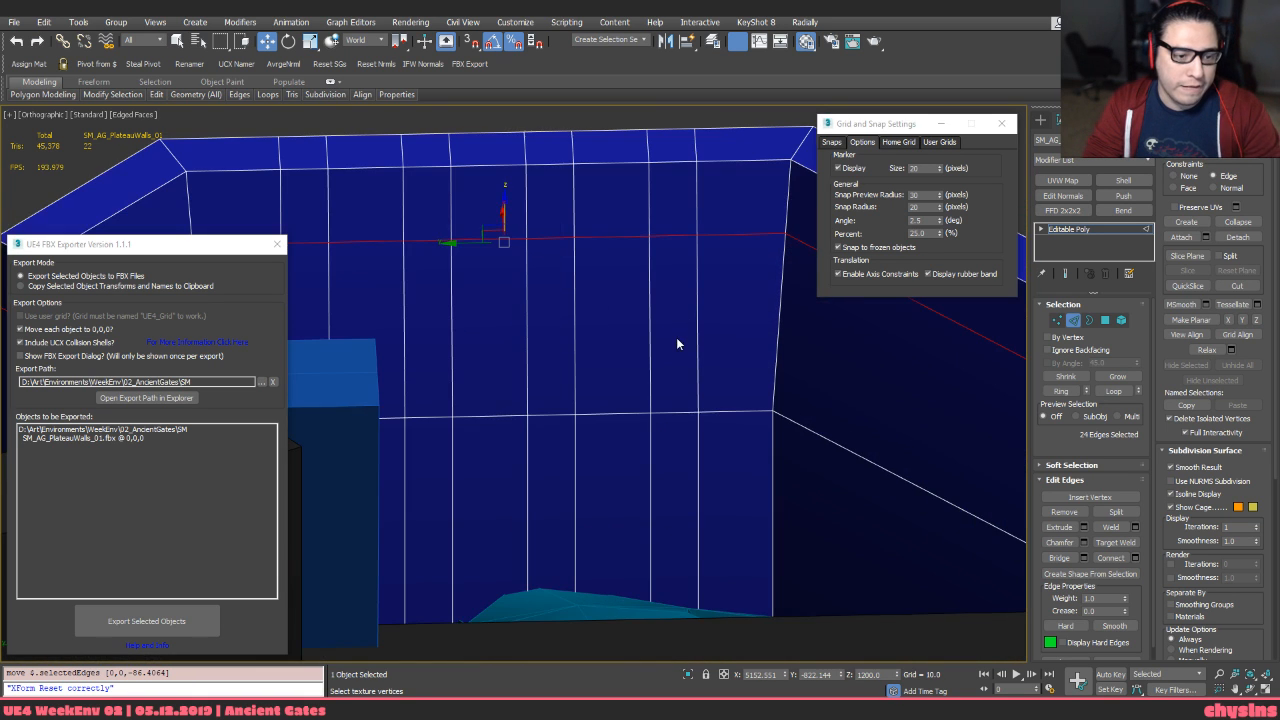
left_click(669, 362)
middle_click_drag(621, 390, 732, 443)
key("q")
left_click(667, 428, "ctrl")
left_click(550, 388, "ctrl")
middle_click_drag(550, 388, 445, 388, "alt")
left_click(430, 386, "ctrl")
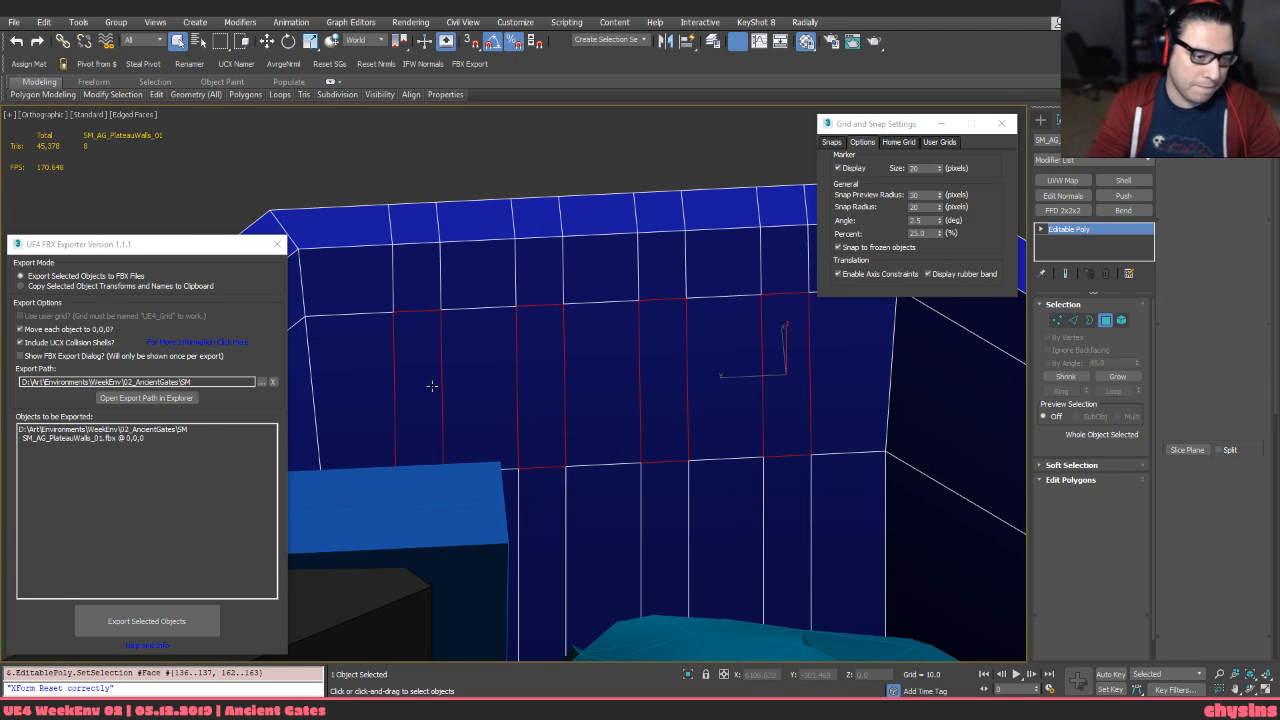
key("4")
key("4")
Extrude the four selected strip polygons as a group
middle_click_drag(604, 426, 666, 379)
key("shift+e")
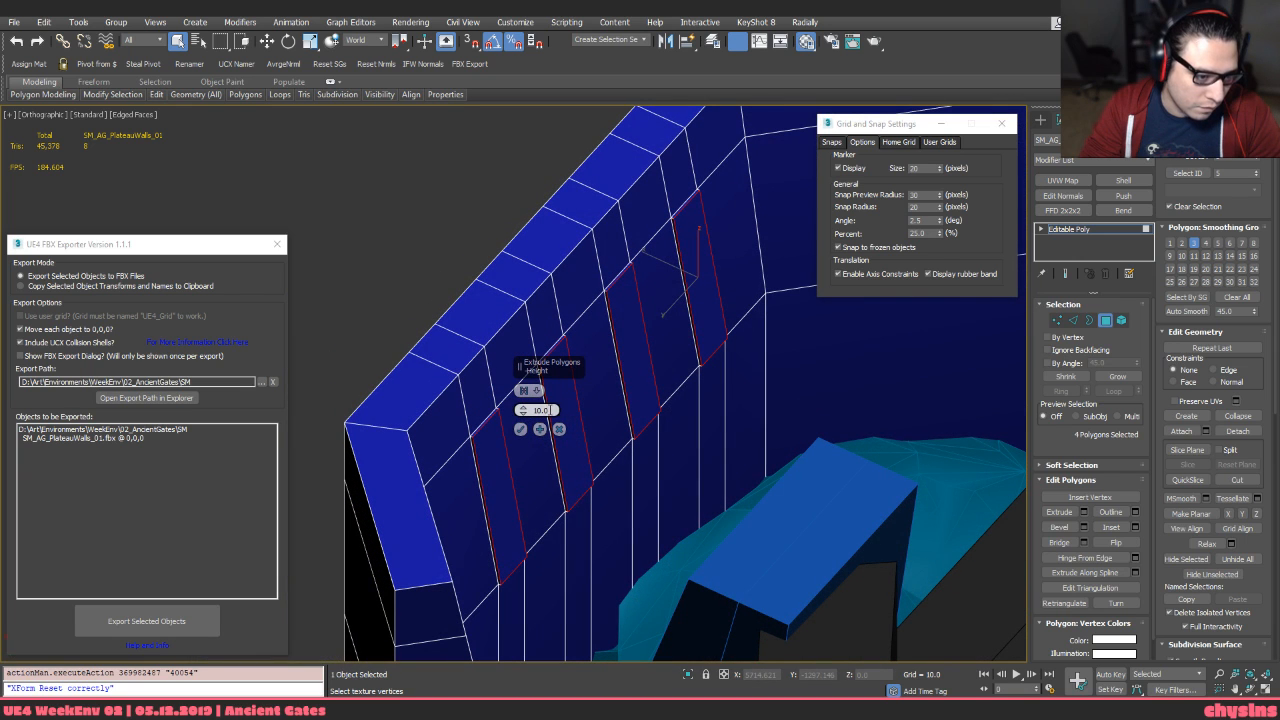
left_click(520, 392)
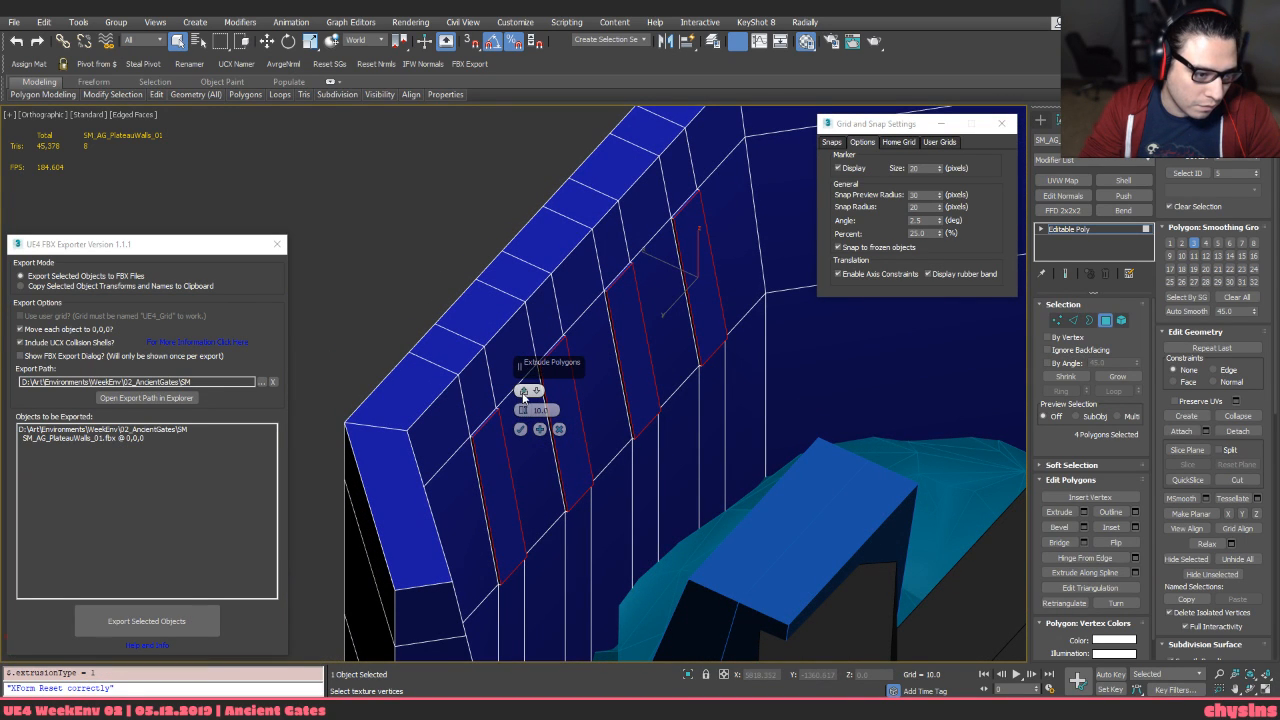
middle_click_drag(470, 427, 512, 401, "alt")
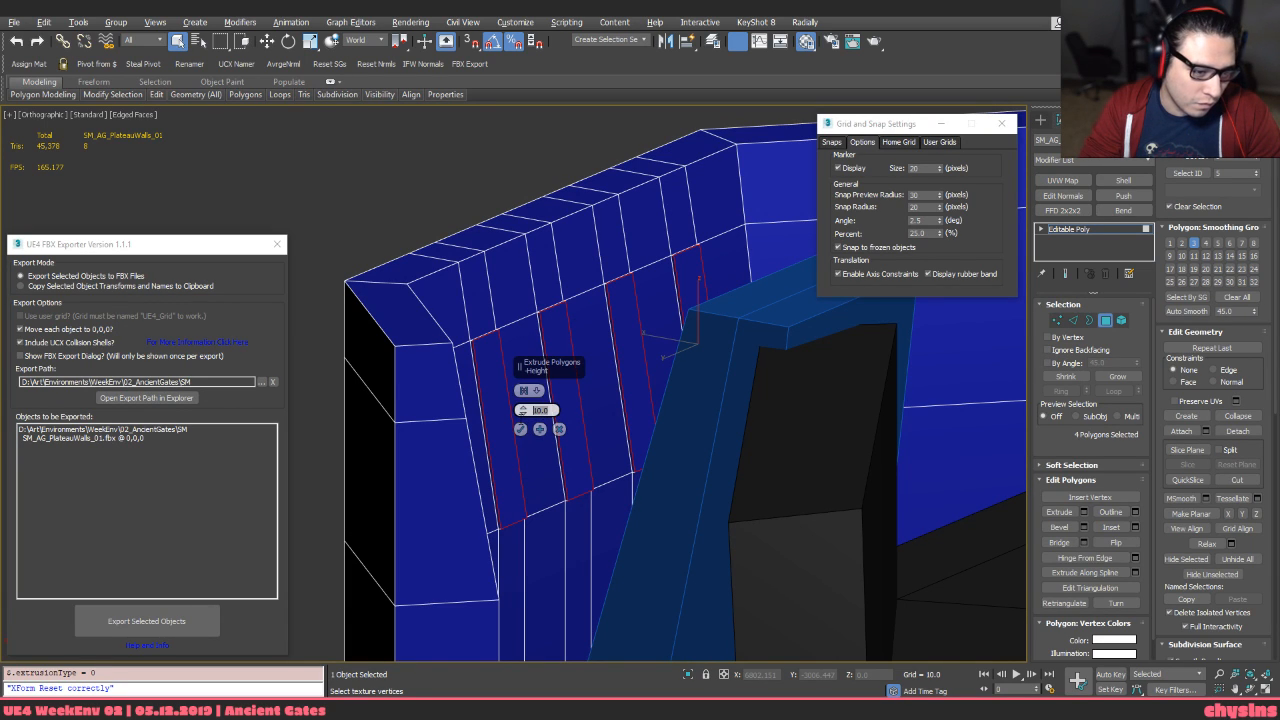
left_click(520, 429)
middle_click_drag(520, 429, 530, 425, "alt")
key("w")
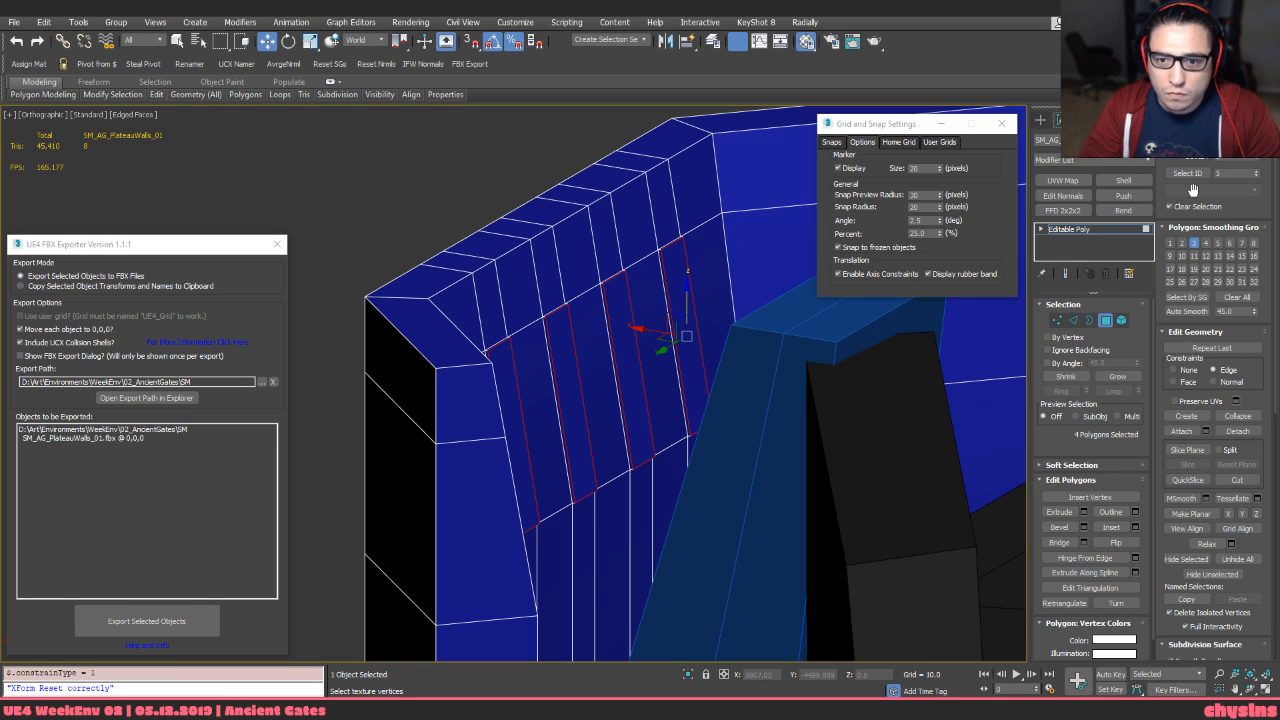
scroll(1210, 332, "down", 3)
scroll(1194, 262, "up", 3)
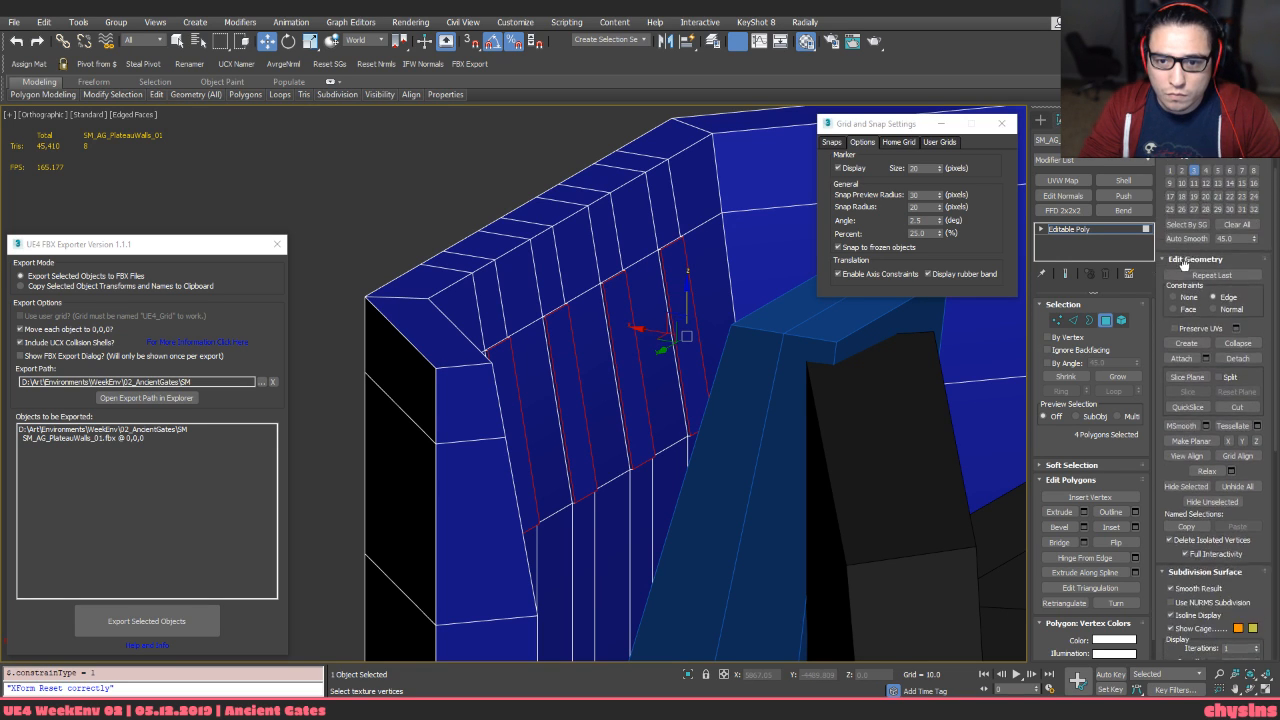
left_click_drag(1264, 338, 1248, 158)
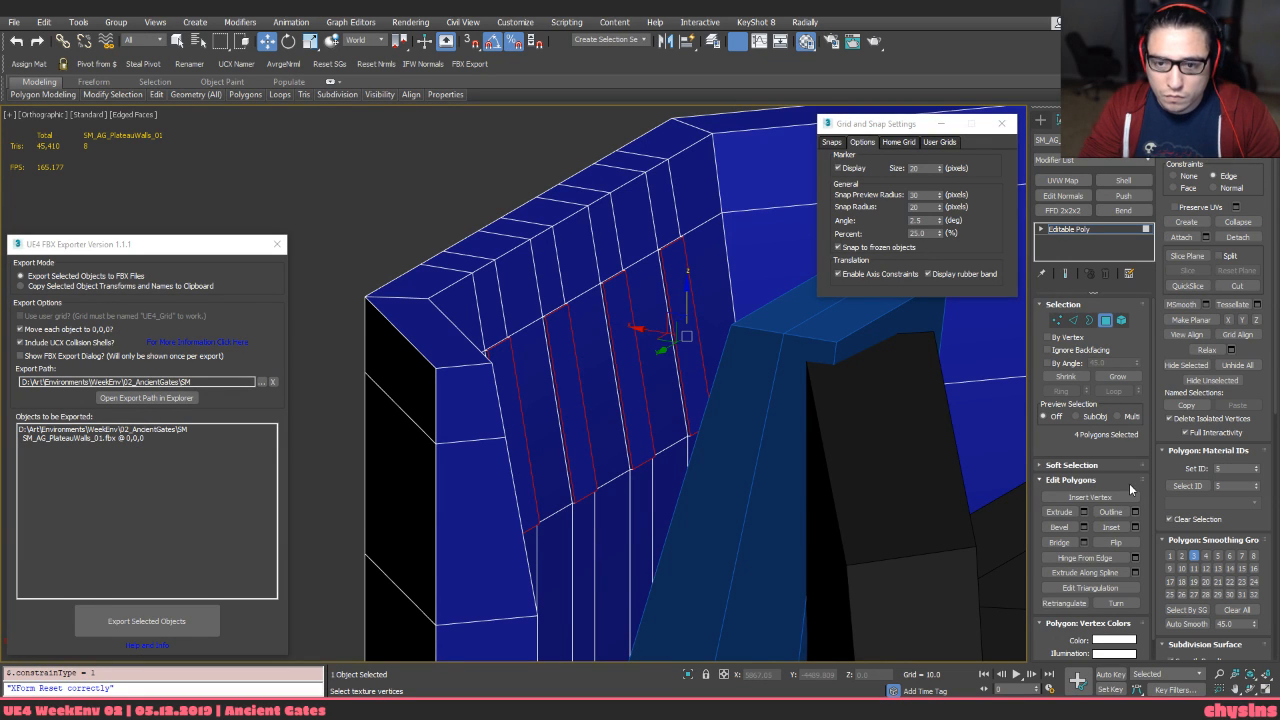
left_click_drag(658, 333, 628, 328)
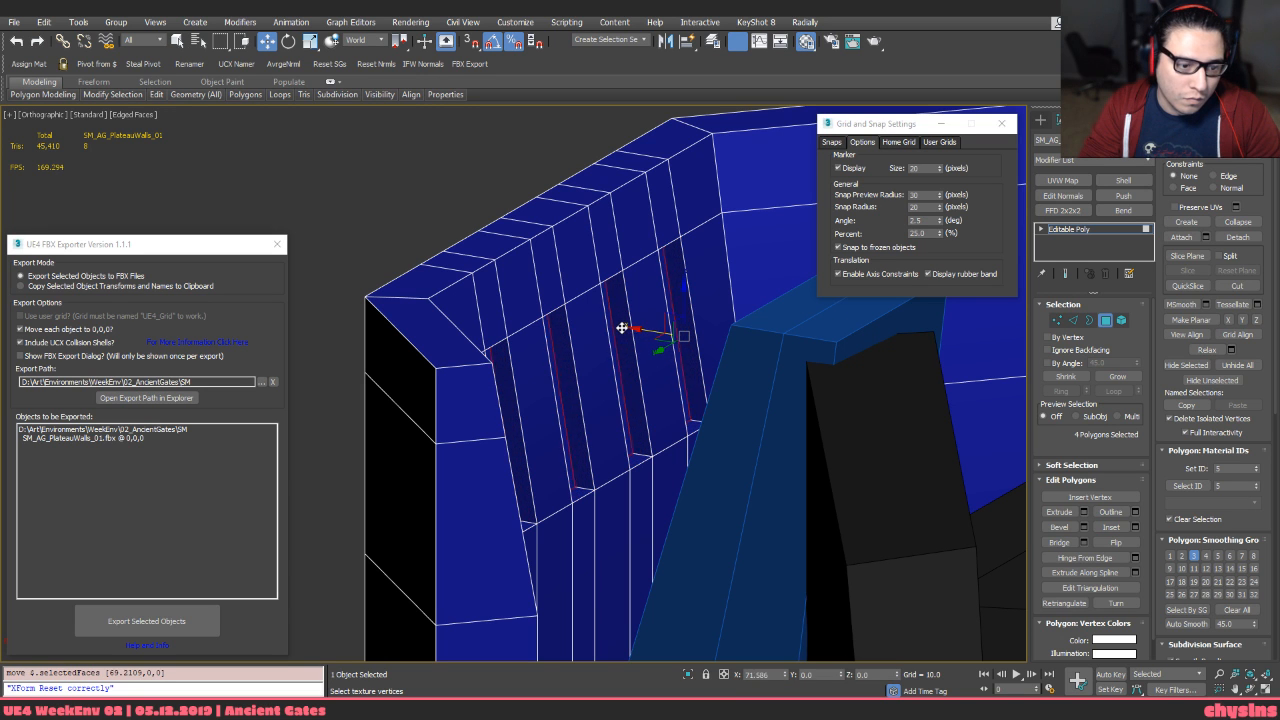
mouse_move(620, 329)
middle_mouse_down("alt")
mouse_move(631, 297)
mouse_move(669, 324)
mouse_move(650, 338)
mouse_move(634, 328)
middle_mouse_up("alt")
key("F3")
key("ctrl+z")
Move the four extruded polygons about 102 units along X into the wall to form recessed niches
left_click_drag(608, 294, 573, 280)
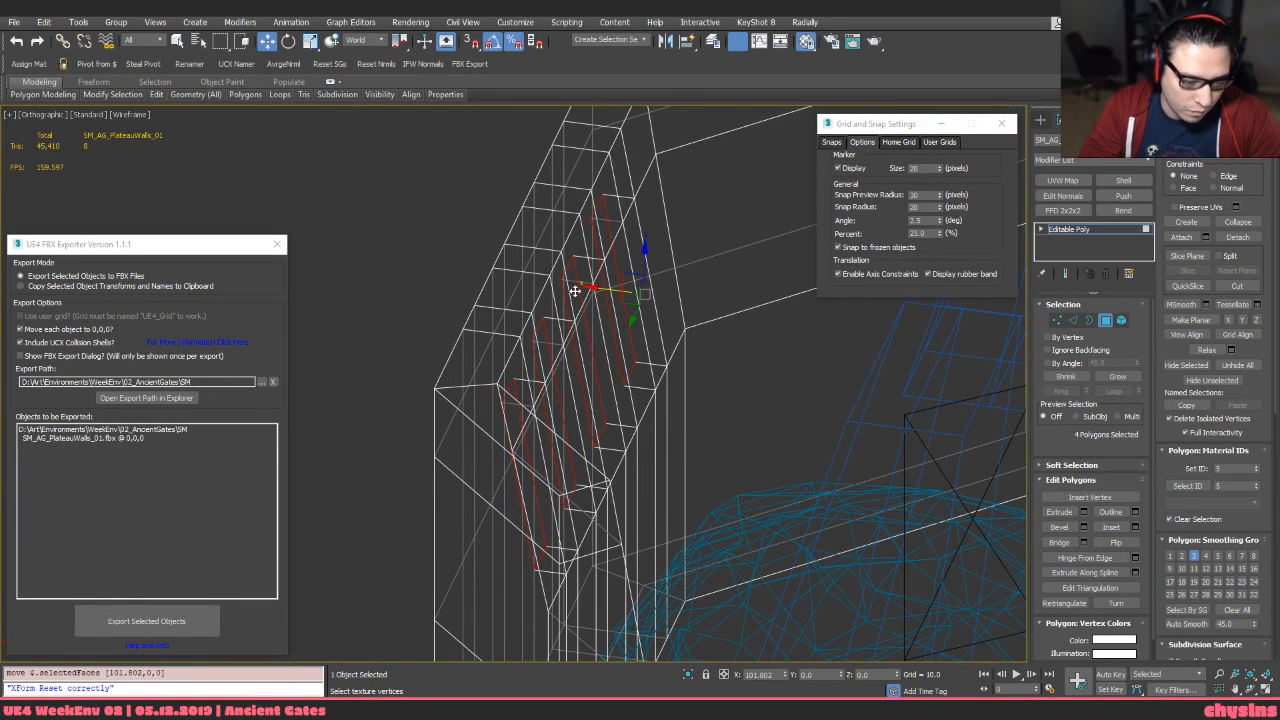
mouse_move(575, 290)
middle_mouse_down("alt")
mouse_move(597, 306)
mouse_move(578, 282)
middle_mouse_up("alt")
key("F3")
key("F3")
scroll(586, 292, "up", 2)
Remove the inner upper edge of each niche together with its vertices
key("2")
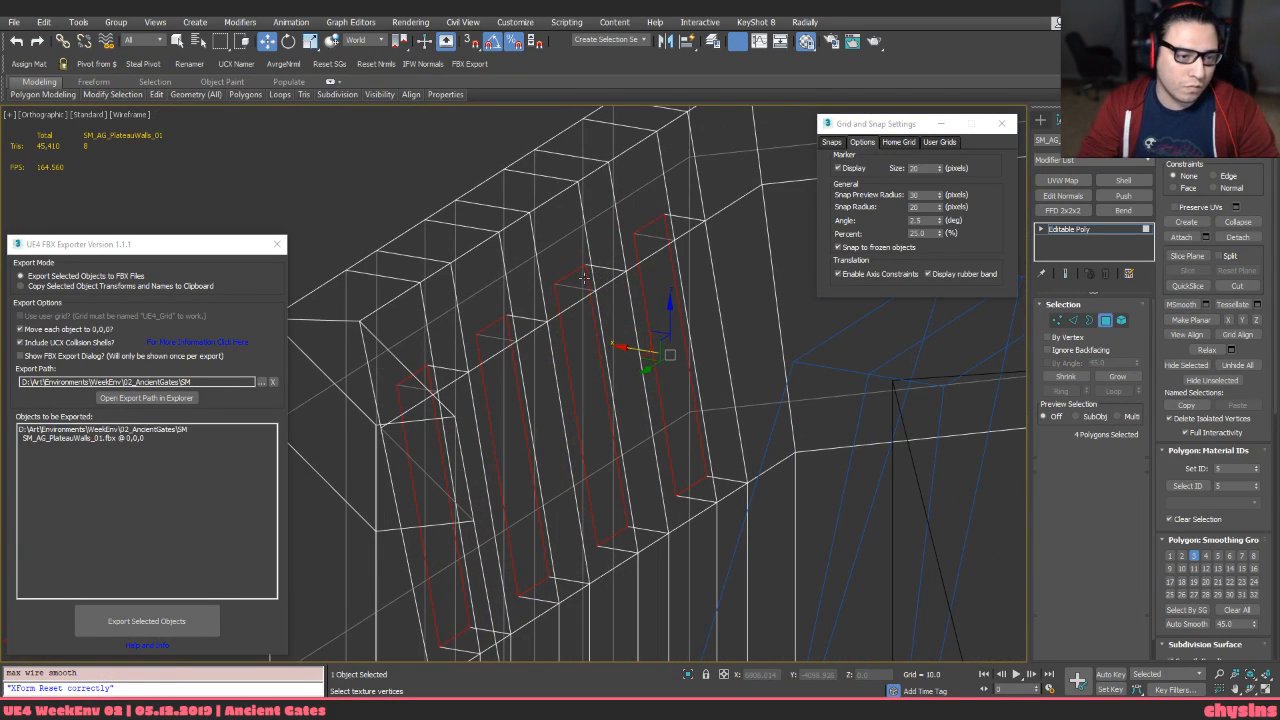
left_click(571, 274)
key("ctrl+BackSpace")
left_click(650, 222)
key("ctrl+BackSpace")
left_click(416, 374)
key("ctrl+BackSpace")
Snap the inner bottom edge of each niche along X beneath the niche's top edge so the back faces stand vertical
middle_click_drag(457, 391, 505, 530, "alt")
left_click(531, 537)
key("s")
left_click_drag(498, 494, 493, 371)
left_click(652, 465)
left_click_drag(631, 437, 627, 313)
key("ctrl+z")
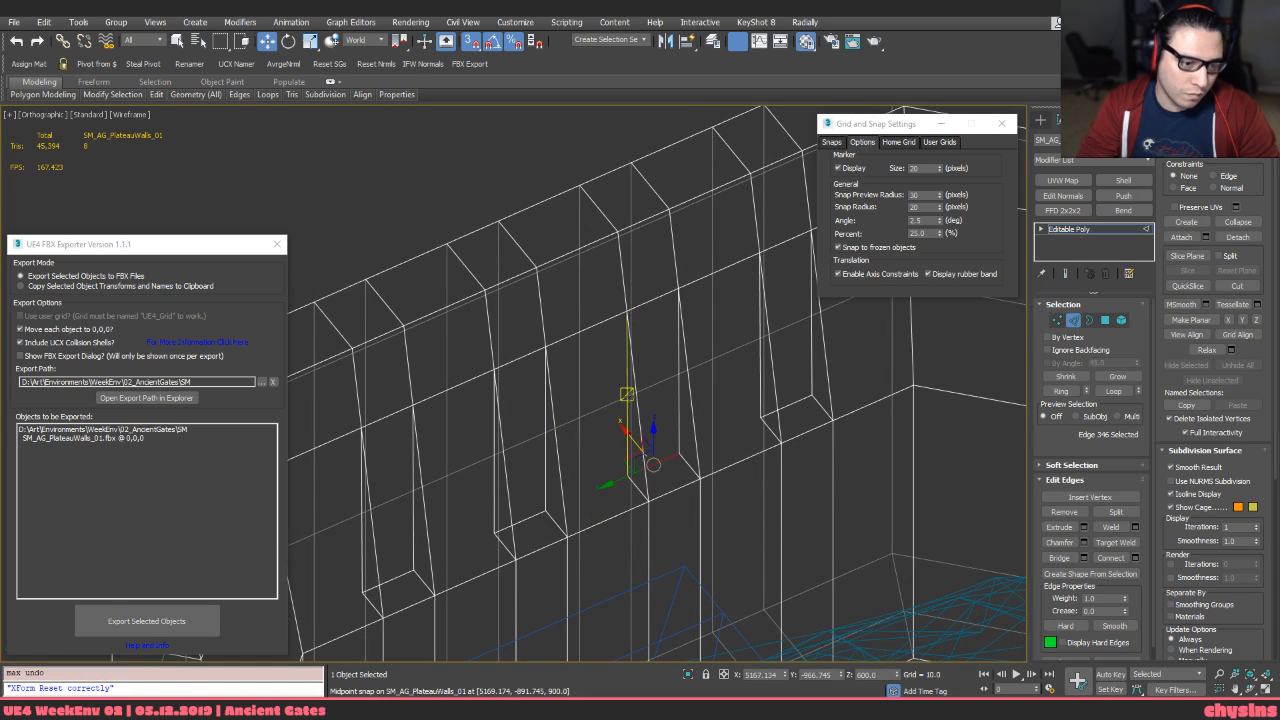
left_click_drag(631, 438, 628, 304)
left_click(796, 422)
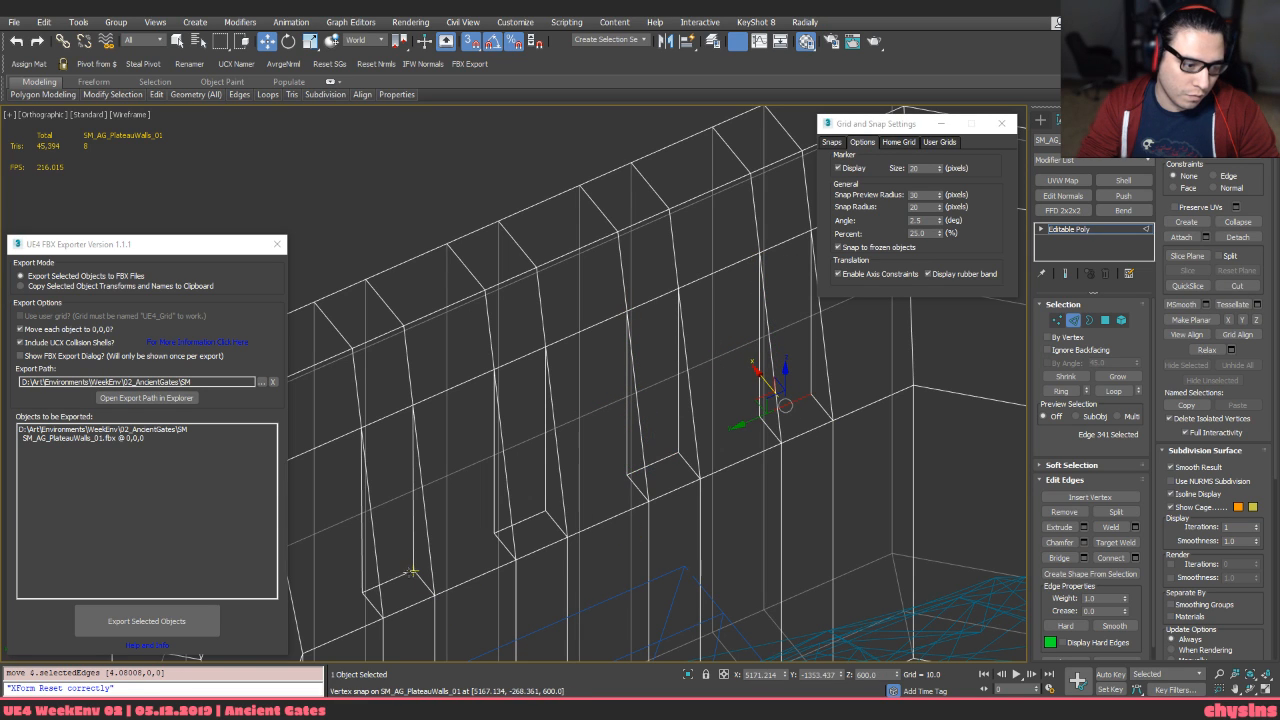
left_click(362, 556)
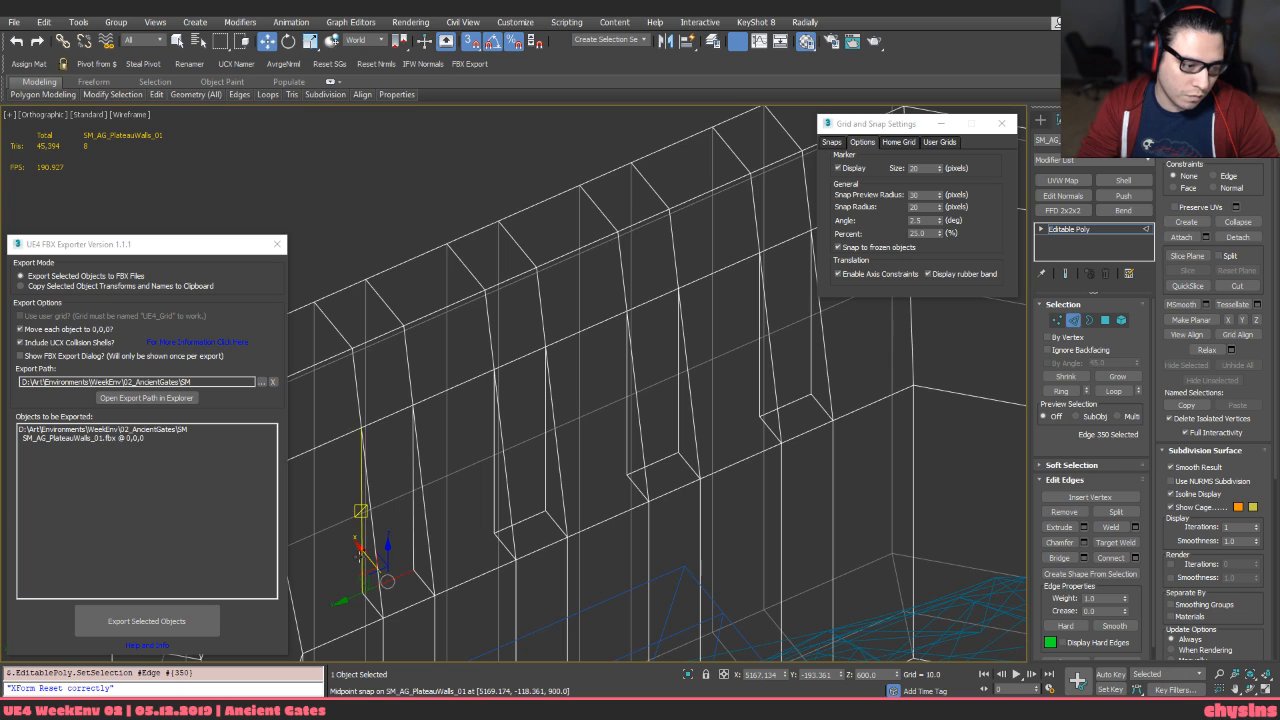
left_click_drag(369, 545, 363, 430)
key("s")
Rotate the plateau walls 45 degrees back about Z into alignment with the plateau and hide the edge display
middle_click_drag(372, 434, 450, 456, "alt")
key("F3")
scroll(530, 451, "down", 5)
scroll(470, 450, "down", 4)
middle_click_drag(570, 390, 609, 297)
key("2")
left_click(774, 180)
left_click(714, 295)
scroll(716, 298, "down", 3)
key("e")
left_click_drag(578, 451, 520, 482)
mouse_move(521, 484)
middle_mouse_down("alt")
mouse_move(676, 412)
mouse_move(641, 362)
mouse_move(629, 366)
middle_mouse_up("alt")
key("w")
key("F4")
mouse_move(625, 300)
middle_mouse_down("alt")
mouse_move(600, 280)
mouse_move(501, 289)
mouse_move(560, 308)
mouse_move(489, 391)
middle_mouse_up("alt")
Select all polygons of the wall segment containing the niches and reapply smoothing to them
key("4")
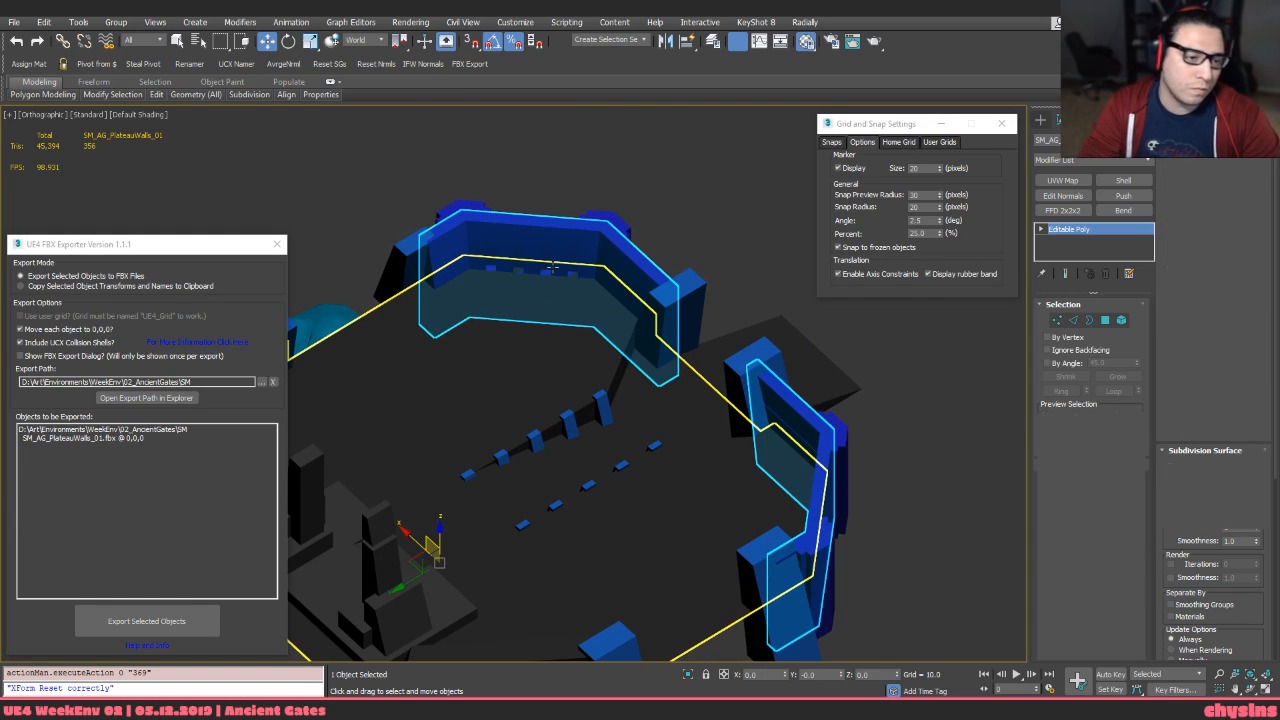
key("F3")
left_click_drag(375, 160, 710, 513)
key("F3")
middle_click_drag(625, 430, 692, 380, "alt")
key("F3")
key("F3")
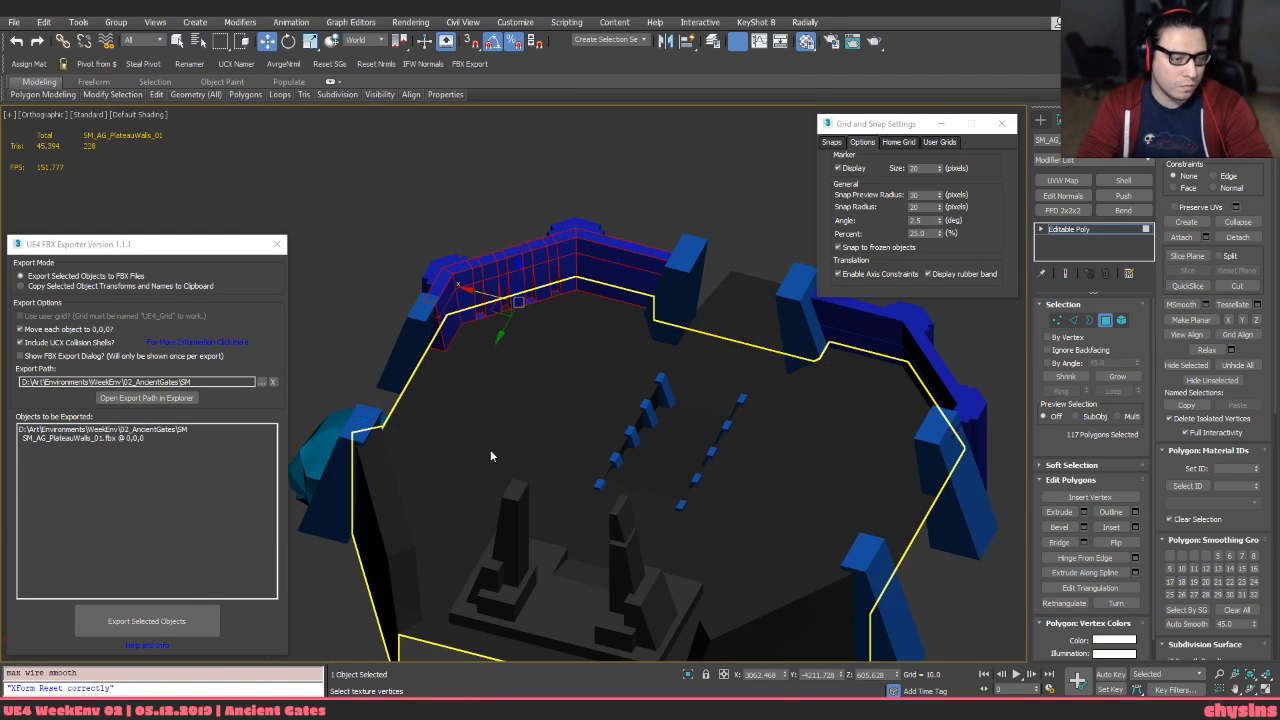
key("shift+s")
Select two neighbouring polygons on the niche wall segment and reapply smoothing to just that pair
middle_click_drag(549, 358, 580, 311, "alt")
scroll(580, 260, "up", 3)
left_click(615, 223)
key("q")
left_click(606, 251, "ctrl")
middle_click_drag(606, 251, 531, 391, "alt")
key("shift+s")
Delete the small bottom polygons beneath the four niches of the wall segment and return to object level
left_click(446, 249)
scroll(418, 383, "up", 6)
key("F3")
key("Delete")
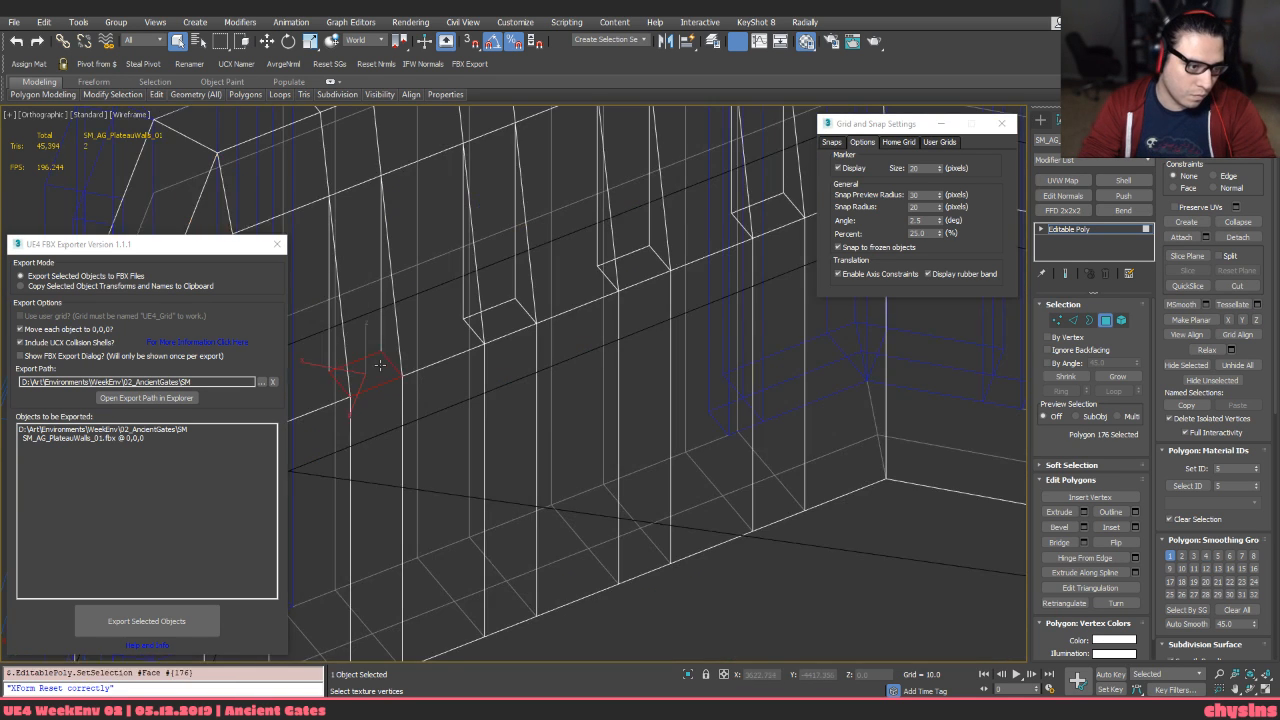
key("F3")
left_click(638, 269)
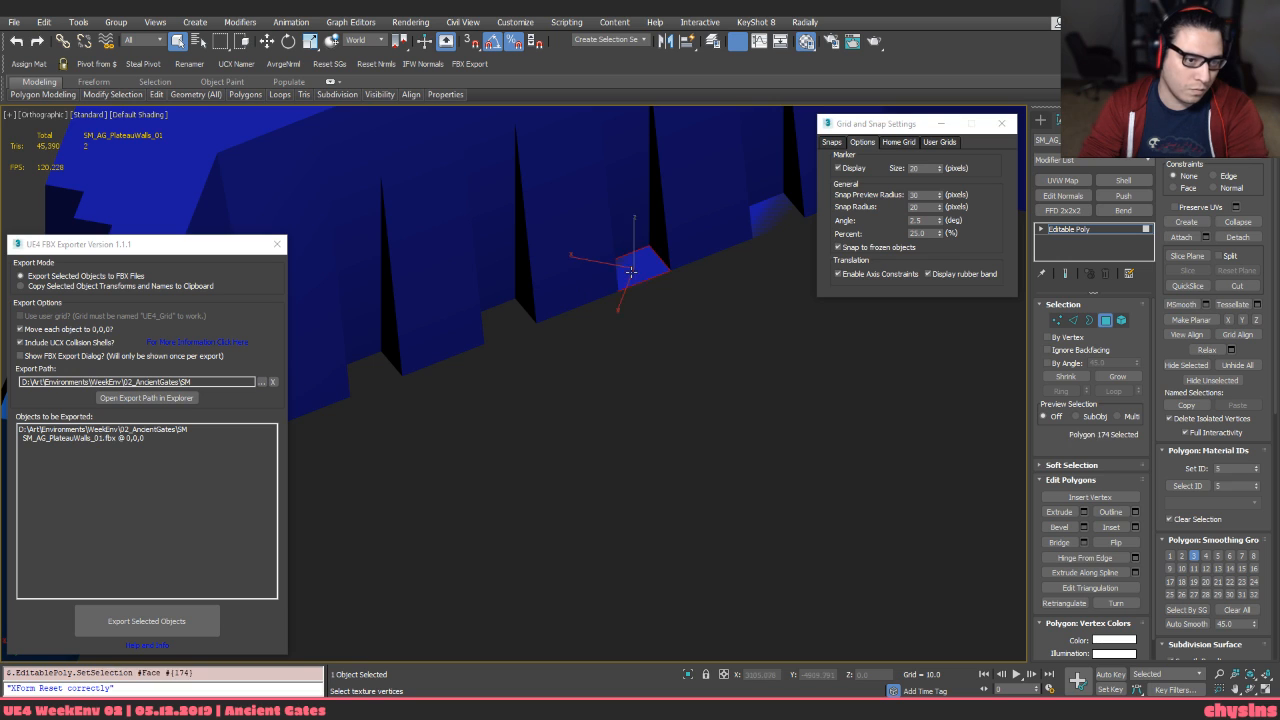
key("Delete")
middle_click_drag(683, 271, 532, 409)
left_click(615, 358)
key("Delete")
scroll(580, 360, "down", 5)
middle_click_drag(620, 360, 620, 189)
key("4")
Select neighbouring upper polygons on the niche wall with edges shown to check their smoothing
middle_click_drag(748, 162, 672, 186)
left_click(726, 136)
left_click(704, 256)
scroll(704, 256, "up", 4)
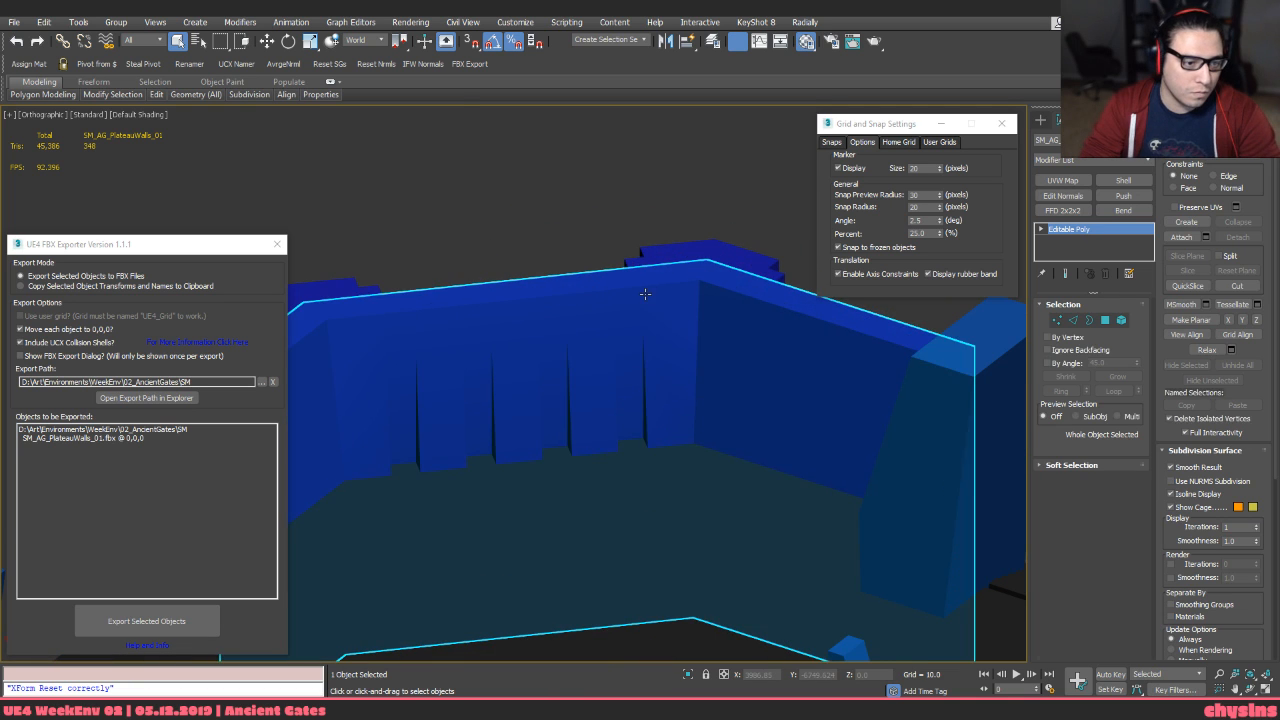
key("4")
left_click(624, 319)
key("F4")
left_click(658, 310)
left_click(630, 312, "shift")
mouse_move(630, 312)
middle_mouse_down()
mouse_move(617, 376)
mouse_move(566, 360)
mouse_move(567, 323)
middle_mouse_up()
key("F3")
key("F3")
Select stacked polygon pairs at the ends of the niche wall to compare their smoothing groups
left_click(414, 321)
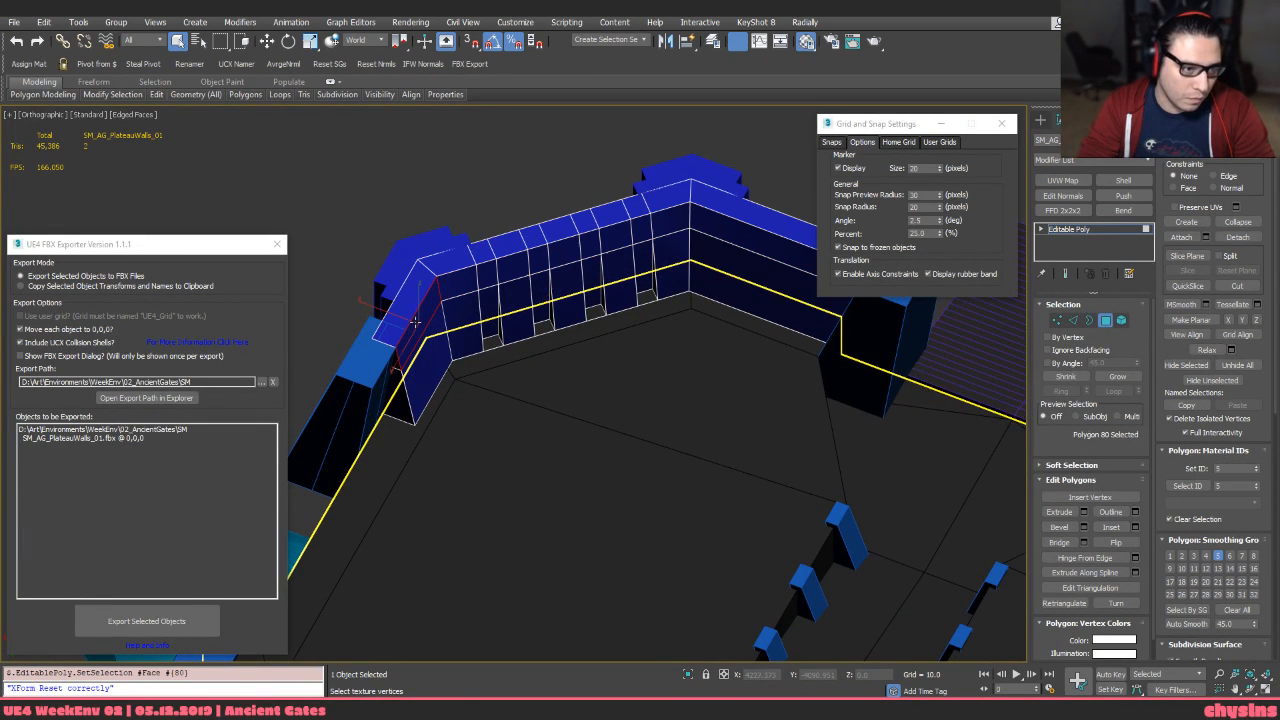
left_click(418, 345, "ctrl")
middle_click_drag(671, 262, 671, 236)
left_click(674, 238)
left_click(677, 281, "ctrl")
left_click(678, 187)
key("F4")
key("4")
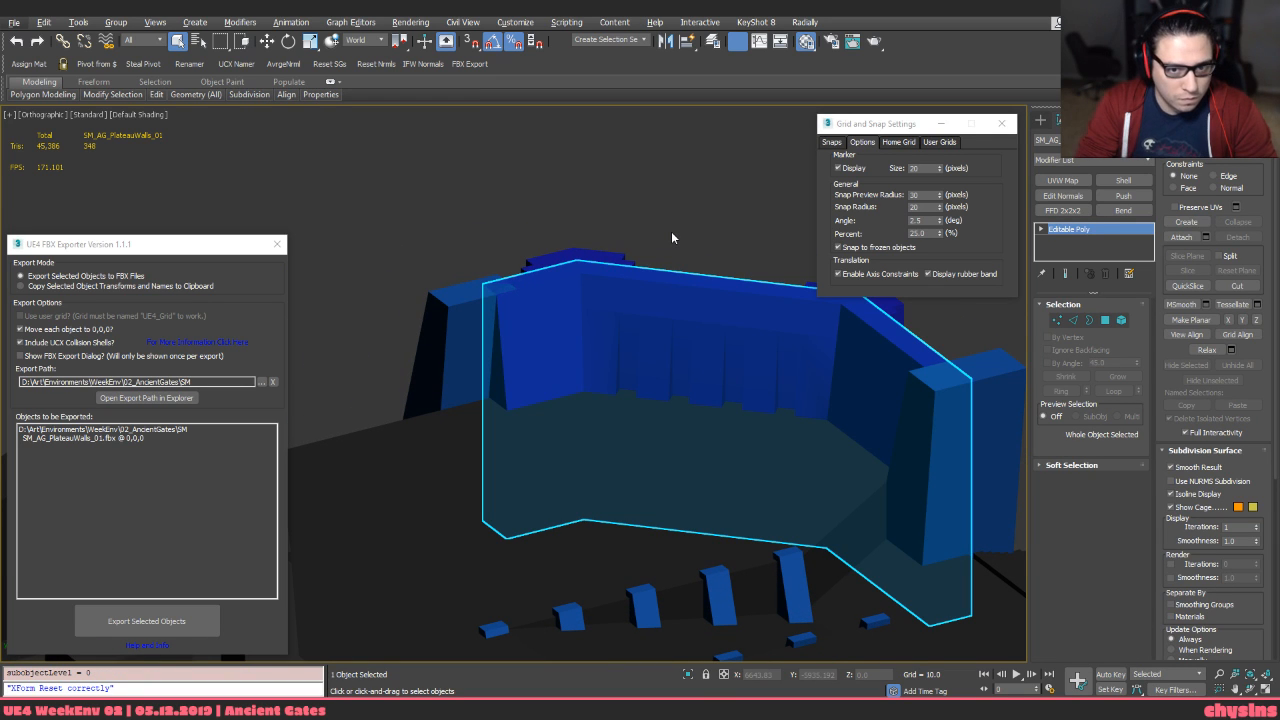
Select all 14 front-face polygons of the niche wall, covering the upper row and the piers, to check their smoothing
mouse_move(672, 238)
middle_mouse_down("alt")
mouse_move(702, 256)
mouse_move(678, 322)
mouse_move(638, 244)
middle_mouse_up("alt")
scroll(704, 300, "up", 4)
key("F4")
scroll(717, 315, "down", 4)
key("4")
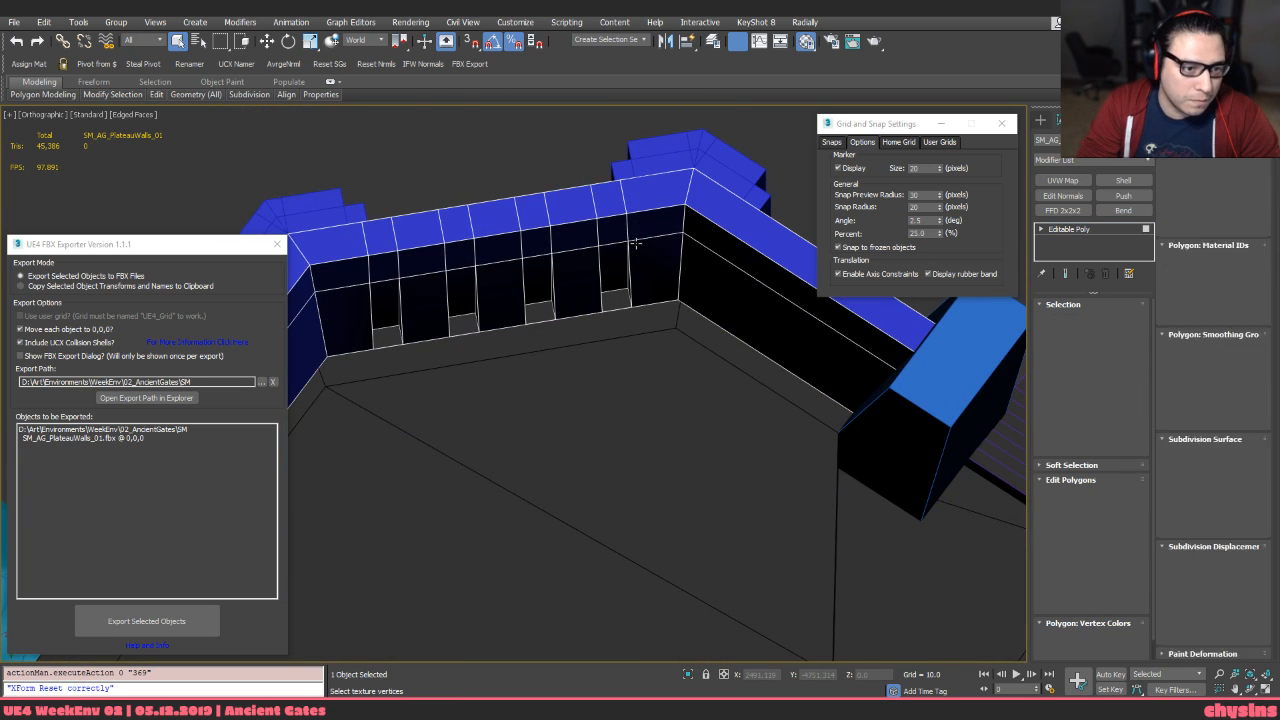
left_click(646, 227)
left_click(612, 234, "ctrl")
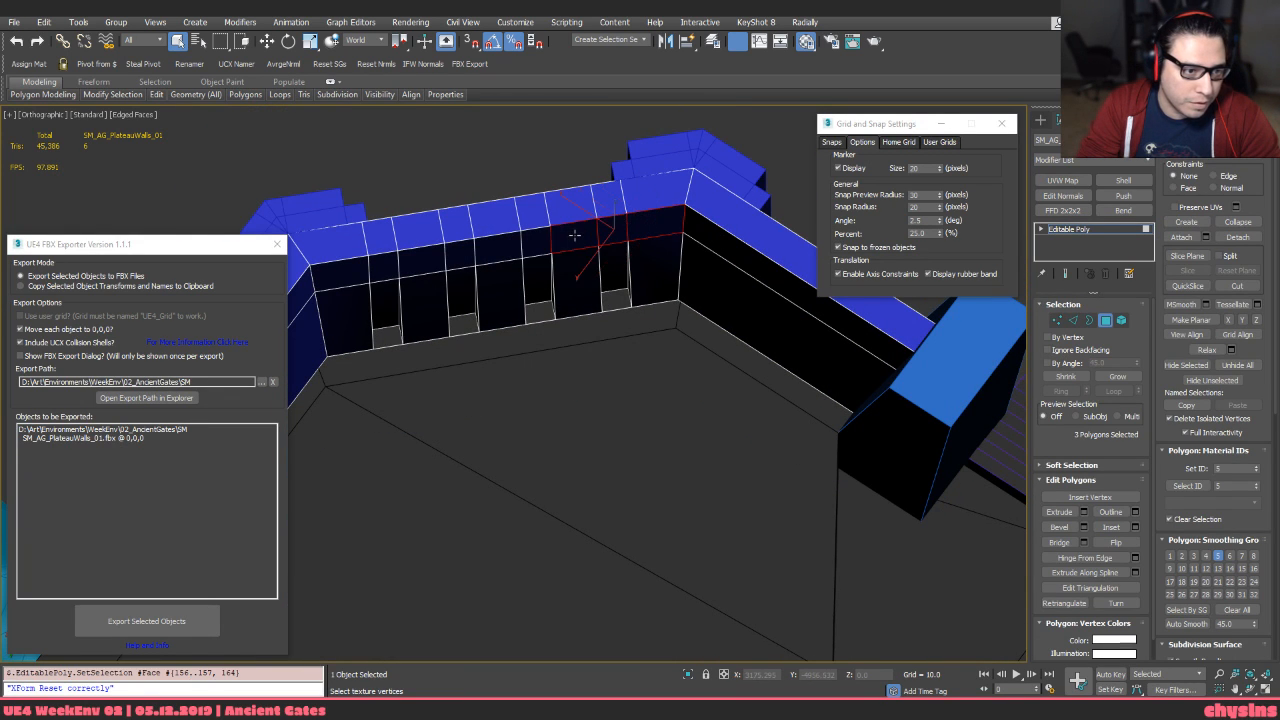
left_click(575, 235, "ctrl")
middle_click_drag(483, 293, 597, 300)
left_click(659, 254, "ctrl")
left_click(604, 263, "ctrl")
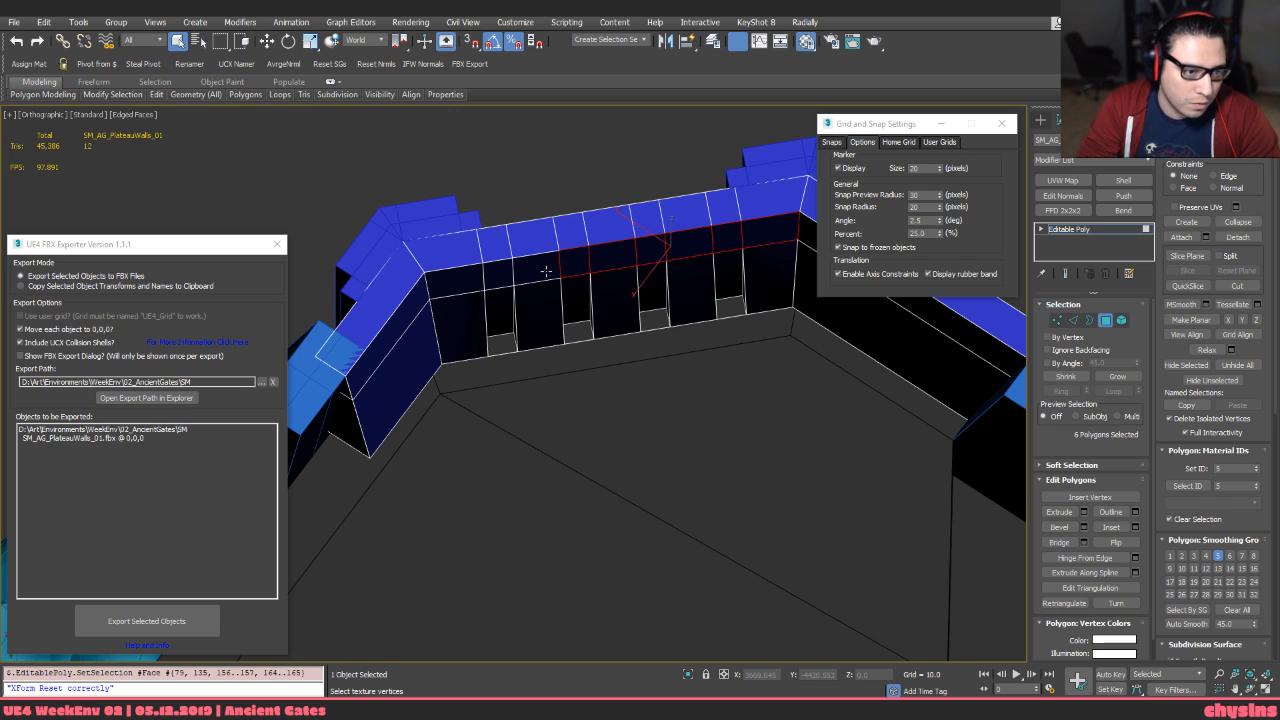
left_click(507, 282, "ctrl")
left_click(455, 282, "ctrl")
left_click(460, 330, "ctrl")
left_click(611, 291, "ctrl")
left_click(674, 280, "ctrl")
left_click(755, 273, "ctrl")
mouse_move(755, 273)
middle_mouse_down("alt")
mouse_move(818, 218)
mouse_move(680, 263)
mouse_move(600, 345)
mouse_move(540, 354)
mouse_move(606, 361)
mouse_move(606, 387)
mouse_move(602, 366)
mouse_move(648, 312)
middle_mouse_up("alt")
key("F4")
Examine the shading of the selected niche wall faces and the shape of the small sloped pillars on the plateau
scroll(586, 334, "up", 5)
scroll(606, 361, "down", 3)
scroll(561, 418, "down", 3)
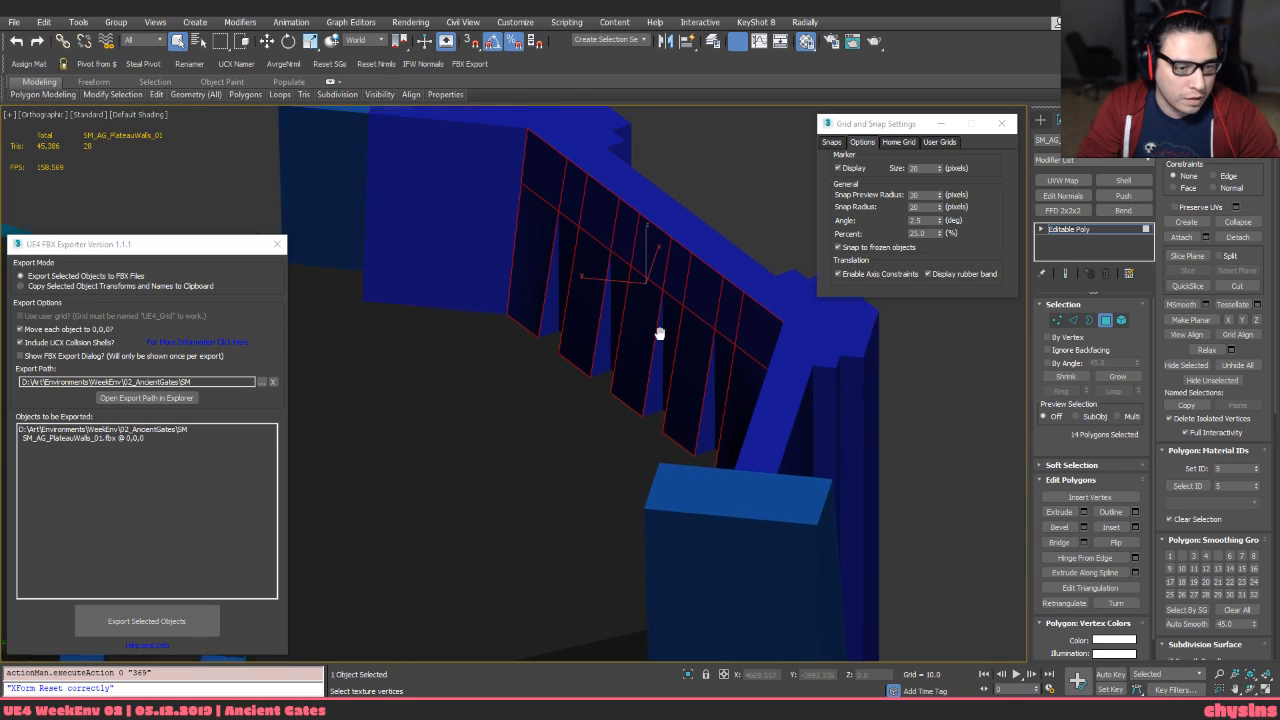
scroll(670, 320, "up", 4)
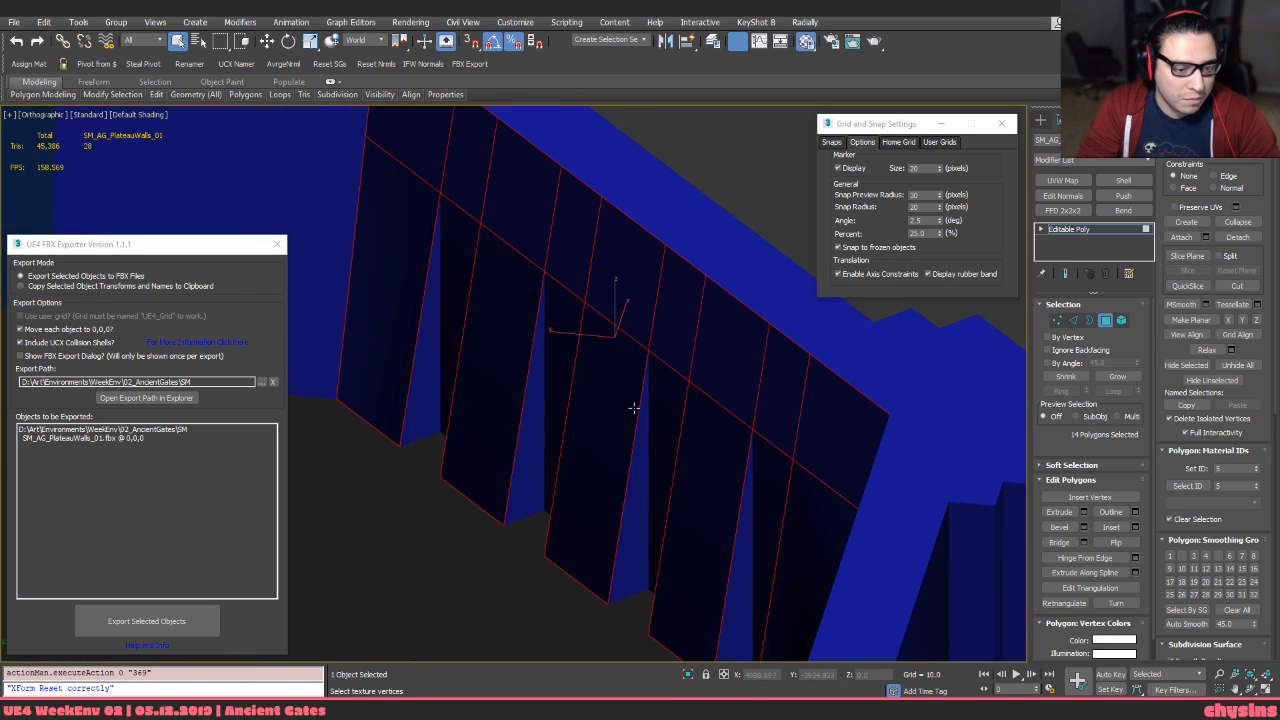
scroll(497, 615, "down", 4)
middle_click_drag(497, 615, 766, 420)
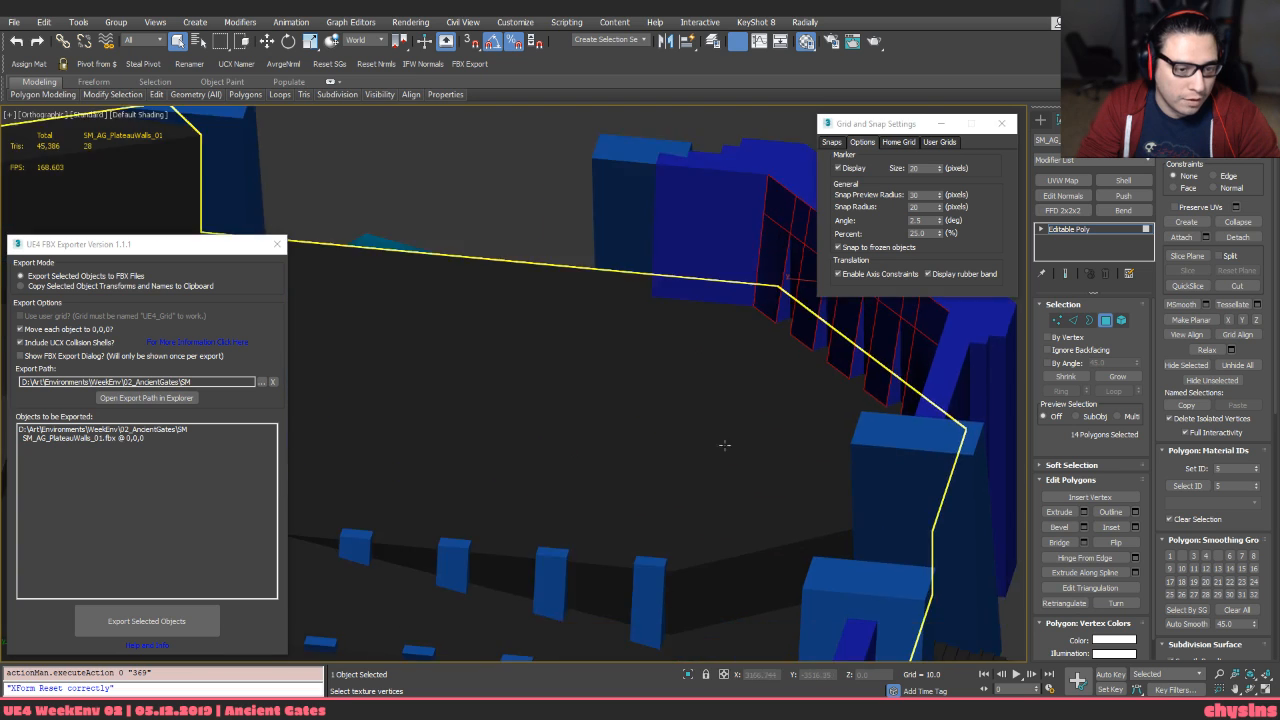
scroll(385, 508, "up", 4)
middle_click_drag(385, 508, 590, 504)
scroll(577, 362, "up", 3)
scroll(590, 504, "up", 2)
middle_click_drag(520, 428, 558, 474, "alt")
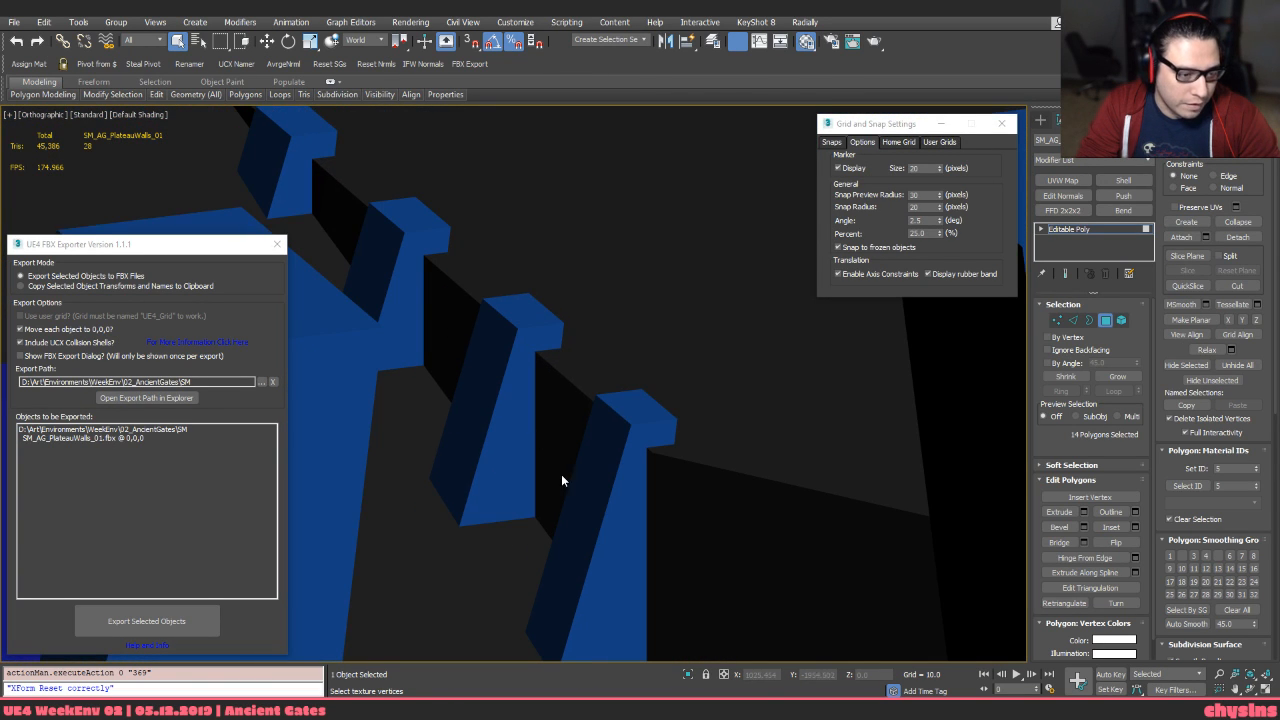
middle_click_drag(440, 296, 427, 311, "alt")
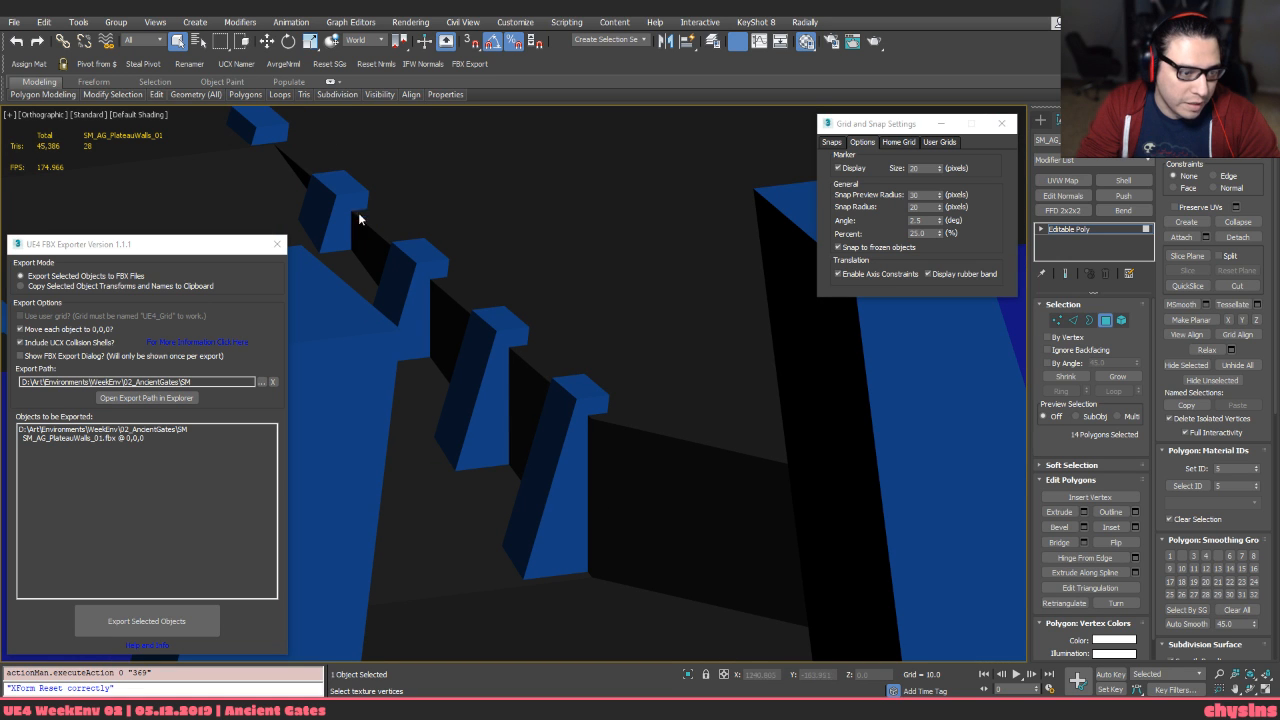
middle_click_drag(511, 412, 647, 433, "alt")
scroll(757, 491, "up", 3)
middle_click_drag(762, 503, 680, 496)
middle_click_drag(644, 328, 712, 439, "alt")
middle_click_drag(717, 440, 748, 230, "alt")
Check the niche wall with edged faces displayed and reselect the plateau walls object
left_click(742, 149)
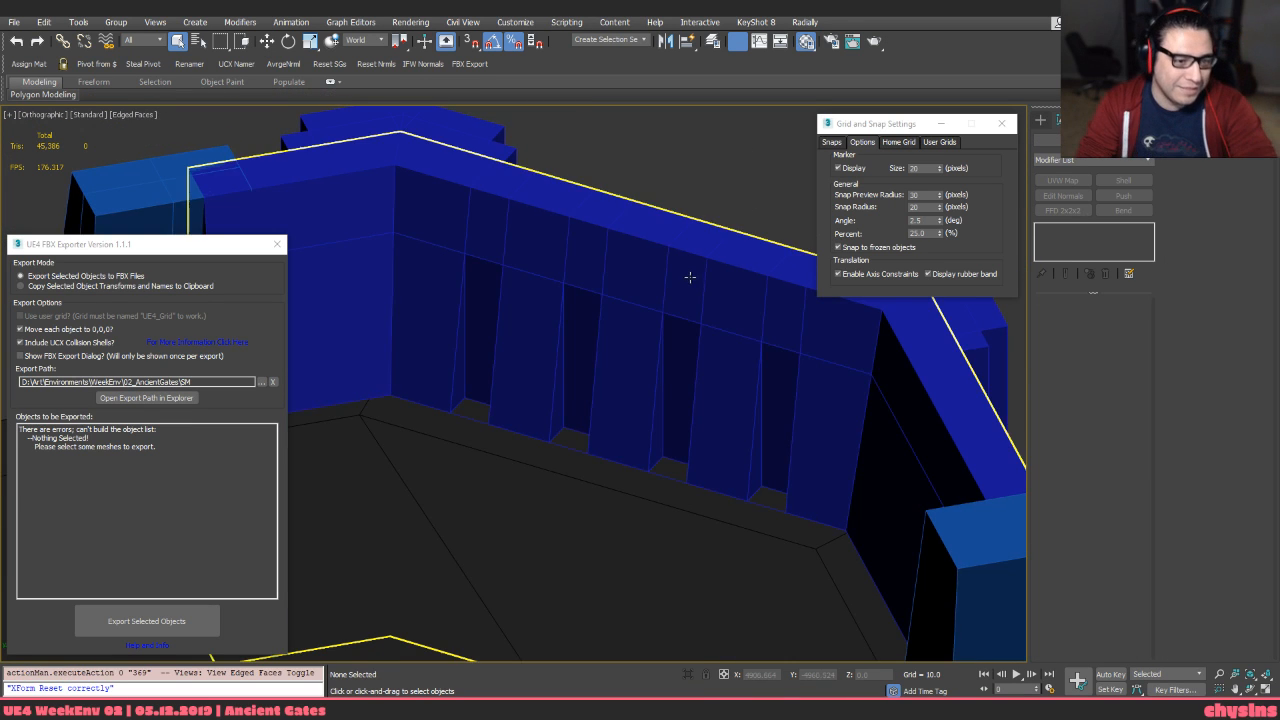
key("F4")
left_click(684, 306)
scroll(690, 308, "down", 5)
middle_click_drag(748, 329, 626, 287, "alt")
scroll(786, 193, "down", 2)
scroll(786, 193, "down", 3)
key("alt+s")
scroll(626, 287, "down", 3)
left_click(1107, 273)
Mirror the niche wall to the opposite side with Symmetry along X and convert the result to Editable Poly
middle_click_drag(834, 350, 787, 383, "alt")
key("alt+s")
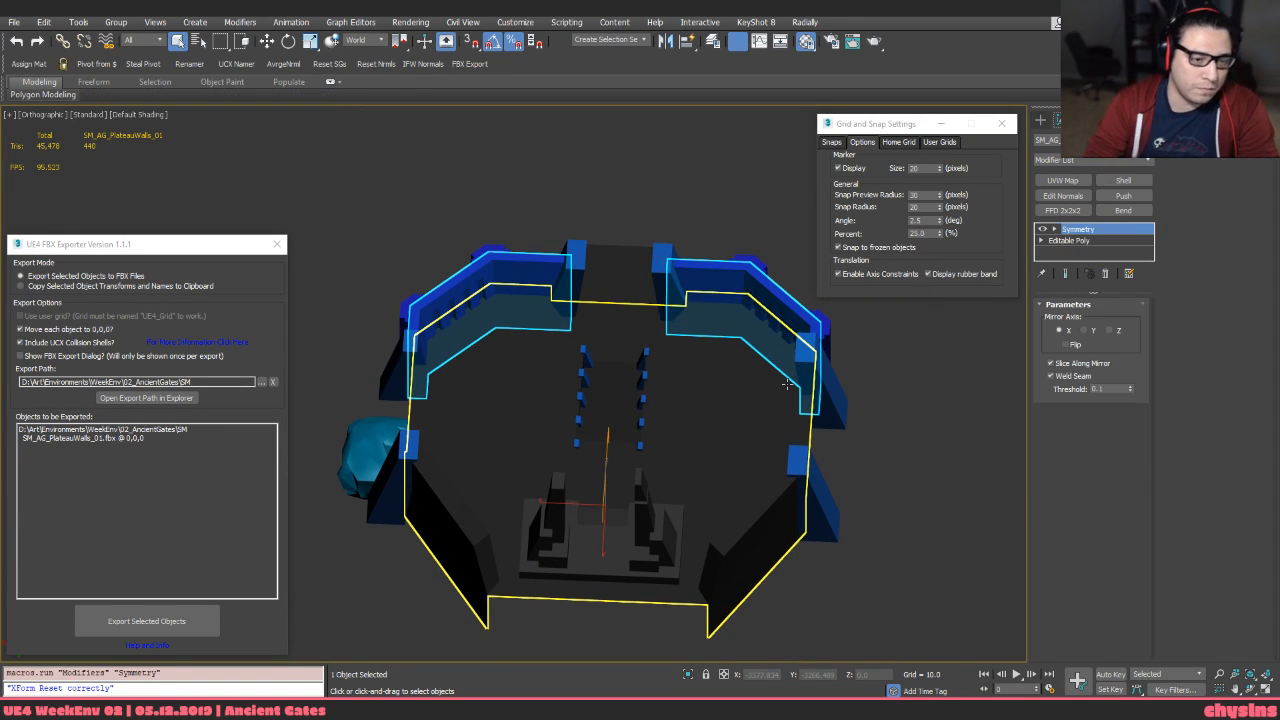
key("alt+c")
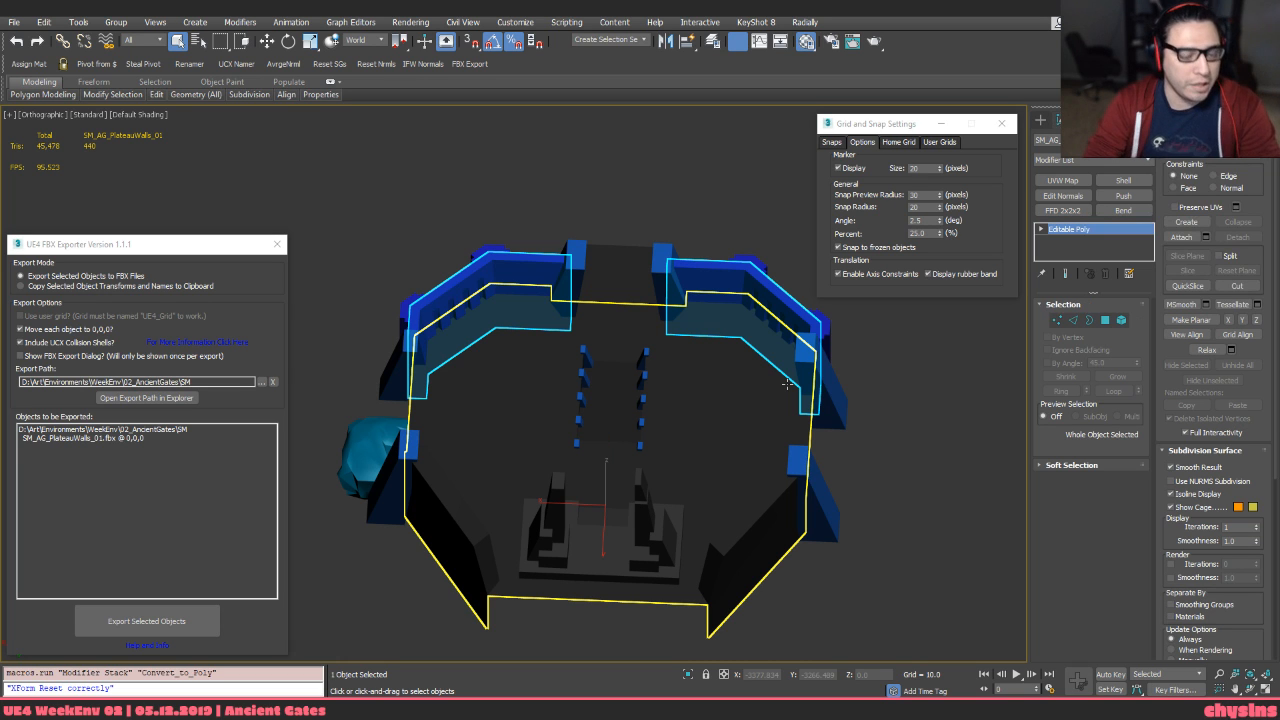
Check the mirrored walls in perspective with the Move tool in Grid coordinates and export SM_AG_PlateauWalls_01 as FBX
key("p")
key("z")
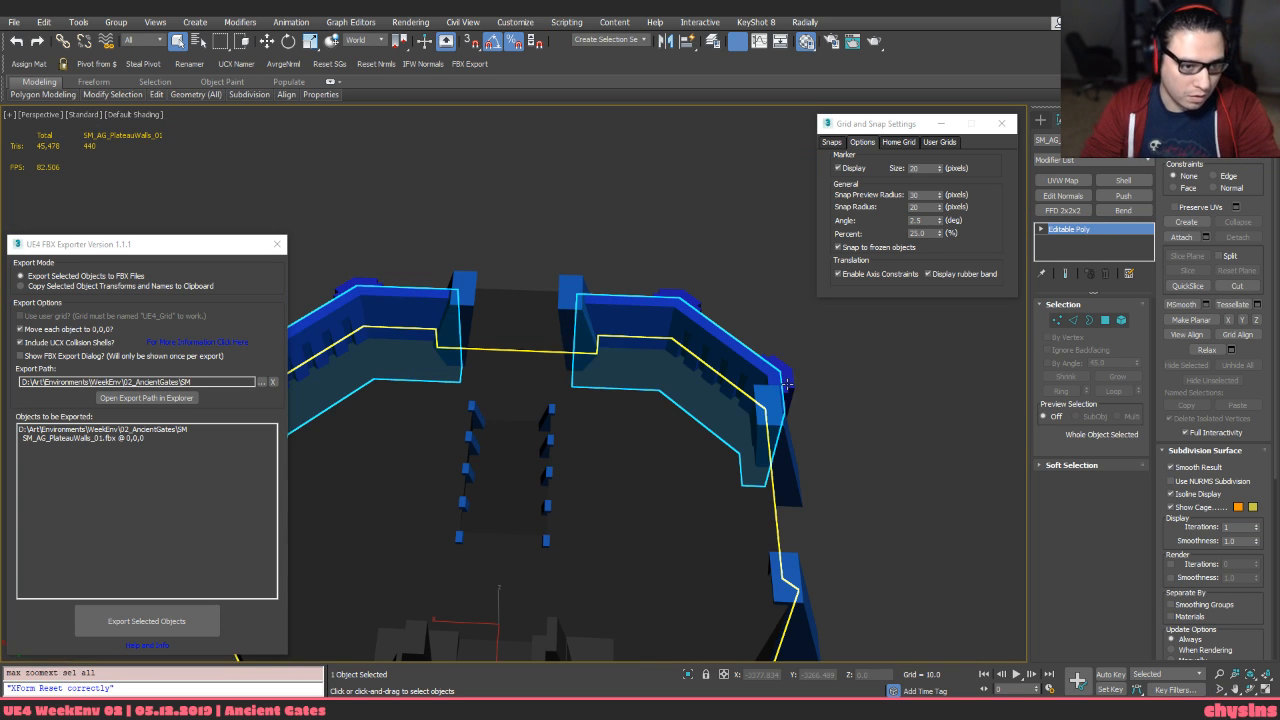
left_click(729, 269)
left_click(425, 330)
key("w")
middle_click_drag(455, 335, 800, 478, "alt")
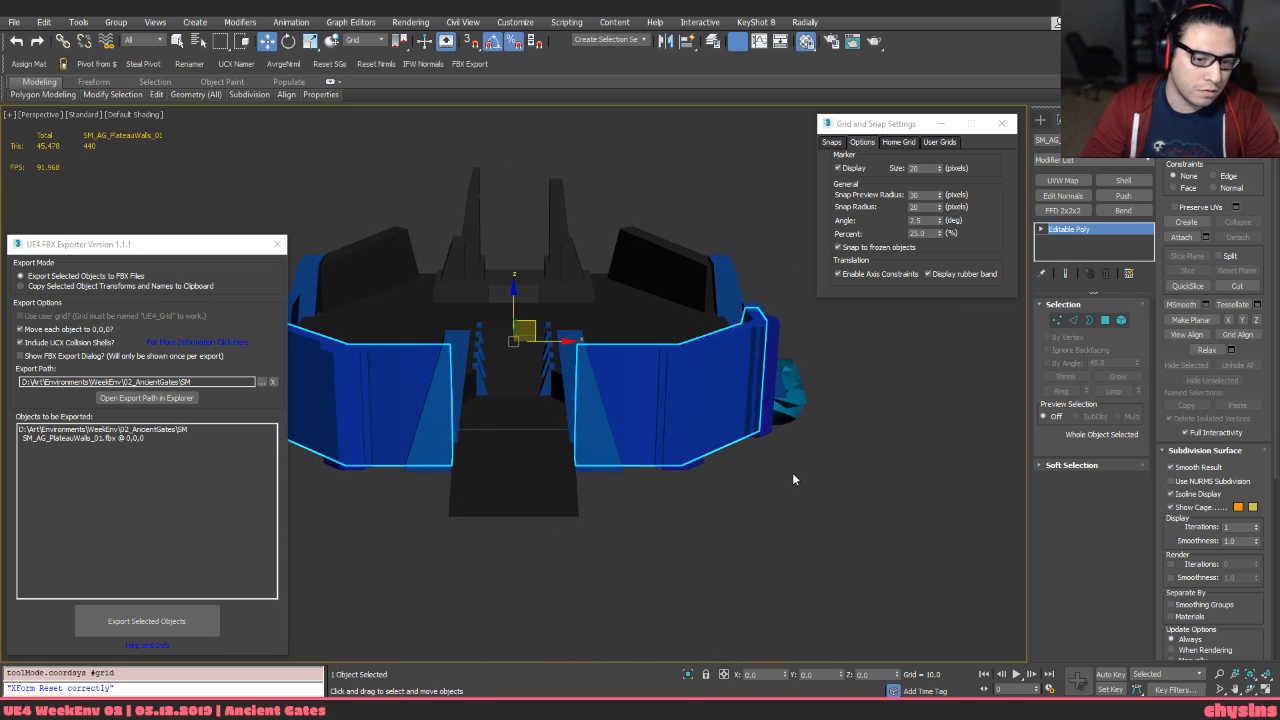
middle_click_drag(706, 380, 788, 436, "alt")
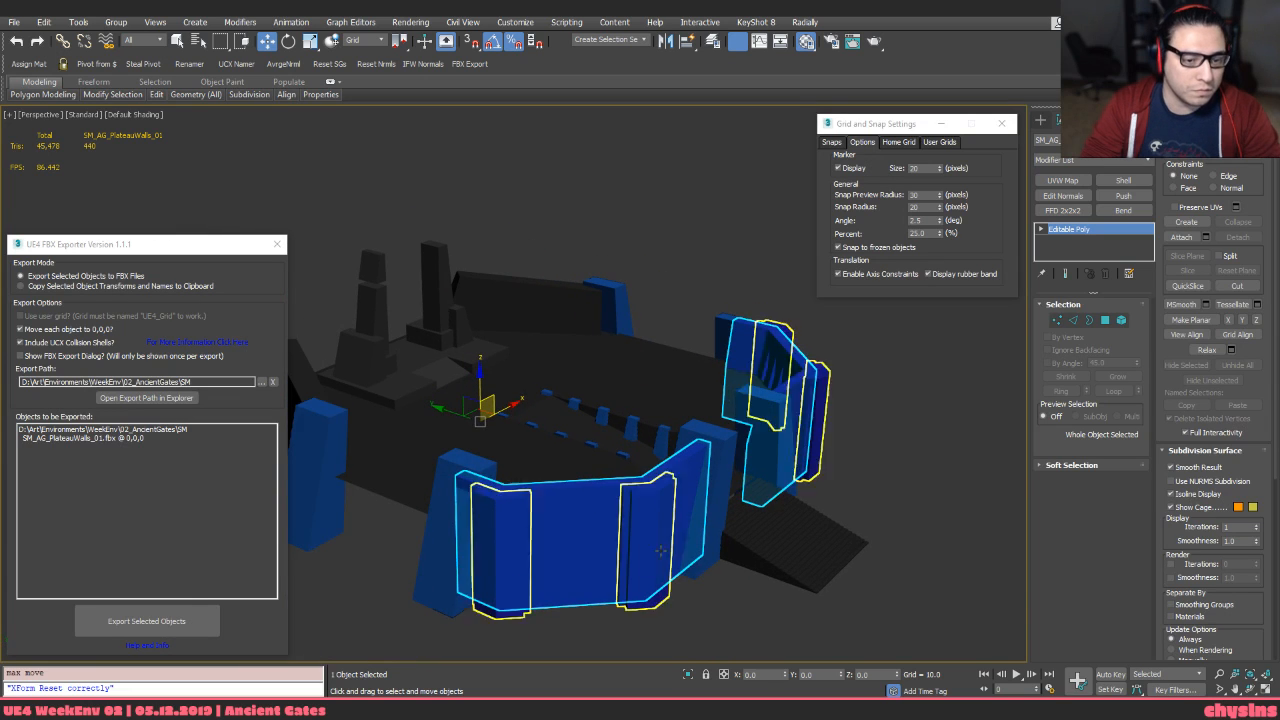
middle_click_drag(618, 535, 635, 520, "alt")
left_click(892, 419)
left_click(789, 399)
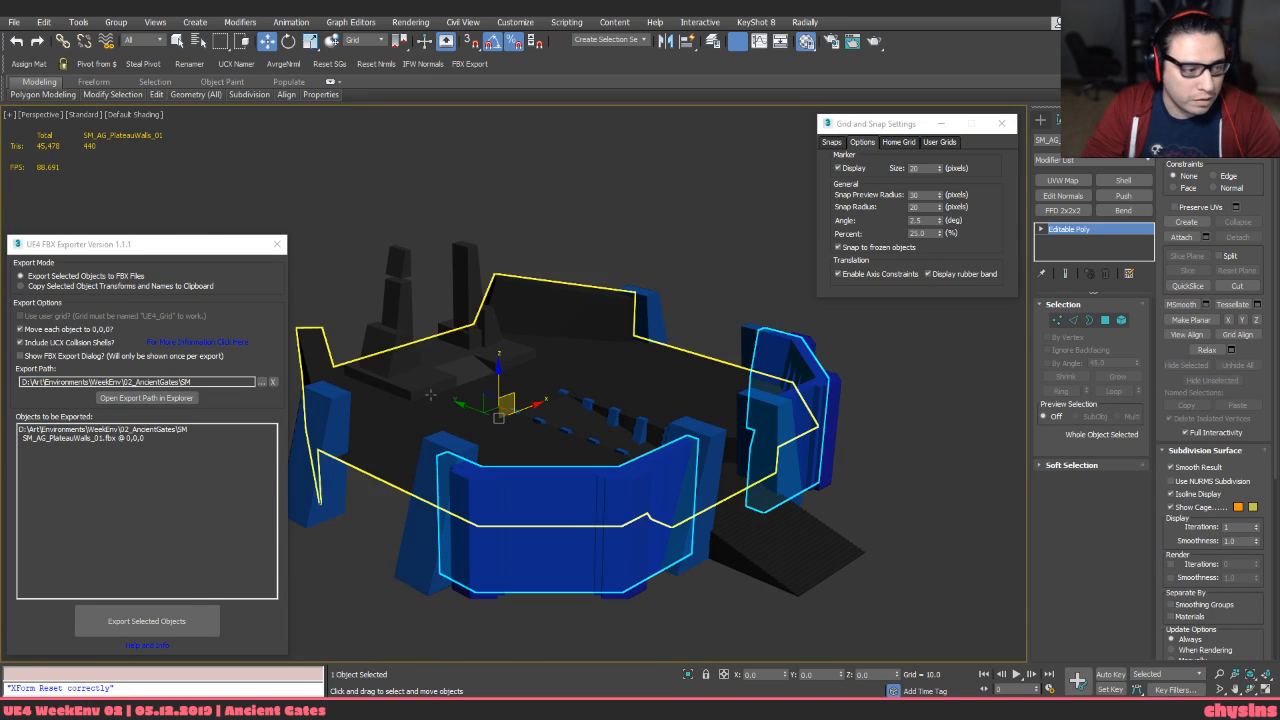
left_click(193, 620)
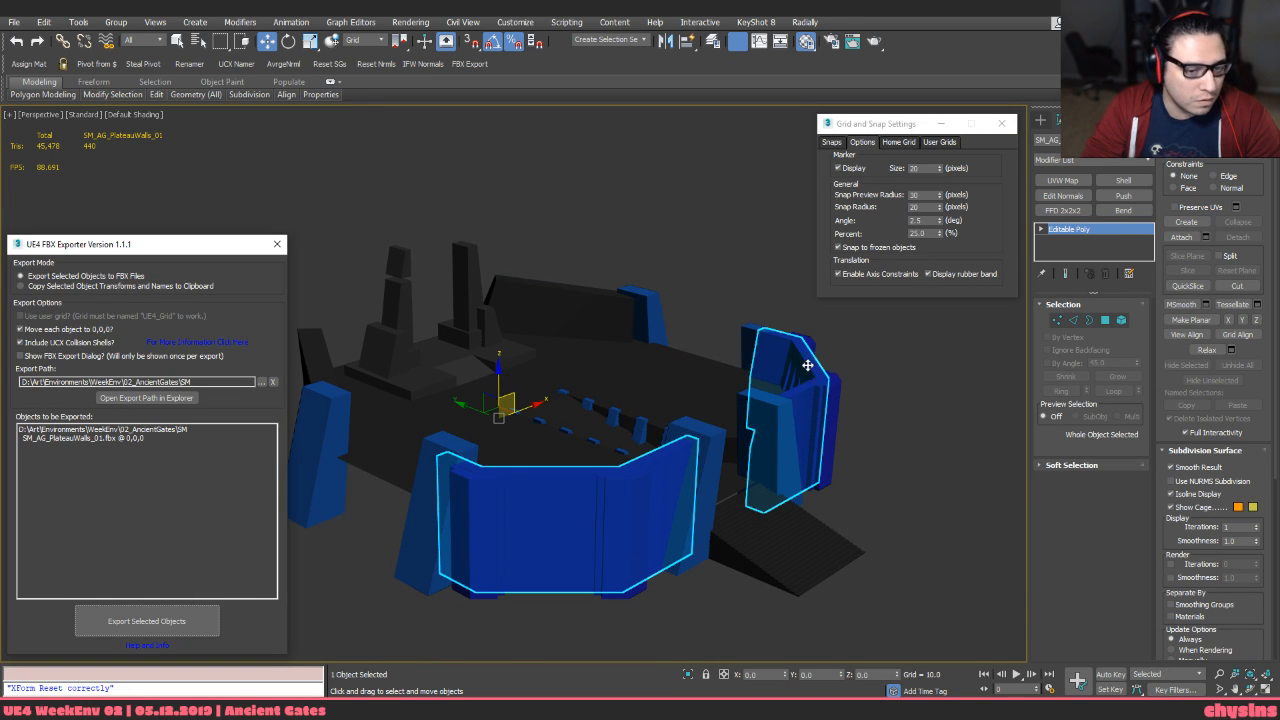
Unwrap the walls on map channel 2, flatten all UVs by smoothing group, and convert the object to Editable Poly
key("u")
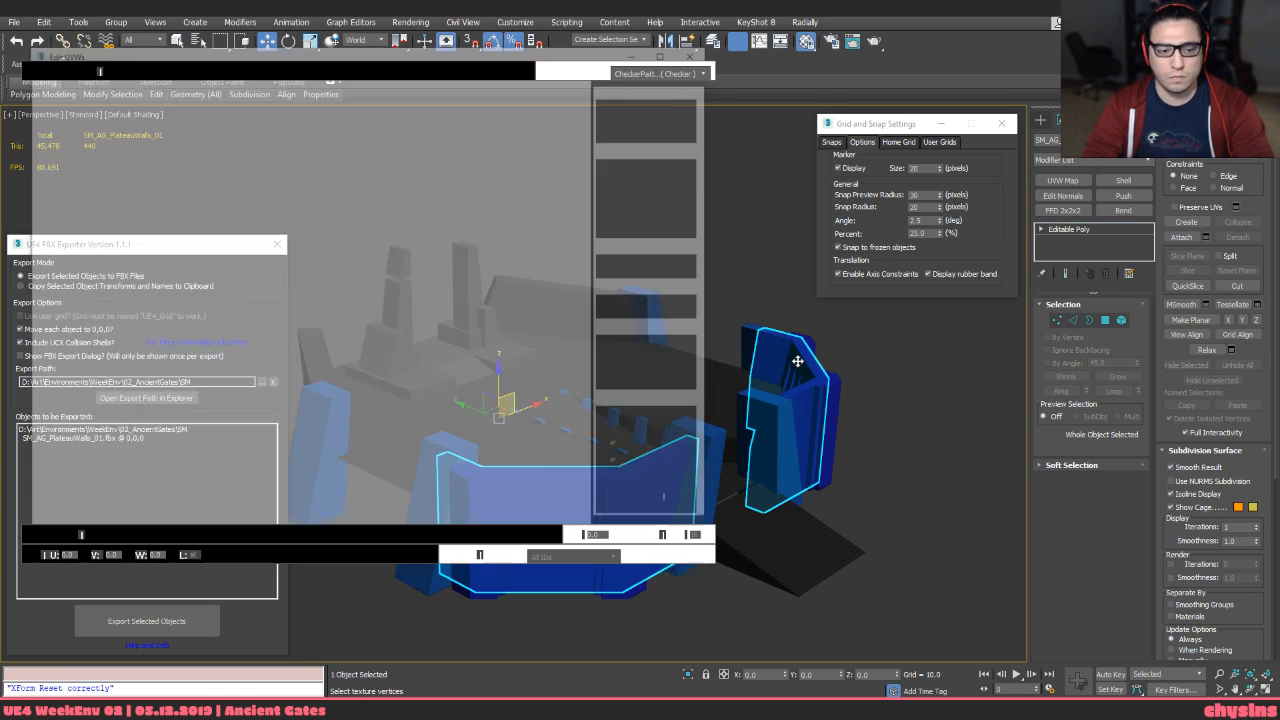
scroll(303, 290, "down", 4)
key("ctrl+a")
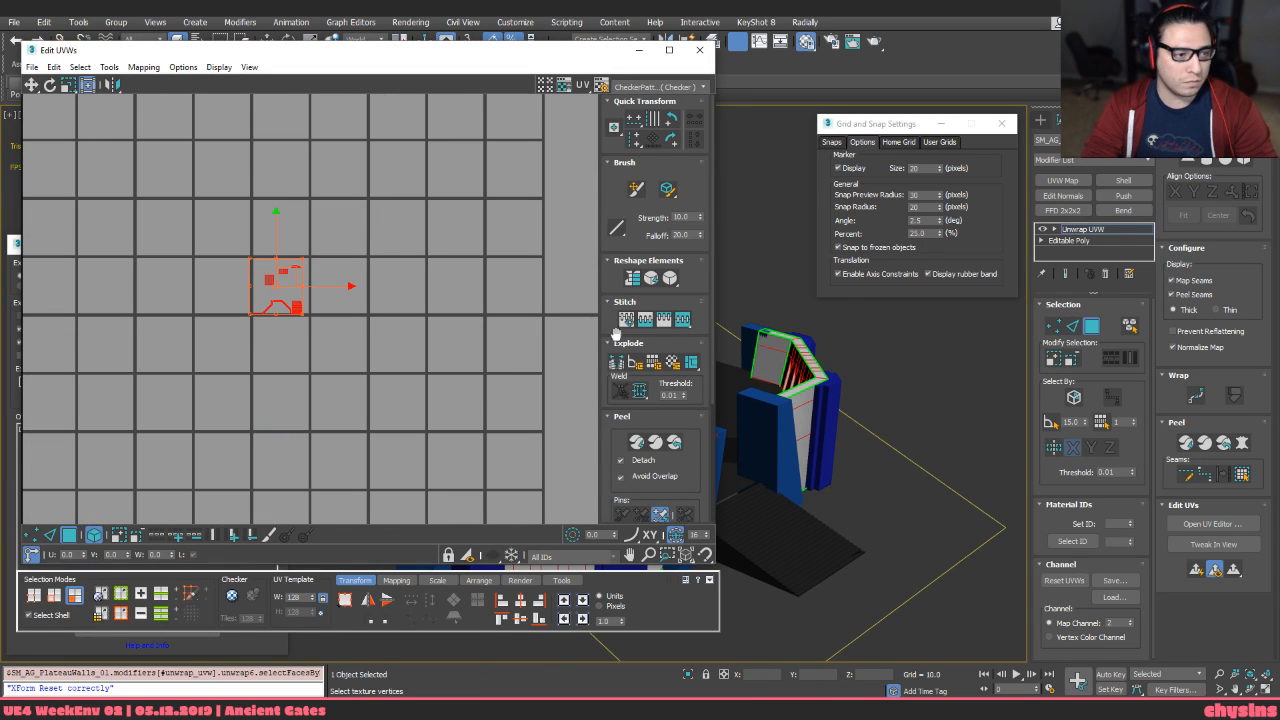
left_click(655, 362)
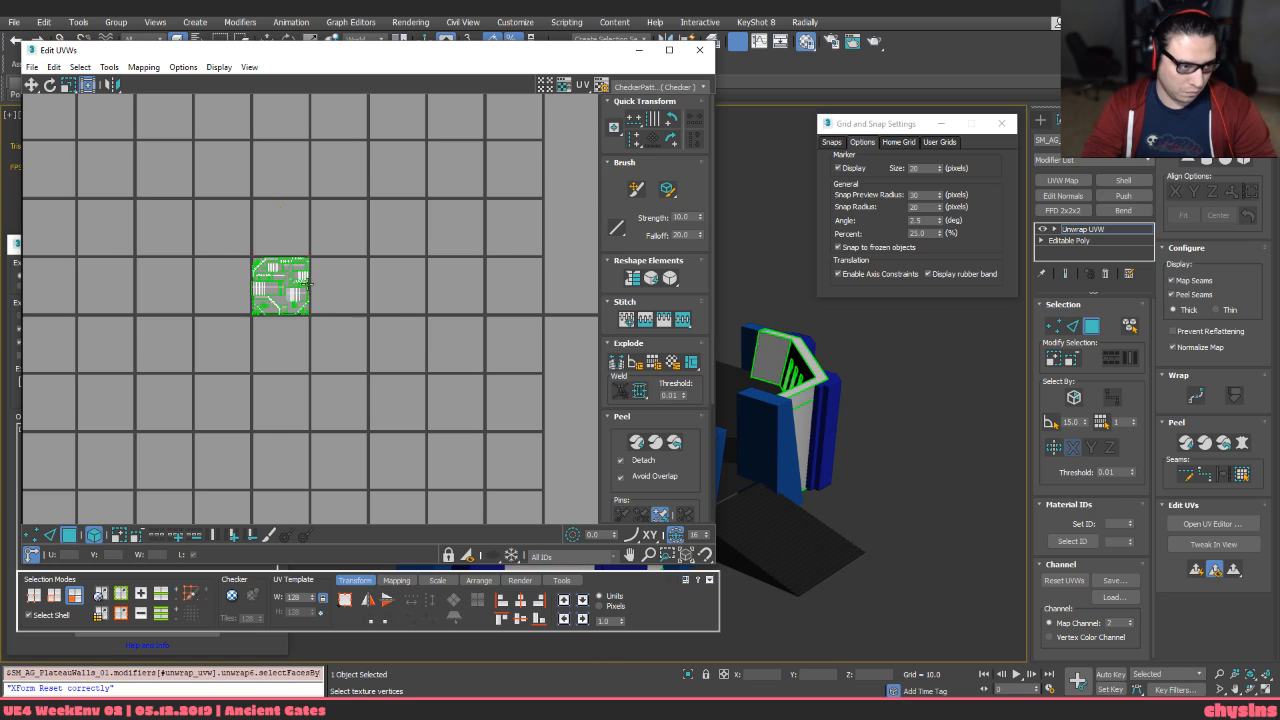
scroll(291, 280, "up", 5)
scroll(427, 265, "down", 1)
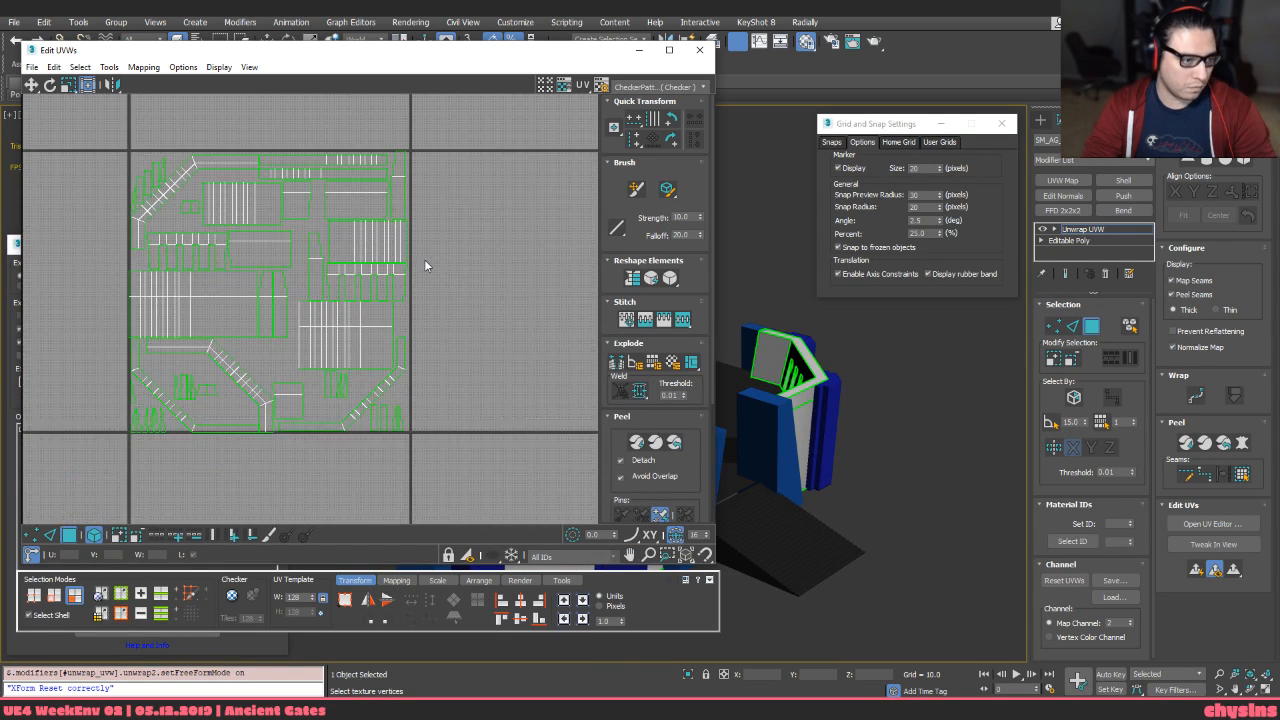
key("alt+c")
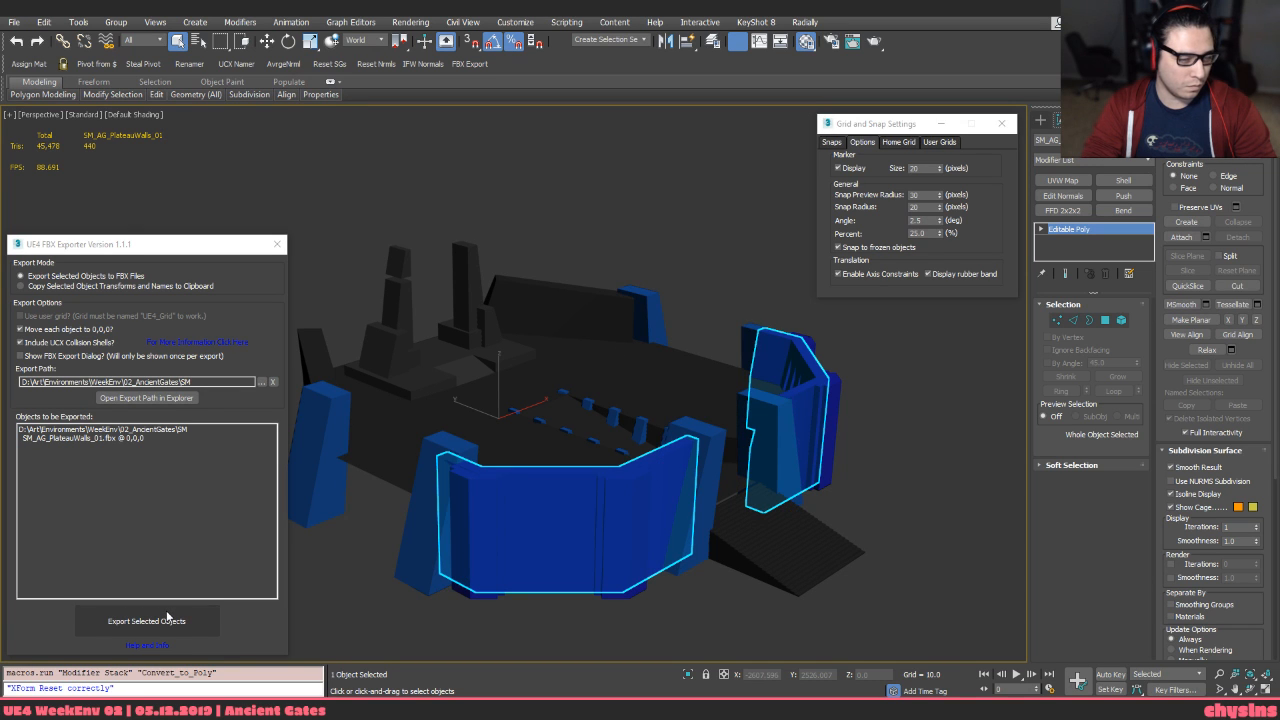
Reopen the walls' UV layout, examine how the shells are split, and close the unwrap
key("ctrl+u")
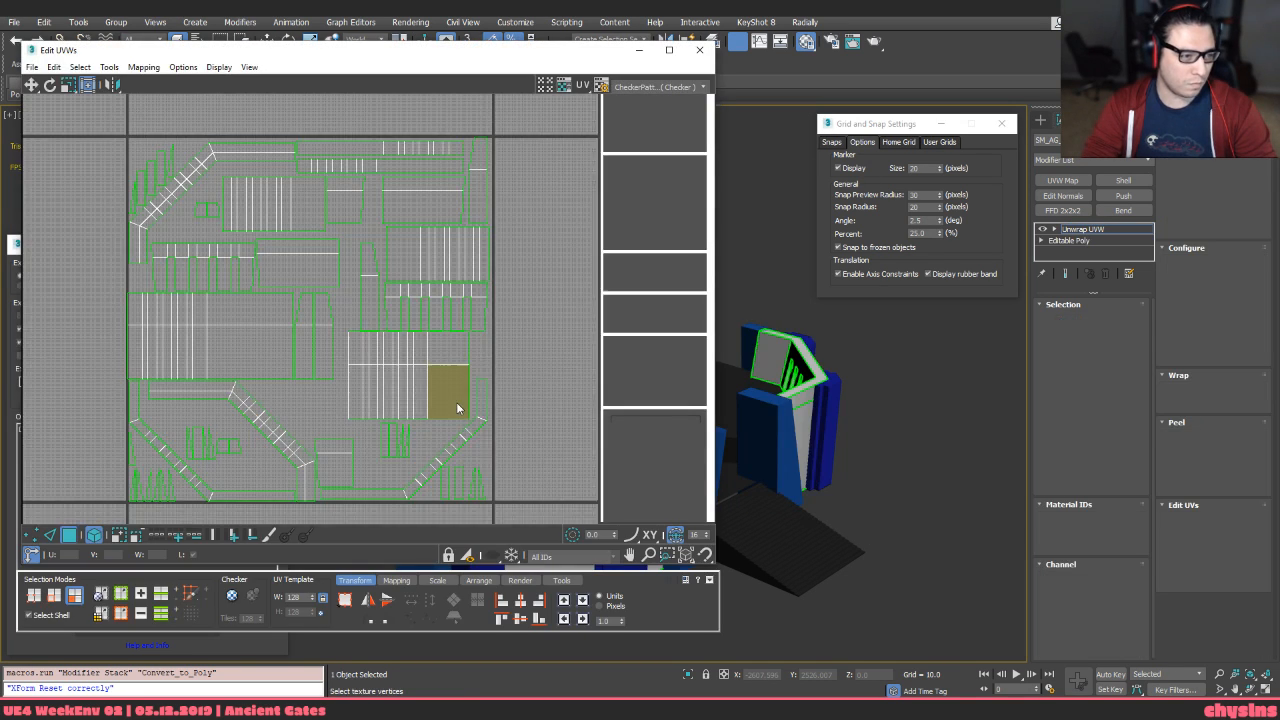
scroll(486, 397, "up", 5)
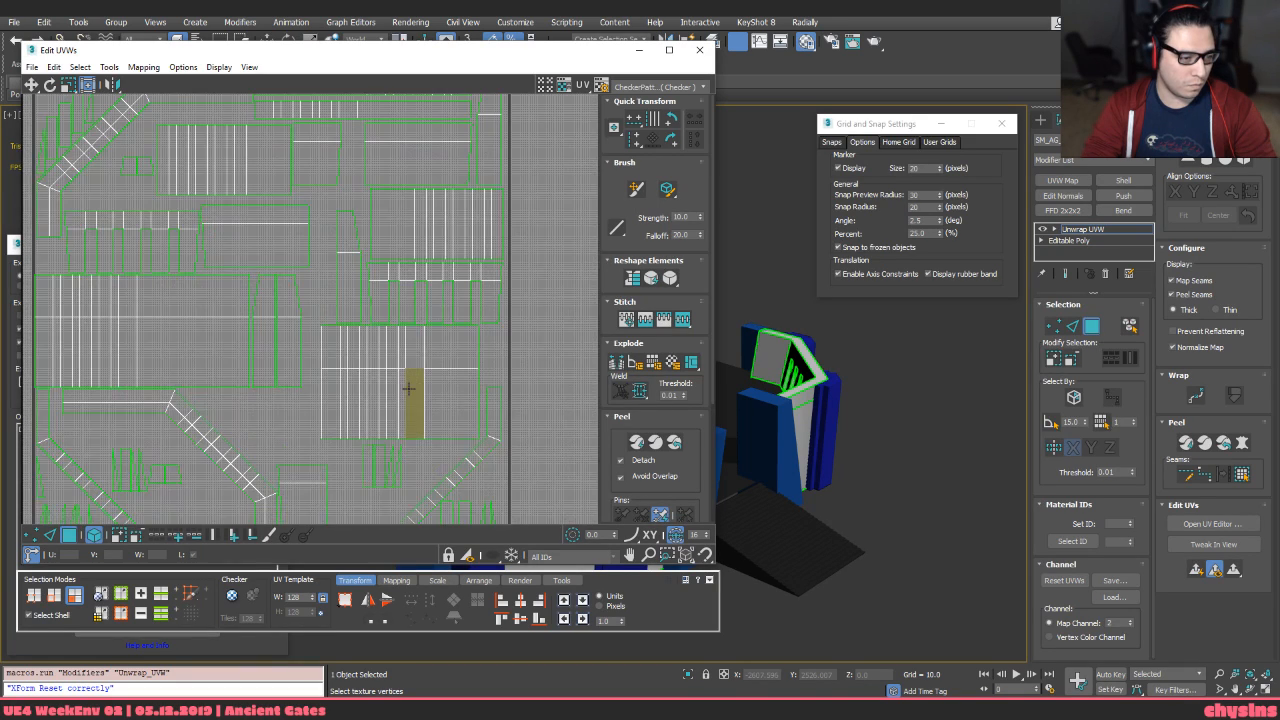
key("alt+F4")
key("ctrl+e")
Select both wall elements and auto smooth them with a threshold of 10
middle_click_drag(426, 380, 425, 350)
key("5")
left_click(503, 414)
middle_click_drag(503, 414, 419, 389)
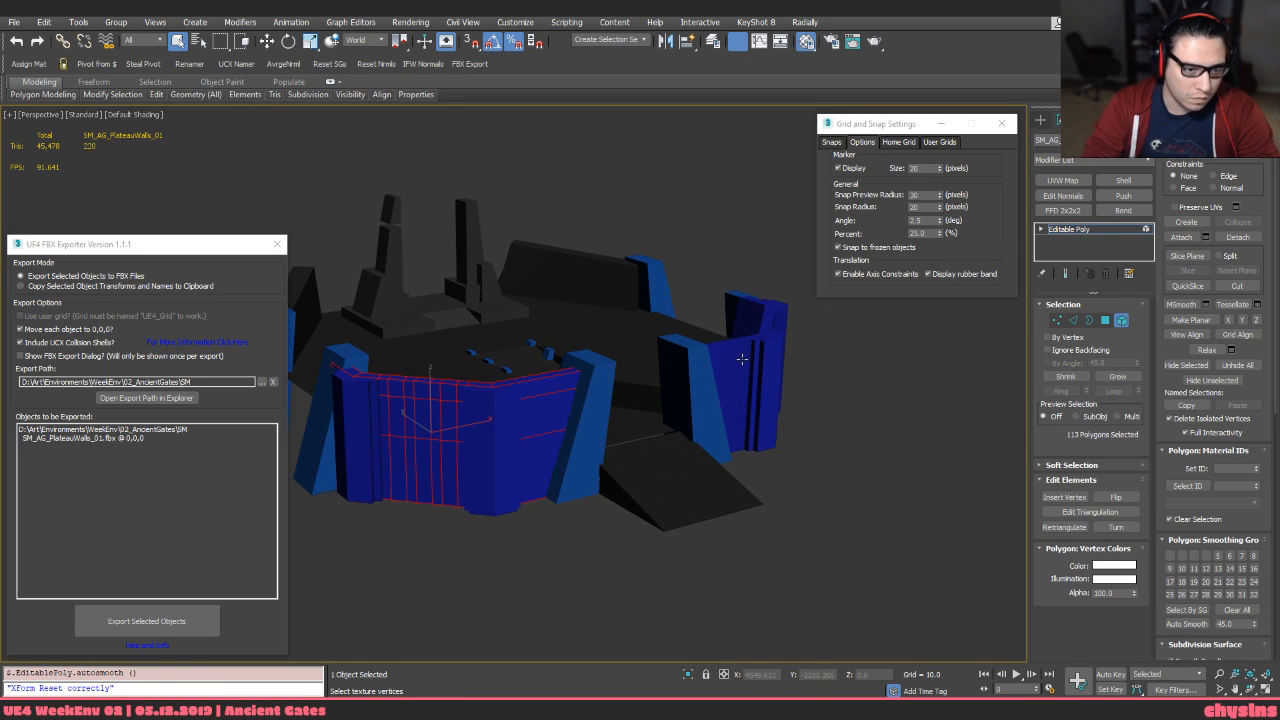
middle_click_drag(668, 380, 616, 330, "alt")
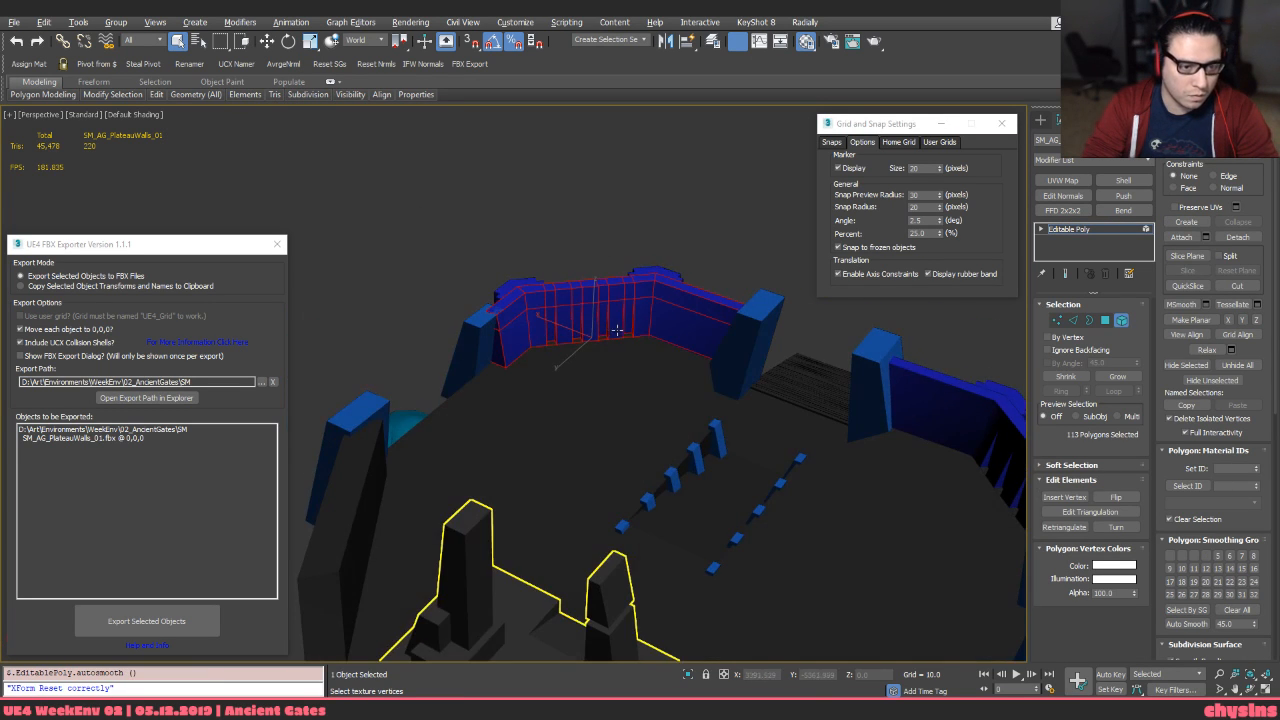
scroll(747, 373, "down", 5)
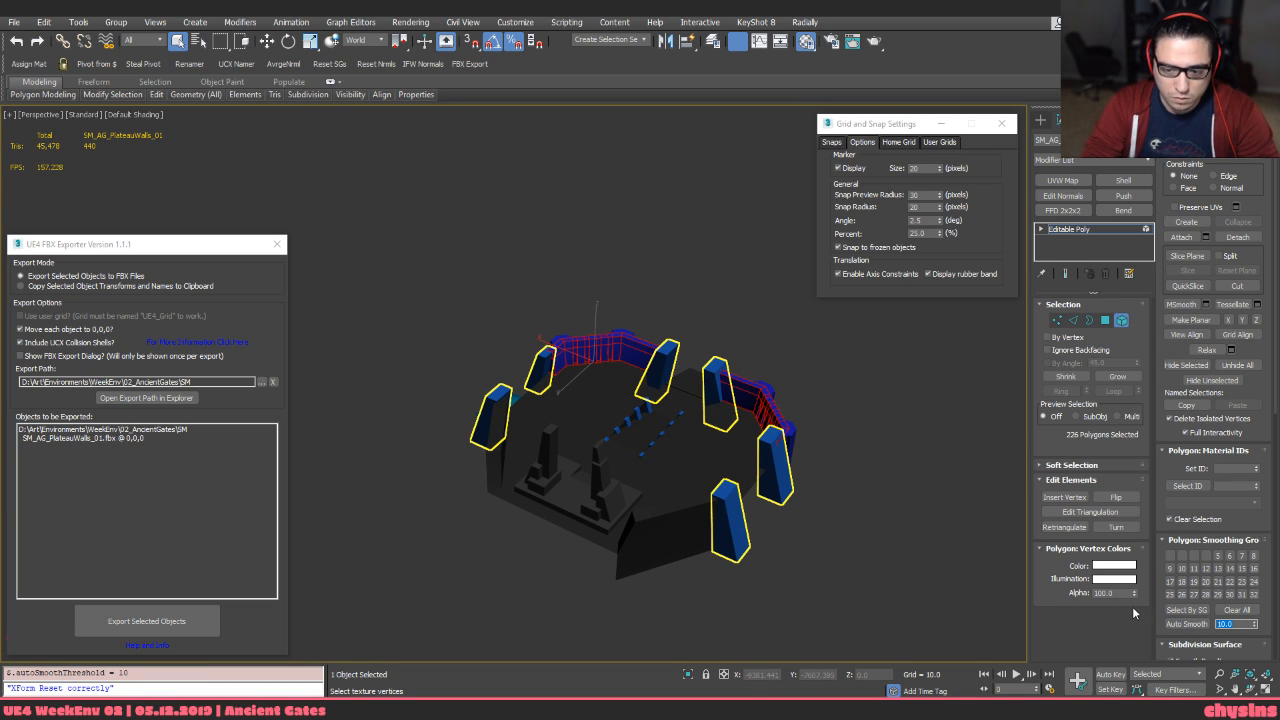
left_click(625, 293)
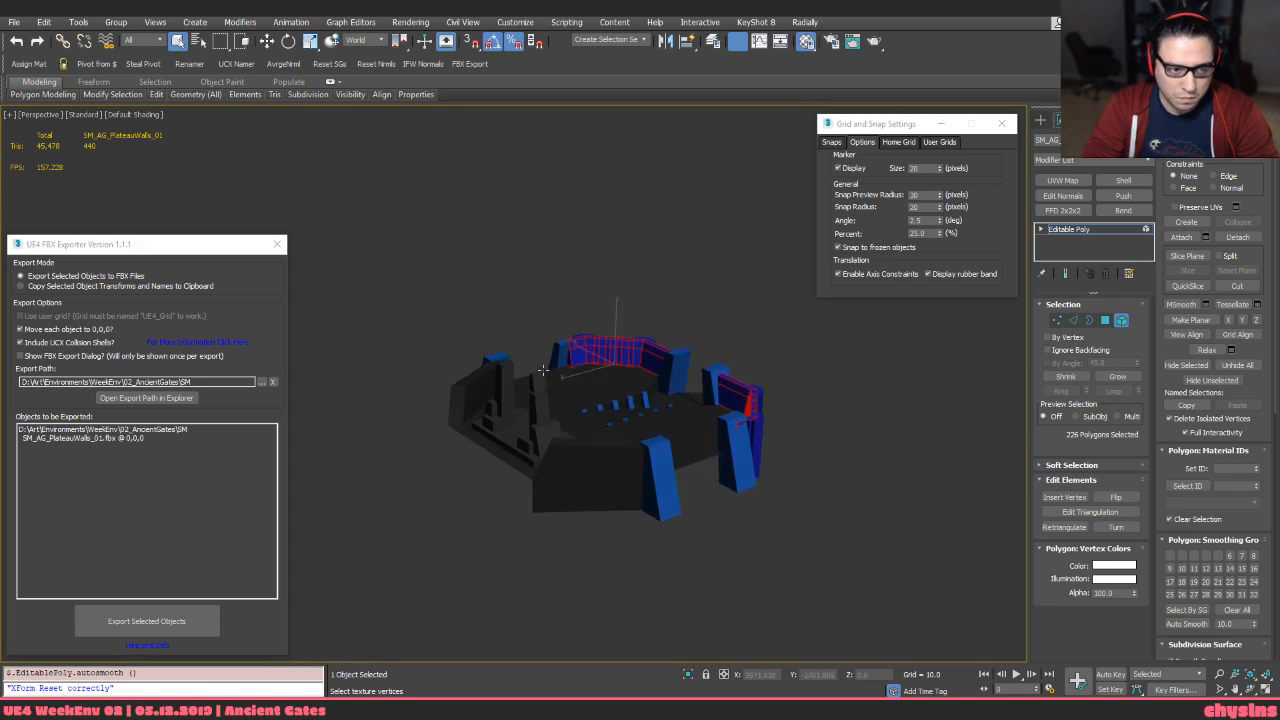
scroll(630, 300, "up", 8)
key("F4")
middle_click_drag(686, 388, 657, 312)
key("F4")
scroll(656, 316, "down", 2)
key("5")
Flatten all wall UVs on map channel 2 by the new smoothing groups and collapse the unwrap into Editable Poly
key("ctrl+u")
middle_click_drag(554, 328, 548, 326)
scroll(548, 326, "down", 3)
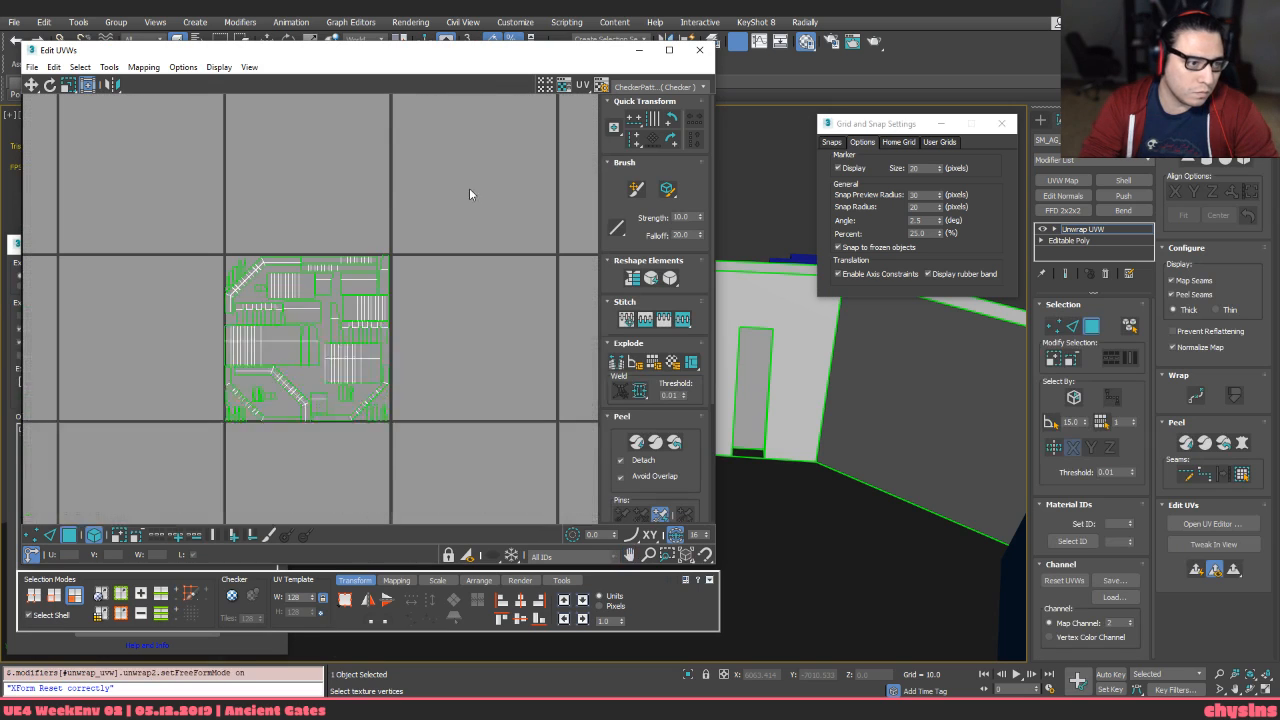
key("ctrl+a")
left_click(657, 361)
left_click(474, 380)
key("ctrl+e")
scroll(476, 384, "down", 4)
Reset the walls' transform and export SM_AG_PlateauWalls_01 as FBX to the SM folder
middle_click_drag(476, 384, 500, 361, "alt")
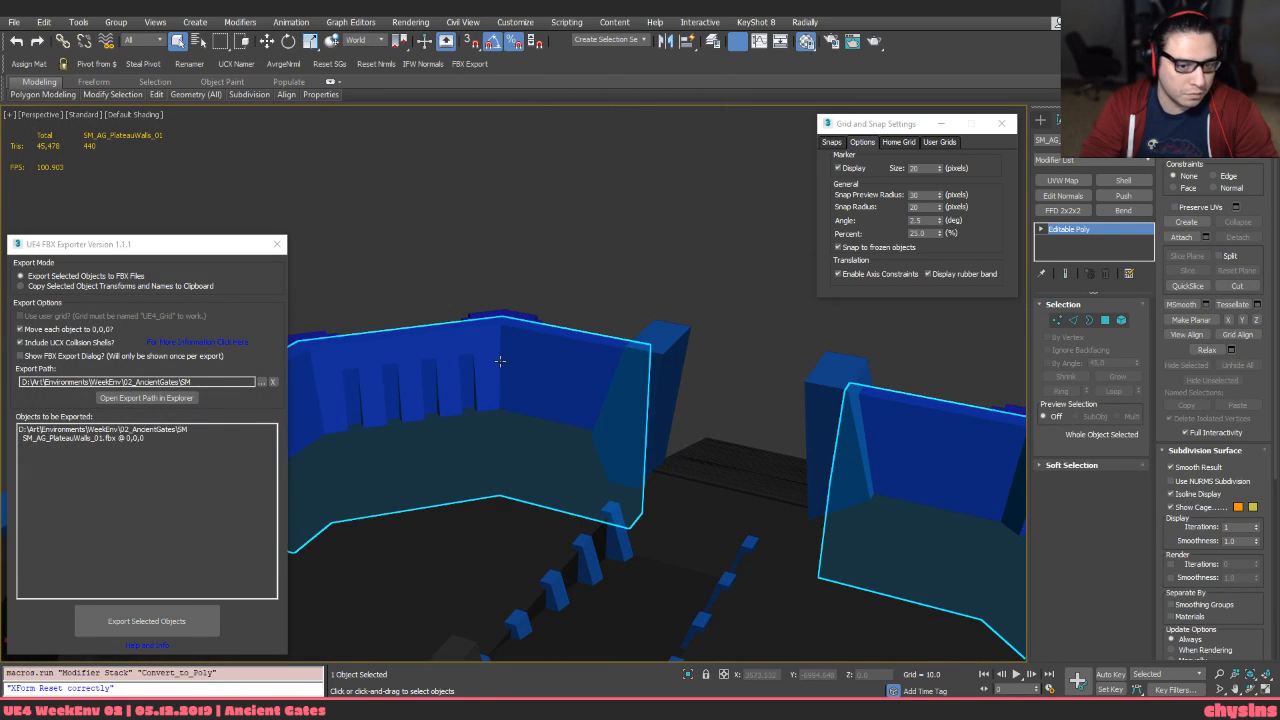
key("ctrl+shift+x")
left_click(143, 616)
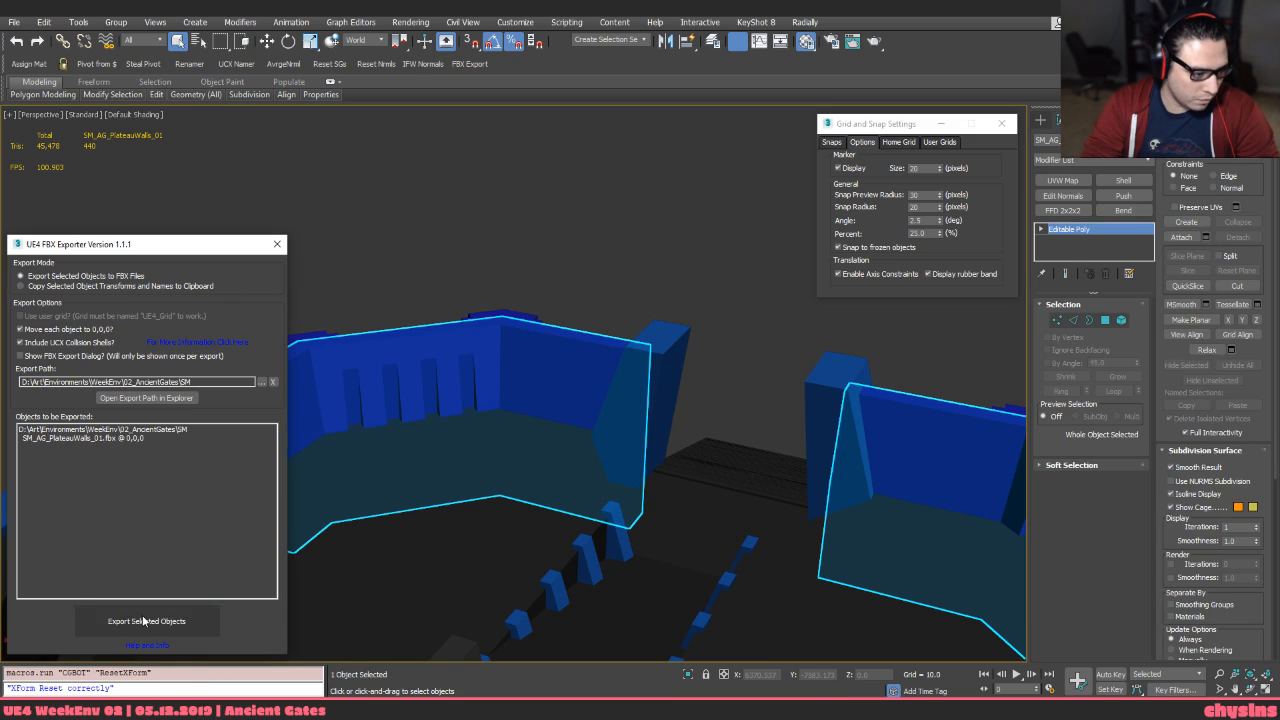
Switch to the Unreal Editor, locate the plateau walls' mesh SM_AG_PlateauWalls_01 in the content folder, and reimport it
key("alt+Tab")
key("alt+Tab")
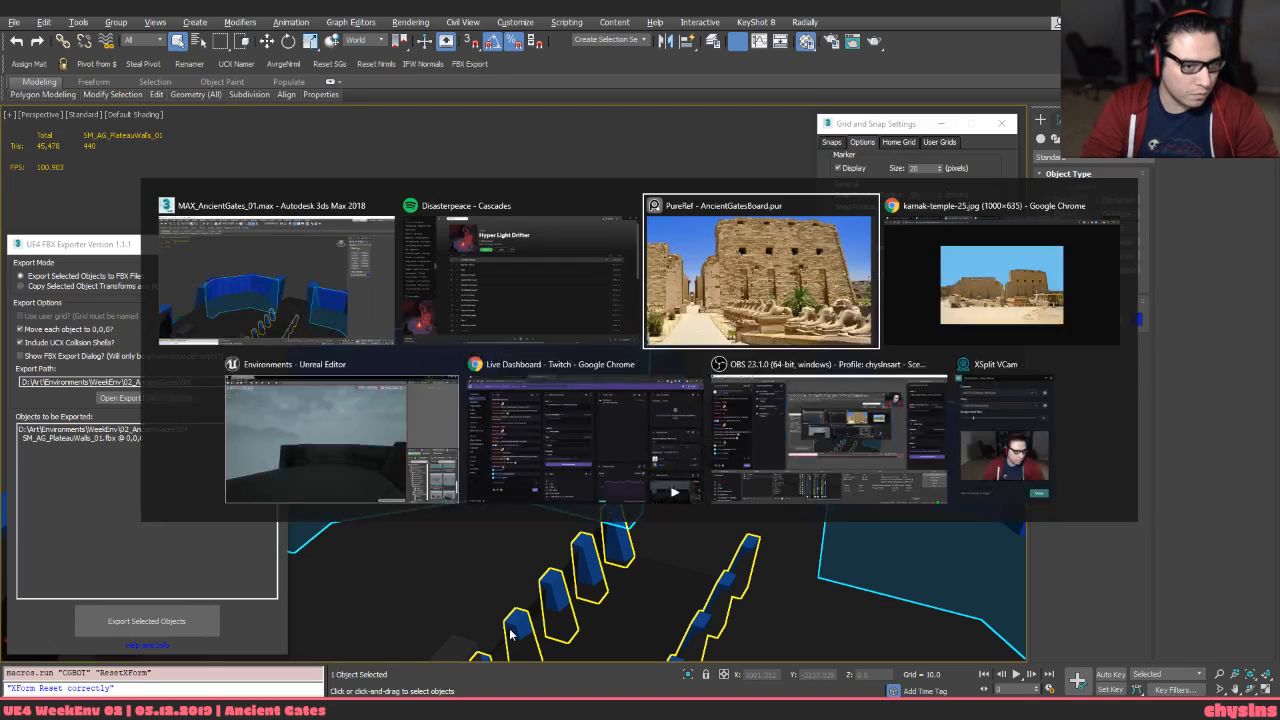
key("Tab")
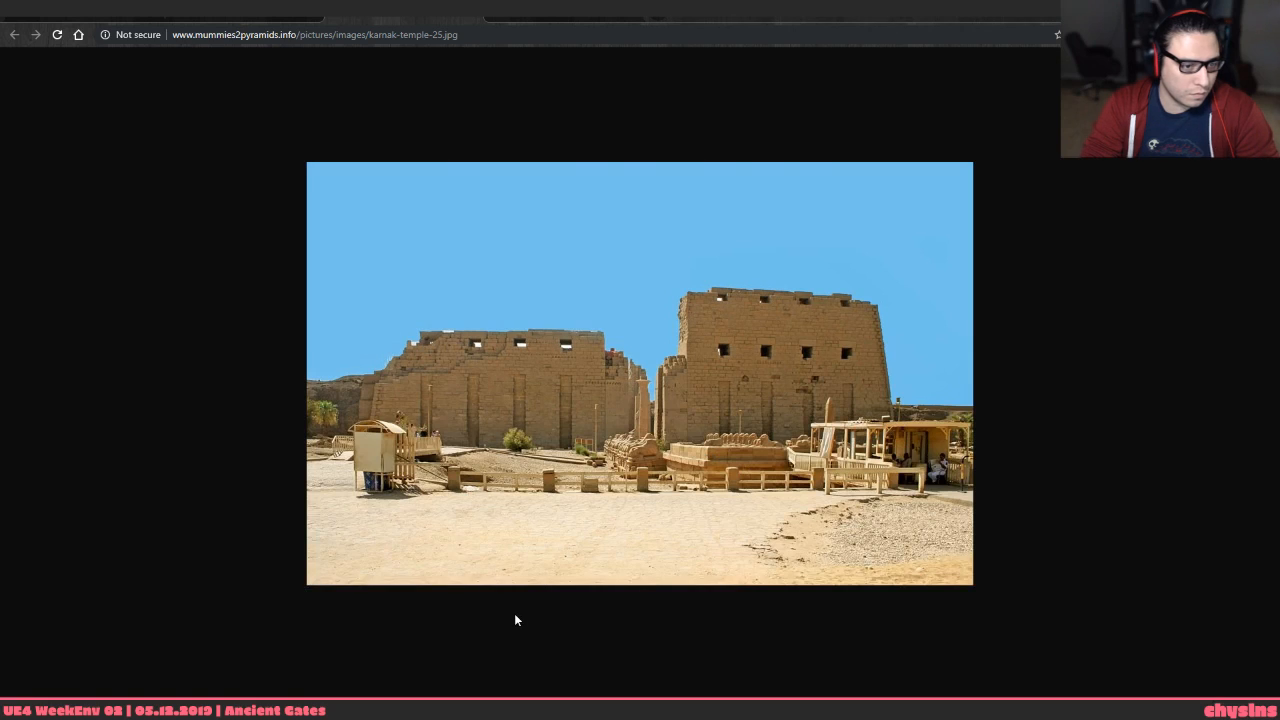
key("alt+Tab")
key("alt+Tab")
key("alt+Tab")
left_click(520, 434)
right_click_drag(520, 434, 640, 485)
key("ctrl+b")
right_click(1158, 568)
left_click(1175, 238)
right_click_drag(500, 375, 637, 423)
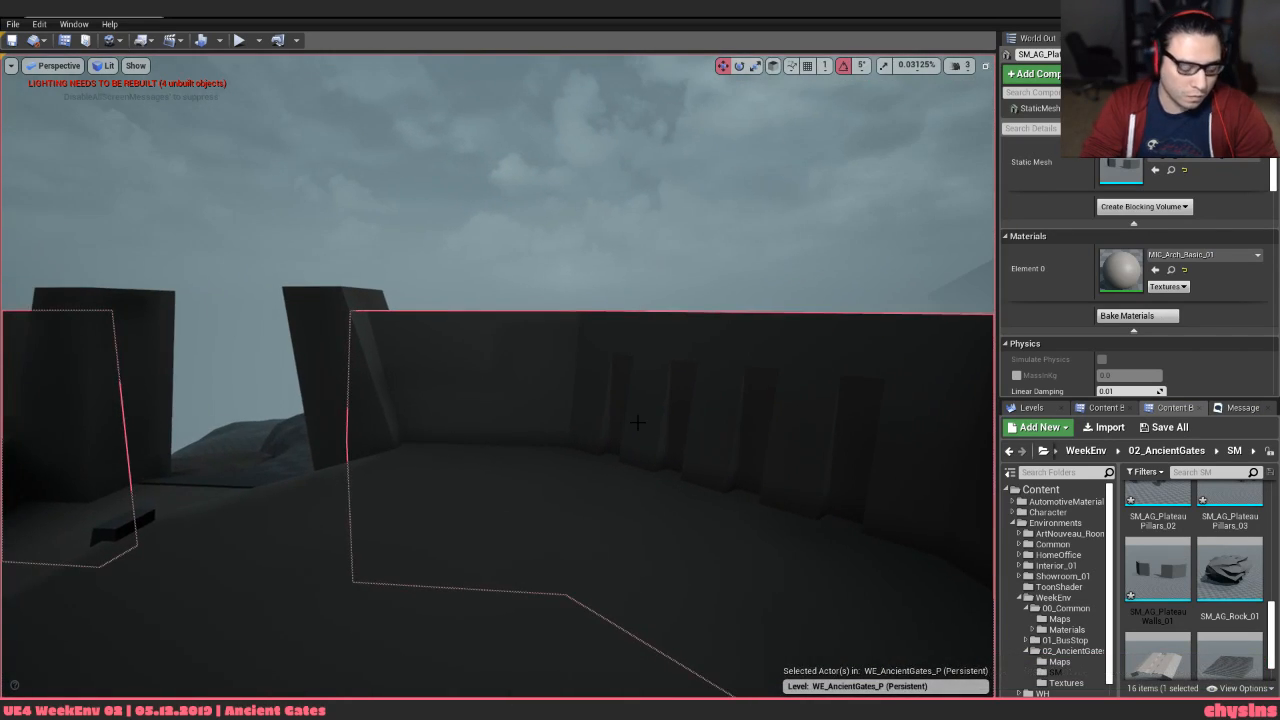
Play the level and walk around the plateau, examining the walls and niches up close and from the gate, then stop playing
key("alt+p")
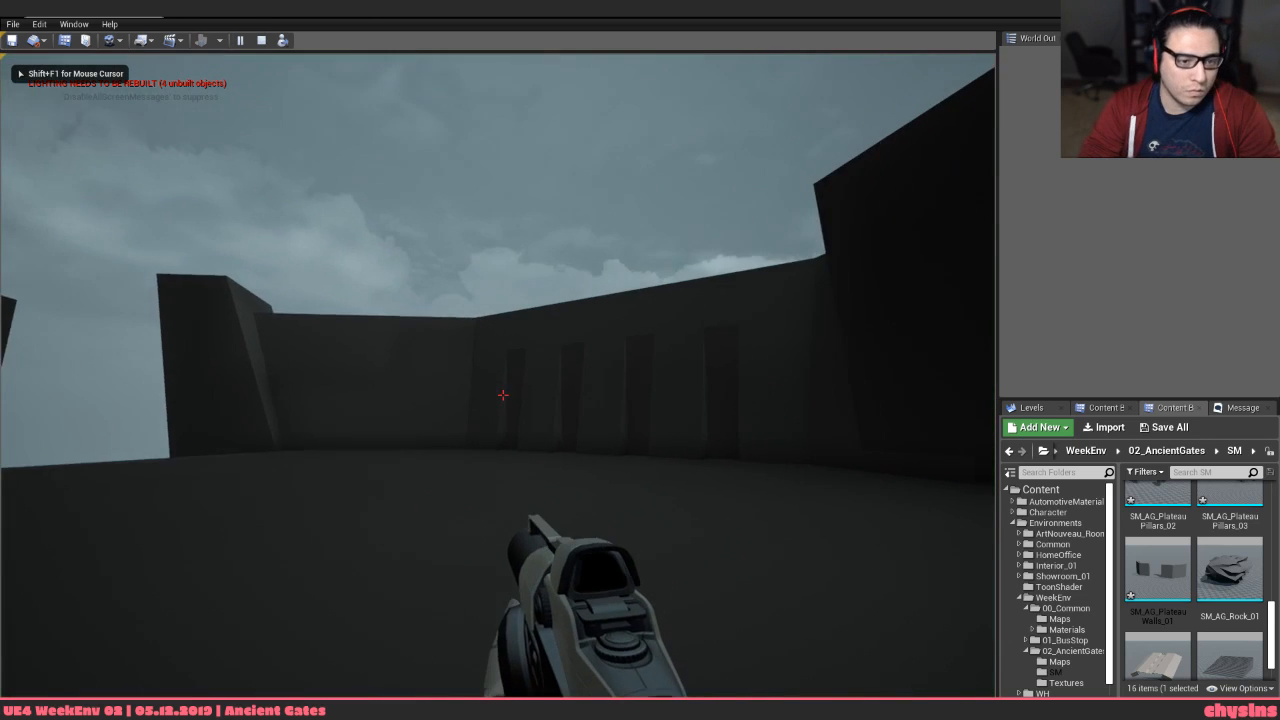
key("w")
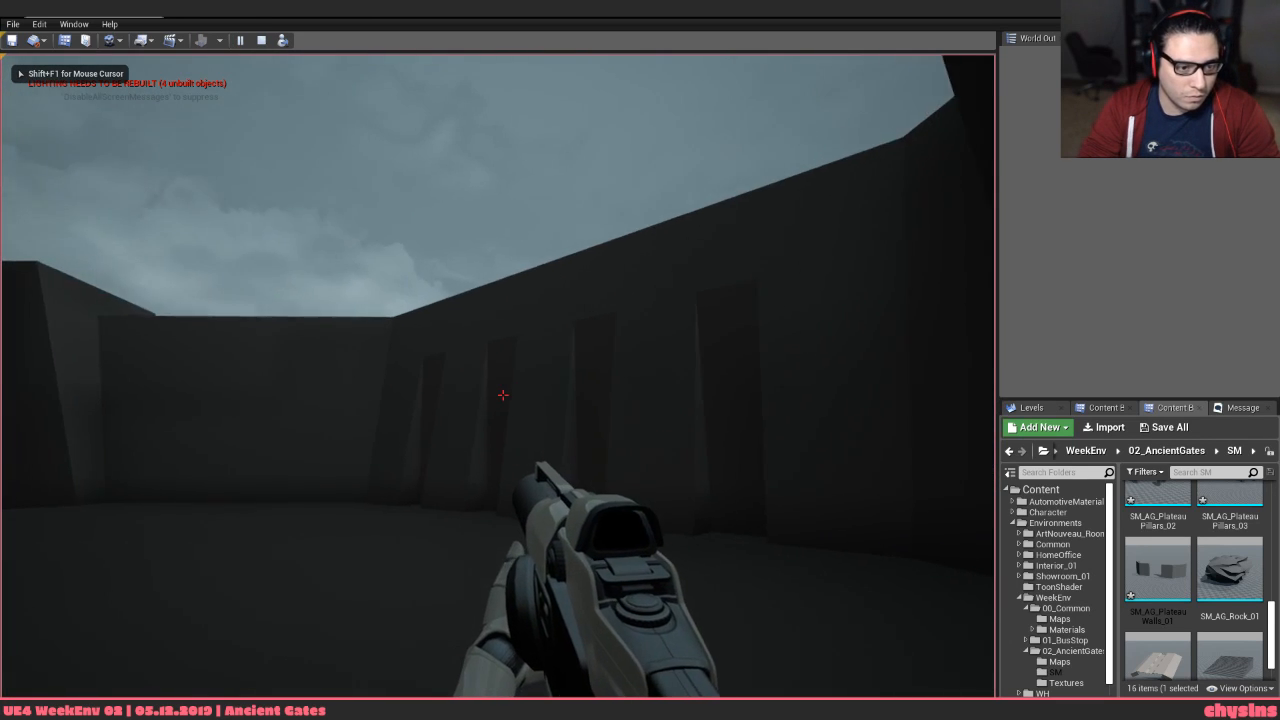
key("w")
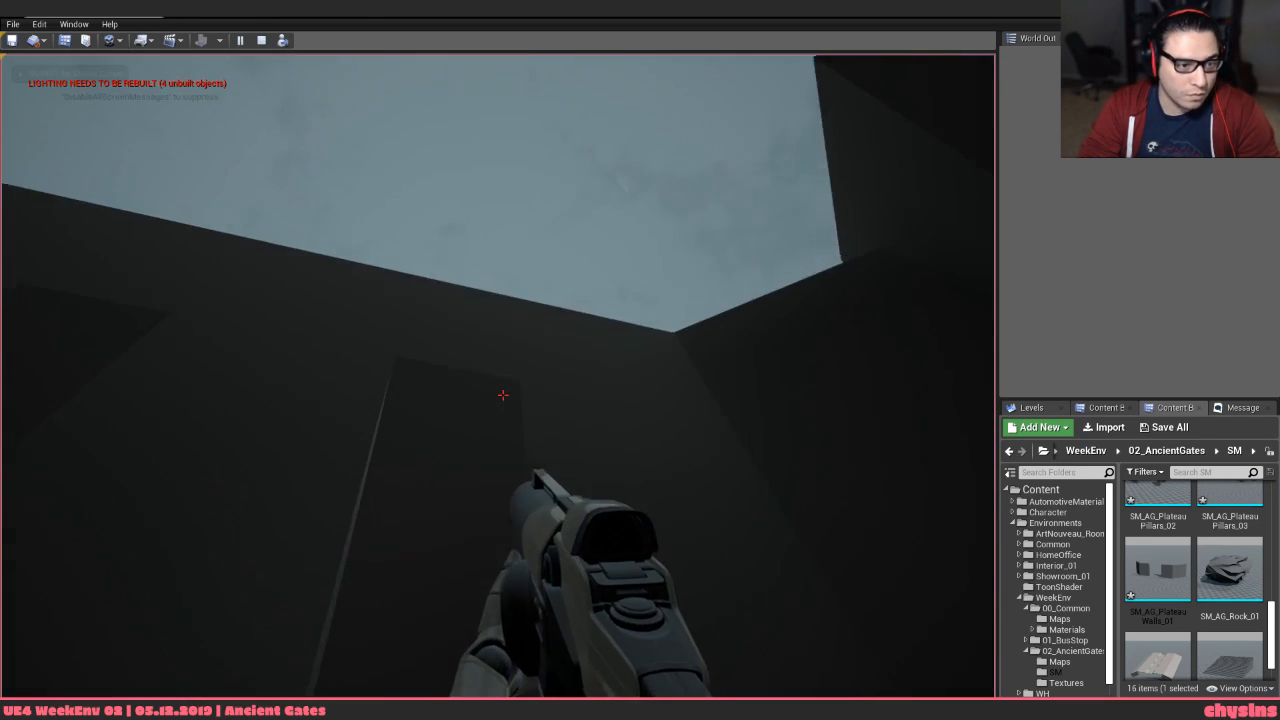
key("w")
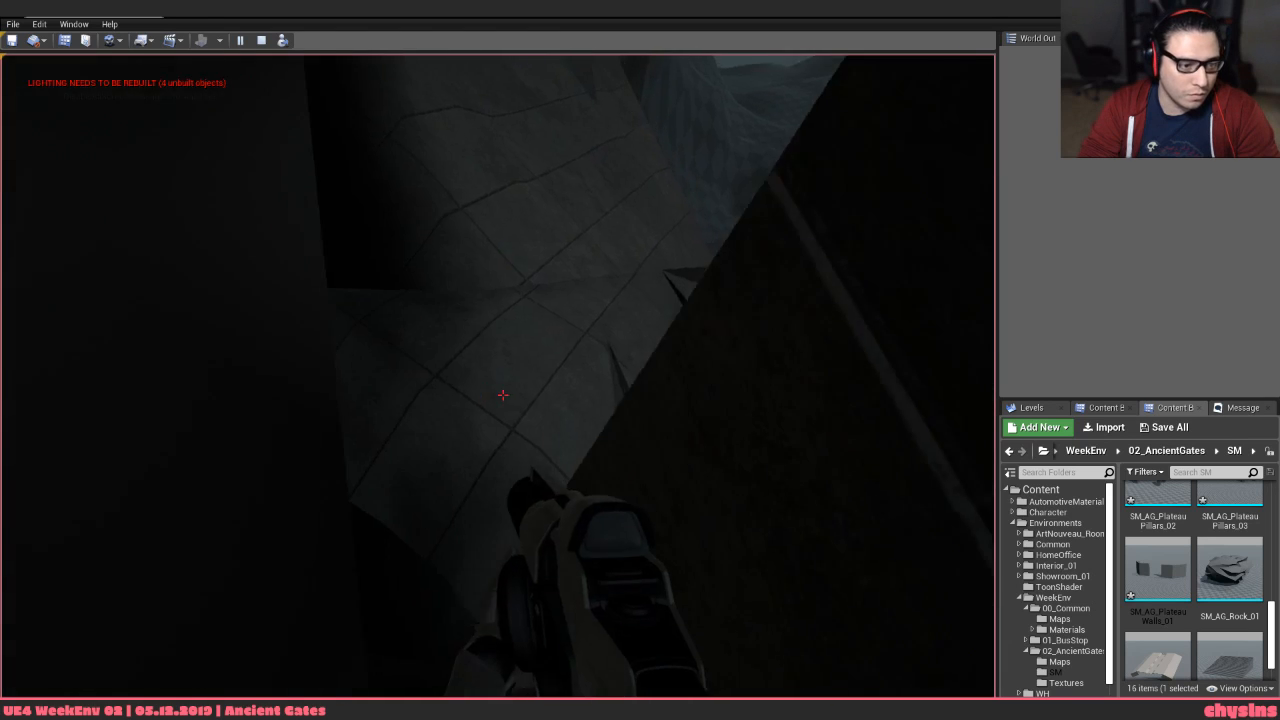
key("w")
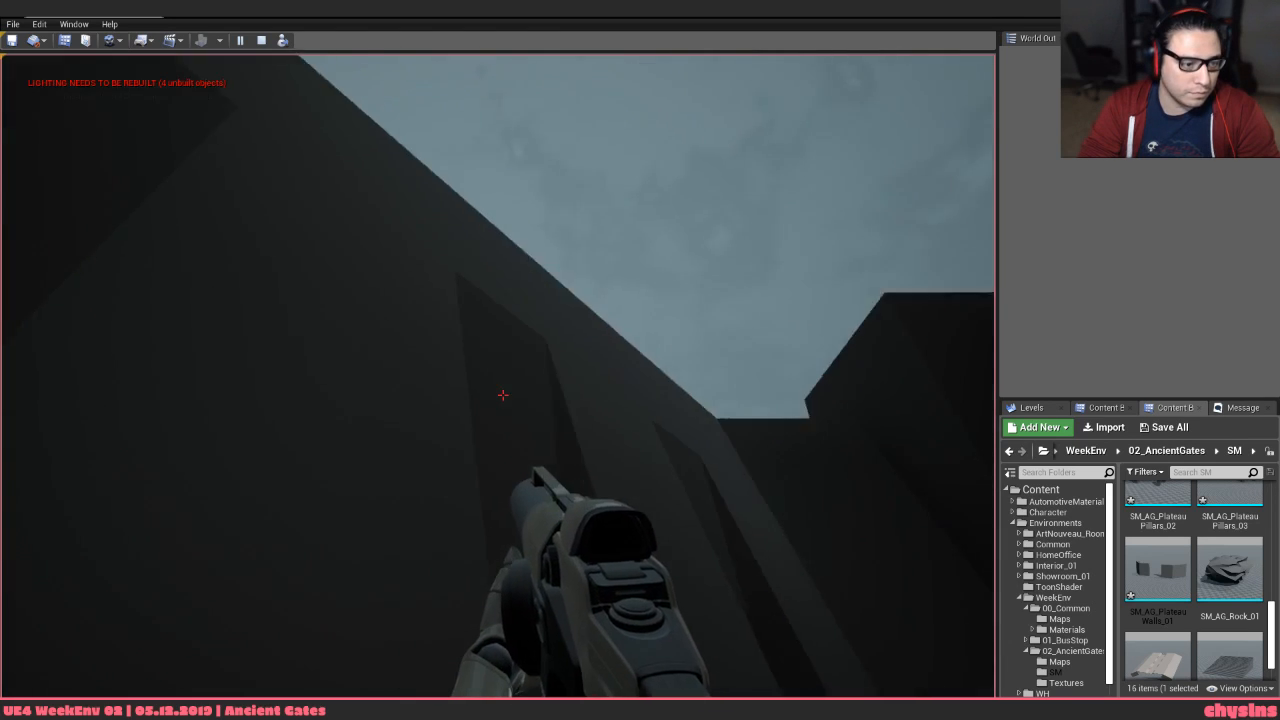
key("w")
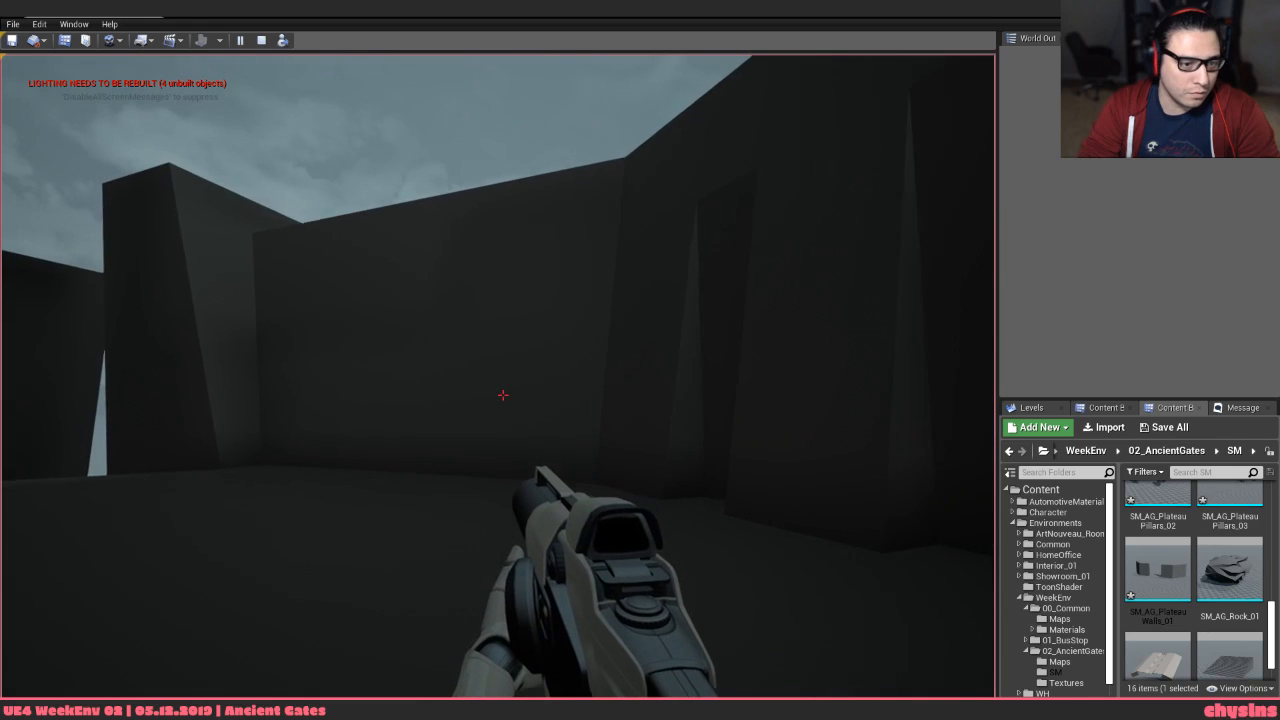
key("w")
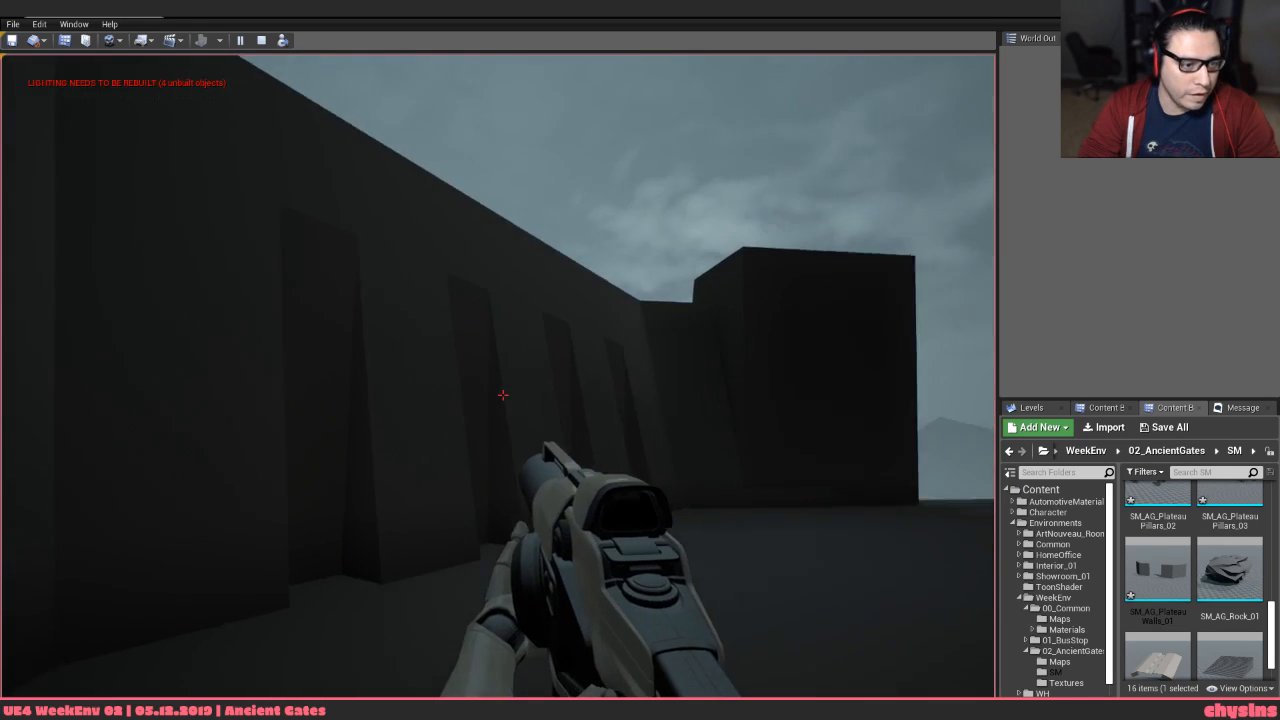
key("w")
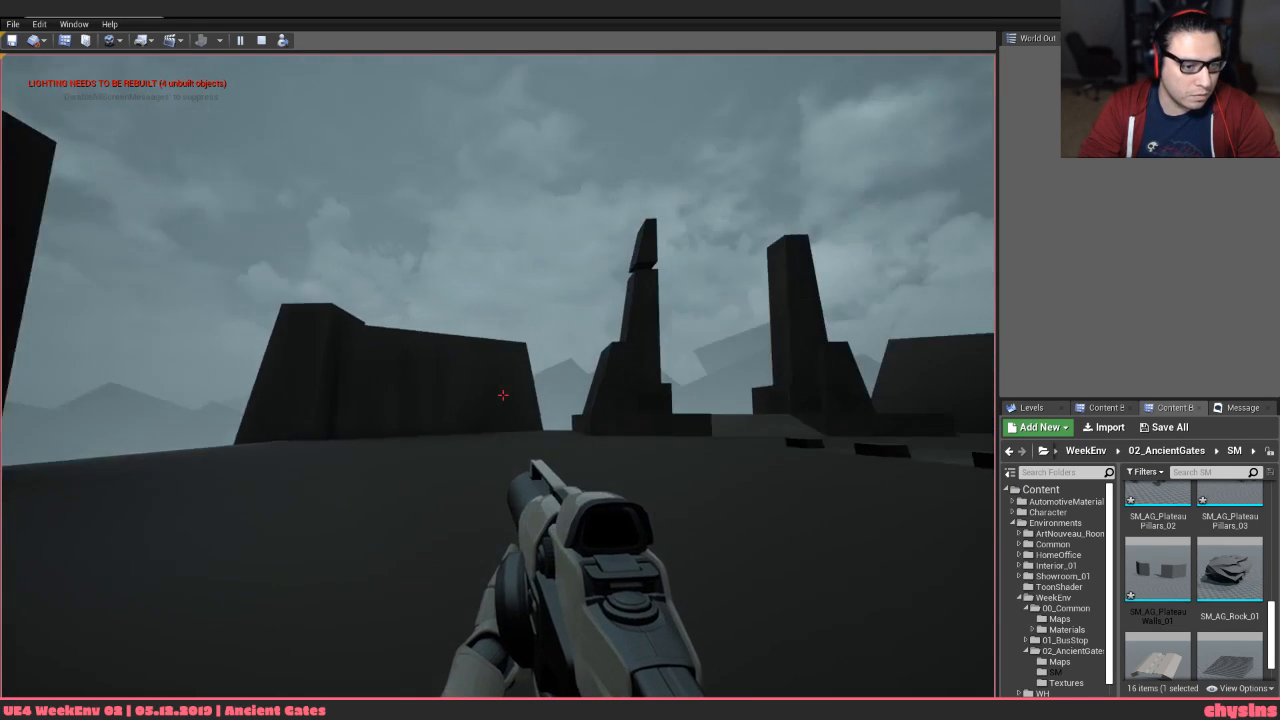
key("w")
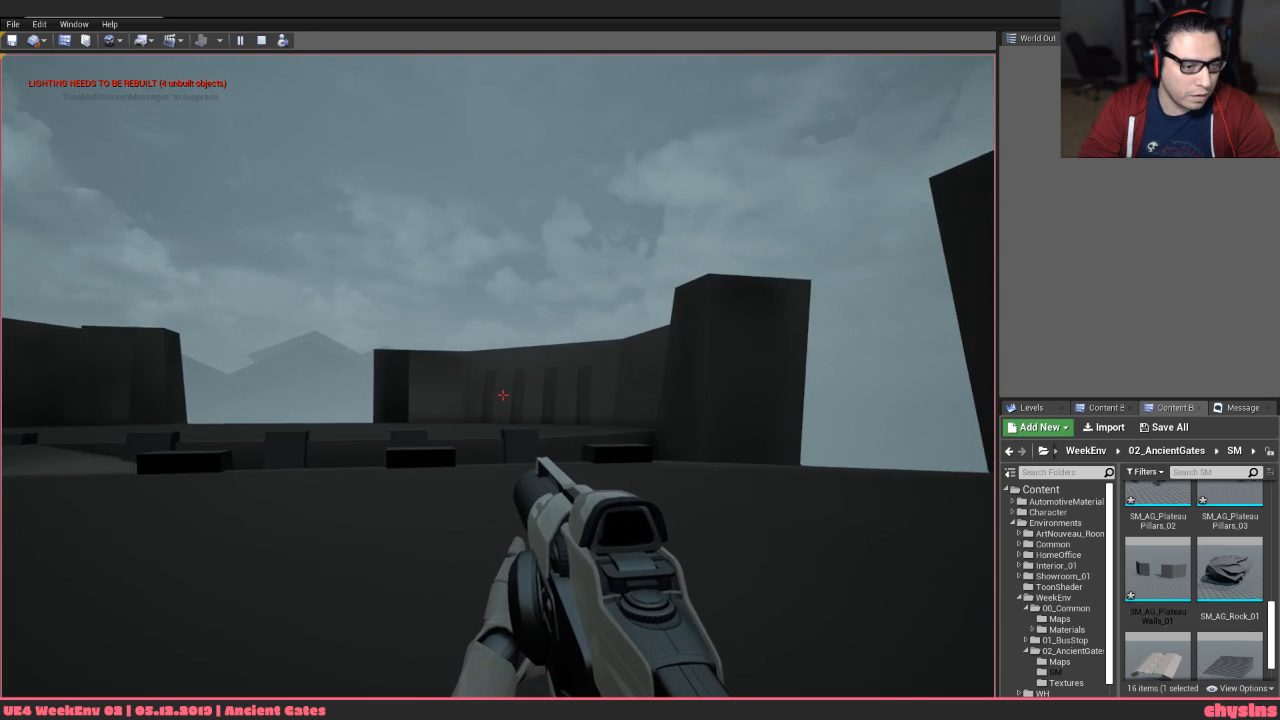
key("w")
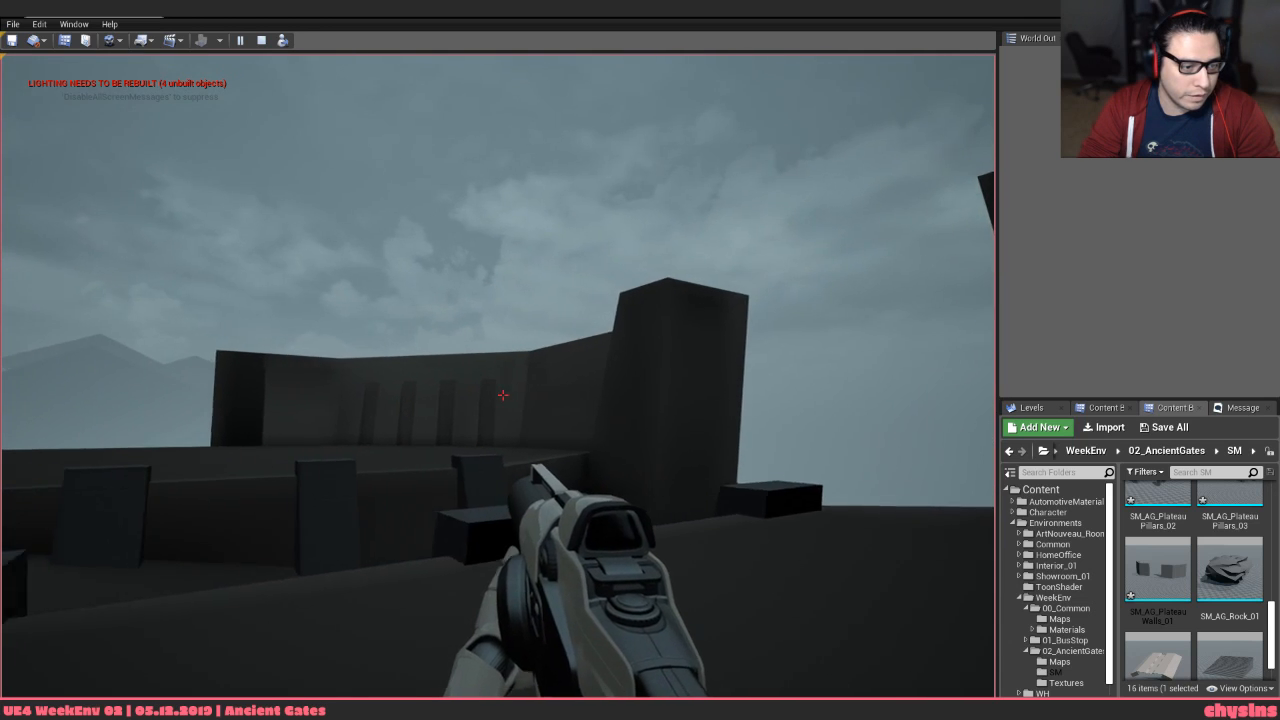
key("w")
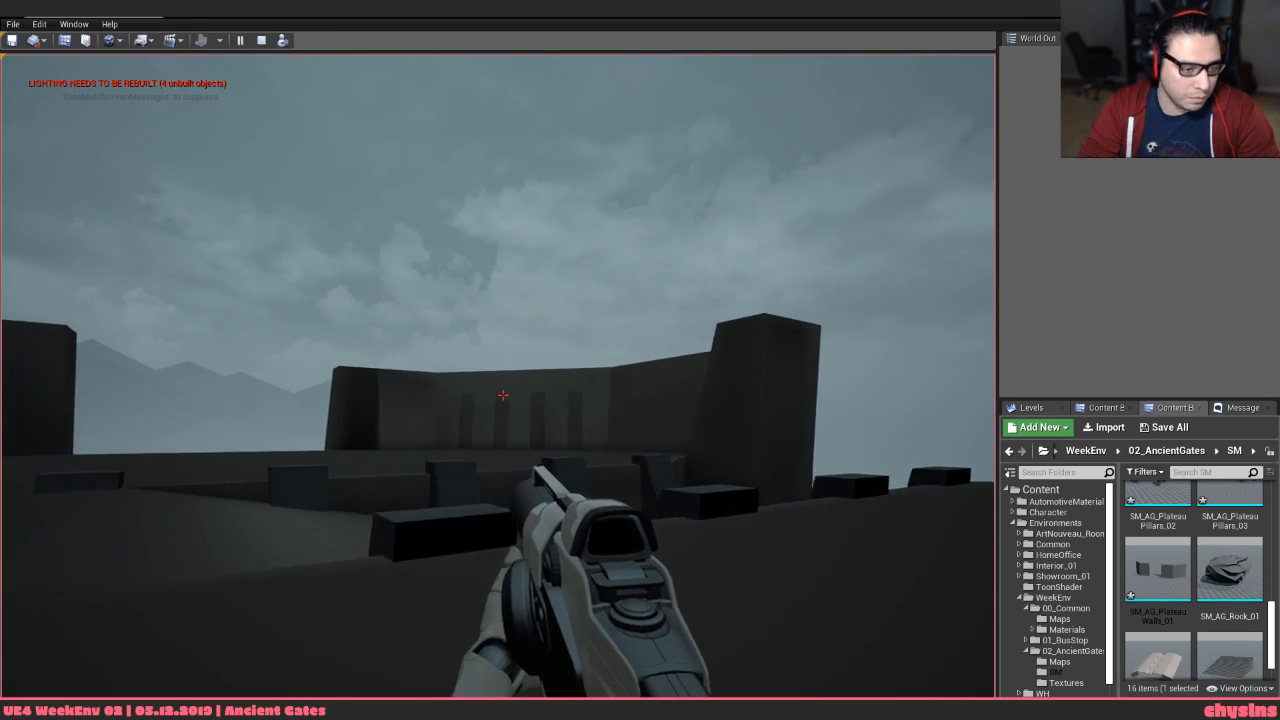
key("w")
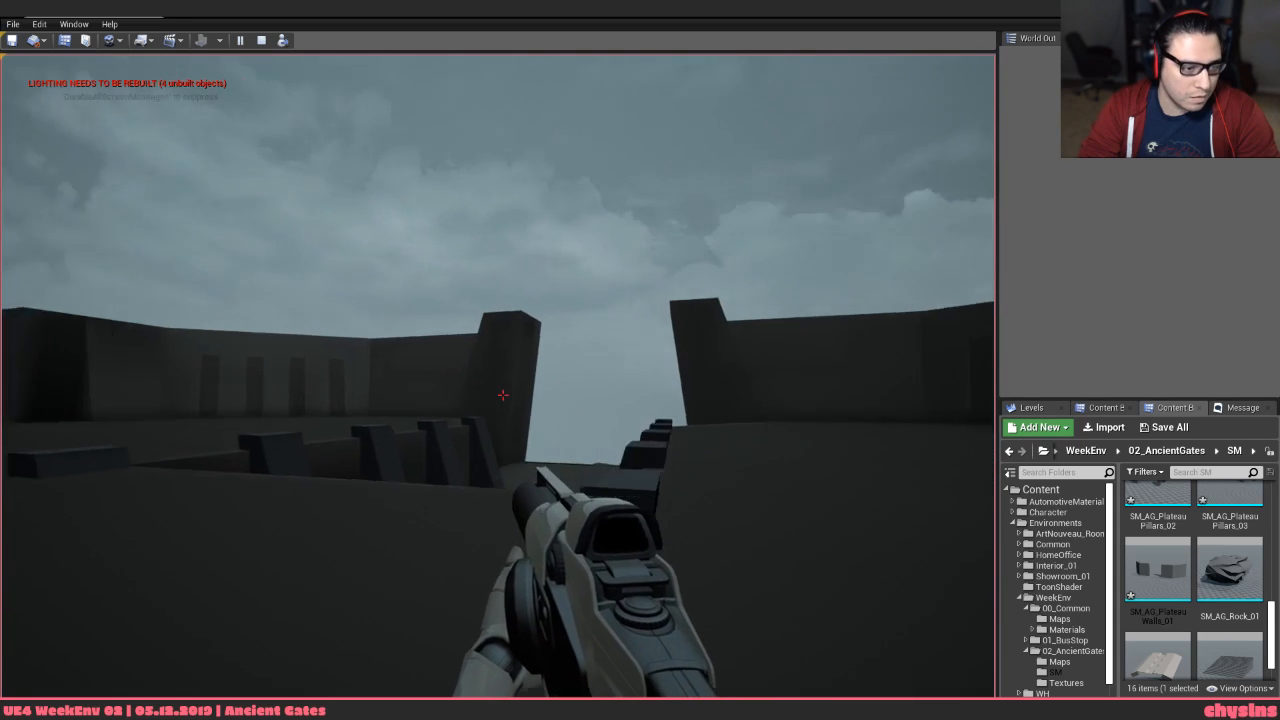
key("s")
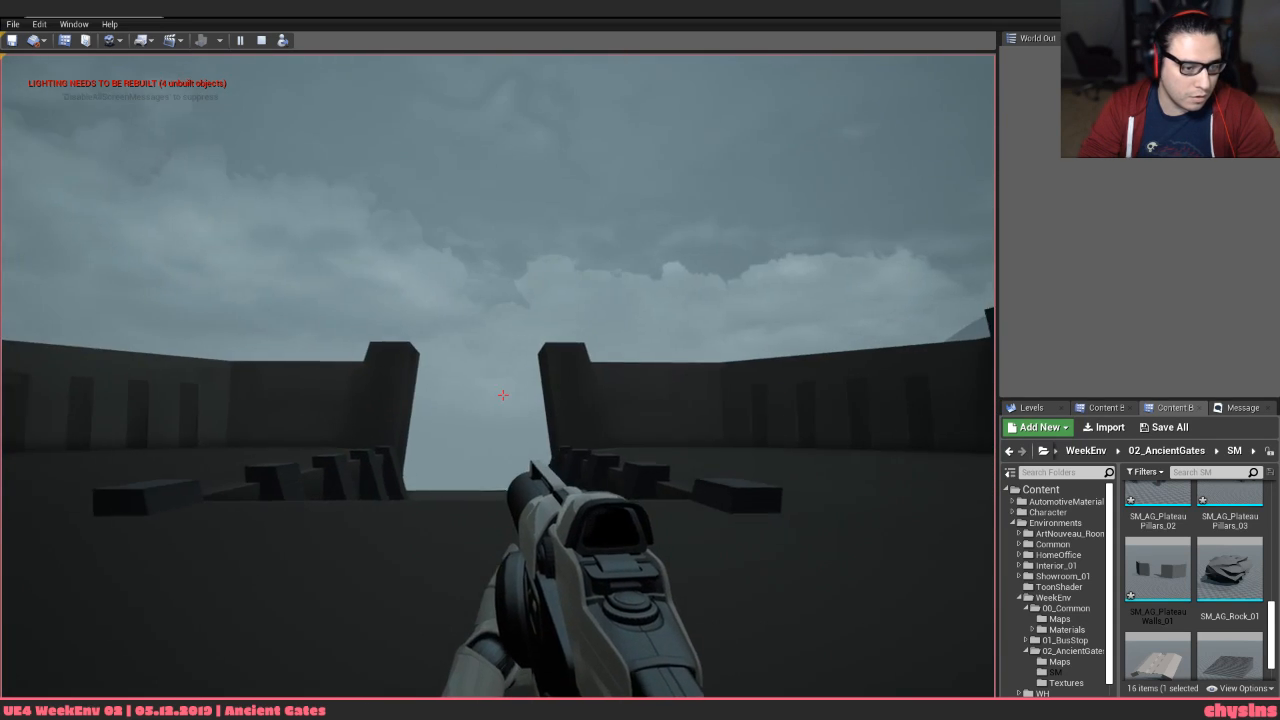
key("w")
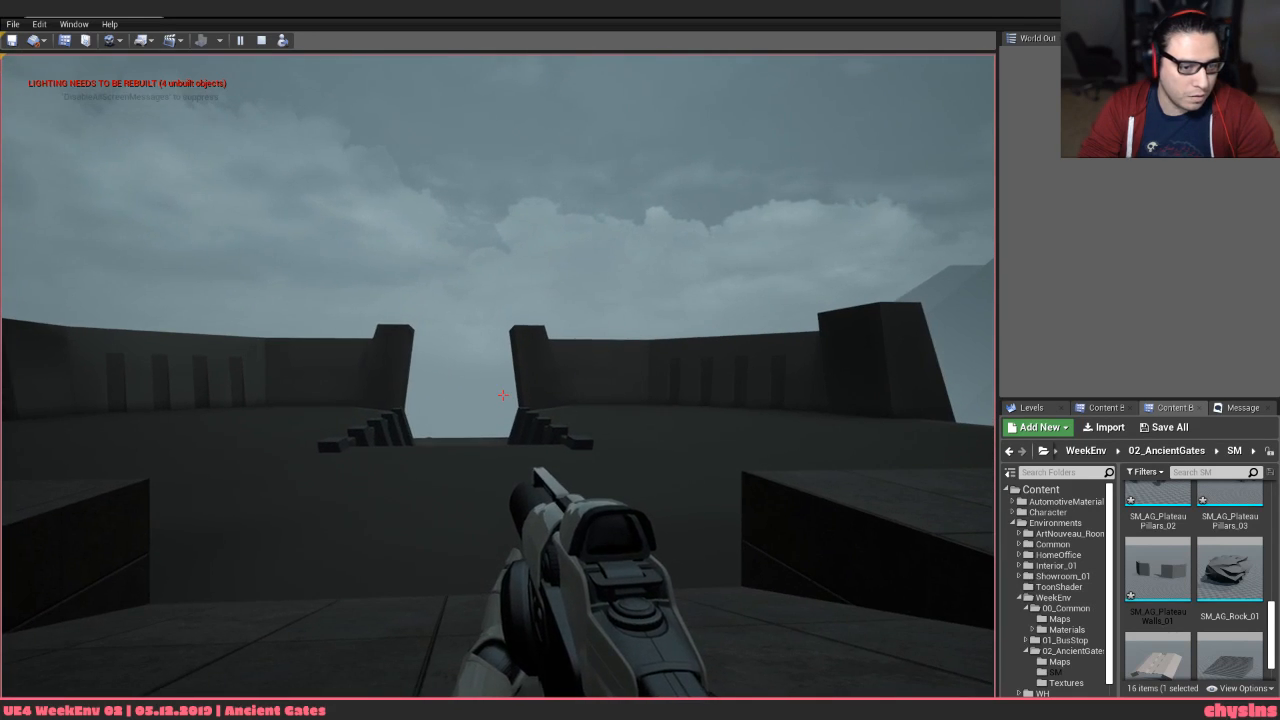
key("Escape")
Find the gate platform's MIC_Arch_Triplanar_01 material in the content folder and apply it to the plateau ground and the plateau walls
left_click(584, 411)
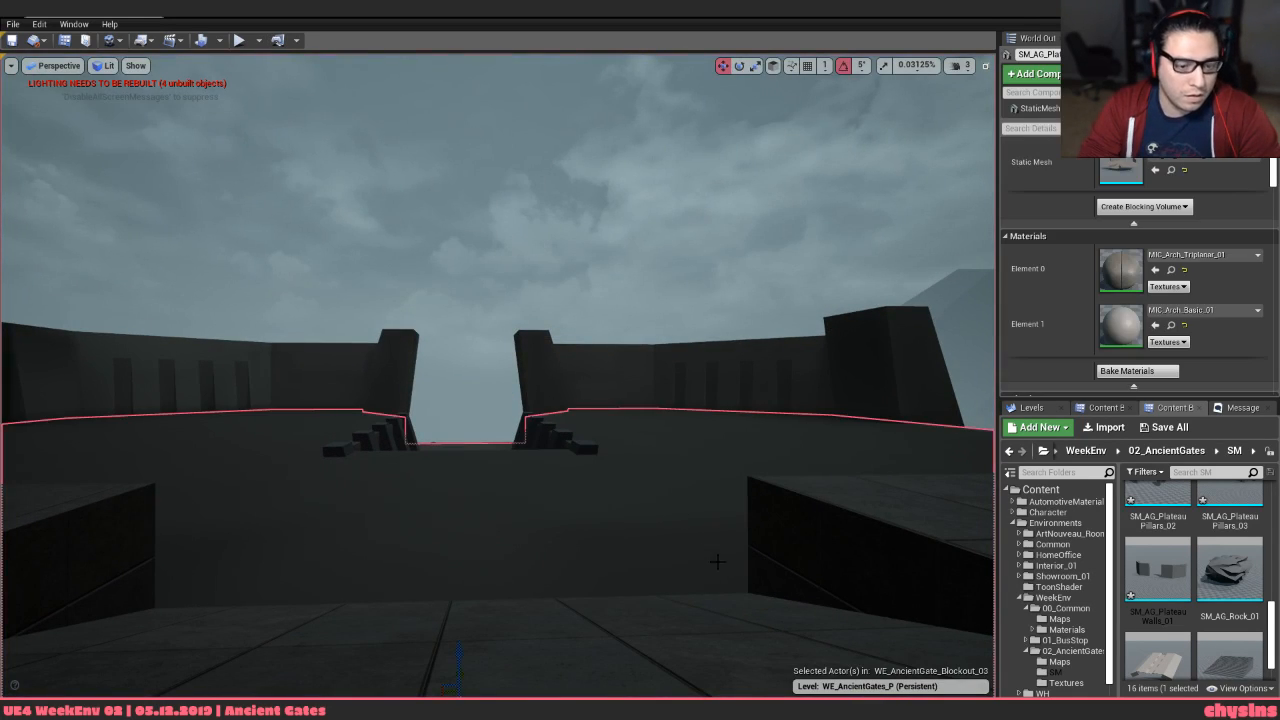
left_click(772, 568)
left_click(1172, 271)
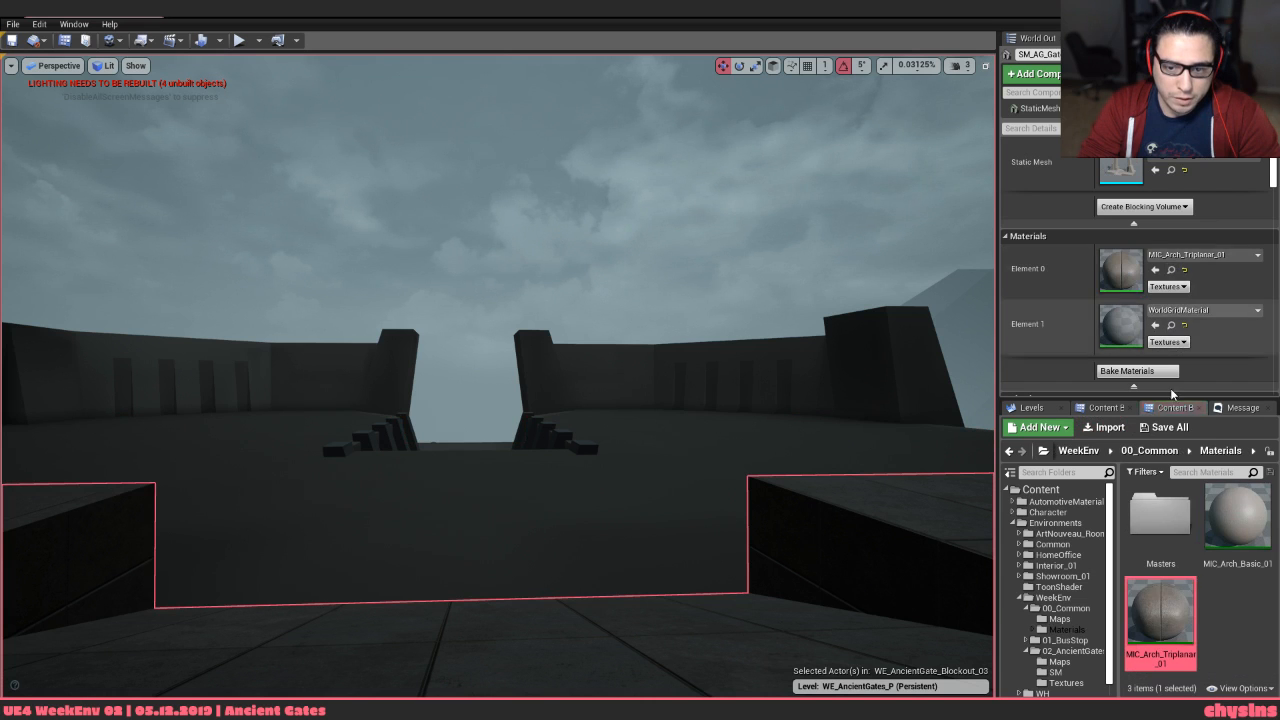
left_click_drag(1176, 622, 796, 440)
left_click_drag(1149, 598, 794, 374)
key("Escape")
Examine the textured plateau and walls from the gate and in a short play test
key("w")
right_click_drag(794, 374, 765, 325)
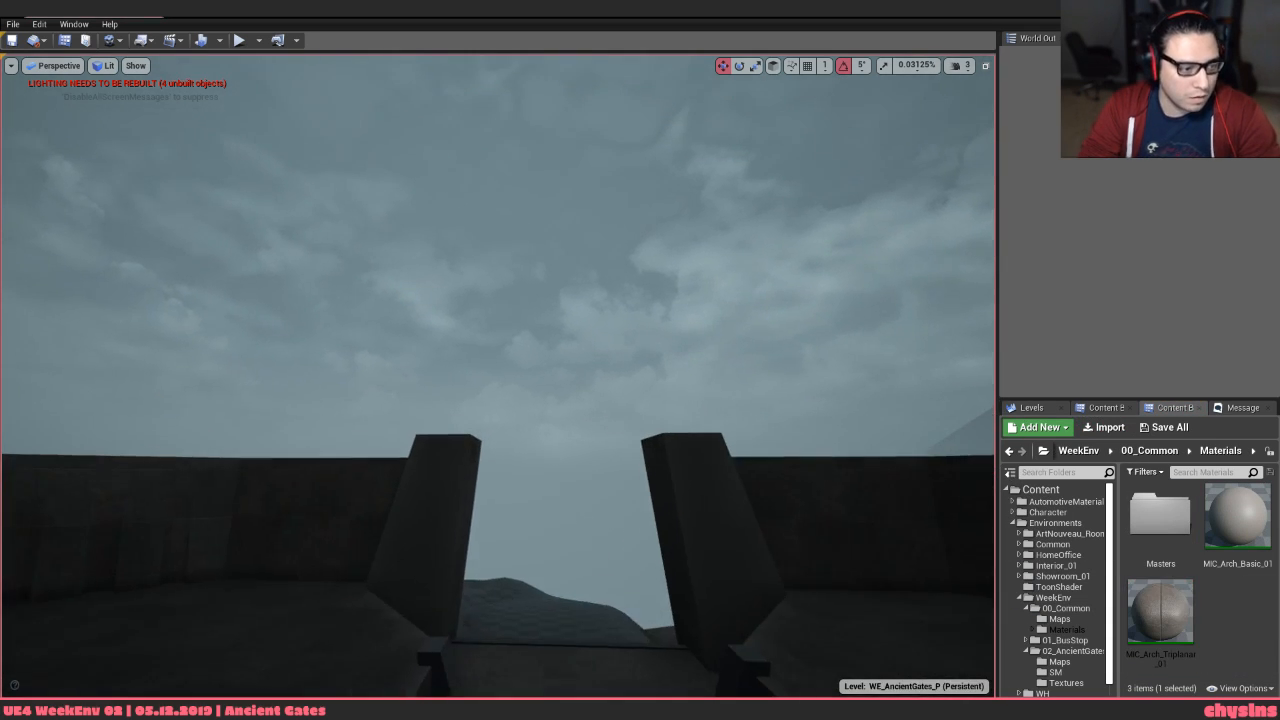
key("s")
key("e")
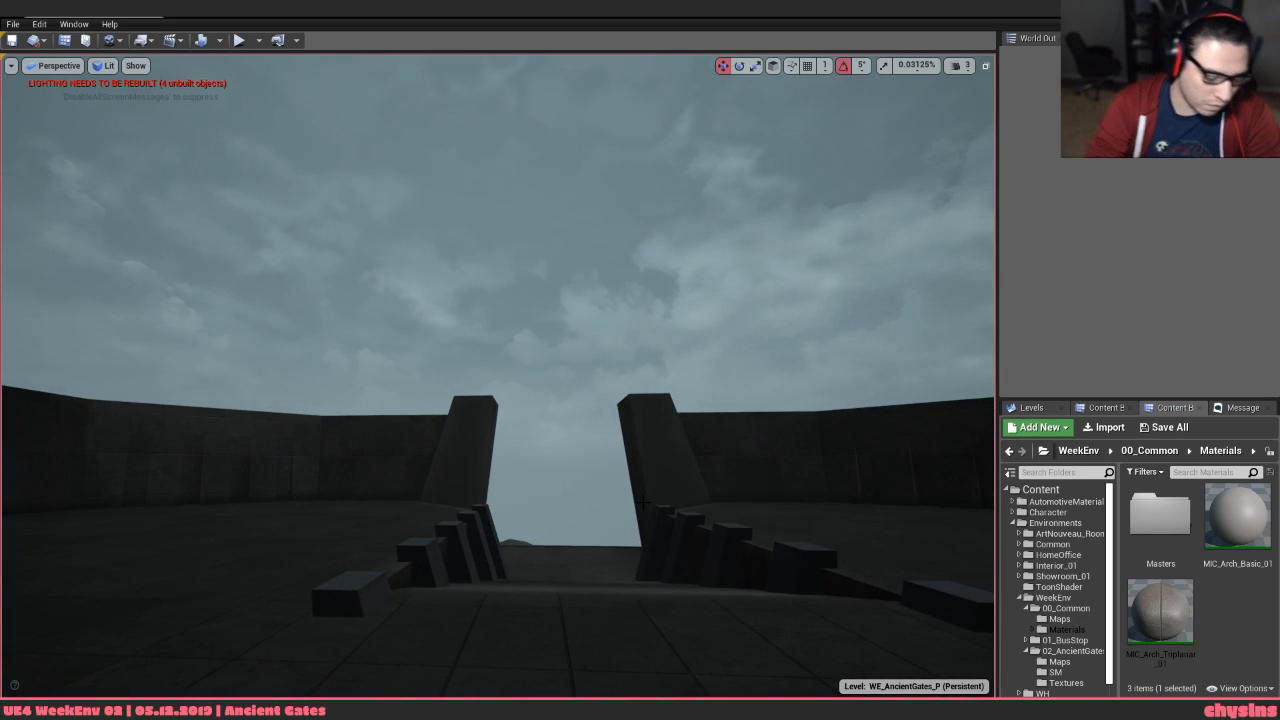
key("alt+p")
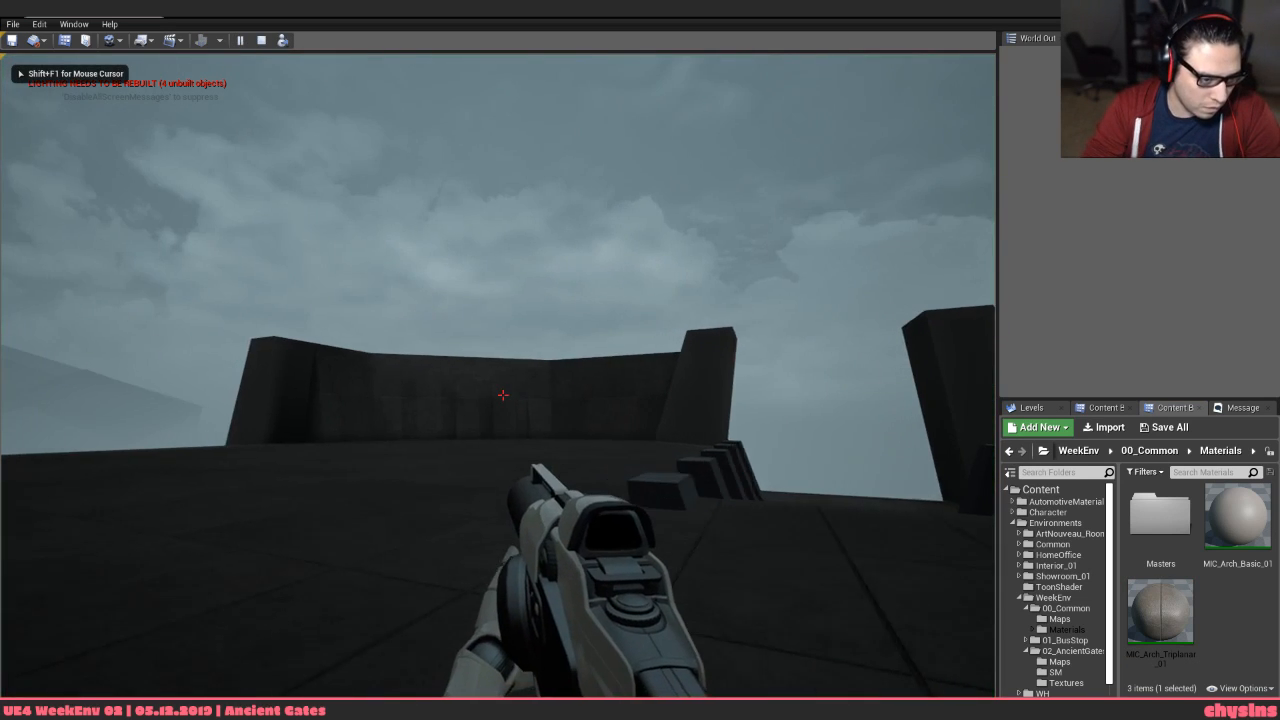
key("Escape")
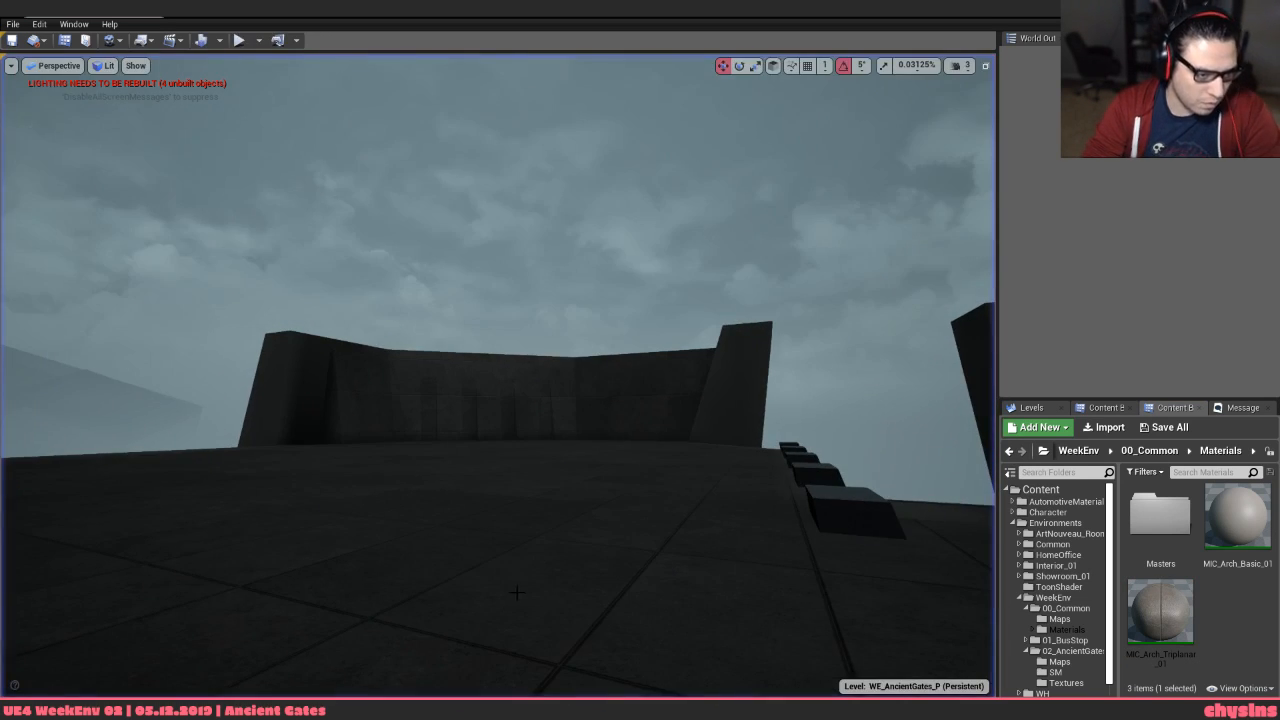
Build the level's lighting and frame the plateau entrance in a full-screen viewport
left_click(201, 42)
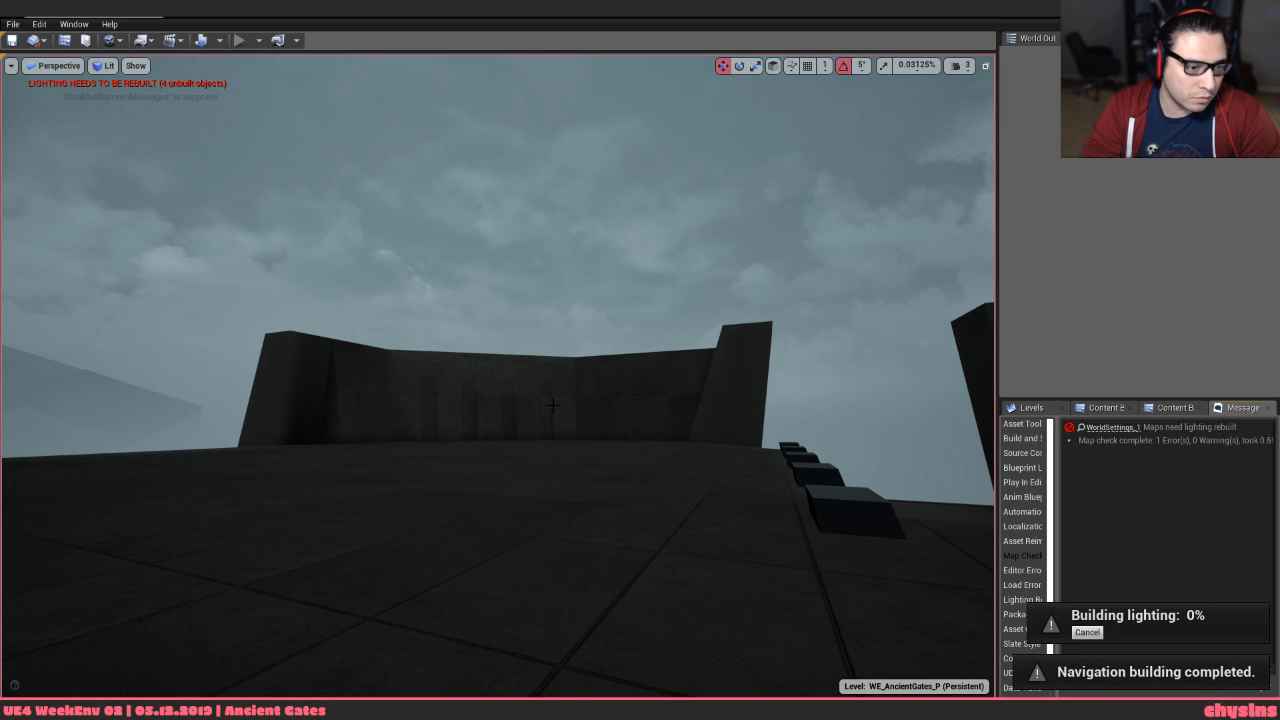
key("s")
mouse_move(549, 413)
right_mouse_down()
mouse_move(640, 413)
mouse_move(630, 425)
mouse_move(616, 400)
mouse_move(550, 400)
right_mouse_up()
key("w")
key("F11")
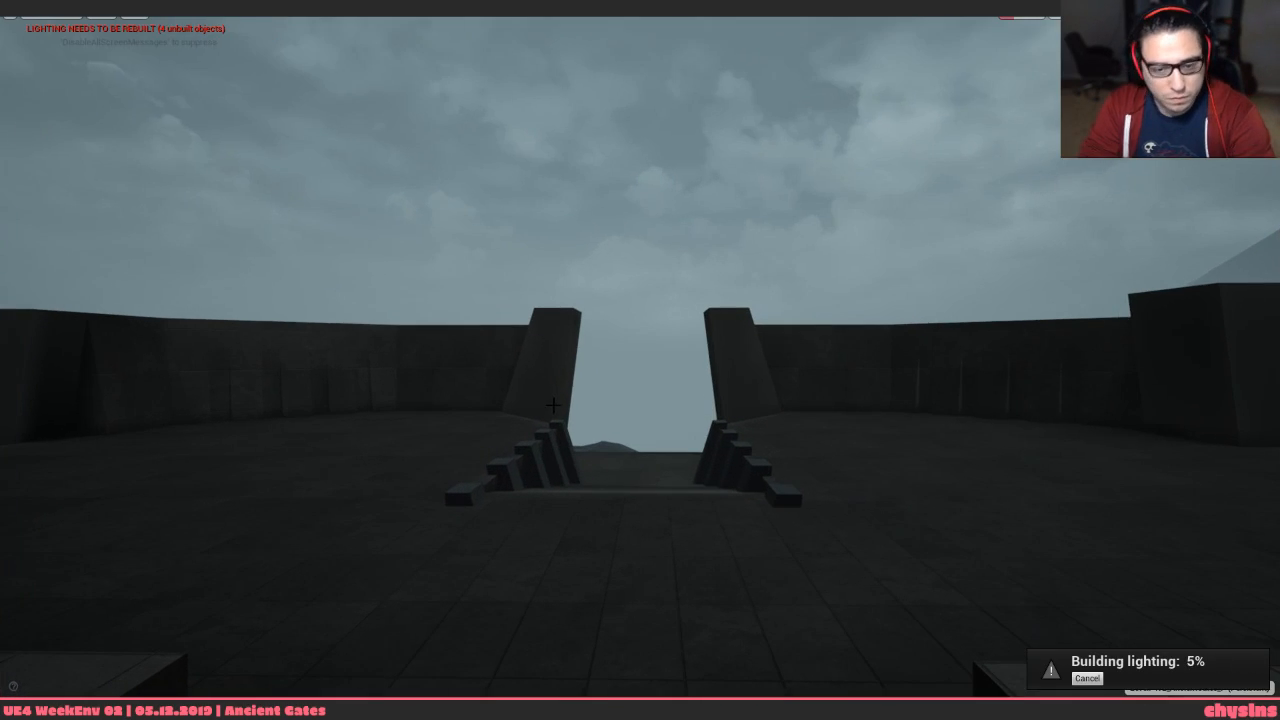
right_click_drag(640, 400, 650, 362)
key("s")
key("a")
key("d")
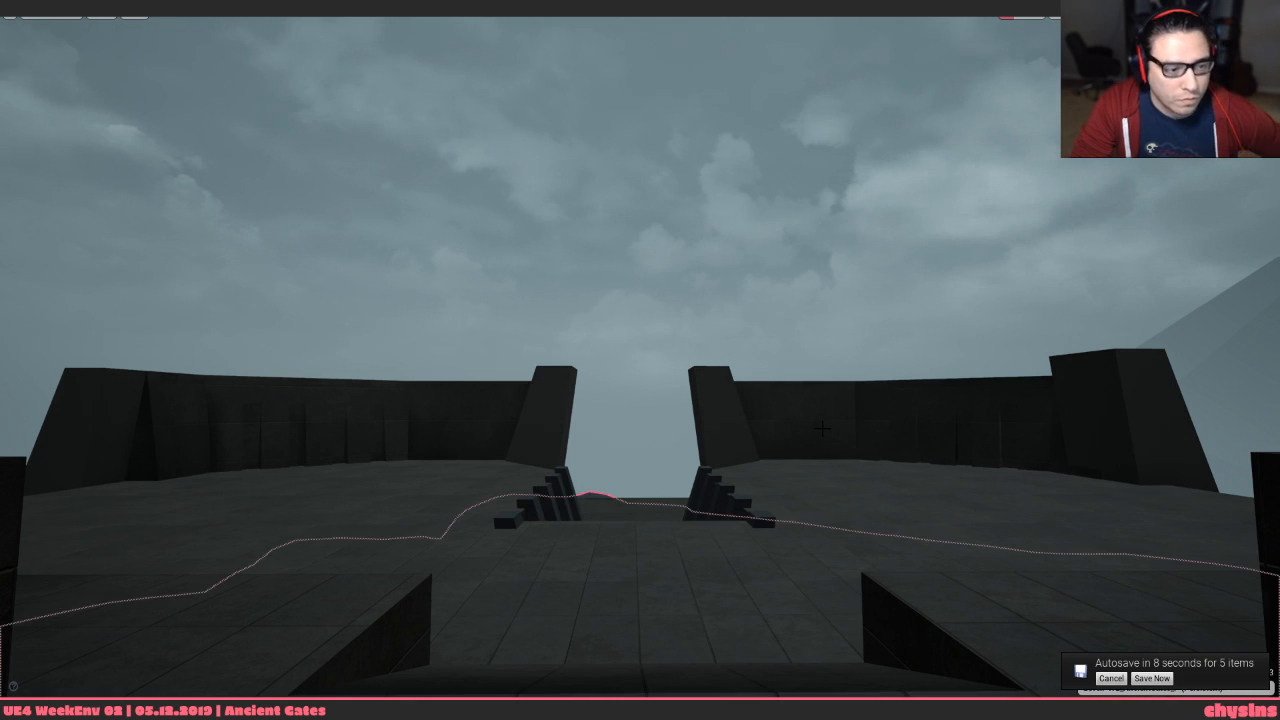
Examine the relit plateau, walls and gate from inside and from the stairs outside
left_click(746, 549)
left_click(556, 450)
left_click(284, 673)
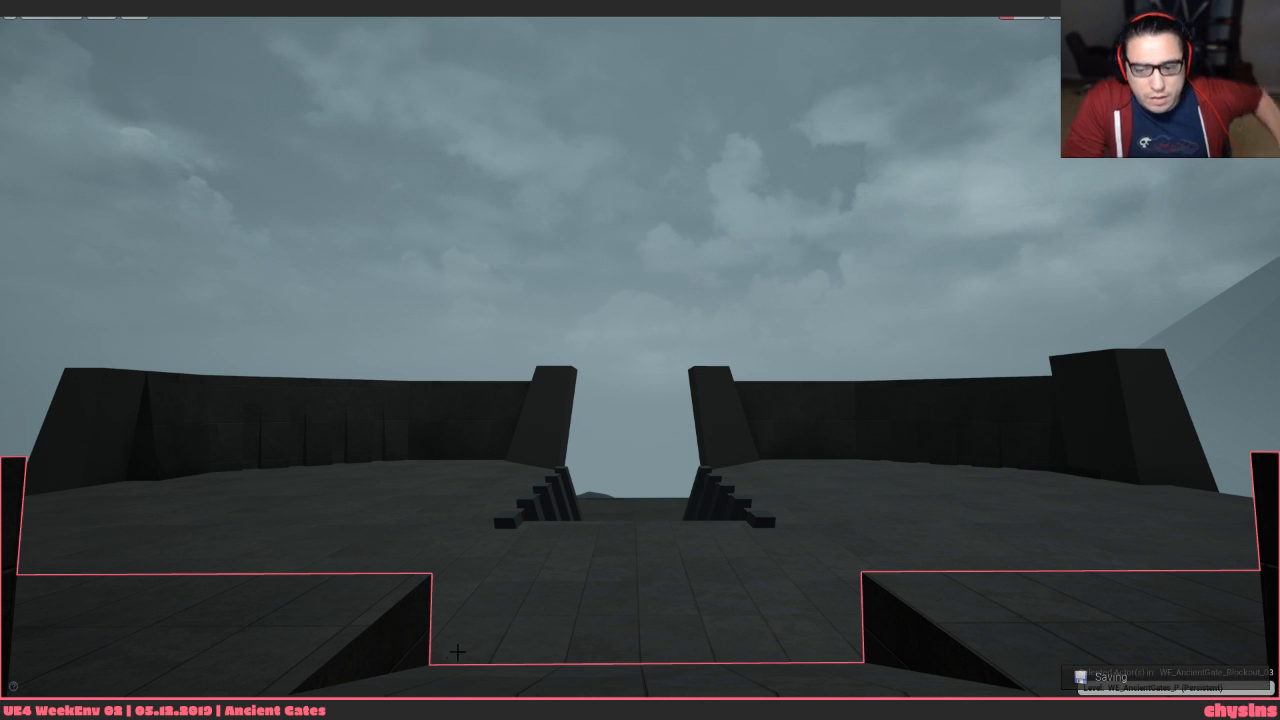
key("w")
right_click_drag(640, 380, 672, 356)
key("s")
key("w")
key("Escape")
key("d")
key("w")
key("s")
key("s")
right_click_drag(555, 620, 555, 672)
key("w")
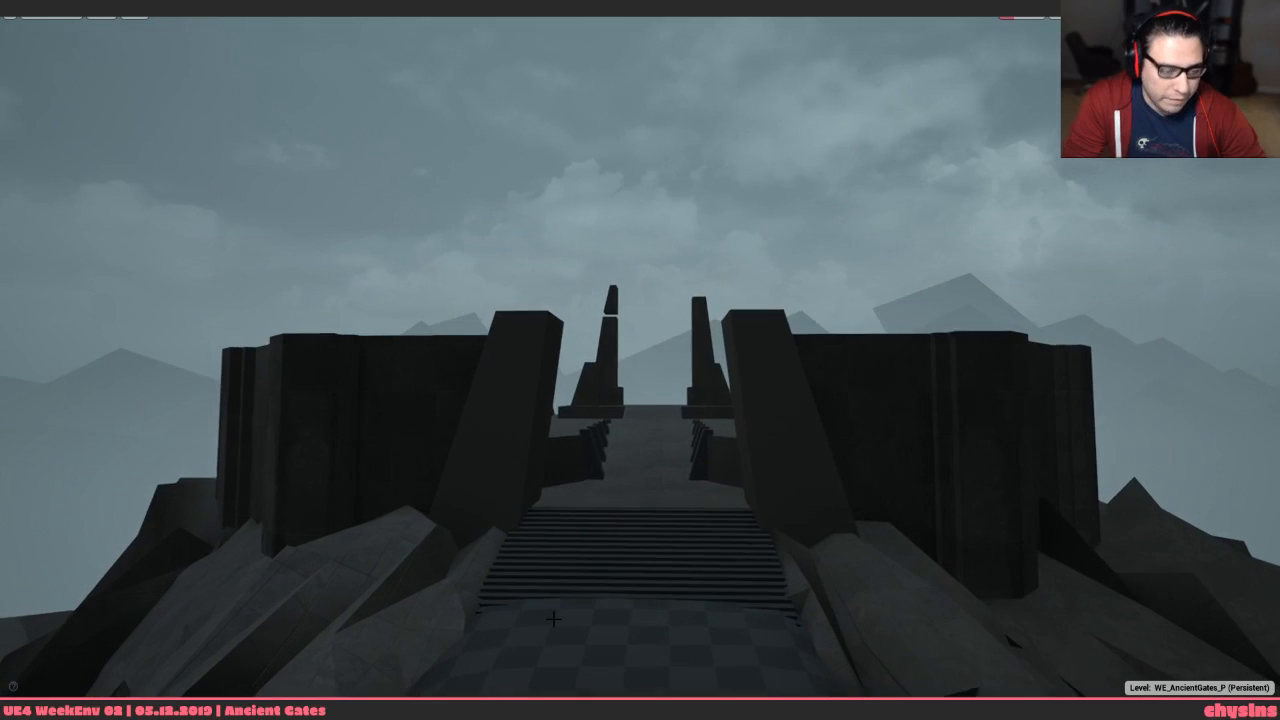
Switch to the PureRef reference board and examine the black-and-white, tall hall and red cavern images
key("alt+Tab")
key("alt+Tab")
key("alt+shift+Tab")
key("alt+Tab")
key("alt+Tab")
key("alt+Tab")
key("alt+shift+Tab")
key("alt+Tab")
key("alt+shift+Tab")
key("alt+shift+Tab")
scroll(554, 619, "down", 12)
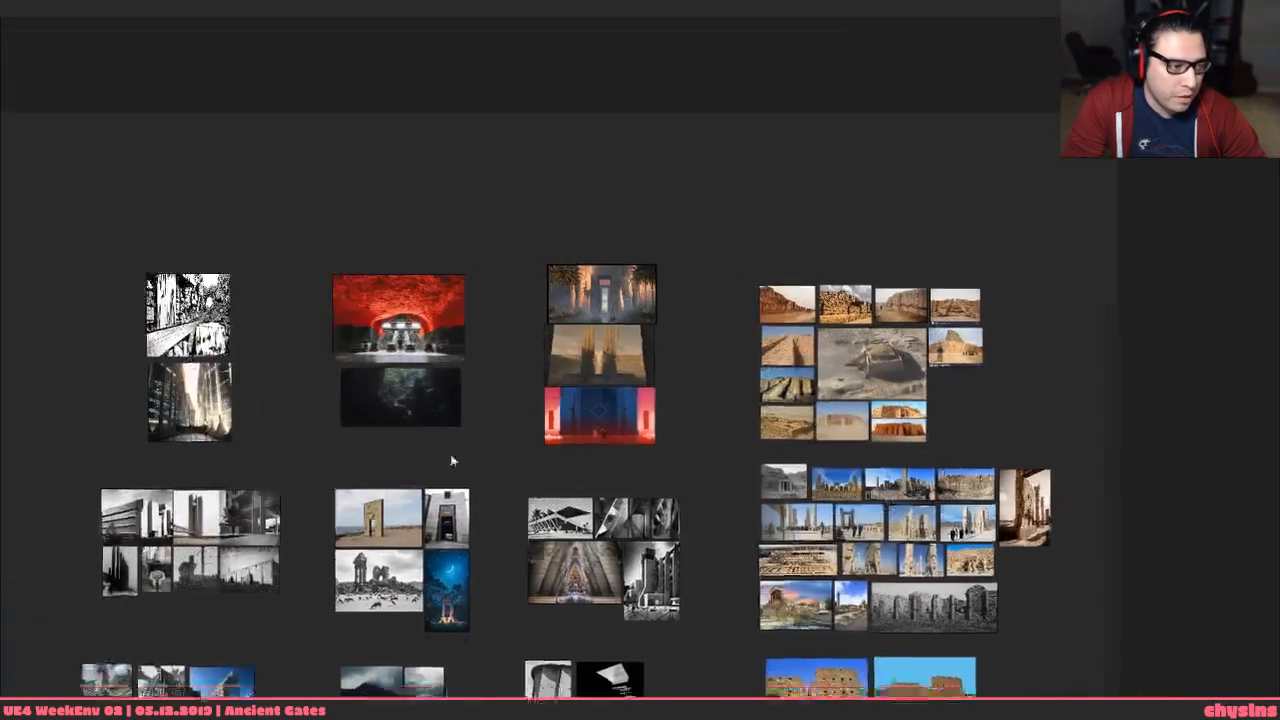
middle_click_drag(450, 456, 519, 496)
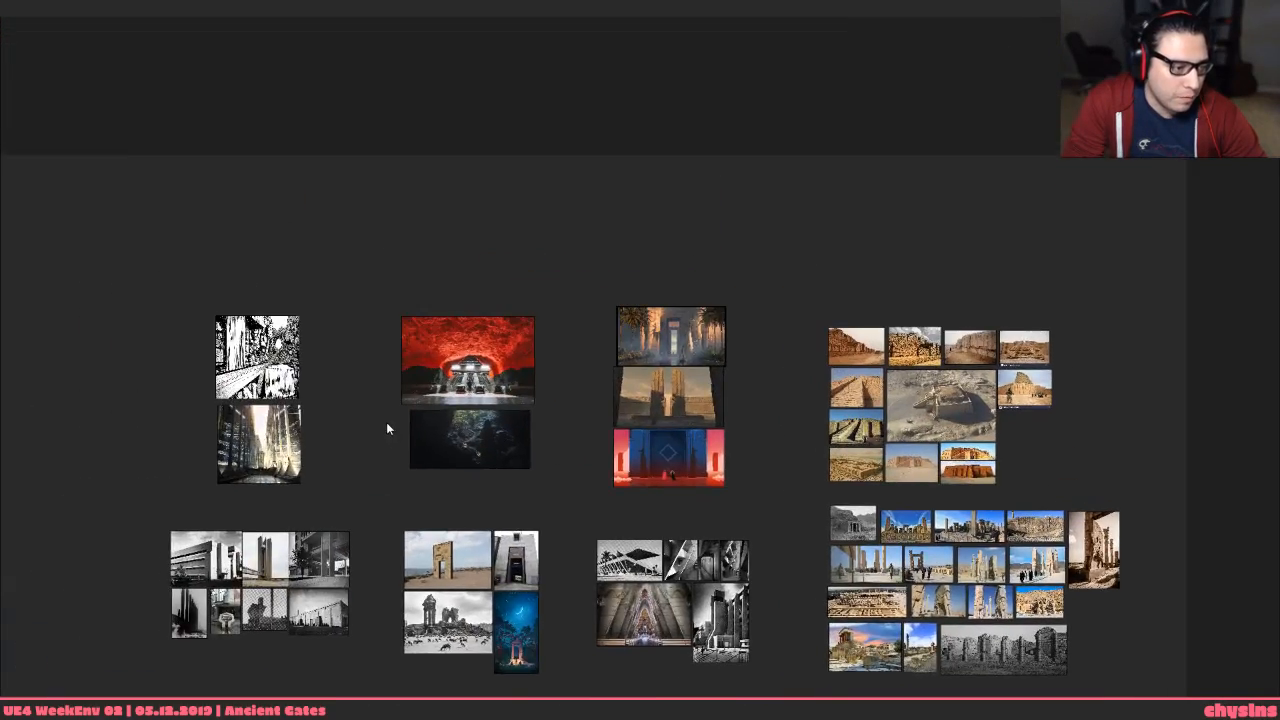
scroll(384, 426, "up", 6)
middle_click_drag(217, 434, 470, 521)
scroll(480, 514, "down", 1)
scroll(480, 514, "down", 2)
middle_click_drag(620, 515, 496, 504)
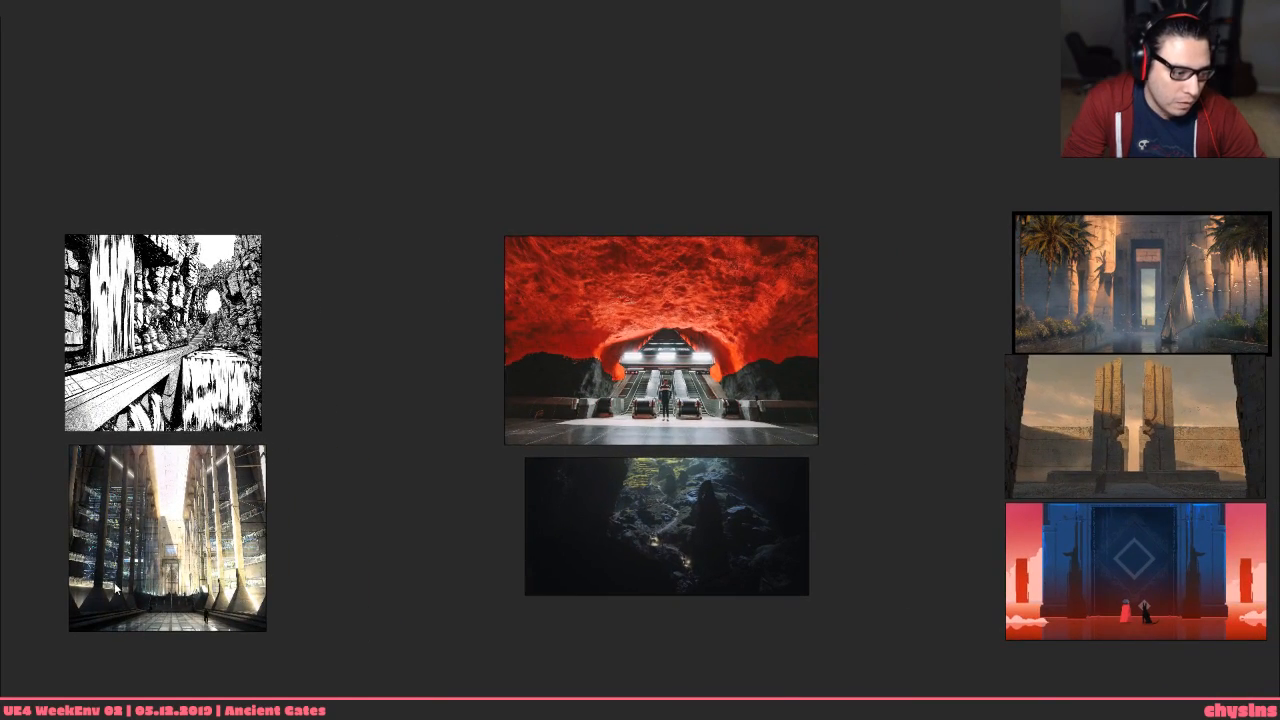
Examine the monumental gate artworks and the desert ruin photos on the reference board
middle_click_drag(881, 524, 422, 489)
scroll(467, 512, "down", 4)
middle_click_drag(838, 588, 450, 300)
scroll(570, 300, "down", 2)
middle_click_drag(538, 233, 497, 318)
scroll(497, 318, "up", 11)
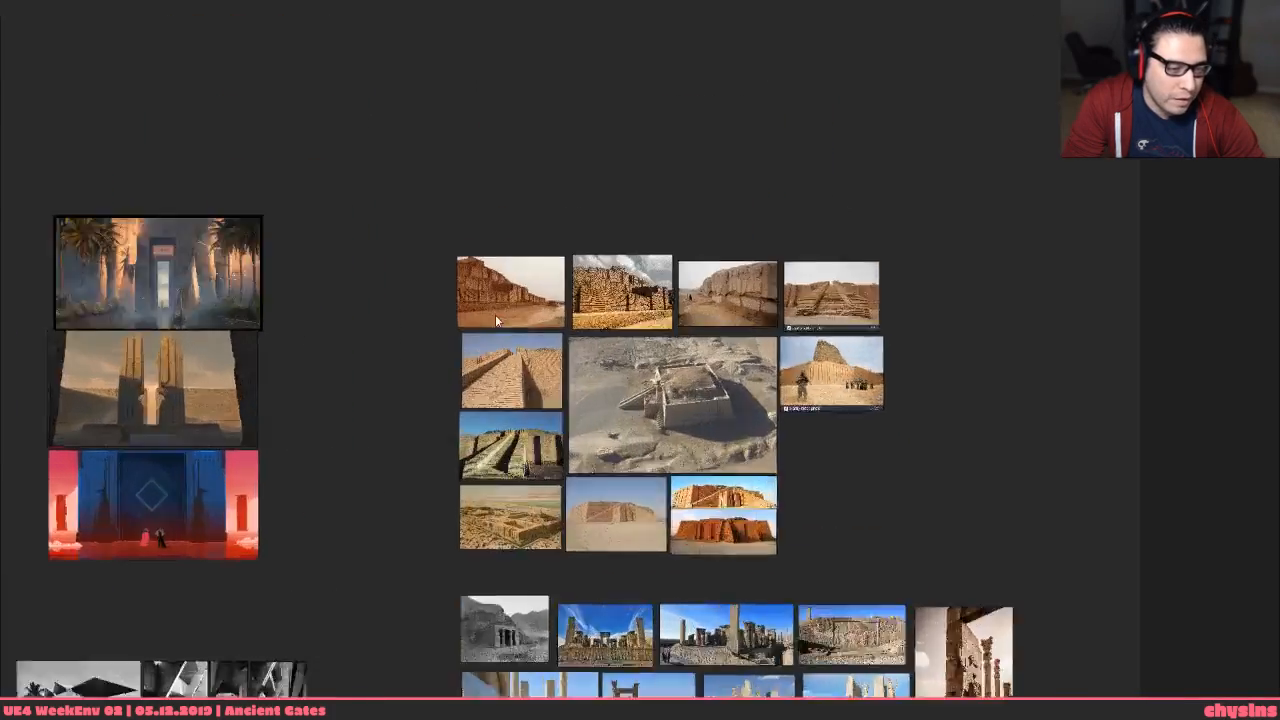
middle_click_drag(663, 445, 417, 253)
scroll(417, 253, "down", 2)
middle_click_drag(514, 304, 486, 345)
middle_click_drag(333, 237, 372, 238)
scroll(753, 592, "down", 2)
Survey the whole reference board, comparing the concept art, brutalist architecture and ancient ruin groups
middle_click_drag(754, 696, 1276, 327)
scroll(759, 465, "down", 2)
scroll(852, 393, "down", 2)
middle_click_drag(504, 335, 743, 423)
scroll(686, 378, "down", 2)
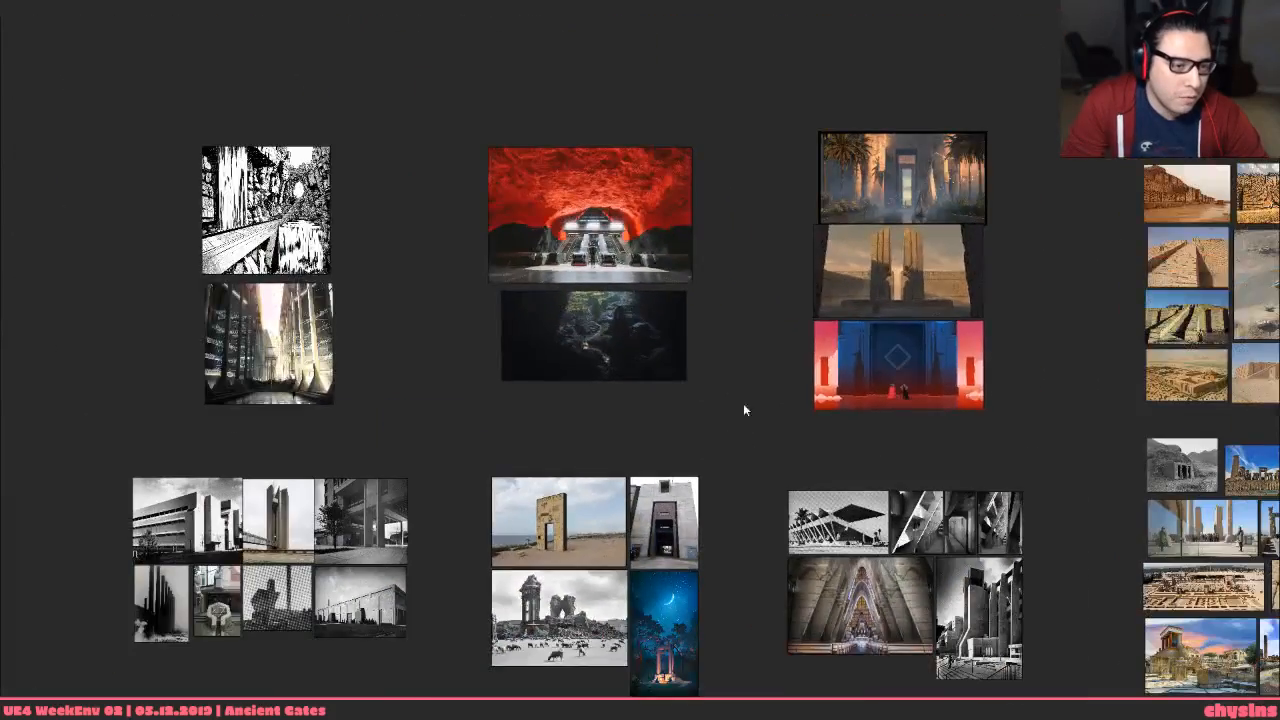
scroll(604, 207, "down", 2)
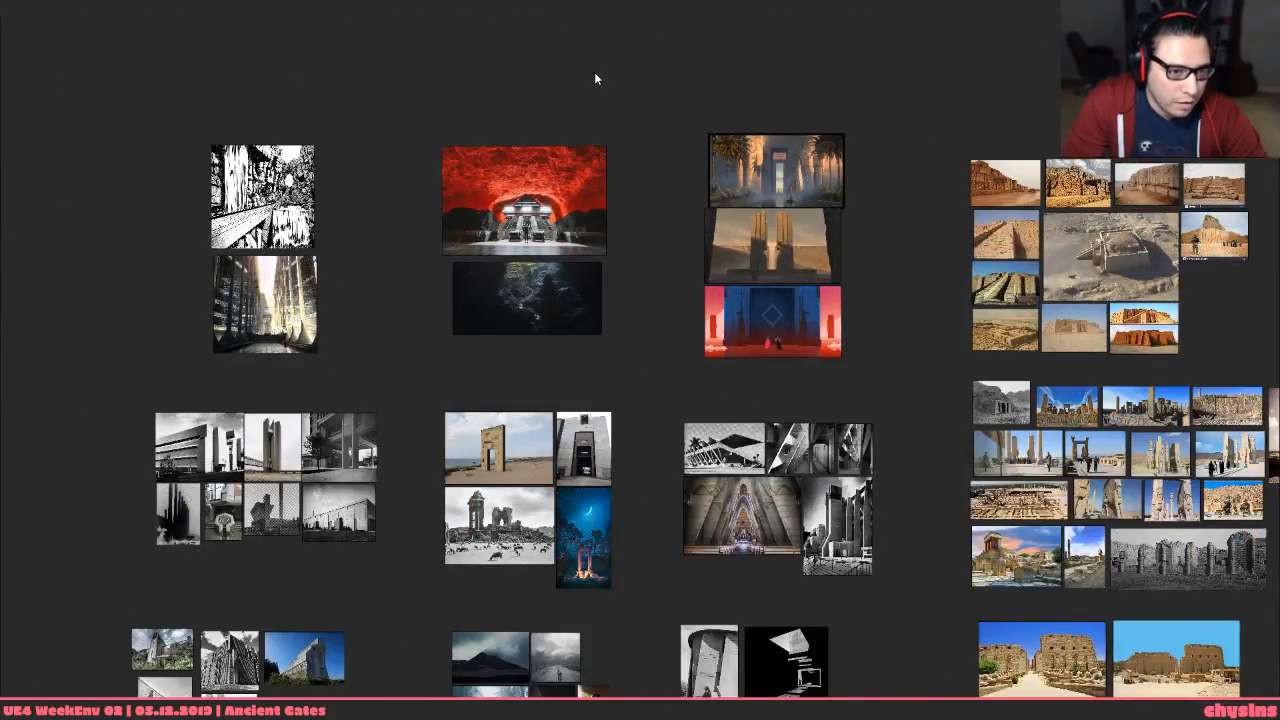
middle_click_drag(604, 393, 588, 325)
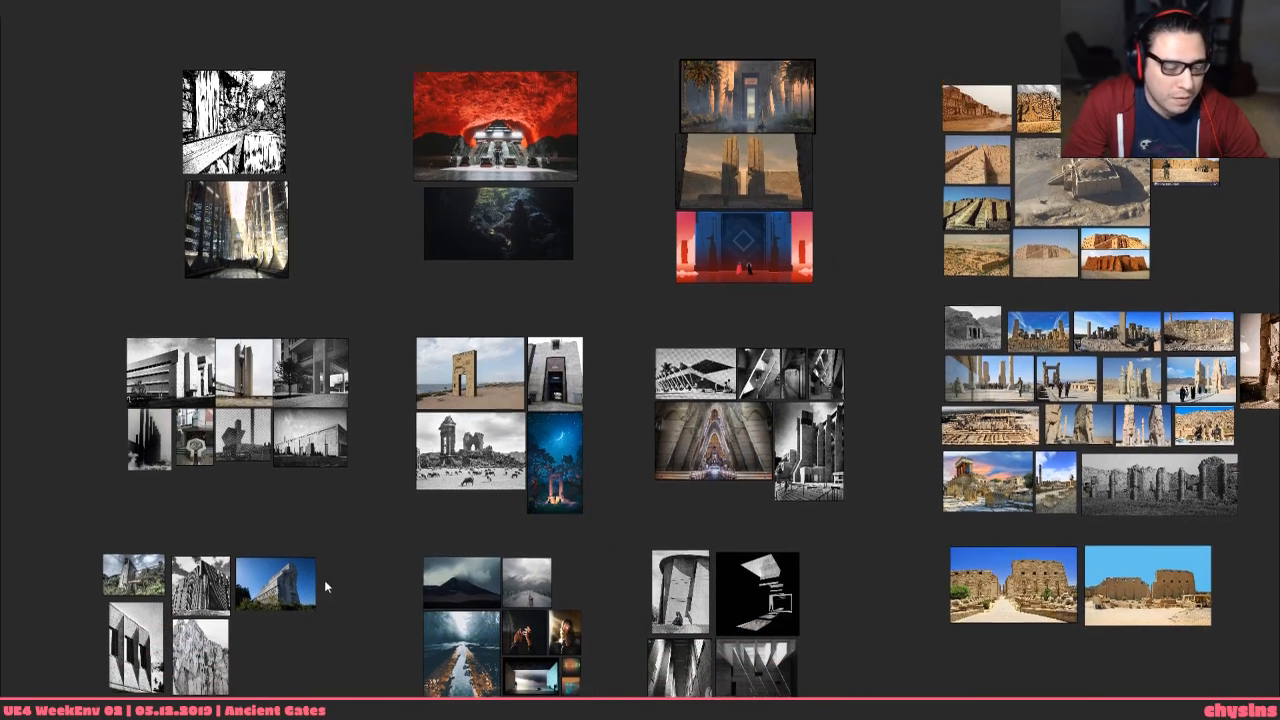
Examine the stormy mountain, wet road and moody lighting photos on the reference board
middle_click_drag(254, 539, 208, 505)
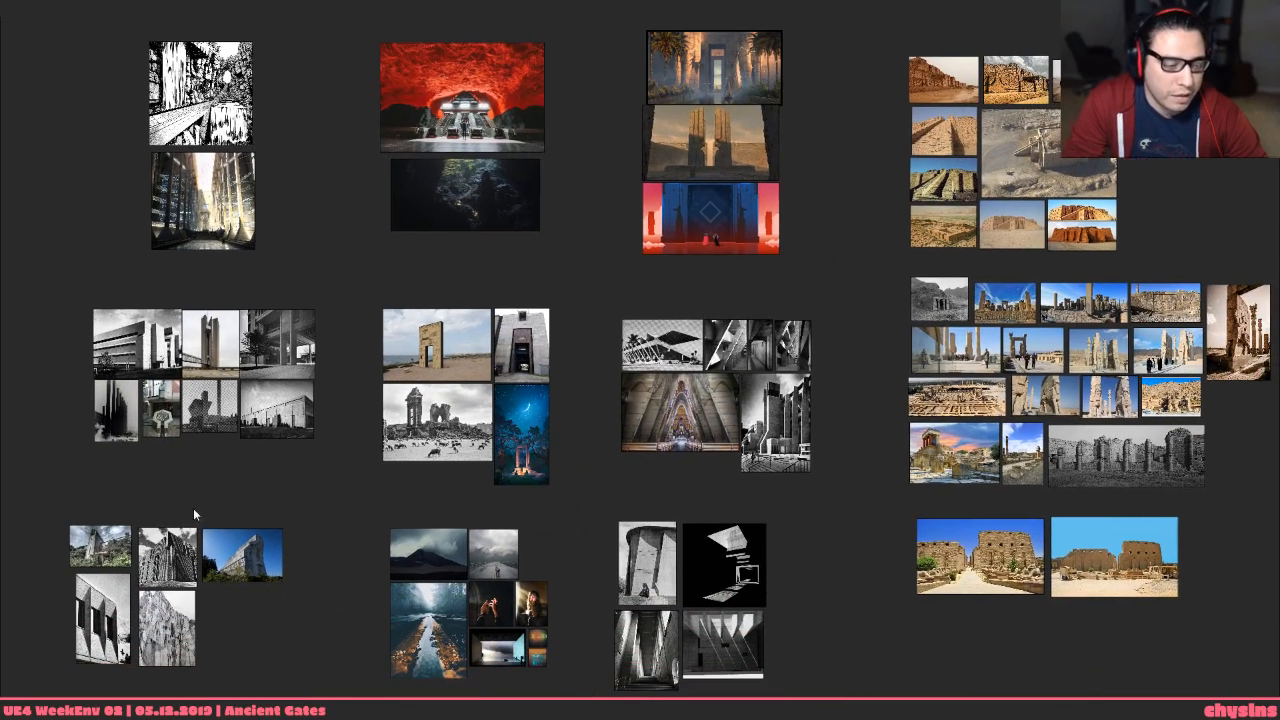
scroll(412, 624, "up", 6)
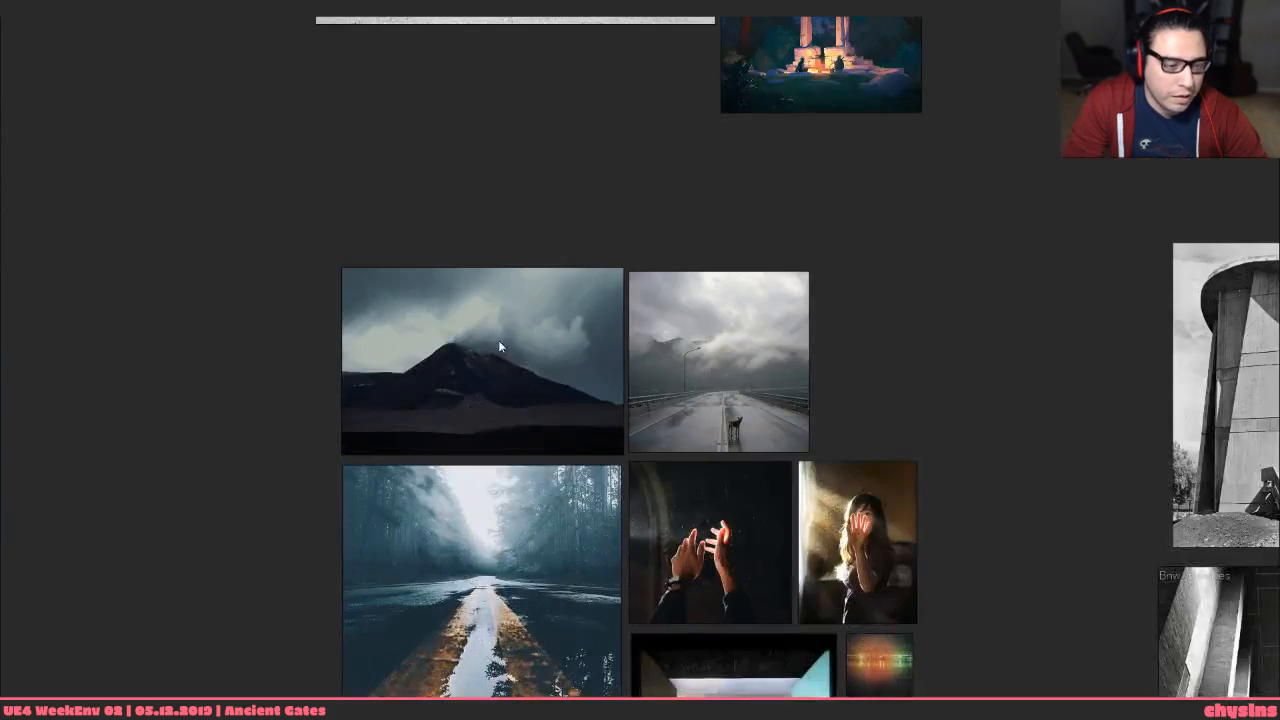
scroll(766, 567, "down", 3)
middle_click_drag(766, 567, 385, 474)
middle_click_drag(920, 386, 360, 611)
scroll(499, 467, "down", 1)
middle_click_drag(499, 467, 351, 531)
middle_click_drag(498, 475, 478, 564)
left_click_drag(478, 568, 468, 585)
scroll(468, 585, "down", 1)
scroll(573, 247, "up", 2)
Examine the ancient ruin photos and the Karnak temple pylon images on the reference board
middle_click_drag(573, 247, 630, 405)
scroll(622, 402, "up", 2)
scroll(614, 474, "down", 1)
scroll(630, 405, "down", 1)
middle_click_drag(645, 457, 642, 371)
middle_click_drag(673, 530, 665, 355)
middle_click_drag(705, 449, 702, 325)
scroll(708, 638, "down", 1)
middle_click_drag(708, 638, 691, 302)
scroll(565, 395, "up", 2)
scroll(672, 359, "up", 2)
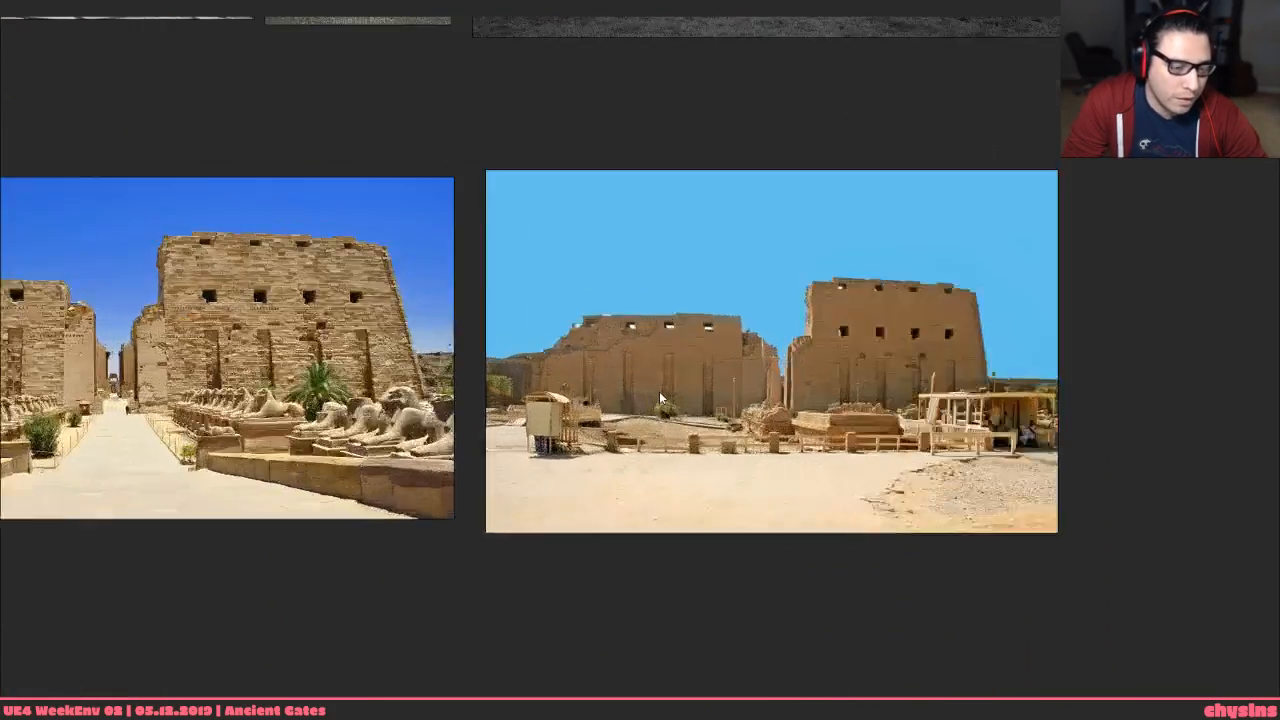
scroll(686, 336, "down", 2)
middle_click_drag(727, 148, 604, 690)
middle_click_drag(612, 350, 618, 469)
Switch to Unreal Engine and fly over the plateau to face the walkway and stair opening between the walls
key("alt+Tab")
right_click_drag(643, 482, 1201, 492)
key("w")
key("a")
key("w")
key("a")
key("d")
key("s")
key("w")
key("w")
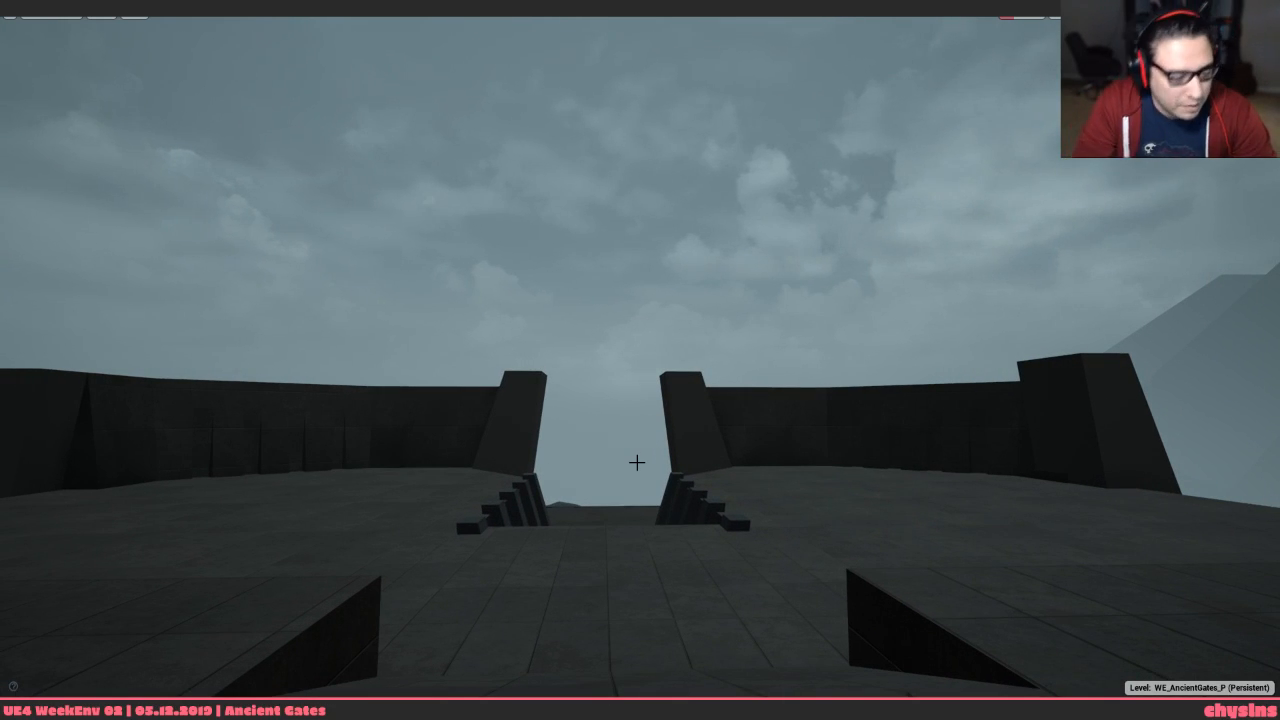
mouse_move(637, 462)
right_mouse_down()
mouse_move(635, 479)
mouse_move(671, 458)
mouse_move(655, 459)
right_mouse_up()
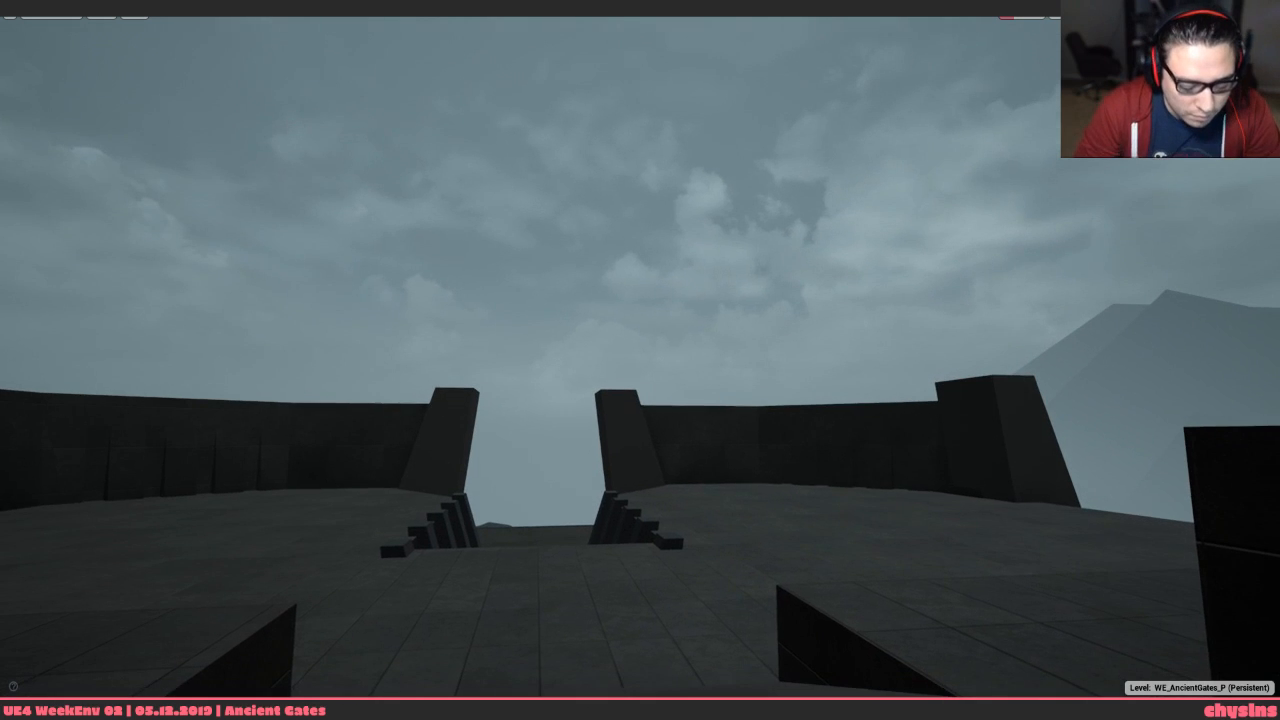
Play-test the walk along the sunken walkway toward the entrance pillars, and examine the whole plateau from above
key("alt+p")
key("w")
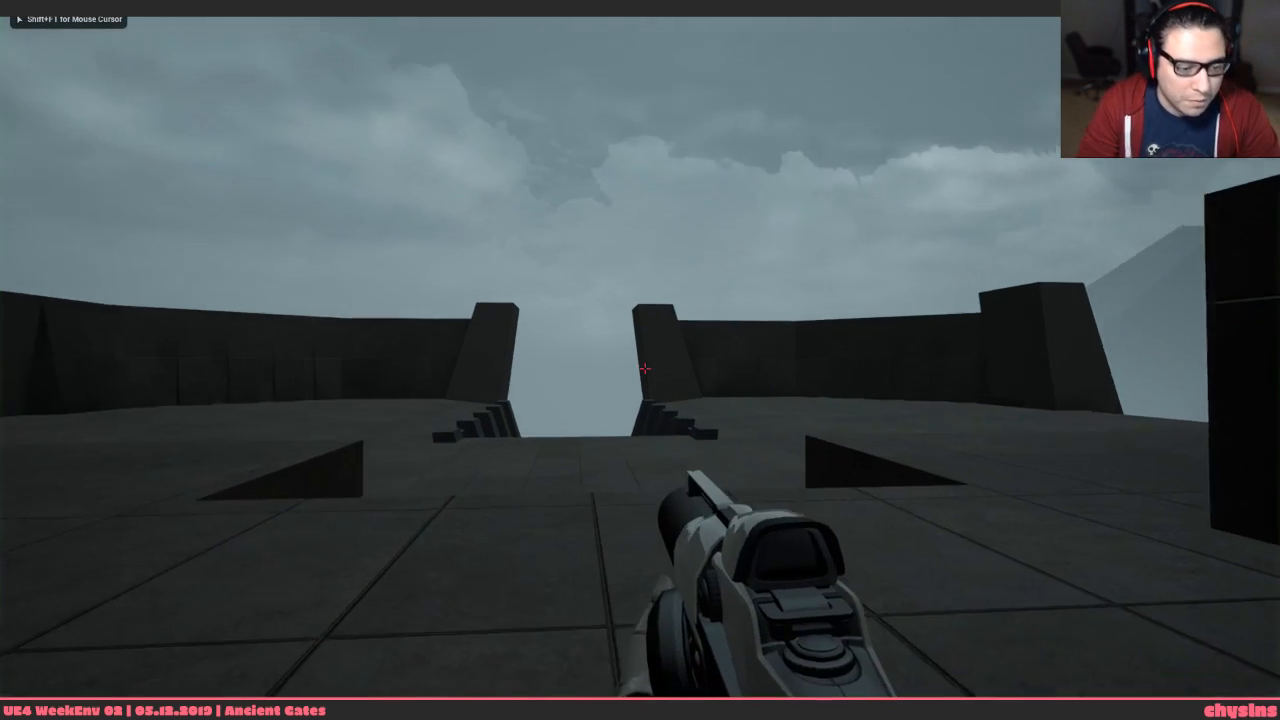
key("w")
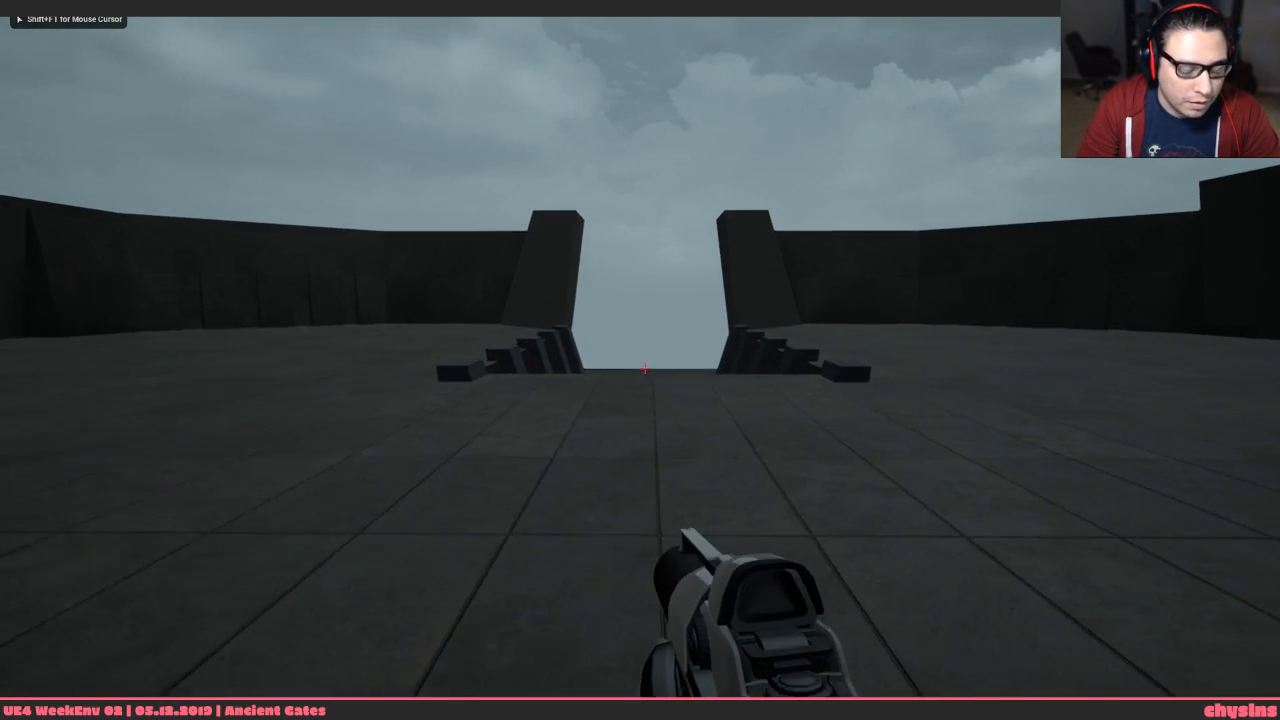
key("w")
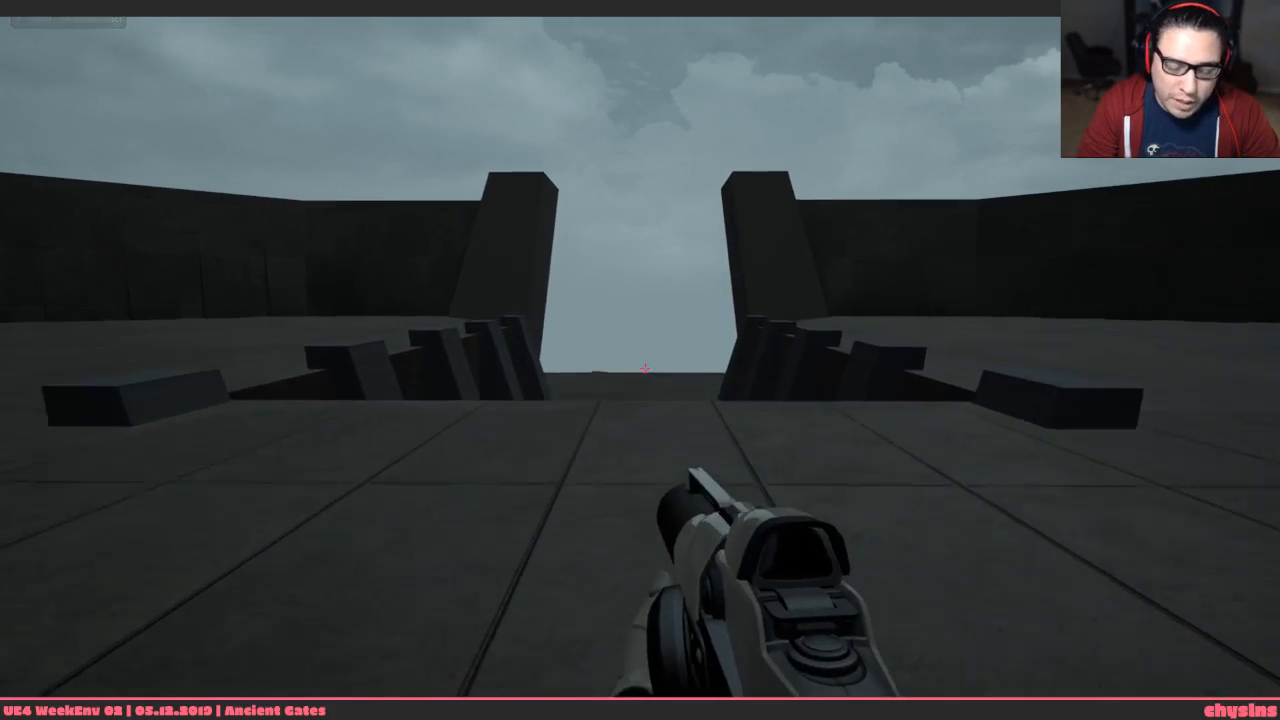
key("w")
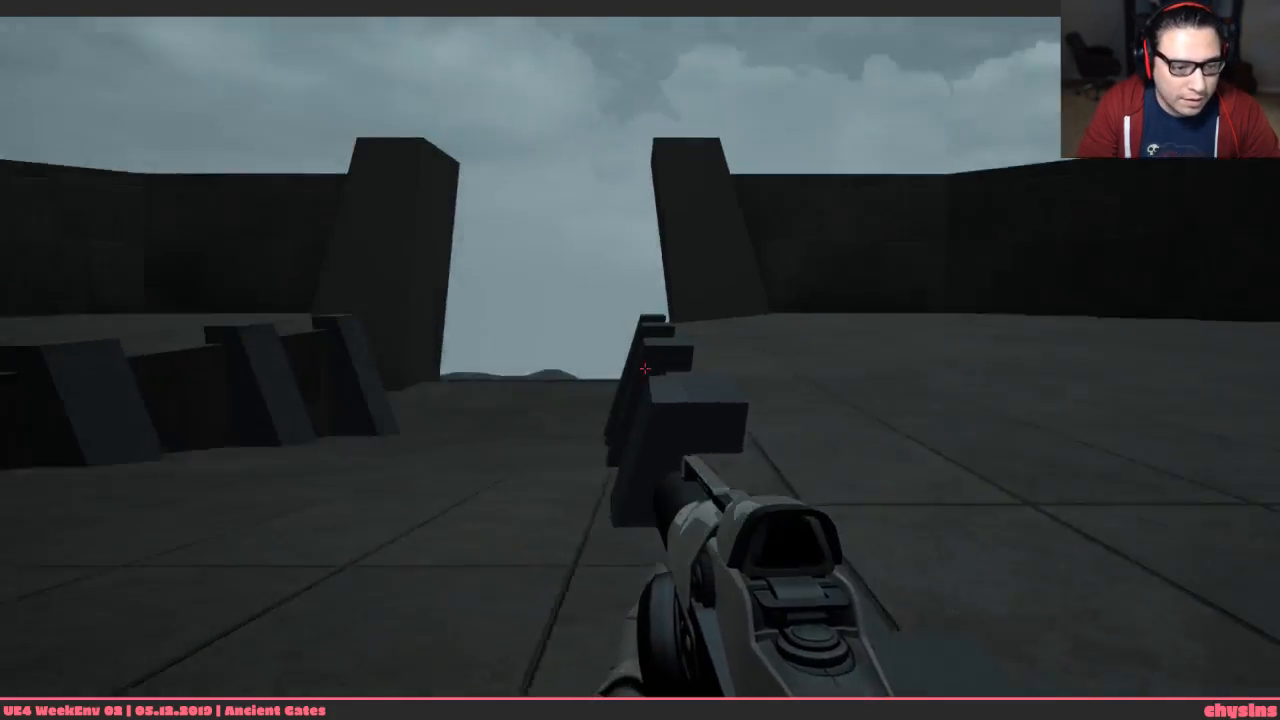
key("w")
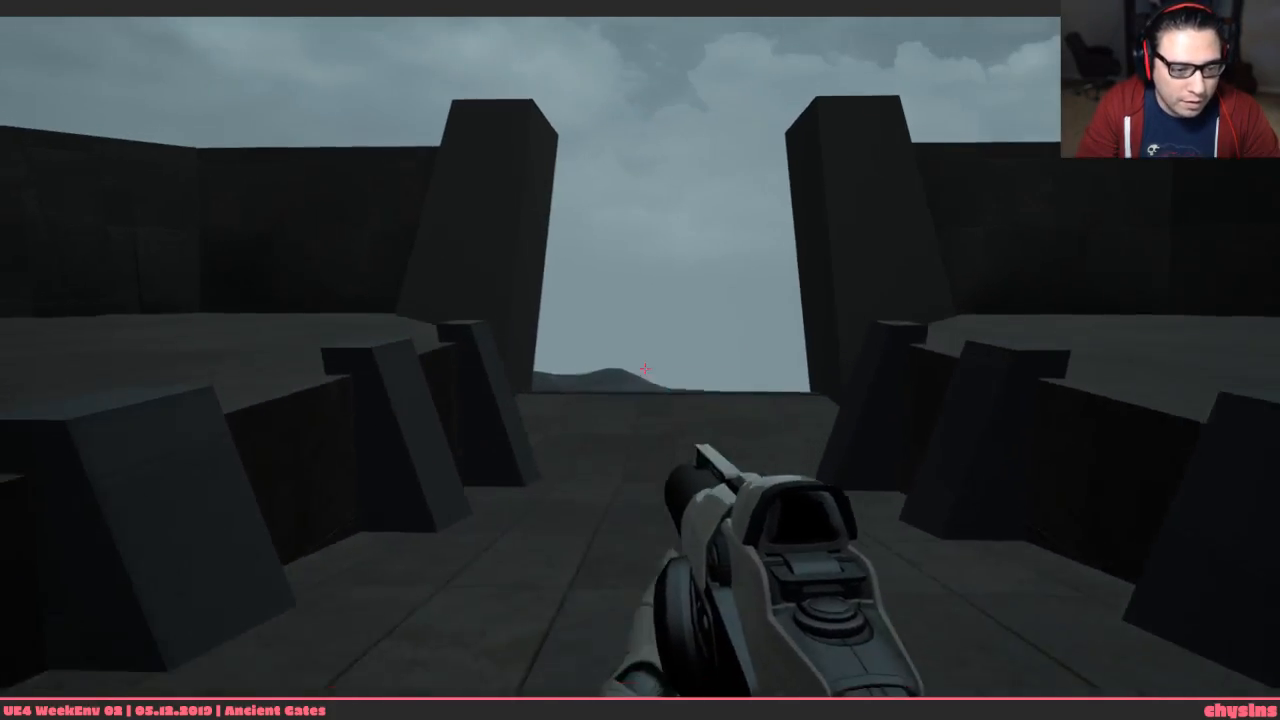
key("s")
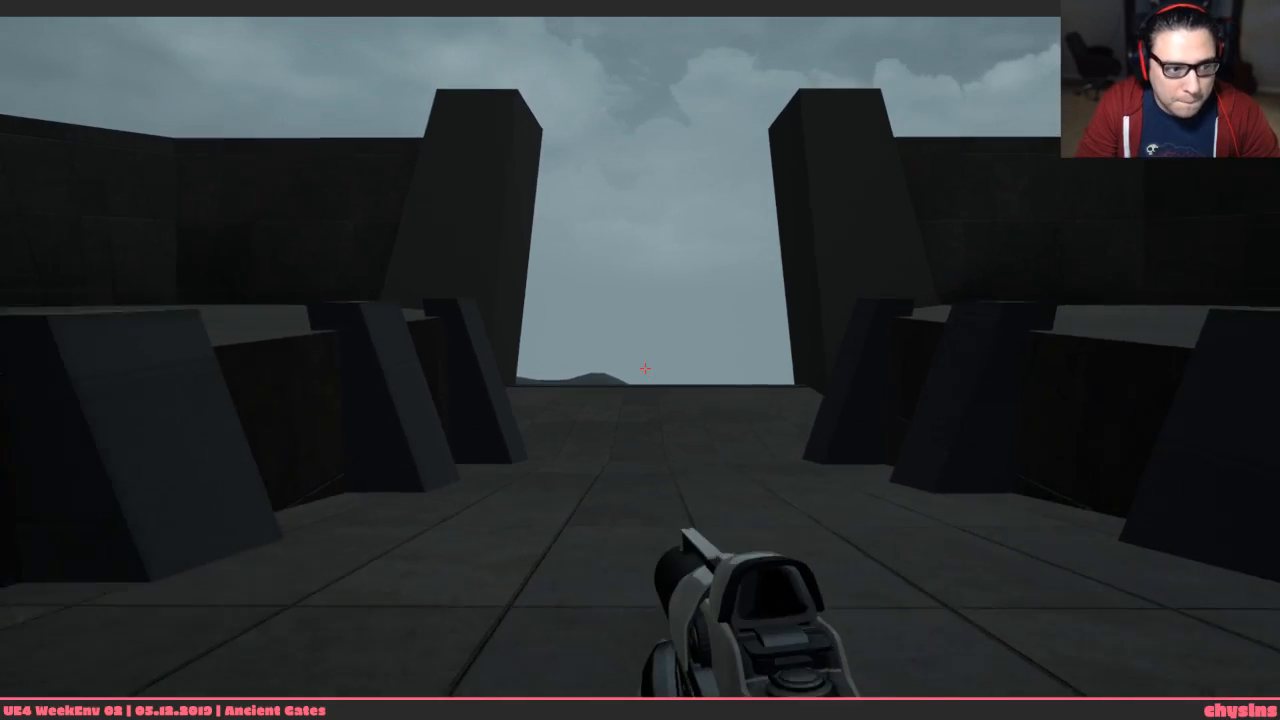
key("s")
key("Escape")
right_click_drag(786, 574, 770, 630)
key("s")
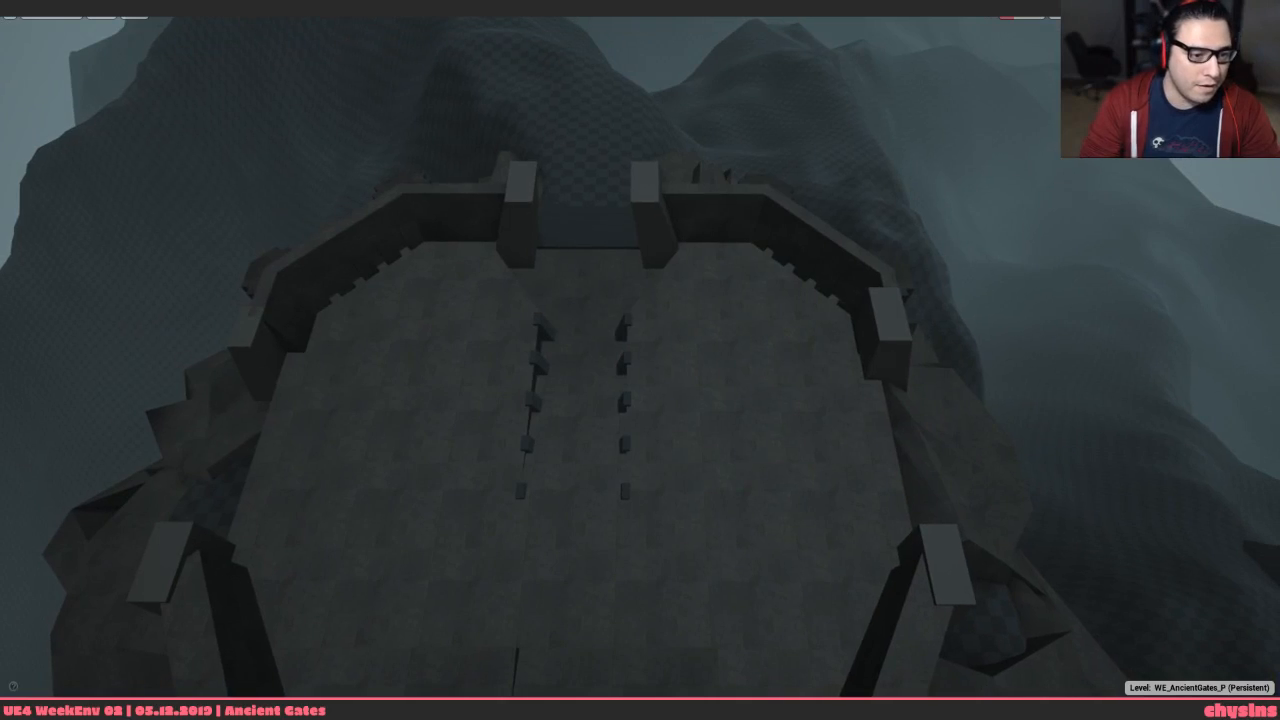
Switch to 3ds Max and select the plateau floor SM_AG_Plateau_01 in a top wireframe view to modify its mesh
key("alt+Tab")
key("alt+Tab")
key("alt+Tab")
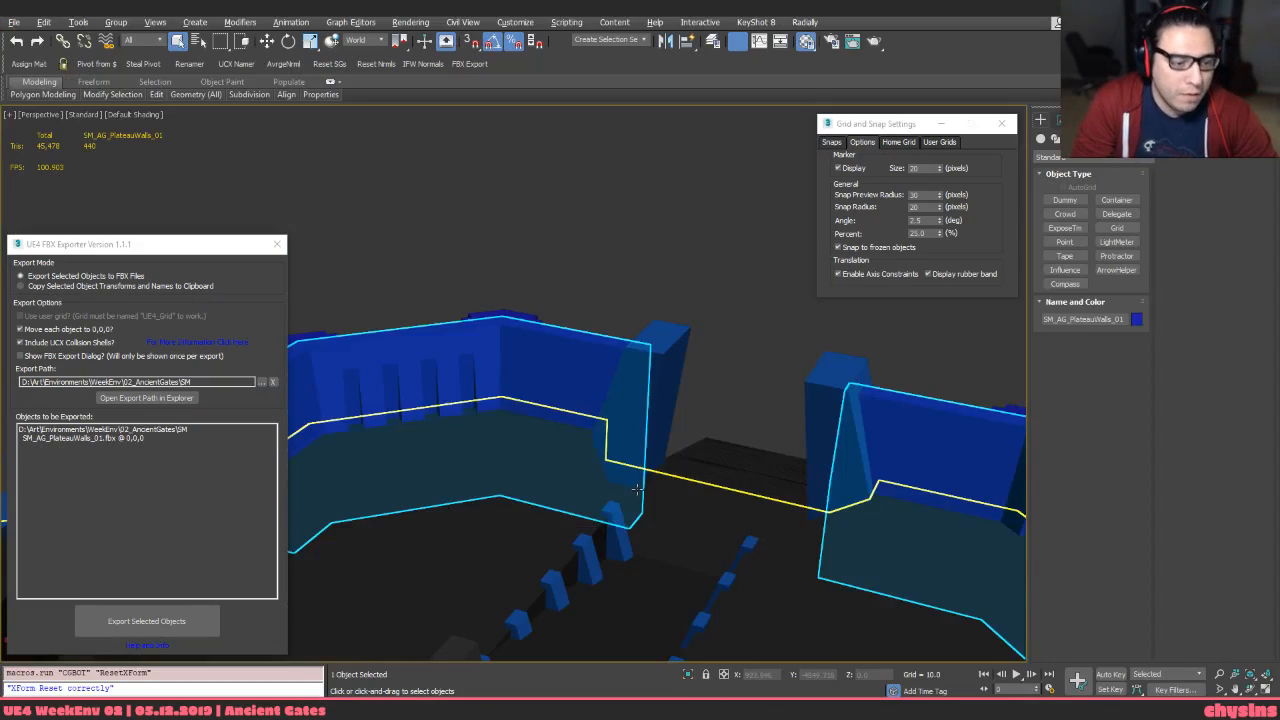
middle_click_drag(637, 490, 683, 403)
key("t")
key("z")
scroll(652, 403, "down", 4)
key("F3")
scroll(634, 343, "up", 3)
left_click(615, 398)
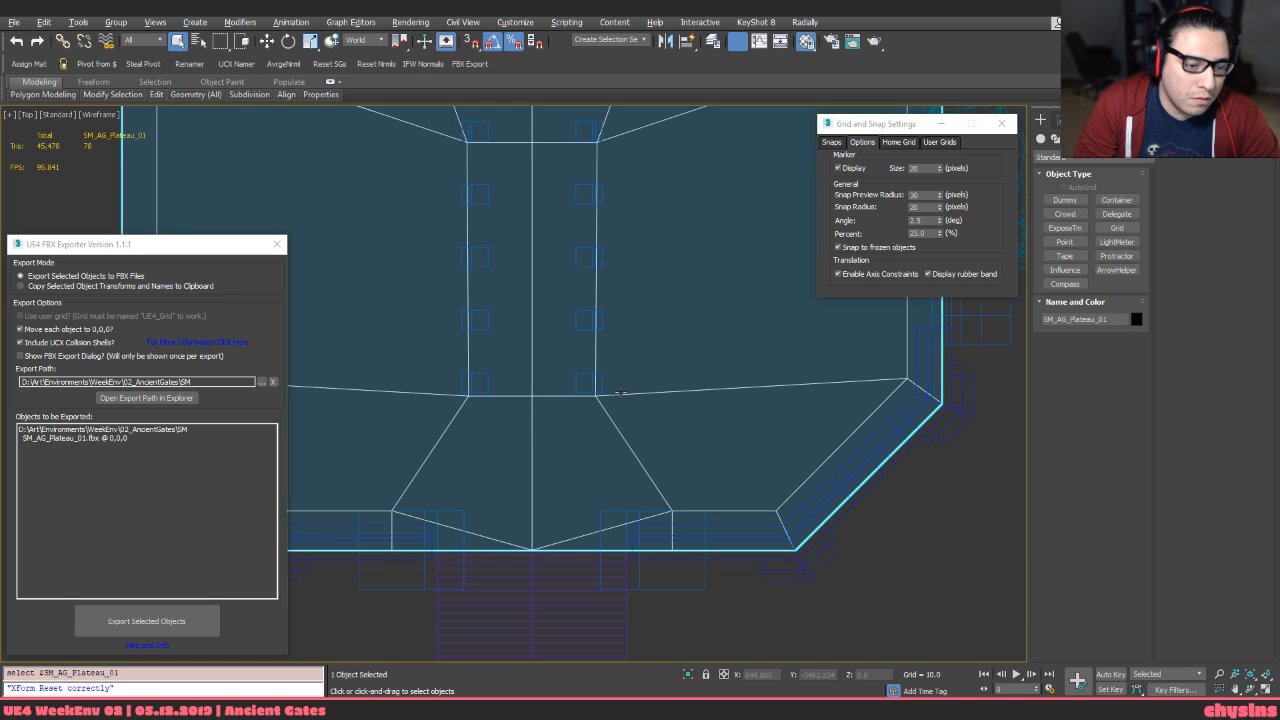
left_click(1062, 119)
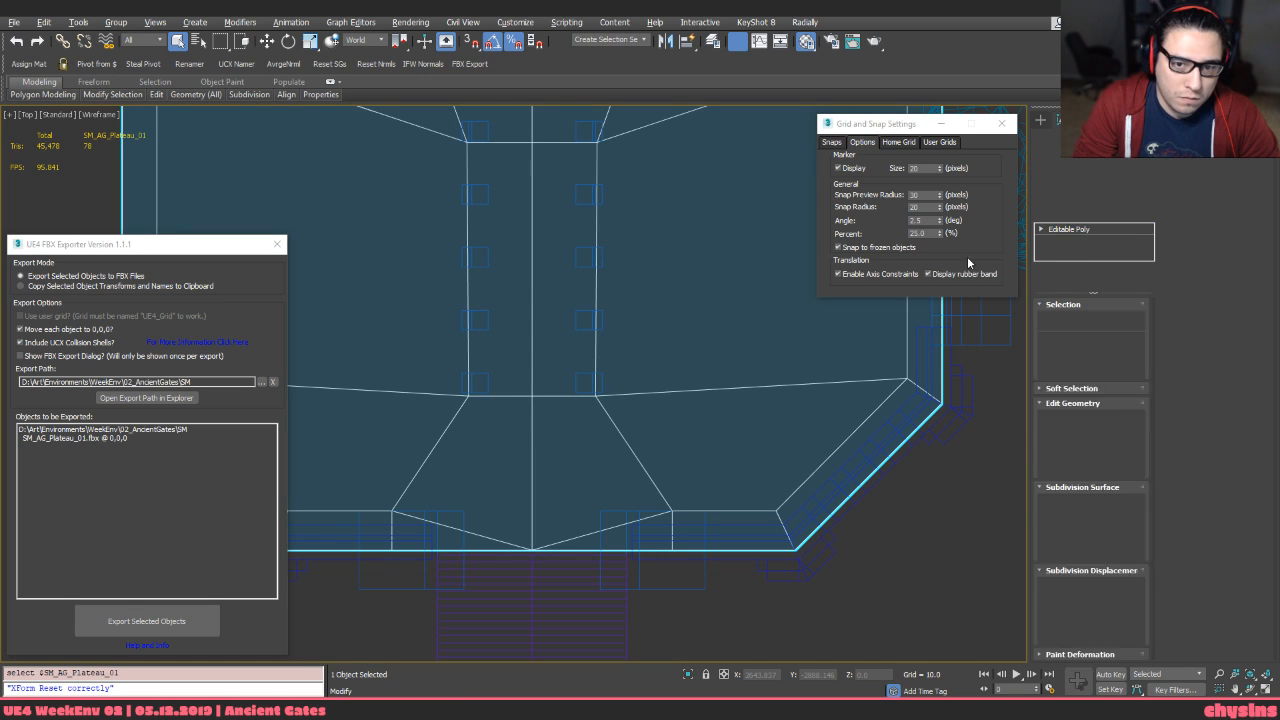
Remove the unneeded edges around the walkway from the plateau floor mesh
key("2")
left_click(670, 393)
key("ctrl+BackSpace")
scroll(665, 397, "down", 2)
key("ctrl+z")
left_click_drag(871, 442, 872, 444, "alt")
middle_click_drag(535, 420, 627, 381)
key("ctrl+BackSpace")
left_click_drag(775, 372, 784, 403)
key("ctrl+BackSpace")
key("ctrl+BackSpace")
scroll(491, 415, "down", 2)
Select all of the plateau floor's polygons in a shaded view and auto smooth them
middle_click_drag(540, 379, 551, 358, "alt")
key("super")
mouse_move(574, 242)
middle_mouse_down()
mouse_move(572, 293)
mouse_move(680, 240)
mouse_move(782, 231)
mouse_move(726, 294)
mouse_move(698, 295)
mouse_move(700, 336)
mouse_move(774, 345)
mouse_move(610, 341)
mouse_move(682, 281)
mouse_move(703, 334)
mouse_move(691, 390)
mouse_move(697, 367)
middle_mouse_up()
key("F3")
scroll(610, 341, "down", 5)
scroll(697, 367, "up", 4)
key("4")
left_click(545, 404)
middle_click_drag(565, 404, 594, 318)
key("shift+a")
scroll(558, 327, "down", 4)
key("5")
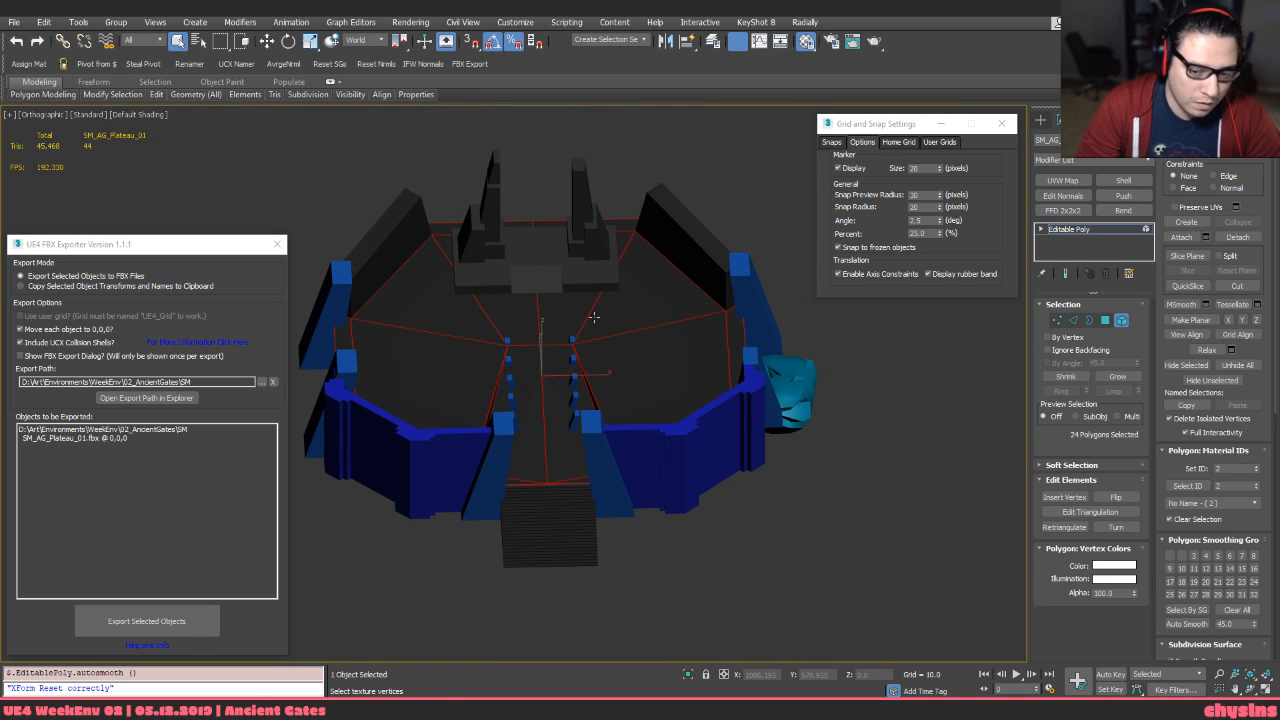
key("5")
Apply an Unwrap UVW modifier to the plateau floor and flatten all of its UVs by smoothing group
key("shift+u")
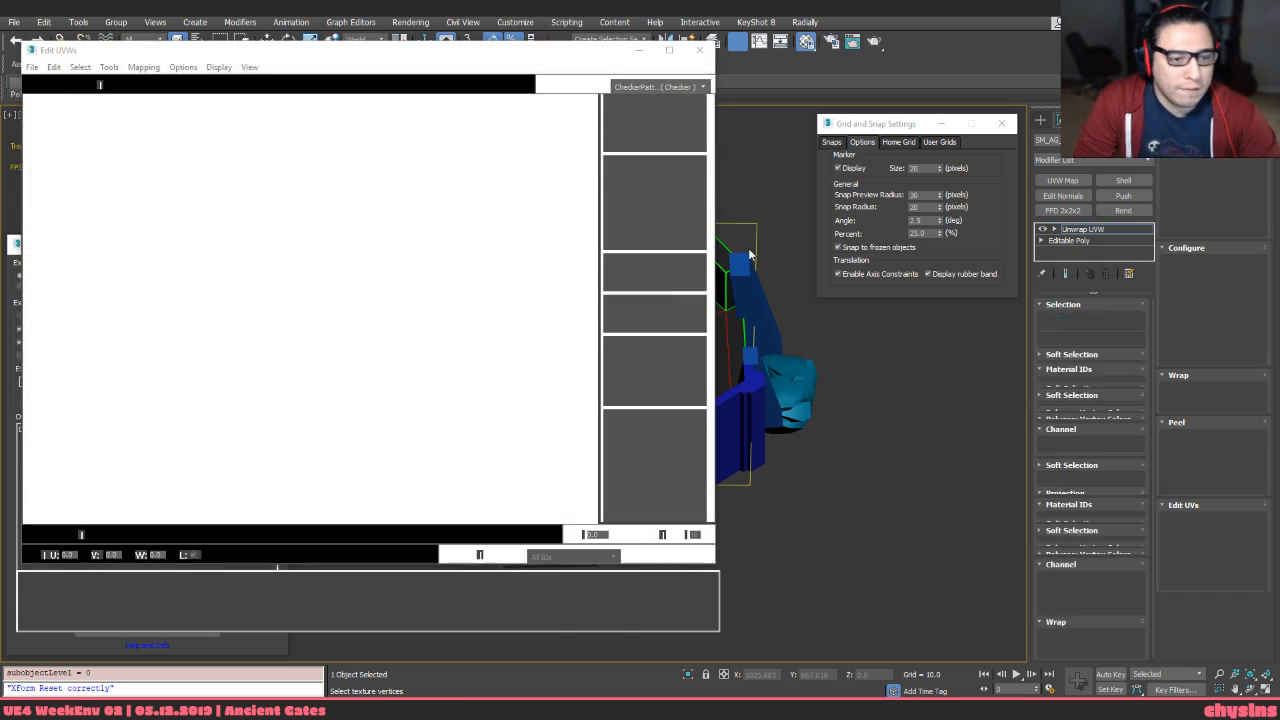
scroll(470, 284, "down", 4)
key("3")
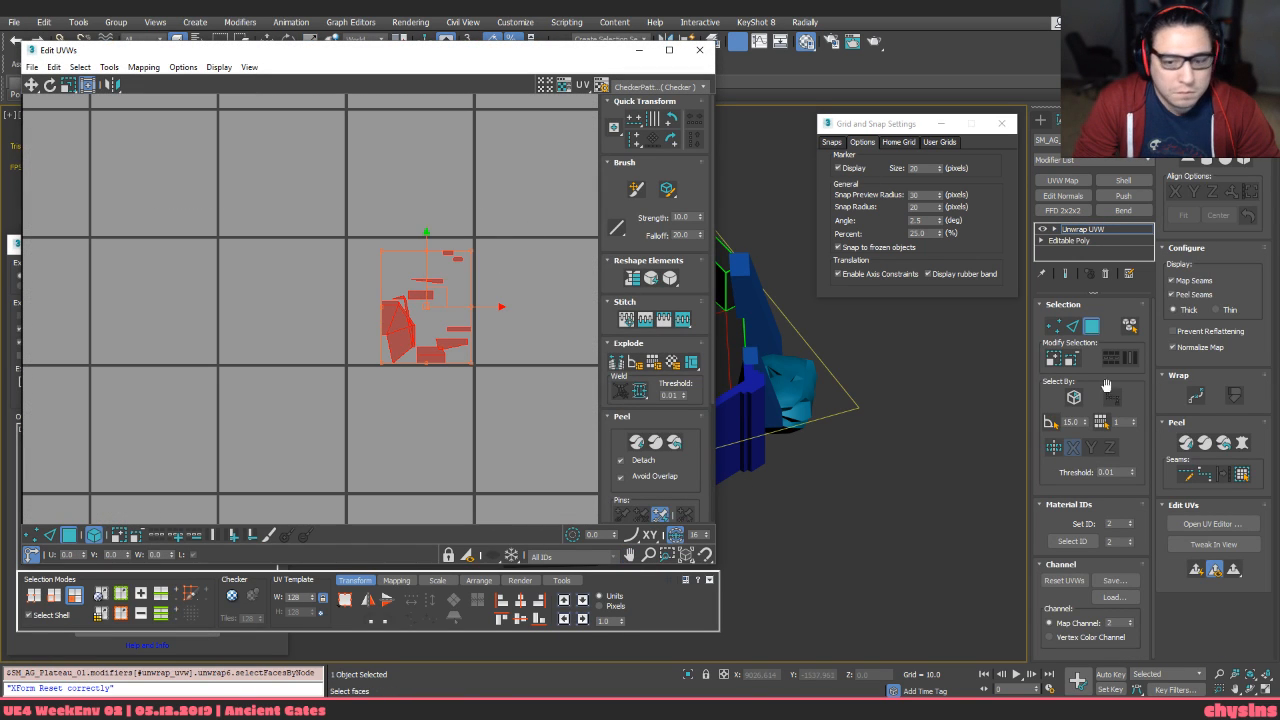
left_click(653, 365)
left_click(504, 342)
scroll(484, 227, "up", 4)
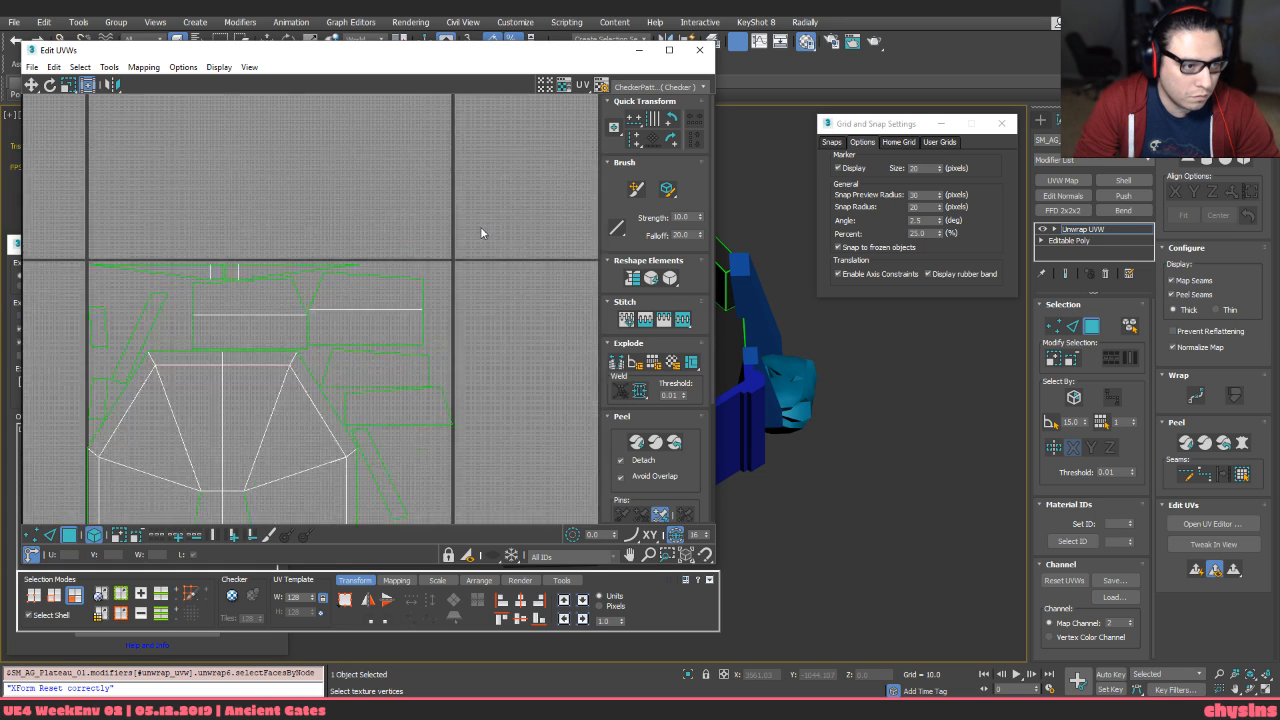
Pack all of the plateau's UV shells together with Rescale on and a padding of 2
scroll(482, 230, "down", 4)
key("ctrl+a")
left_click(437, 580)
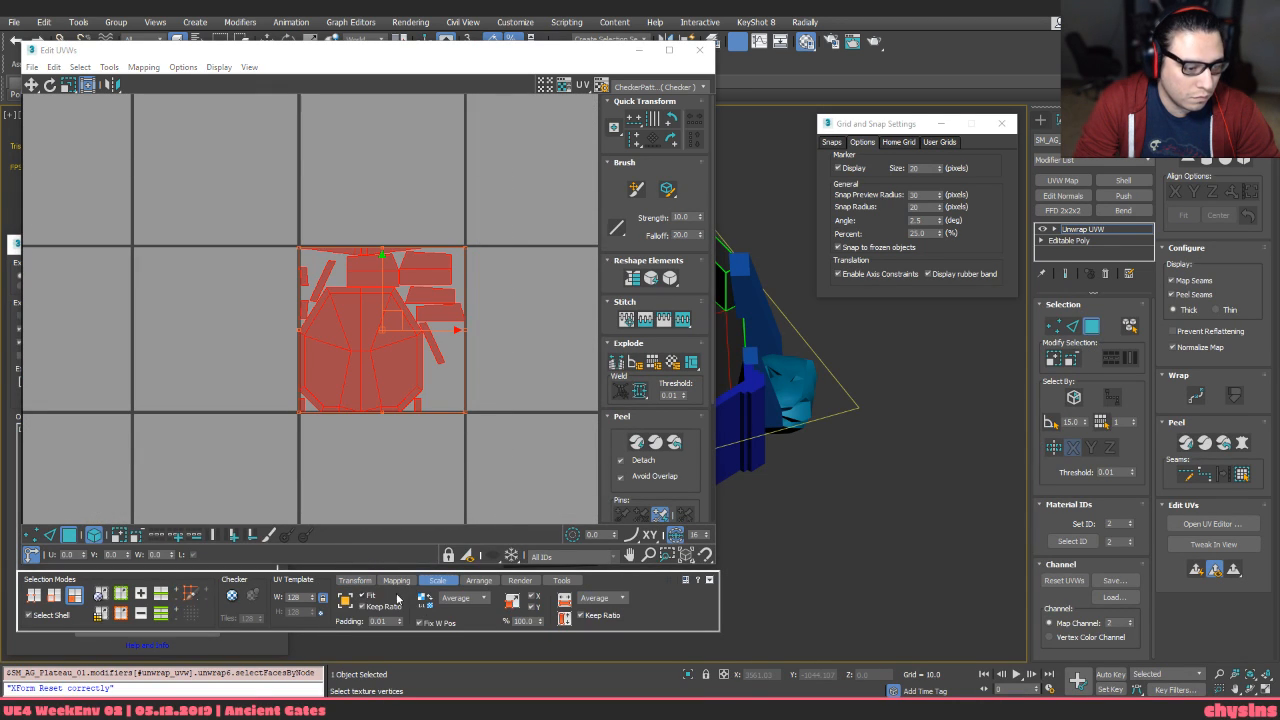
left_click(479, 580)
left_click(345, 600)
left_click(499, 431)
scroll(462, 421, "up", 3)
middle_click_drag(461, 421, 474, 425)
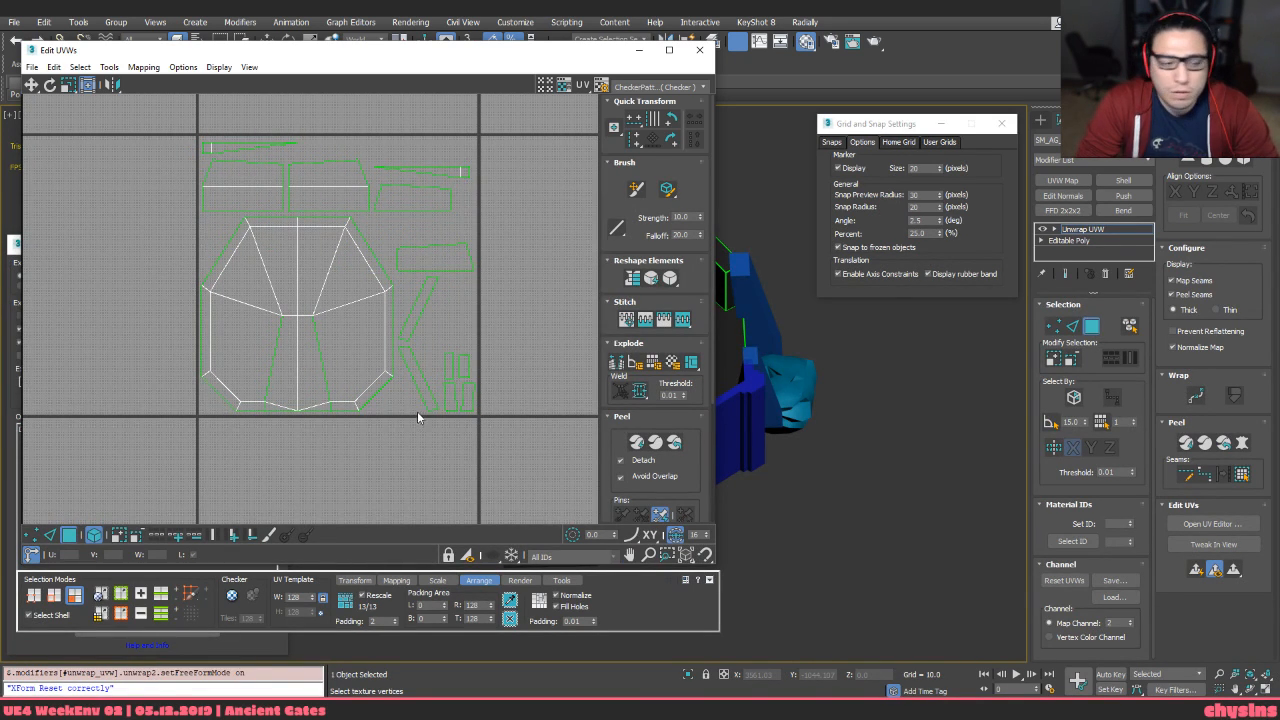
Turn the two small narrow UV shells horizontal and move them beside the octagonal floor shell's lower corner
scroll(420, 410, "up", 3)
left_click(447, 388)
key("w")
mouse_move(461, 430)
left_mouse_down()
mouse_move(498, 392)
mouse_move(449, 443)
mouse_move(518, 398)
mouse_move(551, 431)
mouse_move(448, 432)
left_mouse_up()
key("ctrl+z")
key("e")
key("ctrl+r")
key("w")
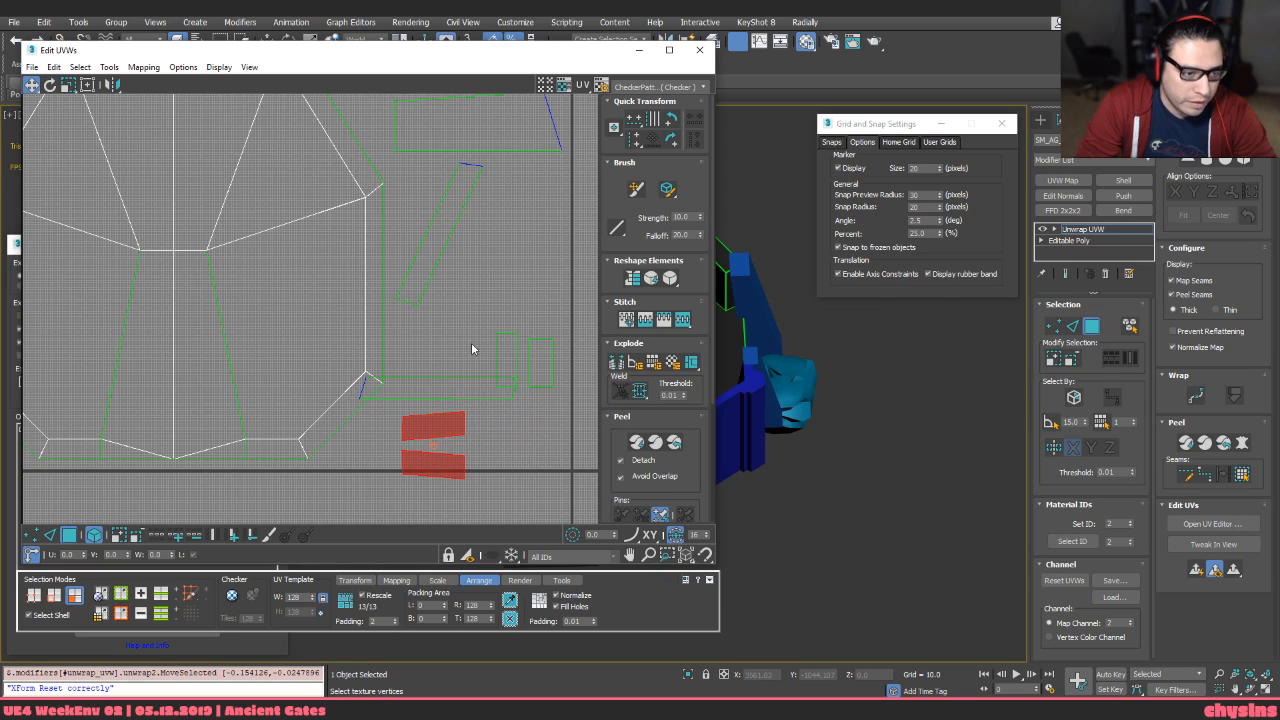
Rotate the long diagonal strip shell to lie horizontally beside the octagonal floor shell
left_click(445, 280)
key("e")
left_click_drag(429, 343, 381, 270)
Straighten the edges of the small narrow UV shells and select the end edges of the long horizontal strips
key("2")
scroll(437, 420, "up", 3)
middle_click_drag(449, 434, 451, 380)
left_click(438, 386)
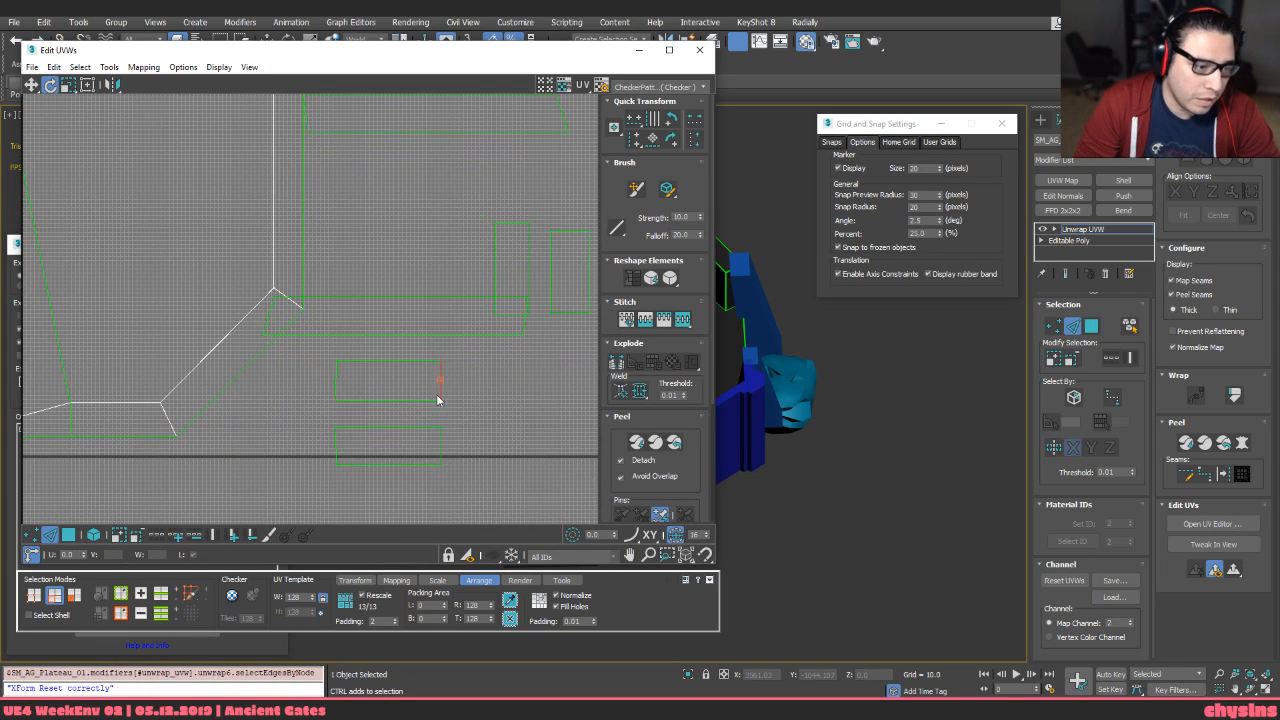
middle_click_drag(545, 241, 500, 369)
middle_click_drag(437, 445, 449, 420)
left_click_drag(421, 390, 414, 458, "alt")
middle_click_drag(420, 428, 409, 404)
key("e")
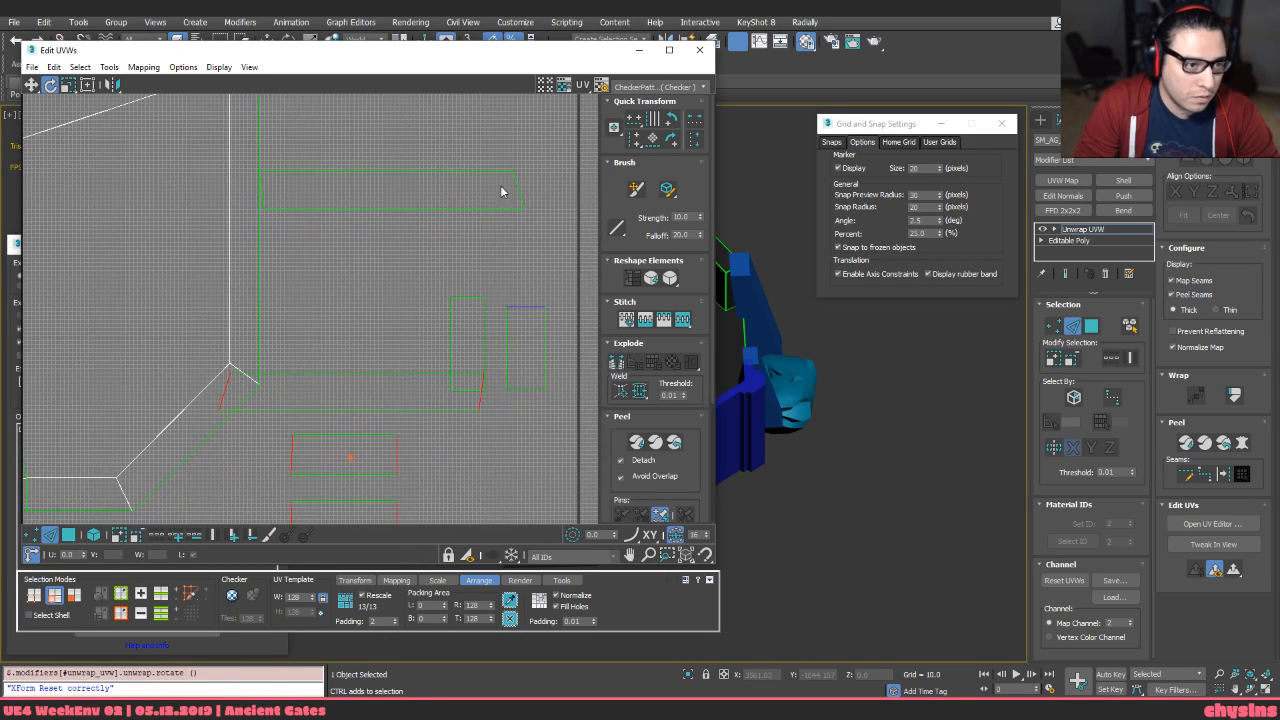
Ring-select the end edges of the tapered UV shell above the long strips
scroll(539, 192, "down", 5)
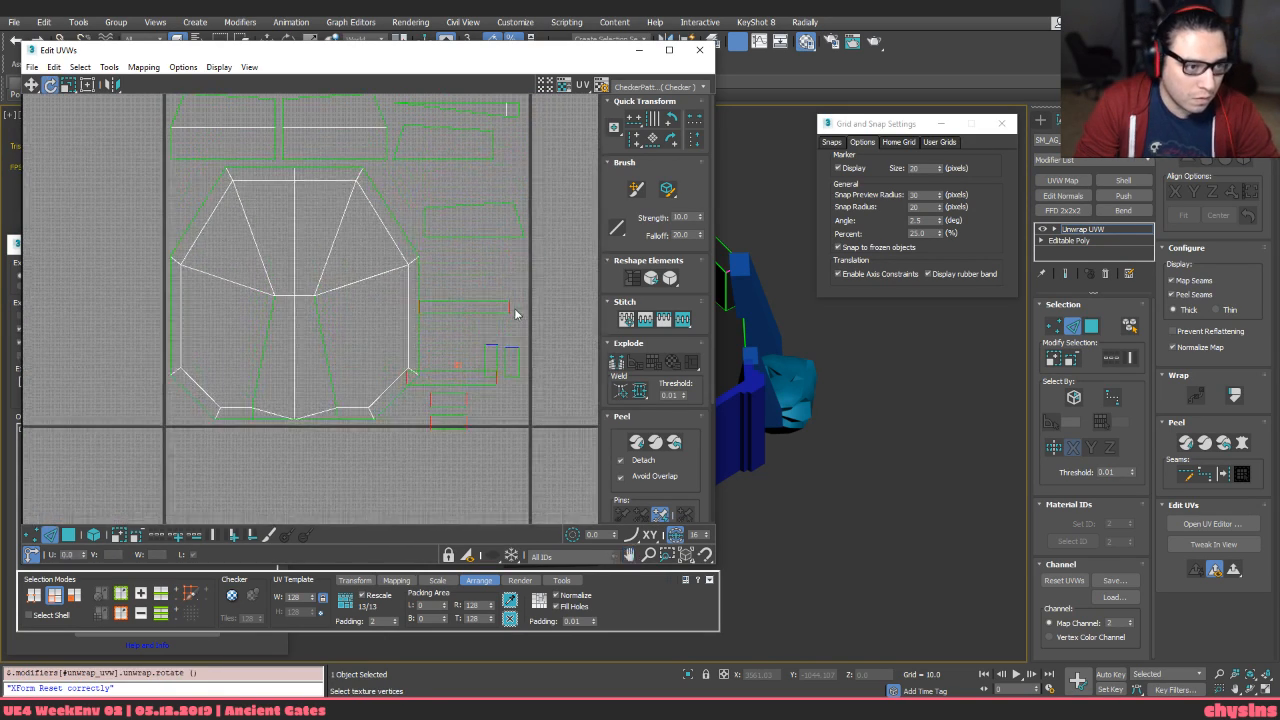
left_click(505, 203)
middle_click_drag(503, 228, 477, 260)
key("alt+g")
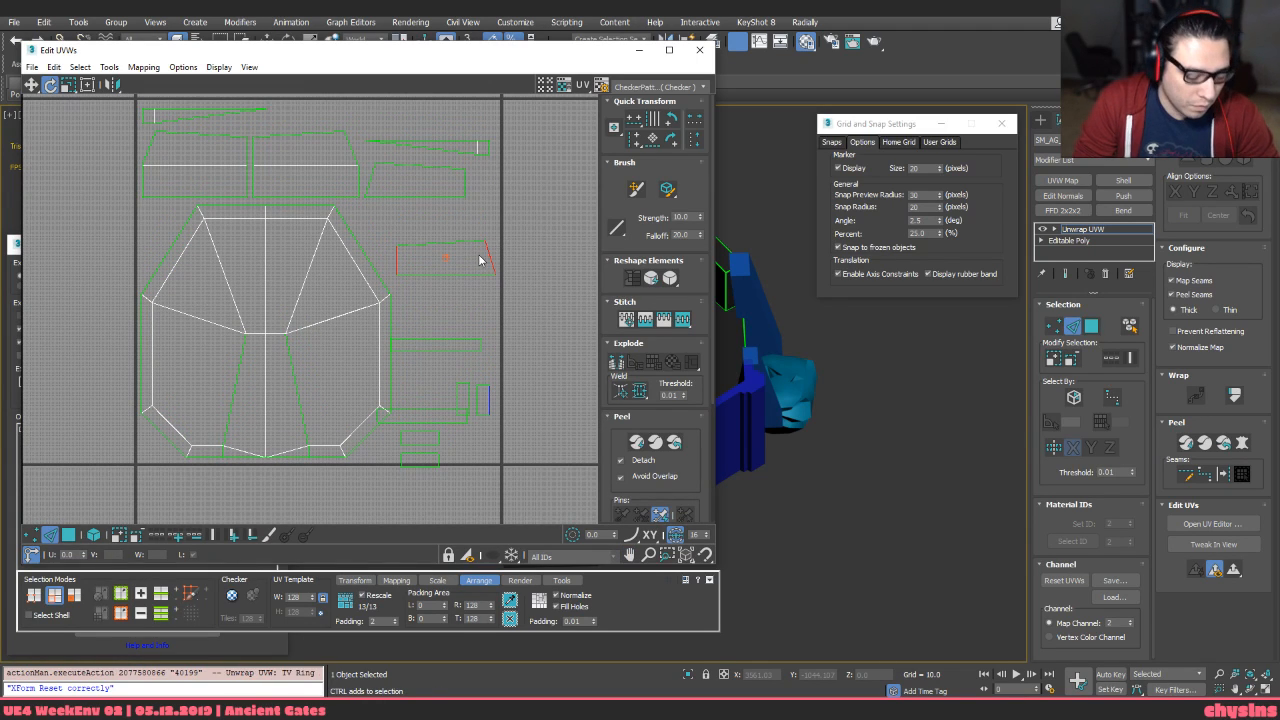
Straighten the slanted edges of the two strip shells on the right of the UV layout so both become rectangles
scroll(451, 260, "up", 3)
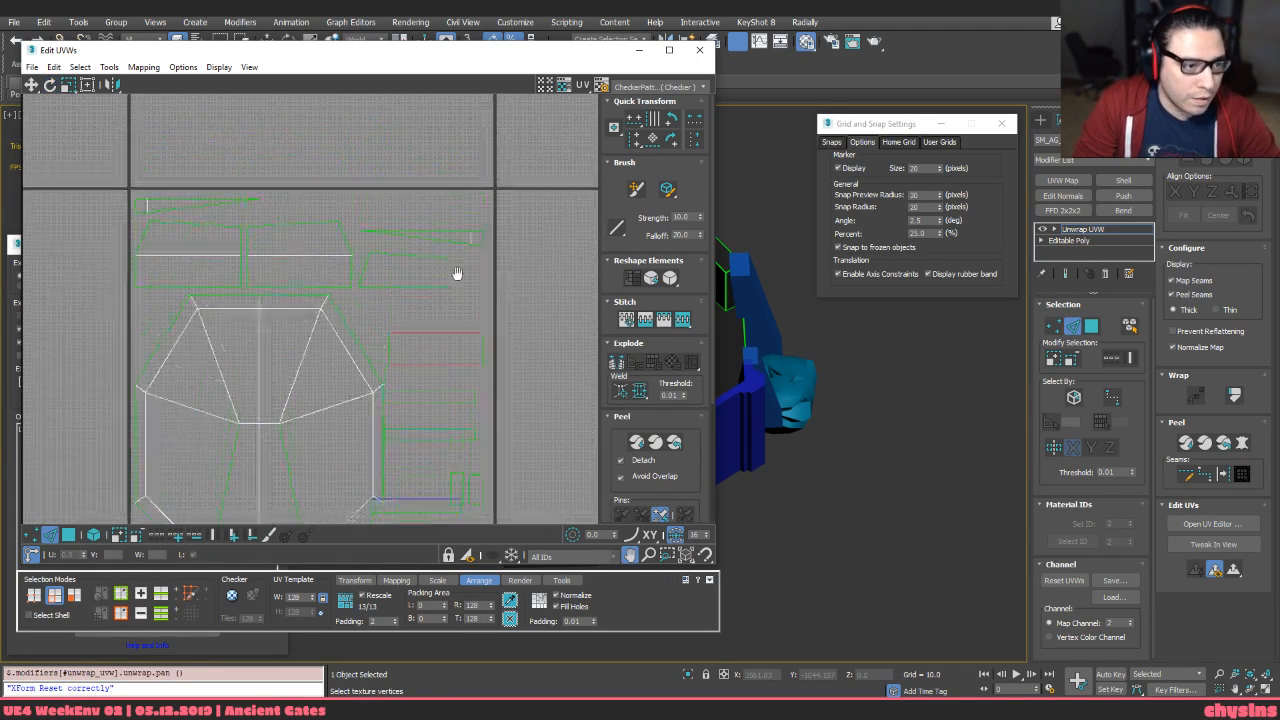
left_click(400, 314)
middle_click_drag(400, 321, 438, 335)
key("alt+g")
left_click(449, 324)
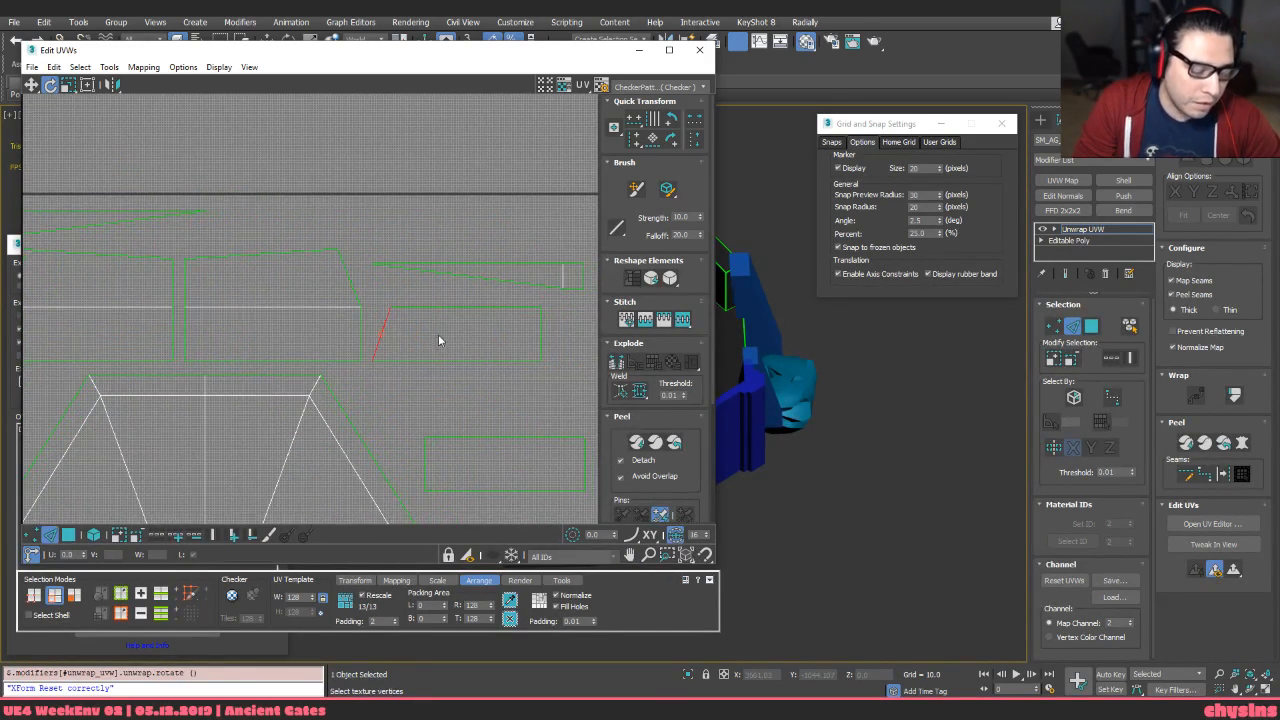
left_click(633, 147)
Align the slanted upper edge of the right panel shell above the large floor shell horizontally
middle_click_drag(213, 394, 308, 420)
left_click(364, 279)
middle_click_drag(363, 314, 349, 314)
middle_click_drag(511, 440, 494, 397)
key("h")
Align the slanted right edge loop of that same panel shell vertically to make the panel rectangular
left_click_drag(422, 261, 404, 268)
key("alt+l")
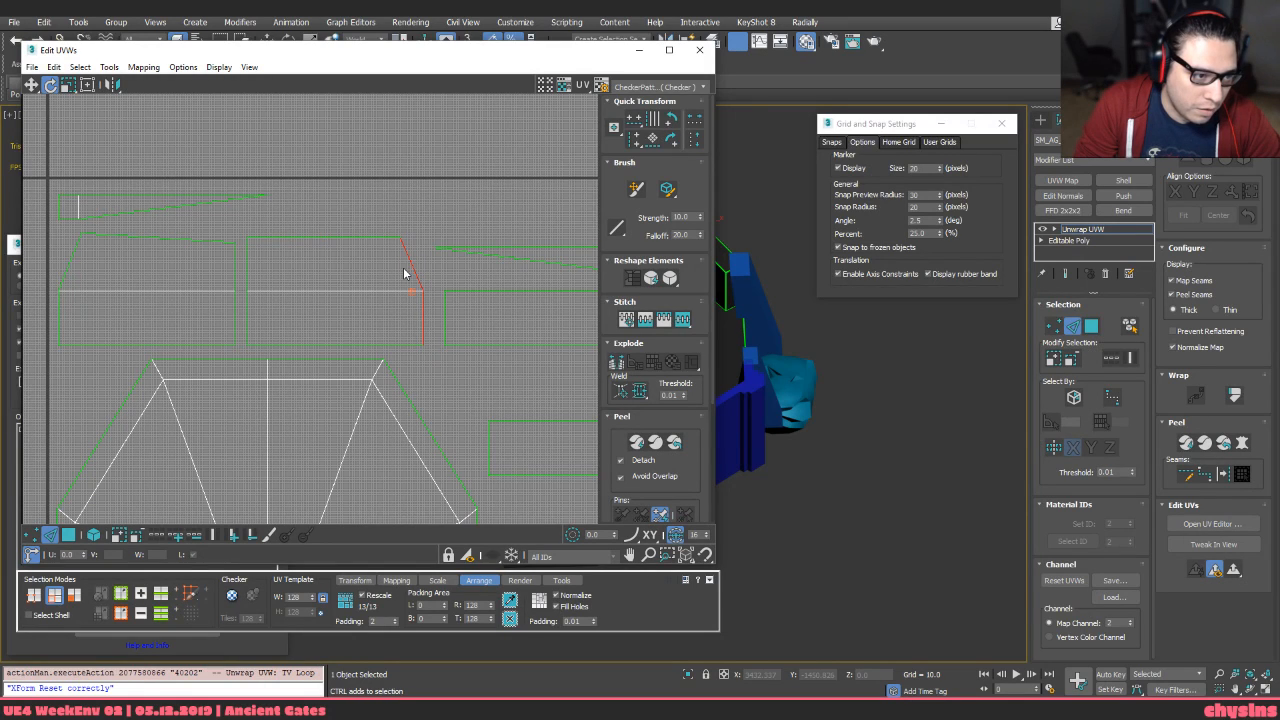
middle_click_drag(371, 271, 380, 268)
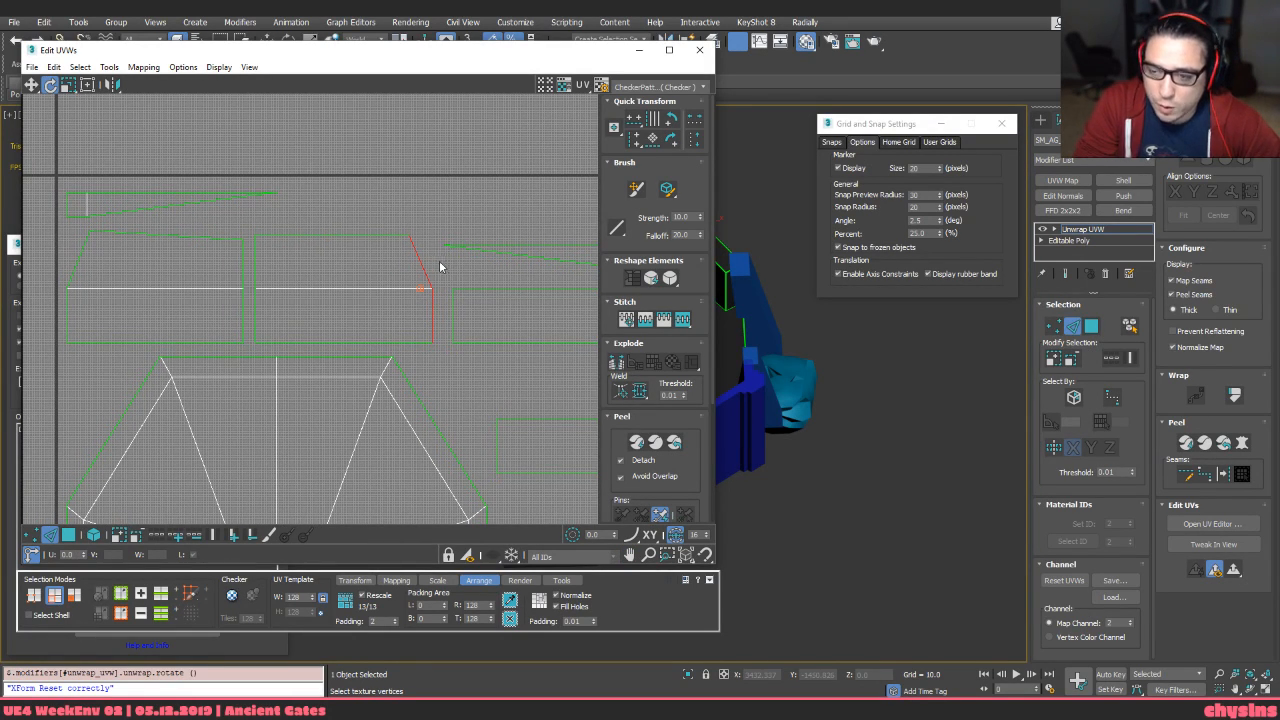
middle_click_drag(425, 270, 422, 263)
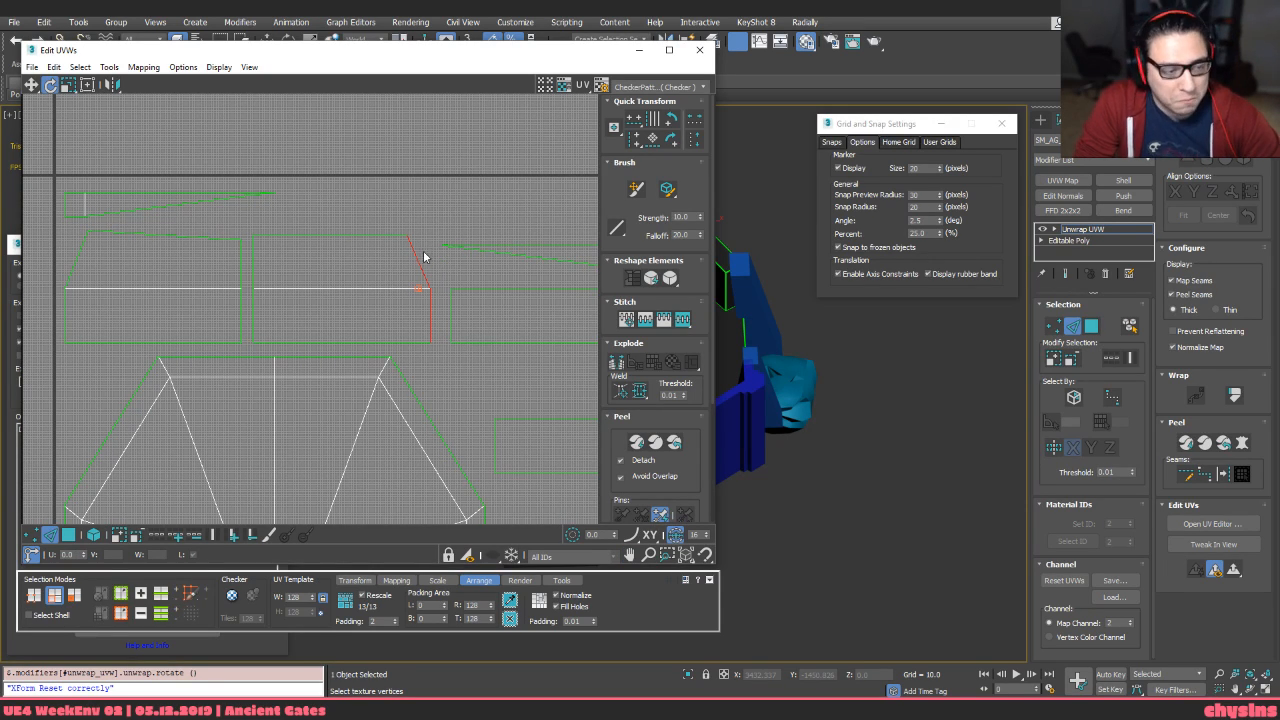
key("alt+l")
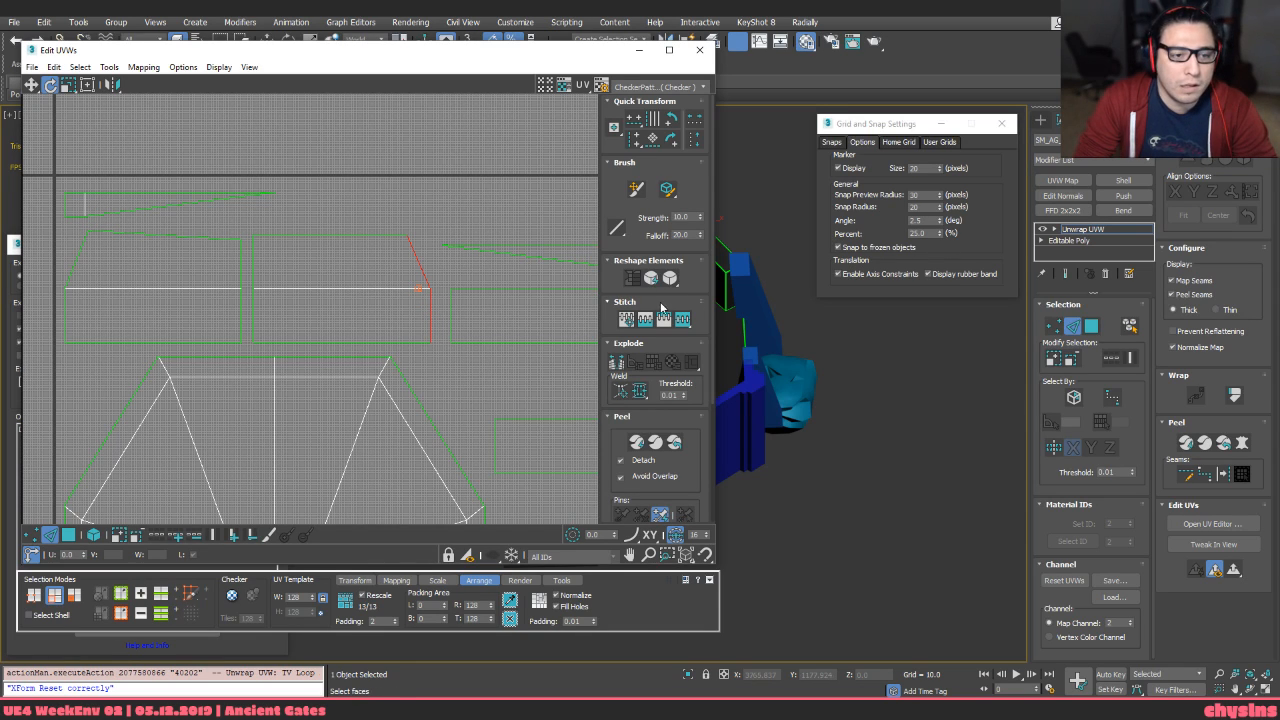
middle_click_drag(393, 277, 416, 291)
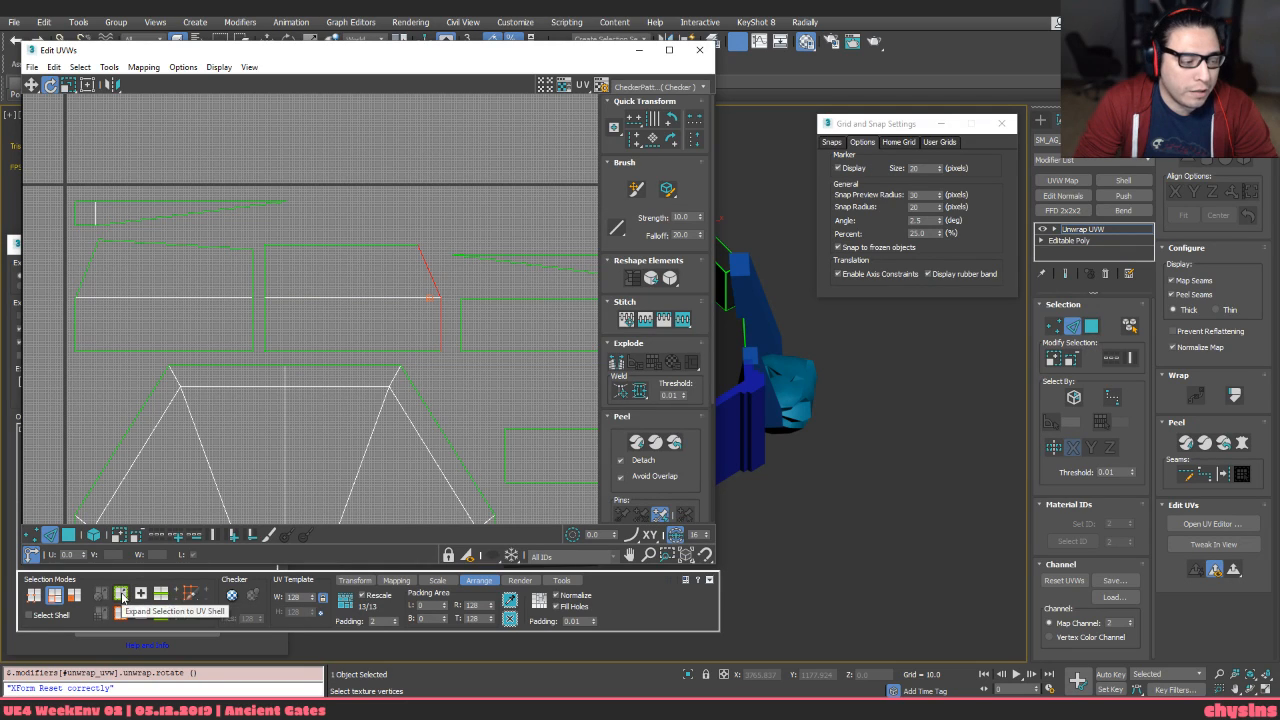
left_click(436, 581)
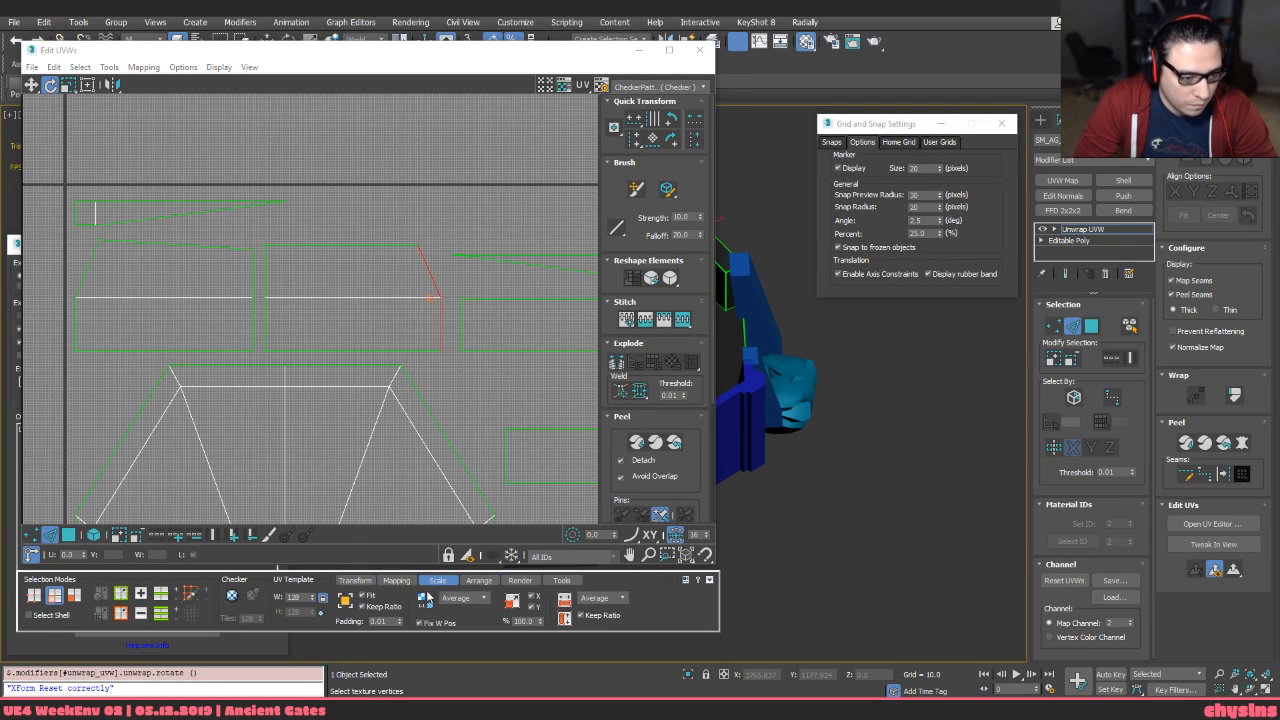
left_click(465, 582)
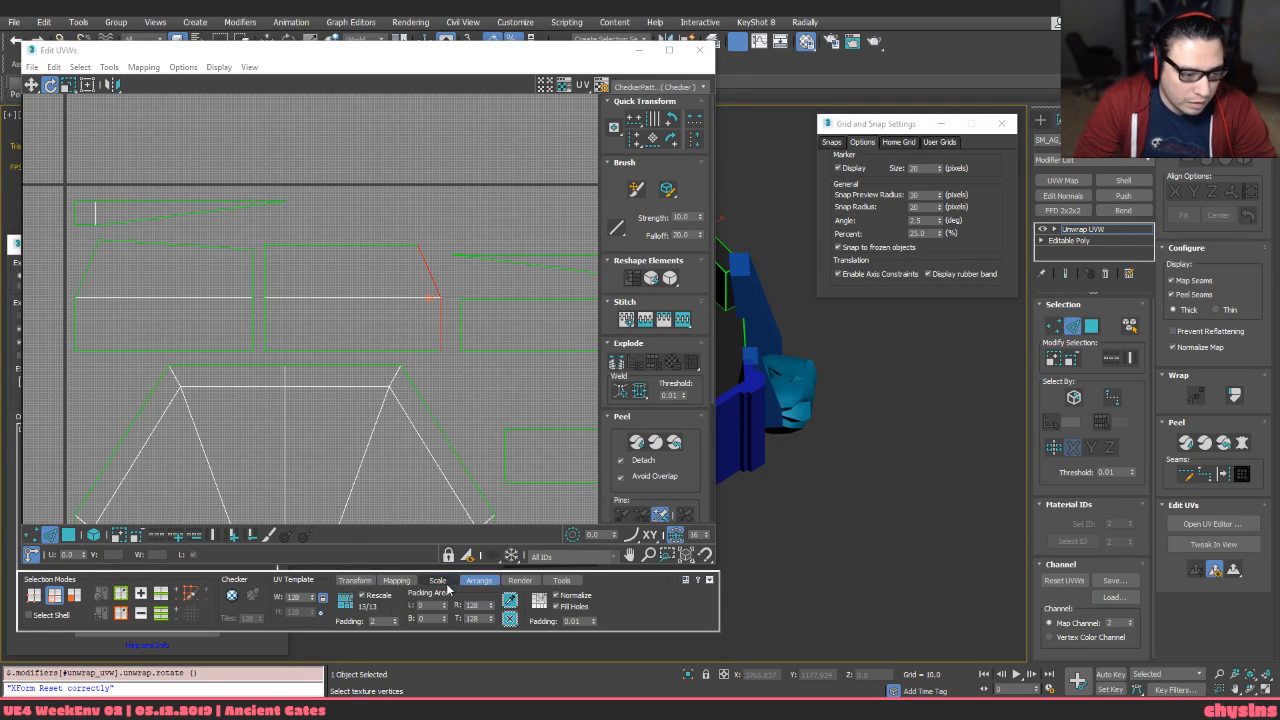
scroll(410, 300, "up", 3)
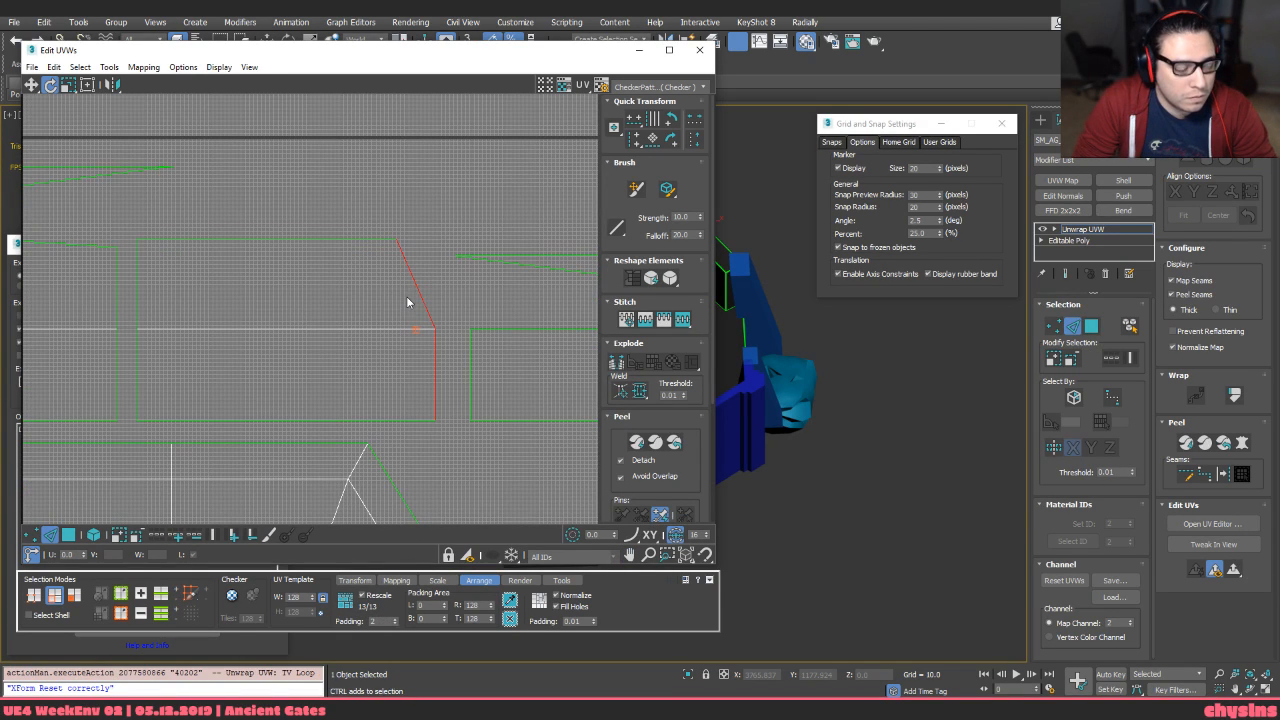
left_click(633, 140)
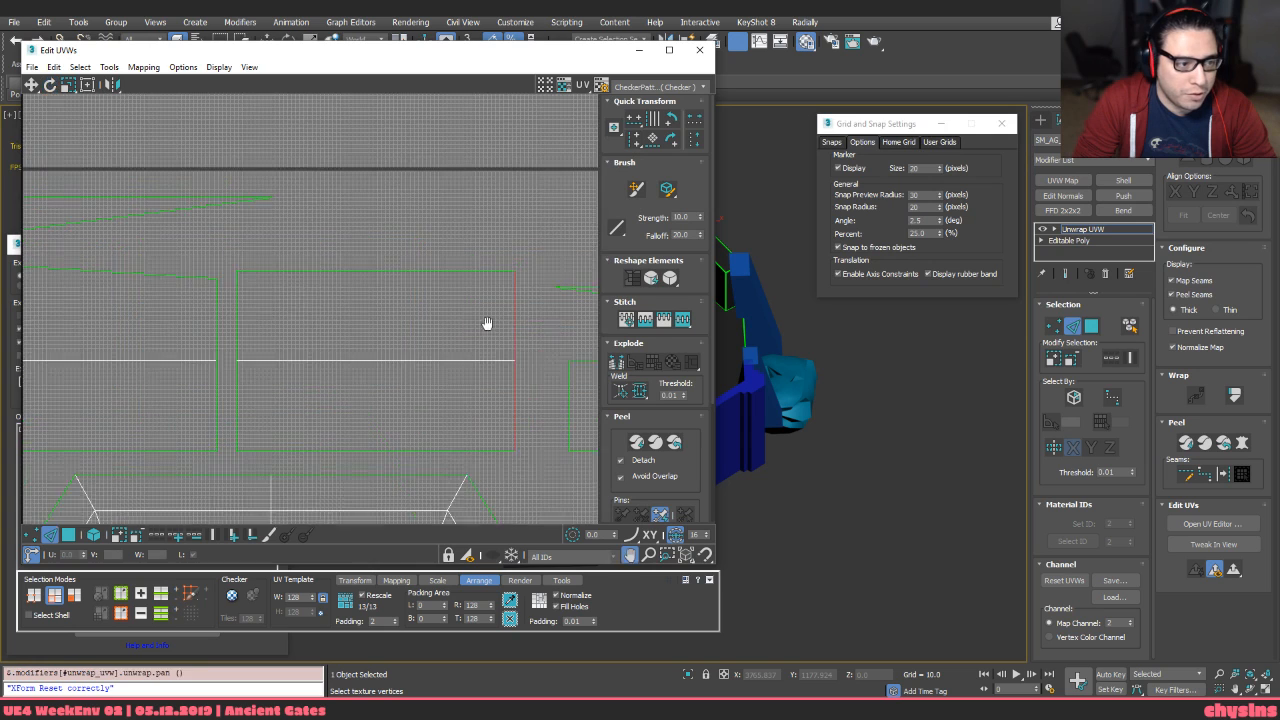
Square up the left panel shell by aligning its upper edge horizontally and its left edge loop vertically
left_click(637, 124)
middle_click_drag(214, 308, 289, 306)
left_click_drag(244, 299, 143, 279)
key("alt+l")
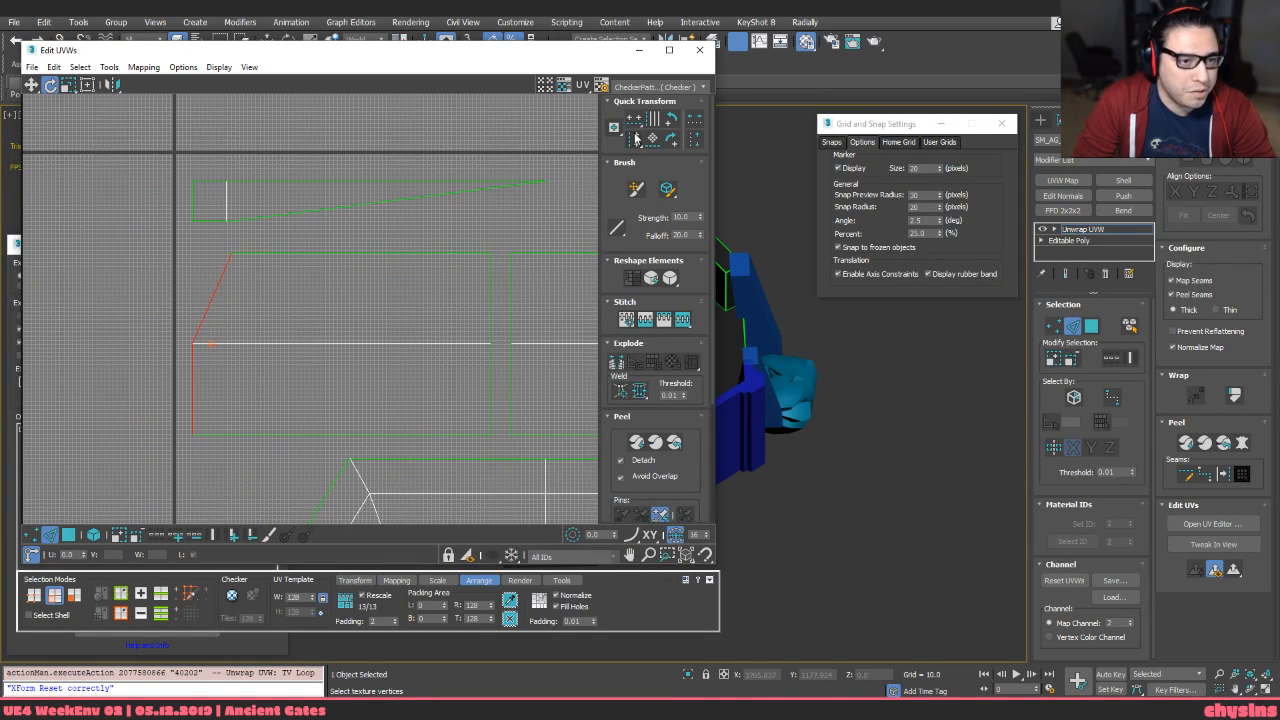
scroll(397, 226, "down", 8)
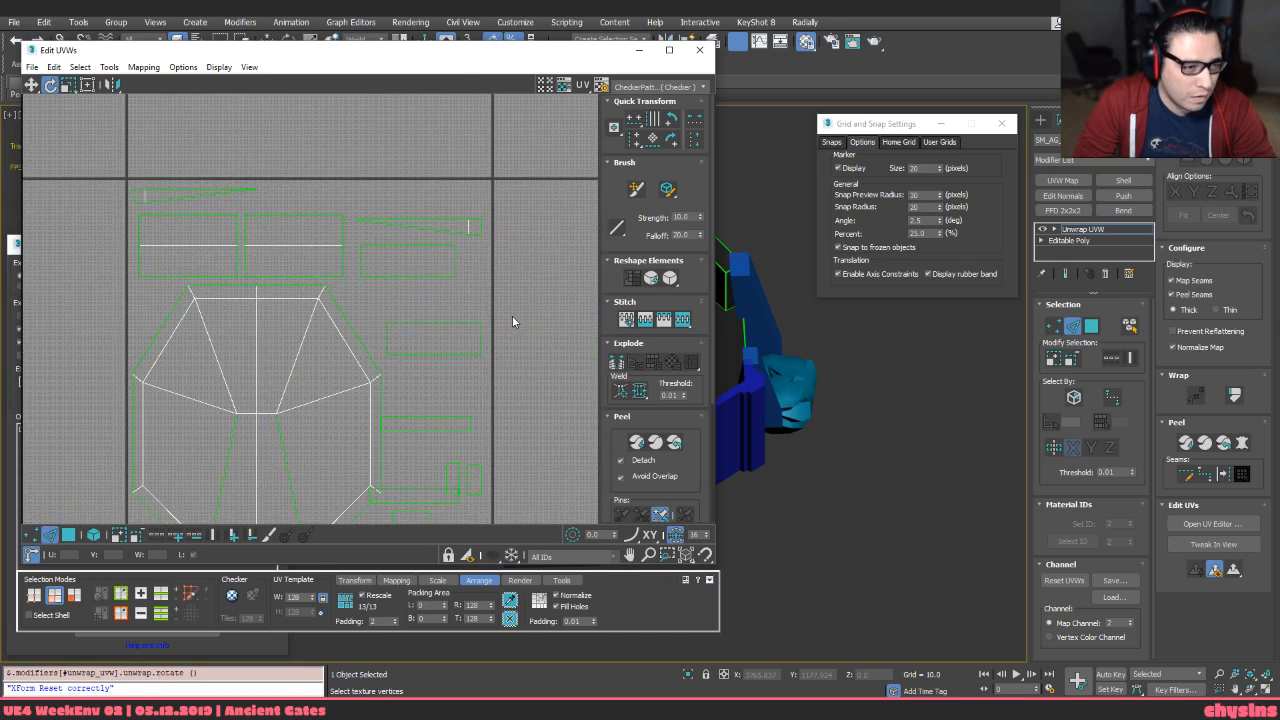
Rotate the small strip shells beside the large floor shell so they stand upright in the tile's lower right area
key("3")
scroll(482, 388, "up", 4)
left_click_drag(488, 421, 456, 394)
key("w")
middle_click_drag(416, 478, 440, 431)
scroll(441, 429, "down", 2)
left_click_drag(496, 320, 421, 476)
key("r")
middle_click_drag(431, 367, 451, 426)
scroll(471, 391, "down", 2)
middle_click_drag(365, 204, 379, 248)
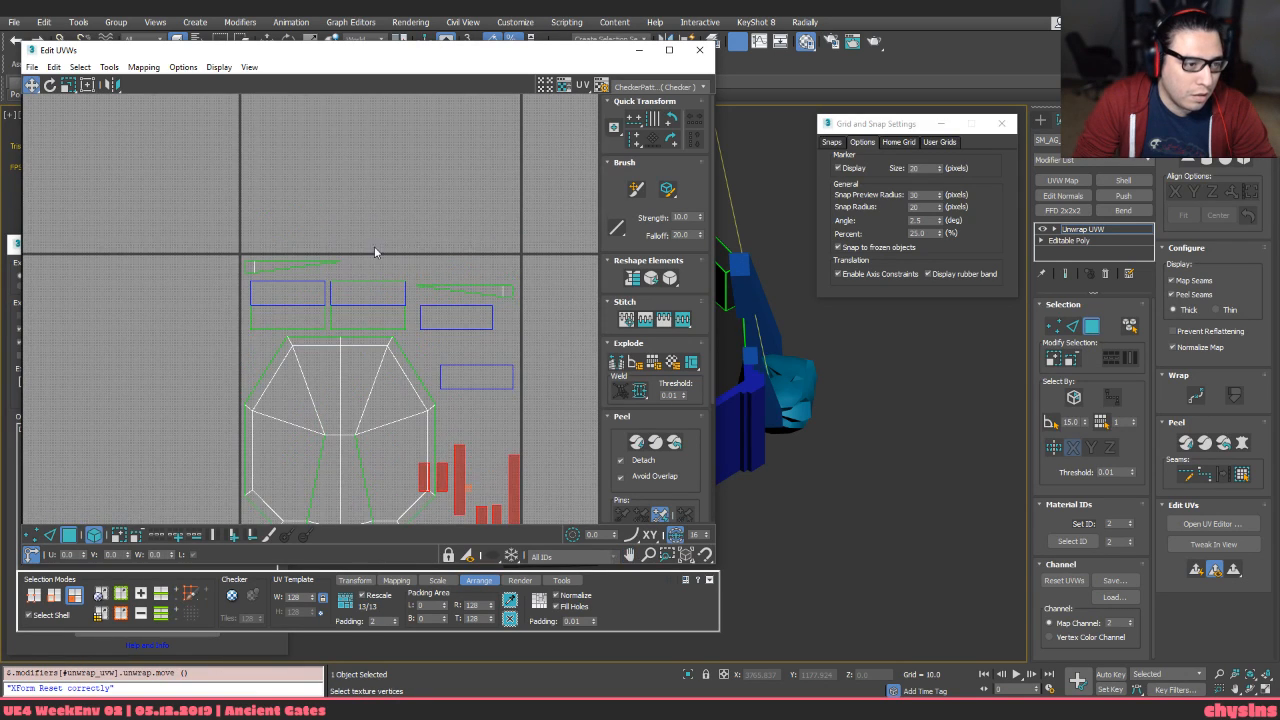
Turn the upper-left wedge shell around and place it just above the matching wedge in the tile's upper right
left_click_drag(273, 270, 265, 269)
key("r")
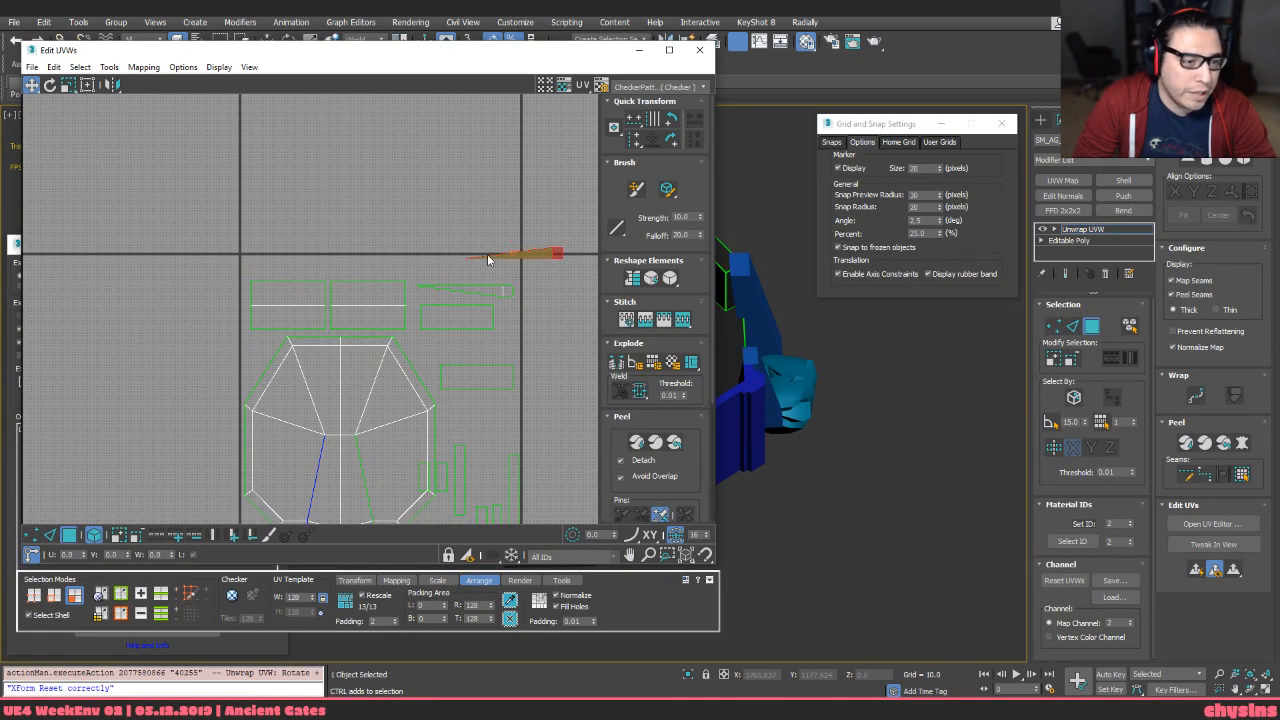
scroll(517, 280, "up", 5)
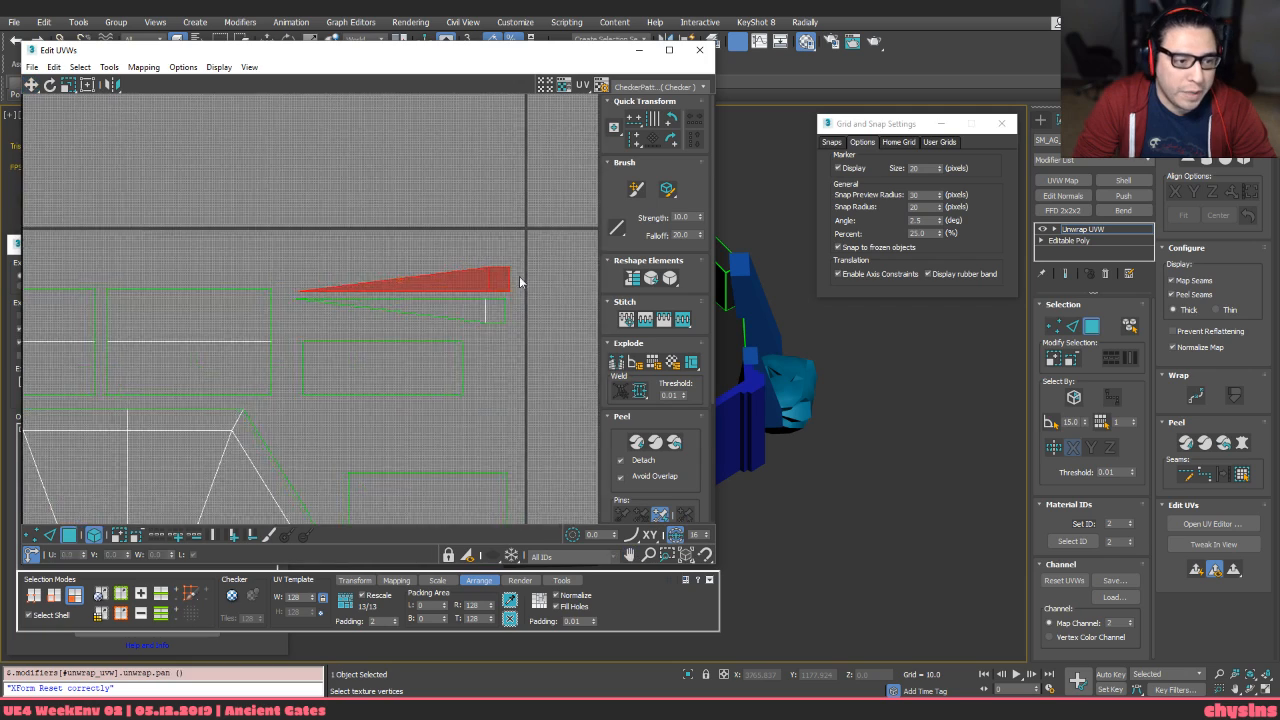
scroll(490, 275, "down", 6)
scroll(457, 360, "up", 2)
scroll(487, 340, "down", 2)
left_click_drag(293, 469, 291, 462)
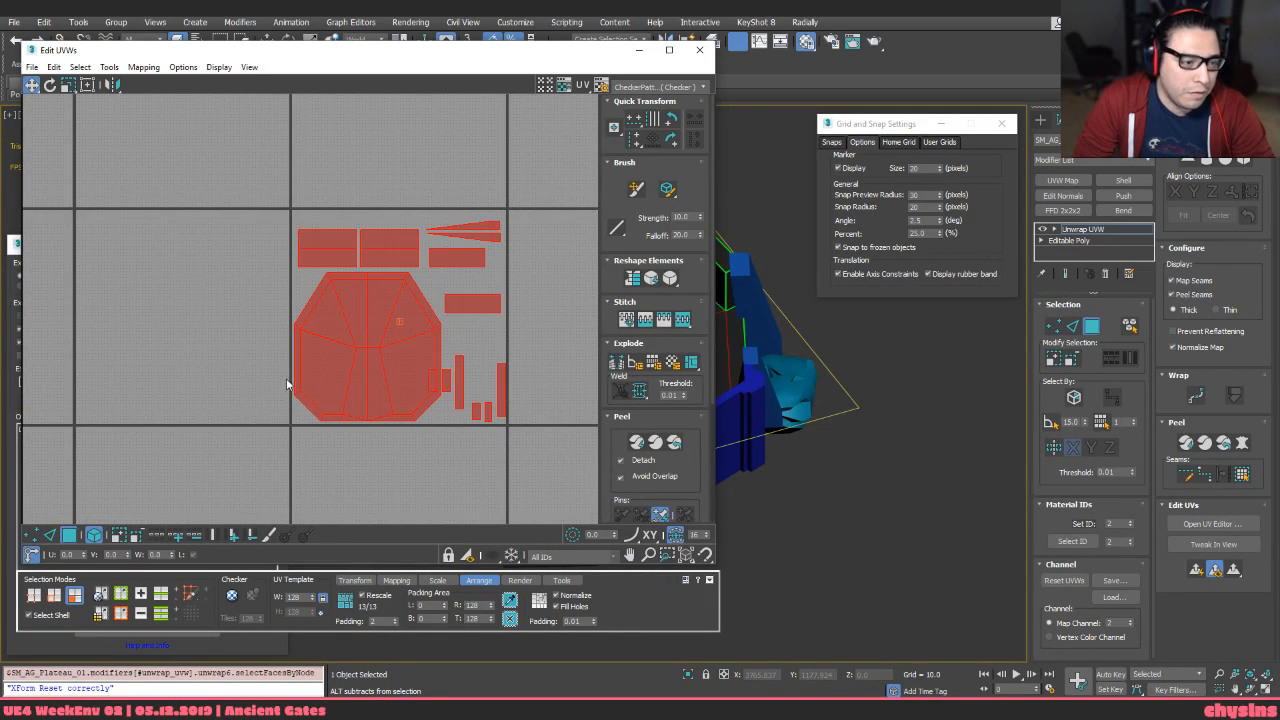
Examine where the wedge-shaped shell sits on the plateau model, using shaded and wireframe views
left_click(349, 435)
scroll(405, 416, "up", 4)
mouse_move(796, 434)
middle_mouse_down()
mouse_move(934, 454)
mouse_move(762, 474)
mouse_move(807, 483)
mouse_move(703, 460)
mouse_move(819, 437)
middle_mouse_up()
key("F3")
scroll(703, 460, "down", 1)
scroll(819, 437, "up", 5)
key("F3")
key("F3")
left_click(845, 427)
middle_click_drag(373, 400, 402, 394)
key("F3")
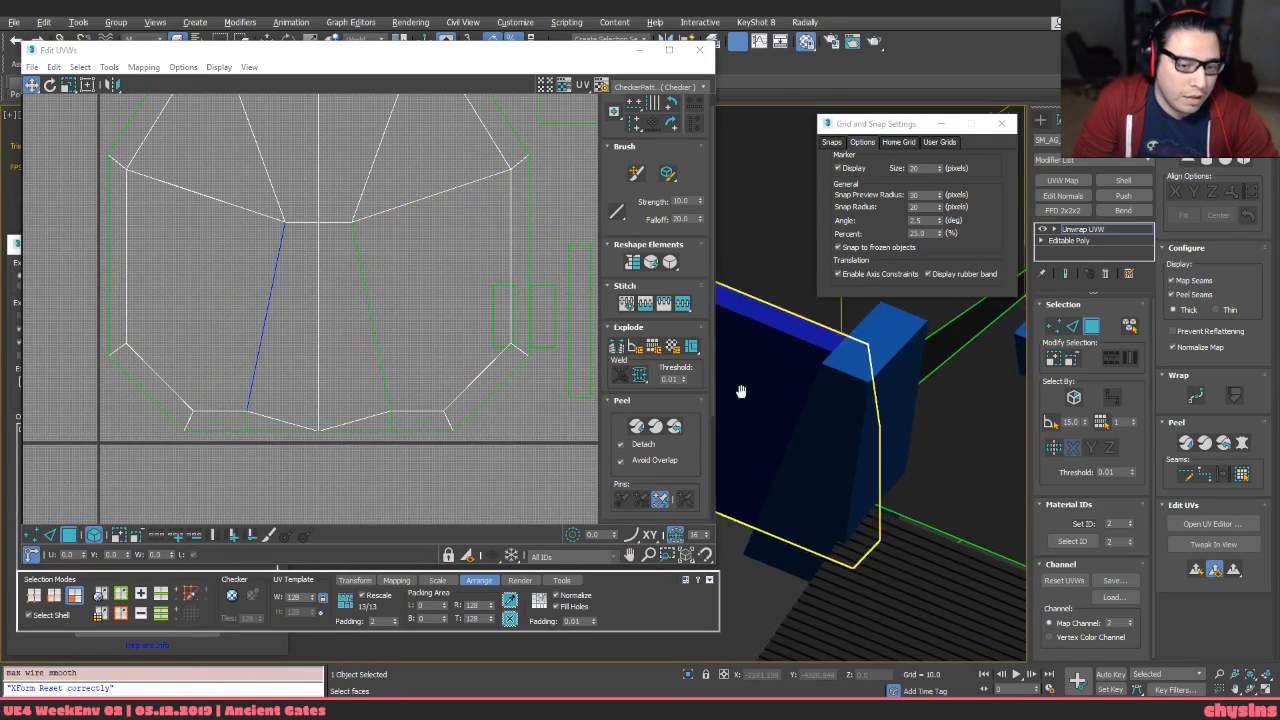
scroll(750, 389, "down", 5)
key("F3")
middle_click_drag(750, 389, 805, 383, "alt")
key("F2")
scroll(805, 383, "up", 2)
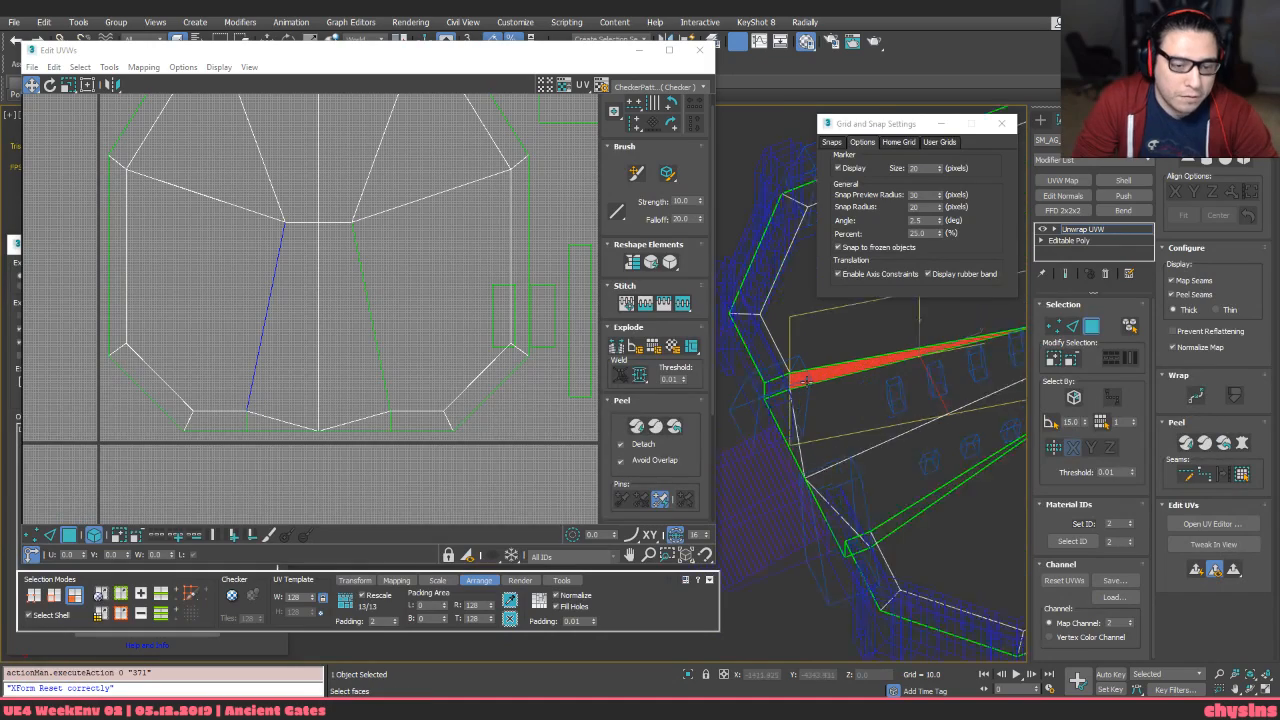
scroll(805, 383, "up", 3)
middle_click_drag(370, 418, 393, 413)
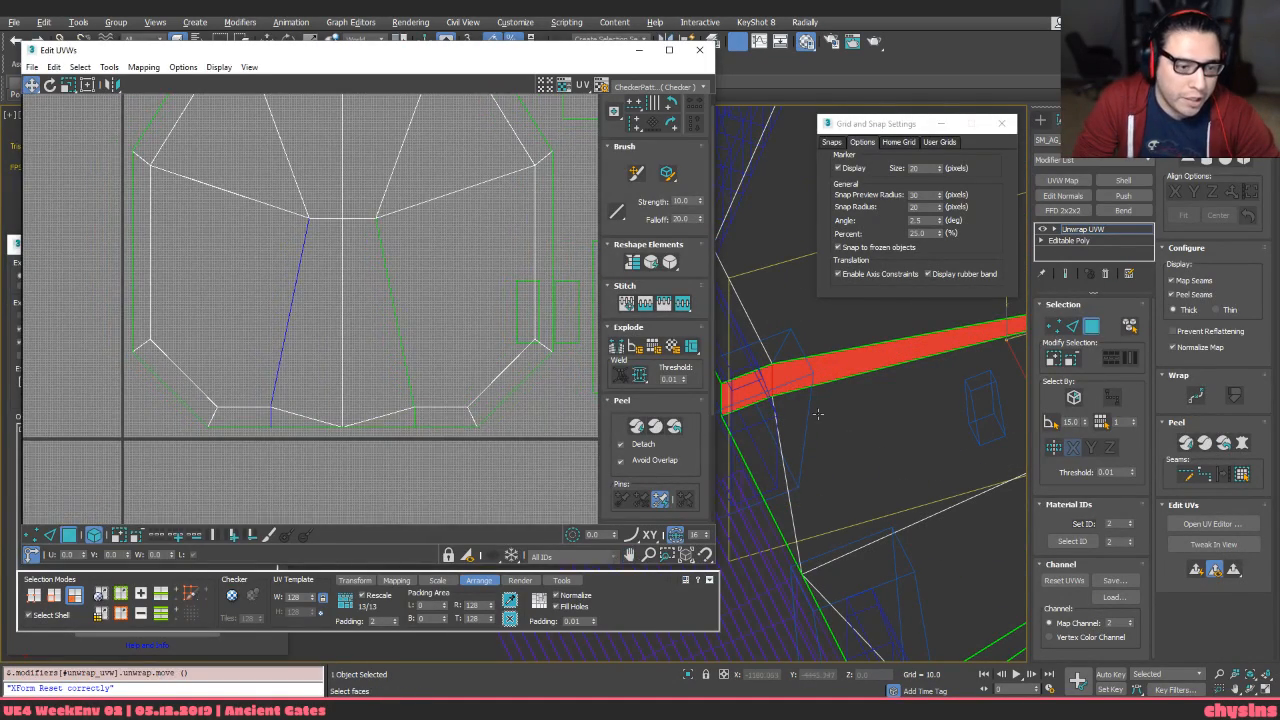
scroll(186, 400, "down", 5)
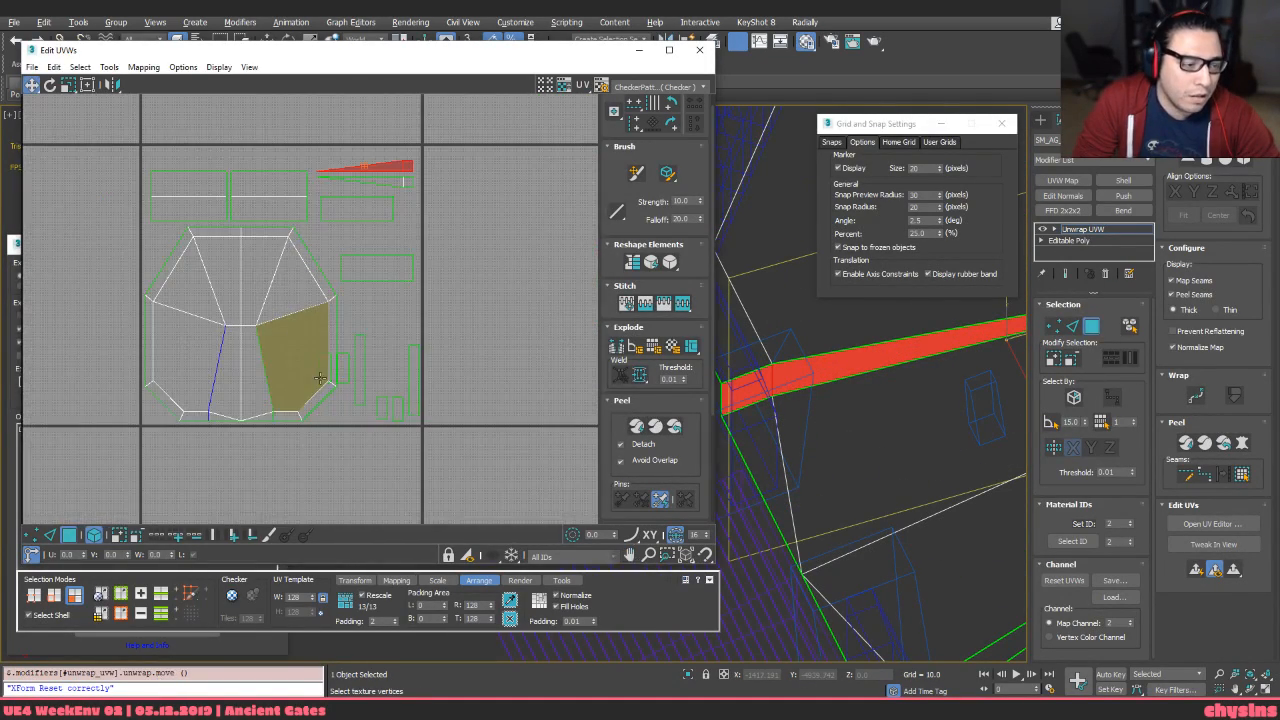
scroll(270, 455, "up", 1)
scroll(782, 415, "down", 5)
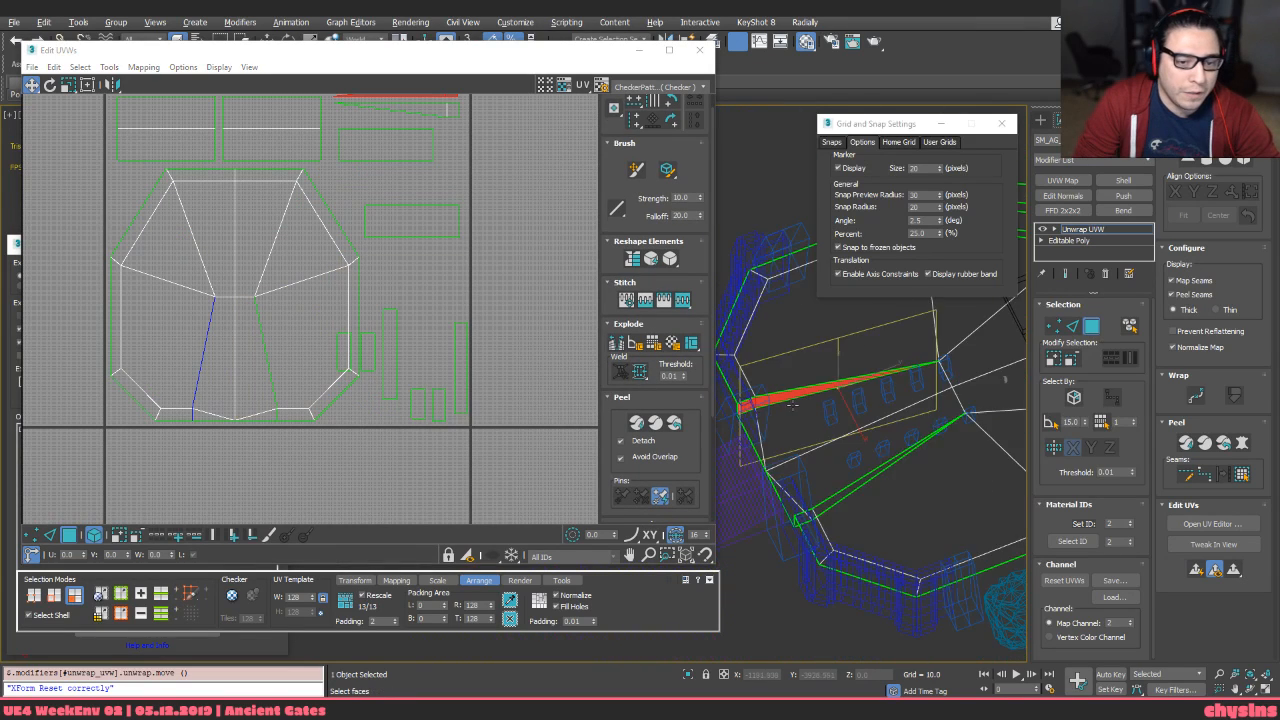
key("F3")
Break the central trapezoid faces off the large floor shell and move them outside the tile's right side
left_click(277, 405)
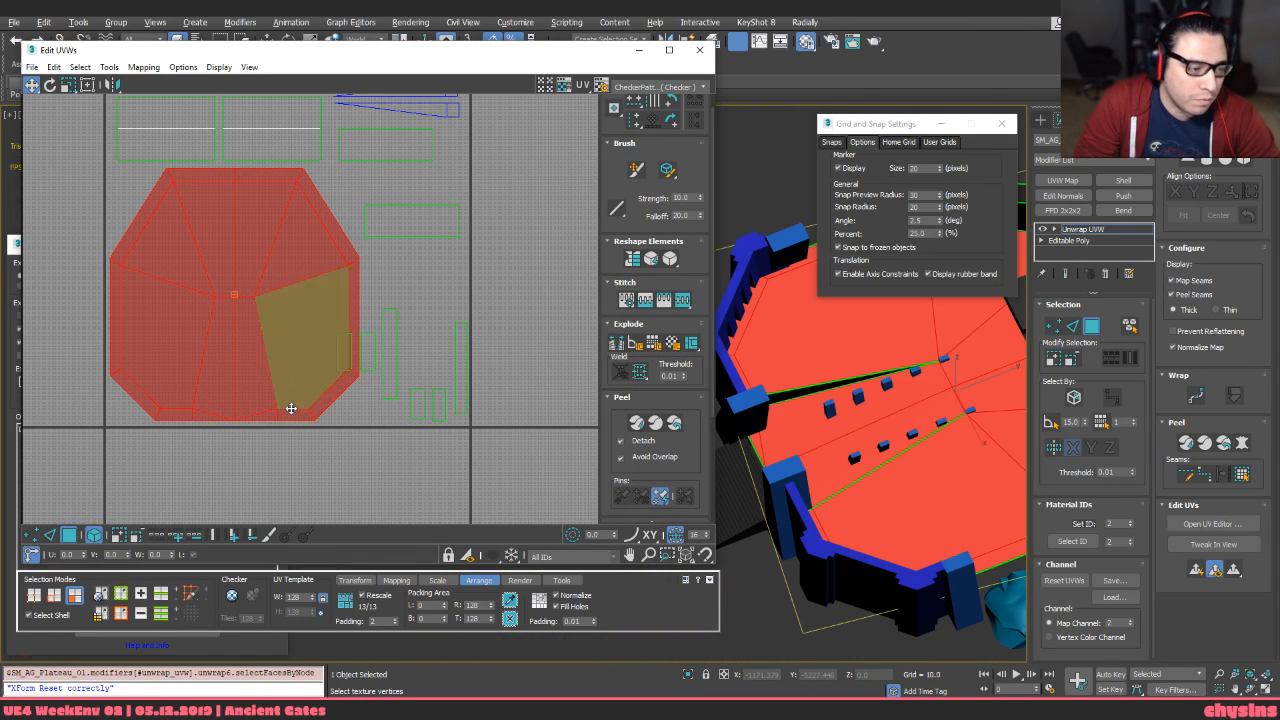
key("4")
left_click_drag(280, 460, 211, 408)
middle_click_drag(267, 436, 286, 431)
left_click_drag(286, 431, 256, 409)
key("ctrl+z")
middle_click_drag(297, 409, 307, 400)
key("ctrl+b")
left_click_drag(272, 389, 543, 344)
Relax the remaining floor shell by polygon angles with 100 iterations and an amount of 0.1
left_click(308, 372)
middle_click_drag(306, 380, 316, 440)
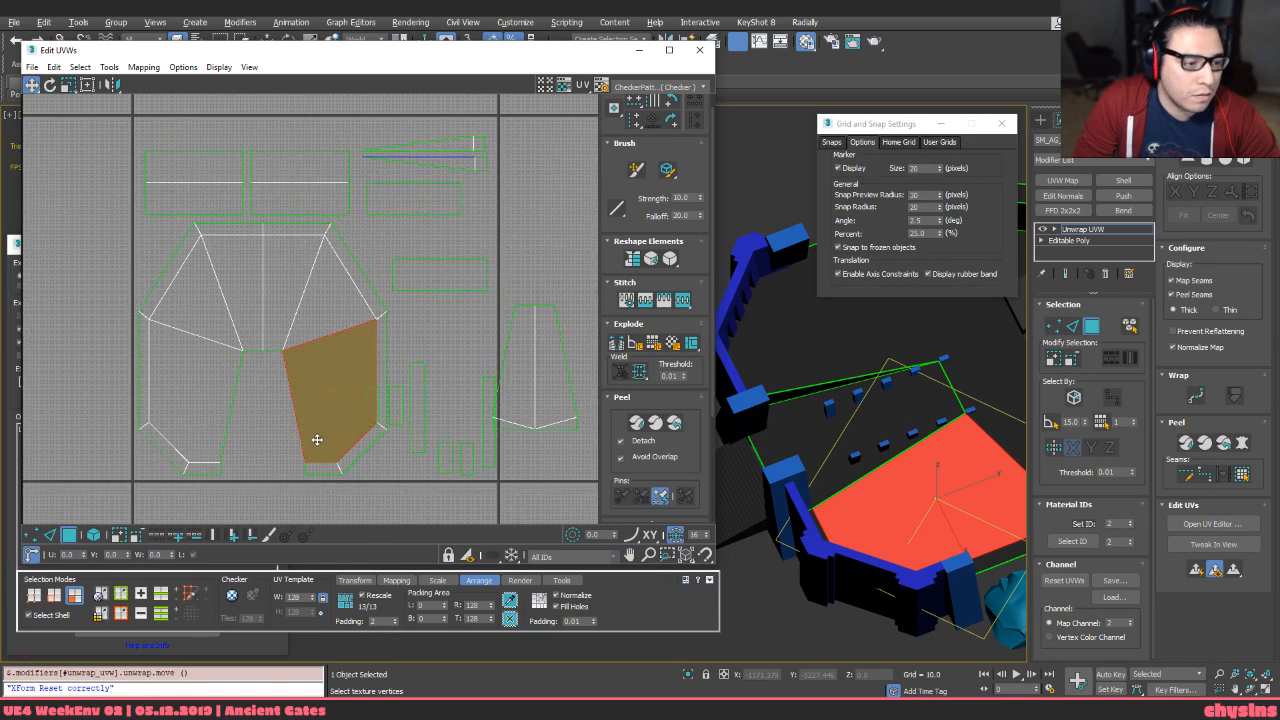
left_click(264, 312)
key("shift+r")
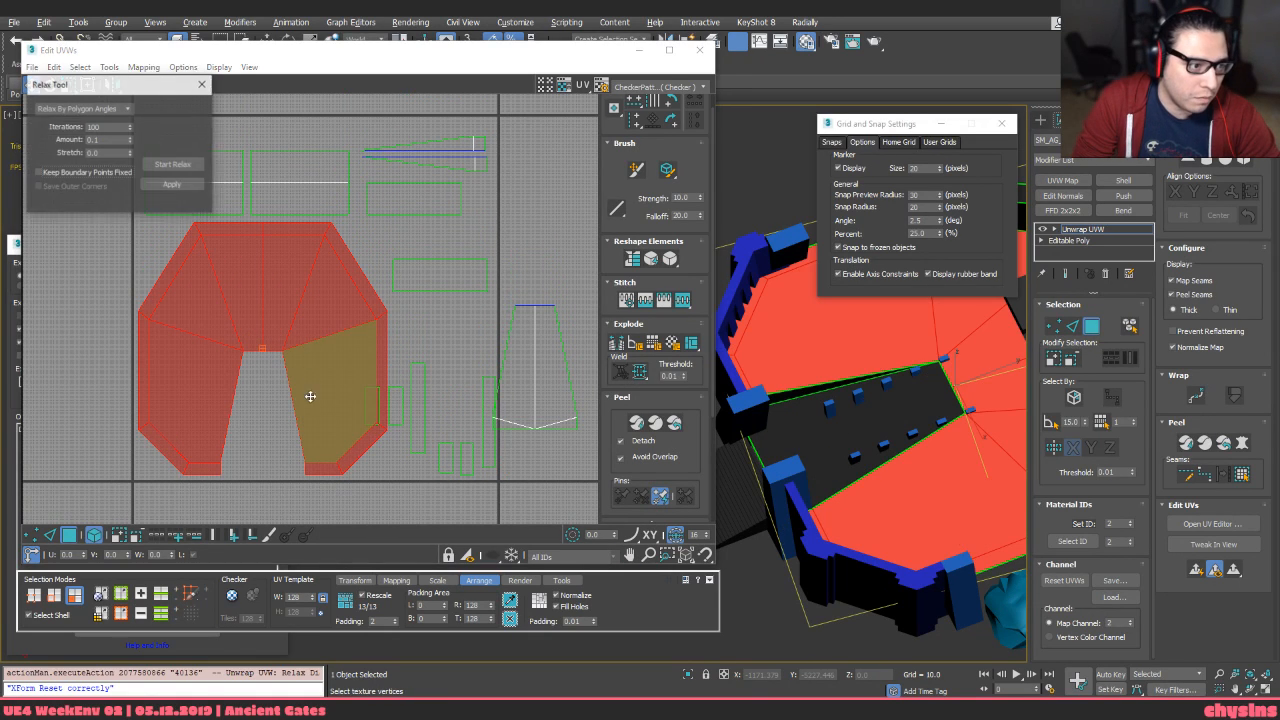
left_click(183, 184)
Align the side vertices of the detached trapezoid shell vertically to turn it into a rectangle
middle_click_drag(392, 352, 339, 355)
left_click_drag(511, 368, 533, 366)
middle_click_drag(537, 368, 506, 363)
key("1")
left_click_drag(598, 493, 588, 493)
key("v")
left_click_drag(464, 282, 419, 452)
scroll(436, 444, "down", 2)
middle_click_drag(436, 444, 451, 467)
key("3")
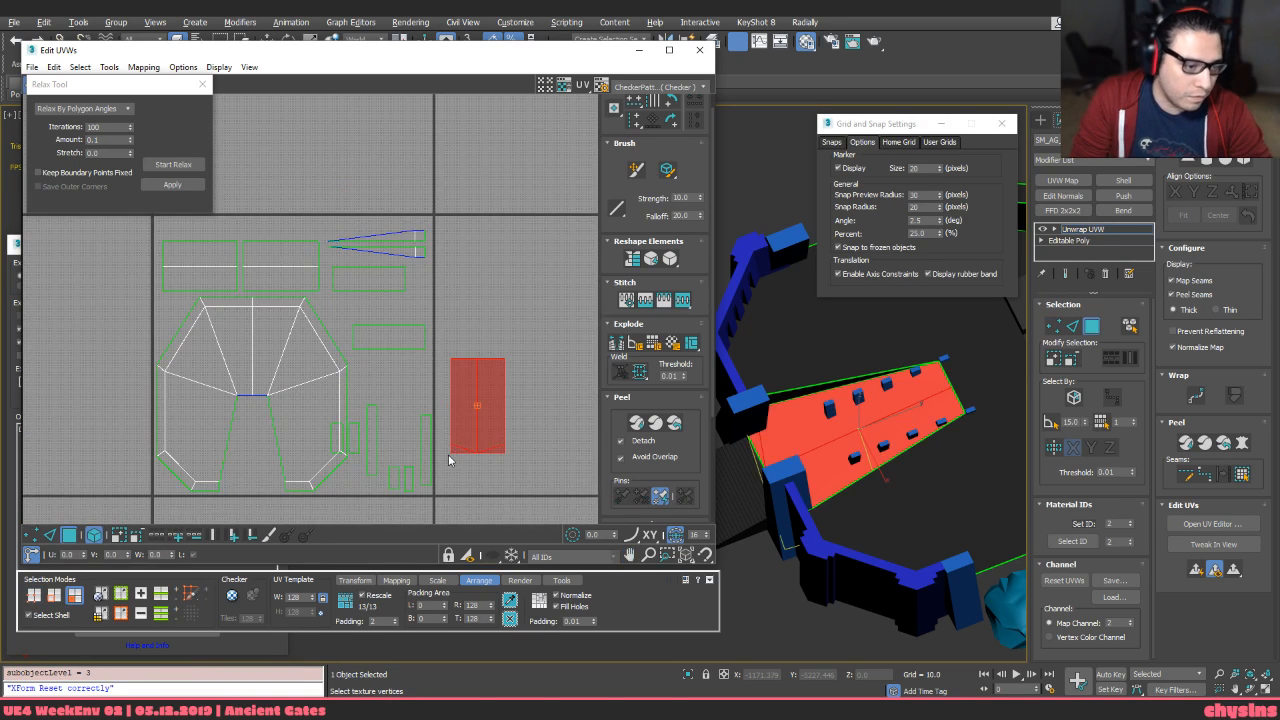
key("w")
middle_click_drag(242, 422, 268, 412)
Align the vertices along both slanted sides of the floor shell's central gap vertically
key("1")
scroll(288, 388, "up", 1)
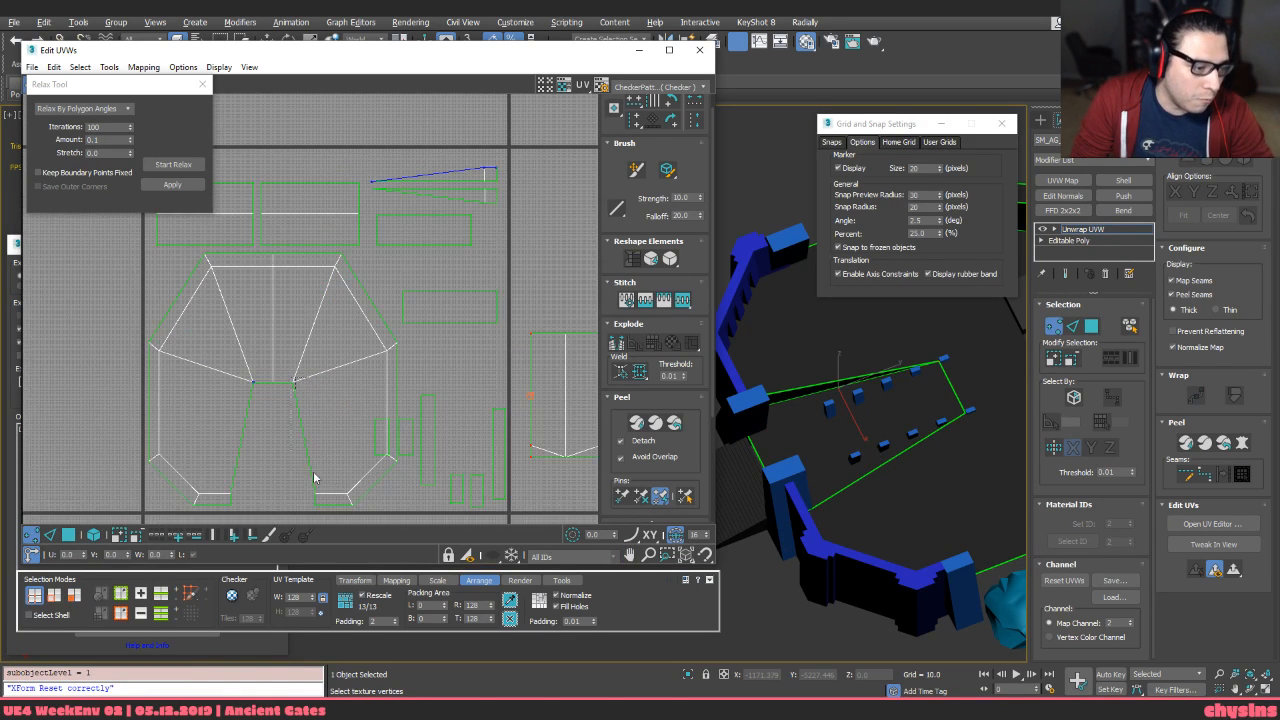
left_click_drag(324, 522, 323, 521)
middle_click_drag(325, 503, 321, 488)
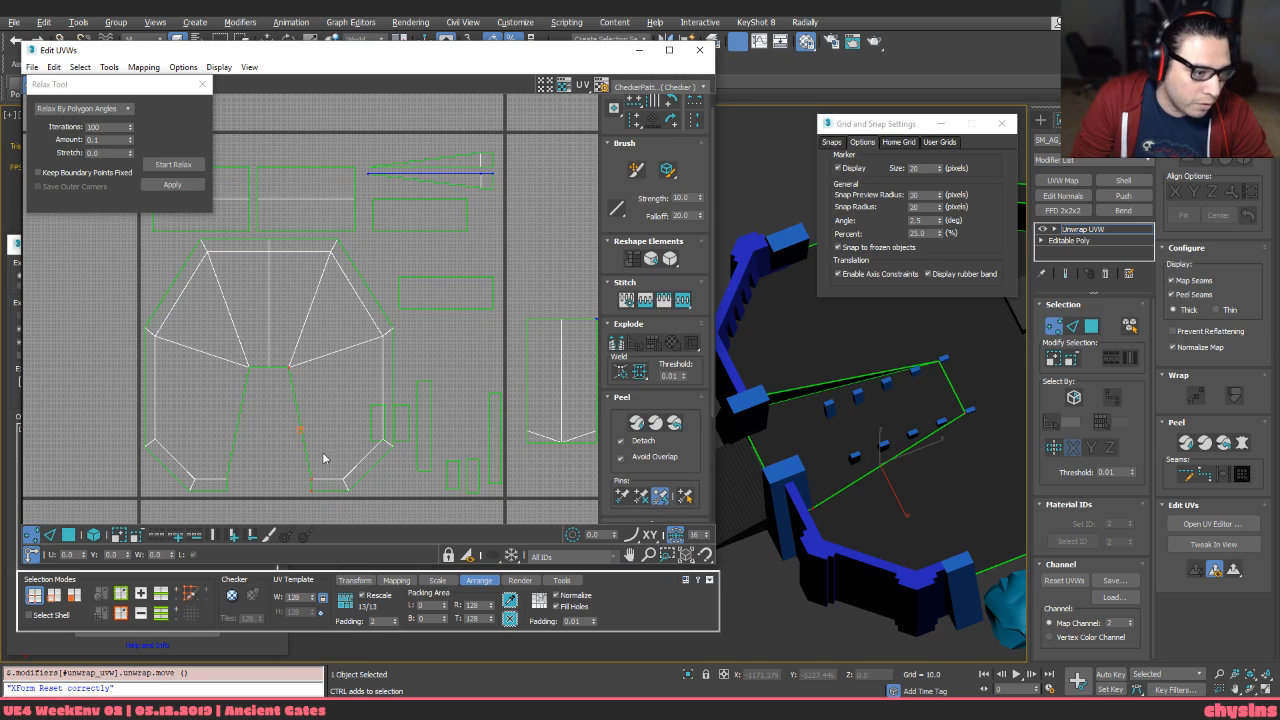
middle_click_drag(326, 441, 337, 443)
key("v")
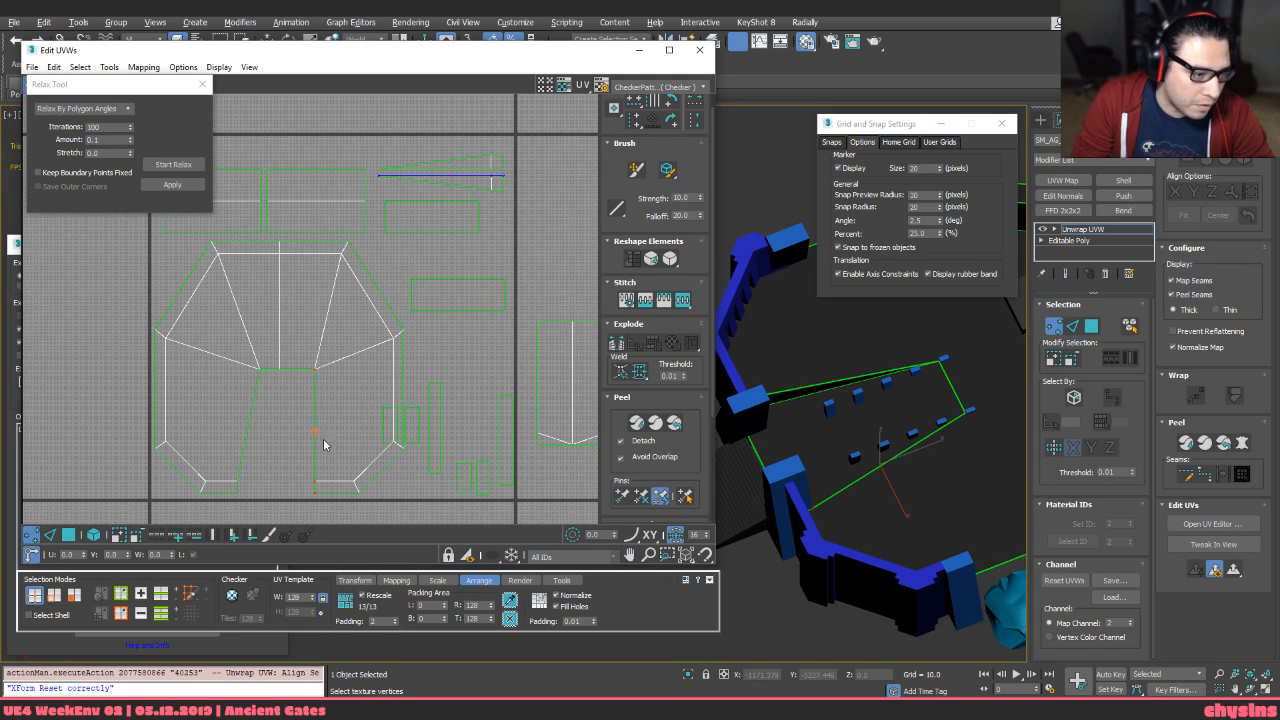
left_click_drag(237, 538, 230, 530)
key("v")
middle_click_drag(279, 469, 277, 489)
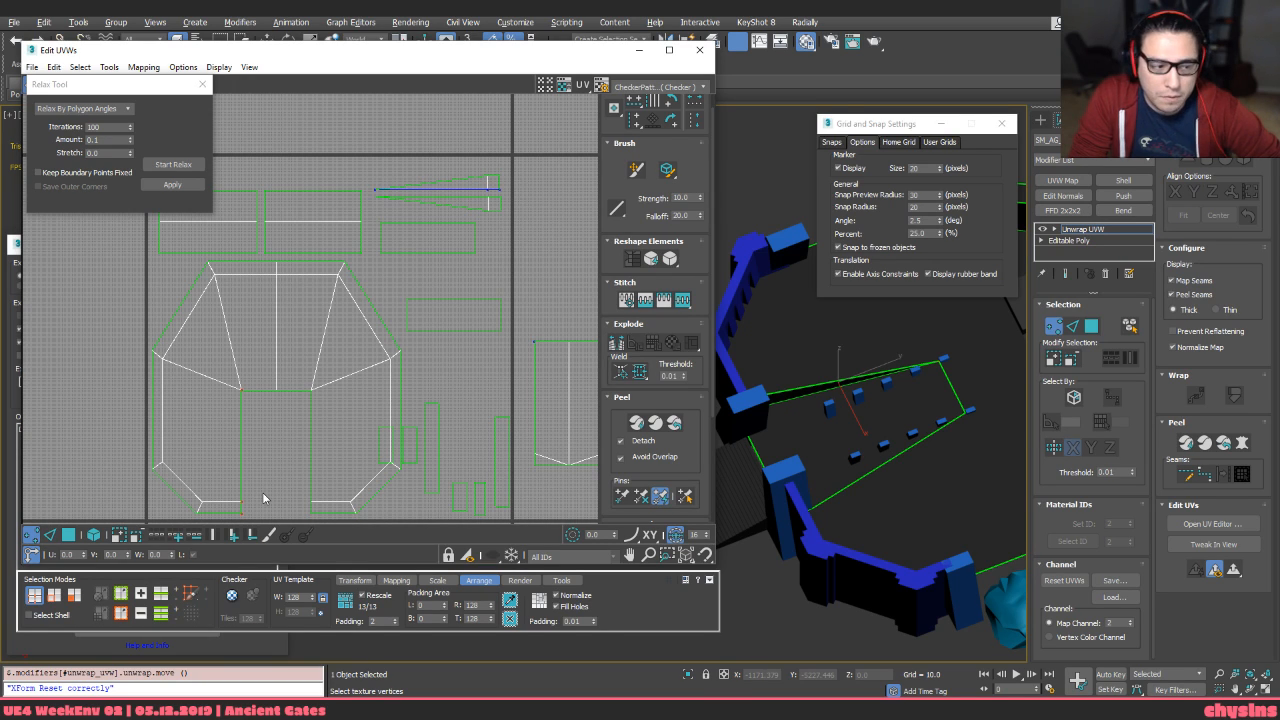
Inspect the vertices around the floor shell's straightened gap, especially the inner row along its lower edge
middle_click_drag(287, 456, 289, 389)
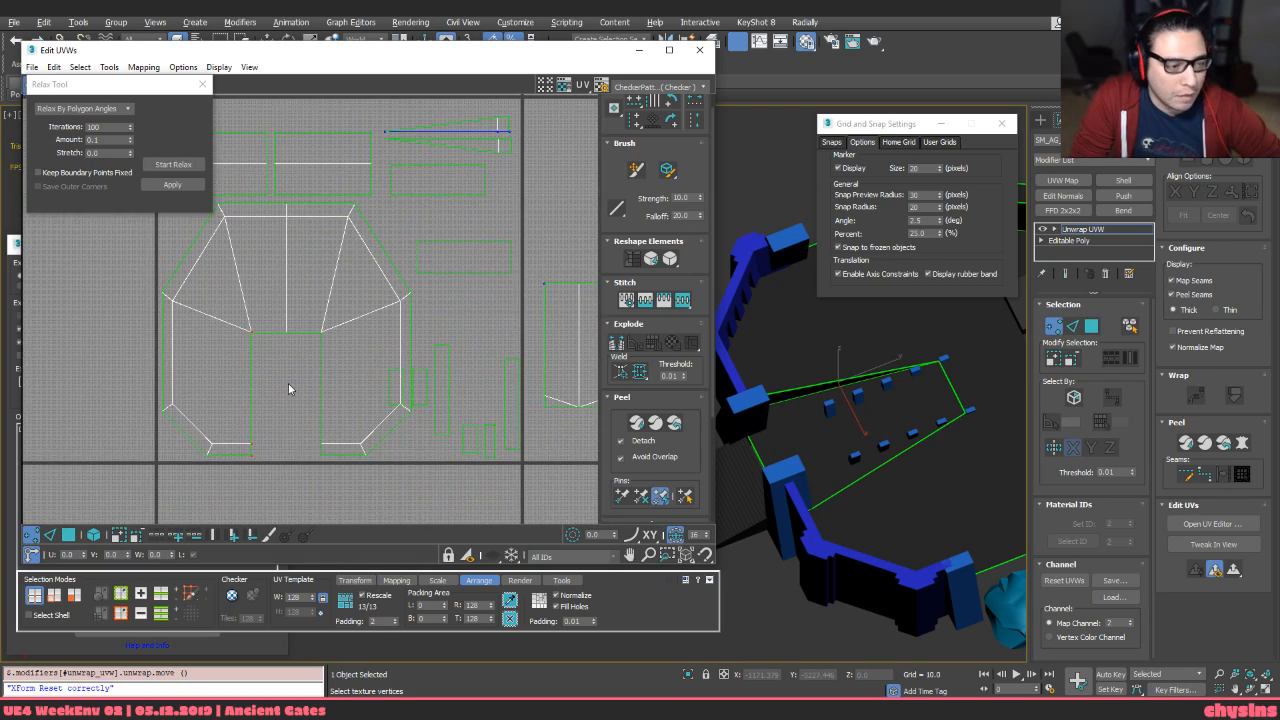
scroll(281, 386, "up", 4)
scroll(206, 421, "up", 3)
middle_click_drag(206, 422, 143, 430)
scroll(360, 421, "up", 1)
scroll(360, 421, "down", 4)
scroll(143, 430, "down", 1)
middle_click_drag(375, 423, 382, 437)
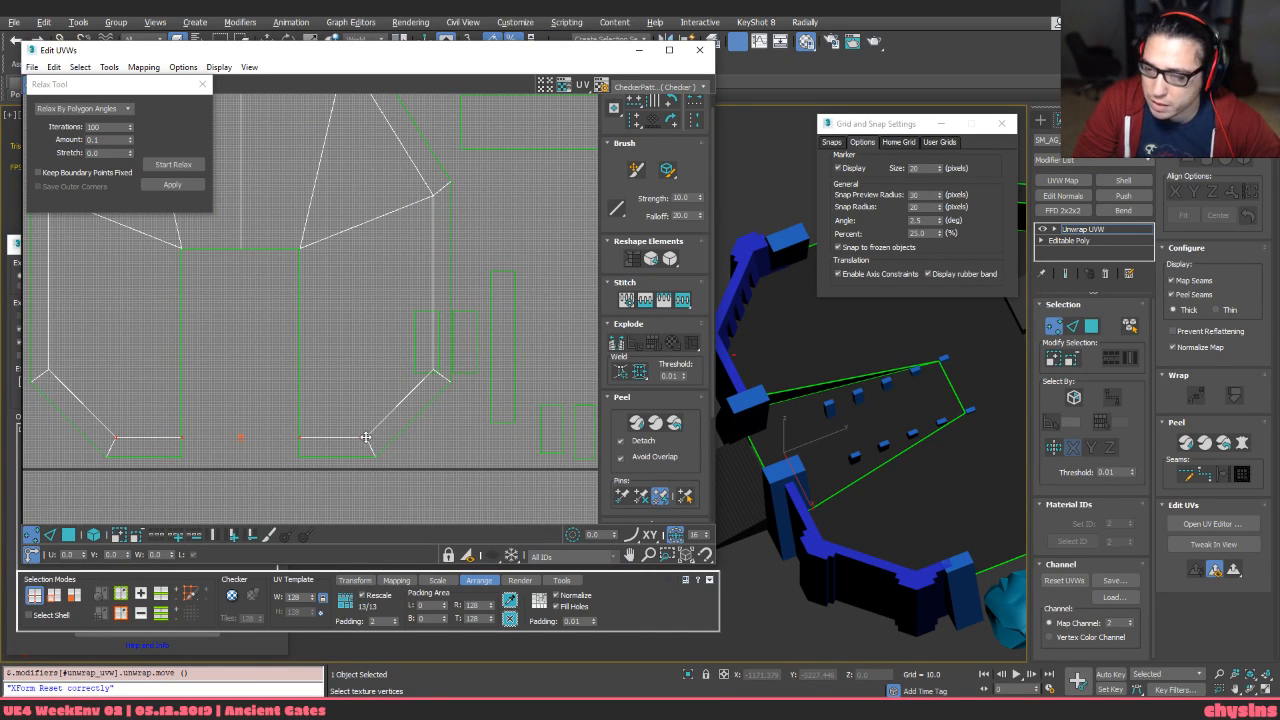
middle_click_drag(248, 440, 401, 474)
scroll(228, 390, "up", 5)
middle_click_drag(245, 469, 297, 388)
scroll(228, 390, "down", 8)
scroll(305, 362, "up", 3)
Export SM_AG_Plateau_01 to FBX with its transform reset, and switch to Unreal Editor
key("ctrl+shift+x")
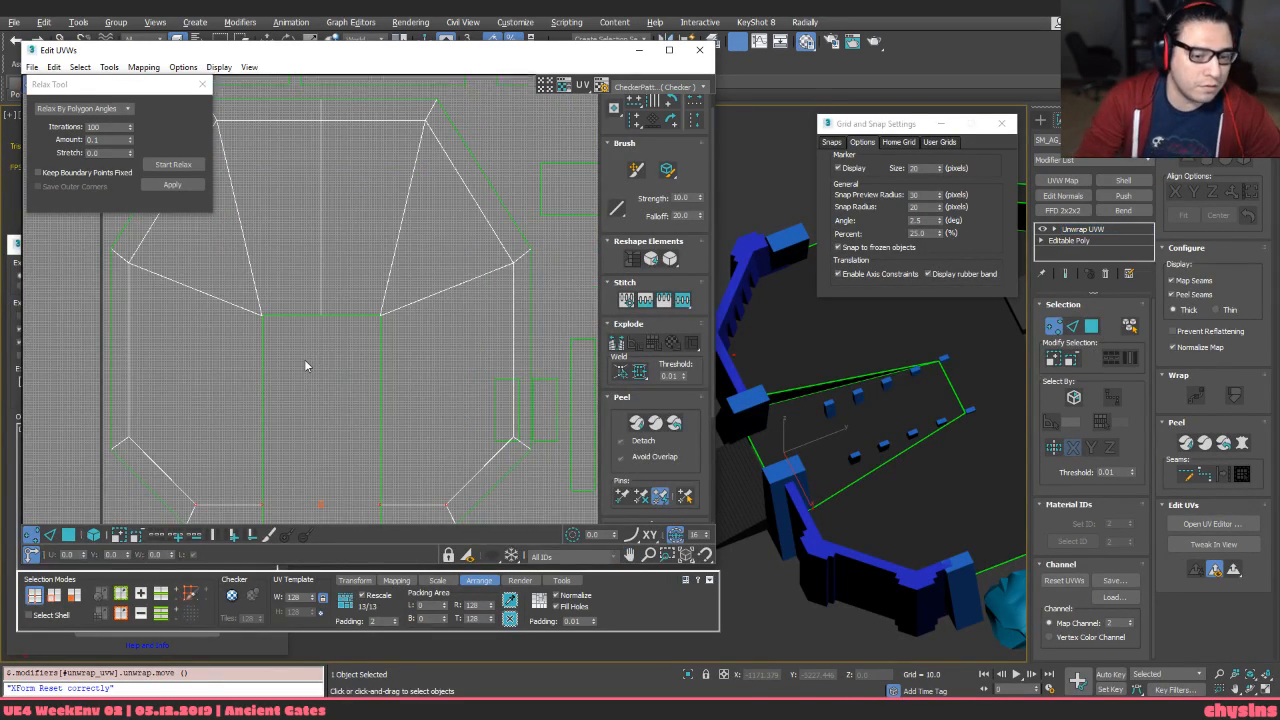
left_click(146, 621)
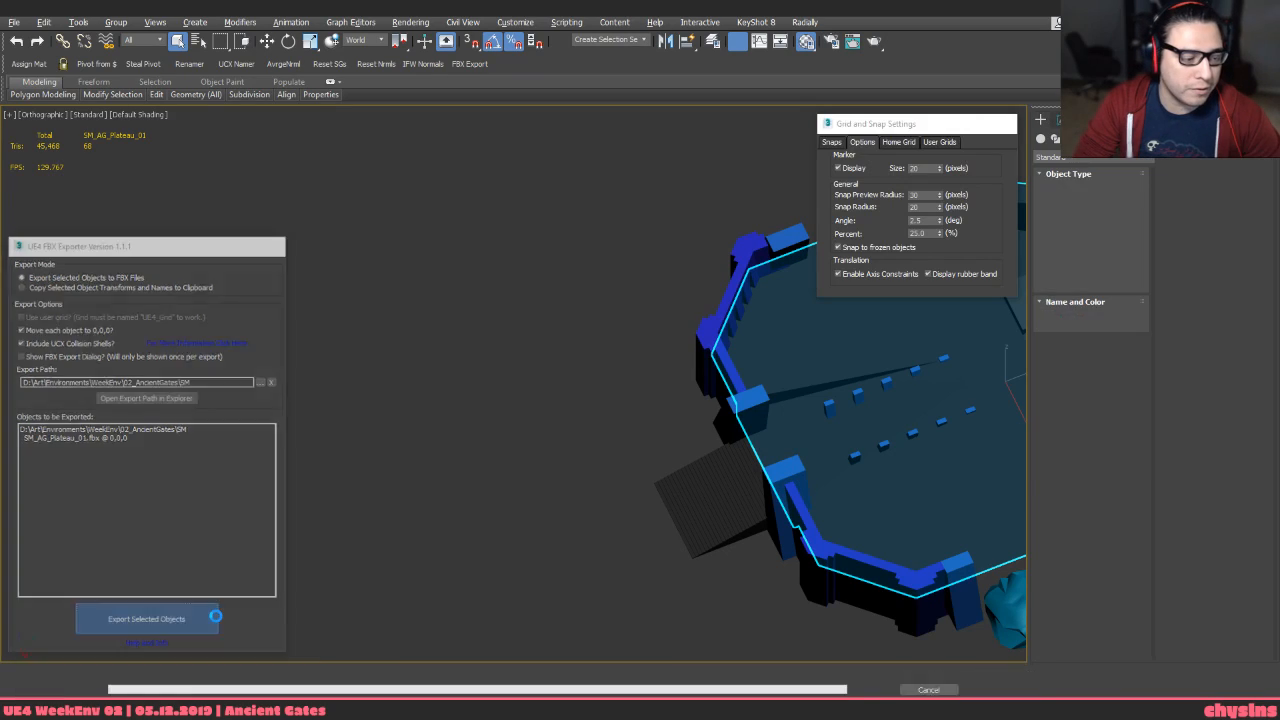
key("alt+Tab")
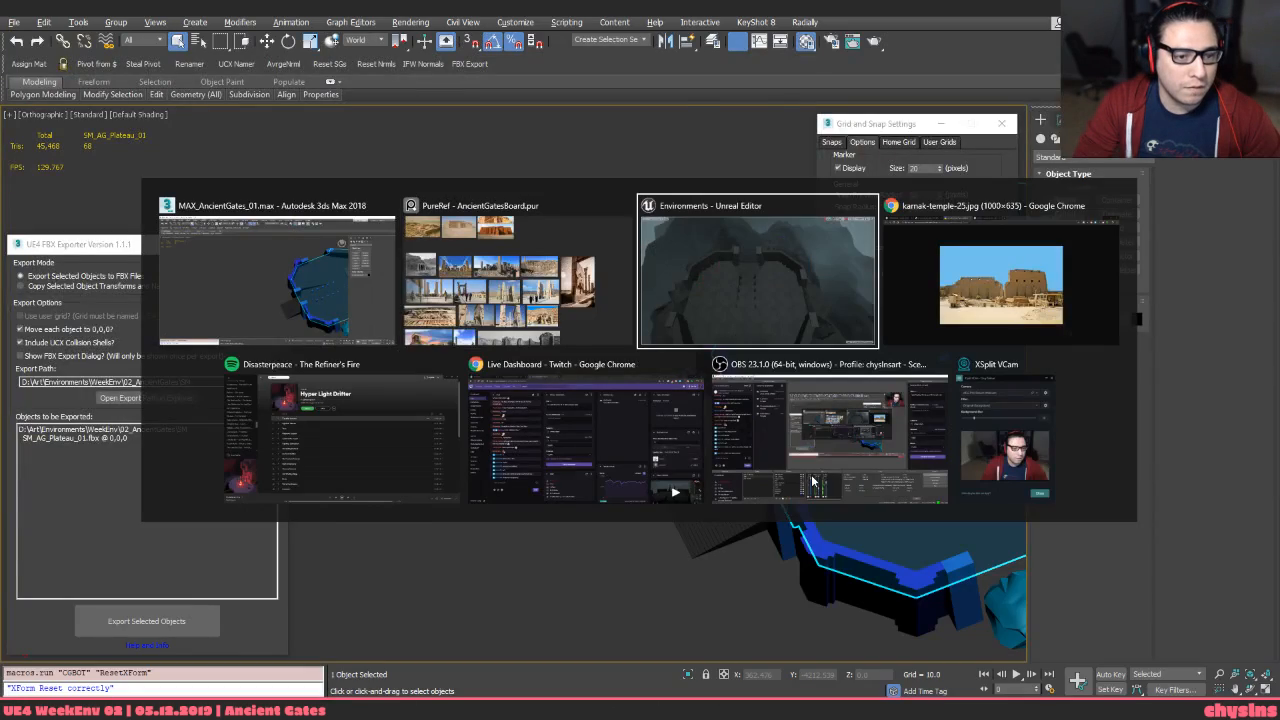
Reimport the static mesh SM_AG_Plateau_01 in Unreal Editor after leaving the fullscreen viewport
left_click(757, 443)
right_click_drag(982, 337, 982, 337)
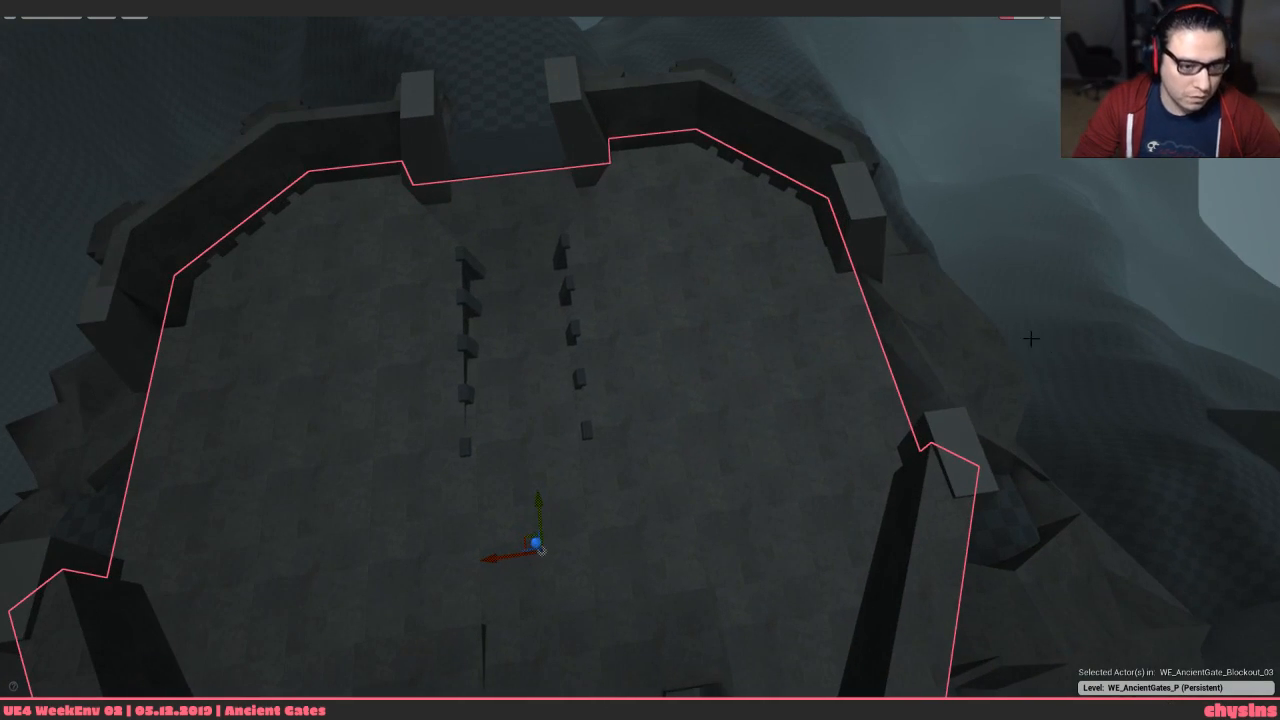
right_click_drag(831, 427, 825, 427)
key("F11")
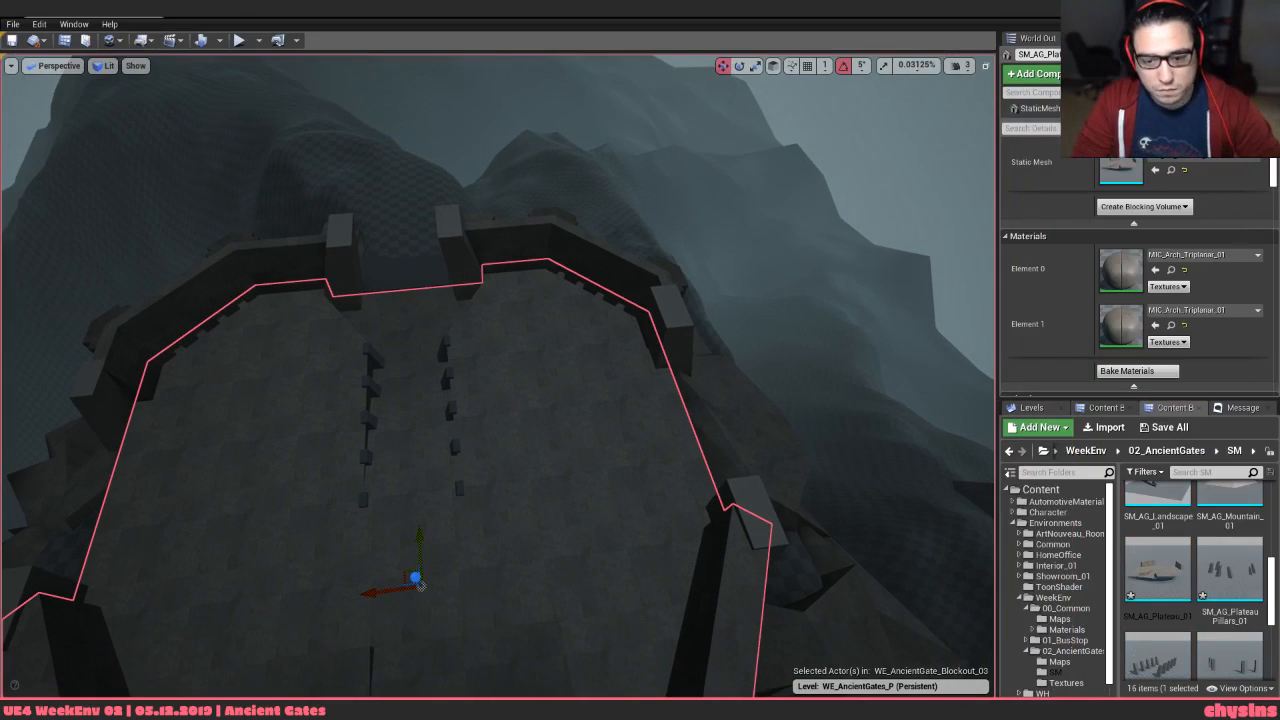
right_click(1155, 570)
left_click(1178, 234)
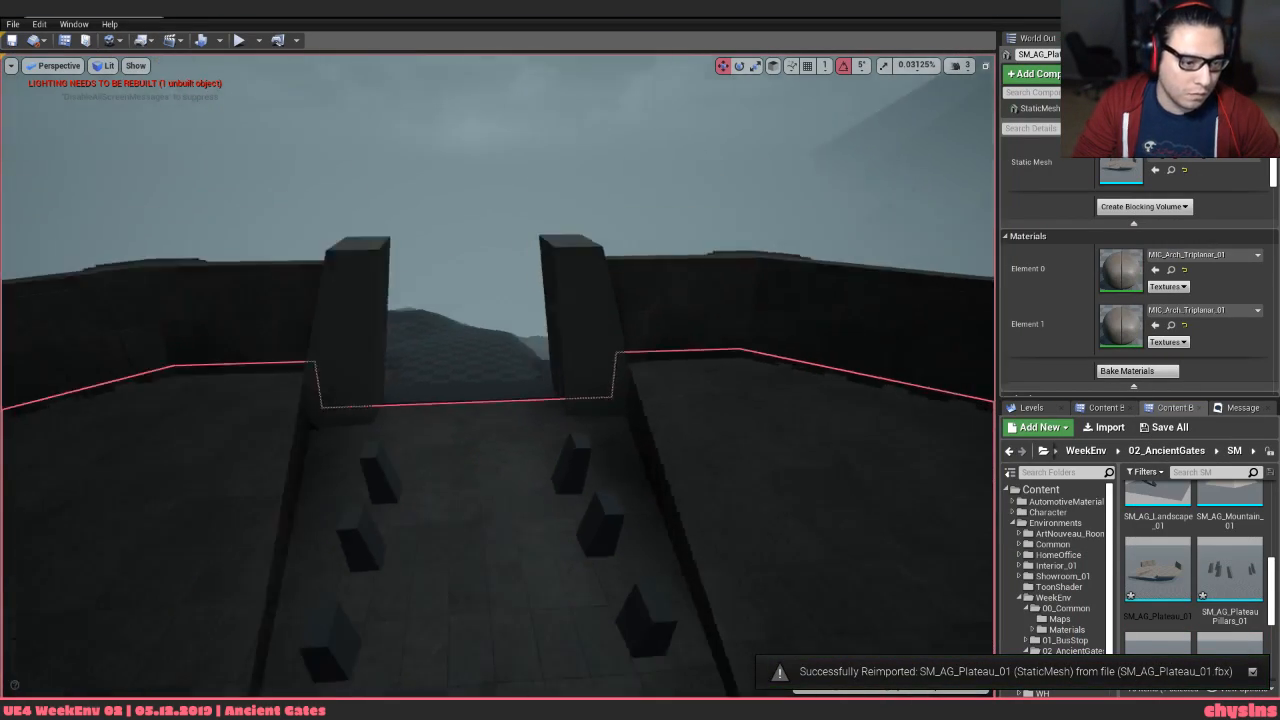
Examine the reimported plateau in the level, especially the paving between the gateway pillars and where the stairs meet the floor
right_click_drag(500, 376, 700, 396)
scroll(1195, 212, "up", 3)
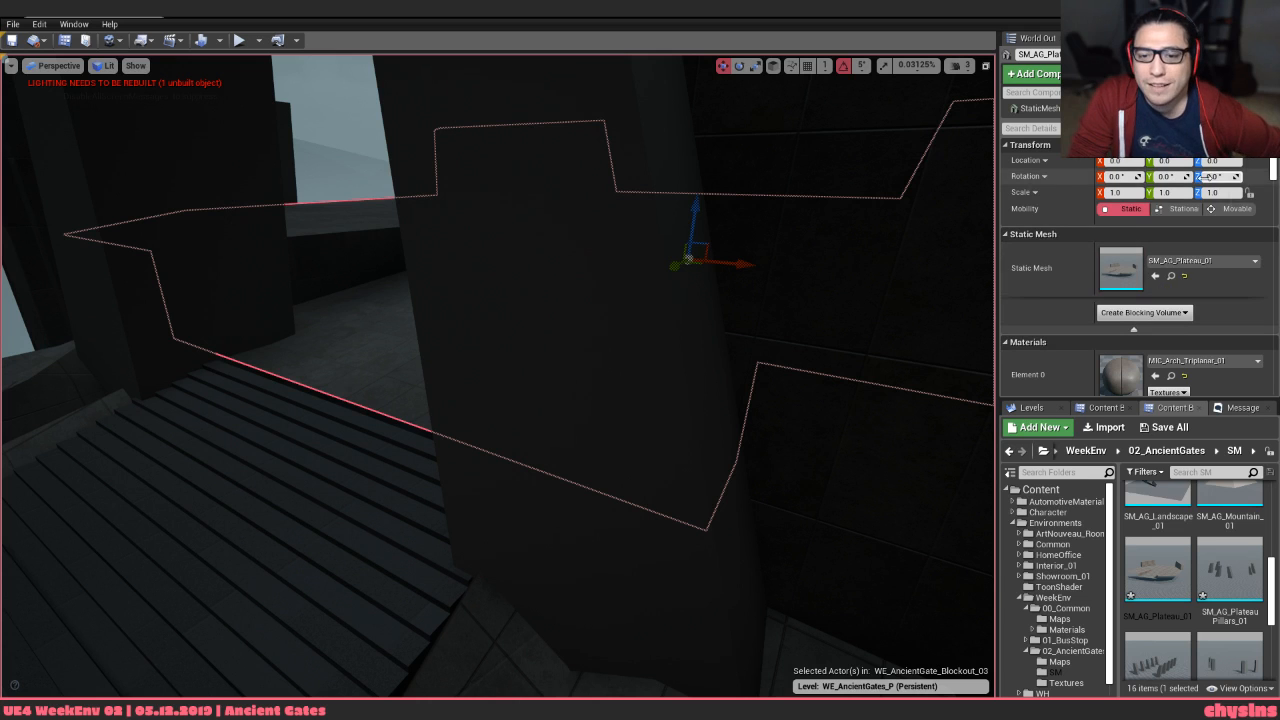
right_click_drag(448, 283, 573, 284)
key("a")
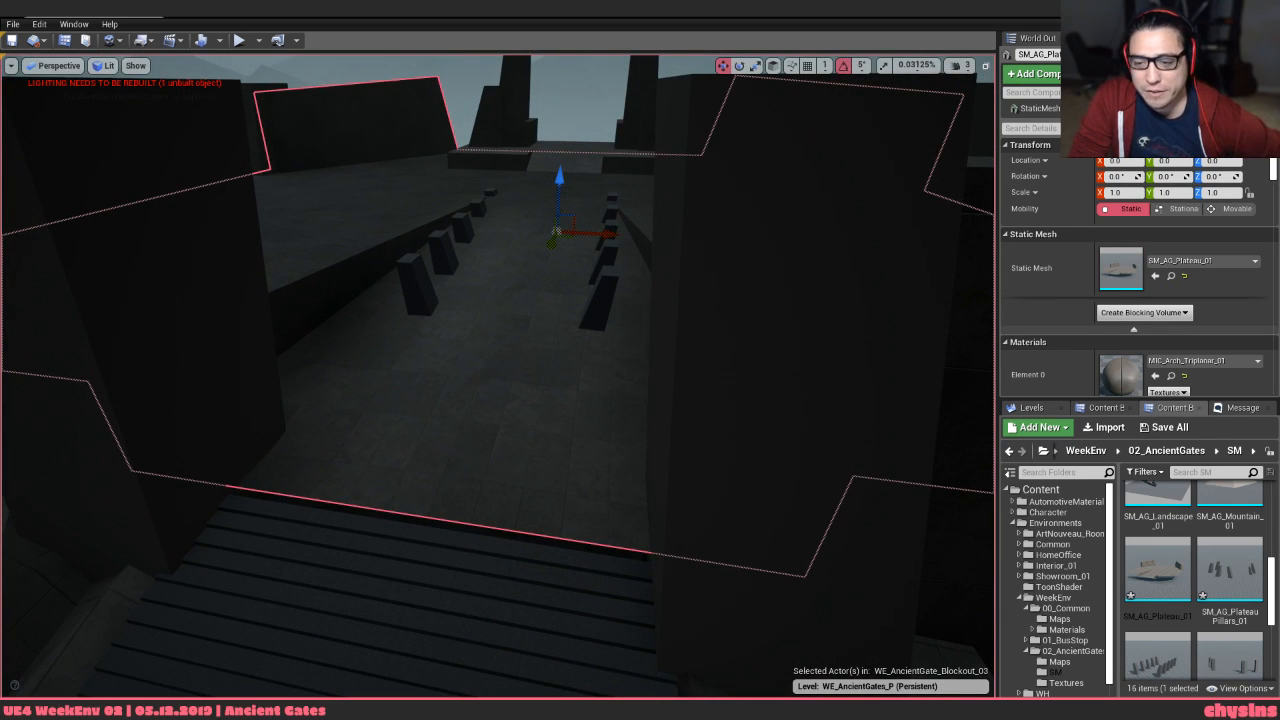
right_click_drag(573, 284, 598, 278)
key("e")
key("a")
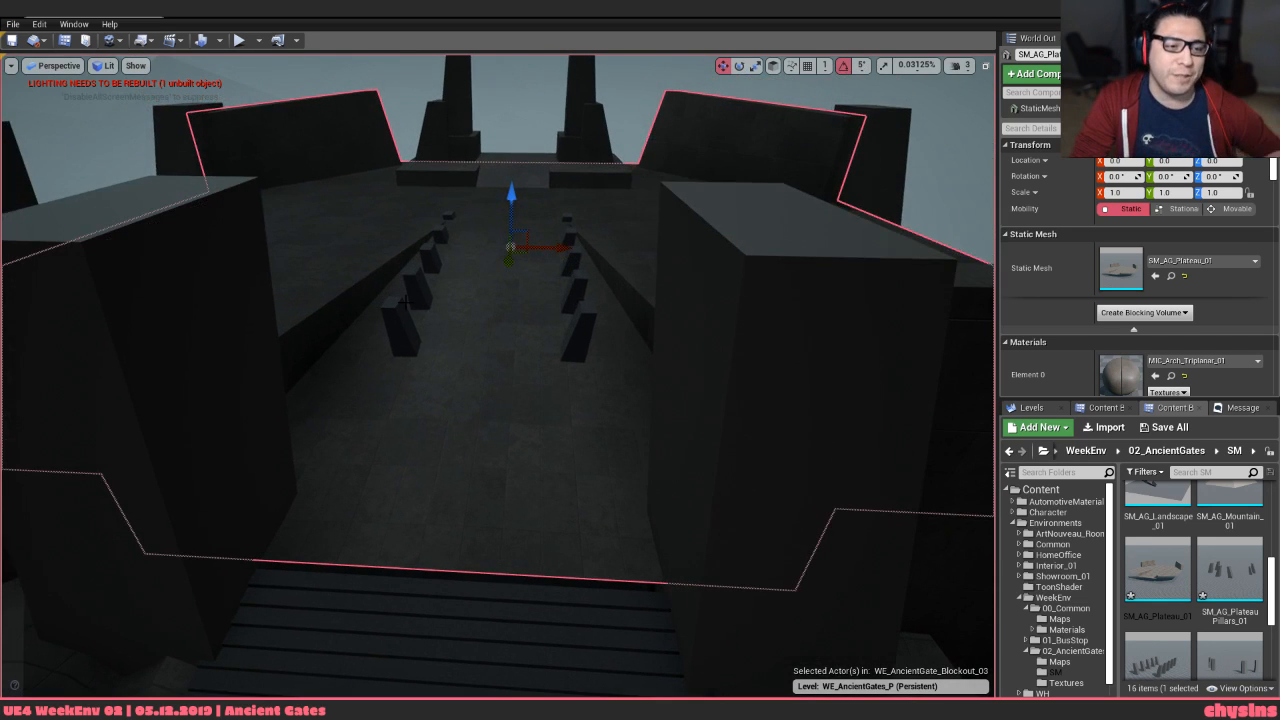
key("Escape")
key("s")
right_click_drag(405, 300, 505, 297)
key("w")
mouse_move(451, 334)
right_mouse_down()
mouse_move(440, 332)
mouse_move(451, 334)
right_mouse_up()
left_click(451, 334)
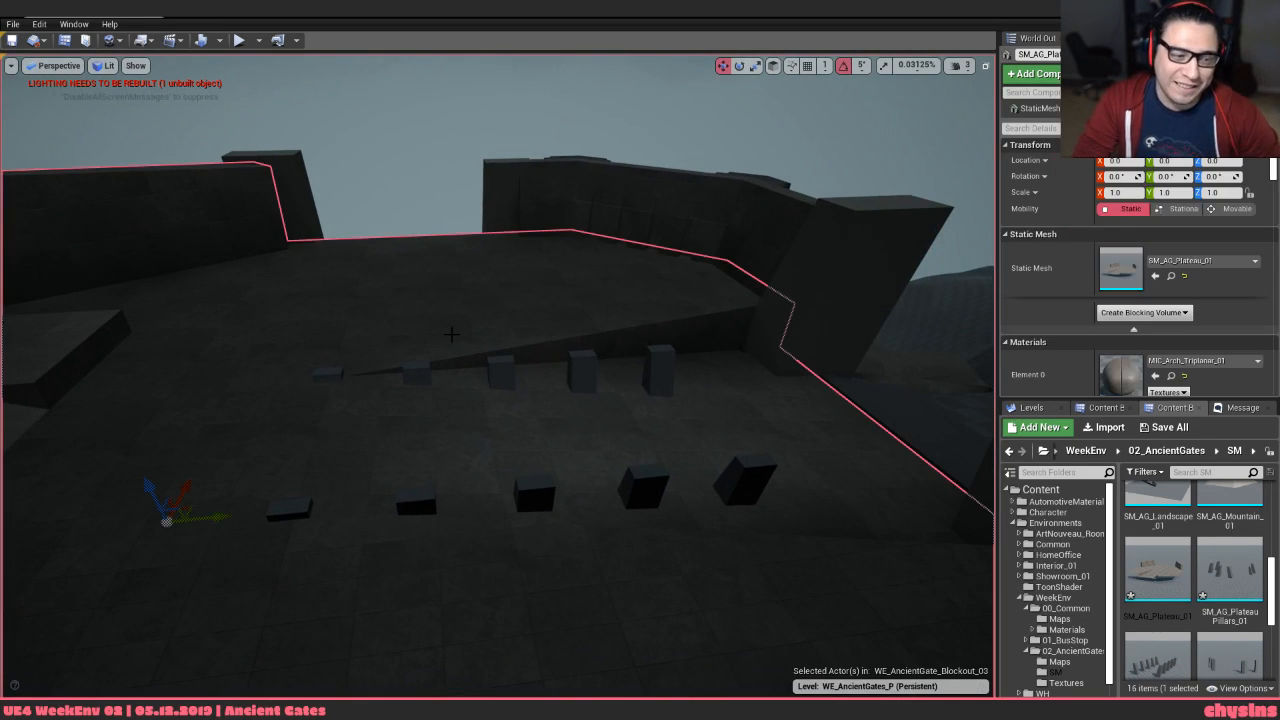
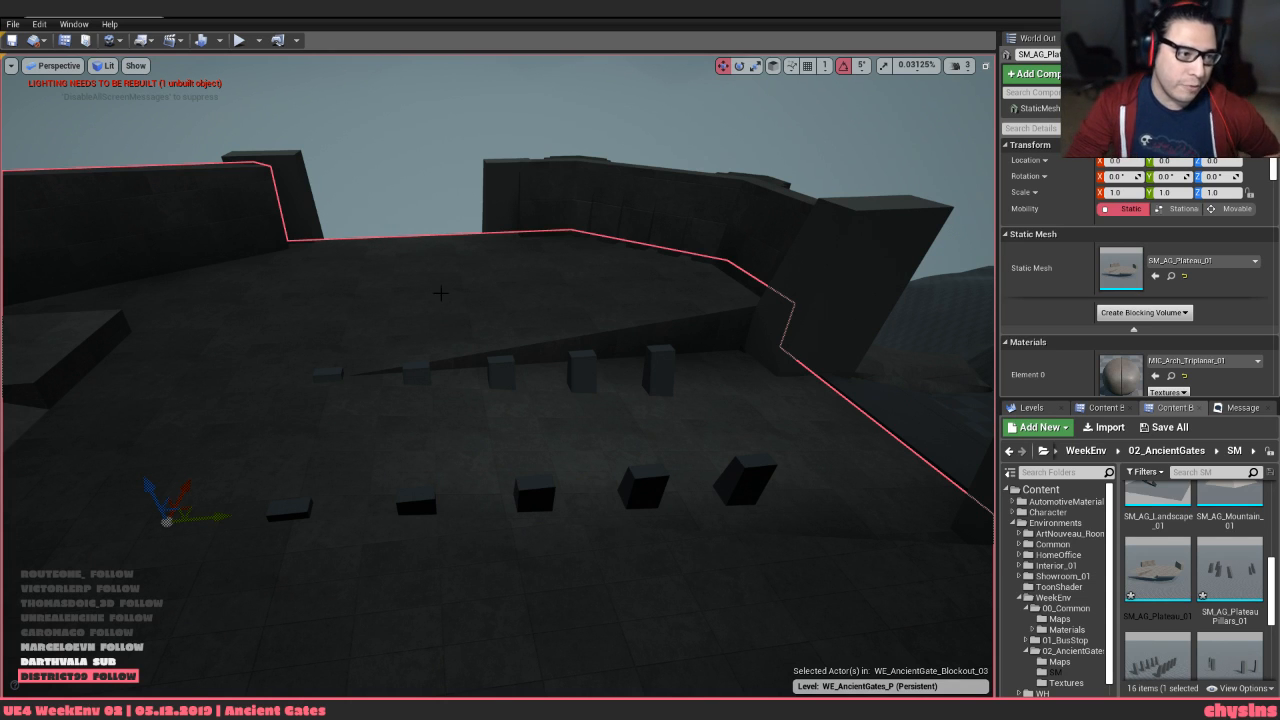
right_click_drag(549, 515, 490, 510)
right_click_drag(617, 469, 320, 500)
left_click(335, 475)
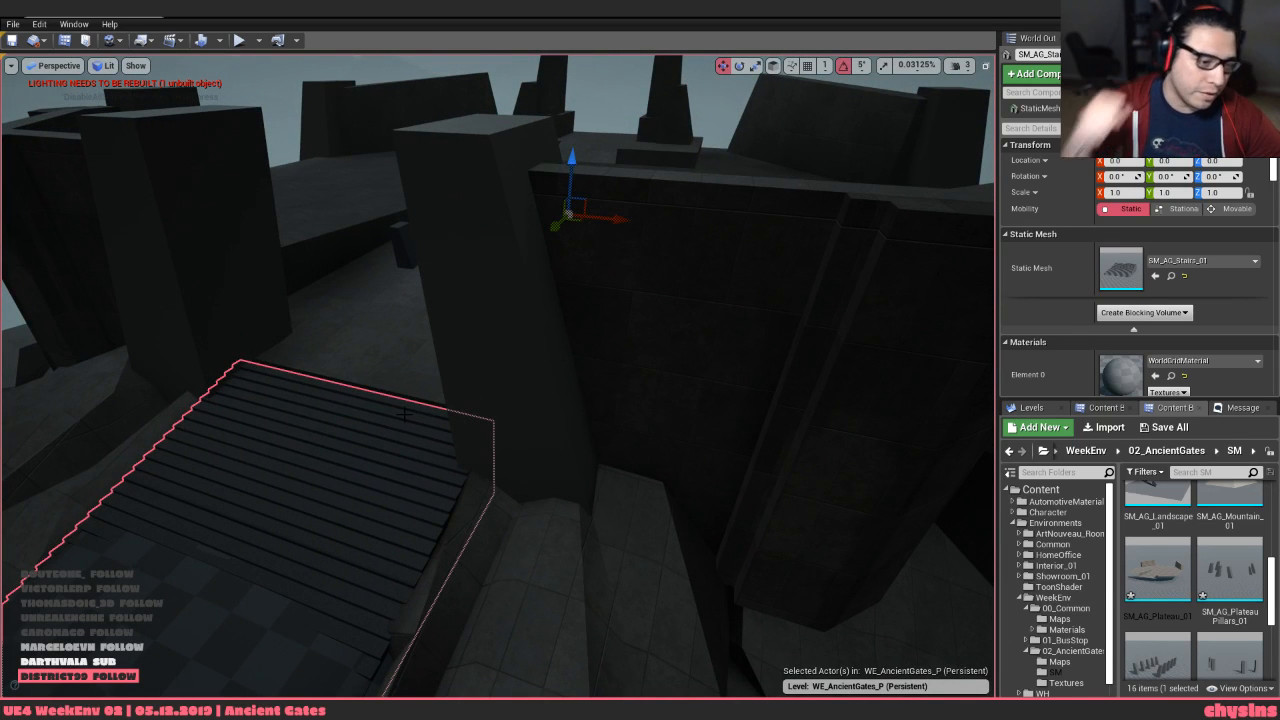
Switch to 3ds Max and isolate attention on SM_AG_Stairs_01 by selecting and framing it in a wireframe top view
key("alt+Tab")
scroll(809, 446, "up", 10)
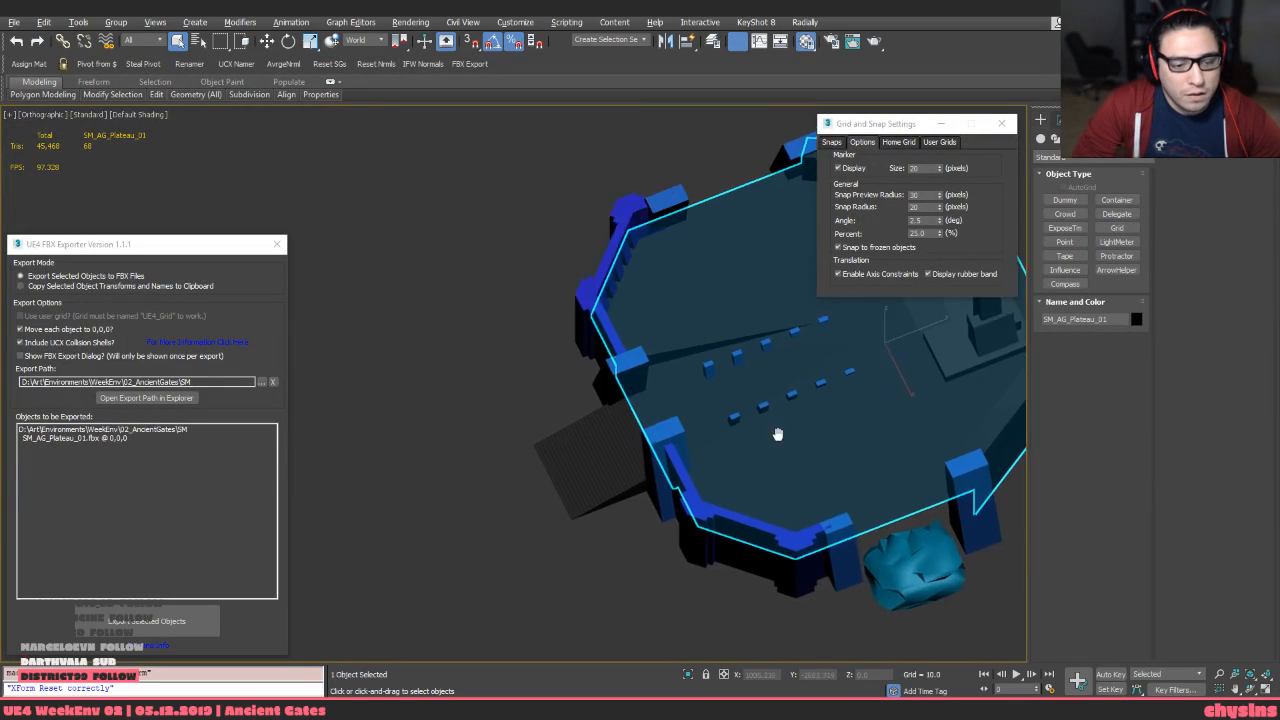
key("v")
key("t")
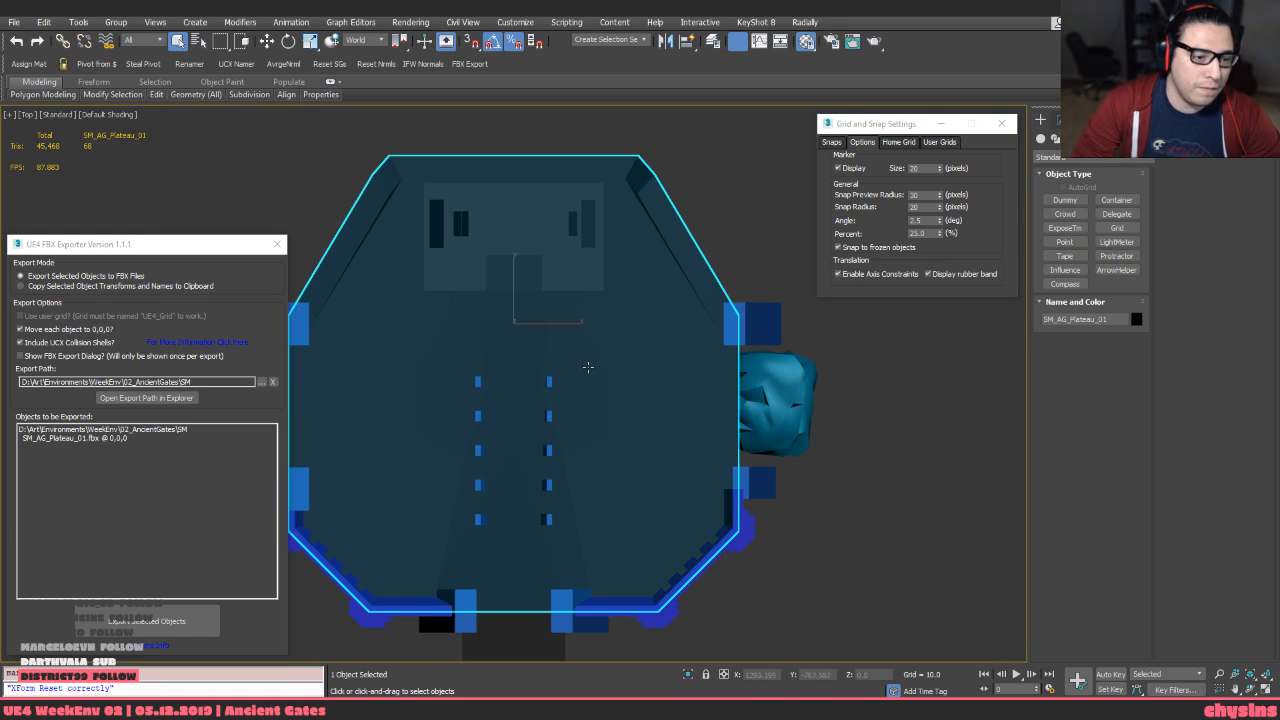
scroll(603, 323, "up", 5)
key("F3")
left_click(573, 480)
key("z")
scroll(605, 426, "down", 2)
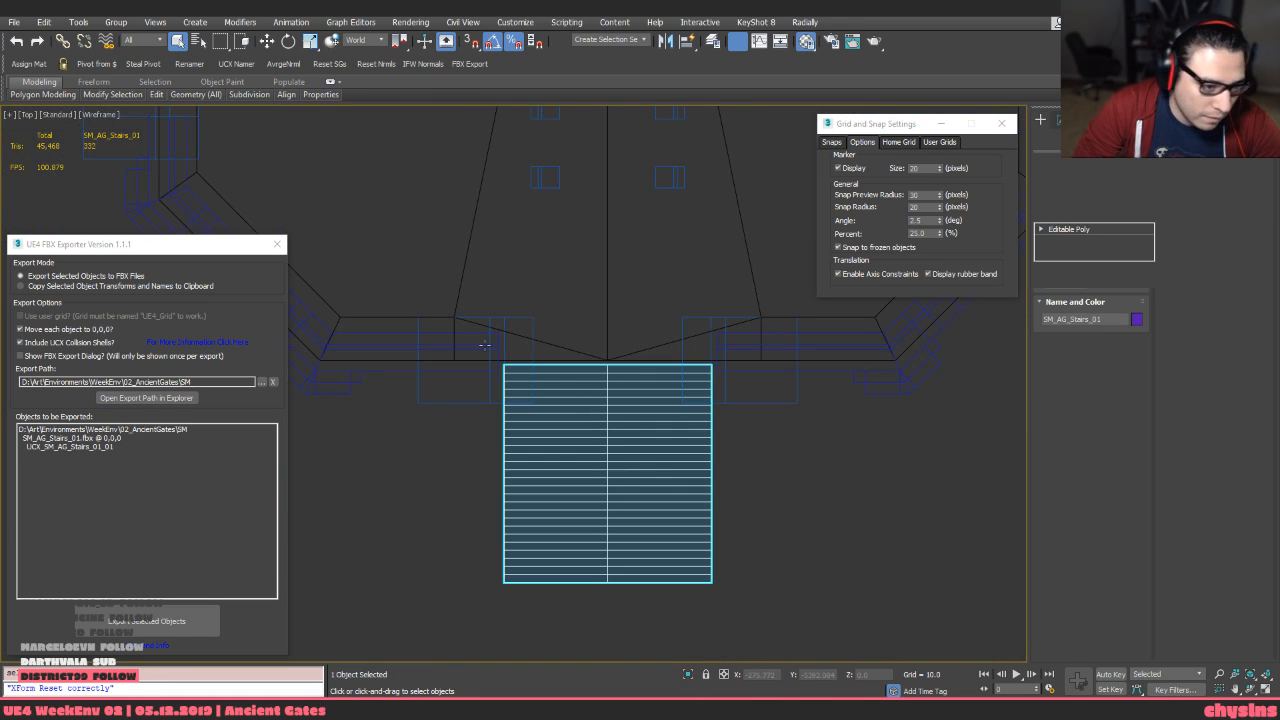
Move all vertices of SM_AG_Stairs_01 up against the plateau's front edge so the stairs sit flush with it
key("1")
scroll(602, 452, "up", 2)
key("w")
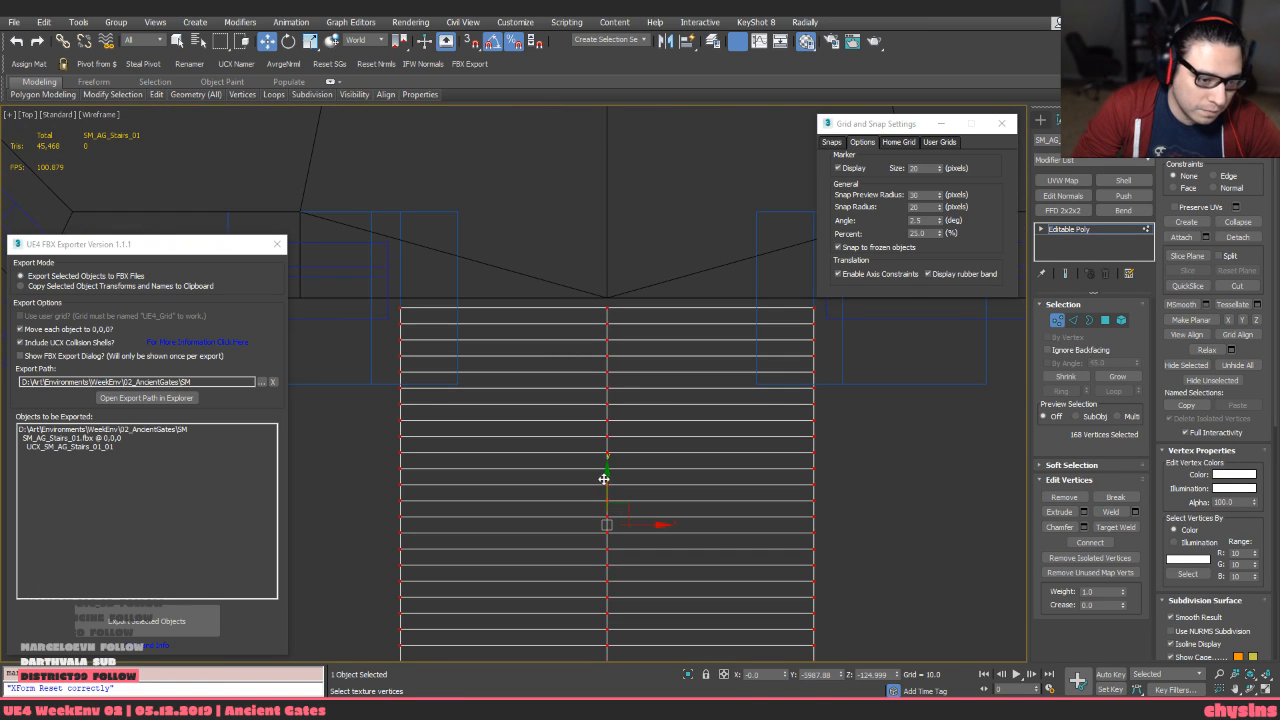
scroll(615, 310, "up", 5)
left_click_drag(540, 291, 548, 262)
scroll(546, 275, "down", 8)
key("1")
scroll(678, 356, "down", 3)
scroll(678, 352, "down", 2)
middle_click_drag(678, 354, 680, 393)
key("s")
key("F3")
scroll(683, 337, "up", 4)
key("F3")
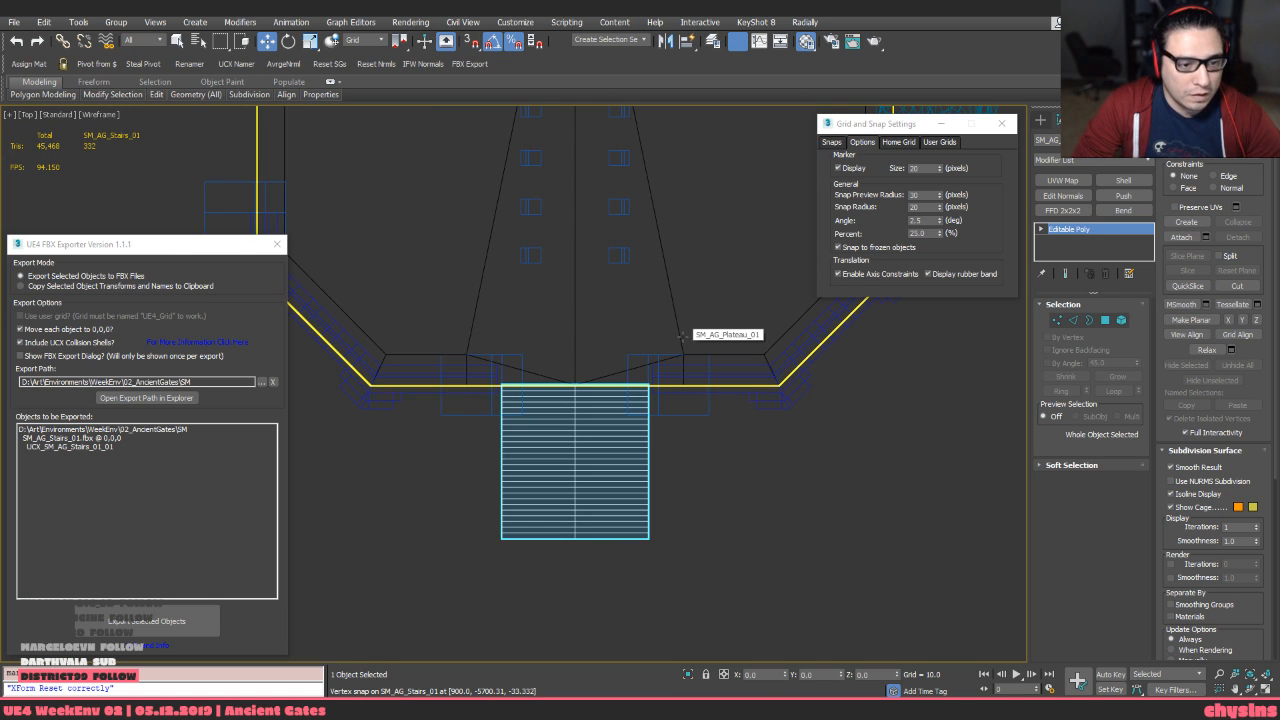
Check the gateway area in Unreal Editor and return to 3ds Max
key("F3")
key("alt+Tab")
right_click_drag(678, 337, 850, 370)
key("alt+Tab")
Move the four SM_AG_Plateau_01 vertices at the gateway corner along X toward the entrance, so the corner lies under the pillar
left_click(694, 314)
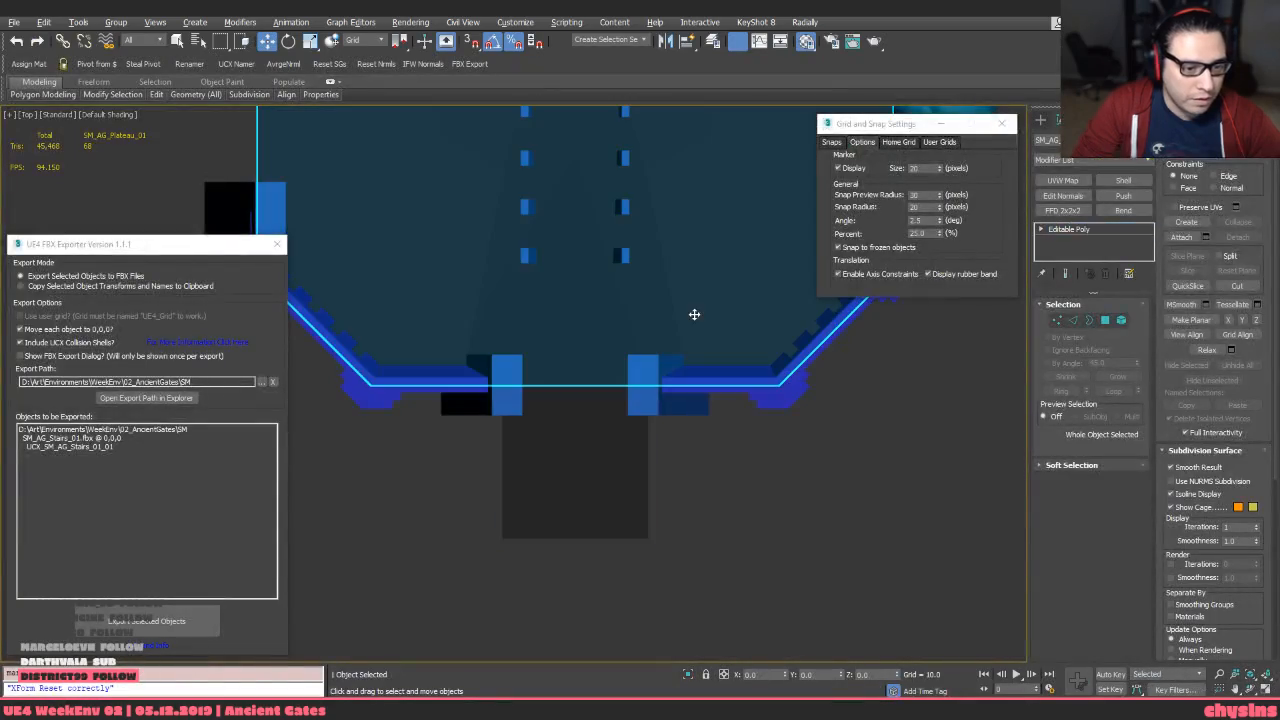
scroll(683, 355, "up", 2)
key("F3")
key("1")
scroll(683, 358, "up", 2)
left_click_drag(668, 323, 739, 450)
scroll(696, 413, "up", 2)
mouse_move(695, 415)
middle_mouse_down("alt")
mouse_move(710, 425)
mouse_move(713, 386)
mouse_move(717, 397)
mouse_move(779, 359)
mouse_move(617, 426)
mouse_move(749, 389)
mouse_move(609, 440)
mouse_move(589, 465)
middle_mouse_up("alt")
key("t")
key("z")
key("F3")
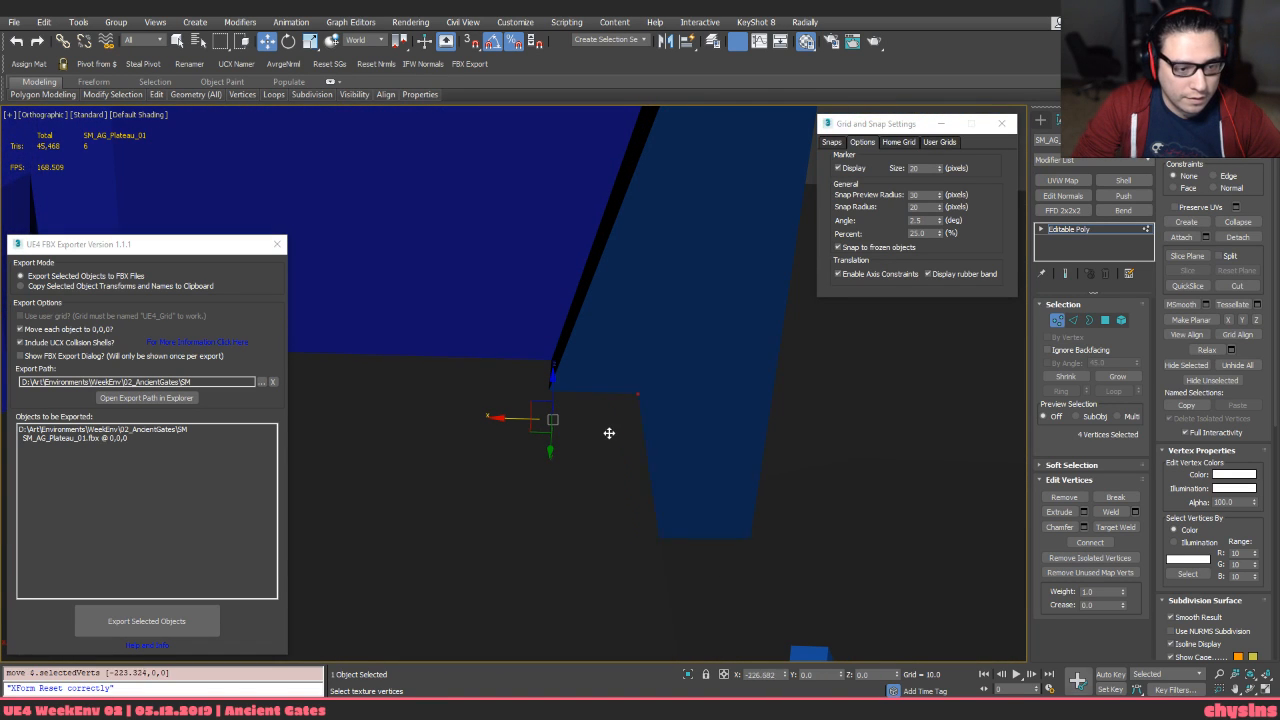
mouse_move(621, 441)
middle_mouse_down("alt")
mouse_move(614, 474)
mouse_move(594, 457)
middle_mouse_up("alt")
key("F3")
key("F3")
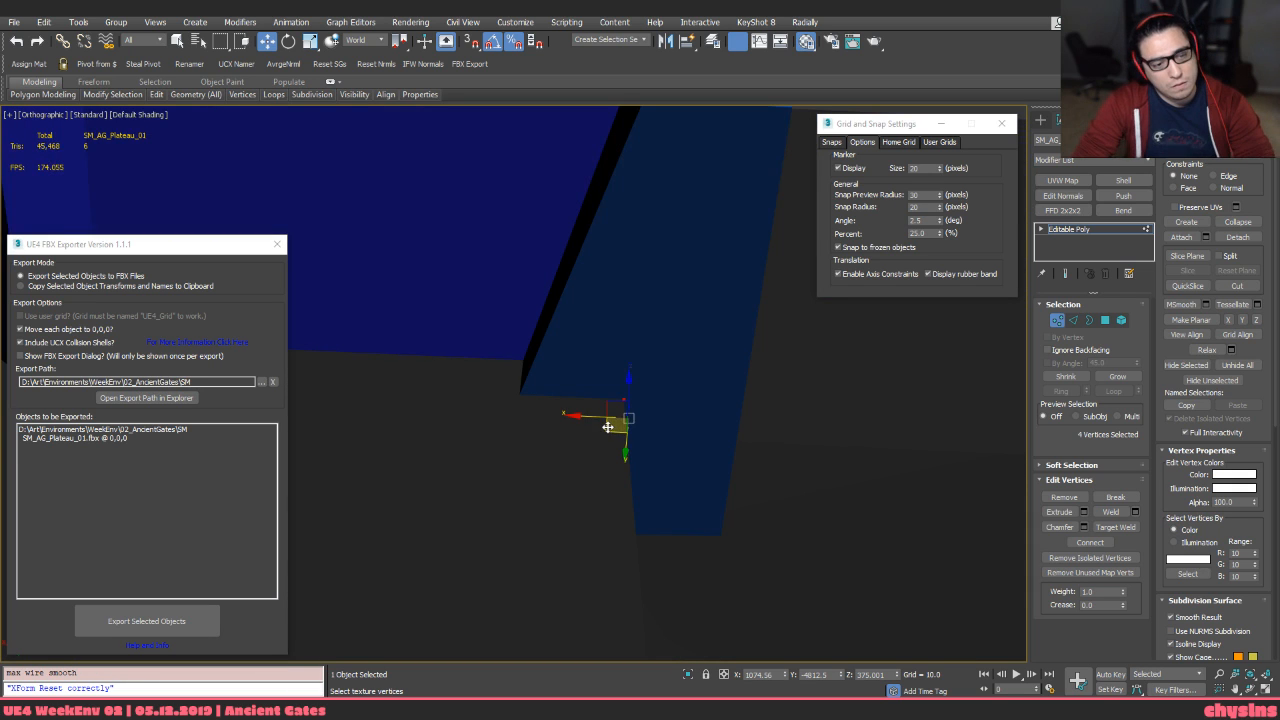
Connect the edge rings of the gateway pillar in SM_AG_PlateauPillars_01 to add edge loops across its sides
left_click(707, 438)
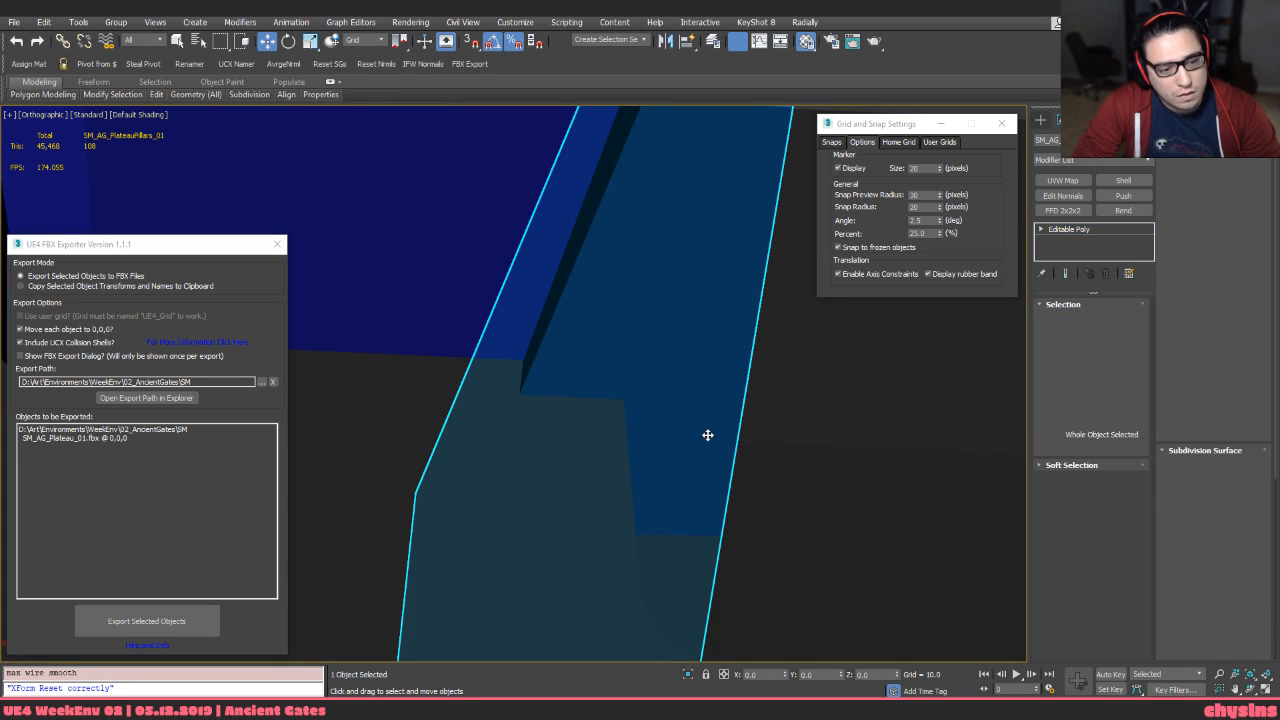
key("2")
key("ctrl+shift+e")
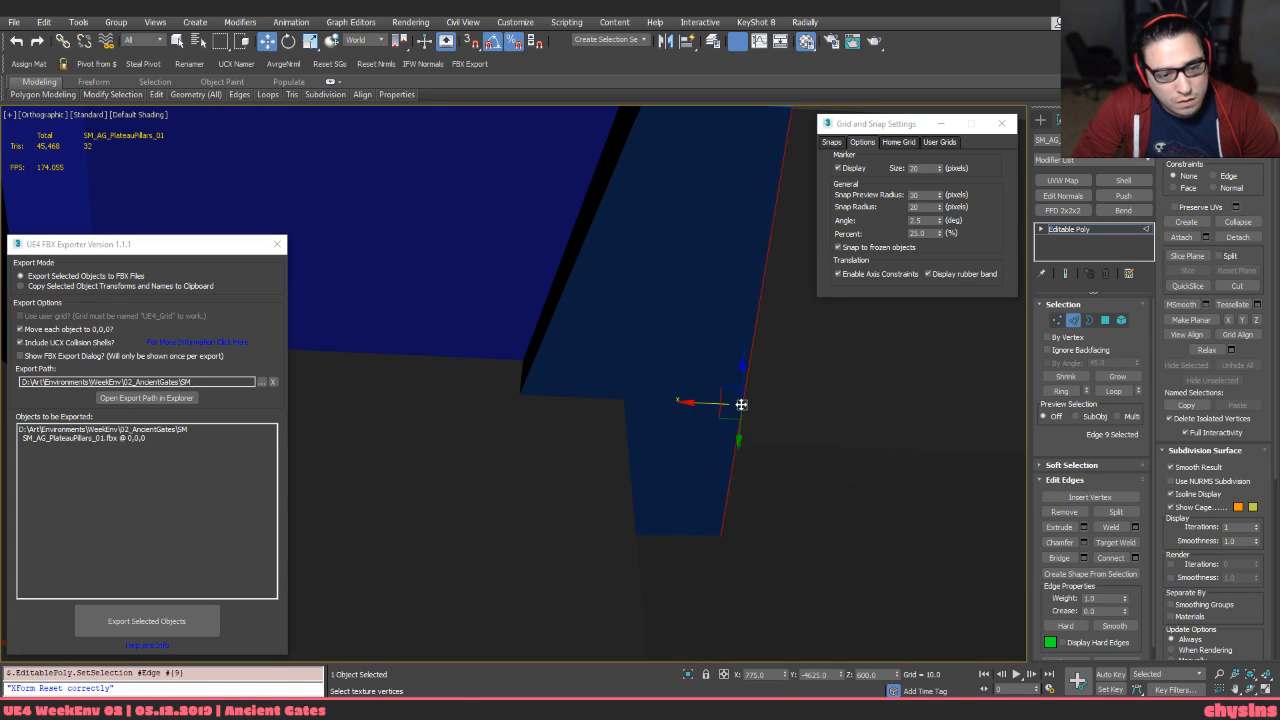
middle_click_drag(740, 403, 655, 402, "alt")
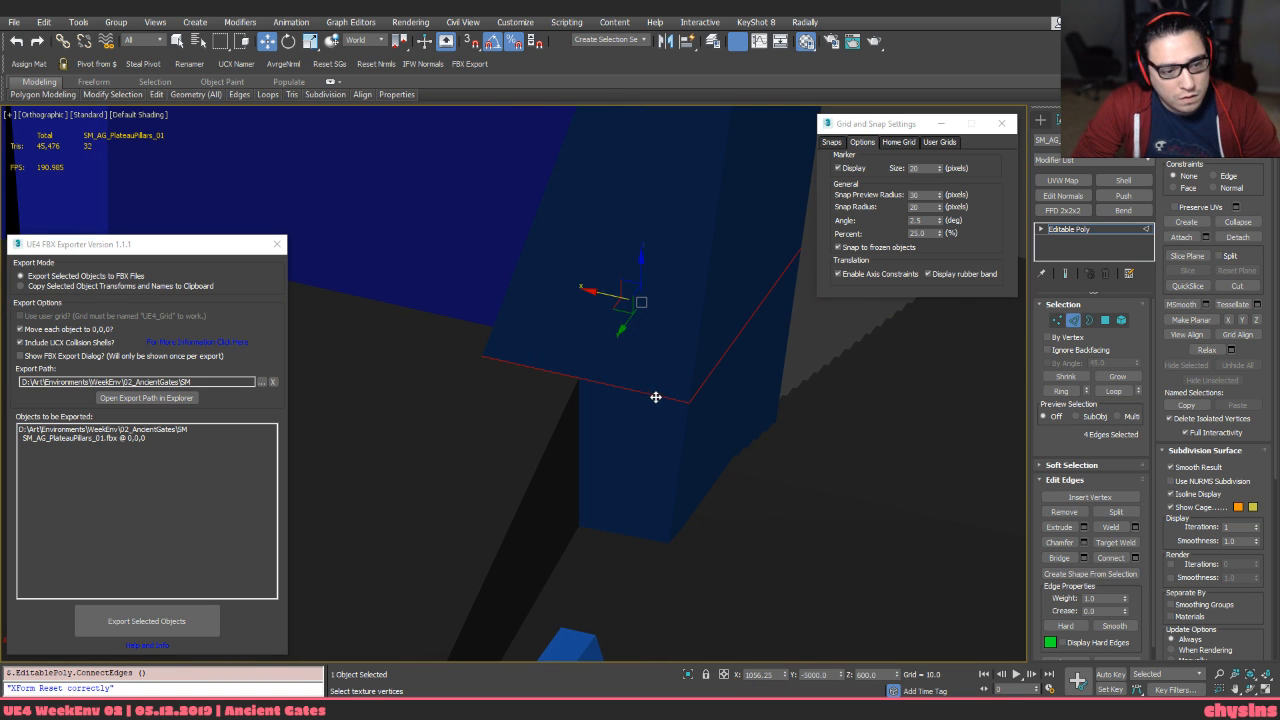
key("F4")
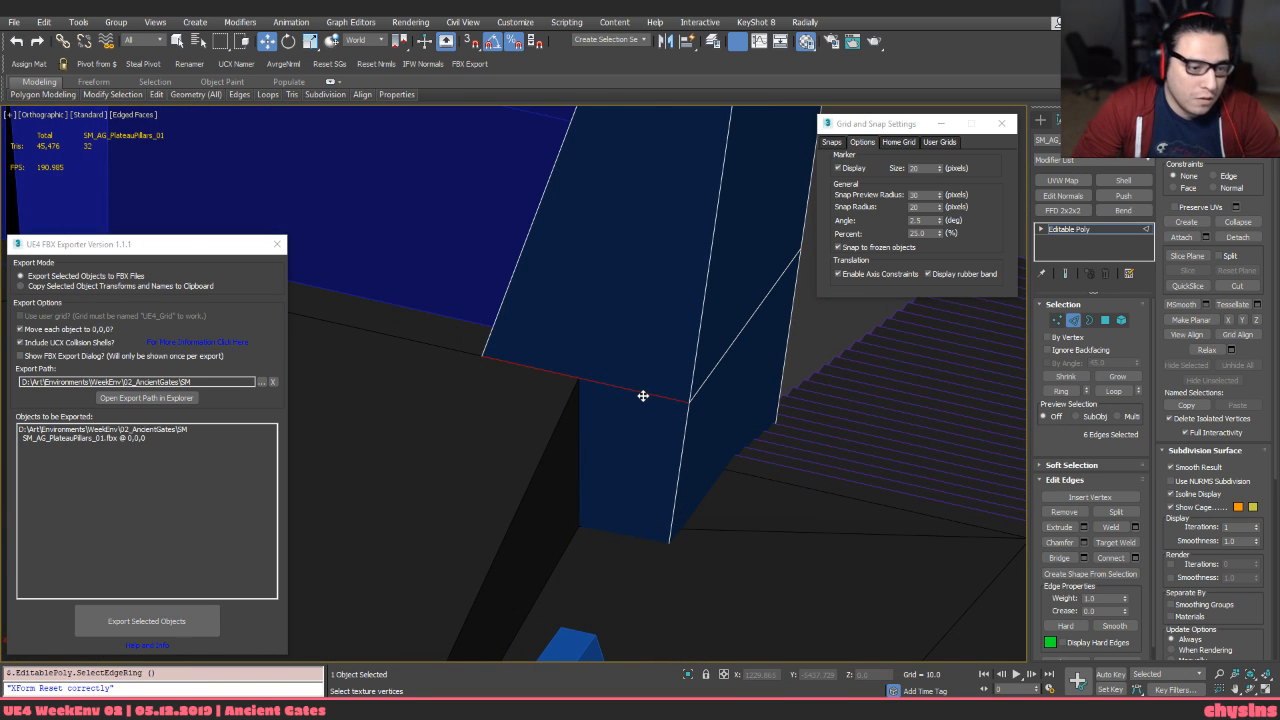
middle_click_drag(623, 396, 637, 405, "alt")
key("2")
Mirror the reworked gateway side of SM_AG_Plateau_01 onto its other half with a Symmetry modifier
left_click(635, 406)
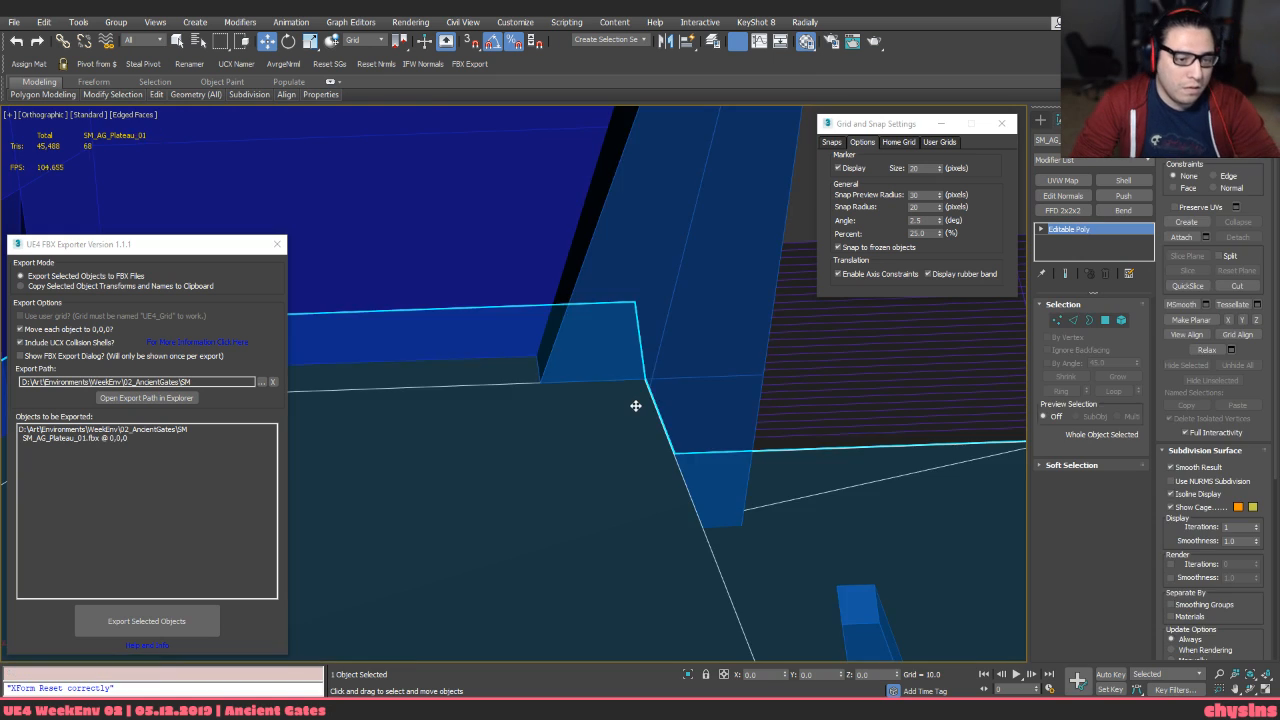
key("F3")
key("1")
key("F3")
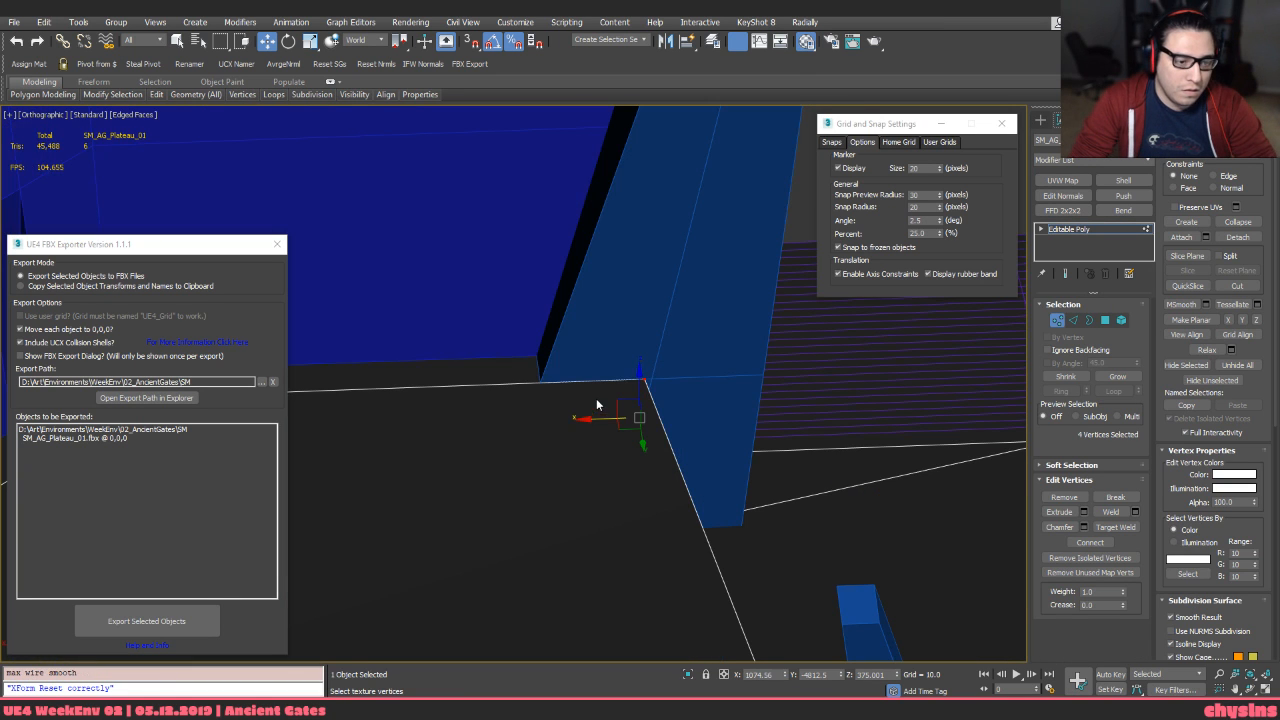
scroll(658, 384, "down", 4)
middle_click_drag(658, 384, 640, 345, "alt")
key("1")
middle_click_drag(731, 394, 650, 354)
scroll(650, 355, "down", 4)
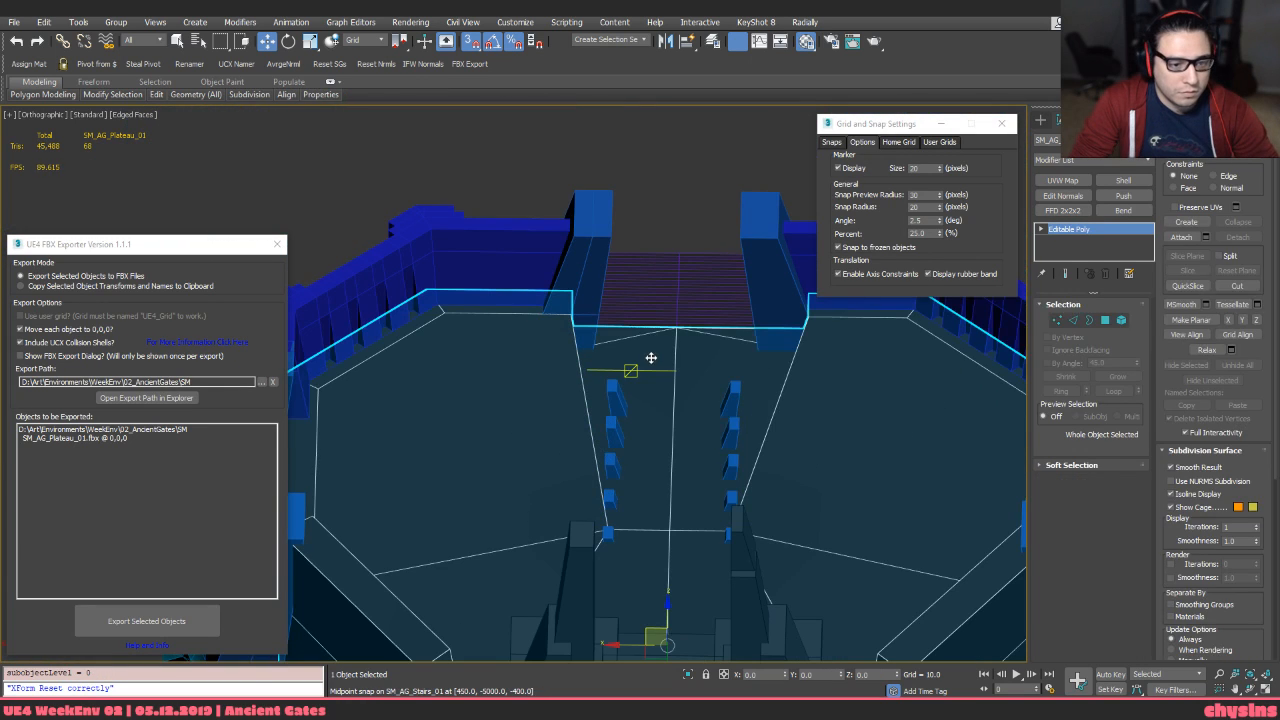
key("alt+s")
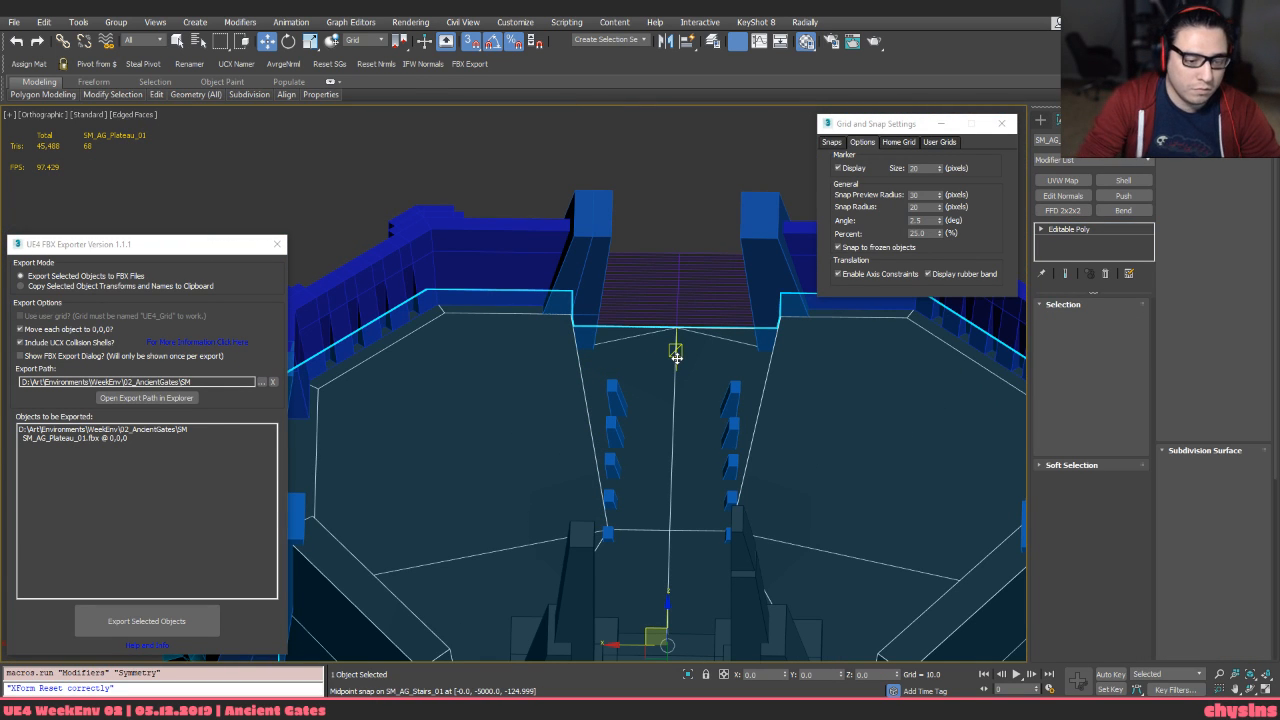
Unwrap SM_AG_Plateau_01 on map channel 2, select all UV shells and pack them with Rescale enabled
key("ctrl+u")
scroll(420, 312, "down", 4)
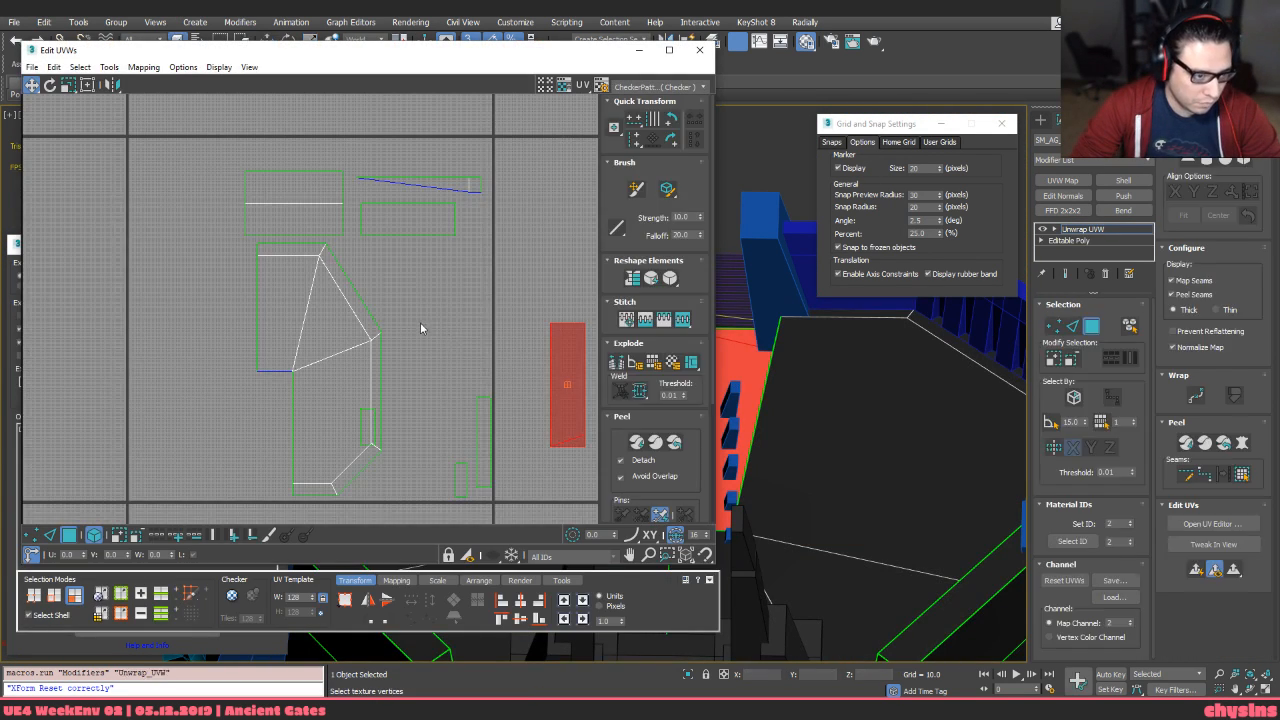
left_click_drag(468, 363, 509, 404, "ctrl")
scroll(509, 404, "down", 2)
middle_click_drag(509, 404, 486, 356)
key("s")
left_click_drag(510, 383, 221, 134)
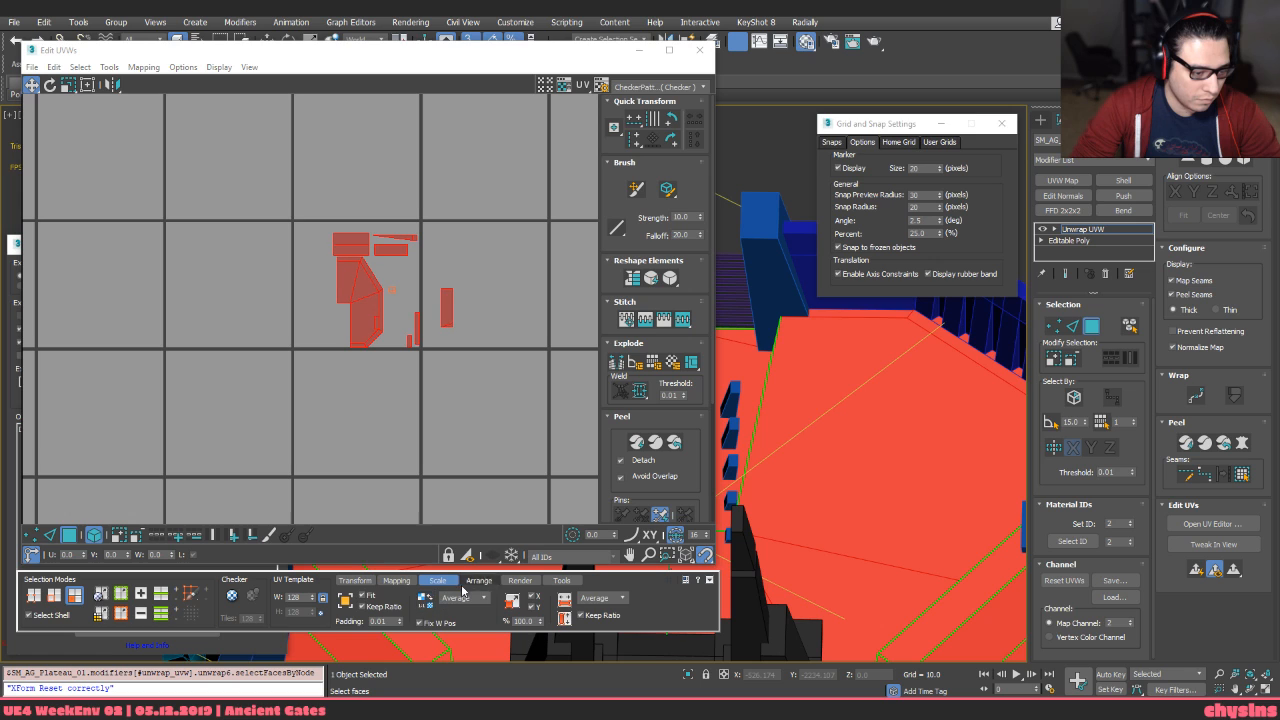
key("2")
scroll(296, 250, "up", 5)
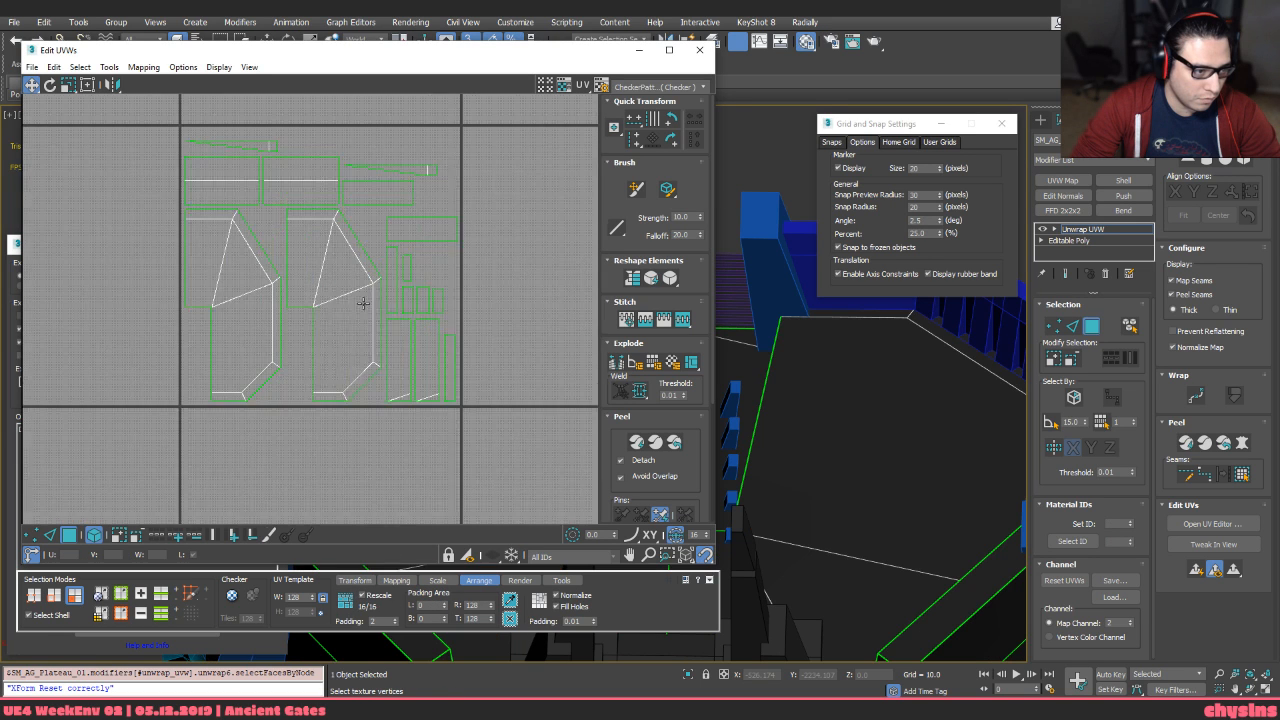
Flip the UV shells of one plateau half horizontally and move them so the two floor halves meet at the centre
key("3")
left_click(314, 234)
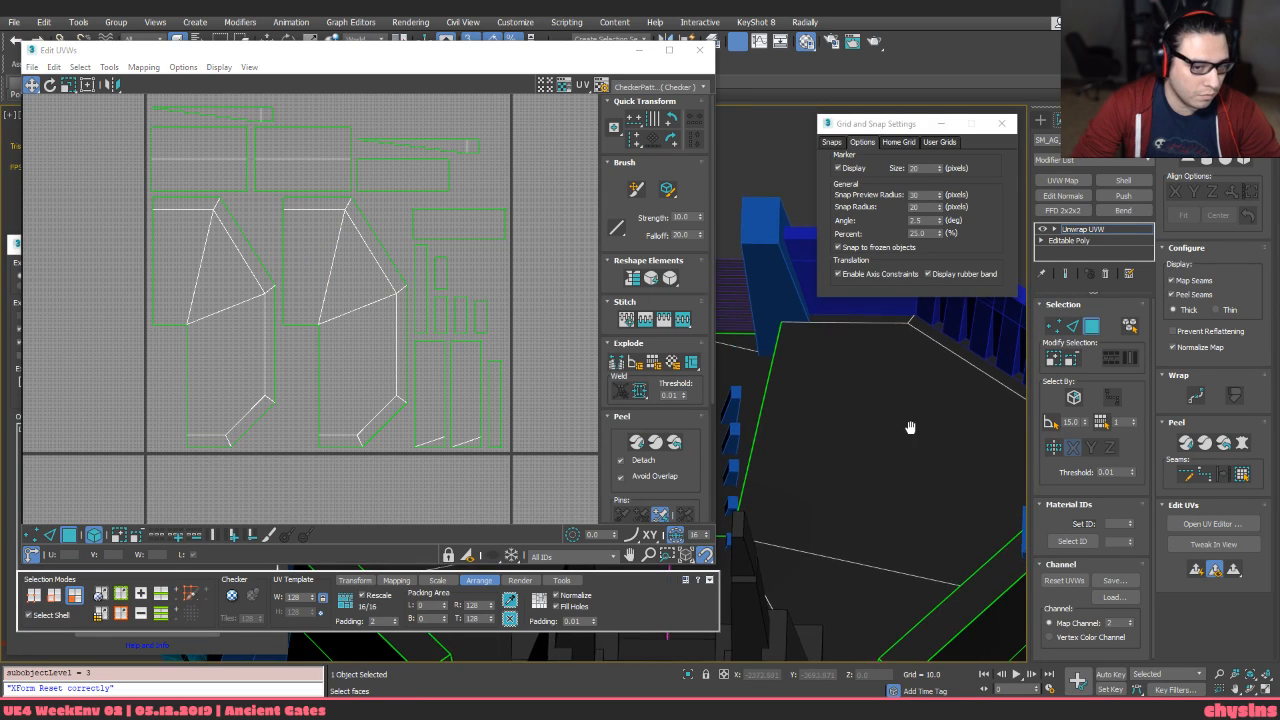
scroll(908, 423, "down", 5)
left_click_drag(855, 380, 977, 588)
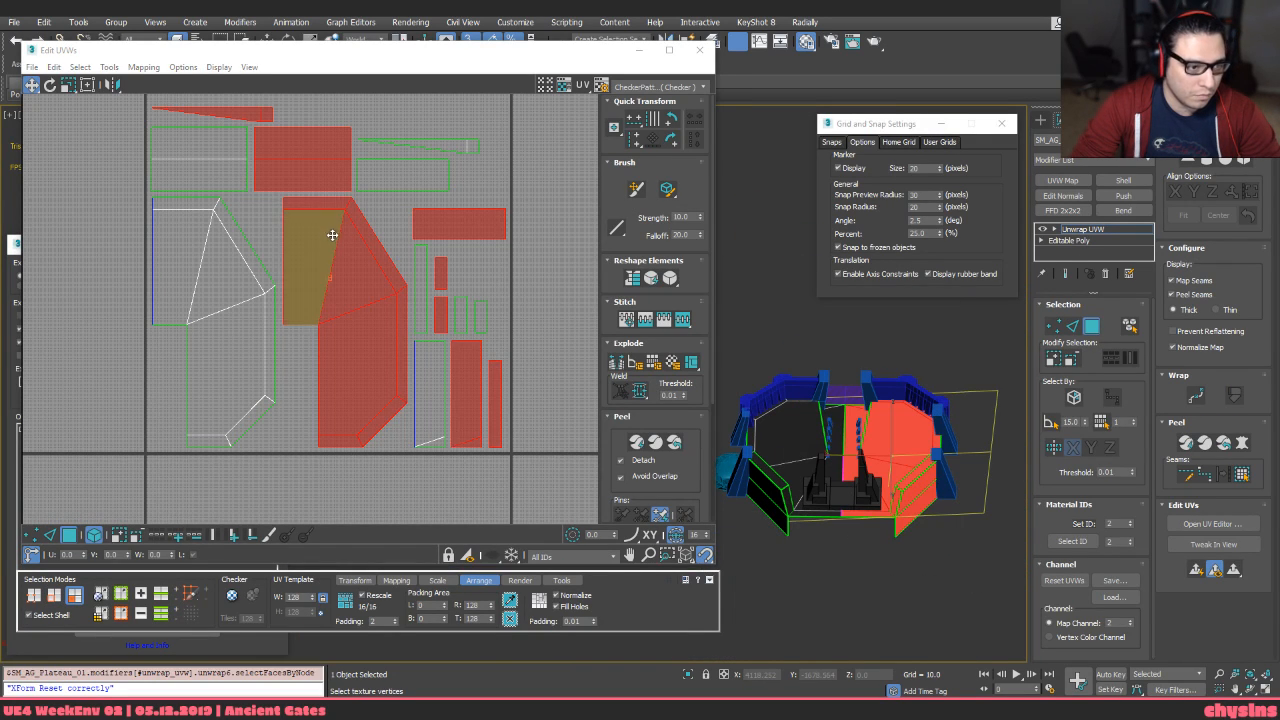
middle_click_drag(334, 263, 320, 315)
key("ctrl+alt+shift+n")
left_click_drag(338, 324, 99, 300, "shift")
middle_click_drag(143, 301, 226, 292)
Stitch the two mirrored floor halves along their centre seam, and undo the last change to the overlapping wall shells
key("2")
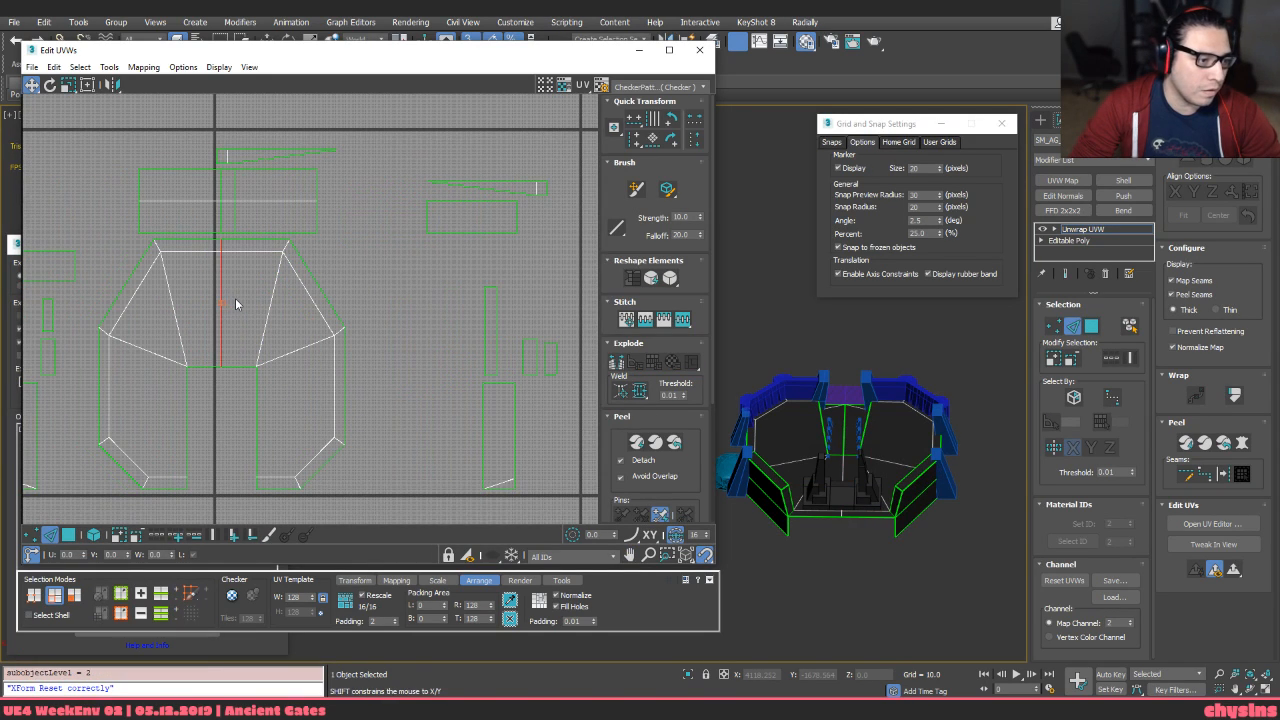
scroll(310, 305, "up", 5)
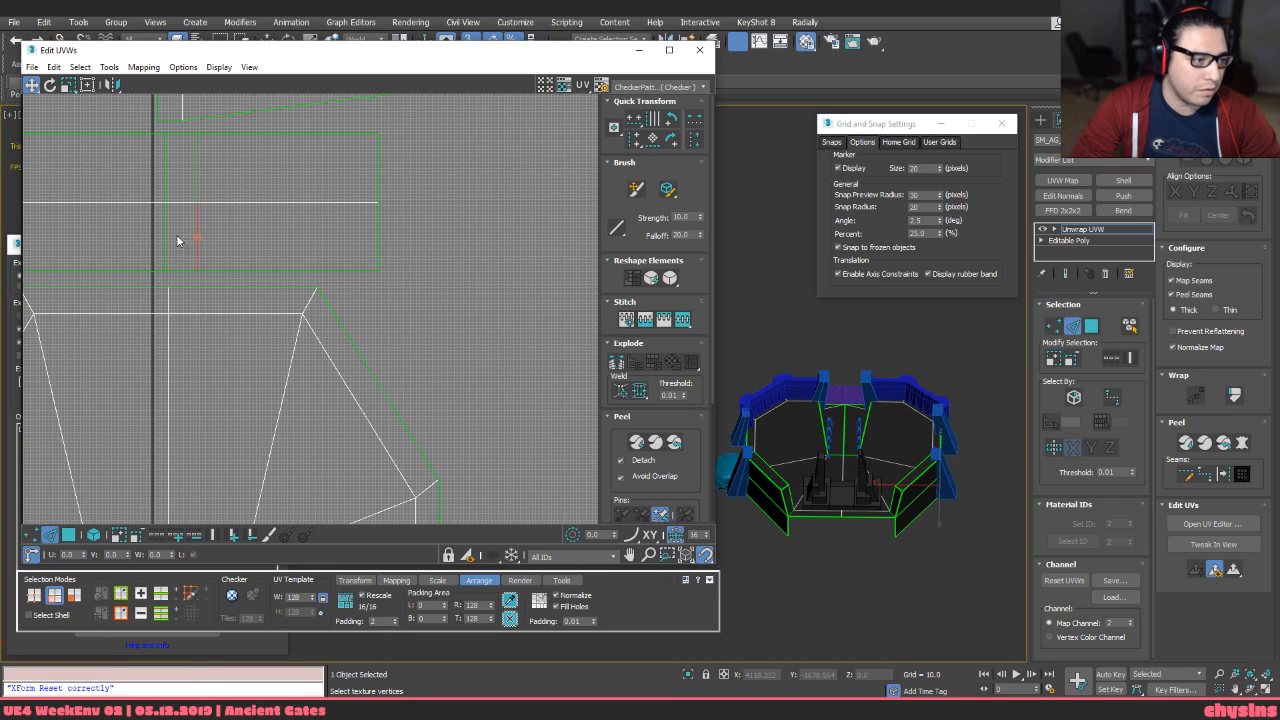
key("ctrl+z")
scroll(338, 248, "down", 5)
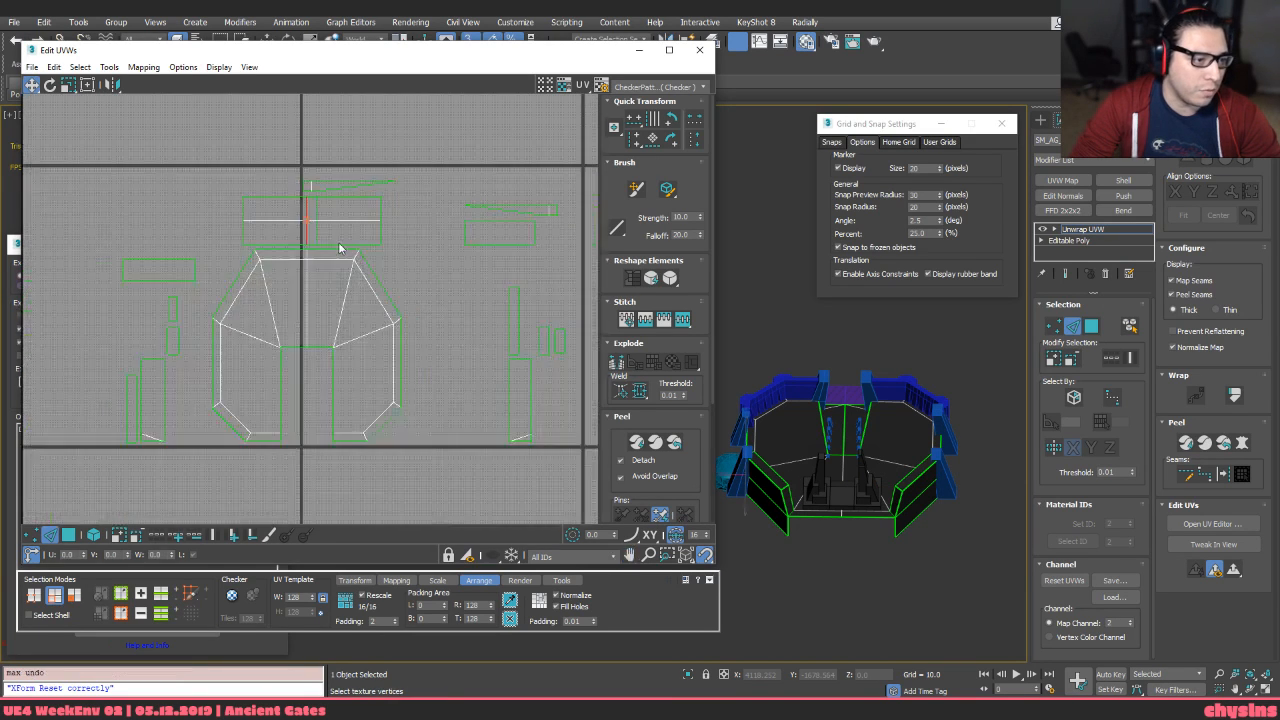
Move the overlapping wall shell clear of its mirrored twin, break it along its middle edge and select its upper half
key("3")
left_click(378, 216)
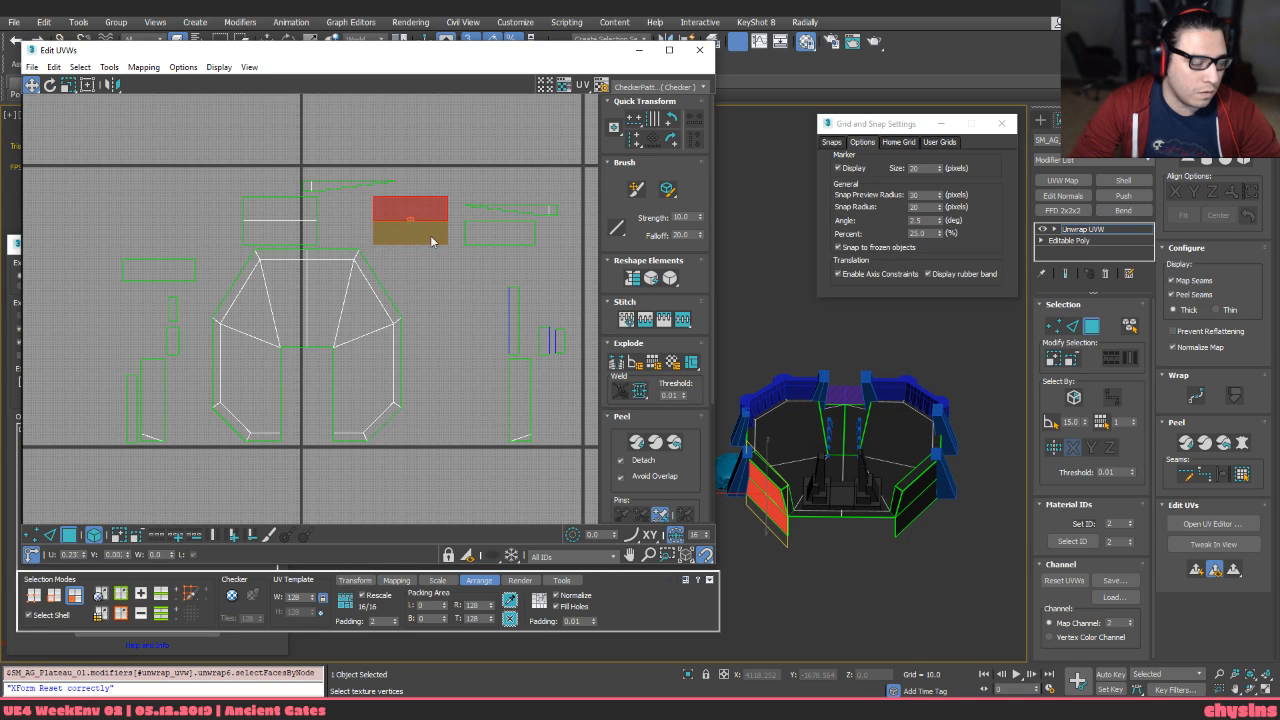
scroll(432, 240, "up", 3)
key("2")
middle_click_drag(950, 428, 923, 428, "alt")
scroll(705, 346, "up", 2)
key("F3")
key("F3")
scroll(932, 382, "up", 4)
middle_click_drag(932, 384, 815, 380, "alt")
key("3")
left_click(831, 386)
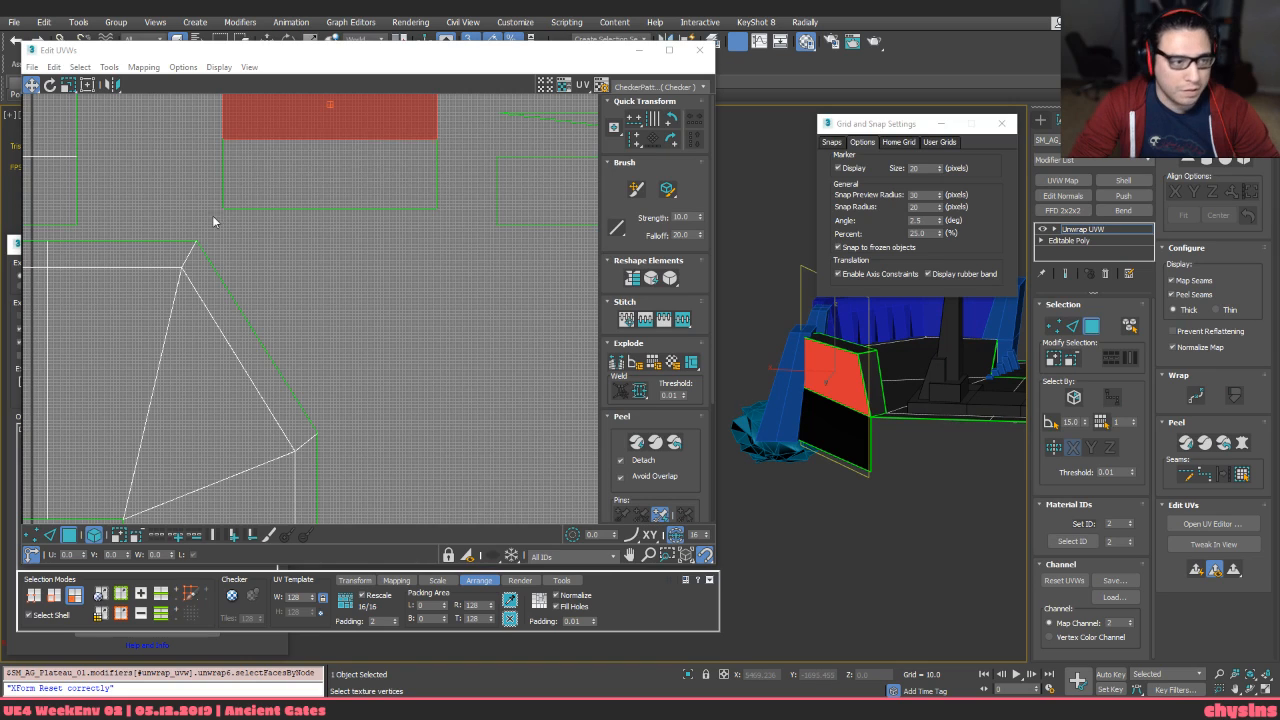
Select both halves of the split end wall to check their UV placement, and clear the selection
middle_click_drag(227, 234, 269, 324)
key("2")
key("3")
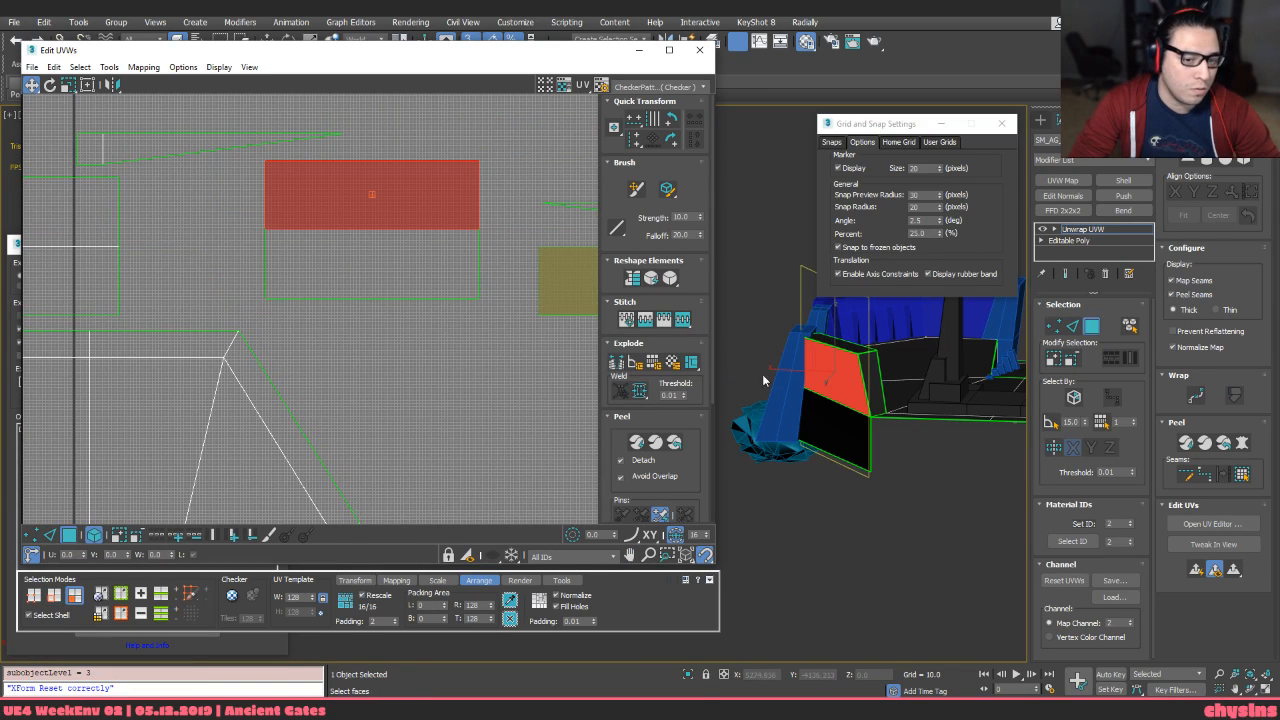
left_click(863, 425)
left_click(860, 392, "ctrl")
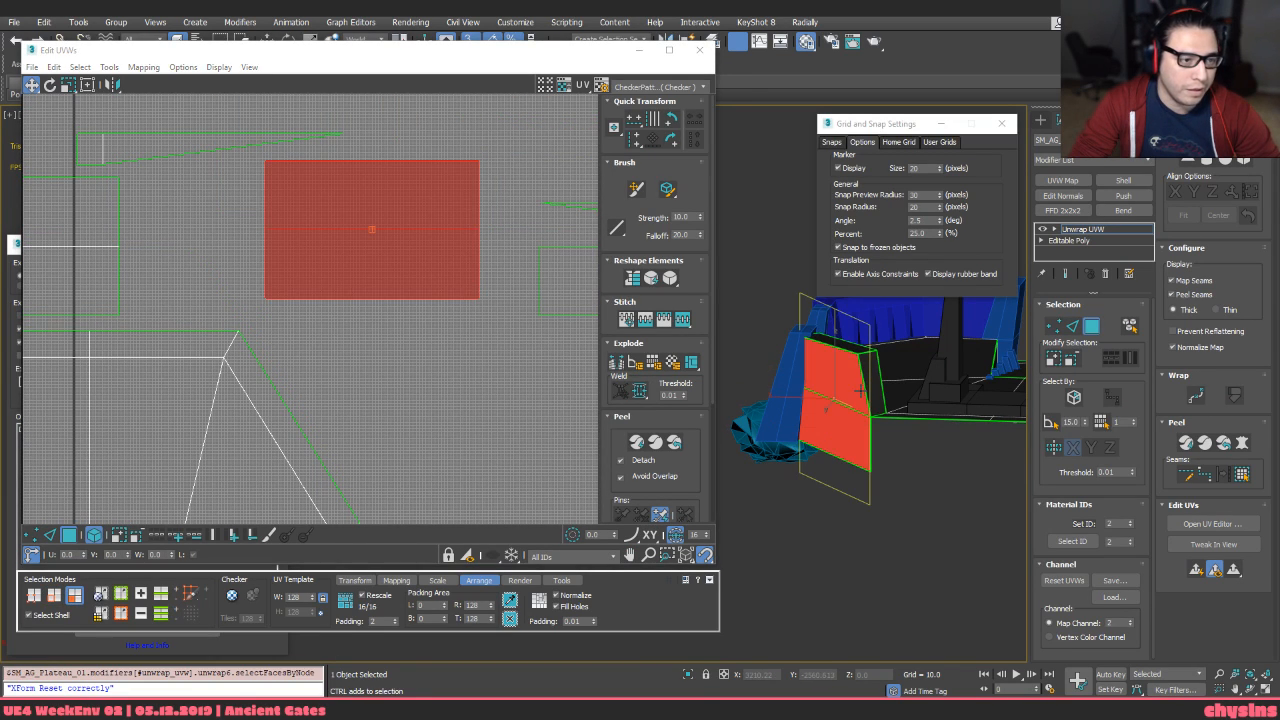
scroll(573, 345, "down", 2)
middle_click_drag(563, 343, 356, 307)
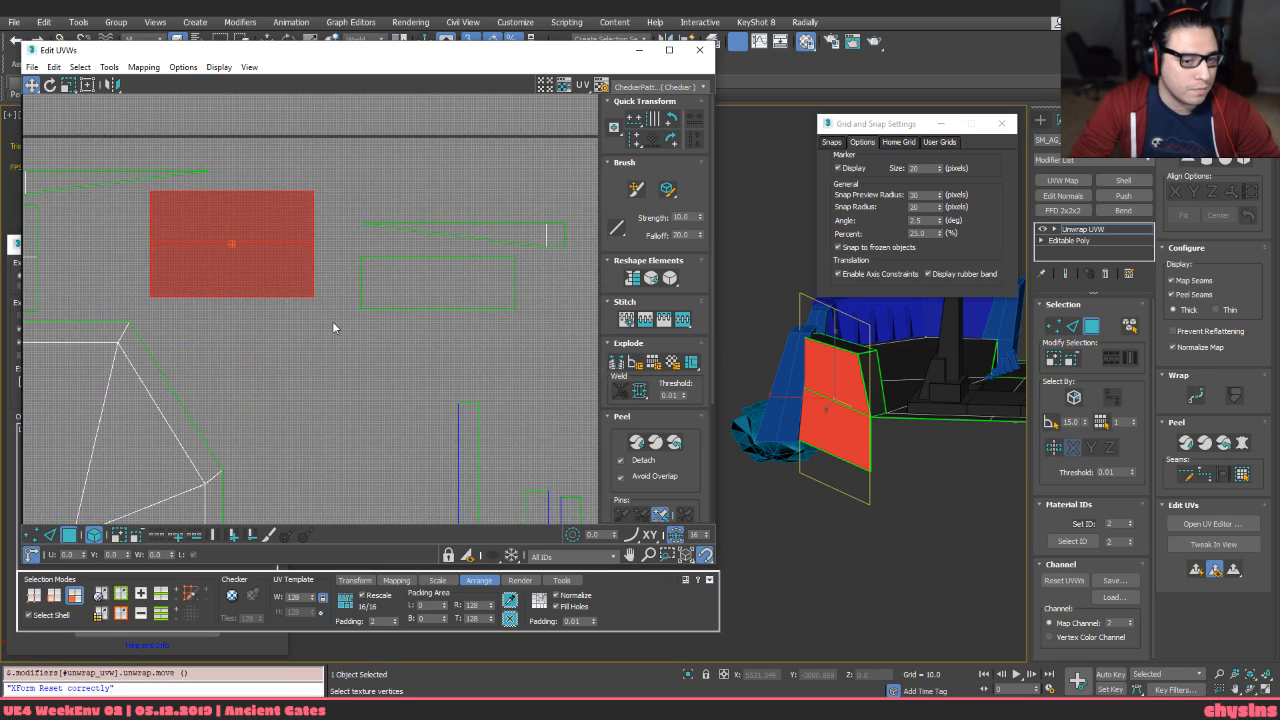
left_click(333, 321)
Collapse the Unwrap UVW modifier into the Editable Poly and weld all vertices of the plateau
scroll(290, 250, "up", 3)
middle_click_drag(786, 403, 553, 441, "alt")
key("ctrl+shift+c")
scroll(553, 441, "down", 5)
key("1")
left_click_drag(447, 289, 883, 591)
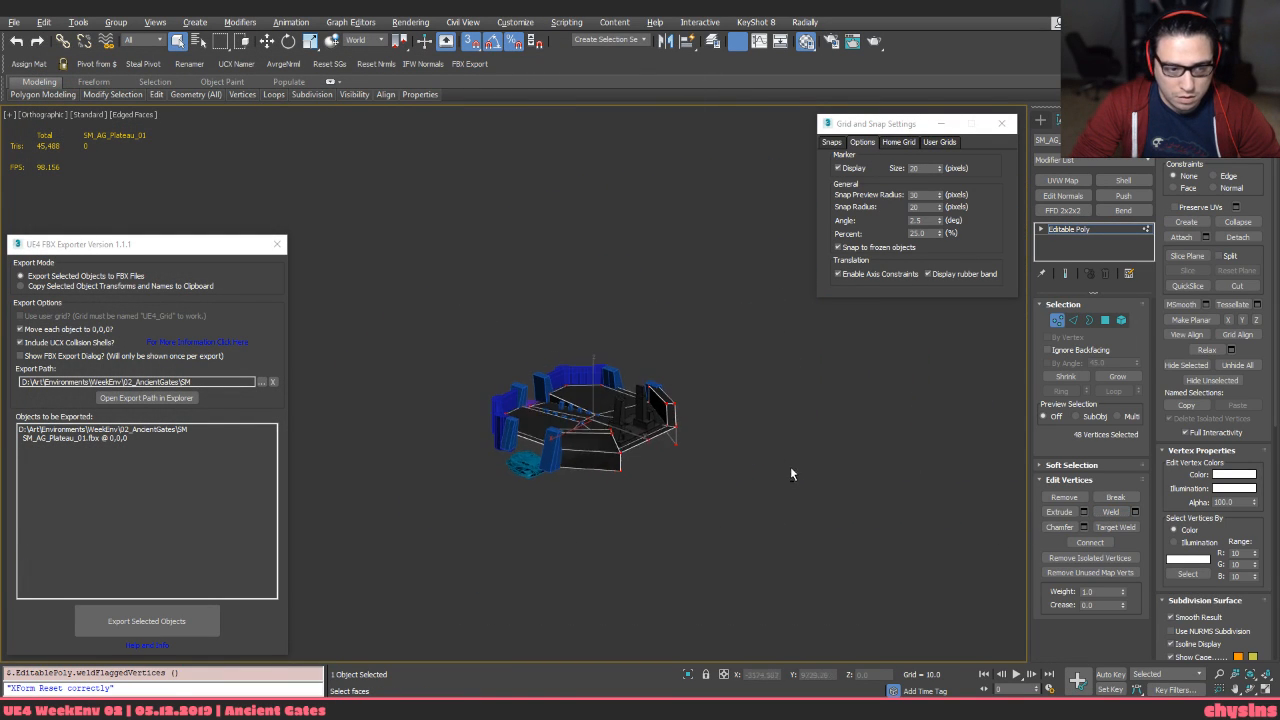
scroll(599, 472, "up", 5)
key("1")
Select all polygons of the plateau, inspect them from another side and clear the selection
key("4")
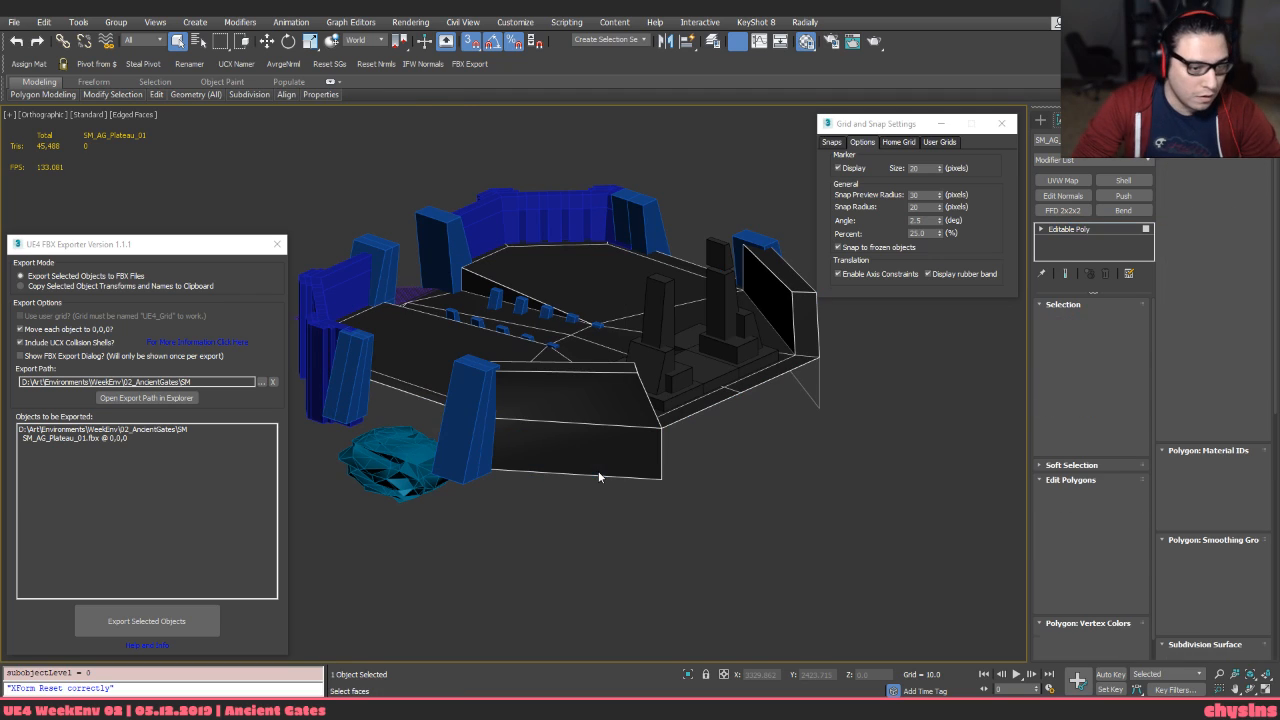
key("shift+a")
middle_click_drag(631, 420, 616, 450)
scroll(616, 450, "down", 3)
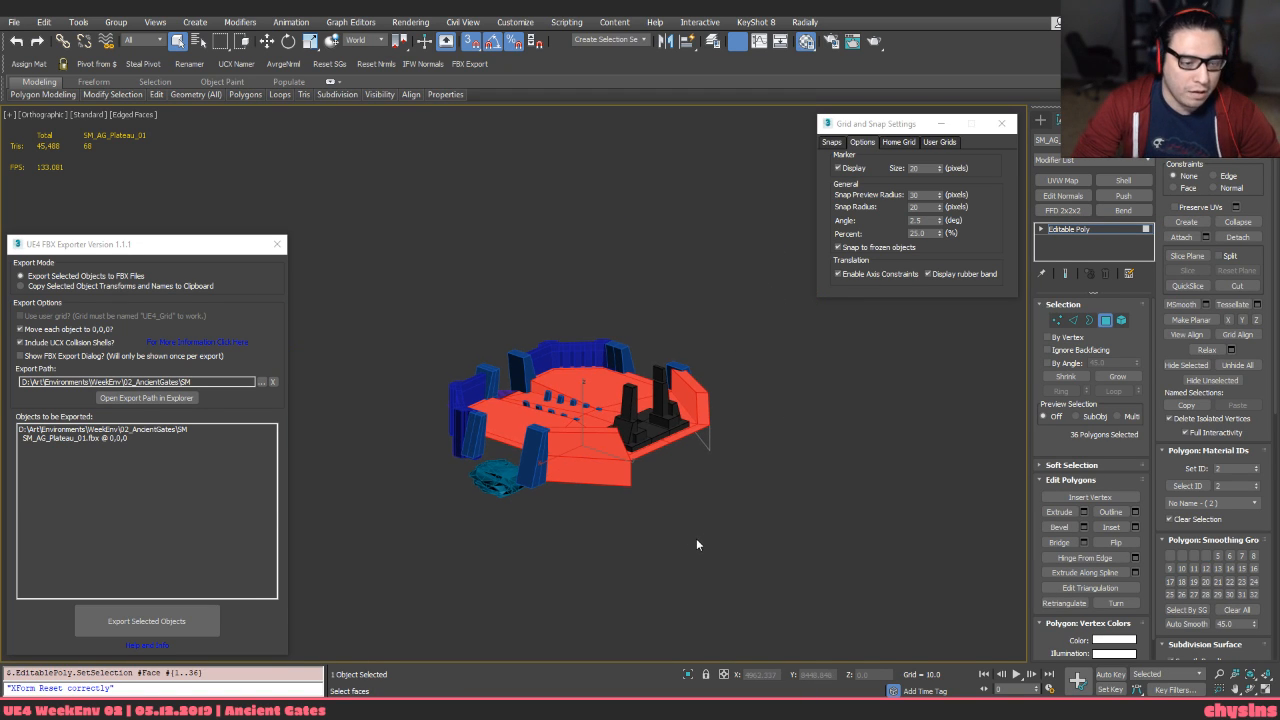
mouse_move(793, 458)
middle_mouse_down("alt")
mouse_move(713, 428)
mouse_move(713, 389)
mouse_move(711, 437)
mouse_move(685, 467)
mouse_move(694, 380)
mouse_move(695, 433)
mouse_move(662, 430)
mouse_move(646, 404)
mouse_move(551, 398)
mouse_move(562, 390)
middle_mouse_up("alt")
scroll(685, 467, "up", 5)
left_click(581, 459)
Select the four polygons of the tapered central walkway, inspect them and leave polygon editing
key("F4")
mouse_move(581, 459)
middle_mouse_down("alt")
mouse_move(586, 420)
mouse_move(654, 408)
mouse_move(608, 434)
mouse_move(600, 543)
mouse_move(707, 535)
mouse_move(780, 462)
mouse_move(776, 425)
middle_mouse_up("alt")
scroll(540, 325, "up", 3)
middle_click_drag(540, 325, 532, 368, "alt")
key("F4")
left_click(532, 368)
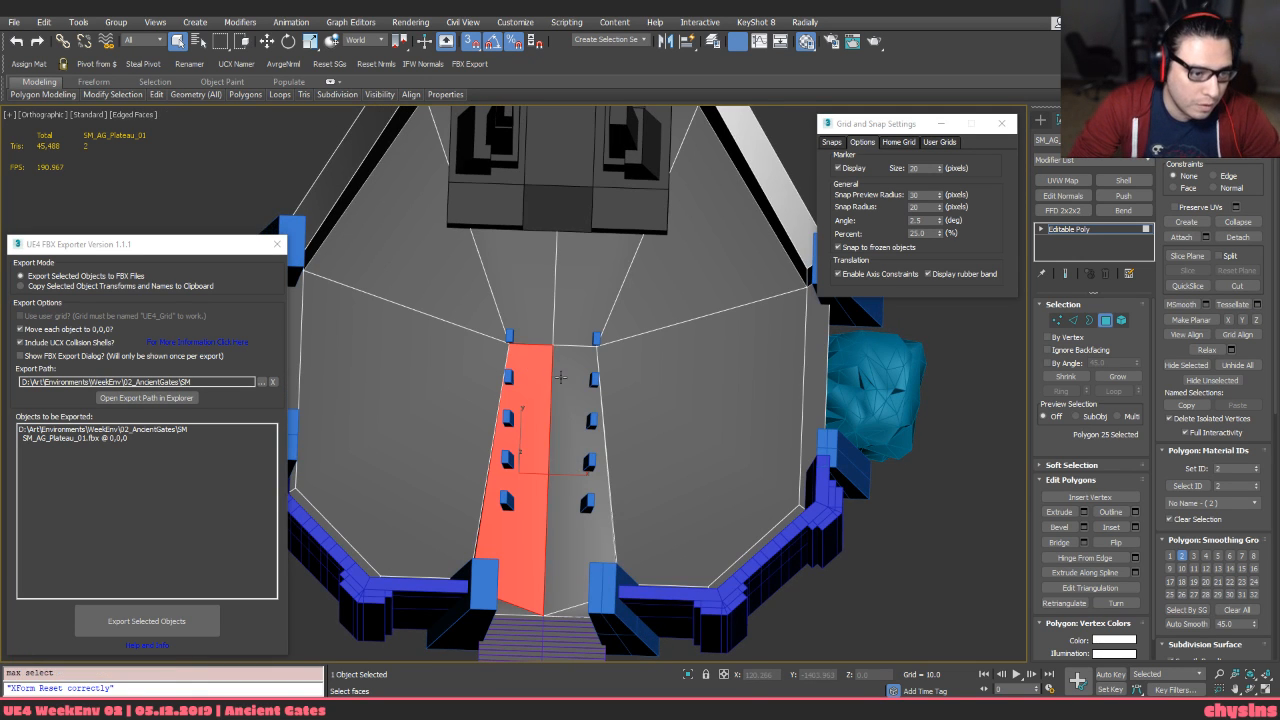
left_click(560, 378, "ctrl")
middle_click_drag(575, 612, 565, 561)
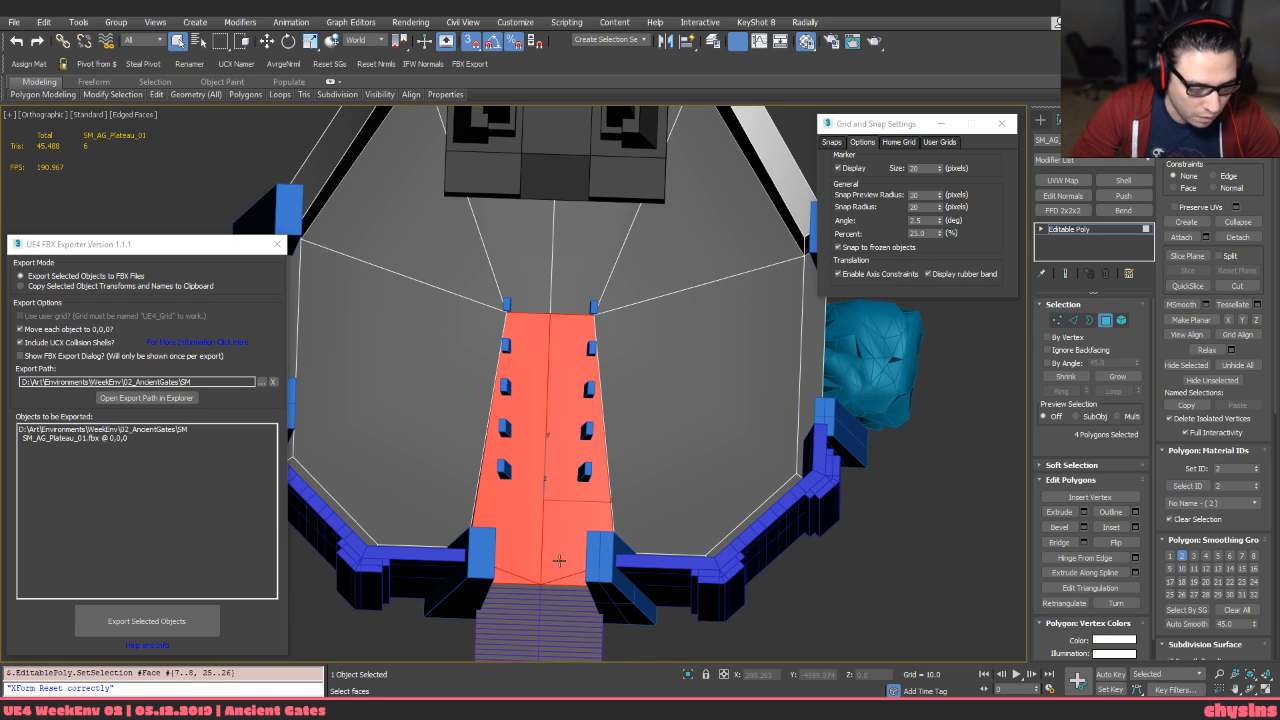
middle_click_drag(558, 515, 658, 433, "alt")
key("shift+s")
key("4")
left_click(698, 624)
Show the scene shaded without edges in a perspective view and export SM_AG_Plateau_01 as FBX
key("F4")
key("p")
scroll(615, 470, "down", 5)
left_click(659, 316)
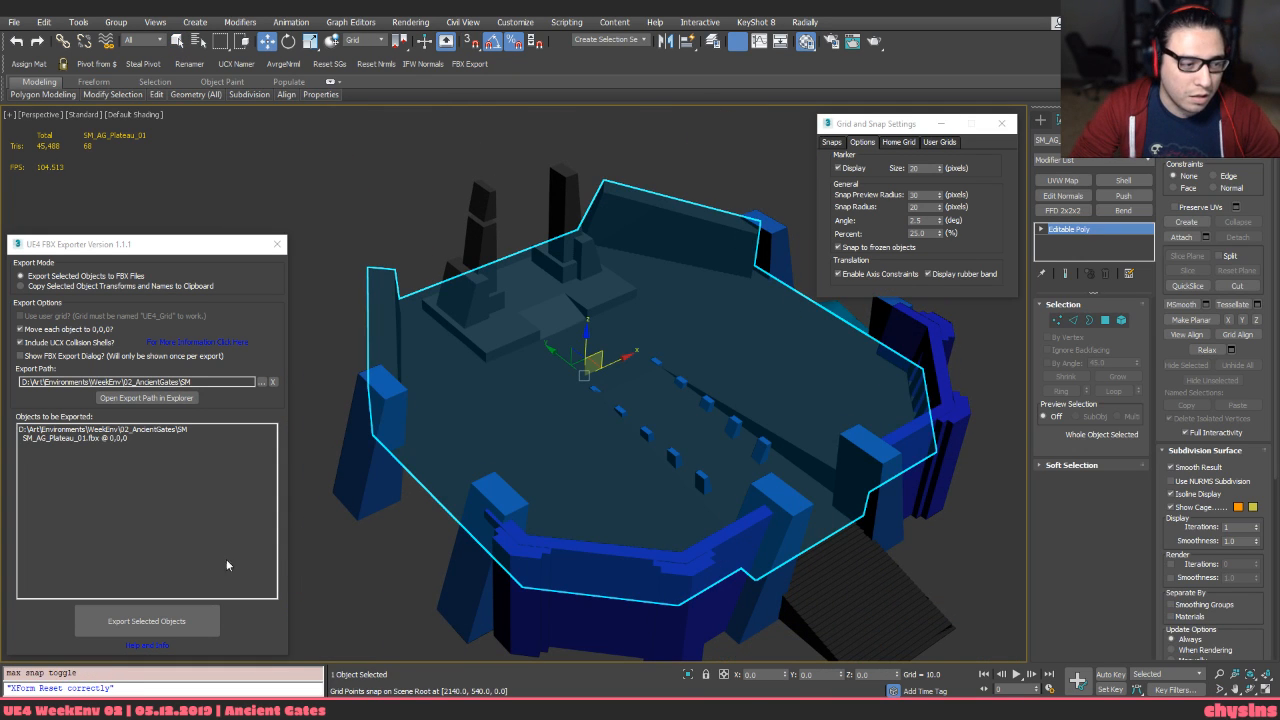
left_click(147, 621)
Switch to Unreal Engine, select the plateau in the level and reimport the SM_AG_Plateau_01 static mesh
key("alt+Tab")
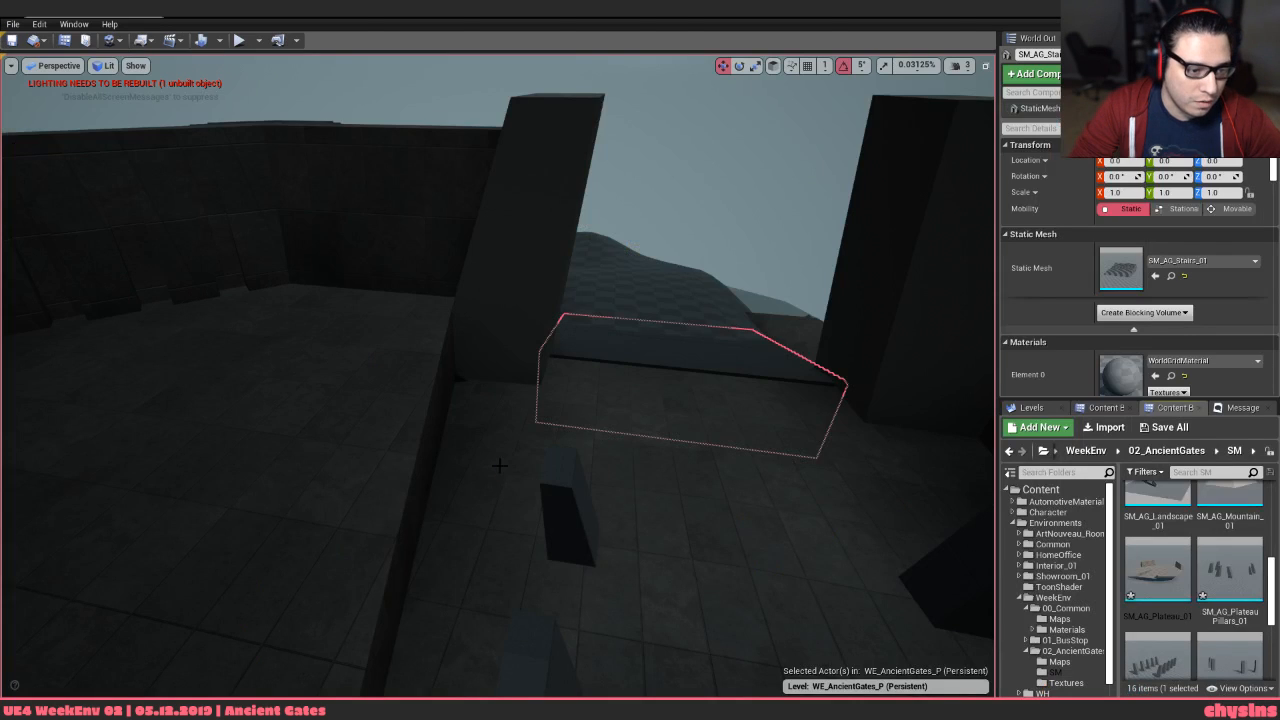
left_click(583, 439)
right_click_drag(583, 439, 793, 397)
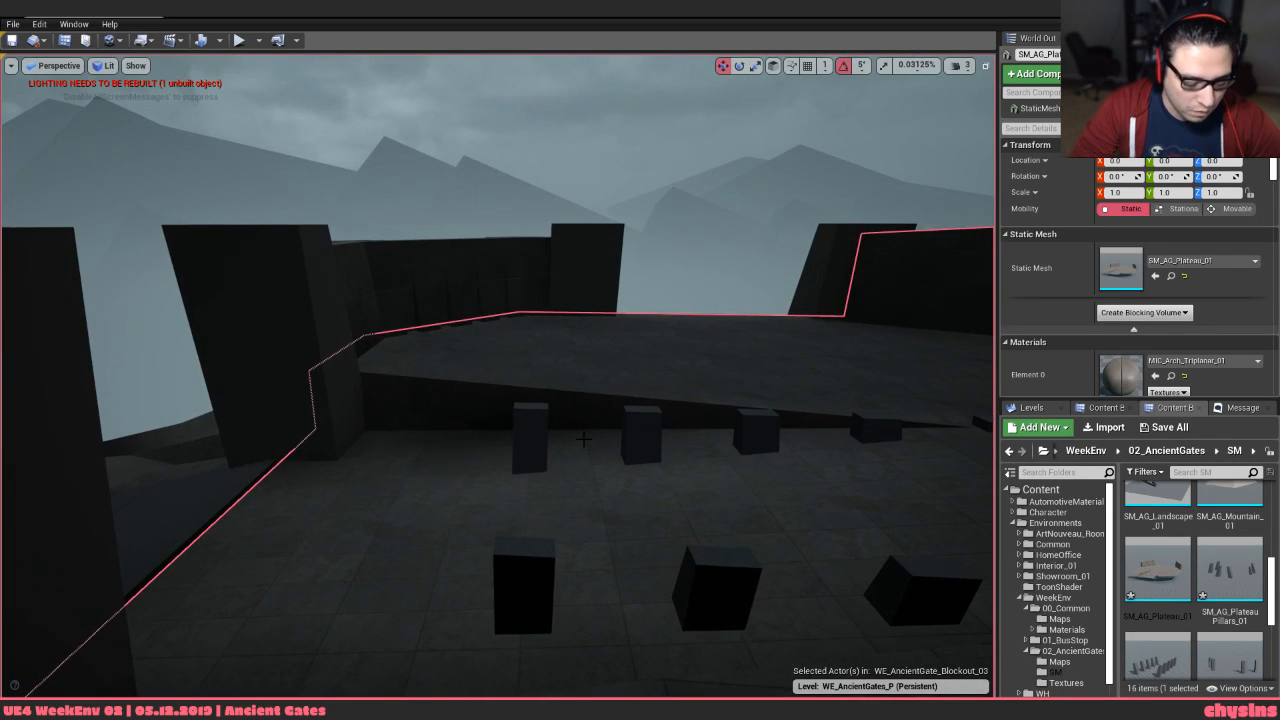
mouse_move(1168, 568)
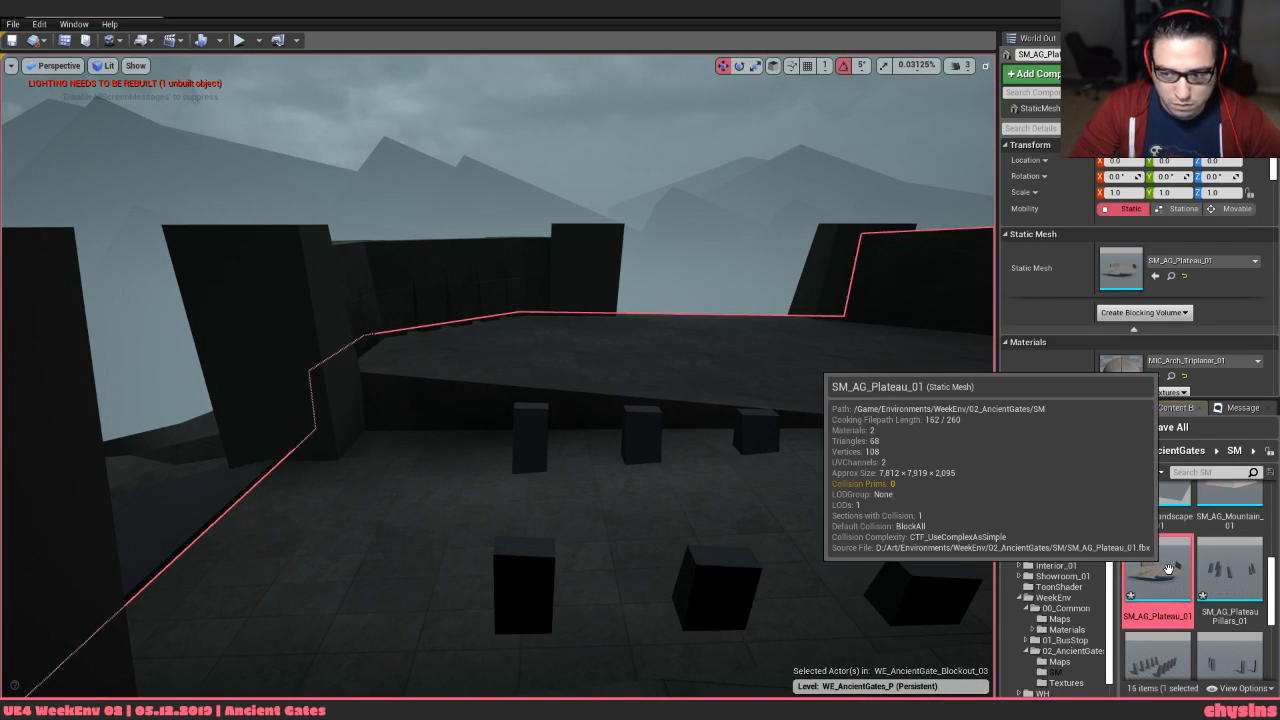
right_click(1168, 566)
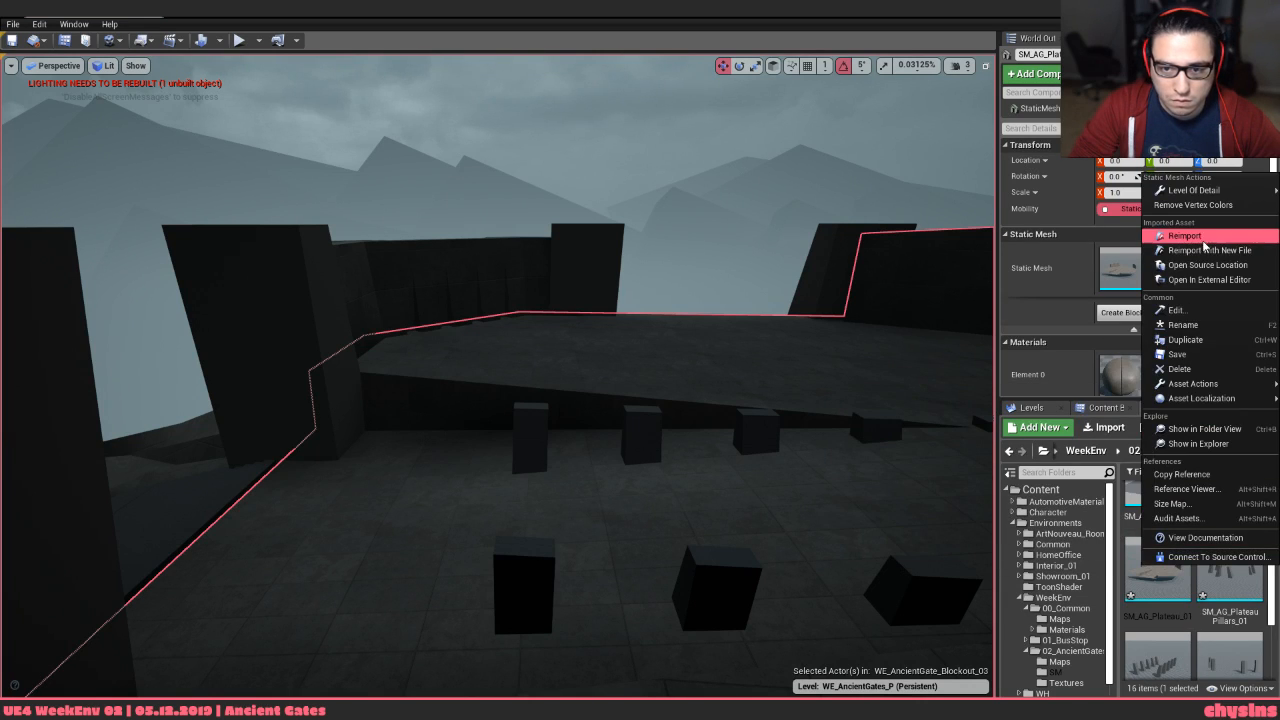
left_click(1185, 236)
key("f")
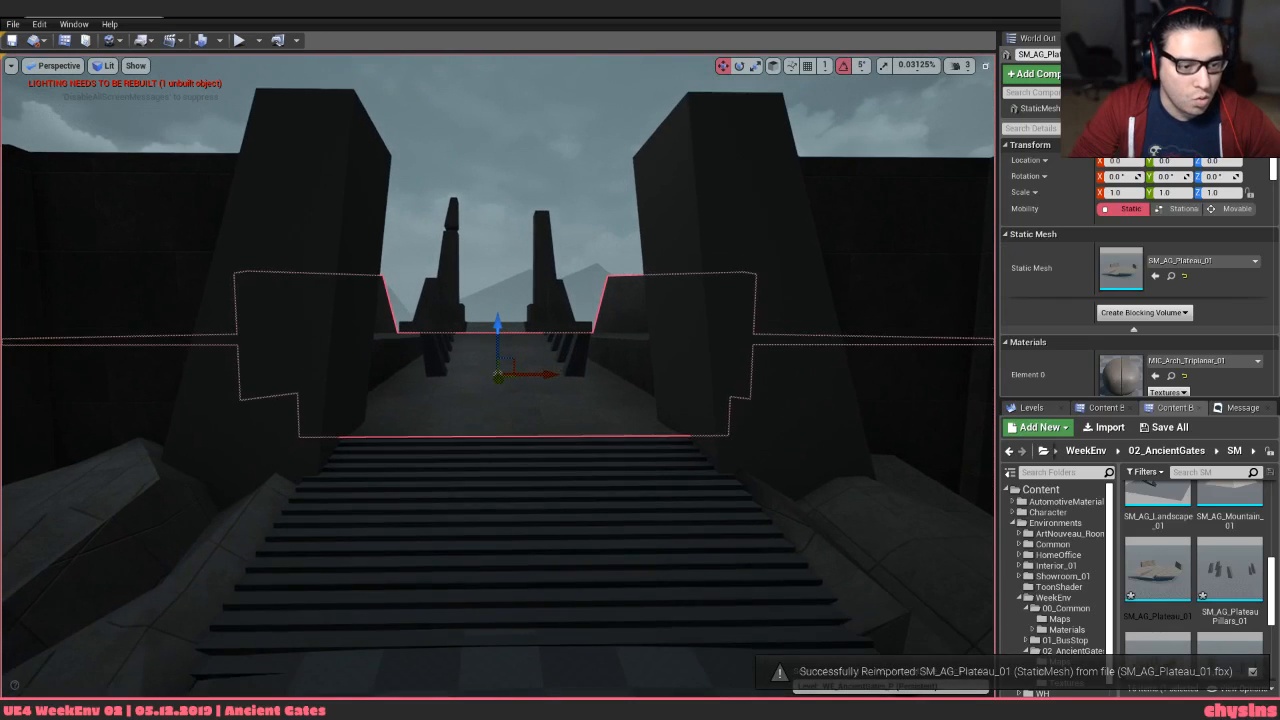
Compare the stairs and walkway entrance in Unreal Engine with the plateau model in 3ds Max
right_click_drag(515, 371, 533, 341)
key("Escape")
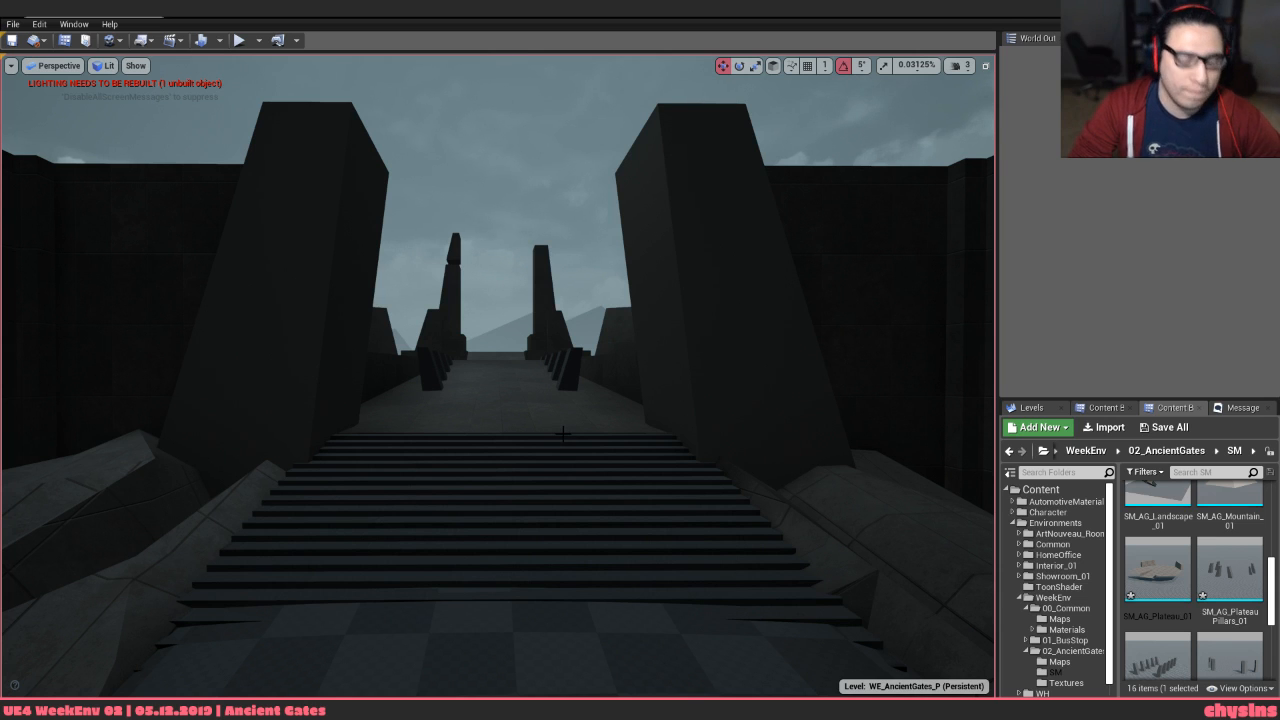
key("alt+Tab")
middle_click_drag(562, 434, 430, 475)
middle_click_drag(552, 509, 453, 506, "alt")
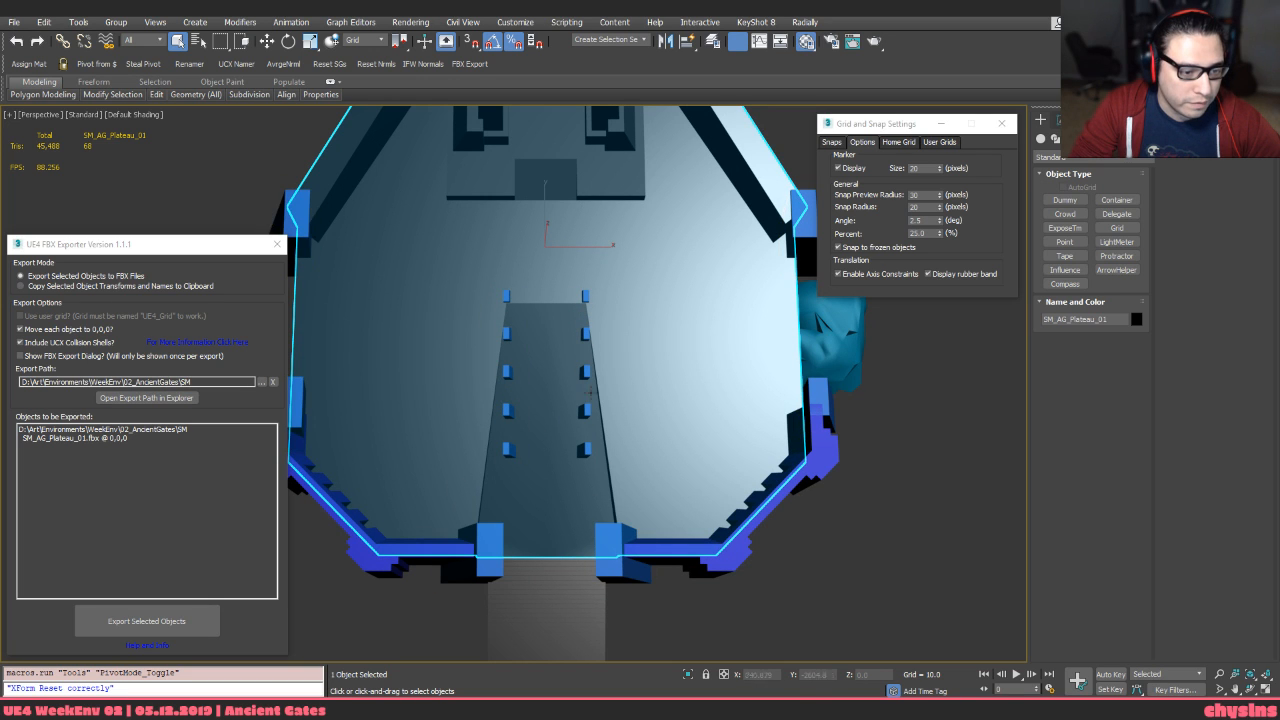
middle_click_drag(468, 522, 488, 416, "alt")
key("alt+Tab")
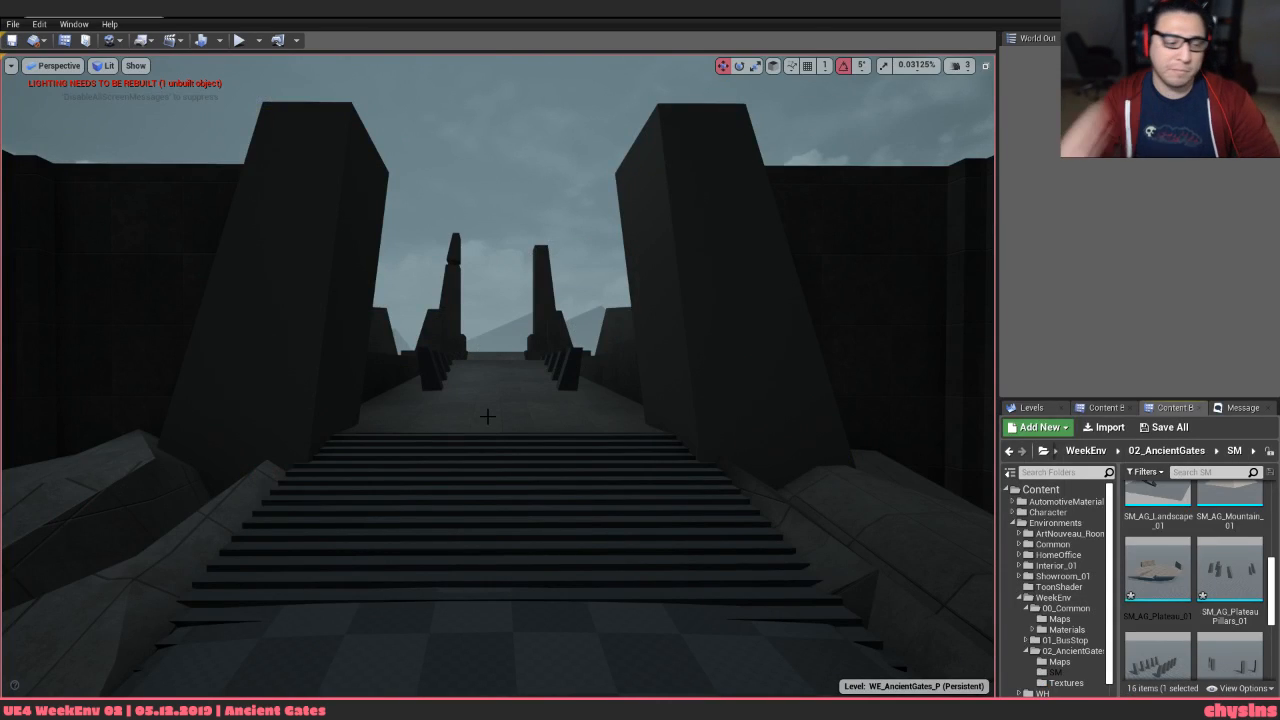
key("alt+Tab")
key("alt+Tab")
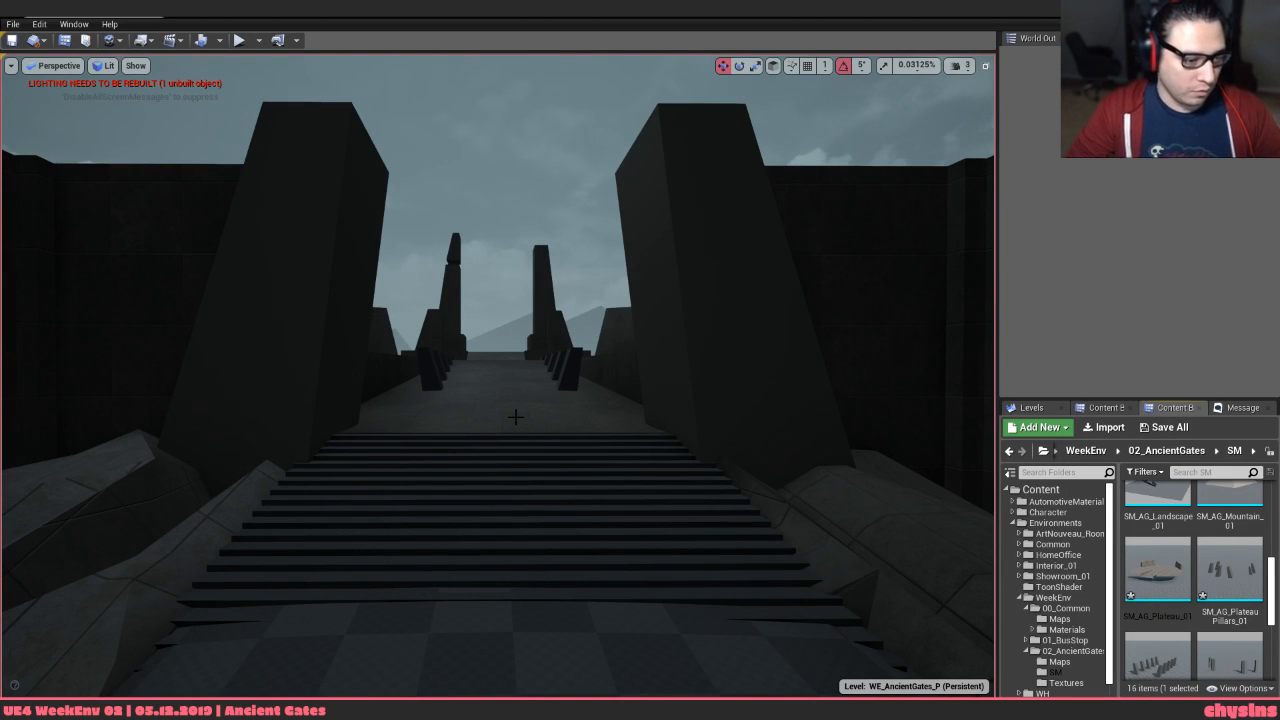
Switch to 3ds Max and export SM_AG_Stairs_01 with its UCX collision shell as FBX
key("alt+Tab")
left_click(575, 360)
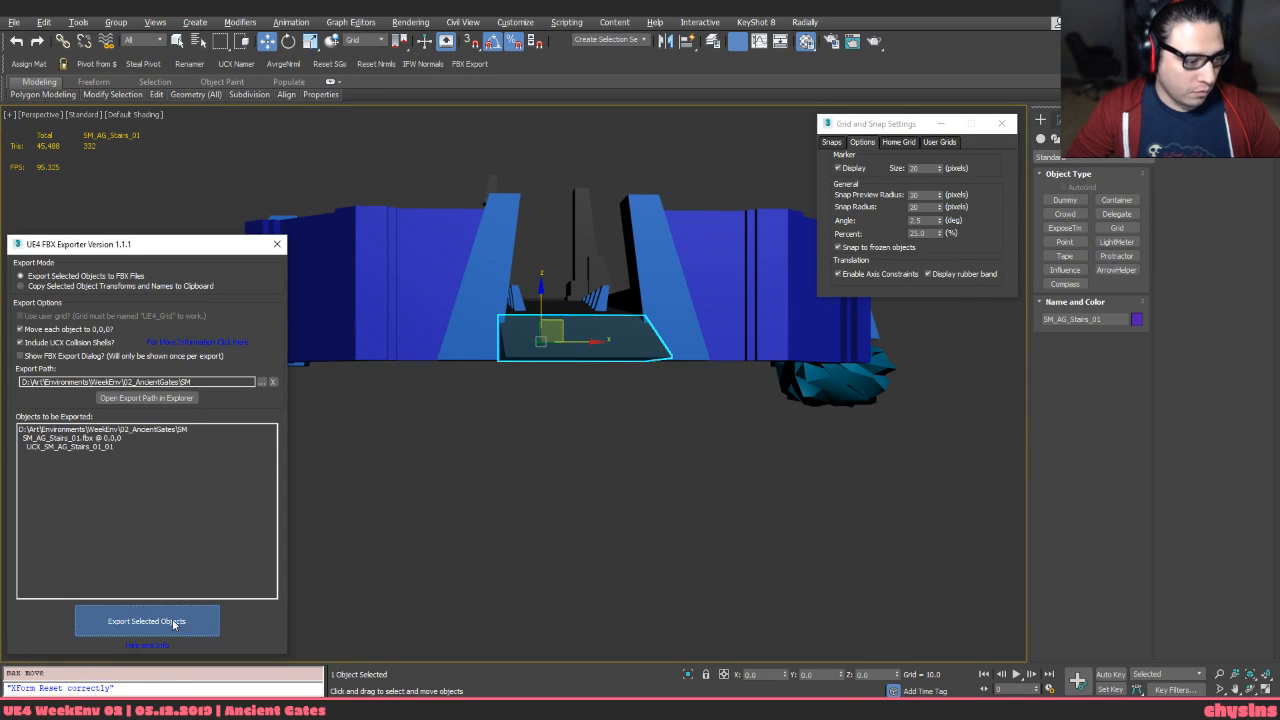
left_click(173, 623)
Switch to Unreal Engine, locate the stairs' static mesh SM_AG_Stairs_01 in the content folder and reimport it
key("alt+Tab")
left_click(520, 545)
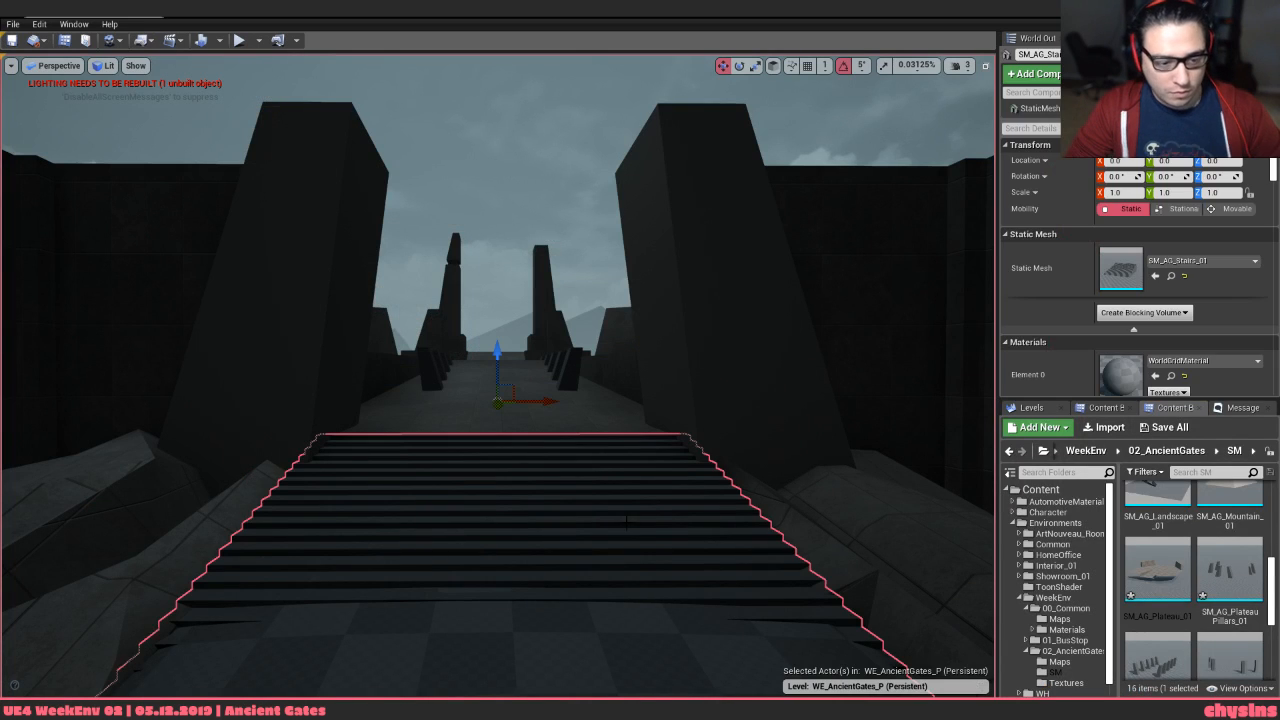
key("ctrl+b")
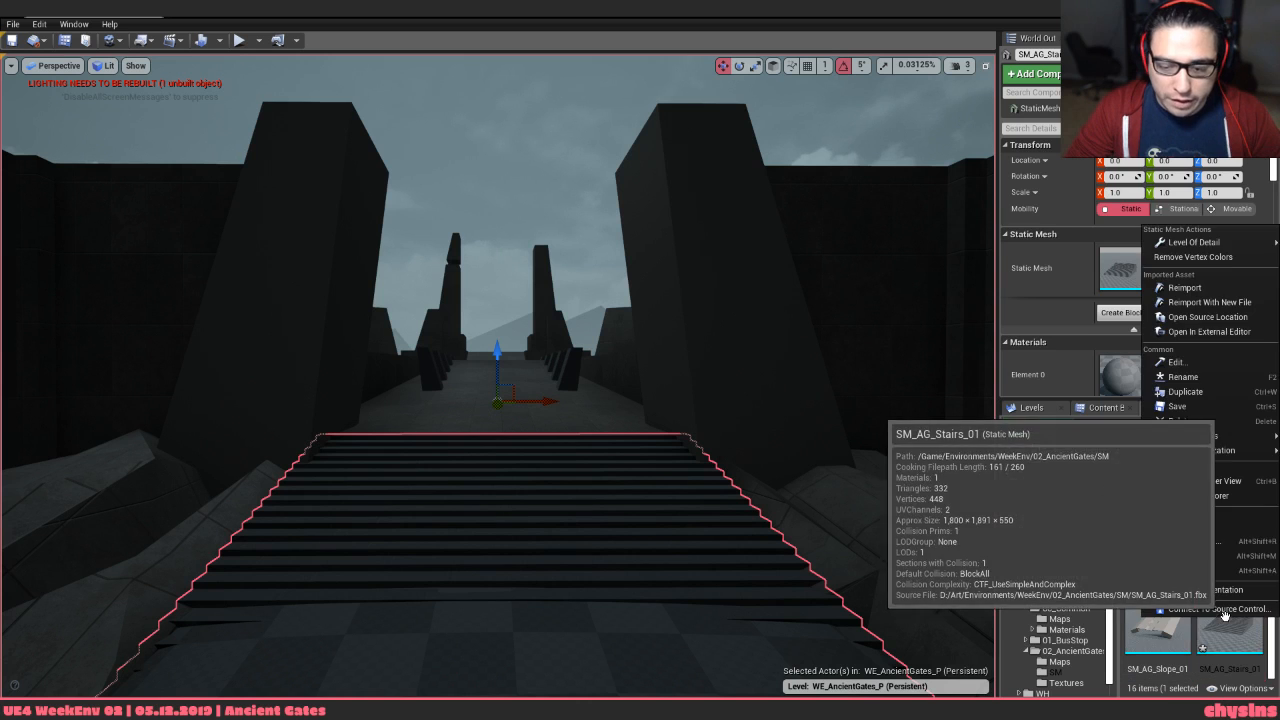
right_click(1228, 620)
left_click(1184, 288)
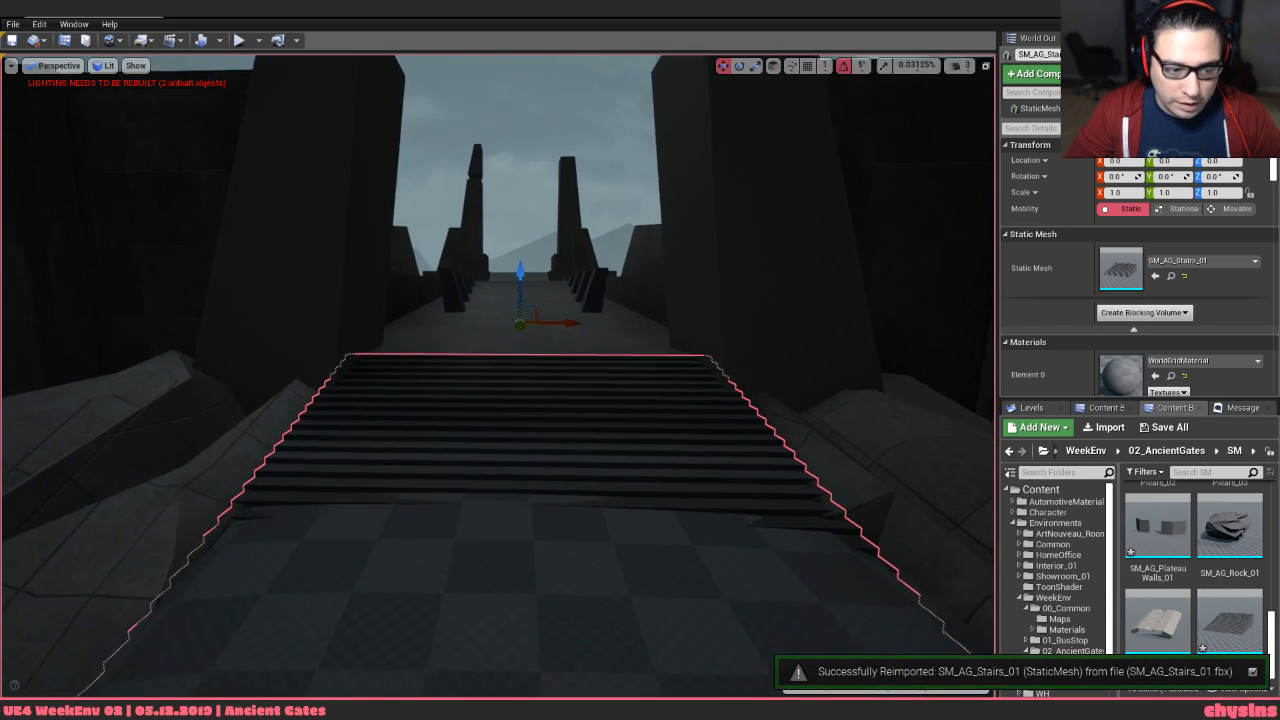
Play the level in the editor and walk across the plateau, down and up the stairs and past the pillars to check scale and collision
scroll(645, 443, "up", 5)
right_click_drag(645, 443, 766, 414)
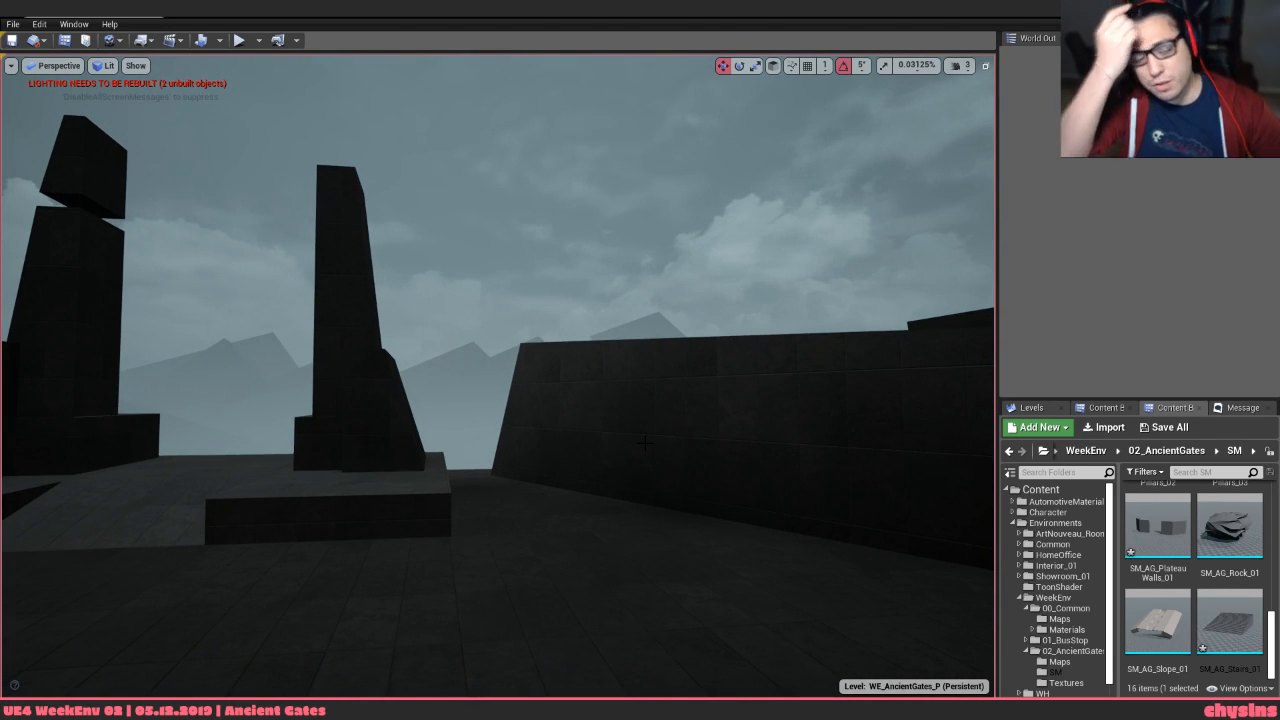
key("alt+p")
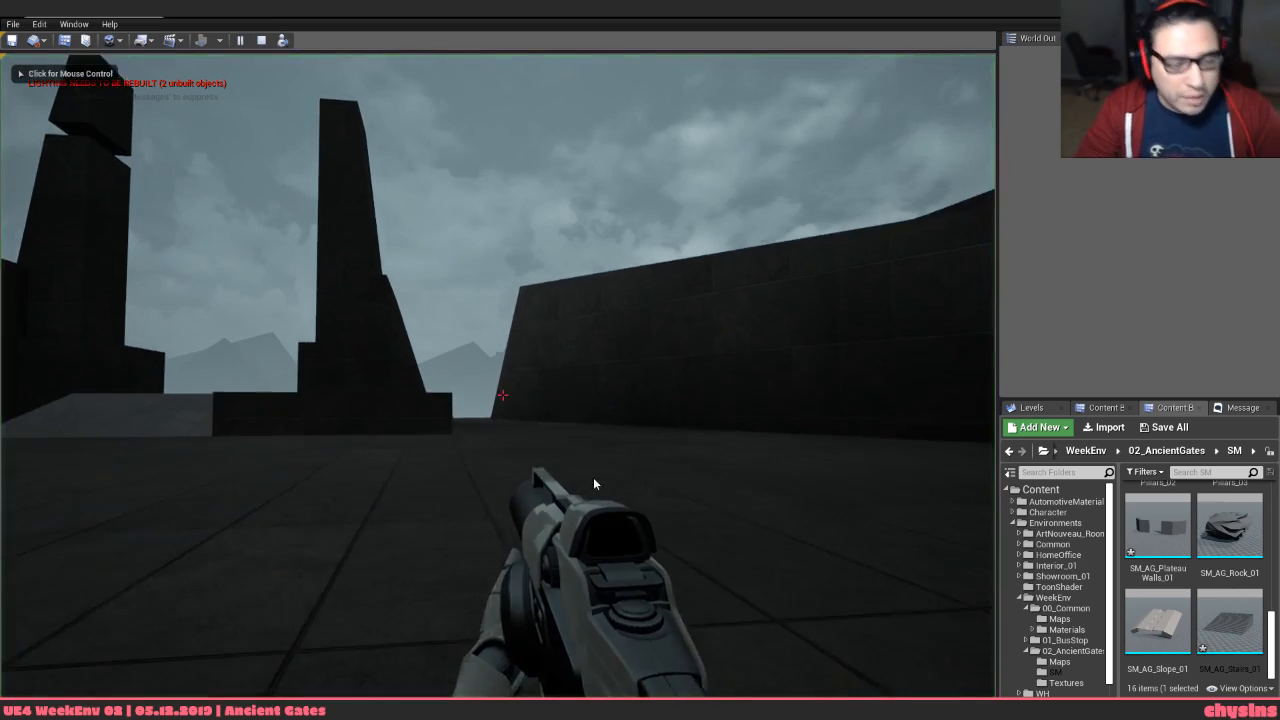
key("w")
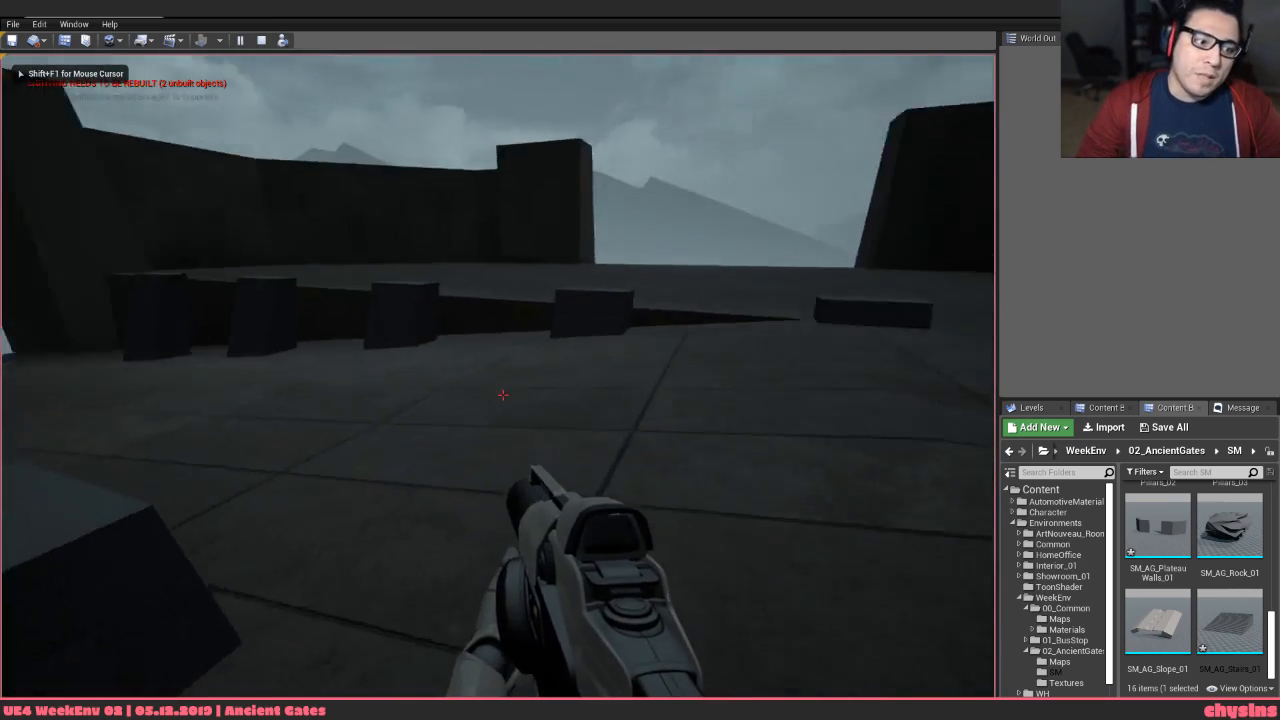
key("w")
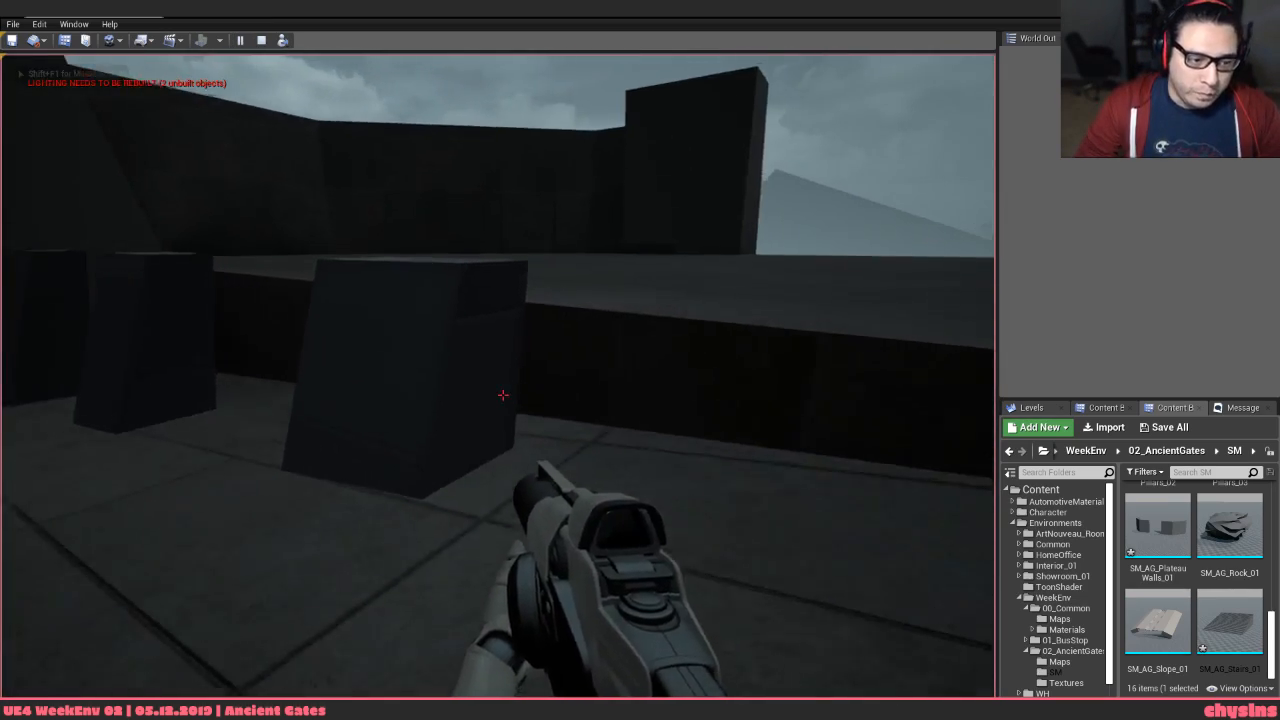
key("w")
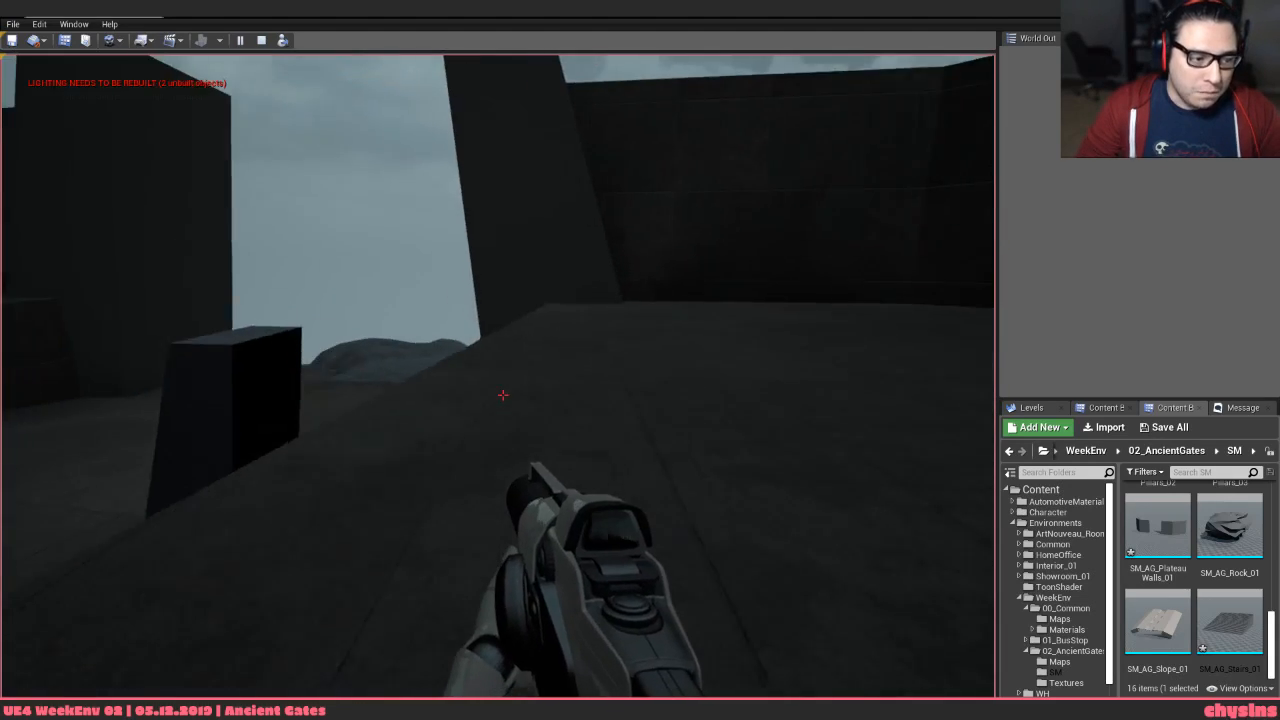
key("w")
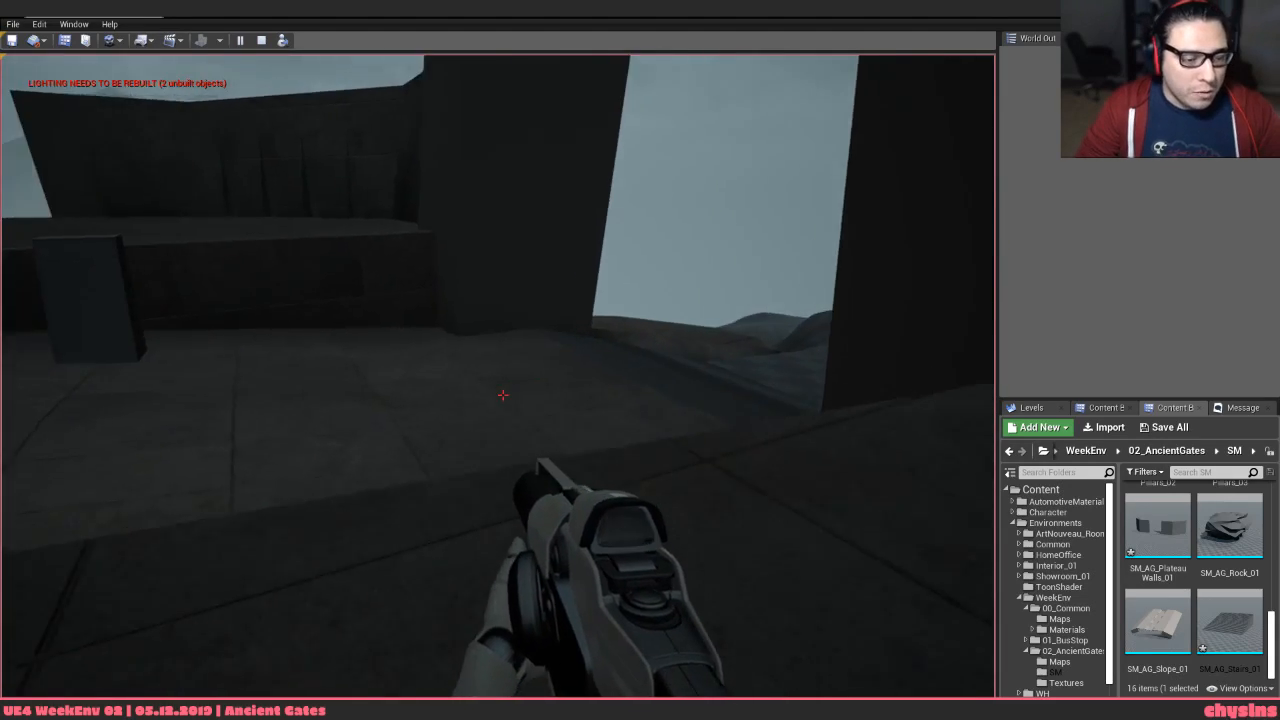
key("w")
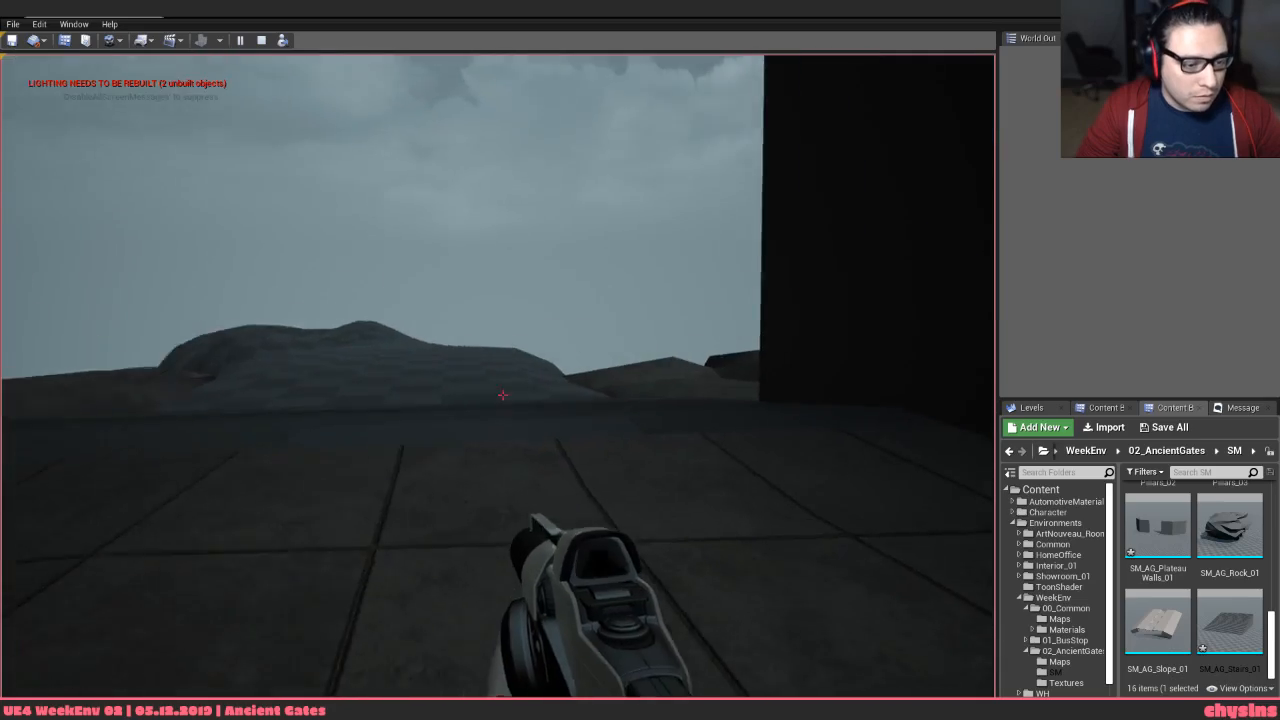
key("w")
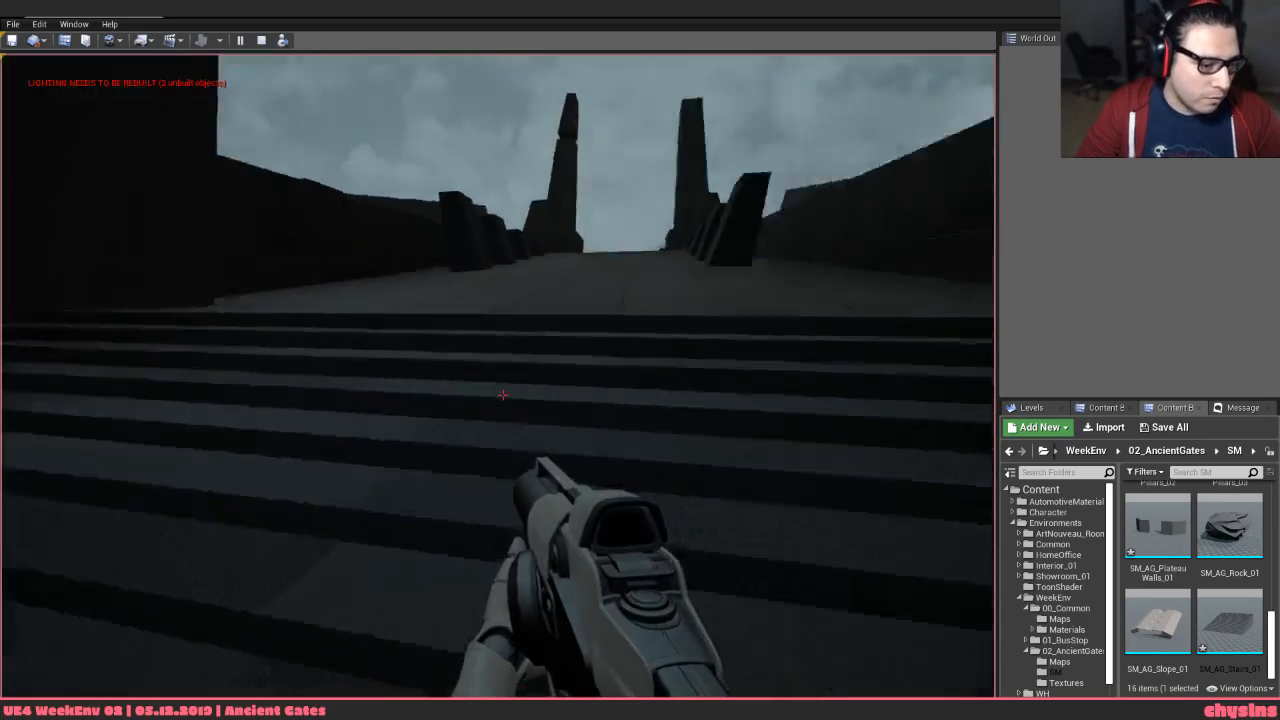
key("w")
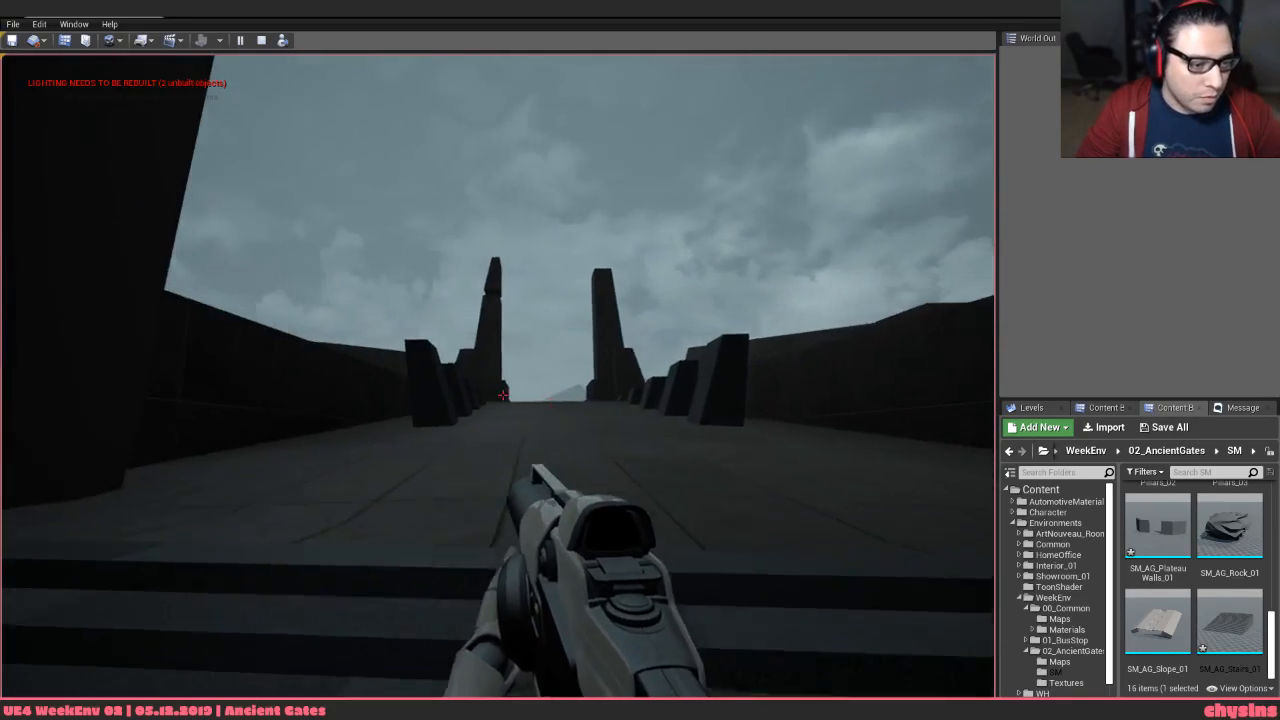
key("w")
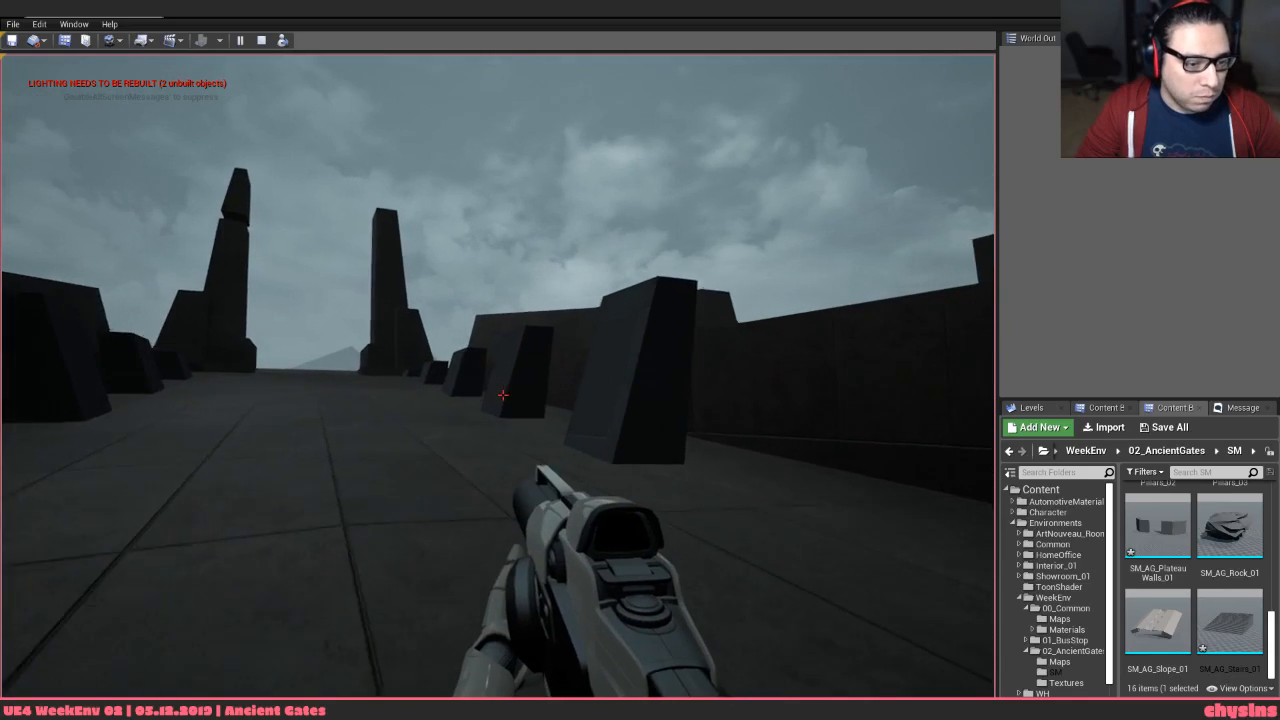
key("w")
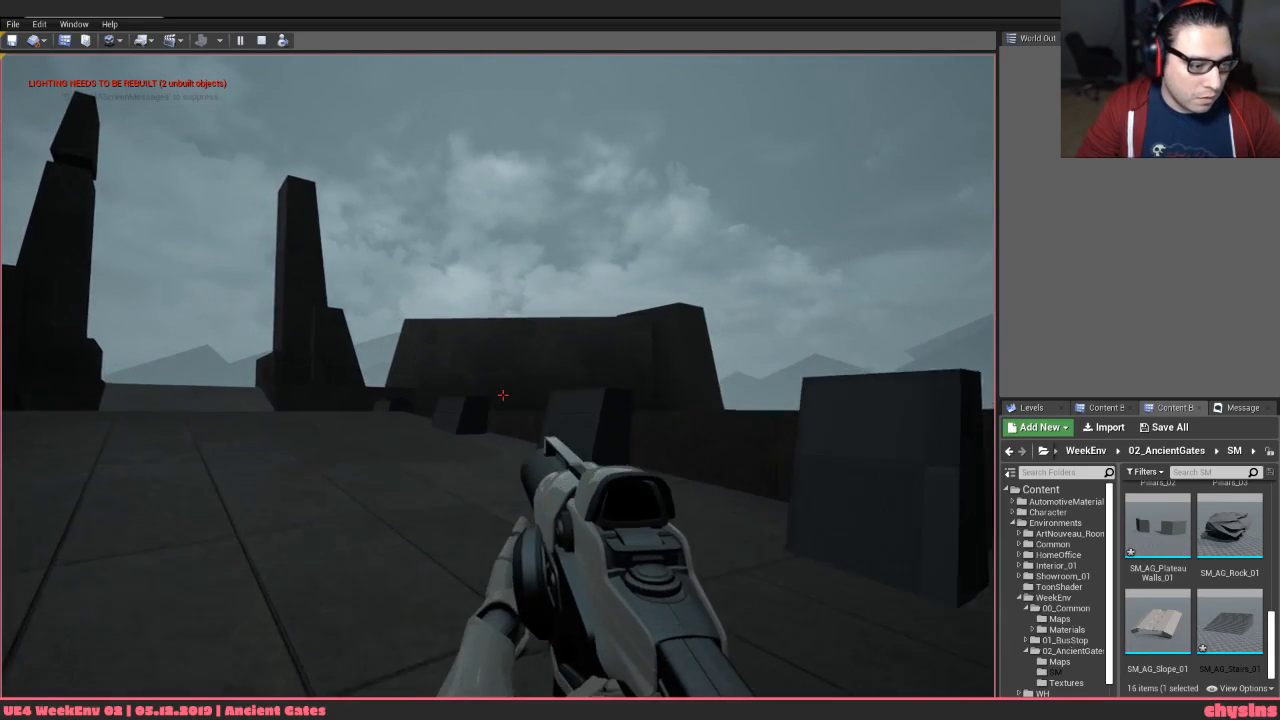
key("w")
key("w")
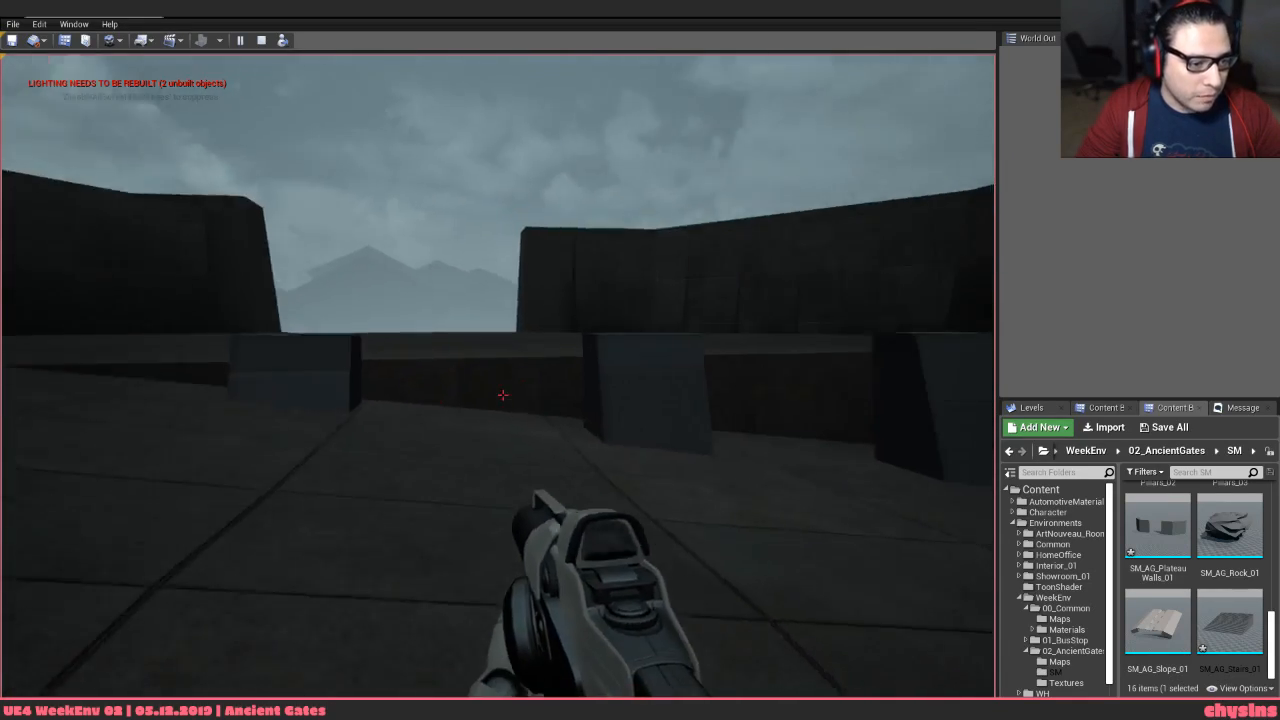
key("w")
key("space")
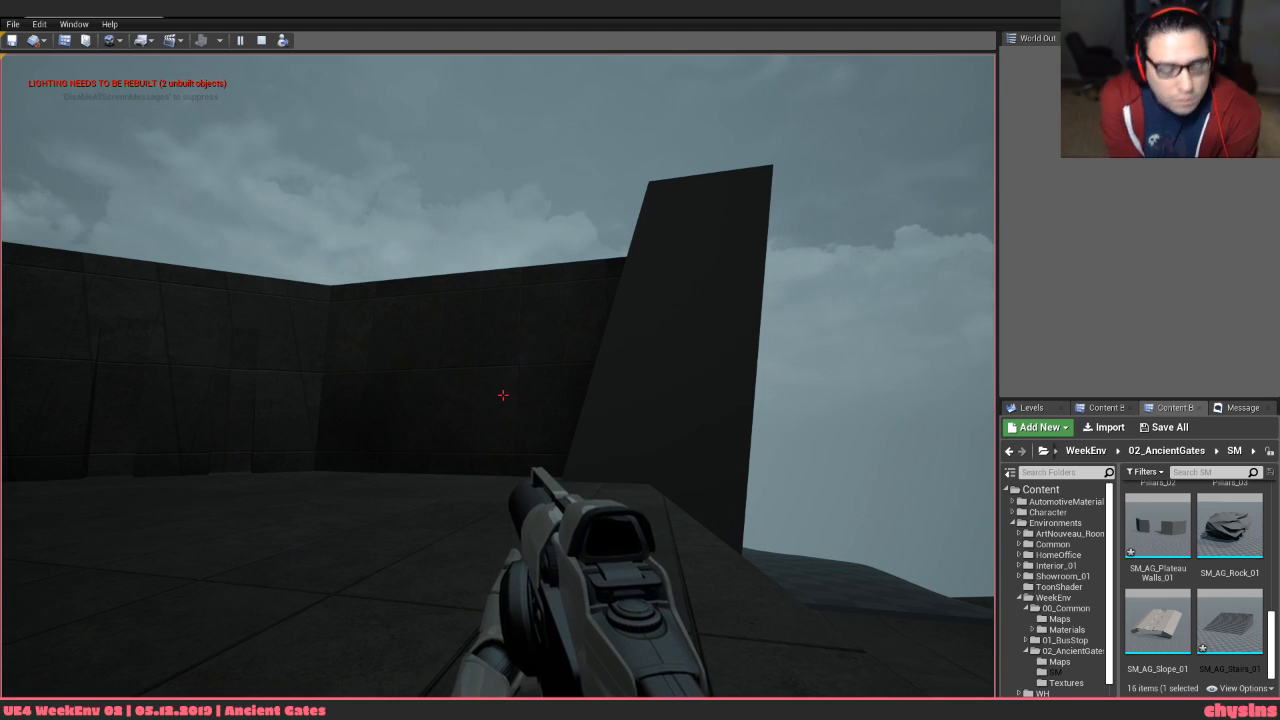
Continue the playtest by walking along the plateau's perimeter walls to judge their height and detail
key("w")
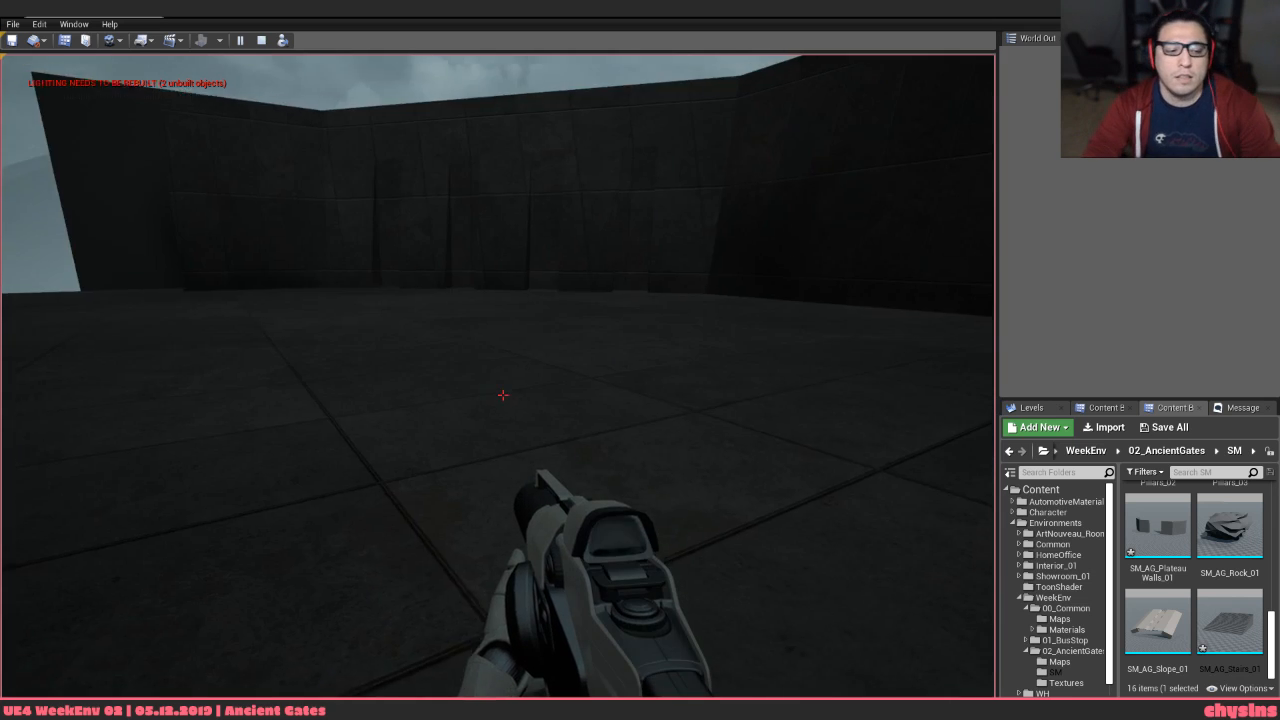
key("w")
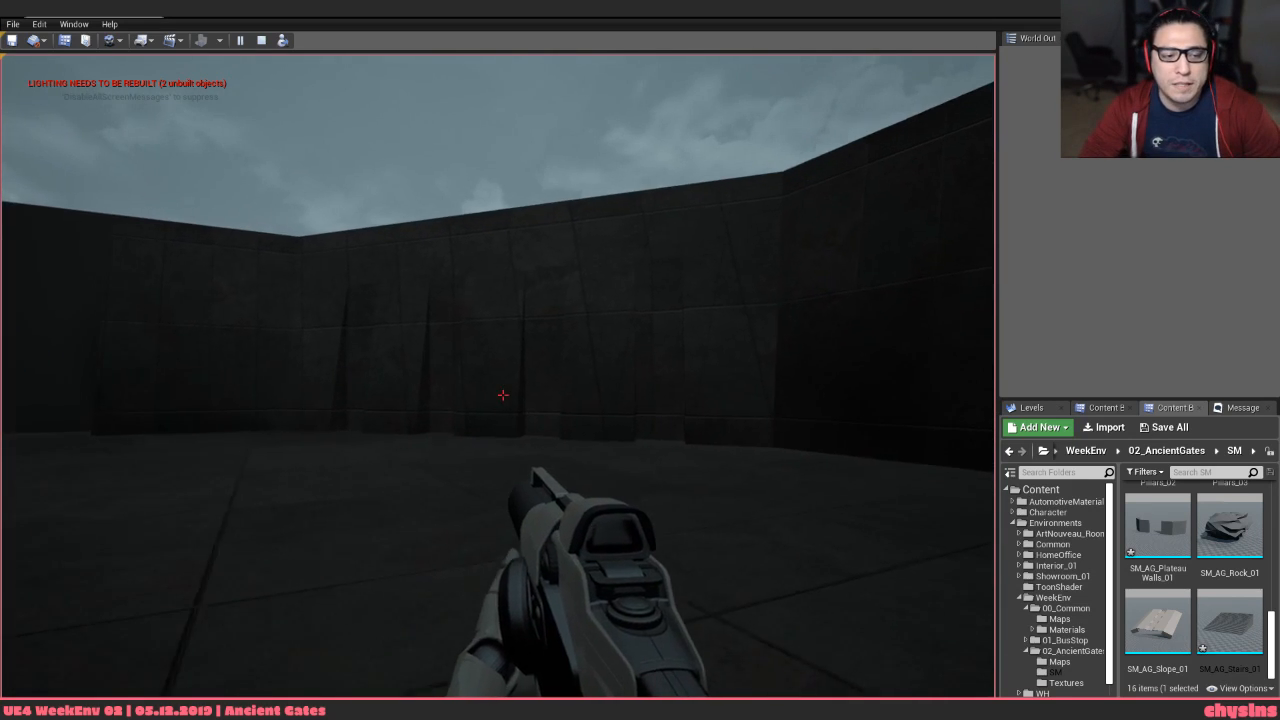
key("w")
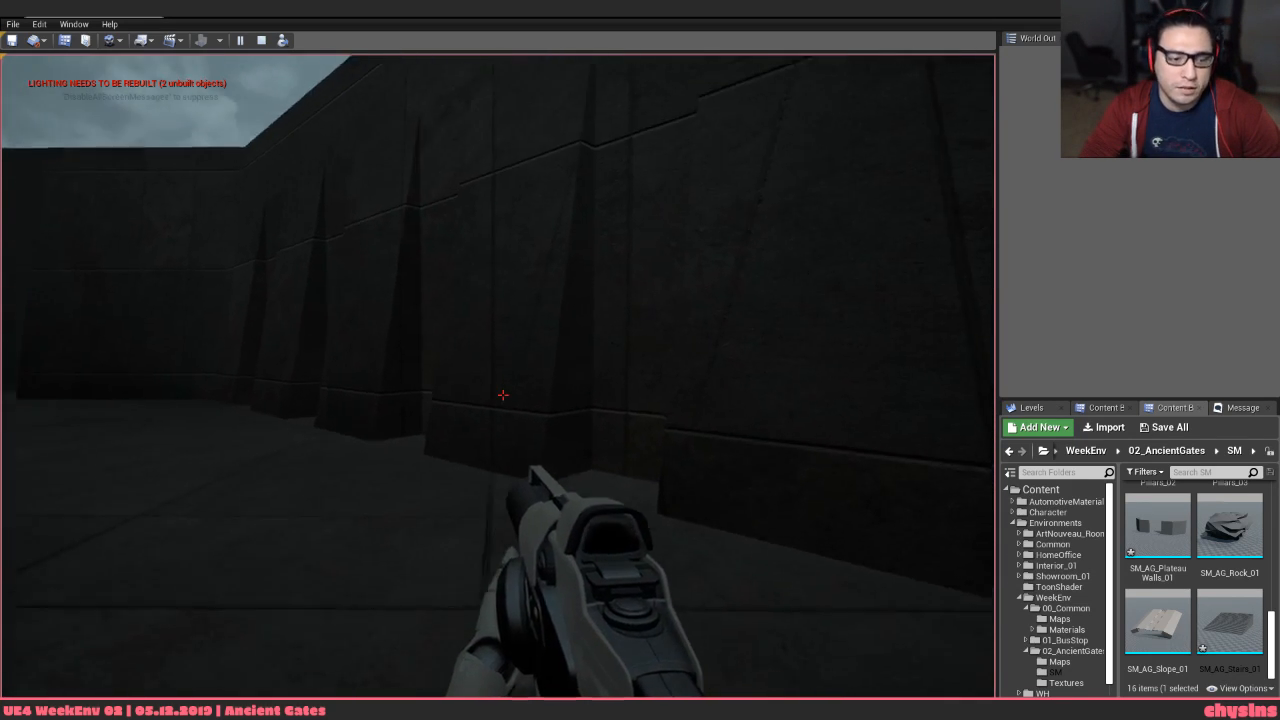
key("w")
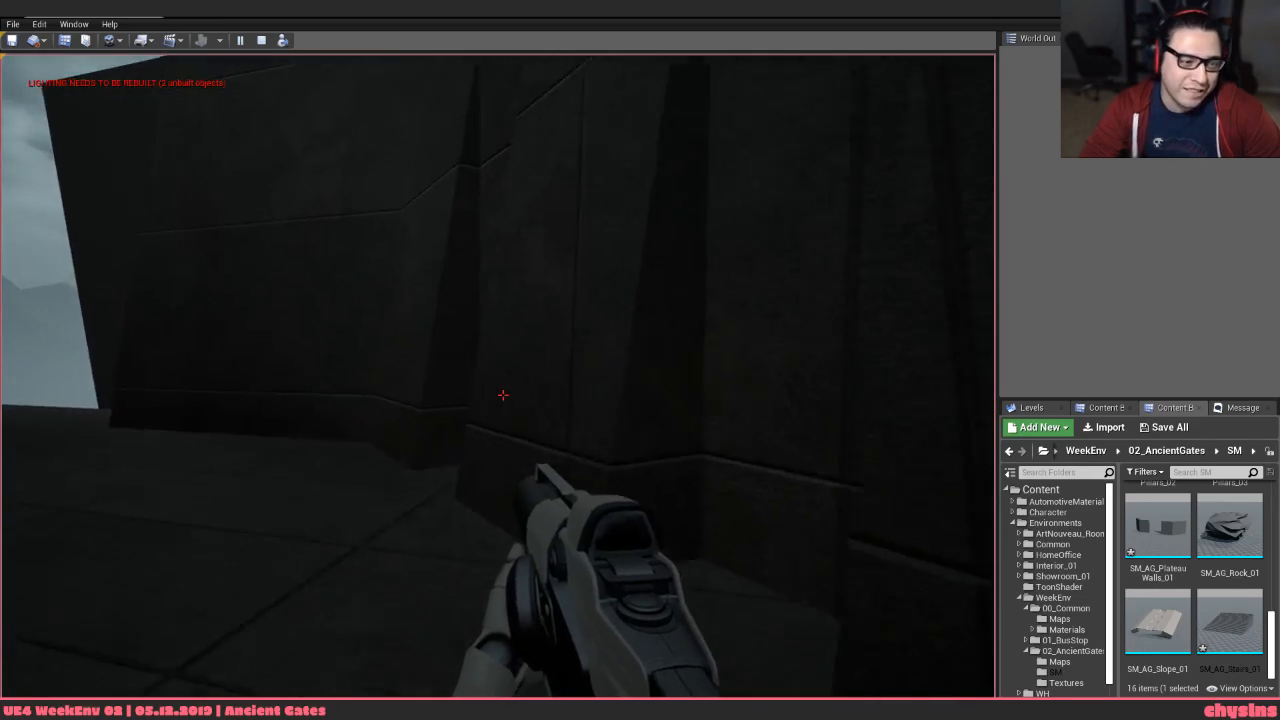
key("w")
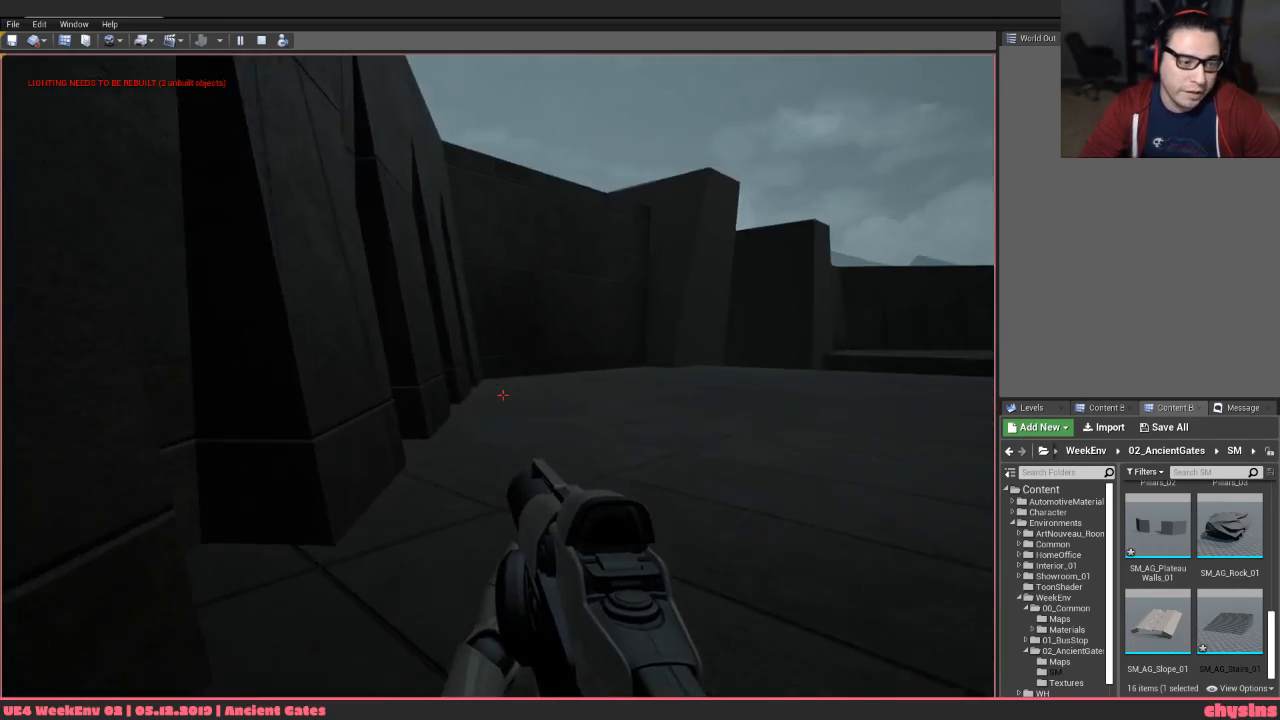
key("w")
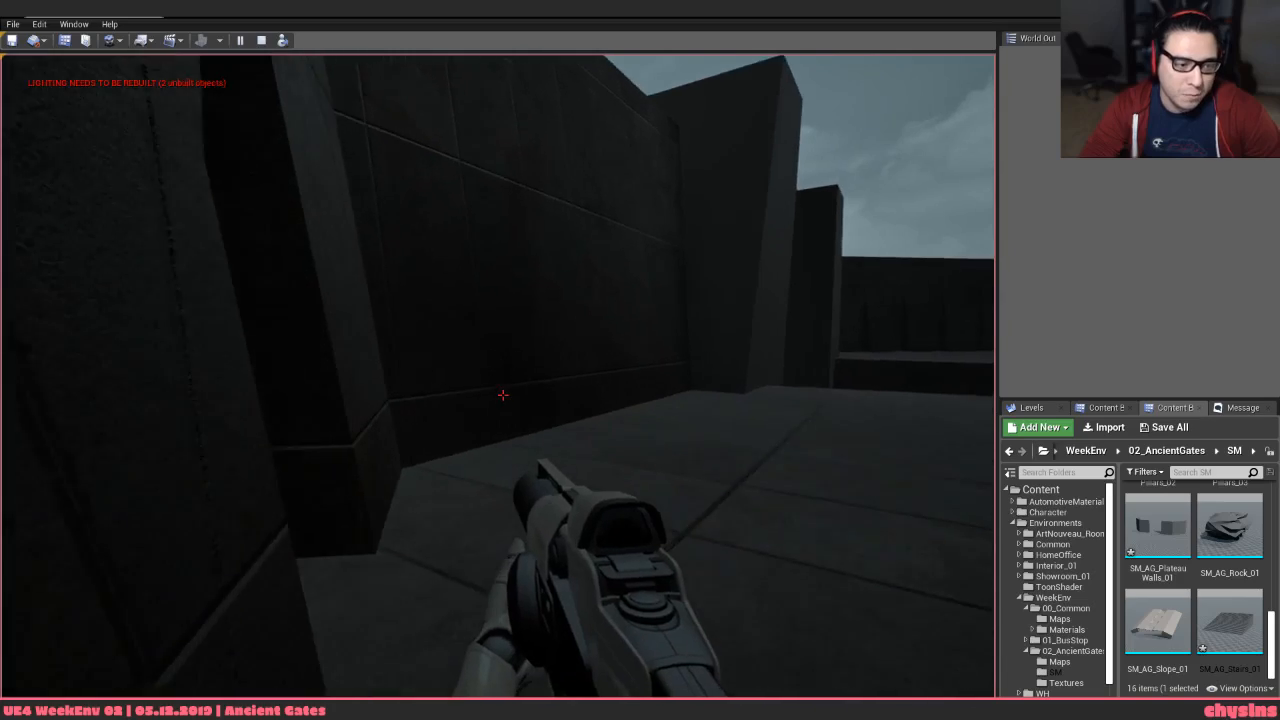
key("w")
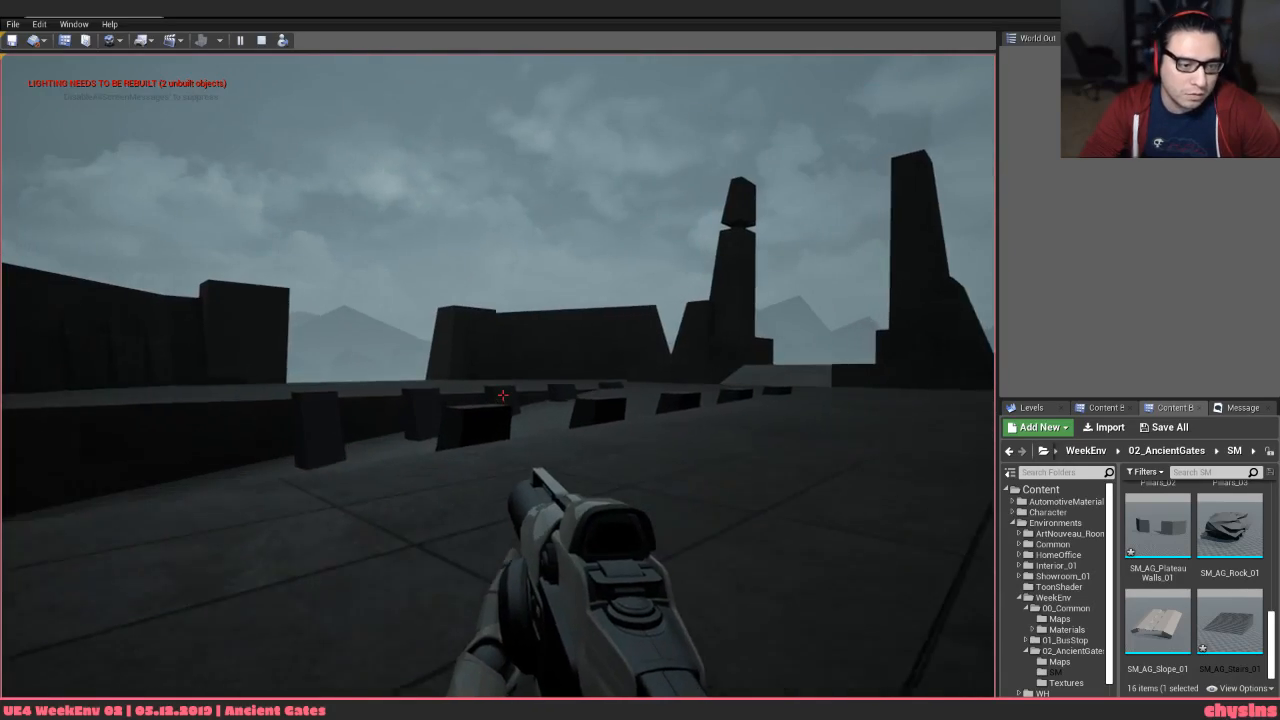
Walk up and down the central walkway between the pillars in the playtest, jumping onto the raised floor beside it
key("w")
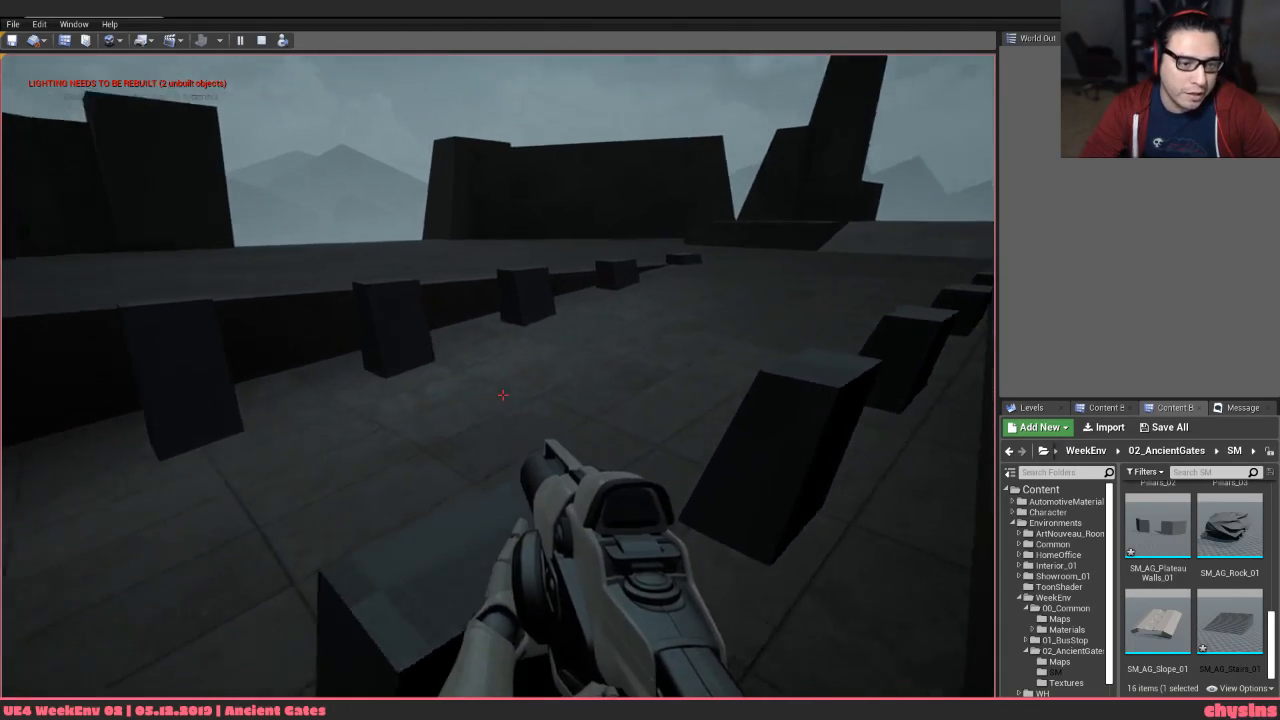
key("w")
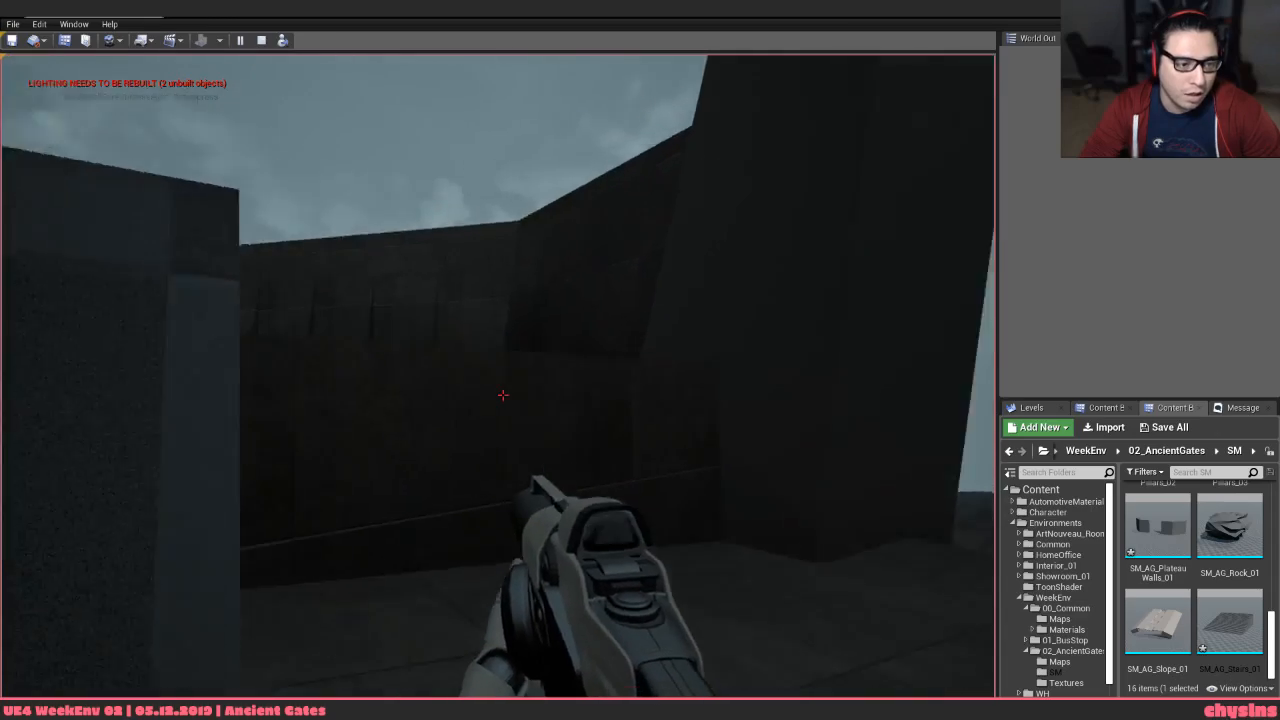
key("w")
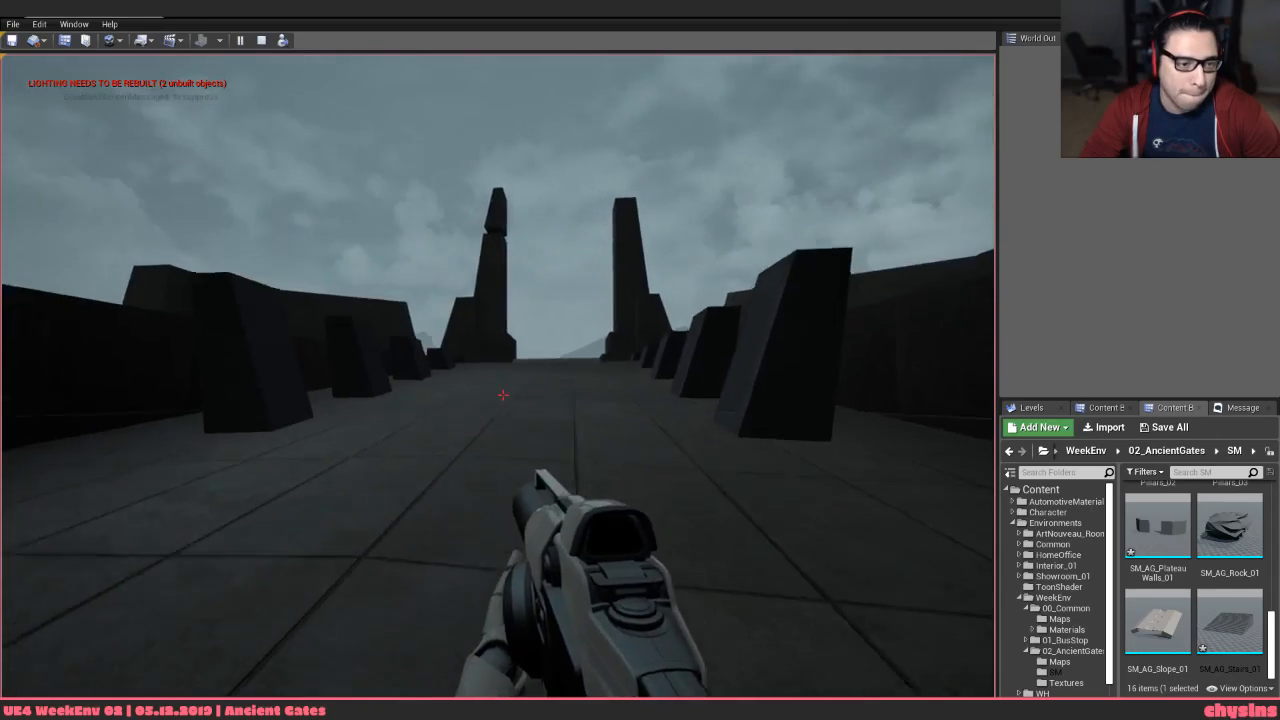
key("w")
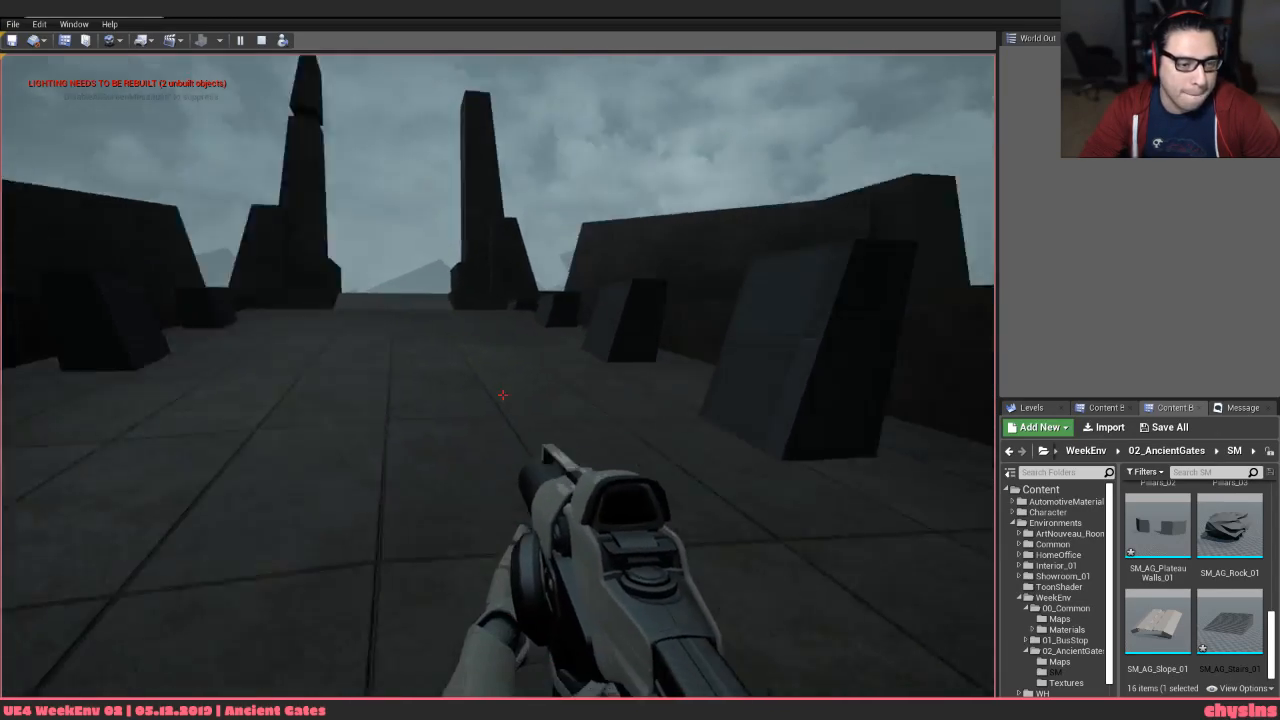
key("w")
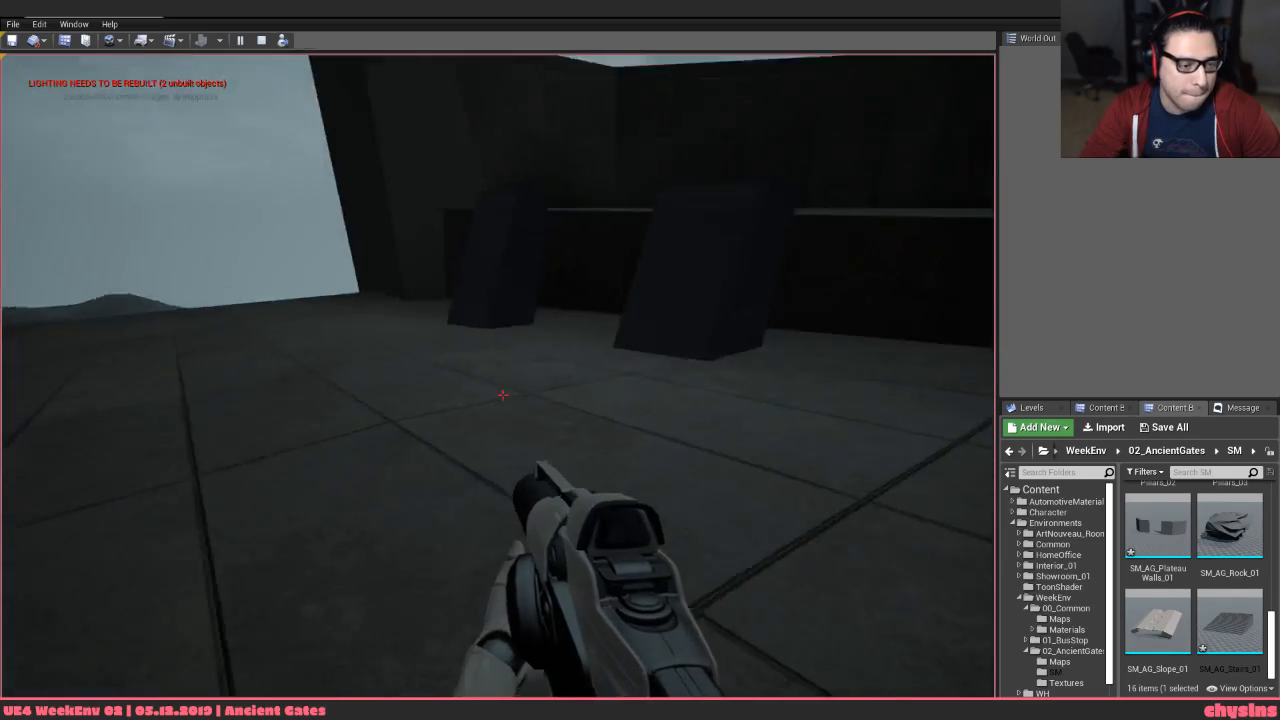
key("space")
key("w")
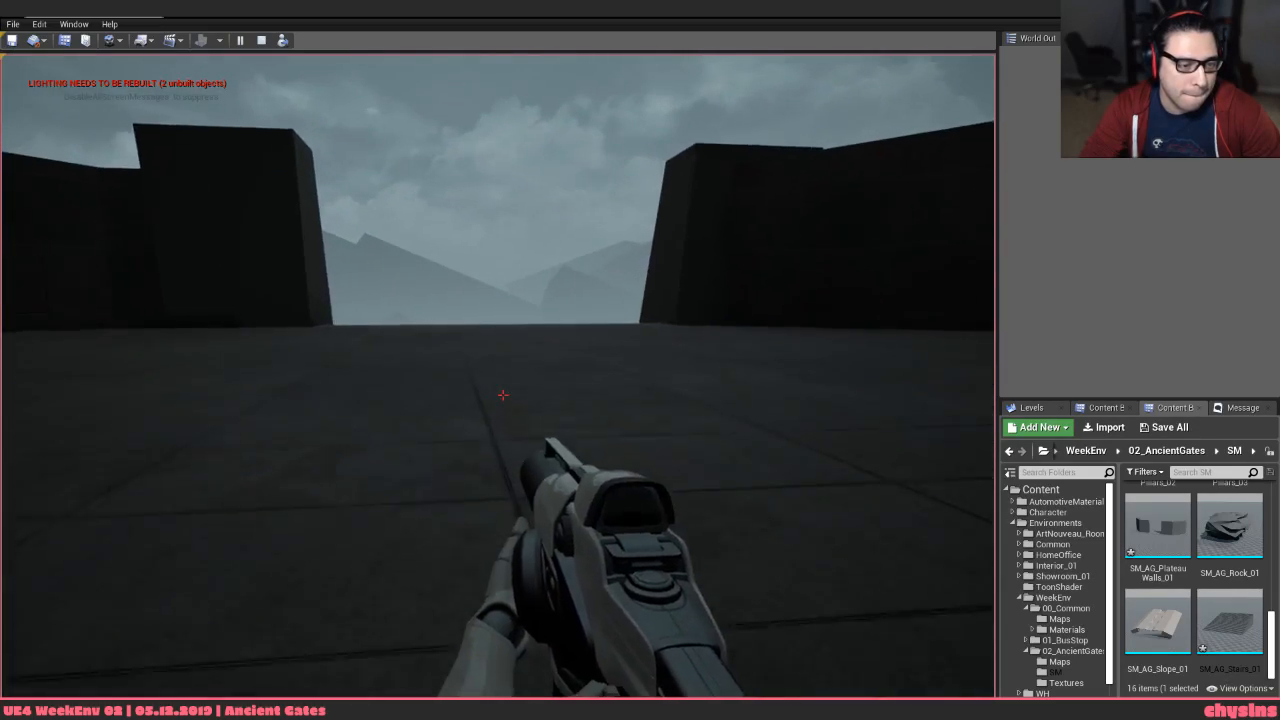
key("w")
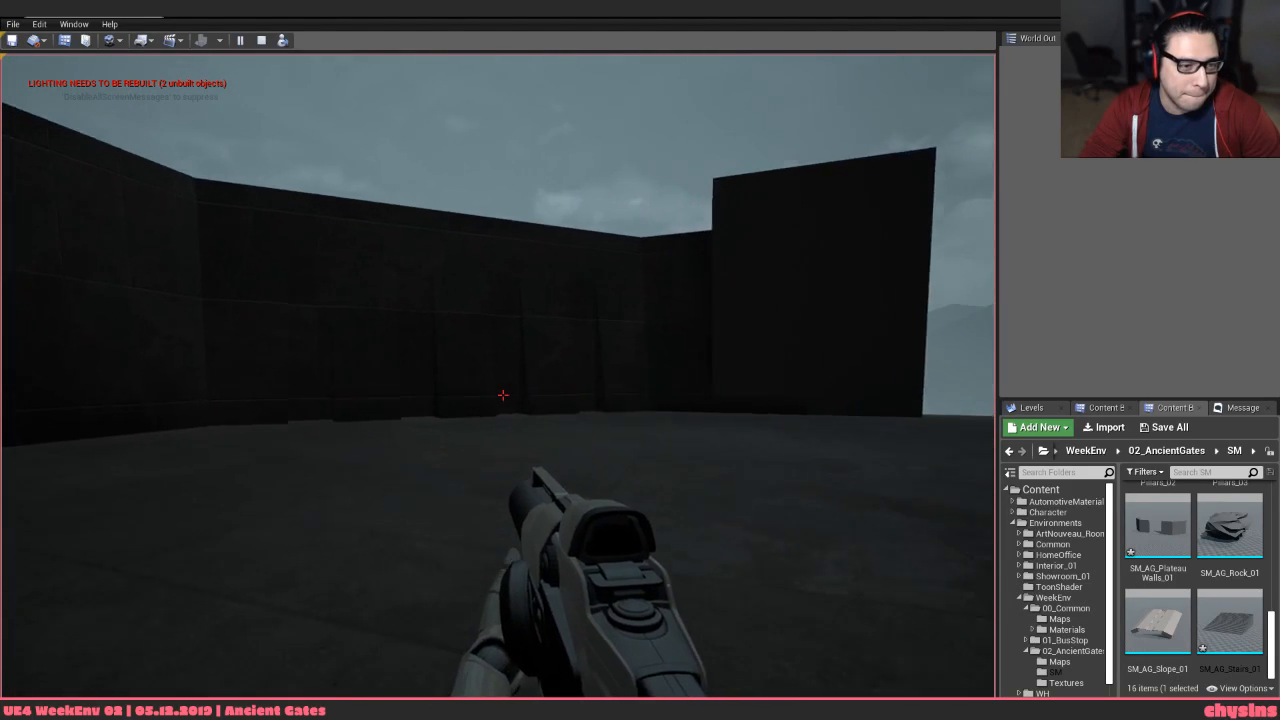
key("w")
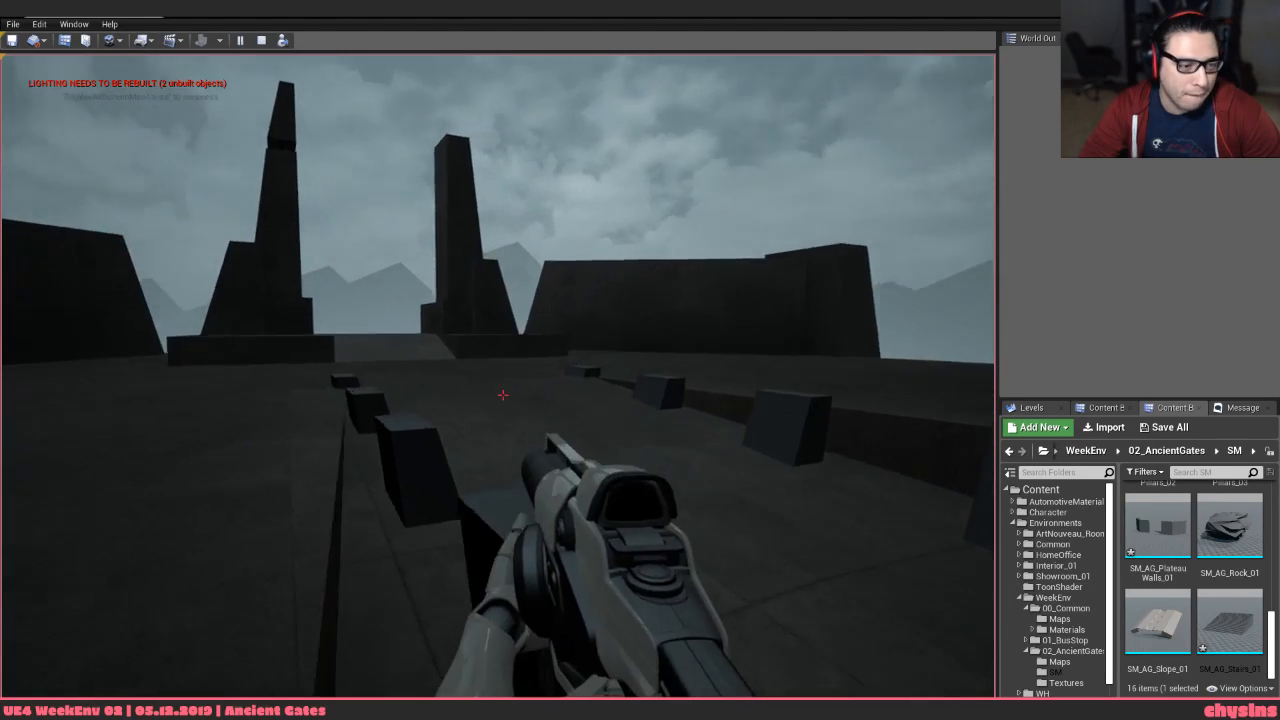
key("w")
Back down the stairs and return to the top to check the gateway view, and end the play session
key("s")
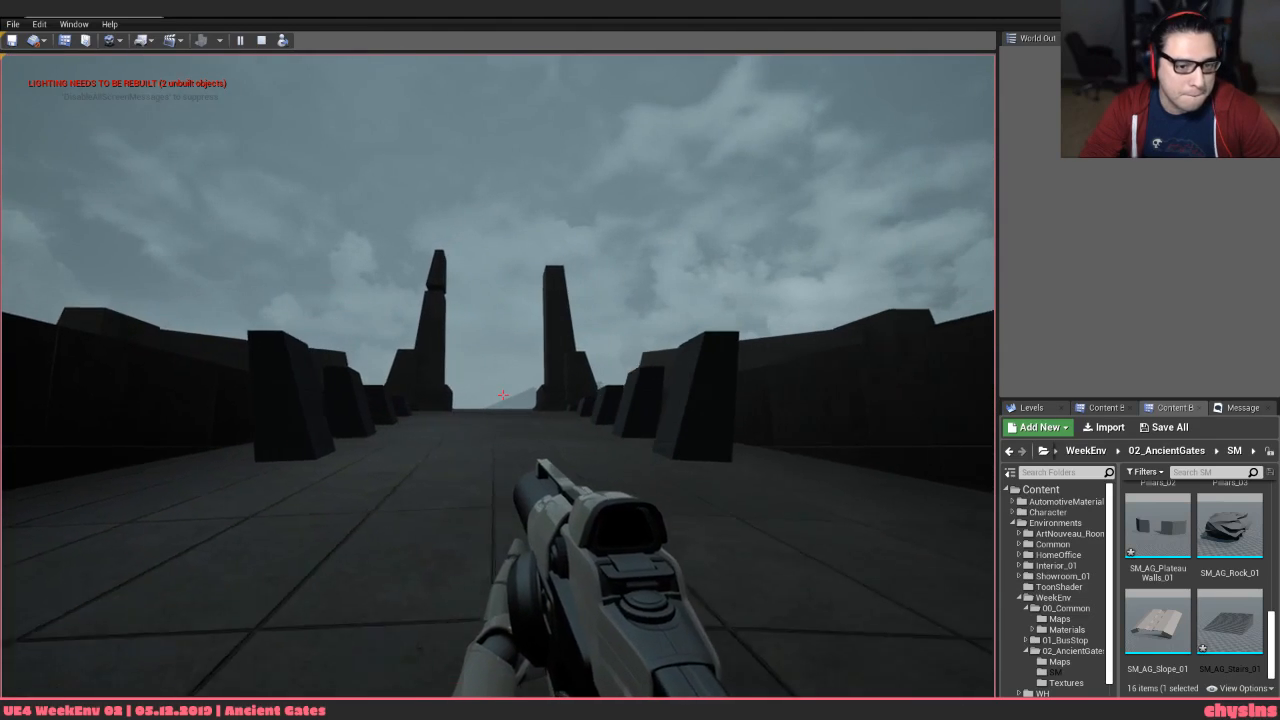
key("s")
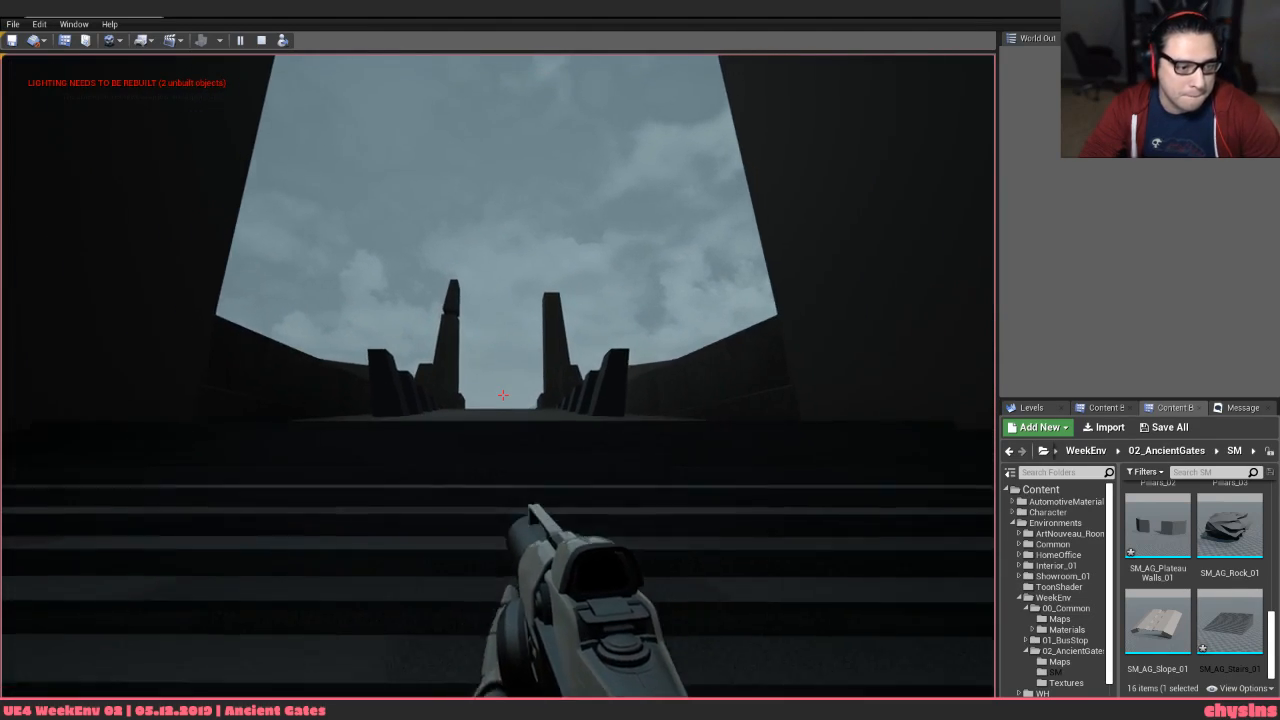
key("w")
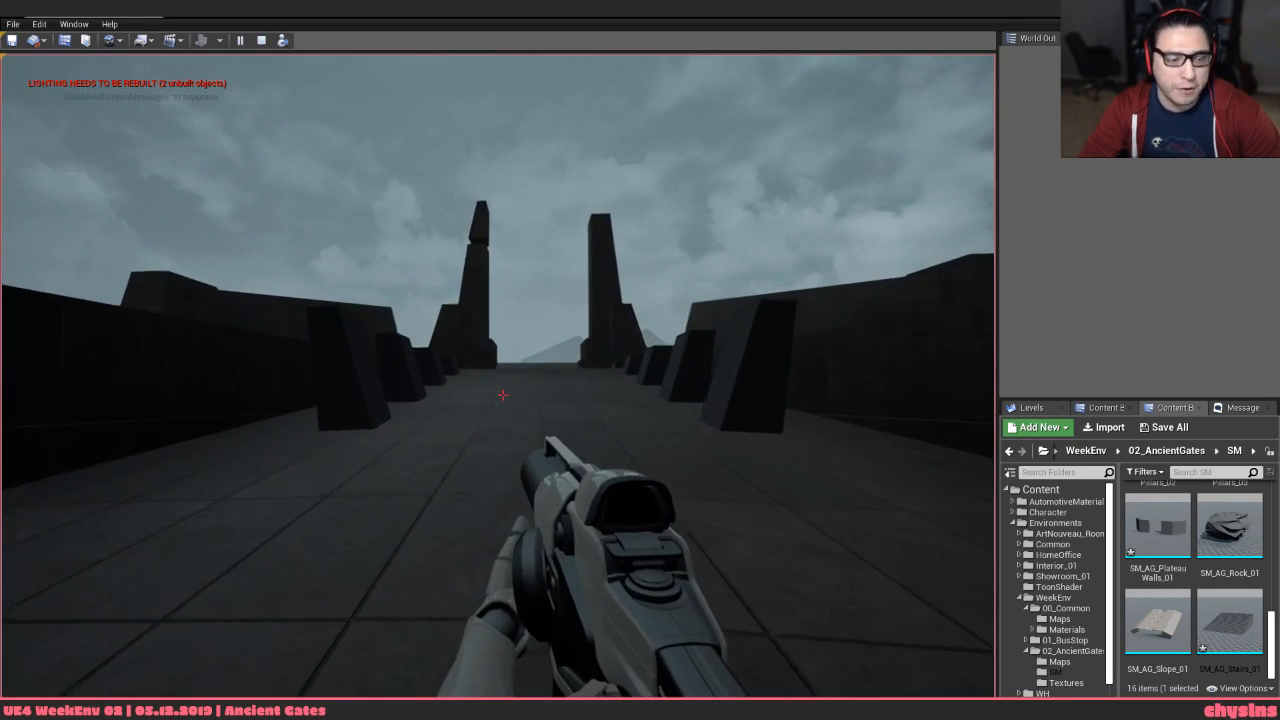
key("s")
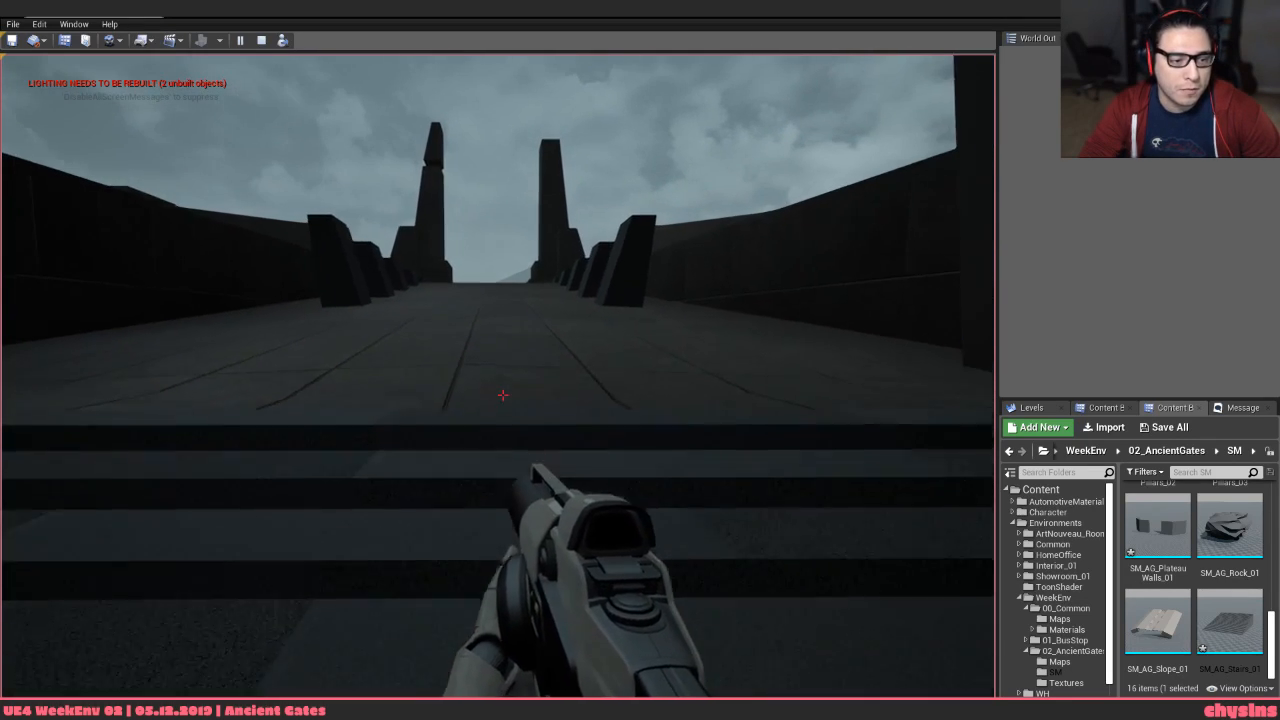
key("Escape")
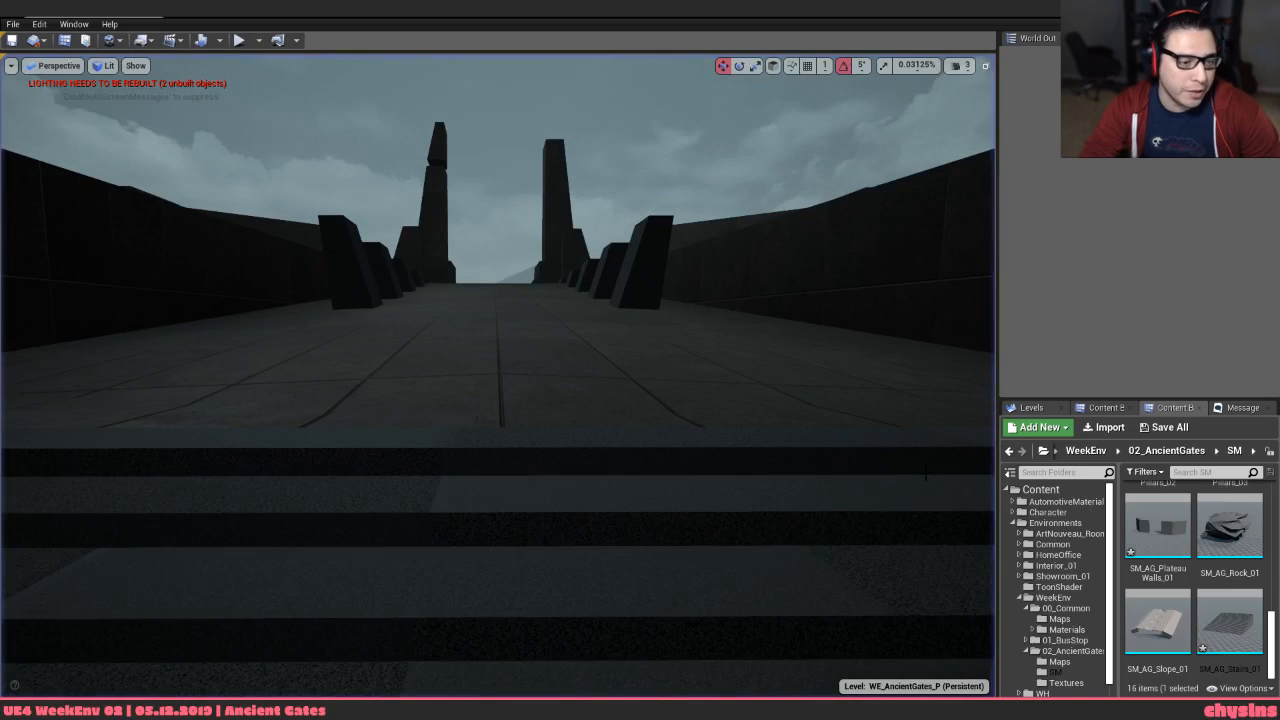
Fly the editor view above the plateau, select the walkway pillars SM_AG_PlateauPillars_02 and frame them
key("s")
mouse_move(498, 375)
right_mouse_down()
mouse_move(498, 392)
mouse_move(498, 375)
right_mouse_up()
key("w")
key("w")
right_click_drag(805, 435, 805, 520)
key("s")
key("w")
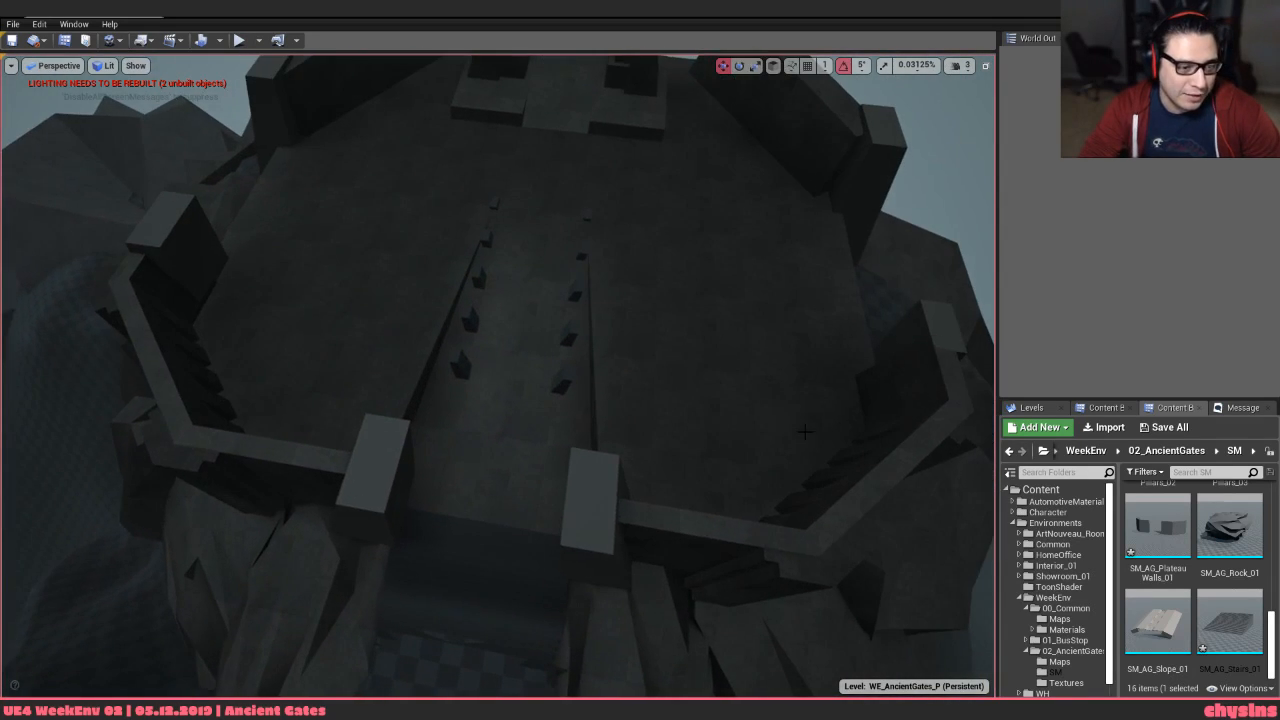
left_click(560, 383)
key("f")
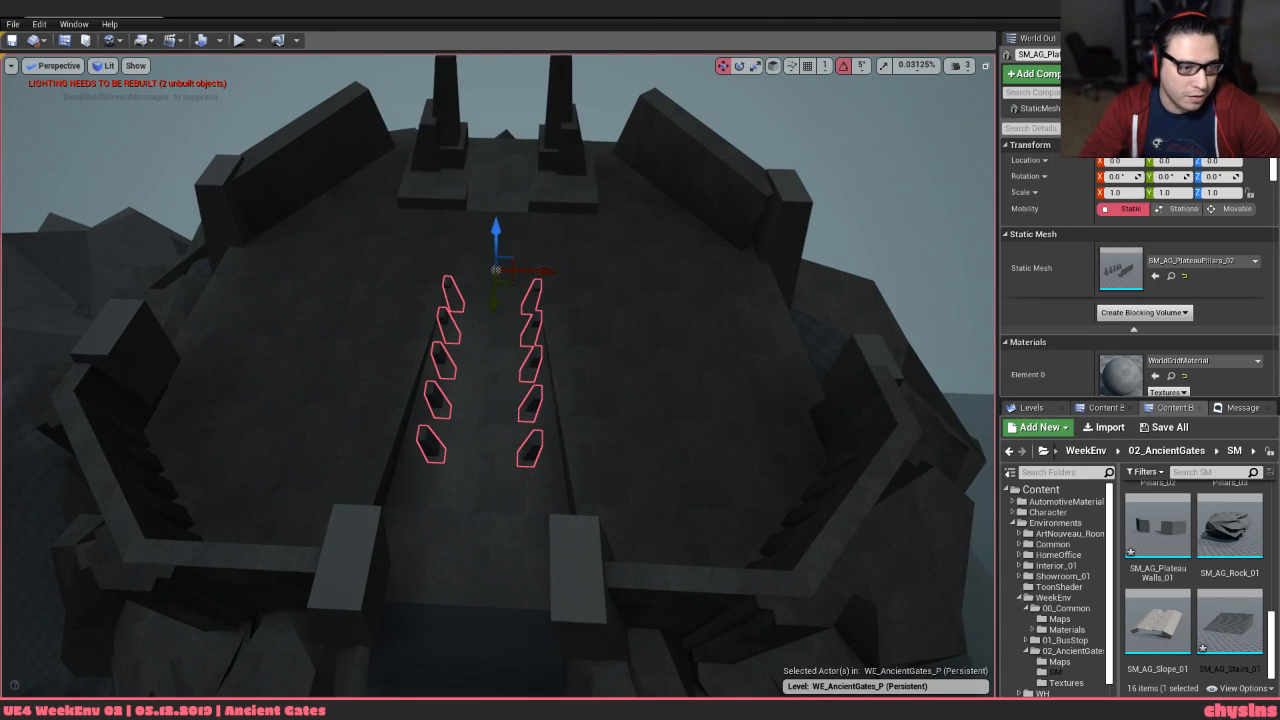
Switch to 3ds Max and select the walkway pillars mesh SM_AG_PlateauPillars_02 for editing
key("alt+Tab")
key("alt+Tab")
key("alt+Tab")
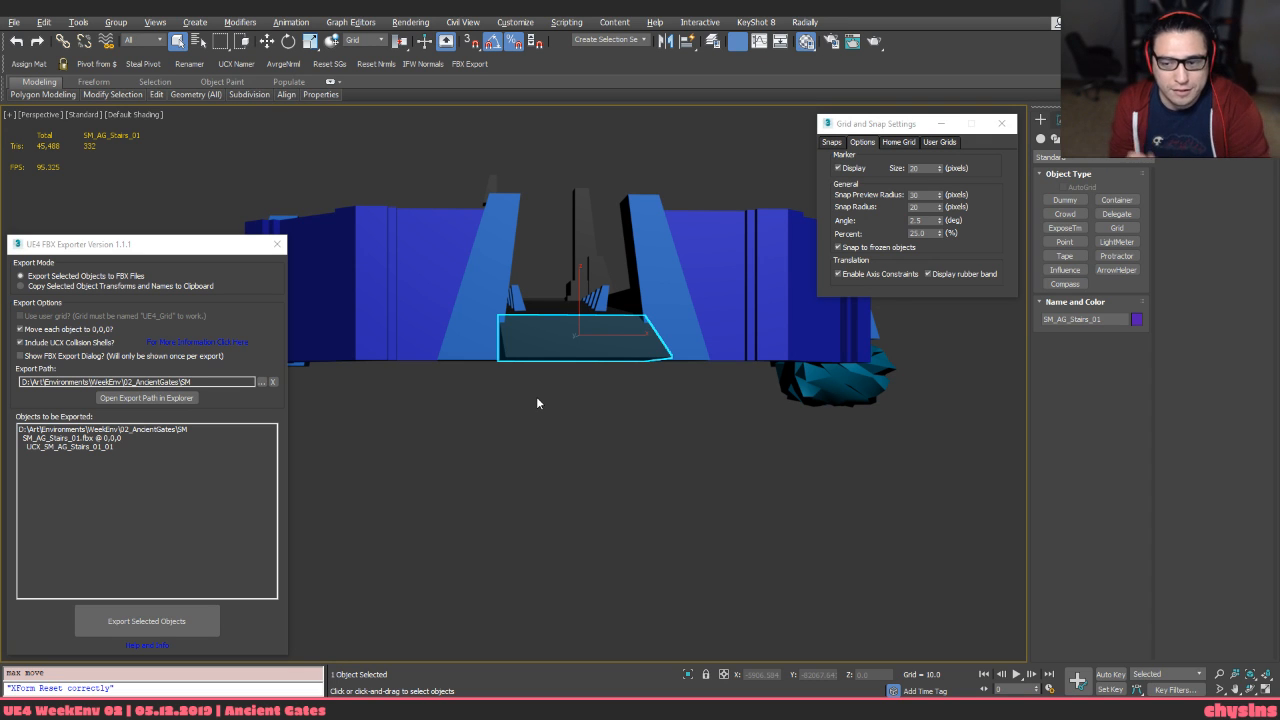
middle_click_drag(487, 396, 650, 460, "alt")
left_click(597, 266)
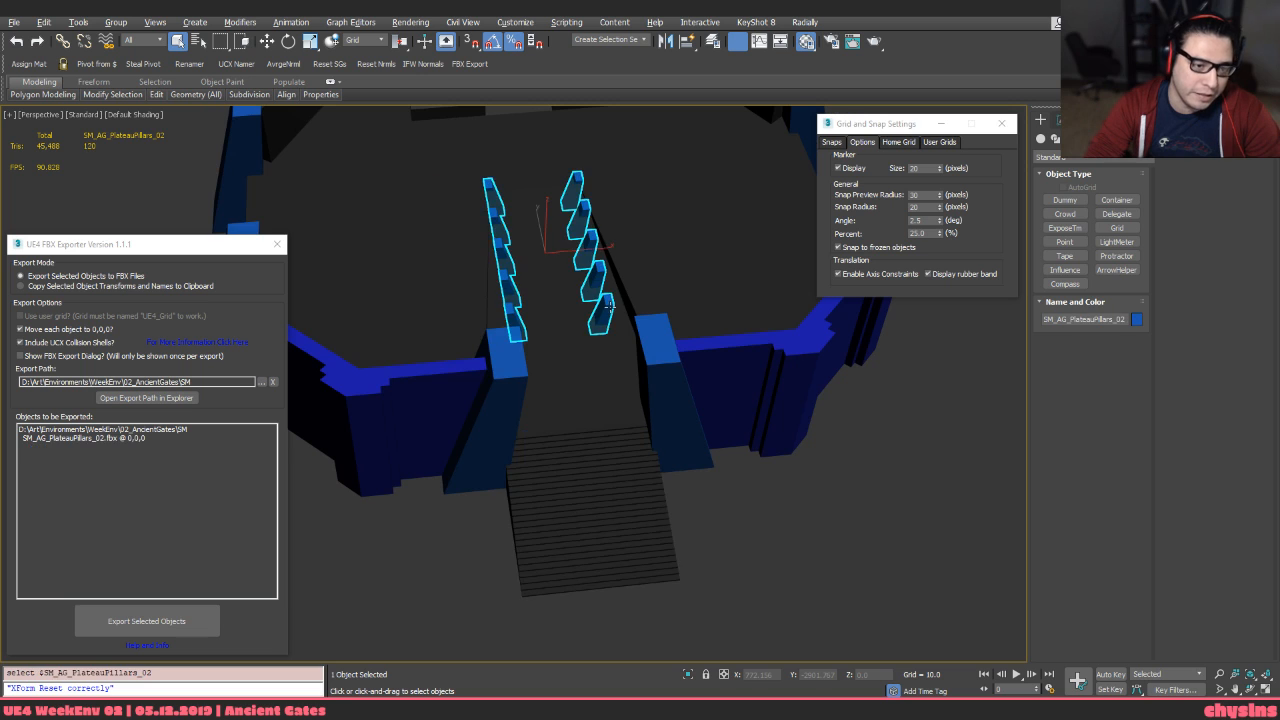
middle_click_drag(597, 266, 608, 335, "alt")
key("w")
scroll(608, 335, "up", 5)
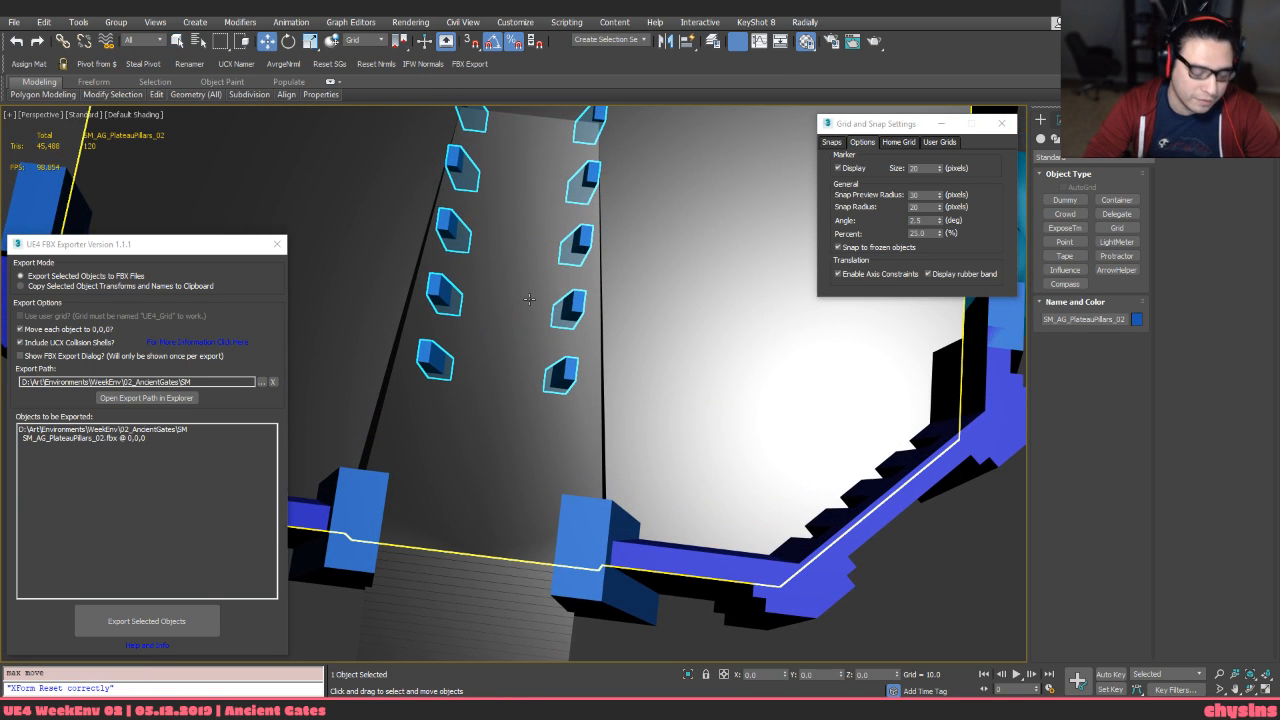
middle_click_drag(513, 294, 522, 320, "alt")
left_click_drag(848, 434, 758, 428)
middle_click_drag(730, 415, 690, 378, "alt")
middle_click_drag(420, 378, 548, 372)
scroll(486, 391, "up", 3)
Delete one of the two pillar rows from SM_AG_PlateauPillars_02 at element level
key("1")
left_click(438, 361)
scroll(490, 399, "down", 3)
scroll(863, 456, "up", 2)
middle_click_drag(866, 464, 768, 383)
scroll(768, 385, "up", 2)
key("F3")
middle_click_drag(762, 454, 717, 474, "alt")
left_click(744, 399)
scroll(744, 399, "down", 3)
key("5")
left_click_drag(806, 371, 475, 147)
key("Delete")
left_click(396, 246)
key("Delete")
Set the remaining row's pivot to a base corner vertex of its end pillar
key("5")
key("1")
left_click(716, 478)
middle_click_drag(717, 478, 764, 489, "alt")
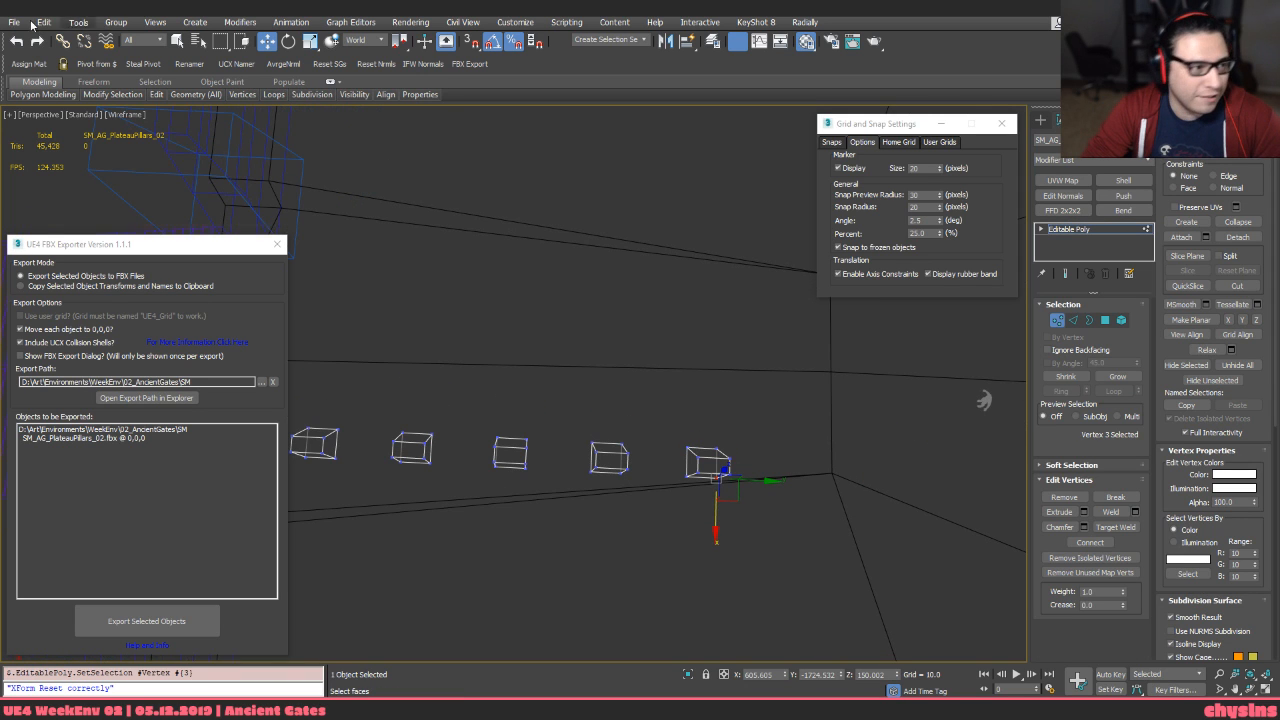
left_click(100, 71)
Move the pillar row with vertex snapping so its pivot sits on the far corner of the walkway's edge
middle_click_drag(527, 331, 474, 281)
key("1")
key("s")
left_click_drag(685, 453, 778, 421)
key("s")
Rotate the pillar row to 7.5 degrees about Z so it roughly follows the walkway's slanted edge
middle_click_drag(778, 421, 727, 432, "alt")
key("F3")
key("t")
scroll(732, 407, "down", 2)
scroll(732, 407, "up", 4)
key("e")
left_click_drag(614, 176, 619, 162)
key("s")
scroll(661, 431, "down", 5)
middle_click_drag(661, 431, 690, 320, "alt")
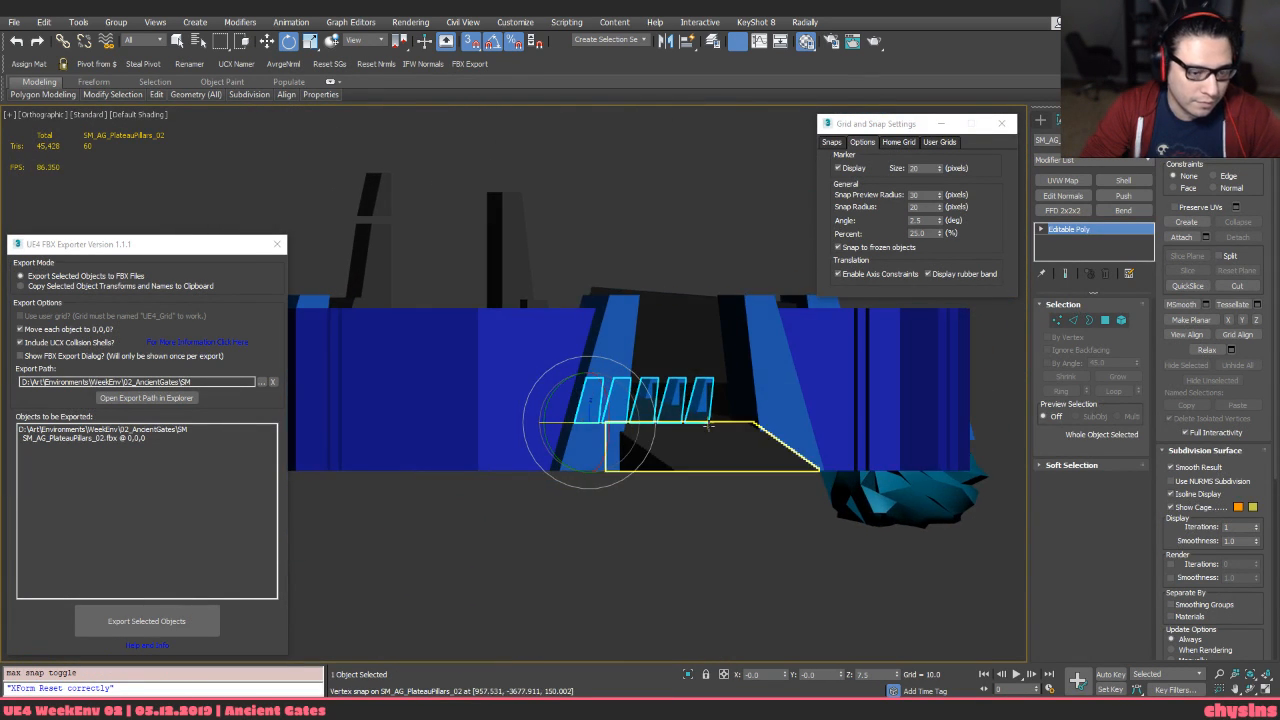
Fine-tune the pillar row's Z rotation to 7.15 degrees against the walkway edge in the top view
scroll(702, 383, "up", 5)
mouse_move(702, 383)
middle_mouse_down("alt")
mouse_move(650, 397)
mouse_move(526, 349)
mouse_move(476, 388)
mouse_move(508, 360)
mouse_move(486, 389)
mouse_move(535, 247)
mouse_move(548, 261)
mouse_move(521, 294)
middle_mouse_up("alt")
key("F3")
key("v")
key("t")
key("z")
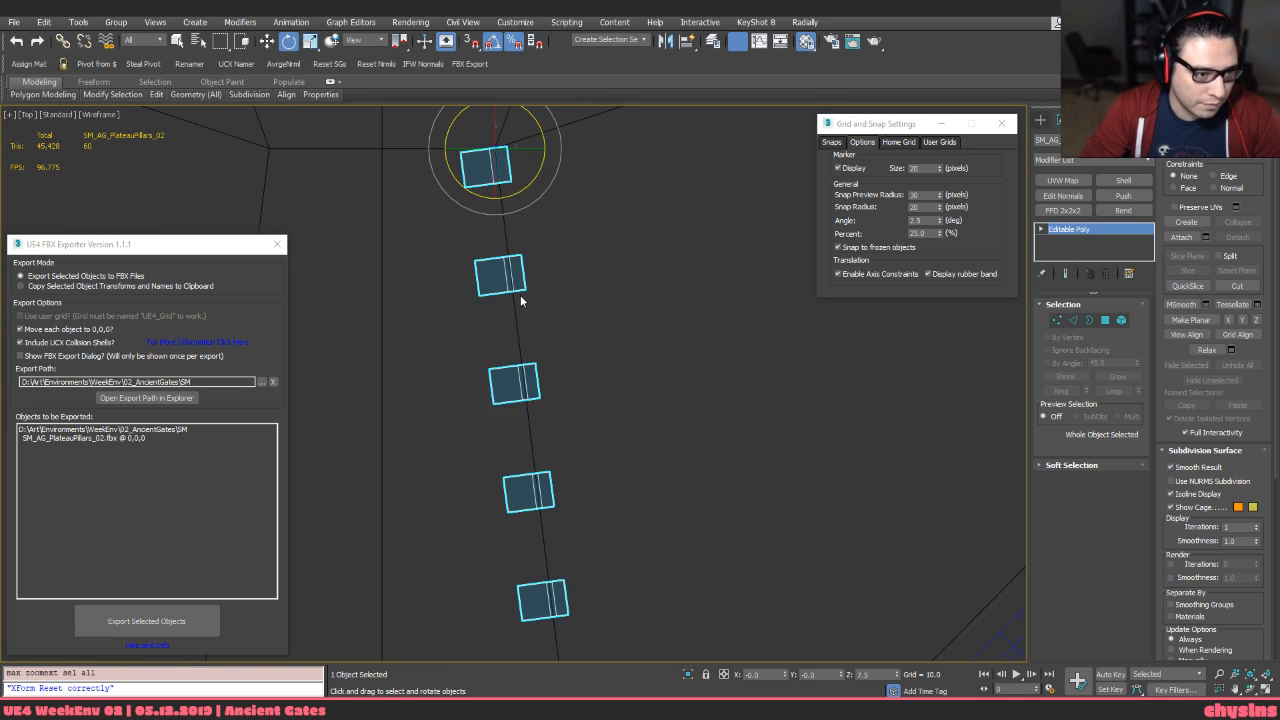
left_click_drag(551, 202, 556, 206)
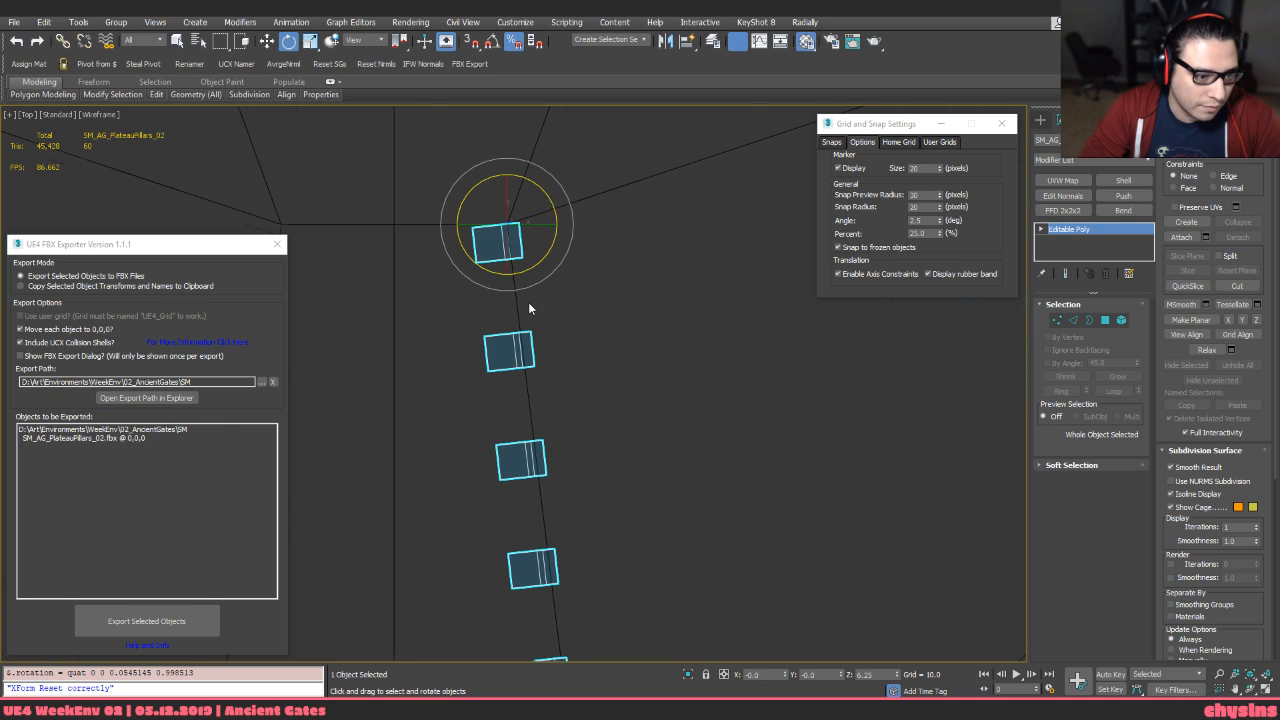
scroll(512, 472, "down", 2)
scroll(516, 484, "up", 5)
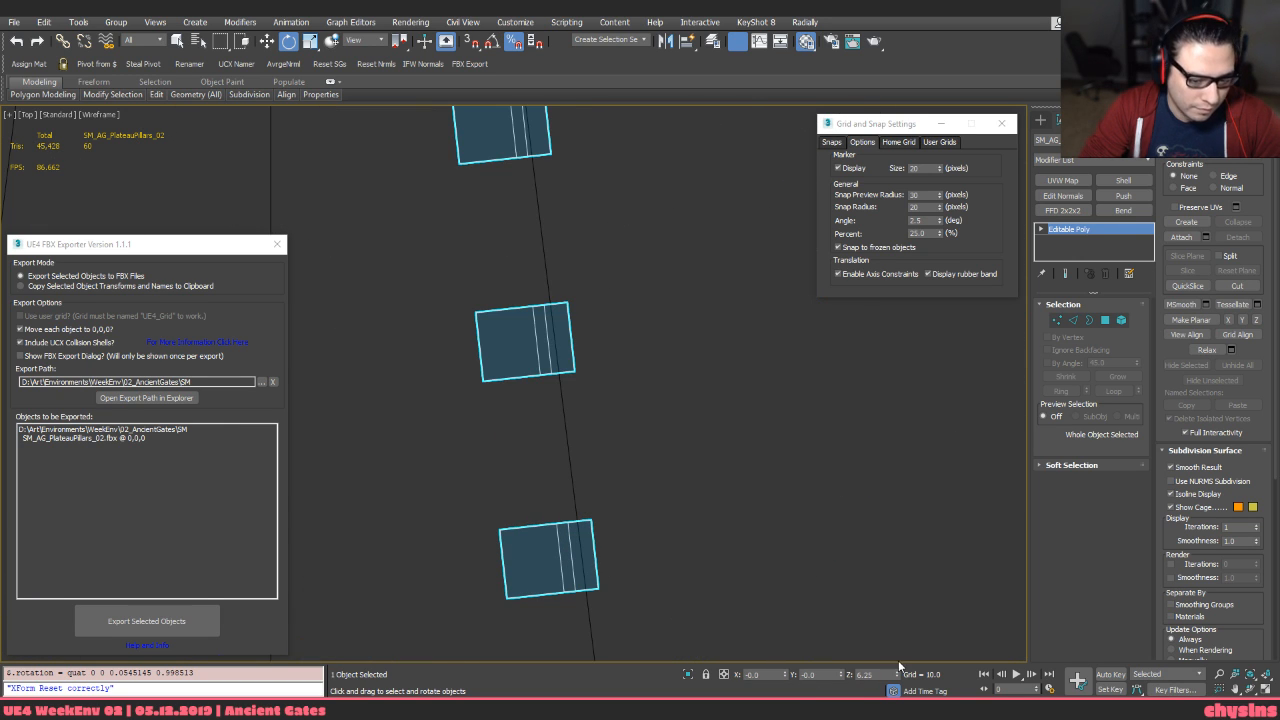
left_click_drag(898, 680, 898, 668)
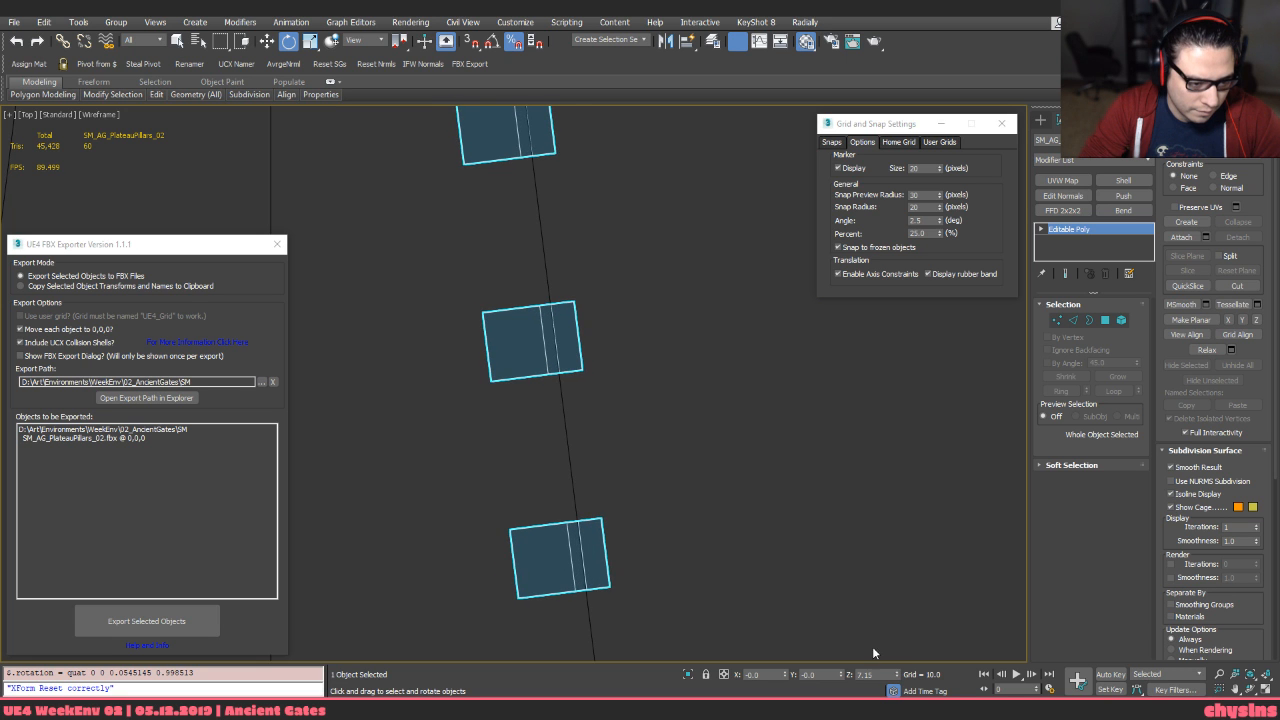
scroll(627, 505, "down", 2)
Shift the pillar row slightly sideways from the walkway edge and deselect it
key("F3")
scroll(498, 389, "down", 5)
mouse_move(498, 430)
middle_mouse_down("alt")
mouse_move(538, 342)
mouse_move(560, 346)
mouse_move(536, 341)
middle_mouse_up("alt")
key("w")
scroll(531, 465, "up", 4)
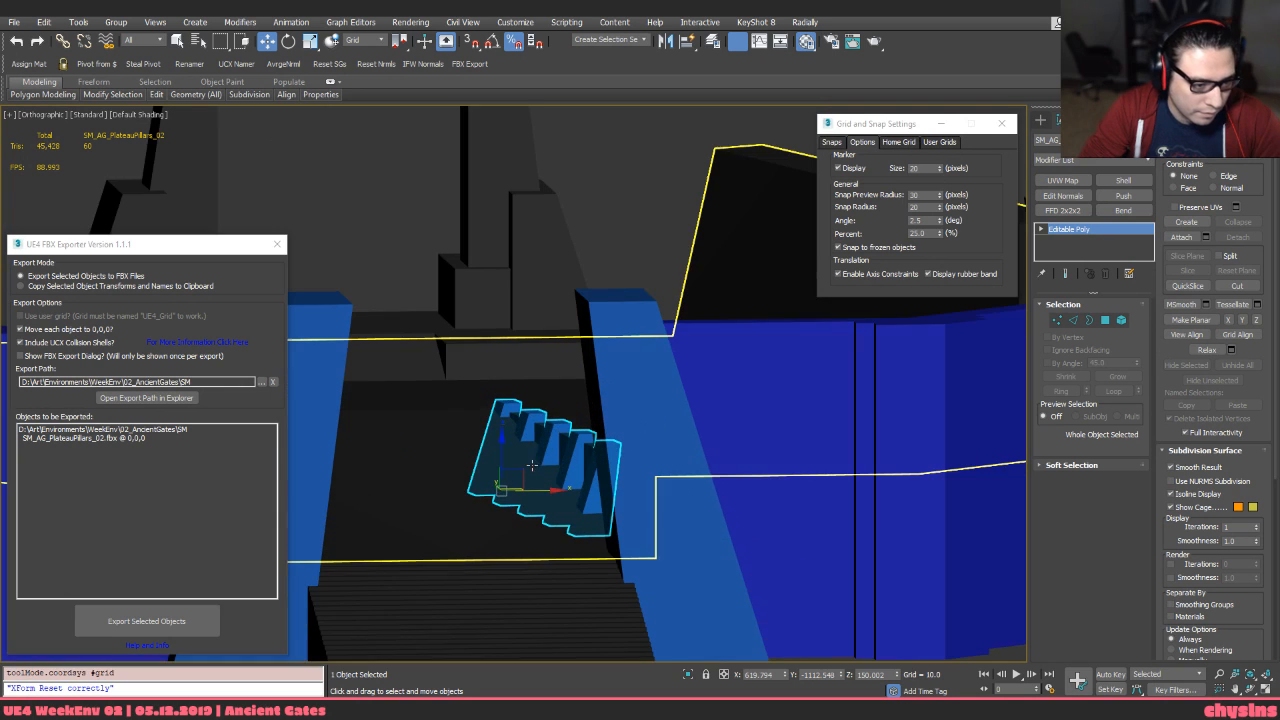
left_click_drag(548, 491, 540, 496)
middle_click_drag(539, 496, 549, 399, "alt")
left_click(778, 622)
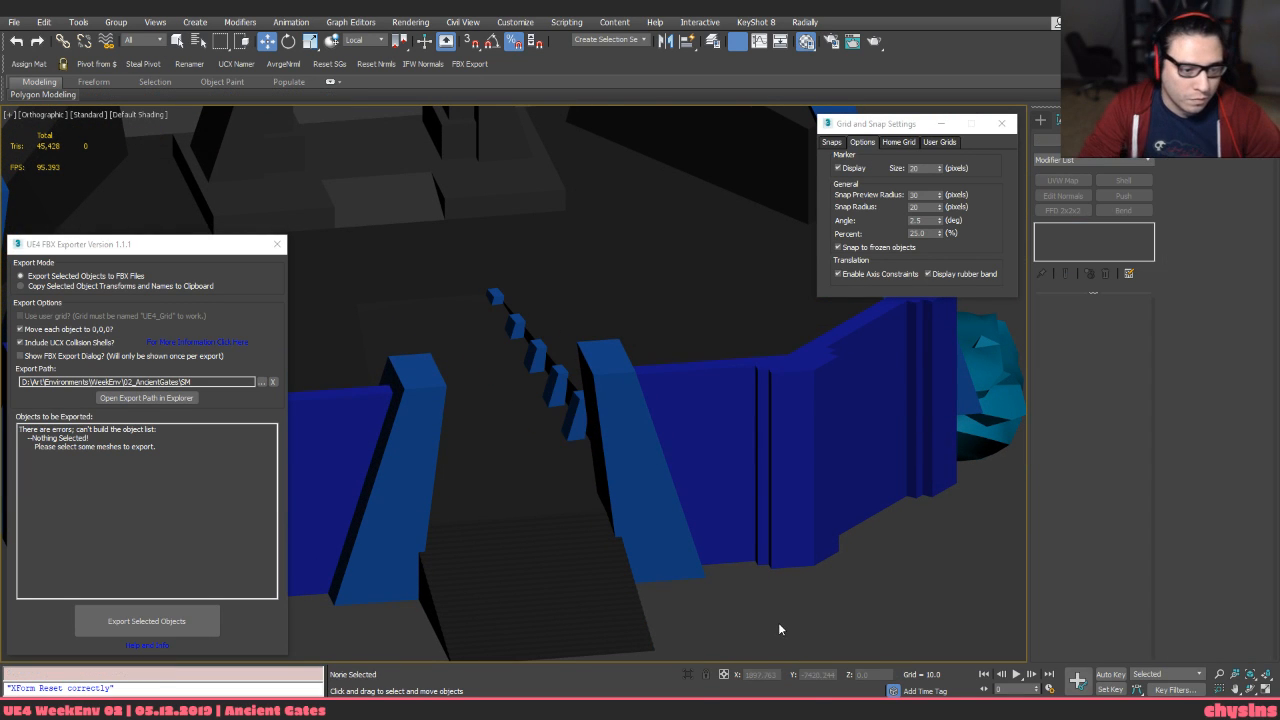
On SM_AG_Plateau_01, remove an edge on the walkway floor near the gateway at the top of the stairs
left_click(491, 483)
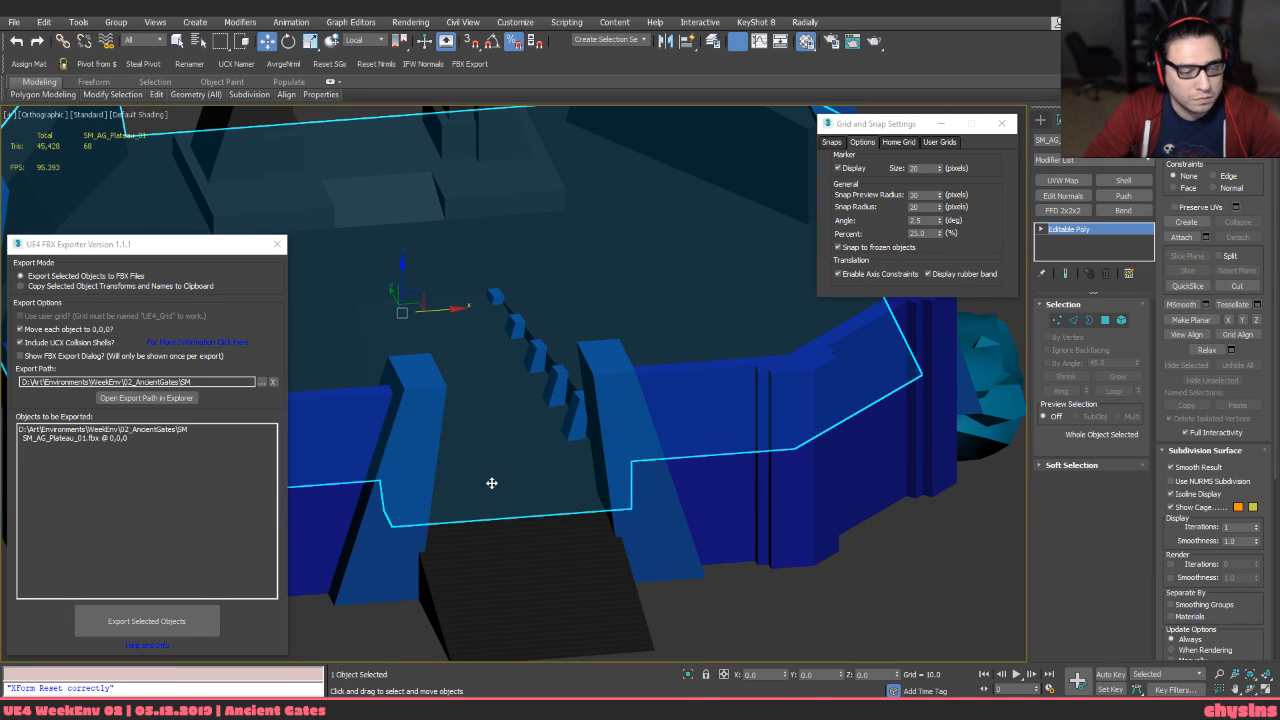
left_click(584, 524)
middle_click_drag(614, 486, 725, 553, "alt")
middle_click_drag(540, 554, 588, 496)
mouse_move(588, 496)
middle_mouse_down("alt")
mouse_move(583, 526)
mouse_move(574, 486)
middle_mouse_up("alt")
key("F4")
left_click(418, 460)
middle_click_drag(418, 460, 437, 377, "alt")
key("F3")
scroll(430, 420, "up", 8)
key("2")
left_click(391, 451)
key("BackSpace")
Connect two vertices of the walkway floor at the stair entrance with a new edge on SM_AG_Plateau_01
middle_click_drag(386, 451, 423, 449)
key("1")
left_click(436, 352)
left_click(505, 569, "ctrl")
key("ctrl+shift+e")
key("F3")
mouse_move(508, 549)
middle_mouse_down("alt")
mouse_move(497, 534)
mouse_move(526, 478)
mouse_move(520, 549)
mouse_move(527, 527)
middle_mouse_up("alt")
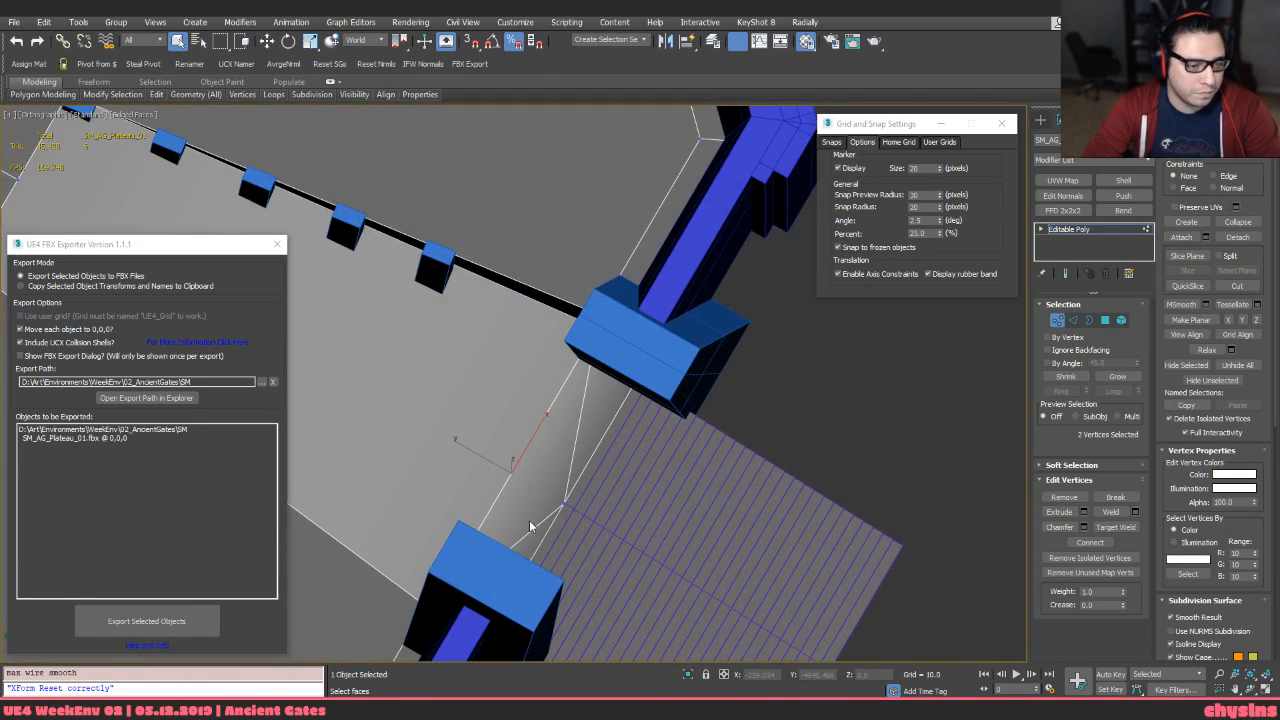
Select the floor polygon at the stair entrance, leave polygon editing, and turn off the edged-faces display
key("4")
left_click(545, 495)
mouse_move(573, 451)
middle_mouse_down("alt")
mouse_move(550, 521)
mouse_move(591, 466)
mouse_move(607, 468)
mouse_move(574, 437)
mouse_move(614, 429)
mouse_move(623, 451)
mouse_move(589, 468)
mouse_move(487, 410)
mouse_move(458, 458)
middle_mouse_up("alt")
key("4")
key("F4")
scroll(480, 412, "down", 3)
mouse_move(530, 432)
middle_mouse_down("alt")
mouse_move(490, 408)
mouse_move(583, 416)
mouse_move(508, 431)
middle_mouse_up("alt")
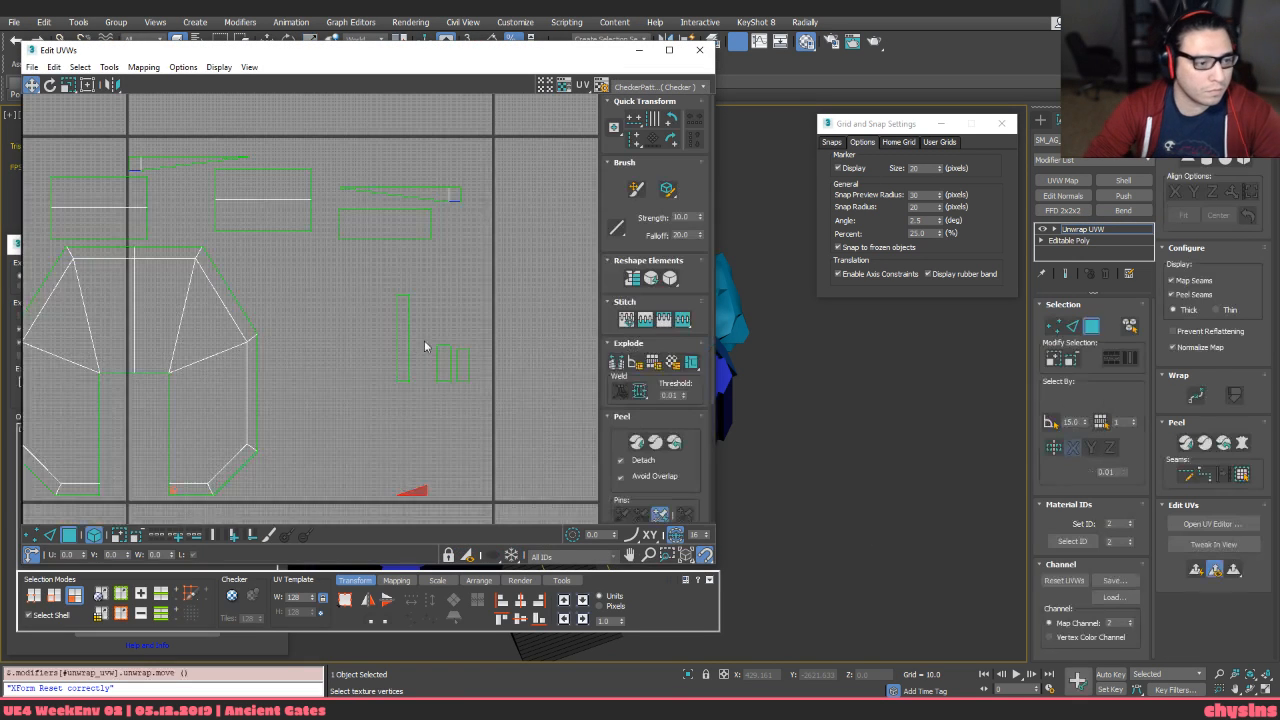
Select all UV shells of the plateau and flatten them by smoothing group
middle_click_drag(371, 335, 436, 269)
scroll(436, 269, "down", 2)
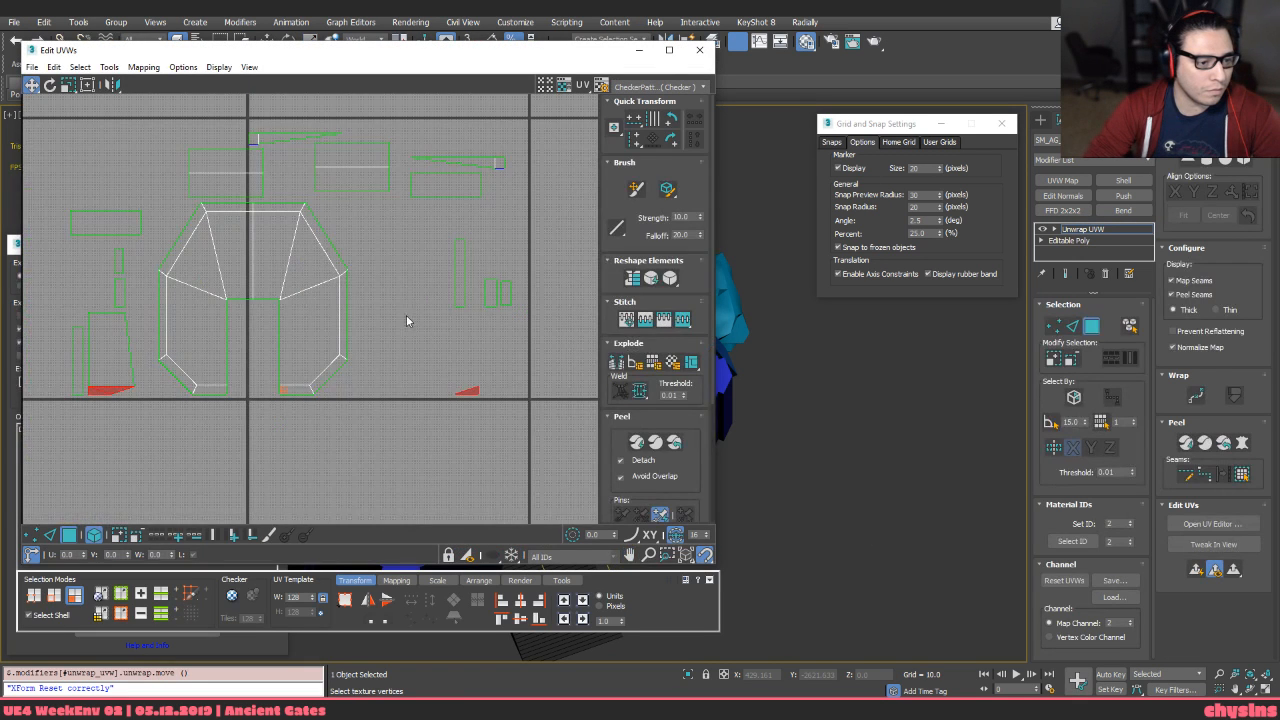
middle_click_drag(274, 380, 294, 403)
left_click(189, 404)
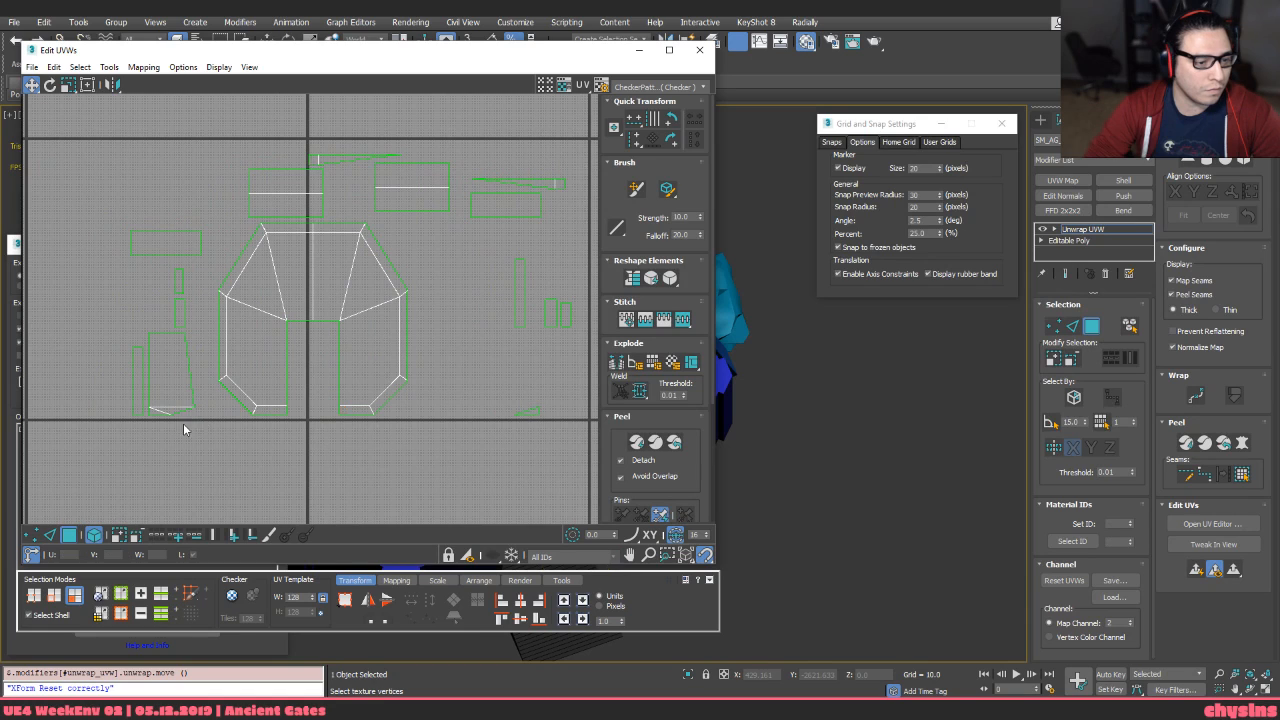
scroll(200, 422, "down", 2)
left_click_drag(78, 166, 484, 493)
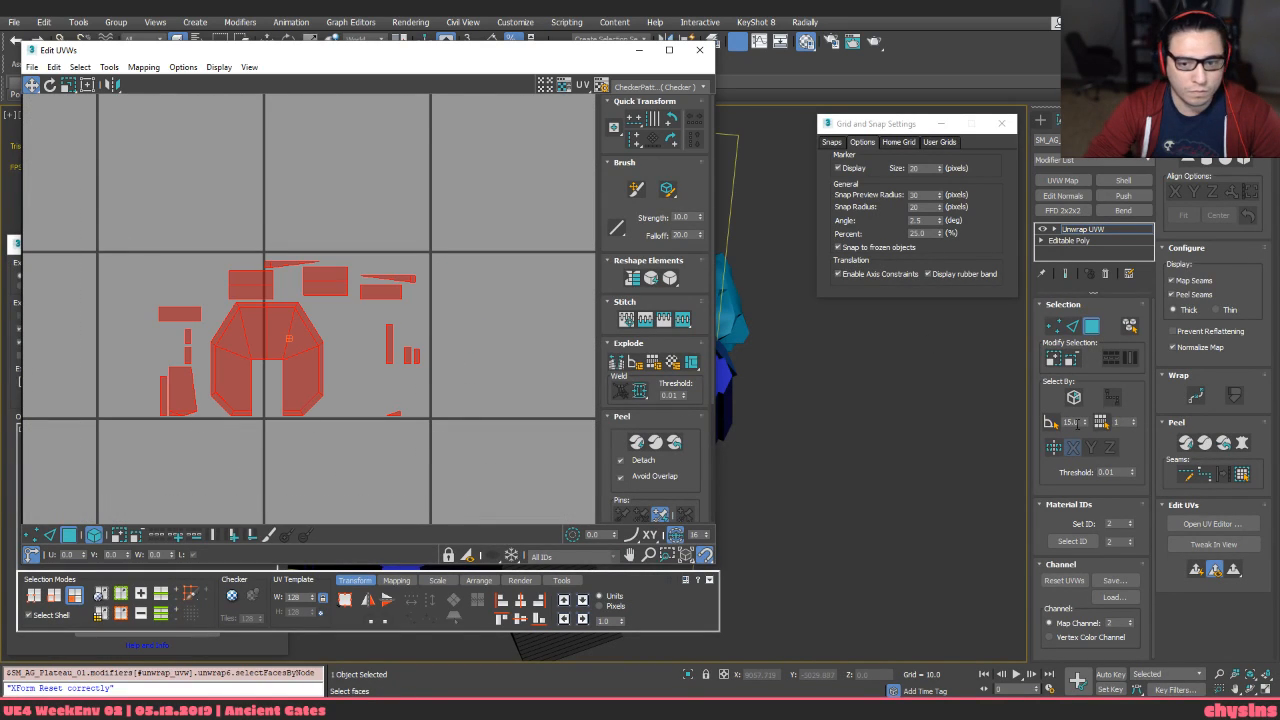
left_click(655, 361)
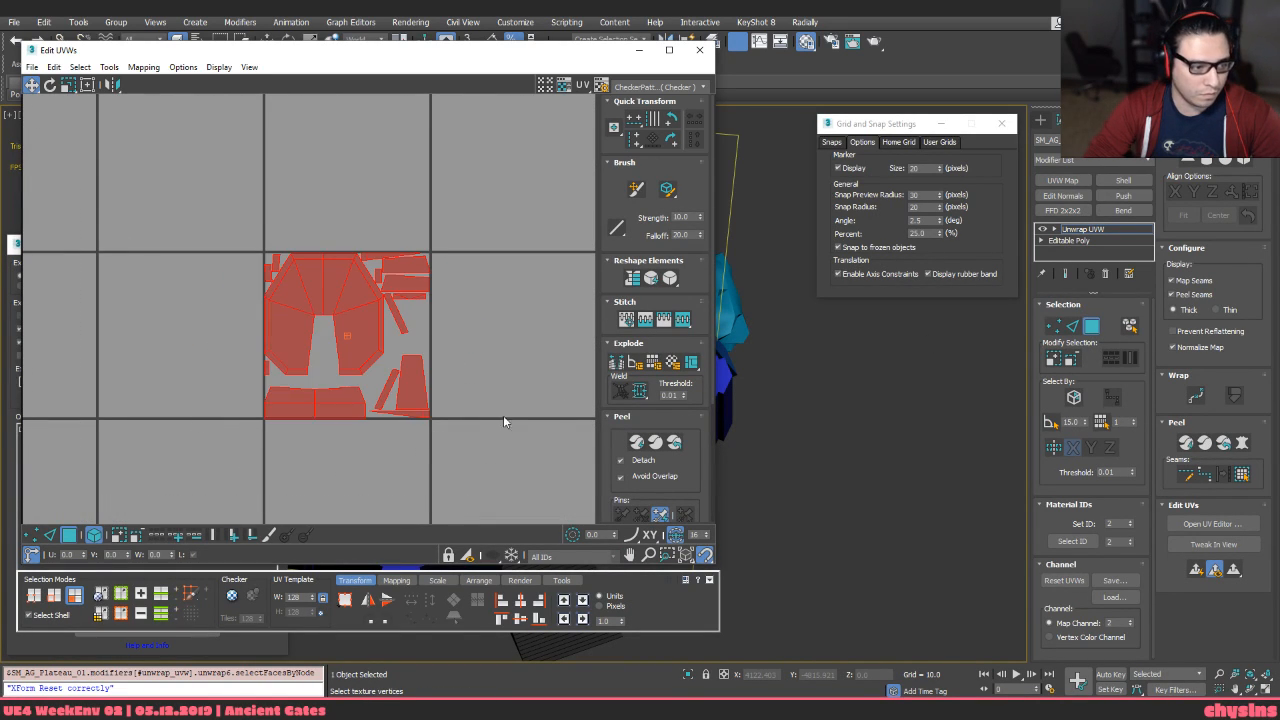
Move one thin slanted shell outside the UV tile and rotate it by about -64 degrees until it lies horizontal
left_click(419, 399)
scroll(417, 399, "up", 2)
left_click_drag(367, 382, 465, 288)
scroll(465, 288, "up", 1)
key("e")
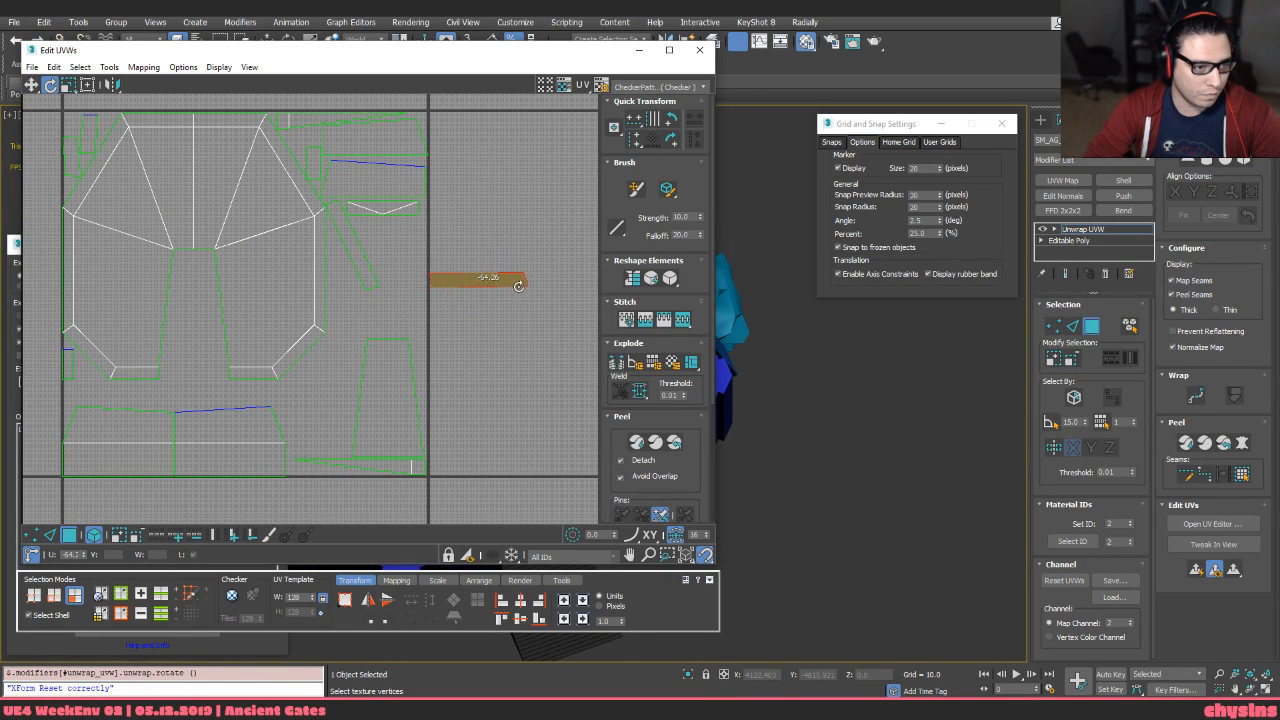
left_click_drag(518, 287, 518, 288)
Move the two wide shells from the tile's upper right corner outside the tile and stack the thin strip beneath them
middle_click_drag(438, 173, 433, 243)
left_click_drag(416, 221, 382, 242, "ctrl")
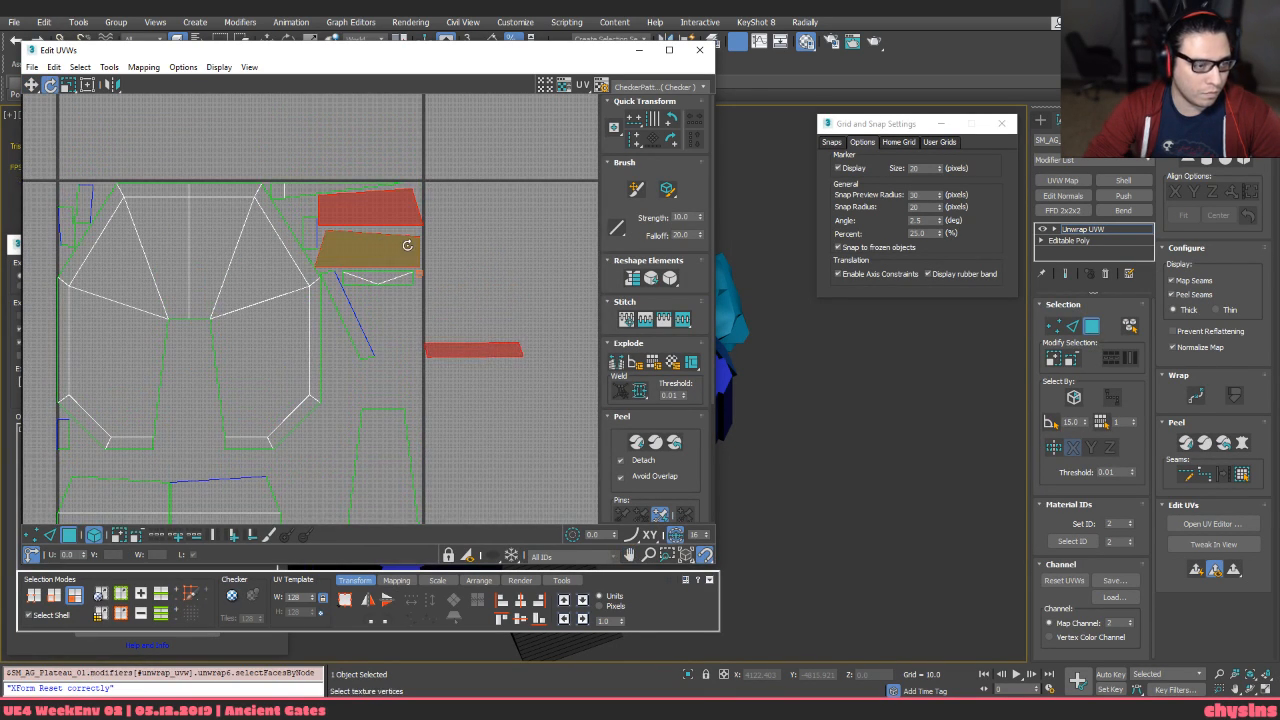
middle_click_drag(522, 279, 534, 280)
left_click(653, 358)
key("ctrl+z")
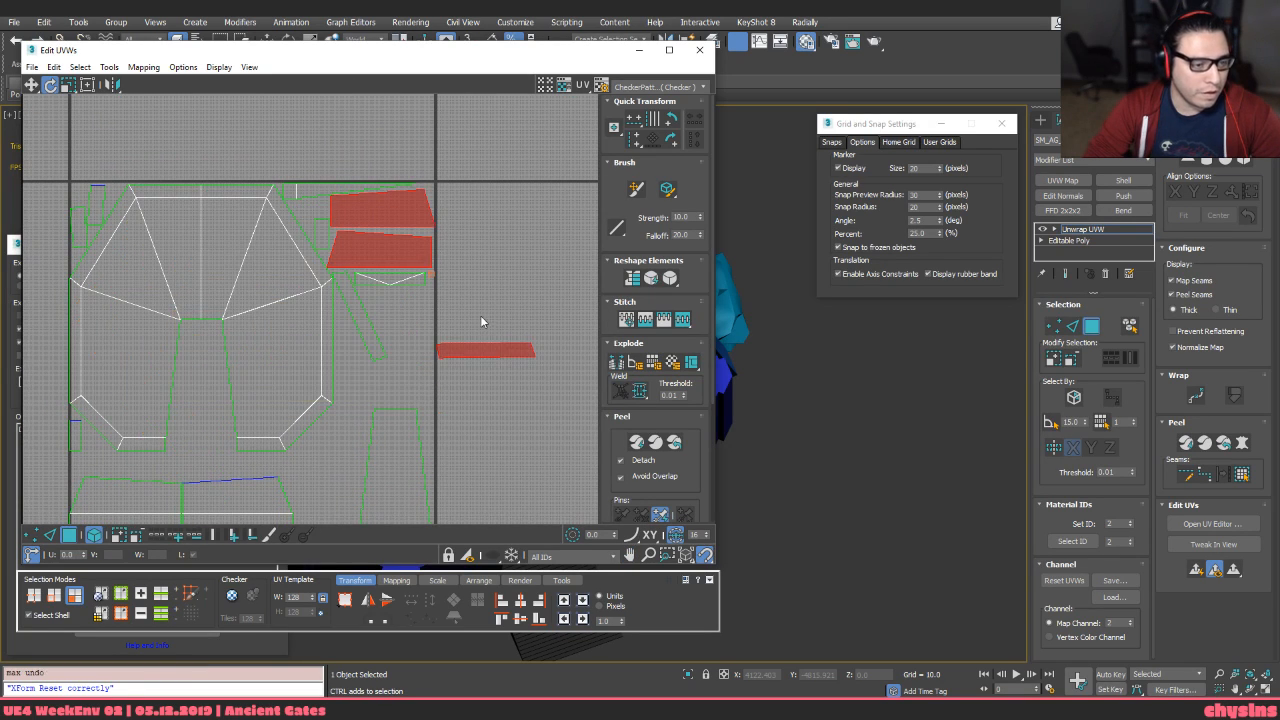
middle_click_drag(484, 315, 454, 300)
key("w")
scroll(454, 312, "down", 1)
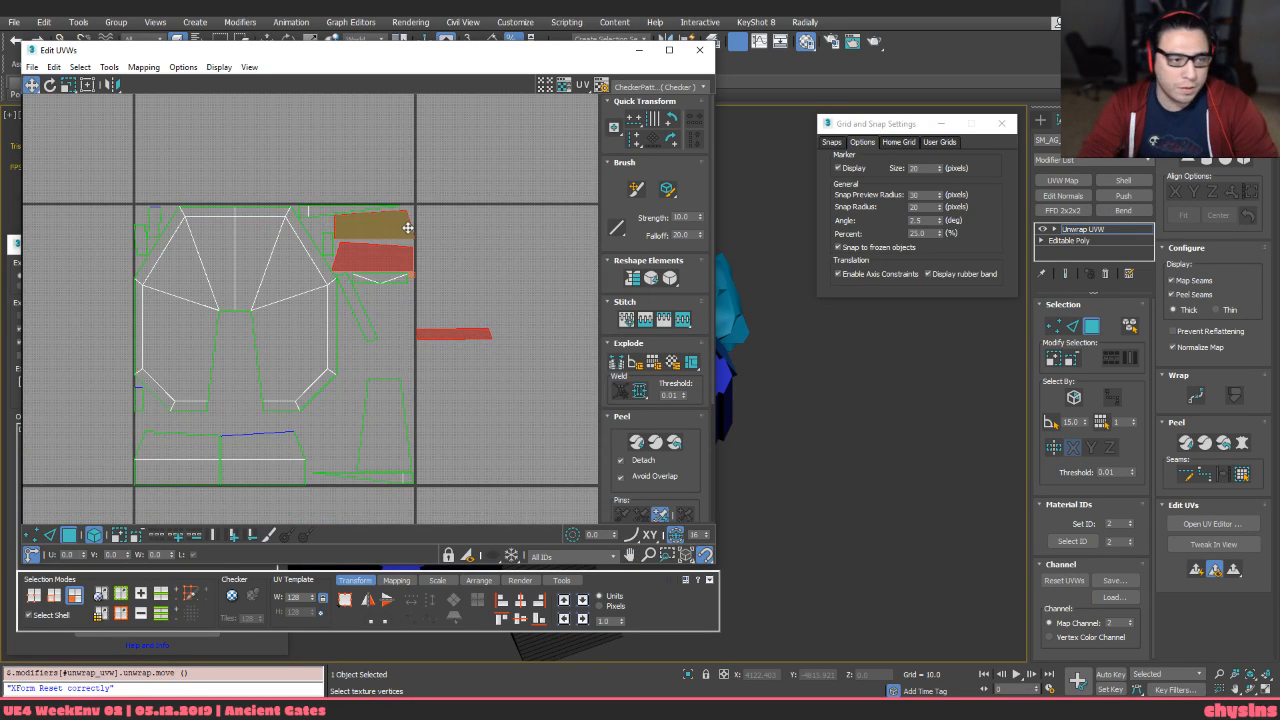
left_click_drag(407, 227, 499, 218)
middle_click_drag(511, 275, 470, 268)
left_click(510, 327)
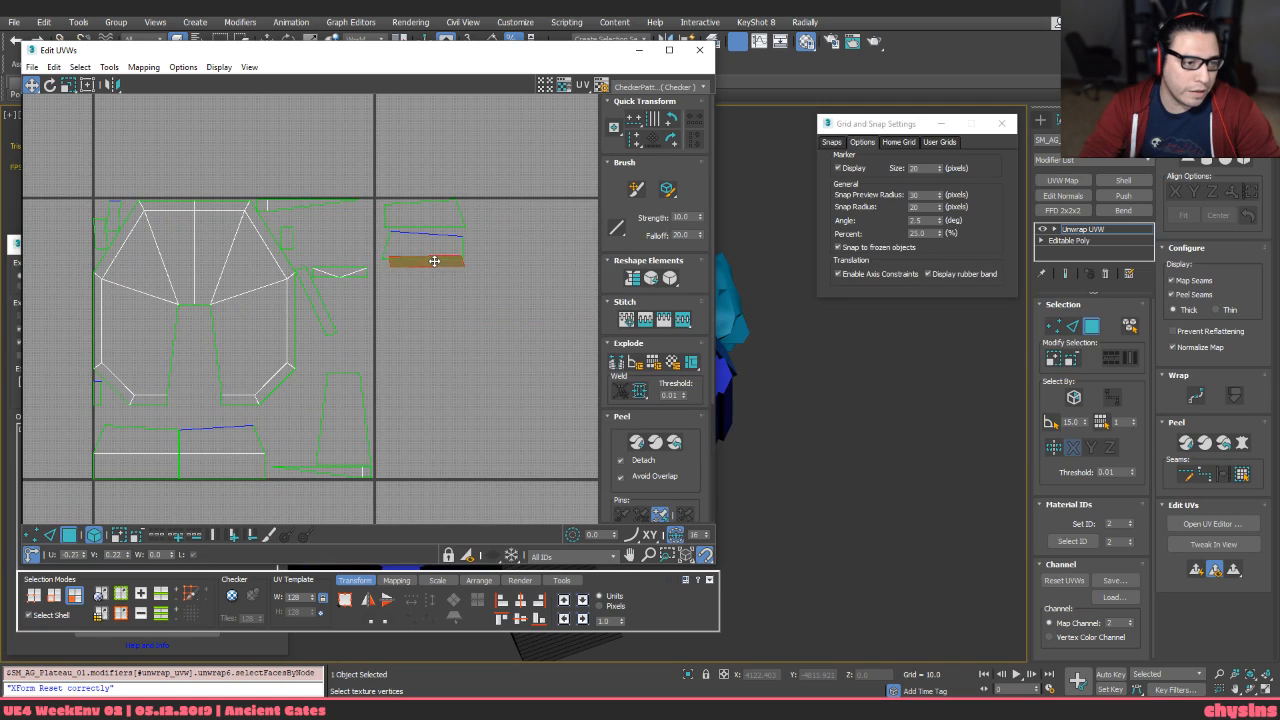
left_click_drag(420, 303, 409, 195)
Straighten the horizontal and vertical edges of the three stacked shells so they become rectangles
middle_click_drag(422, 223, 400, 257)
scroll(400, 265, "up", 2)
key("2")
left_click_drag(416, 168, 397, 445)
left_click_drag(508, 282, 280, 273)
middle_click_drag(500, 292, 493, 272)
key("v")
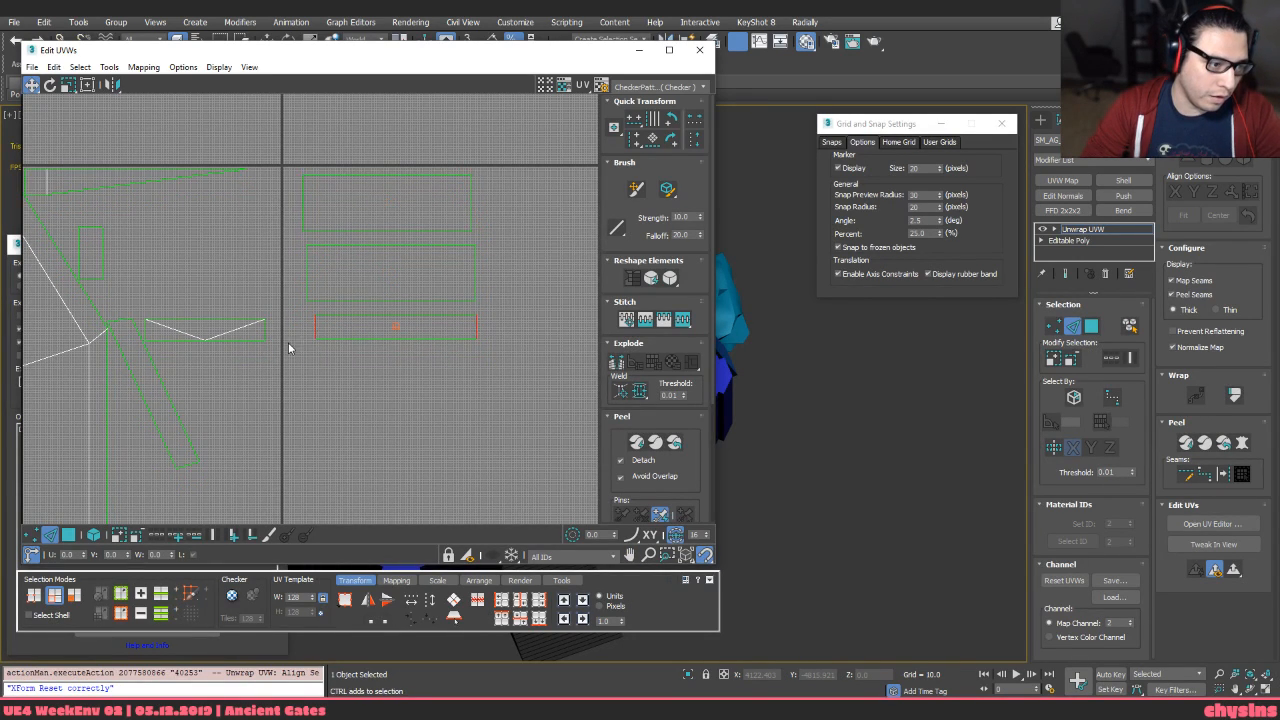
Move the diagonal strip beside the octagonal shell below the stack, rotate it horizontal, and straighten its edges
middle_click_drag(289, 346, 368, 354)
key("3")
left_click_drag(232, 440, 442, 456)
key("e")
left_click_drag(326, 464, 508, 417)
key("w")
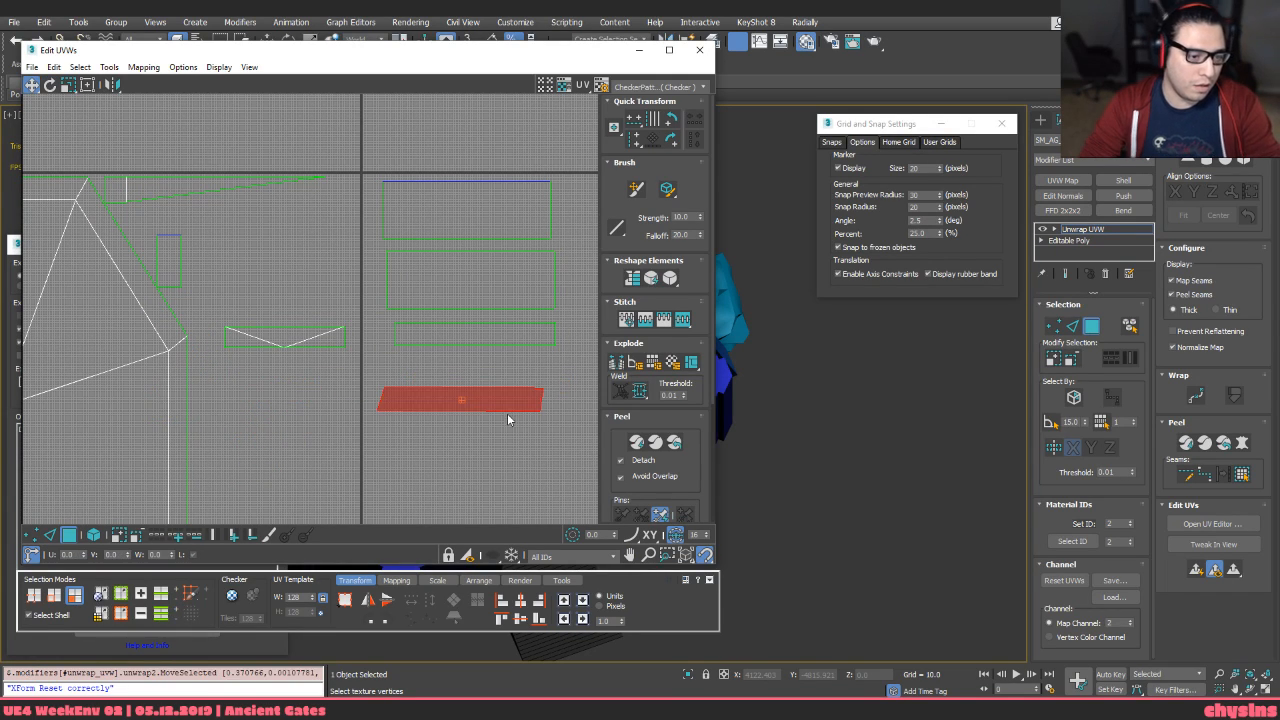
key("2")
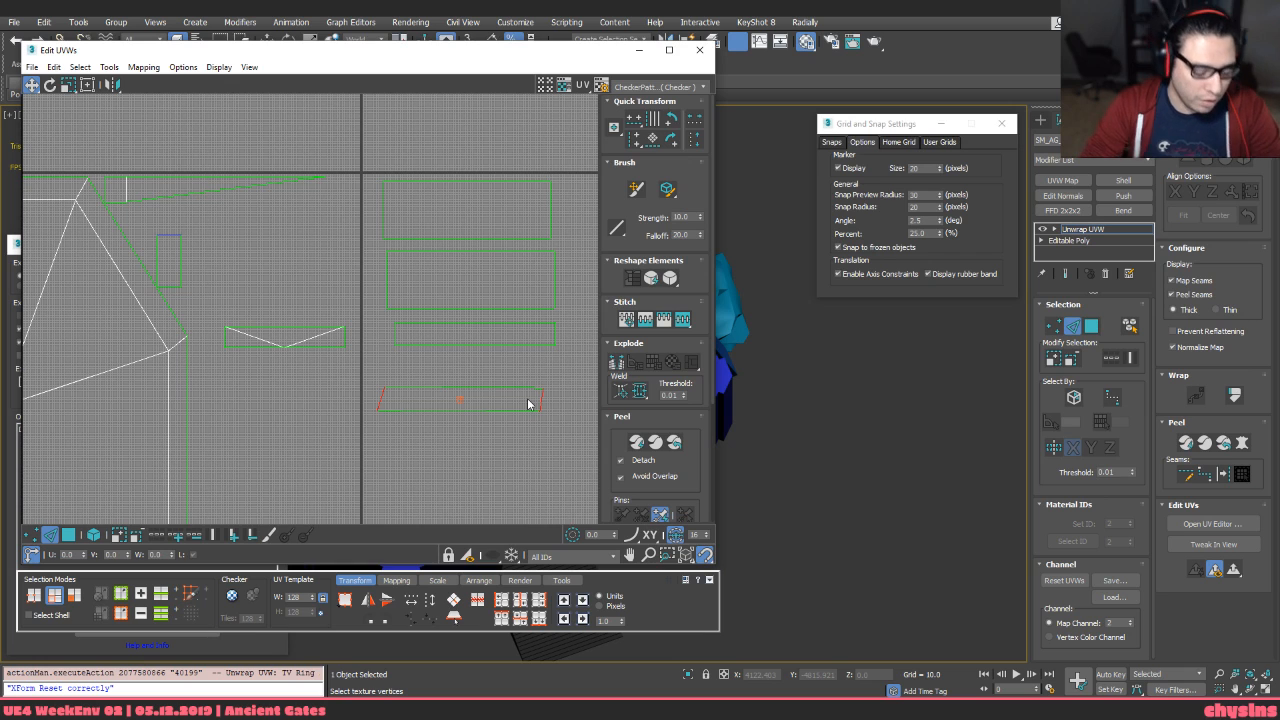
key("3")
Move the two small shells from the tile's upper left corner outside the tile, below the stacked strips
scroll(517, 434, "down", 5)
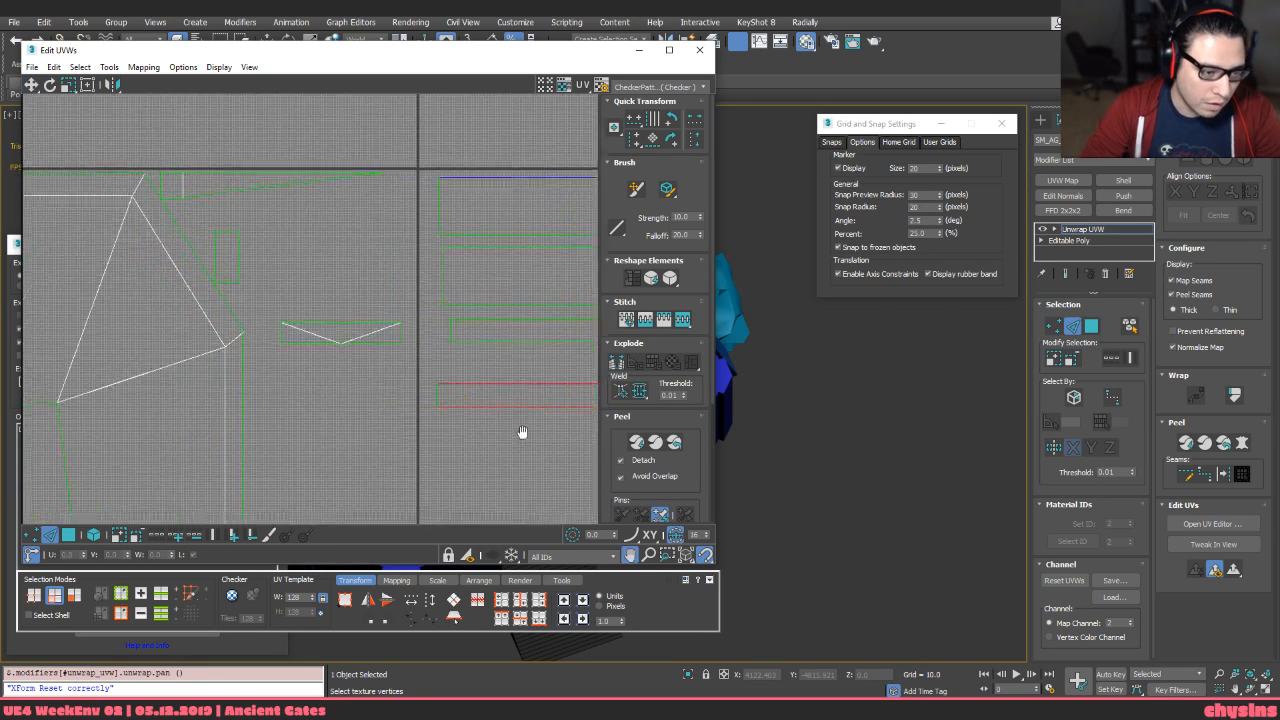
scroll(163, 306, "up", 4)
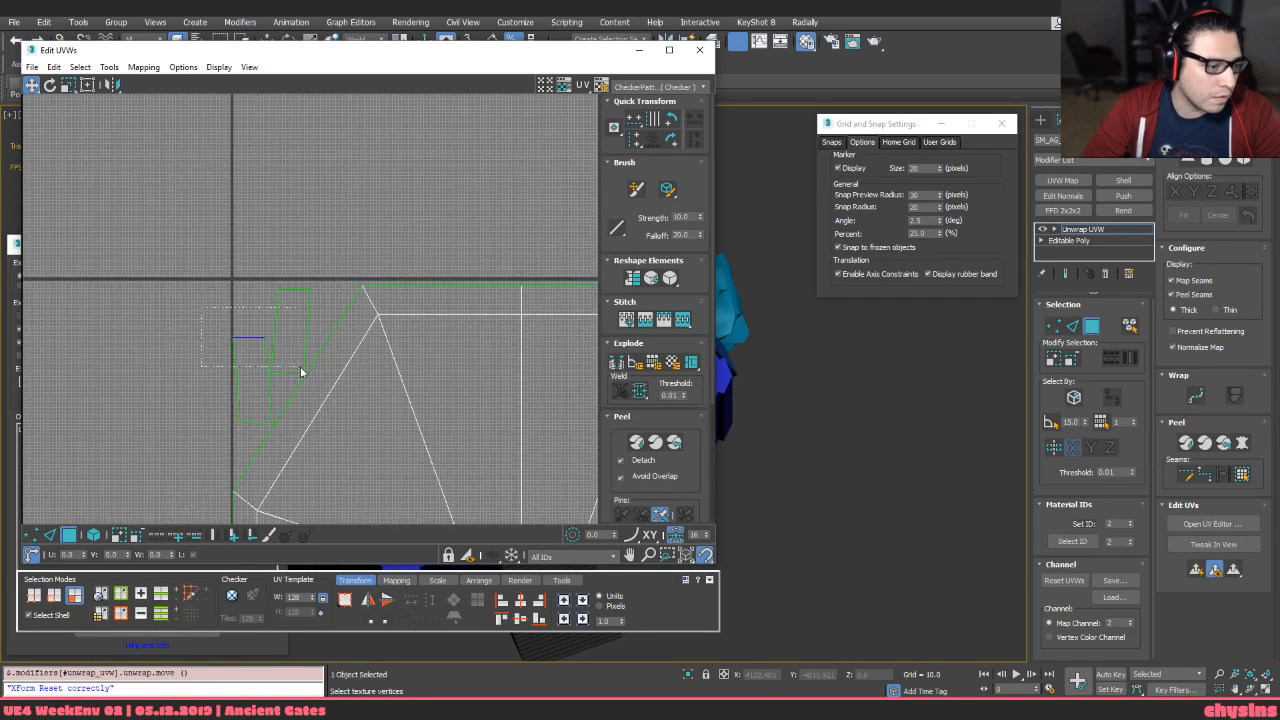
left_click(210, 331)
left_click(267, 358, "ctrl")
left_click_drag(286, 335, 489, 250)
middle_click_drag(489, 252, 289, 216)
scroll(297, 220, "down", 2)
left_click_drag(285, 238, 521, 420)
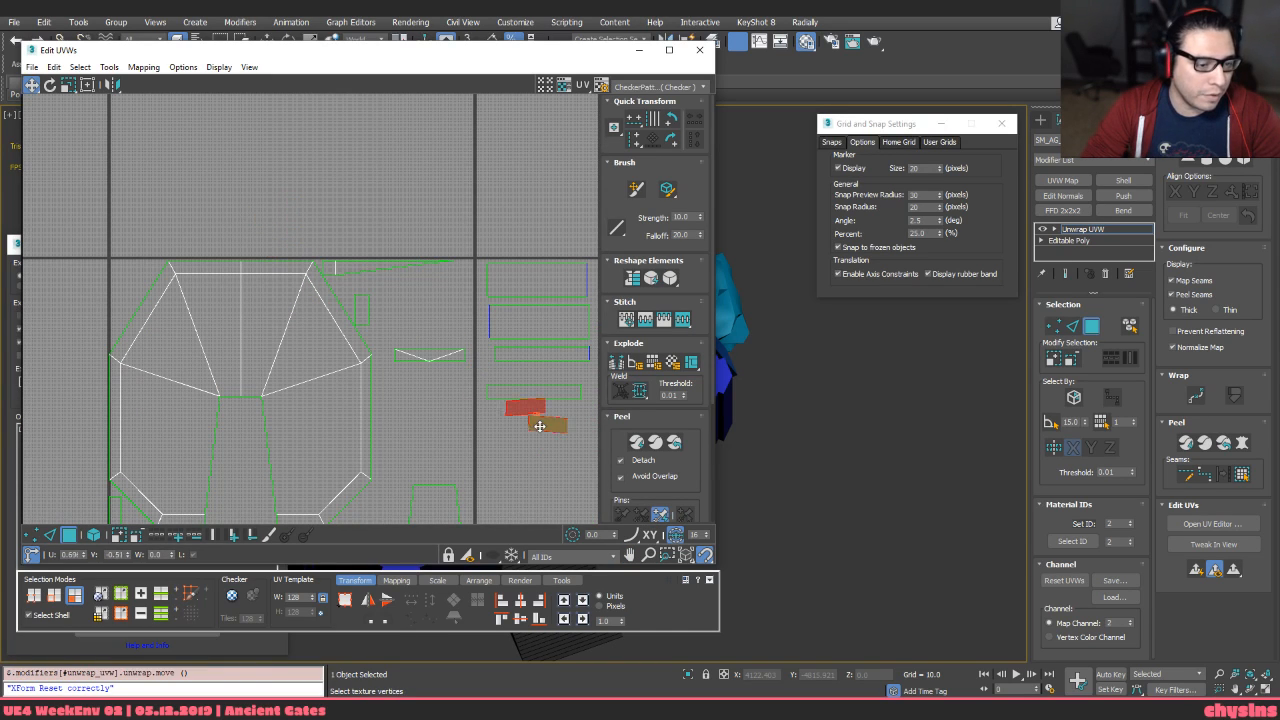
Rotate the two small shells roughly horizontal, stack them, and move the pair away from the strips above
scroll(450, 366, "up", 4)
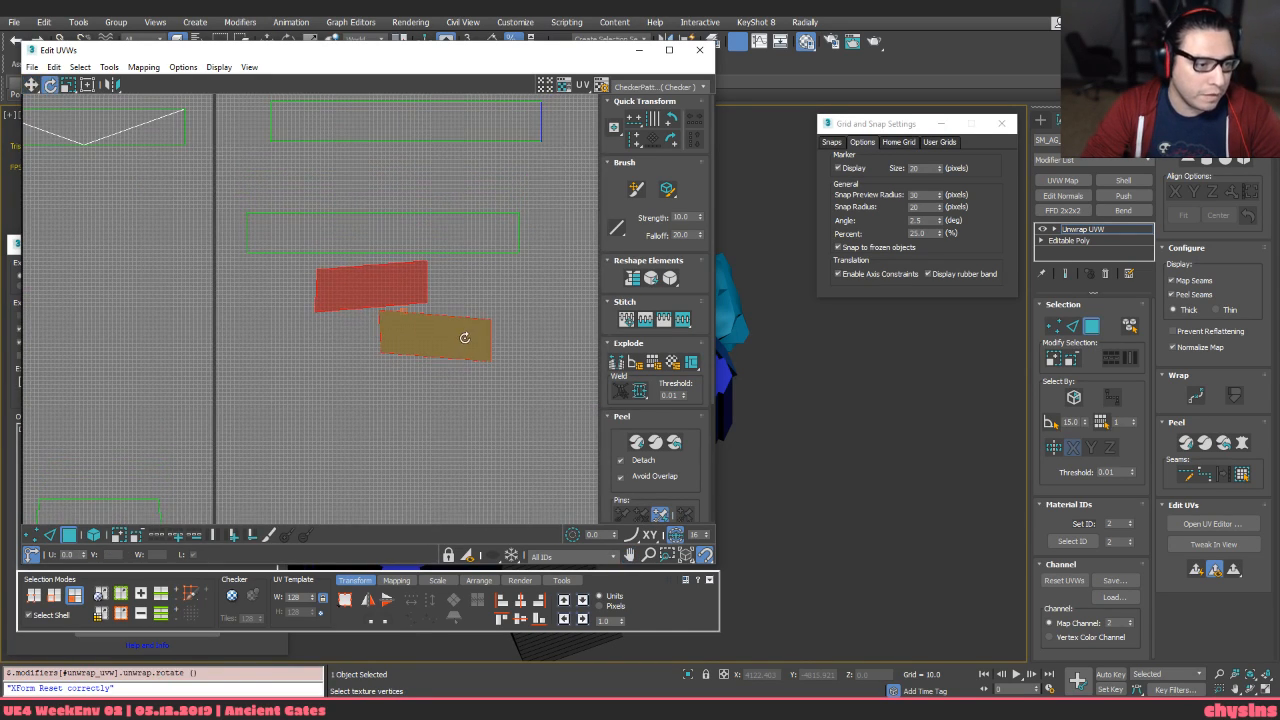
left_click(466, 342)
left_click_drag(466, 354, 442, 345)
key("w")
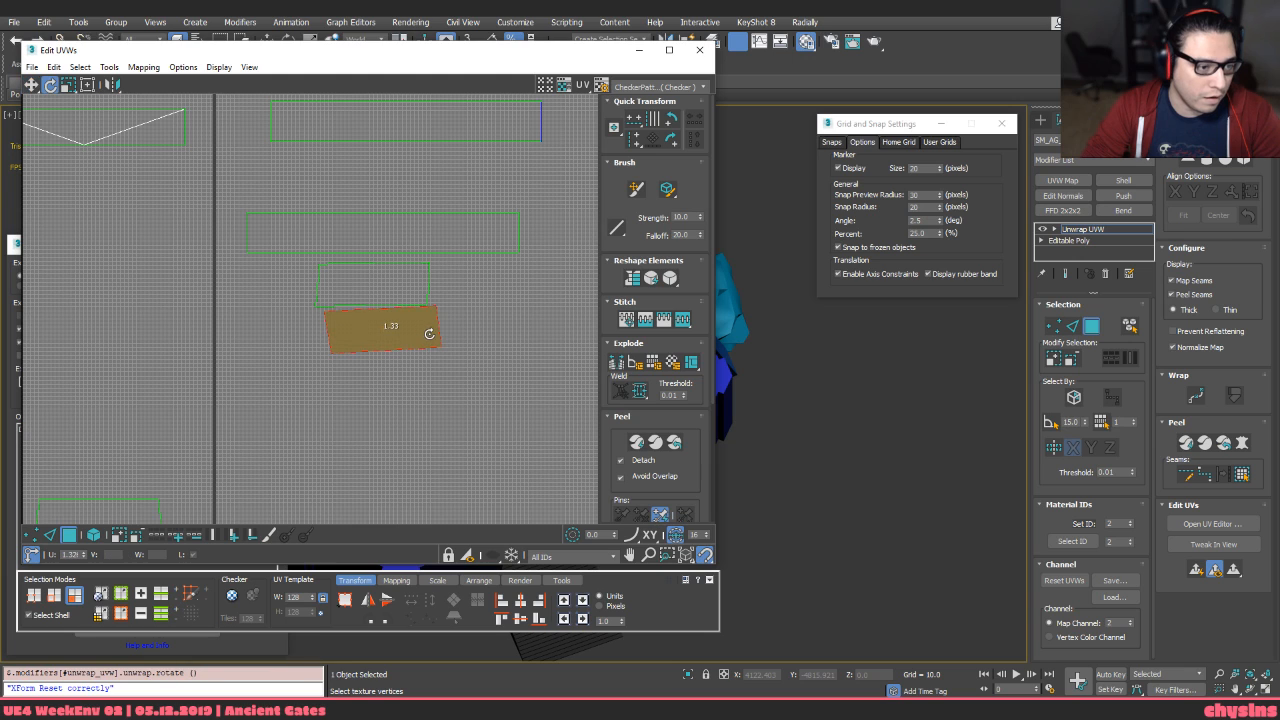
key("w")
left_click(374, 297, "ctrl")
left_click_drag(406, 311, 437, 371)
Level the rotation of both small shells and align their edges vertically and horizontally into rectangles
left_click(445, 420)
scroll(425, 387, "up", 3)
scroll(425, 387, "up", 2)
left_click(439, 398)
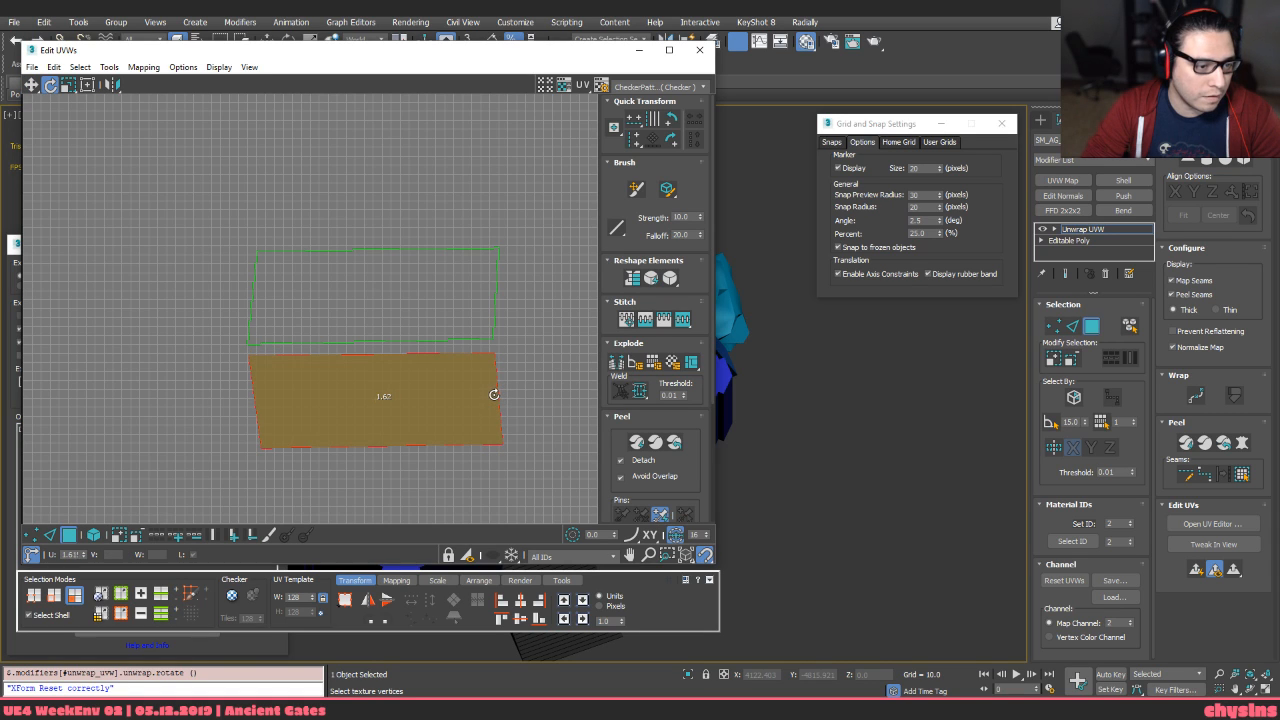
left_click(491, 281)
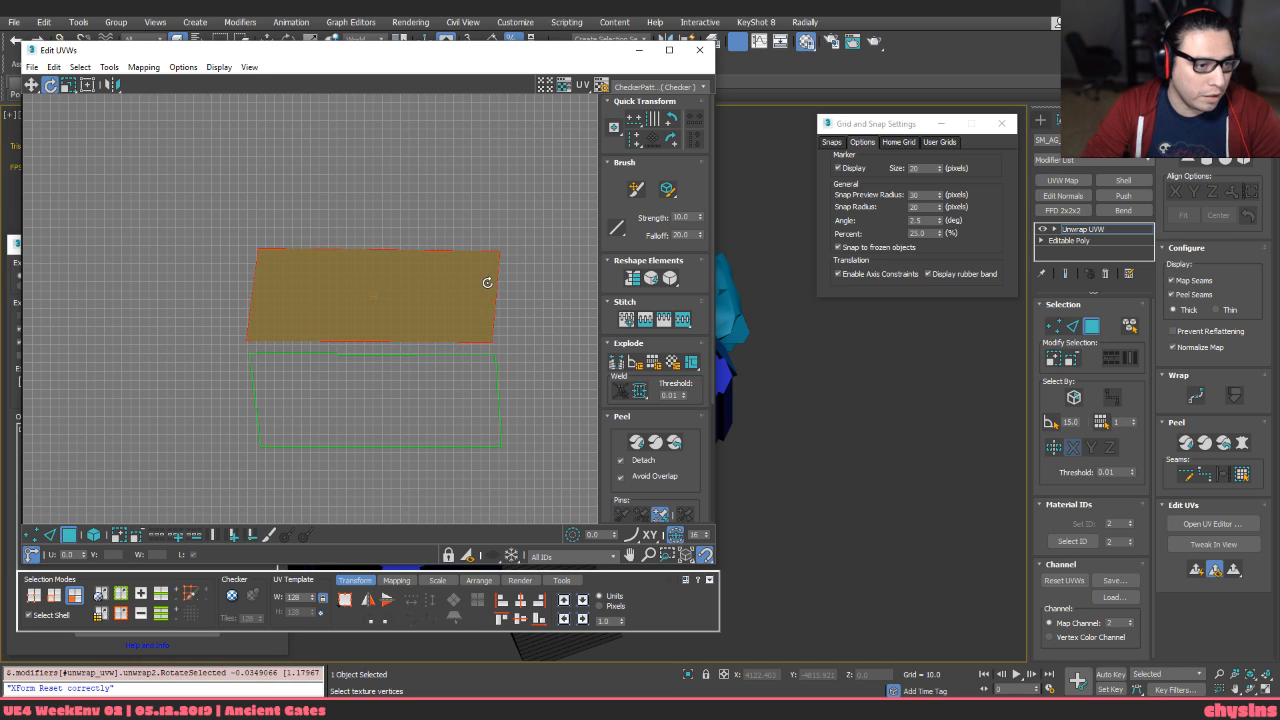
key("2")
key("v")
left_click_drag(428, 168, 442, 468)
key("h")
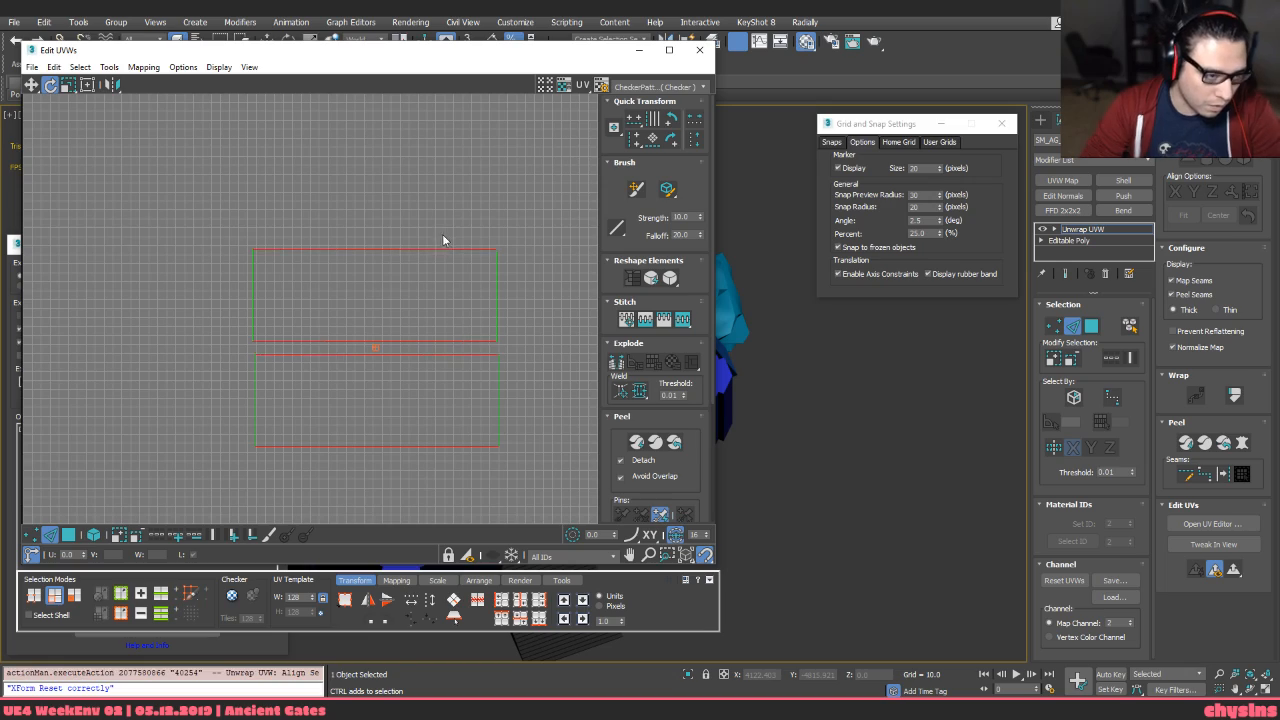
Straighten the outer edges of the two wide shells along the tile's lower edge into rectangles
scroll(443, 238, "down", 6)
key("3")
scroll(425, 276, "down", 2)
middle_click_drag(328, 432, 380, 368)
scroll(371, 305, "down", 1)
scroll(237, 385, "up", 4)
key("2")
left_click_drag(245, 328, 257, 463)
middle_click_drag(285, 411, 314, 392)
key("h")
left_click_drag(166, 288, 146, 478)
middle_click_drag(173, 430, 243, 401)
key("h")
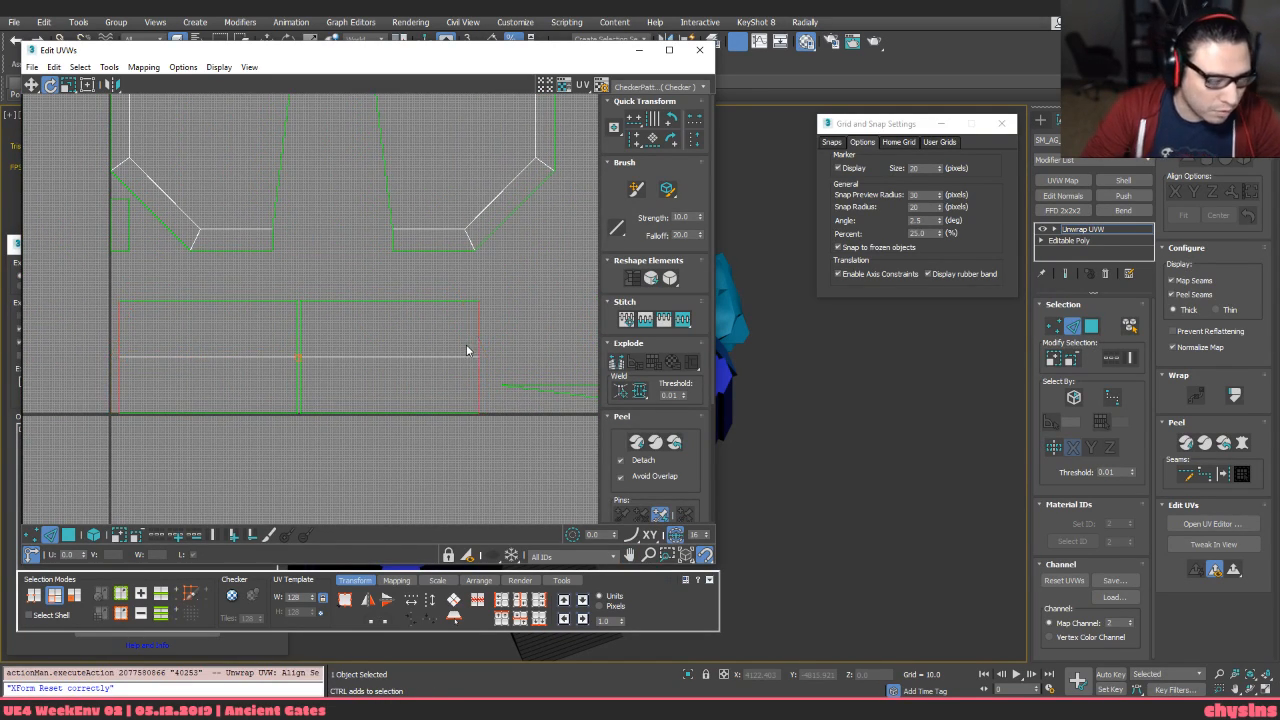
Rotate the small upright shell near the octagon's lower left corner and move it above the wide lower shells
scroll(443, 331, "down", 3)
key("3")
middle_click_drag(388, 261, 374, 346)
scroll(265, 343, "up", 4)
scroll(191, 408, "down", 3)
mouse_move(209, 401)
left_mouse_down()
mouse_move(191, 408)
mouse_move(222, 395)
left_mouse_up()
key("w")
left_click_drag(310, 424, 333, 428)
Move the other small shell from the octagon's upper right side next to the one above the wide lower shells
middle_click_drag(333, 428, 279, 449)
scroll(465, 150, "up", 2)
left_click_drag(450, 168, 493, 418)
middle_click_drag(503, 430, 476, 306)
key("ctrl+z")
middle_click_drag(590, 365, 518, 322)
left_click_drag(529, 338, 136, 386)
middle_click_drag(136, 386, 316, 405)
scroll(134, 329, "up", 7)
scroll(142, 297, "down", 8)
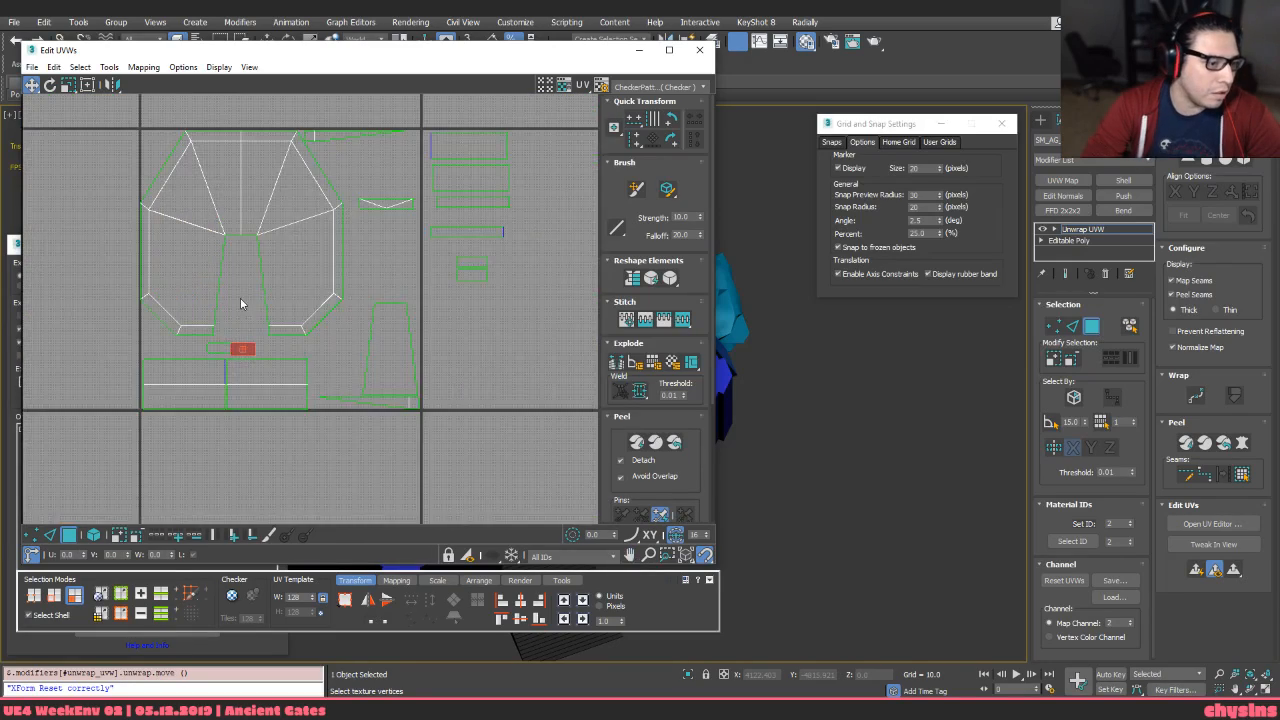
Align the slanted sides of the tapered shell in the tile's lower right corner vertically to make it a rectangle
scroll(235, 304, "up", 10)
scroll(327, 300, "down", 4)
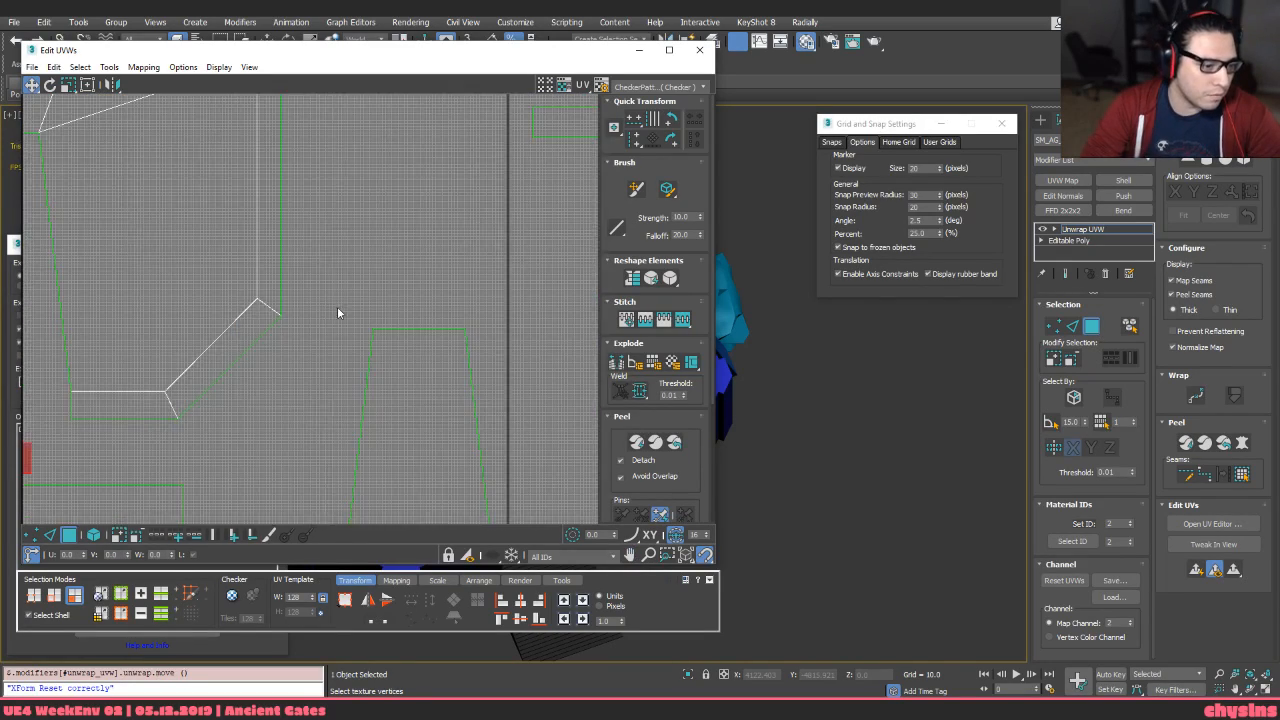
scroll(337, 313, "down", 3)
left_click(363, 393)
scroll(363, 387, "down", 2)
key("2")
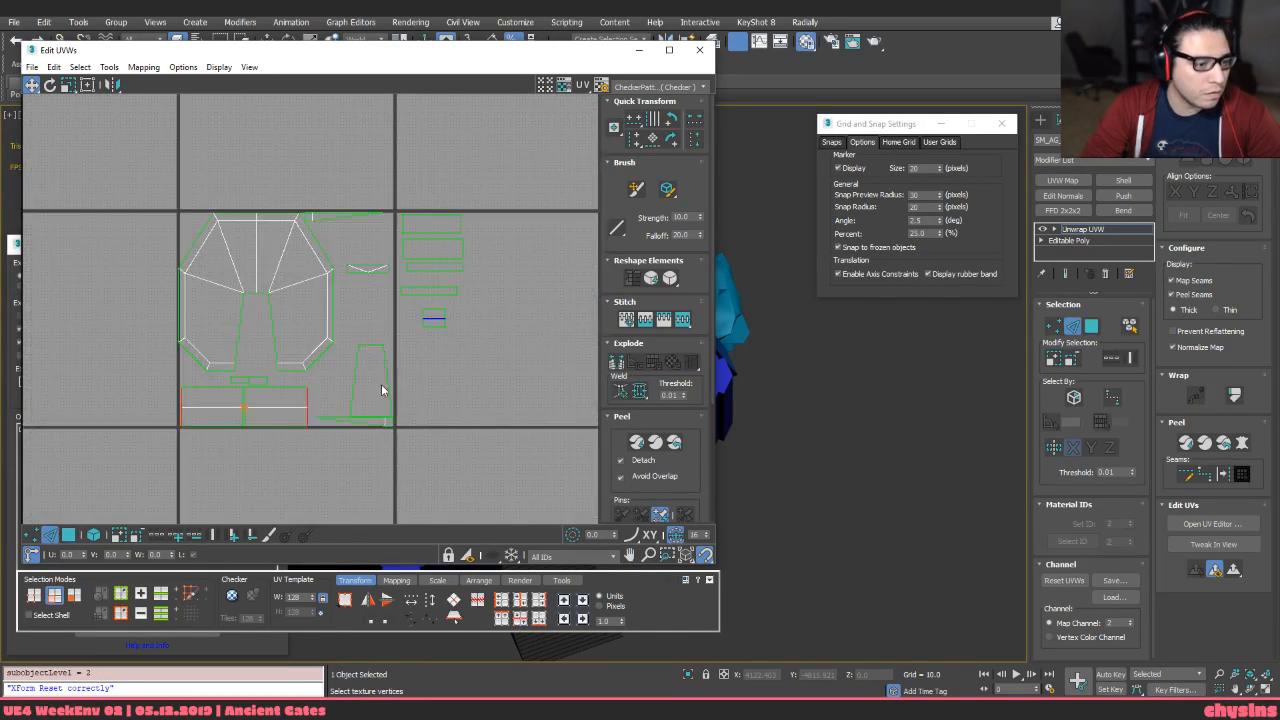
scroll(385, 388, "up", 3)
left_click(393, 378)
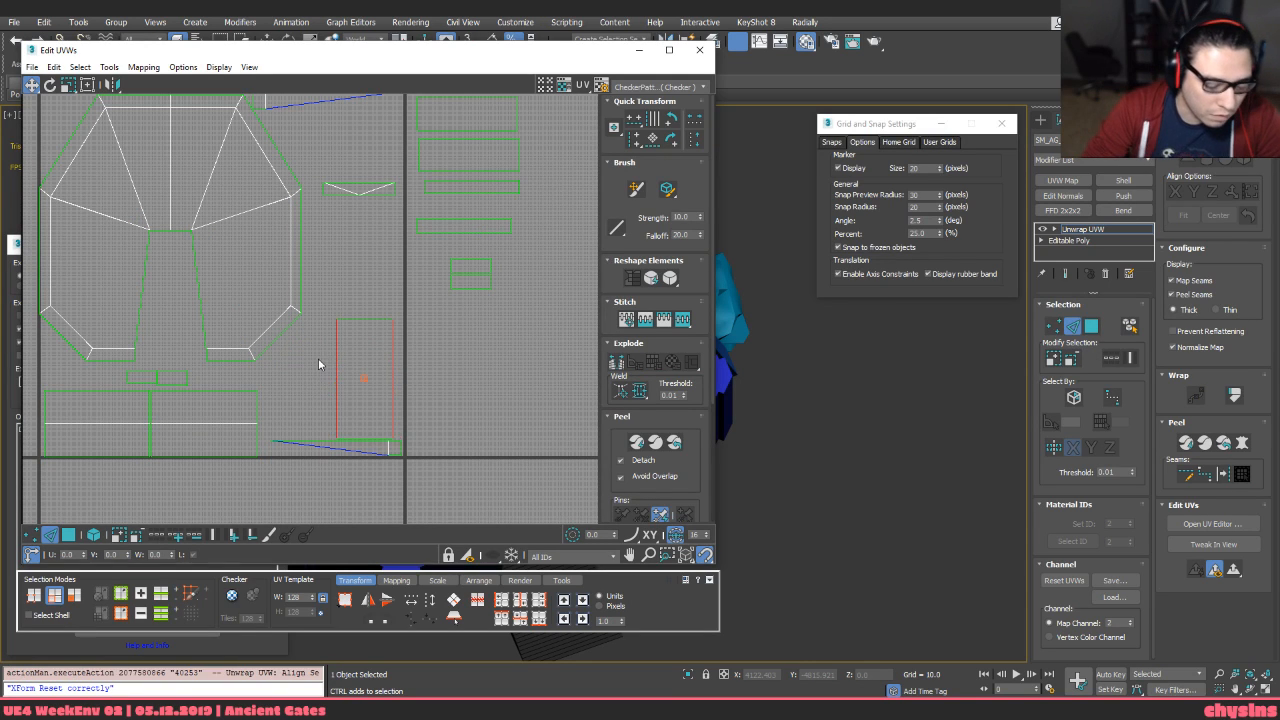
scroll(343, 349, "down", 4)
scroll(348, 279, "up", 3)
key("3")
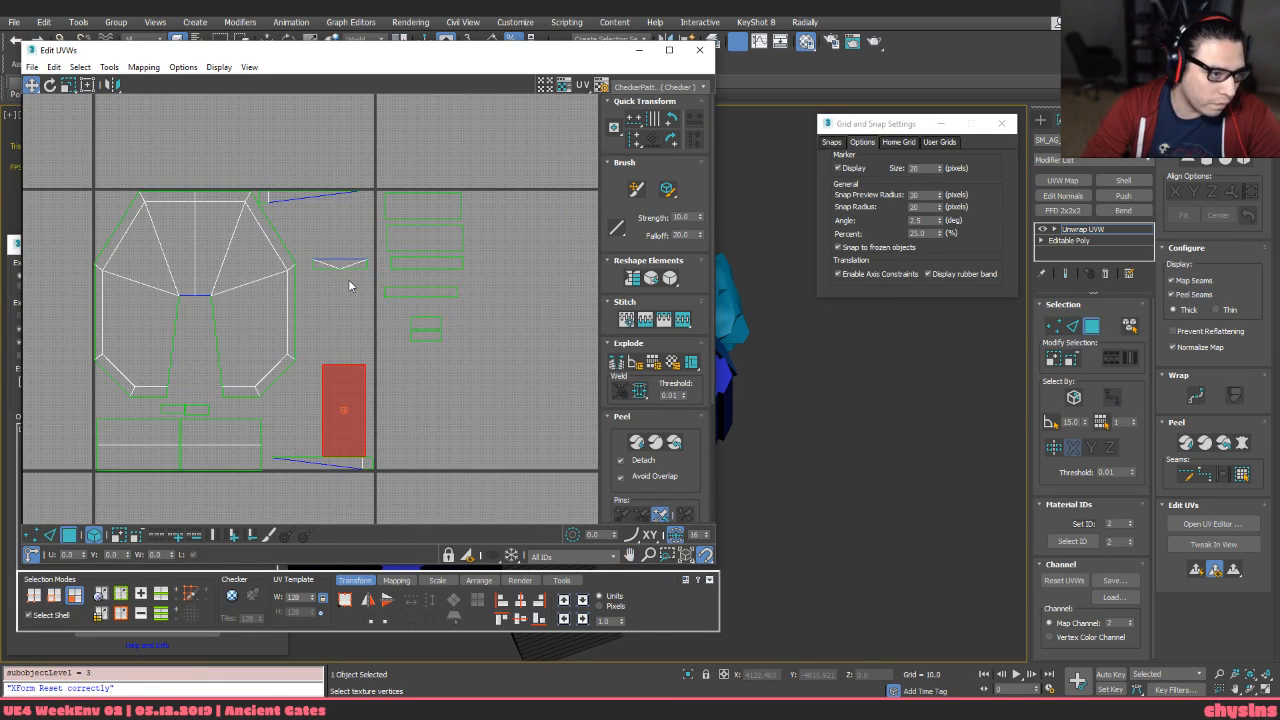
Select the large octagonal floor shell and open the Relax Tool for it
key("w")
mouse_move(329, 308)
middle_mouse_down()
mouse_move(339, 277)
mouse_move(348, 319)
middle_mouse_up()
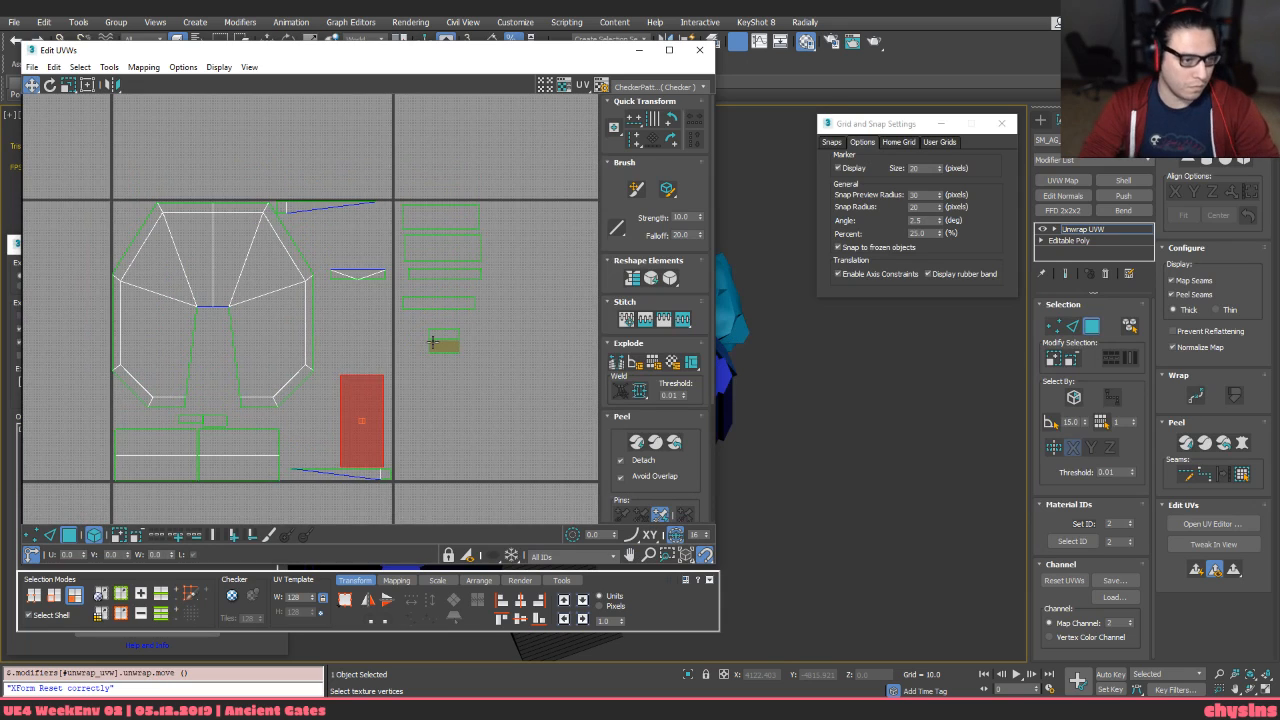
scroll(451, 162, "down", 2)
left_click(293, 217)
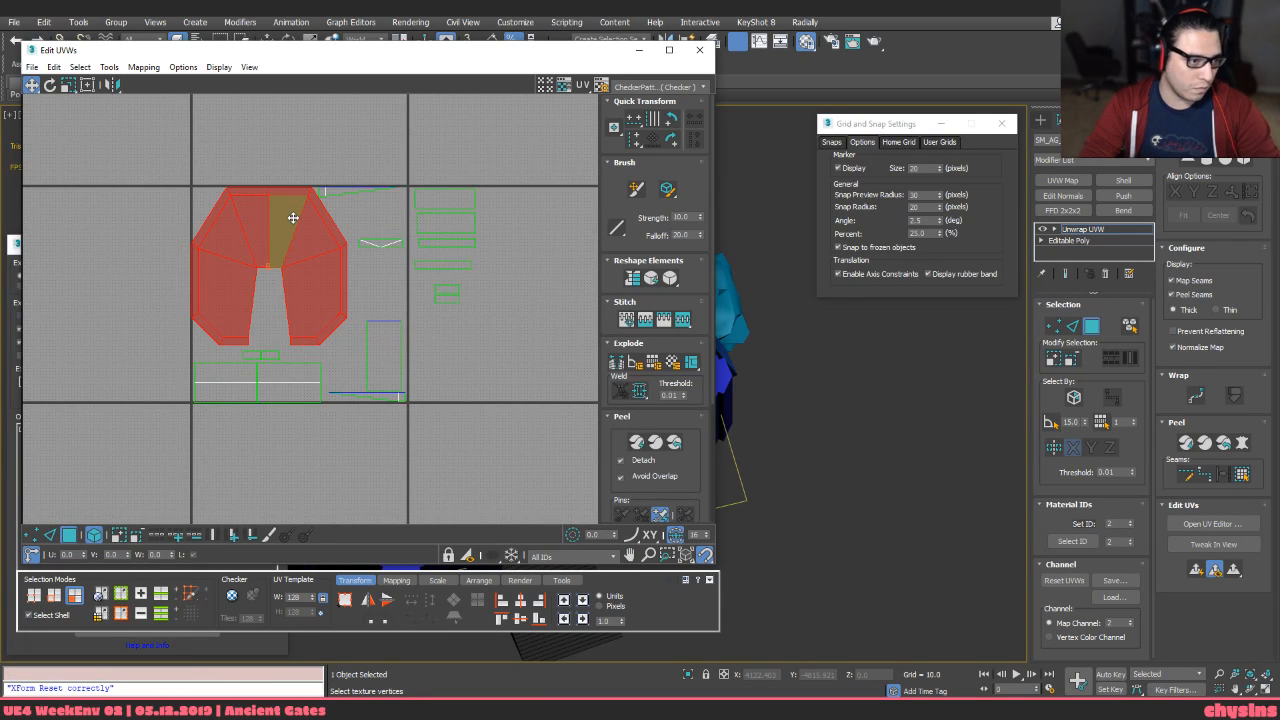
key("alt+r")
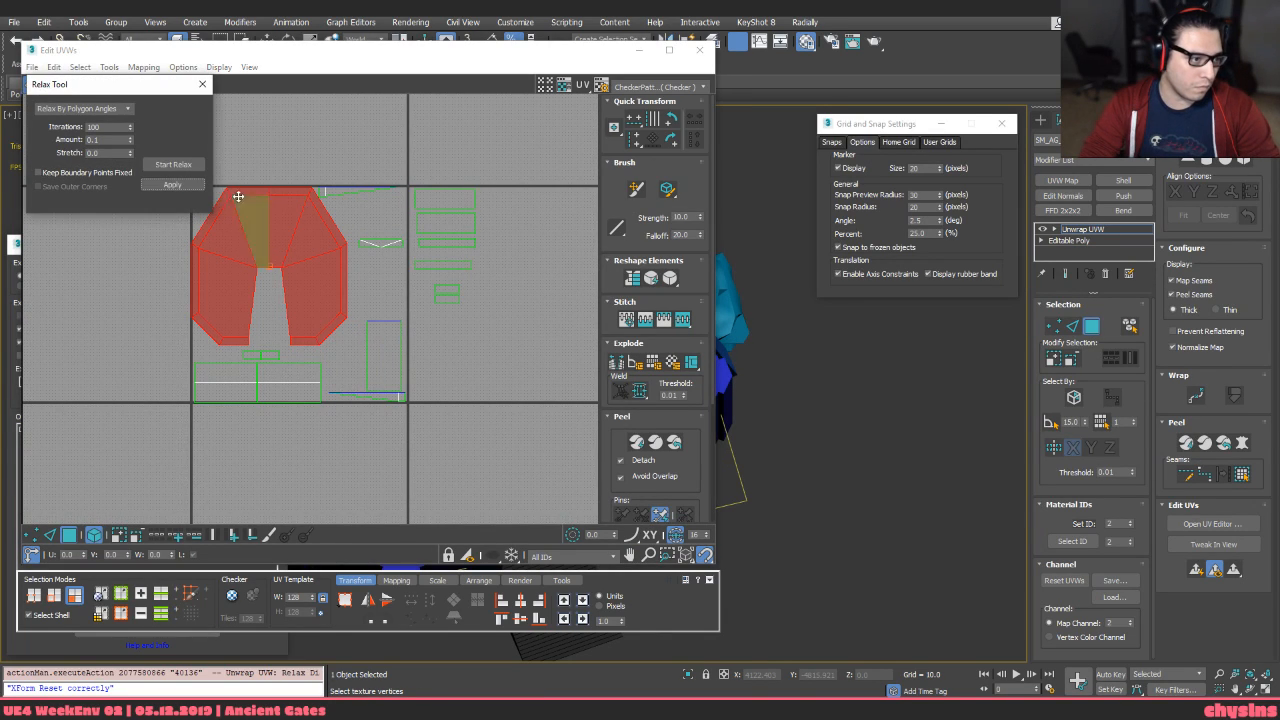
Select all UV shells, rescale them to a common average scale, and pack them
scroll(300, 195, "down", 3)
left_click_drag(420, 152, 139, 408)
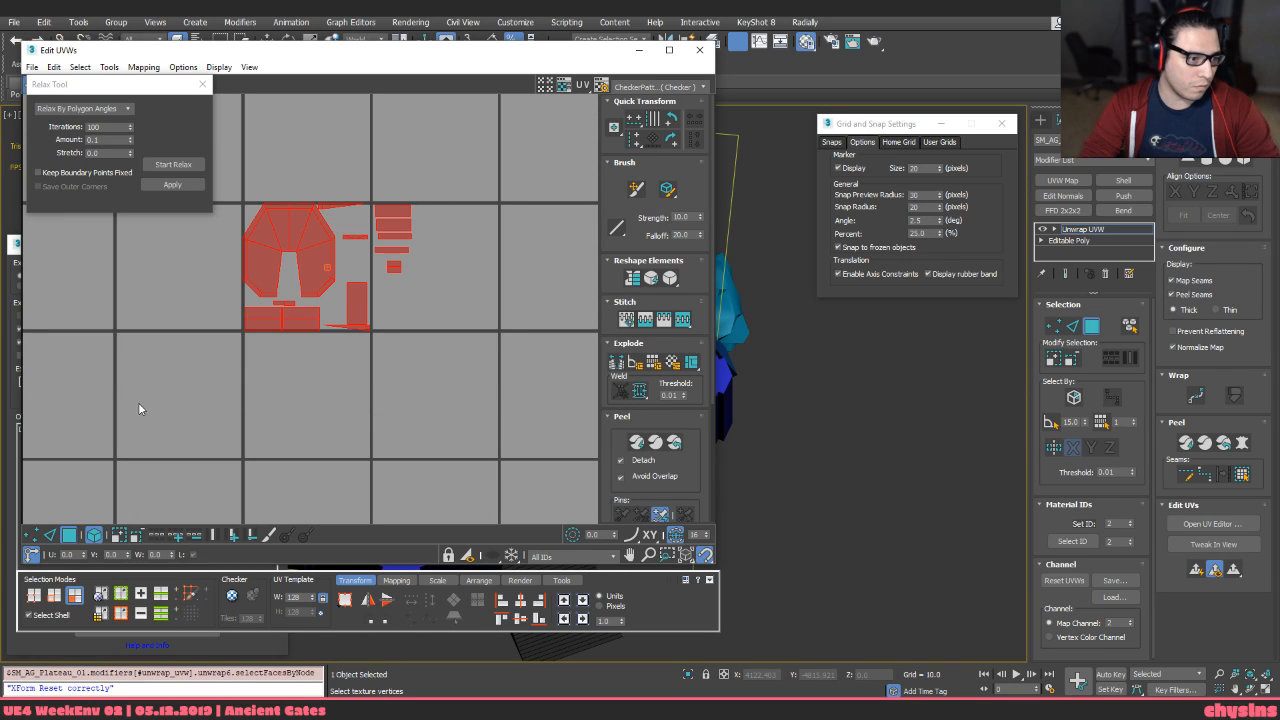
left_click(437, 580)
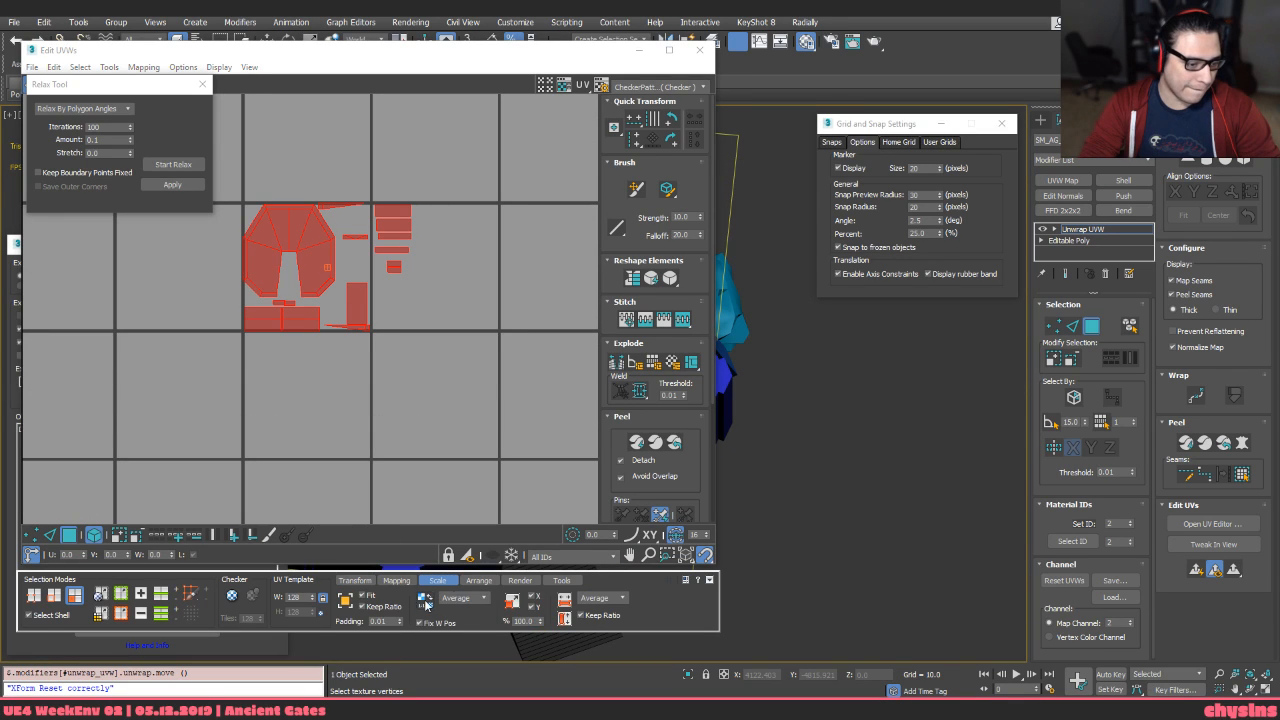
left_click(478, 580)
left_click(345, 602)
Deselect the packed shells, close the UV editor, and collapse the Unwrap UVW modifier into the Editable Poly
left_click(455, 445)
scroll(388, 270, "up", 3)
middle_click_drag(385, 268, 488, 325)
key("alt+F4")
key("alt+c")
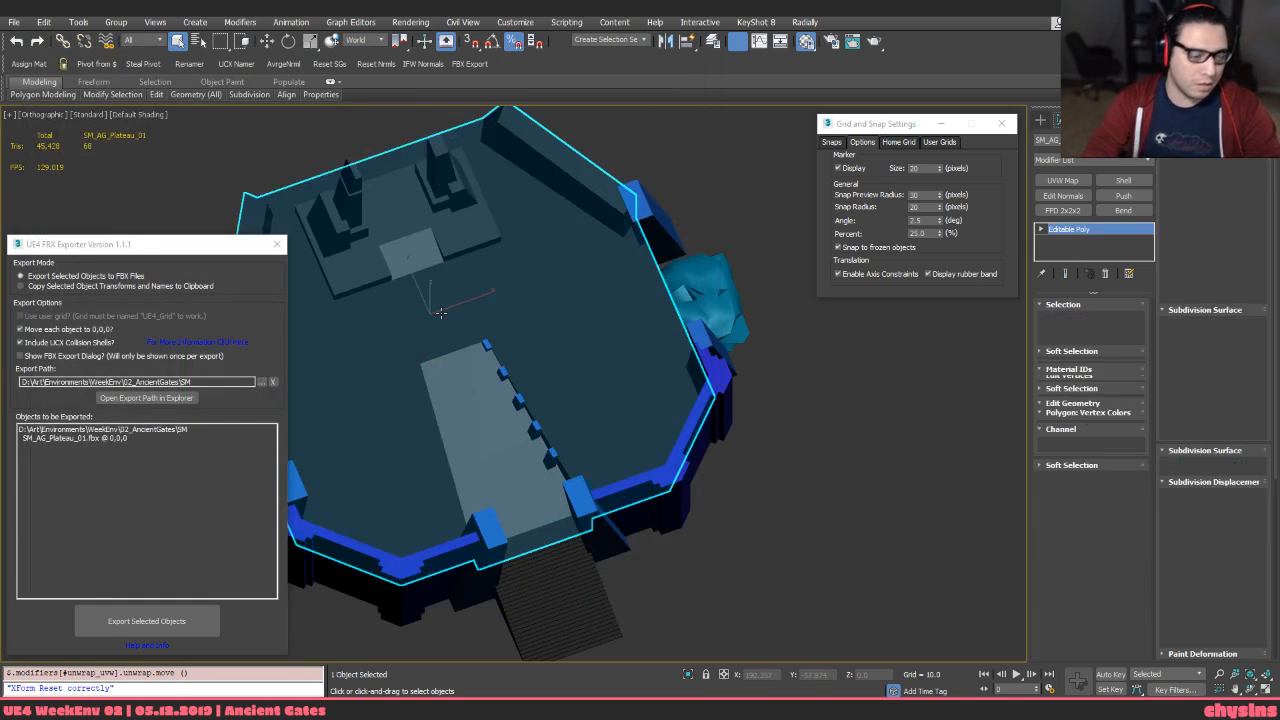
Examine the plateau's walkway floor and gateway shading in the perspective view
key("p")
key("z")
scroll(582, 341, "down", 3)
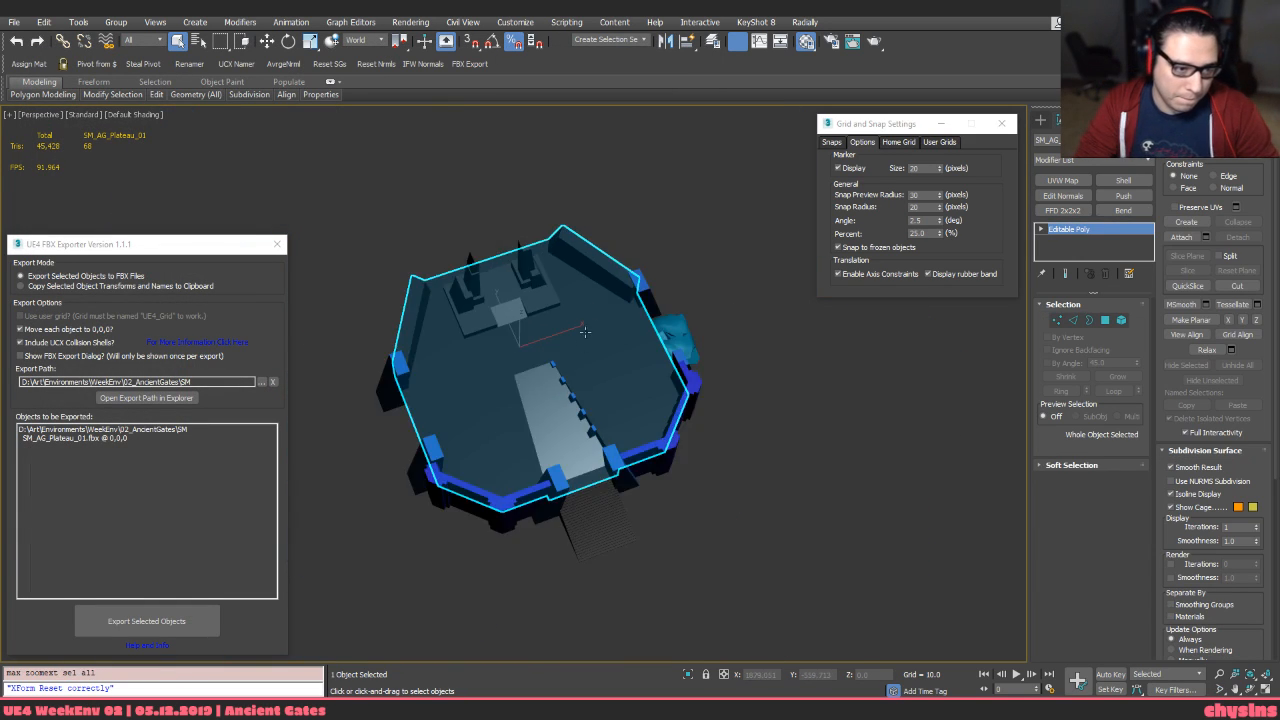
middle_click_drag(584, 344, 678, 243, "alt")
left_click(680, 241)
scroll(589, 348, "up", 6)
left_click(601, 315)
scroll(656, 330, "up", 4)
key("w")
middle_click_drag(610, 358, 638, 362)
middle_click_drag(638, 362, 638, 311)
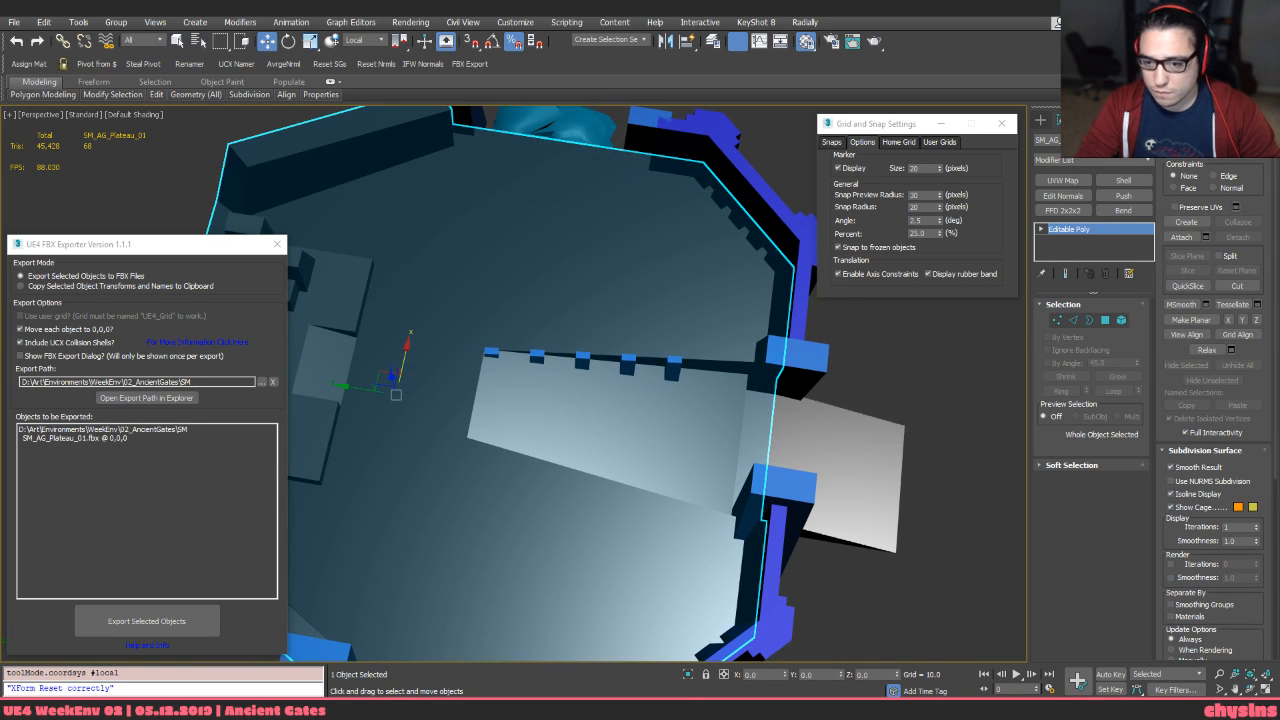
Export the selected SM_AG_Plateau_01 as an FBX to the 02_AncientGates SM folder
left_click(200, 615)
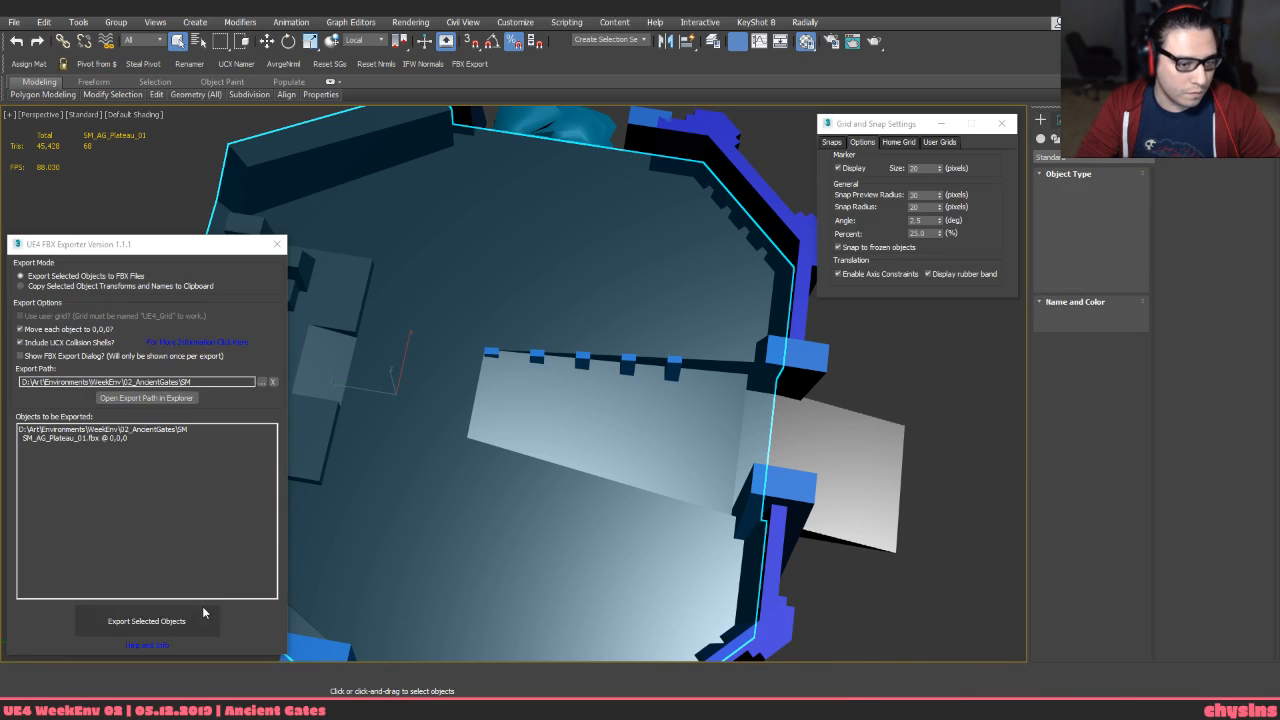
key("alt+Tab")
key("alt+Tab")
right_click(626, 438)
left_click(526, 486)
middle_click_drag(526, 486, 492, 515, "alt")
key("alt+Tab")
key("alt+Tab")
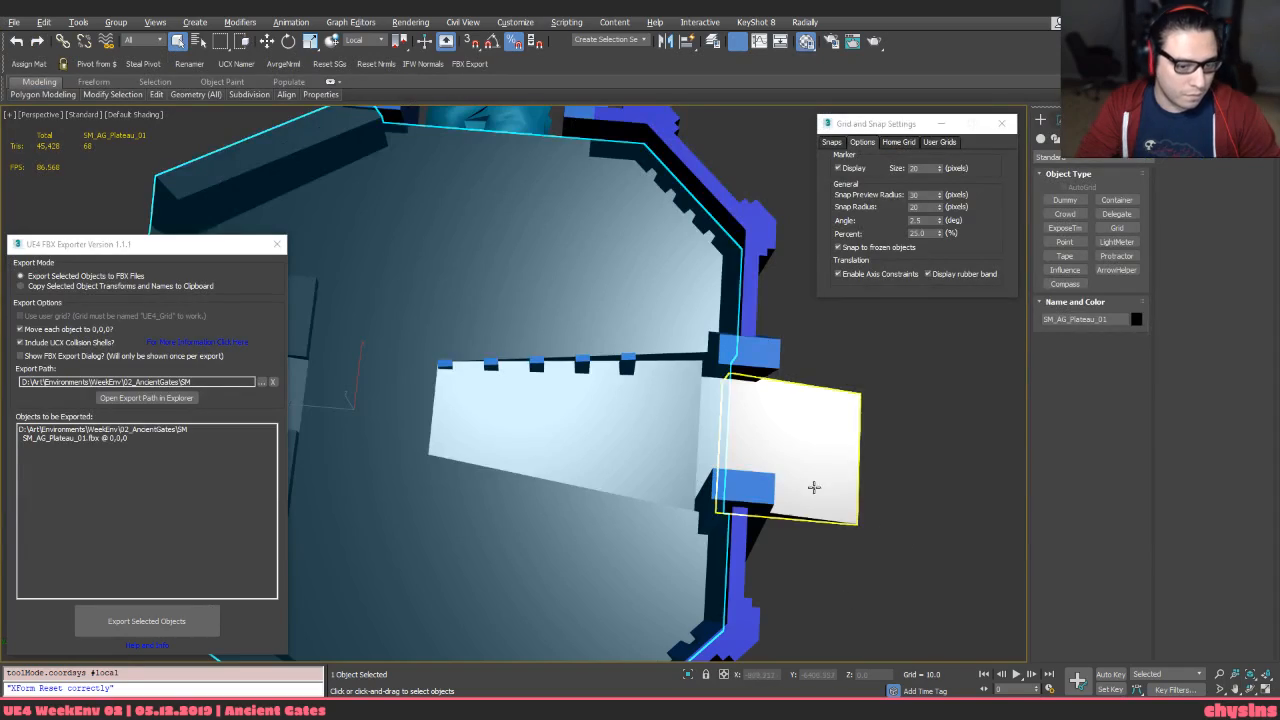
Inspect the edges of SM_AG_Stairs_01 at the gateway, and reselect SM_AG_Plateau_01 to export it again
left_click(838, 503)
mouse_move(820, 506)
middle_mouse_down("alt")
mouse_move(795, 437)
mouse_move(800, 487)
mouse_move(603, 425)
mouse_move(589, 403)
mouse_move(491, 386)
middle_mouse_up("alt")
key("alt+x")
scroll(800, 487, "up", 5)
key("F4")
key("F4")
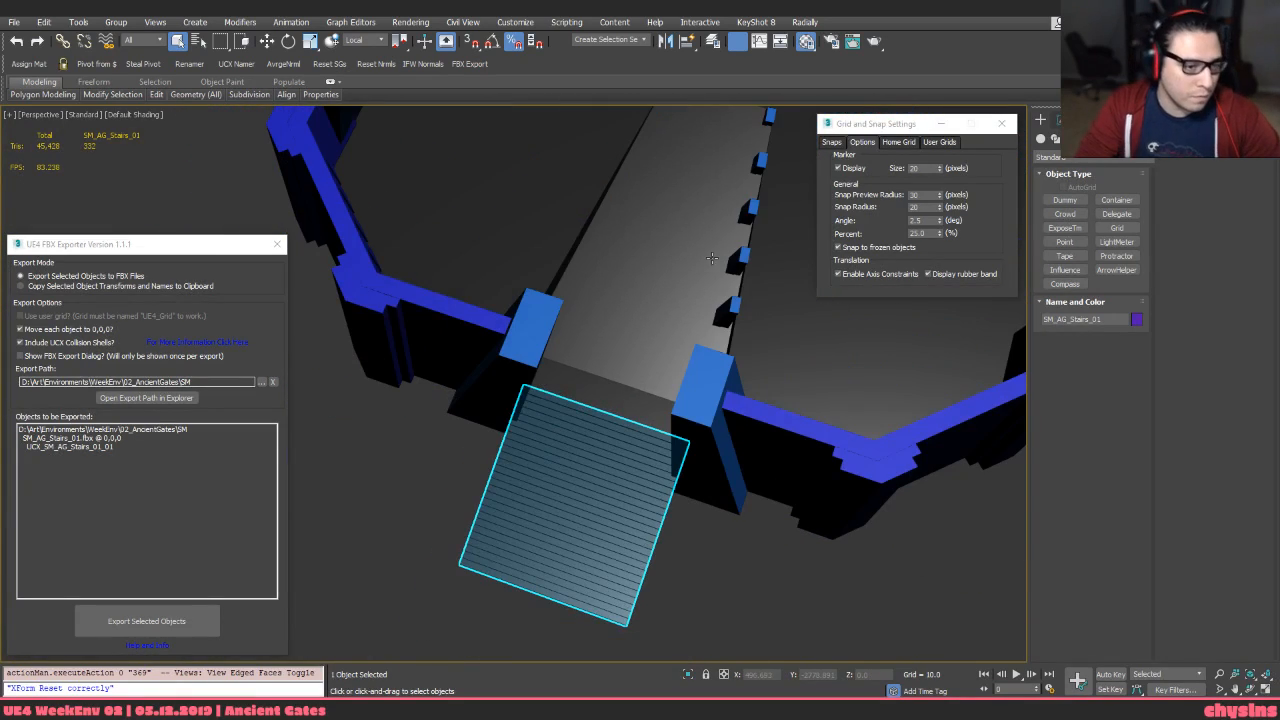
left_click(711, 258)
left_click(180, 619)
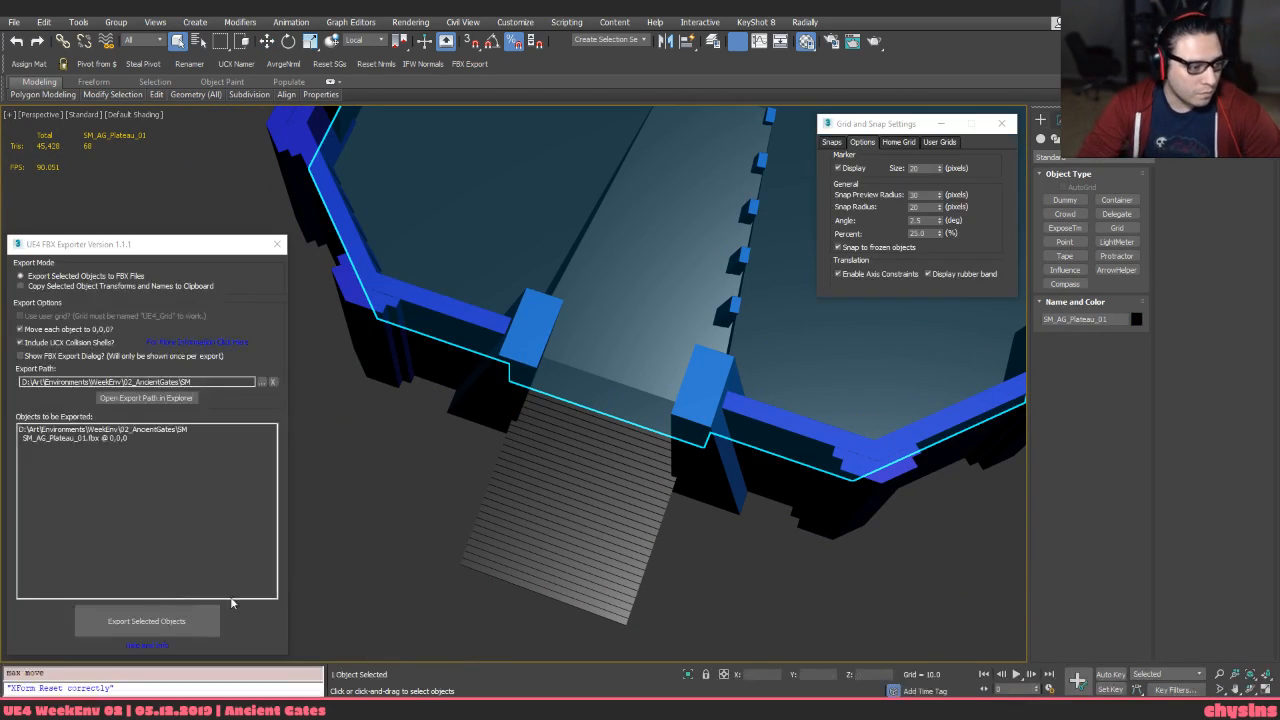
Switch to Unreal Editor, locate SM_AG_Plateau_01 in the project content, reimport it, and look over the updated walkway
key("alt+Tab")
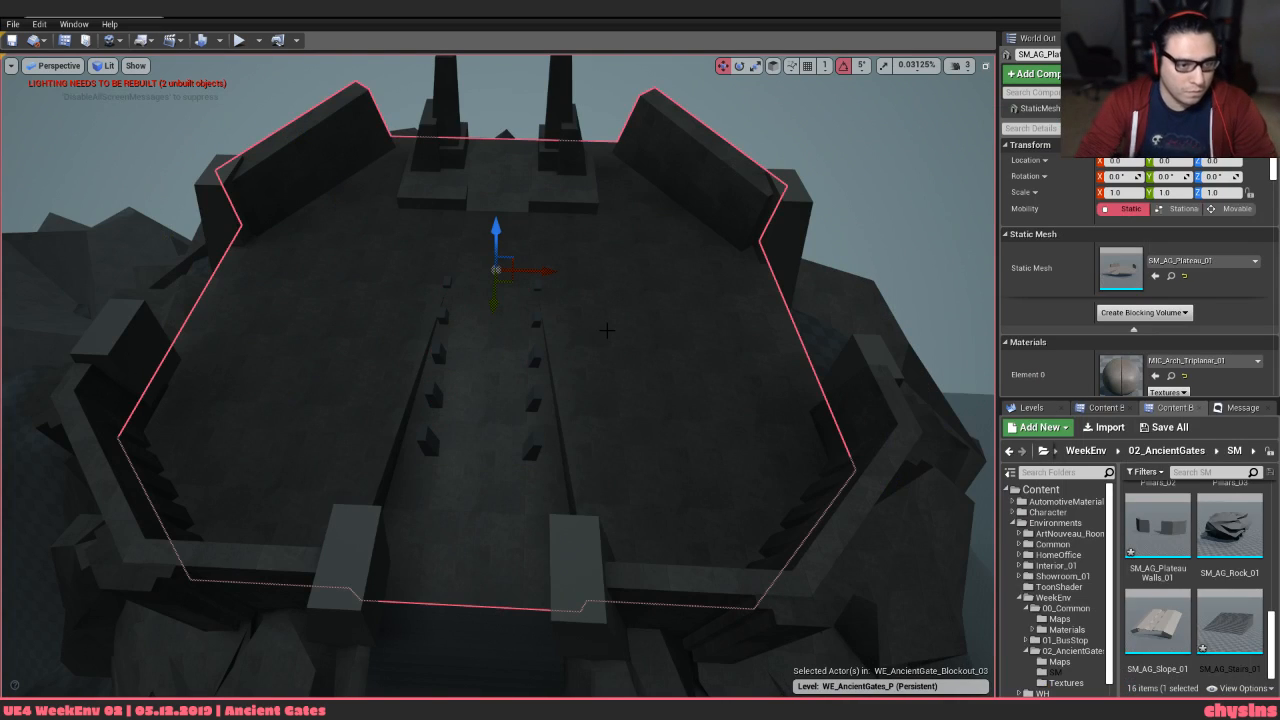
key("ctrl+b")
right_click(1156, 601)
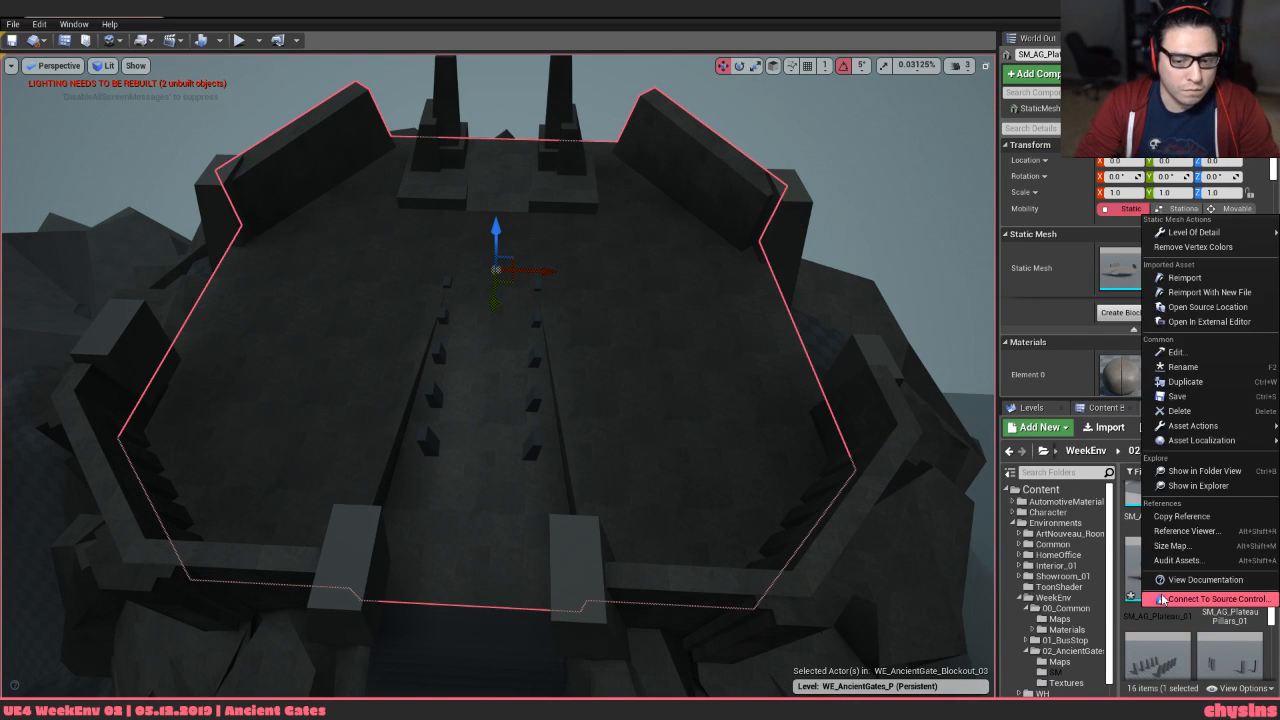
left_click(1176, 279)
right_click_drag(843, 391, 832, 335)
right_click_drag(766, 390, 738, 382)
key("Escape")
Switch to 3ds Max, center the pivot of SM_AG_PlateauPillars_02 on the world, and try a Symmetry modifier on it
key("alt+Tab")
left_click(737, 254)
middle_click_drag(737, 254, 672, 352)
key("w")
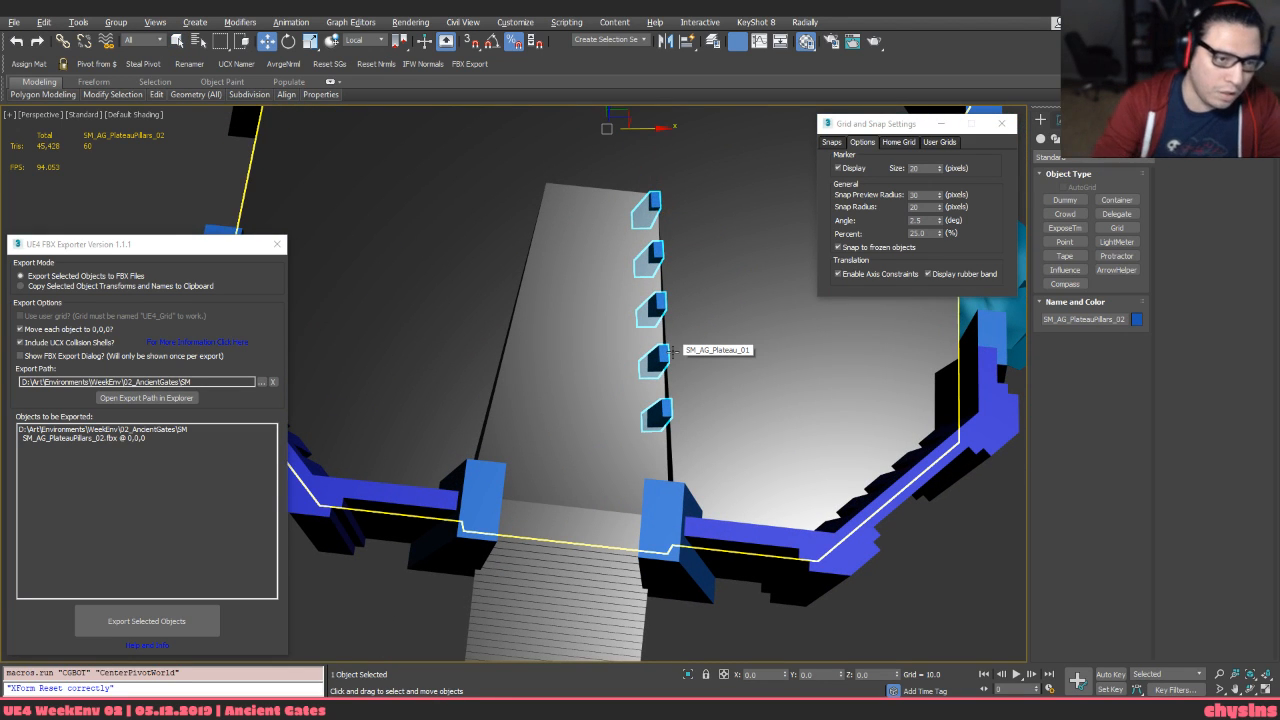
key("alt+s")
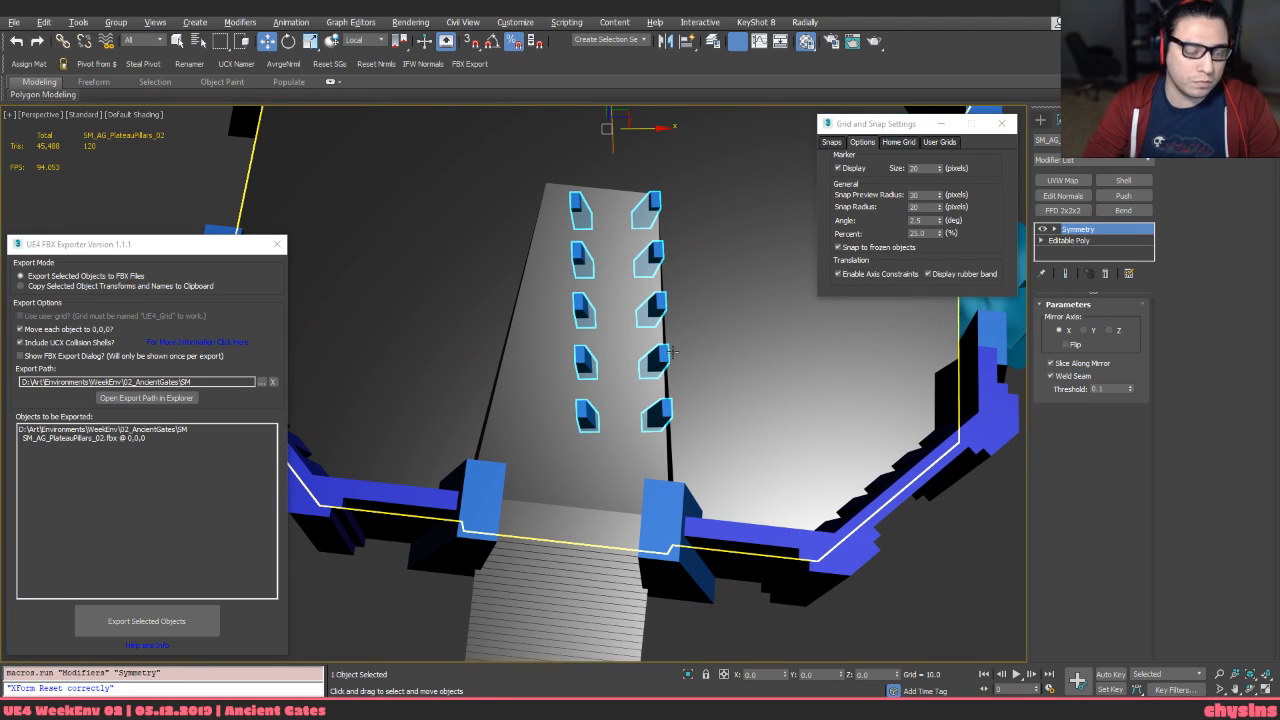
key("ctrl+z")
Reset the pillars' XForm, mirror the row across the walkway with Symmetry on X, and collapse it to Editable Poly
key("alt+x")
key("alt+s")
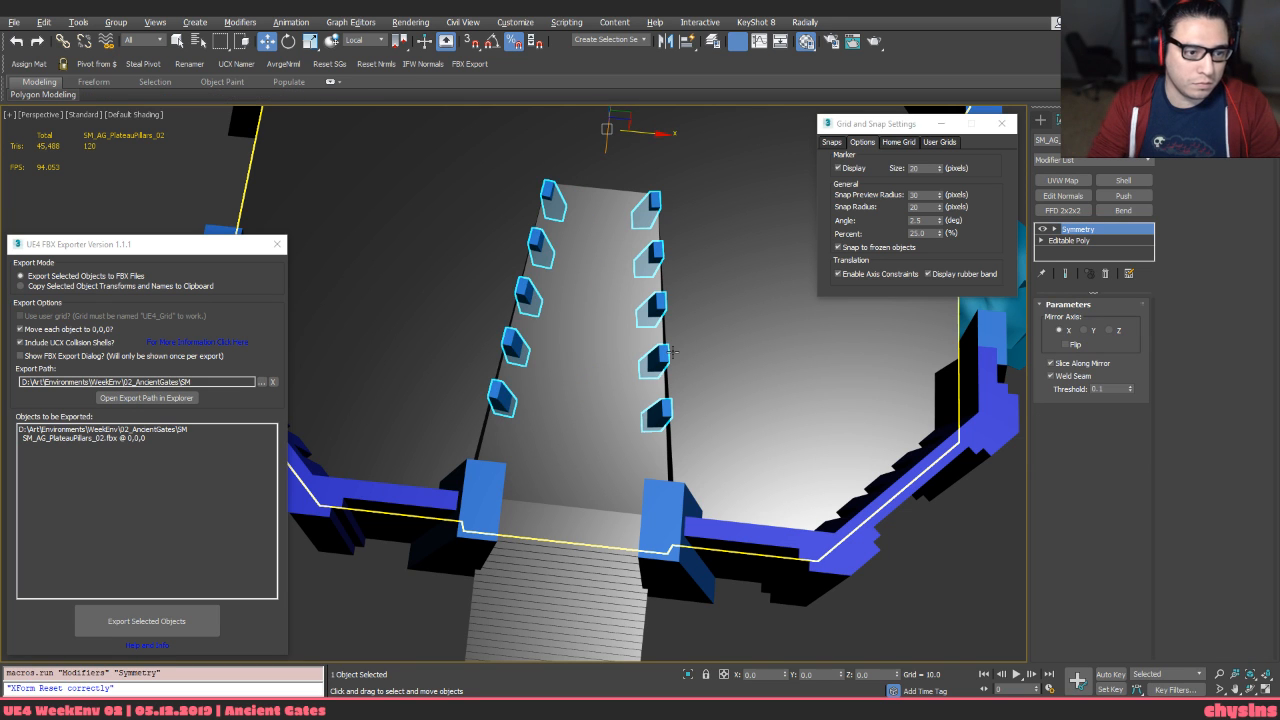
key("alt+q")
key("alt+q")
key("alt+c")
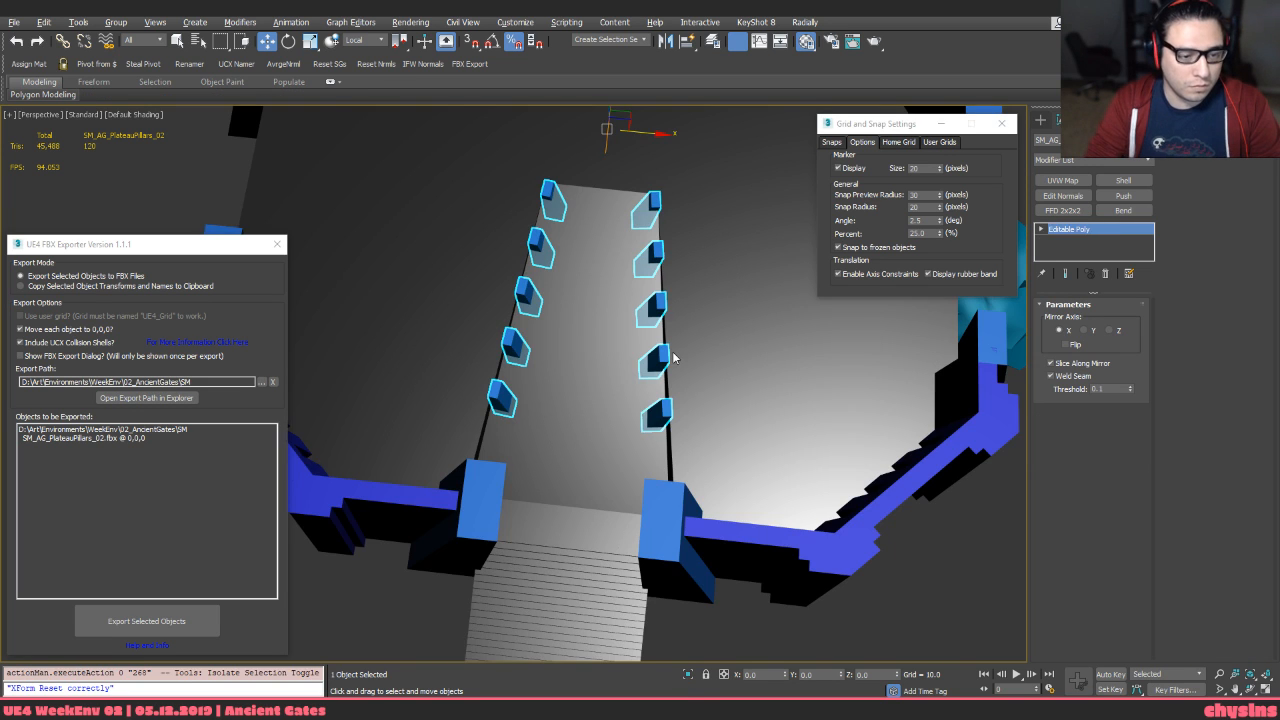
Examine the mirrored pillar rows from above and from the foot of the entrance stairs
middle_click_drag(578, 353, 548, 380, "alt")
key("t")
key("z")
middle_click_drag(515, 339, 535, 218)
scroll(517, 331, "down", 4)
left_click(527, 165)
middle_click_drag(527, 165, 514, 208, "alt")
key("p")
key("z")
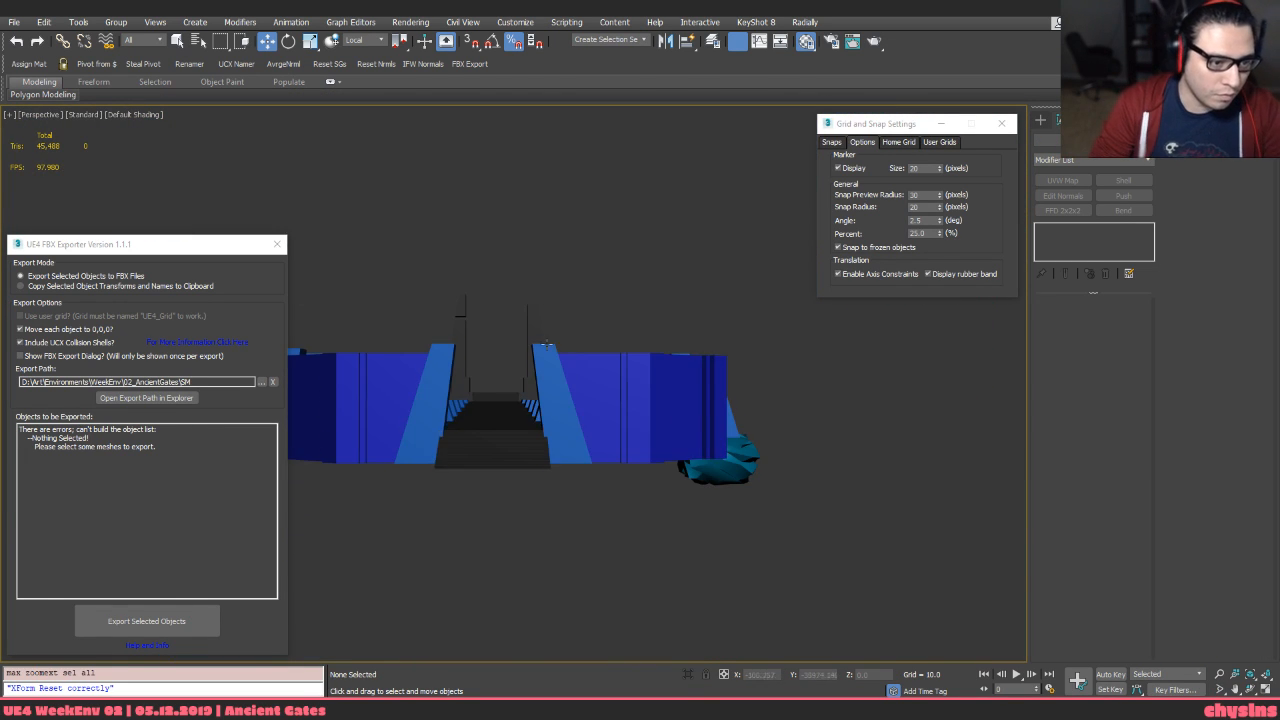
scroll(522, 436, "up", 5)
middle_click_drag(532, 374, 648, 527, "alt")
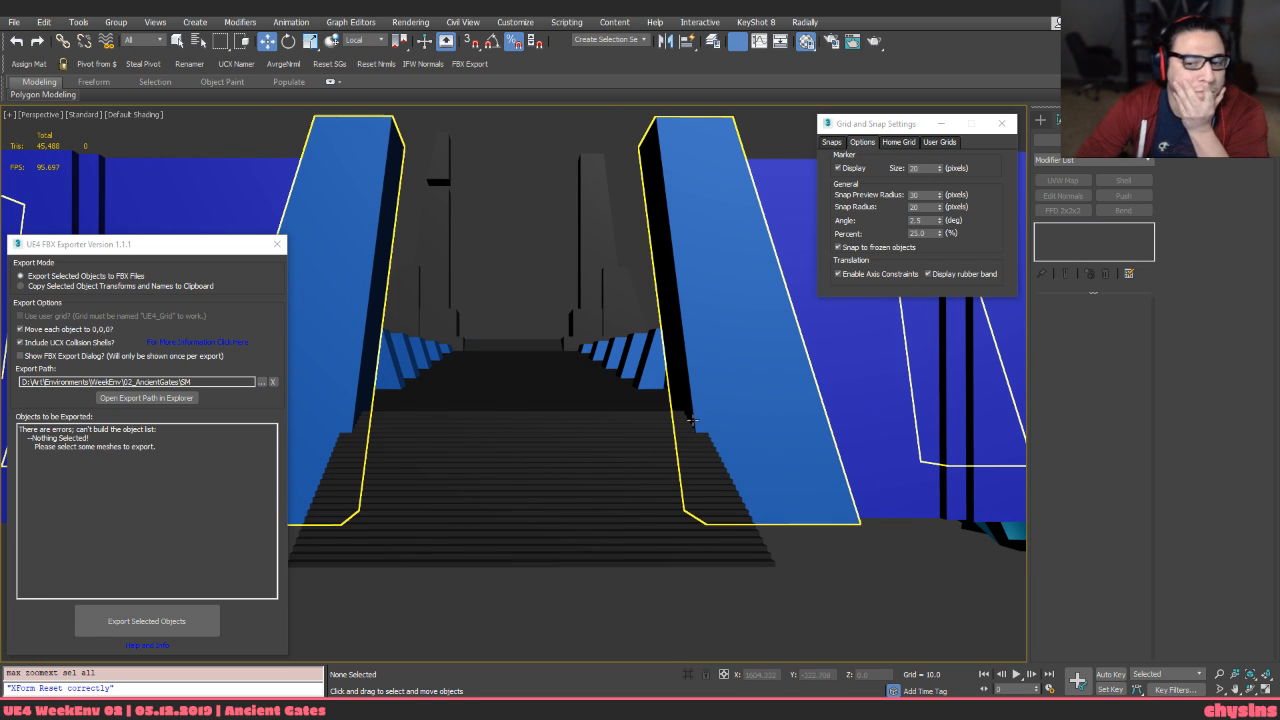
scroll(737, 354, "down", 3)
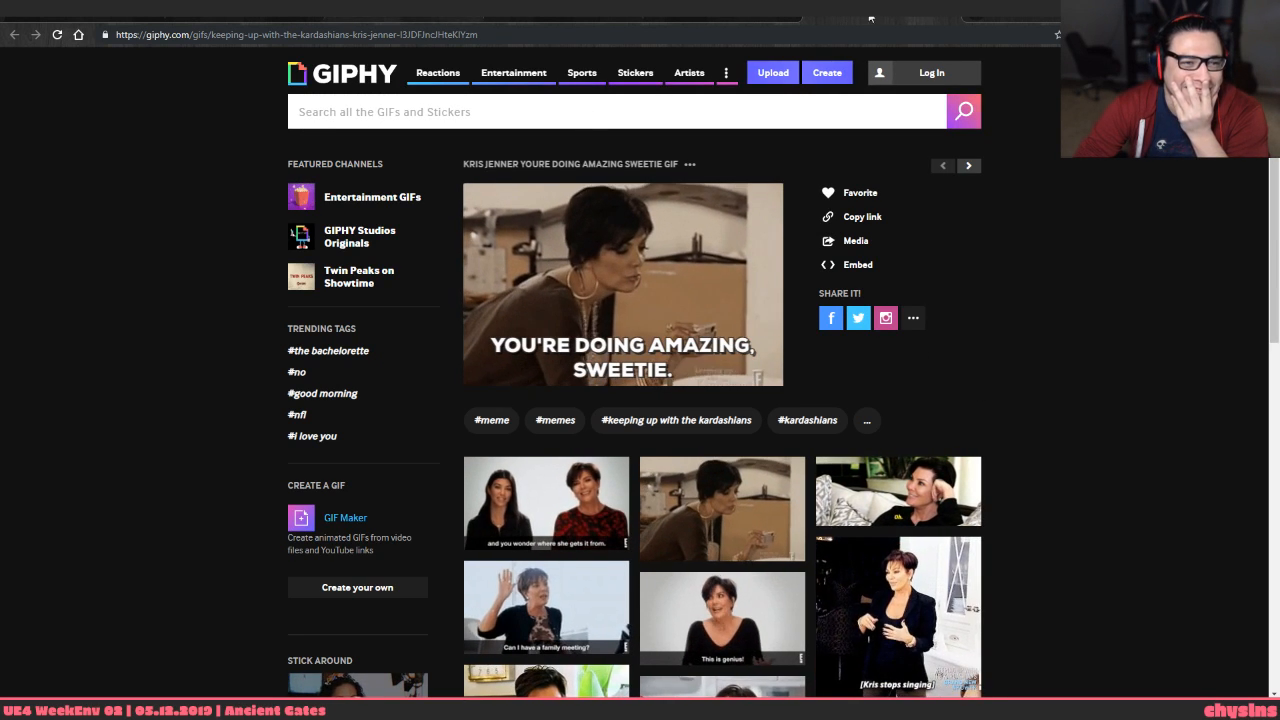
Close the GIPHY page and view the Solomon's Temple and Karnak temple reference images in the browser
key("ctrl+w")
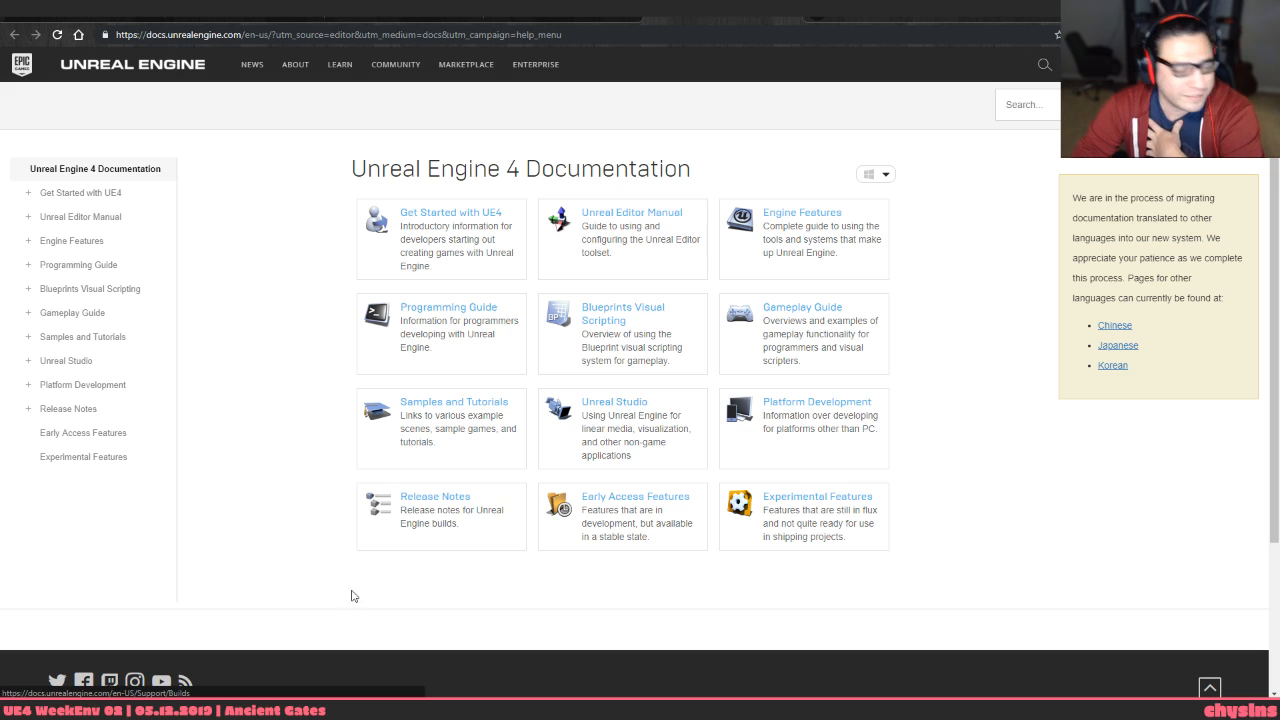
key("alt+Tab")
left_click(630, 506)
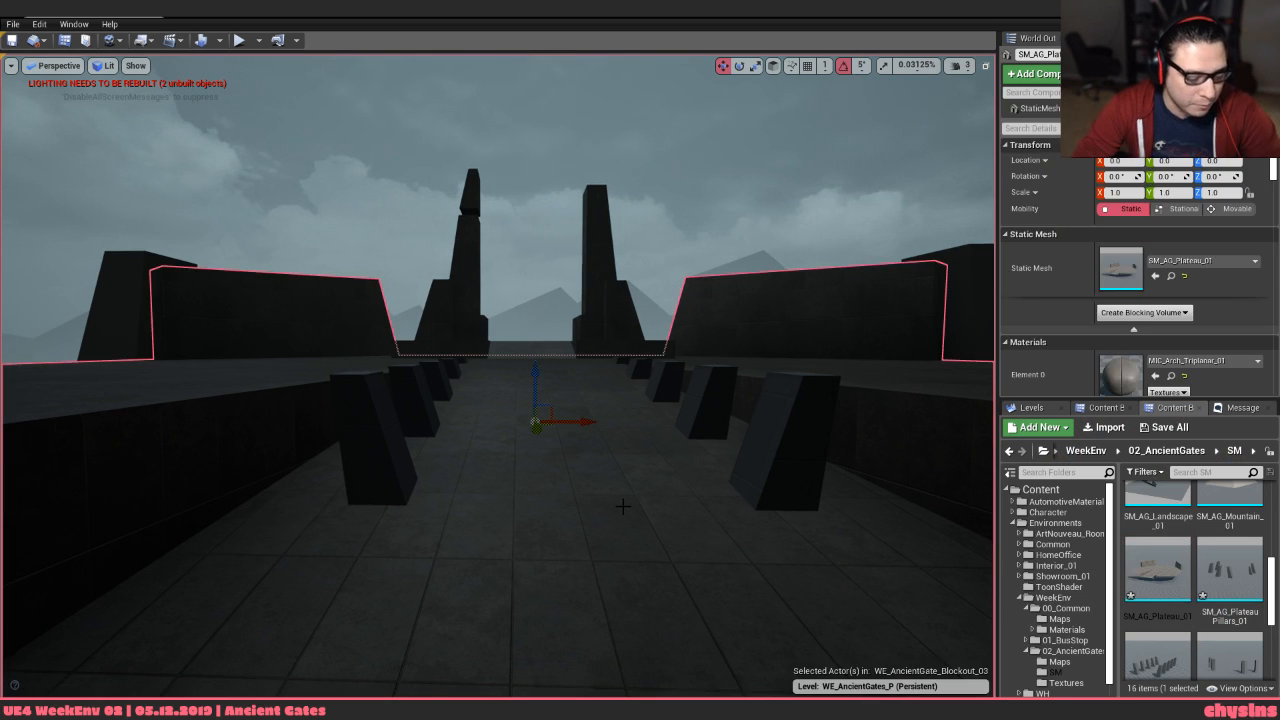
key("F1")
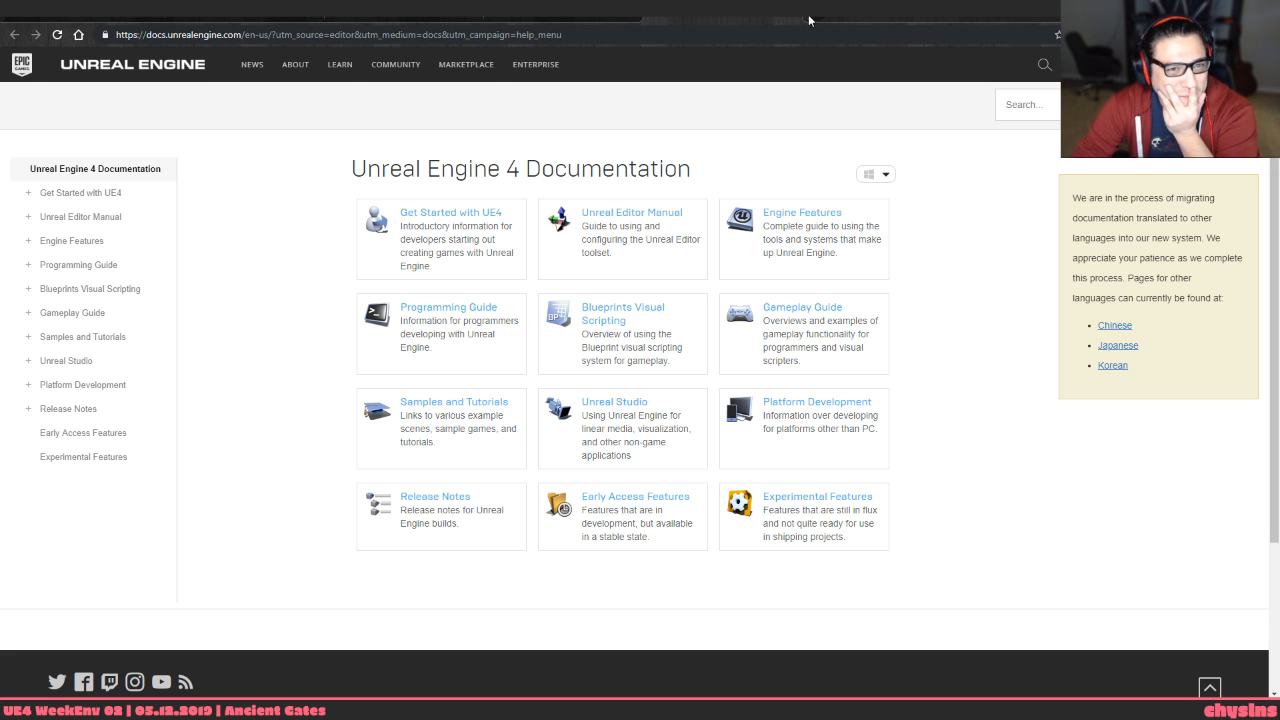
left_click(590, 18)
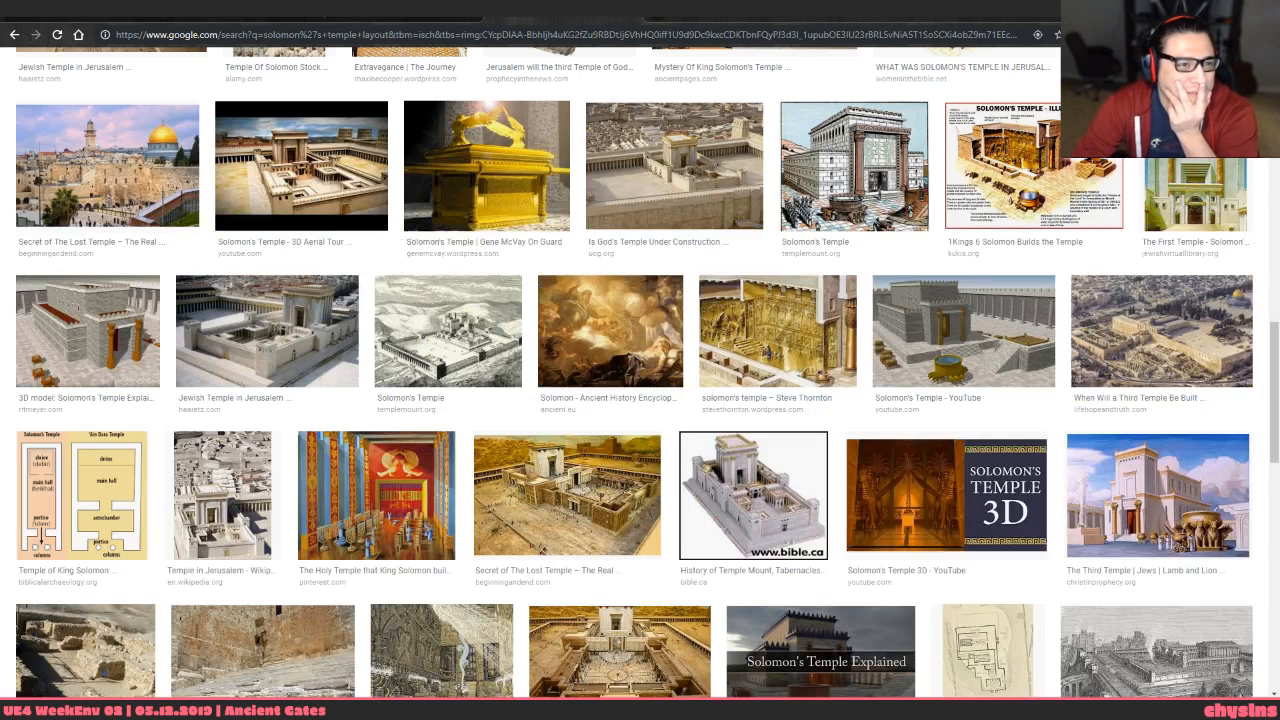
left_click(430, 17)
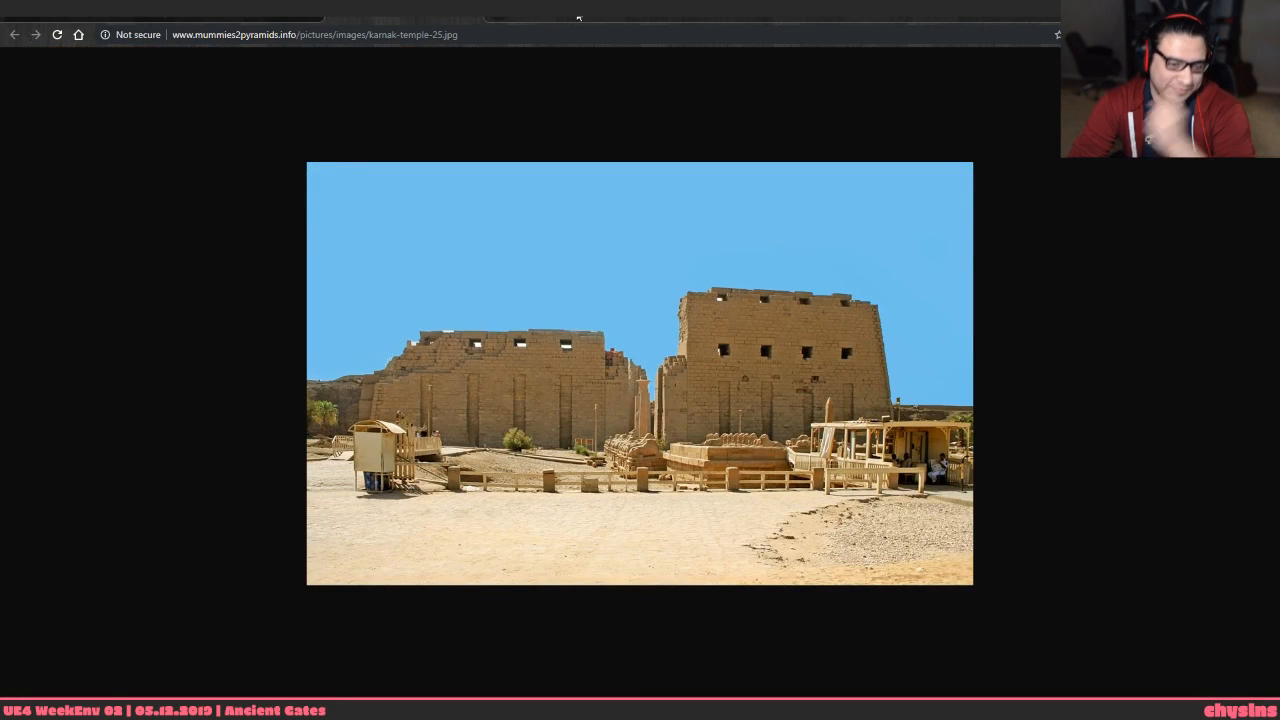
Switch to Unreal Editor, back the view down the stairs, locate SM_AG_PlateauPillars_02 in the project content, and reimport it
key("alt+Tab")
right_click_drag(767, 214, 767, 236)
key("s")
right_click_drag(573, 343, 573, 343)
key("s")
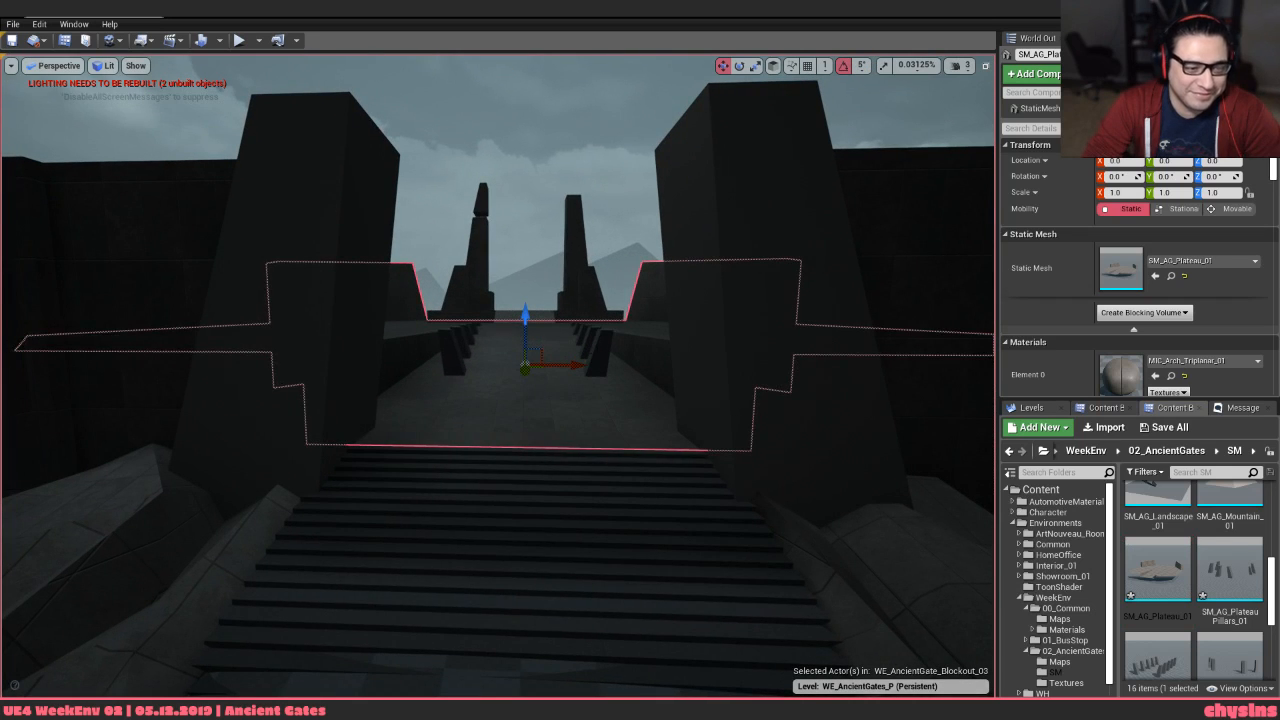
left_click(597, 354)
key("ctrl+b")
right_click(1145, 577)
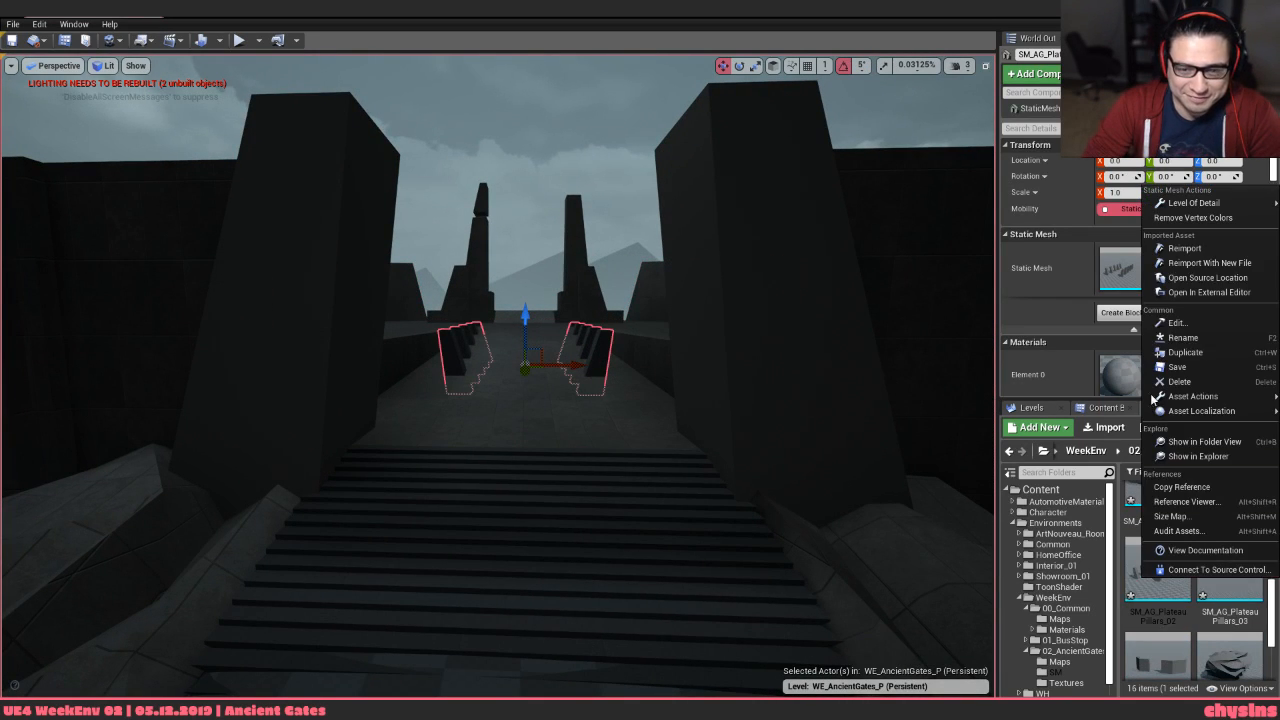
left_click(1167, 247)
Switch to 3ds Max, select SM_AG_PlateauPillars_02, and export it as an FBX to the 02_AncientGates SM folder
key("alt+Tab")
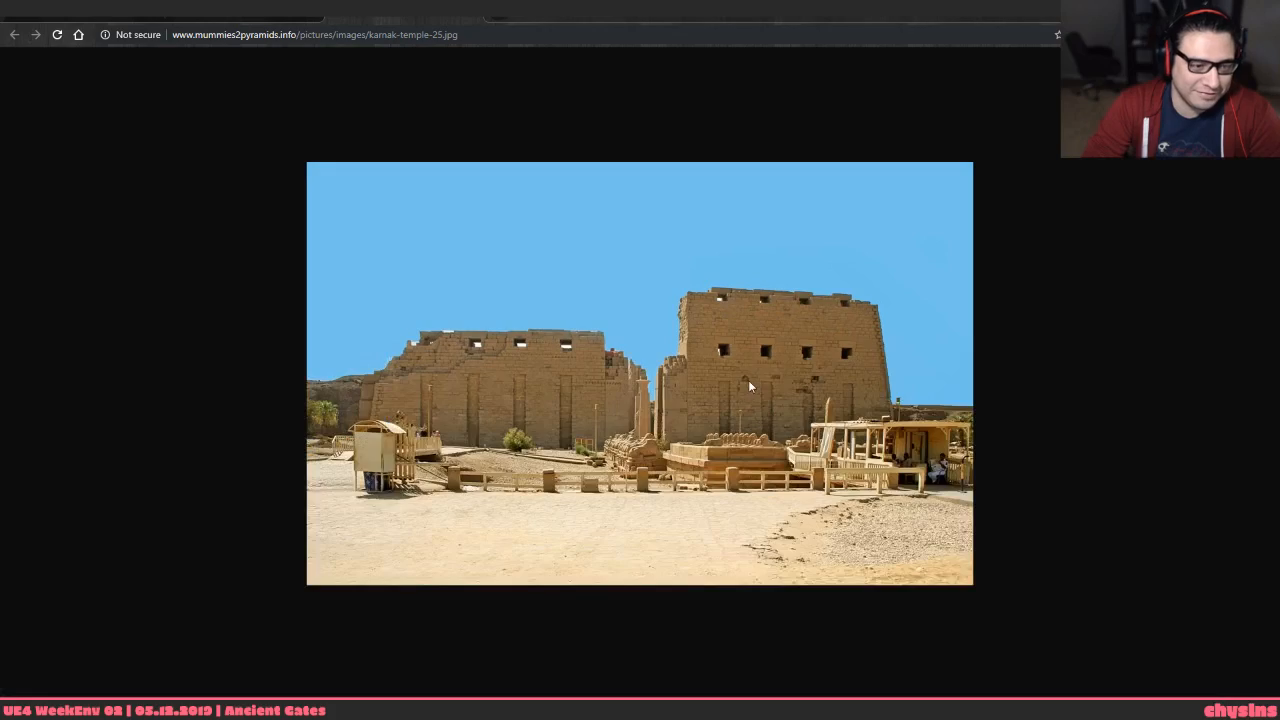
key("alt+Tab")
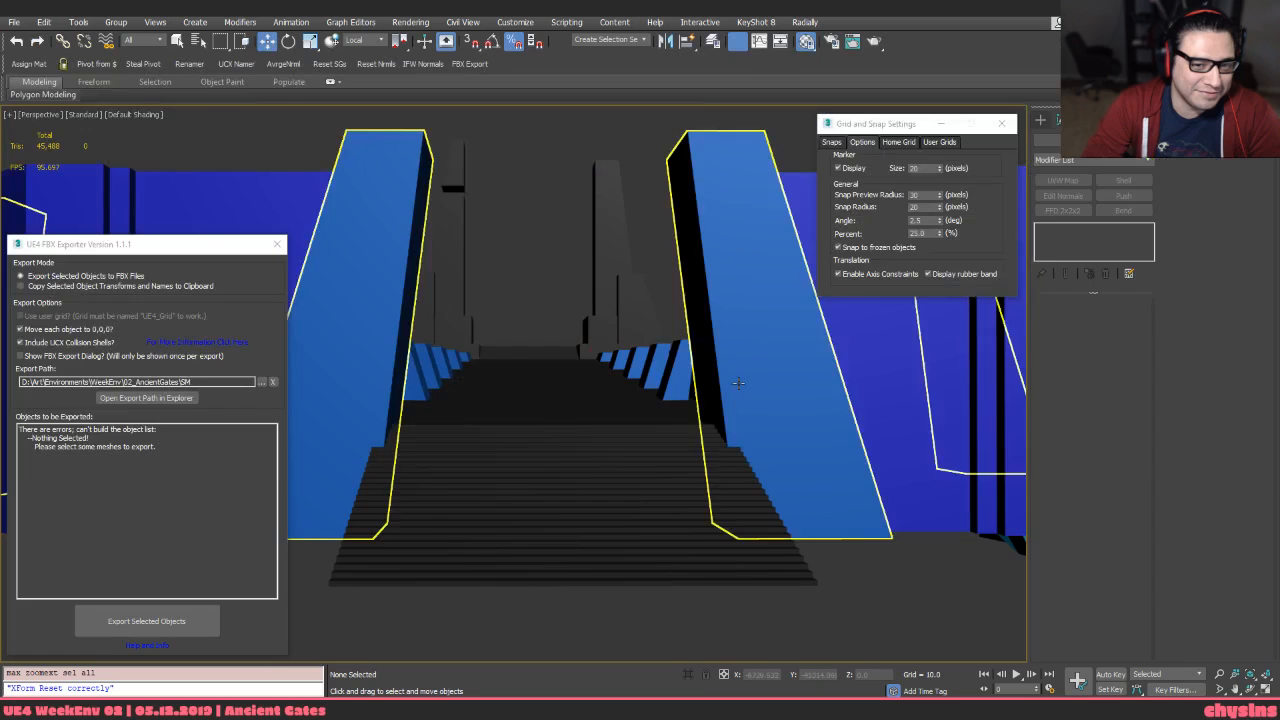
left_click(655, 378)
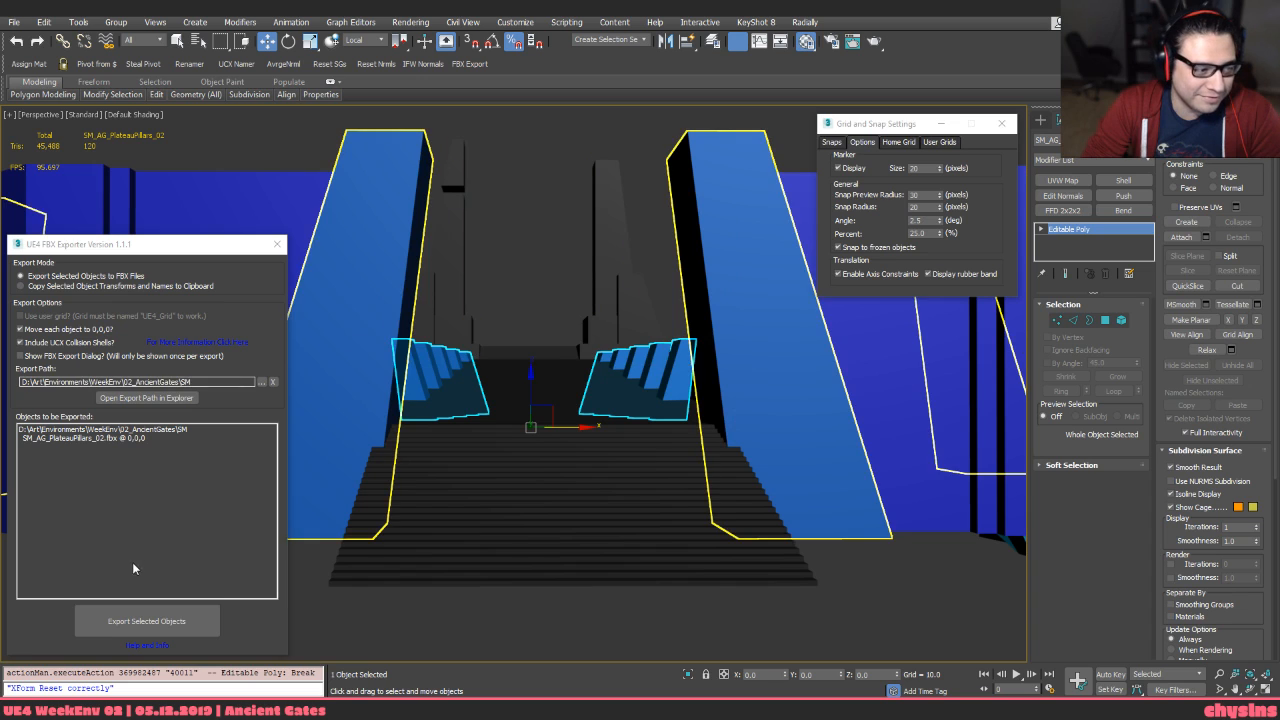
left_click(146, 621)
Switch to Unreal Editor, reimport SM_AG_PlateauPillars_02 from its exported FBX, and clear the selection
key("alt+Tab")
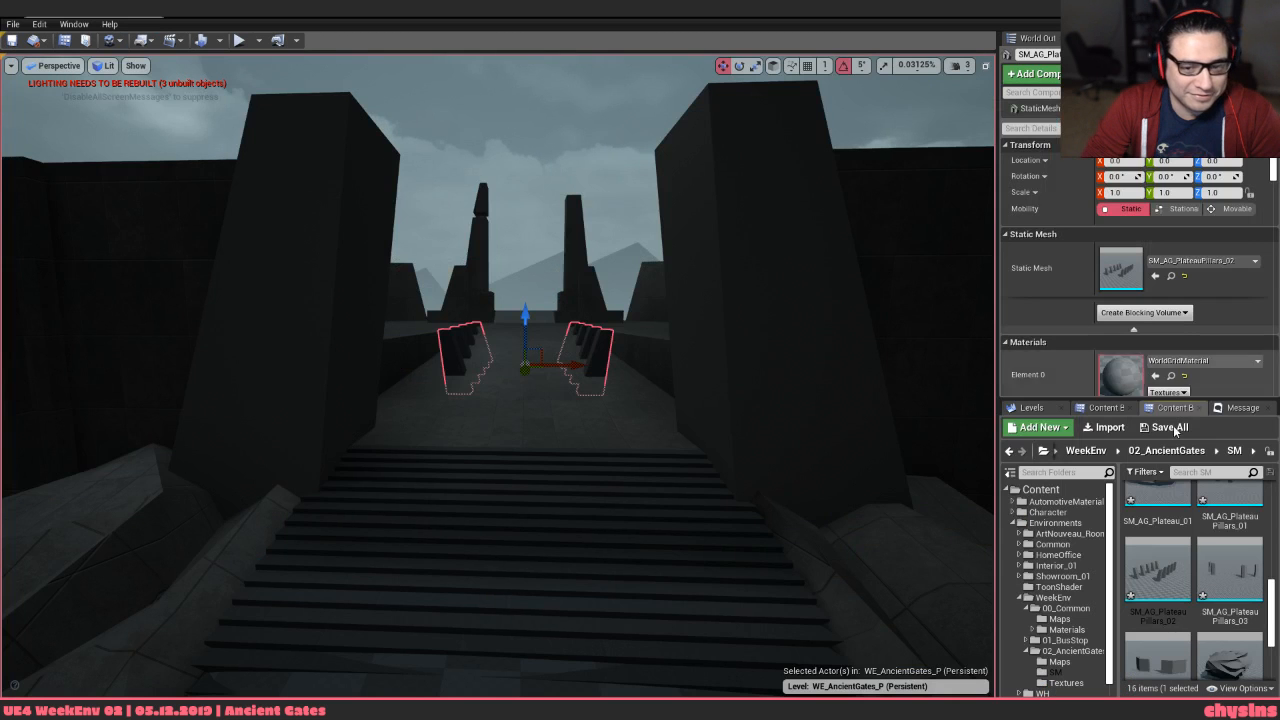
right_click(1150, 572)
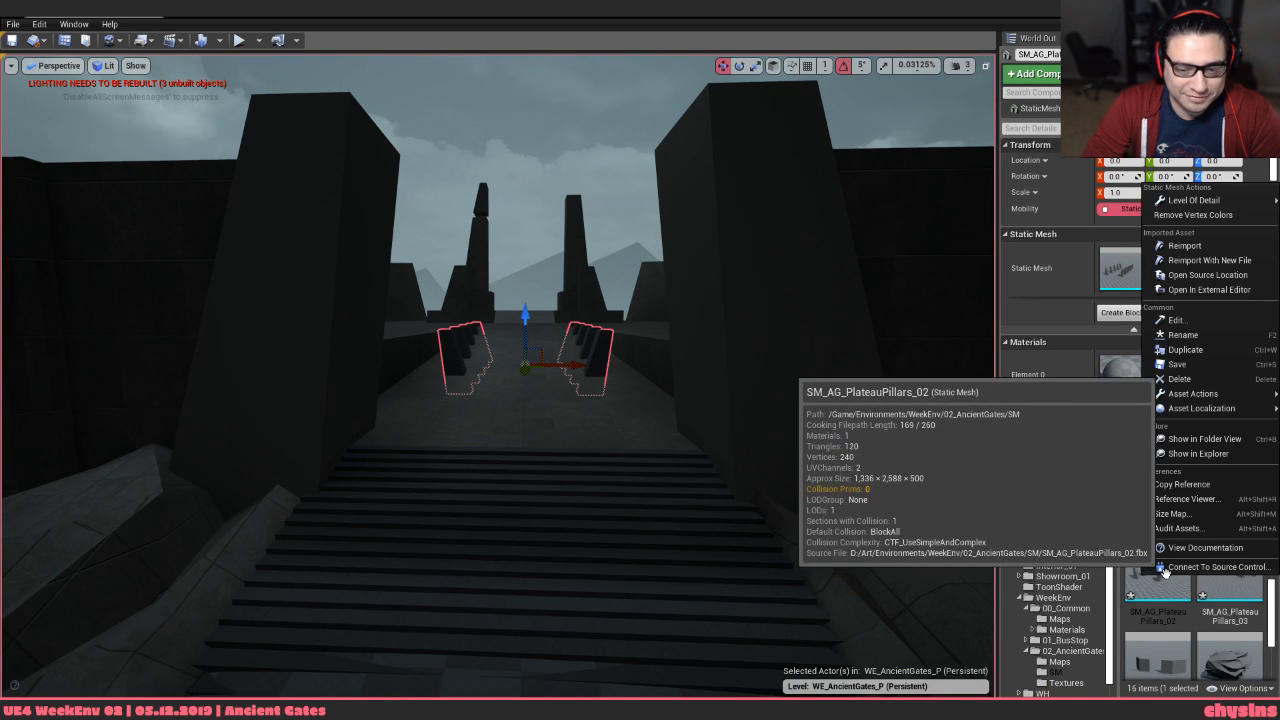
left_click(1175, 252)
right_click_drag(700, 380, 700, 320)
key("Escape")
Play the level in the editor, walk along the walkway, and jump among the pillars to check their scale
key("w")
key("q")
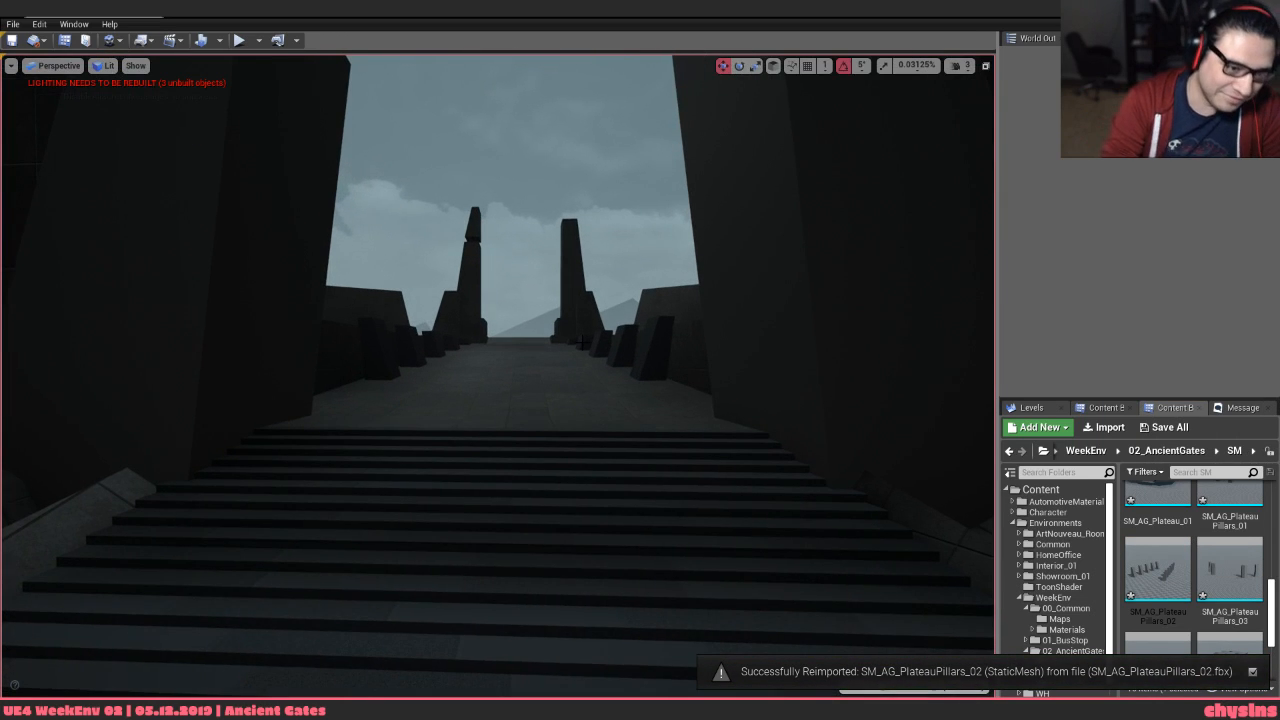
key("alt+p")
left_click(583, 343)
key("w")
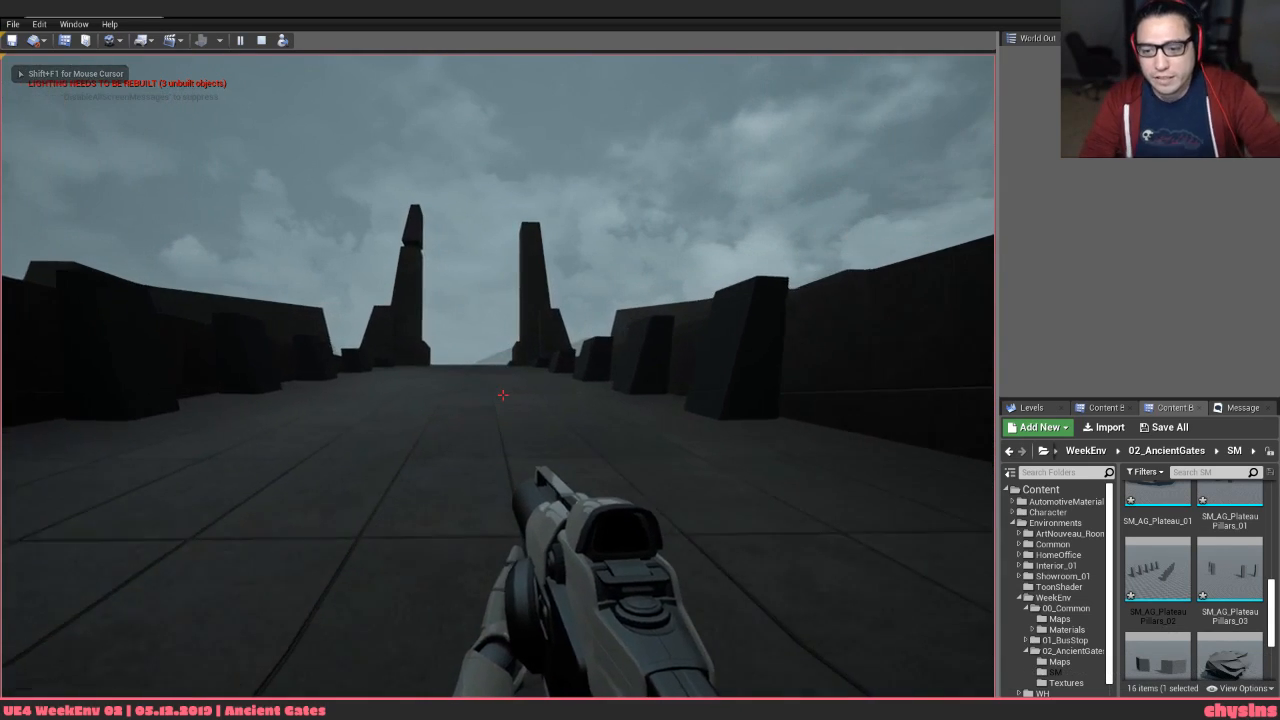
key("w")
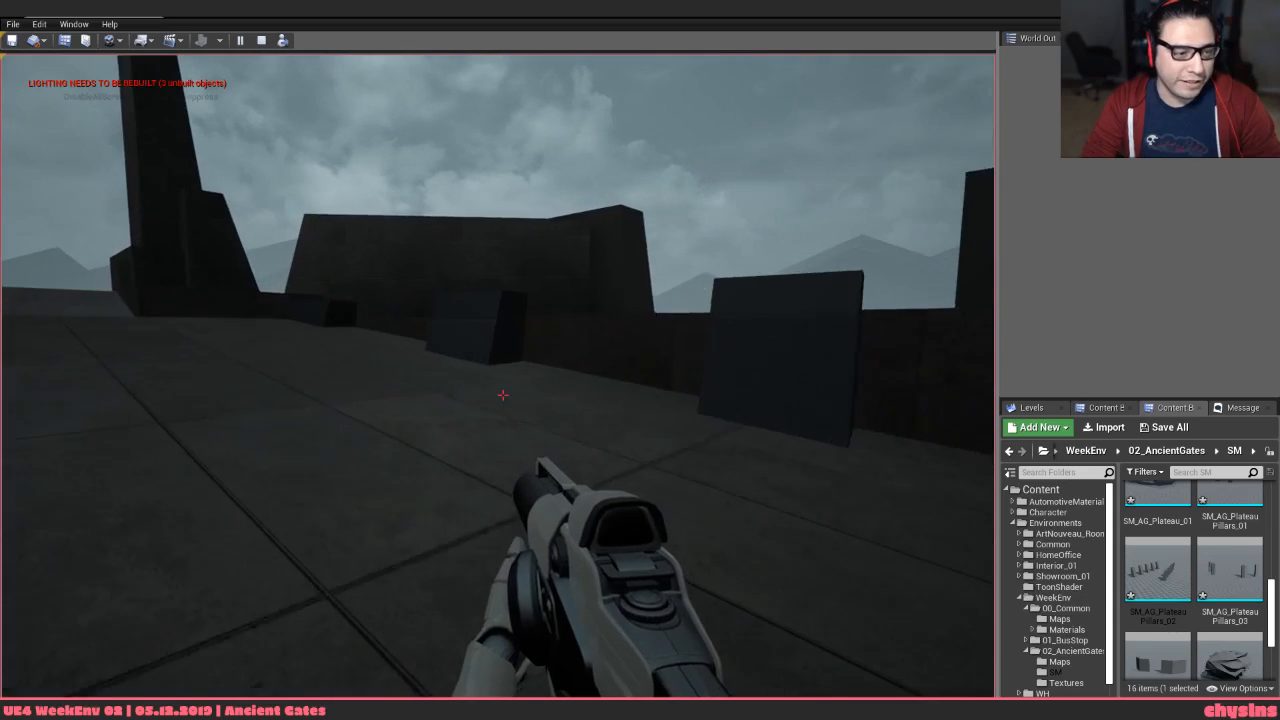
key("w")
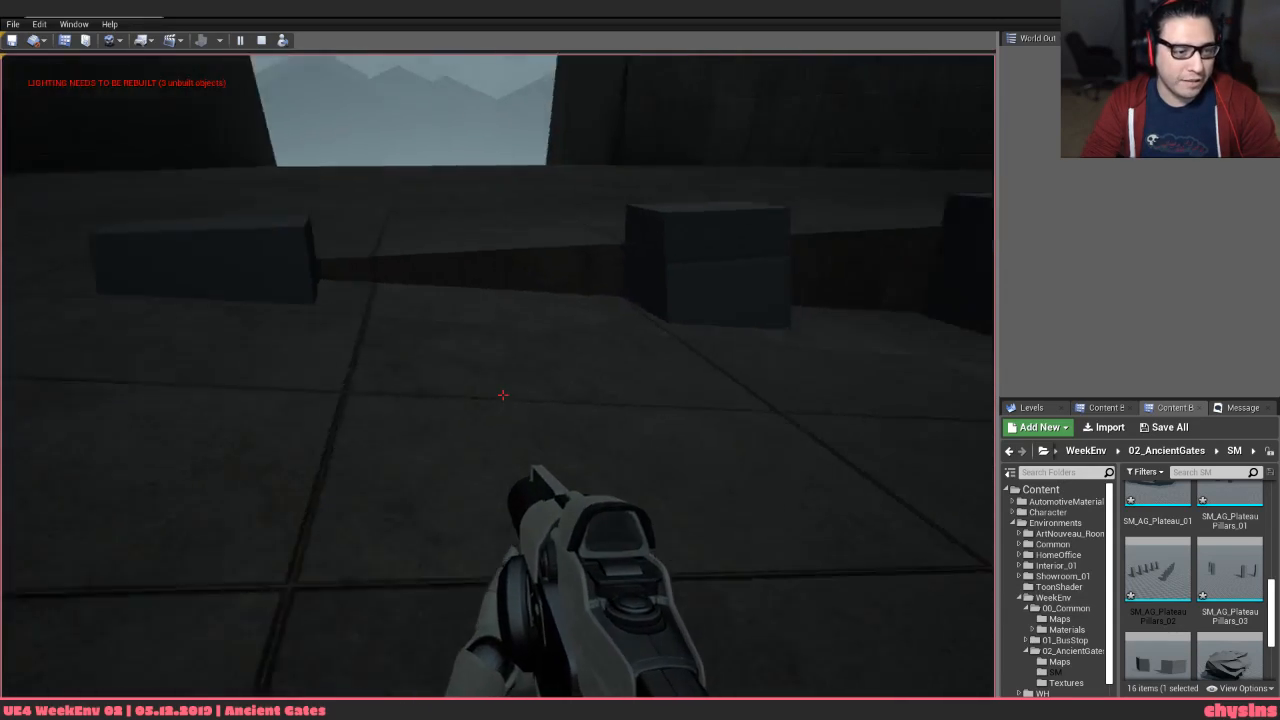
key("w")
key("space")
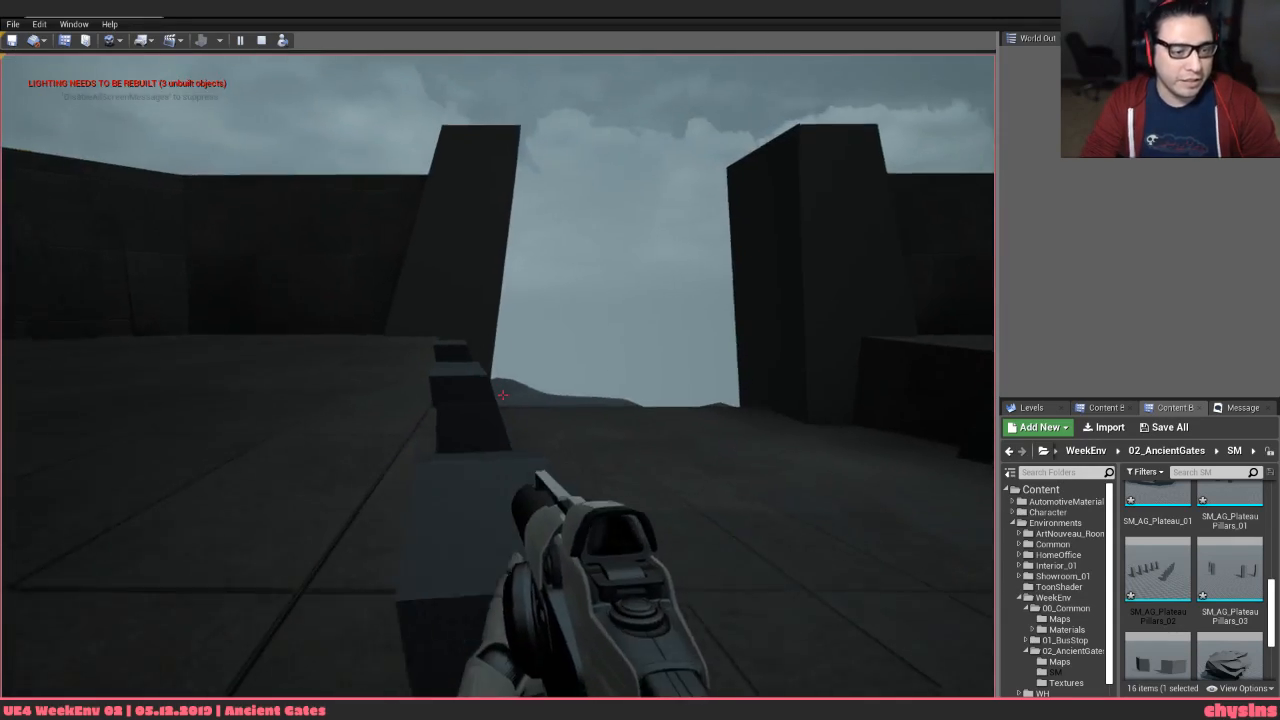
key("w")
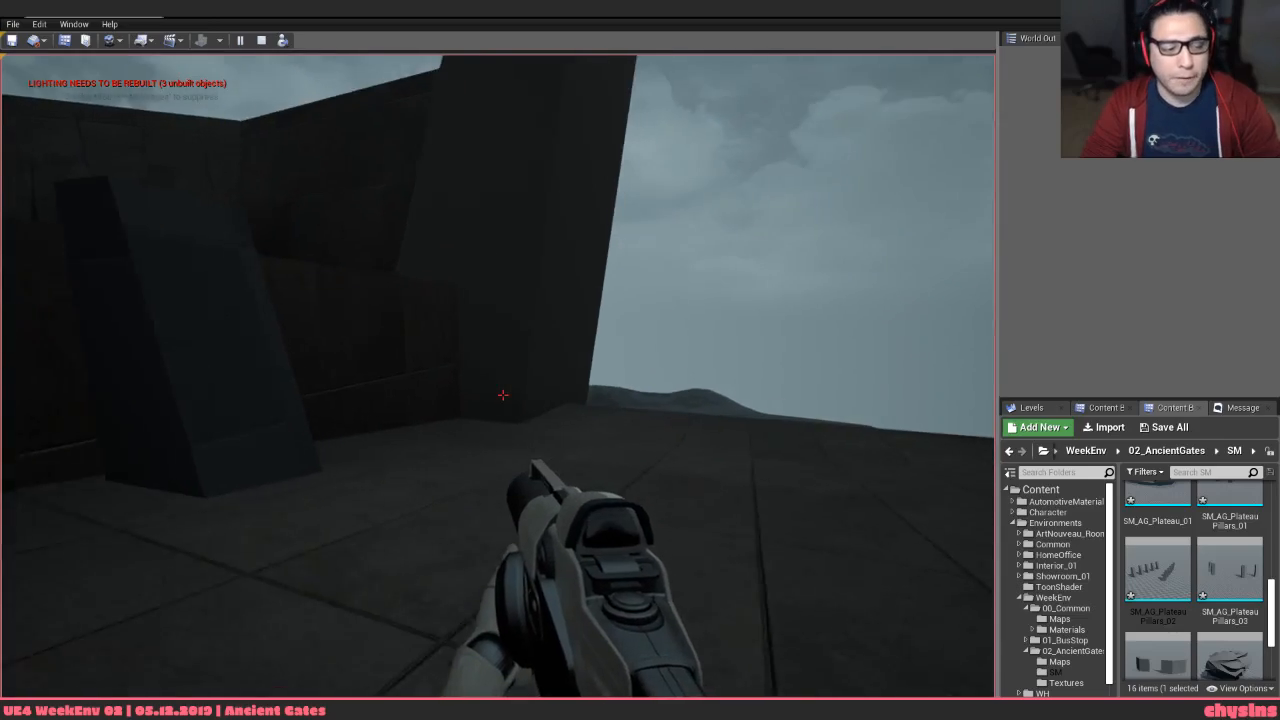
Walk the length of the walkway toward the tall gate pillars and back to the stairs, examining the layout and pillar spacing
key("w")
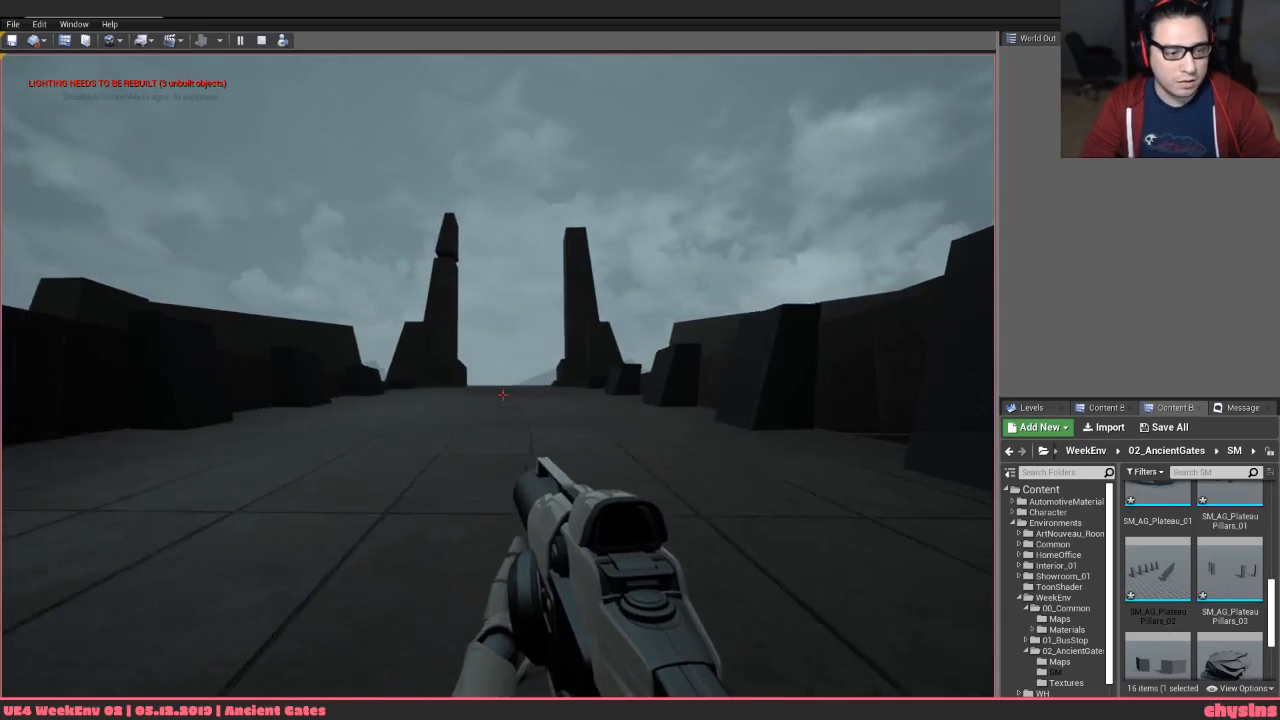
key("w")
key("w")
key("w")
key("w")
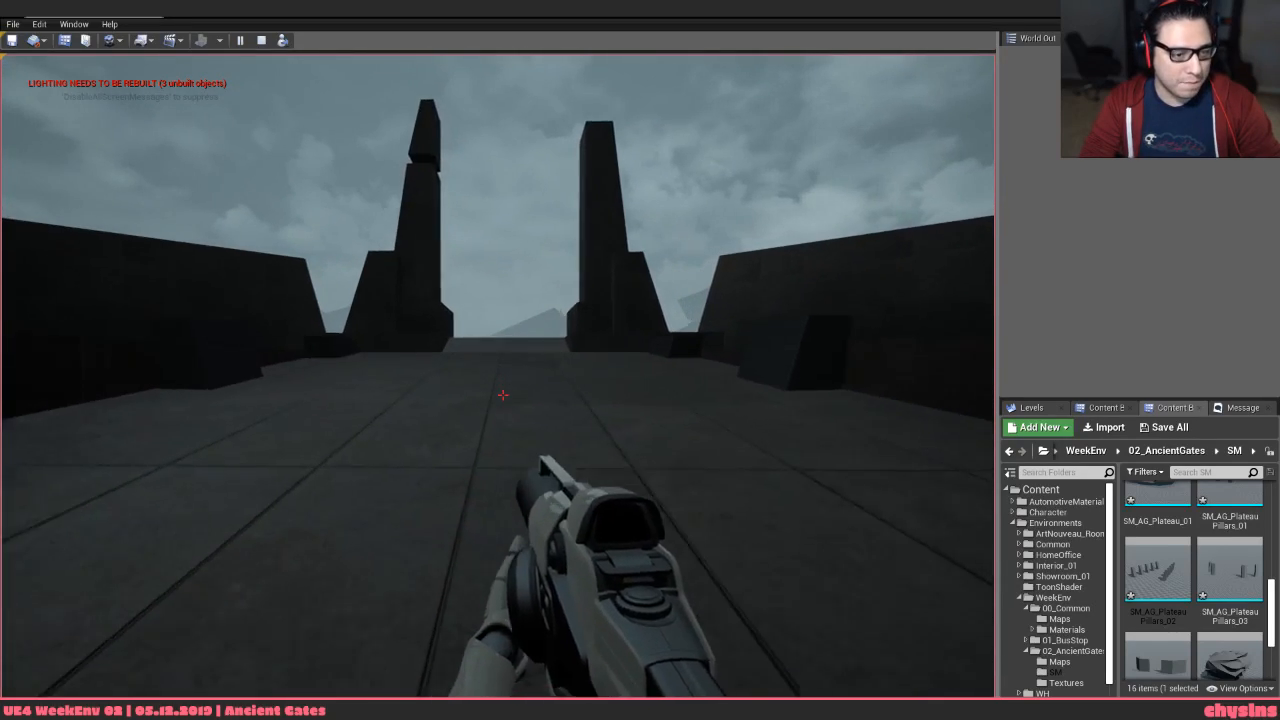
key("w")
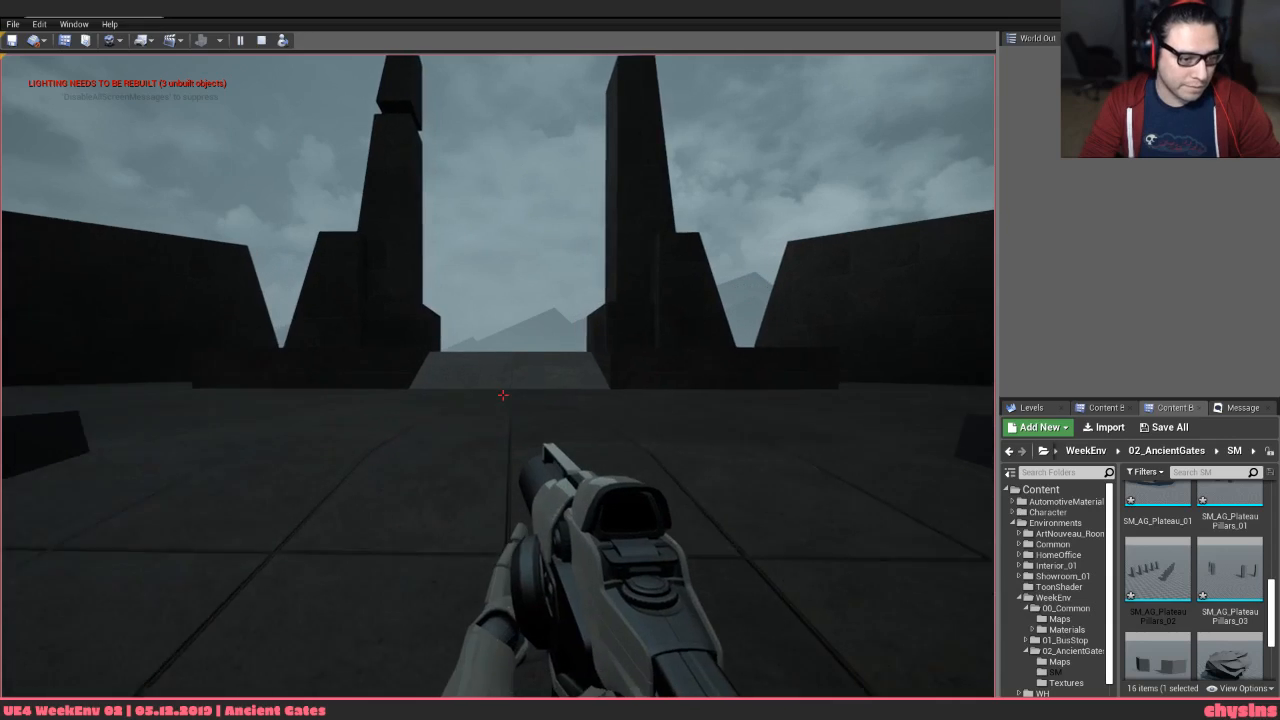
key("w")
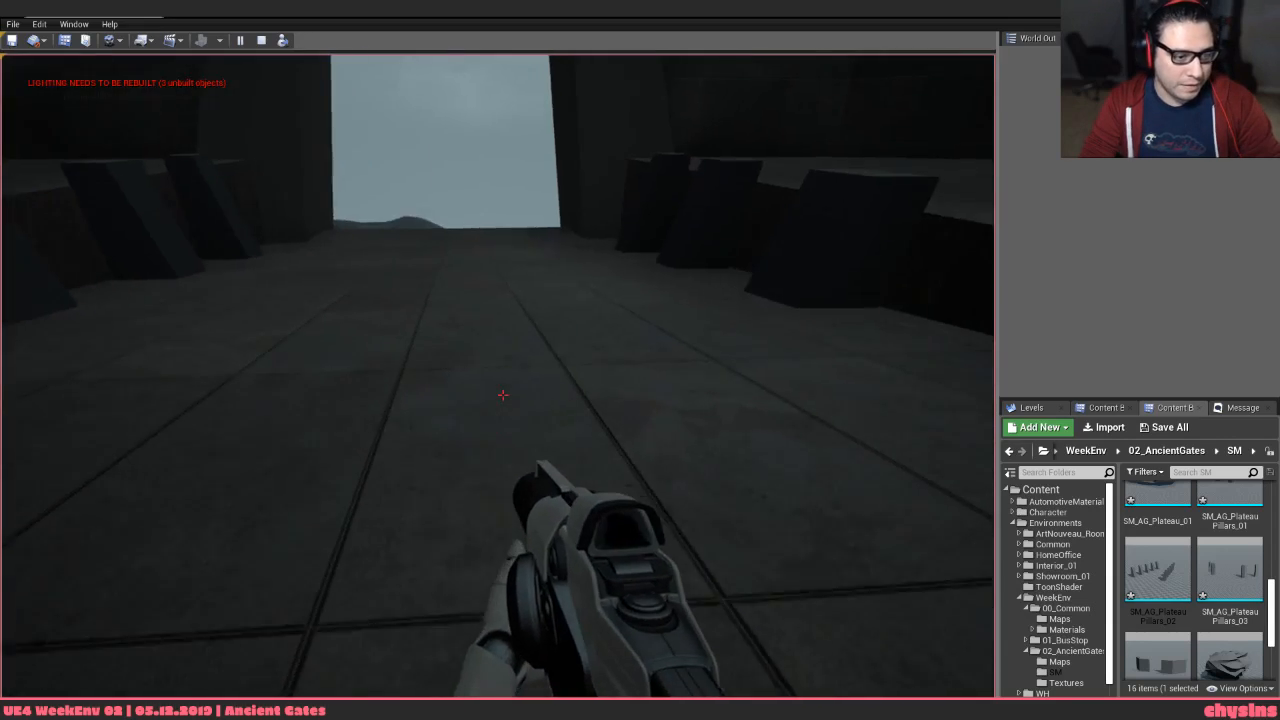
key("w")
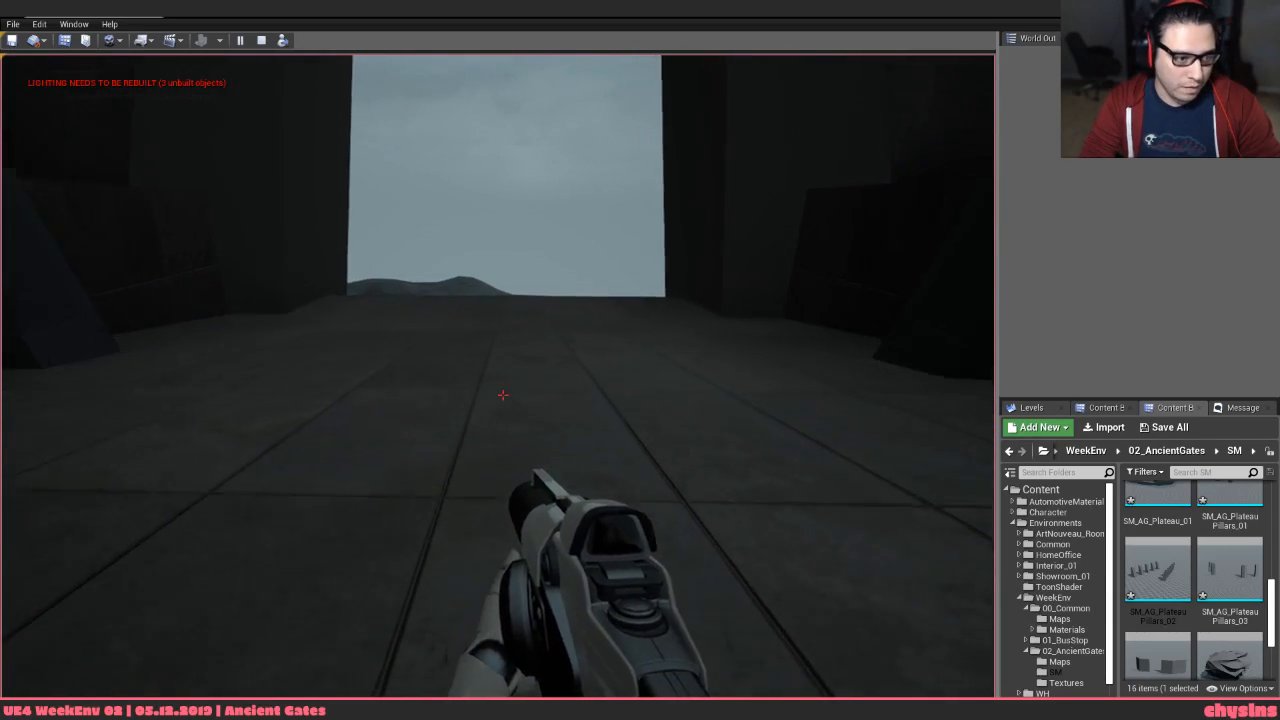
key("w")
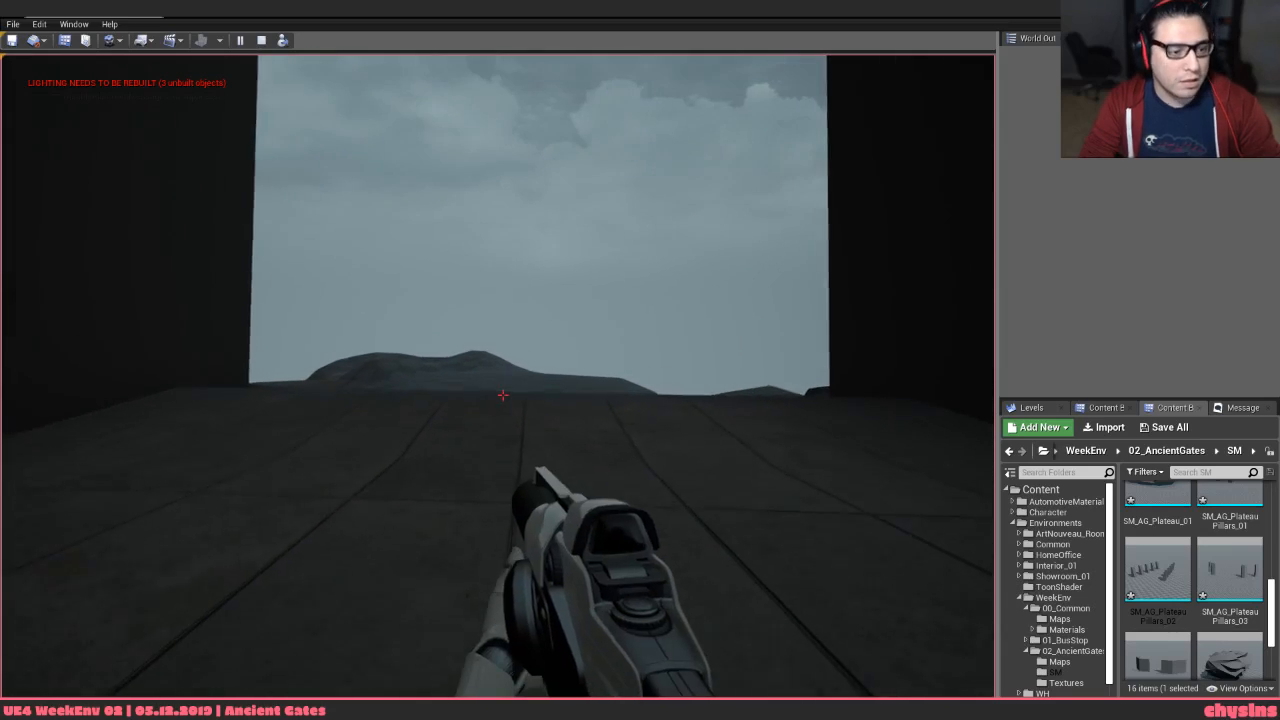
key("w")
key("s")
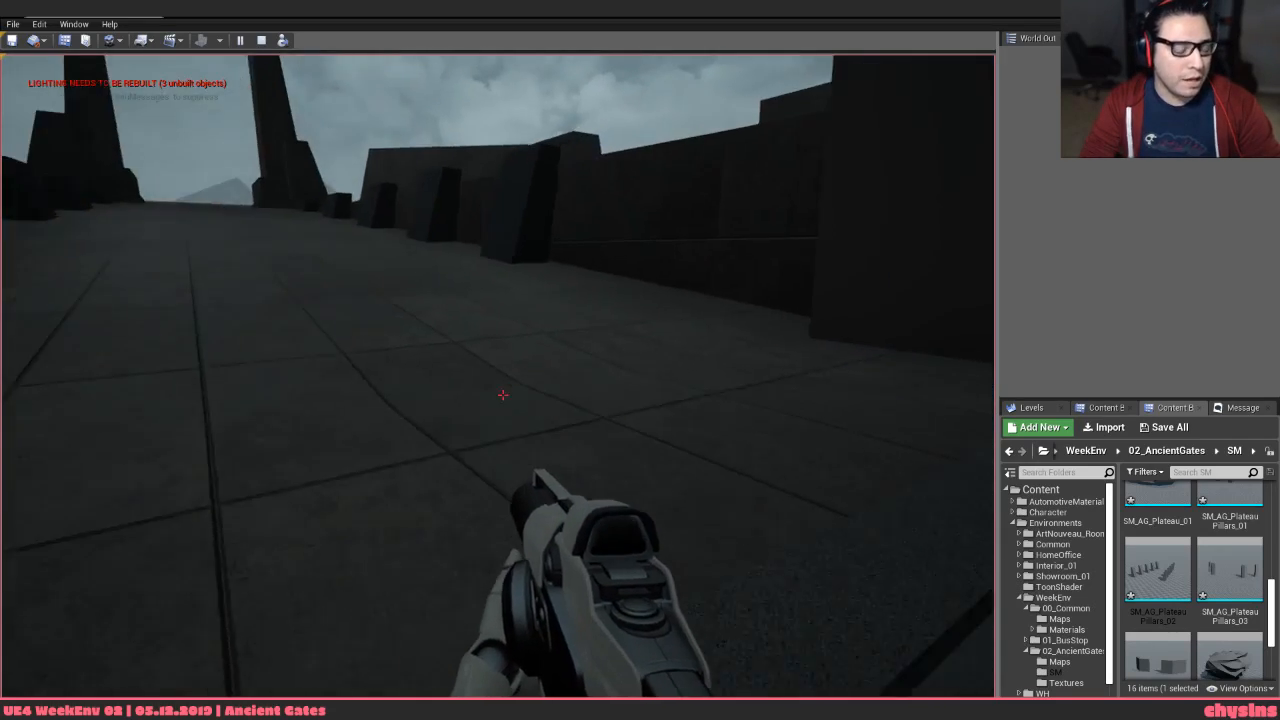
key("w")
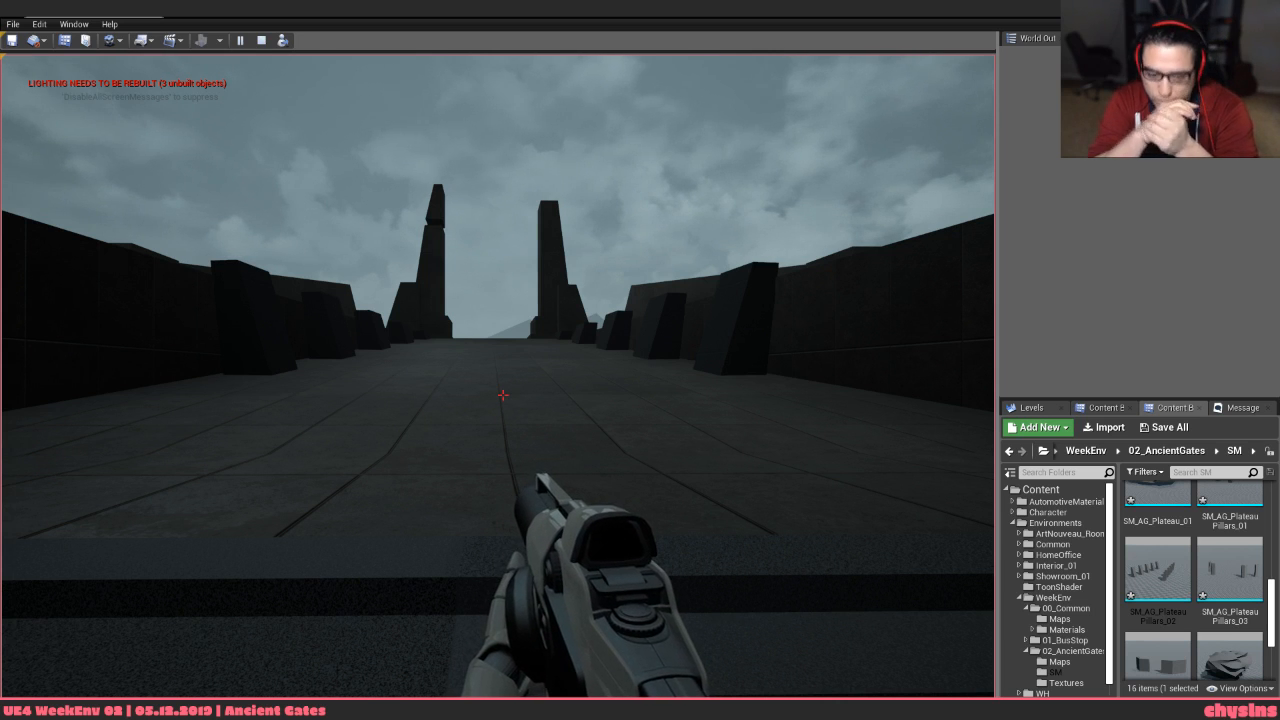
Show the running game full screen and walk up the walkway to examine the gate pillars and the openings in the plateau walls
key("shift+F1")
key("F11")
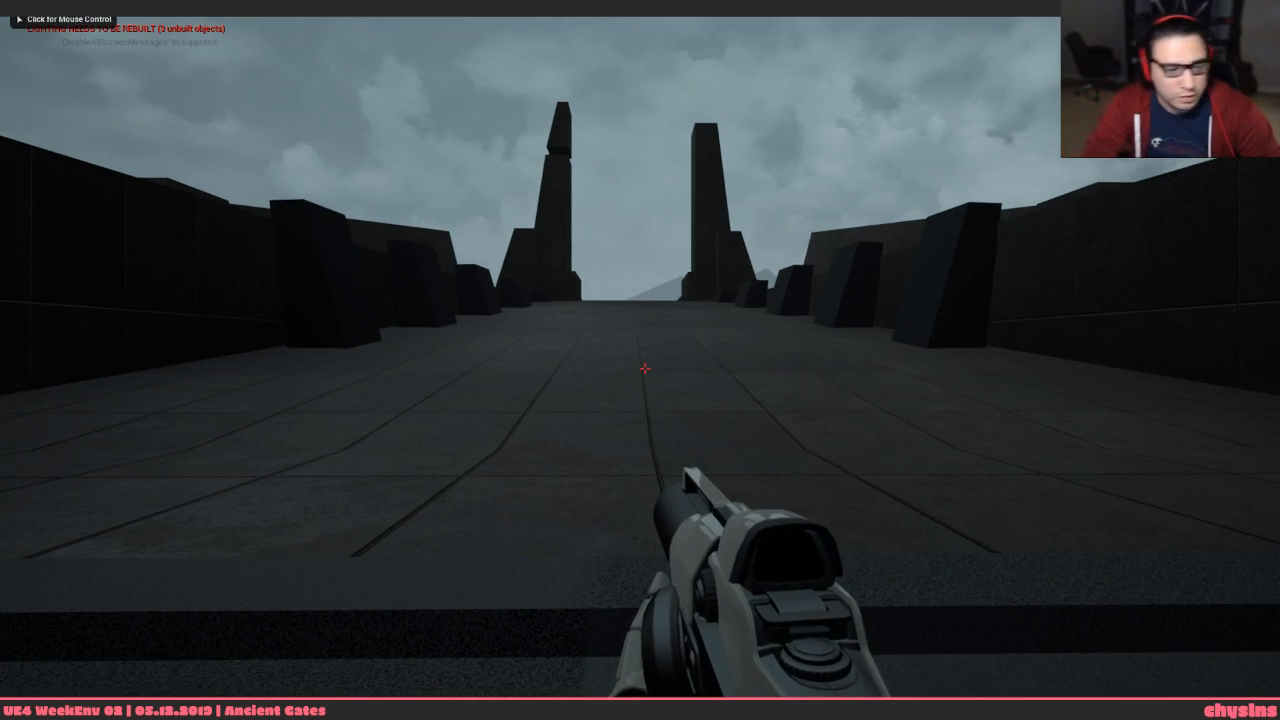
left_click(645, 369)
key("w")
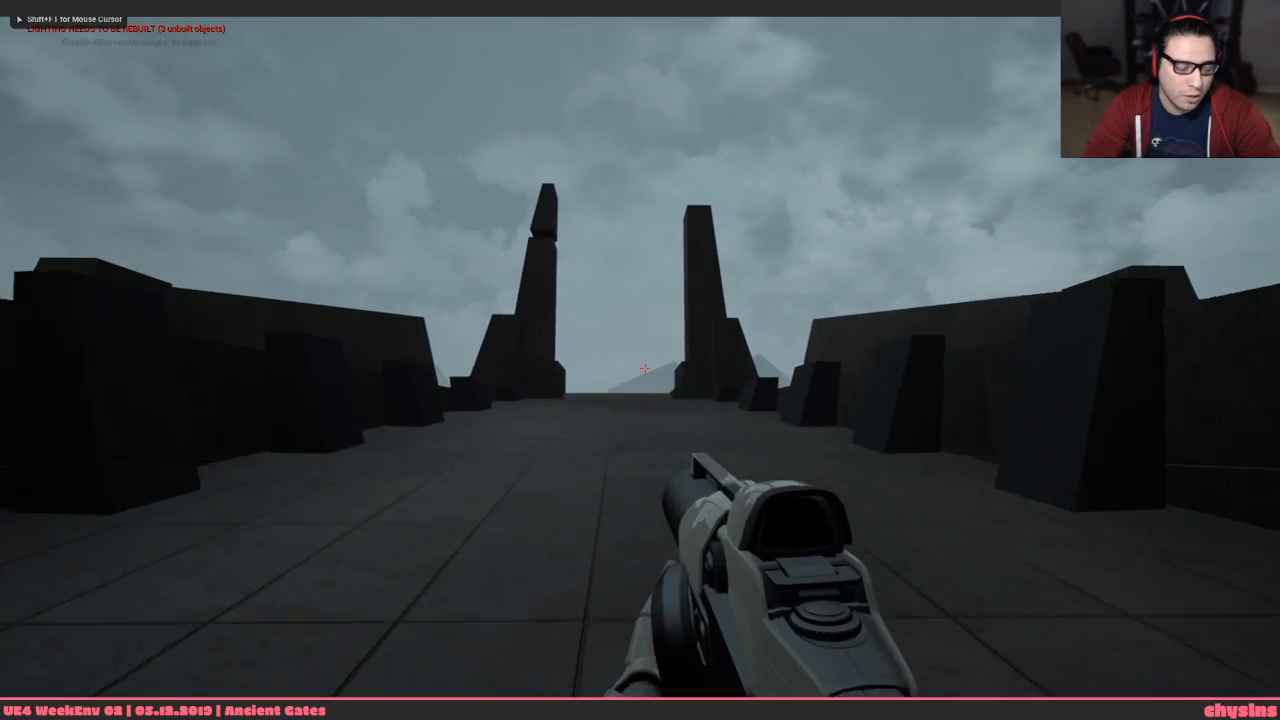
key("w")
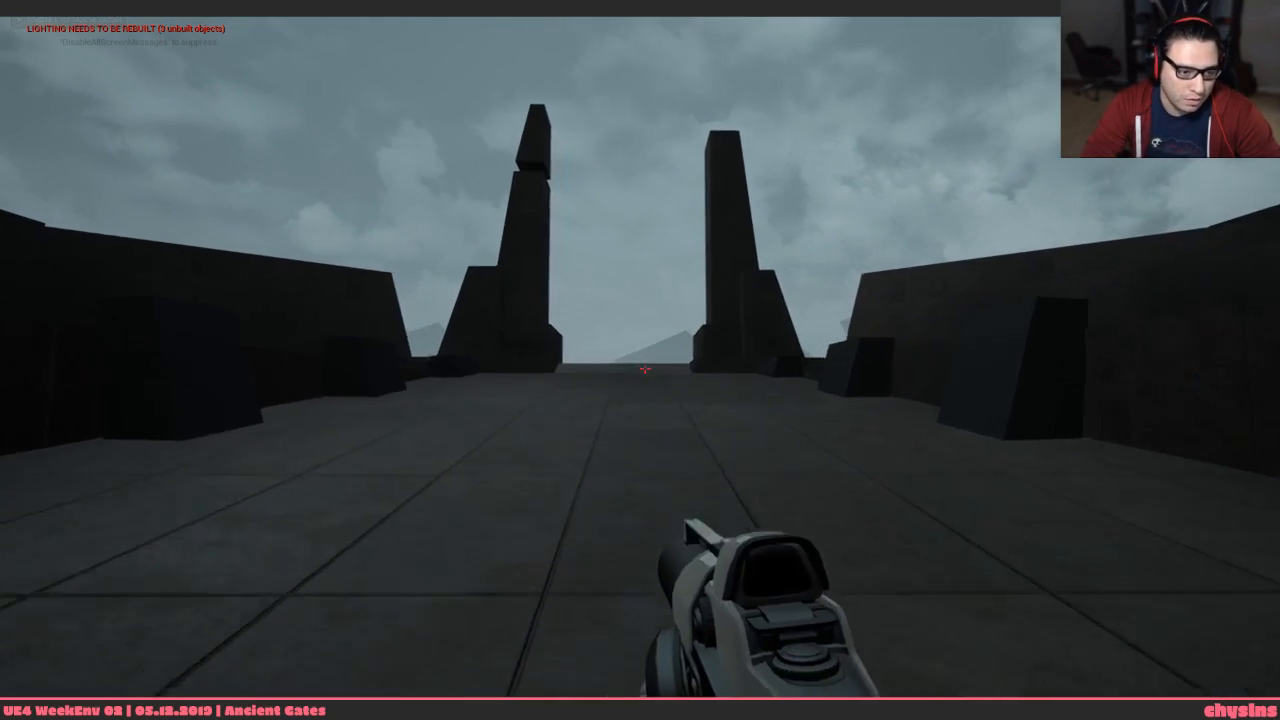
key("w")
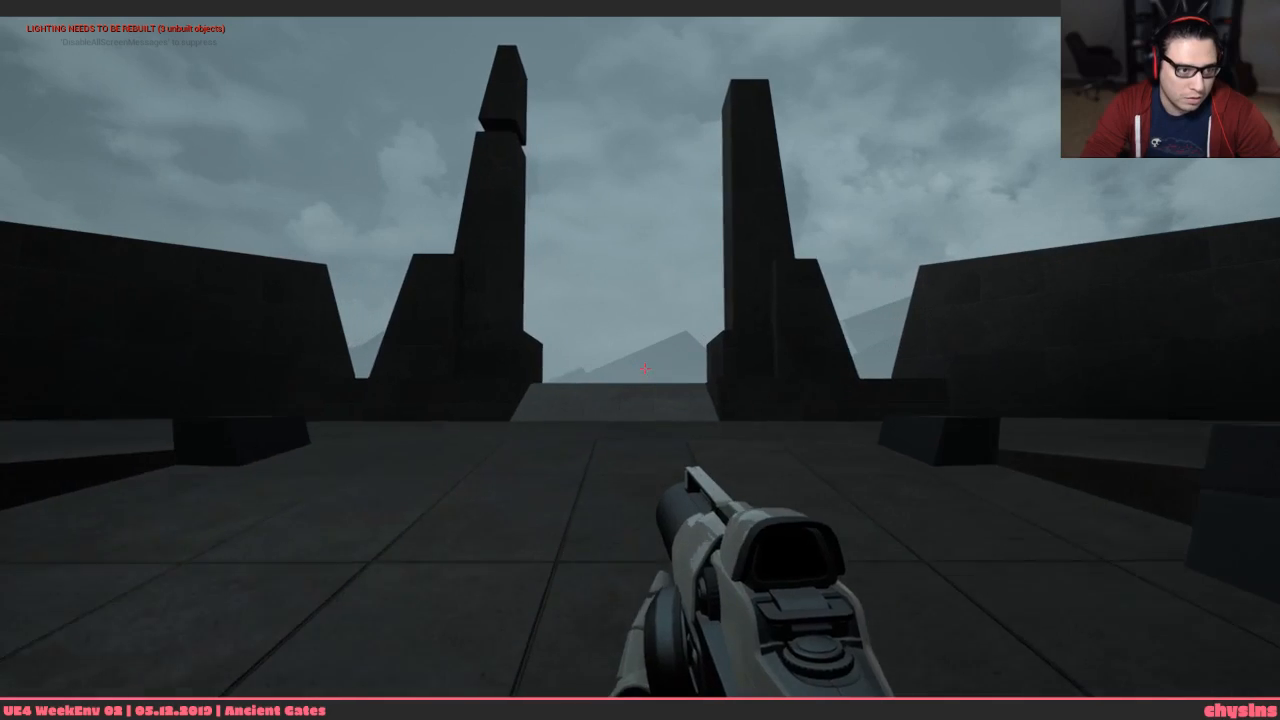
key("w")
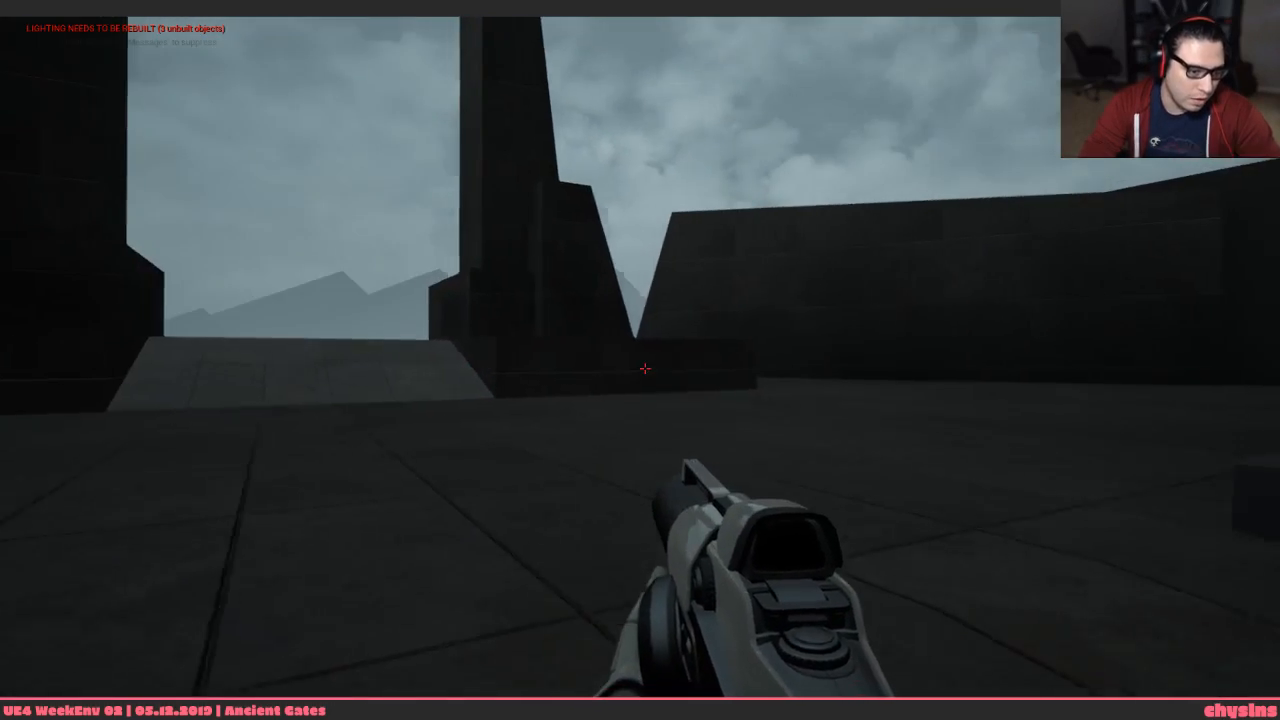
key("w")
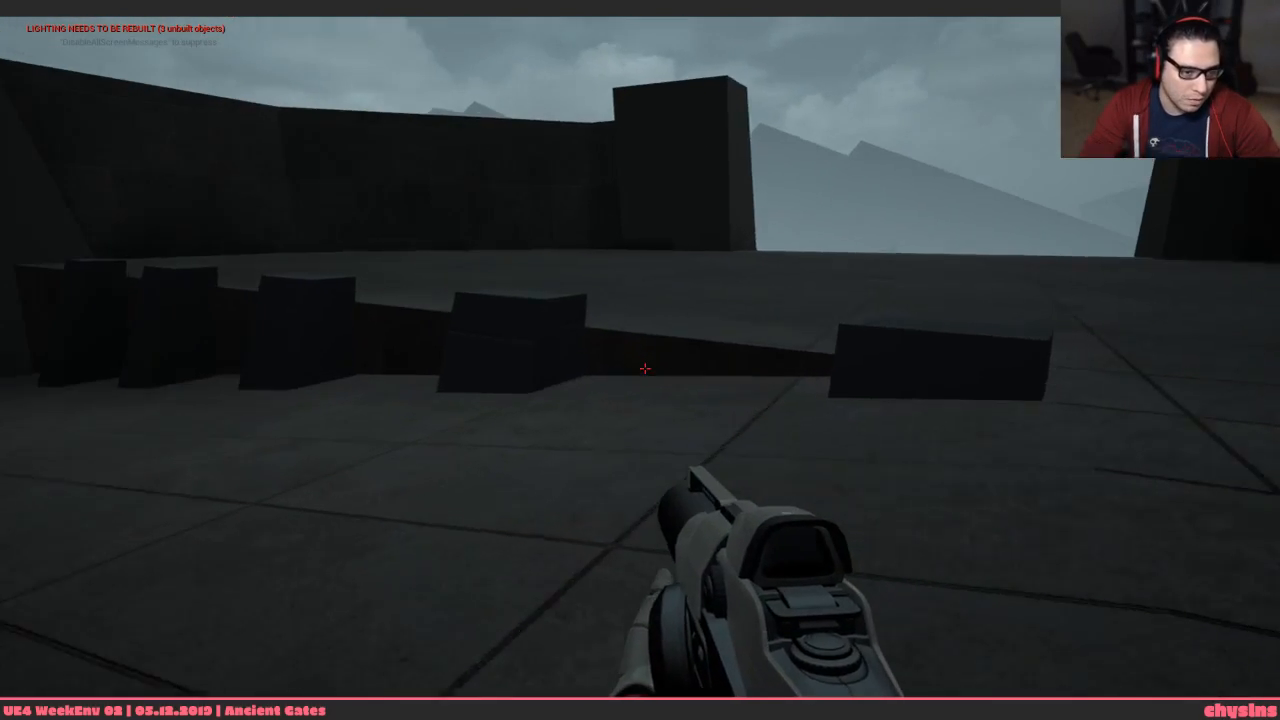
key("w")
key("w")
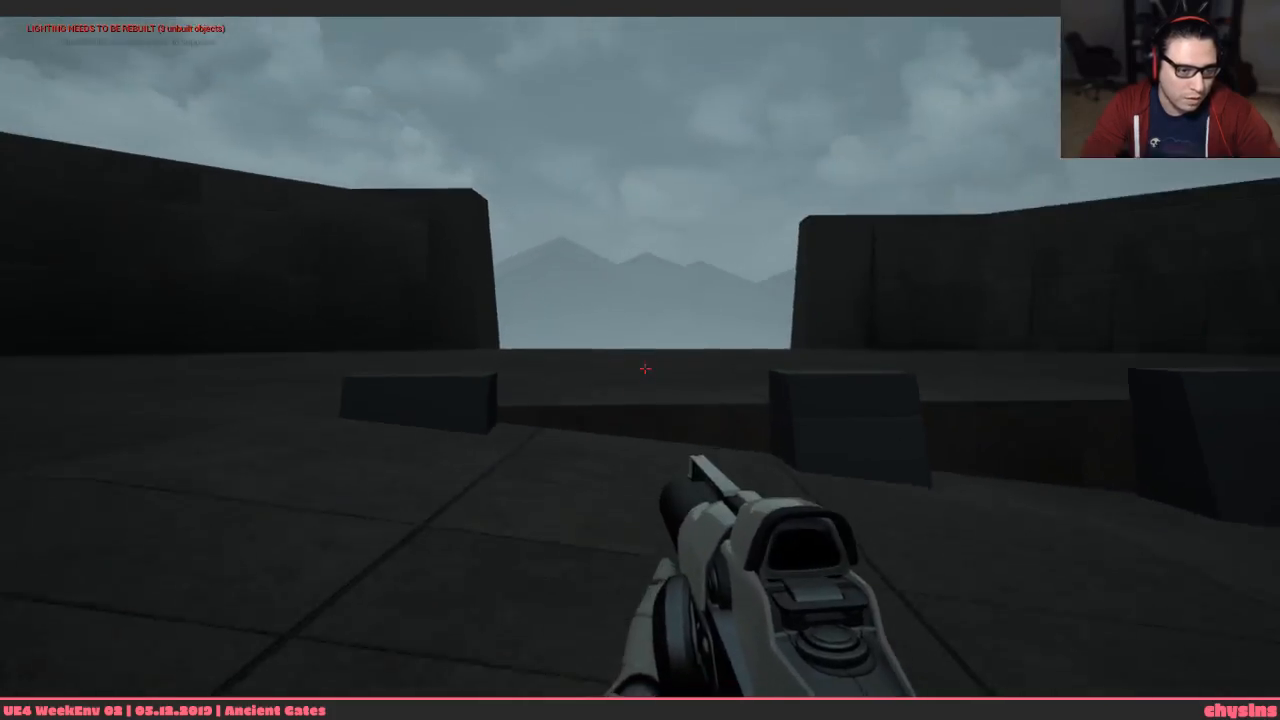
Walk around the plateau in front of the gate ramp, examining the low pillars, surrounding walls and open floor space
key("w")
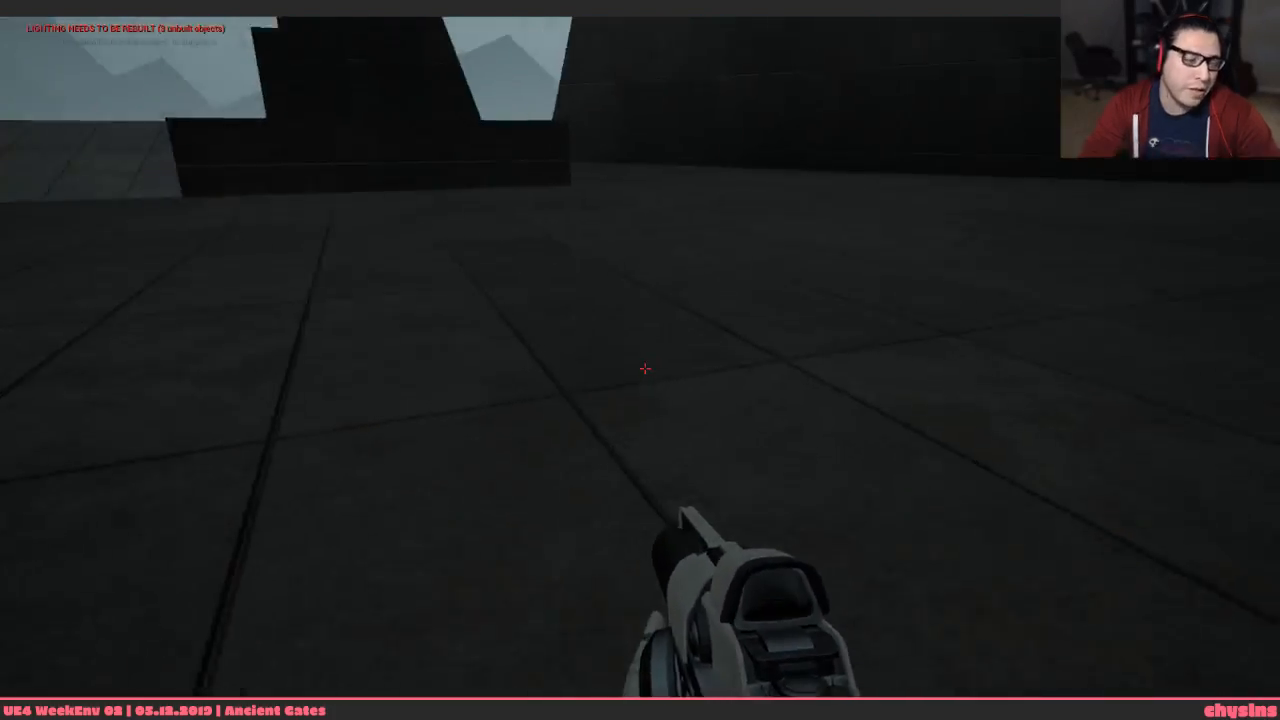
key("w")
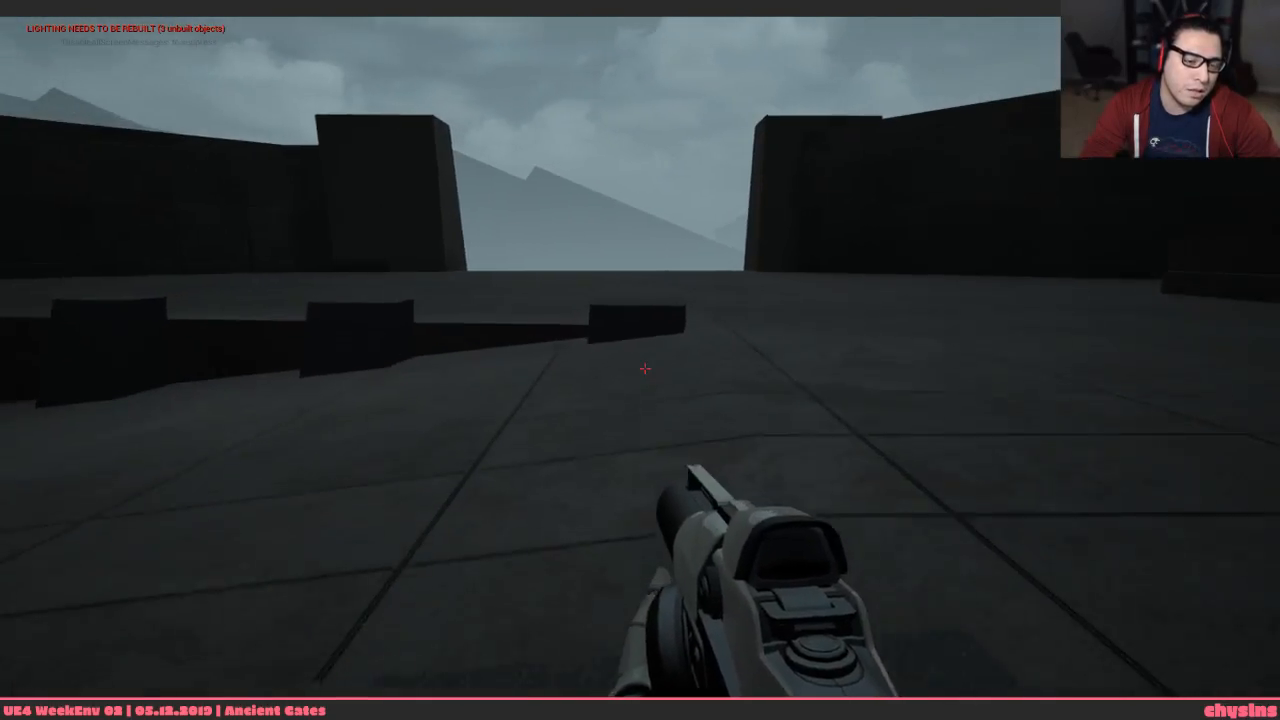
key("w")
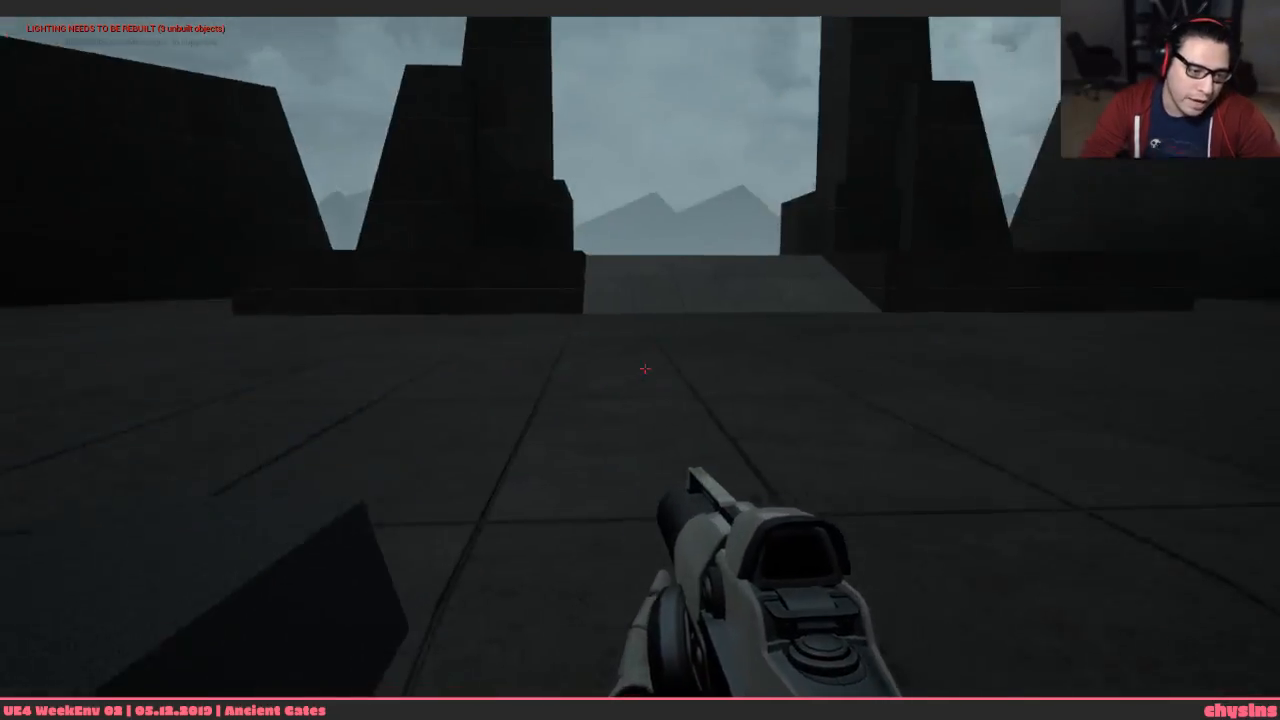
key("w")
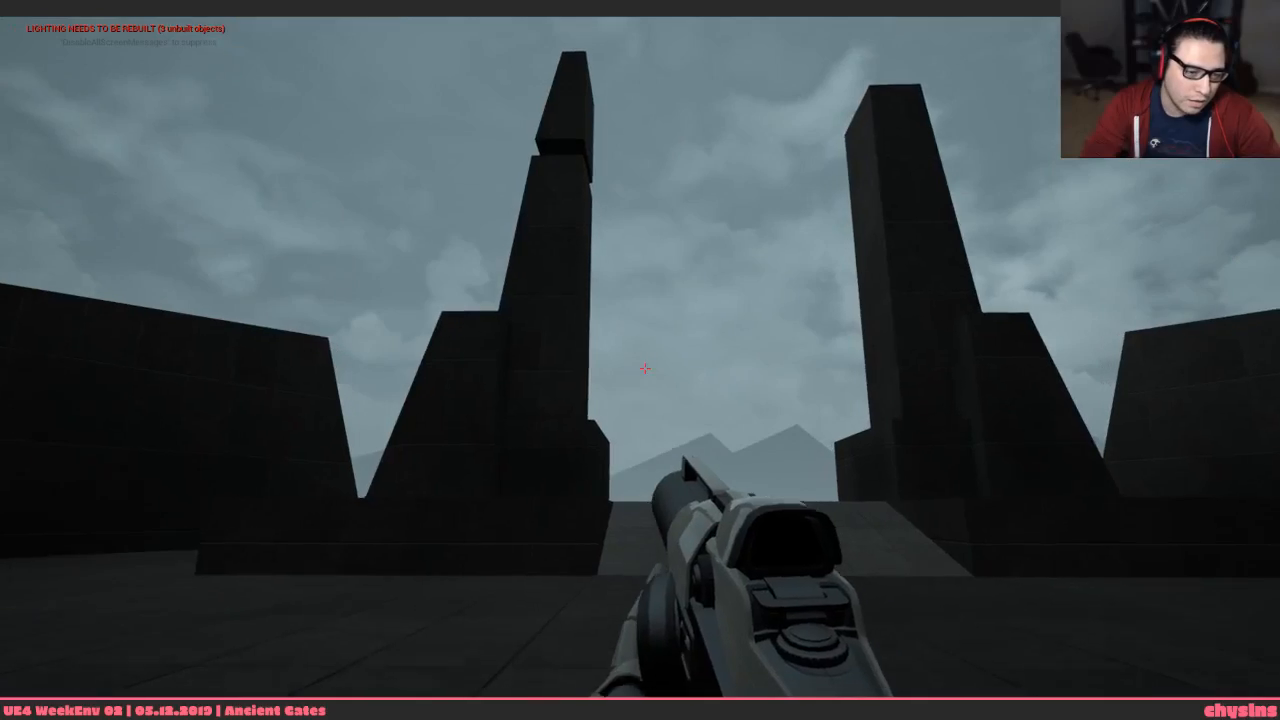
key("w")
key("w")
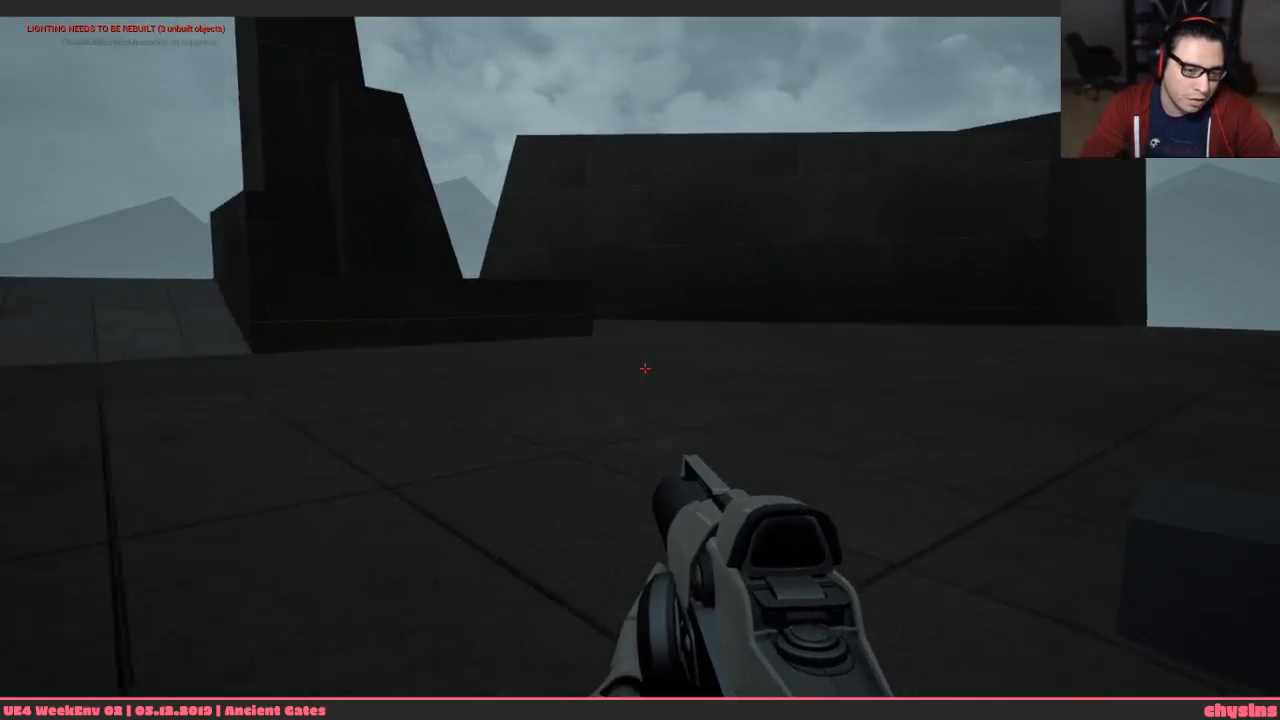
key("w")
key("w")
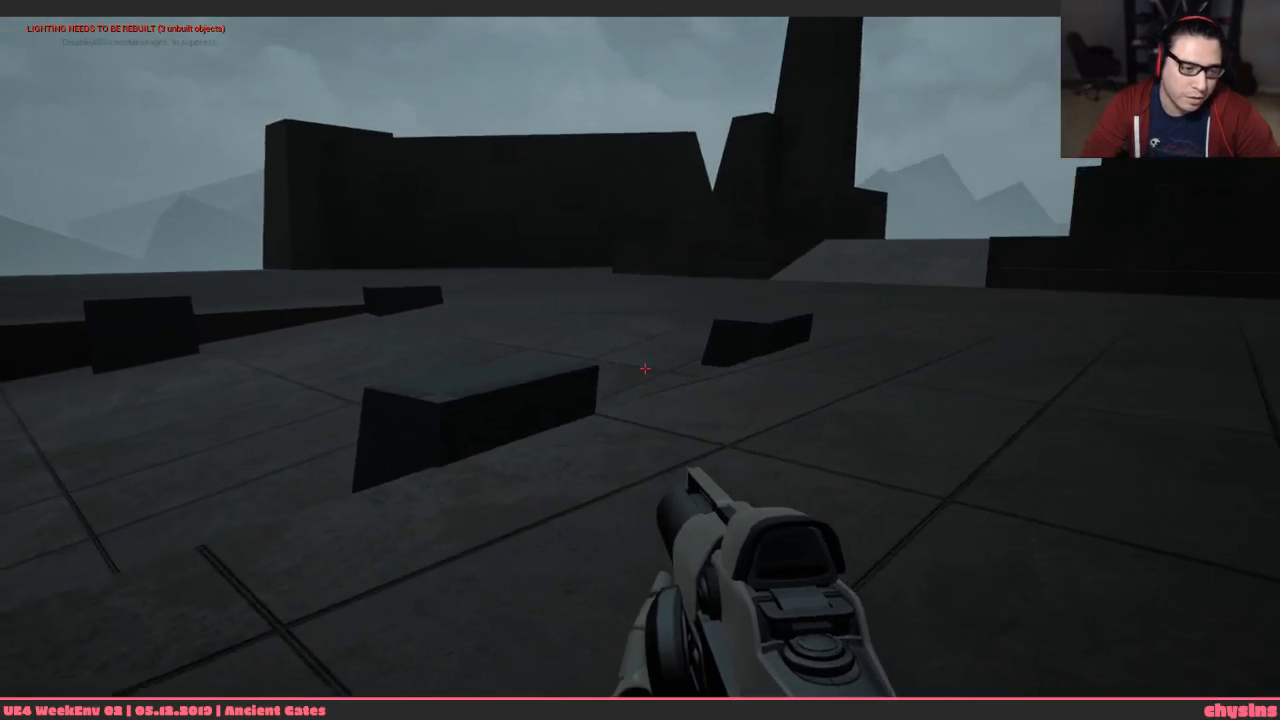
Leave the playtest and switch to the web browser
key("F8")
key("alt+Tab")
key("alt+Tab")
key("alt+Tab")
key("alt+Tab")
key("alt+Tab")
key("alt+Tab")
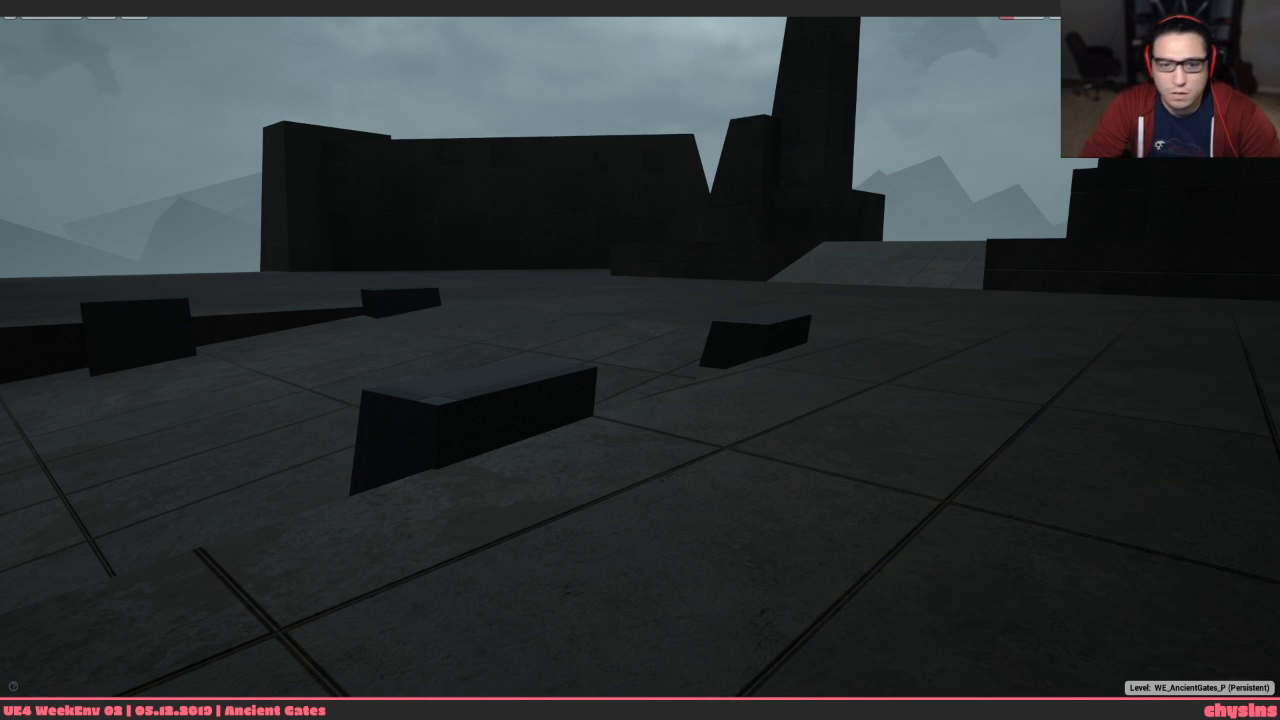
key("alt+Tab")
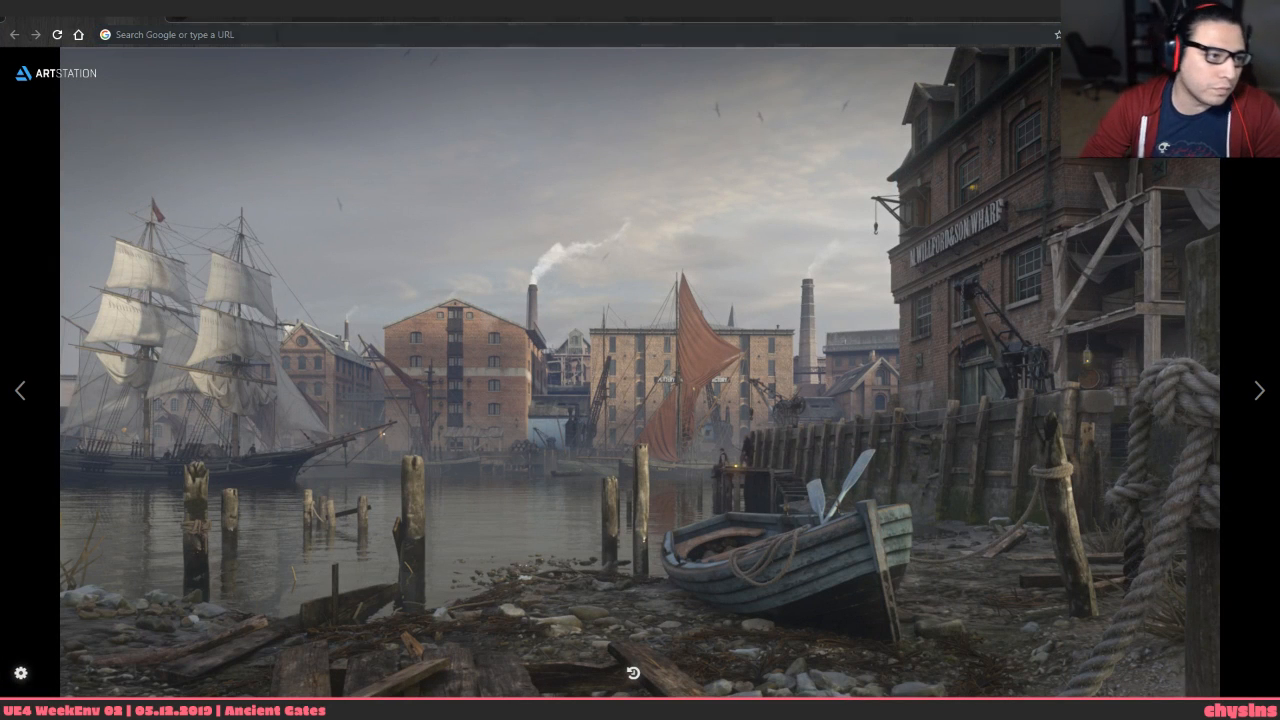
Search Google for "horizon zero dawn mothers cradle"
left_click(277, 35)
type("horizon zero dawn")
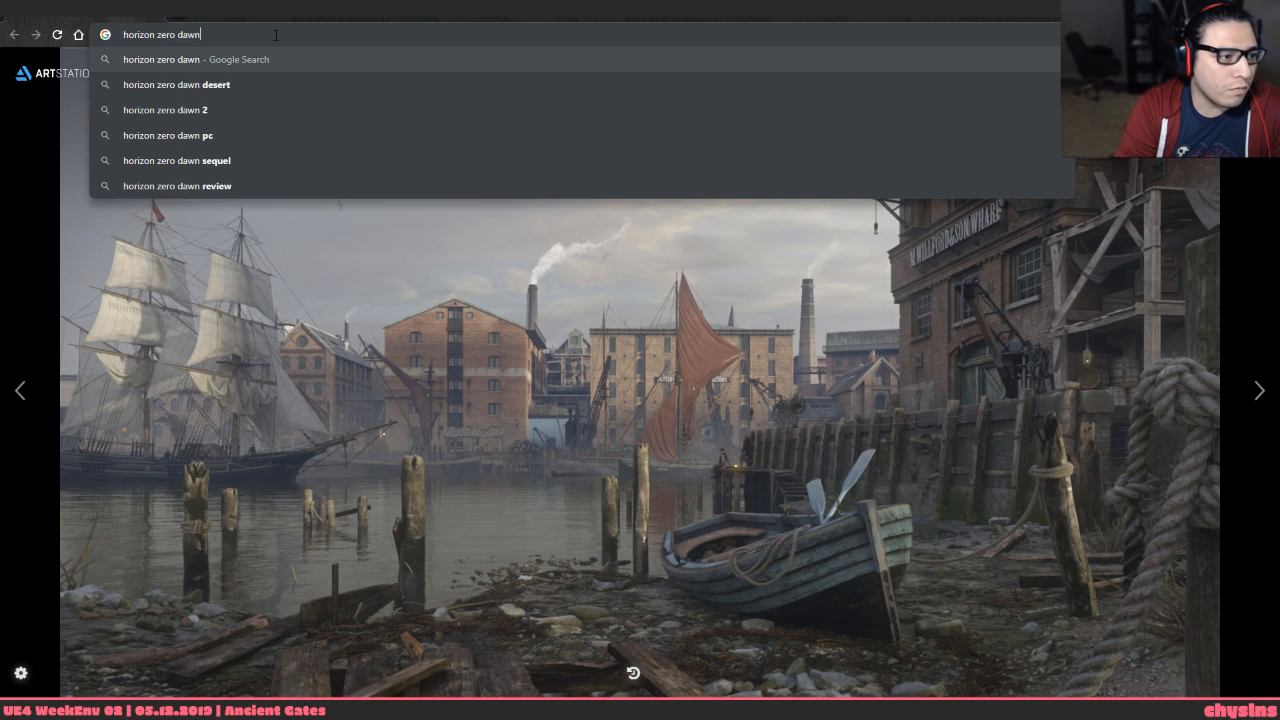
key("BackSpace")
key("BackSpace")
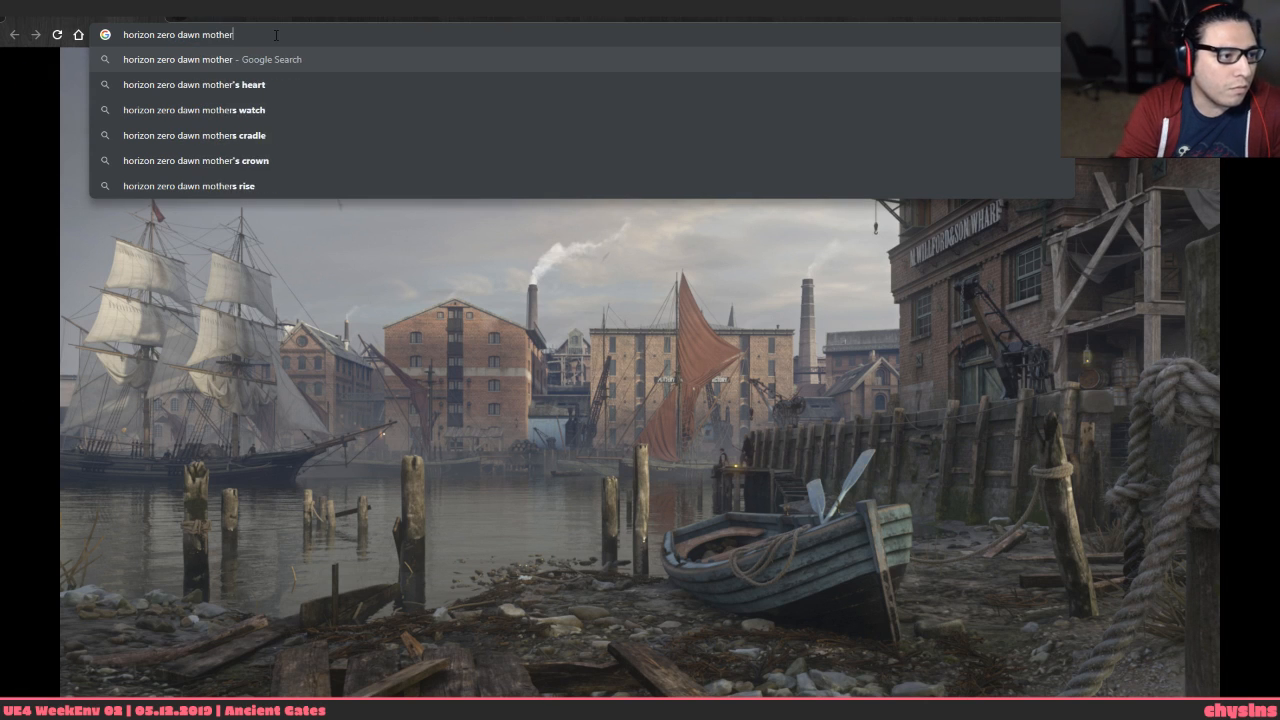
key("Down")
key("Down")
key("Return")
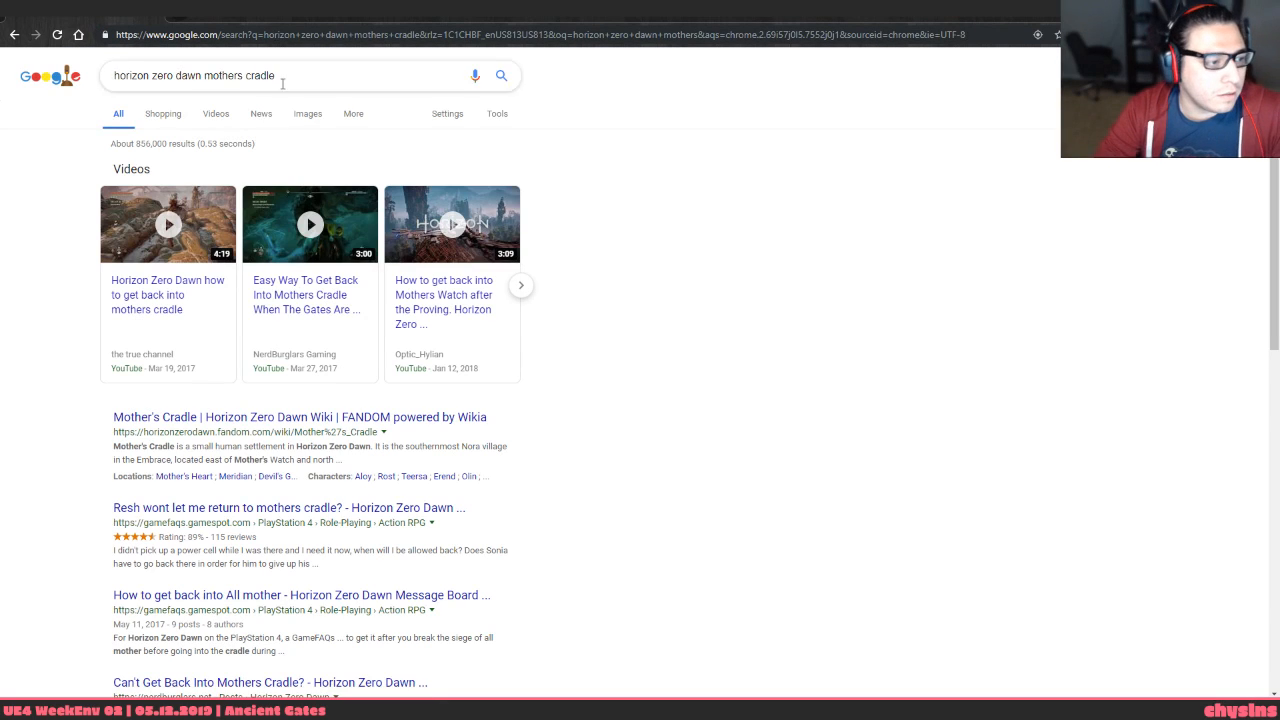
Check the video results for Mother's Cradle, then browse its image results for architectural reference
left_click(215, 115)
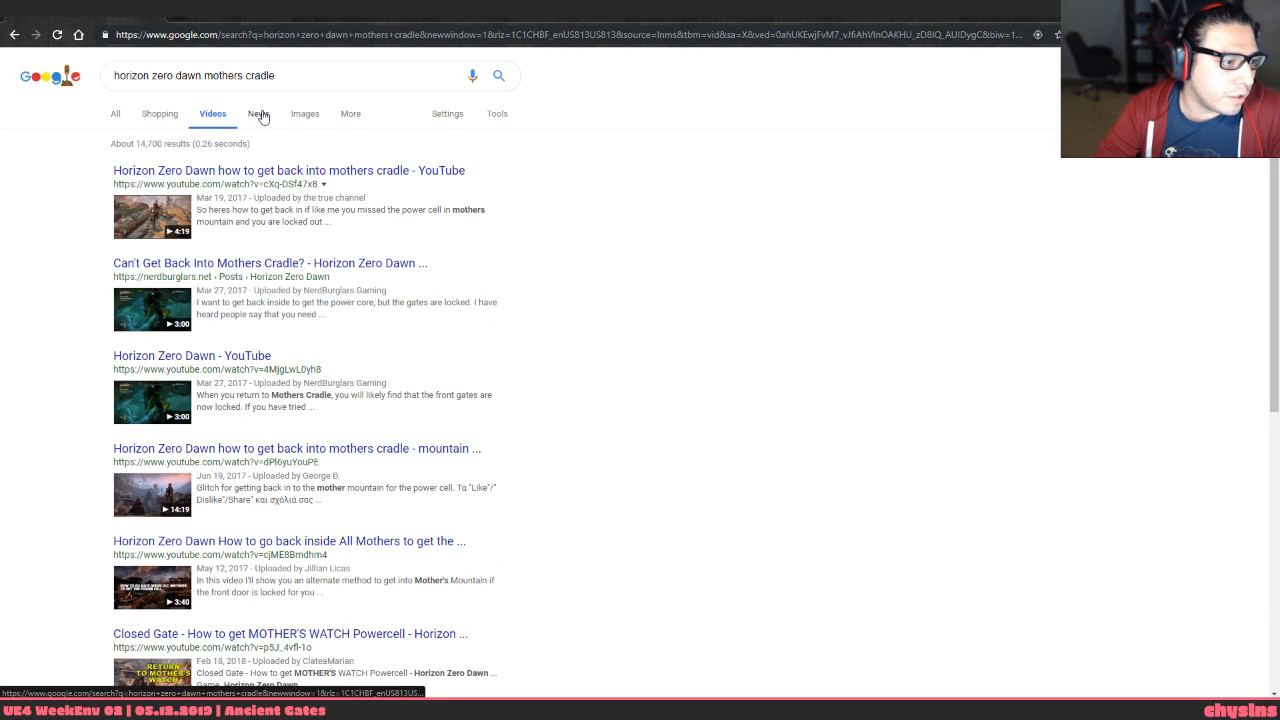
left_click(116, 115)
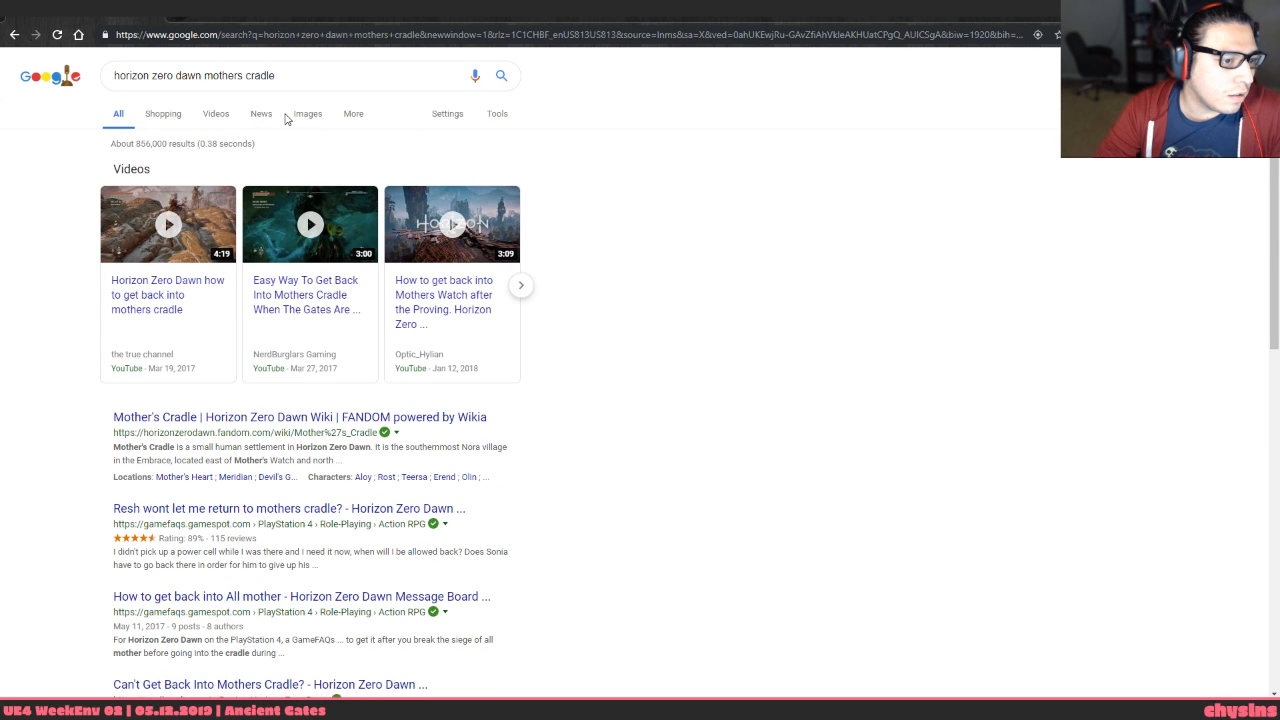
left_click(305, 116)
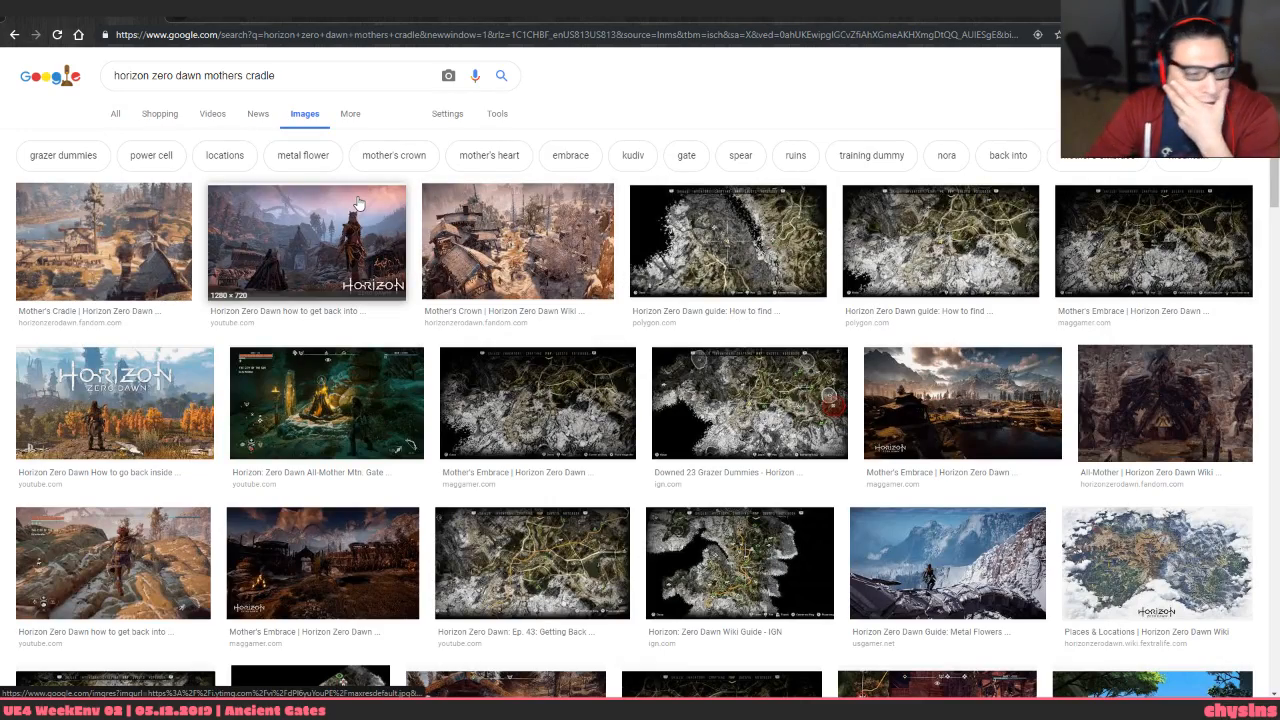
scroll(394, 347, "down", 4)
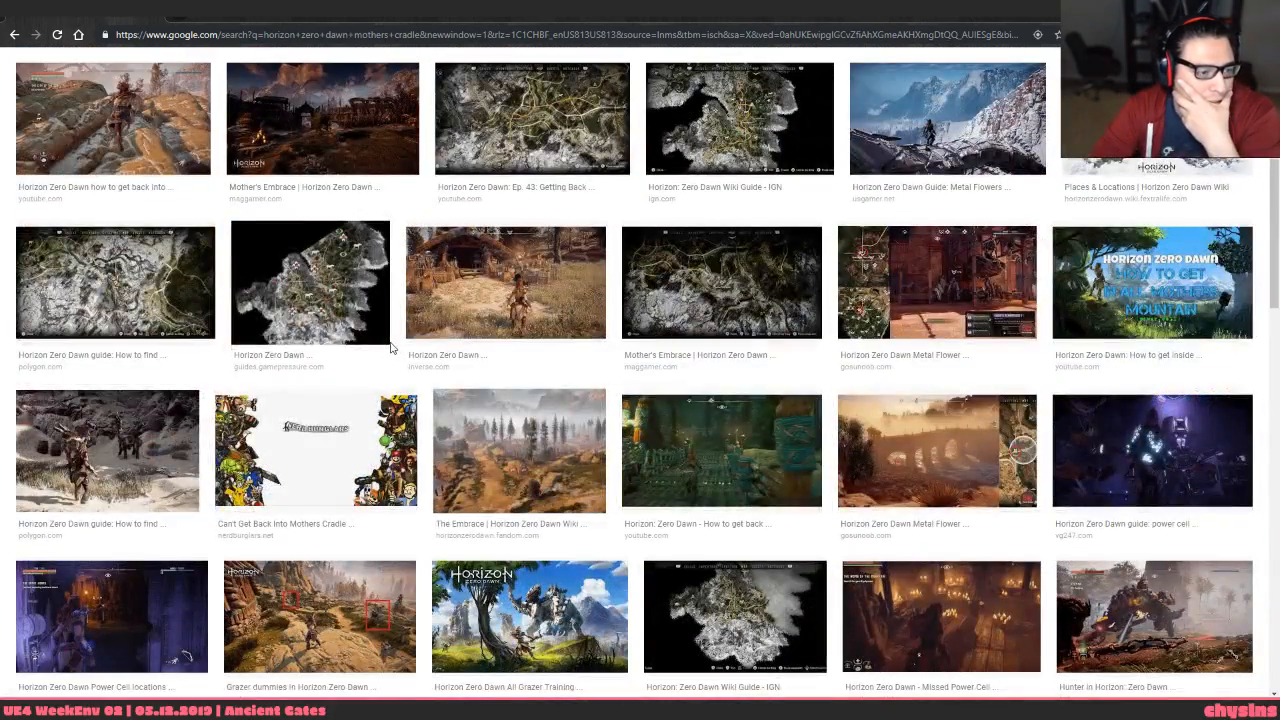
scroll(391, 347, "up", 4)
Change the image search to "horizon zero dawn inside all mother"
key("BackSpace")
key("BackSpace")
key("BackSpace")
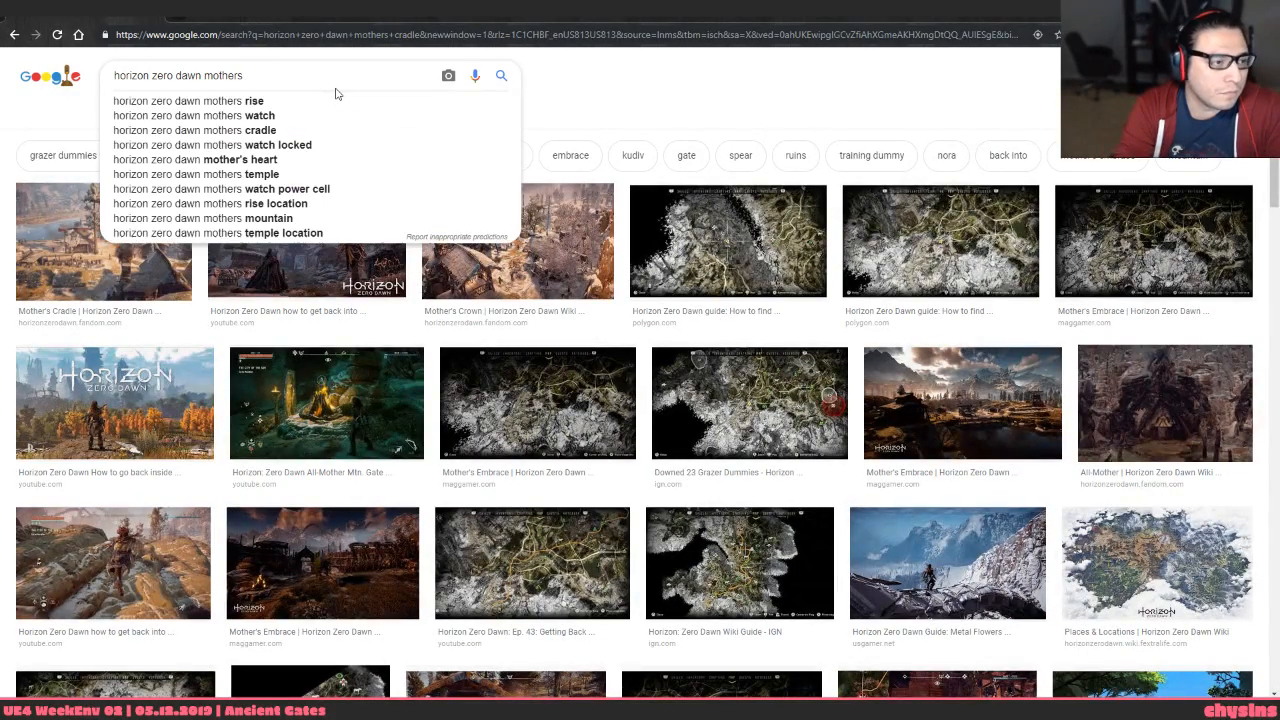
key("BackSpace")
key("BackSpace")
key("BackSpace")
key("BackSpace")
type("inside")
left_click(336, 95)
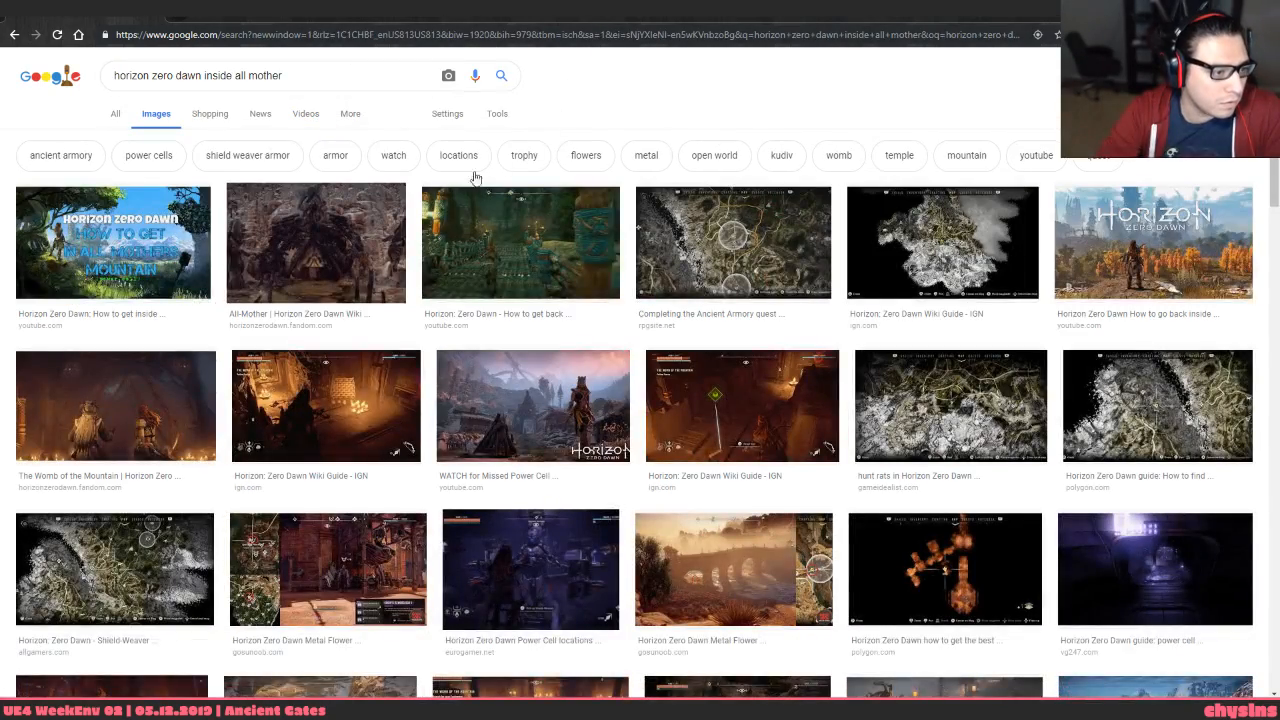
Preview the All-Mother wiki image and the All-Mothers Mountain video image, and browse the further image results
left_click(369, 219)
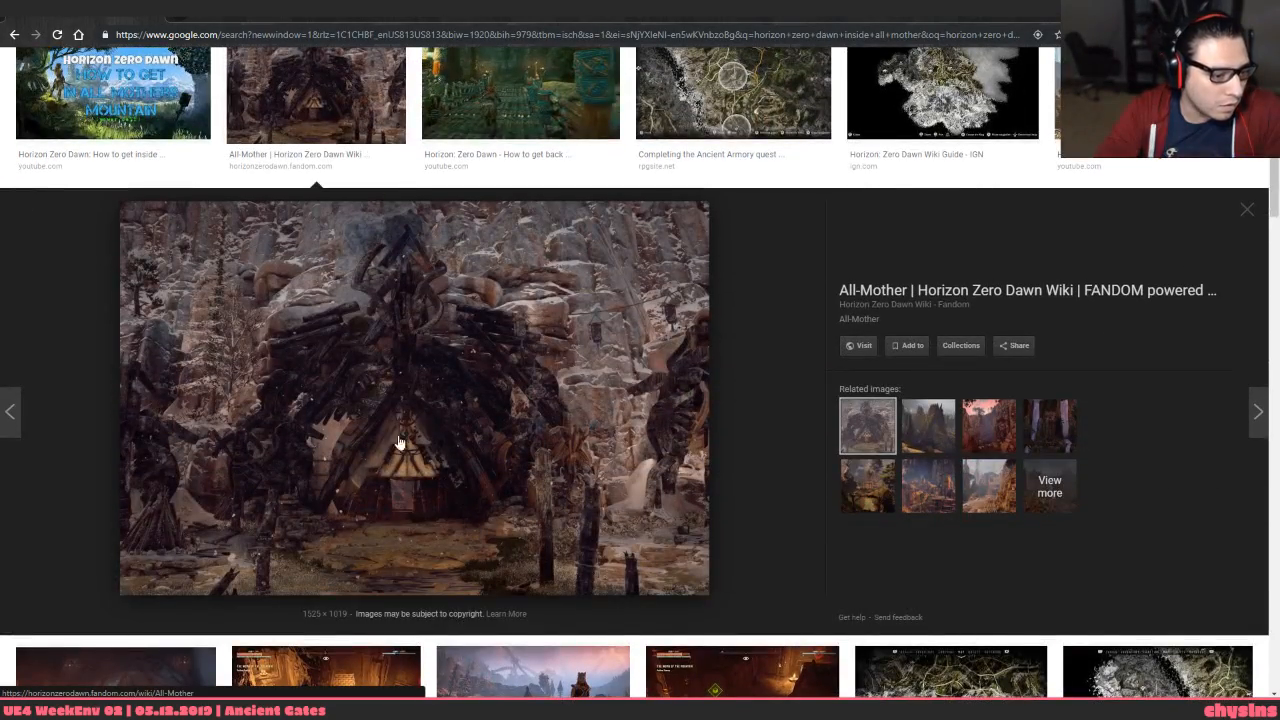
left_click(548, 155)
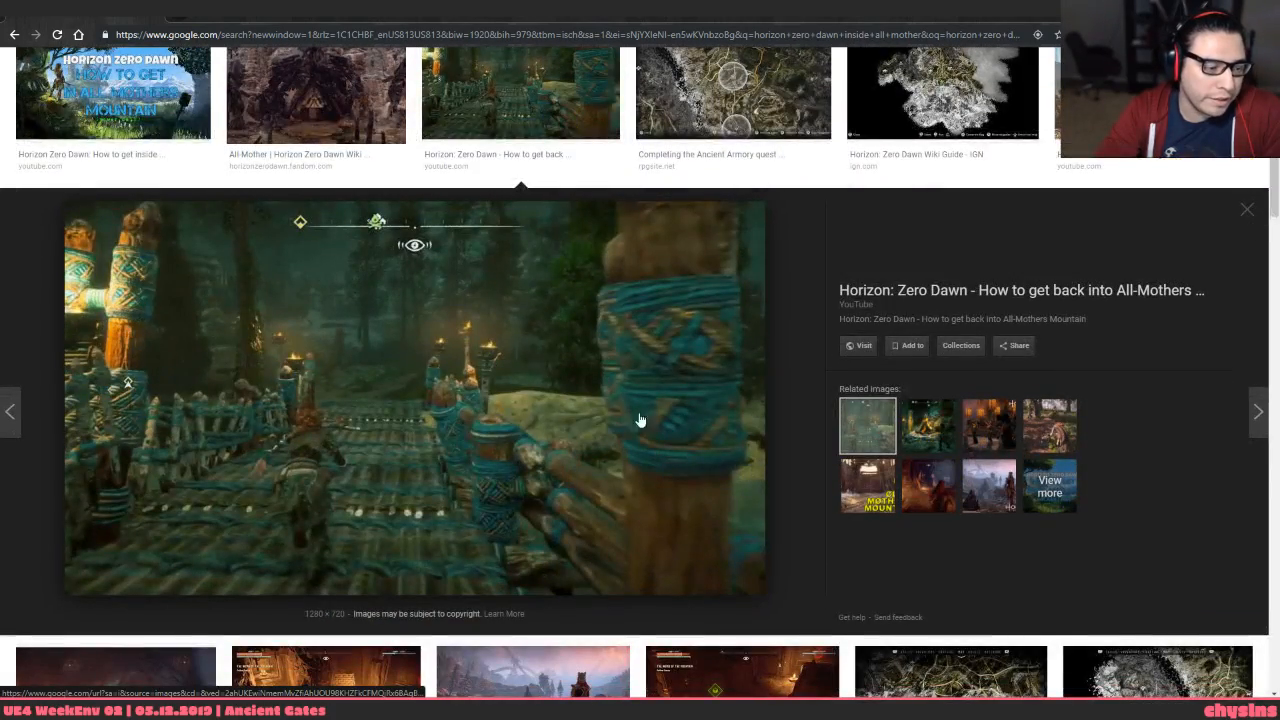
scroll(632, 402, "down", 3)
scroll(500, 545, "down", 3)
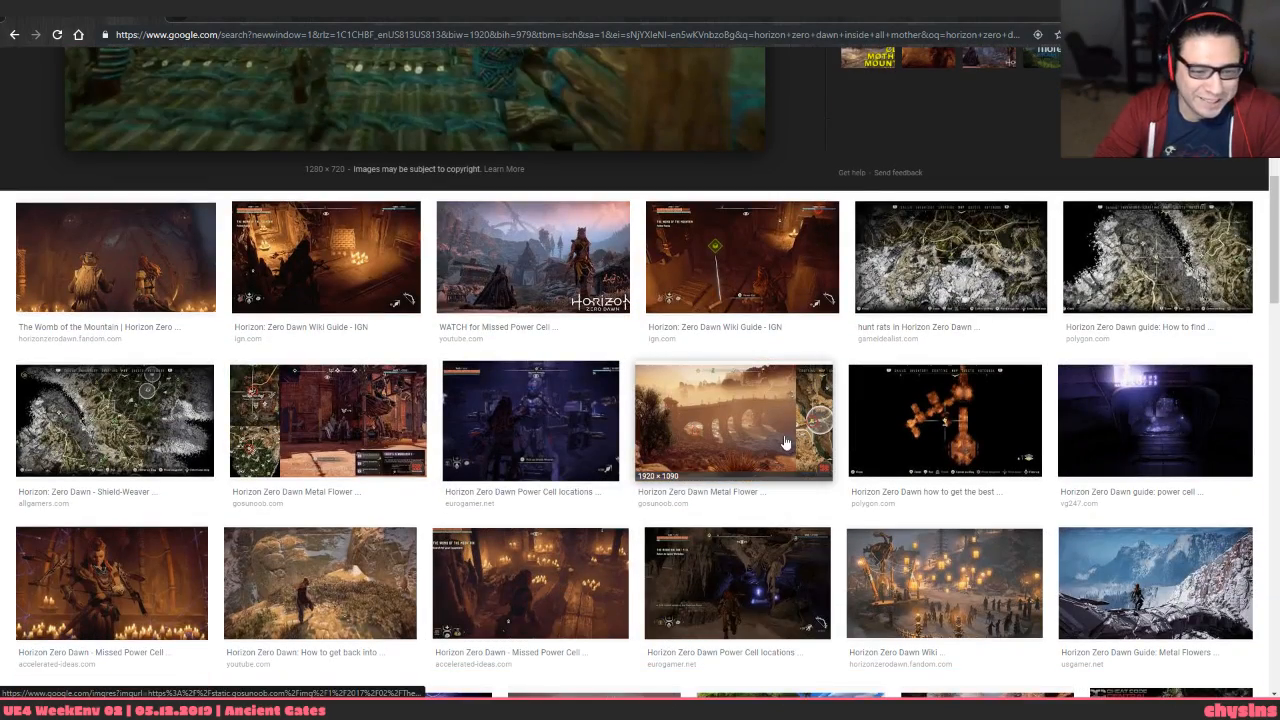
Preview the Eurogamer Power Cell locations cave image and several of its related images for interior reference
left_click(753, 601)
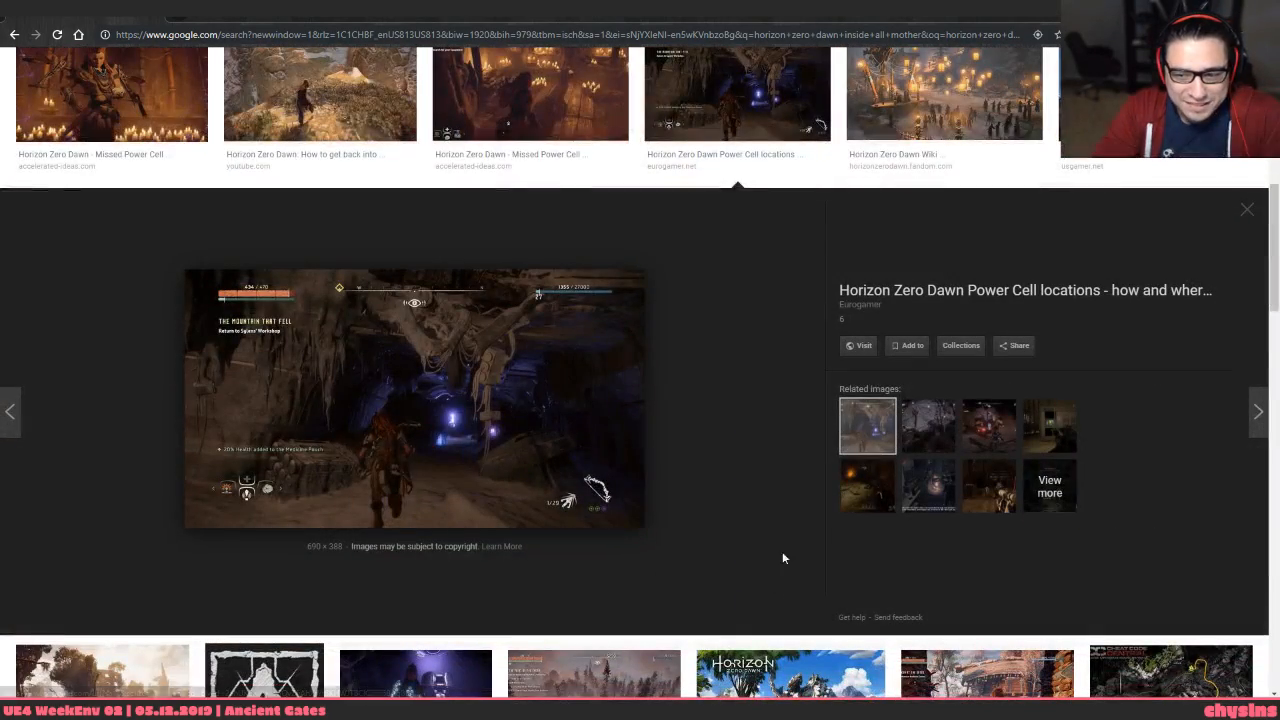
left_click(928, 425)
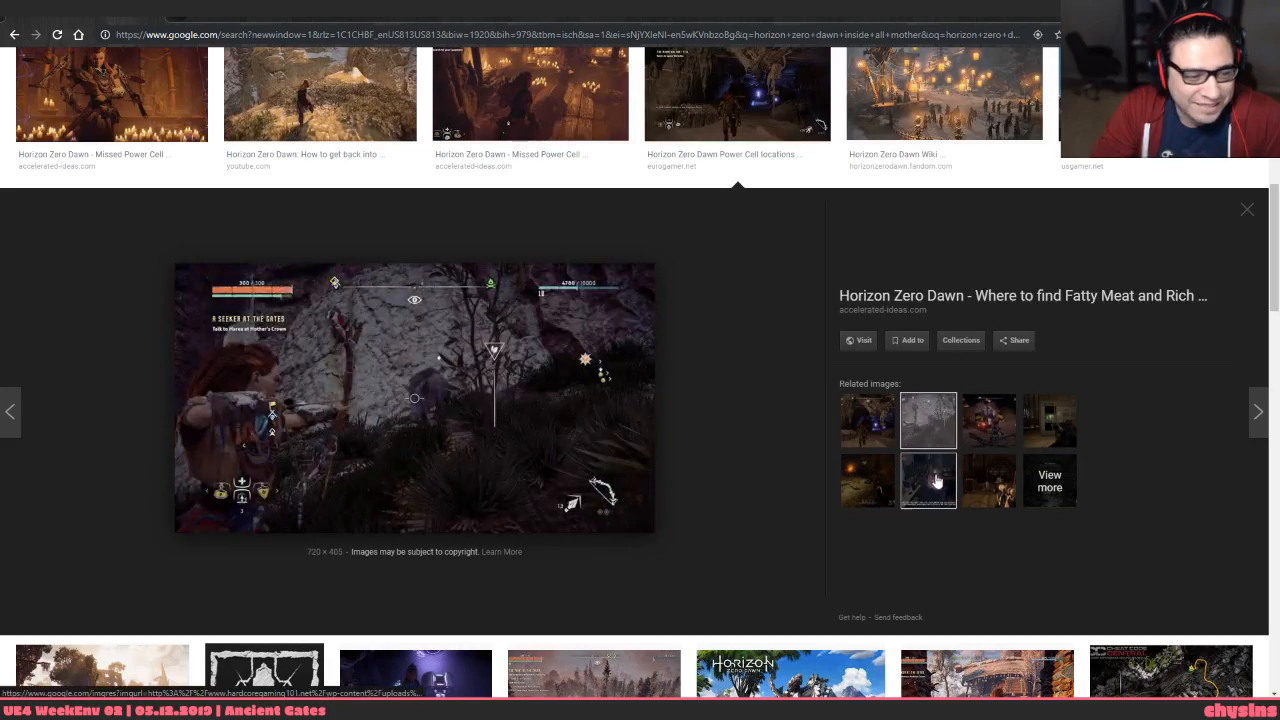
left_click(928, 480)
left_click(868, 482)
left_click(989, 420)
left_click(1049, 420)
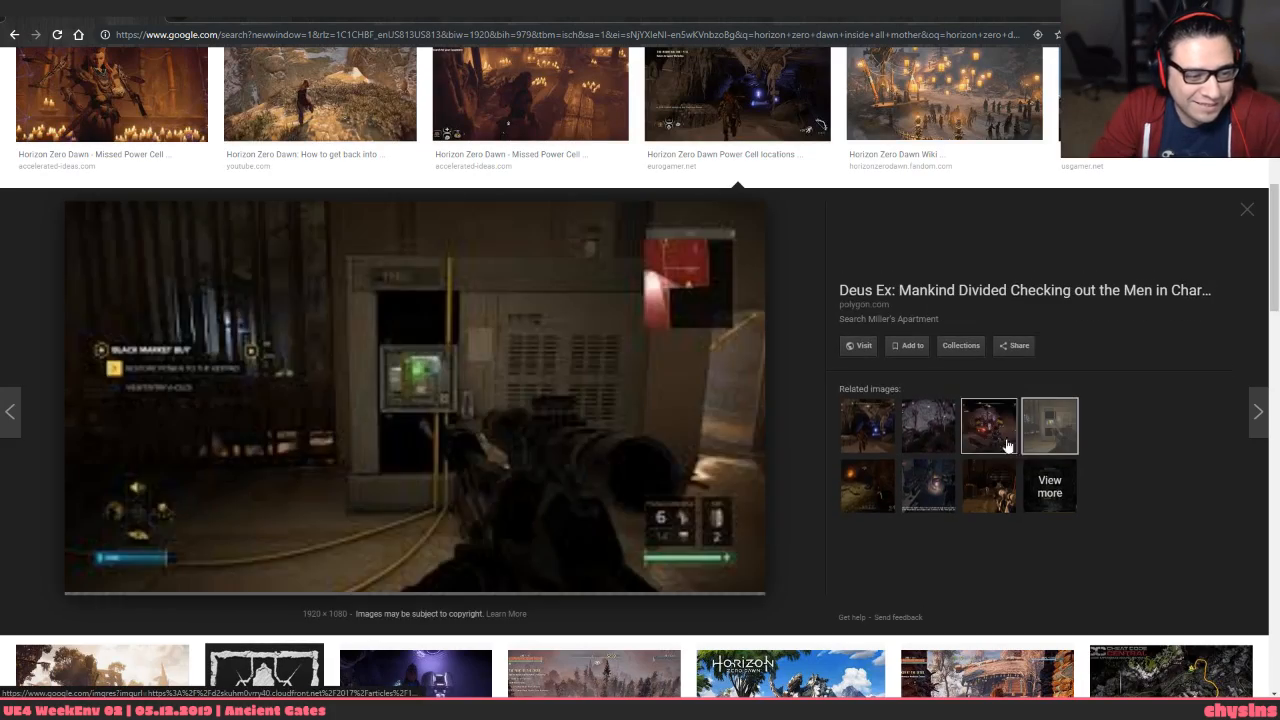
scroll(801, 414, "down", 1)
scroll(801, 414, "up", 5)
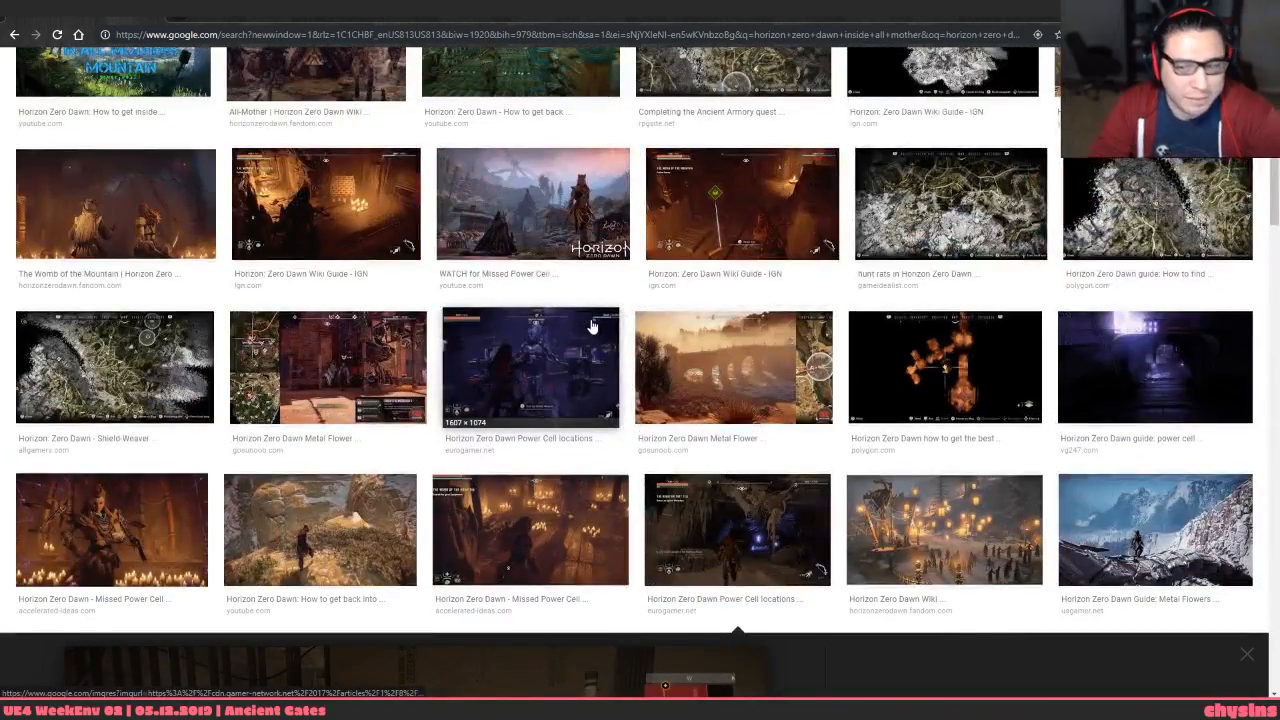
scroll(700, 400, "up", 1)
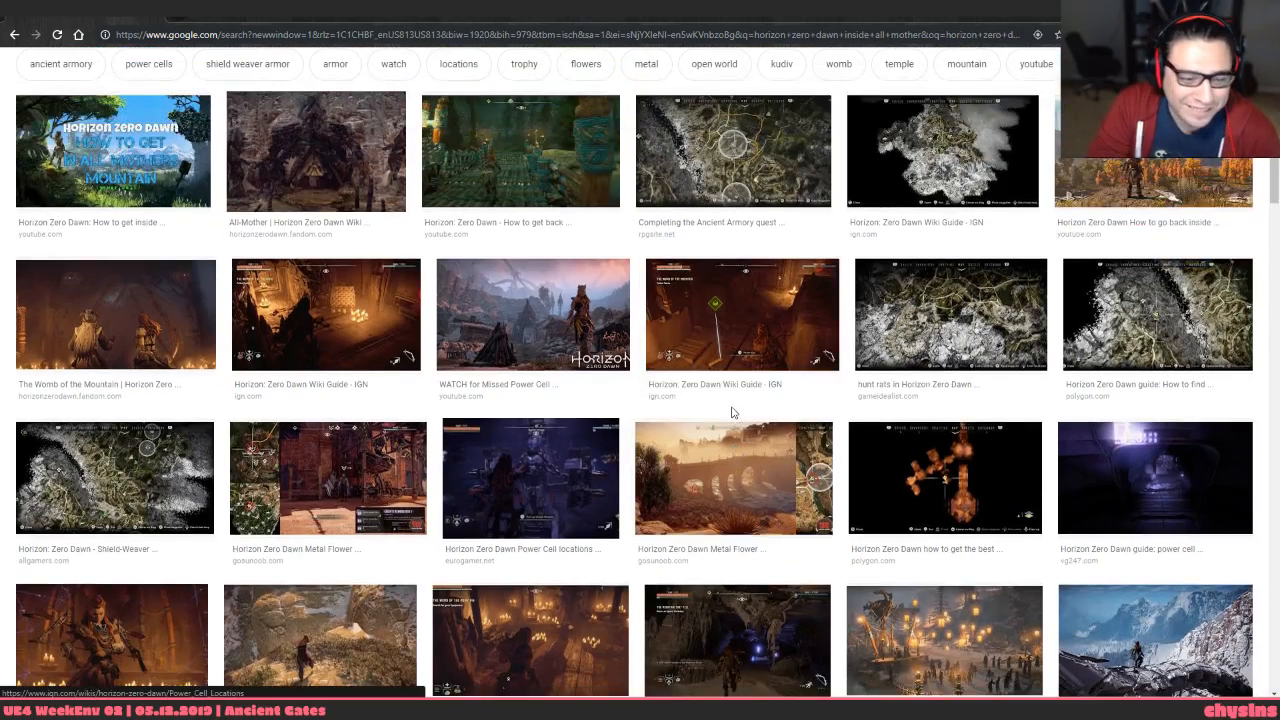
Preview Polygon's All-Mother Mountain map image, then the All-Mother wiki image and its related images
left_click(875, 467)
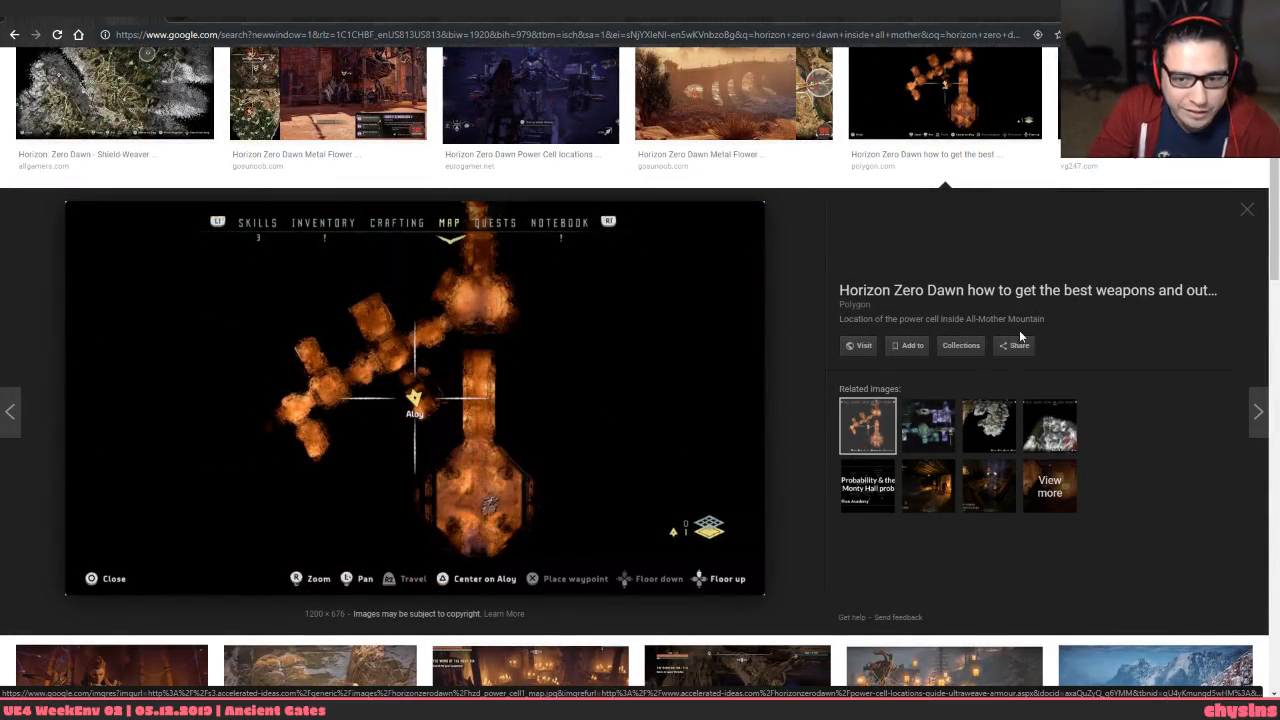
scroll(315, 305, "up", 5)
left_click(305, 271)
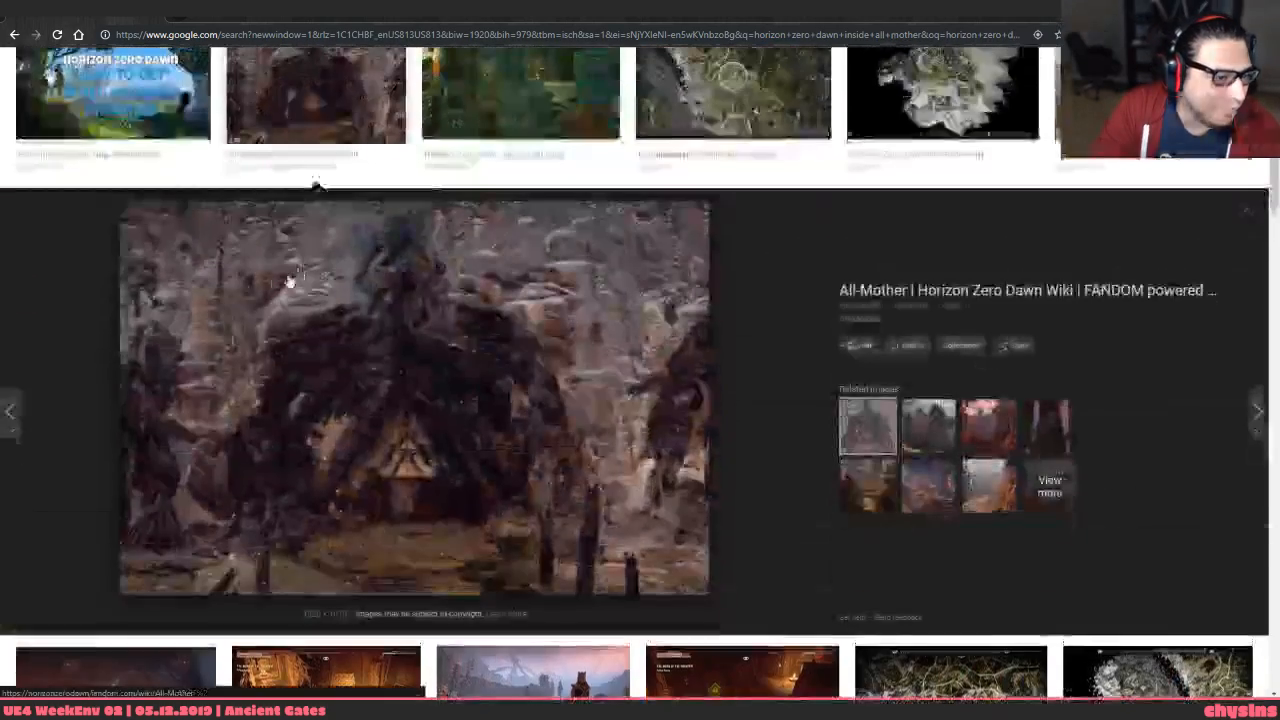
left_click(910, 442)
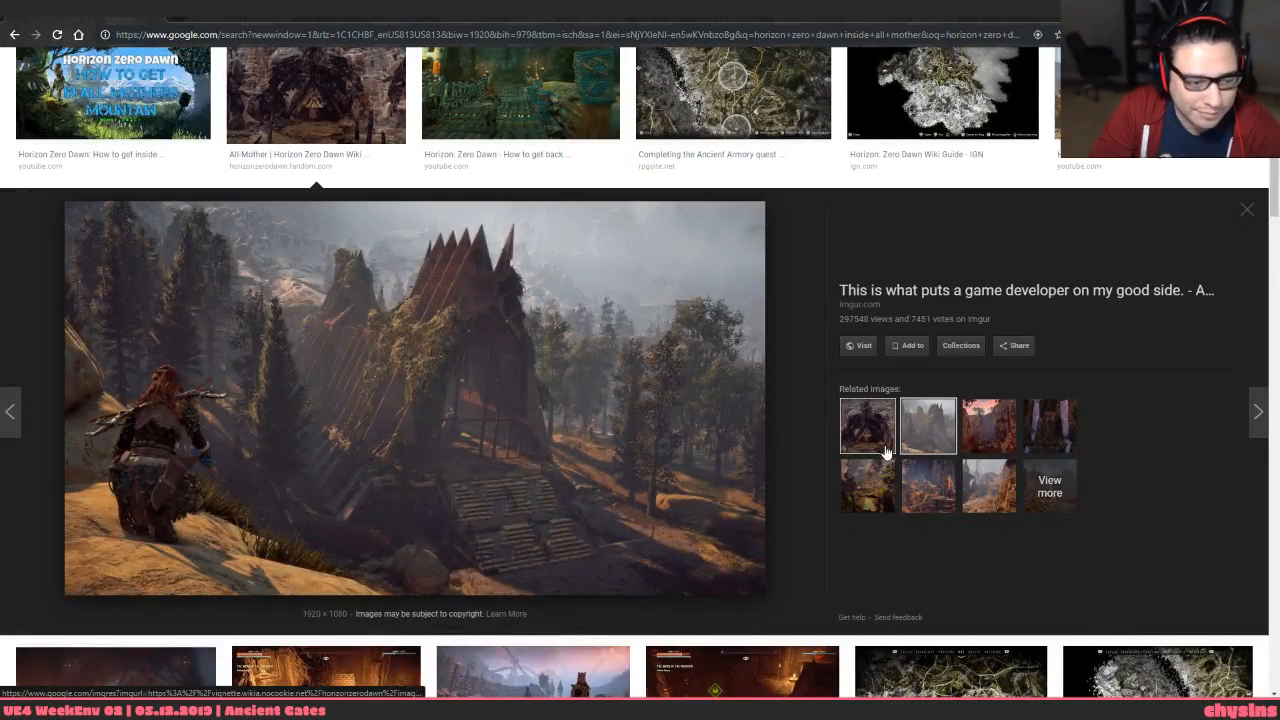
left_click(878, 486)
left_click(946, 487)
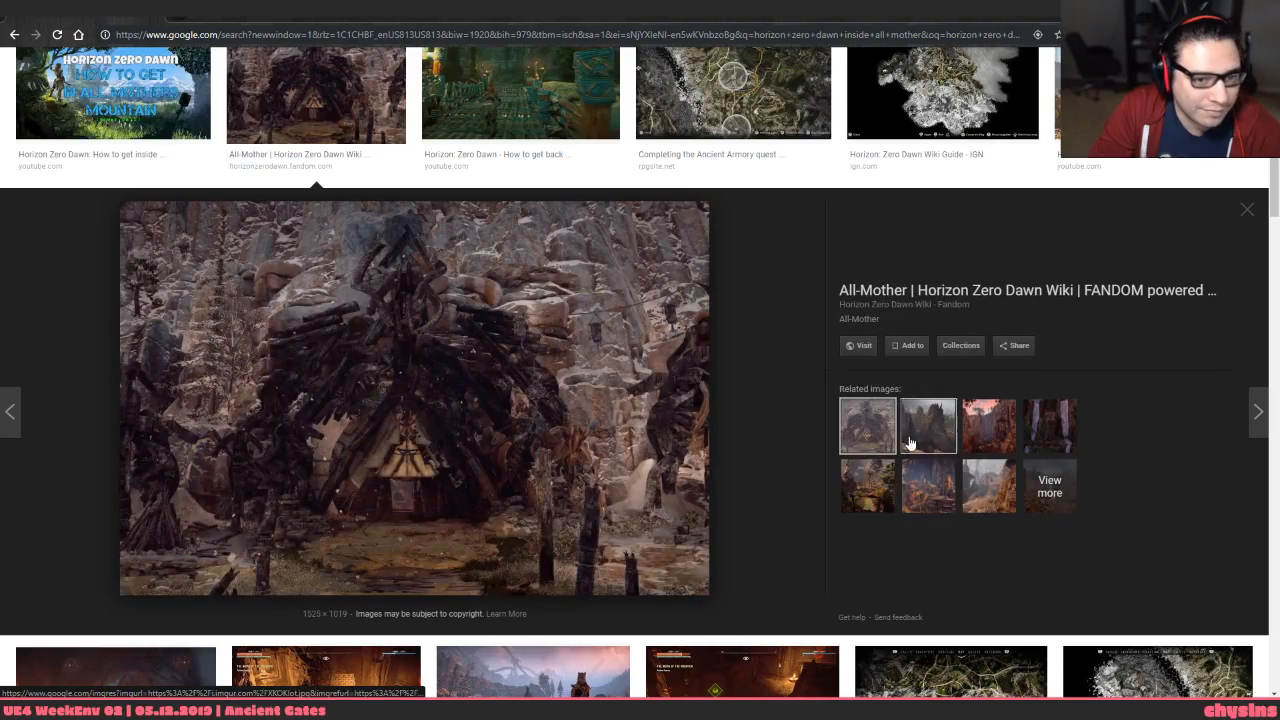
Open the source wiki page of the All-Mother image, skim it for more pictures, and return to the image results
left_click(858, 346)
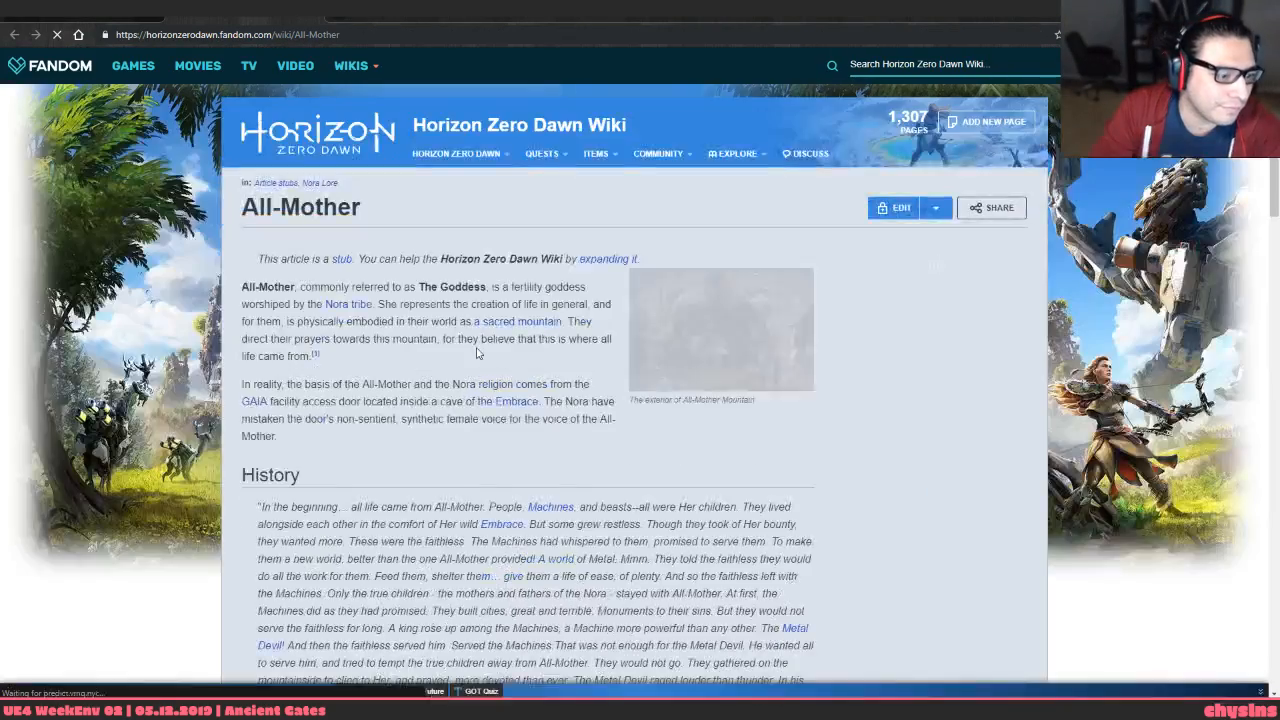
scroll(473, 342, "down", 10)
scroll(473, 342, "down", 5)
scroll(499, 330, "up", 8)
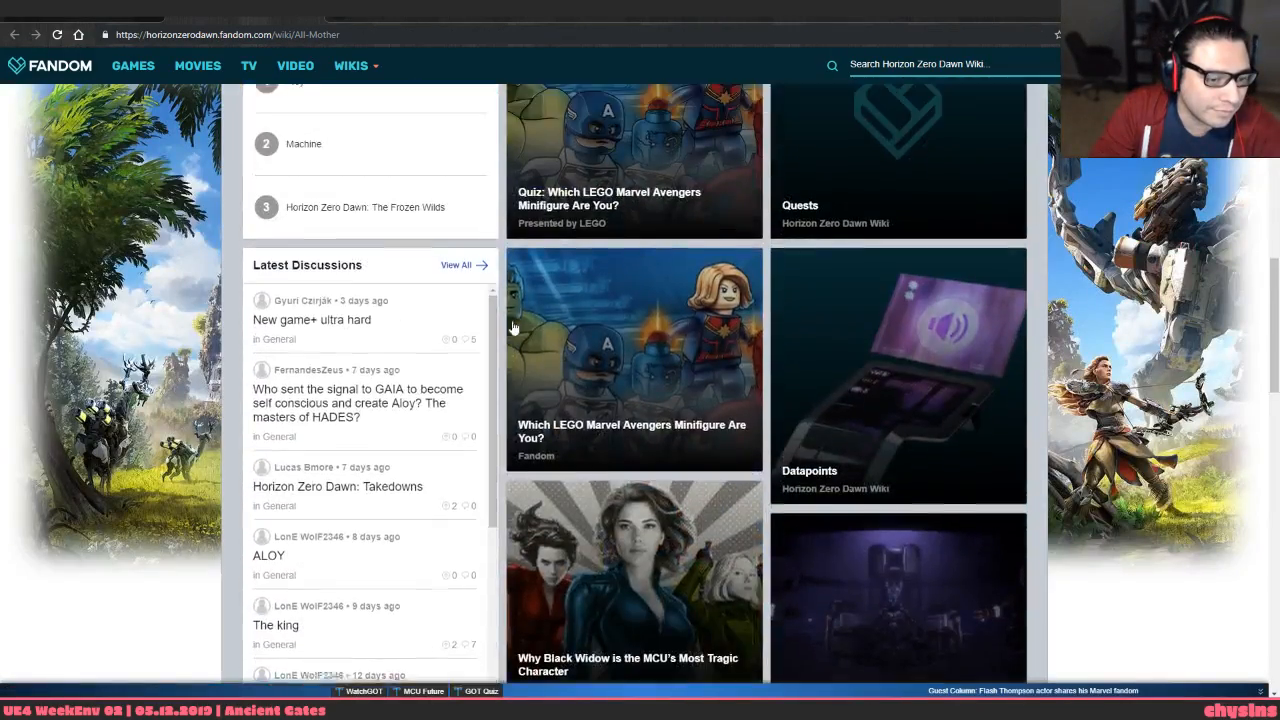
scroll(525, 330, "up", 3)
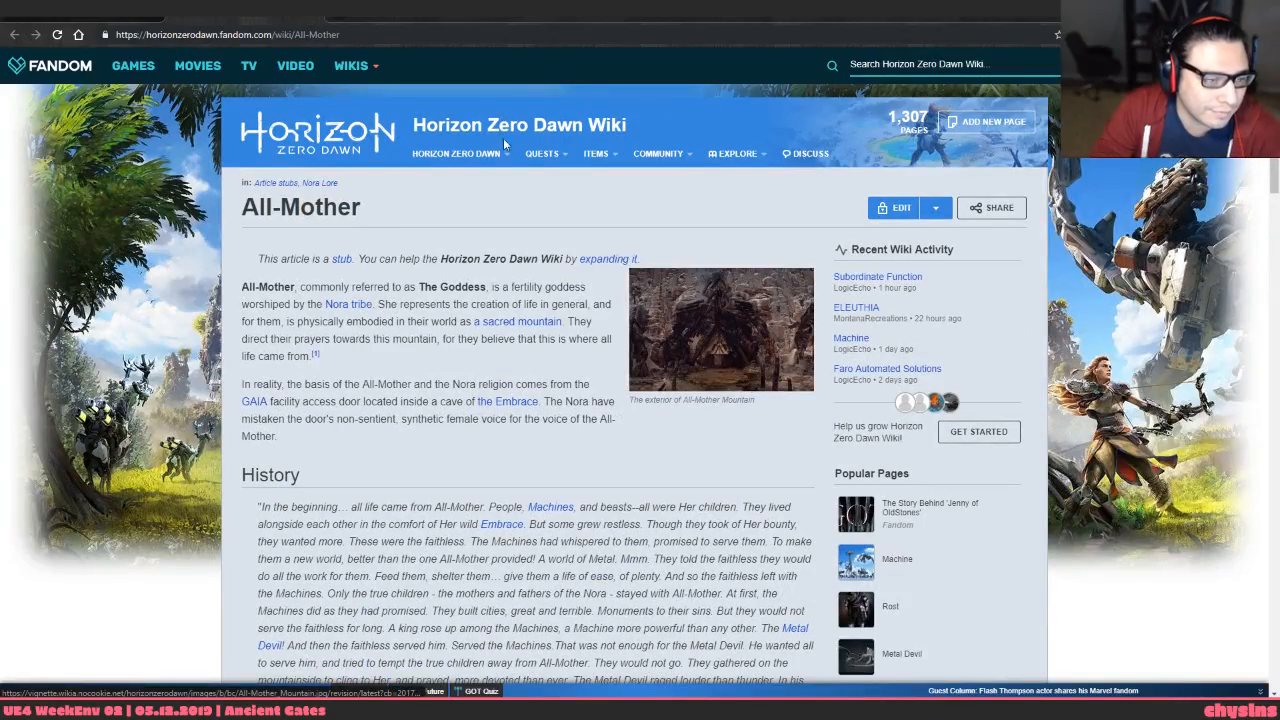
left_click(170, 25)
Open the YouTube video "Horizon Zero Dawn: How to get inside All Mothers Mountain (After Mission)" from the image results
scroll(263, 193, "up", 2)
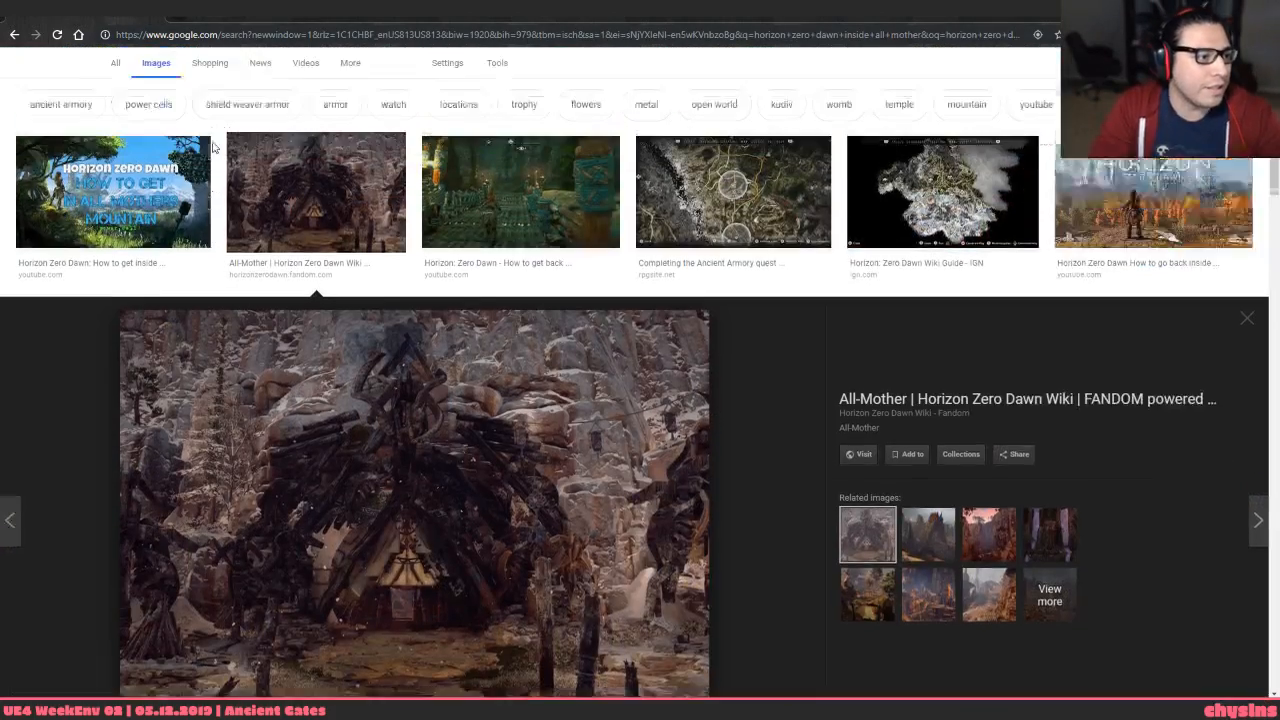
left_click(184, 252)
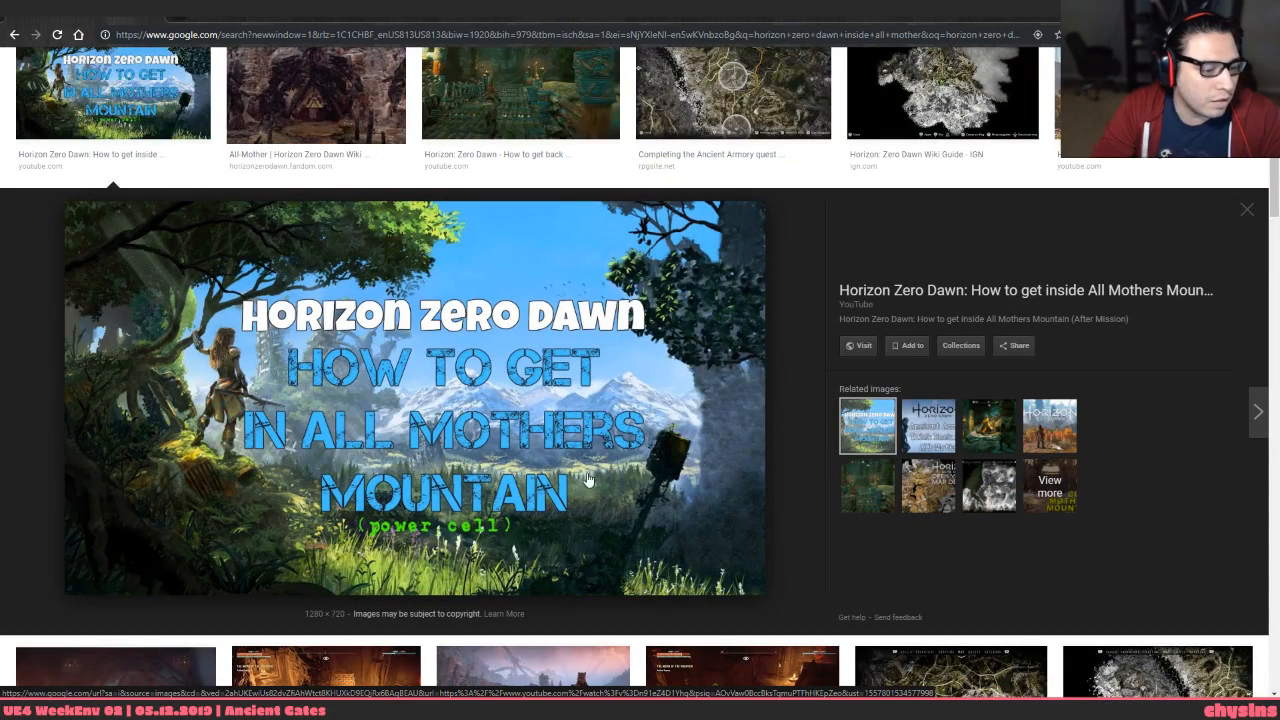
left_click(876, 350)
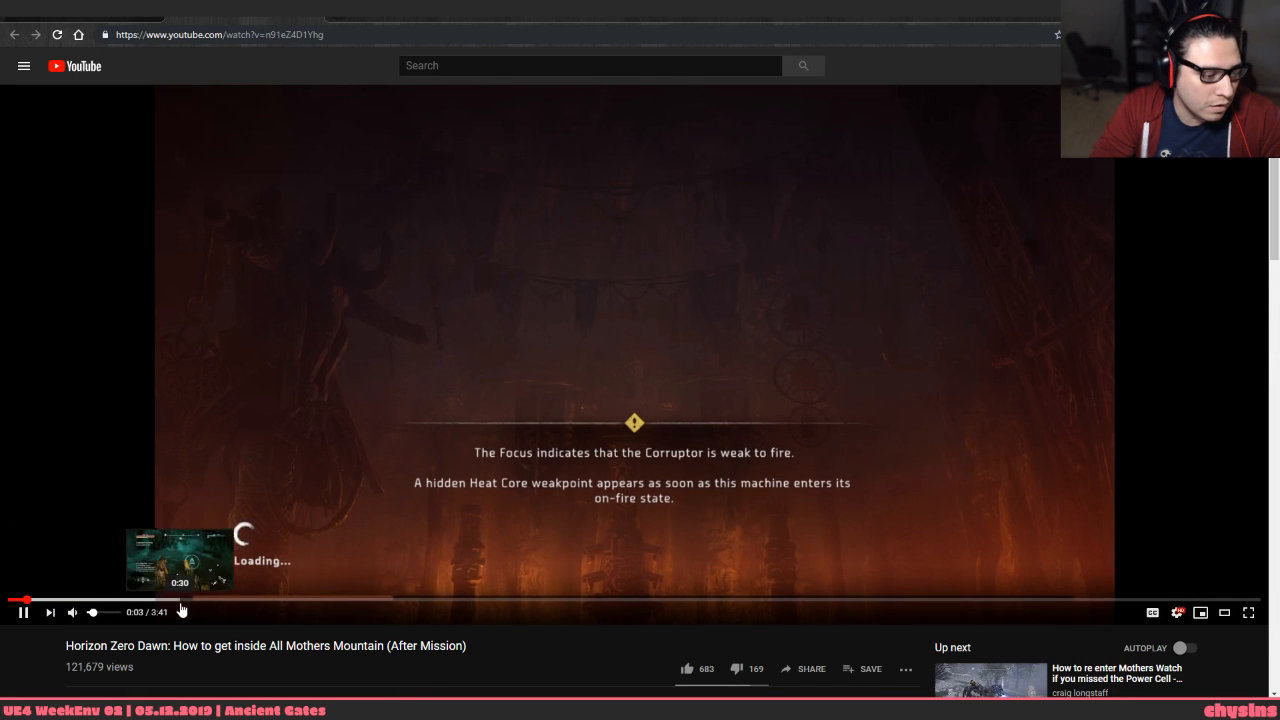
Skim the video's first part up to about 1:29, then recheck the forest path around 1:05
left_click(74, 600)
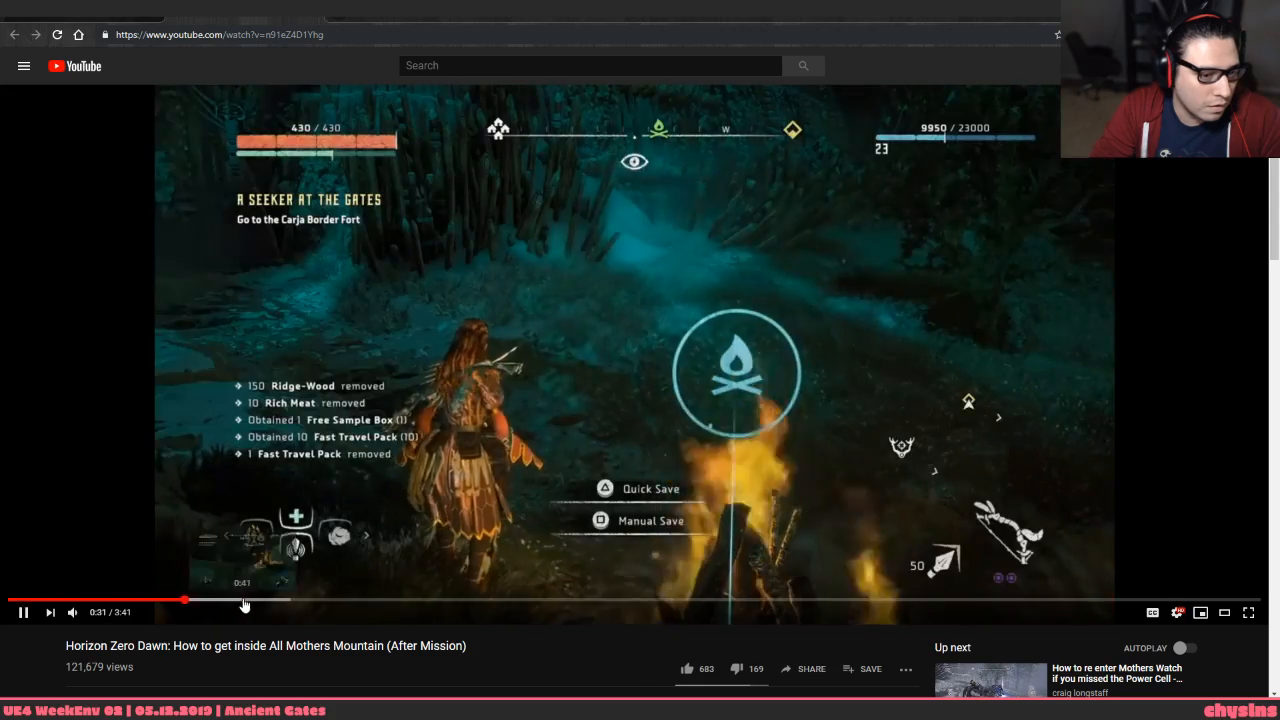
left_click(251, 603)
left_click(314, 603)
left_click(380, 603)
left_click(431, 604)
left_click(509, 605)
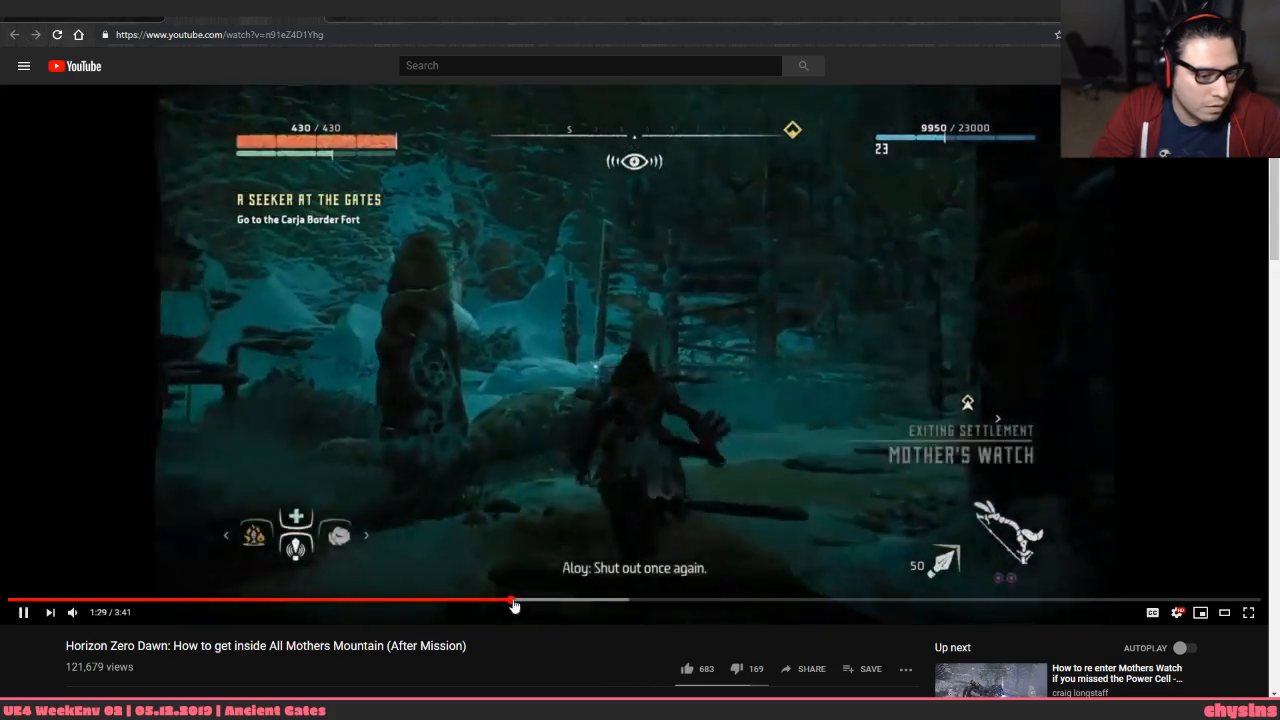
left_click(463, 603)
left_click(410, 603)
left_click(377, 603)
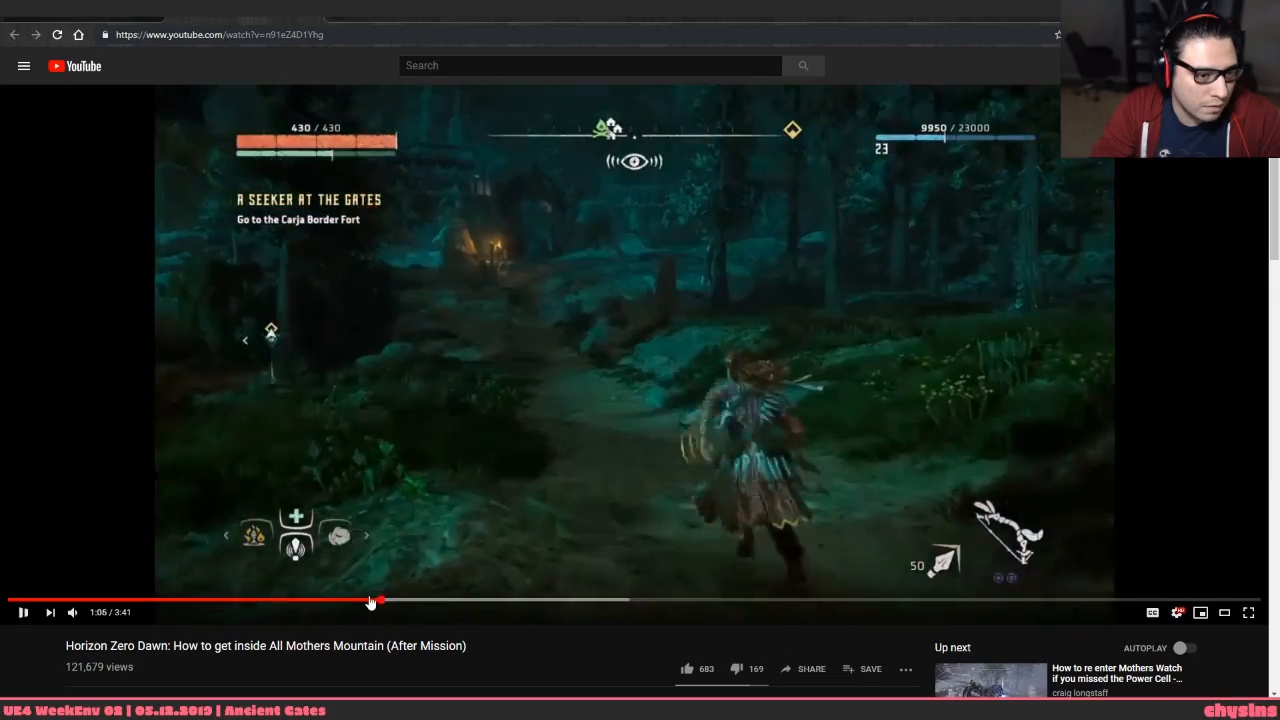
left_click(335, 602)
left_click(373, 603)
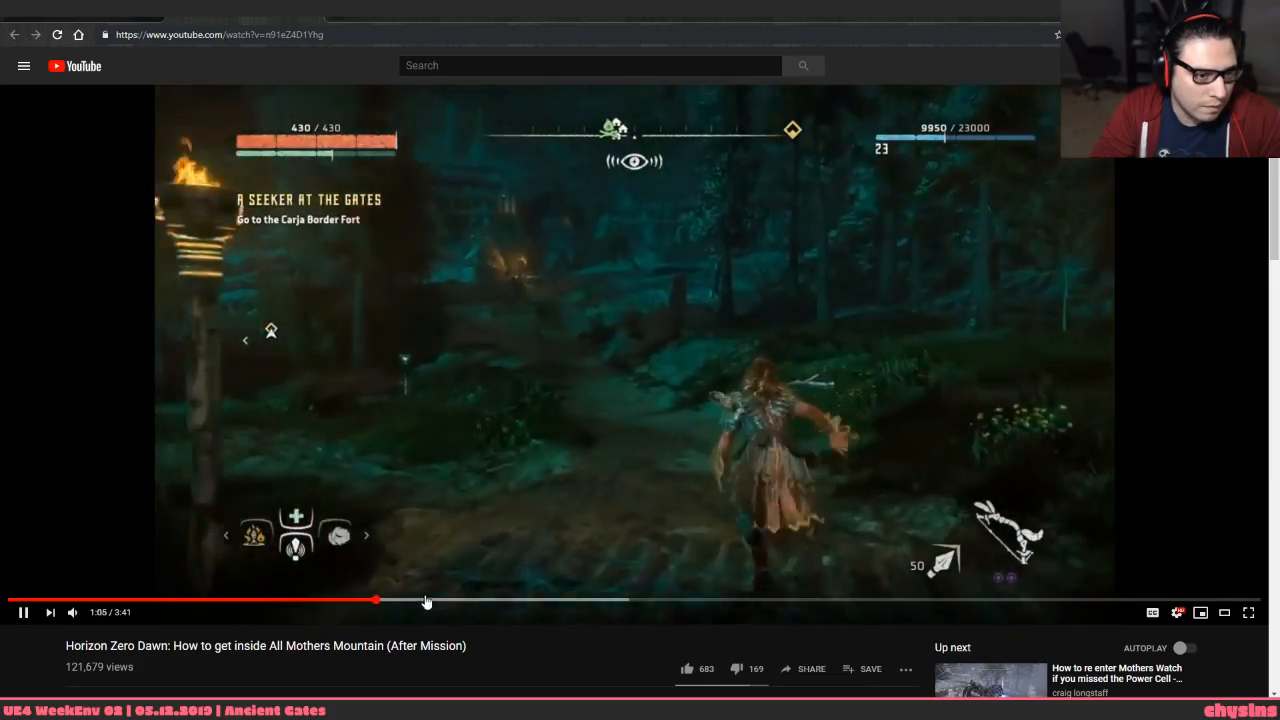
Skip through the video to about 2:40, examining the snowy climb and the approach into the mountain
left_click(500, 602)
left_click(594, 602)
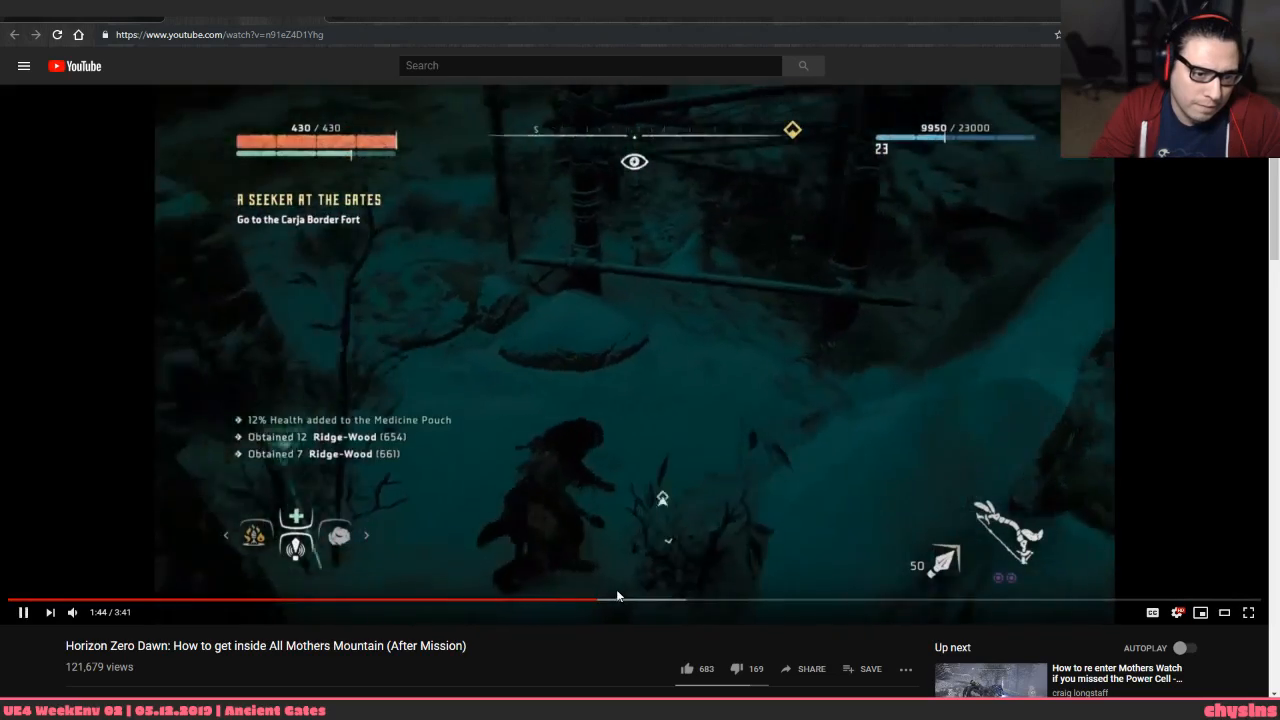
left_click(619, 590)
left_click(636, 602)
left_click_drag(636, 602, 722, 602)
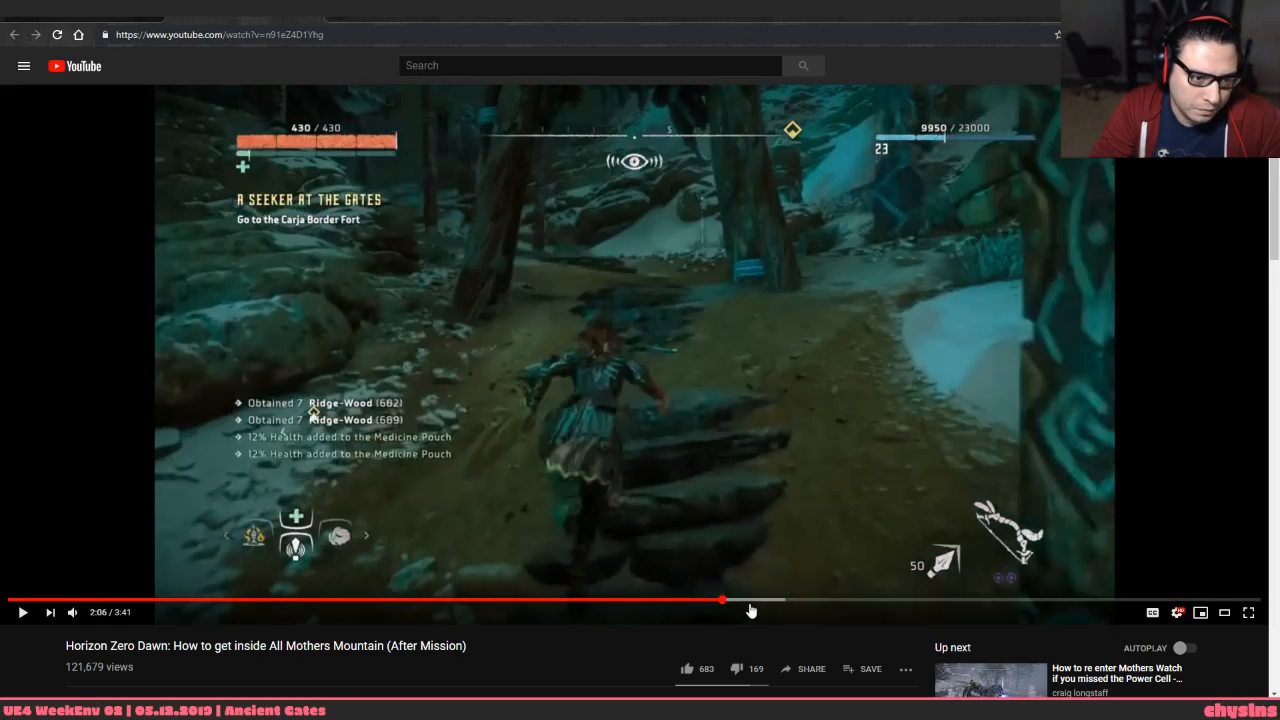
left_click(785, 603)
left_click(843, 602)
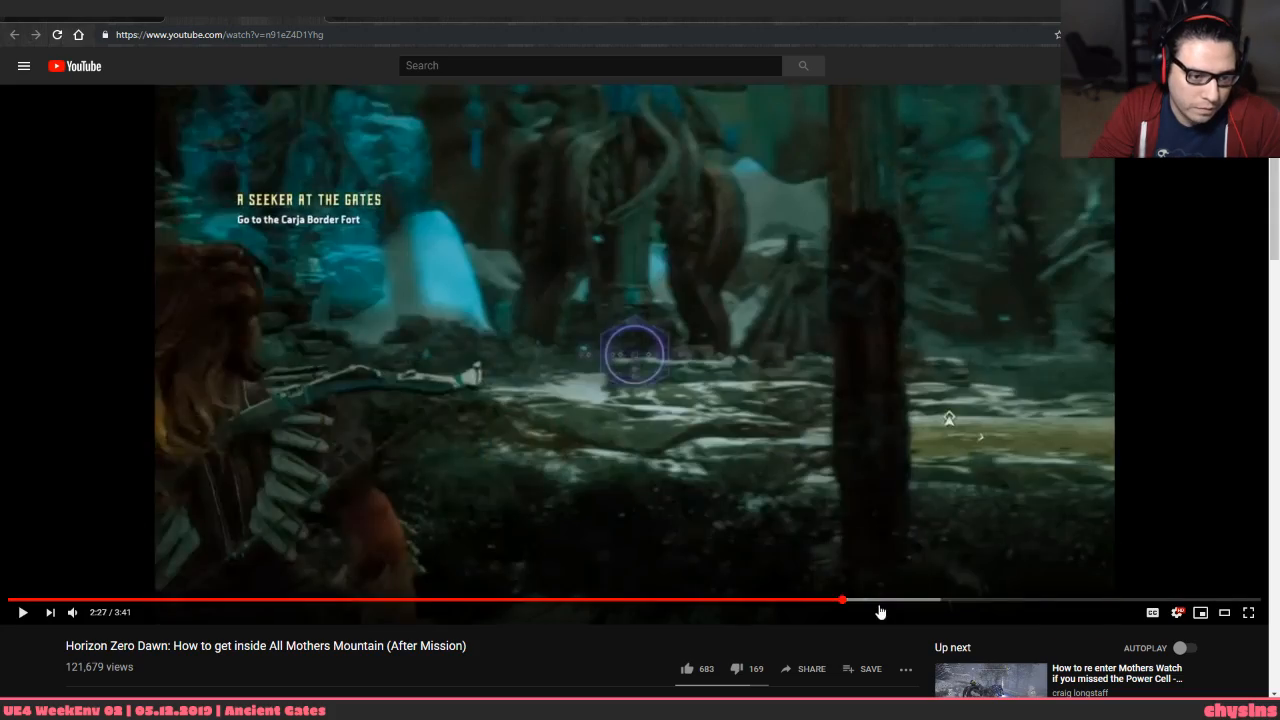
left_click(880, 606)
left_click(928, 435)
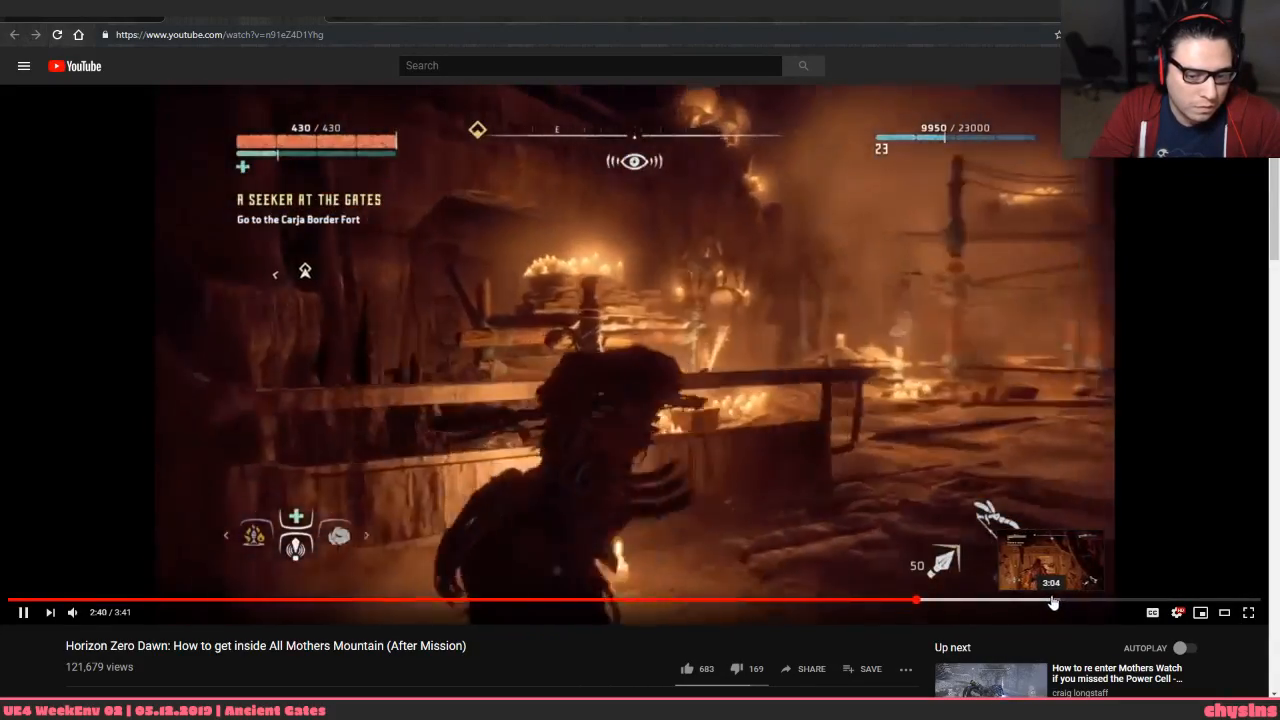
Examine the mountain's interior from about 3:04 to 3:34, pause the video, and check the details below it
left_click(1056, 600)
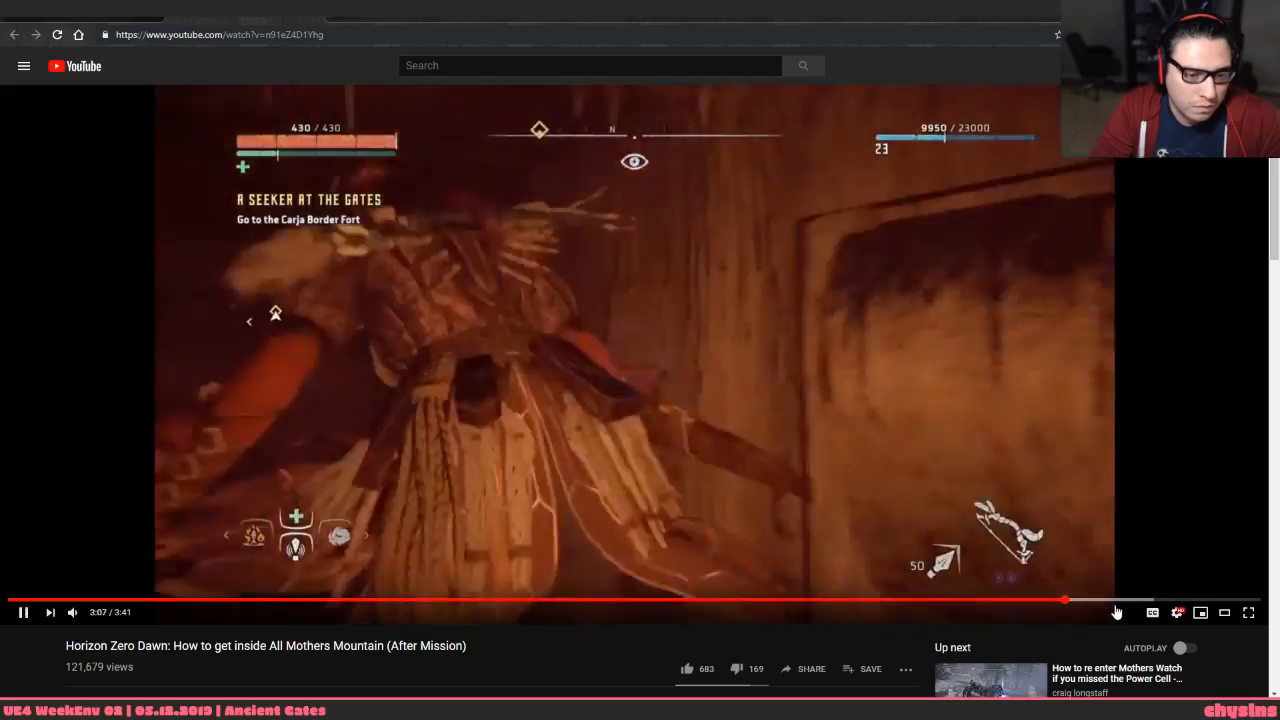
left_click_drag(1116, 603, 1178, 606)
left_click(1200, 605)
left_click(1212, 603)
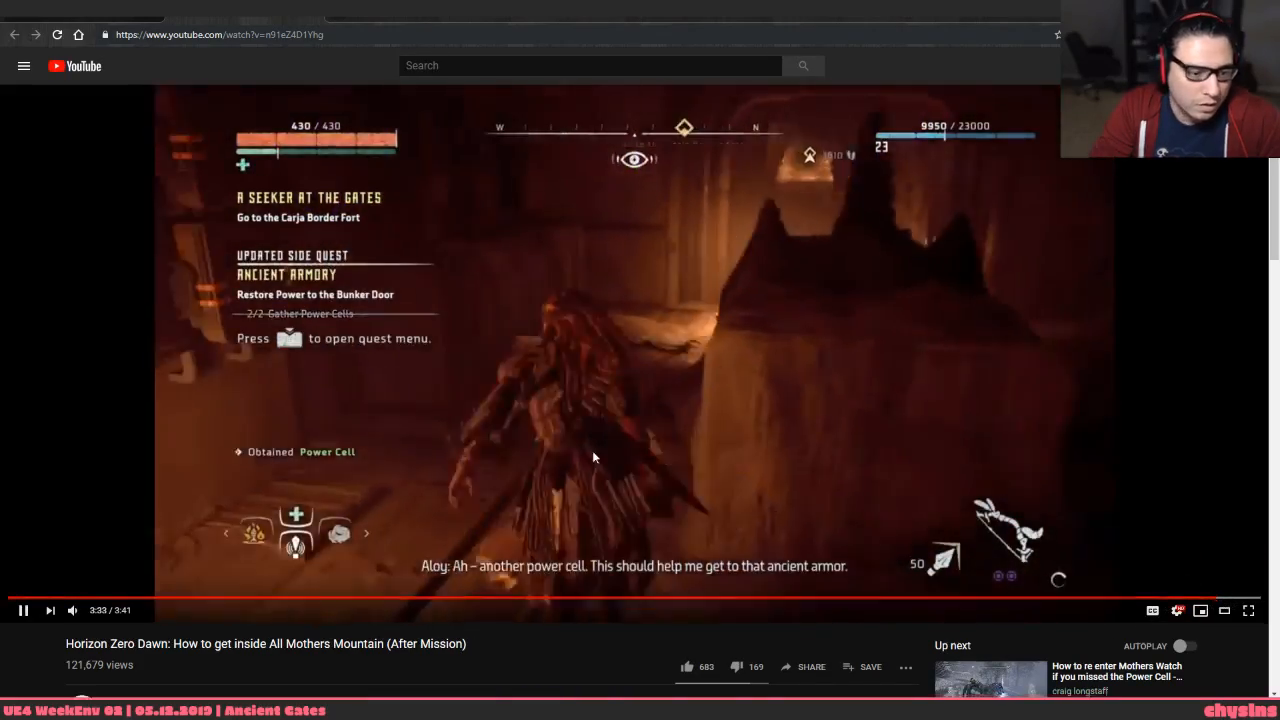
left_click(504, 353)
scroll(504, 353, "down", 5)
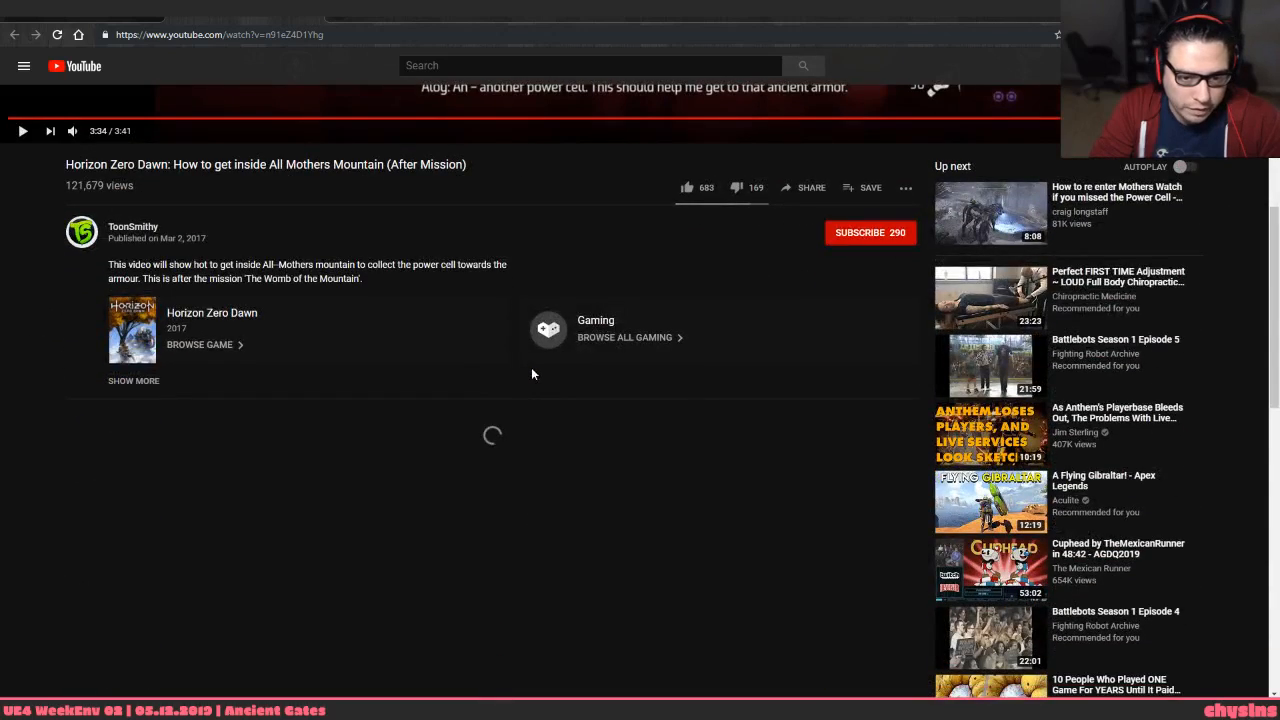
scroll(531, 367, "up", 5)
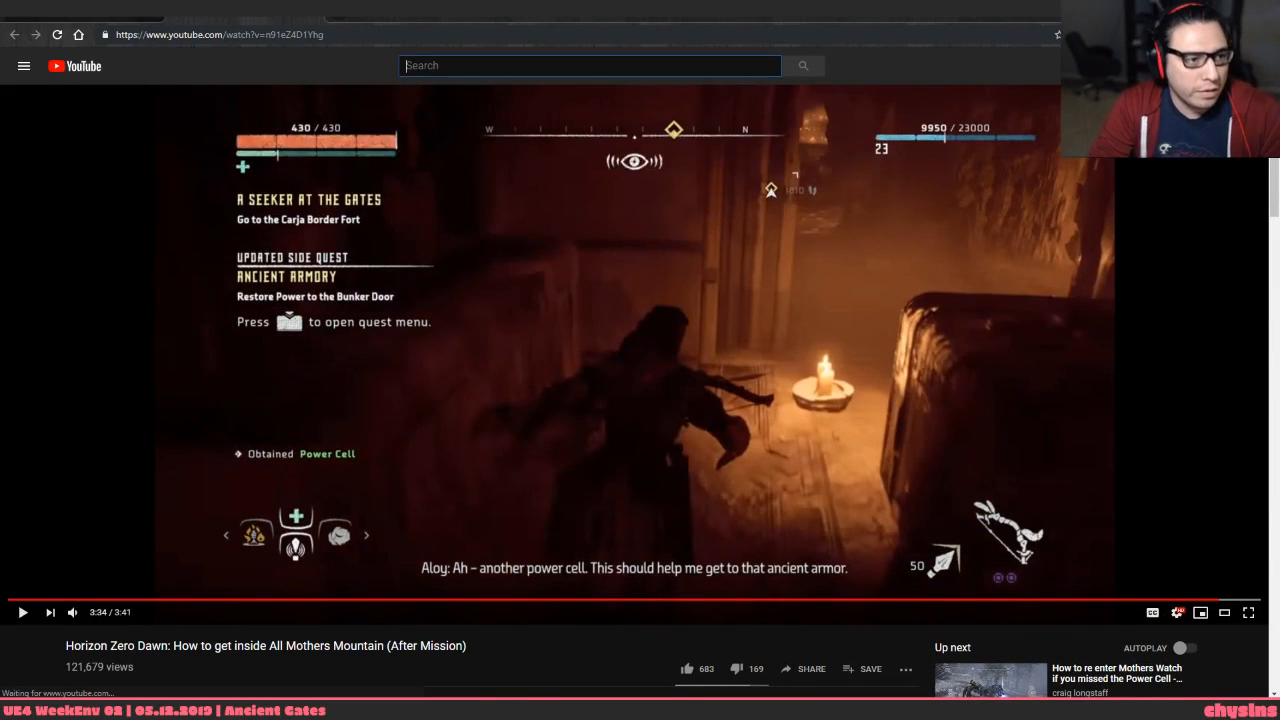
Search YouTube for "horizon zero dawn gate to mothers watch closed"
type("horizon s")
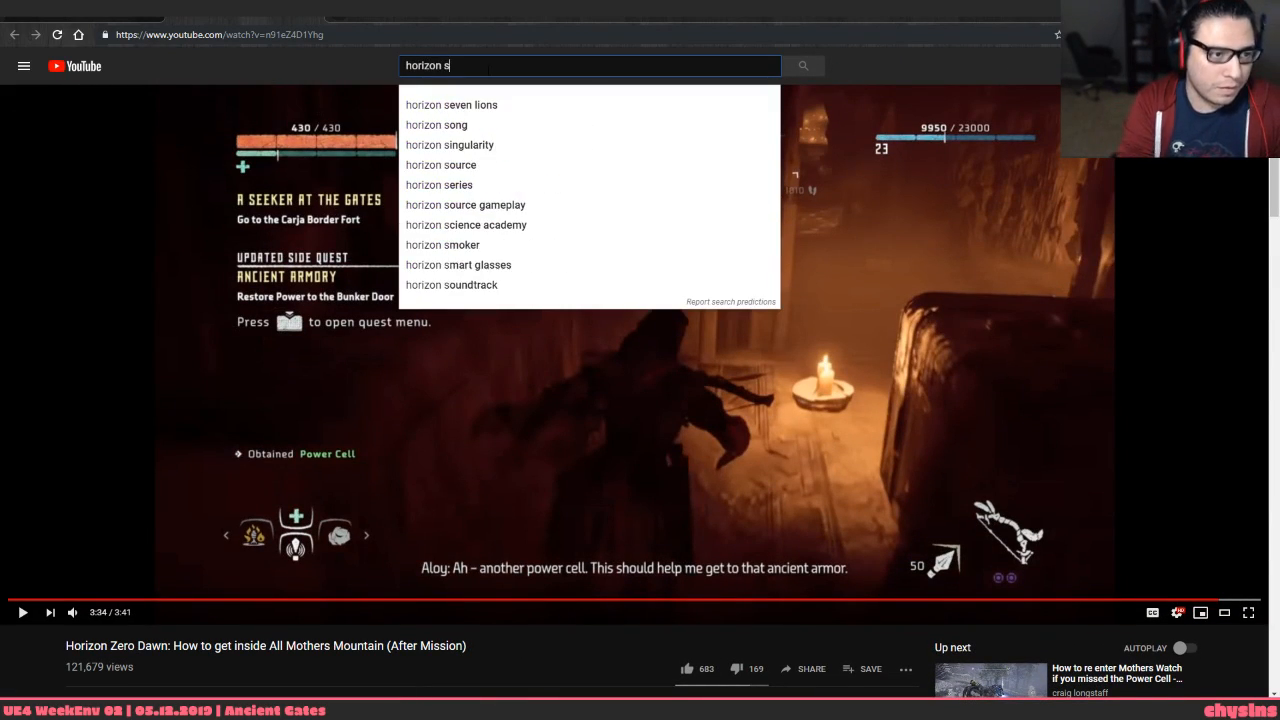
key("BackSpace")
key("BackSpace")
key("BackSpace")
key("BackSpace")
key("BackSpace")
key("BackSpace")
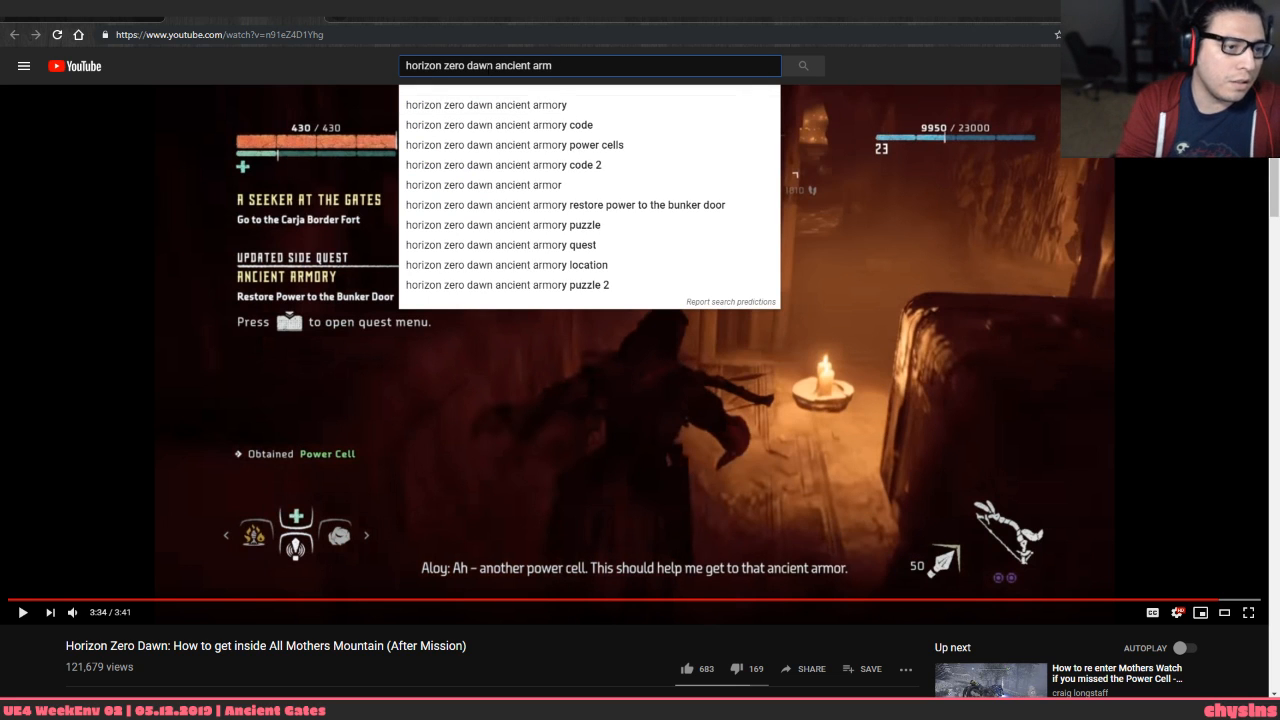
key("BackSpace")
key("BackSpace")
key("BackSpace")
key("BackSpace")
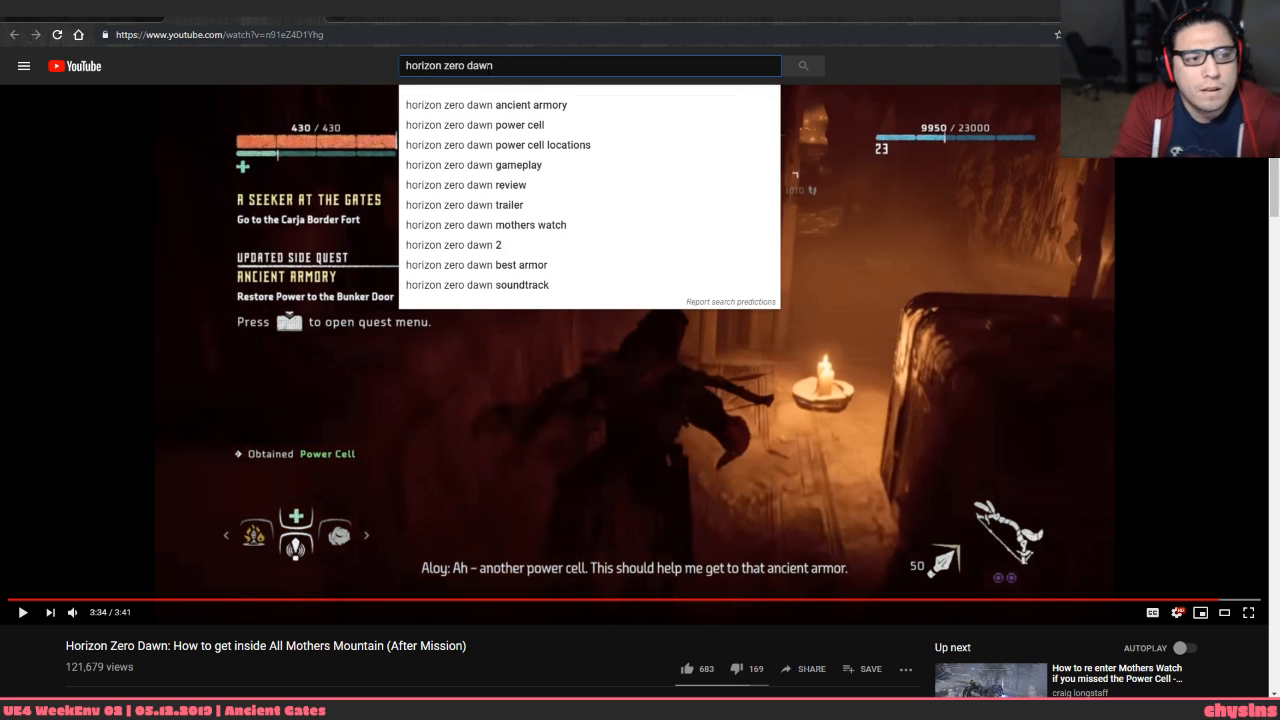
type("gate")
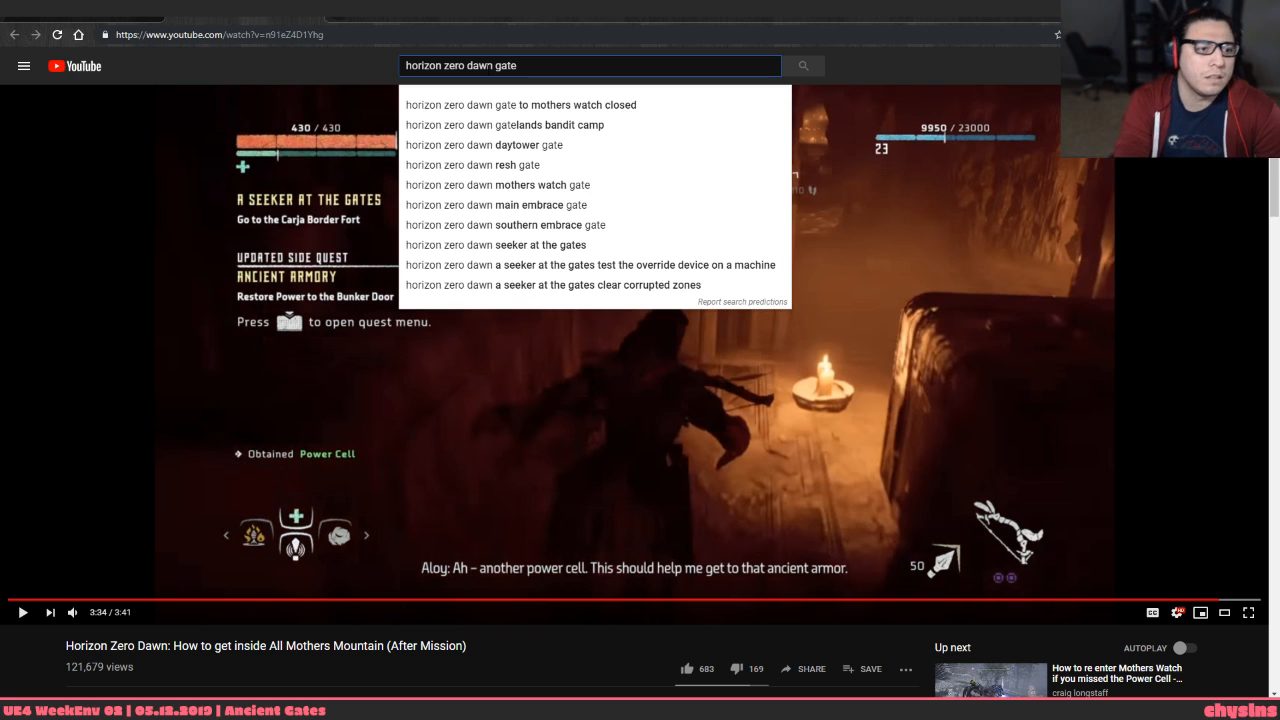
key("Down")
key("Return")
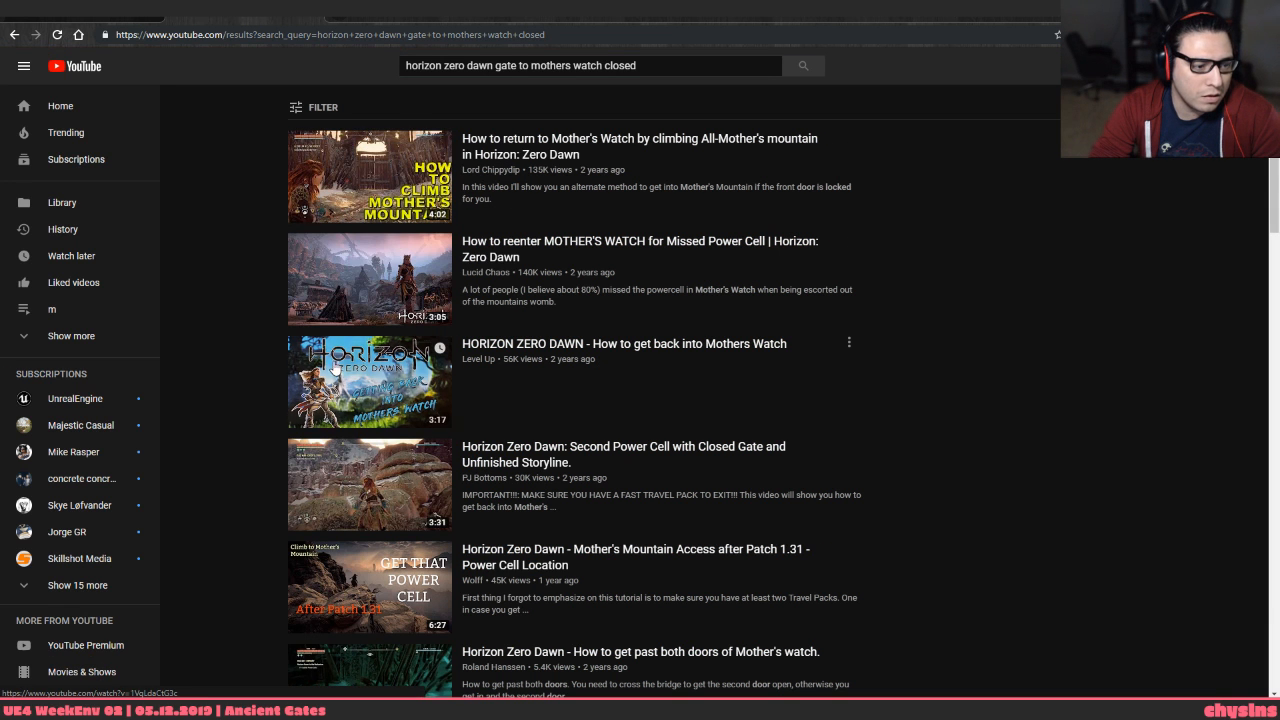
scroll(371, 491, "down", 3)
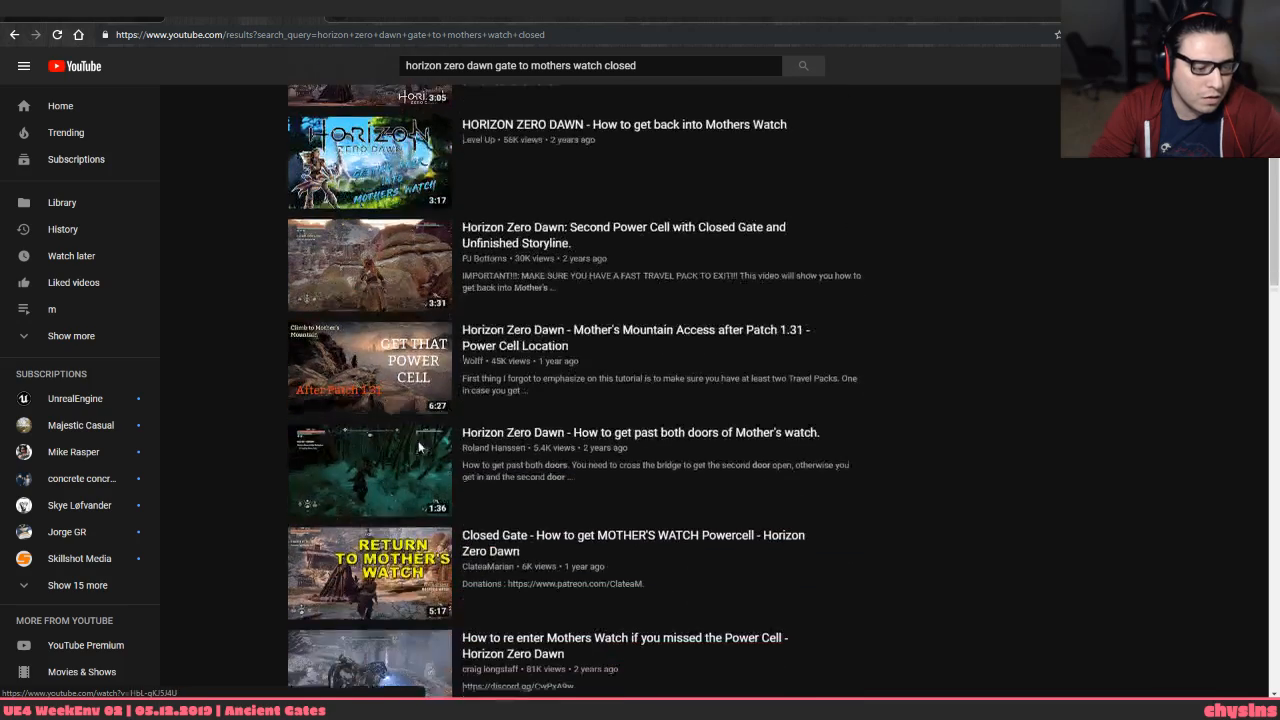
scroll(422, 442, "down", 3)
scroll(430, 455, "down", 2)
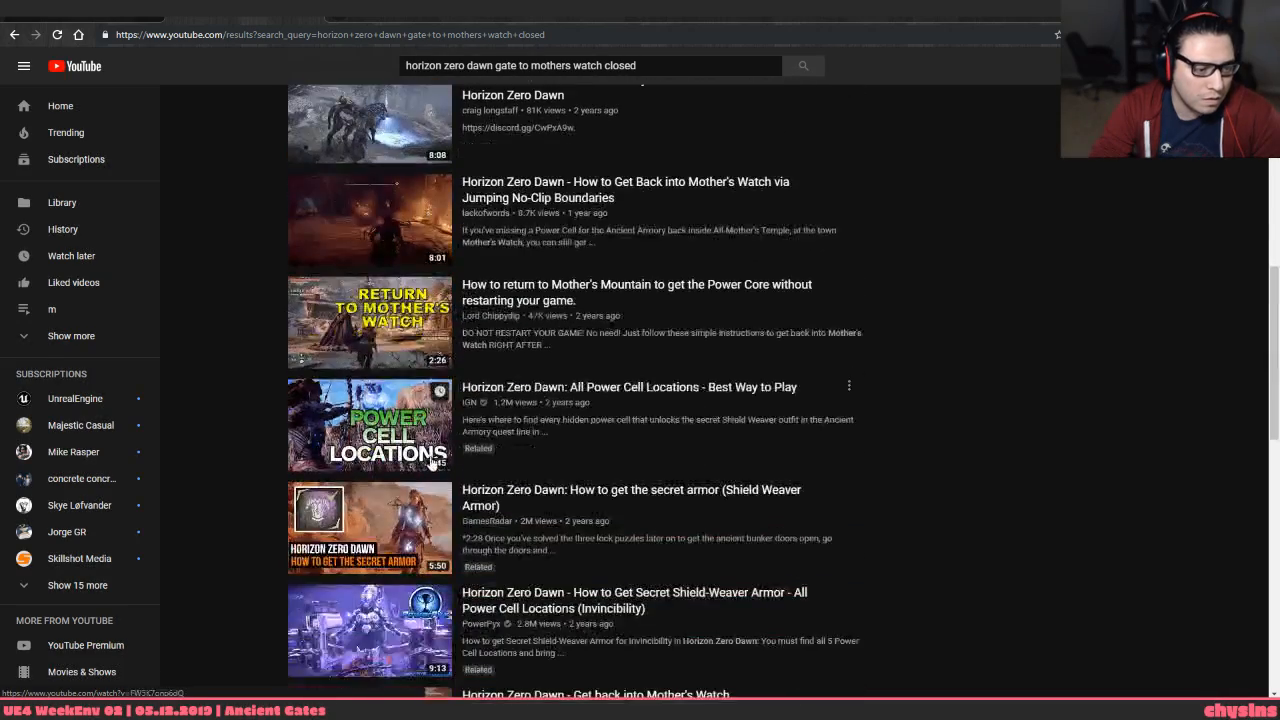
scroll(431, 463, "down", 3)
scroll(470, 347, "up", 10)
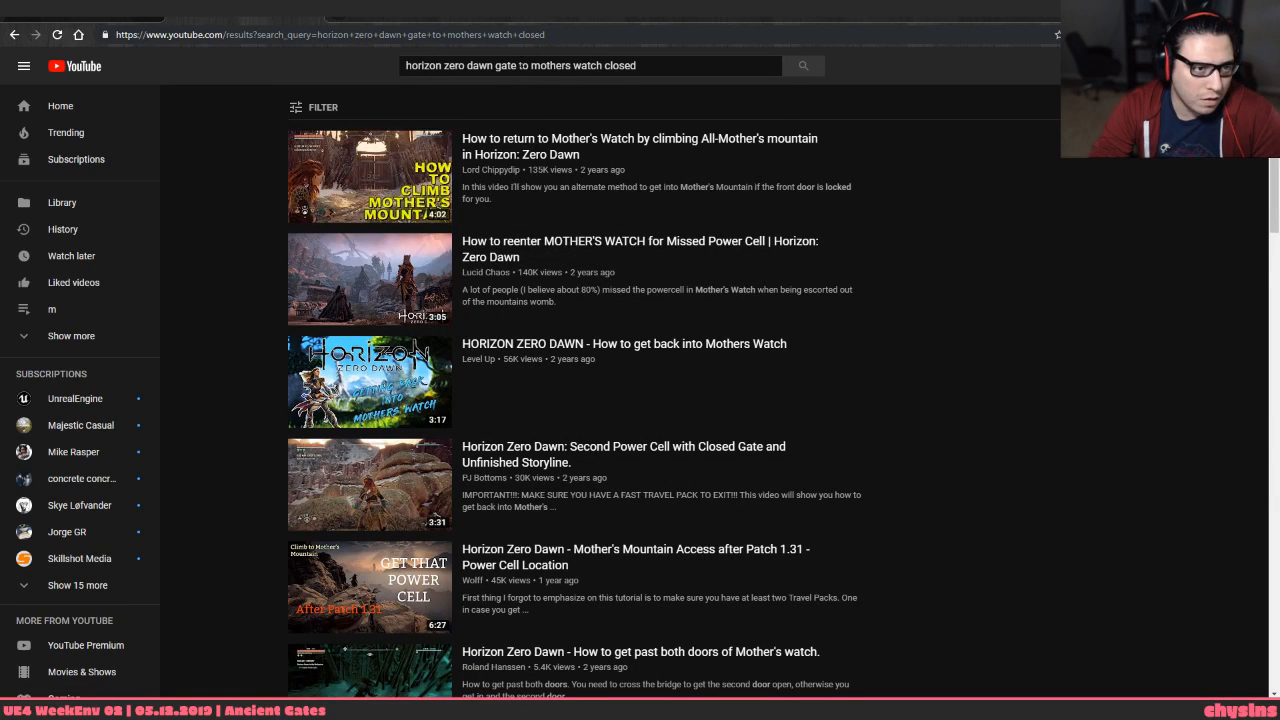
Search YouTube for "horizon zero dawn dna gate" and look through the results for footage of the gate
left_click_drag(519, 65, 830, 65)
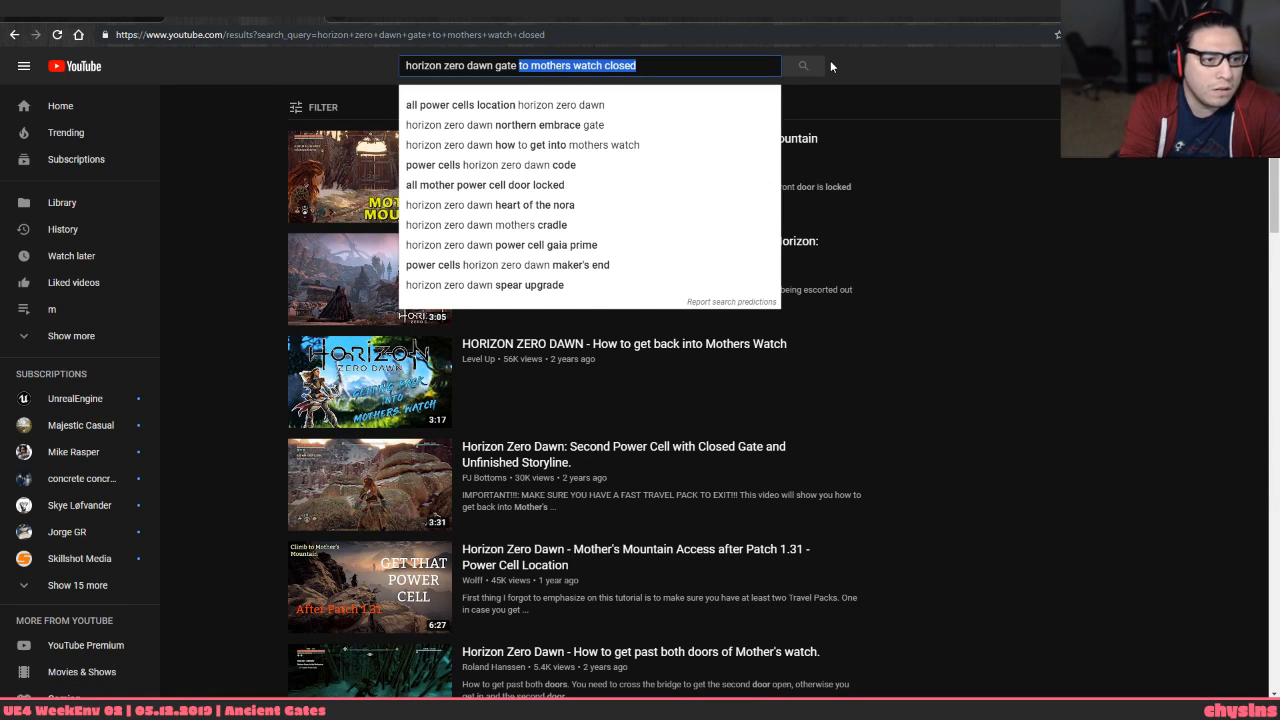
key("BackSpace")
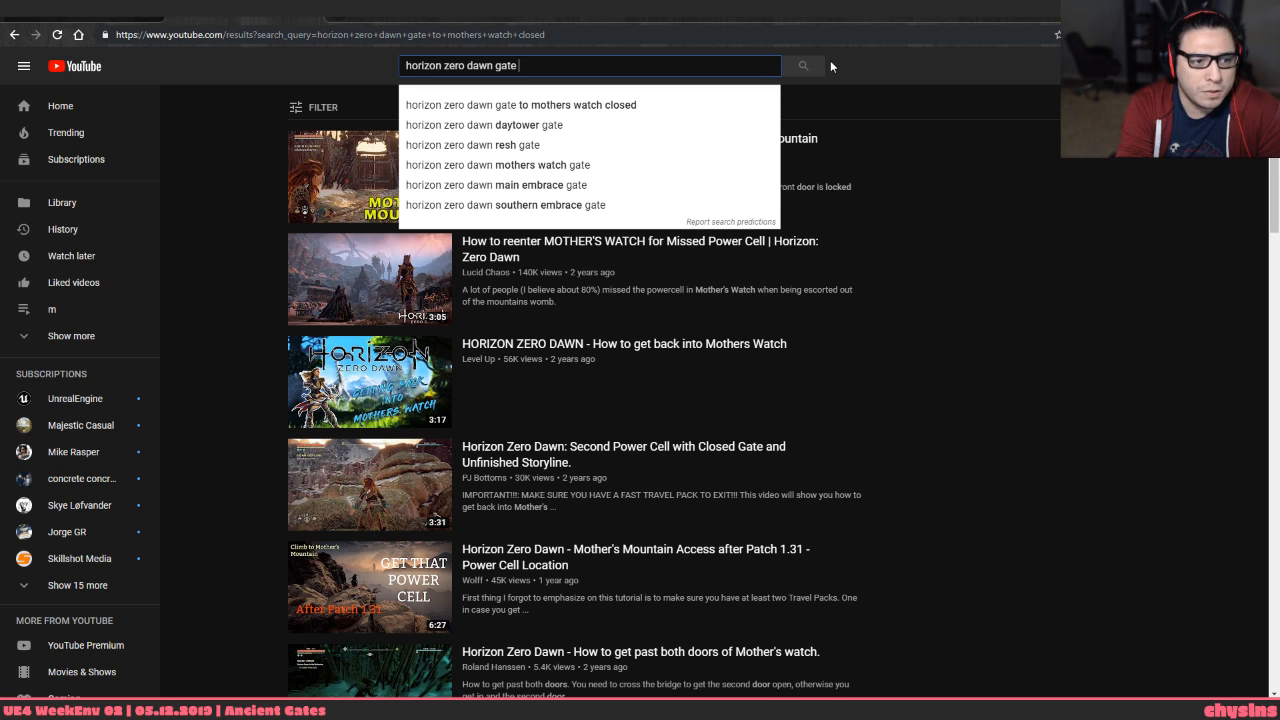
key("BackSpace")
key("BackSpace")
key("BackSpace")
key("BackSpace")
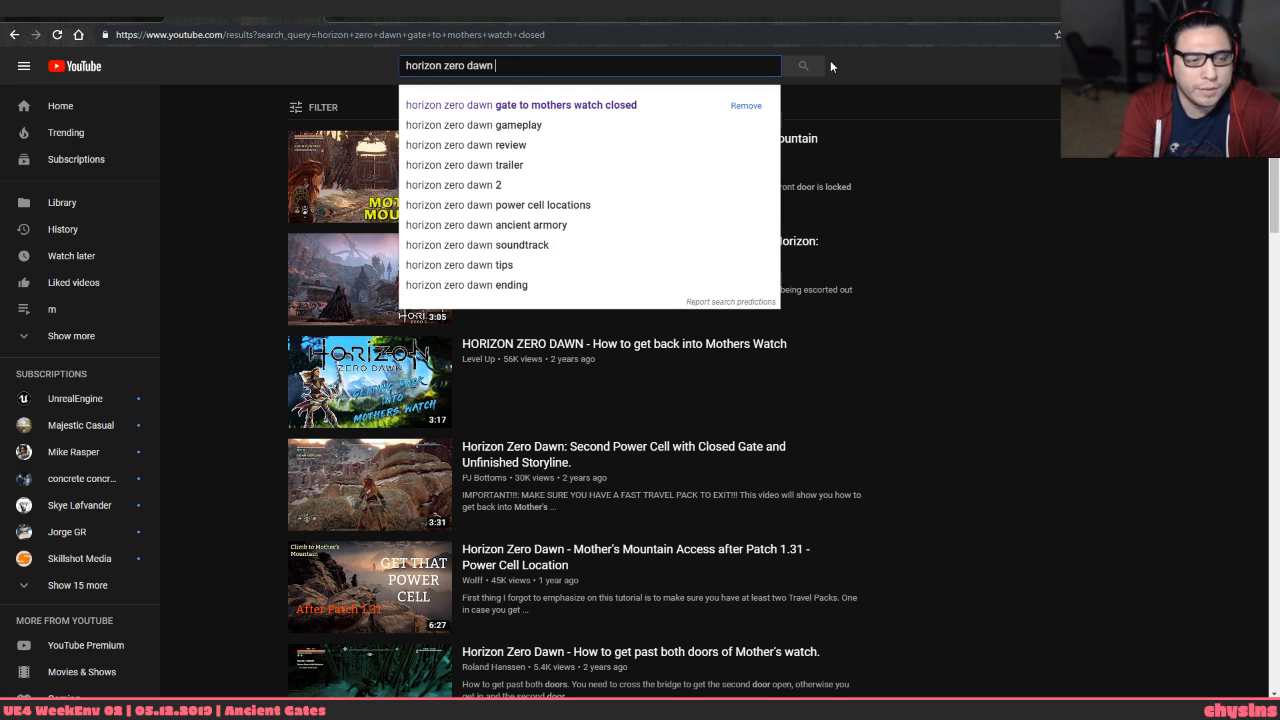
type("dna gate")
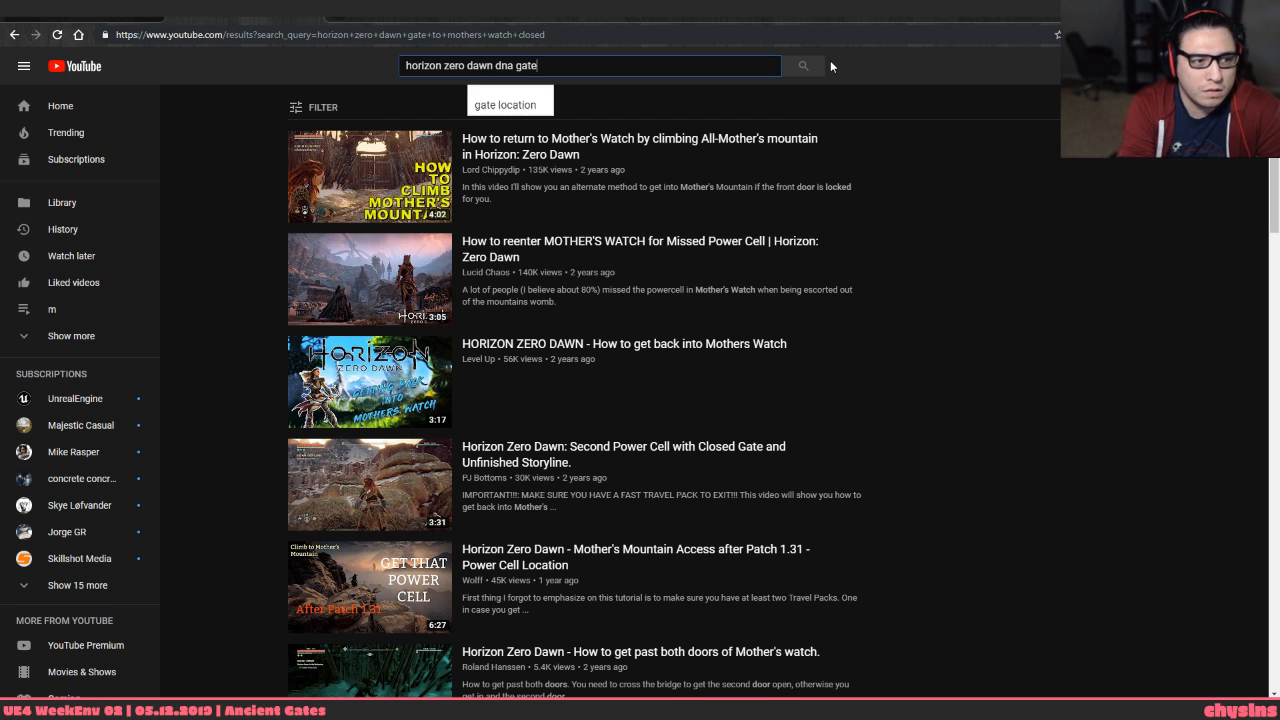
key("Return")
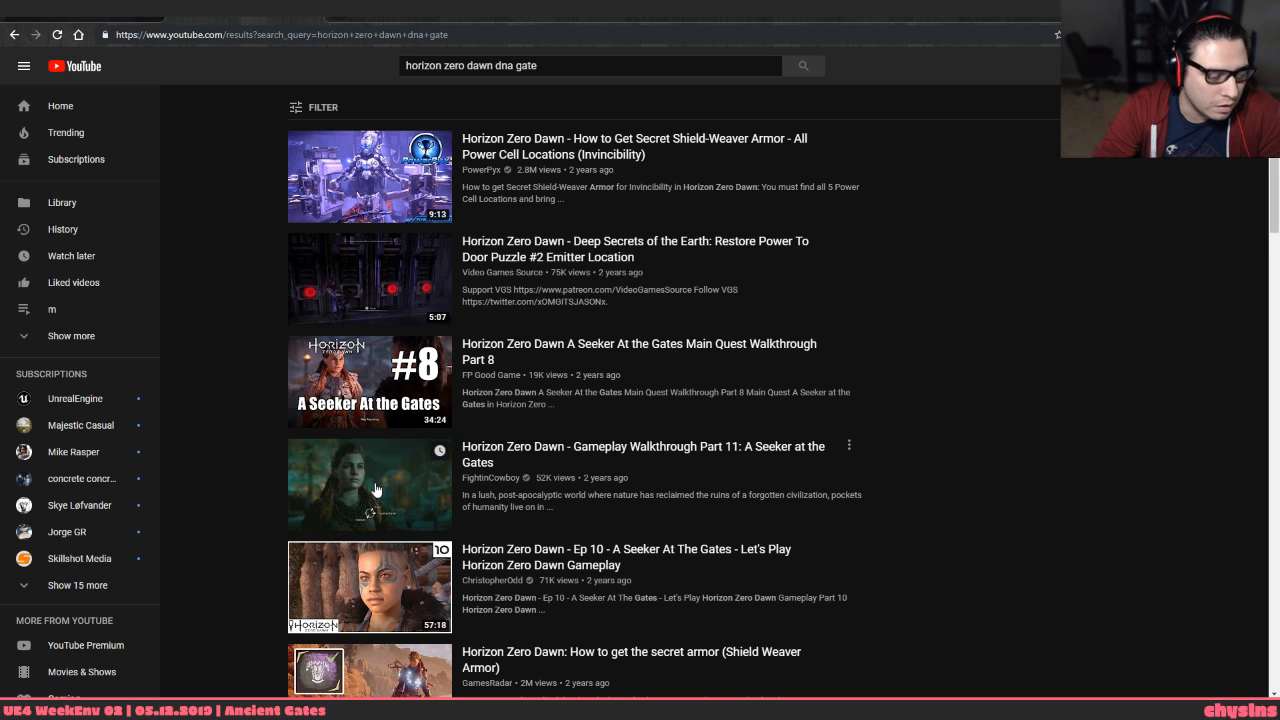
scroll(375, 487, "down", 2)
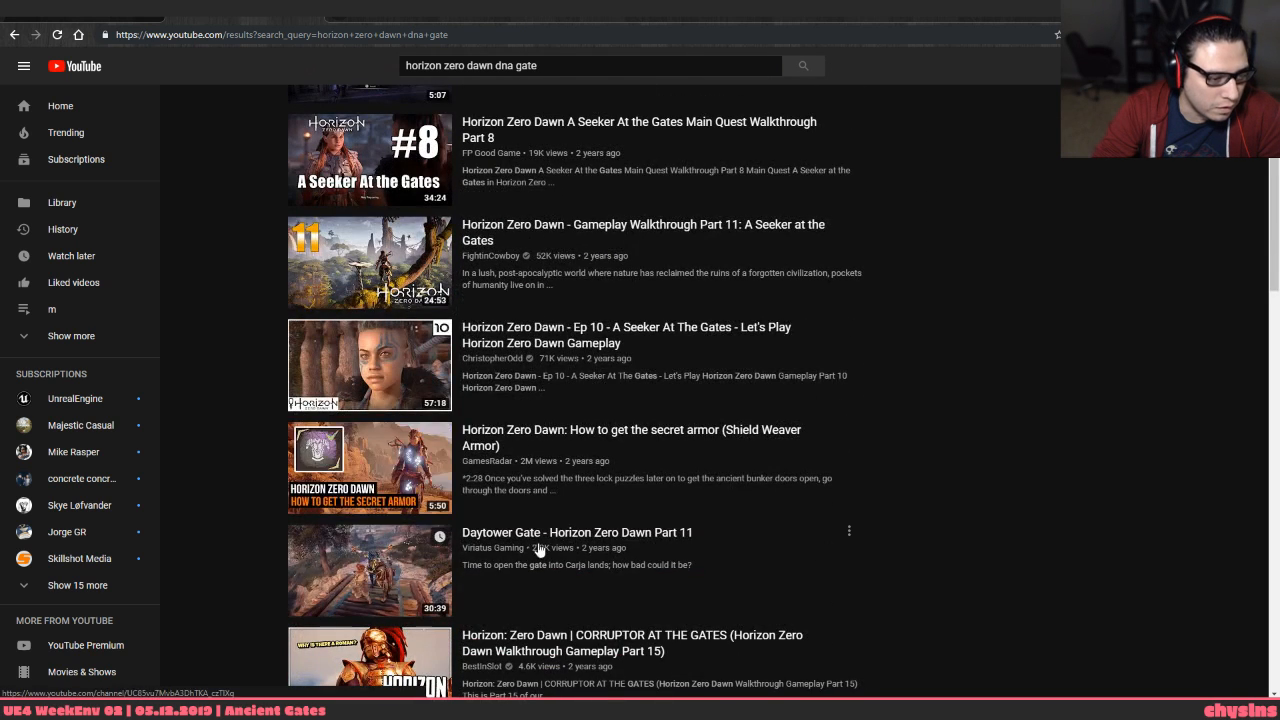
scroll(488, 560, "down", 2)
scroll(488, 560, "down", 1)
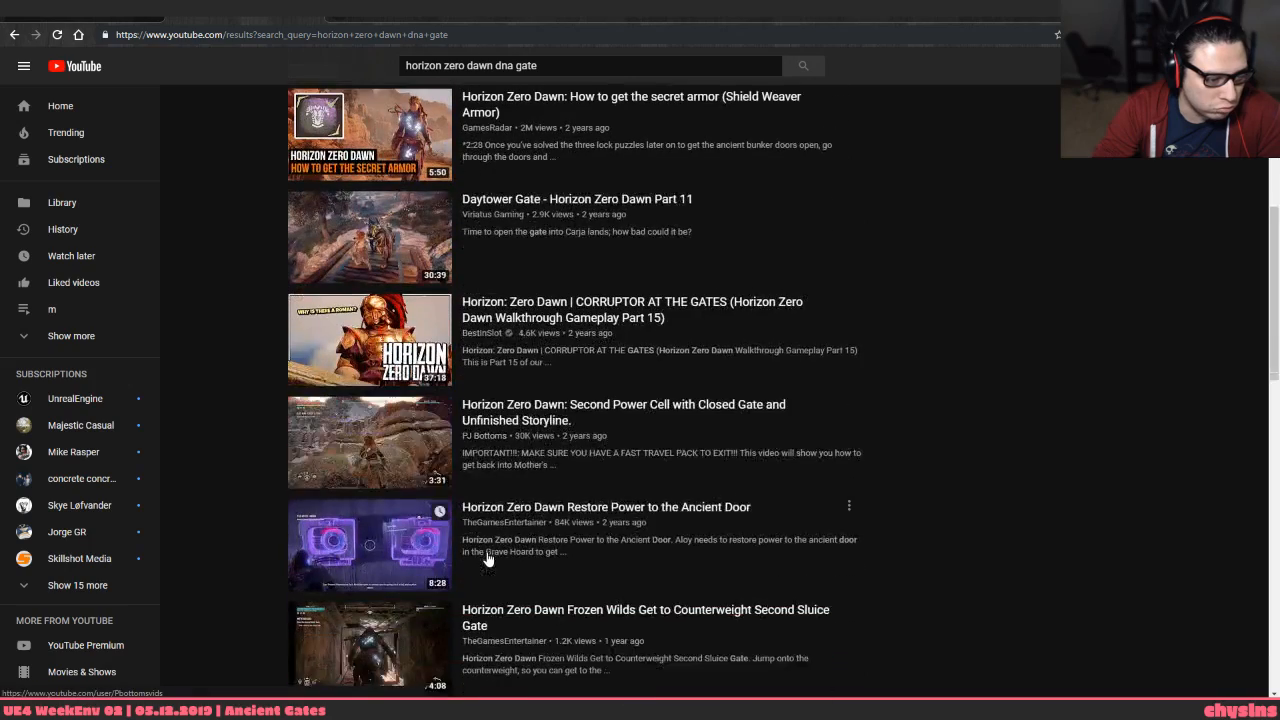
scroll(488, 560, "down", 3)
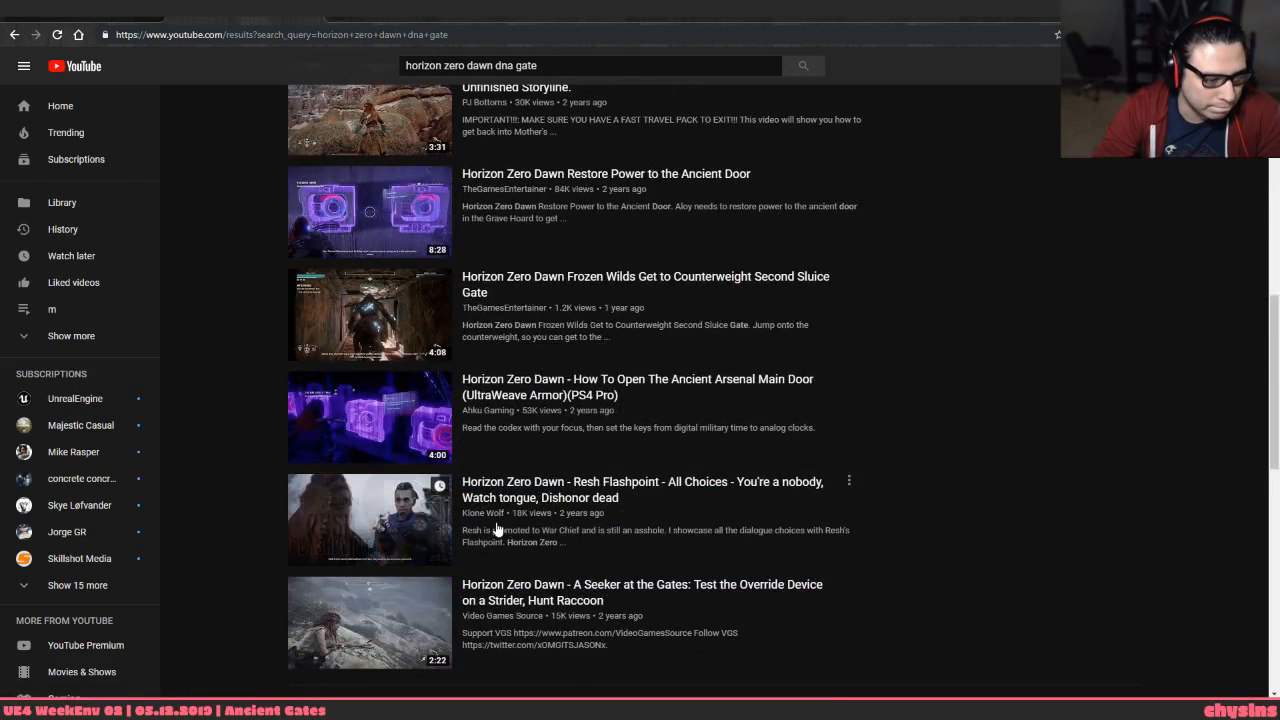
scroll(497, 528, "up", 10)
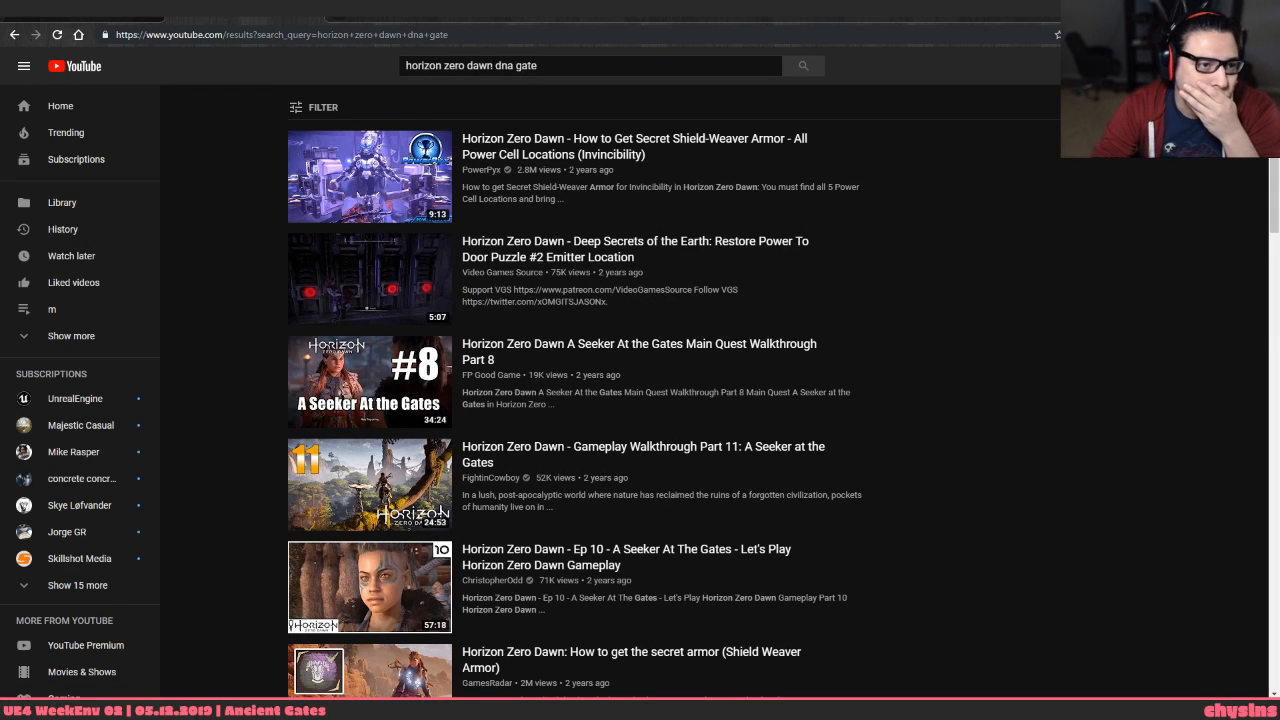
Search YouTube for "horizon zero dawn mothers cradle gate closed"
left_click(496, 65)
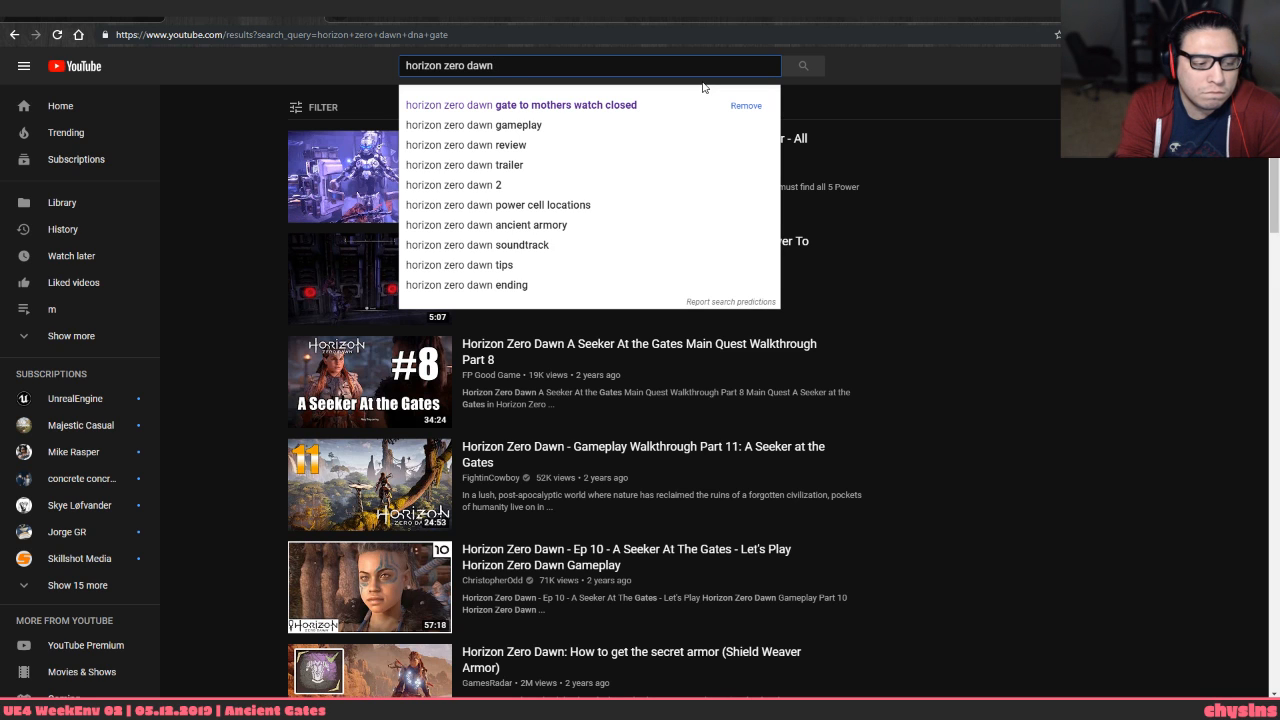
type("radle")
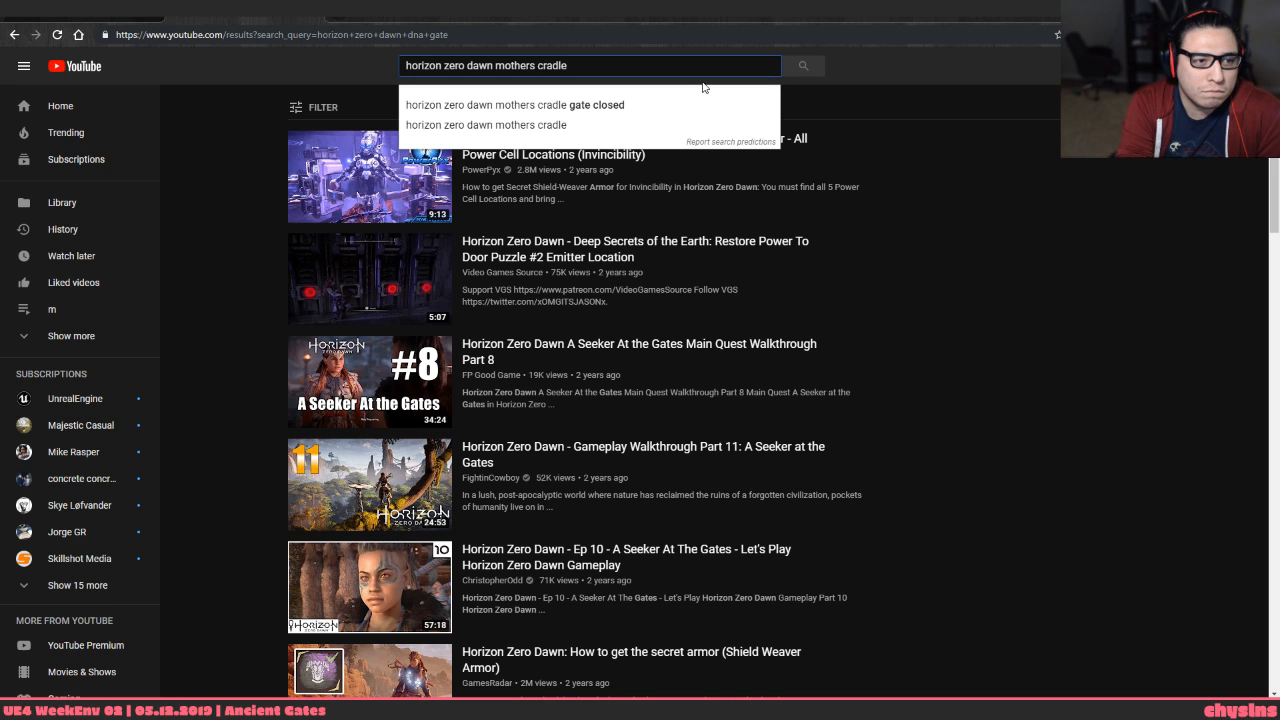
key("Down")
key("Return")
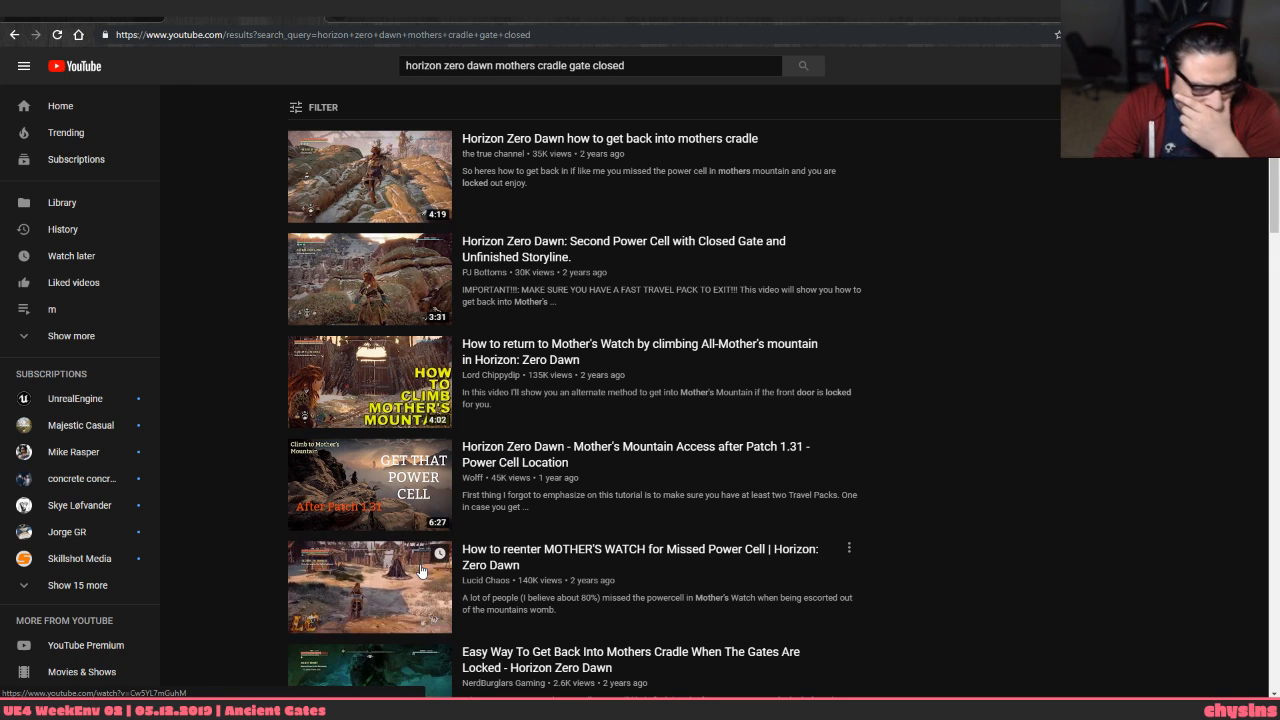
scroll(734, 580, "down", 2)
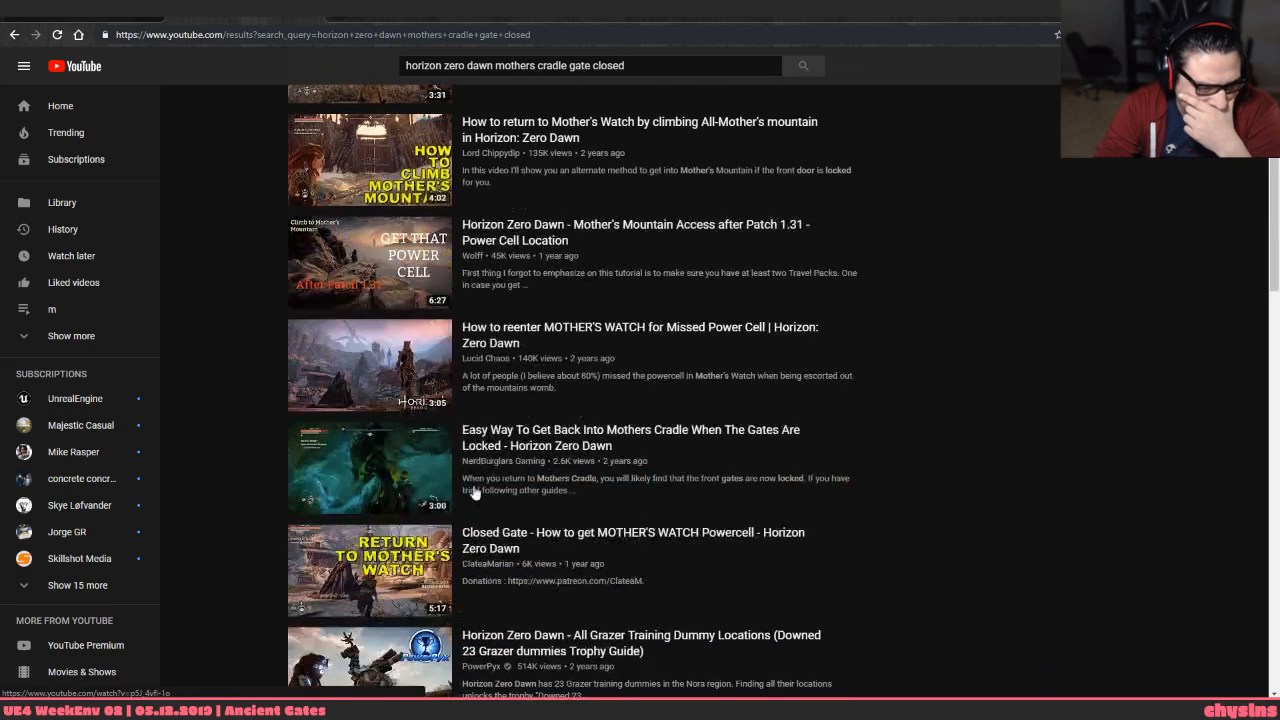
scroll(548, 525, "down", 2)
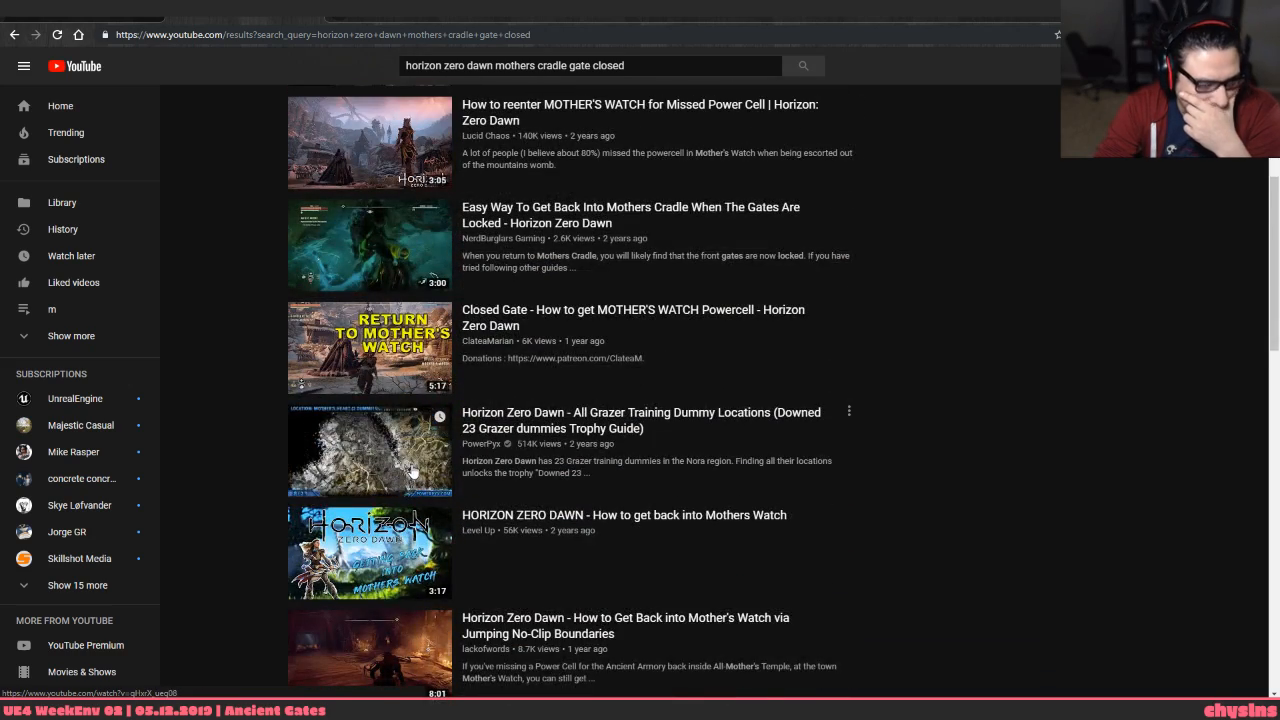
scroll(412, 470, "down", 1)
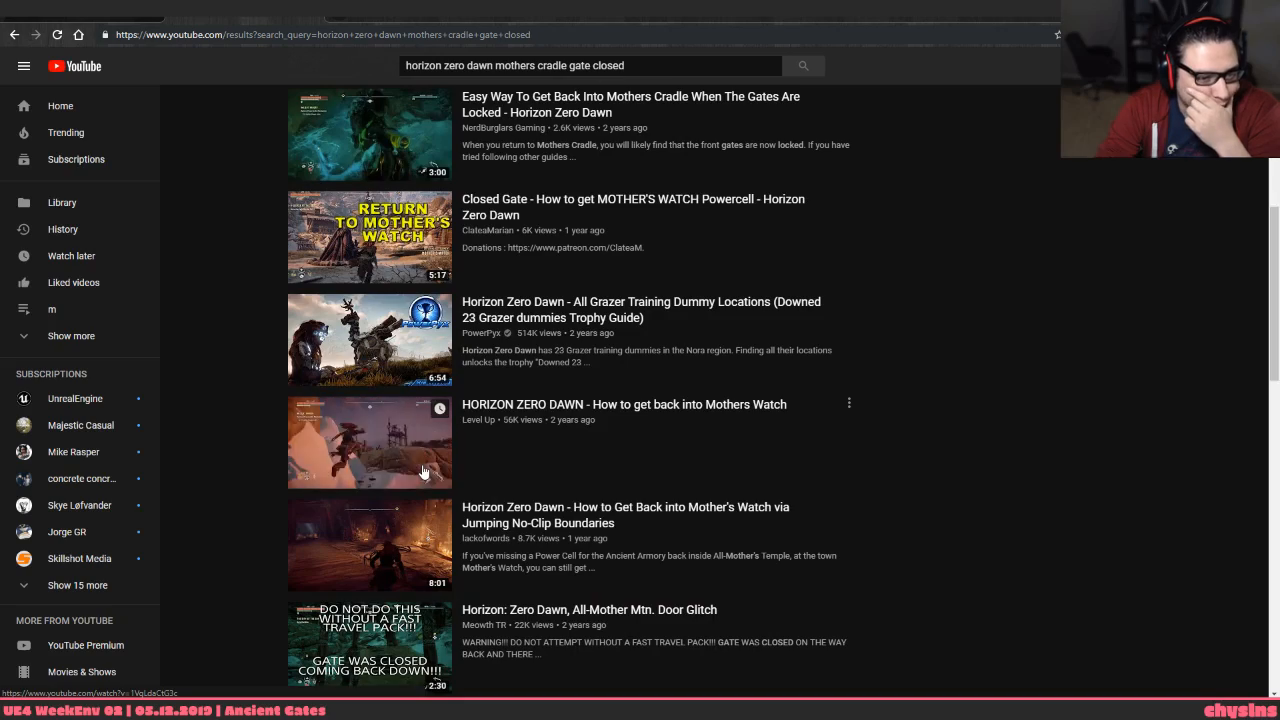
scroll(424, 468, "down", 4)
scroll(420, 465, "down", 2)
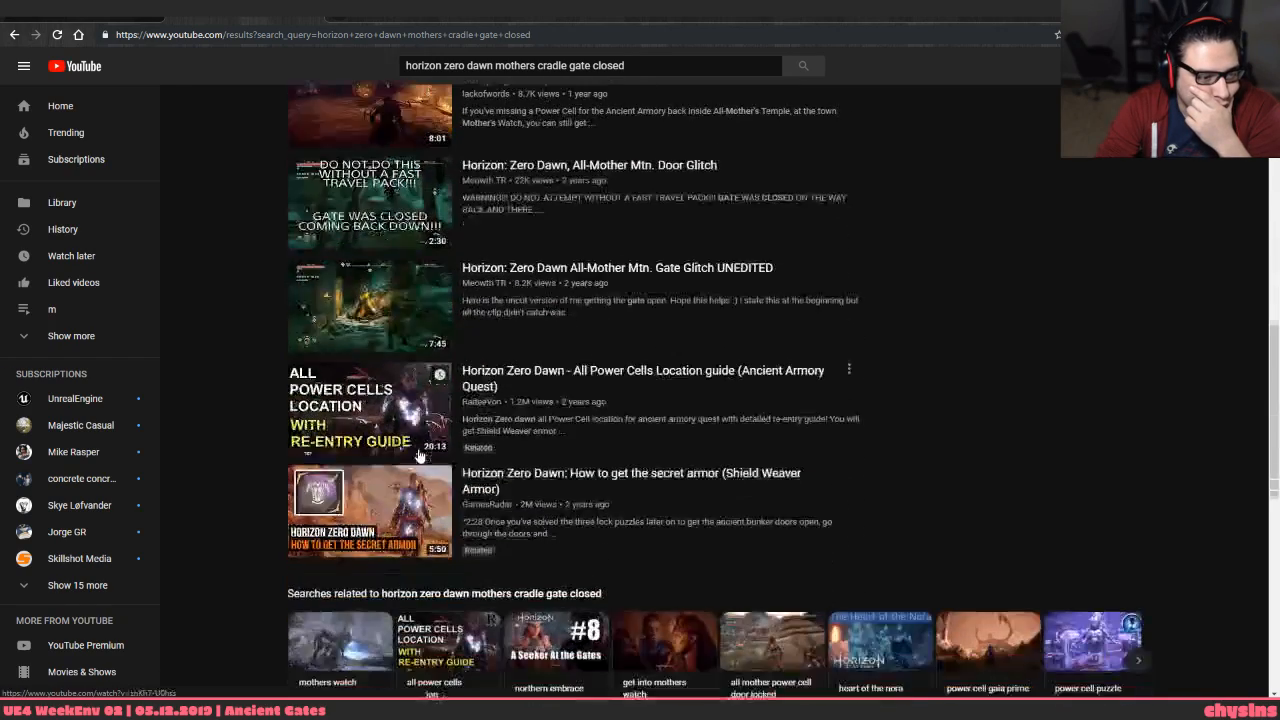
scroll(848, 312, "down", 3)
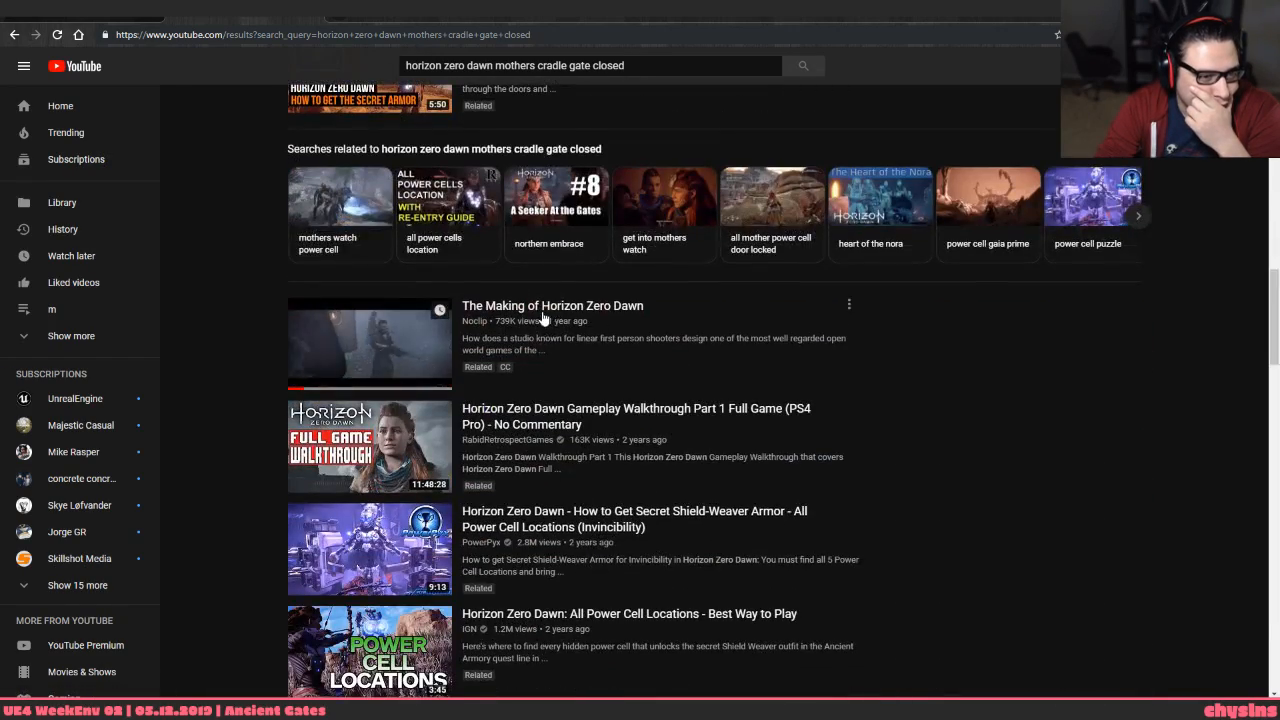
scroll(395, 423, "down", 1)
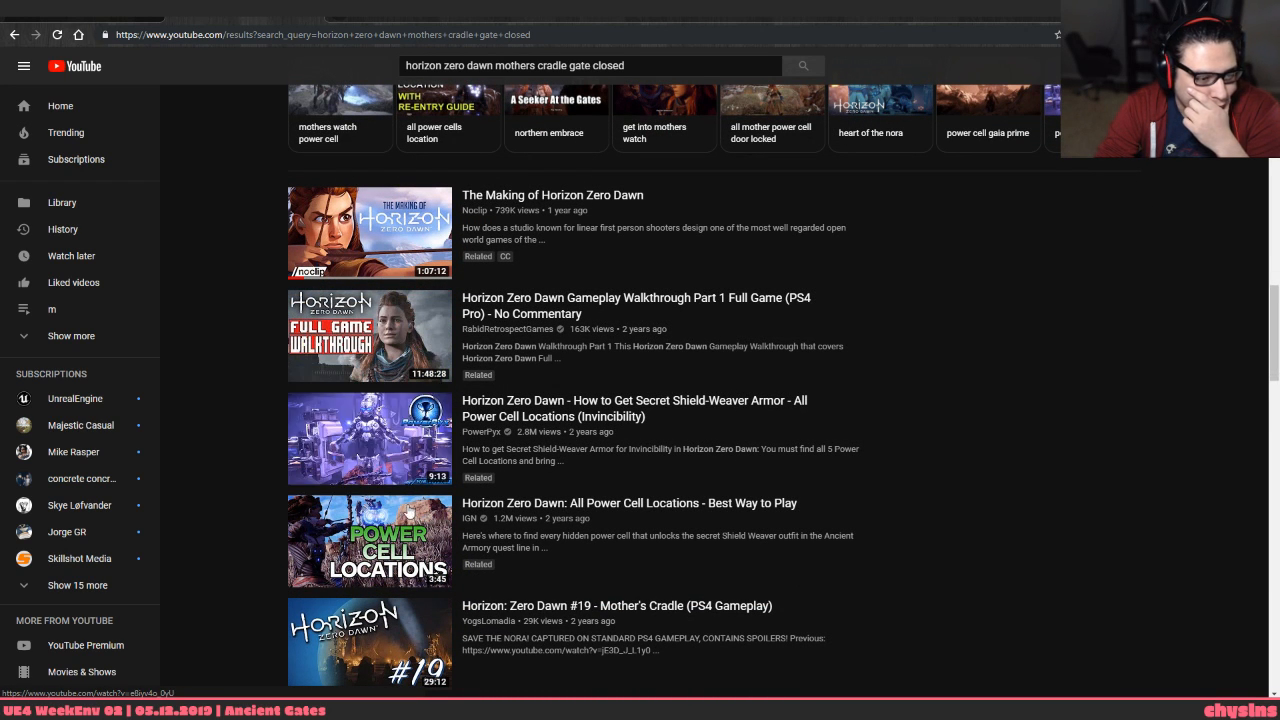
scroll(407, 497, "down", 2)
scroll(407, 530, "down", 2)
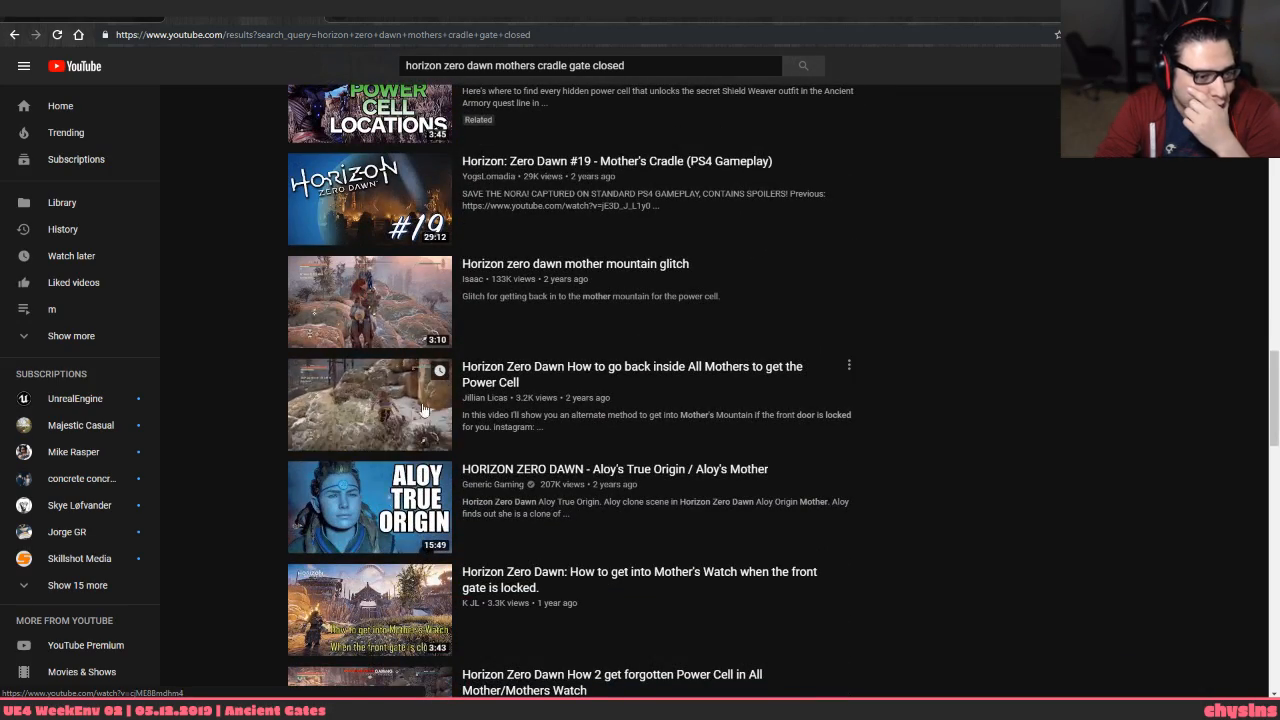
scroll(418, 414, "down", 2)
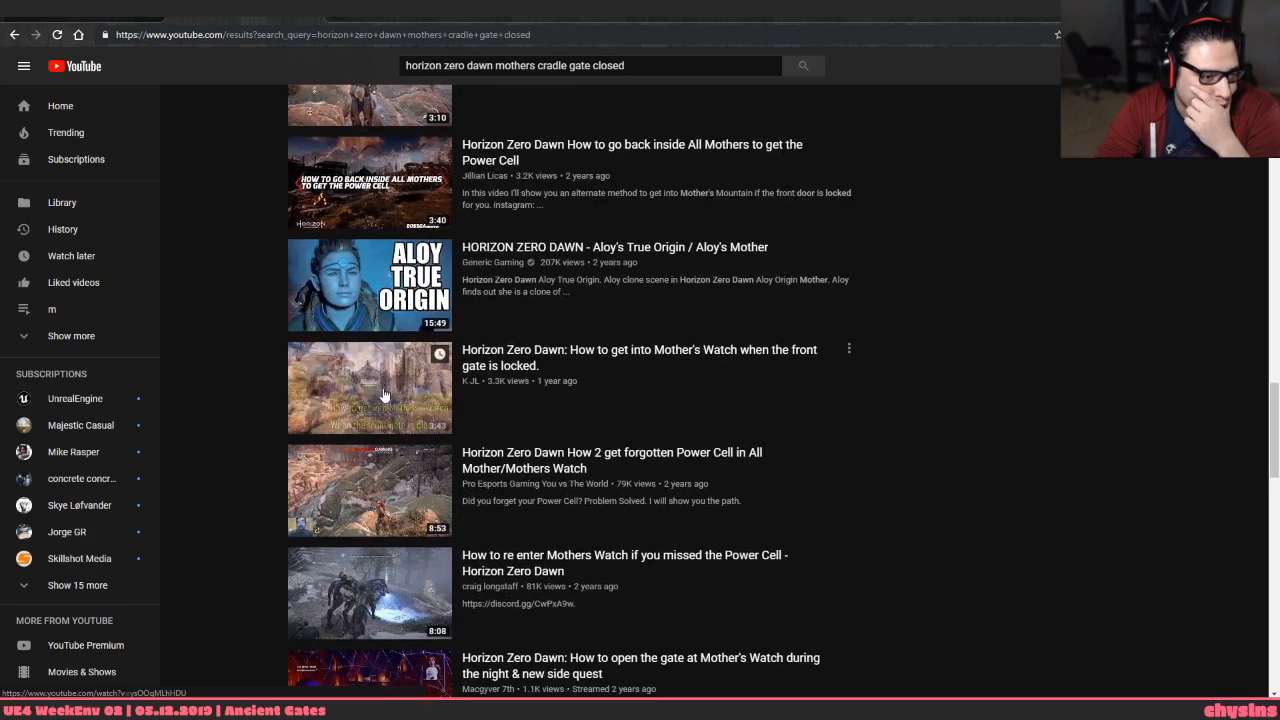
scroll(378, 480, "down", 2)
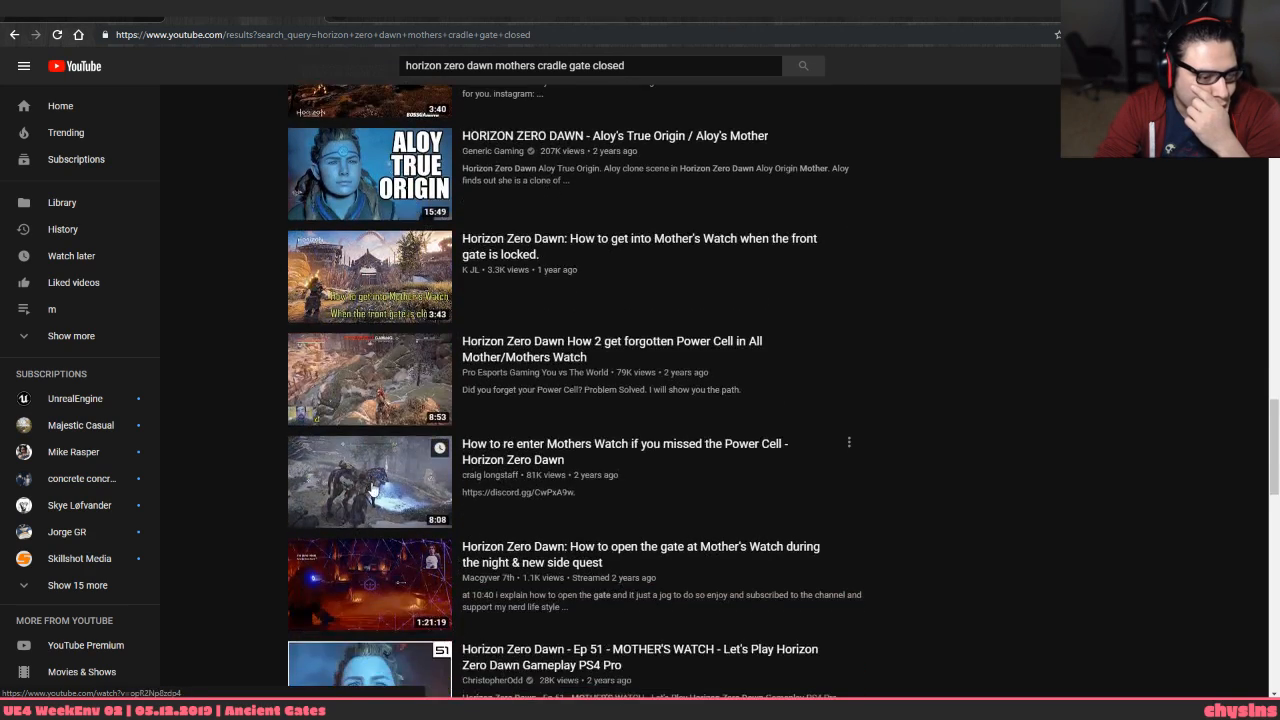
scroll(383, 500, "down", 2)
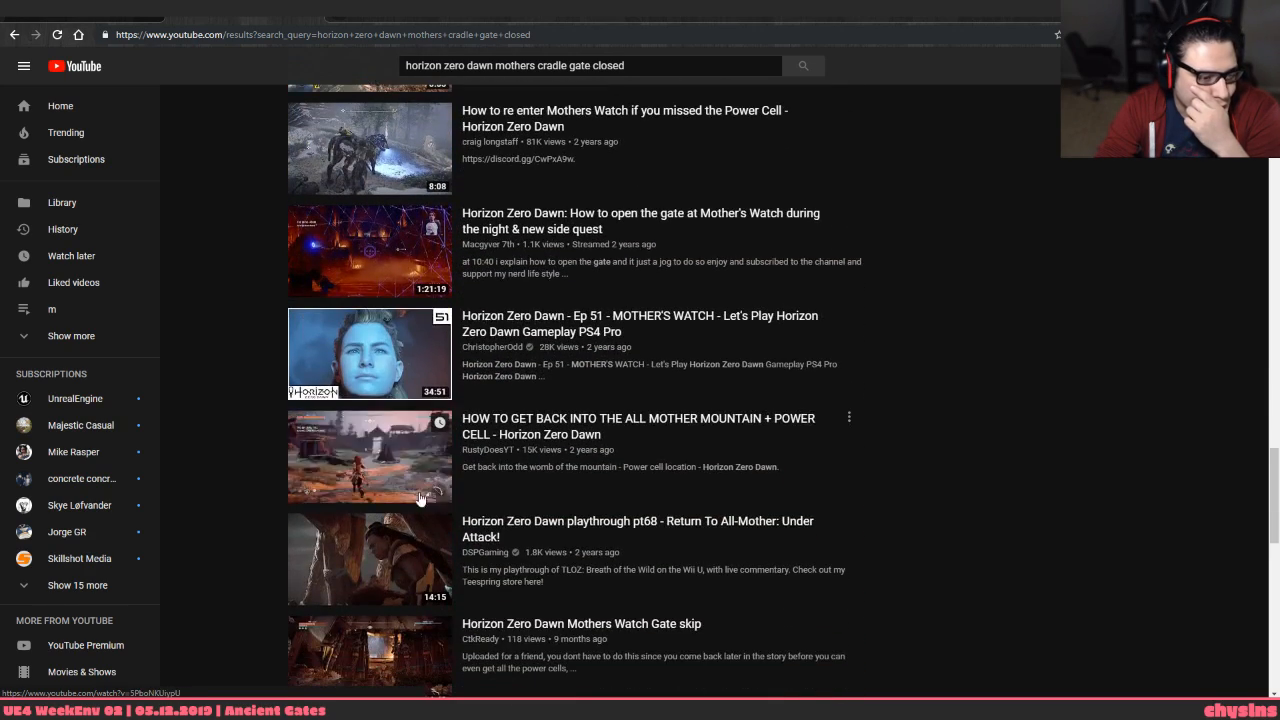
scroll(421, 538, "down", 1)
scroll(421, 538, "down", 3)
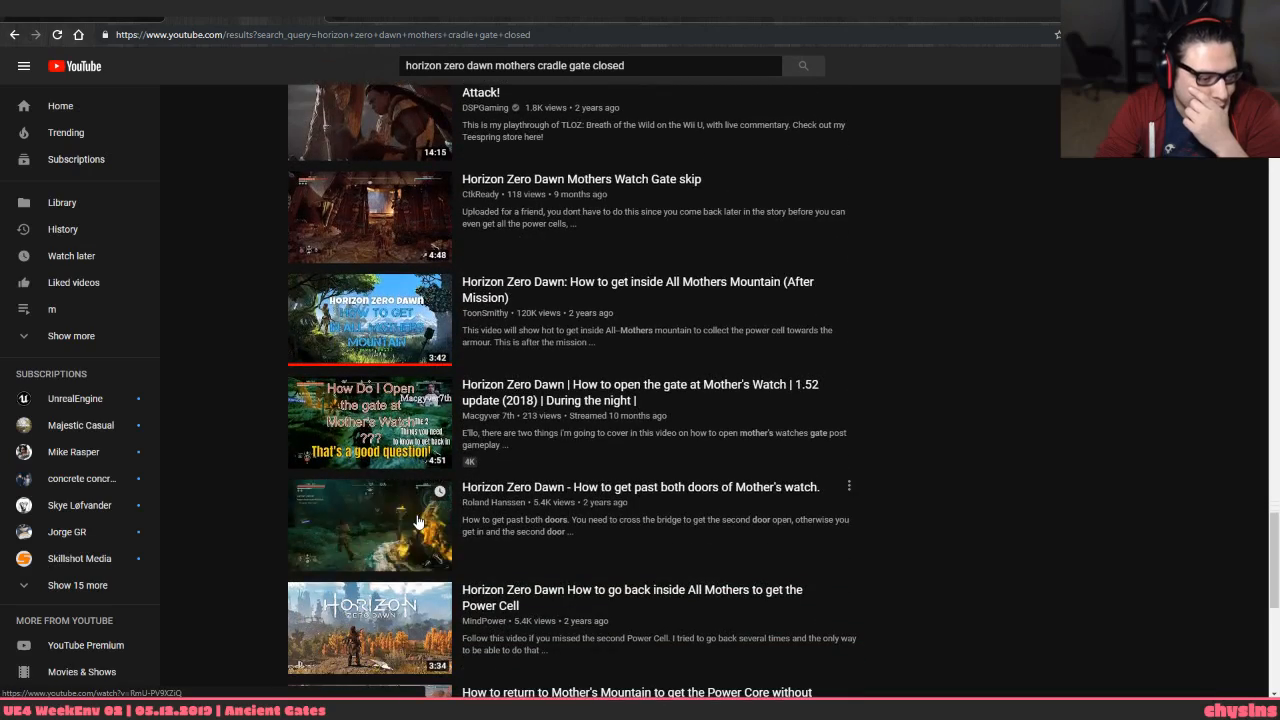
scroll(417, 525, "down", 3)
scroll(417, 500, "down", 2)
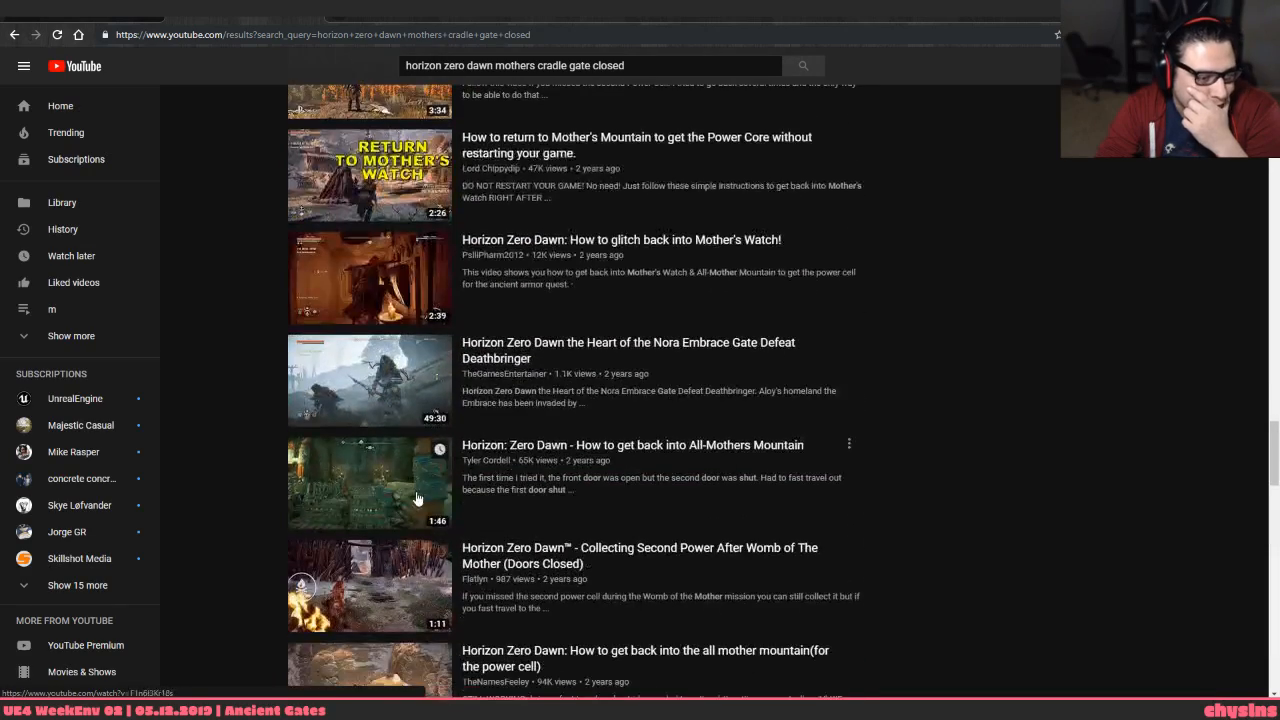
left_click(420, 296)
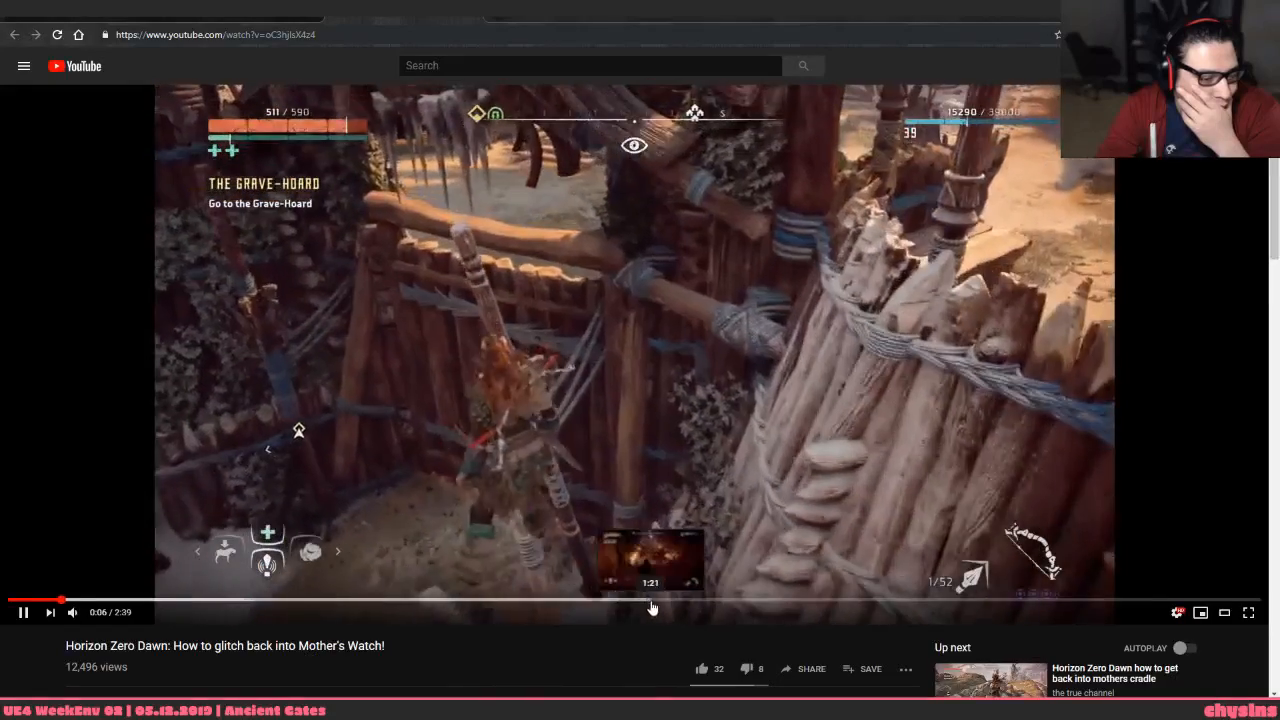
Skip to the candlelit interior at about 1:22, go back to 1:36 and earlier, and pause the video at 1:27
left_click(655, 605)
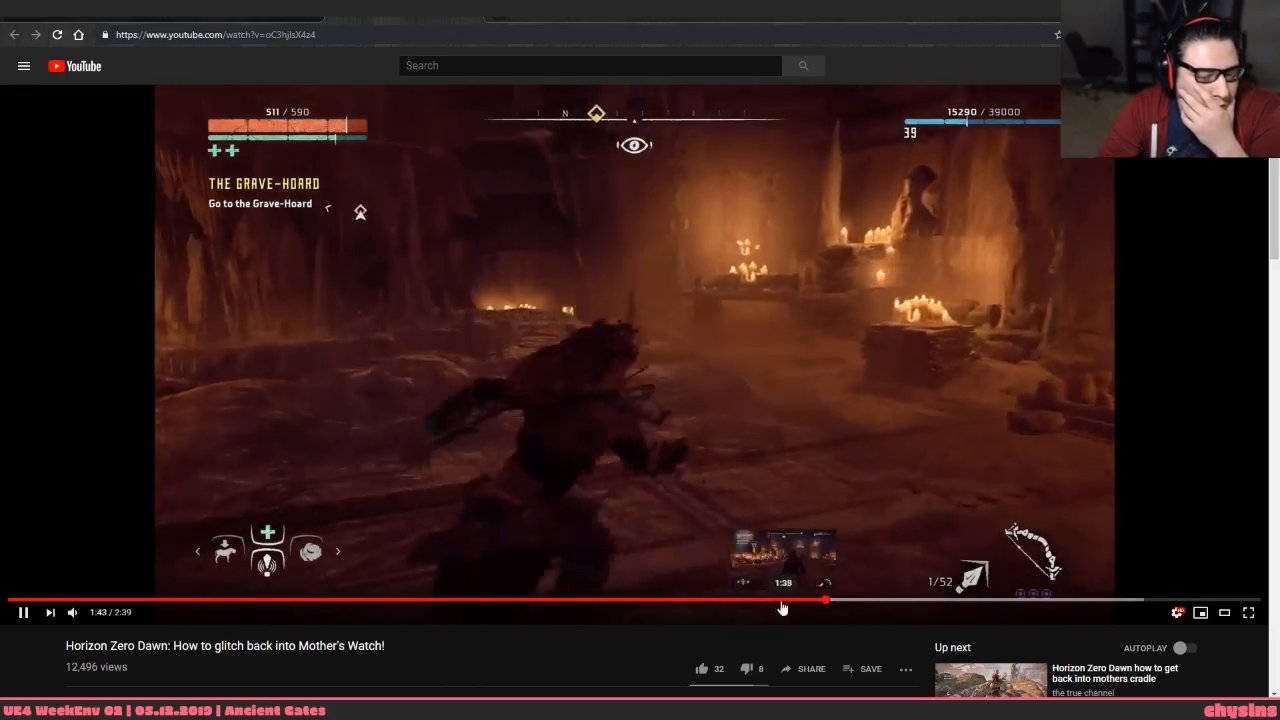
left_click(767, 605)
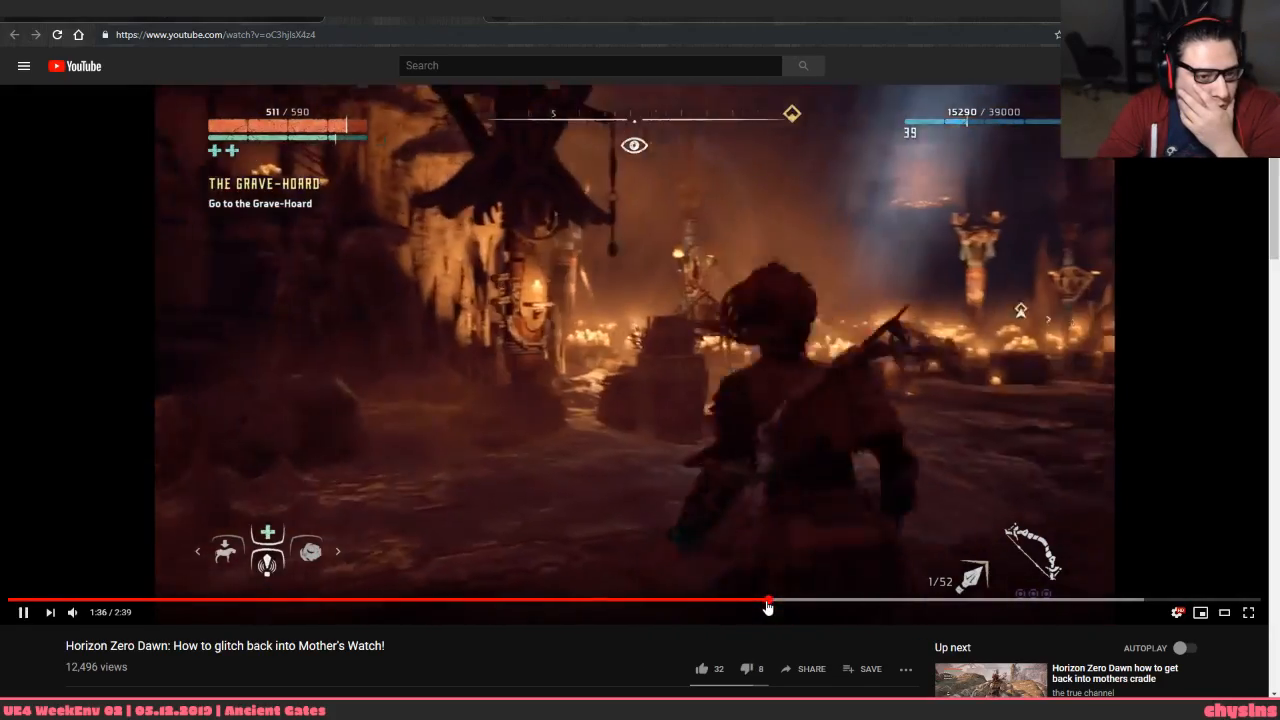
left_click(727, 603)
left_click(671, 600)
left_click(630, 586)
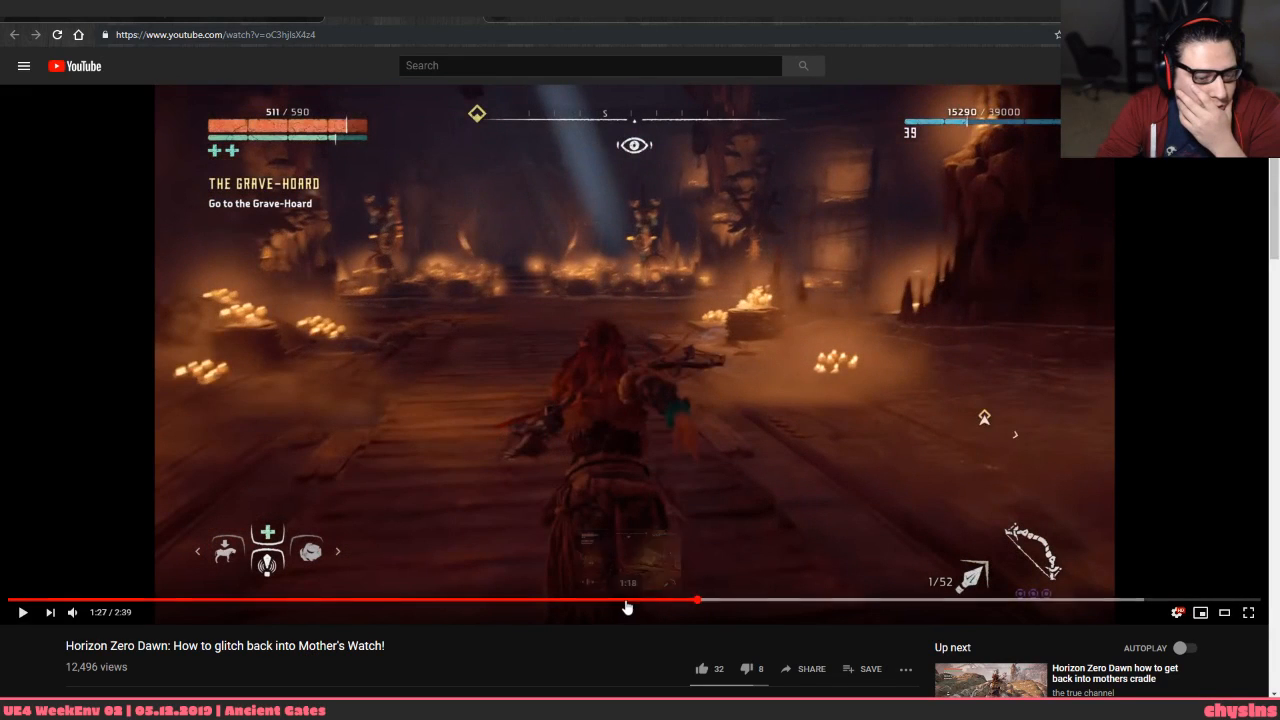
Rewind the video to 1:17 and earlier, replay the walk down the candlelit passage, and pause at 1:23
left_click(621, 600)
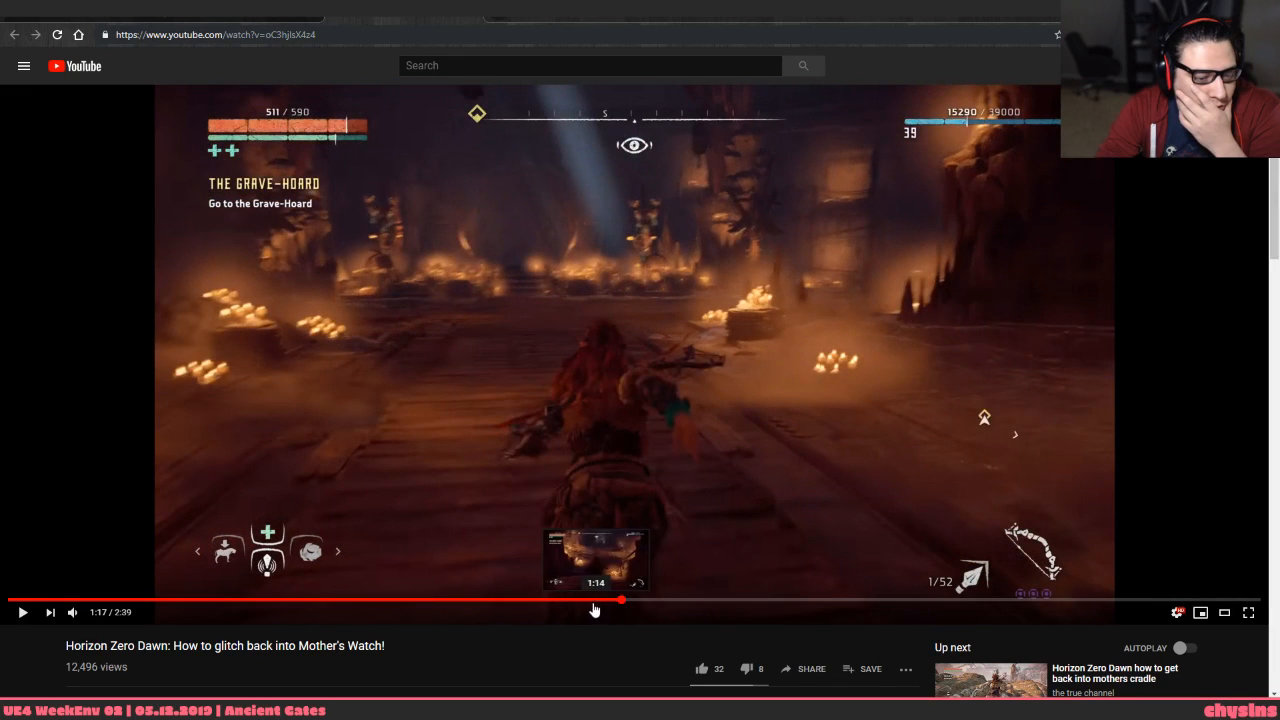
left_click(535, 600)
left_click(555, 546)
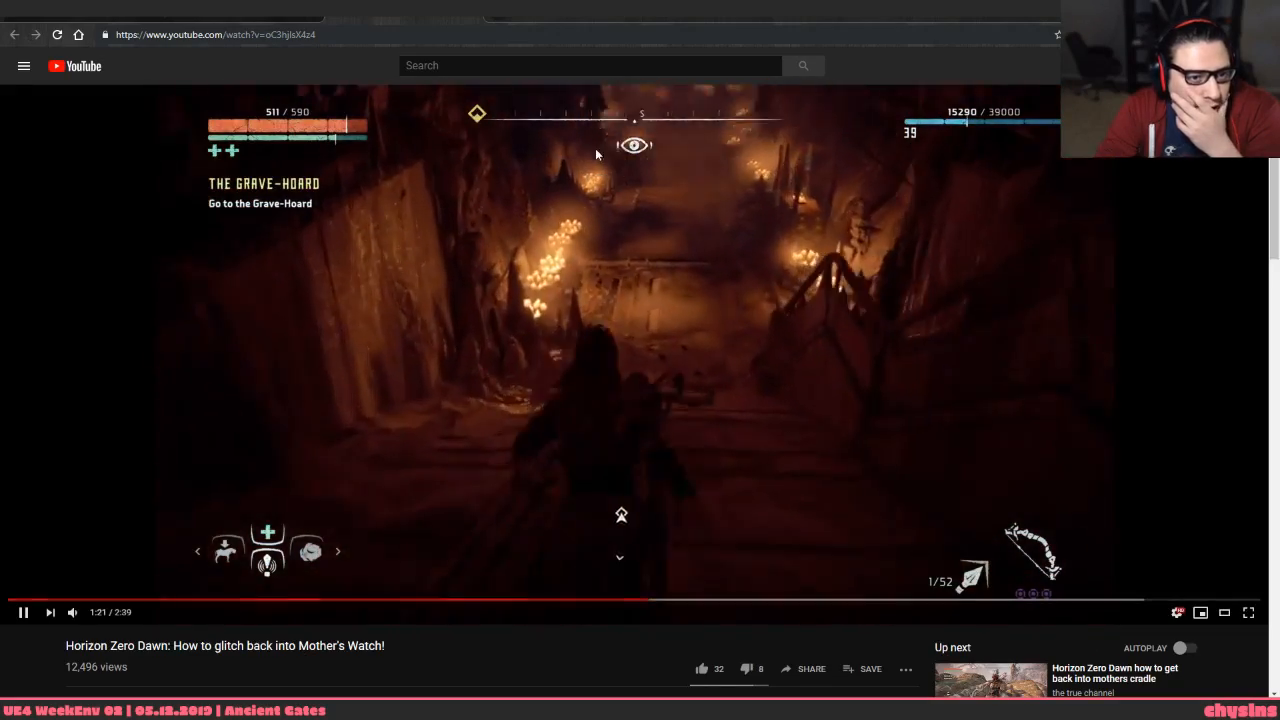
left_click(757, 345)
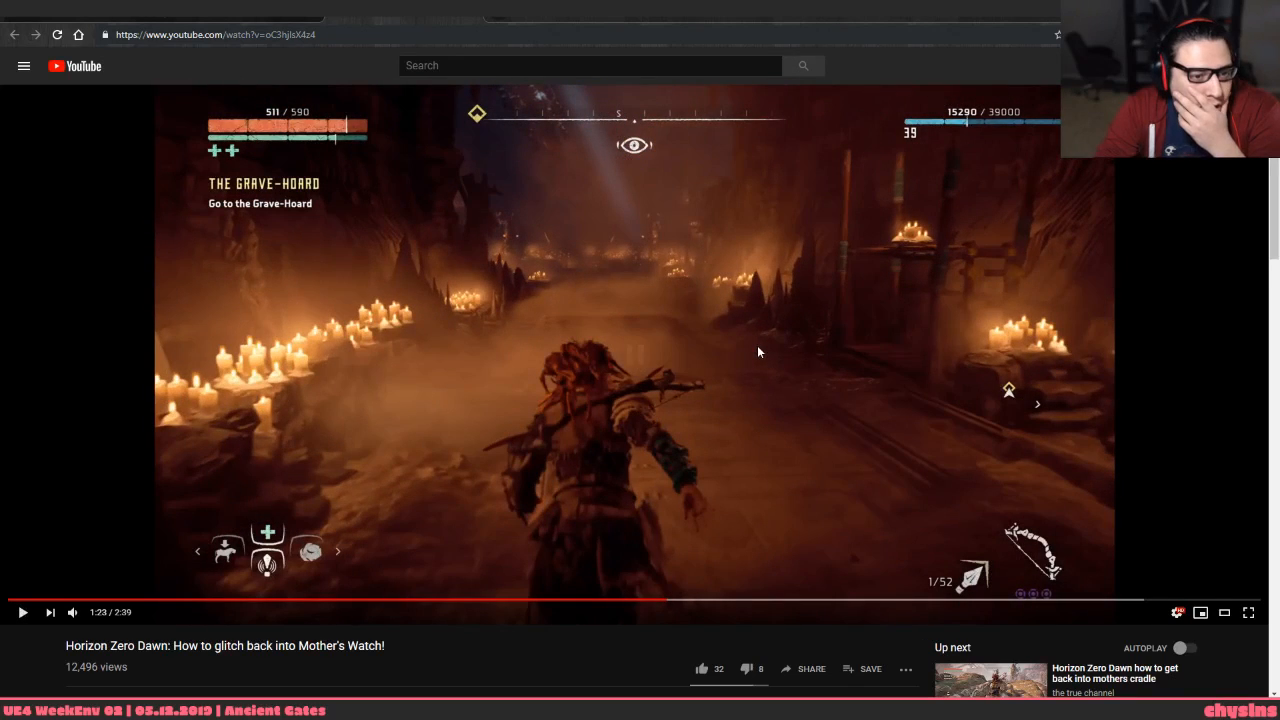
Step back through the video to 1:20 and 1:16, then play briefly and pause at 1:17 to examine the wooden floor area
left_click(646, 601)
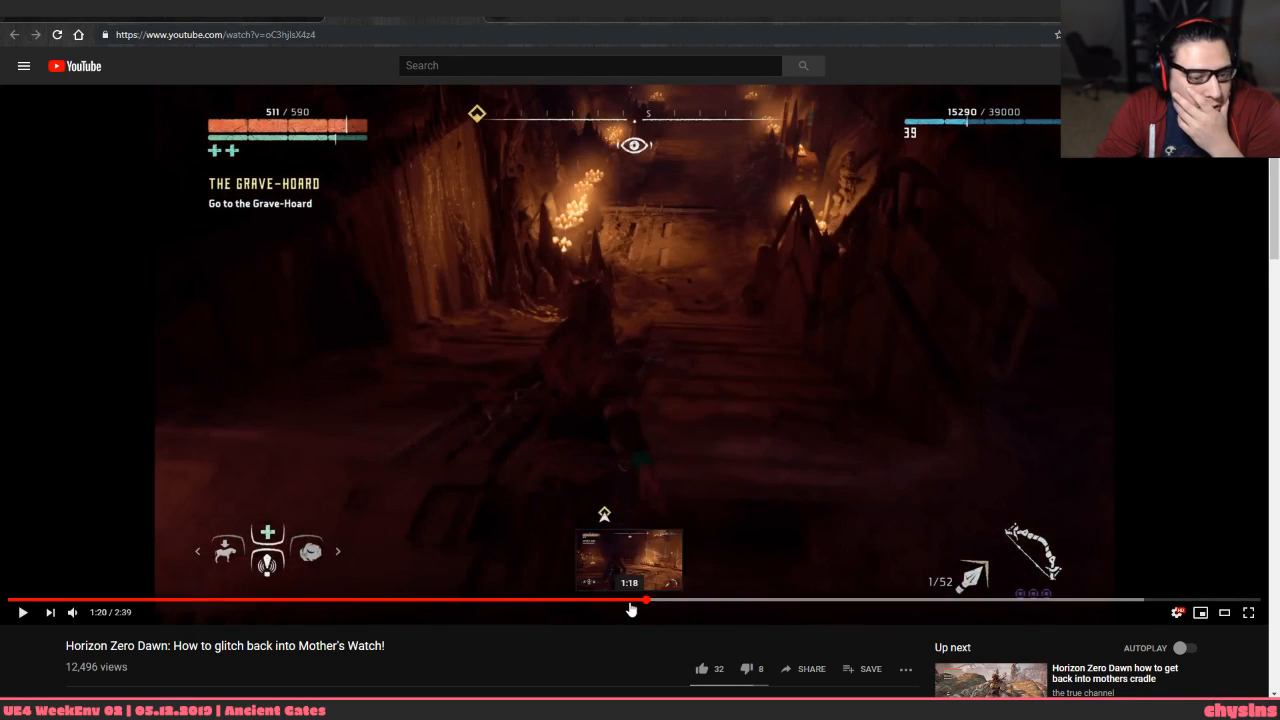
left_click(613, 601)
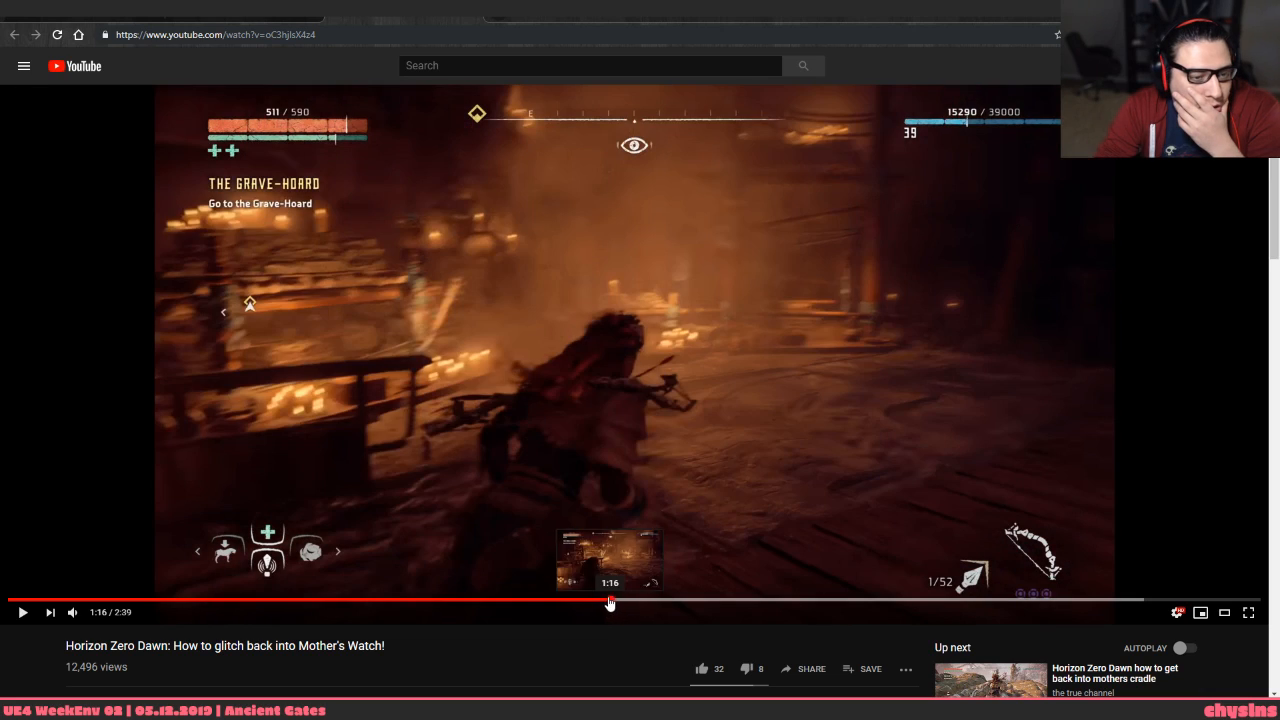
left_click(600, 435)
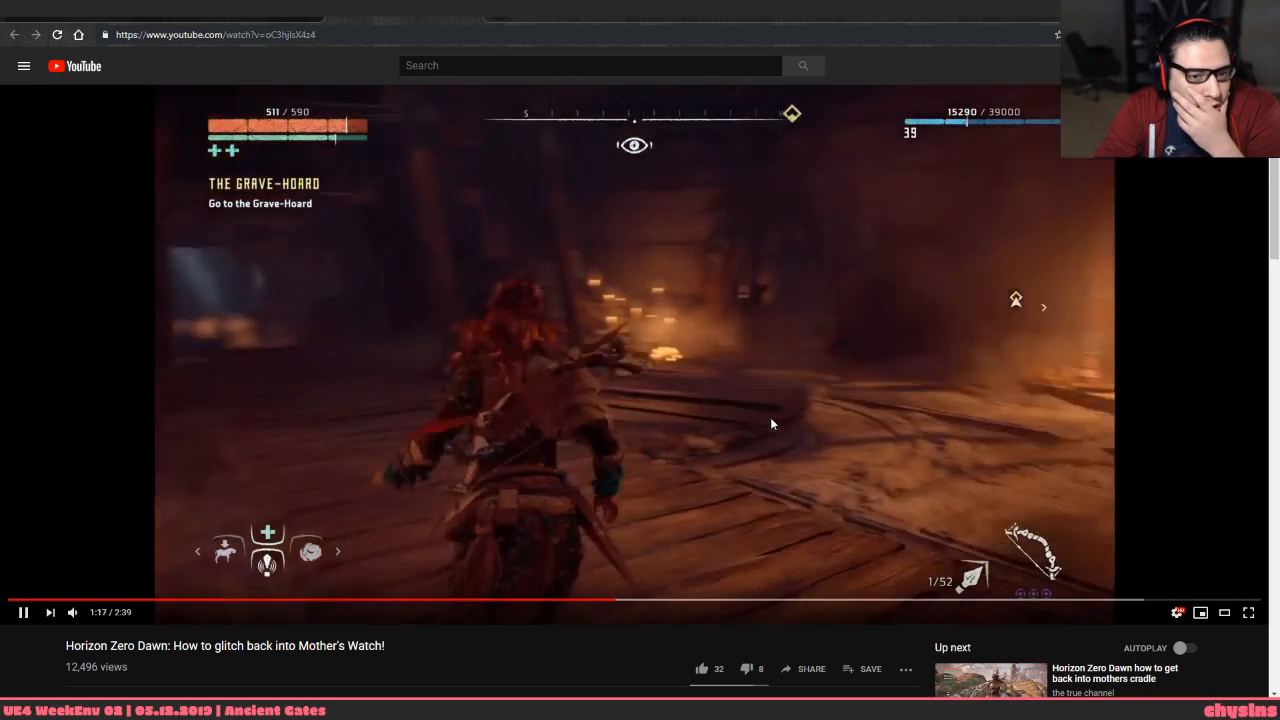
left_click(771, 424)
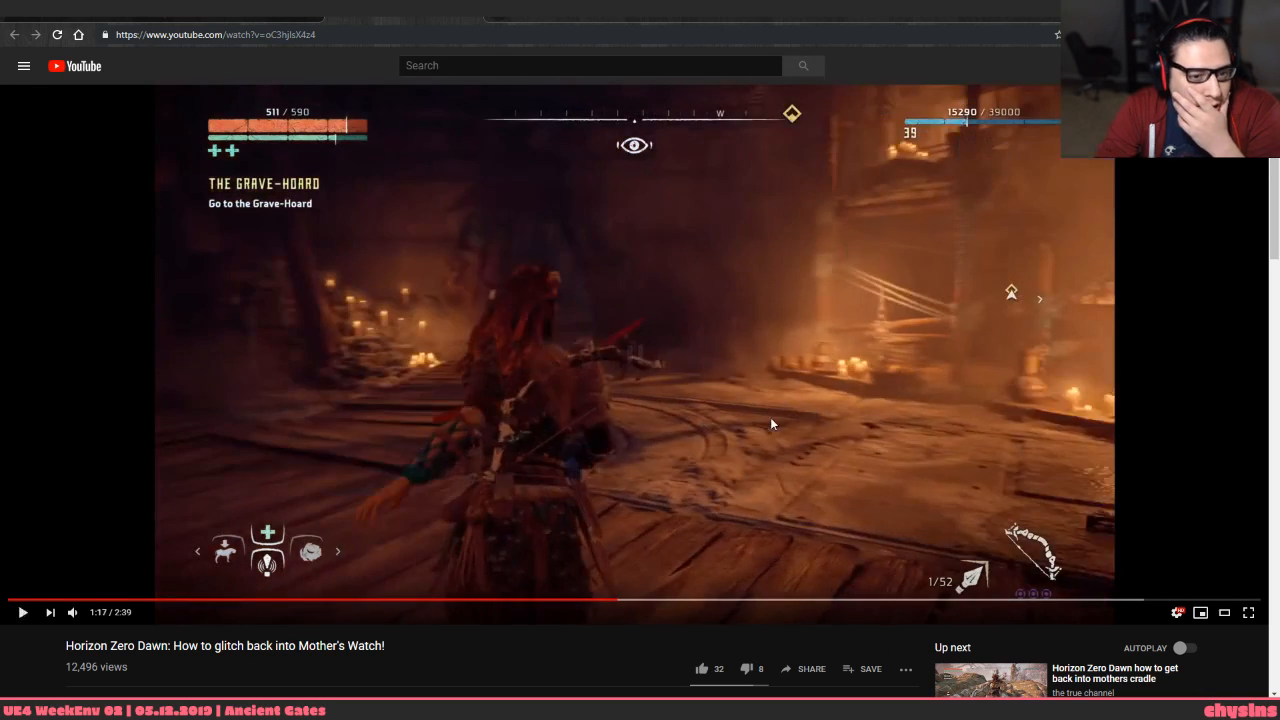
Rewind the video to 1:14 and earlier, replay the walk through the candlelit interior, and pause at 1:25
left_click(602, 598)
left_click(650, 522)
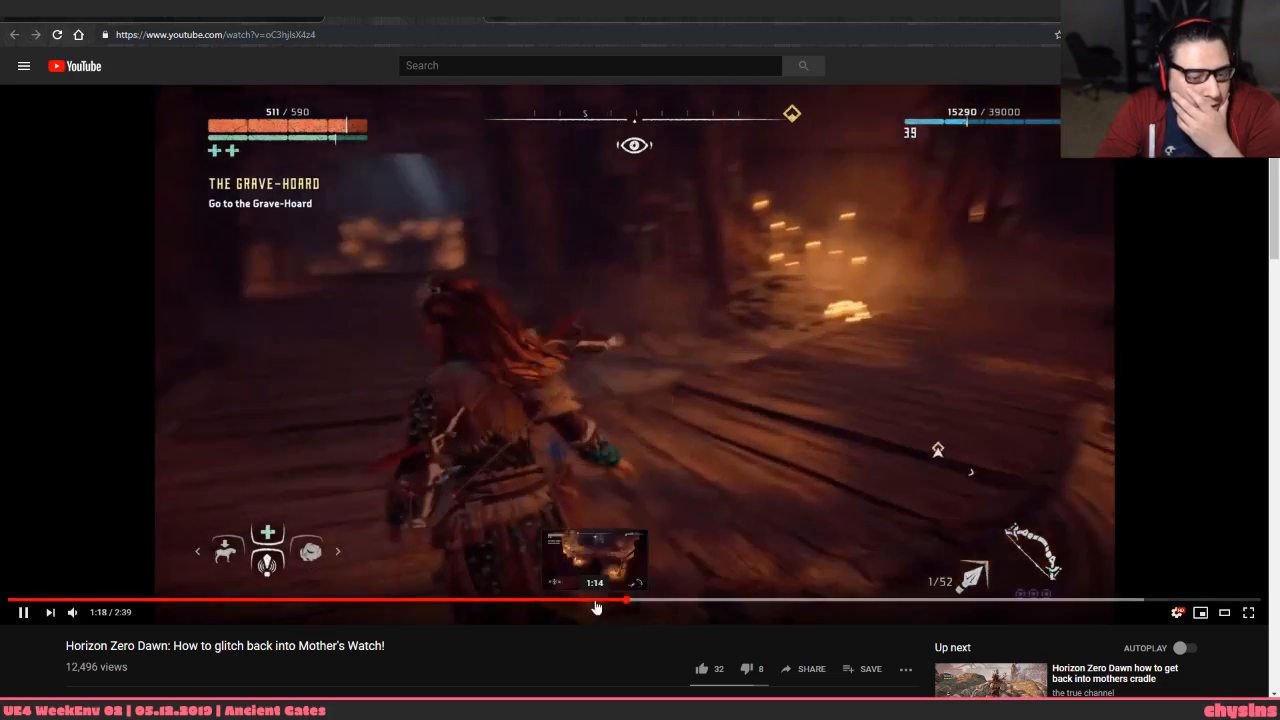
left_click(594, 600)
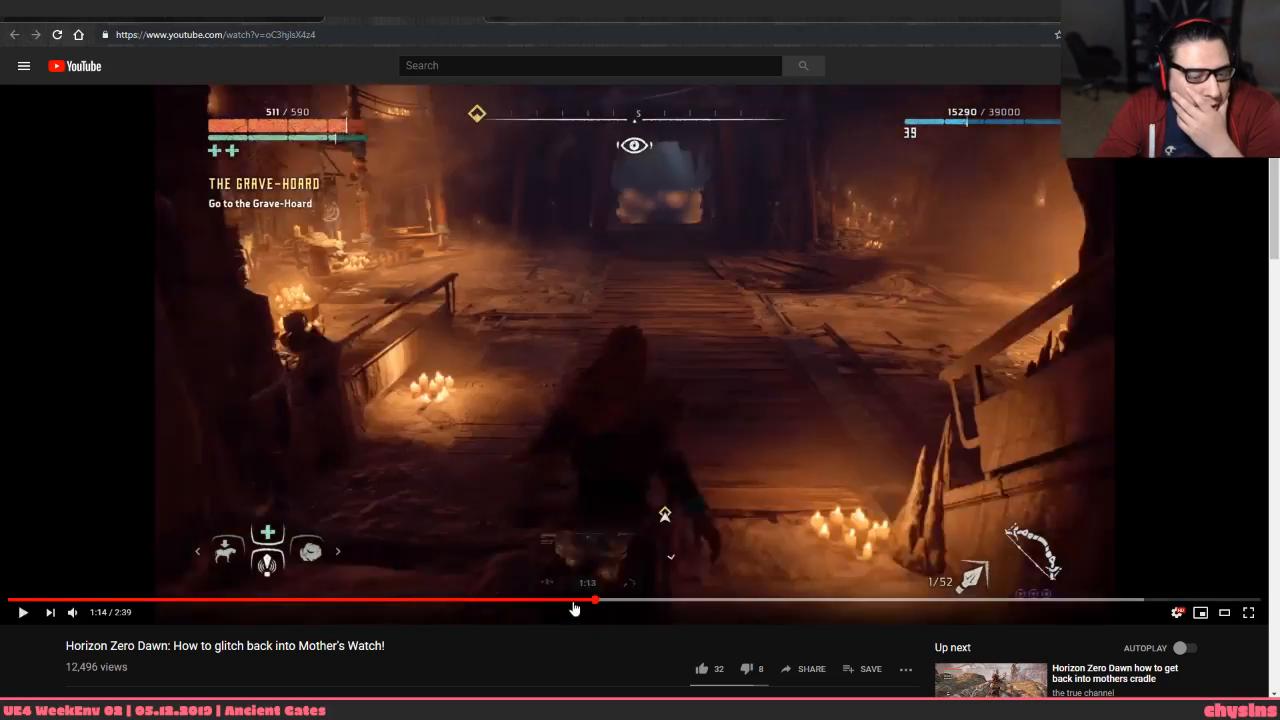
left_click(540, 600)
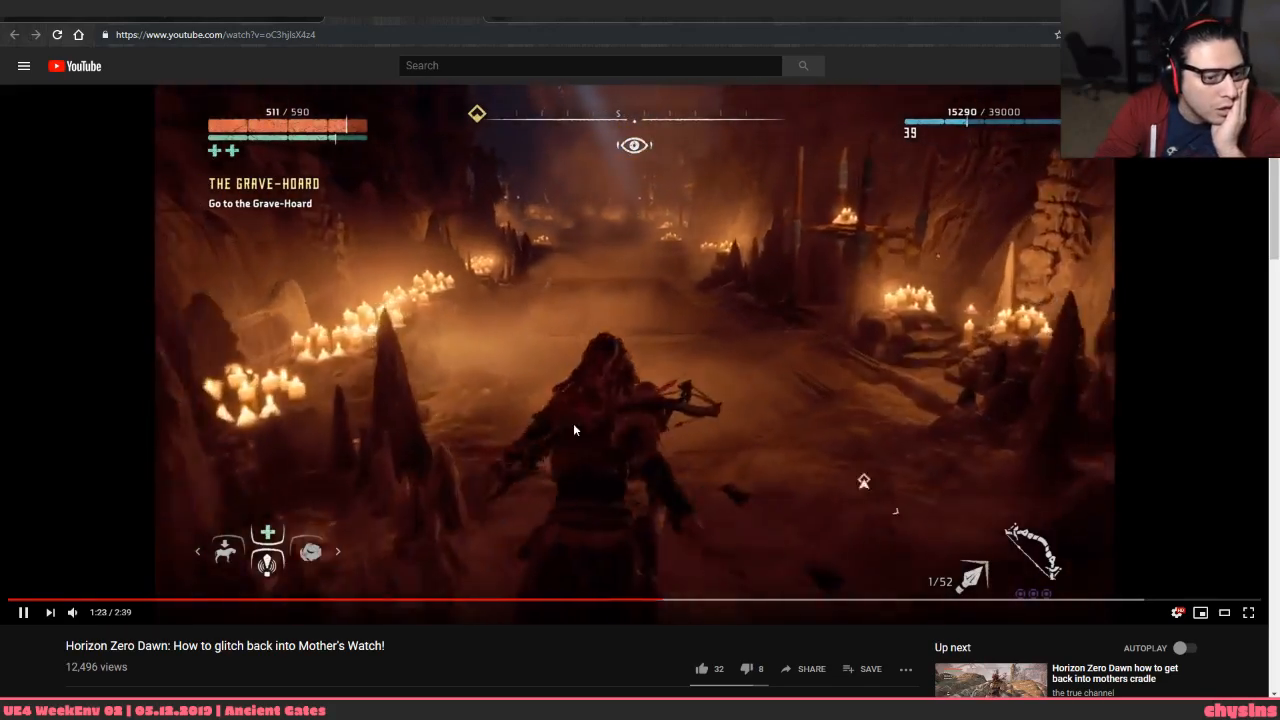
left_click(590, 376)
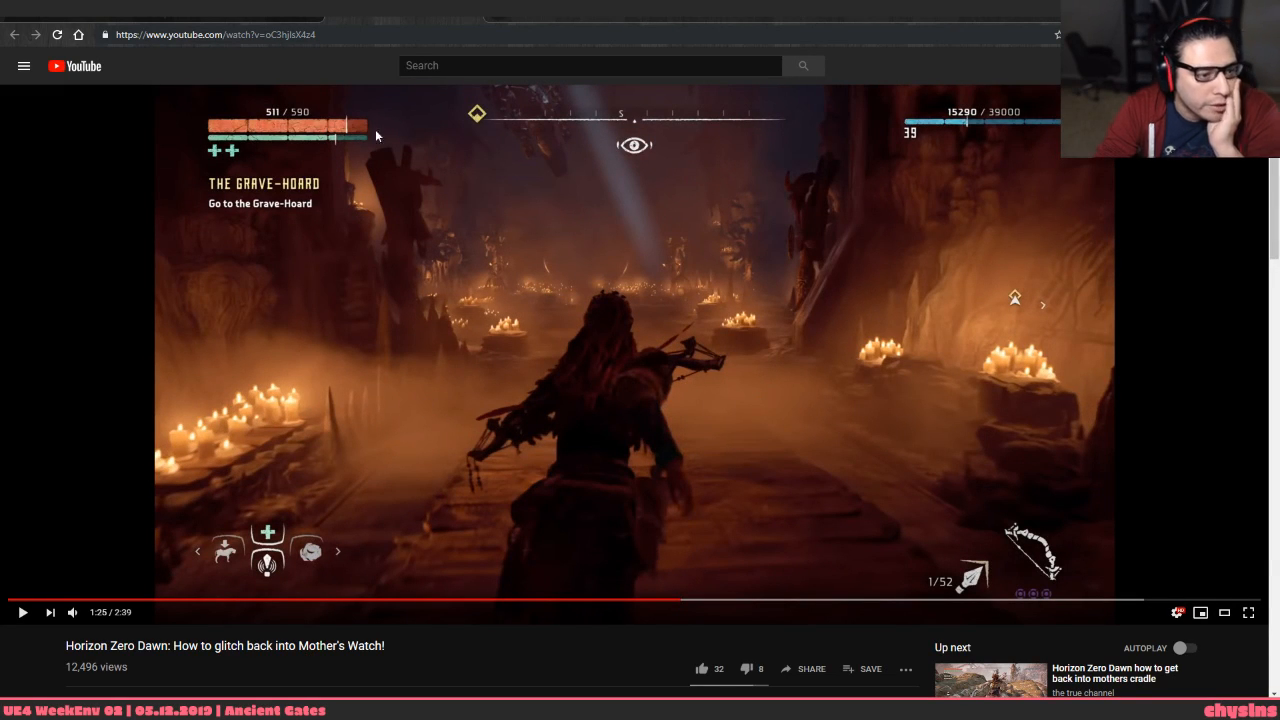
Switch to Unreal Editor and view the ramp and twin pillars from the blockout's entrance
key("alt+Tab")
key("alt+Tab")
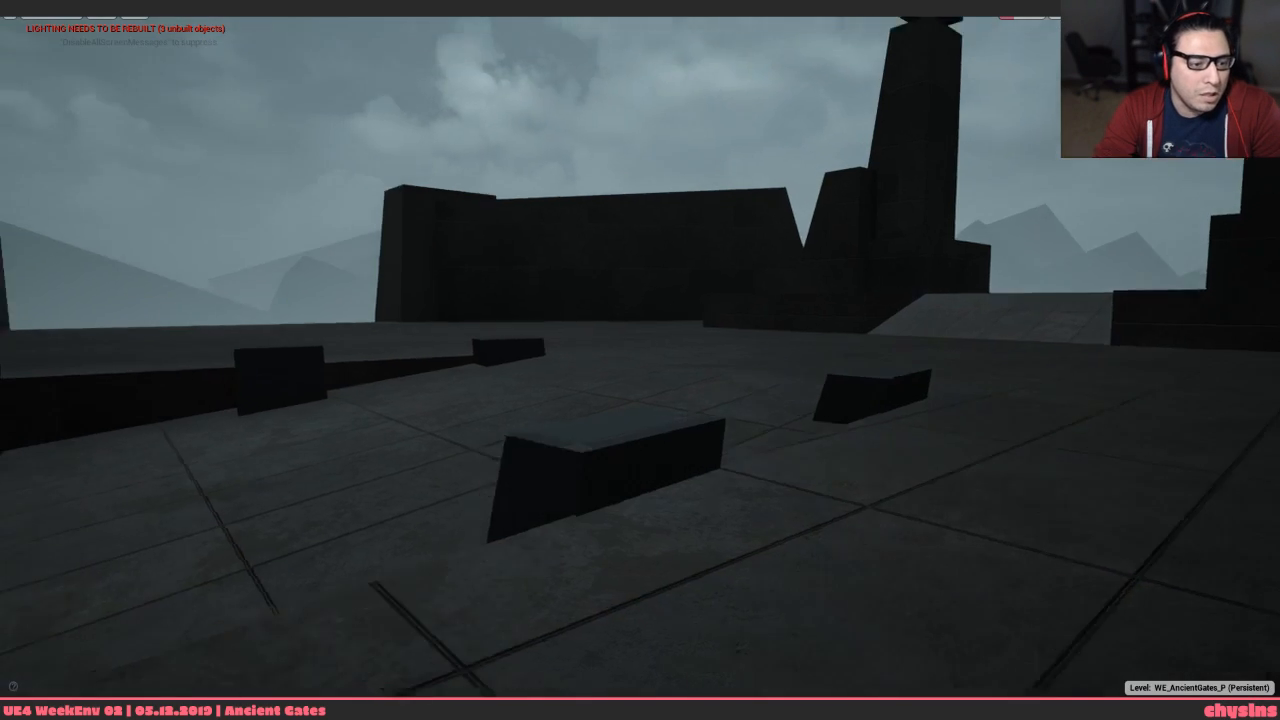
key("s")
right_click_drag(640, 360, 794, 402)
key("w")
key("d")
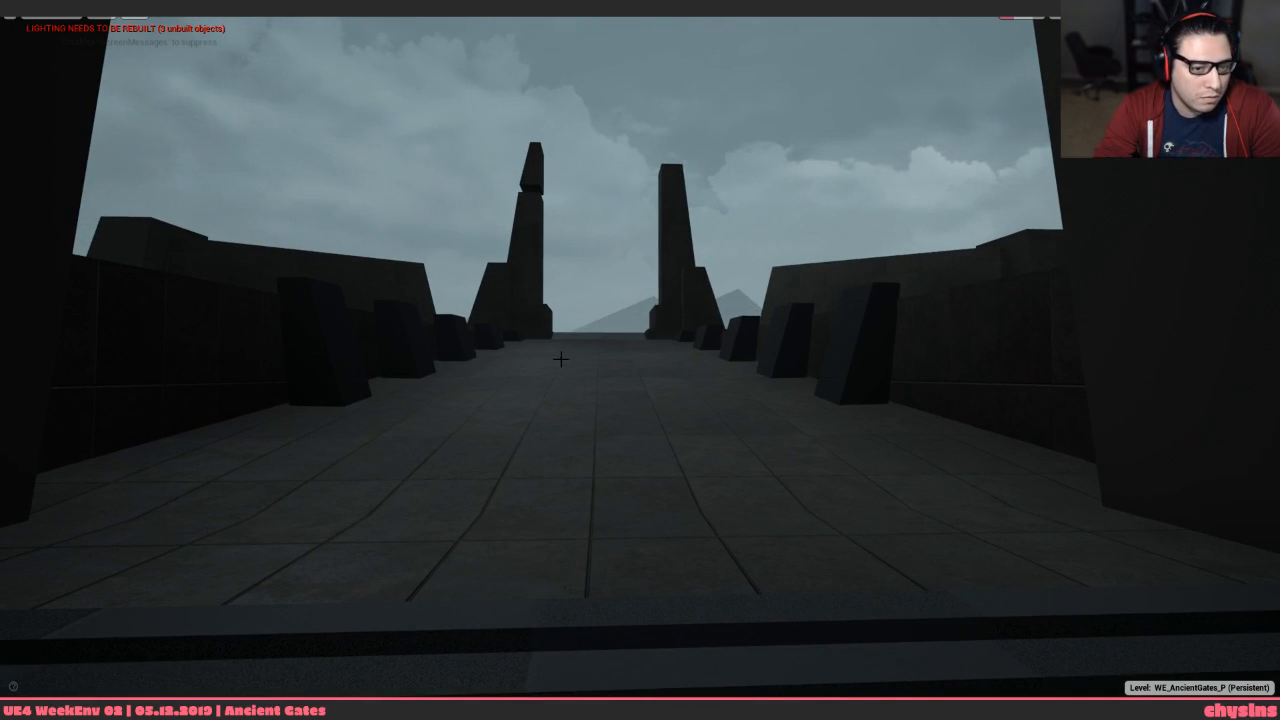
Return to the YouTube video, play it briefly from 1:25, and pause at 1:27
key("alt+Tab")
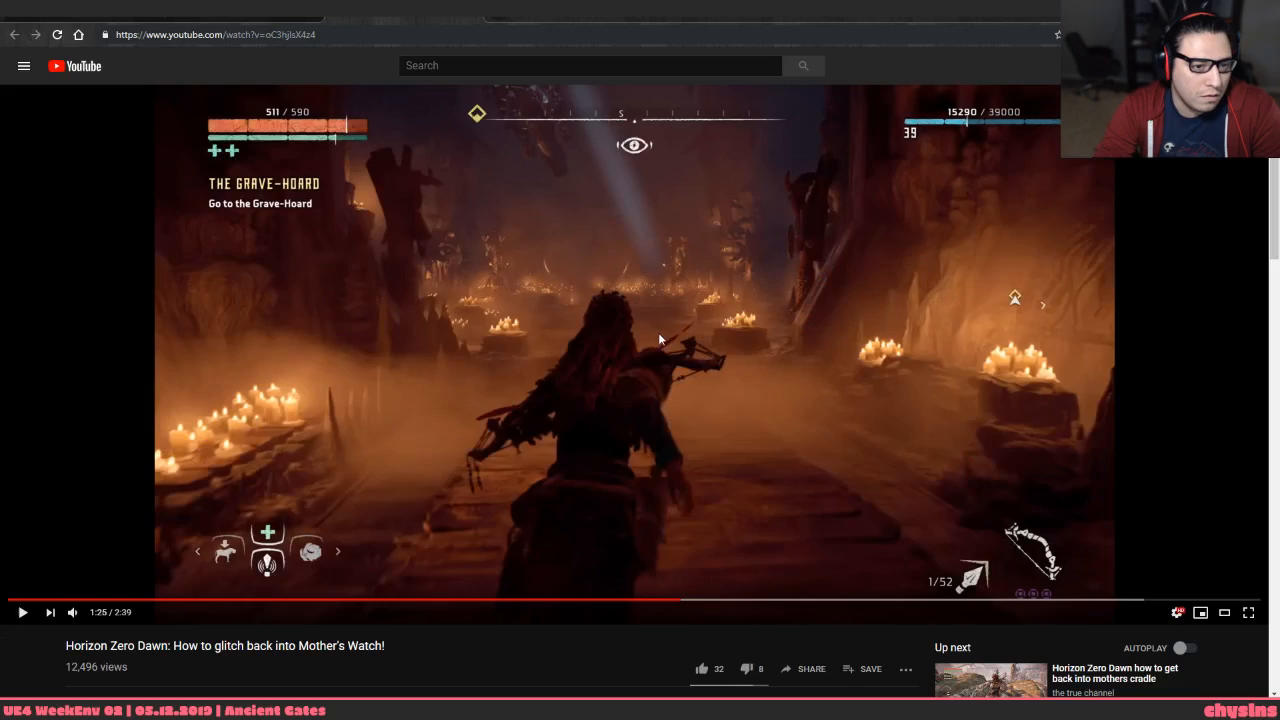
left_click(669, 317)
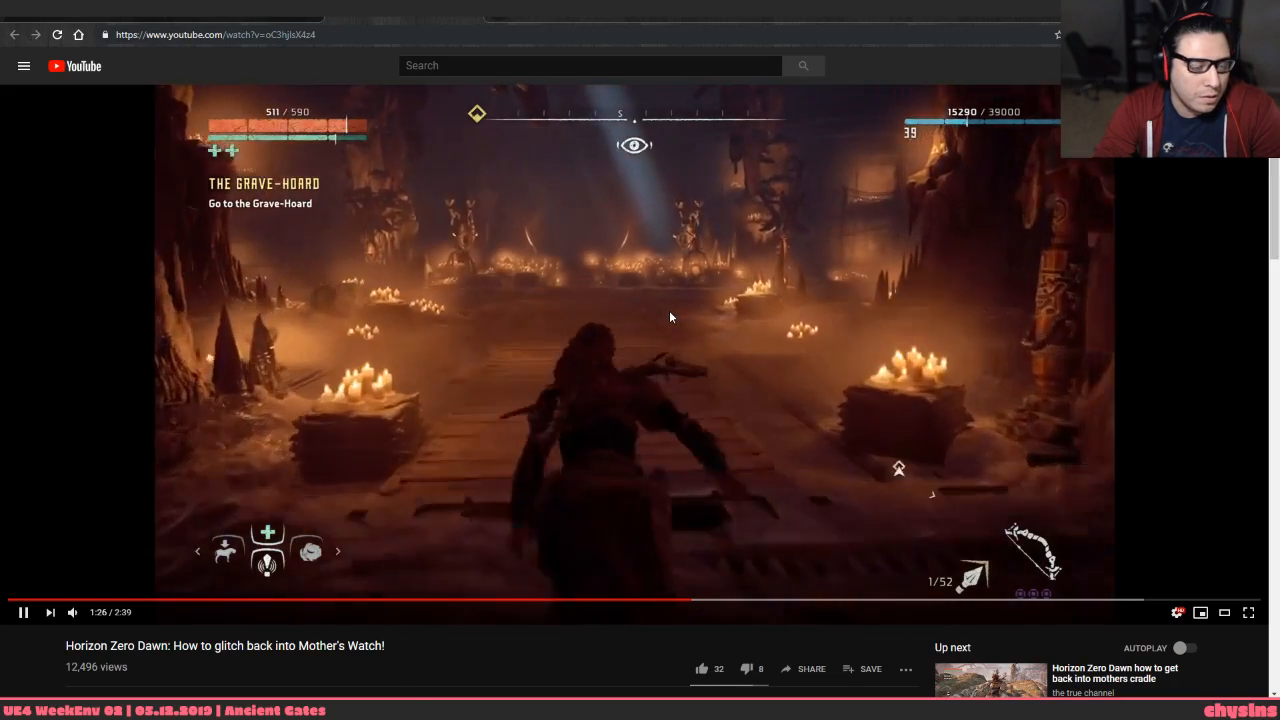
left_click(486, 231)
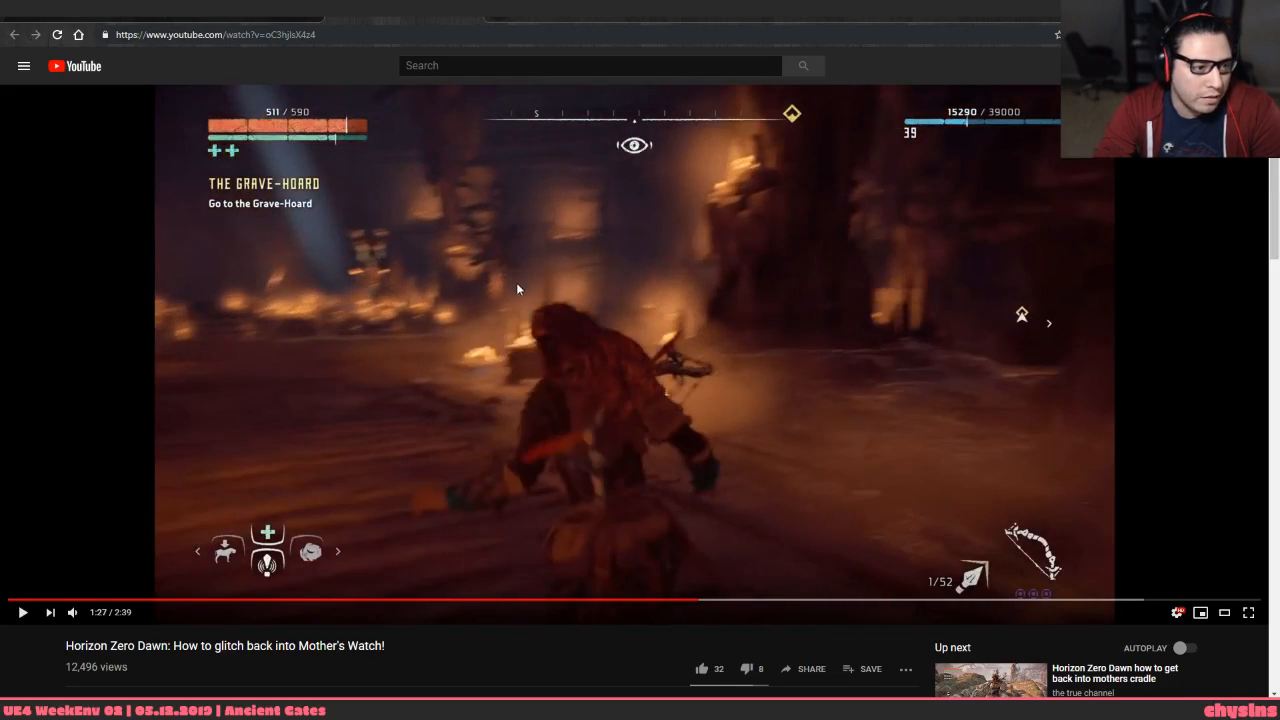
Switch to Unreal Editor and advance up the ramp to examine the platform with the twin pillars
key("alt+Tab")
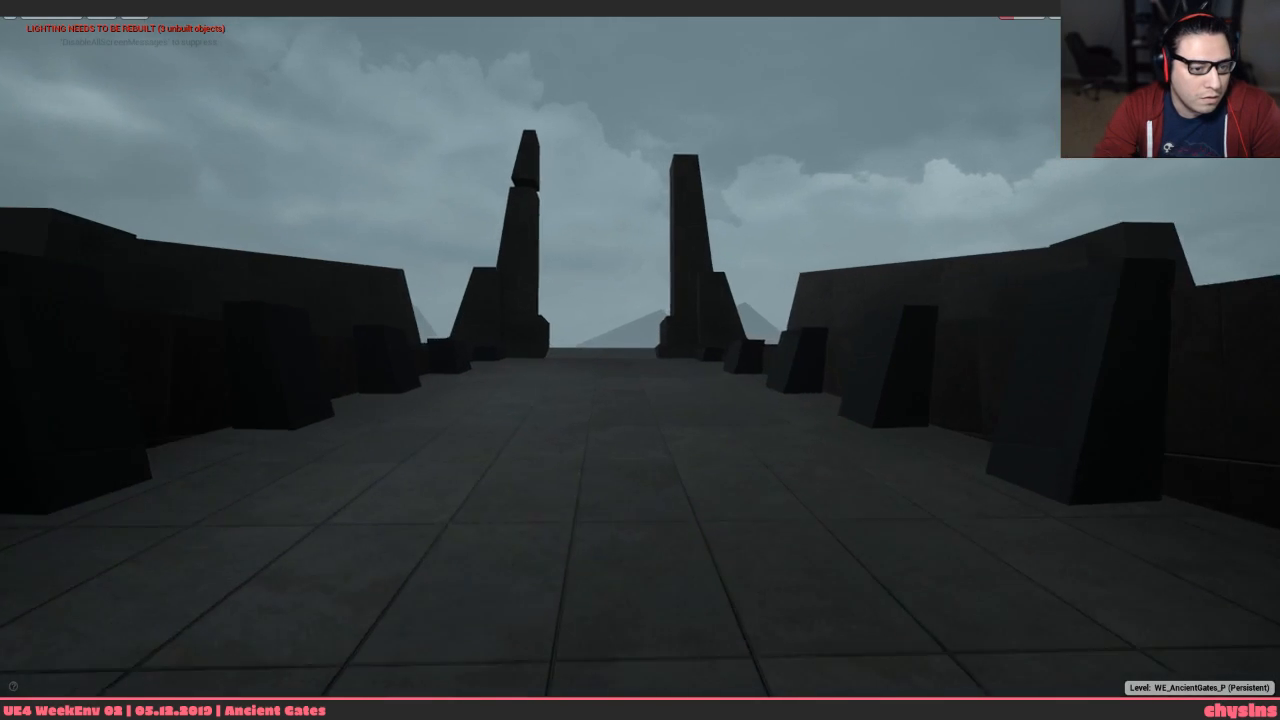
key("w")
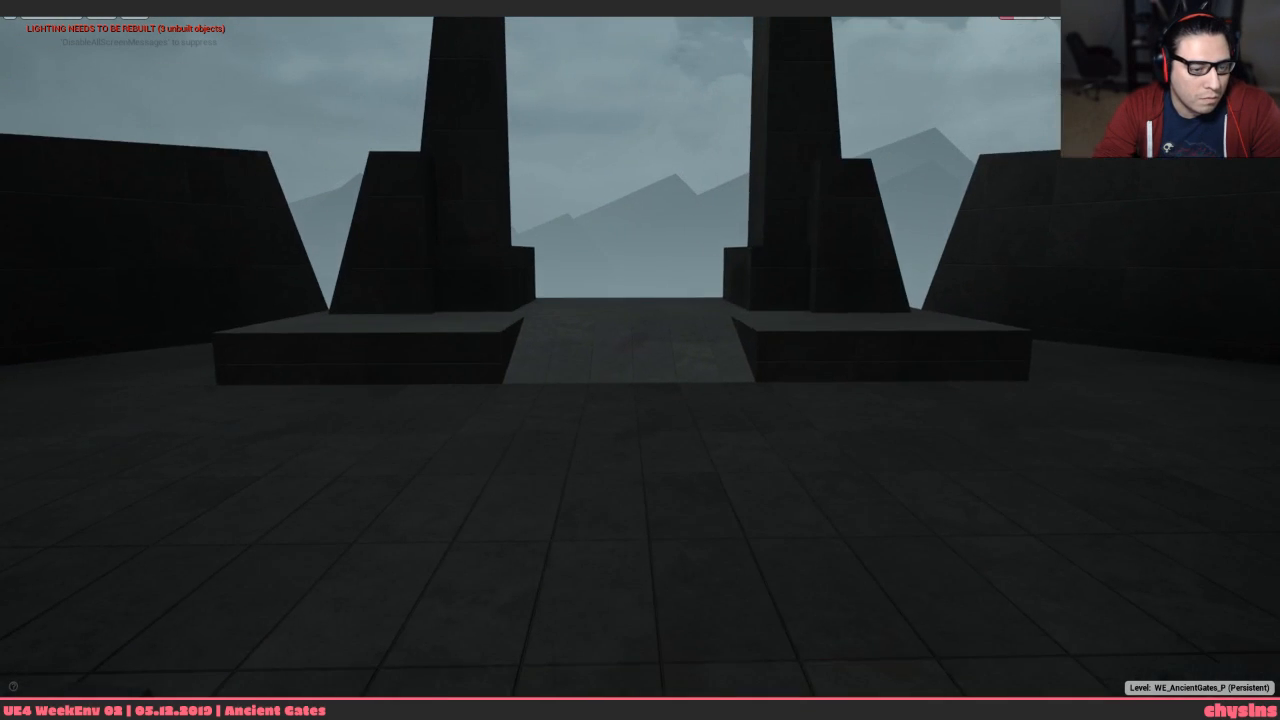
key("w")
Return to the YouTube video, play on to 1:30, and compare the candlelit altar's scale with the pillars in Unreal Editor
key("alt+Tab")
key("alt+Tab")
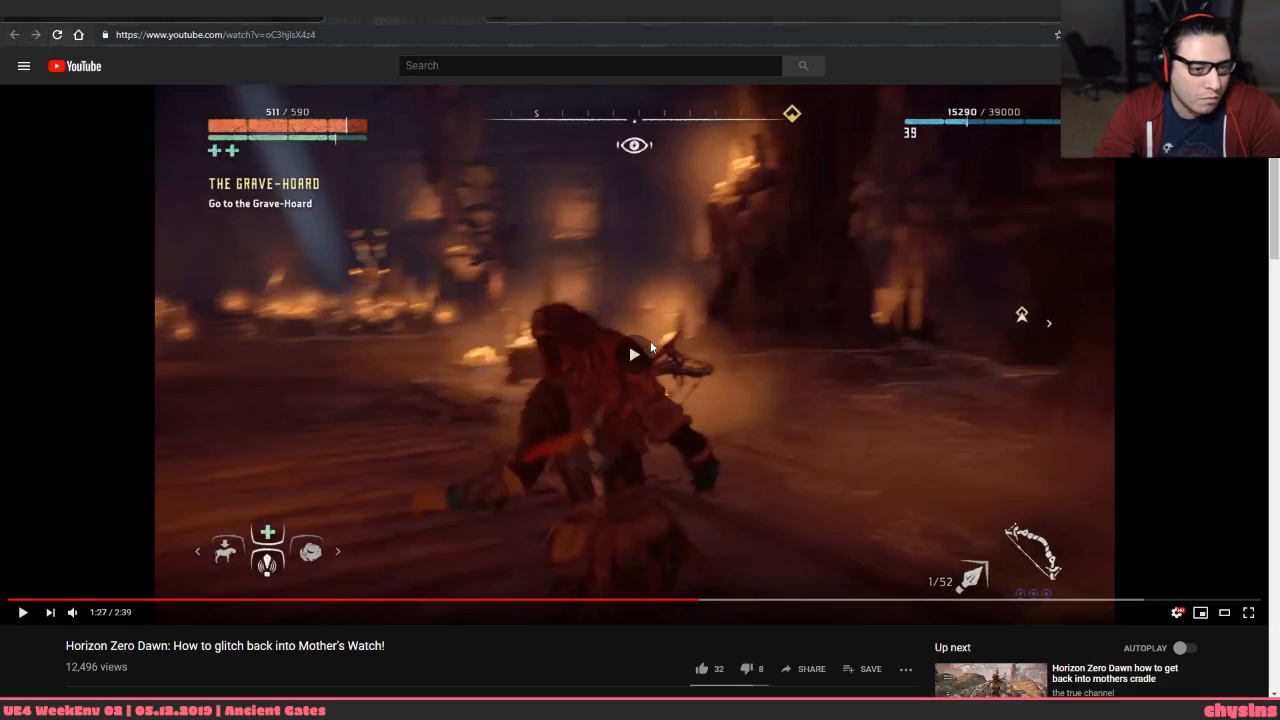
left_click(650, 341)
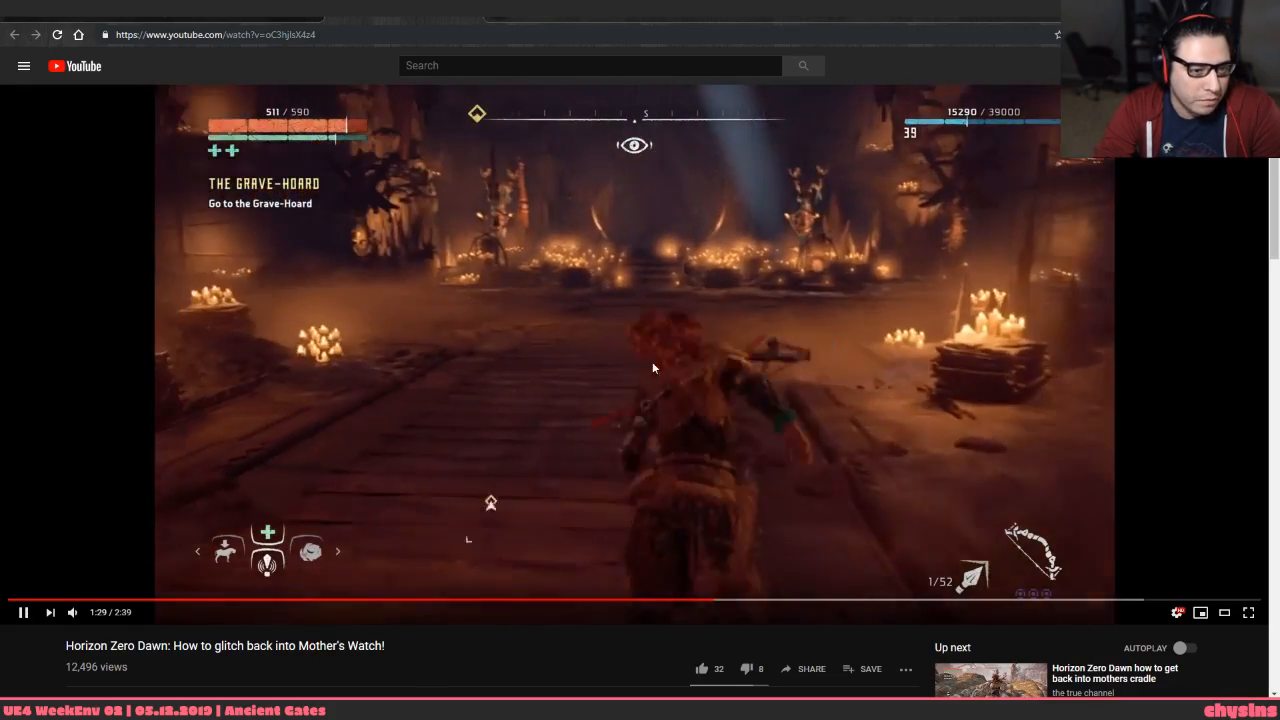
left_click(638, 362)
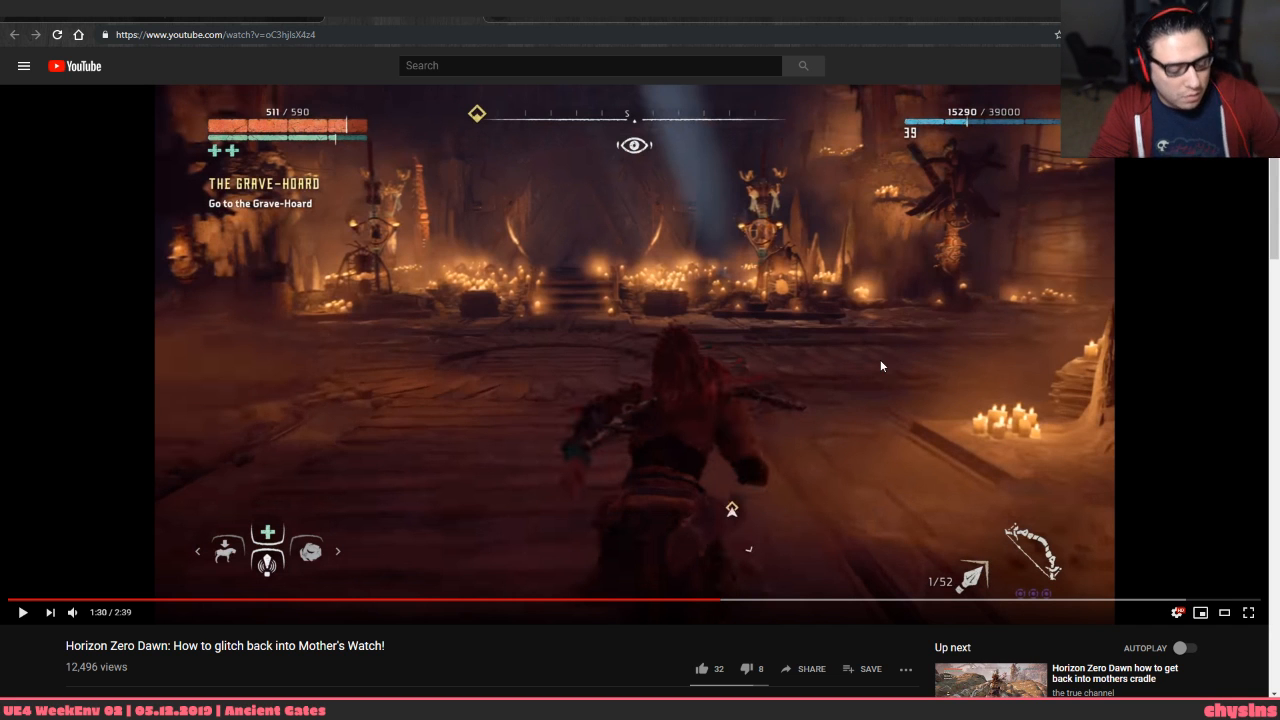
key("alt+Tab")
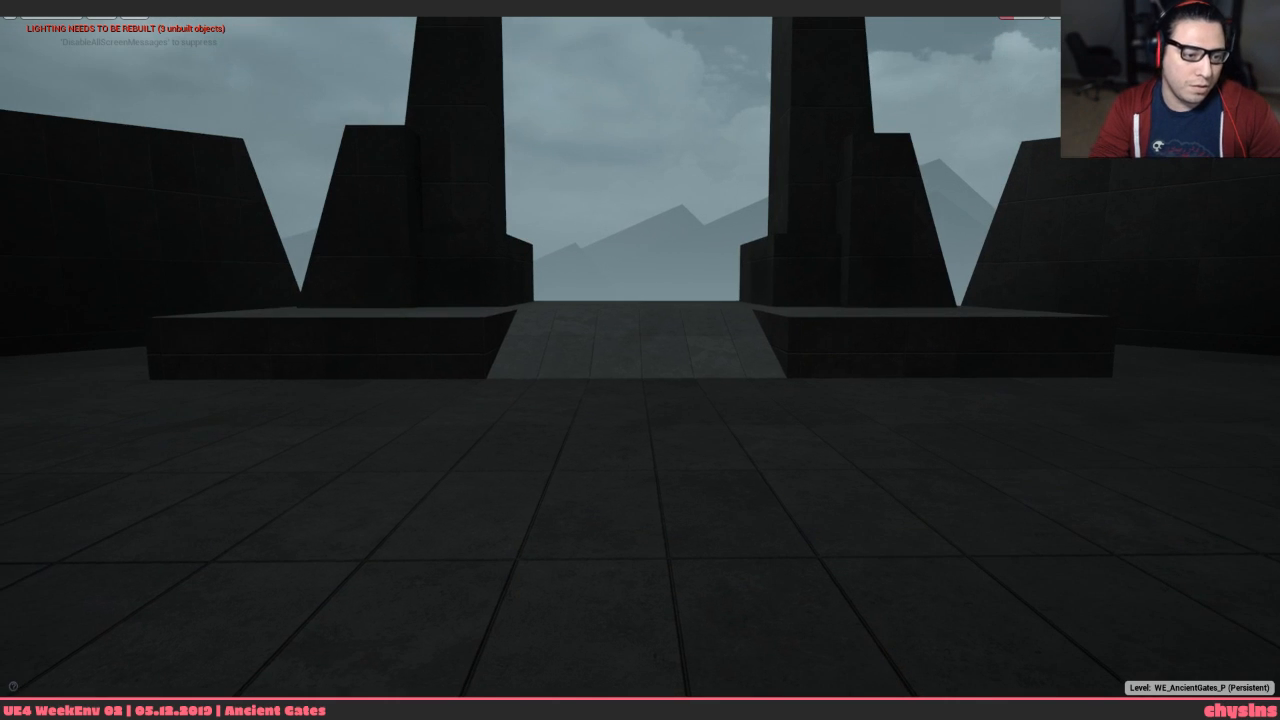
Return to the YouTube video, pause at 1:33 and 1:37 to examine the chamber, and skip ahead to 1:52
key("alt+Tab")
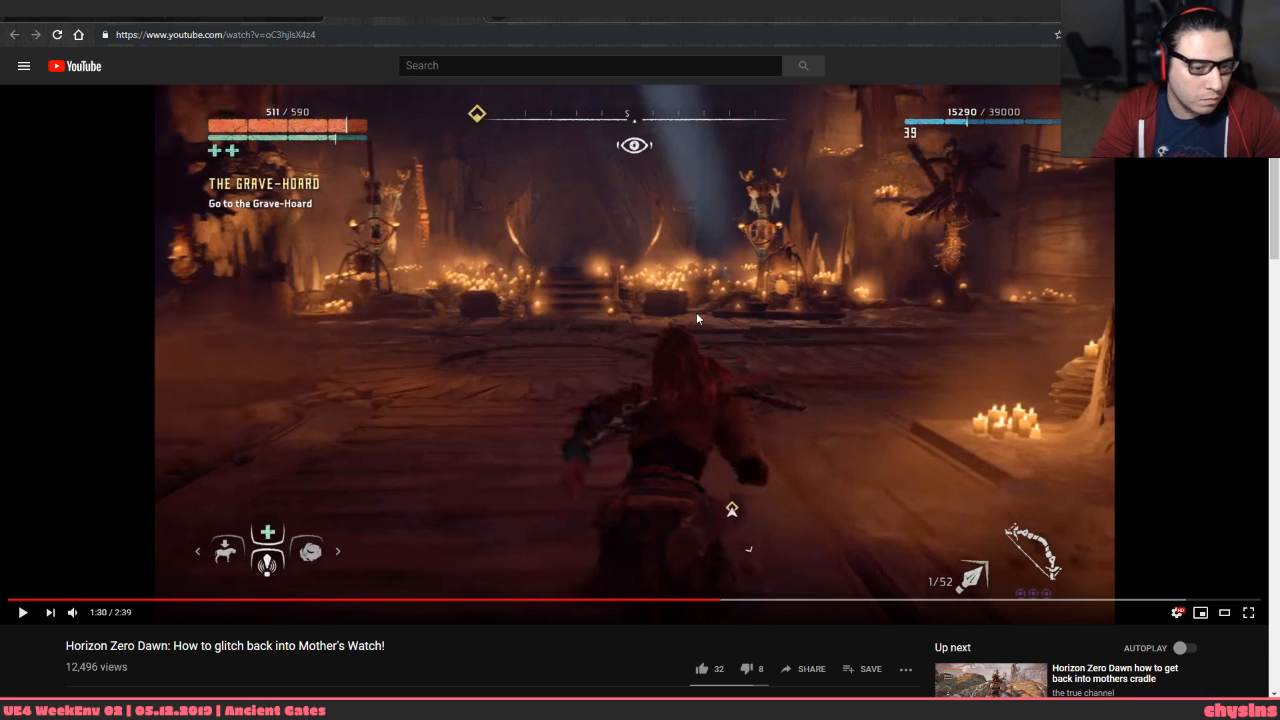
left_click(697, 316)
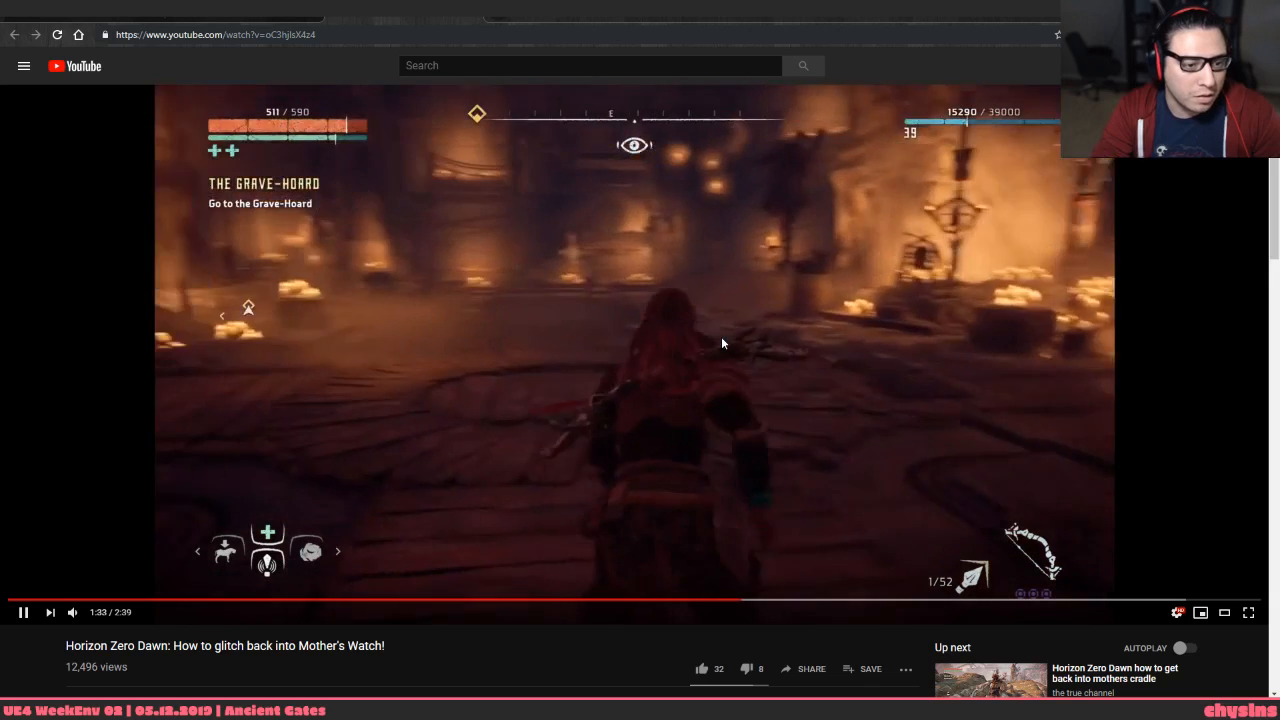
left_click(721, 340)
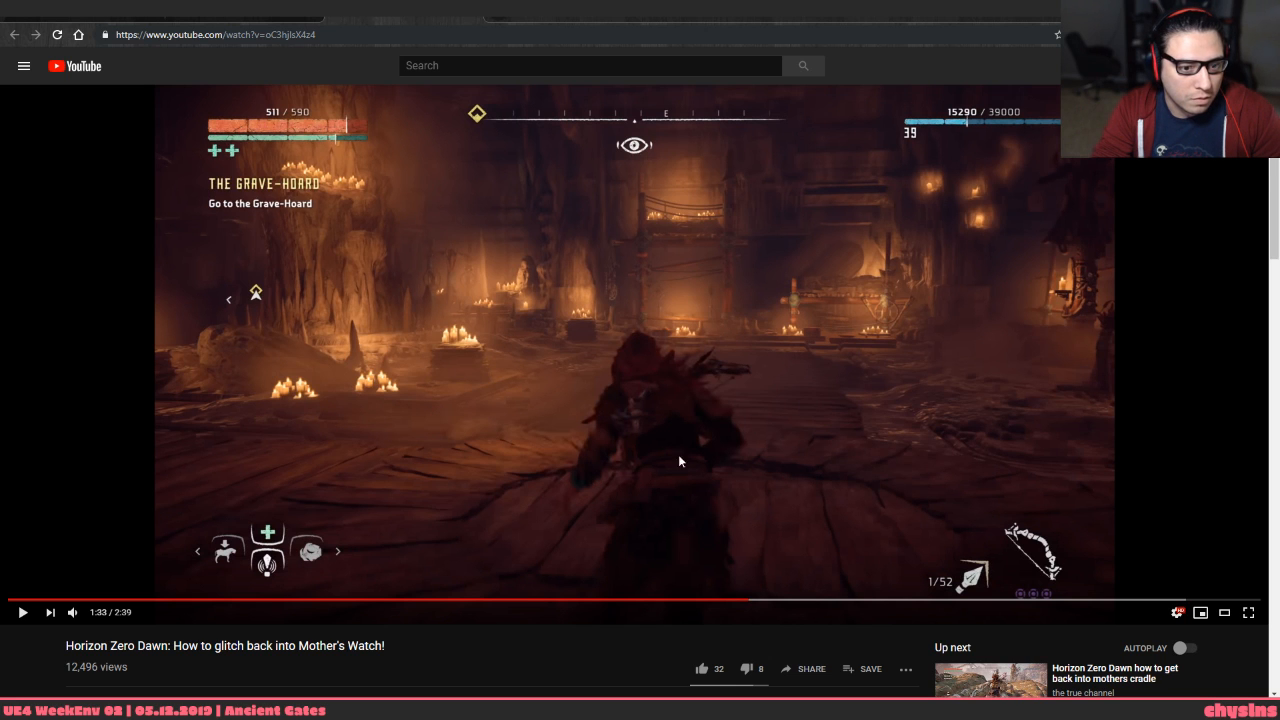
left_click(777, 465)
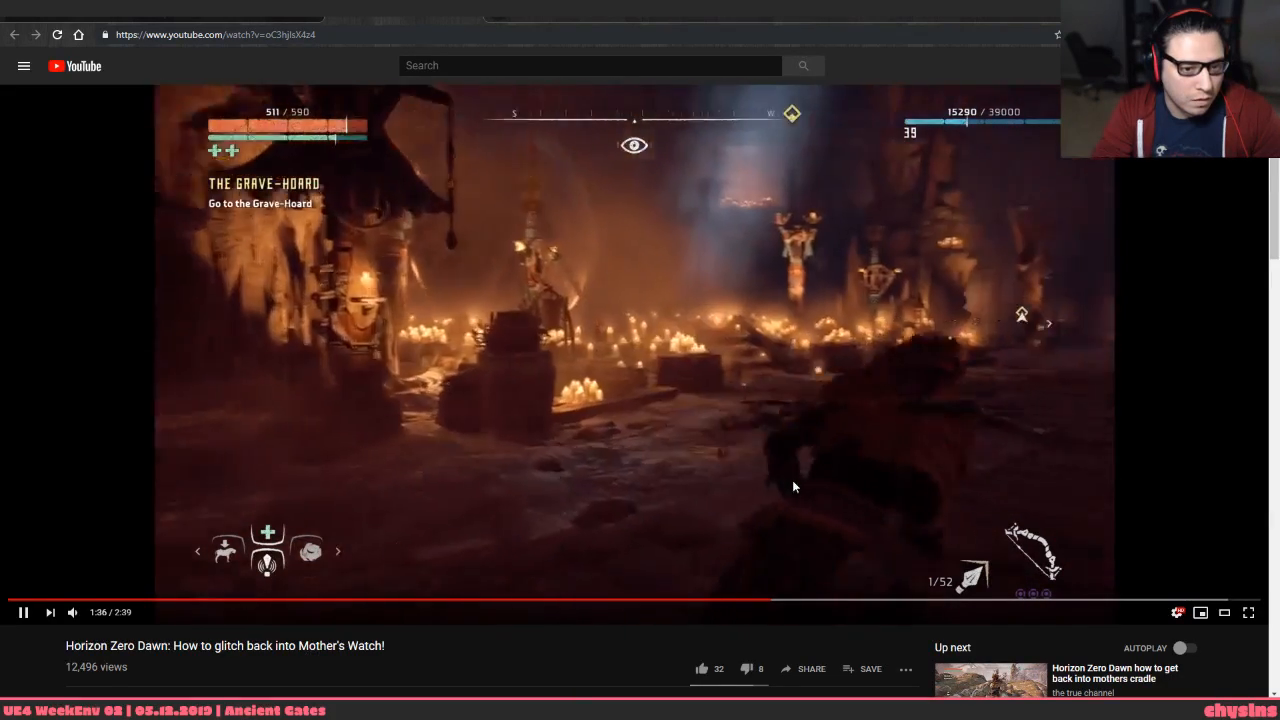
left_click(648, 401)
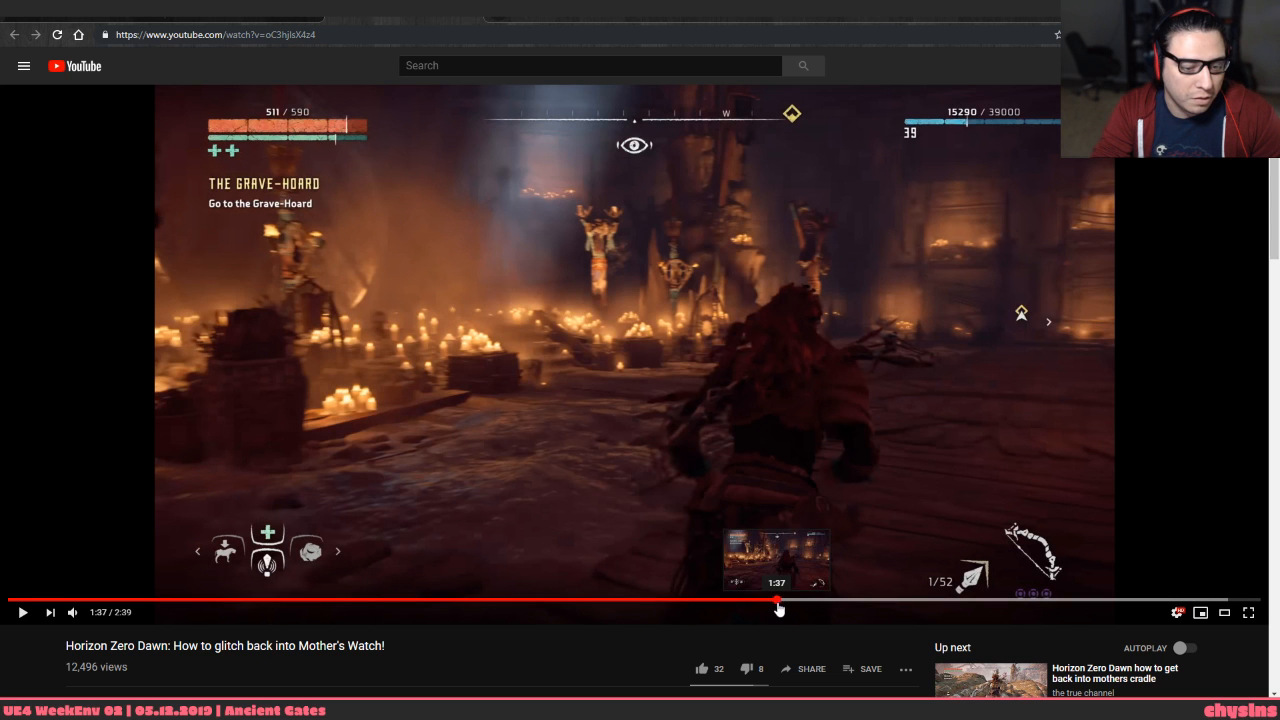
left_click_drag(777, 606, 862, 603)
left_click(885, 533)
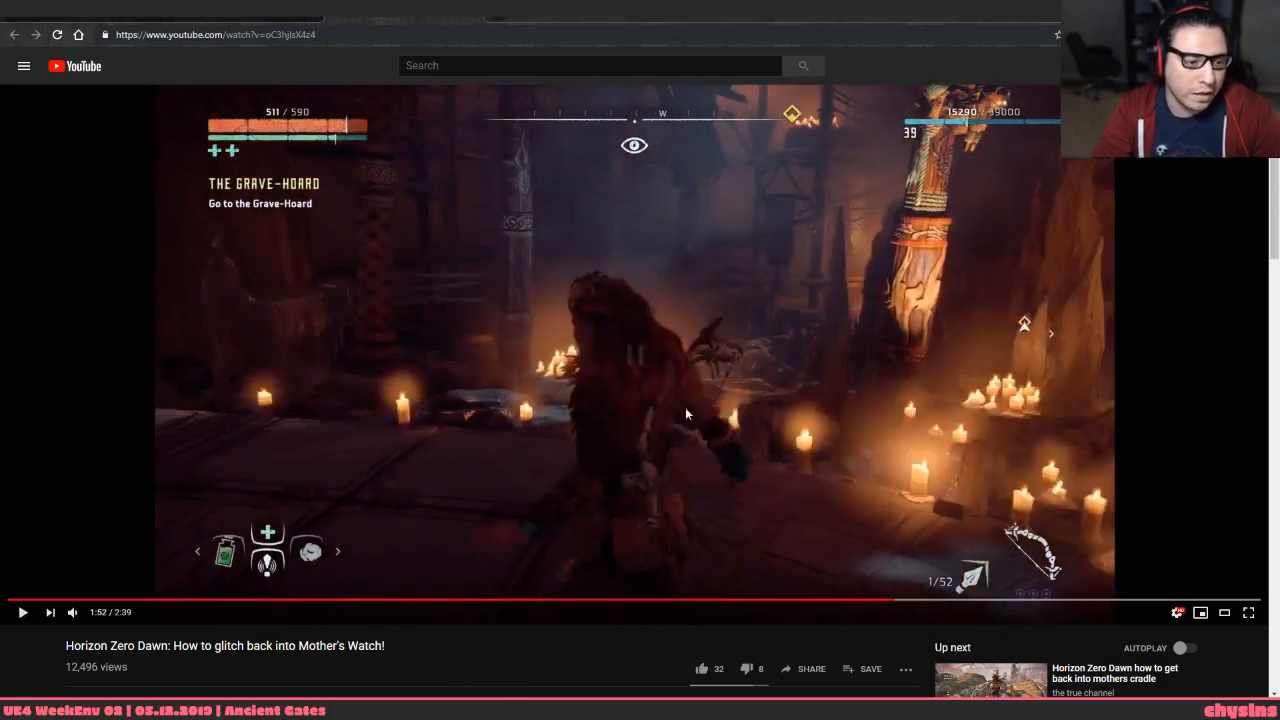
Switch to Unreal Editor and fly out over the Ancient Gates blockout to examine its whole layout from above and at an angle
key("alt+Tab")
key("w")
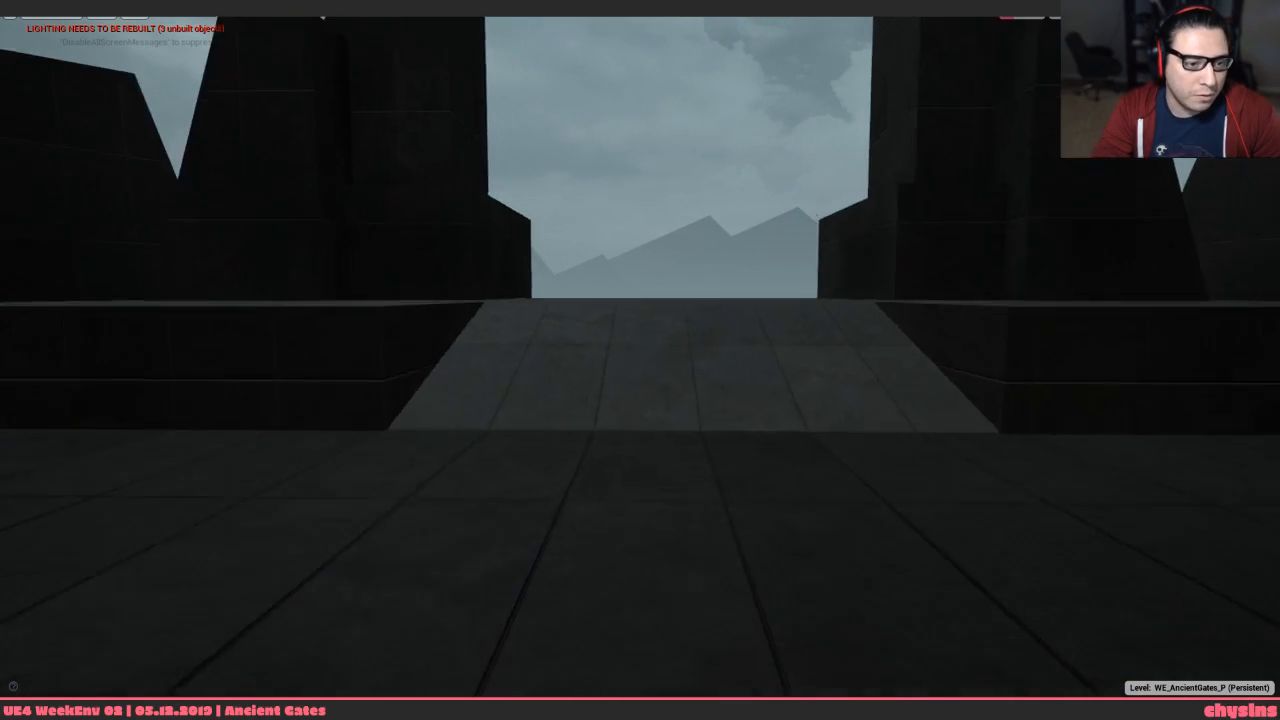
right_click_drag(640, 360, 475, 310)
key("s")
key("s")
key("s")
key("w")
key("s")
key("d")
key("s")
right_click_drag(790, 290, 803, 381)
key("s")
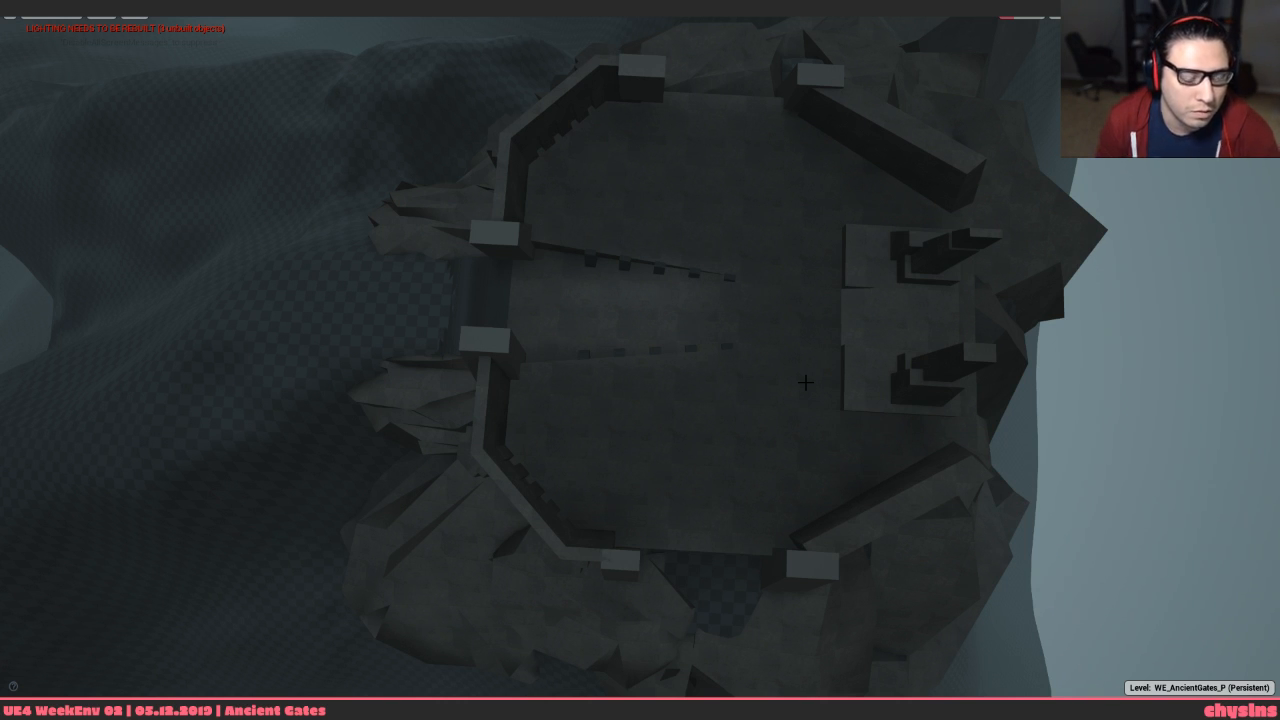
key("alt+Tab")
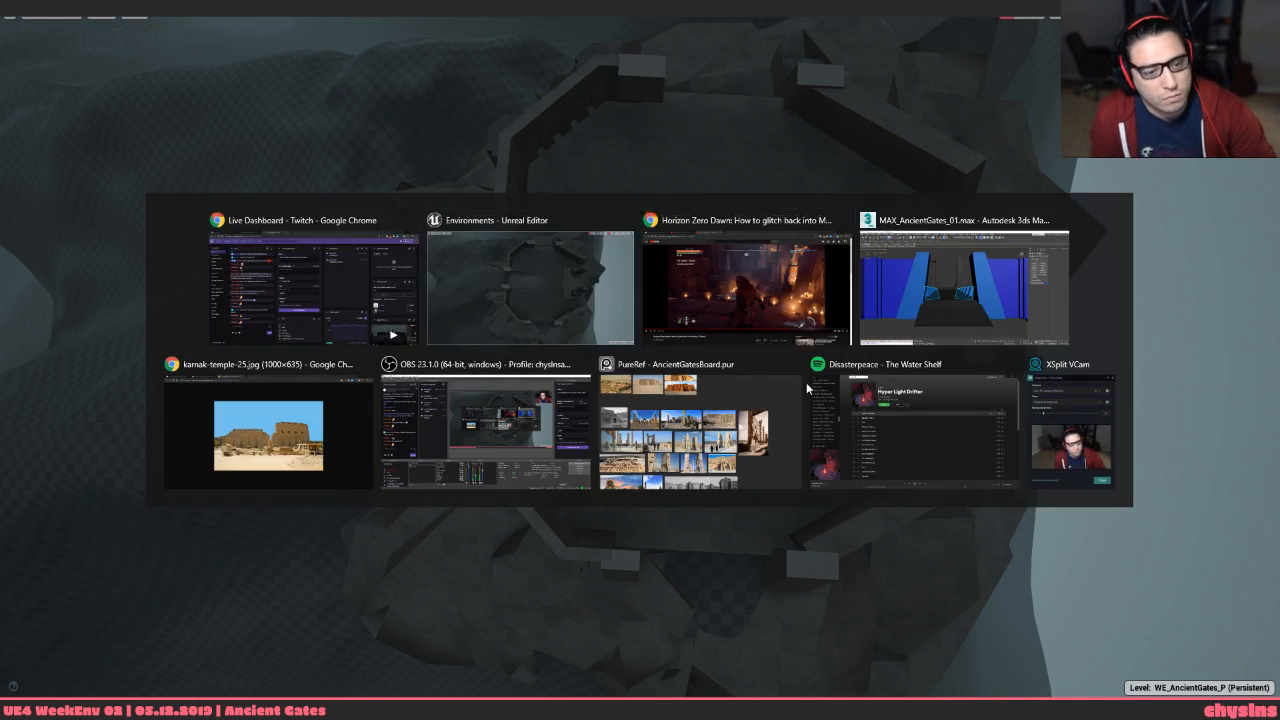
key("alt+Tab")
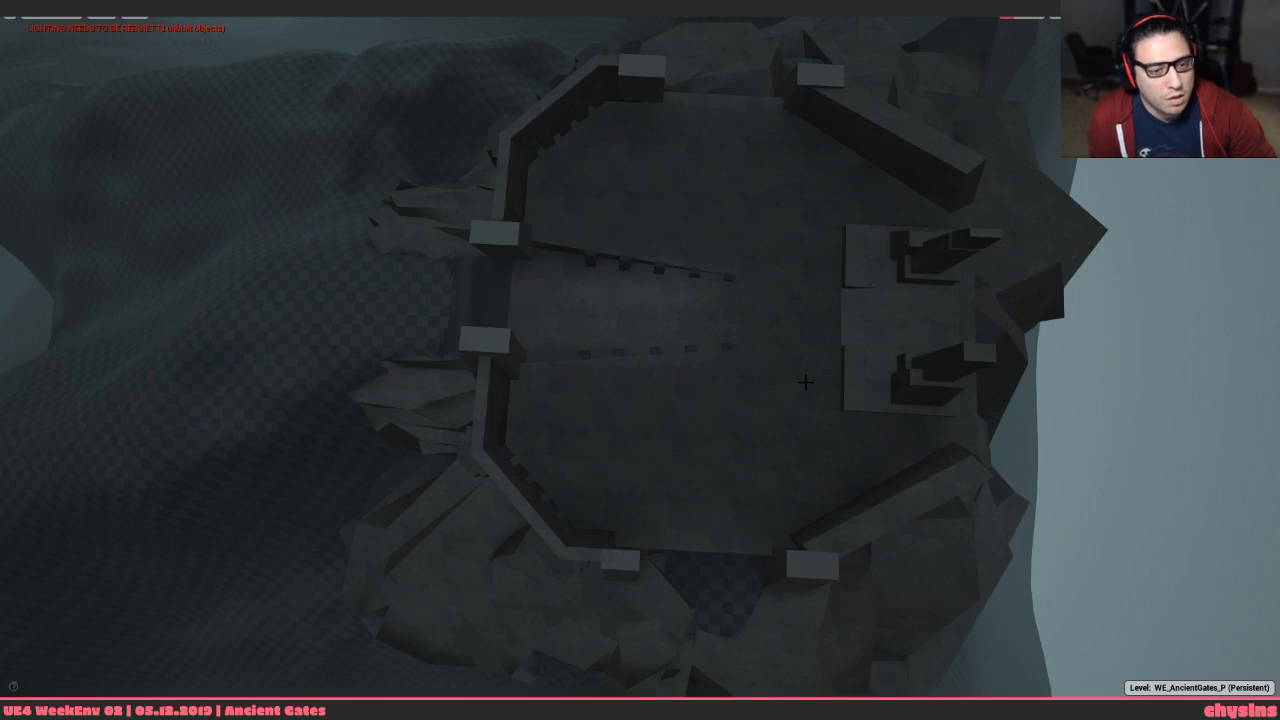
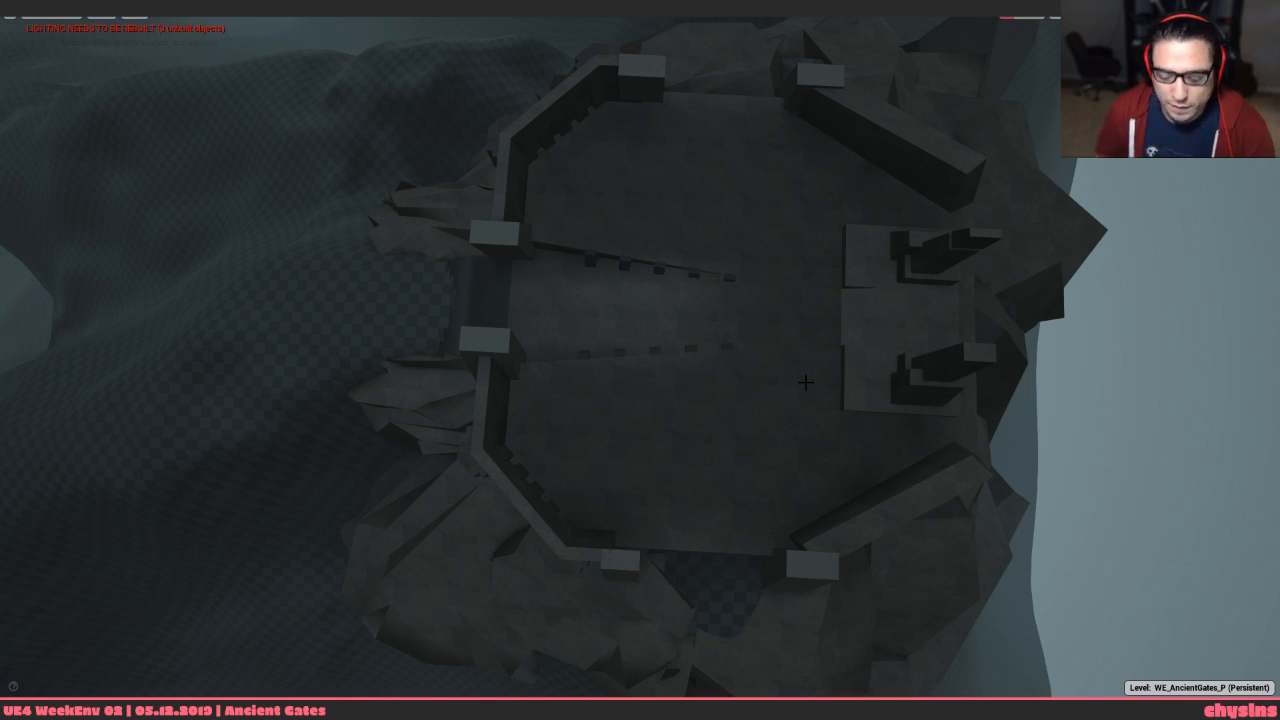
right_click_drag(744, 441, 700, 416)
key("alt+Tab")
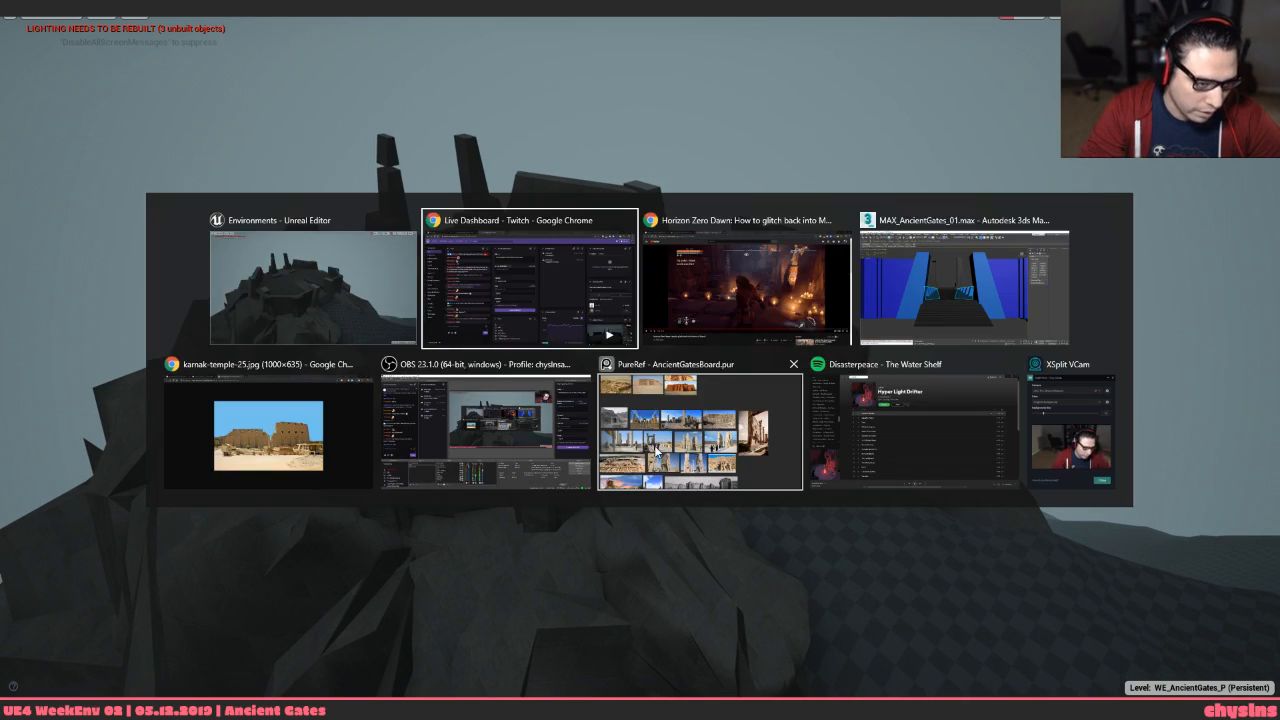
key("alt+Tab")
key("alt+Tab")
key("alt+Tab")
key("alt+Tab")
key("alt+Tab")
key("alt+Tab")
key("alt+shift+Tab")
key("alt+shift+Tab")
key("alt+shift+Tab")
key("alt+shift+Tab")
key("alt+shift+Tab")
key("alt+shift+Tab")
key("alt+shift+Tab")
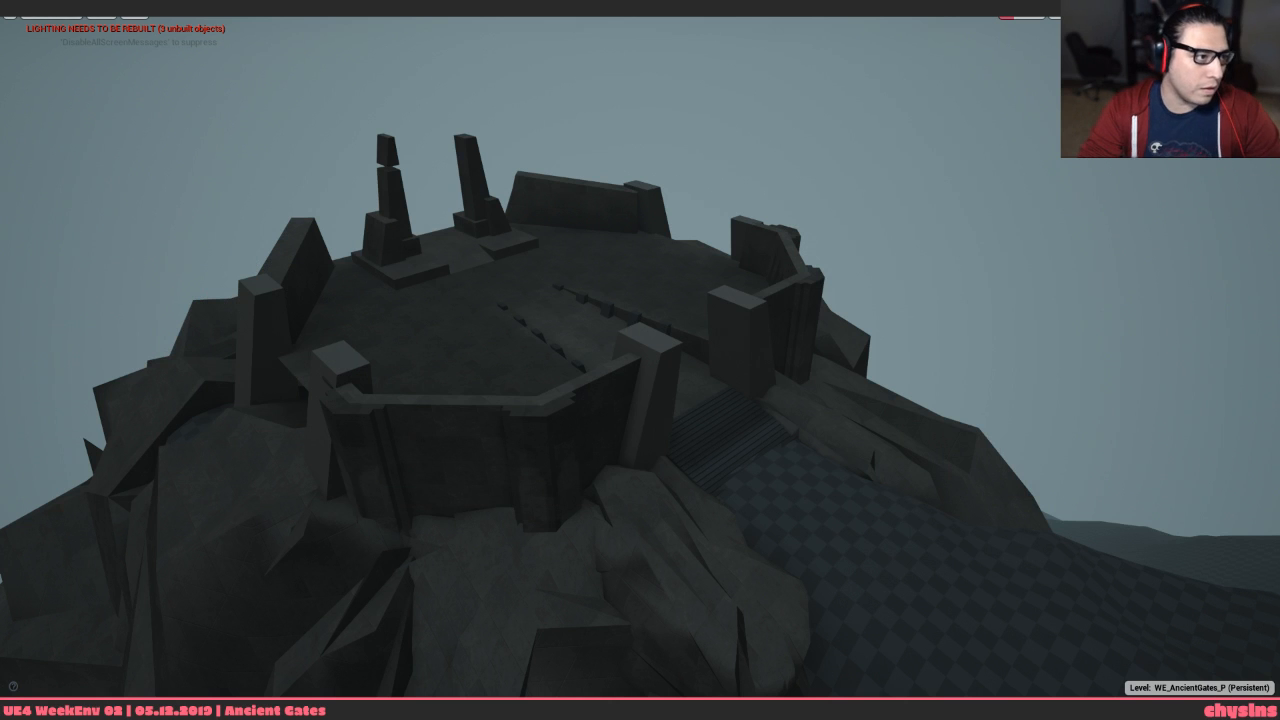
Review the blockout through the placed cameras CameraActor2, CameraActor6, CameraActor4, CameraActor1 and CameraActor5 in turn
left_click(50, 10)
left_click(71, 228)
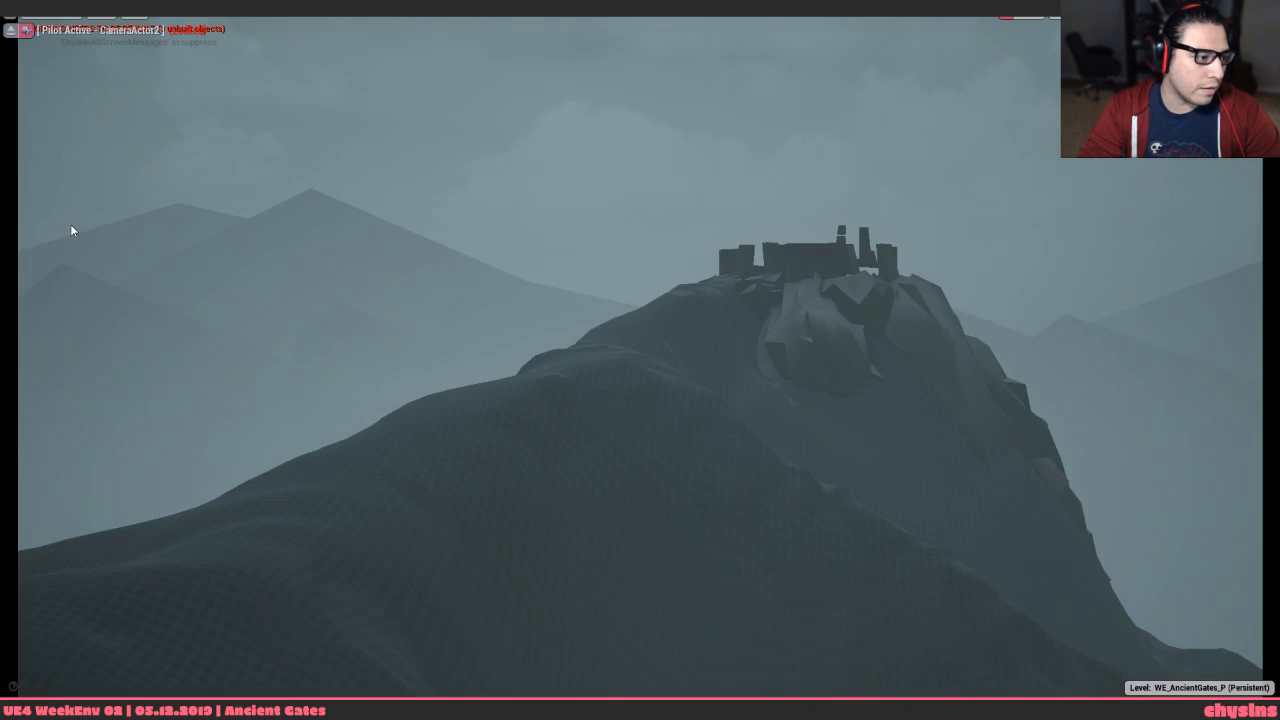
left_click(50, 10)
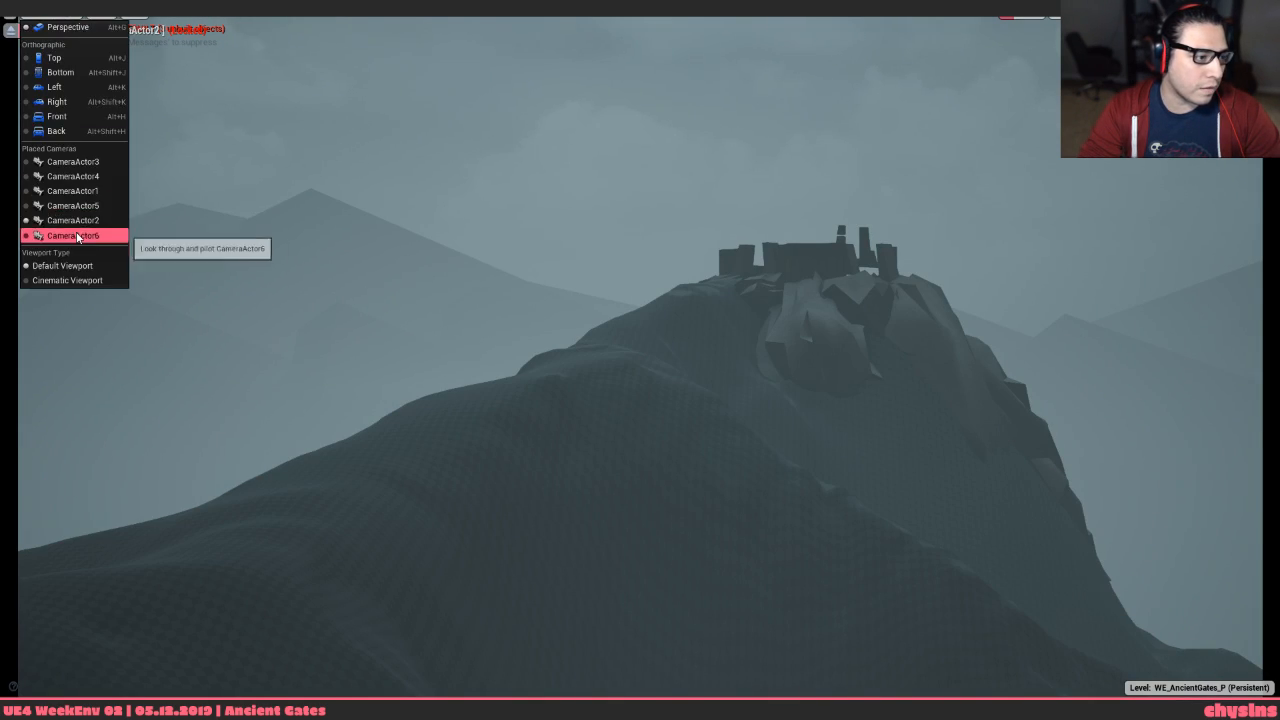
left_click(77, 236)
left_click(50, 10)
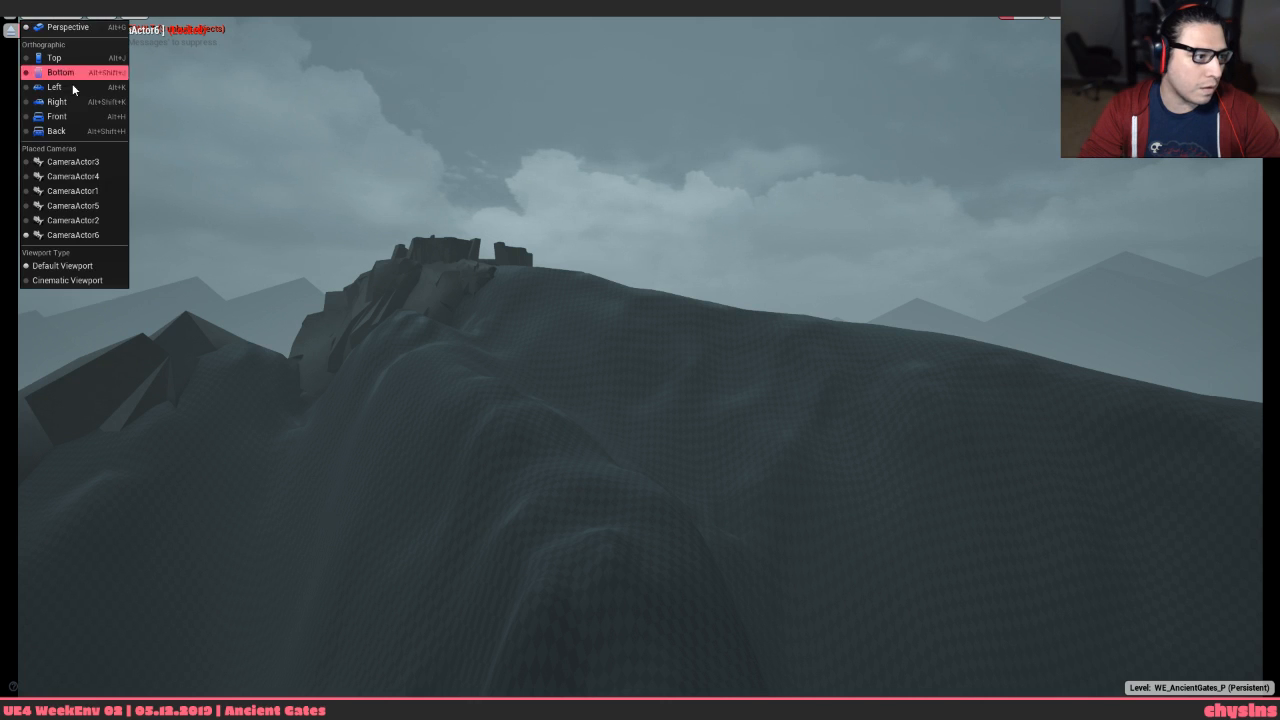
left_click(72, 176)
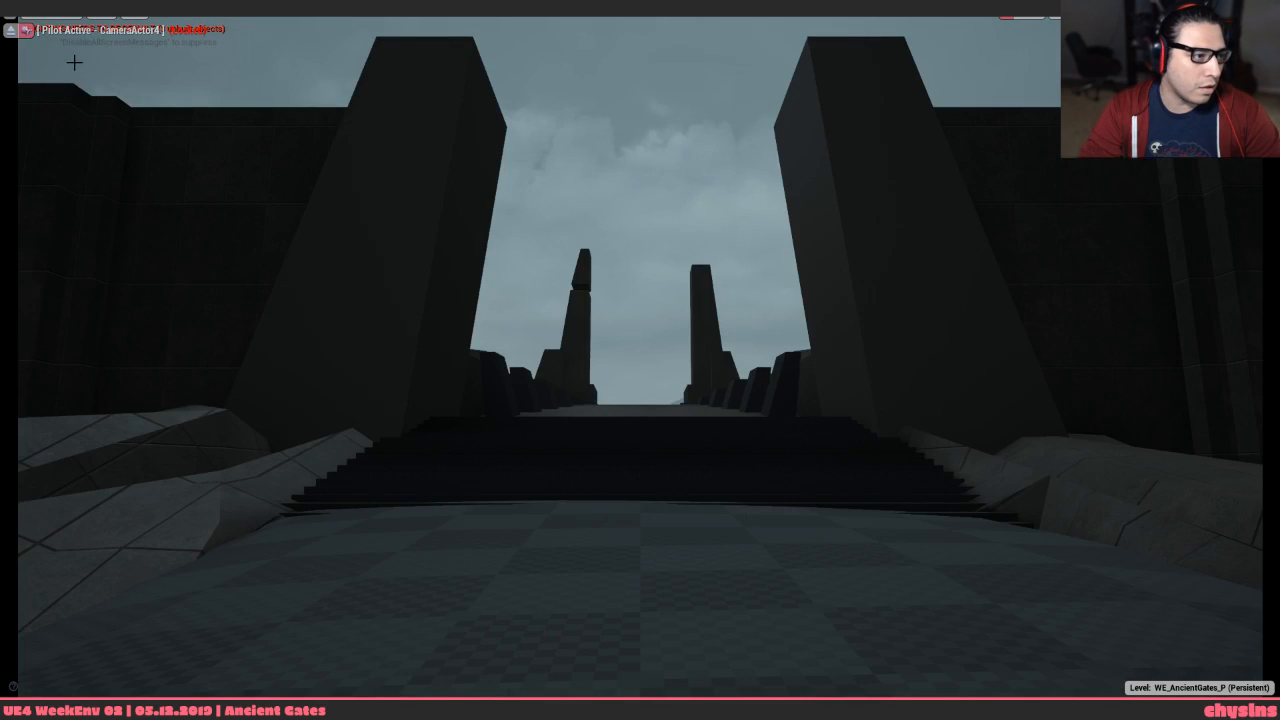
left_click(72, 17)
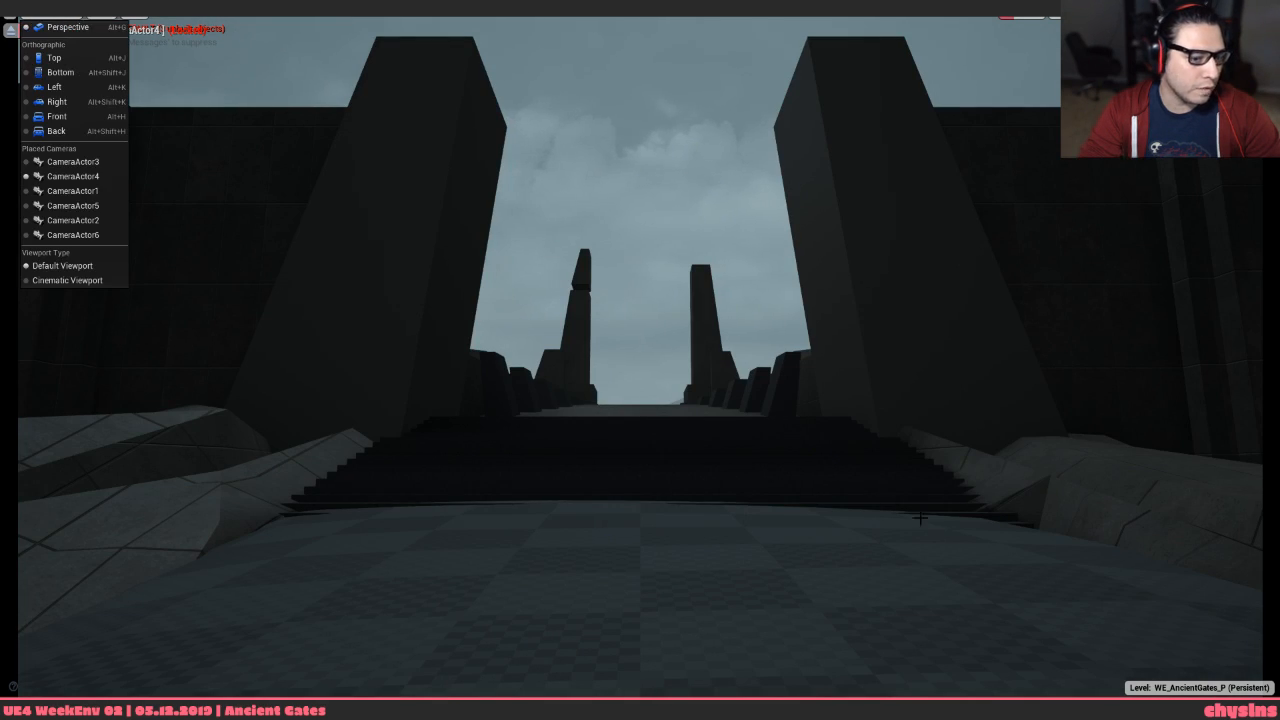
left_click(86, 192)
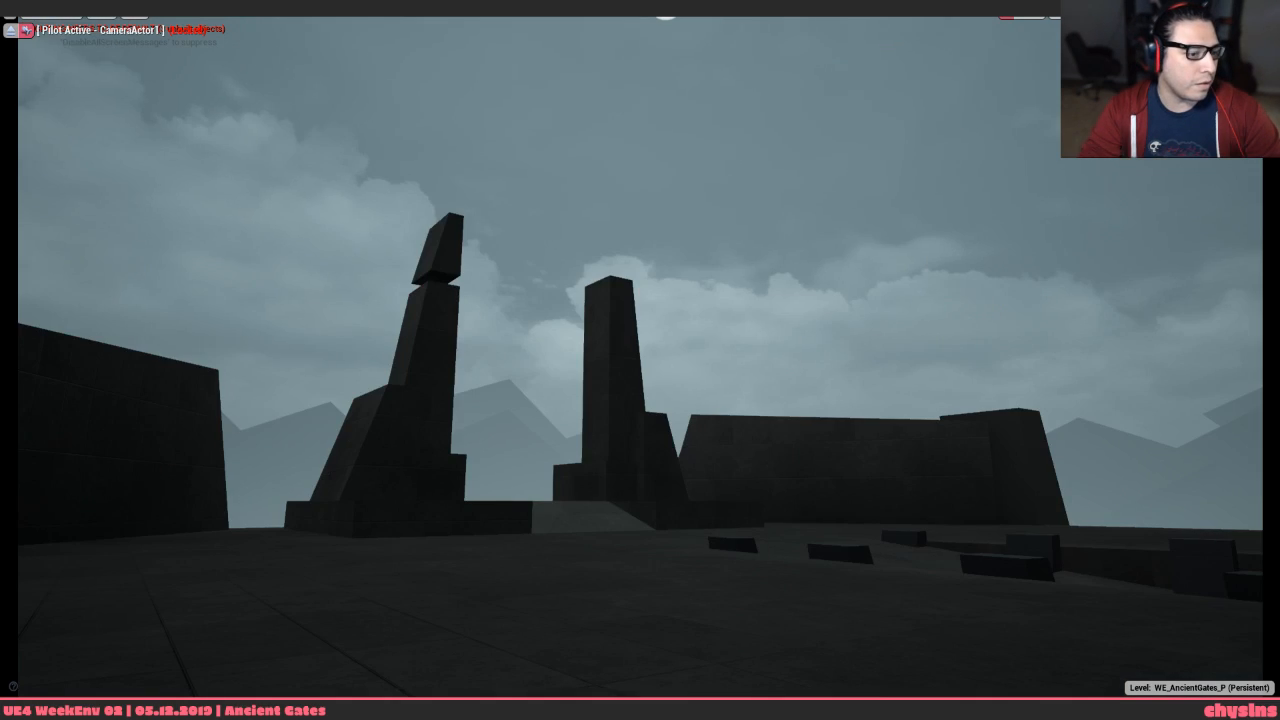
left_click(46, 17)
left_click(79, 202)
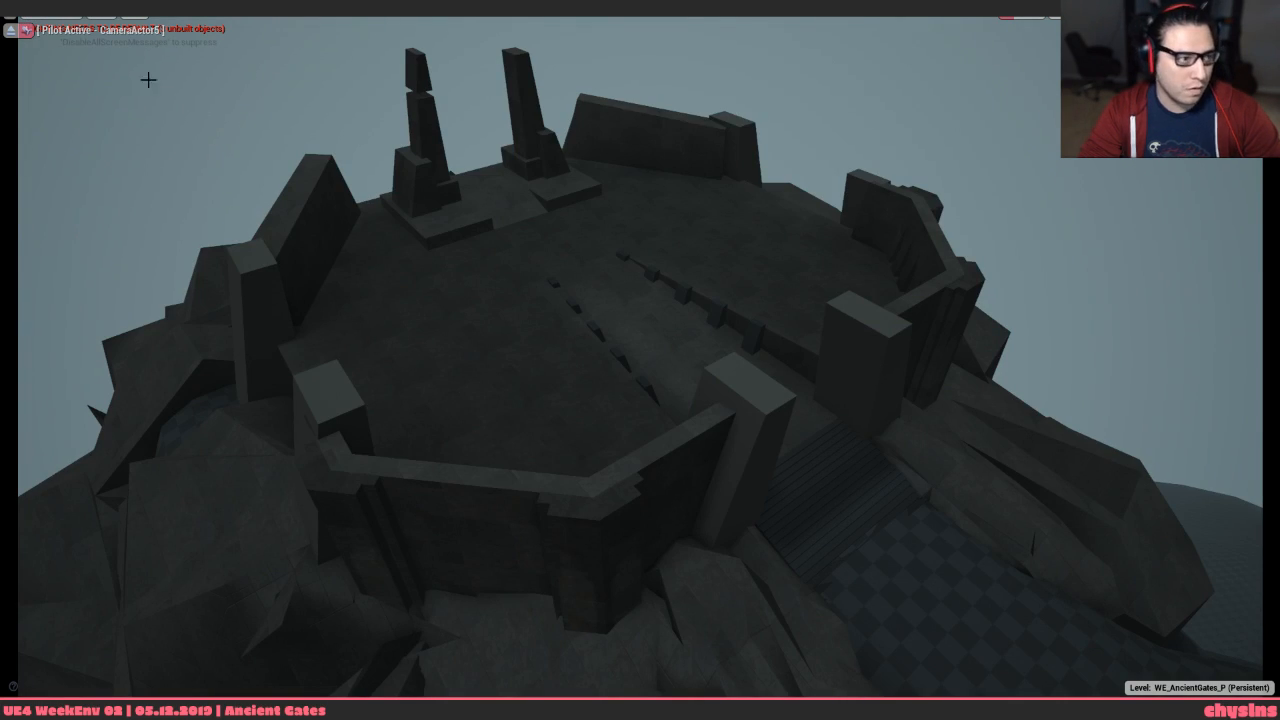
Capture a high resolution screenshot of the blockout from CameraActor5 with a size multiplier of 1.0
left_click(10, 30)
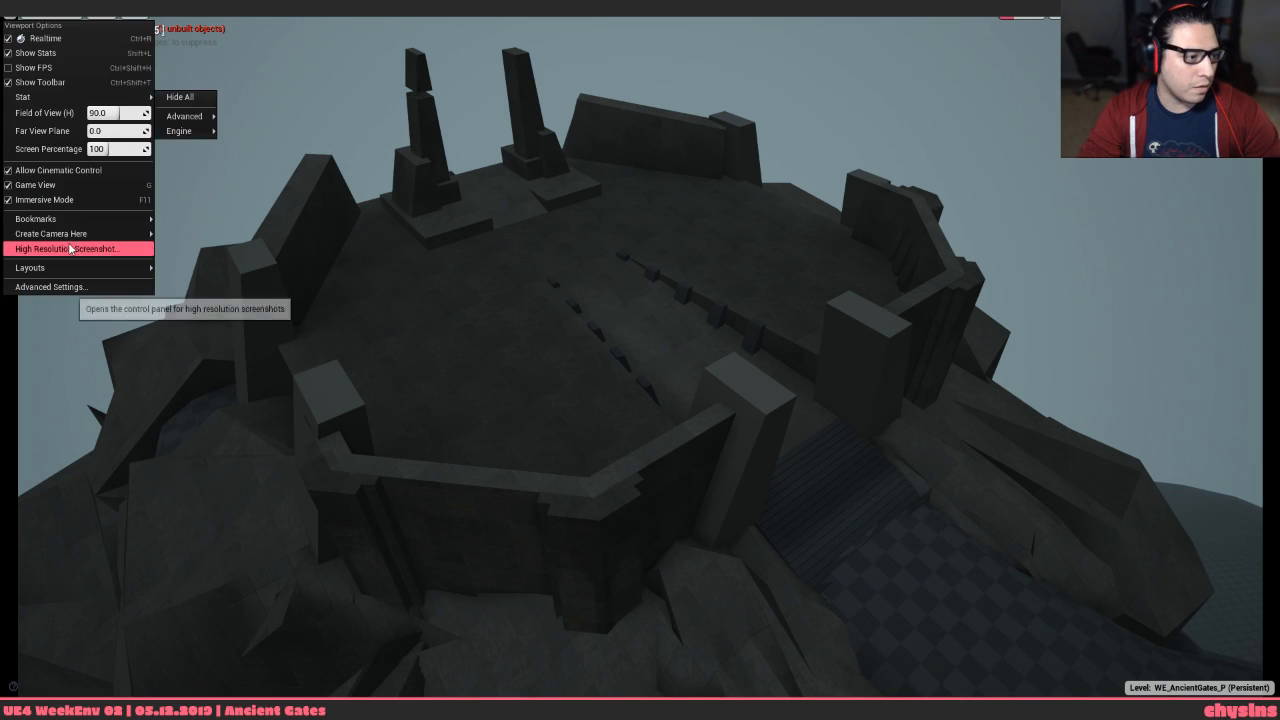
left_click(70, 248)
left_click(787, 423)
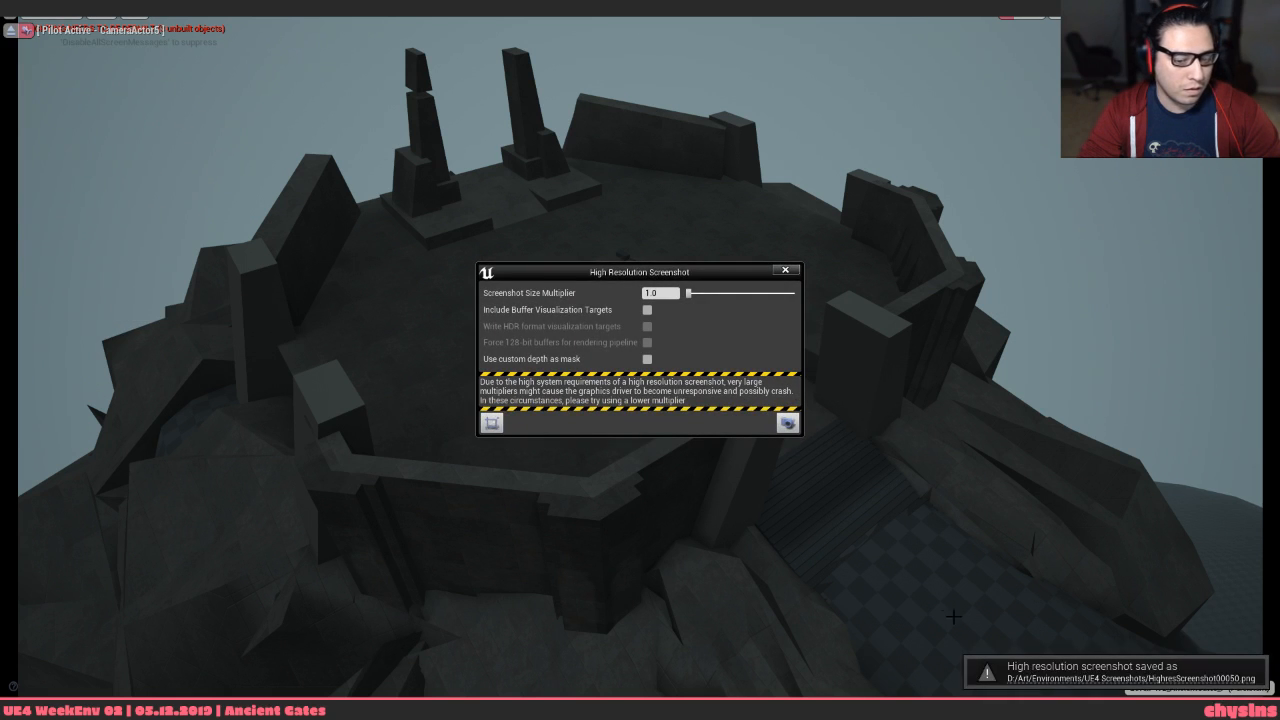
Open the UE4 Screenshots folder where the capture was saved and view HighresScreenshot00050.png in the photo viewer
left_click(1033, 686)
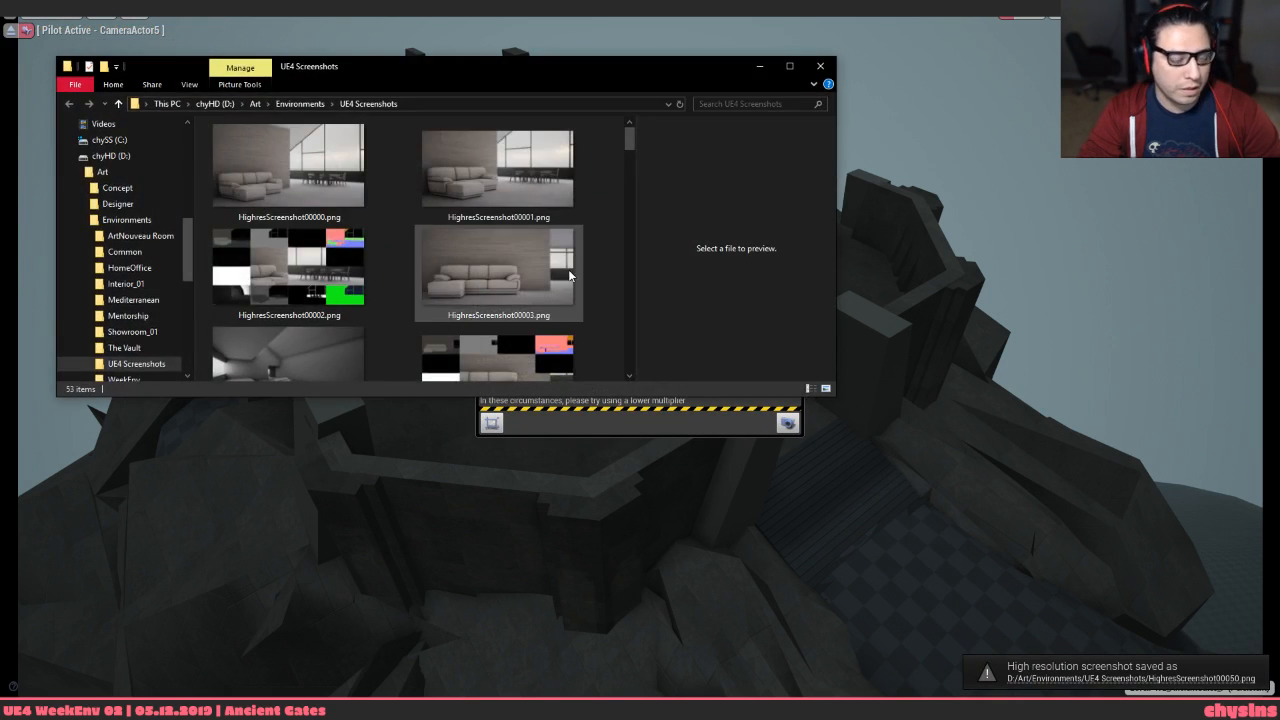
middle_click(564, 278)
scroll(536, 312, "down", 20)
left_click(617, 247)
scroll(610, 249, "down", 5)
left_click(285, 366)
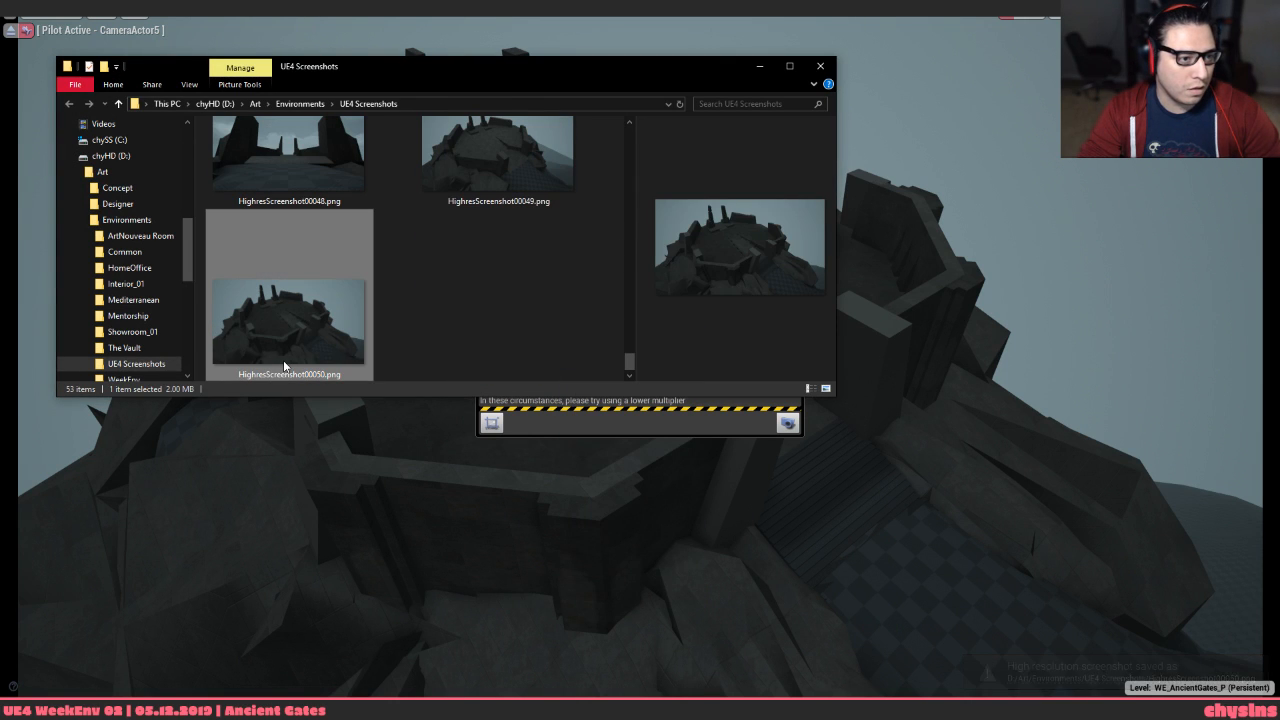
left_click(492, 313)
left_click(330, 322)
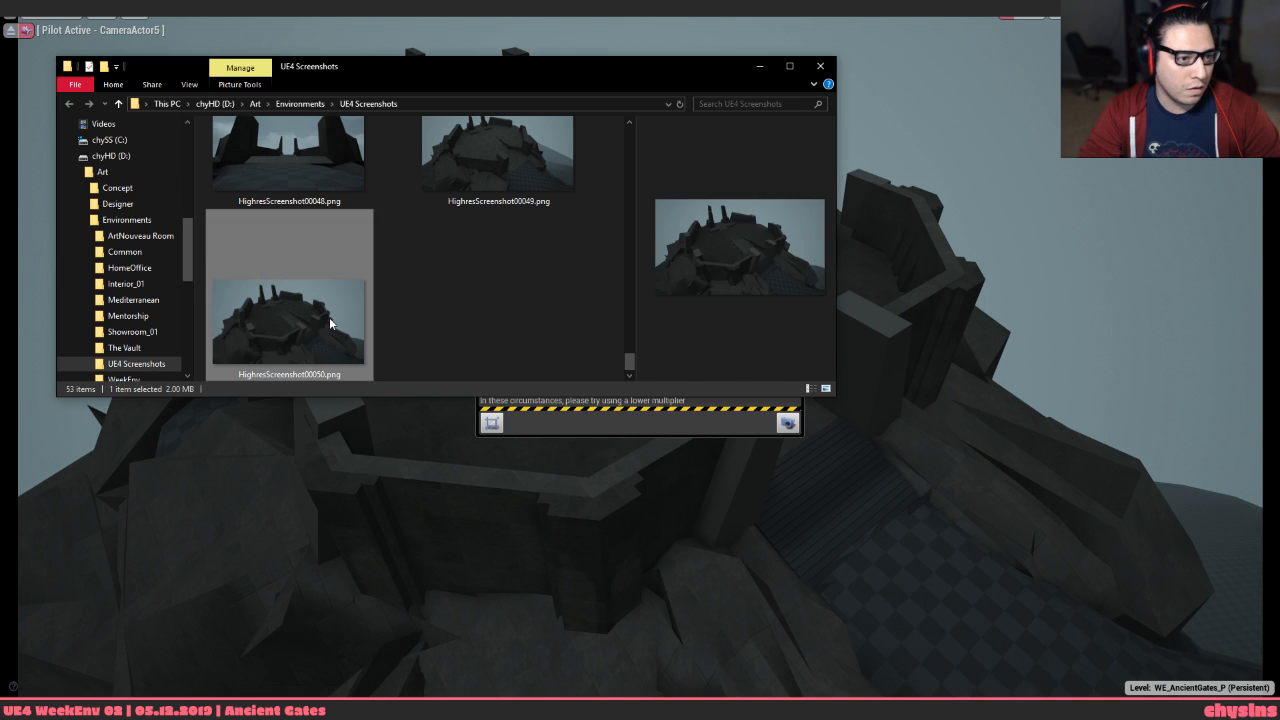
double_click(330, 322)
Flip repeatedly between HighresScreenshot00050.png and the earlier HighresScreenshot00049.png to compare the walls, pillars, stairs and rocks of both blockout versions
key("Left")
key("Right")
key("Left")
key("Right")
key("Left")
key("Right")
key("Left")
key("Right")
key("Left")
key("Right")
key("Left")
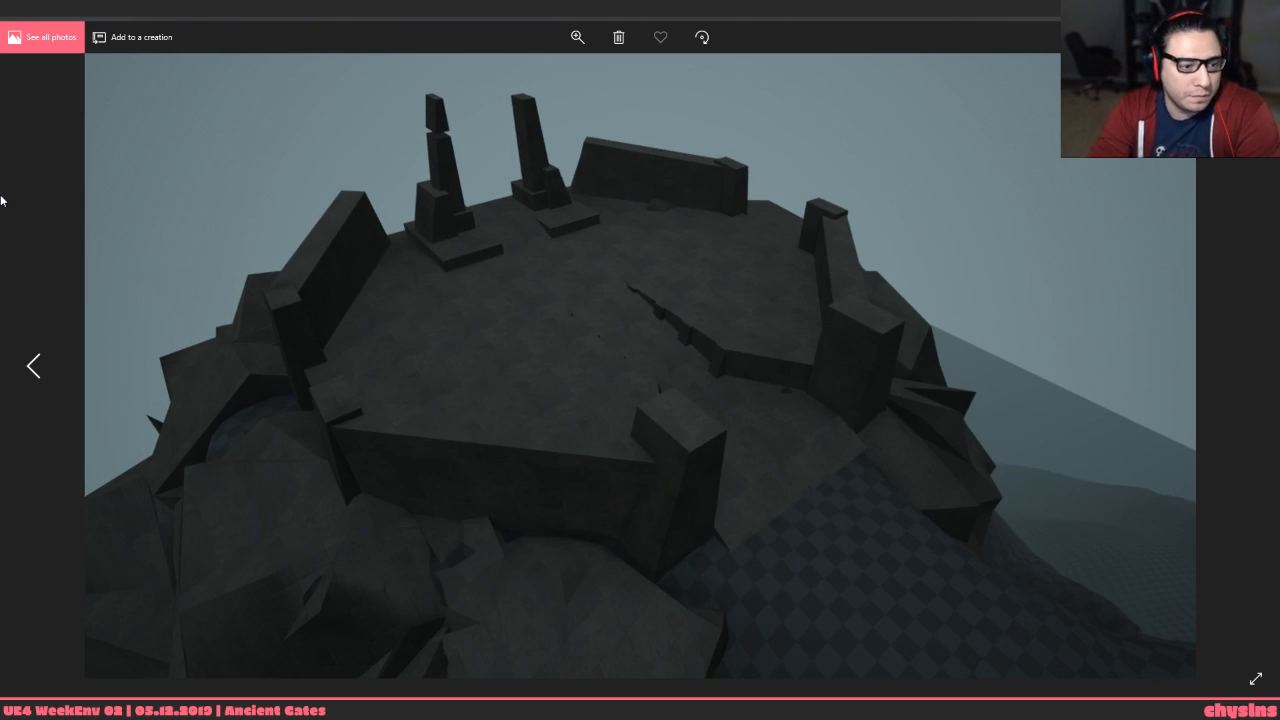
key("Left")
key("Right")
key("Left")
key("Right")
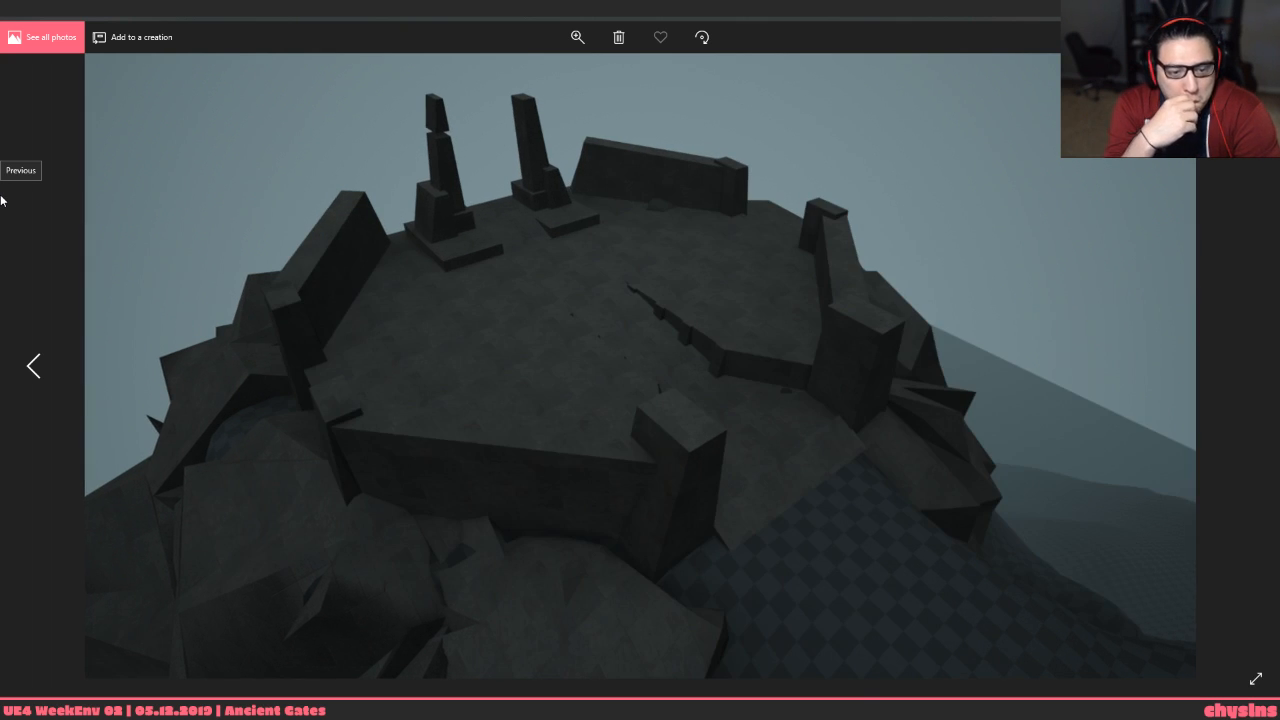
key("Left")
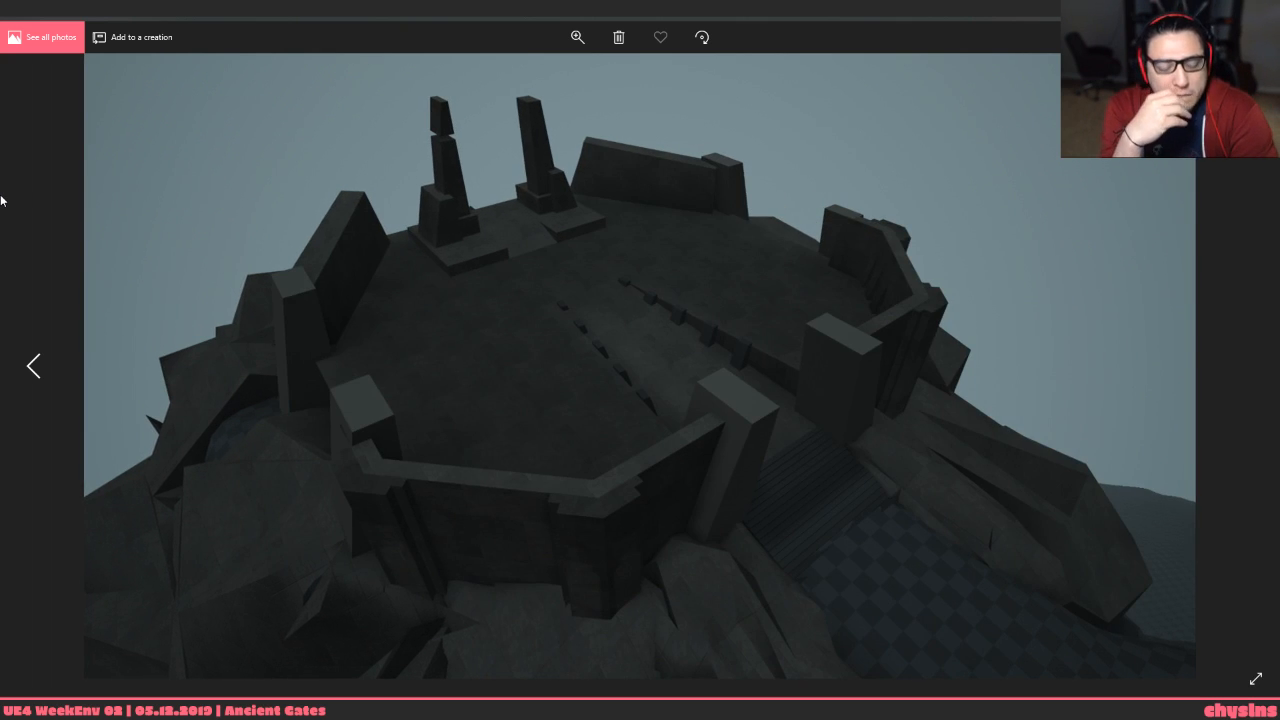
key("Right")
key("Left")
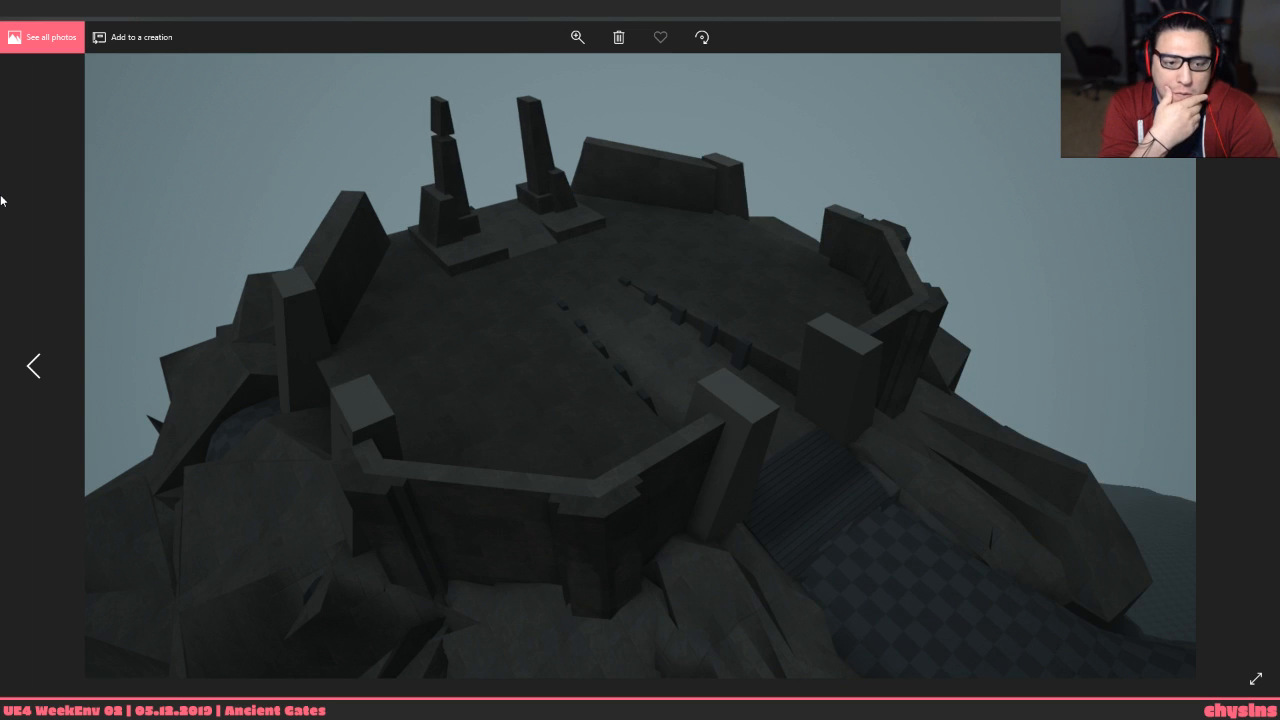
key("Right")
key("Left")
key("Right")
key("Left")
key("Right")
key("Left")
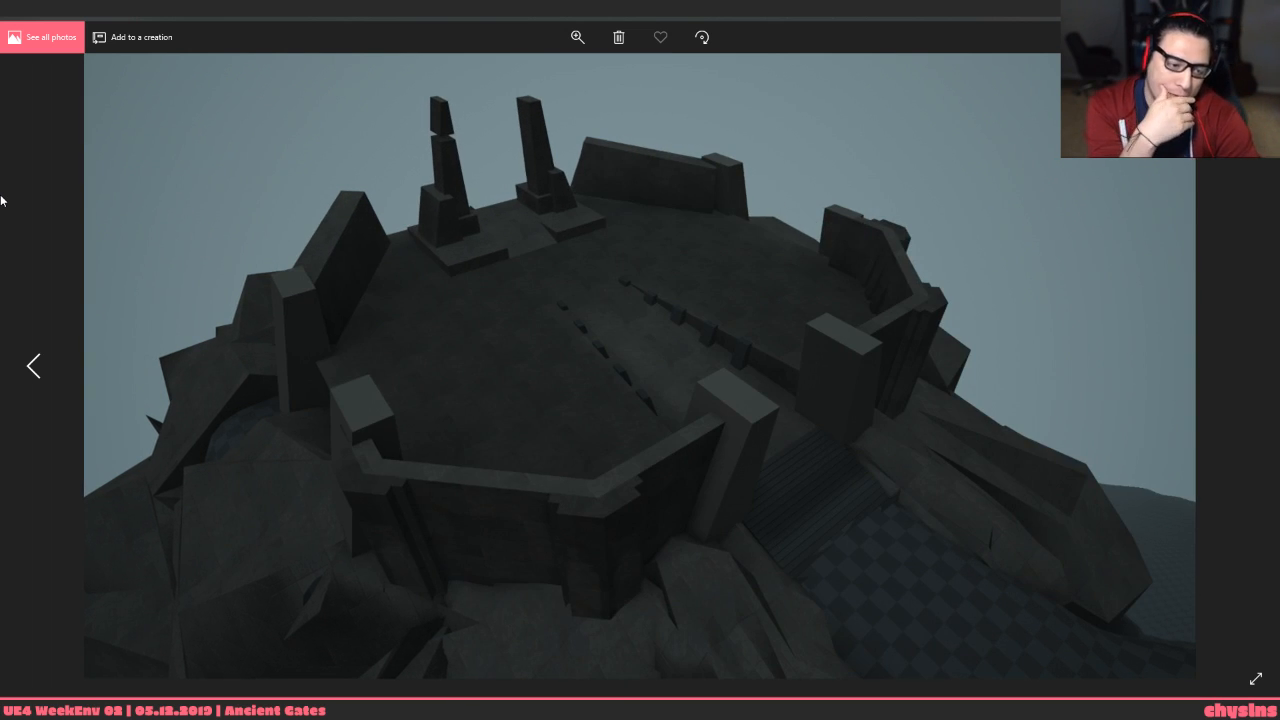
key("Right")
key("Left")
key("Right")
key("Right")
key("Left")
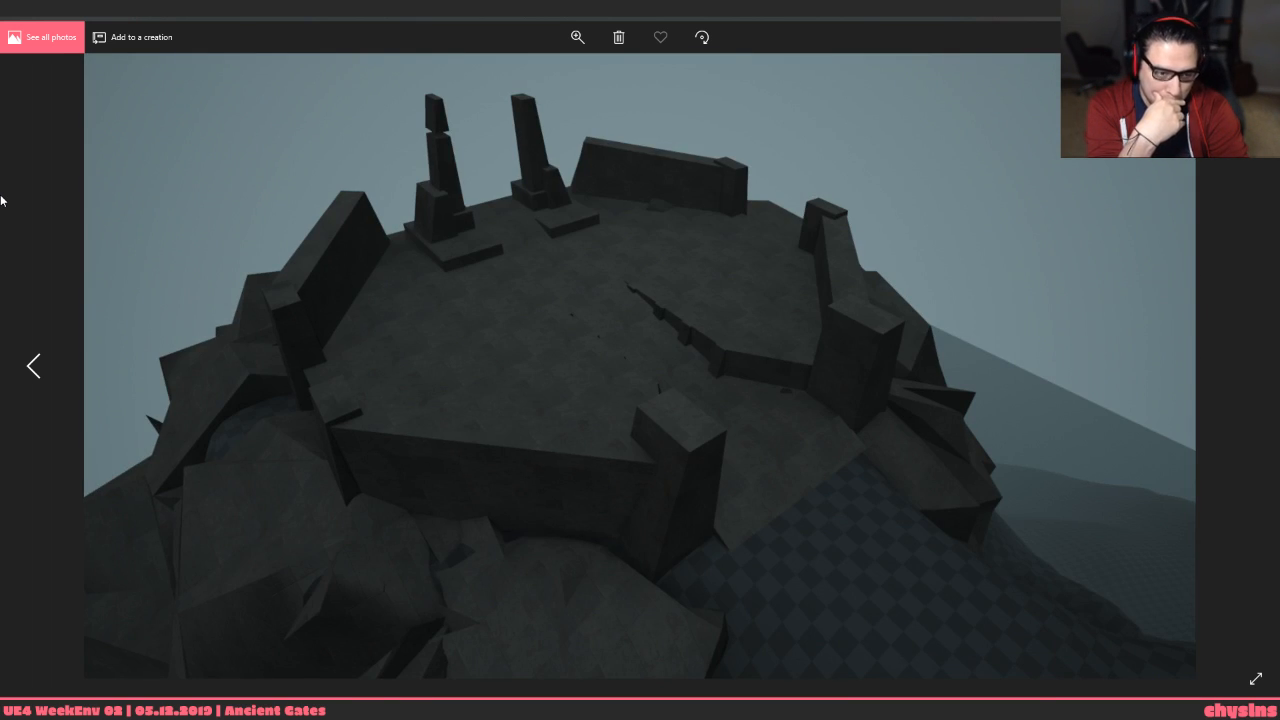
key("Left")
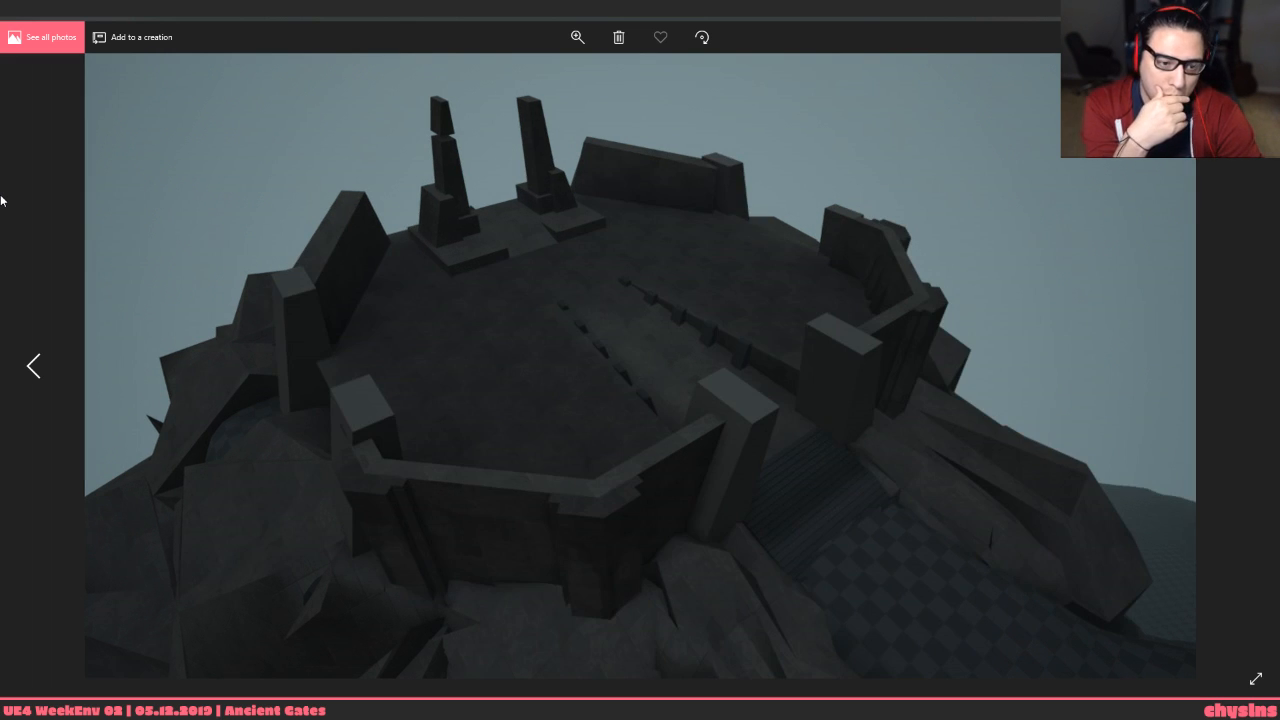